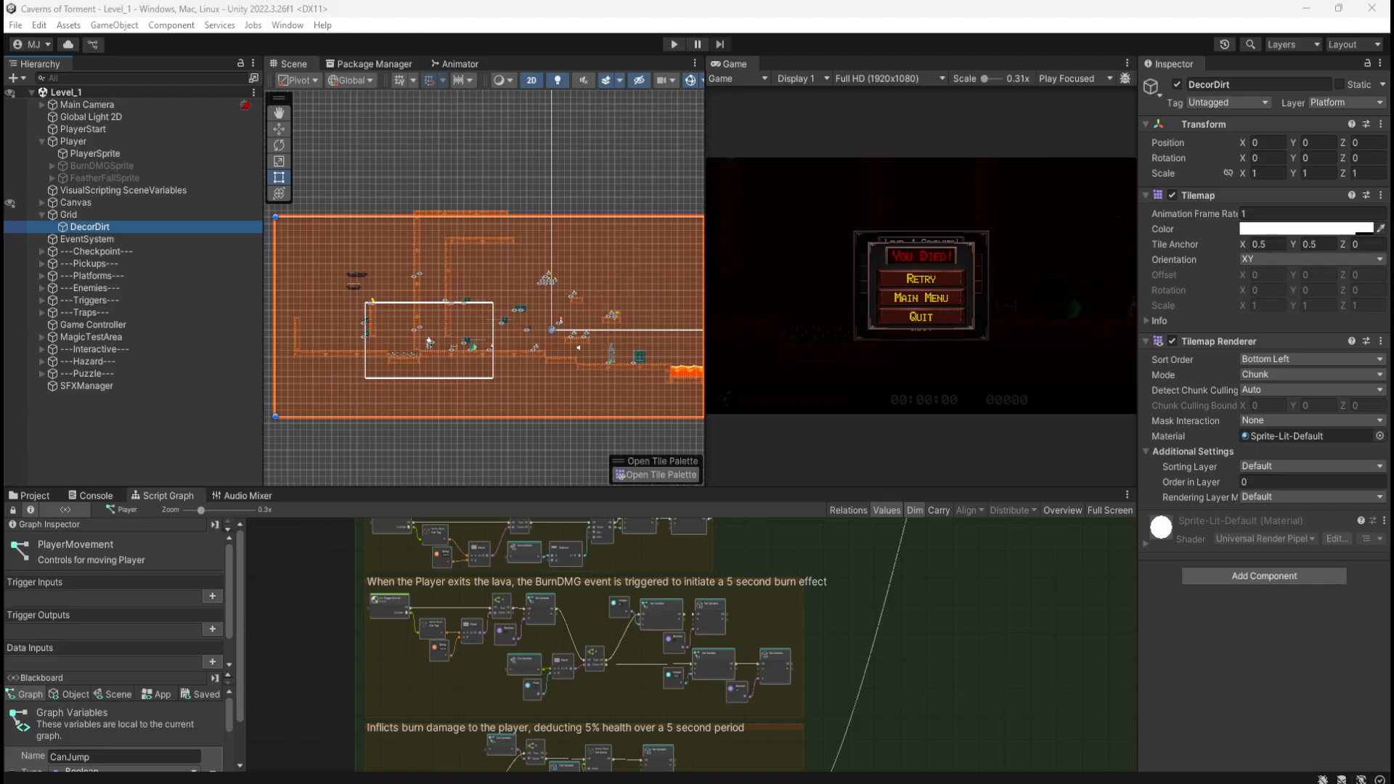
Step: Clear the DecorDirt selection and pan and zoom around Level_1
{"action": "left_click", "coordinate": [438, 278]}
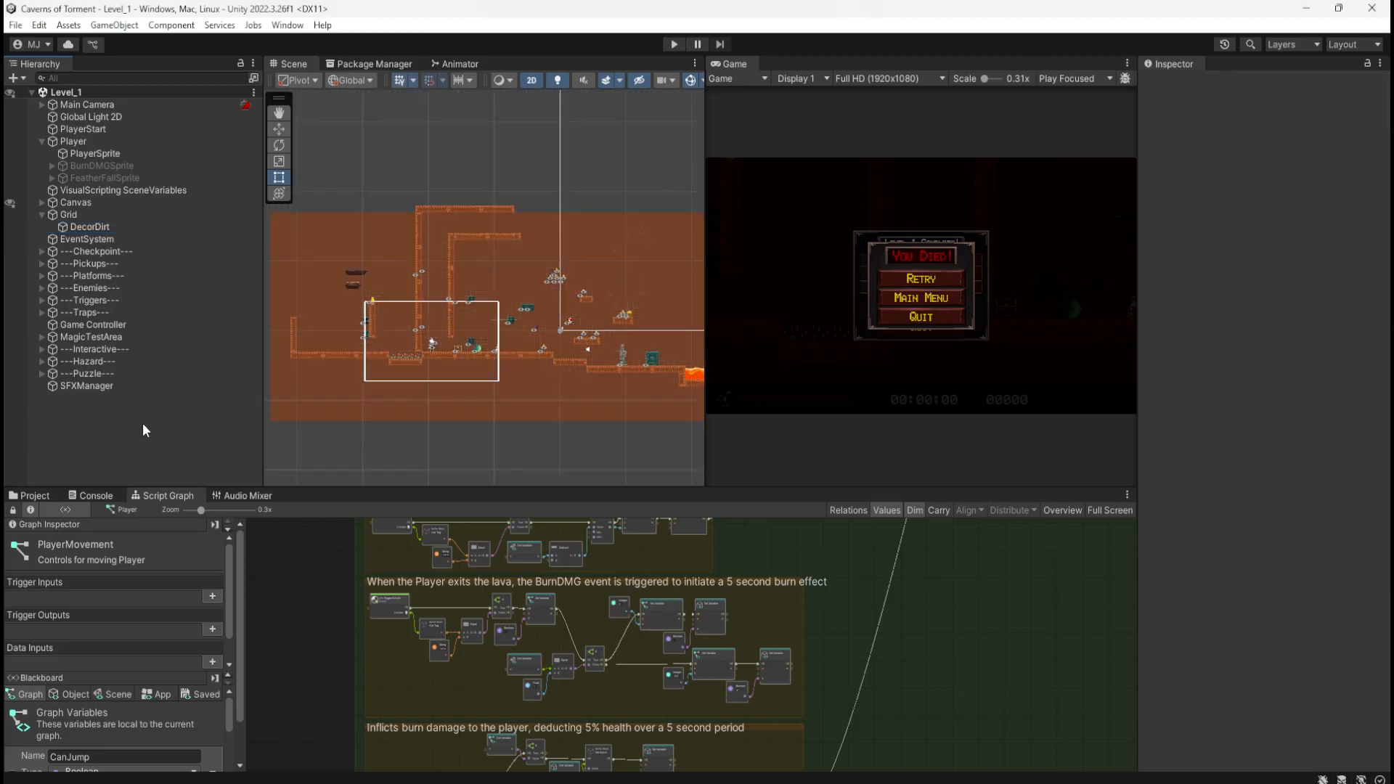
{"action": "scroll", "coordinate": [445, 341], "scroll_direction": "up", "scroll_amount": 2}
{"action": "scroll", "coordinate": [446, 341], "scroll_direction": "up", "scroll_amount": 3}
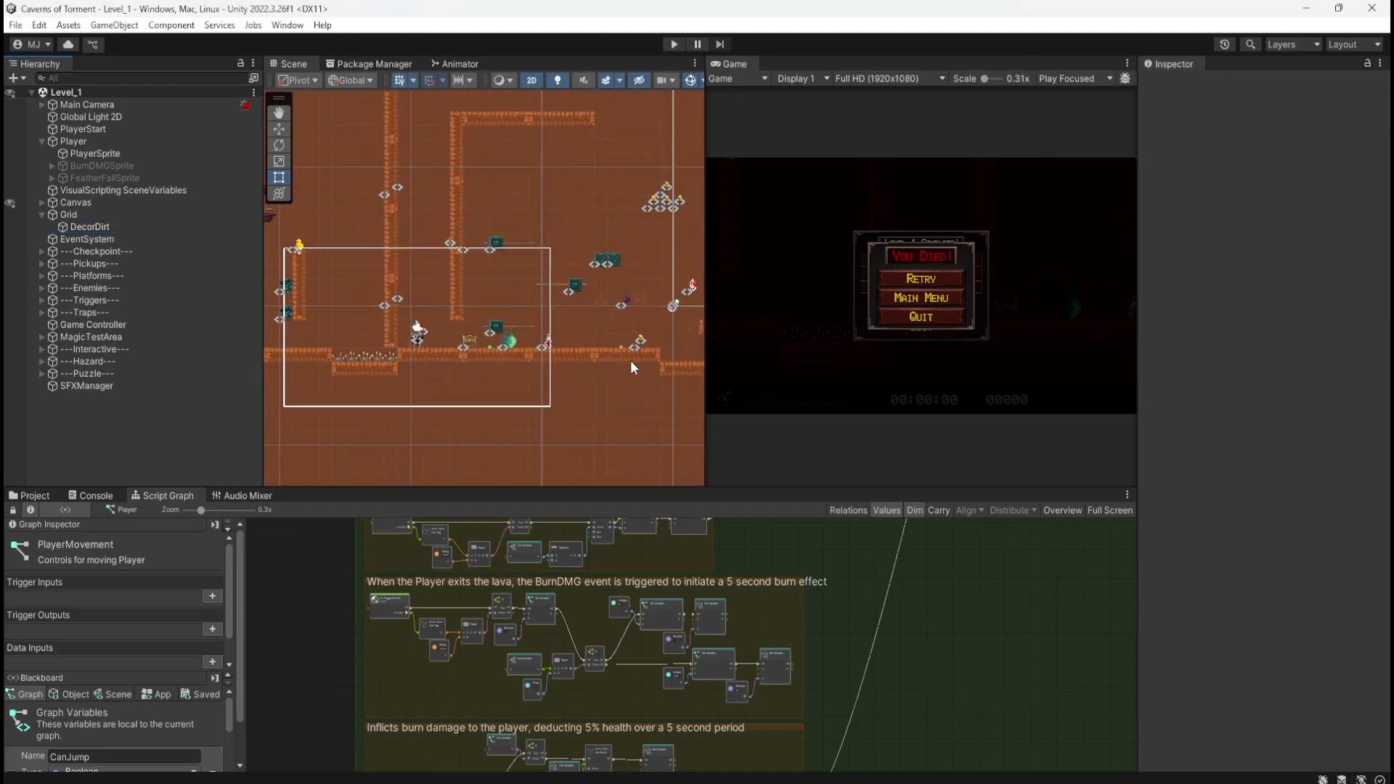
{"action": "middle_click_drag", "start_coordinate": [628, 383], "coordinate": [445, 407]}
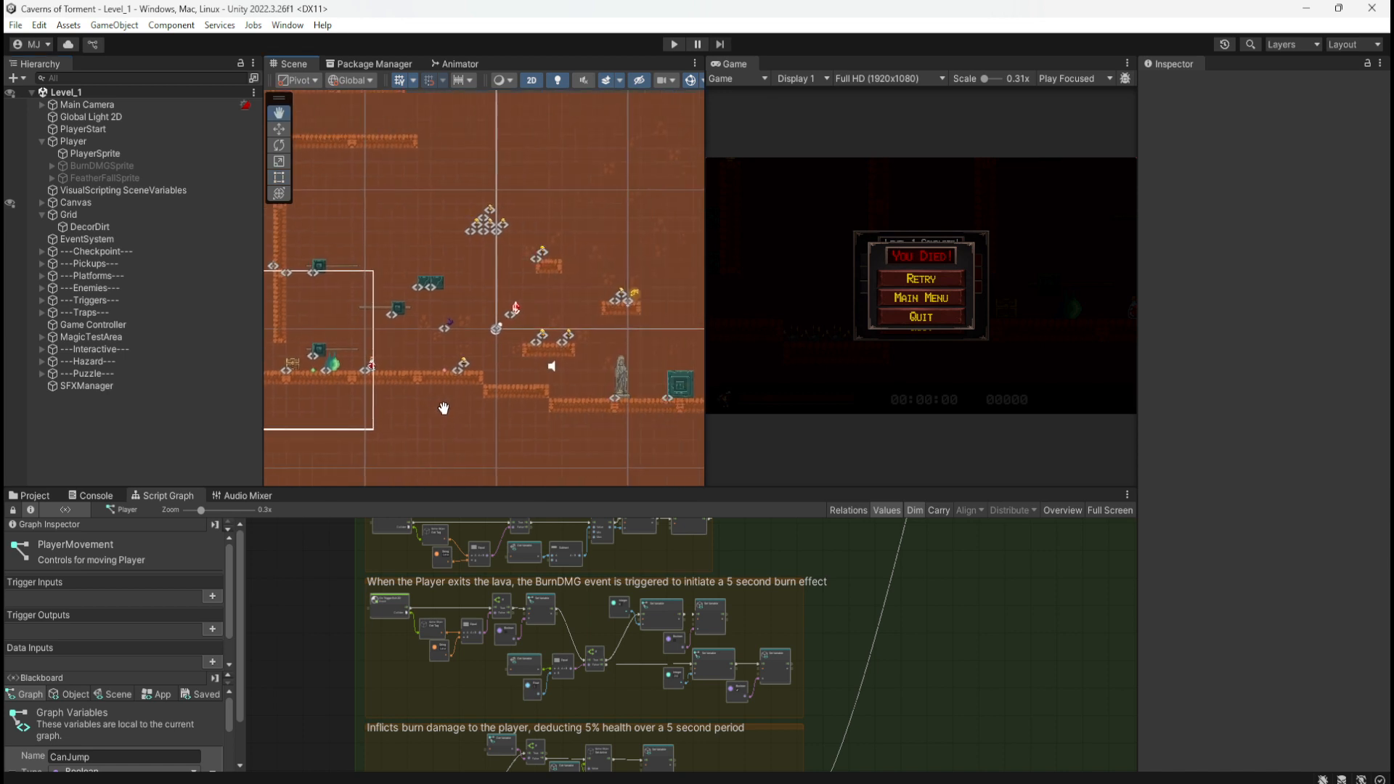
{"action": "scroll", "coordinate": [473, 350], "scroll_direction": "down", "scroll_amount": 3}
{"action": "scroll", "coordinate": [472, 348], "scroll_direction": "down", "scroll_amount": 4}
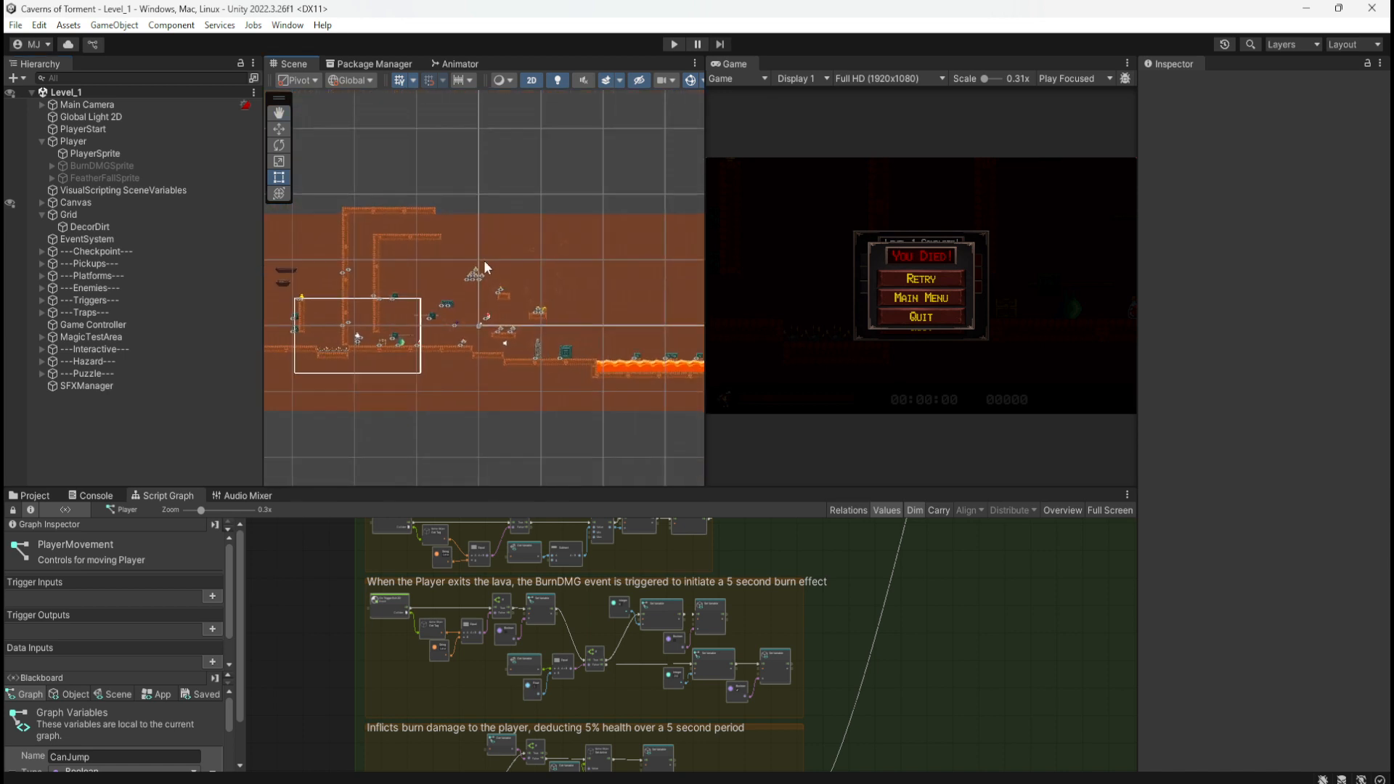
{"action": "scroll", "coordinate": [525, 310], "scroll_direction": "down", "scroll_amount": 3}
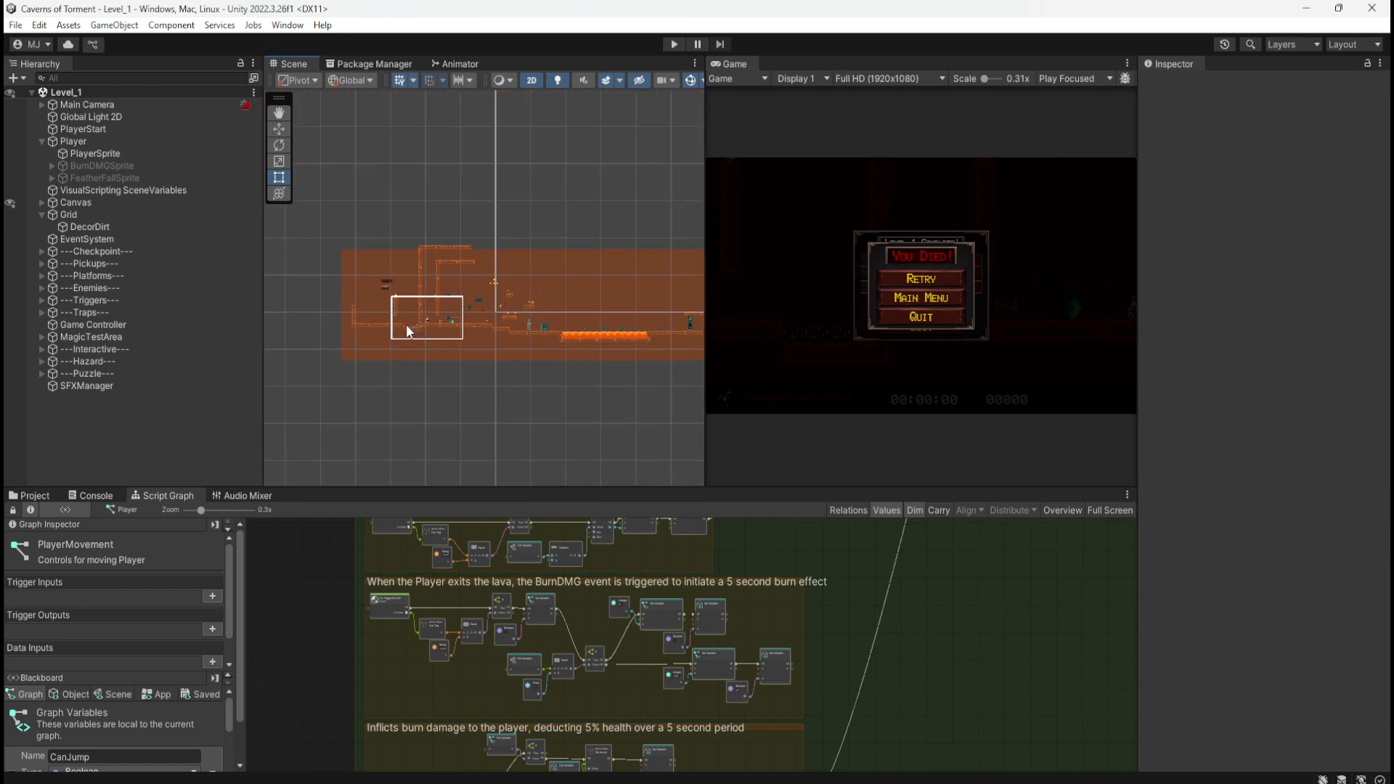
{"action": "scroll", "coordinate": [388, 305], "scroll_direction": "up", "scroll_amount": 5}
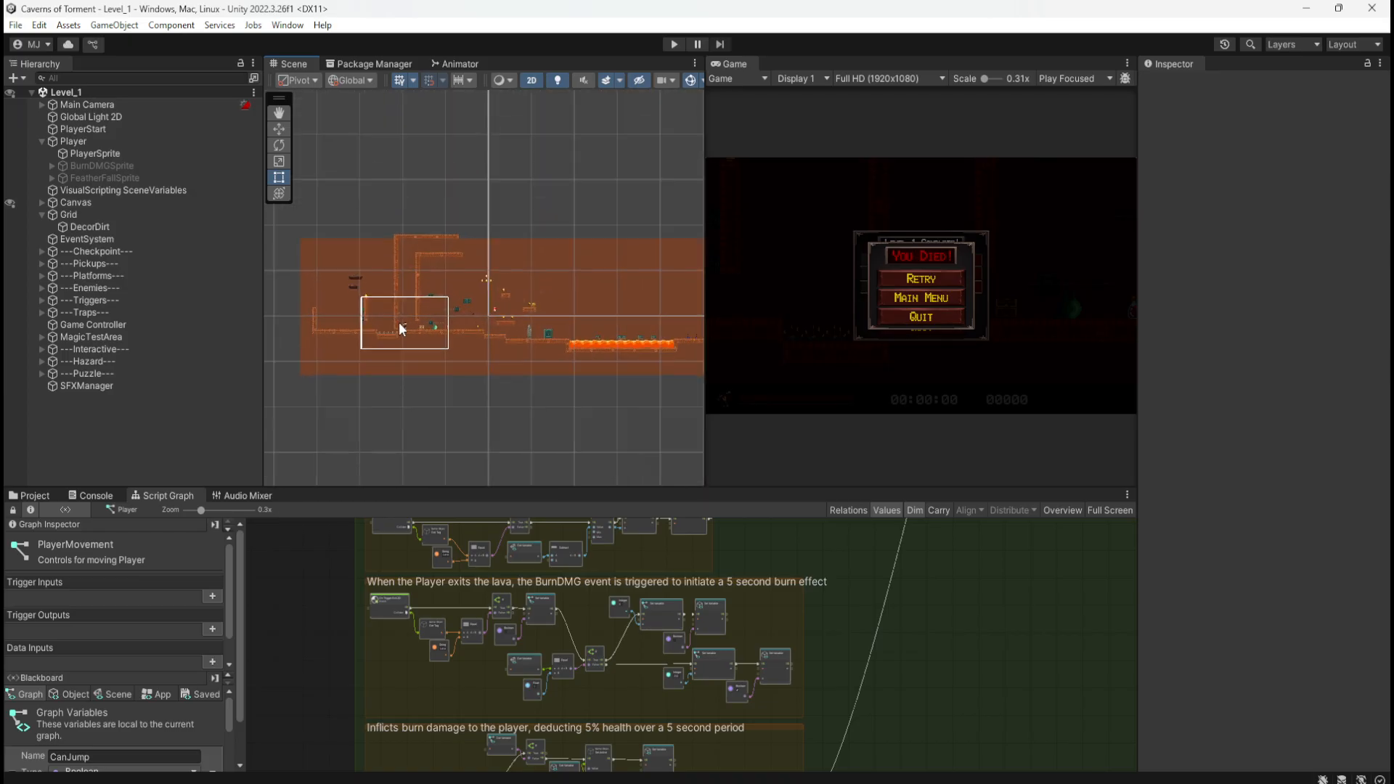
{"action": "scroll", "coordinate": [386, 328], "scroll_direction": "up", "scroll_amount": 1}
{"action": "scroll", "coordinate": [578, 365], "scroll_direction": "down", "scroll_amount": 2}
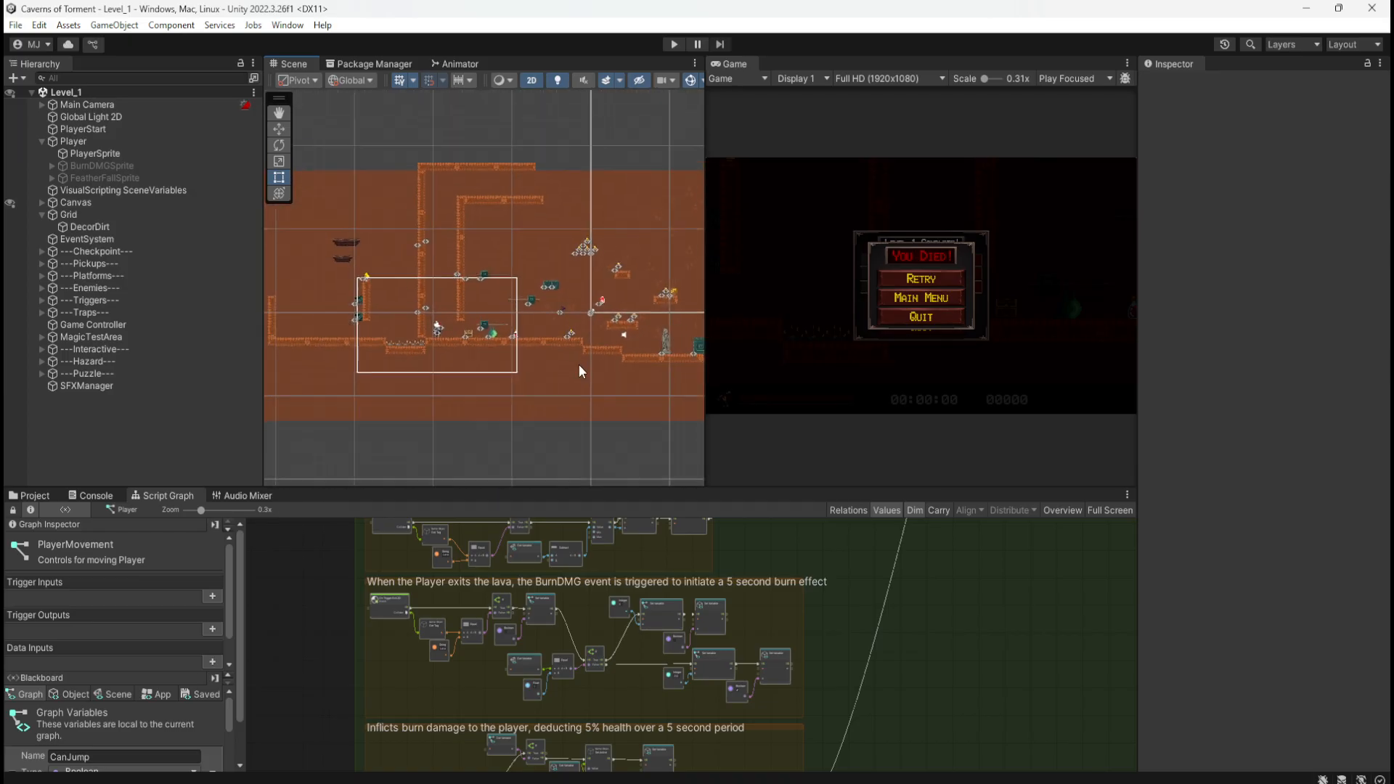
{"action": "scroll", "coordinate": [342, 295], "scroll_direction": "up", "scroll_amount": 4}
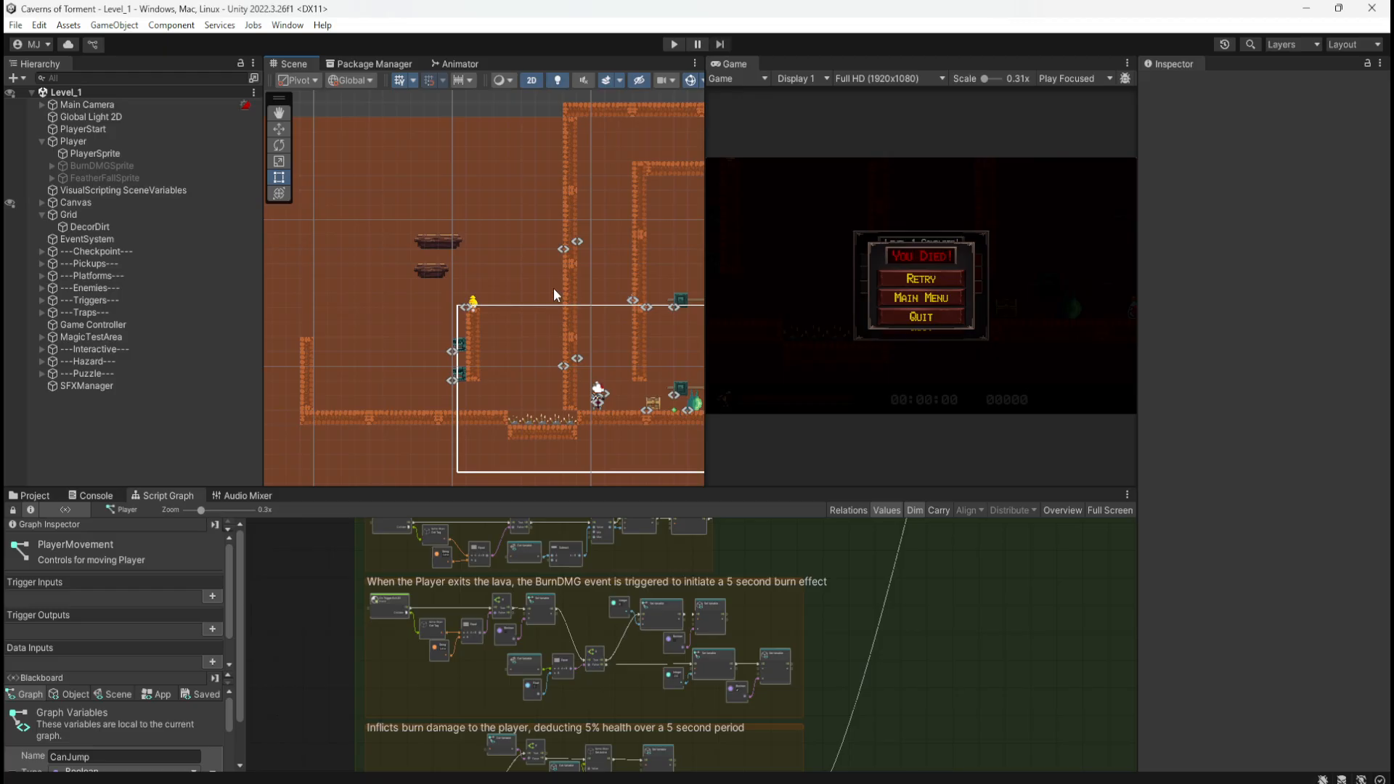
{"action": "scroll", "coordinate": [334, 319], "scroll_direction": "down", "scroll_amount": 4}
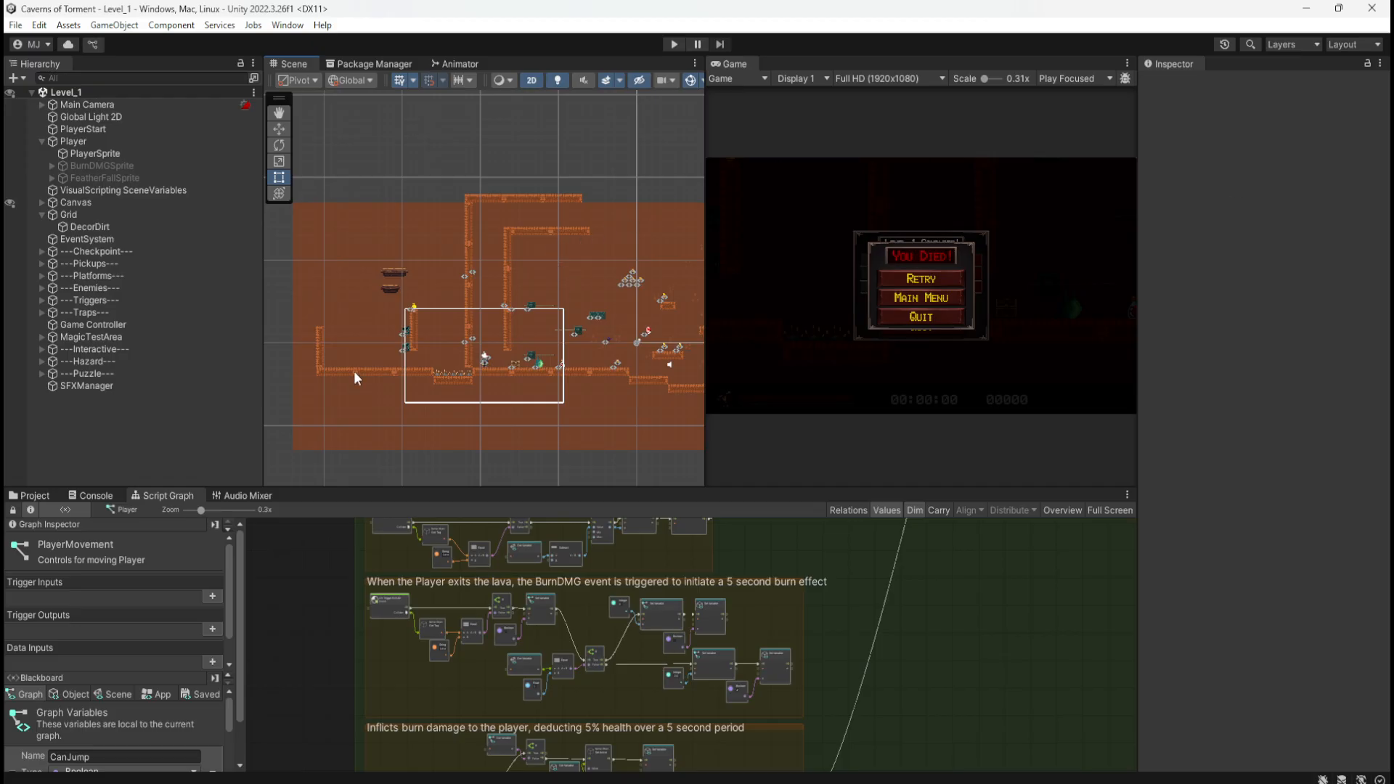
{"action": "scroll", "coordinate": [363, 352], "scroll_direction": "down", "scroll_amount": 8}
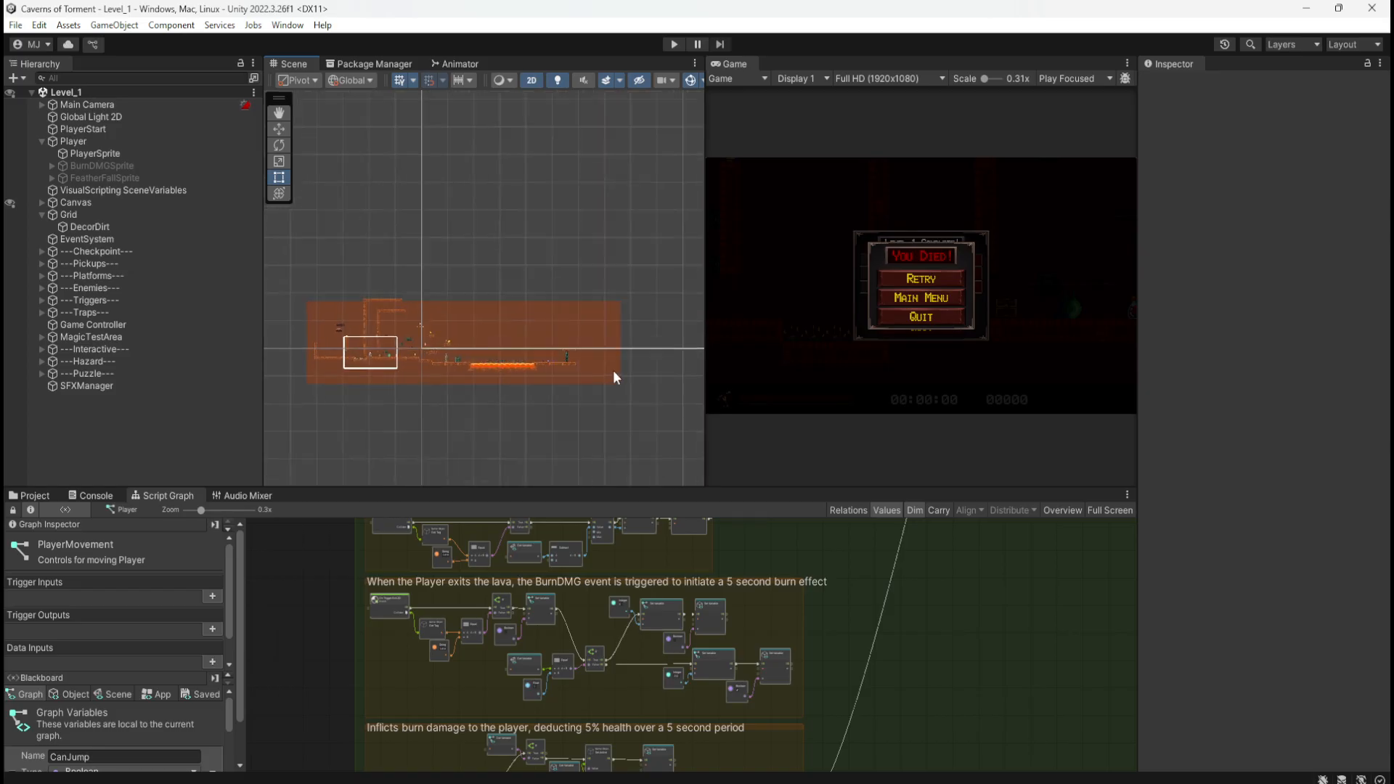
{"action": "scroll", "coordinate": [508, 323], "scroll_direction": "up", "scroll_amount": 6}
{"action": "scroll", "coordinate": [609, 399], "scroll_direction": "up", "scroll_amount": 5}
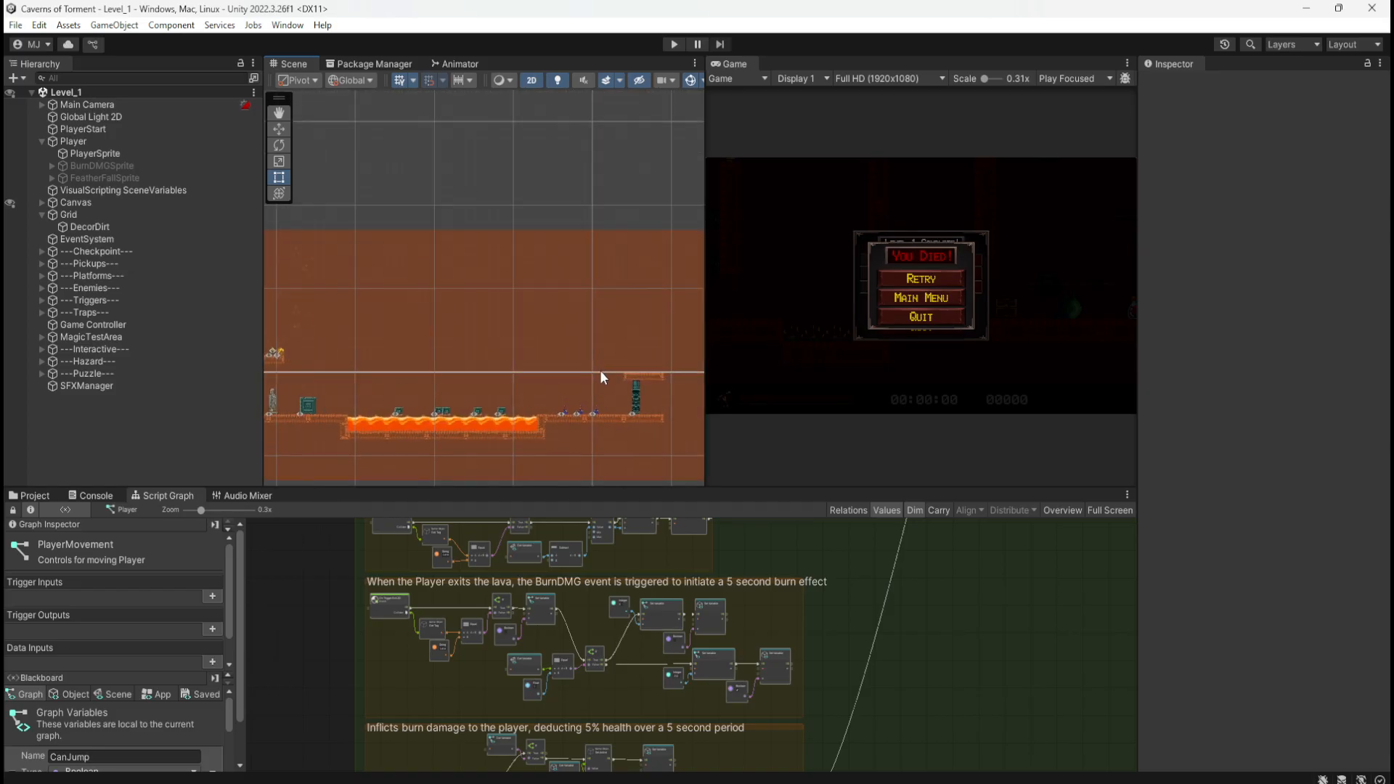
{"action": "scroll", "coordinate": [429, 331], "scroll_direction": "down", "scroll_amount": 4}
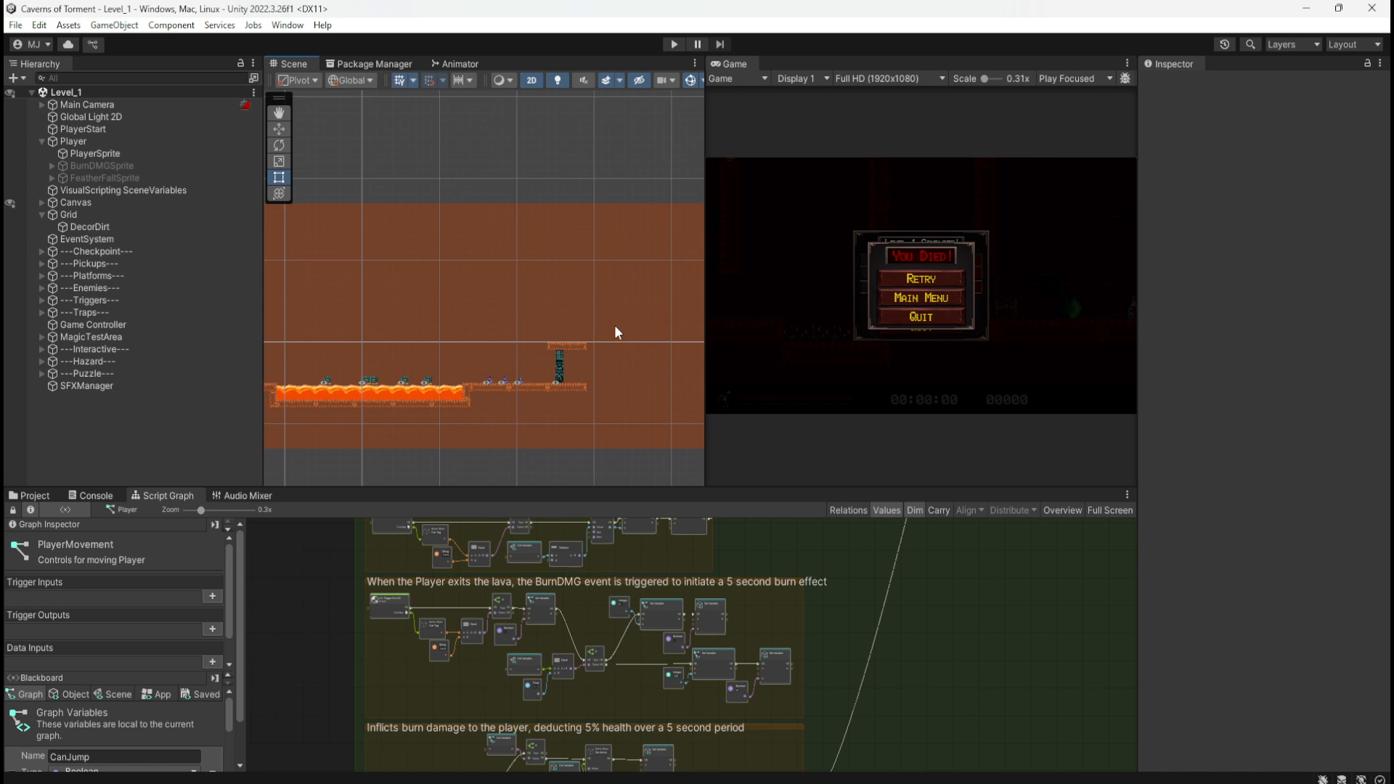
{"action": "scroll", "coordinate": [615, 312], "scroll_direction": "down", "scroll_amount": 5}
{"action": "scroll", "coordinate": [307, 297], "scroll_direction": "up", "scroll_amount": 1}
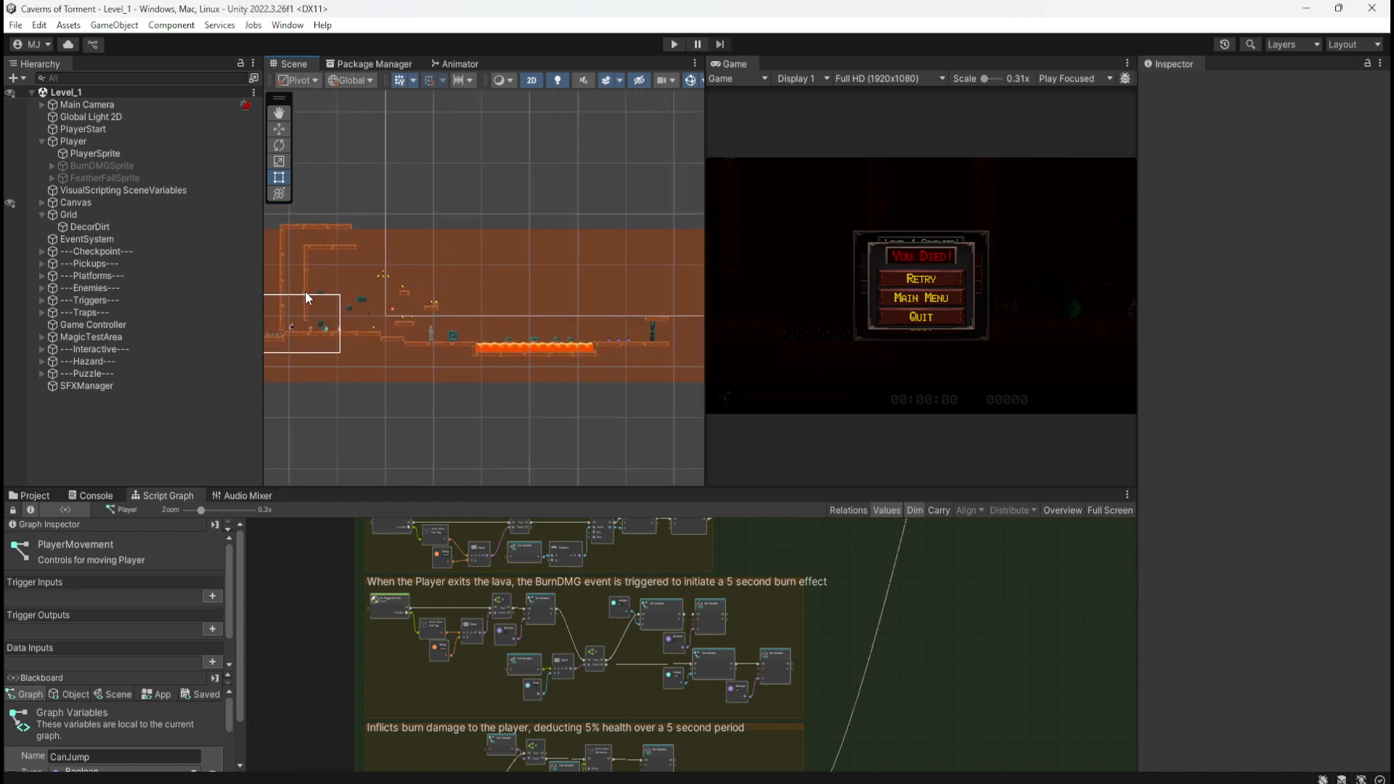
{"action": "scroll", "coordinate": [305, 297], "scroll_direction": "up", "scroll_amount": 1}
{"action": "scroll", "coordinate": [451, 286], "scroll_direction": "down", "scroll_amount": 7}
{"action": "scroll", "coordinate": [274, 275], "scroll_direction": "up", "scroll_amount": 9}
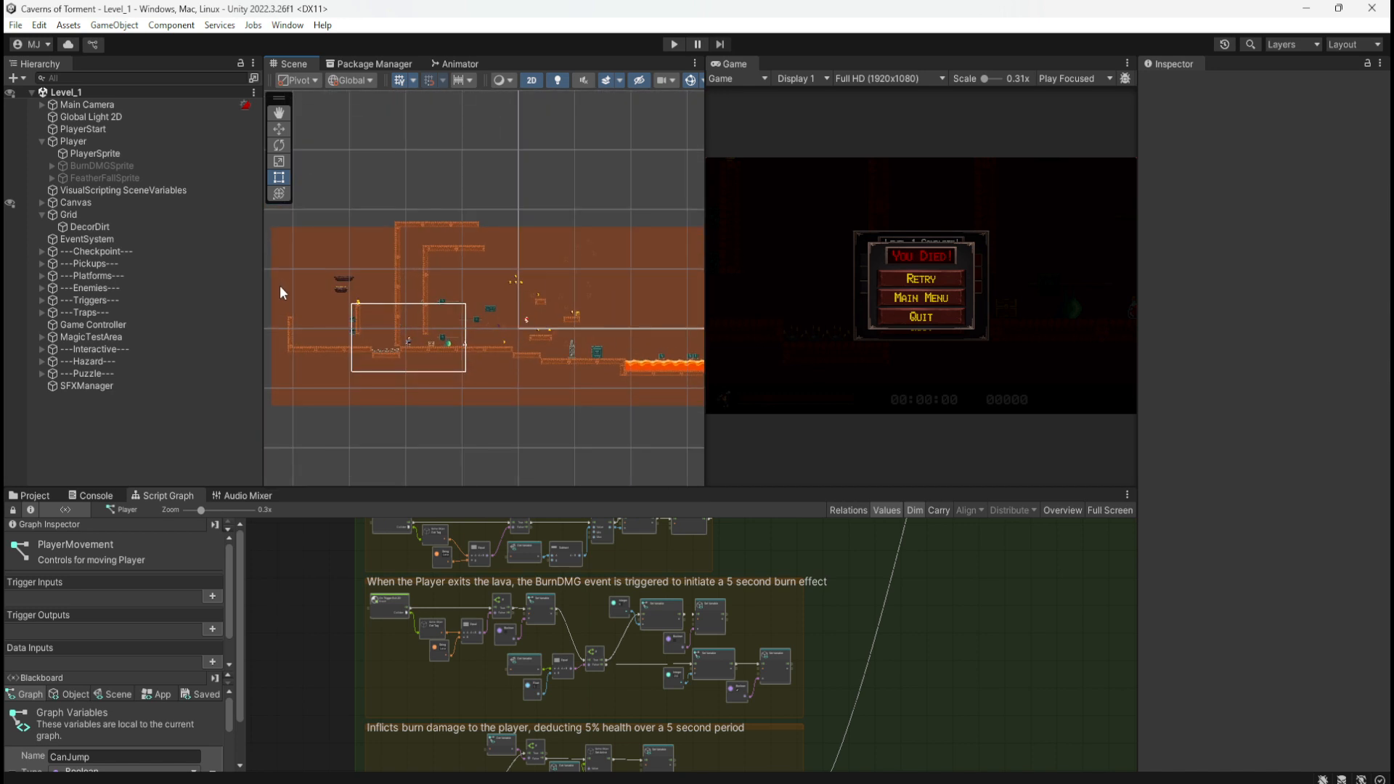
{"action": "scroll", "coordinate": [283, 292], "scroll_direction": "up", "scroll_amount": 3}
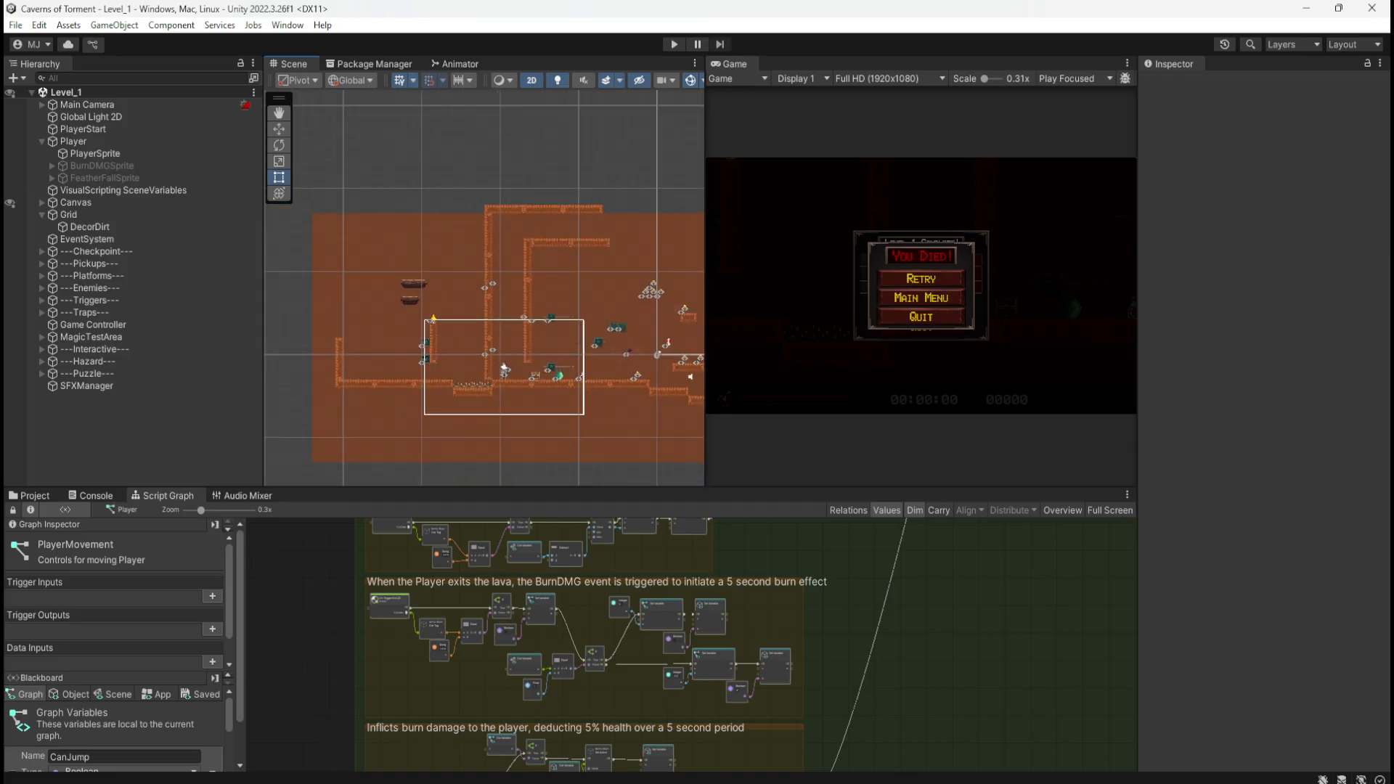
Step: Bring the hand-drawn map window into view, then move it aside to reveal the scene
{"action": "left_click_drag", "start_coordinate": [1393, 182], "coordinate": [526, 185]}
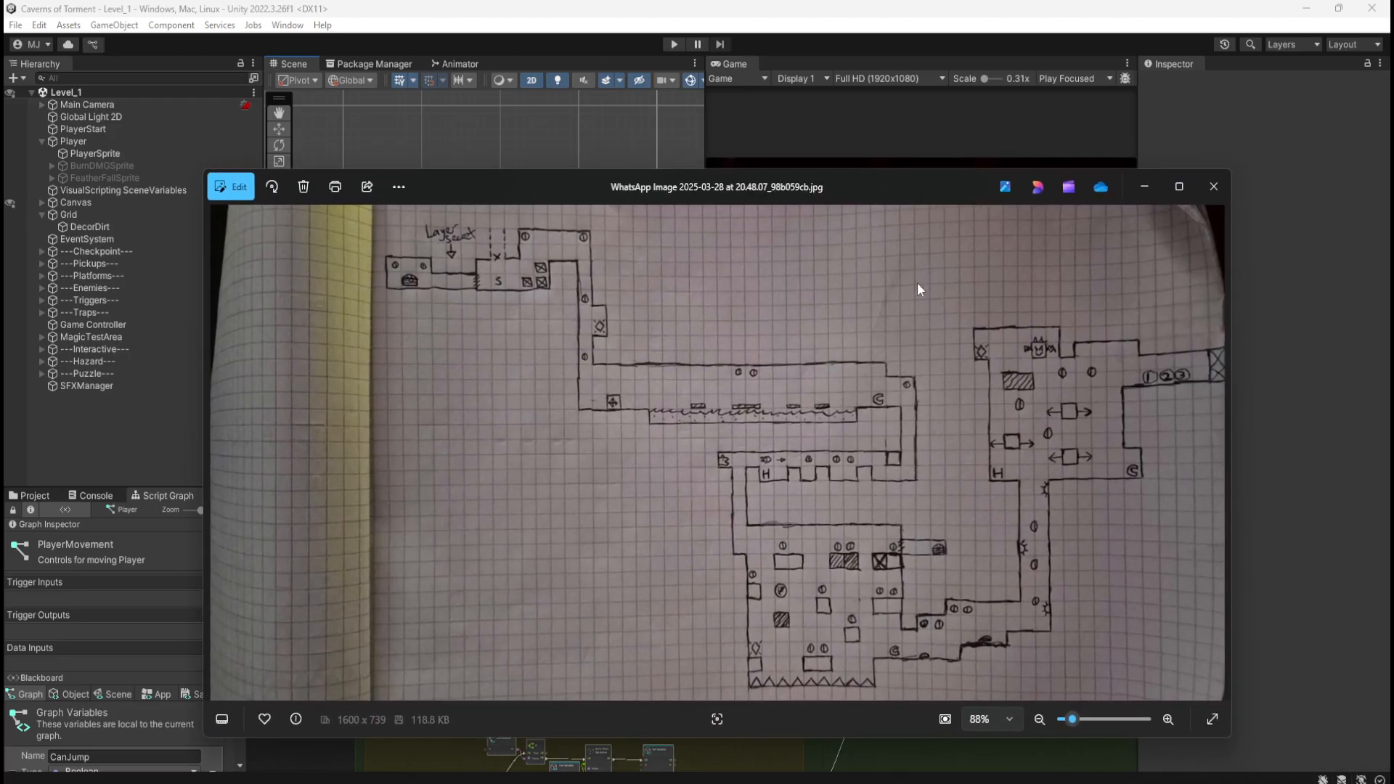
{"action": "left_click_drag", "start_coordinate": [888, 188], "coordinate": [858, 174]}
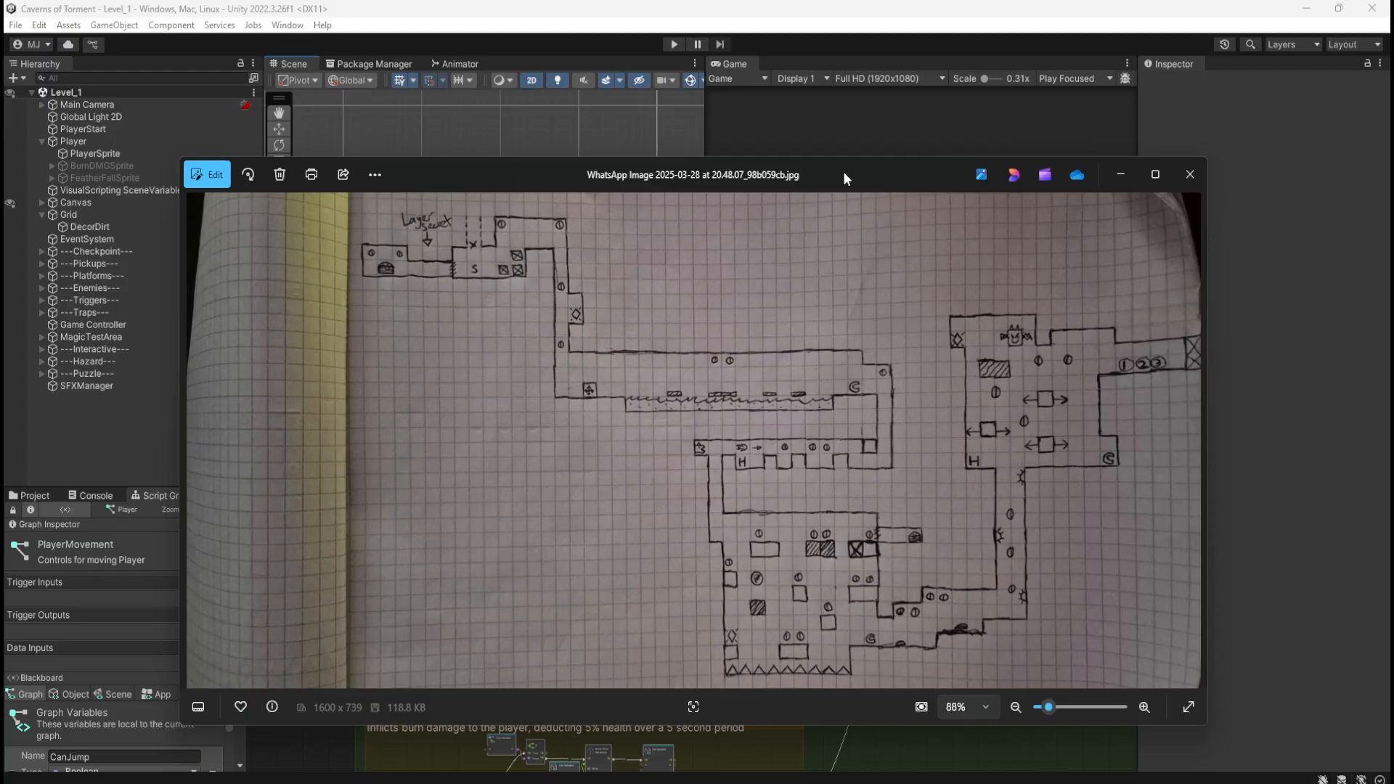
{"action": "left_click_drag", "start_coordinate": [846, 179], "coordinate": [1393, 146]}
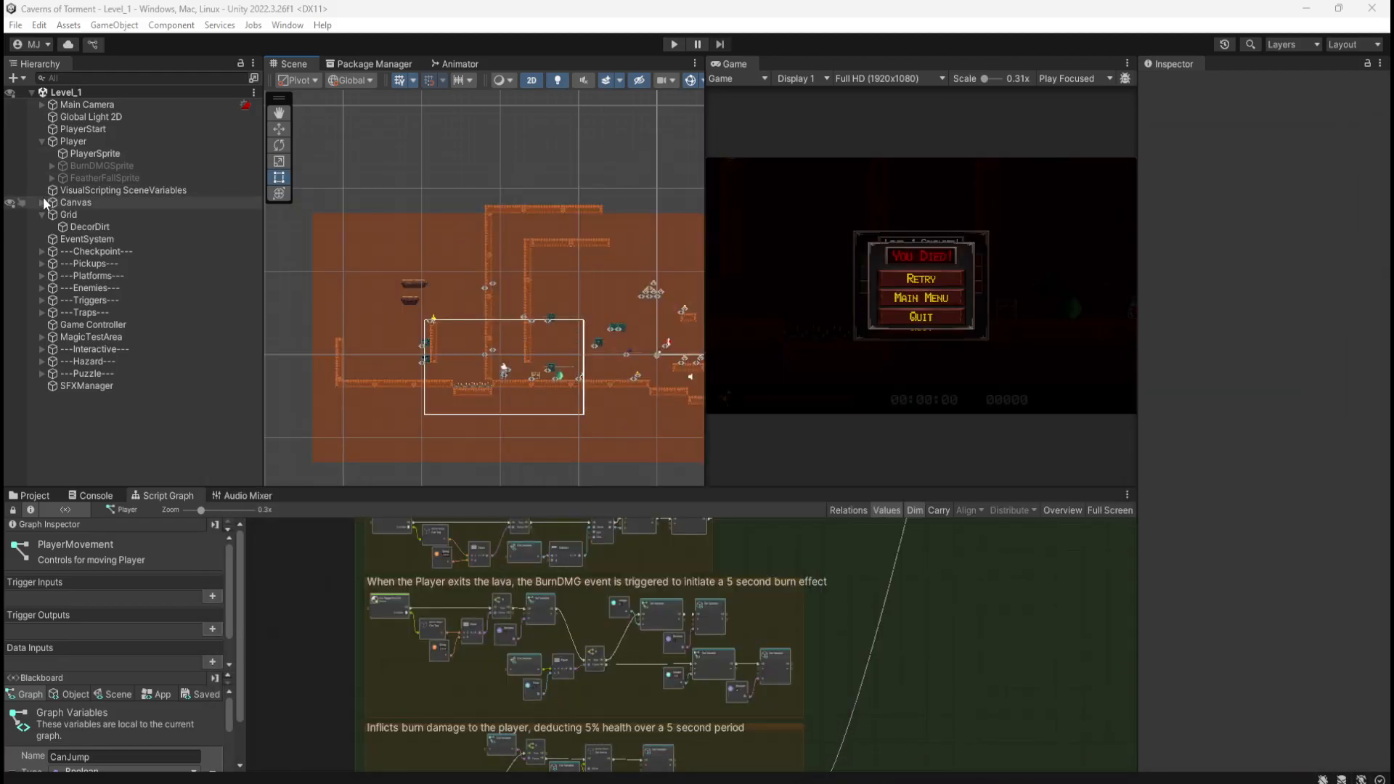
Step: Select the DecorDirt tilemap and make it visible in the scene
{"action": "left_click", "coordinate": [79, 225]}
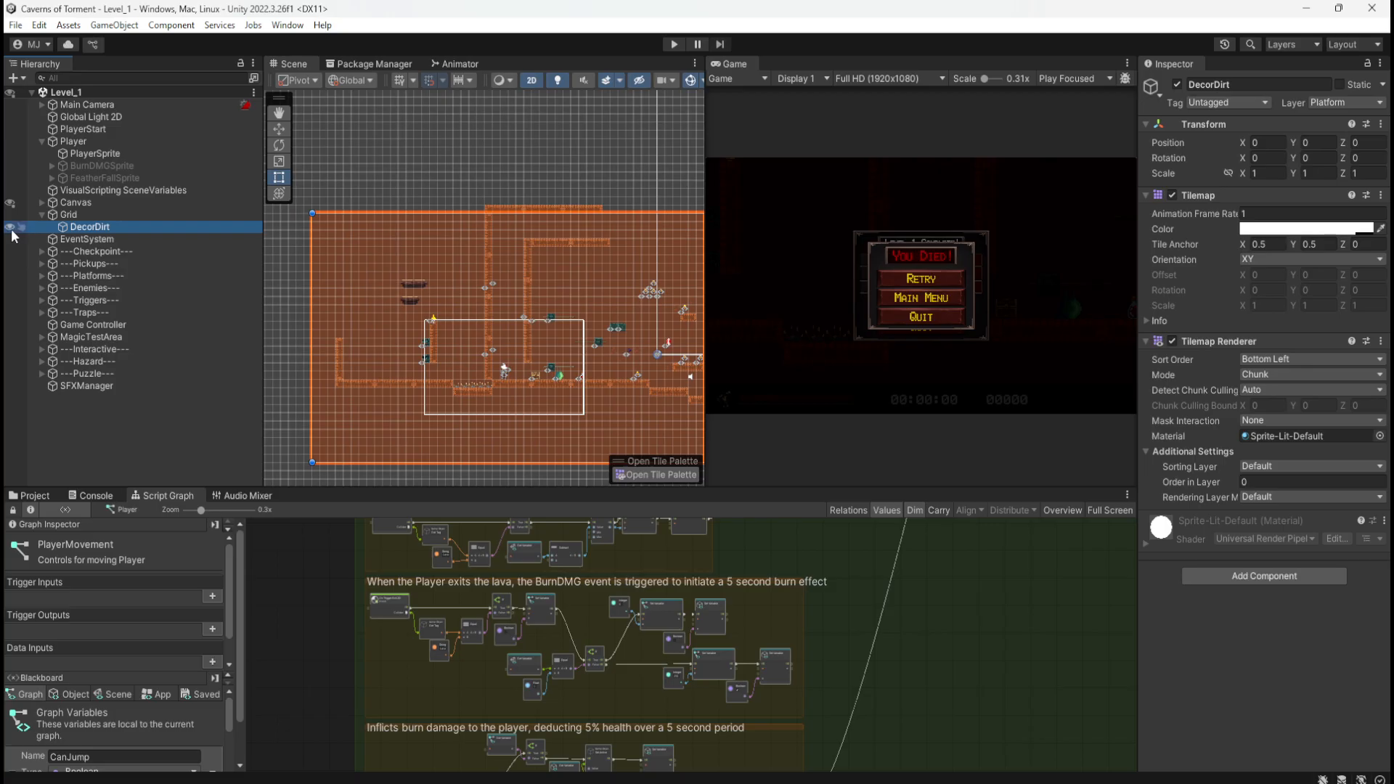
{"action": "scroll", "coordinate": [333, 303], "scroll_direction": "down", "scroll_amount": 1}
{"action": "scroll", "coordinate": [438, 363], "scroll_direction": "up", "scroll_amount": 6}
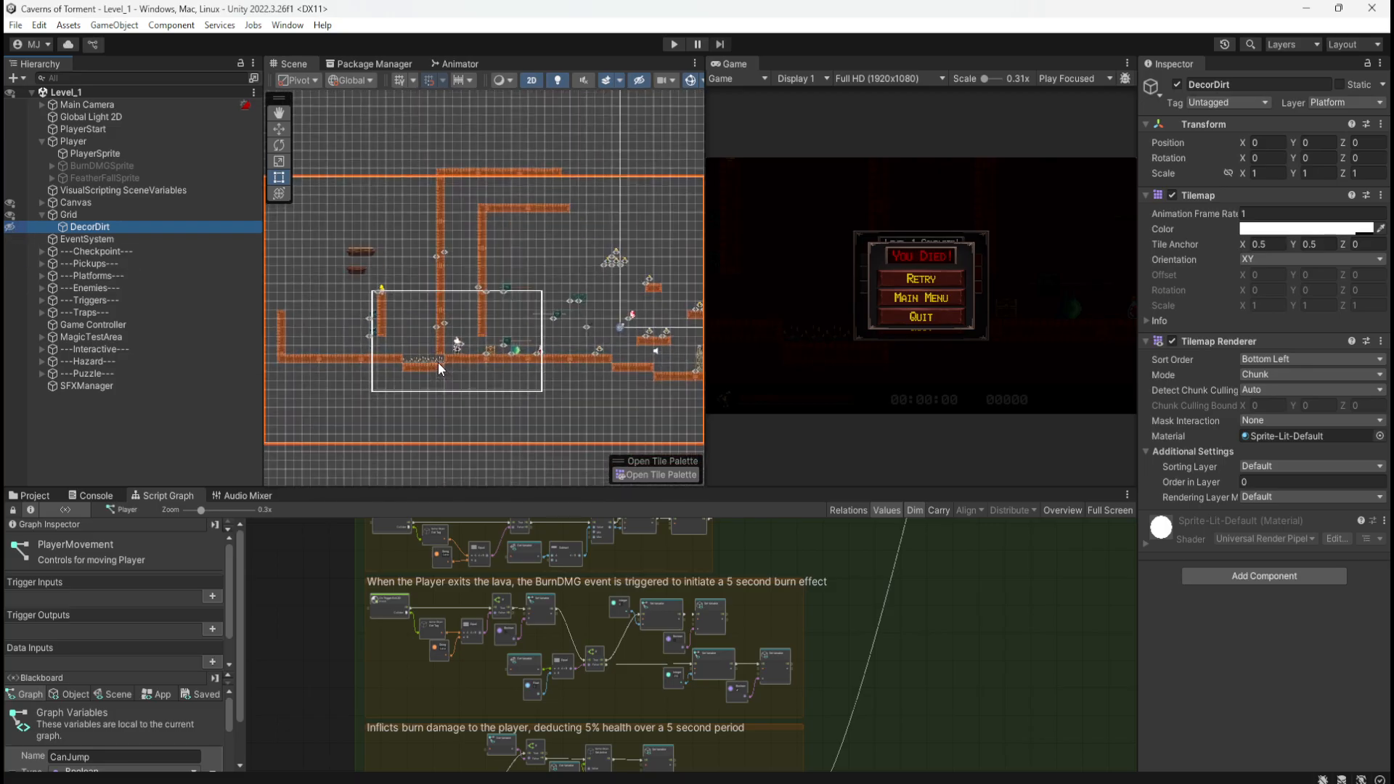
{"action": "scroll", "coordinate": [445, 366], "scroll_direction": "up", "scroll_amount": 1}
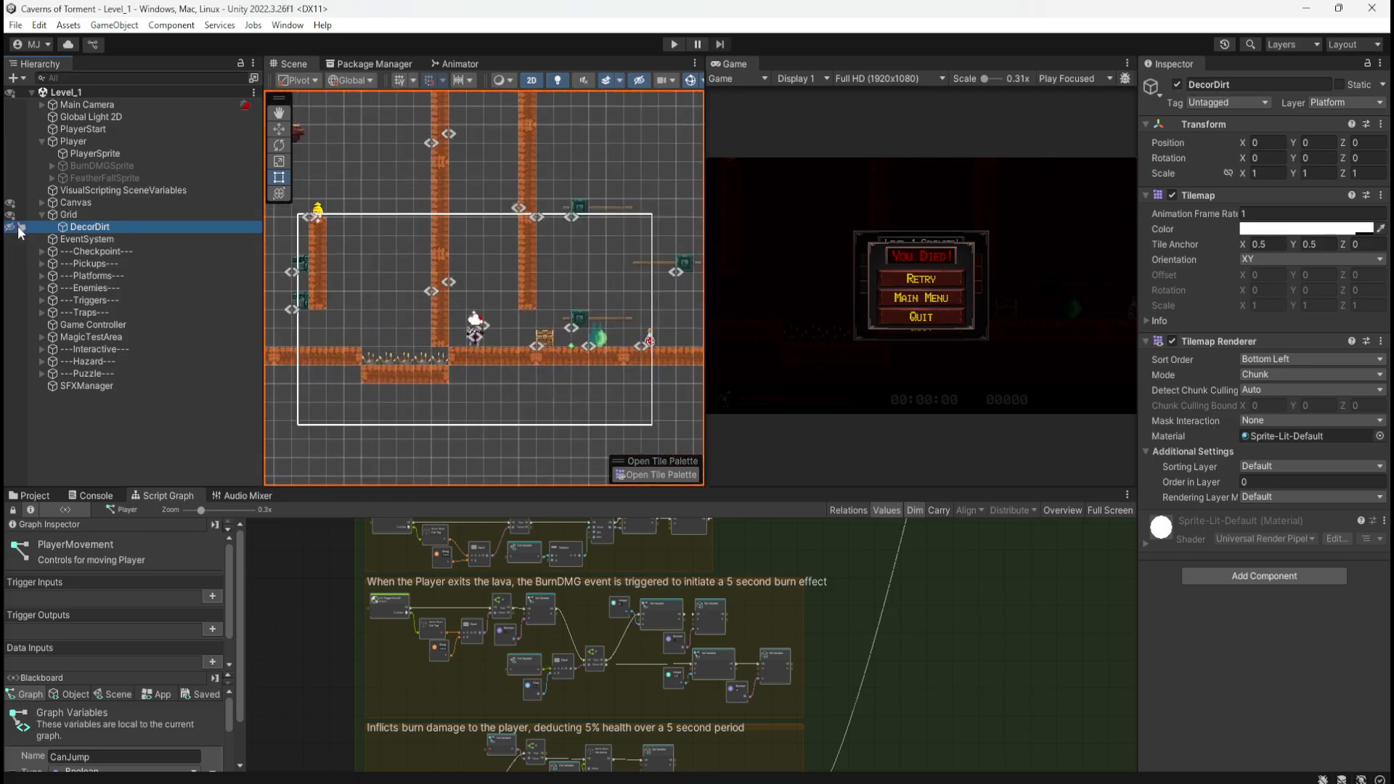
{"action": "left_click", "coordinate": [11, 227]}
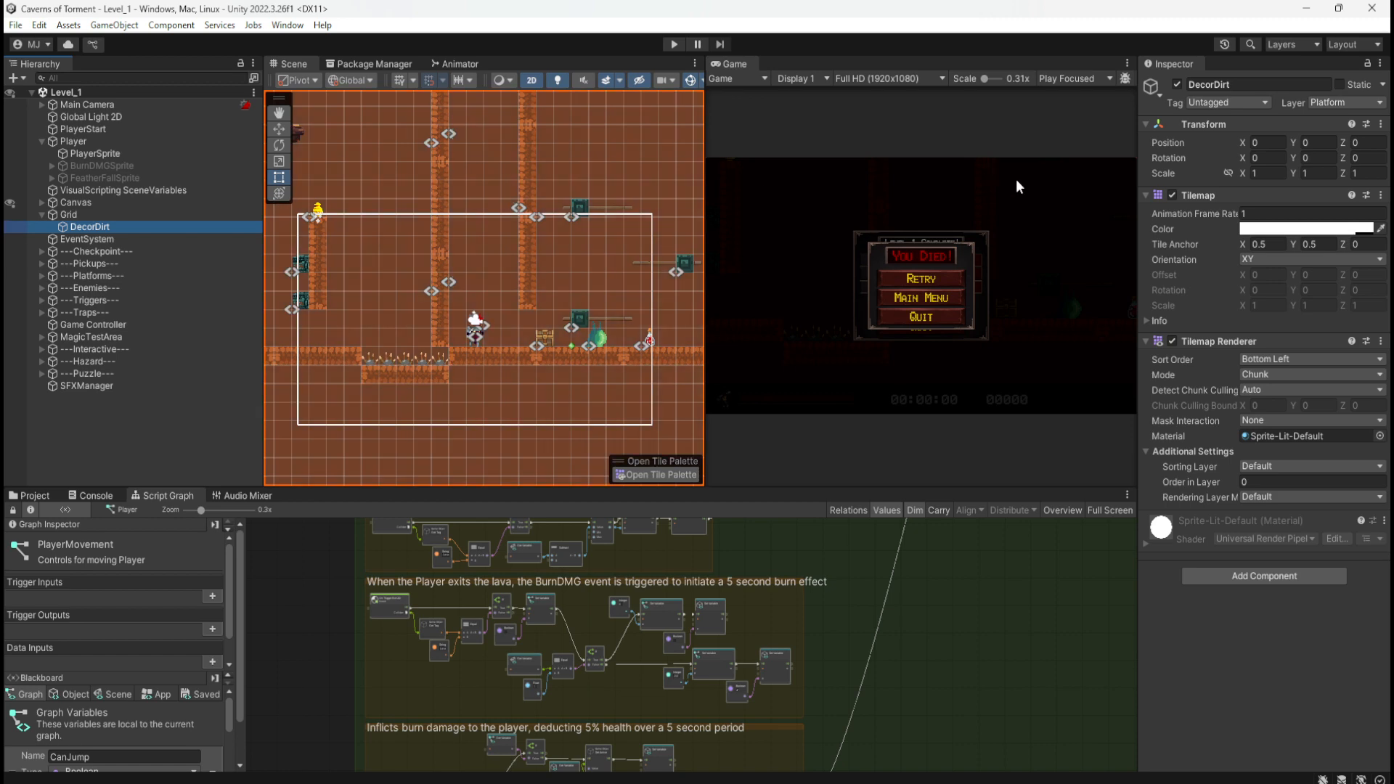
Step: Set the DecorDirt tilemap colour to grey BFBFBF with alpha 228
{"action": "left_click", "coordinate": [1280, 229]}
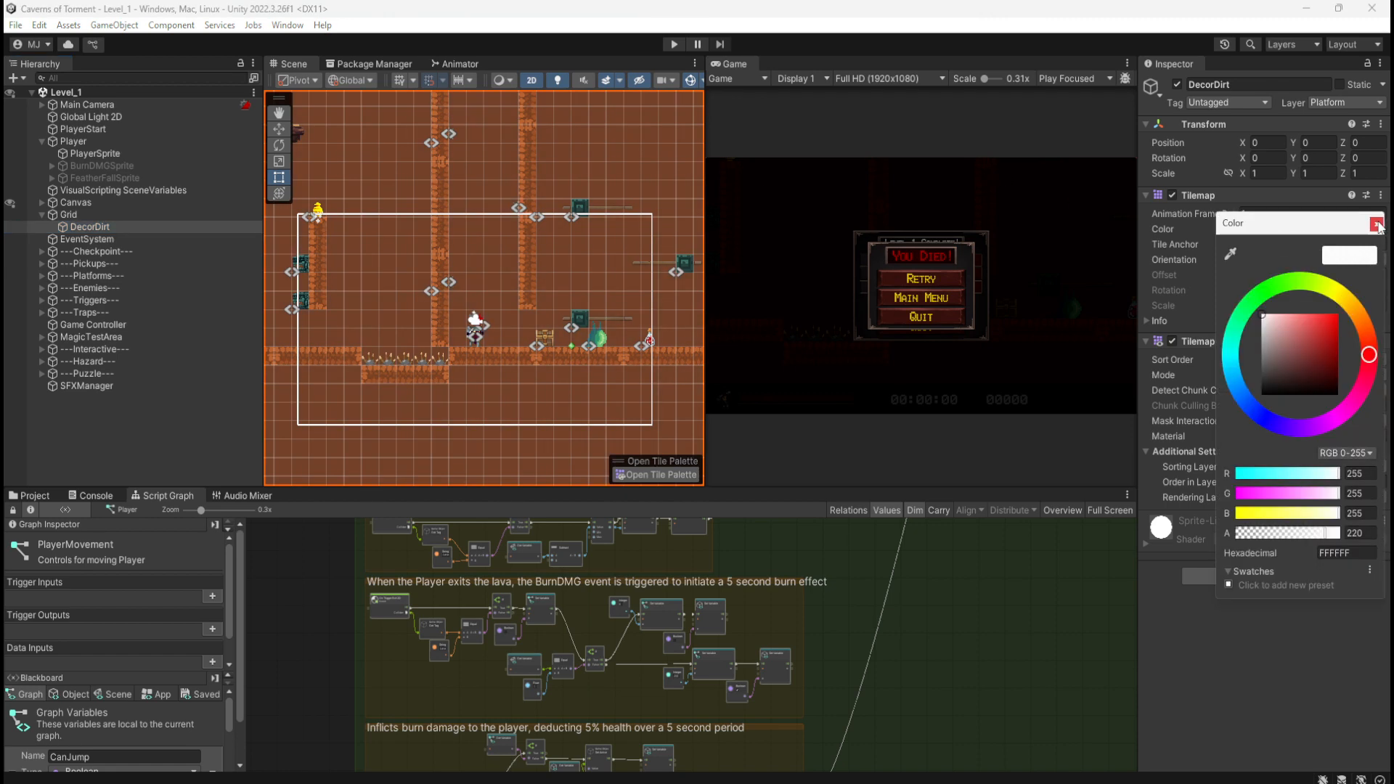
{"action": "mouse_move", "coordinate": [1327, 535]}
{"action": "left_mouse_down"}
{"action": "mouse_move", "coordinate": [1295, 540]}
{"action": "mouse_move", "coordinate": [1328, 534]}
{"action": "left_mouse_up"}
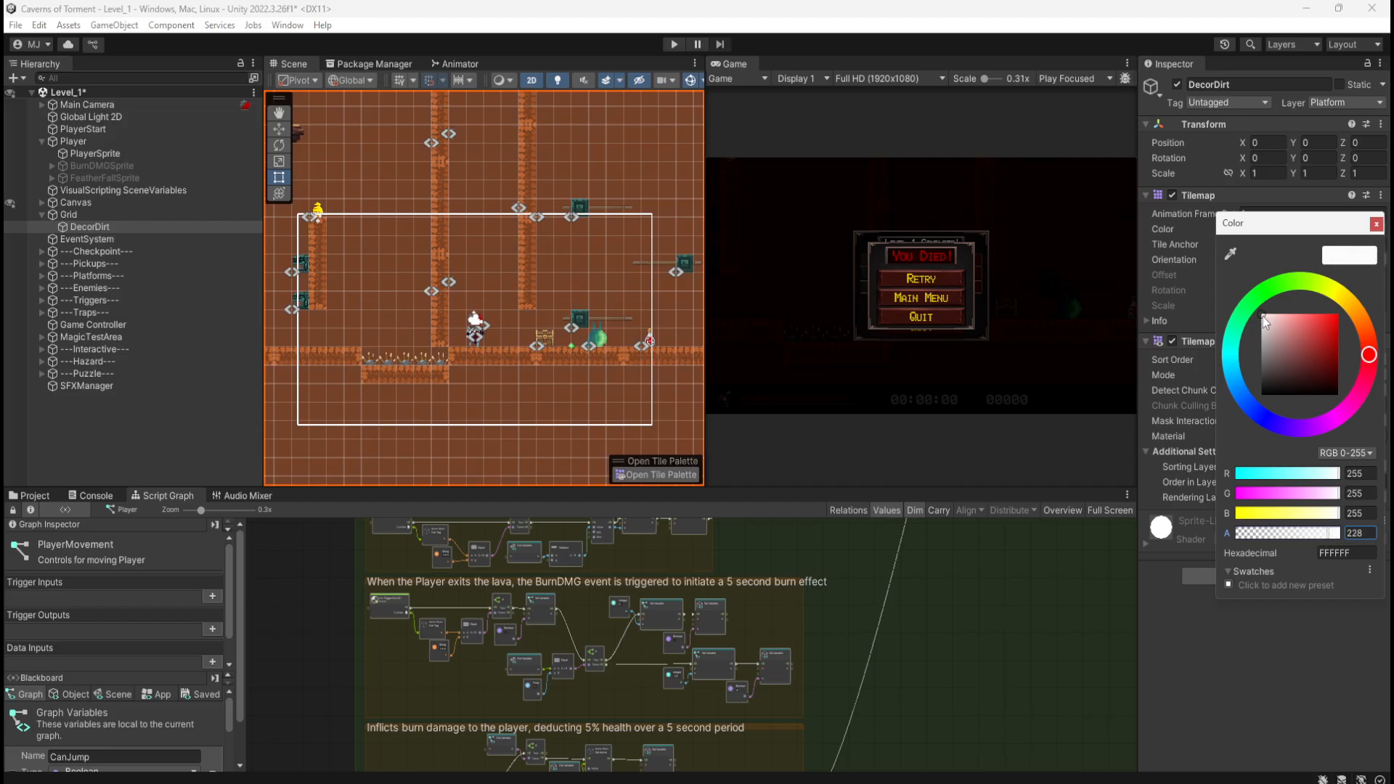
{"action": "left_click_drag", "start_coordinate": [1252, 342], "coordinate": [1253, 328]}
{"action": "left_click", "coordinate": [438, 318]}
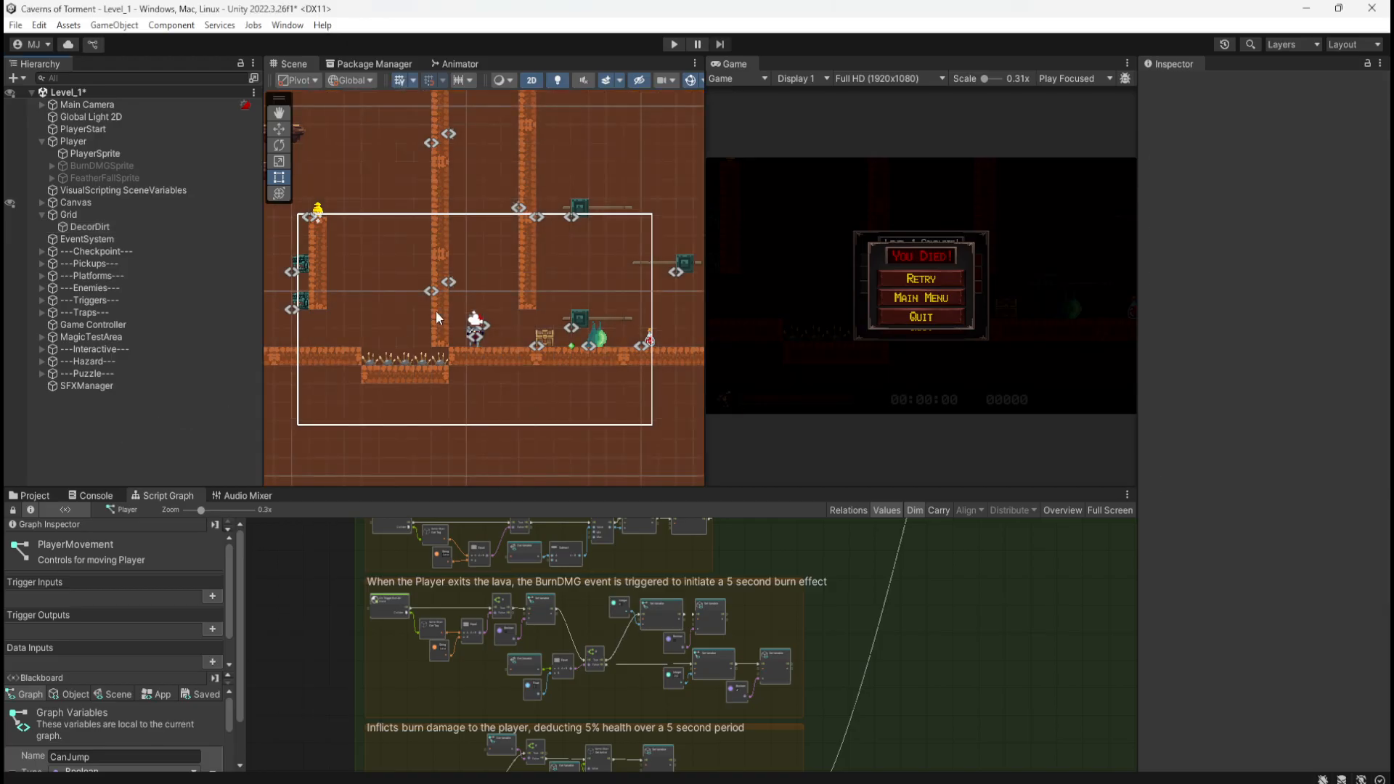
{"action": "scroll", "coordinate": [539, 338], "scroll_direction": "up", "scroll_amount": 5}
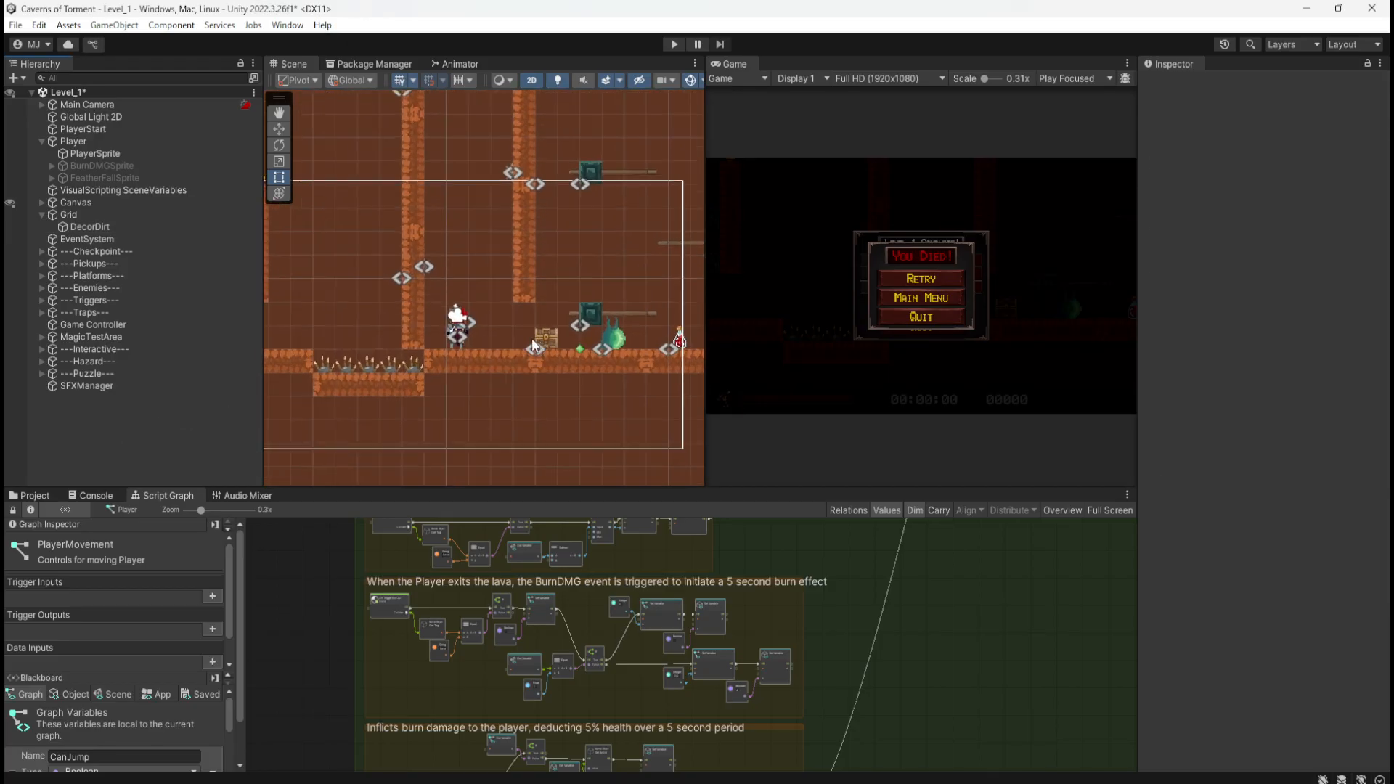
{"action": "scroll", "coordinate": [488, 338], "scroll_direction": "down", "scroll_amount": 5}
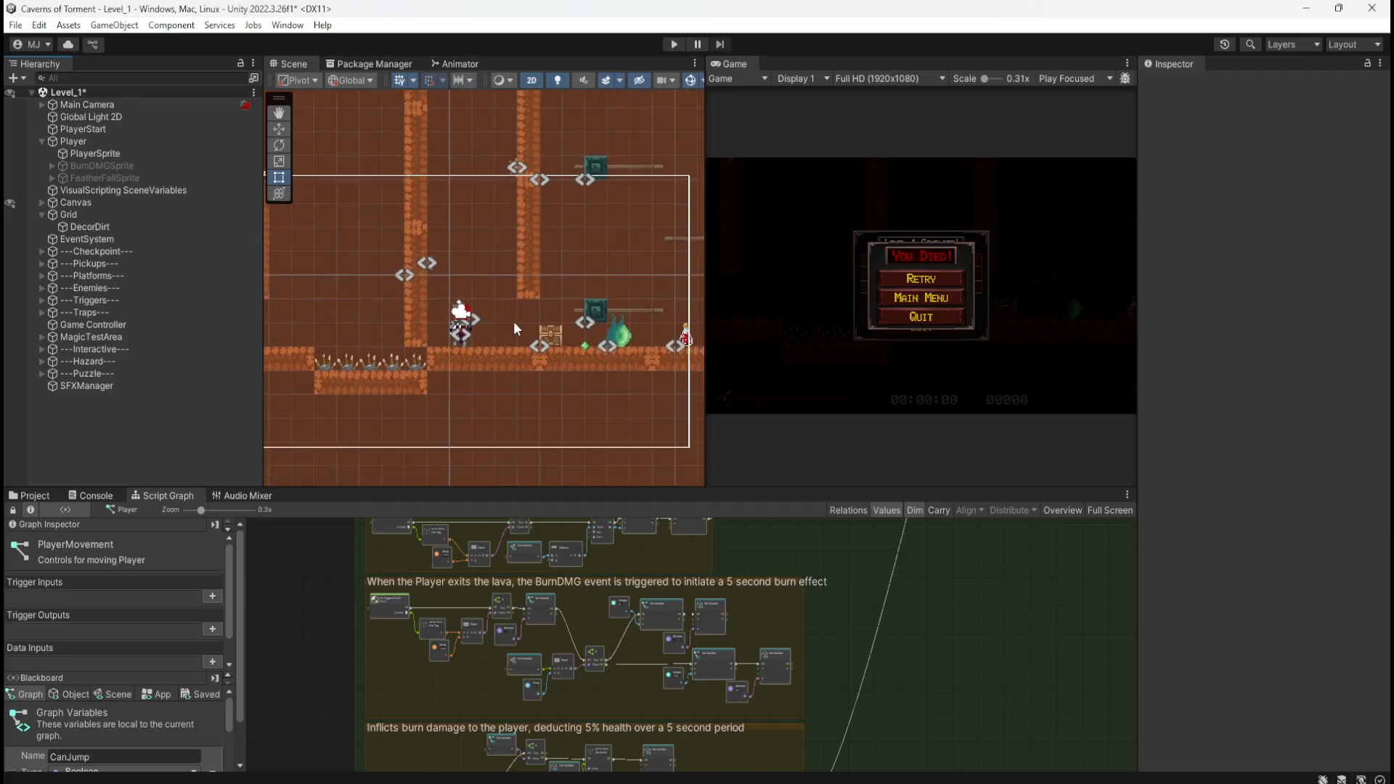
{"action": "scroll", "coordinate": [512, 321], "scroll_direction": "down", "scroll_amount": 6}
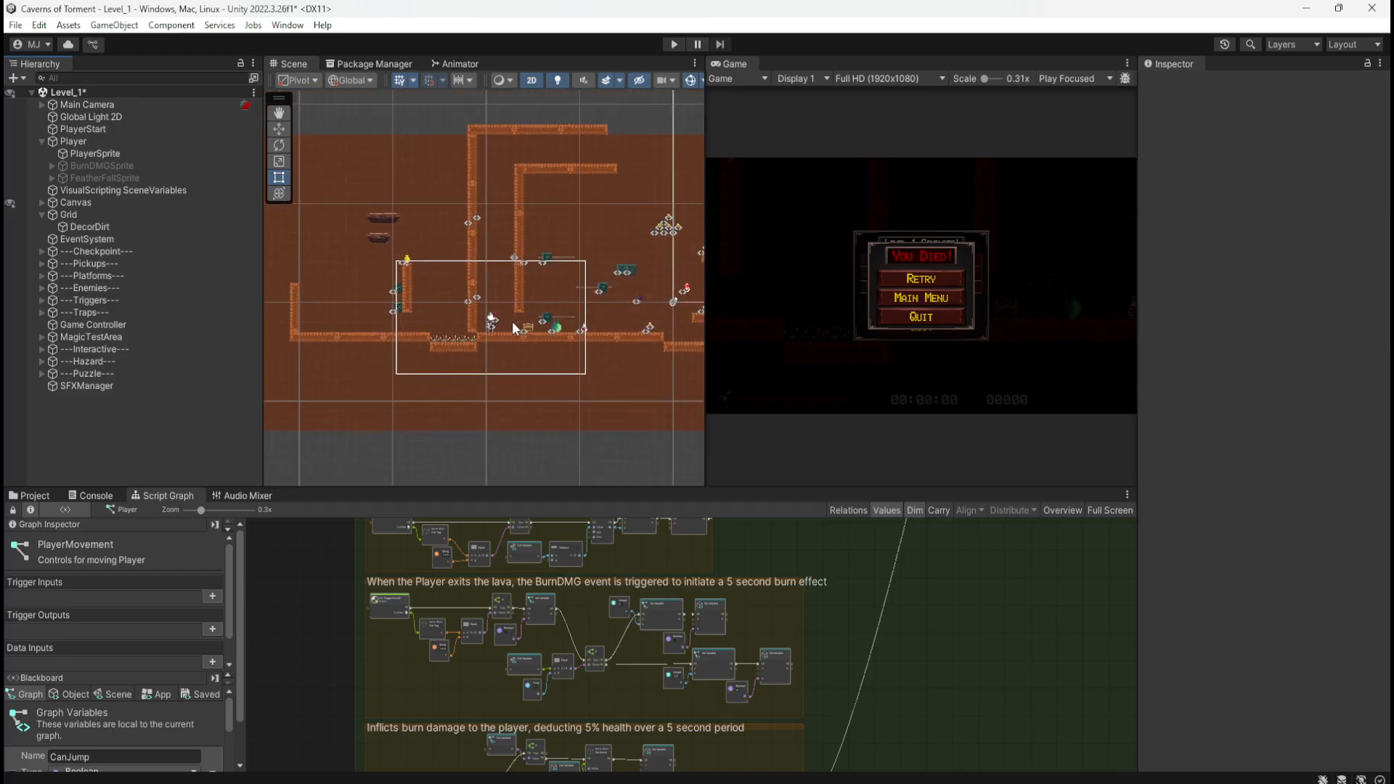
{"action": "scroll", "coordinate": [369, 334], "scroll_direction": "down", "scroll_amount": 2}
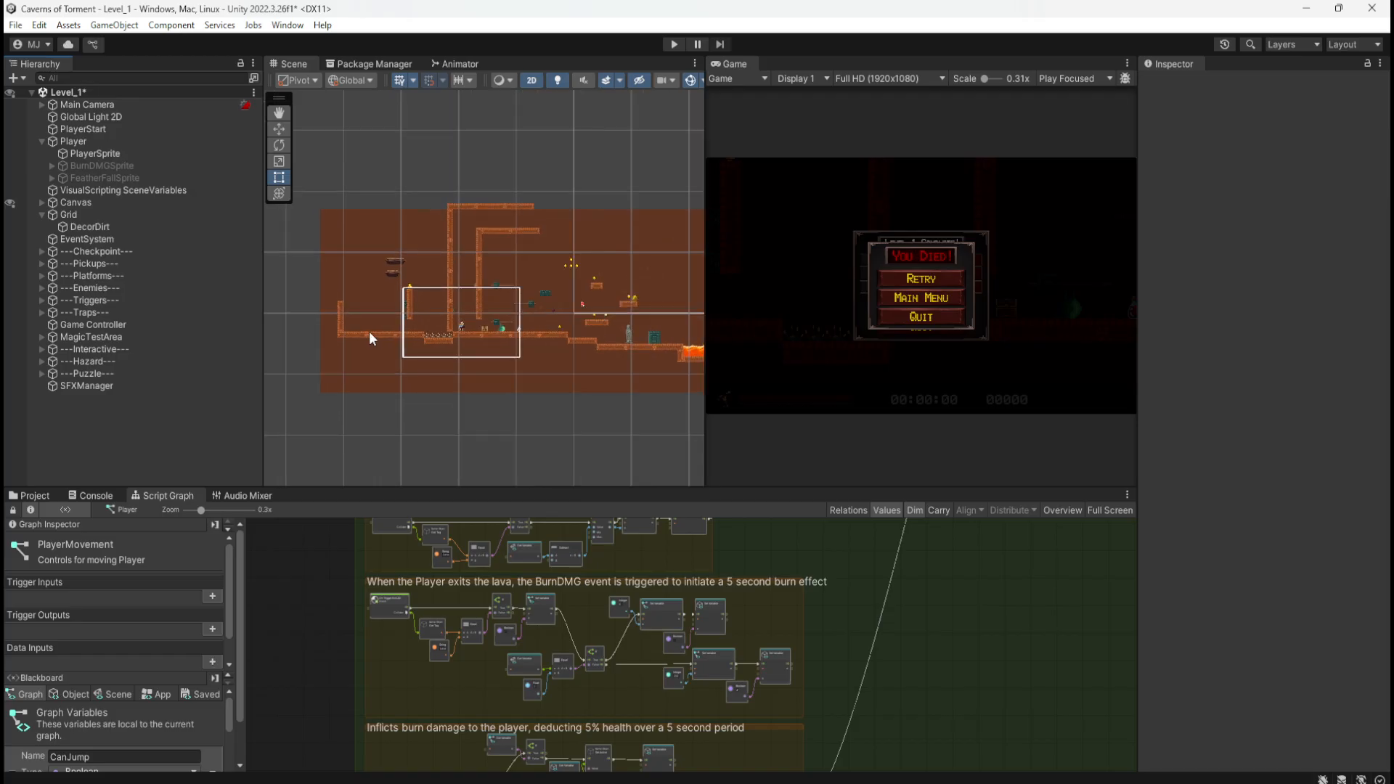
{"action": "scroll", "coordinate": [372, 326], "scroll_direction": "up", "scroll_amount": 2}
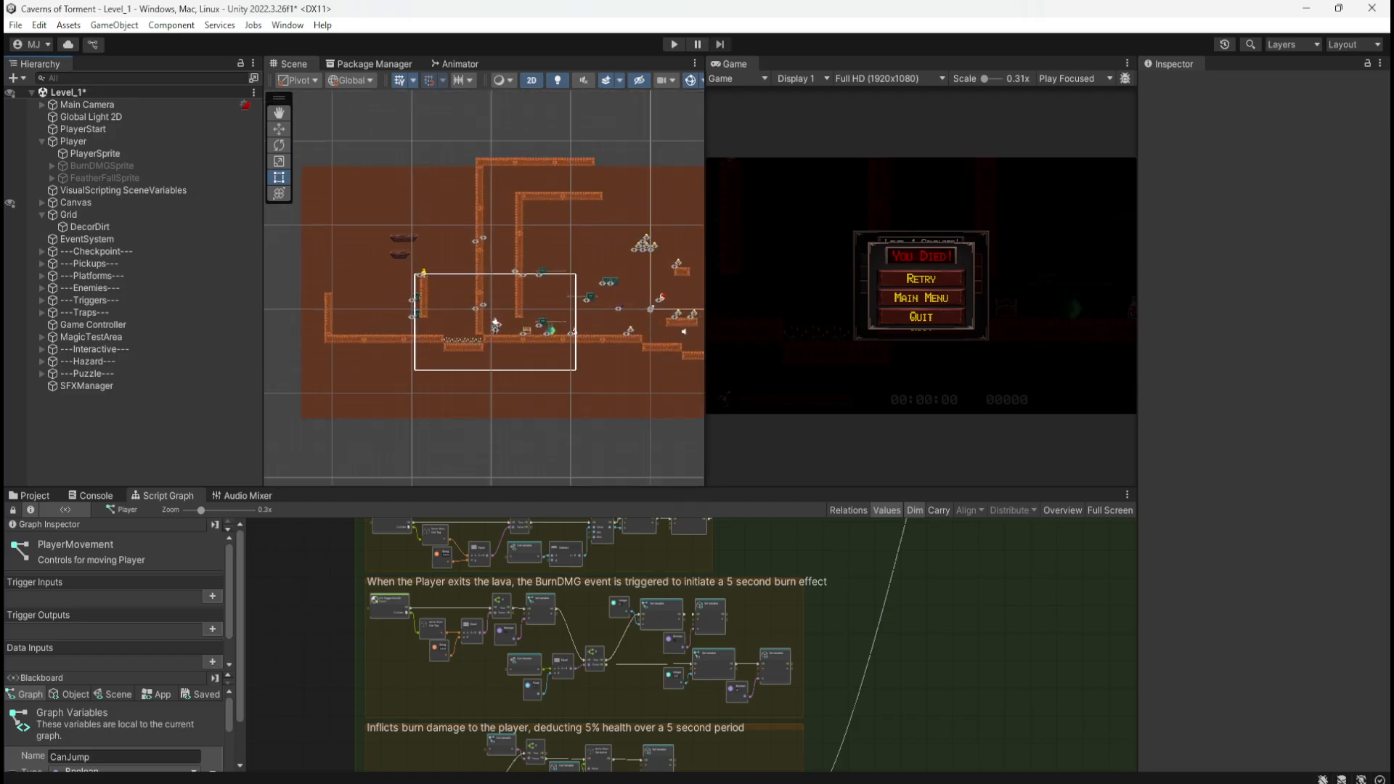
{"action": "left_click_drag", "start_coordinate": [1165, 124], "coordinate": [606, 182]}
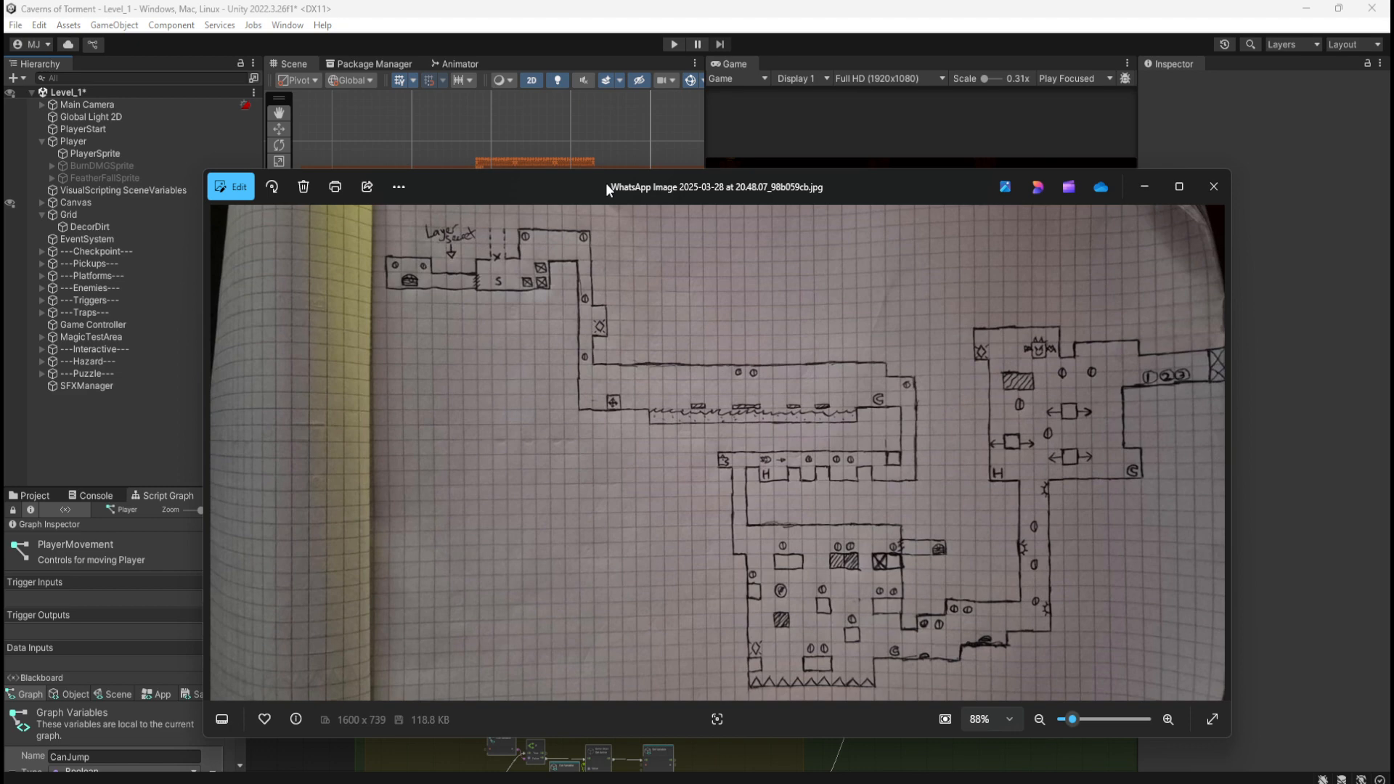
{"action": "left_click_drag", "start_coordinate": [605, 182], "coordinate": [1393, 125]}
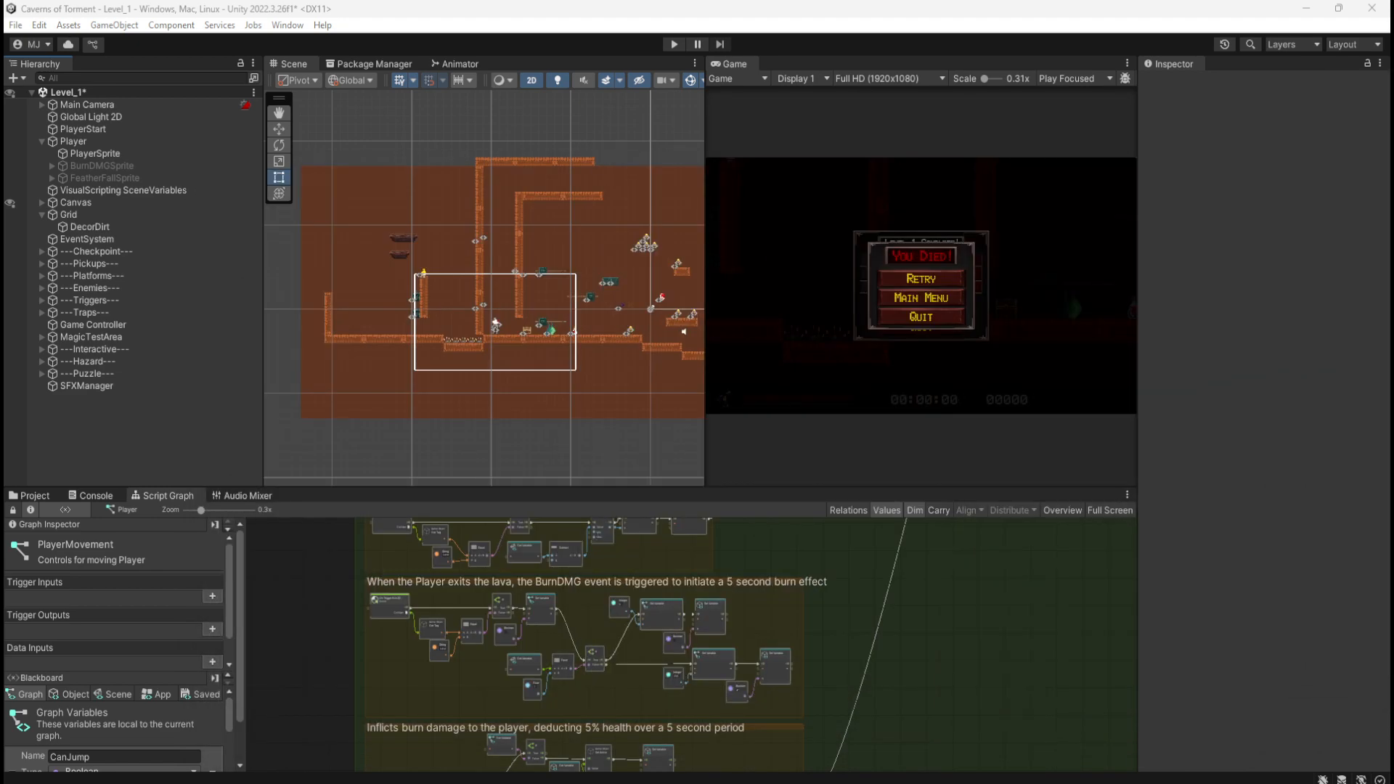
Step: Pan the Scene view to the lava at the level's far right end
{"action": "middle_click_drag", "start_coordinate": [586, 426], "coordinate": [386, 386]}
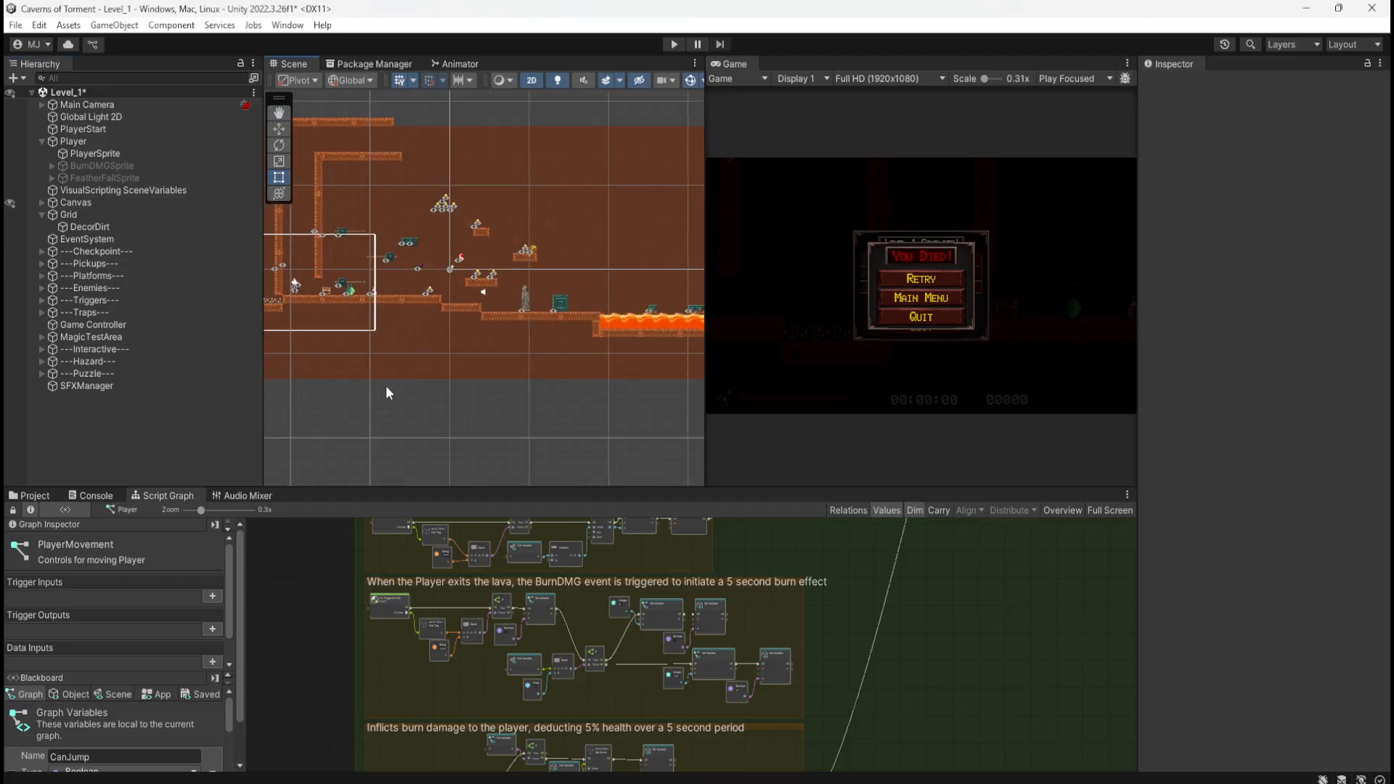
{"action": "middle_click_drag", "start_coordinate": [593, 393], "coordinate": [385, 399]}
{"action": "middle_click_drag", "start_coordinate": [552, 373], "coordinate": [371, 374]}
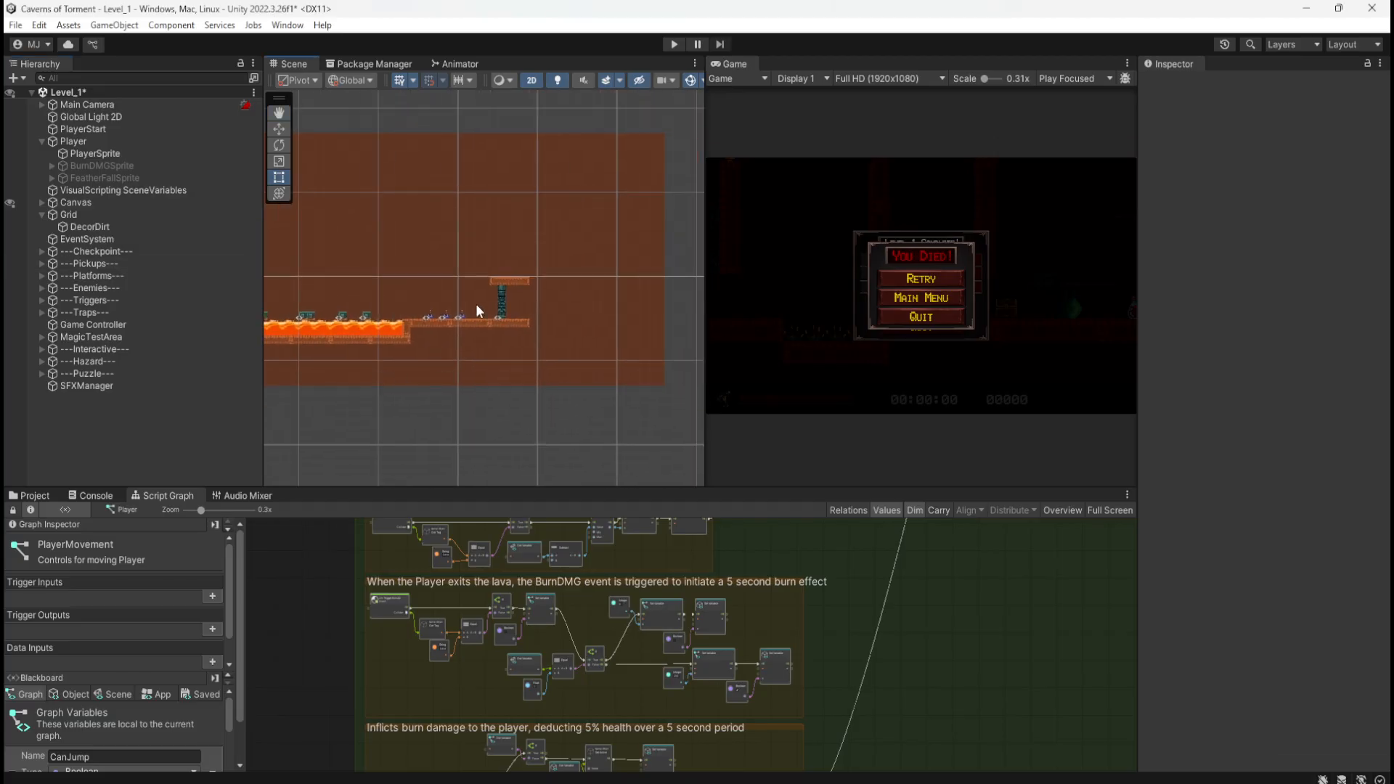
Step: Expand the Puzzle group to show the Door and LeverA–LeverC, and select the Door
{"action": "left_click", "coordinate": [41, 349]}
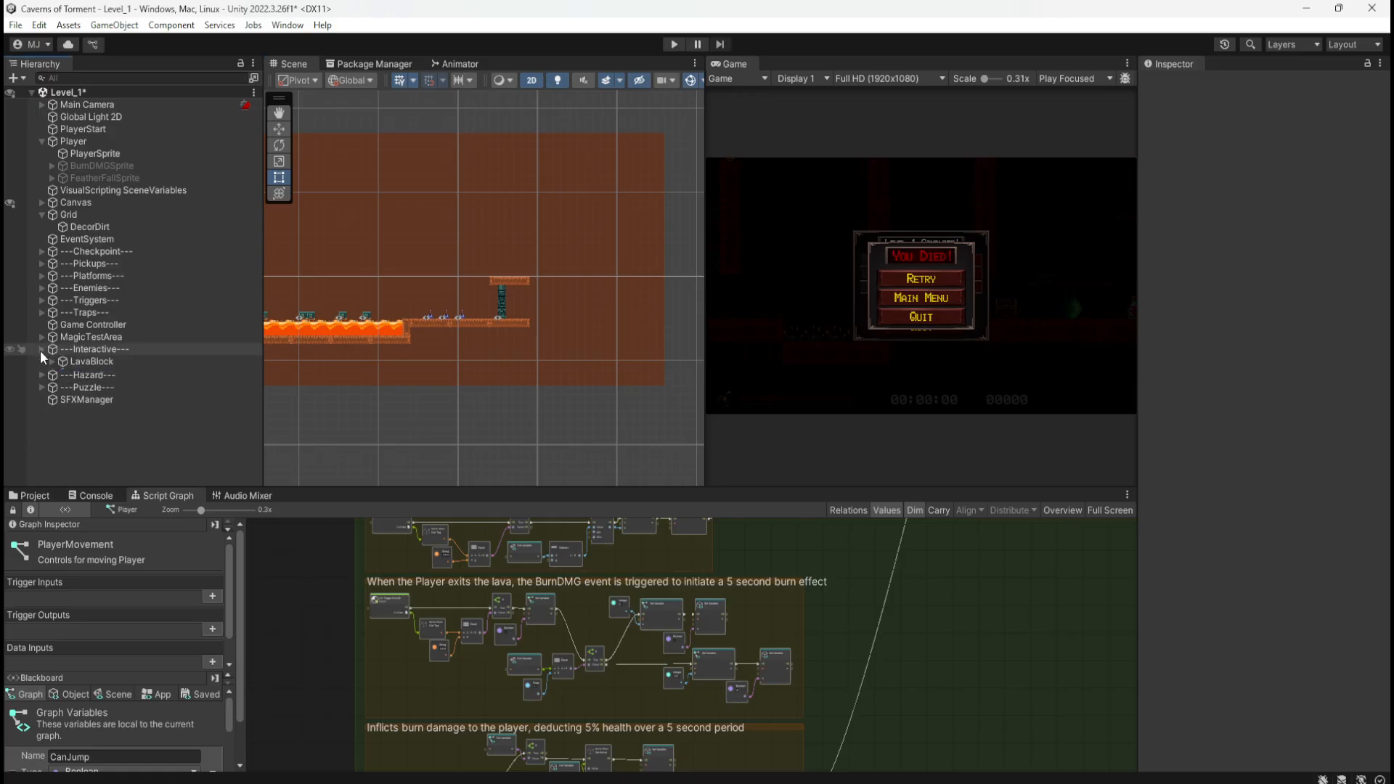
{"action": "left_click", "coordinate": [41, 350]}
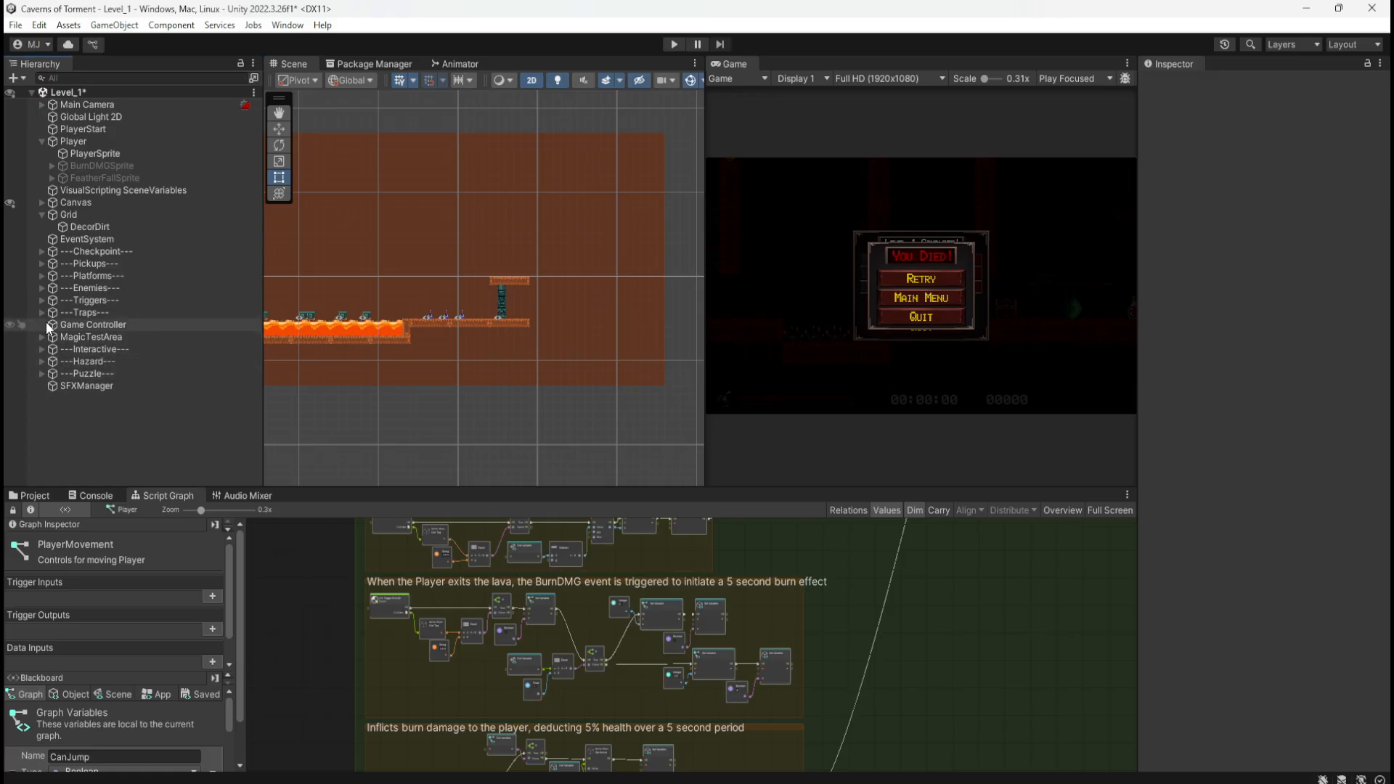
{"action": "left_click", "coordinate": [42, 374]}
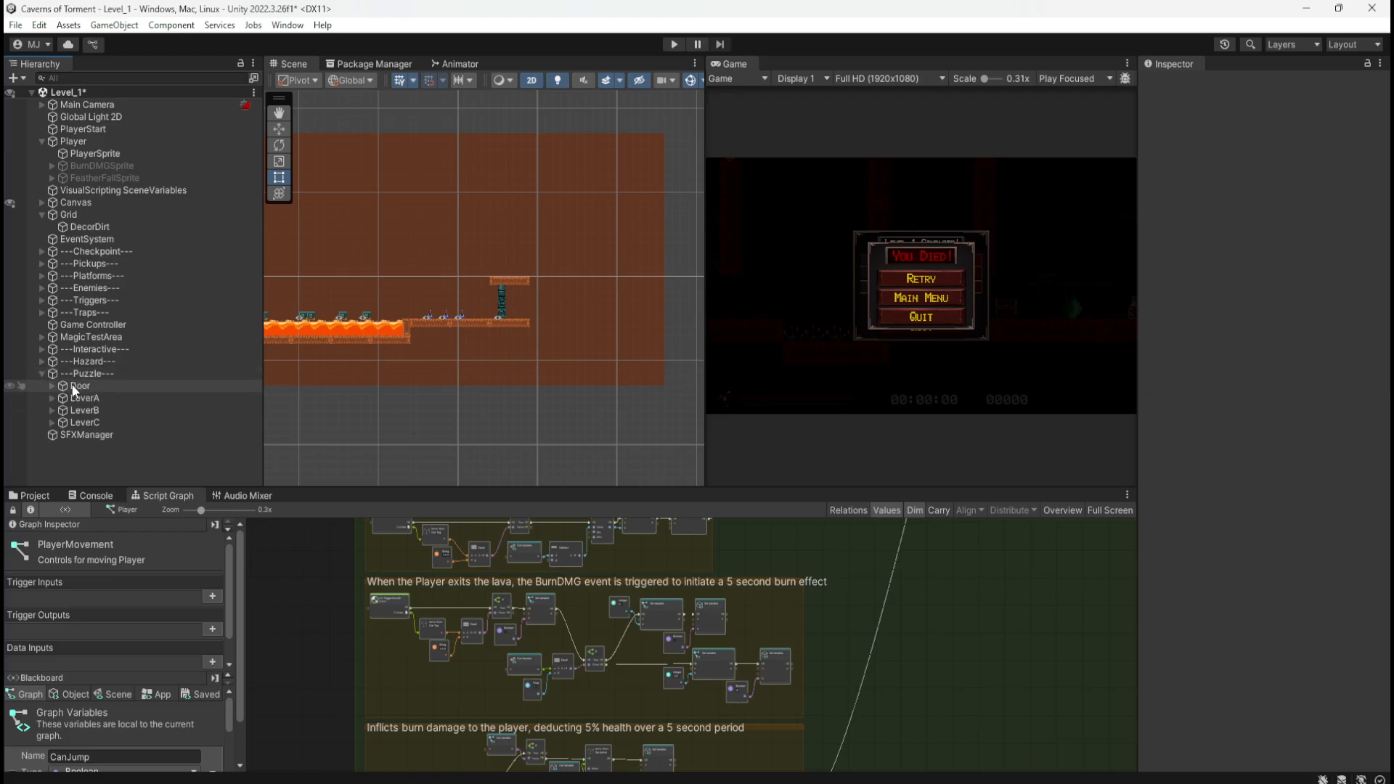
{"action": "left_click", "coordinate": [79, 385]}
{"action": "key", "text": "shift+space"}
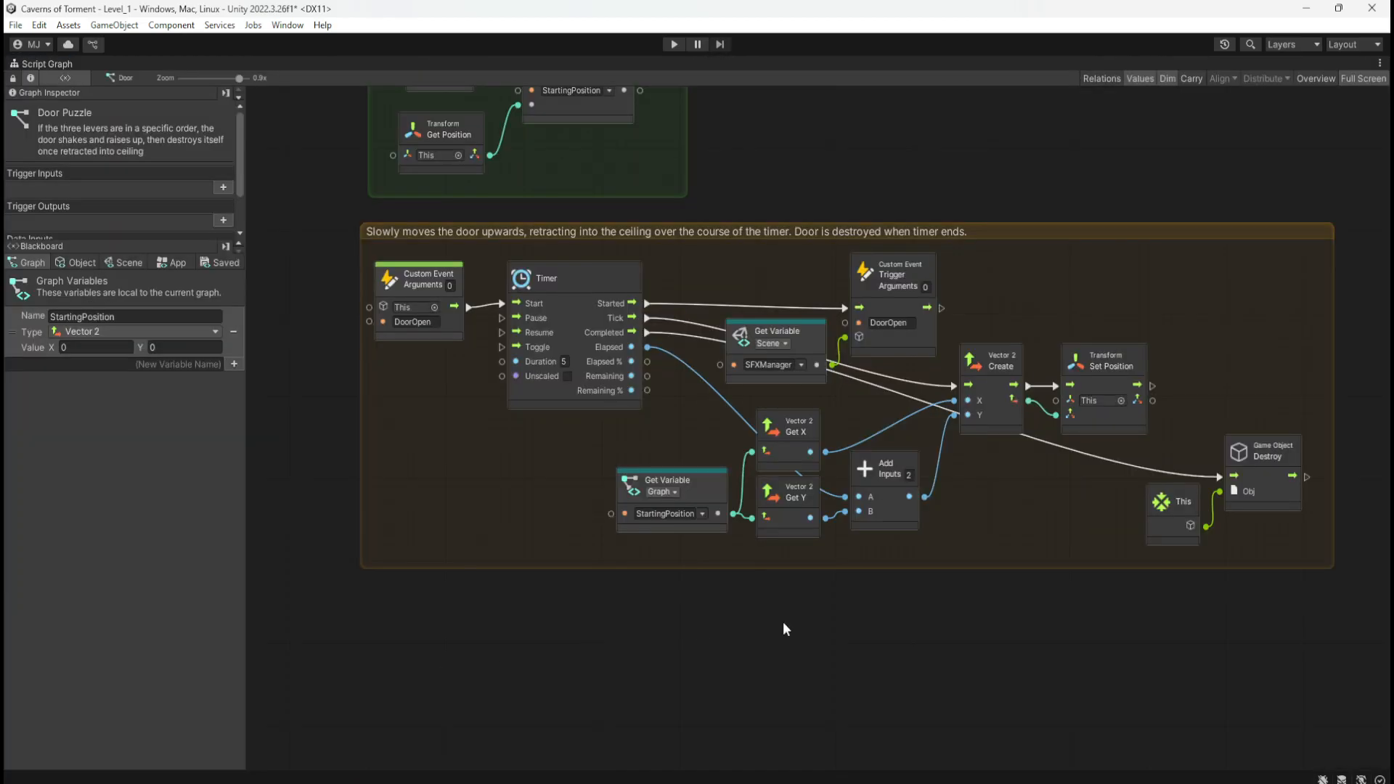
{"action": "middle_click_drag", "start_coordinate": [994, 517], "coordinate": [970, 537]}
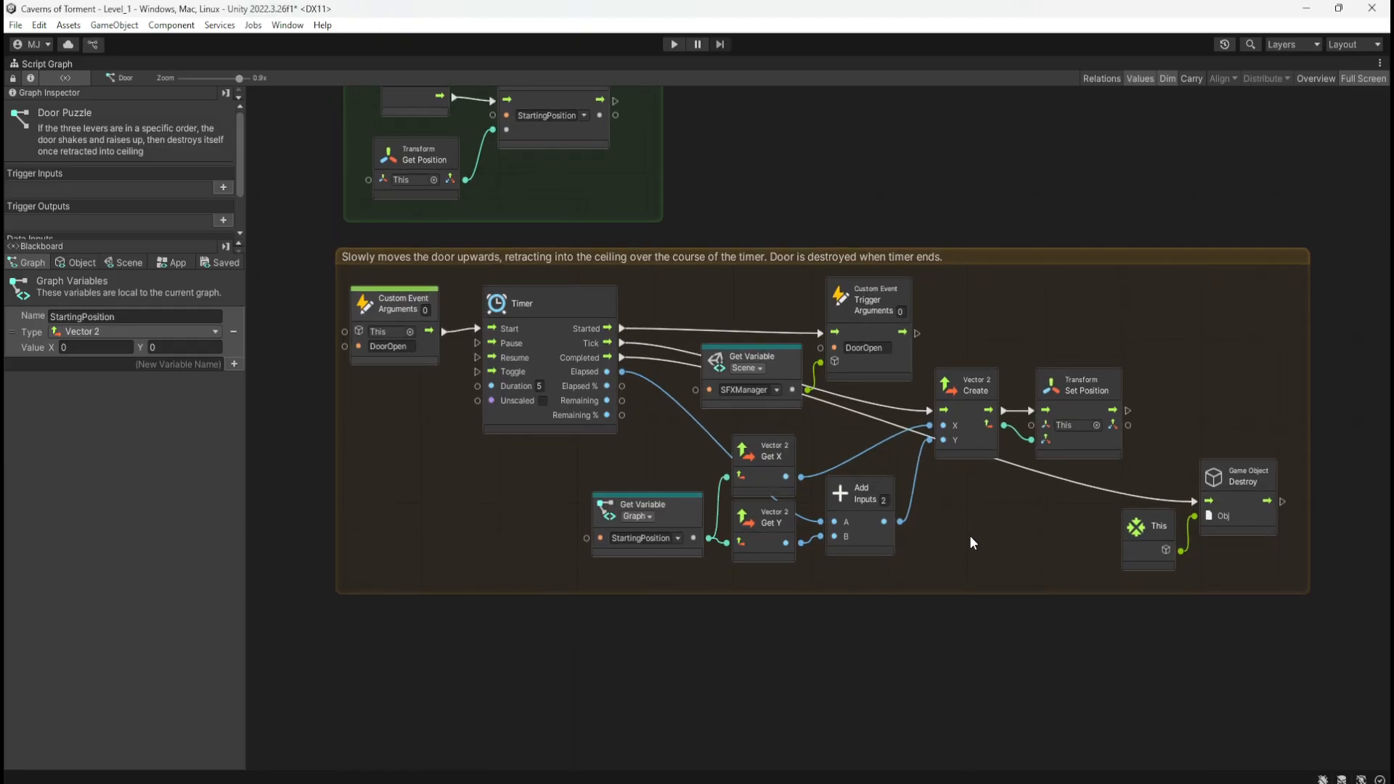
{"action": "scroll", "coordinate": [974, 534], "scroll_direction": "up", "scroll_amount": 1}
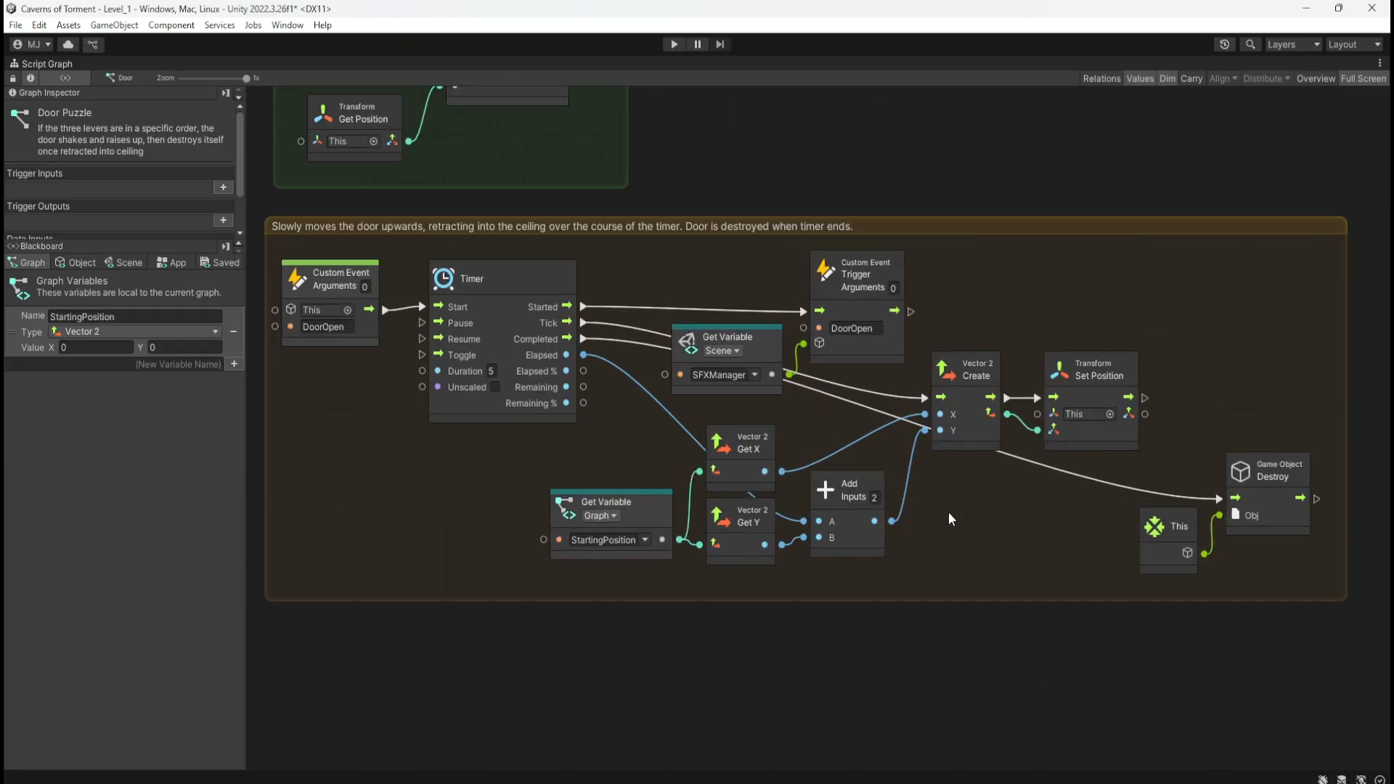
{"action": "middle_click_drag", "start_coordinate": [451, 468], "coordinate": [417, 532]}
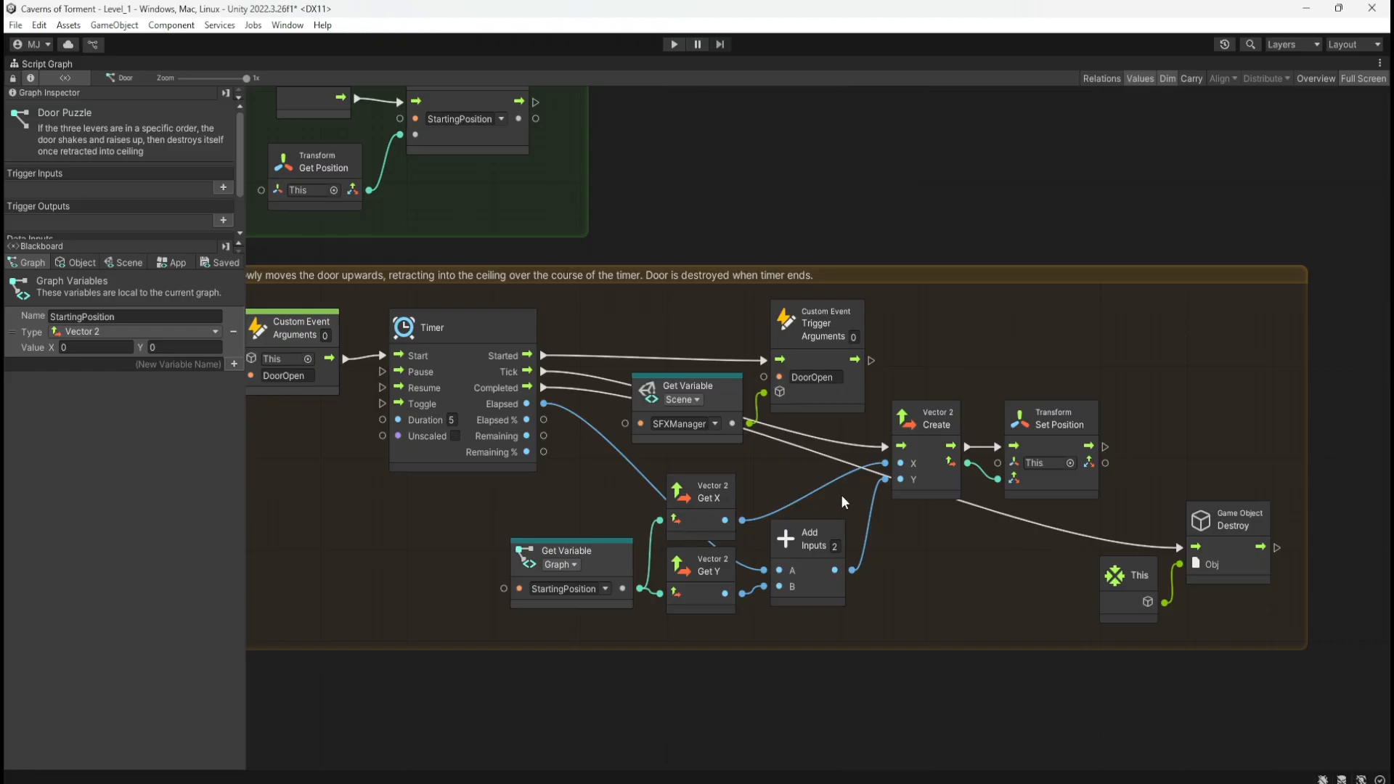
{"action": "scroll", "coordinate": [965, 464], "scroll_direction": "down", "scroll_amount": 5}
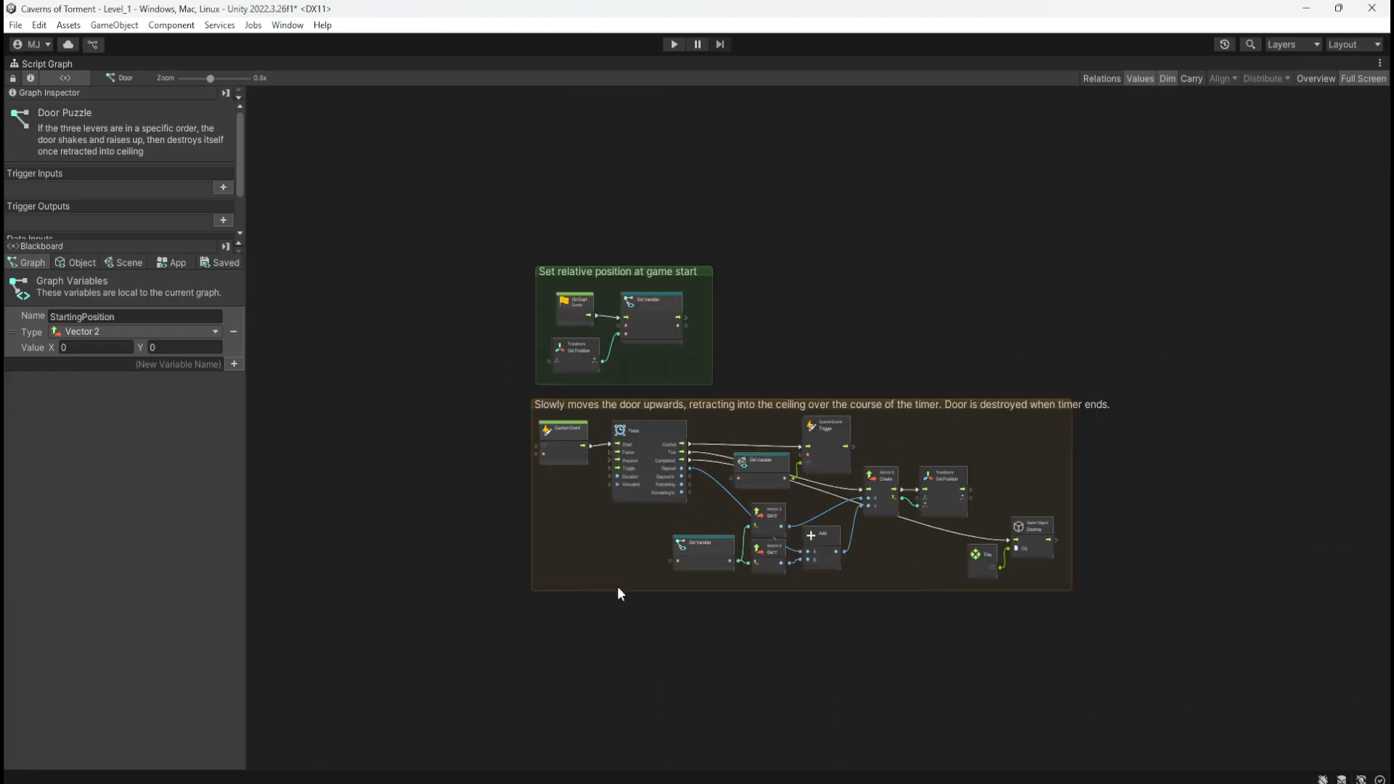
{"action": "key", "text": "shift+space"}
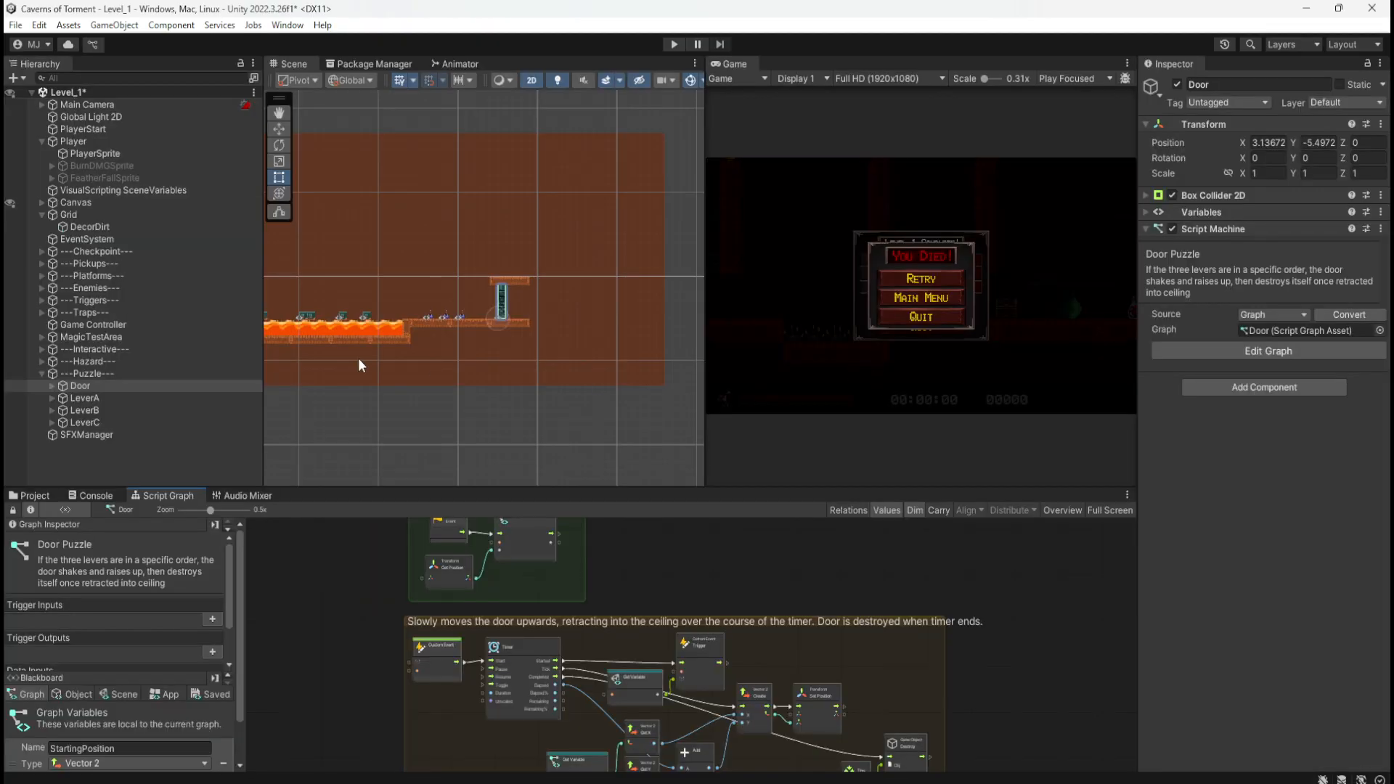
Step: Hide the Grid's brown background and pan the scene to the level start
{"action": "left_click", "coordinate": [11, 215]}
{"action": "middle_click_drag", "start_coordinate": [376, 236], "coordinate": [748, 266]}
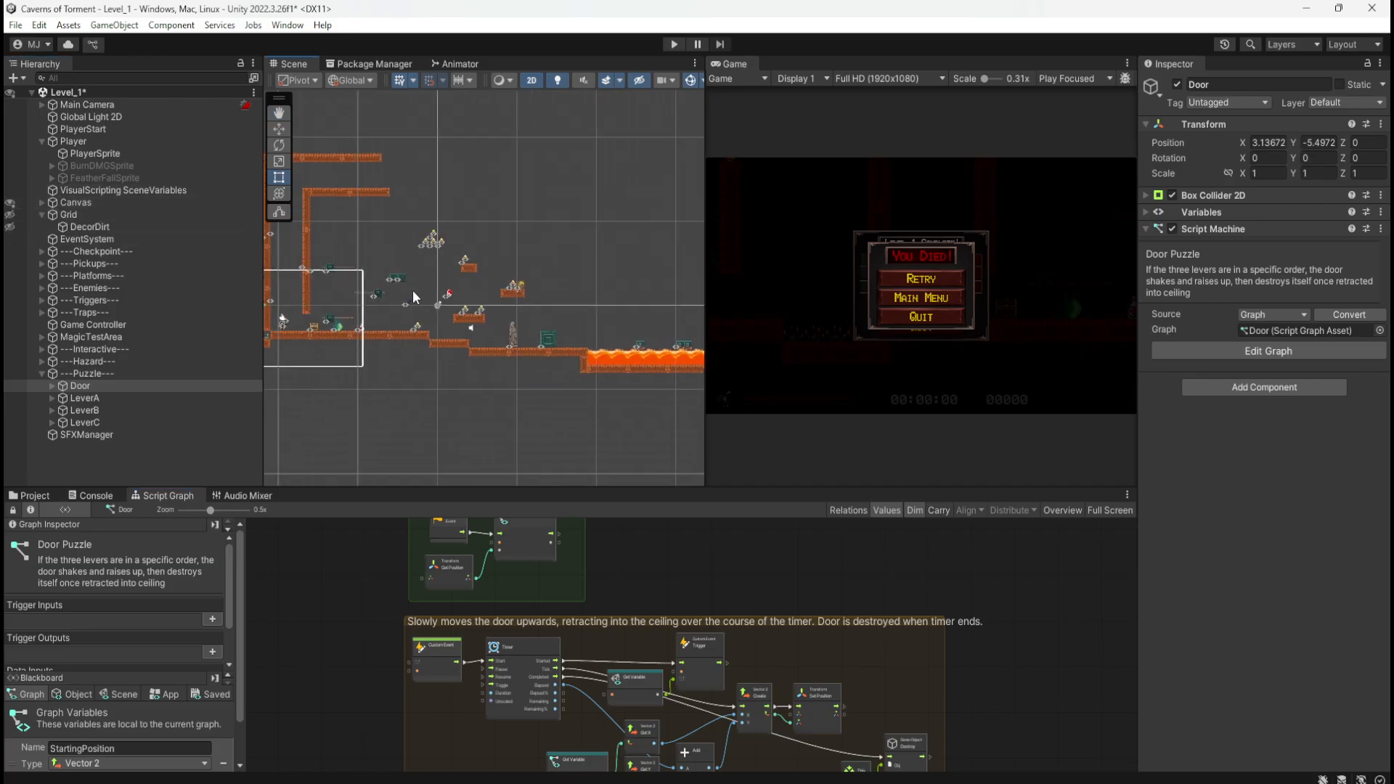
{"action": "middle_click_drag", "start_coordinate": [413, 293], "coordinate": [649, 299]}
Step: Make the Scene view wider and taller, then zoom on the starting dirt walls
{"action": "left_click_drag", "start_coordinate": [703, 426], "coordinate": [981, 426]}
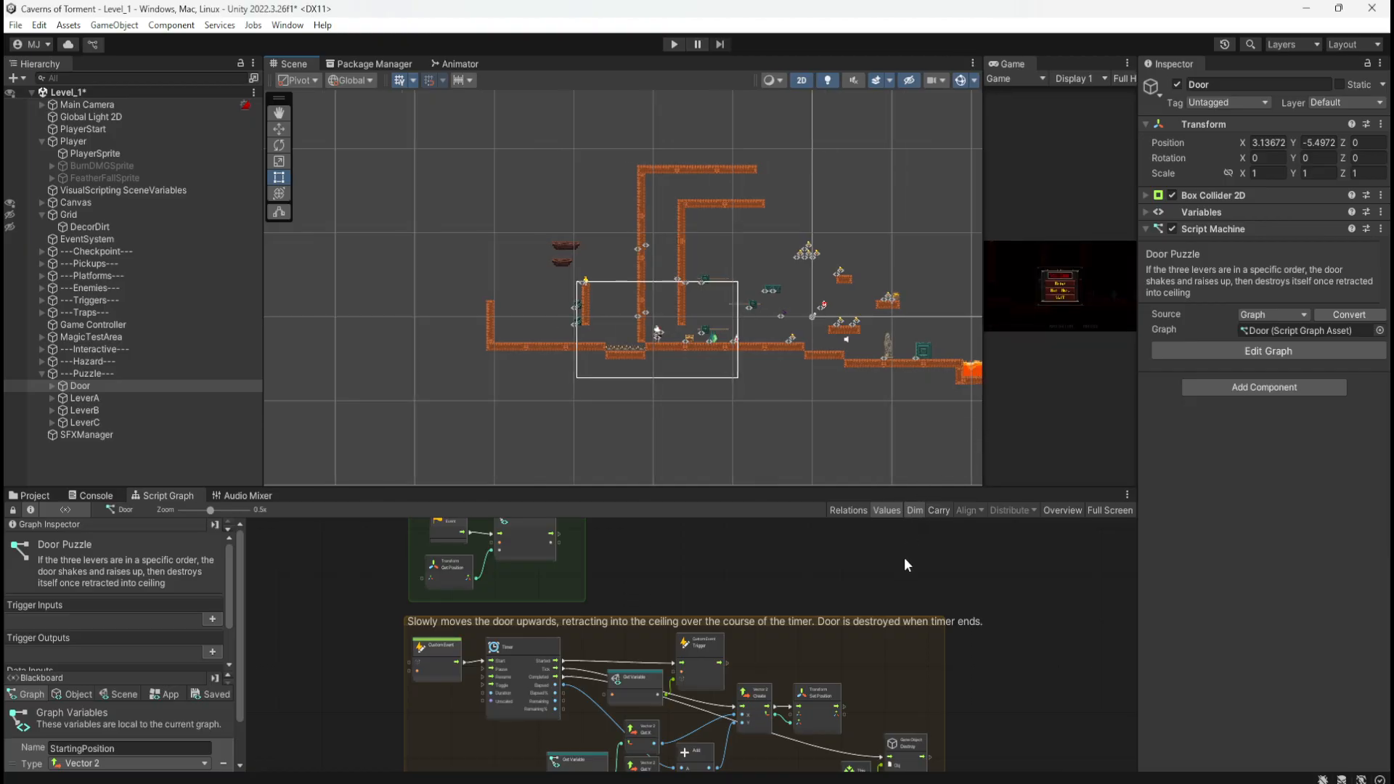
{"action": "left_click_drag", "start_coordinate": [903, 487], "coordinate": [871, 608]}
{"action": "scroll", "coordinate": [714, 452], "scroll_direction": "up", "scroll_amount": 4}
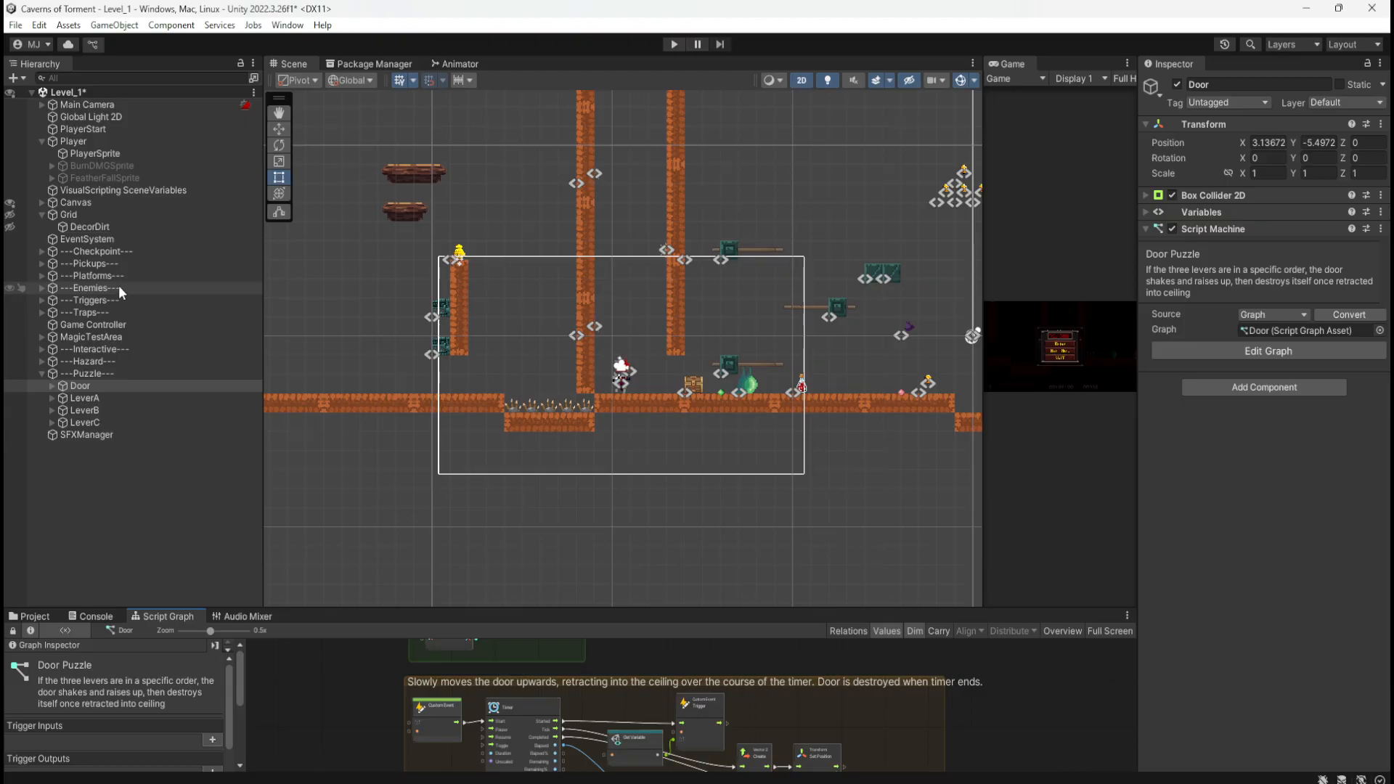
{"action": "scroll", "coordinate": [630, 424], "scroll_direction": "up", "scroll_amount": 2}
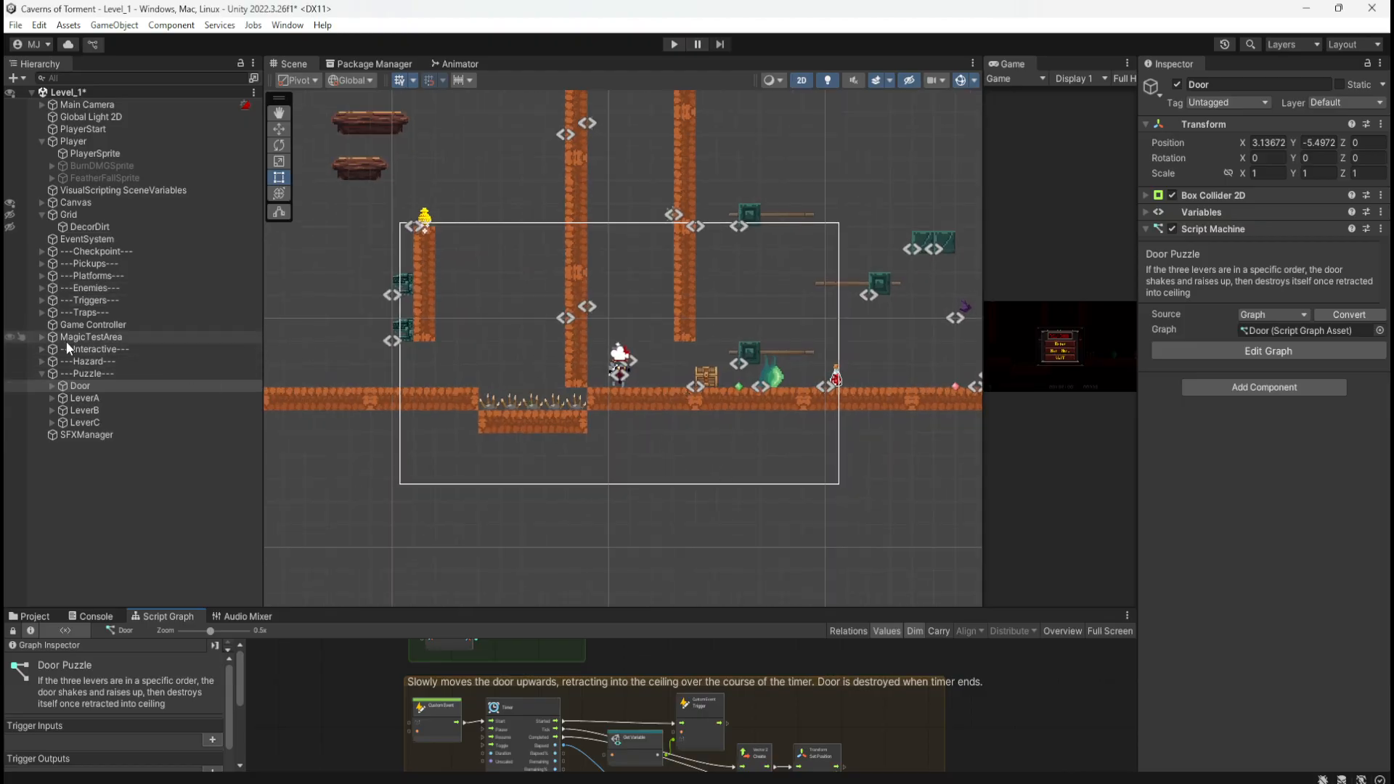
{"action": "scroll", "coordinate": [432, 403], "scroll_direction": "down", "scroll_amount": 3}
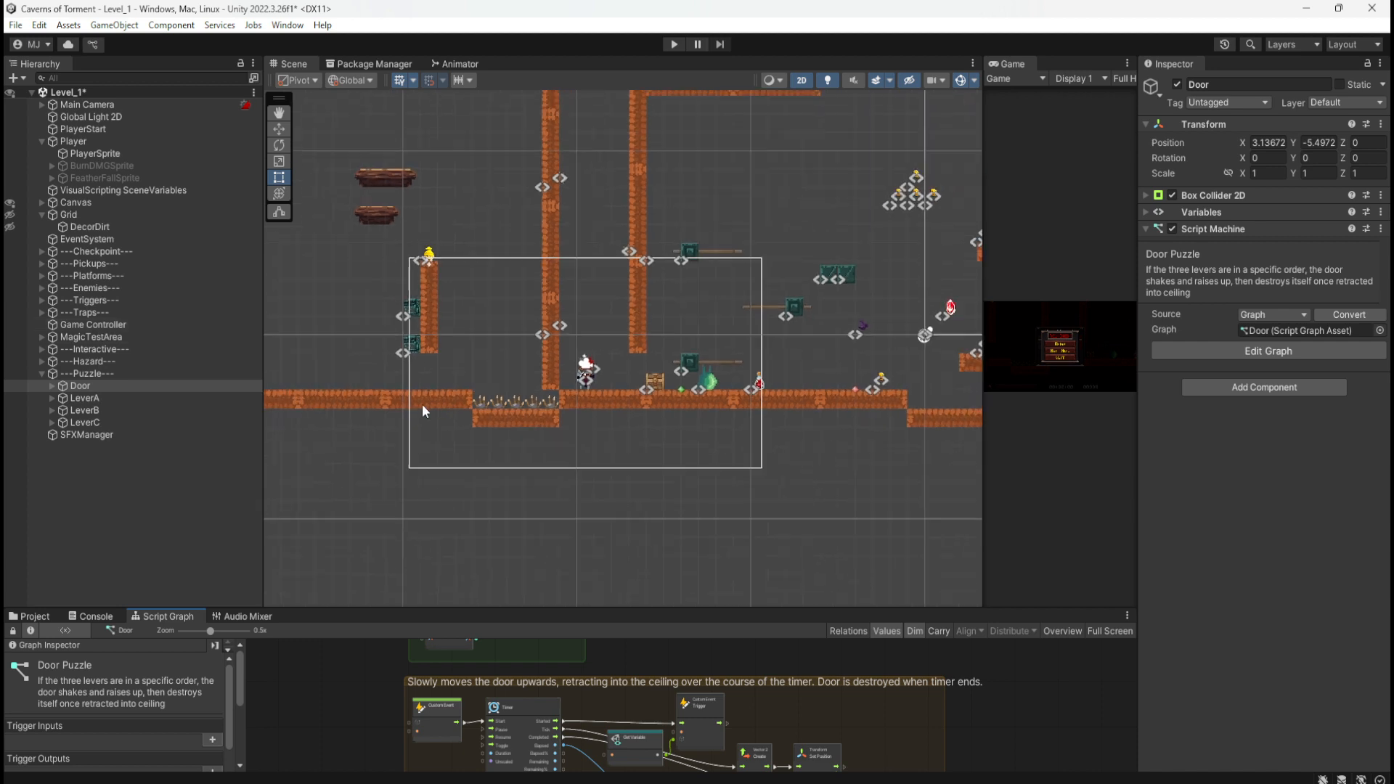
{"action": "scroll", "coordinate": [599, 241], "scroll_direction": "down", "scroll_amount": 2}
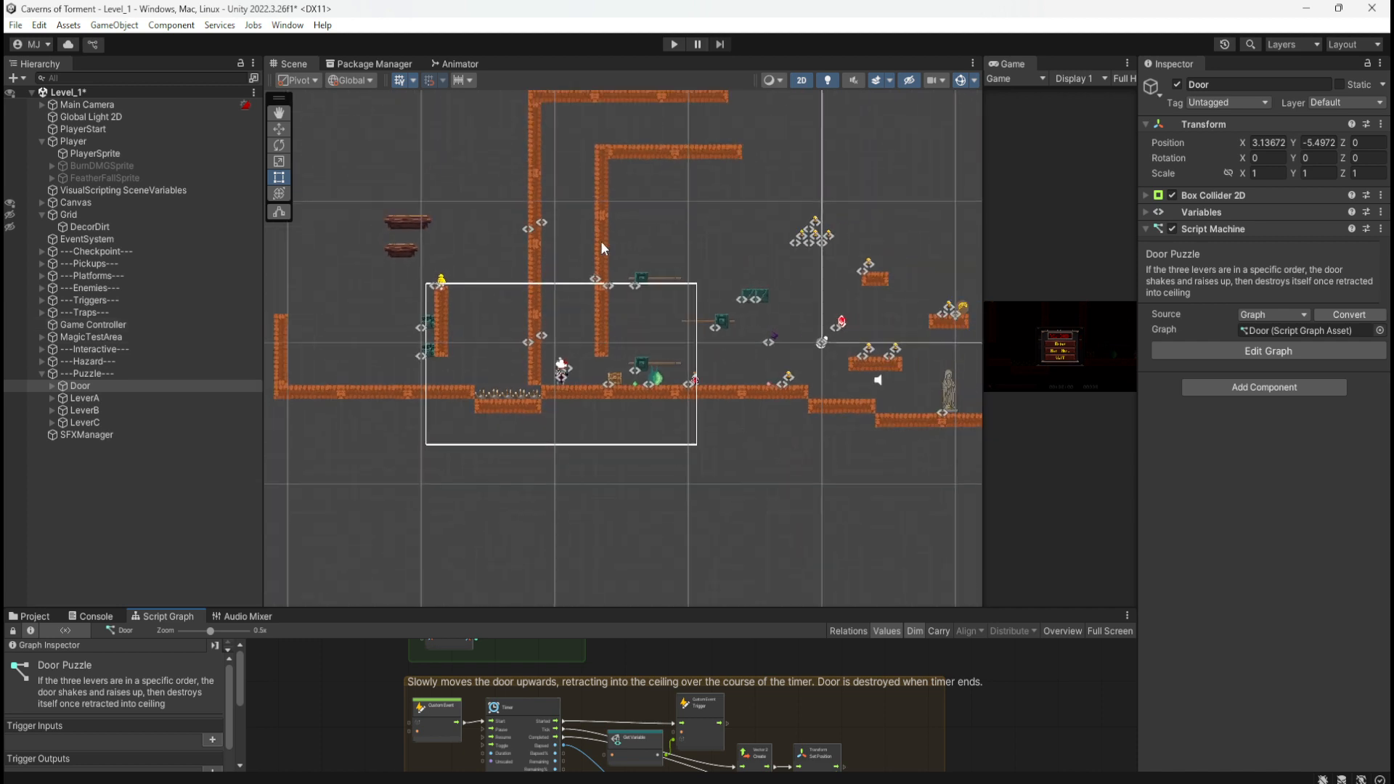
Step: Switch to the Move tool and expand Traps and -Spike- to list TrapSpike through TrapSpike (4)
{"action": "left_click", "coordinate": [100, 303]}
{"action": "left_click", "coordinate": [82, 313]}
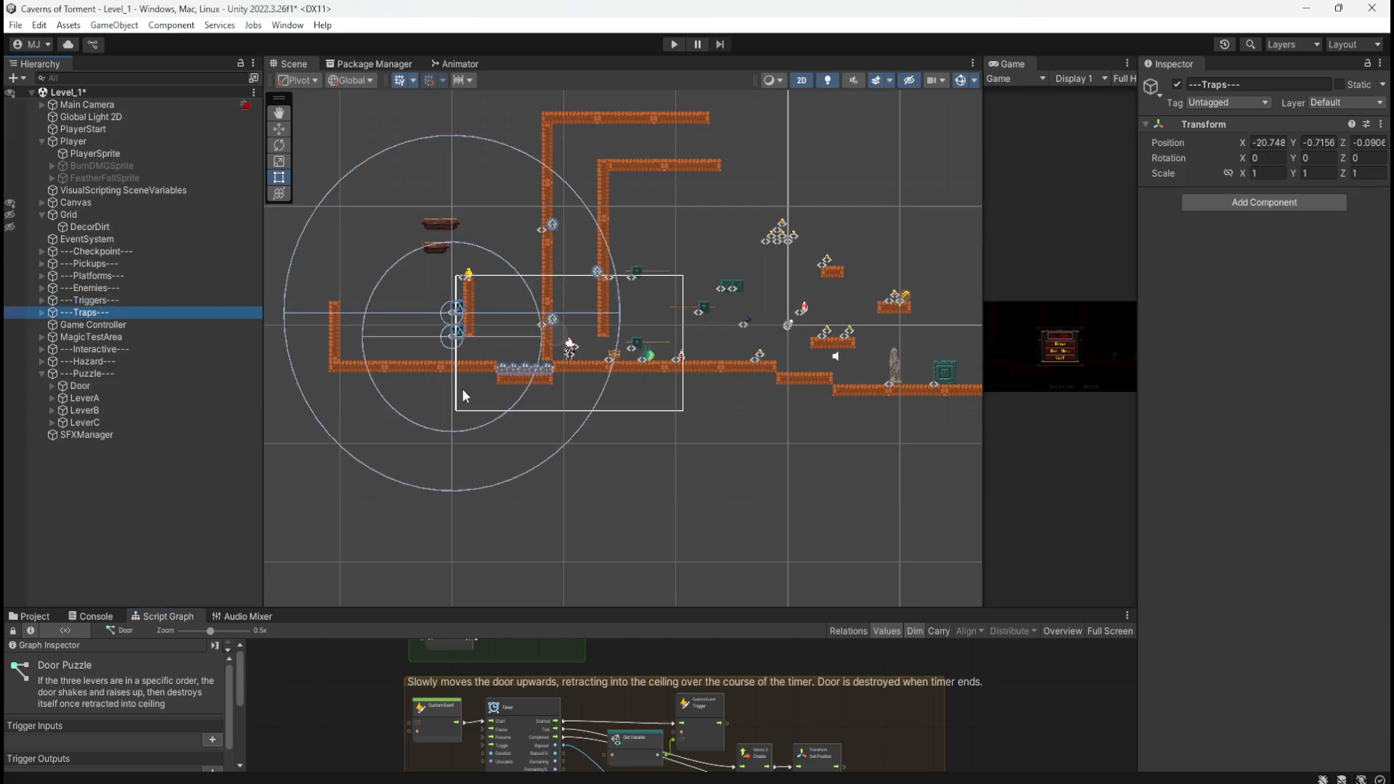
{"action": "key", "text": "w"}
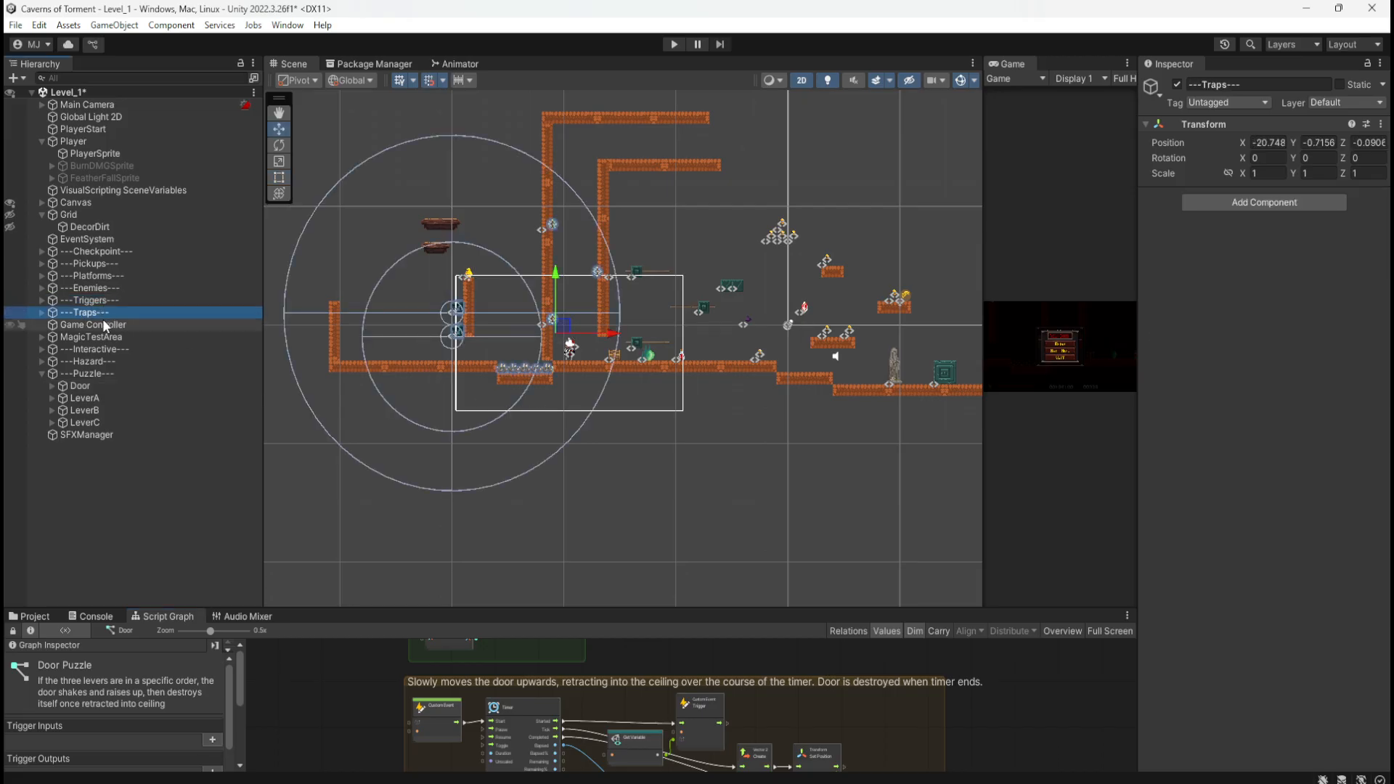
{"action": "left_click", "coordinate": [40, 311]}
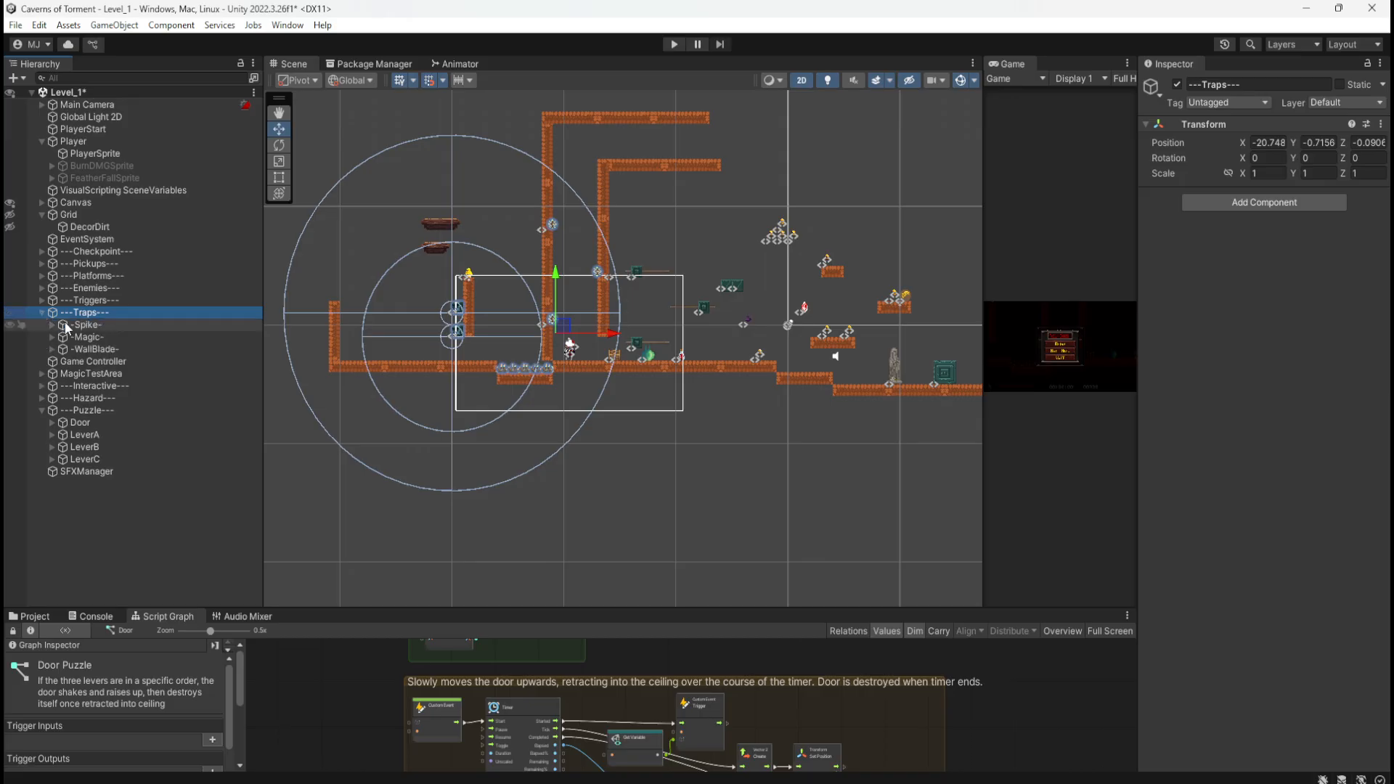
{"action": "left_click", "coordinate": [102, 324]}
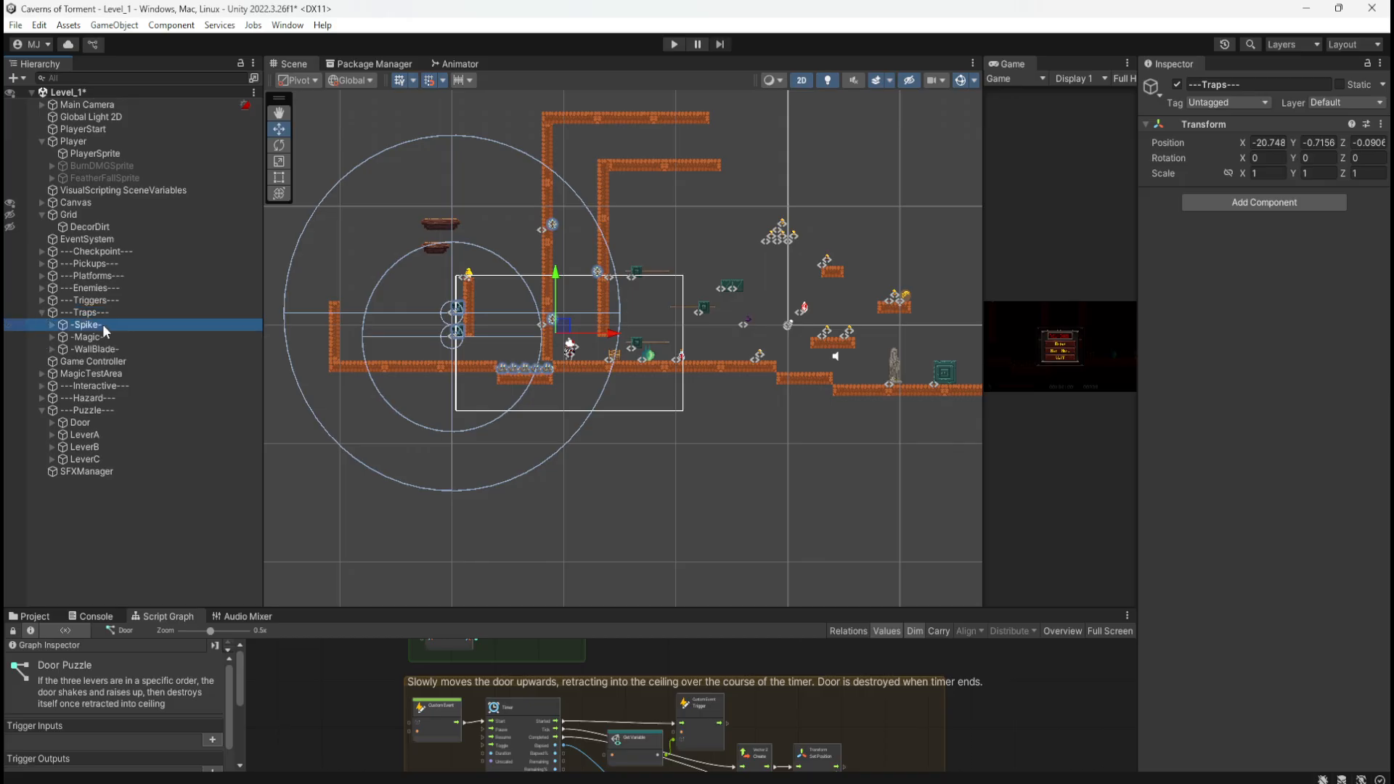
{"action": "left_click", "coordinate": [52, 325]}
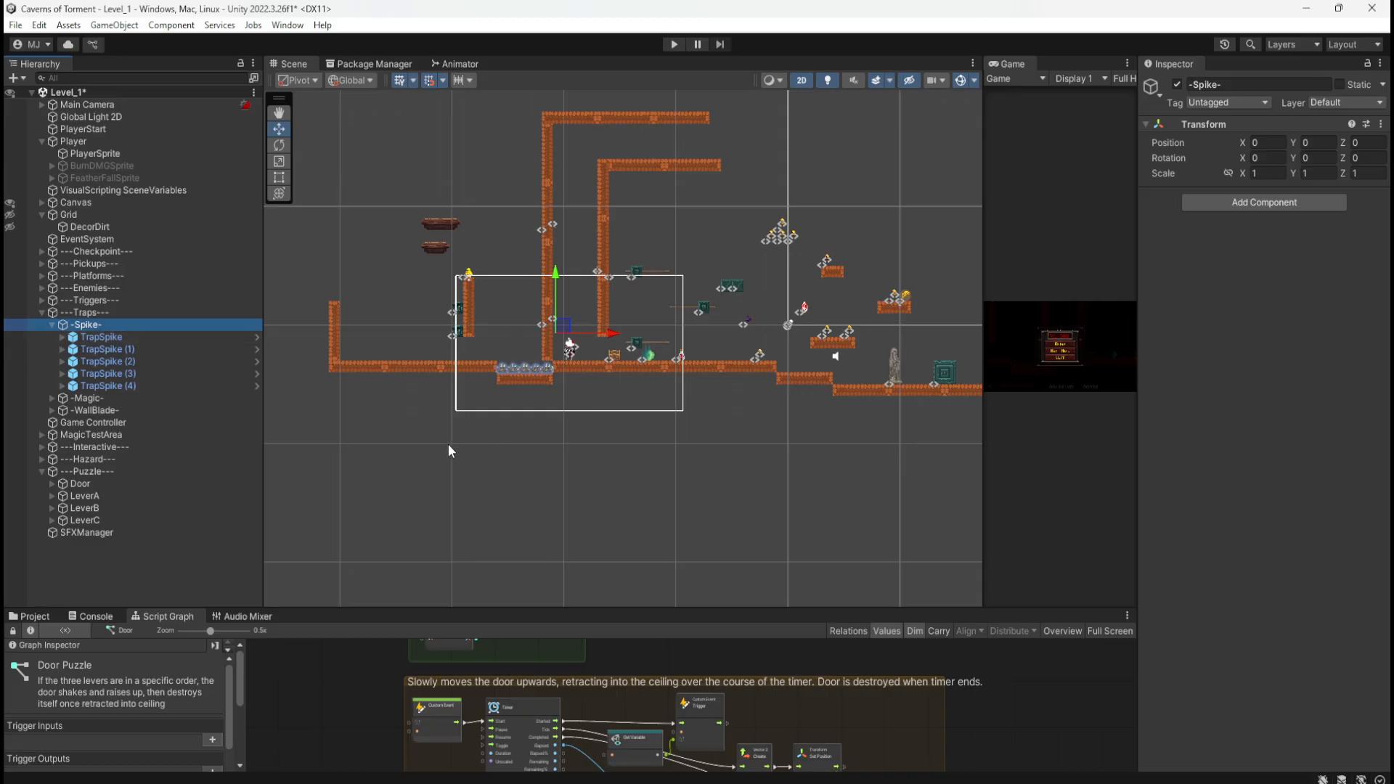
Step: Select the nine P_5x1 dirt pieces forming the tall walls and delete them
{"action": "left_click", "coordinate": [547, 147]}
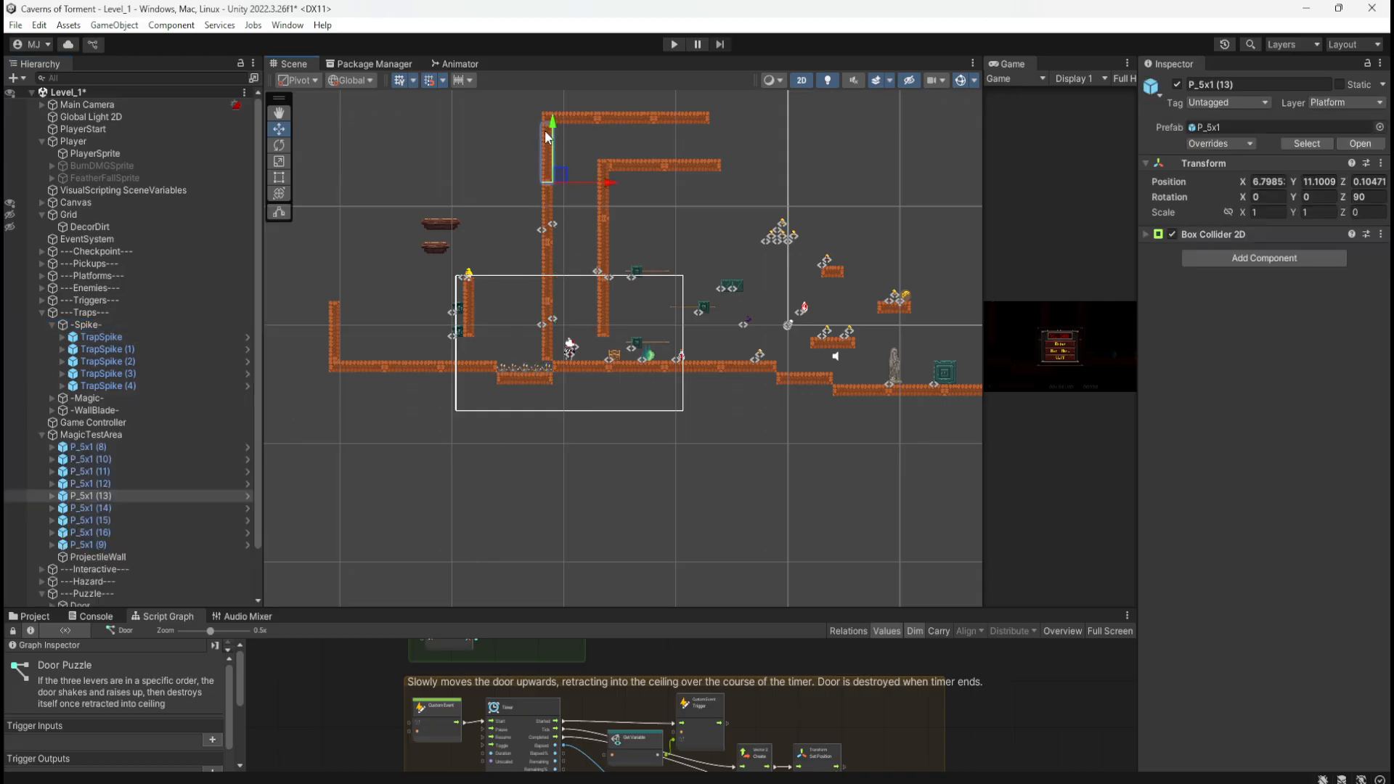
{"action": "left_click", "coordinate": [551, 209]}
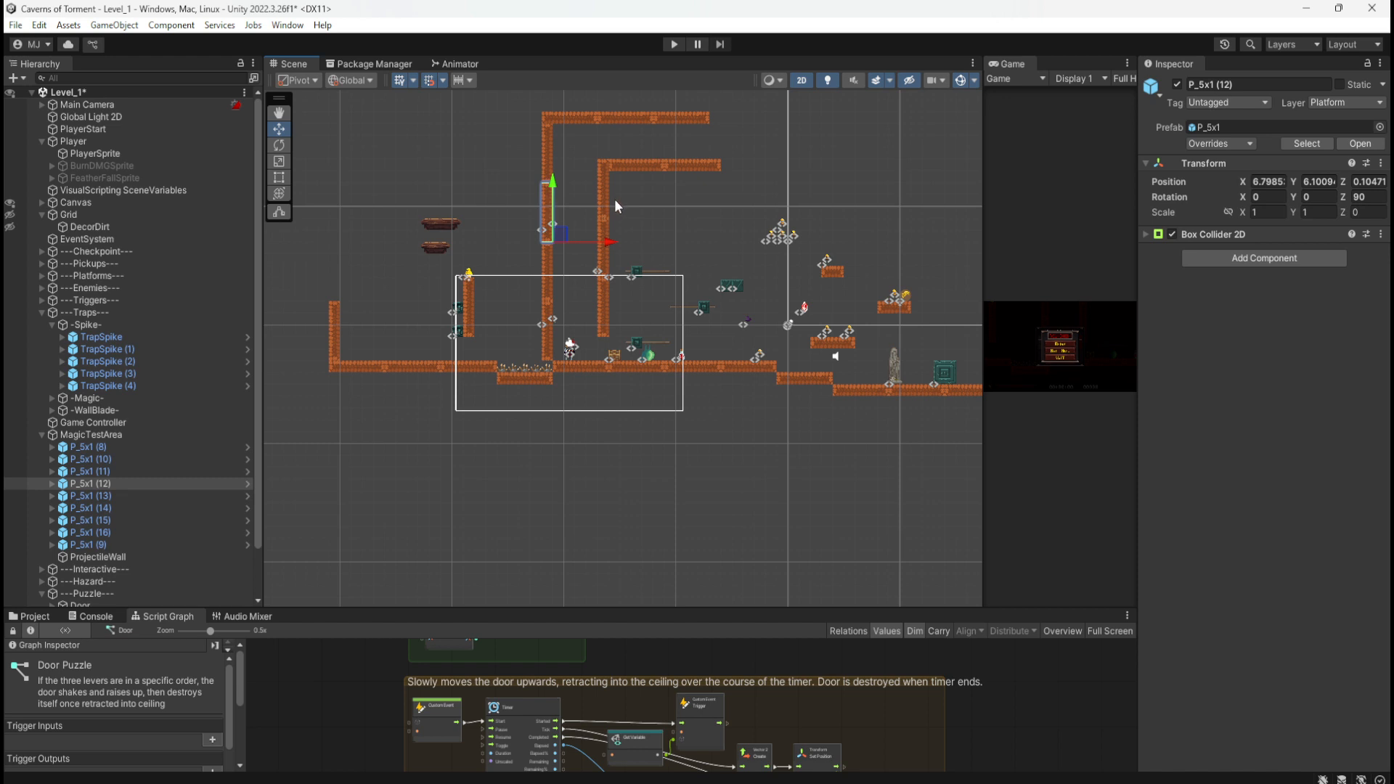
{"action": "left_click", "coordinate": [119, 448]}
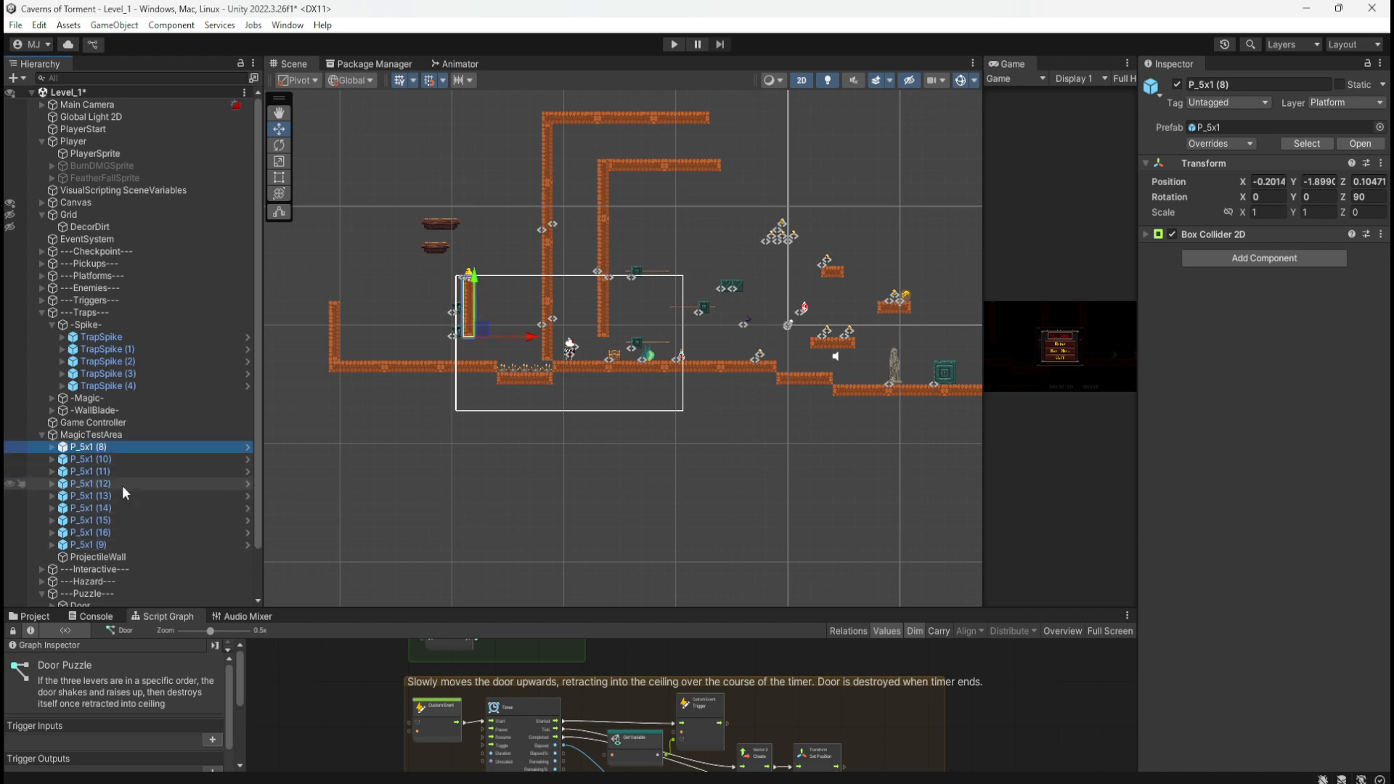
{"action": "left_click", "coordinate": [106, 556]}
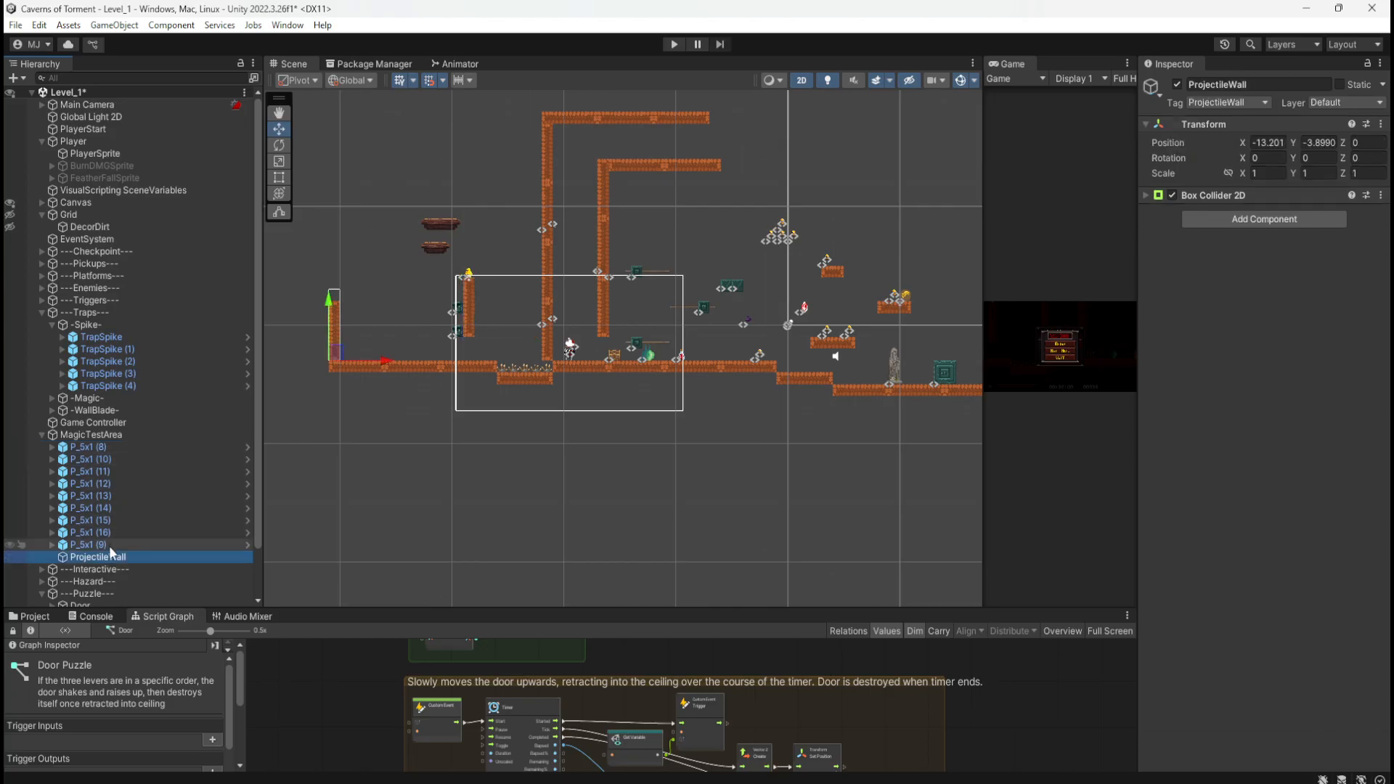
{"action": "left_click", "coordinate": [109, 545]}
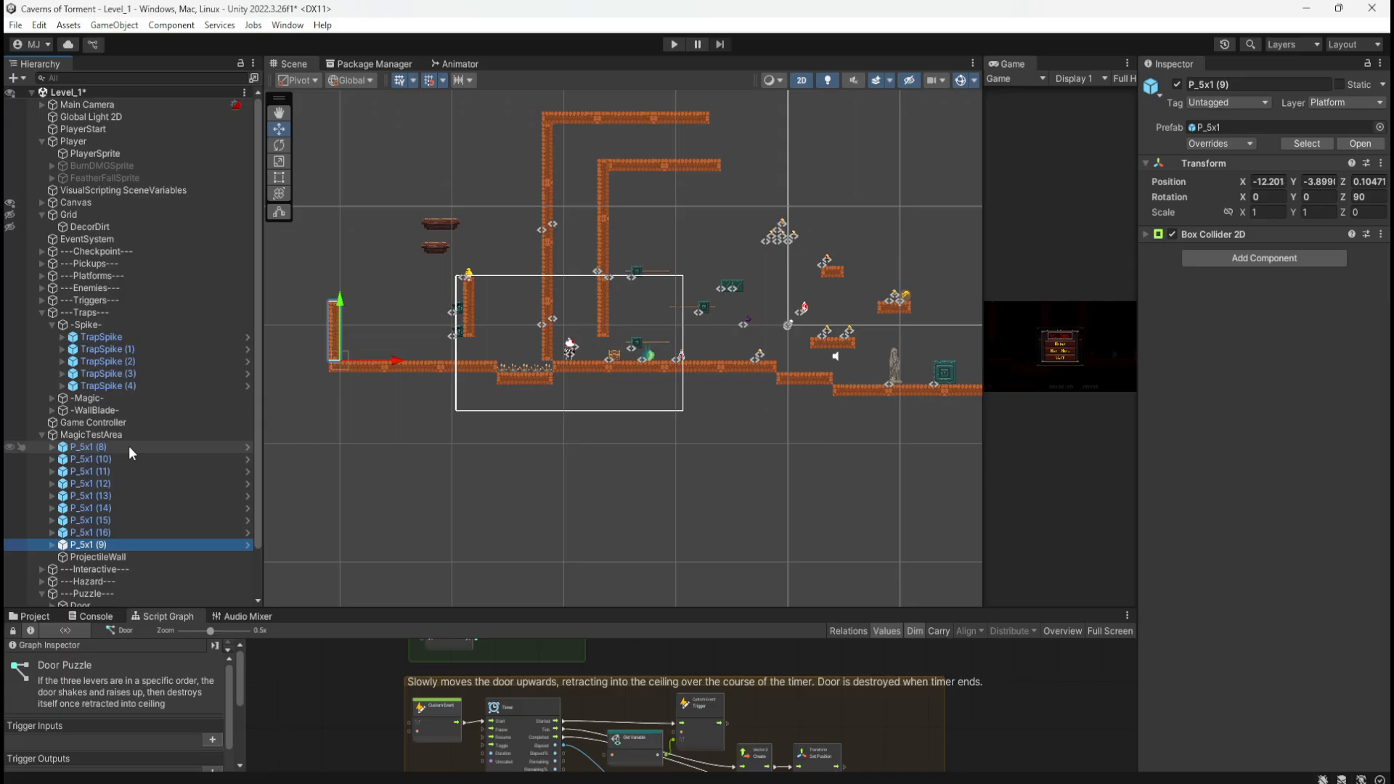
{"action": "left_click", "coordinate": [128, 446], "text": "shift"}
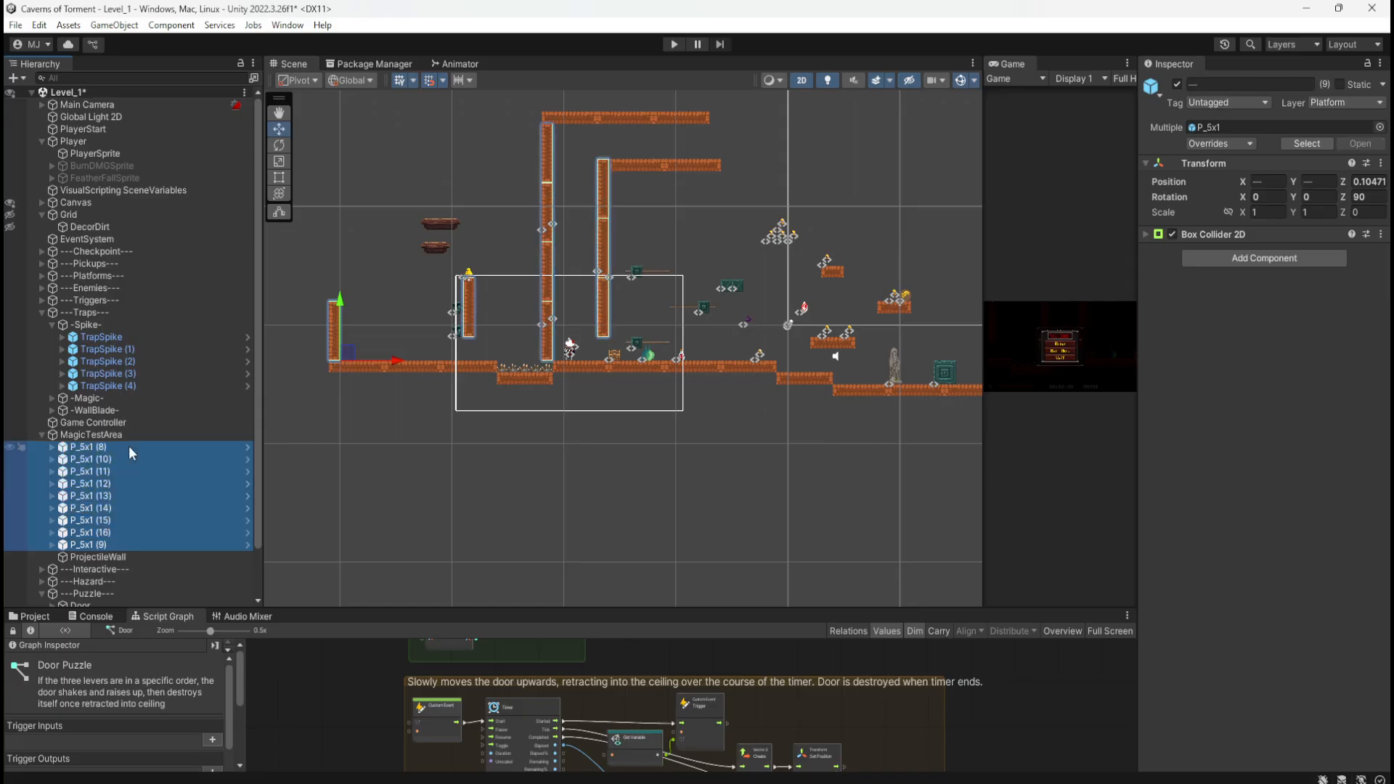
{"action": "key", "text": "Delete"}
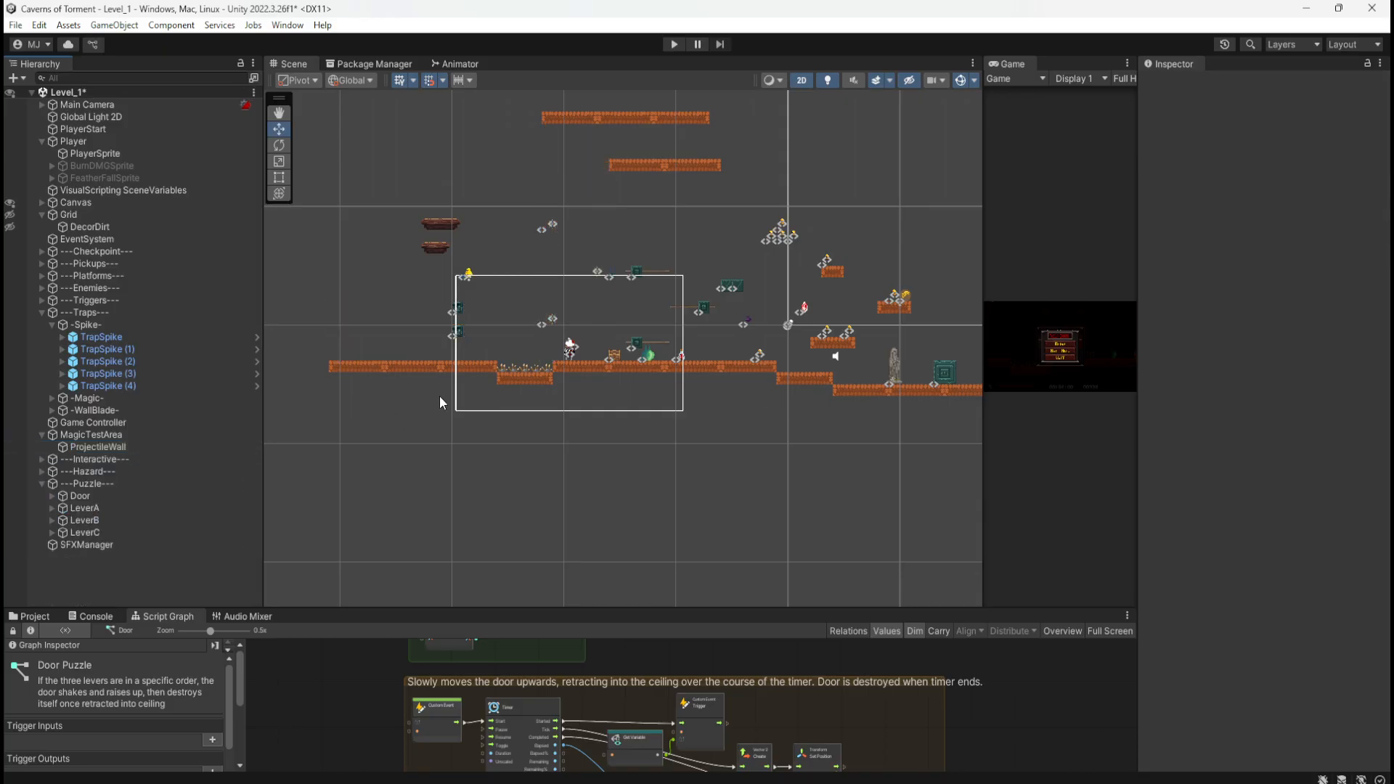
Step: Save the Level_1 scene with Ctrl+S
{"action": "key", "text": "ctrl+s"}
{"action": "scroll", "coordinate": [491, 312], "scroll_direction": "up", "scroll_amount": 2}
{"action": "scroll", "coordinate": [485, 340], "scroll_direction": "up", "scroll_amount": 2}
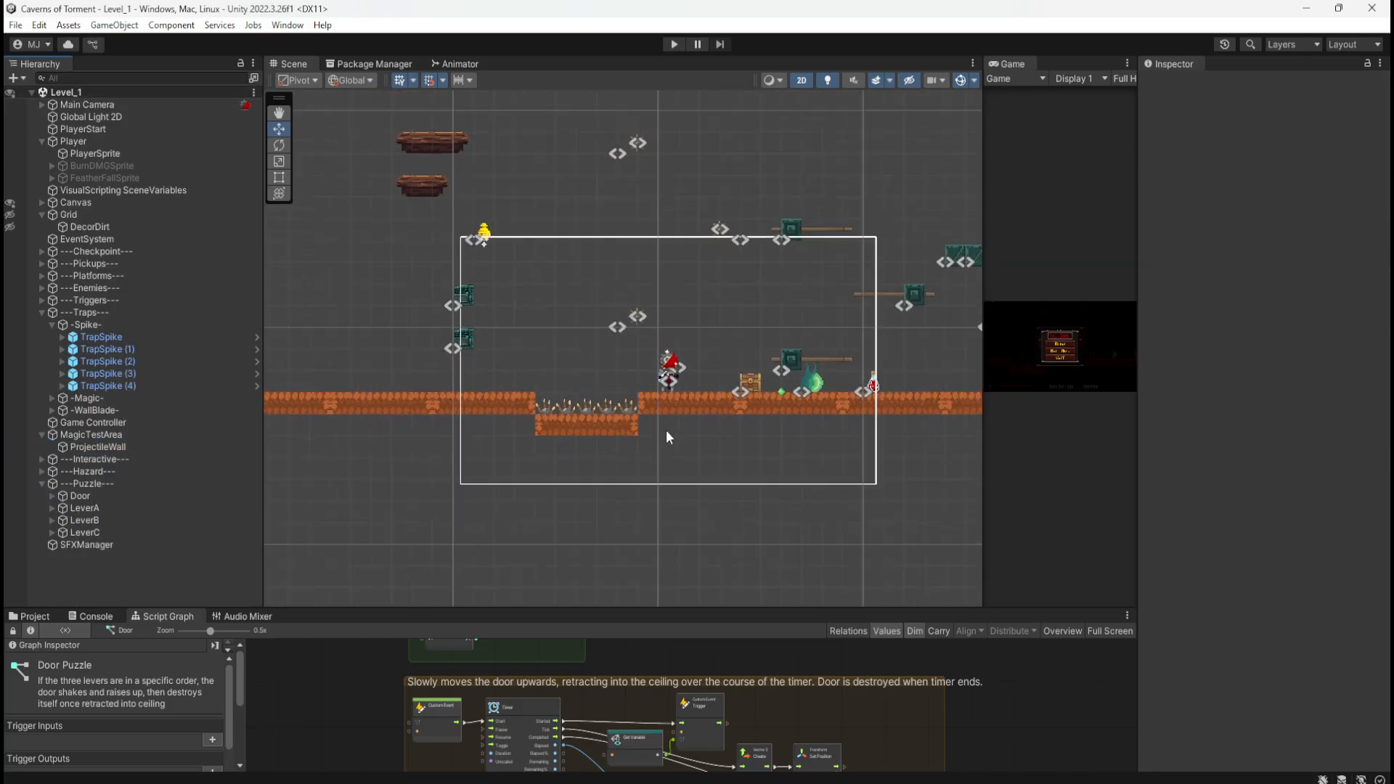
{"action": "scroll", "coordinate": [629, 494], "scroll_direction": "down", "scroll_amount": 3}
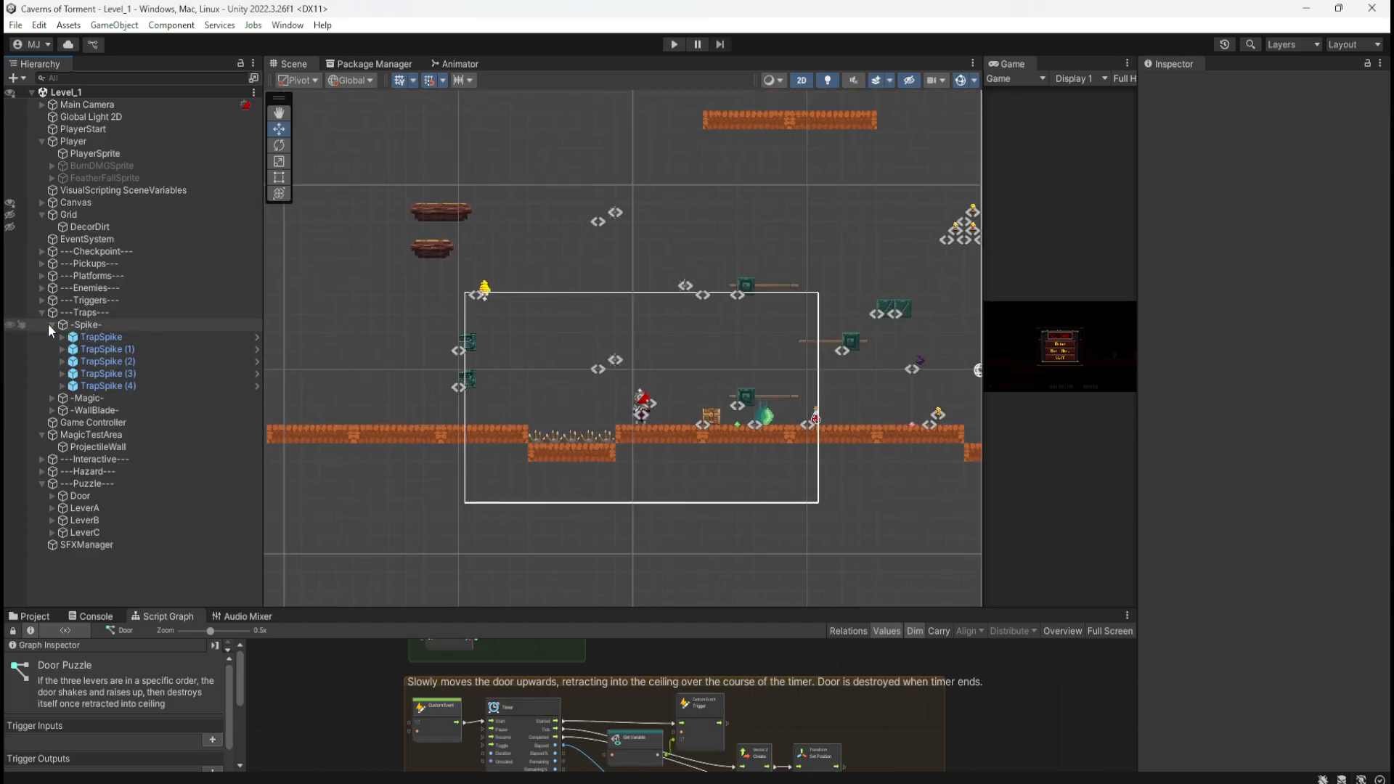
Step: Select TrapSpike through TrapSpike (4) and lift them high above the pit
{"action": "left_click", "coordinate": [86, 339]}
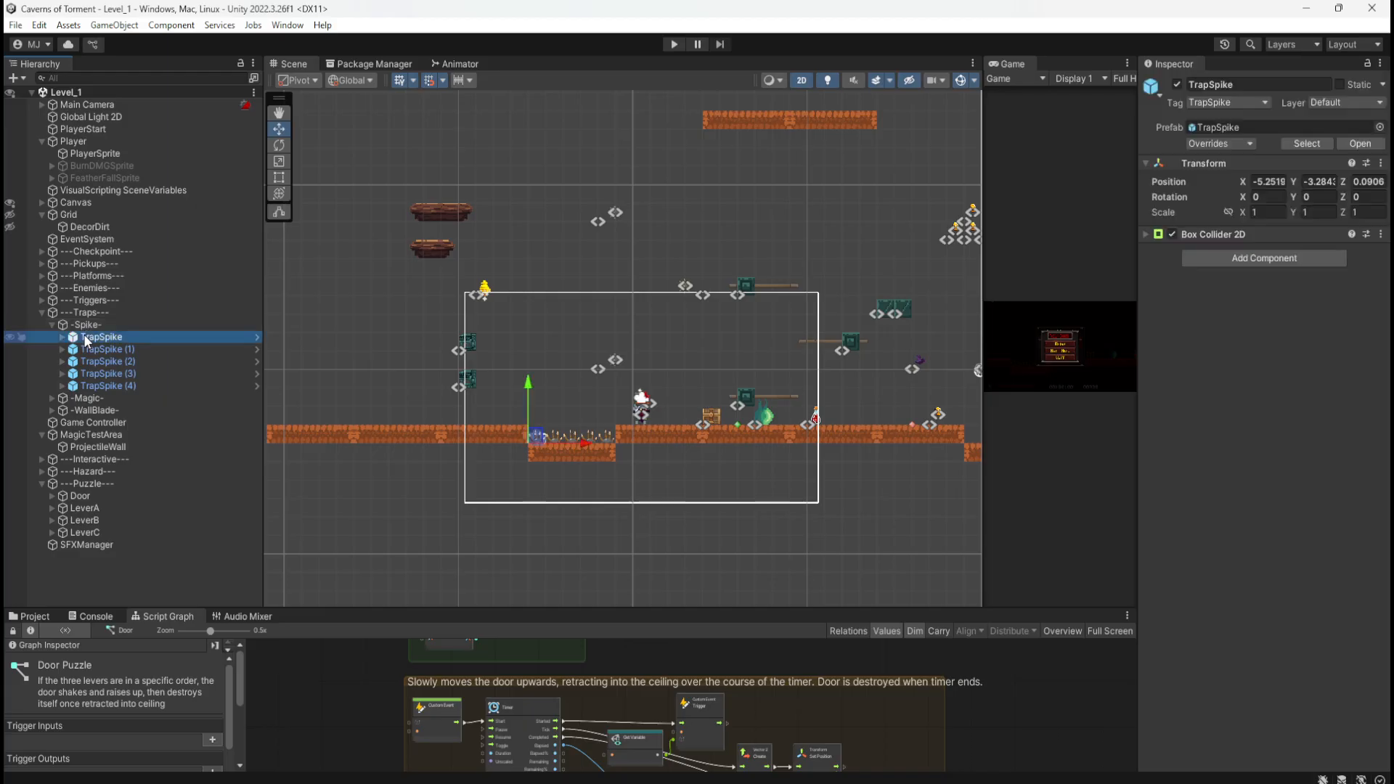
{"action": "left_click", "coordinate": [107, 385], "text": "shift"}
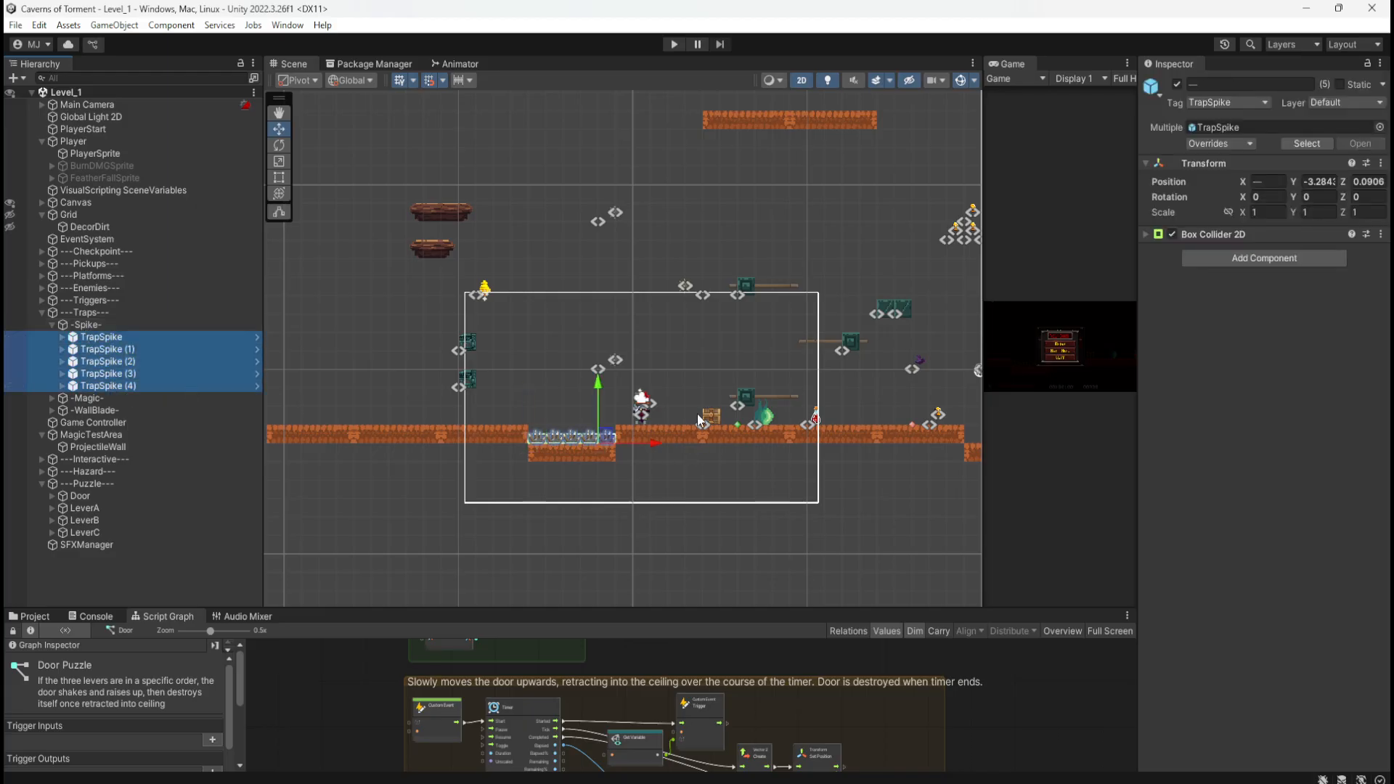
{"action": "middle_click_drag", "start_coordinate": [708, 377], "coordinate": [623, 499]}
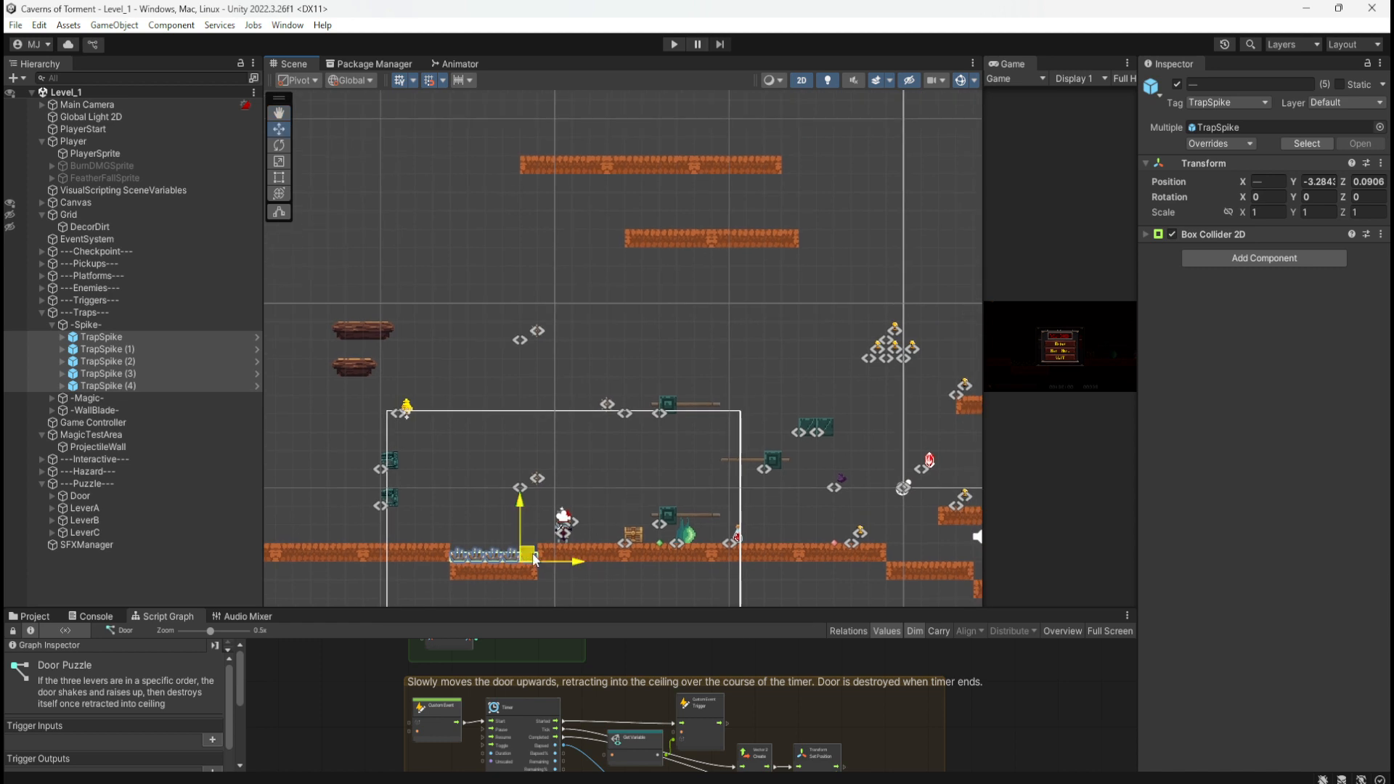
{"action": "left_click_drag", "start_coordinate": [536, 549], "coordinate": [927, 183]}
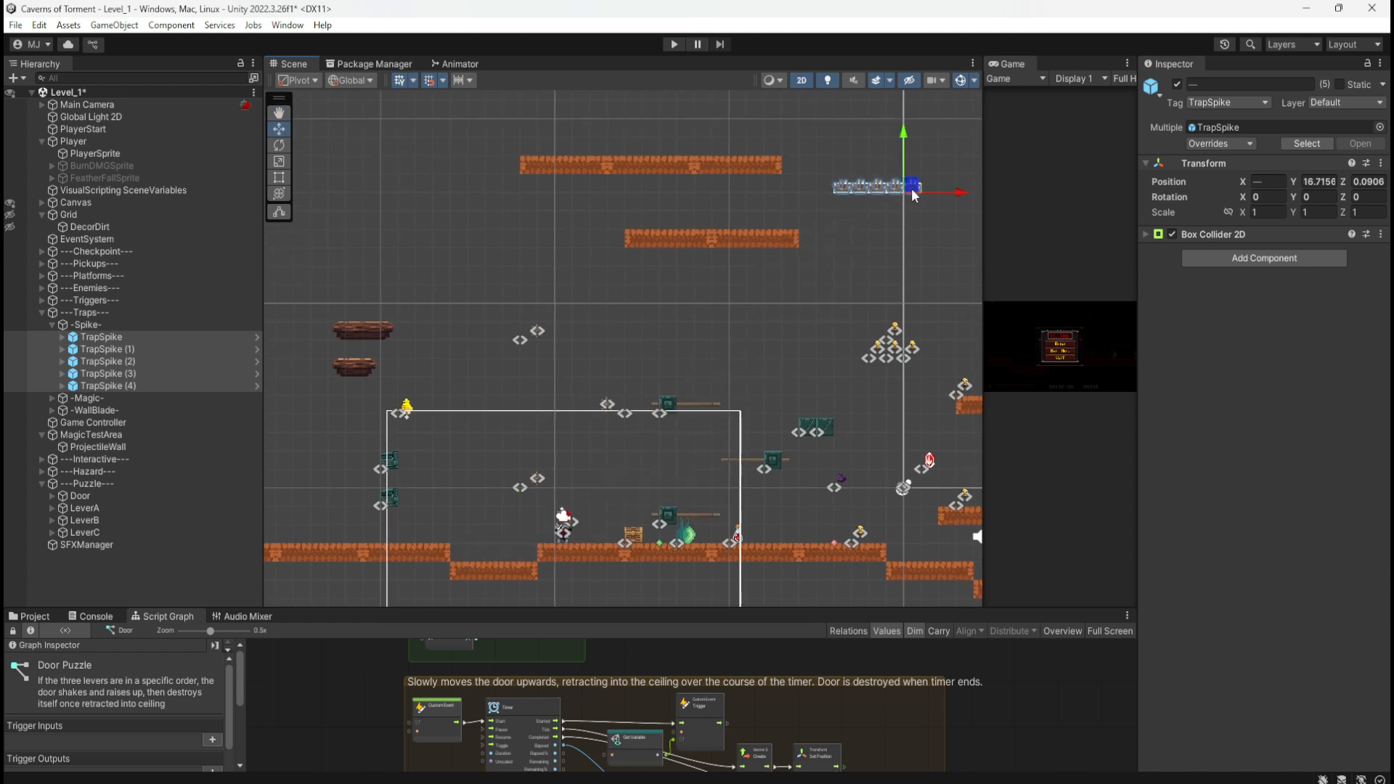
{"action": "middle_click_drag", "start_coordinate": [546, 515], "coordinate": [703, 362]}
{"action": "left_click", "coordinate": [644, 412]}
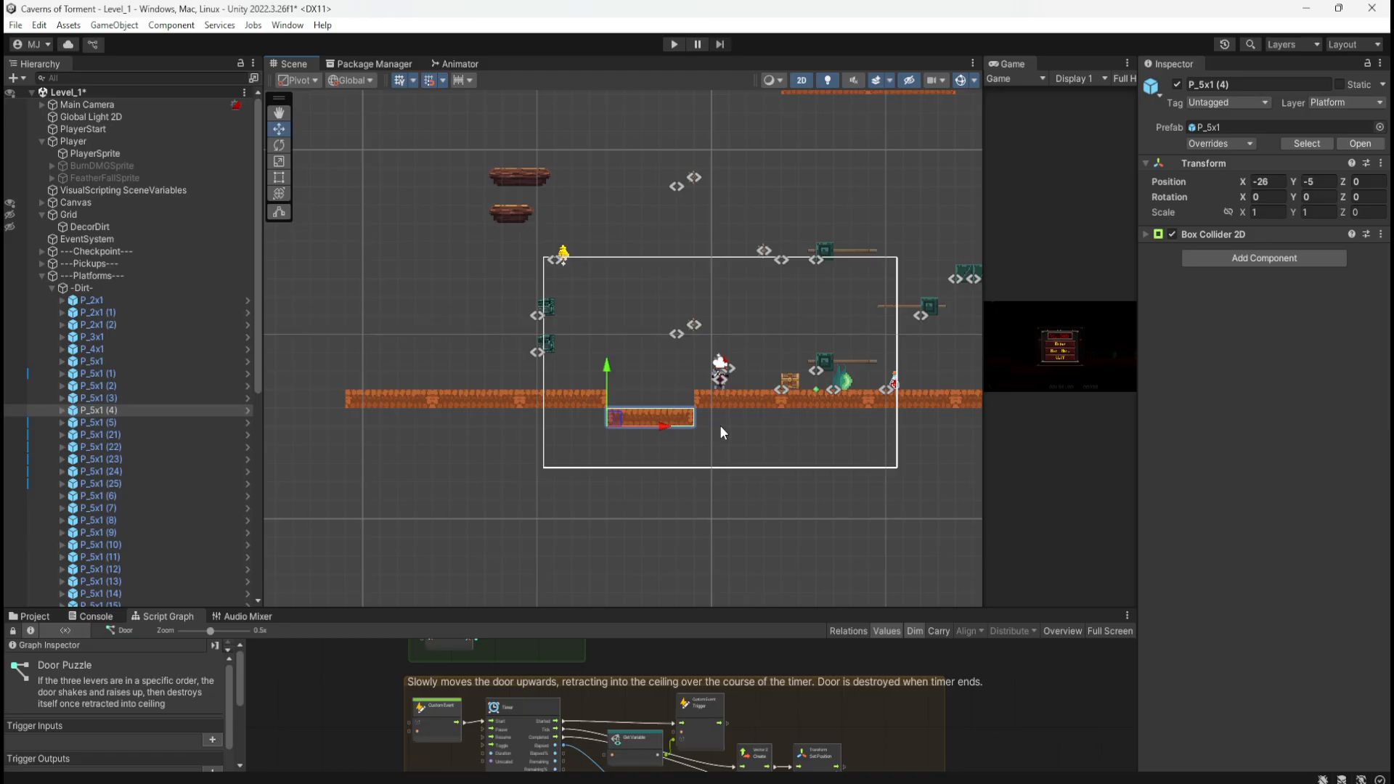
Step: Raise P_5x1 (4) to Position Y -4 so the ground floor is level
{"action": "left_click_drag", "start_coordinate": [618, 414], "coordinate": [622, 405]}
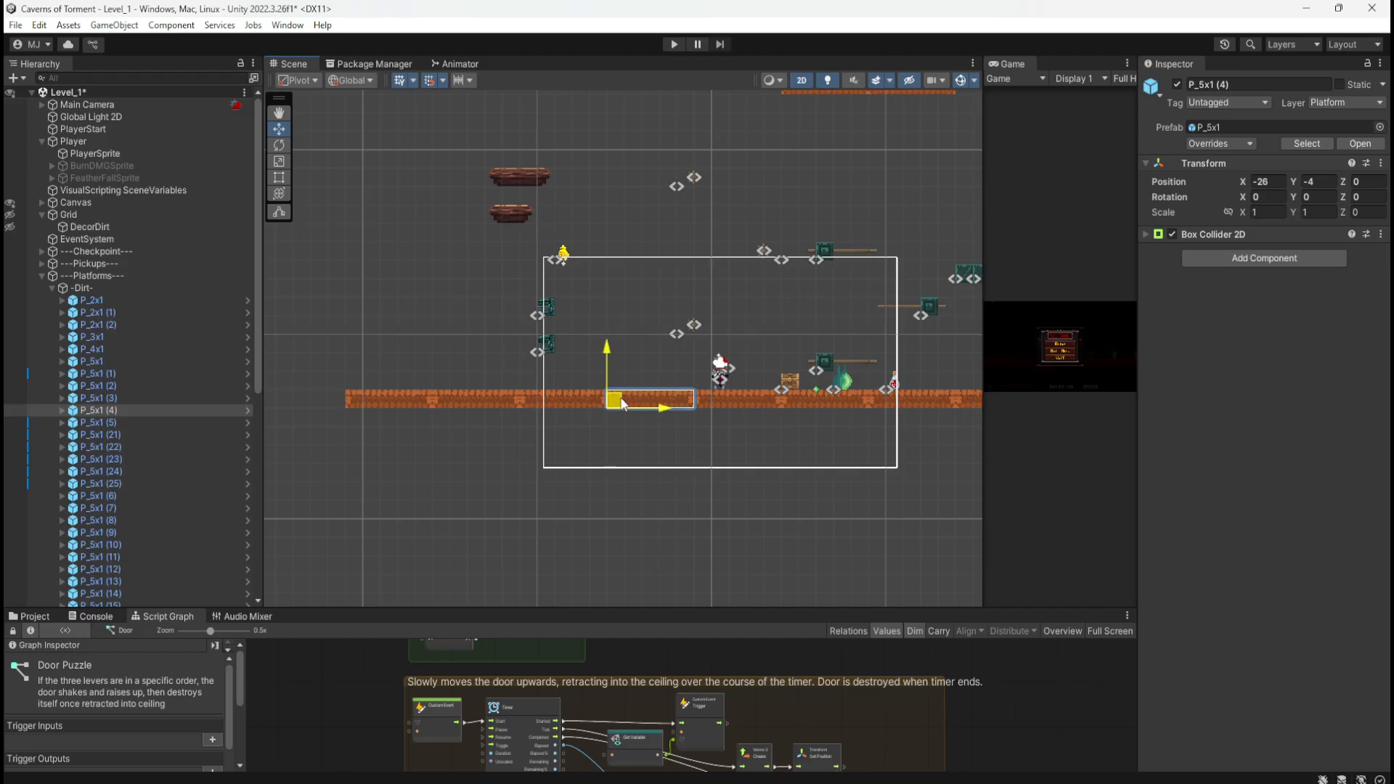
{"action": "left_click", "coordinate": [663, 436]}
{"action": "middle_click_drag", "start_coordinate": [759, 444], "coordinate": [621, 477]}
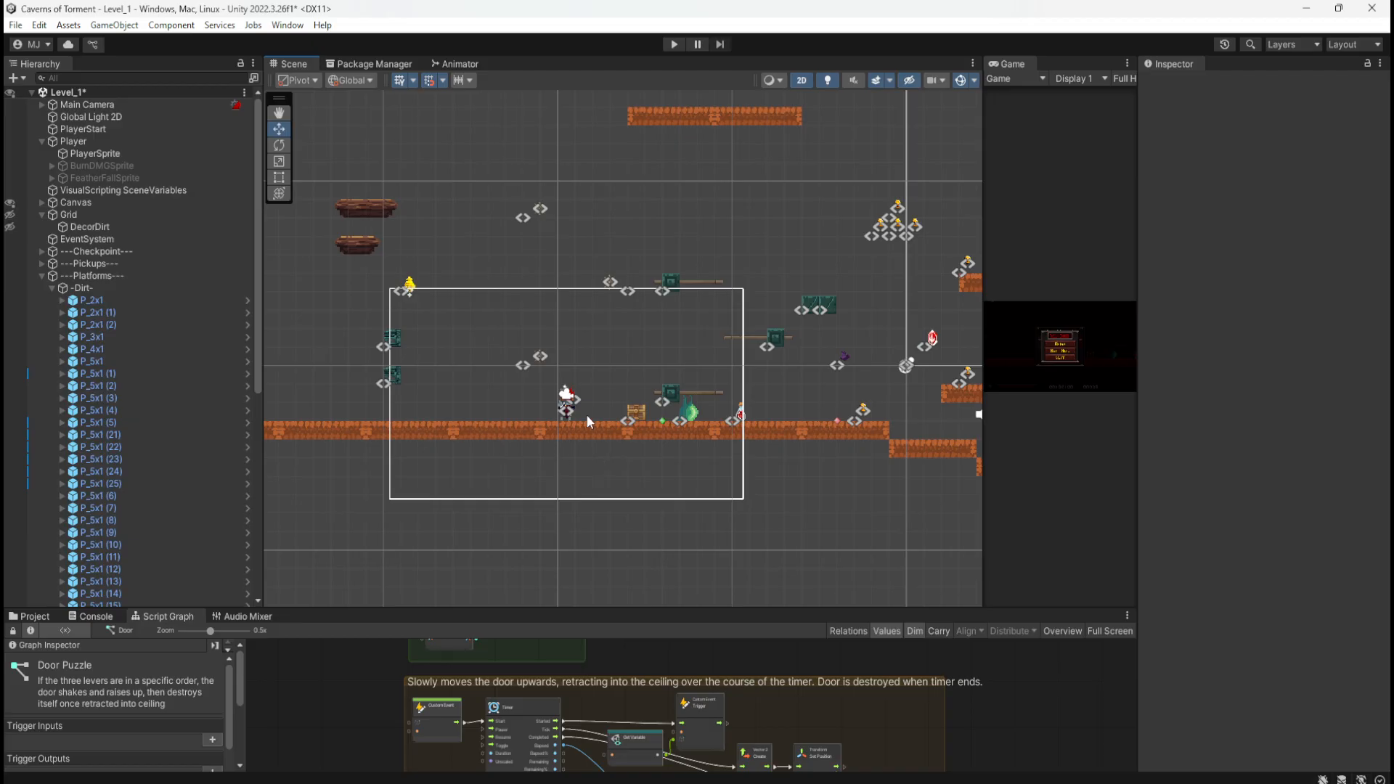
Step: Expand P_2x1 and briefly hide Dirt_A to locate it in the scene
{"action": "left_click", "coordinate": [63, 300]}
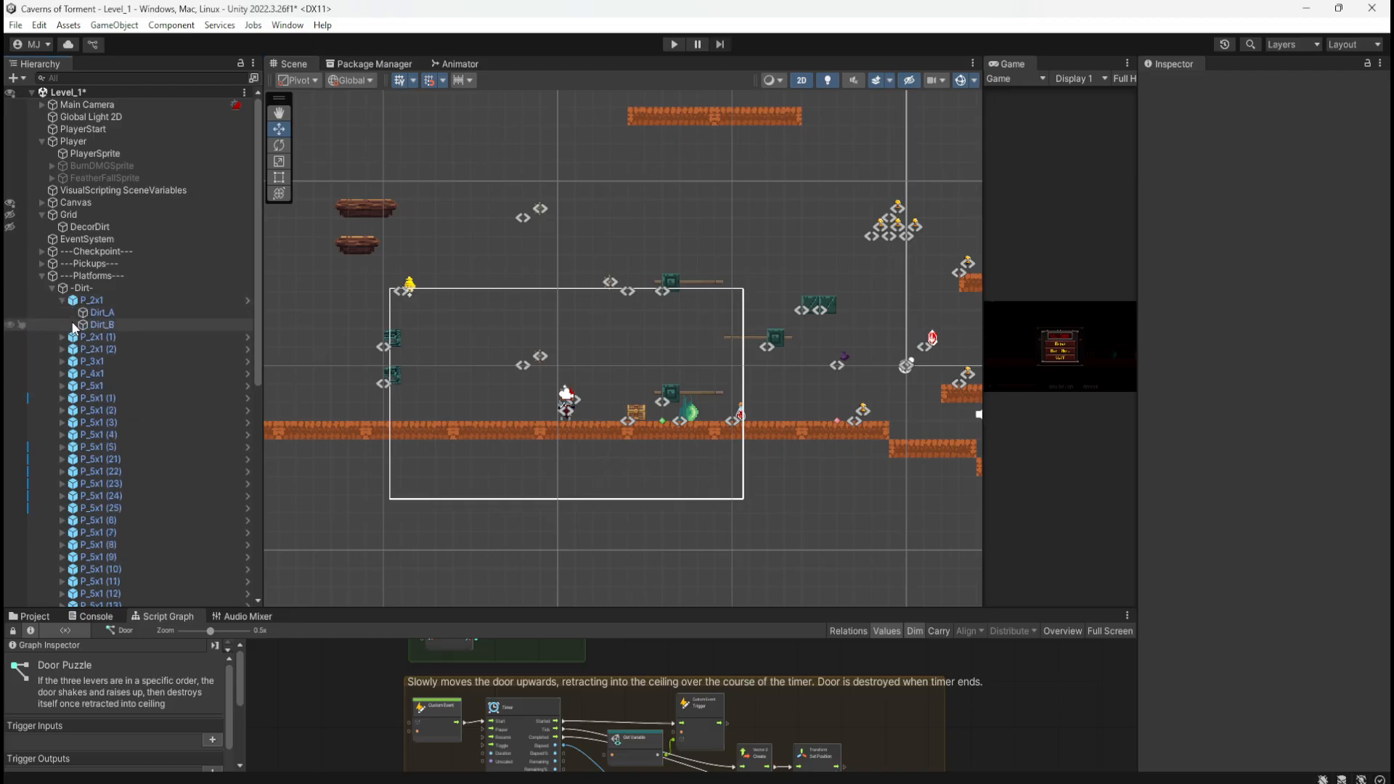
{"action": "left_click", "coordinate": [12, 314]}
{"action": "scroll", "coordinate": [431, 398], "scroll_direction": "down", "scroll_amount": 3}
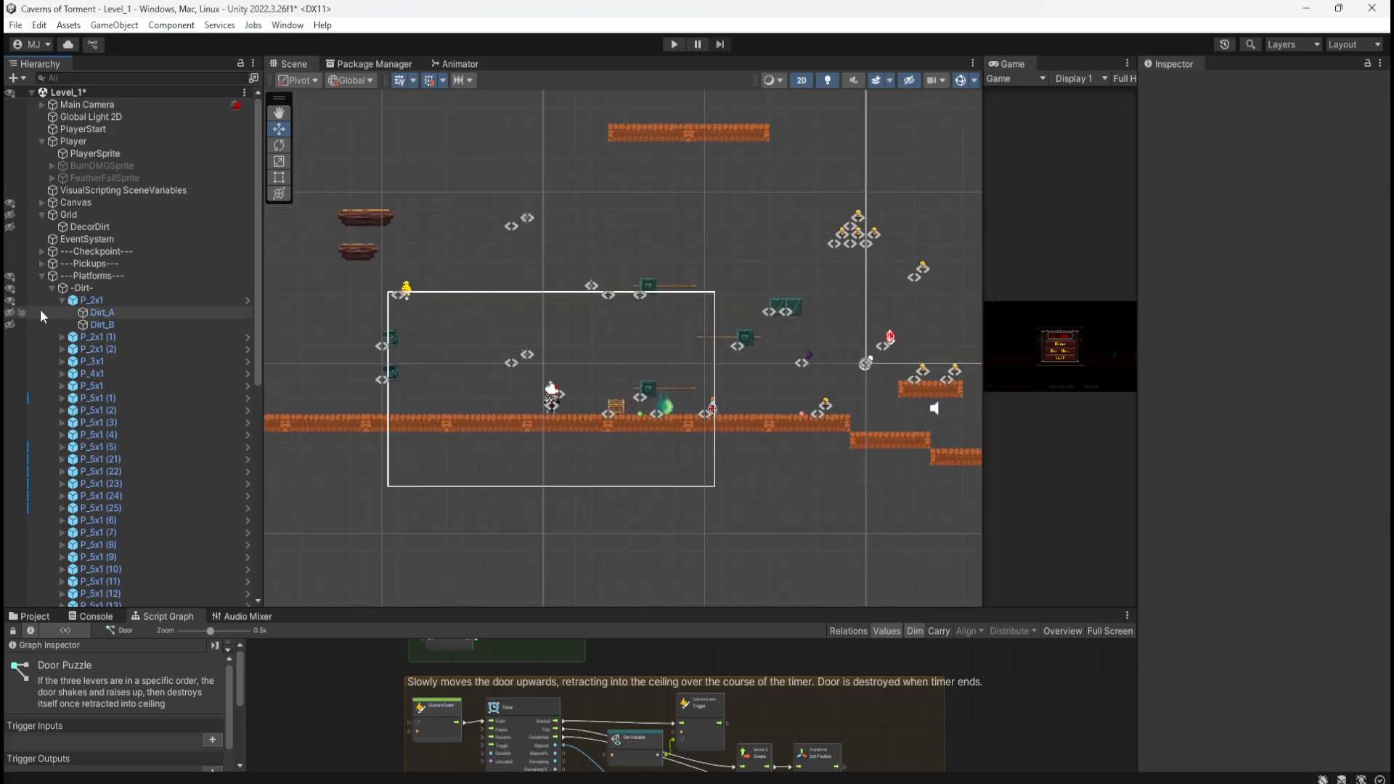
{"action": "left_click", "coordinate": [11, 314]}
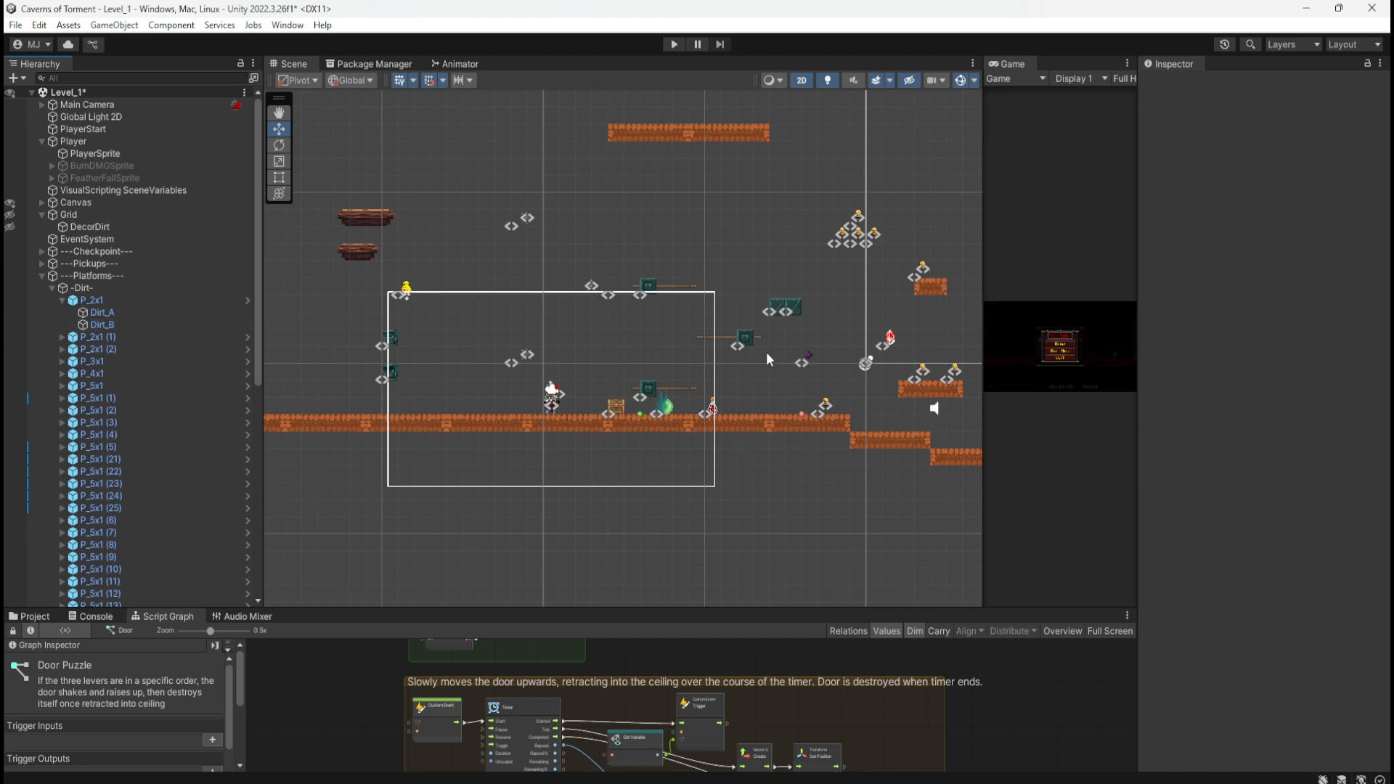
{"action": "scroll", "coordinate": [806, 337], "scroll_direction": "down", "scroll_amount": 4}
{"action": "scroll", "coordinate": [429, 385], "scroll_direction": "down", "scroll_amount": 2}
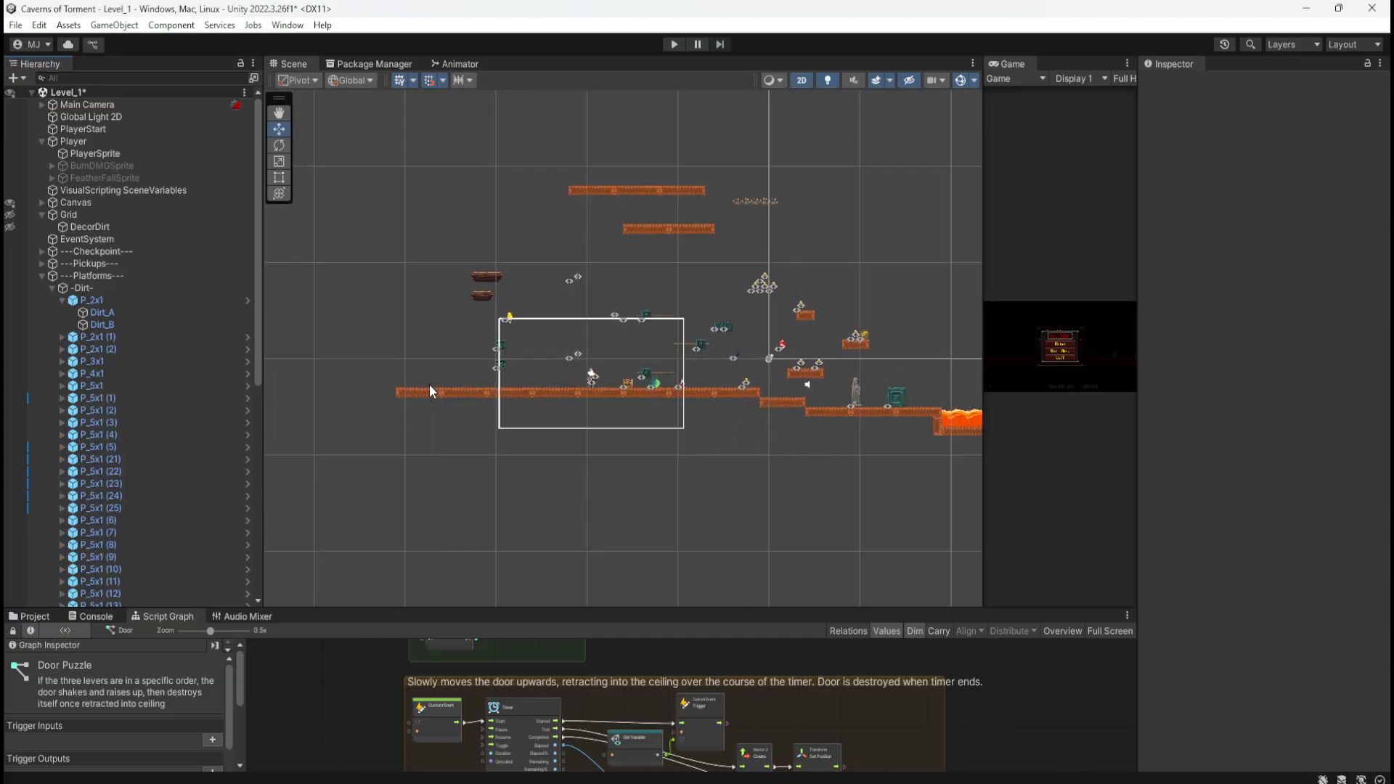
{"action": "scroll", "coordinate": [718, 344], "scroll_direction": "up", "scroll_amount": 5}
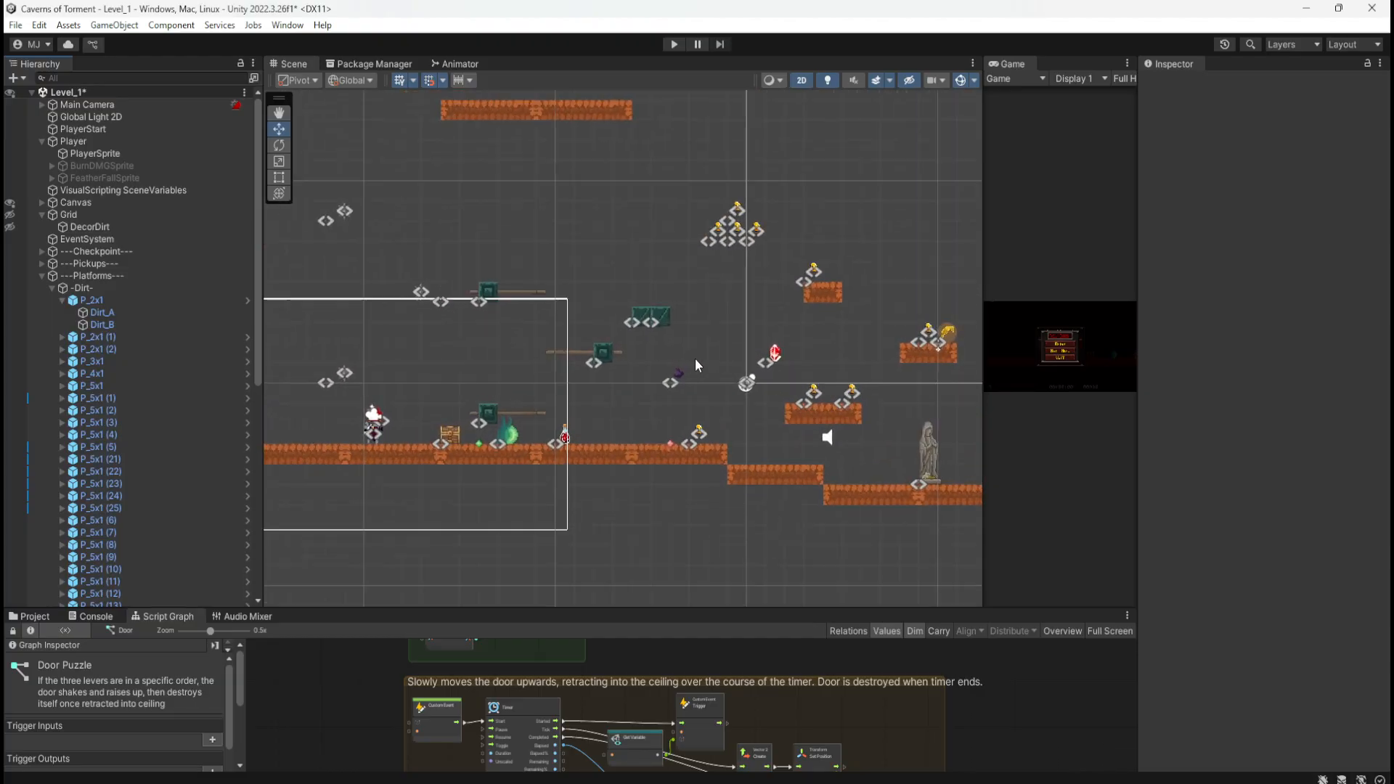
{"action": "scroll", "coordinate": [694, 359], "scroll_direction": "up", "scroll_amount": 1}
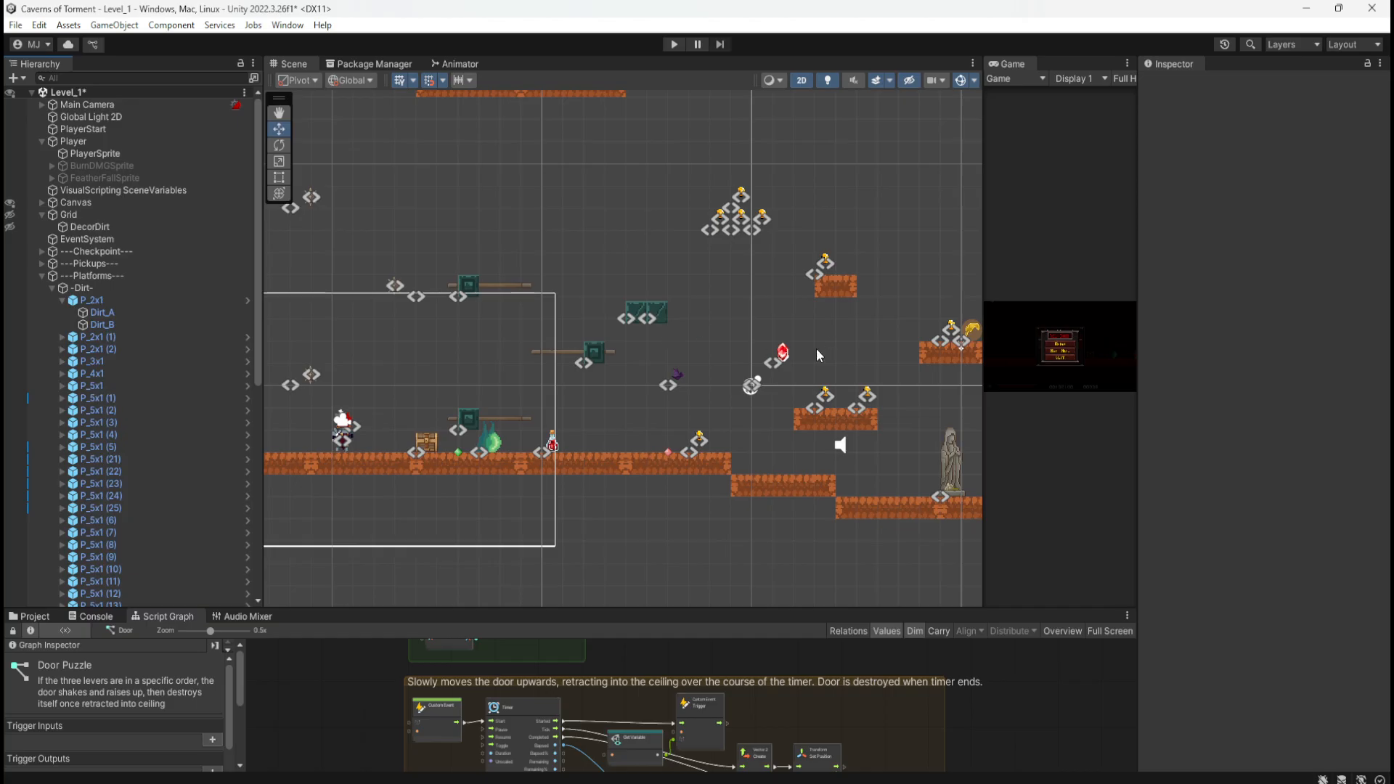
{"action": "scroll", "coordinate": [815, 405], "scroll_direction": "down", "scroll_amount": 10}
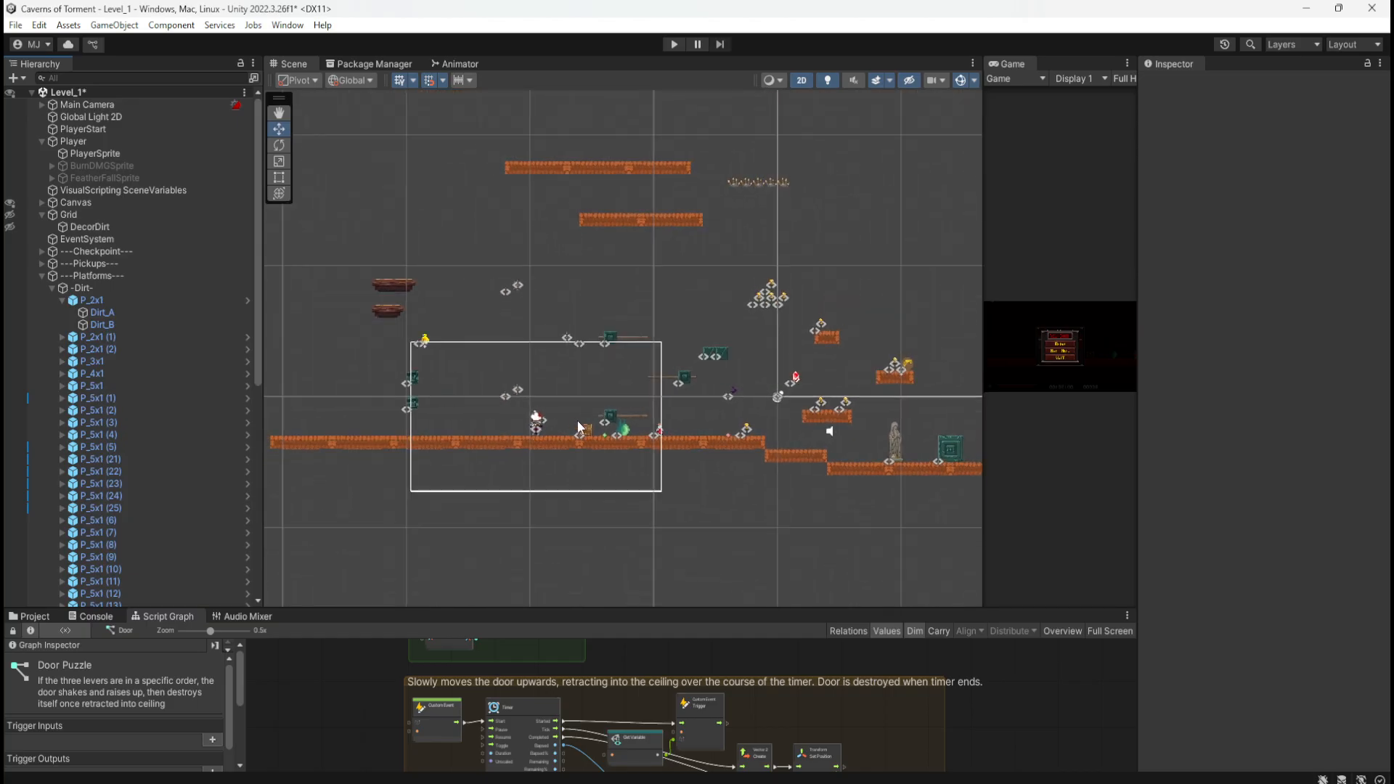
{"action": "scroll", "coordinate": [461, 471], "scroll_direction": "up", "scroll_amount": 5}
{"action": "scroll", "coordinate": [477, 468], "scroll_direction": "up", "scroll_amount": 2}
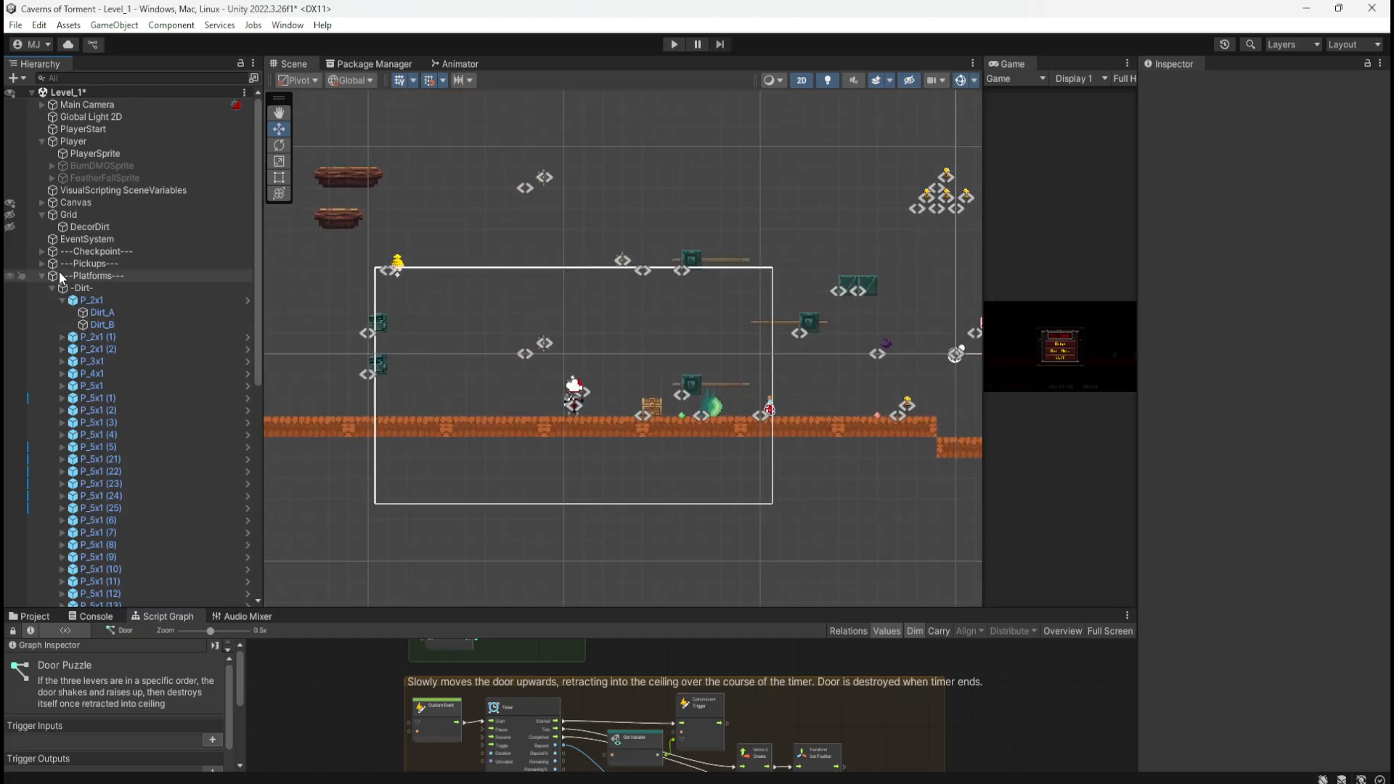
Step: Select DecorDirt and collapse the P_2x1, Dirt and Spike groups in the Hierarchy
{"action": "left_click", "coordinate": [85, 227]}
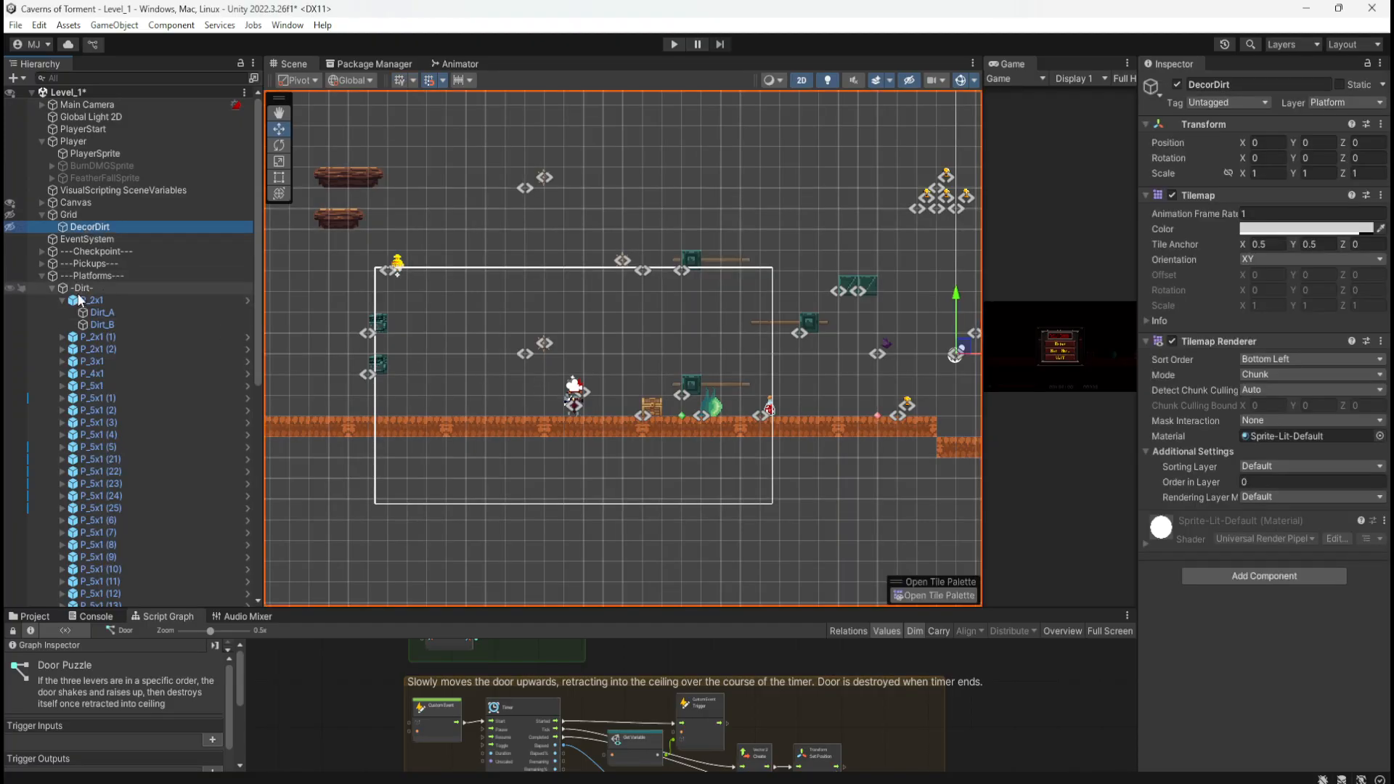
{"action": "left_click", "coordinate": [61, 300]}
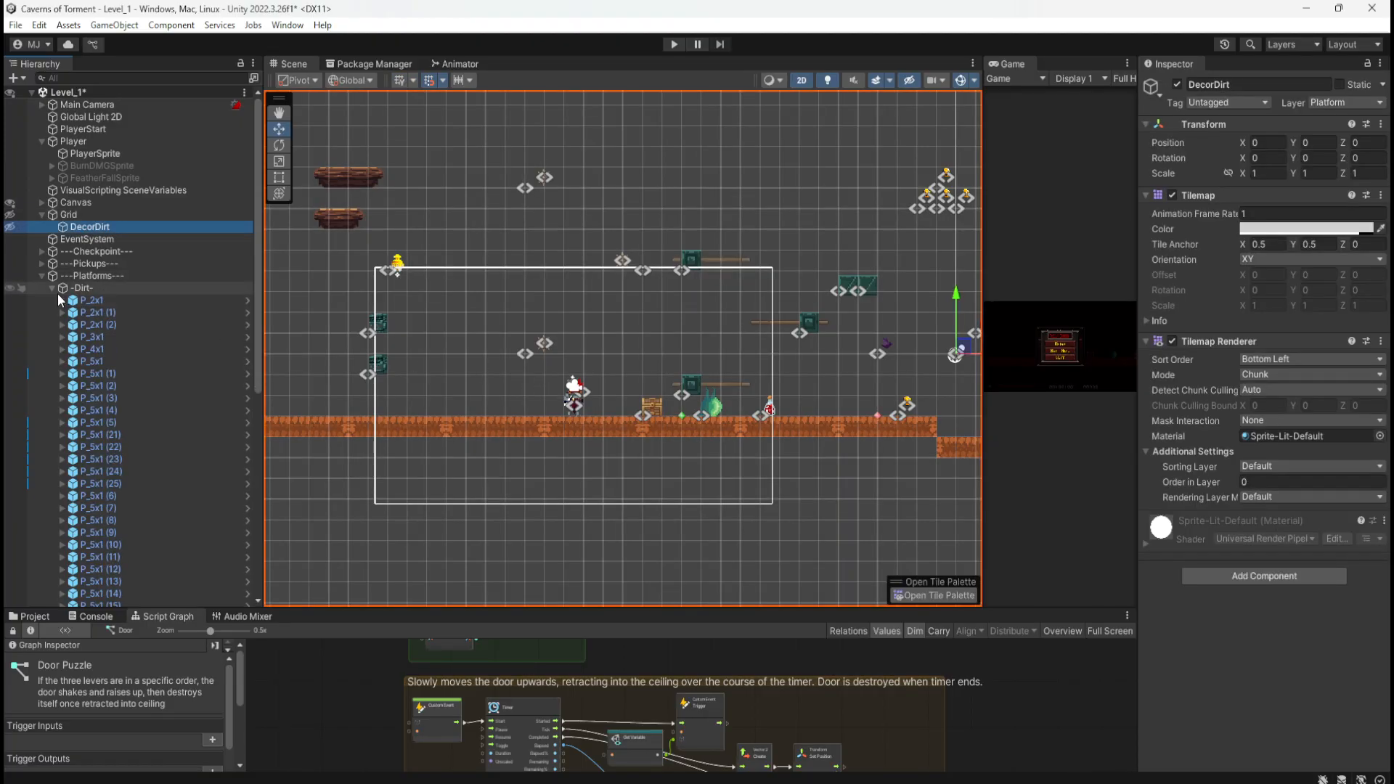
{"action": "left_click", "coordinate": [62, 300]}
{"action": "left_click", "coordinate": [51, 286]}
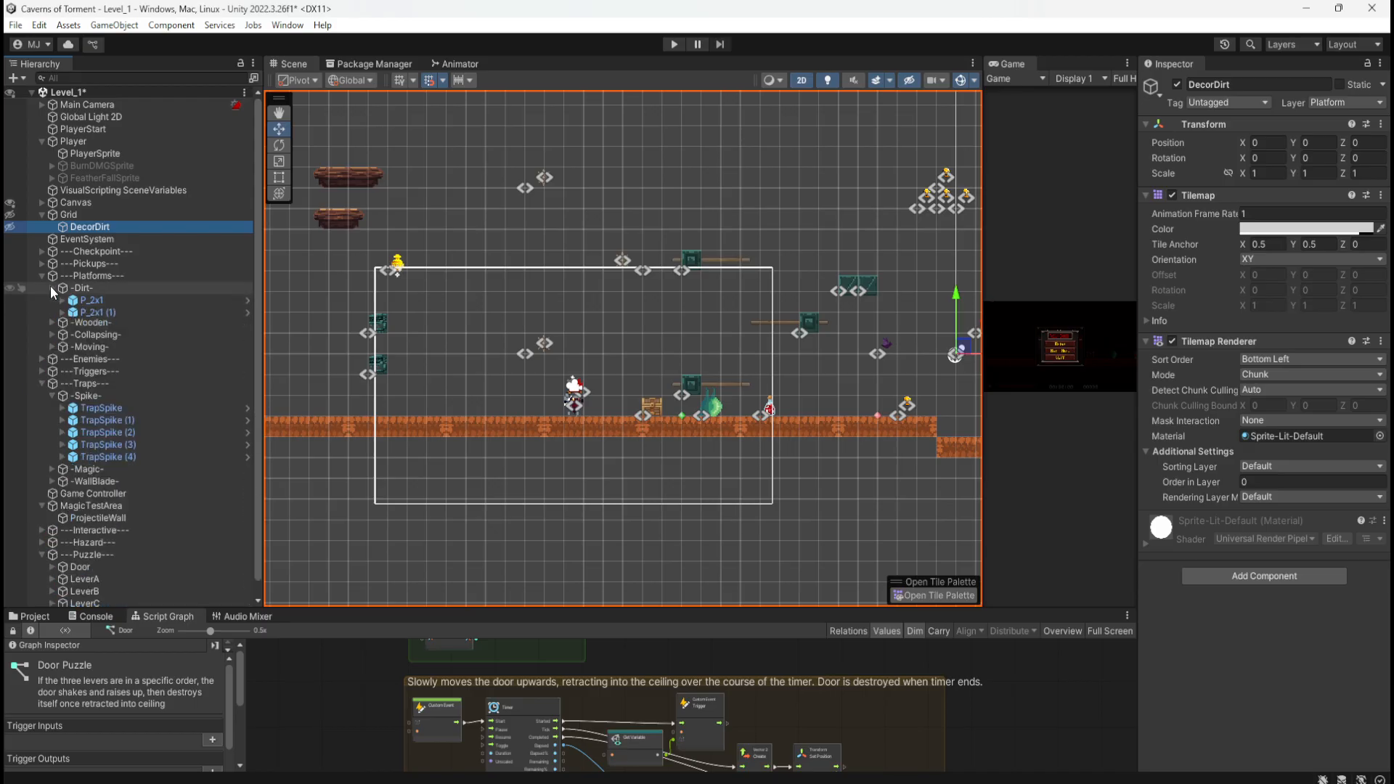
{"action": "scroll", "coordinate": [448, 403], "scroll_direction": "down", "scroll_amount": 3}
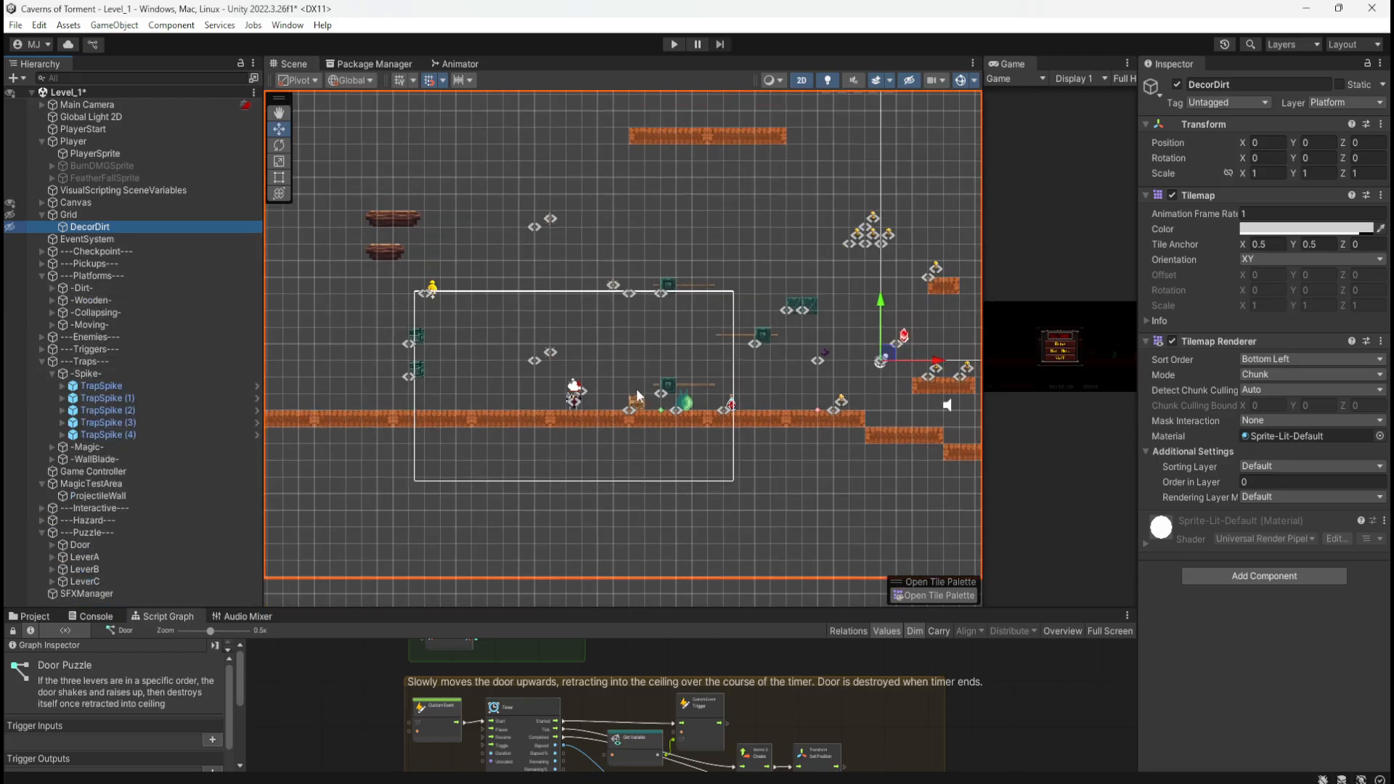
{"action": "scroll", "coordinate": [541, 358], "scroll_direction": "up", "scroll_amount": 2}
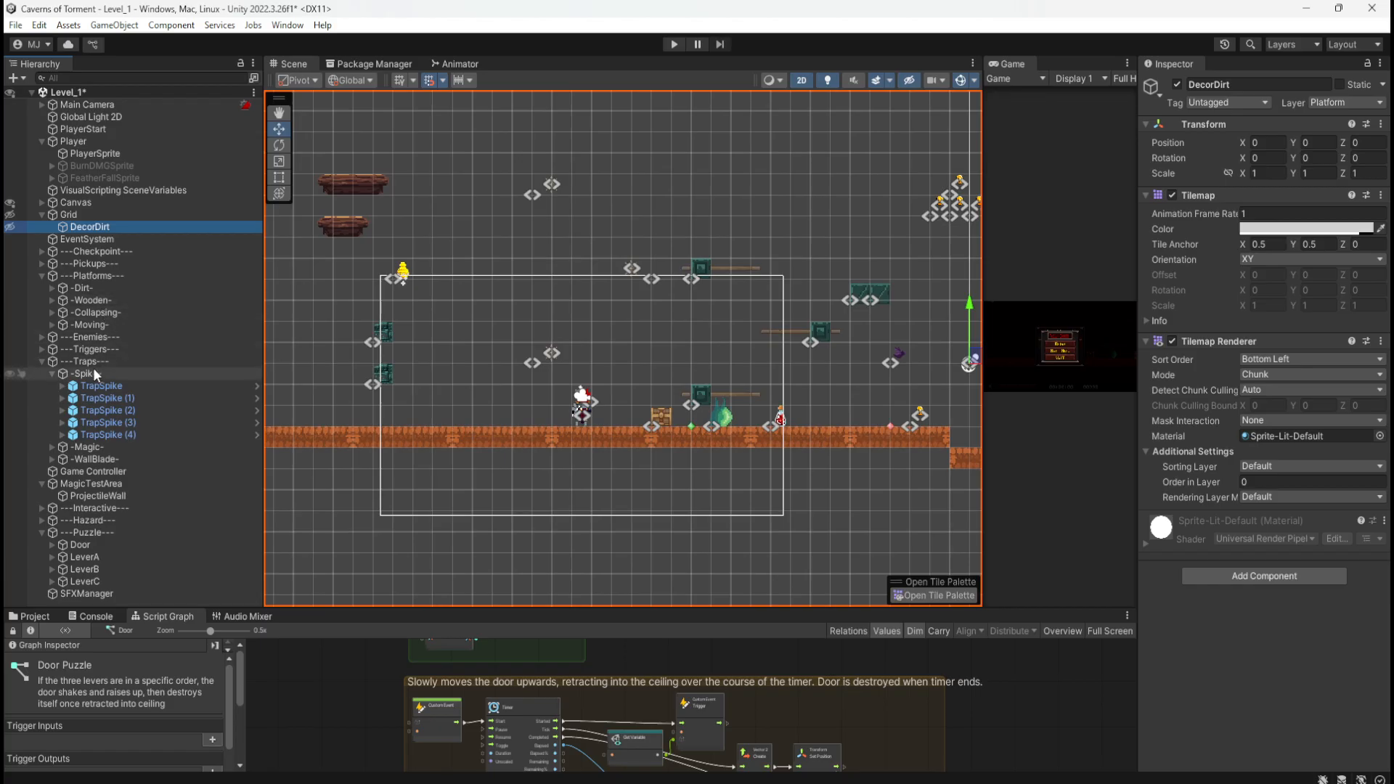
{"action": "left_click", "coordinate": [52, 374]}
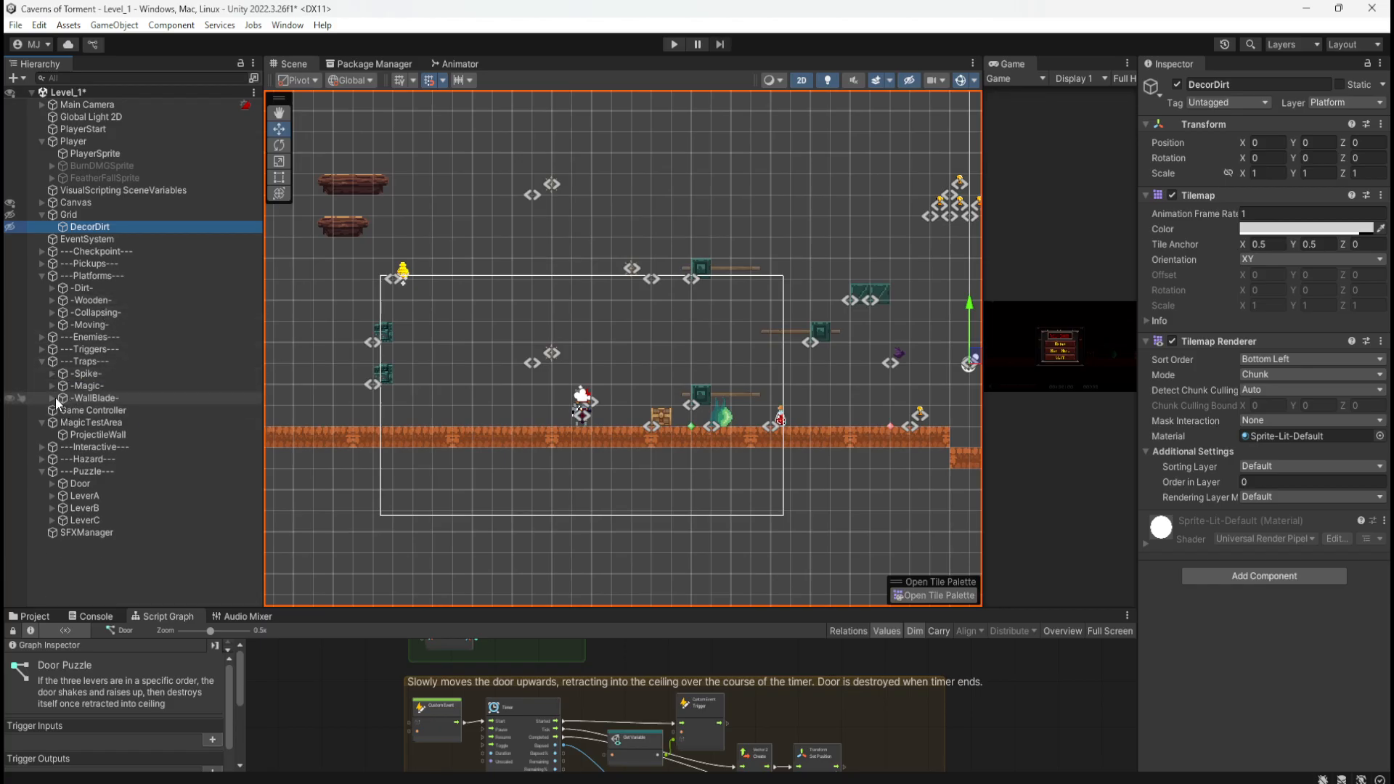
{"action": "left_click", "coordinate": [58, 399]}
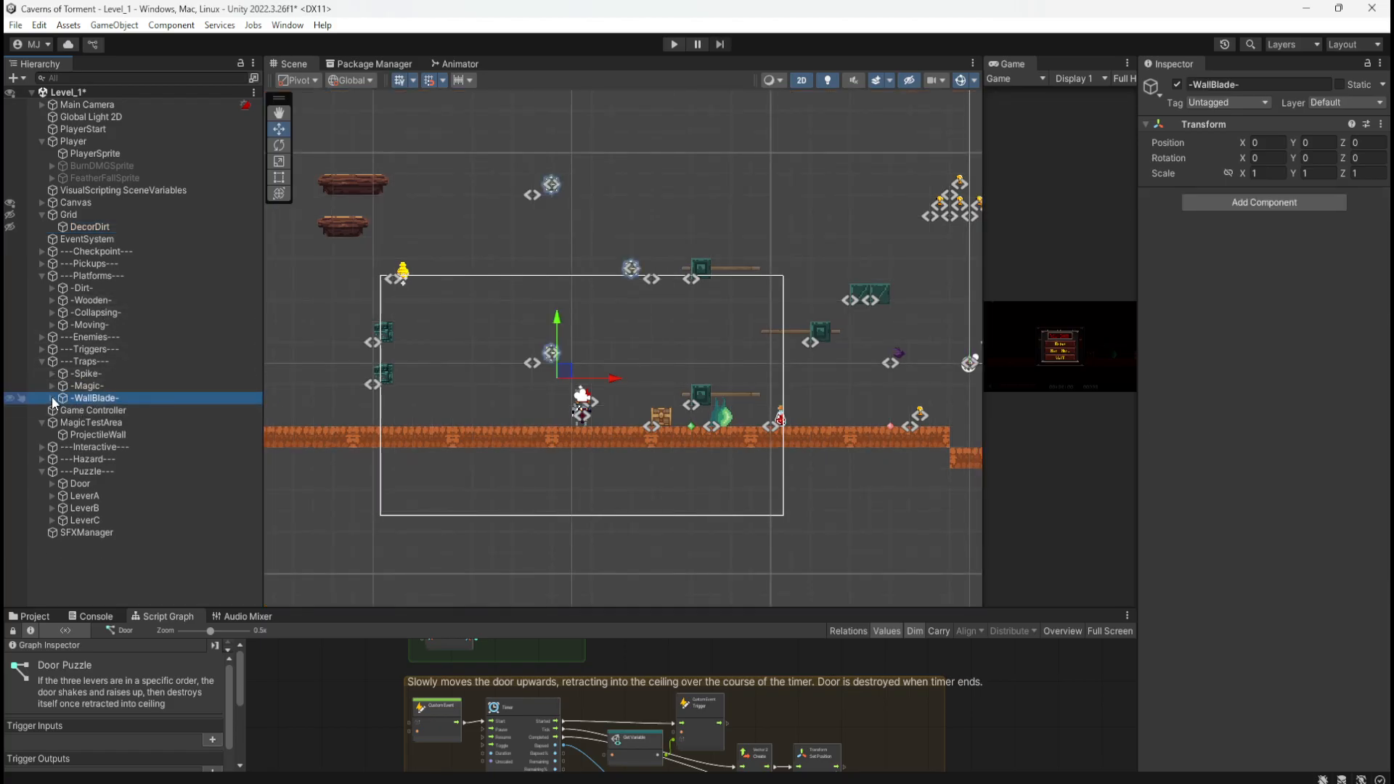
Step: Select WallBladeLeft, WallBladeLeft (1) and WallBladeRight and move them up and right
{"action": "left_click", "coordinate": [51, 398]}
{"action": "left_click", "coordinate": [97, 411]}
{"action": "left_click", "coordinate": [111, 434], "text": "shift"}
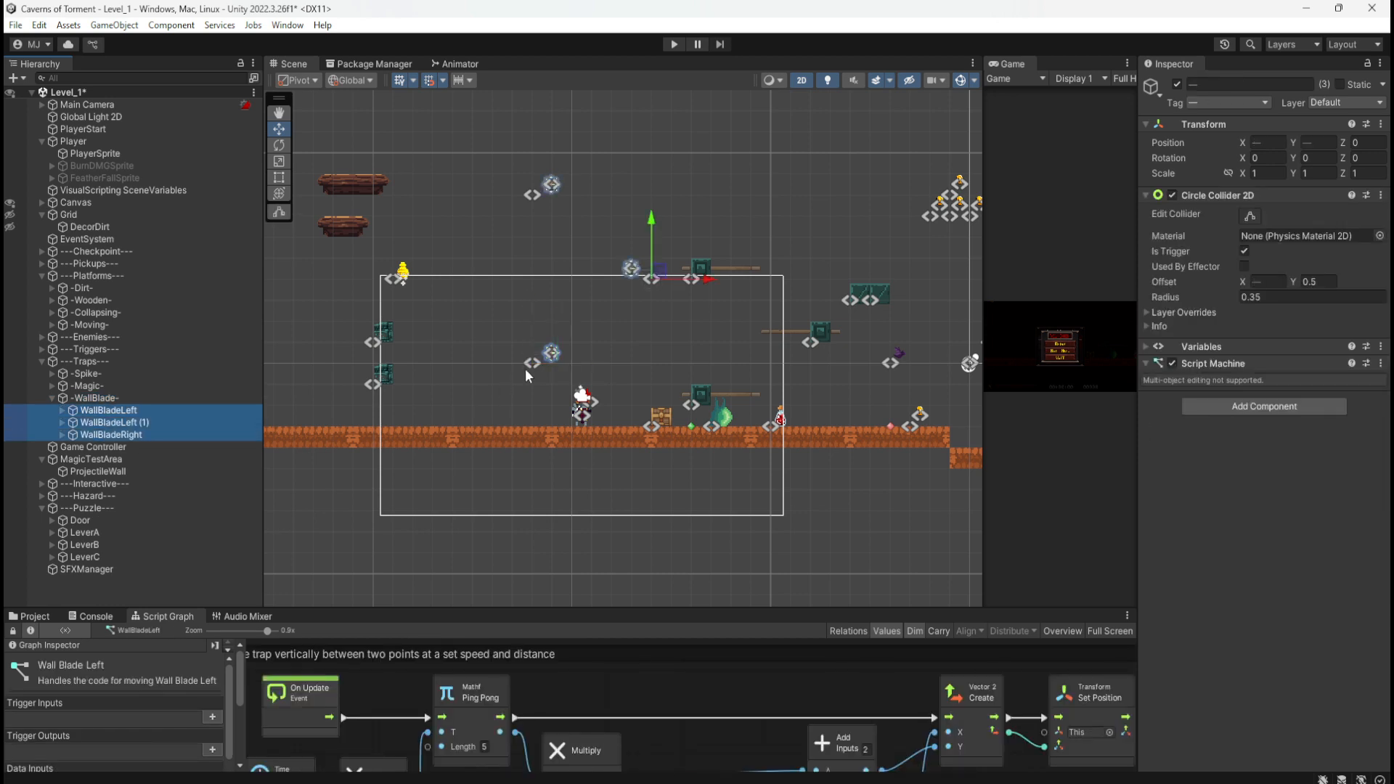
{"action": "scroll", "coordinate": [392, 532], "scroll_direction": "down", "scroll_amount": 5}
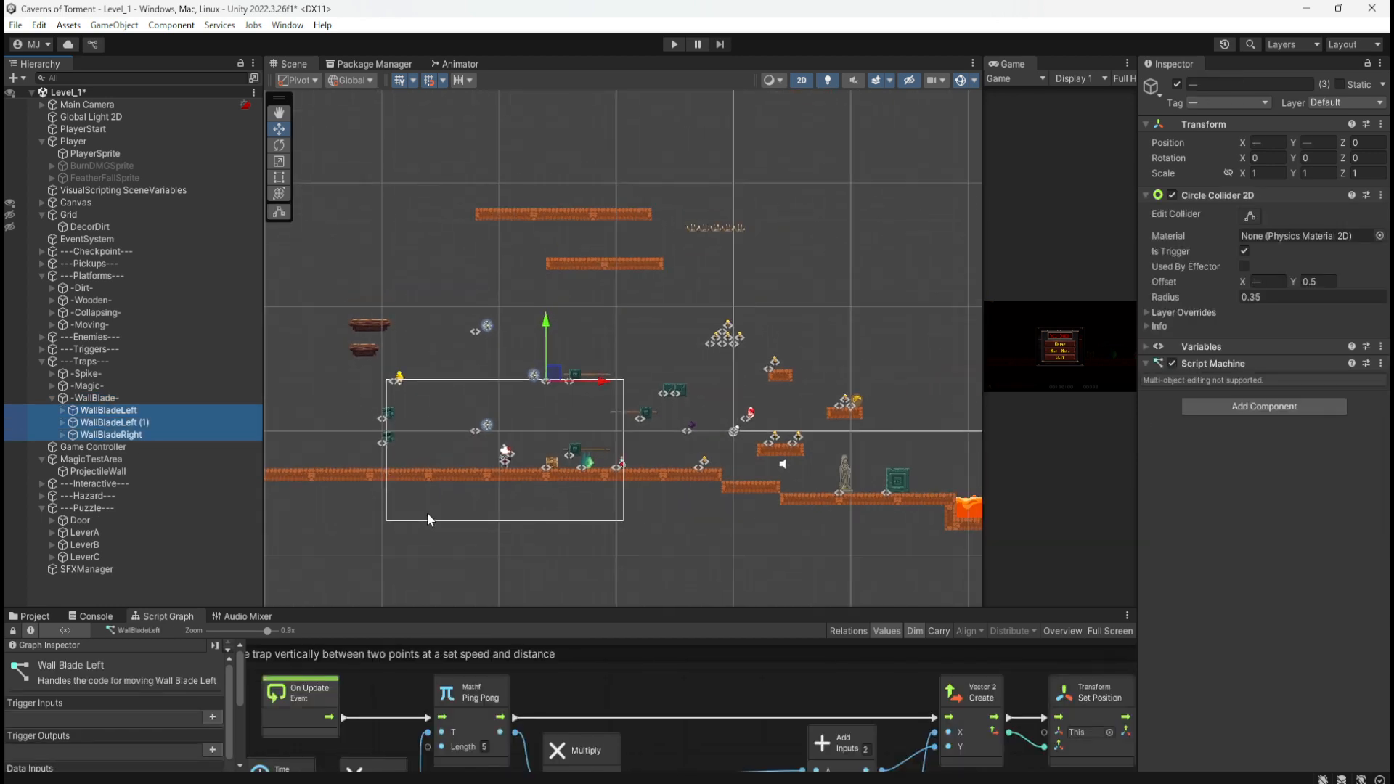
{"action": "left_click_drag", "start_coordinate": [562, 378], "coordinate": [871, 249]}
Step: Select three of the upper dirt platform pieces in the scene
{"action": "left_click", "coordinate": [574, 272]}
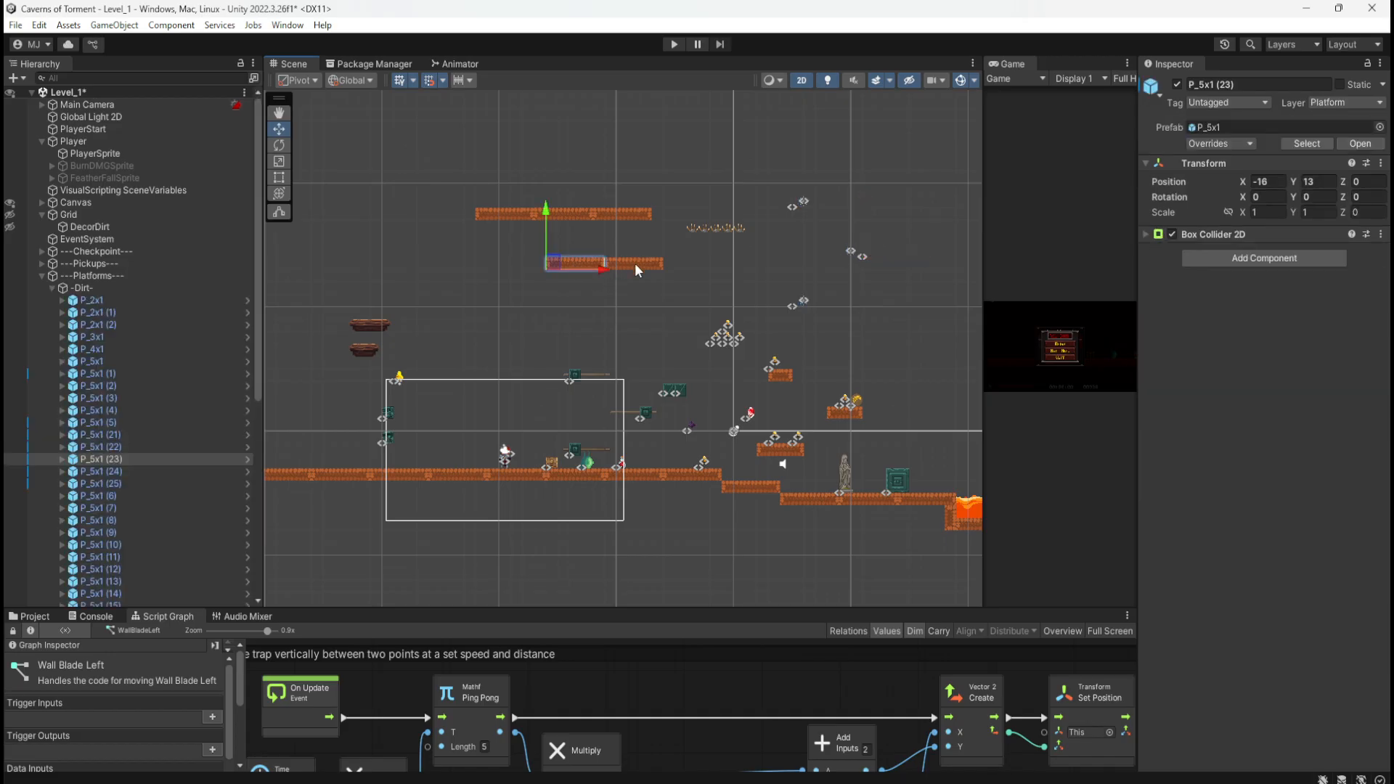
{"action": "left_click", "coordinate": [635, 263], "text": "shift"}
{"action": "left_click", "coordinate": [636, 217], "text": "shift"}
Step: Delete the five upper platform pieces P_5x1 (21) through (25)
{"action": "left_click", "coordinate": [560, 216], "text": "shift"}
{"action": "left_click", "coordinate": [512, 214], "text": "shift"}
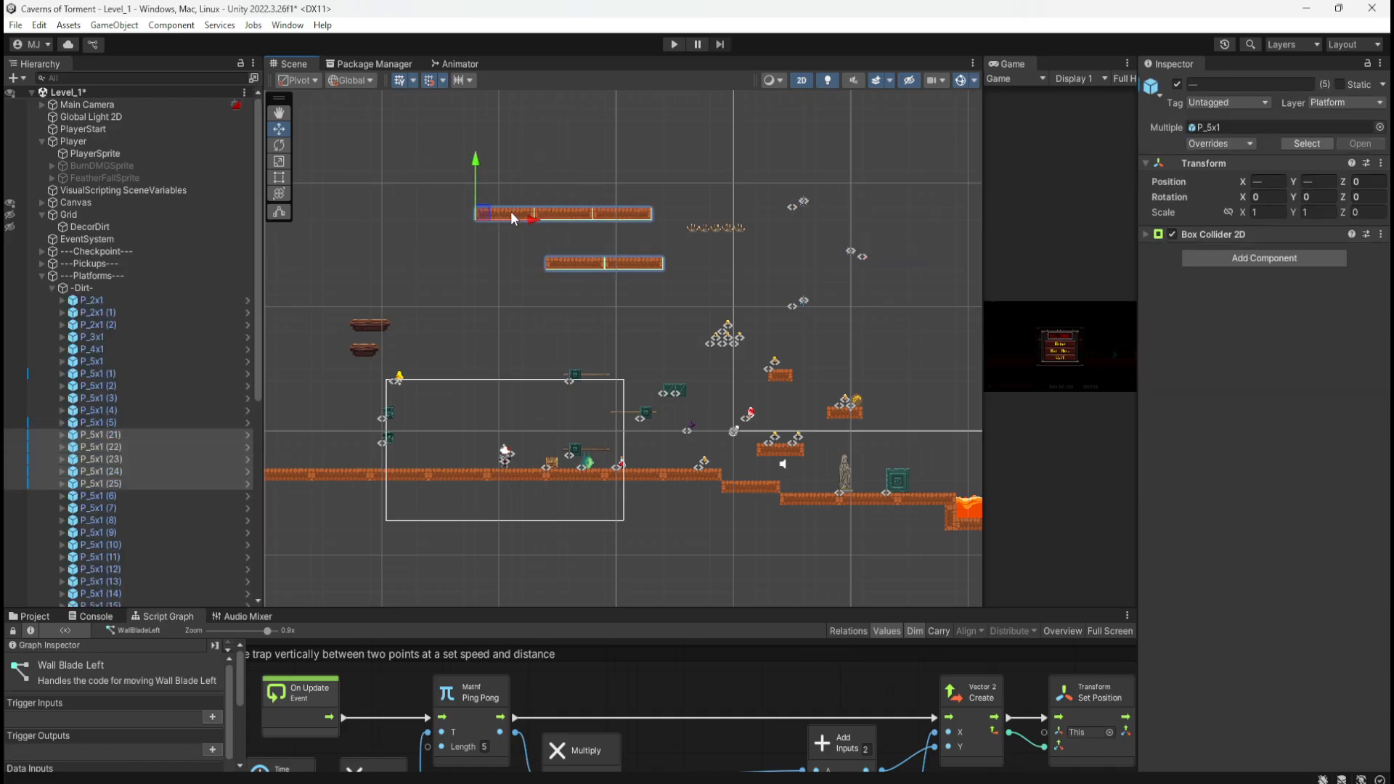
{"action": "key", "text": "Delete"}
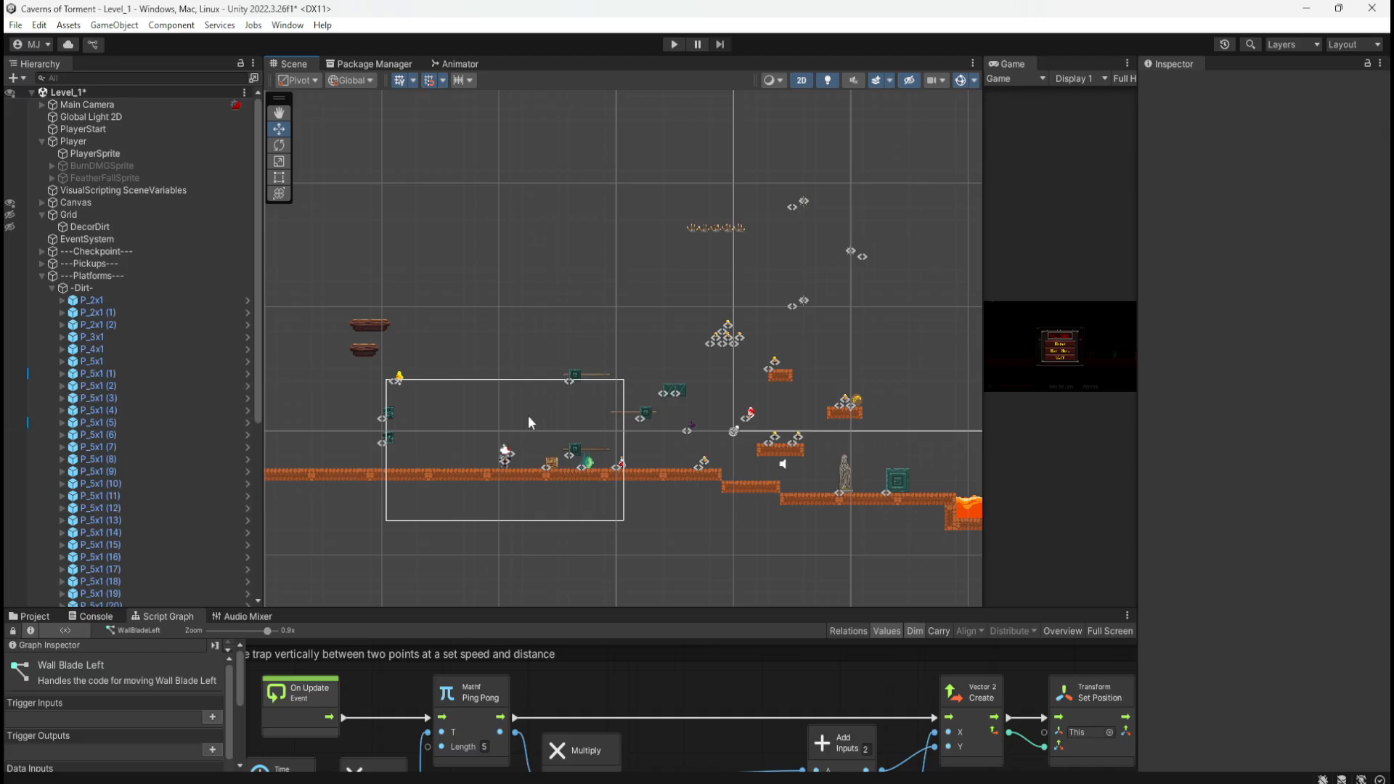
{"action": "scroll", "coordinate": [556, 273], "scroll_direction": "down", "scroll_amount": 5}
{"action": "scroll", "coordinate": [722, 385], "scroll_direction": "up", "scroll_amount": 4}
{"action": "scroll", "coordinate": [704, 422], "scroll_direction": "up", "scroll_amount": 8}
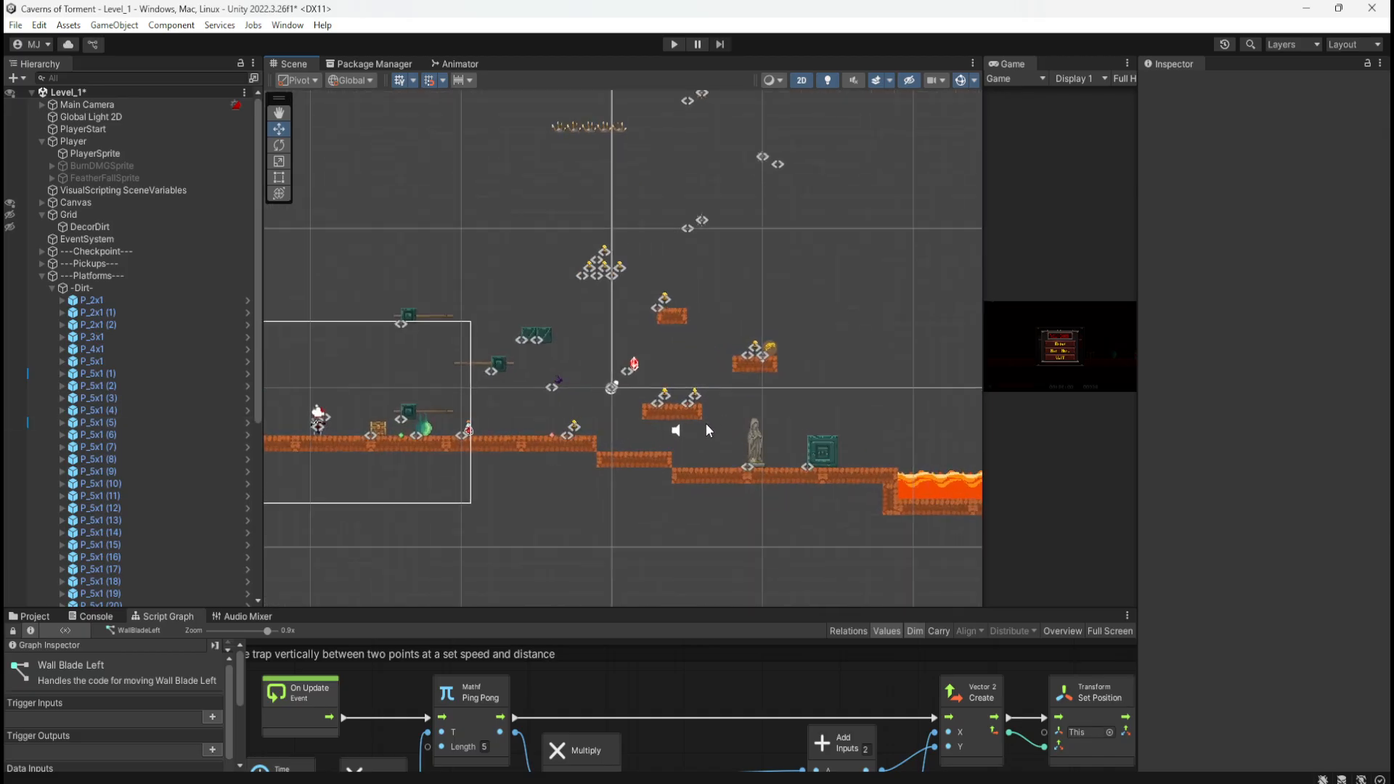
Step: Select the whole P_3x1 dirt platform and delete it
{"action": "left_click", "coordinate": [655, 407]}
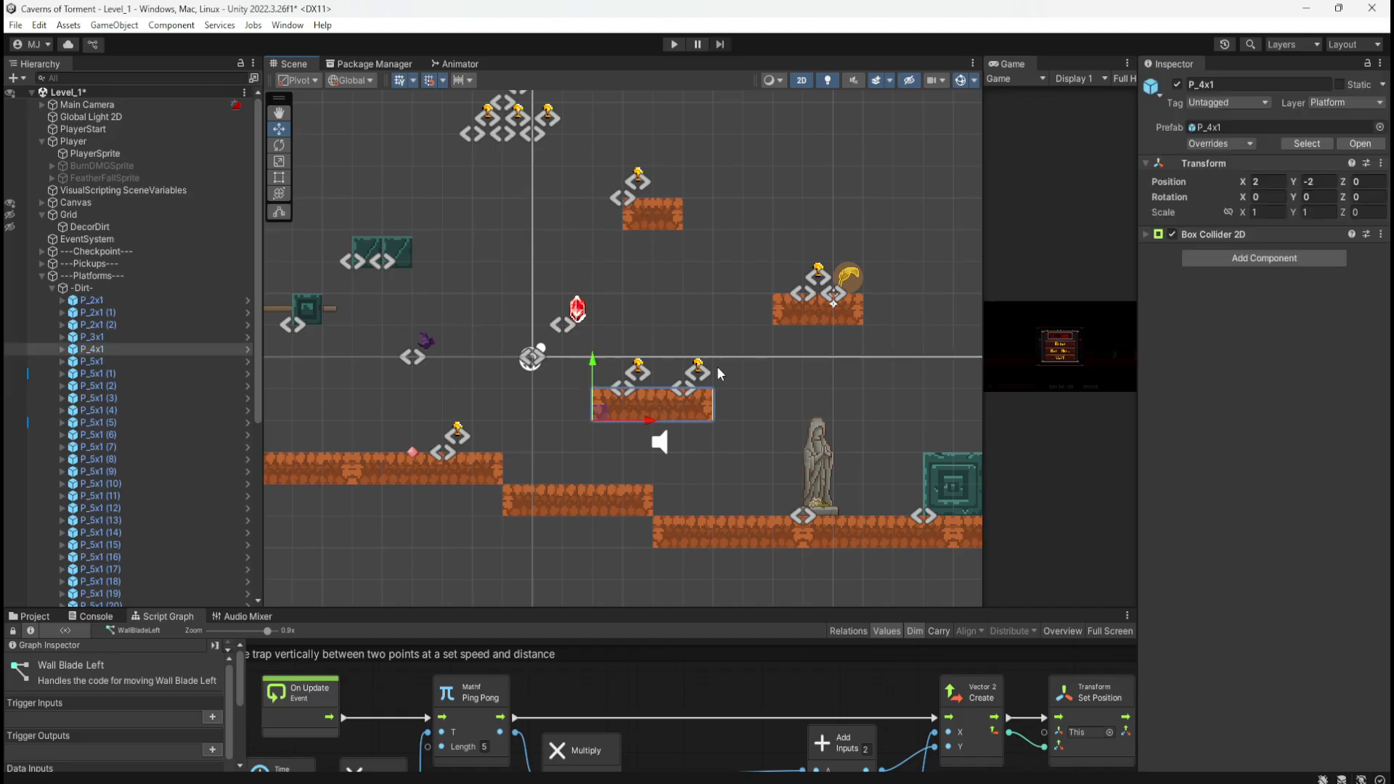
{"action": "left_click", "coordinate": [780, 311], "text": "ctrl"}
{"action": "left_click", "coordinate": [787, 313]}
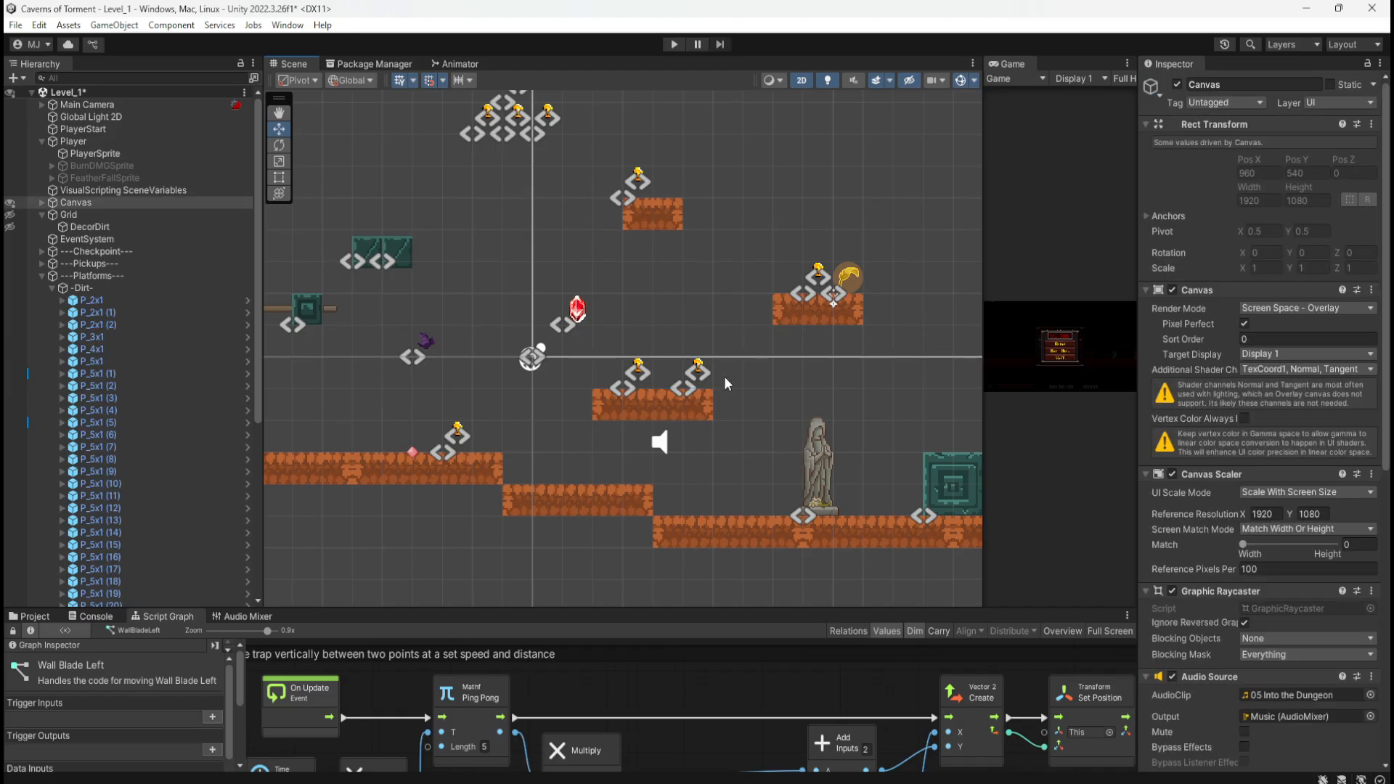
{"action": "left_click", "coordinate": [686, 411]}
{"action": "left_click", "coordinate": [790, 312], "text": "ctrl"}
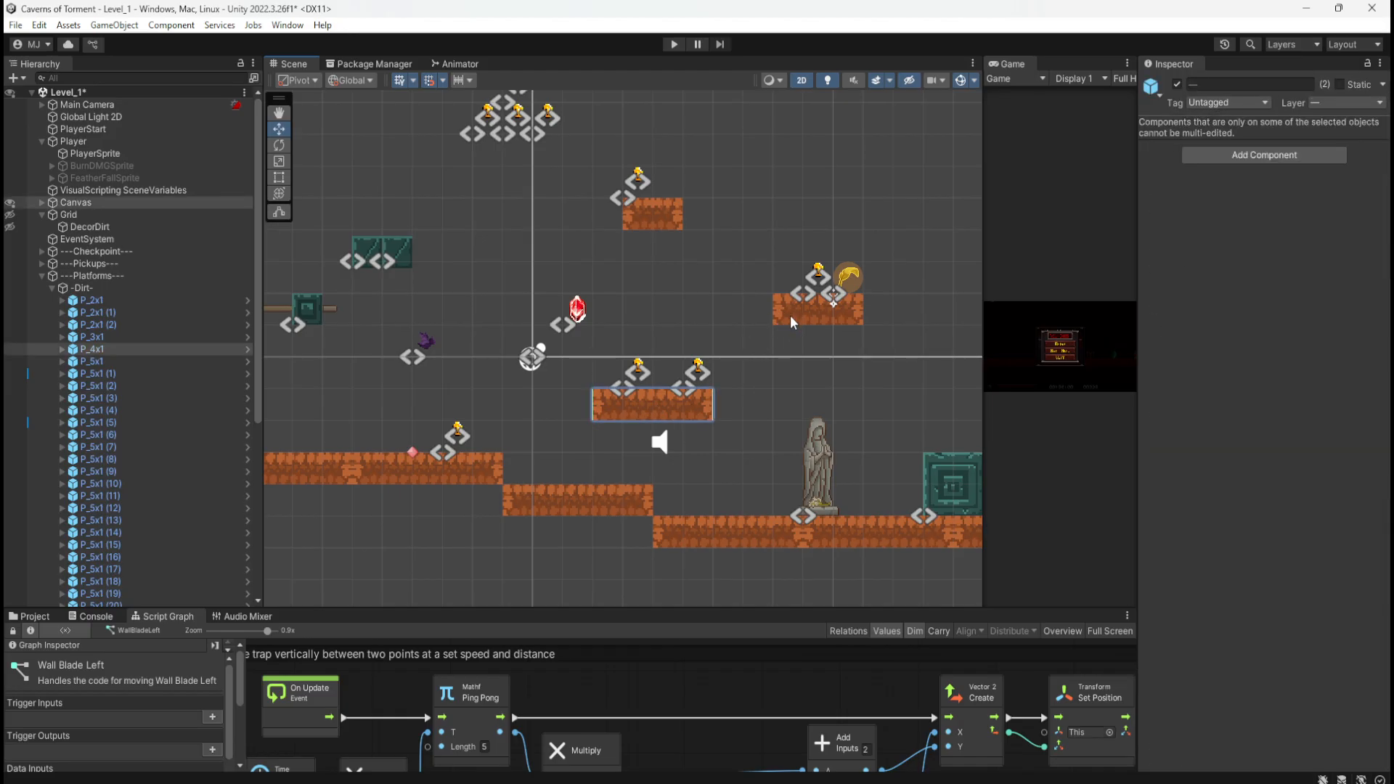
{"action": "left_click", "coordinate": [789, 315]}
{"action": "left_click", "coordinate": [788, 324]}
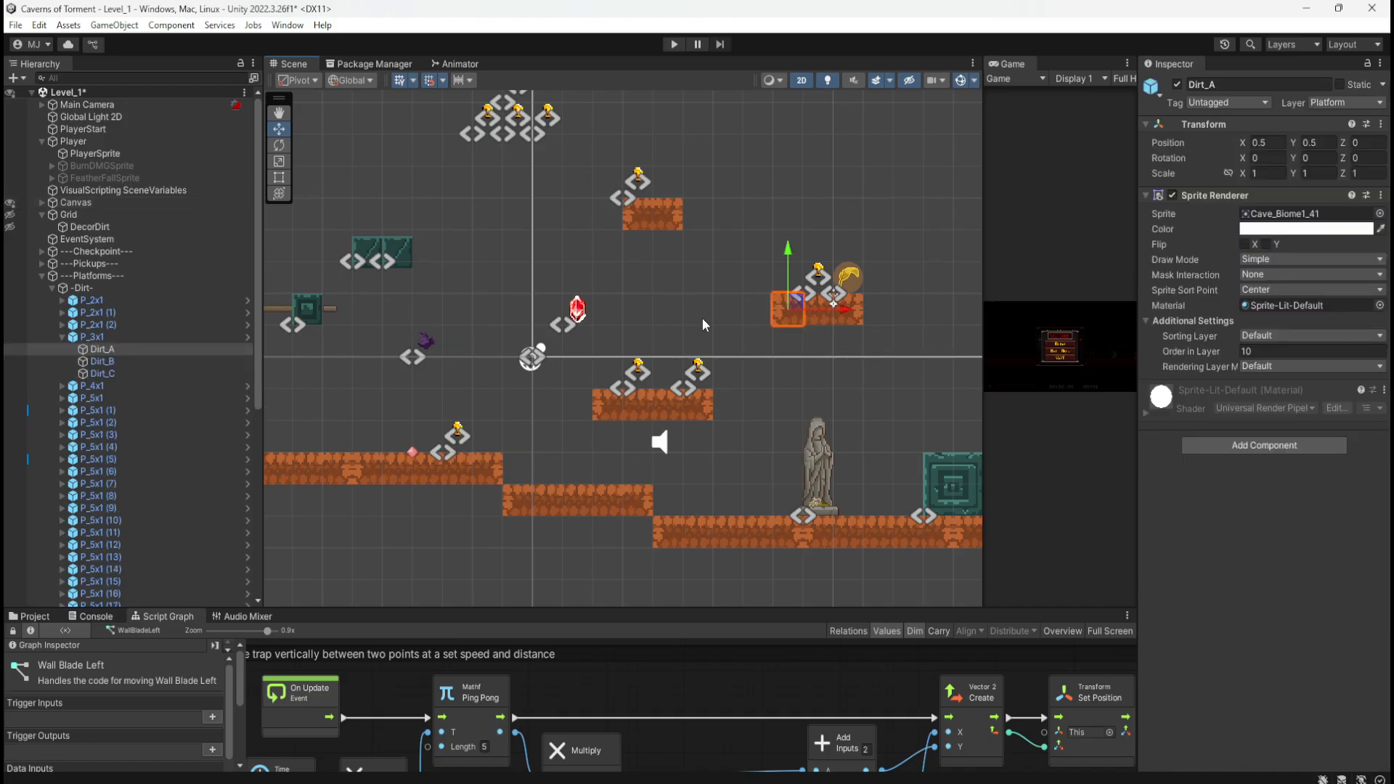
{"action": "left_click", "coordinate": [233, 338]}
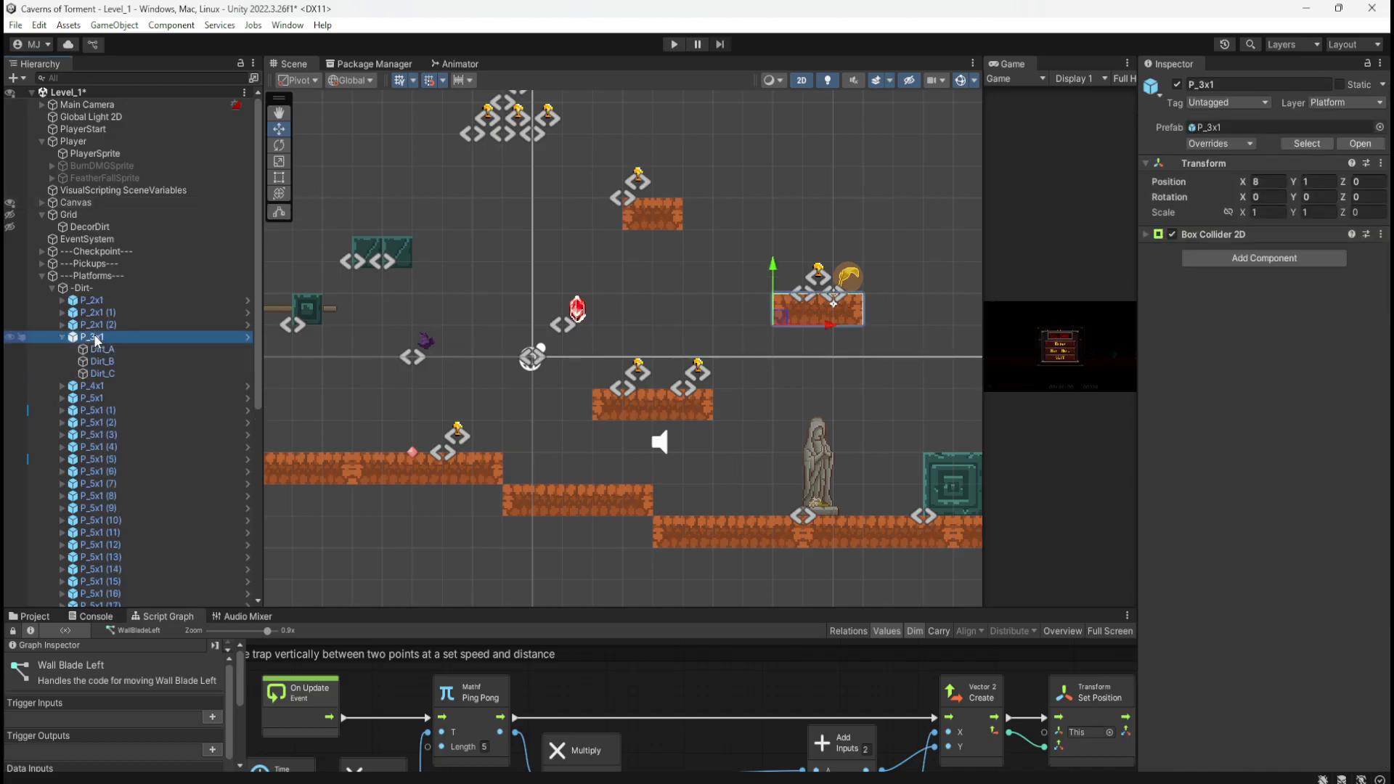
{"action": "key", "text": "Delete"}
Step: Select the small P_2x1 dirt platform and delete it
{"action": "left_click", "coordinate": [122, 325]}
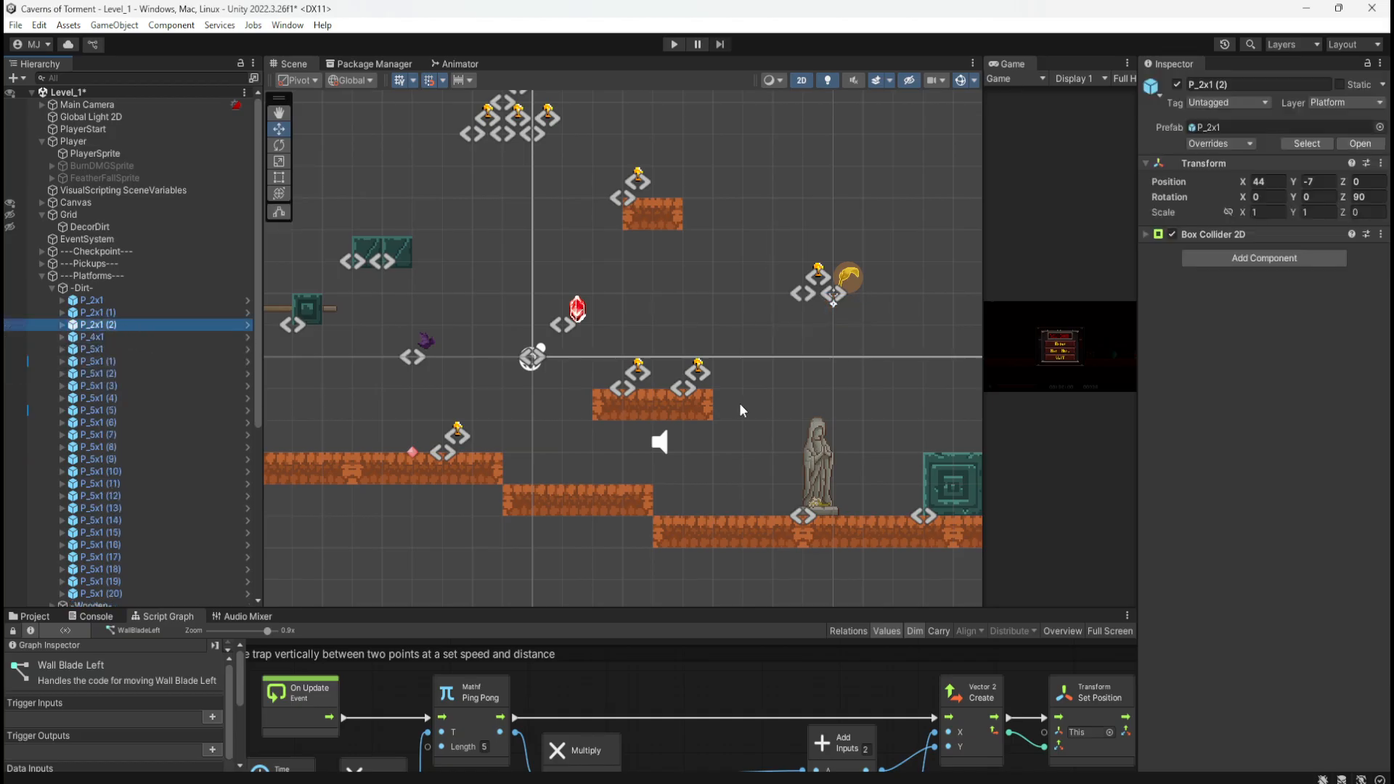
{"action": "scroll", "coordinate": [810, 367], "scroll_direction": "down", "scroll_amount": 6}
{"action": "scroll", "coordinate": [822, 360], "scroll_direction": "down", "scroll_amount": 10}
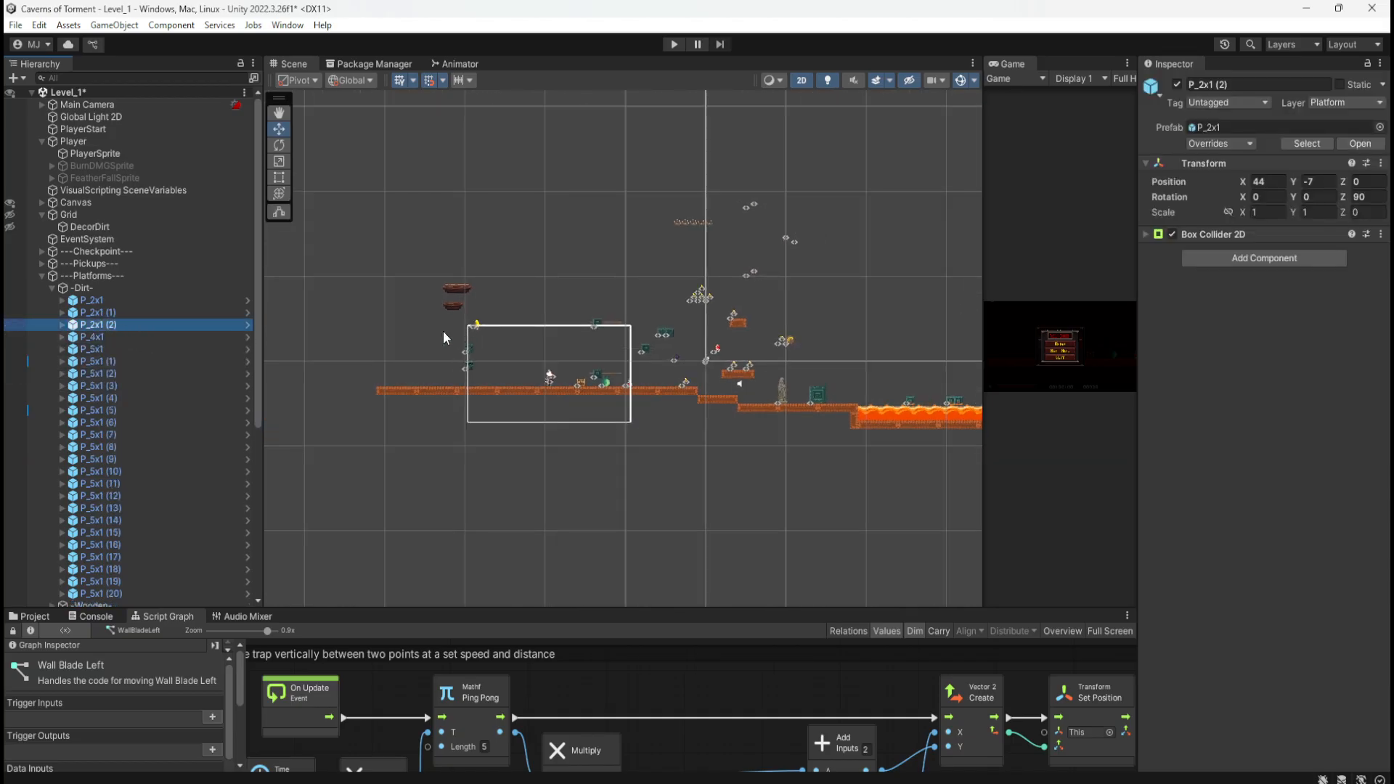
{"action": "scroll", "coordinate": [882, 377], "scroll_direction": "up", "scroll_amount": 12}
{"action": "scroll", "coordinate": [904, 408], "scroll_direction": "up", "scroll_amount": 8}
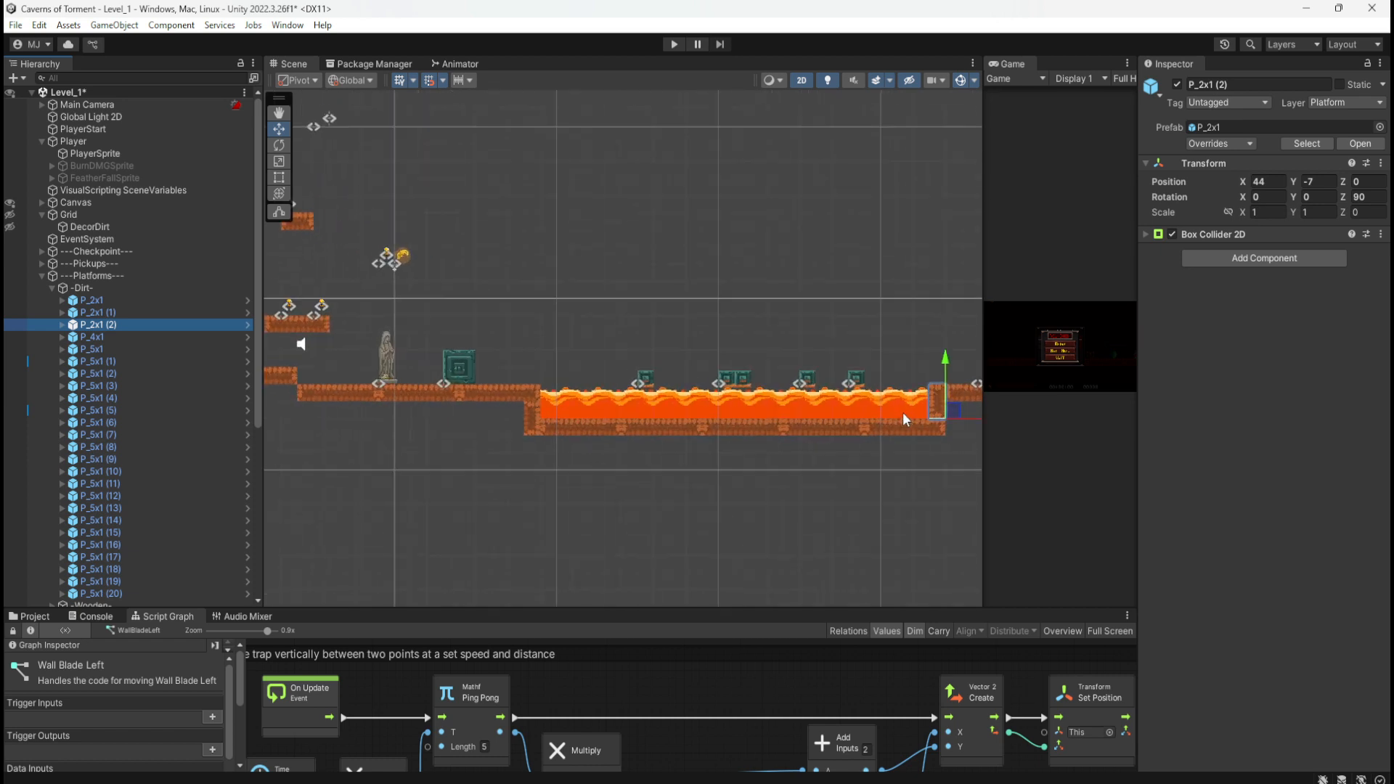
{"action": "scroll", "coordinate": [404, 389], "scroll_direction": "down", "scroll_amount": 3}
{"action": "scroll", "coordinate": [885, 436], "scroll_direction": "down", "scroll_amount": 2}
{"action": "scroll", "coordinate": [916, 438], "scroll_direction": "down", "scroll_amount": 2}
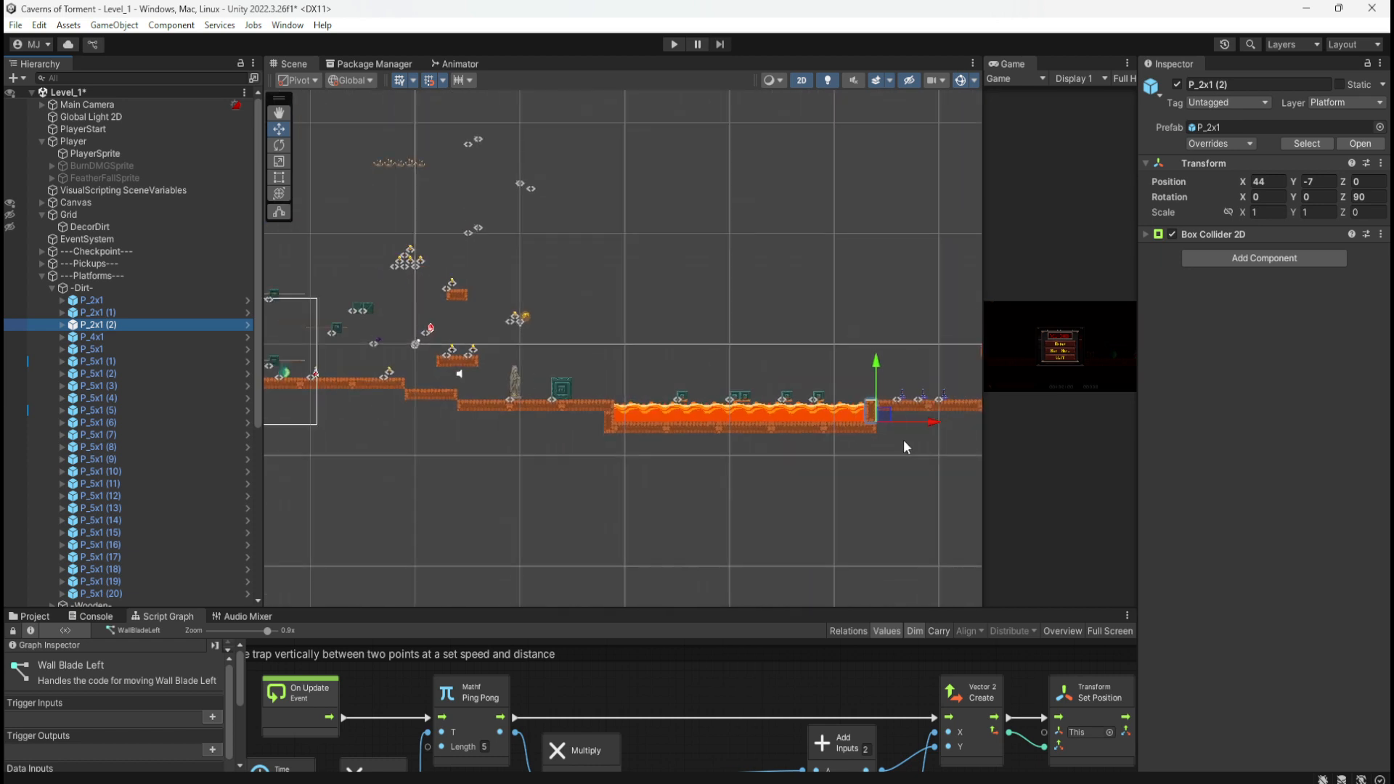
{"action": "left_click", "coordinate": [490, 308]}
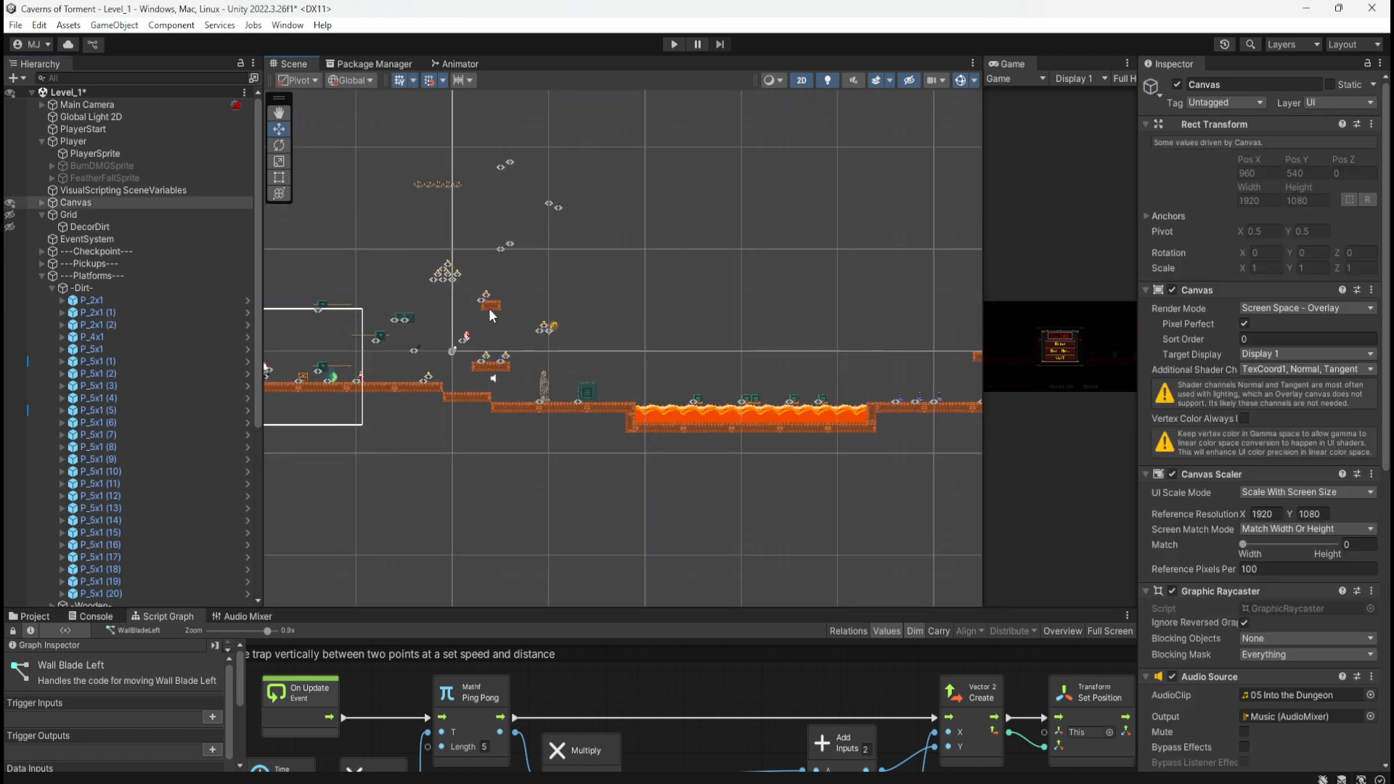
{"action": "left_click", "coordinate": [494, 305]}
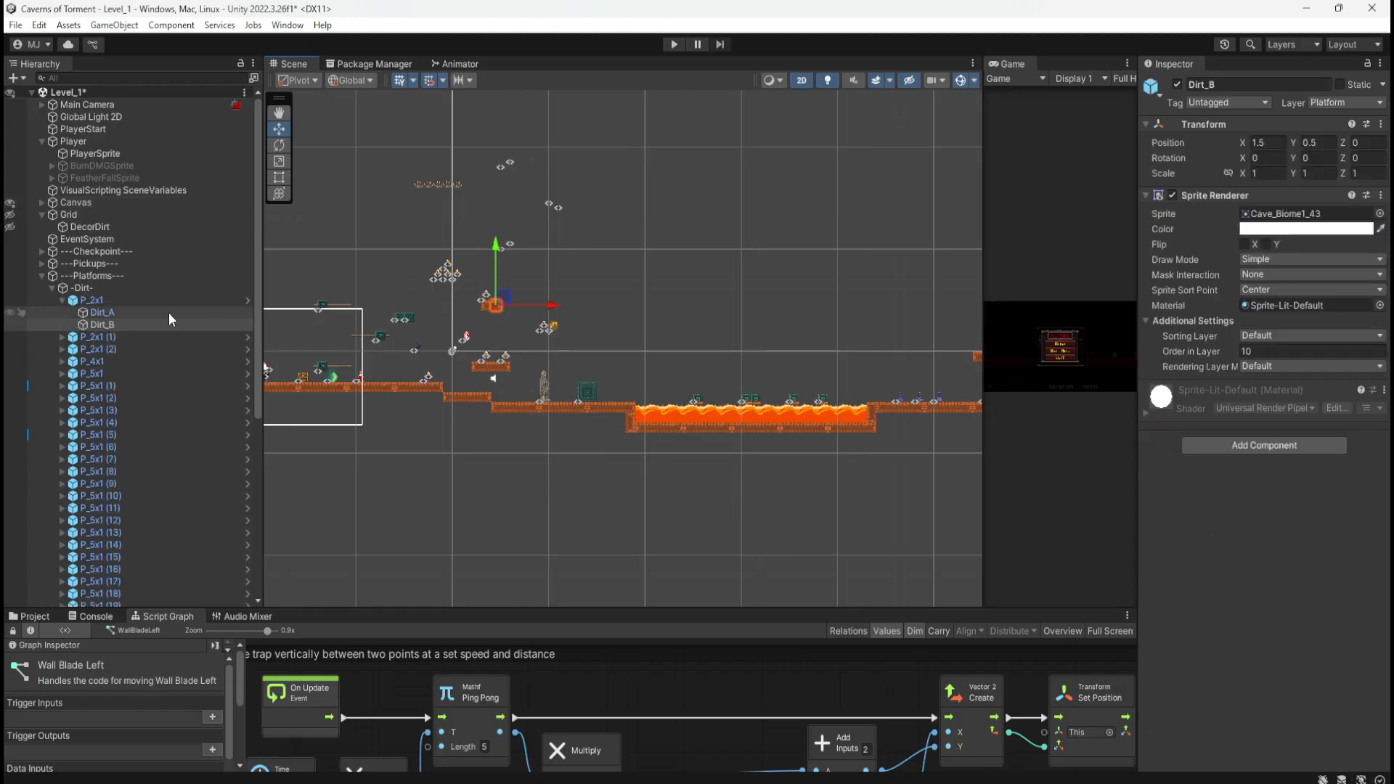
{"action": "left_click", "coordinate": [106, 302]}
{"action": "key", "text": "Delete"}
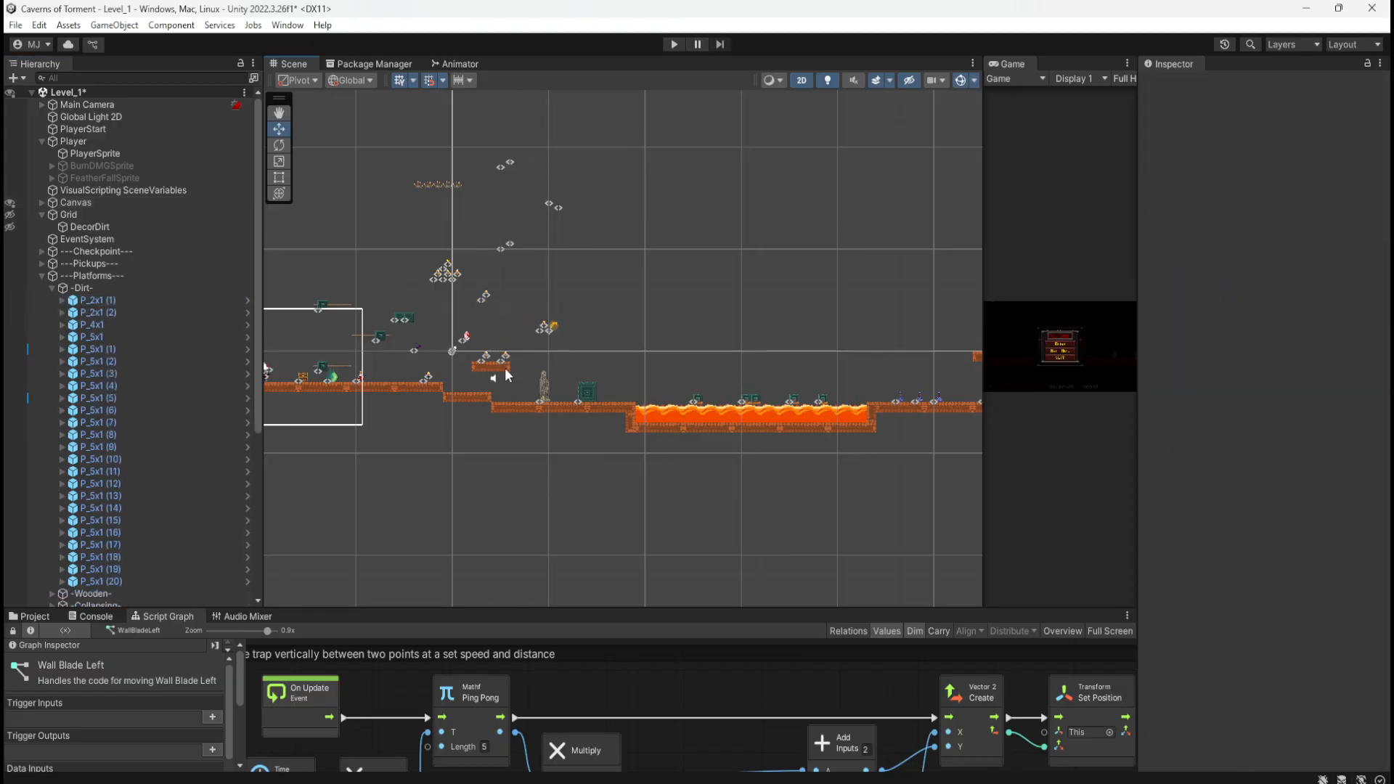
{"action": "left_click", "coordinate": [506, 375]}
Step: Delete the P_4x1 platform and collapse the Dirt group
{"action": "key", "text": "Delete"}
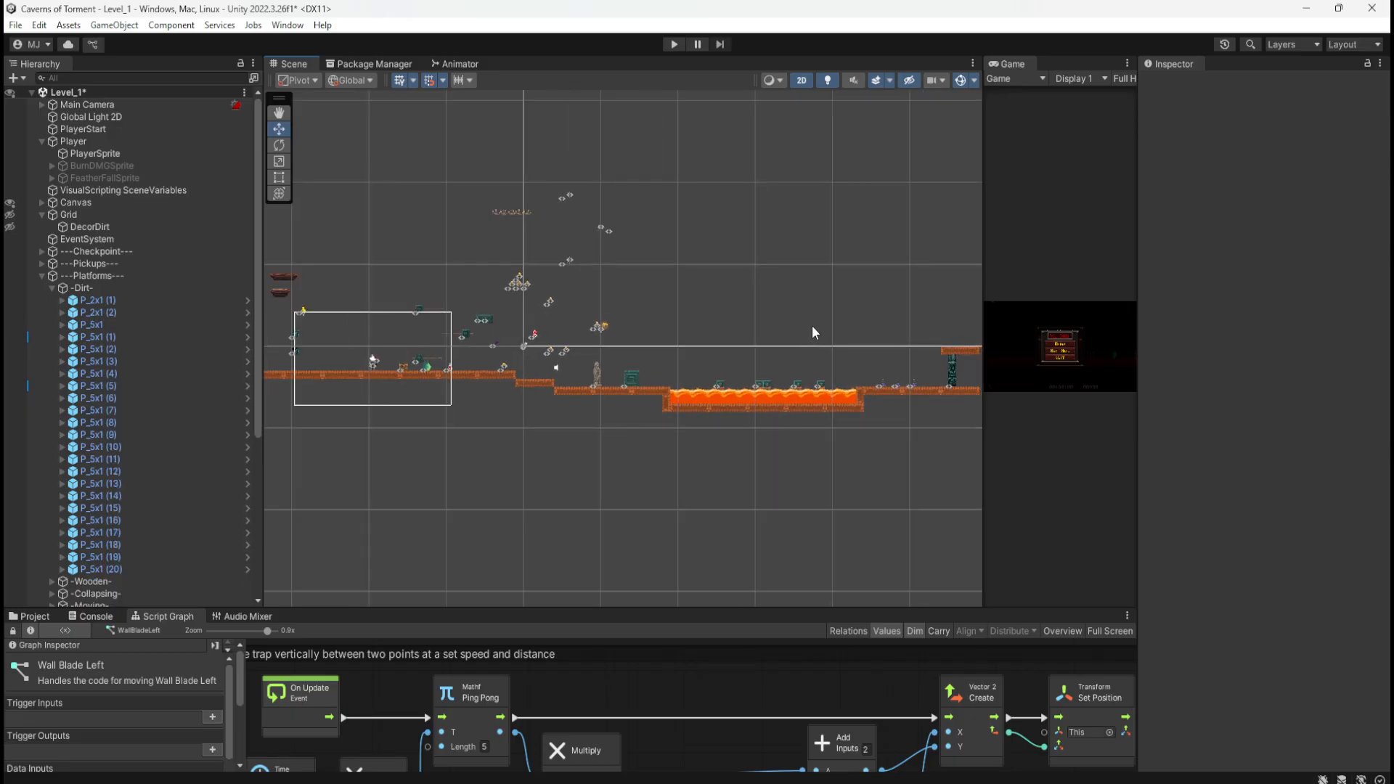
{"action": "scroll", "coordinate": [591, 341], "scroll_direction": "up", "scroll_amount": 5}
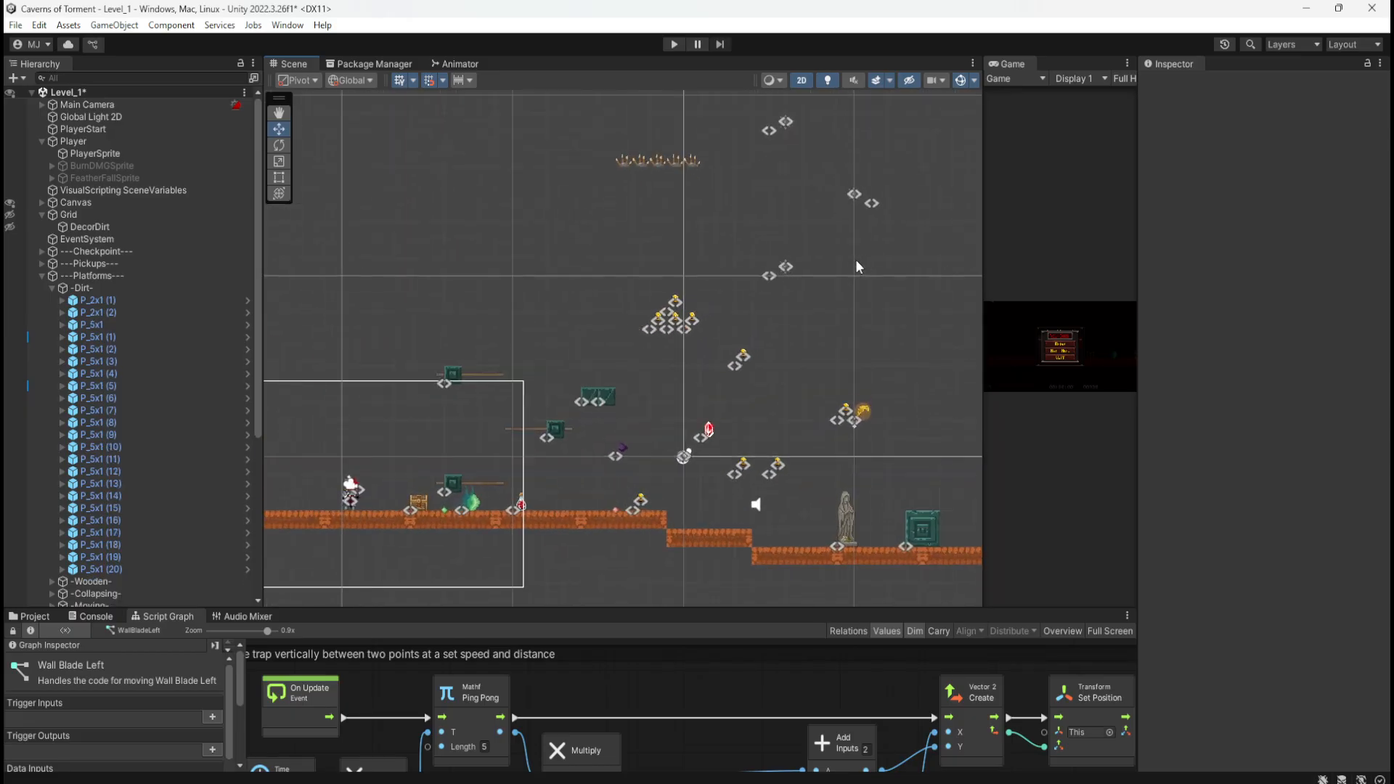
{"action": "left_click", "coordinate": [51, 288]}
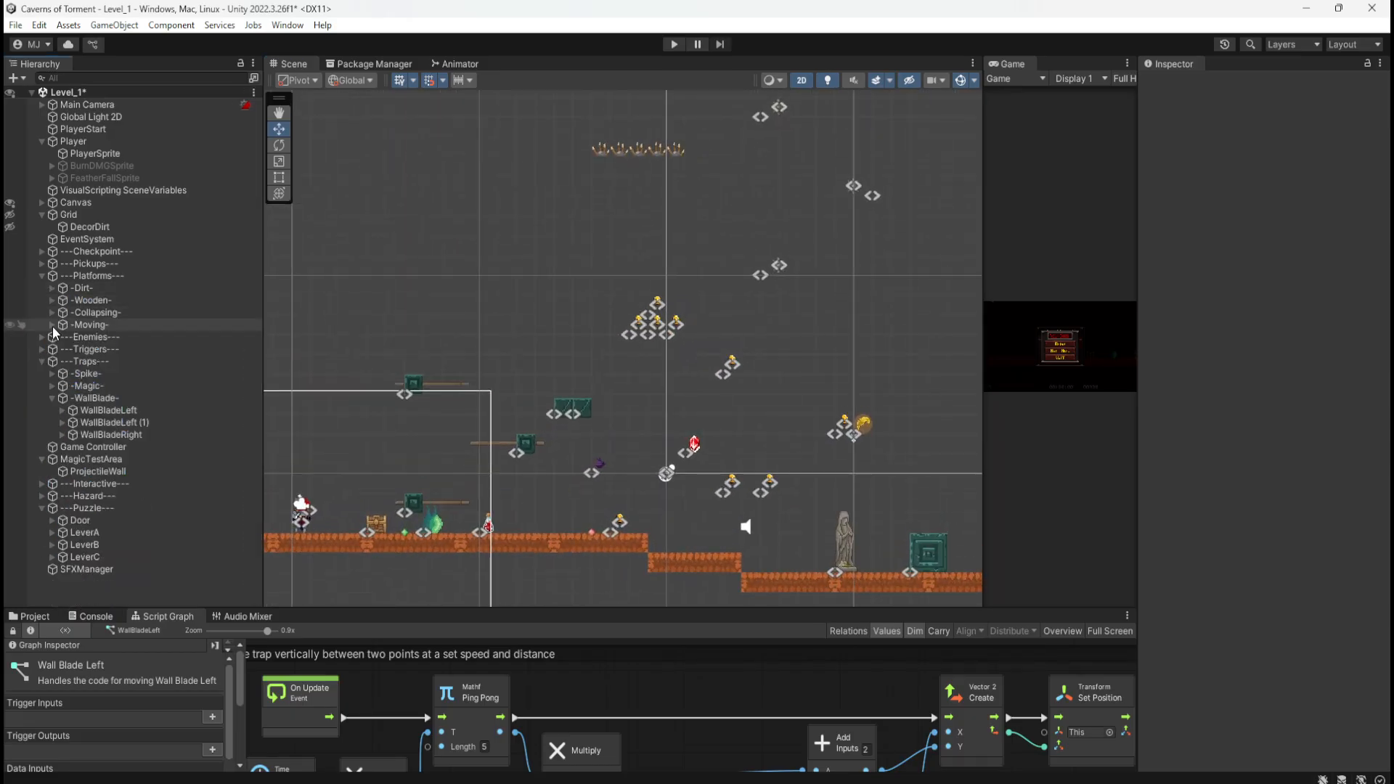
Step: Delete Coin (1) through Coin (8) under Pickups, keeping only the first Coin
{"action": "left_click", "coordinate": [41, 263]}
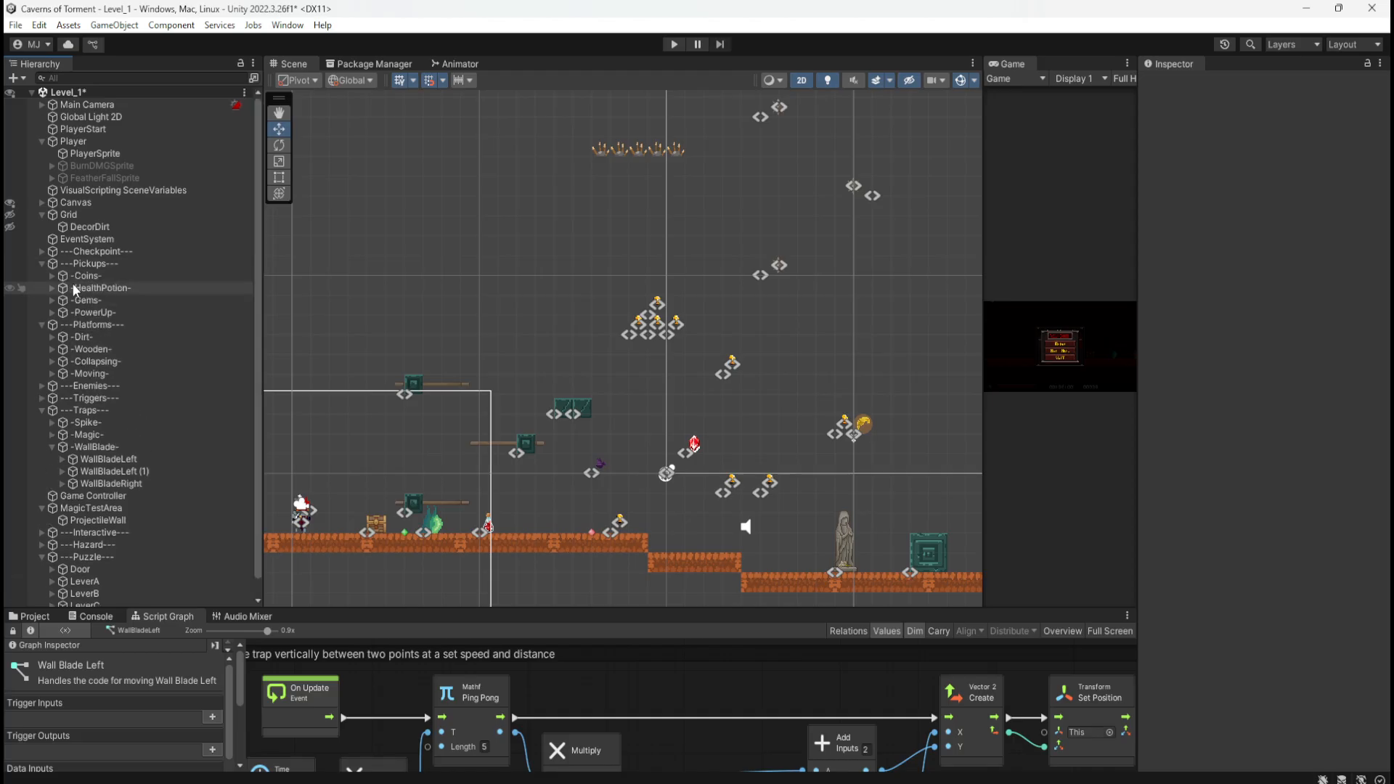
{"action": "left_click", "coordinate": [52, 275]}
{"action": "left_click", "coordinate": [87, 287]}
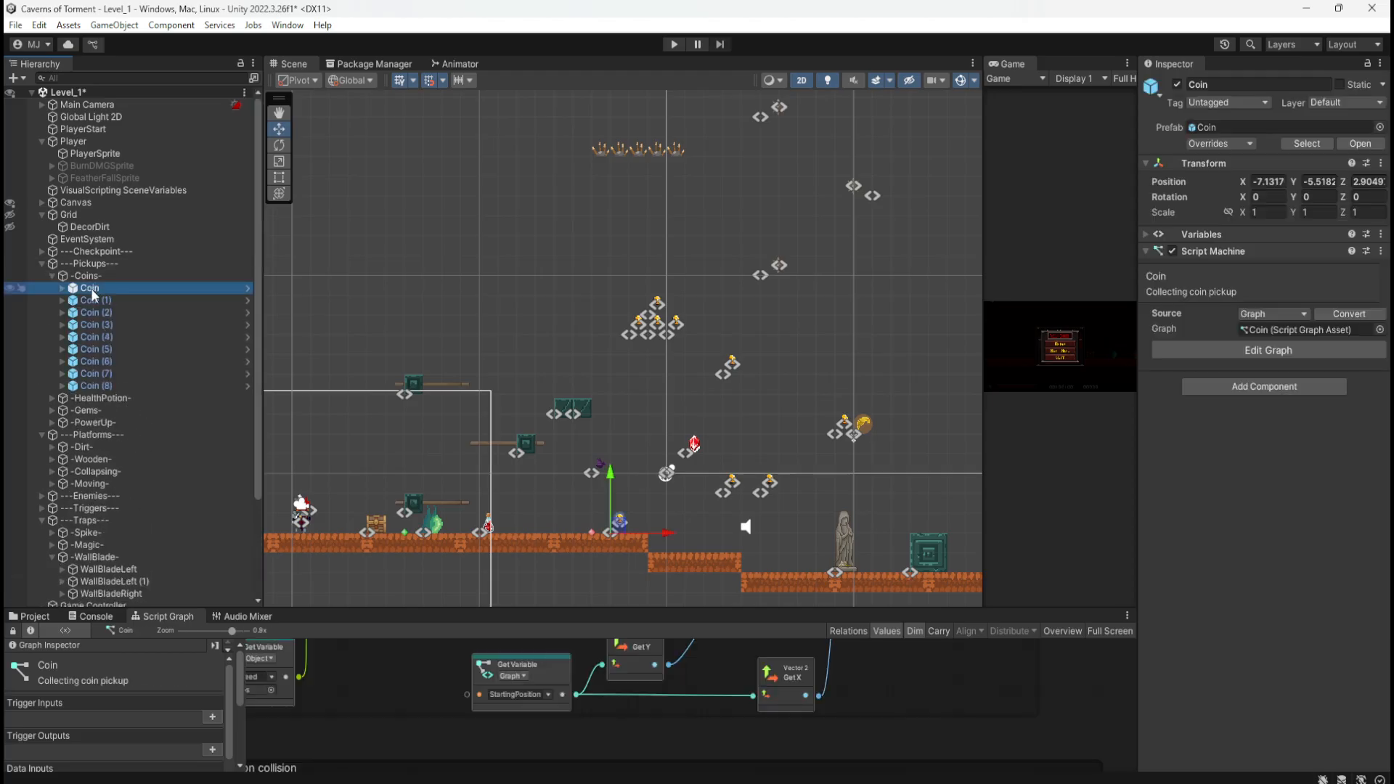
{"action": "left_click", "coordinate": [116, 302]}
{"action": "left_click", "coordinate": [104, 384], "text": "shift"}
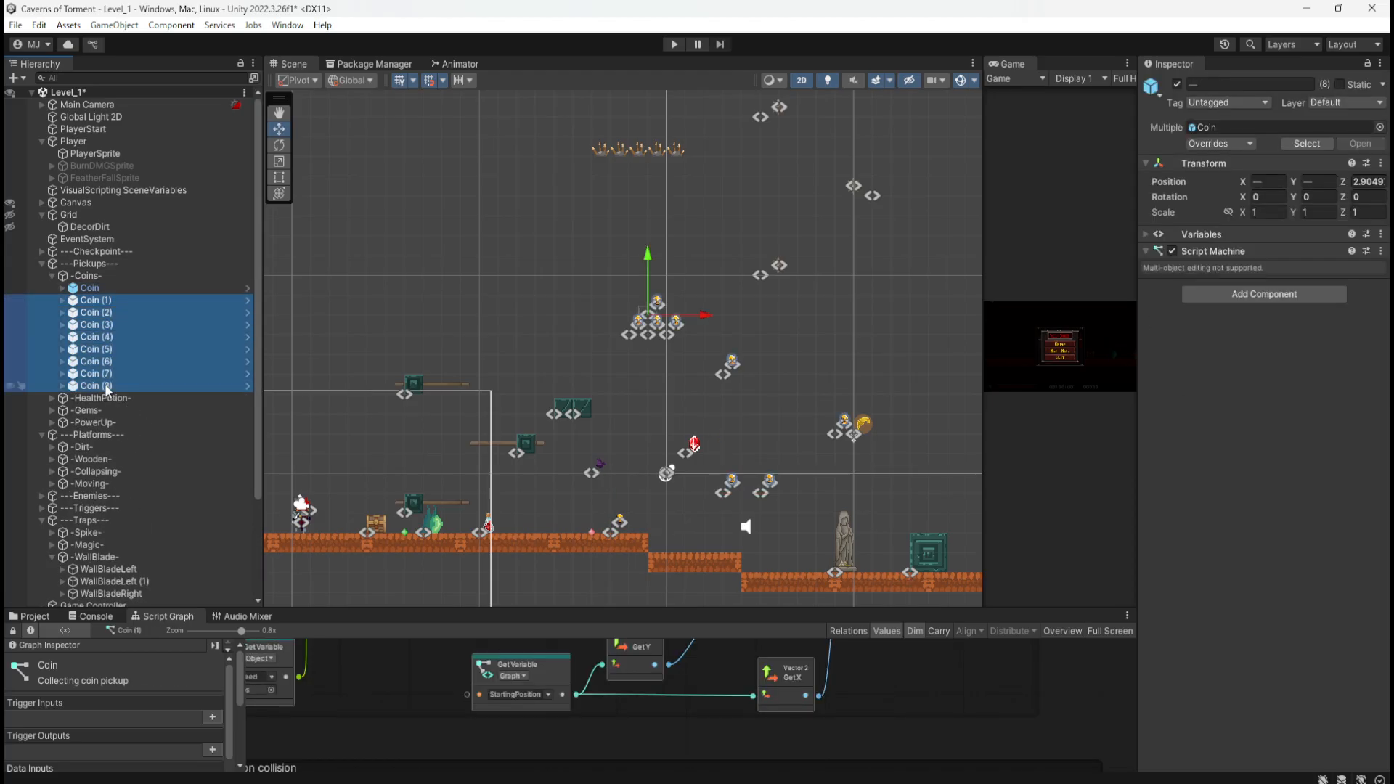
{"action": "key", "text": "Delete"}
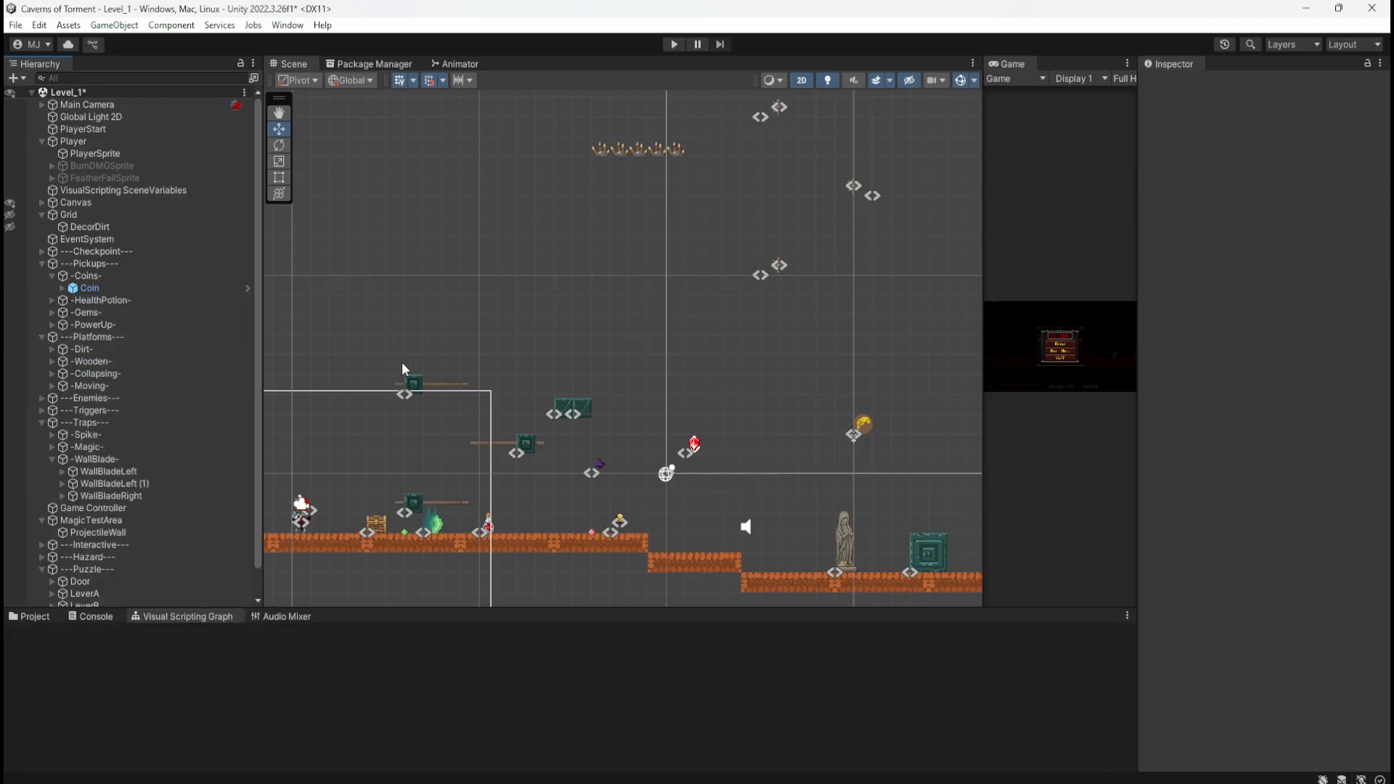
Step: Select both P_Collapsing_Normal_1x1 platforms and raise them from Y 3 to Y 13
{"action": "scroll", "coordinate": [515, 425], "scroll_direction": "down", "scroll_amount": 1}
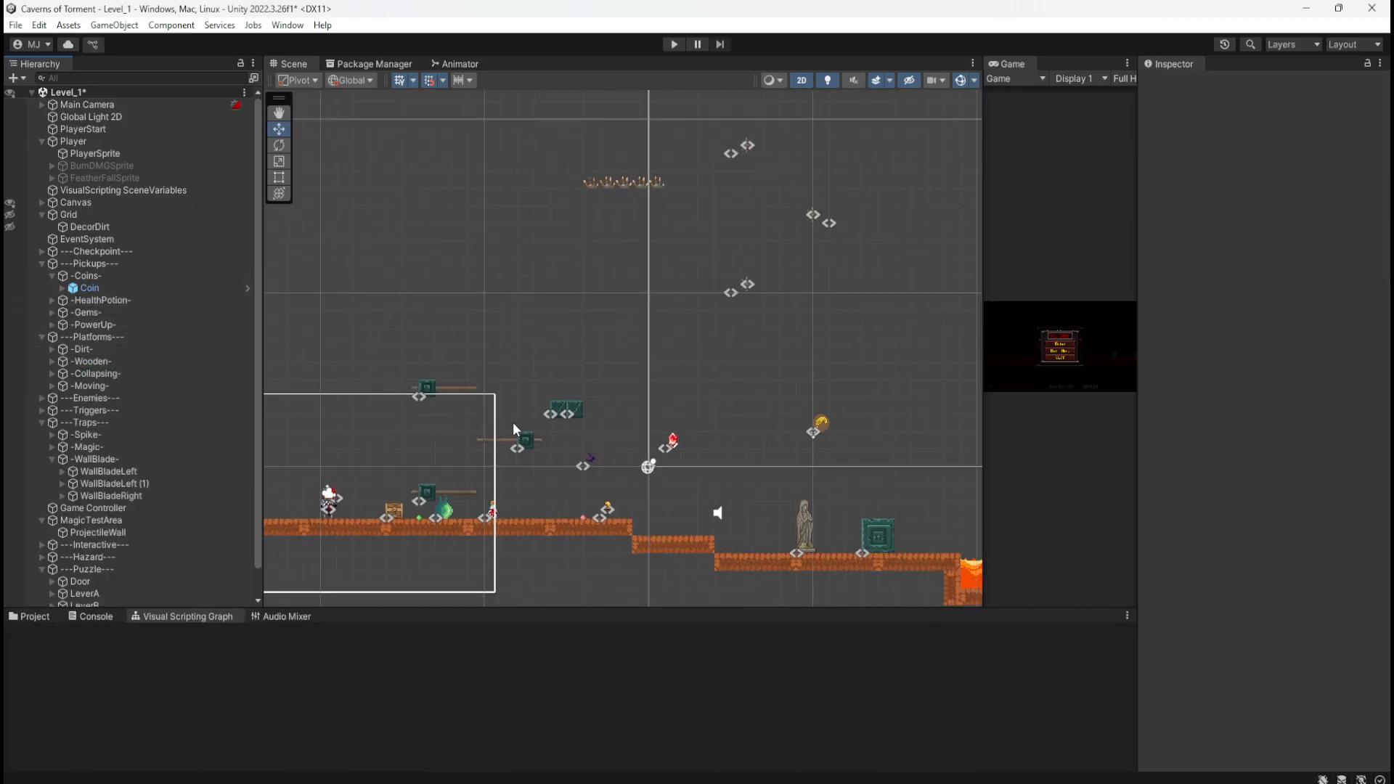
{"action": "scroll", "coordinate": [742, 233], "scroll_direction": "down", "scroll_amount": 3}
{"action": "scroll", "coordinate": [664, 338], "scroll_direction": "up", "scroll_amount": 3}
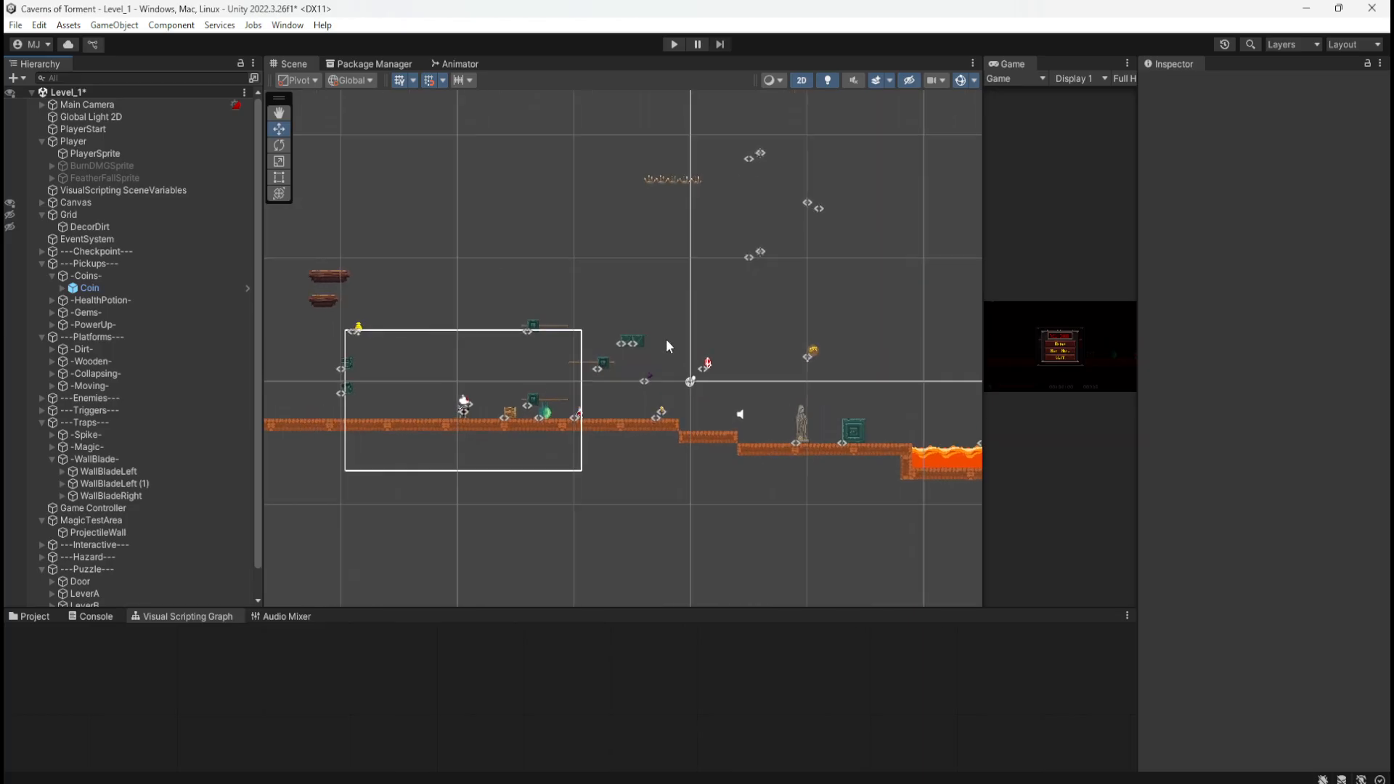
{"action": "scroll", "coordinate": [646, 351], "scroll_direction": "up", "scroll_amount": 1}
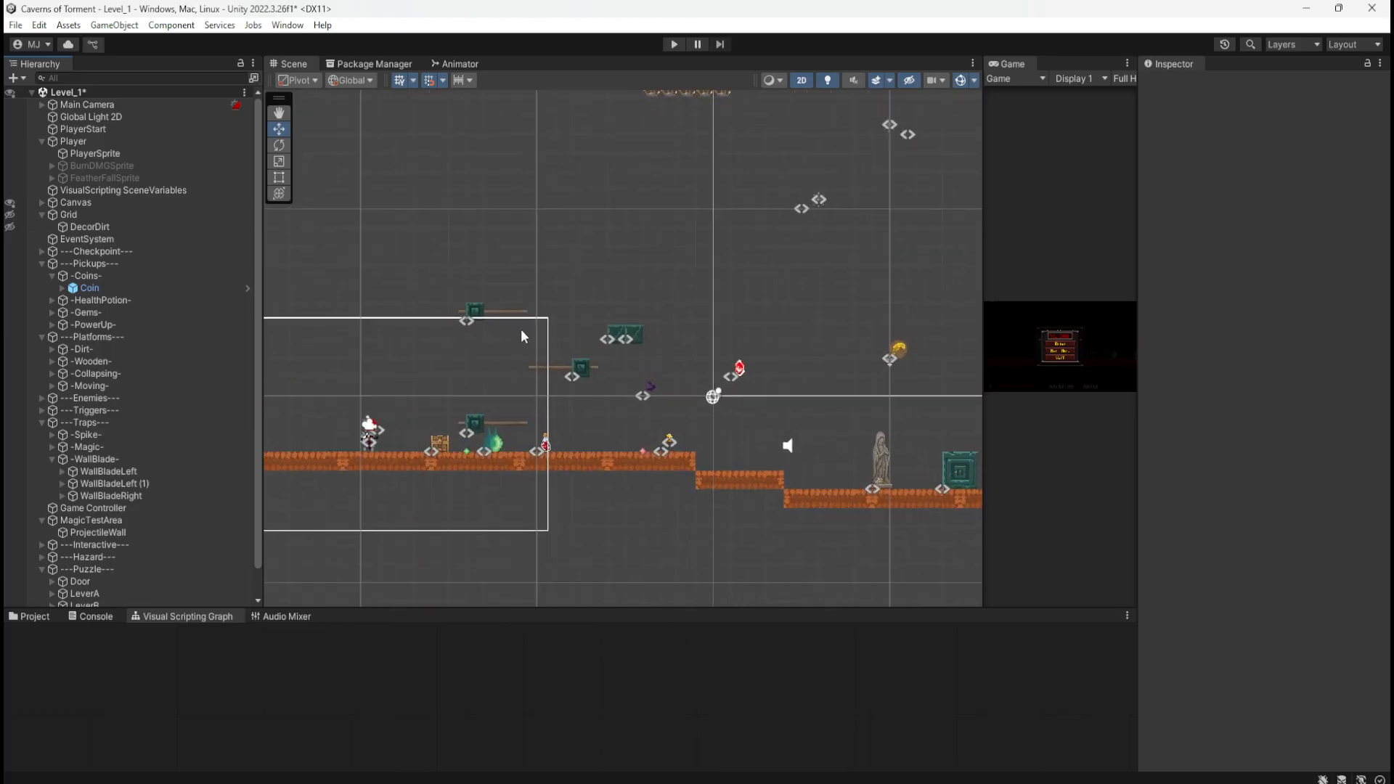
{"action": "left_click", "coordinate": [616, 334]}
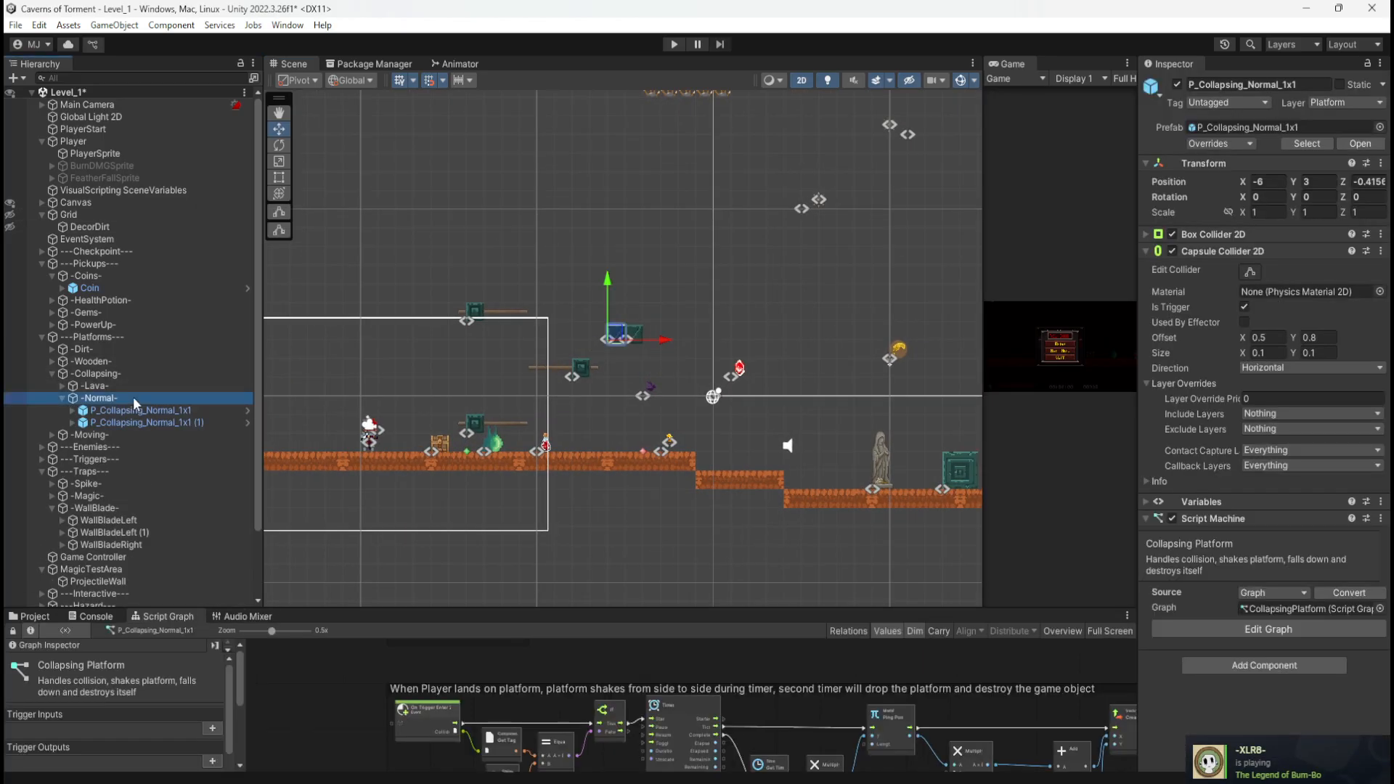
{"action": "left_click", "coordinate": [126, 422]}
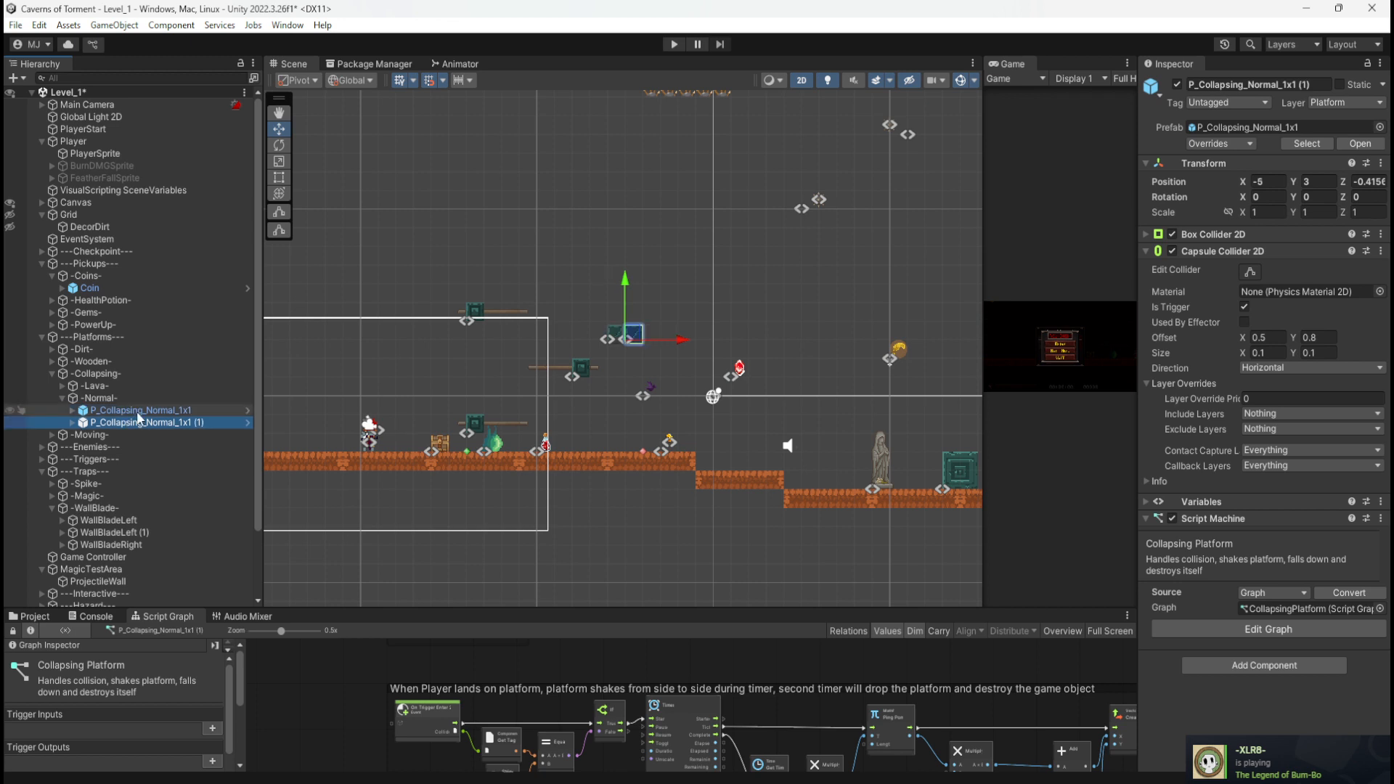
{"action": "left_click", "coordinate": [139, 411]}
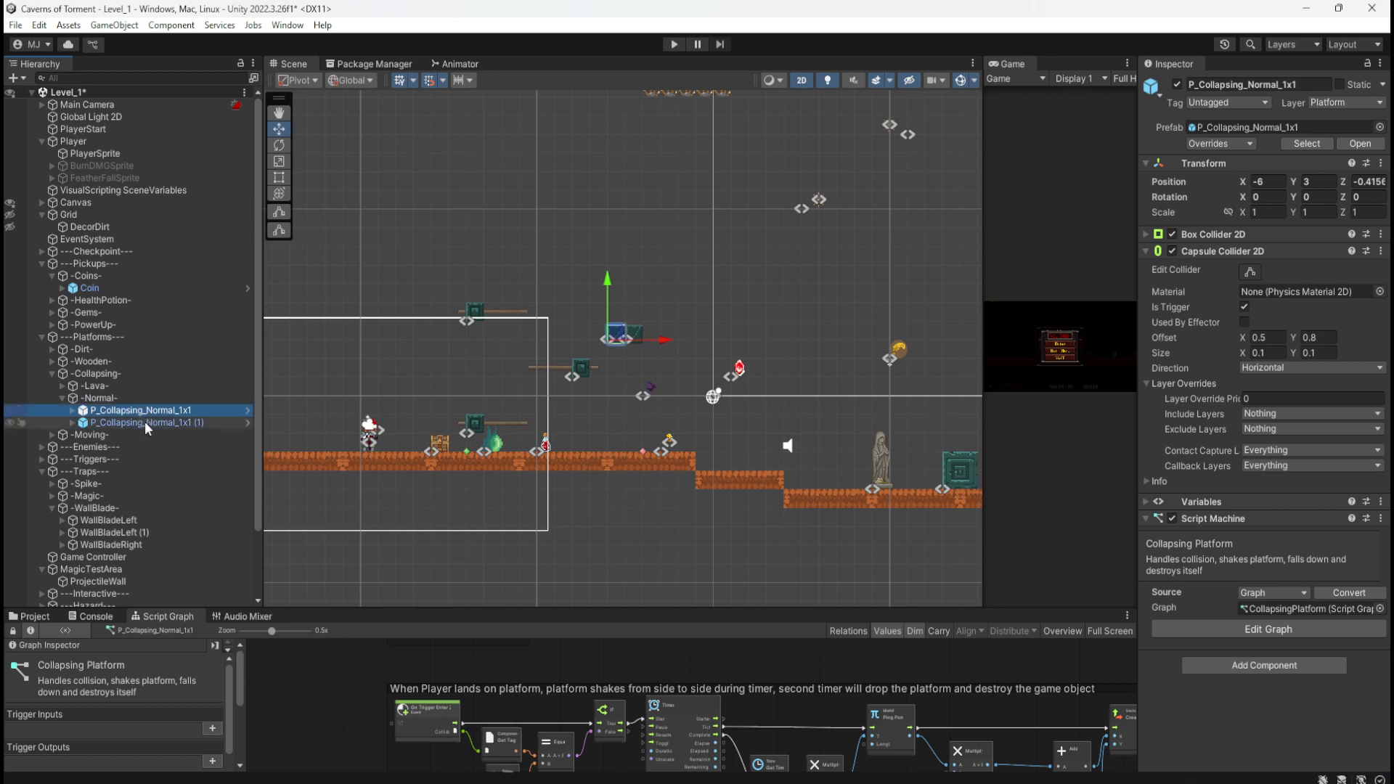
{"action": "left_click", "coordinate": [146, 421], "text": "shift"}
{"action": "middle_click_drag", "start_coordinate": [623, 339], "coordinate": [450, 468]}
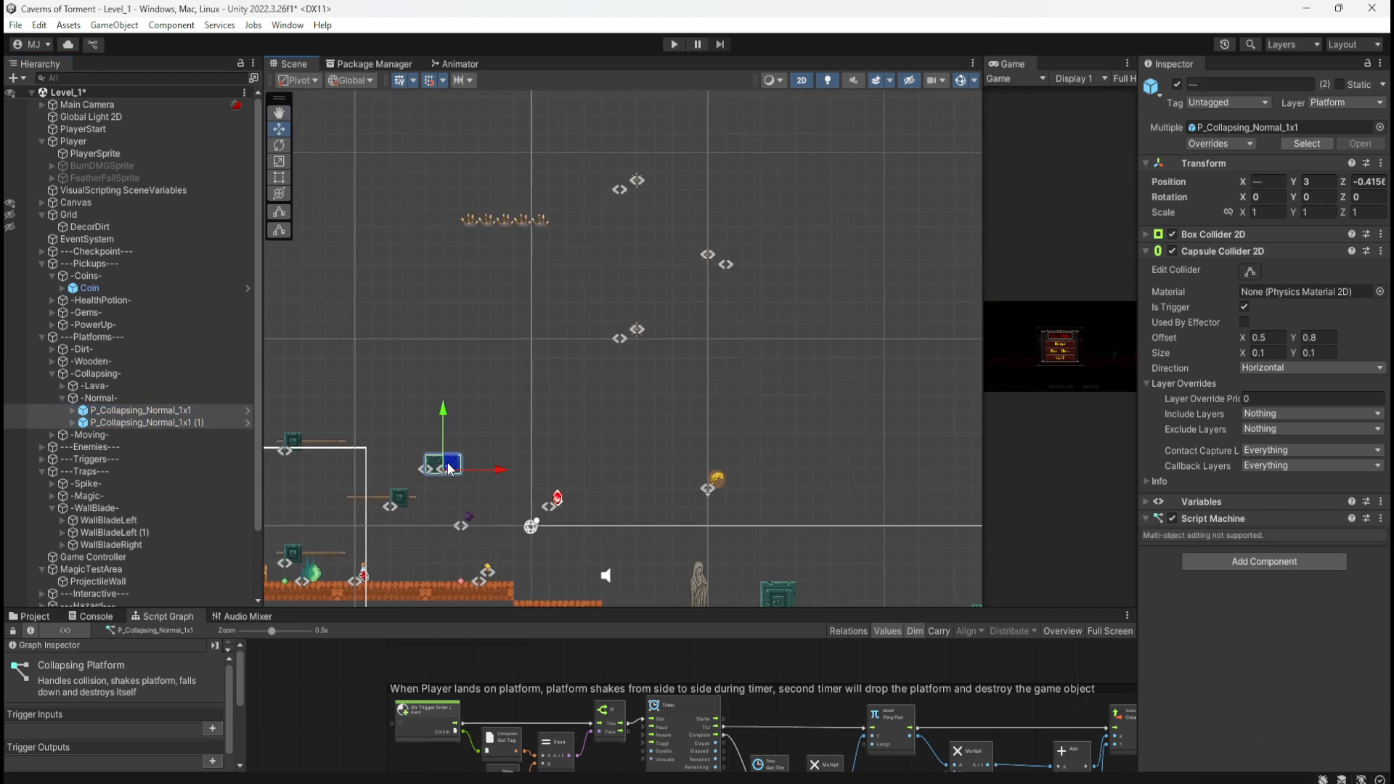
{"action": "left_click_drag", "start_coordinate": [449, 468], "coordinate": [823, 283]}
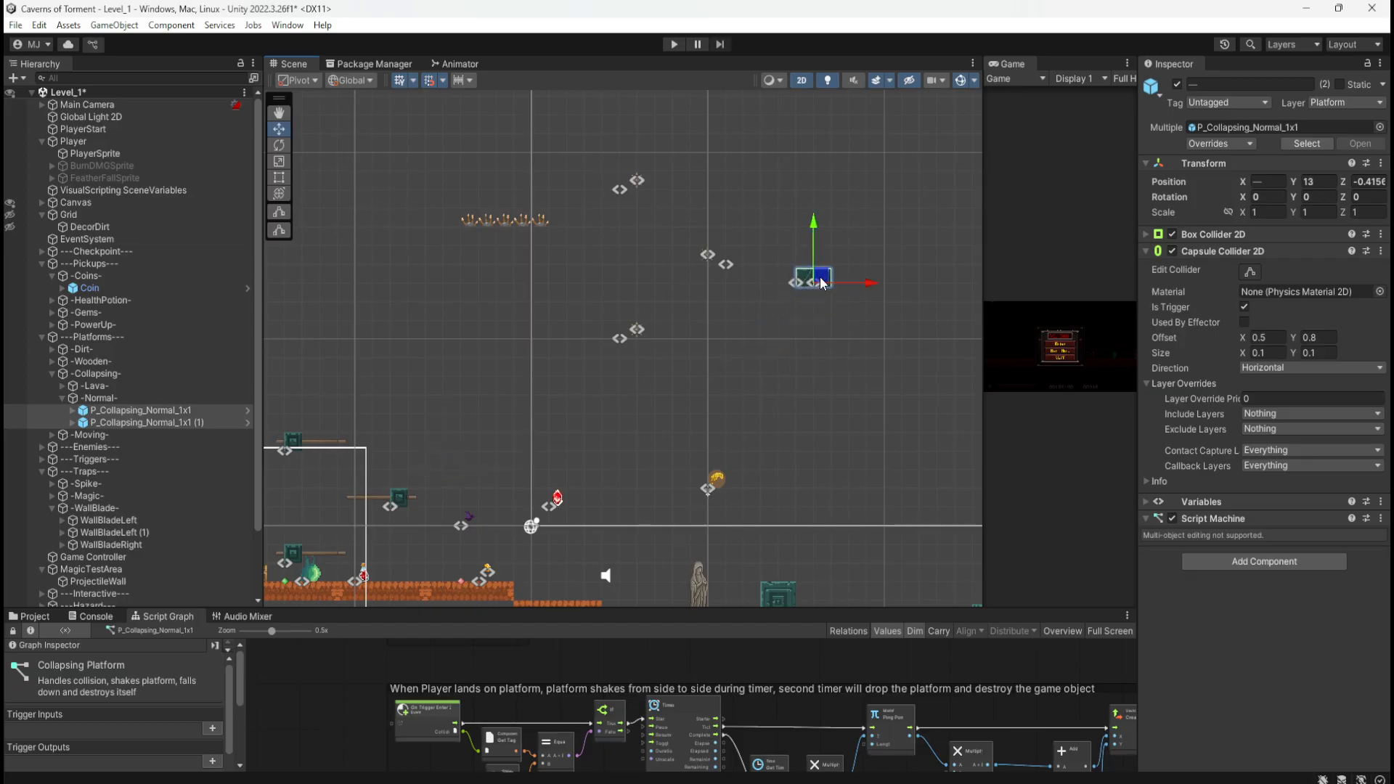
{"action": "scroll", "coordinate": [822, 283], "scroll_direction": "down", "scroll_amount": 3}
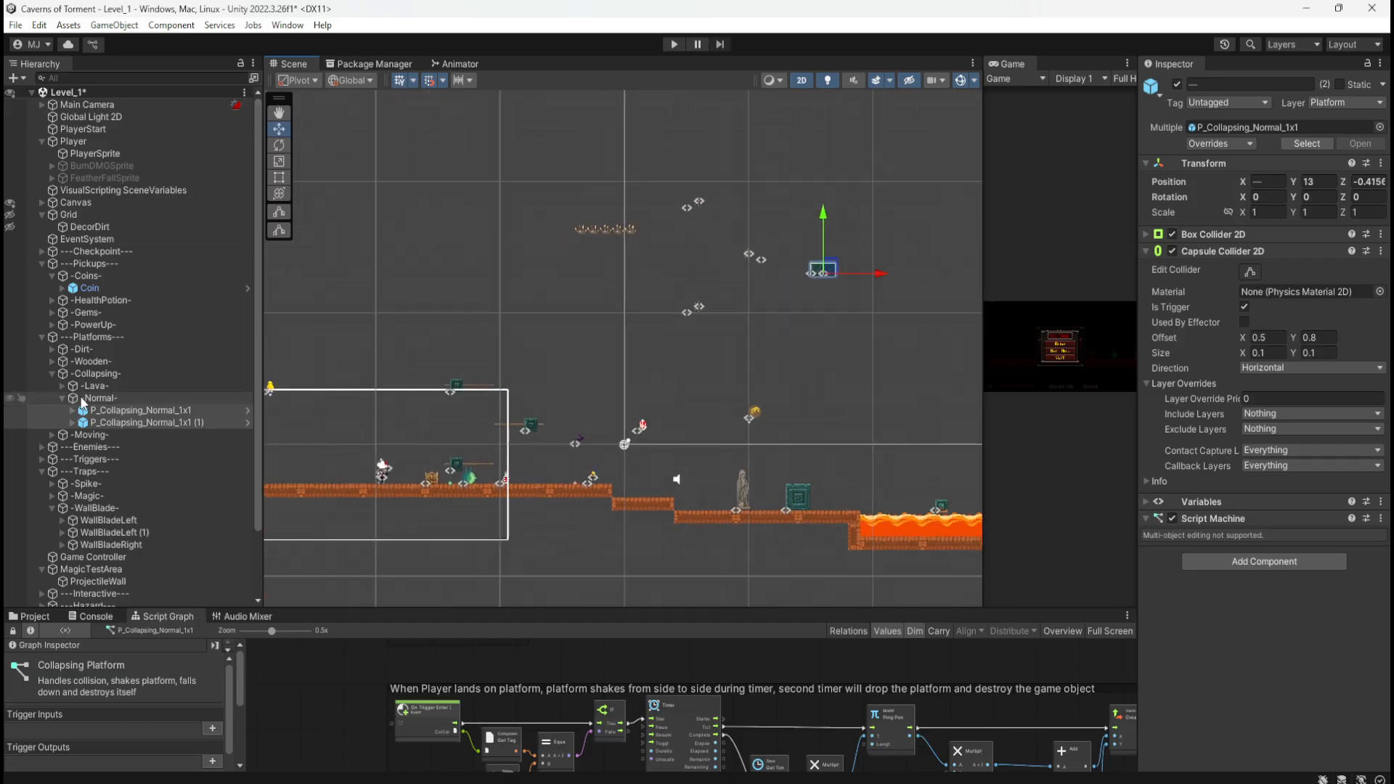
Step: Collapse the Normal group and frame the level start with its two wooden platforms
{"action": "left_click", "coordinate": [61, 399]}
{"action": "middle_click_drag", "start_coordinate": [575, 391], "coordinate": [606, 398]}
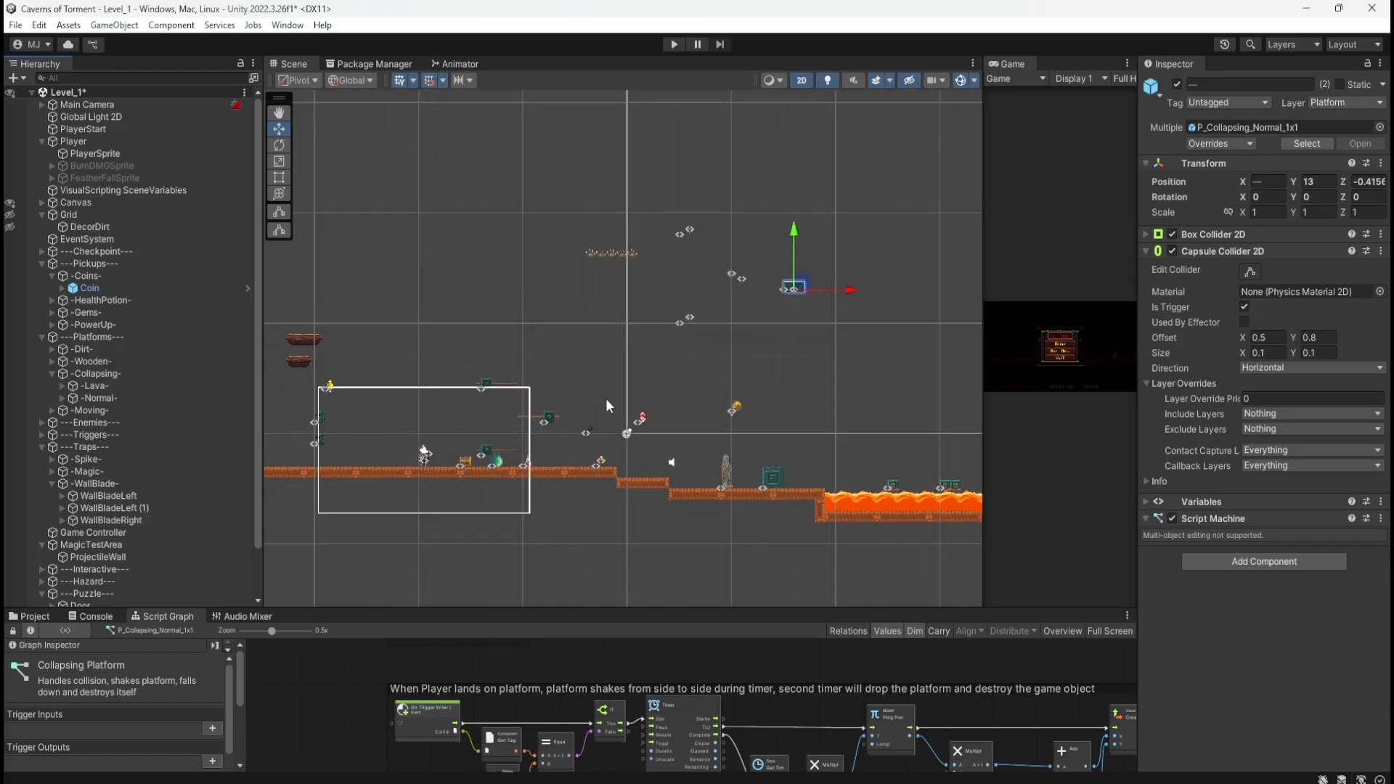
{"action": "scroll", "coordinate": [386, 488], "scroll_direction": "up", "scroll_amount": 4}
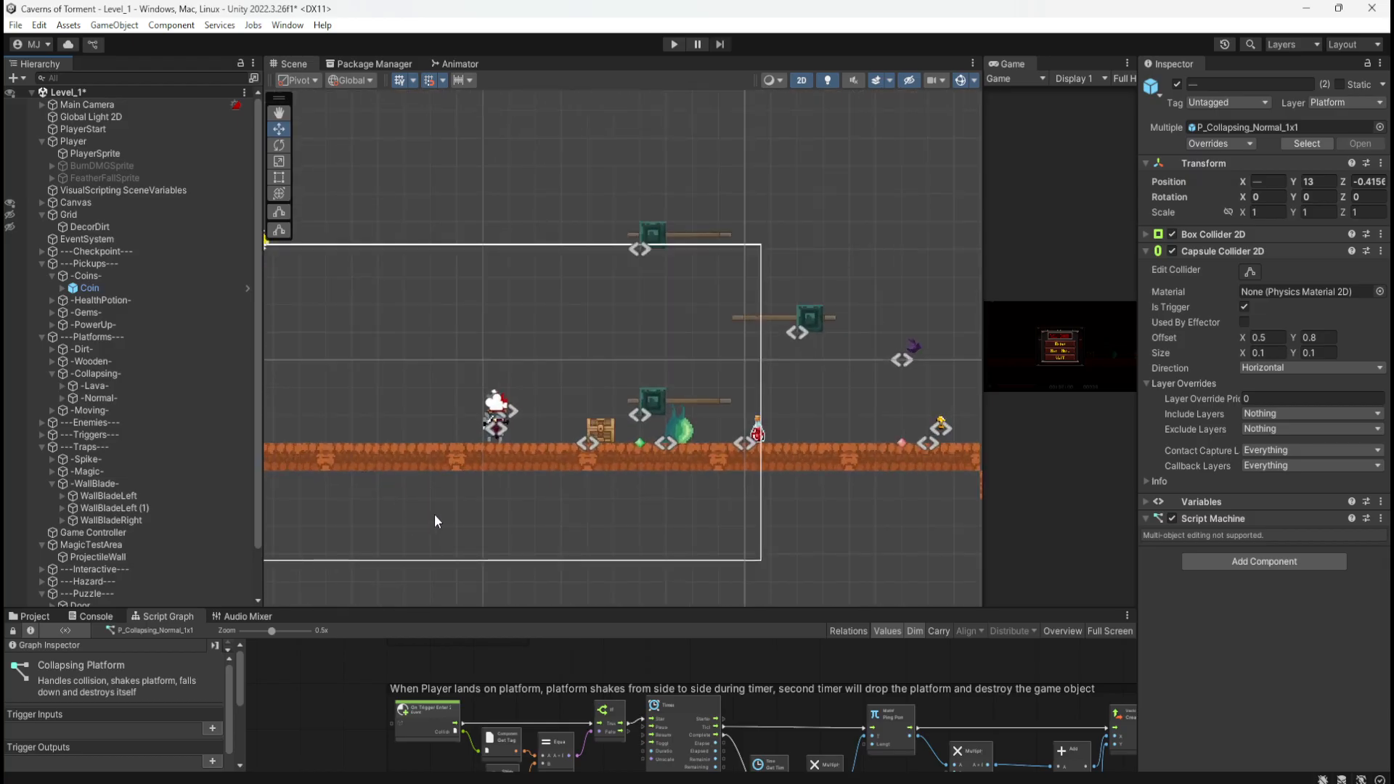
{"action": "scroll", "coordinate": [682, 460], "scroll_direction": "down", "scroll_amount": 5}
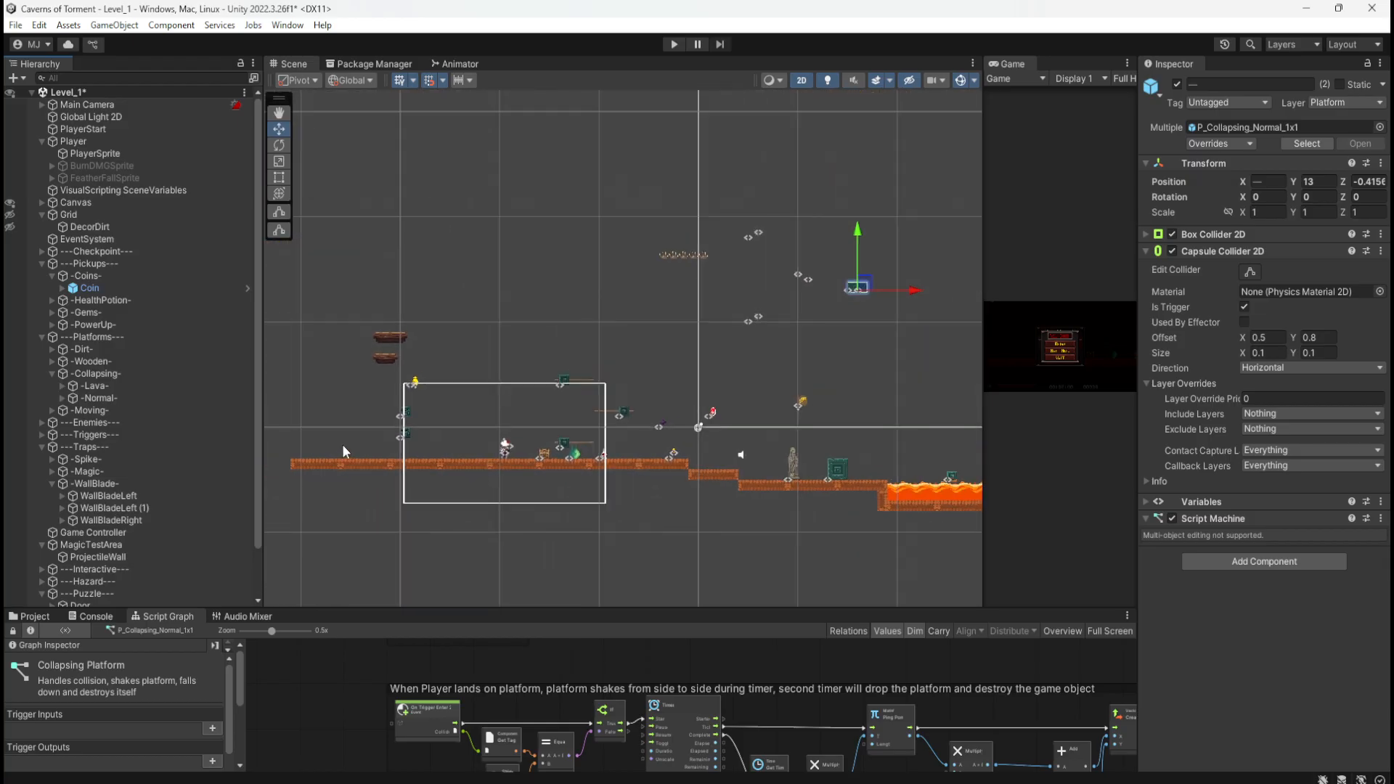
{"action": "scroll", "coordinate": [346, 441], "scroll_direction": "down", "scroll_amount": 1}
{"action": "scroll", "coordinate": [352, 440], "scroll_direction": "up", "scroll_amount": 4}
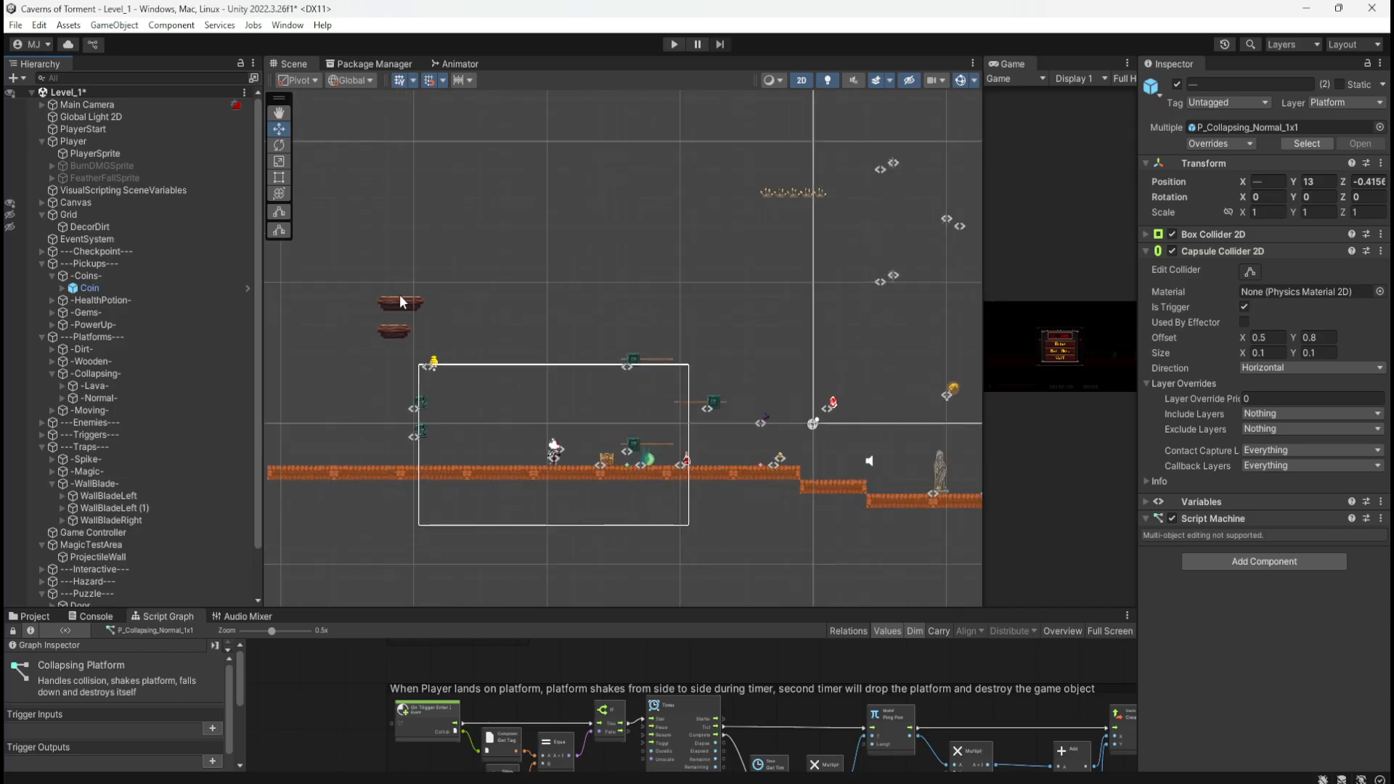
Step: Move P_Wooden_3x1 and P_Wooden_4x1 from X -33 to X 11, then marquee-select that area
{"action": "left_click", "coordinate": [390, 303]}
{"action": "left_click", "coordinate": [400, 334]}
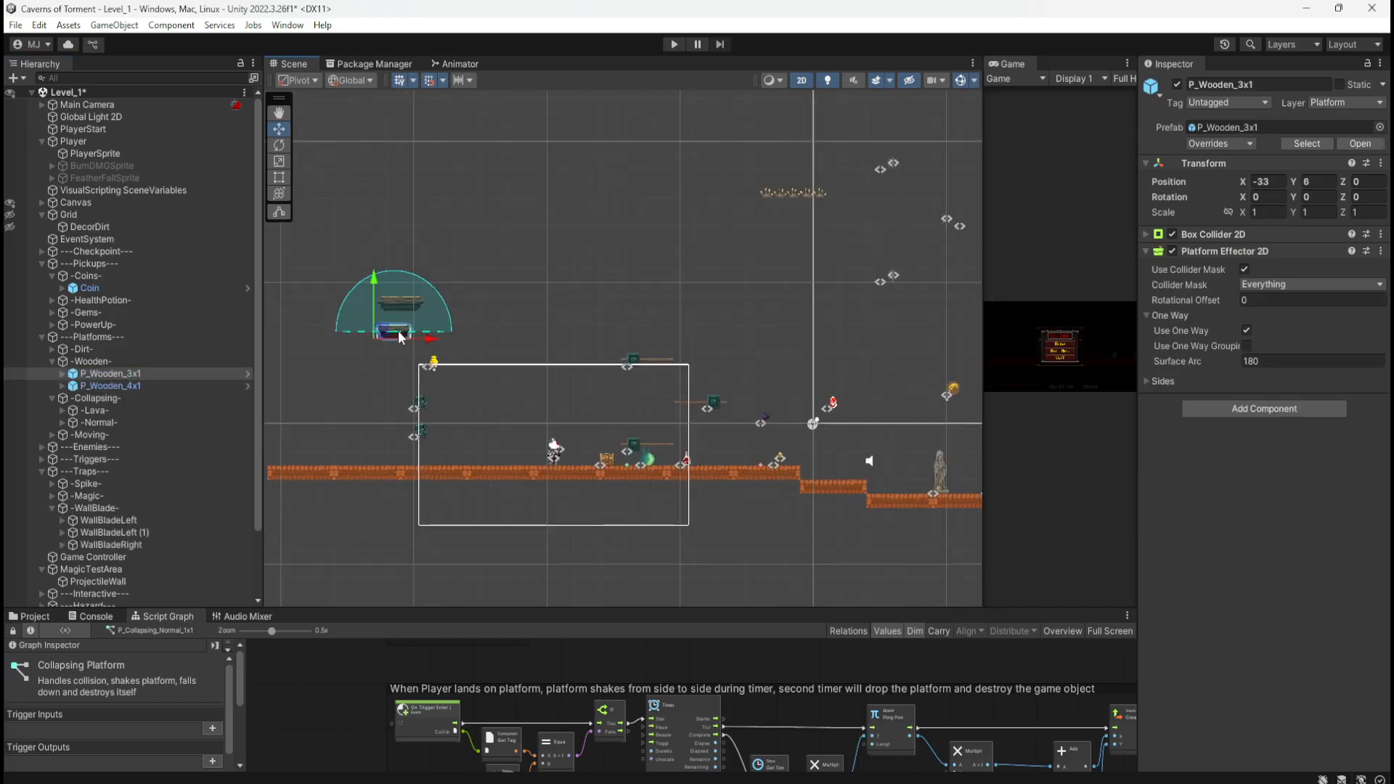
{"action": "left_click", "coordinate": [109, 386], "text": "ctrl"}
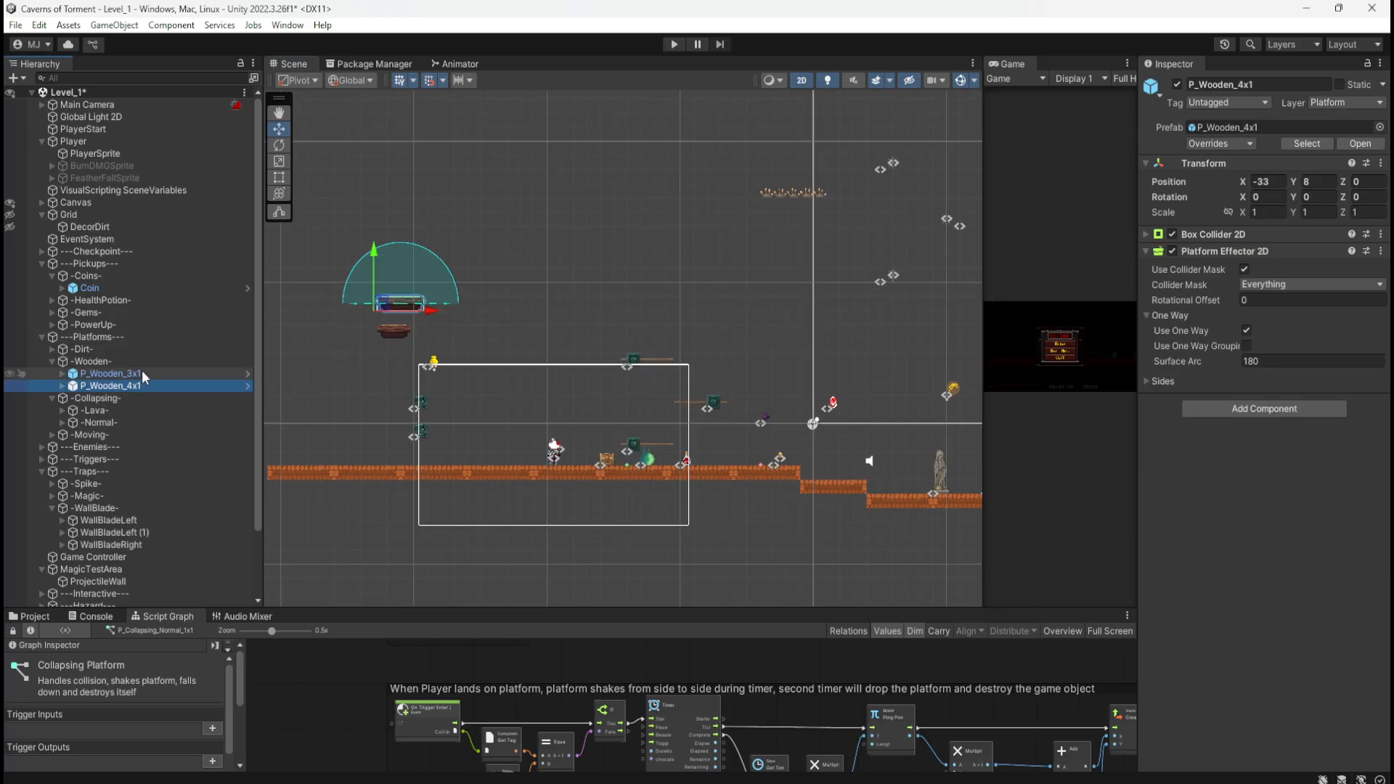
{"action": "middle_click_drag", "start_coordinate": [636, 265], "coordinate": [535, 334]}
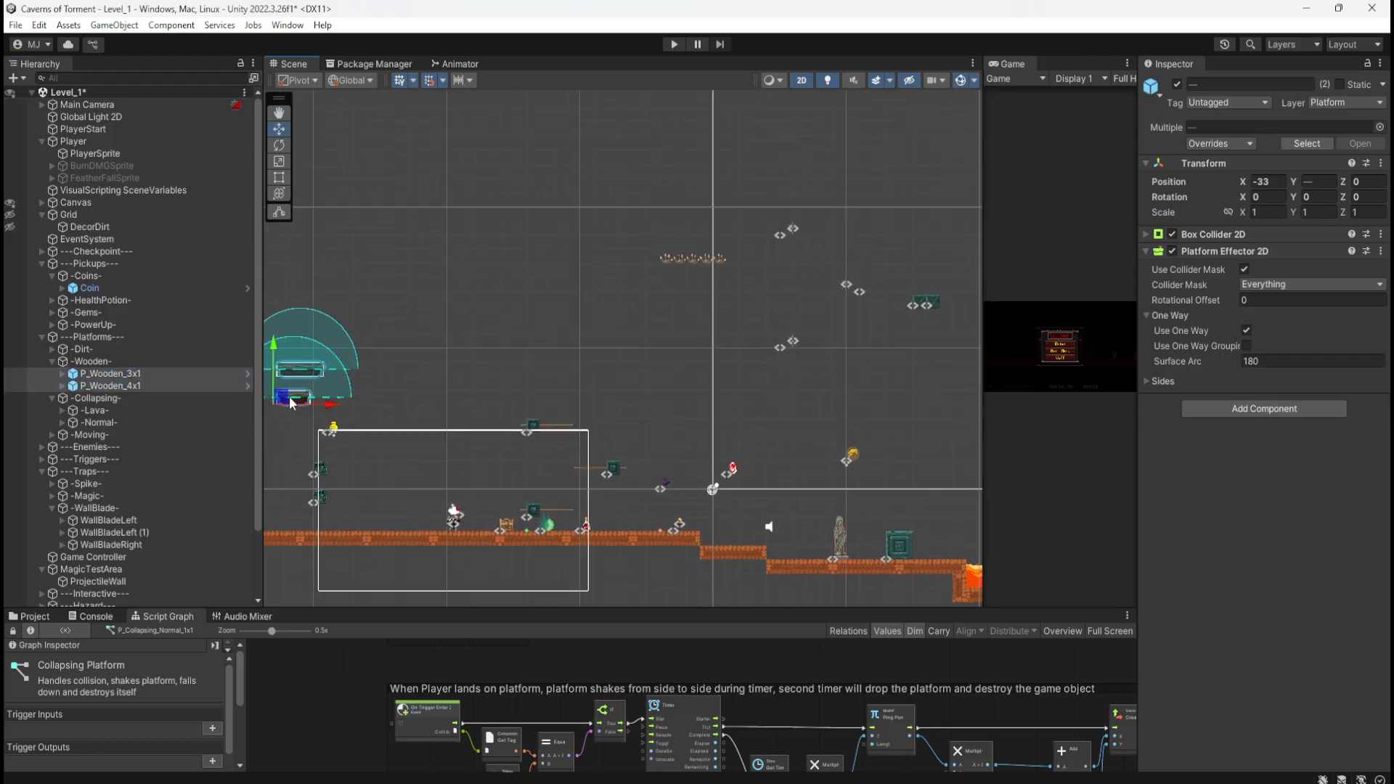
{"action": "left_click_drag", "start_coordinate": [291, 404], "coordinate": [877, 236]}
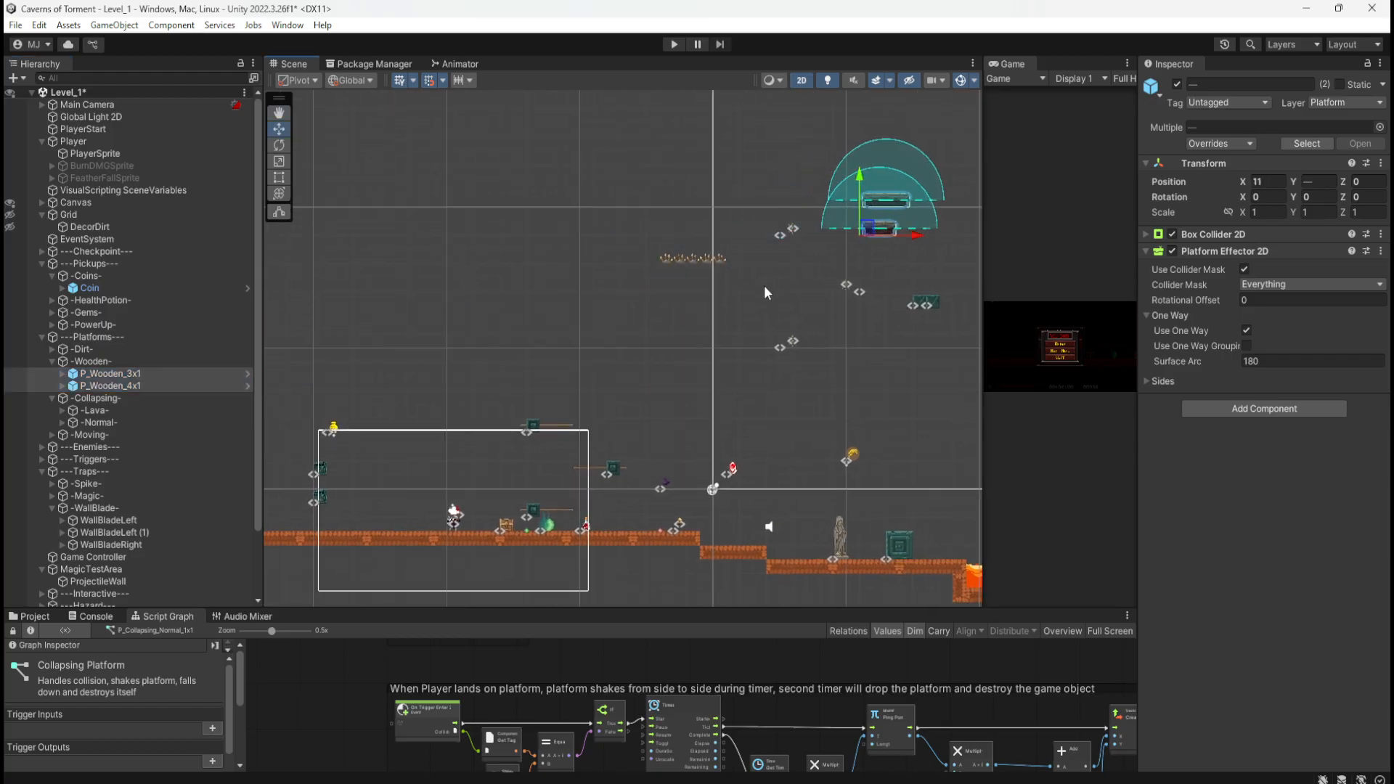
{"action": "middle_click_drag", "start_coordinate": [755, 276], "coordinate": [725, 285]}
{"action": "left_click_drag", "start_coordinate": [586, 151], "coordinate": [926, 430]}
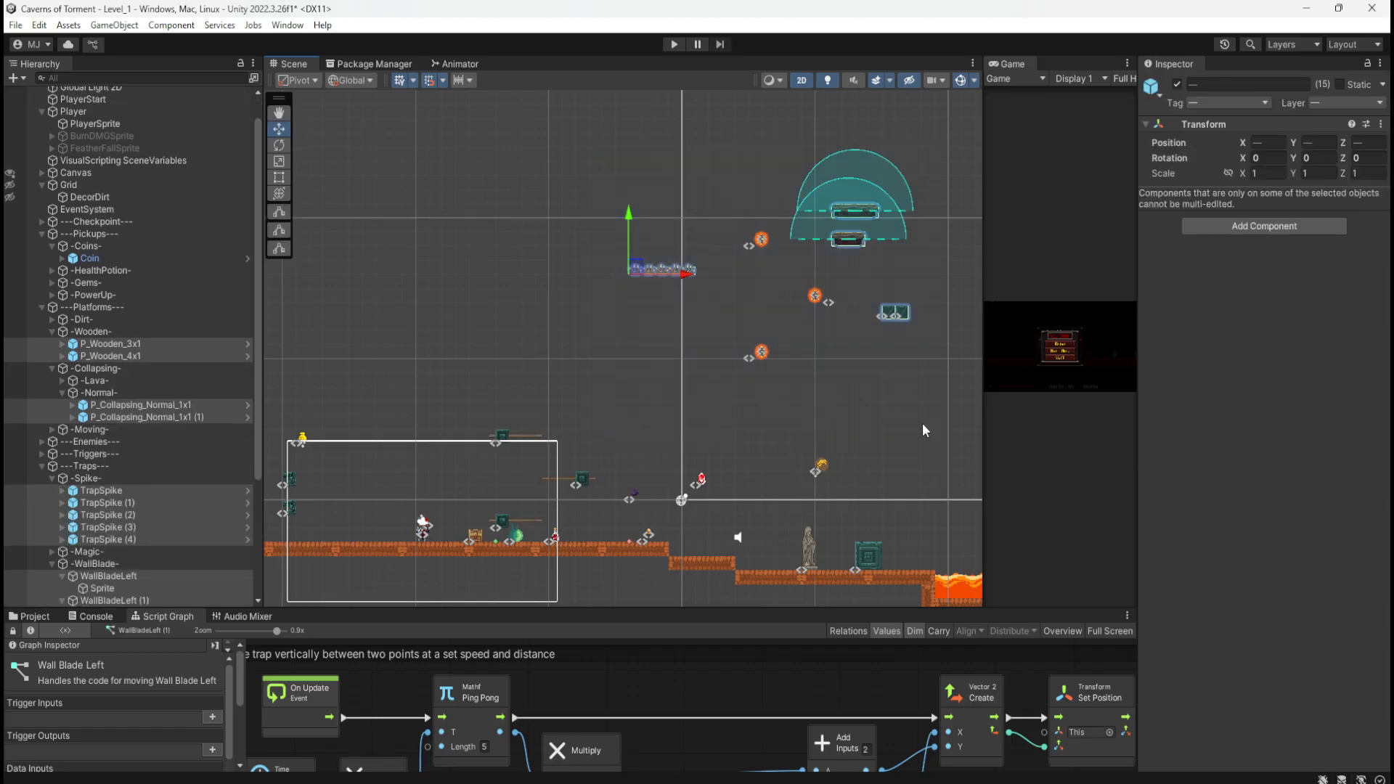
Step: Select the raised platforms, traps and coins and shift them further right and up
{"action": "middle_click_drag", "start_coordinate": [927, 430], "coordinate": [705, 398]}
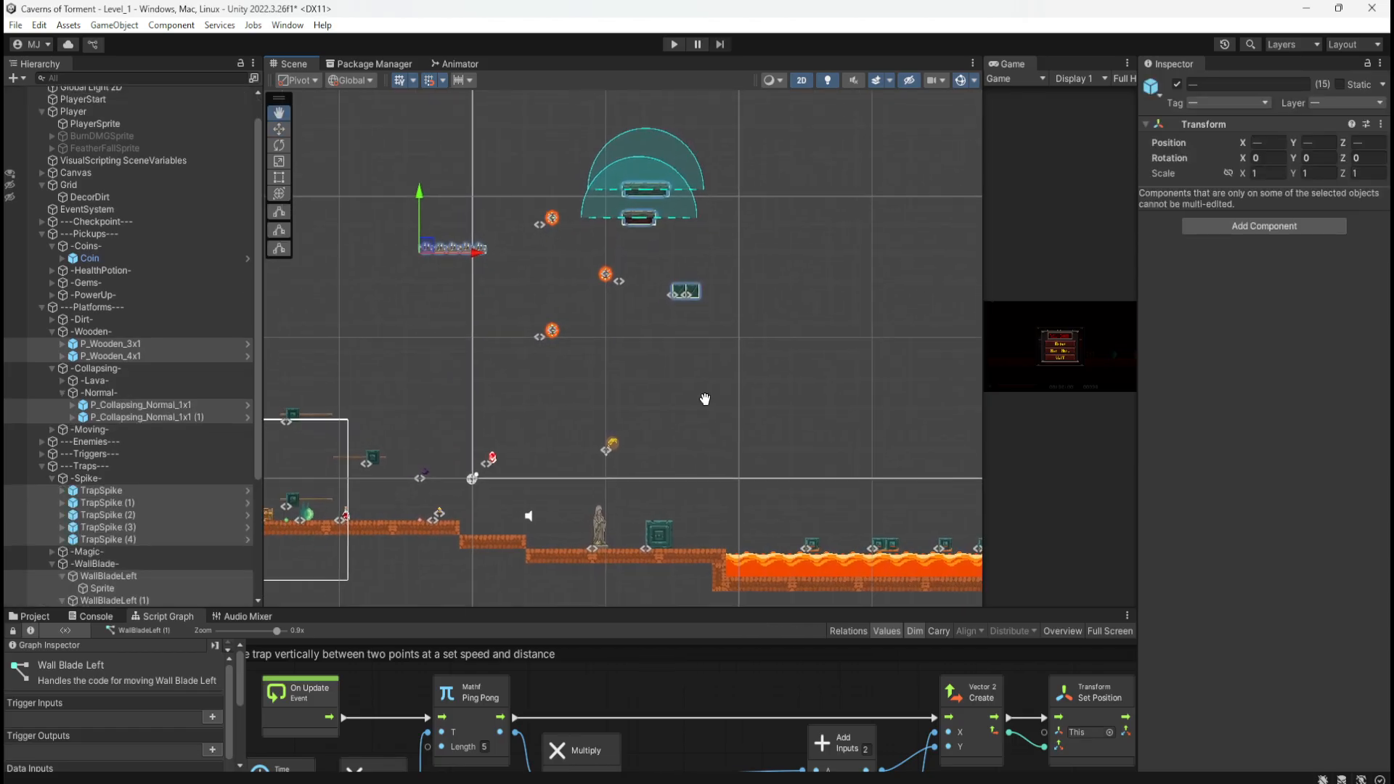
{"action": "middle_click_drag", "start_coordinate": [595, 272], "coordinate": [487, 298]}
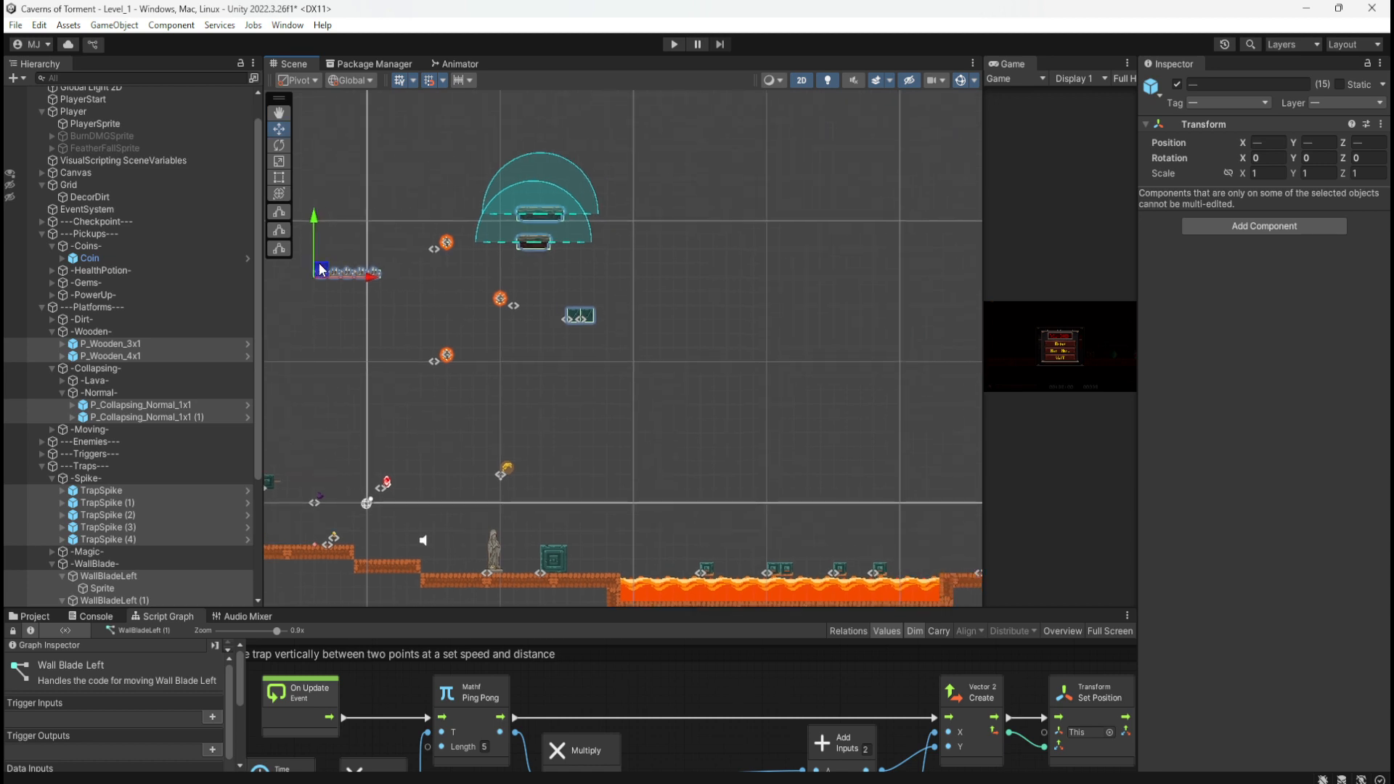
{"action": "left_click_drag", "start_coordinate": [320, 269], "coordinate": [675, 216]}
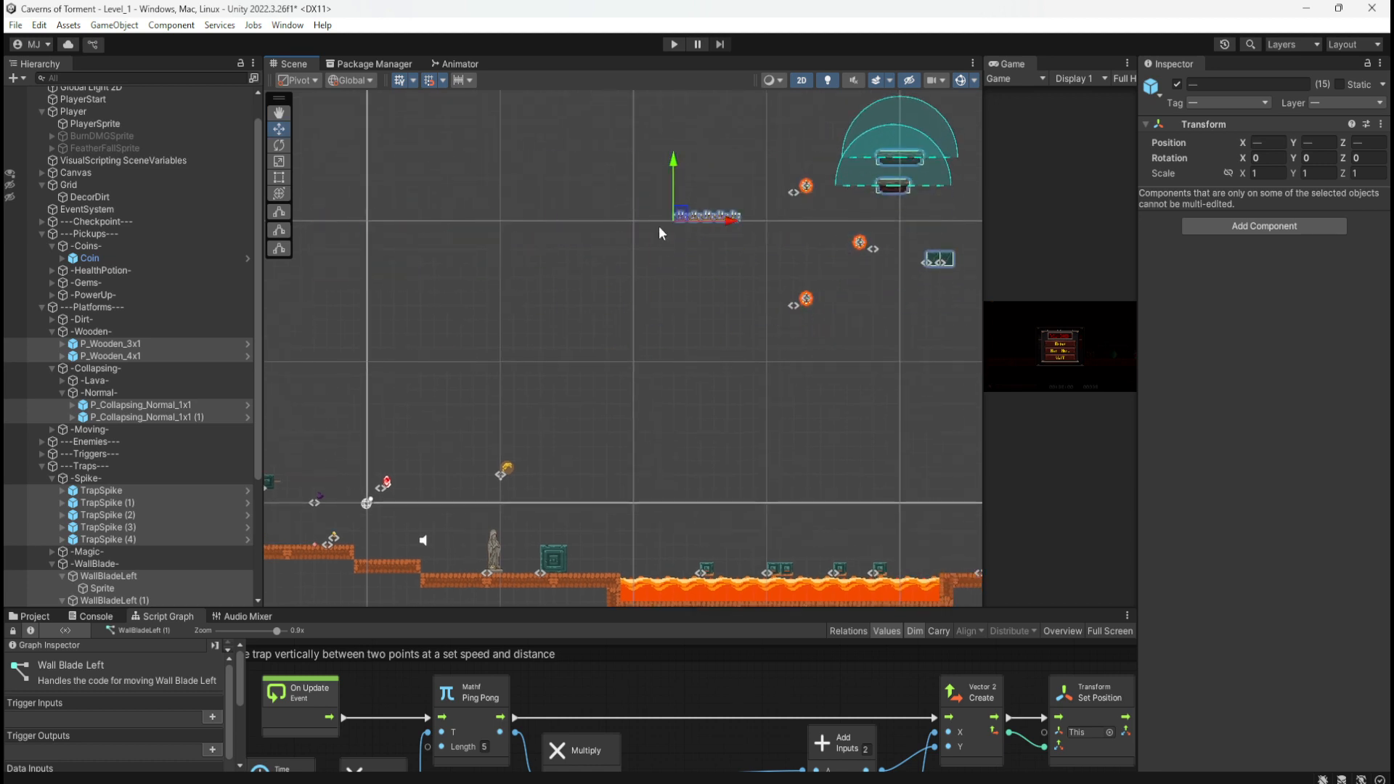
Step: Pan back toward the level start and marquee-select the treasure and its parts
{"action": "middle_click_drag", "start_coordinate": [457, 348], "coordinate": [823, 193]}
{"action": "middle_click_drag", "start_coordinate": [534, 253], "coordinate": [816, 257]}
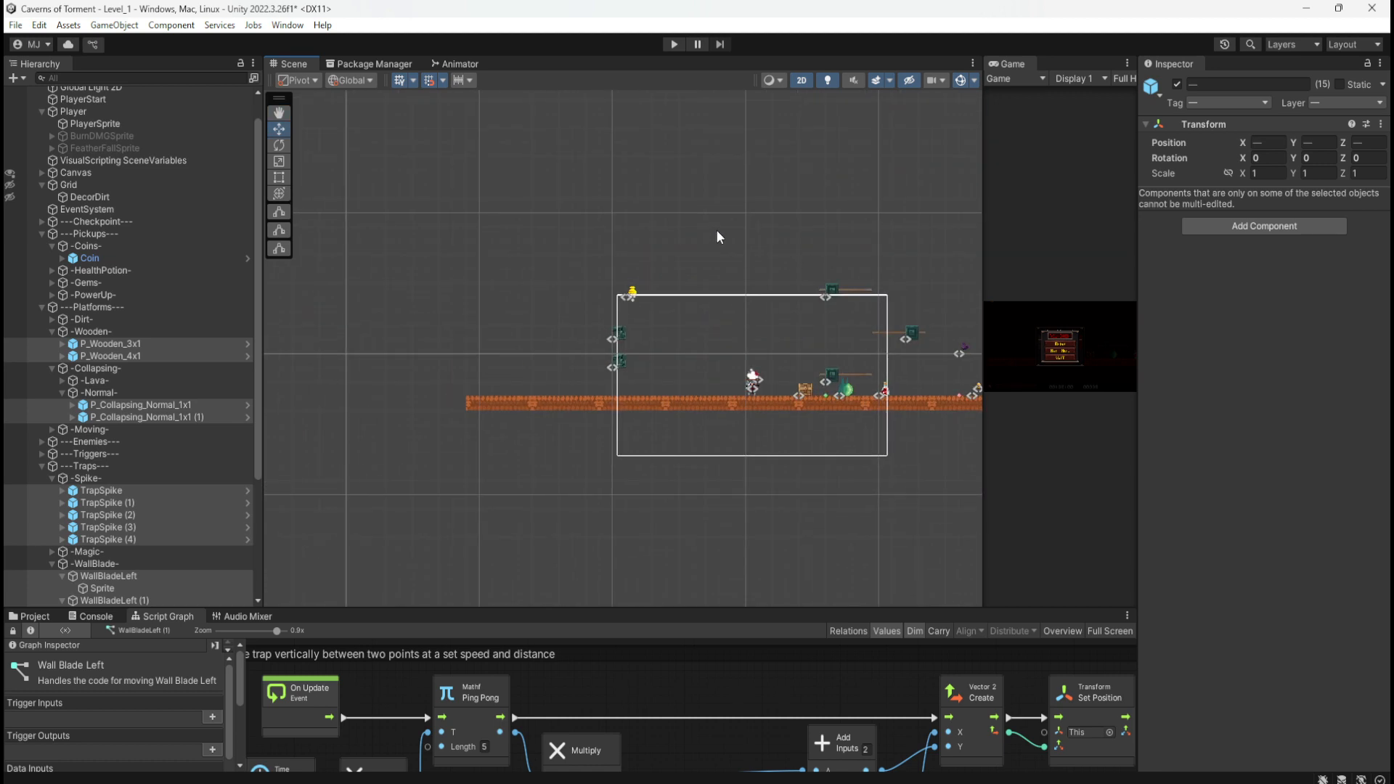
{"action": "middle_click_drag", "start_coordinate": [716, 229], "coordinate": [544, 279]}
{"action": "left_click_drag", "start_coordinate": [417, 284], "coordinate": [491, 359]}
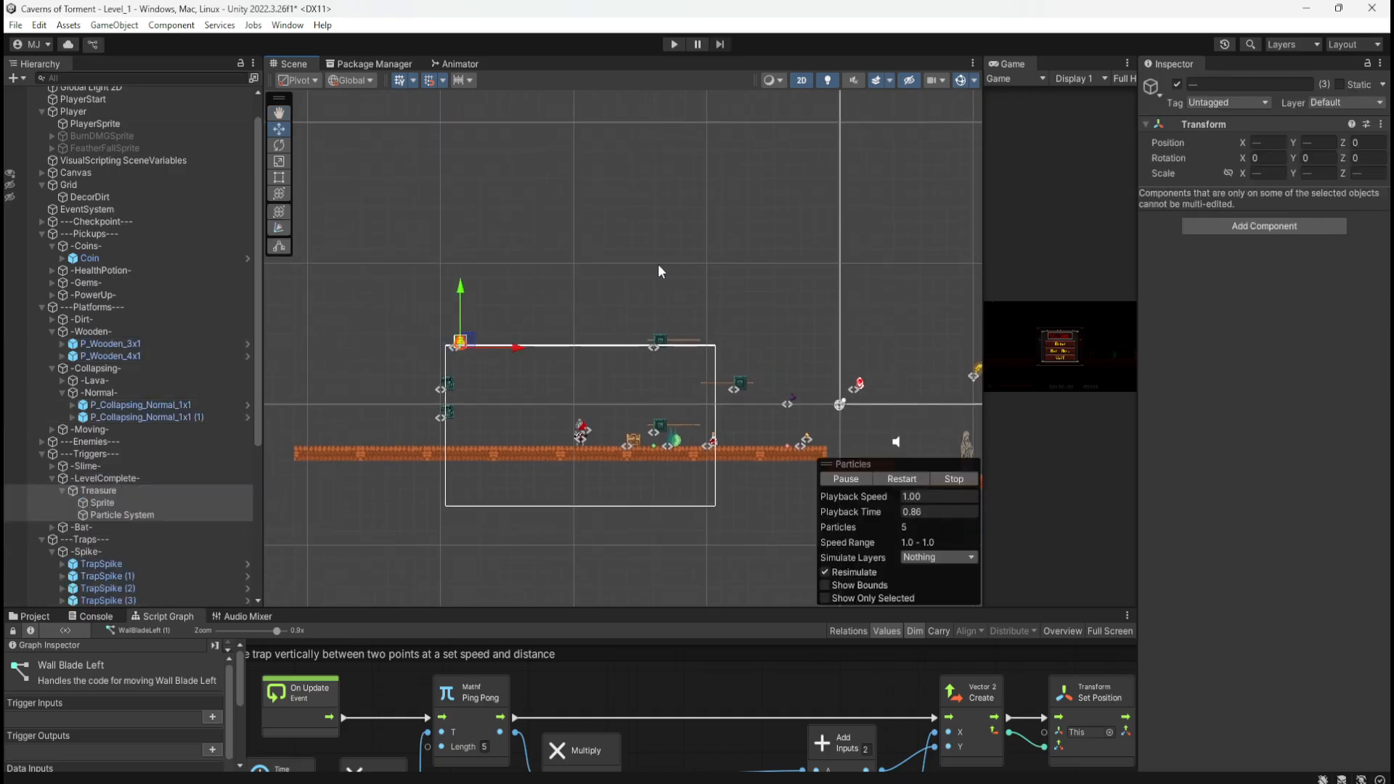
{"action": "middle_click_drag", "start_coordinate": [657, 263], "coordinate": [577, 289]}
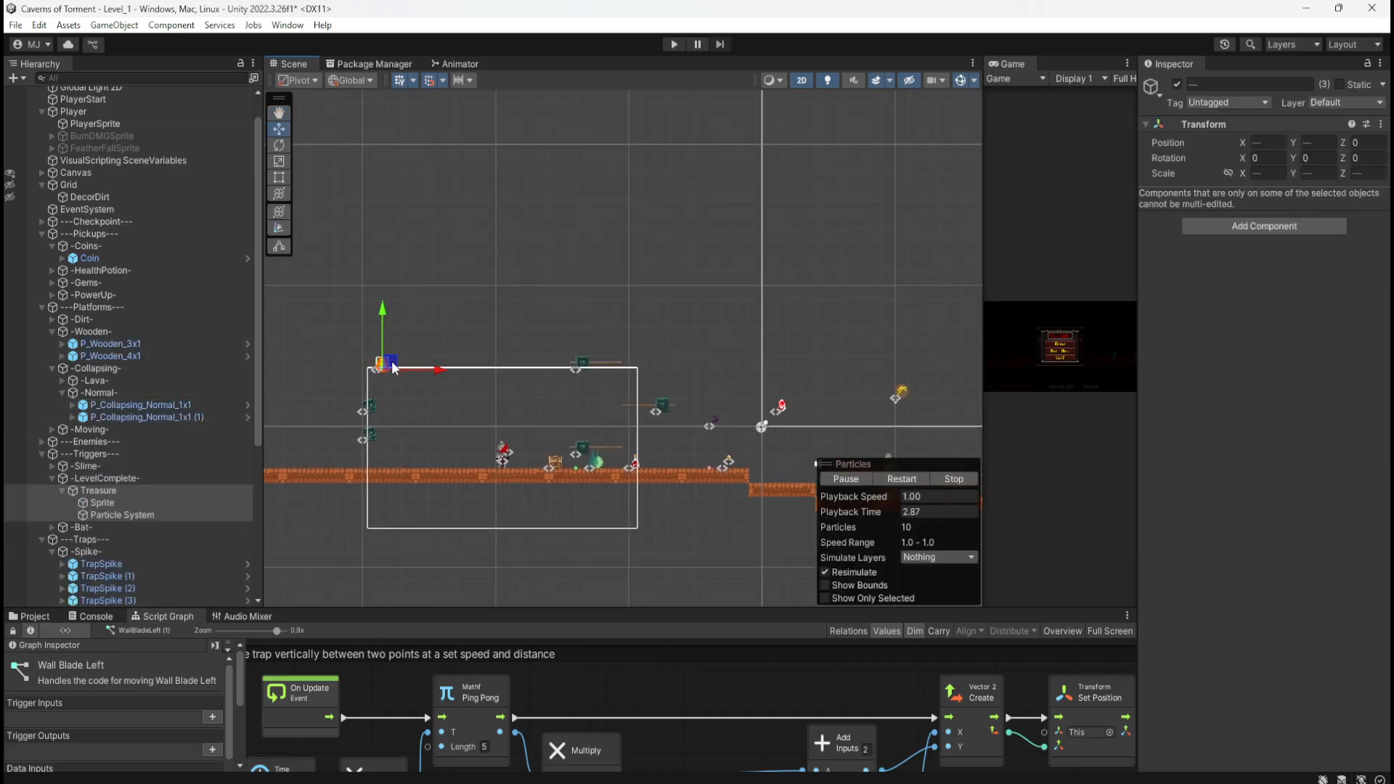
Step: Move the Treasure trigger up-right to X 32.15, Y 15.71
{"action": "left_click", "coordinate": [145, 490]}
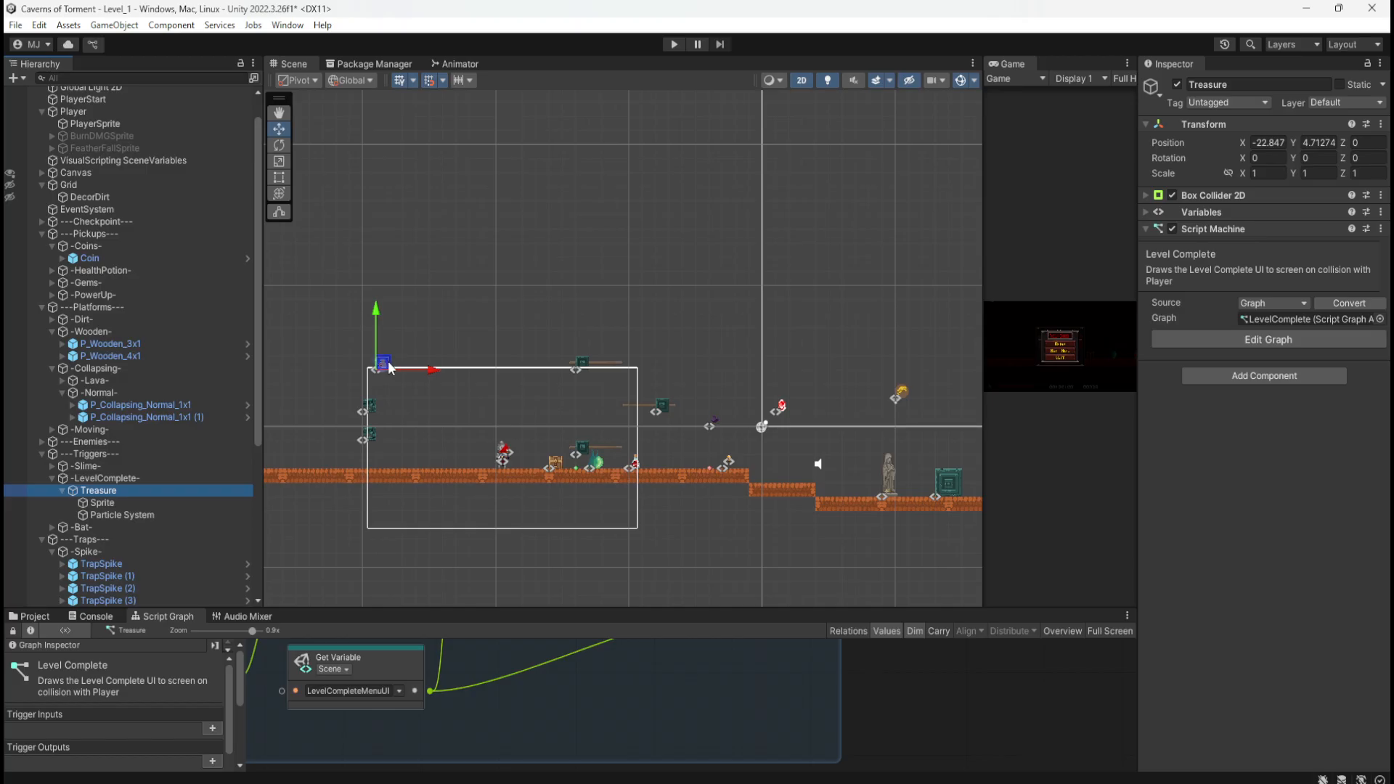
{"action": "left_click_drag", "start_coordinate": [388, 361], "coordinate": [881, 180]}
{"action": "middle_click_drag", "start_coordinate": [840, 289], "coordinate": [508, 412]}
{"action": "scroll", "coordinate": [538, 339], "scroll_direction": "up", "scroll_amount": 1}
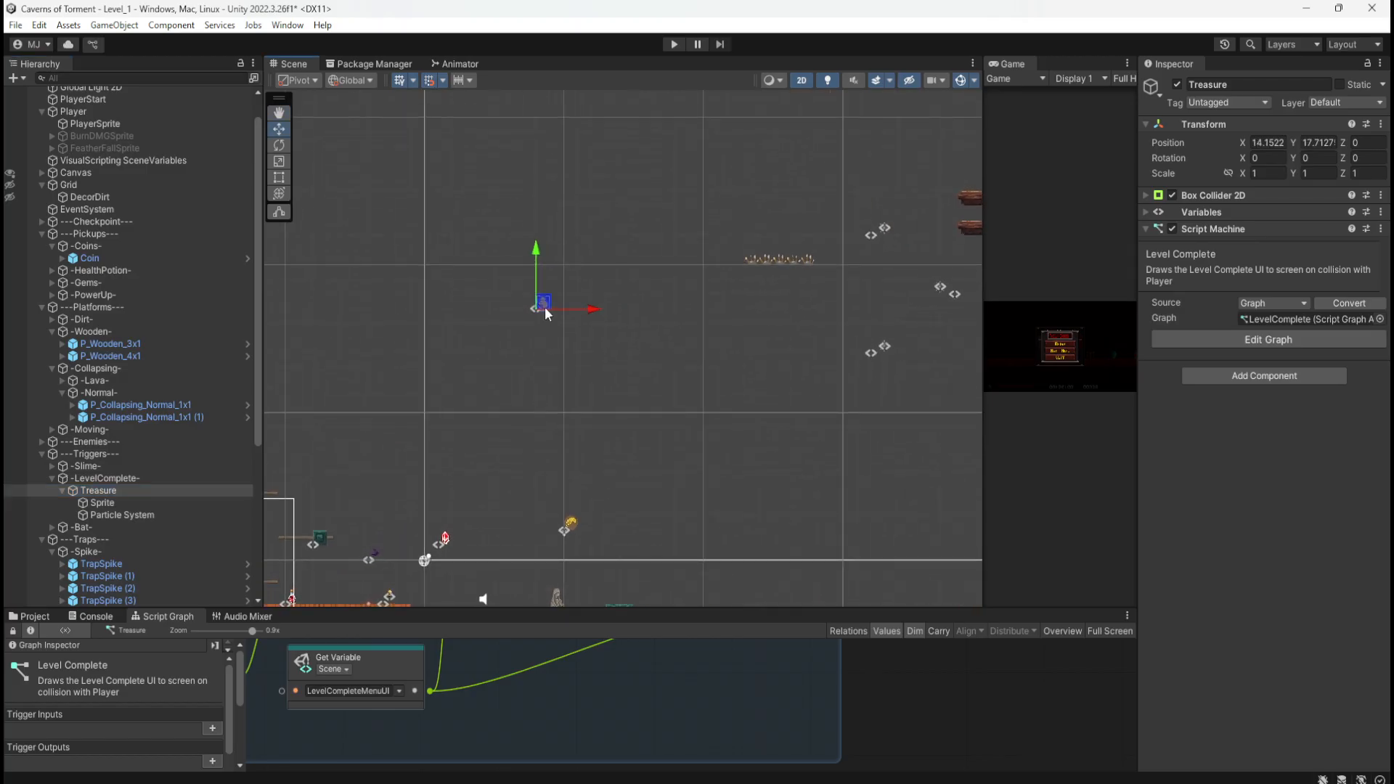
{"action": "left_click_drag", "start_coordinate": [545, 309], "coordinate": [796, 338]}
{"action": "middle_click_drag", "start_coordinate": [683, 371], "coordinate": [872, 232]}
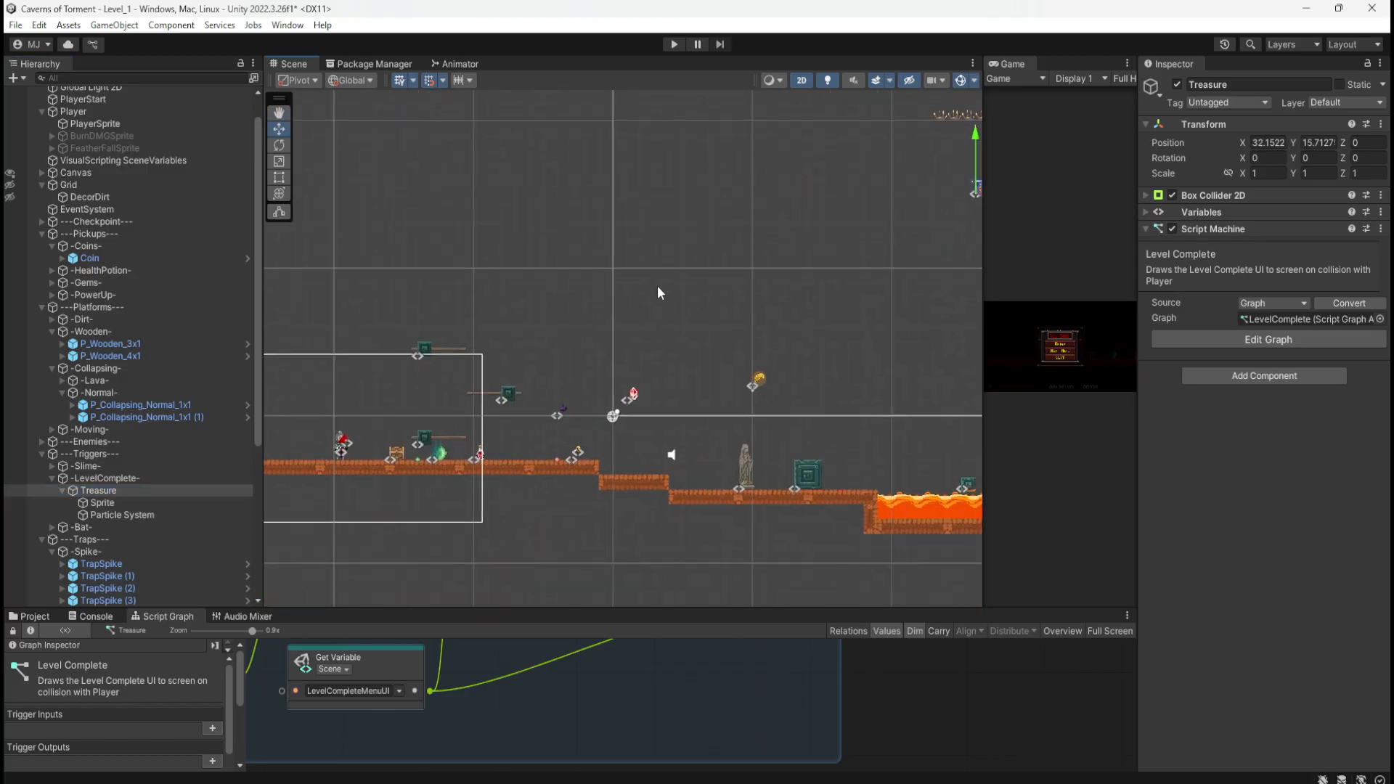
Step: Return to the start area and marquee-select the three moving platforms
{"action": "middle_click_drag", "start_coordinate": [659, 293], "coordinate": [784, 259]}
{"action": "left_click_drag", "start_coordinate": [622, 256], "coordinate": [761, 392]}
{"action": "scroll", "coordinate": [169, 481], "scroll_direction": "down", "scroll_amount": 3}
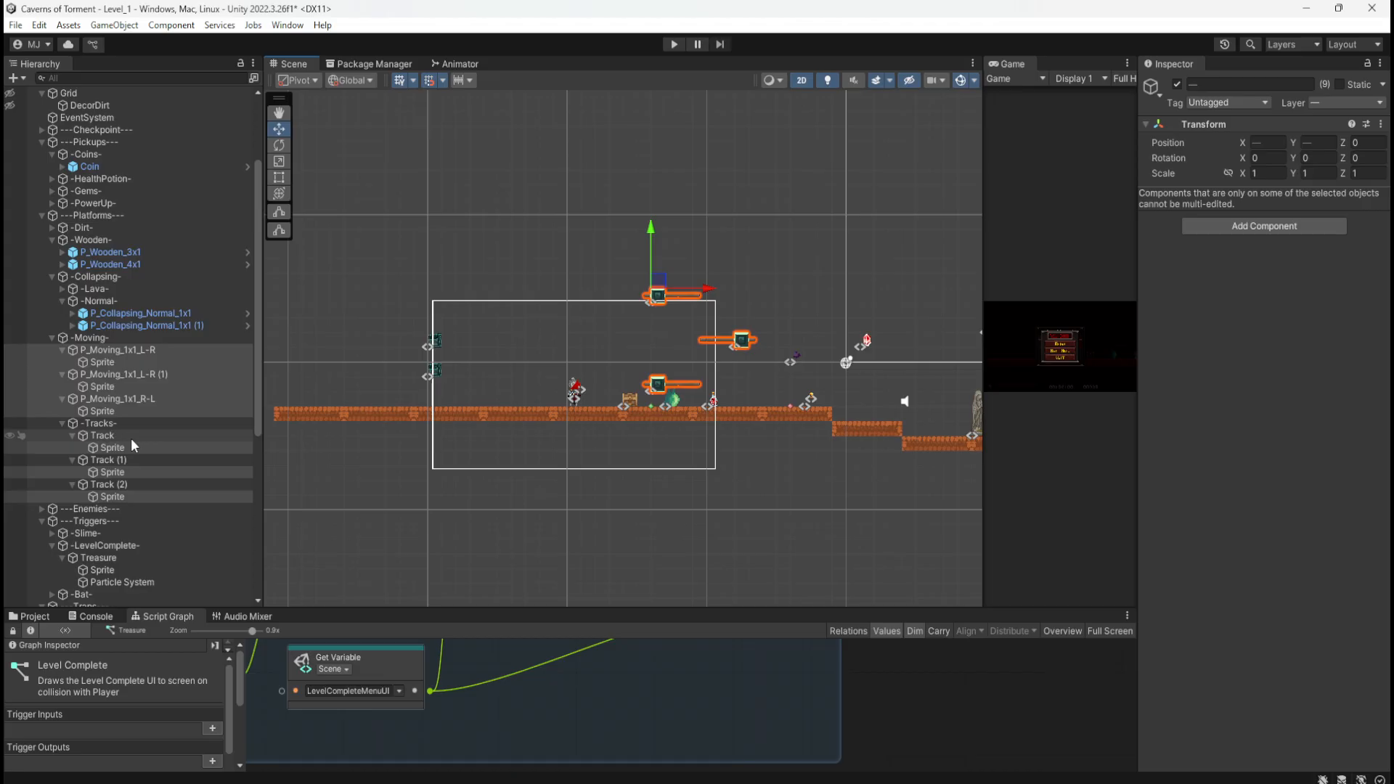
Step: Collapse the Sprite foldouts of the three moving platforms and three tracks
{"action": "left_click", "coordinate": [61, 350]}
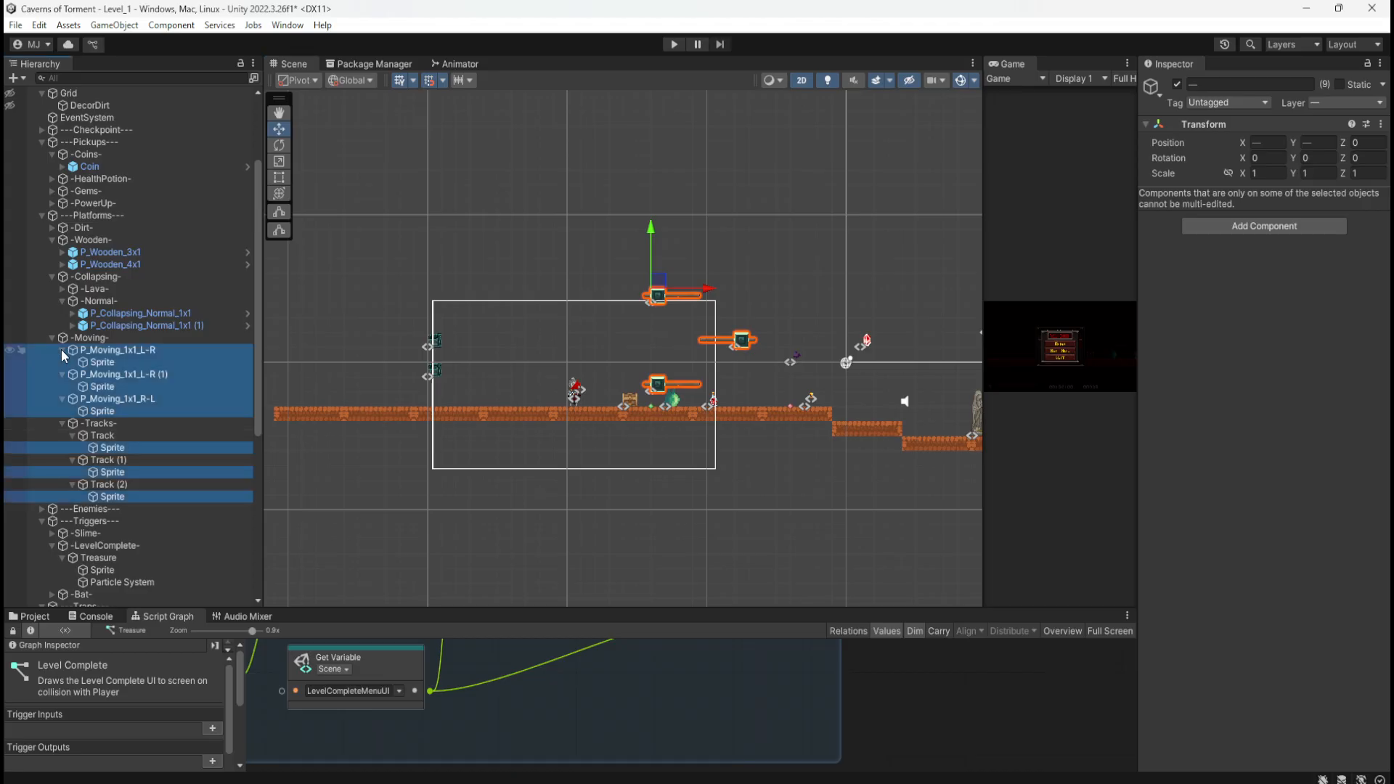
{"action": "left_click", "coordinate": [61, 362]}
{"action": "left_click", "coordinate": [62, 374]}
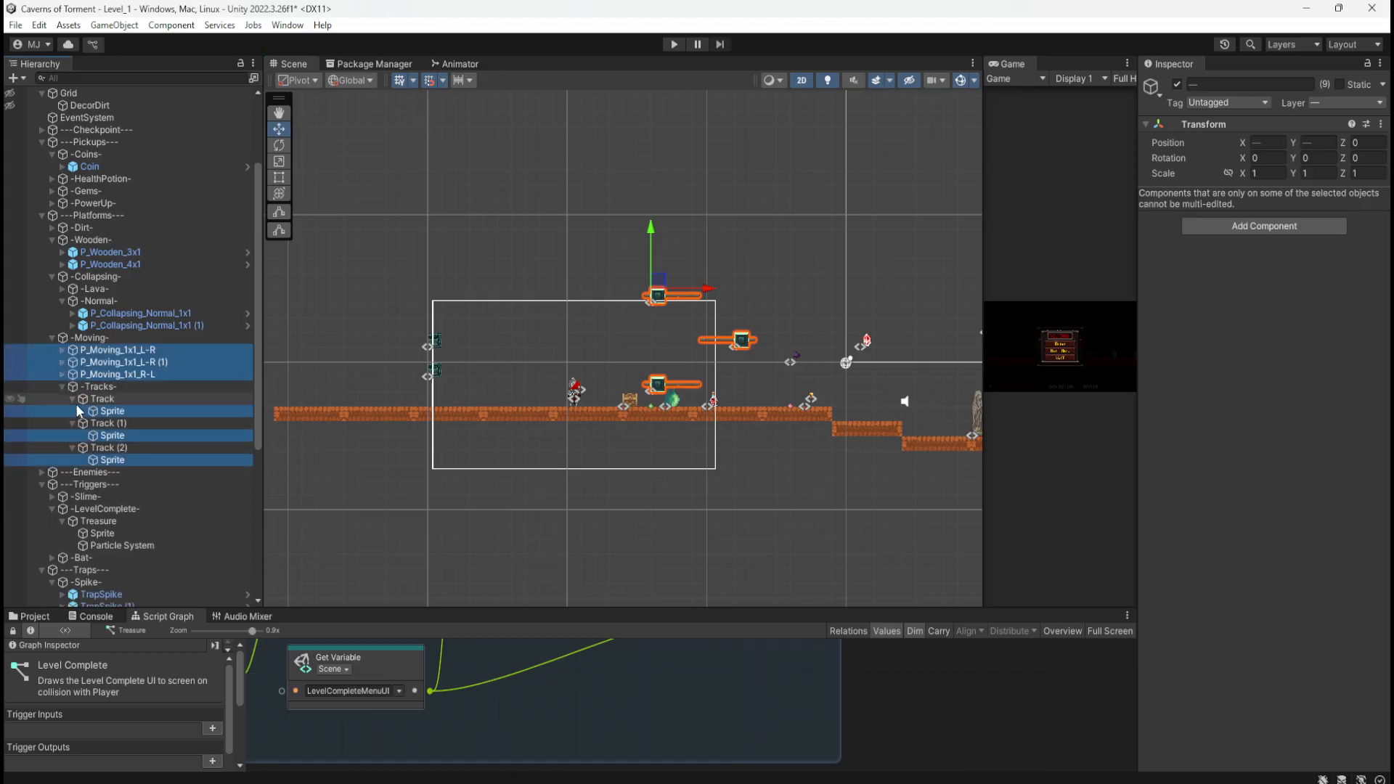
{"action": "left_click", "coordinate": [71, 400]}
{"action": "left_click", "coordinate": [71, 410]}
{"action": "left_click", "coordinate": [71, 423]}
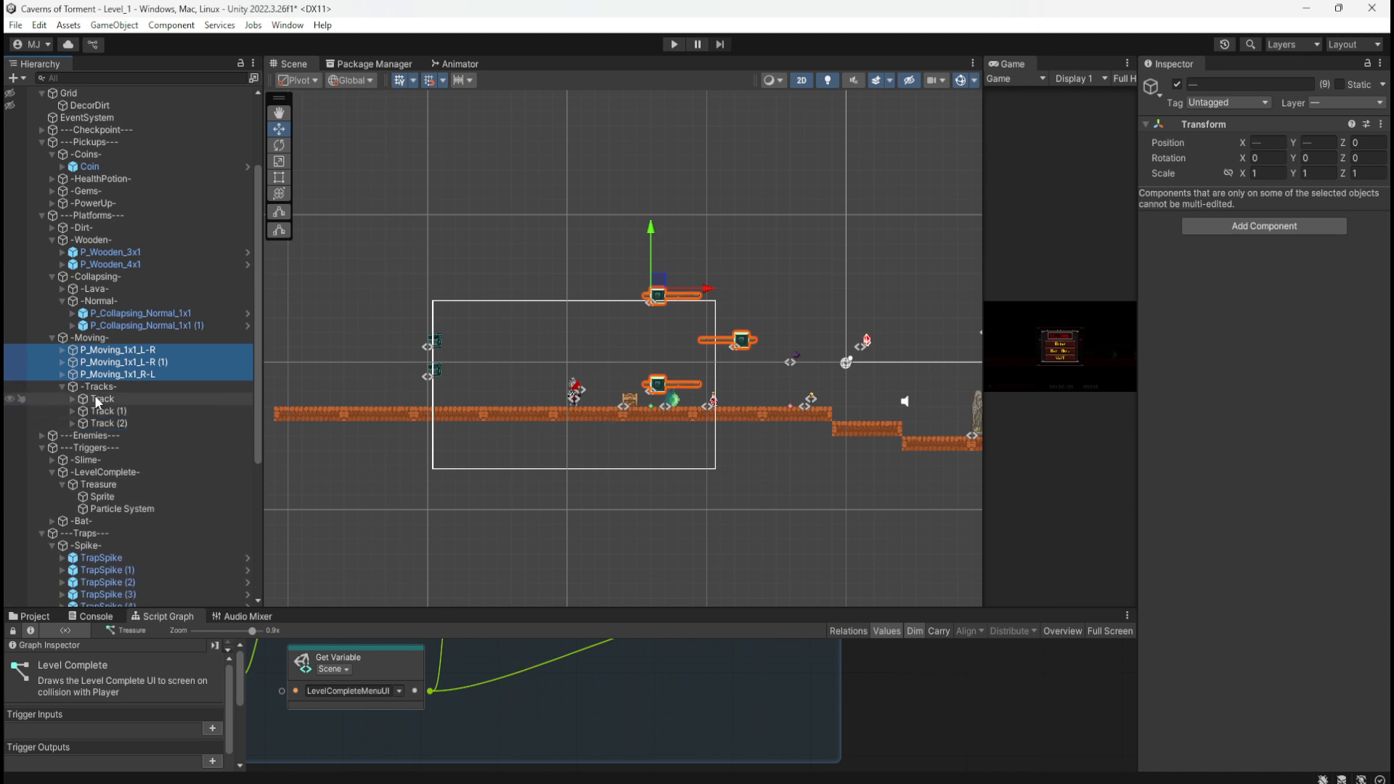
Step: Select the three tracks and three moving platforms and move them to the upper right
{"action": "left_click", "coordinate": [95, 399]}
{"action": "left_click", "coordinate": [103, 423], "text": "shift"}
{"action": "left_click", "coordinate": [130, 352], "text": "ctrl"}
{"action": "left_click", "coordinate": [129, 363], "text": "ctrl"}
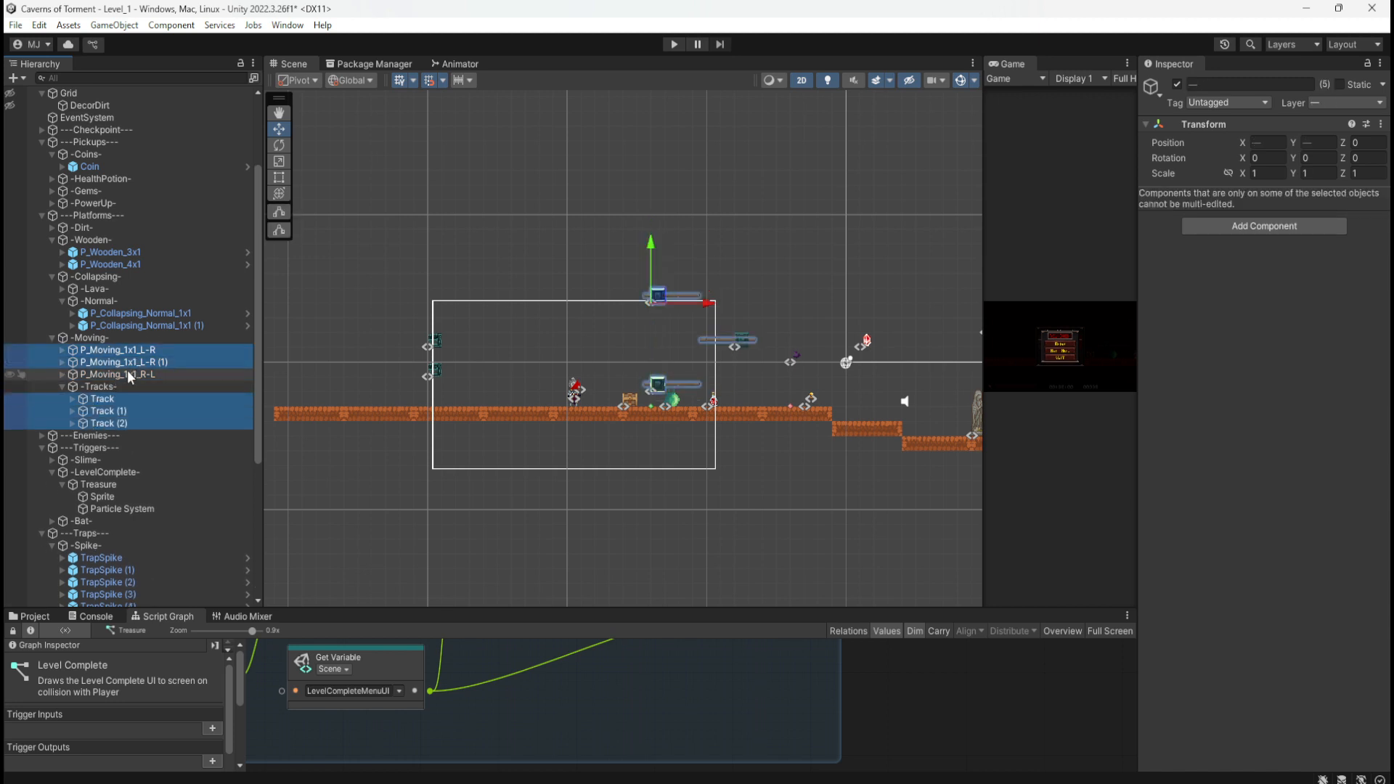
{"action": "left_click", "coordinate": [129, 373], "text": "ctrl"}
{"action": "middle_click_drag", "start_coordinate": [784, 292], "coordinate": [472, 415]}
{"action": "left_click_drag", "start_coordinate": [431, 461], "coordinate": [803, 156]}
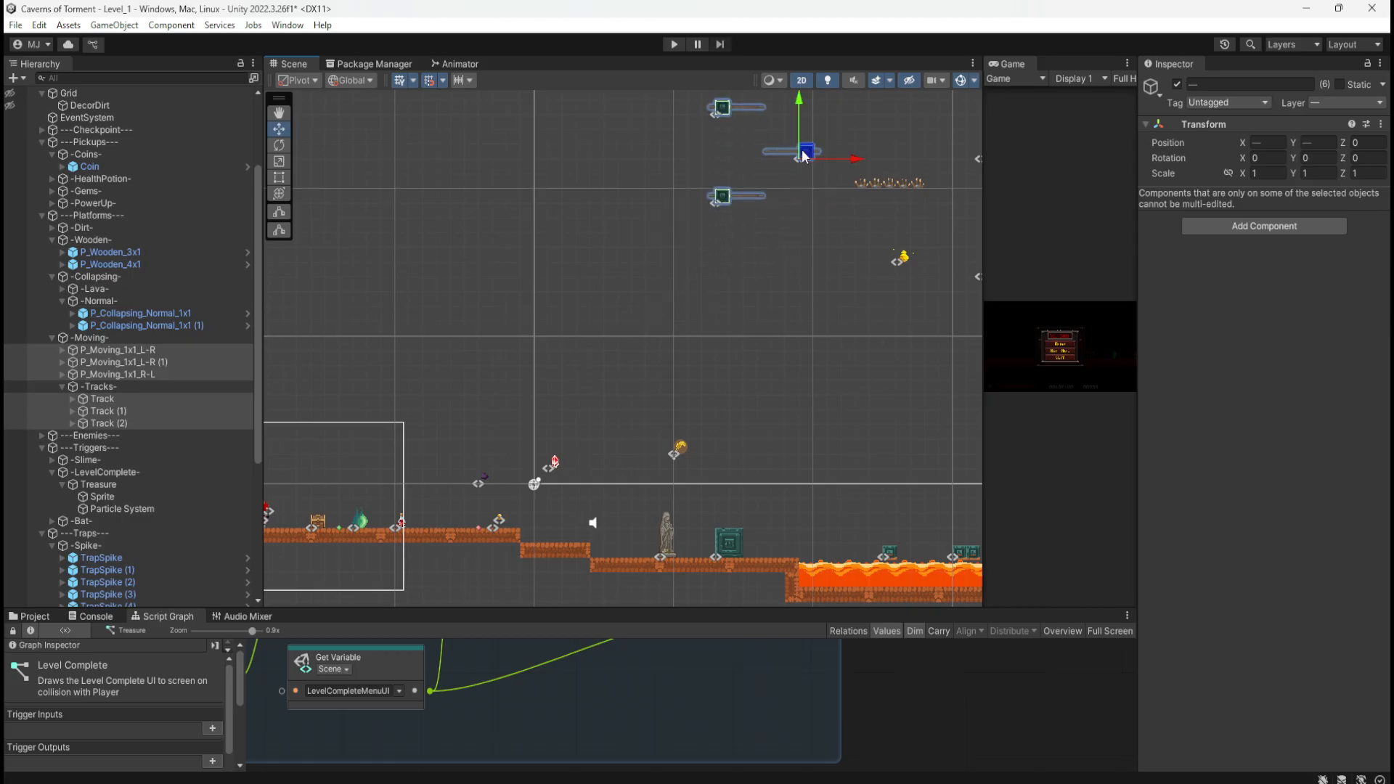
{"action": "middle_click_drag", "start_coordinate": [691, 377], "coordinate": [842, 260]}
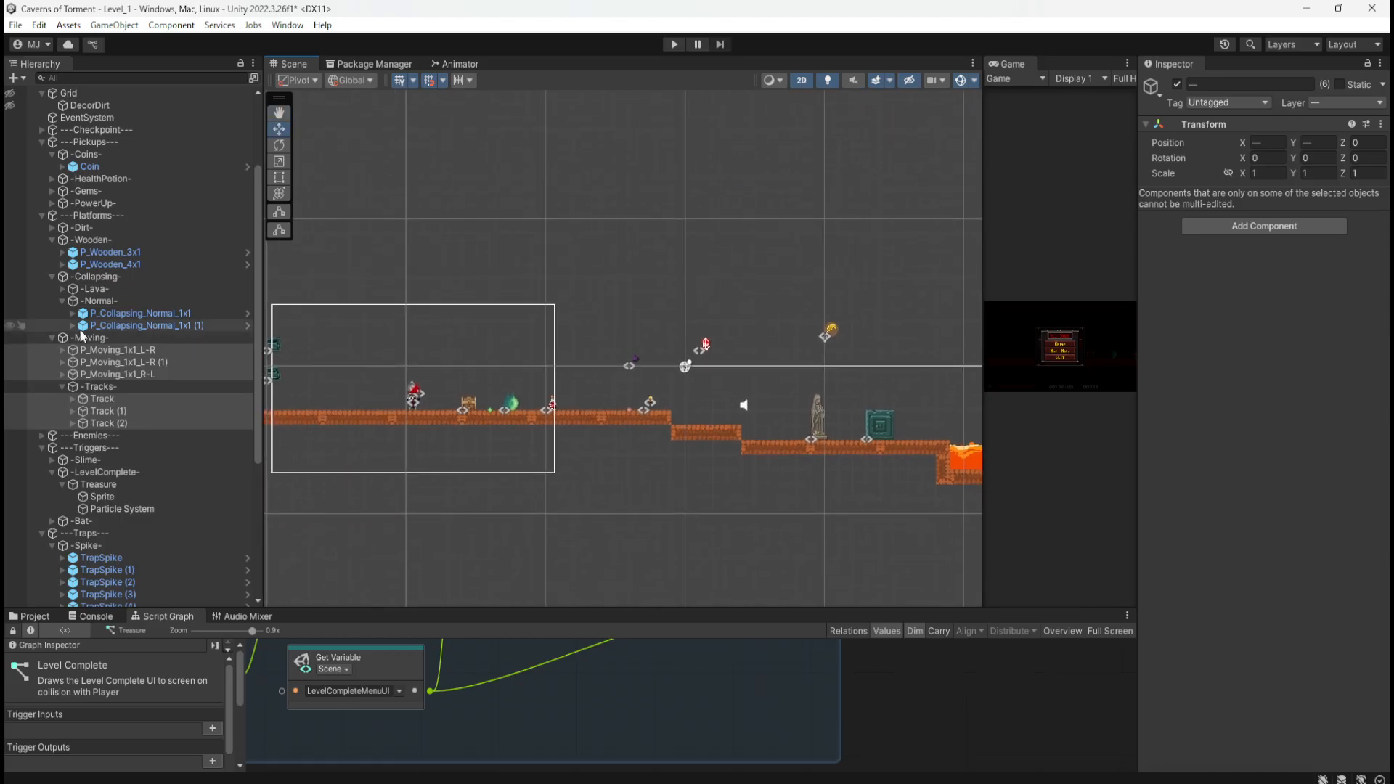
Step: Move Enemy_Bat from the Enemies group up-right to about X 38.75, Y 15.72
{"action": "left_click", "coordinate": [52, 339]}
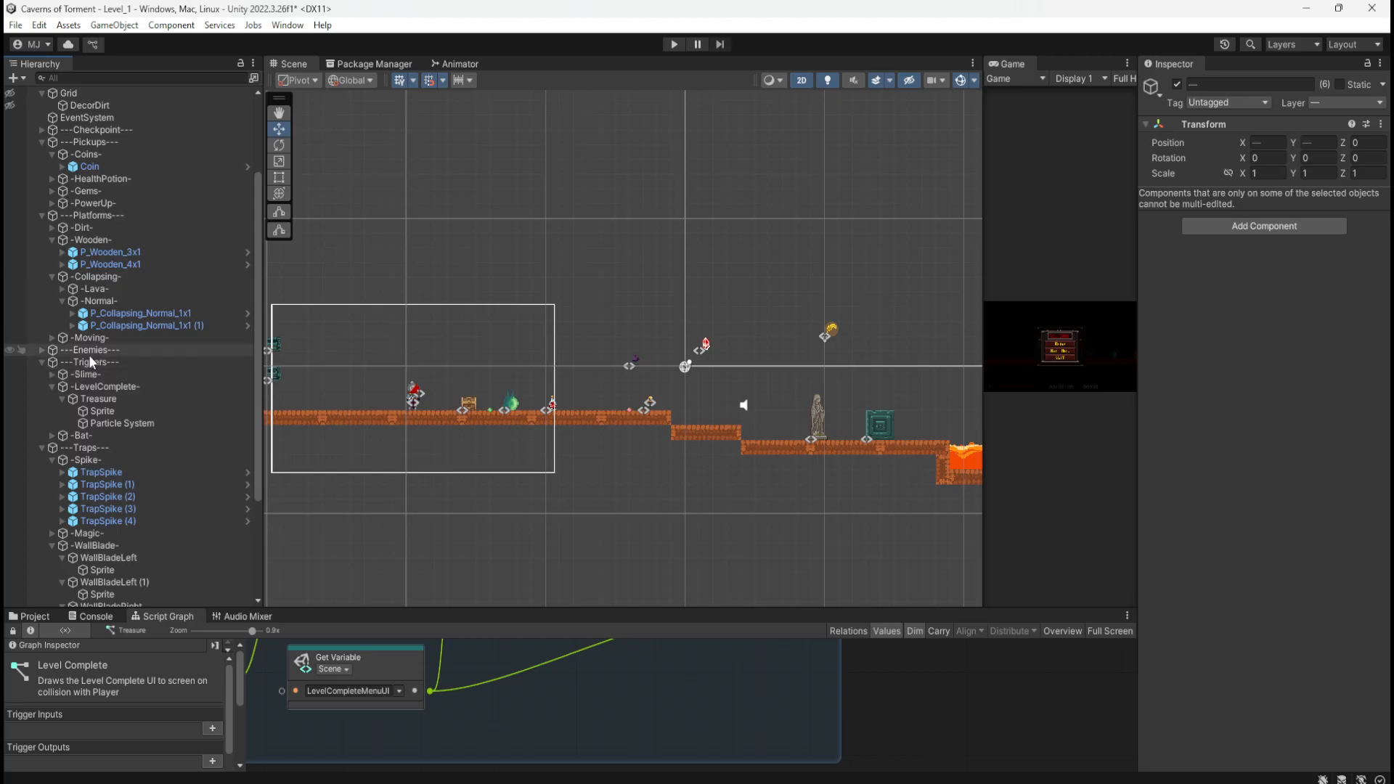
{"action": "left_click", "coordinate": [42, 351]}
{"action": "left_click", "coordinate": [78, 375]}
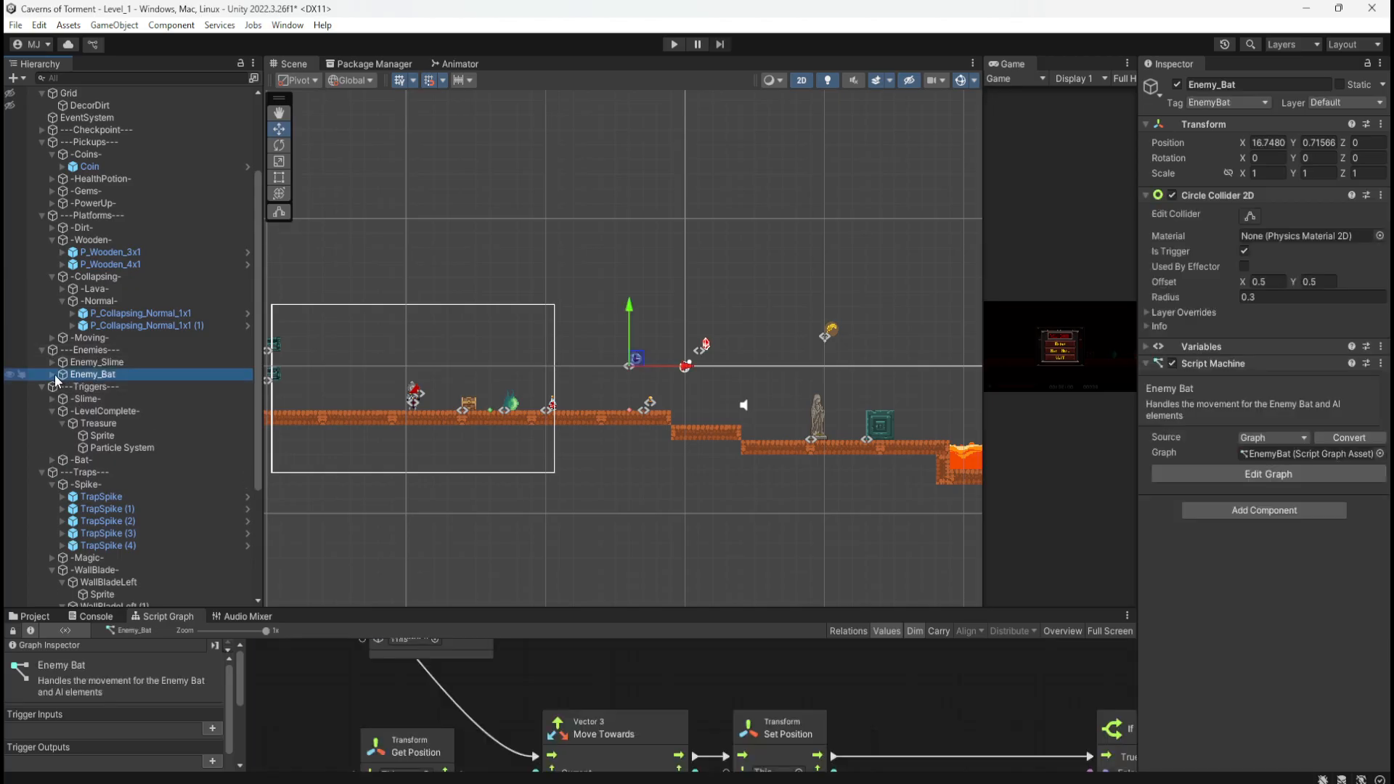
{"action": "left_click", "coordinate": [51, 375]}
{"action": "left_click", "coordinate": [50, 375]}
{"action": "middle_click_drag", "start_coordinate": [766, 293], "coordinate": [459, 363]}
{"action": "left_click_drag", "start_coordinate": [333, 432], "coordinate": [640, 210]}
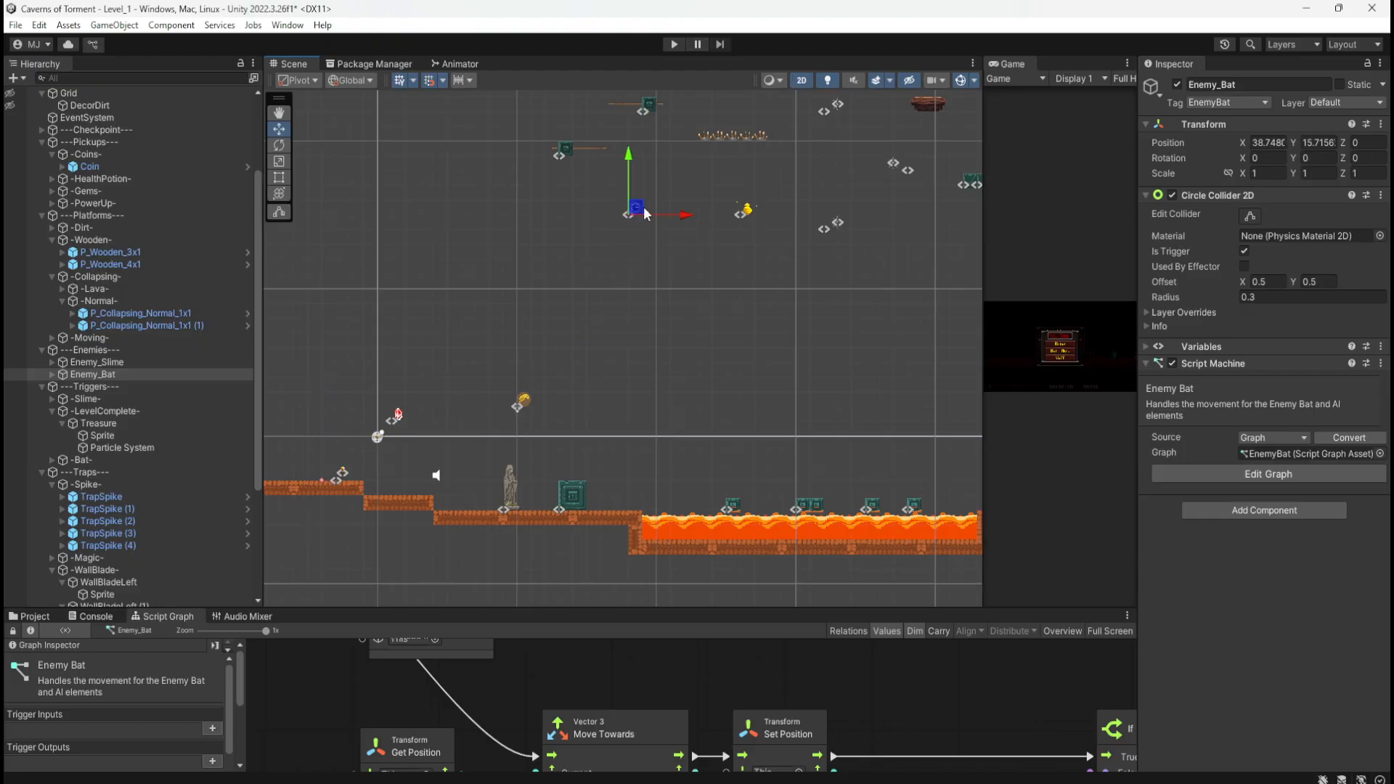
{"action": "middle_click_drag", "start_coordinate": [522, 406], "coordinate": [751, 337]}
{"action": "left_click", "coordinate": [750, 335]}
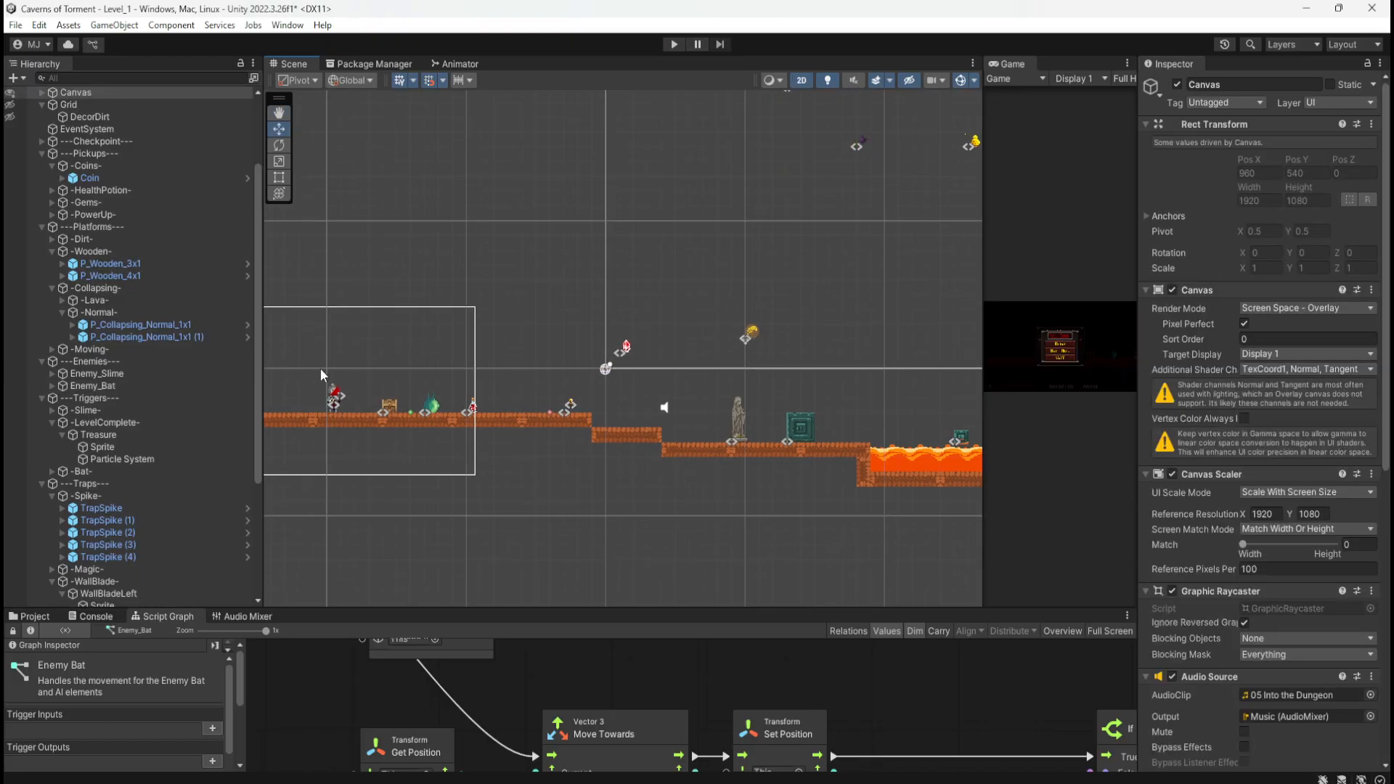
{"action": "left_click", "coordinate": [755, 343]}
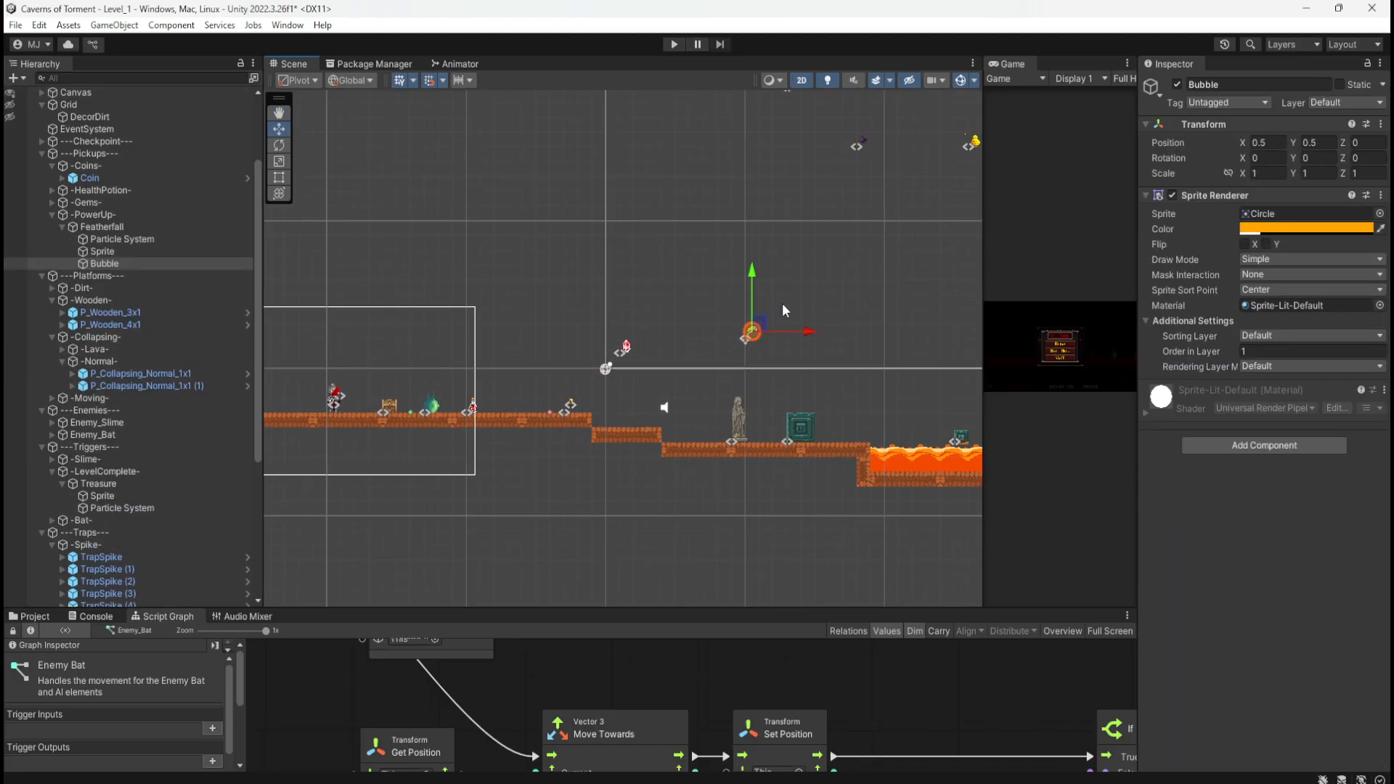
Step: Frame the Featherfall power-up and move it far up into the upper right
{"action": "left_click", "coordinate": [175, 227]}
{"action": "key", "text": "f"}
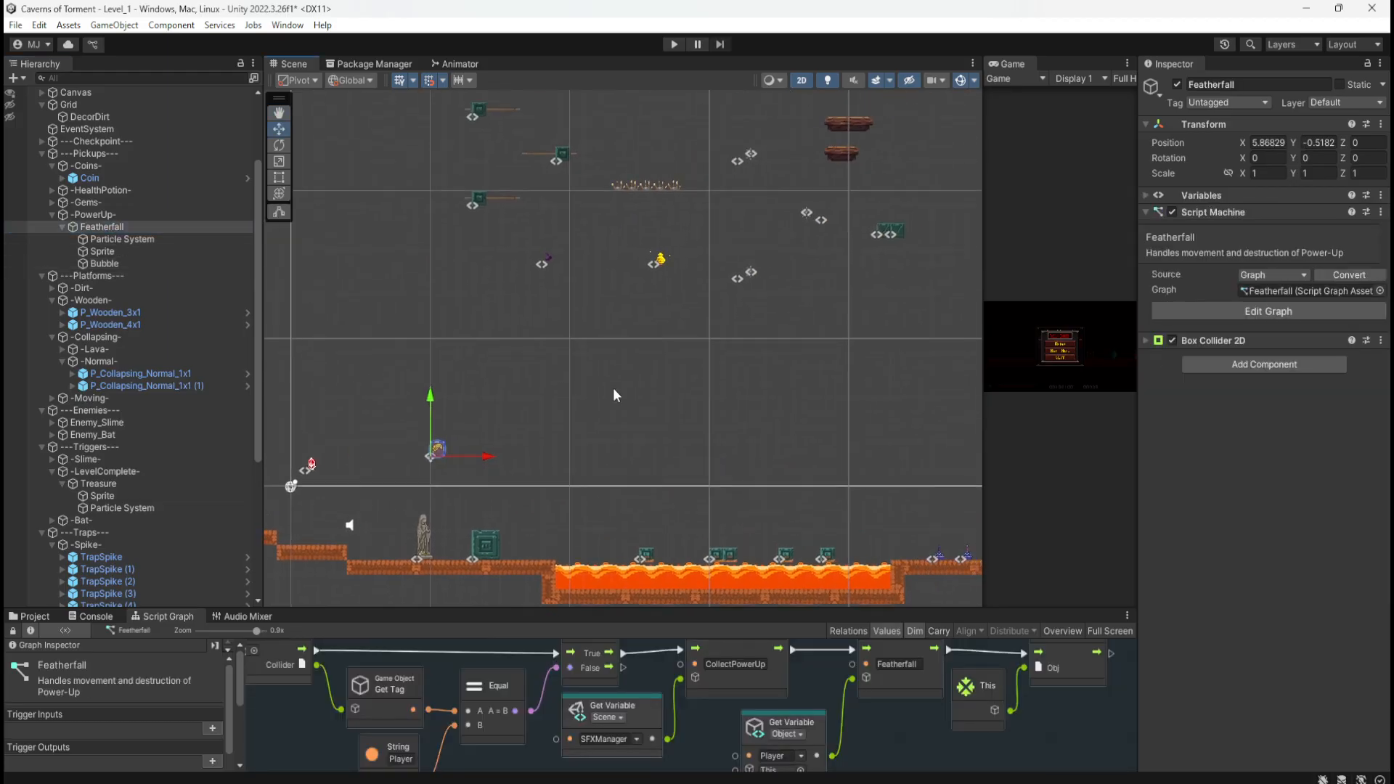
{"action": "left_click_drag", "start_coordinate": [370, 479], "coordinate": [868, 204]}
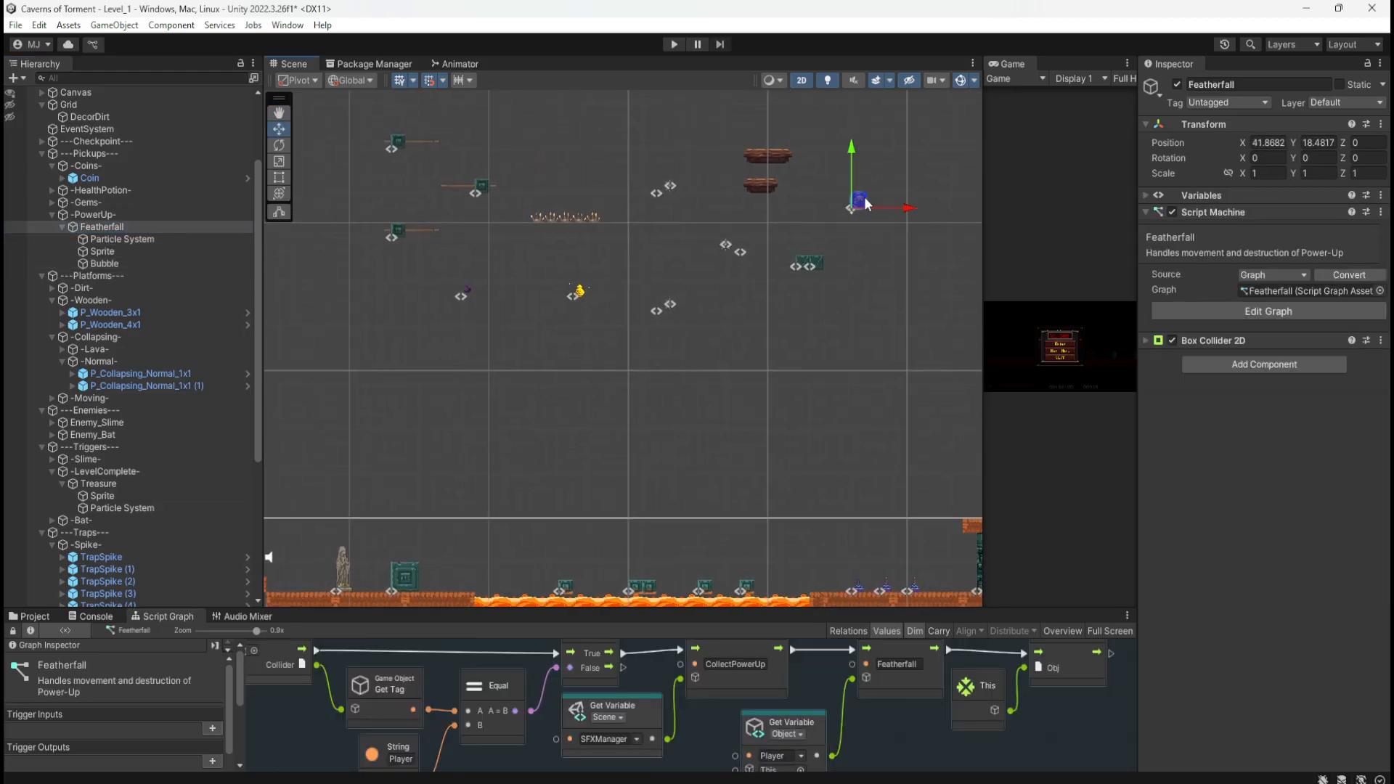
{"action": "middle_click_drag", "start_coordinate": [450, 450], "coordinate": [874, 340]}
{"action": "middle_click_drag", "start_coordinate": [510, 305], "coordinate": [773, 219]}
Step: Delete the duplicate TrapMagic (1), keeping only TrapMagic in the -Magic- group
{"action": "left_click", "coordinate": [509, 298]}
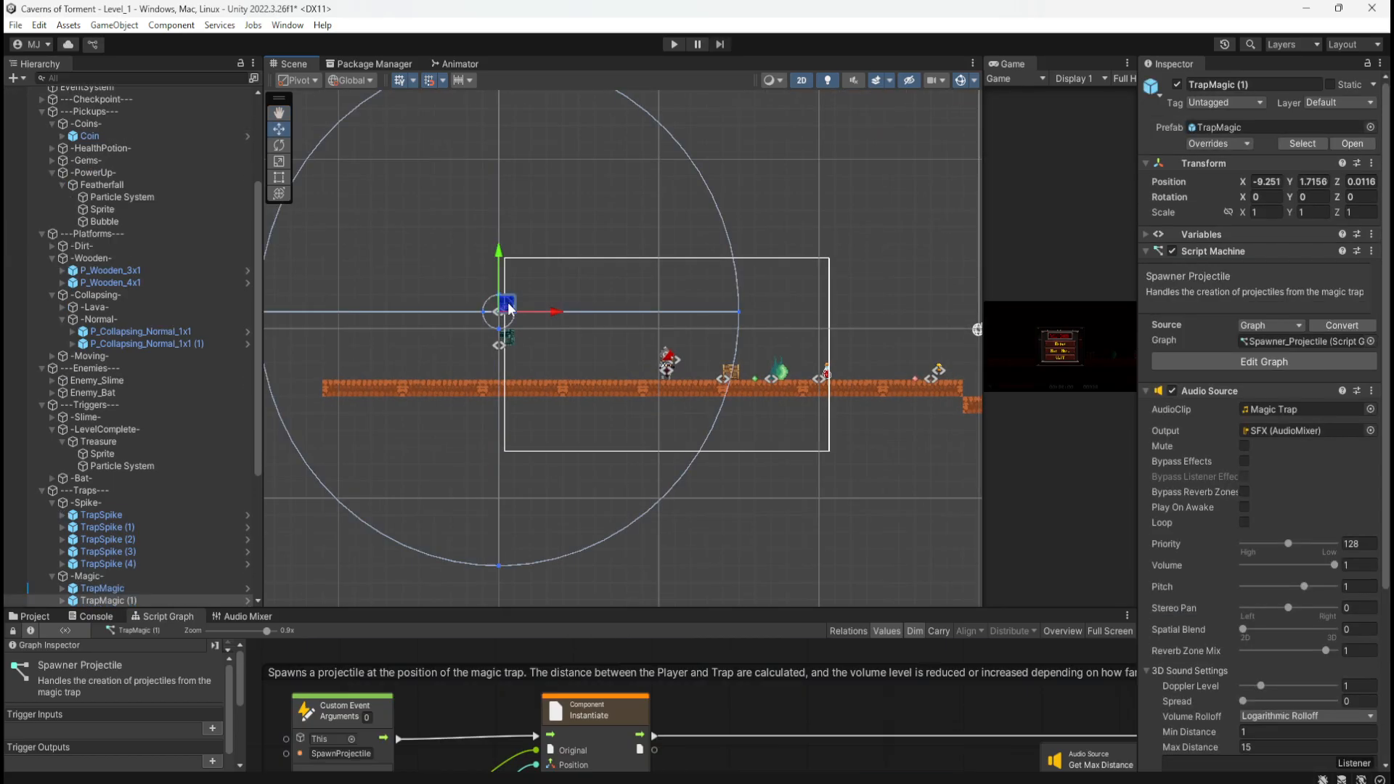
{"action": "scroll", "coordinate": [435, 284], "scroll_direction": "up", "scroll_amount": 3}
{"action": "scroll", "coordinate": [134, 501], "scroll_direction": "down", "scroll_amount": 3}
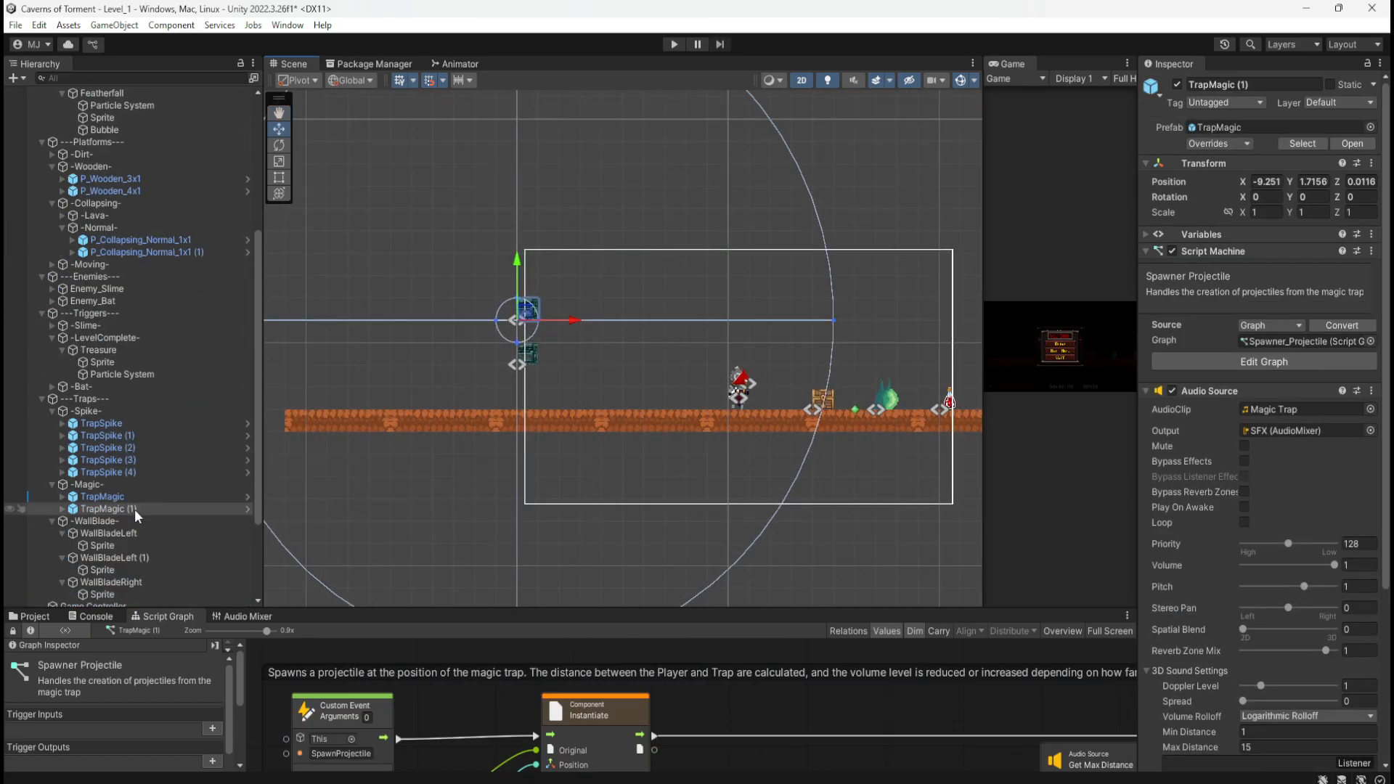
{"action": "left_click", "coordinate": [140, 498]}
{"action": "left_click", "coordinate": [132, 510]}
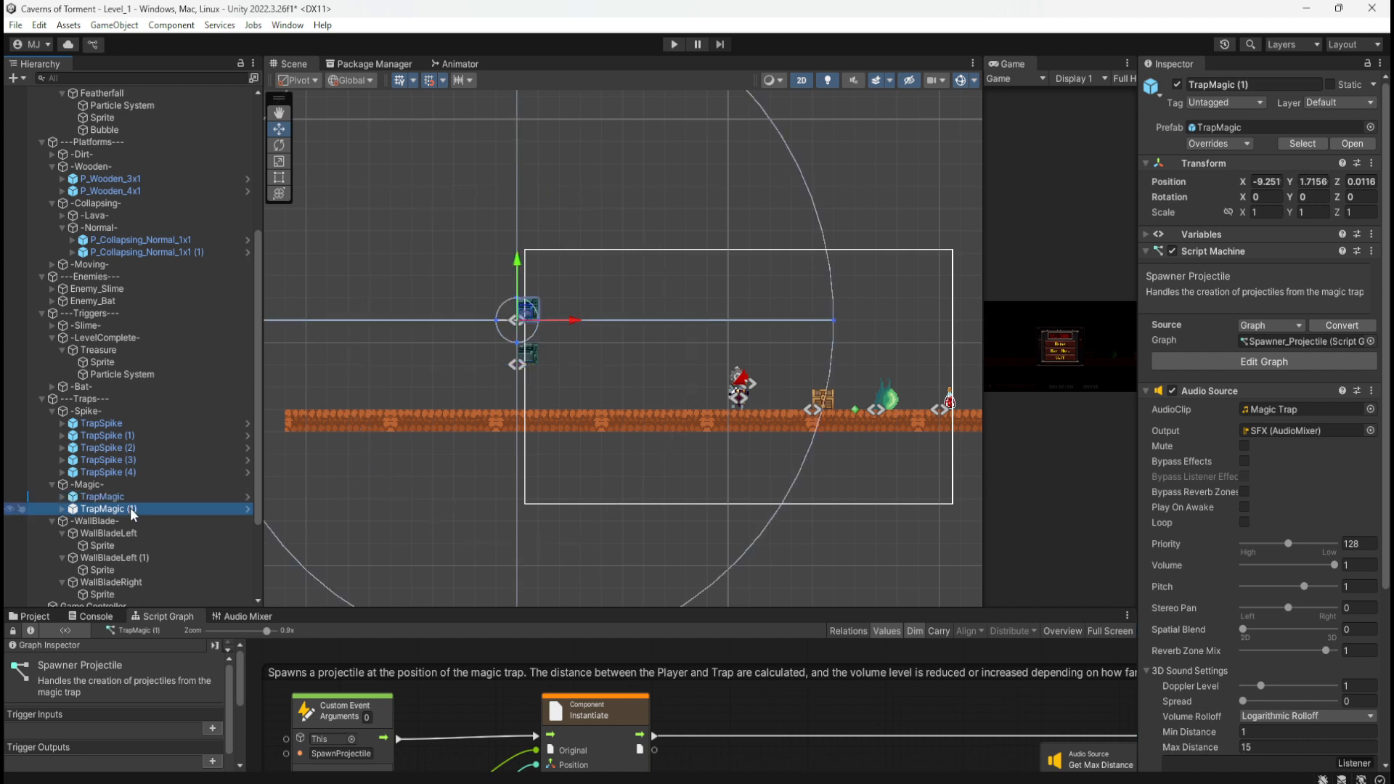
{"action": "key", "text": "Delete"}
{"action": "left_click", "coordinate": [106, 497]}
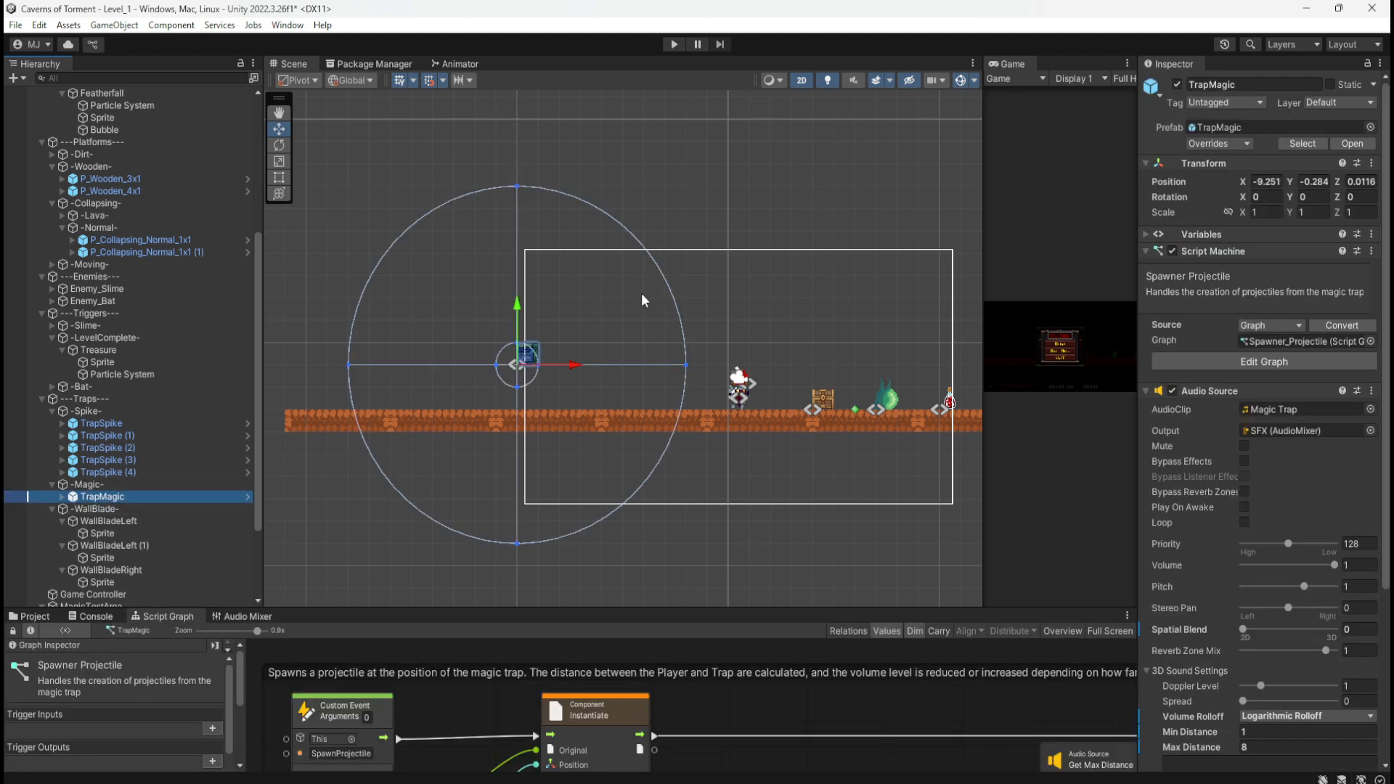
{"action": "mouse_move", "coordinate": [1393, 199]}
{"action": "left_mouse_down"}
{"action": "mouse_move", "coordinate": [797, 161]}
{"action": "mouse_move", "coordinate": [1393, 178]}
{"action": "left_mouse_up"}
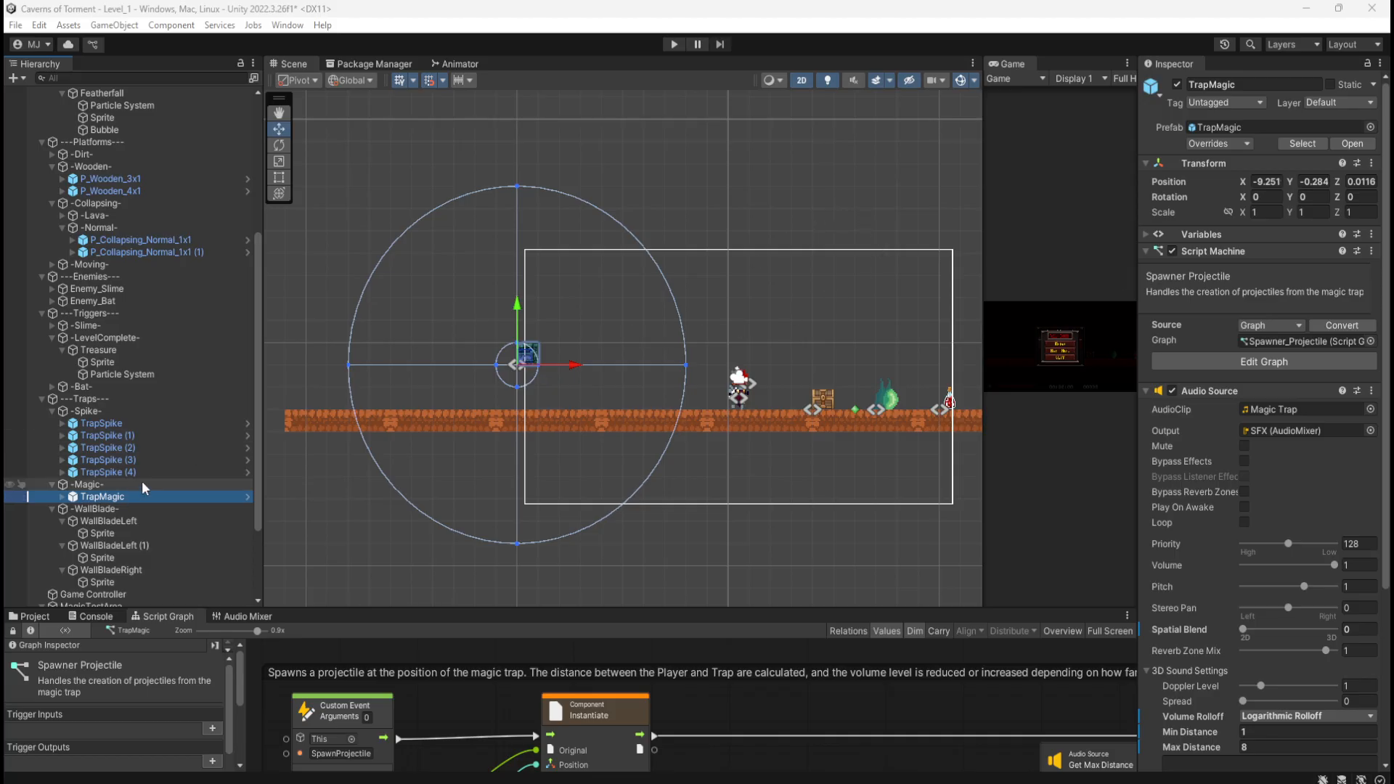
{"action": "left_click", "coordinate": [110, 486]}
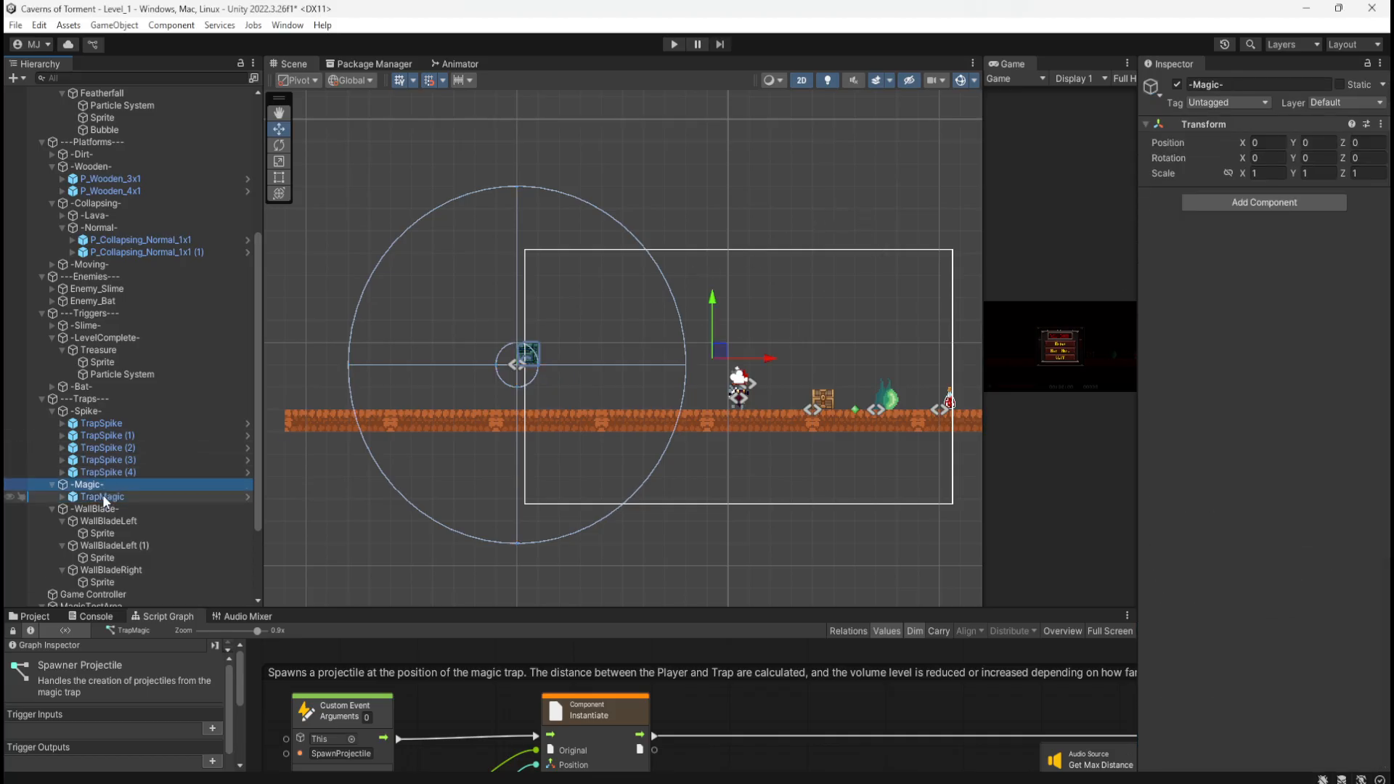
Step: Move TrapMagic together with ProjectileWall up to the upper right of the level
{"action": "left_click", "coordinate": [109, 496]}
{"action": "middle_click_drag", "start_coordinate": [829, 247], "coordinate": [488, 430]}
{"action": "scroll", "coordinate": [554, 357], "scroll_direction": "down", "scroll_amount": 16}
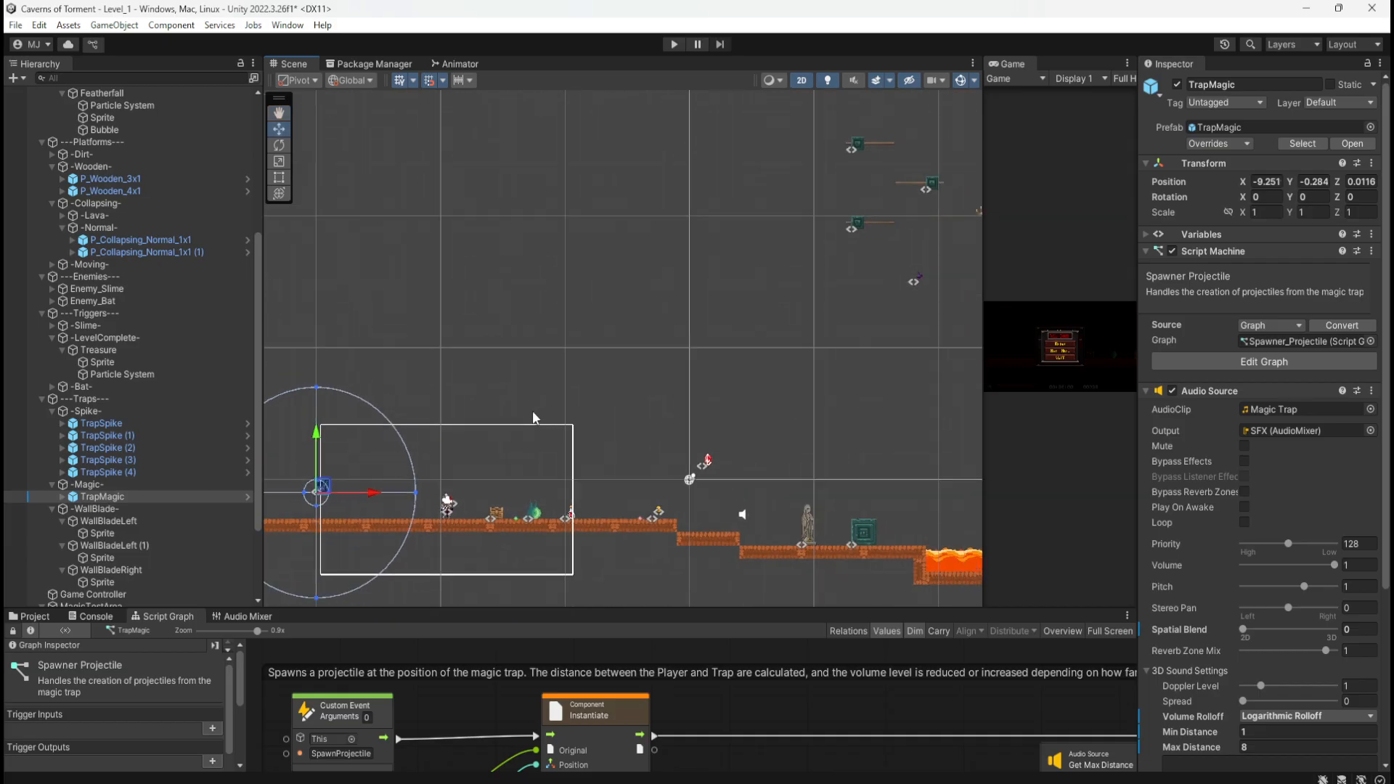
{"action": "scroll", "coordinate": [553, 360], "scroll_direction": "down", "scroll_amount": 3}
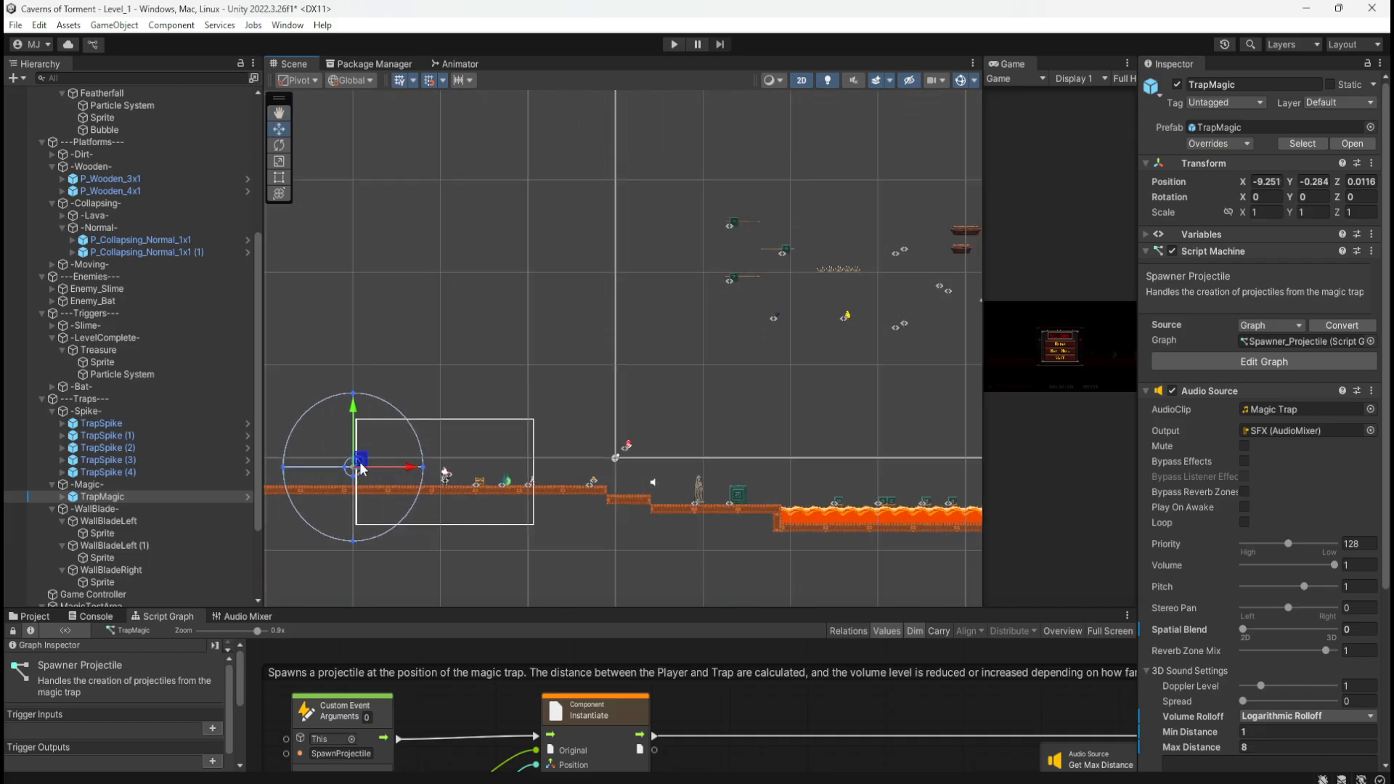
{"action": "left_click_drag", "start_coordinate": [361, 468], "coordinate": [866, 160]}
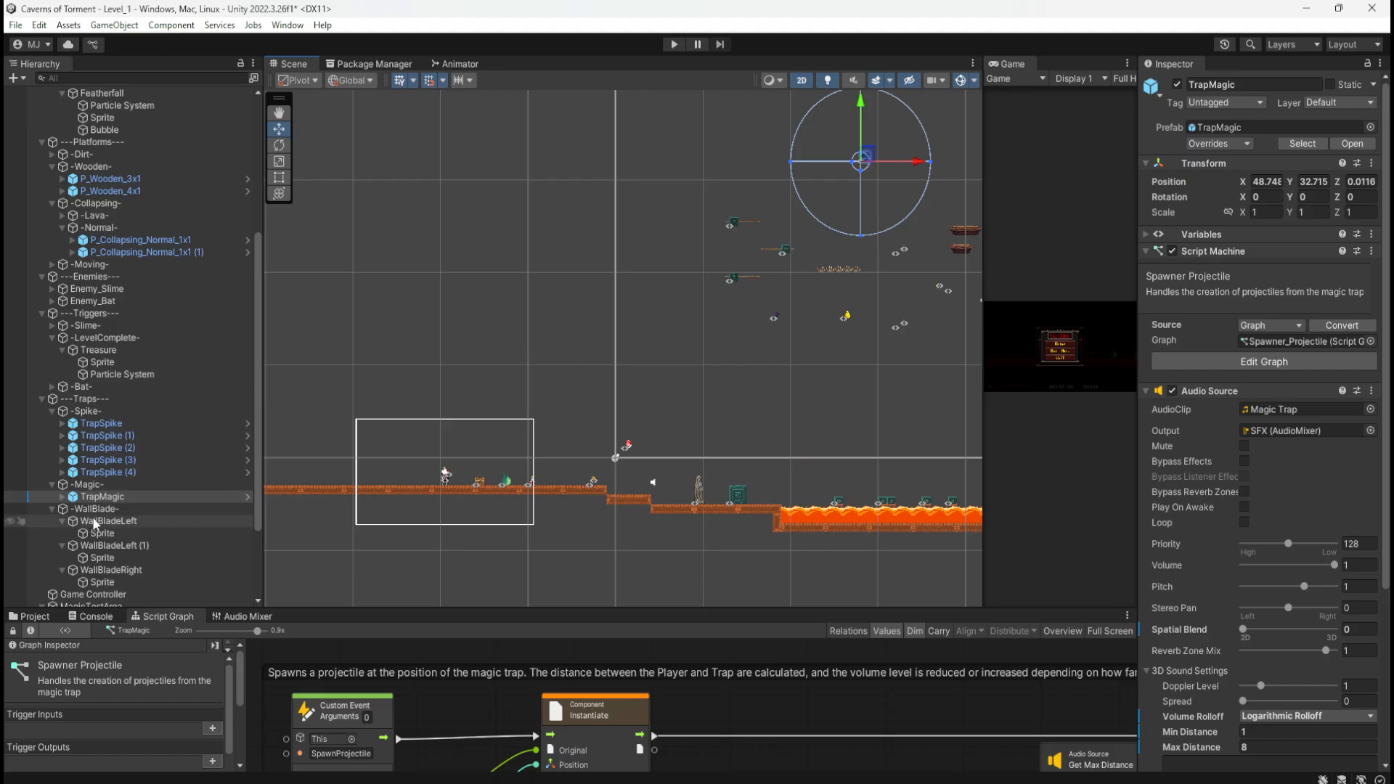
{"action": "key", "text": "ctrl+z"}
{"action": "scroll", "coordinate": [800, 335], "scroll_direction": "down", "scroll_amount": 3}
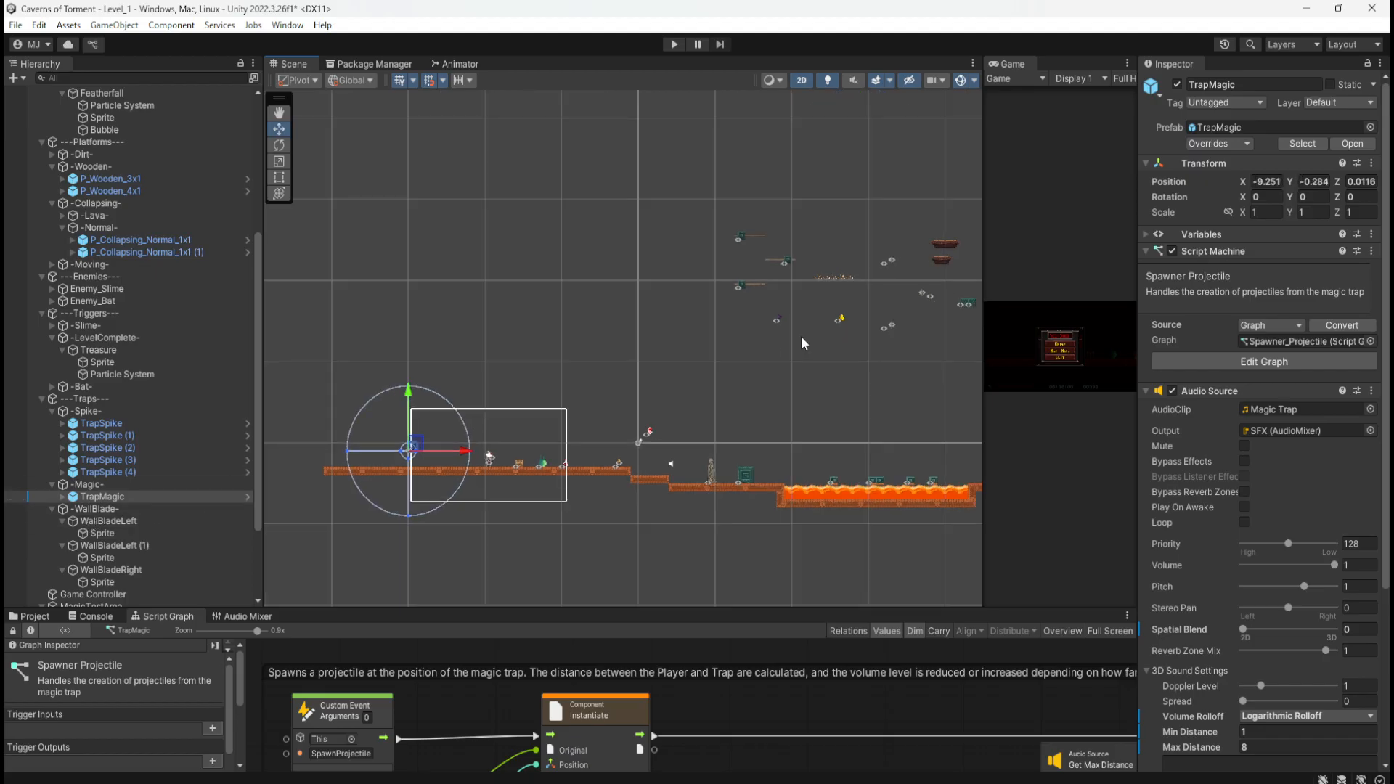
{"action": "scroll", "coordinate": [412, 456], "scroll_direction": "up", "scroll_amount": 2}
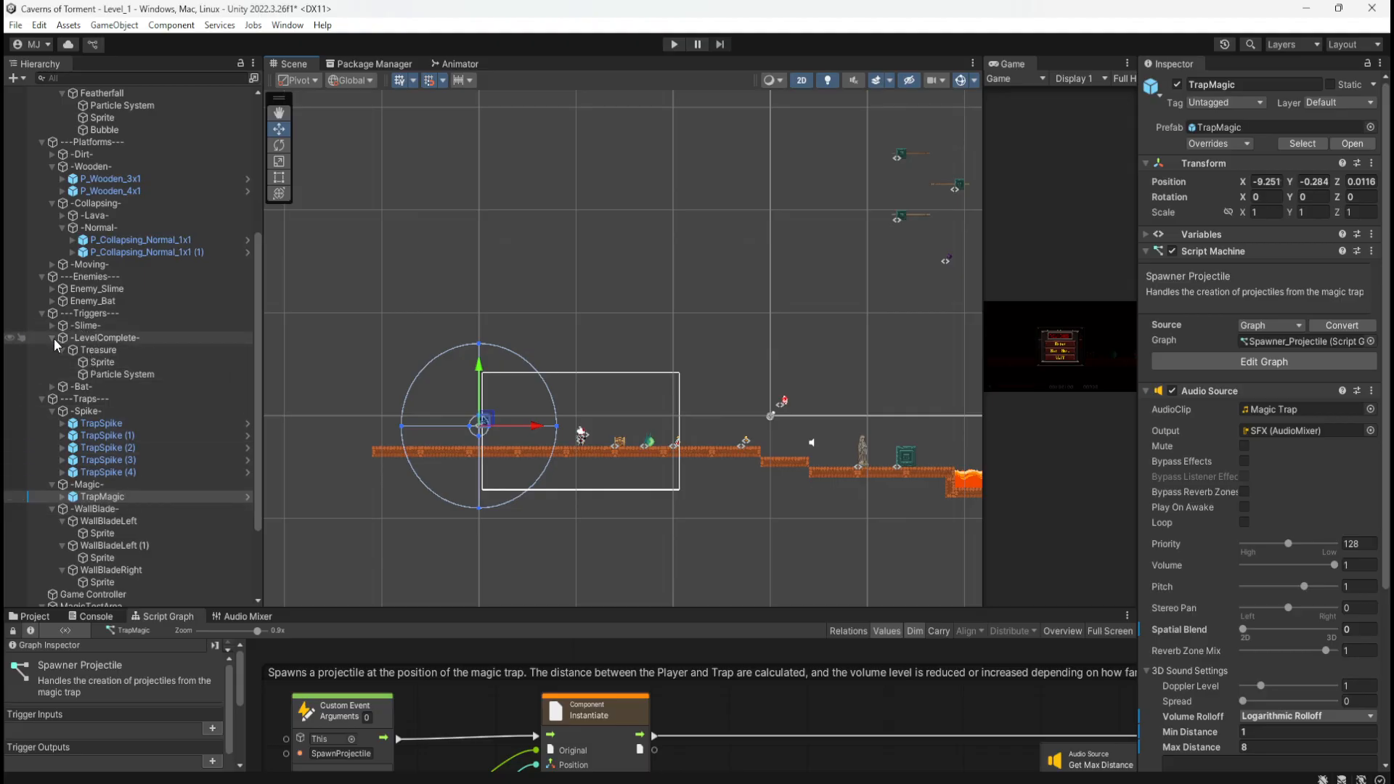
{"action": "scroll", "coordinate": [136, 450], "scroll_direction": "down", "scroll_amount": 3}
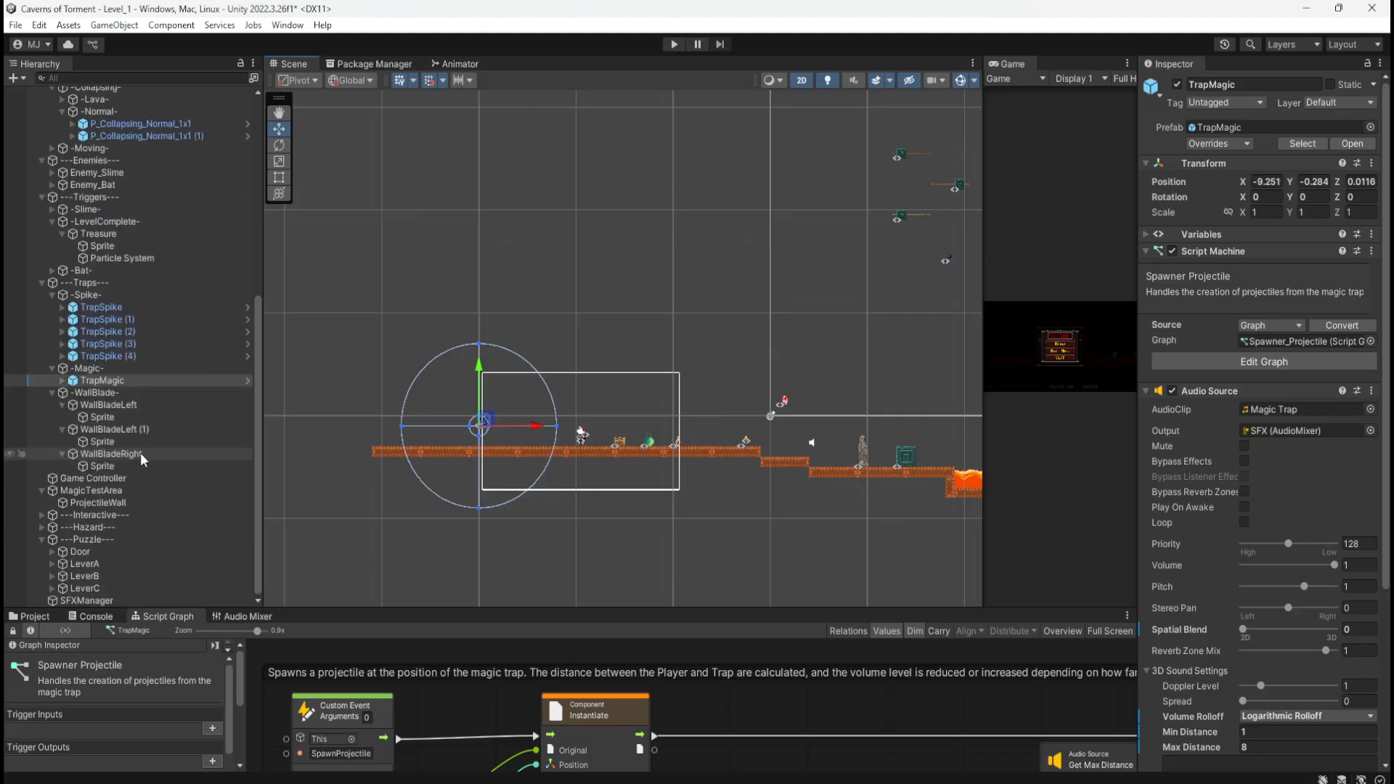
{"action": "left_click", "coordinate": [99, 502], "text": "ctrl"}
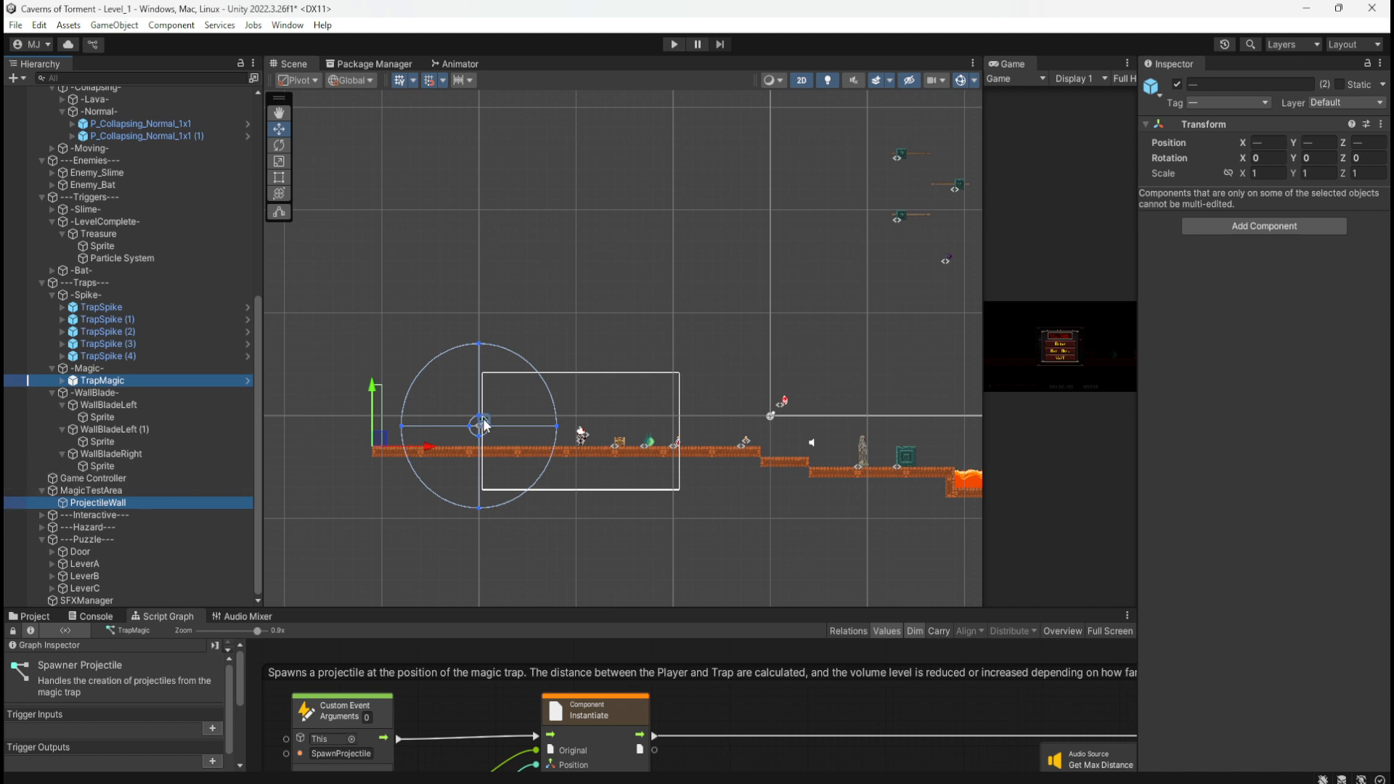
{"action": "left_click_drag", "start_coordinate": [373, 444], "coordinate": [737, 157]}
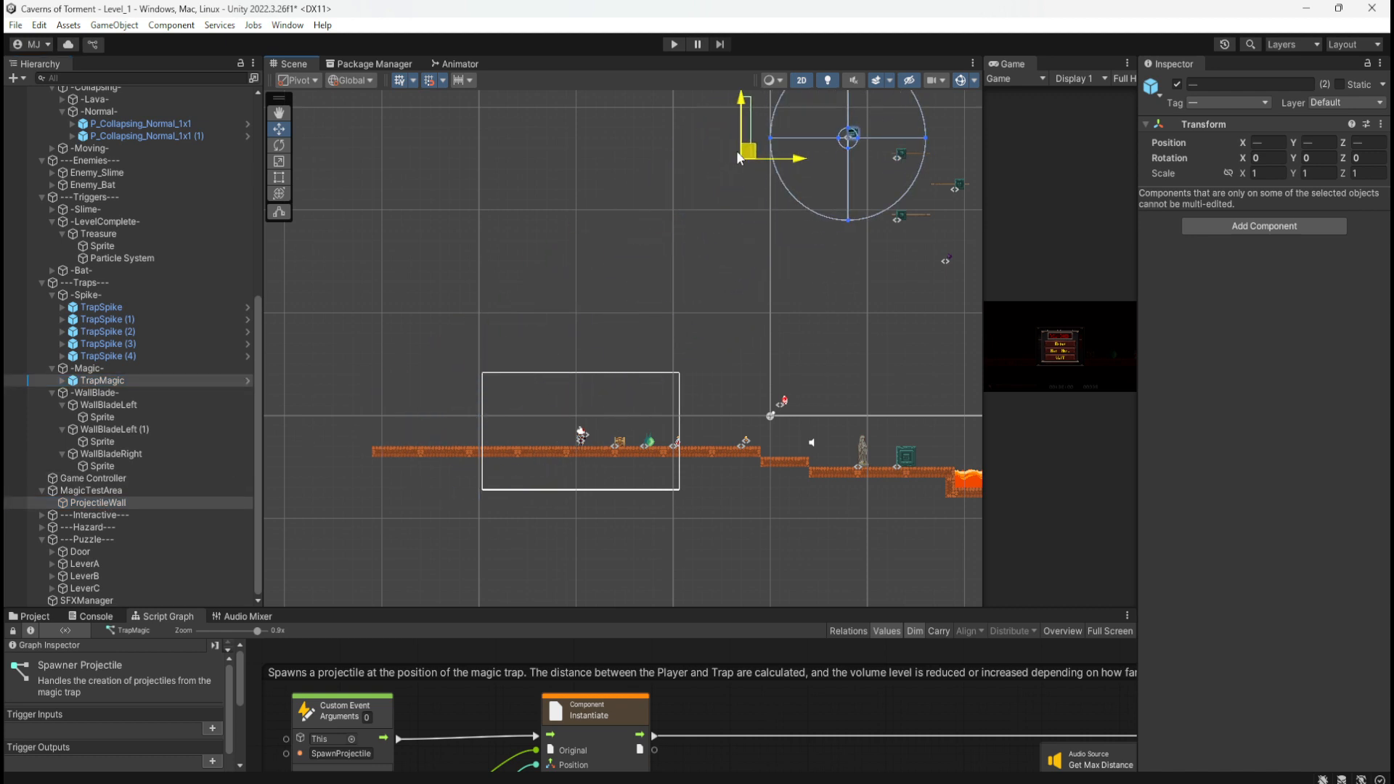
{"action": "middle_click_drag", "start_coordinate": [605, 277], "coordinate": [555, 345]}
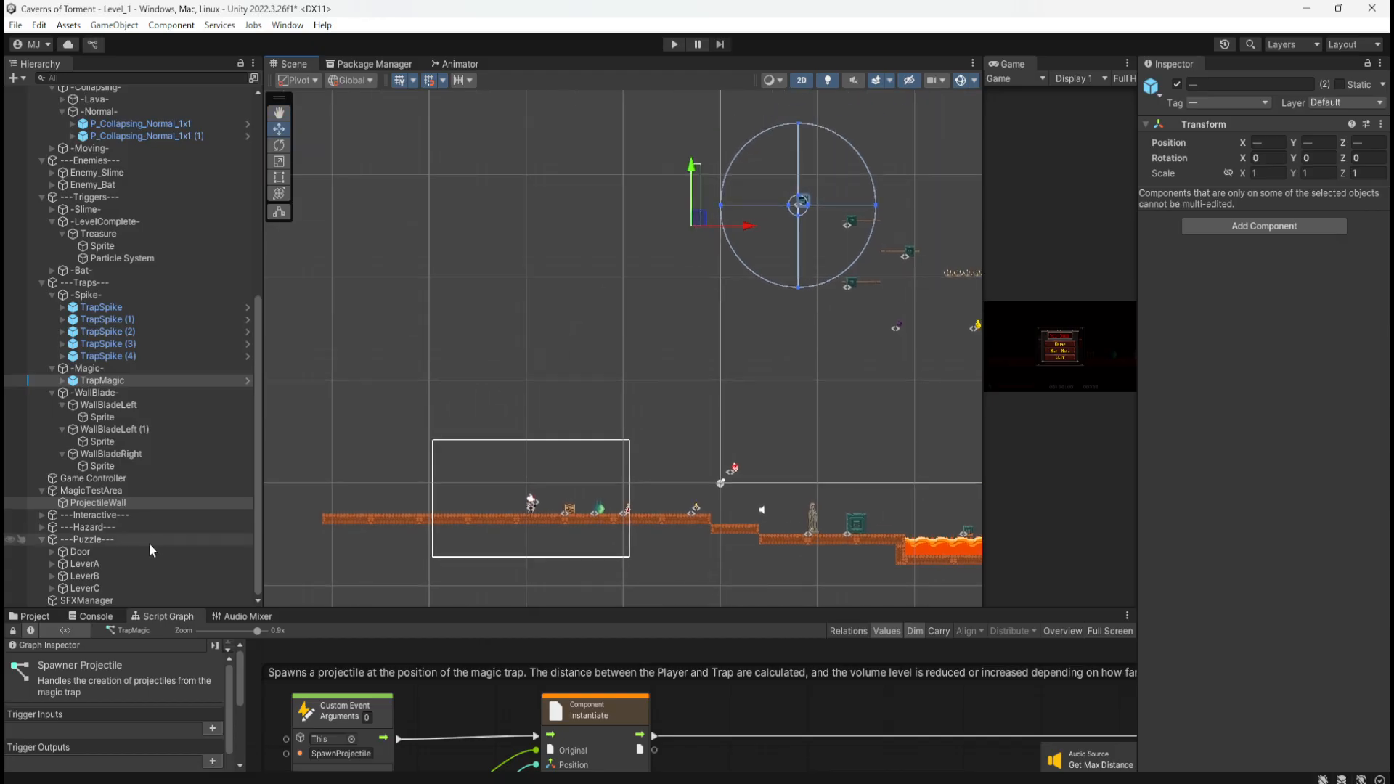
Step: Parent ProjectileWall under -Magic- and delete the empty MagicTestArea group
{"action": "left_click", "coordinate": [147, 493]}
{"action": "left_click_drag", "start_coordinate": [124, 502], "coordinate": [90, 368]}
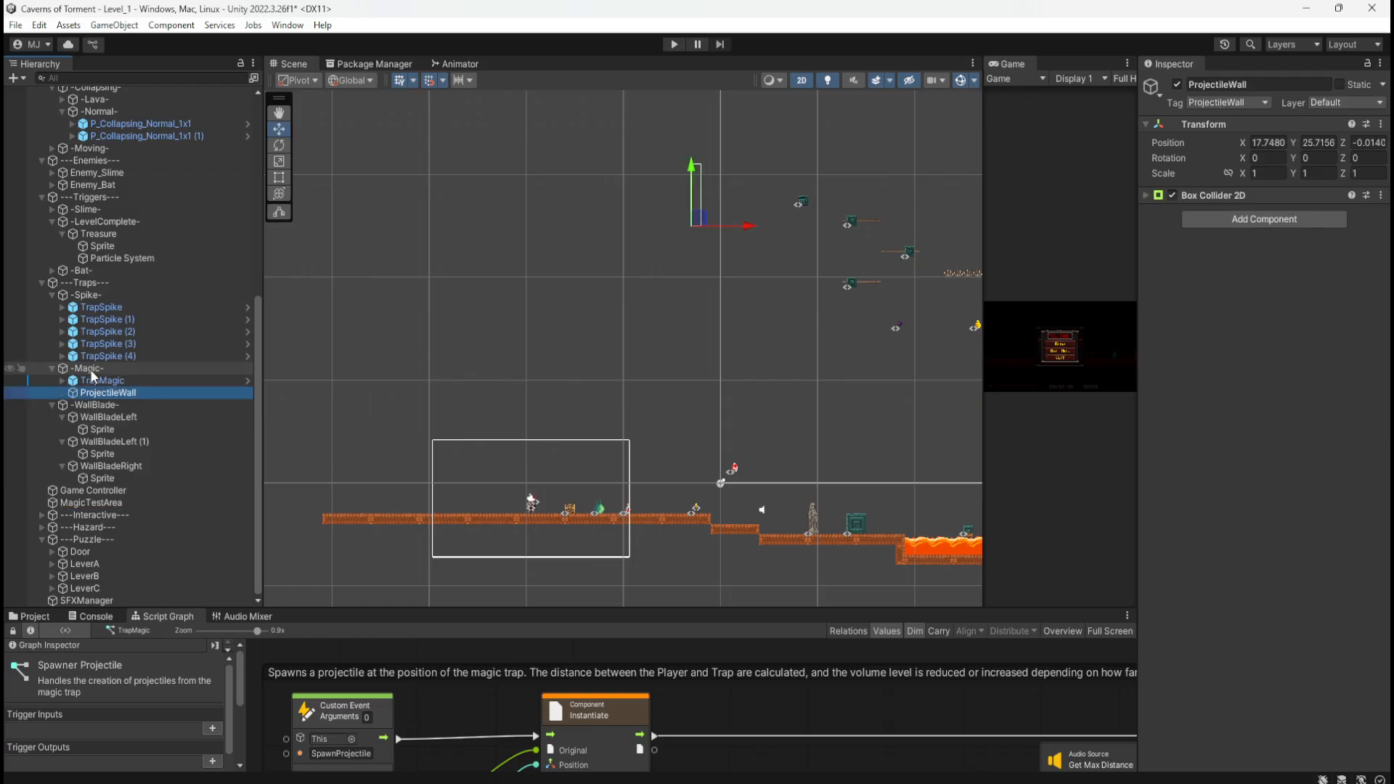
{"action": "left_click", "coordinate": [105, 502]}
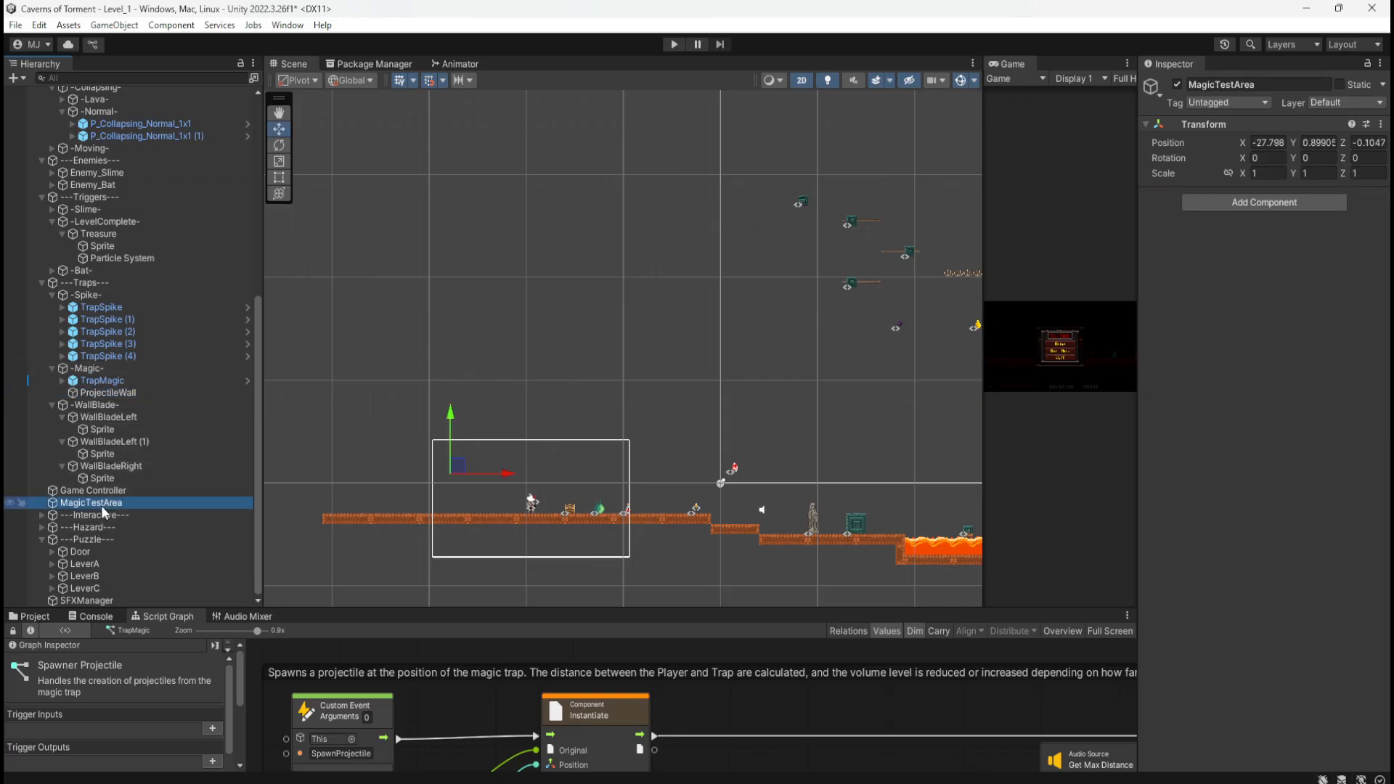
{"action": "key", "text": "Delete"}
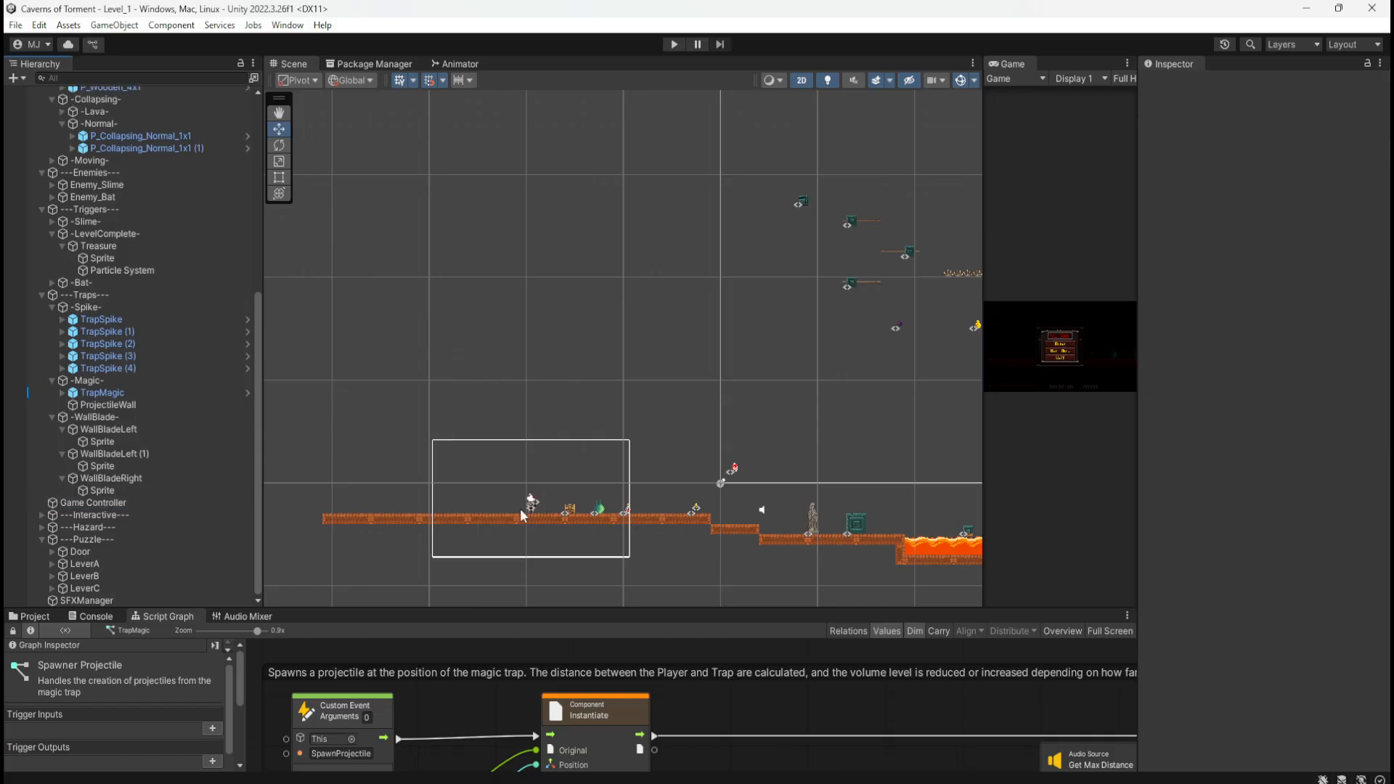
Step: Drag the TreasureChest left along the ground to X -19.298, Y -1.7165
{"action": "scroll", "coordinate": [439, 559], "scroll_direction": "up", "scroll_amount": 10}
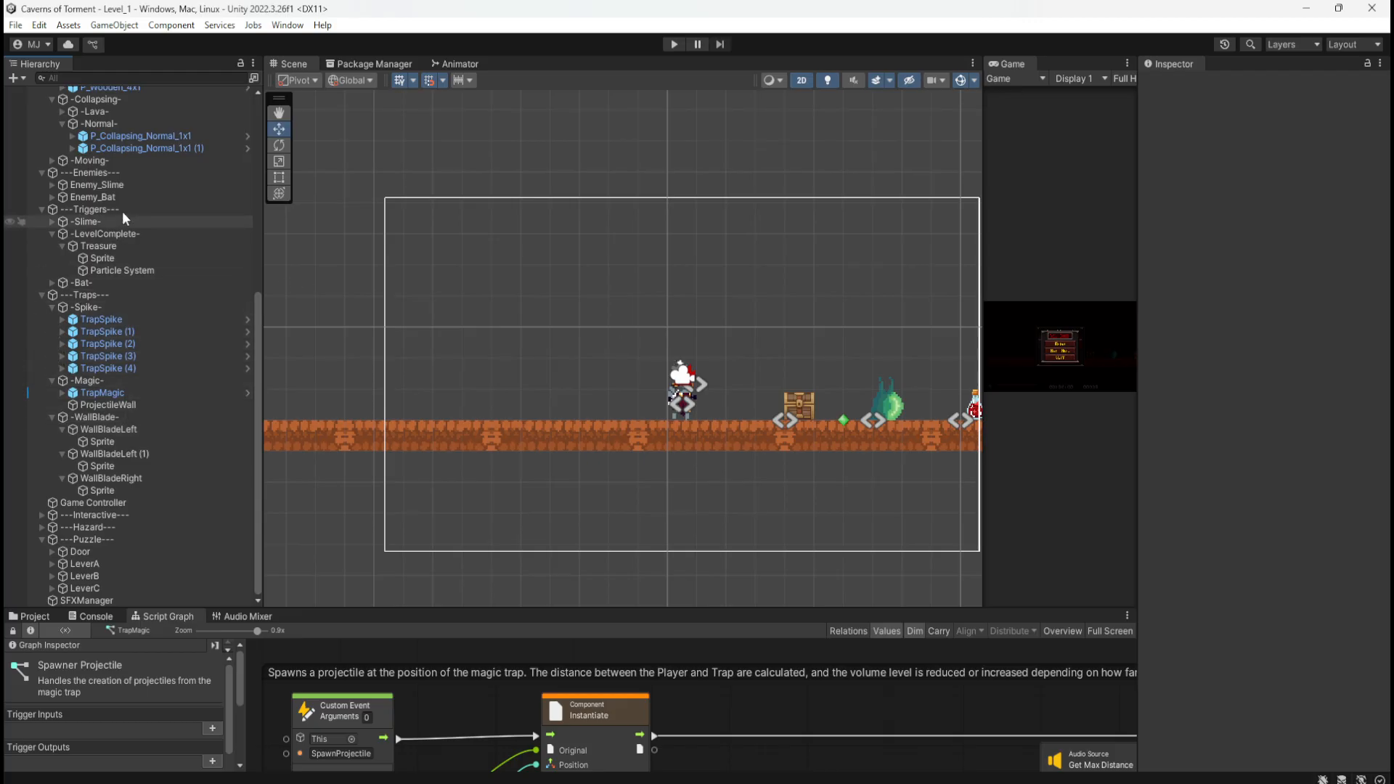
{"action": "scroll", "coordinate": [85, 286], "scroll_direction": "up", "scroll_amount": 5}
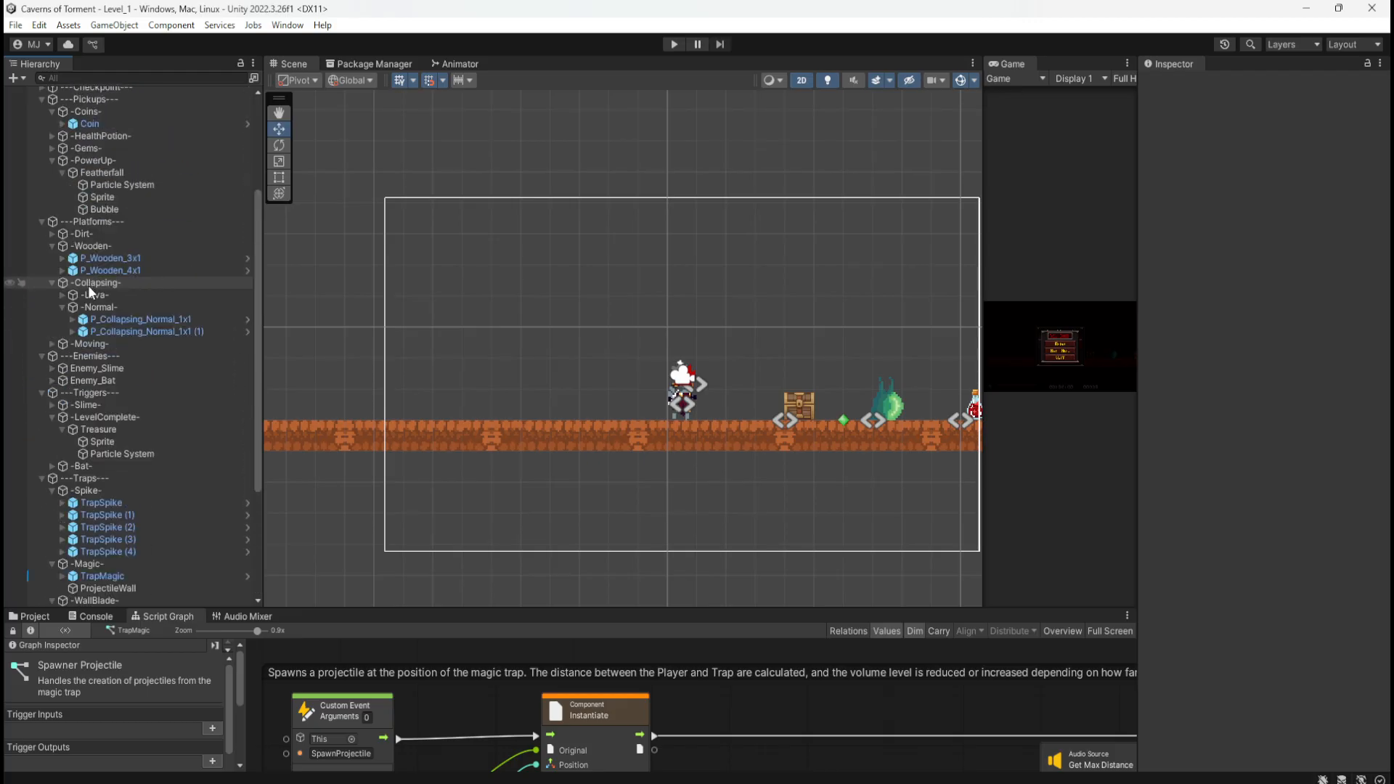
{"action": "left_click", "coordinate": [52, 234]}
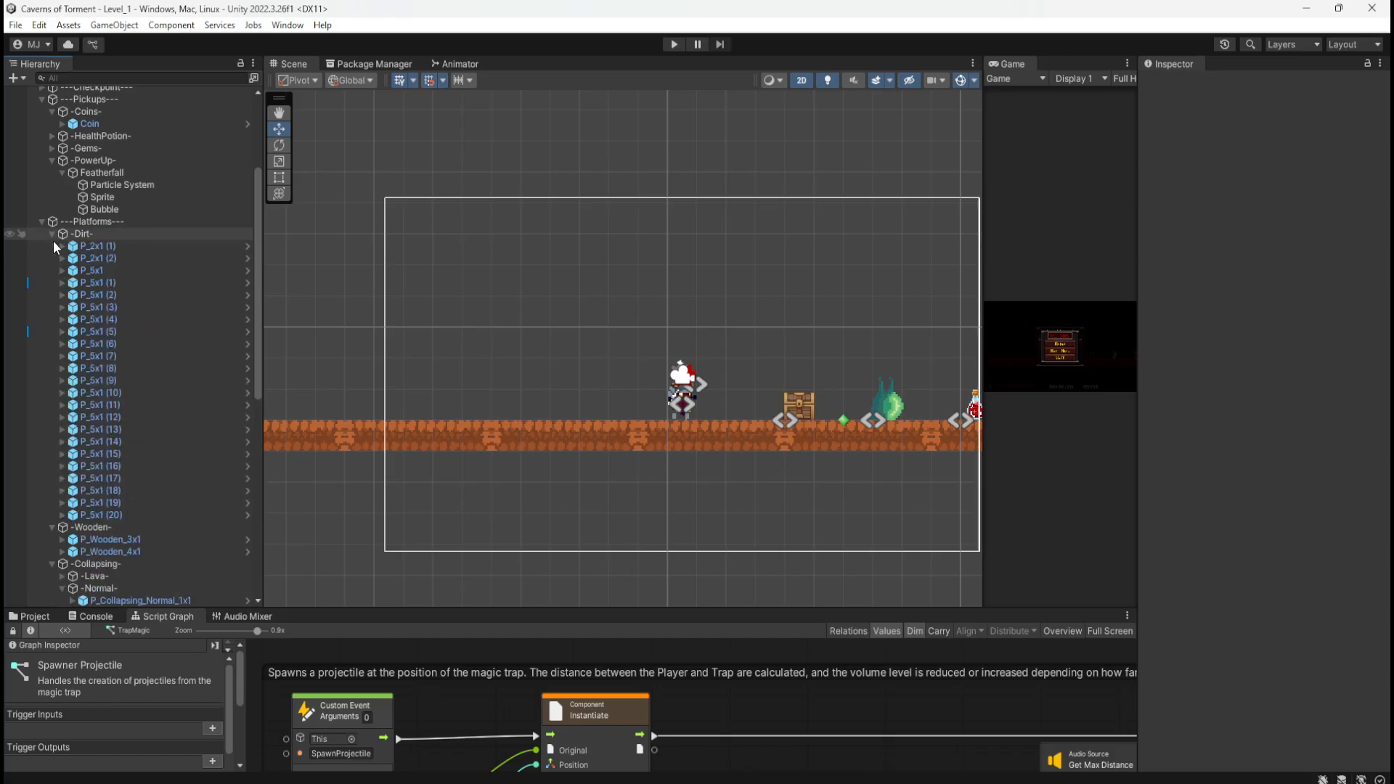
{"action": "scroll", "coordinate": [394, 363], "scroll_direction": "down", "scroll_amount": 6}
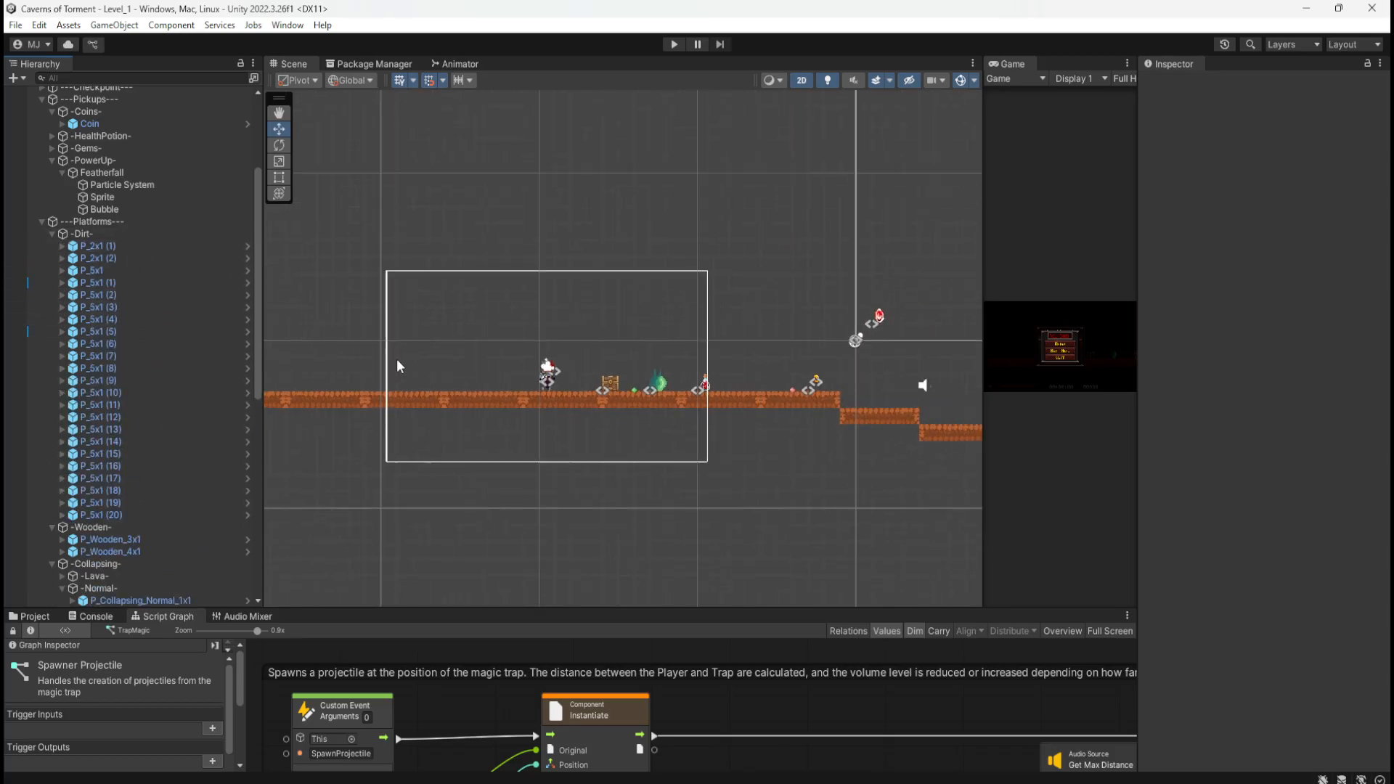
{"action": "scroll", "coordinate": [397, 359], "scroll_direction": "up", "scroll_amount": 6}
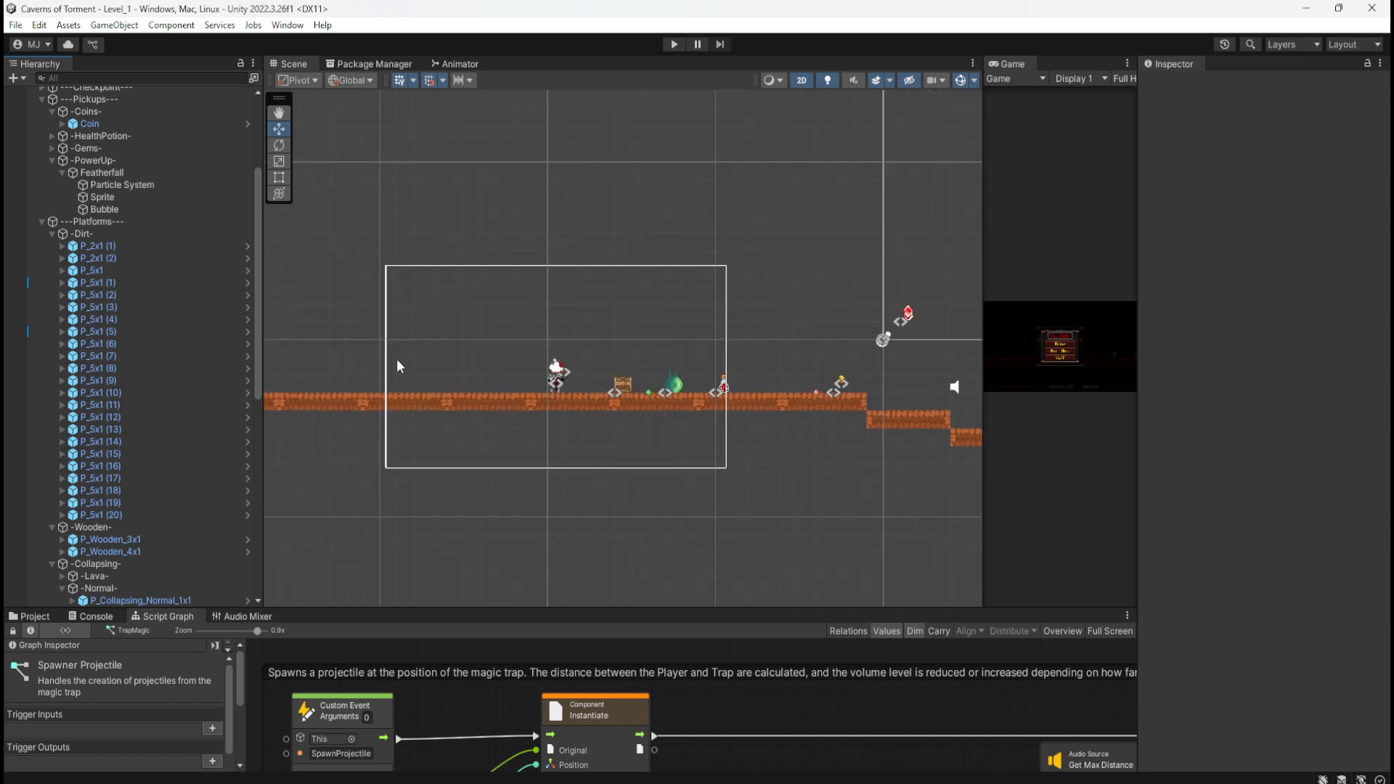
{"action": "scroll", "coordinate": [653, 414], "scroll_direction": "up", "scroll_amount": 3}
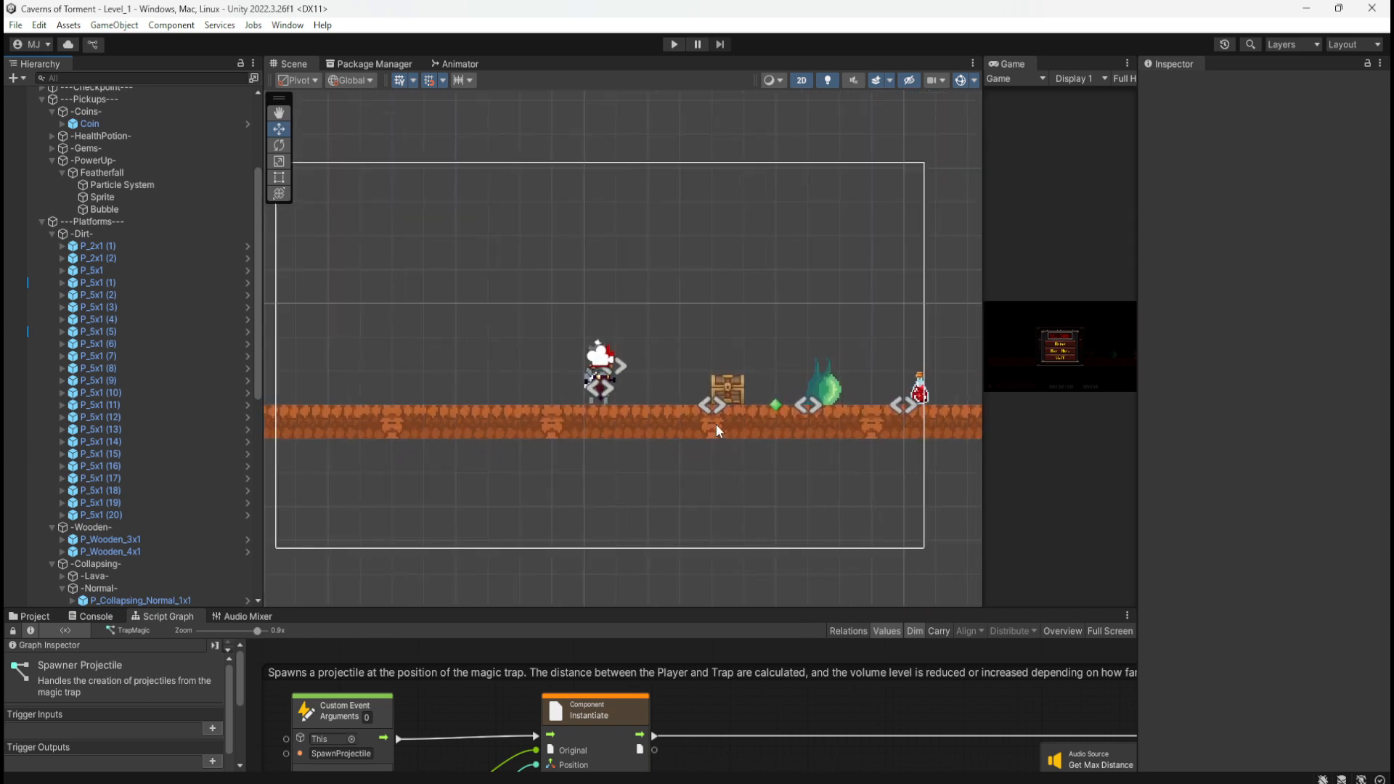
{"action": "left_click", "coordinate": [731, 389]}
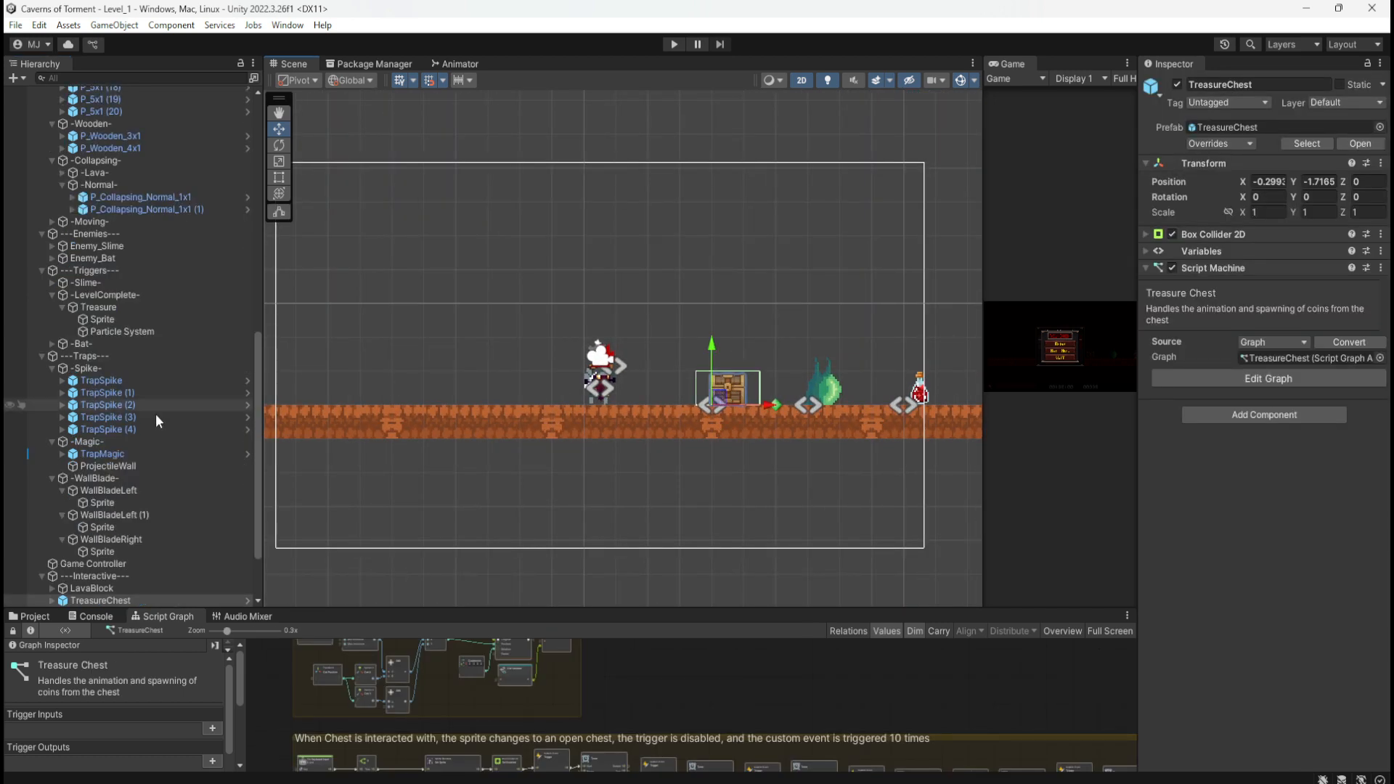
{"action": "scroll", "coordinate": [146, 469], "scroll_direction": "down", "scroll_amount": 3}
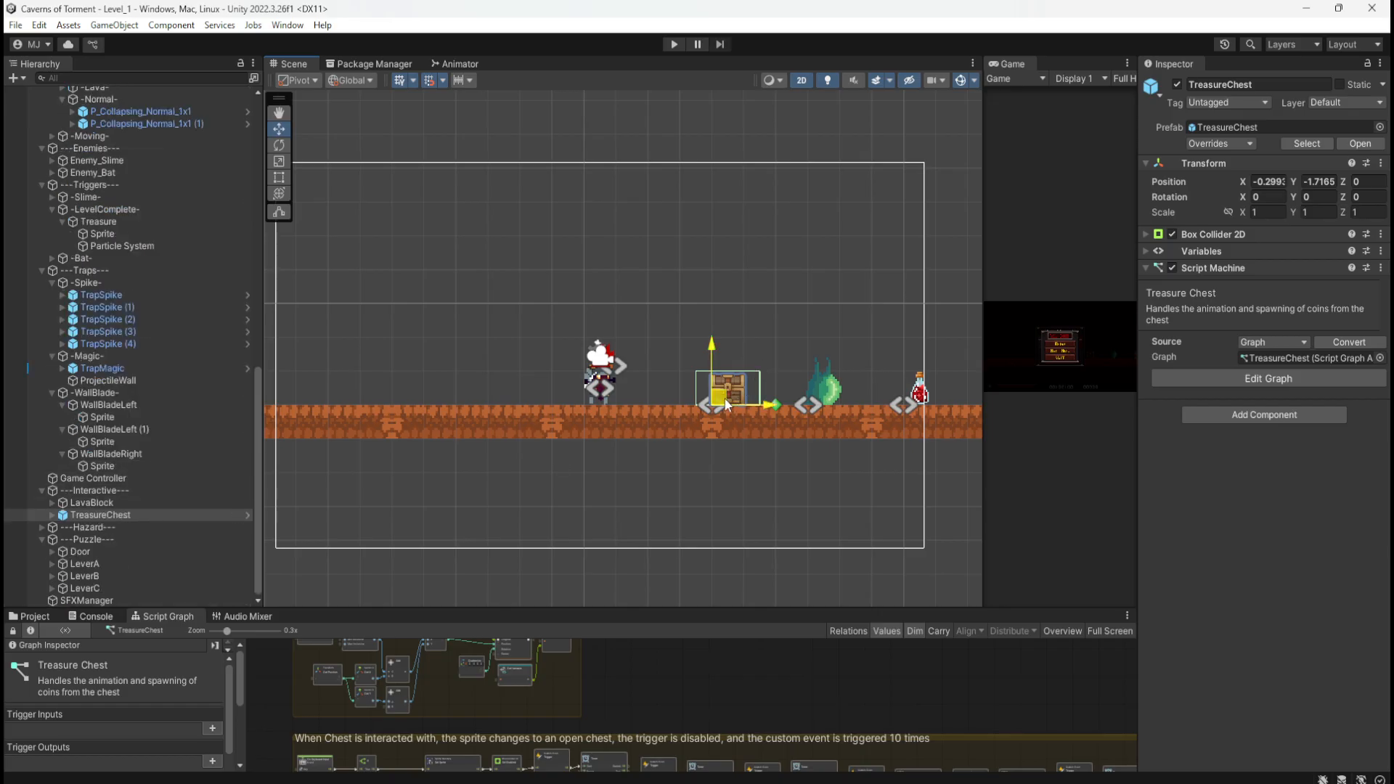
{"action": "left_click_drag", "start_coordinate": [726, 404], "coordinate": [344, 403]}
{"action": "scroll", "coordinate": [740, 355], "scroll_direction": "down", "scroll_amount": 3}
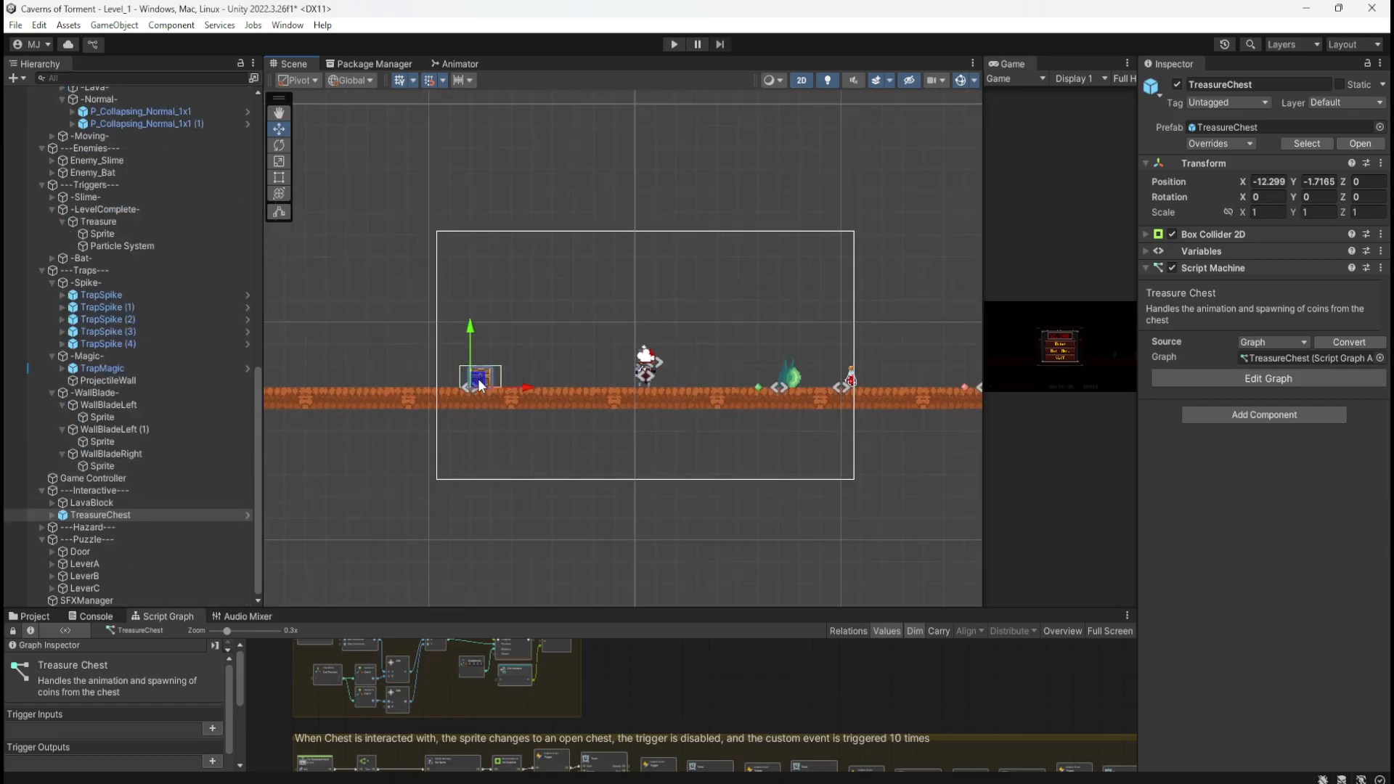
{"action": "left_click_drag", "start_coordinate": [478, 385], "coordinate": [349, 383]}
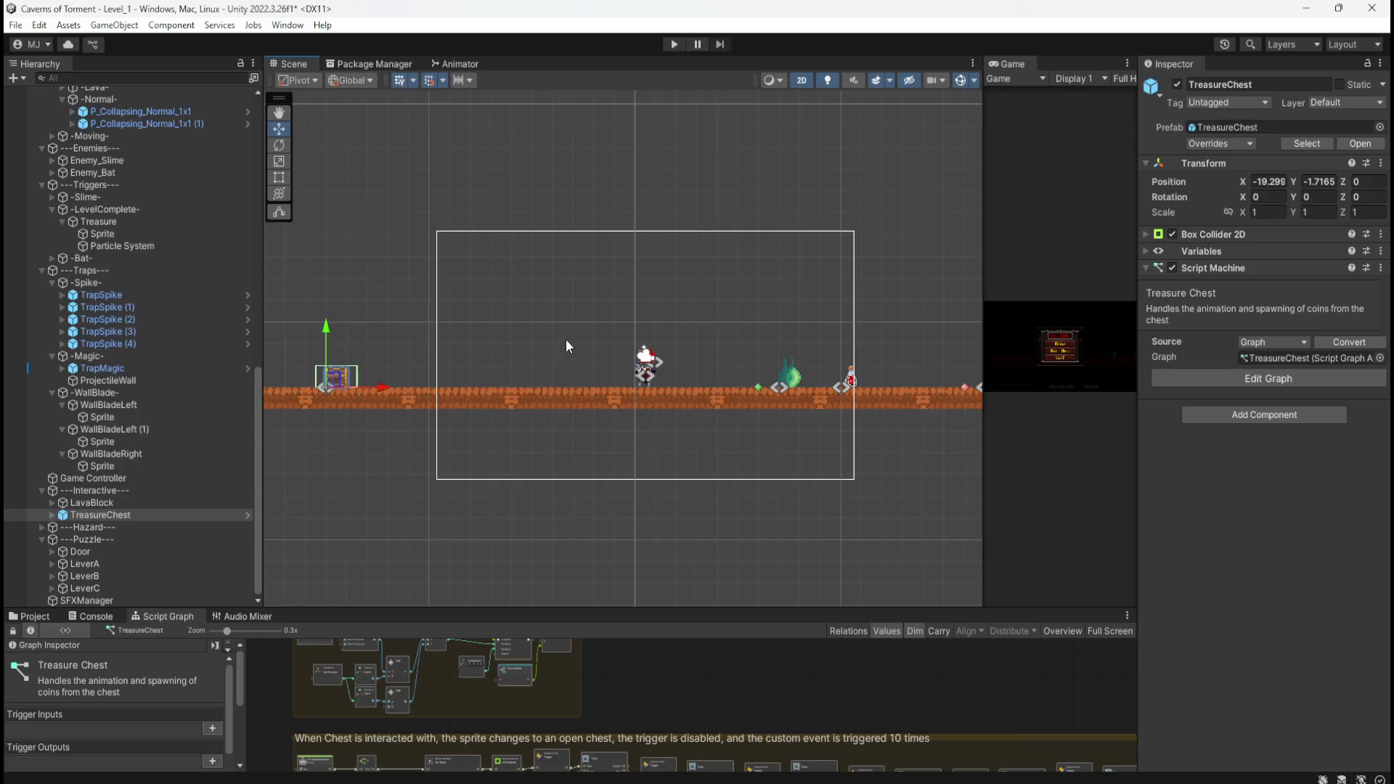
Step: Duplicate P_5x1 (3) into P_5x1 (21), raise it to Y 2, and play-test Level_1
{"action": "scroll", "coordinate": [599, 337], "scroll_direction": "up", "scroll_amount": 3}
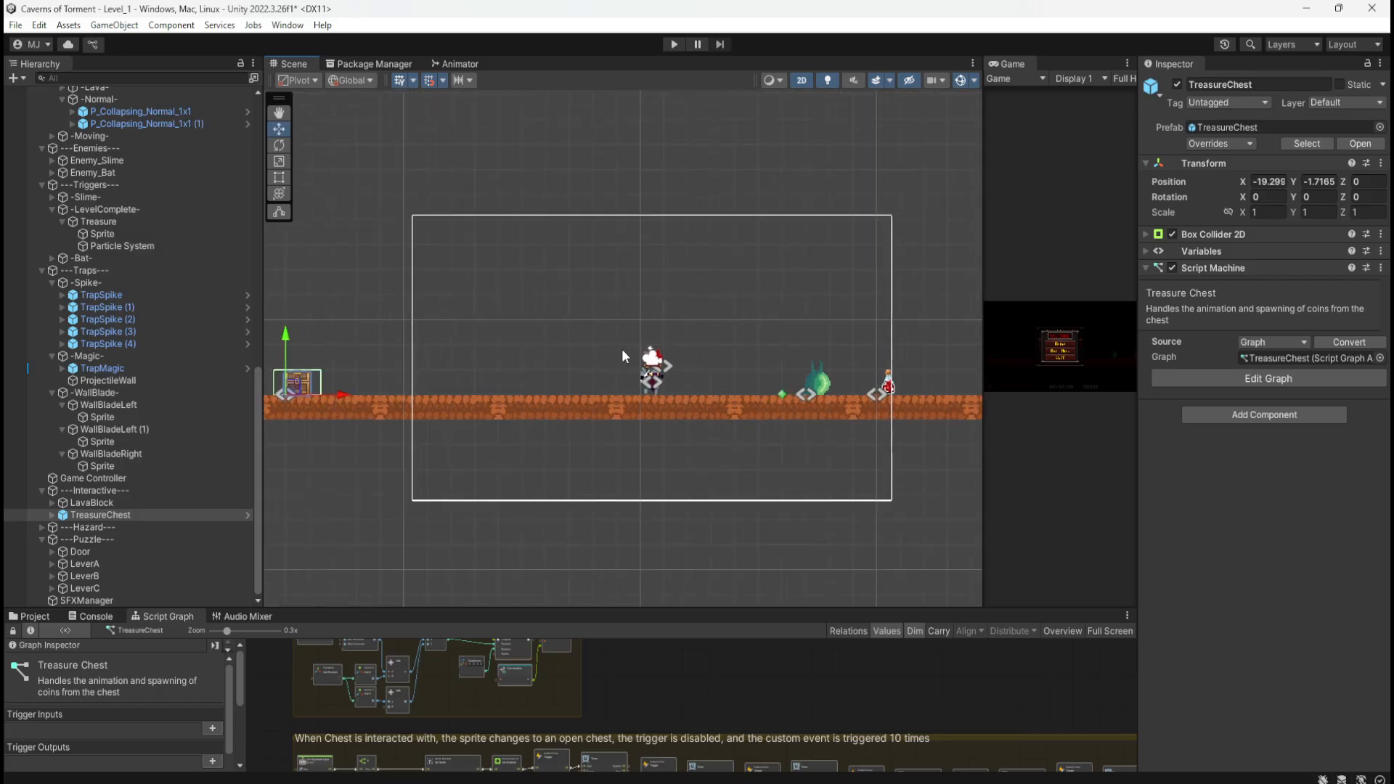
{"action": "left_click", "coordinate": [699, 408]}
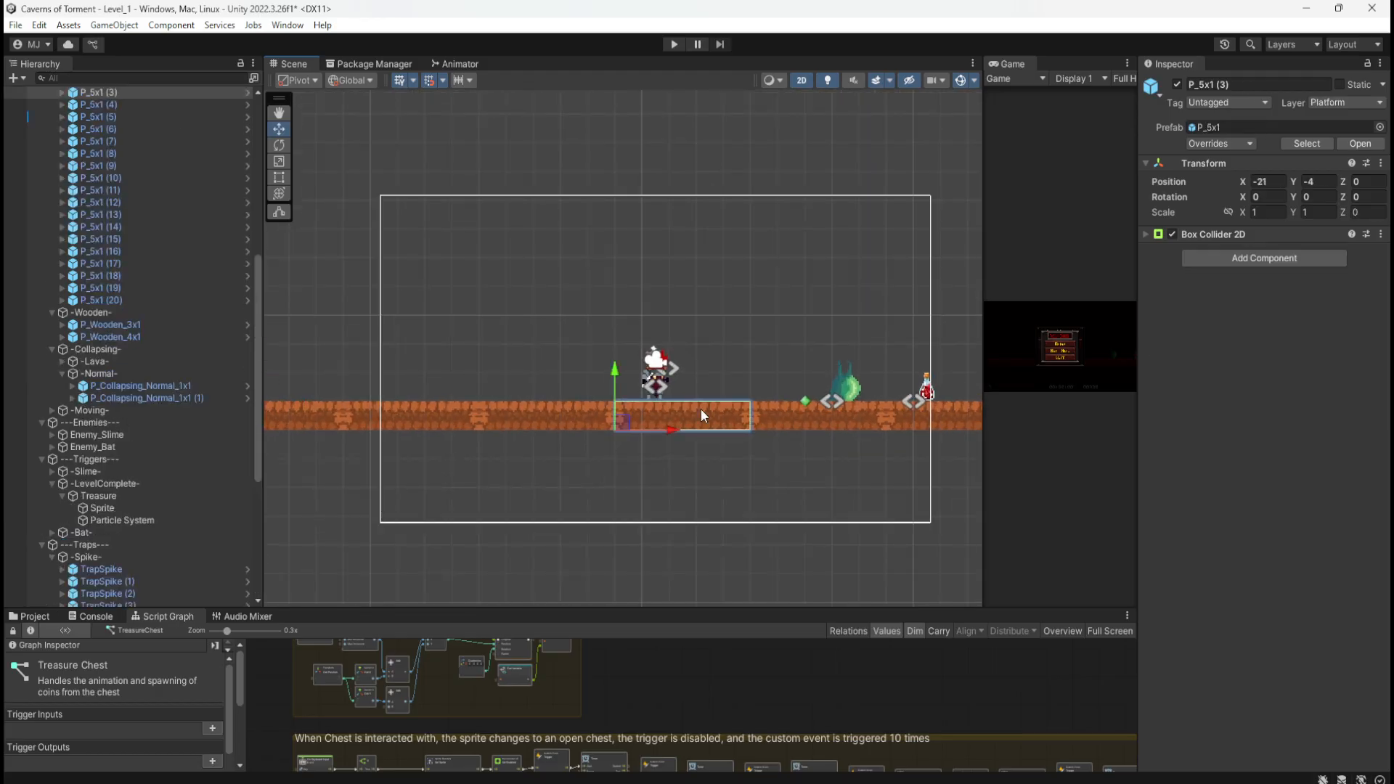
{"action": "scroll", "coordinate": [211, 332], "scroll_direction": "up", "scroll_amount": 5}
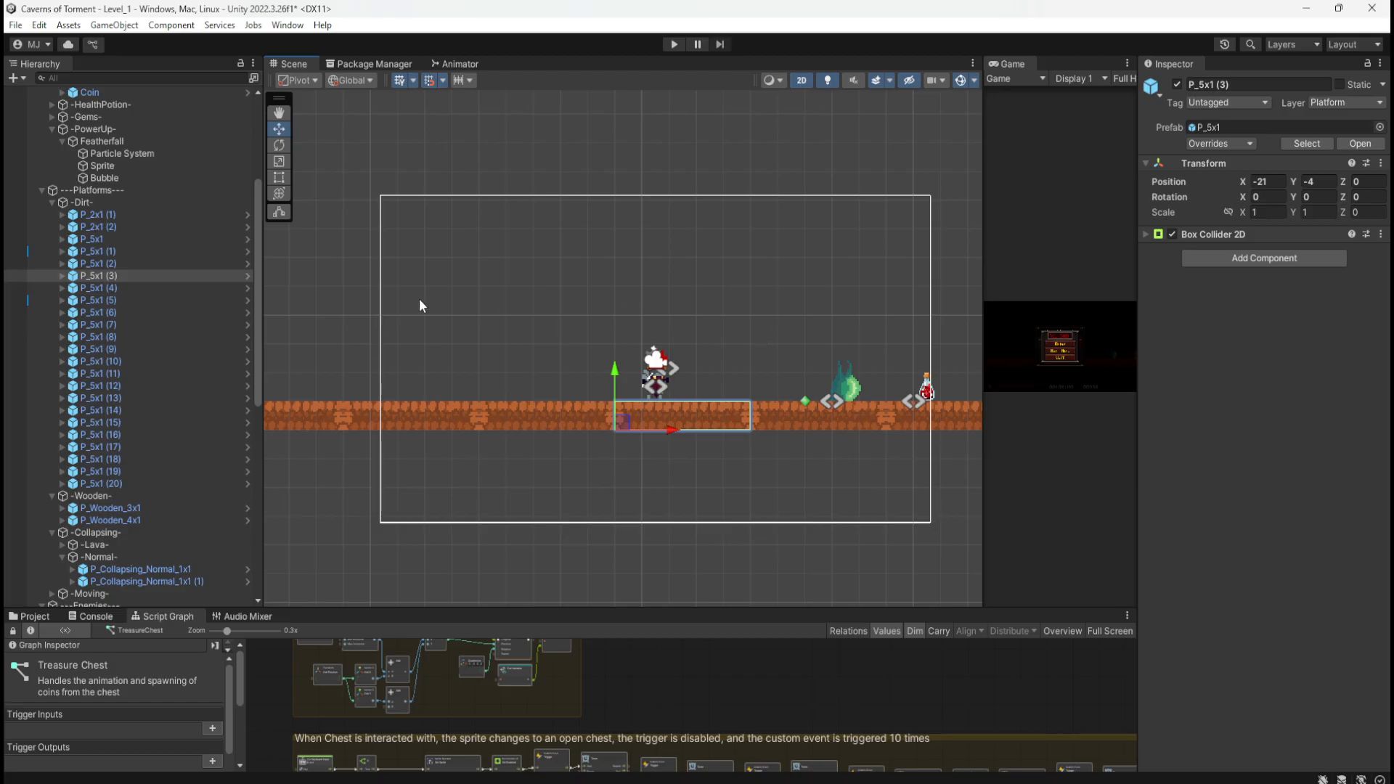
{"action": "left_click", "coordinate": [119, 263]}
{"action": "left_click", "coordinate": [115, 274]}
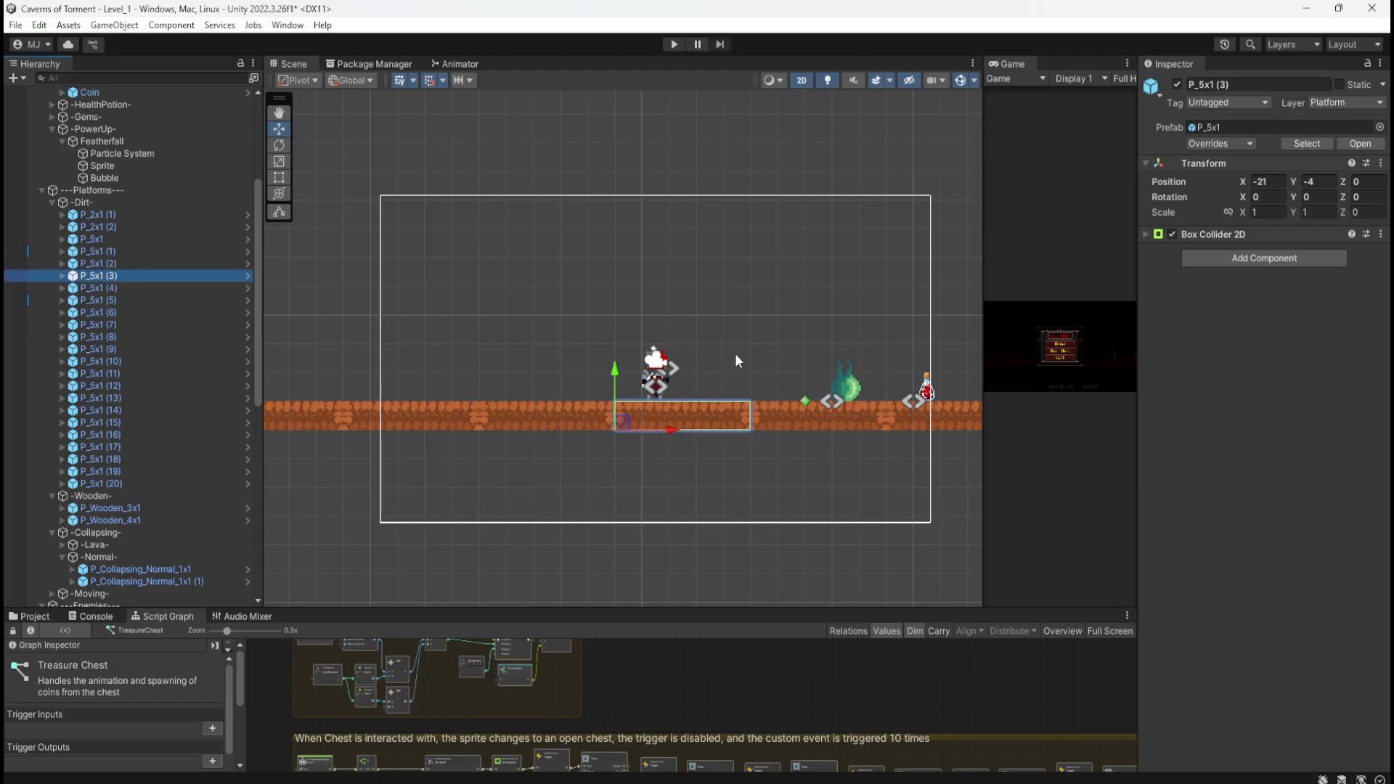
{"action": "key", "text": "ctrl+d"}
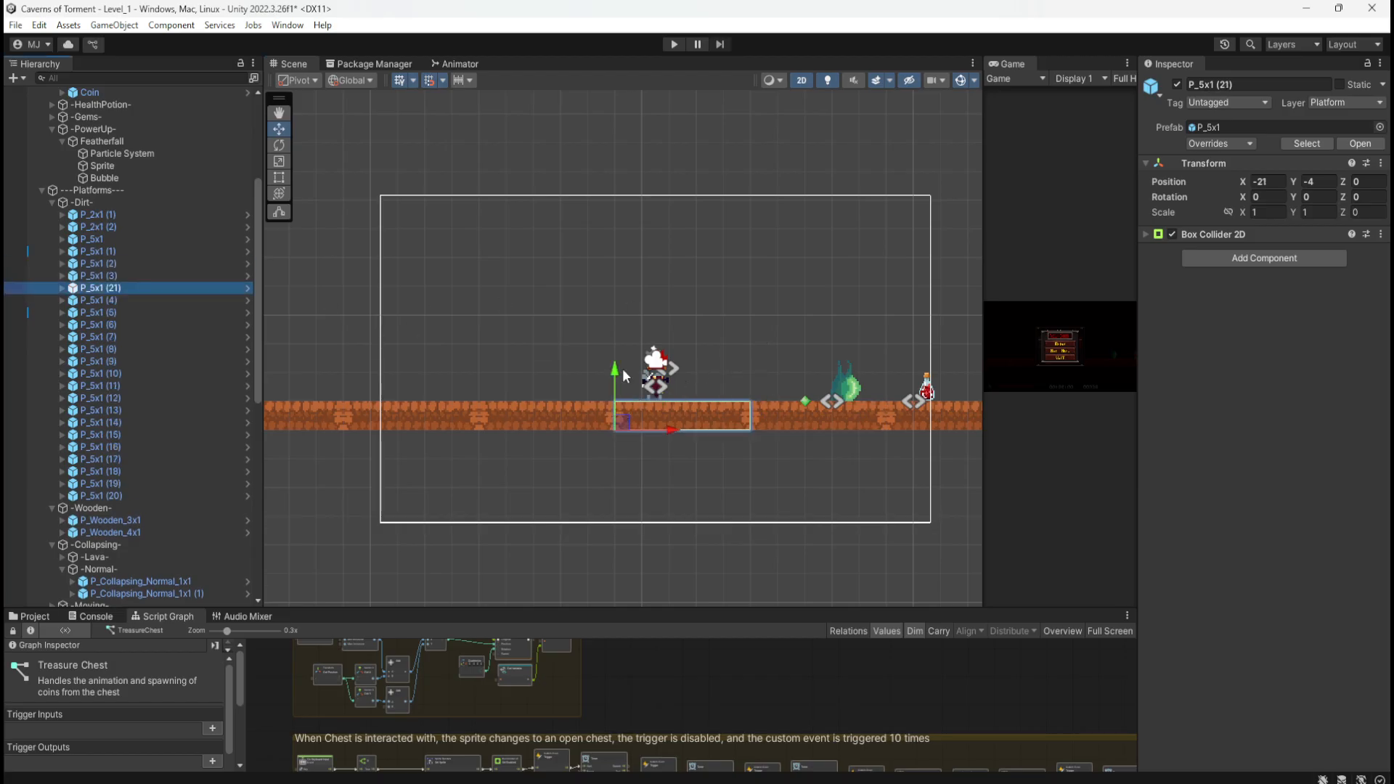
{"action": "left_click_drag", "start_coordinate": [619, 383], "coordinate": [629, 210]}
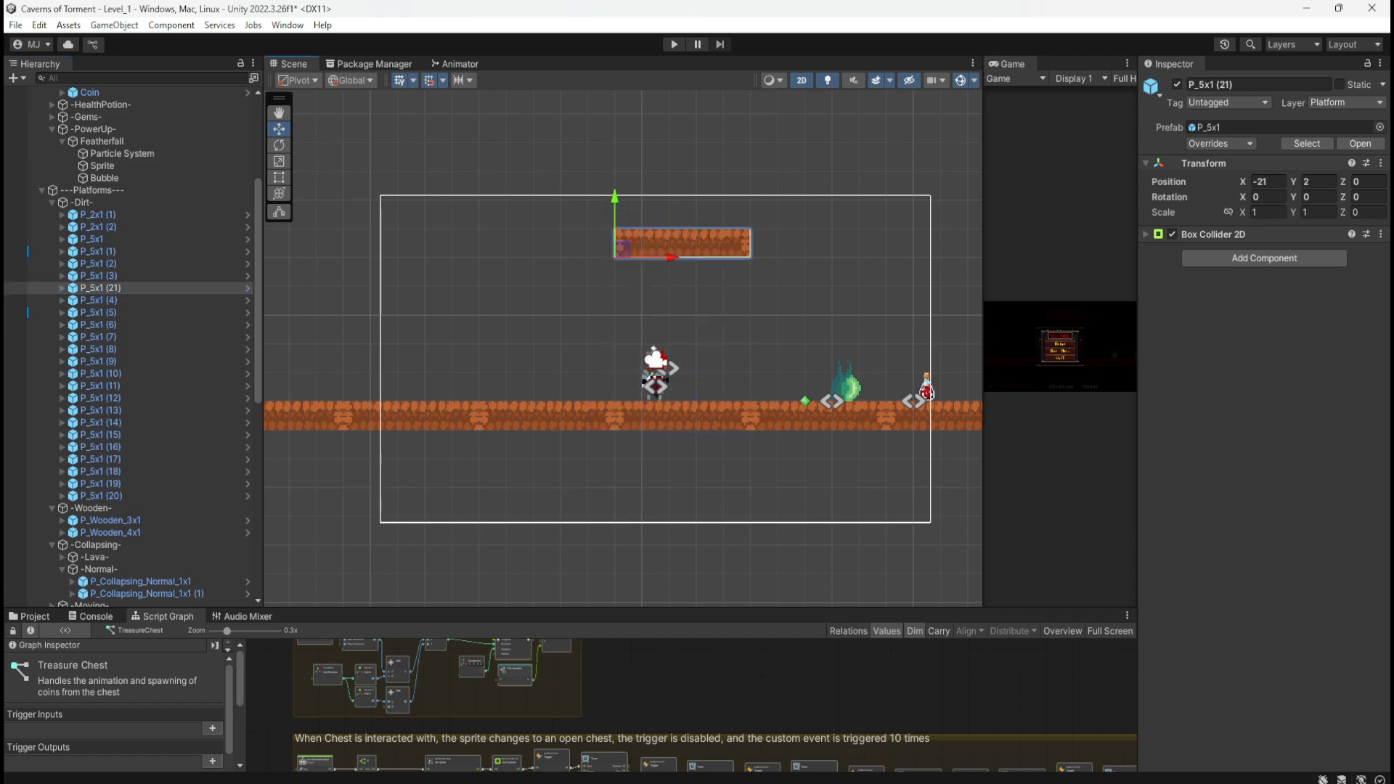
{"action": "mouse_move", "coordinate": [1393, 80]}
{"action": "left_mouse_down"}
{"action": "mouse_move", "coordinate": [1180, 83]}
{"action": "mouse_move", "coordinate": [917, 173]}
{"action": "mouse_move", "coordinate": [960, 187]}
{"action": "left_mouse_up"}
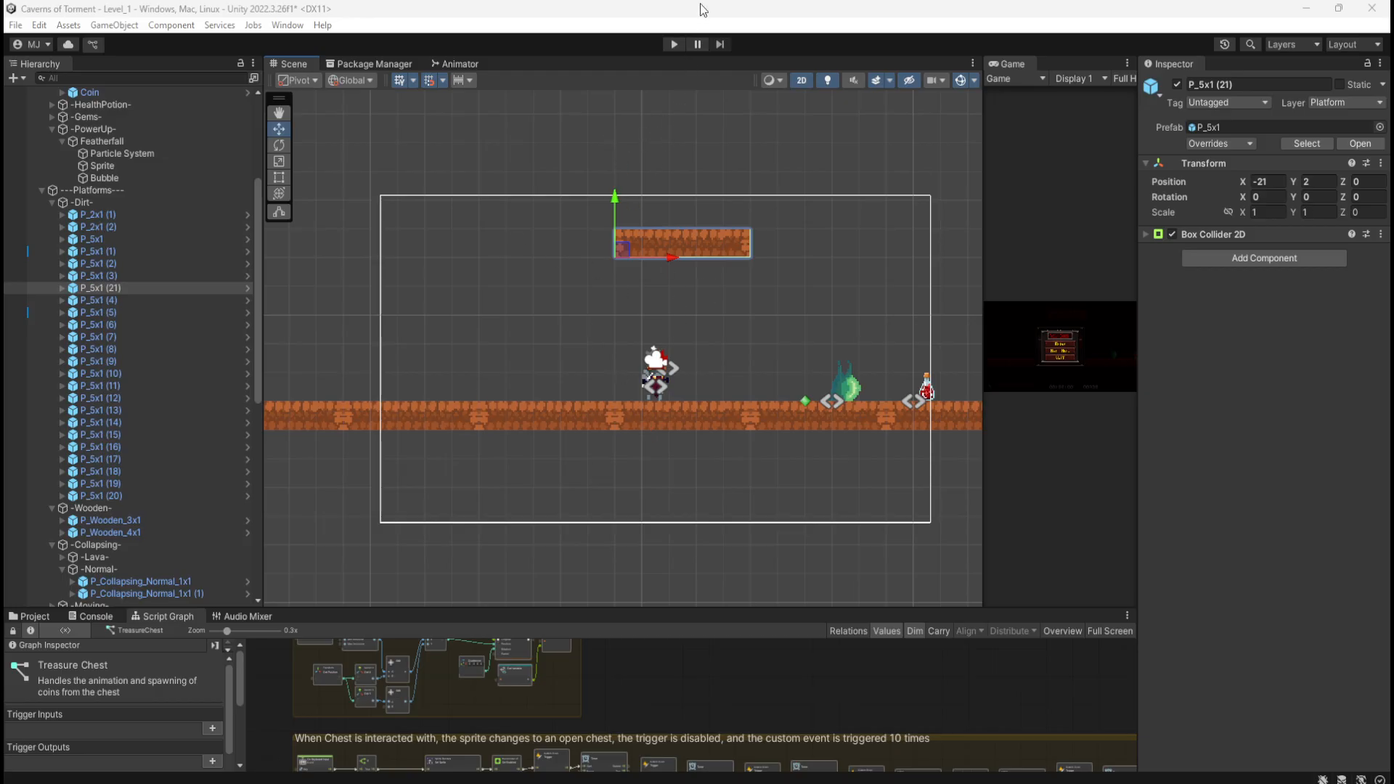
{"action": "left_click", "coordinate": [675, 45]}
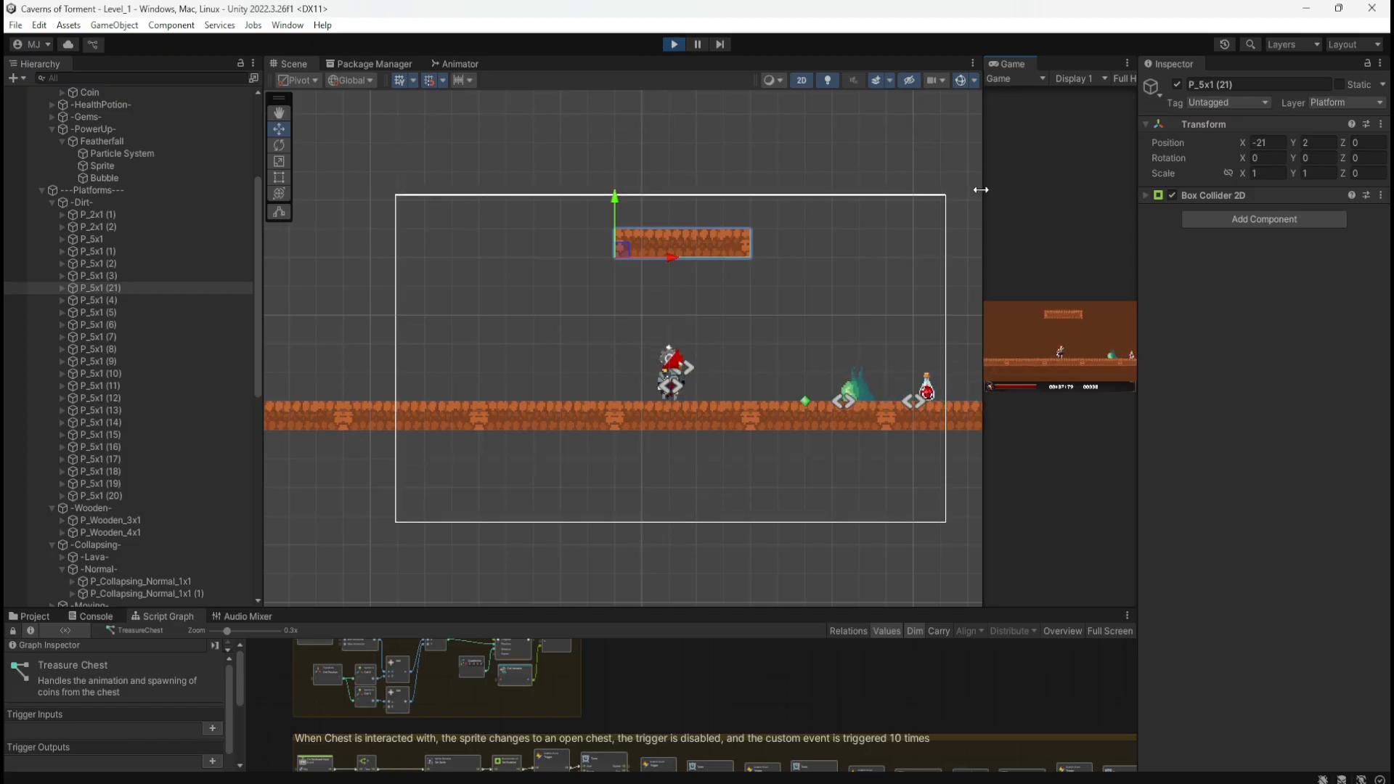
Step: Widen the Game view, test a couple of jumps, then stop the game
{"action": "left_click_drag", "start_coordinate": [983, 186], "coordinate": [841, 227]}
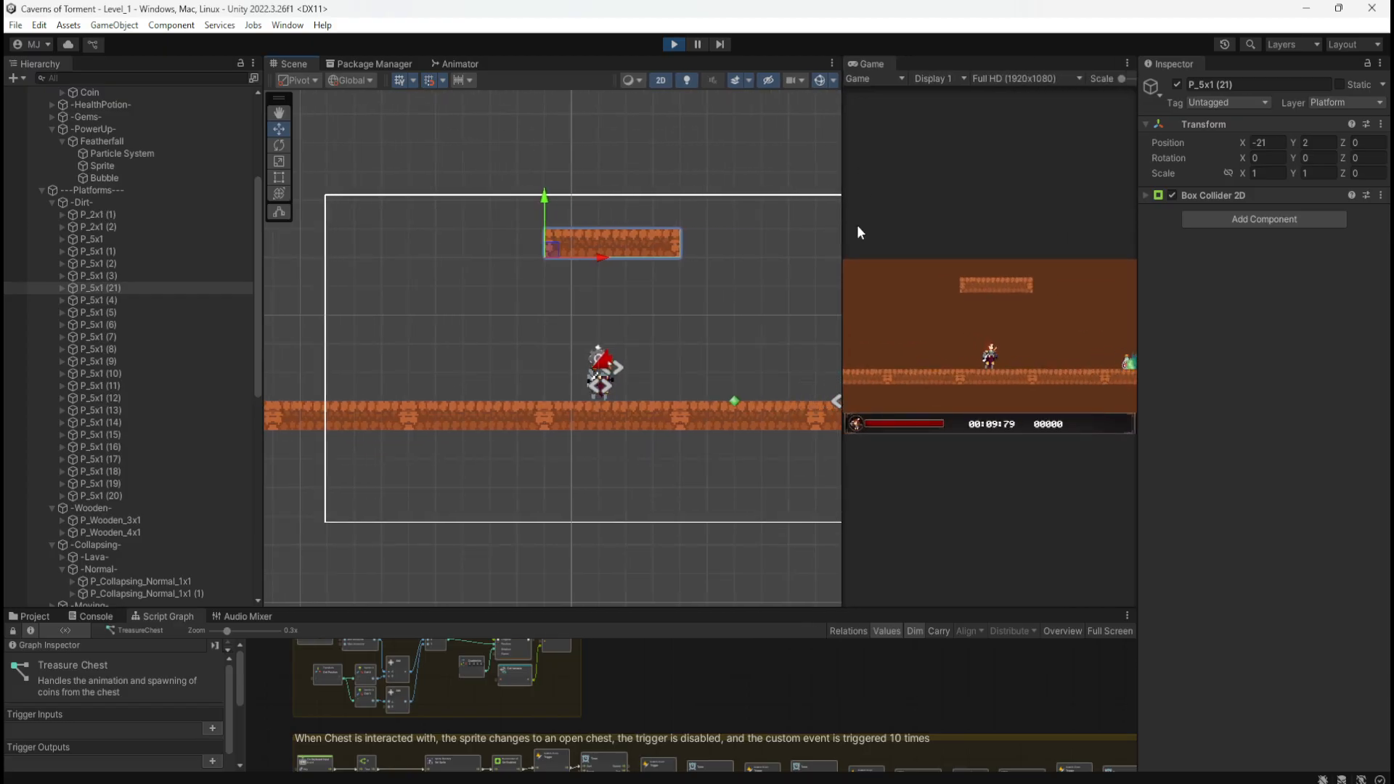
{"action": "left_click", "coordinate": [774, 267]}
{"action": "left_click", "coordinate": [962, 292]}
{"action": "key", "text": "space"}
{"action": "key", "text": "space"}
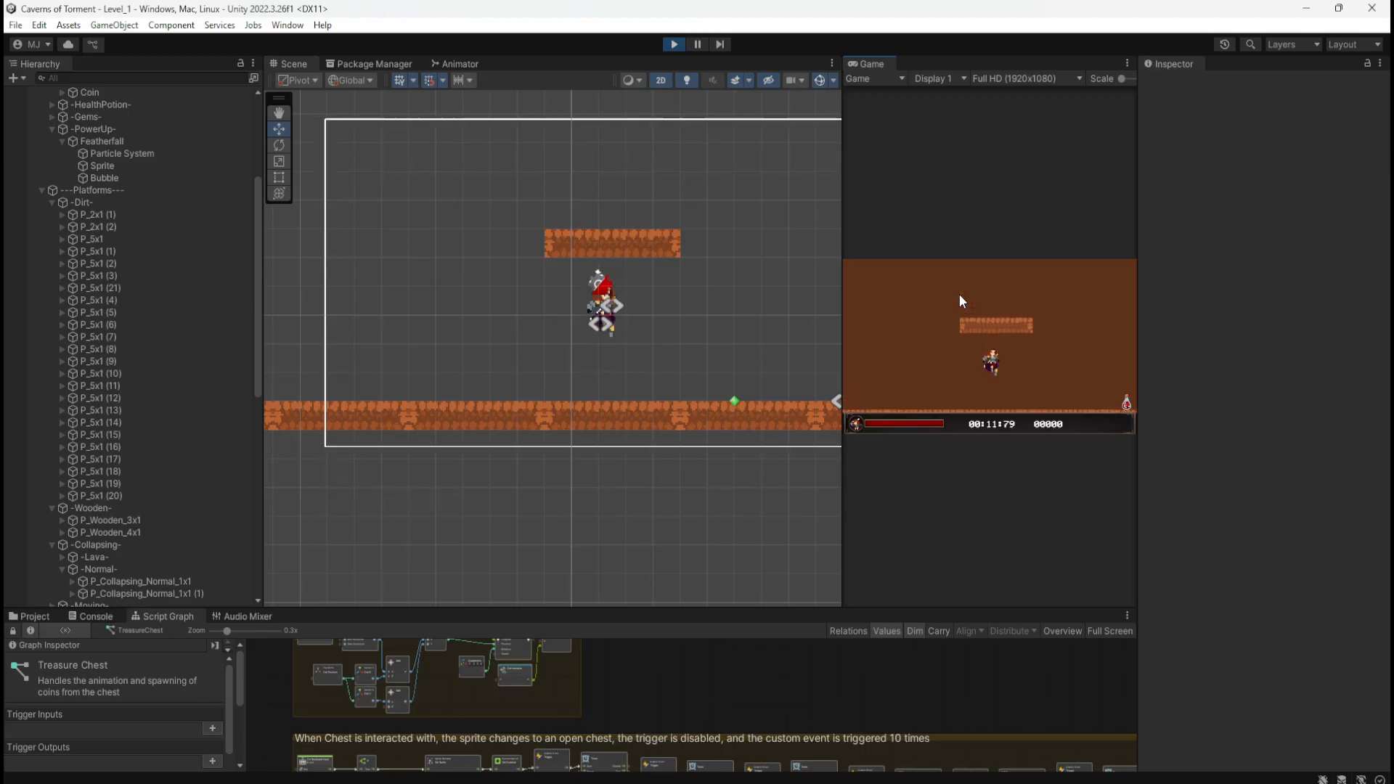
{"action": "key", "text": "space"}
{"action": "key", "text": "space"}
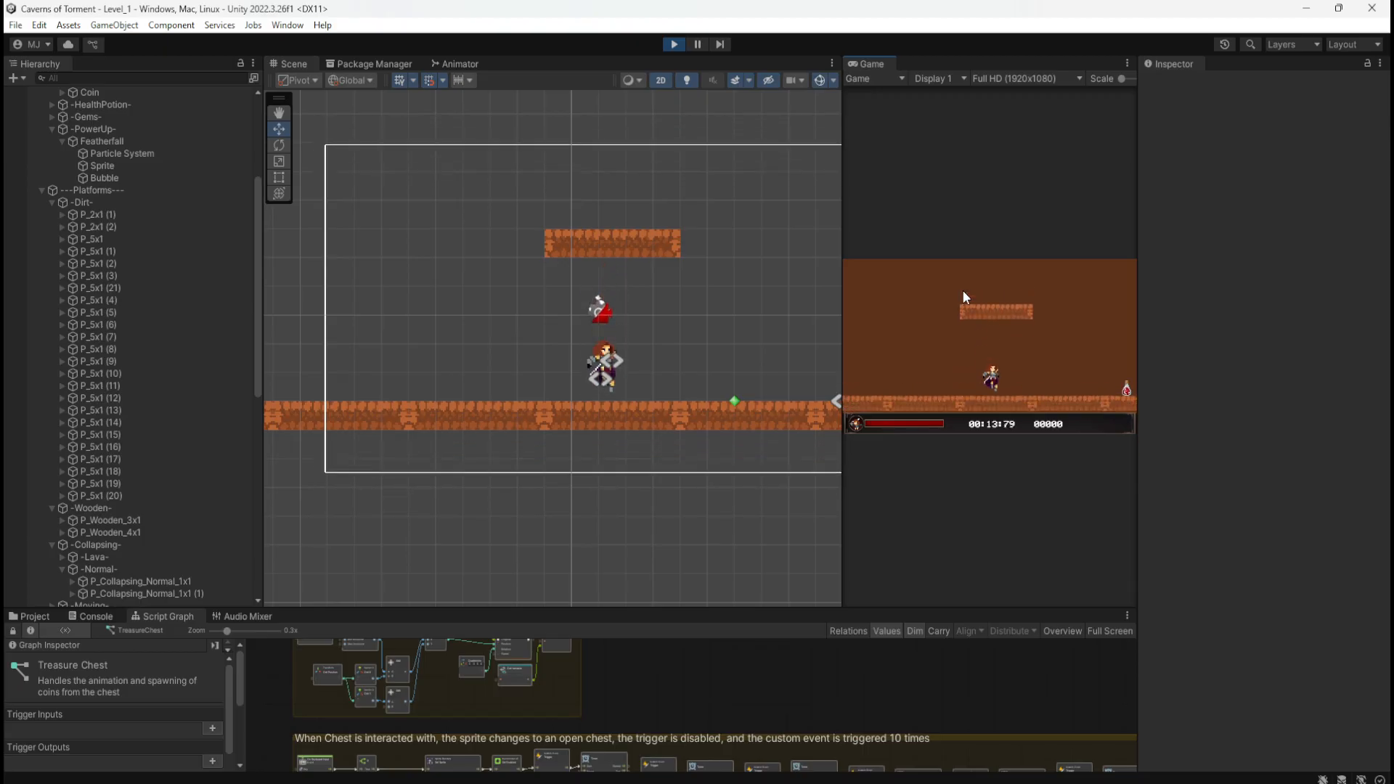
{"action": "left_click", "coordinate": [673, 44]}
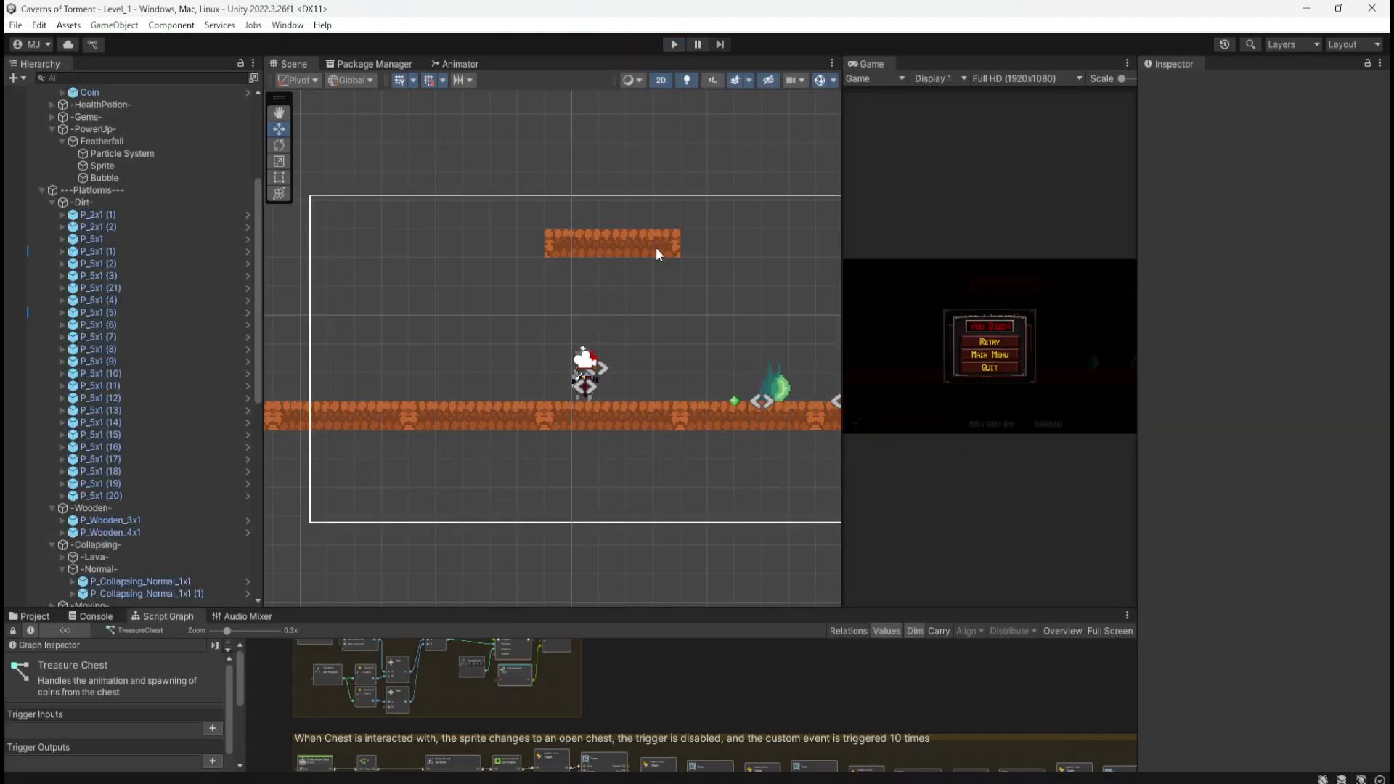
Step: Raise platform P_5x1 (21) to Position Y 4 and start the game again
{"action": "left_click", "coordinate": [639, 254]}
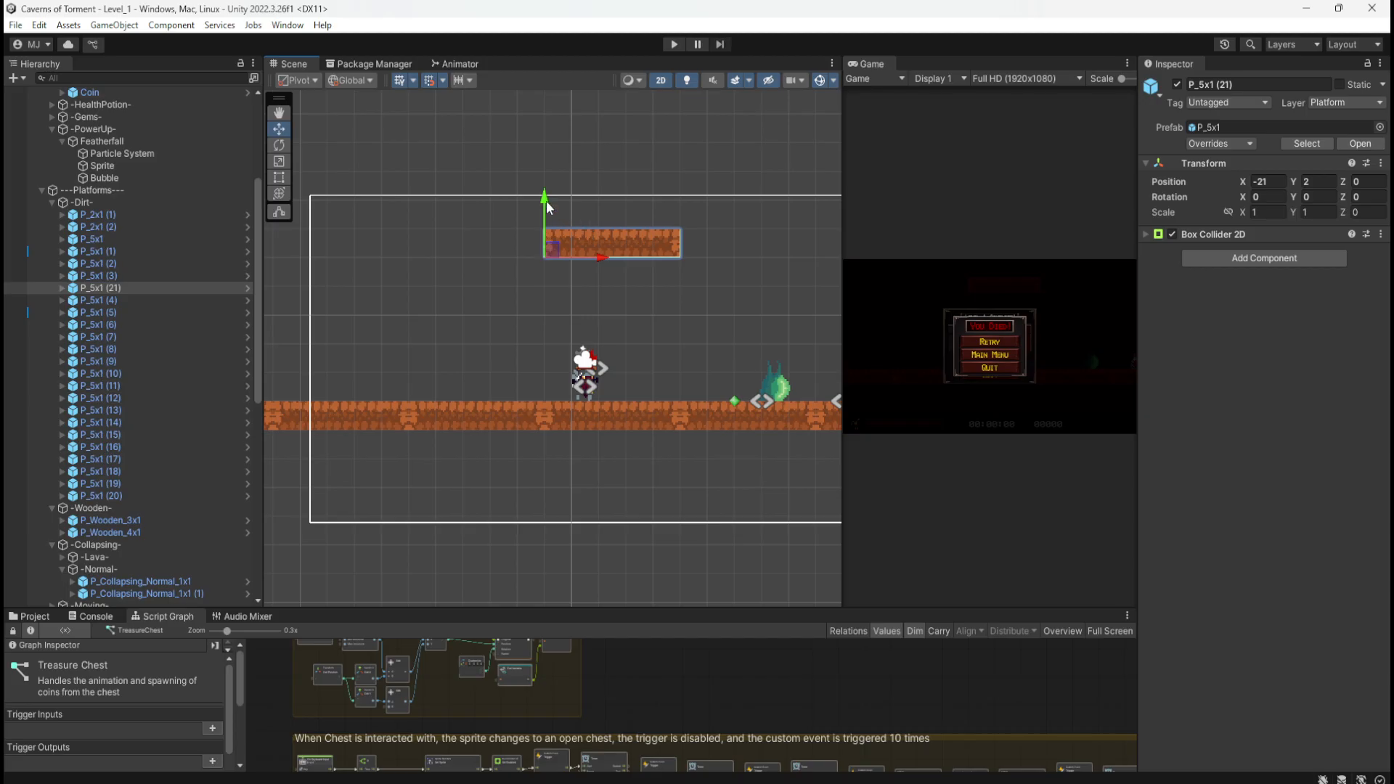
{"action": "left_click_drag", "start_coordinate": [547, 208], "coordinate": [550, 154]}
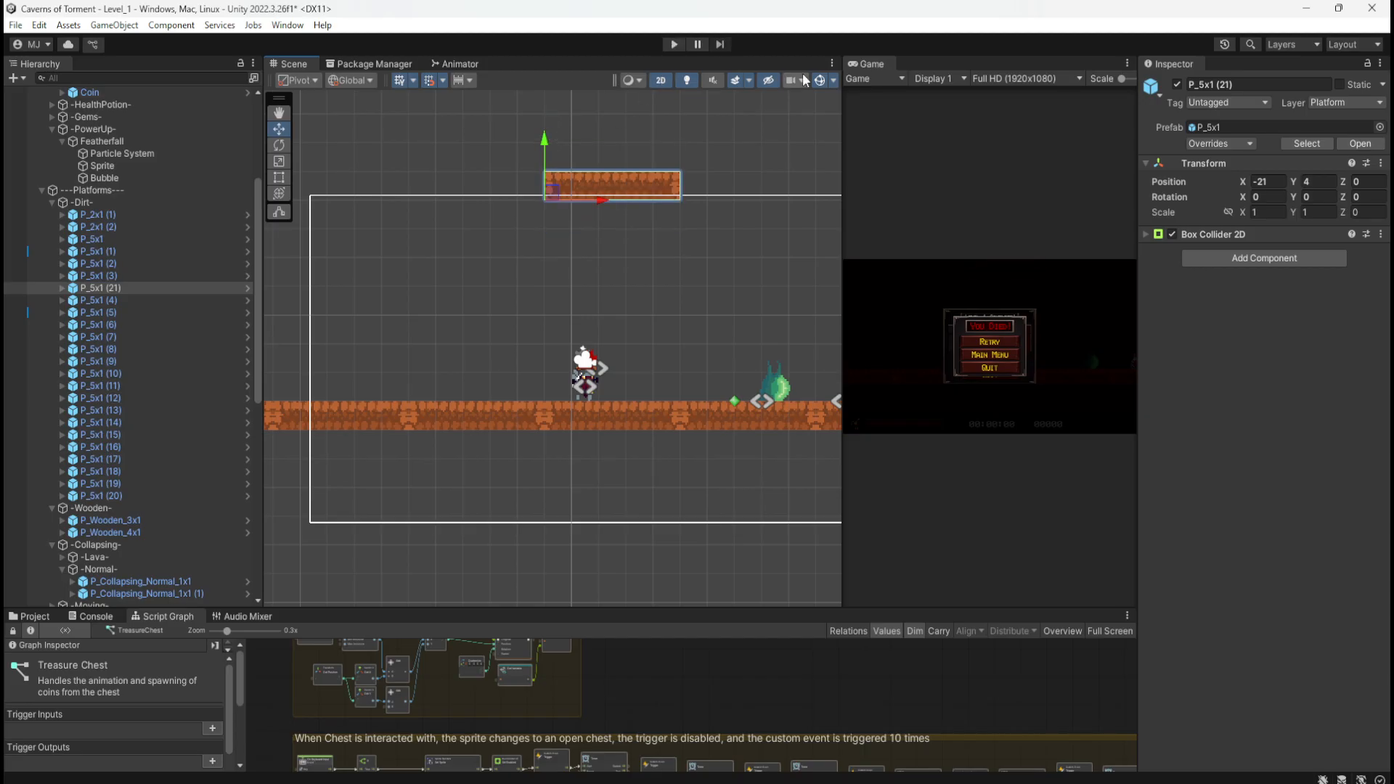
{"action": "left_click", "coordinate": [673, 44]}
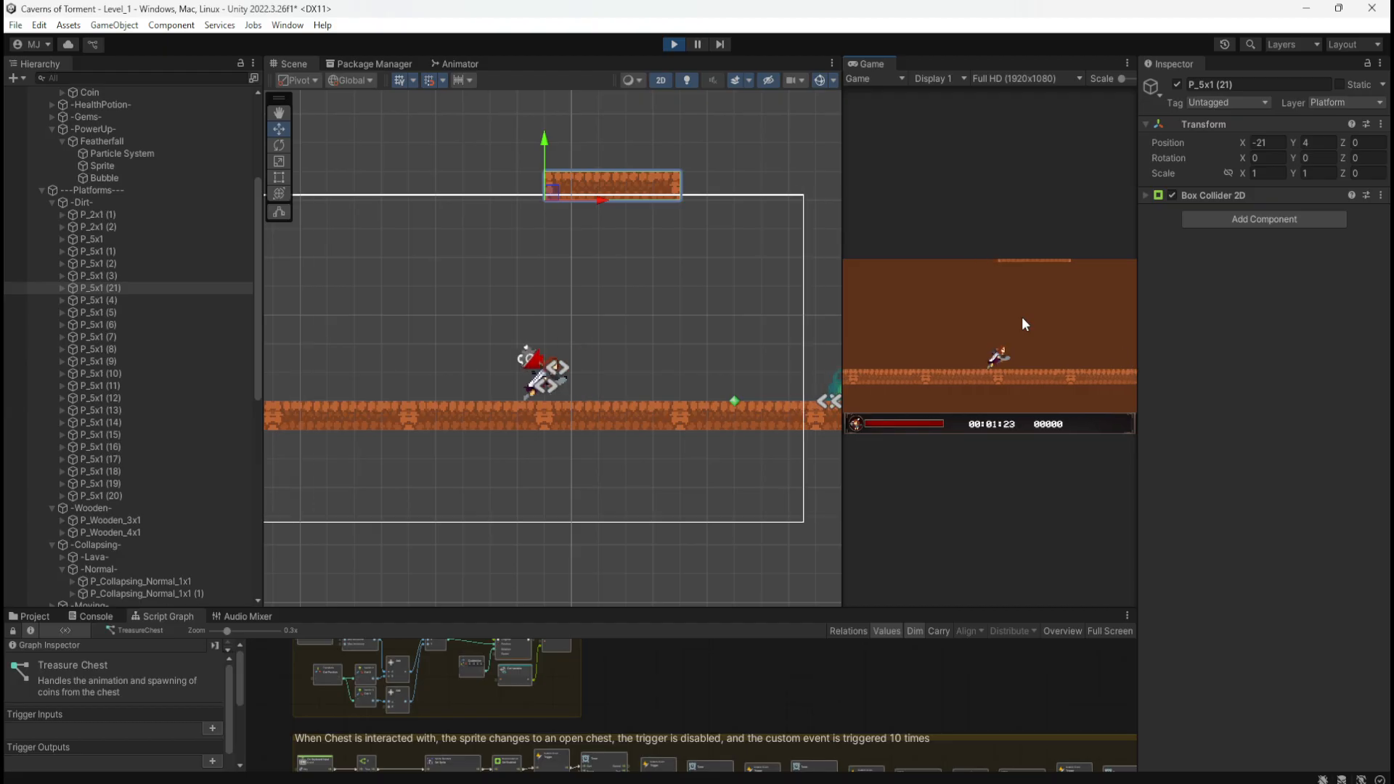
Step: Run left and right, jumping repeatedly beneath the Y 4 dirt platform
{"action": "key", "text": "d"}
{"action": "key", "text": "space"}
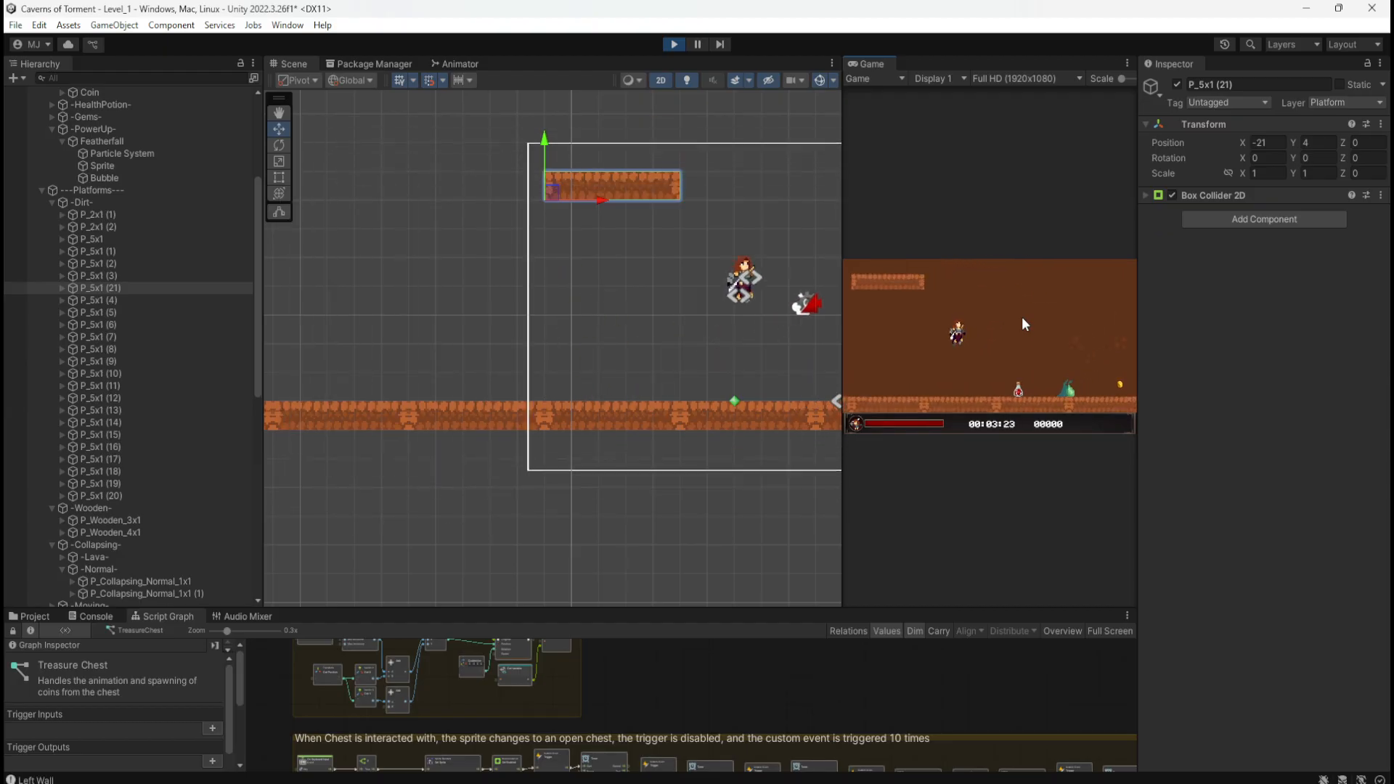
{"action": "key", "text": "a"}
{"action": "key", "text": "a"}
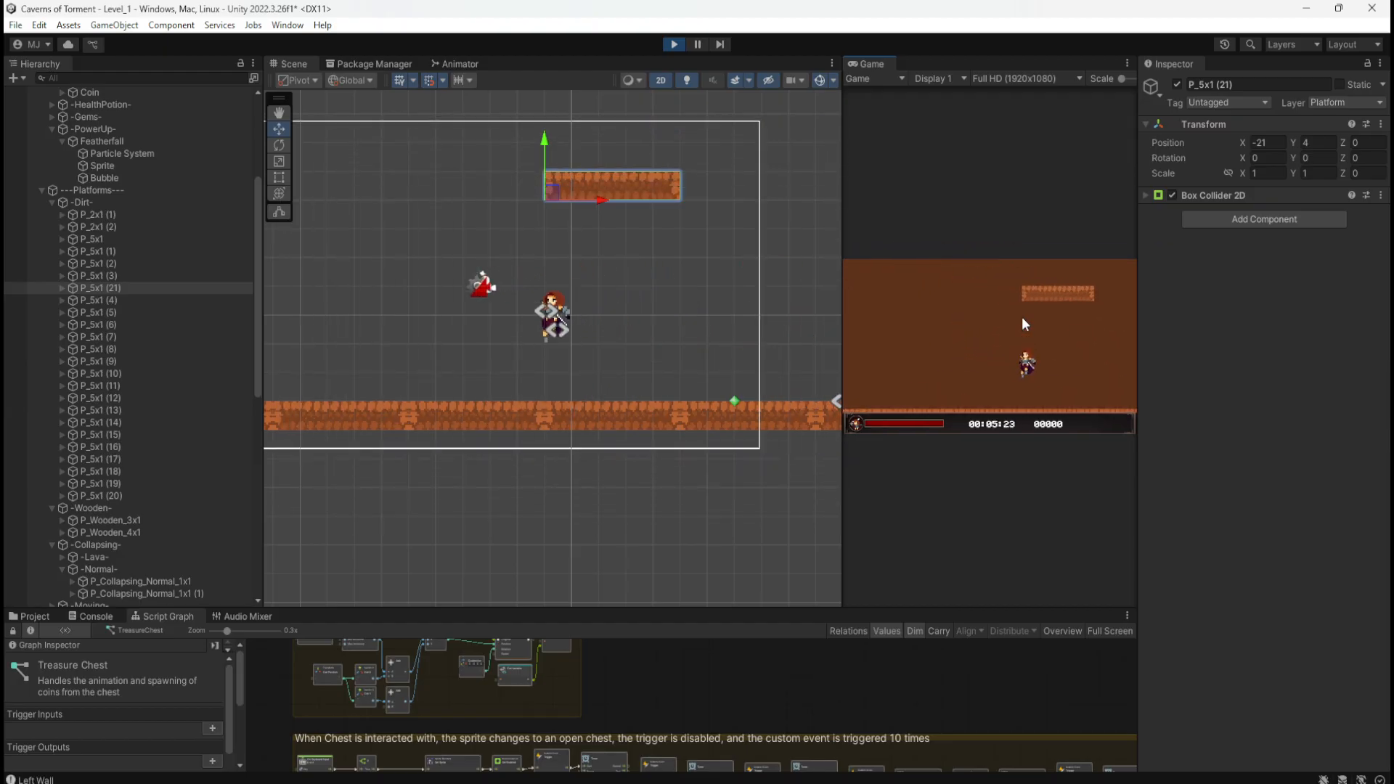
{"action": "key", "text": "d"}
{"action": "key", "text": "space"}
{"action": "key", "text": "a"}
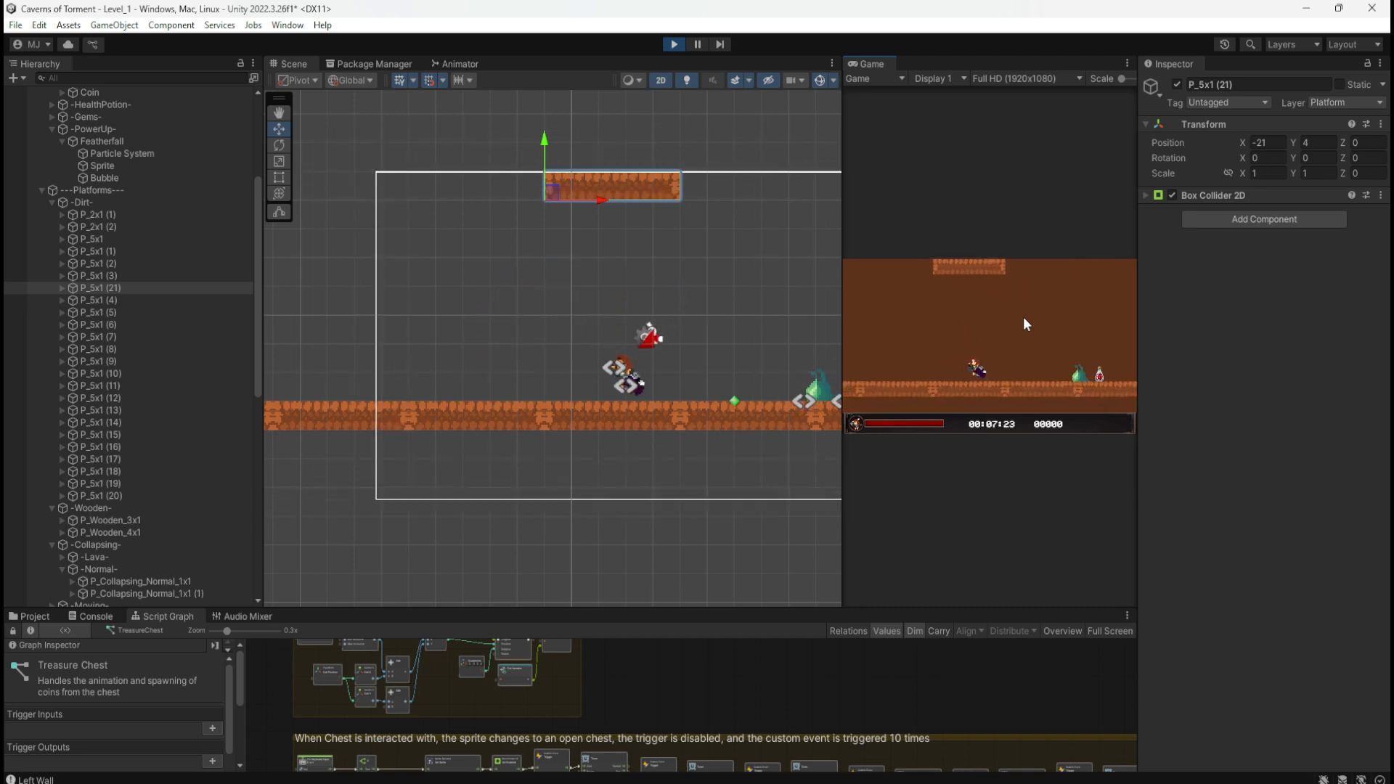
{"action": "key", "text": "d"}
{"action": "key", "text": "space"}
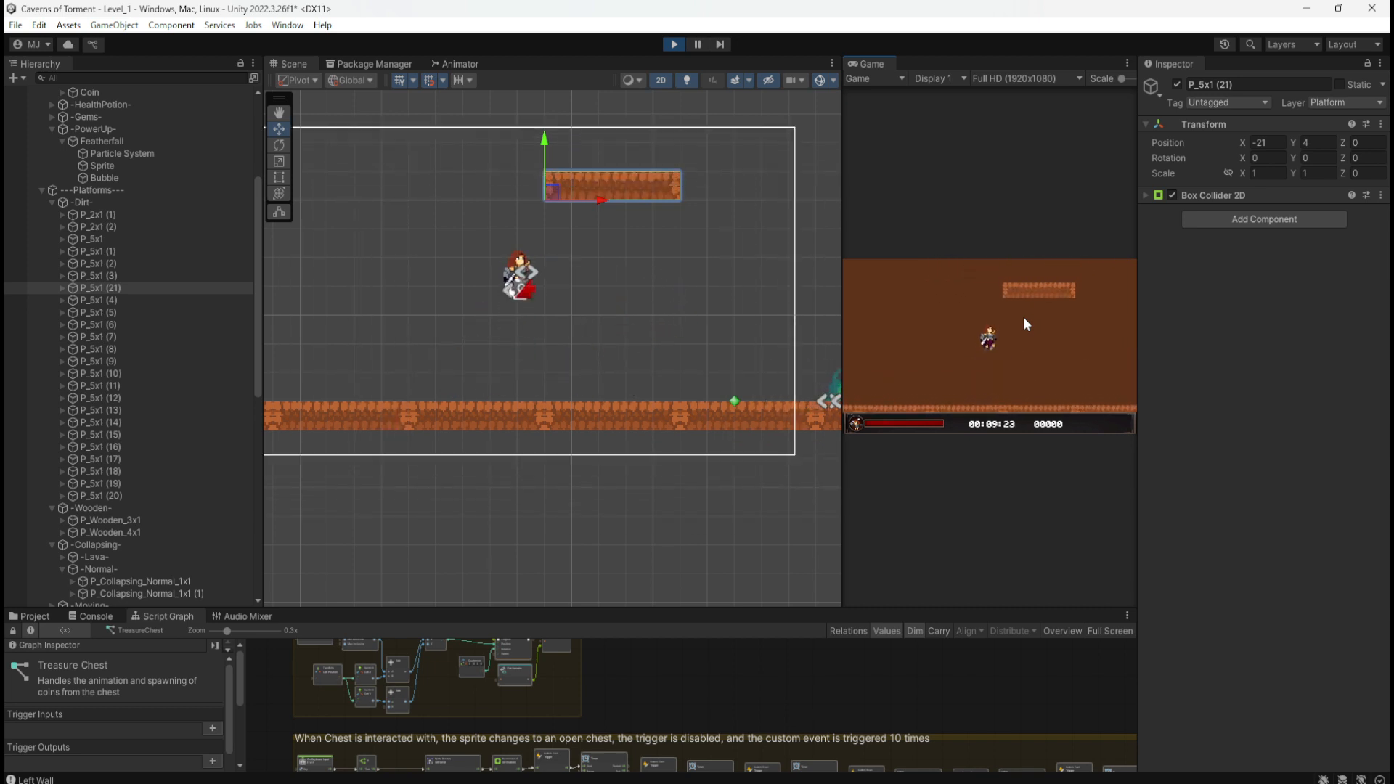
{"action": "key", "text": "d"}
{"action": "key", "text": "space"}
{"action": "key", "text": "a"}
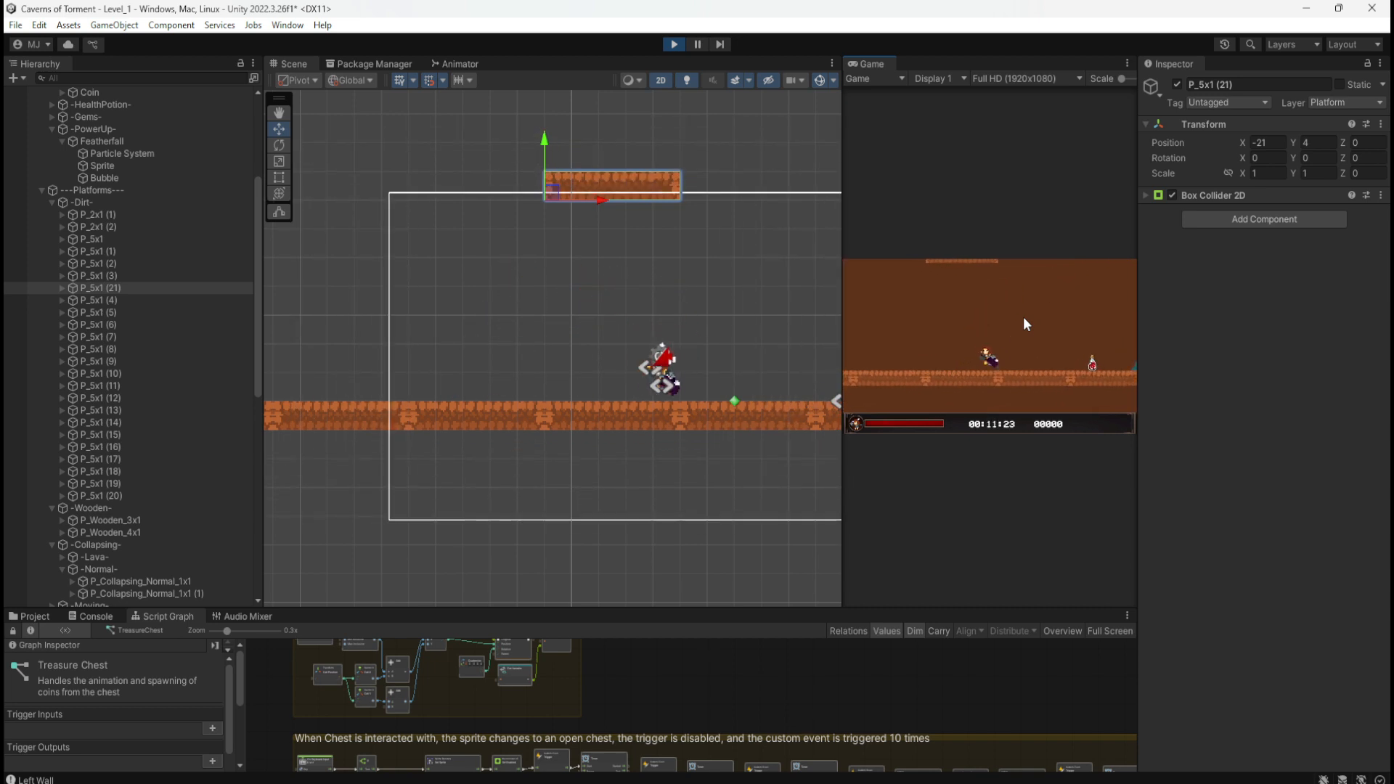
{"action": "key", "text": "space"}
{"action": "key", "text": "d"}
{"action": "key", "text": "a"}
{"action": "key", "text": "d"}
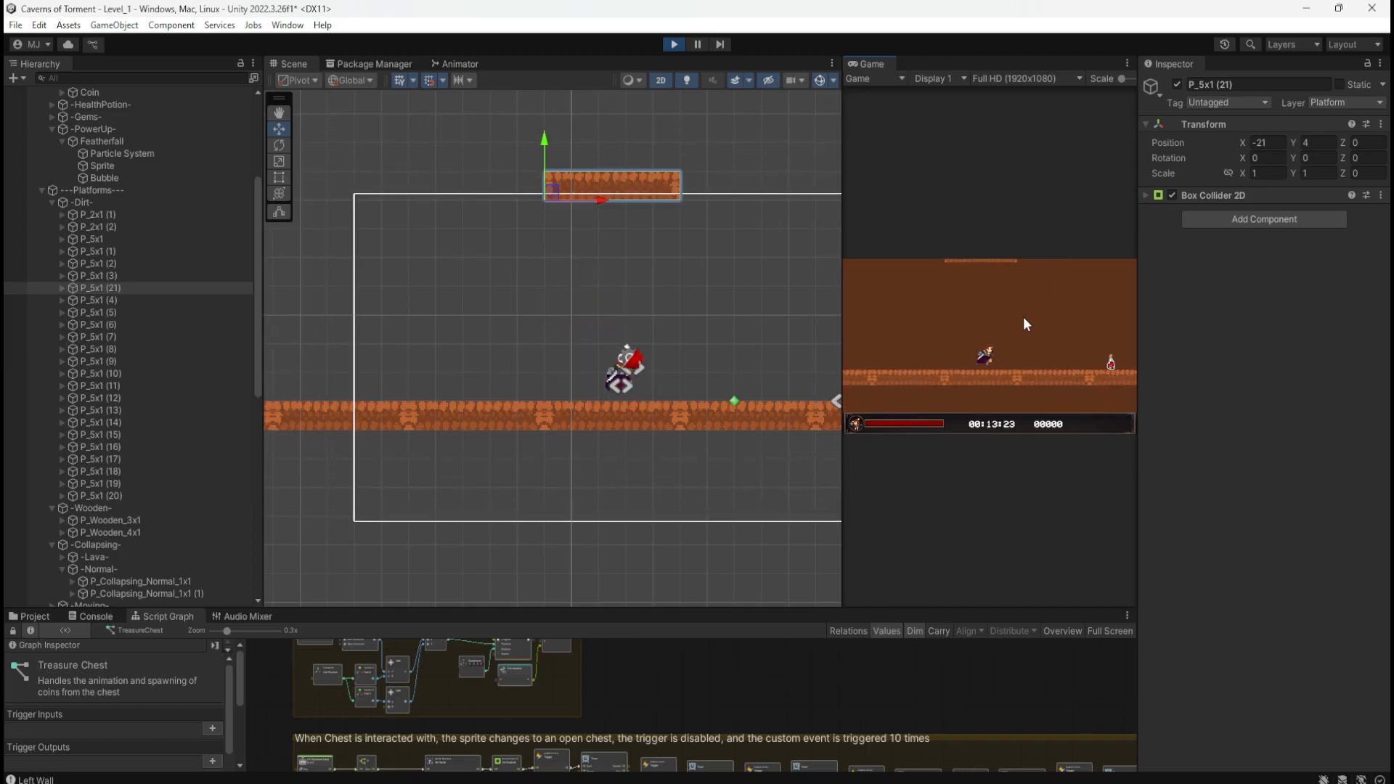
{"action": "key", "text": "space"}
{"action": "key", "text": "space"}
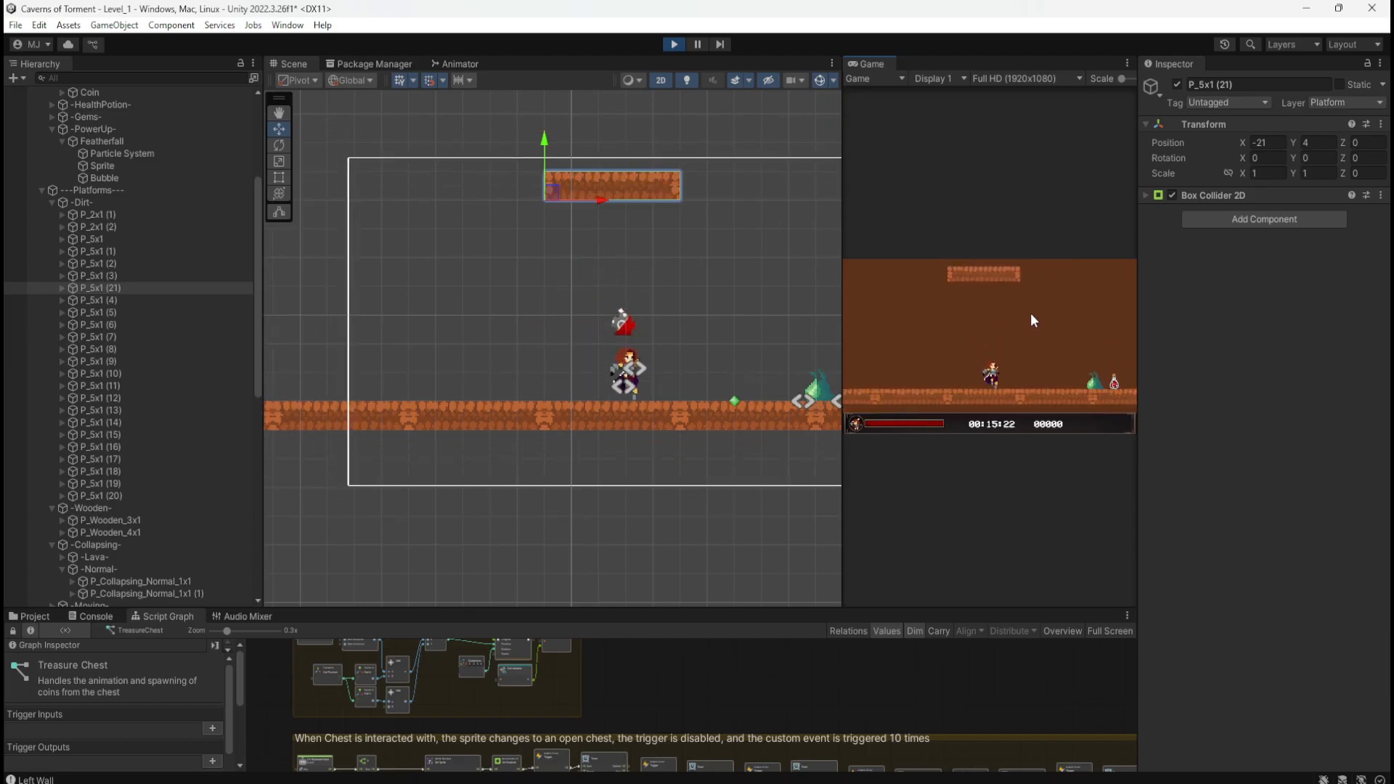
{"action": "key", "text": "space"}
{"action": "key", "text": "a"}
{"action": "key", "text": "space"}
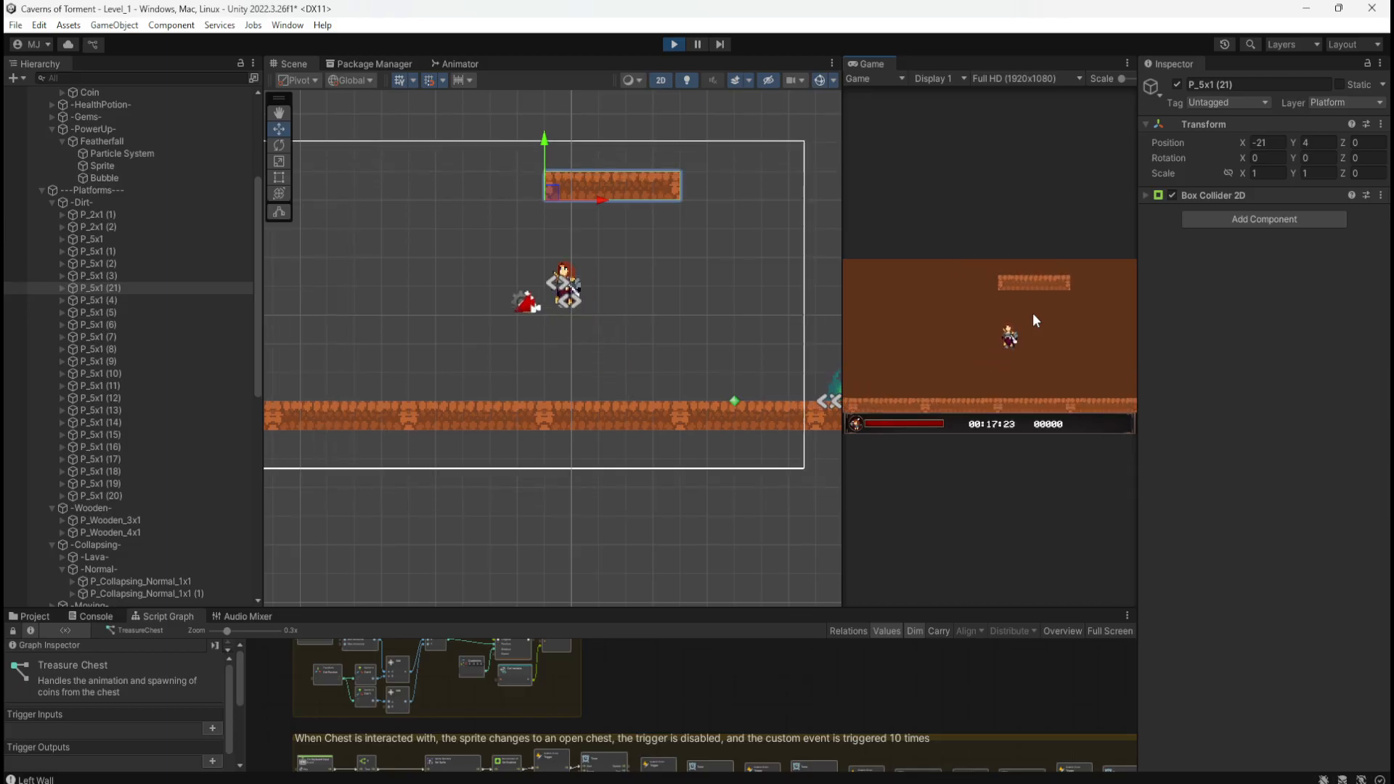
{"action": "key", "text": "d"}
{"action": "key", "text": "space"}
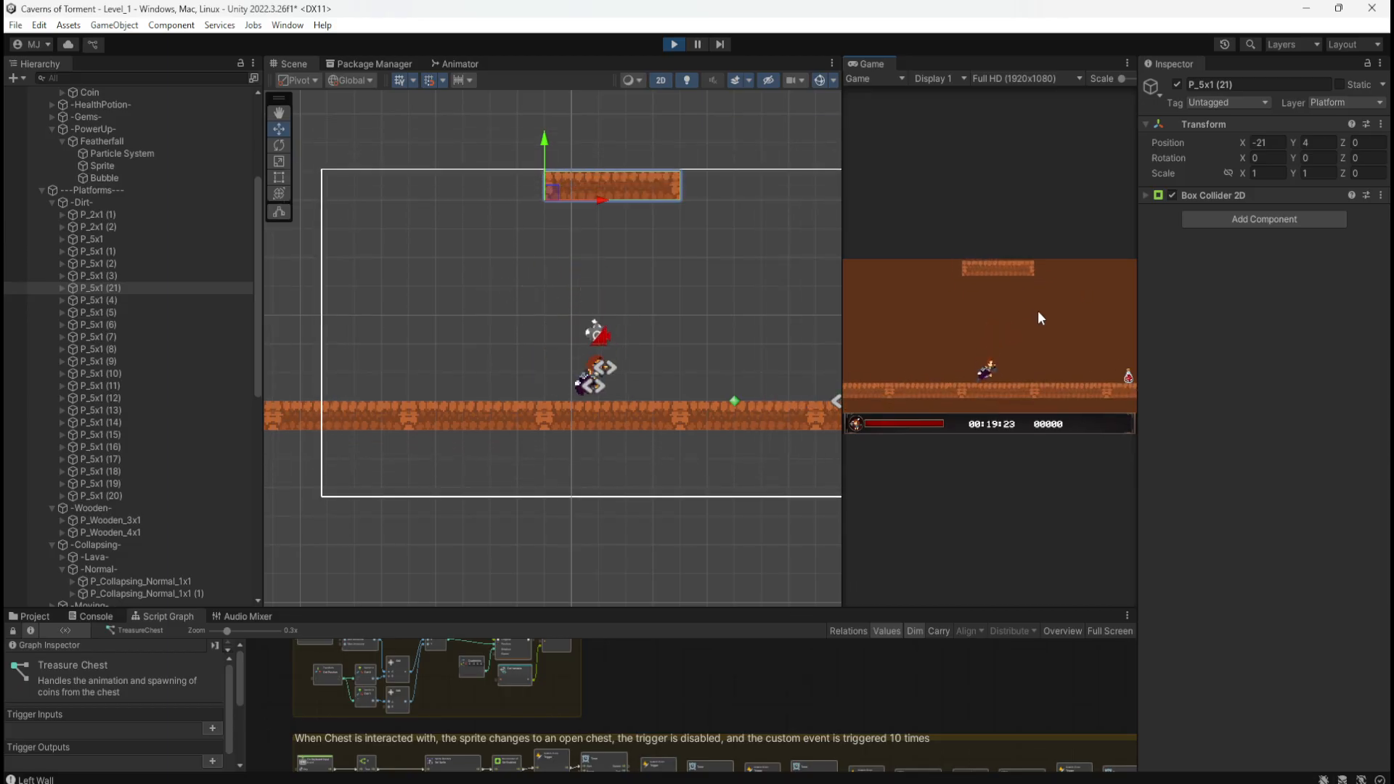
{"action": "key", "text": "space"}
{"action": "key", "text": "space"}
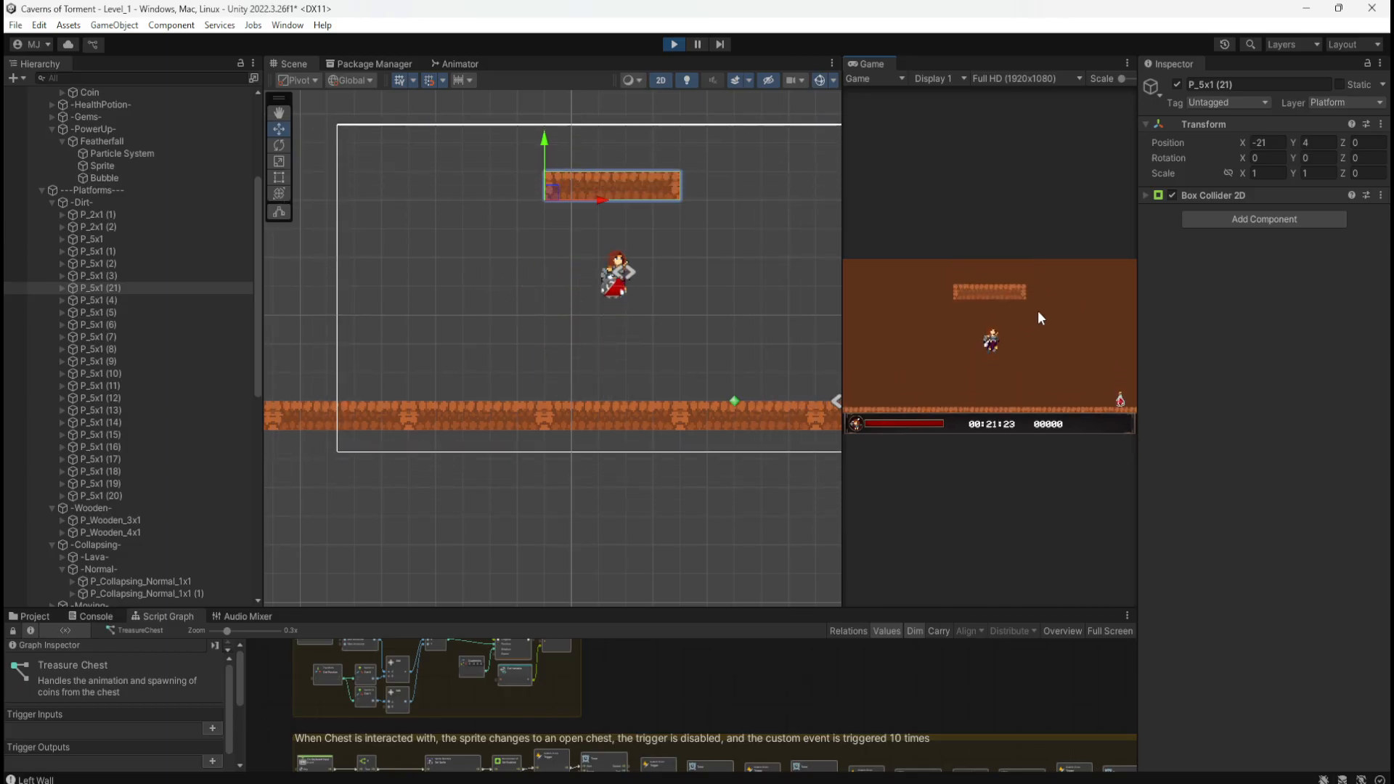
{"action": "key", "text": "space"}
{"action": "key", "text": "space"}
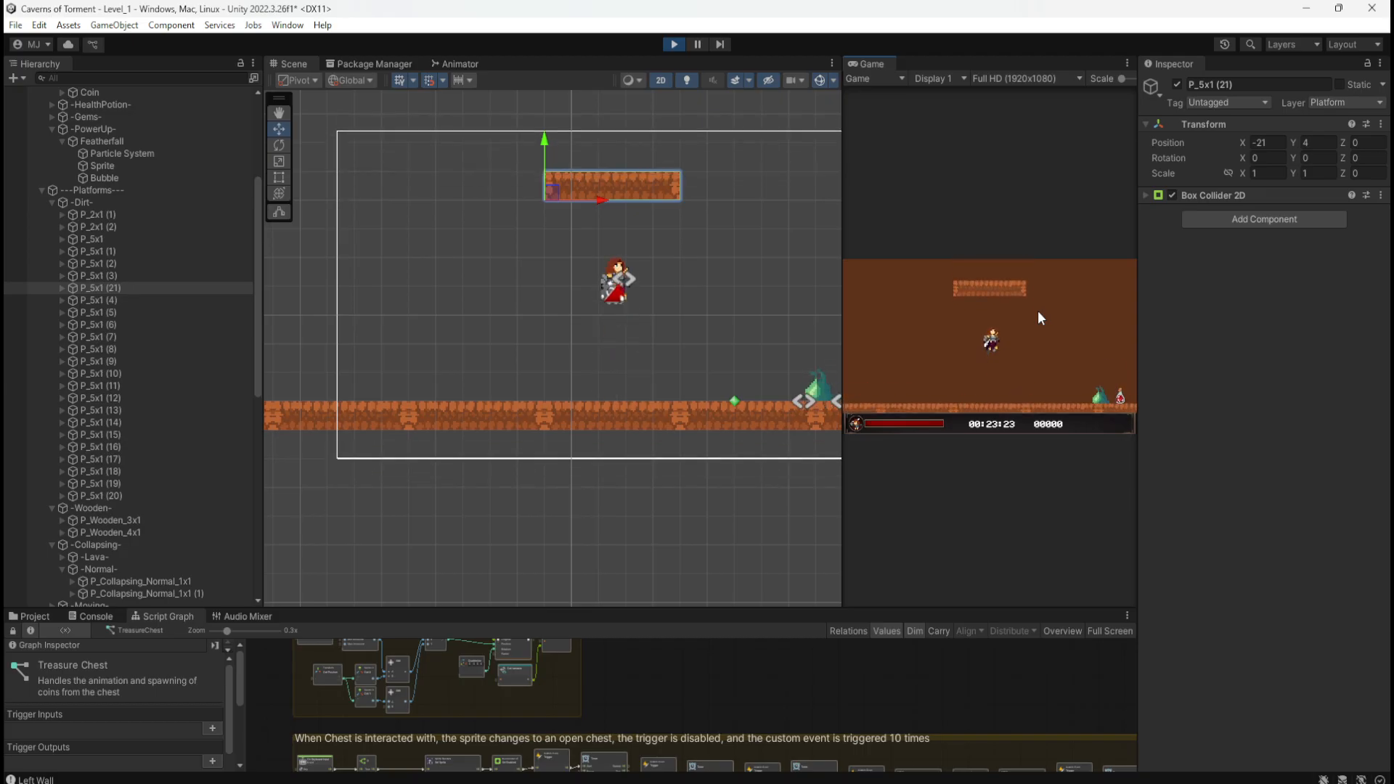
{"action": "key", "text": "space"}
Step: Lower platform P_5x1 (21) one unit to Y 3 and restart the game
{"action": "left_click", "coordinate": [671, 45]}
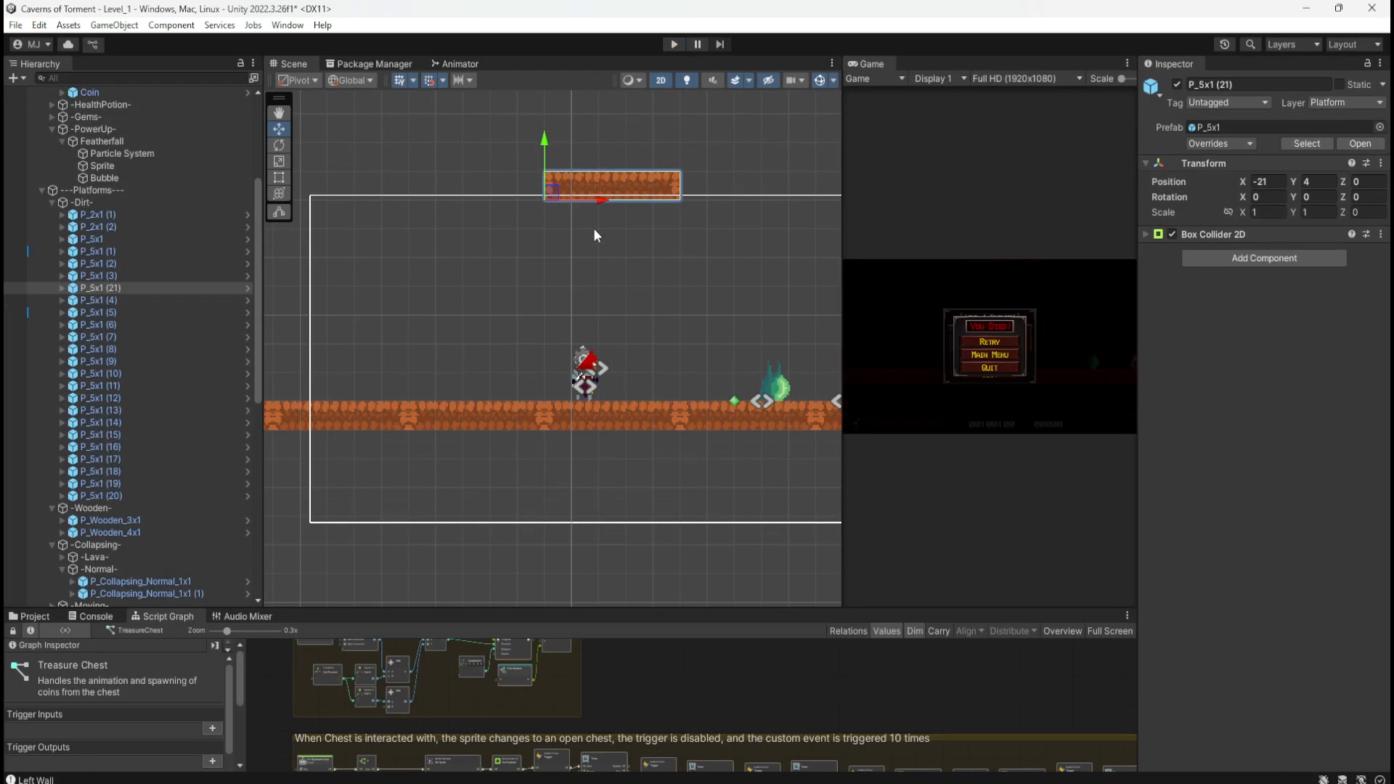
{"action": "left_click_drag", "start_coordinate": [547, 162], "coordinate": [546, 190]}
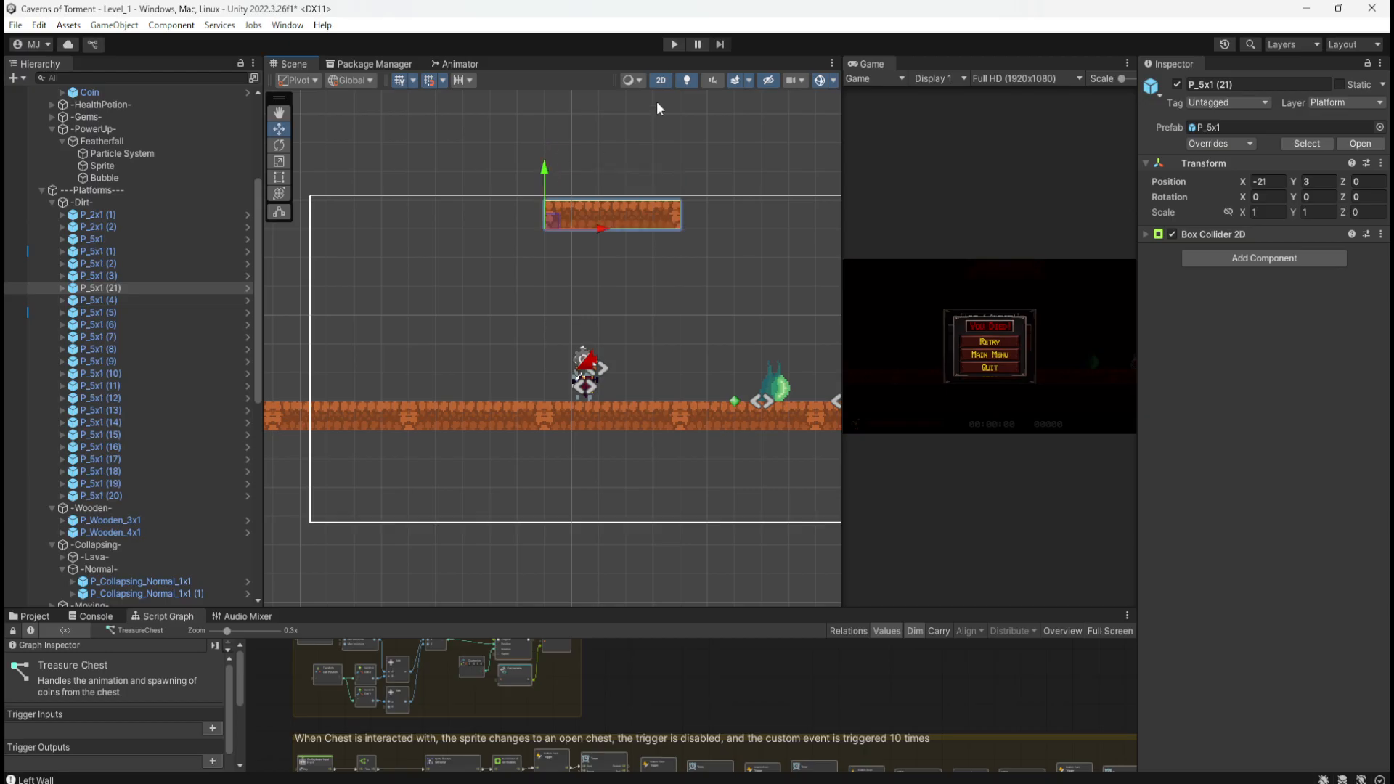
{"action": "left_click", "coordinate": [674, 44]}
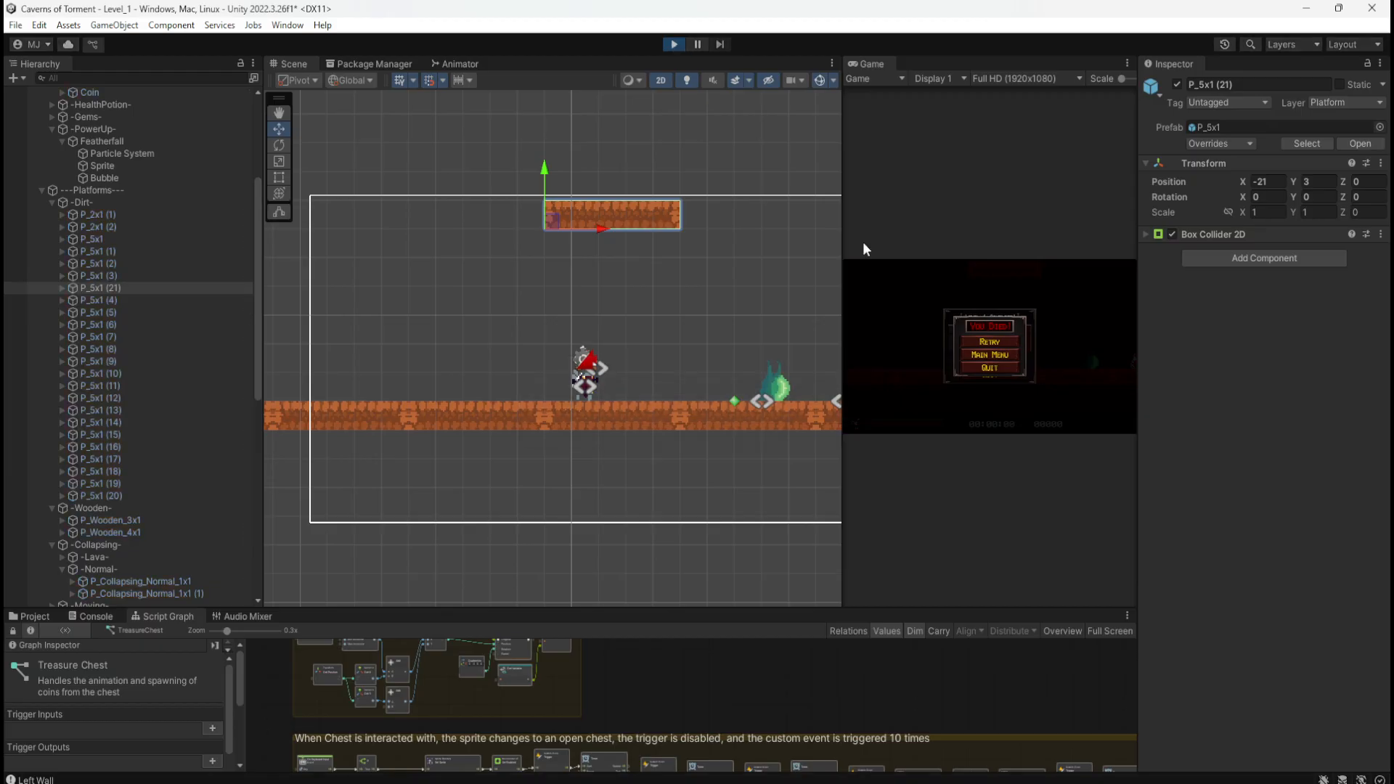
Step: Run back and forth, jumping repeatedly beneath the Y 3 dirt platform
{"action": "key", "text": "d"}
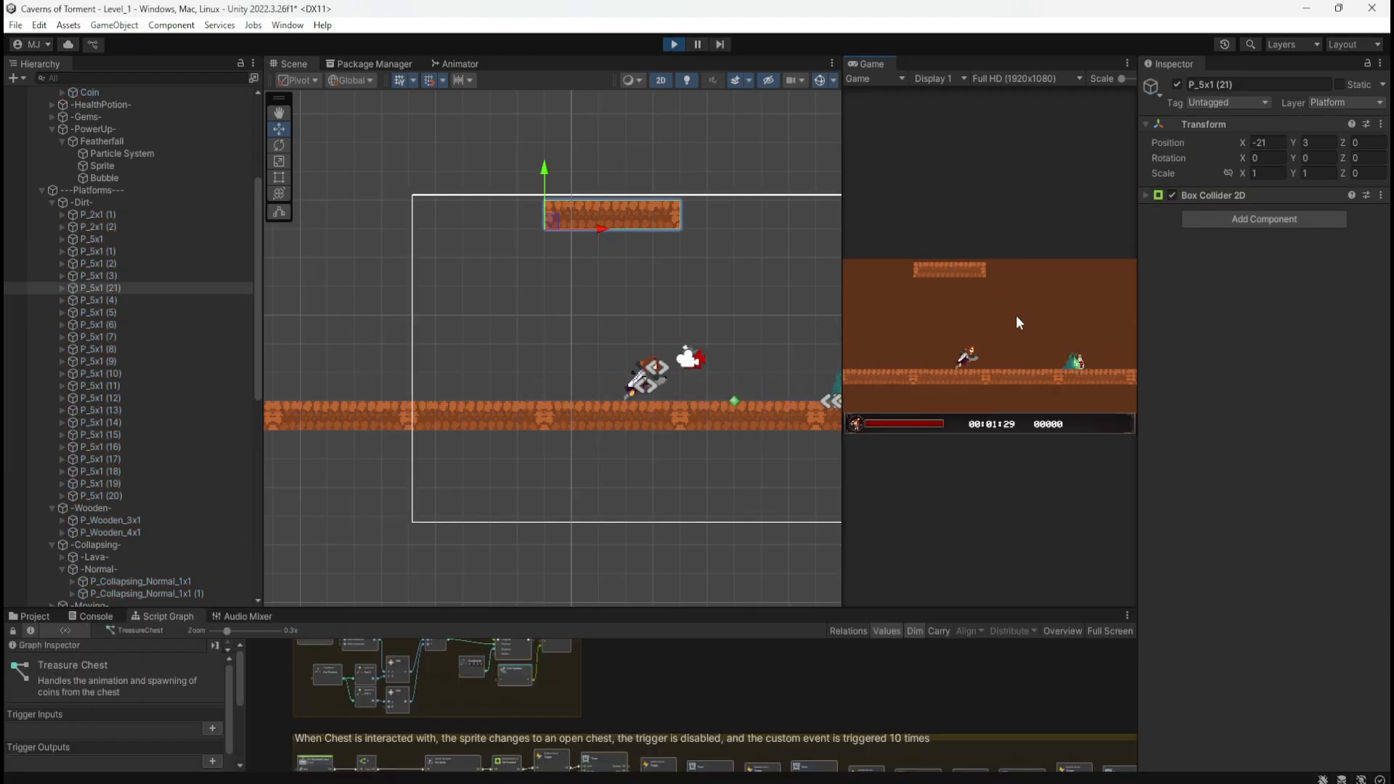
{"action": "key", "text": "a"}
{"action": "key", "text": "space"}
{"action": "key", "text": "space"}
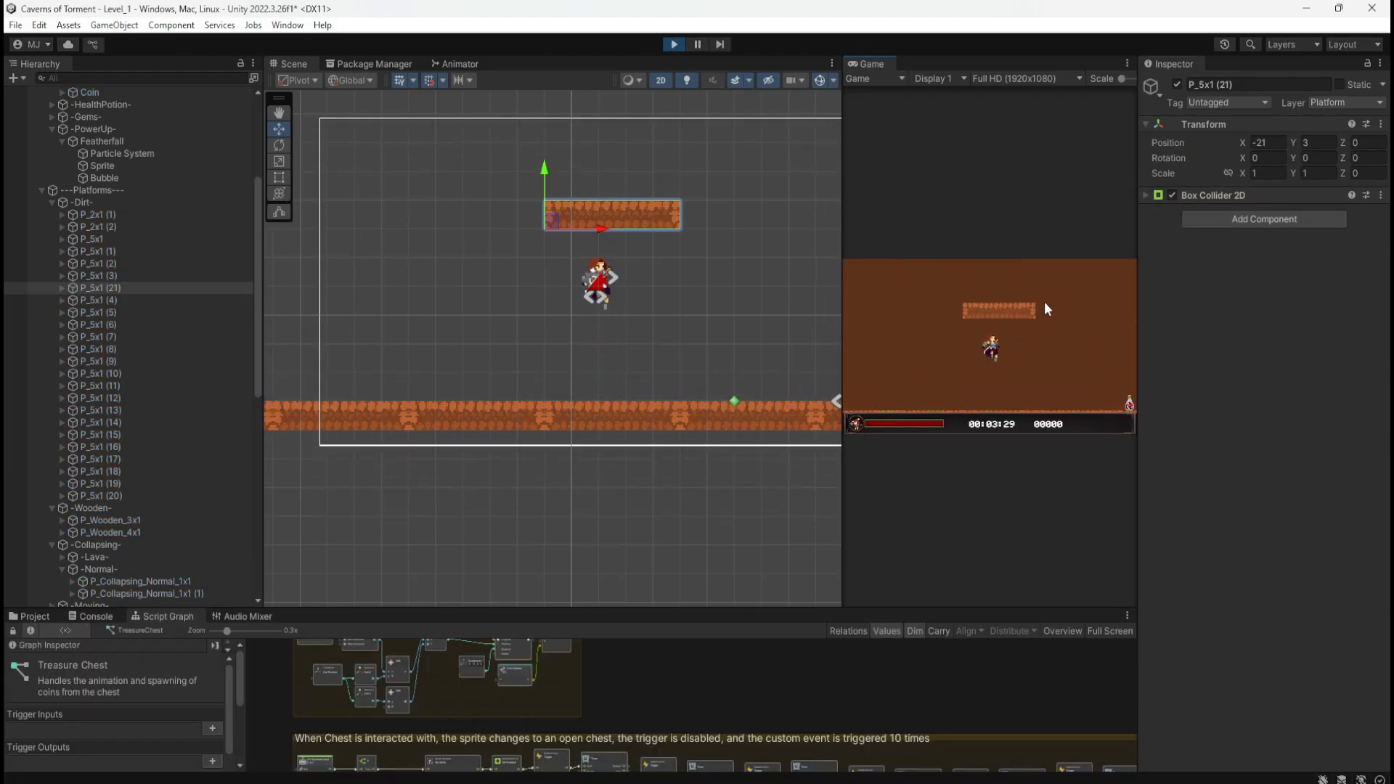
{"action": "key", "text": "space"}
{"action": "key", "text": "d"}
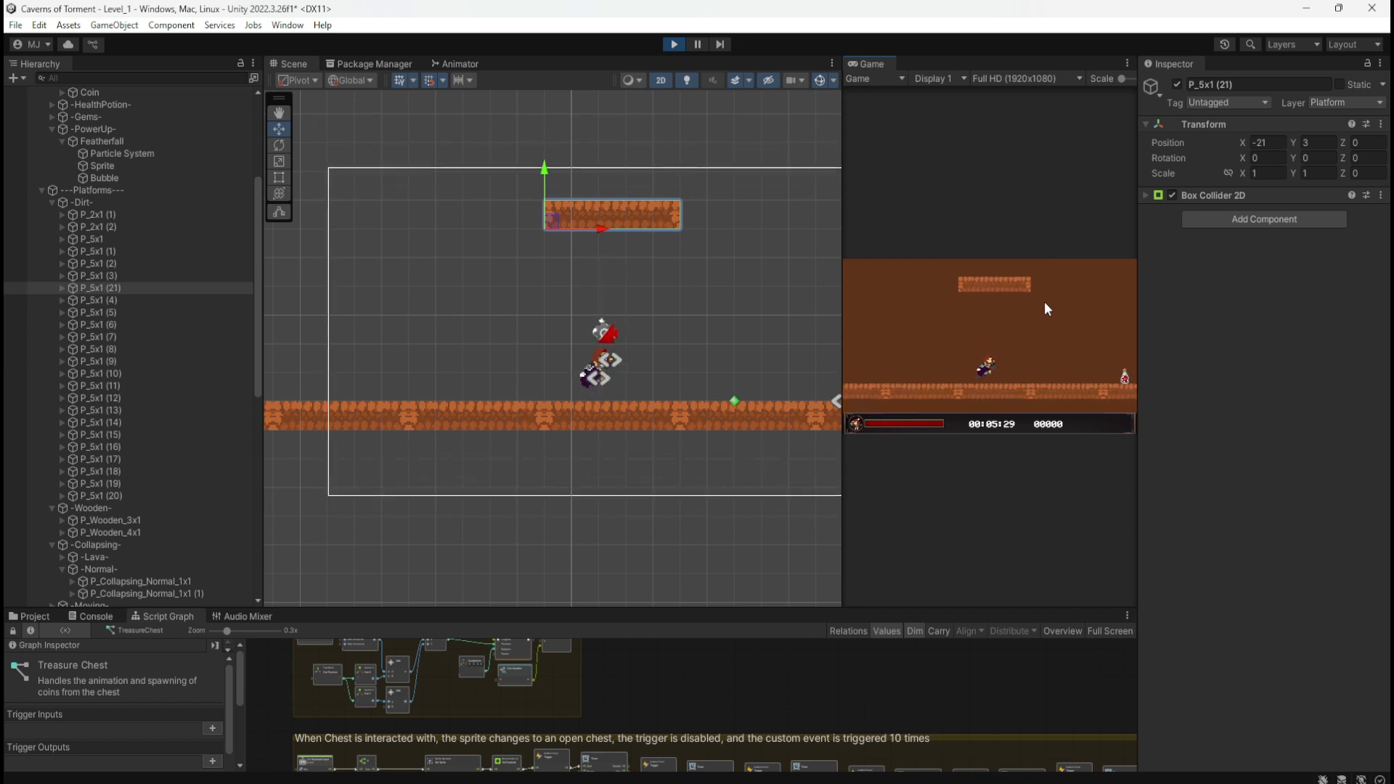
{"action": "key", "text": "space"}
{"action": "key", "text": "a"}
{"action": "key", "text": "d"}
{"action": "key", "text": "space"}
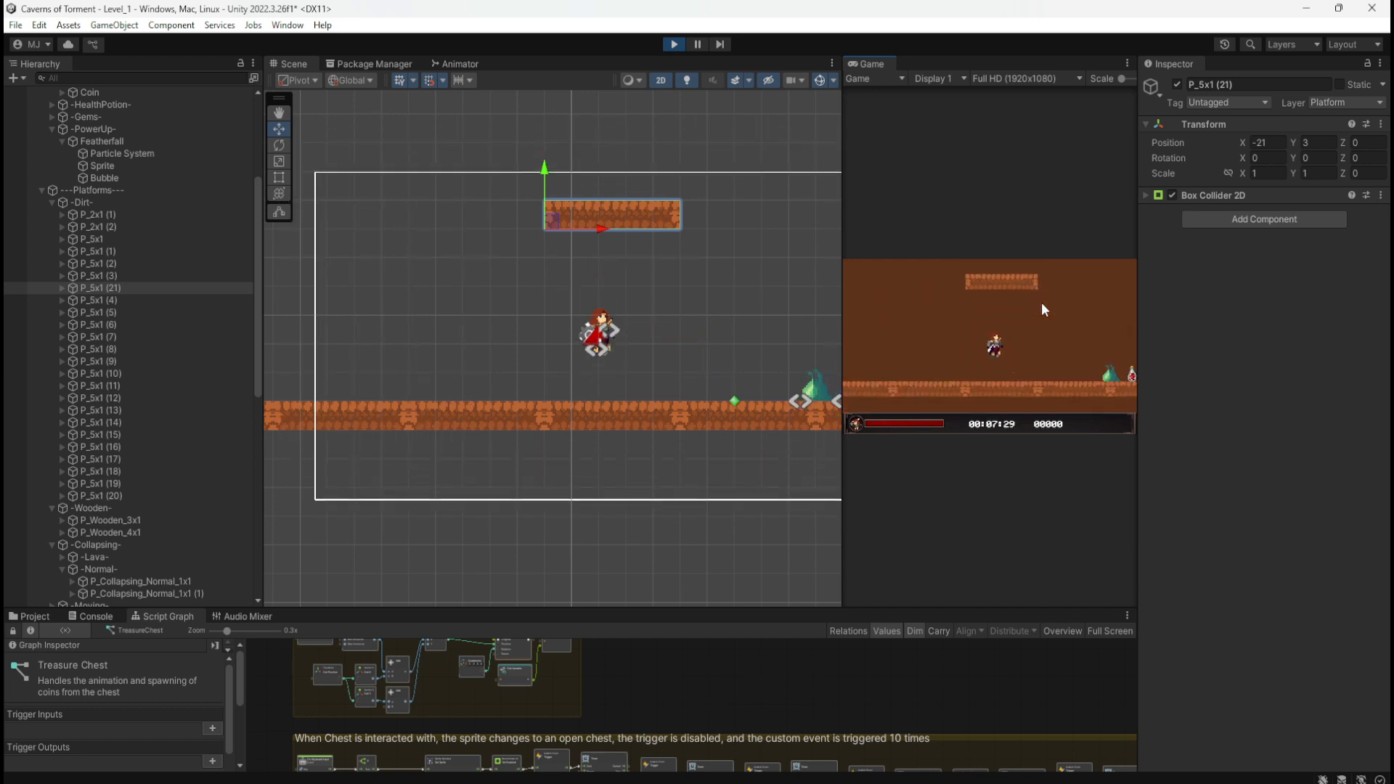
{"action": "key", "text": "space"}
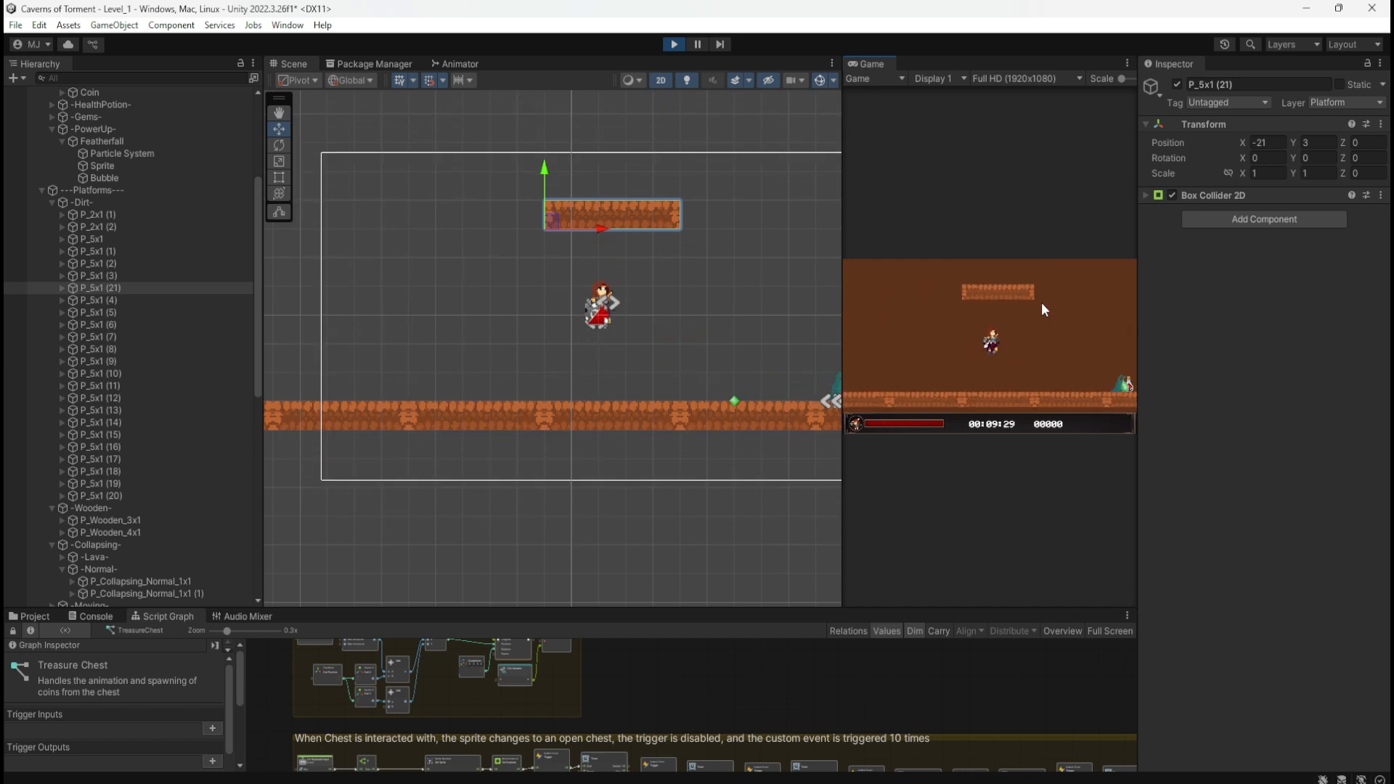
{"action": "key", "text": "space"}
{"action": "key", "text": "space"}
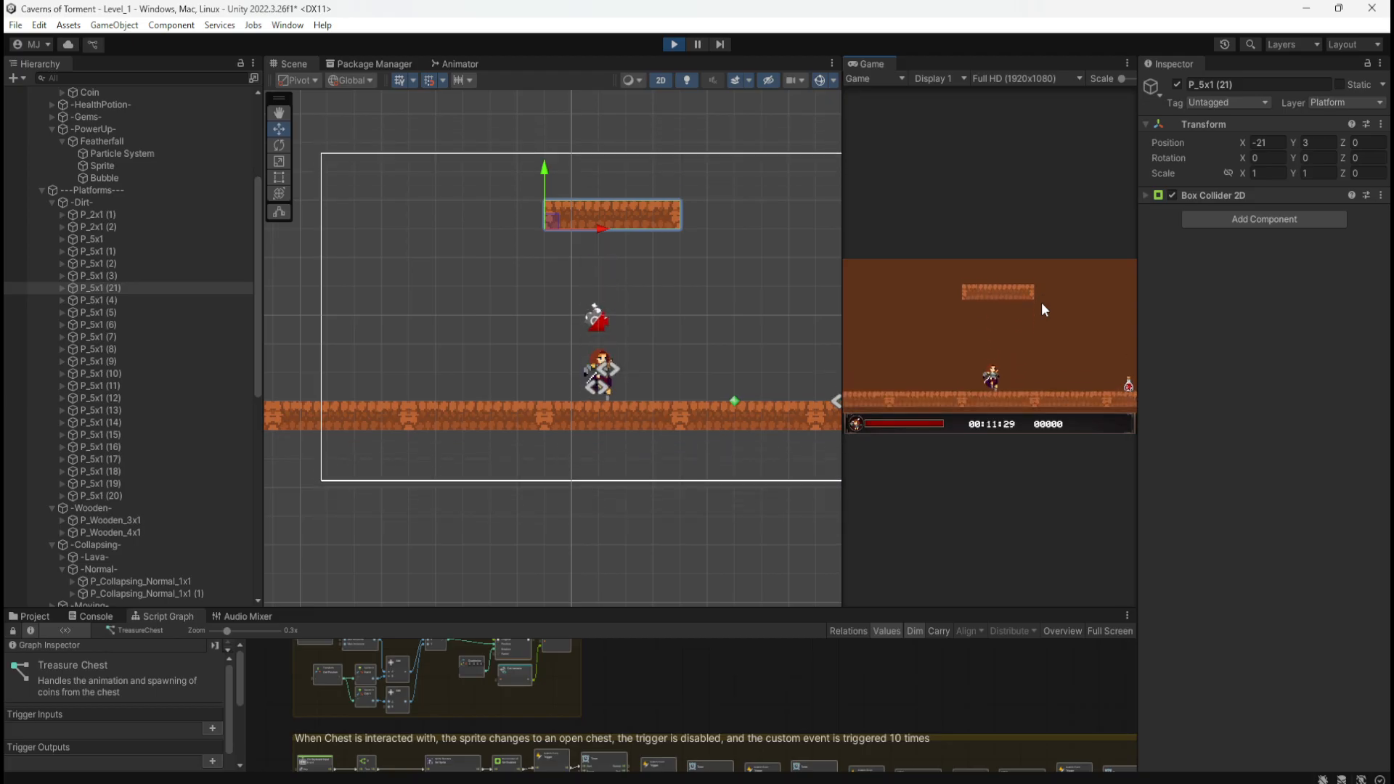
{"action": "key", "text": "space"}
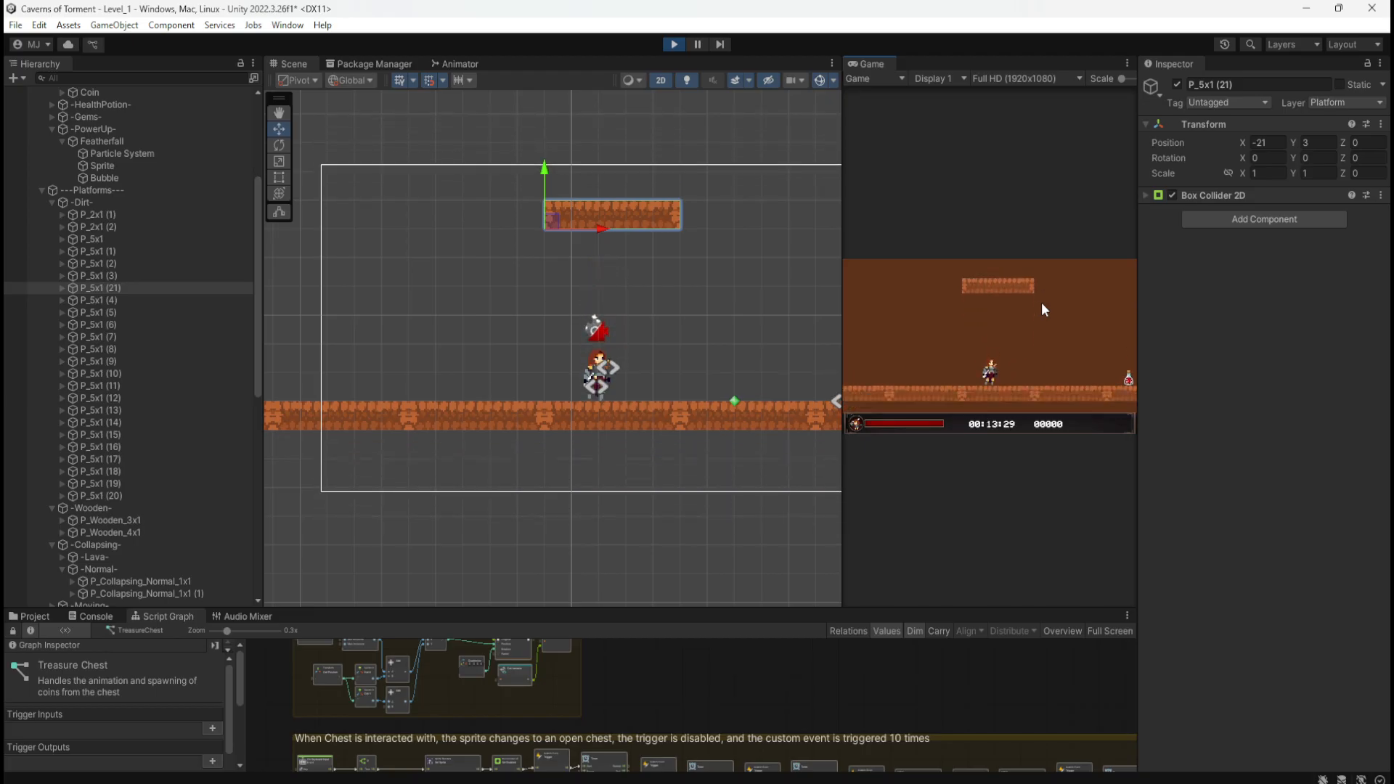
{"action": "key", "text": "space"}
{"action": "key", "text": "a"}
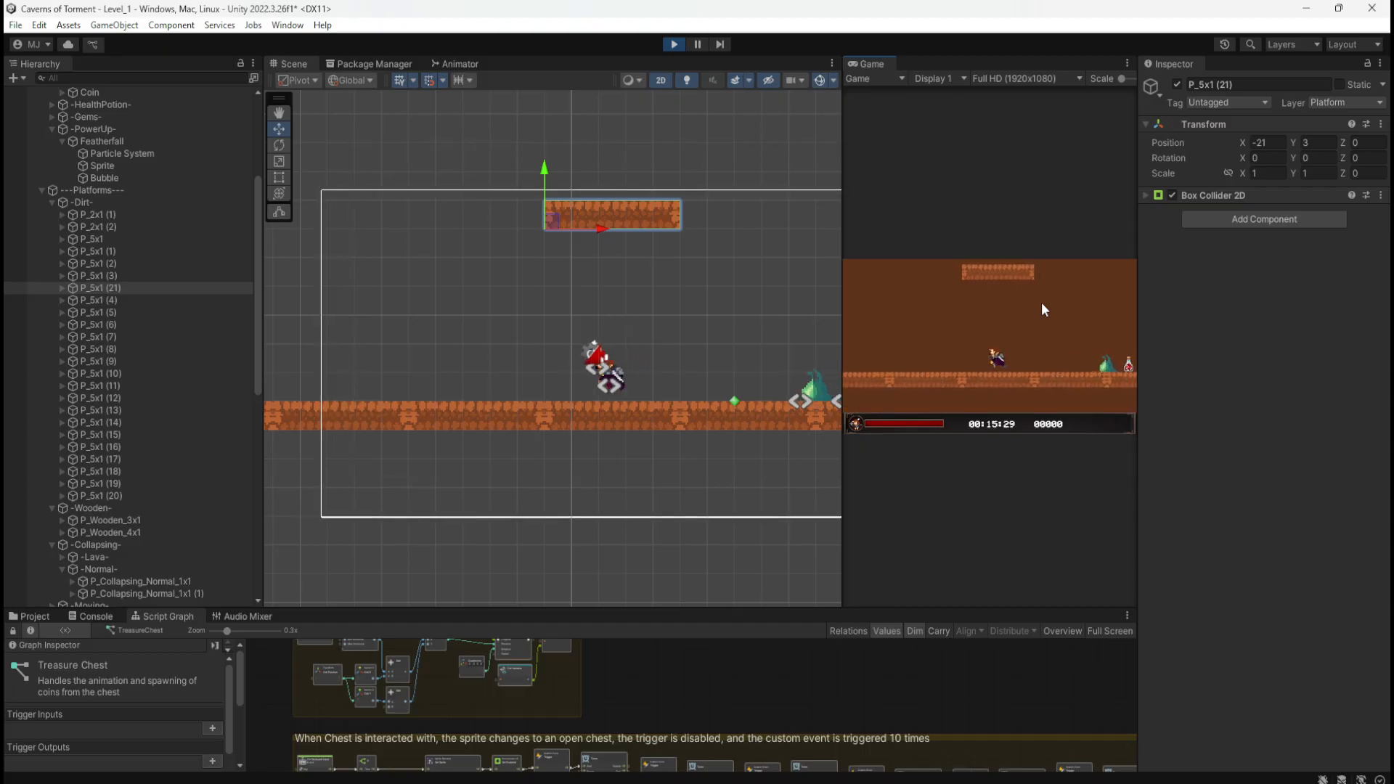
{"action": "key", "text": "d"}
{"action": "key", "text": "d"}
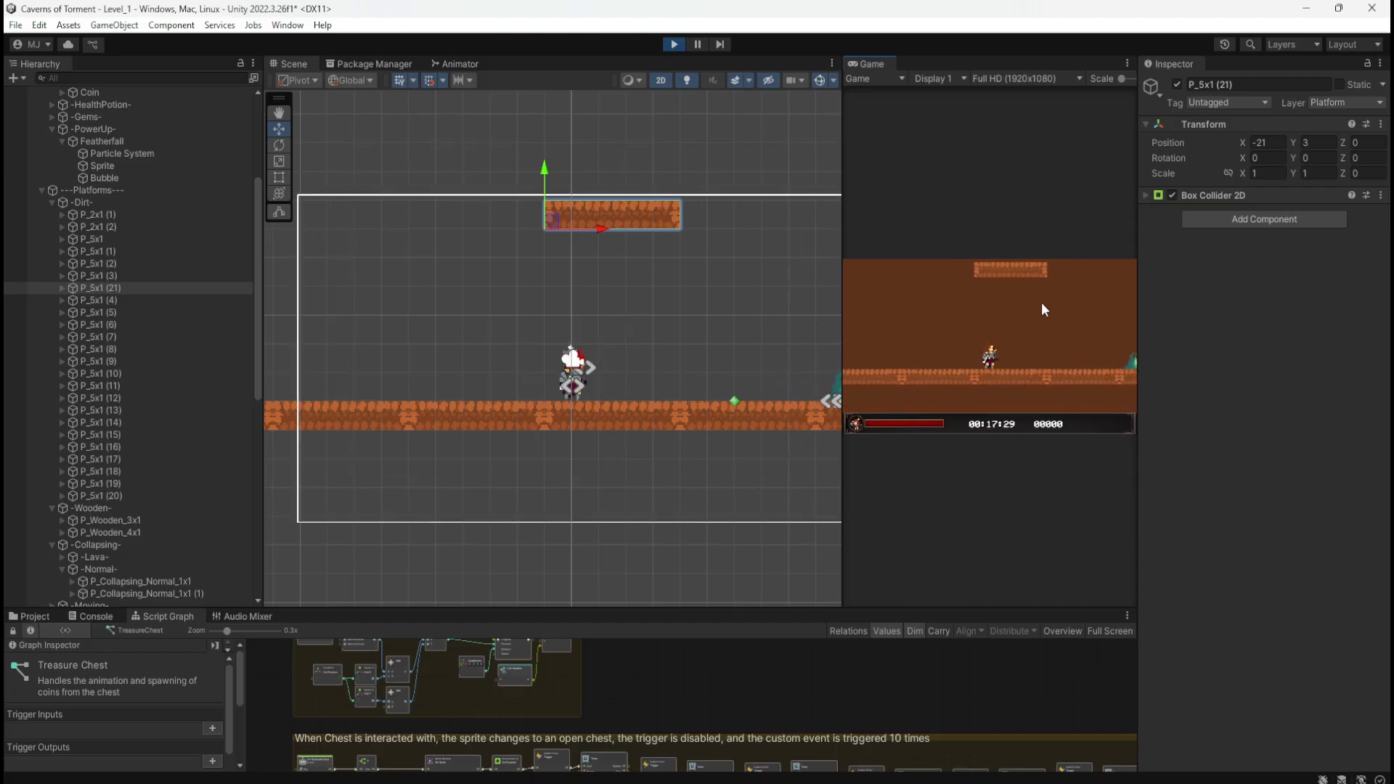
{"action": "key", "text": "space"}
{"action": "key", "text": "a"}
{"action": "key", "text": "space"}
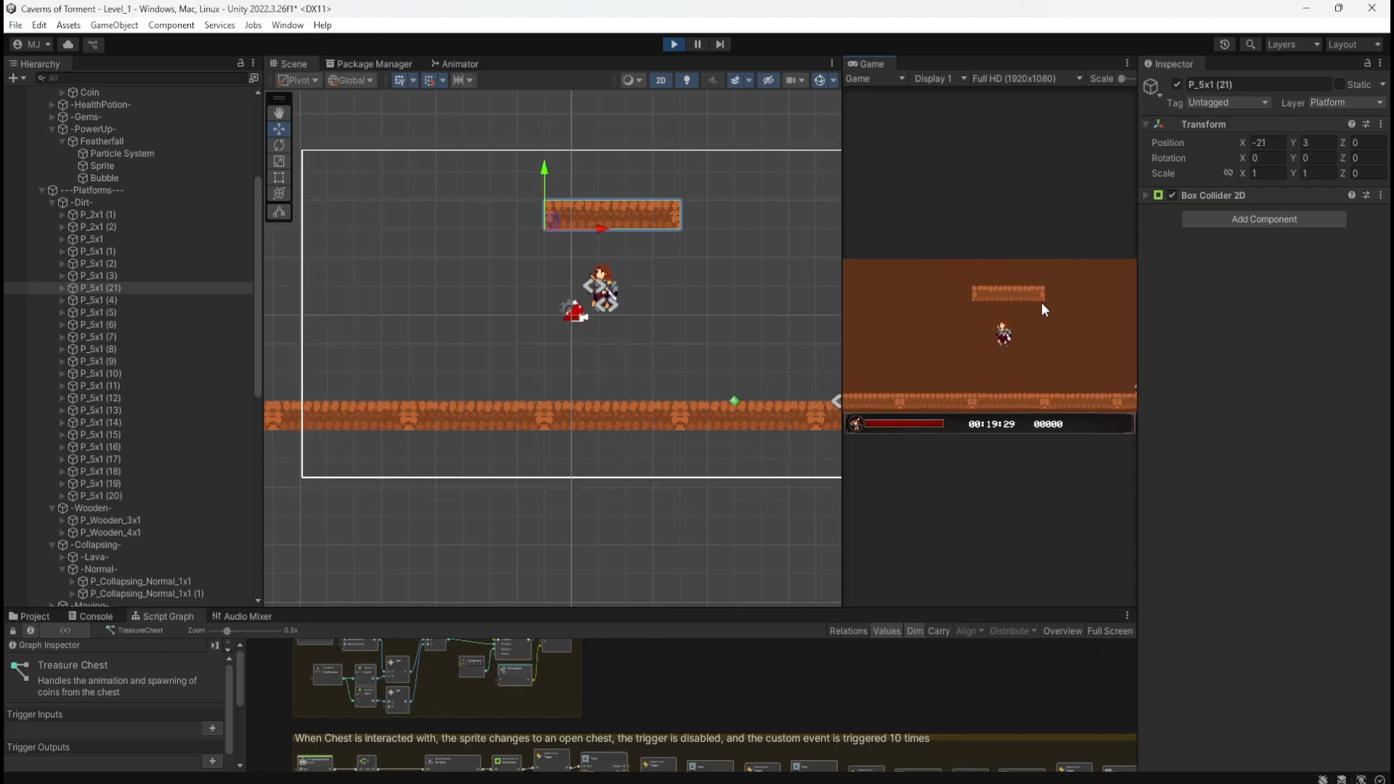
{"action": "key", "text": "space"}
{"action": "key", "text": "d"}
{"action": "key", "text": "space"}
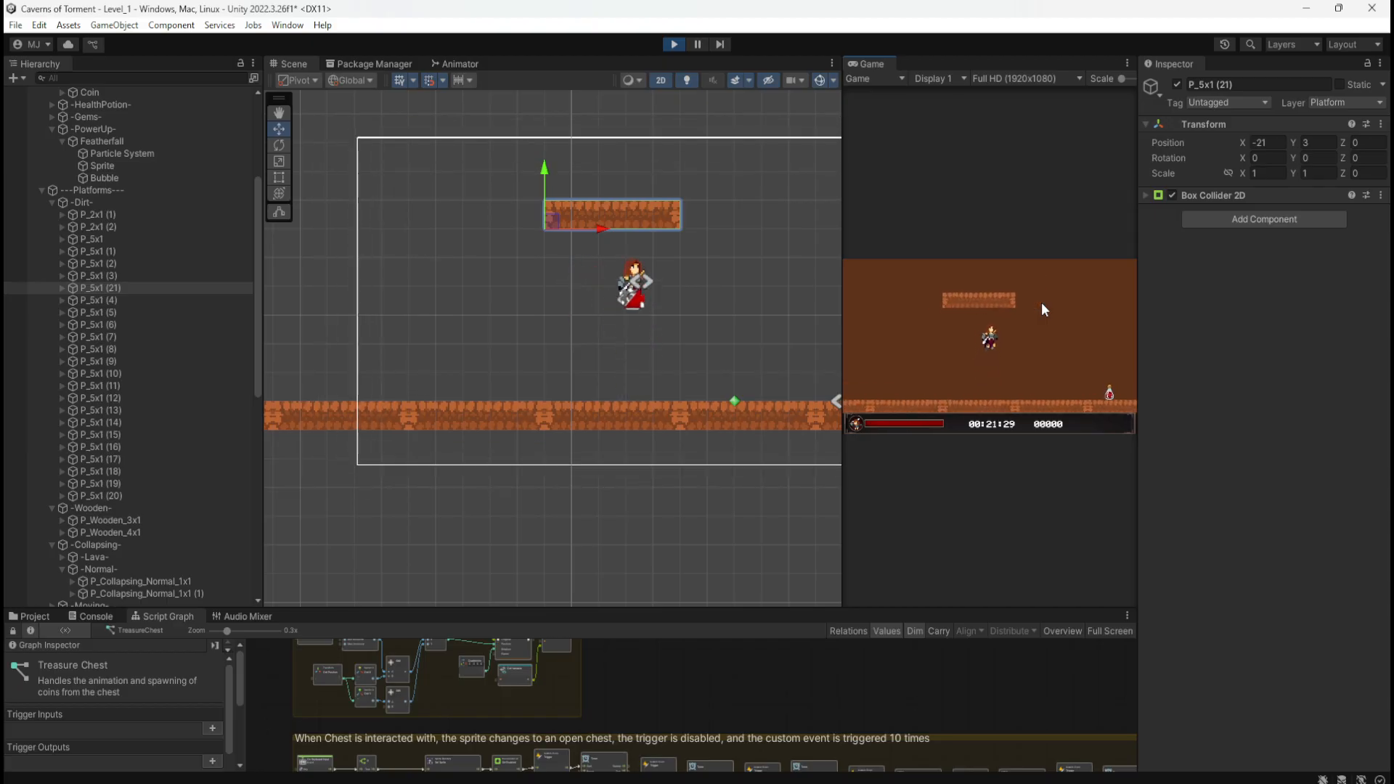
{"action": "key", "text": "space"}
{"action": "key", "text": "a"}
{"action": "key", "text": "space"}
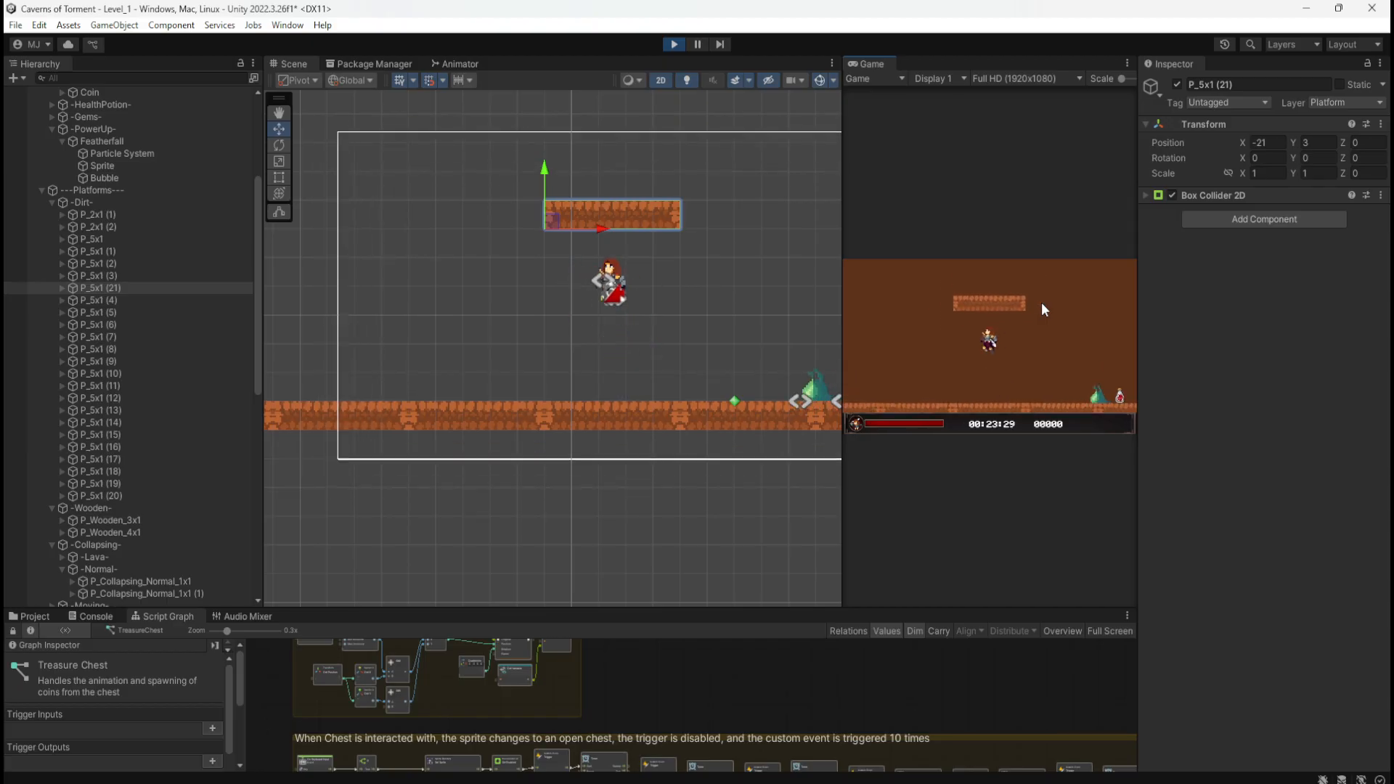
{"action": "key", "text": "a"}
{"action": "key", "text": "d"}
{"action": "key", "text": "space"}
{"action": "key", "text": "d"}
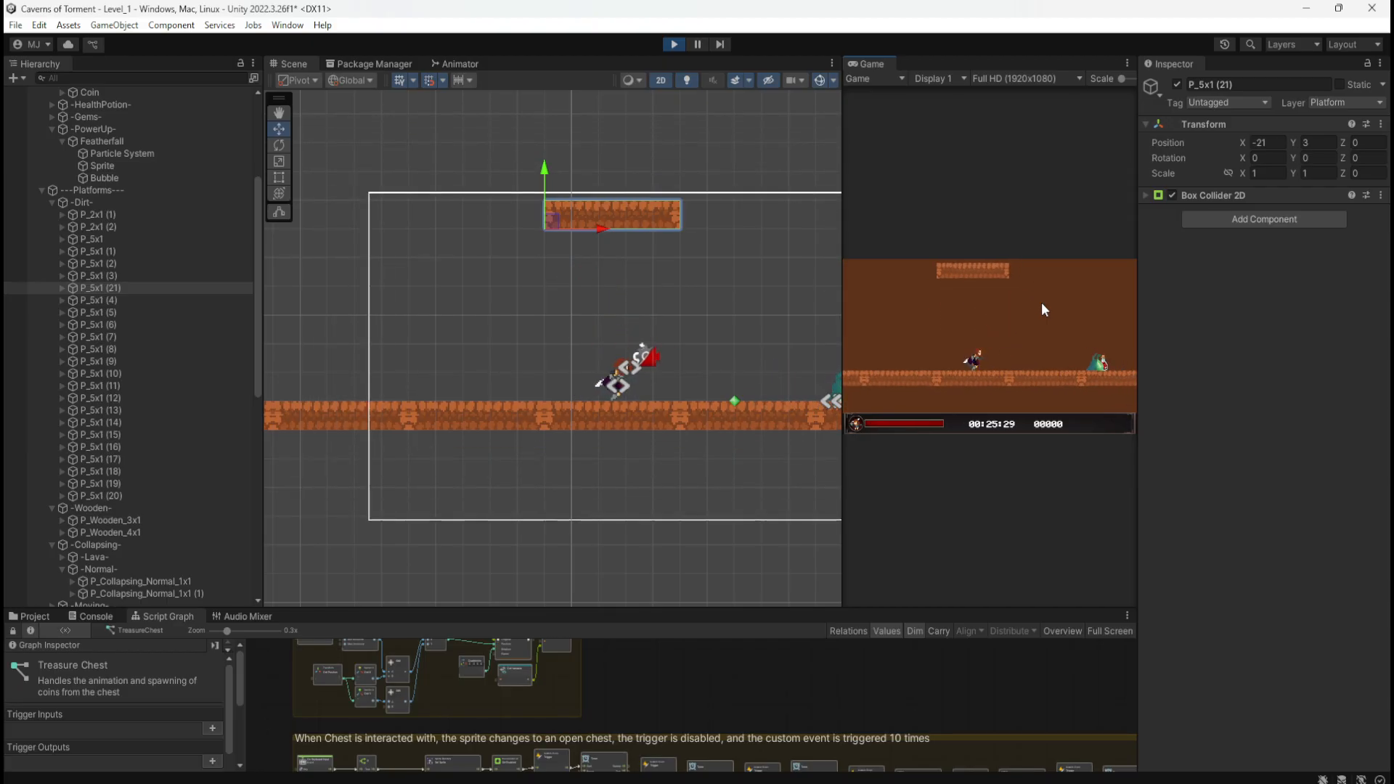
{"action": "key", "text": "a"}
{"action": "key", "text": "d"}
{"action": "key", "text": "space"}
{"action": "key", "text": "a"}
{"action": "key", "text": "d"}
{"action": "key", "text": "space"}
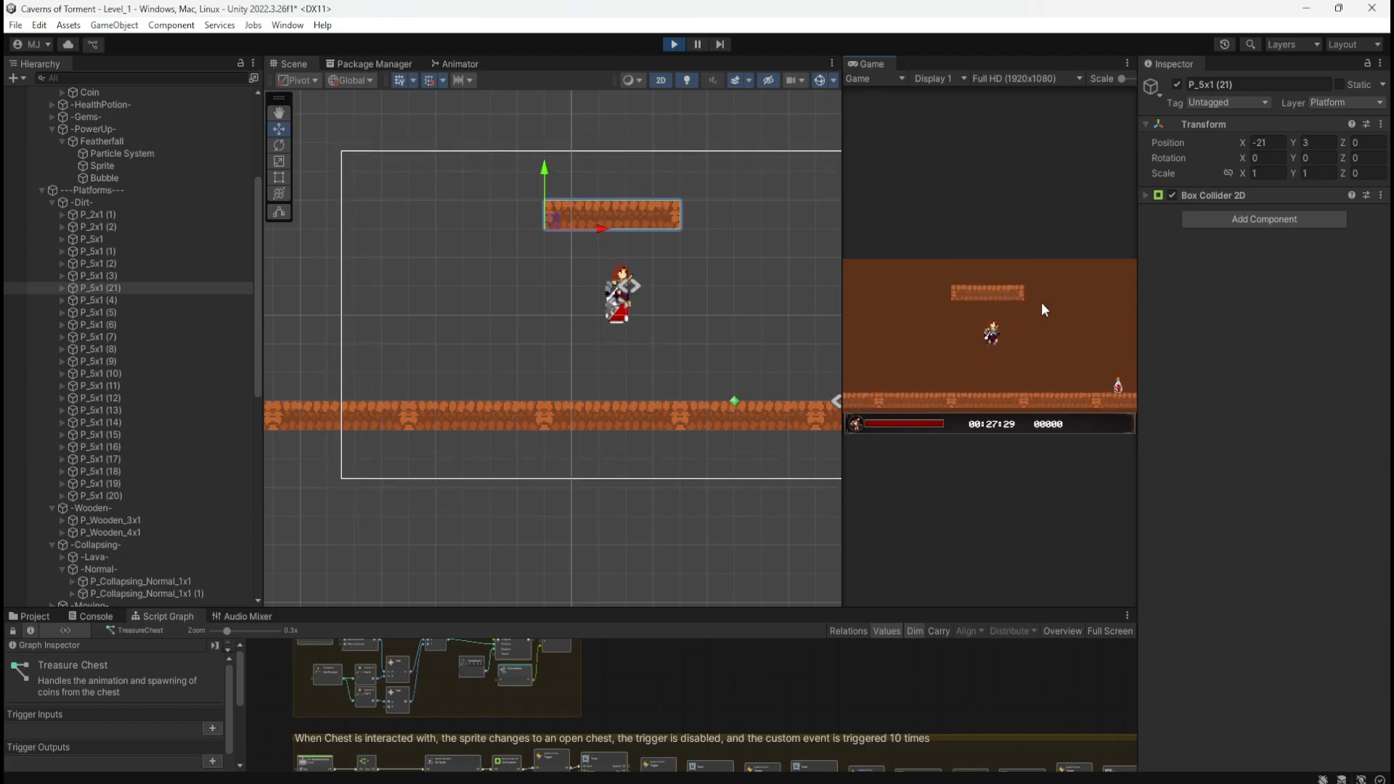
{"action": "key", "text": "space"}
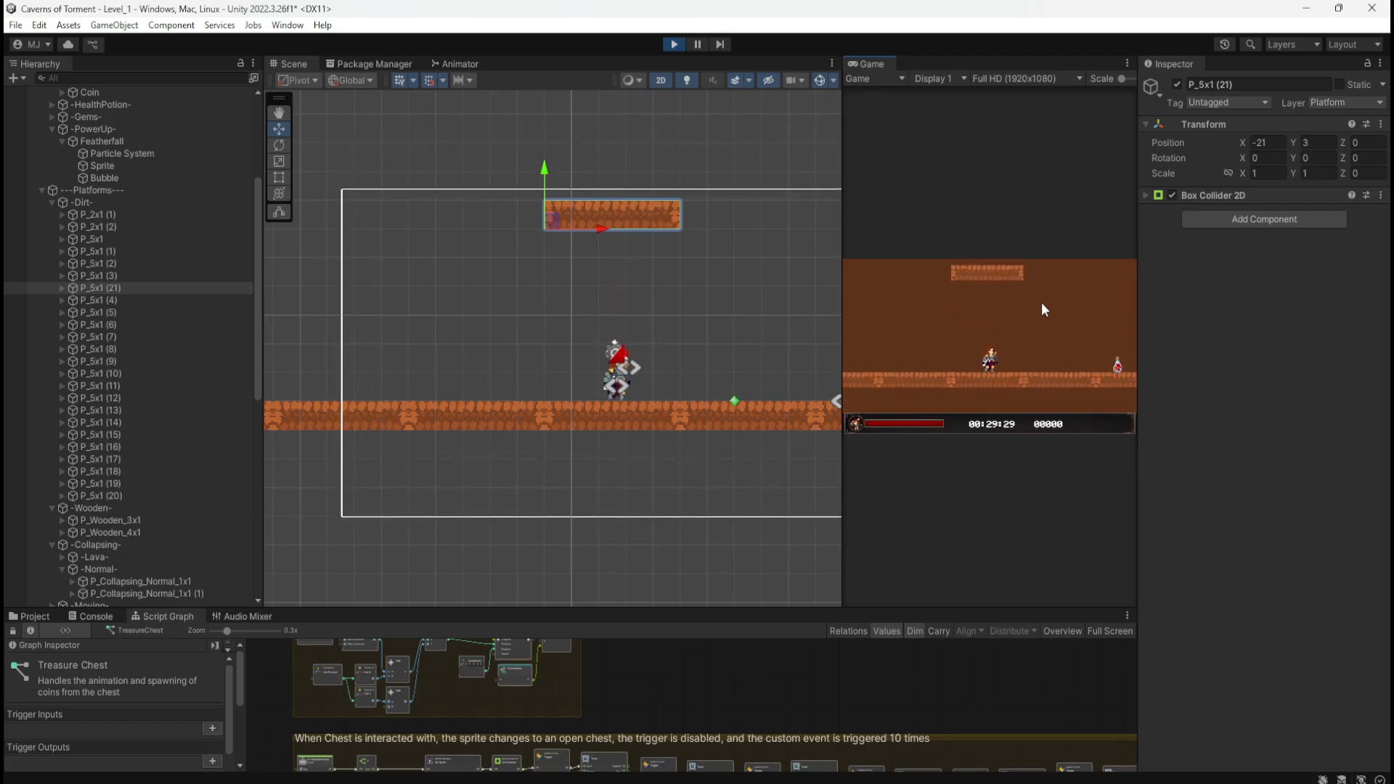
Step: Stop the game, set the Game view to Play Maximized, and restore the Scene view width
{"action": "left_click", "coordinate": [676, 45]}
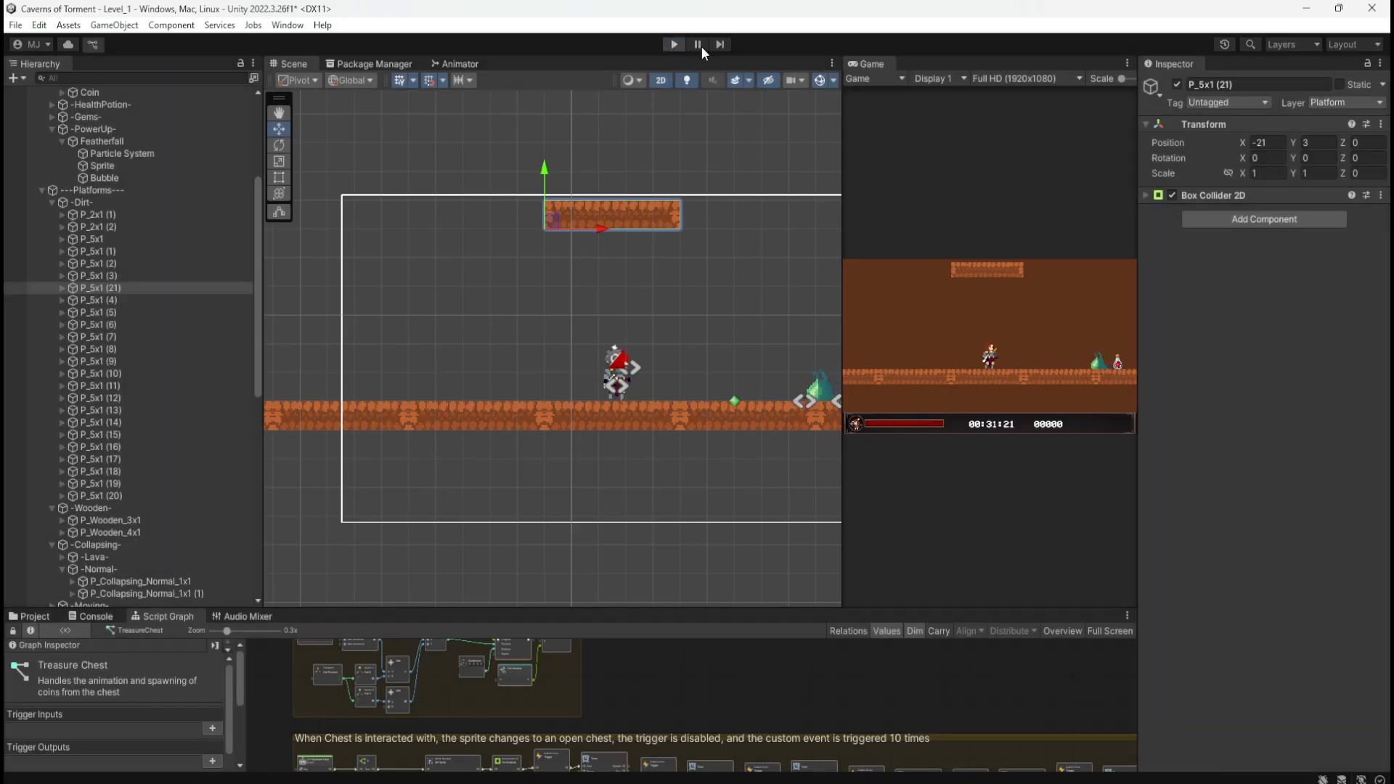
{"action": "left_click_drag", "start_coordinate": [843, 127], "coordinate": [744, 127]}
{"action": "left_click", "coordinate": [1129, 111]}
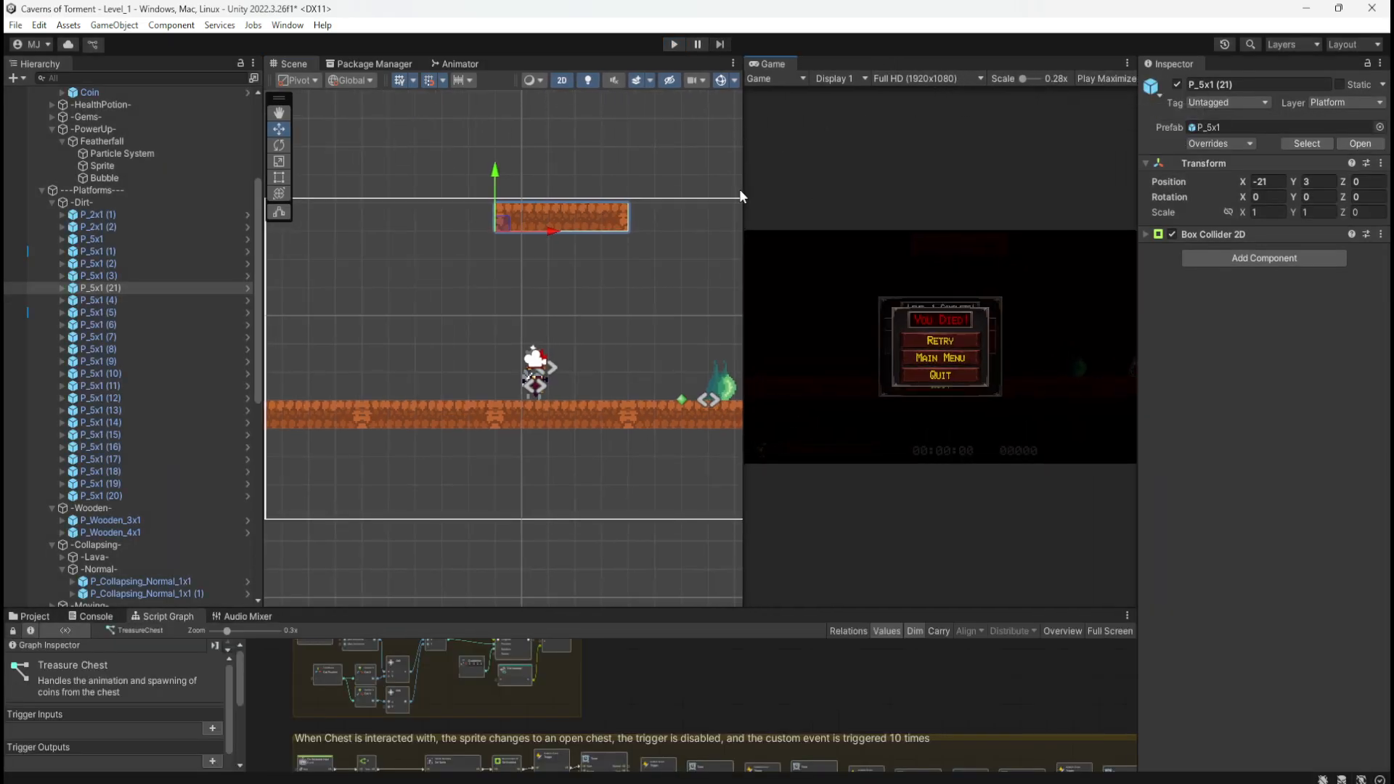
{"action": "left_click_drag", "start_coordinate": [740, 189], "coordinate": [843, 181]}
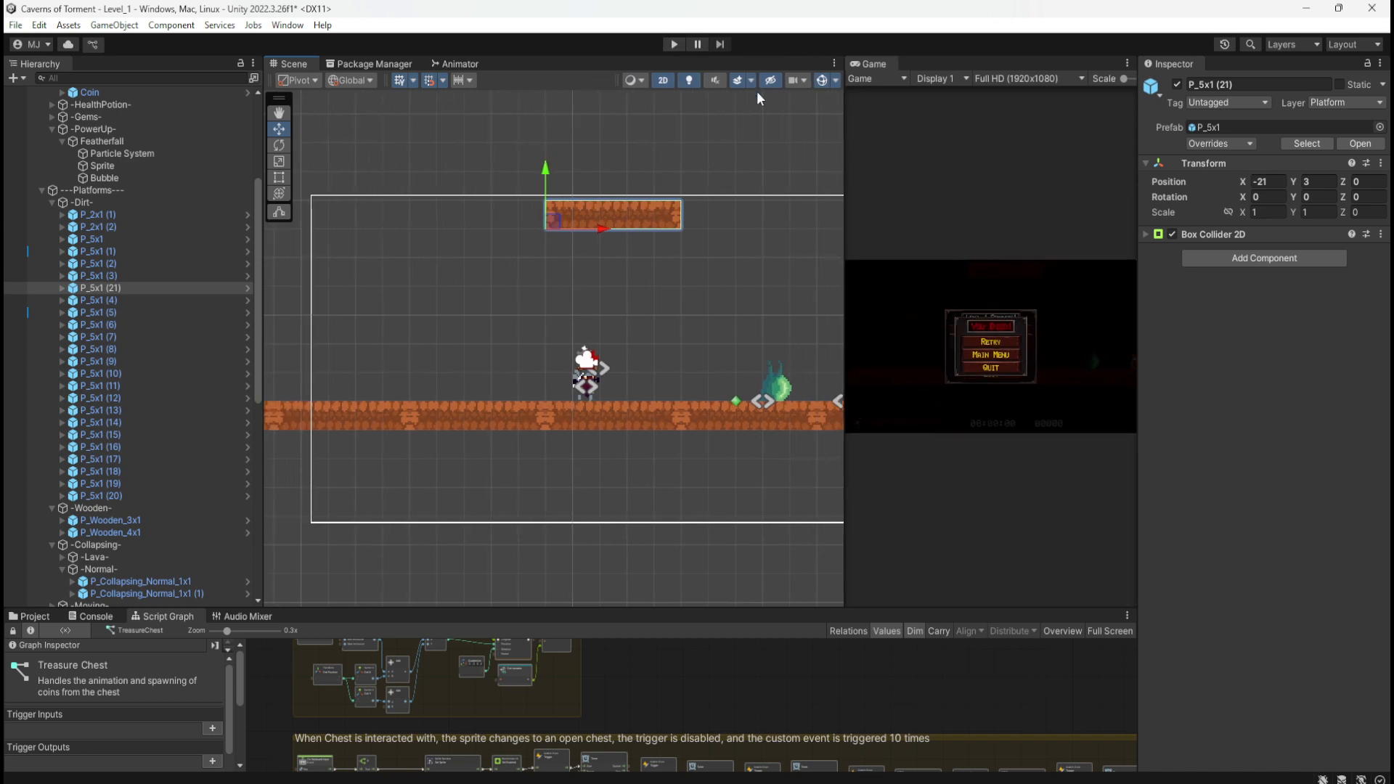
Step: Save Level_1, play-test full-screen jumping under the Y 3 platform, then stop
{"action": "key", "text": "ctrl+s"}
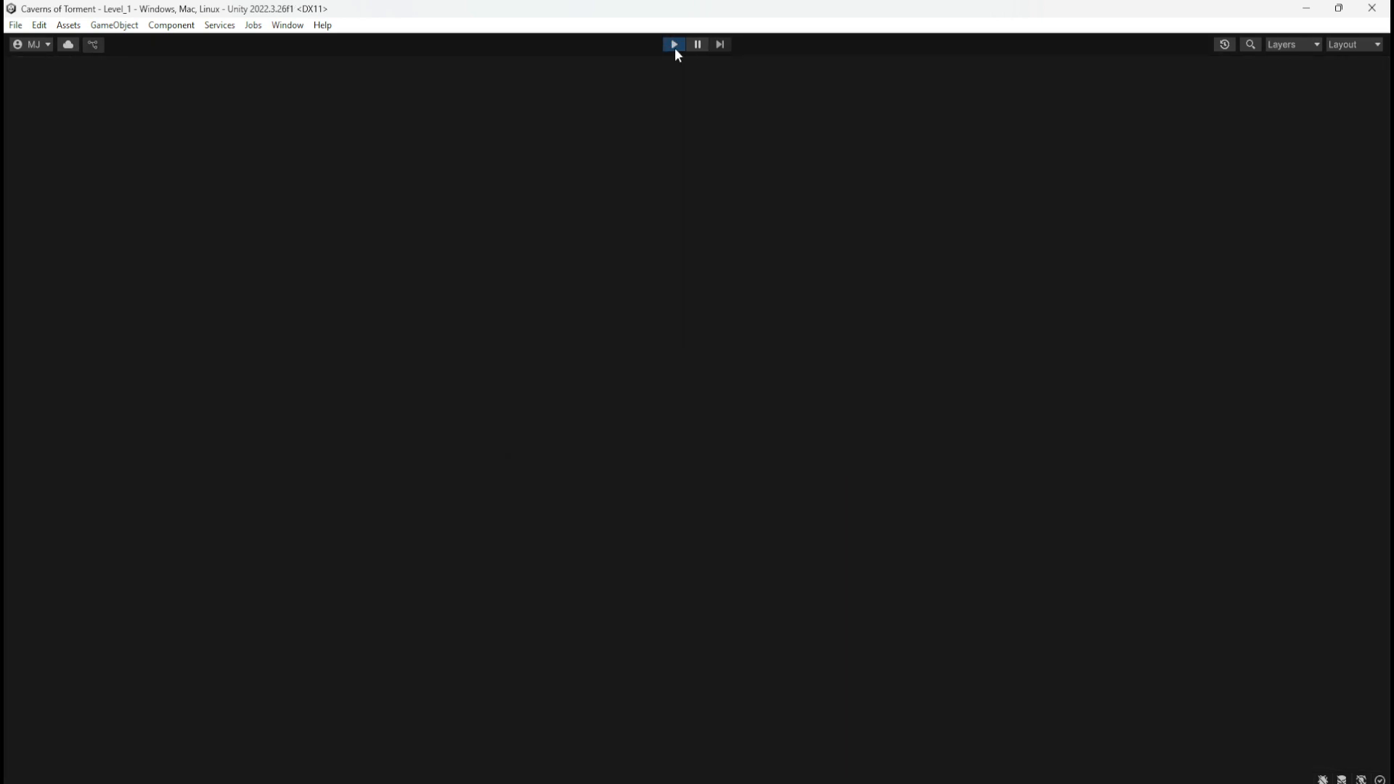
{"action": "key", "text": "d"}
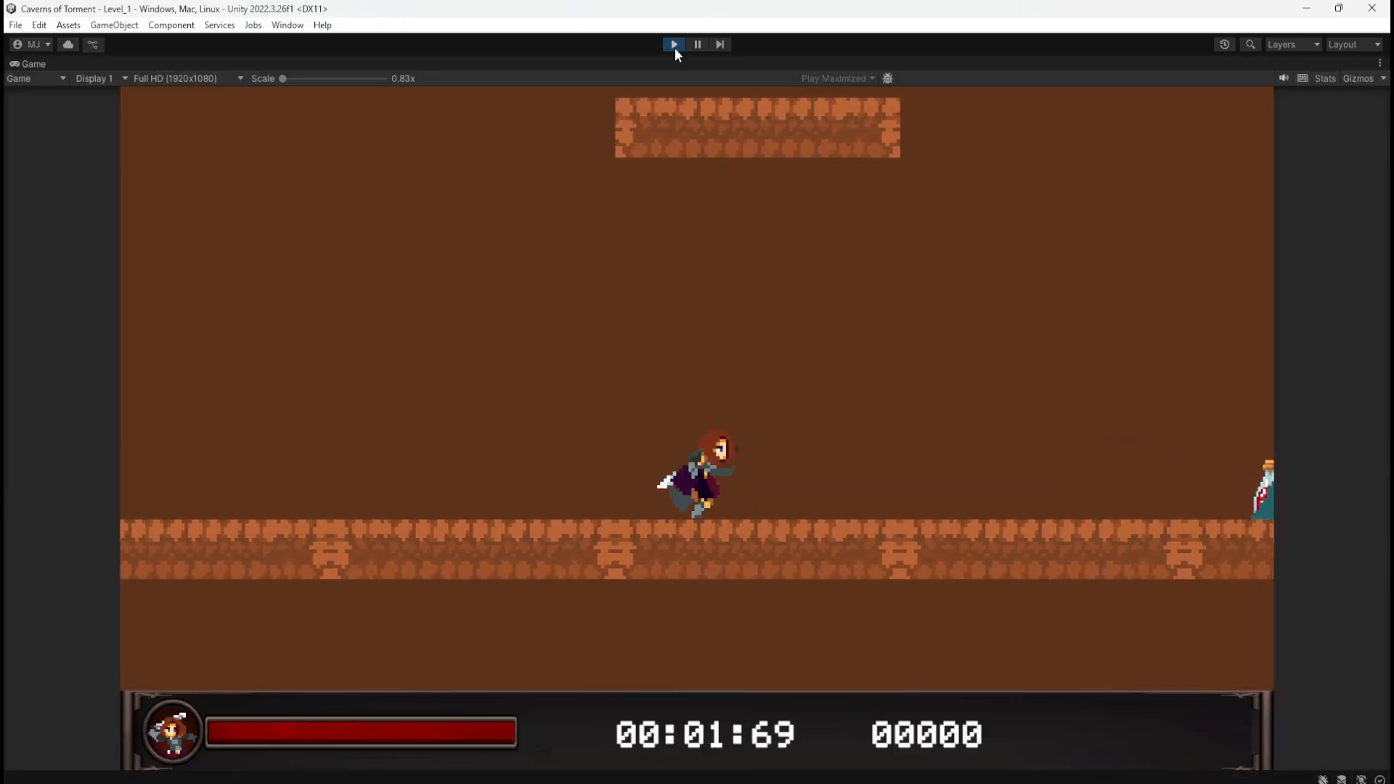
{"action": "key", "text": "space"}
{"action": "key", "text": "d"}
{"action": "key", "text": "space"}
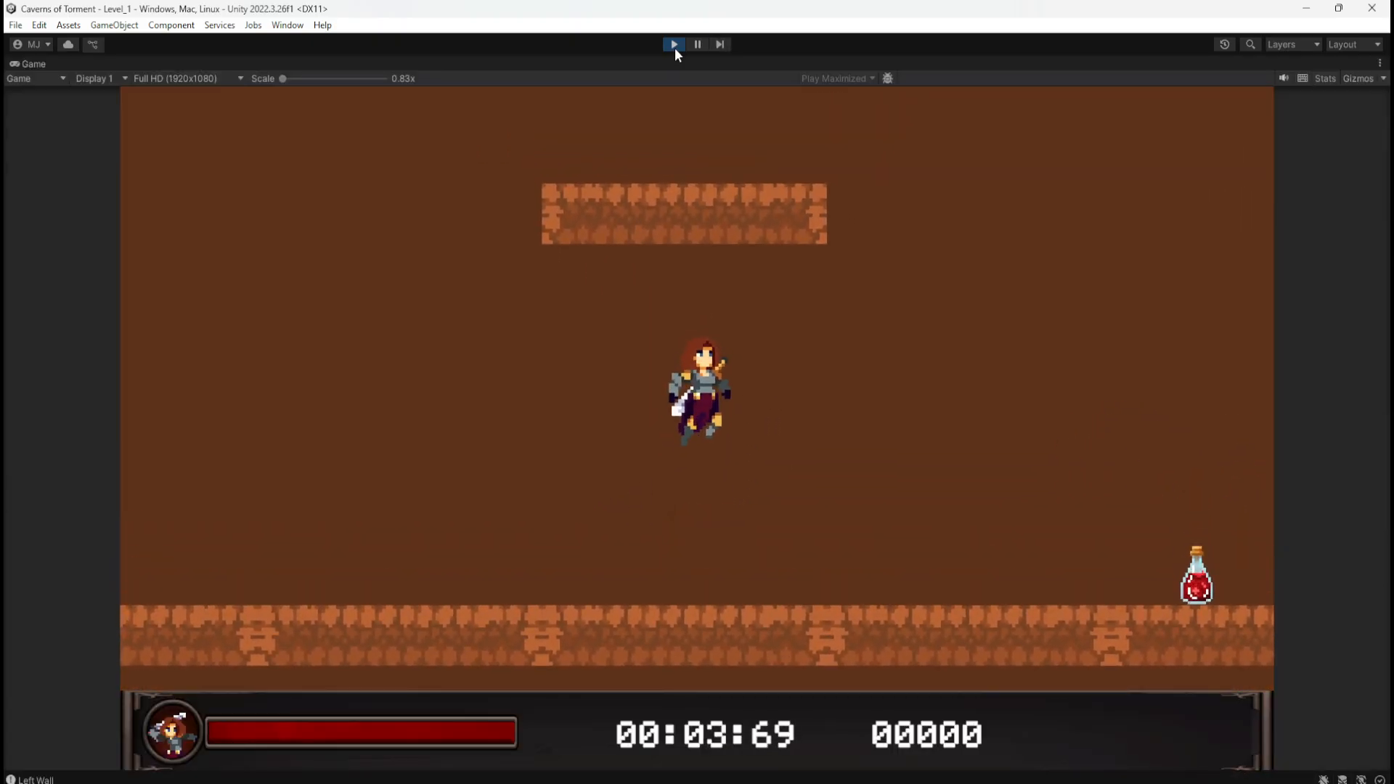
{"action": "key", "text": "space"}
{"action": "key", "text": "space"}
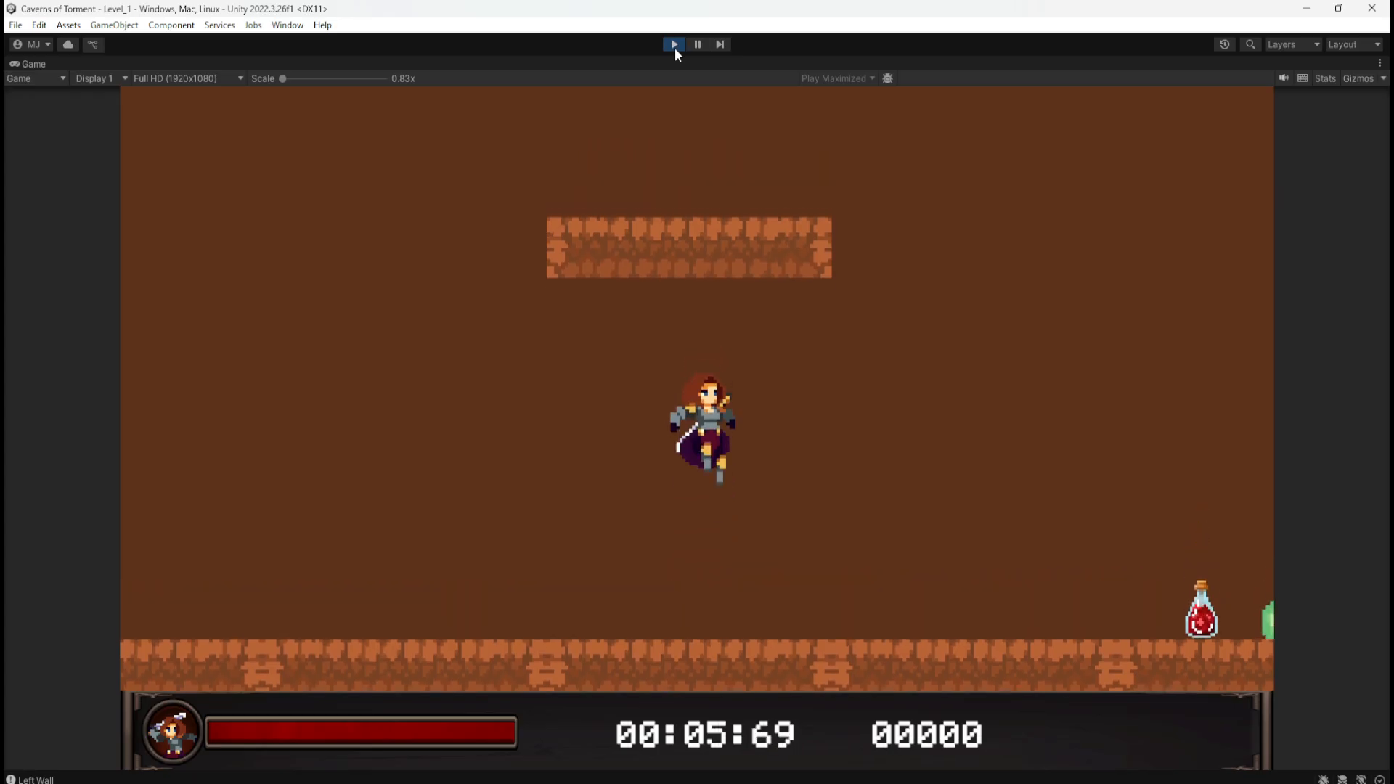
{"action": "key", "text": "space"}
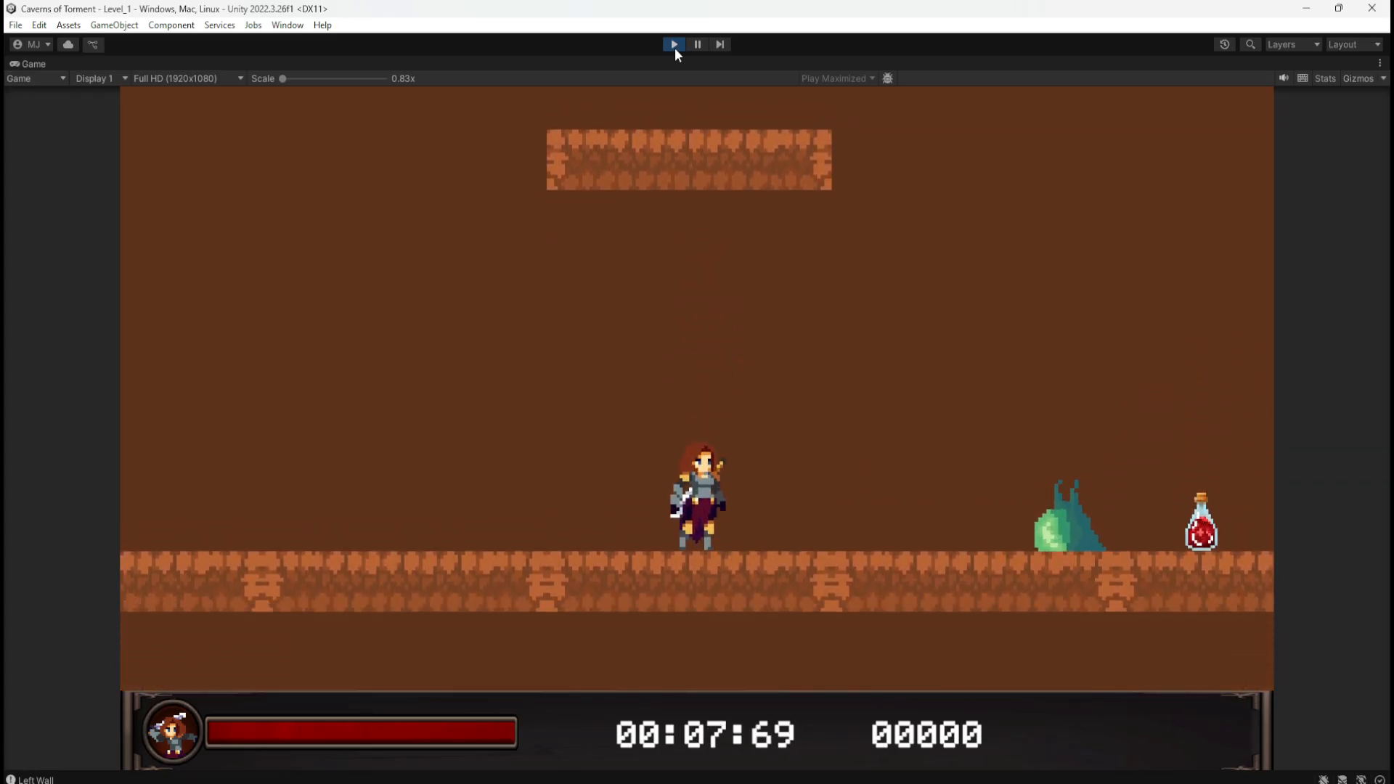
{"action": "left_click", "coordinate": [674, 44]}
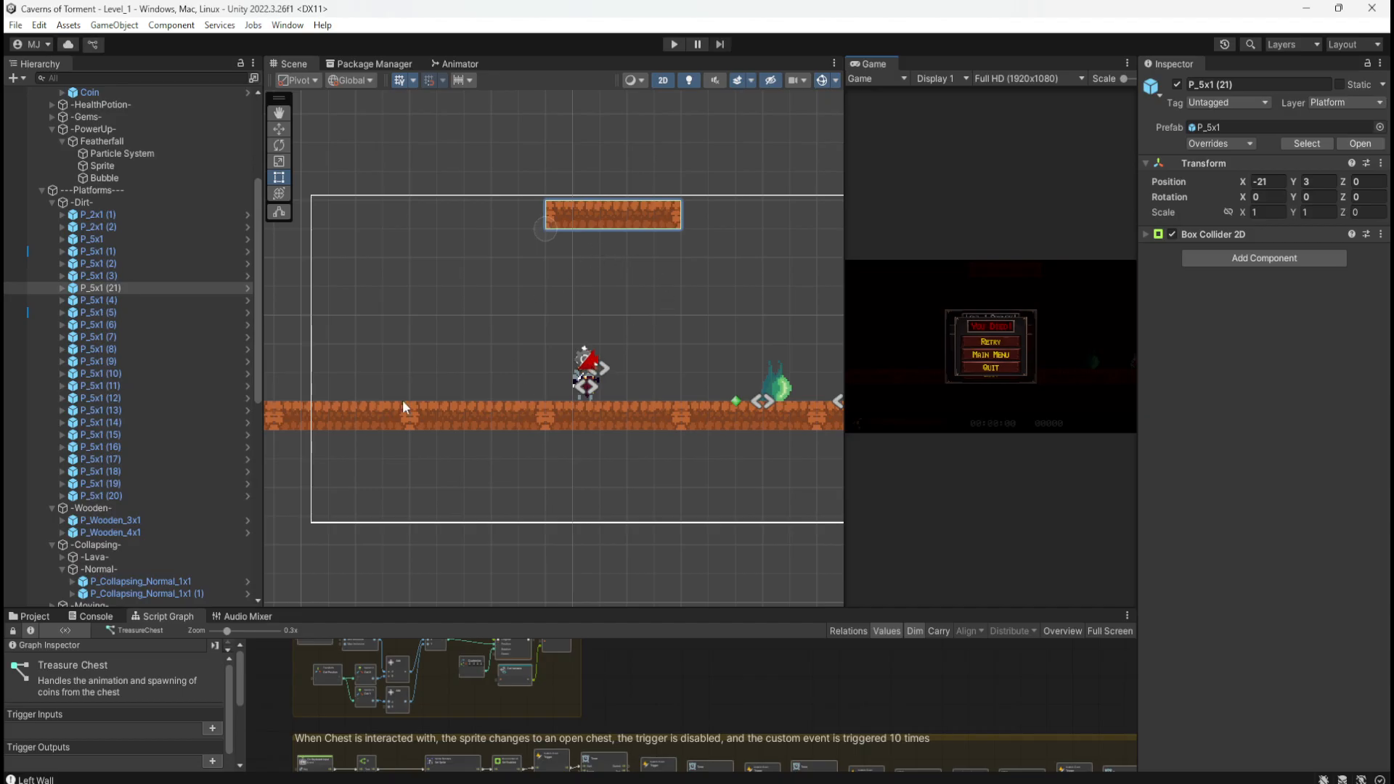
Step: Duplicate P_5x1 (21) and shift the copy left to lengthen the dirt ceiling
{"action": "left_click", "coordinate": [134, 289]}
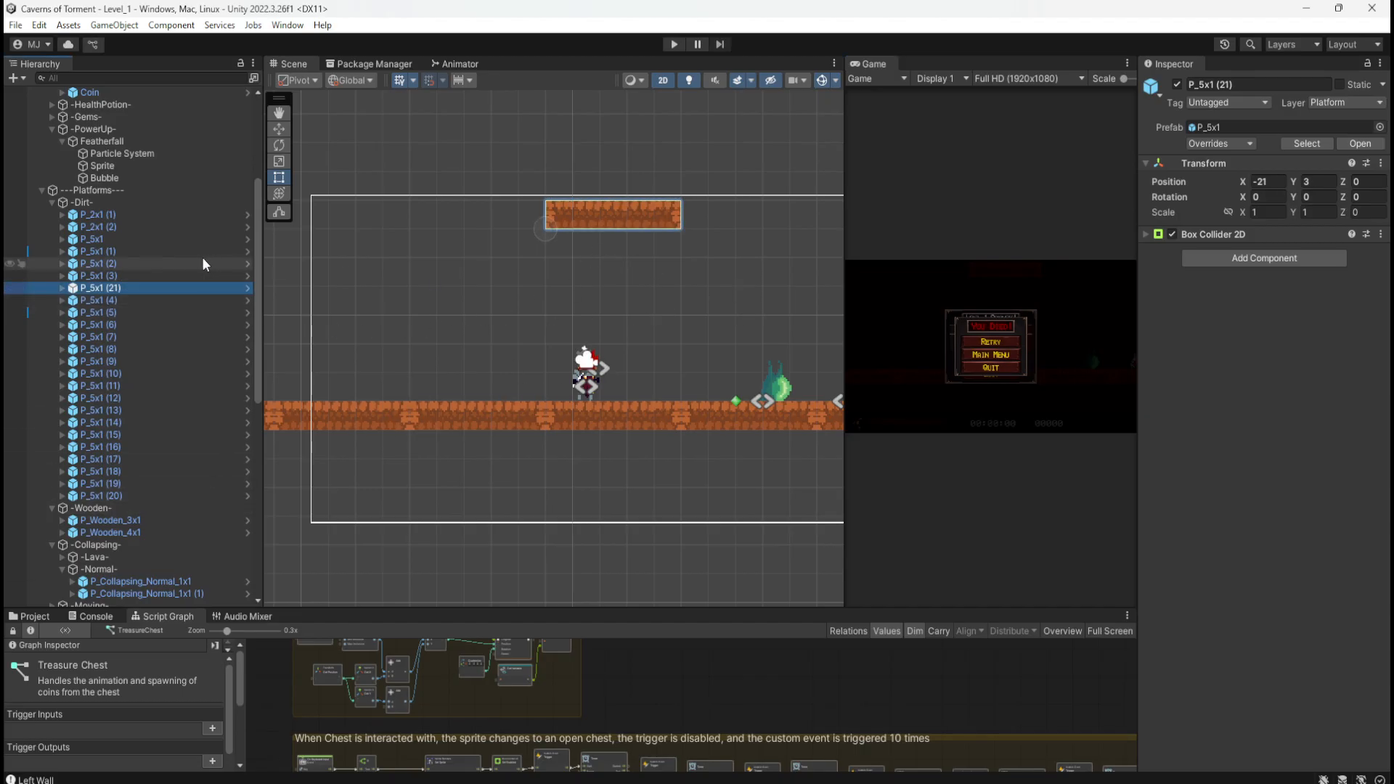
{"action": "key", "text": "ctrl+d"}
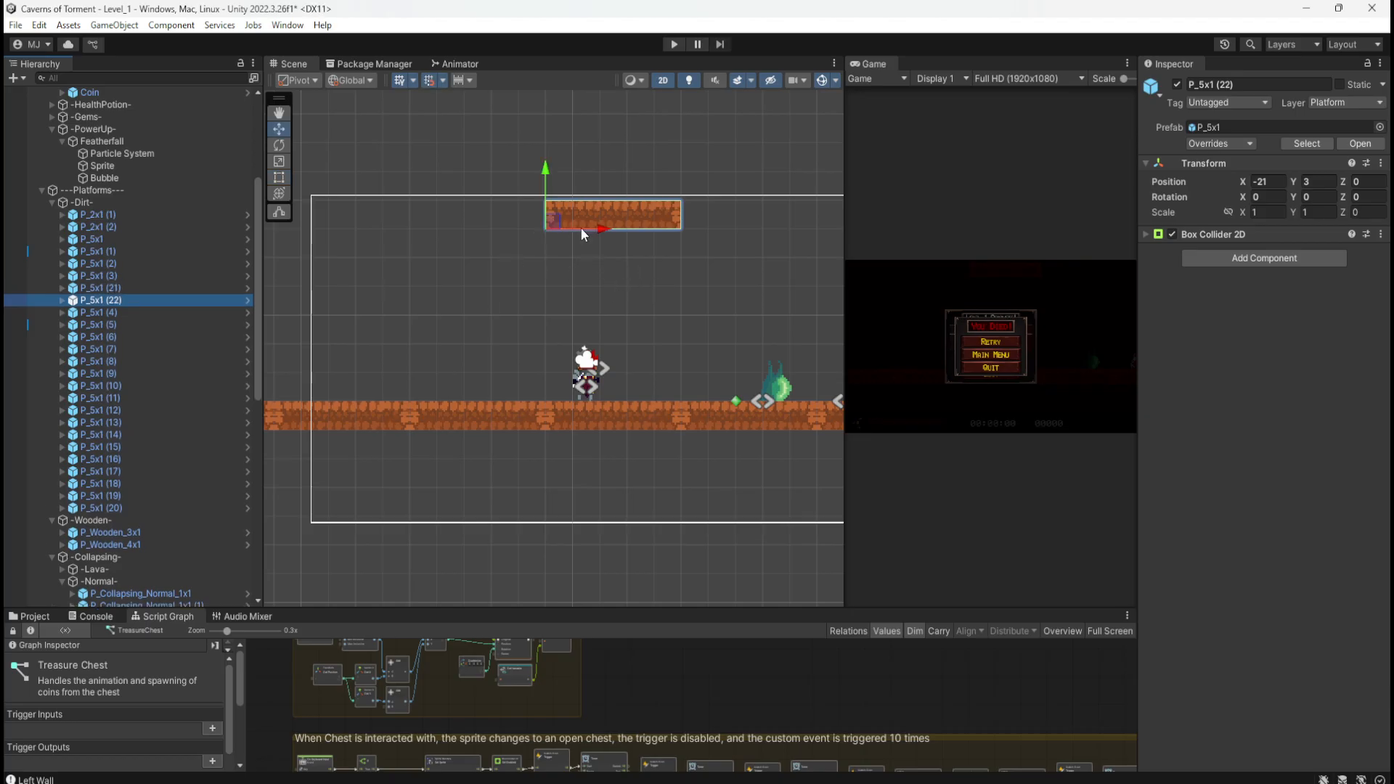
{"action": "mouse_move", "coordinate": [458, 220]}
{"action": "left_mouse_down"}
{"action": "mouse_move", "coordinate": [382, 212]}
{"action": "mouse_move", "coordinate": [431, 228]}
{"action": "left_mouse_up"}
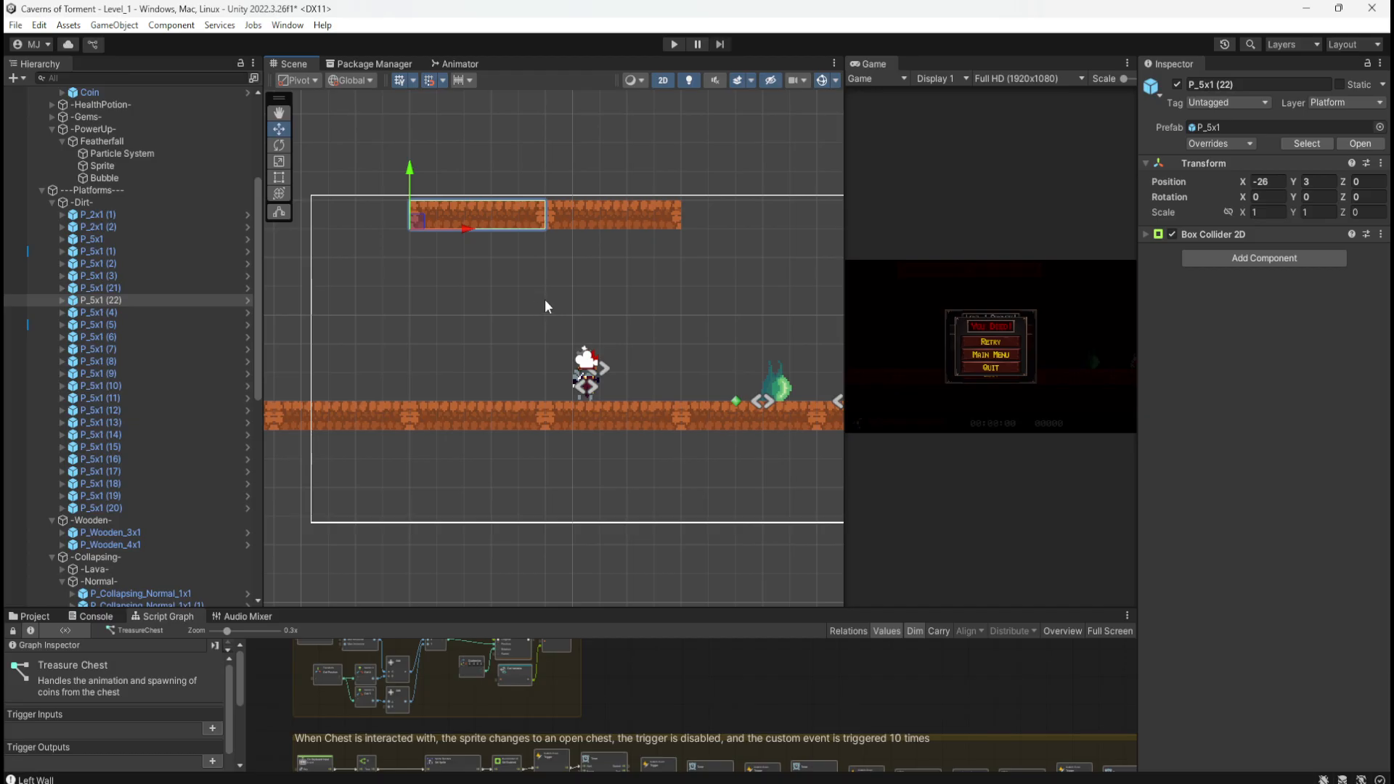
{"action": "middle_click_drag", "start_coordinate": [545, 305], "coordinate": [680, 295]}
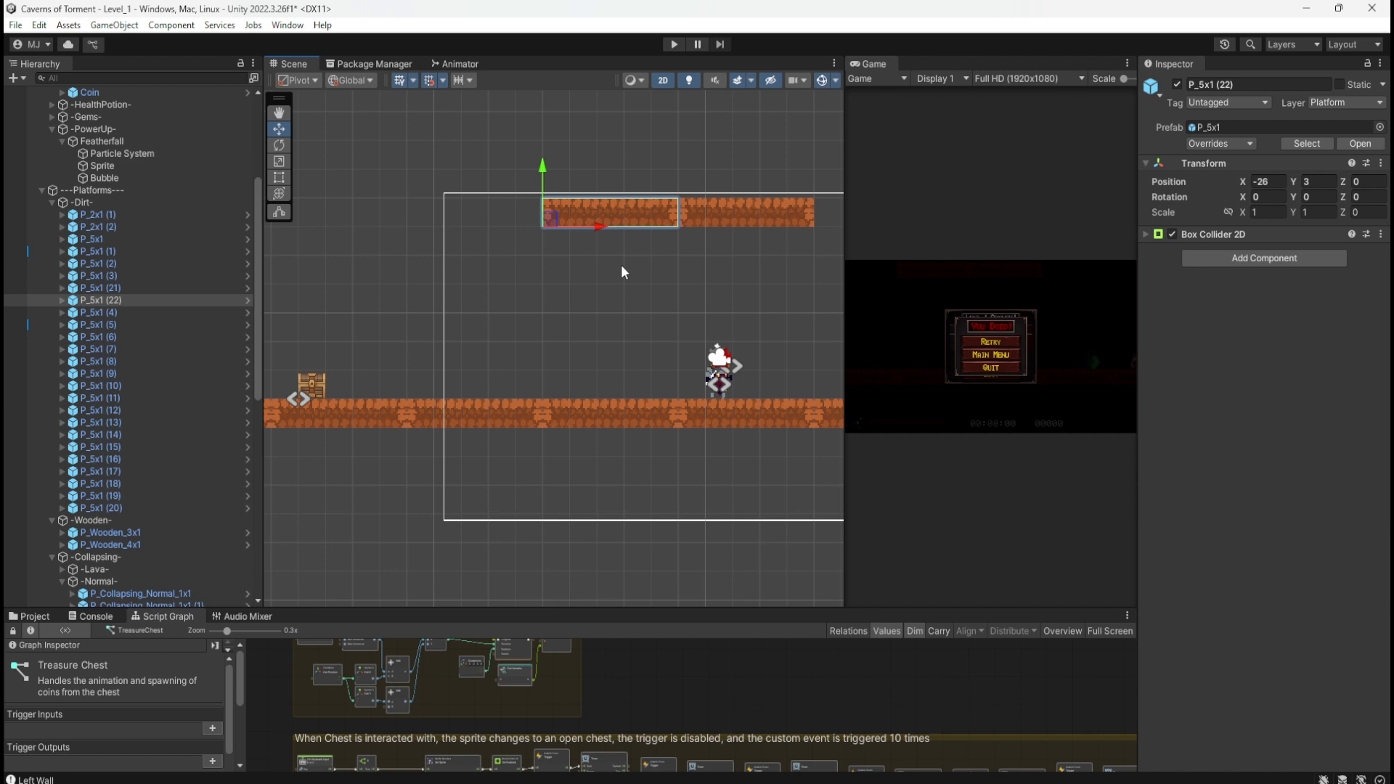
Step: Duplicate again, rotate Z to 90, and place the wall at X -28, Y -1 under the ceiling's left end
{"action": "key", "text": "ctrl+d"}
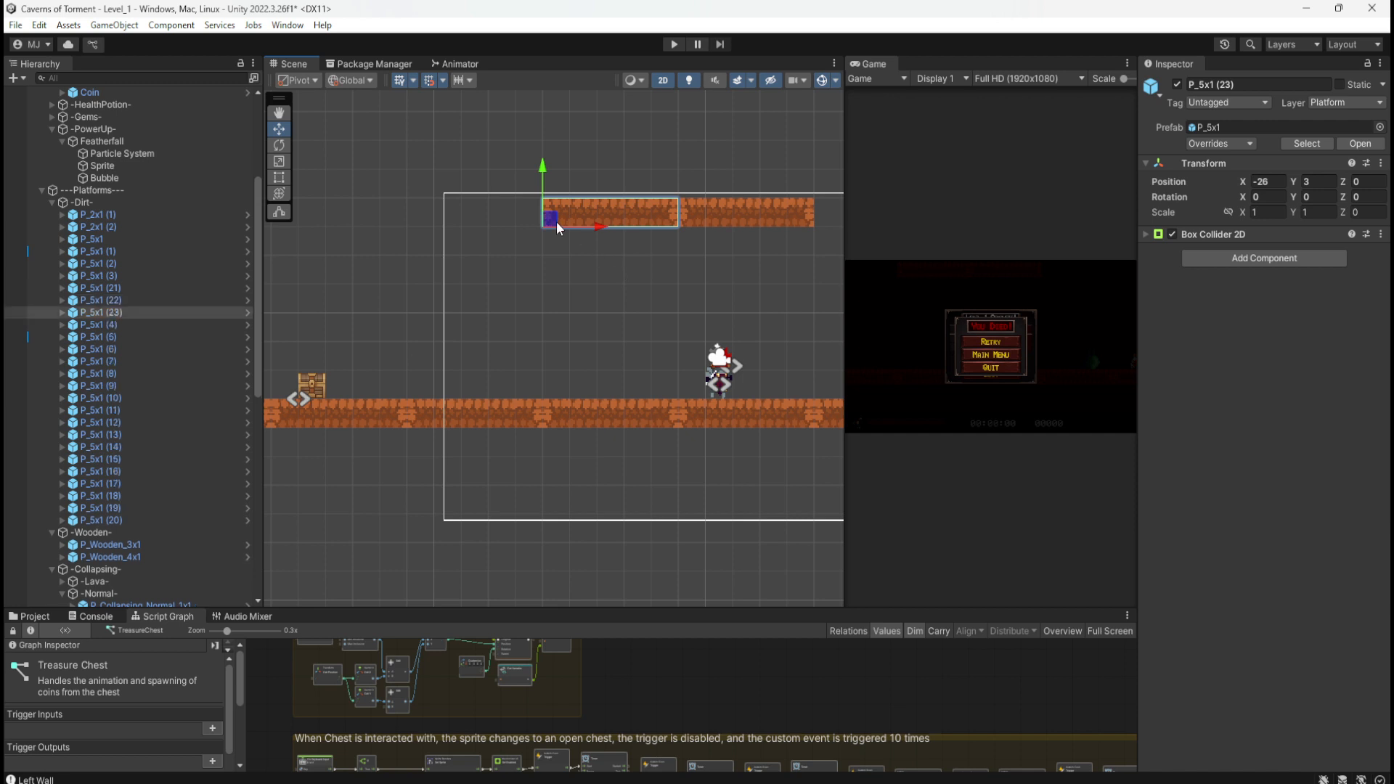
{"action": "left_click_drag", "start_coordinate": [556, 221], "coordinate": [482, 286]}
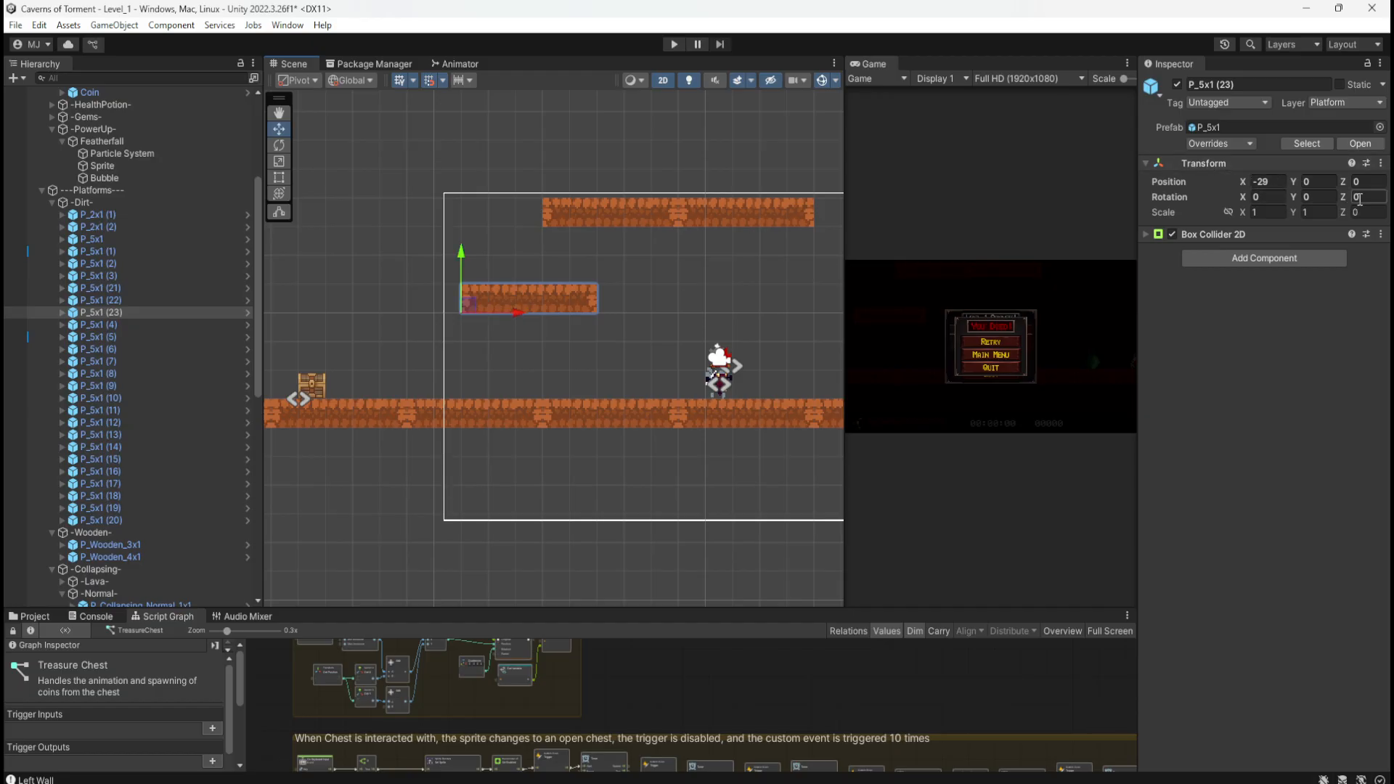
{"action": "type", "text": "90"}
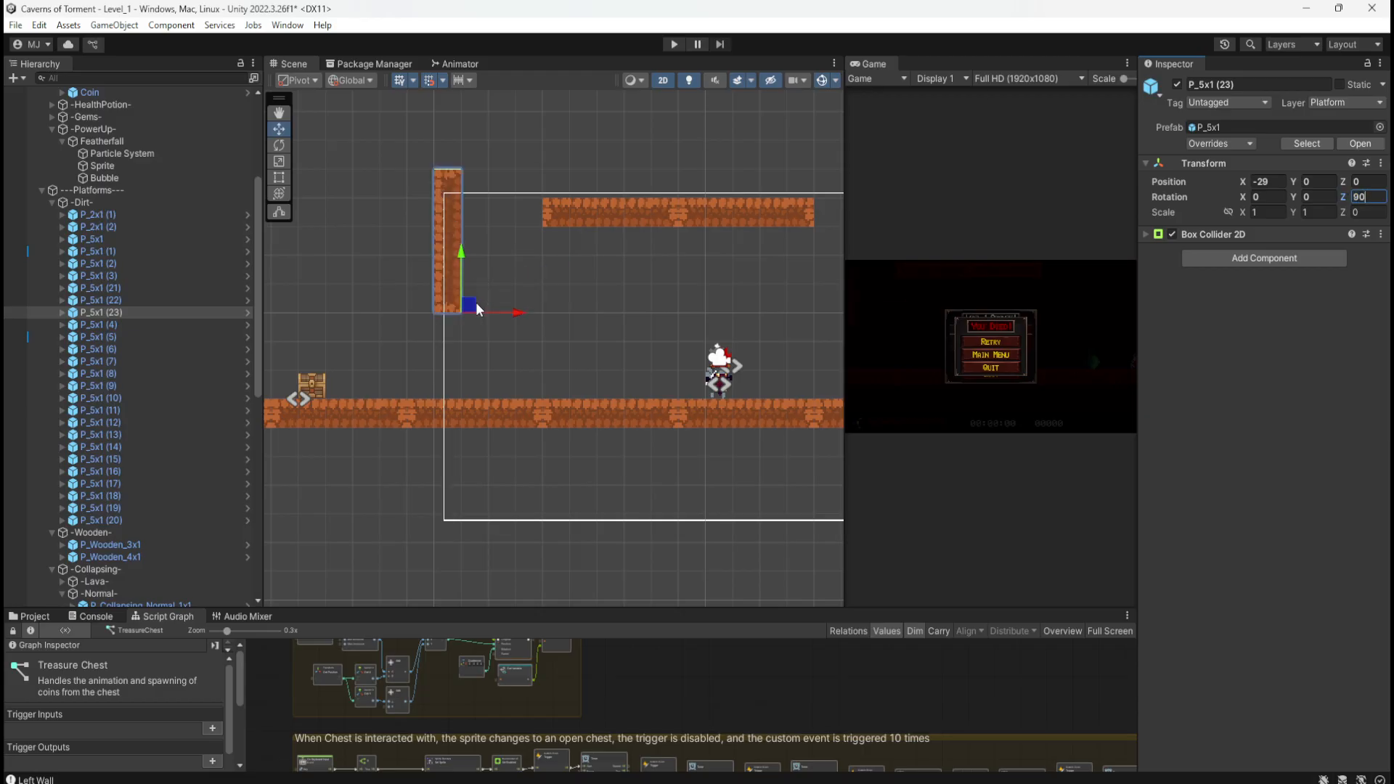
{"action": "left_click_drag", "start_coordinate": [471, 303], "coordinate": [552, 333]}
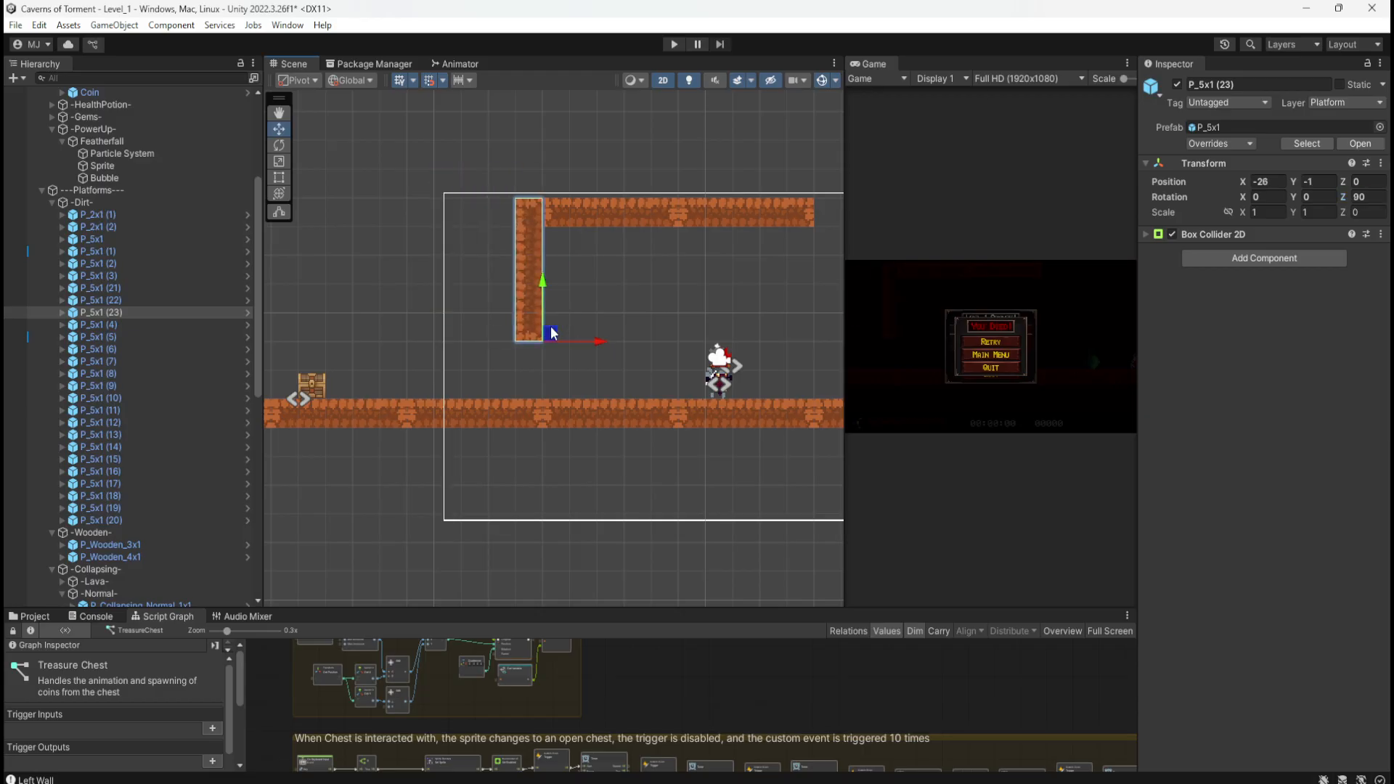
{"action": "left_click", "coordinate": [643, 295]}
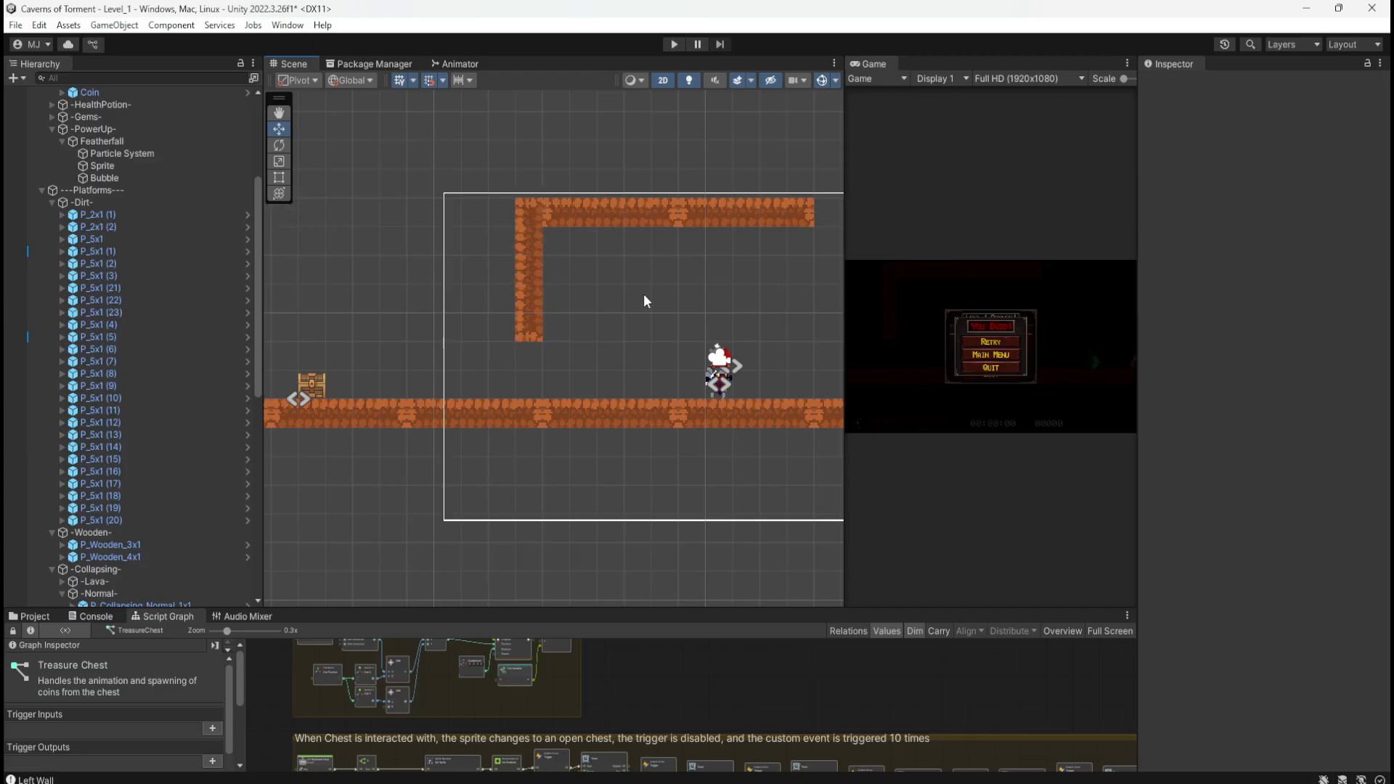
{"action": "left_click", "coordinate": [676, 51]}
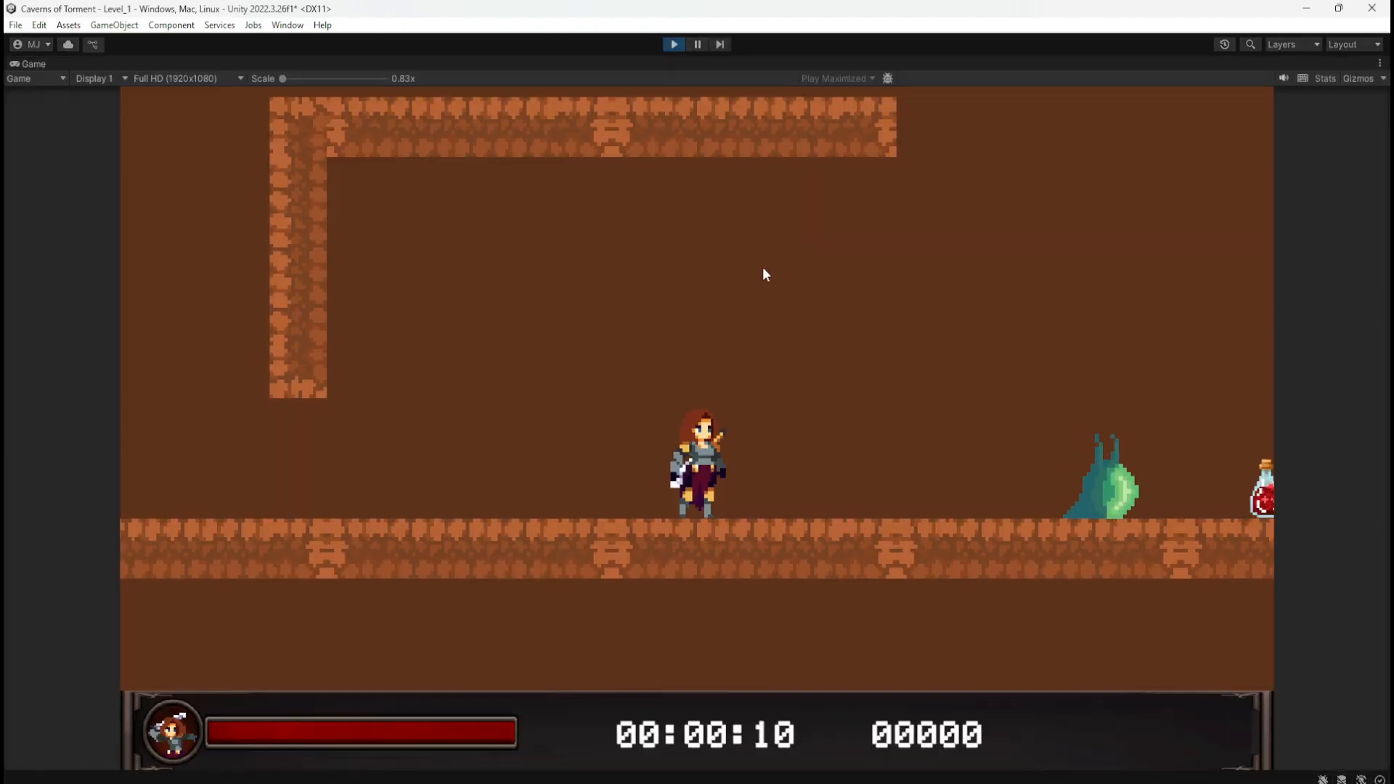
{"action": "key", "text": "a"}
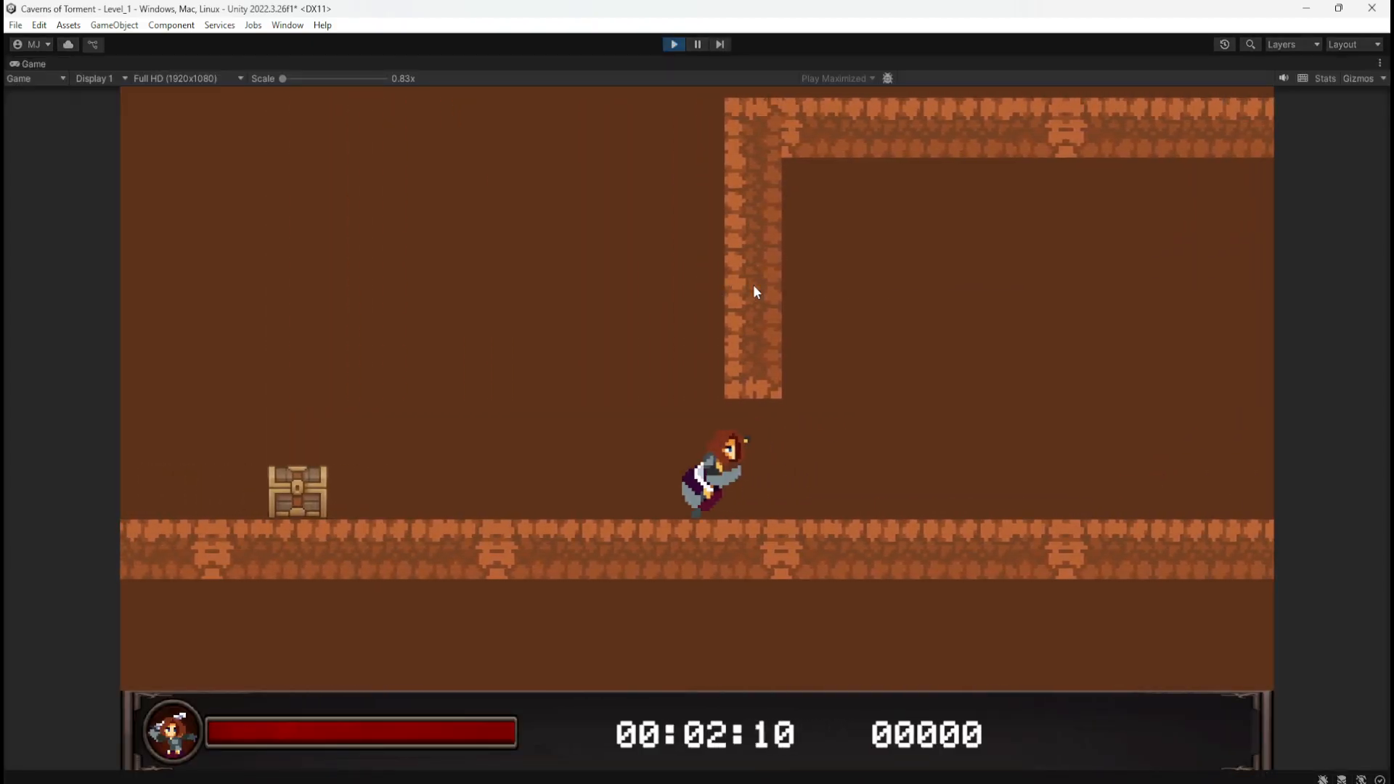
{"action": "key", "text": "space"}
{"action": "key", "text": "d"}
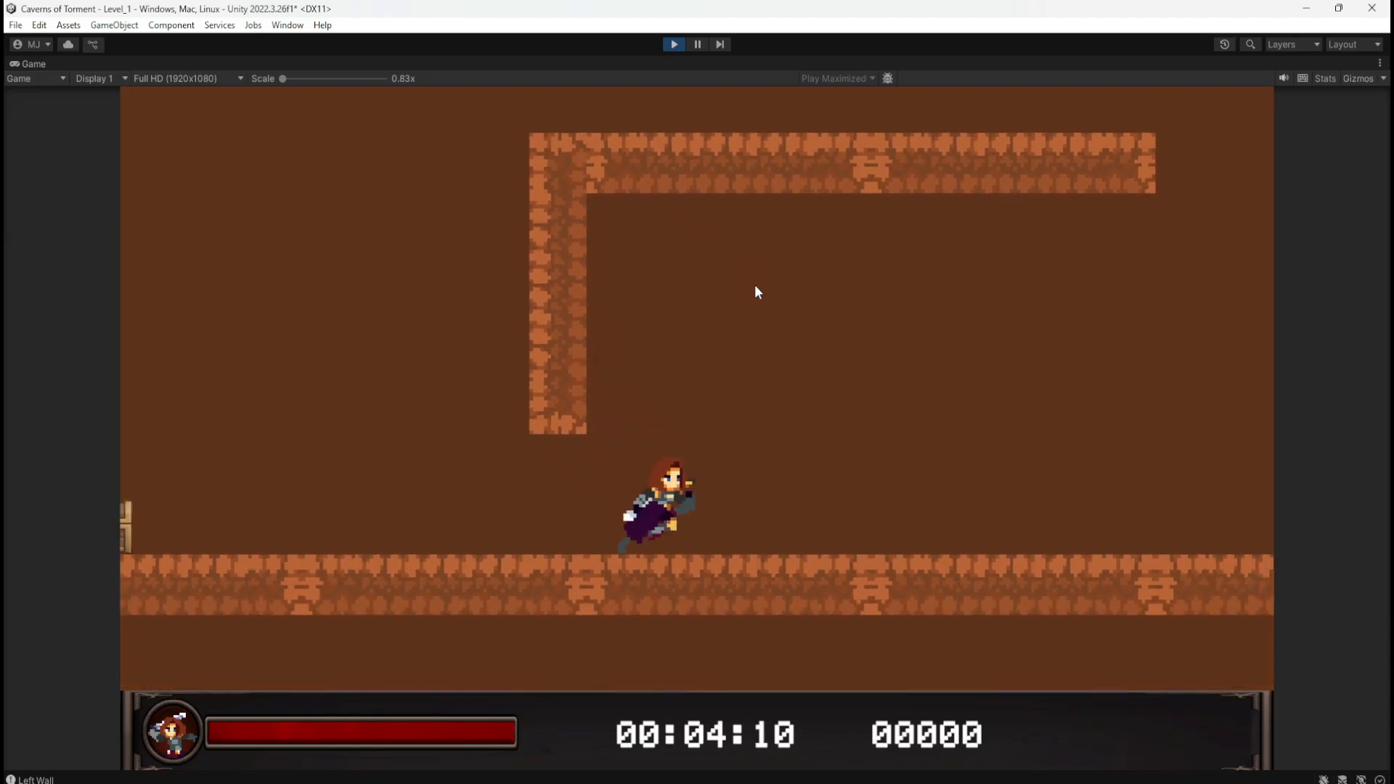
{"action": "key", "text": "a"}
{"action": "key", "text": "space"}
{"action": "key", "text": "d"}
{"action": "key", "text": "space"}
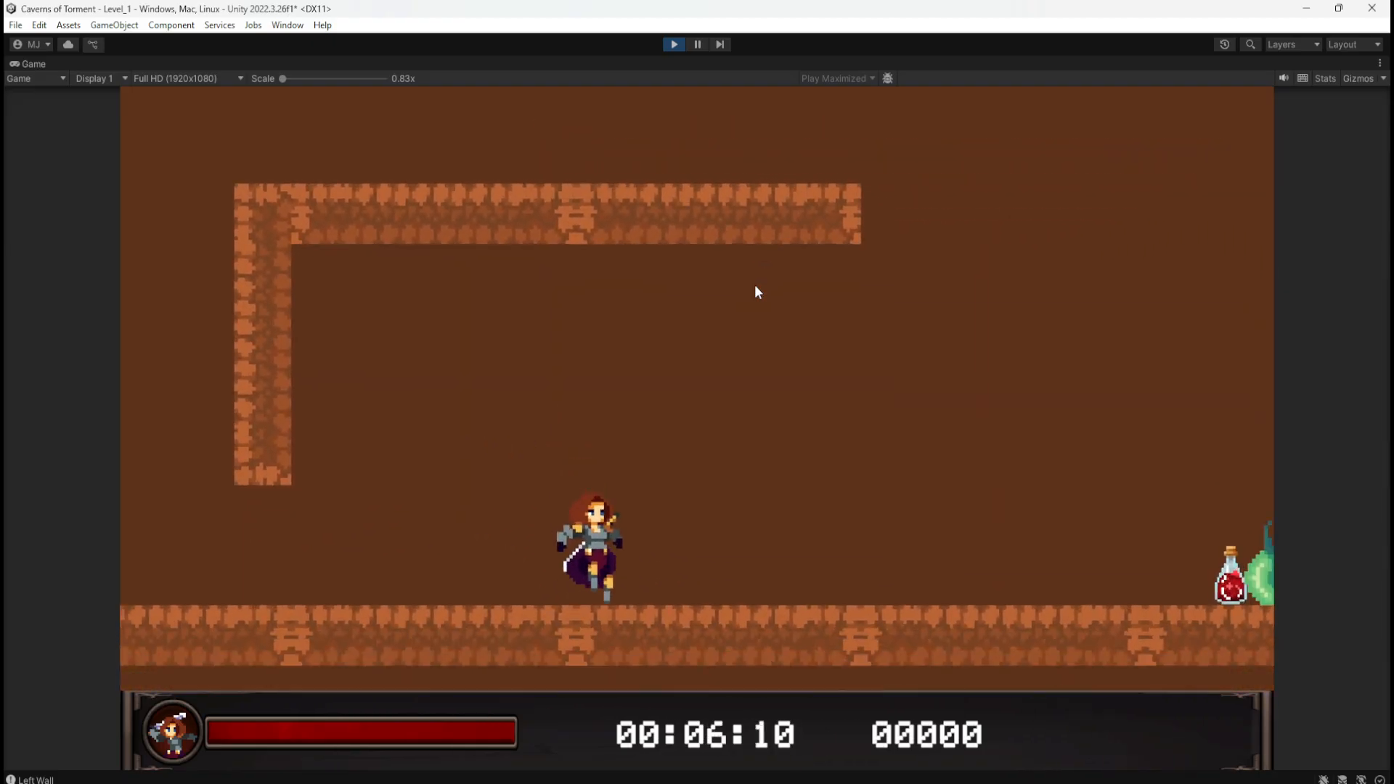
{"action": "key", "text": "a"}
{"action": "key", "text": "space"}
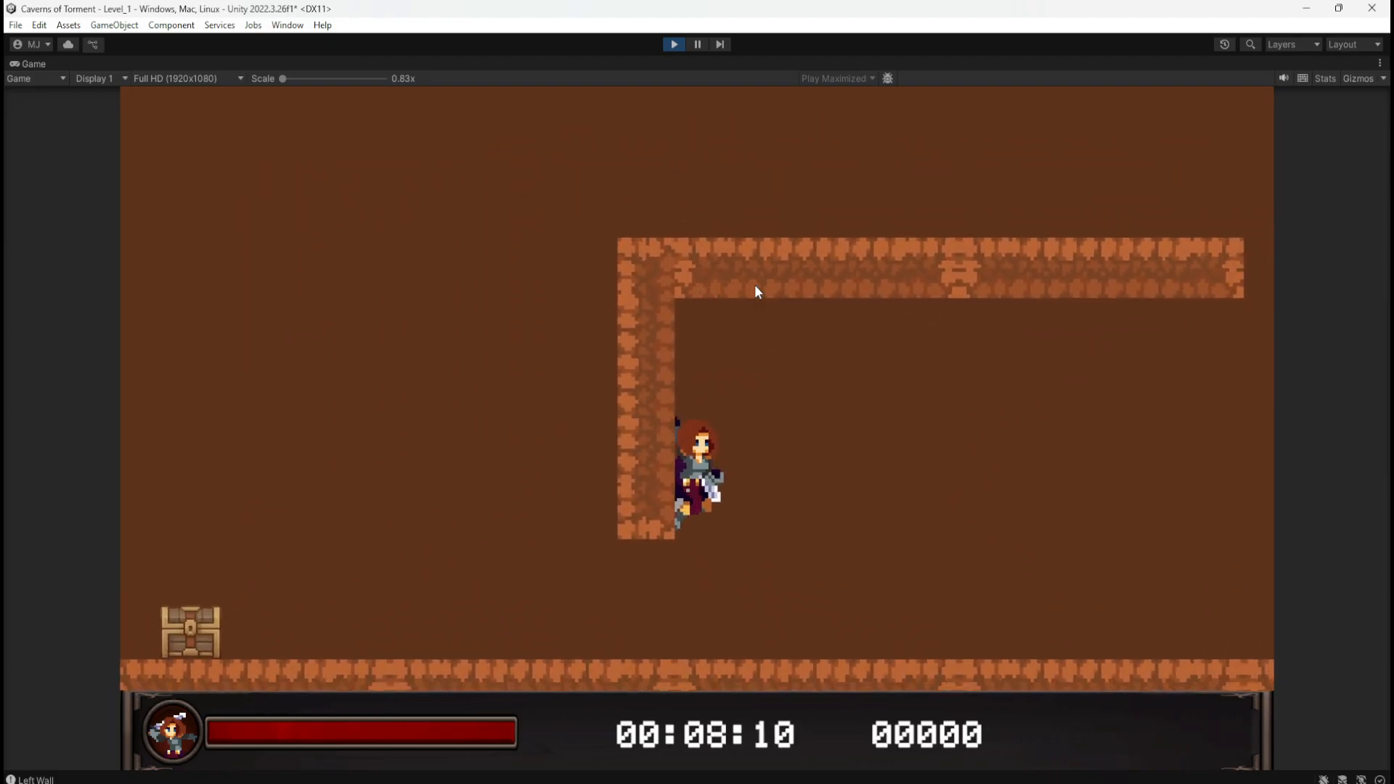
{"action": "key", "text": "d"}
{"action": "key", "text": "a"}
{"action": "key", "text": "space"}
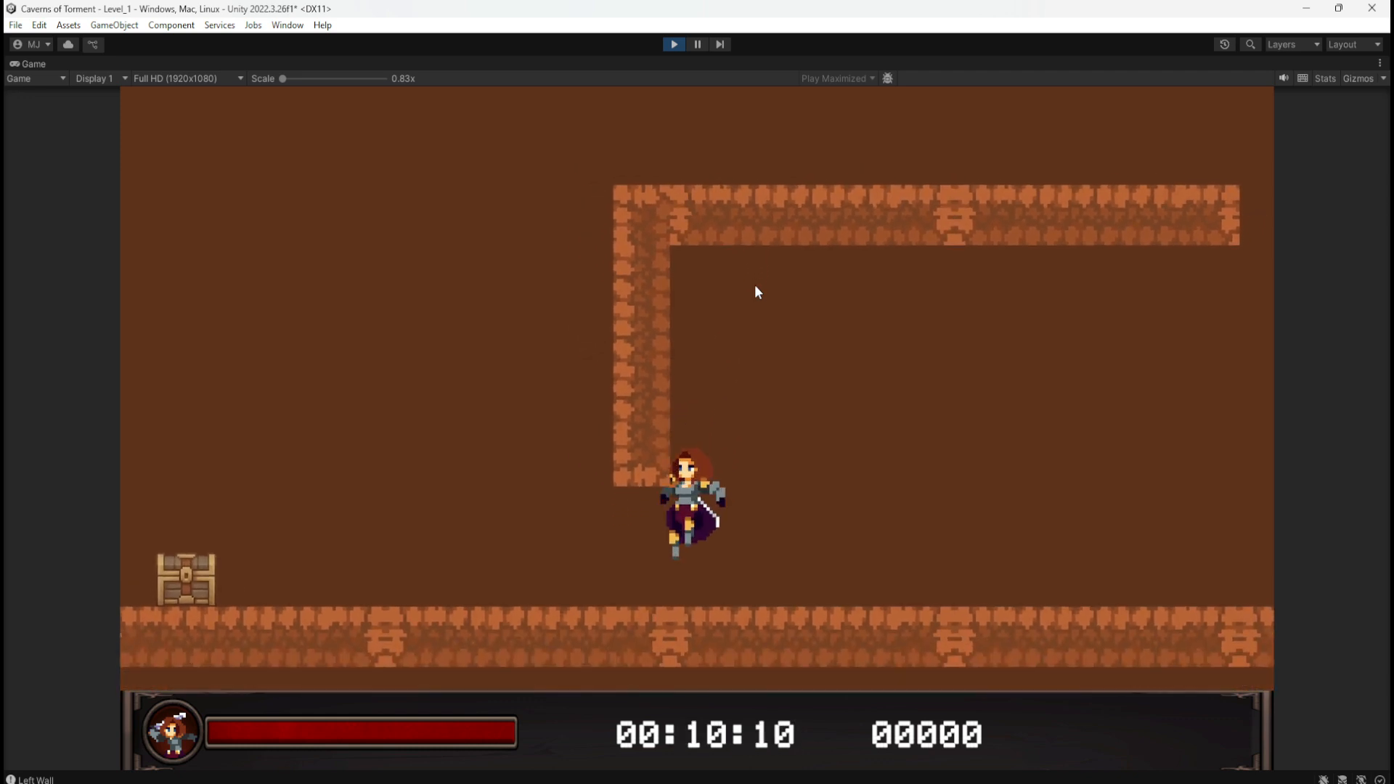
{"action": "key", "text": "d"}
{"action": "key", "text": "a"}
{"action": "key", "text": "space"}
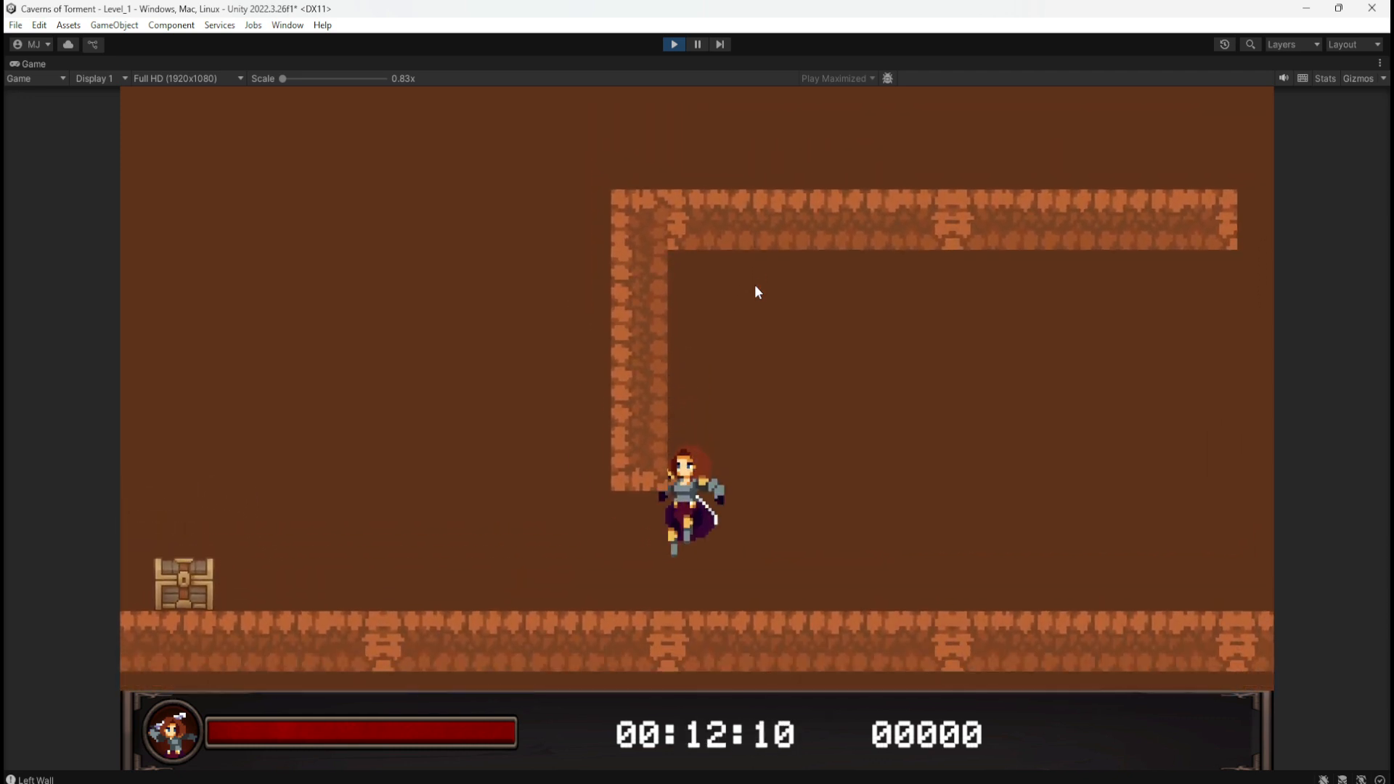
{"action": "key", "text": "a"}
{"action": "key", "text": "d"}
{"action": "key", "text": "a"}
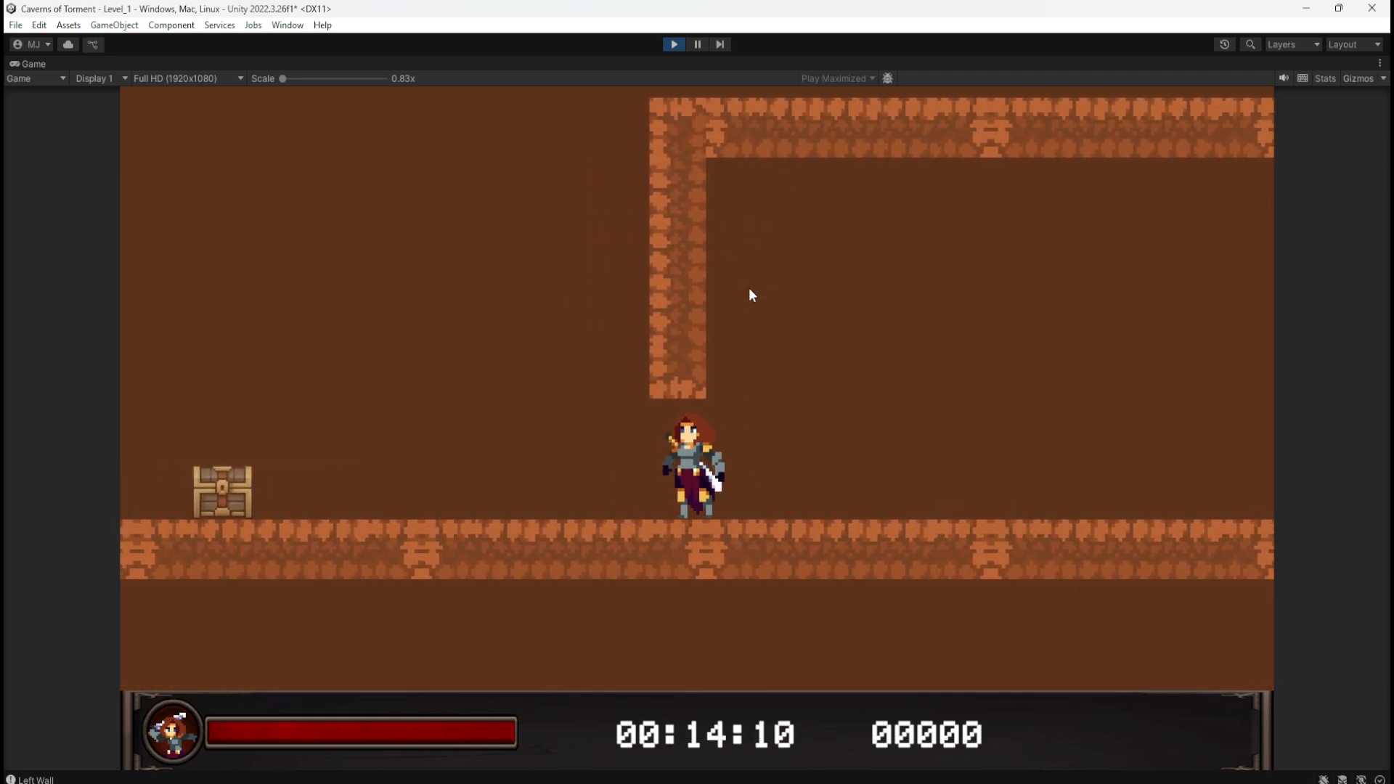
{"action": "key", "text": "space"}
{"action": "key", "text": "space"}
{"action": "key", "text": "d"}
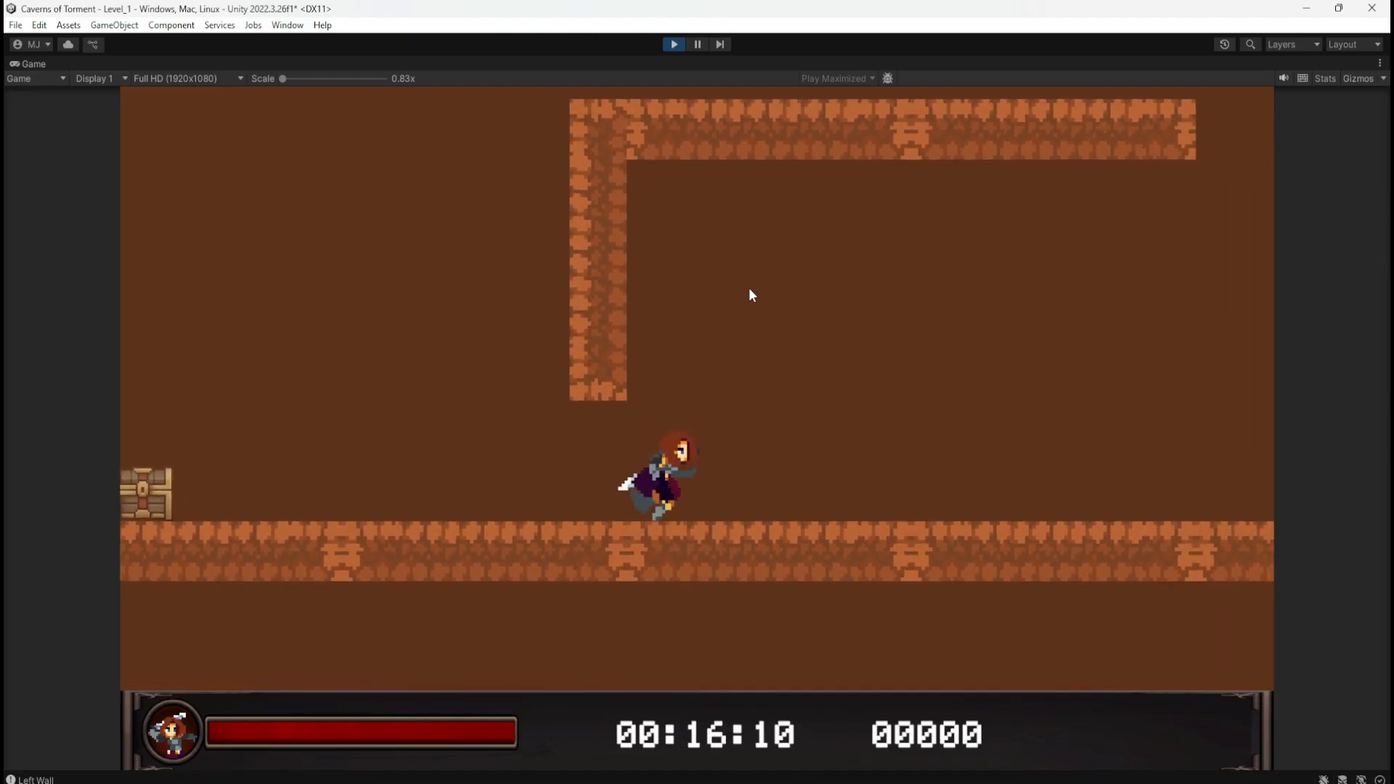
{"action": "key", "text": "a"}
{"action": "key", "text": "space"}
{"action": "key", "text": "space"}
{"action": "key", "text": "d"}
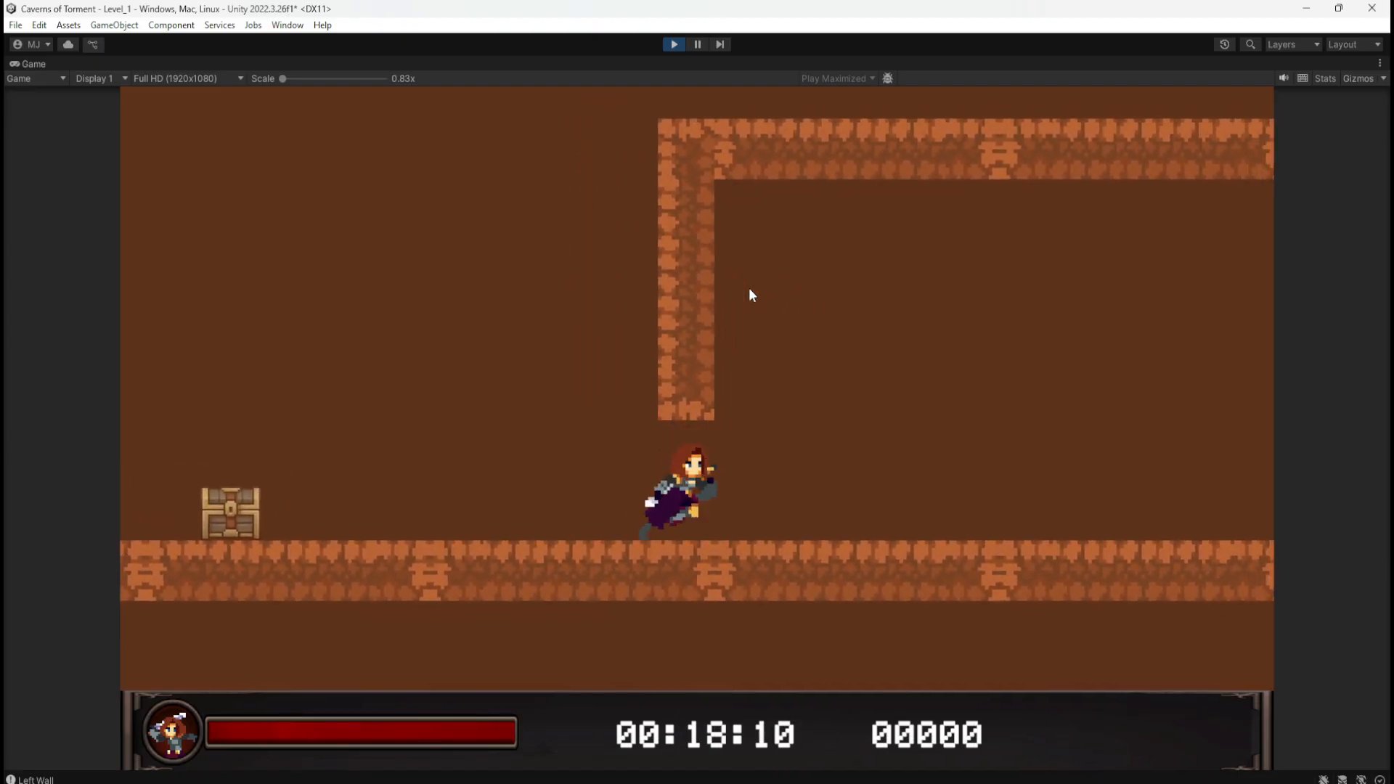
{"action": "key", "text": "a"}
{"action": "key", "text": "space"}
{"action": "key", "text": "d"}
{"action": "key", "text": "a"}
{"action": "key", "text": "space"}
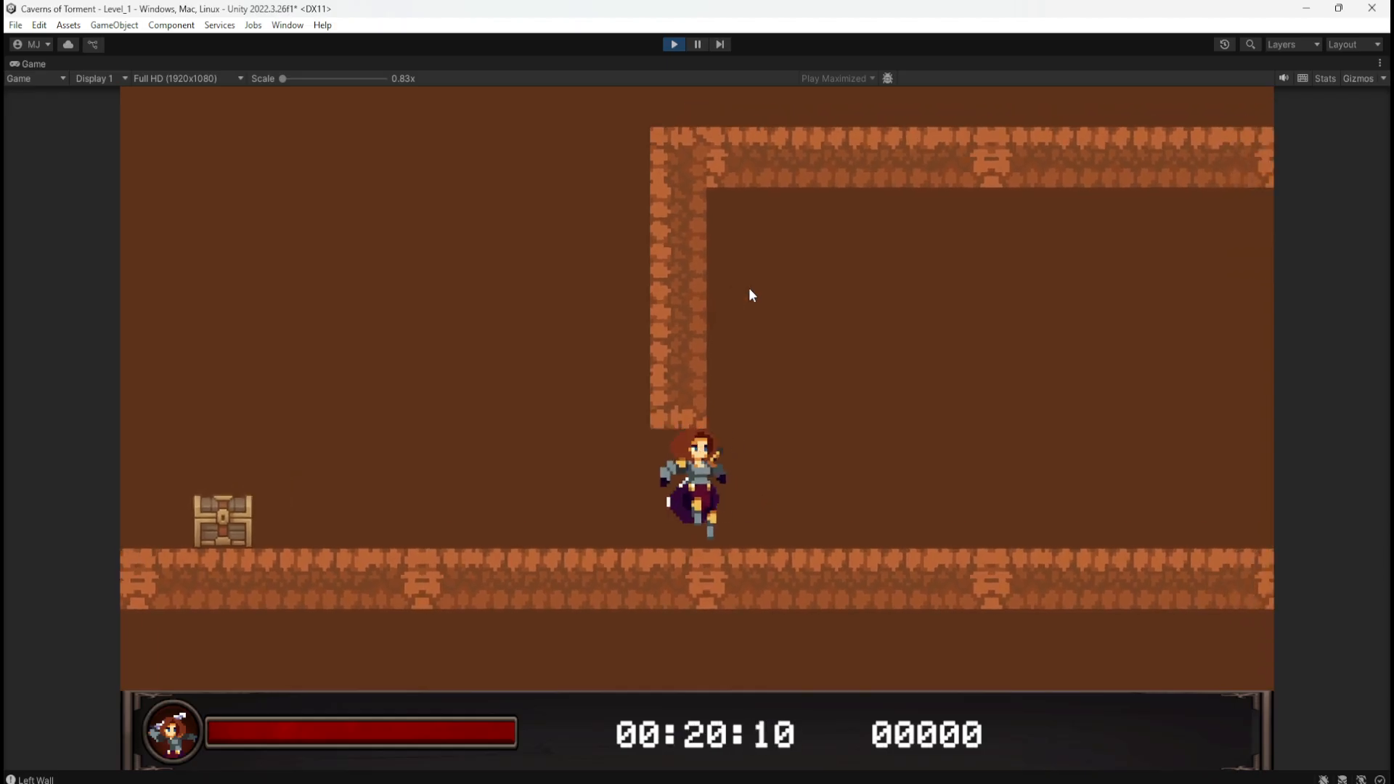
{"action": "key", "text": "d"}
{"action": "key", "text": "space"}
{"action": "key", "text": "a"}
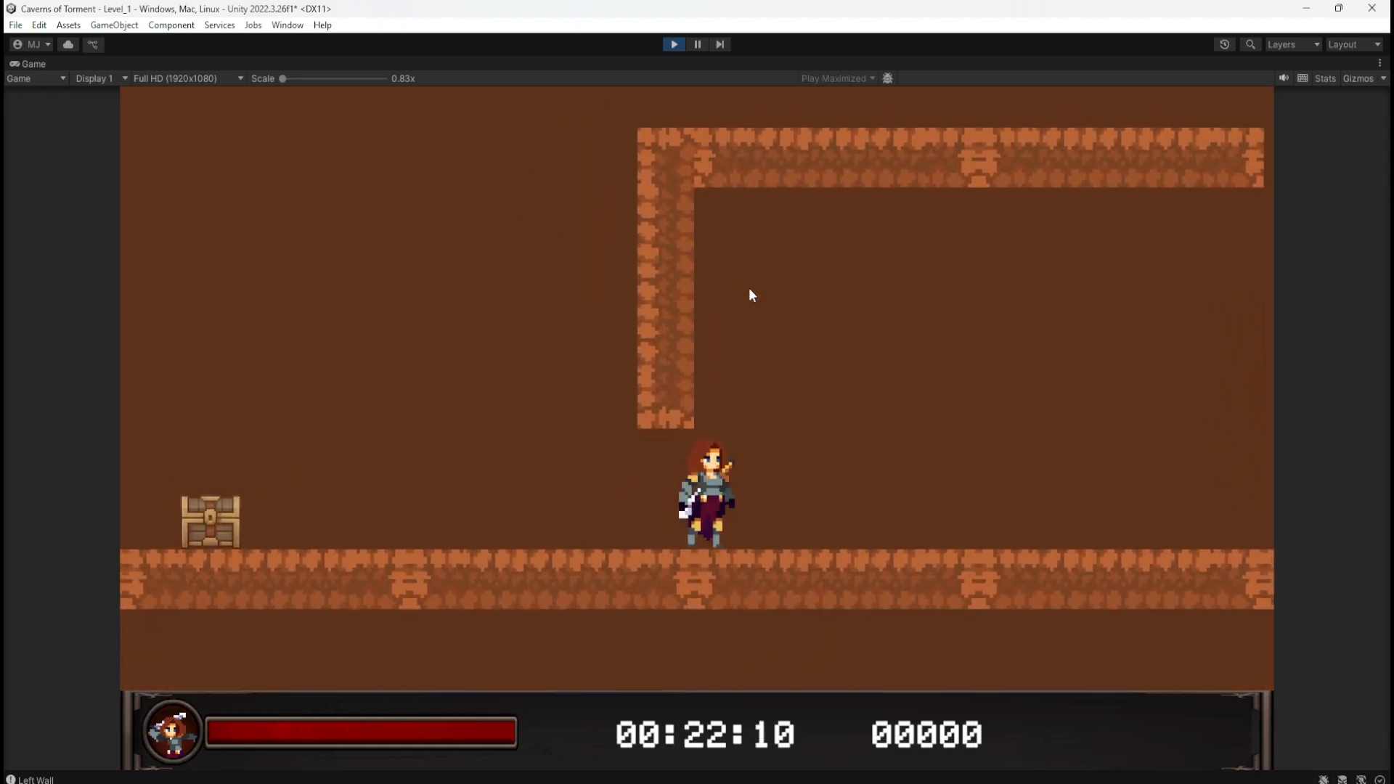
{"action": "key", "text": "d"}
{"action": "key", "text": "space"}
{"action": "key", "text": "a"}
{"action": "key", "text": "d"}
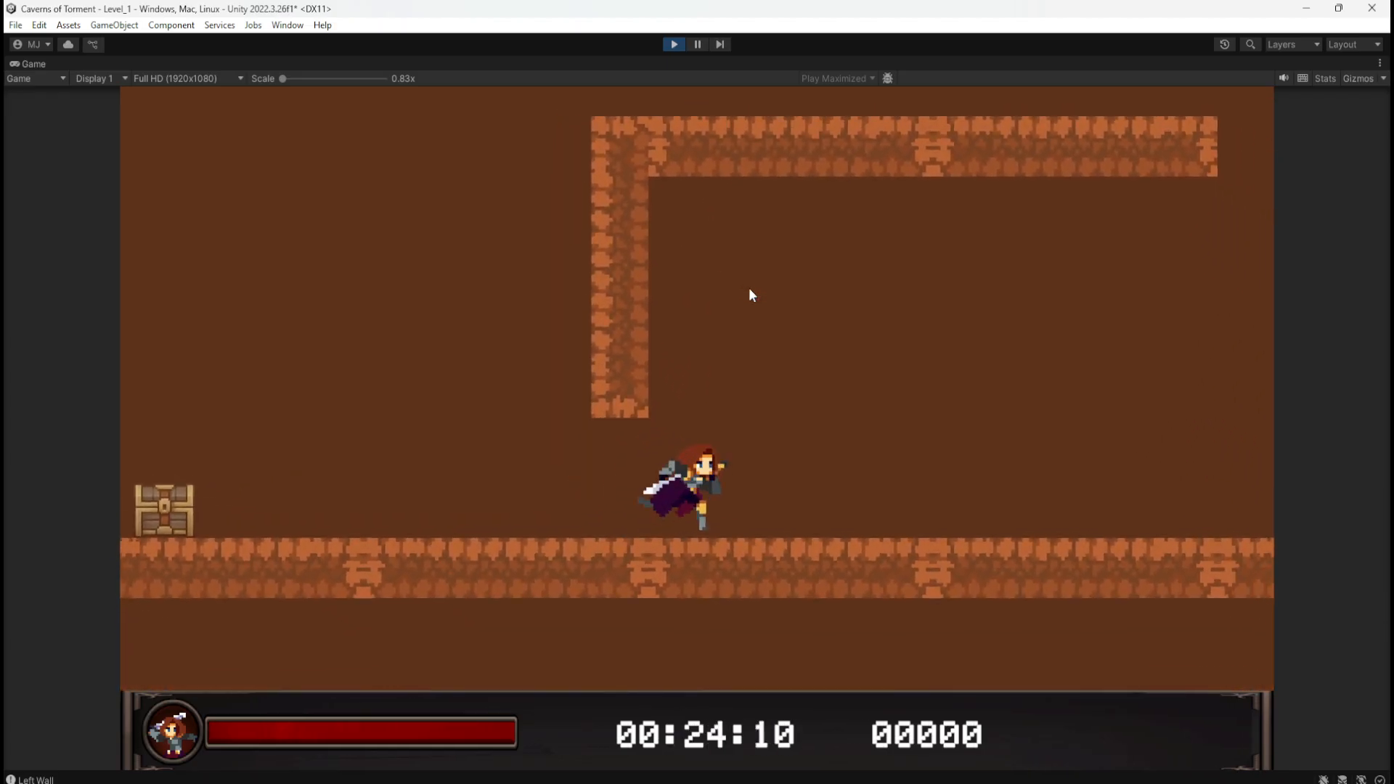
{"action": "key", "text": "a"}
{"action": "key", "text": "space"}
{"action": "key", "text": "d"}
{"action": "key", "text": "a"}
{"action": "key", "text": "space"}
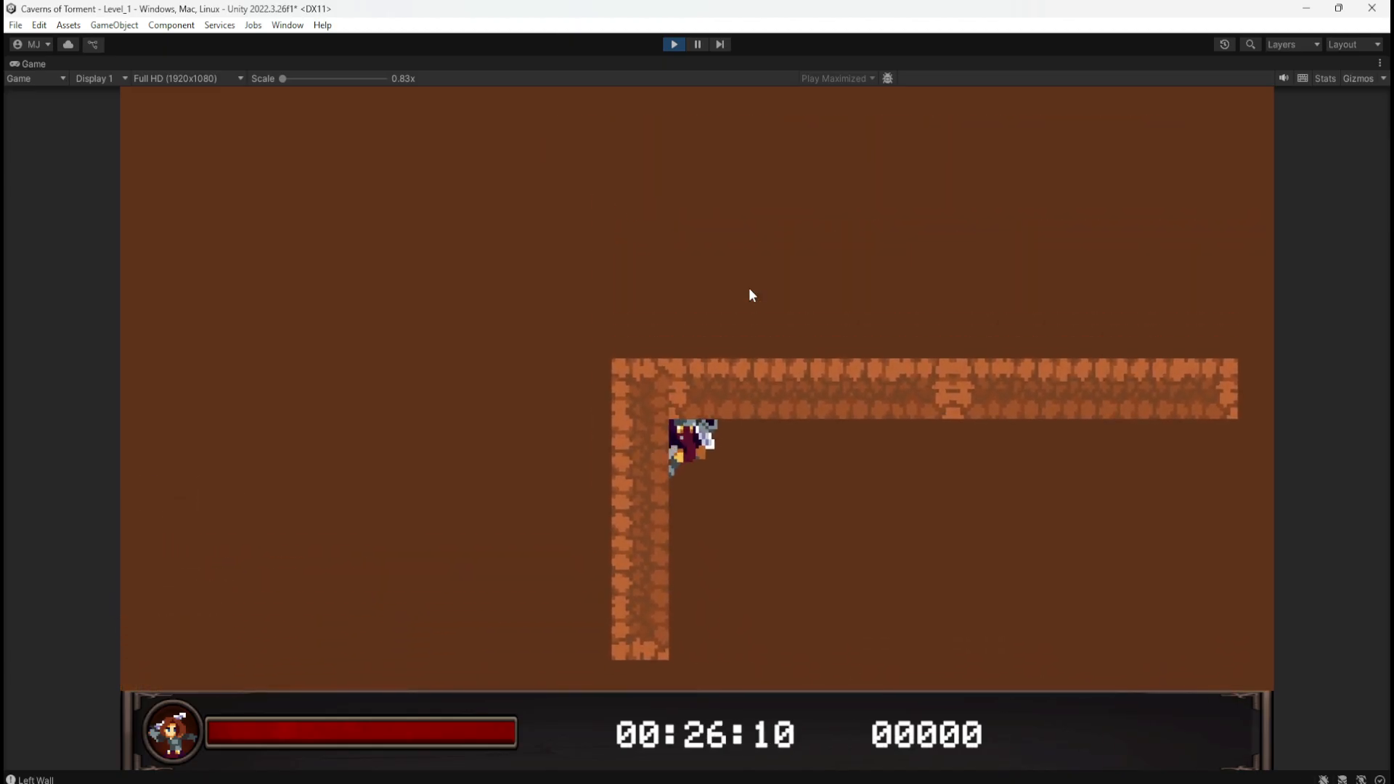
{"action": "key", "text": "d"}
{"action": "key", "text": "a"}
{"action": "key", "text": "space"}
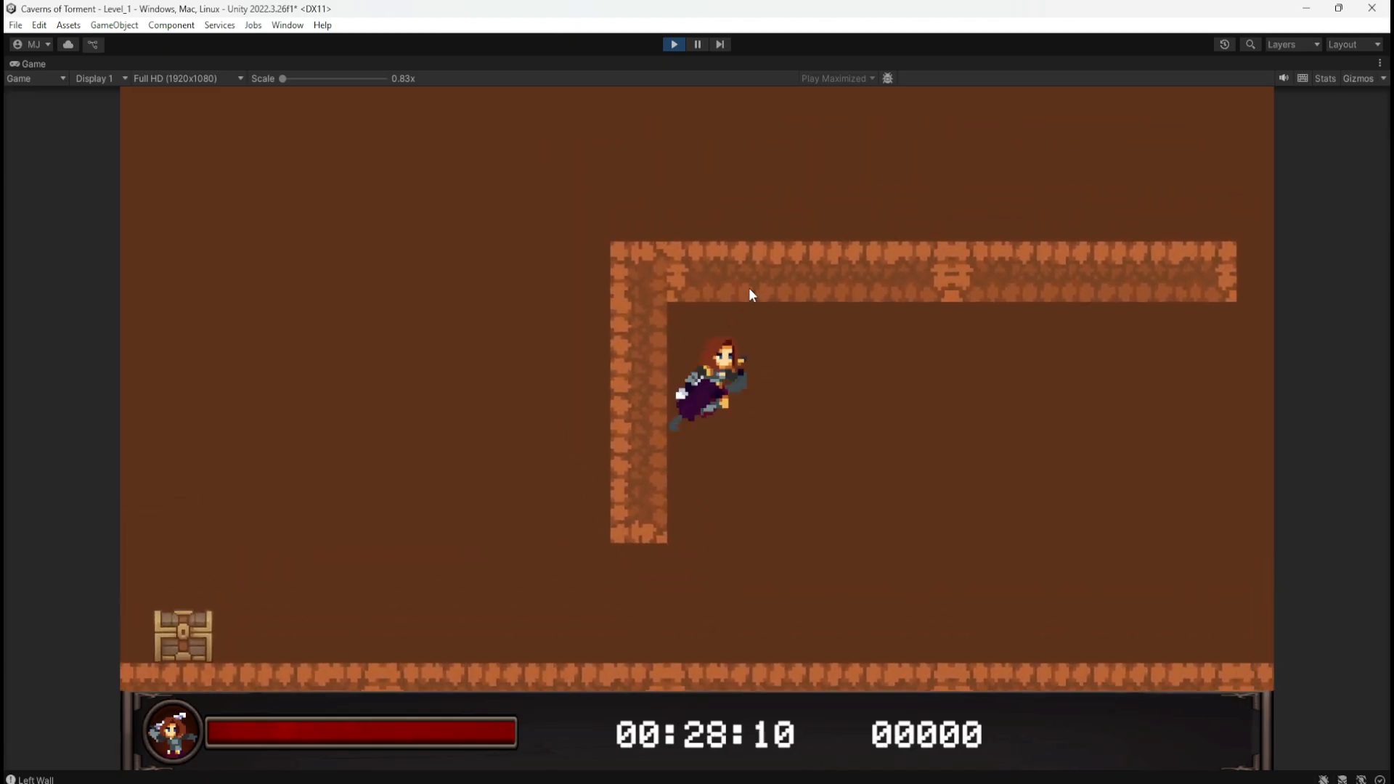
{"action": "key", "text": "d"}
{"action": "key", "text": "a"}
{"action": "key", "text": "space"}
{"action": "key", "text": "d"}
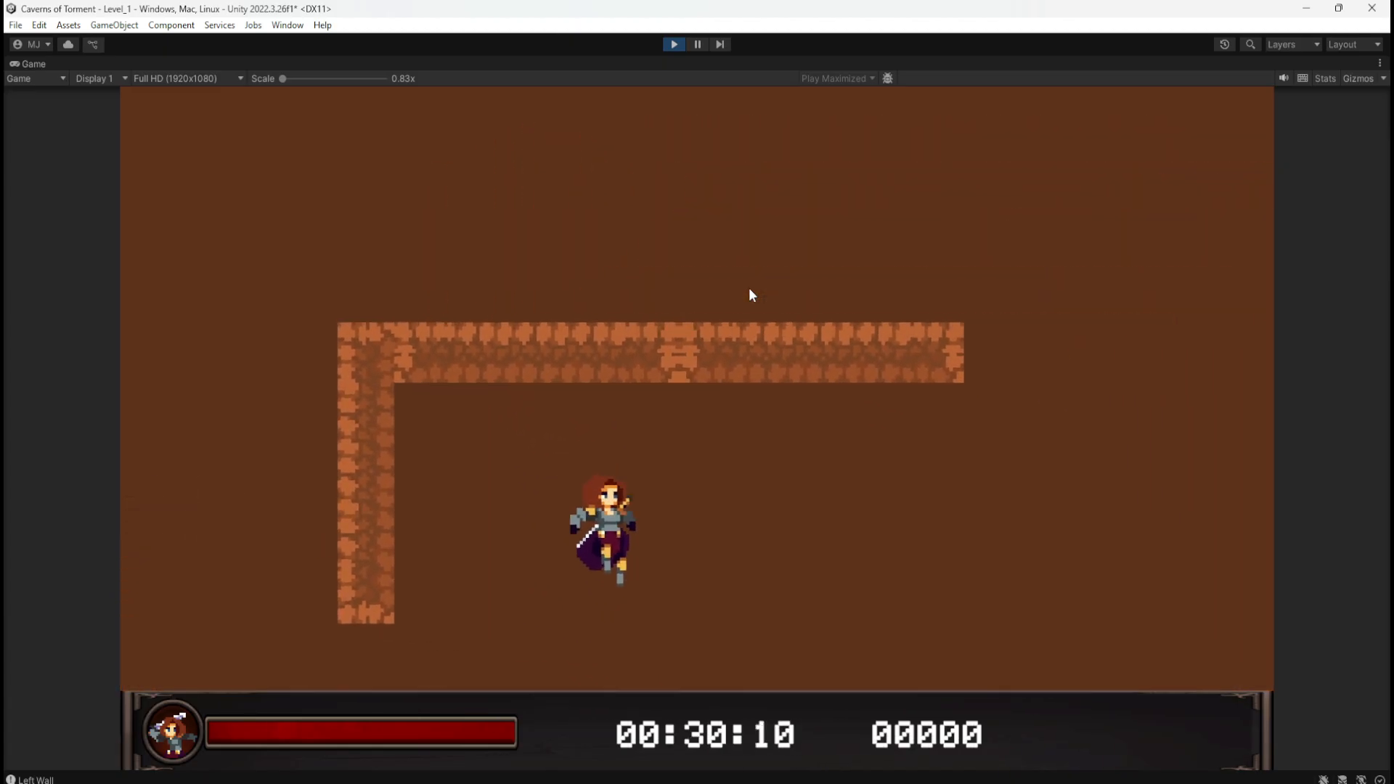
{"action": "key", "text": "a"}
{"action": "key", "text": "space"}
{"action": "key", "text": "space"}
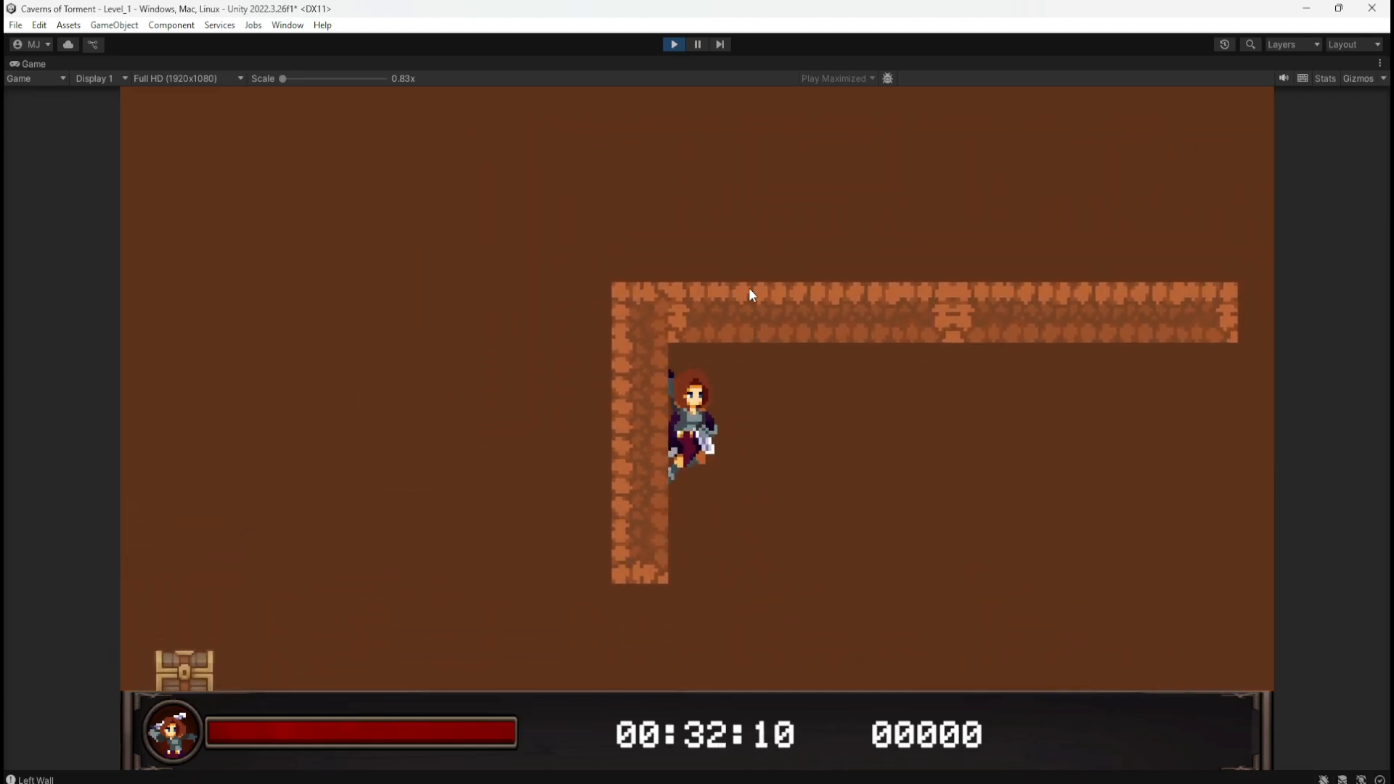
{"action": "key", "text": "d"}
{"action": "key", "text": "space"}
{"action": "key", "text": "a"}
{"action": "key", "text": "space"}
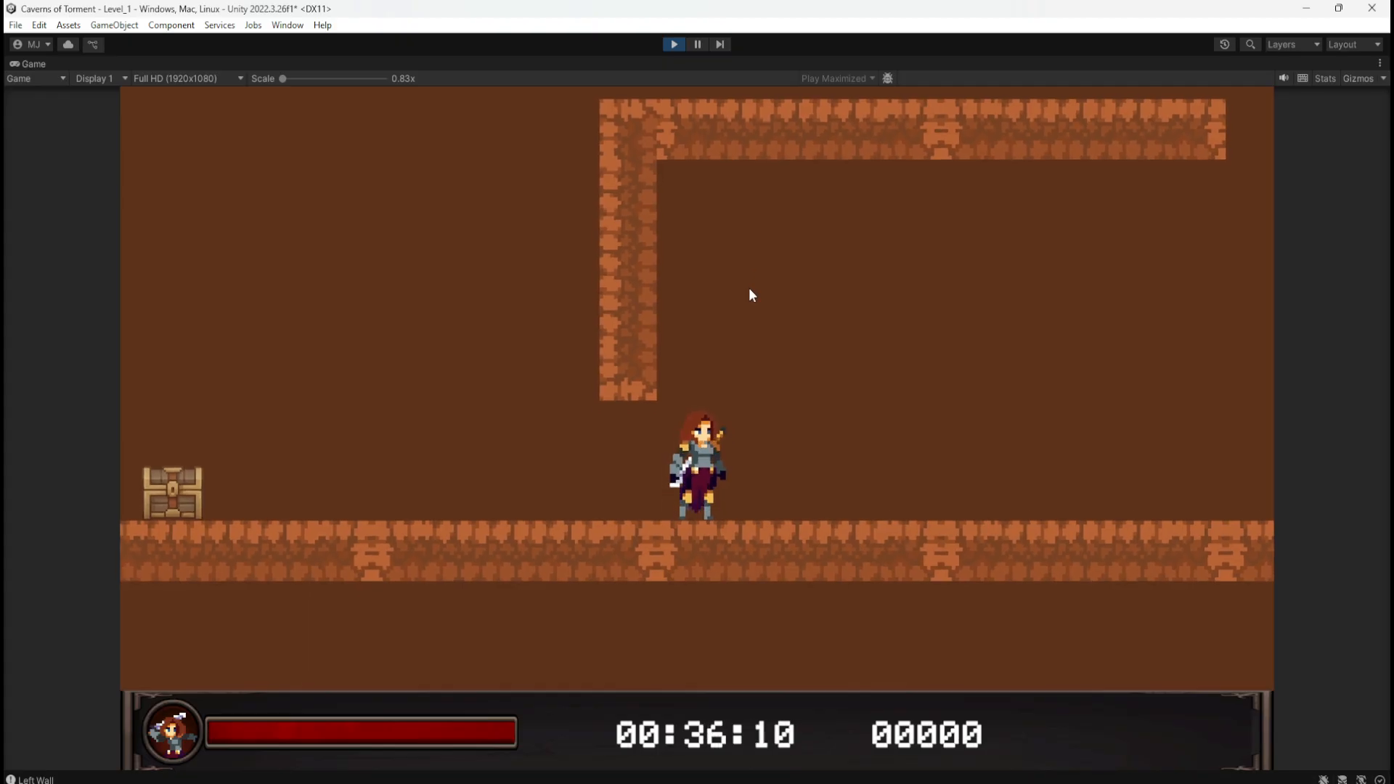
{"action": "key", "text": "space"}
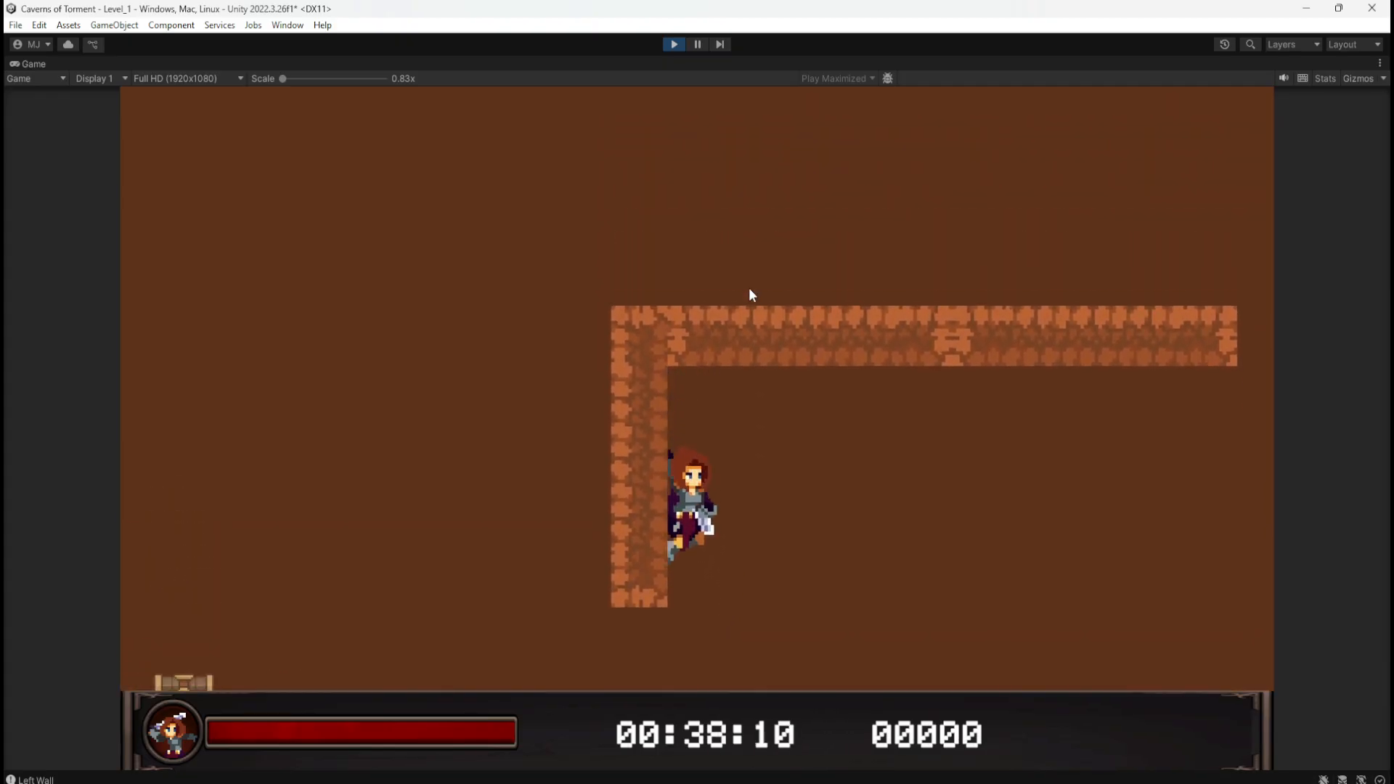
{"action": "key", "text": "space"}
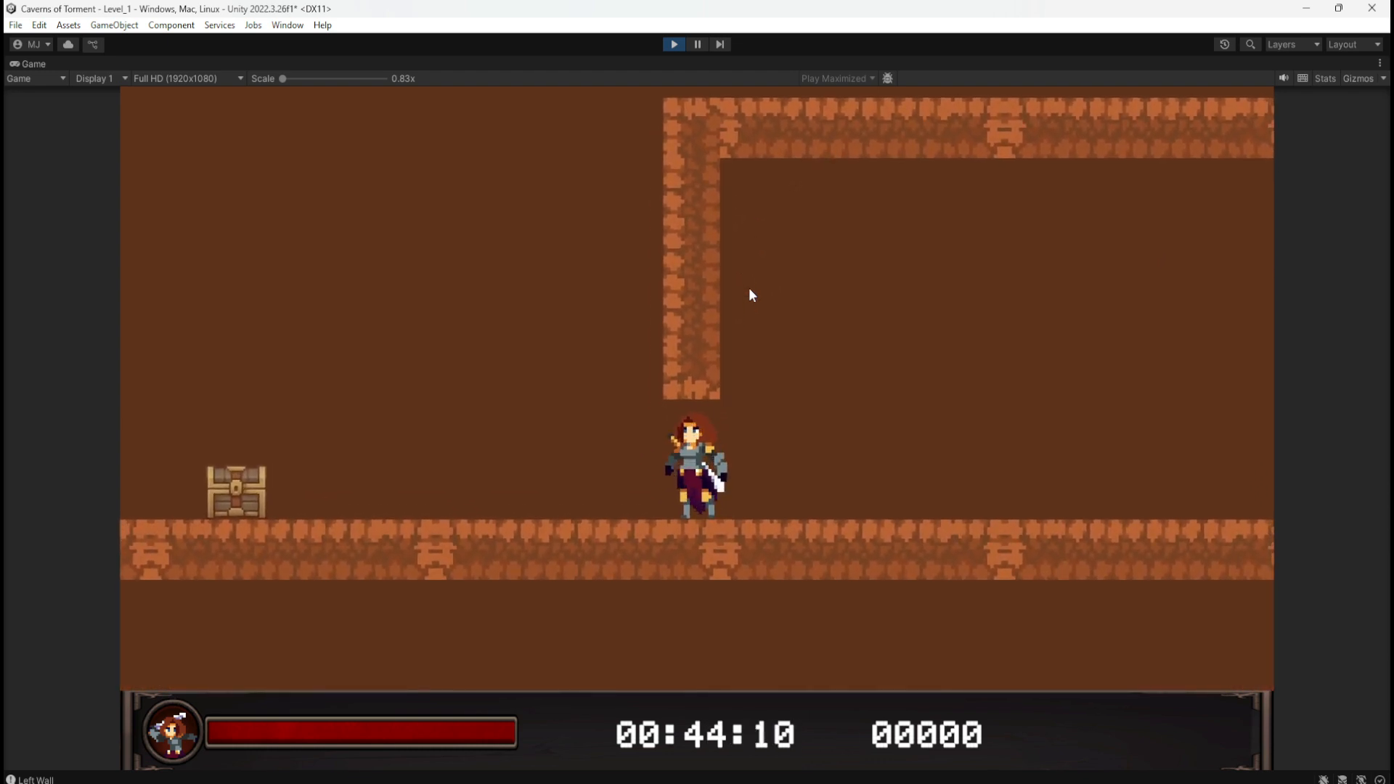
{"action": "key", "text": "space"}
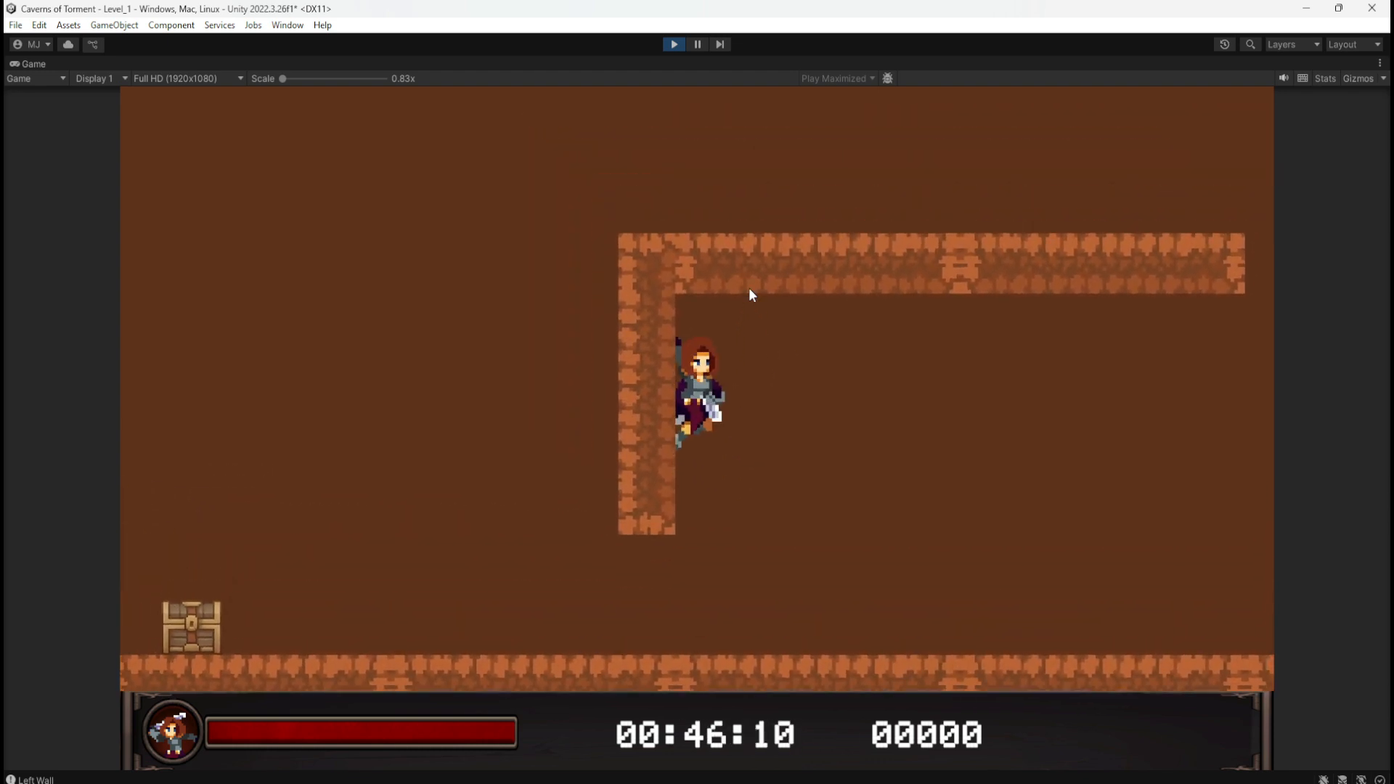
{"action": "key", "text": "Left"}
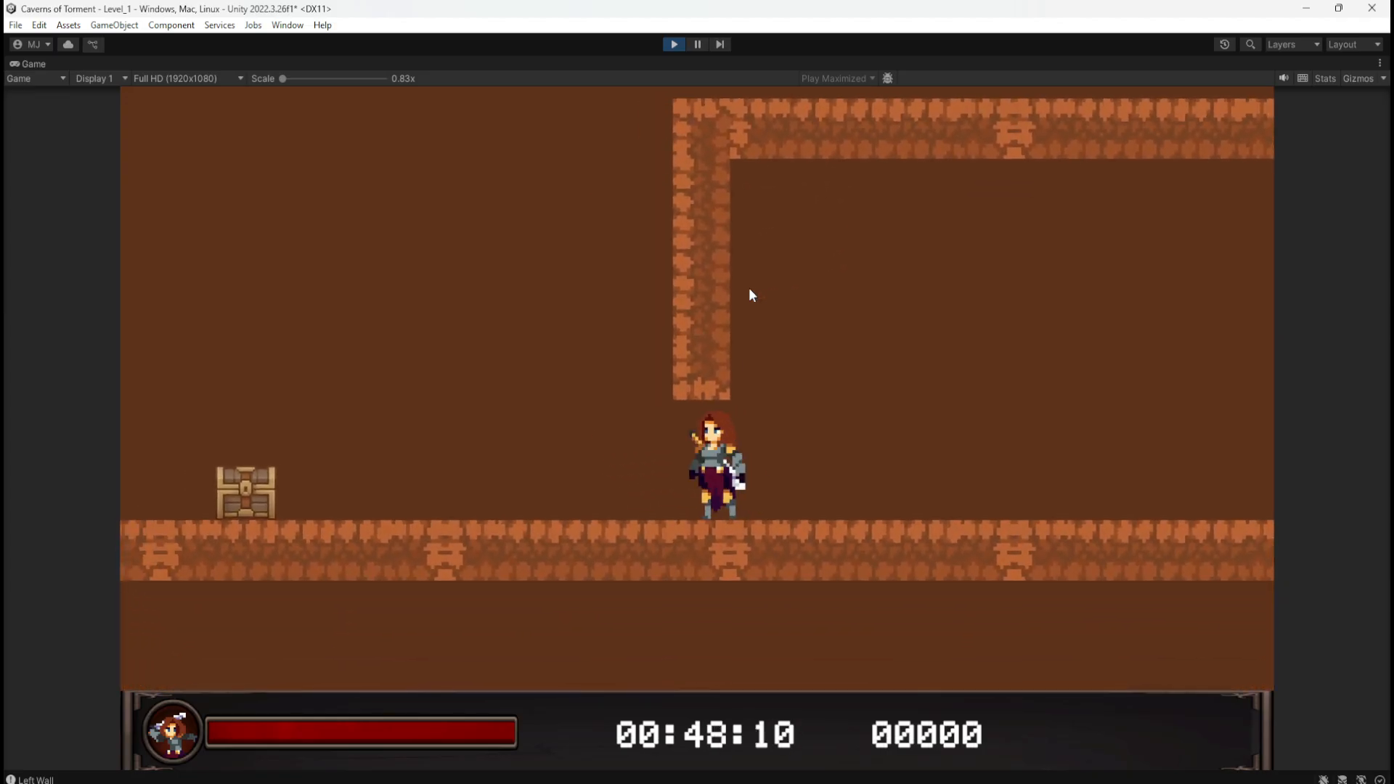
{"action": "key", "text": "Right"}
{"action": "key", "text": "Right"}
{"action": "key", "text": "space"}
{"action": "key", "text": "Left"}
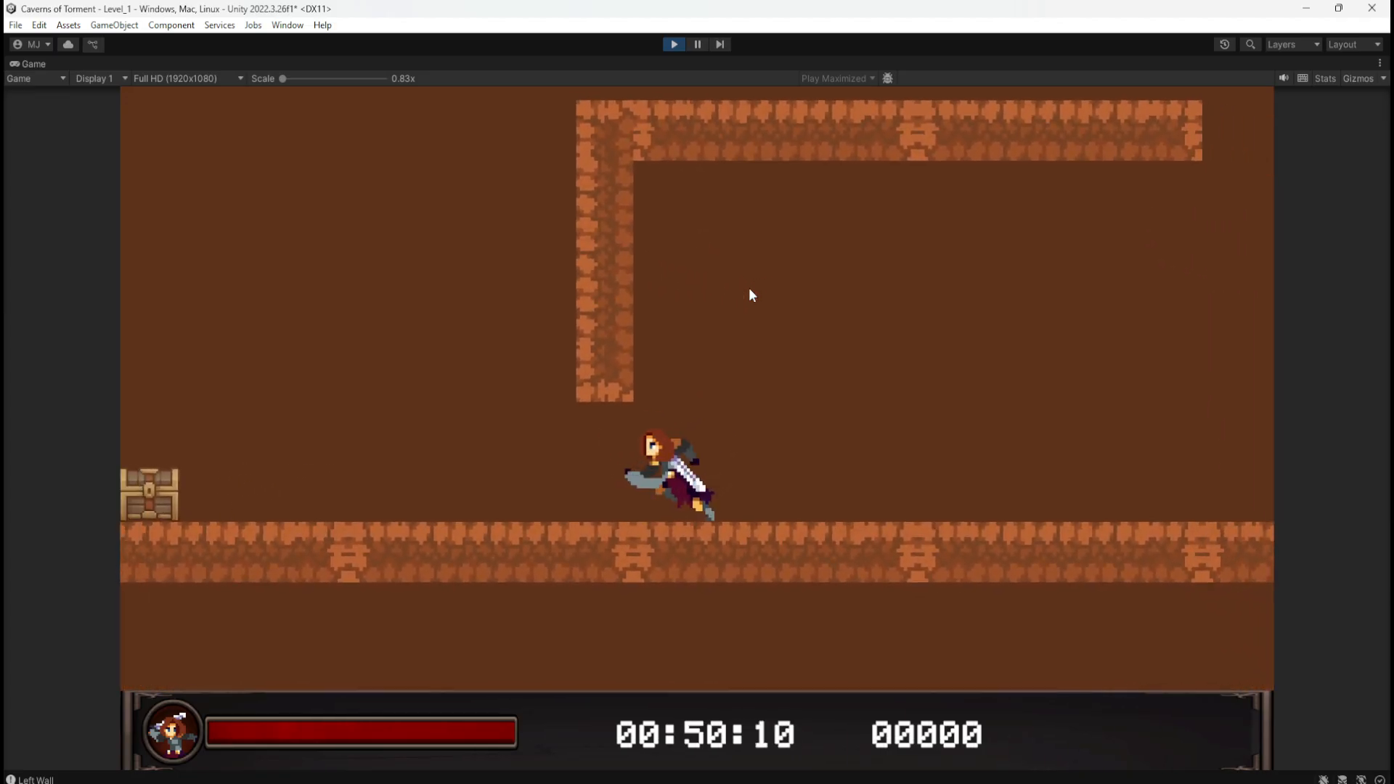
{"action": "key", "text": "Left"}
{"action": "key", "text": "Right"}
{"action": "key", "text": "Left"}
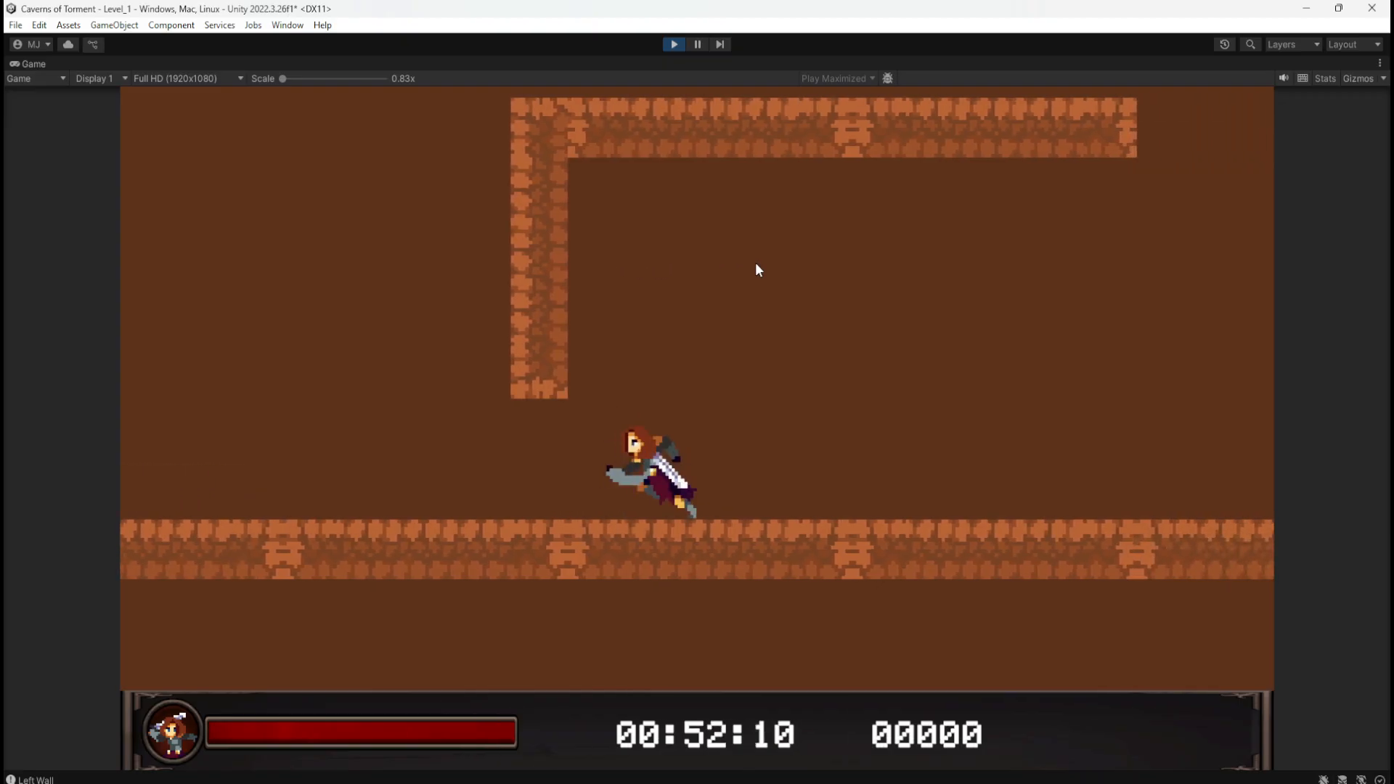
{"action": "left_click", "coordinate": [672, 45]}
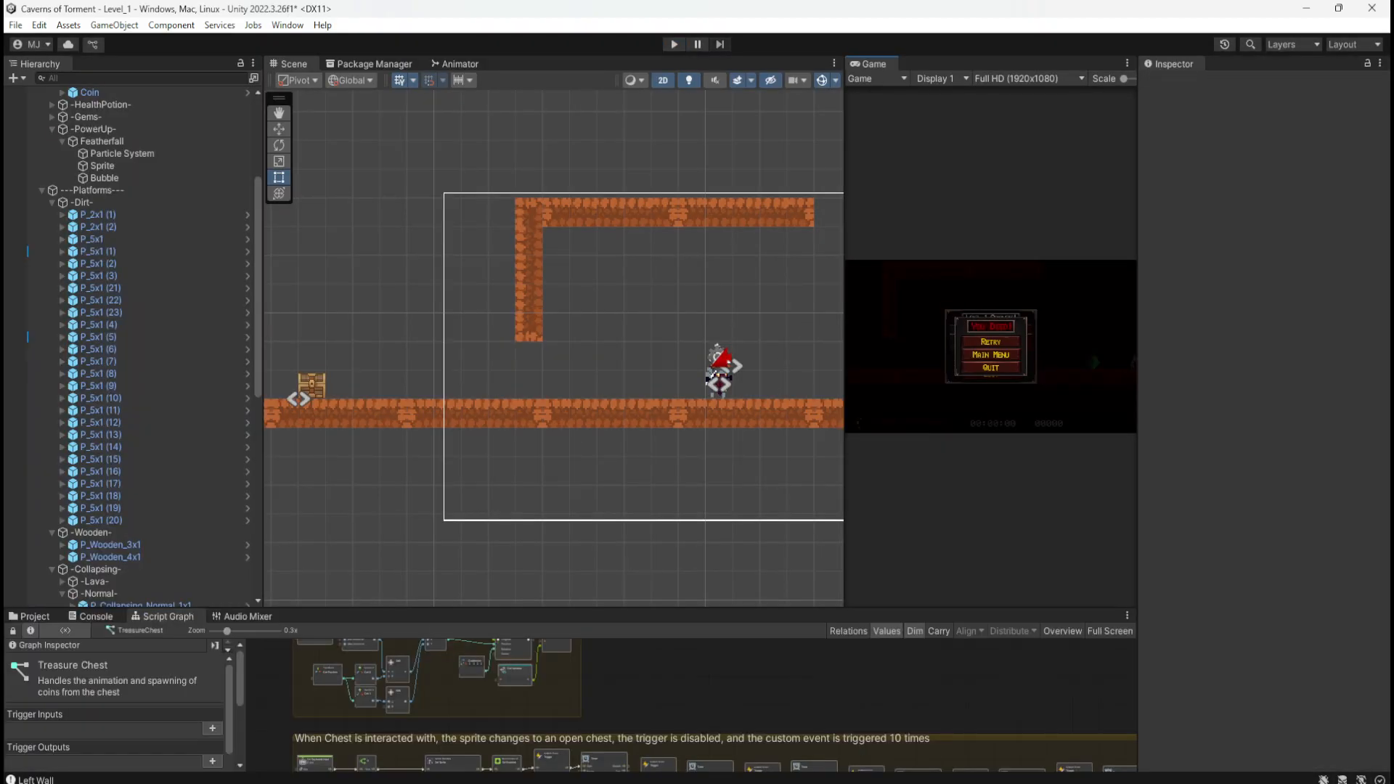
{"action": "mouse_move", "coordinate": [1393, 212]}
{"action": "left_mouse_down"}
{"action": "mouse_move", "coordinate": [669, 207]}
{"action": "mouse_move", "coordinate": [718, 219]}
{"action": "left_mouse_up"}
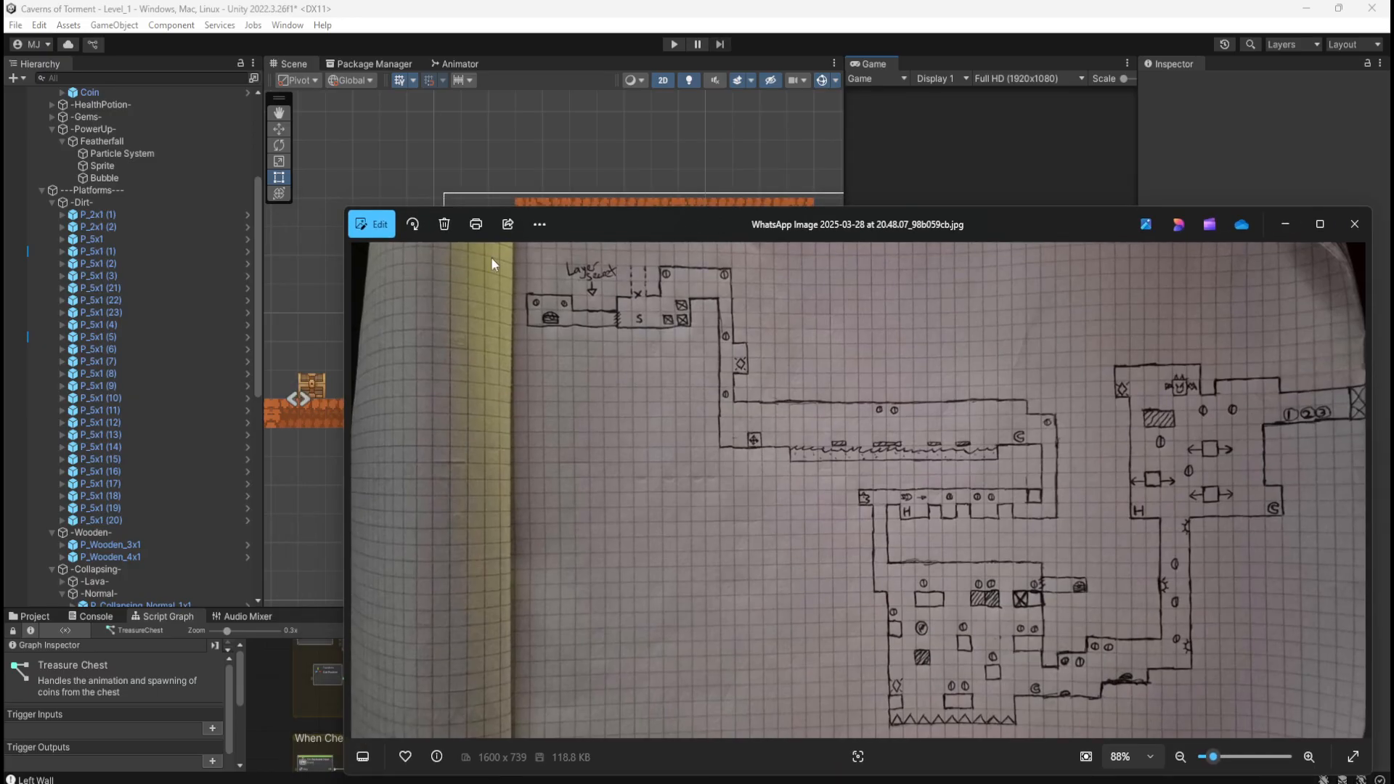
{"action": "left_click_drag", "start_coordinate": [631, 223], "coordinate": [1393, 233]}
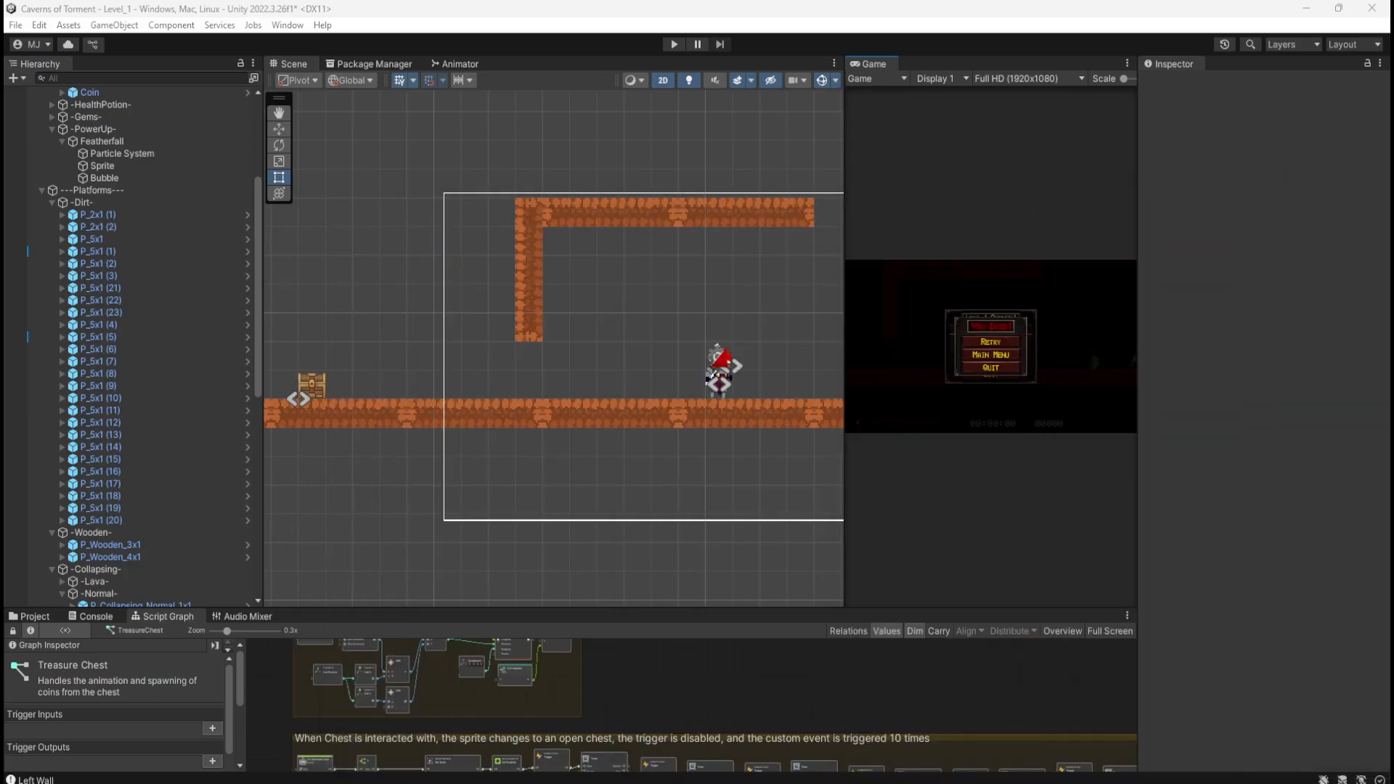
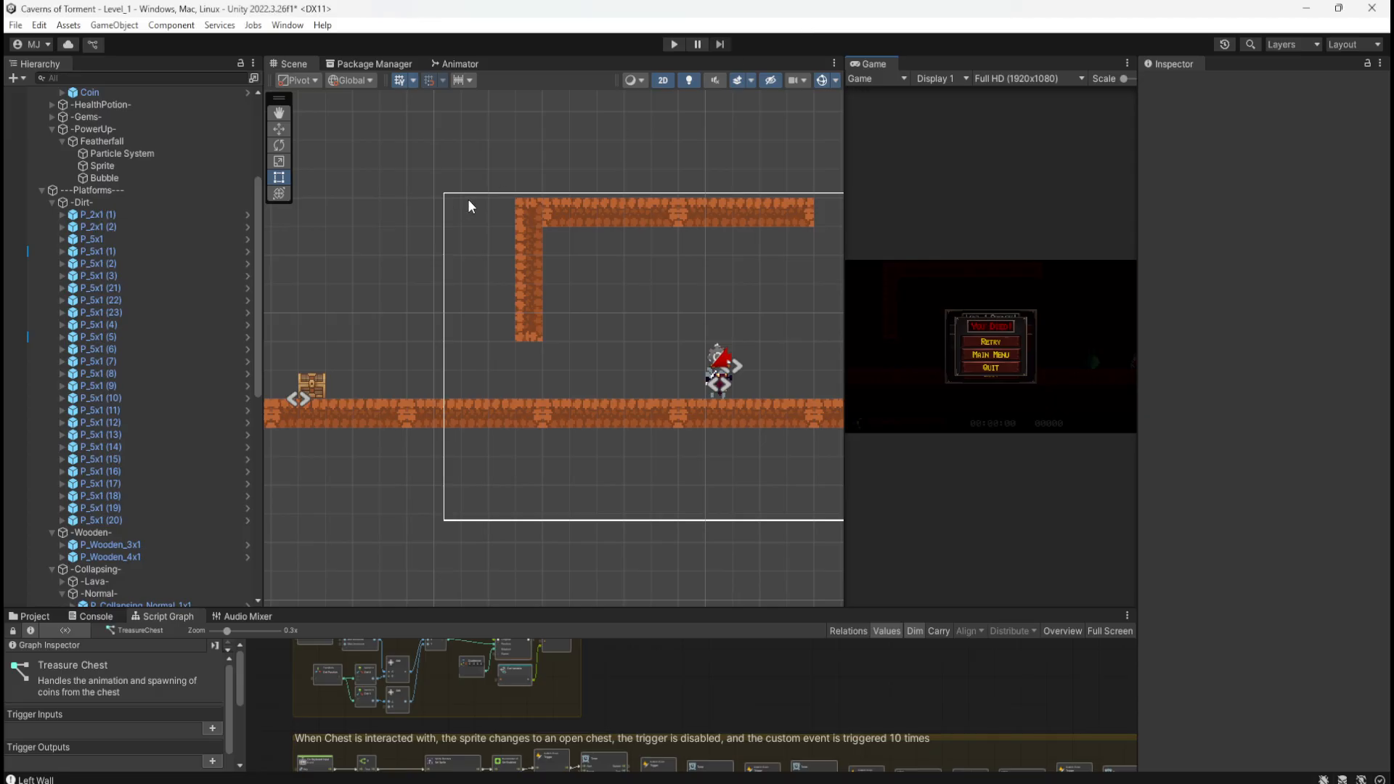
Step: Duplicate the top P_5x1 platform and place the copy at X -32, Y -1 beside the wall's base
{"action": "left_click", "coordinate": [533, 280]}
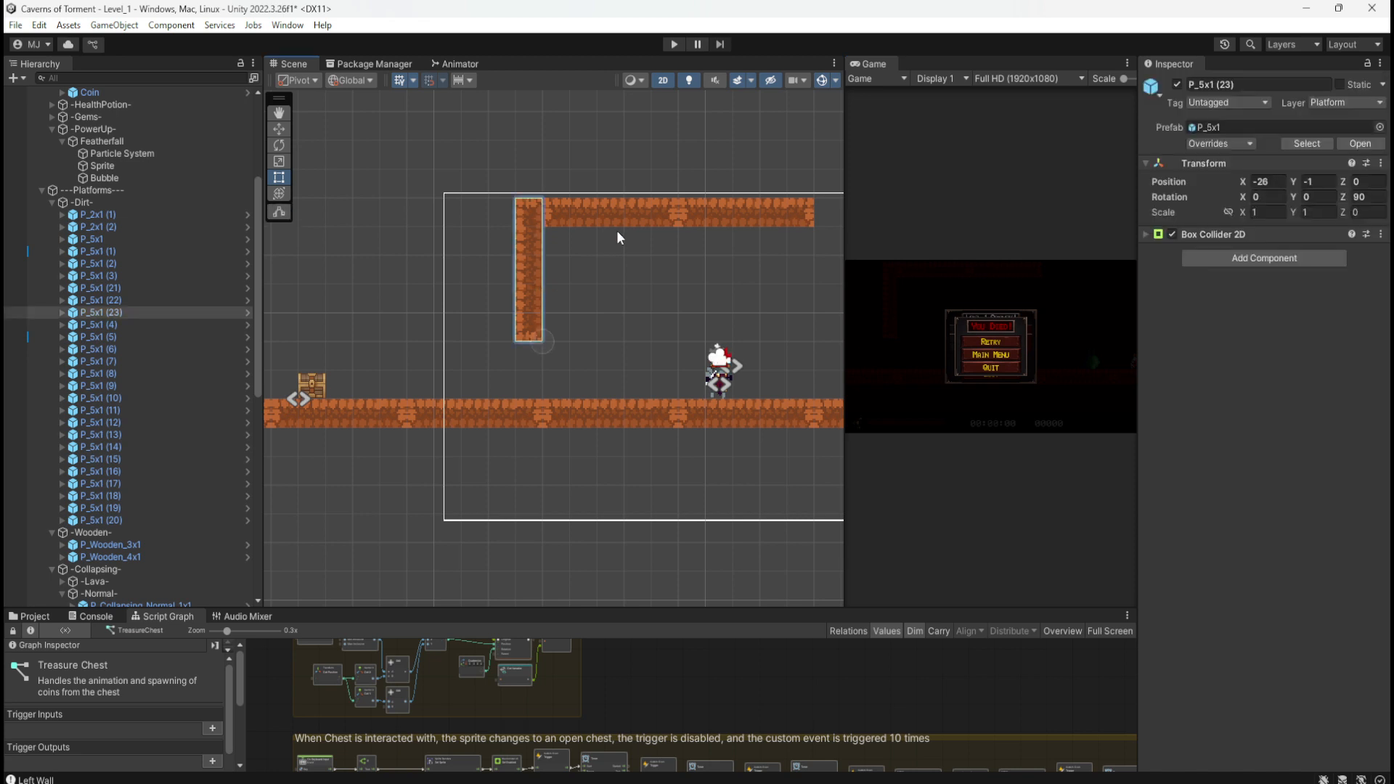
{"action": "left_click", "coordinate": [628, 216]}
{"action": "key", "text": "ctrl+d"}
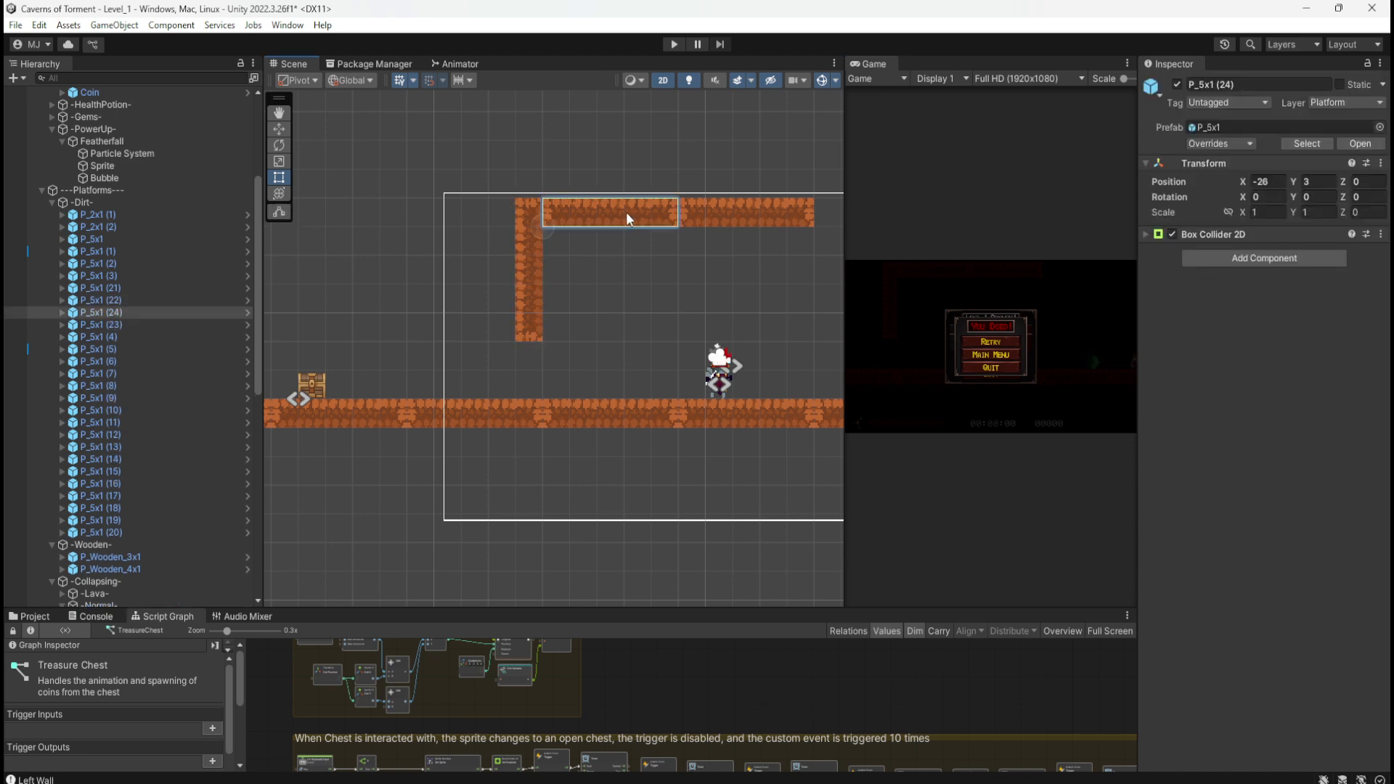
{"action": "key", "text": "w"}
{"action": "left_click_drag", "start_coordinate": [548, 212], "coordinate": [387, 331]}
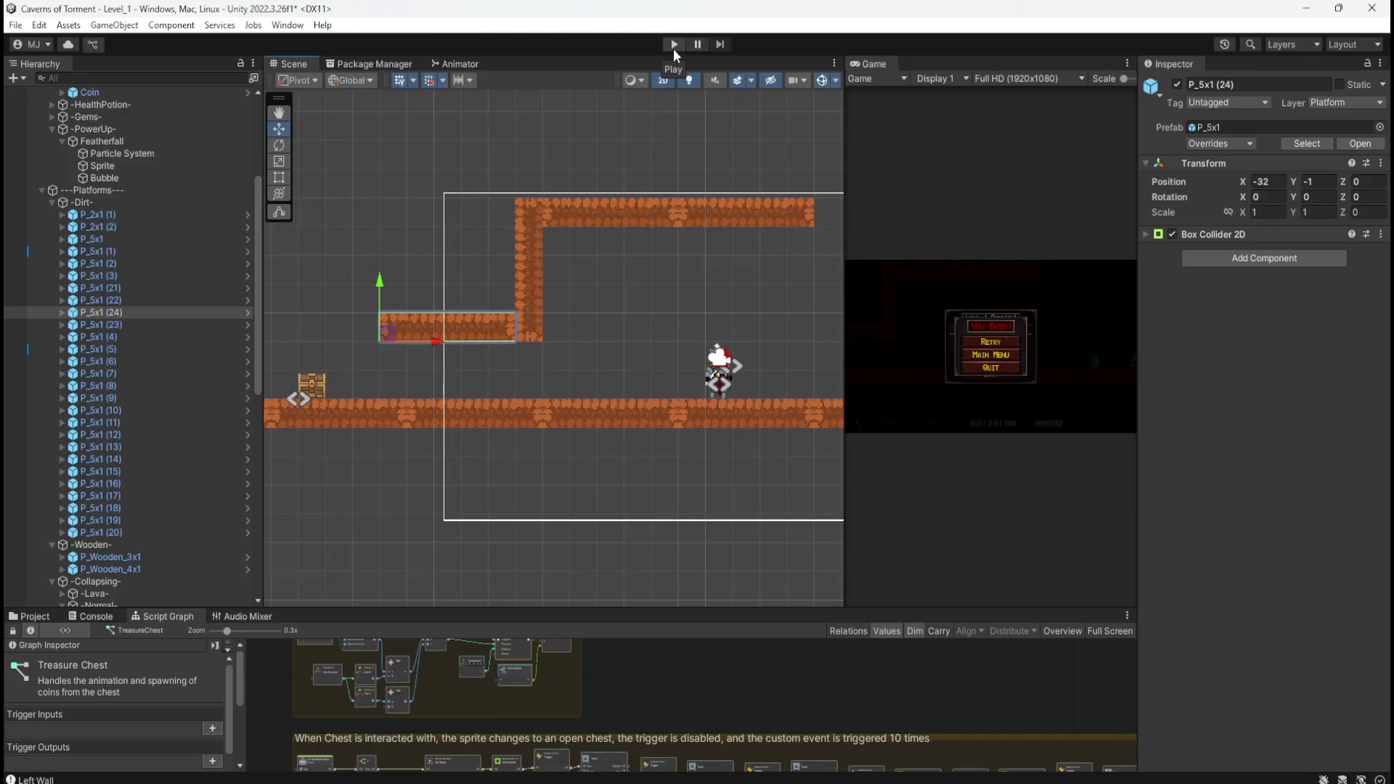
Step: Play-test Level_1, running left and repeatedly wall-jumping to cling to the vertical wall by the new ledge
{"action": "left_click", "coordinate": [673, 50]}
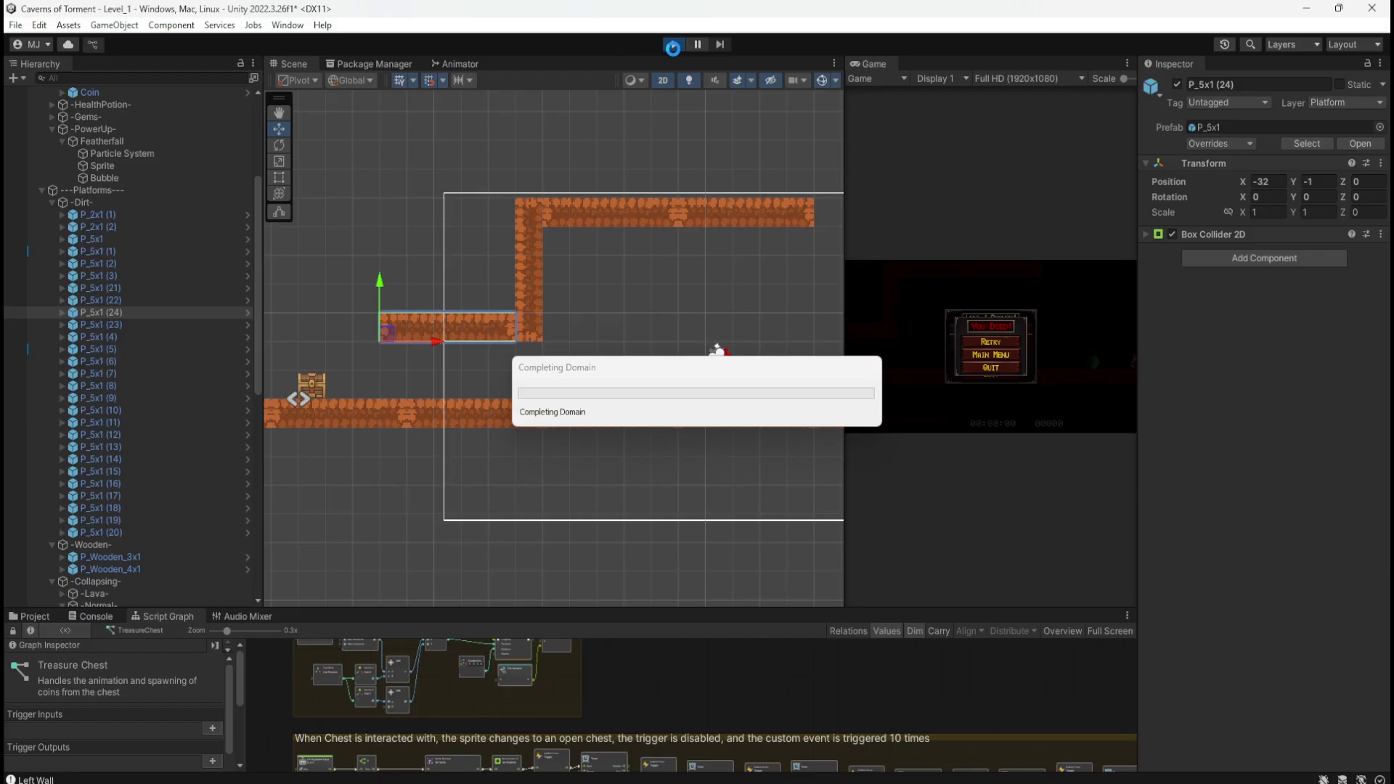
{"action": "key", "text": "a"}
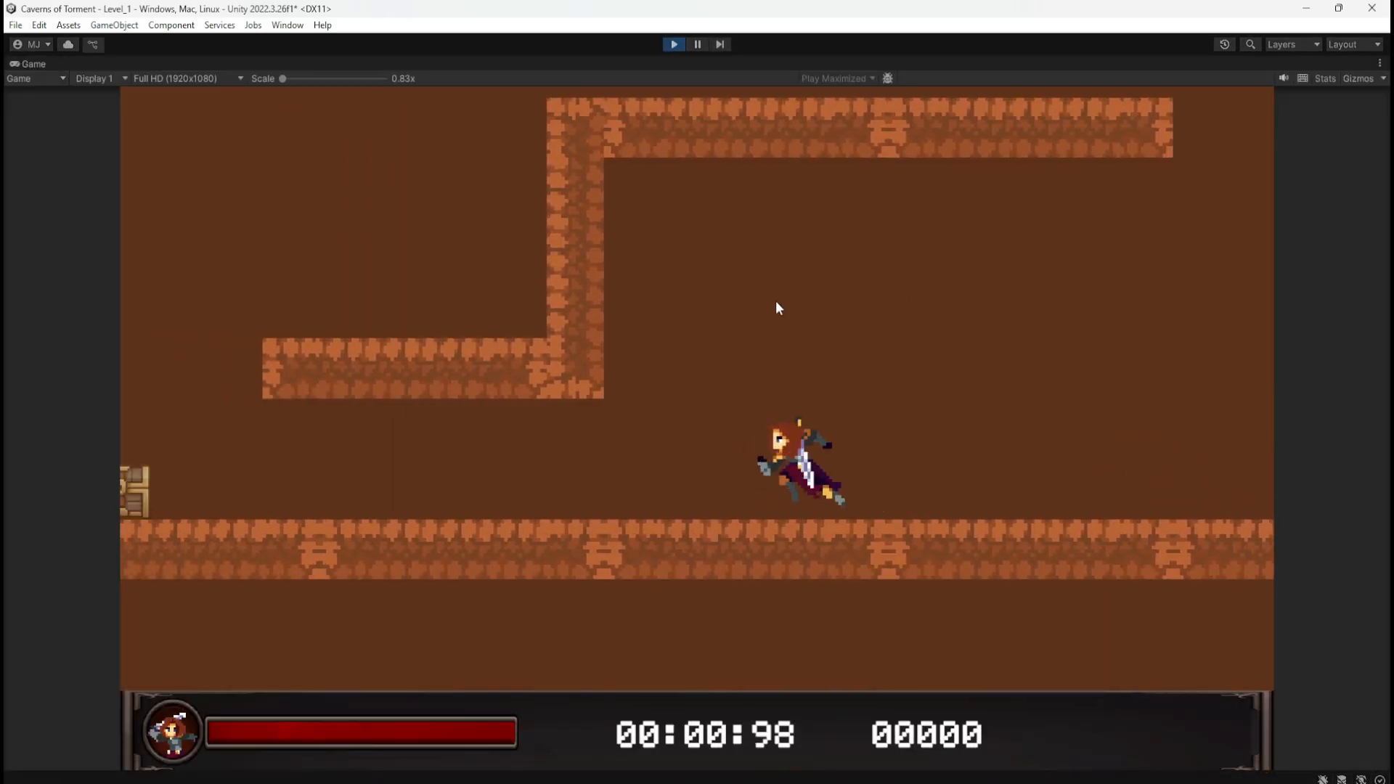
{"action": "key", "text": "a"}
{"action": "key", "text": "space"}
{"action": "key", "text": "d"}
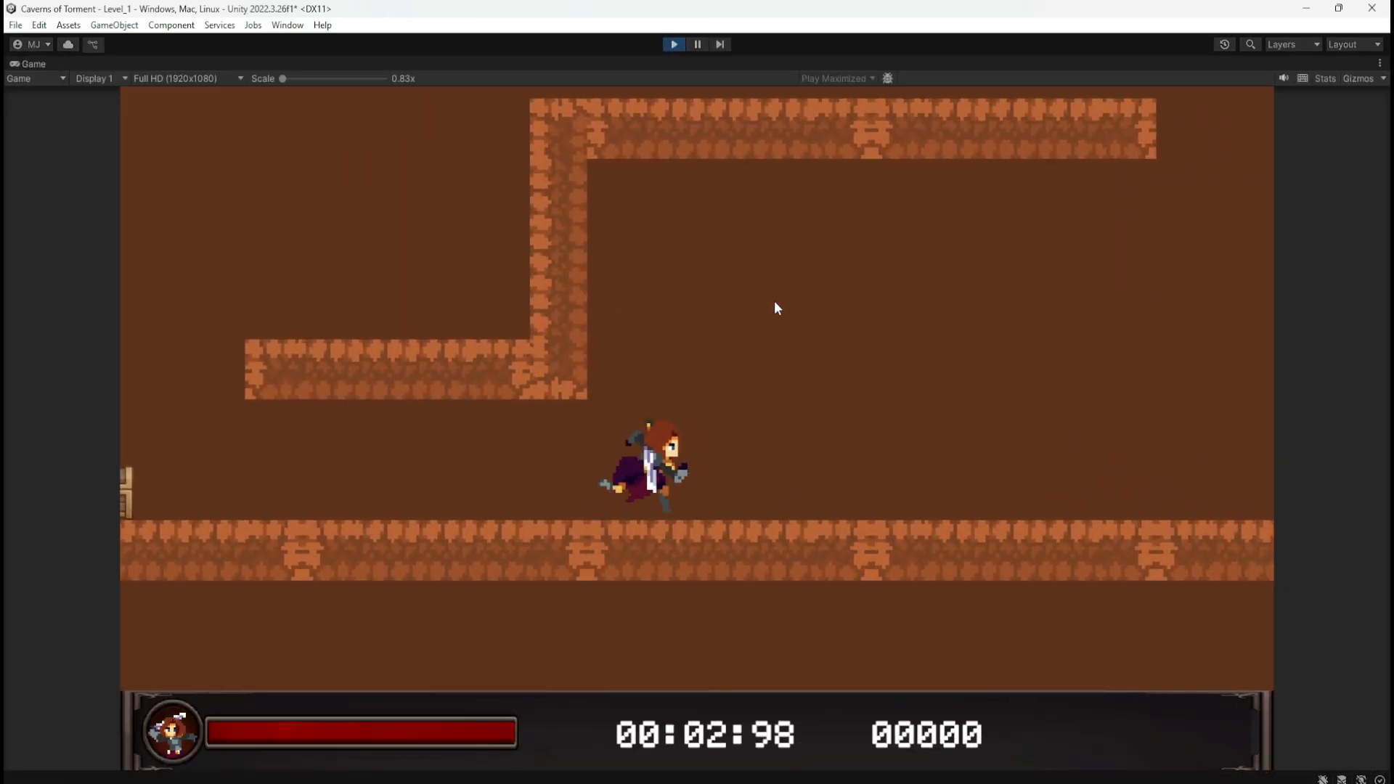
{"action": "key", "text": "a"}
{"action": "key", "text": "d"}
{"action": "key", "text": "space"}
{"action": "key", "text": "a"}
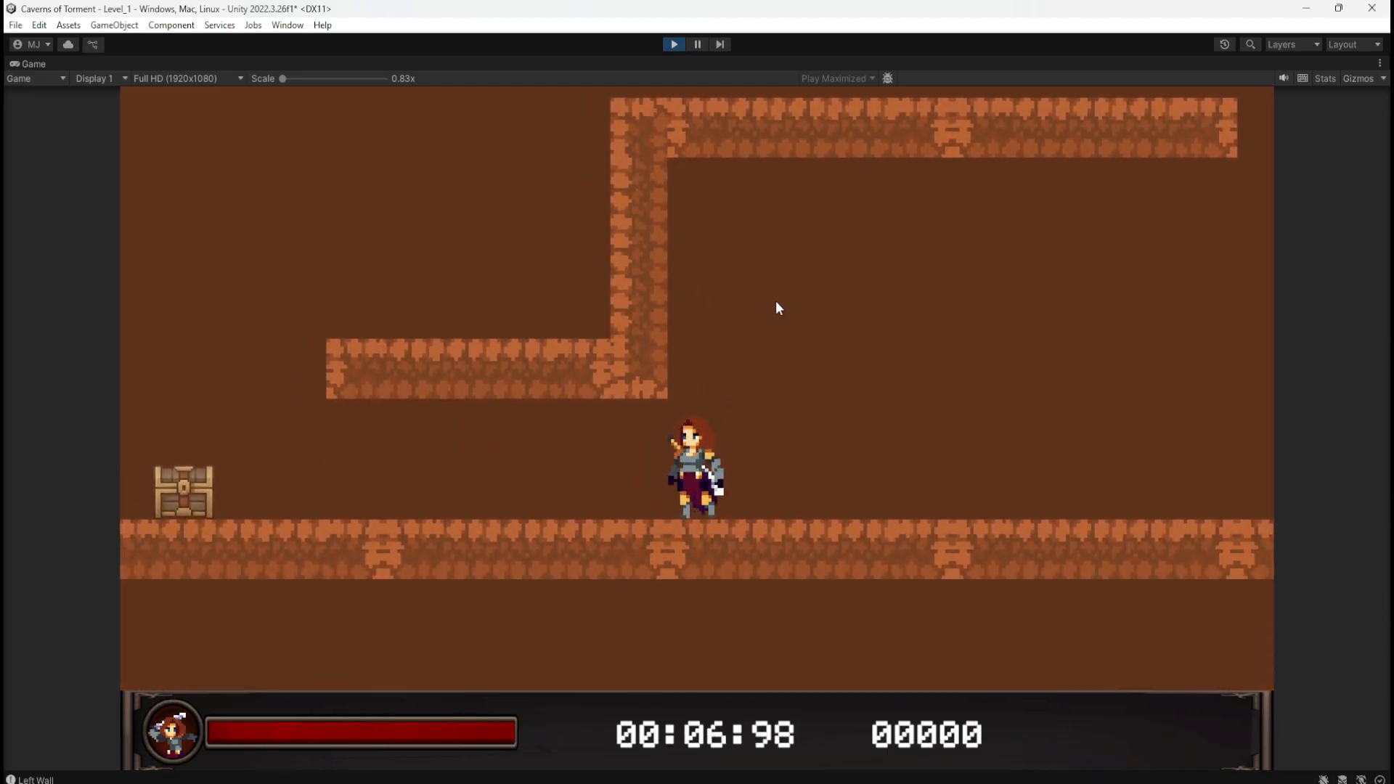
{"action": "key", "text": "space"}
{"action": "key", "text": "a"}
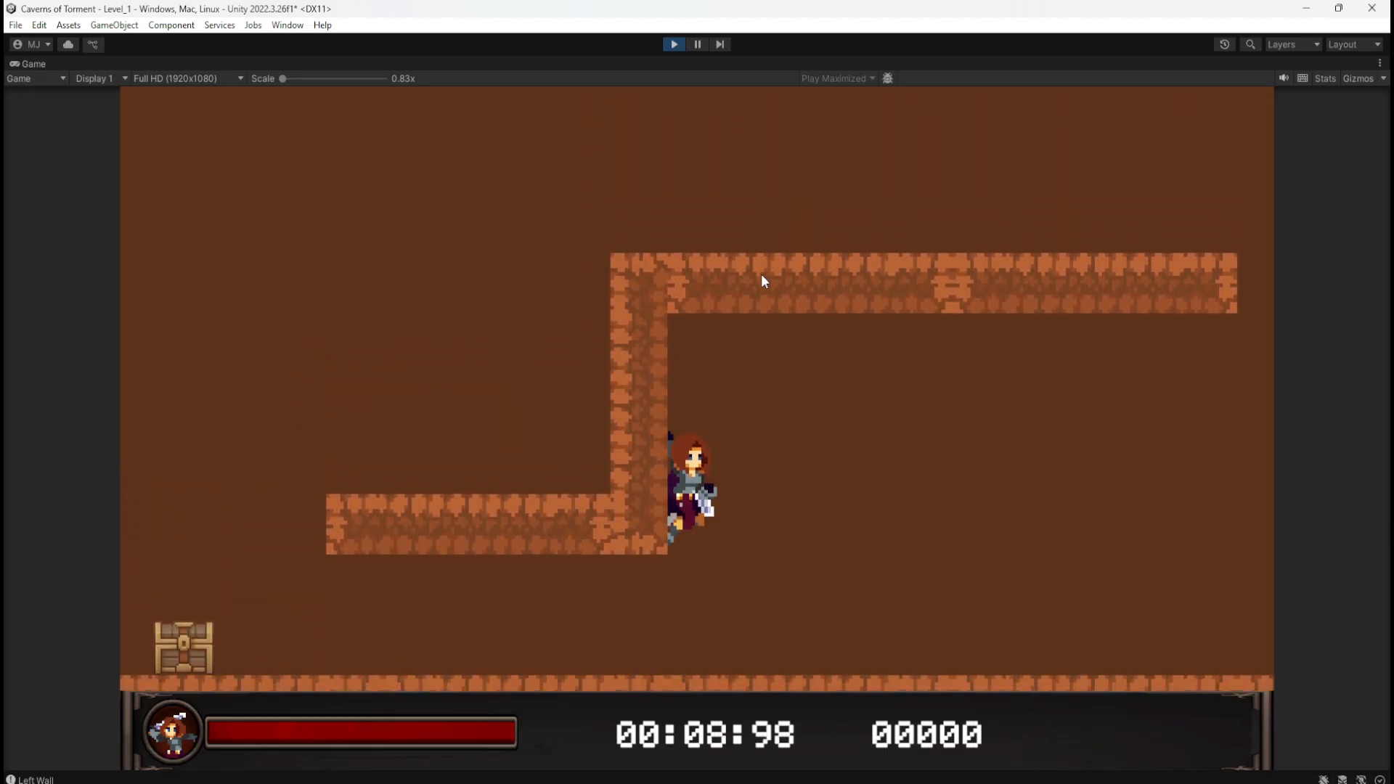
{"action": "key", "text": "space"}
{"action": "key", "text": "a"}
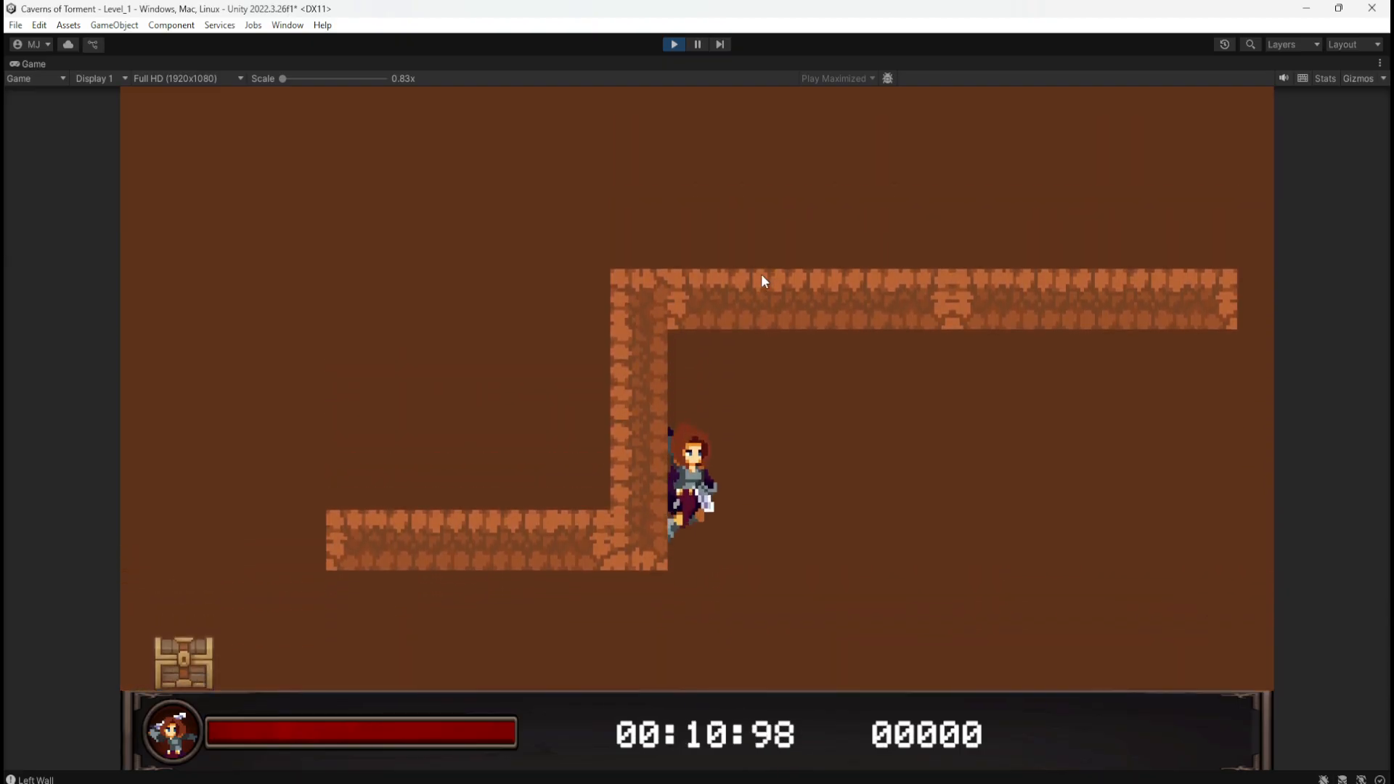
{"action": "key", "text": "space"}
{"action": "key", "text": "a"}
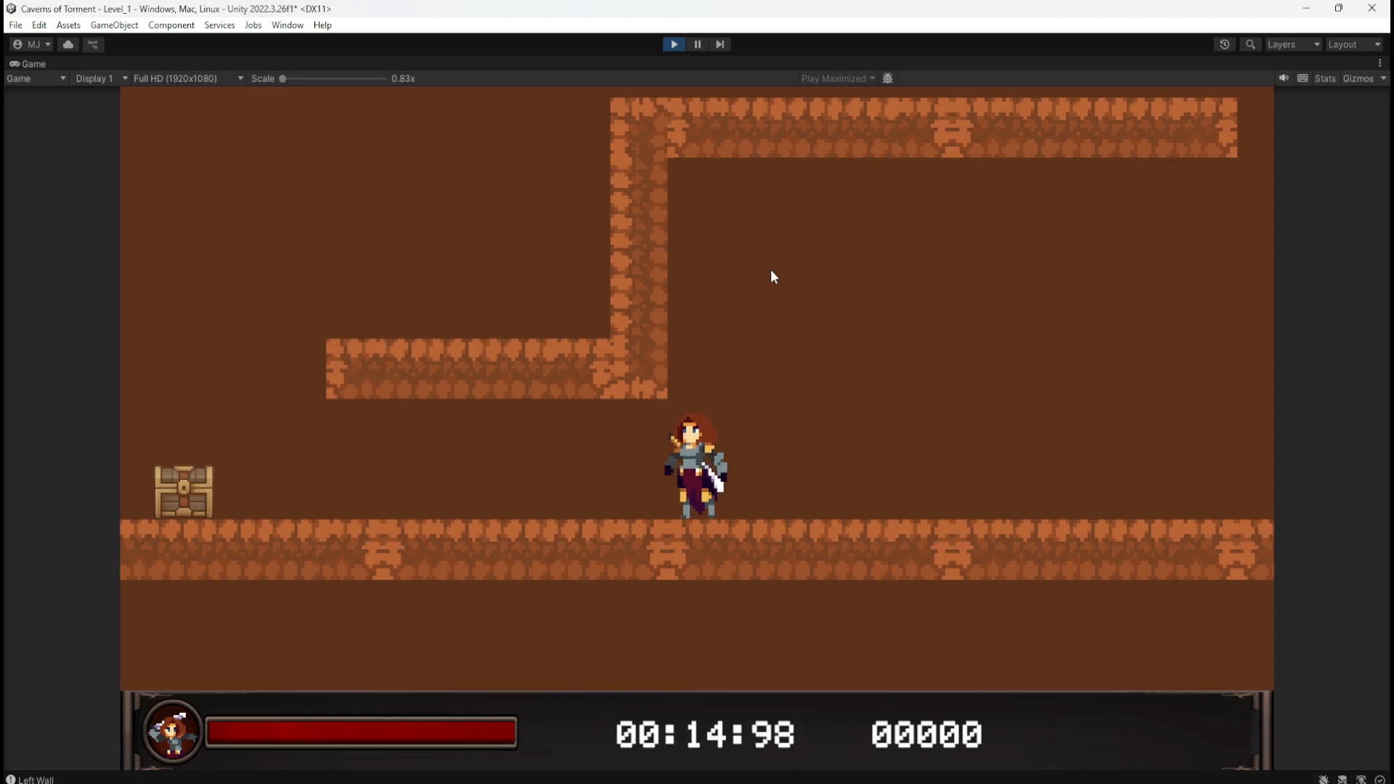
{"action": "key", "text": "space"}
{"action": "key", "text": "a"}
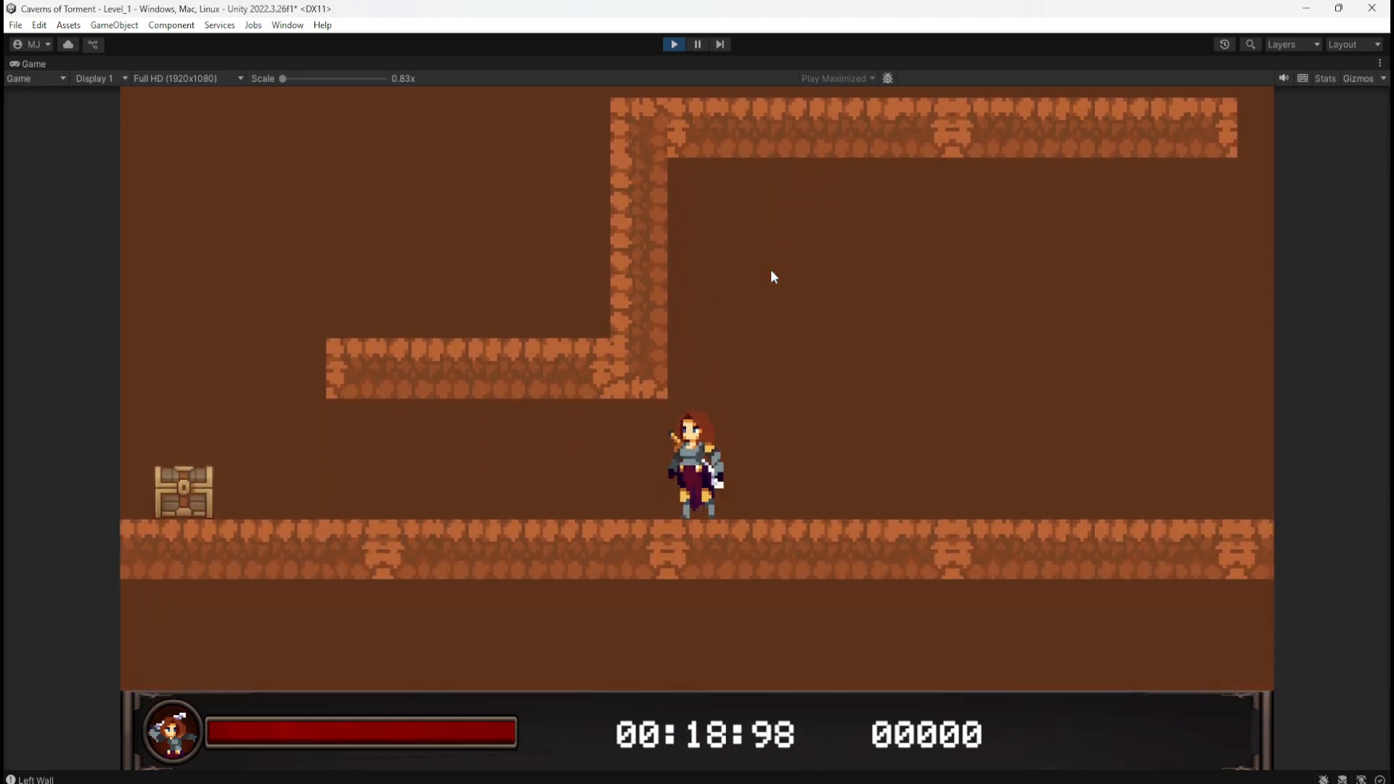
Step: Stop play mode and move the TreasureChest two units left
{"action": "left_click", "coordinate": [675, 44]}
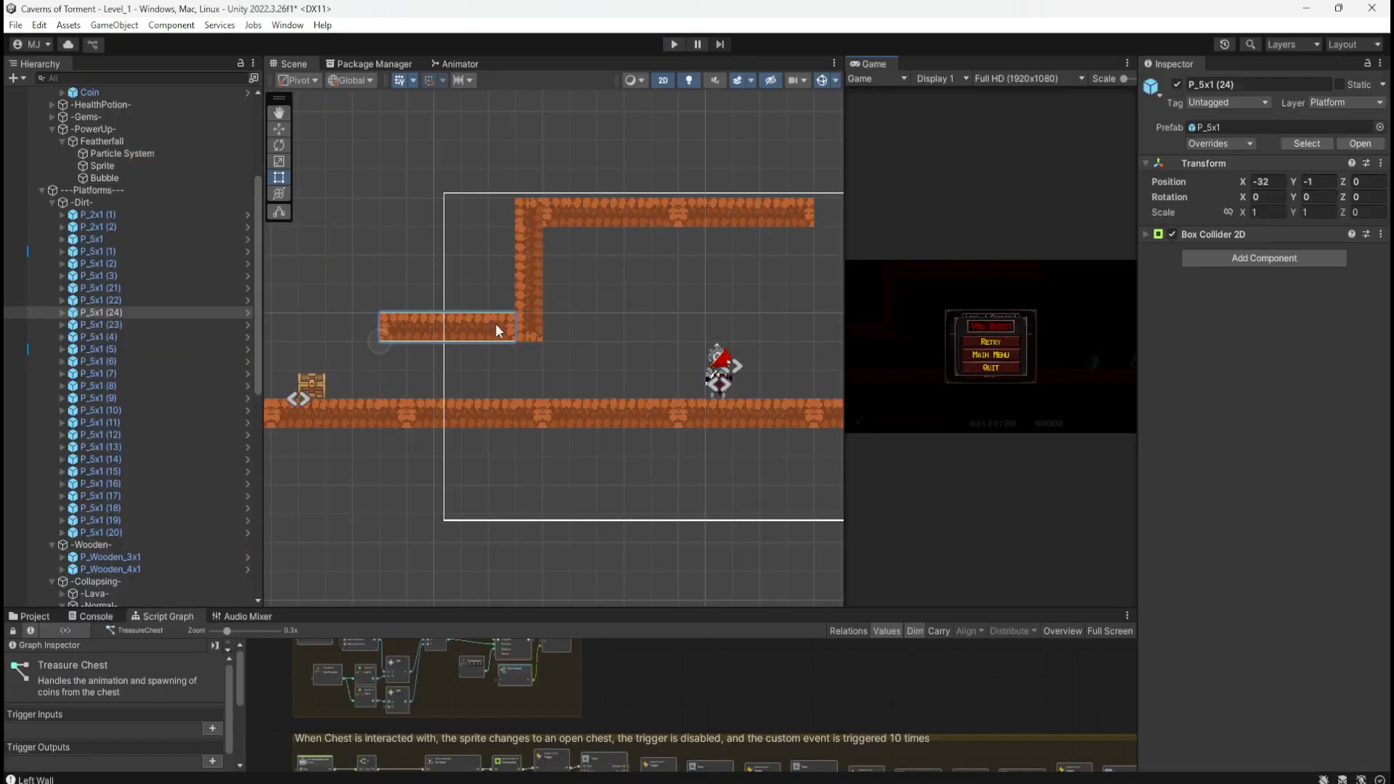
{"action": "scroll", "coordinate": [726, 327], "scroll_direction": "down", "scroll_amount": 4}
{"action": "scroll", "coordinate": [479, 359], "scroll_direction": "up", "scroll_amount": 3}
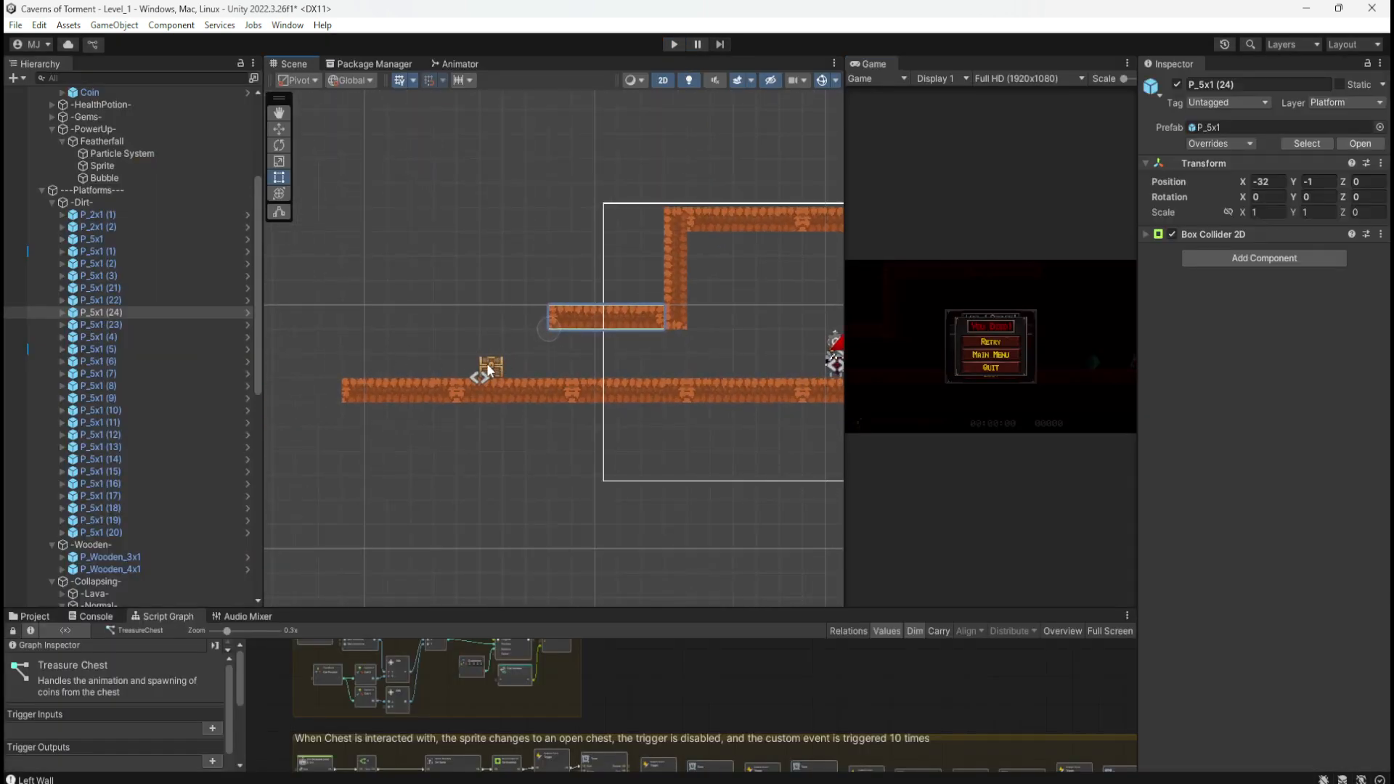
{"action": "left_click", "coordinate": [488, 366]}
{"action": "key", "text": "w"}
{"action": "left_click_drag", "start_coordinate": [536, 377], "coordinate": [495, 376]}
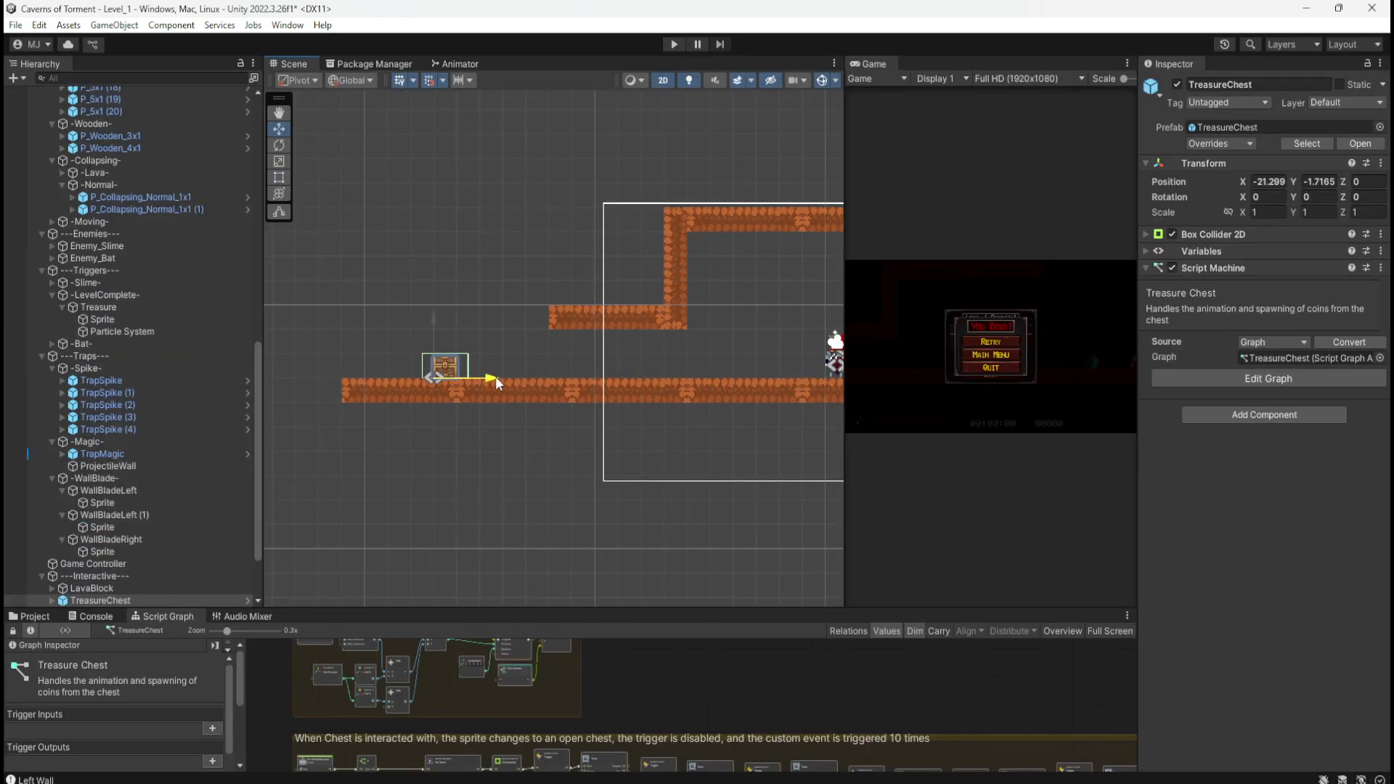
Step: Play-test jumping against the vertical wall near the moved chest, then stop
{"action": "left_click", "coordinate": [673, 44]}
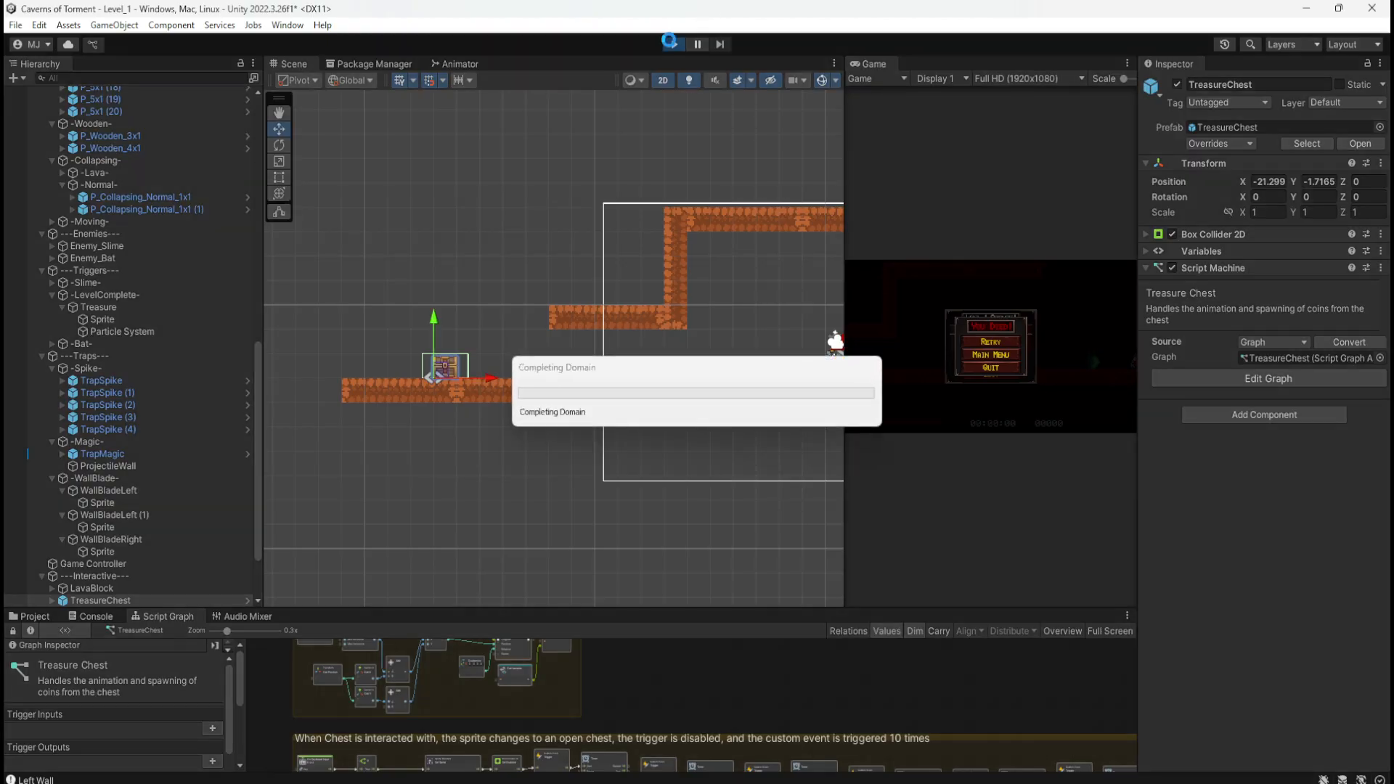
{"action": "key", "text": "a"}
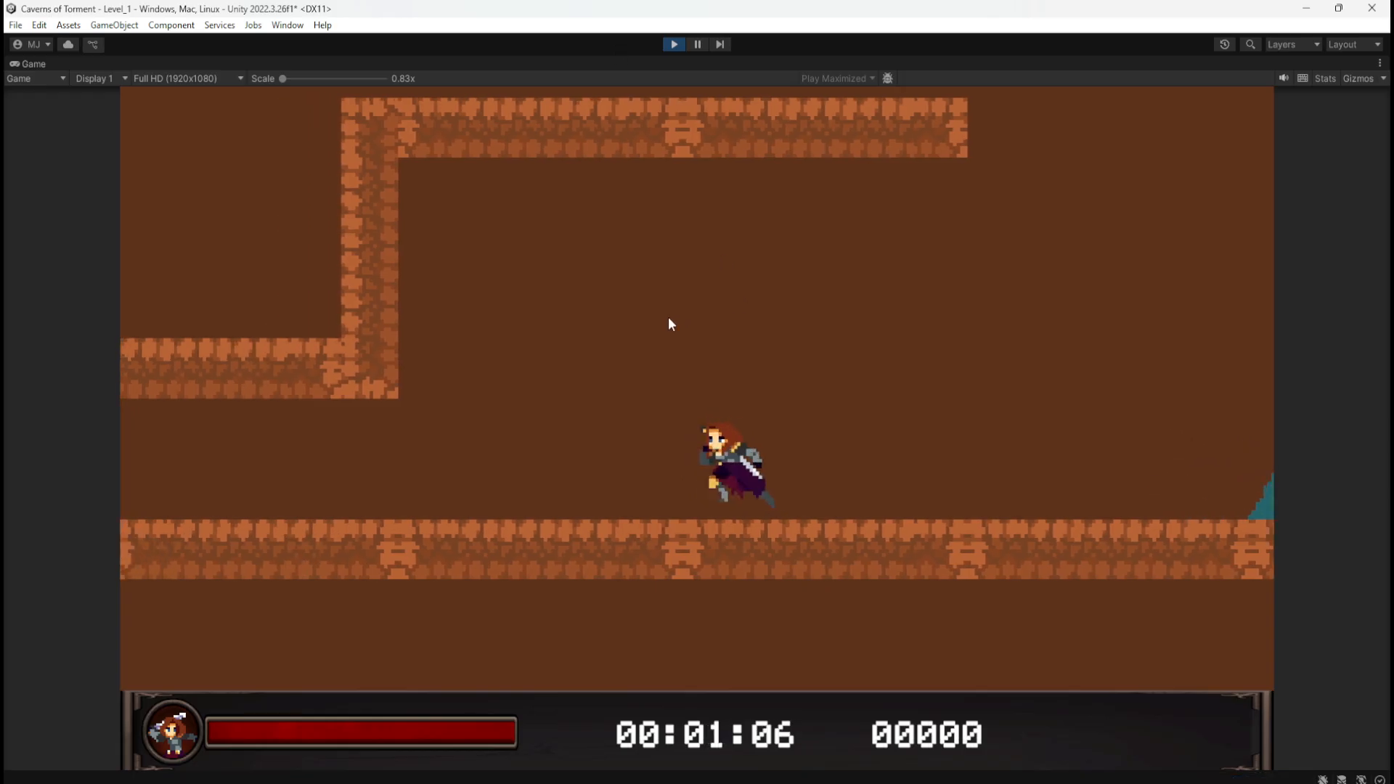
{"action": "key", "text": "space"}
{"action": "key", "text": "space"}
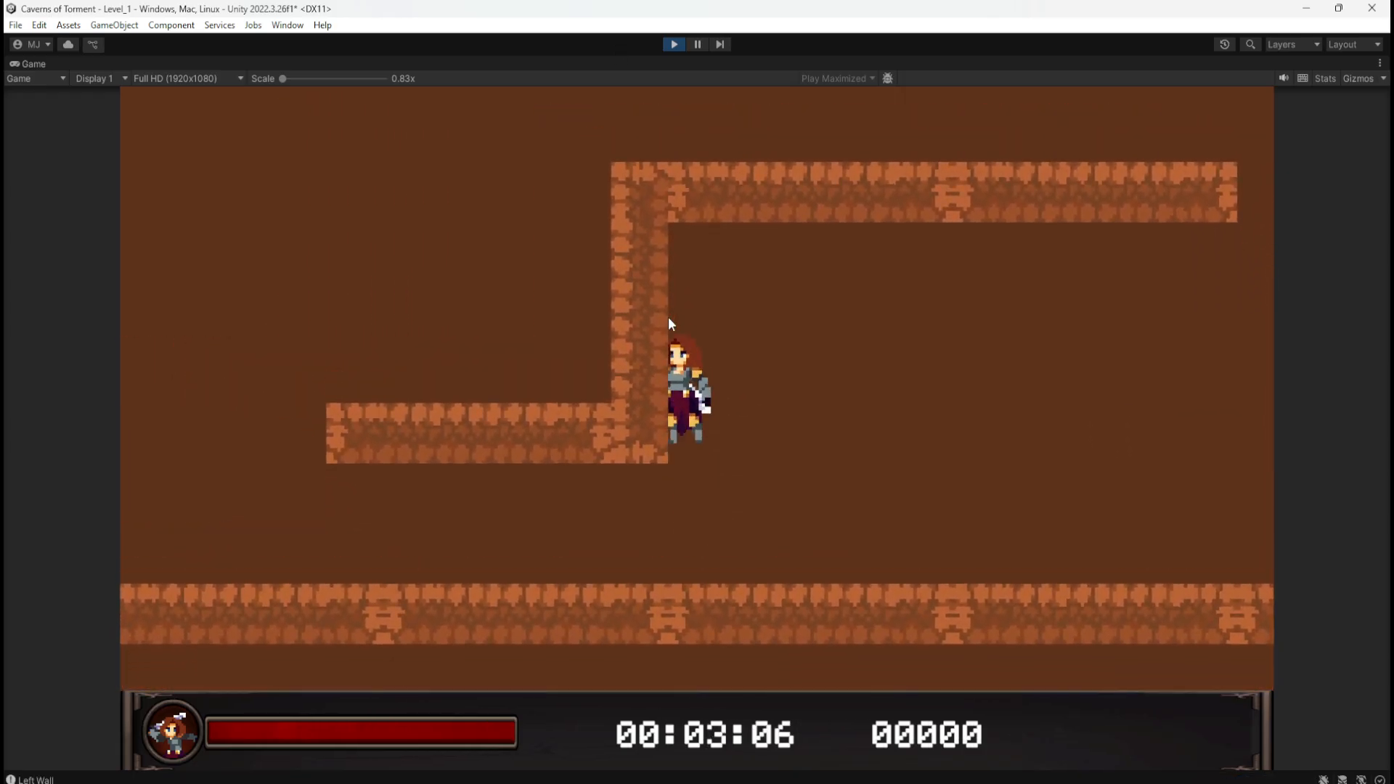
{"action": "key", "text": "space"}
{"action": "key", "text": "d"}
{"action": "key", "text": "a"}
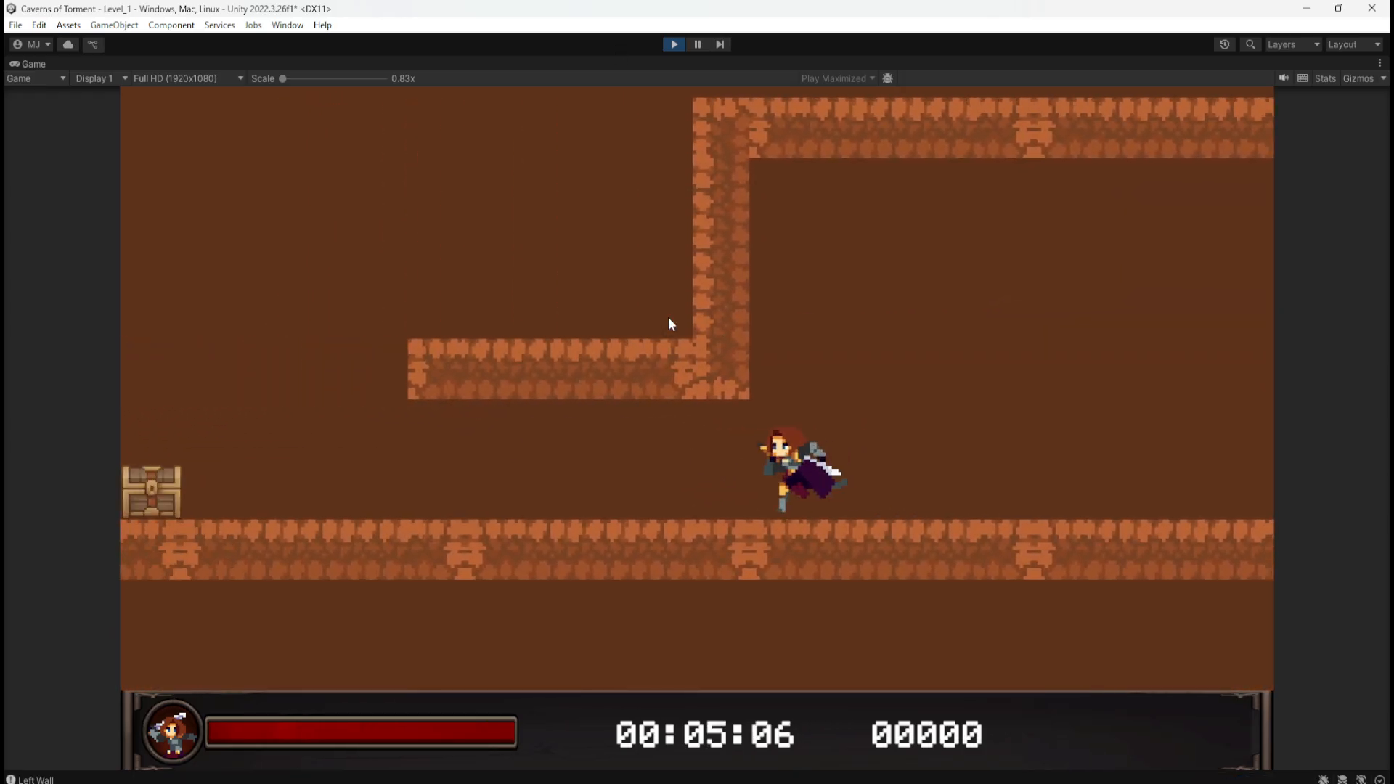
{"action": "left_click", "coordinate": [673, 45]}
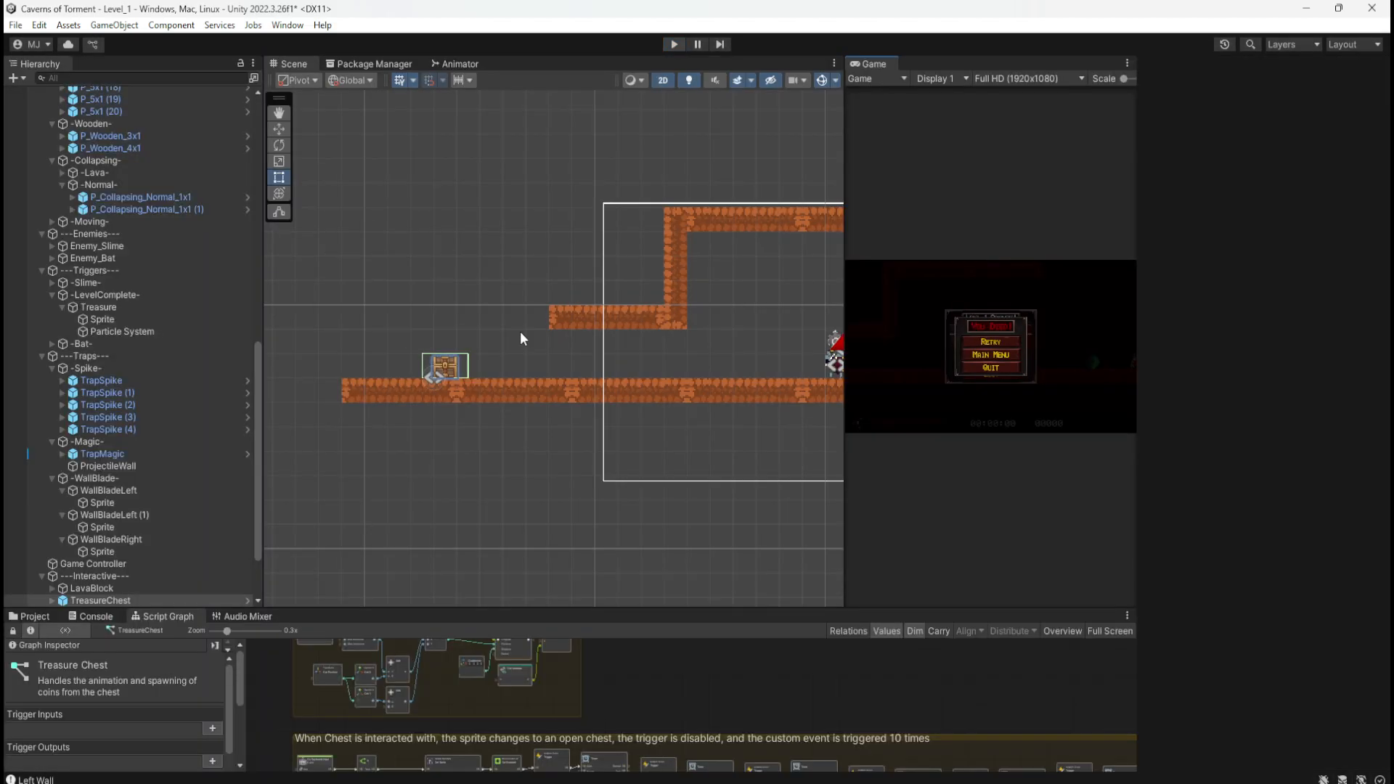
Step: Shift the chest two more units left to X -23.299 and play-test jumping at the left wall
{"action": "left_click_drag", "start_coordinate": [489, 377], "coordinate": [451, 381]}
{"action": "left_click", "coordinate": [673, 44]}
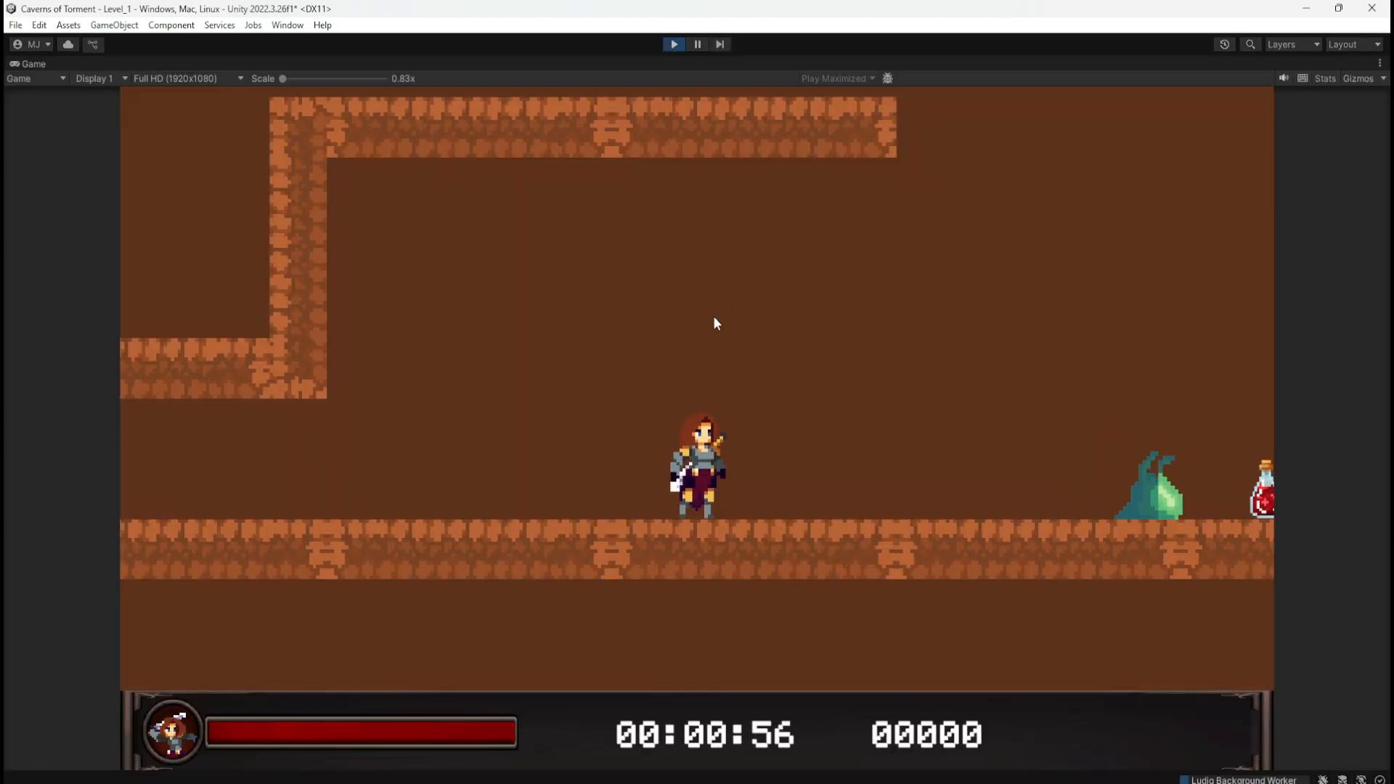
{"action": "key", "text": "a"}
{"action": "key", "text": "d"}
{"action": "key", "text": "space"}
{"action": "key", "text": "a"}
{"action": "key", "text": "d"}
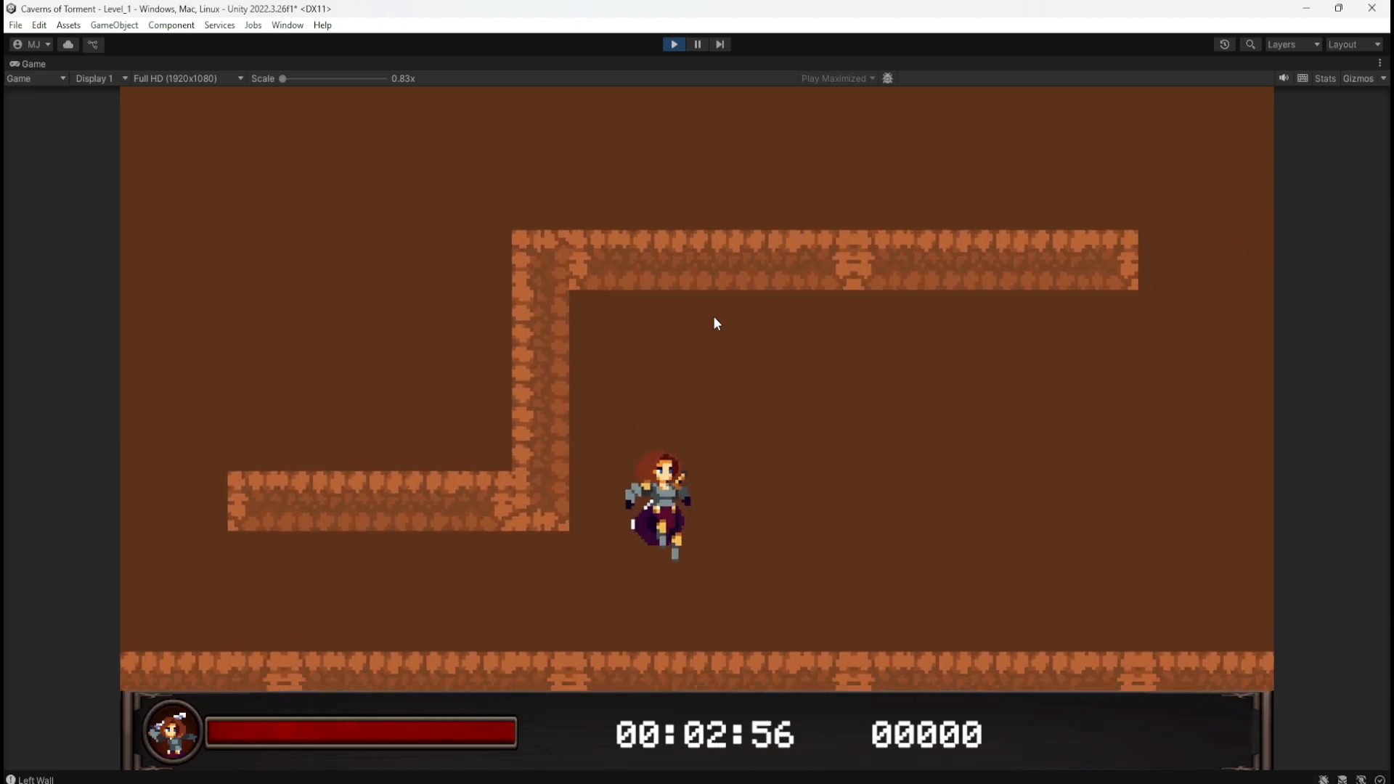
{"action": "key", "text": "a"}
{"action": "key", "text": "d"}
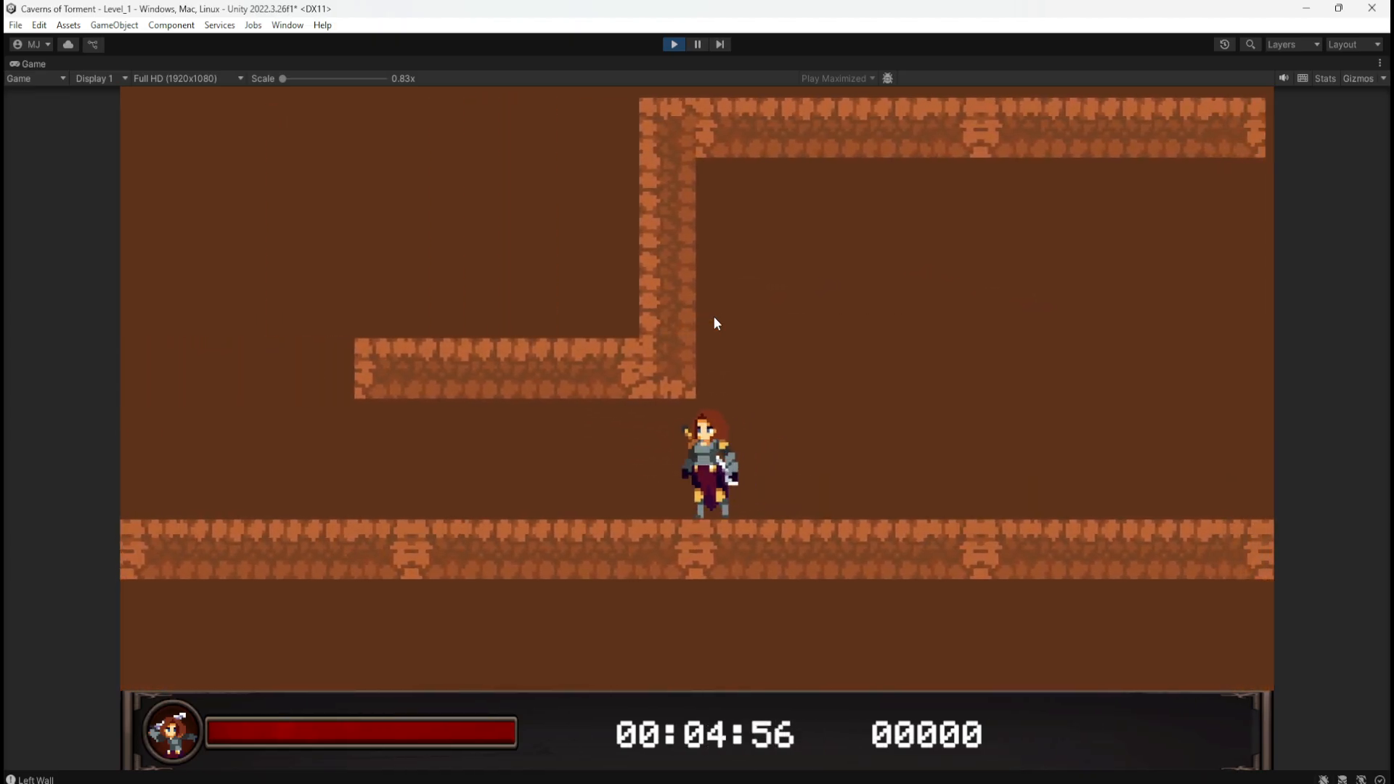
Step: Run the character back and forth near the chest, then stop play mode
{"action": "key", "text": "a"}
{"action": "key", "text": "d"}
{"action": "key", "text": "a"}
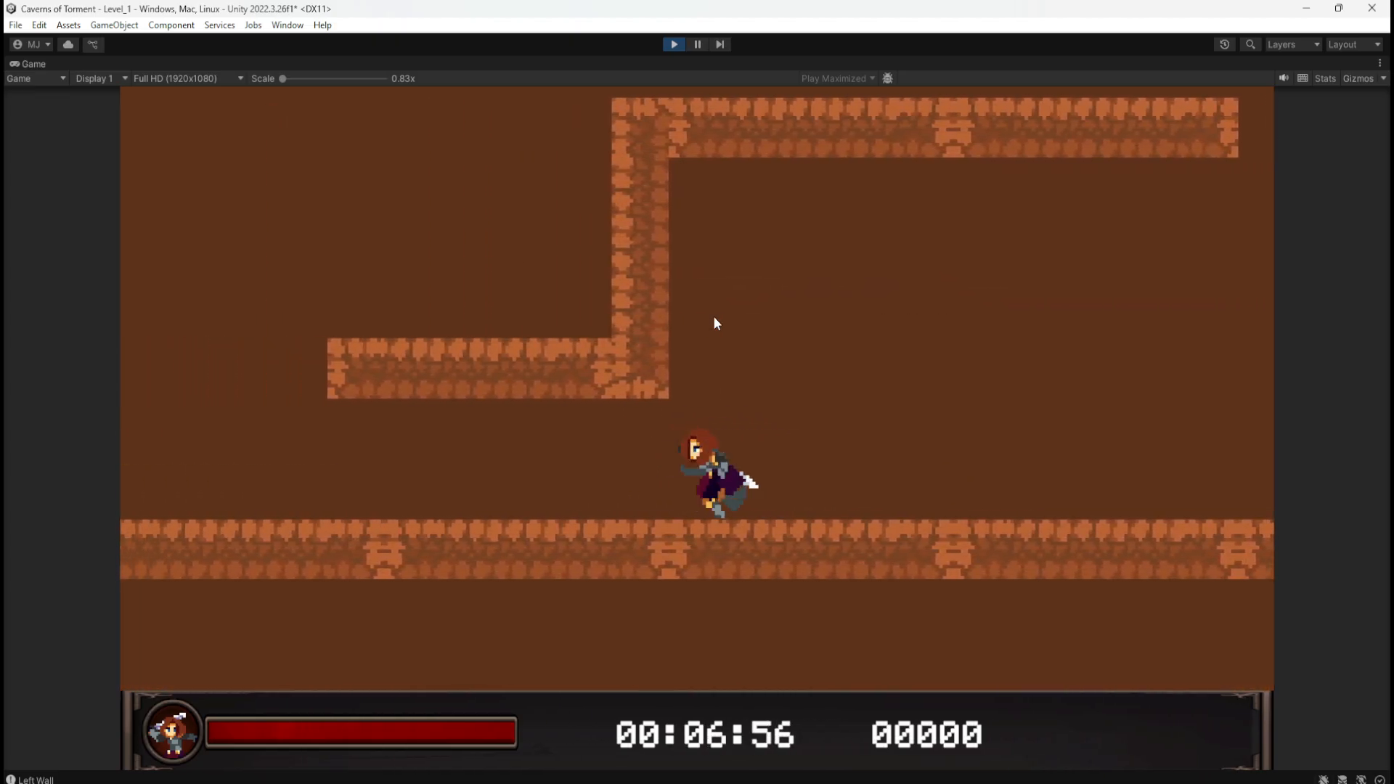
{"action": "key", "text": "d"}
{"action": "key", "text": "a"}
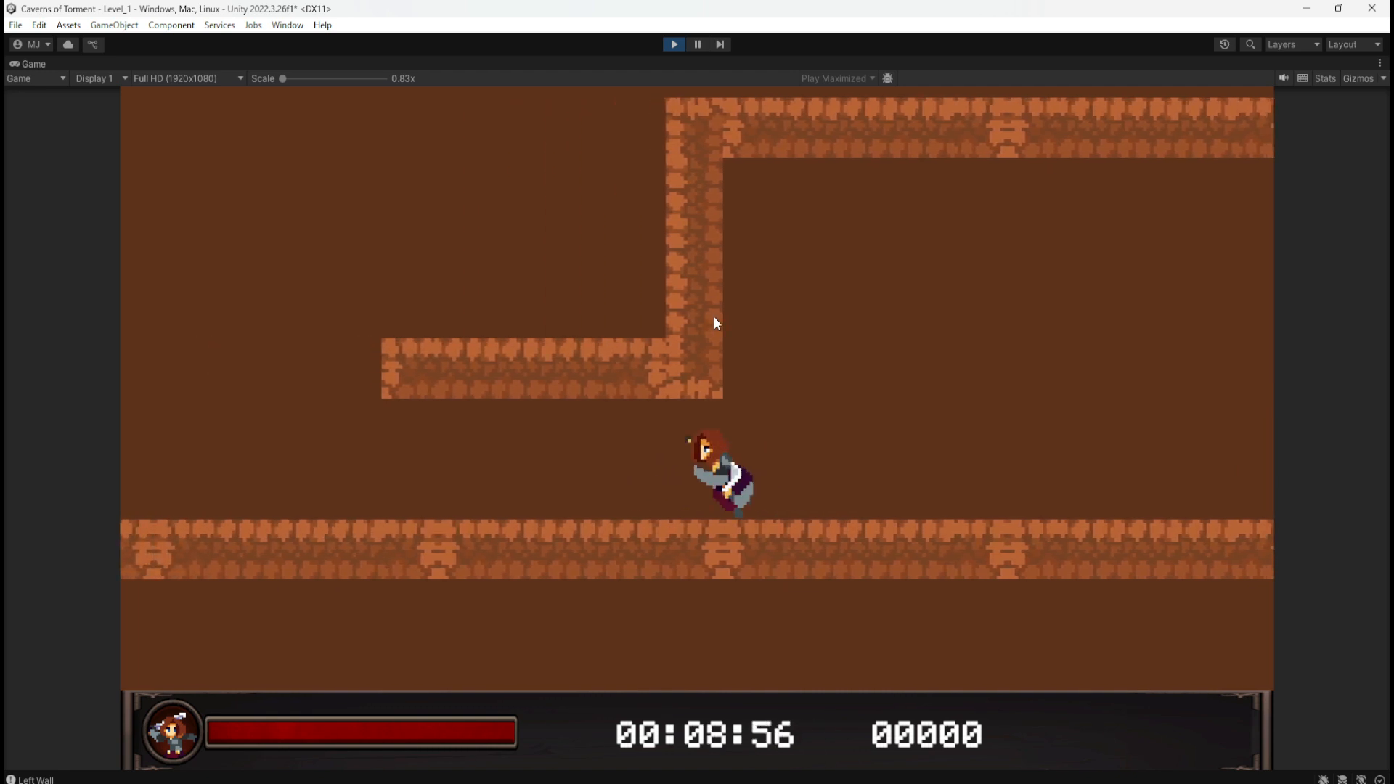
{"action": "key", "text": "d"}
{"action": "key", "text": "a"}
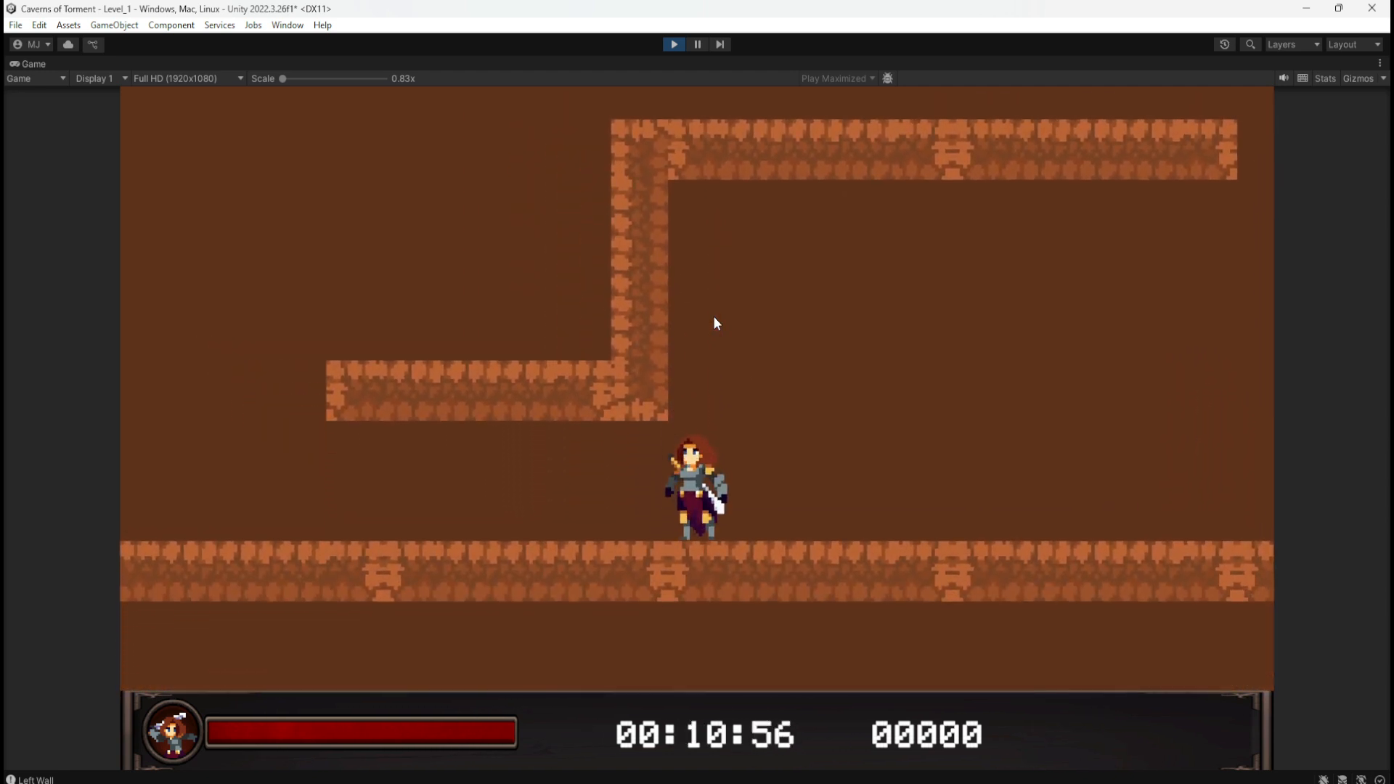
{"action": "left_click", "coordinate": [673, 43]}
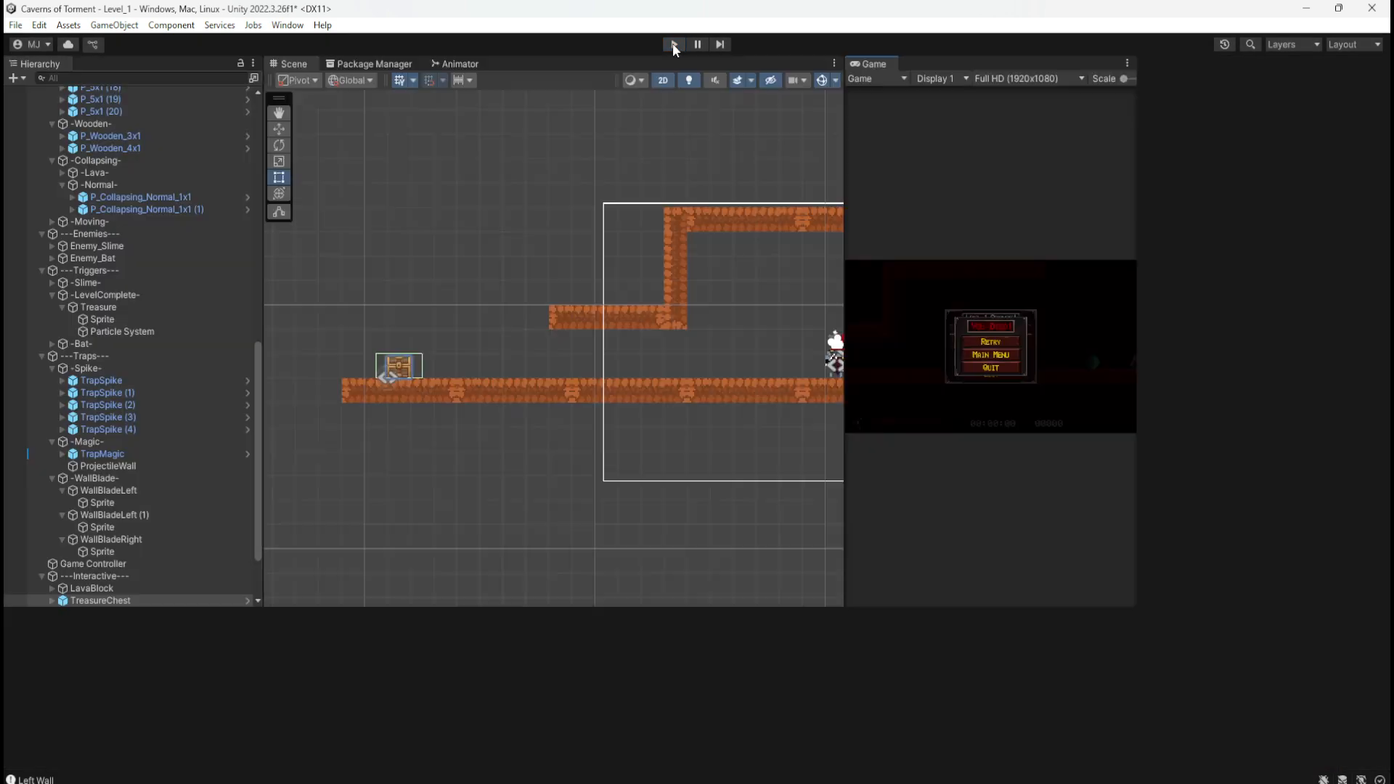
Step: Try a duplicate of the ledge platform further left, then delete that extra copy
{"action": "left_click", "coordinate": [574, 326]}
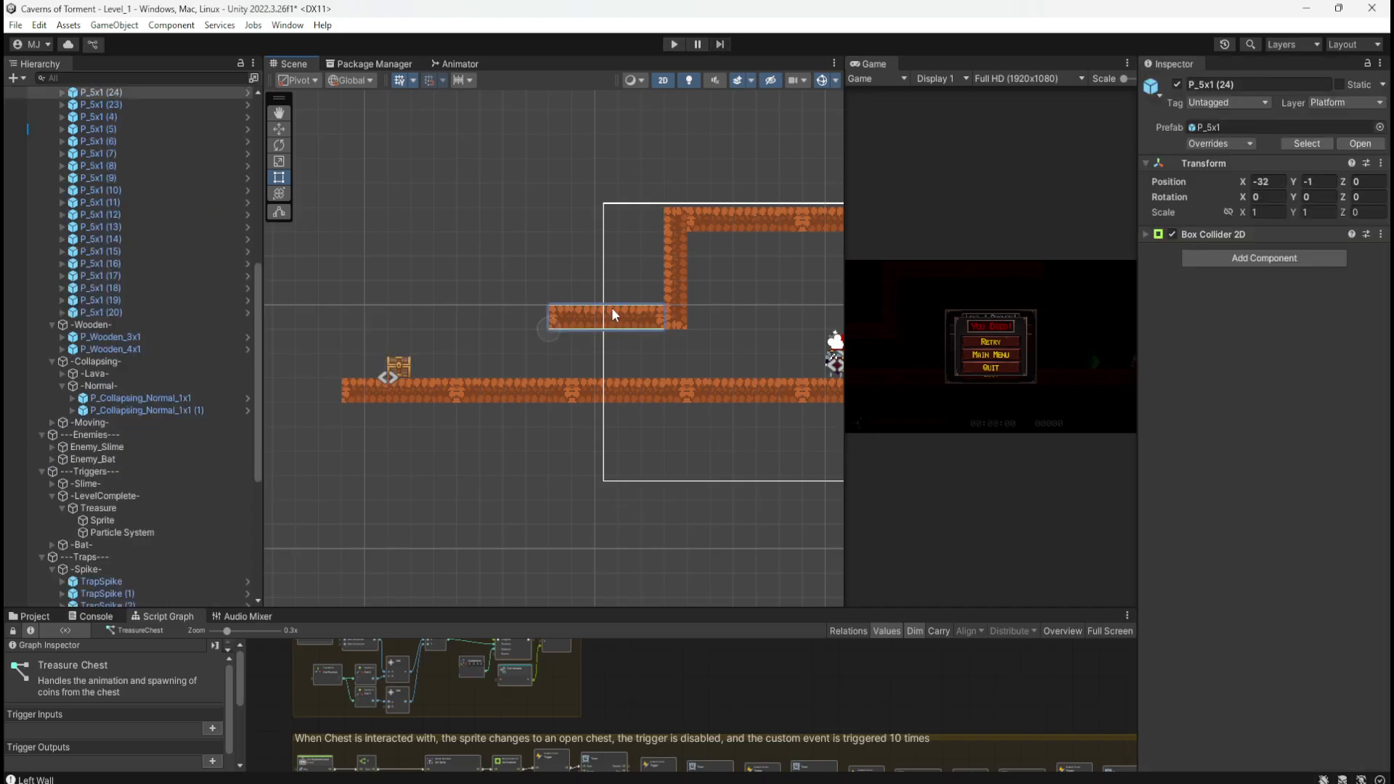
{"action": "key", "text": "ctrl+d"}
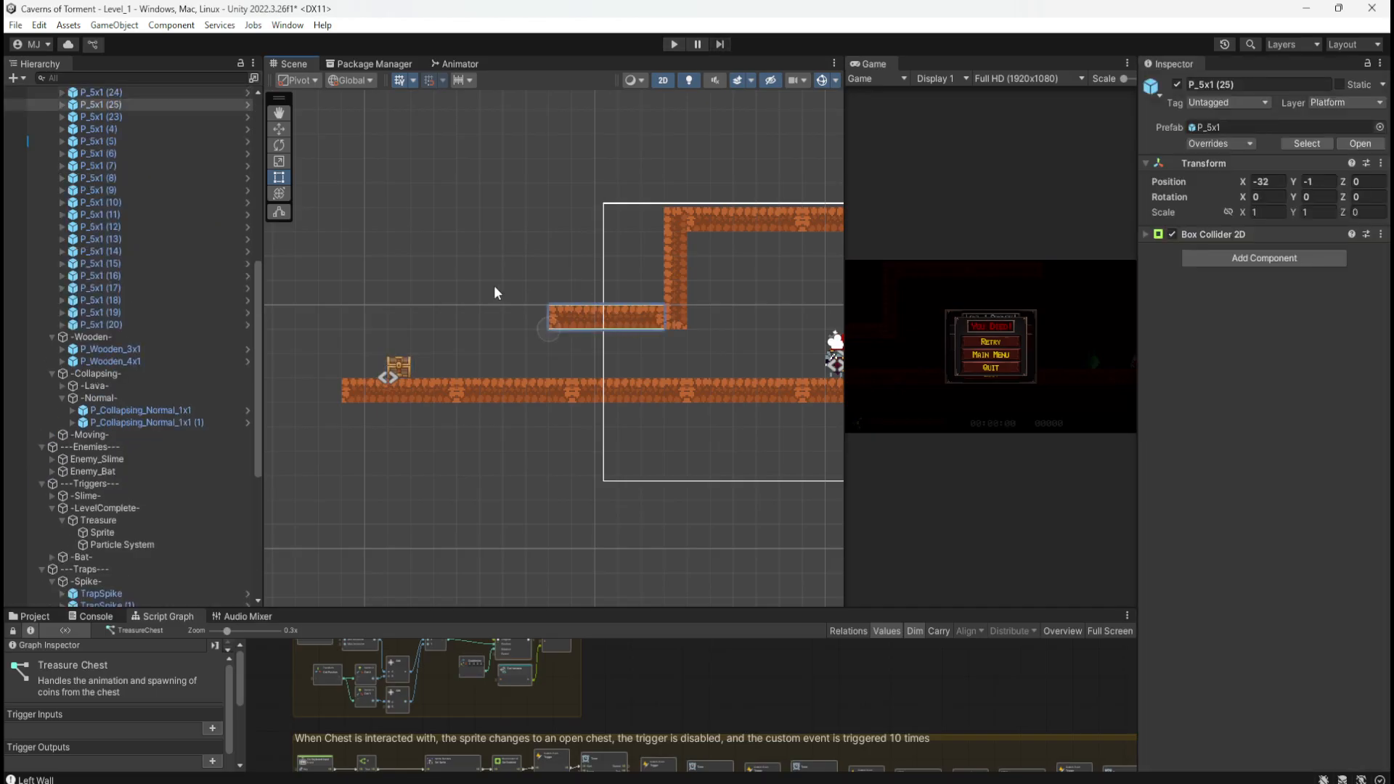
{"action": "key", "text": "w"}
{"action": "left_click_drag", "start_coordinate": [607, 327], "coordinate": [492, 325]}
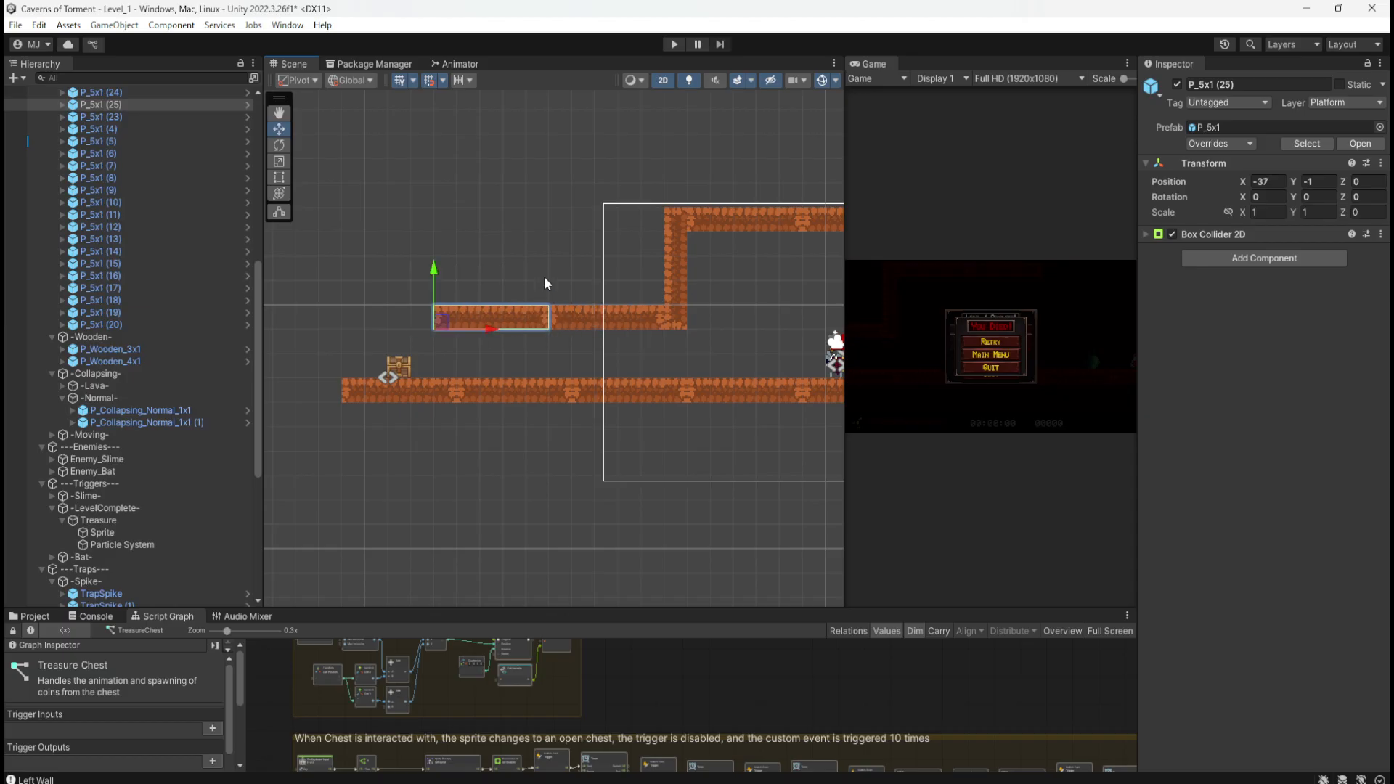
{"action": "key", "text": "Delete"}
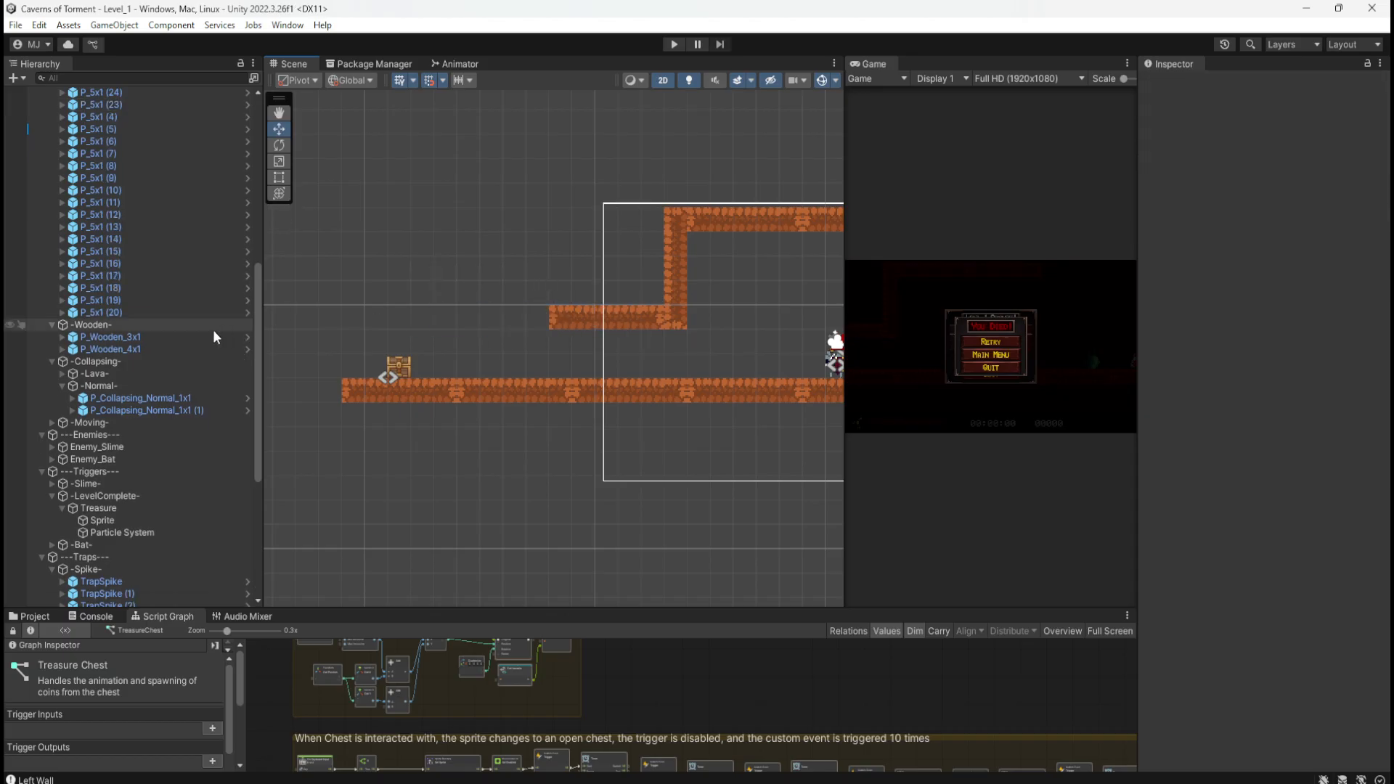
Step: Select the first P_2x1 dirt piece in the Hierarchy and duplicate it
{"action": "scroll", "coordinate": [164, 341], "scroll_direction": "up", "scroll_amount": 5}
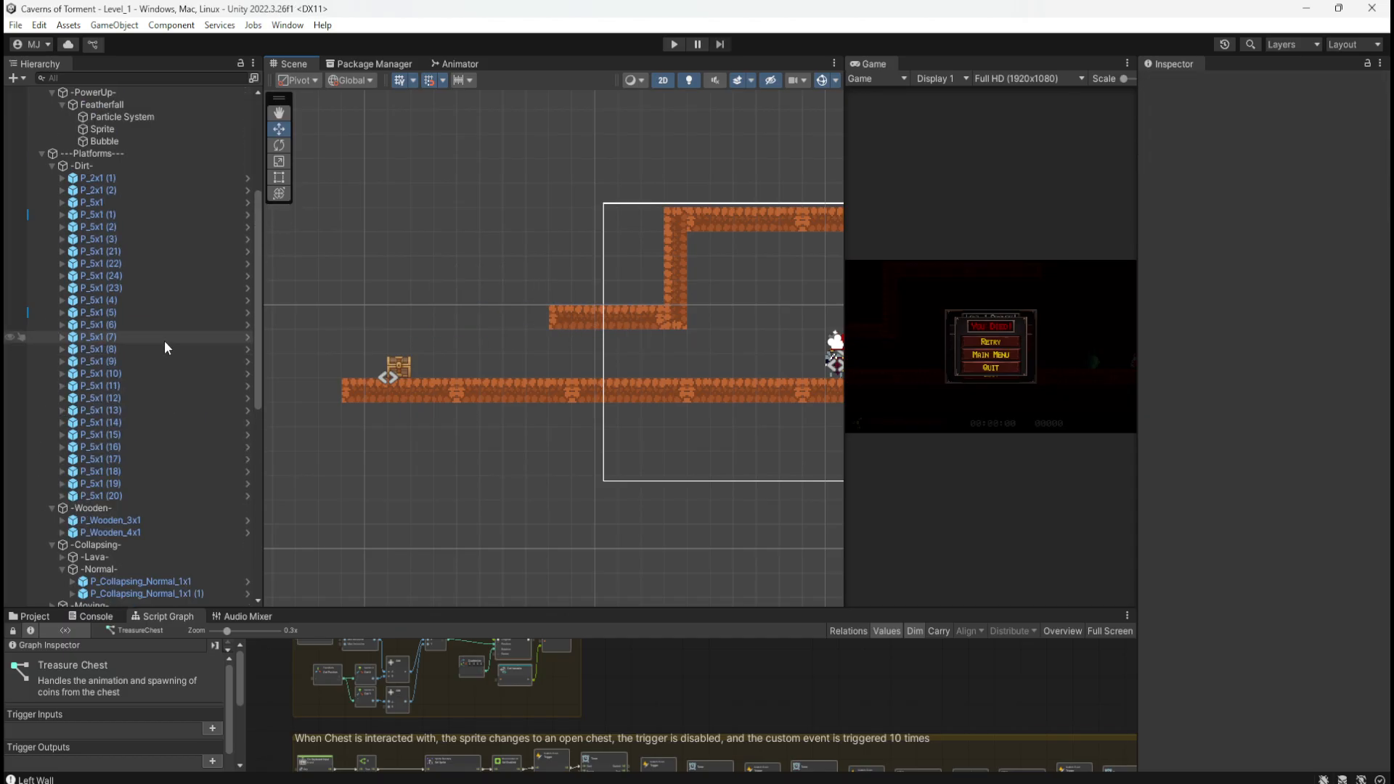
{"action": "left_click", "coordinate": [125, 181]}
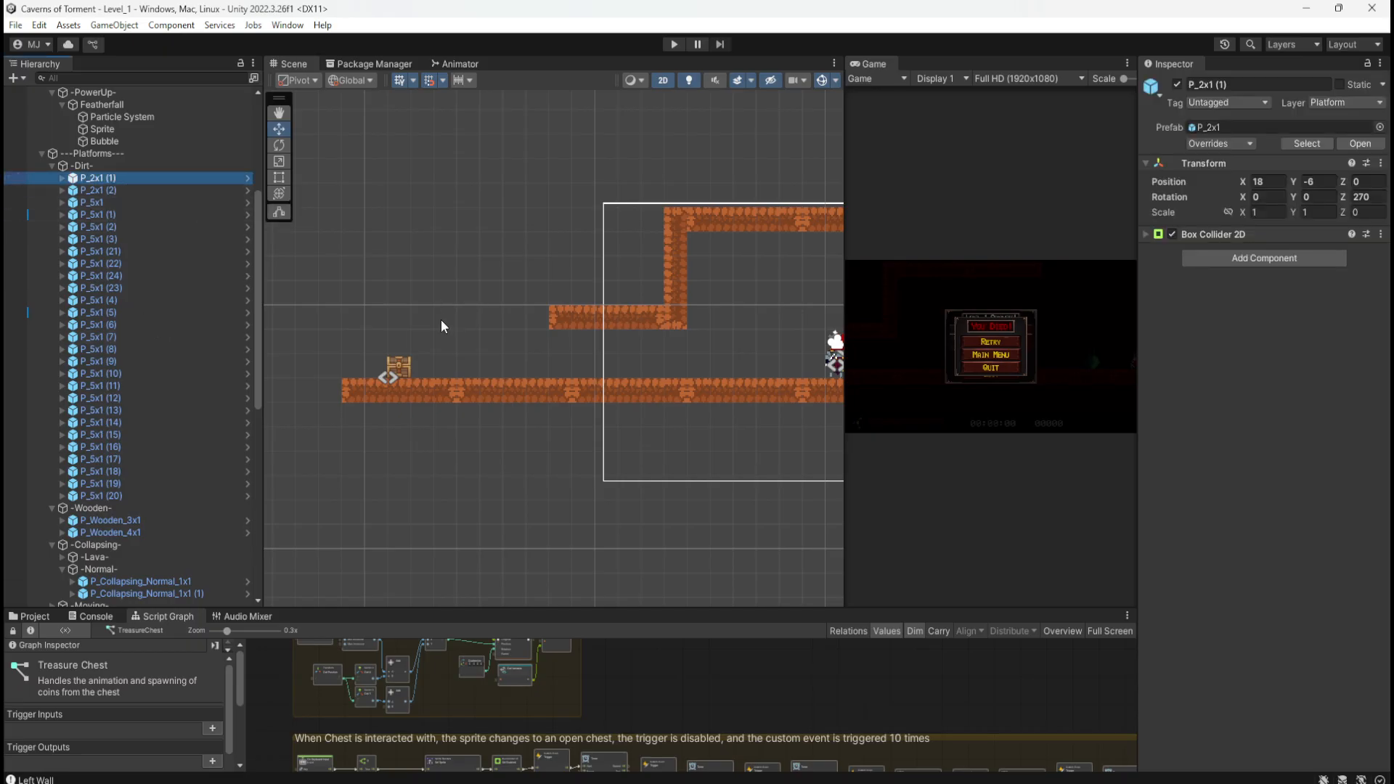
{"action": "scroll", "coordinate": [441, 320], "scroll_direction": "down", "scroll_amount": 8}
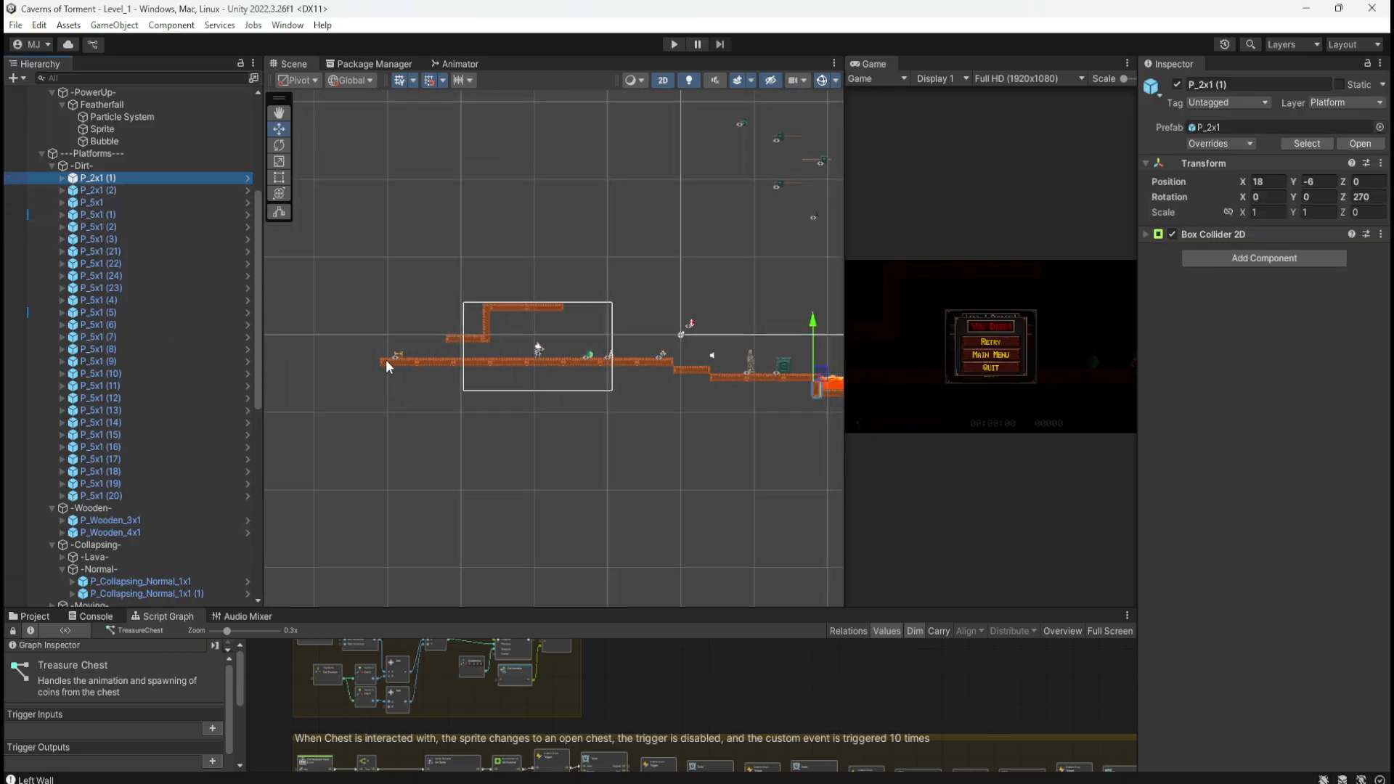
{"action": "scroll", "coordinate": [385, 359], "scroll_direction": "down", "scroll_amount": 2}
{"action": "scroll", "coordinate": [665, 363], "scroll_direction": "up", "scroll_amount": 4}
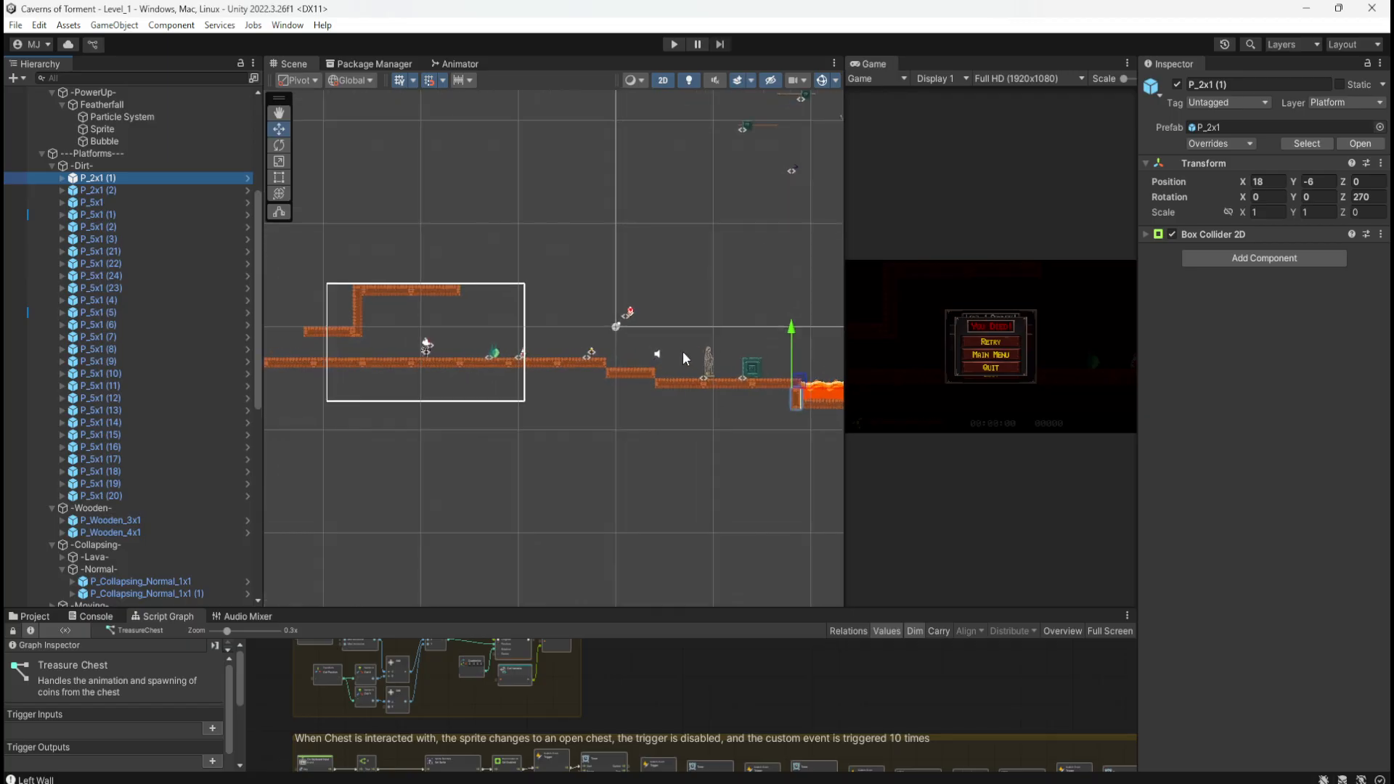
{"action": "key", "text": "ctrl+d"}
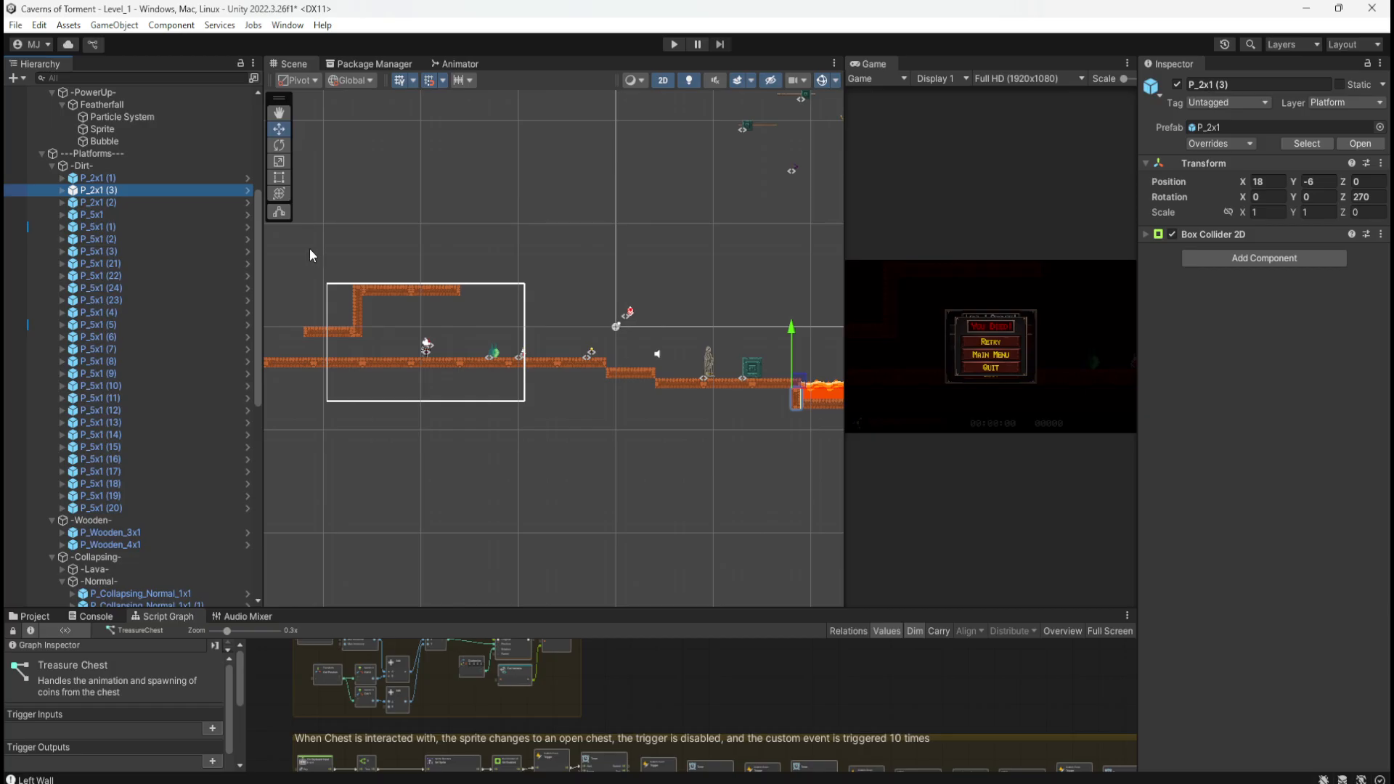
{"action": "key", "text": "ctrl+z"}
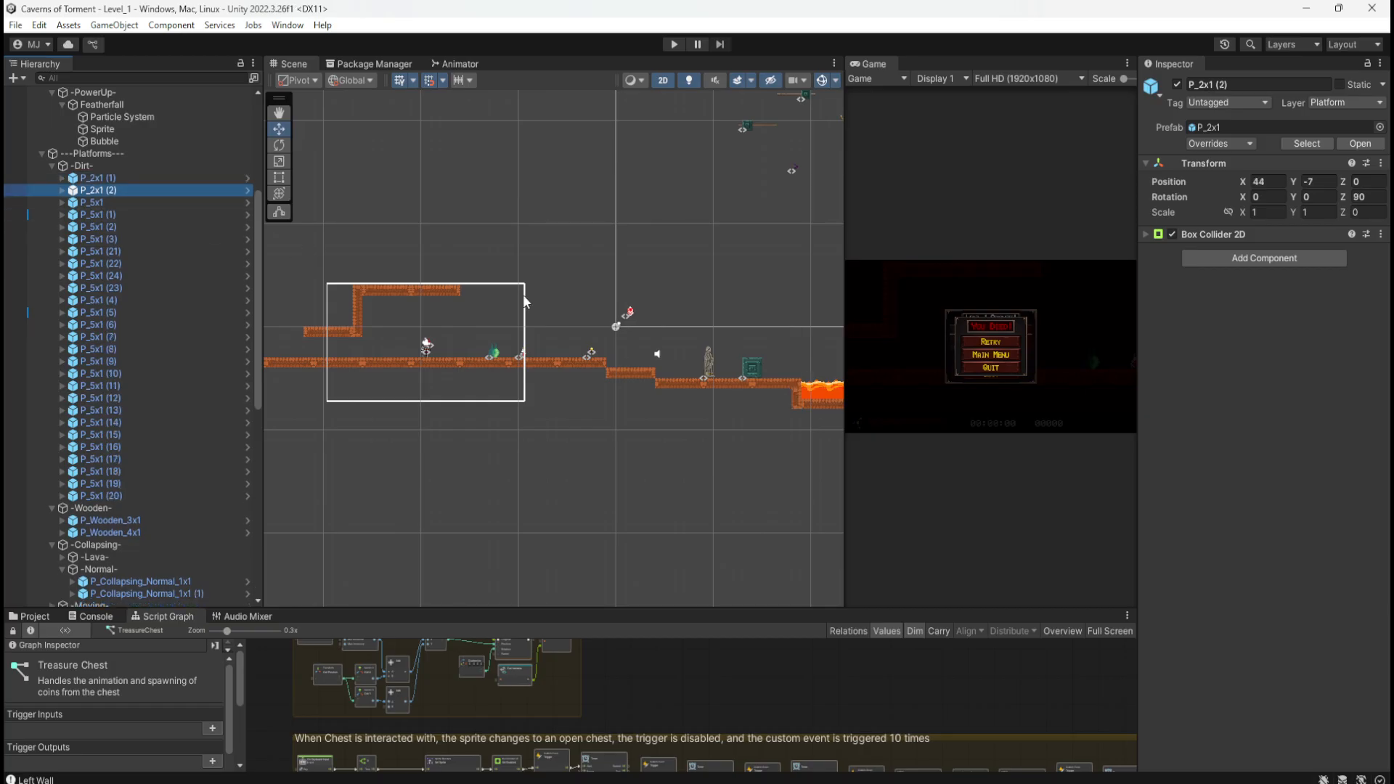
{"action": "key", "text": "ctrl+d"}
{"action": "scroll", "coordinate": [310, 334], "scroll_direction": "down", "scroll_amount": 3}
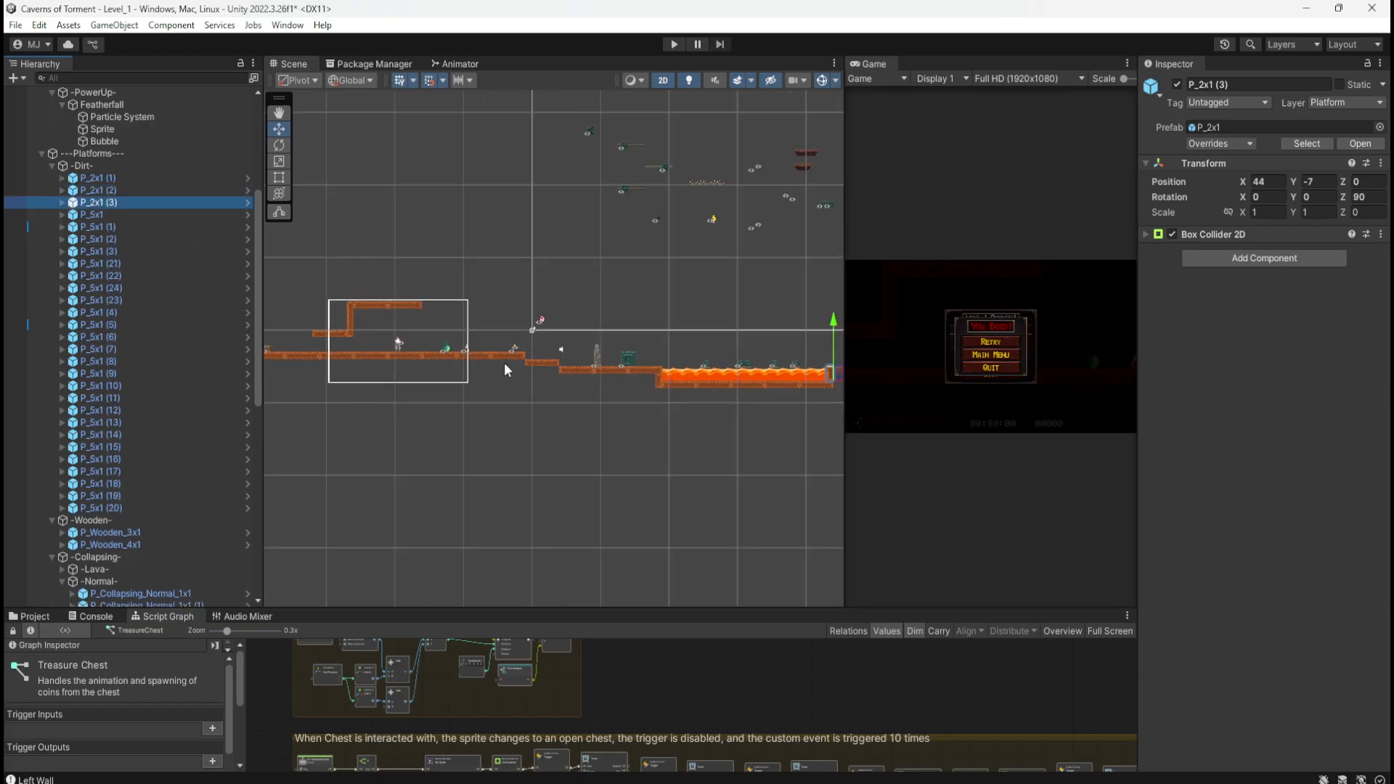
{"action": "scroll", "coordinate": [506, 369], "scroll_direction": "down", "scroll_amount": 1}
Step: Move the P_2x1 (3) copy to X -34, Y -1 and set its Z rotation to 0
{"action": "left_click_drag", "start_coordinate": [808, 373], "coordinate": [308, 334]}
{"action": "scroll", "coordinate": [287, 320], "scroll_direction": "up", "scroll_amount": 1}
{"action": "scroll", "coordinate": [287, 318], "scroll_direction": "up", "scroll_amount": 10}
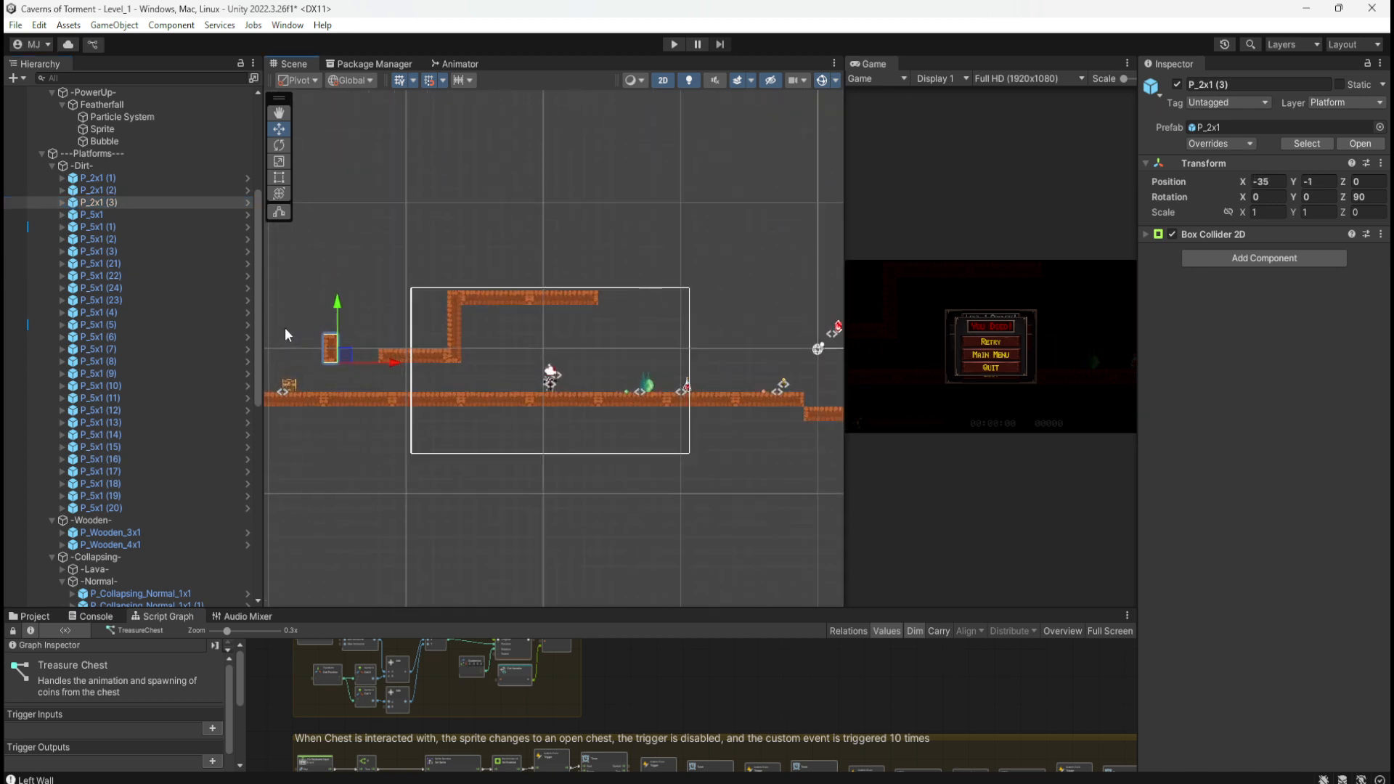
{"action": "scroll", "coordinate": [320, 418], "scroll_direction": "up", "scroll_amount": 4}
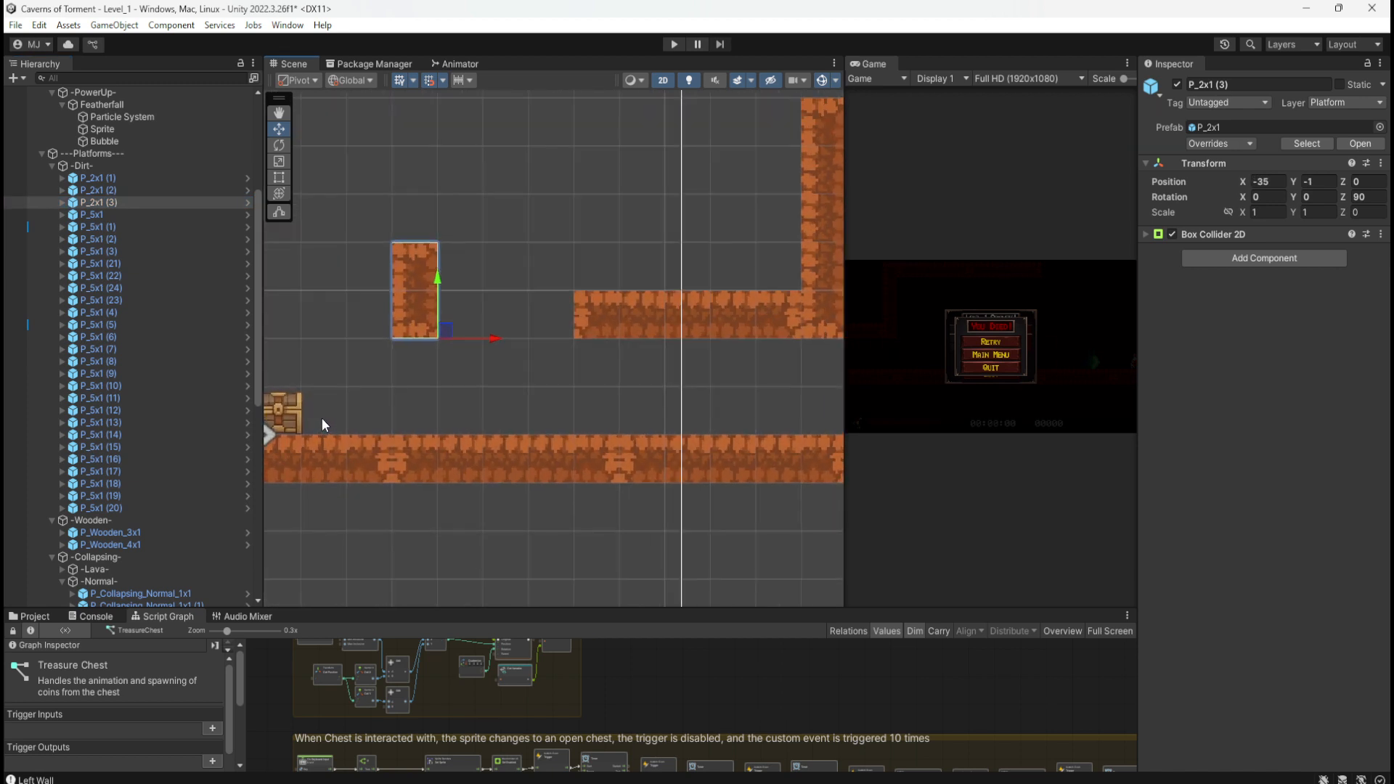
{"action": "scroll", "coordinate": [399, 301], "scroll_direction": "up", "scroll_amount": 3}
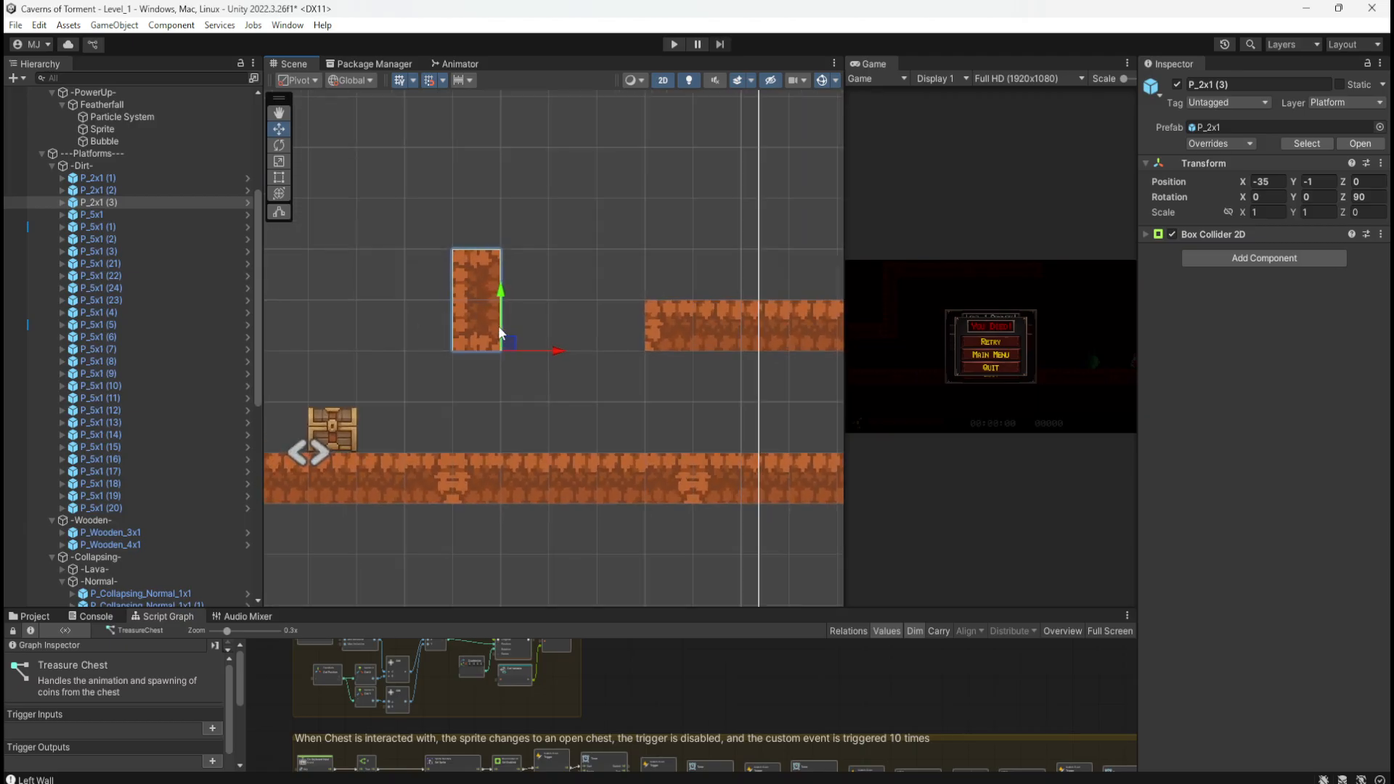
{"action": "left_click_drag", "start_coordinate": [506, 346], "coordinate": [554, 345]}
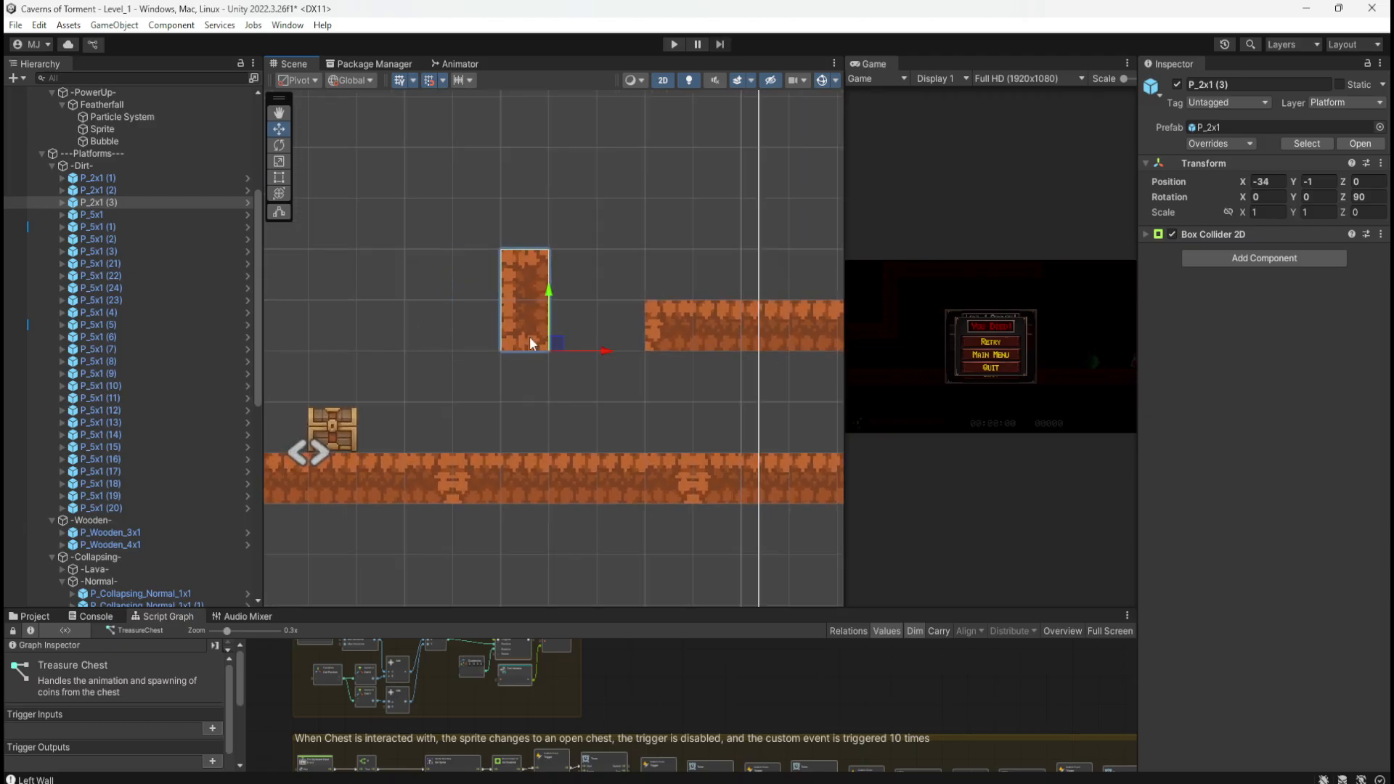
{"action": "left_click", "coordinate": [1360, 197]}
{"action": "type", "text": "0"}
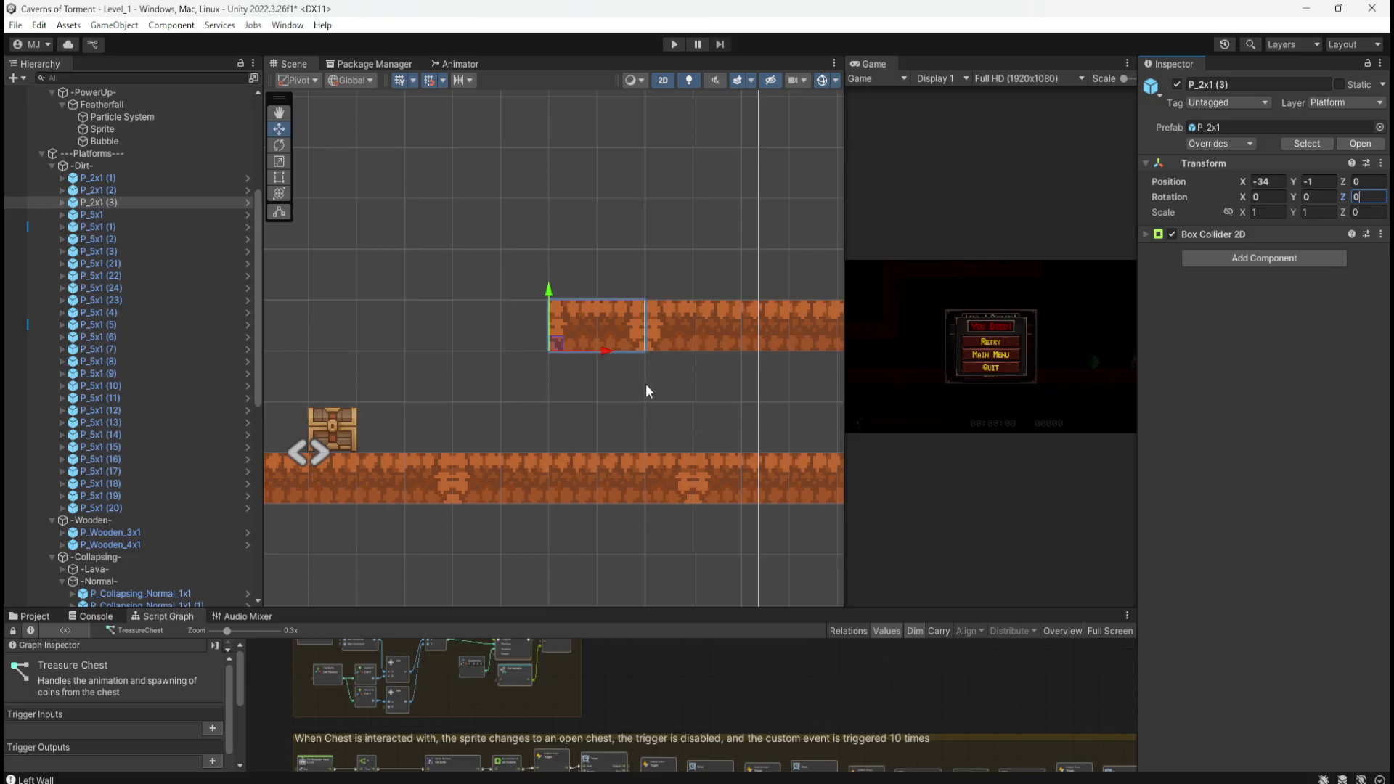
{"action": "left_click_drag", "start_coordinate": [557, 341], "coordinate": [507, 339]}
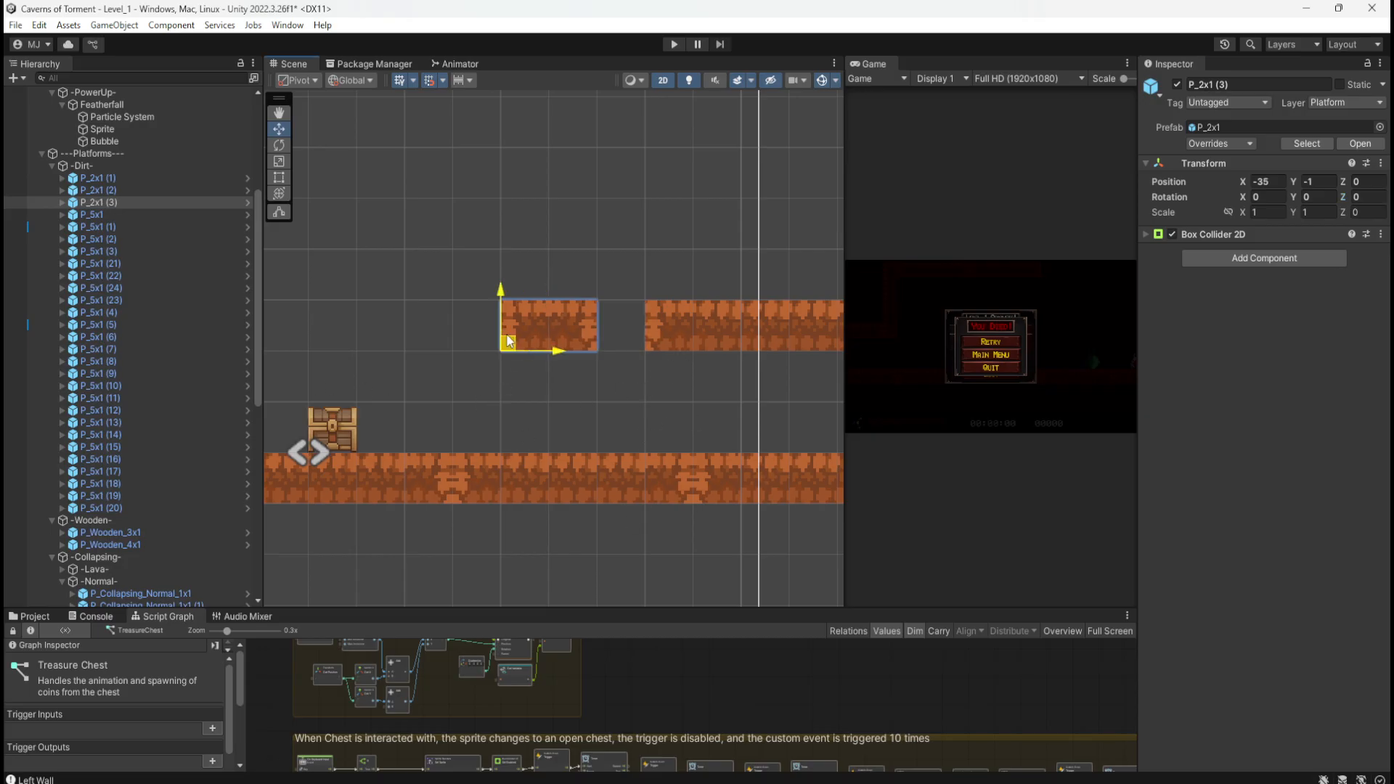
{"action": "key", "text": "ctrl+z"}
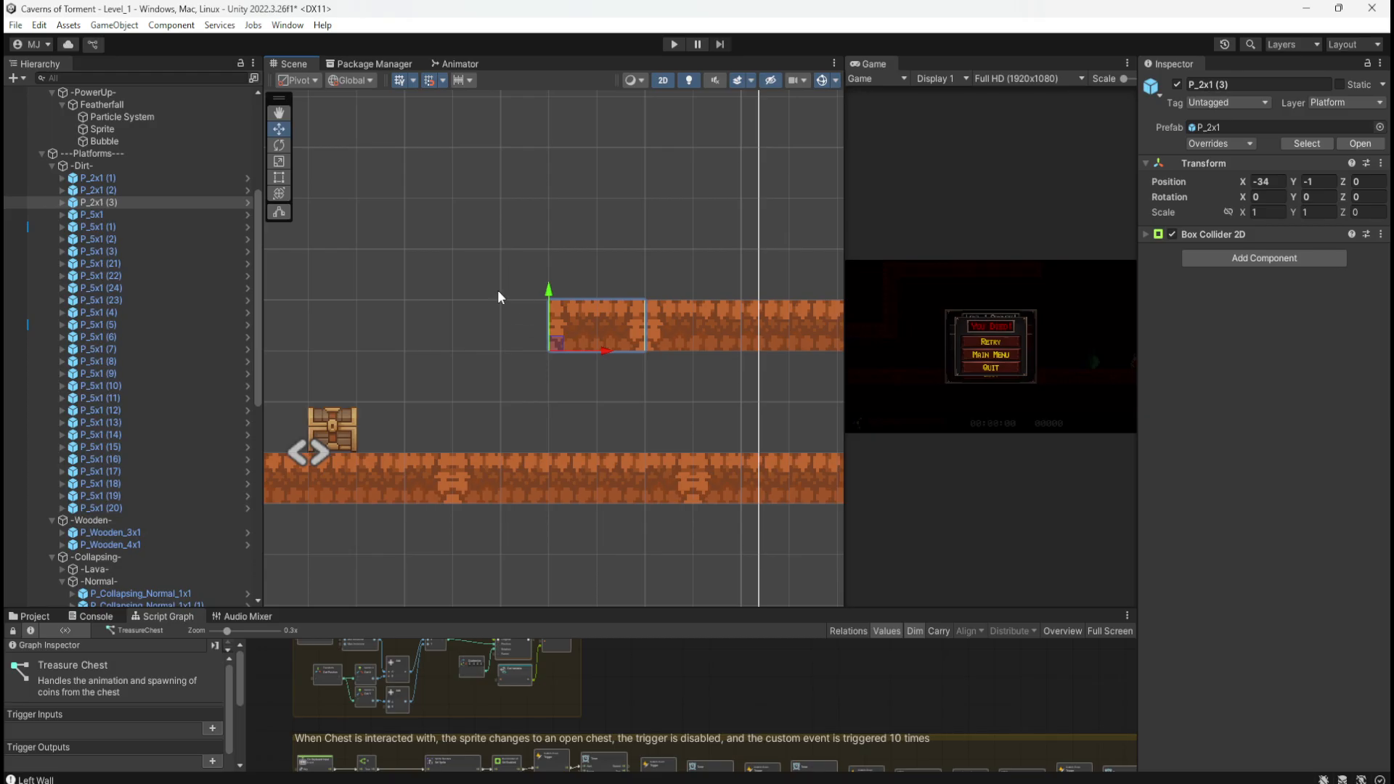
{"action": "scroll", "coordinate": [440, 338], "scroll_direction": "down", "scroll_amount": 5}
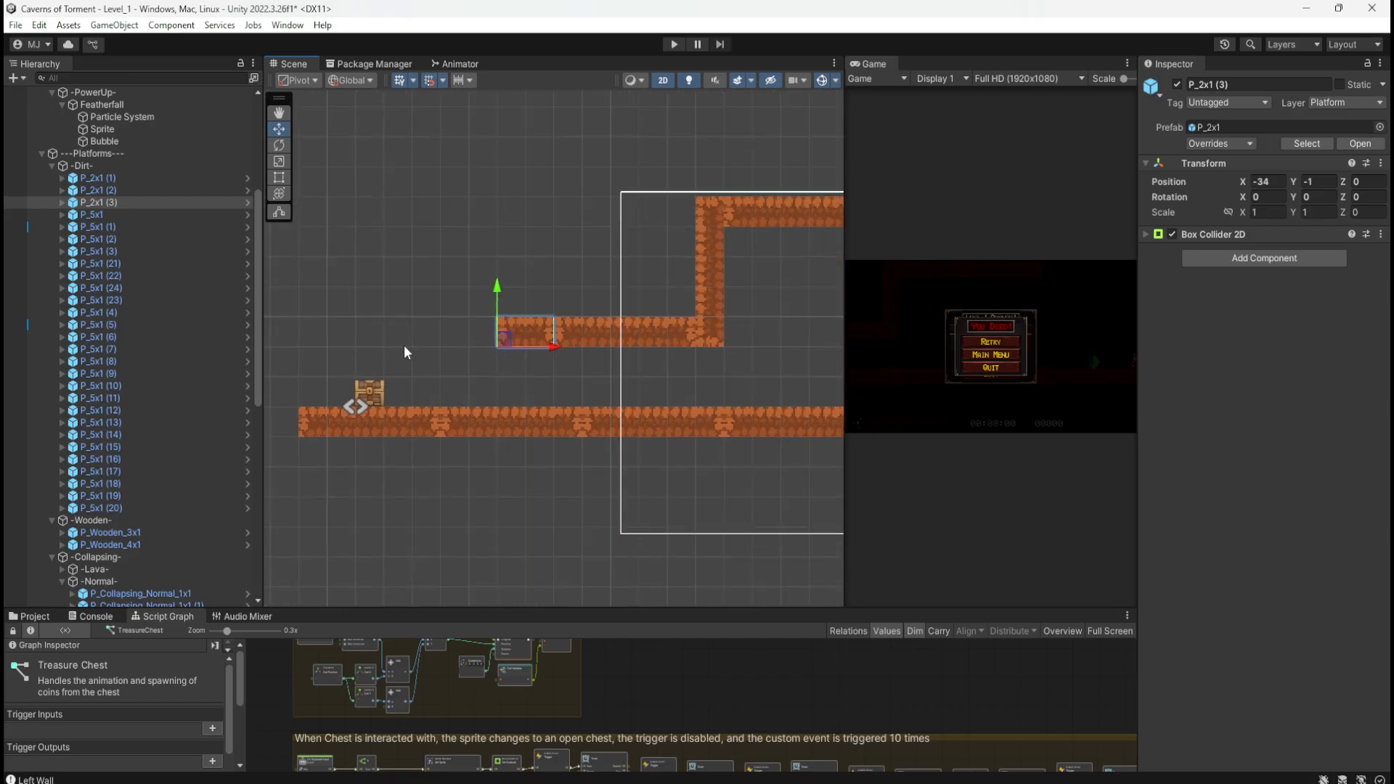
{"action": "scroll", "coordinate": [404, 342], "scroll_direction": "down", "scroll_amount": 1}
{"action": "scroll", "coordinate": [400, 338], "scroll_direction": "up", "scroll_amount": 5}
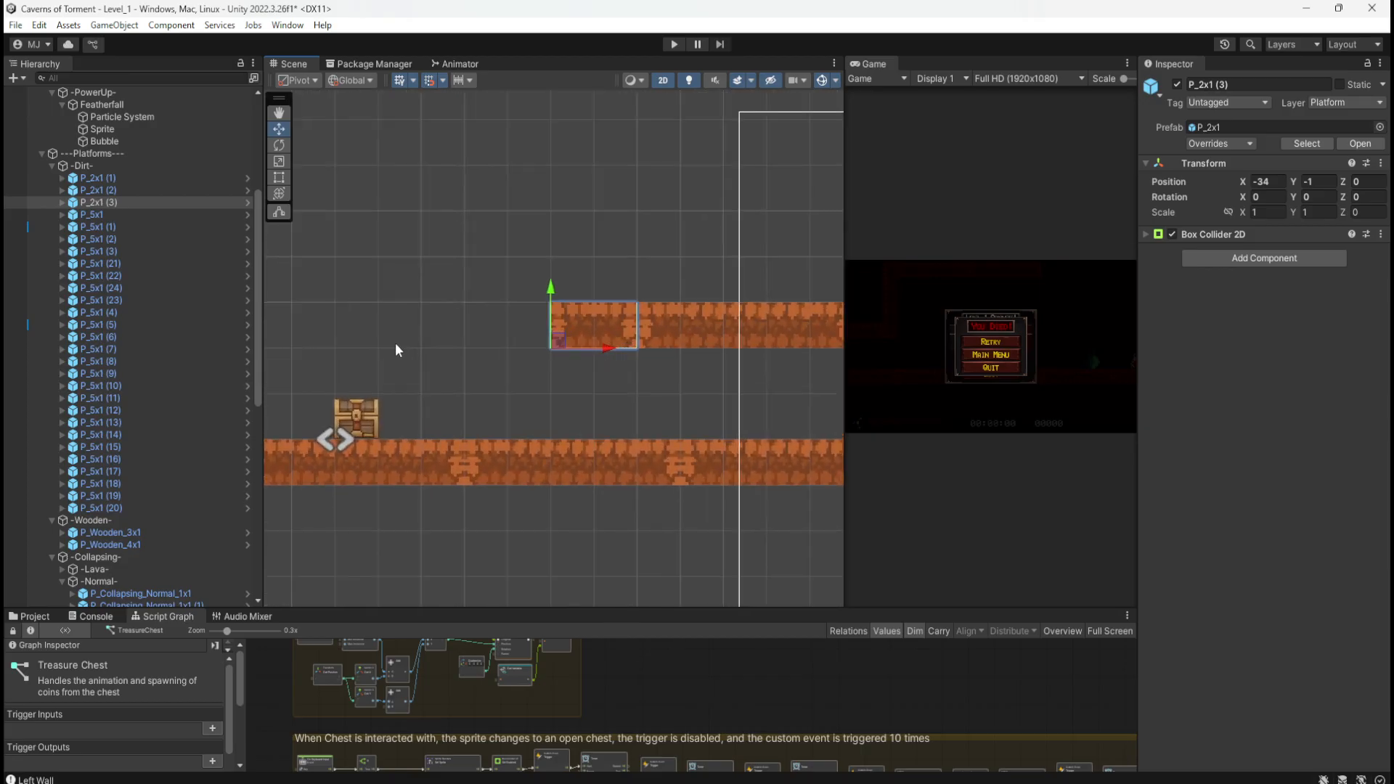
{"action": "scroll", "coordinate": [396, 352], "scroll_direction": "up", "scroll_amount": 1}
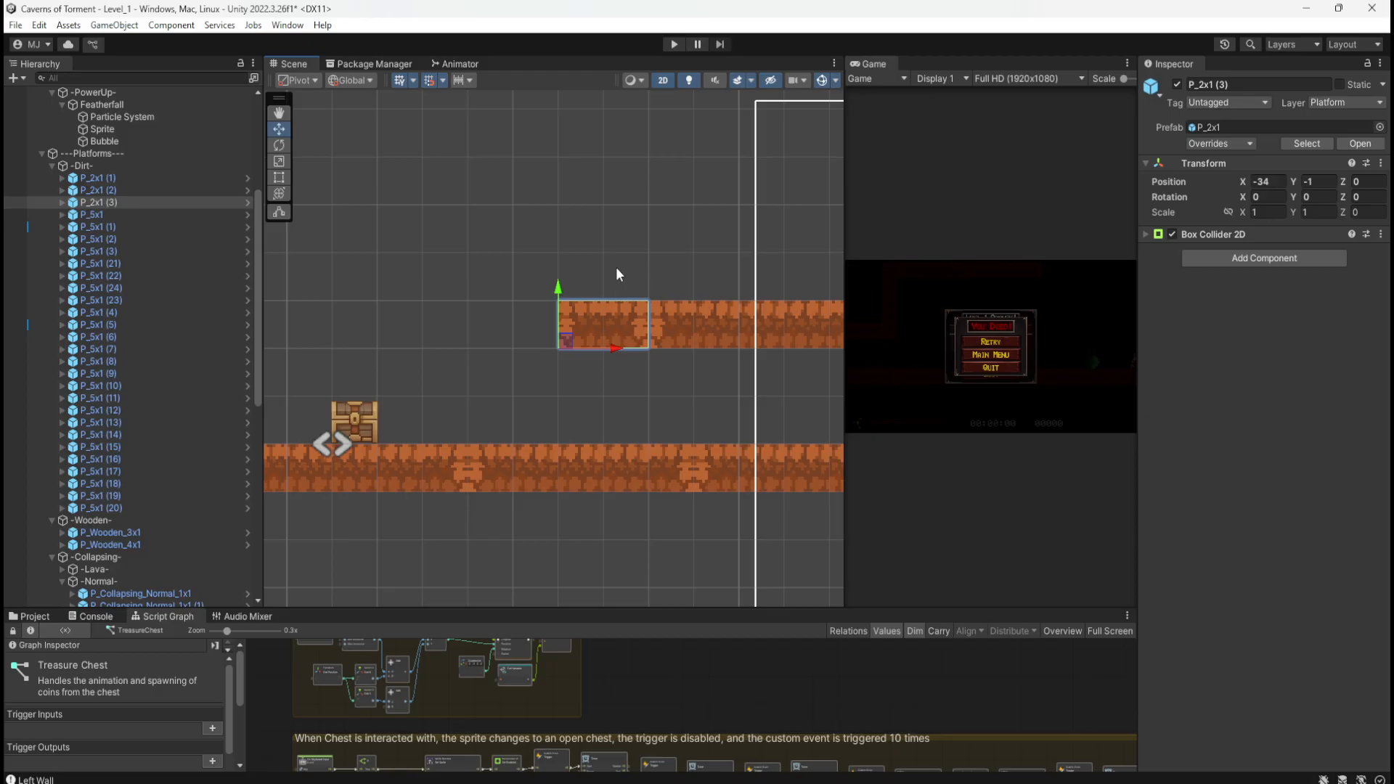
{"action": "scroll", "coordinate": [439, 320], "scroll_direction": "down", "scroll_amount": 4}
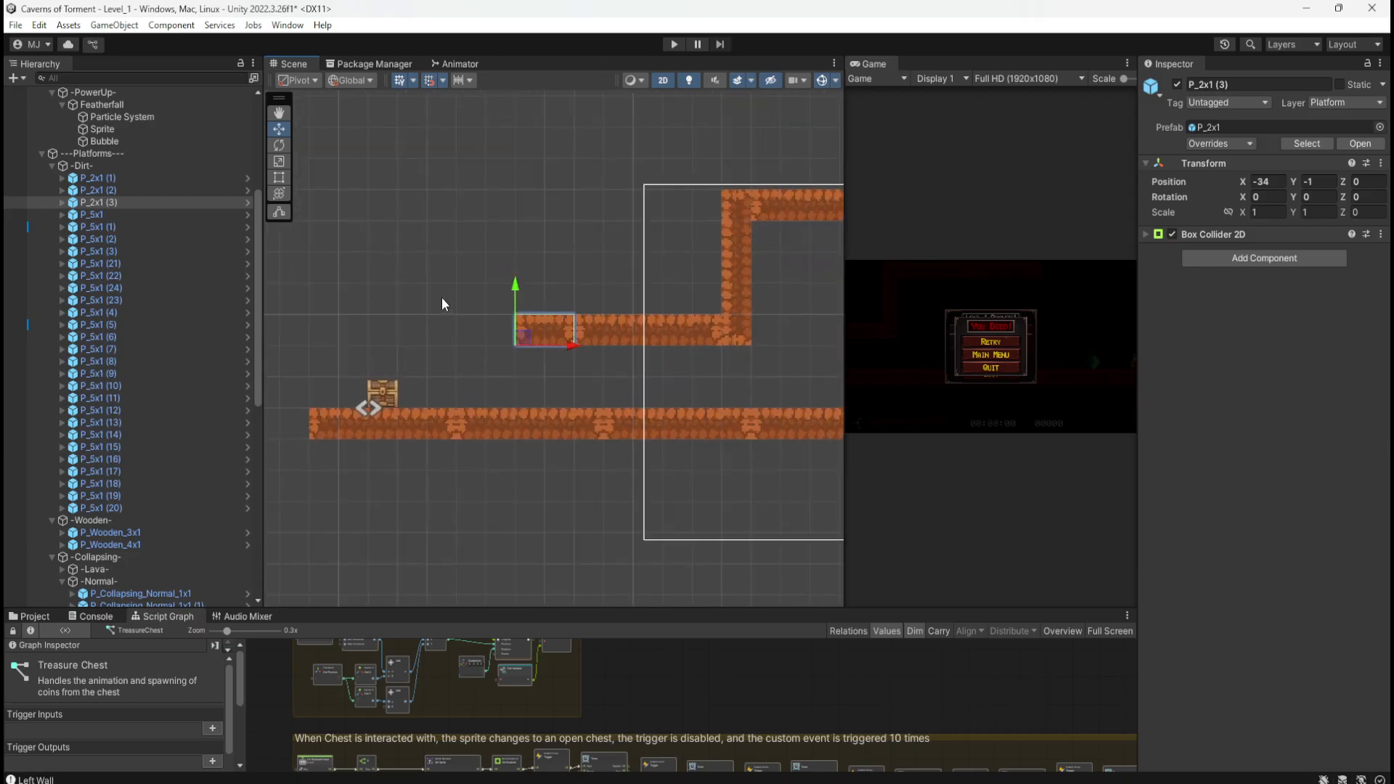
{"action": "scroll", "coordinate": [442, 303], "scroll_direction": "up", "scroll_amount": 3}
{"action": "scroll", "coordinate": [723, 299], "scroll_direction": "down", "scroll_amount": 3}
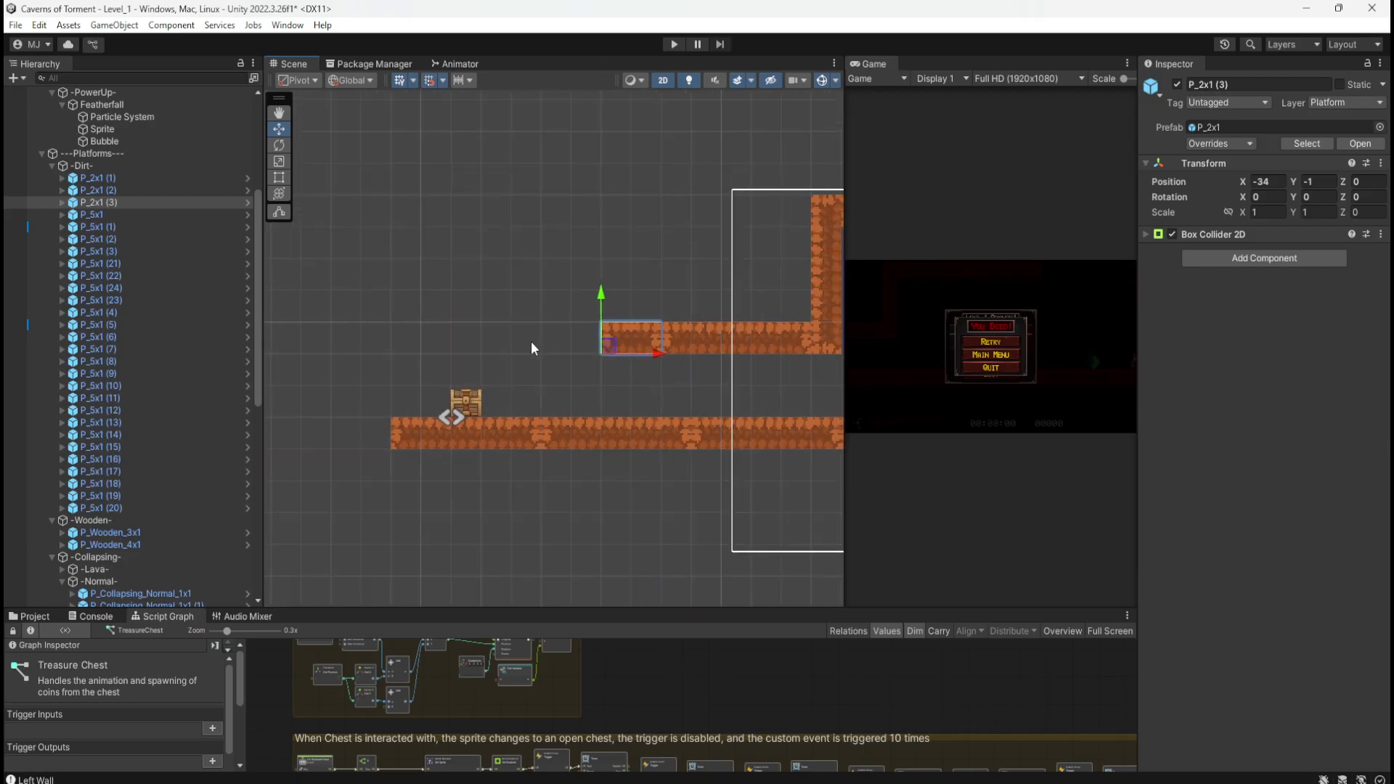
{"action": "scroll", "coordinate": [541, 332], "scroll_direction": "up", "scroll_amount": 3}
{"action": "scroll", "coordinate": [407, 327], "scroll_direction": "down", "scroll_amount": 1}
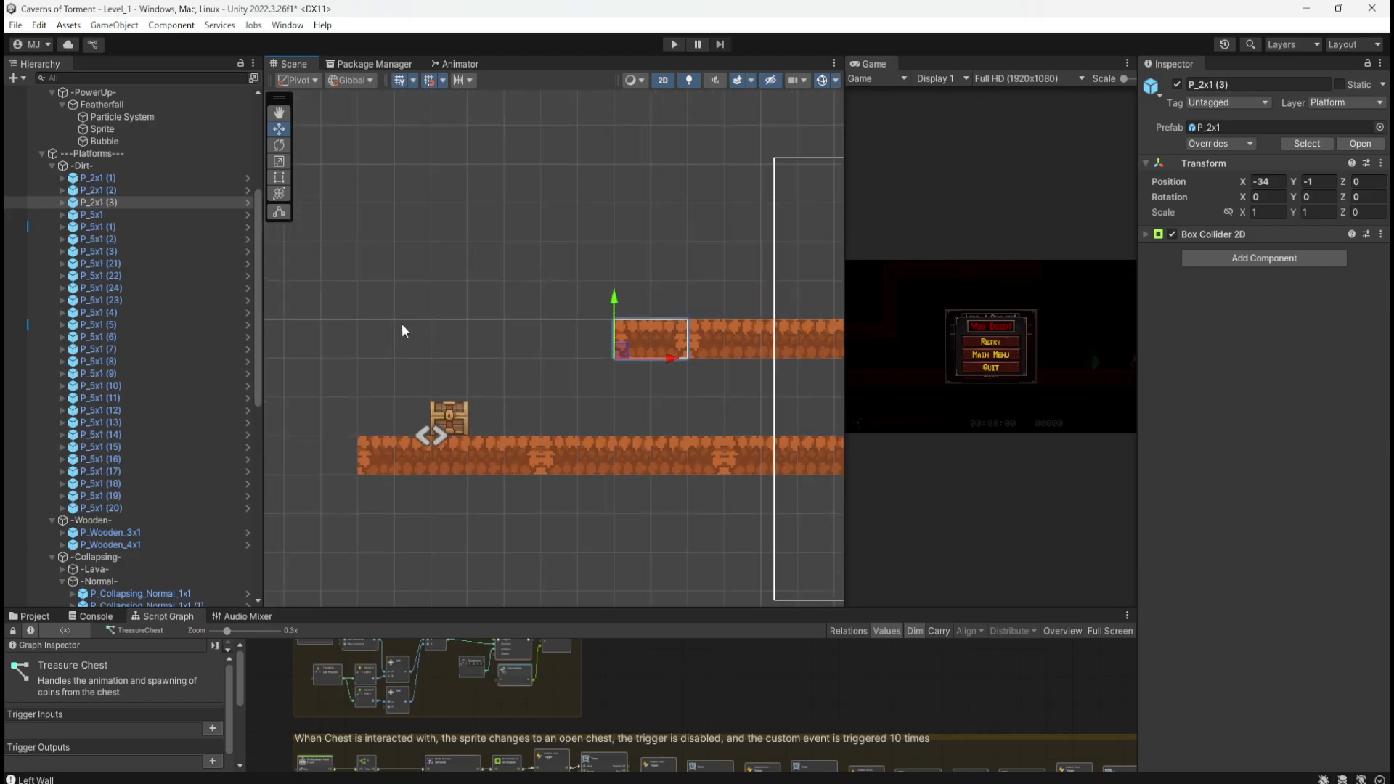
{"action": "scroll", "coordinate": [414, 326], "scroll_direction": "down", "scroll_amount": 2}
{"action": "scroll", "coordinate": [424, 329], "scroll_direction": "up", "scroll_amount": 3}
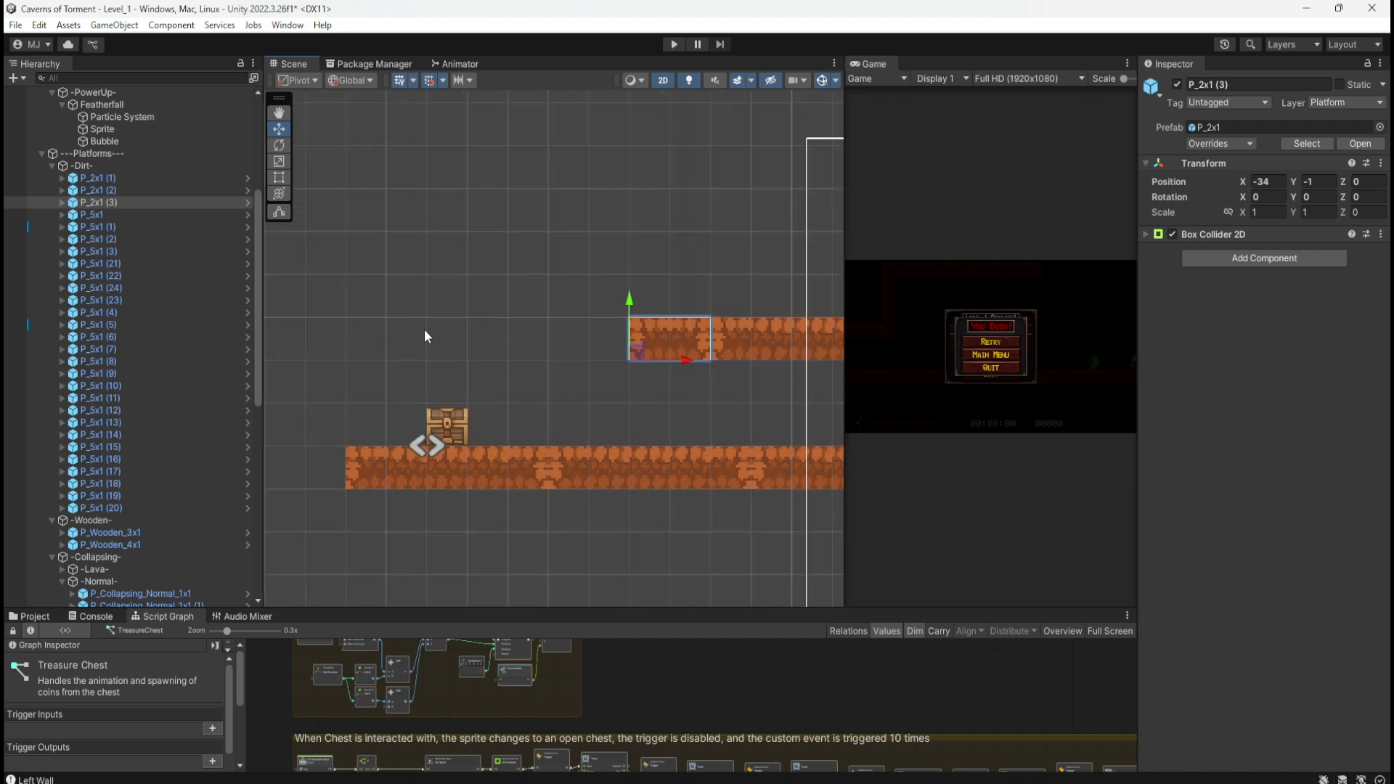
Step: Duplicate the flat dirt piece, rotate the copy to Z 90, and try positioning it upright beside the platform
{"action": "left_click", "coordinate": [99, 190]}
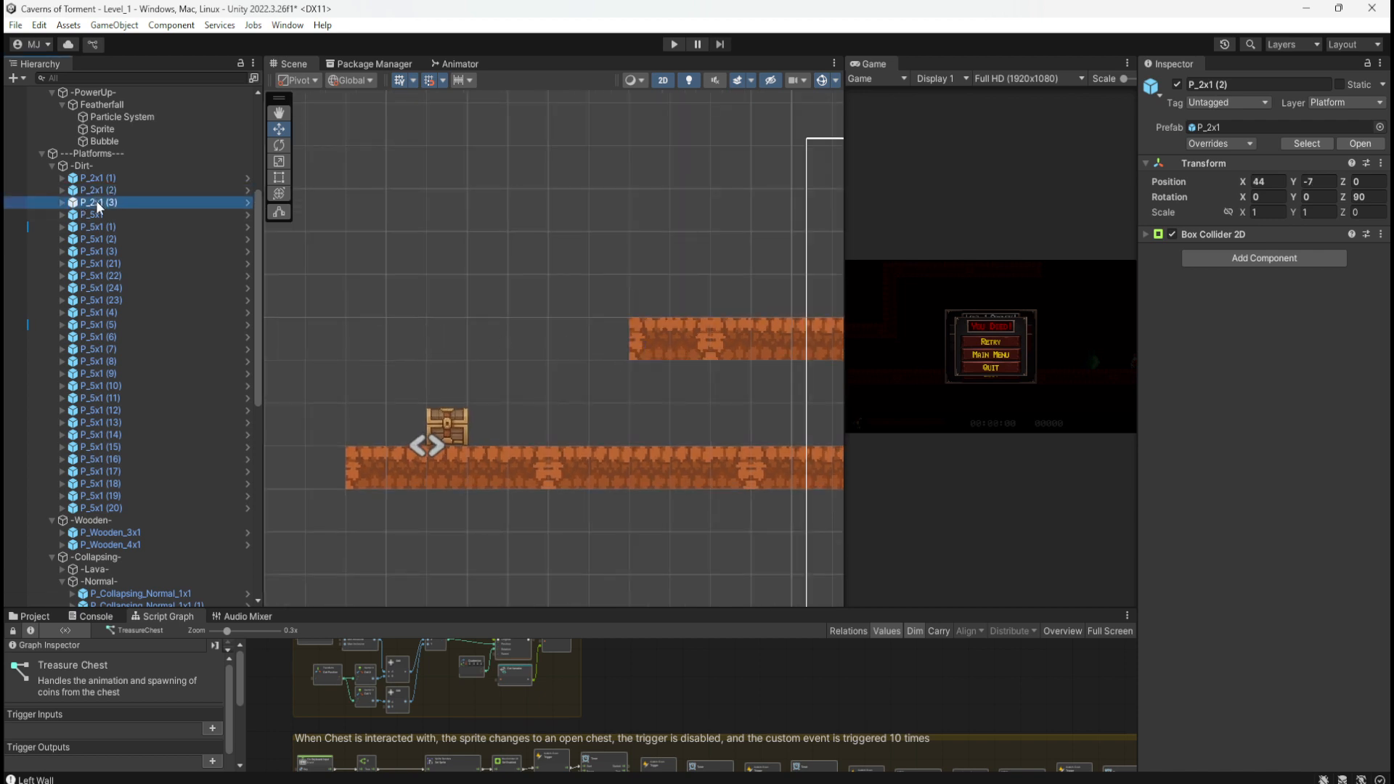
{"action": "key", "text": "ctrl+d"}
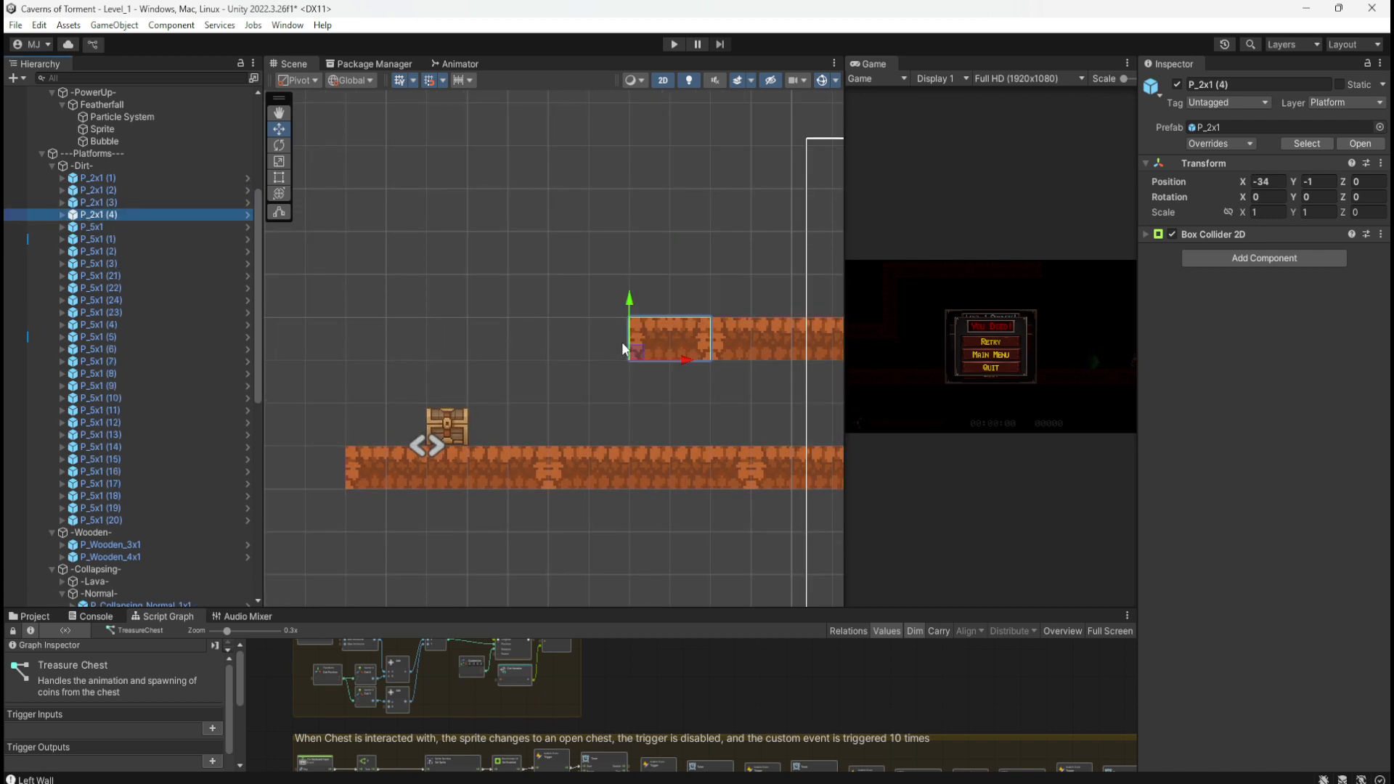
{"action": "left_click_drag", "start_coordinate": [636, 355], "coordinate": [547, 346]}
{"action": "left_click", "coordinate": [1355, 198]}
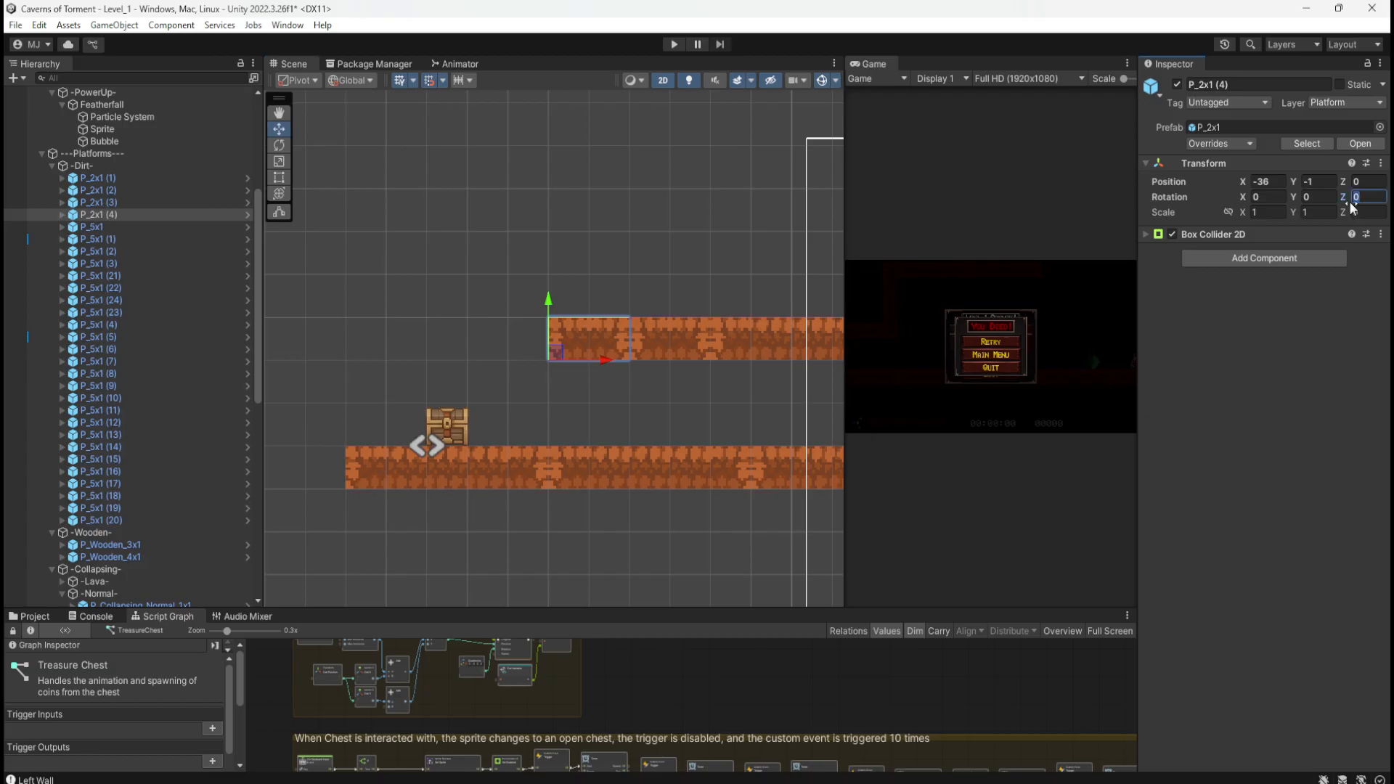
{"action": "type", "text": "90"}
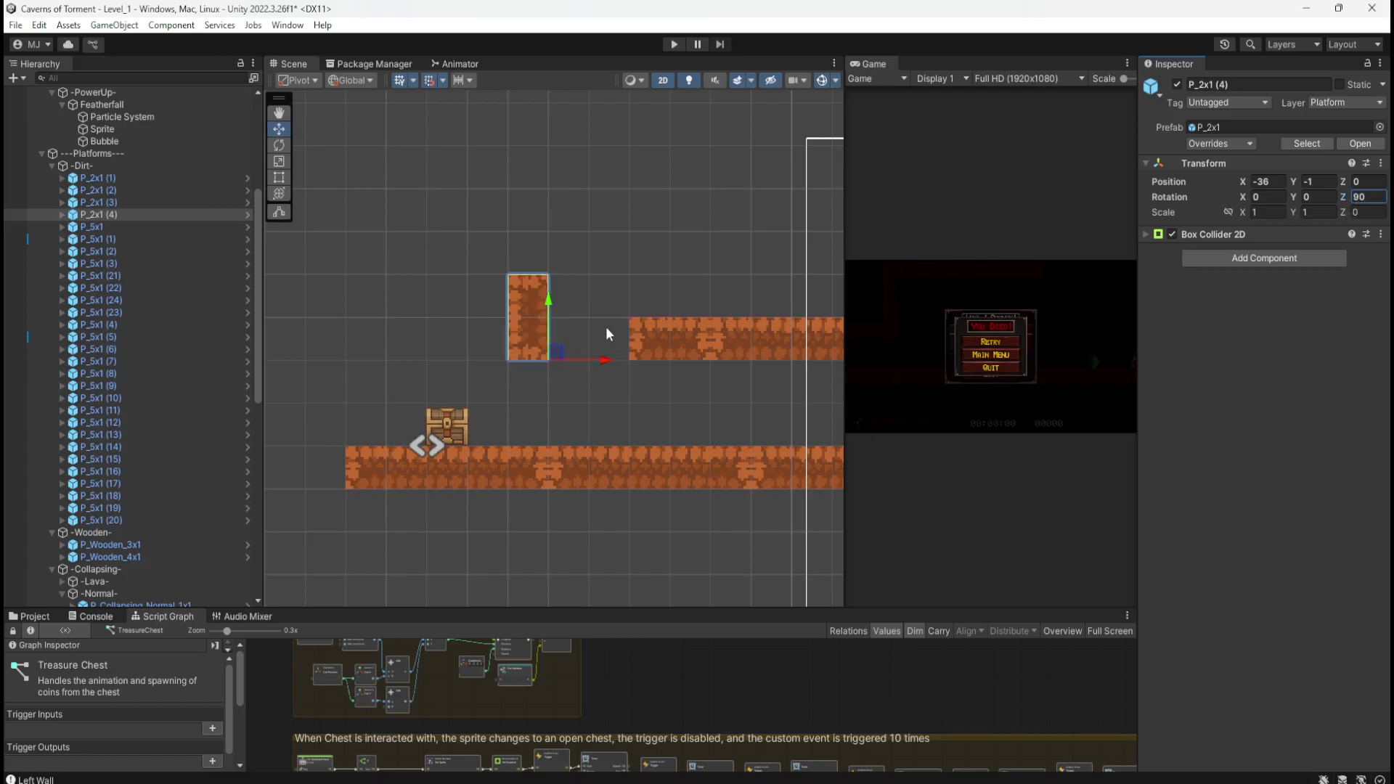
{"action": "left_click_drag", "start_coordinate": [559, 352], "coordinate": [629, 353]}
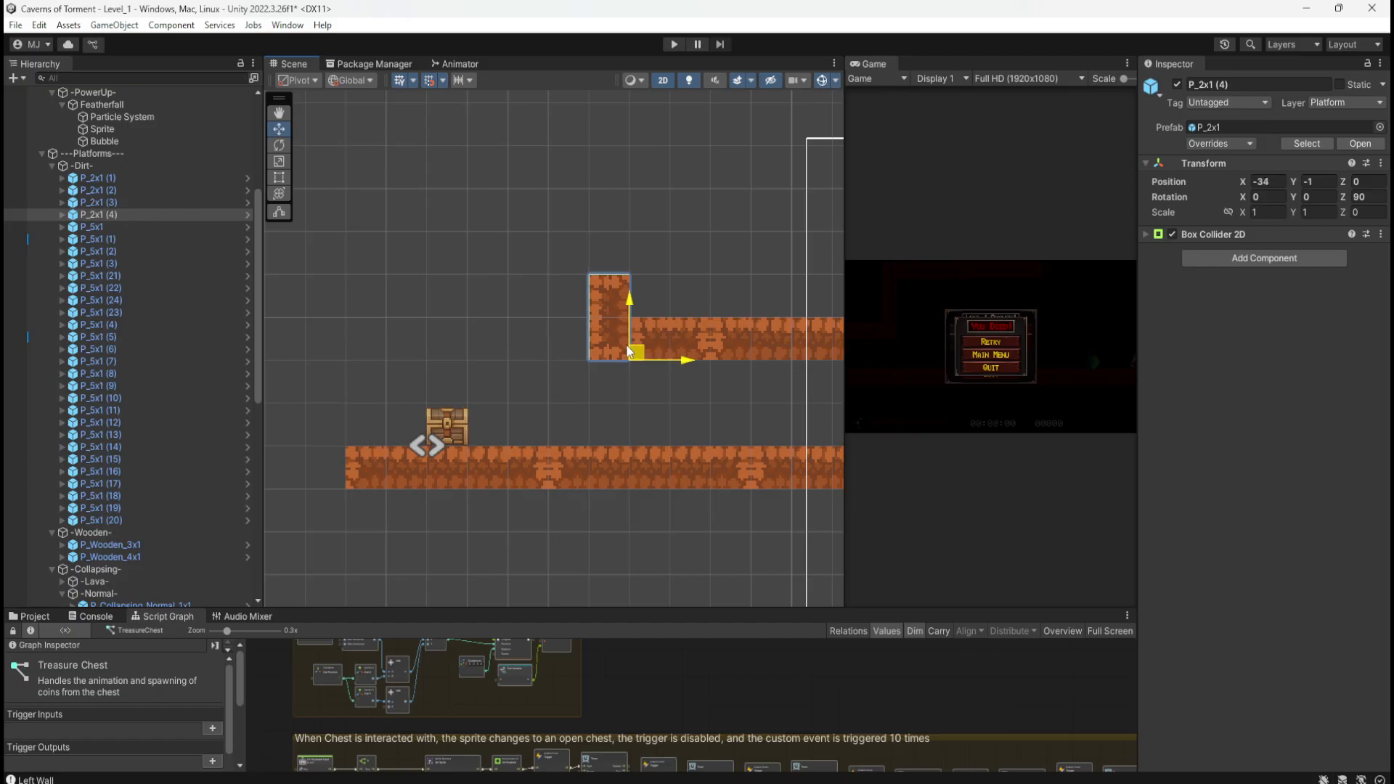
{"action": "left_click_drag", "start_coordinate": [628, 352], "coordinate": [612, 339]}
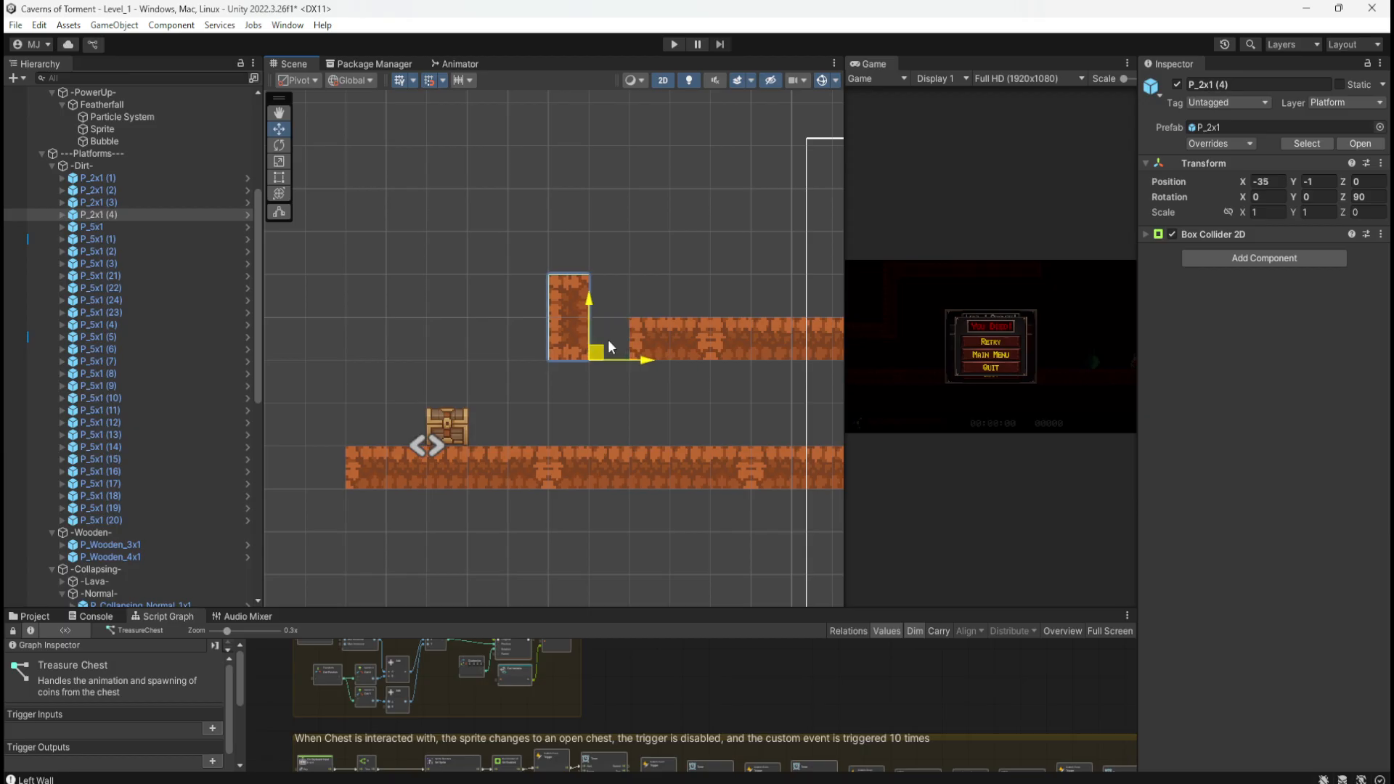
{"action": "mouse_move", "coordinate": [608, 338]}
{"action": "left_mouse_down"}
{"action": "mouse_move", "coordinate": [627, 337]}
{"action": "mouse_move", "coordinate": [604, 338]}
{"action": "left_mouse_up"}
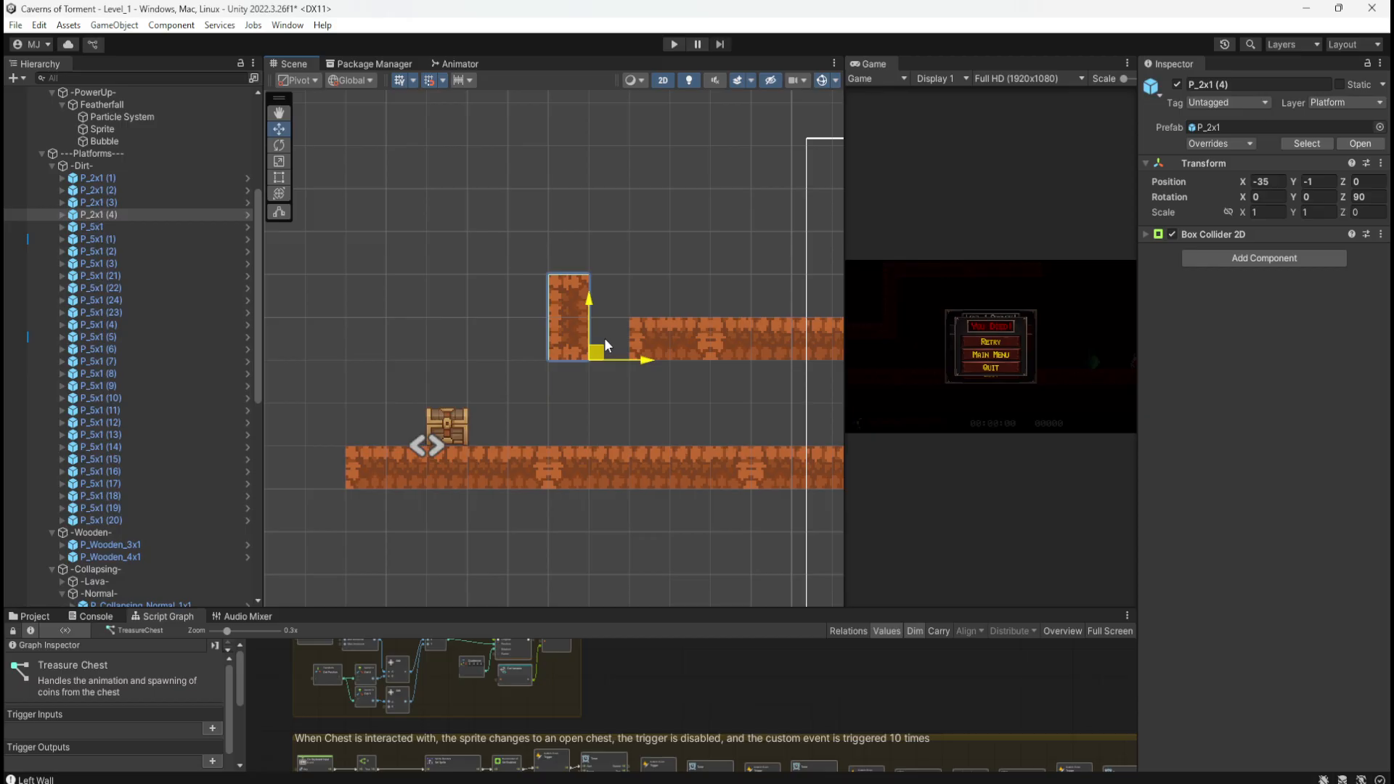
Step: Inspect P_2x1 (3)'s Dirt_A and Dirt_B tiles, then select the P_2x1 (3) parent
{"action": "left_click", "coordinate": [661, 342]}
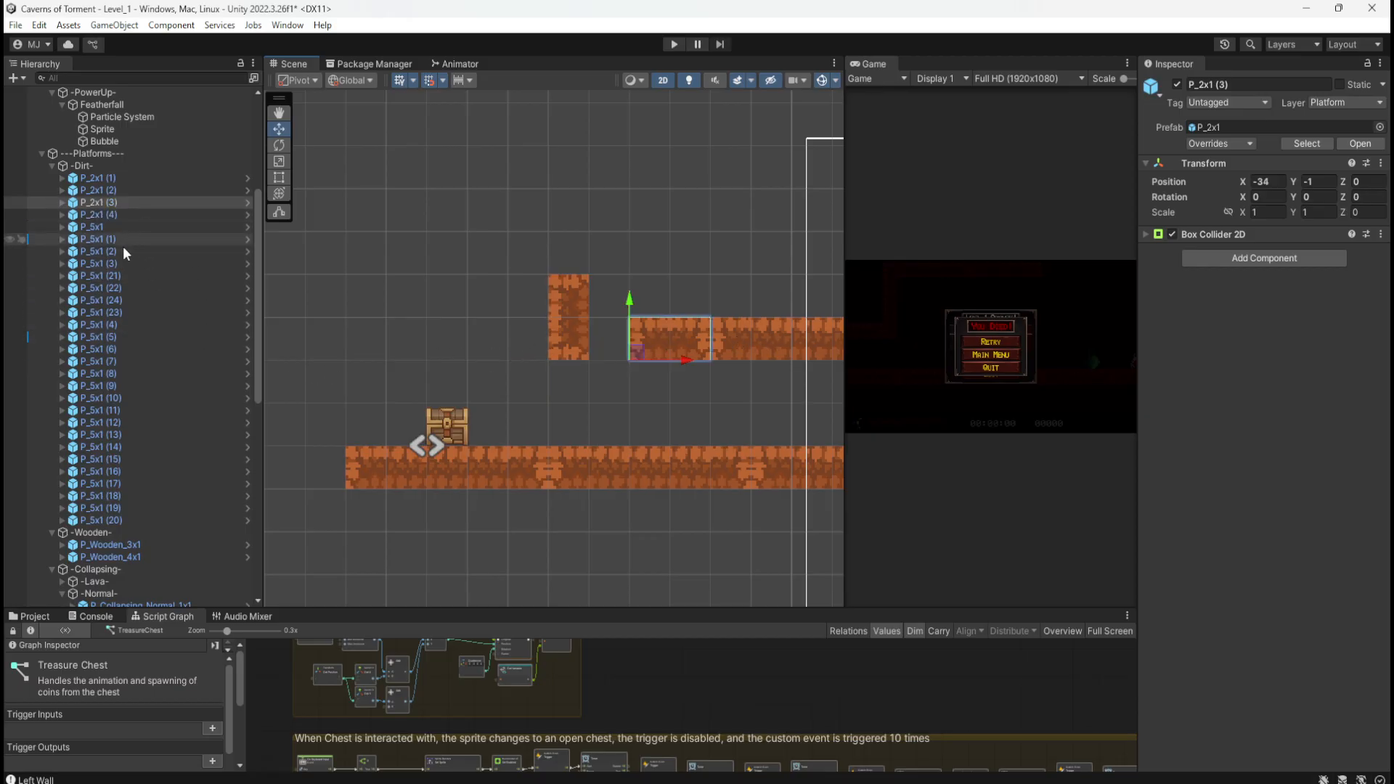
{"action": "scroll", "coordinate": [354, 396], "scroll_direction": "down", "scroll_amount": 2}
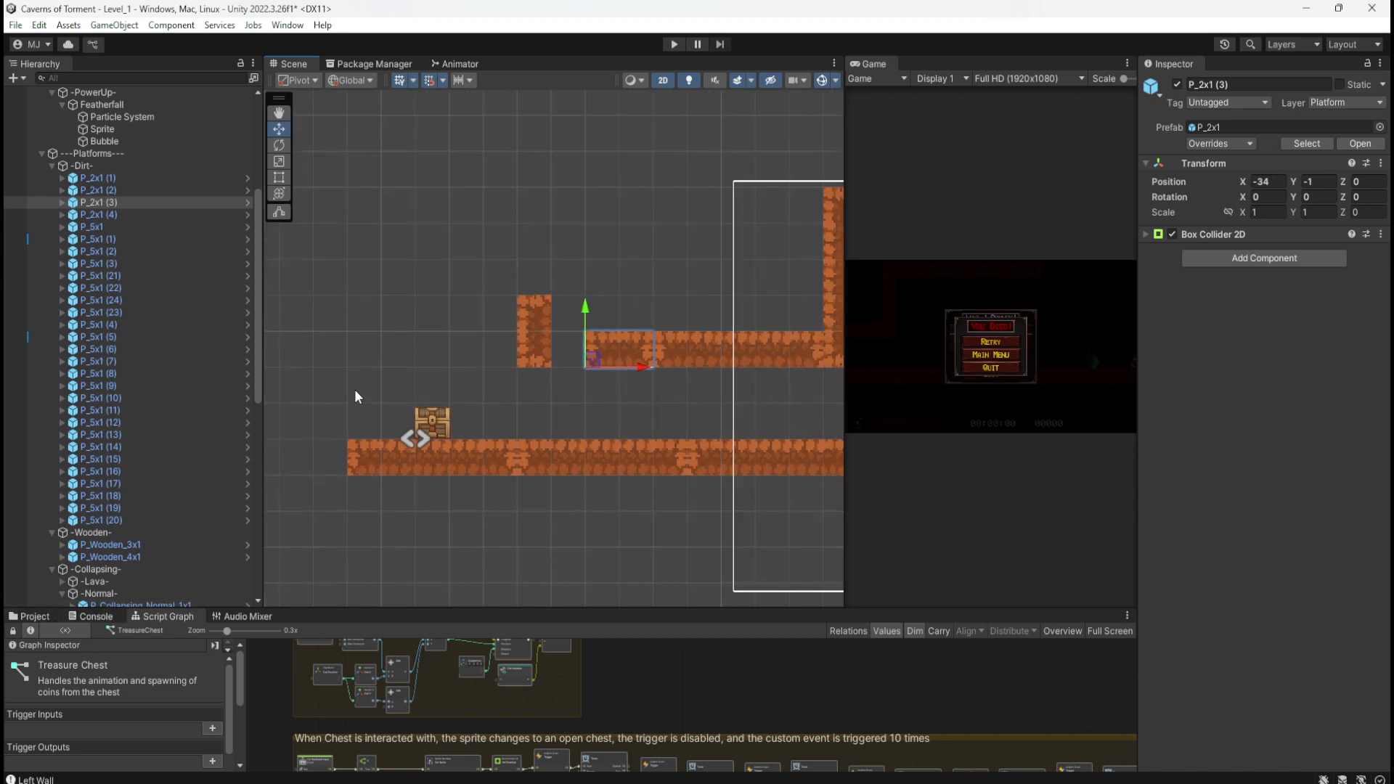
{"action": "scroll", "coordinate": [355, 392], "scroll_direction": "down", "scroll_amount": 3}
{"action": "scroll", "coordinate": [355, 392], "scroll_direction": "up", "scroll_amount": 2}
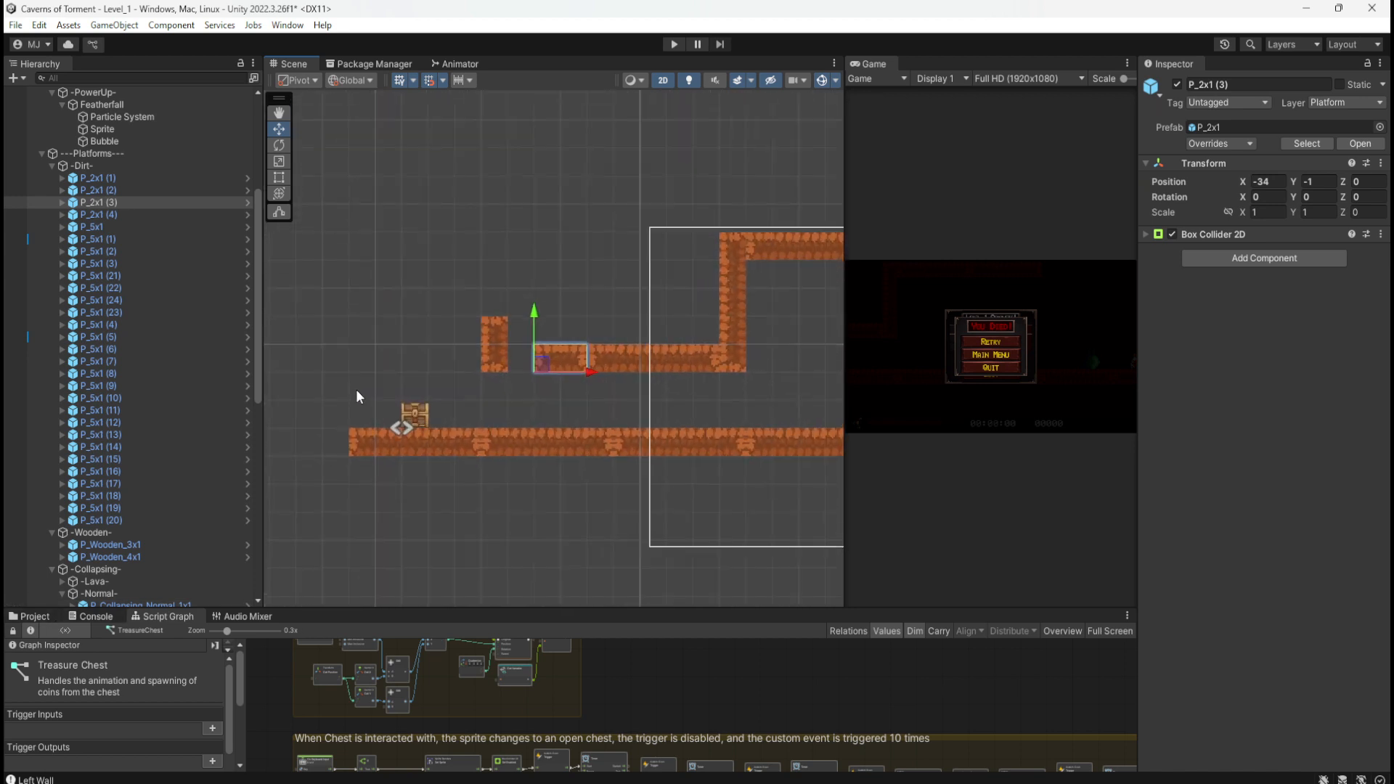
{"action": "scroll", "coordinate": [358, 392], "scroll_direction": "down", "scroll_amount": 3}
{"action": "scroll", "coordinate": [367, 397], "scroll_direction": "up", "scroll_amount": 2}
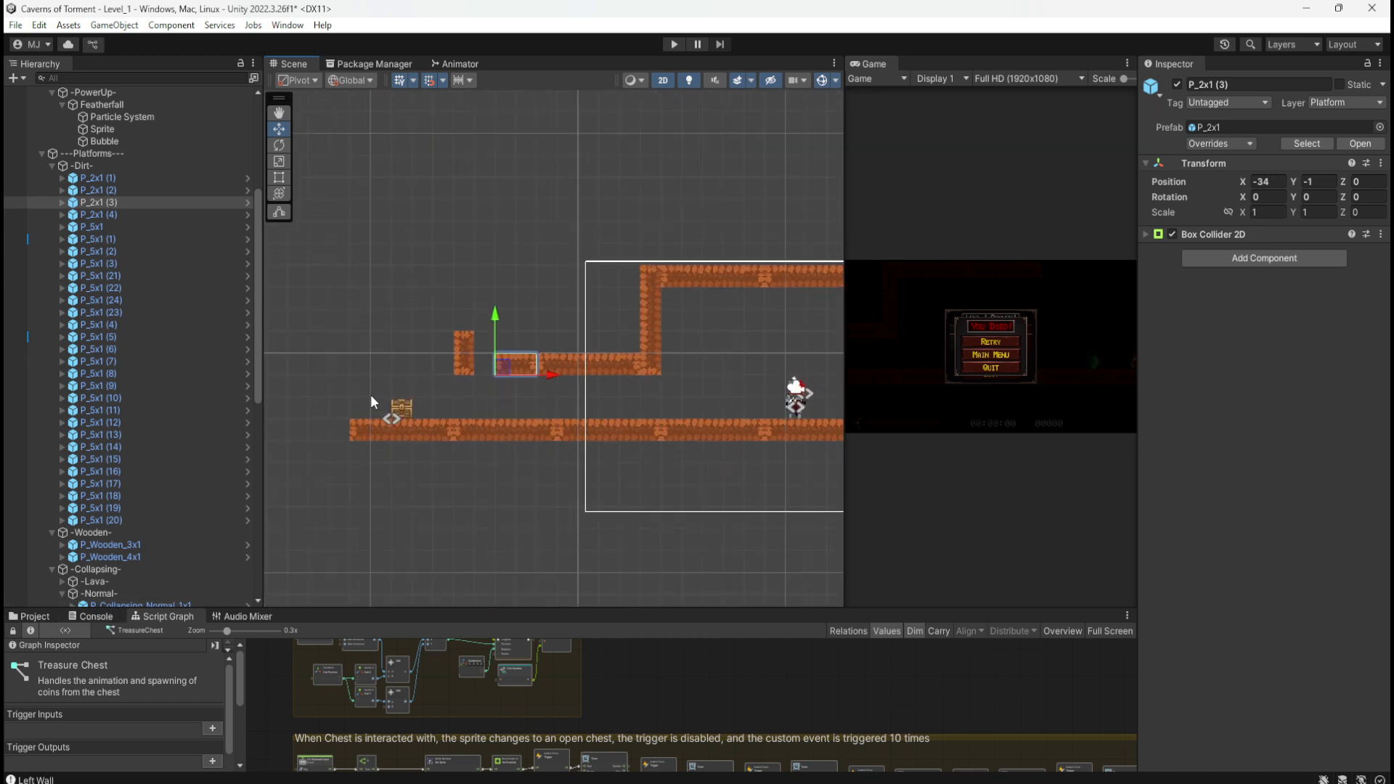
{"action": "scroll", "coordinate": [371, 394], "scroll_direction": "down", "scroll_amount": 3}
{"action": "scroll", "coordinate": [360, 393], "scroll_direction": "up", "scroll_amount": 5}
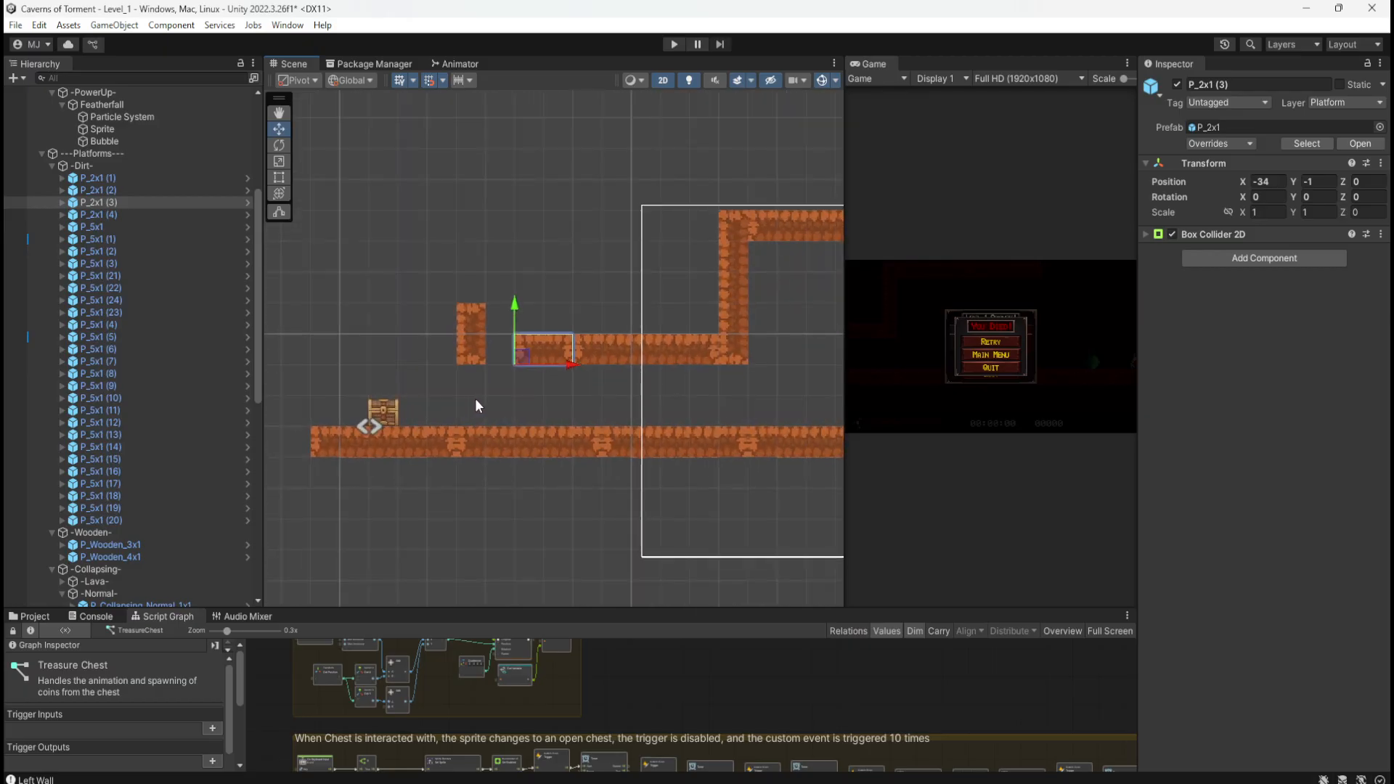
{"action": "left_click", "coordinate": [564, 338]}
{"action": "left_click", "coordinate": [527, 348]}
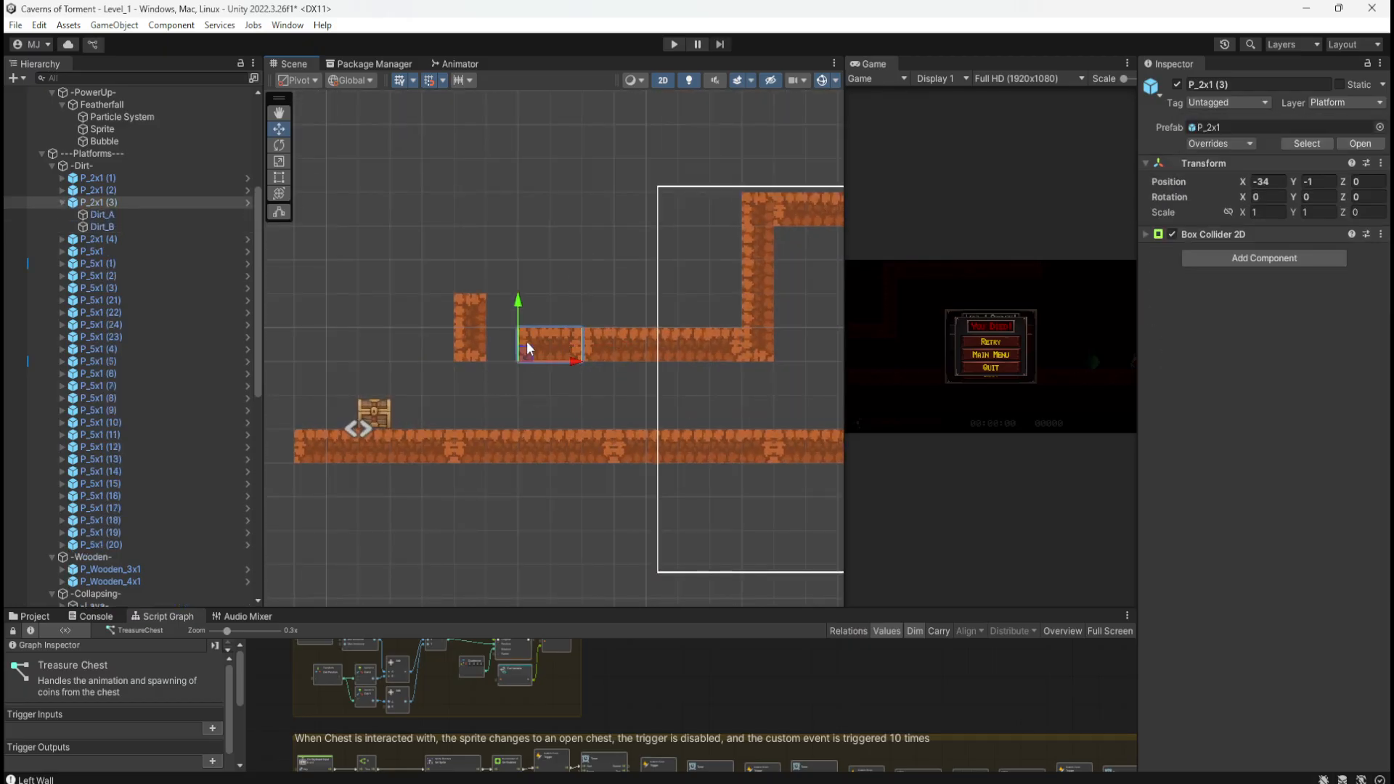
{"action": "left_click", "coordinate": [125, 203]}
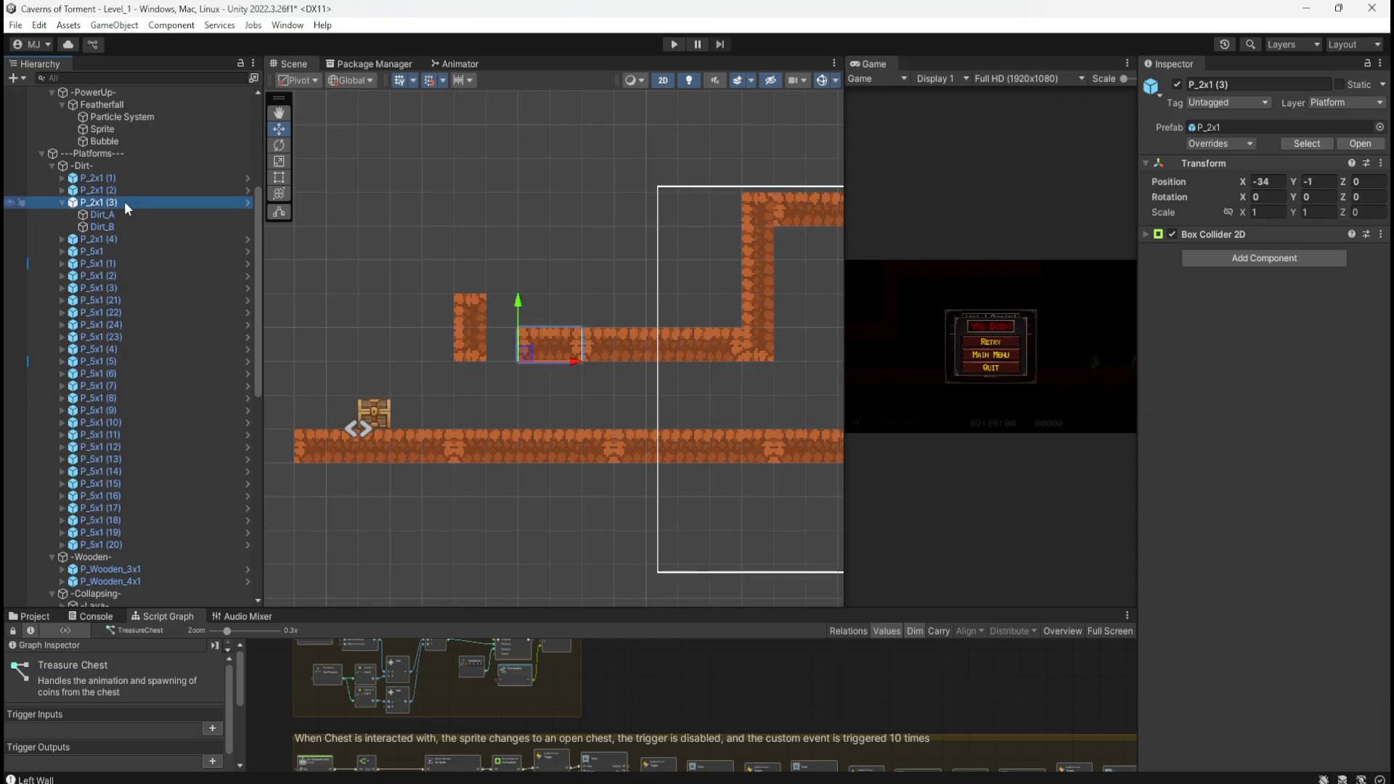
Step: Delete P_2x1 (3) and add a P_3x1 prefab from _Prefabs/Platforms/Dirt under -Dirt-
{"action": "key", "text": "Delete"}
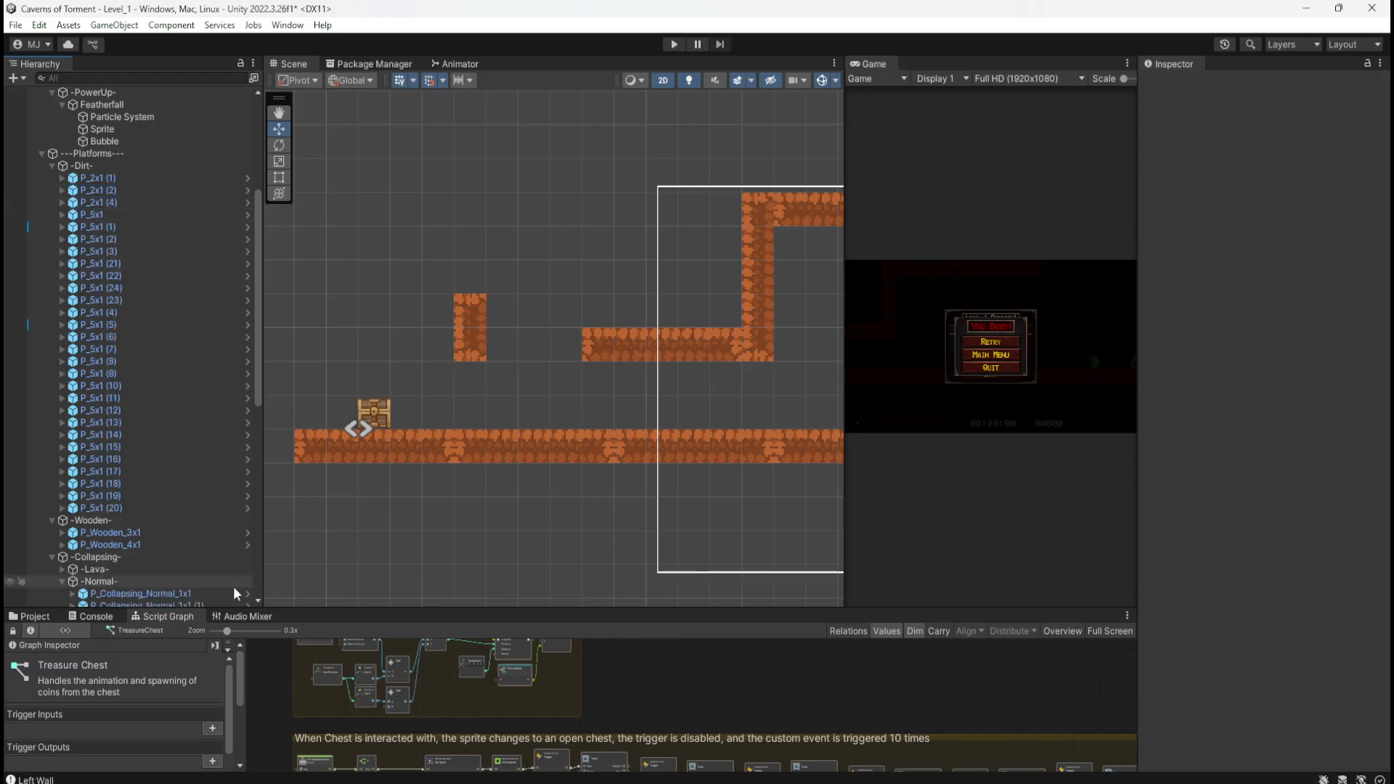
{"action": "left_click", "coordinate": [37, 616]}
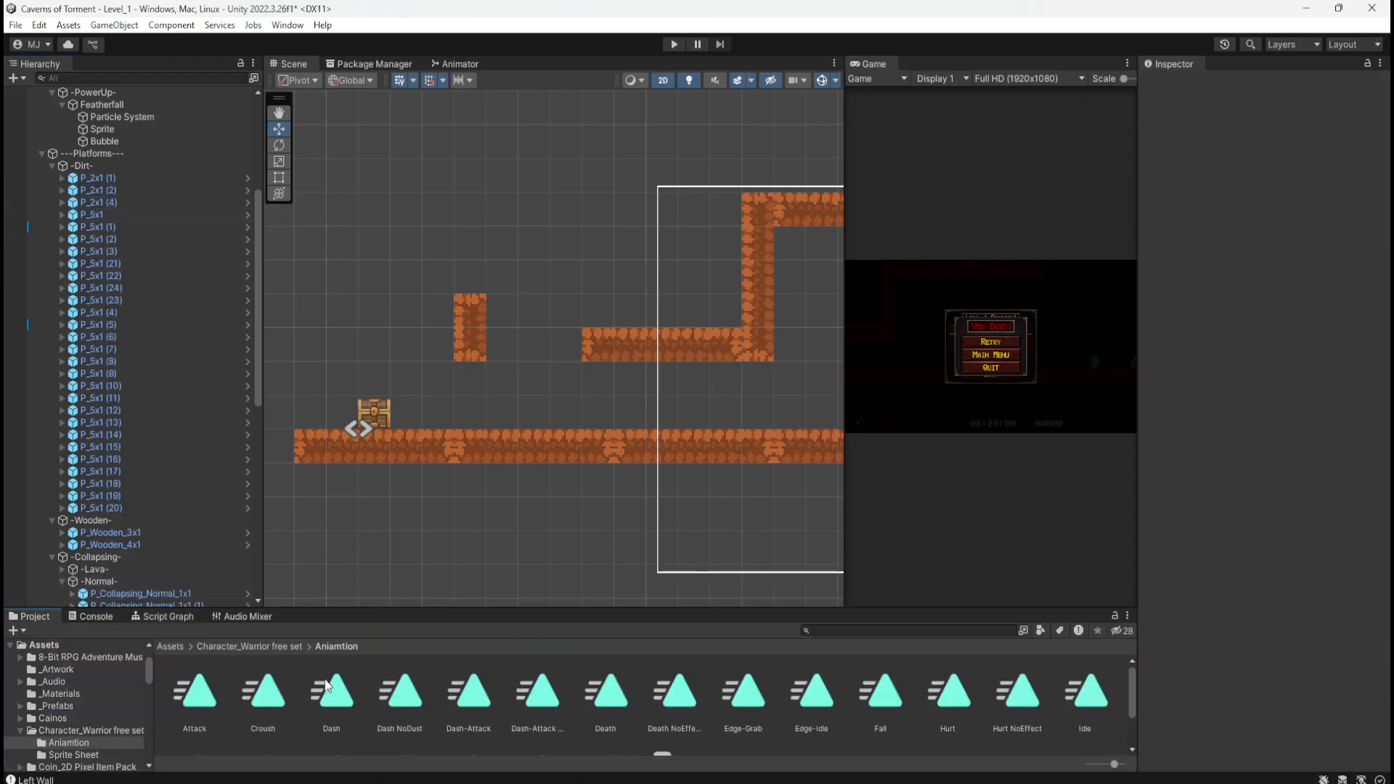
{"action": "left_click", "coordinate": [172, 646]}
{"action": "double_click", "coordinate": [457, 697]}
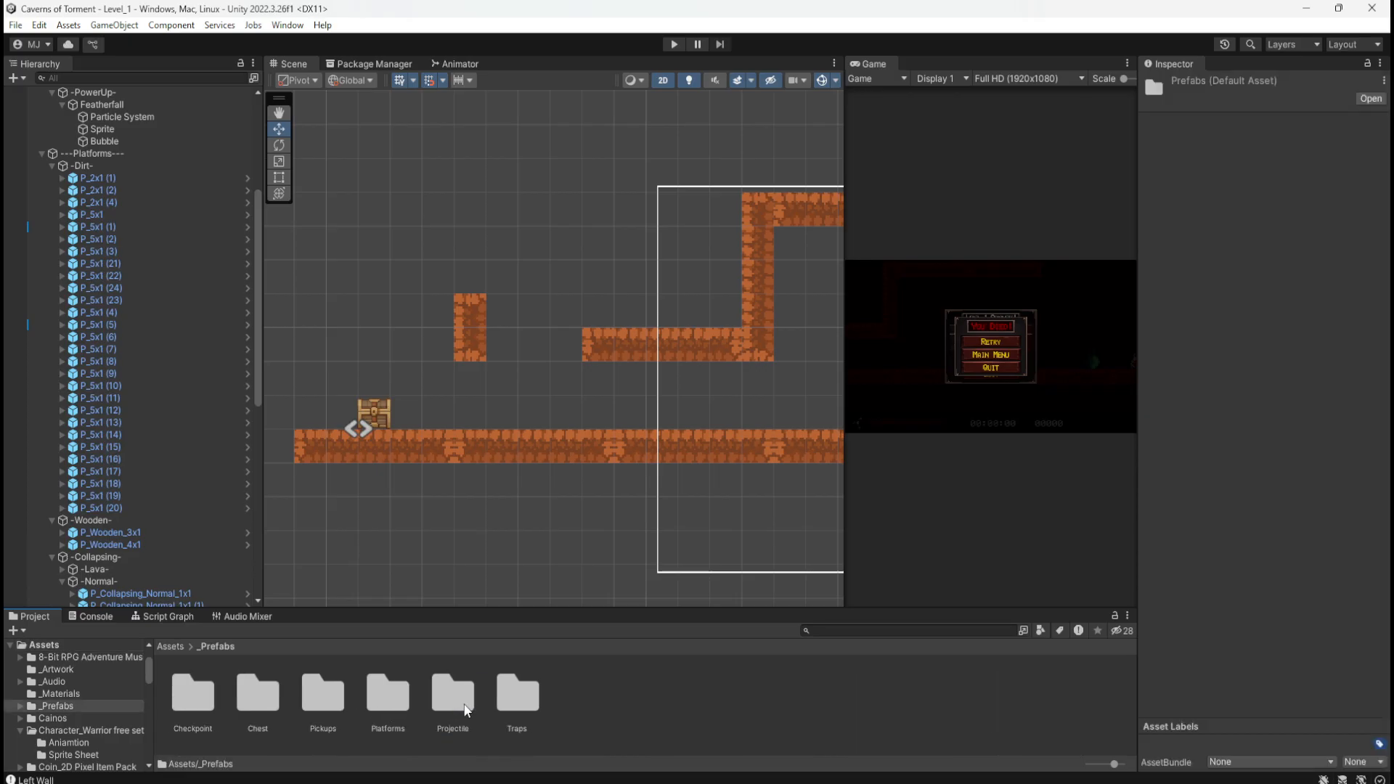
{"action": "double_click", "coordinate": [386, 696]}
{"action": "double_click", "coordinate": [257, 693]}
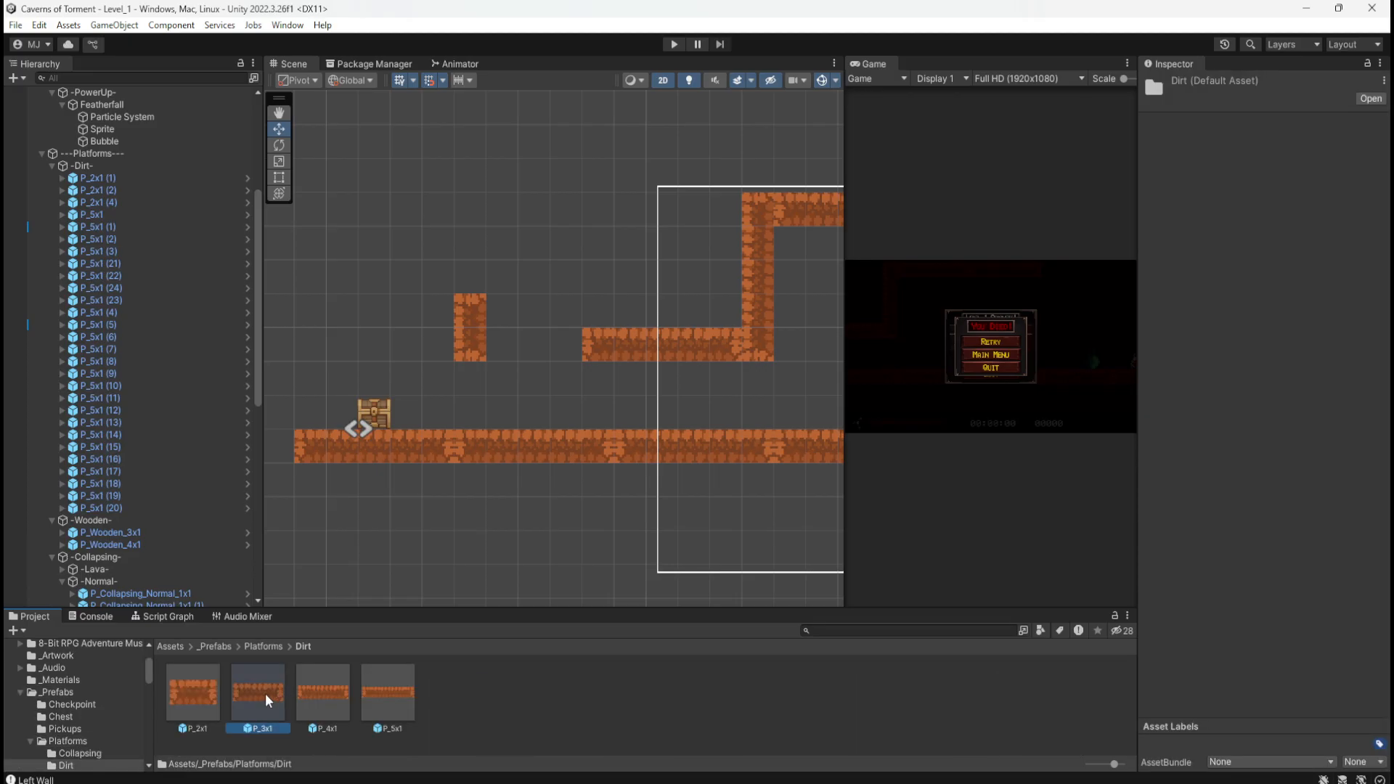
{"action": "left_click_drag", "start_coordinate": [264, 694], "coordinate": [85, 166]}
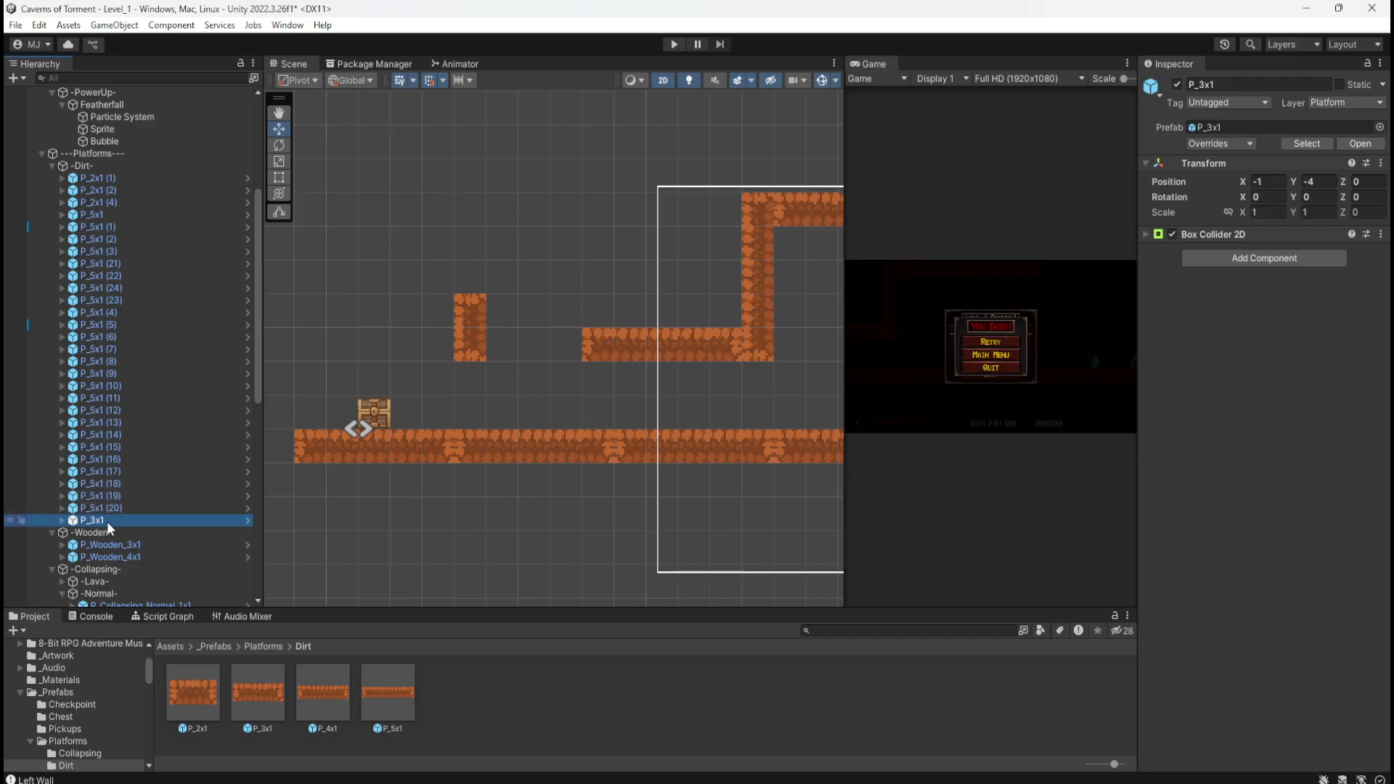
Step: Move the new P_3x1 platform to the level's left end
{"action": "scroll", "coordinate": [389, 436], "scroll_direction": "down", "scroll_amount": 10}
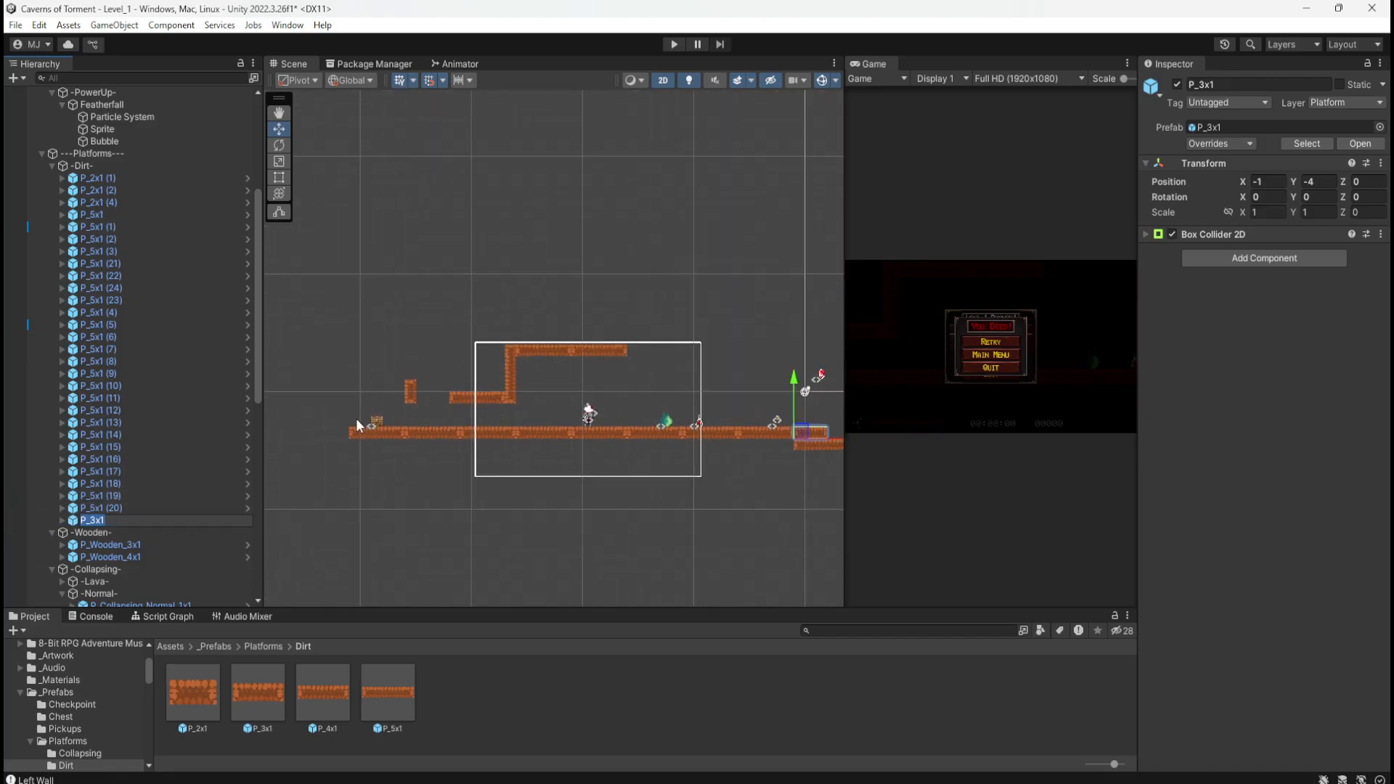
{"action": "left_click_drag", "start_coordinate": [736, 430], "coordinate": [559, 369]}
{"action": "scroll", "coordinate": [319, 386], "scroll_direction": "up", "scroll_amount": 1}
{"action": "scroll", "coordinate": [373, 435], "scroll_direction": "up", "scroll_amount": 8}
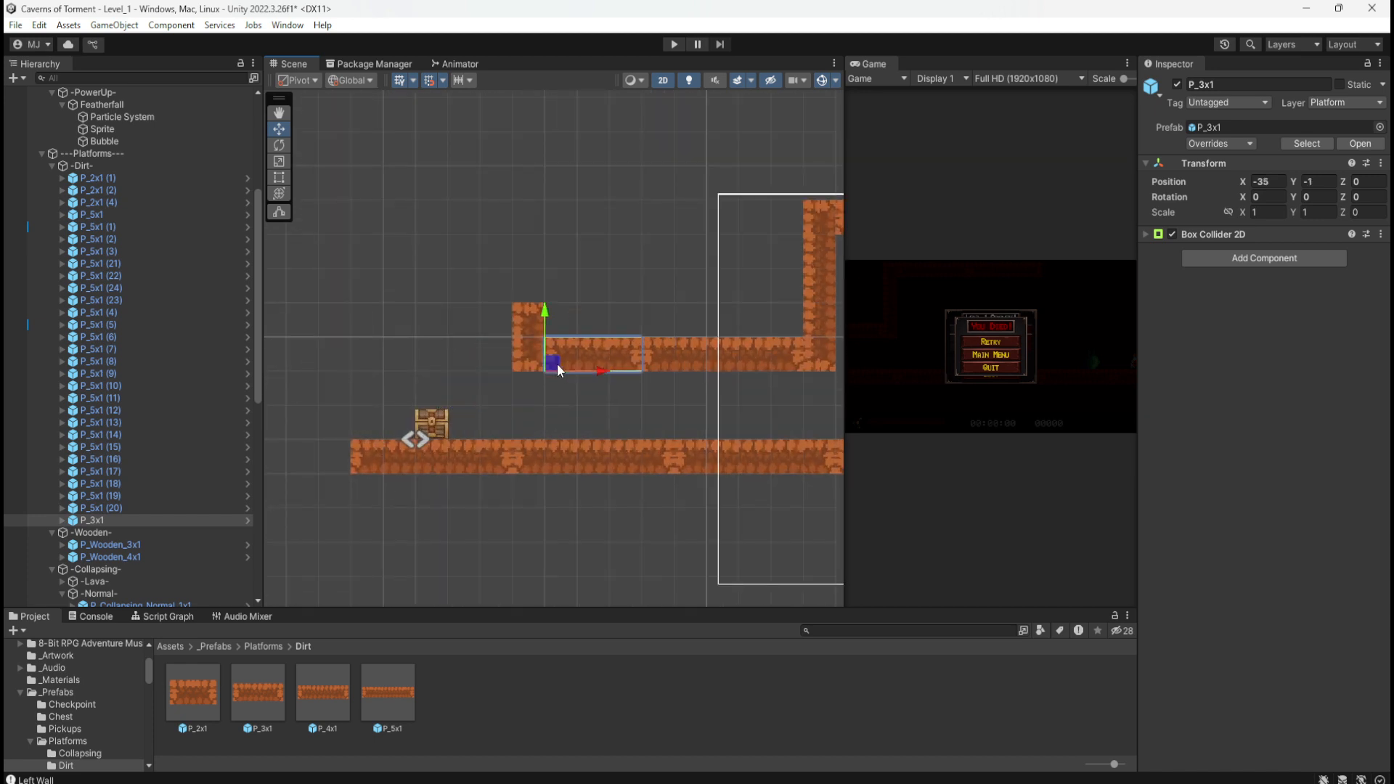
{"action": "scroll", "coordinate": [585, 419], "scroll_direction": "down", "scroll_amount": 1}
Step: Duplicate floor piece P_5x1 (7) and lift the copy up to the upper corridor
{"action": "left_click", "coordinate": [669, 358]}
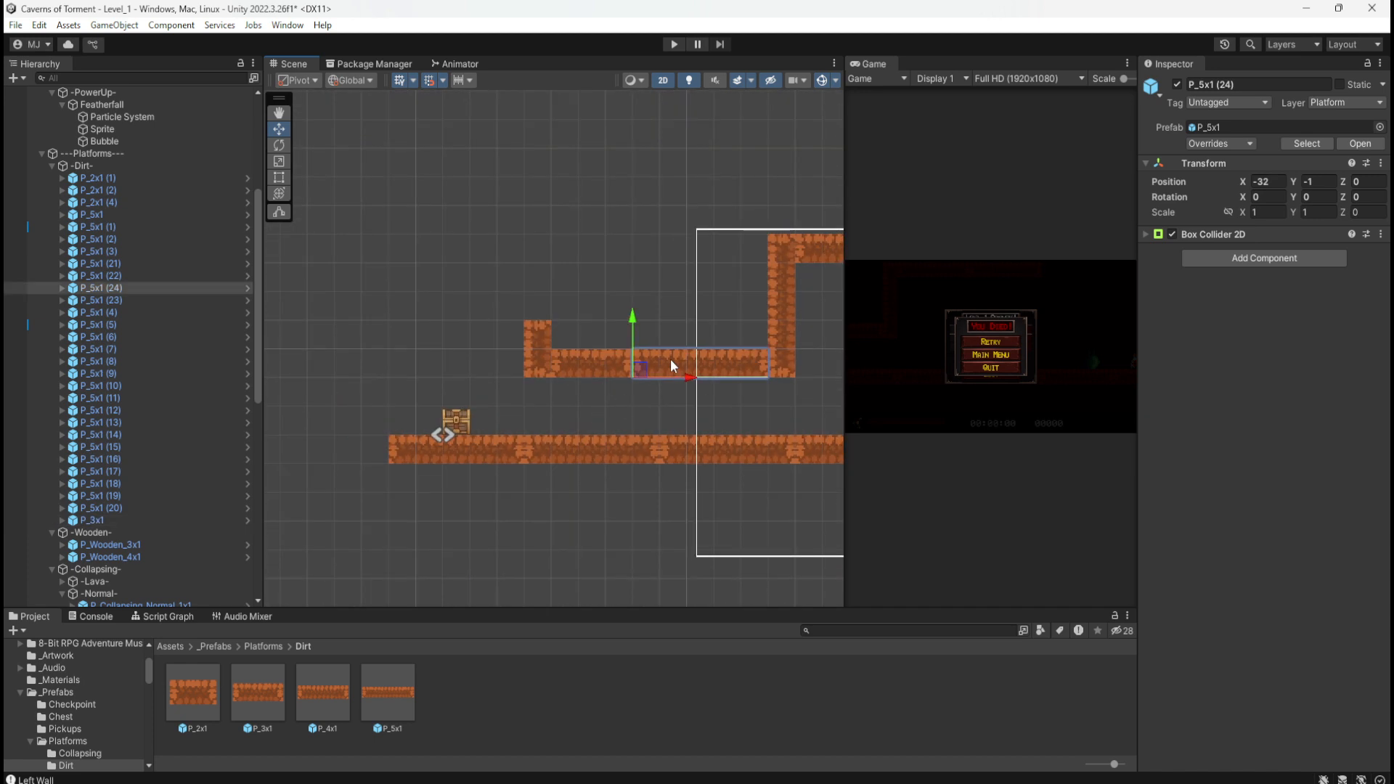
{"action": "left_click", "coordinate": [469, 455]}
{"action": "key", "text": "ctrl+d"}
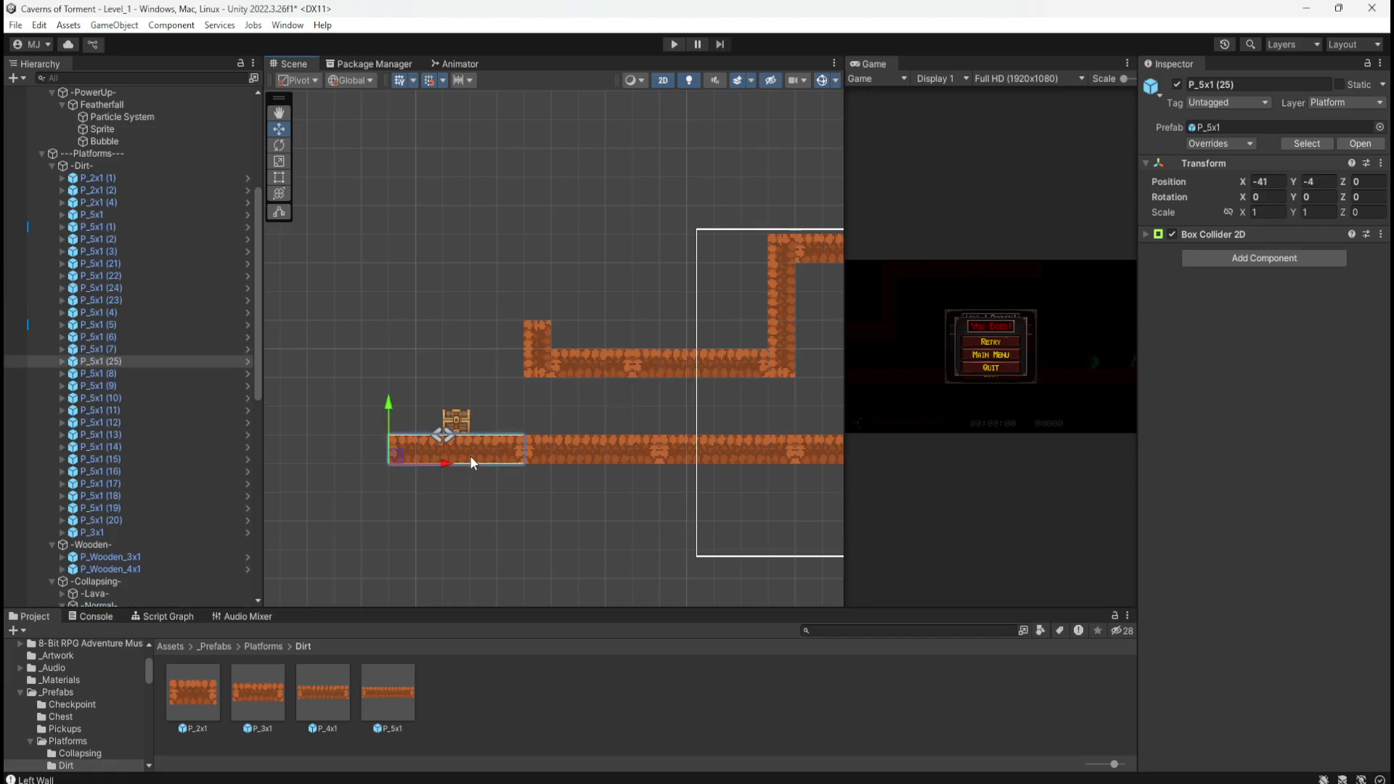
{"action": "left_click_drag", "start_coordinate": [390, 404], "coordinate": [405, 292]}
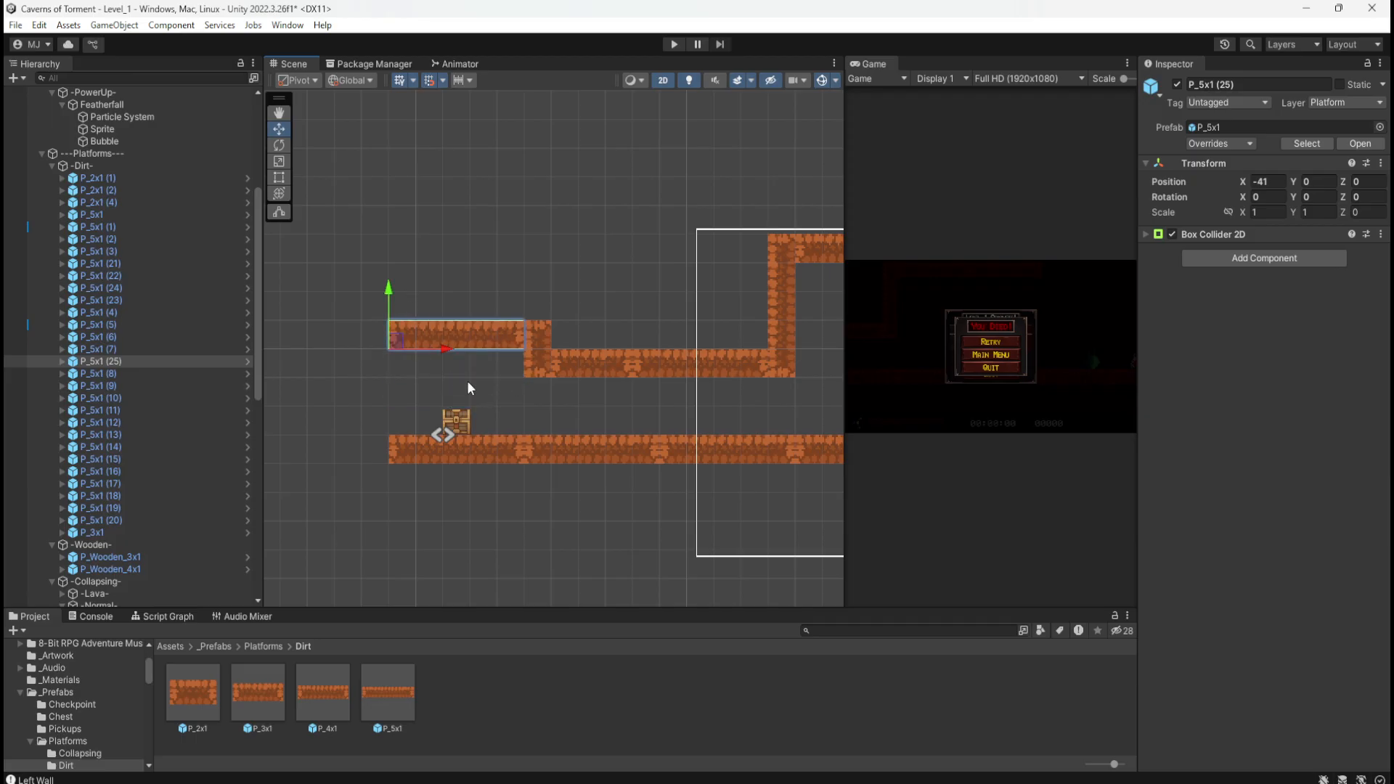
Step: Duplicate it again, rotate Z to 90, and lower the wall to X -41, Y -4
{"action": "key", "text": "ctrl+d"}
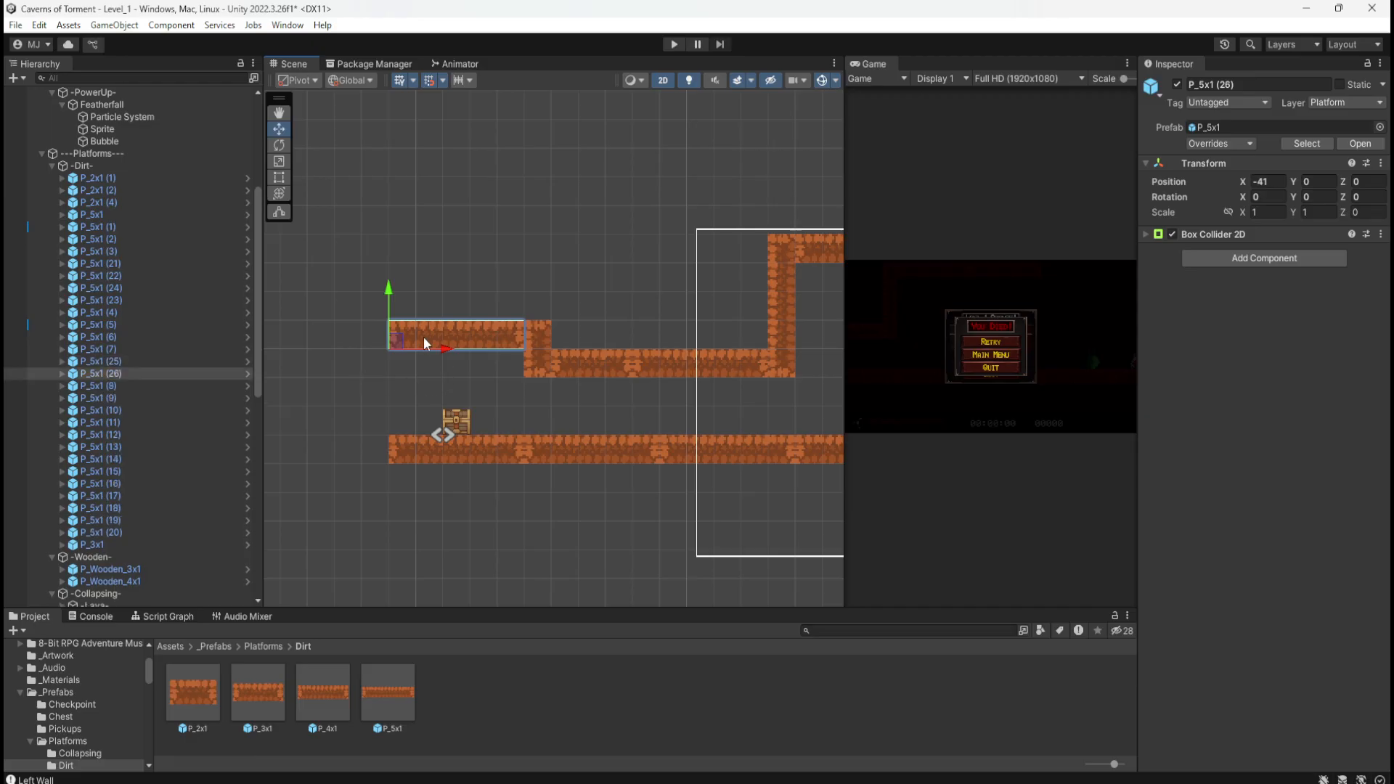
{"action": "left_click", "coordinate": [1361, 197]}
{"action": "type", "text": "90"}
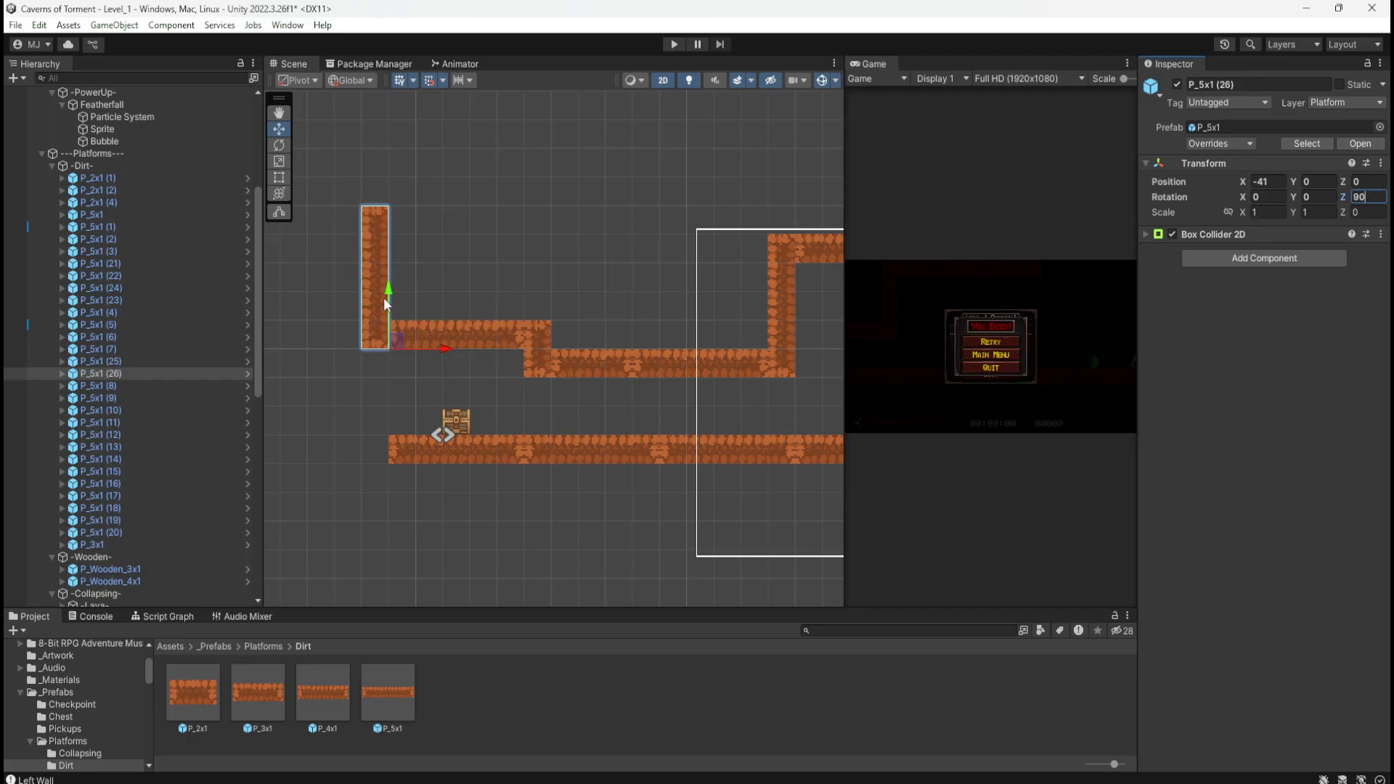
{"action": "key", "text": "Return"}
{"action": "left_click_drag", "start_coordinate": [388, 298], "coordinate": [388, 408]}
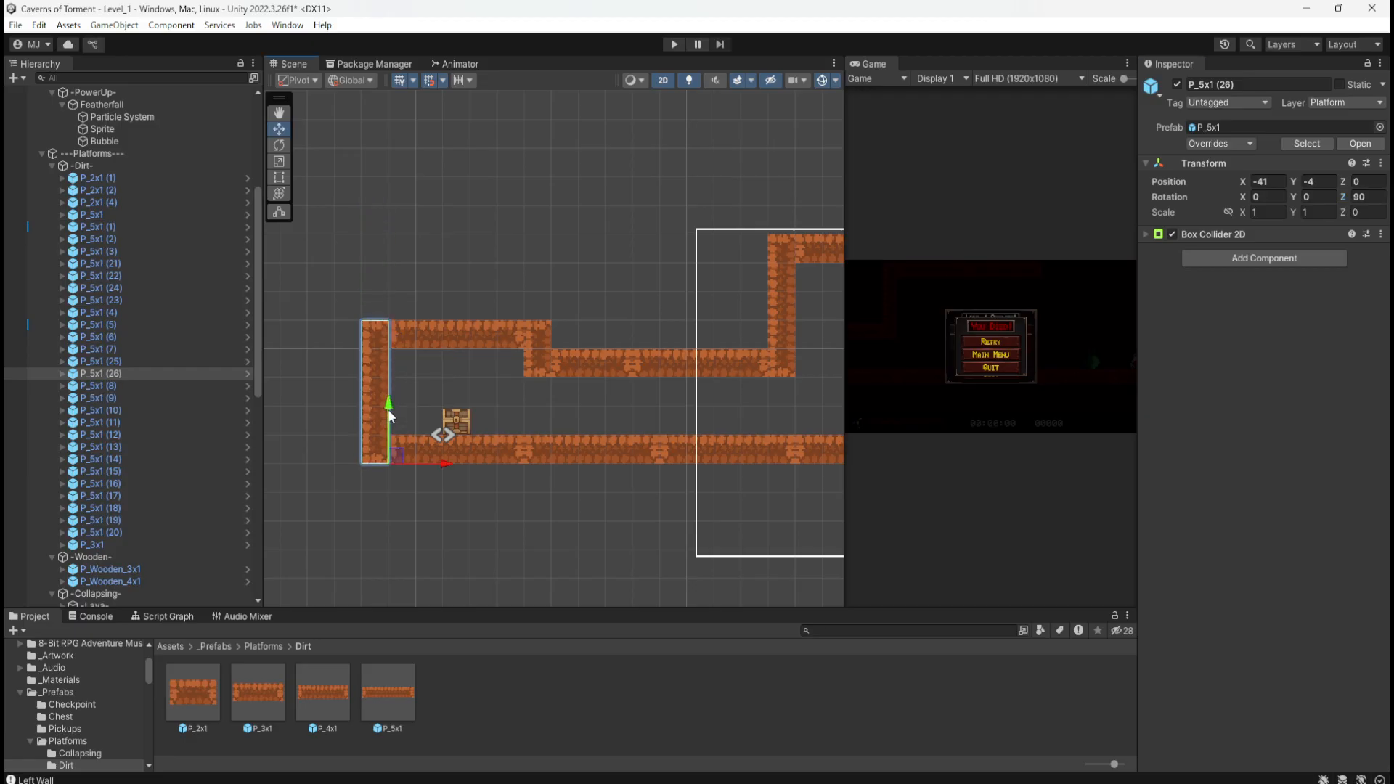
{"action": "left_click", "coordinate": [442, 254]}
{"action": "scroll", "coordinate": [359, 291], "scroll_direction": "down", "scroll_amount": 3}
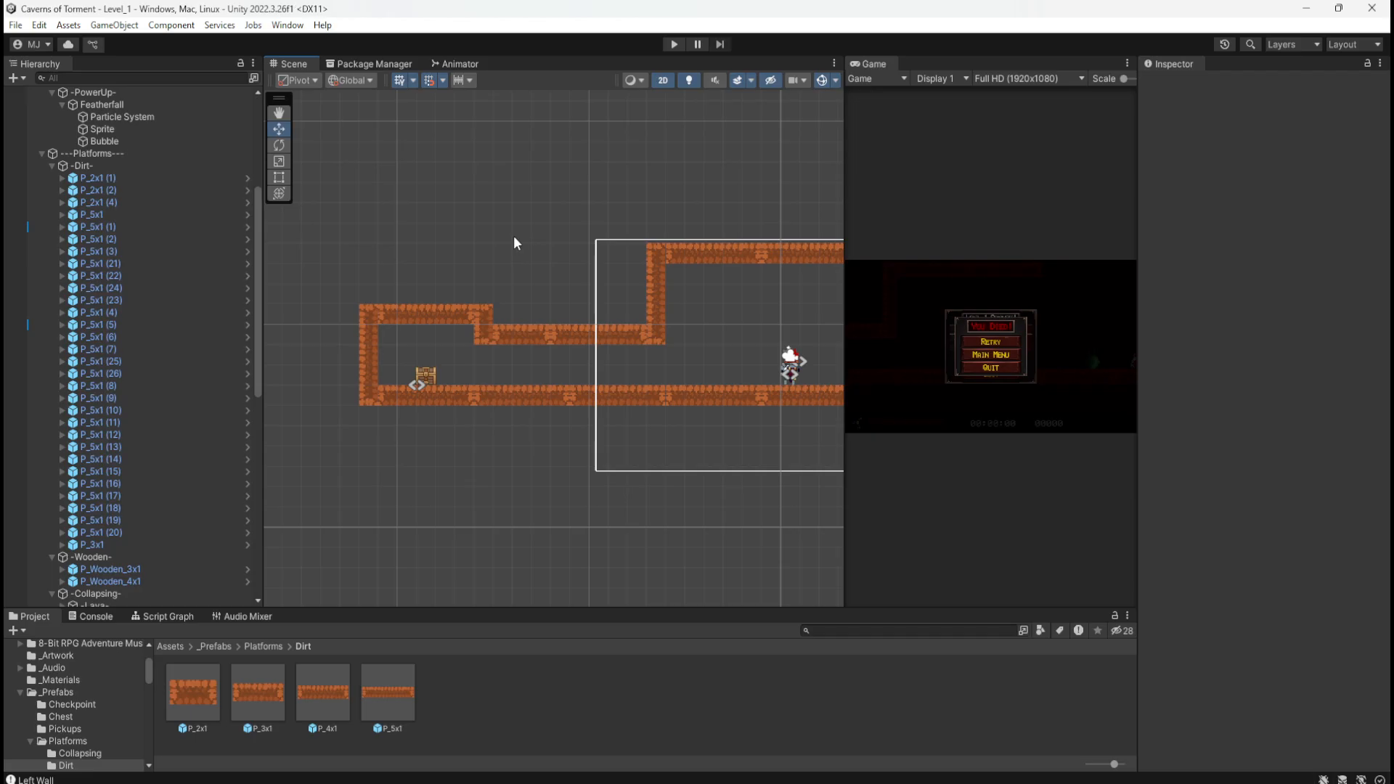
{"action": "left_click", "coordinate": [674, 44]}
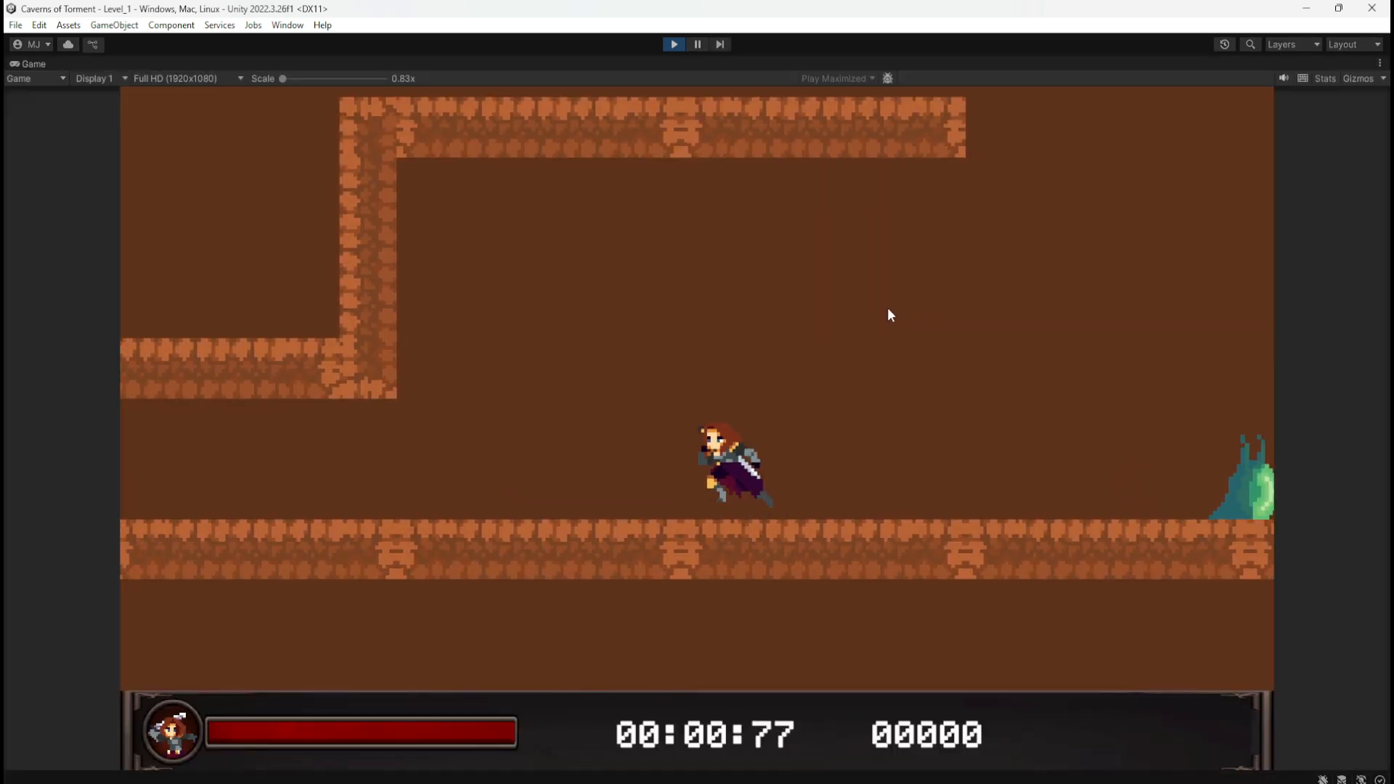
{"action": "key", "text": "a"}
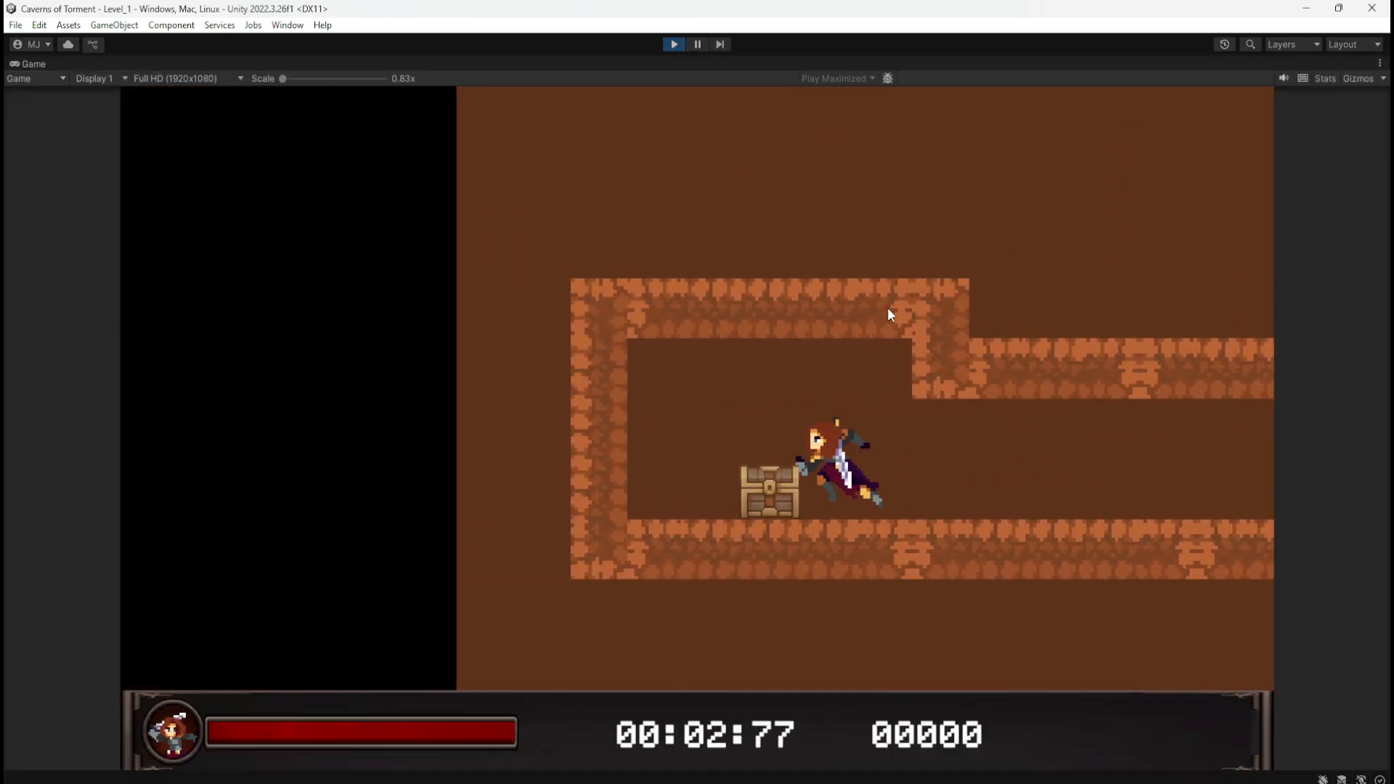
{"action": "key", "text": "space"}
{"action": "key", "text": "d"}
{"action": "key", "text": "e"}
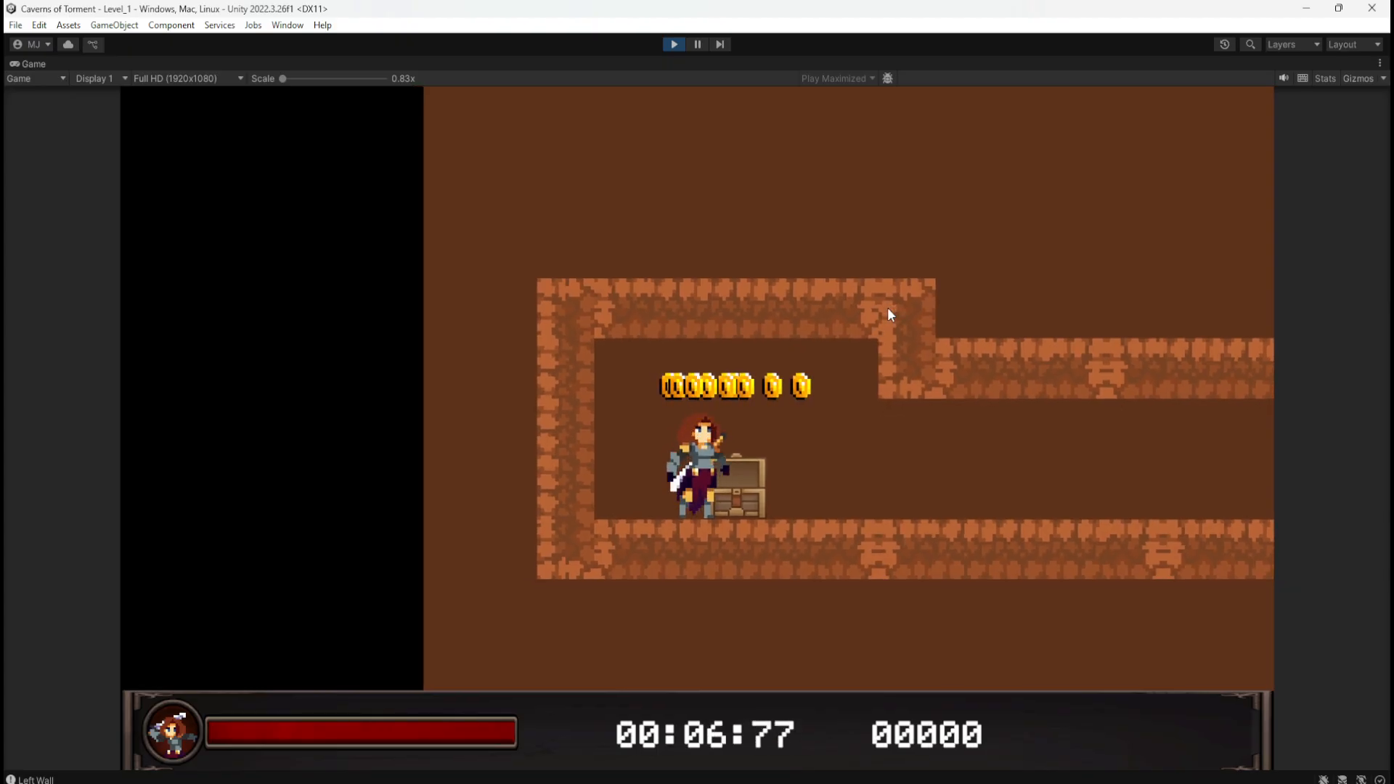
{"action": "key", "text": "d"}
{"action": "key", "text": "a"}
{"action": "key", "text": "space"}
{"action": "key", "text": "d"}
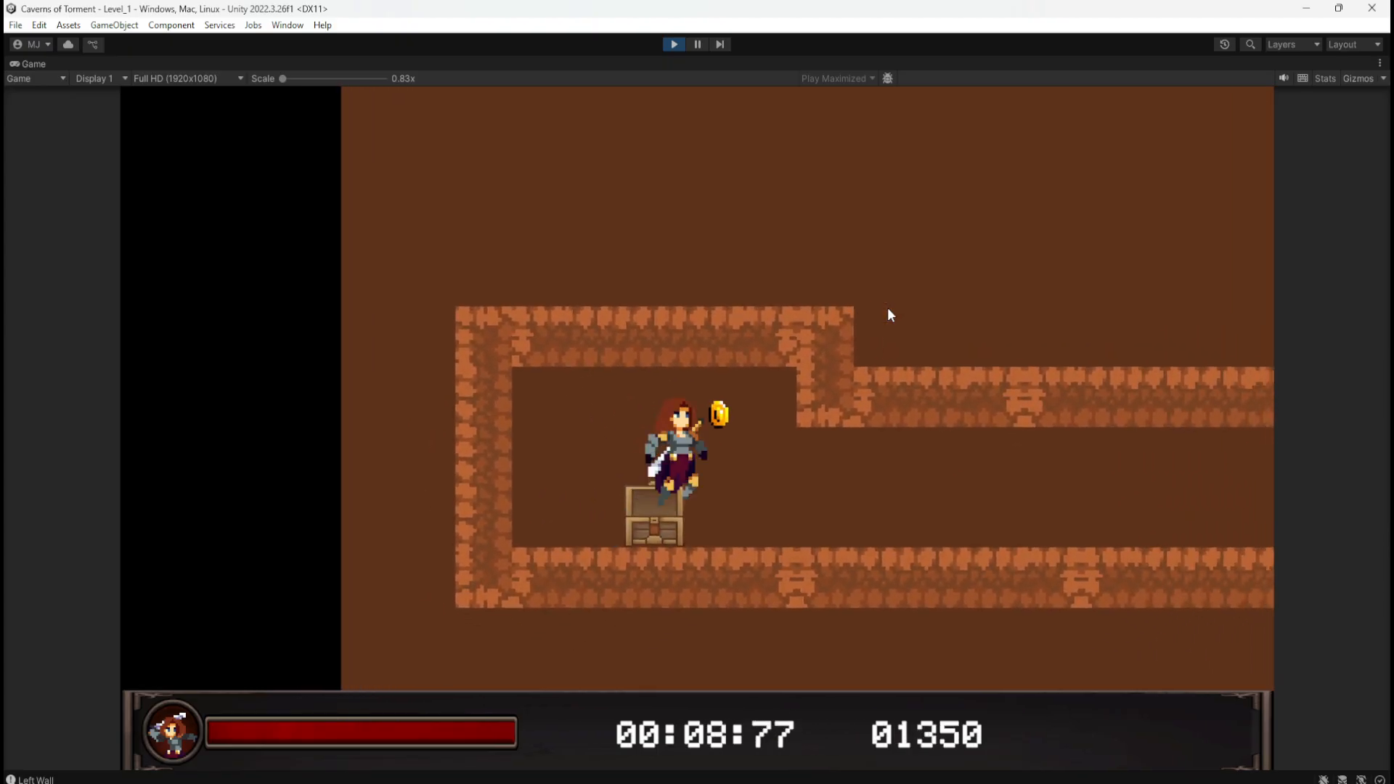
{"action": "key", "text": "a"}
{"action": "key", "text": "d"}
{"action": "key", "text": "a"}
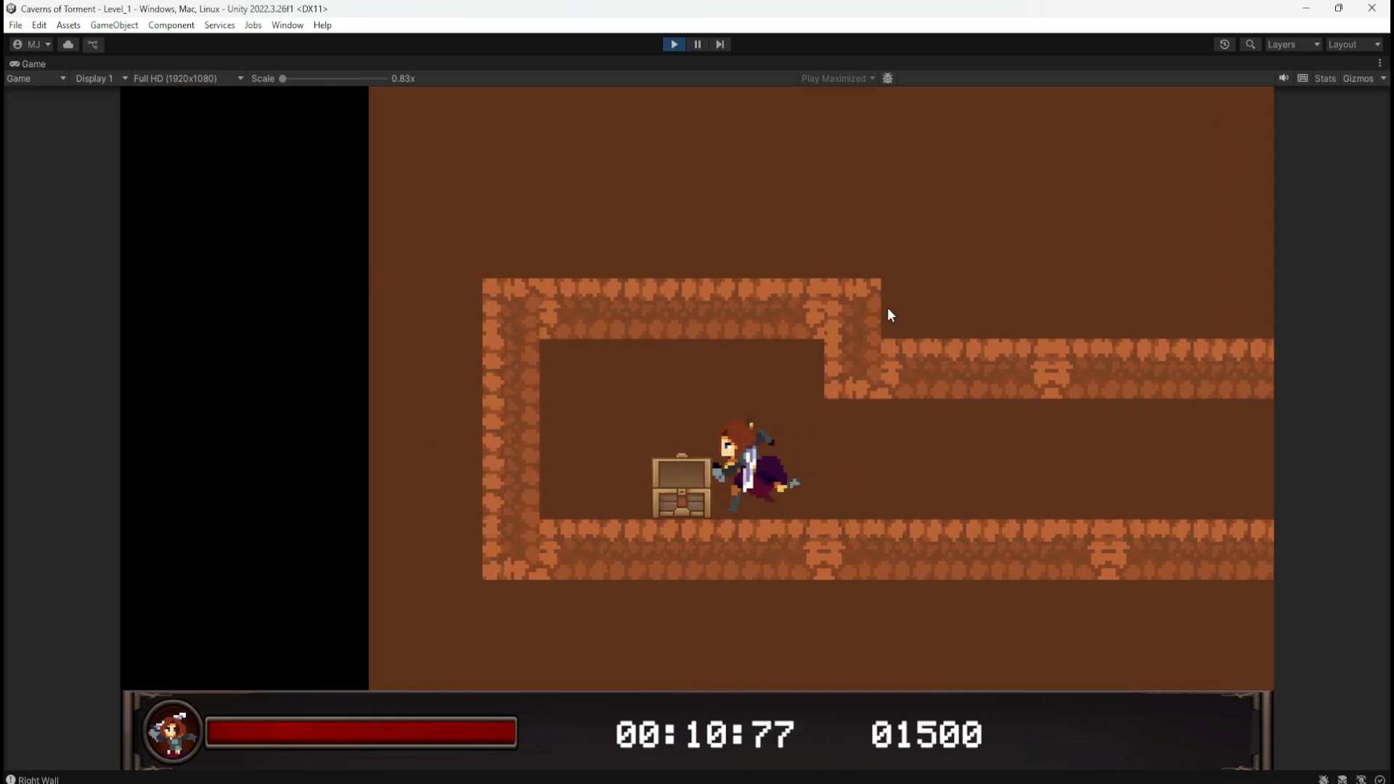
{"action": "key", "text": "d"}
{"action": "key", "text": "a"}
{"action": "key", "text": "d"}
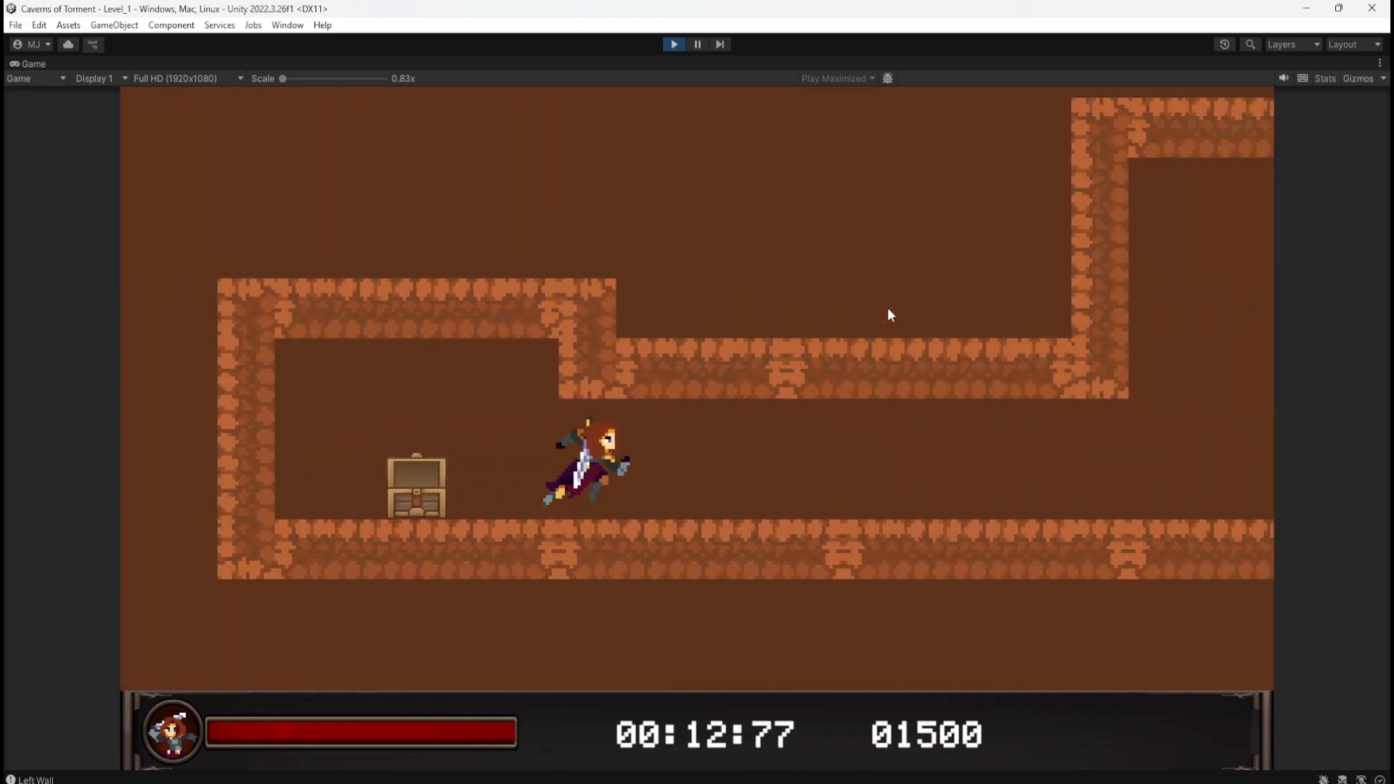
{"action": "key", "text": "a"}
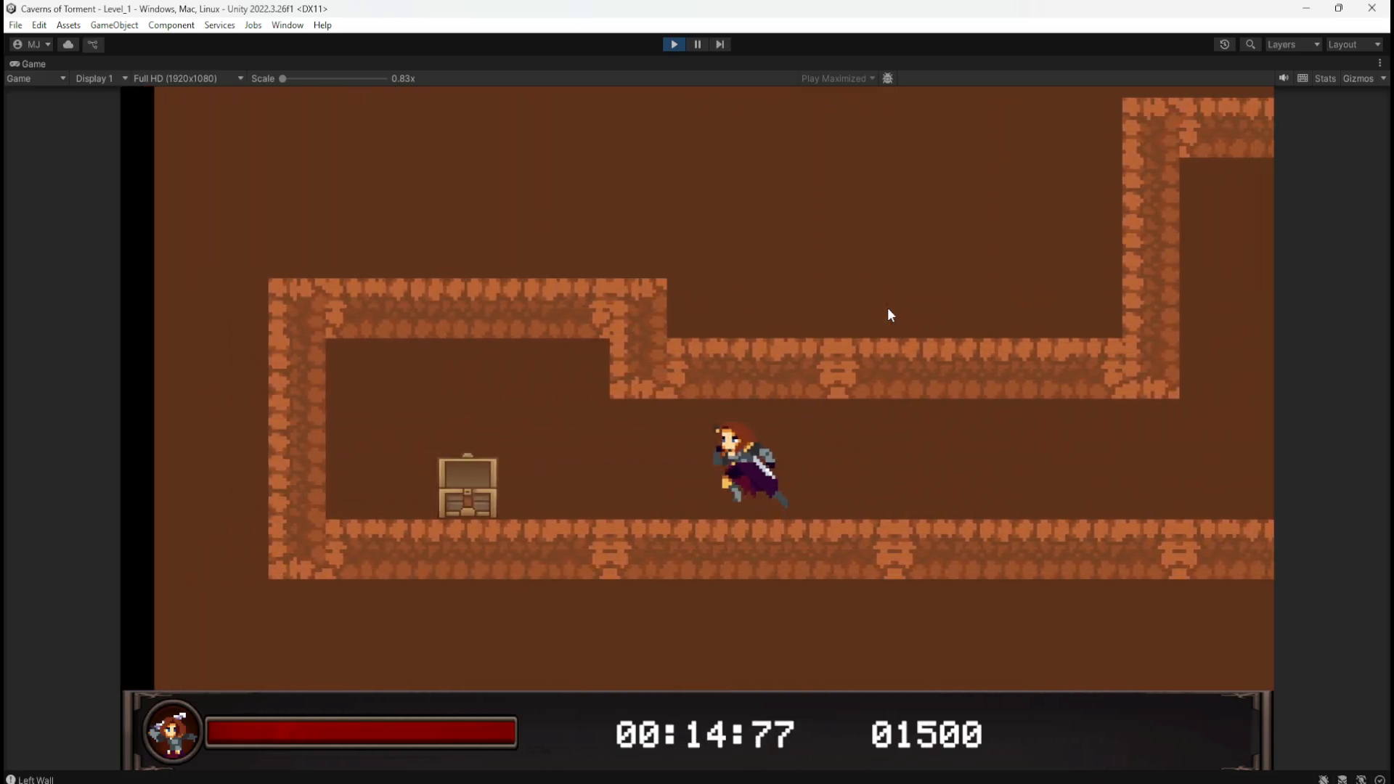
{"action": "key", "text": "d"}
{"action": "key", "text": "a"}
{"action": "key", "text": "d"}
{"action": "left_click", "coordinate": [665, 46]}
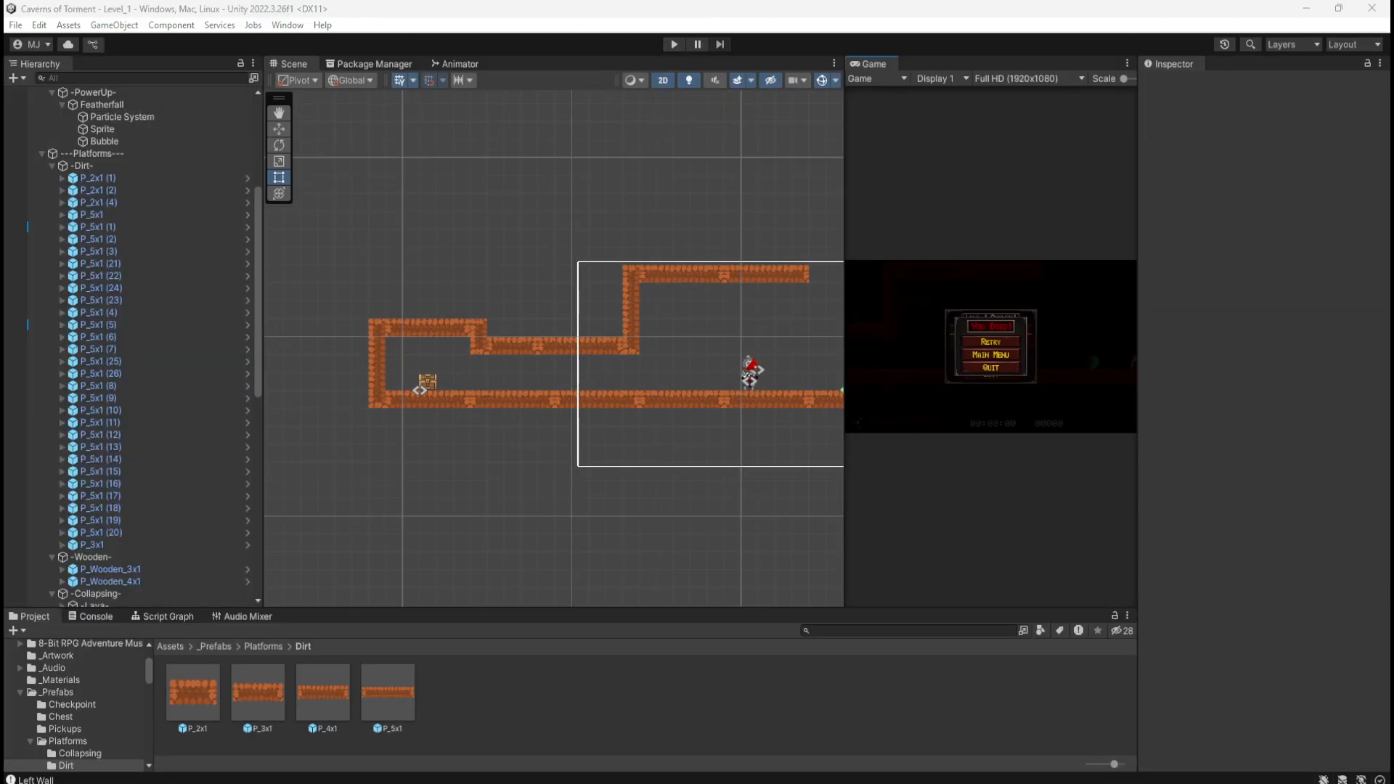
{"action": "mouse_move", "coordinate": [1393, 196]}
{"action": "left_mouse_down"}
{"action": "mouse_move", "coordinate": [1231, 260]}
{"action": "mouse_move", "coordinate": [1245, 224]}
{"action": "left_mouse_up"}
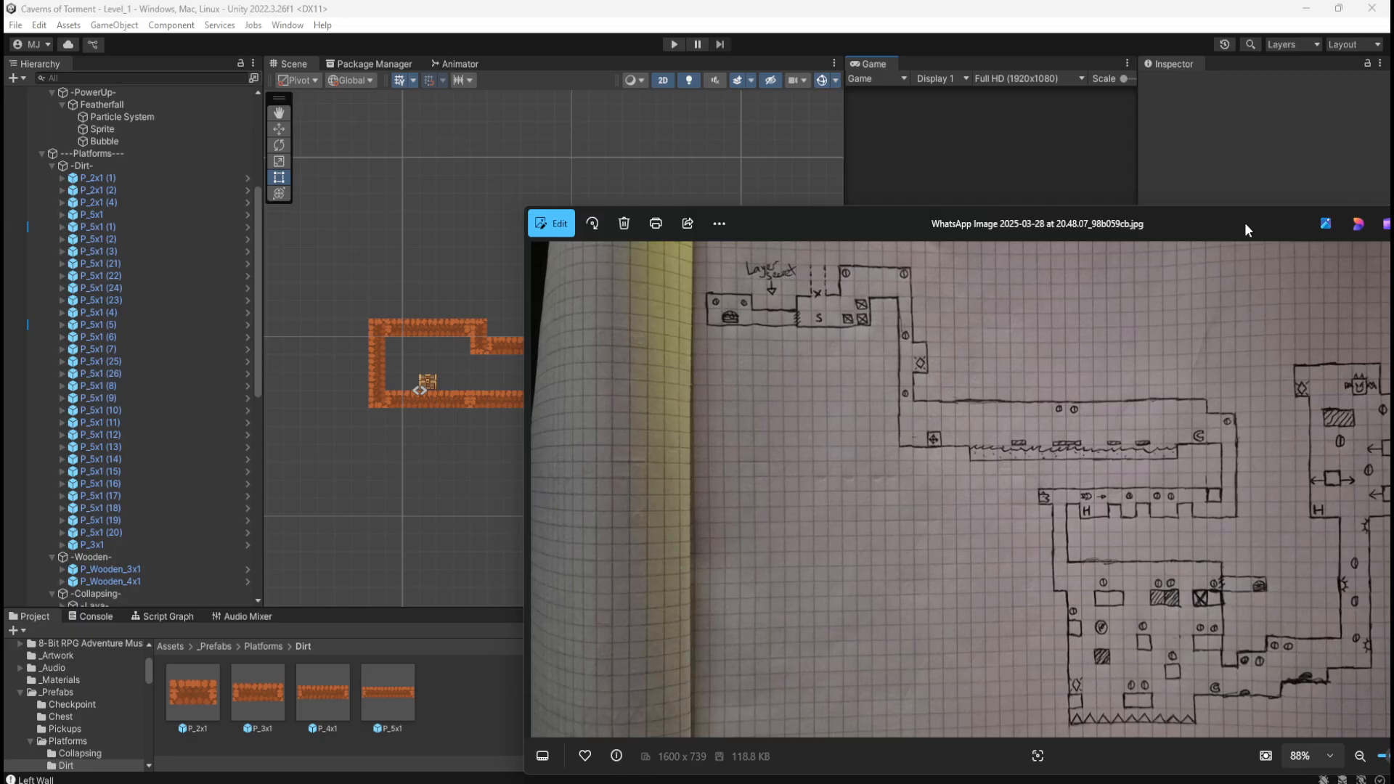
{"action": "left_click_drag", "start_coordinate": [1245, 225], "coordinate": [1314, 210]}
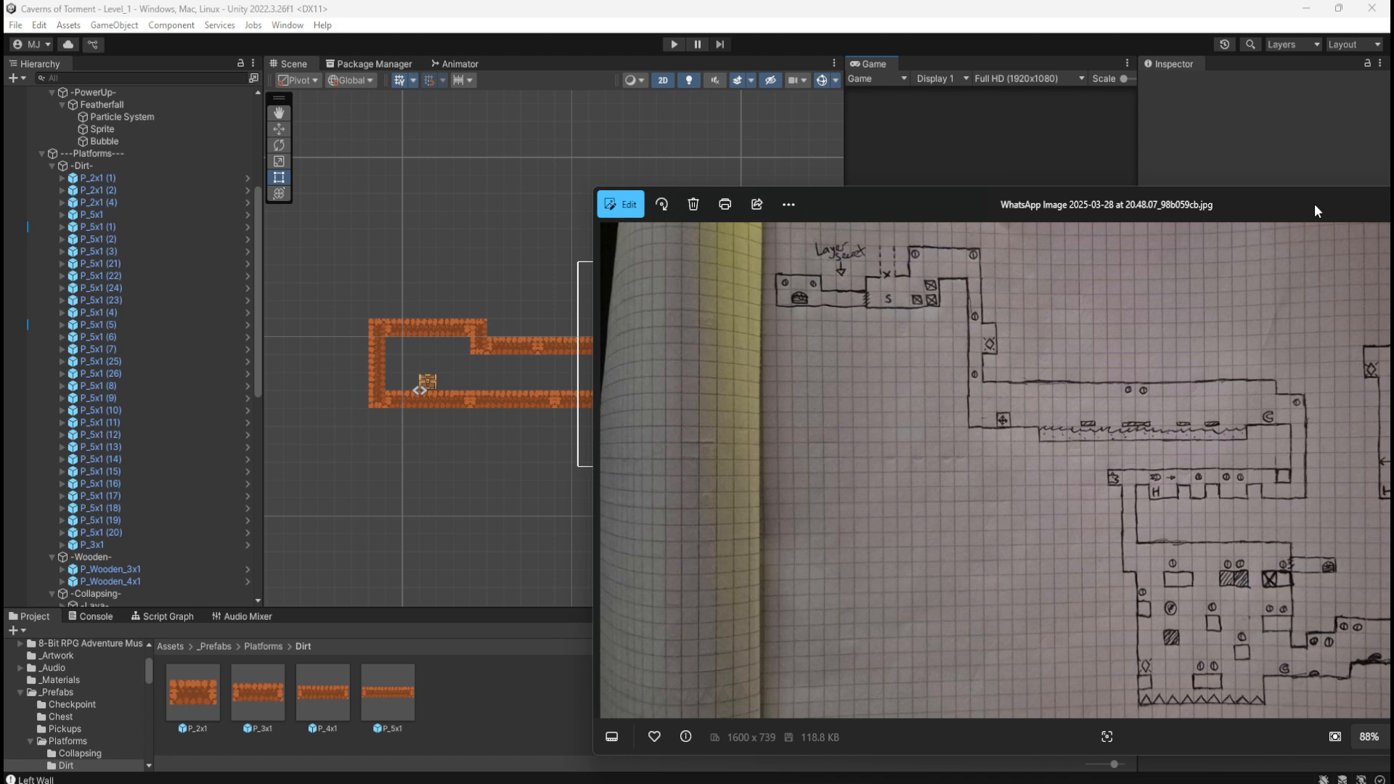
{"action": "left_click_drag", "start_coordinate": [1314, 205], "coordinate": [1297, 205]}
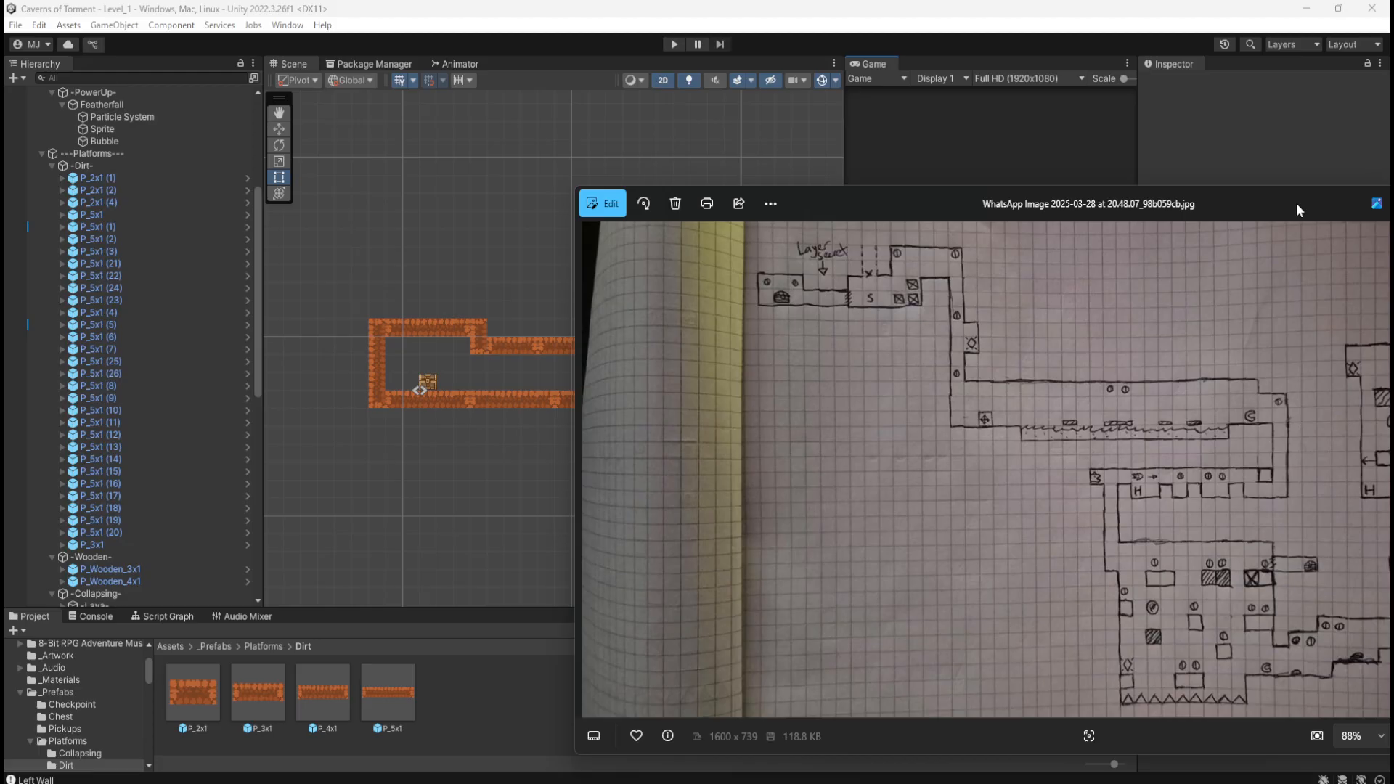
{"action": "left_click_drag", "start_coordinate": [1296, 205], "coordinate": [1393, 178]}
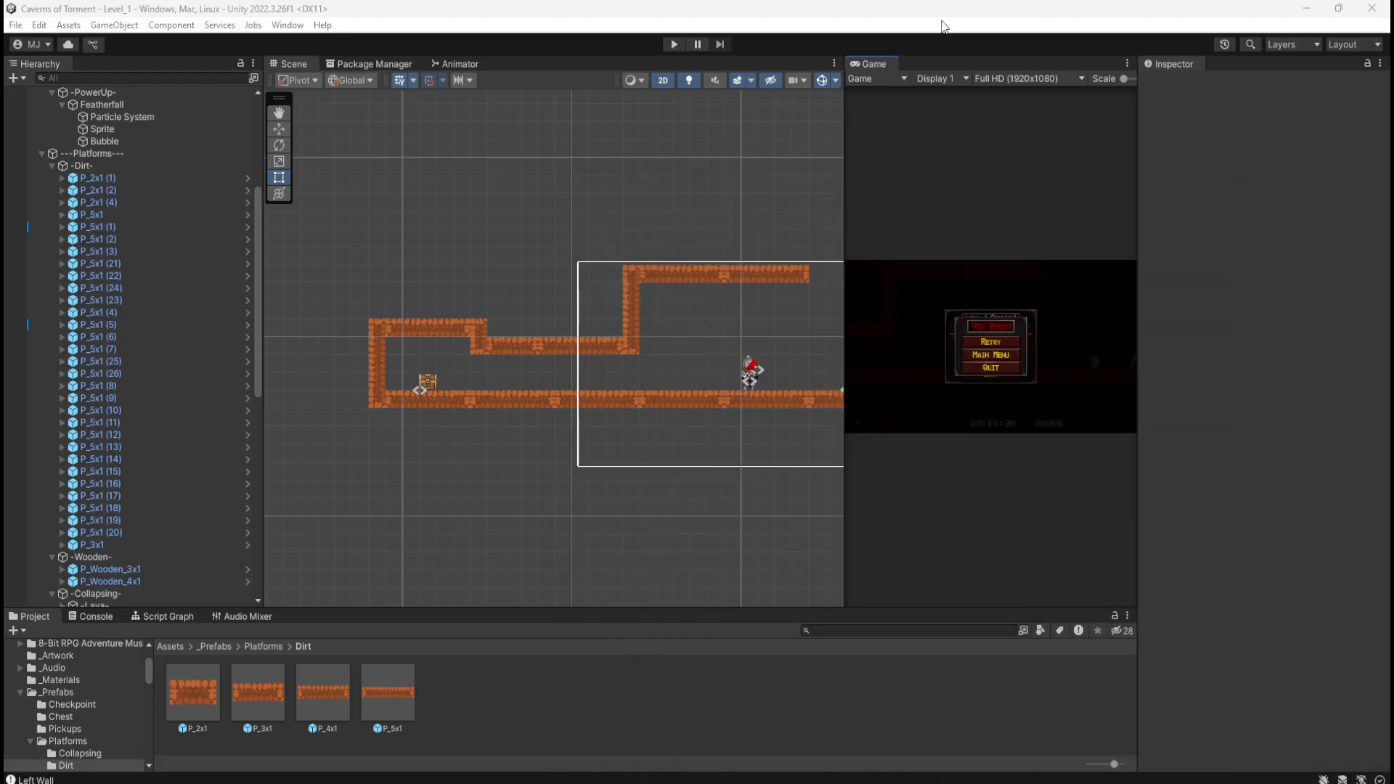
Step: Play-test Level_1, grabbing the last coin for a 01500 score and wall-clinging through the corridors
{"action": "left_click", "coordinate": [673, 45]}
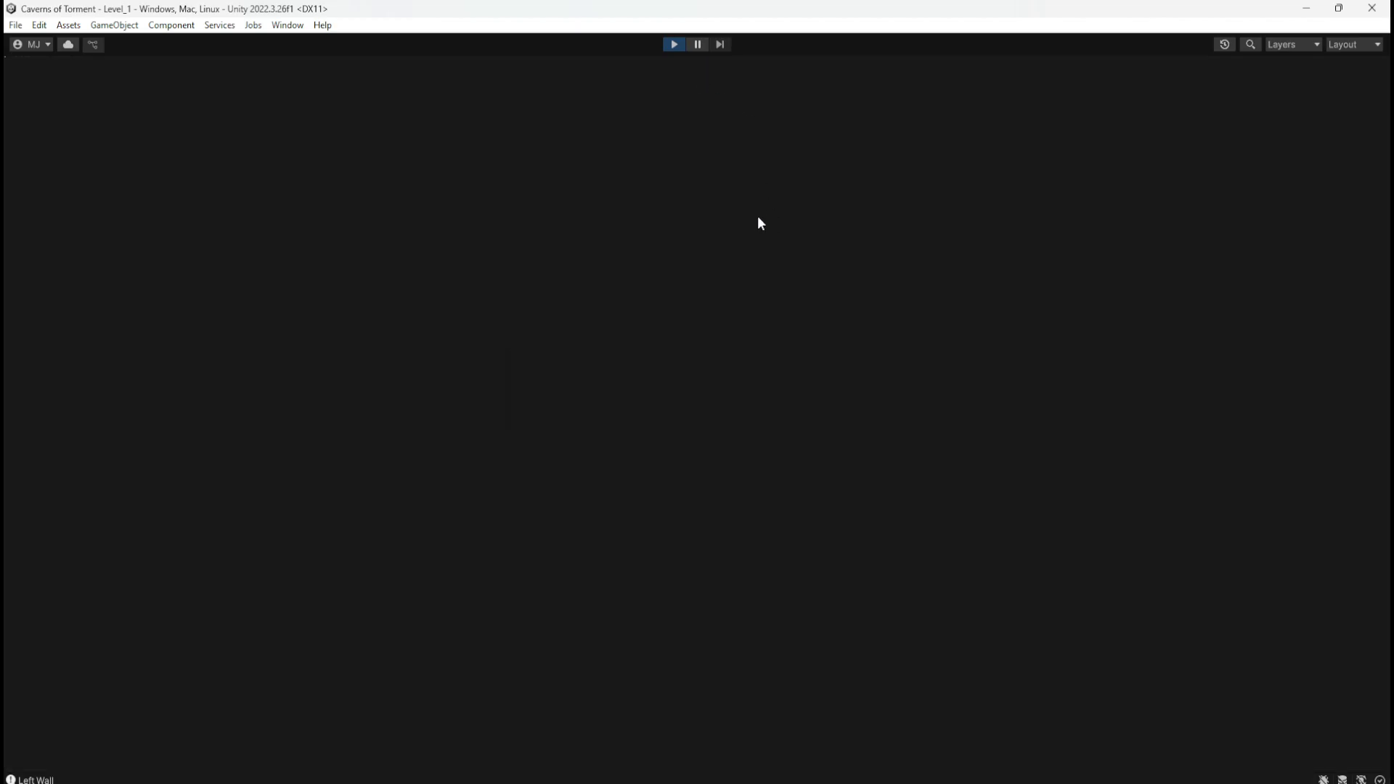
{"action": "key", "text": "a"}
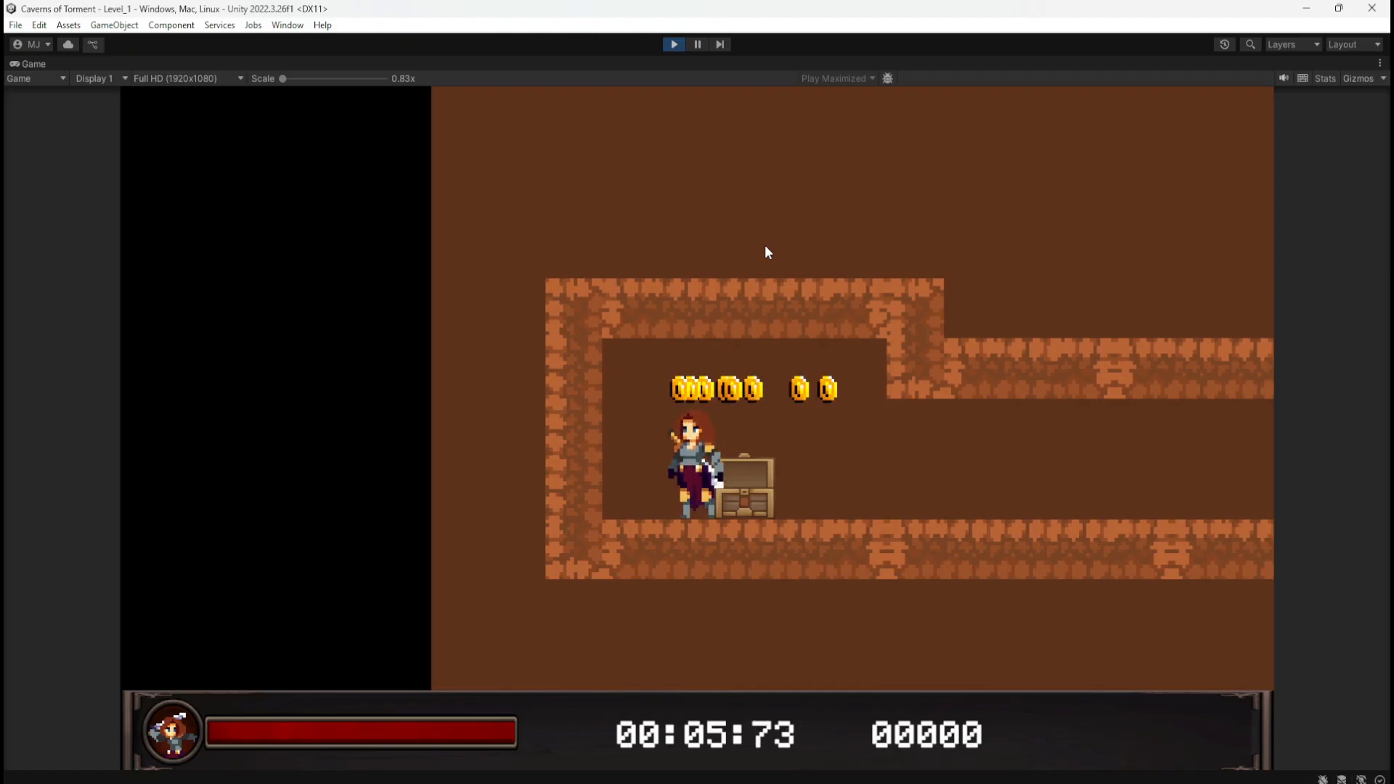
{"action": "key", "text": "d"}
{"action": "key", "text": "space"}
{"action": "key", "text": "d"}
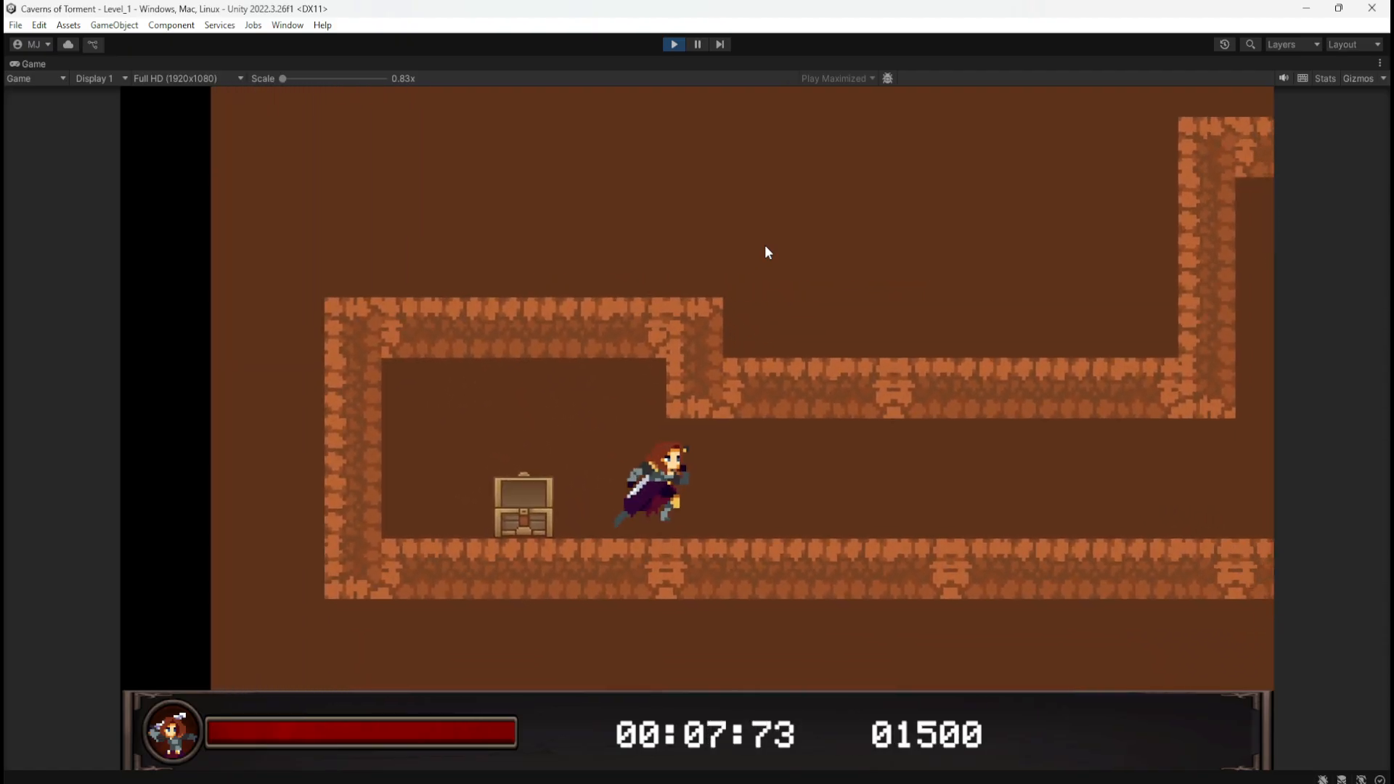
{"action": "key", "text": "a"}
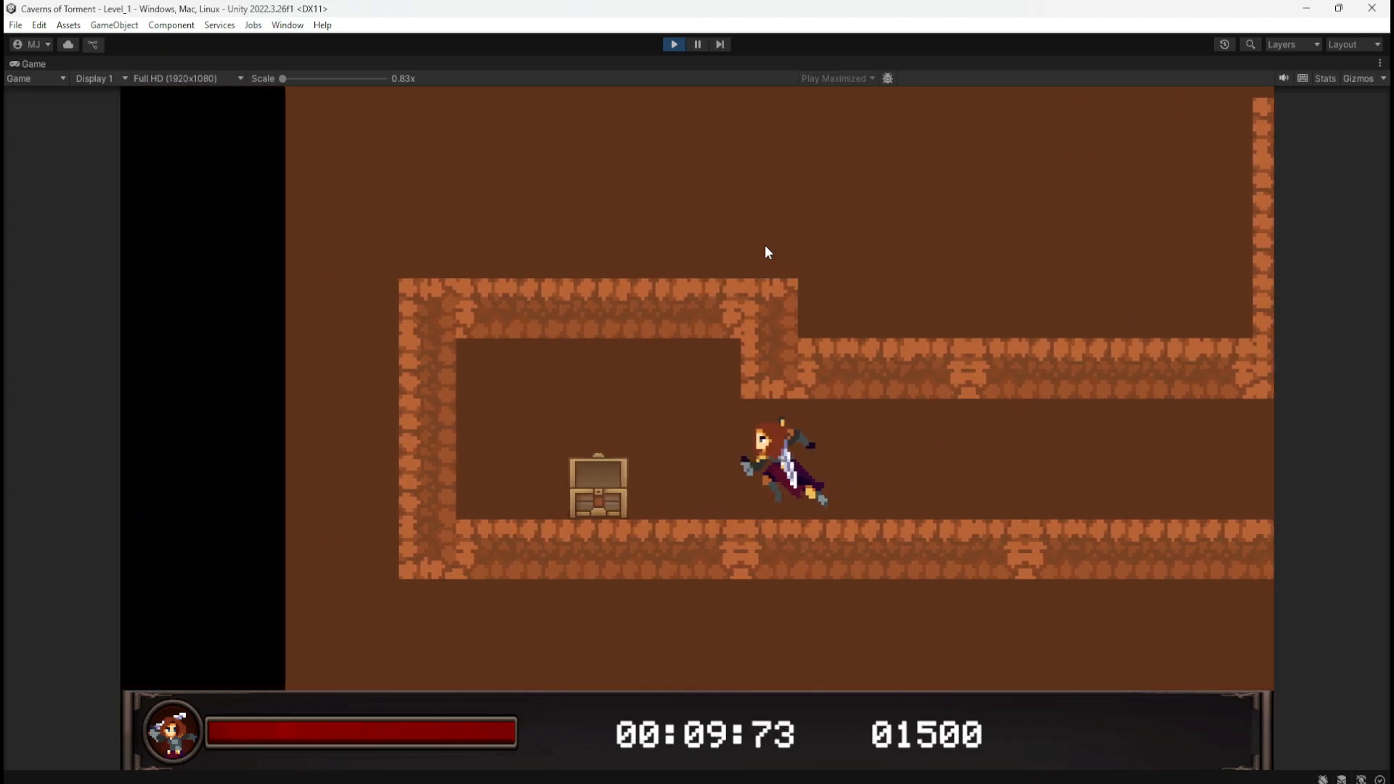
{"action": "key", "text": "space"}
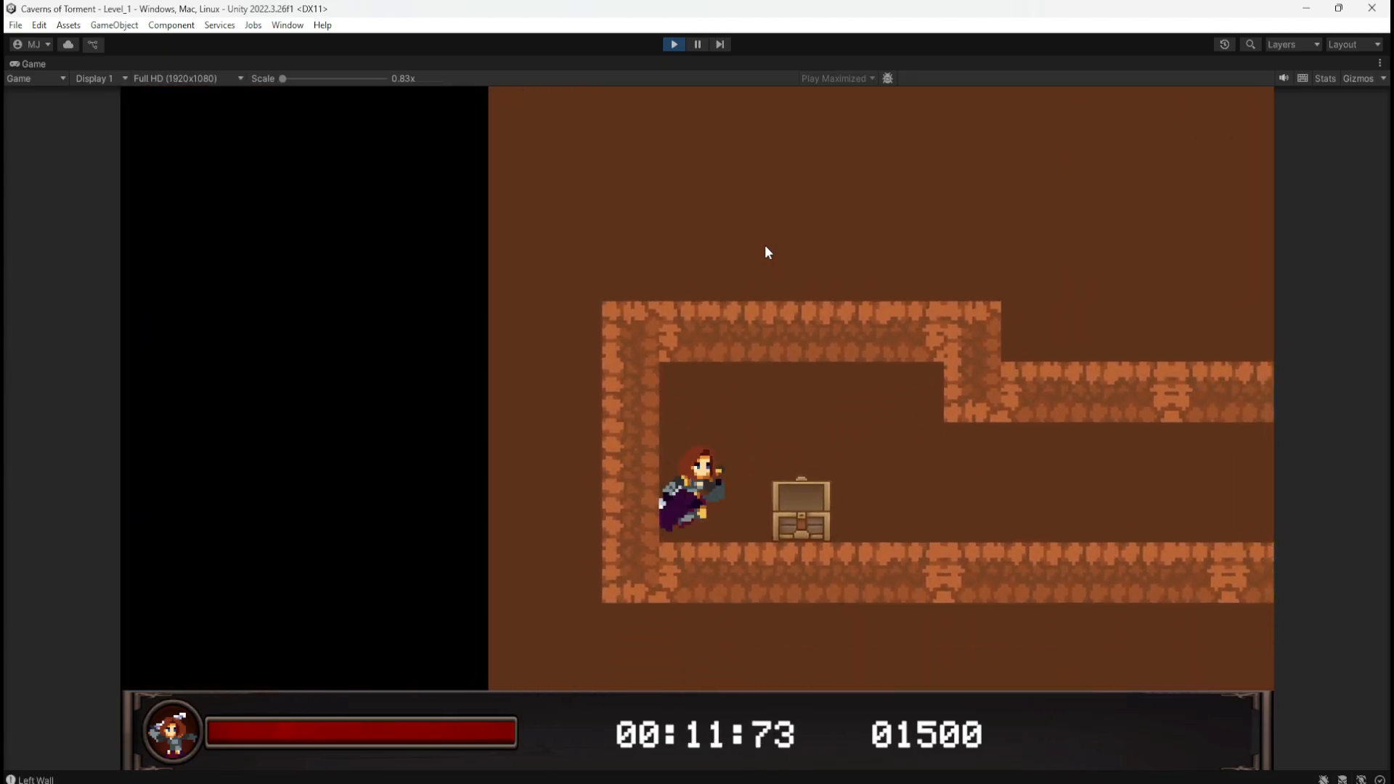
{"action": "key", "text": "d"}
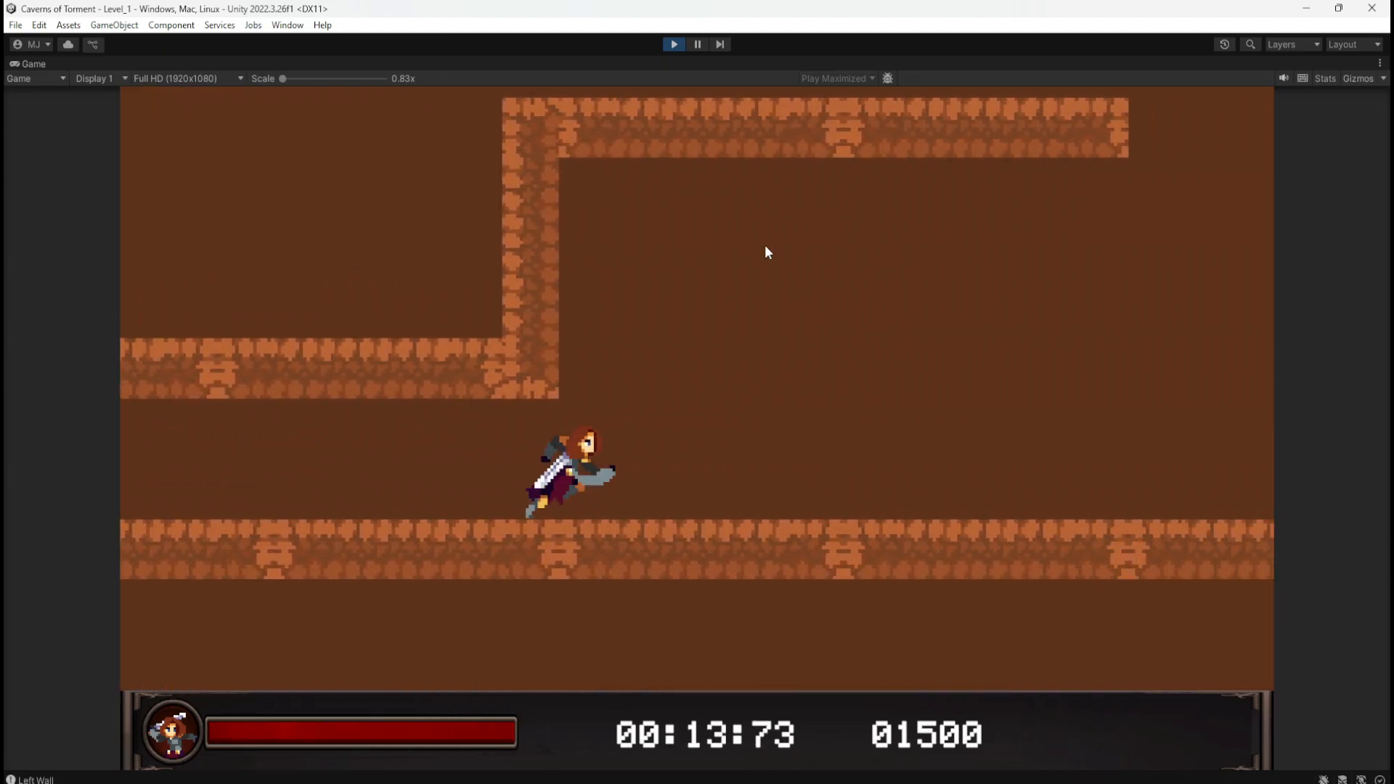
{"action": "key", "text": "space"}
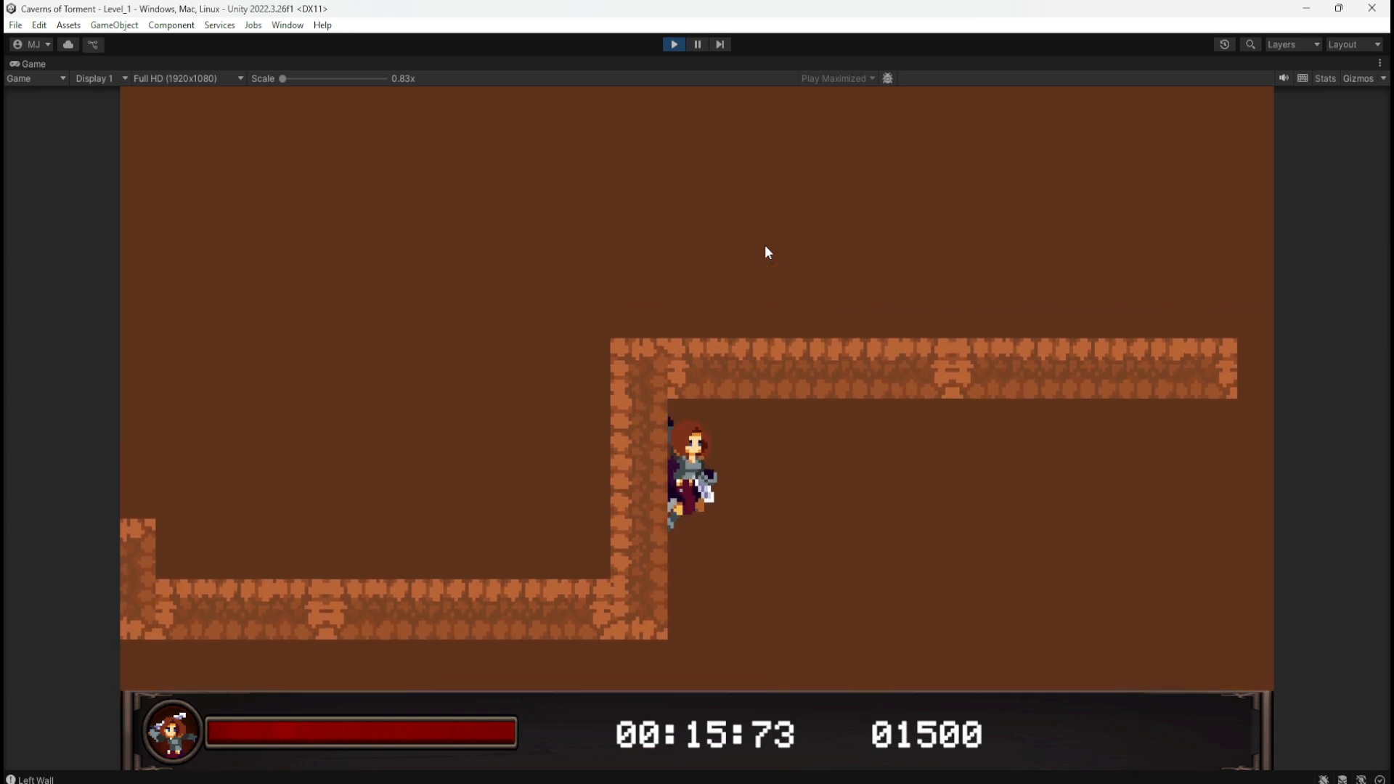
Step: Exit Play mode and zoom around the Scene view to survey the Level_1 layout
{"action": "key", "text": "d"}
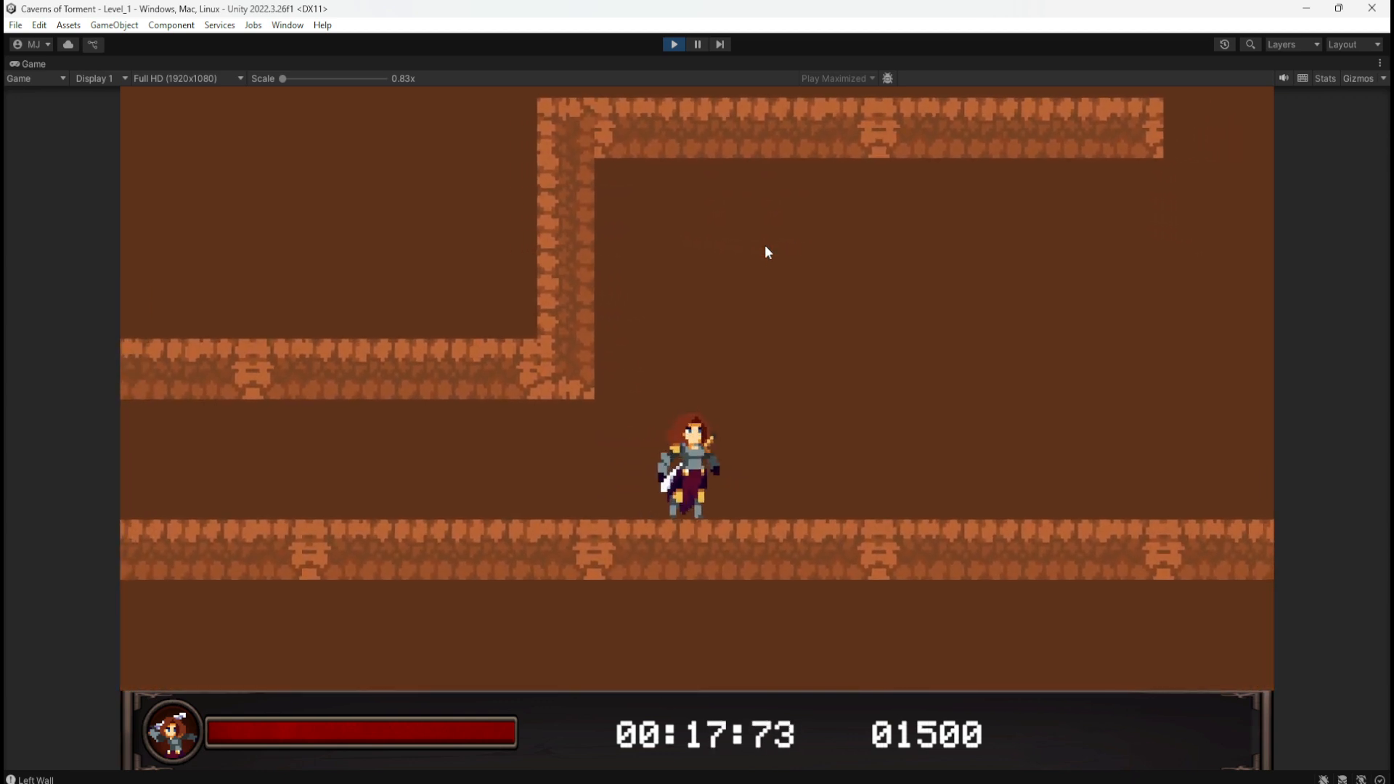
{"action": "left_click", "coordinate": [673, 44]}
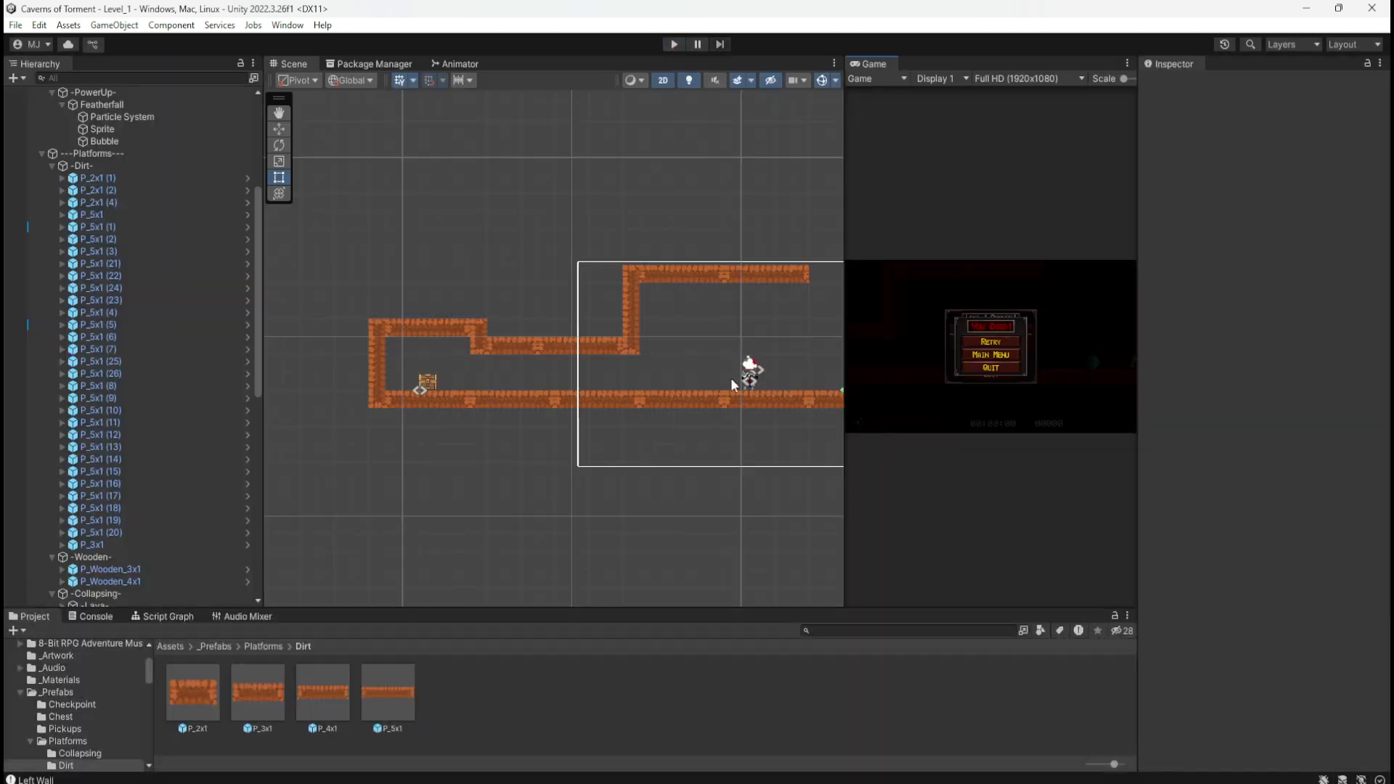
{"action": "scroll", "coordinate": [366, 341], "scroll_direction": "down", "scroll_amount": 6}
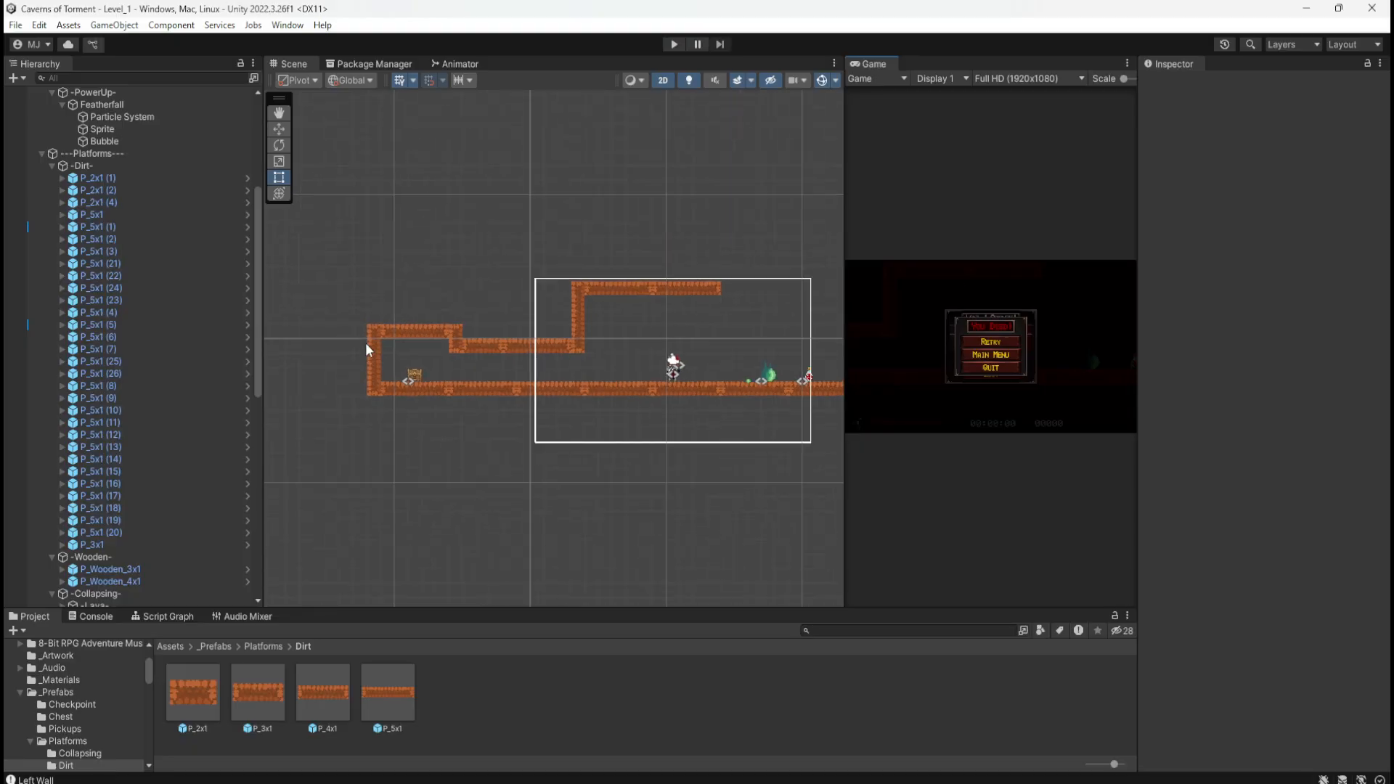
{"action": "scroll", "coordinate": [799, 385], "scroll_direction": "up", "scroll_amount": 4}
{"action": "scroll", "coordinate": [786, 390], "scroll_direction": "up", "scroll_amount": 3}
{"action": "scroll", "coordinate": [415, 324], "scroll_direction": "down", "scroll_amount": 10}
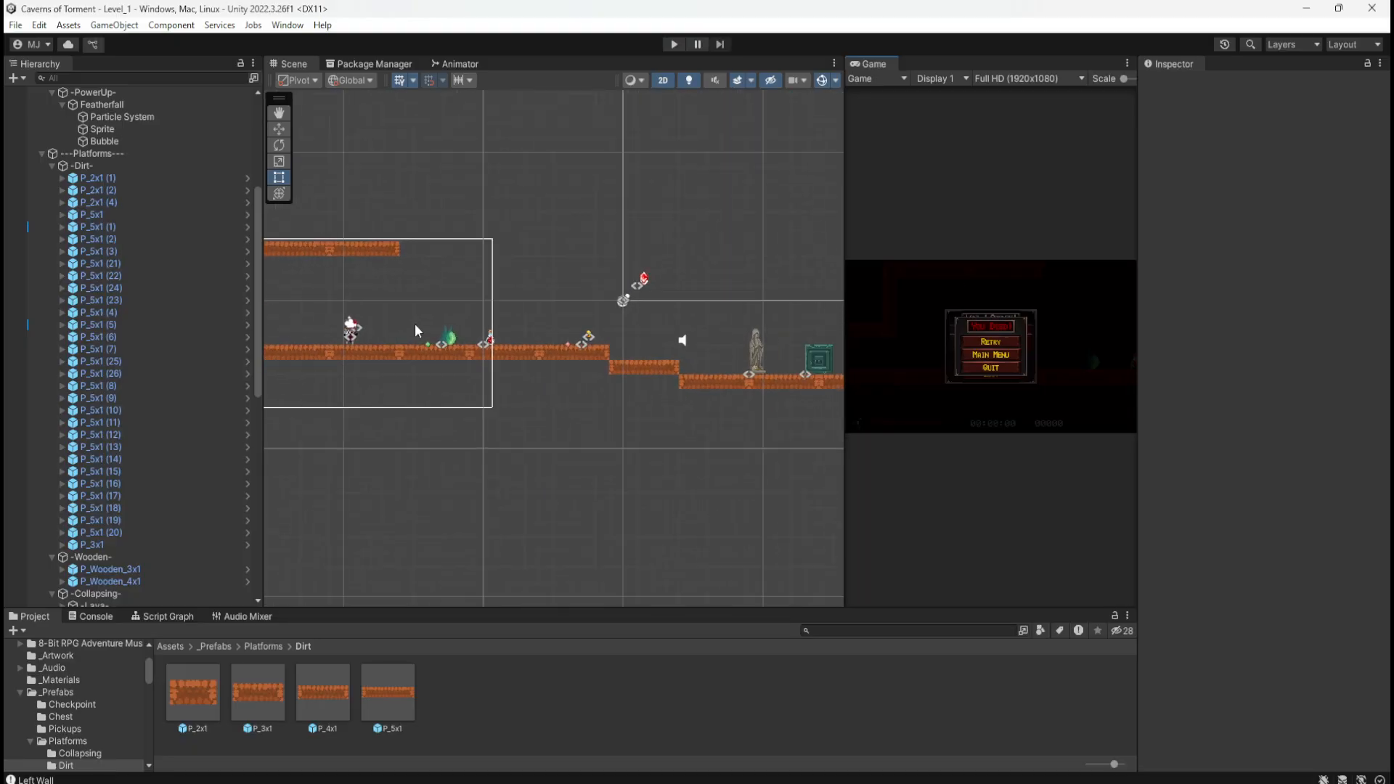
{"action": "scroll", "coordinate": [580, 337], "scroll_direction": "up", "scroll_amount": 8}
{"action": "scroll", "coordinate": [363, 319], "scroll_direction": "up", "scroll_amount": 6}
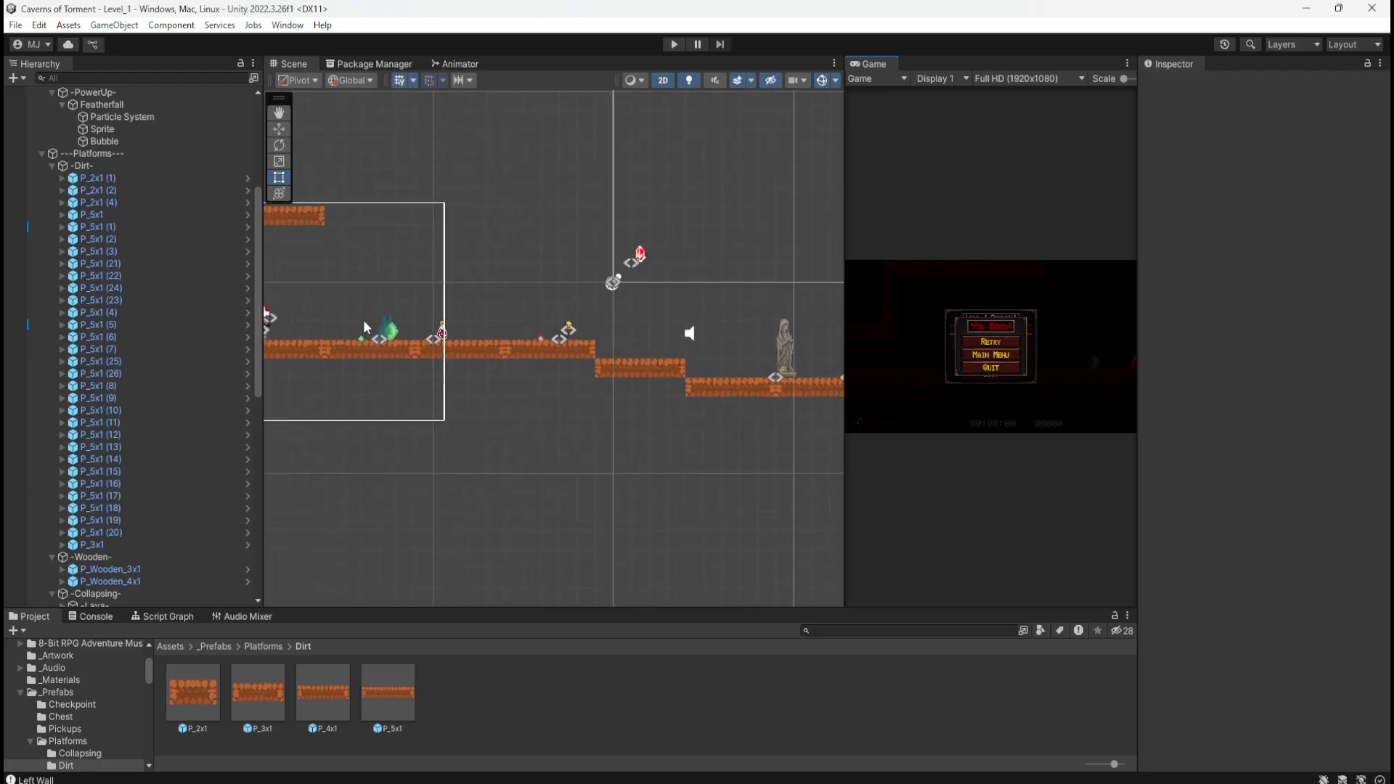
{"action": "scroll", "coordinate": [508, 334], "scroll_direction": "down", "scroll_amount": 6}
{"action": "scroll", "coordinate": [247, 324], "scroll_direction": "down", "scroll_amount": 5}
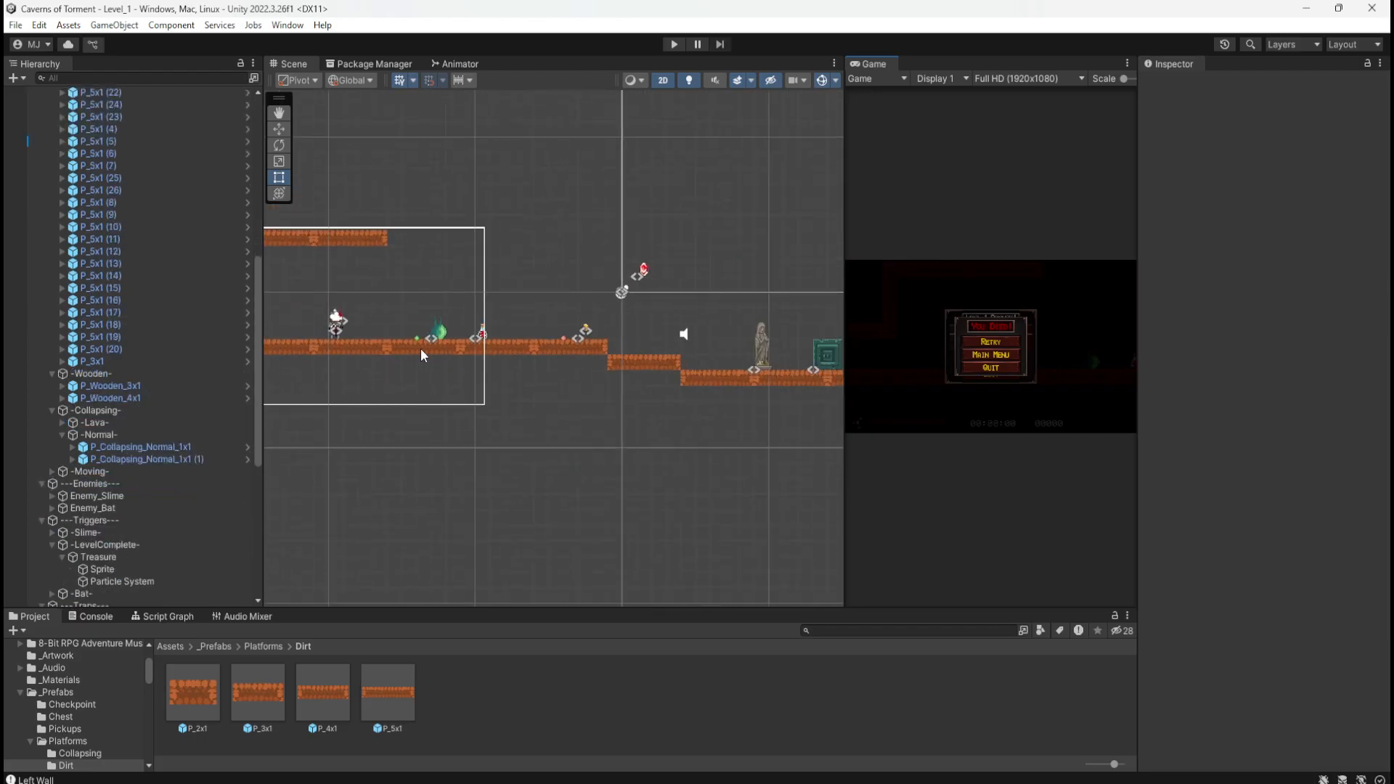
{"action": "scroll", "coordinate": [206, 367], "scroll_direction": "up", "scroll_amount": 8}
{"action": "scroll", "coordinate": [675, 316], "scroll_direction": "down", "scroll_amount": 3}
{"action": "scroll", "coordinate": [469, 341], "scroll_direction": "up", "scroll_amount": 5}
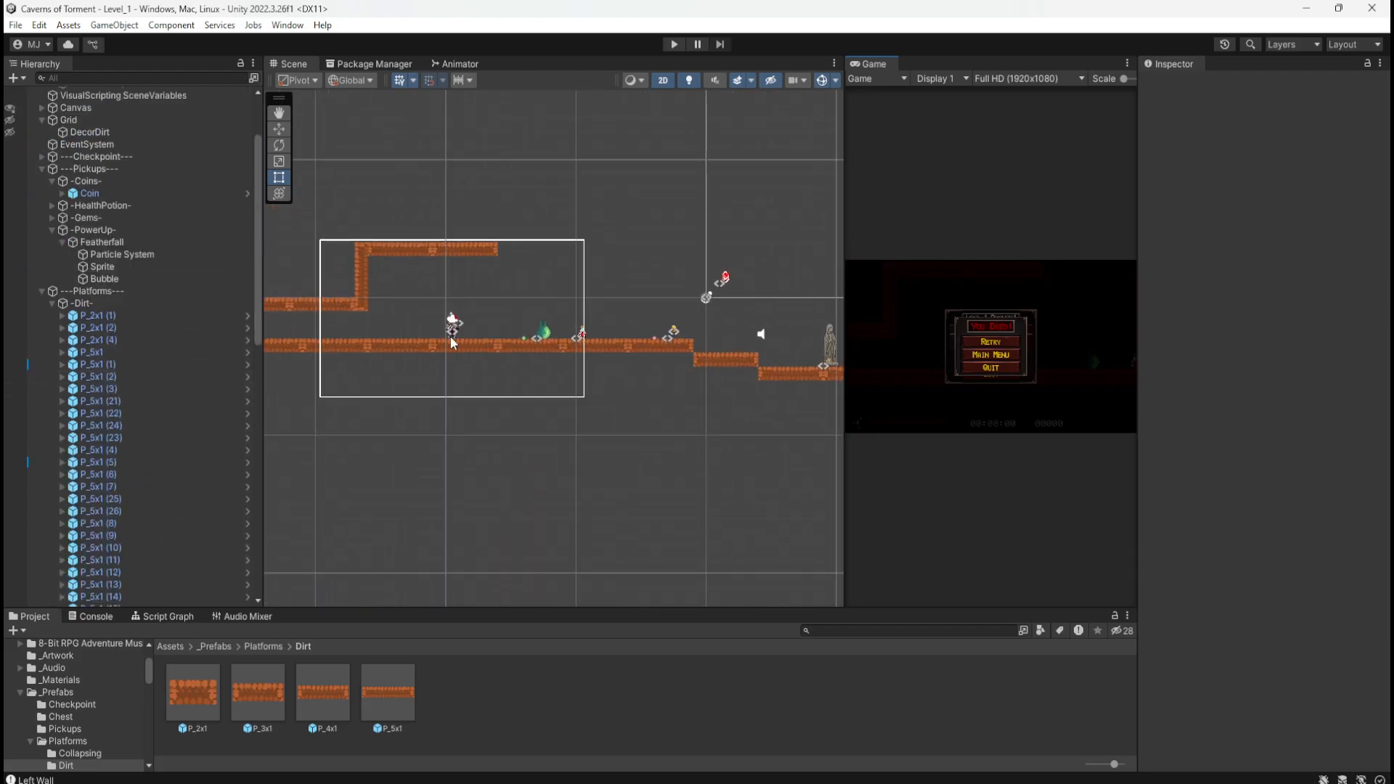
{"action": "scroll", "coordinate": [709, 331], "scroll_direction": "down", "scroll_amount": 3}
{"action": "scroll", "coordinate": [373, 298], "scroll_direction": "up", "scroll_amount": 5}
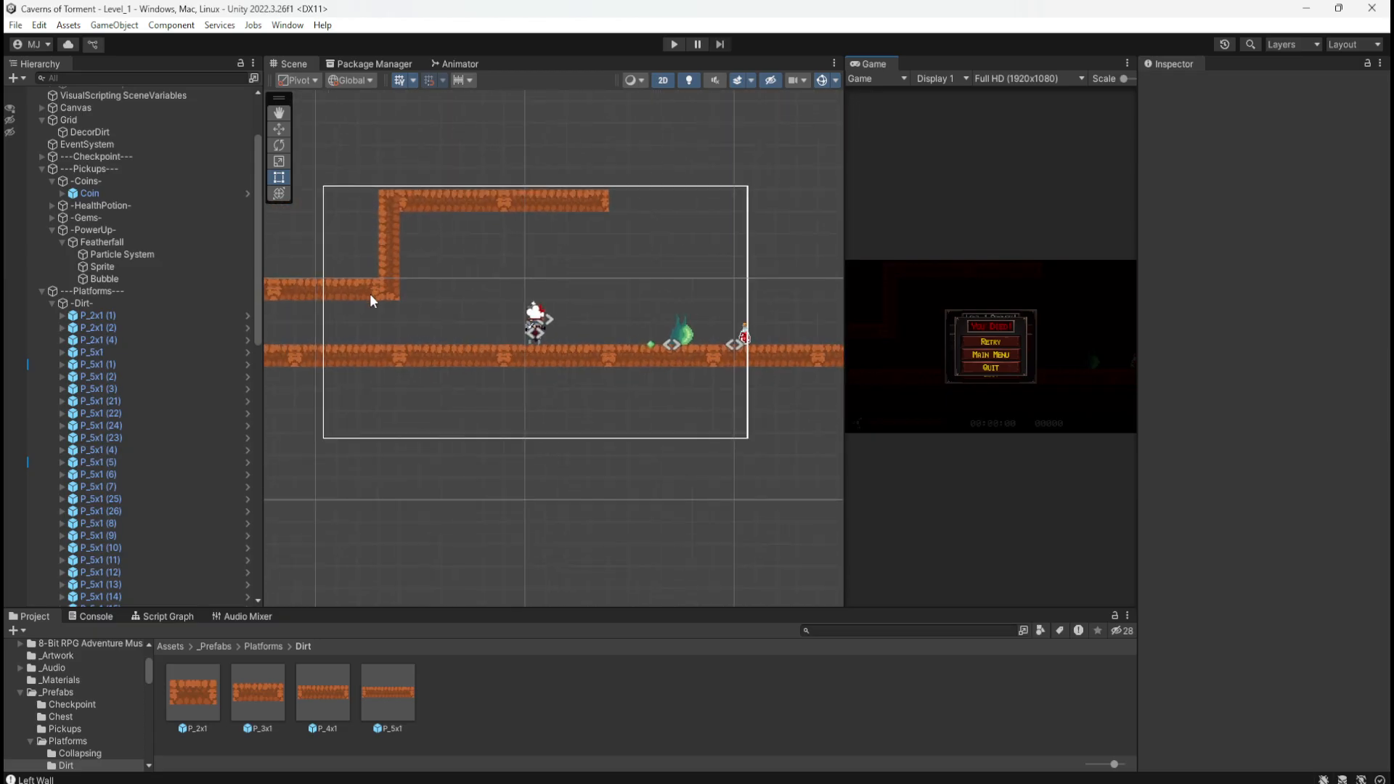
{"action": "scroll", "coordinate": [560, 308], "scroll_direction": "down", "scroll_amount": 8}
{"action": "scroll", "coordinate": [559, 307], "scroll_direction": "up", "scroll_amount": 4}
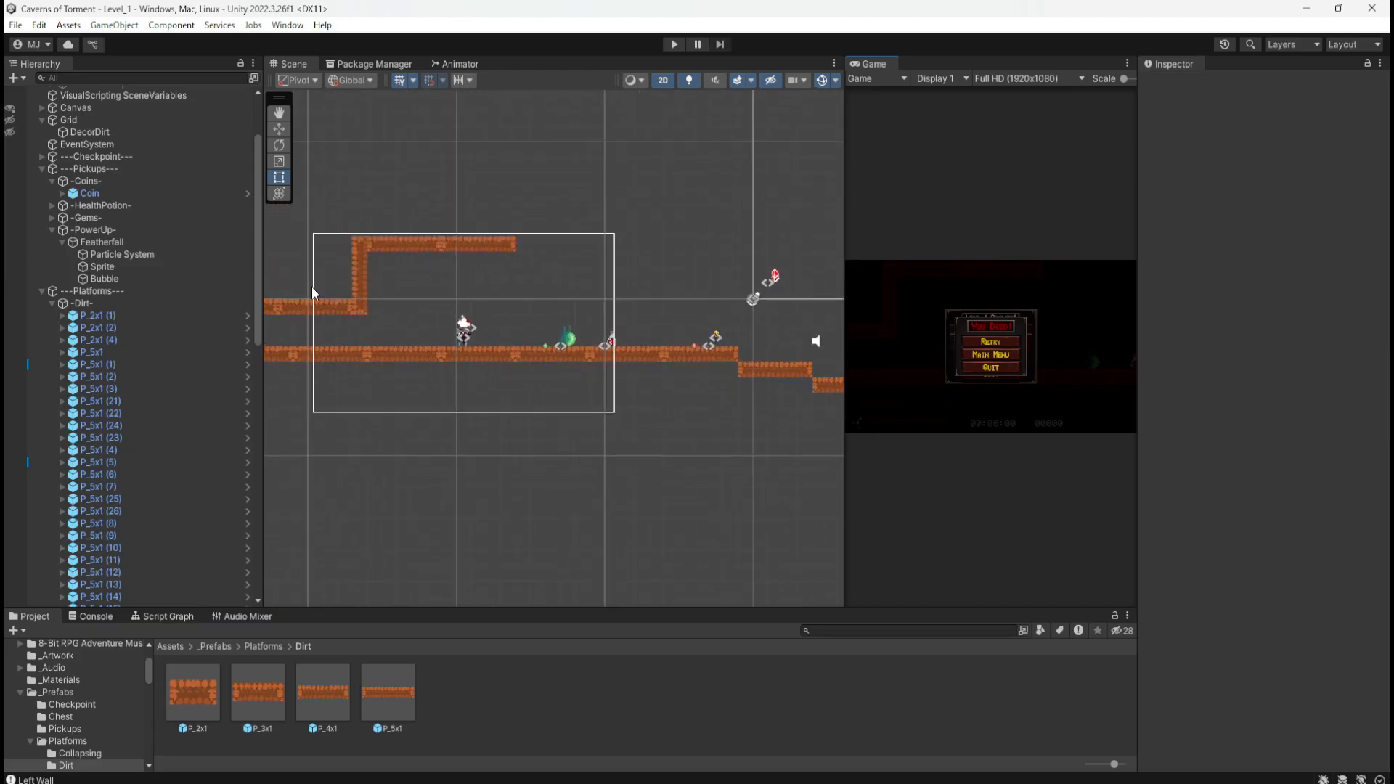
Step: Collapse the Platforms and Pickups groups and select Enemy_Slime together with its -Slime- trigger
{"action": "left_click", "coordinate": [41, 291]}
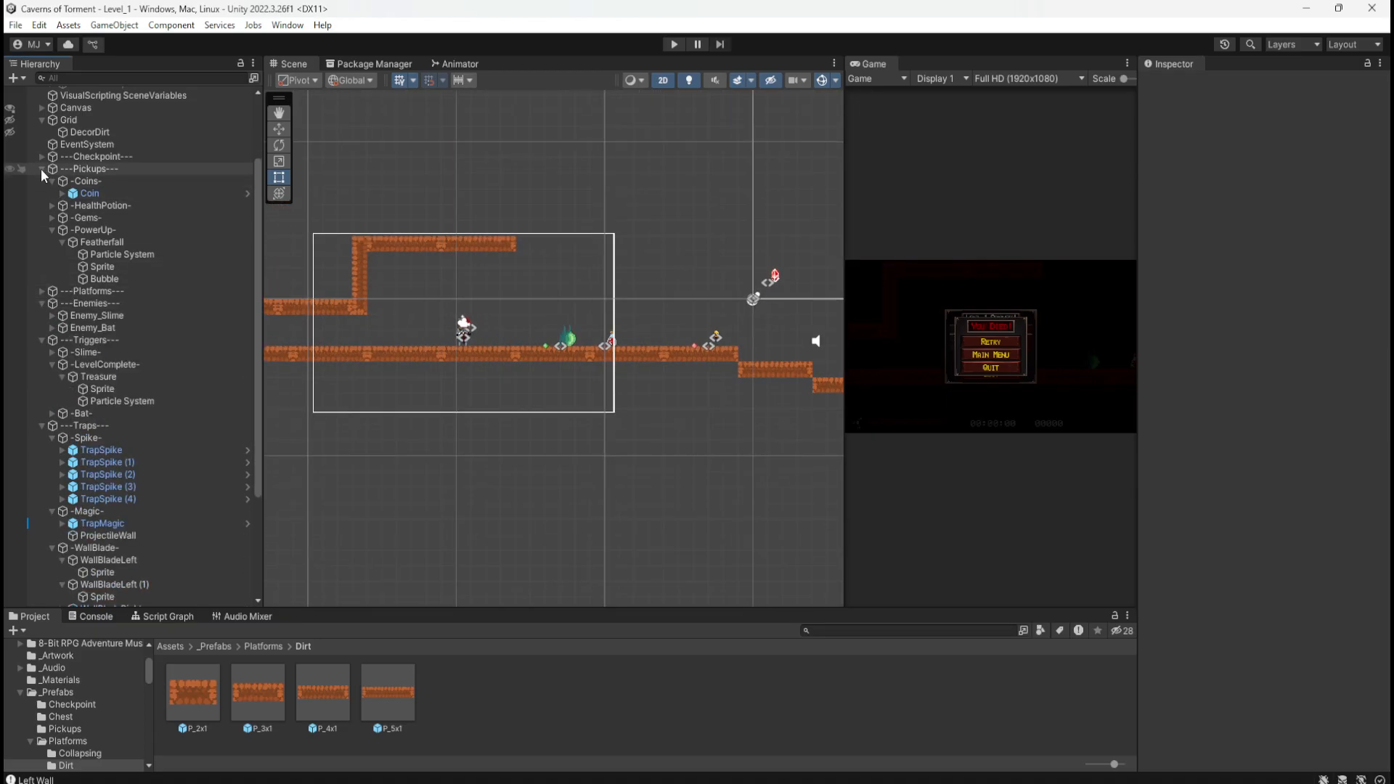
{"action": "left_click", "coordinate": [40, 168]}
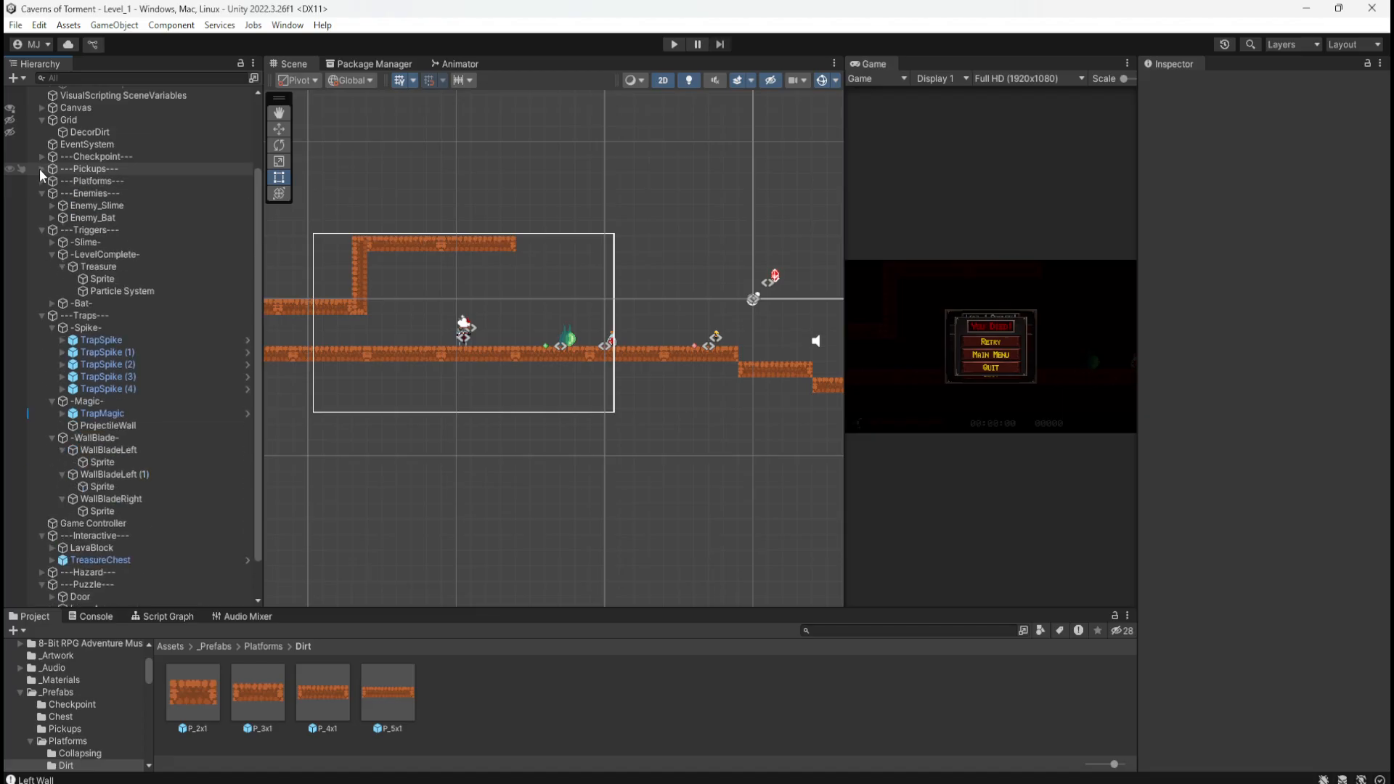
{"action": "left_click", "coordinate": [88, 206]}
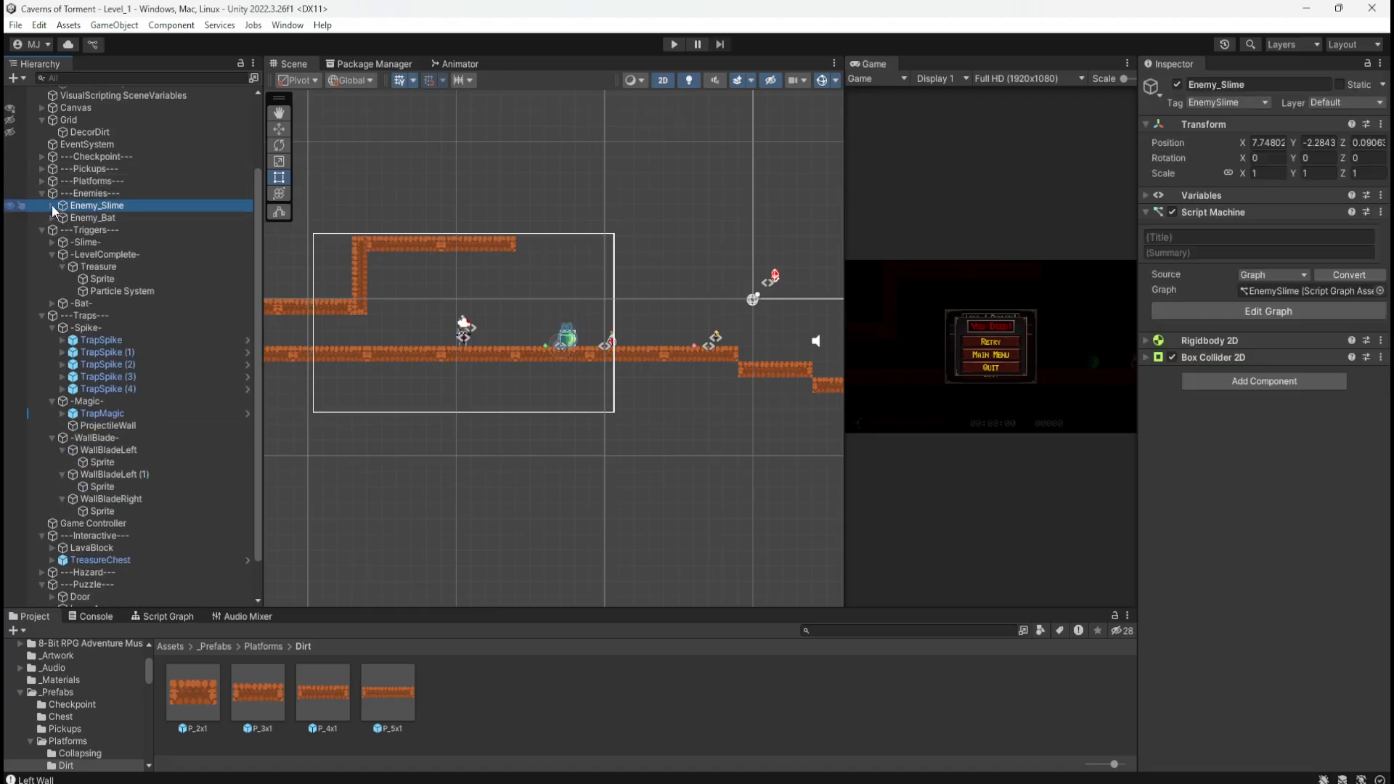
{"action": "left_click", "coordinate": [53, 207]}
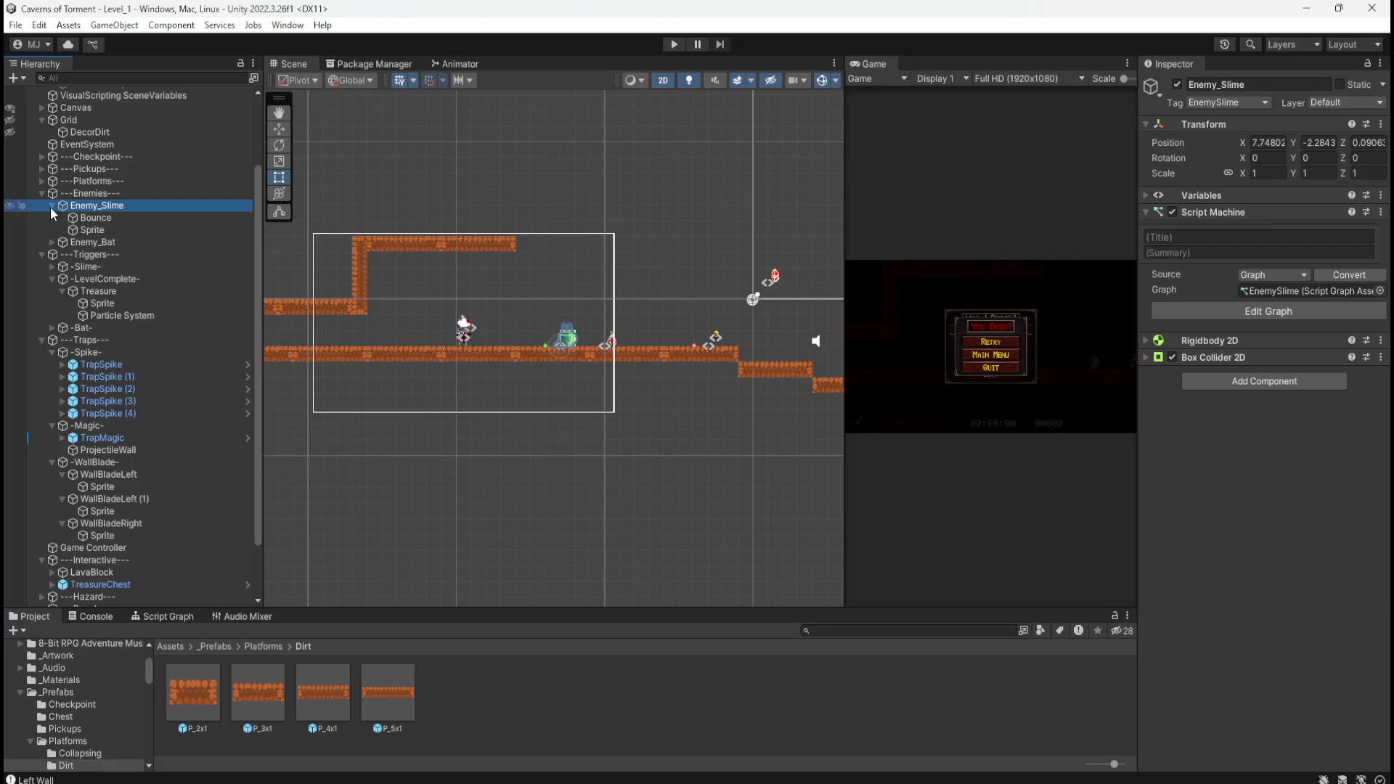
{"action": "left_click", "coordinate": [51, 207]}
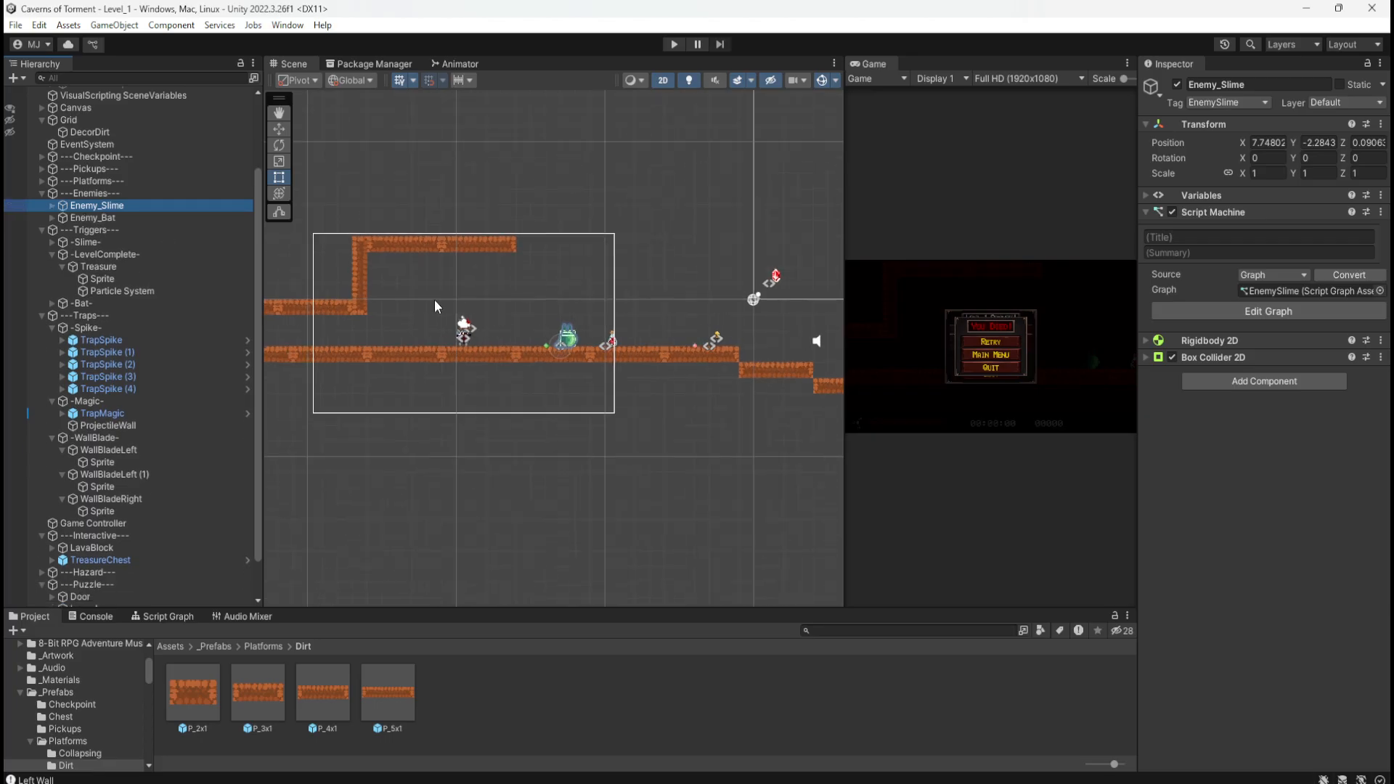
{"action": "left_click", "coordinate": [81, 243], "text": "ctrl"}
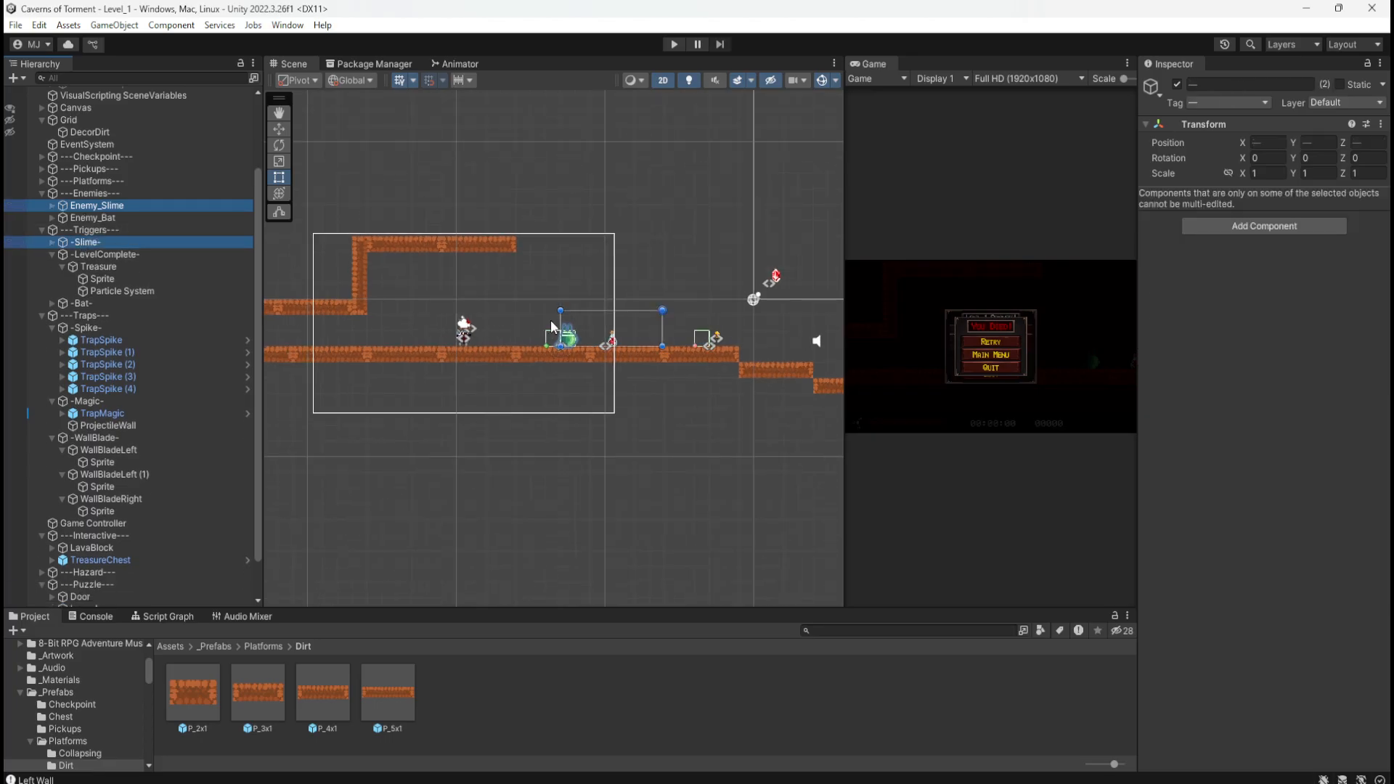
Step: Drag the slime and its trigger up and right into the upper area of the level
{"action": "key", "text": "w"}
{"action": "middle_click_drag", "start_coordinate": [748, 371], "coordinate": [573, 492]}
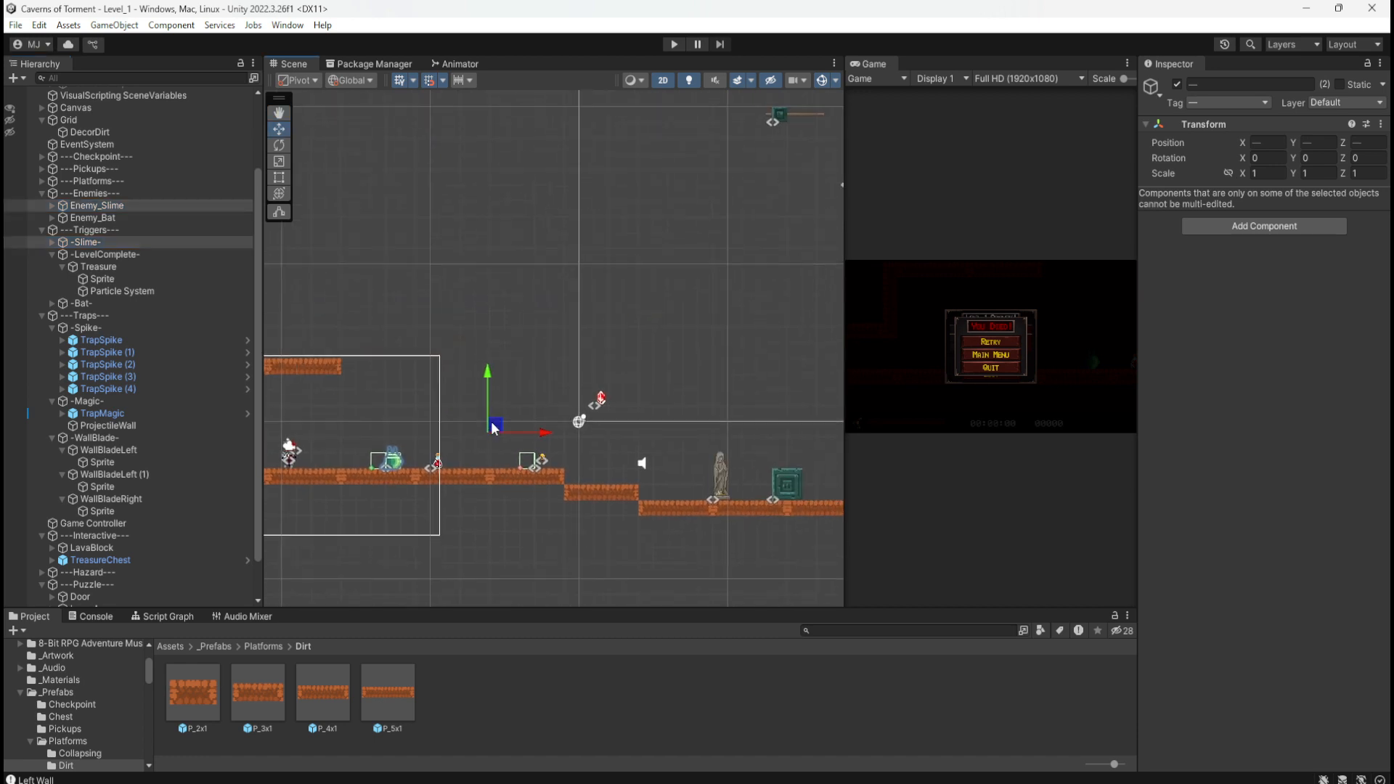
{"action": "left_click_drag", "start_coordinate": [499, 429], "coordinate": [685, 167]}
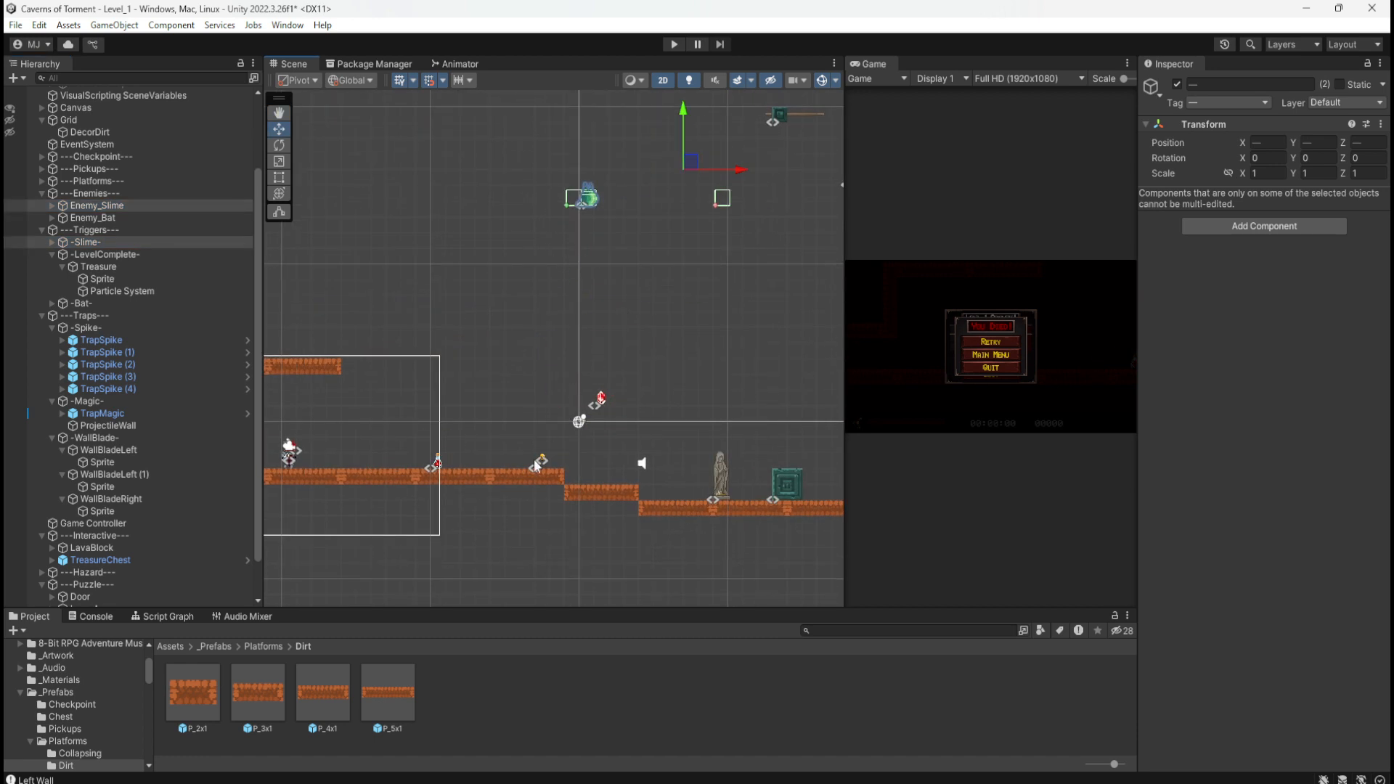
{"action": "left_click", "coordinate": [434, 460]}
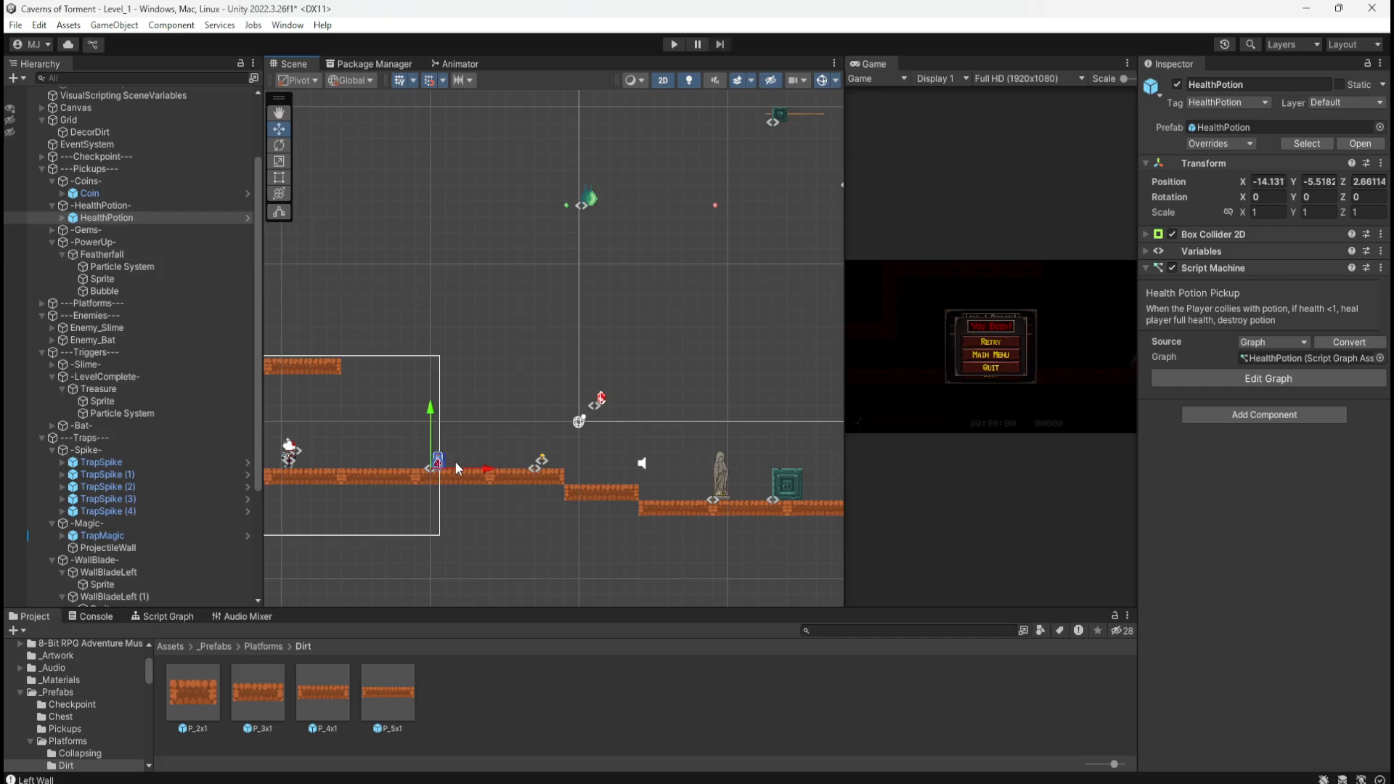
Step: Raise the health potion and the Gem up, the Gem to about X -1.13, Y 19.48
{"action": "mouse_move", "coordinate": [441, 461]}
{"action": "left_mouse_down"}
{"action": "mouse_move", "coordinate": [678, 268]}
{"action": "mouse_move", "coordinate": [513, 151]}
{"action": "left_mouse_up"}
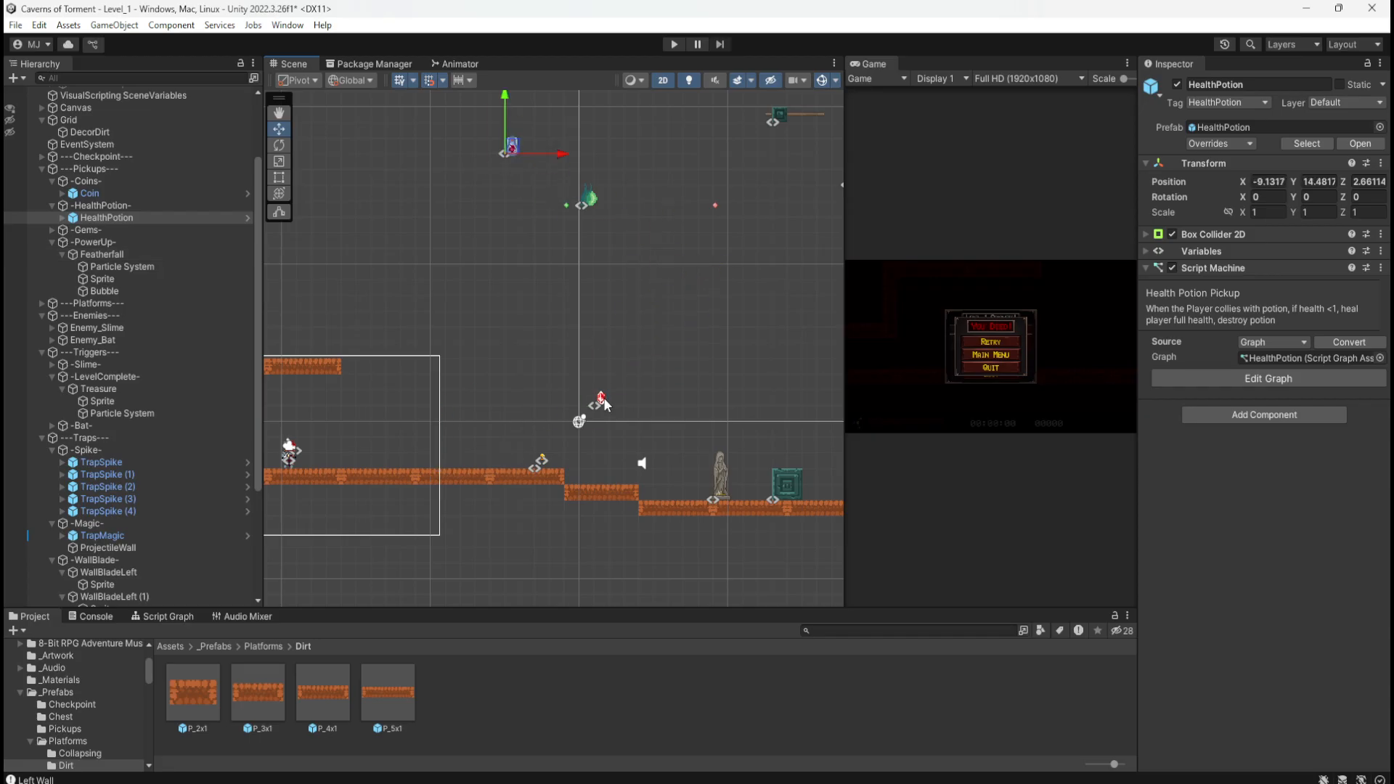
{"action": "left_click", "coordinate": [604, 404]}
{"action": "left_click", "coordinate": [595, 399]}
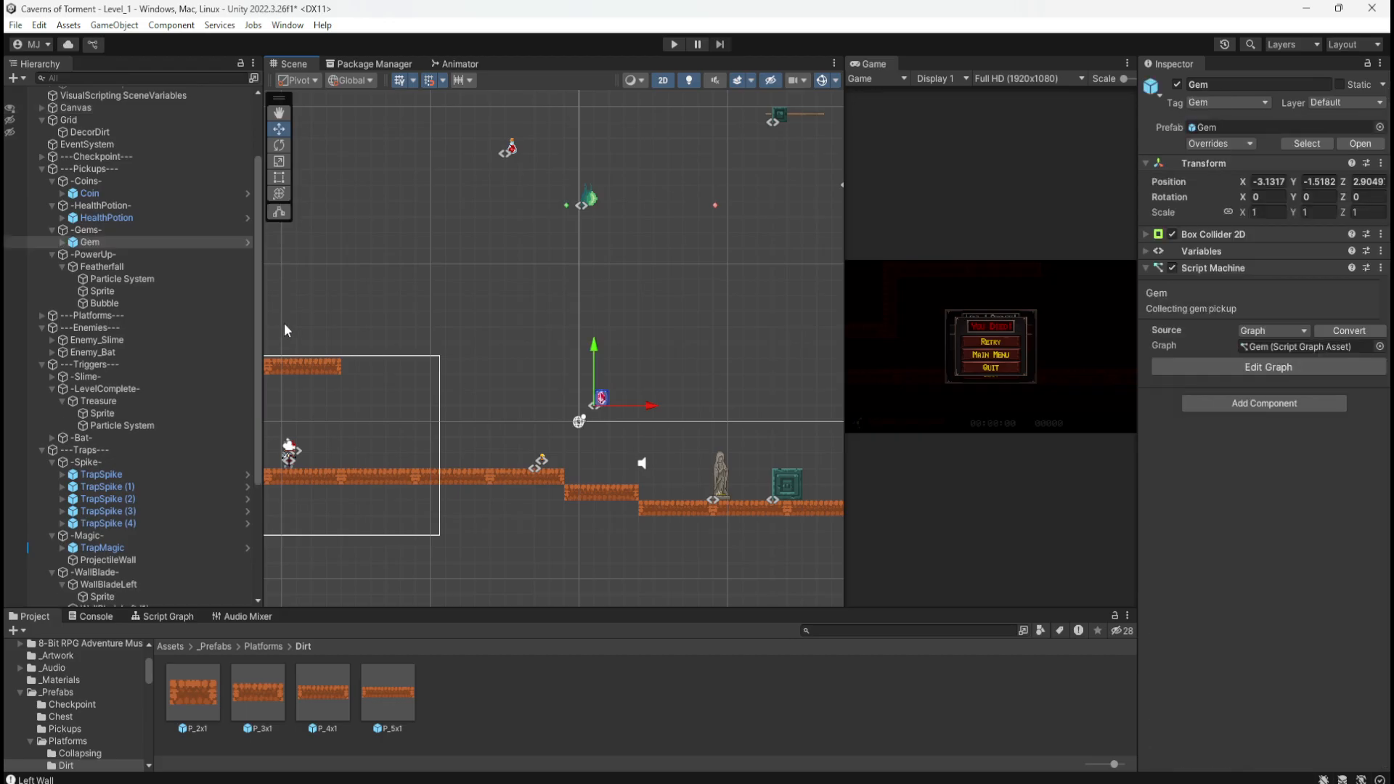
{"action": "middle_click_drag", "start_coordinate": [701, 313], "coordinate": [558, 397]}
{"action": "left_click_drag", "start_coordinate": [467, 476], "coordinate": [494, 142]}
{"action": "scroll", "coordinate": [398, 566], "scroll_direction": "up", "scroll_amount": 3}
{"action": "scroll", "coordinate": [397, 566], "scroll_direction": "up", "scroll_amount": 5}
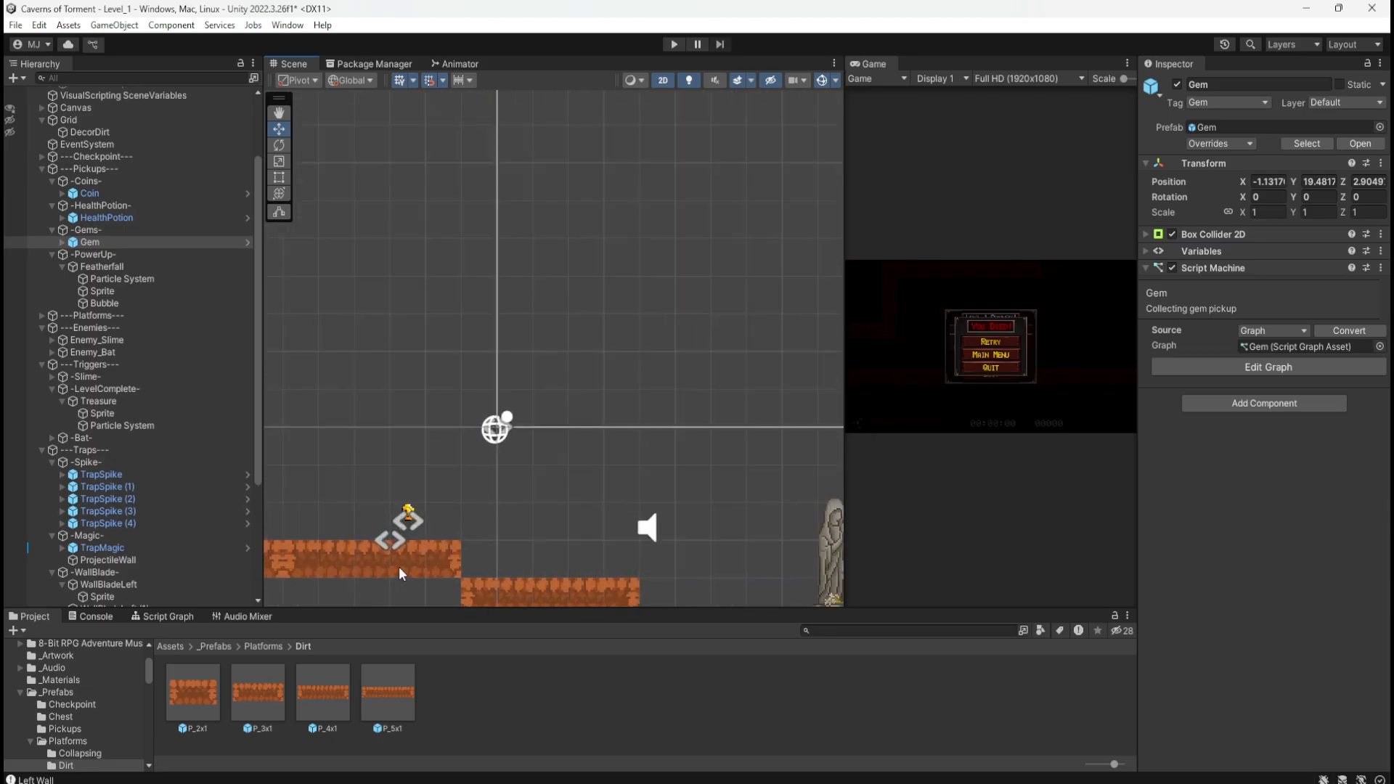
Step: Move the Coin up from the lower platform to about X 0.87, Y 14.48
{"action": "left_click", "coordinate": [412, 491]}
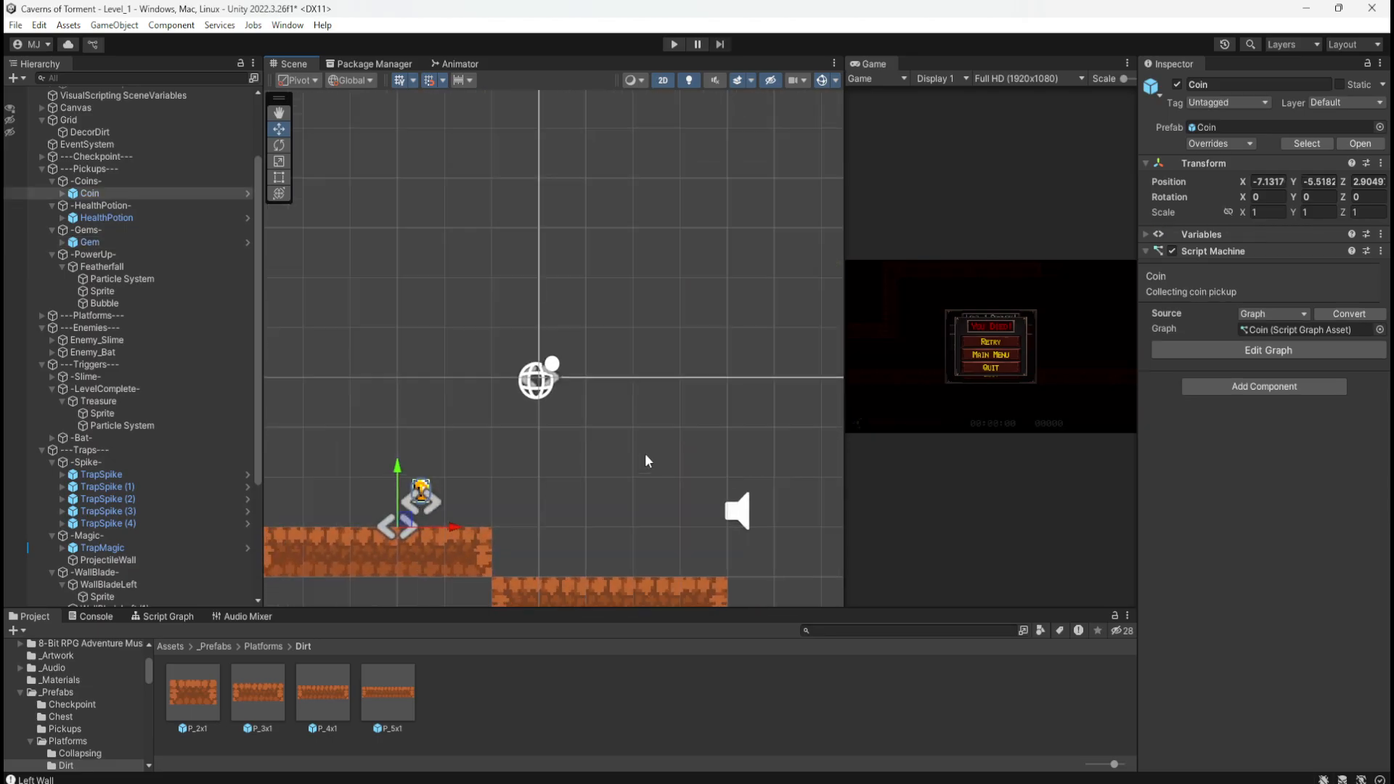
{"action": "scroll", "coordinate": [665, 437], "scroll_direction": "down", "scroll_amount": 6}
{"action": "scroll", "coordinate": [663, 437], "scroll_direction": "down", "scroll_amount": 3}
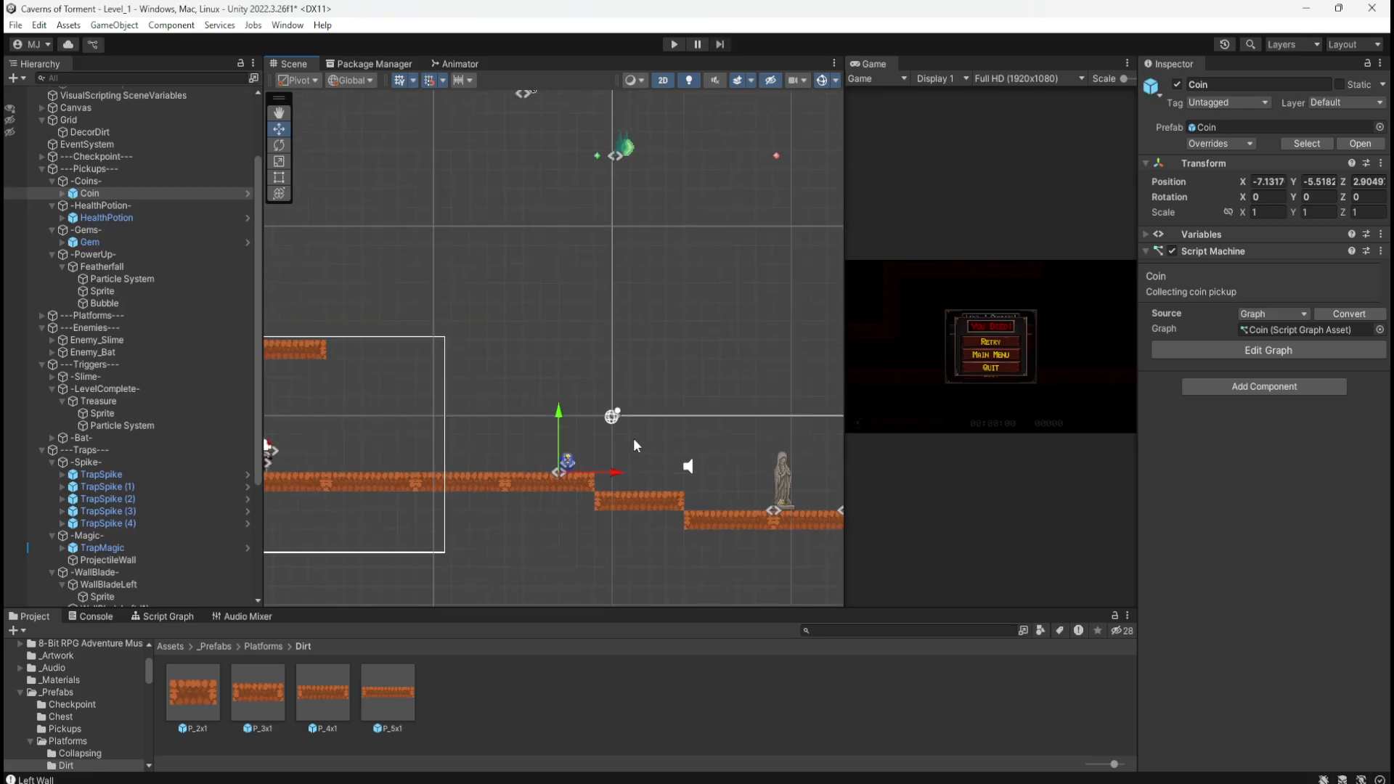
{"action": "left_click_drag", "start_coordinate": [585, 473], "coordinate": [710, 140]}
{"action": "middle_click_drag", "start_coordinate": [712, 365], "coordinate": [569, 271]}
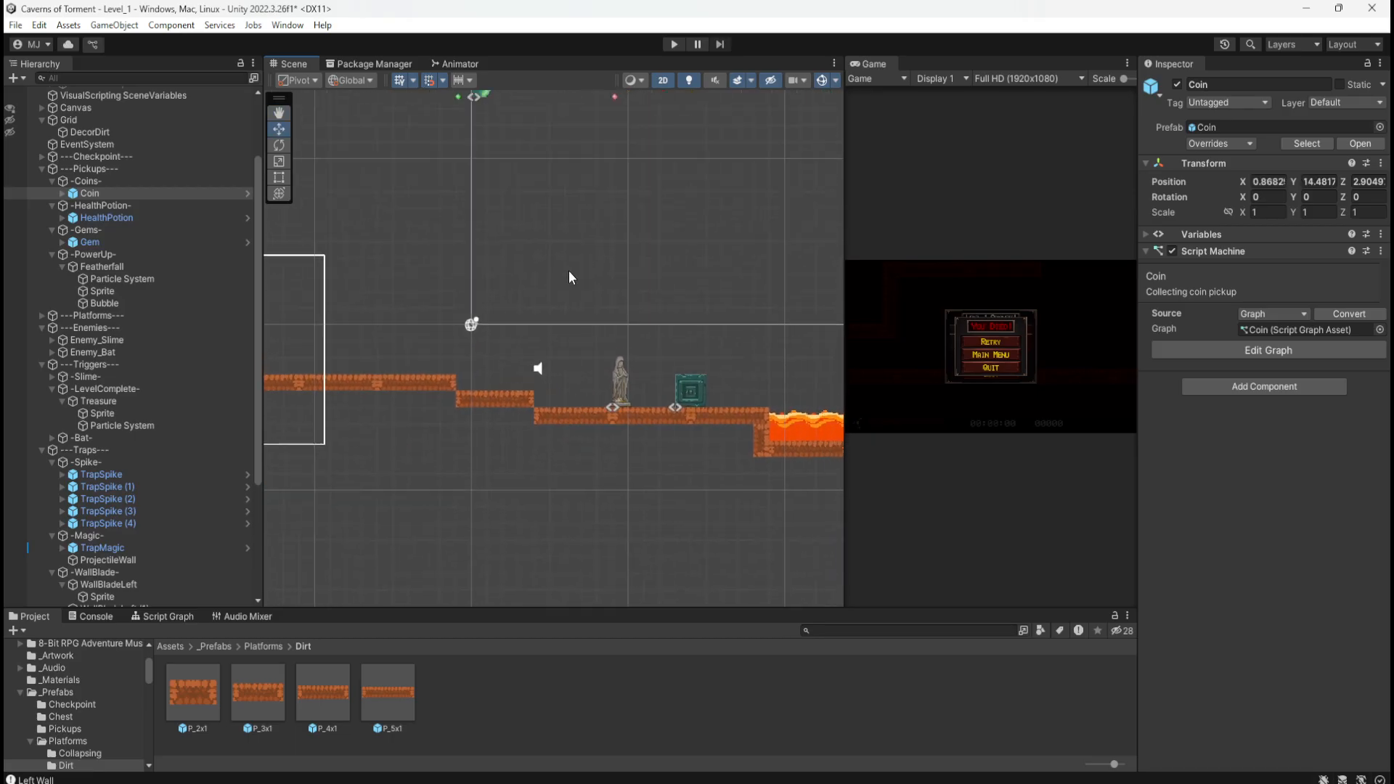
Step: Move the checkpoint statue up to about X 16.46, Y 26.95
{"action": "left_click", "coordinate": [540, 371]}
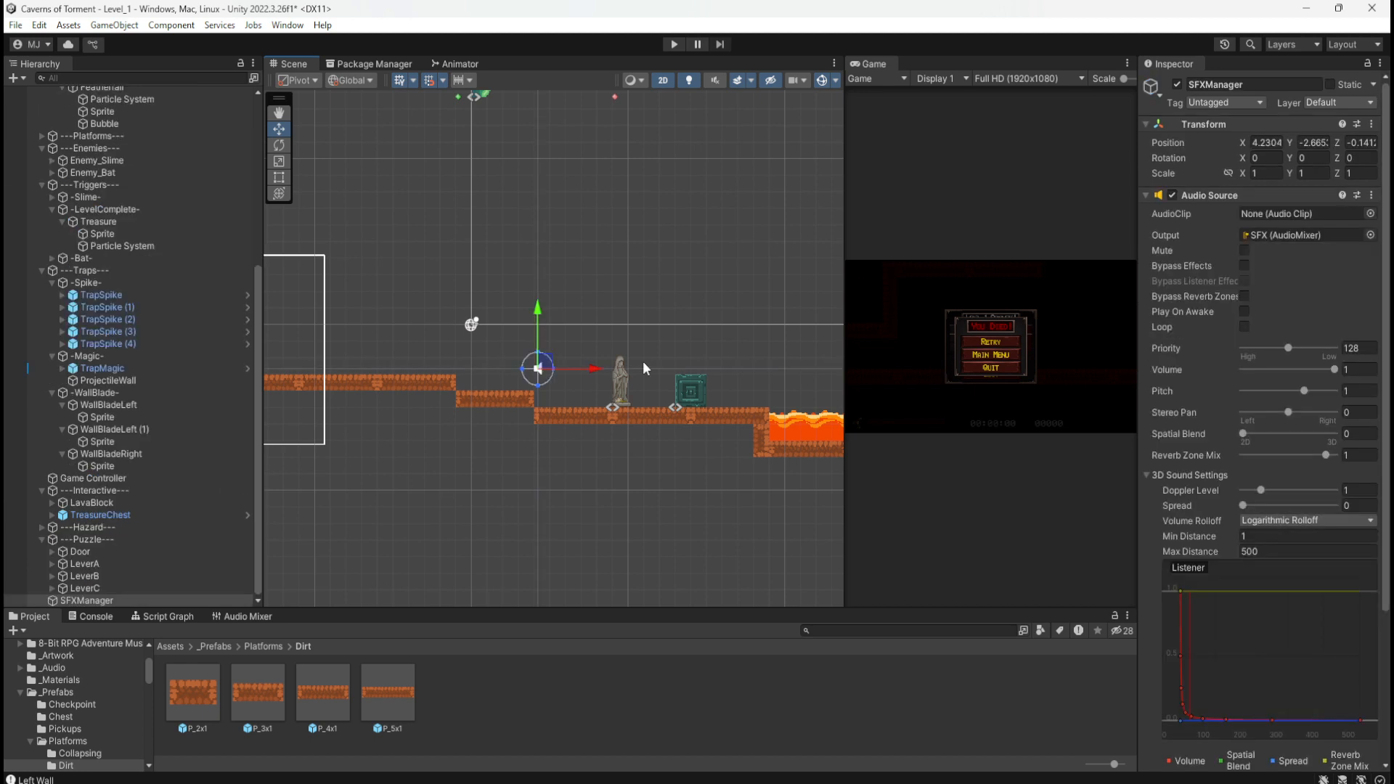
{"action": "left_click", "coordinate": [620, 388]}
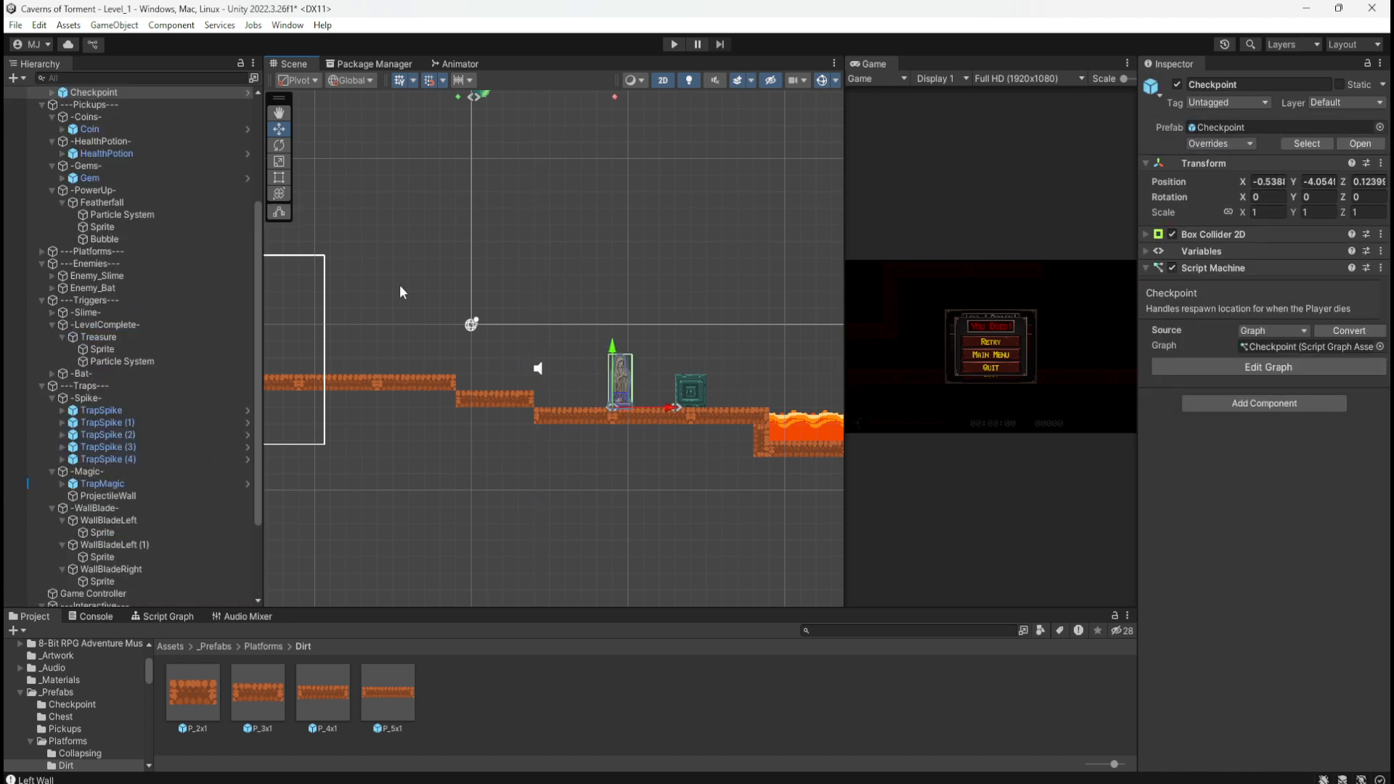
{"action": "scroll", "coordinate": [158, 203], "scroll_direction": "up", "scroll_amount": 3}
{"action": "middle_click_drag", "start_coordinate": [717, 291], "coordinate": [451, 428]}
{"action": "scroll", "coordinate": [368, 495], "scroll_direction": "down", "scroll_amount": 2}
{"action": "left_click_drag", "start_coordinate": [410, 541], "coordinate": [617, 149]}
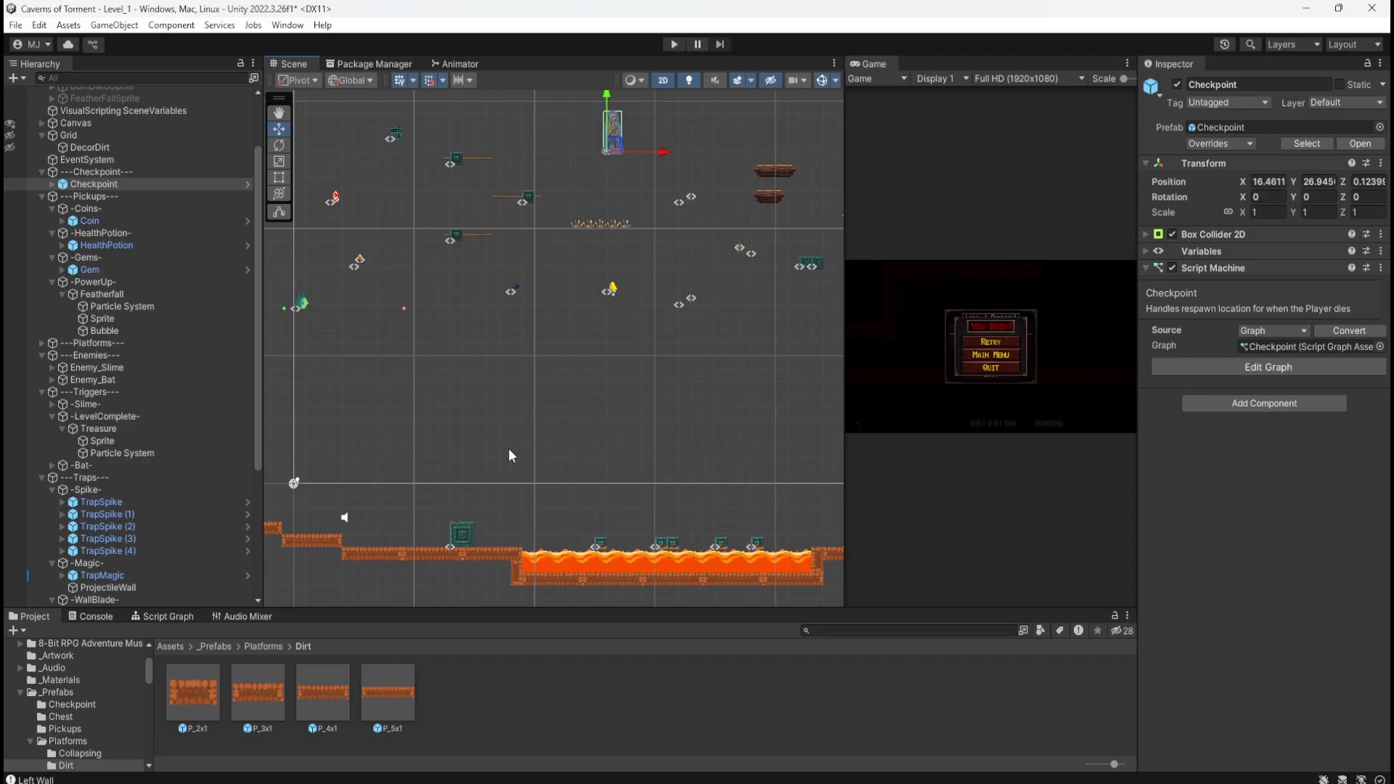
Step: Marquee-select all 39 platform and lava pieces of the lava pit
{"action": "middle_click_drag", "start_coordinate": [508, 456], "coordinate": [330, 255]}
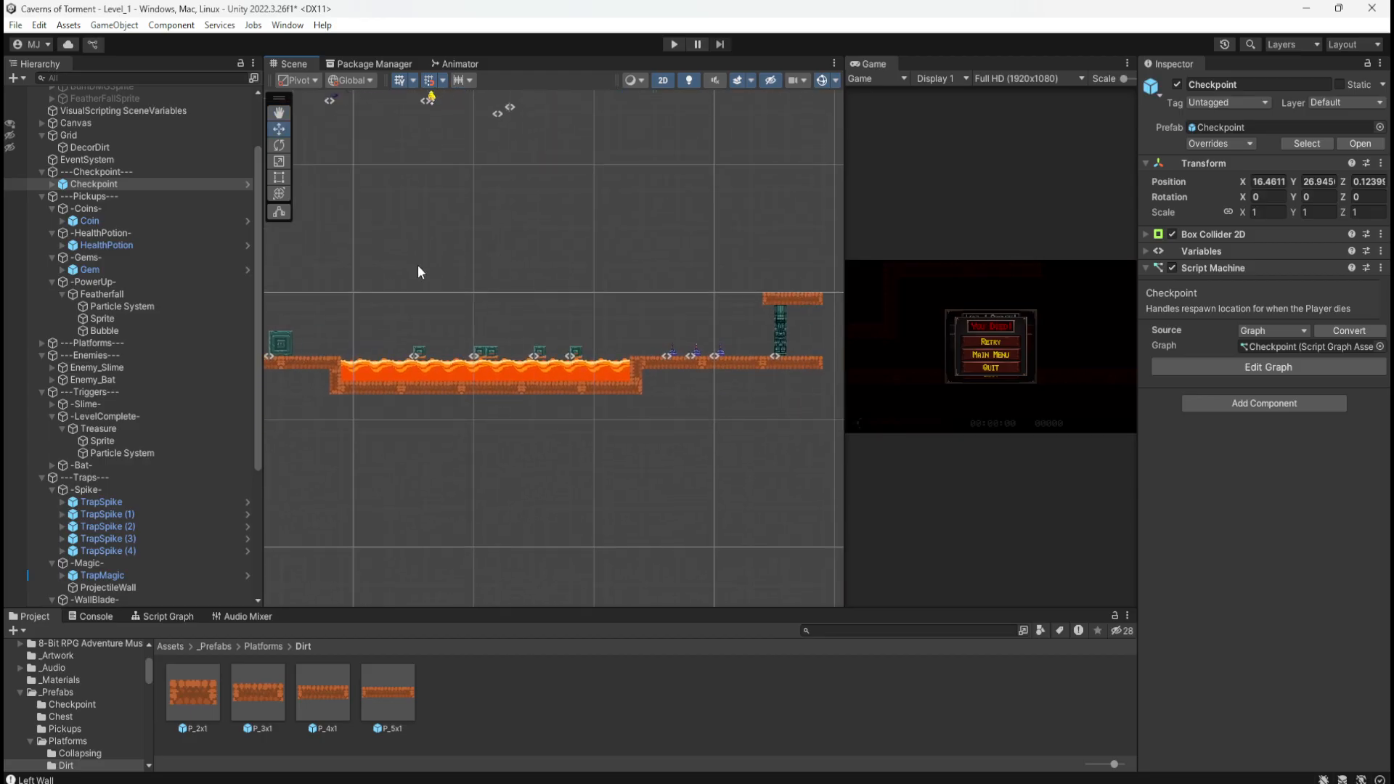
{"action": "scroll", "coordinate": [423, 264], "scroll_direction": "down", "scroll_amount": 2}
{"action": "middle_click_drag", "start_coordinate": [444, 281], "coordinate": [480, 282]}
{"action": "scroll", "coordinate": [499, 279], "scroll_direction": "down", "scroll_amount": 3}
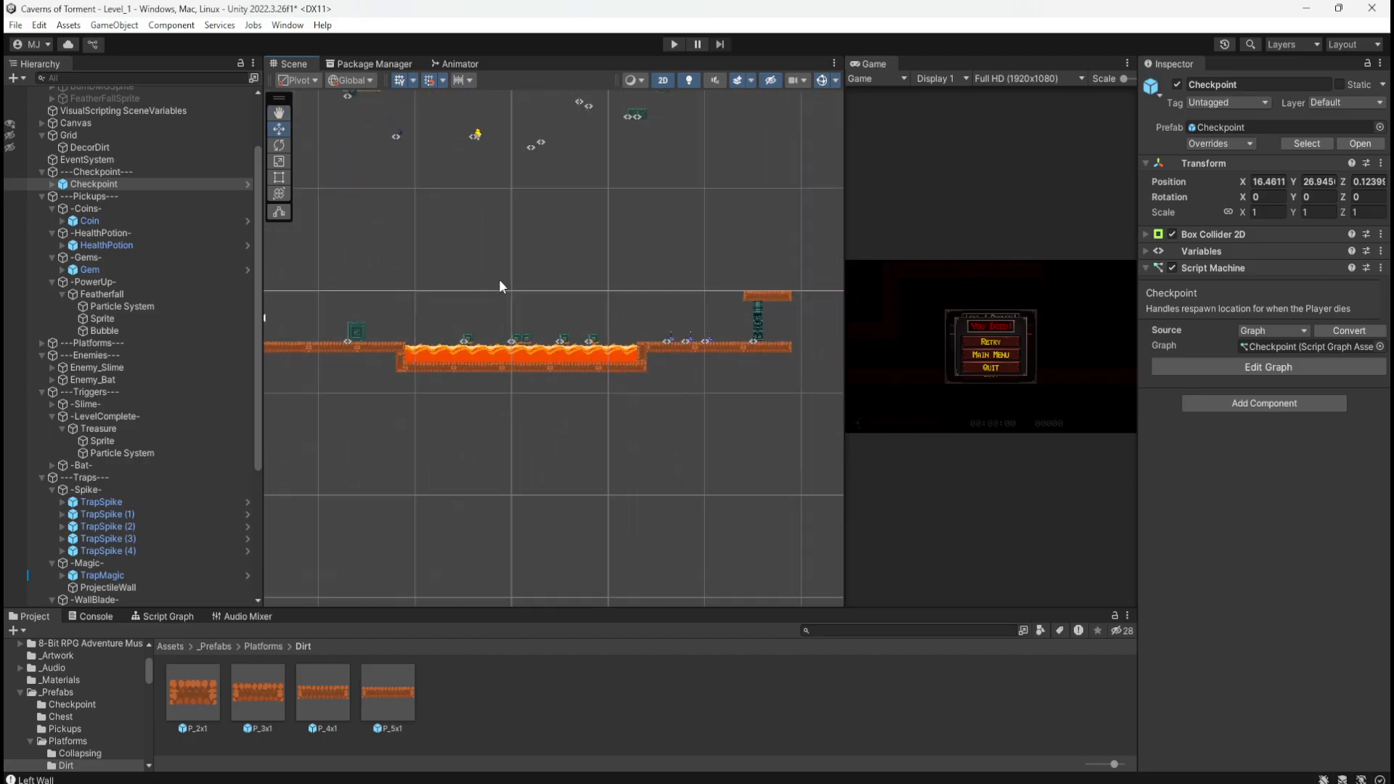
{"action": "left_click_drag", "start_coordinate": [806, 260], "coordinate": [333, 460]}
{"action": "middle_click_drag", "start_coordinate": [592, 496], "coordinate": [515, 424]}
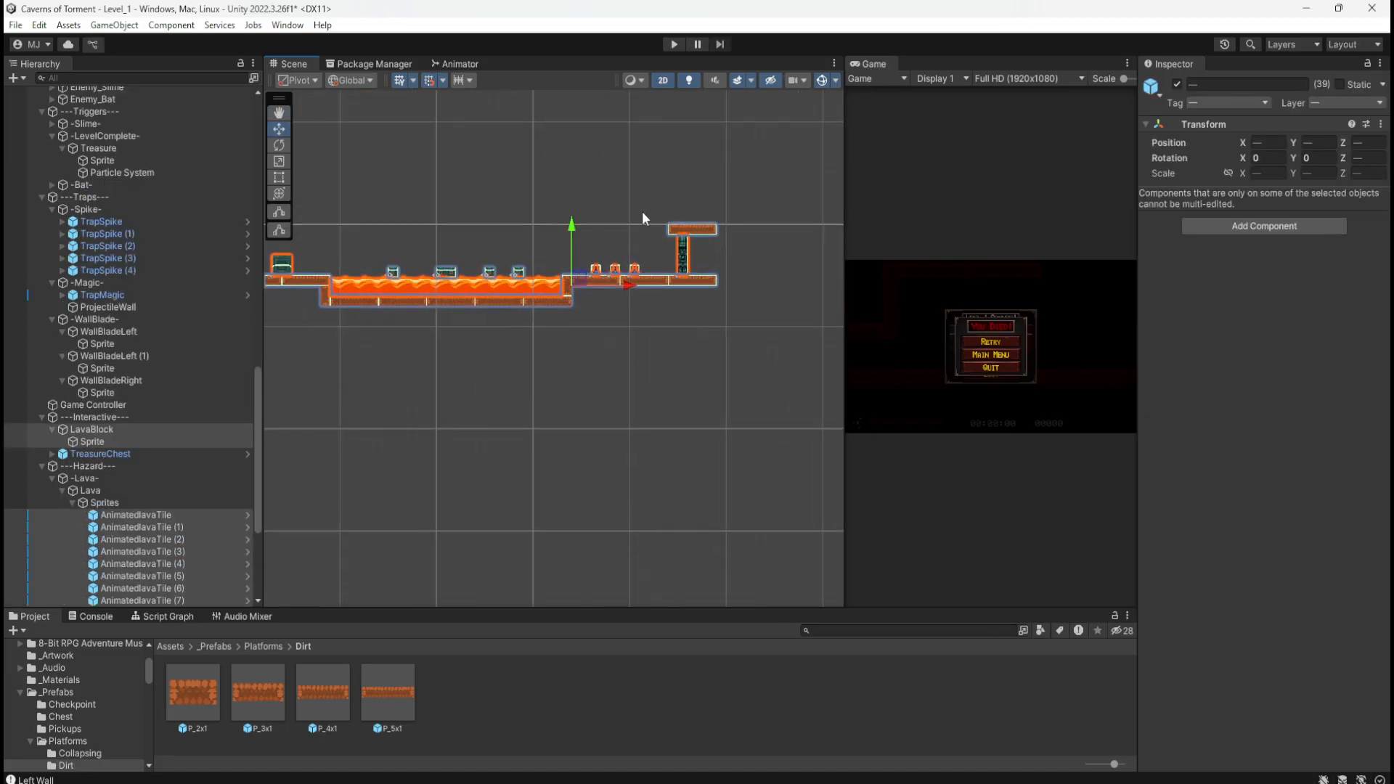
Step: Shift the 39-piece lava-pit section up and right, then frame the dirt platform staircase
{"action": "scroll", "coordinate": [519, 464], "scroll_direction": "down", "scroll_amount": 5}
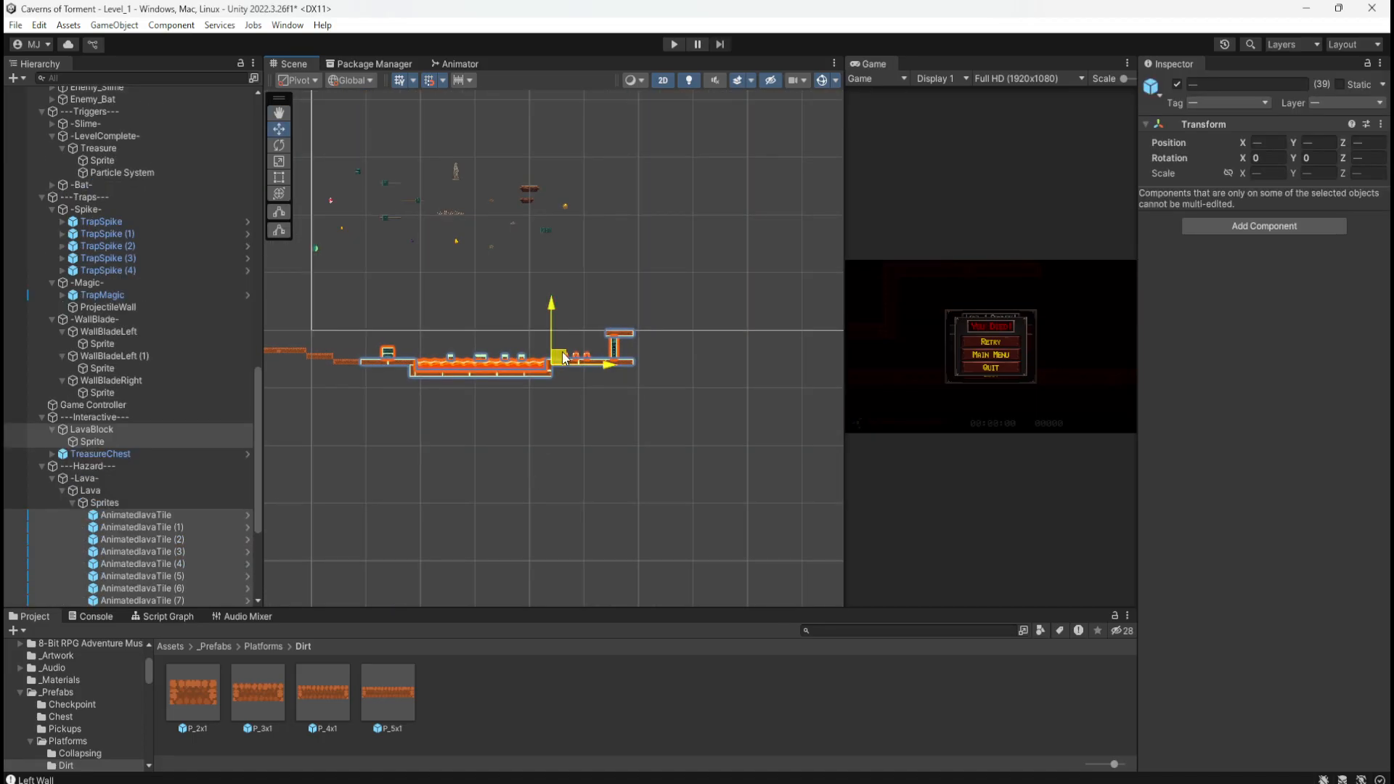
{"action": "left_click_drag", "start_coordinate": [563, 358], "coordinate": [776, 300]}
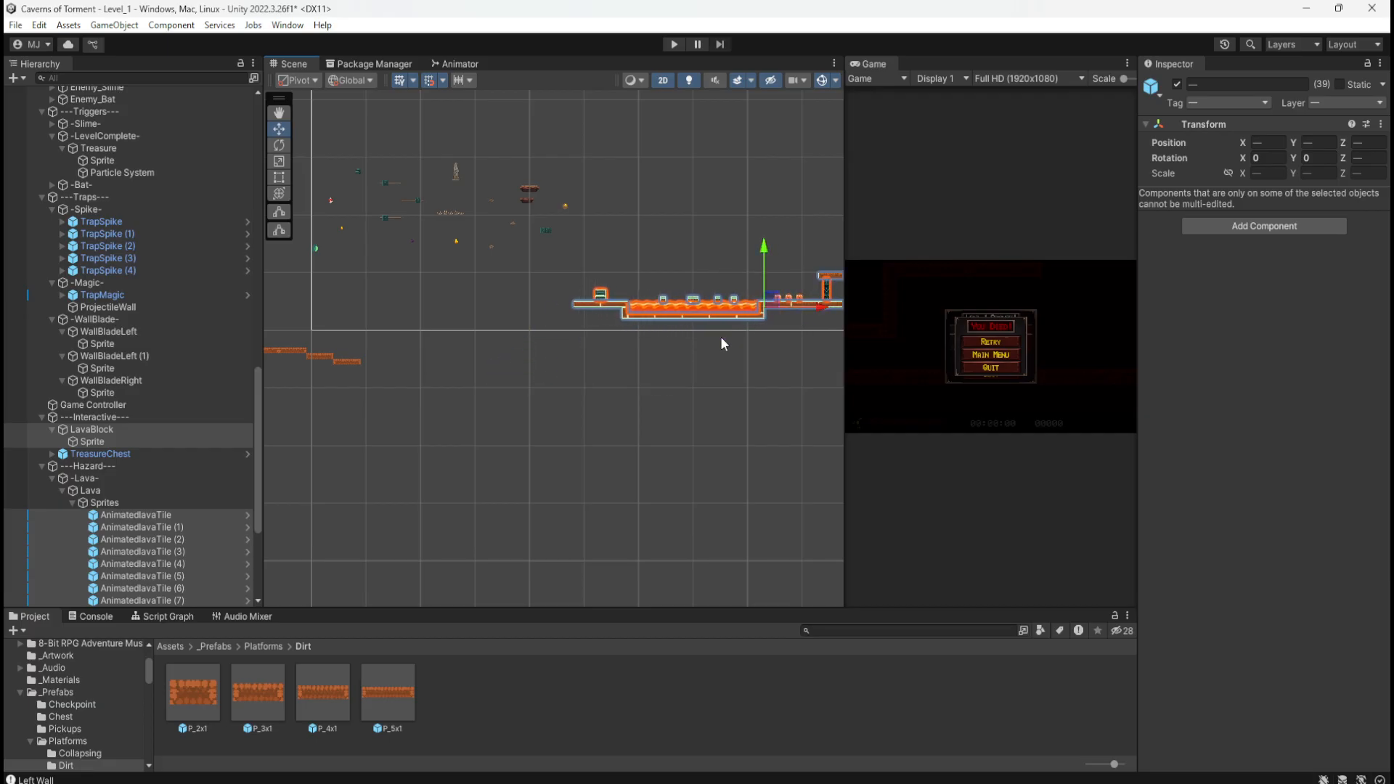
{"action": "left_click", "coordinate": [658, 383]}
{"action": "middle_click_drag", "start_coordinate": [658, 383], "coordinate": [534, 411]}
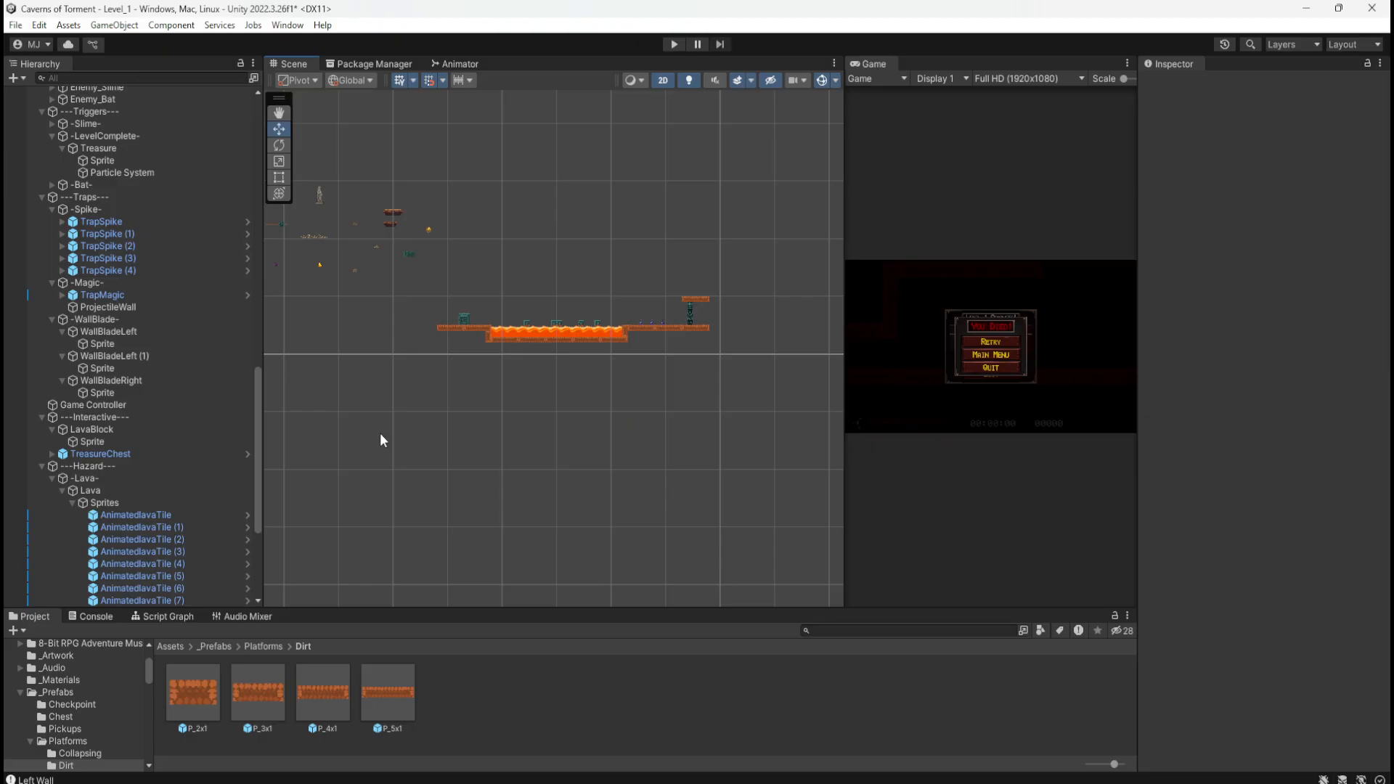
{"action": "middle_click_drag", "start_coordinate": [380, 440], "coordinate": [762, 426]}
{"action": "scroll", "coordinate": [500, 396], "scroll_direction": "up", "scroll_amount": 2}
{"action": "scroll", "coordinate": [517, 377], "scroll_direction": "up", "scroll_amount": 4}
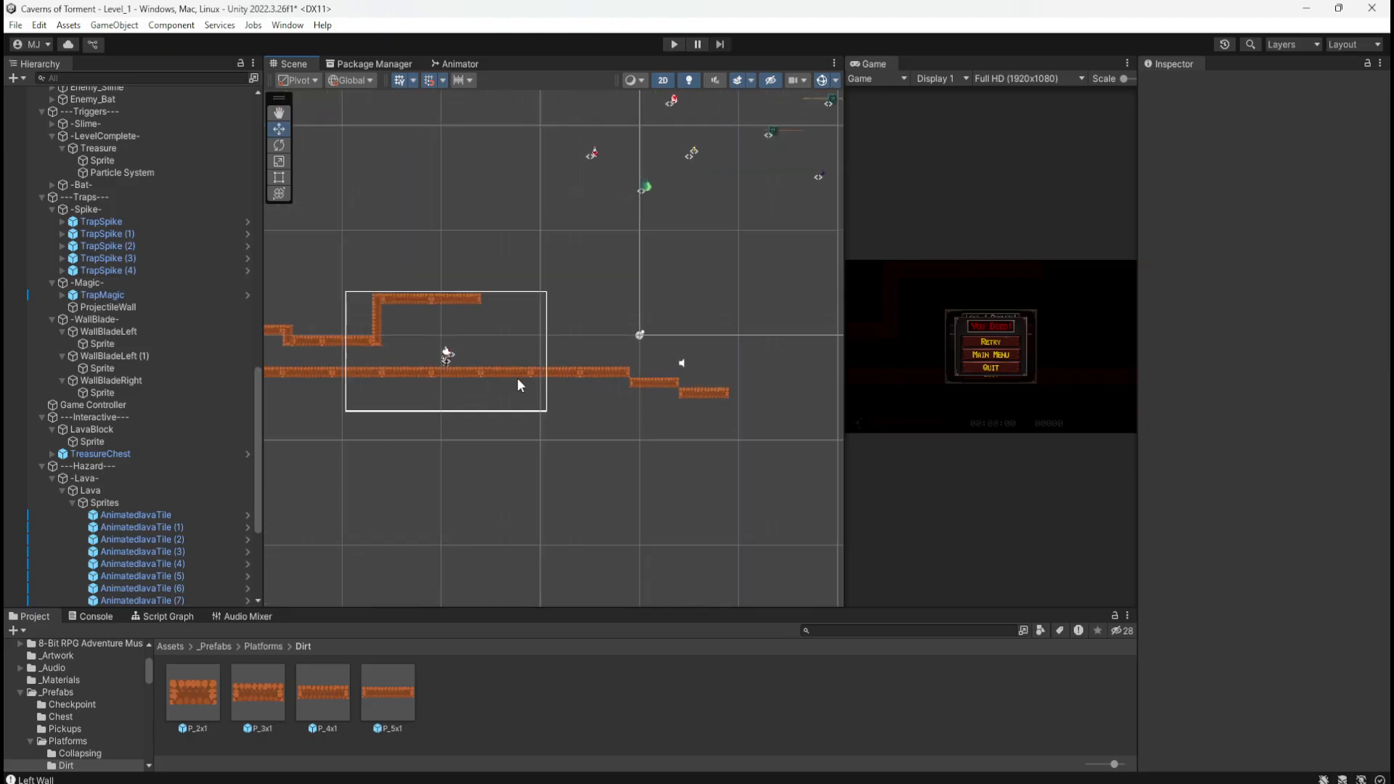
Step: Delete the lowest dirt platform P_5x1 (8) and the lower row's end piece
{"action": "left_click", "coordinate": [747, 393]}
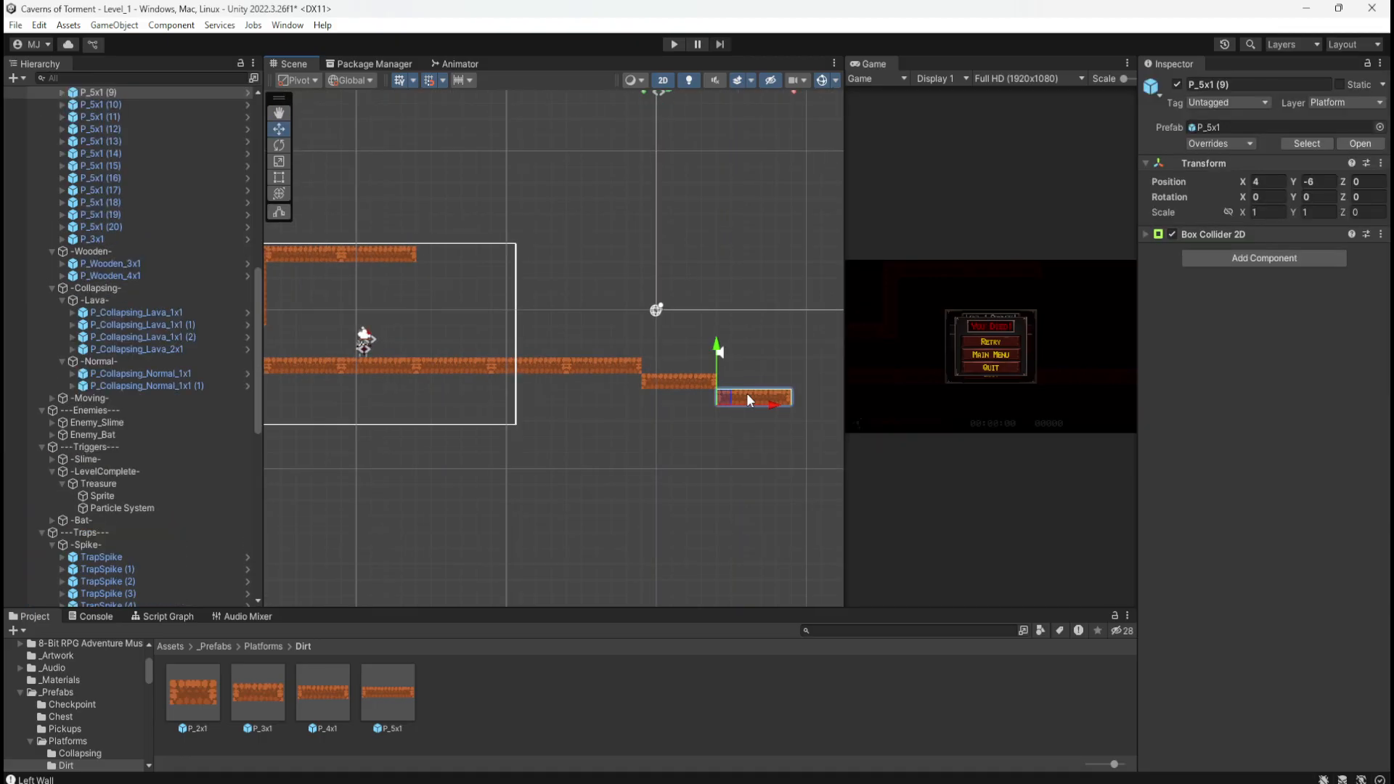
{"action": "left_click_drag", "start_coordinate": [746, 393], "coordinate": [678, 378]}
{"action": "key", "text": "Delete"}
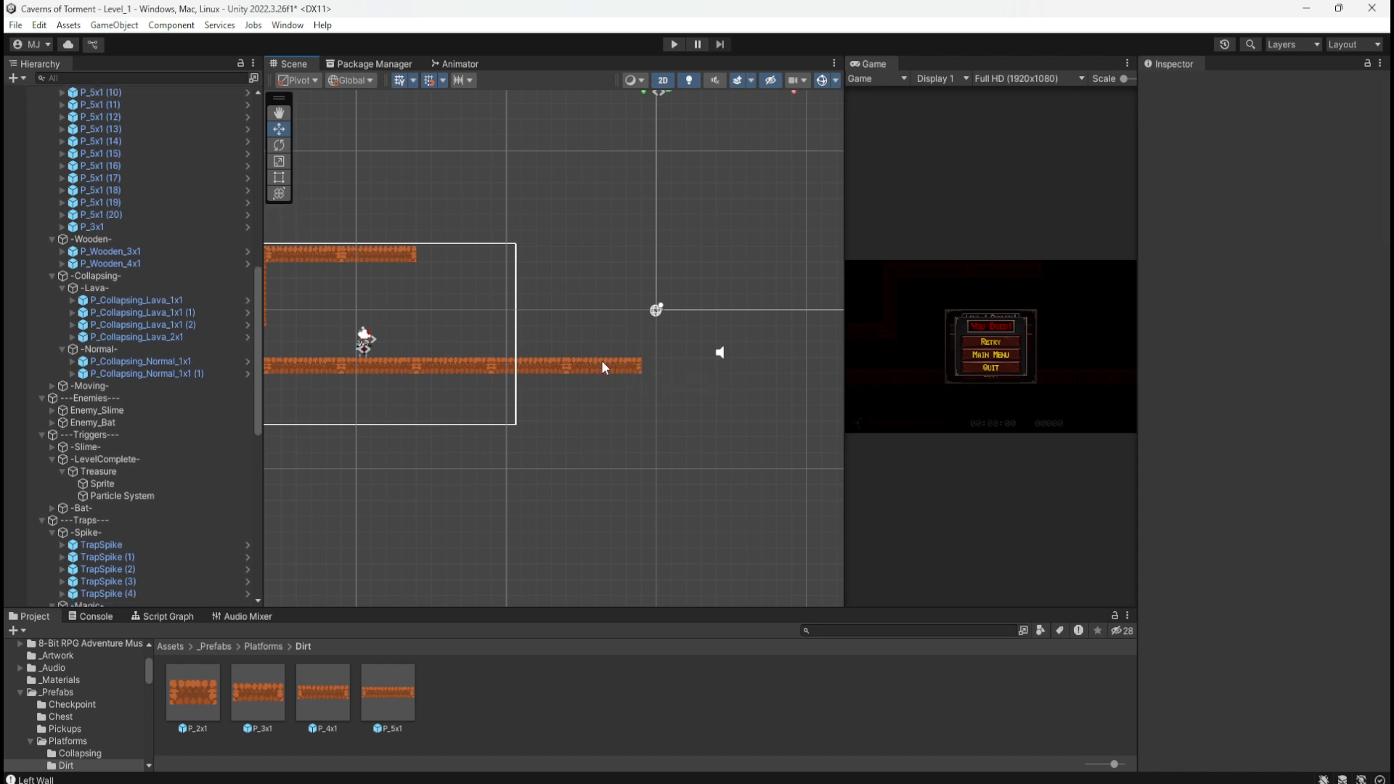
{"action": "left_click", "coordinate": [601, 363]}
{"action": "key", "text": "Delete"}
Step: Duplicate top platform P_5x1 (21) and place copy P_5x1 (27) at X -16, Y 3
{"action": "middle_click_drag", "start_coordinate": [467, 327], "coordinate": [683, 342]}
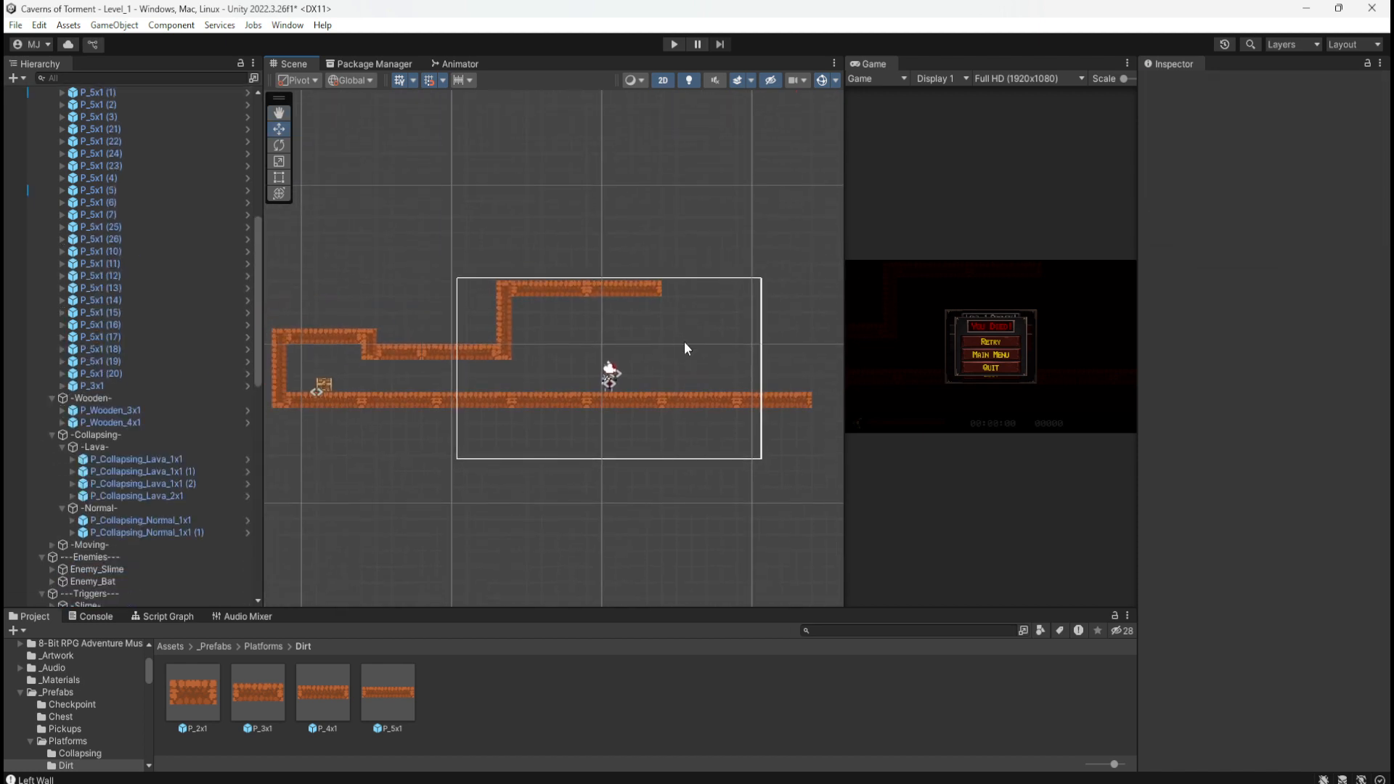
{"action": "middle_click_drag", "start_coordinate": [789, 361], "coordinate": [727, 367]}
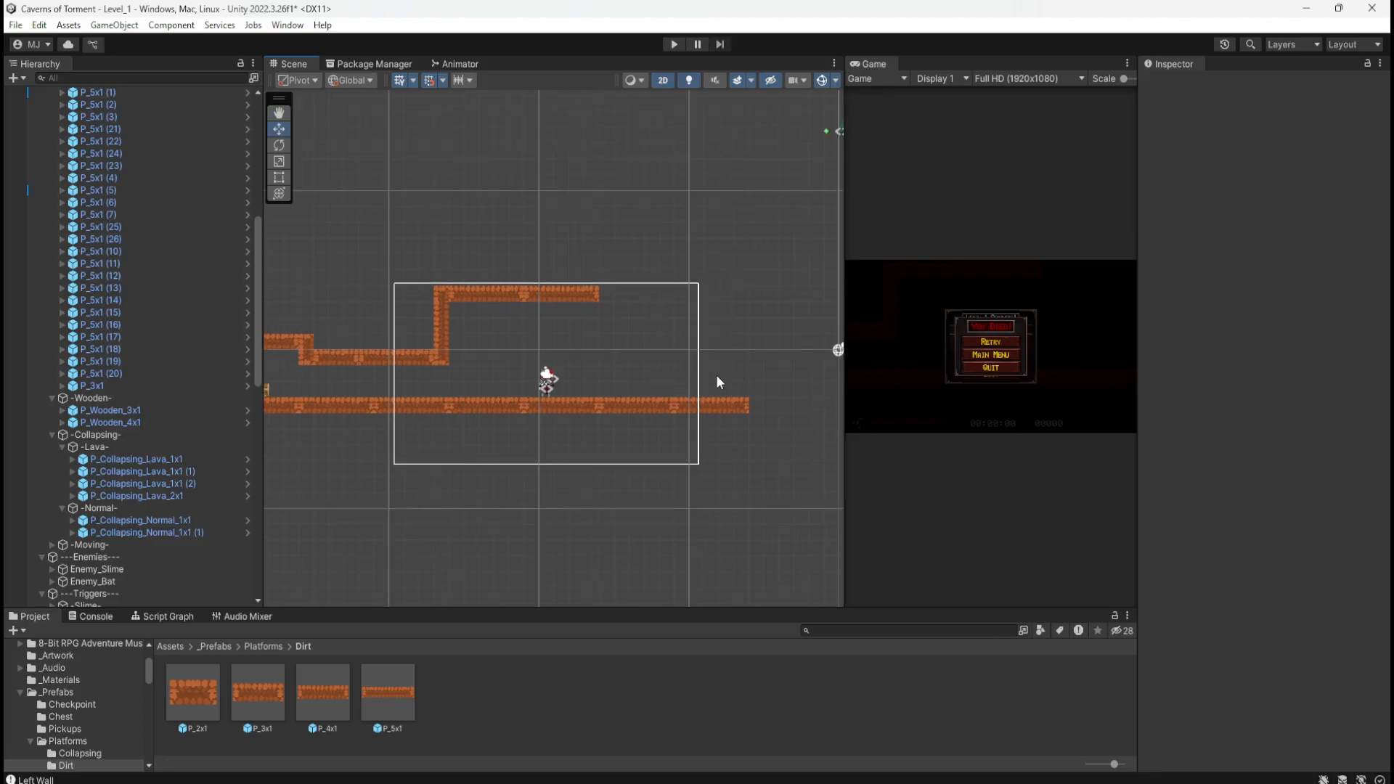
{"action": "middle_click_drag", "start_coordinate": [630, 316], "coordinate": [625, 363]}
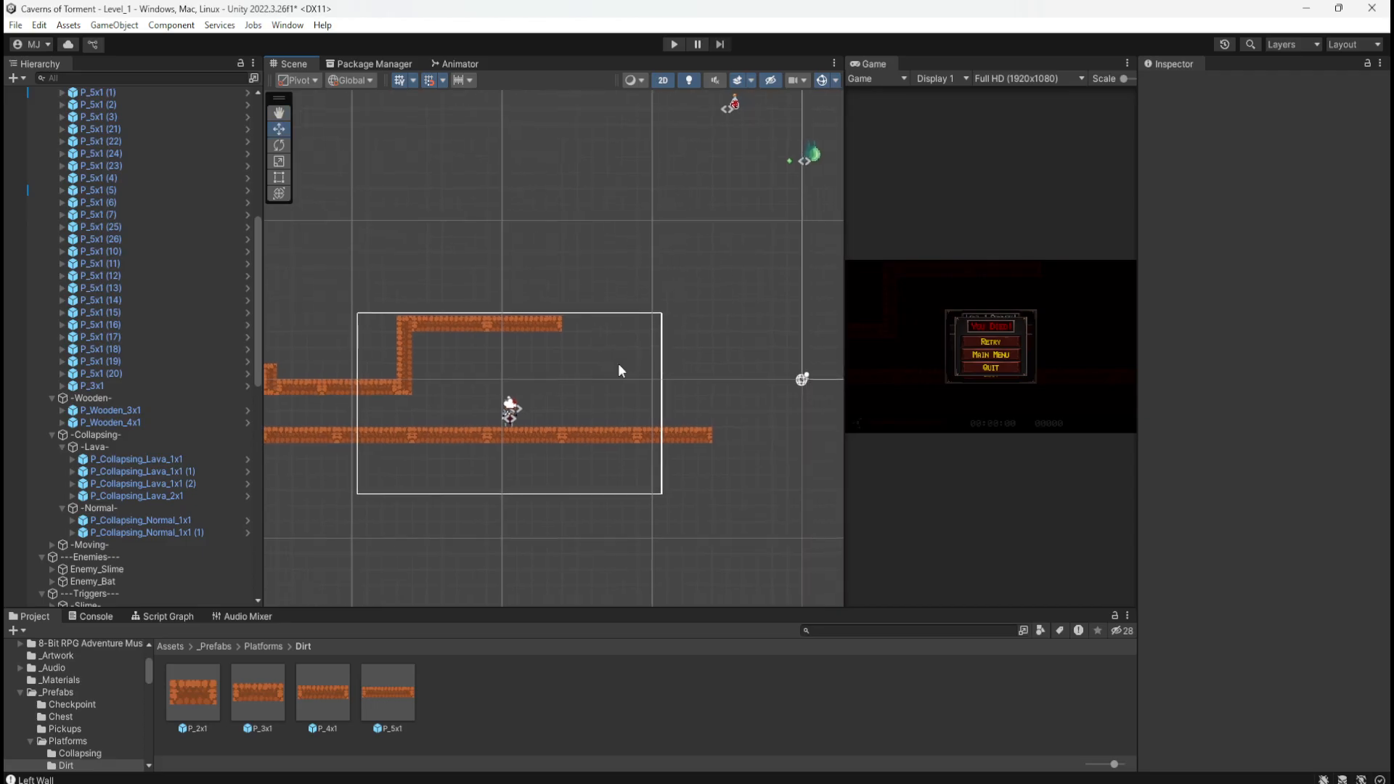
{"action": "left_click", "coordinate": [541, 324]}
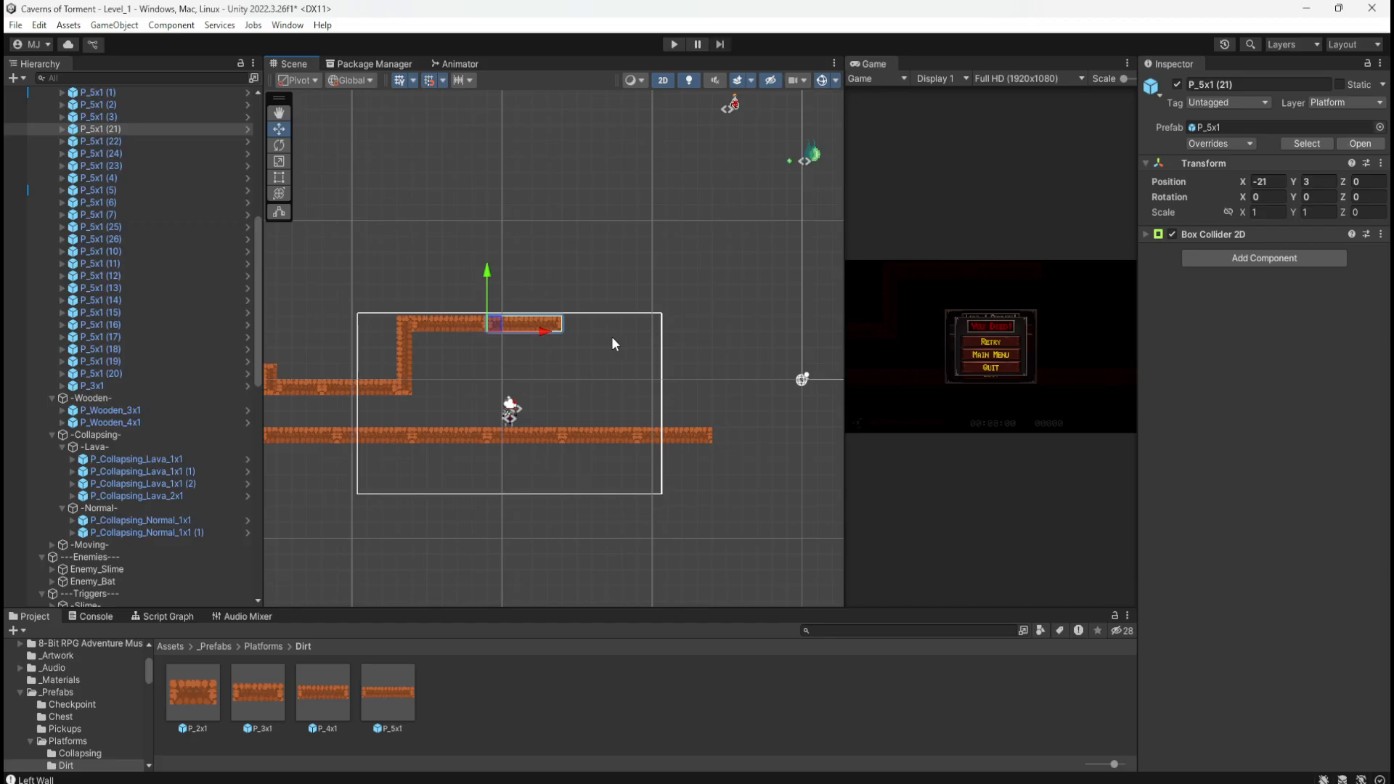
{"action": "key", "text": "ctrl+d"}
{"action": "left_click_drag", "start_coordinate": [506, 326], "coordinate": [625, 332]}
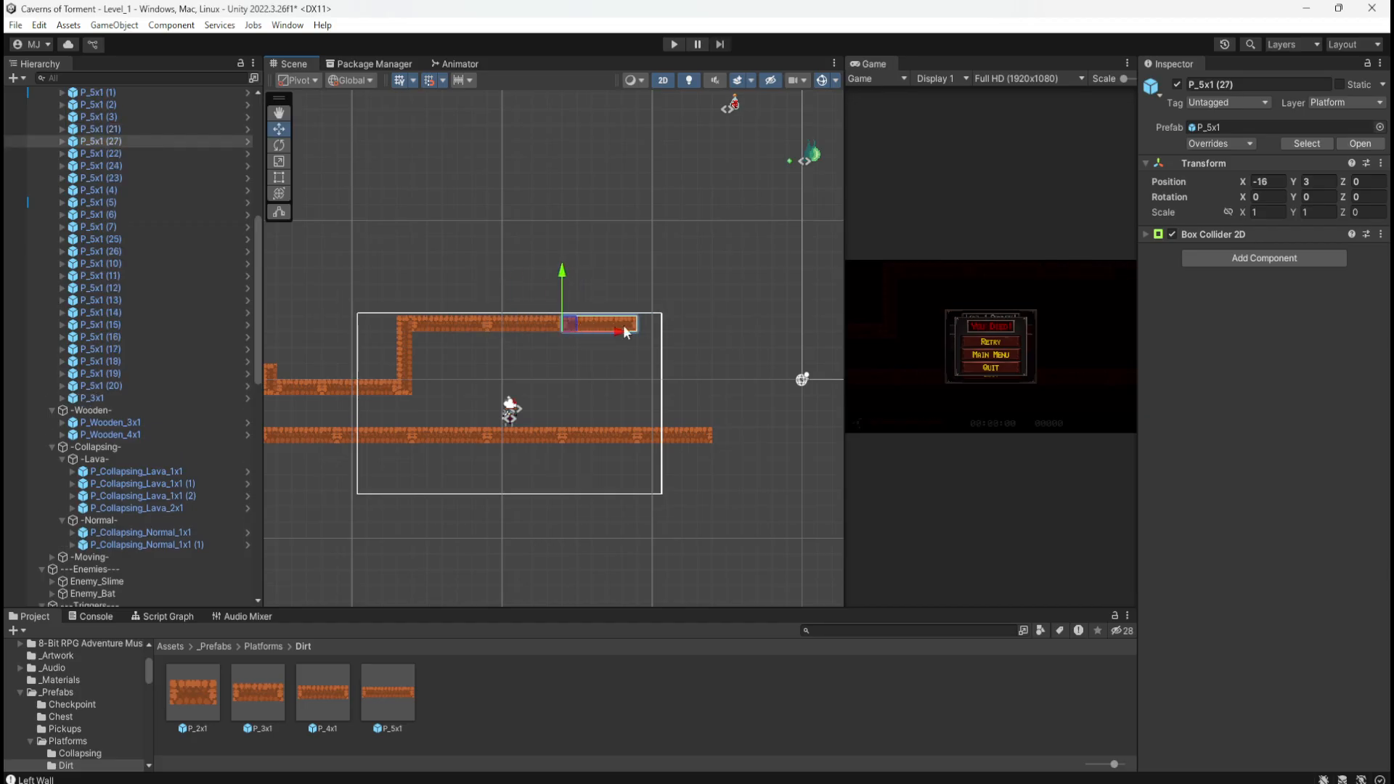
Step: Stand P_5x1 (27) upright with Z rotation 90 and nudge it to X -15
{"action": "left_click", "coordinate": [1369, 197]}
{"action": "type", "text": "90"}
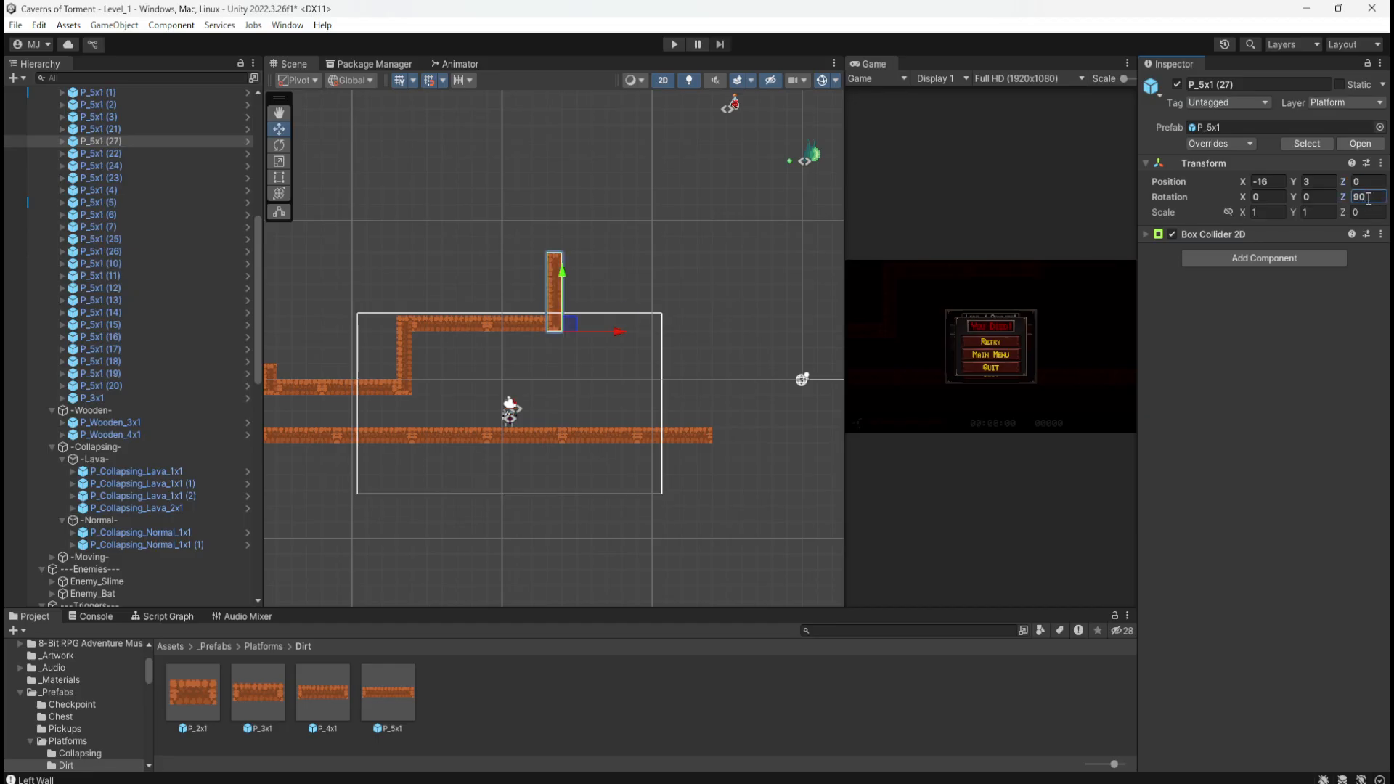
{"action": "mouse_move", "coordinate": [573, 328]}
{"action": "left_mouse_down"}
{"action": "mouse_move", "coordinate": [608, 329]}
{"action": "mouse_move", "coordinate": [582, 328]}
{"action": "left_mouse_up"}
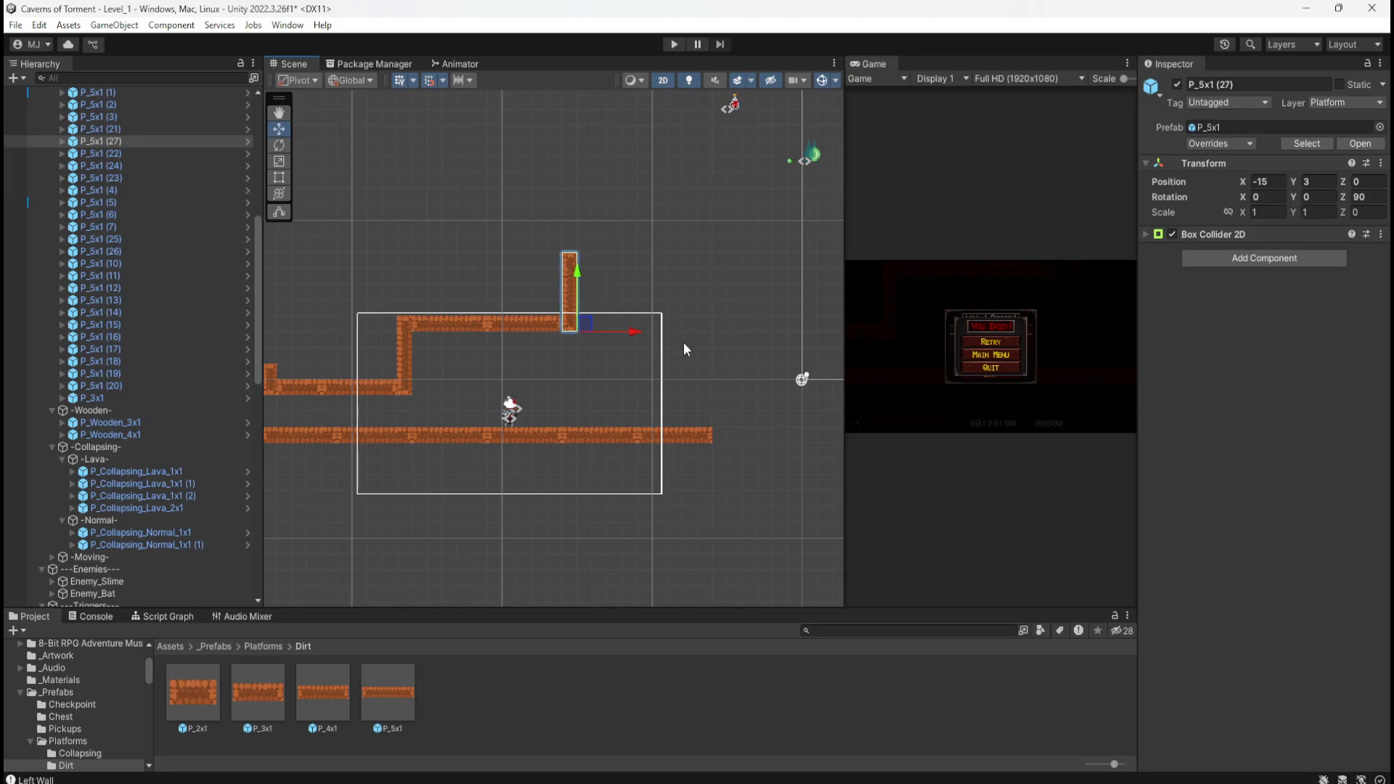
Step: Cap the upright wall with a new flat copy, P_5x1 (28), at Y 7
{"action": "middle_click_drag", "start_coordinate": [684, 322], "coordinate": [642, 346]}
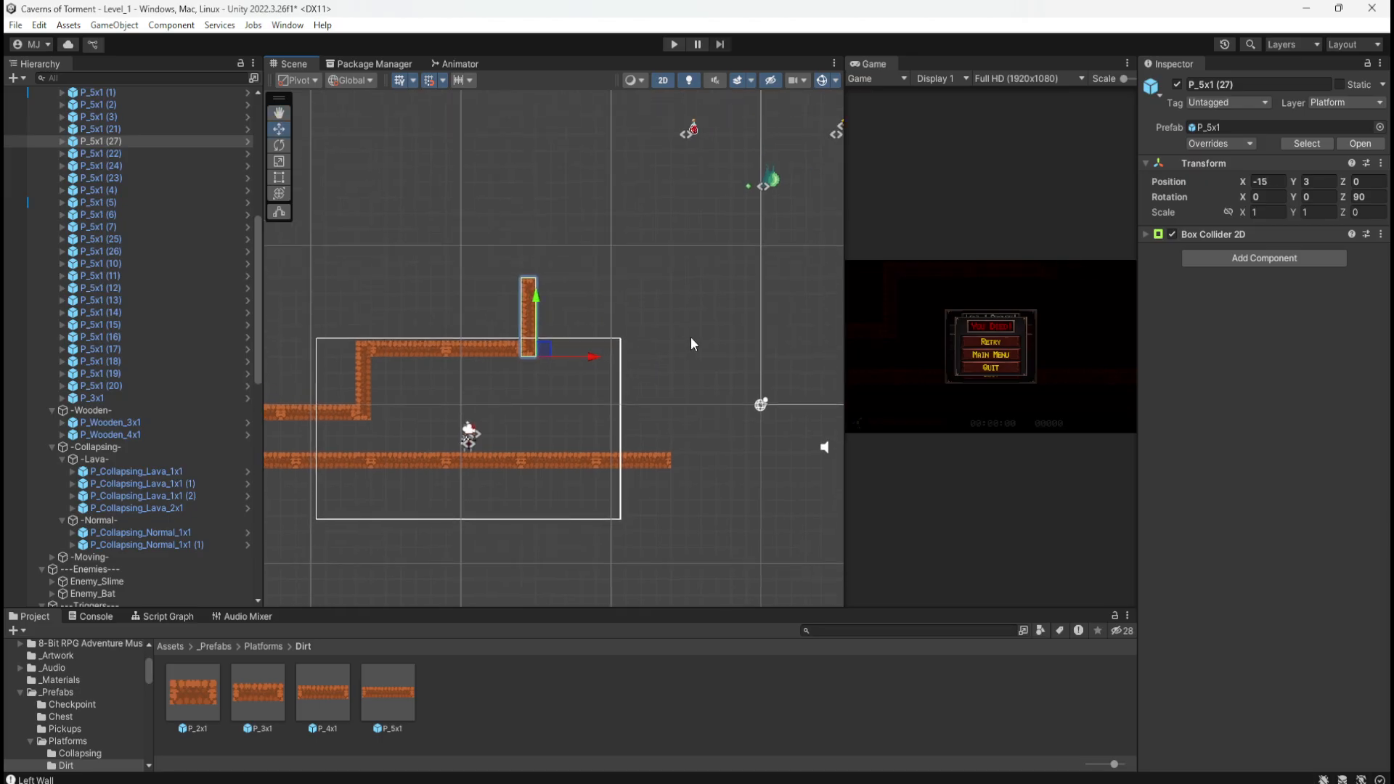
{"action": "left_click", "coordinate": [461, 349]}
{"action": "key", "text": "ctrl+d"}
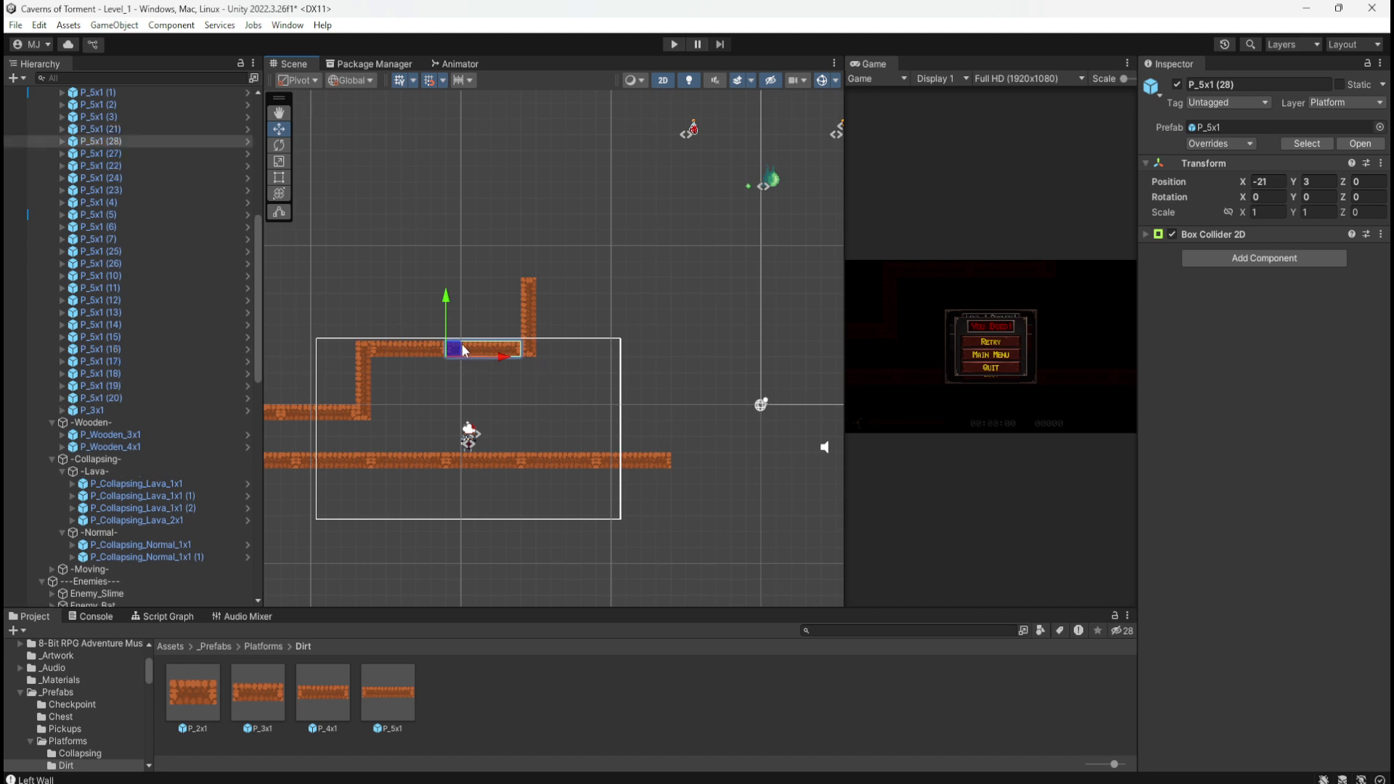
{"action": "left_click_drag", "start_coordinate": [462, 349], "coordinate": [556, 283]}
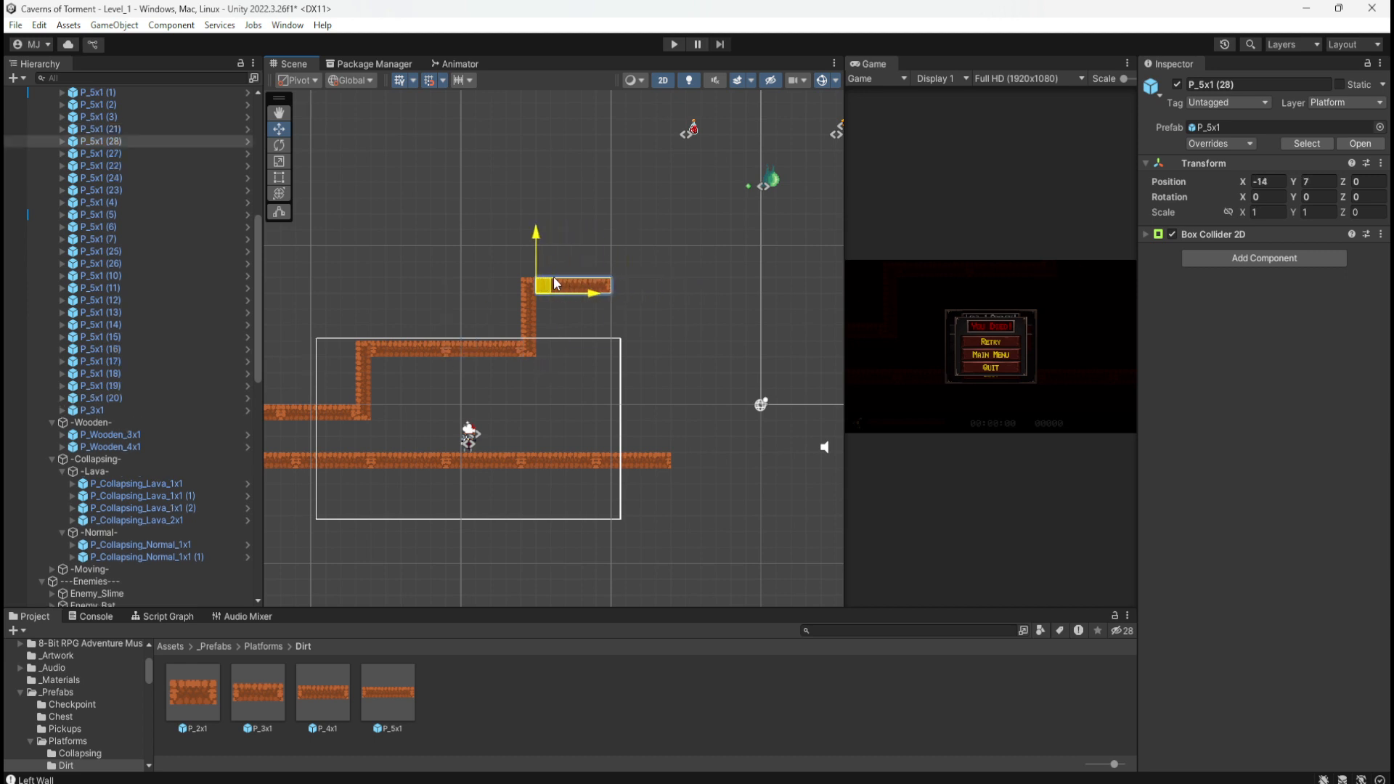
{"action": "left_click", "coordinate": [633, 306]}
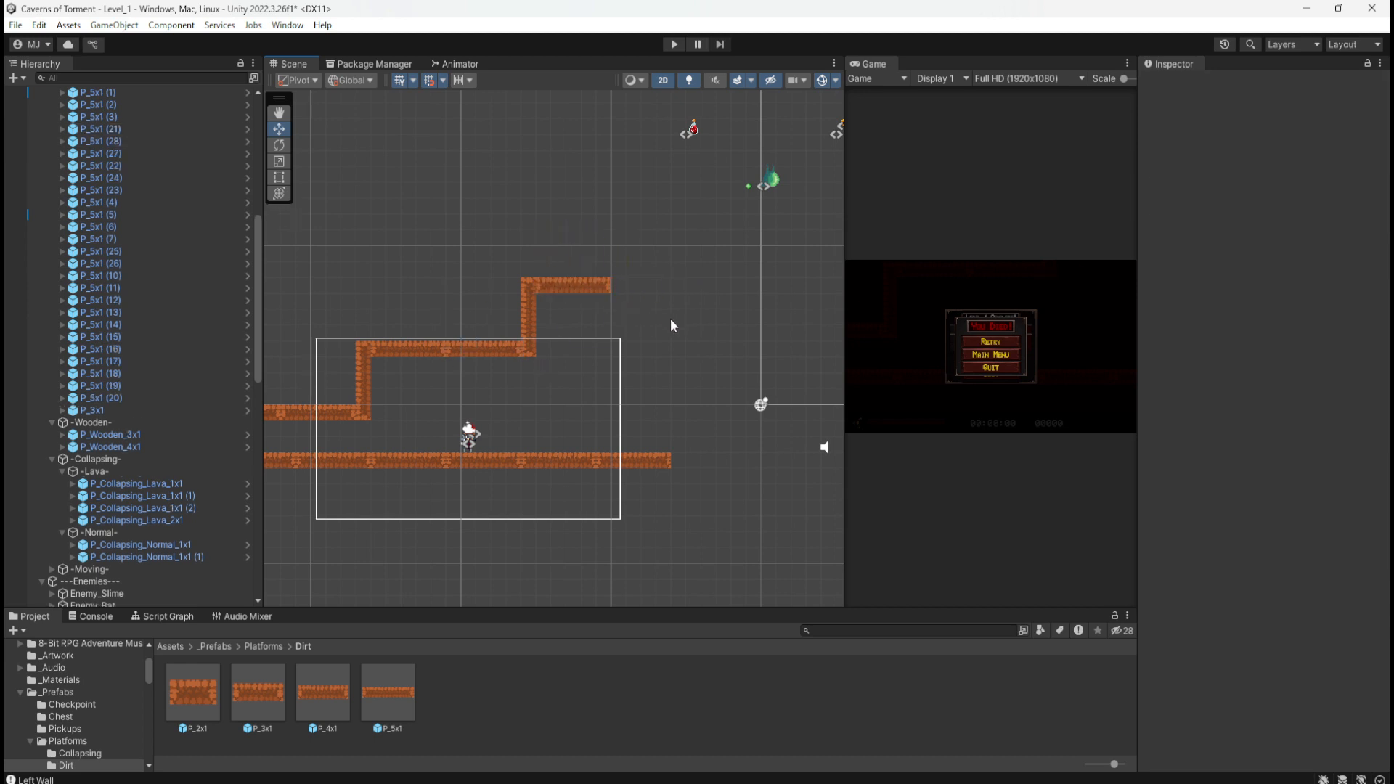
{"action": "left_click", "coordinate": [646, 465]}
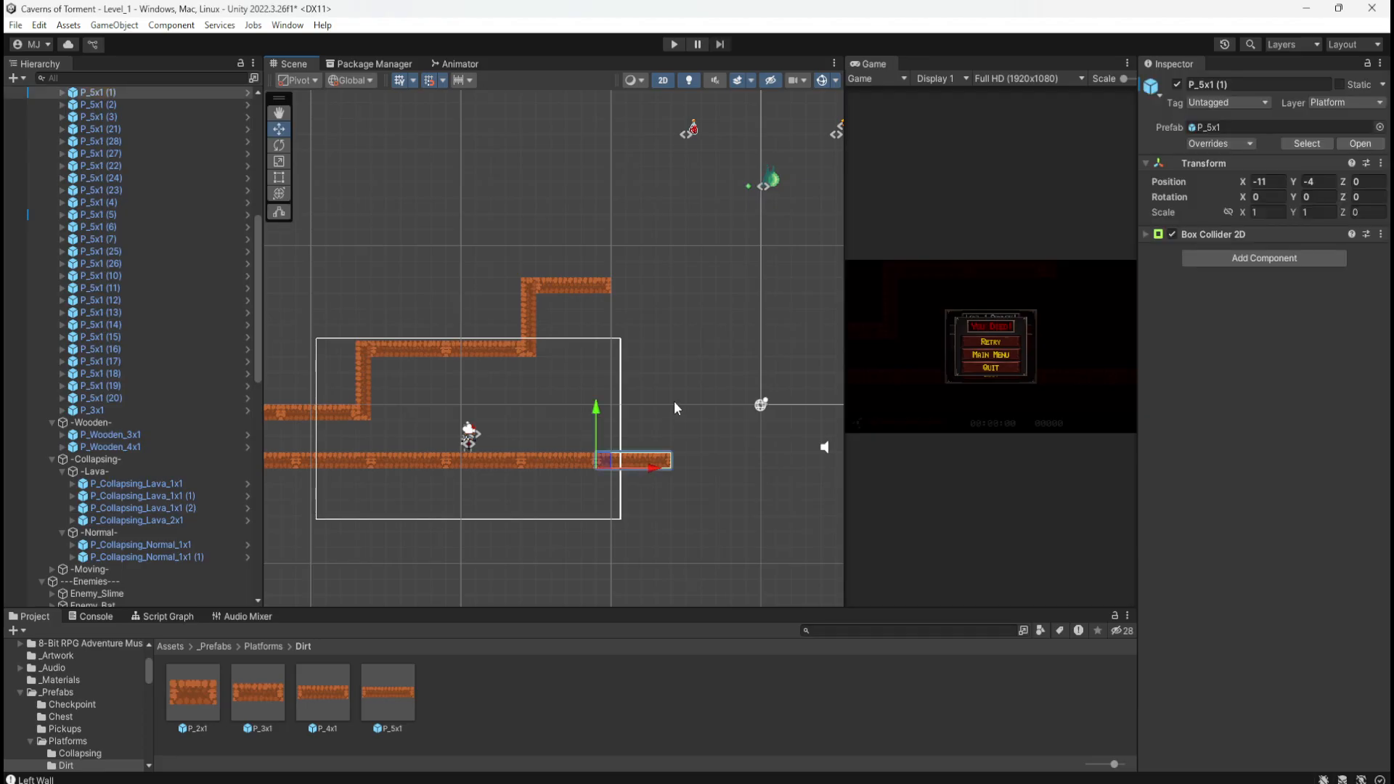
{"action": "left_click", "coordinate": [532, 322]}
Step: Duplicate the upright wall and align the copy unit by unit on the lower floor's right end
{"action": "key", "text": "ctrl+d"}
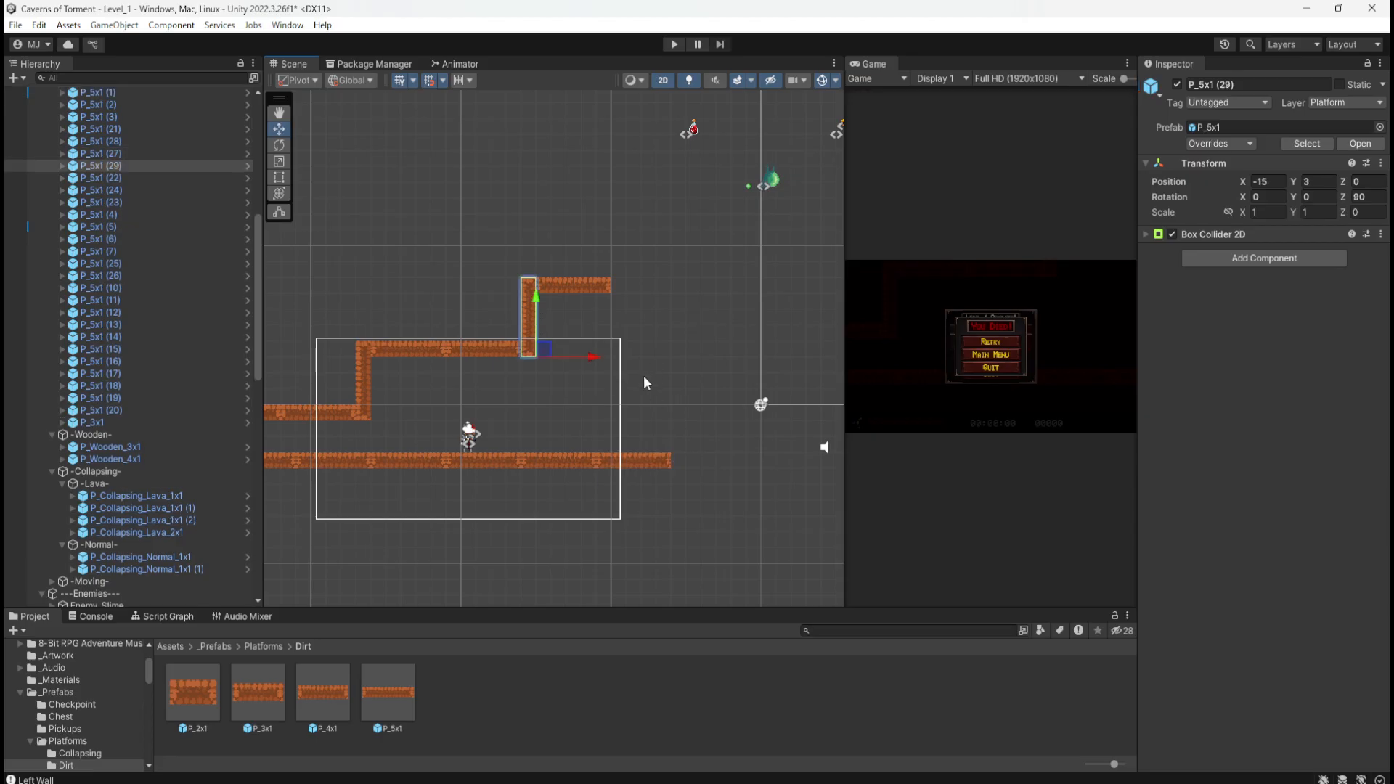
{"action": "left_click_drag", "start_coordinate": [538, 350], "coordinate": [645, 440]}
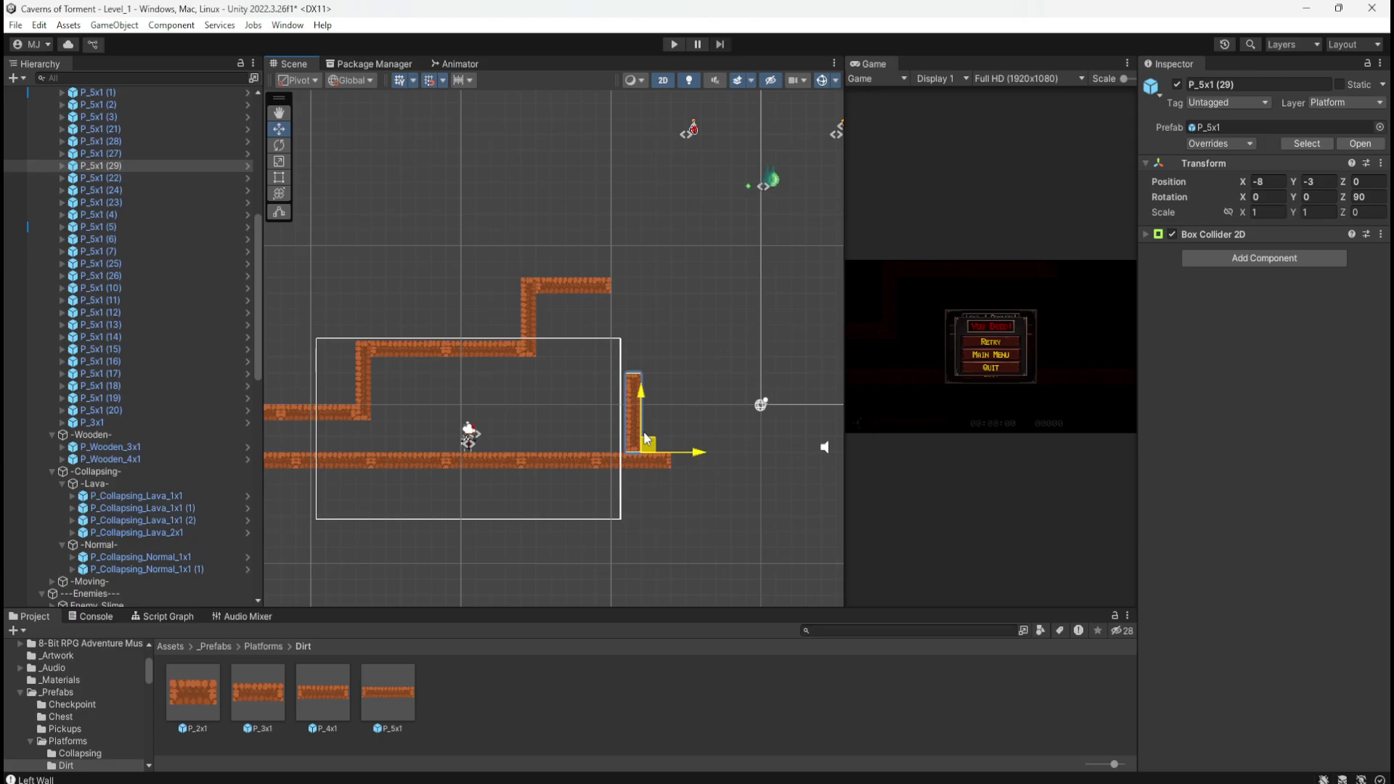
{"action": "left_click_drag", "start_coordinate": [644, 439], "coordinate": [636, 441]}
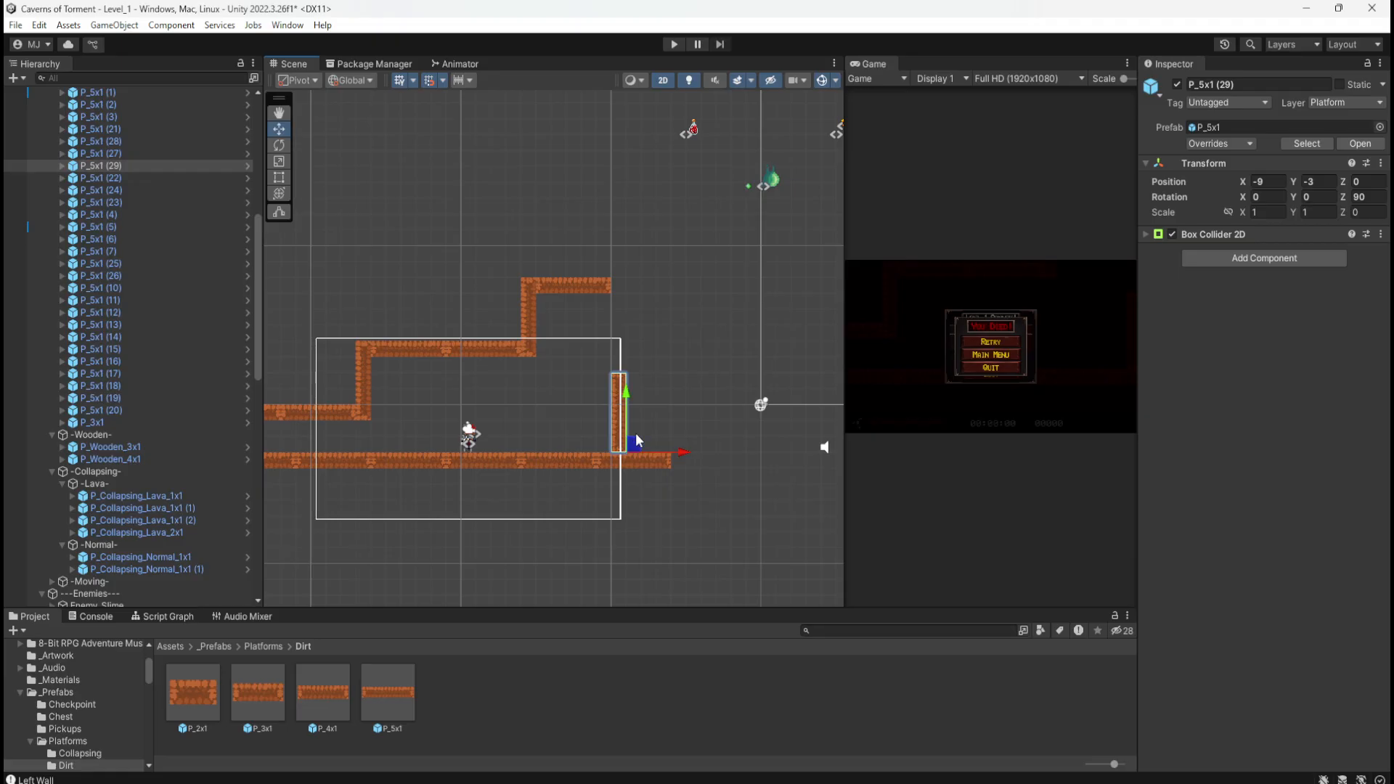
{"action": "scroll", "coordinate": [607, 524], "scroll_direction": "up", "scroll_amount": 3}
{"action": "left_click", "coordinate": [686, 438]}
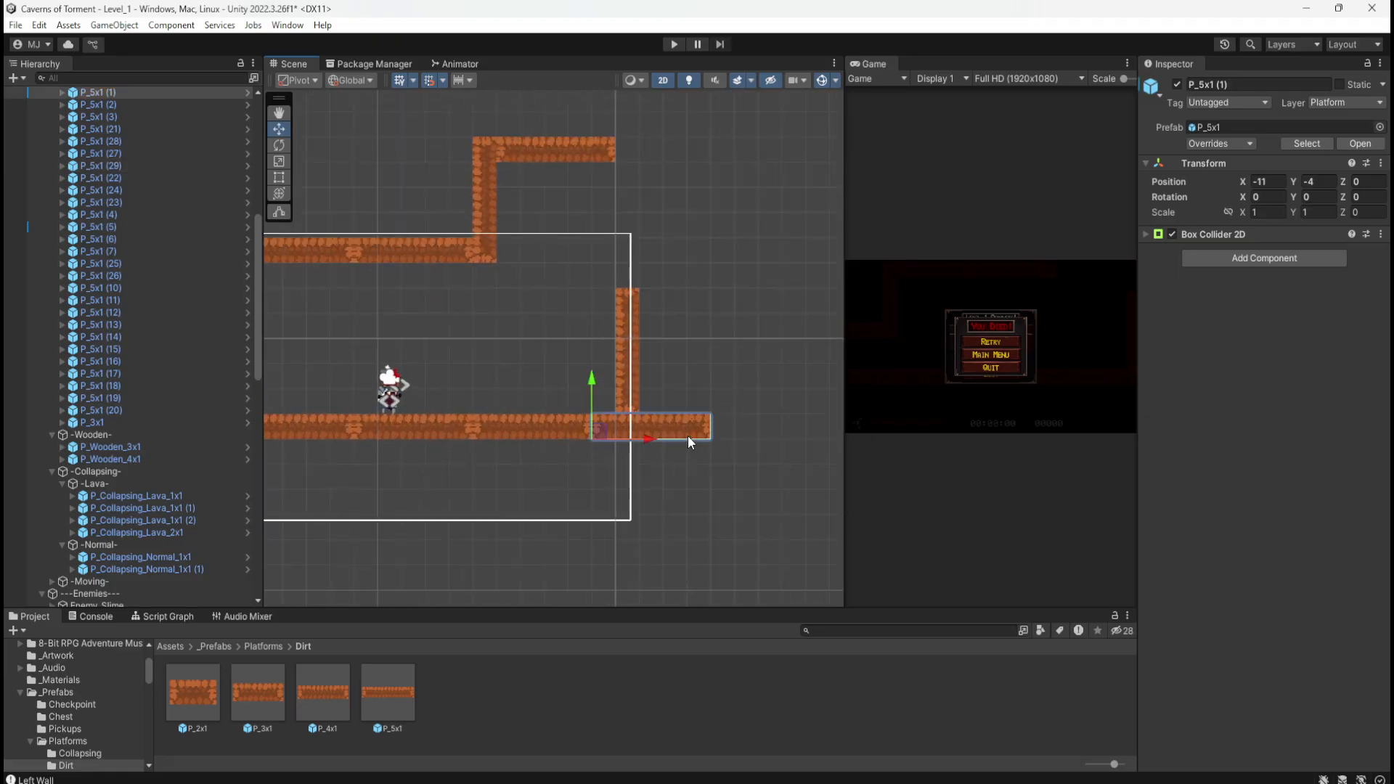
{"action": "left_click", "coordinate": [633, 384]}
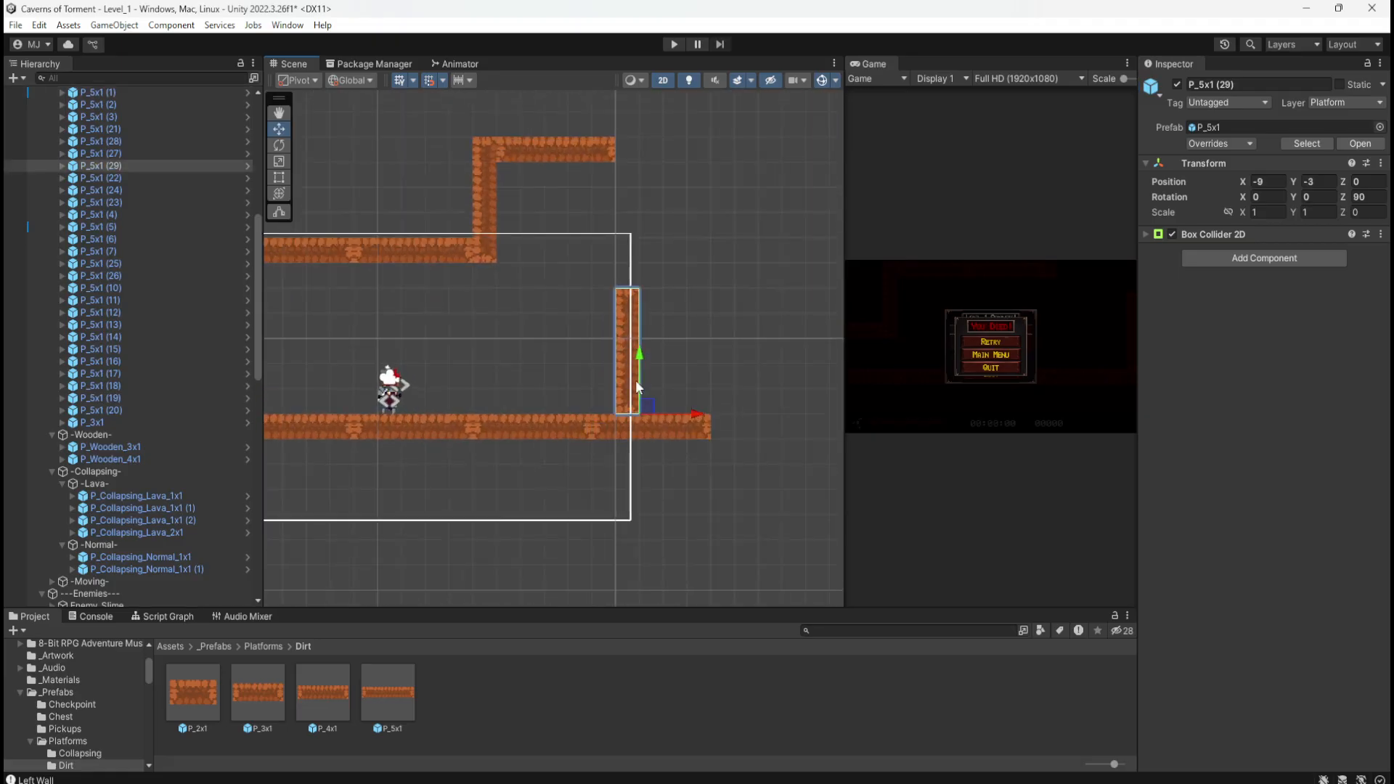
{"action": "mouse_move", "coordinate": [671, 414]}
{"action": "left_mouse_down"}
{"action": "mouse_move", "coordinate": [695, 411]}
{"action": "mouse_move", "coordinate": [675, 420]}
{"action": "left_mouse_up"}
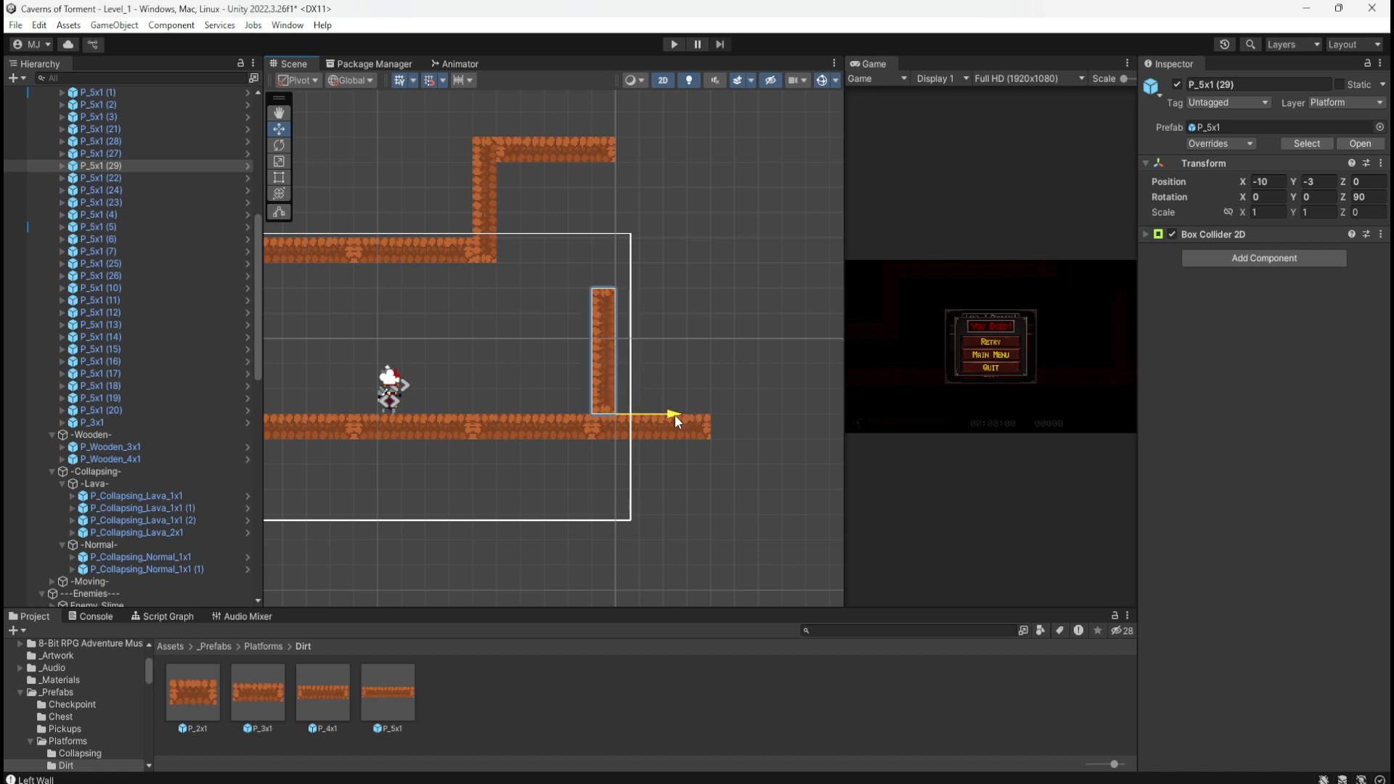
{"action": "left_click_drag", "start_coordinate": [675, 414], "coordinate": [686, 414]}
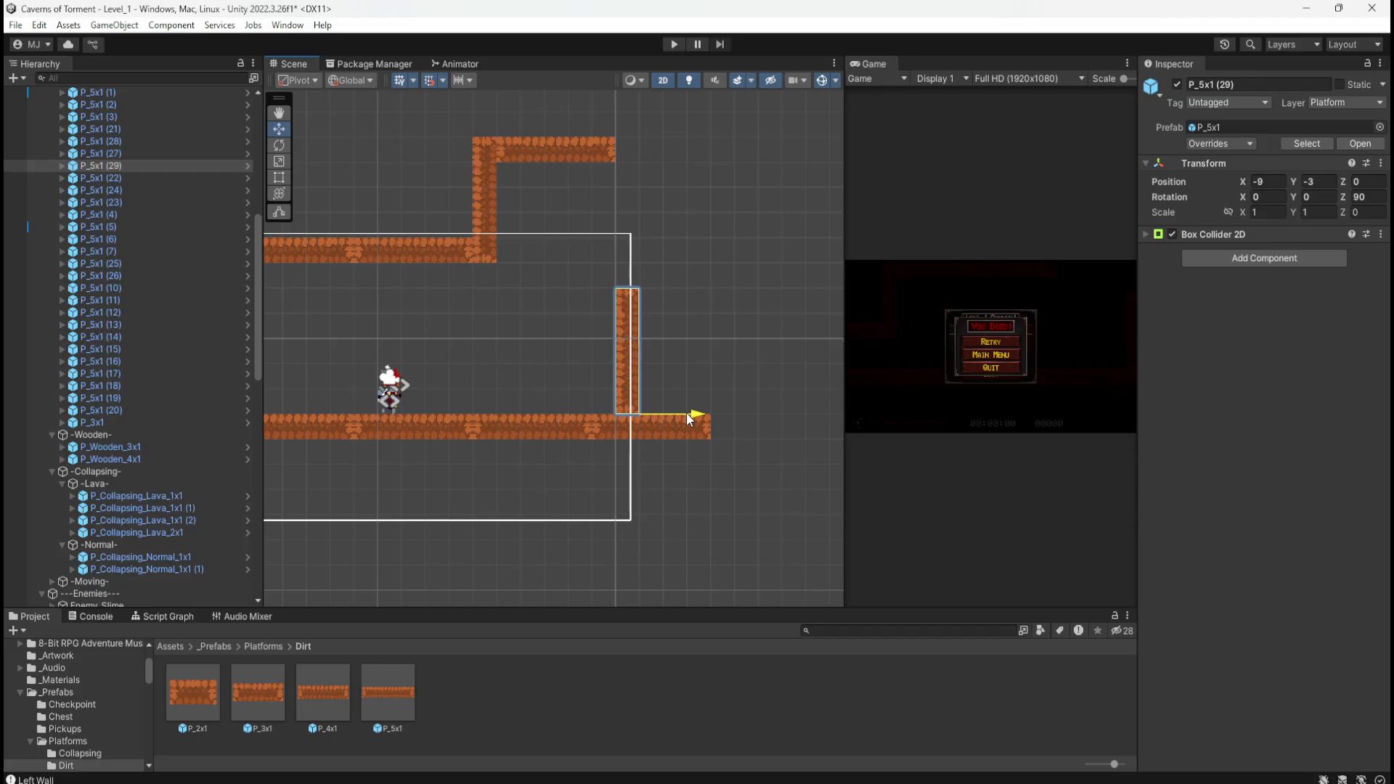
{"action": "left_click", "coordinate": [678, 429]}
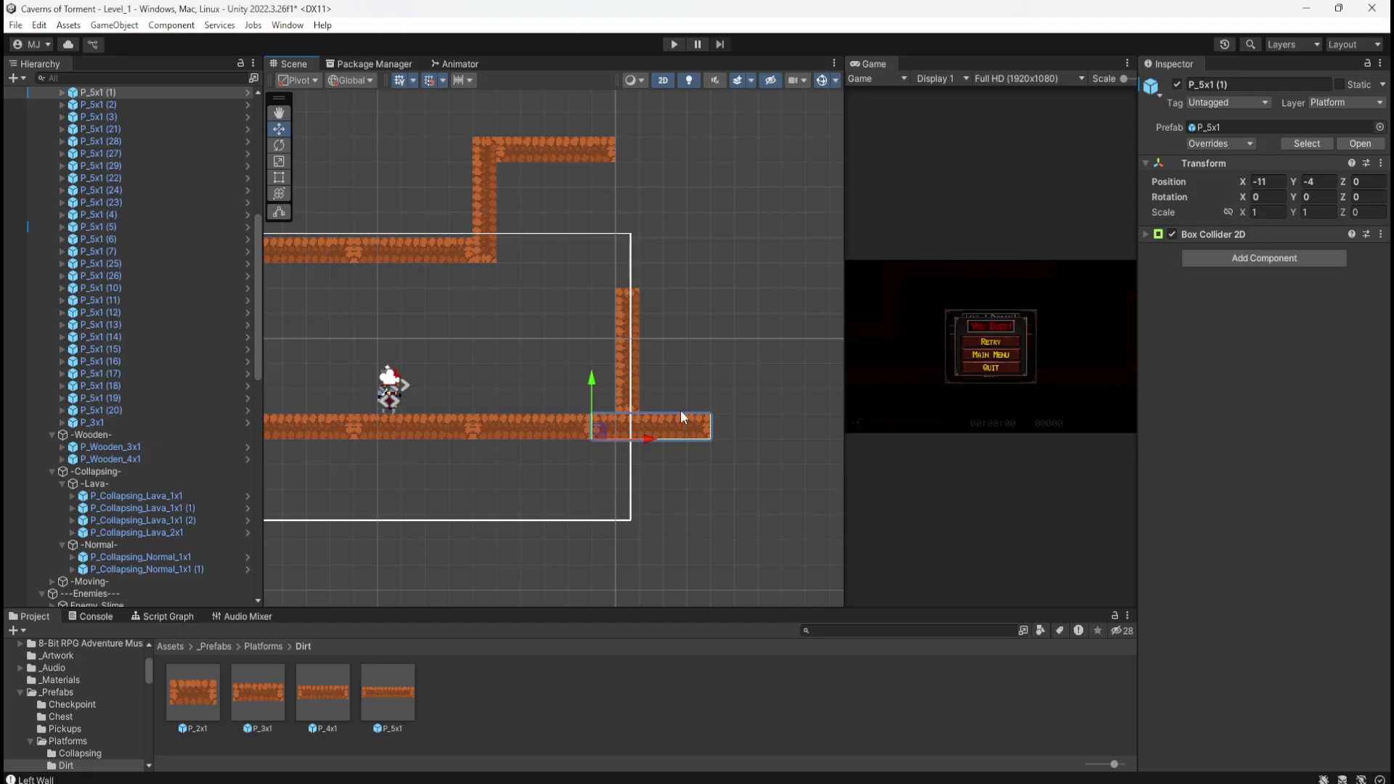
{"action": "left_click", "coordinate": [636, 379]}
{"action": "left_click_drag", "start_coordinate": [690, 412], "coordinate": [709, 415]}
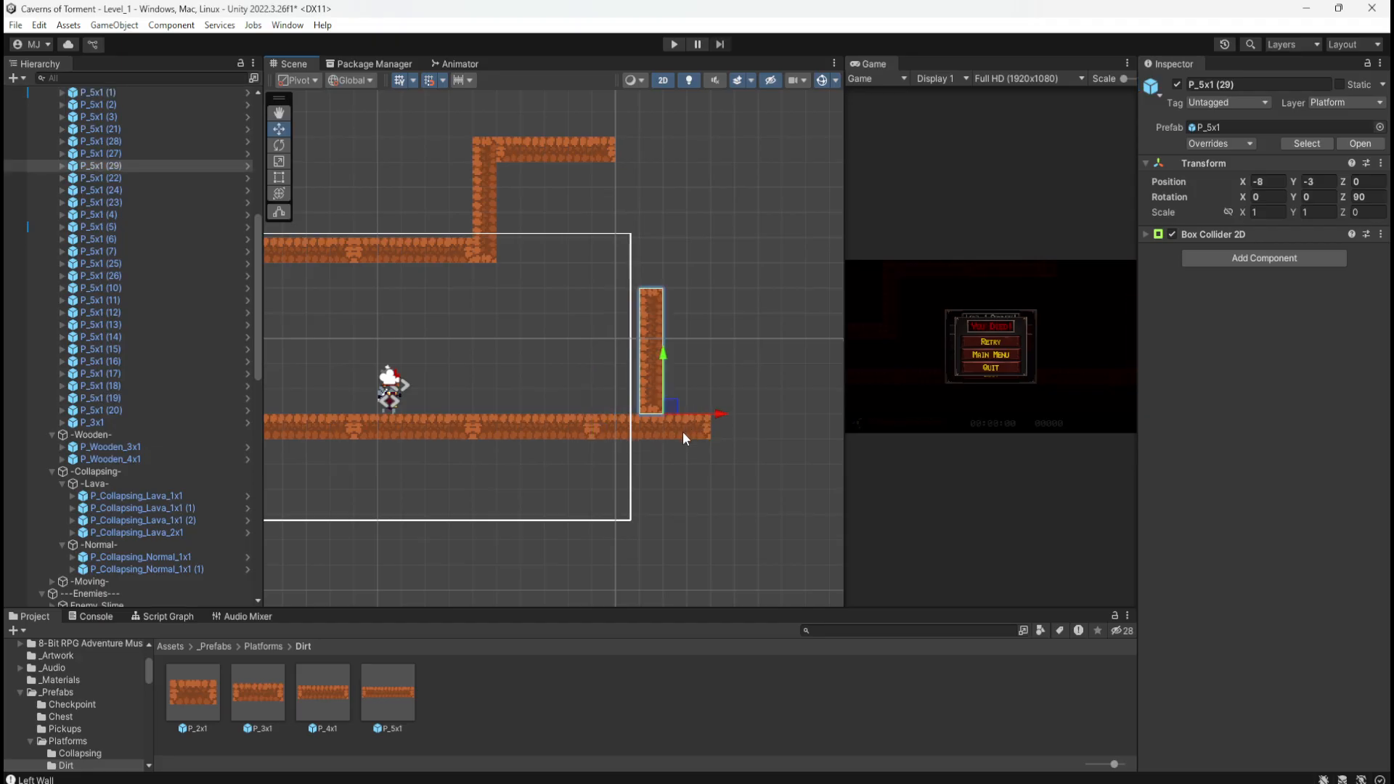
Step: Delete the over-long P_5x1 (1) floor piece at the lower right
{"action": "left_click", "coordinate": [683, 431]}
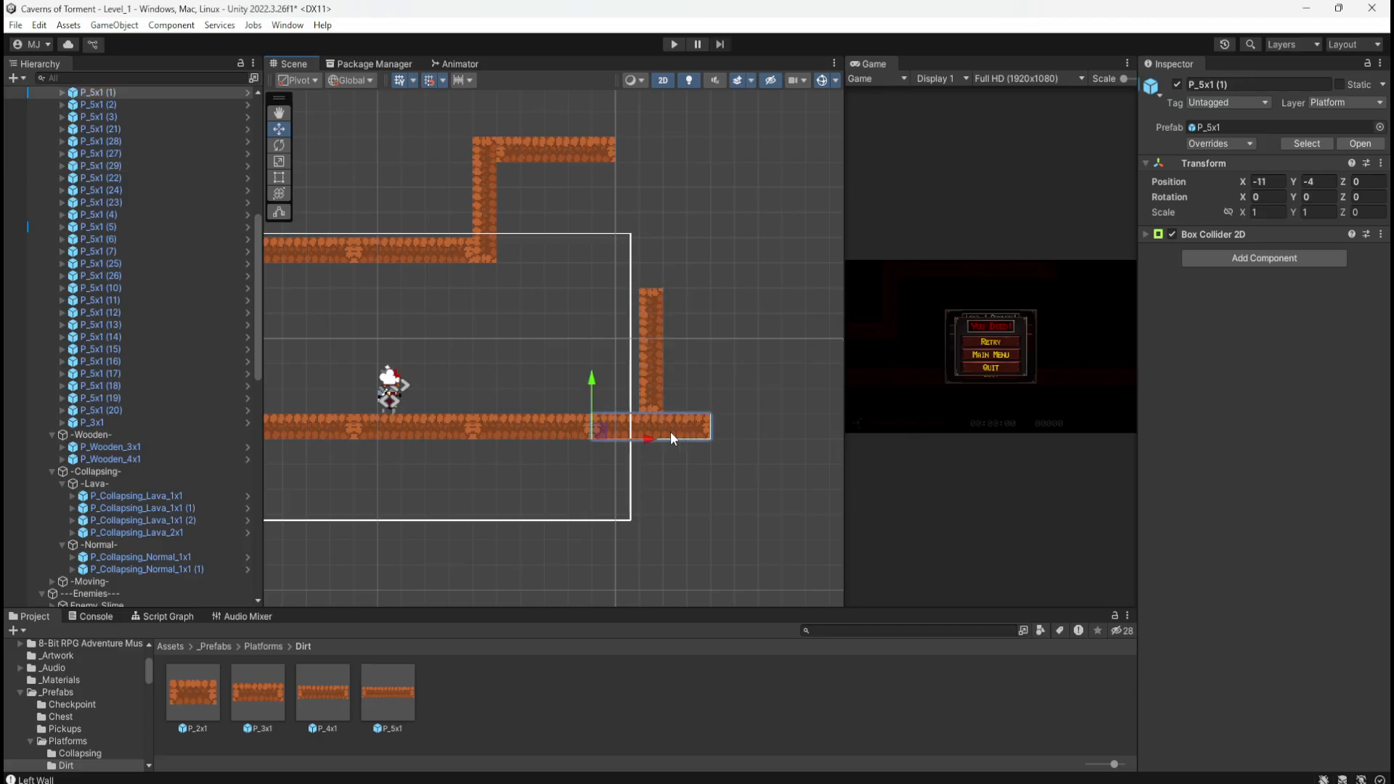
{"action": "scroll", "coordinate": [654, 450], "scroll_direction": "up", "scroll_amount": 4}
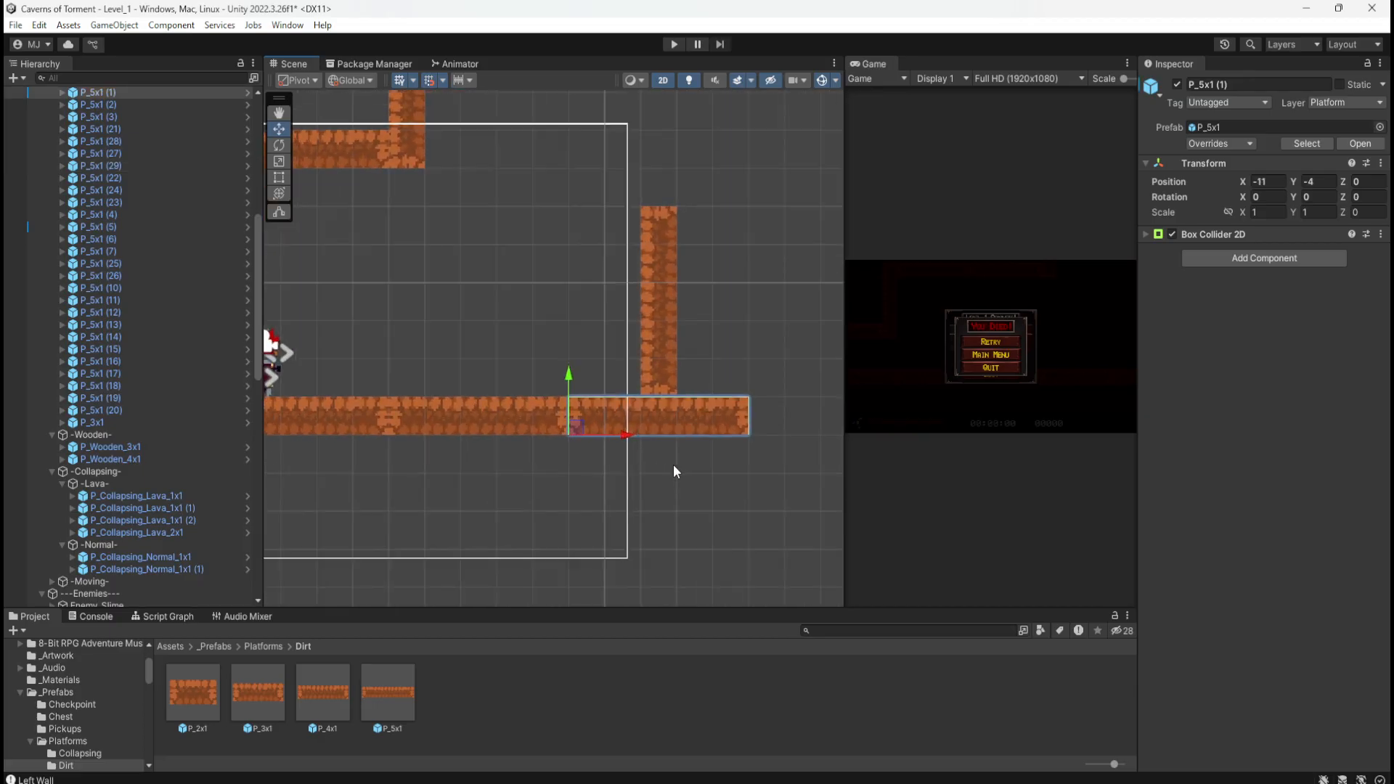
{"action": "key", "text": "Delete"}
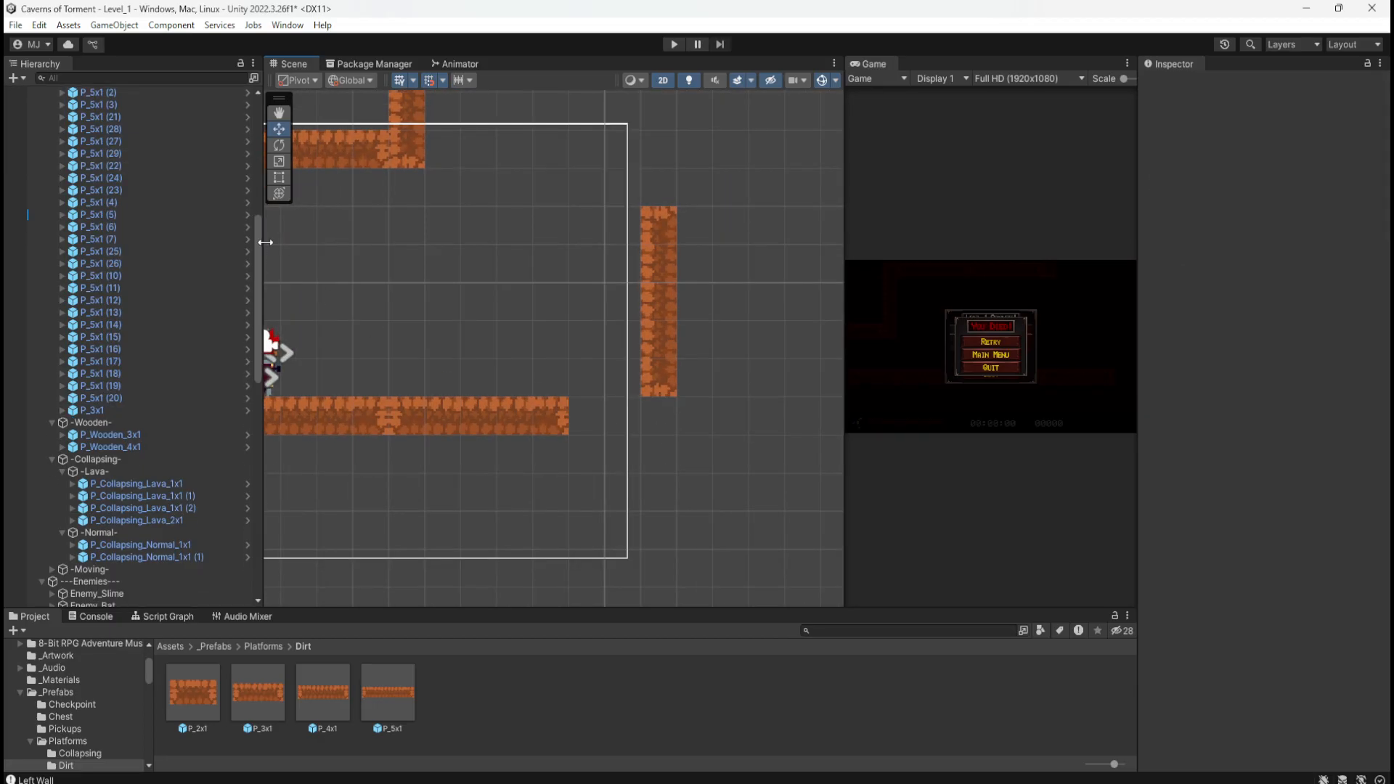
{"action": "scroll", "coordinate": [189, 231], "scroll_direction": "up", "scroll_amount": 5}
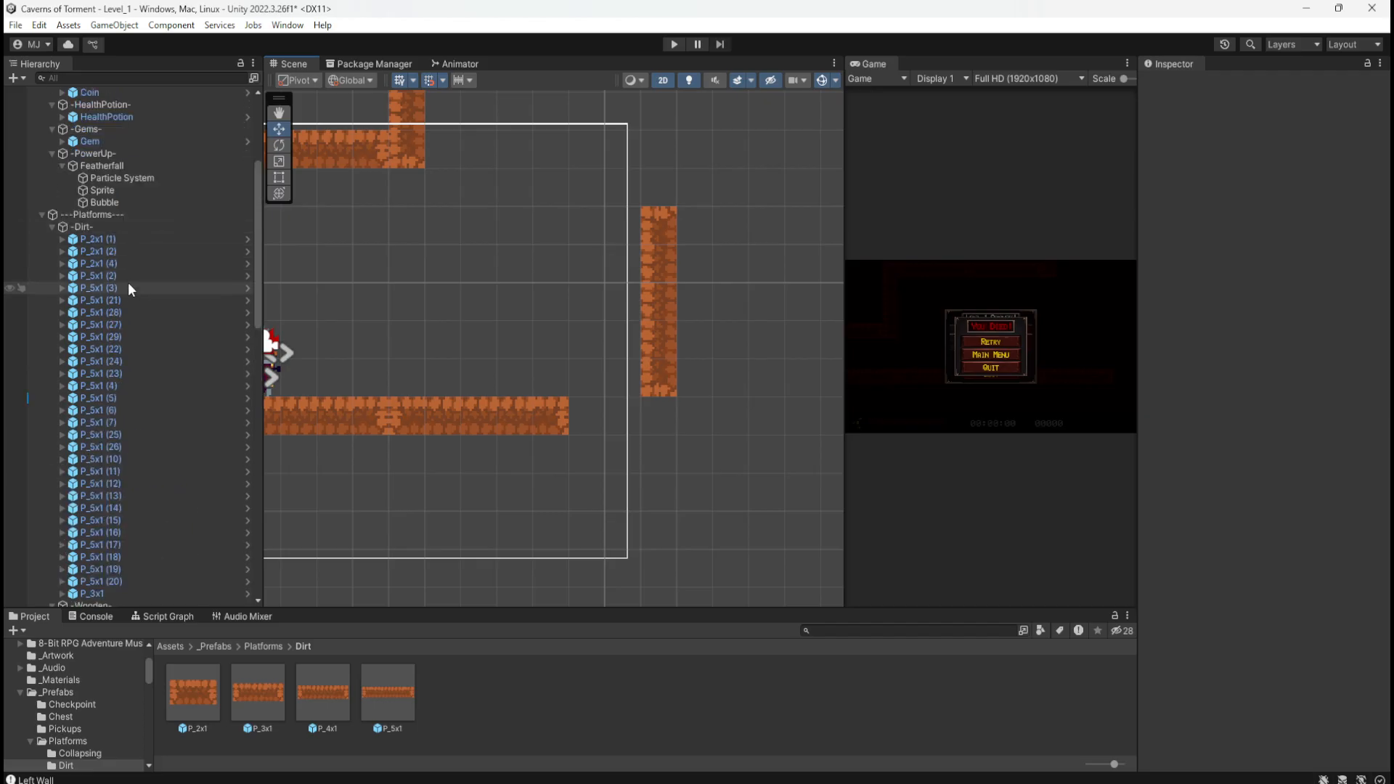
{"action": "scroll", "coordinate": [138, 406], "scroll_direction": "down", "scroll_amount": 3}
Step: Duplicate P_3x1 and place the copy P_3x1 (1) at X -11, Y -4
{"action": "left_click", "coordinate": [106, 501]}
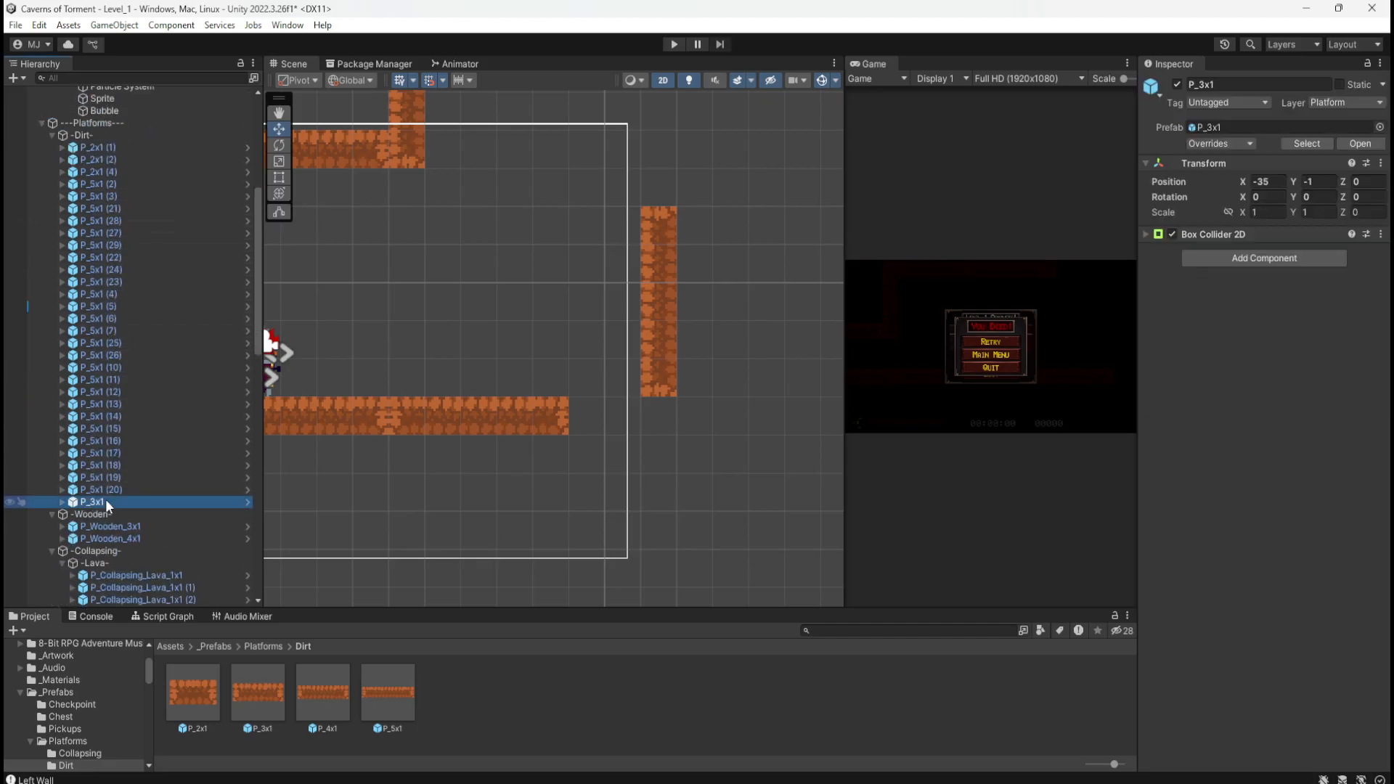
{"action": "key", "text": "ctrl+d"}
{"action": "scroll", "coordinate": [712, 462], "scroll_direction": "down", "scroll_amount": 5}
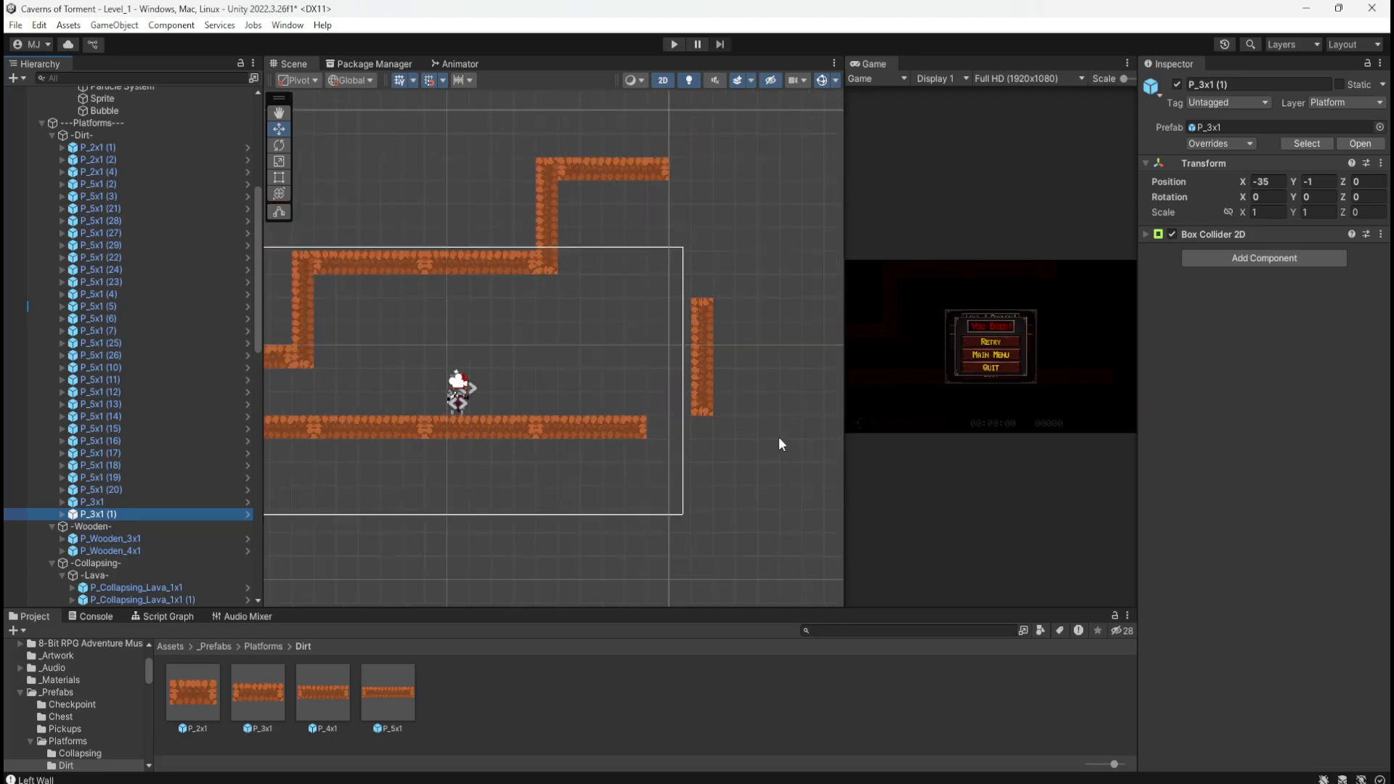
{"action": "left_click_drag", "start_coordinate": [287, 380], "coordinate": [691, 433]}
{"action": "scroll", "coordinate": [732, 355], "scroll_direction": "up", "scroll_amount": 6}
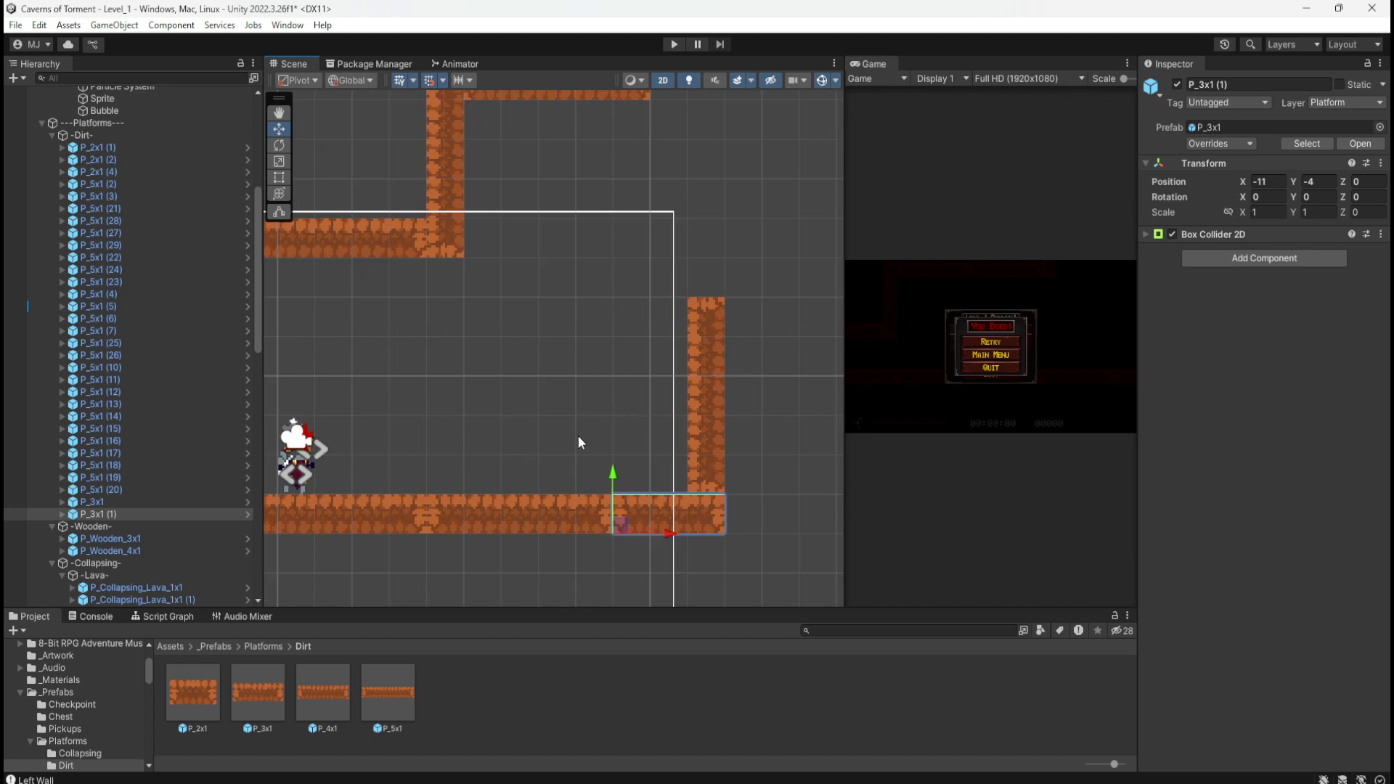
{"action": "scroll", "coordinate": [425, 398], "scroll_direction": "down", "scroll_amount": 10}
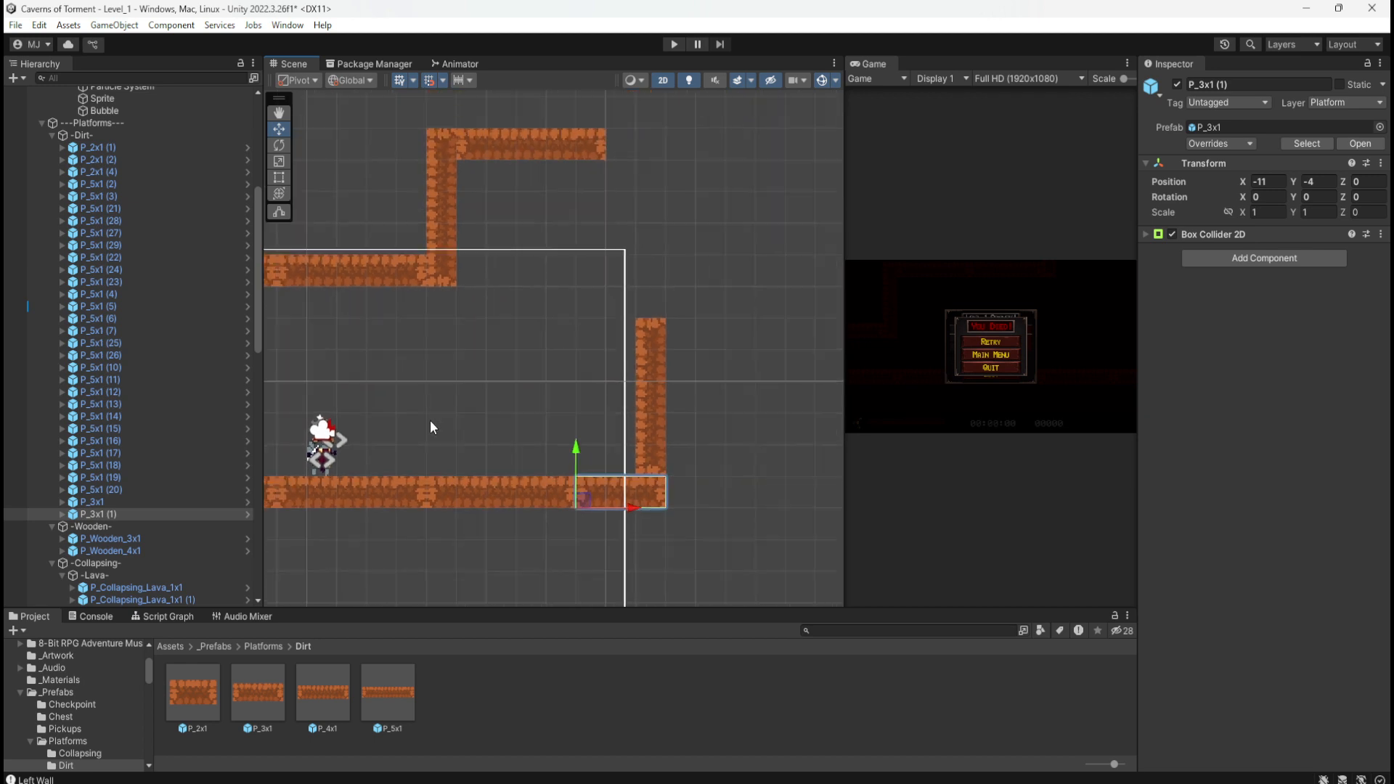
{"action": "scroll", "coordinate": [720, 241], "scroll_direction": "up", "scroll_amount": 5}
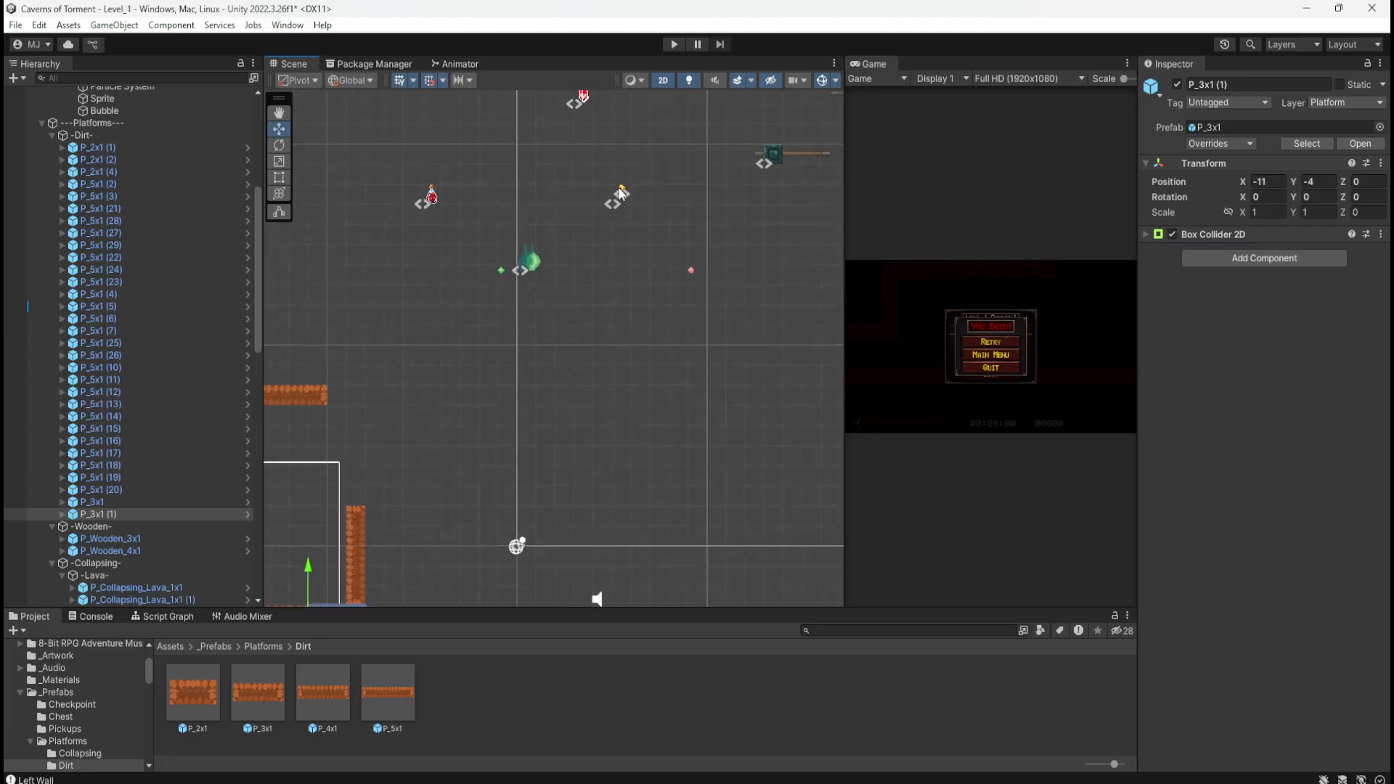
Step: Drag the Coin down-left toward the upper dirt corridor's inner corner
{"action": "left_click", "coordinate": [621, 190]}
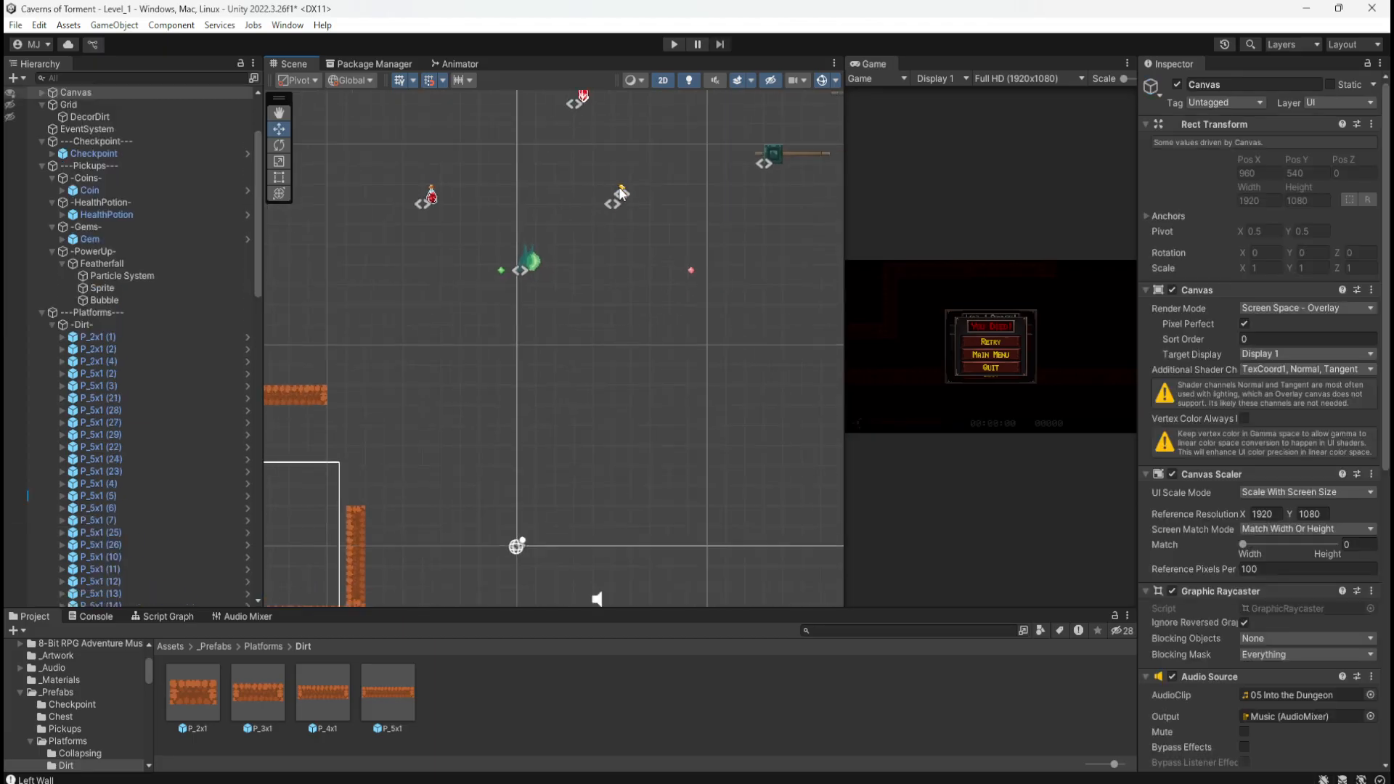
{"action": "scroll", "coordinate": [465, 330], "scroll_direction": "down", "scroll_amount": 1}
{"action": "middle_click_drag", "start_coordinate": [467, 333], "coordinate": [620, 273]}
{"action": "left_click_drag", "start_coordinate": [766, 140], "coordinate": [372, 361]}
{"action": "left_click", "coordinate": [424, 270]}
{"action": "scroll", "coordinate": [354, 337], "scroll_direction": "up", "scroll_amount": 2}
{"action": "scroll", "coordinate": [354, 331], "scroll_direction": "up", "scroll_amount": 5}
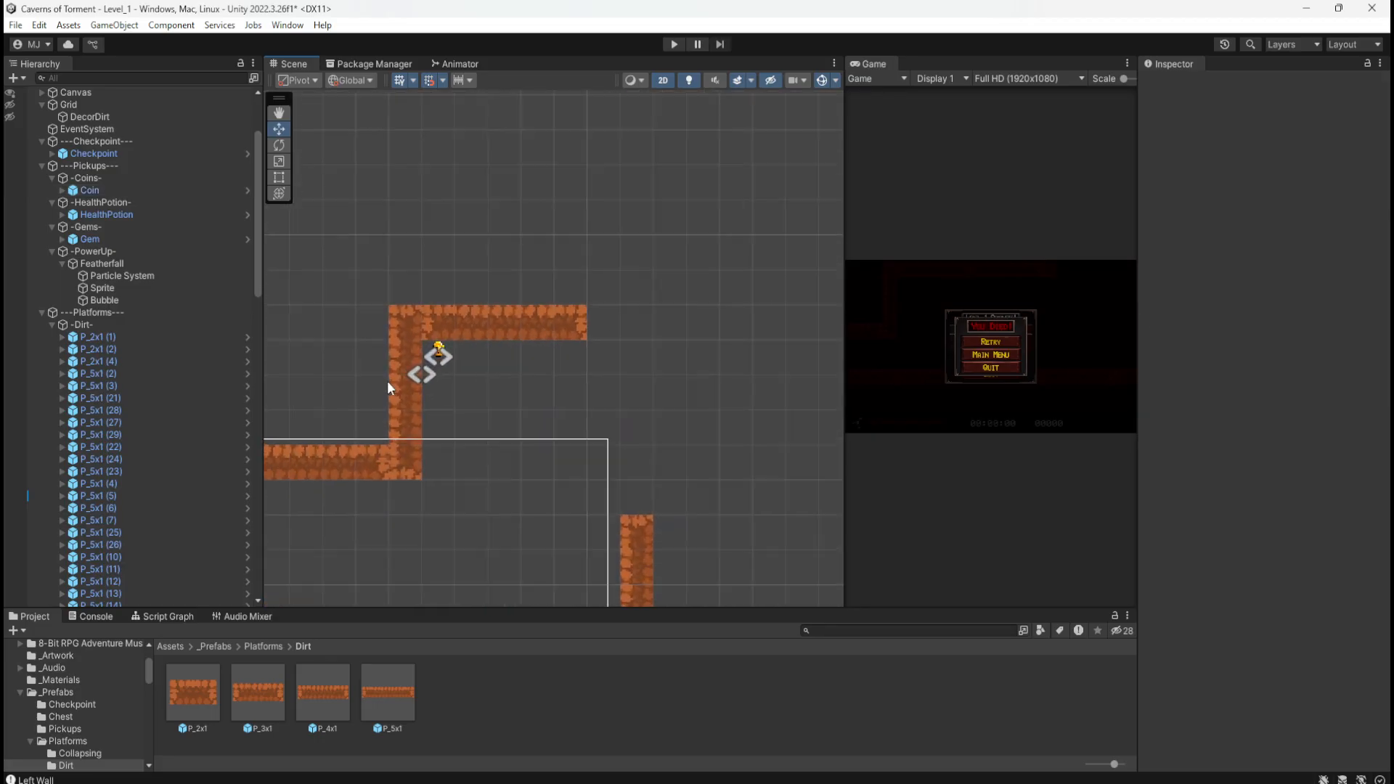
Step: Lower the Coin one grid unit to about X -19.13, Y 3.48
{"action": "left_click", "coordinate": [455, 324]}
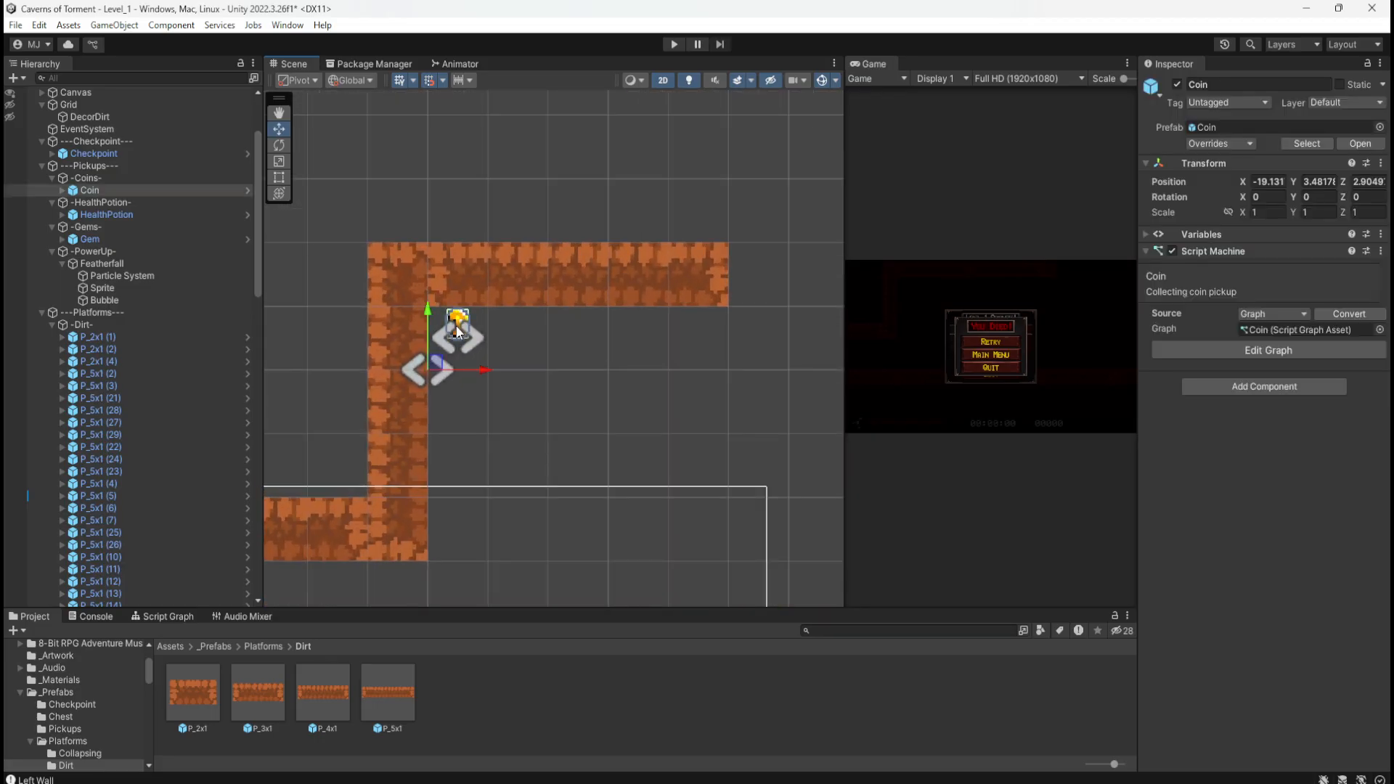
{"action": "left_click", "coordinate": [88, 191]}
{"action": "left_click_drag", "start_coordinate": [434, 354], "coordinate": [433, 417]}
{"action": "scroll", "coordinate": [395, 290], "scroll_direction": "down", "scroll_amount": 3}
{"action": "left_click", "coordinate": [340, 316]}
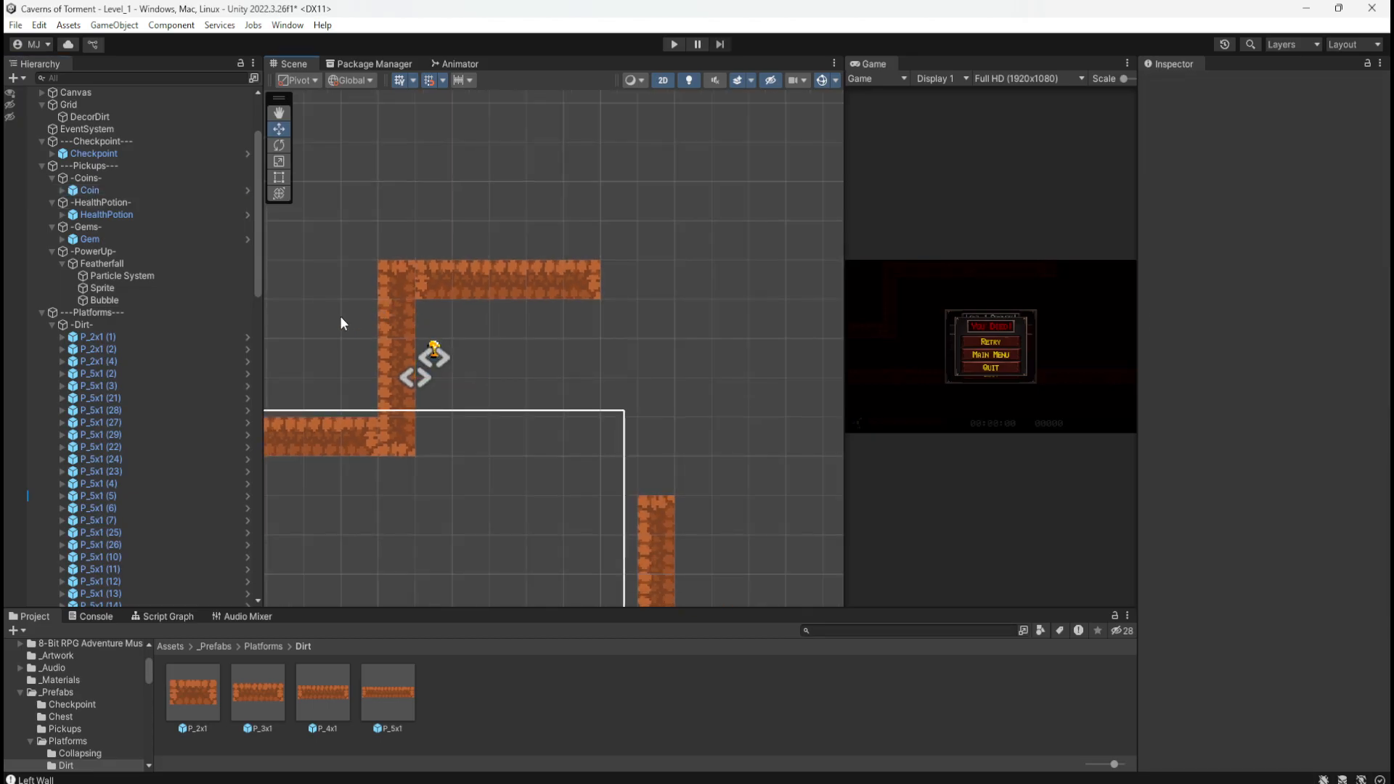
{"action": "scroll", "coordinate": [340, 312], "scroll_direction": "down", "scroll_amount": 3}
{"action": "scroll", "coordinate": [450, 287], "scroll_direction": "down", "scroll_amount": 2}
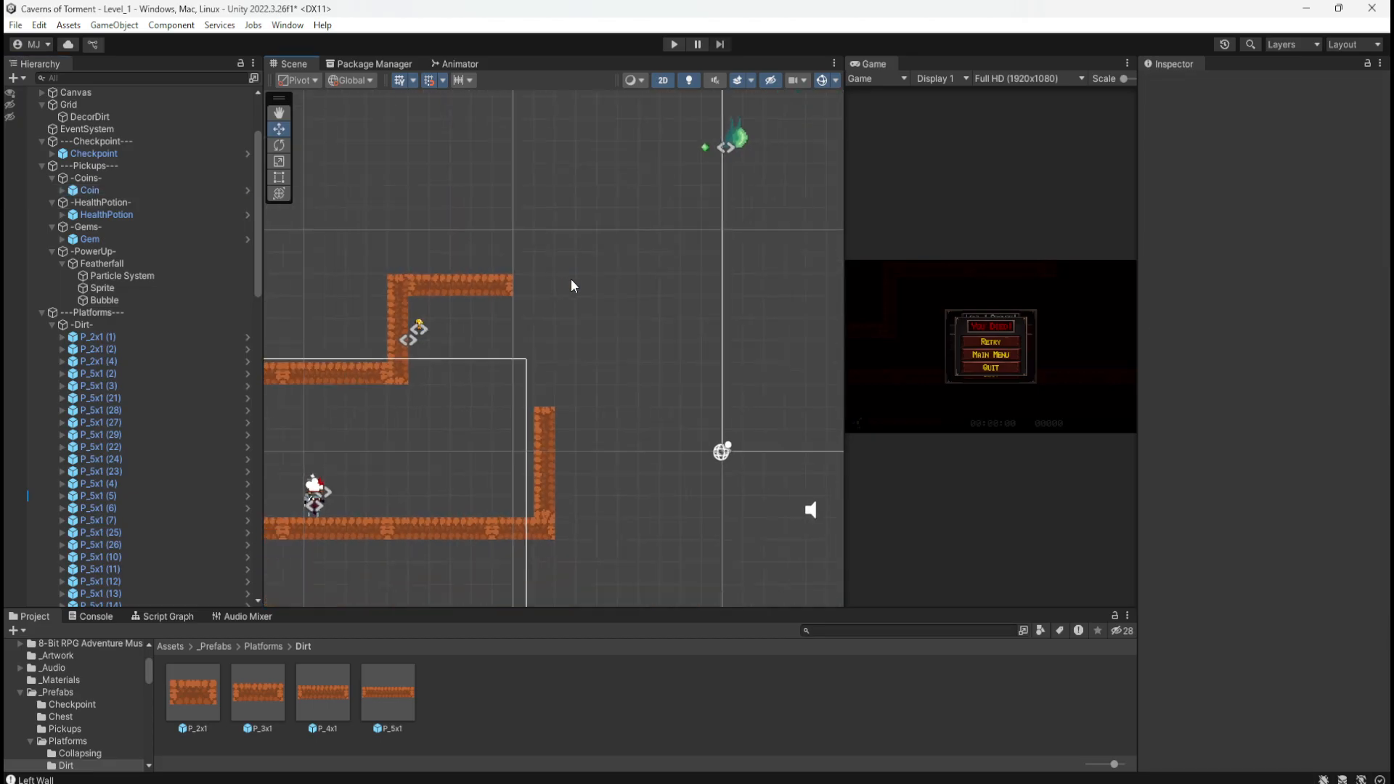
{"action": "scroll", "coordinate": [481, 355], "scroll_direction": "up", "scroll_amount": 4}
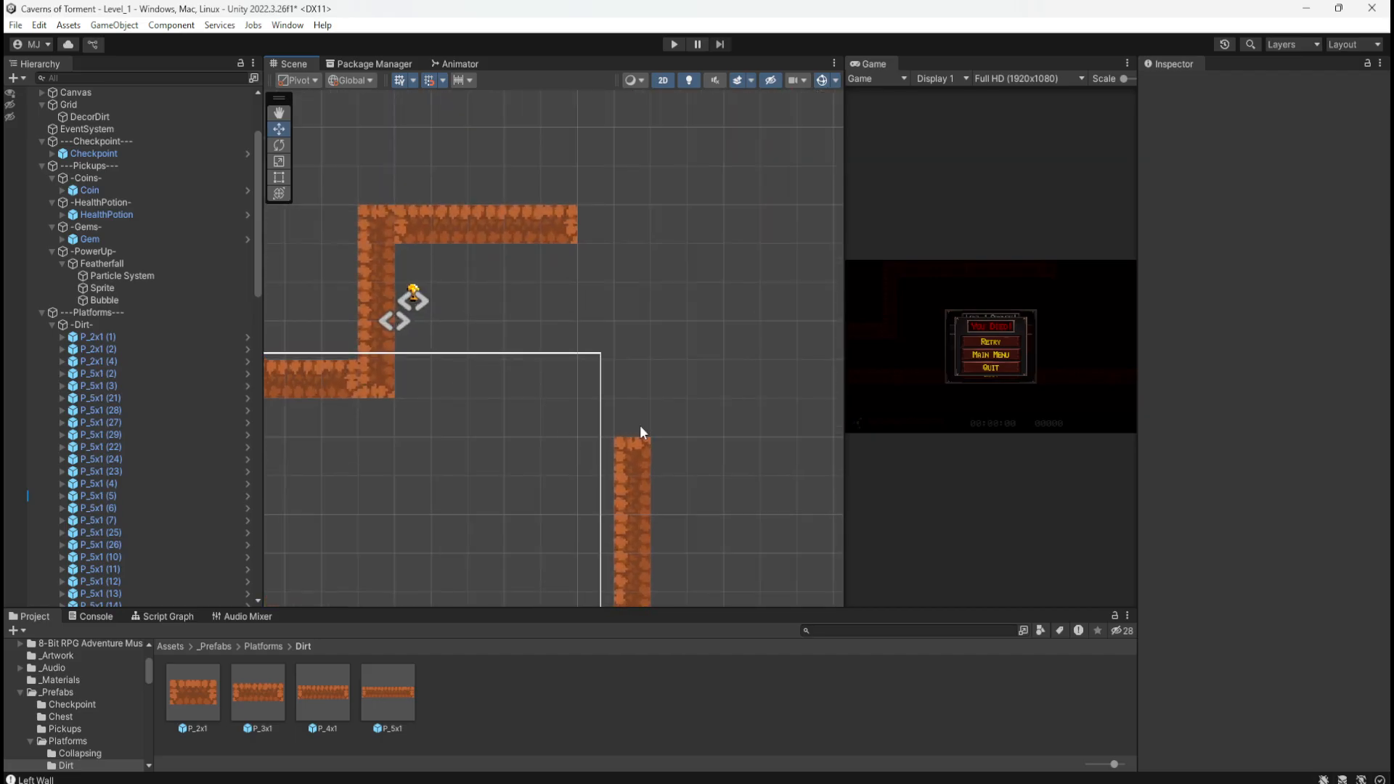
{"action": "scroll", "coordinate": [728, 342], "scroll_direction": "down", "scroll_amount": 3}
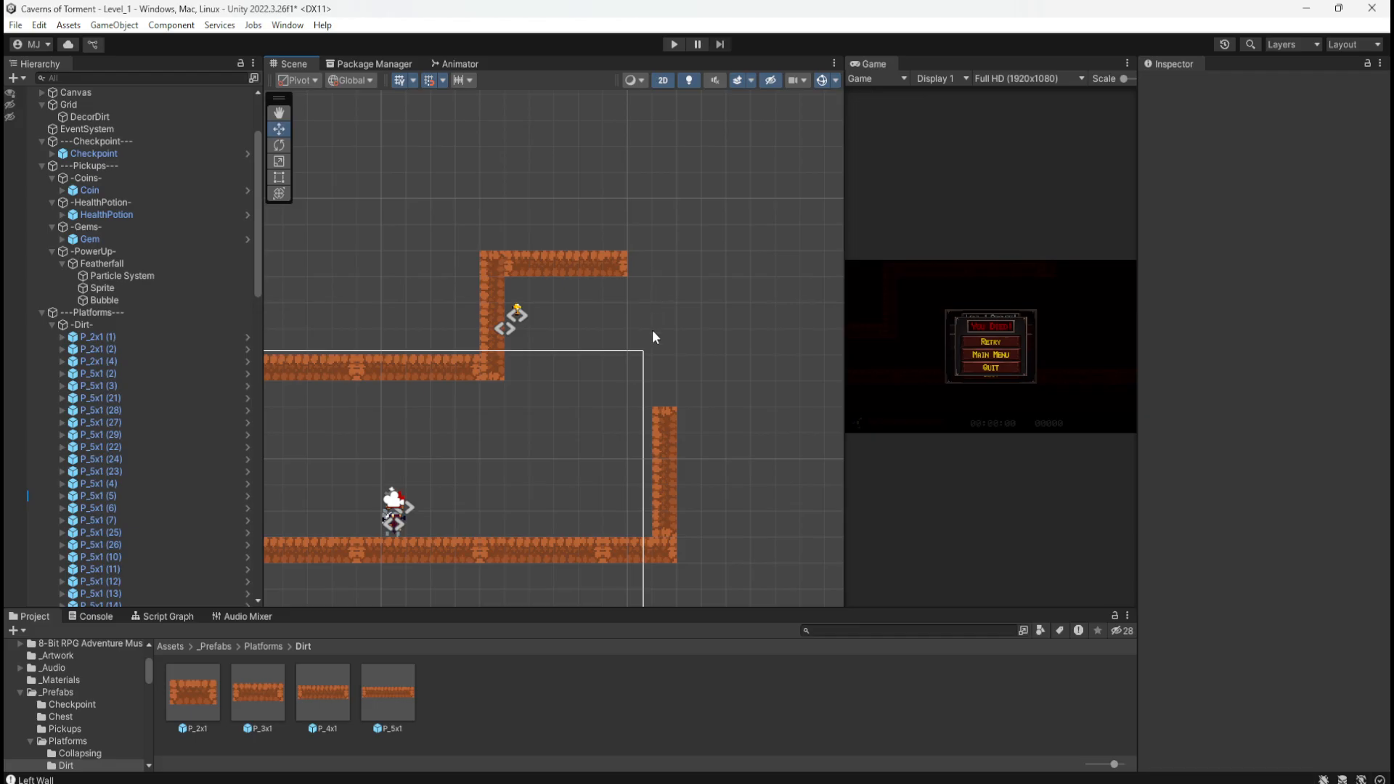
{"action": "scroll", "coordinate": [438, 364], "scroll_direction": "down", "scroll_amount": 2}
{"action": "scroll", "coordinate": [396, 364], "scroll_direction": "down", "scroll_amount": 1}
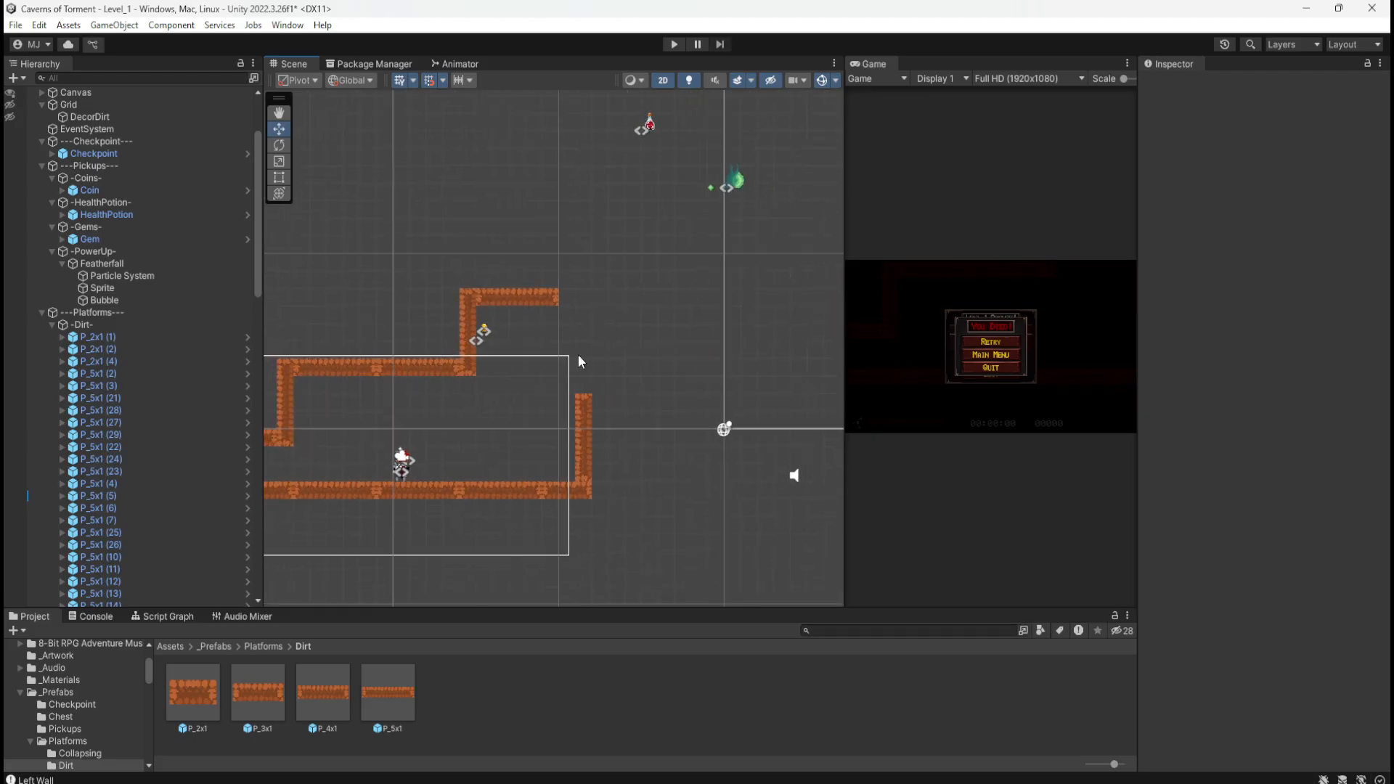
{"action": "scroll", "coordinate": [573, 355], "scroll_direction": "up", "scroll_amount": 2}
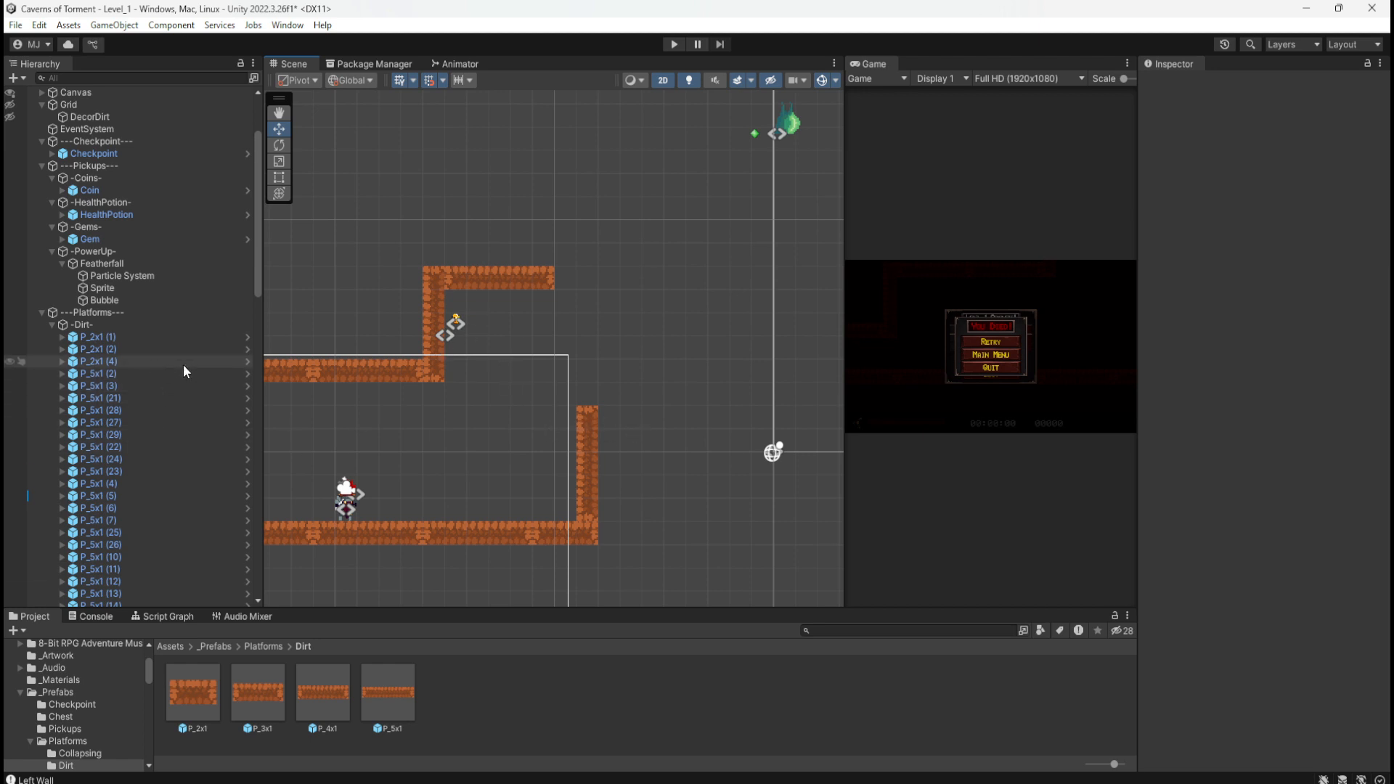
Step: Build the raised bump: copy the short platform onto the right wall and a wall piece to X -4
{"action": "left_click", "coordinate": [551, 533]}
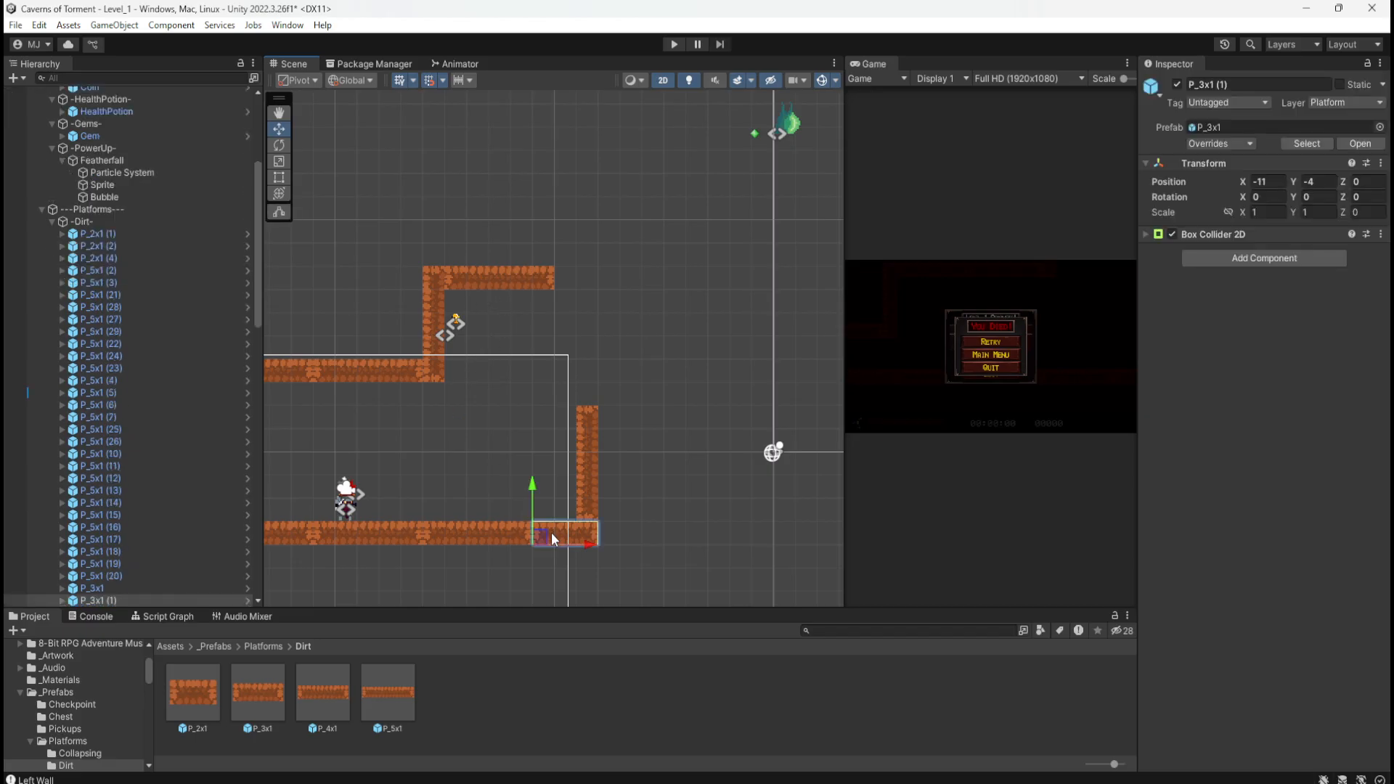
{"action": "key", "text": "ctrl+d"}
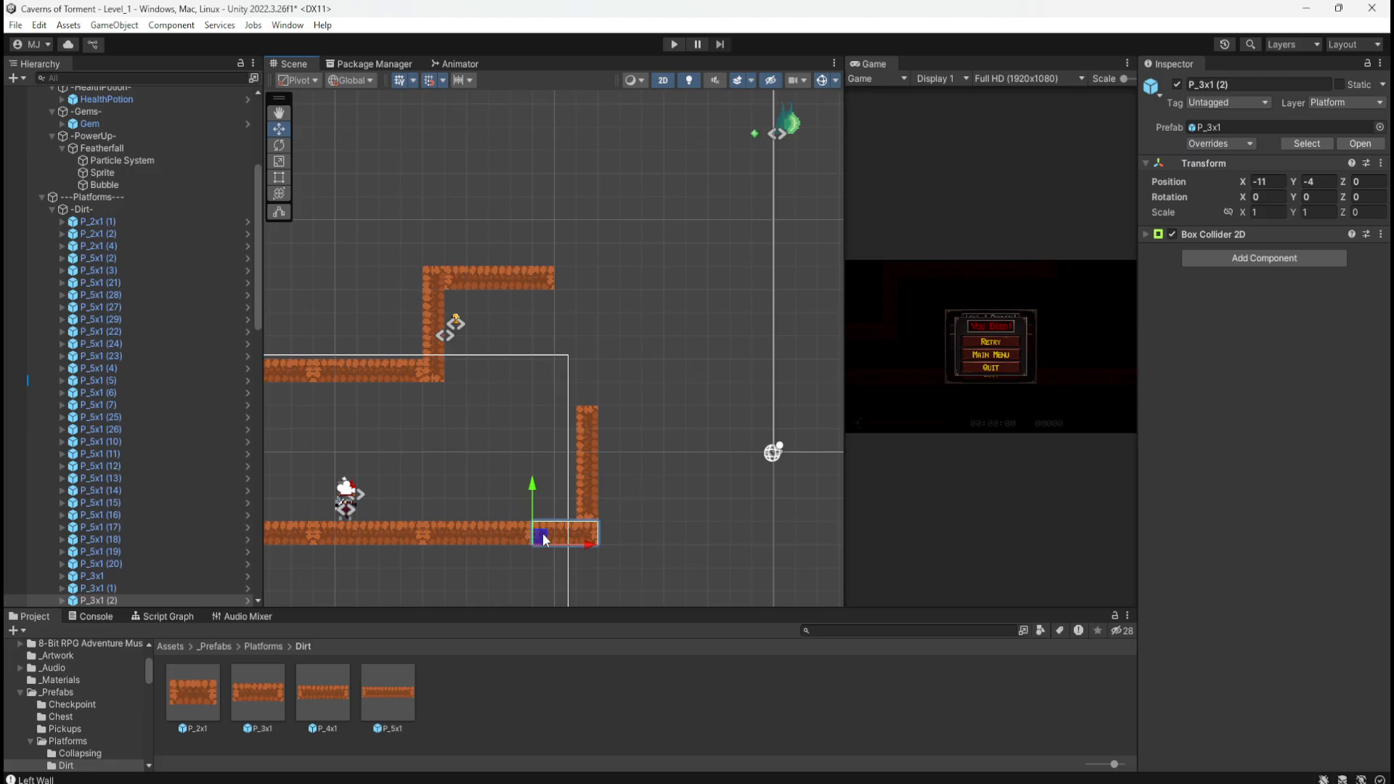
{"action": "left_click_drag", "start_coordinate": [541, 539], "coordinate": [608, 427]}
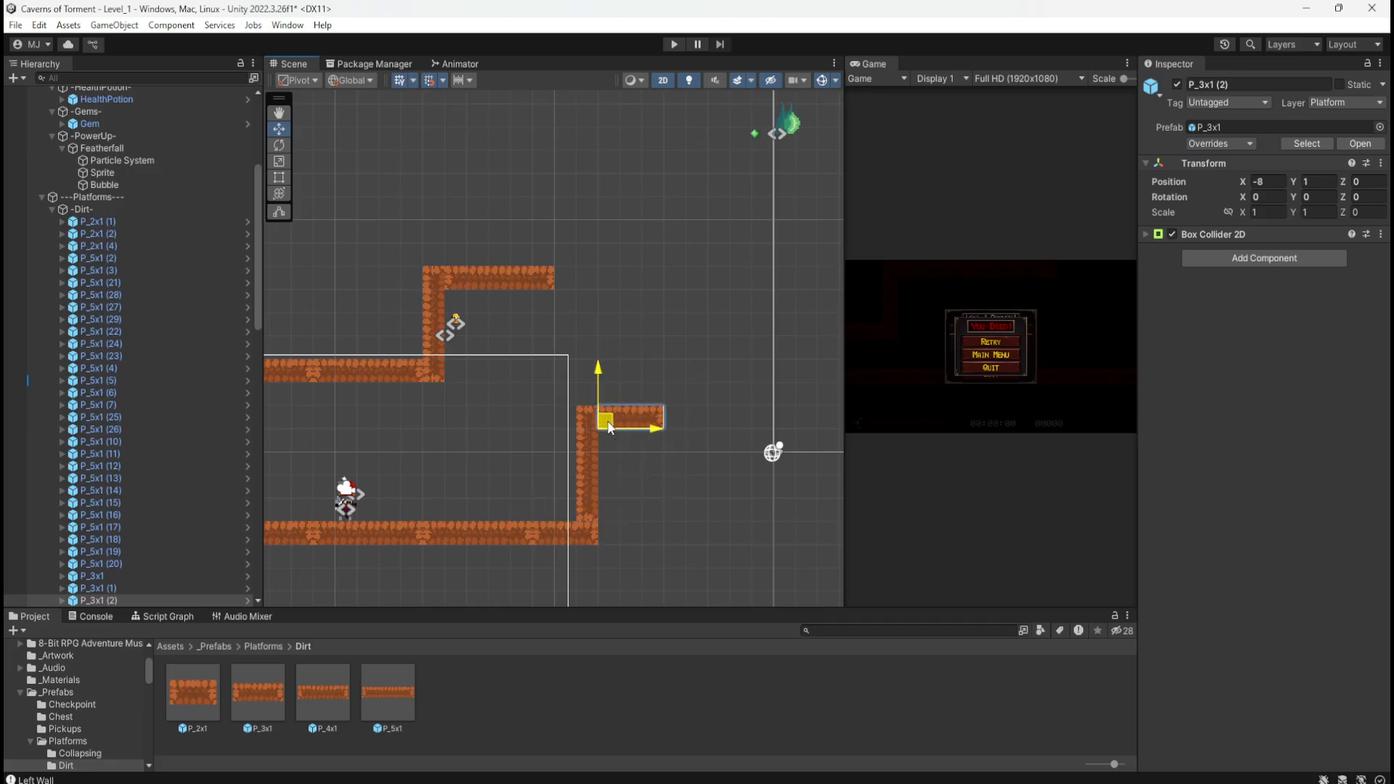
{"action": "left_click", "coordinate": [589, 468]}
{"action": "middle_click_drag", "start_coordinate": [686, 487], "coordinate": [507, 395]}
{"action": "key", "text": "ctrl+d"}
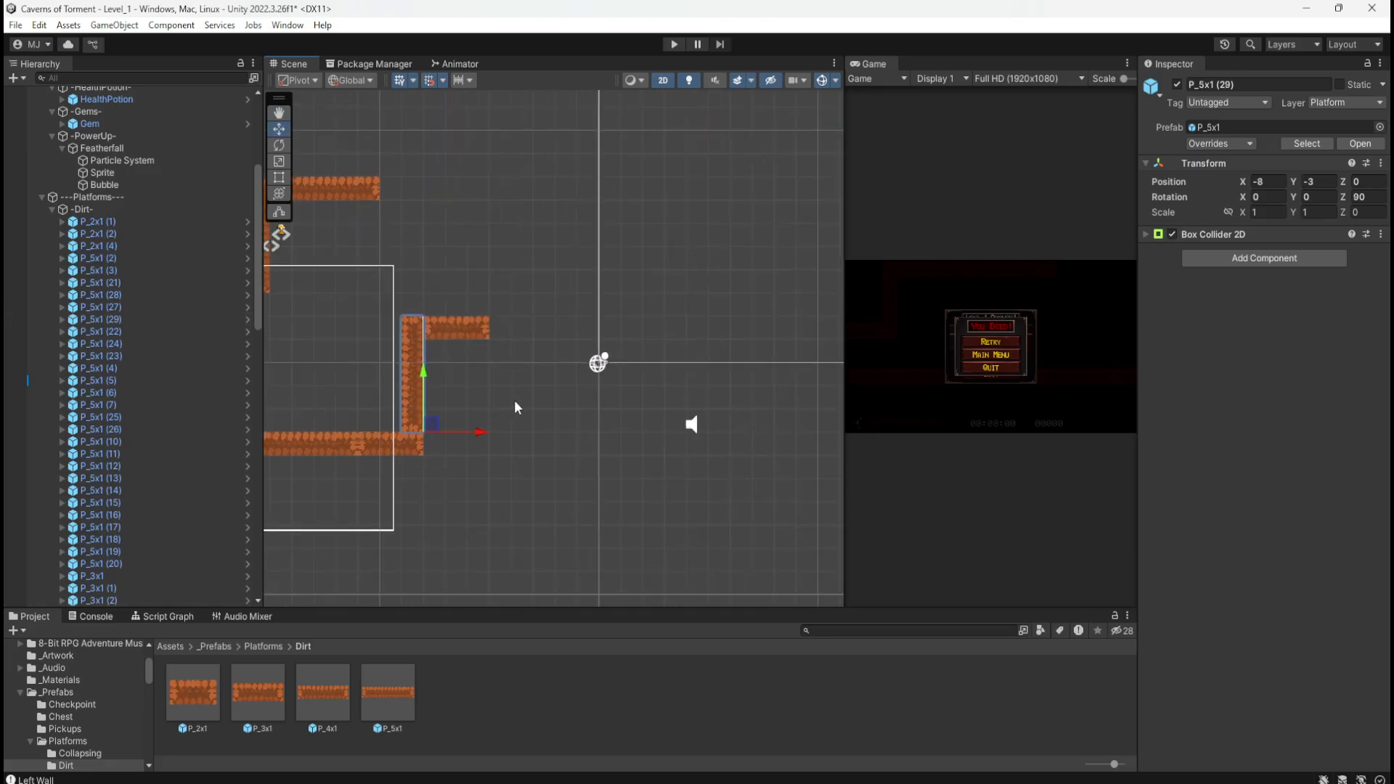
{"action": "left_click_drag", "start_coordinate": [435, 425], "coordinate": [528, 427]}
{"action": "middle_click_drag", "start_coordinate": [483, 292], "coordinate": [625, 331]}
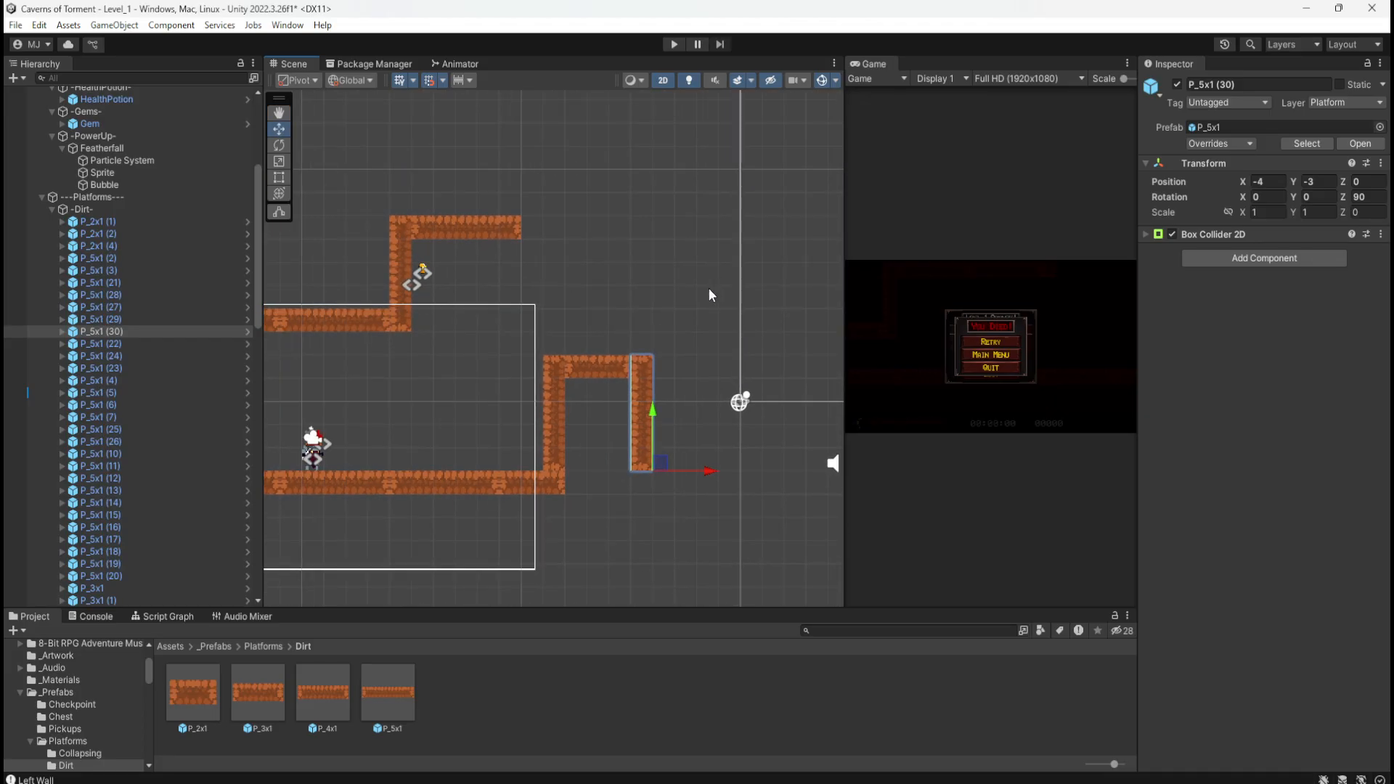
Step: Lengthen the top ledge with two copies of the ledge piece at X -10 and X -5
{"action": "left_click", "coordinate": [506, 229]}
{"action": "key", "text": "ctrl+d"}
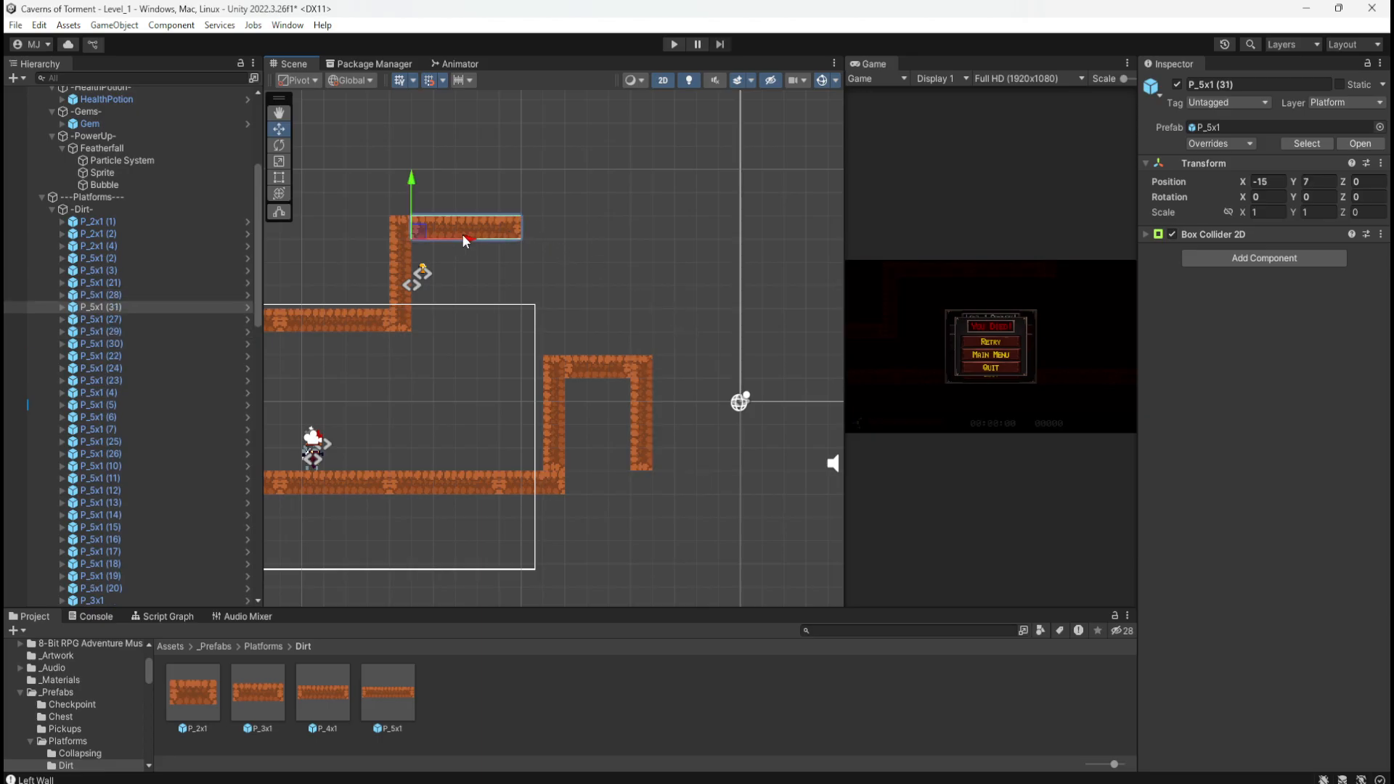
{"action": "left_click_drag", "start_coordinate": [461, 234], "coordinate": [586, 247]}
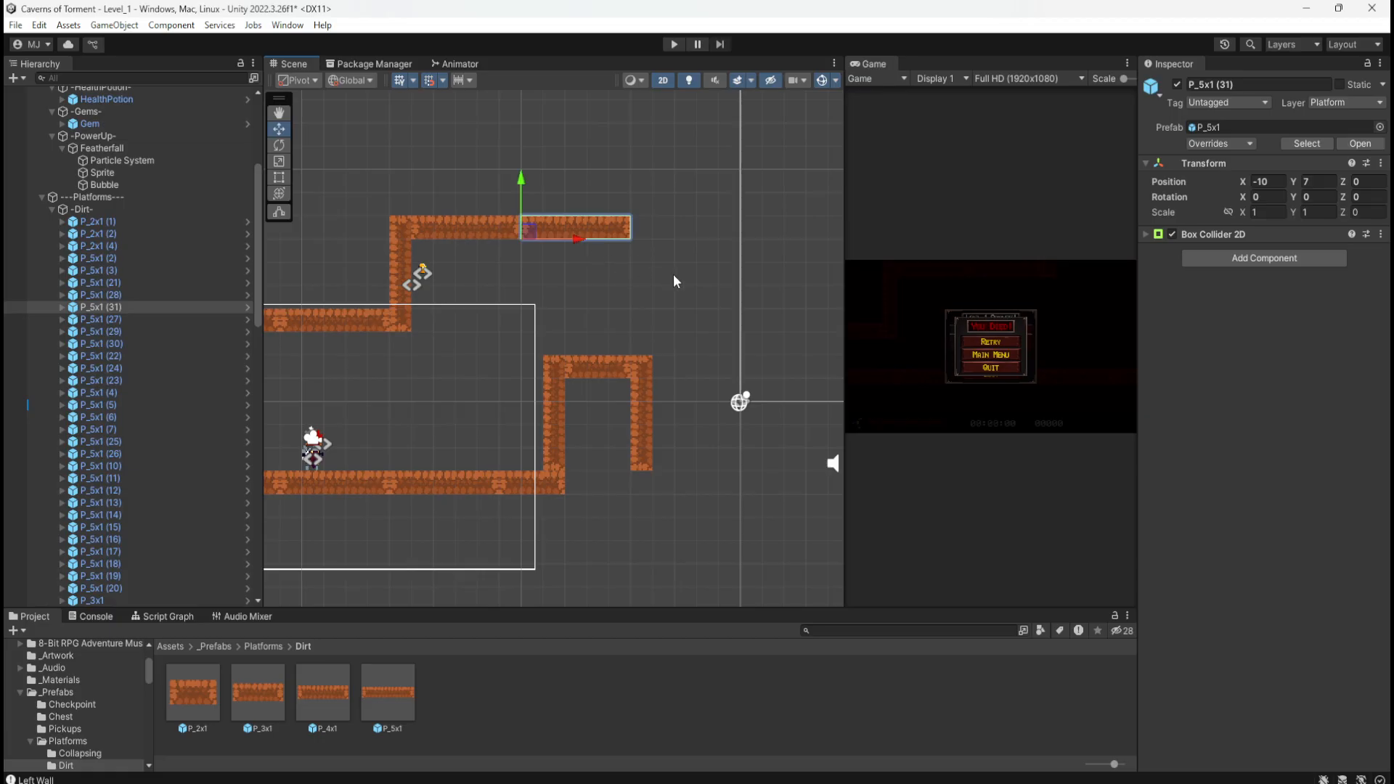
{"action": "middle_click_drag", "start_coordinate": [675, 280], "coordinate": [579, 273]}
{"action": "key", "text": "ctrl+d"}
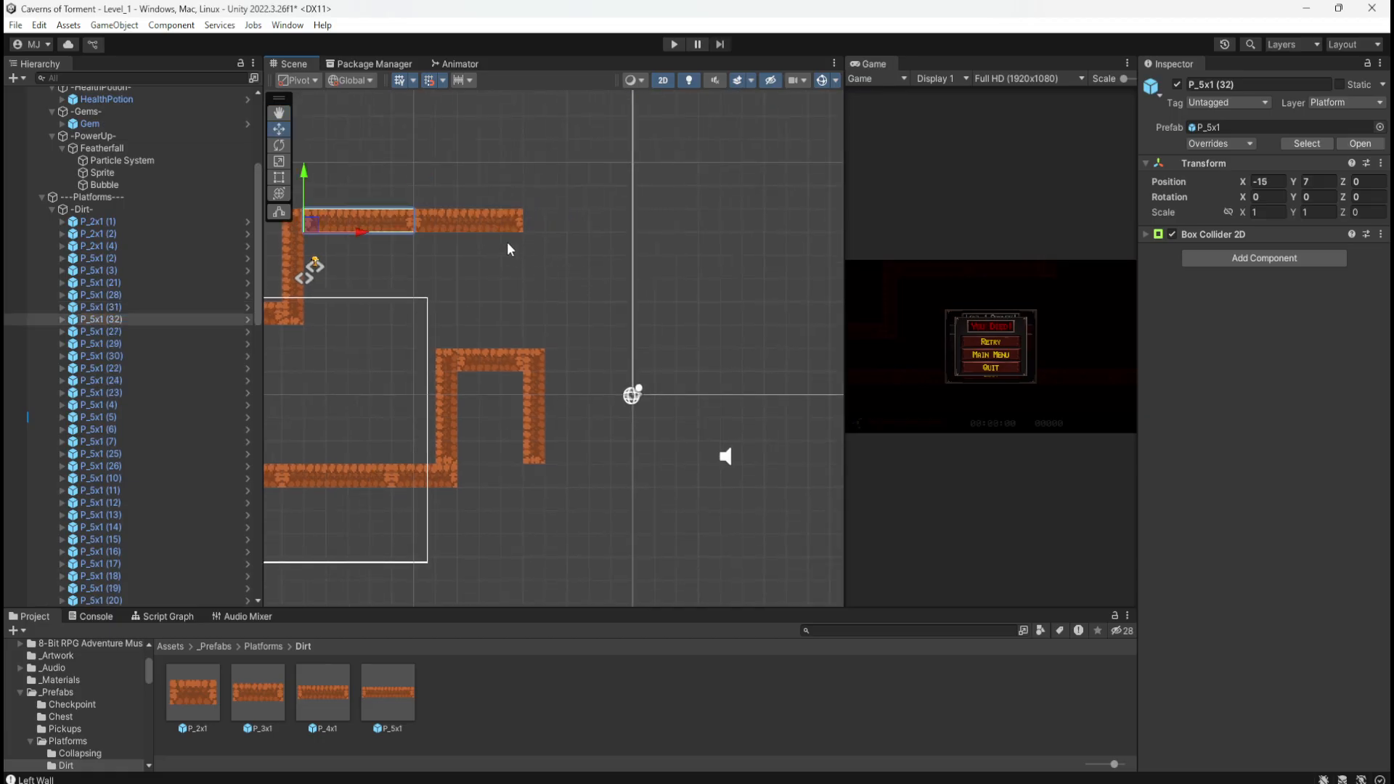
{"action": "left_click_drag", "start_coordinate": [361, 227], "coordinate": [585, 230]}
Step: Extend the right-side wall with two stacked copies of the vertical wall piece from the ledge's end
{"action": "left_click", "coordinate": [540, 412]}
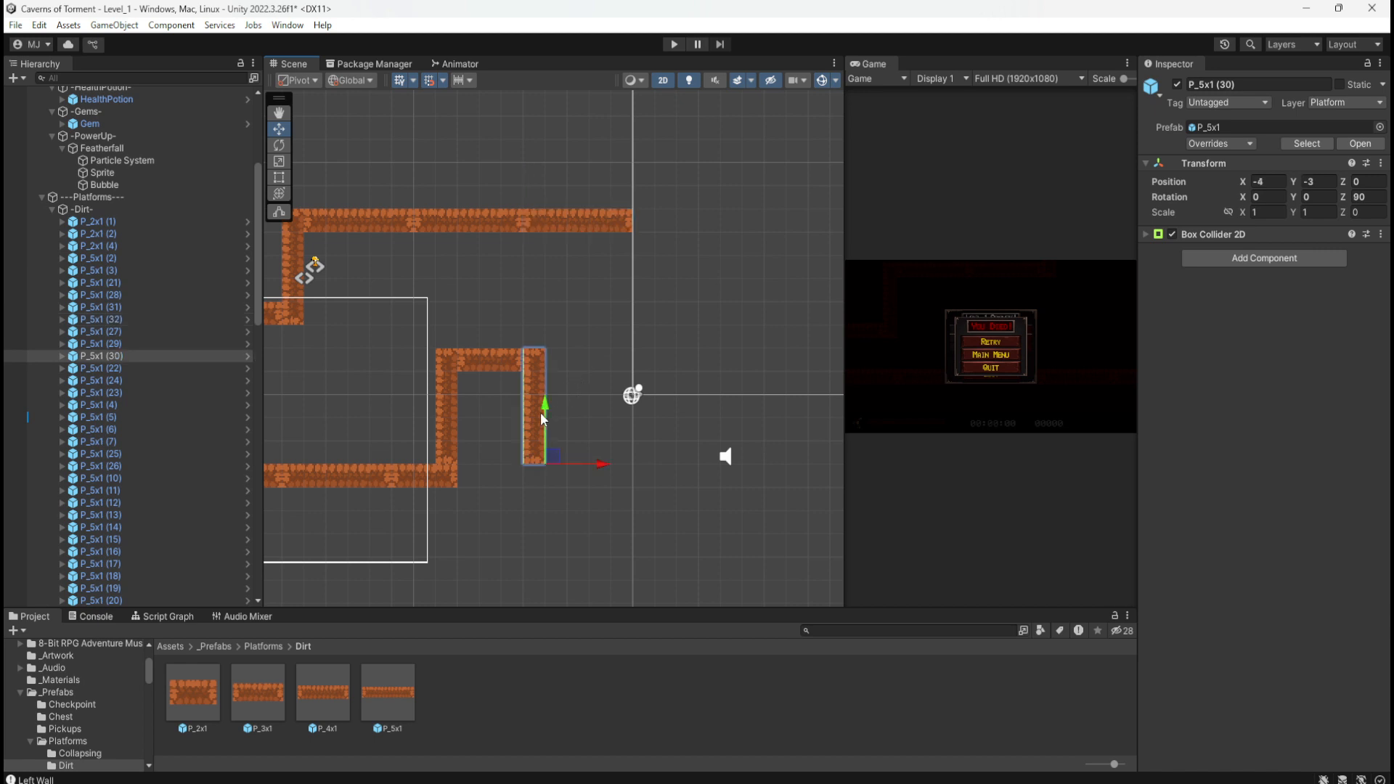
{"action": "key", "text": "ctrl+d"}
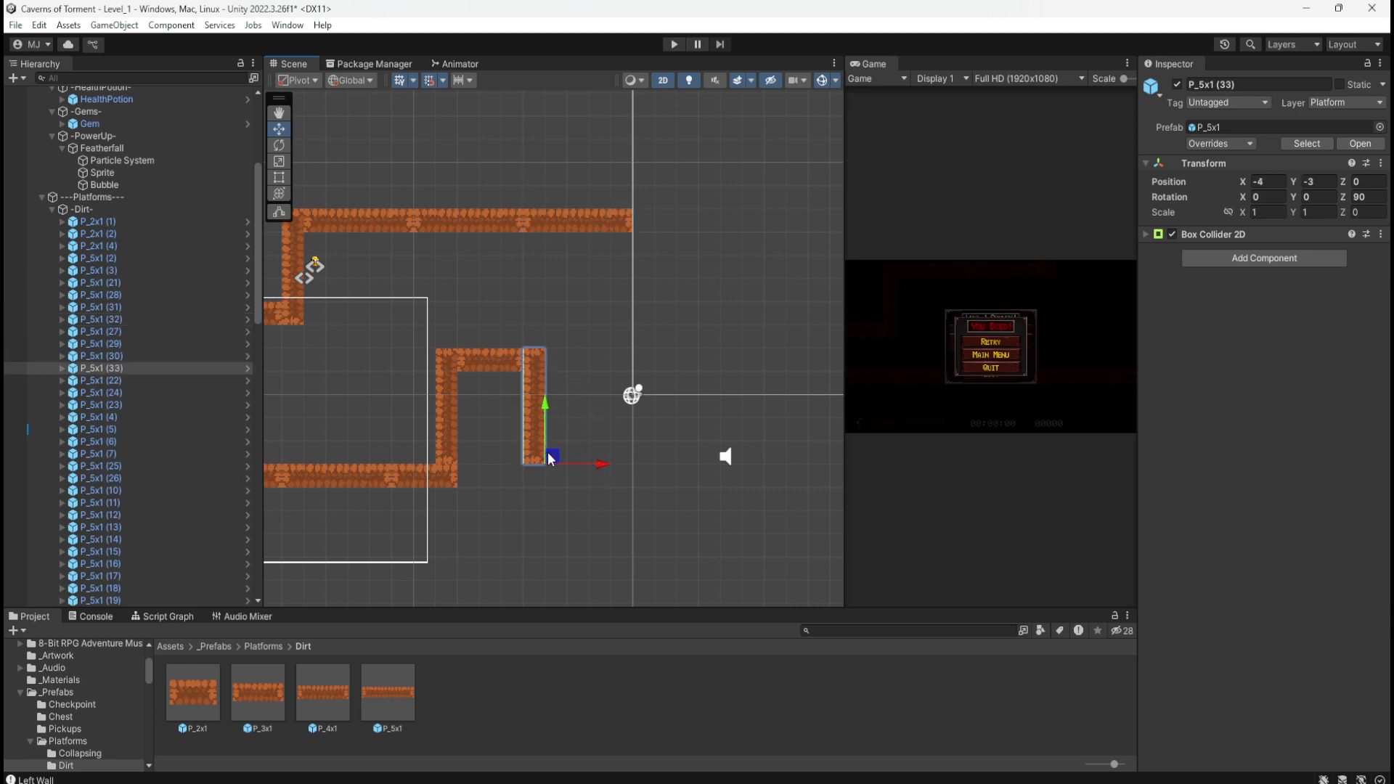
{"action": "left_click_drag", "start_coordinate": [555, 456], "coordinate": [636, 341]}
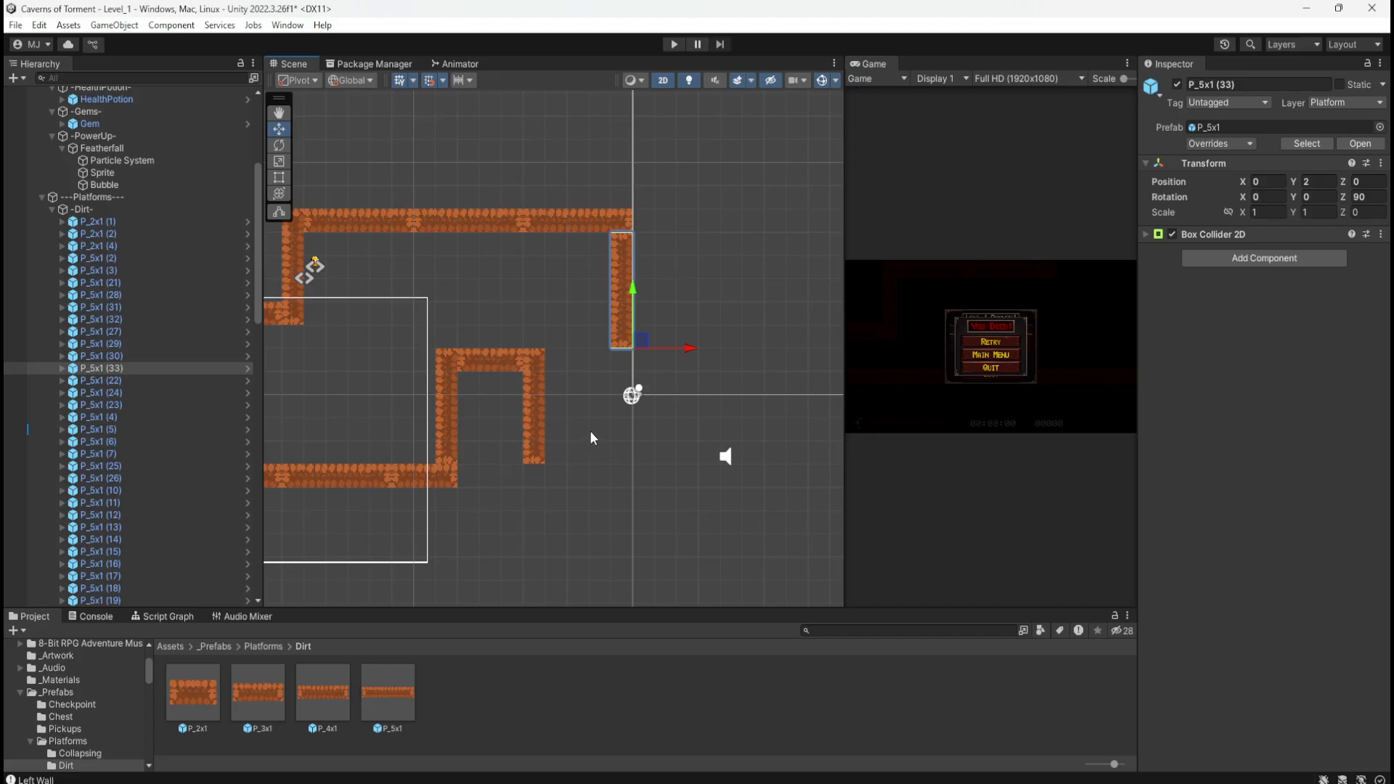
{"action": "key", "text": "ctrl+d"}
{"action": "left_click_drag", "start_coordinate": [640, 350], "coordinate": [637, 465]}
{"action": "middle_click_drag", "start_coordinate": [477, 291], "coordinate": [601, 321]}
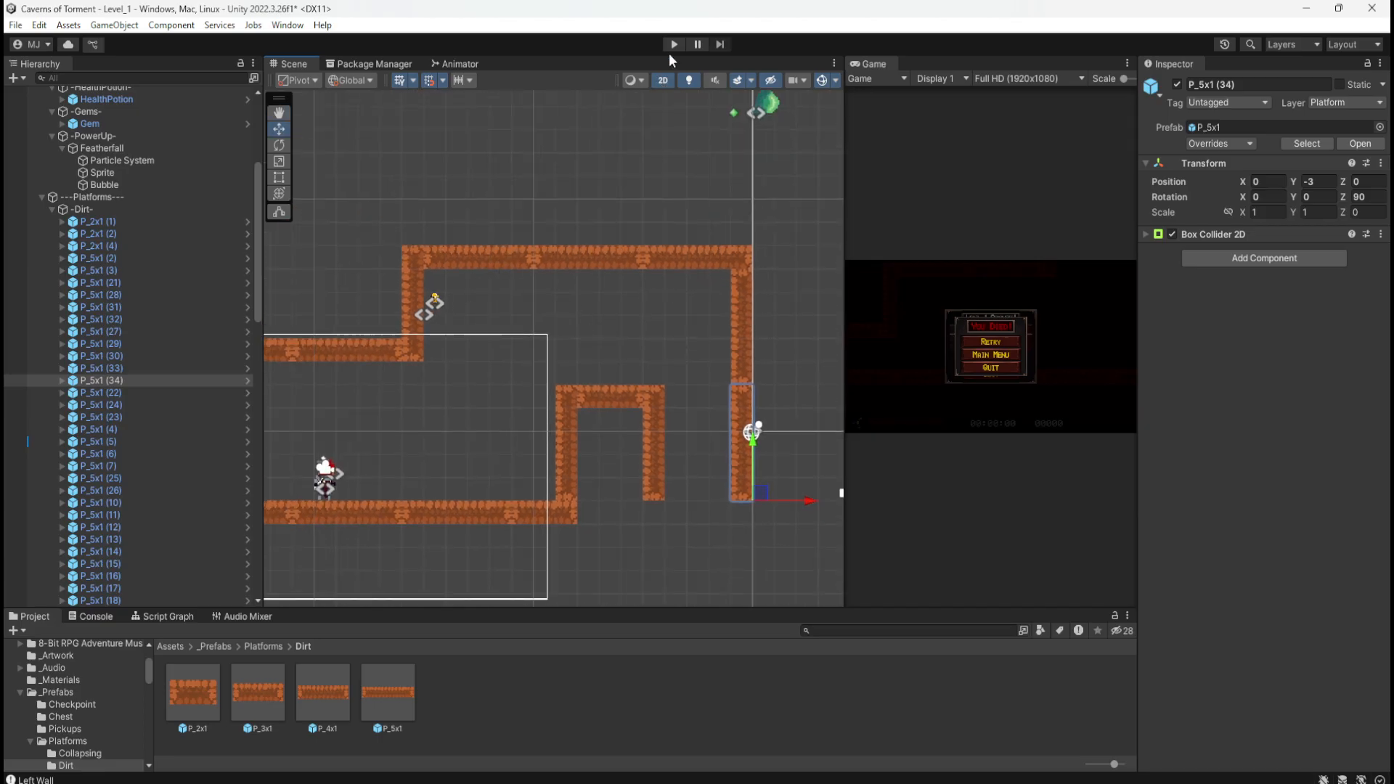
Step: Raise the coin back up one unit, save the scene and start play mode
{"action": "left_click", "coordinate": [435, 299]}
{"action": "left_click_drag", "start_coordinate": [426, 256], "coordinate": [428, 245]}
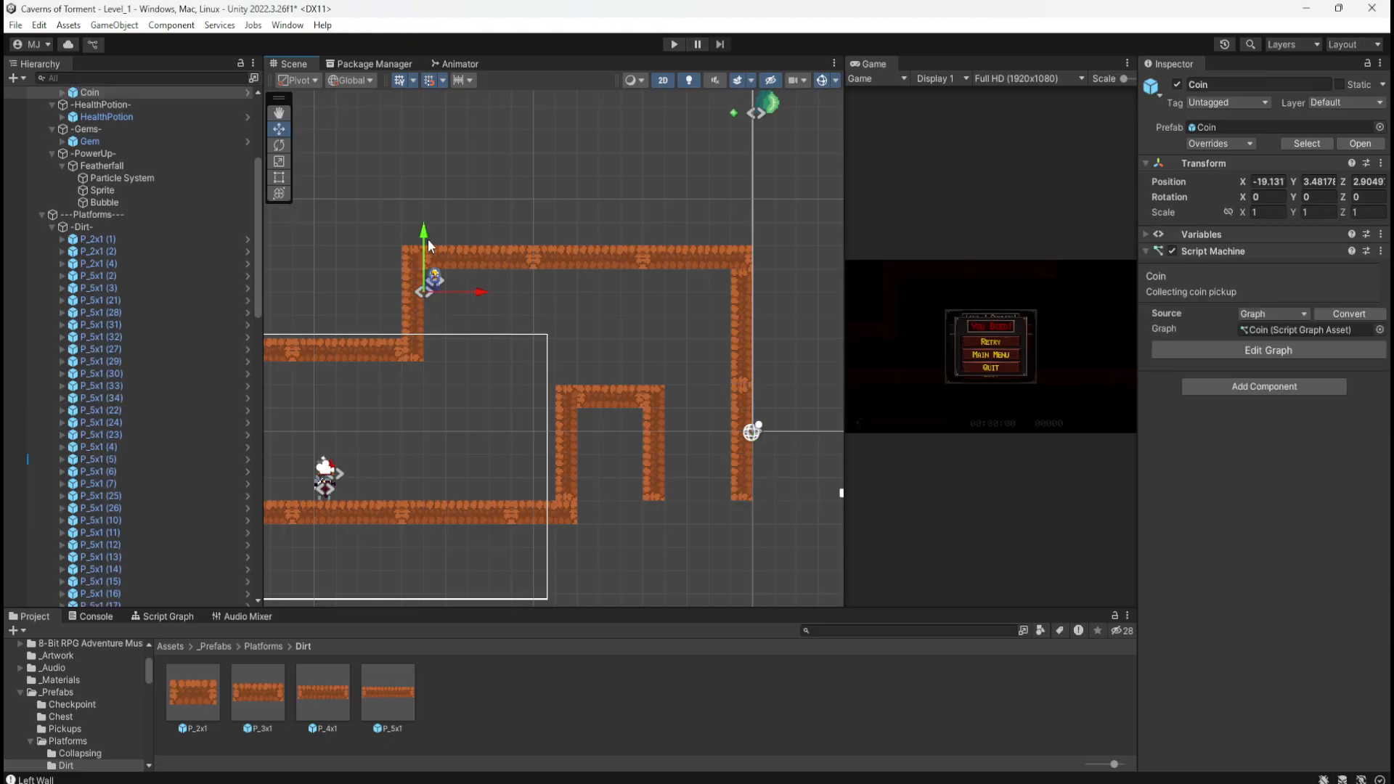
{"action": "key", "text": "ctrl+s"}
{"action": "left_click", "coordinate": [673, 45]}
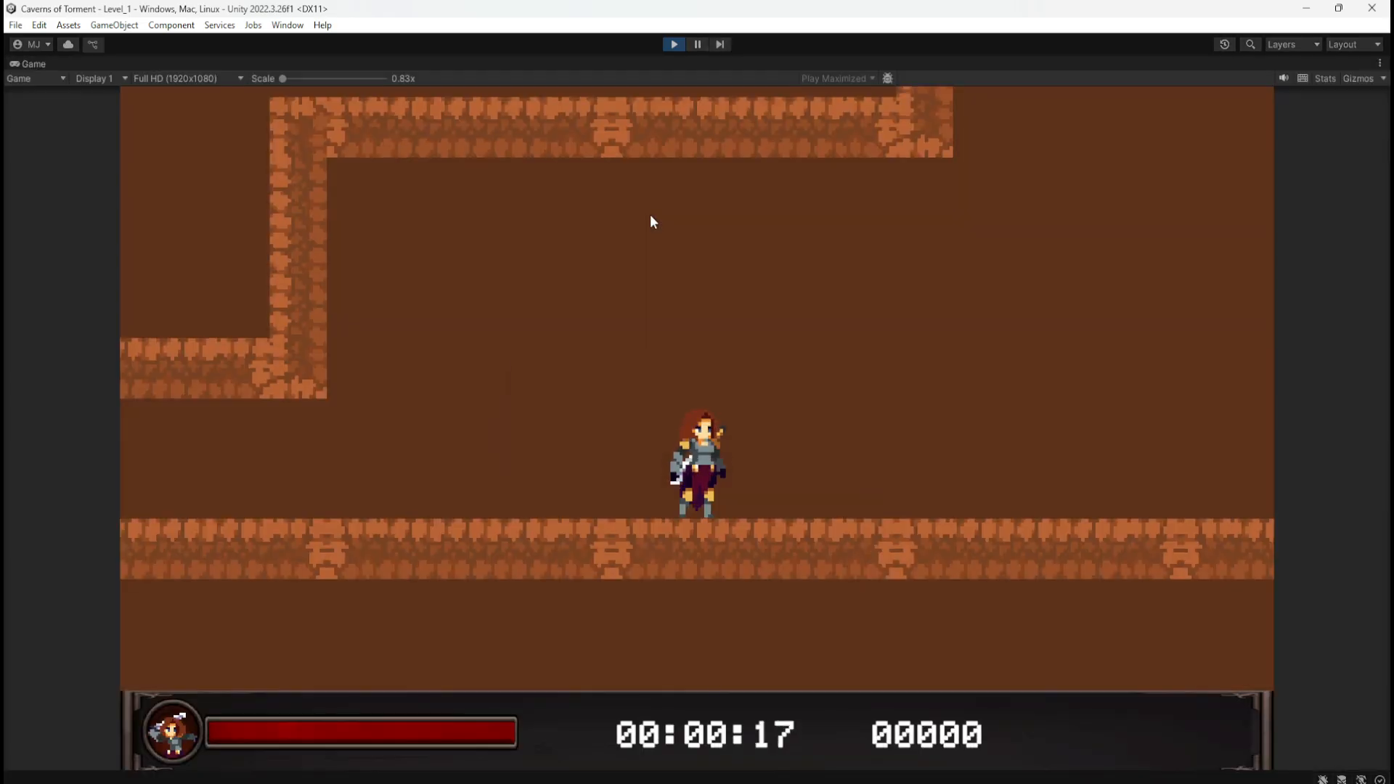
Step: Run the character right and jump onto the block, then stop play mode
{"action": "key", "text": "d"}
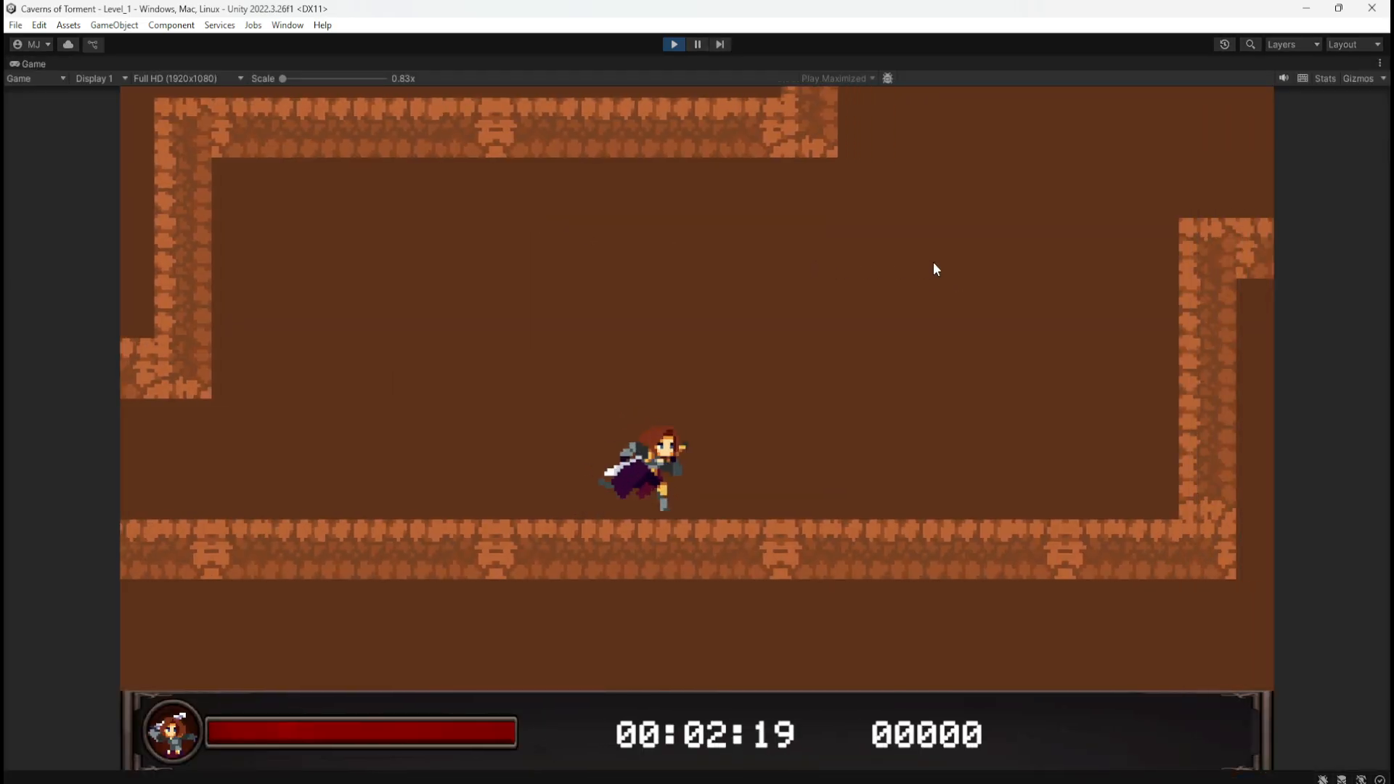
{"action": "key", "text": "space"}
{"action": "key", "text": "space"}
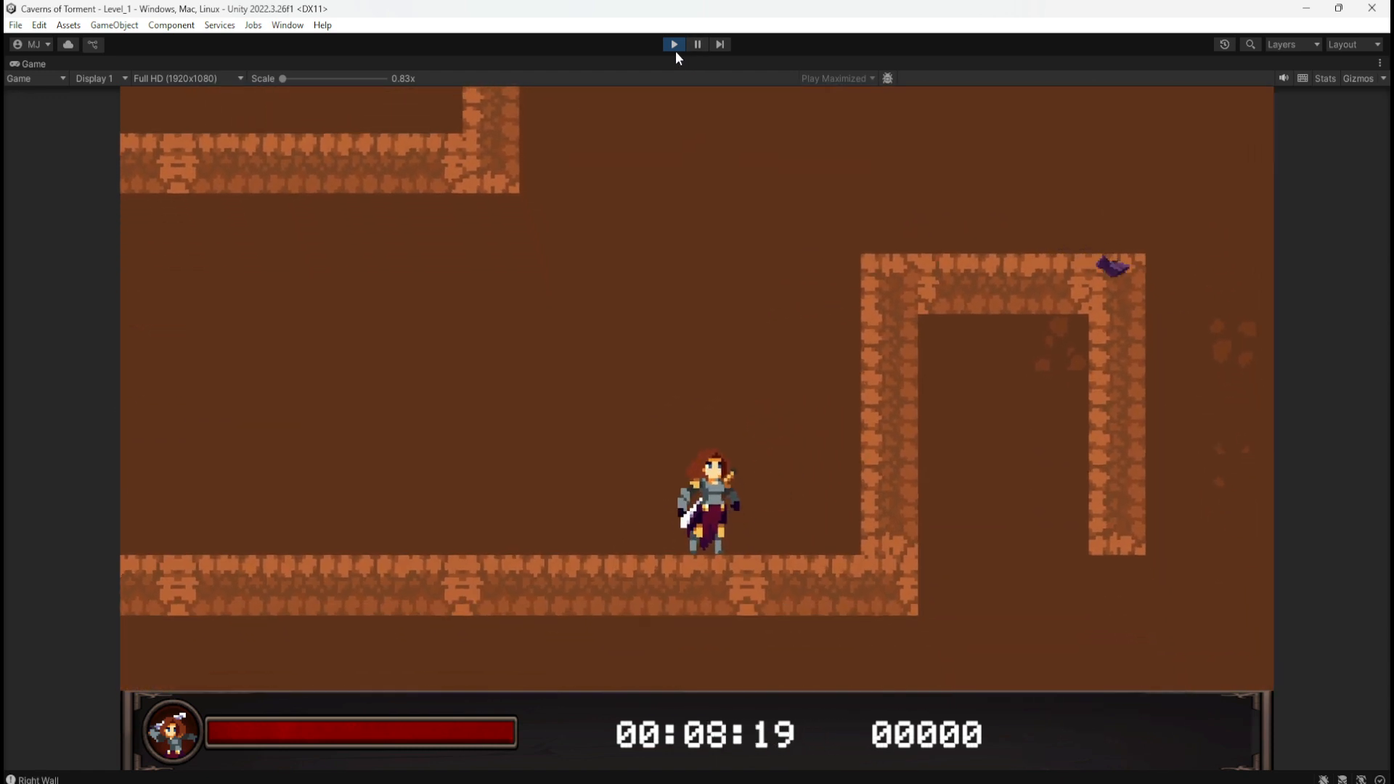
{"action": "left_click", "coordinate": [674, 45]}
{"action": "scroll", "coordinate": [520, 424], "scroll_direction": "down", "scroll_amount": 3}
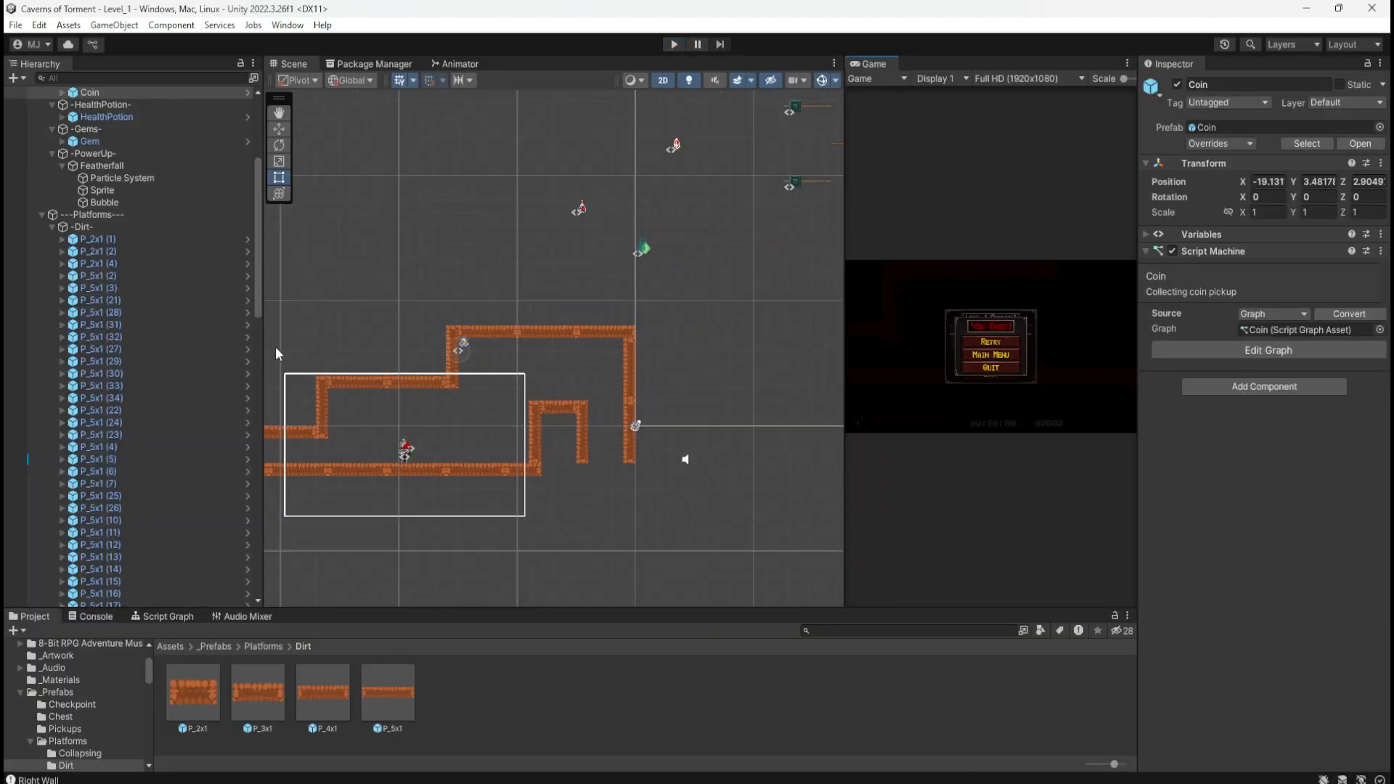
Step: Select the -Bat- NavMesh child and drag it up-right to about X 17.15, Y 14.71
{"action": "left_click", "coordinate": [41, 215]}
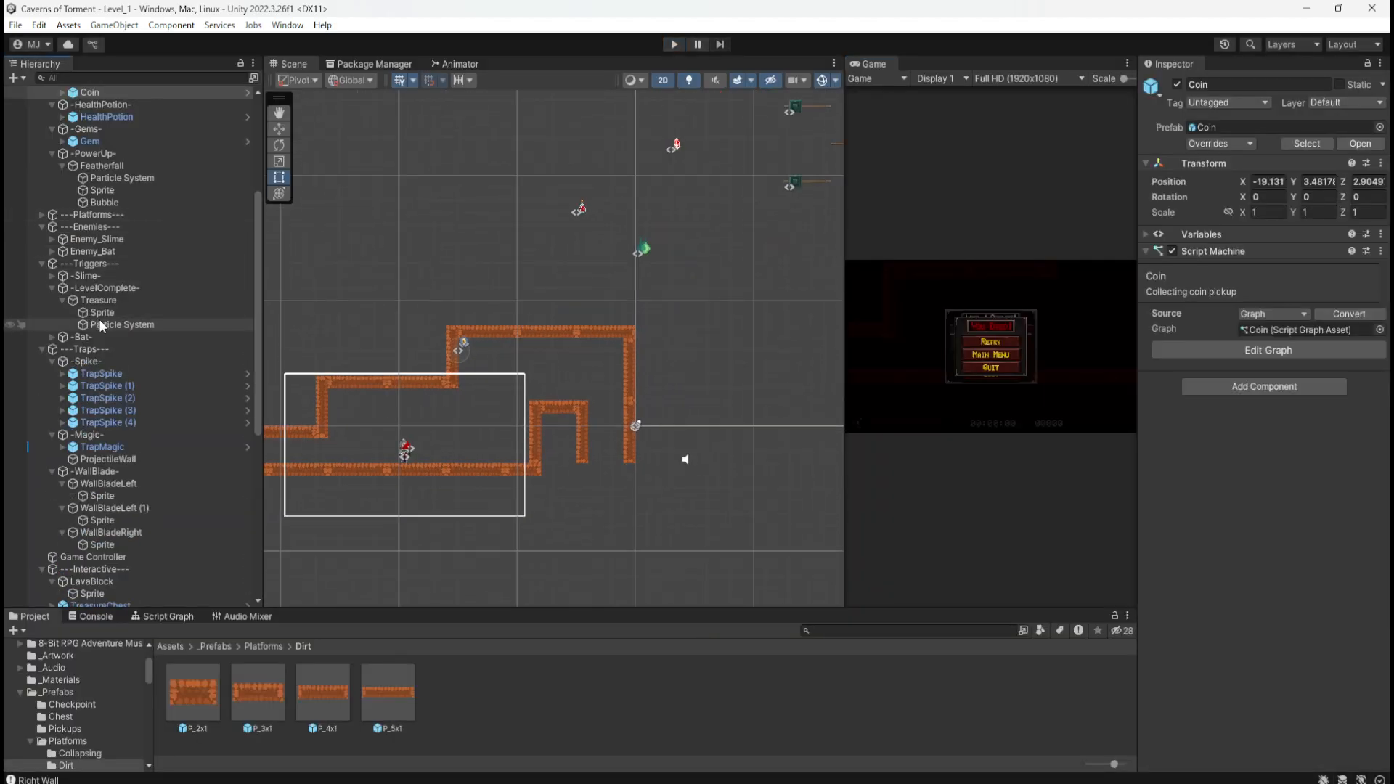
{"action": "scroll", "coordinate": [73, 371], "scroll_direction": "down", "scroll_amount": 2}
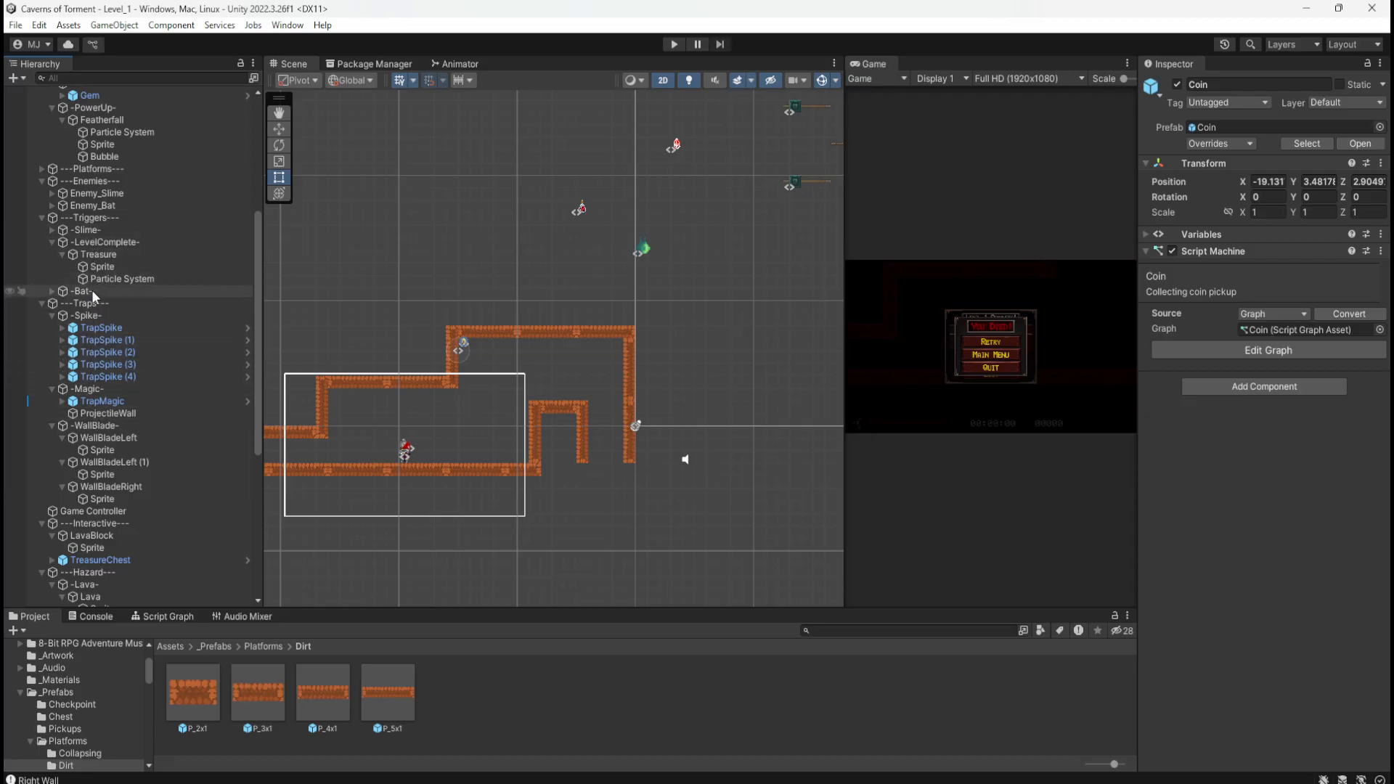
{"action": "left_click", "coordinate": [46, 292]}
{"action": "left_click", "coordinate": [50, 290]}
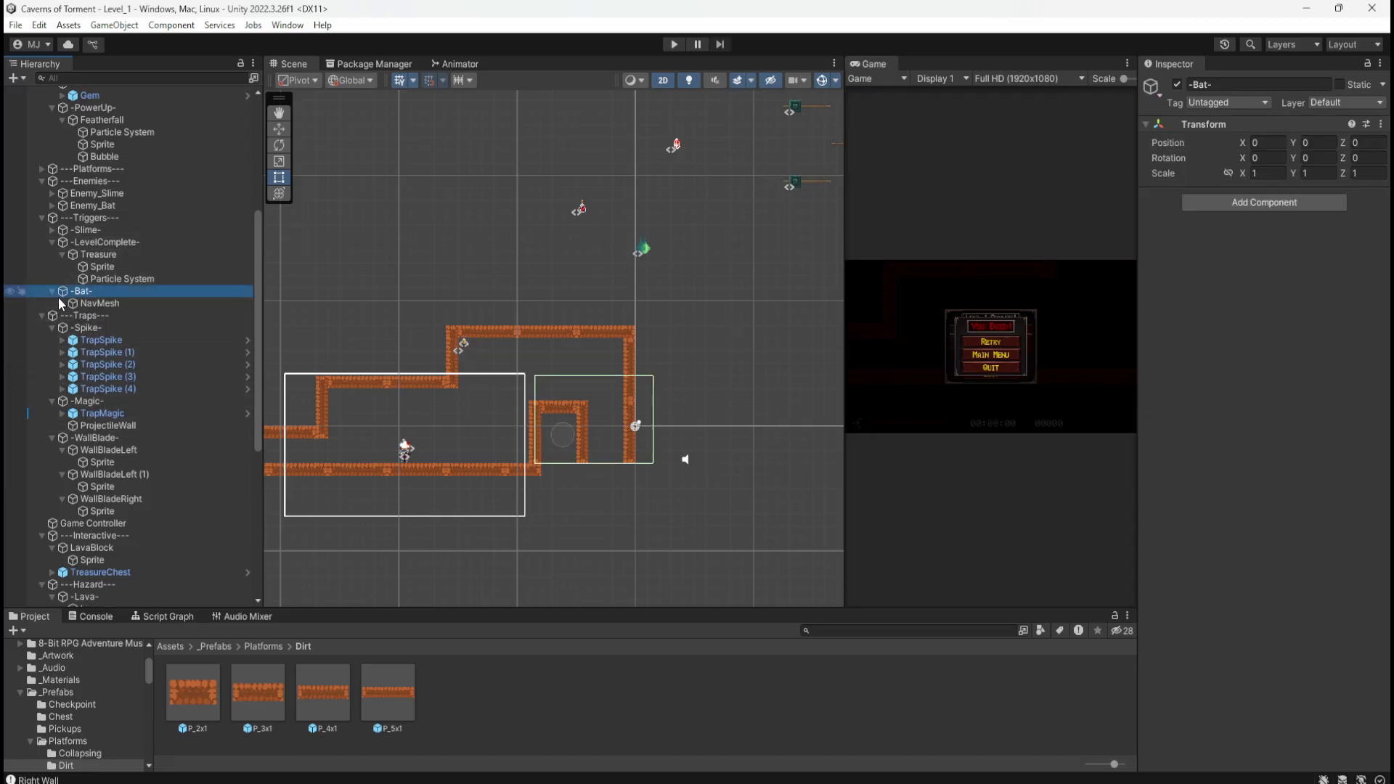
{"action": "double_click", "coordinate": [88, 304]}
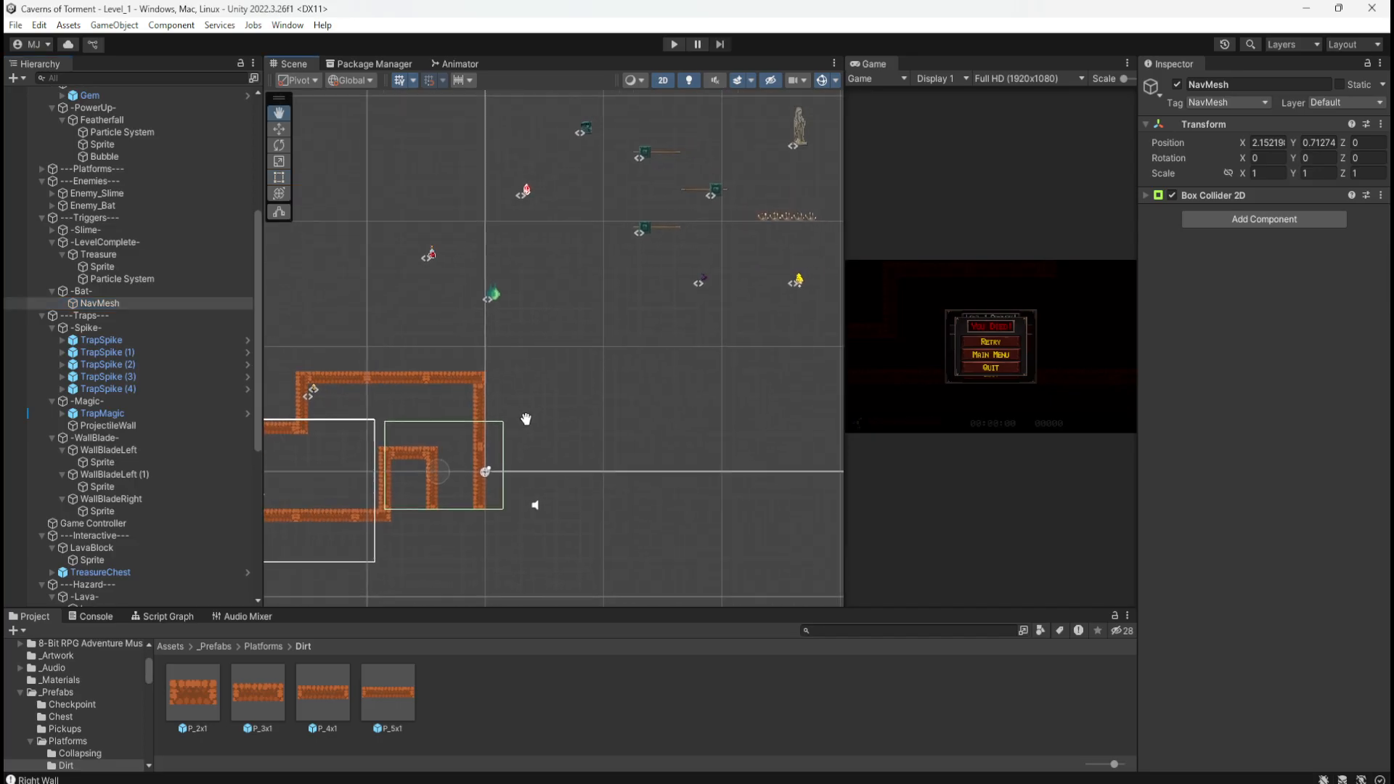
{"action": "left_click", "coordinate": [129, 292]}
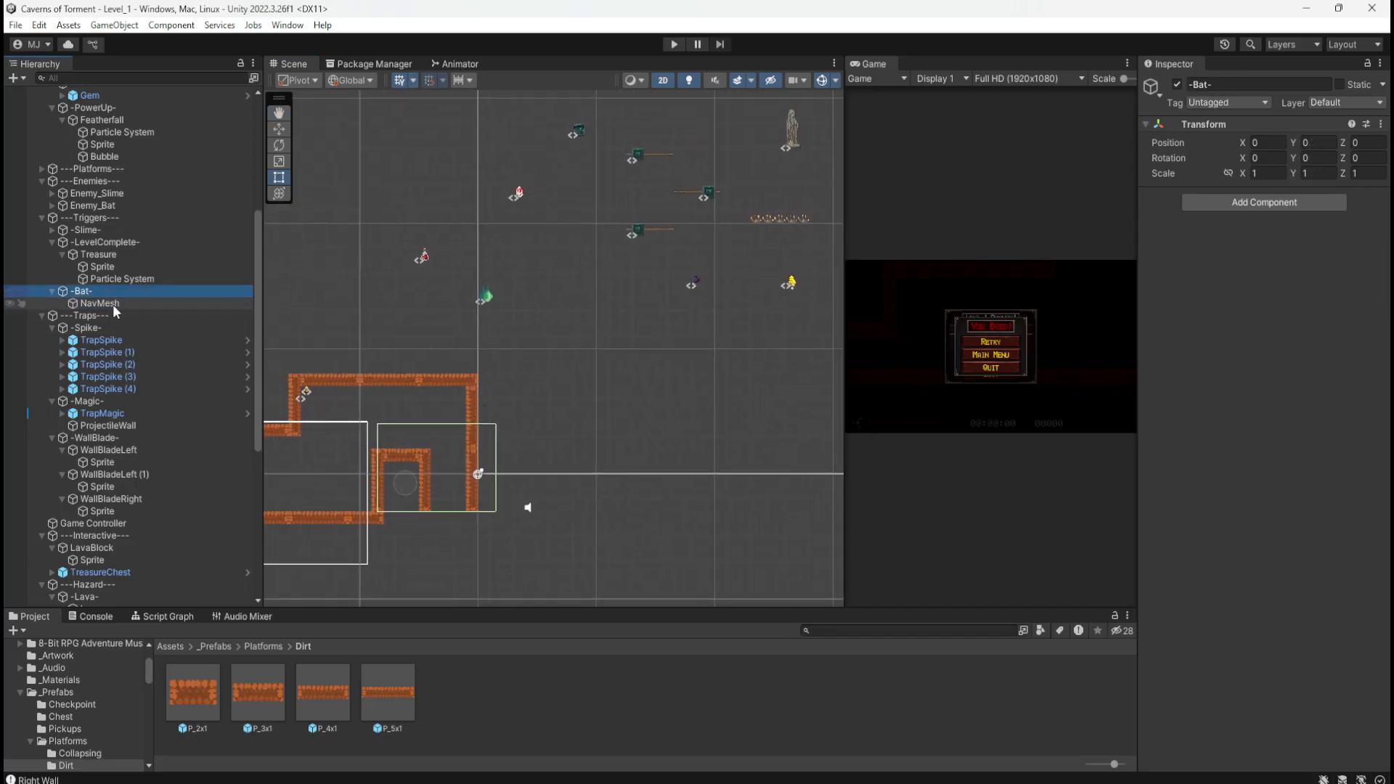
{"action": "left_click", "coordinate": [112, 304]}
{"action": "key", "text": "w"}
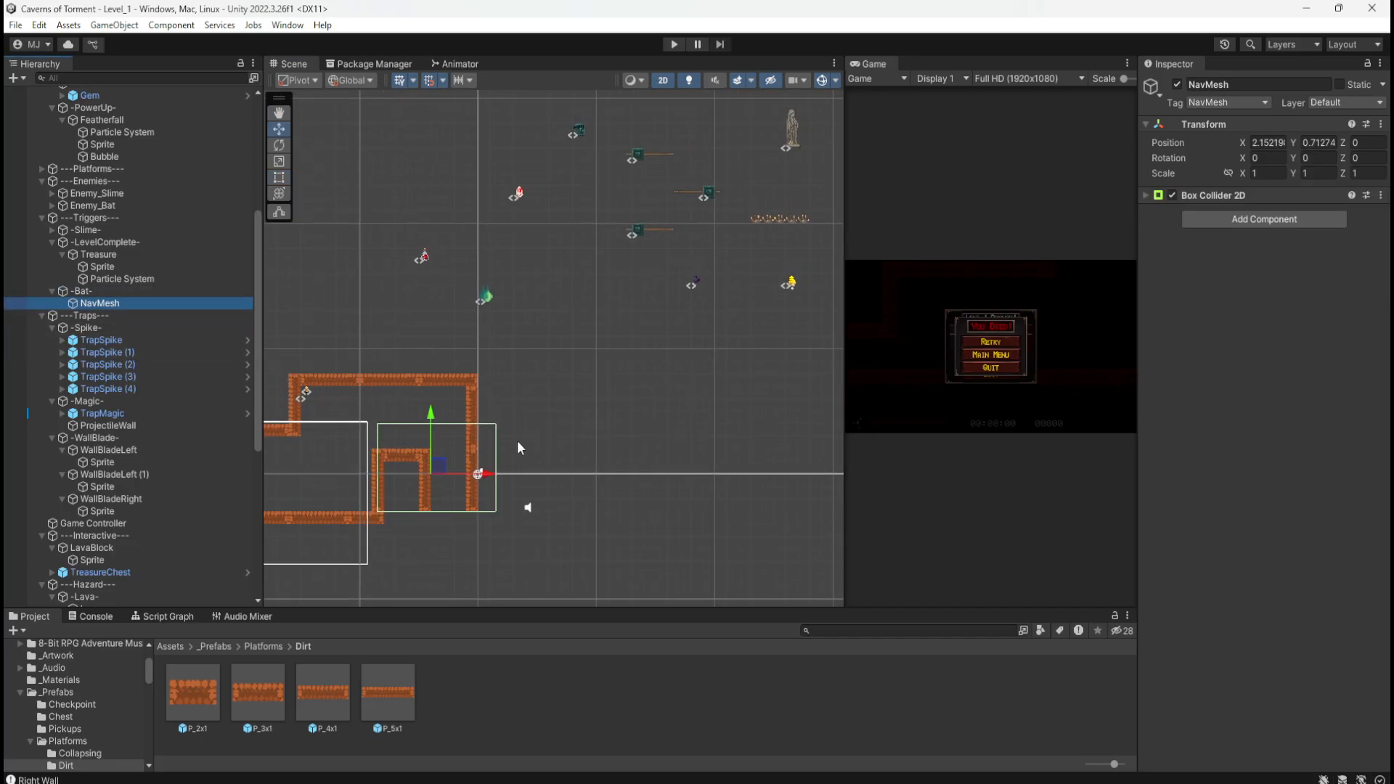
{"action": "left_click_drag", "start_coordinate": [445, 468], "coordinate": [622, 299]}
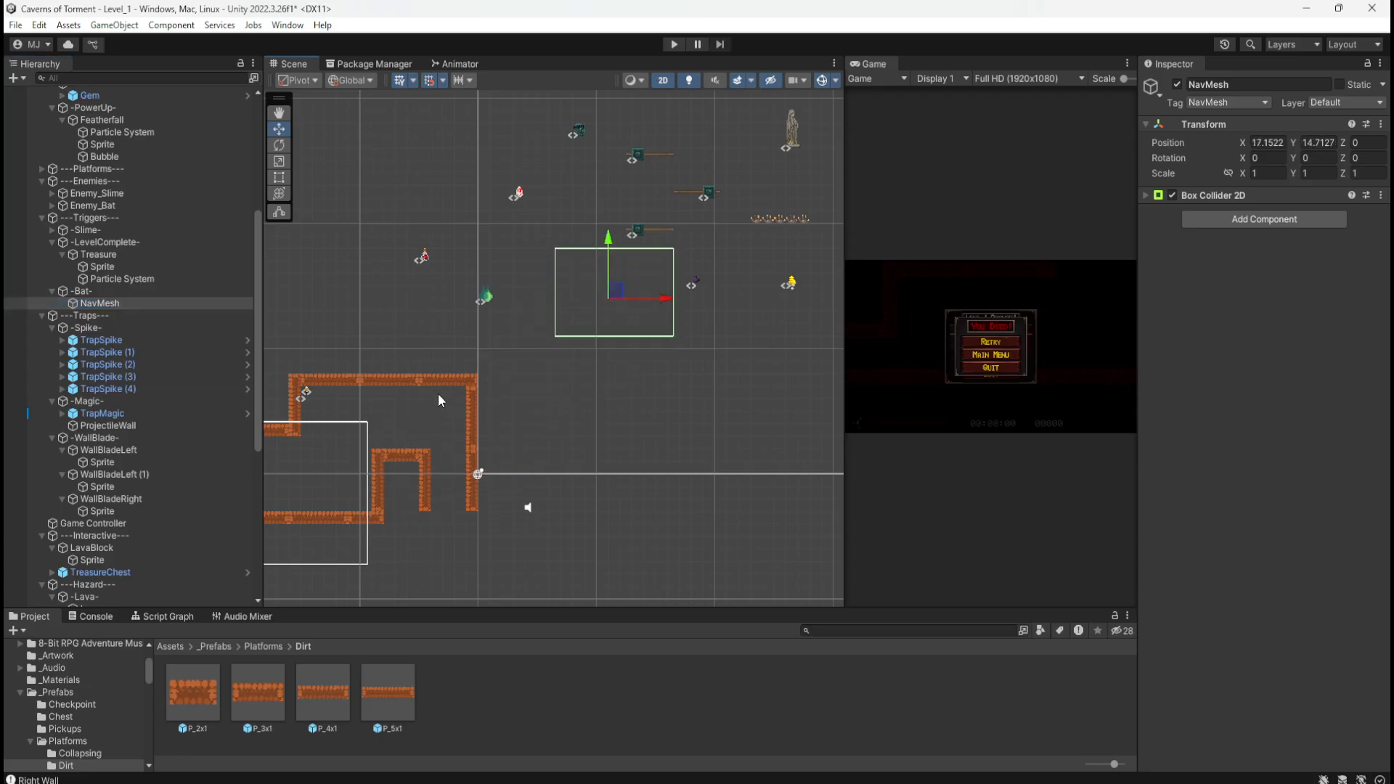
{"action": "middle_click_drag", "start_coordinate": [438, 394], "coordinate": [672, 303]}
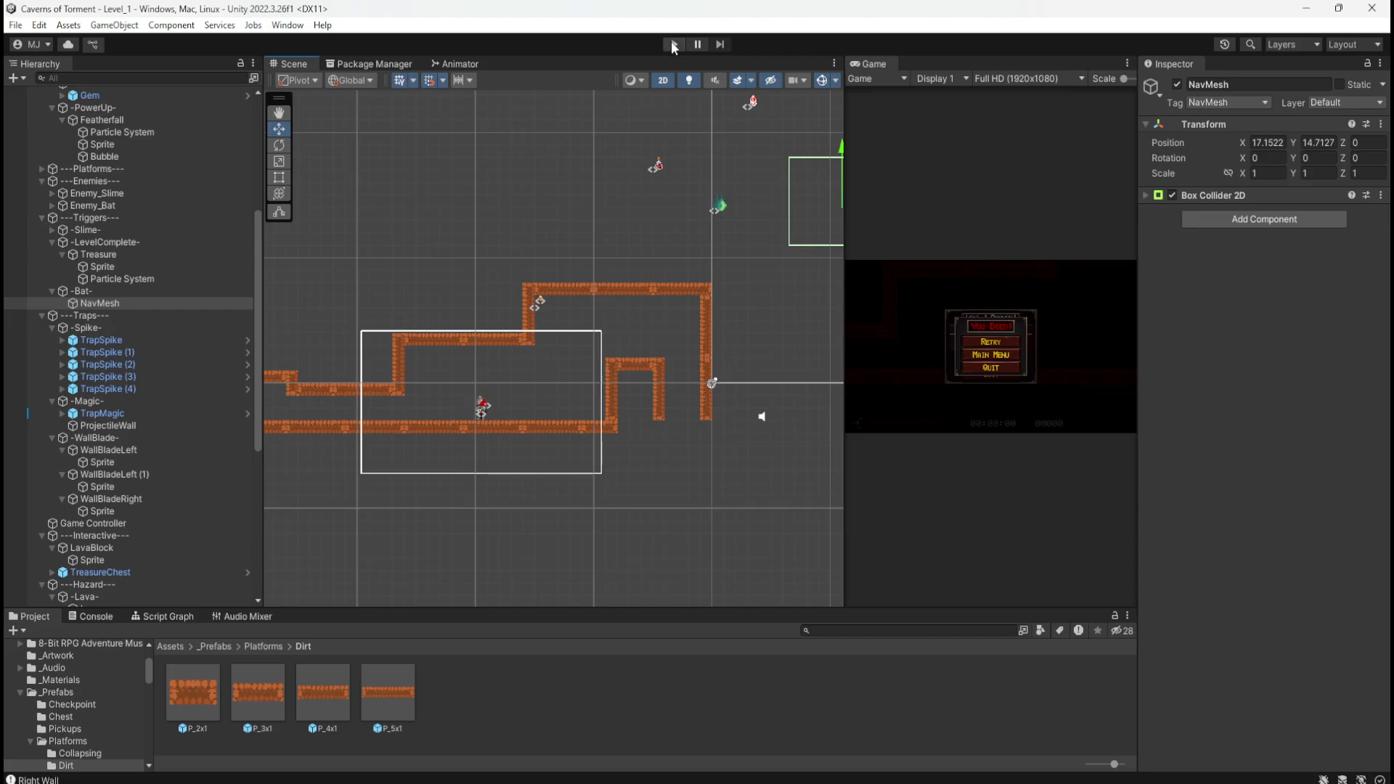
{"action": "left_click", "coordinate": [672, 43]}
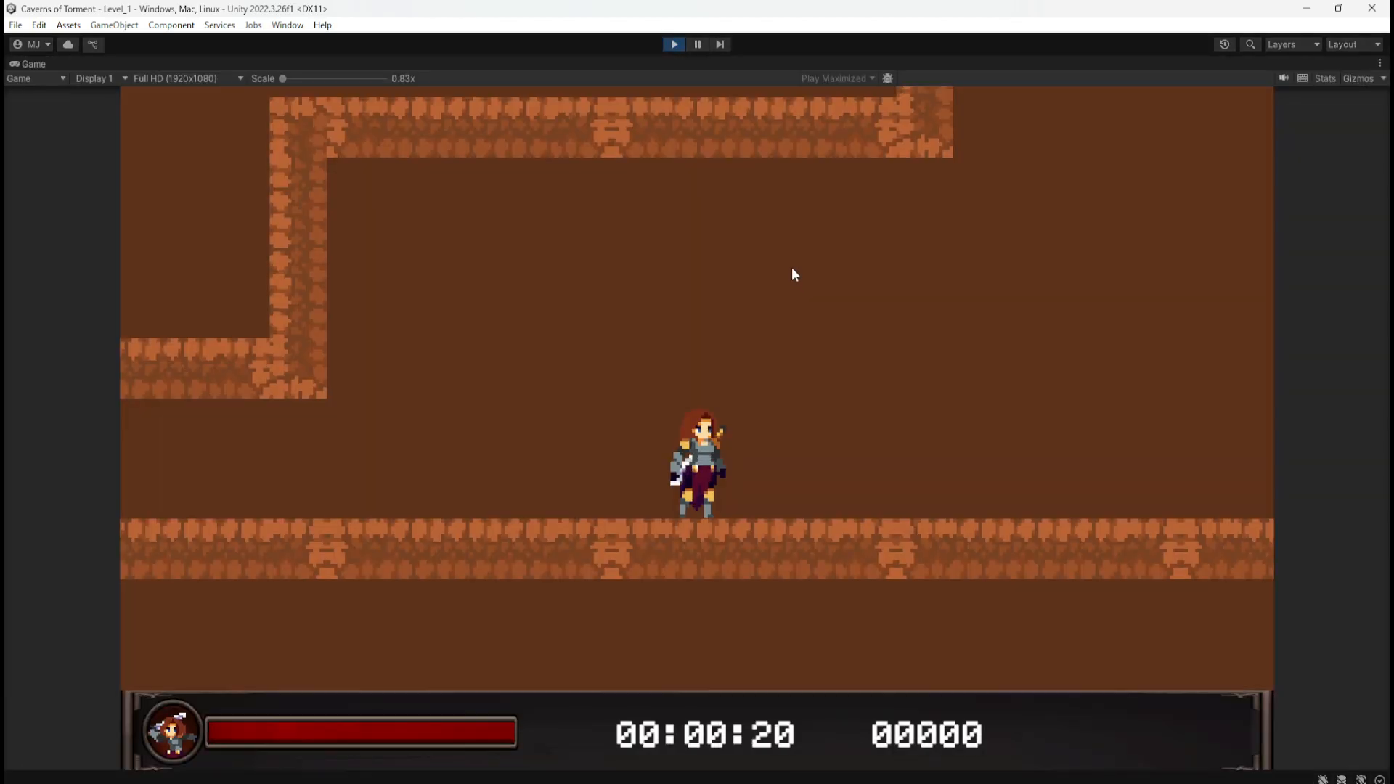
{"action": "key", "text": "d"}
{"action": "key", "text": "space"}
{"action": "key", "text": "space"}
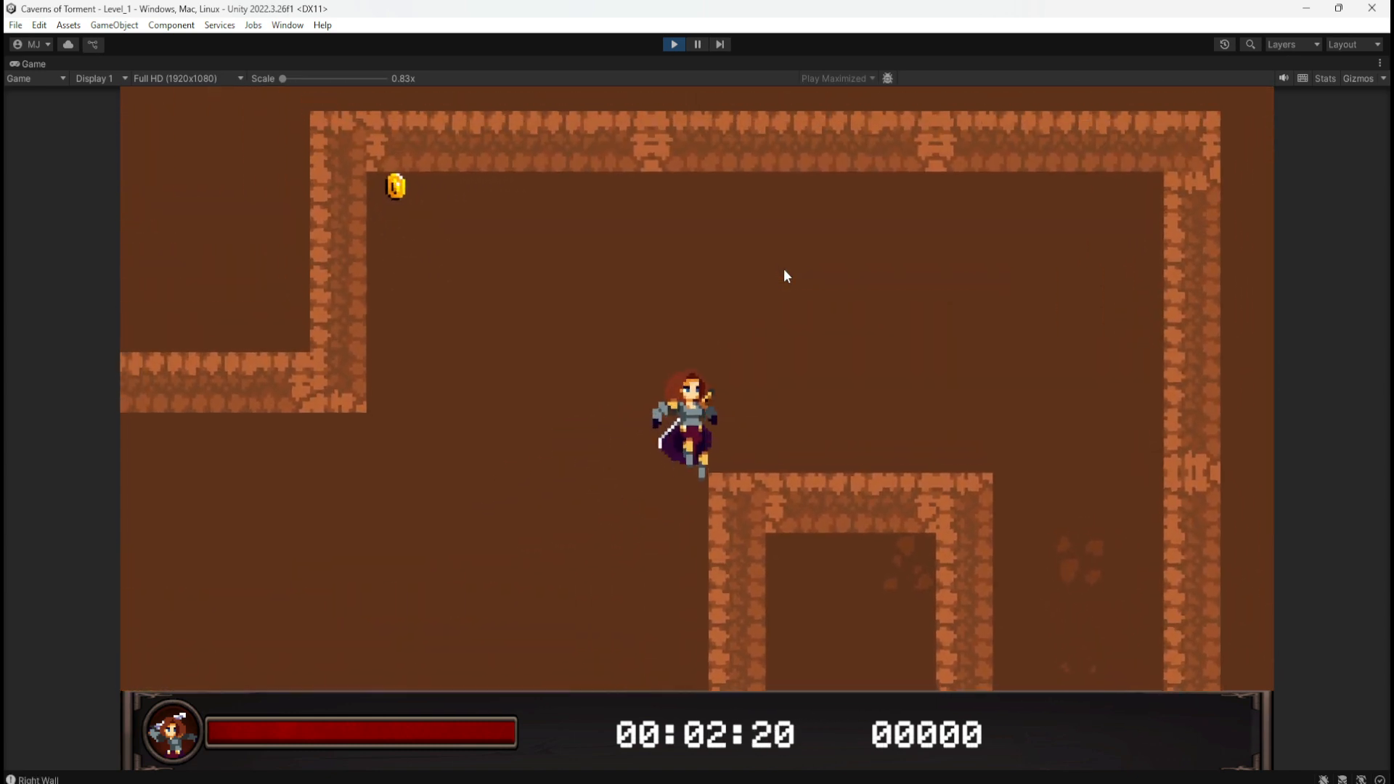
{"action": "key", "text": "a"}
{"action": "key", "text": "space"}
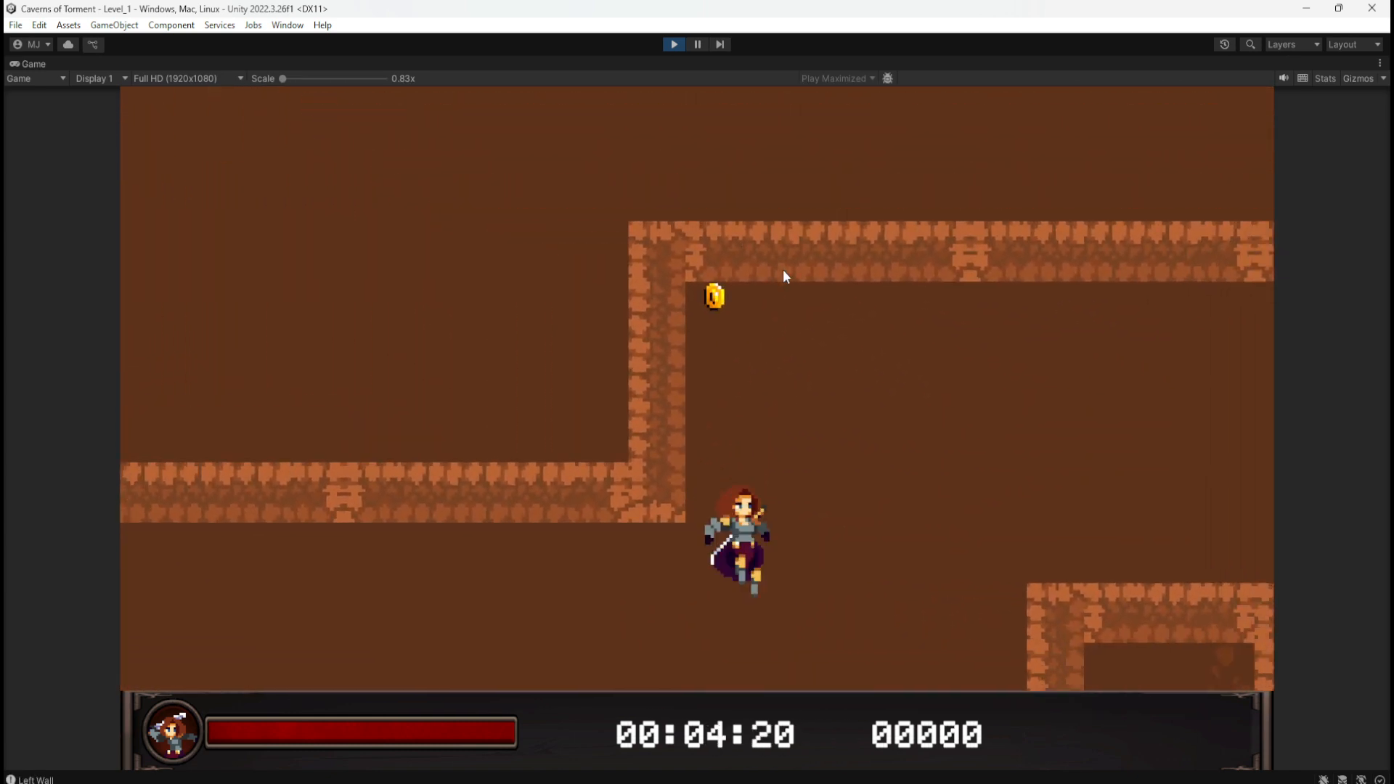
{"action": "key", "text": "d"}
{"action": "key", "text": "space"}
{"action": "key", "text": "space"}
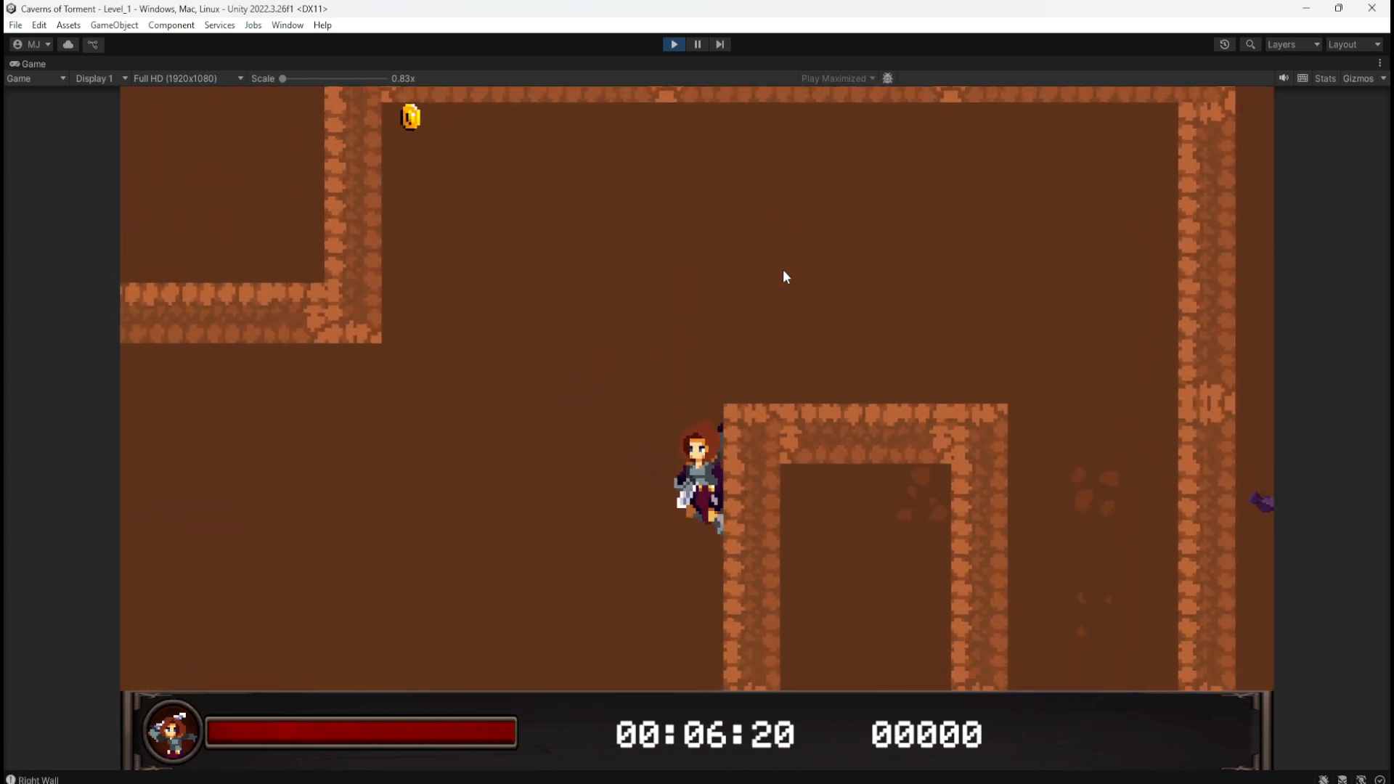
{"action": "key", "text": "a"}
{"action": "key", "text": "space"}
{"action": "key", "text": "d"}
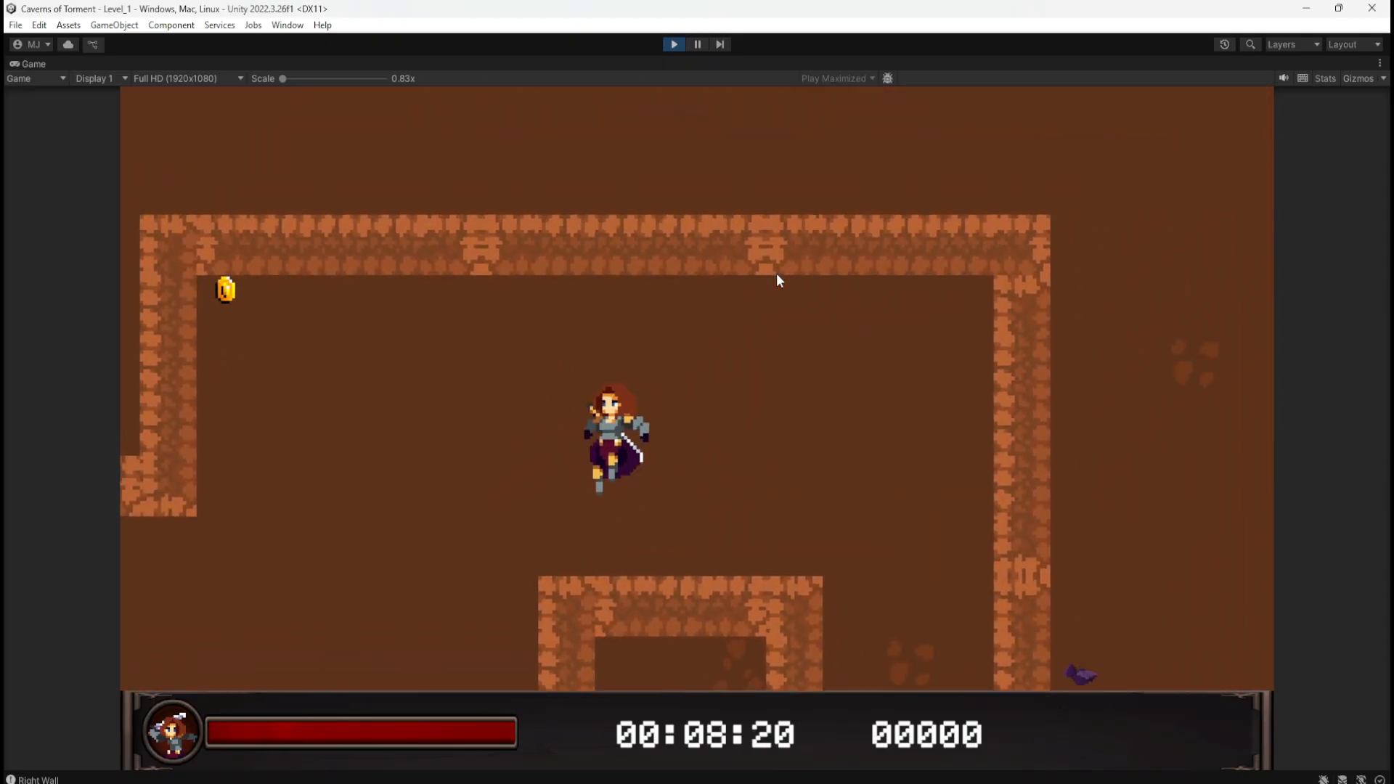
{"action": "left_click", "coordinate": [672, 44]}
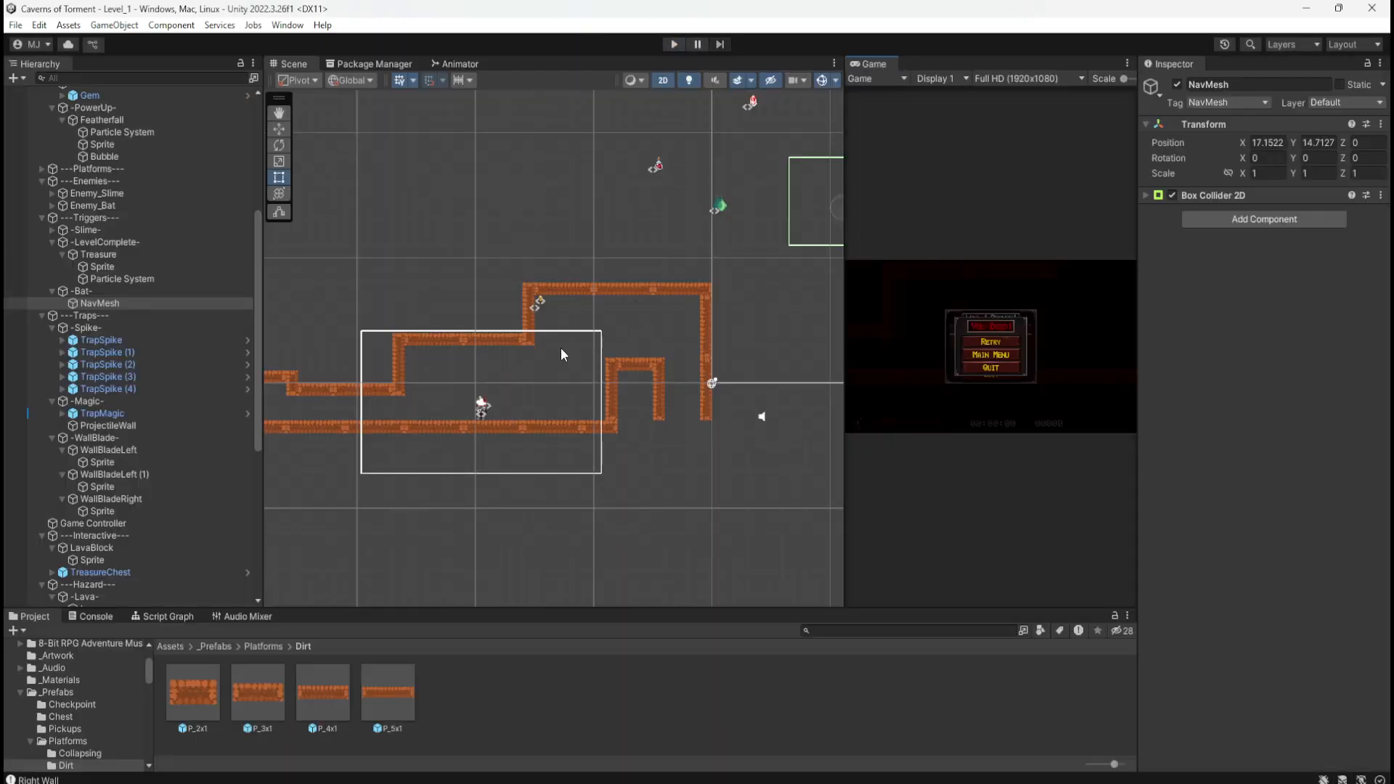
Step: Select Enemy_Bat and show its script graph maximized with Shift+Space
{"action": "scroll", "coordinate": [419, 437], "scroll_direction": "down", "scroll_amount": 1}
{"action": "scroll", "coordinate": [407, 428], "scroll_direction": "down", "scroll_amount": 2}
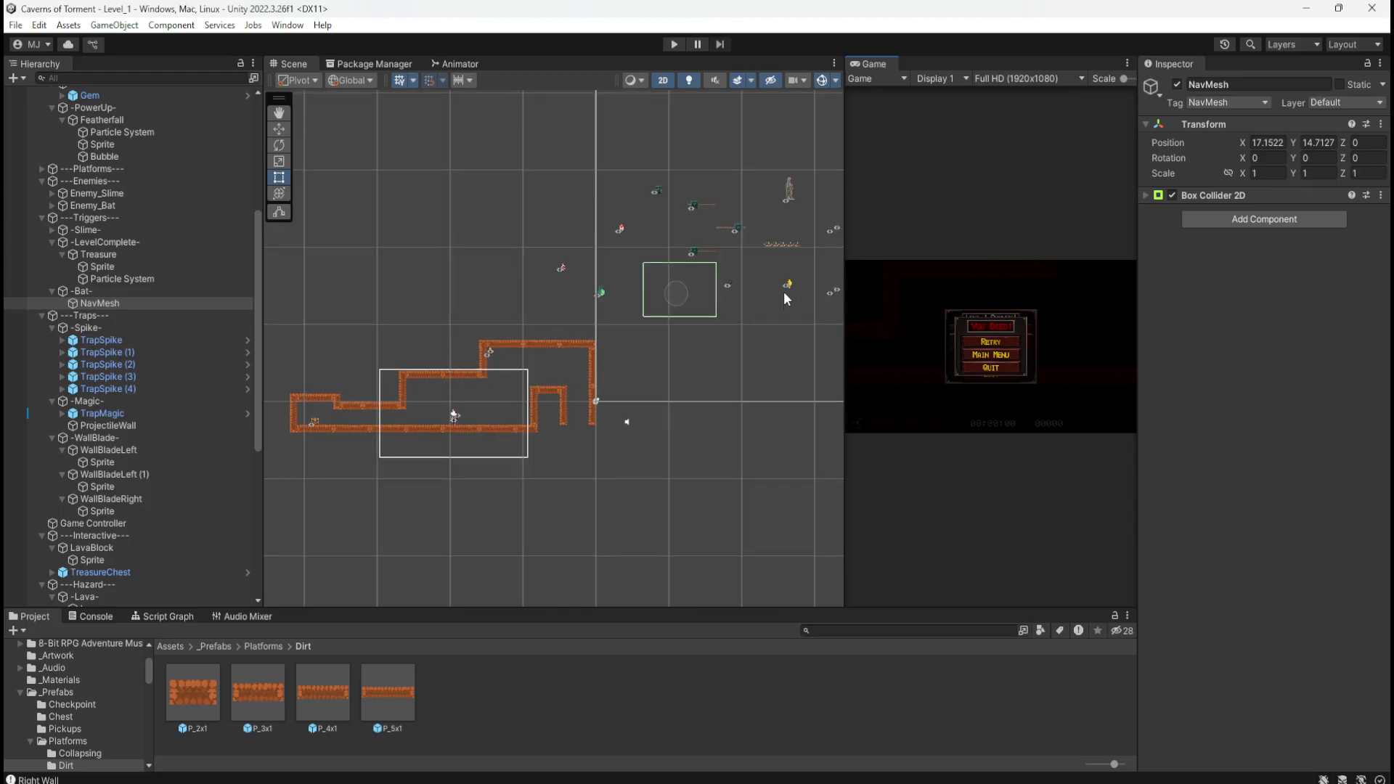
{"action": "scroll", "coordinate": [733, 301], "scroll_direction": "up", "scroll_amount": 6}
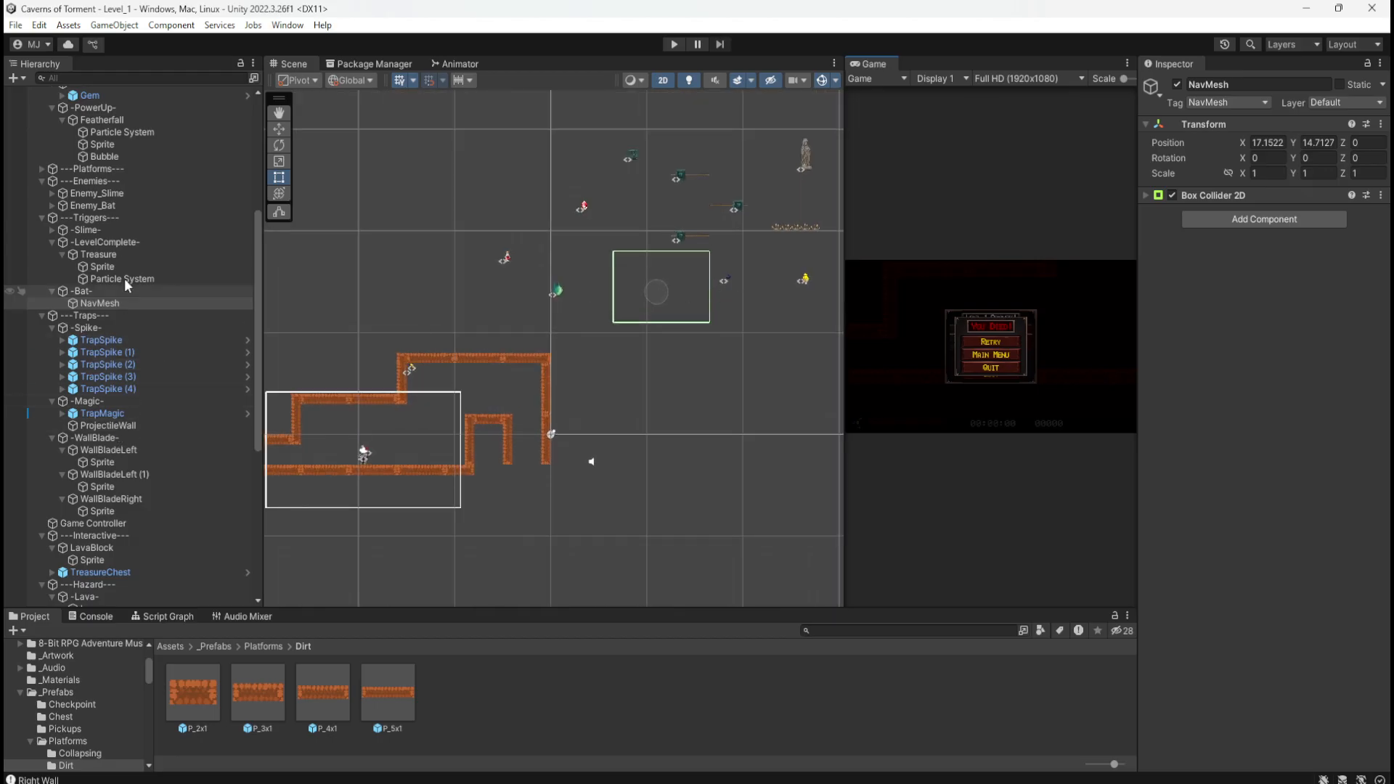
{"action": "left_click", "coordinate": [73, 209]}
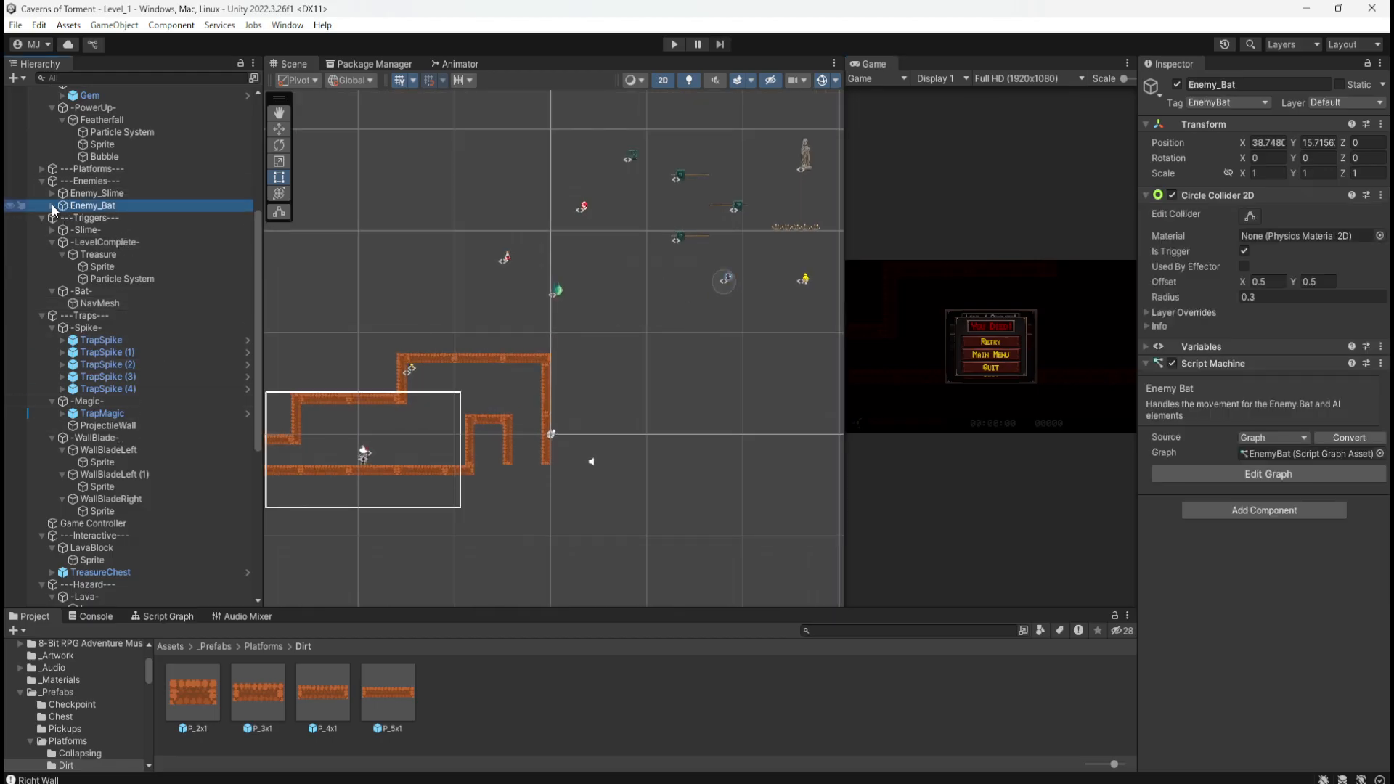
{"action": "left_click", "coordinate": [51, 206]}
{"action": "left_click", "coordinate": [92, 218]}
{"action": "left_click", "coordinate": [92, 206]}
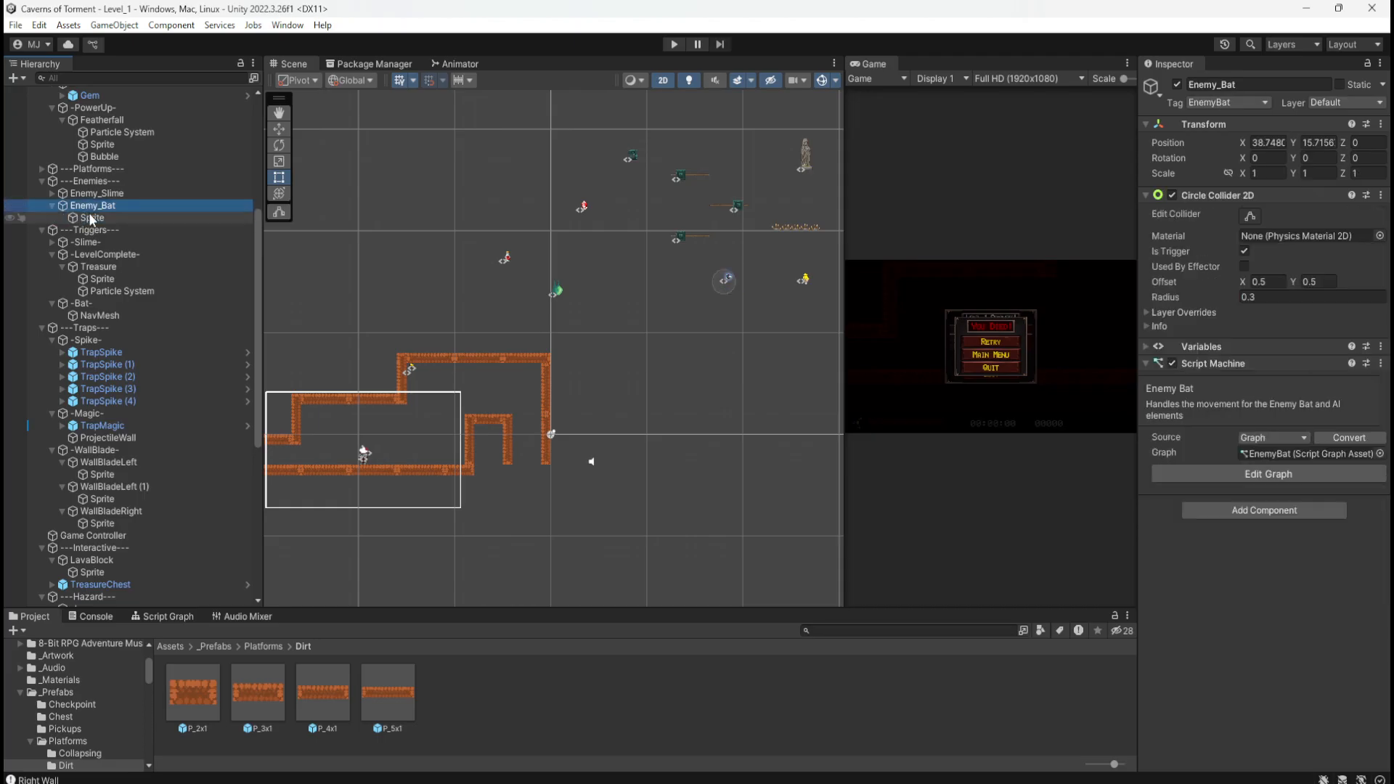
{"action": "left_click", "coordinate": [176, 618]}
{"action": "key", "text": "shift+space"}
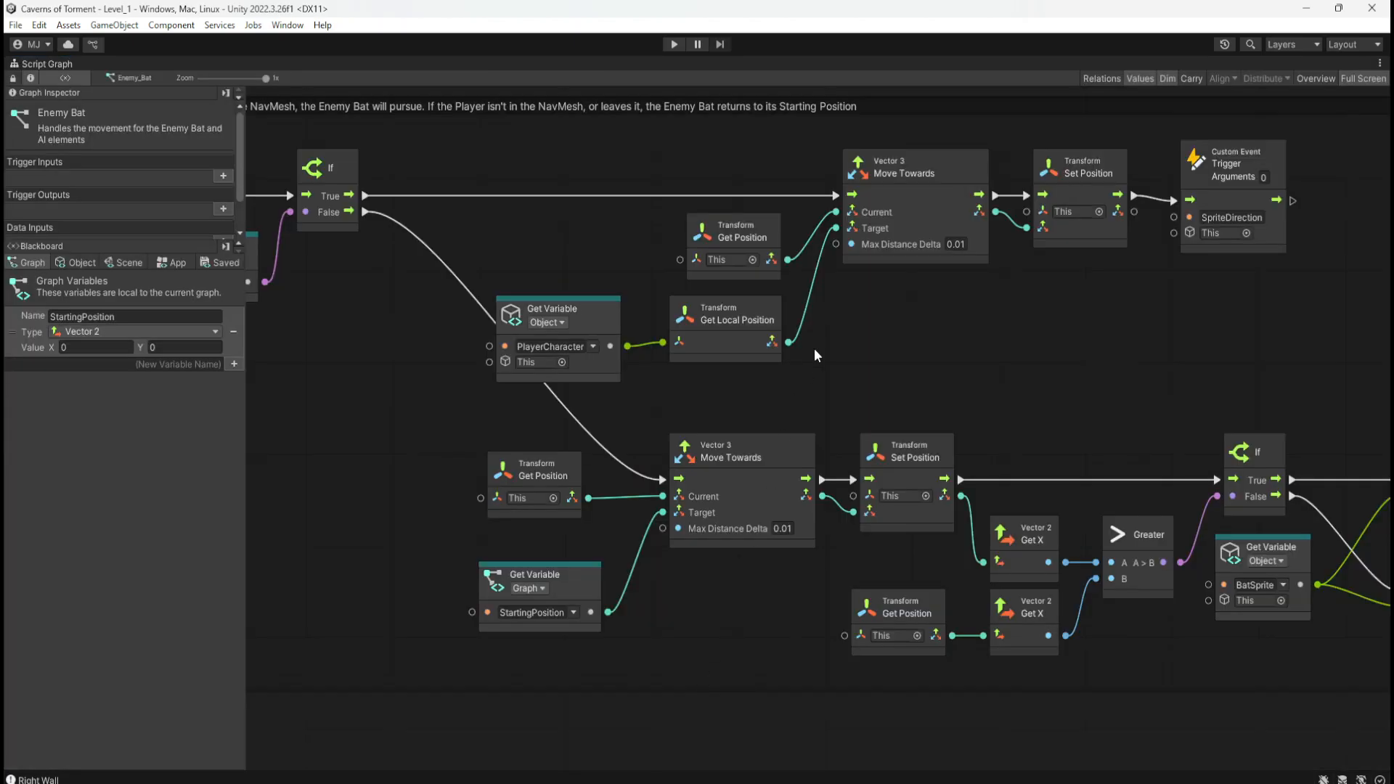
Step: Pan through the On Update, NavMesh pursuit, sprite-flip and On Start groups, then restore the layout
{"action": "middle_click_drag", "start_coordinate": [847, 367], "coordinate": [1014, 370]}
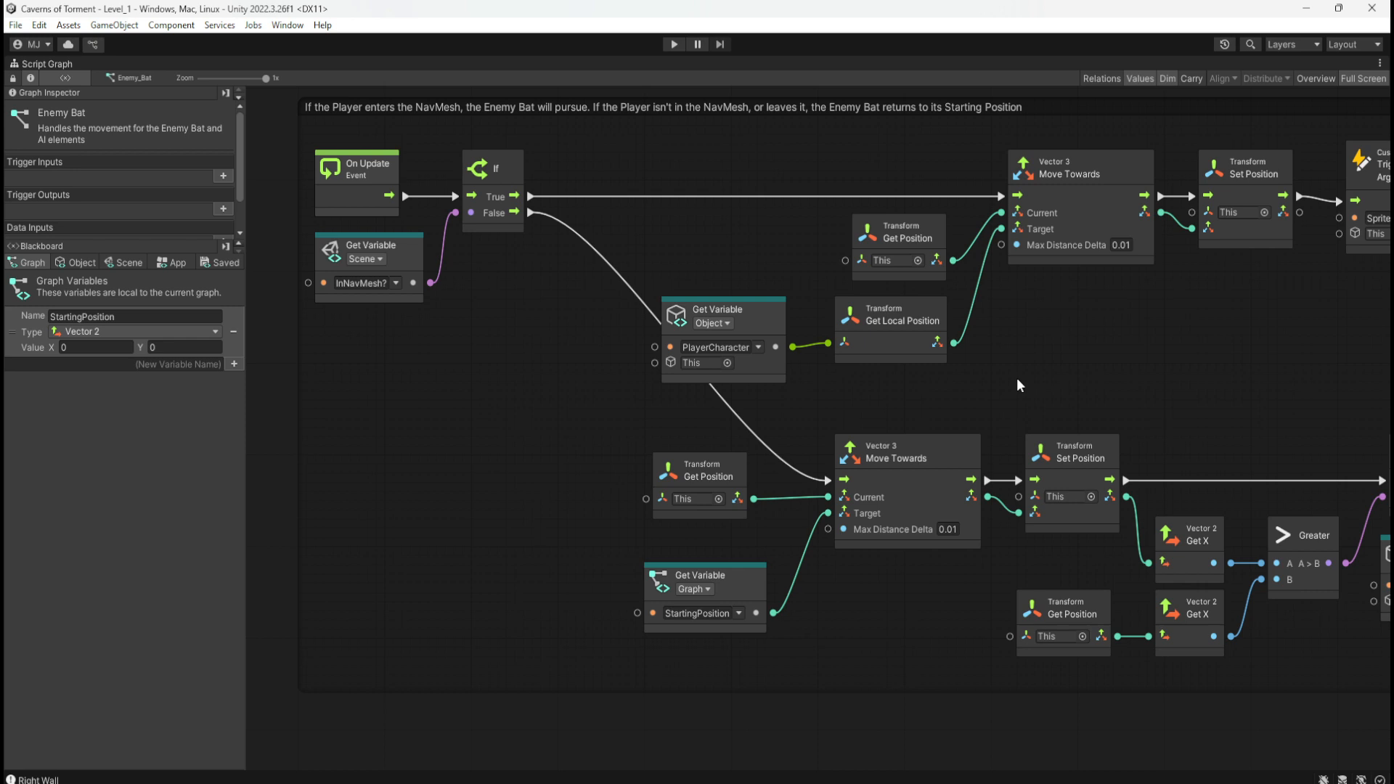
{"action": "middle_click_drag", "start_coordinate": [1022, 373], "coordinate": [1034, 643]}
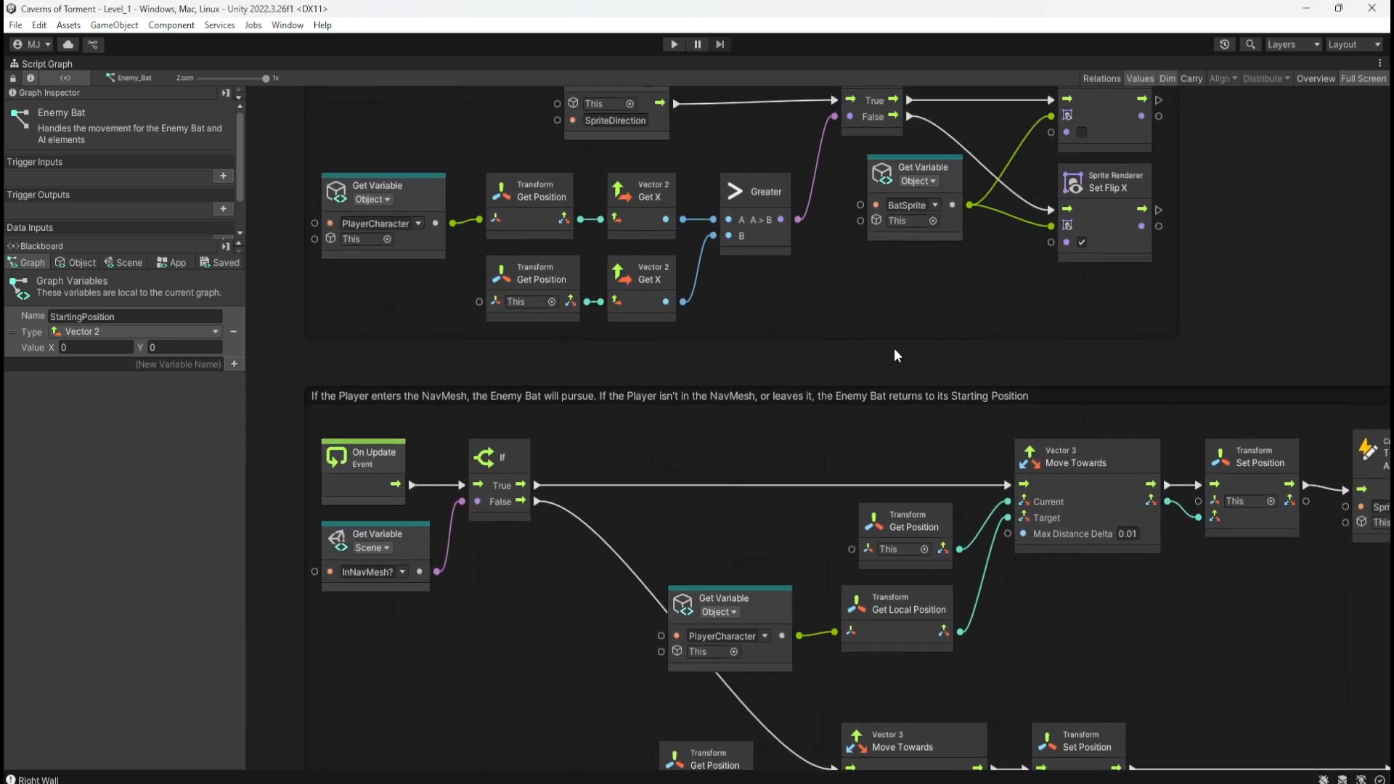
{"action": "middle_click_drag", "start_coordinate": [895, 349], "coordinate": [865, 281]}
{"action": "middle_click_drag", "start_coordinate": [1037, 638], "coordinate": [1103, 353]}
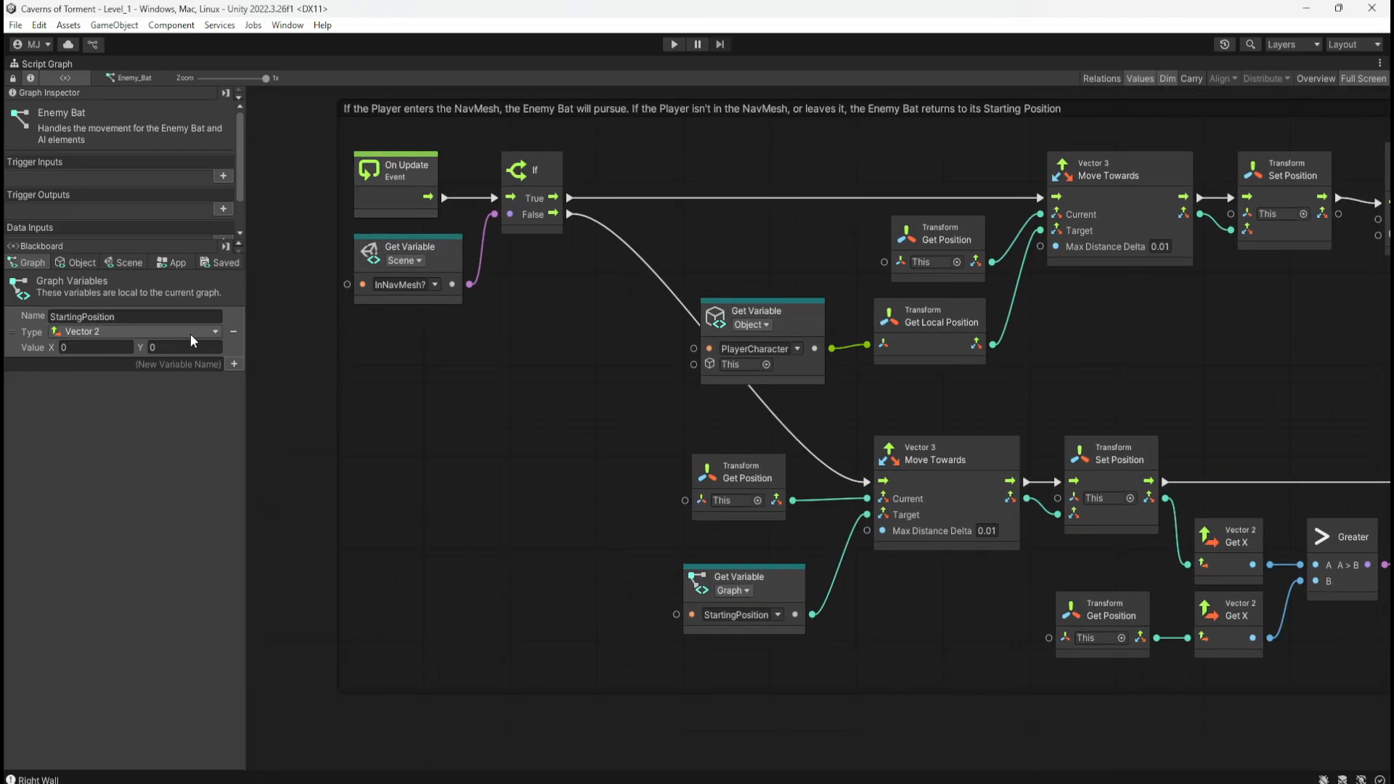
{"action": "middle_click_drag", "start_coordinate": [749, 151], "coordinate": [818, 515]}
{"action": "middle_click_drag", "start_coordinate": [817, 186], "coordinate": [856, 565]}
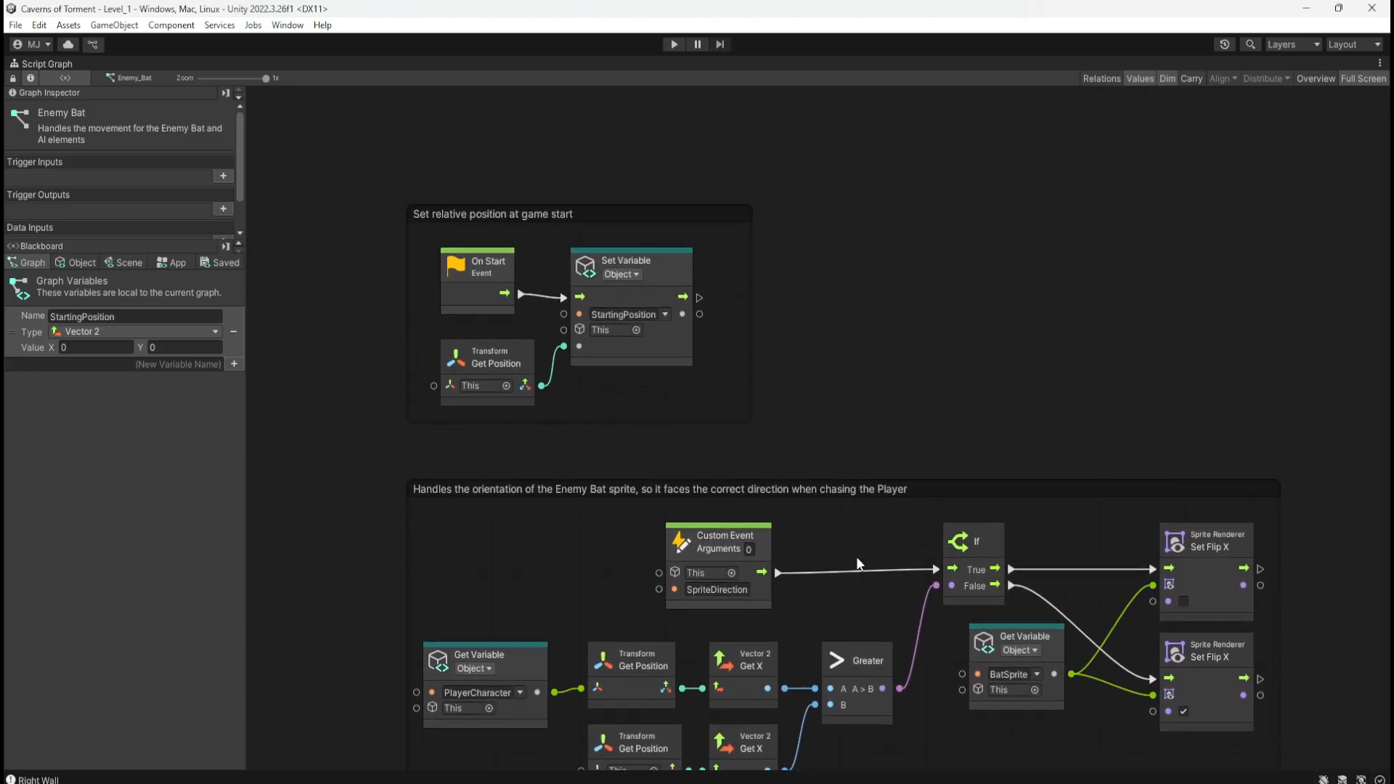
{"action": "key", "text": "shift+space"}
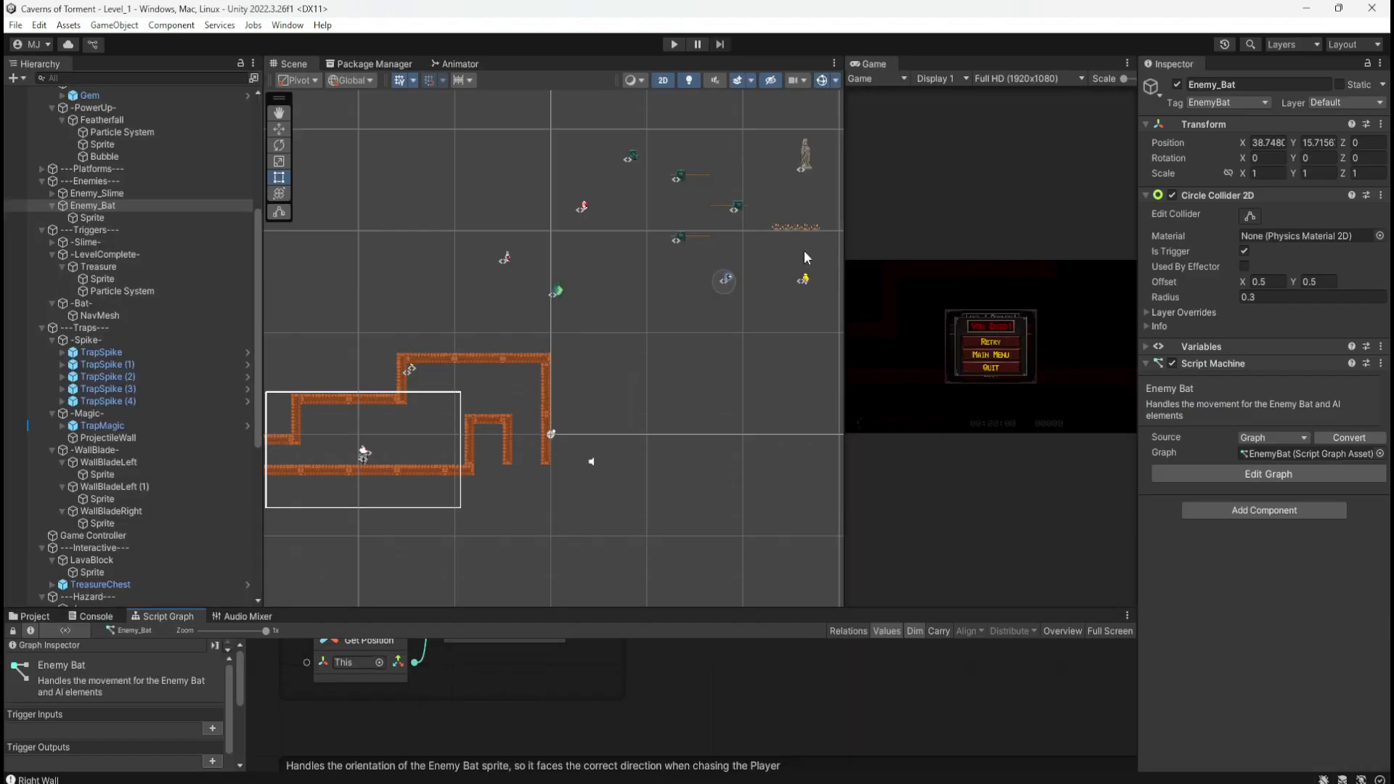
Step: Start play mode and run the character right, jumping onto the higher ledge
{"action": "scroll", "coordinate": [740, 290], "scroll_direction": "up", "scroll_amount": 5}
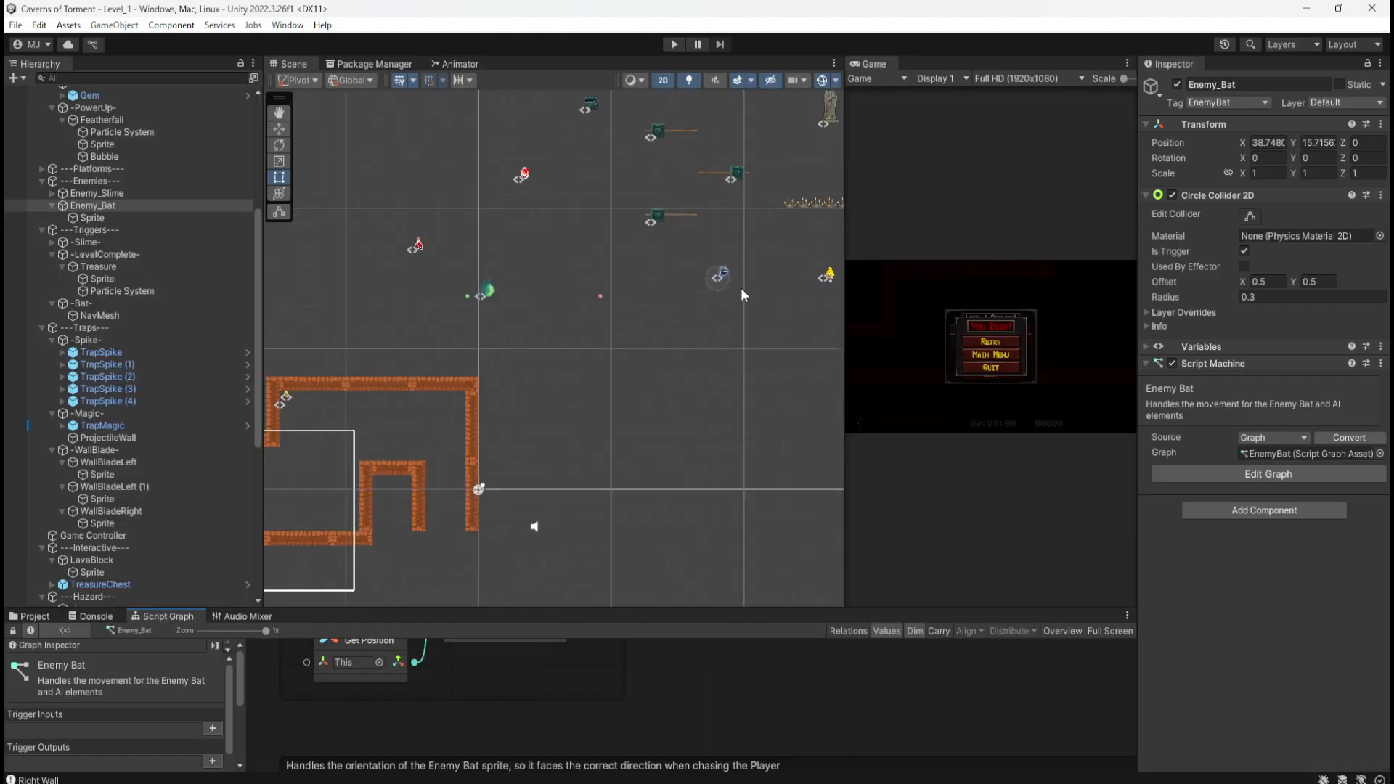
{"action": "scroll", "coordinate": [725, 276], "scroll_direction": "up", "scroll_amount": 3}
{"action": "scroll", "coordinate": [726, 272], "scroll_direction": "down", "scroll_amount": 2}
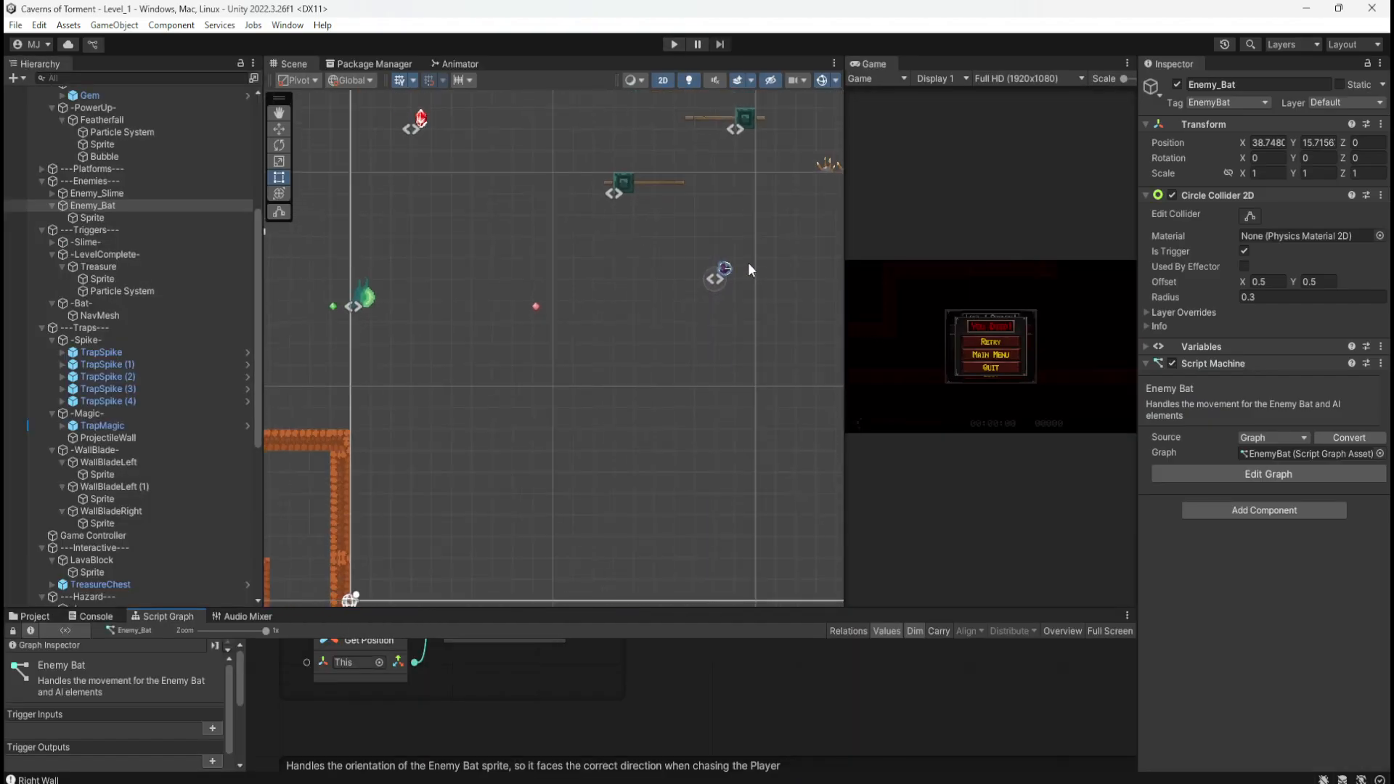
{"action": "scroll", "coordinate": [724, 274], "scroll_direction": "down", "scroll_amount": 3}
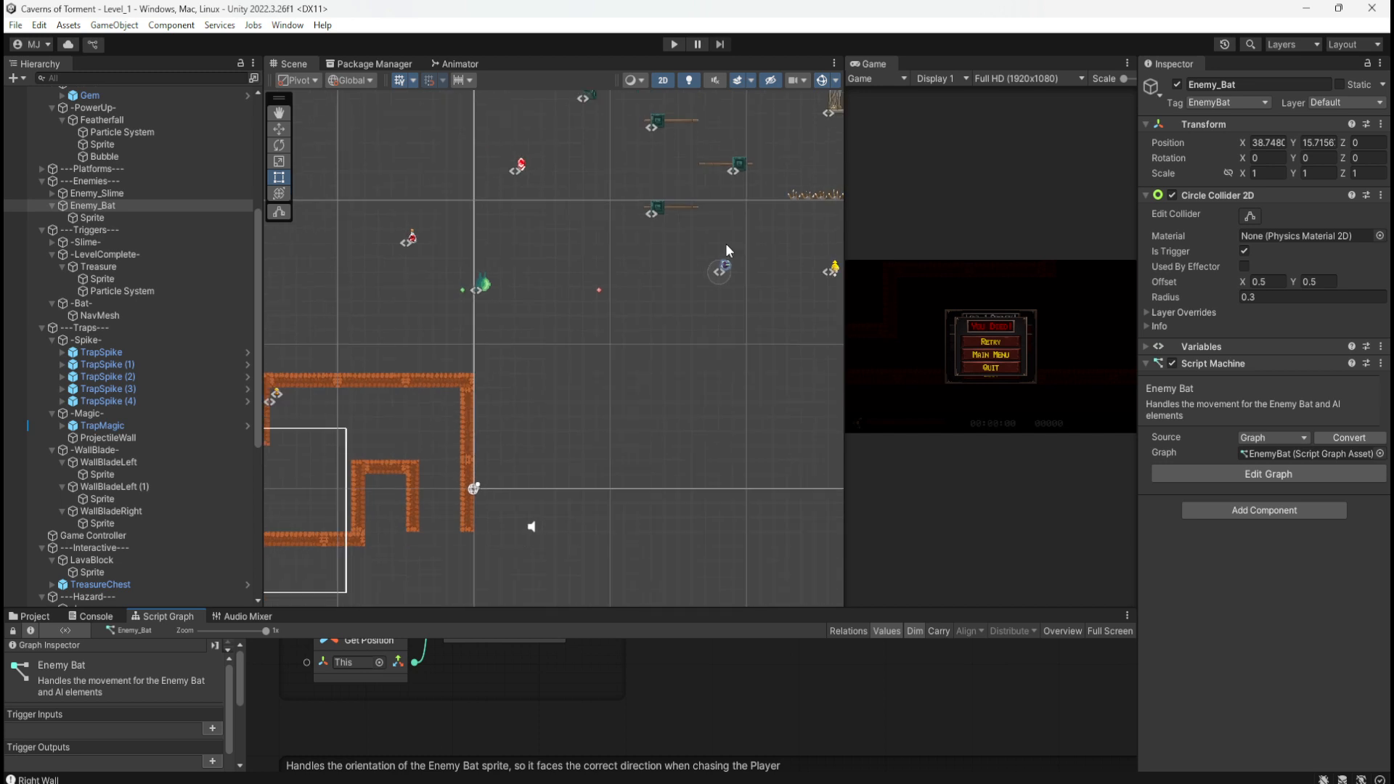
{"action": "left_click", "coordinate": [673, 45]}
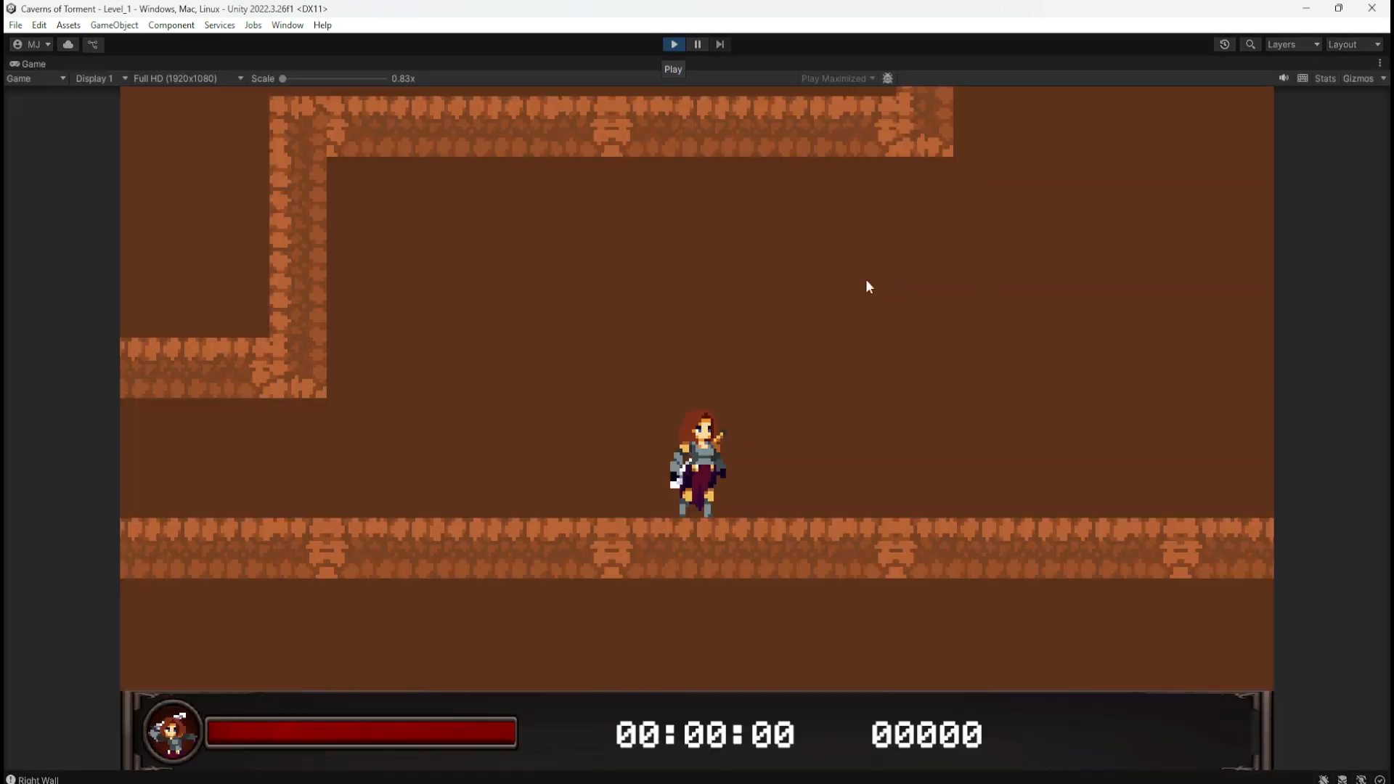
{"action": "key", "text": "d"}
{"action": "key", "text": "space"}
{"action": "key", "text": "space"}
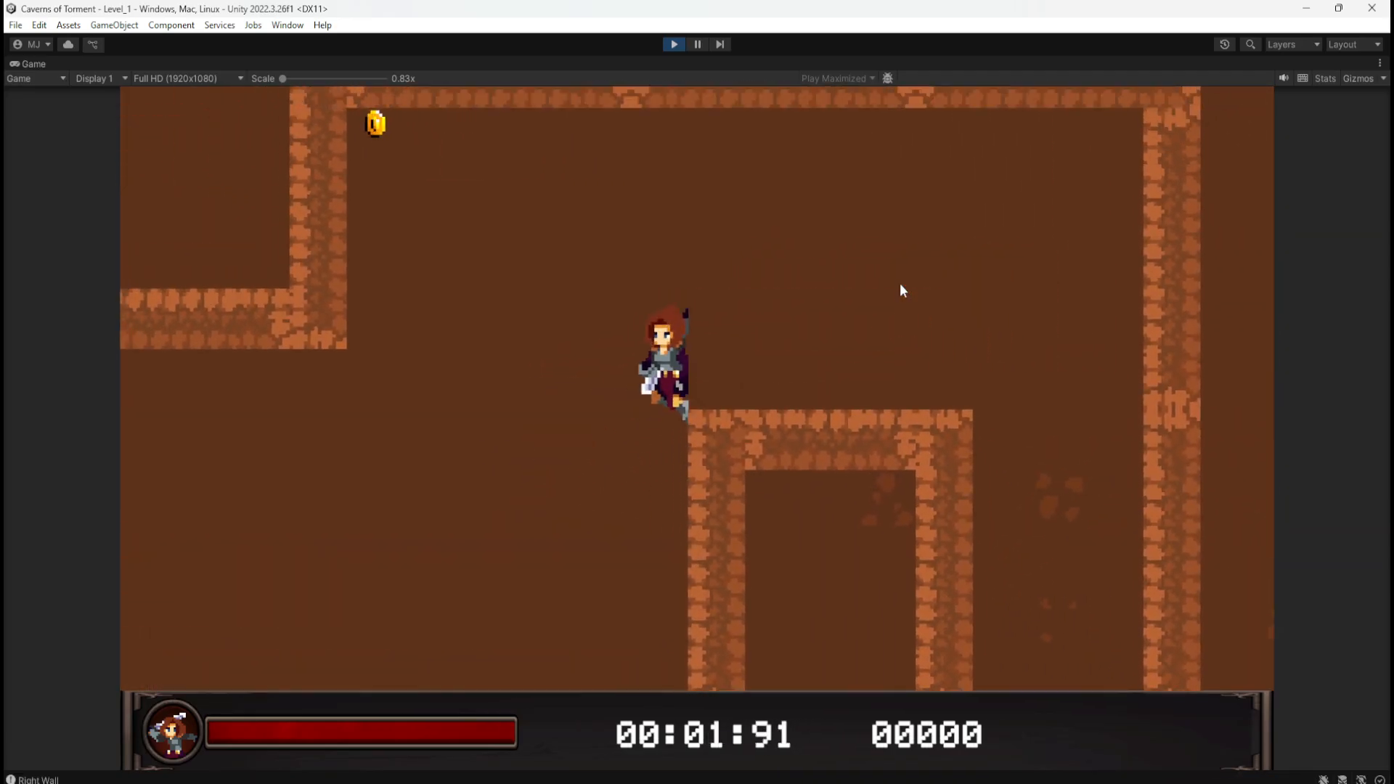
{"action": "key", "text": "d"}
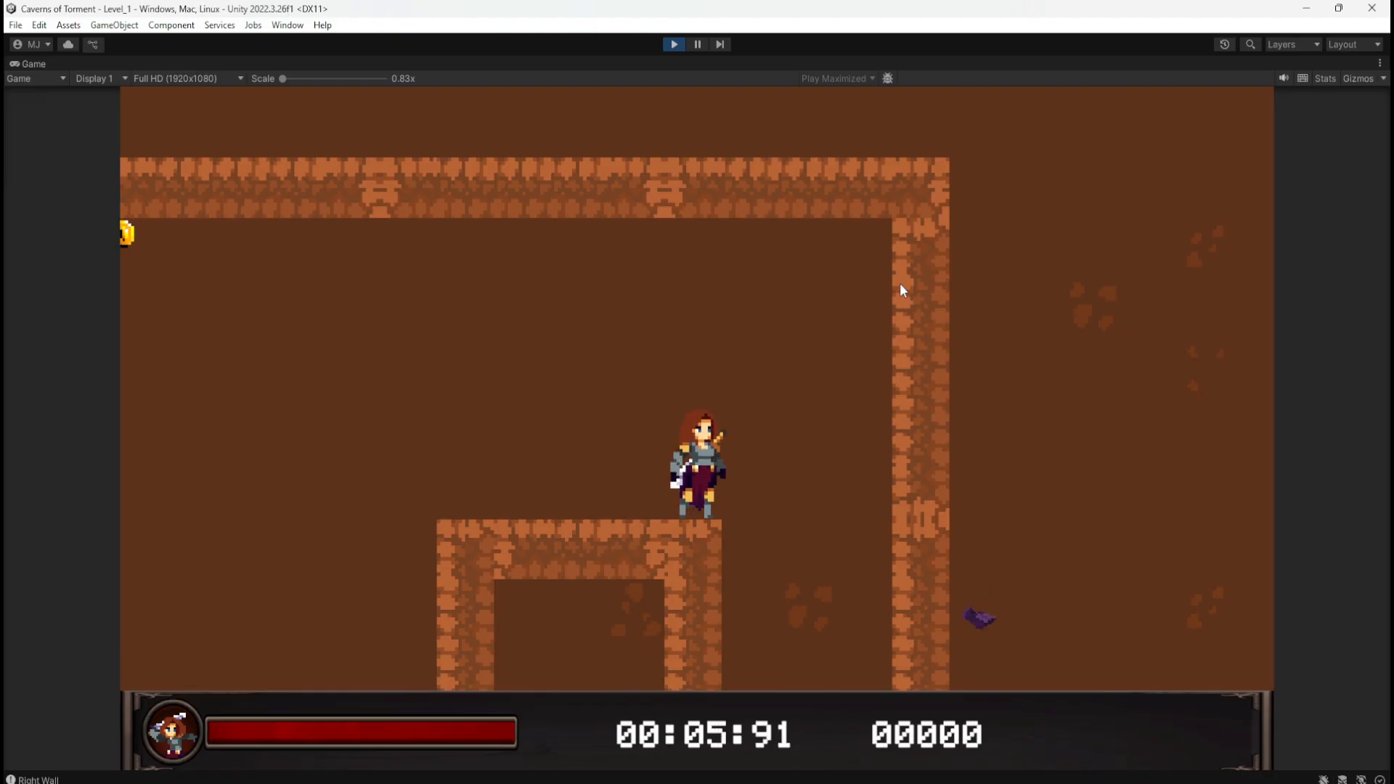
Step: Run the character back and forth, dropping beside the platform's left wall and climbing back on
{"action": "key", "text": "a"}
{"action": "key", "text": "space"}
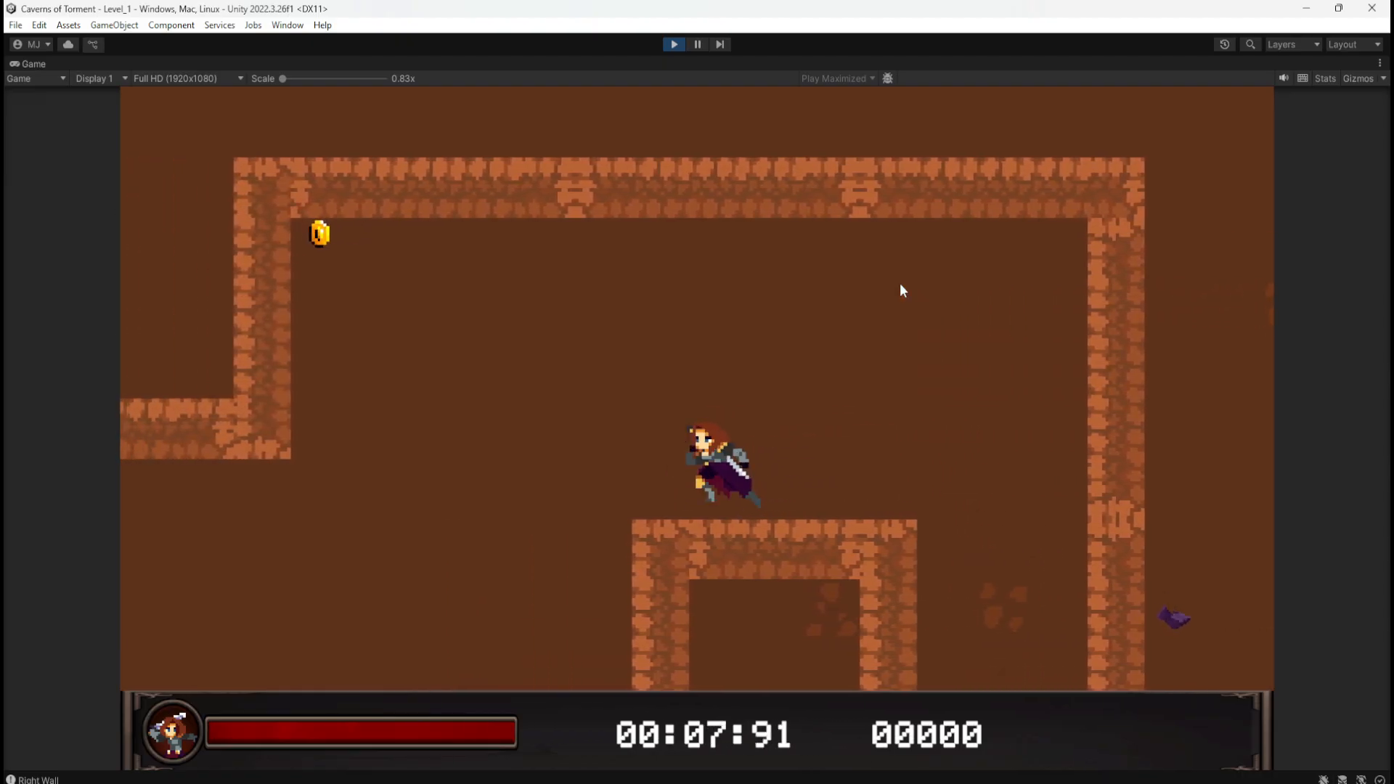
{"action": "key", "text": "d"}
{"action": "key", "text": "a"}
{"action": "key", "text": "d"}
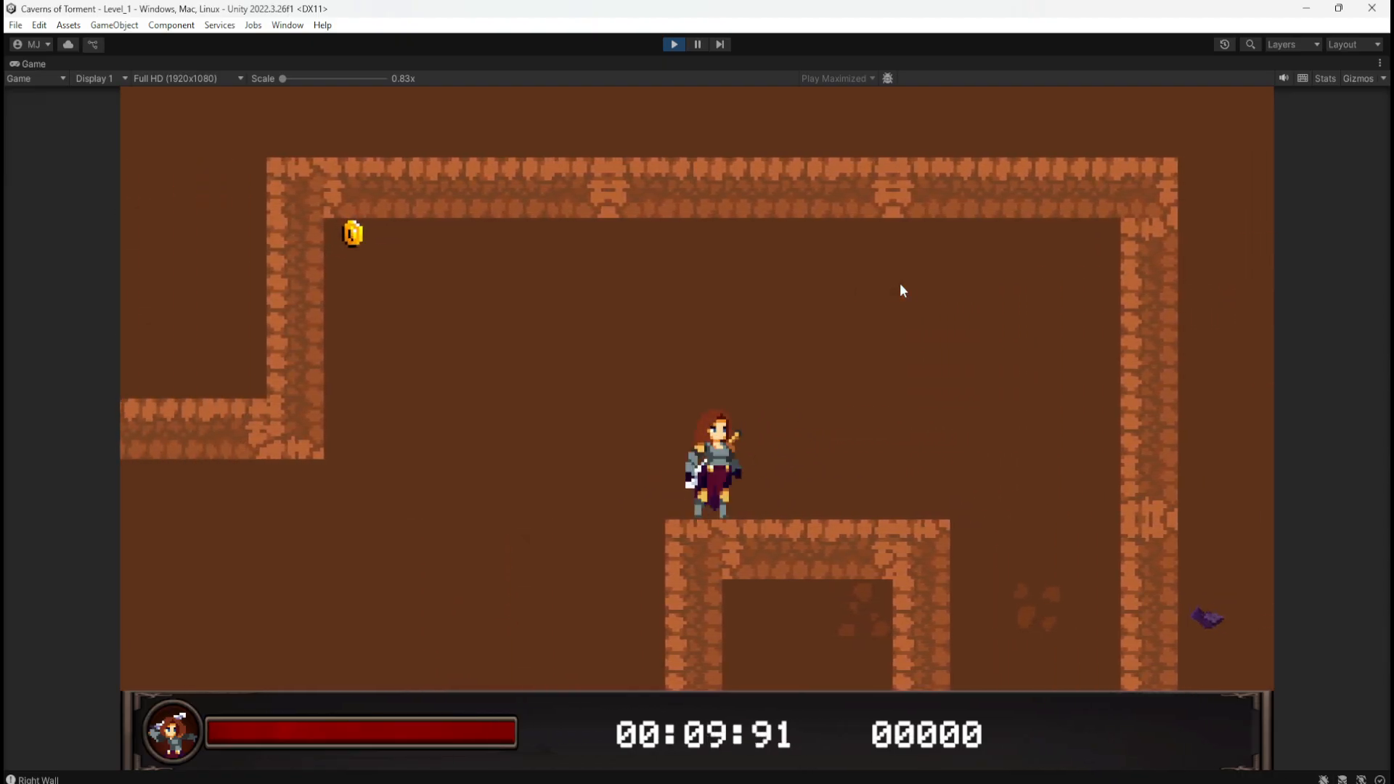
{"action": "key", "text": "a"}
{"action": "key", "text": "space"}
{"action": "key", "text": "d"}
{"action": "key", "text": "a"}
{"action": "key", "text": "d"}
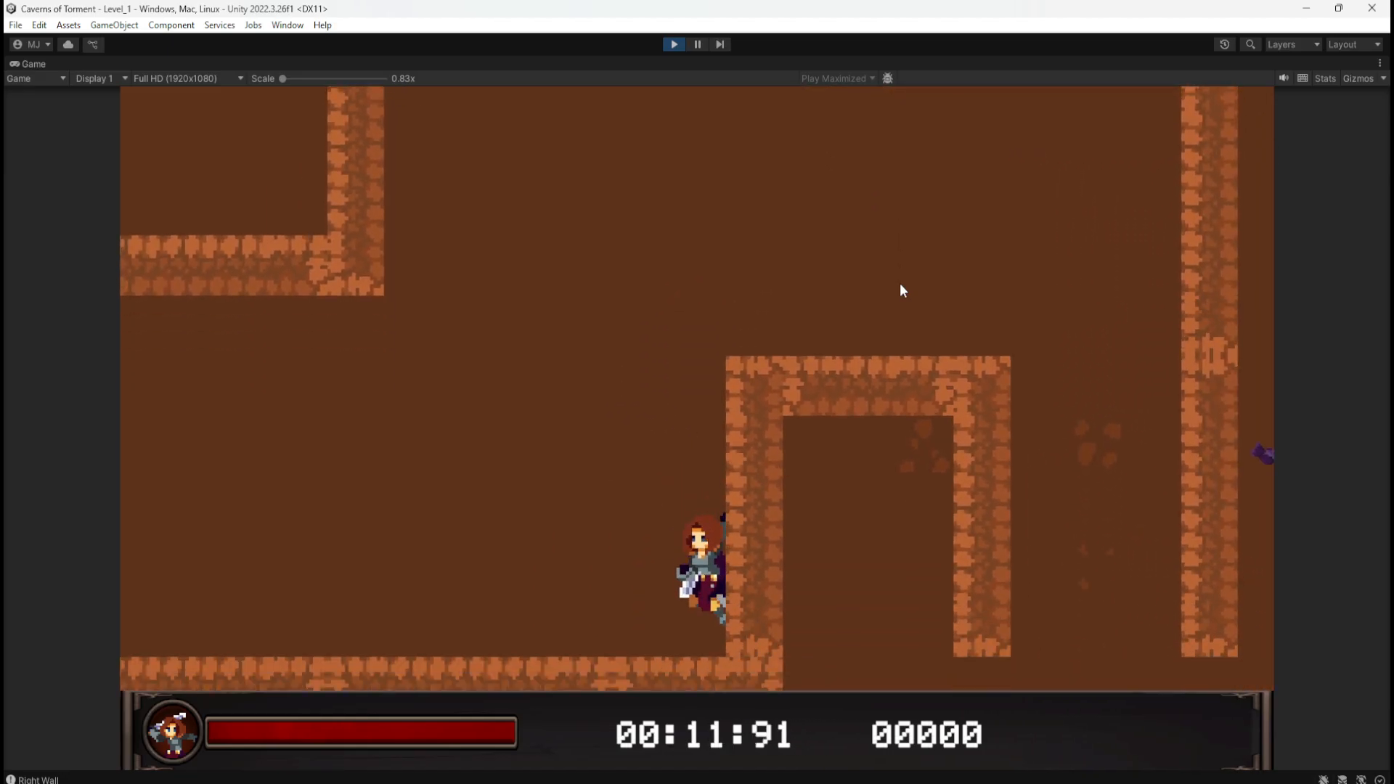
{"action": "key", "text": "space"}
{"action": "key", "text": "space"}
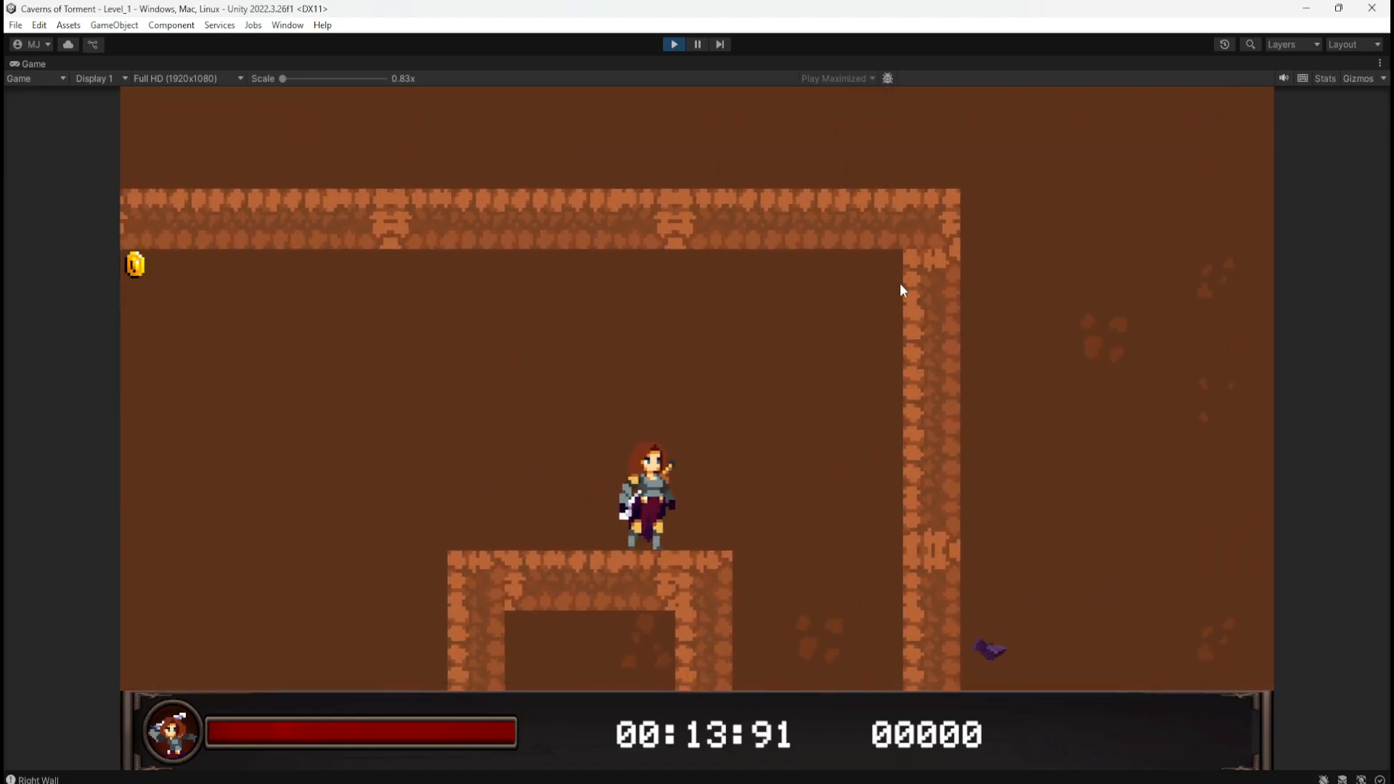
{"action": "key", "text": "d"}
{"action": "key", "text": "d"}
Step: Wall-jump the character between the left and right walls, then land and stop on the platform
{"action": "key", "text": "space"}
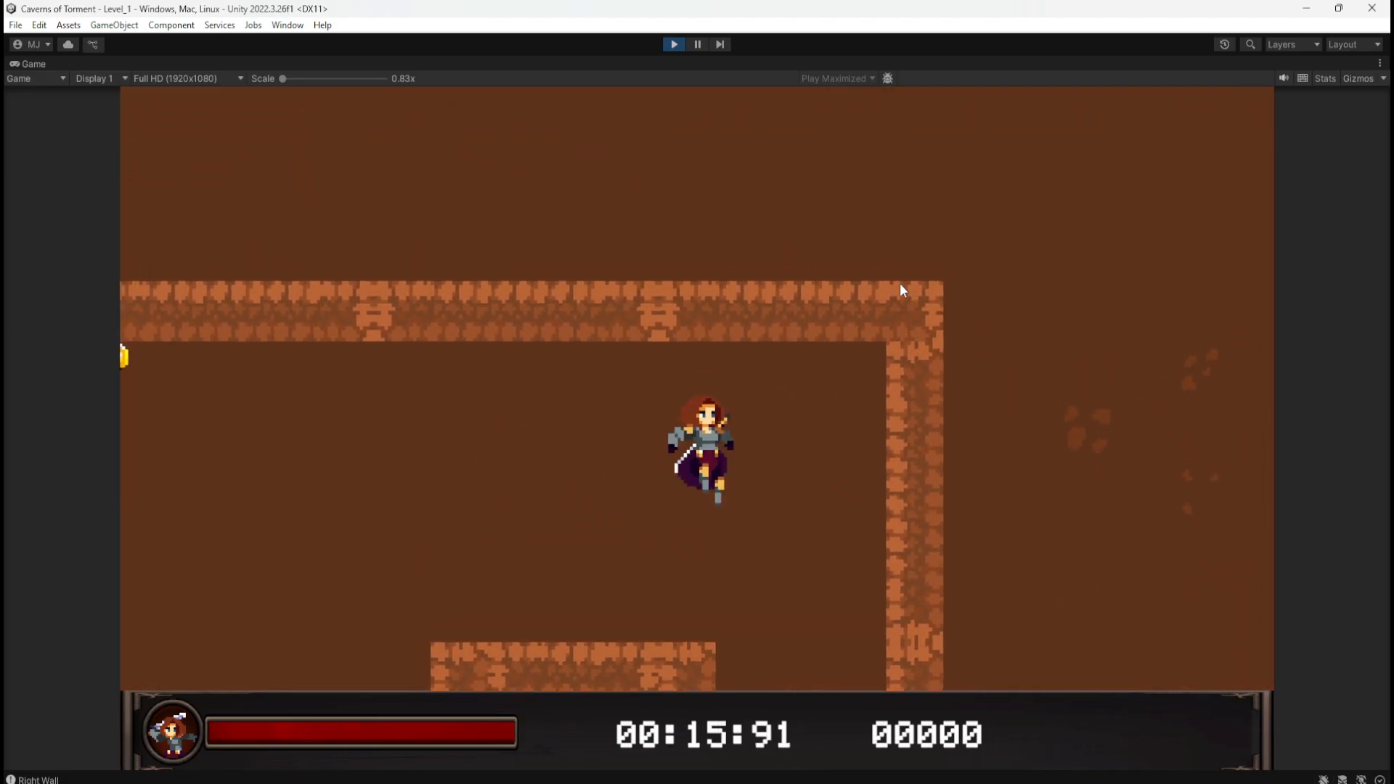
{"action": "key", "text": "d"}
{"action": "key", "text": "space"}
{"action": "key", "text": "space"}
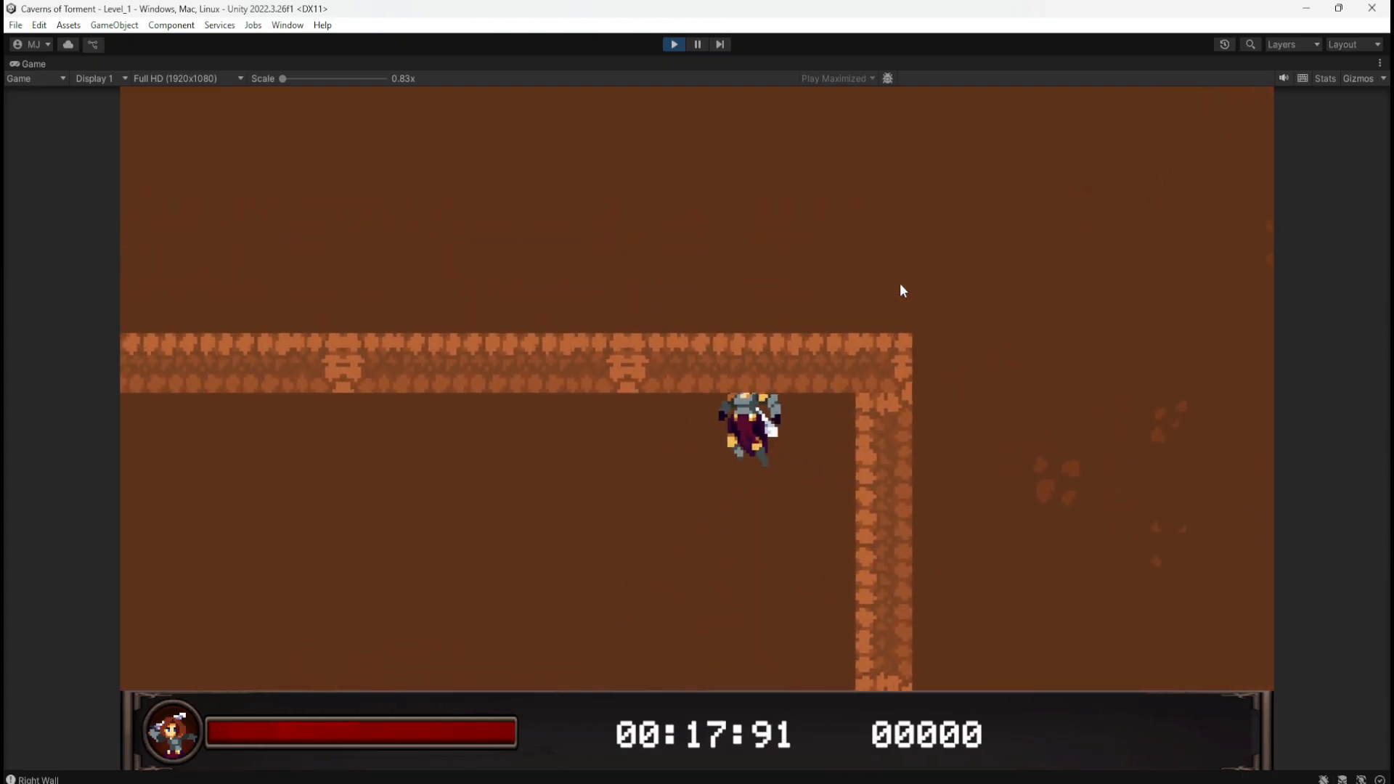
{"action": "key", "text": "space"}
{"action": "key", "text": "d"}
{"action": "key", "text": "space"}
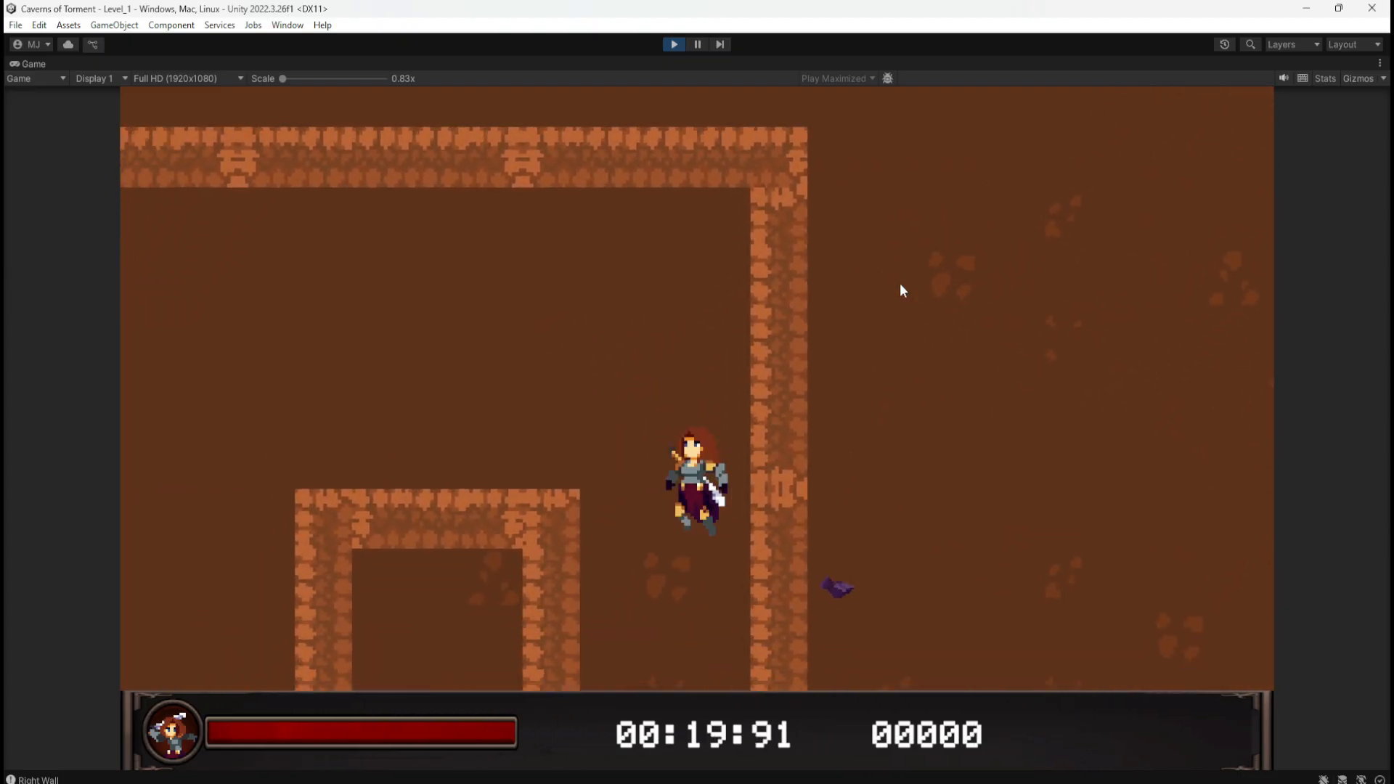
{"action": "key", "text": "space"}
{"action": "key", "text": "space"}
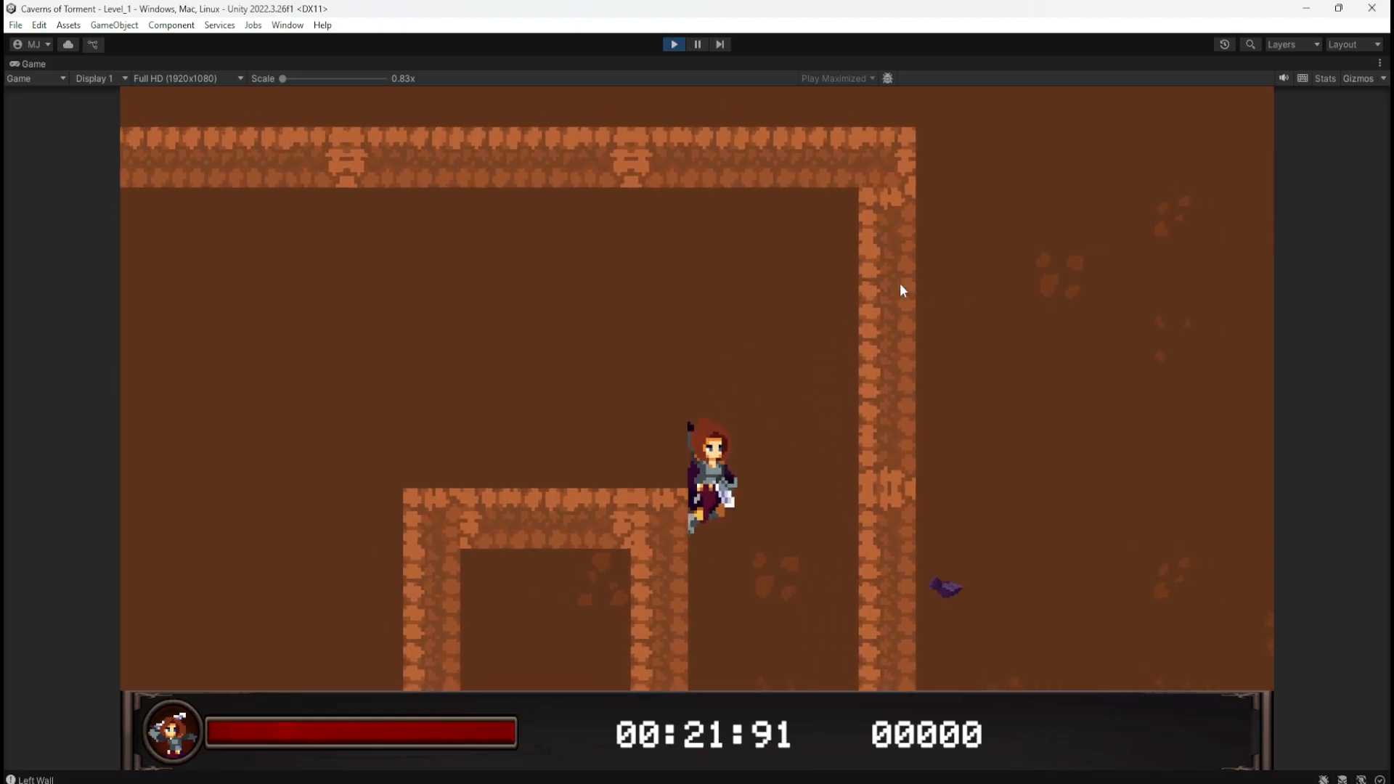
{"action": "key", "text": "space"}
{"action": "key", "text": "space"}
{"action": "key", "text": "space"}
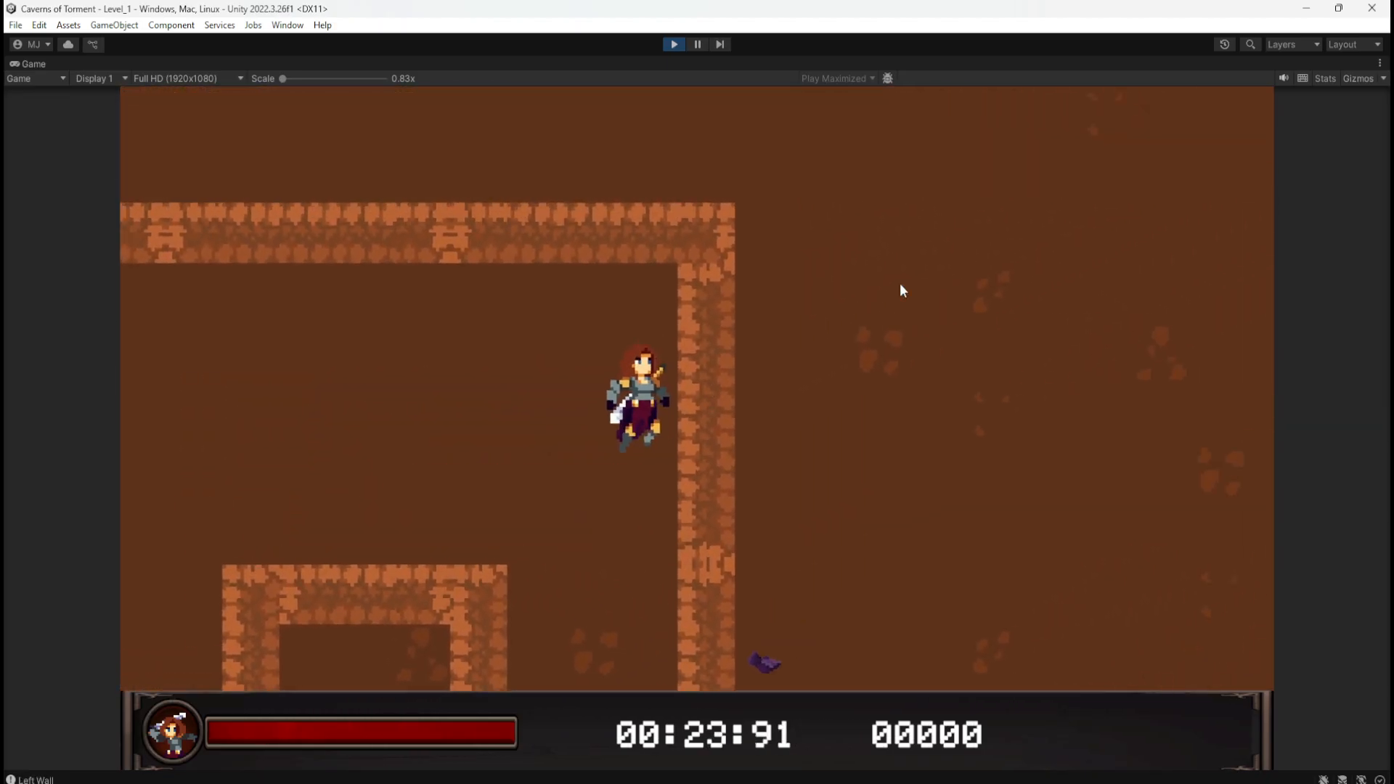
{"action": "key", "text": "space"}
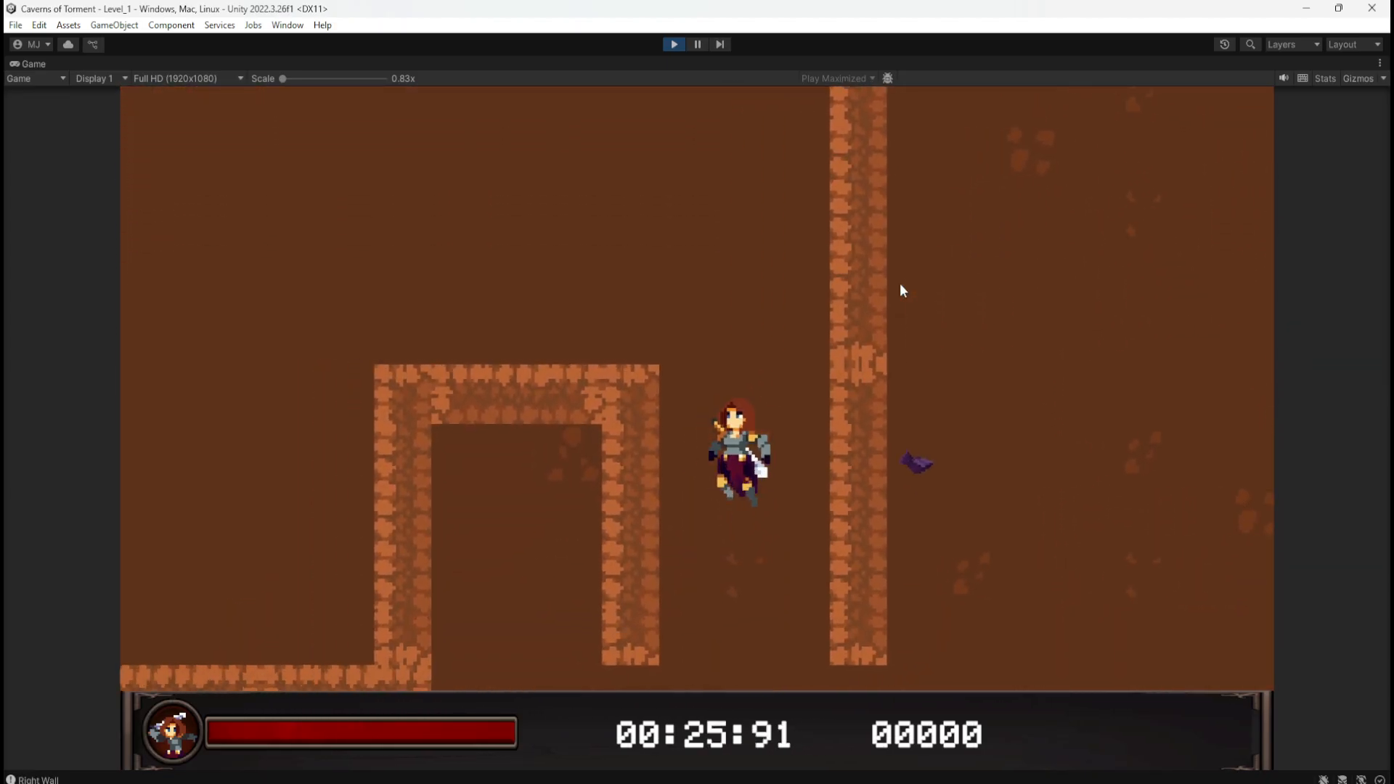
{"action": "key", "text": "space"}
{"action": "key", "text": "space"}
{"action": "key", "text": "d"}
{"action": "key", "text": "space"}
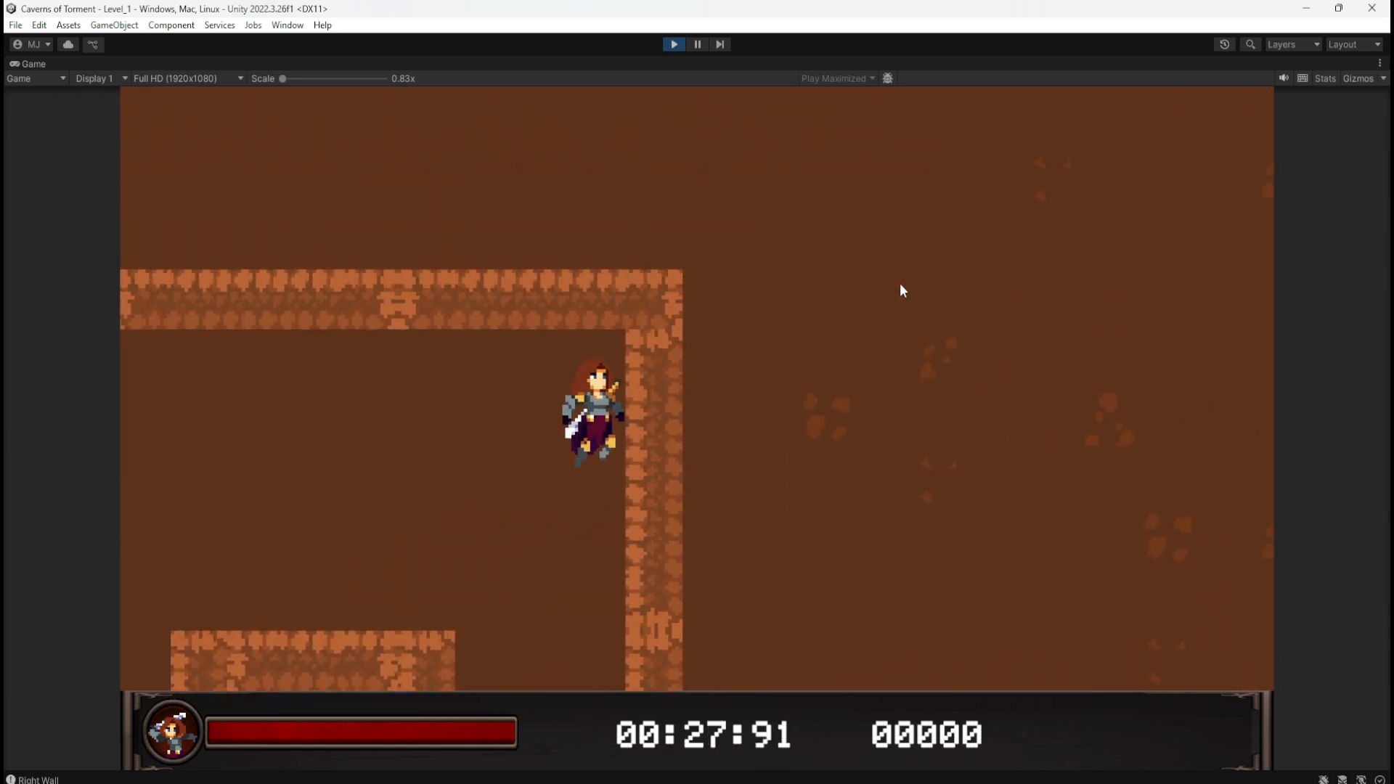
{"action": "key", "text": "space"}
{"action": "key", "text": "a"}
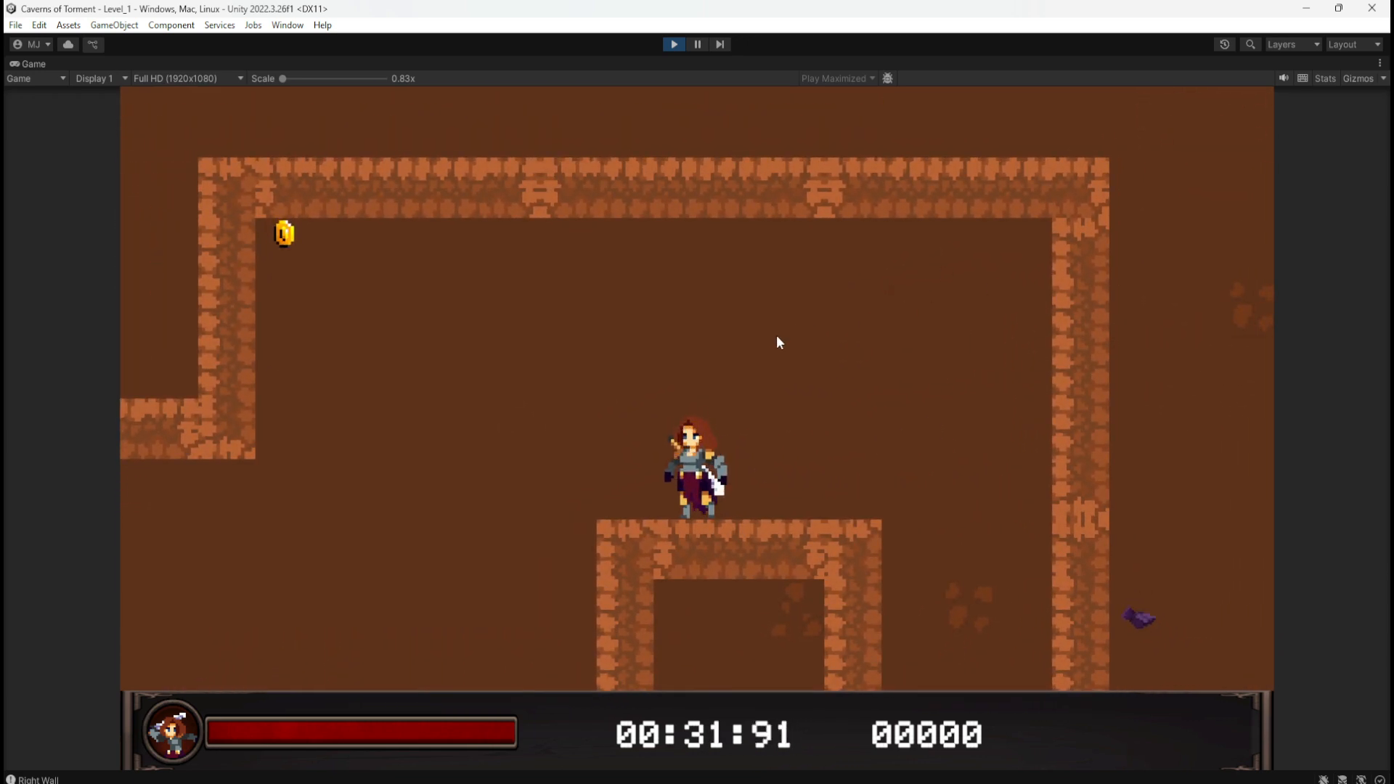
{"action": "key", "text": "a"}
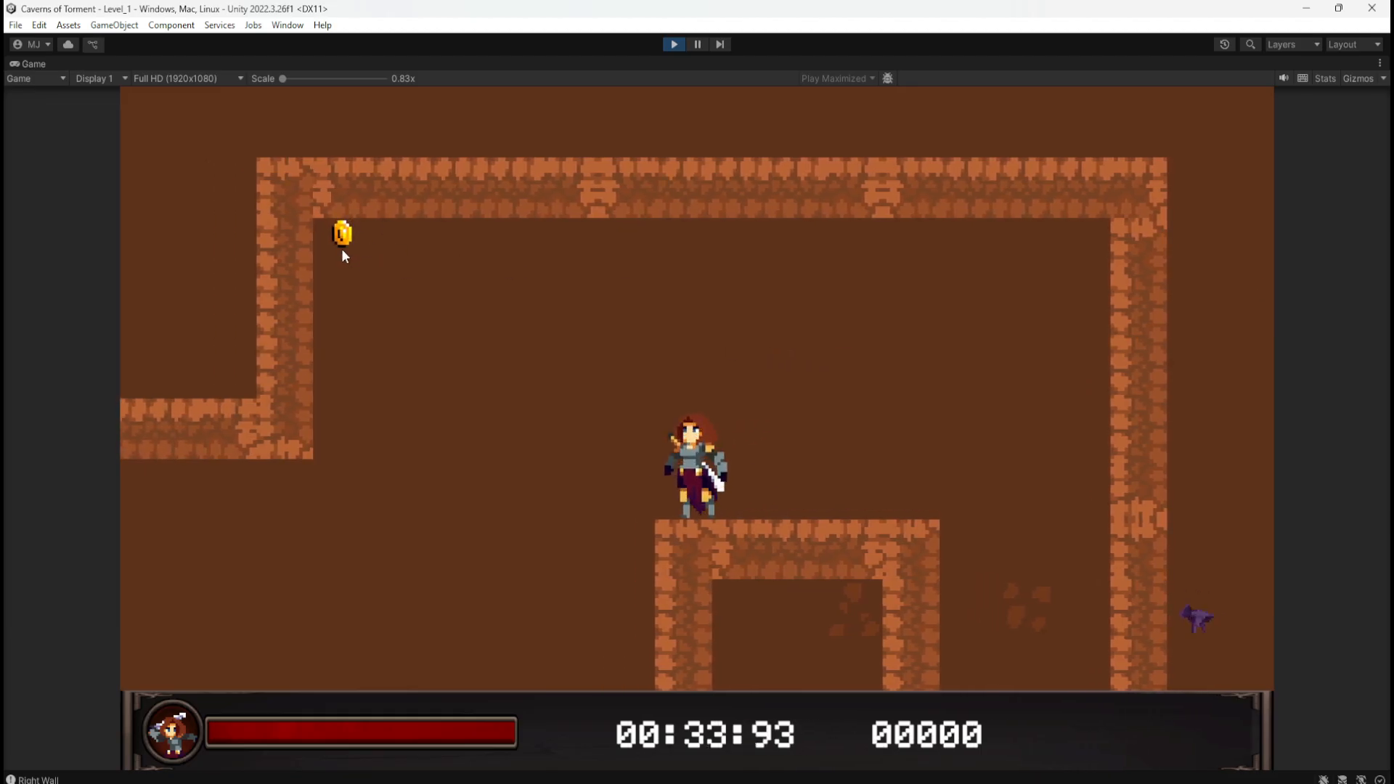
Step: Stop the play test and return to the editor
{"action": "left_click", "coordinate": [672, 43]}
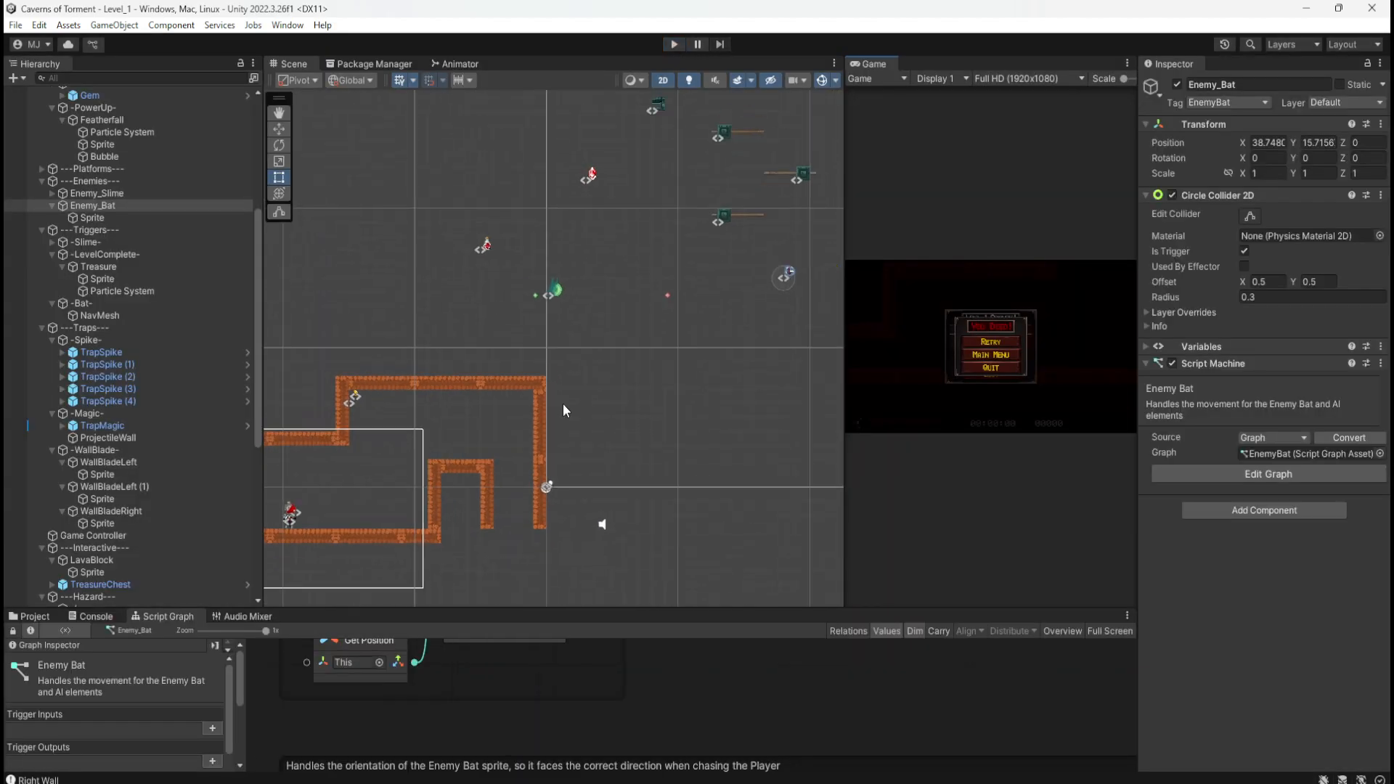
{"action": "scroll", "coordinate": [351, 422], "scroll_direction": "up", "scroll_amount": 10}
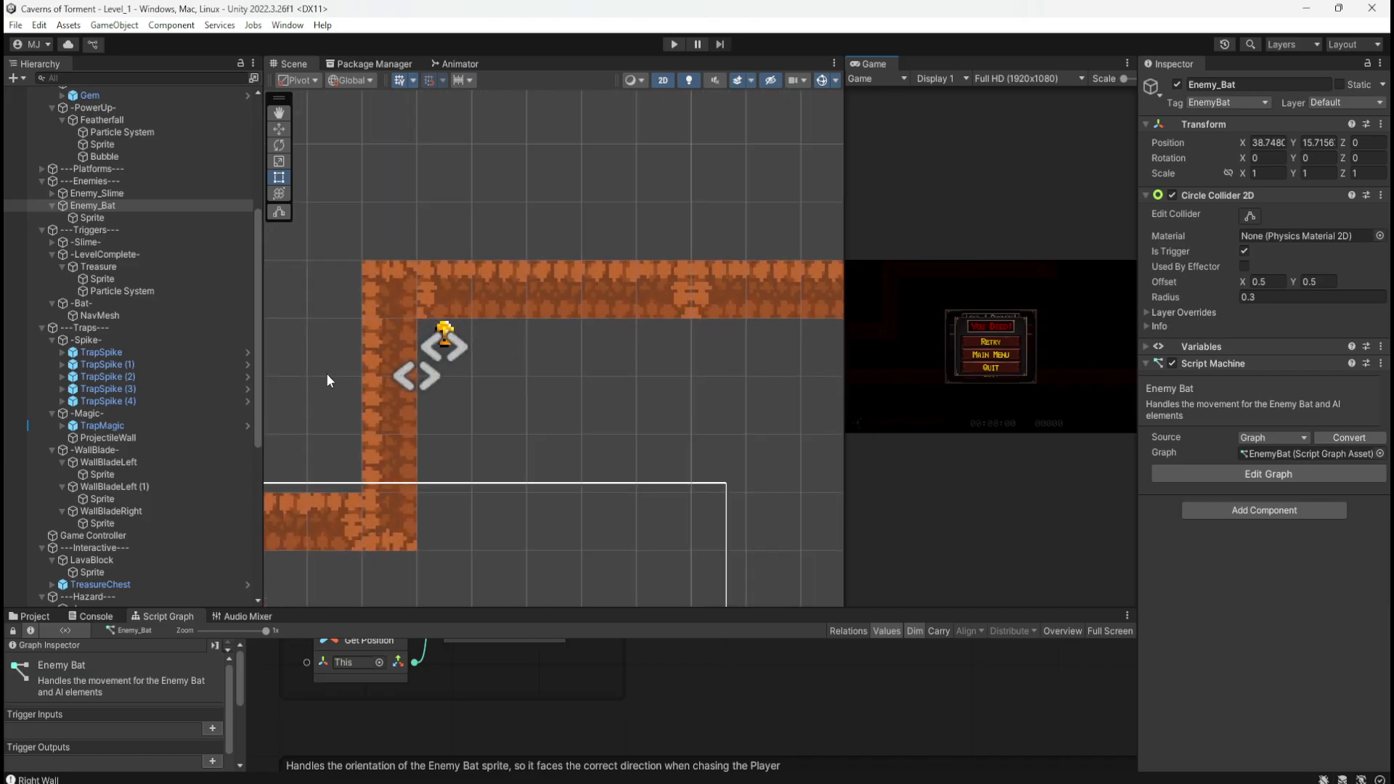
{"action": "scroll", "coordinate": [326, 373], "scroll_direction": "up", "scroll_amount": 4}
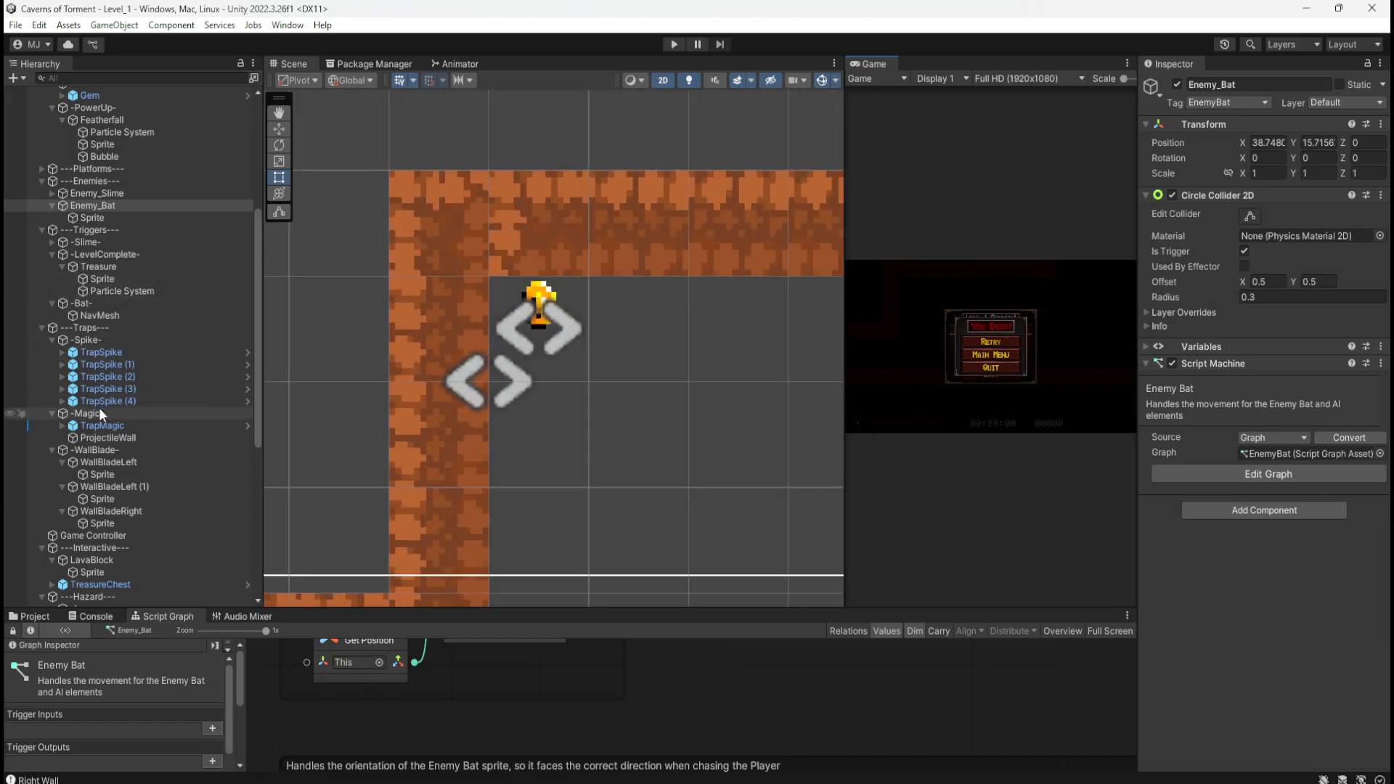
{"action": "scroll", "coordinate": [100, 189], "scroll_direction": "up", "scroll_amount": 3}
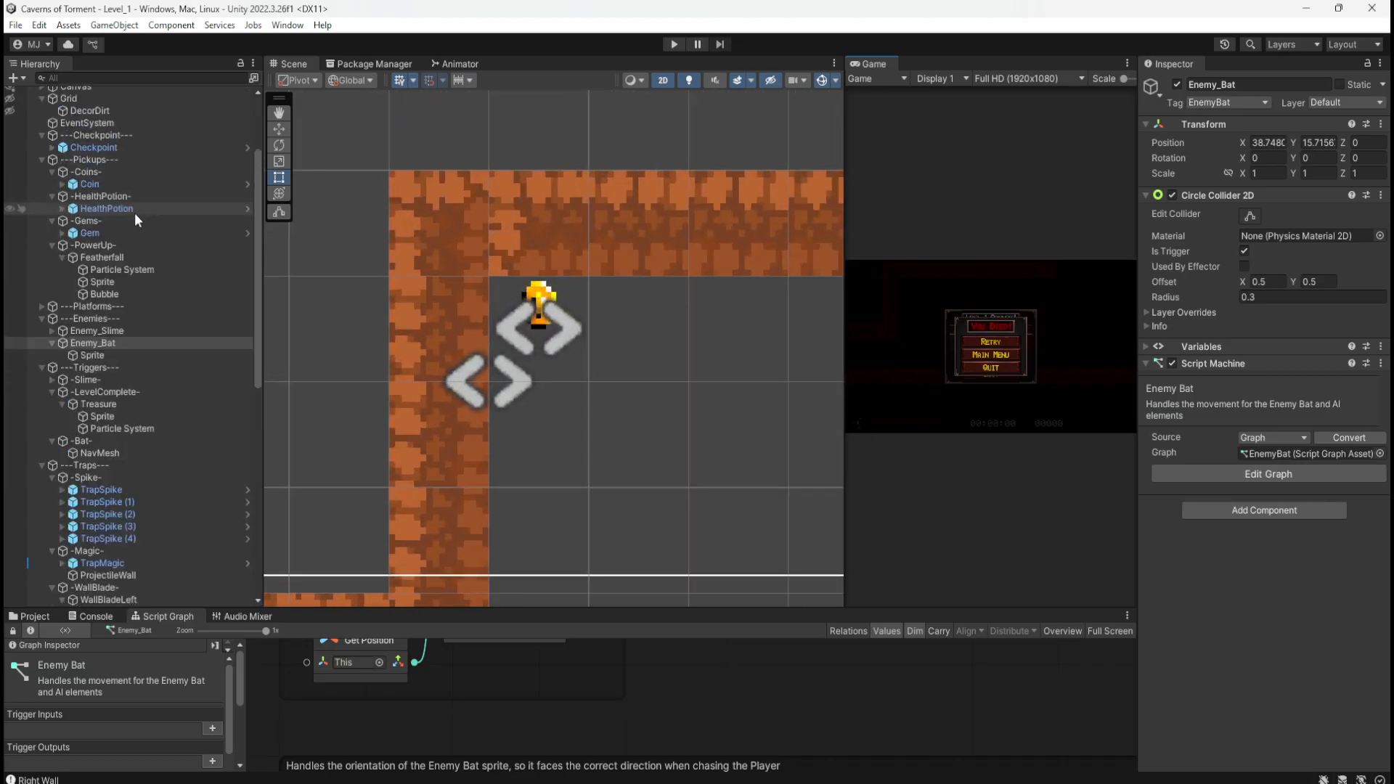
Step: Raise the CoinSprite's Position Y, undo it back to 0.5, and show the project's assets
{"action": "left_click", "coordinate": [93, 185]}
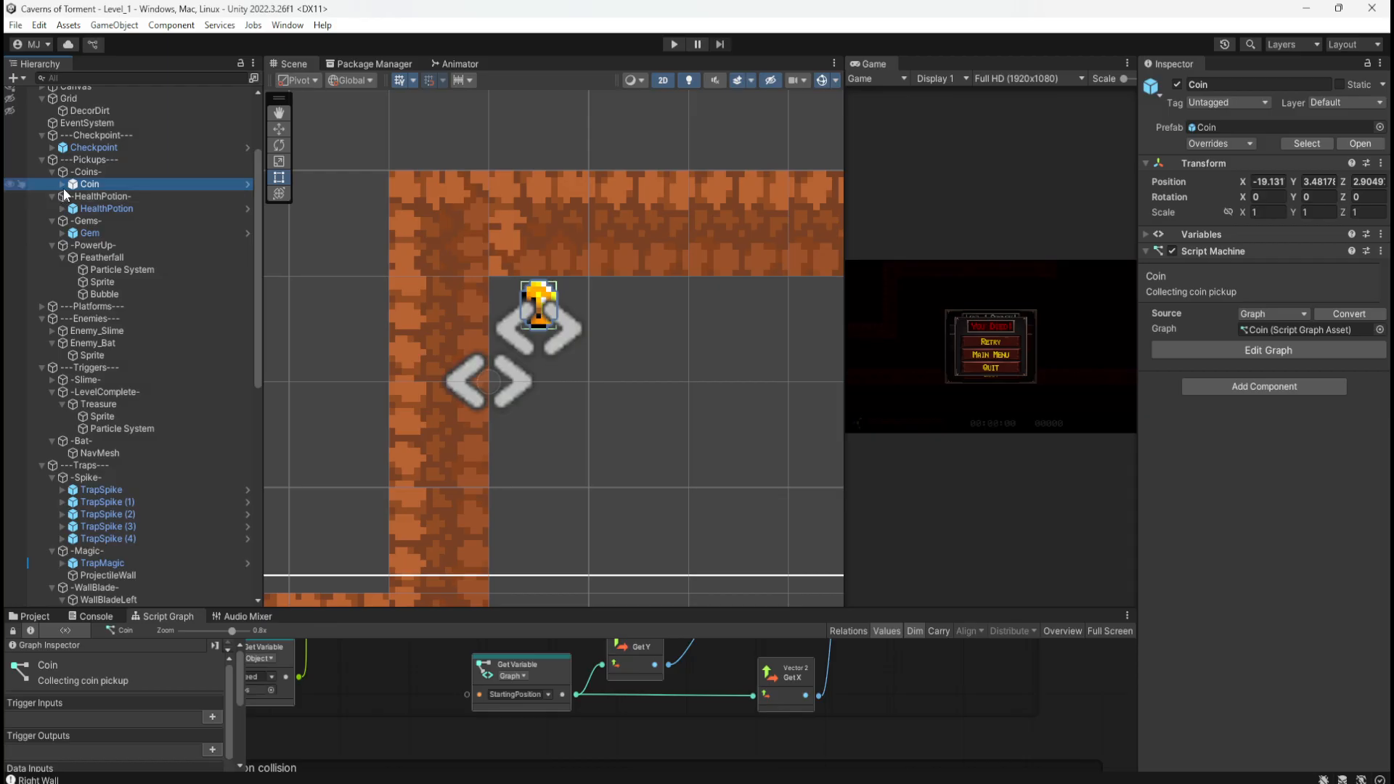
{"action": "left_click", "coordinate": [63, 187]}
{"action": "left_click", "coordinate": [111, 195]}
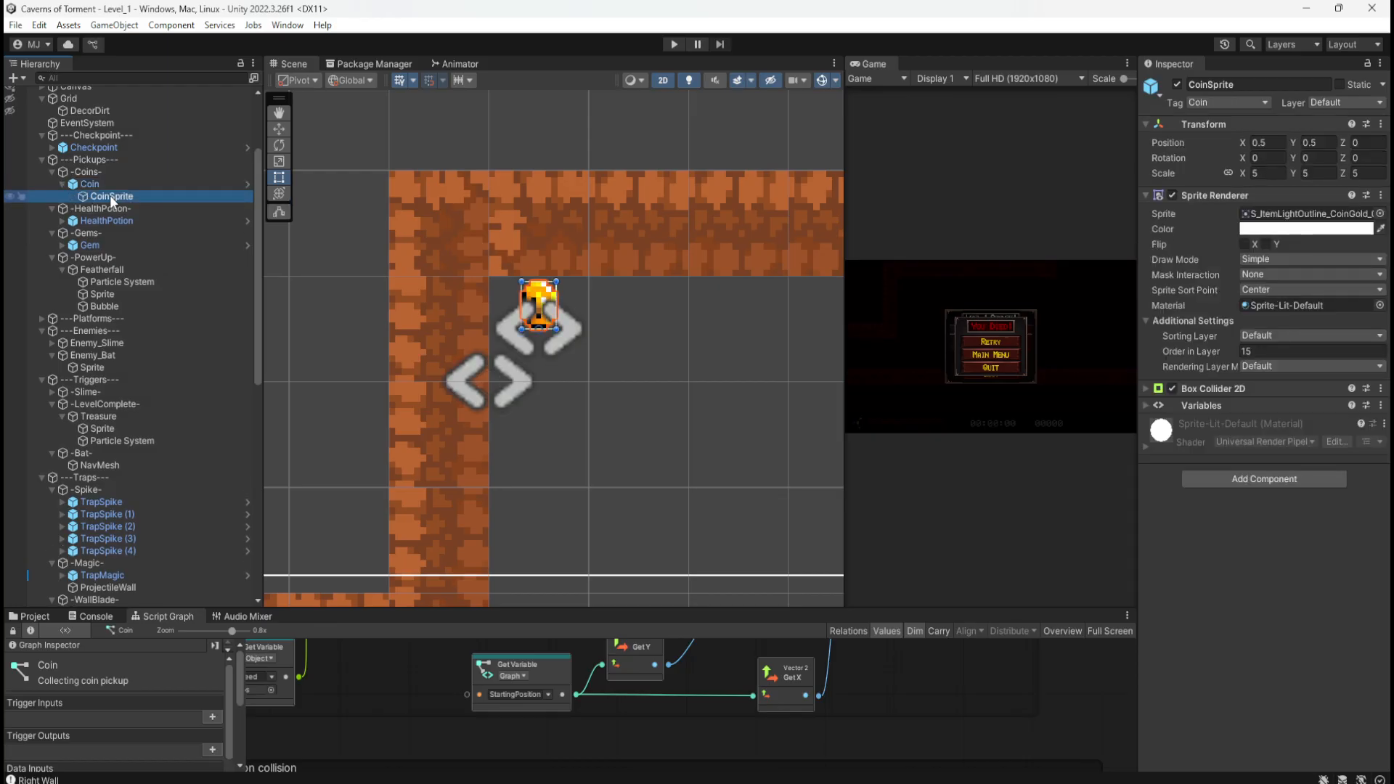
{"action": "left_click_drag", "start_coordinate": [1296, 145], "coordinate": [1311, 144]}
{"action": "key", "text": "ctrl+z"}
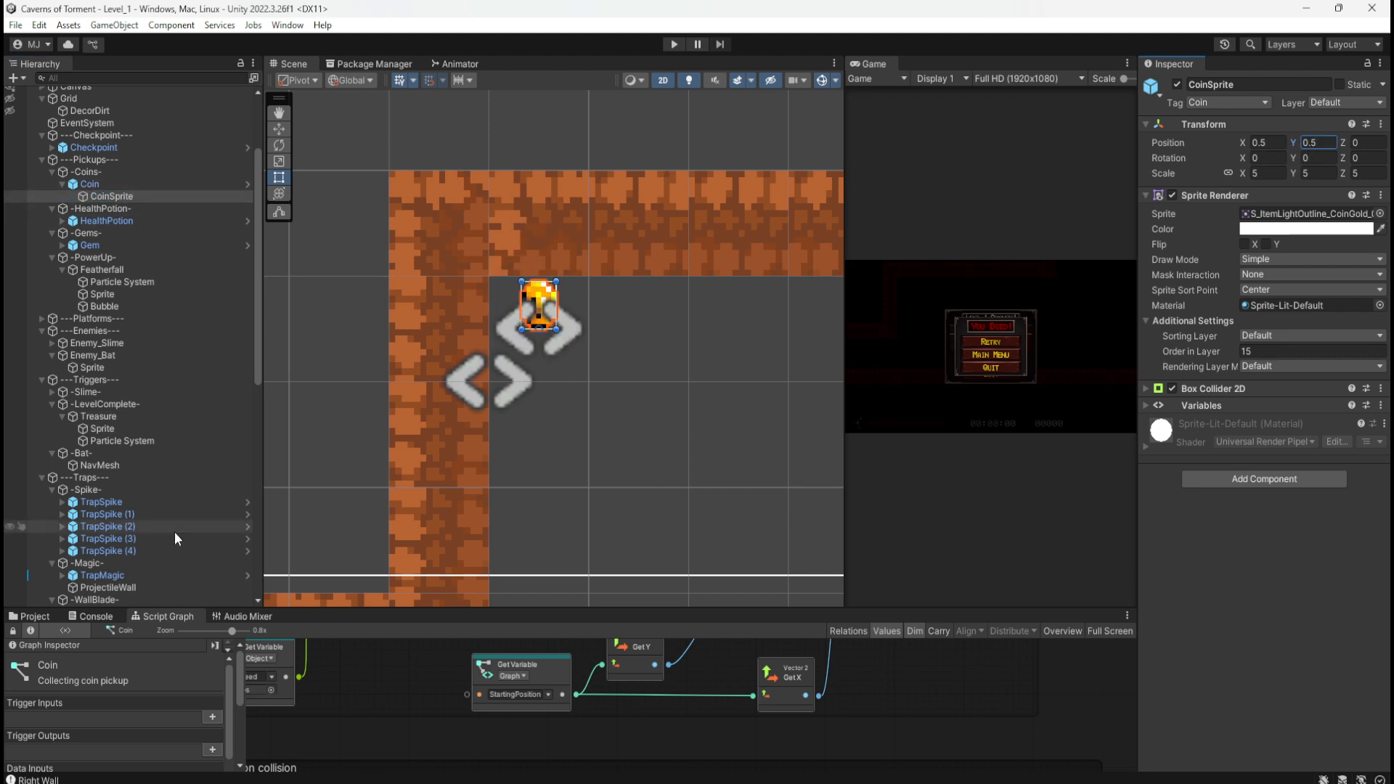
{"action": "left_click", "coordinate": [34, 616]}
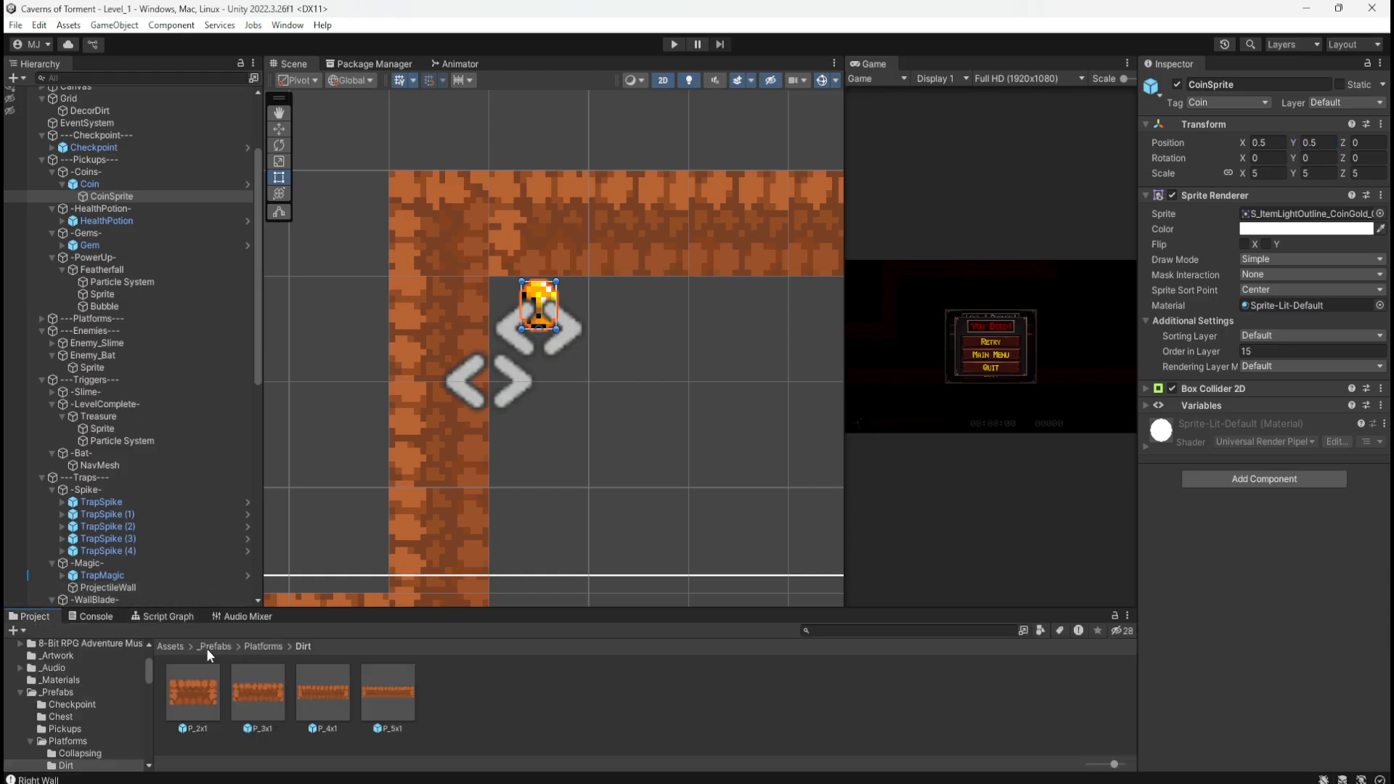
Step: Edit the Coin prefab from _Prefabs/Pickups, setting CoinSprite Position Y to 0.25, then return to Level_1
{"action": "left_click", "coordinate": [208, 648]}
{"action": "double_click", "coordinate": [320, 701]}
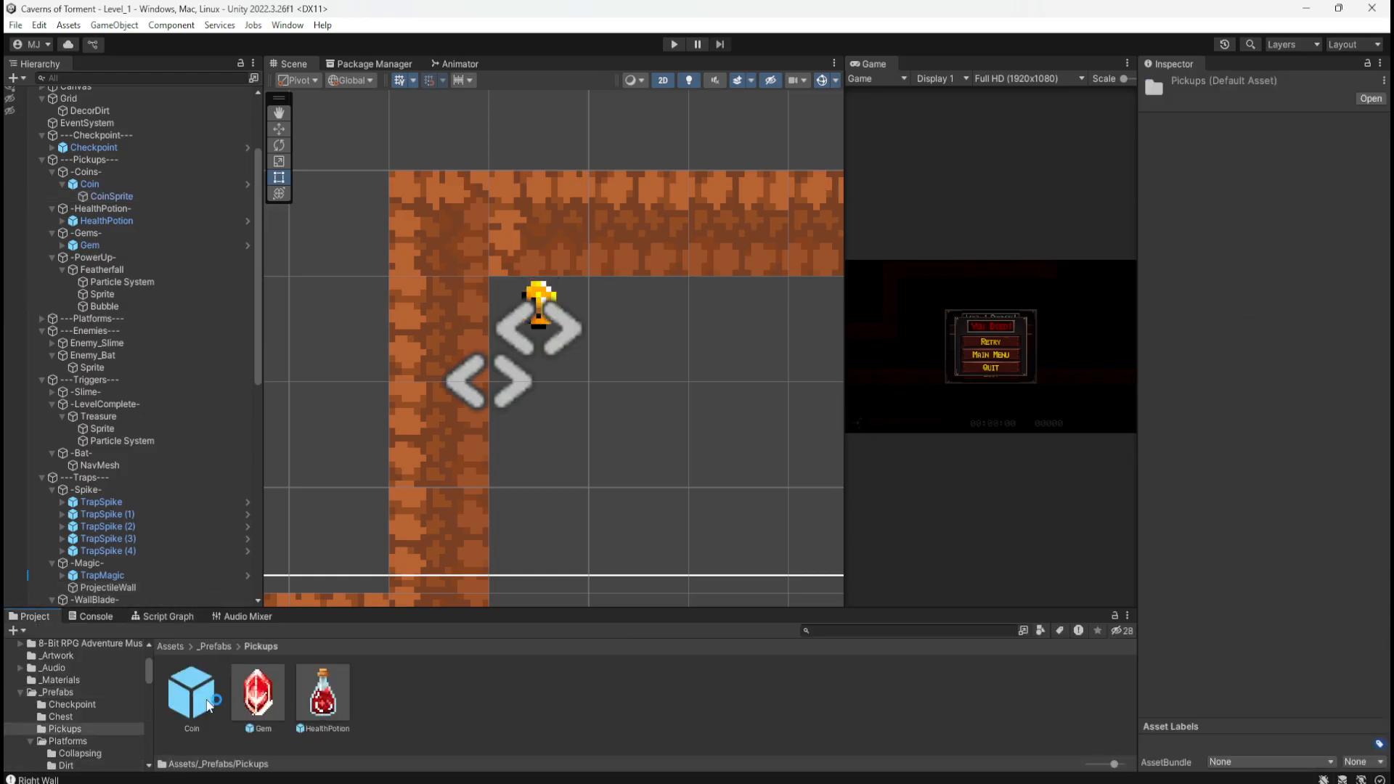
{"action": "double_click", "coordinate": [208, 704]}
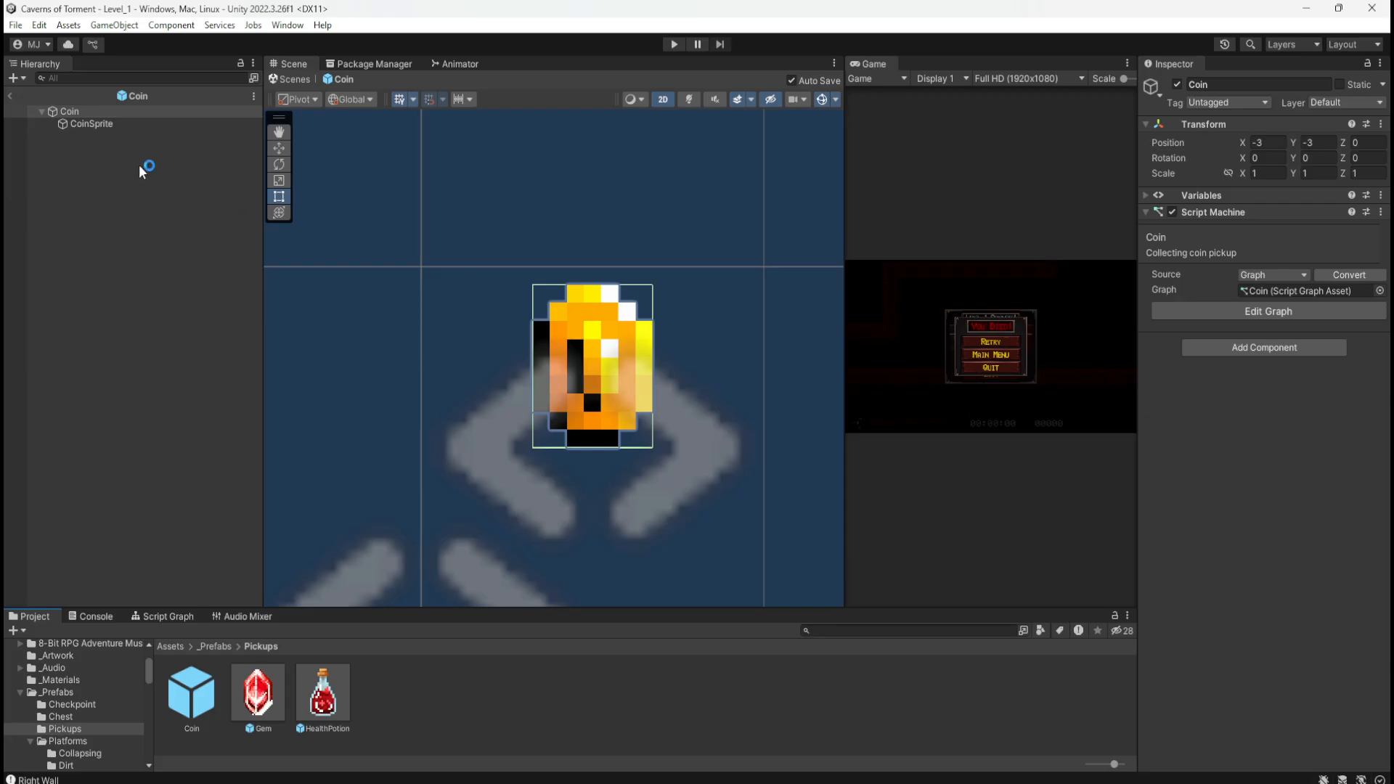
{"action": "left_click", "coordinate": [115, 125]}
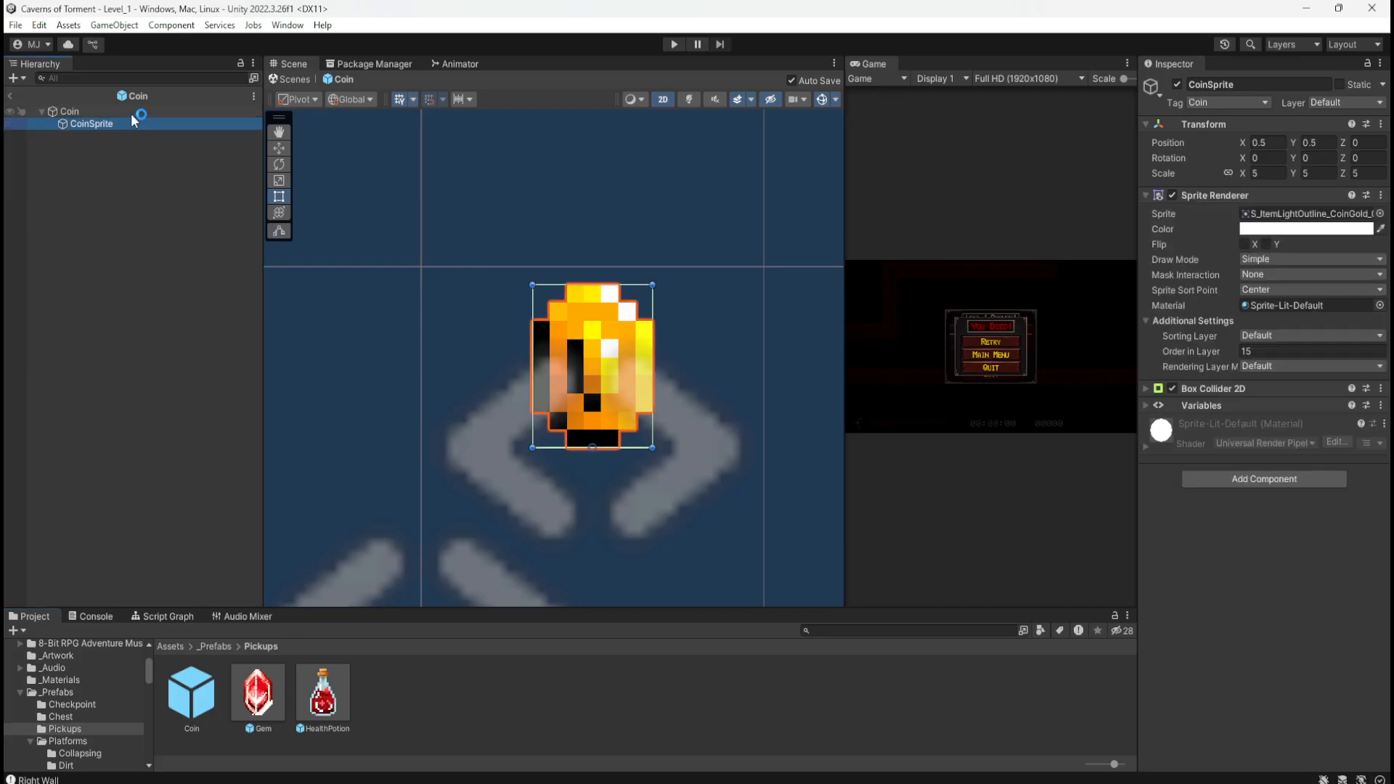
{"action": "left_click", "coordinate": [131, 113]}
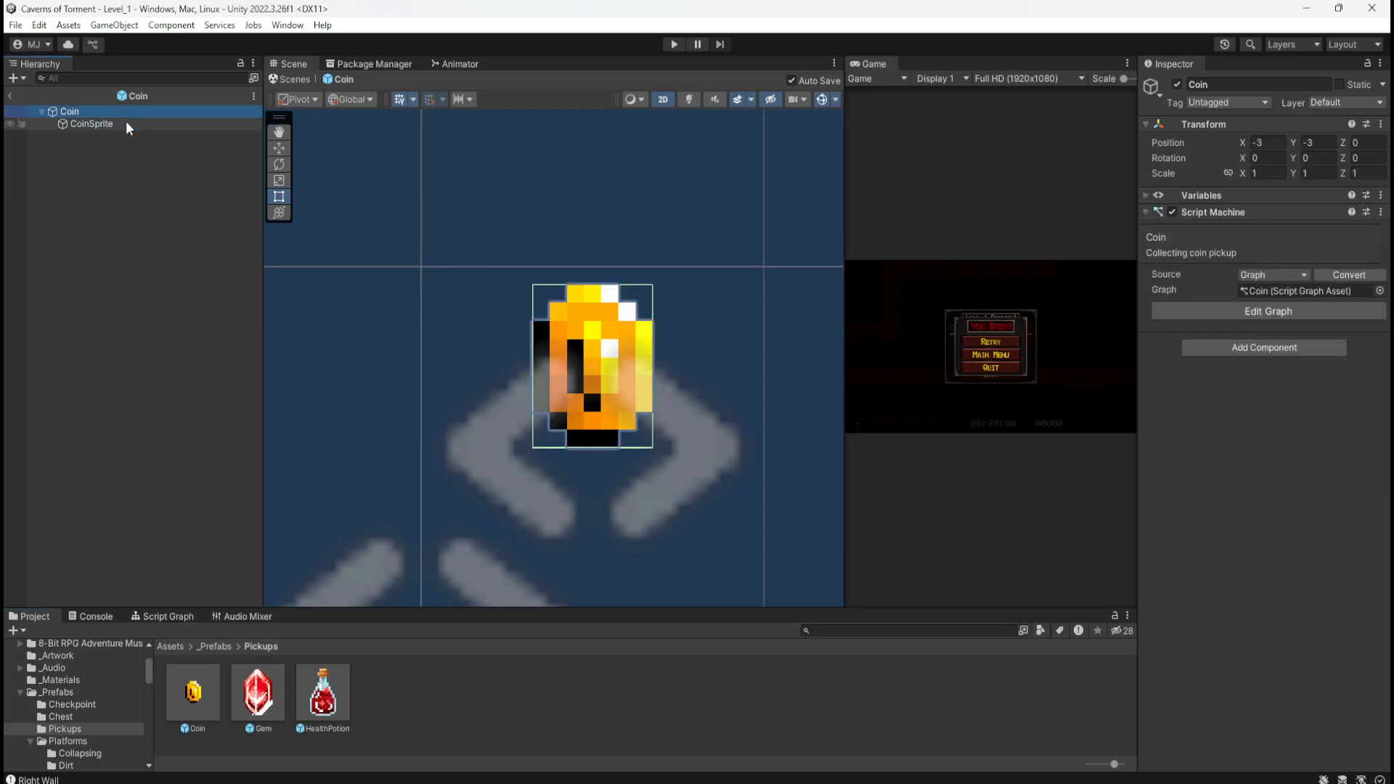
{"action": "left_click", "coordinate": [126, 125]}
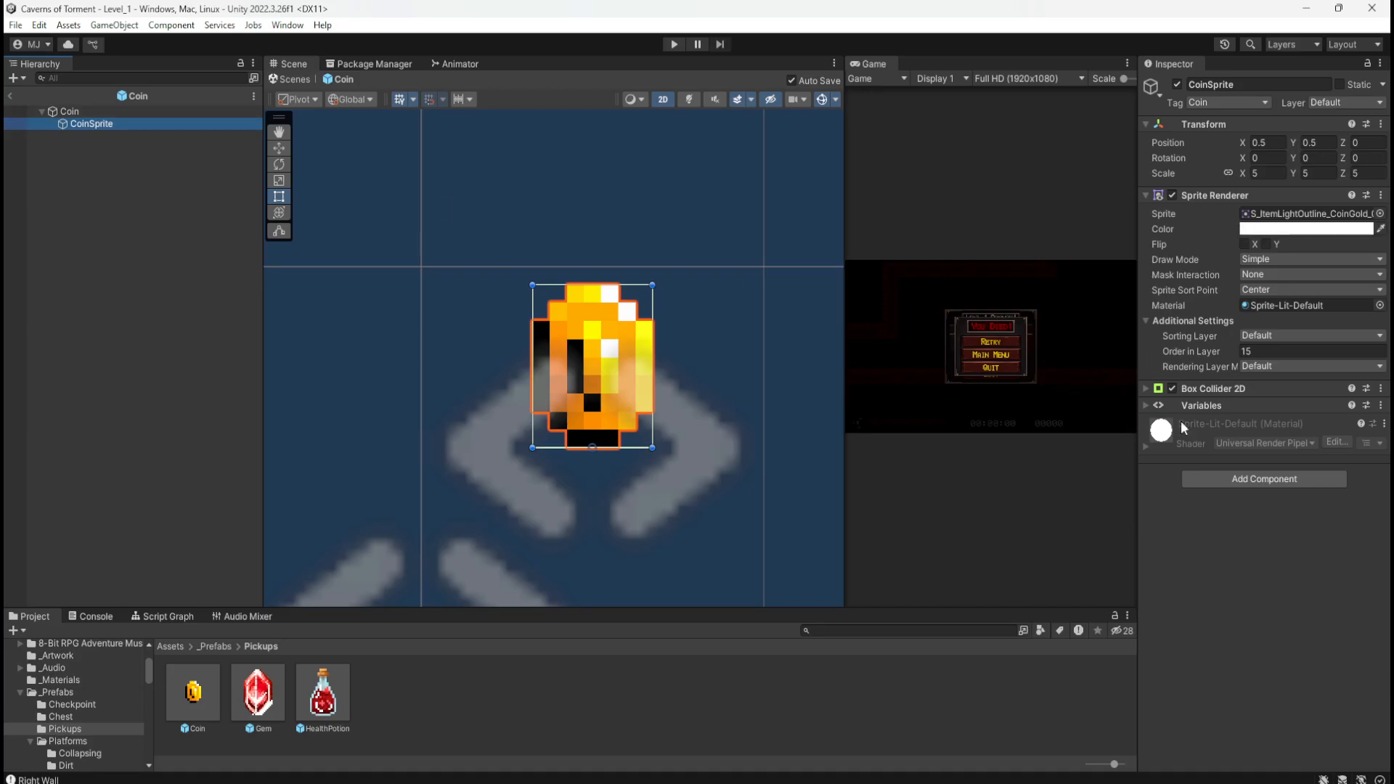
{"action": "left_click", "coordinate": [1147, 390]}
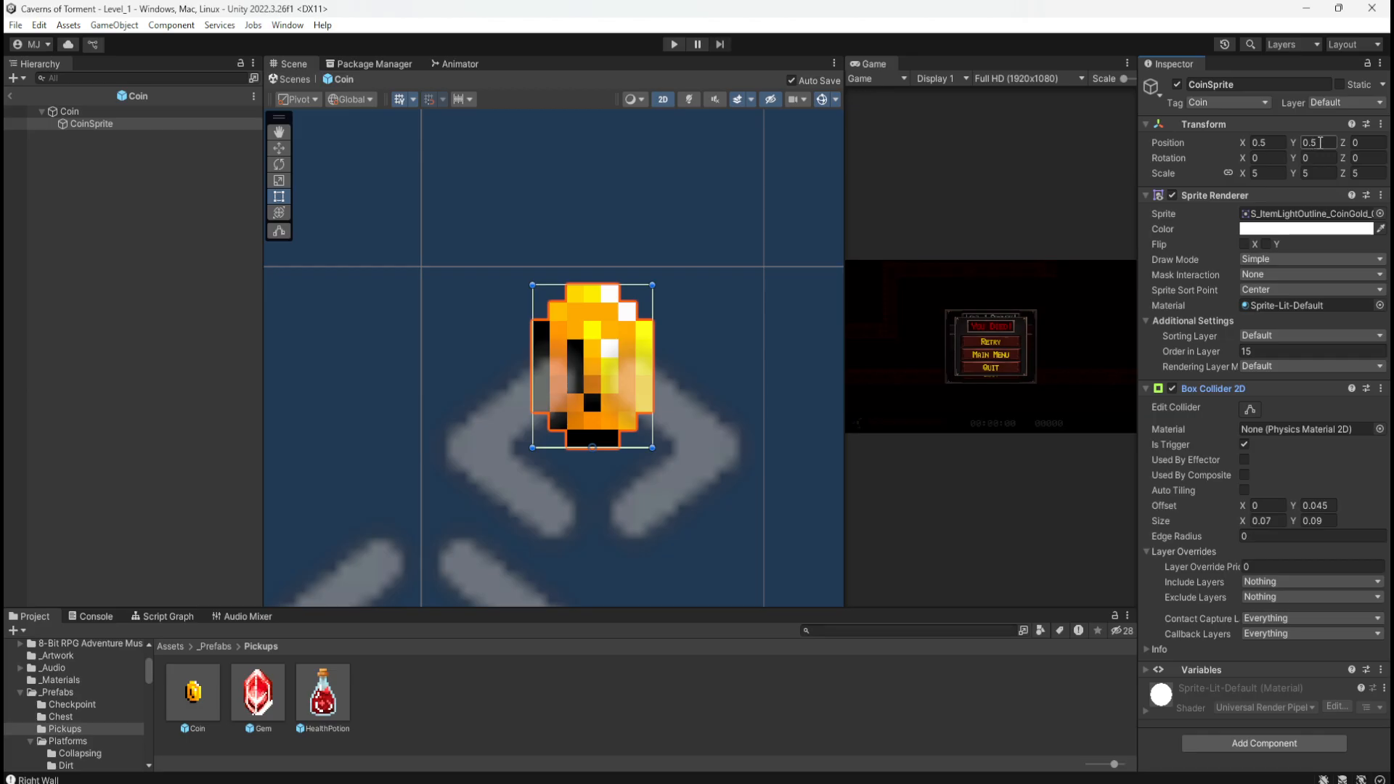
{"action": "type", "text": "0.25"}
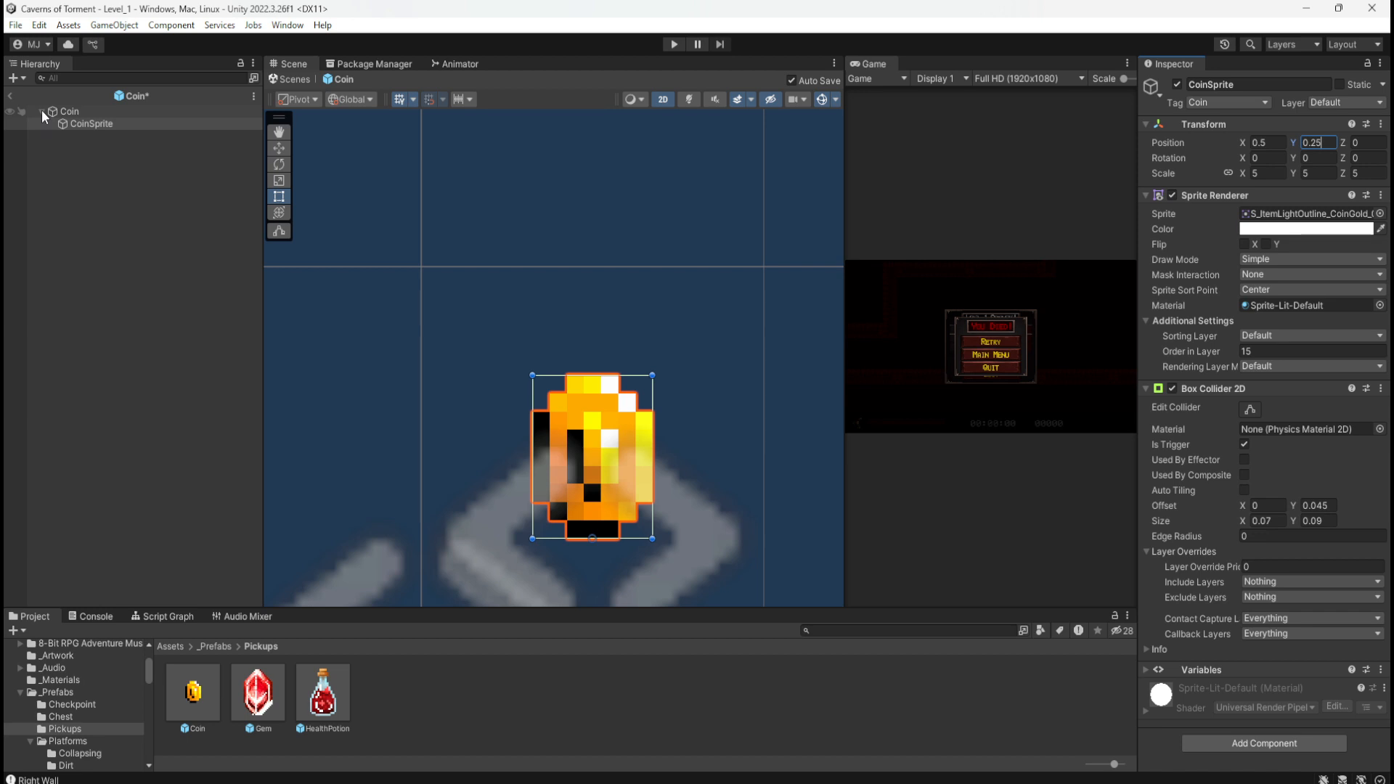
{"action": "left_click", "coordinate": [11, 96]}
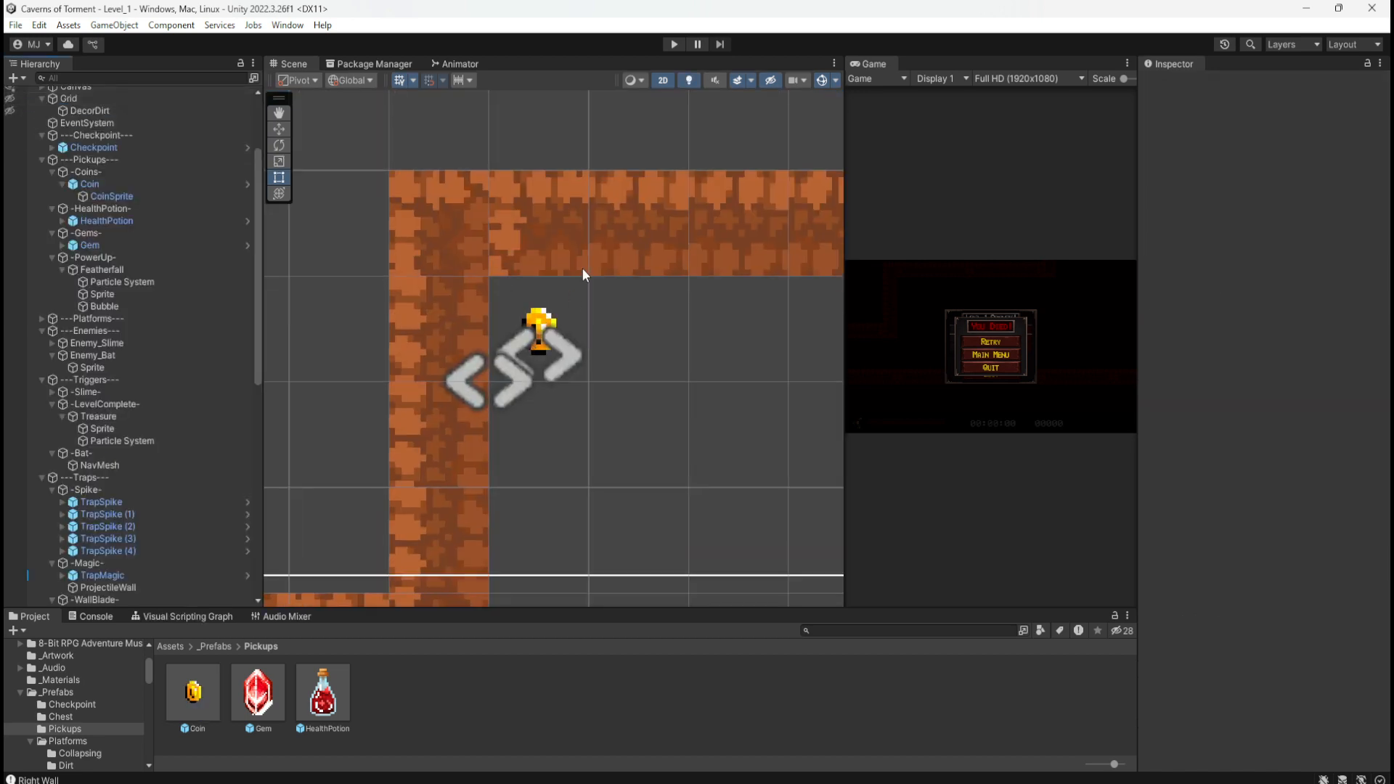
{"action": "scroll", "coordinate": [524, 287], "scroll_direction": "down", "scroll_amount": 4}
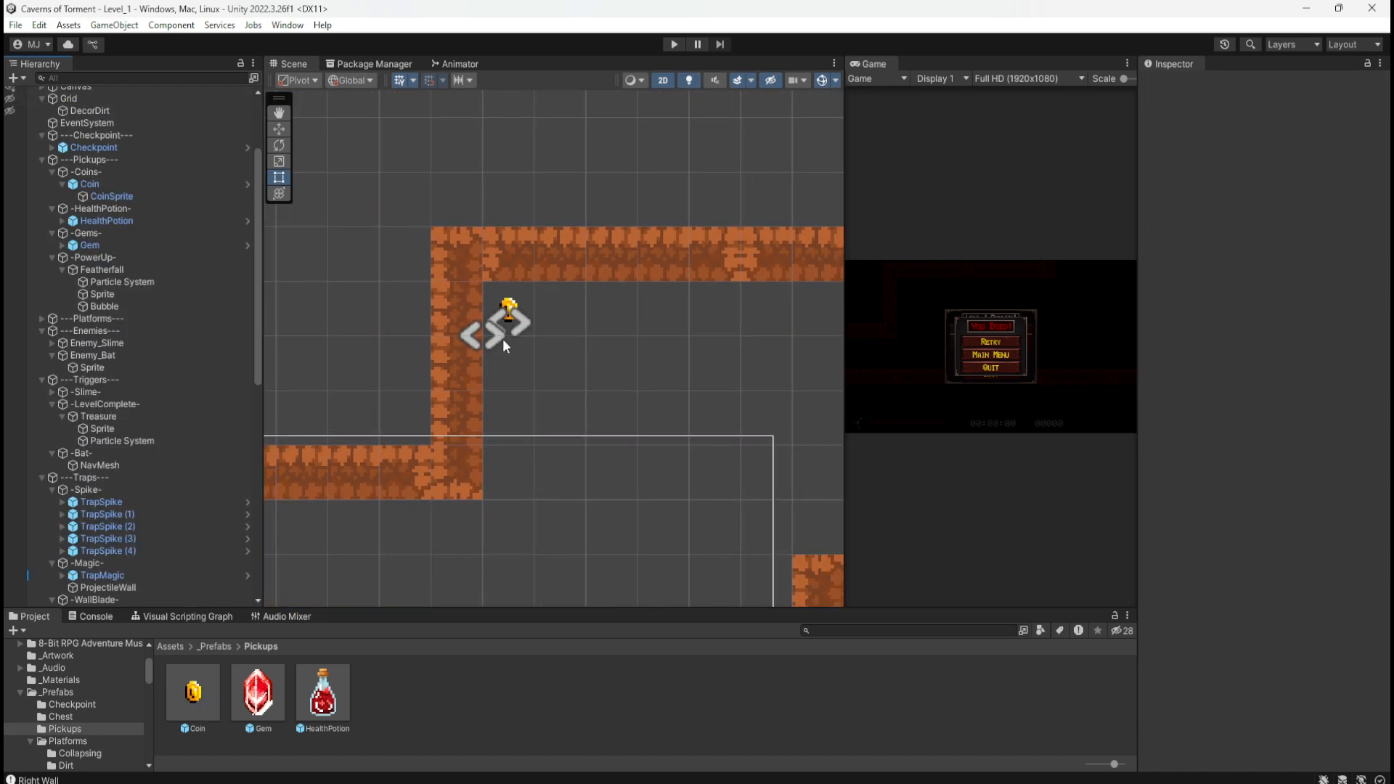
{"action": "scroll", "coordinate": [384, 278], "scroll_direction": "down", "scroll_amount": 2}
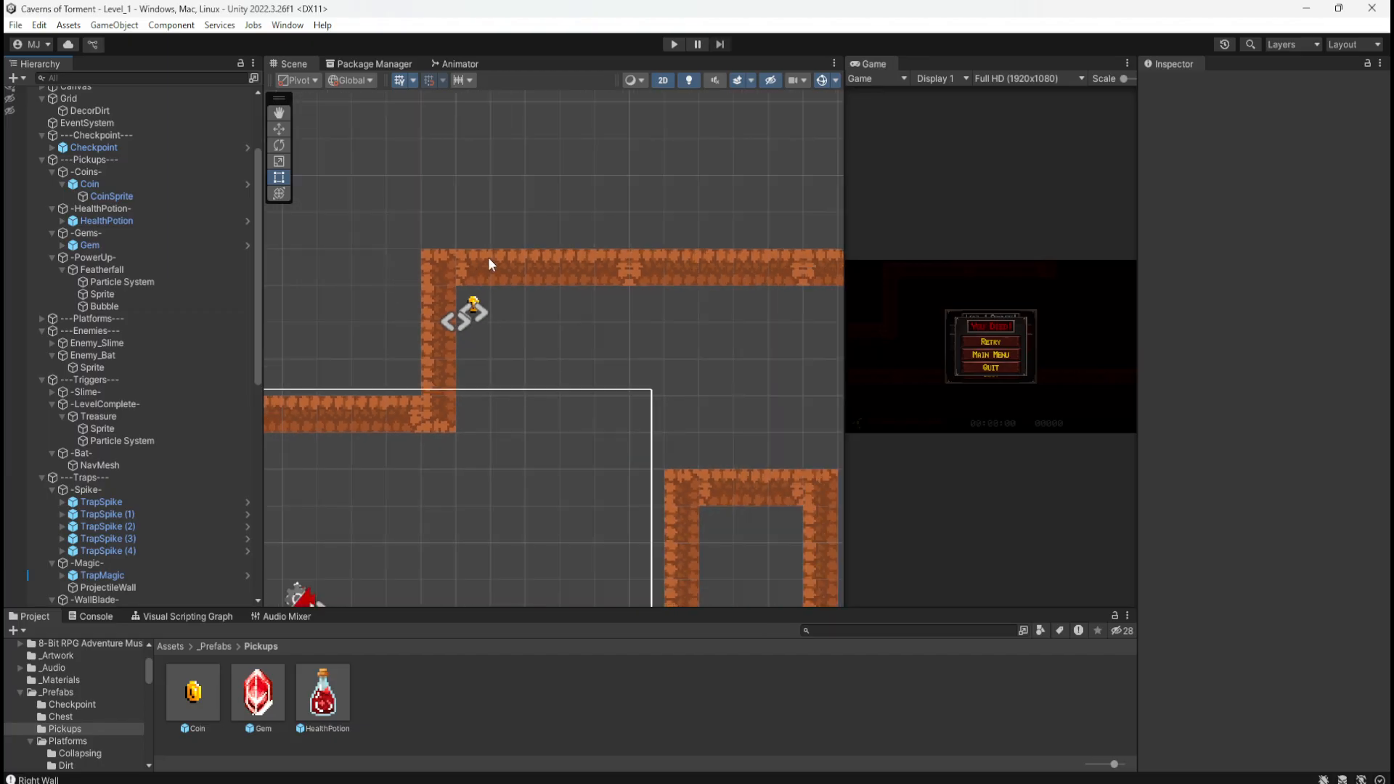
{"action": "scroll", "coordinate": [488, 259], "scroll_direction": "down", "scroll_amount": 2}
{"action": "left_click", "coordinate": [675, 46]}
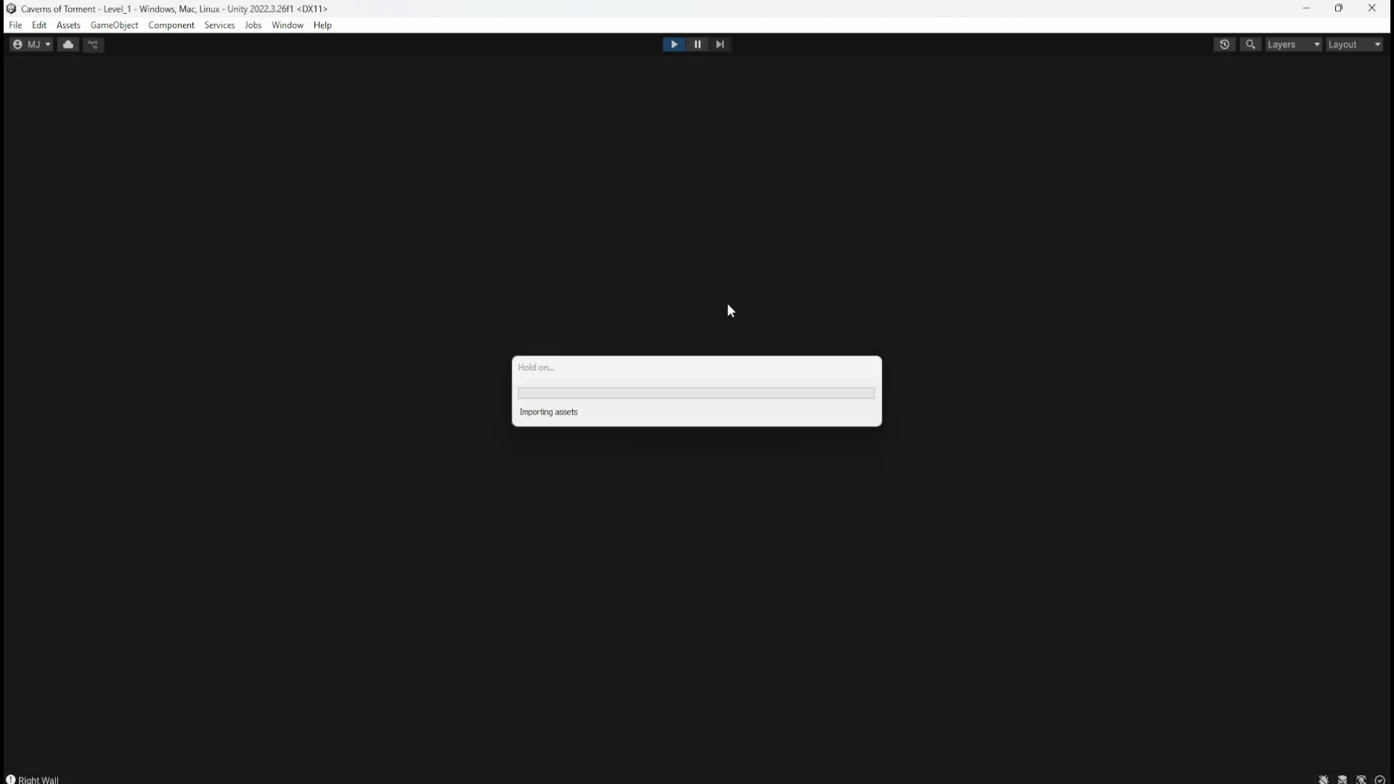
{"action": "key", "text": "d"}
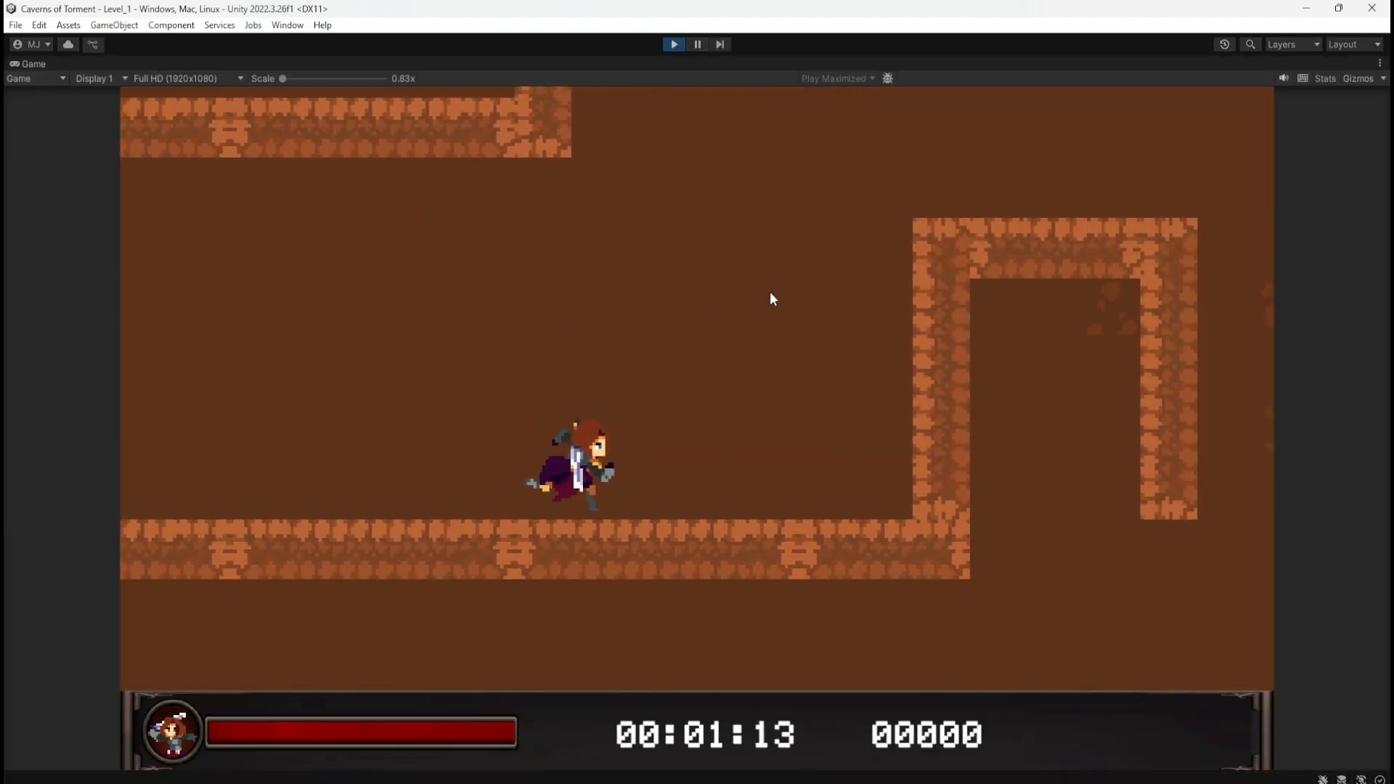
{"action": "key", "text": "space"}
{"action": "key", "text": "a"}
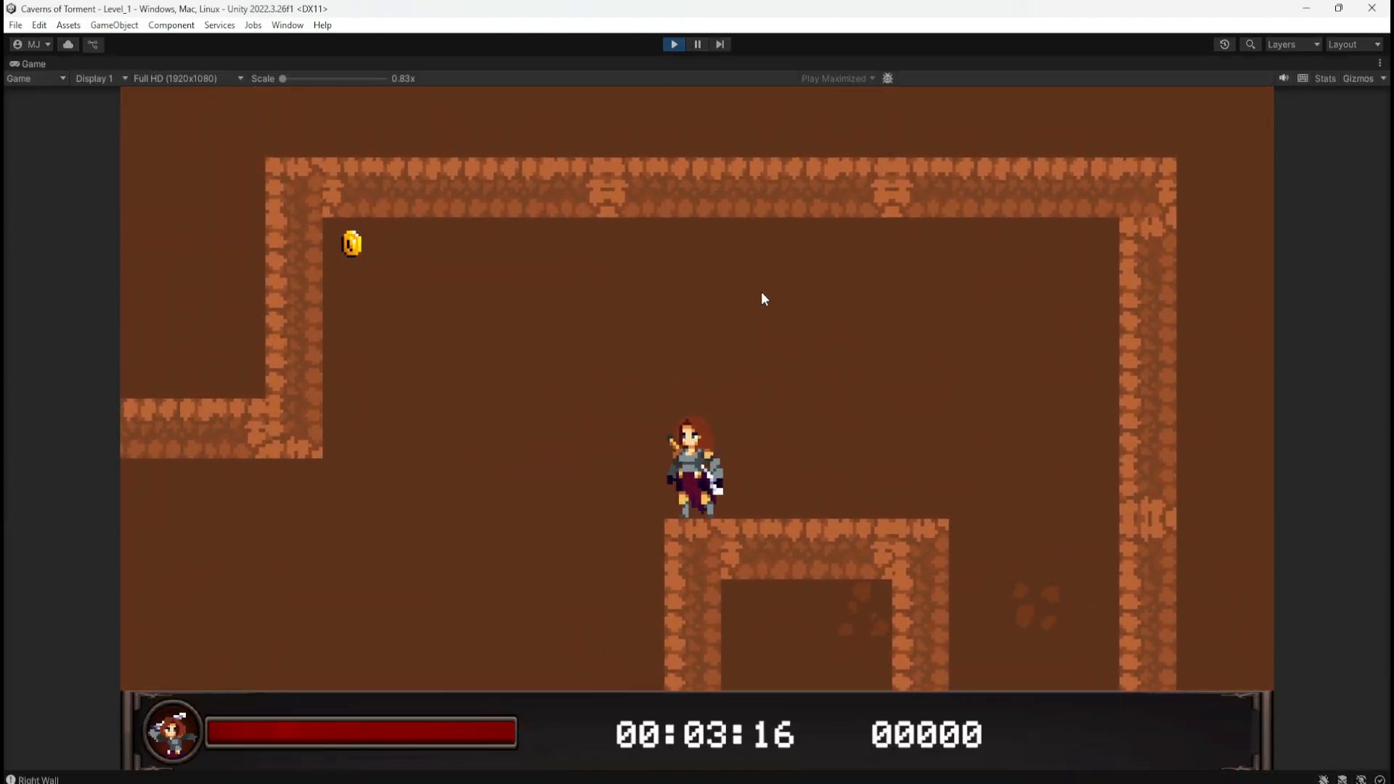
{"action": "key", "text": "a"}
{"action": "key", "text": "space"}
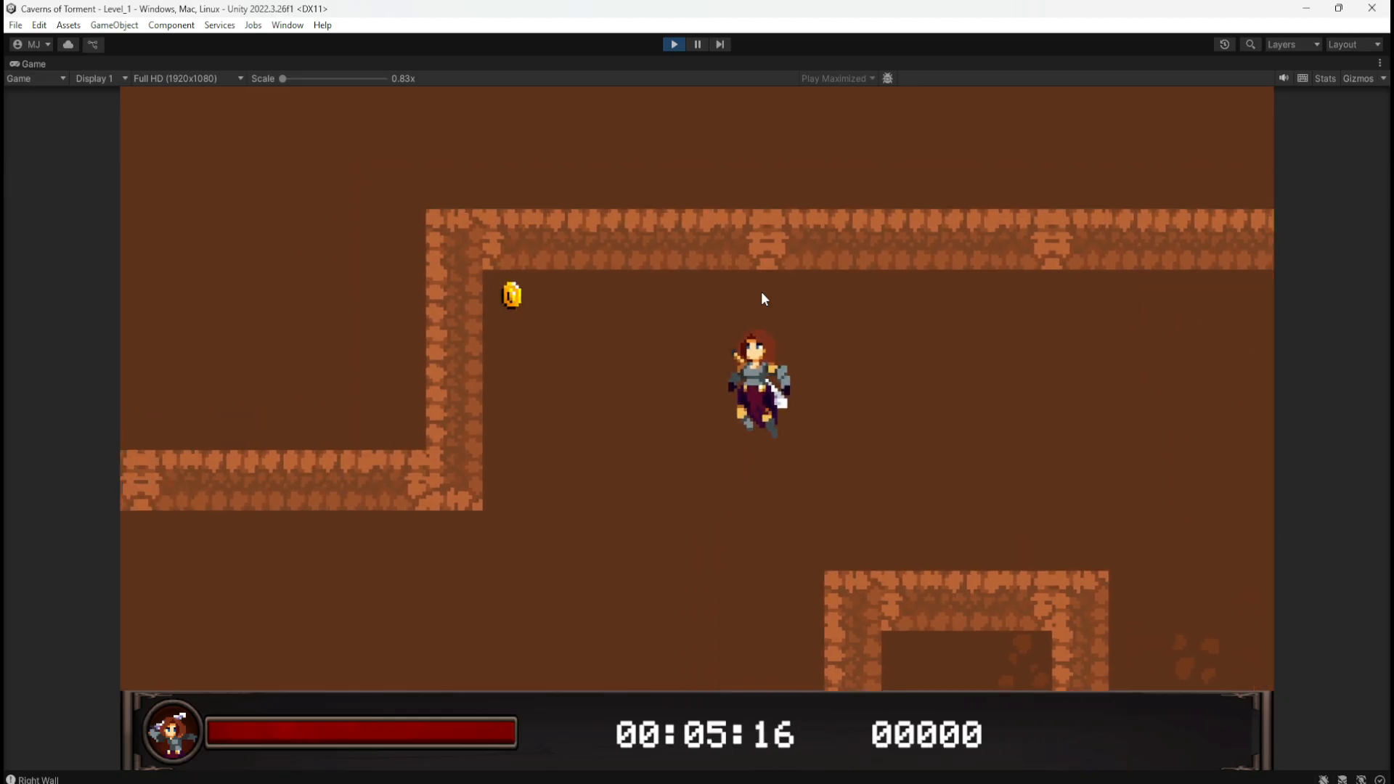
{"action": "key", "text": "d"}
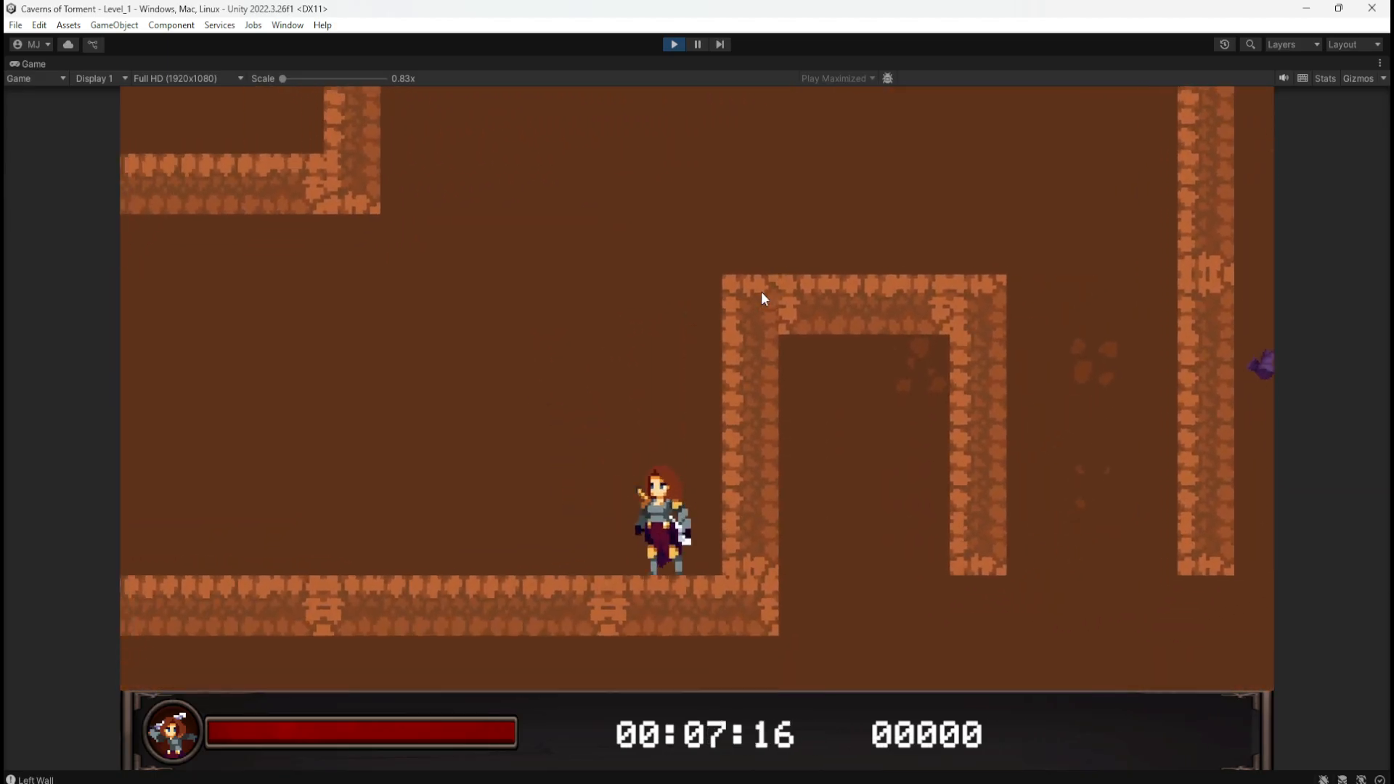
{"action": "key", "text": "space"}
{"action": "key", "text": "space"}
{"action": "key", "text": "a"}
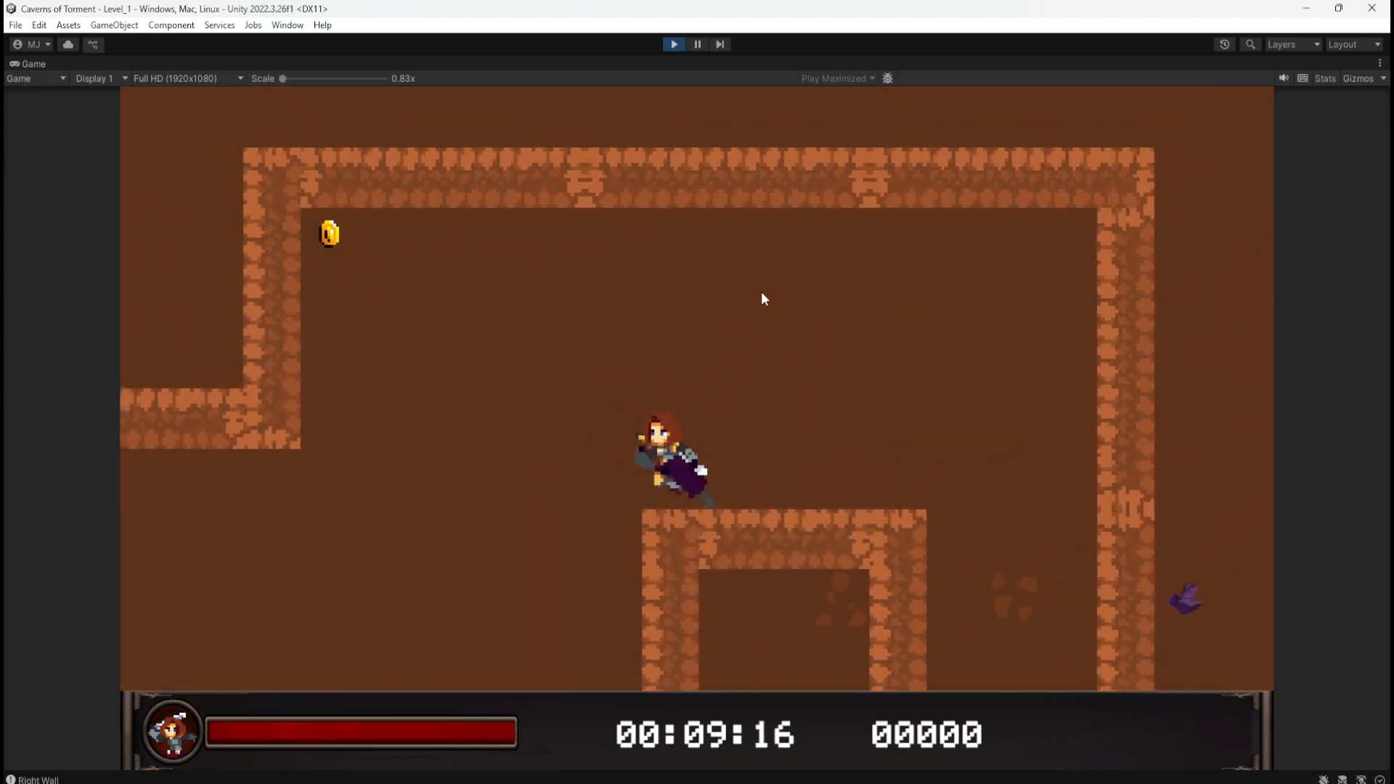
{"action": "key", "text": "space"}
{"action": "key", "text": "d"}
{"action": "key", "text": "space"}
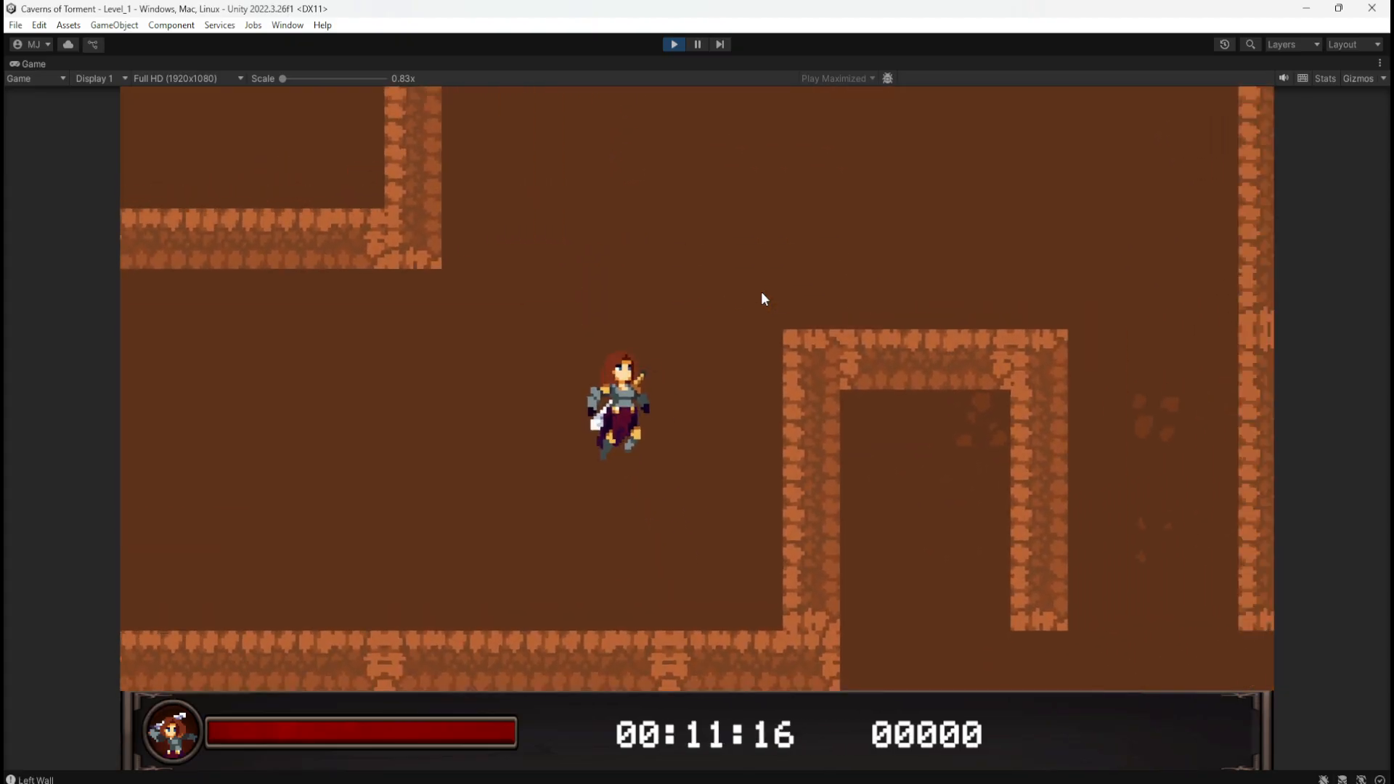
{"action": "key", "text": "space"}
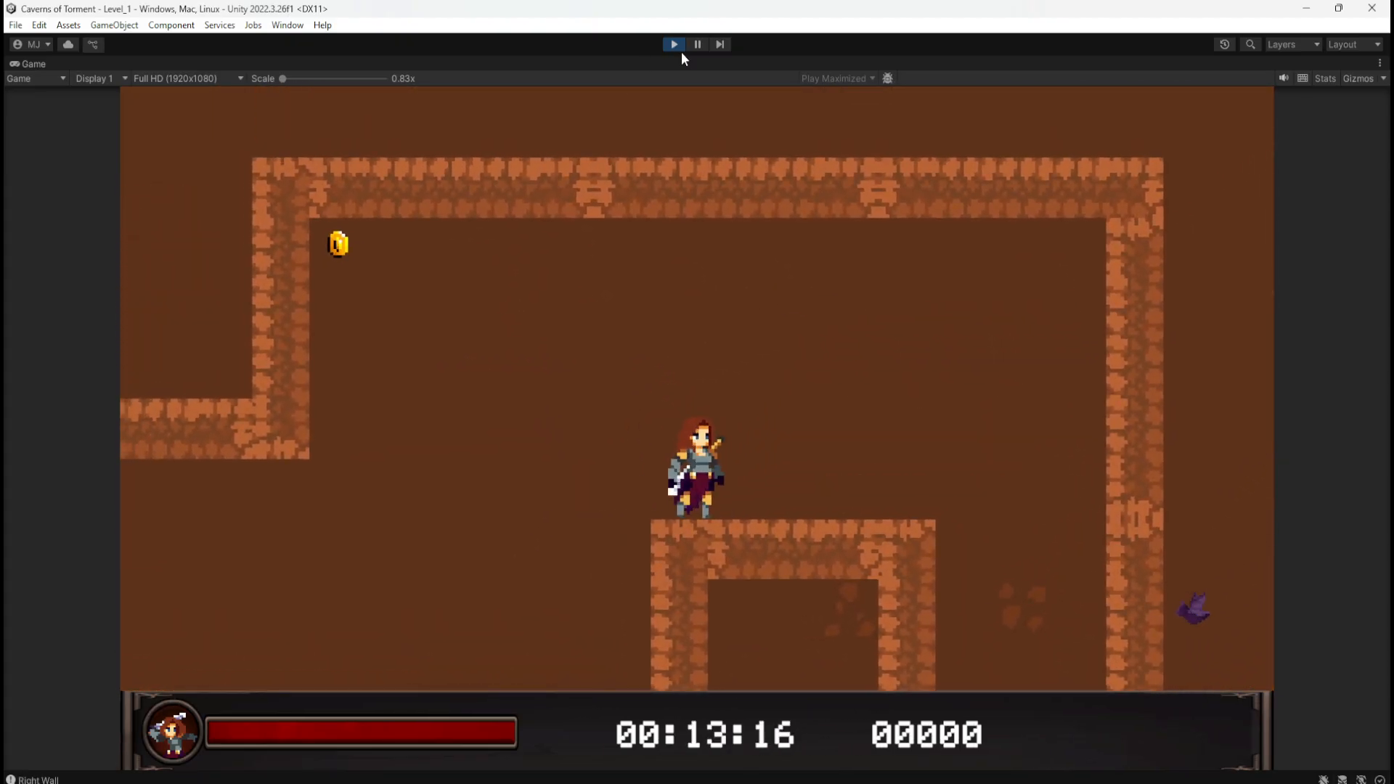
{"action": "left_click", "coordinate": [673, 45]}
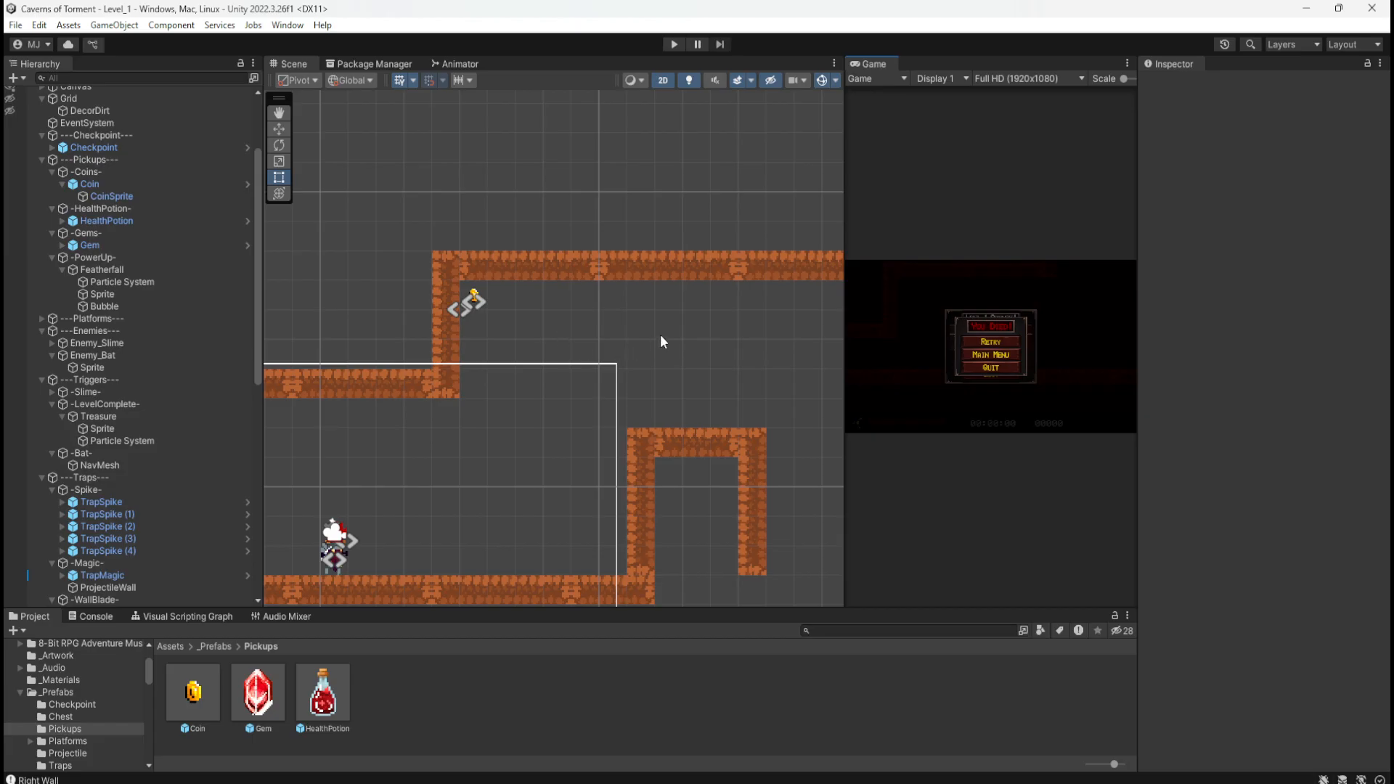
Step: Frame the coin corridor, select the Coin pickup and duplicate it
{"action": "middle_click_drag", "start_coordinate": [660, 336], "coordinate": [580, 313]}
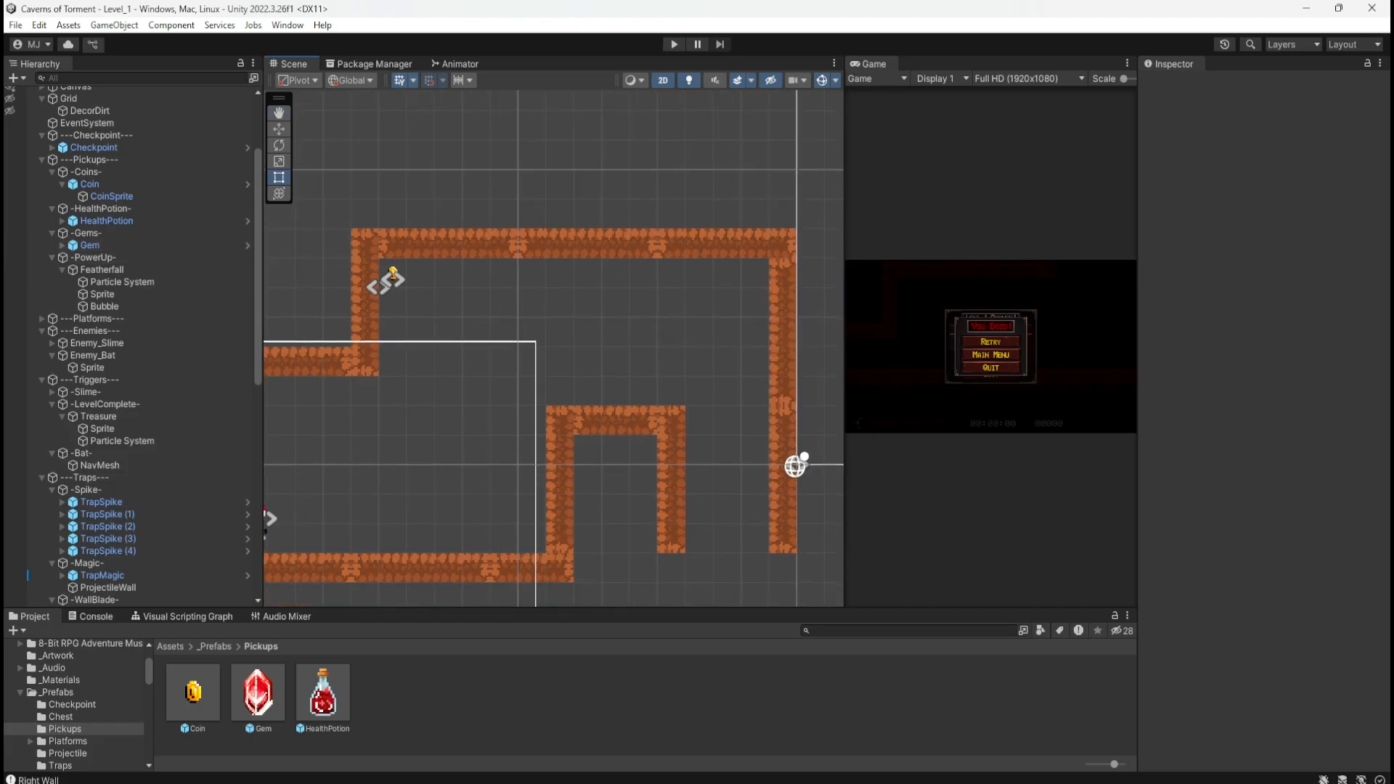
{"action": "scroll", "coordinate": [116, 454], "scroll_direction": "up", "scroll_amount": 3}
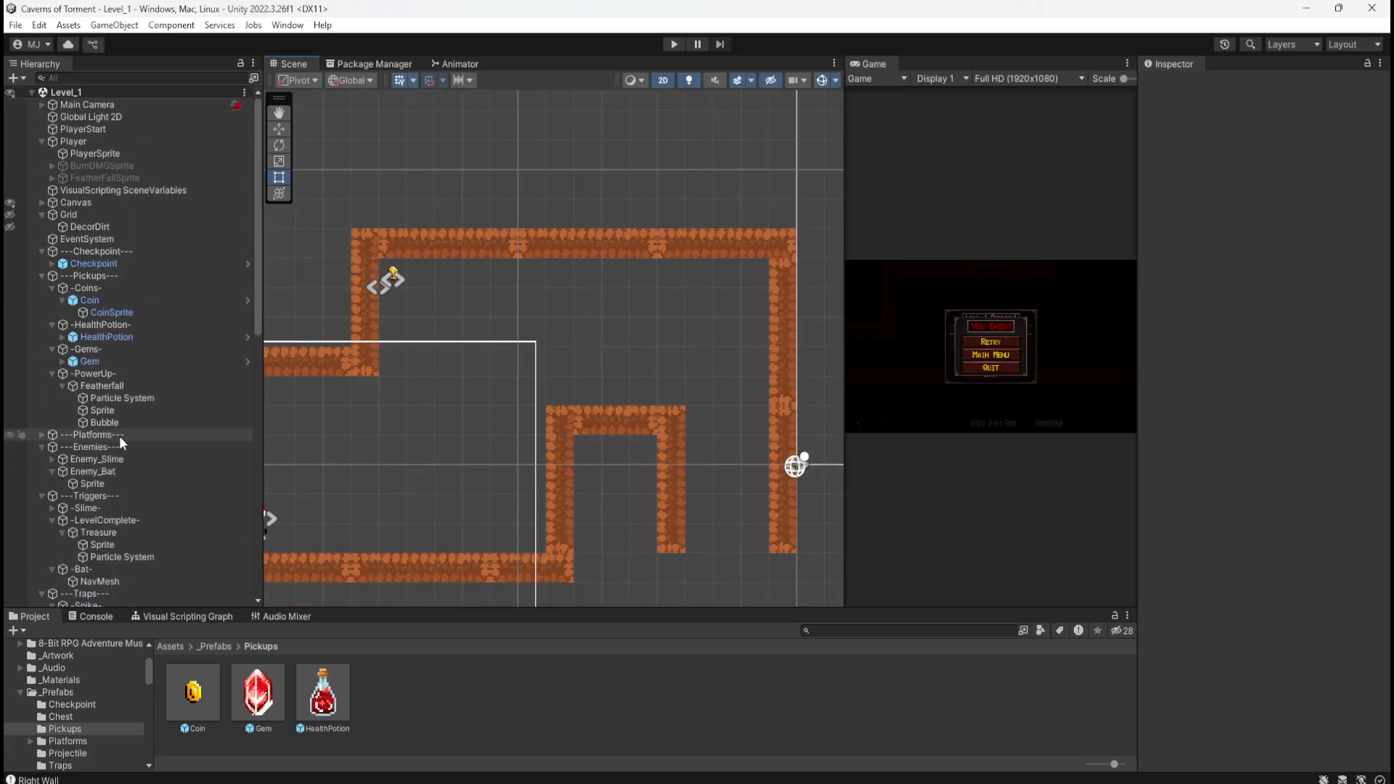
{"action": "left_click", "coordinate": [94, 300]}
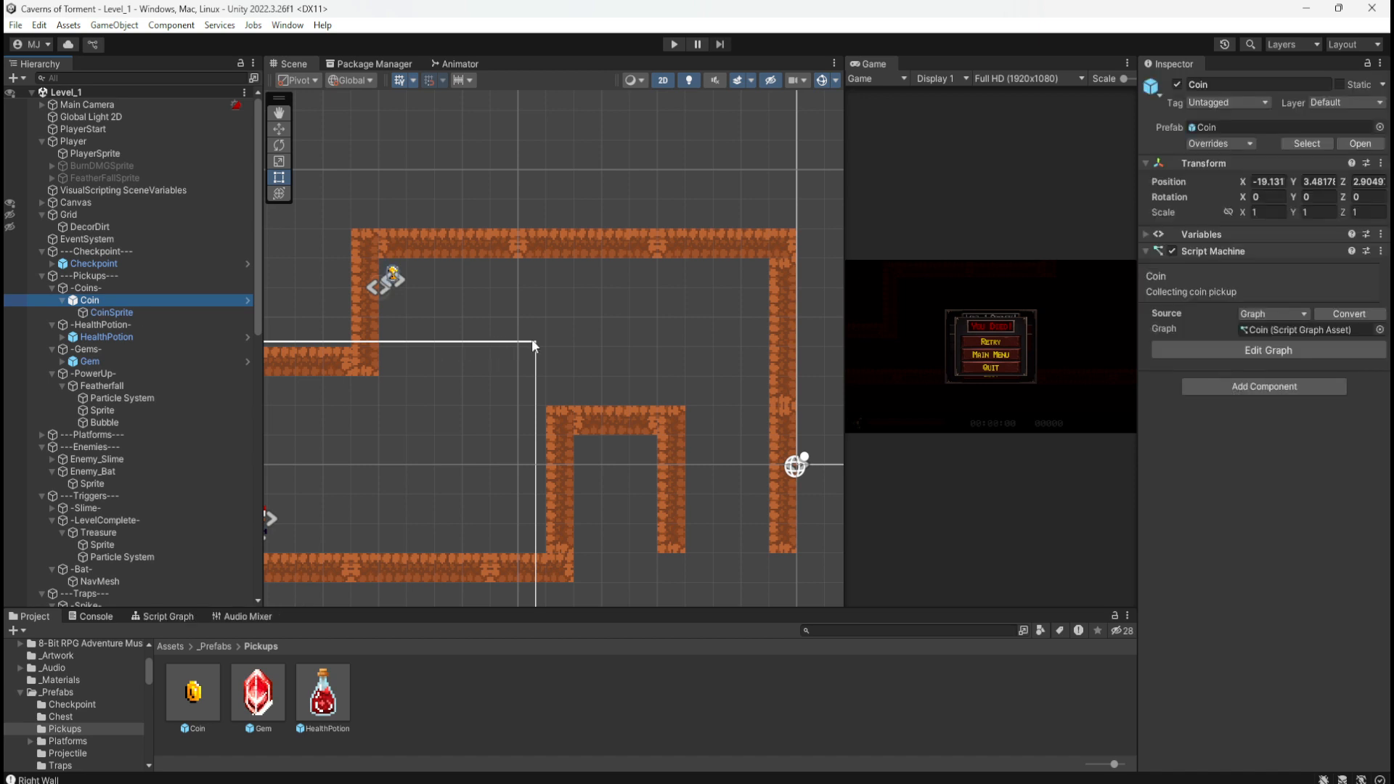
{"action": "left_click", "coordinate": [64, 303]}
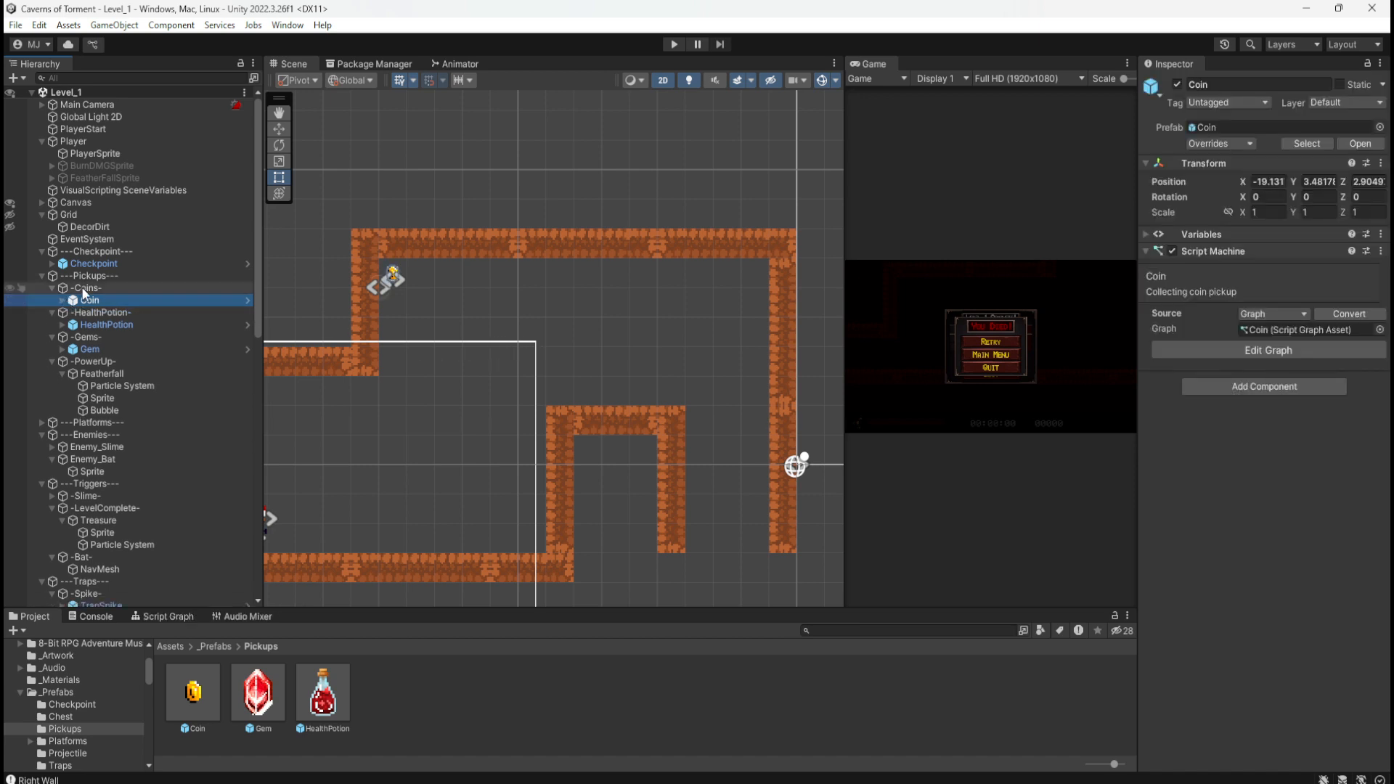
{"action": "left_click", "coordinate": [64, 303]}
{"action": "left_click", "coordinate": [95, 314]}
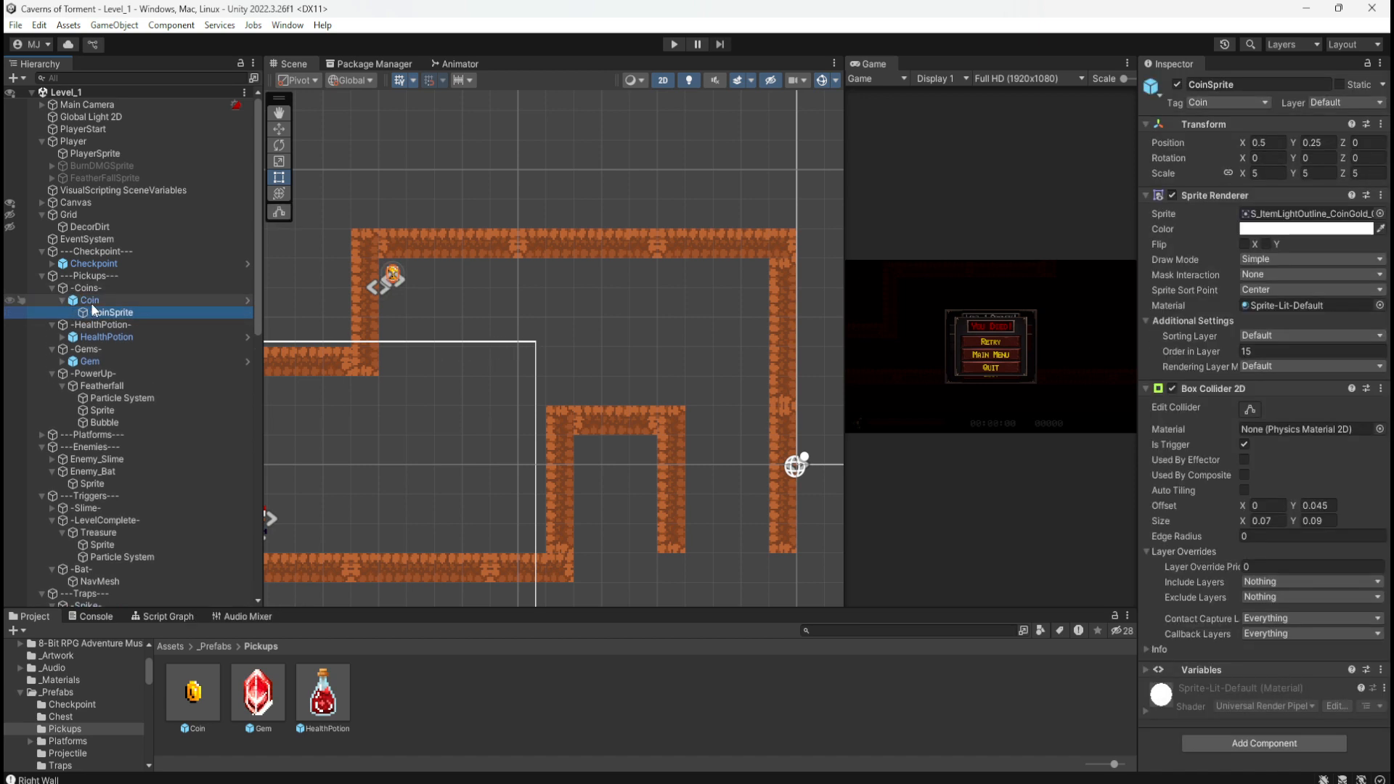
{"action": "left_click", "coordinate": [90, 303]}
{"action": "left_click", "coordinate": [65, 301]}
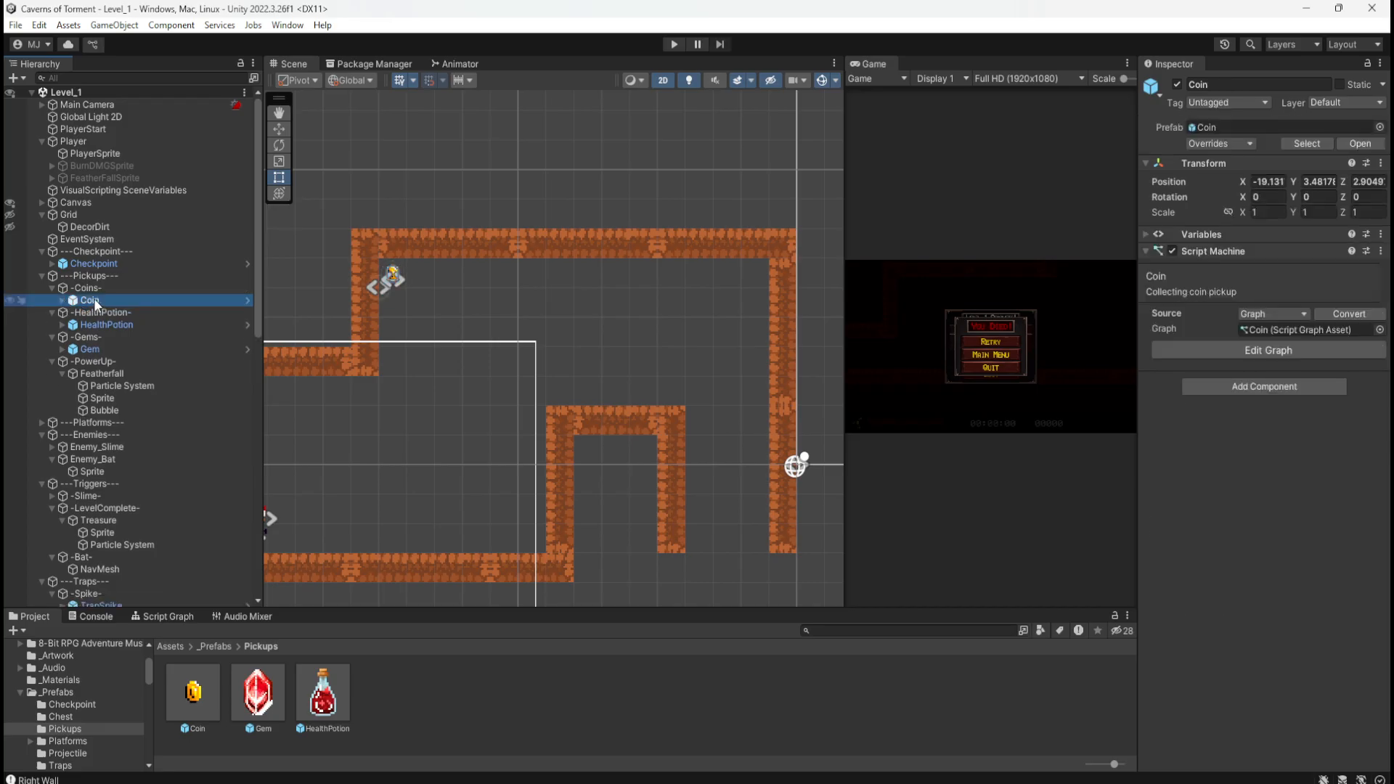
{"action": "left_click", "coordinate": [93, 290]}
{"action": "left_click", "coordinate": [94, 301]}
{"action": "key", "text": "ctrl+d"}
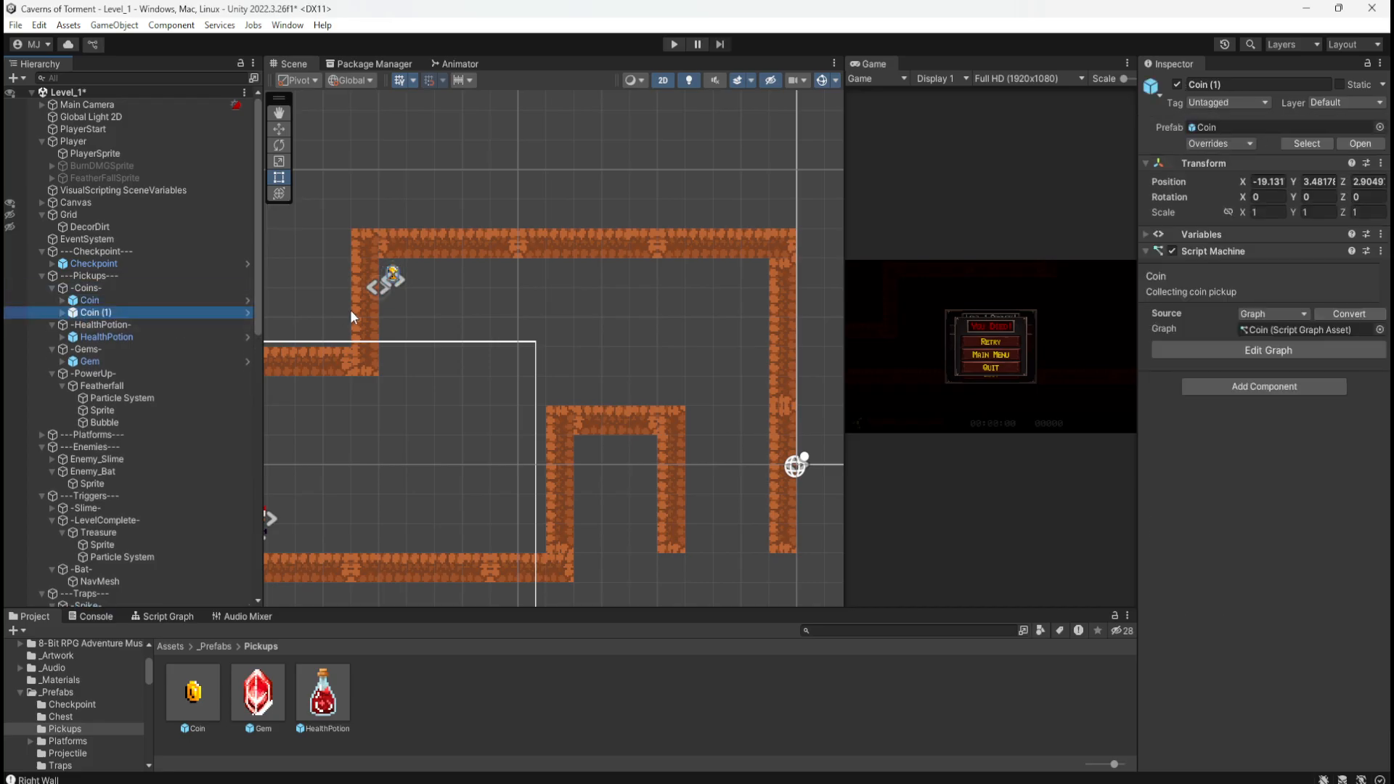
Step: Place Coin (1) in the upper-right corridor corner near X -7.13, Y 3.48, and save Level_1
{"action": "left_click_drag", "start_coordinate": [387, 286], "coordinate": [741, 292]}
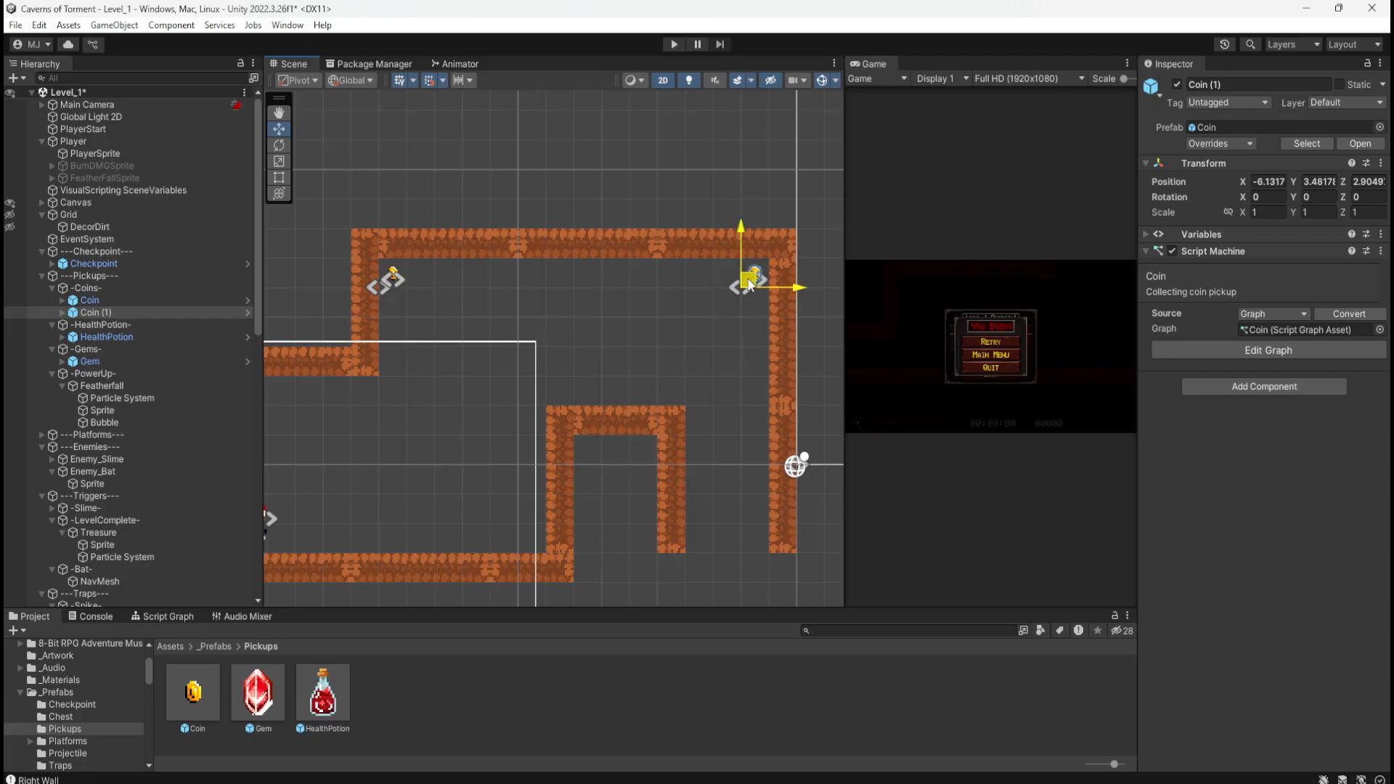
{"action": "left_click_drag", "start_coordinate": [753, 287], "coordinate": [727, 289]}
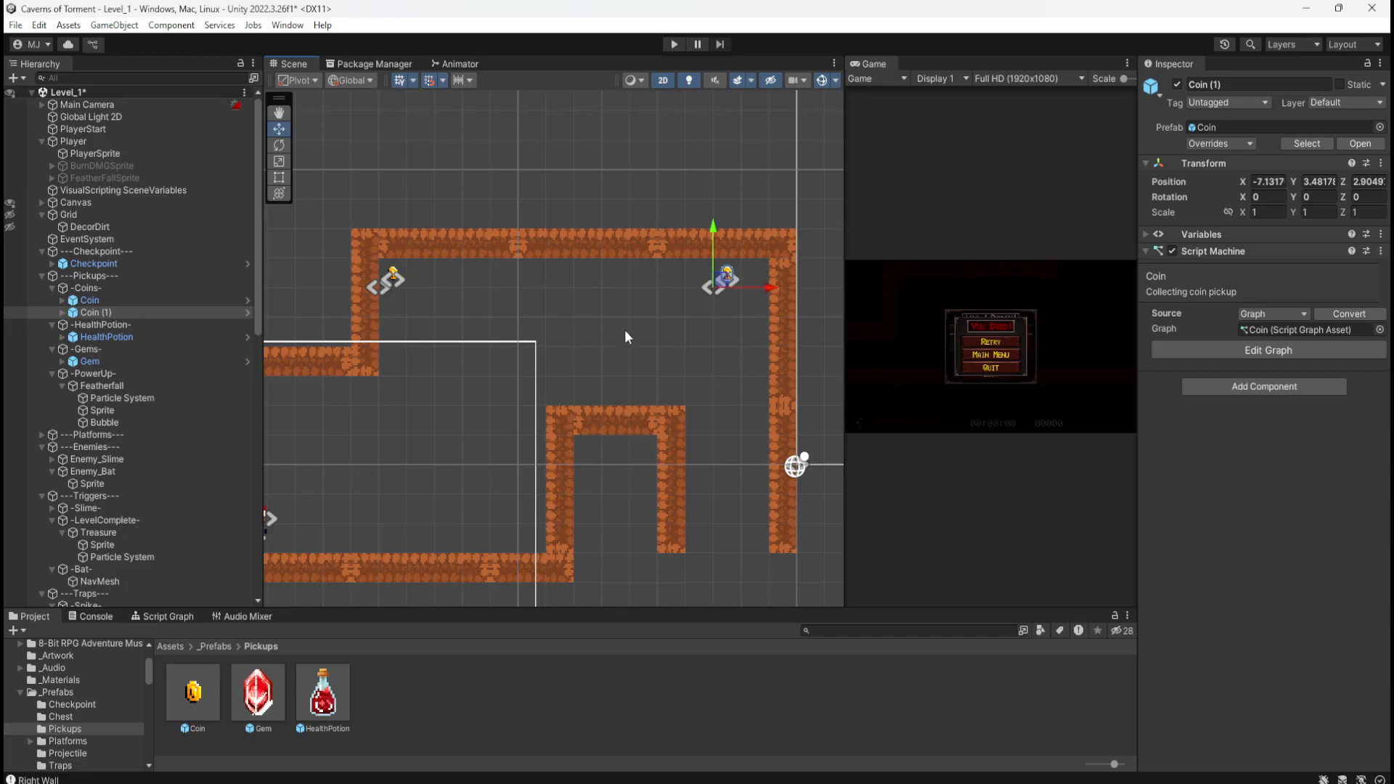
{"action": "middle_click_drag", "start_coordinate": [604, 394], "coordinate": [571, 337]}
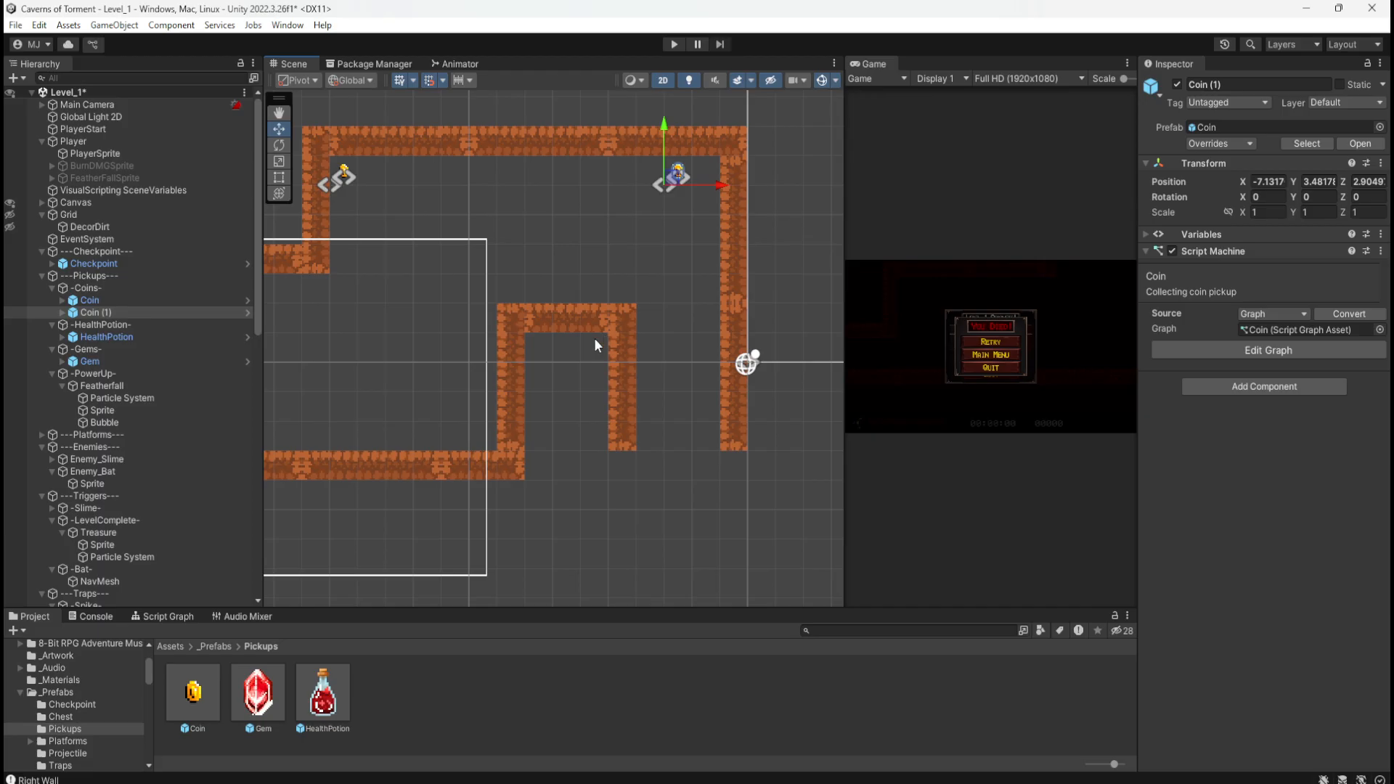
{"action": "middle_click_drag", "start_coordinate": [594, 338], "coordinate": [677, 360]}
{"action": "scroll", "coordinate": [635, 408], "scroll_direction": "up", "scroll_amount": 1}
{"action": "scroll", "coordinate": [636, 408], "scroll_direction": "up", "scroll_amount": 2}
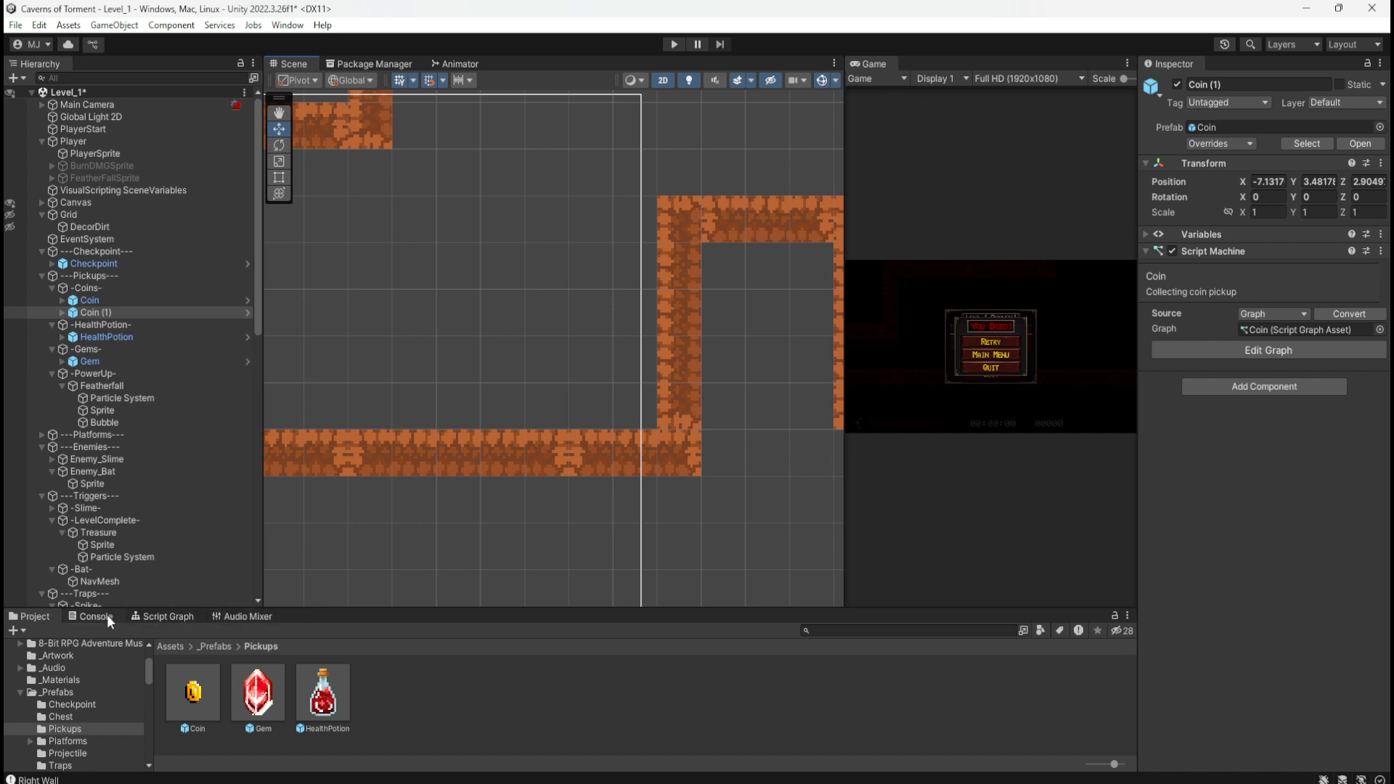
{"action": "scroll", "coordinate": [296, 564], "scroll_direction": "down", "scroll_amount": 5}
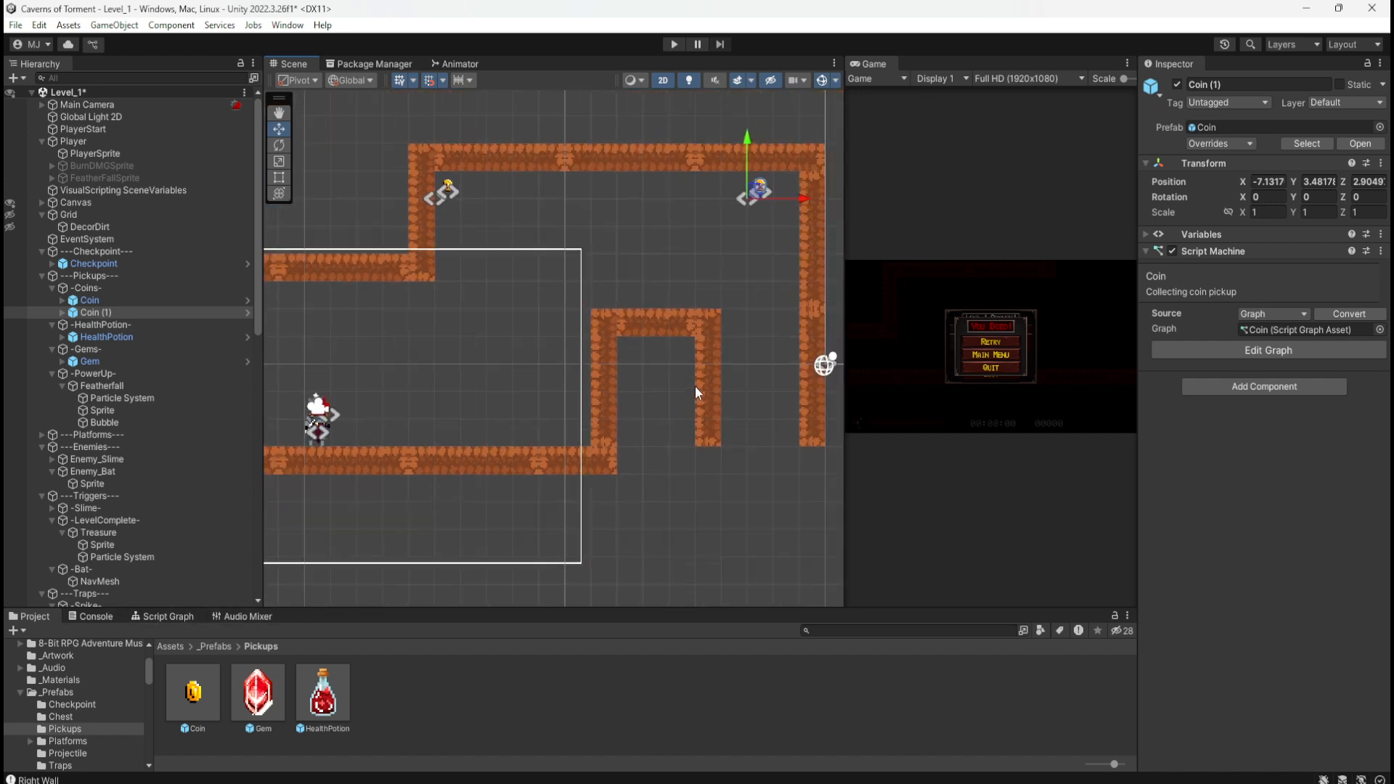
{"action": "scroll", "coordinate": [769, 347], "scroll_direction": "down", "scroll_amount": 3}
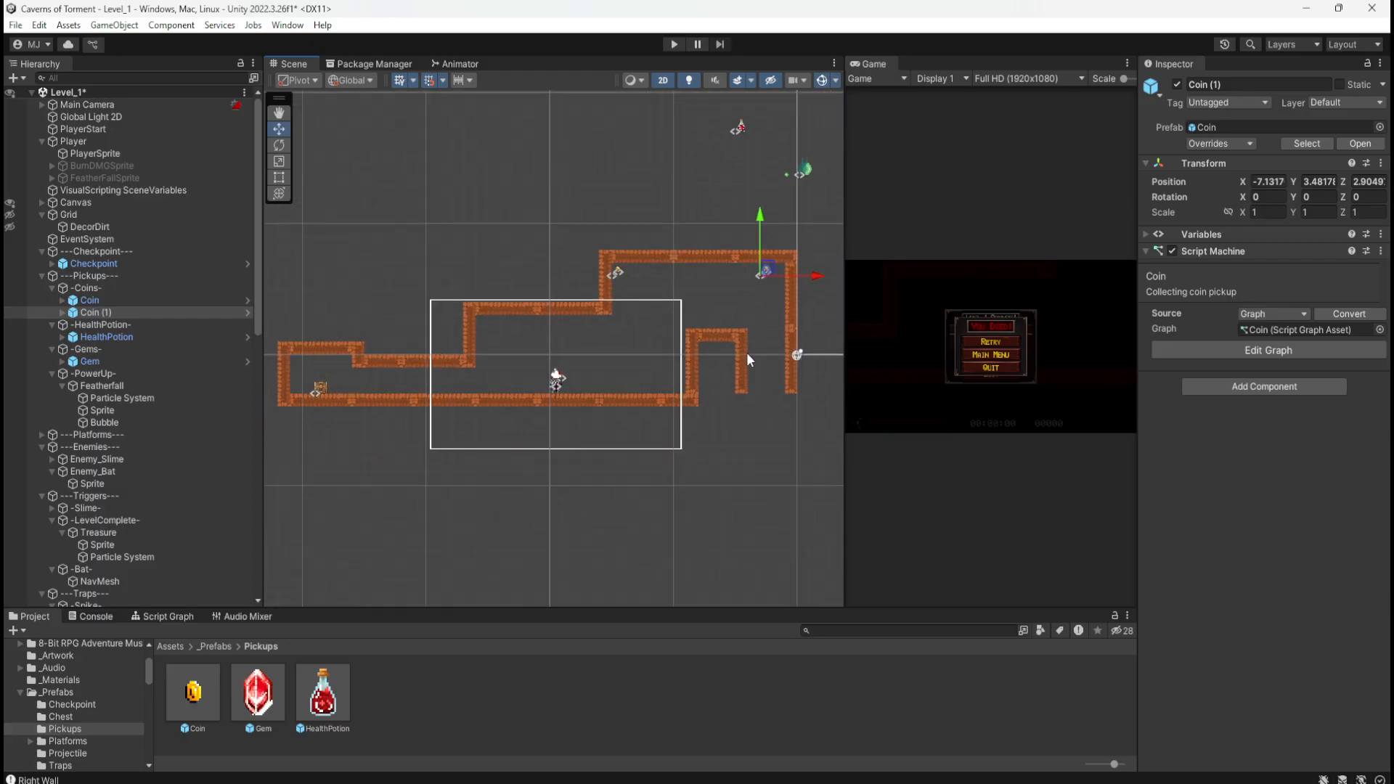
{"action": "key", "text": "ctrl+s"}
Step: Drag the Photos window with the hand-drawn level sketch over the Unity editor
{"action": "mouse_move", "coordinate": [1393, 221]}
{"action": "left_mouse_down"}
{"action": "mouse_move", "coordinate": [1393, 287]}
{"action": "mouse_move", "coordinate": [1393, 224]}
{"action": "mouse_move", "coordinate": [1226, 196]}
{"action": "mouse_move", "coordinate": [1219, 172]}
{"action": "mouse_move", "coordinate": [1393, 204]}
{"action": "mouse_move", "coordinate": [1392, 231]}
{"action": "left_mouse_up"}
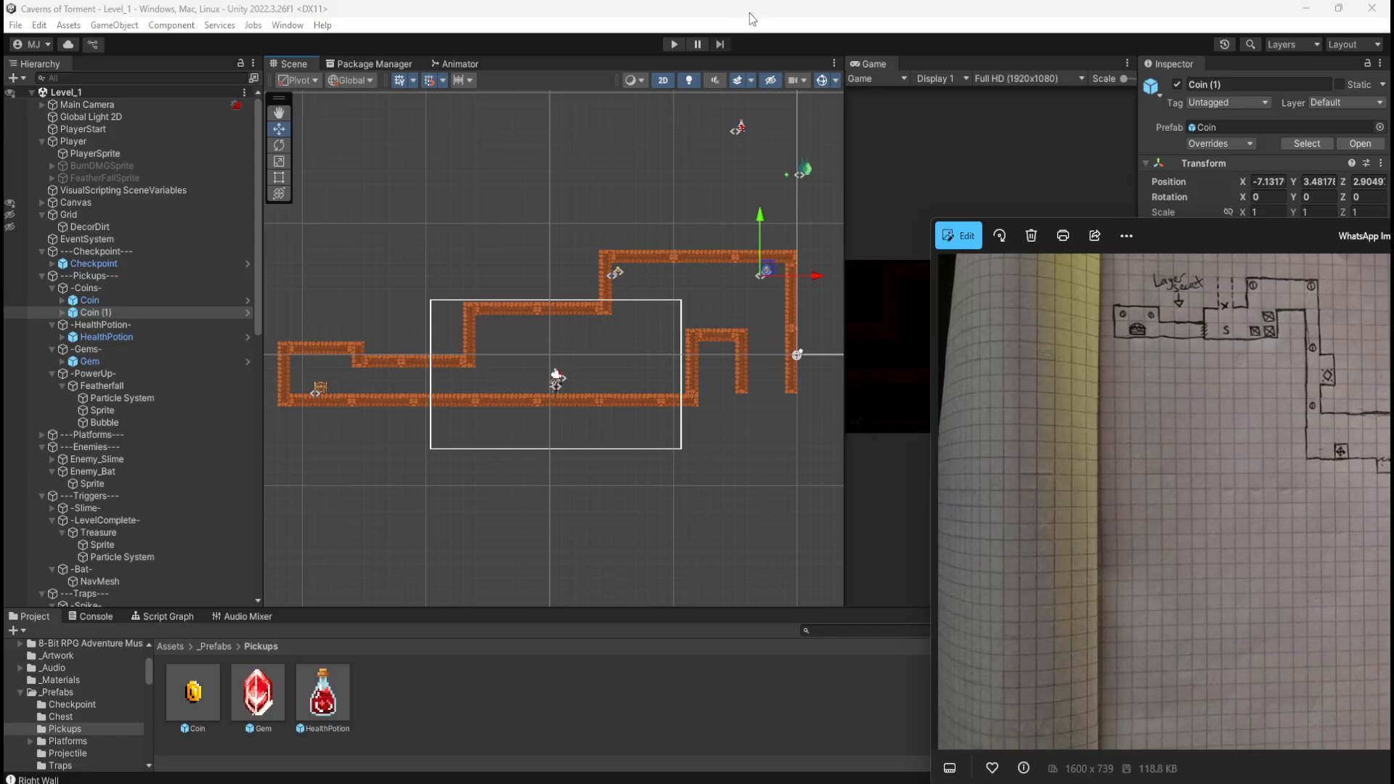
Step: Close the sketch photo and drag the splitter up to enlarge the Project panel
{"action": "left_click", "coordinate": [757, 18]}
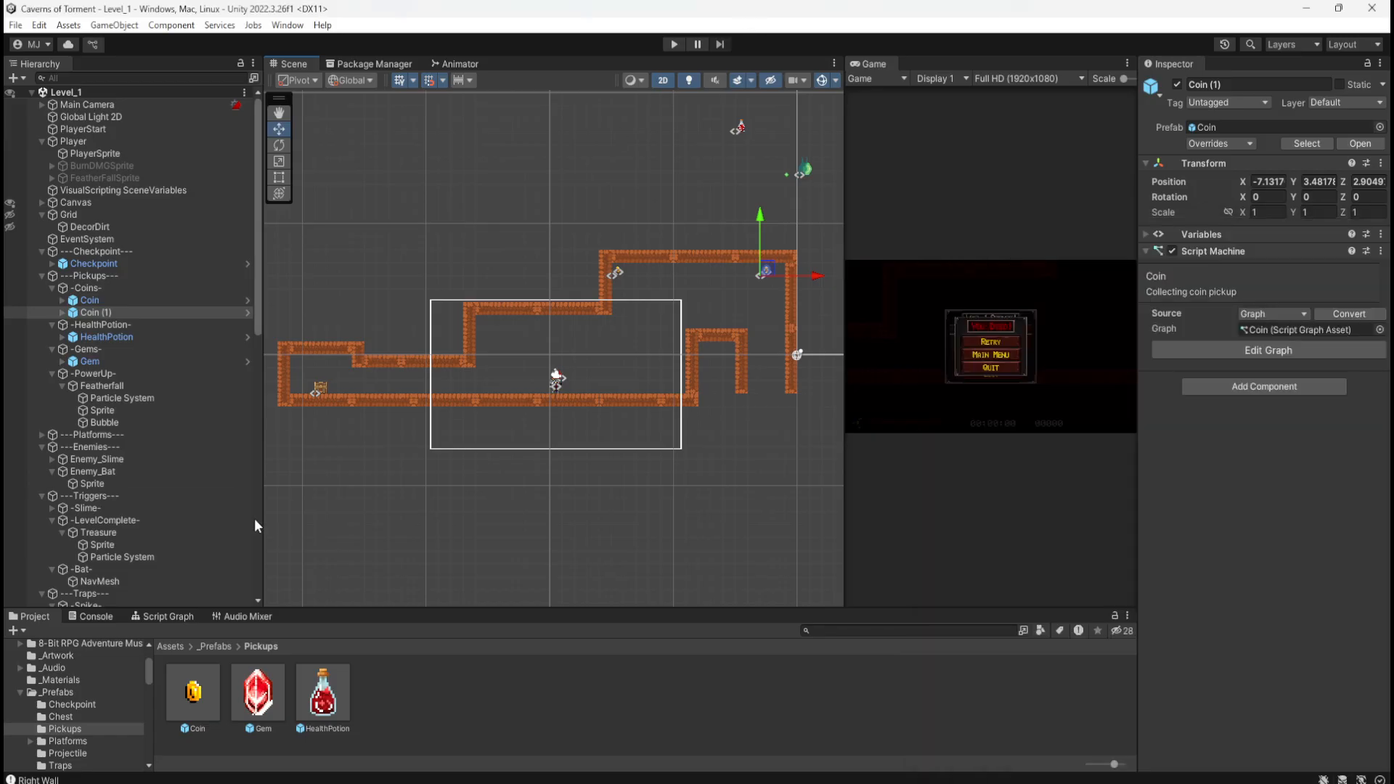
{"action": "left_click_drag", "start_coordinate": [389, 612], "coordinate": [422, 495]}
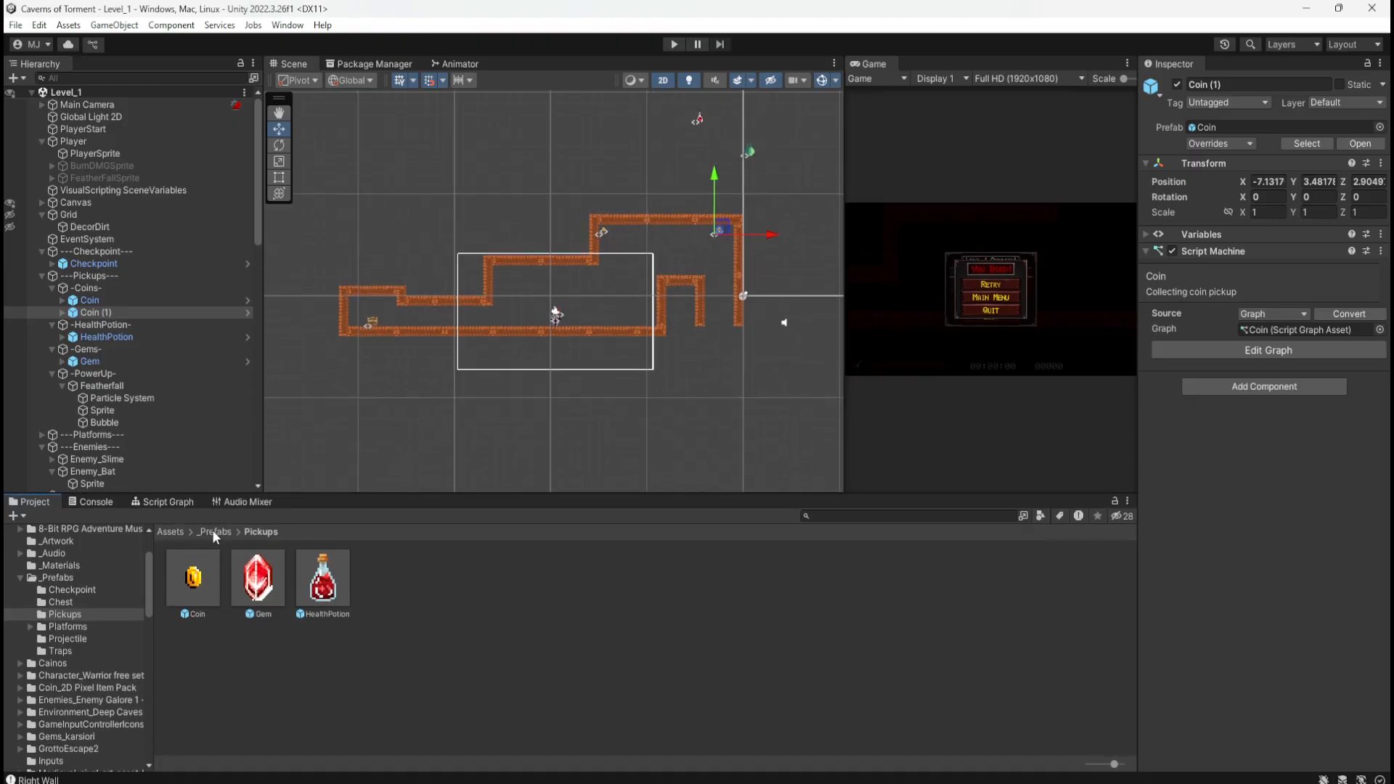
Step: Browse to Cainos > Village Props > Prefab and inspect Crate Large and Crate Small
{"action": "left_click", "coordinate": [499, 642]}
{"action": "left_click", "coordinate": [173, 534]}
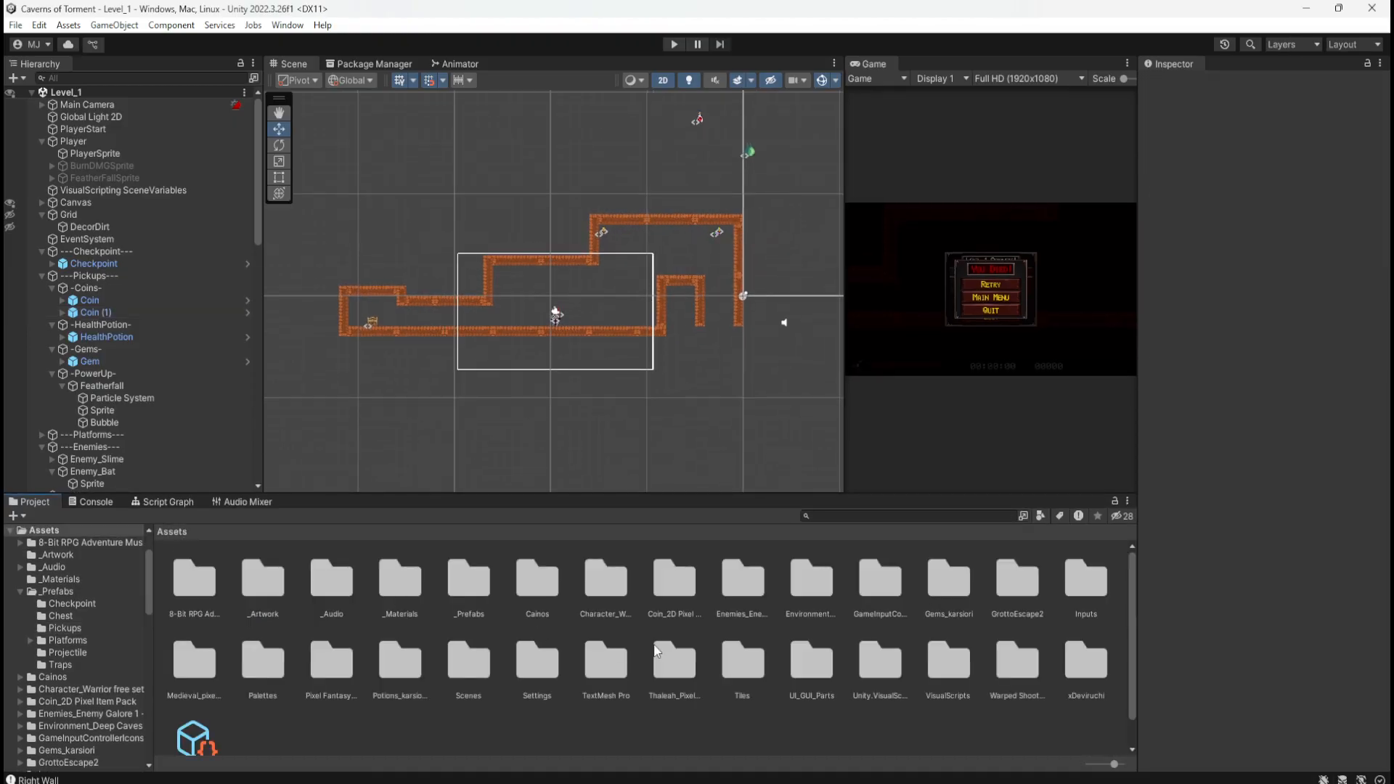
{"action": "double_click", "coordinate": [541, 605]}
{"action": "double_click", "coordinate": [313, 589]}
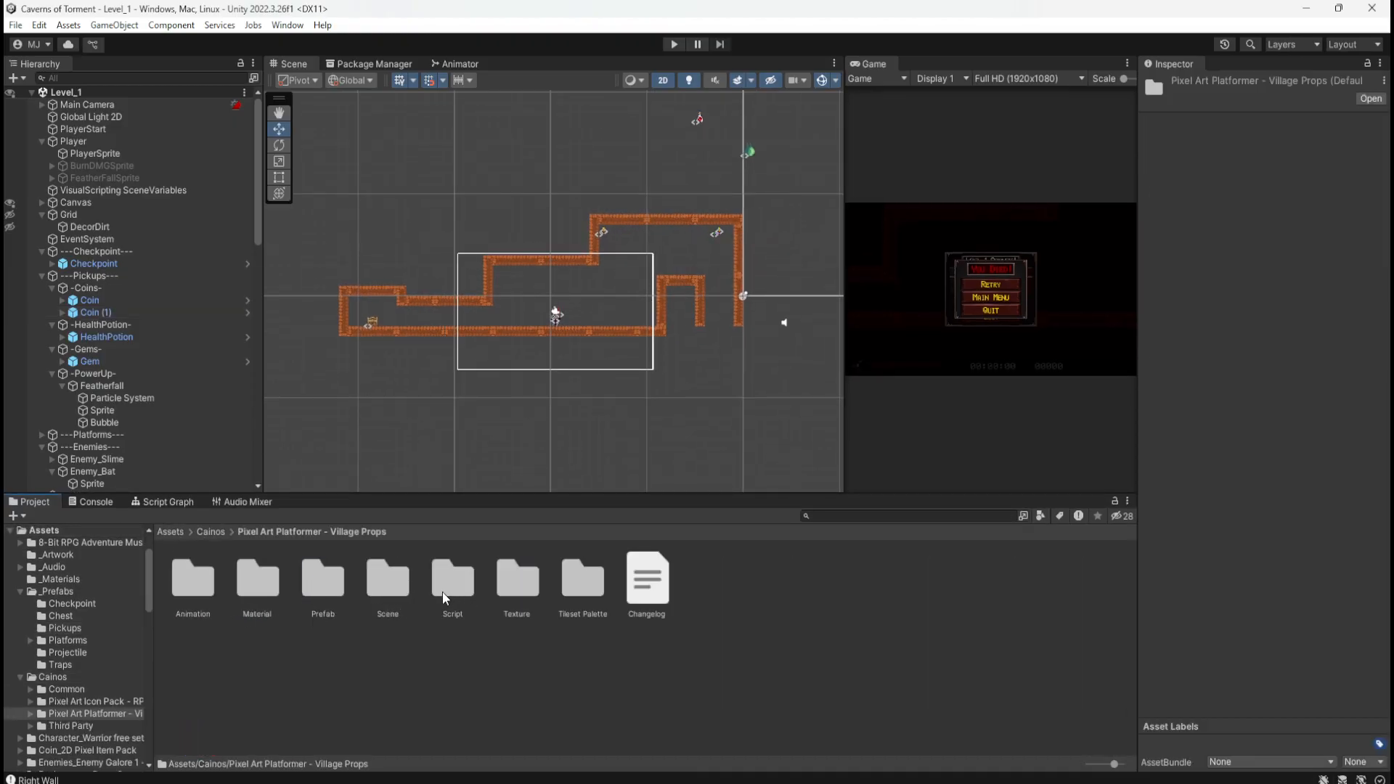
{"action": "double_click", "coordinate": [326, 589]}
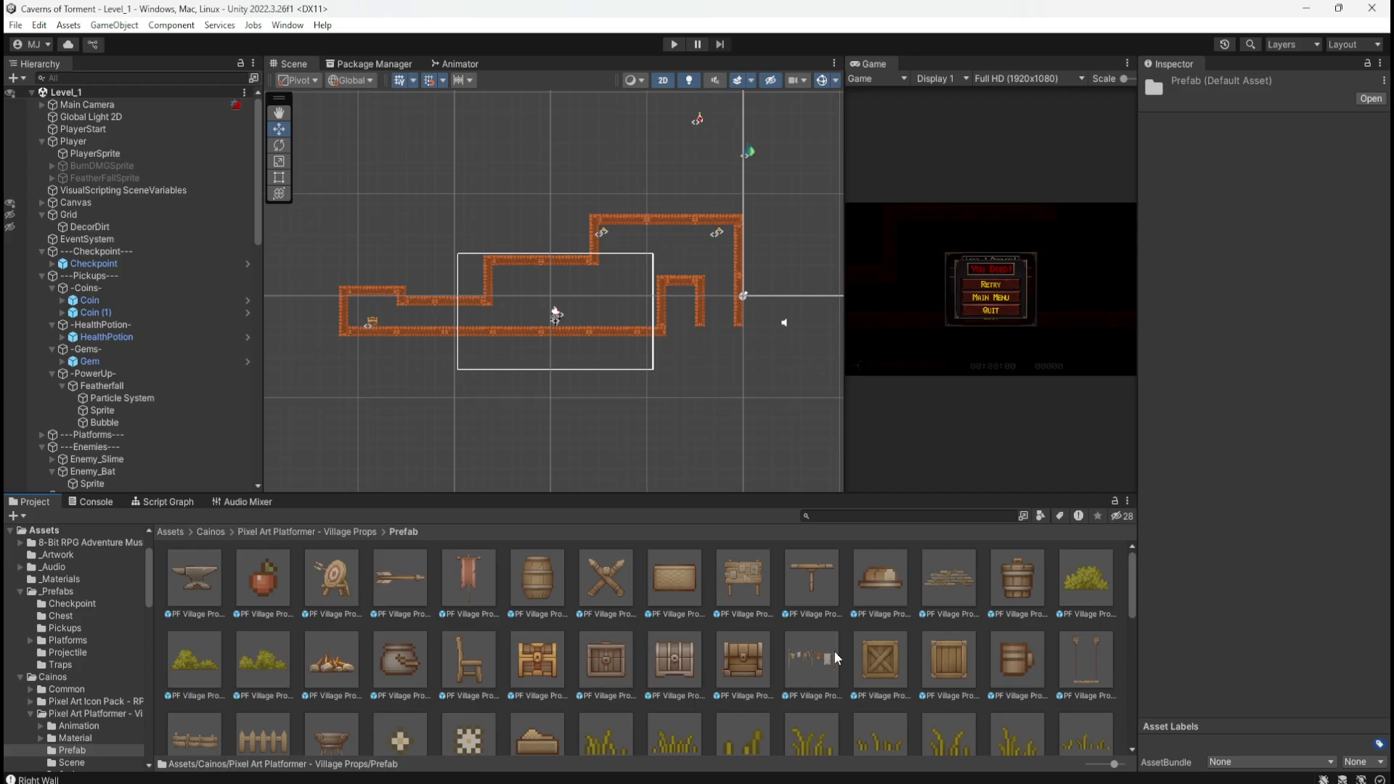
{"action": "left_click", "coordinate": [867, 659]}
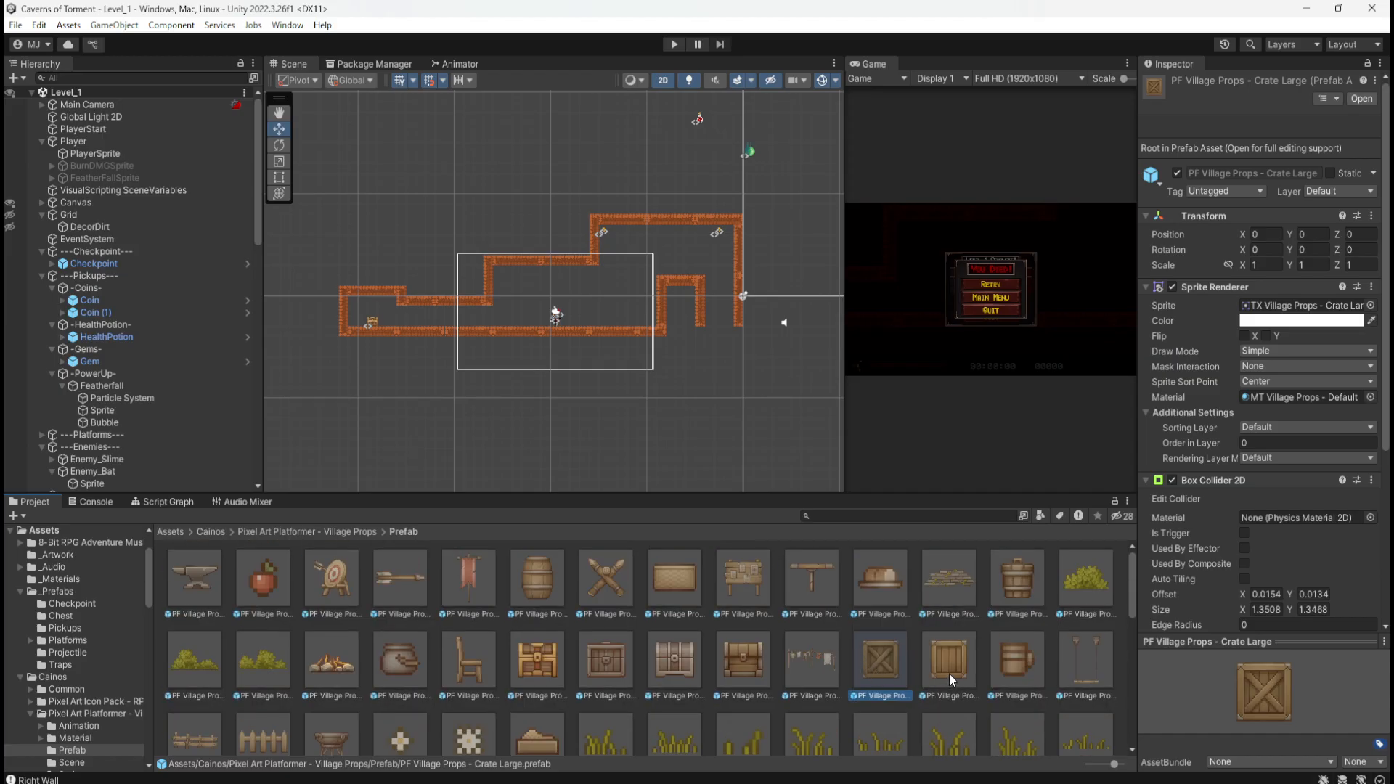
{"action": "left_click", "coordinate": [948, 673]}
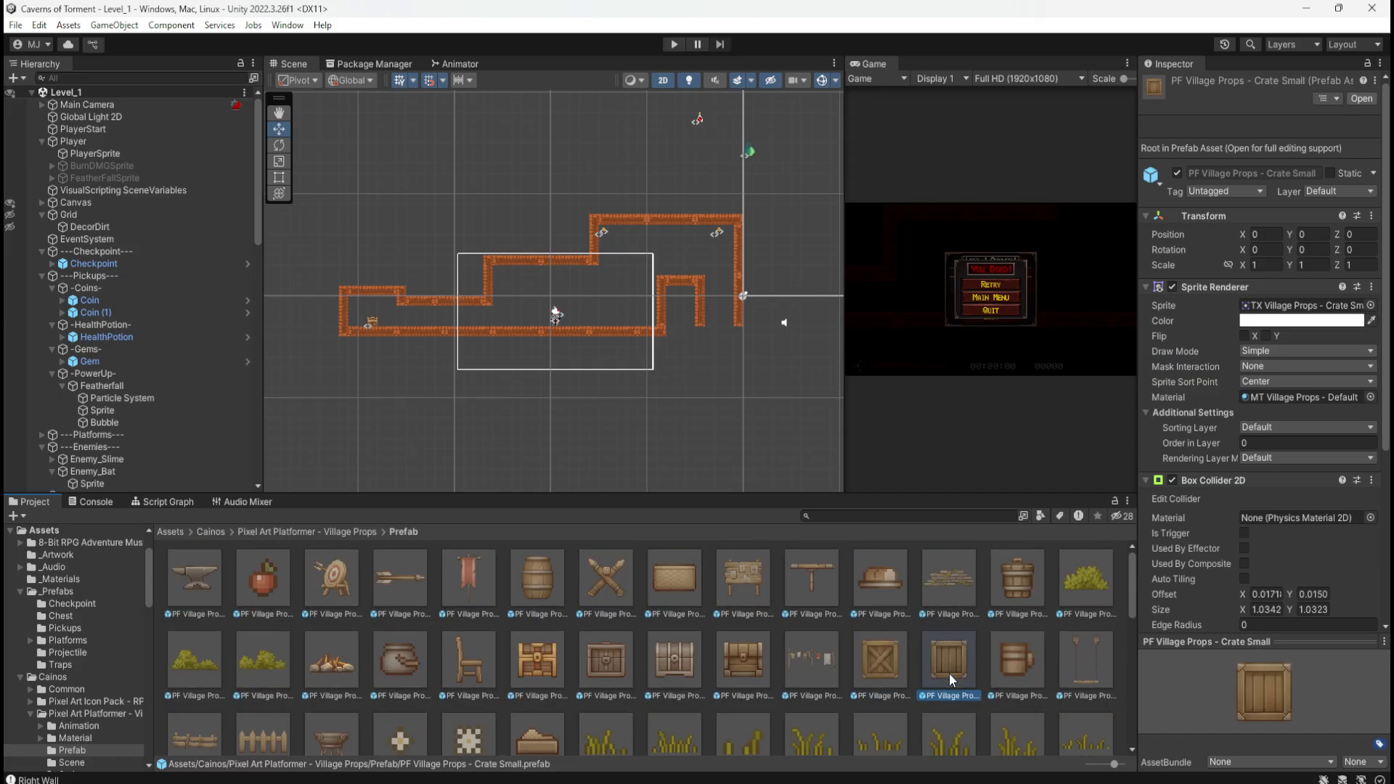
{"action": "left_click", "coordinate": [890, 669]}
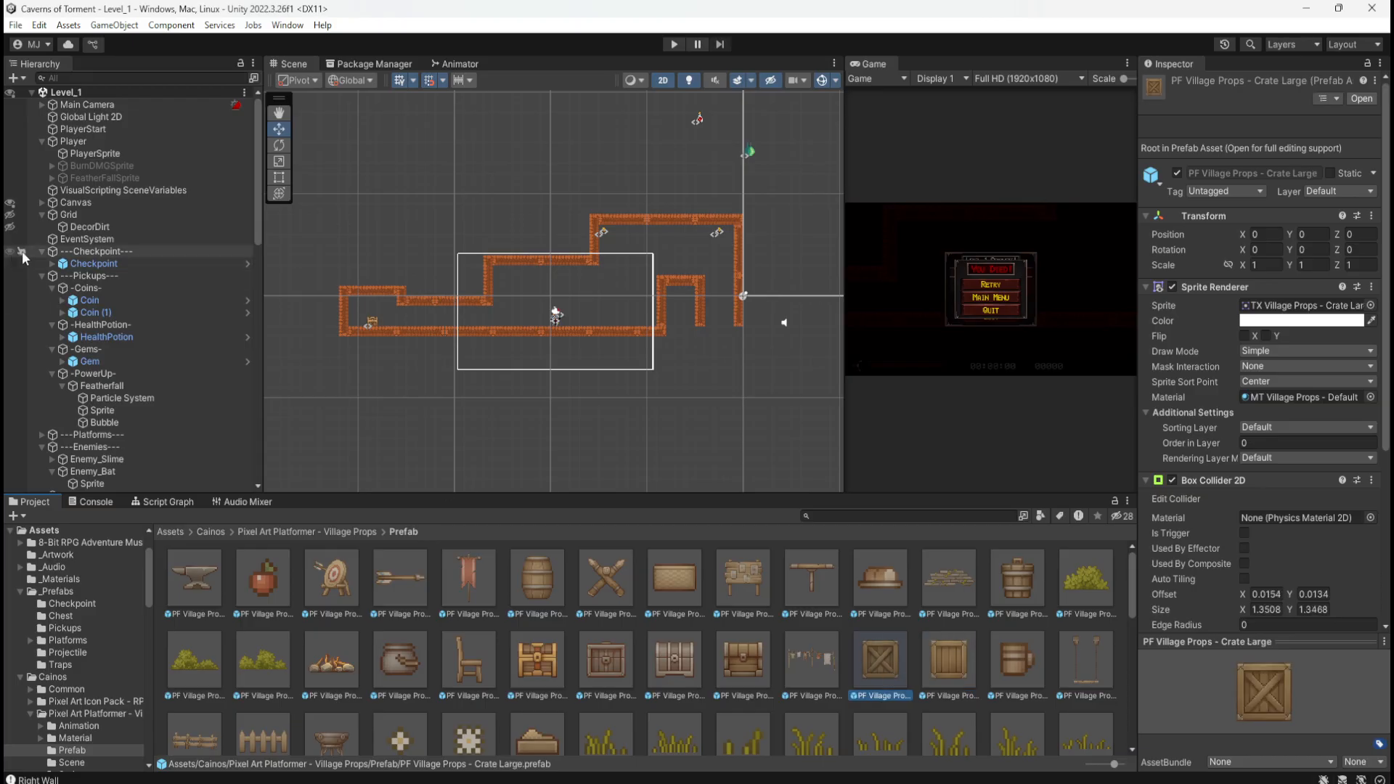
Step: Collapse the Checkpoint, Pickups, Enemies, Triggers, Traps, Interactive, Hazard and Puzzle hierarchy groups
{"action": "left_click", "coordinate": [42, 252]}
{"action": "left_click", "coordinate": [41, 263]}
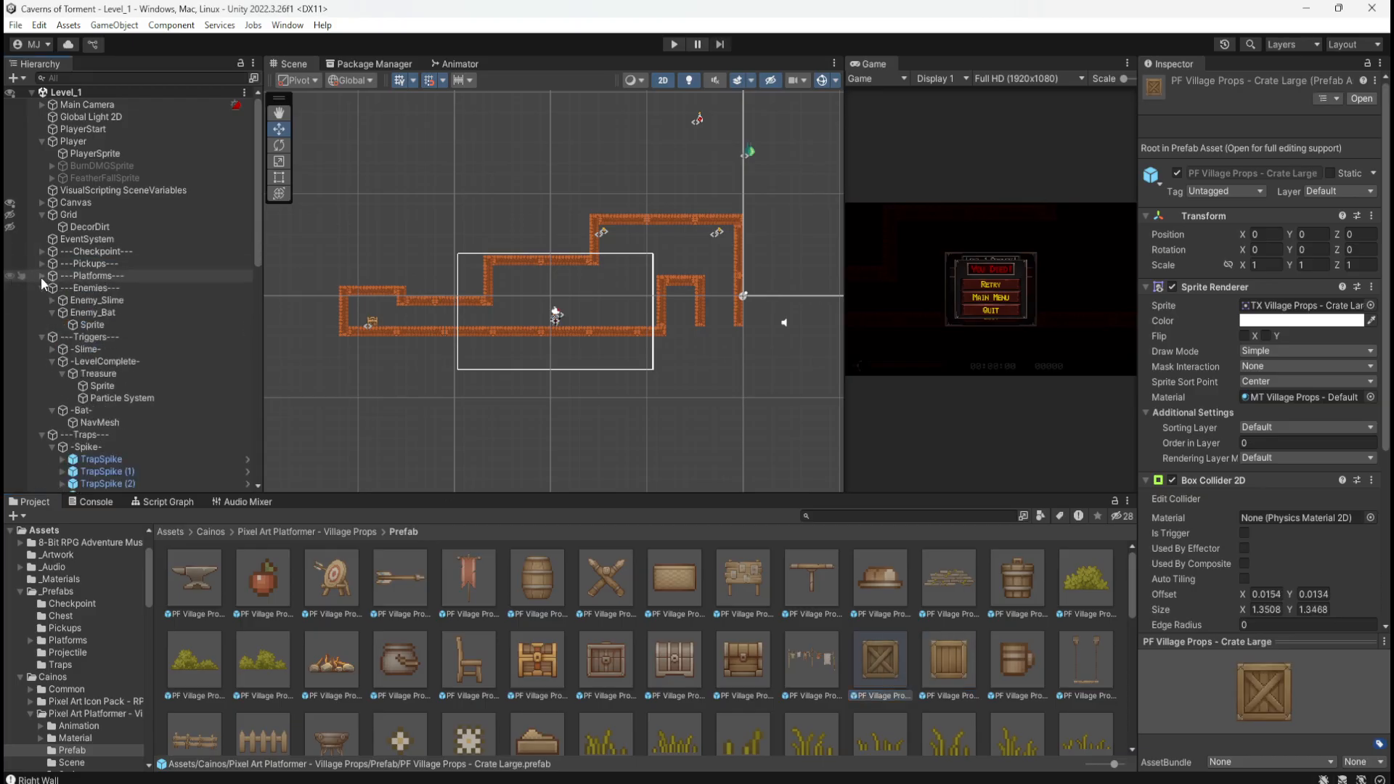
{"action": "left_click", "coordinate": [41, 288]}
{"action": "left_click", "coordinate": [42, 300]}
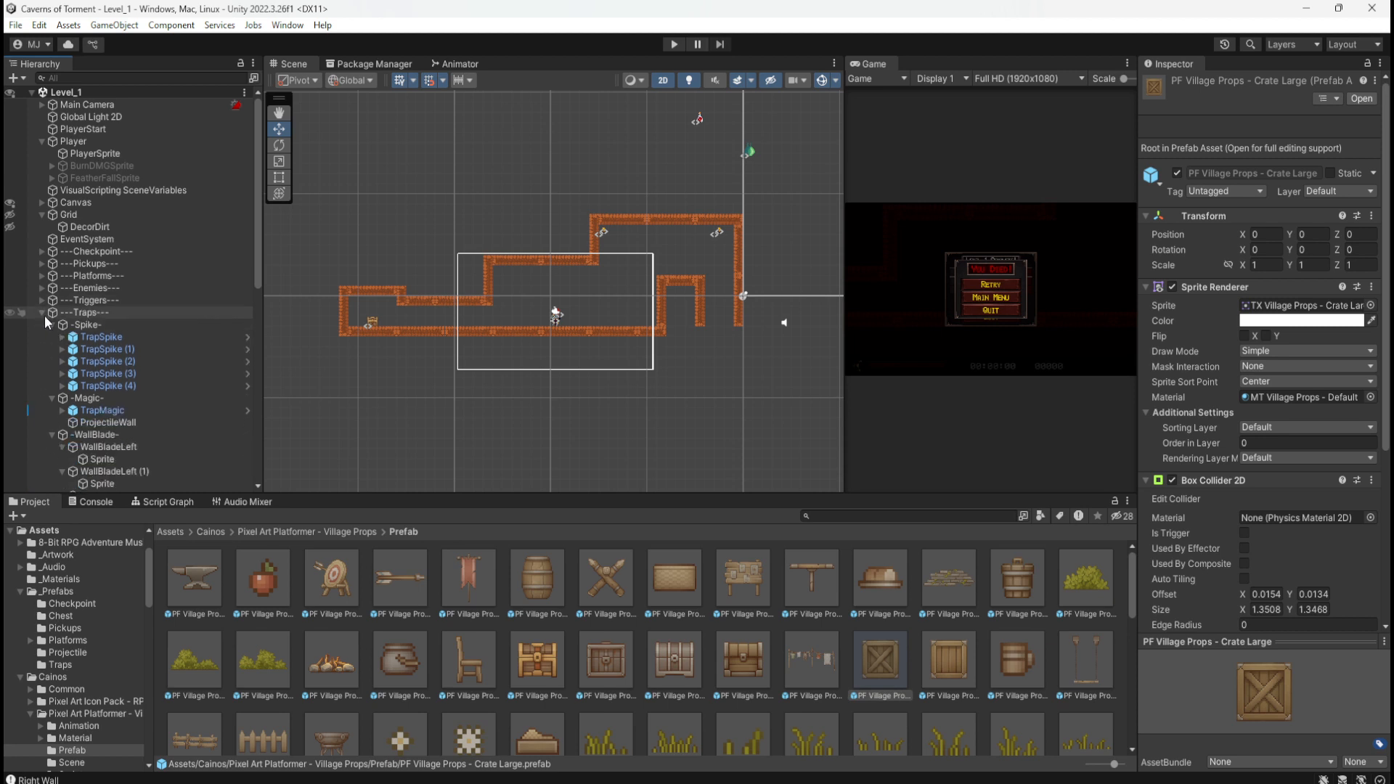
{"action": "left_click", "coordinate": [42, 313]}
{"action": "left_click", "coordinate": [41, 337]}
{"action": "left_click", "coordinate": [42, 349]}
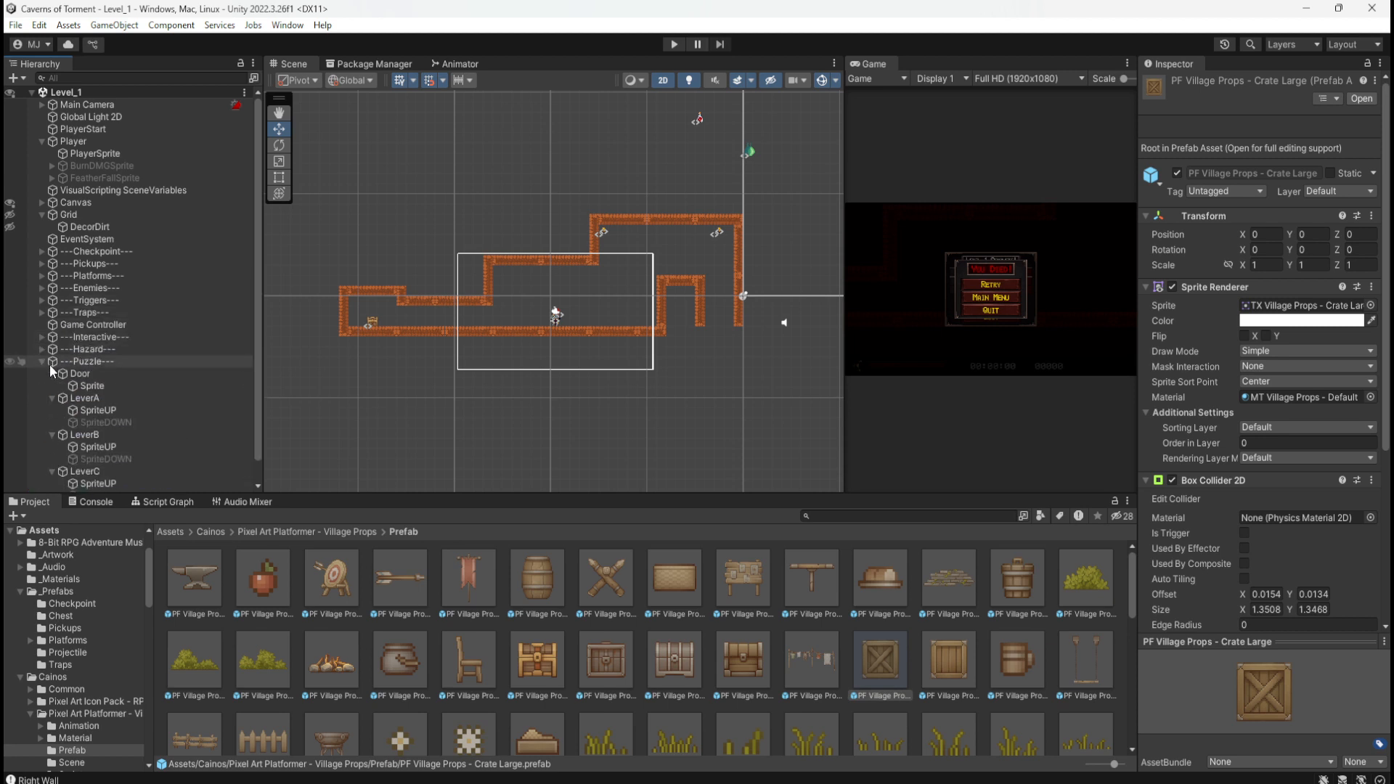
{"action": "left_click", "coordinate": [42, 360]}
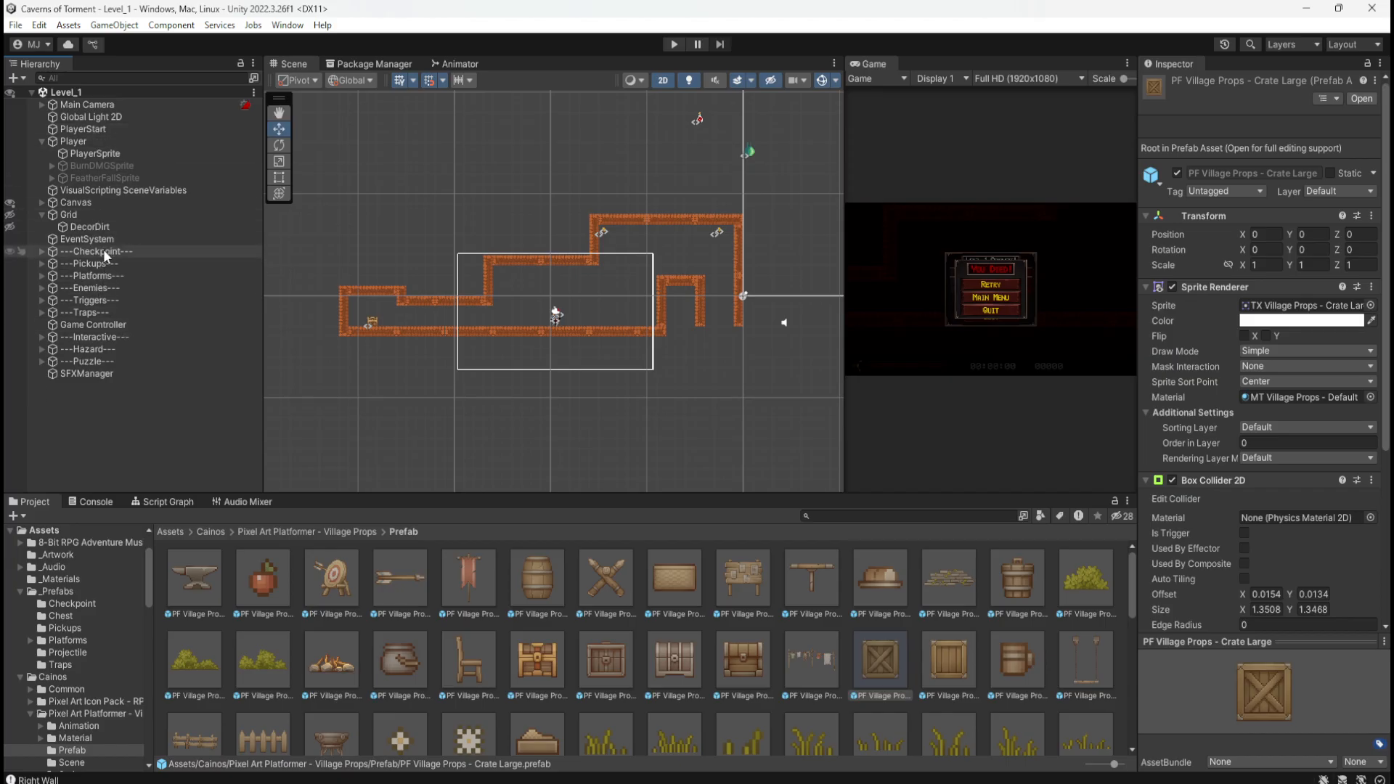
Step: Create an empty object named ---Environment--- in the Hierarchy
{"action": "right_click", "coordinate": [76, 399]}
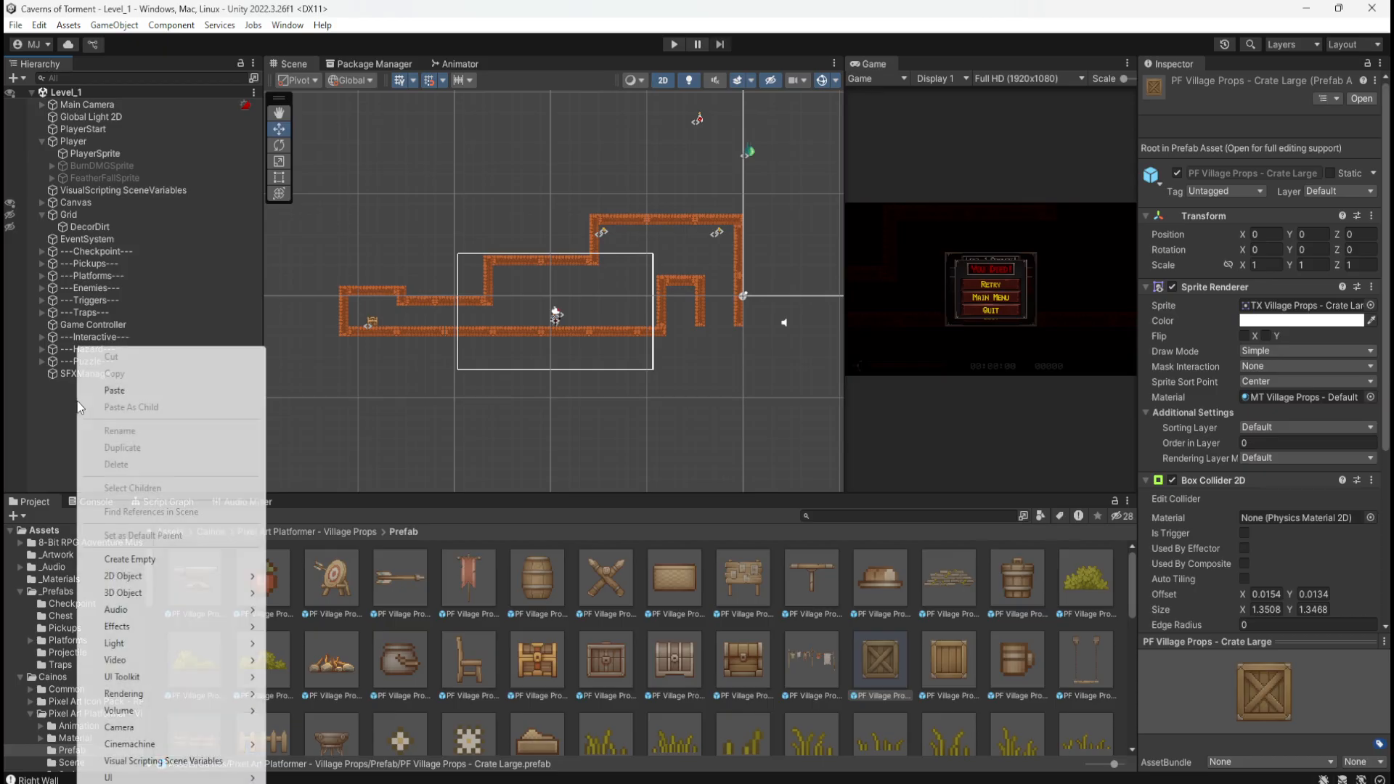
{"action": "left_click", "coordinate": [138, 560]}
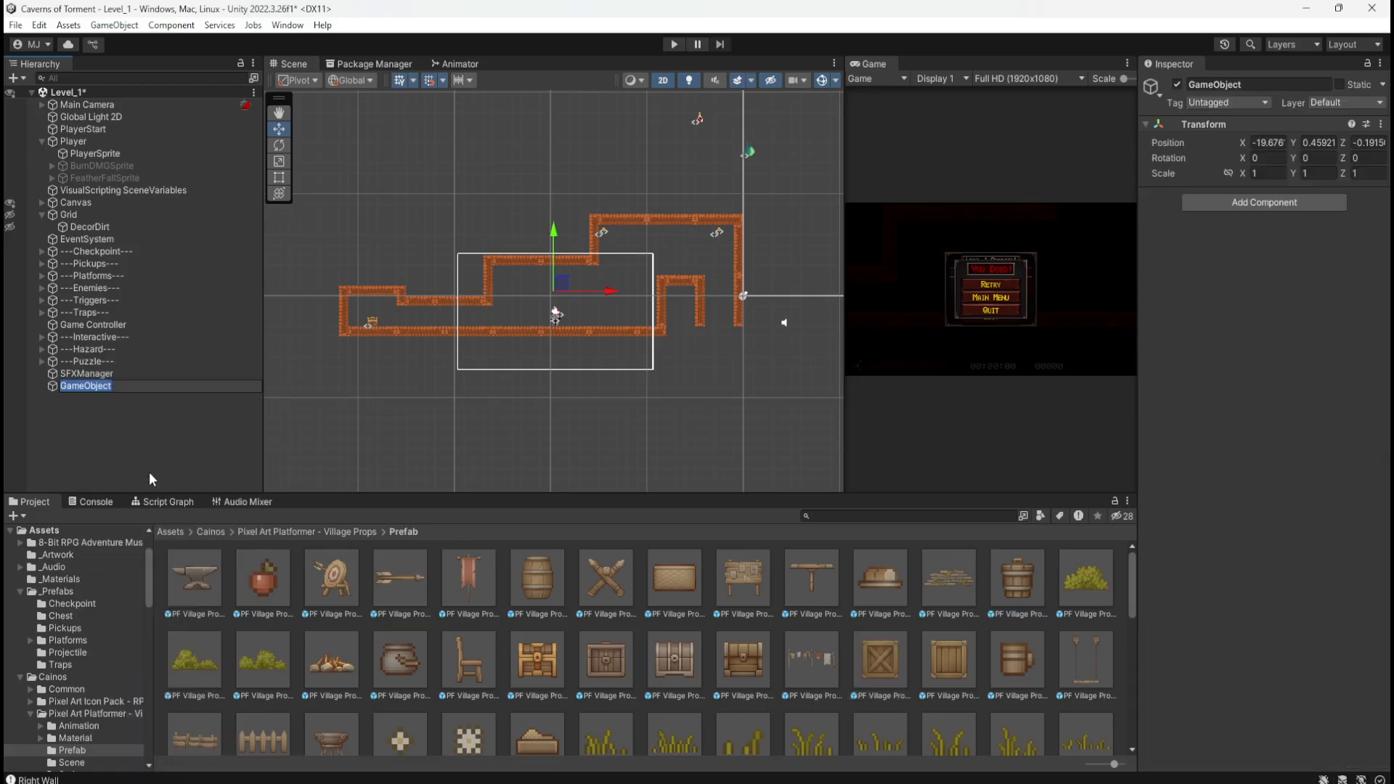
{"action": "type", "text": "Environment---"}
{"action": "key", "text": "Home"}
{"action": "type", "text": "---"}
{"action": "key", "text": "Return"}
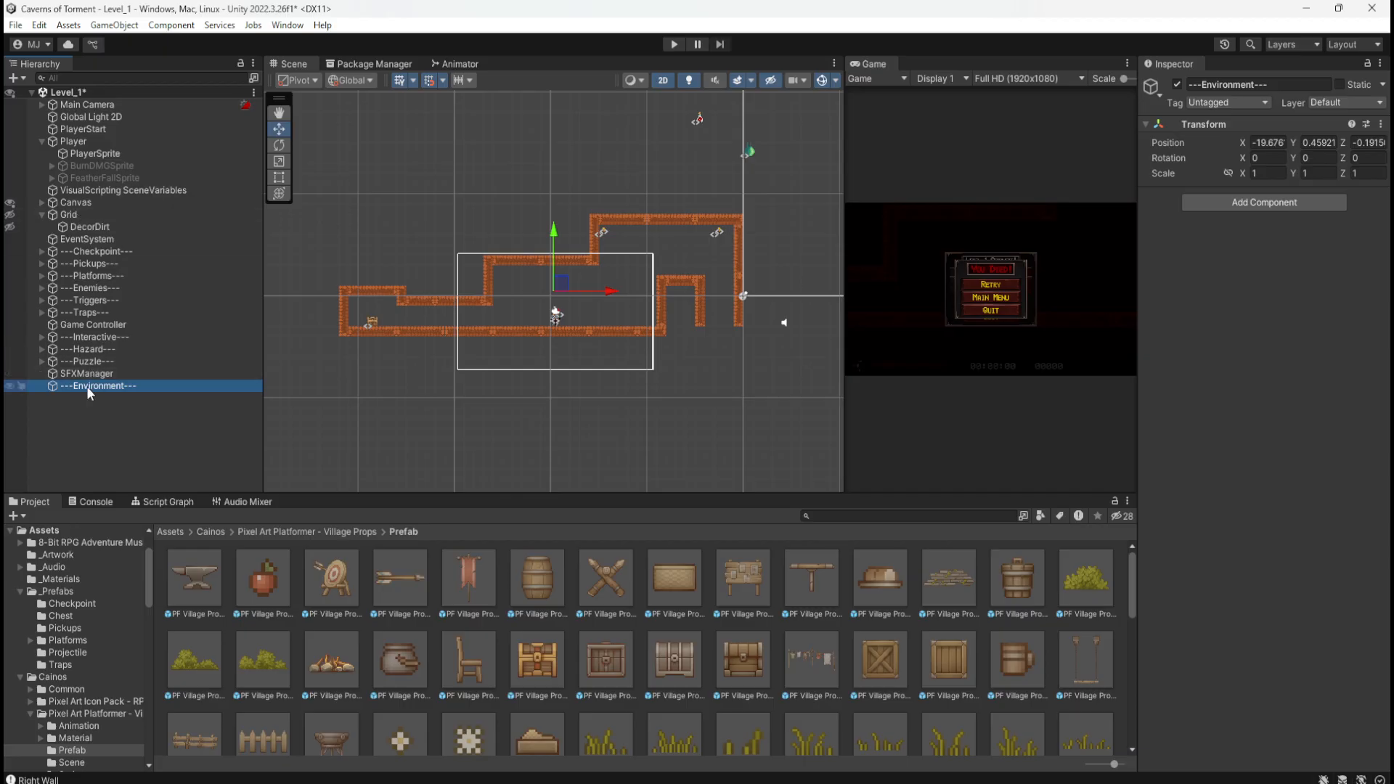
Step: Add an empty child named -Props- under ---Environment---
{"action": "right_click", "coordinate": [90, 393]}
{"action": "left_click", "coordinate": [164, 447]}
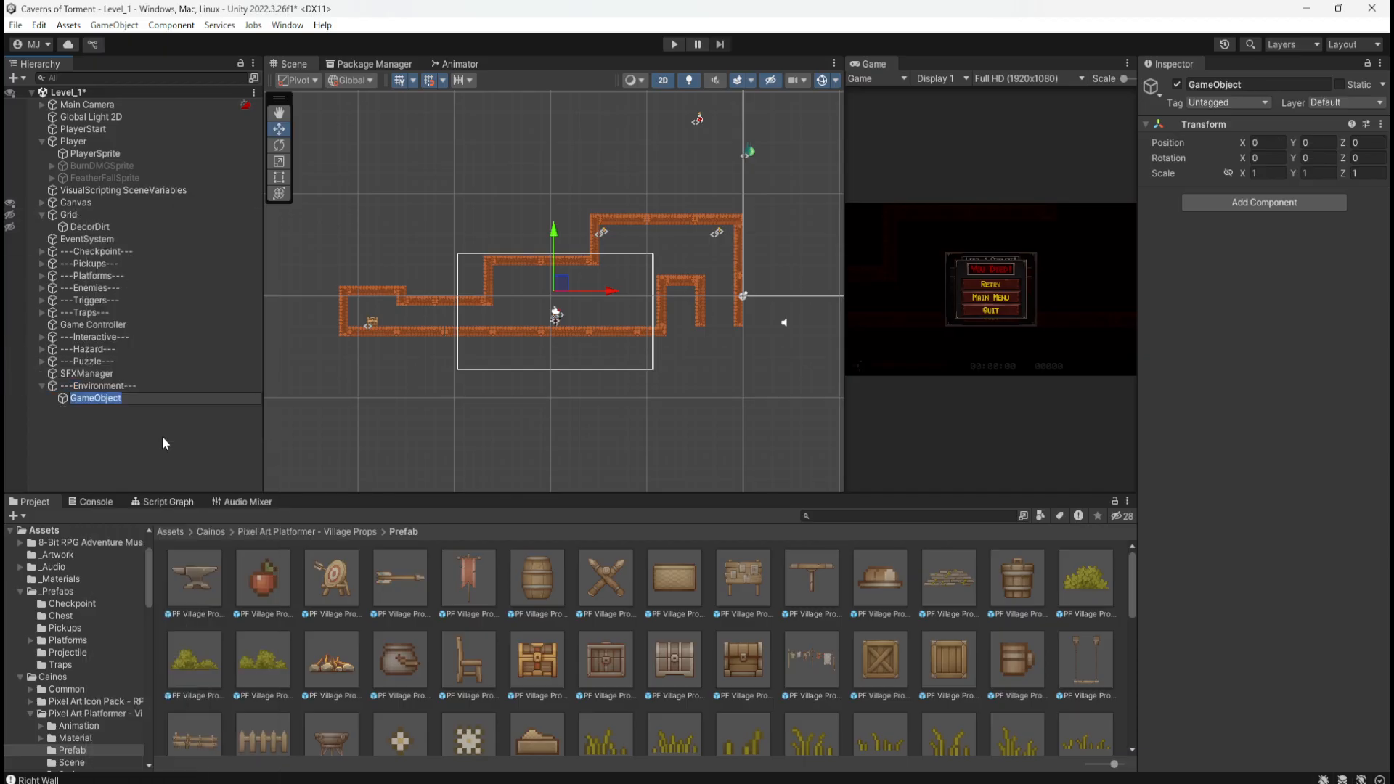
{"action": "type", "text": "-Props-"}
{"action": "key", "text": "Return"}
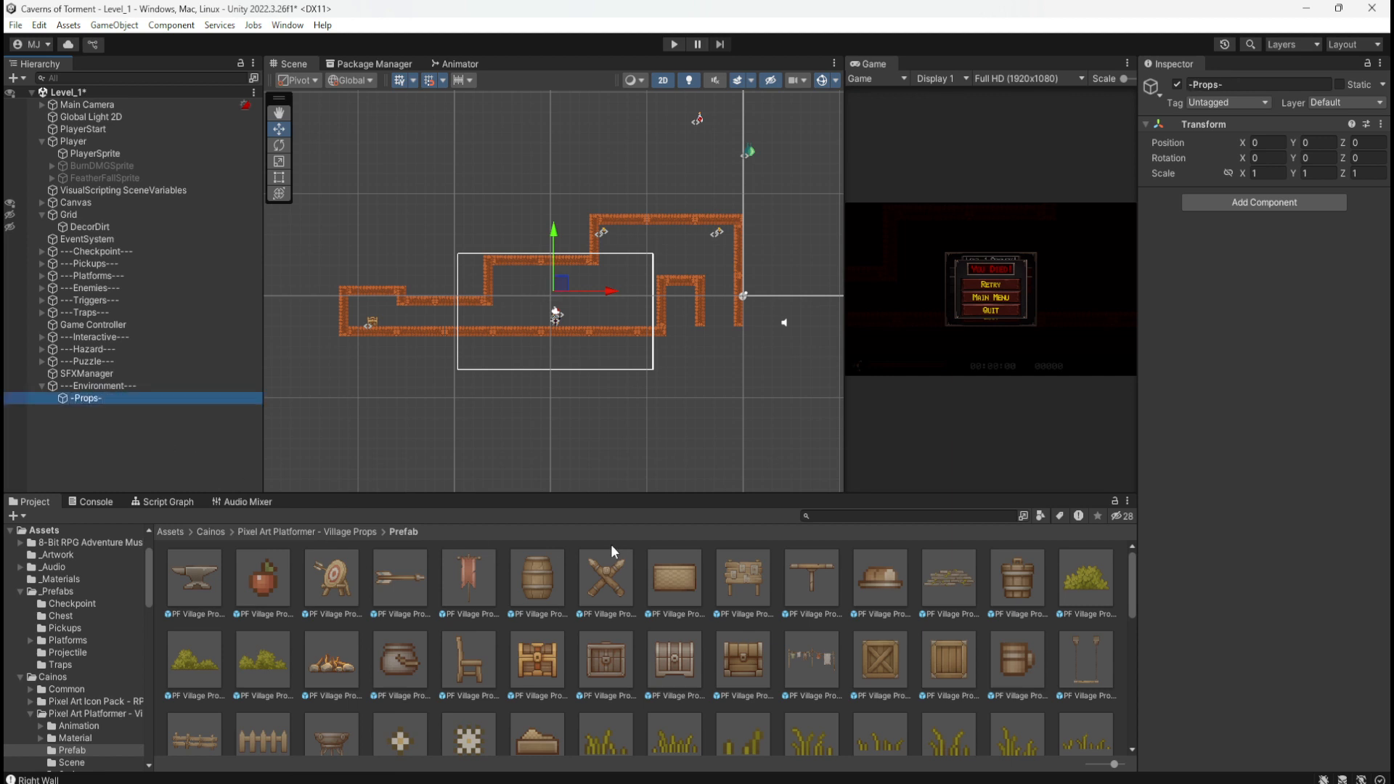
Step: Drop Crate Large under -Props- and set it on the floor at X 3.6761, Y -2.459
{"action": "left_click_drag", "start_coordinate": [872, 660], "coordinate": [100, 404]}
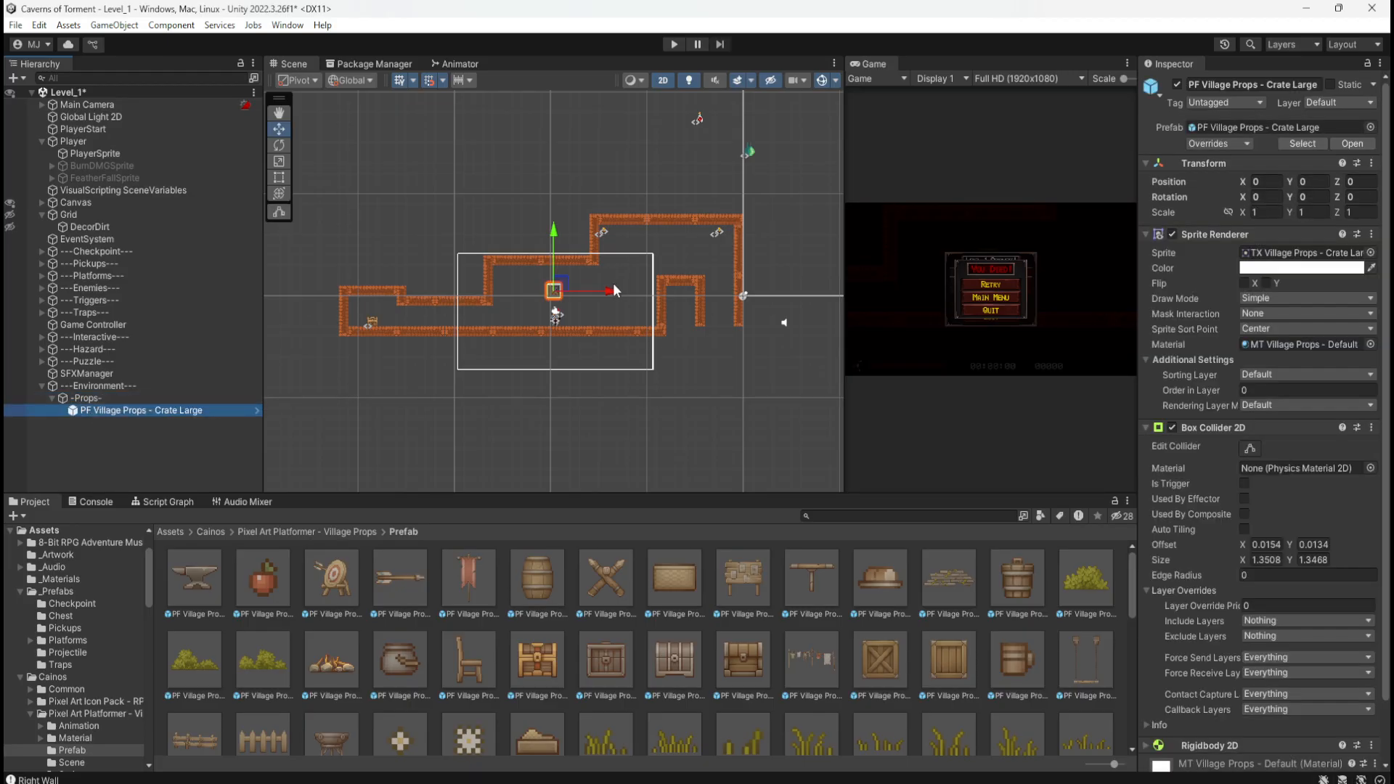
{"action": "scroll", "coordinate": [611, 290], "scroll_direction": "up", "scroll_amount": 3}
{"action": "scroll", "coordinate": [573, 305], "scroll_direction": "up", "scroll_amount": 5}
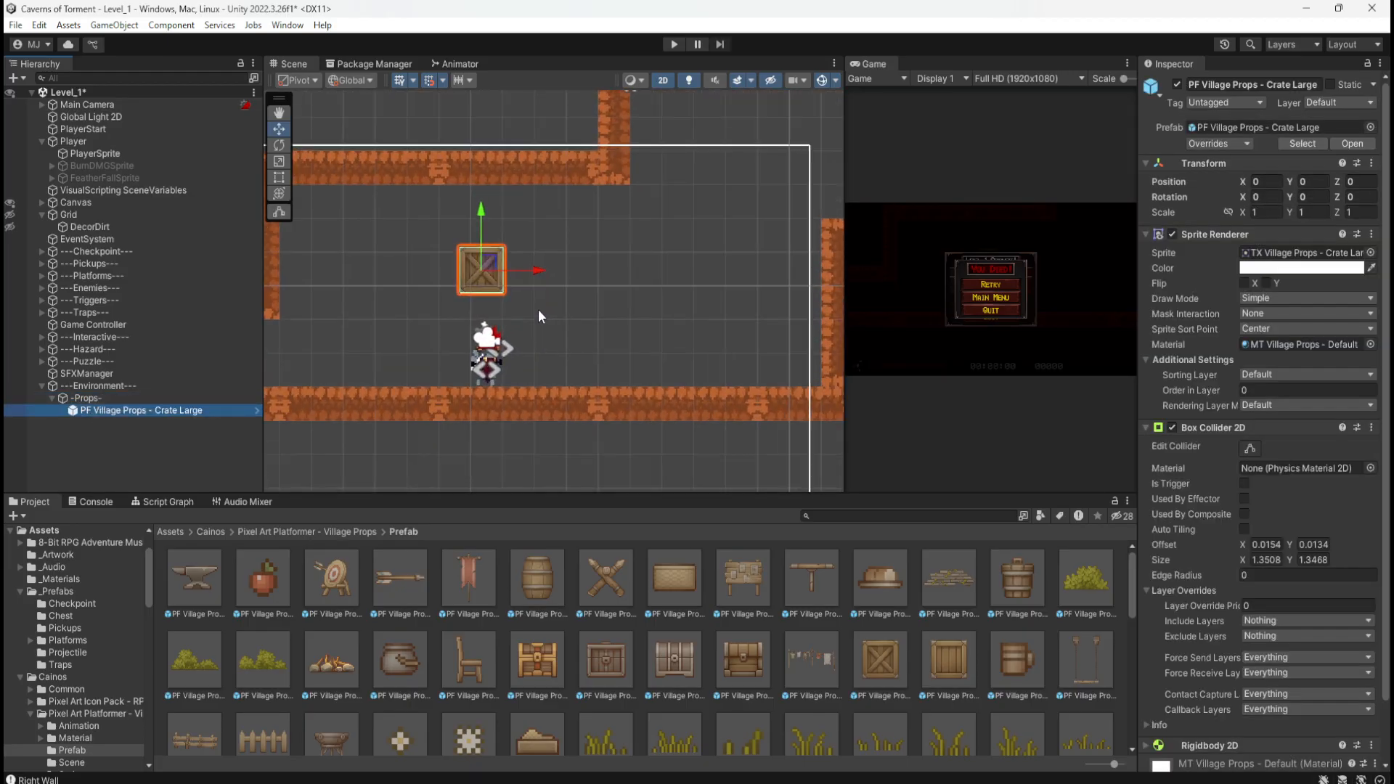
{"action": "left_click_drag", "start_coordinate": [506, 282], "coordinate": [619, 363]}
{"action": "scroll", "coordinate": [546, 376], "scroll_direction": "up", "scroll_amount": 3}
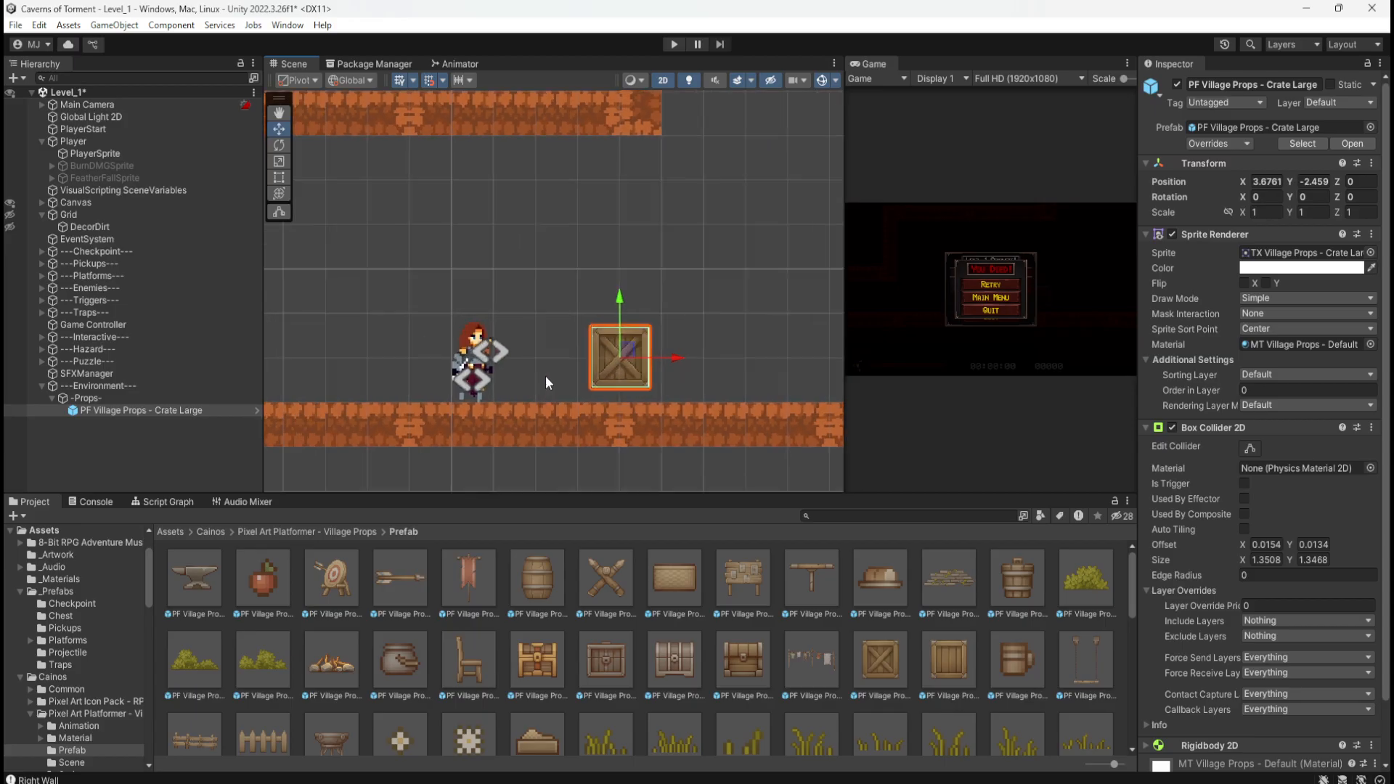
{"action": "scroll", "coordinate": [482, 355], "scroll_direction": "down", "scroll_amount": 3}
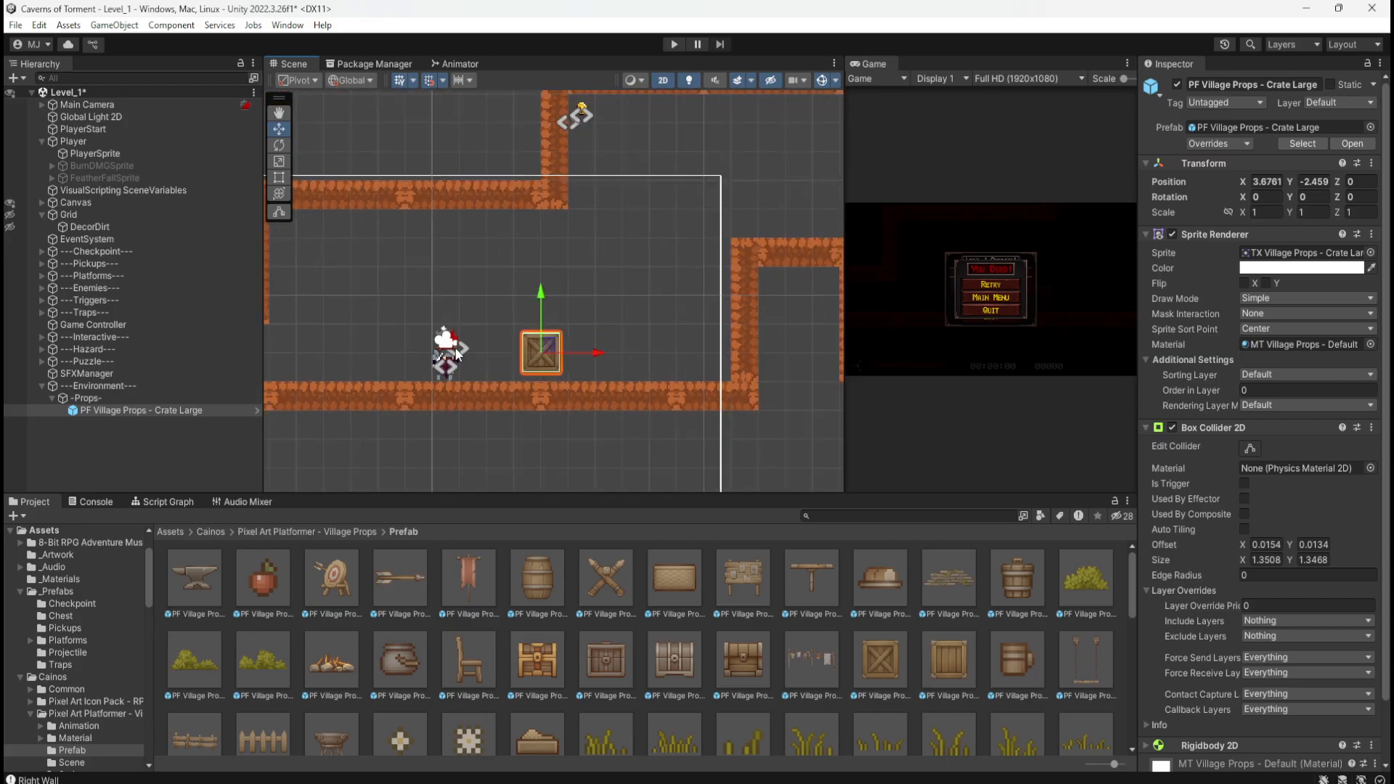
{"action": "scroll", "coordinate": [616, 378], "scroll_direction": "up", "scroll_amount": 1}
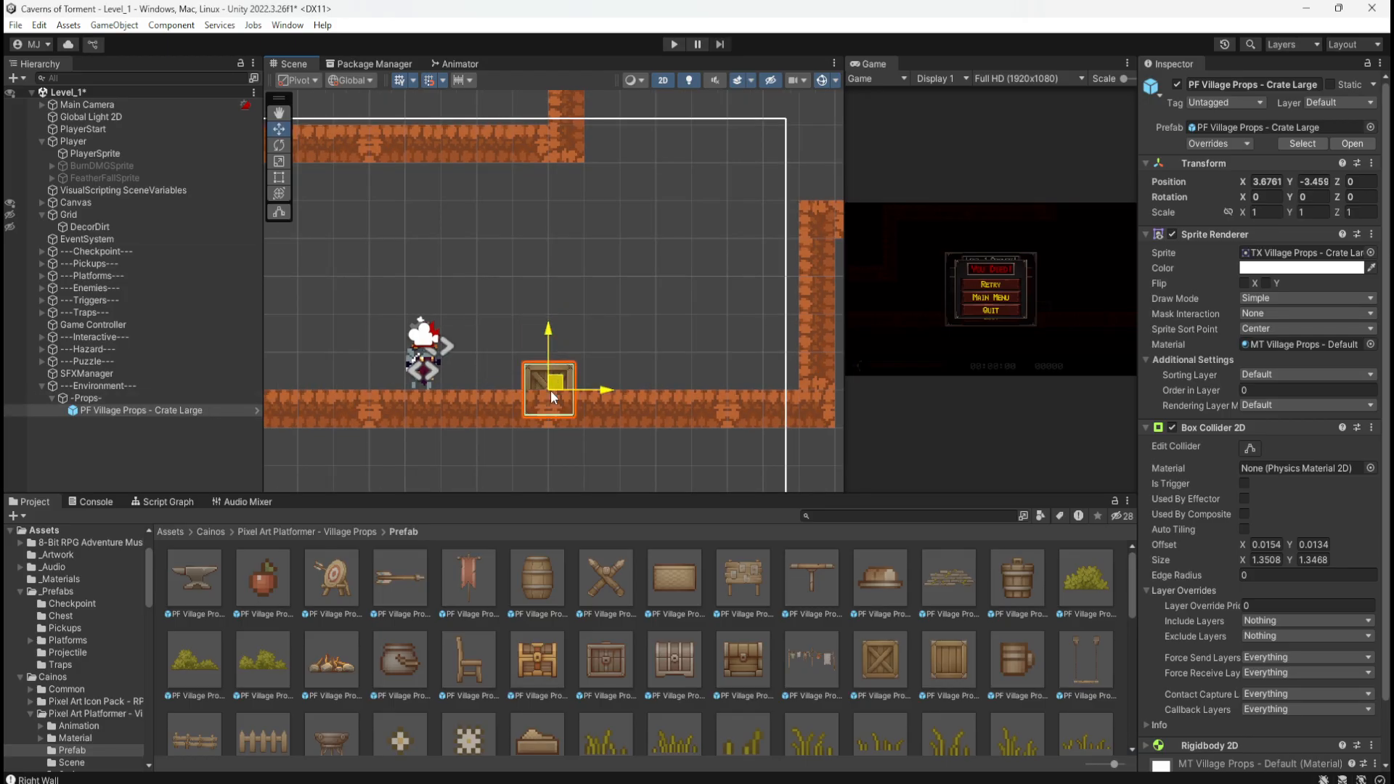
{"action": "mouse_move", "coordinate": [560, 358]}
{"action": "left_mouse_down"}
{"action": "mouse_move", "coordinate": [524, 359]}
{"action": "mouse_move", "coordinate": [556, 355]}
{"action": "mouse_move", "coordinate": [550, 385]}
{"action": "mouse_move", "coordinate": [573, 347]}
{"action": "mouse_move", "coordinate": [560, 386]}
{"action": "mouse_move", "coordinate": [559, 348]}
{"action": "mouse_move", "coordinate": [600, 351]}
{"action": "mouse_move", "coordinate": [560, 347]}
{"action": "left_mouse_up"}
{"action": "left_click", "coordinate": [110, 410]}
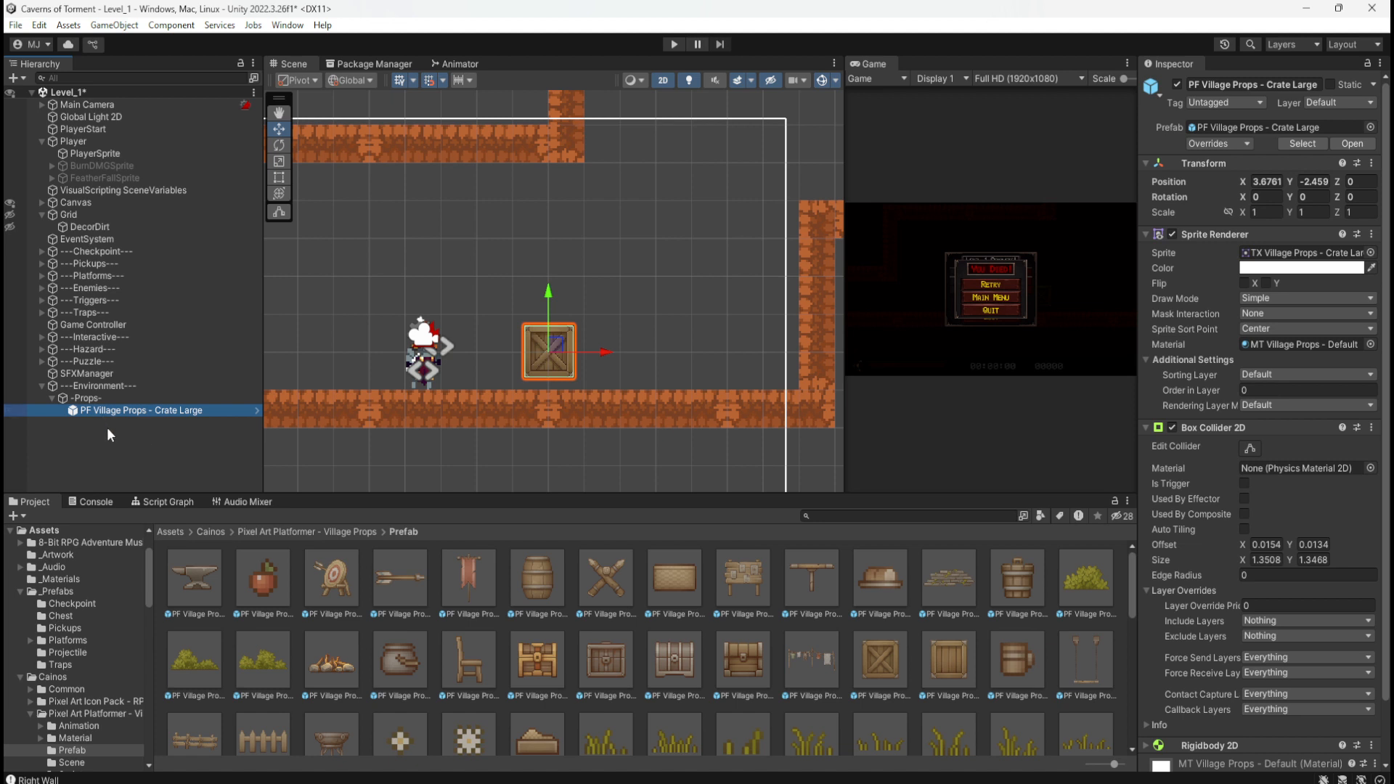
Step: Delete the crate and add an empty child named -Crate- under -Props-
{"action": "key", "text": "Delete"}
{"action": "right_click", "coordinate": [91, 398]}
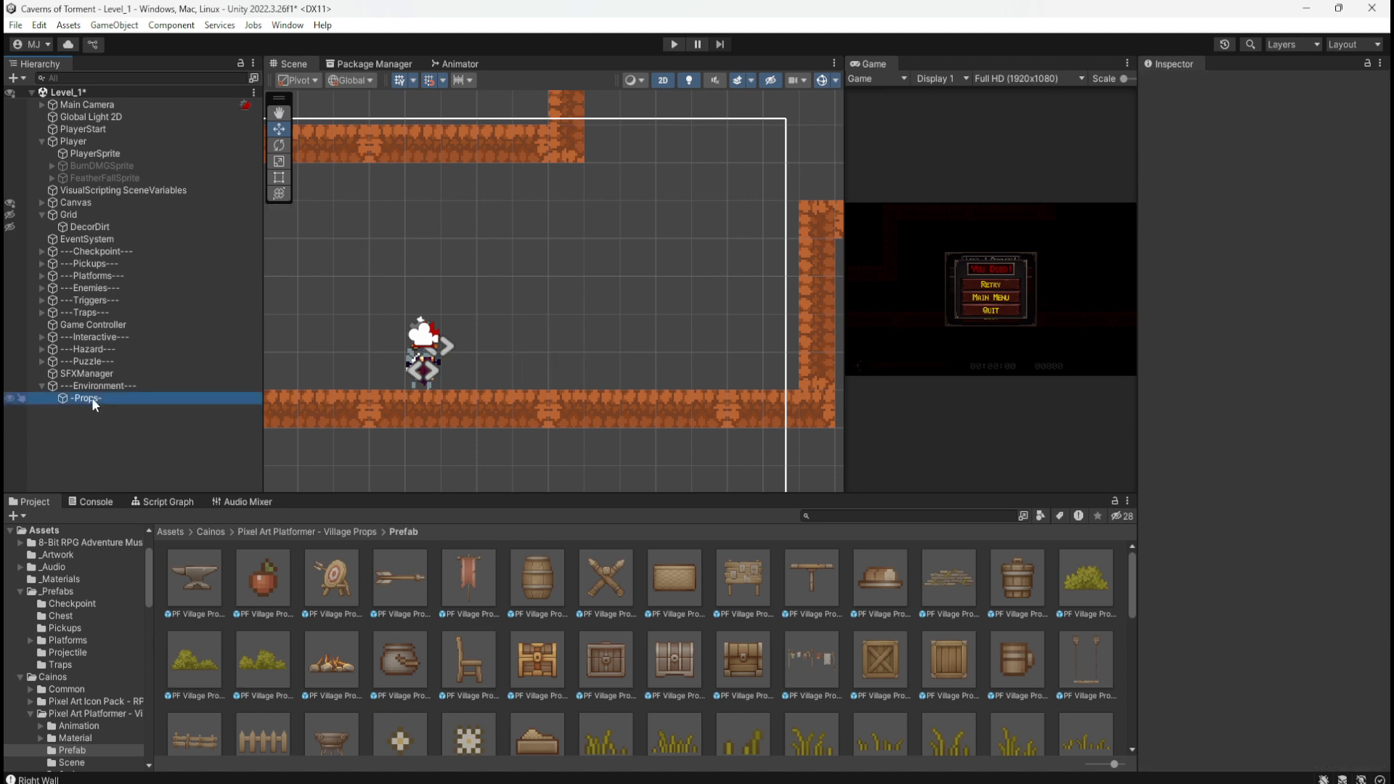
{"action": "left_click", "coordinate": [176, 436]}
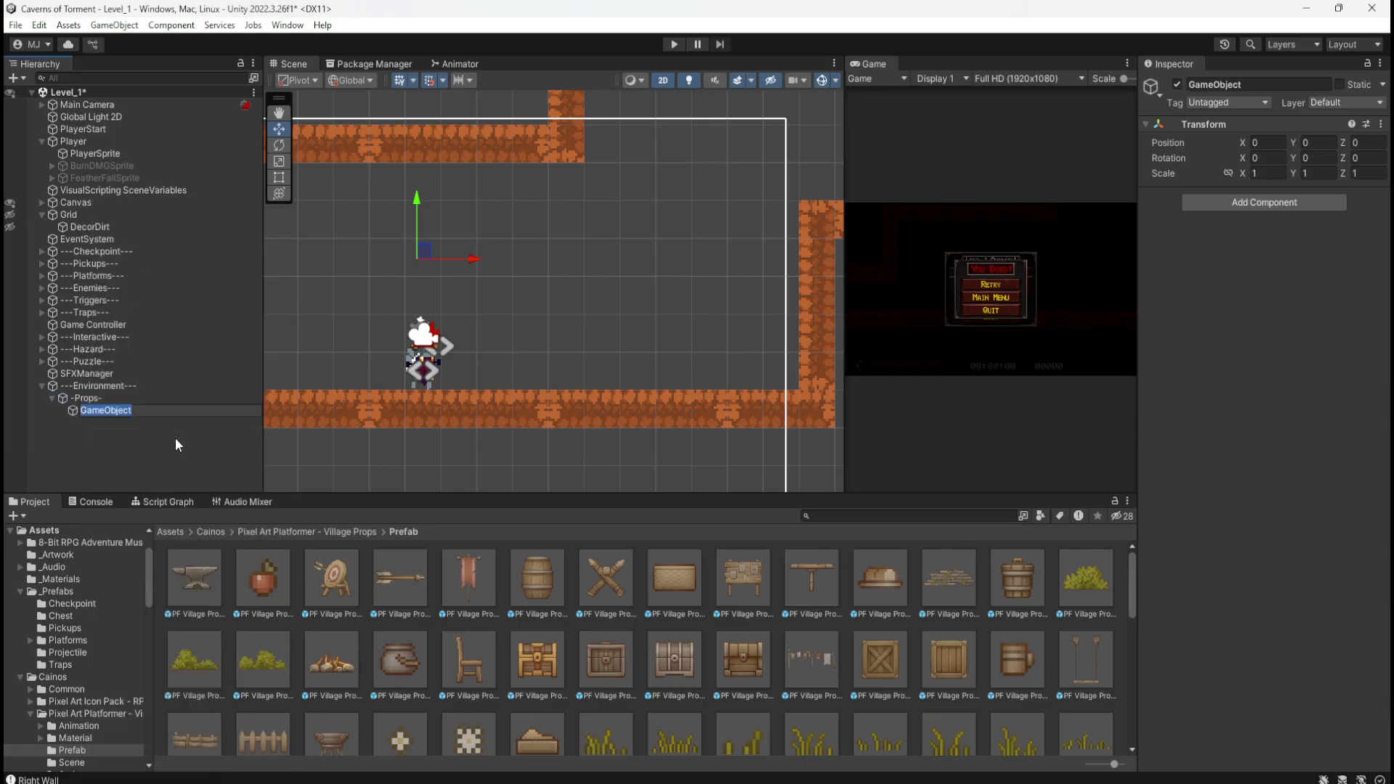
{"action": "type", "text": "-Crate-"}
{"action": "key", "text": "Return"}
Step: Rename the -Props- group to --Props--
{"action": "left_click", "coordinate": [94, 398]}
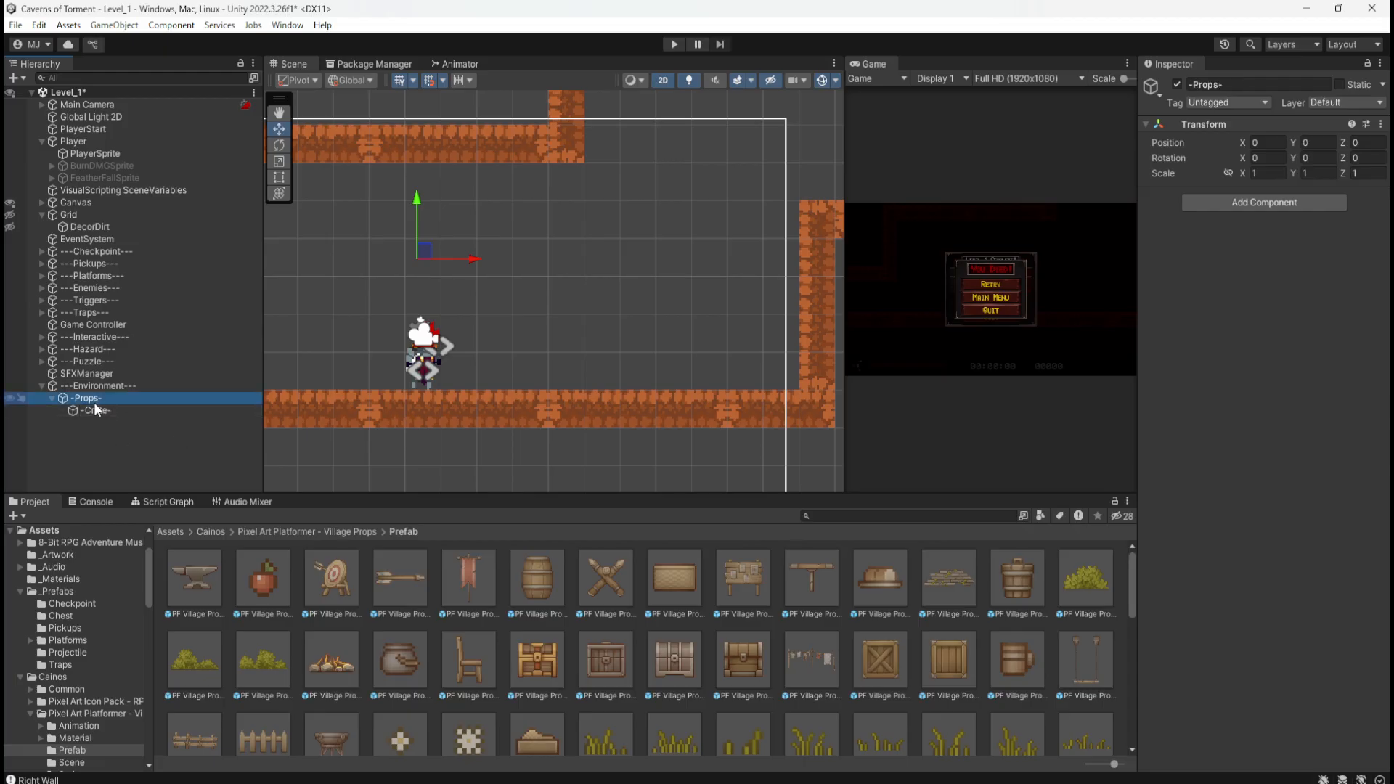
{"action": "left_click", "coordinate": [93, 402]}
{"action": "left_click", "coordinate": [131, 396]}
{"action": "type", "text": "-"}
{"action": "key", "text": "Left"}
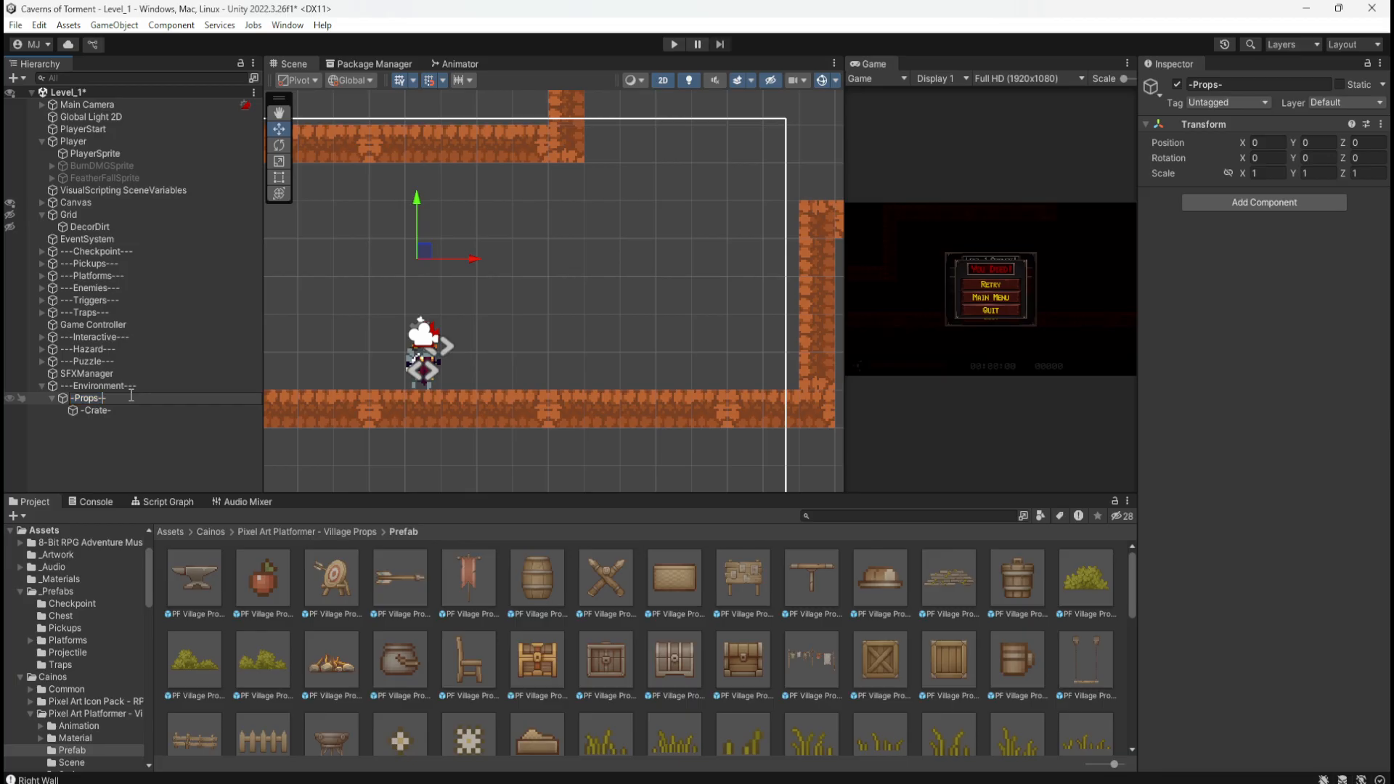
{"action": "key", "text": "Home"}
{"action": "type", "text": "-"}
{"action": "left_click", "coordinate": [75, 477]}
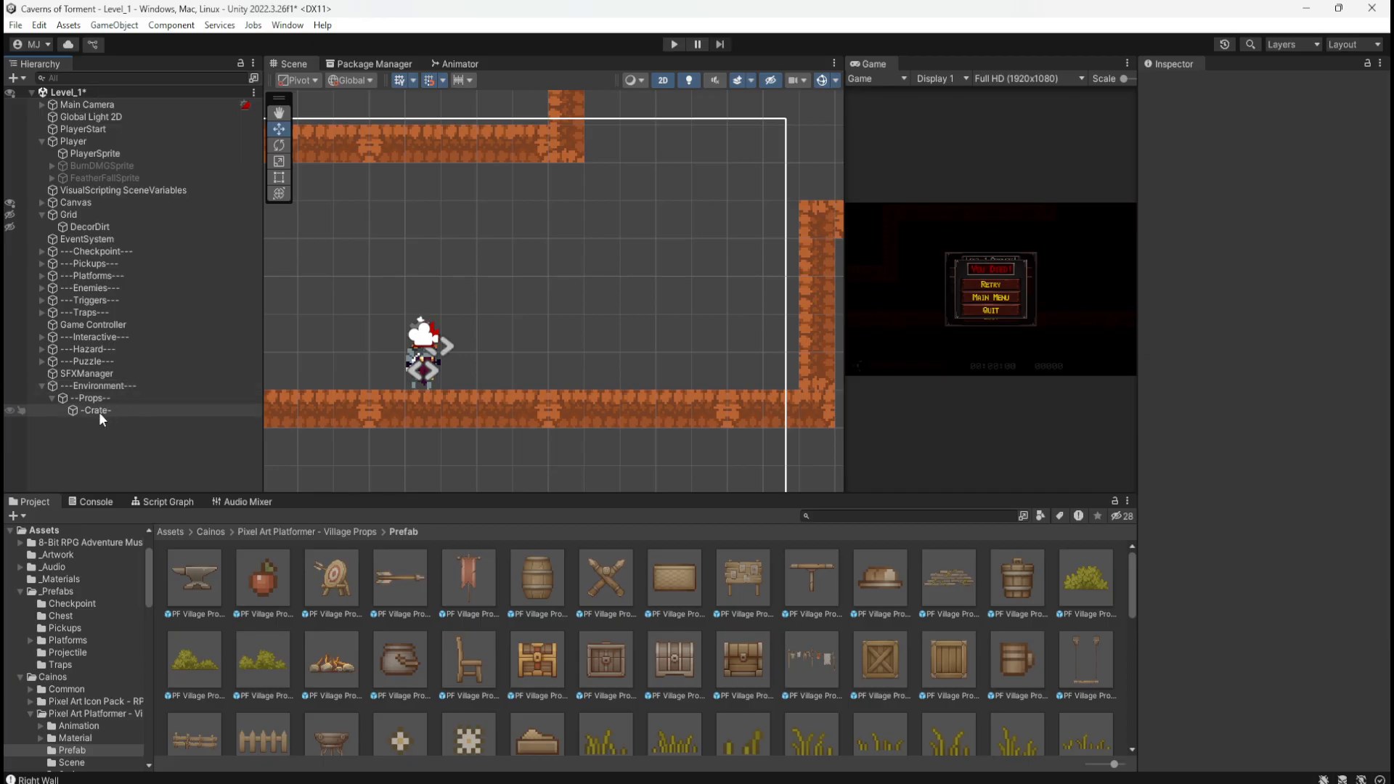
Step: Open the Assets/_Prefabs folder in the Project panel
{"action": "left_click", "coordinate": [172, 532]}
{"action": "left_click", "coordinate": [461, 604]}
{"action": "double_click", "coordinate": [462, 603]}
{"action": "left_click", "coordinate": [583, 668]}
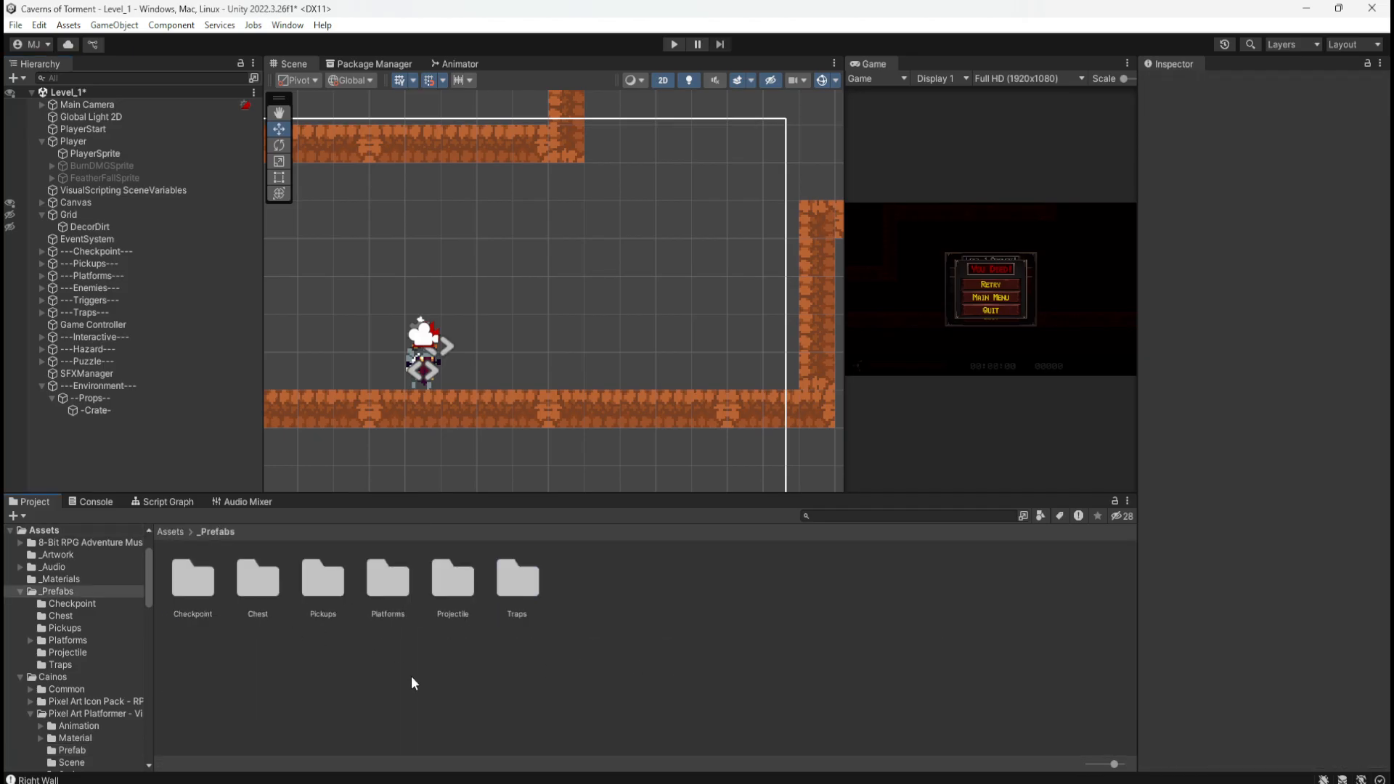
Step: Create an Environment folder inside _Prefabs, then return to the top-level Assets folder
{"action": "right_click", "coordinate": [590, 655]}
{"action": "mouse_move", "coordinate": [697, 211]}
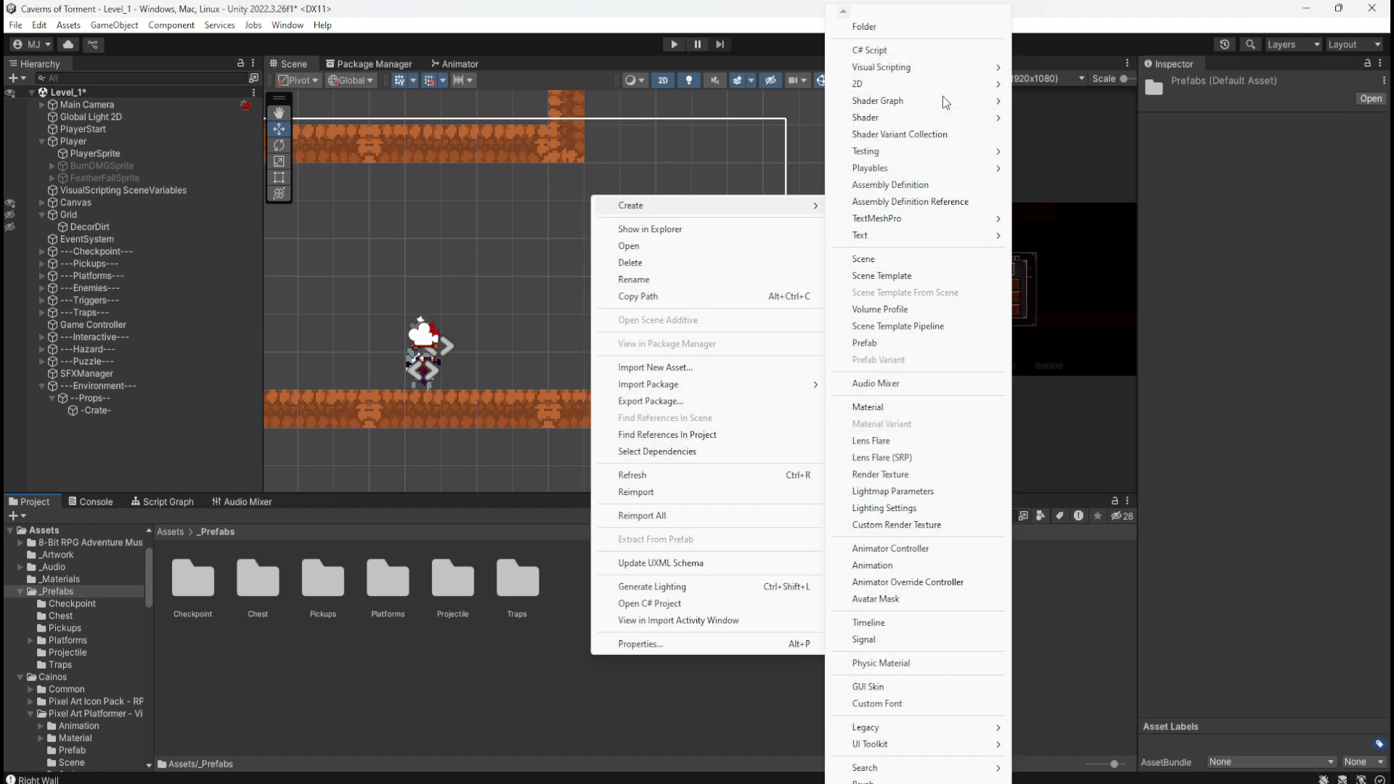
{"action": "left_click", "coordinate": [920, 28]}
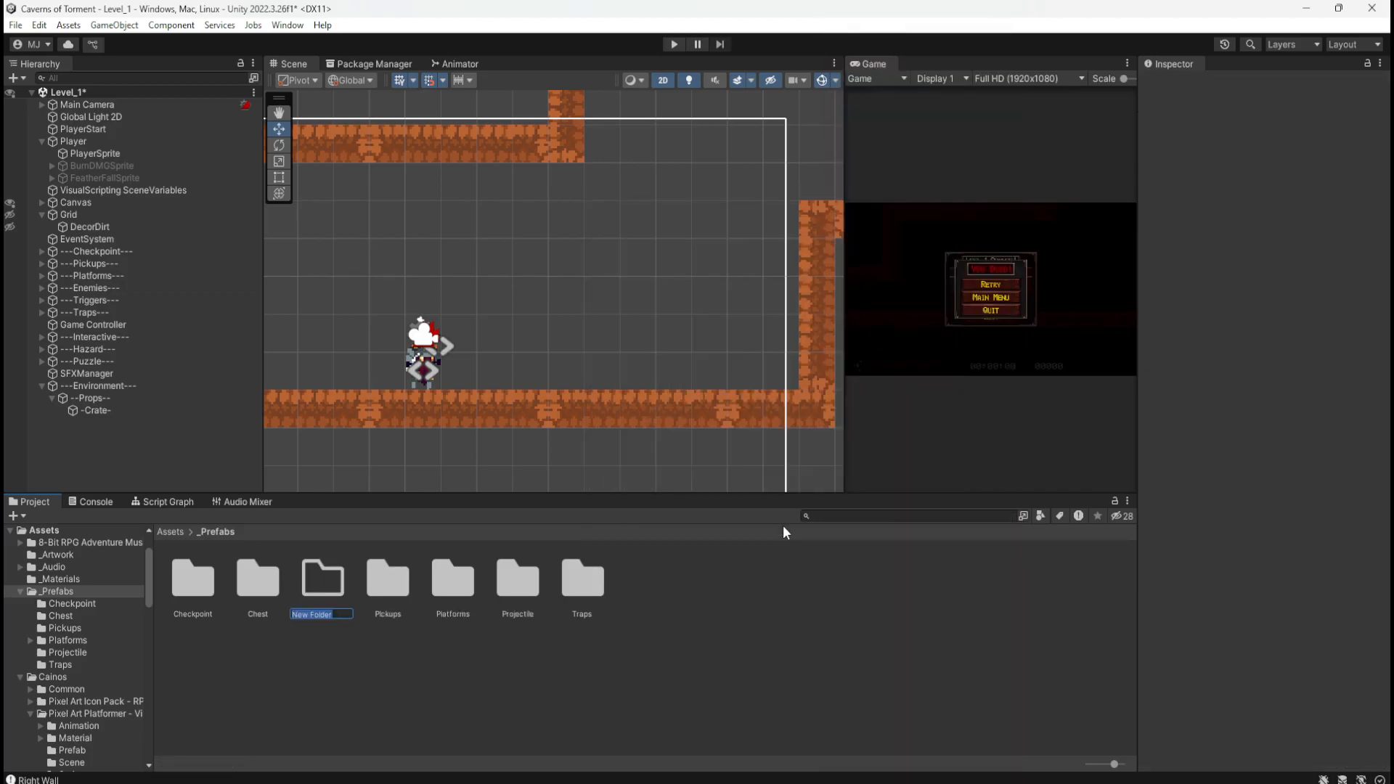
{"action": "type", "text": "Environment"}
{"action": "key", "text": "Return"}
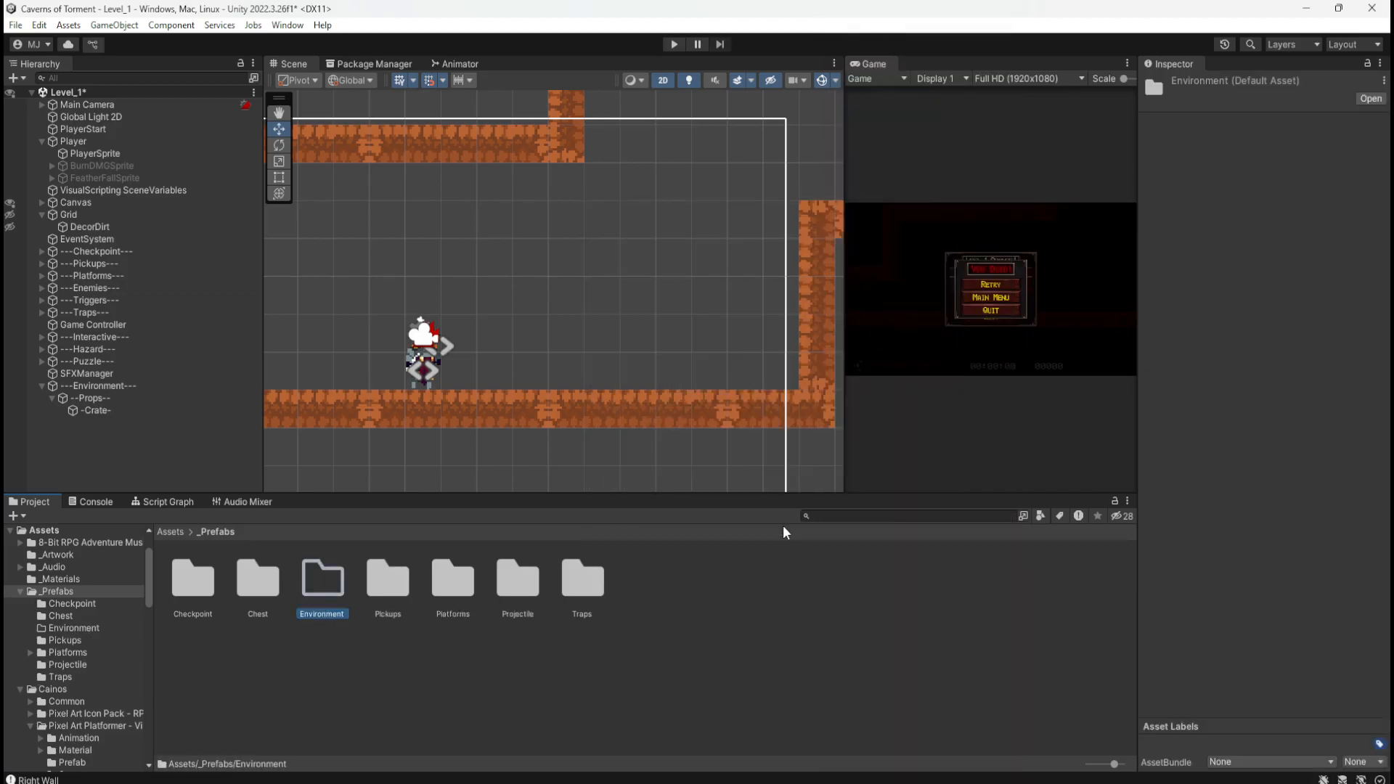
{"action": "left_click", "coordinate": [171, 531]}
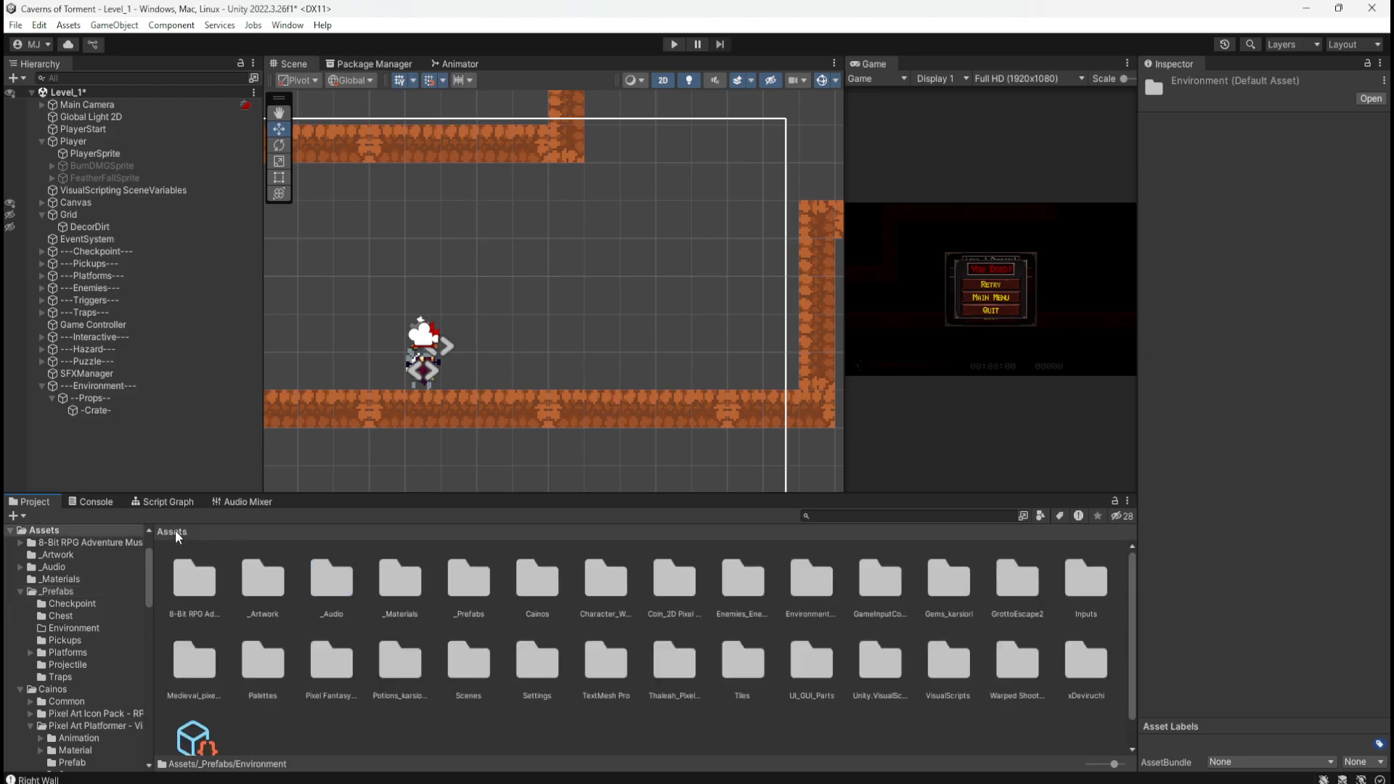
Step: Add an empty child named Crate under -Crate-
{"action": "right_click", "coordinate": [96, 409]}
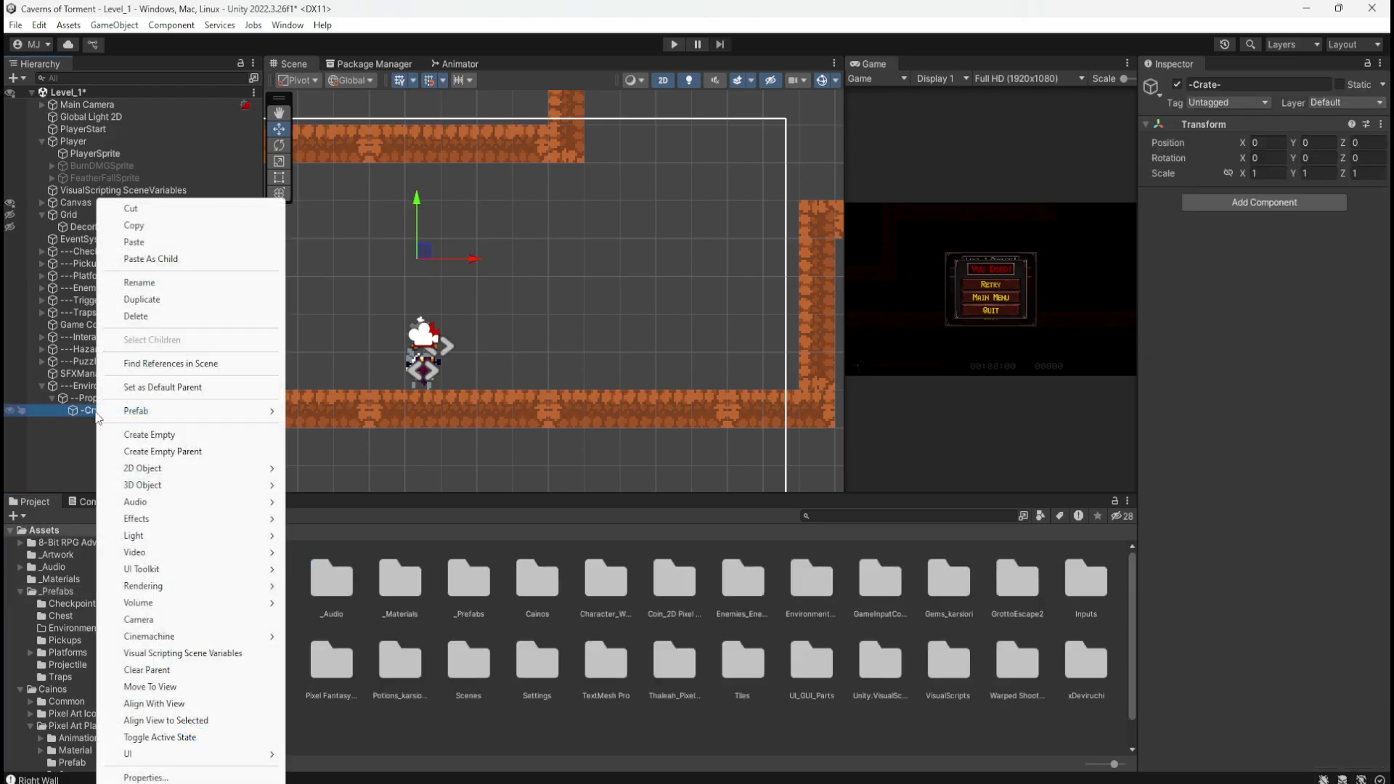
{"action": "left_click", "coordinate": [183, 436]}
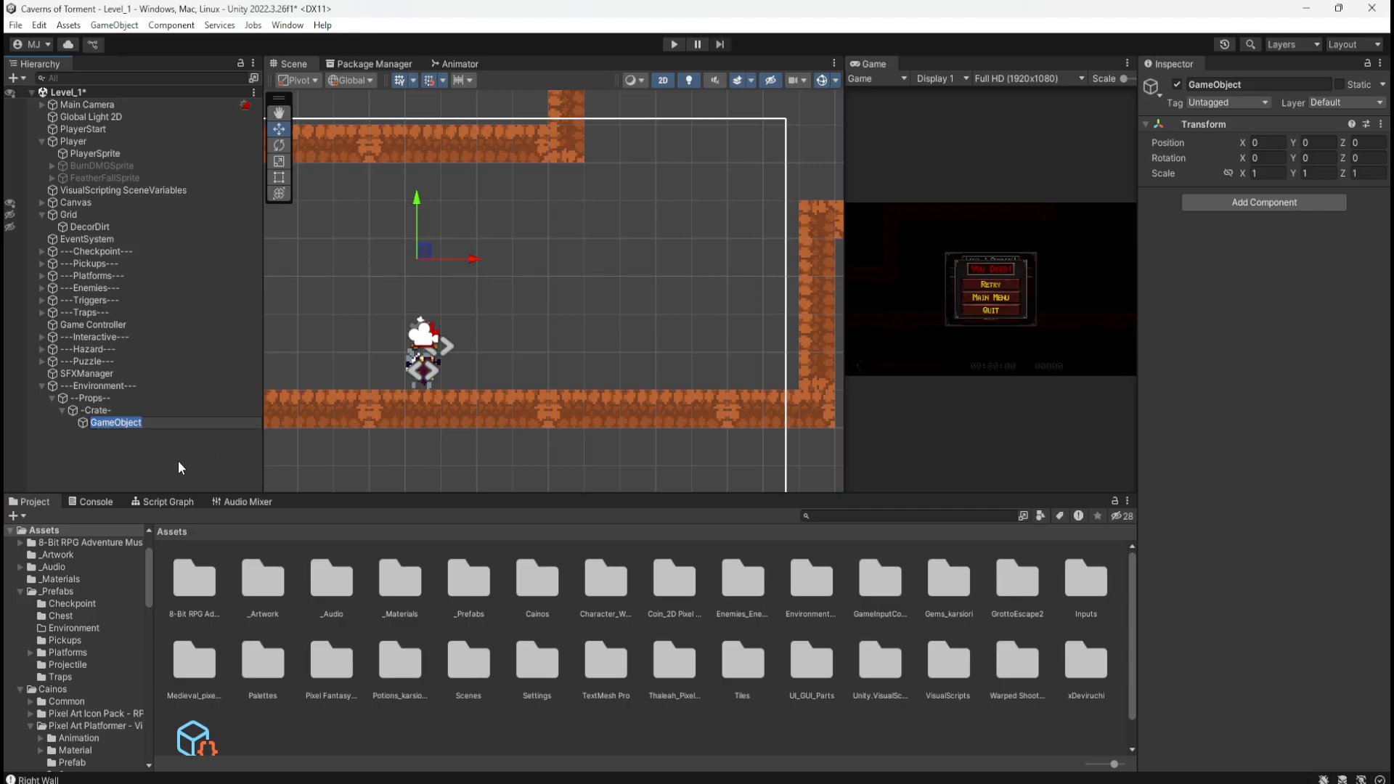
{"action": "type", "text": "Crate"}
{"action": "key", "text": "Return"}
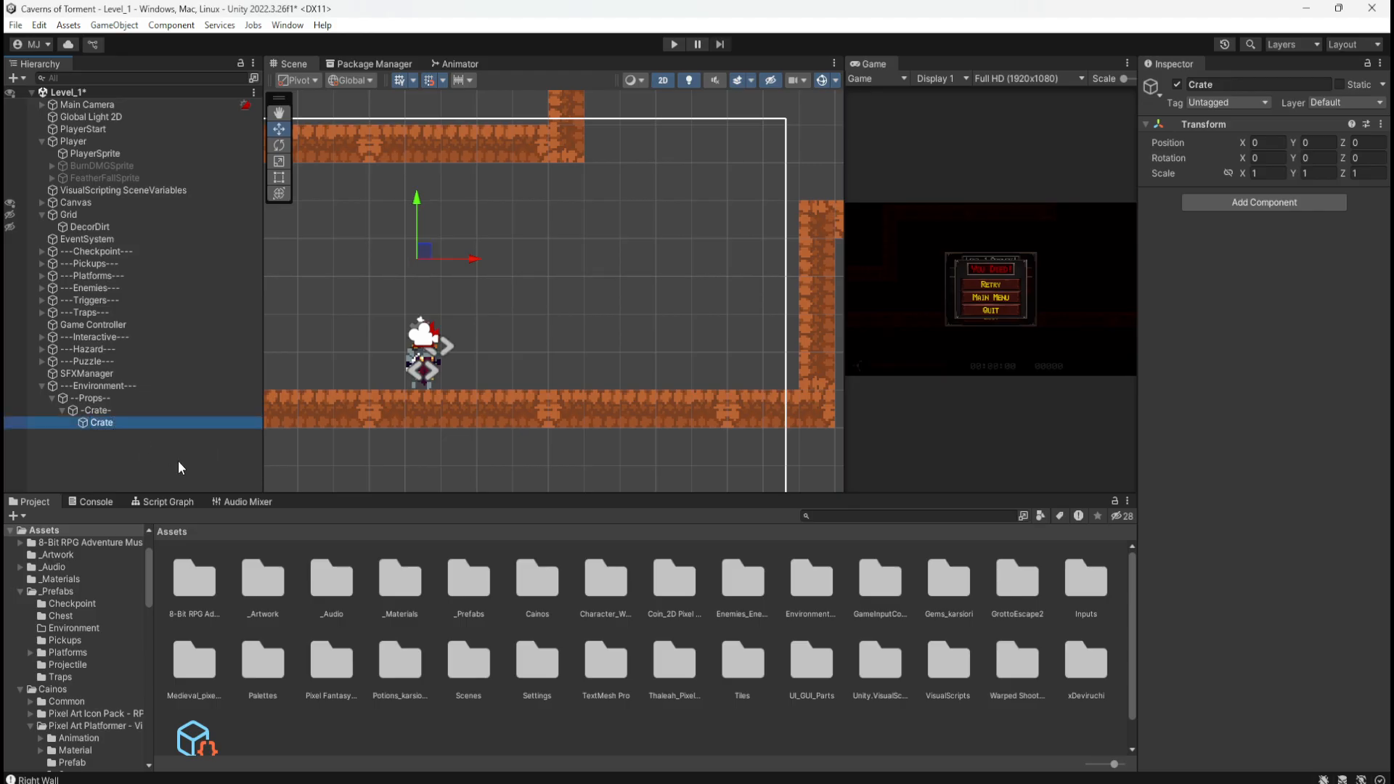
Step: Give Crate a square sprite child named Sprite and shift Crate slightly right
{"action": "right_click", "coordinate": [101, 423]}
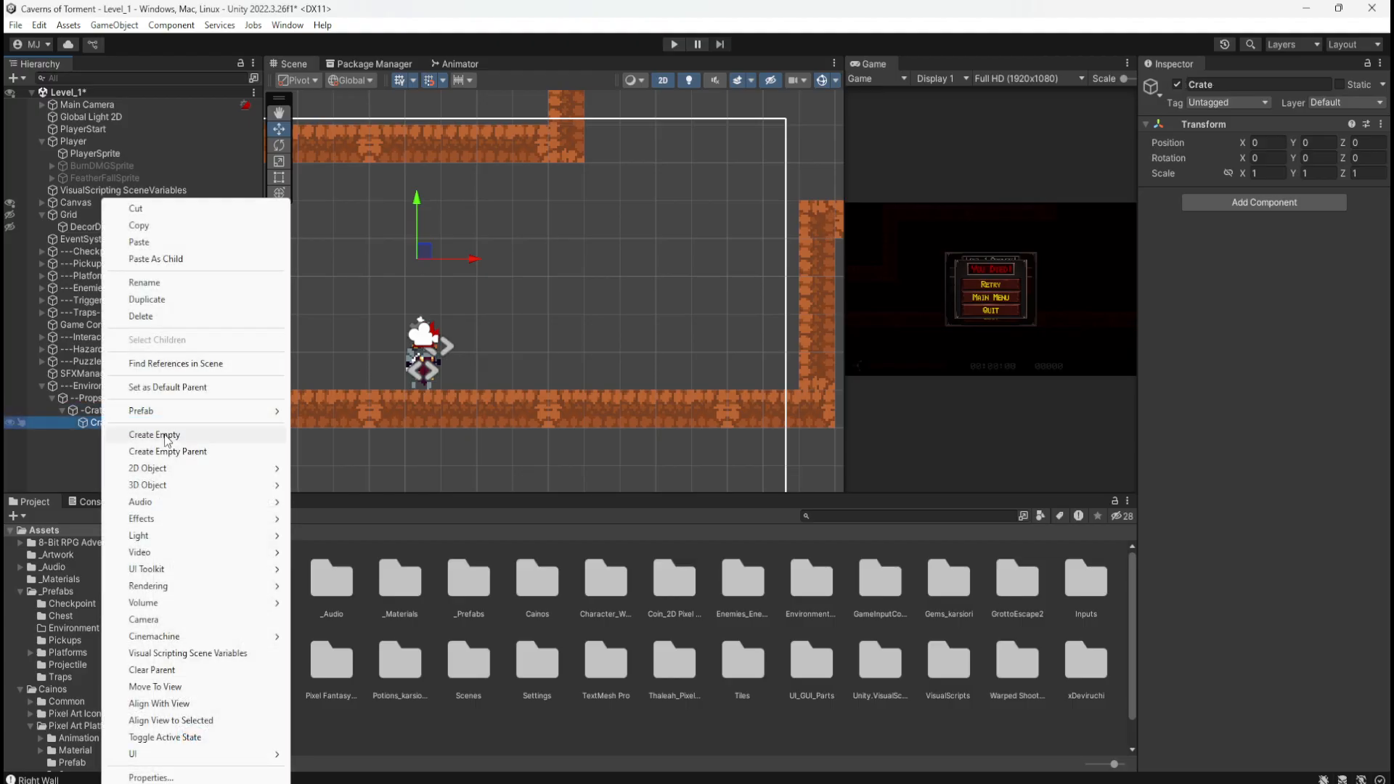
{"action": "mouse_move", "coordinate": [187, 477]}
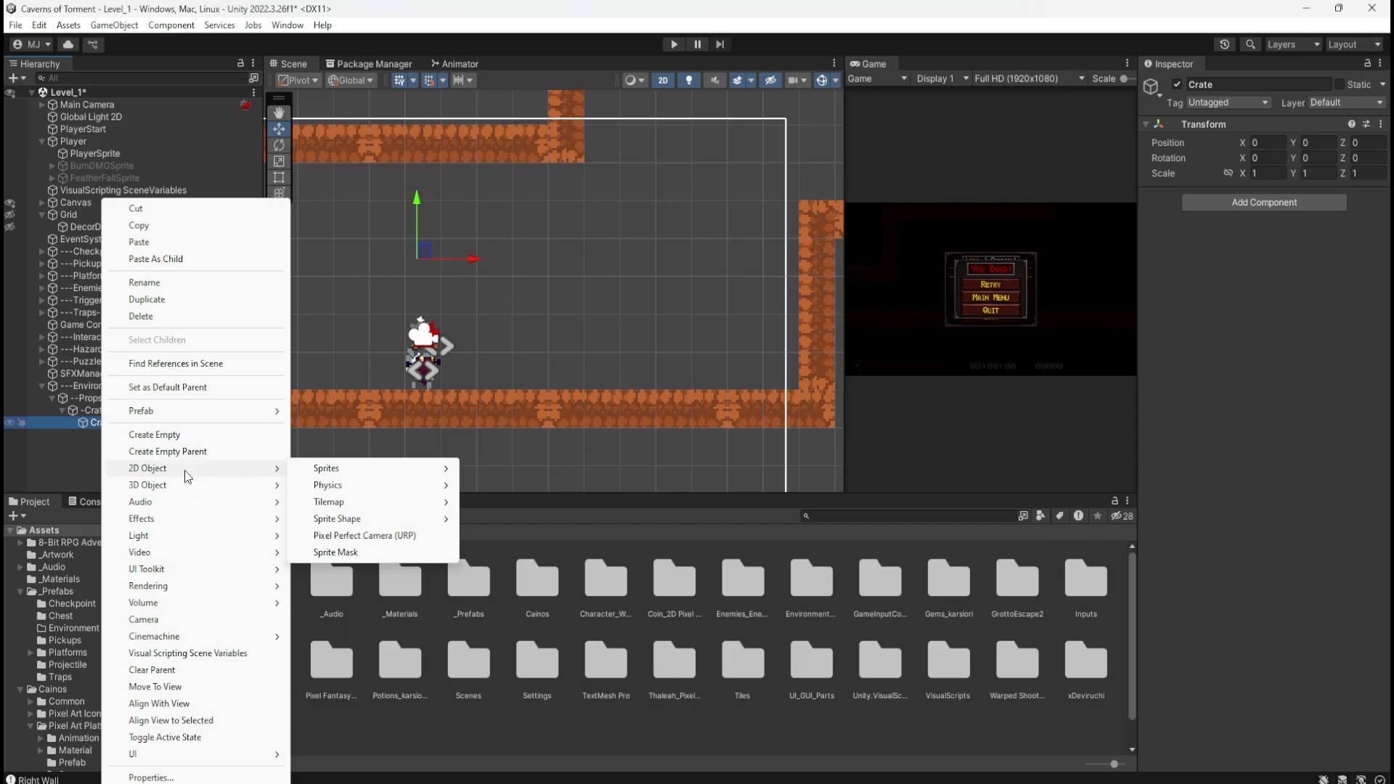
{"action": "mouse_move", "coordinate": [343, 470]}
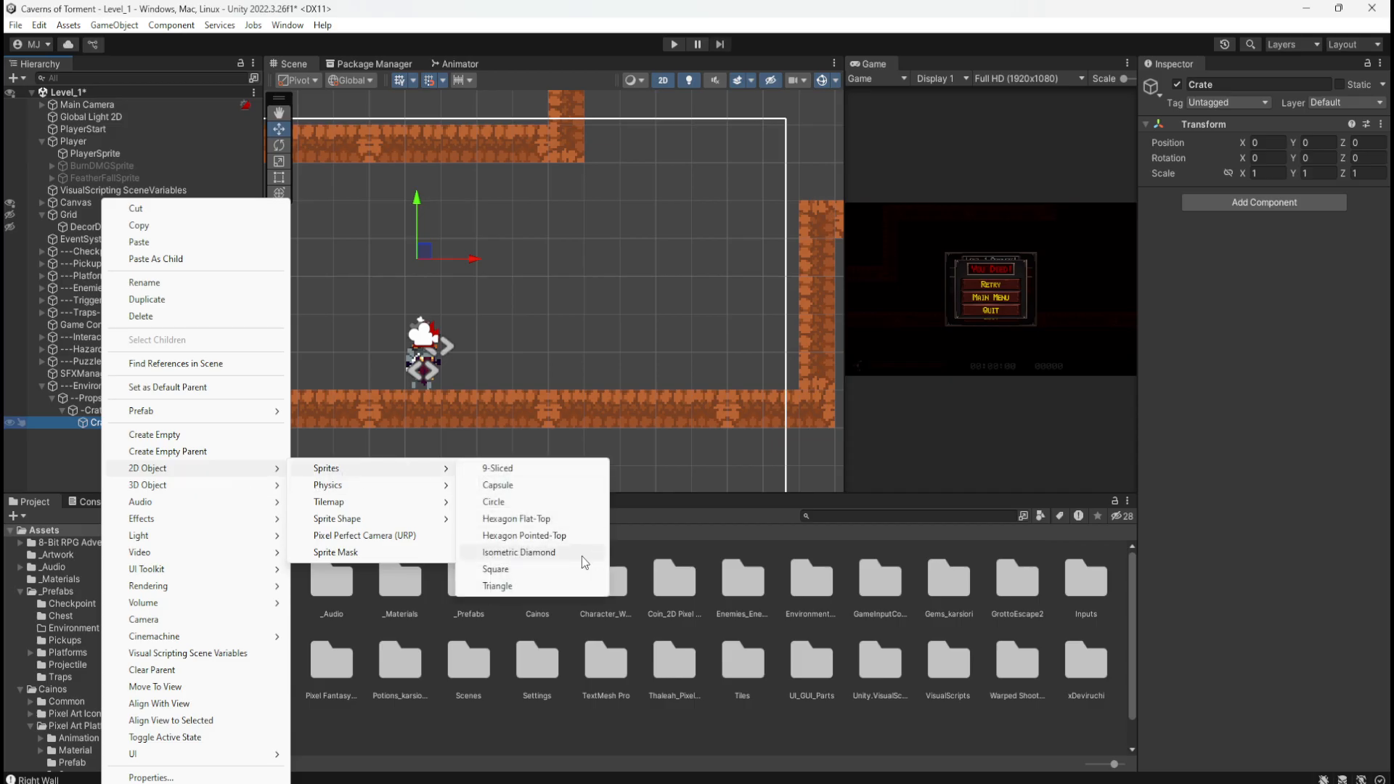
{"action": "left_click", "coordinate": [498, 568]}
{"action": "type", "text": "S"}
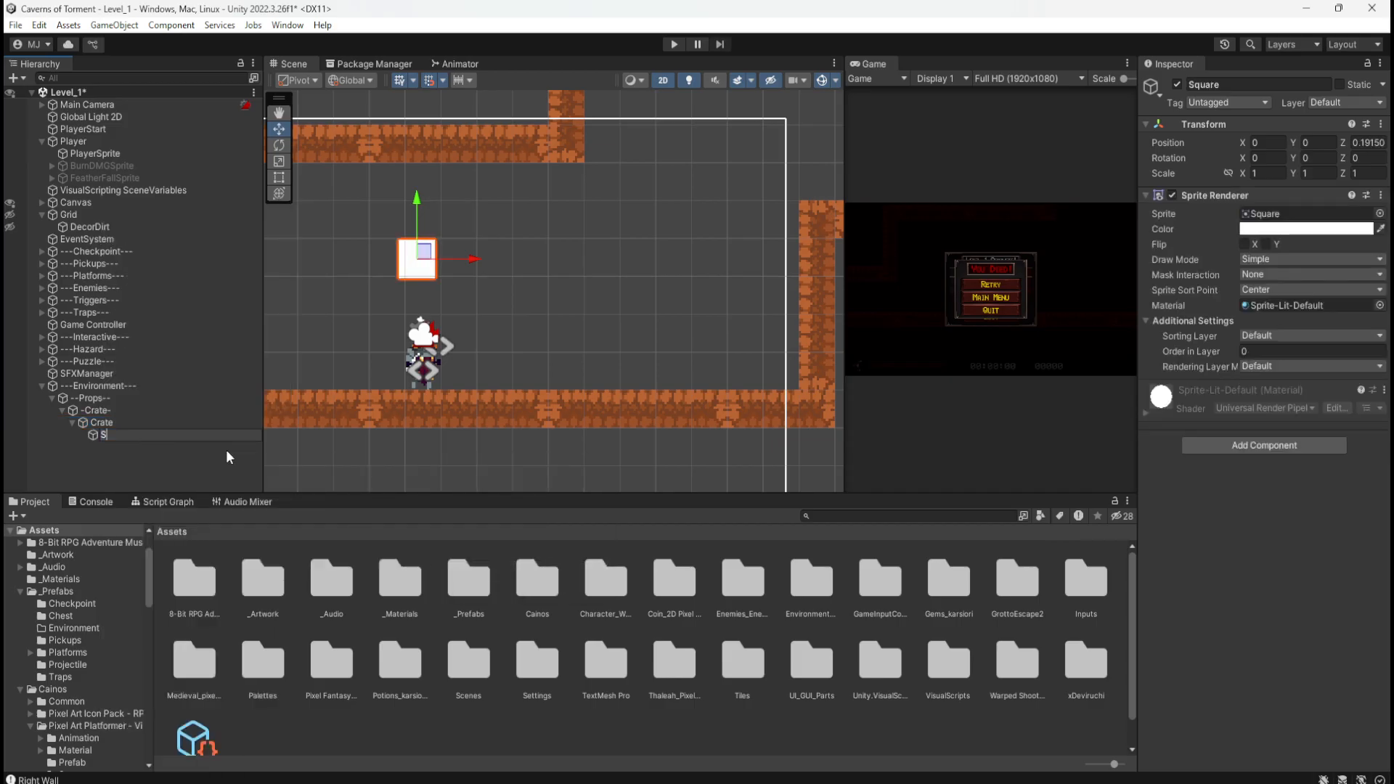
{"action": "type", "text": "prite"}
{"action": "key", "text": "Return"}
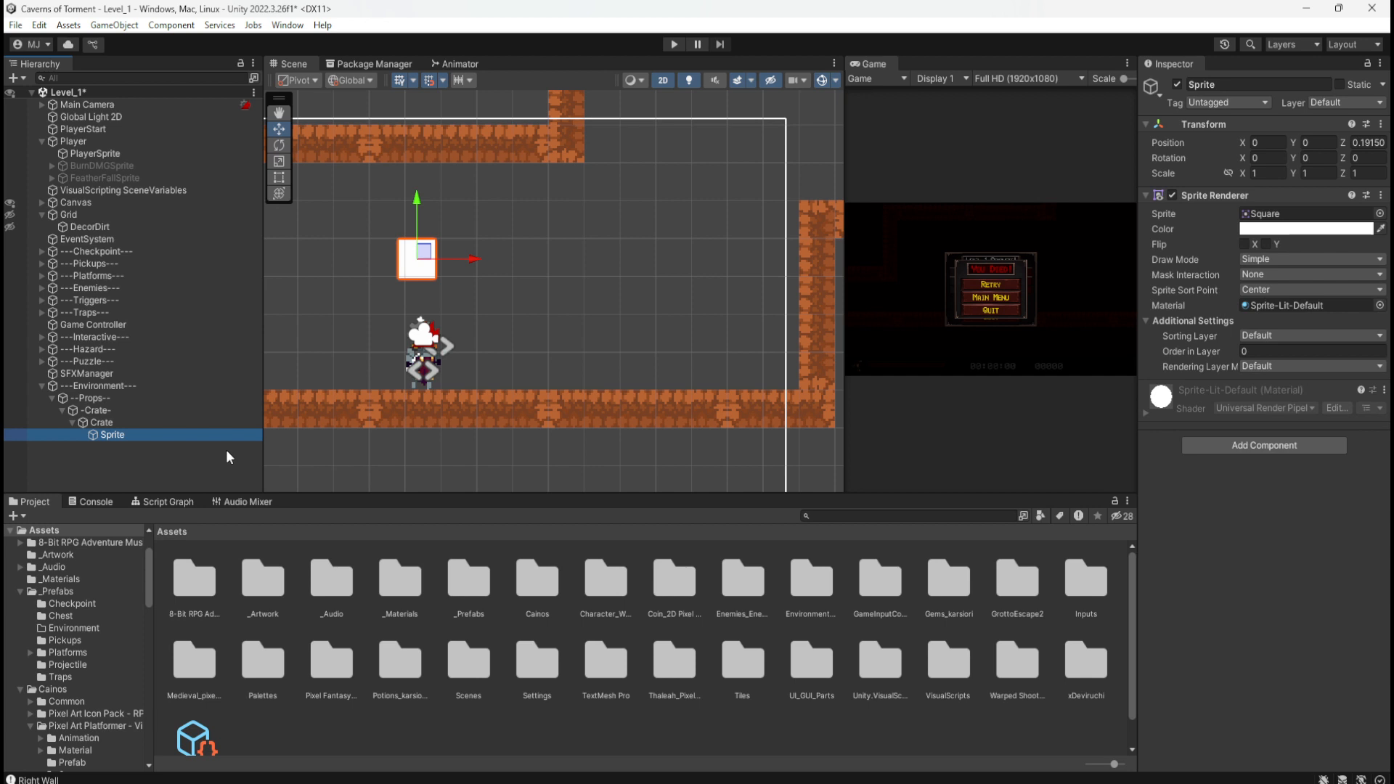
{"action": "left_click", "coordinate": [125, 421]}
{"action": "left_click_drag", "start_coordinate": [407, 279], "coordinate": [450, 287]}
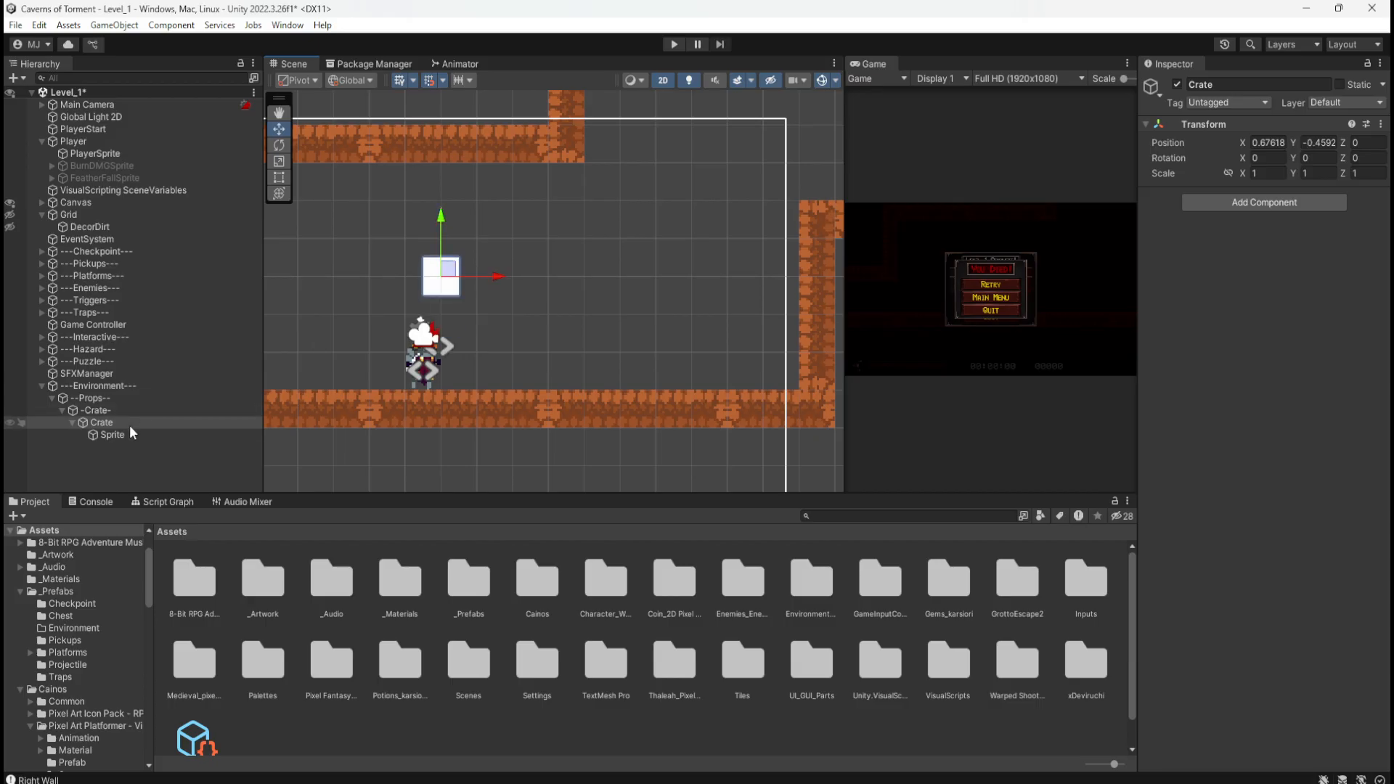
Step: Set the Sprite child's position to X 0.5, Y 0.5, Z 0
{"action": "left_click", "coordinate": [124, 436]}
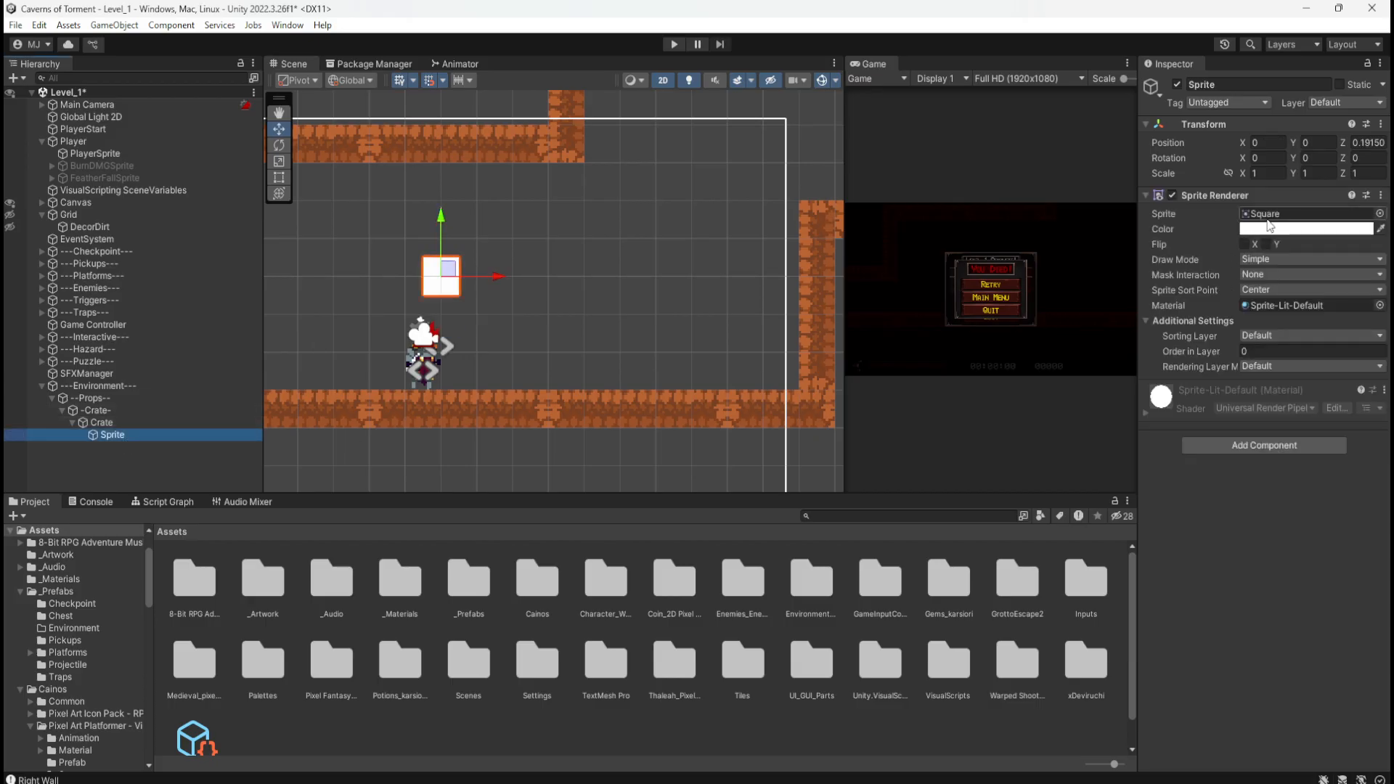
{"action": "left_click", "coordinate": [1363, 143]}
{"action": "type", "text": "0"}
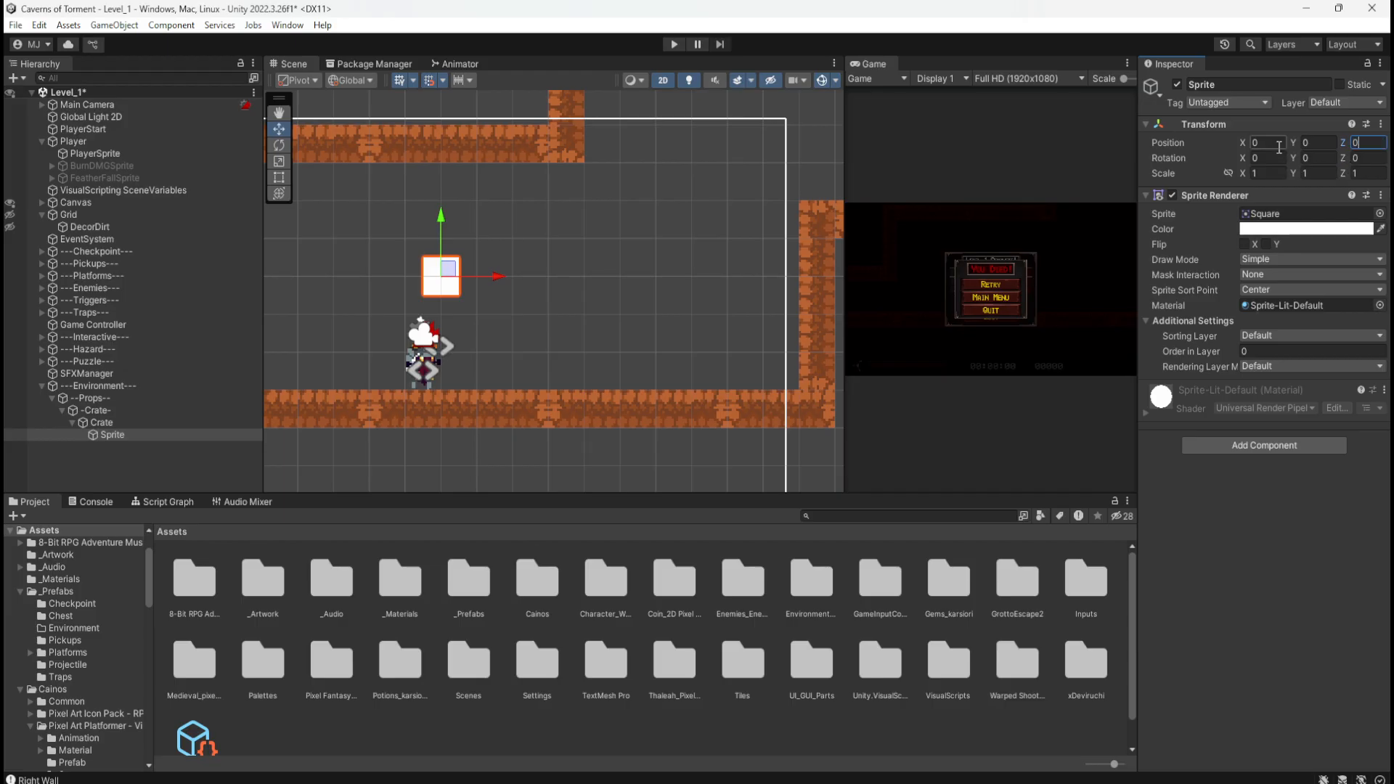
{"action": "left_click", "coordinate": [1278, 145]}
{"action": "type", "text": ".5"}
{"action": "key", "text": "Tab"}
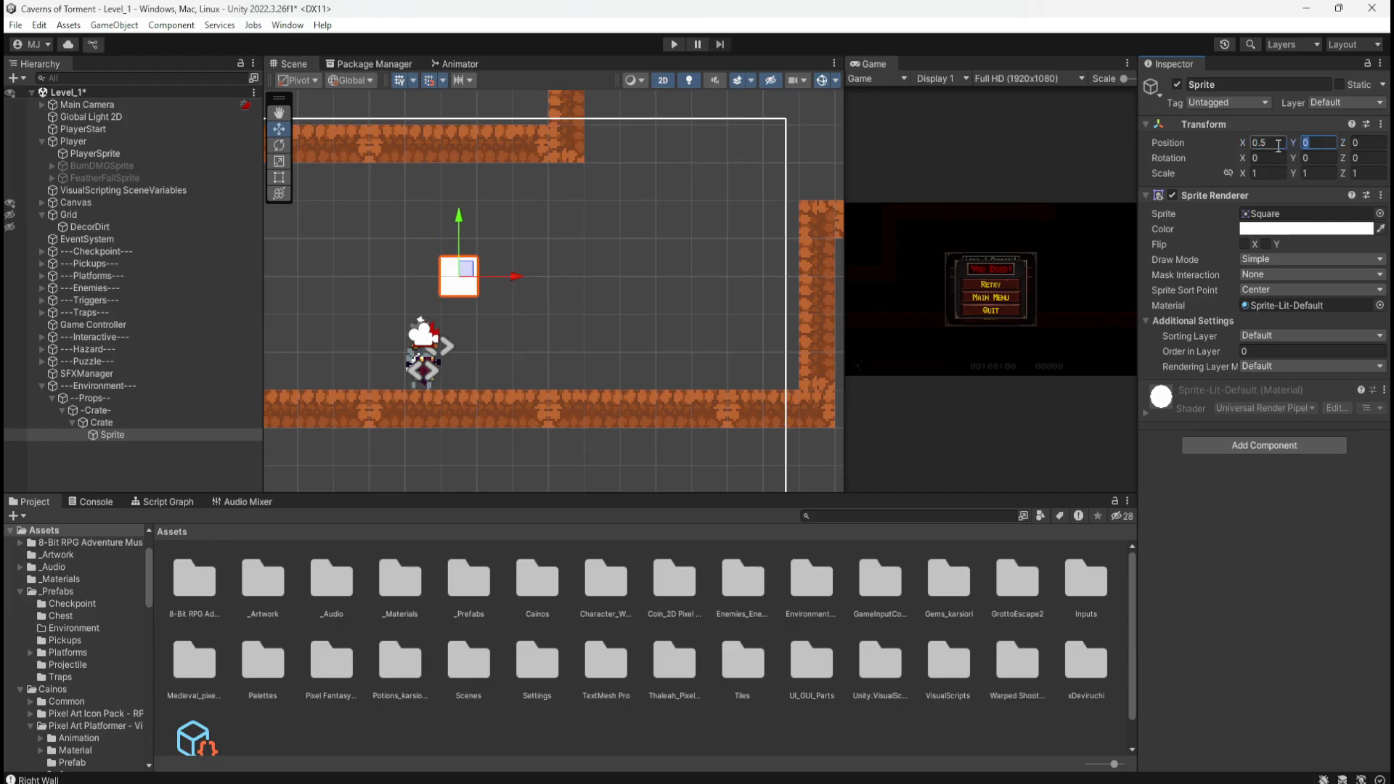
{"action": "type", "text": ".5"}
Step: Move Crate down onto the corridor floor at X 4.67618, Y -3.4592
{"action": "left_click", "coordinate": [92, 422]}
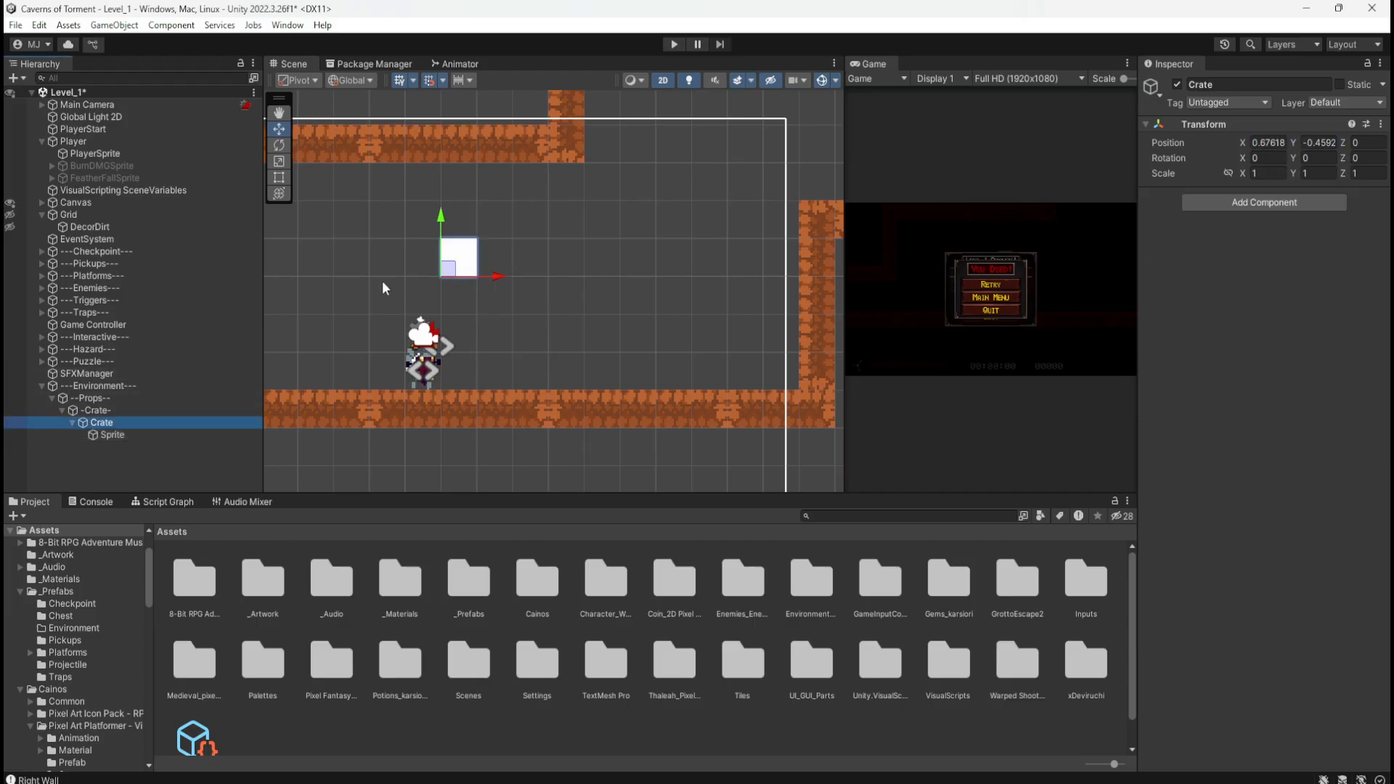
{"action": "left_click_drag", "start_coordinate": [463, 271], "coordinate": [517, 351], "text": "ctrl"}
{"action": "scroll", "coordinate": [518, 382], "scroll_direction": "up", "scroll_amount": 4}
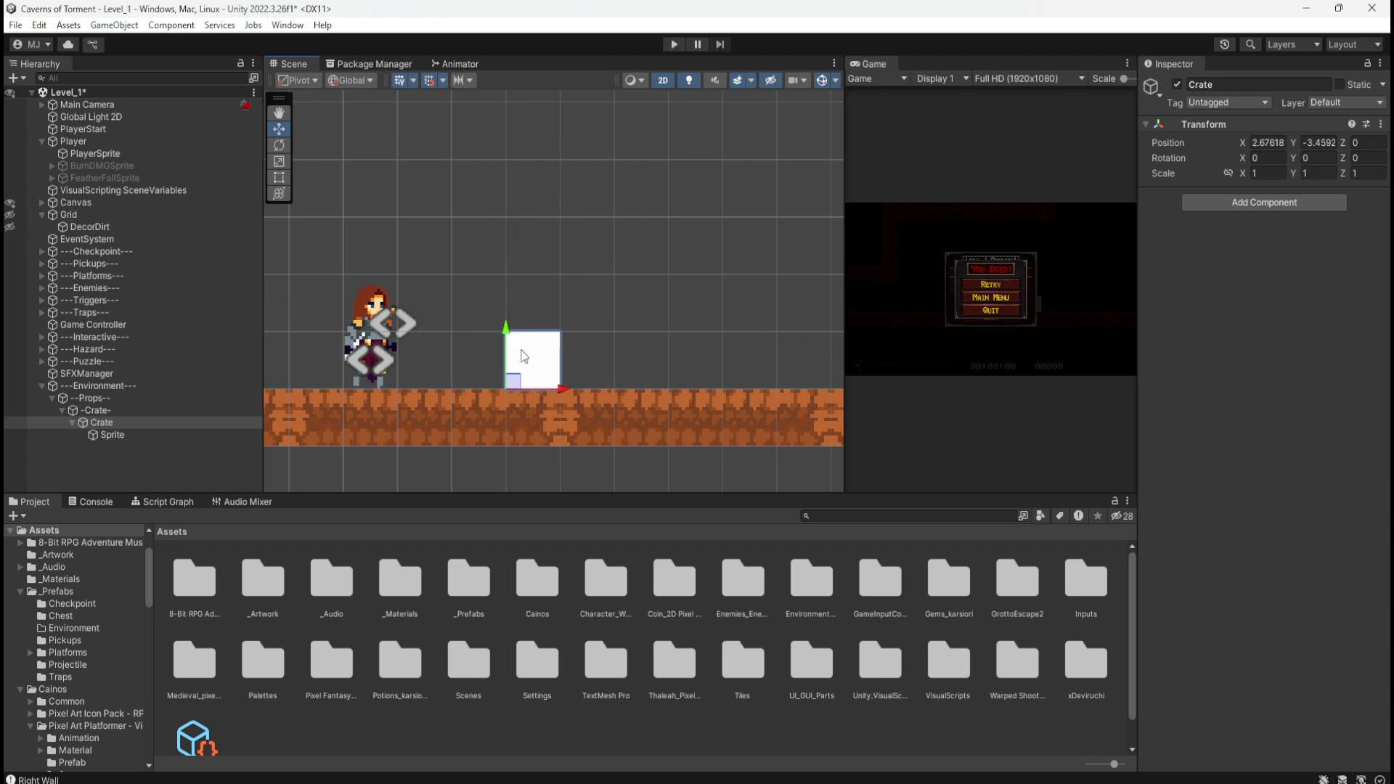
{"action": "scroll", "coordinate": [440, 284], "scroll_direction": "down", "scroll_amount": 2}
{"action": "scroll", "coordinate": [417, 367], "scroll_direction": "down", "scroll_amount": 1}
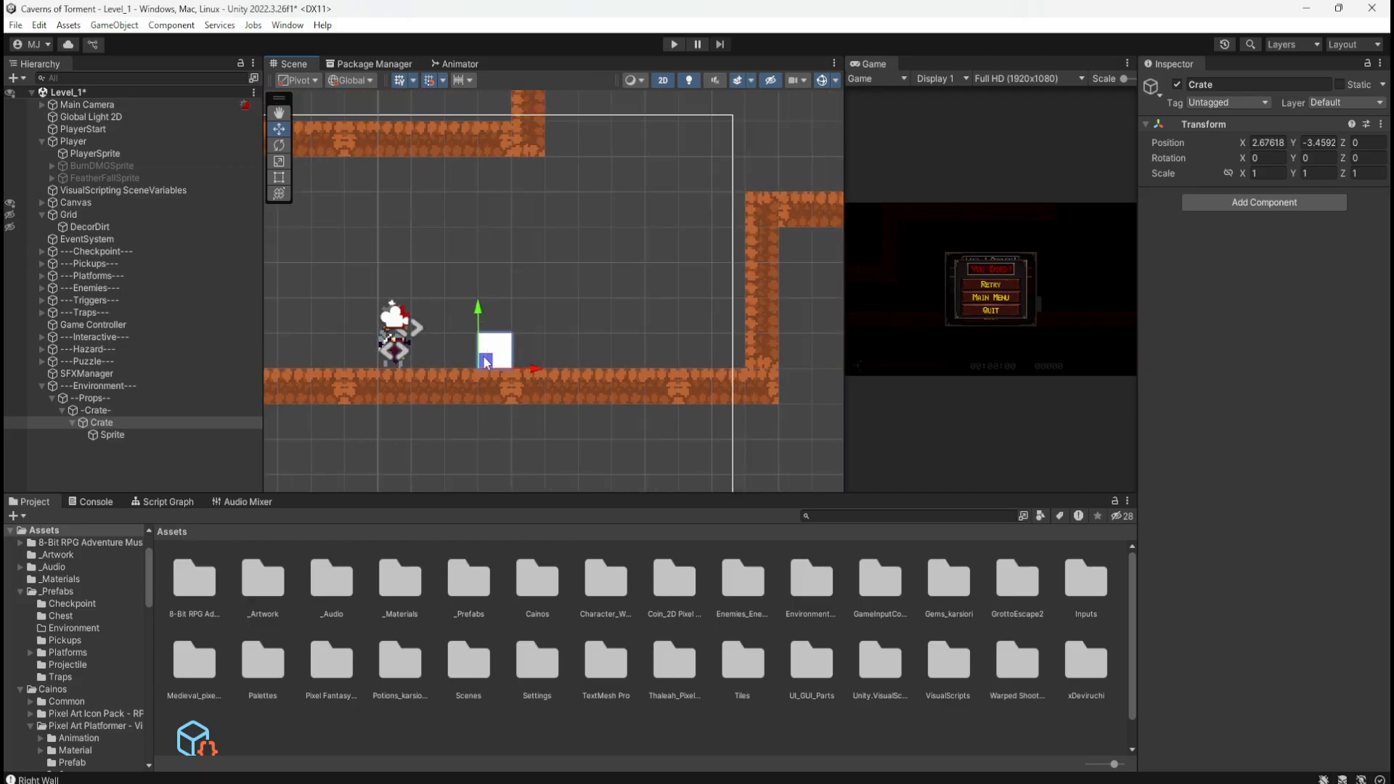
{"action": "left_click_drag", "start_coordinate": [533, 369], "coordinate": [600, 369]}
{"action": "left_click", "coordinate": [112, 434]}
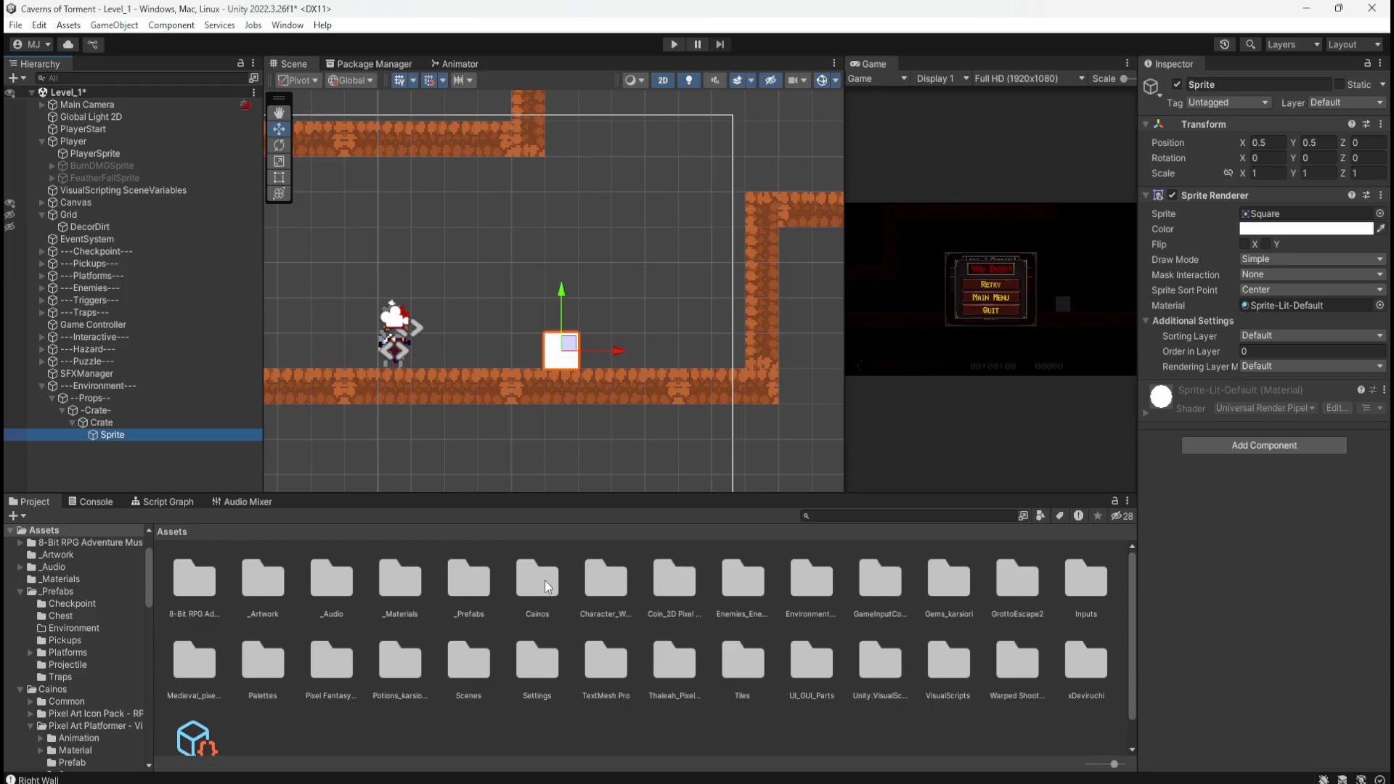
{"action": "left_click", "coordinate": [114, 423]}
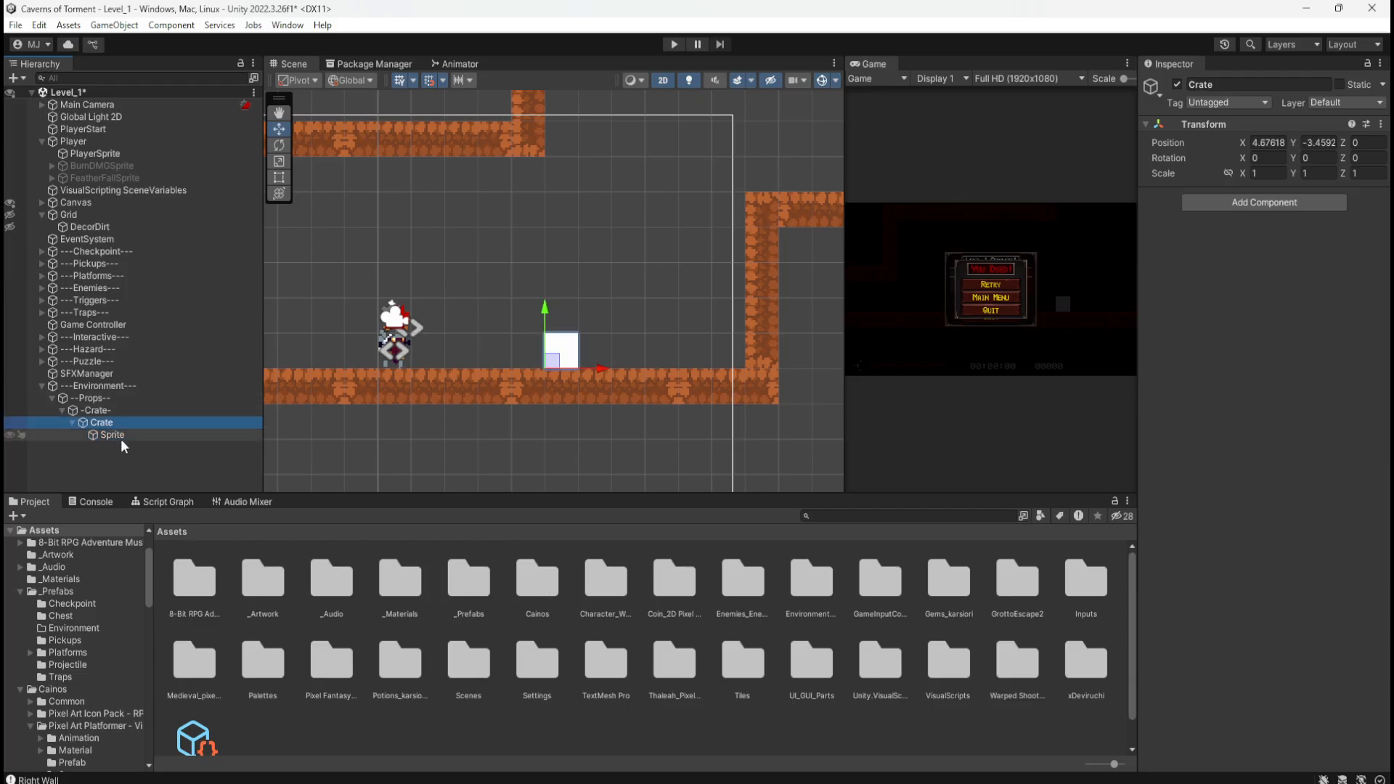
Step: Add a Box Collider 2D to the crate with offset 0.5, 0.5
{"action": "left_click", "coordinate": [1252, 206]}
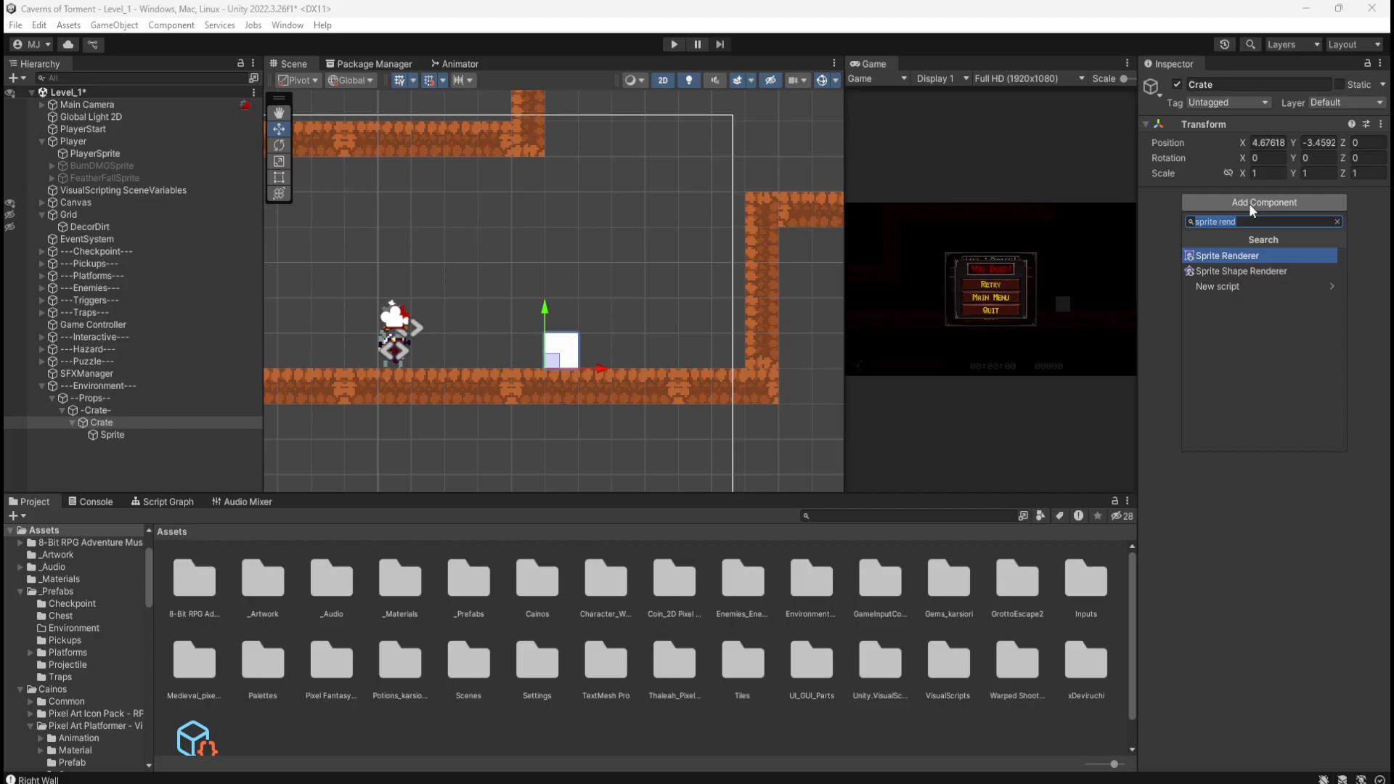
{"action": "type", "text": "collider"}
{"action": "key", "text": "Down"}
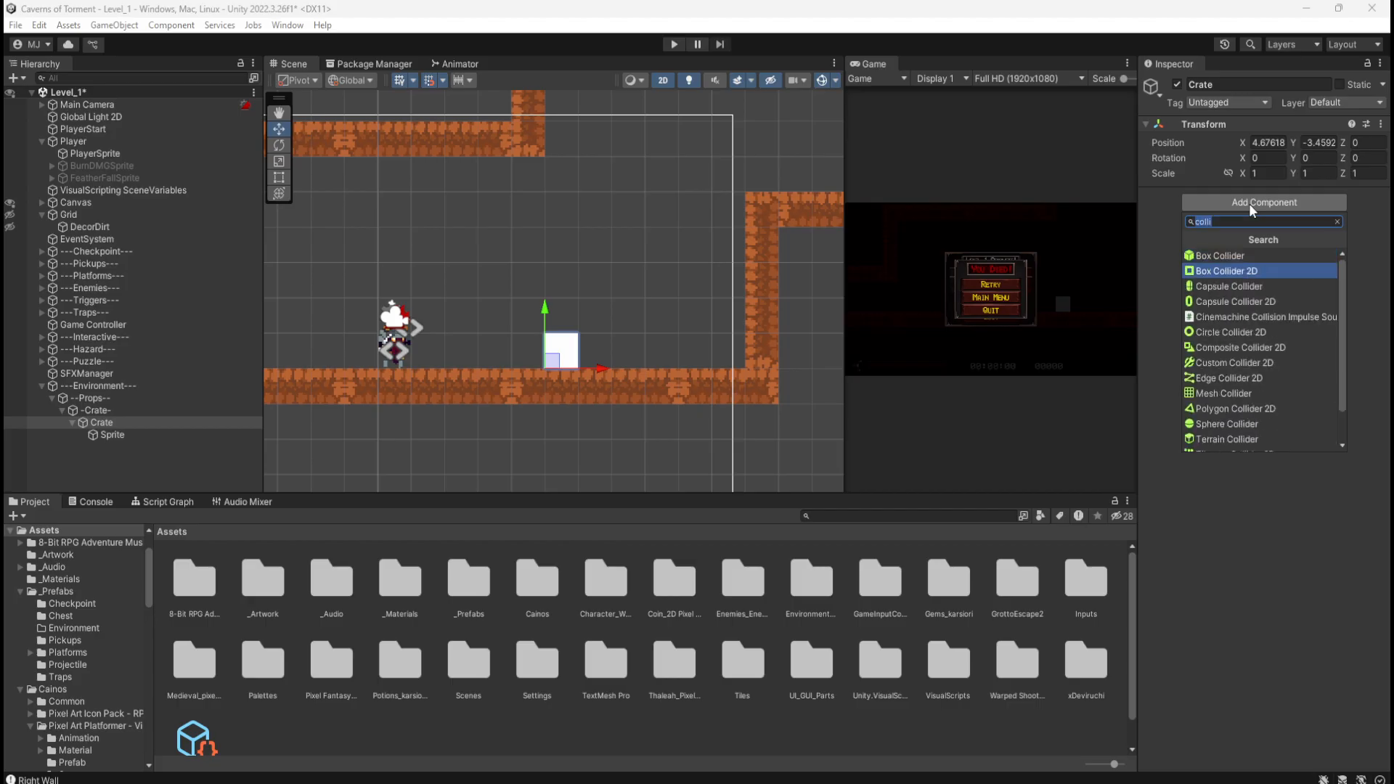
{"action": "key", "text": "Return"}
{"action": "scroll", "coordinate": [613, 370], "scroll_direction": "up", "scroll_amount": 3}
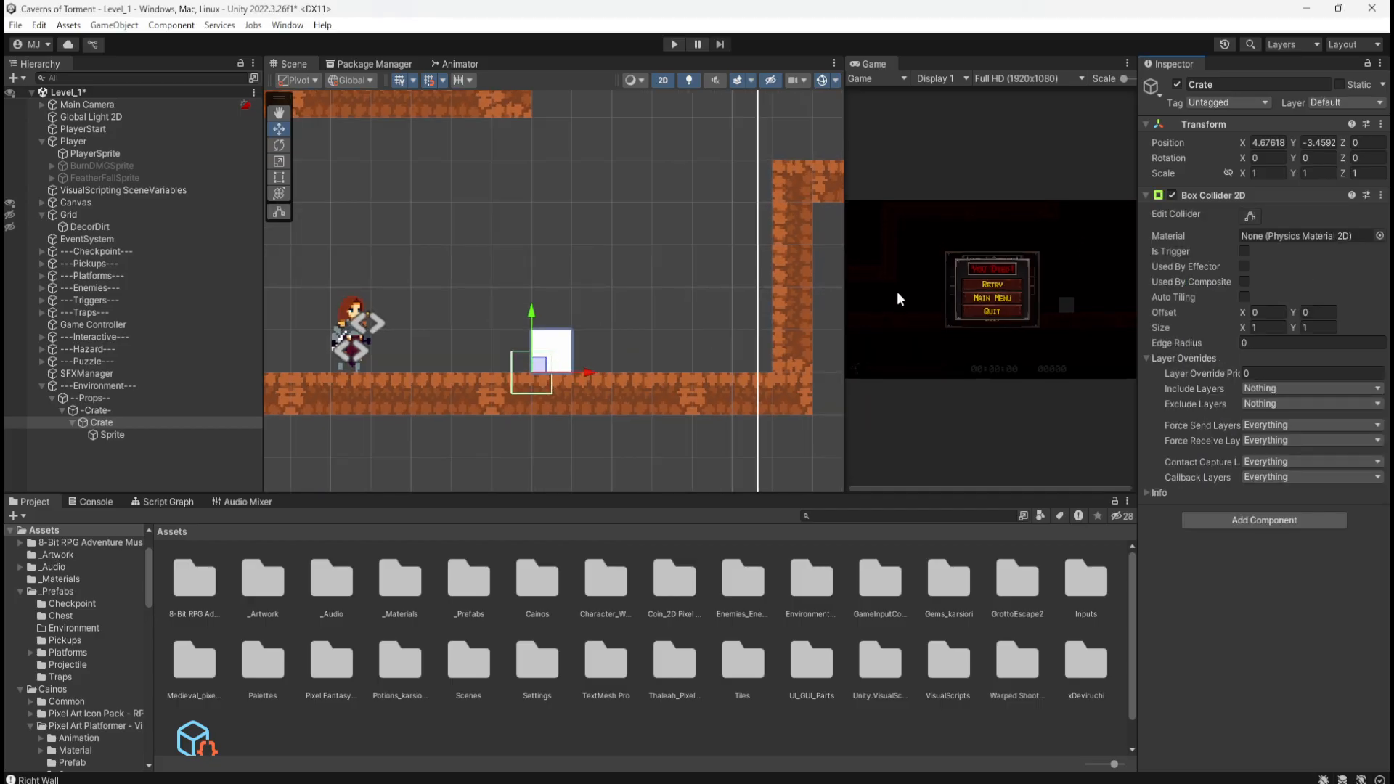
{"action": "scroll", "coordinate": [620, 390], "scroll_direction": "up", "scroll_amount": 1}
{"action": "left_click", "coordinate": [1282, 311]}
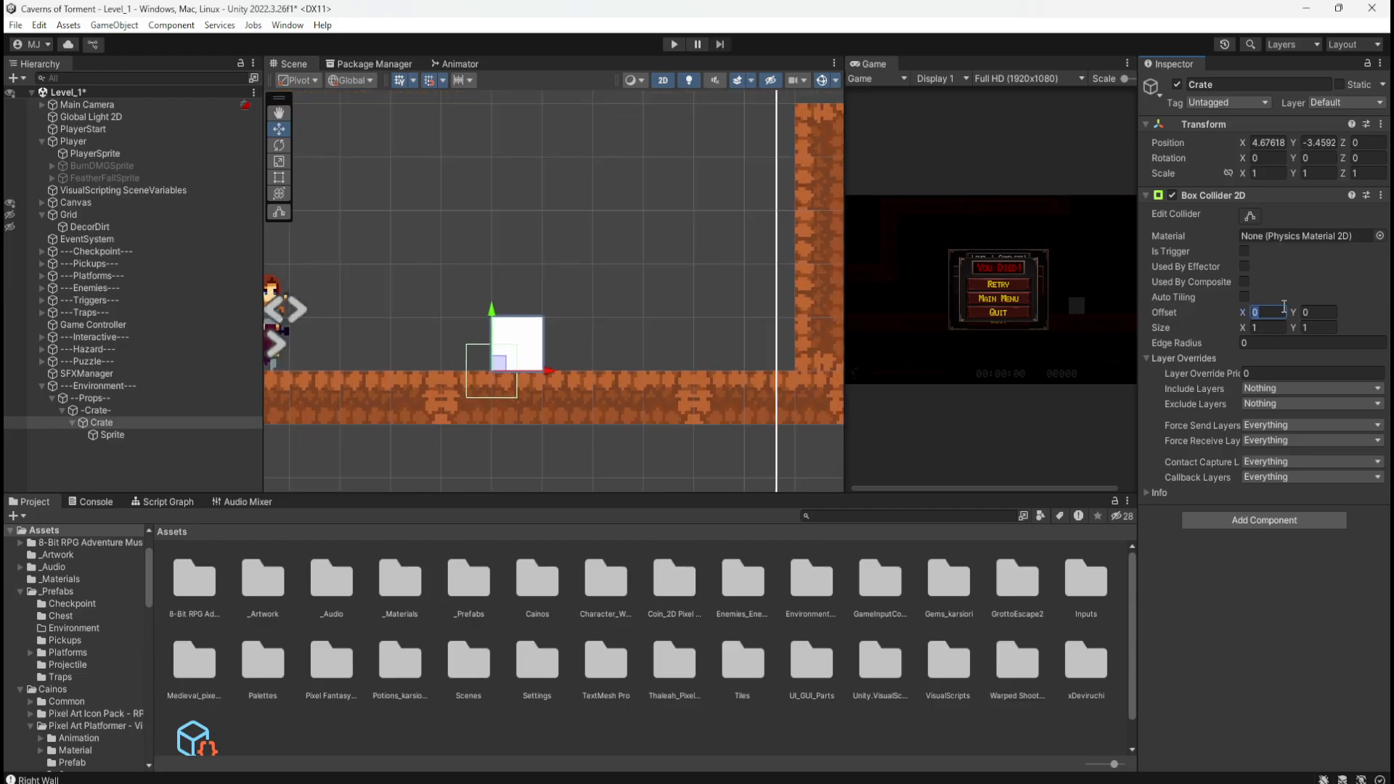
{"action": "type", "text": "0.5"}
{"action": "key", "text": "Tab"}
{"action": "type", "text": "0.5"}
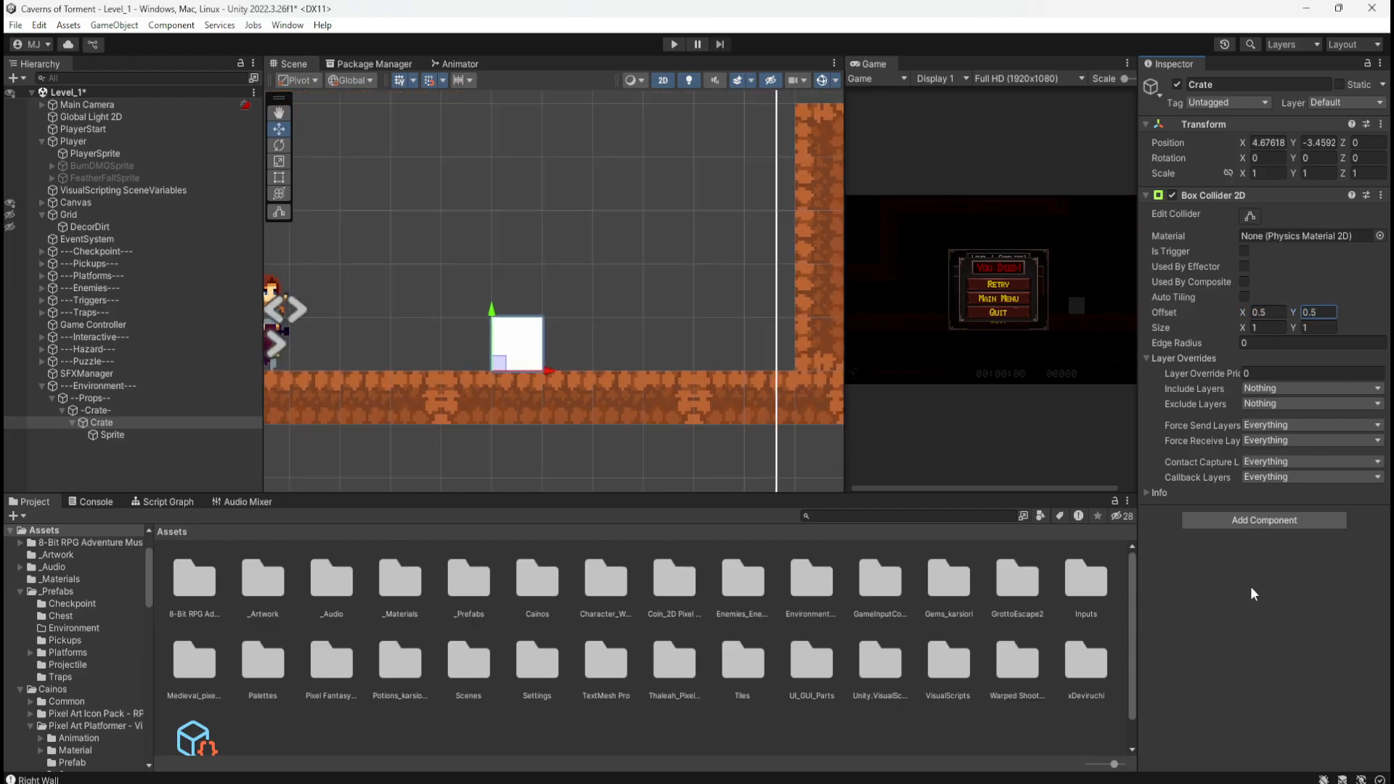
{"action": "left_click", "coordinate": [1145, 196]}
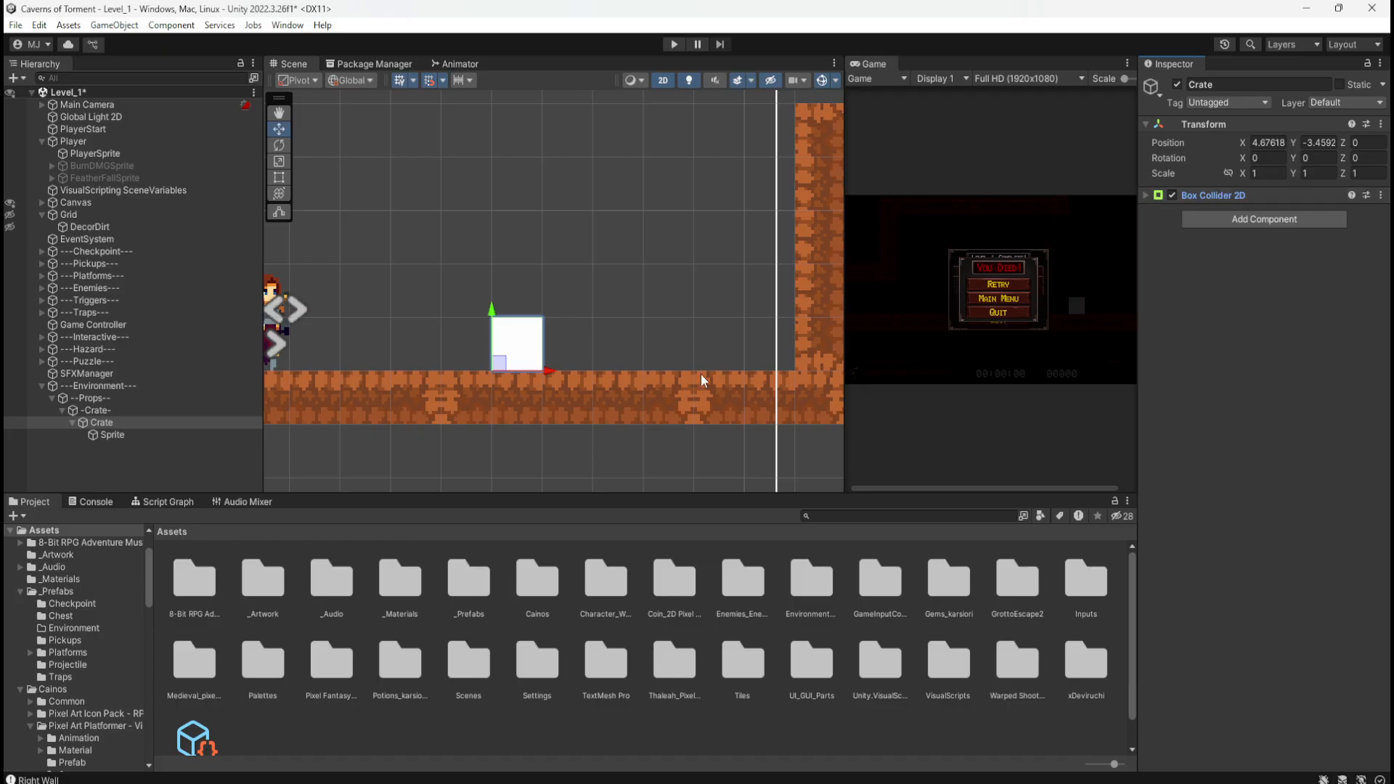
Step: Put the crate and its children on the Platform layer and enter Play mode
{"action": "scroll", "coordinate": [600, 342], "scroll_direction": "down", "scroll_amount": 2}
{"action": "scroll", "coordinate": [386, 348], "scroll_direction": "up", "scroll_amount": 2}
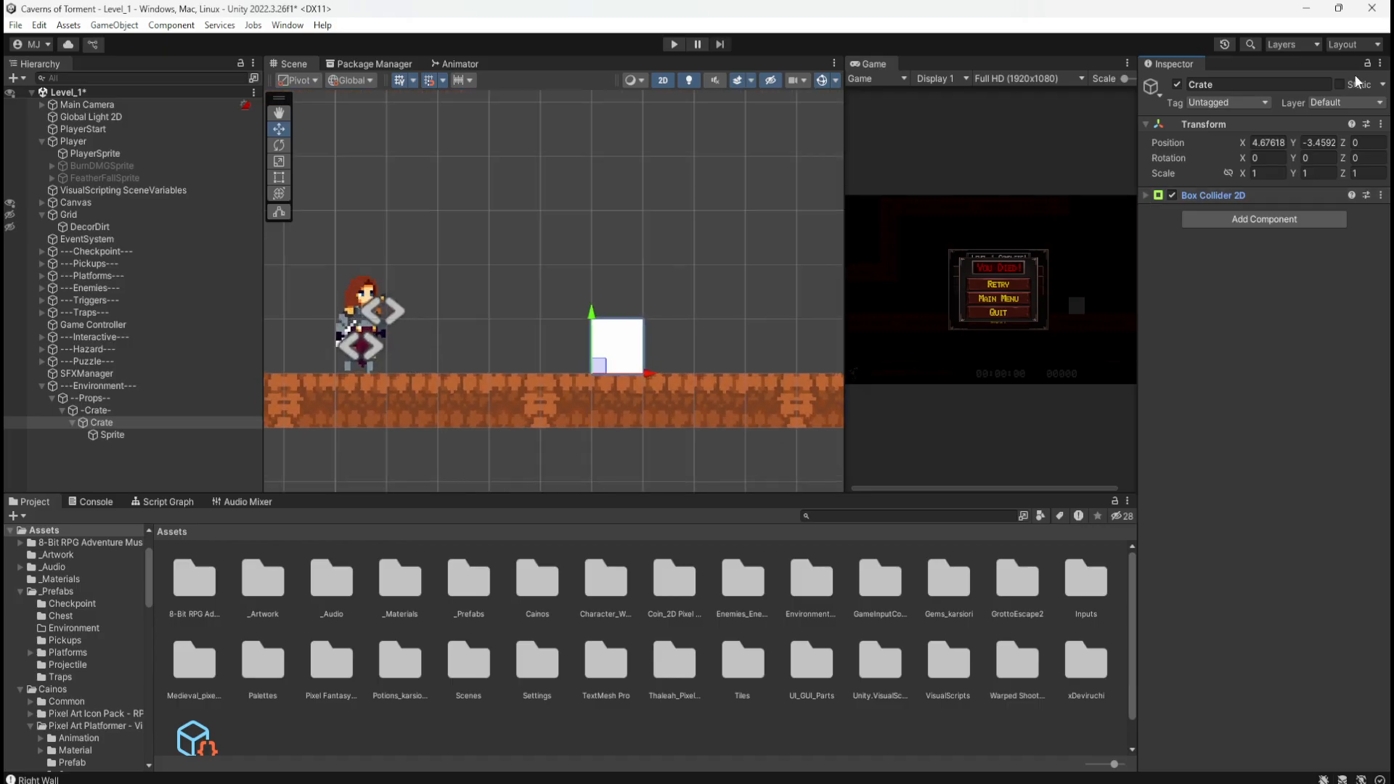
{"action": "left_click", "coordinate": [1345, 103]}
{"action": "left_click", "coordinate": [1313, 171]}
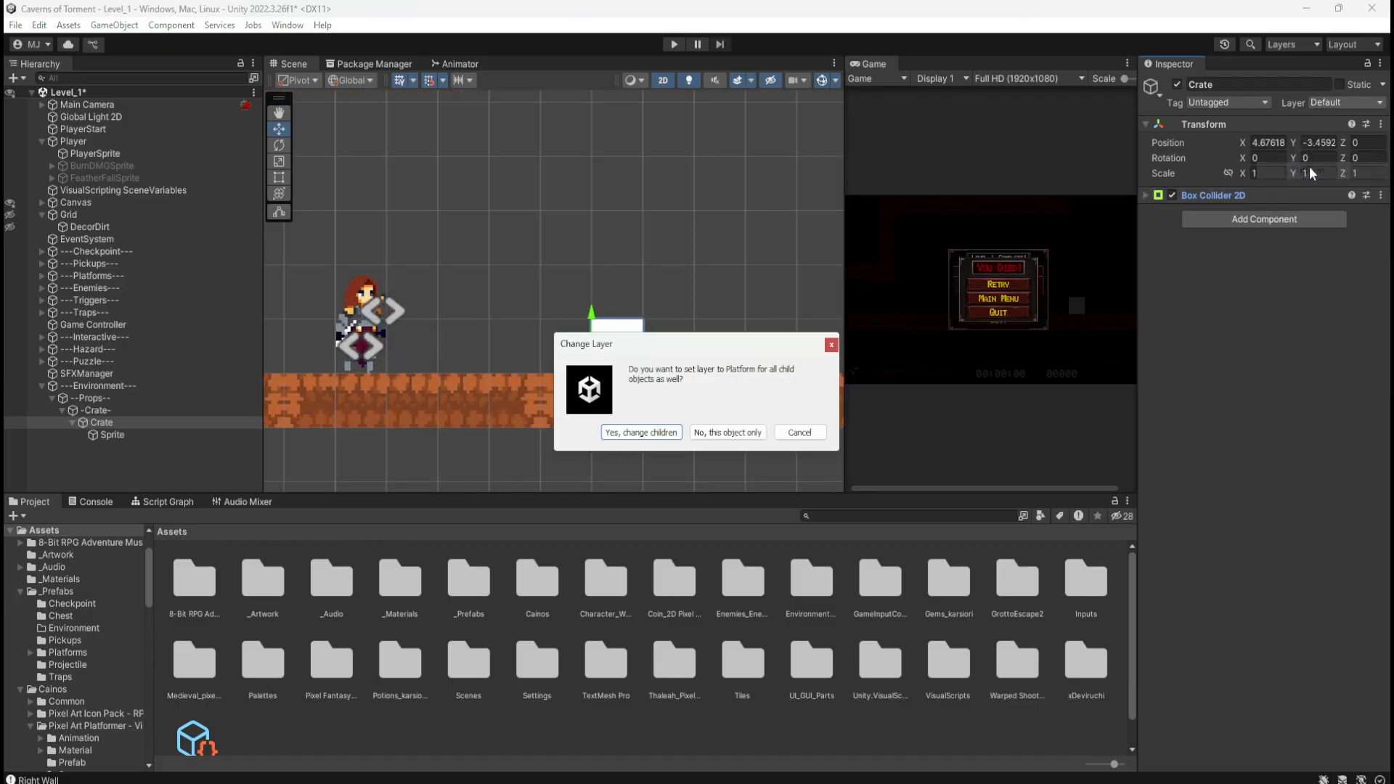
{"action": "left_click", "coordinate": [663, 436]}
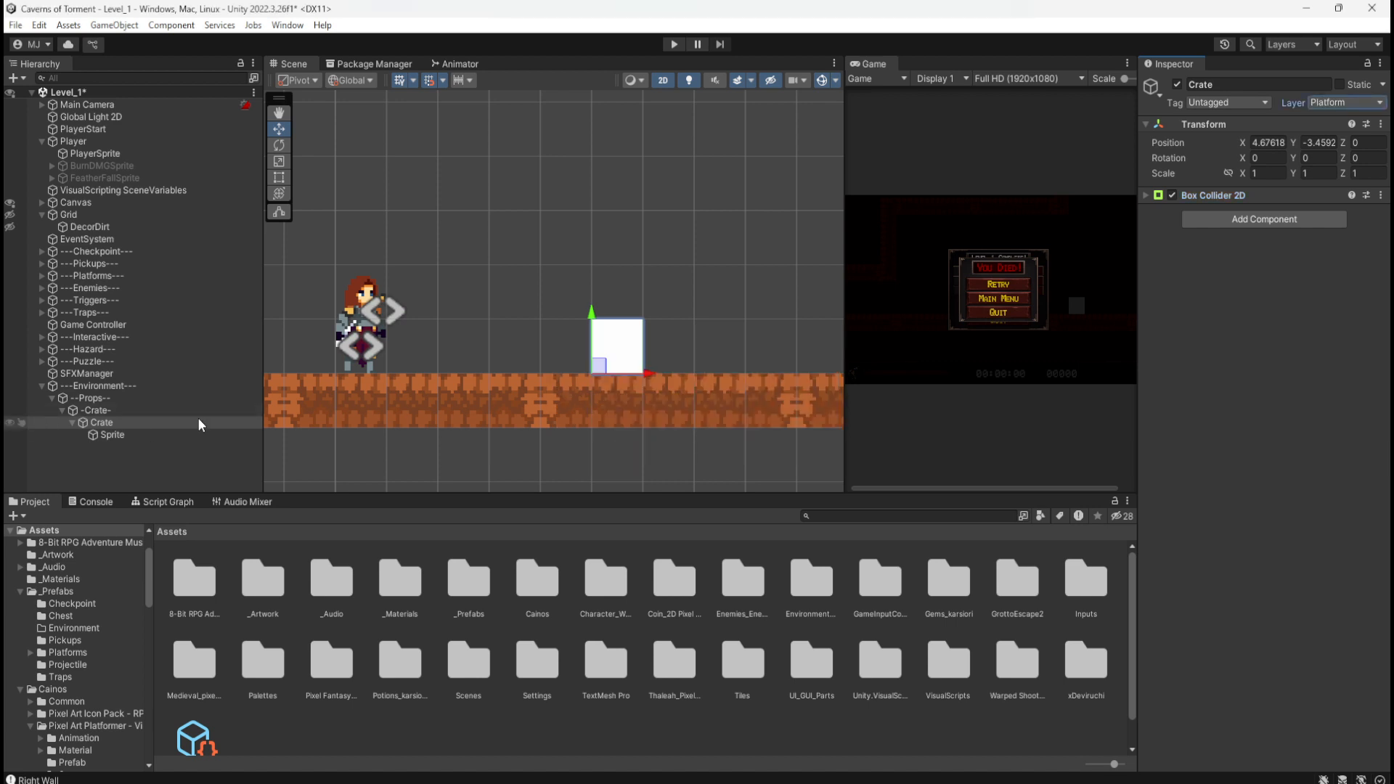
{"action": "left_click", "coordinate": [675, 45]}
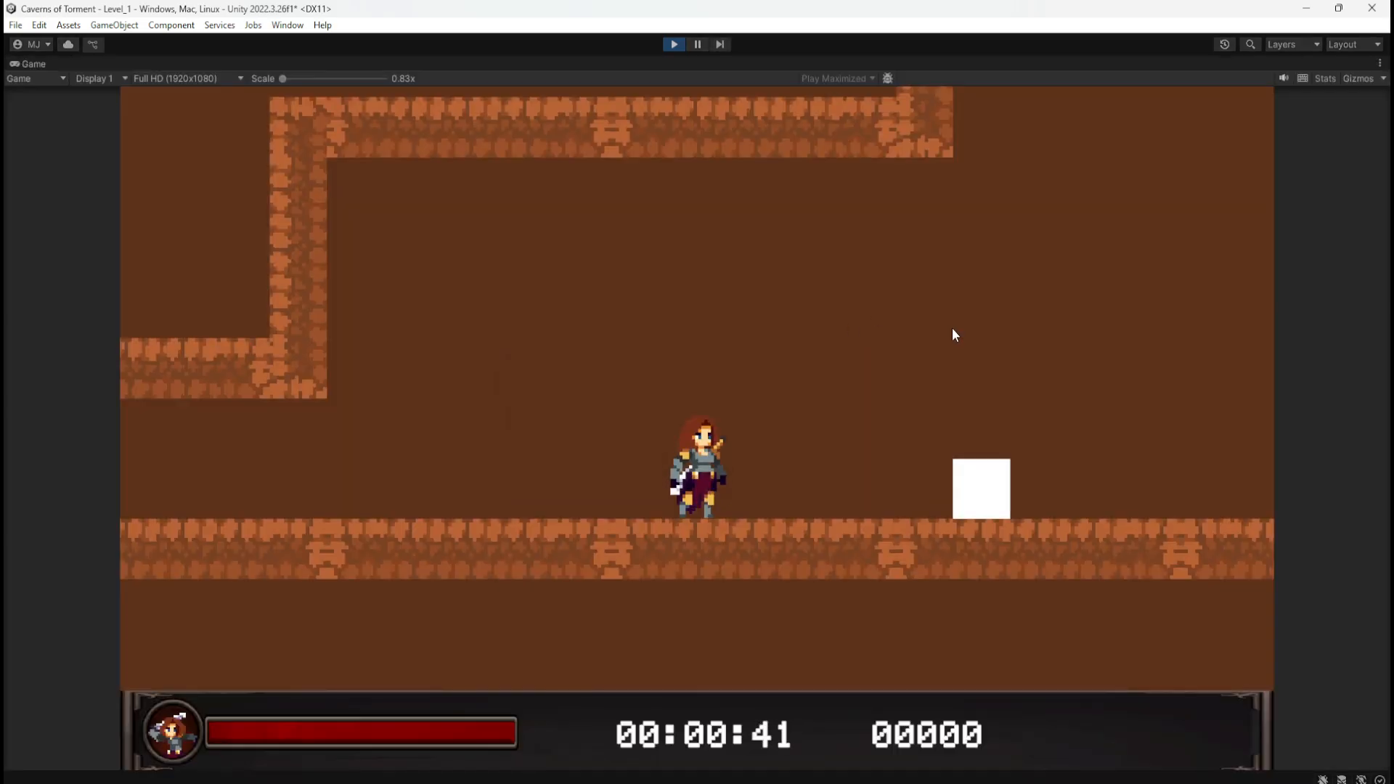
Step: Jump the player onto the white crate and back off, then stop Play mode
{"action": "key", "text": "d"}
{"action": "key", "text": "space"}
{"action": "key", "text": "a"}
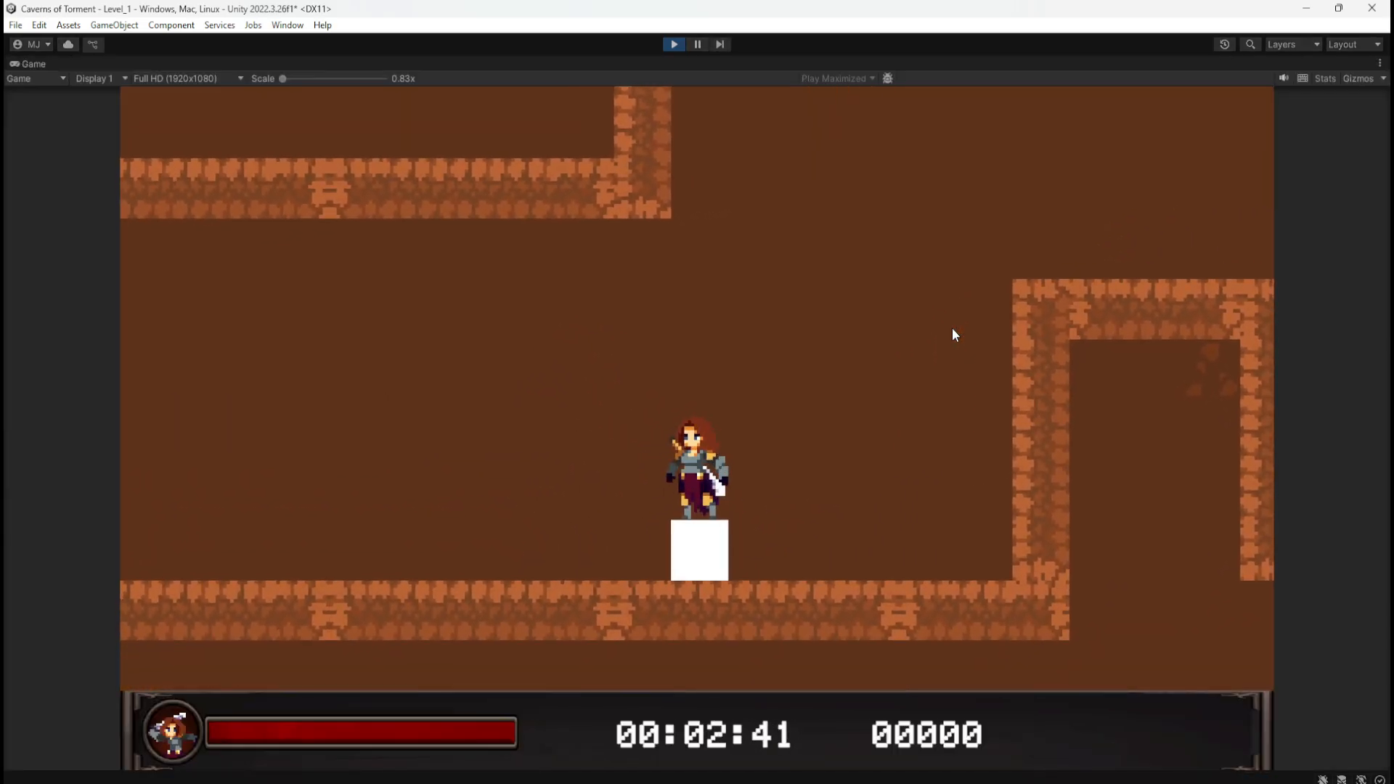
{"action": "key", "text": "space"}
{"action": "key", "text": "space"}
{"action": "key", "text": "a"}
{"action": "key", "text": "d"}
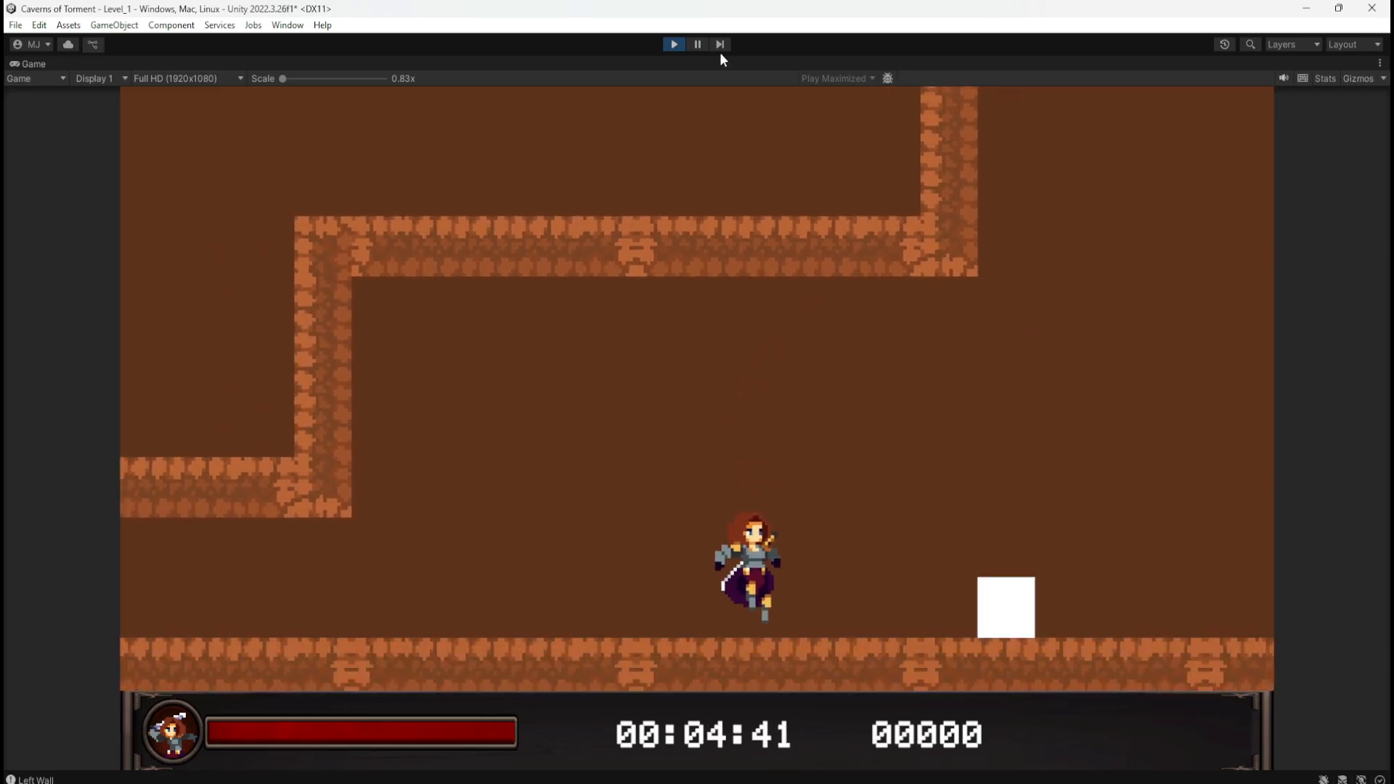
{"action": "left_click", "coordinate": [674, 43]}
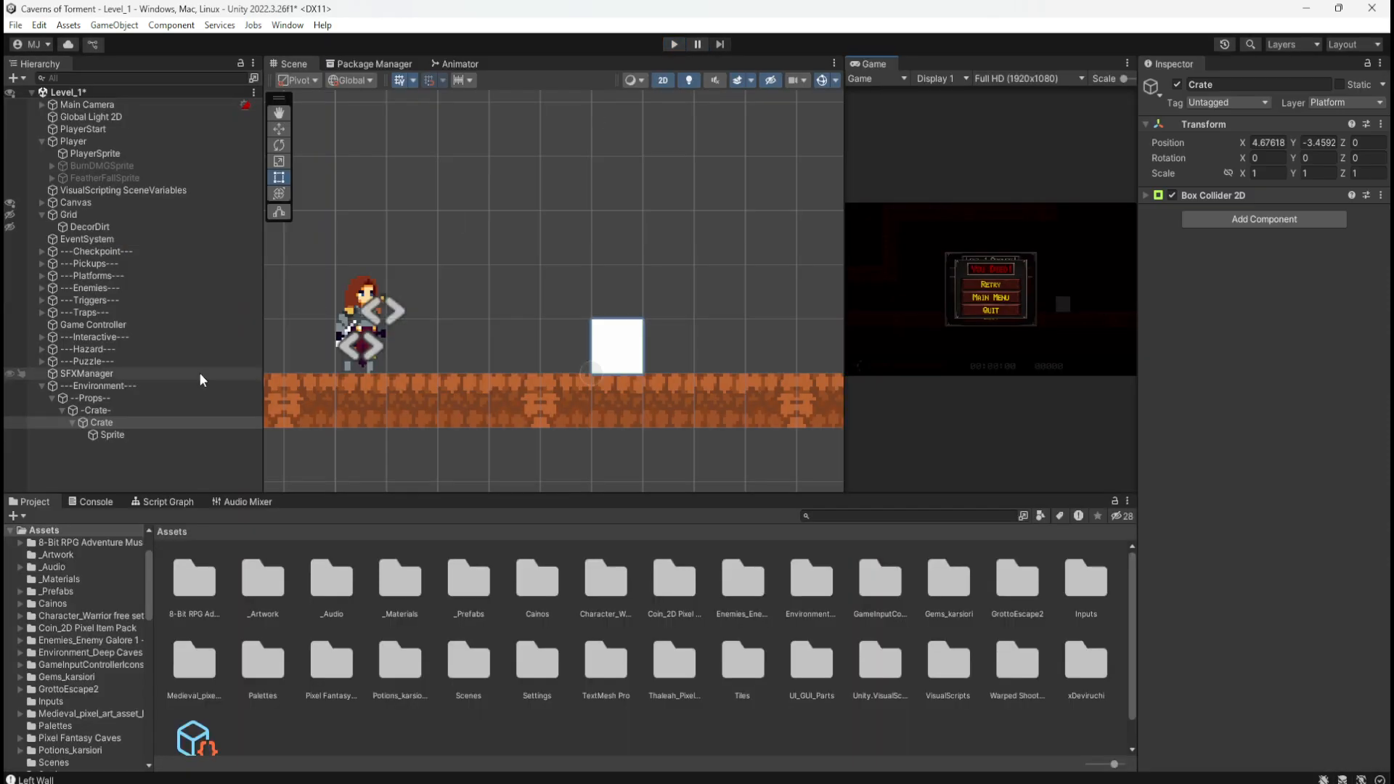
Step: Assign the TX Village Props Crate Large image from Cainos Village Props Texture to the crate Sprite's renderer
{"action": "left_click", "coordinate": [113, 435]}
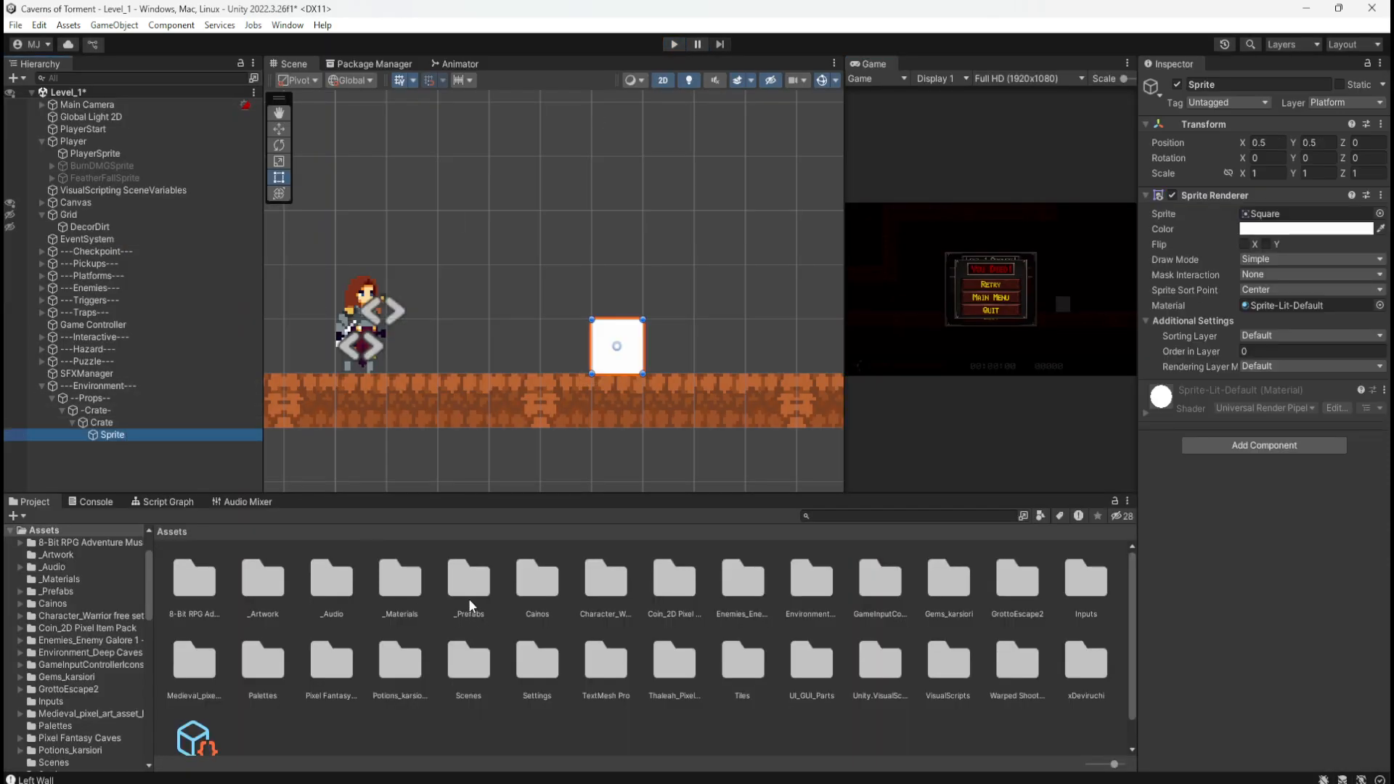
{"action": "double_click", "coordinate": [537, 585]}
{"action": "double_click", "coordinate": [340, 585]}
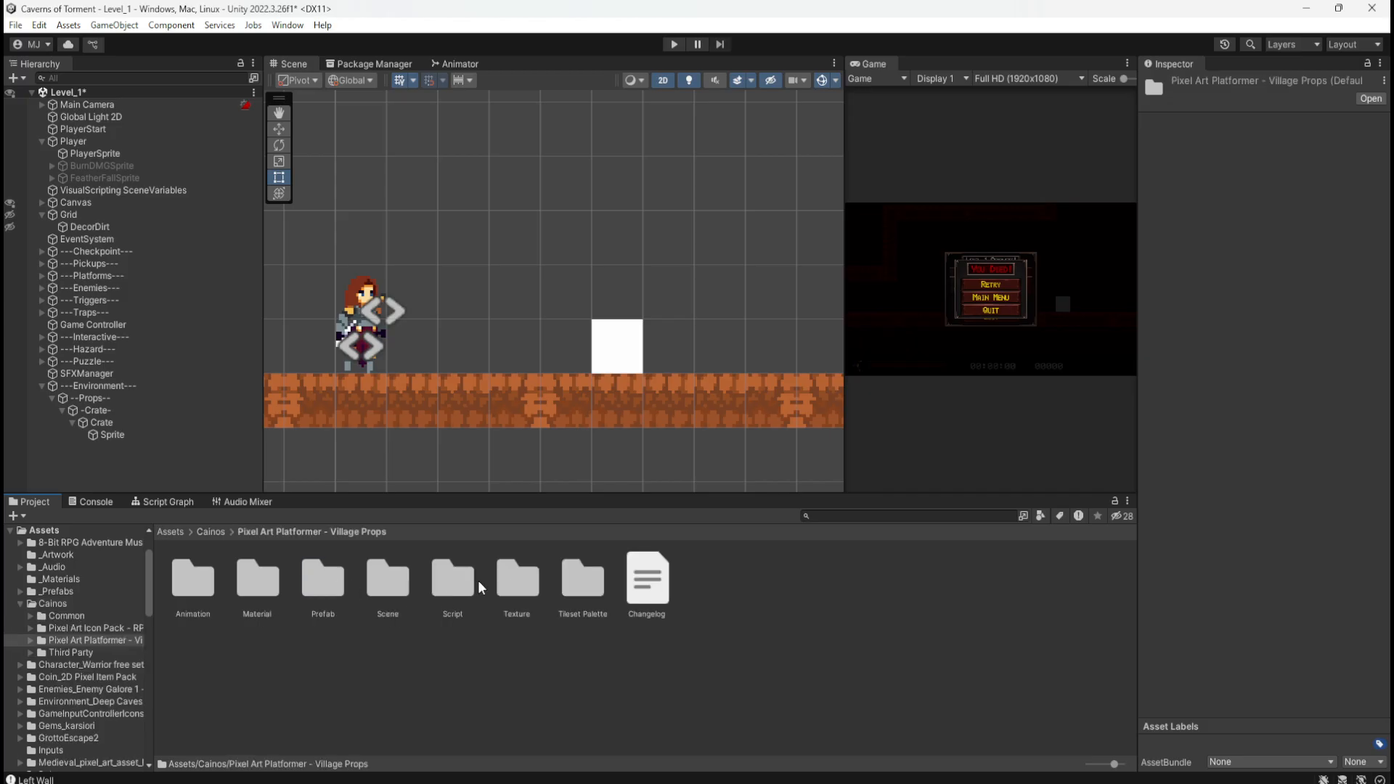
{"action": "left_click", "coordinate": [512, 585]}
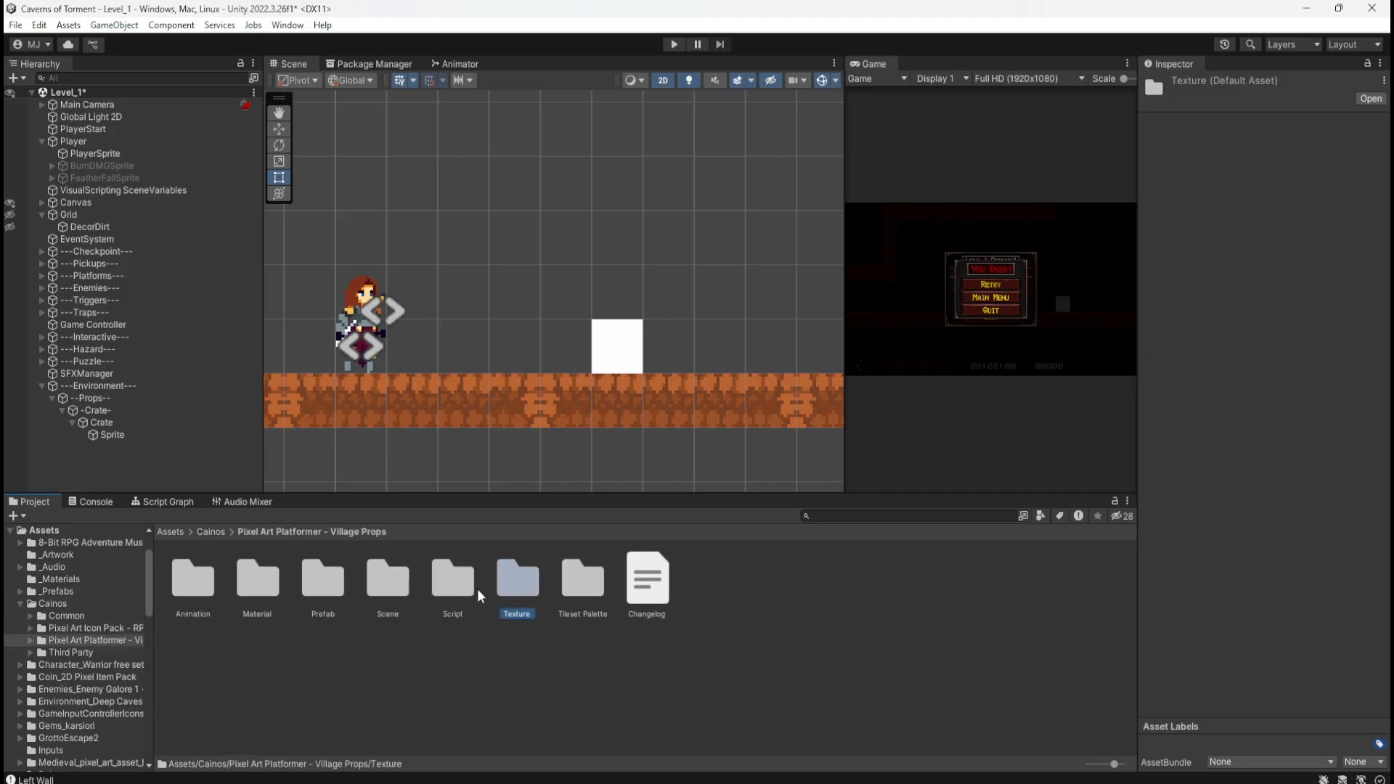
{"action": "double_click", "coordinate": [535, 594]}
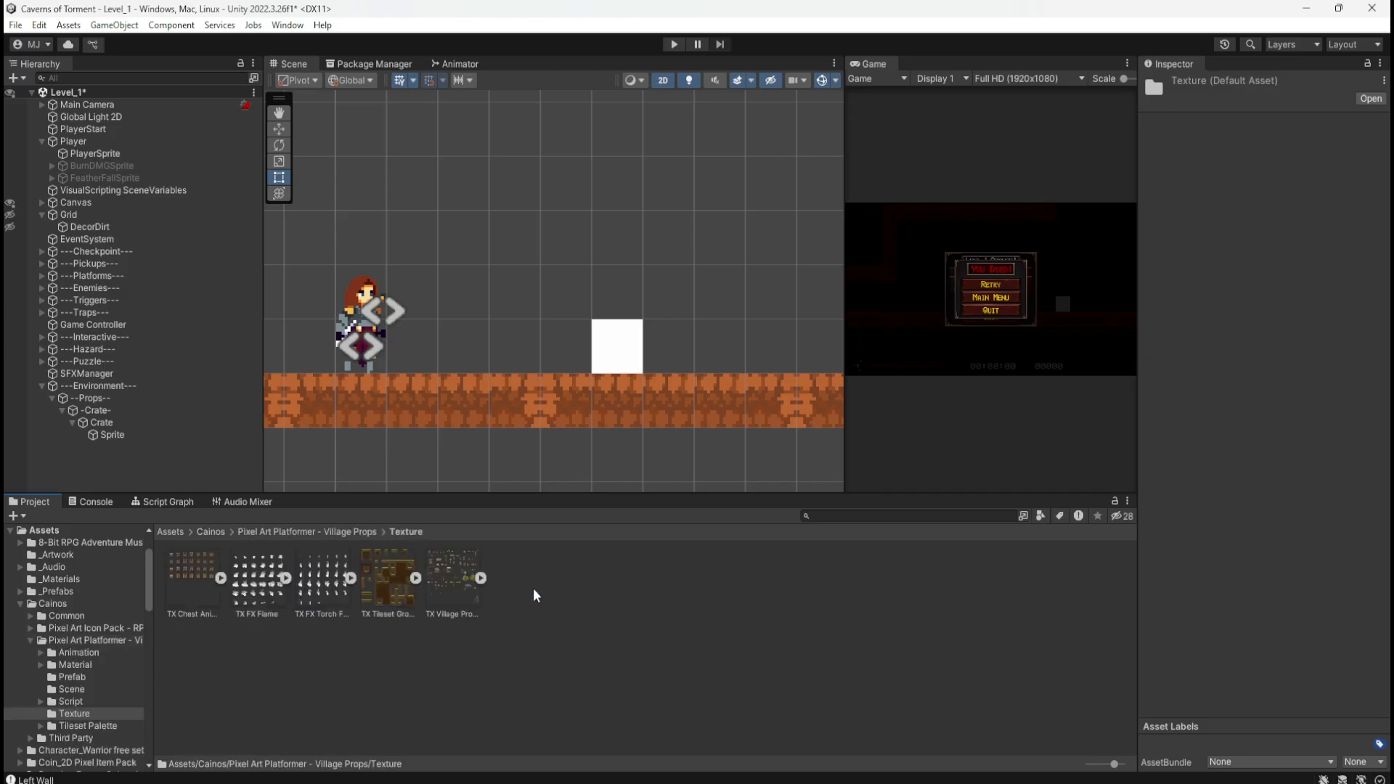
{"action": "left_click", "coordinate": [479, 579]}
{"action": "scroll", "coordinate": [742, 633], "scroll_direction": "down", "scroll_amount": 3}
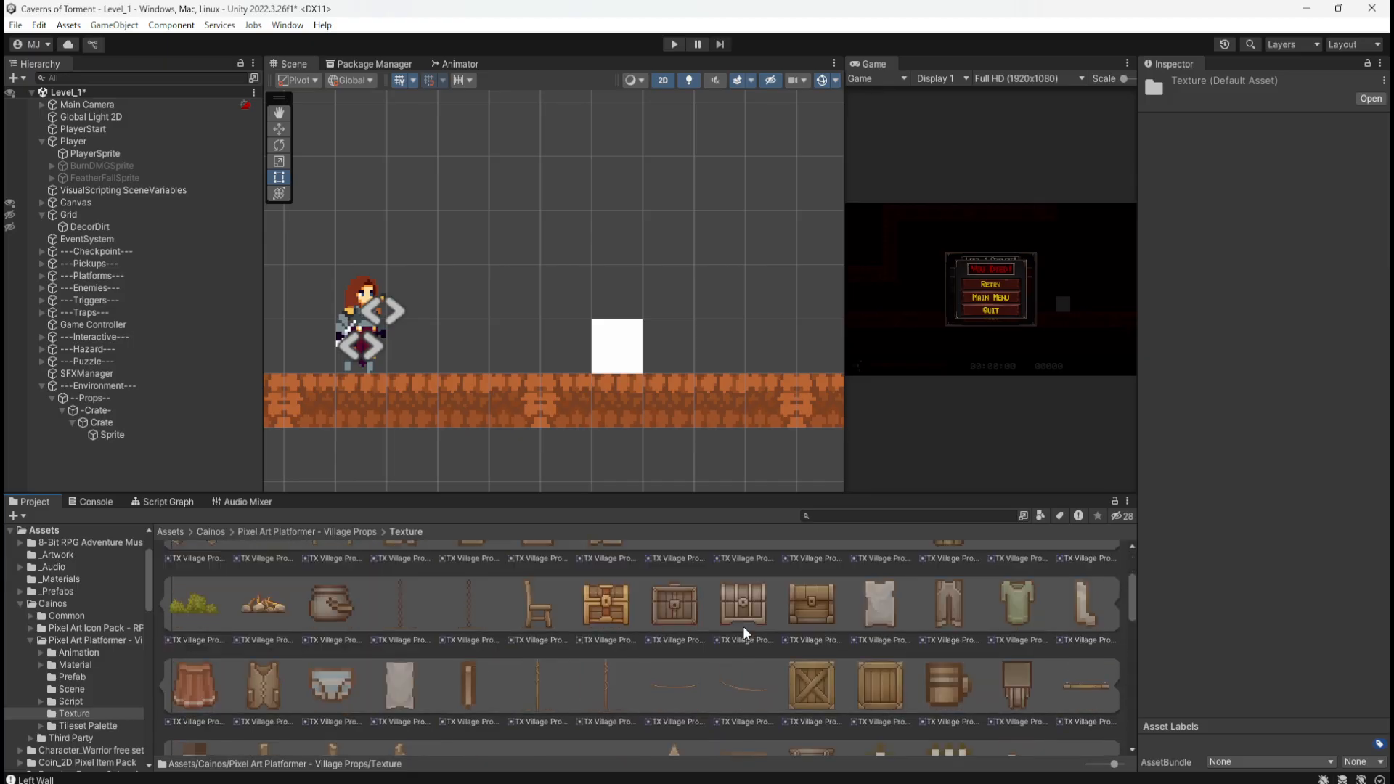
{"action": "scroll", "coordinate": [745, 633], "scroll_direction": "down", "scroll_amount": 1}
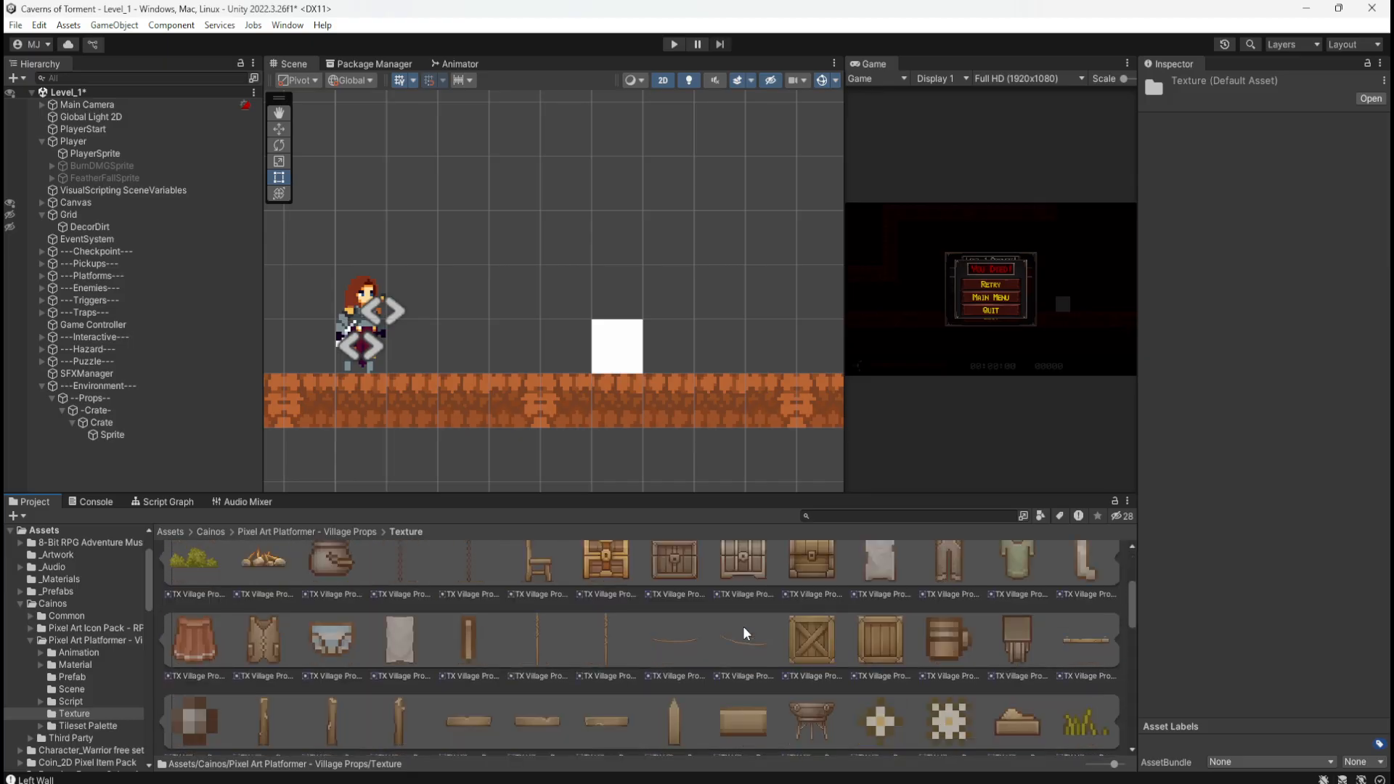
{"action": "left_click", "coordinate": [105, 435]}
{"action": "left_click_drag", "start_coordinate": [821, 642], "coordinate": [1290, 214]}
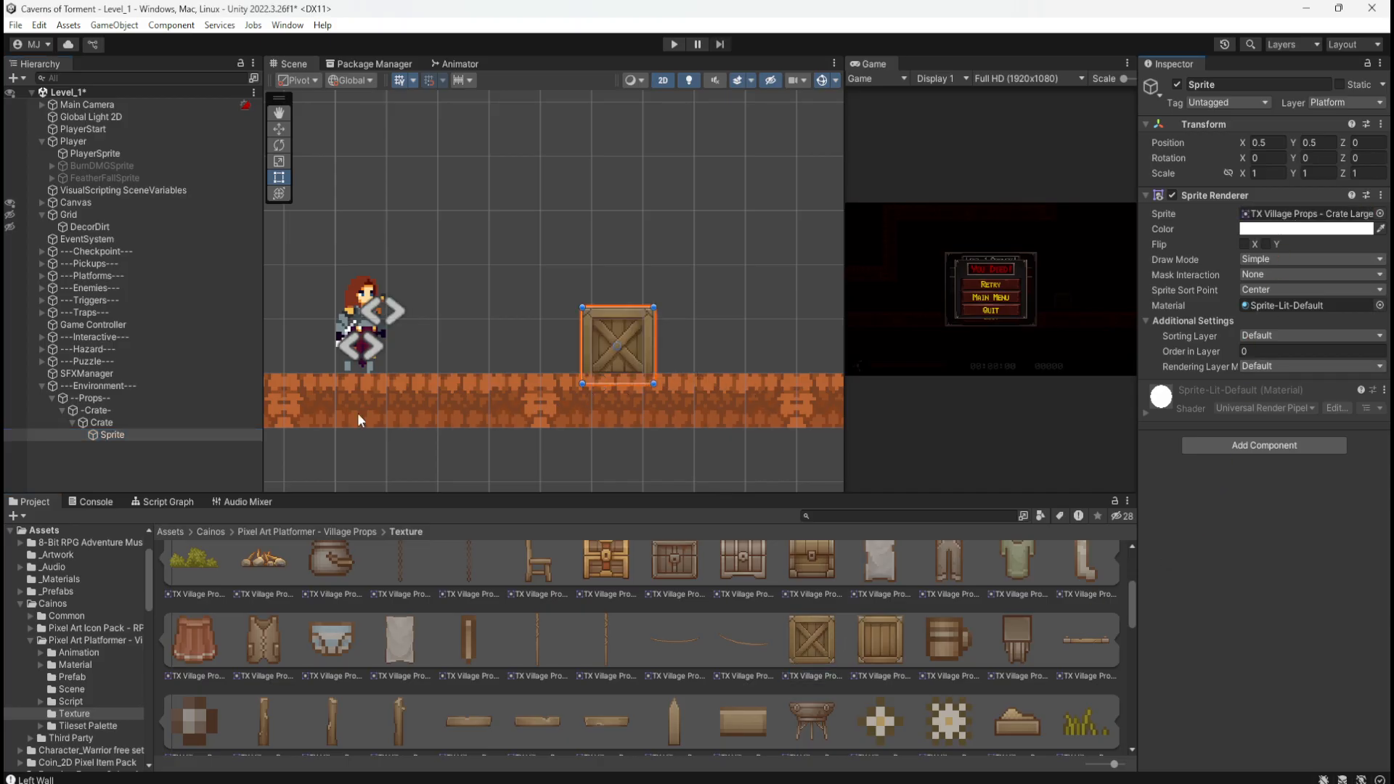
{"action": "left_click", "coordinate": [97, 422]}
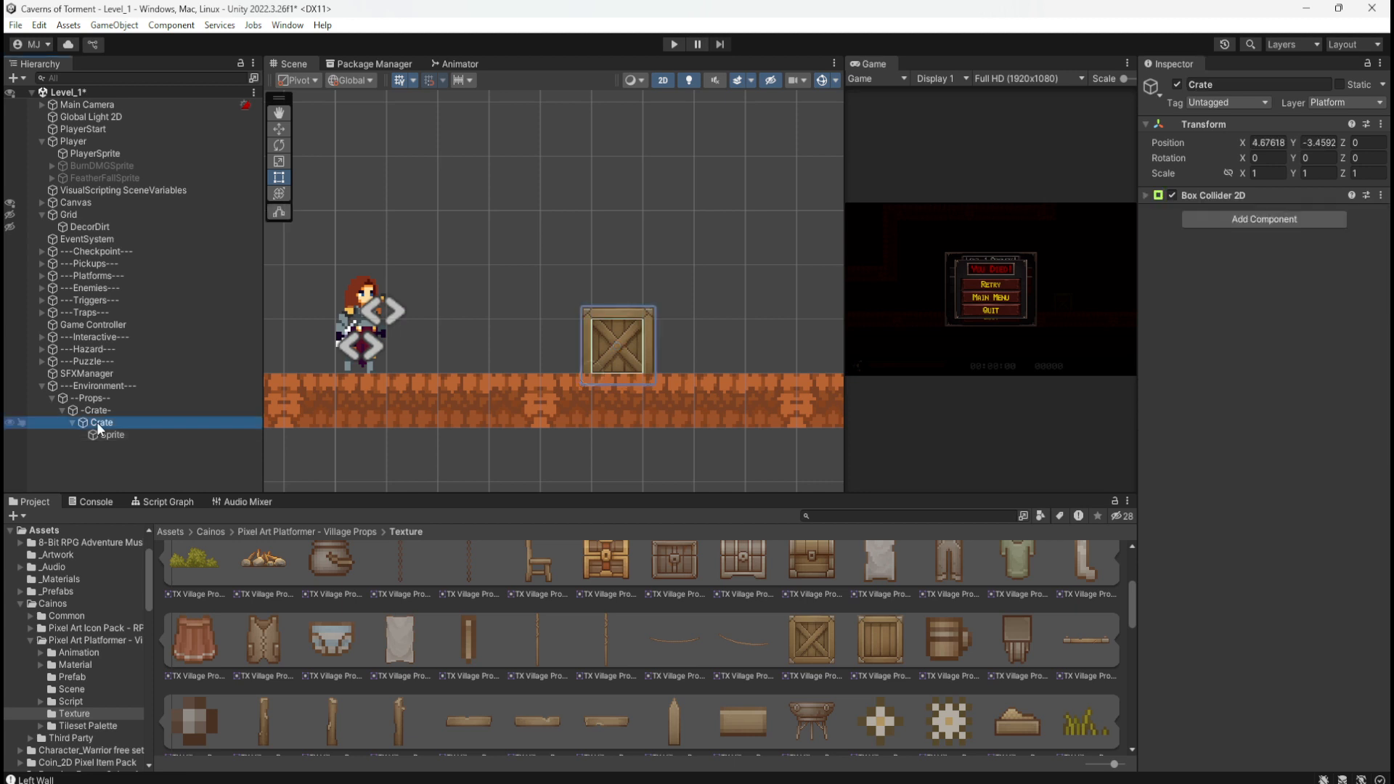
Step: Nudge the crate along the floor with the Move tool and return it
{"action": "key", "text": "w"}
{"action": "mouse_move", "coordinate": [619, 364]}
{"action": "left_mouse_down"}
{"action": "mouse_move", "coordinate": [666, 362]}
{"action": "mouse_move", "coordinate": [629, 355]}
{"action": "left_mouse_up"}
{"action": "scroll", "coordinate": [418, 363], "scroll_direction": "down", "scroll_amount": 3}
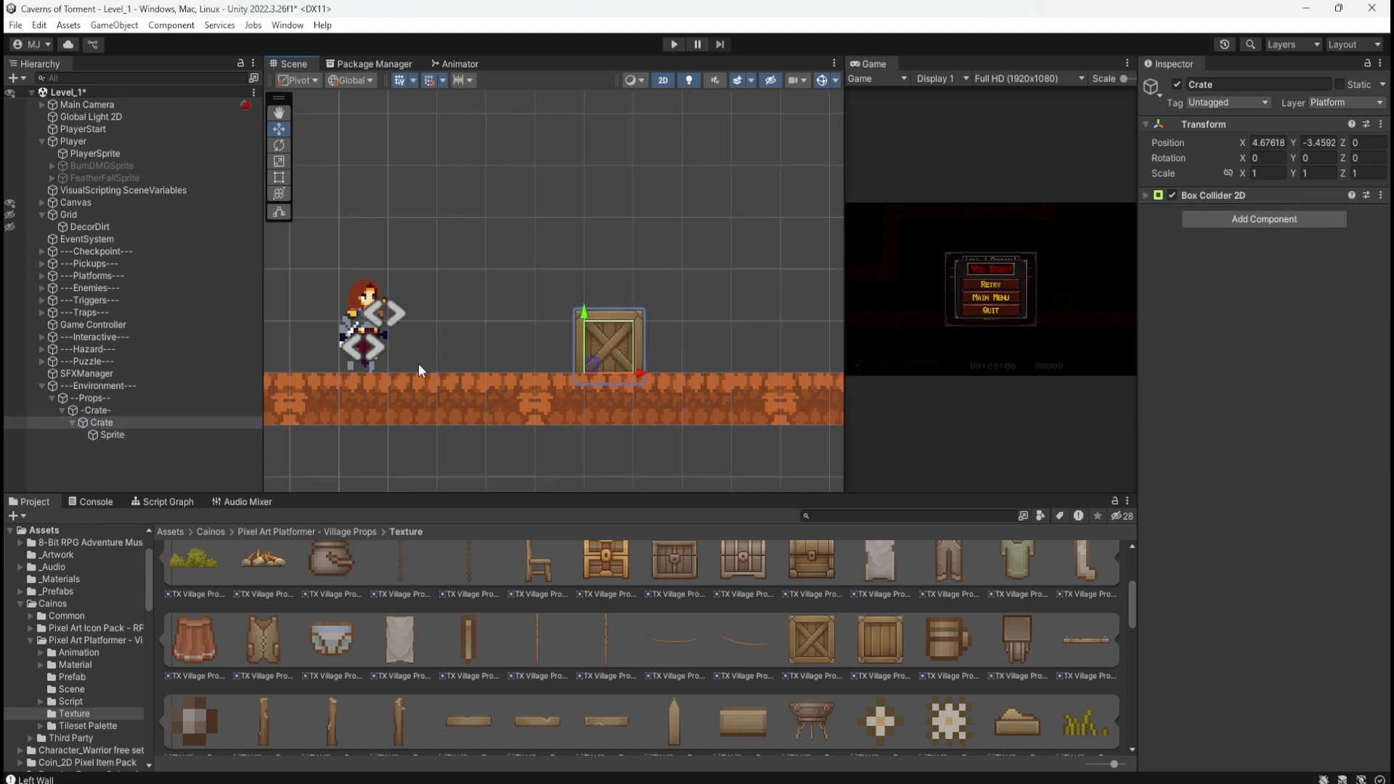
{"action": "scroll", "coordinate": [527, 346], "scroll_direction": "up", "scroll_amount": 4}
{"action": "scroll", "coordinate": [432, 338], "scroll_direction": "down", "scroll_amount": 3}
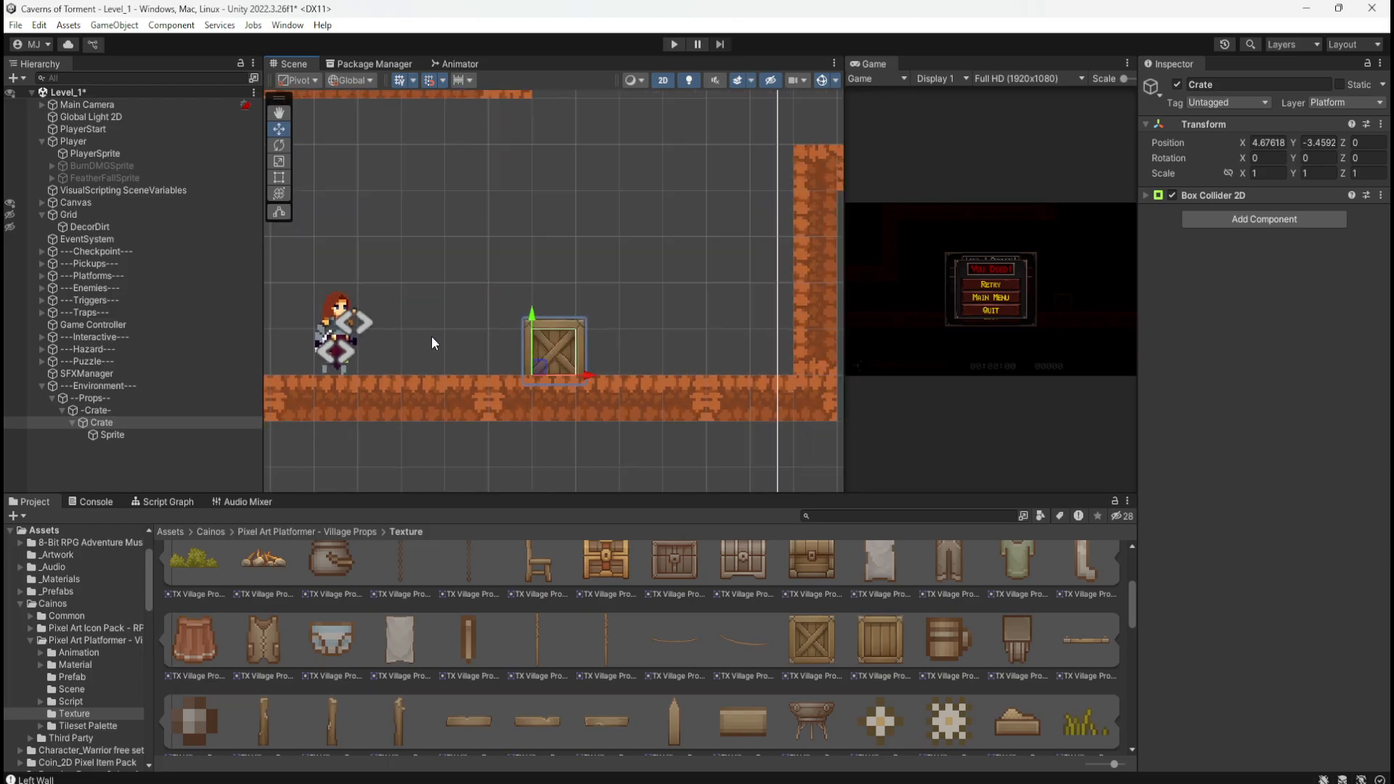
{"action": "scroll", "coordinate": [420, 350], "scroll_direction": "up", "scroll_amount": 7}
{"action": "mouse_move", "coordinate": [579, 375]}
{"action": "left_mouse_down"}
{"action": "mouse_move", "coordinate": [621, 375]}
{"action": "mouse_move", "coordinate": [591, 368]}
{"action": "left_mouse_up"}
{"action": "scroll", "coordinate": [591, 368], "scroll_direction": "up", "scroll_amount": 2}
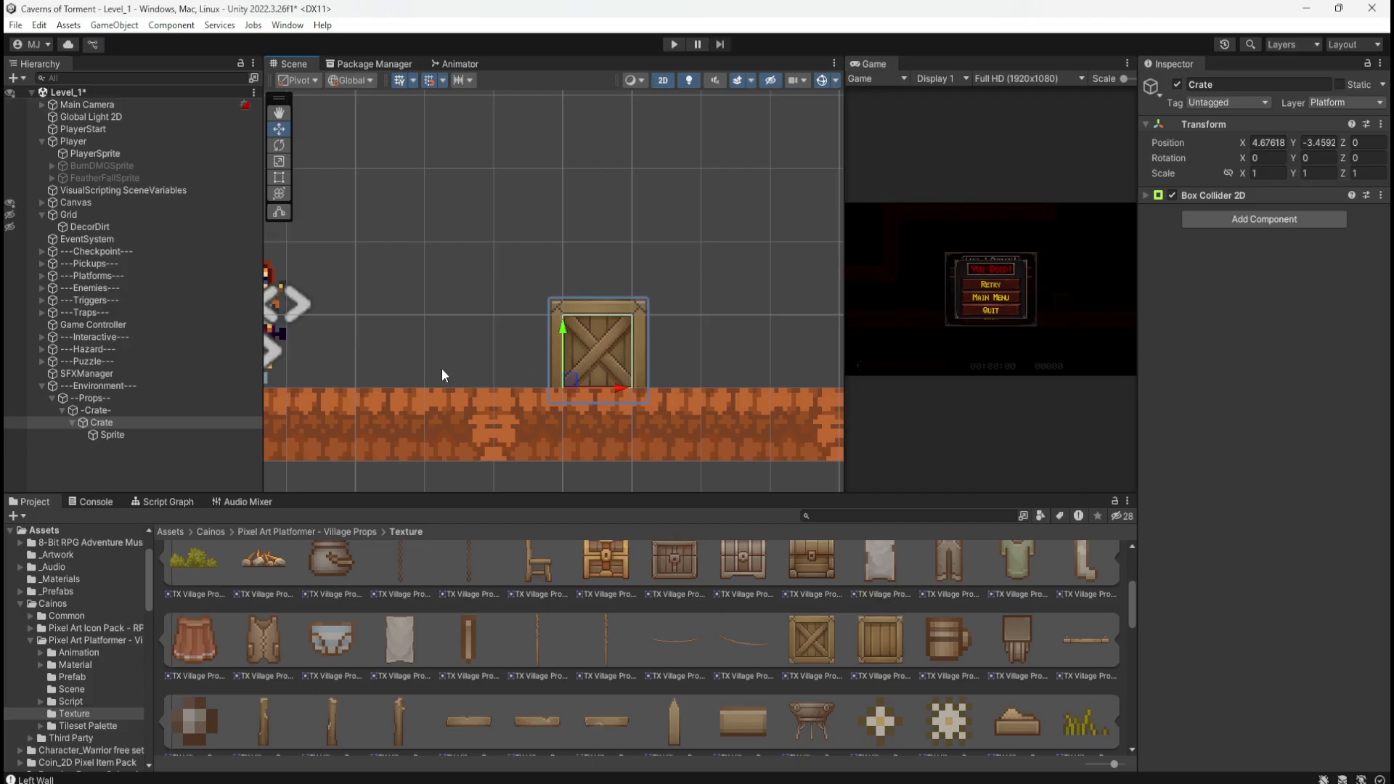
{"action": "scroll", "coordinate": [406, 371], "scroll_direction": "down", "scroll_amount": 4}
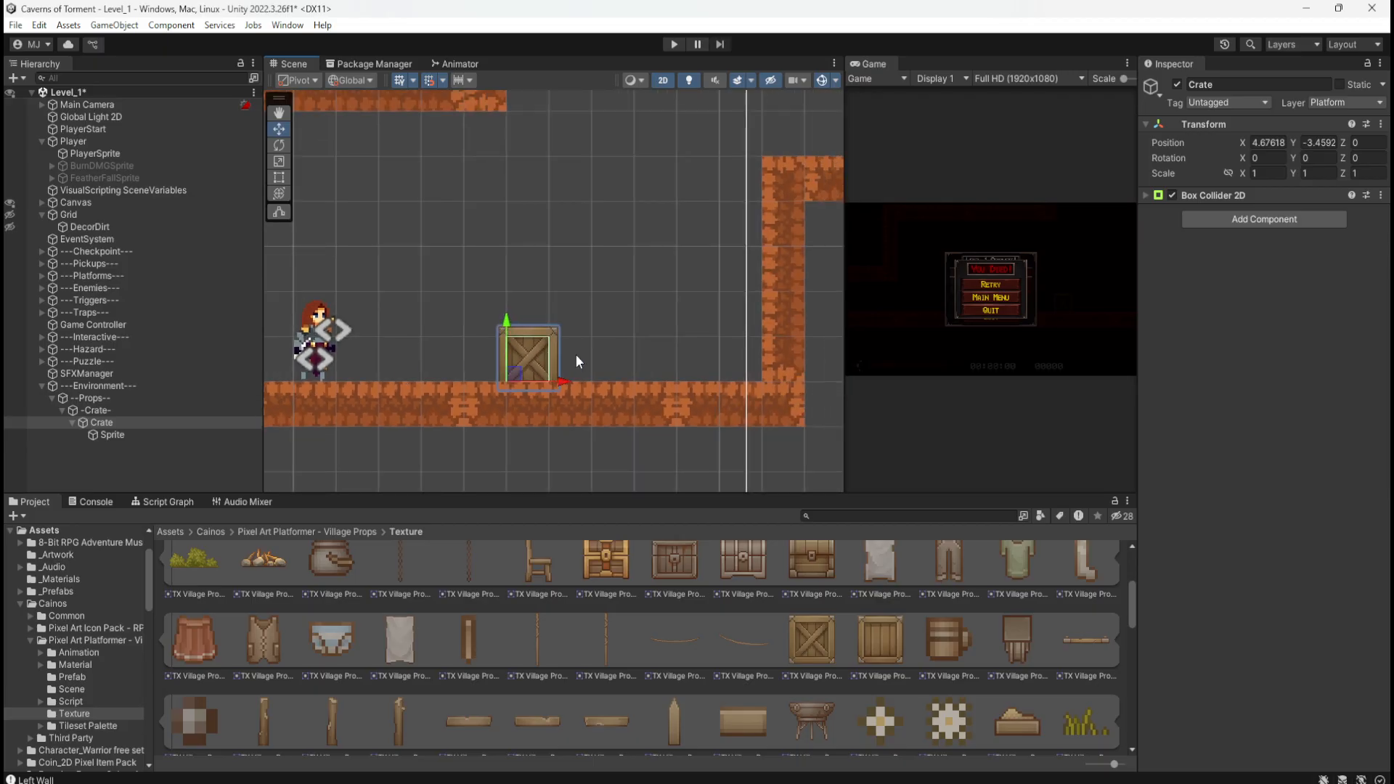
{"action": "scroll", "coordinate": [581, 355], "scroll_direction": "down", "scroll_amount": 6}
{"action": "scroll", "coordinate": [624, 359], "scroll_direction": "up", "scroll_amount": 3}
{"action": "scroll", "coordinate": [626, 359], "scroll_direction": "down", "scroll_amount": 5}
{"action": "scroll", "coordinate": [465, 345], "scroll_direction": "up", "scroll_amount": 5}
{"action": "scroll", "coordinate": [566, 359], "scroll_direction": "down", "scroll_amount": 4}
{"action": "scroll", "coordinate": [642, 372], "scroll_direction": "up", "scroll_amount": 8}
{"action": "scroll", "coordinate": [646, 373], "scroll_direction": "down", "scroll_amount": 3}
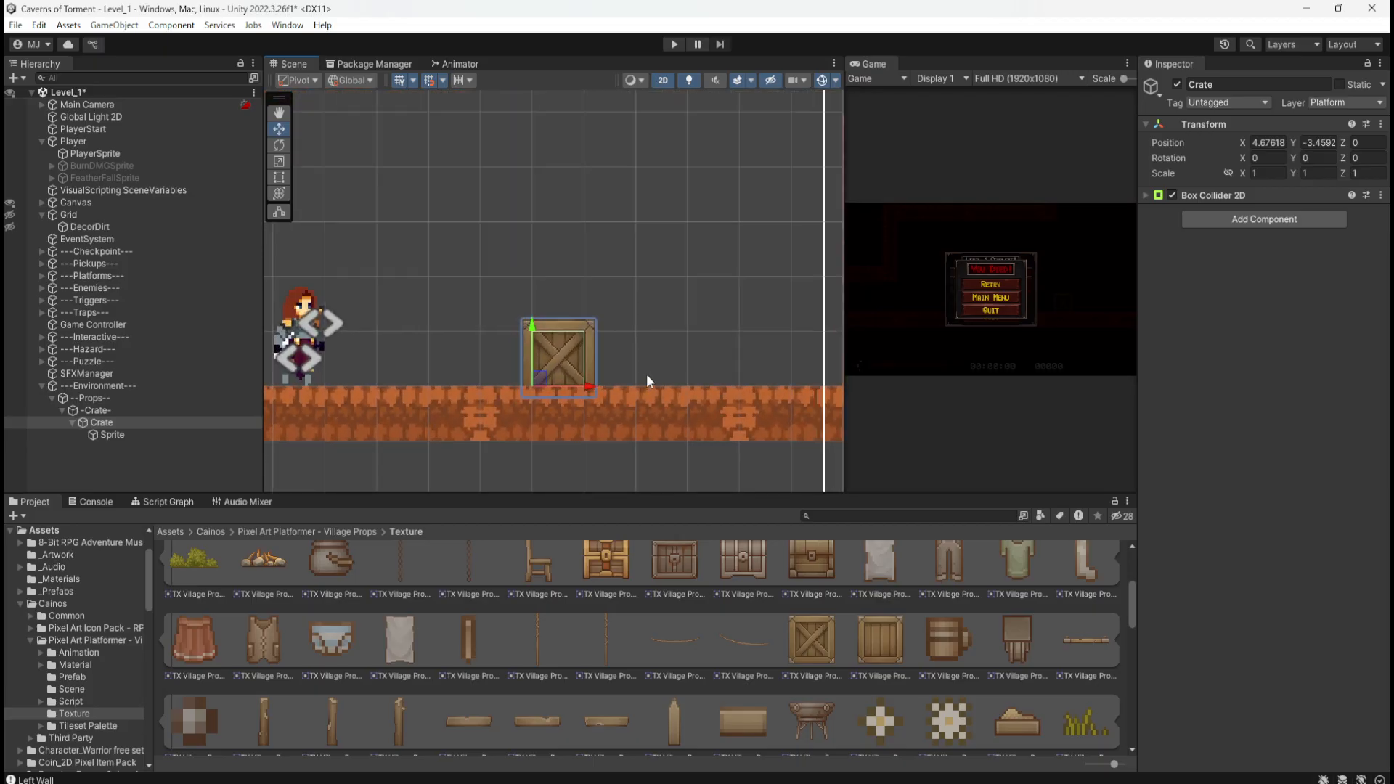
{"action": "scroll", "coordinate": [571, 363], "scroll_direction": "up", "scroll_amount": 2}
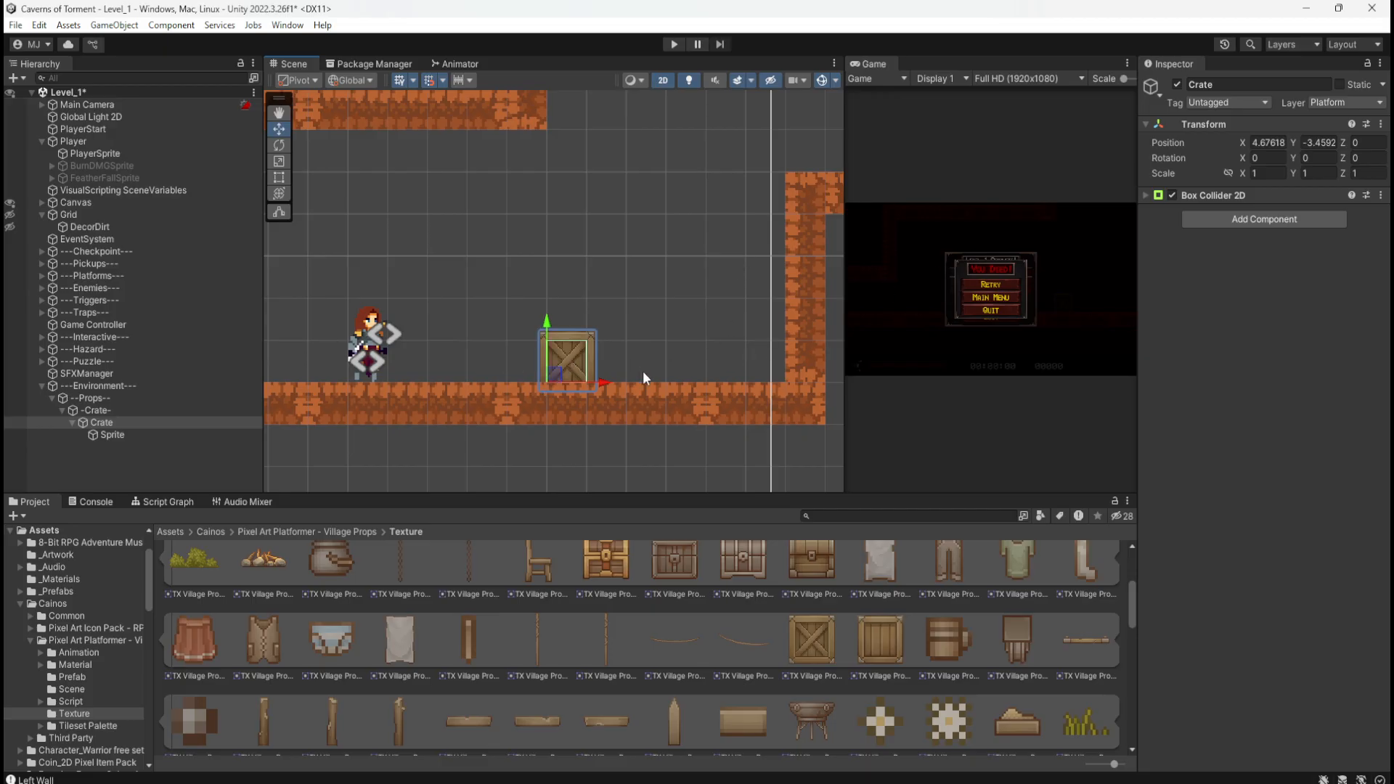
Step: Switch between the Crate parent and its Sprite child, ending with Sprite selected
{"action": "left_click", "coordinate": [105, 433]}
{"action": "left_click", "coordinate": [110, 423]}
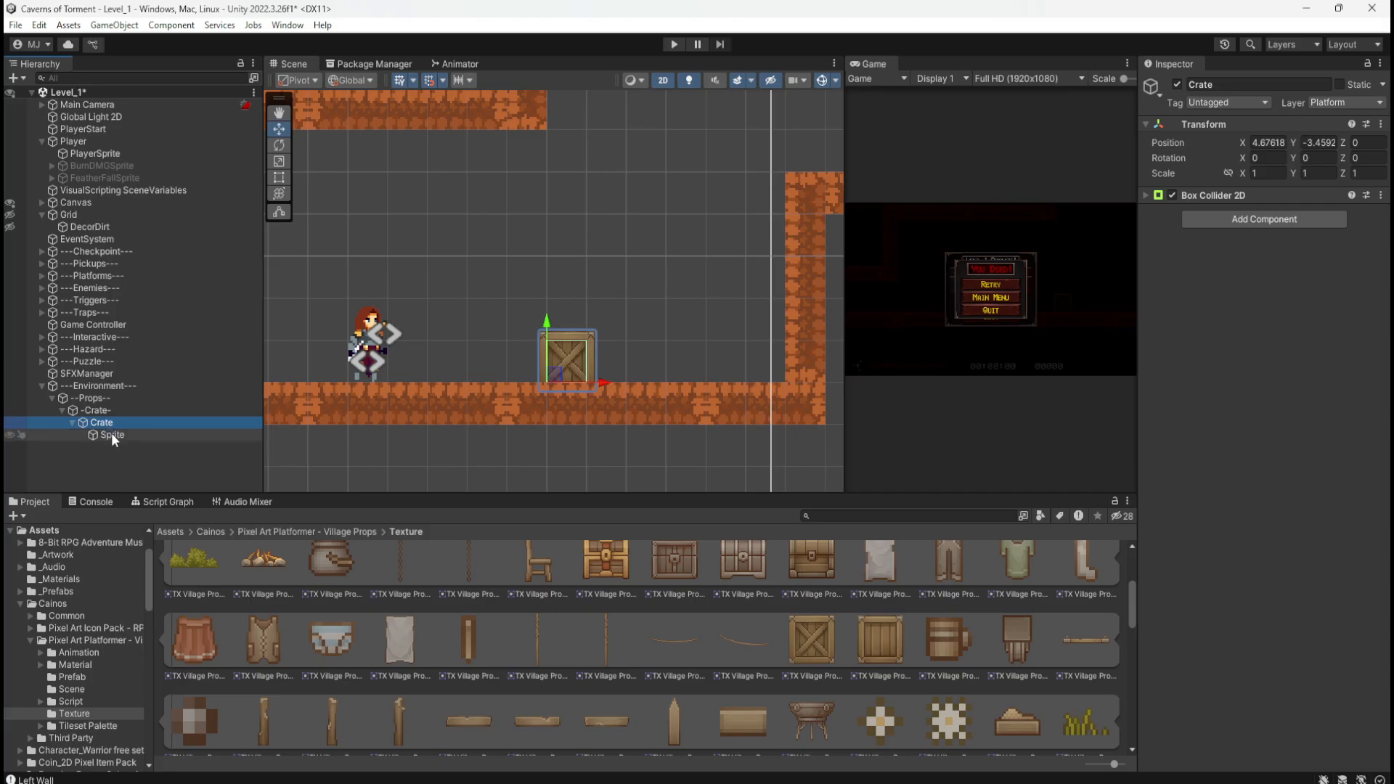
{"action": "left_click", "coordinate": [111, 433]}
{"action": "left_click", "coordinate": [114, 423]}
{"action": "scroll", "coordinate": [621, 370], "scroll_direction": "up", "scroll_amount": 2}
{"action": "scroll", "coordinate": [487, 375], "scroll_direction": "up", "scroll_amount": 2}
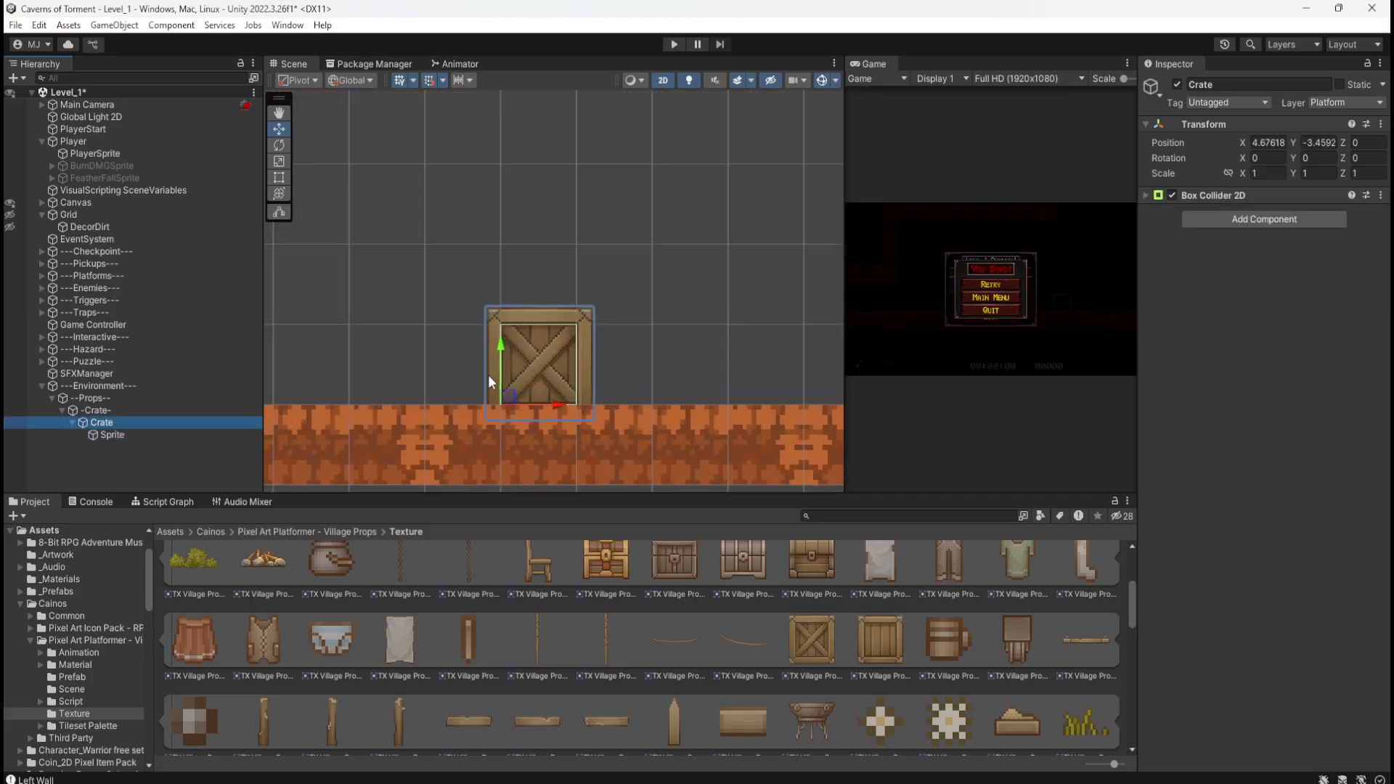
{"action": "left_click", "coordinate": [138, 434]}
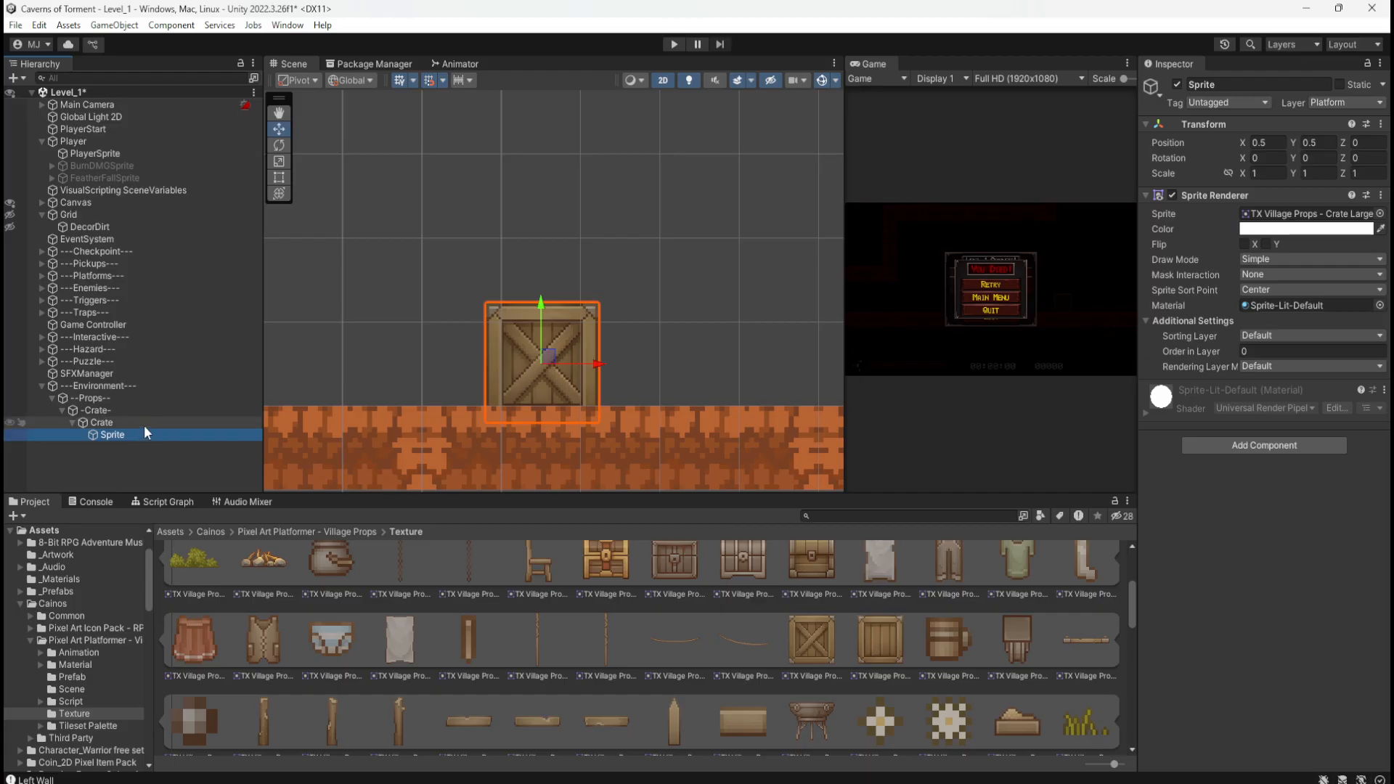
{"action": "left_click", "coordinate": [133, 421]}
{"action": "left_click", "coordinate": [128, 431]}
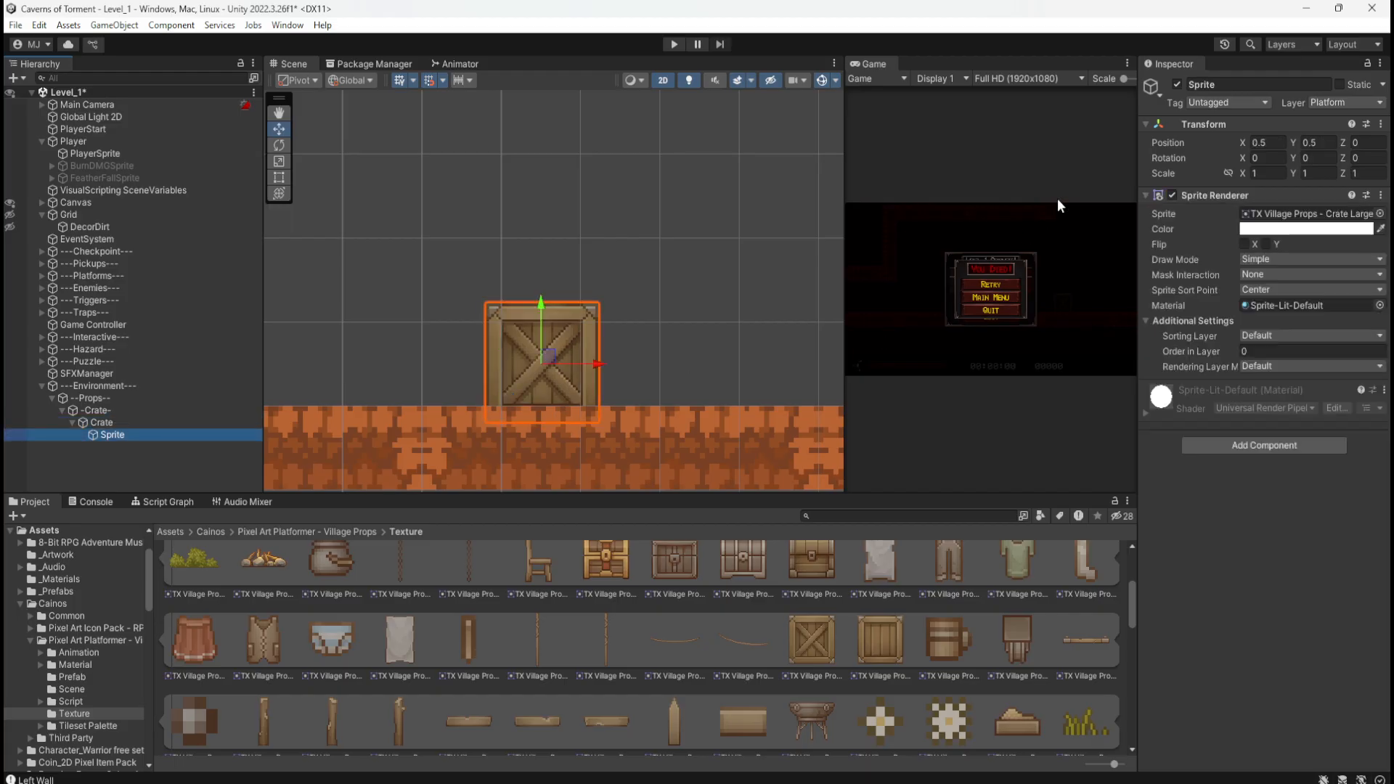
Step: Lock the Sprite's scale proportions and set a uniform scale of 0.7
{"action": "left_click", "coordinate": [1229, 174]}
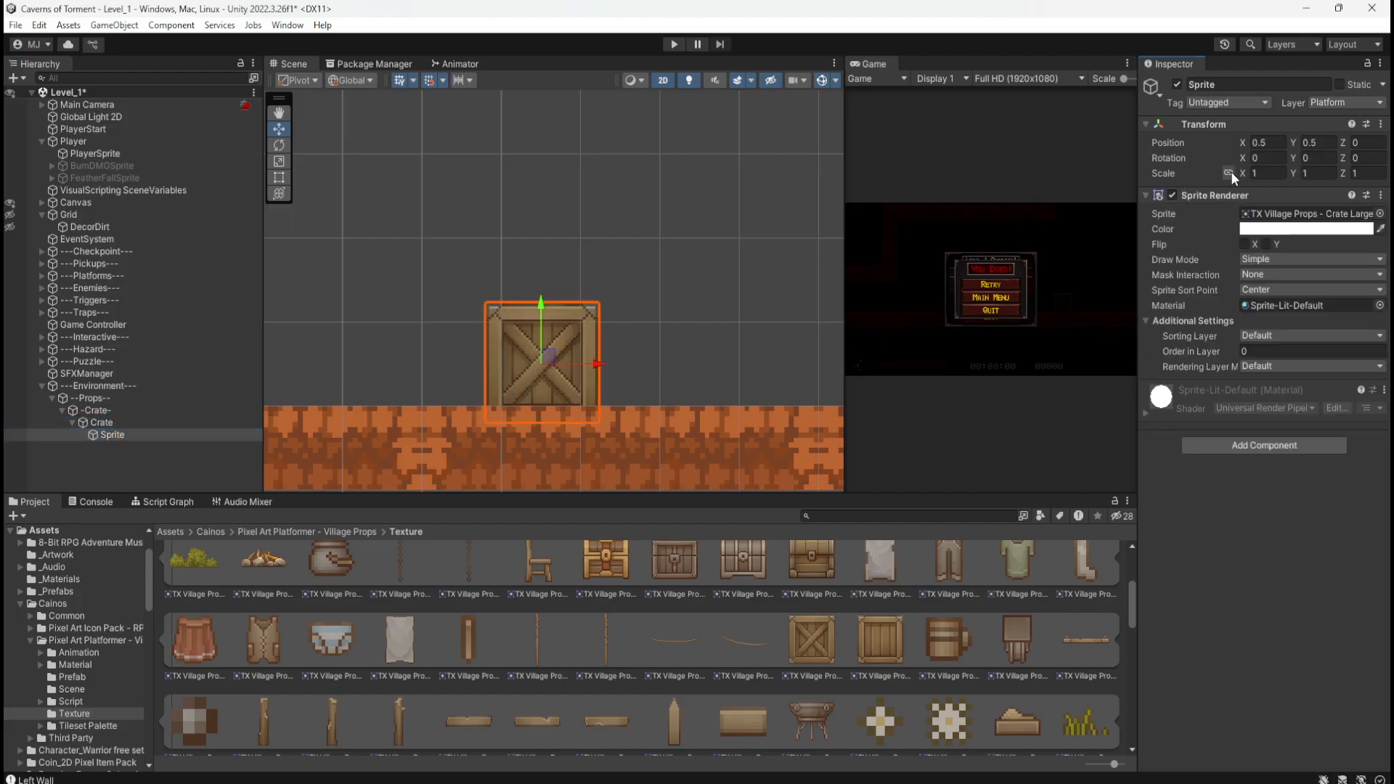
{"action": "left_click_drag", "start_coordinate": [1242, 173], "coordinate": [1234, 174]}
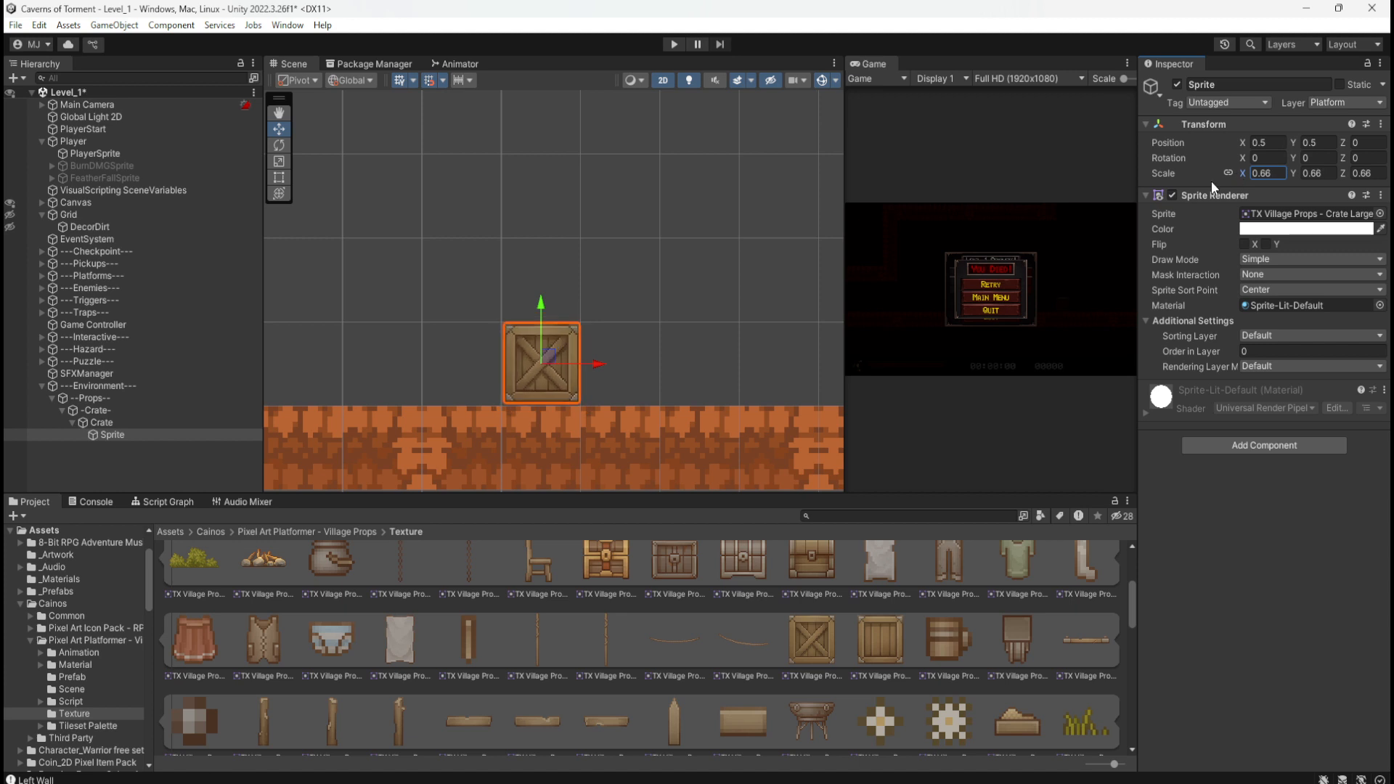
{"action": "scroll", "coordinate": [522, 350], "scroll_direction": "up", "scroll_amount": 1}
{"action": "scroll", "coordinate": [527, 376], "scroll_direction": "up", "scroll_amount": 5}
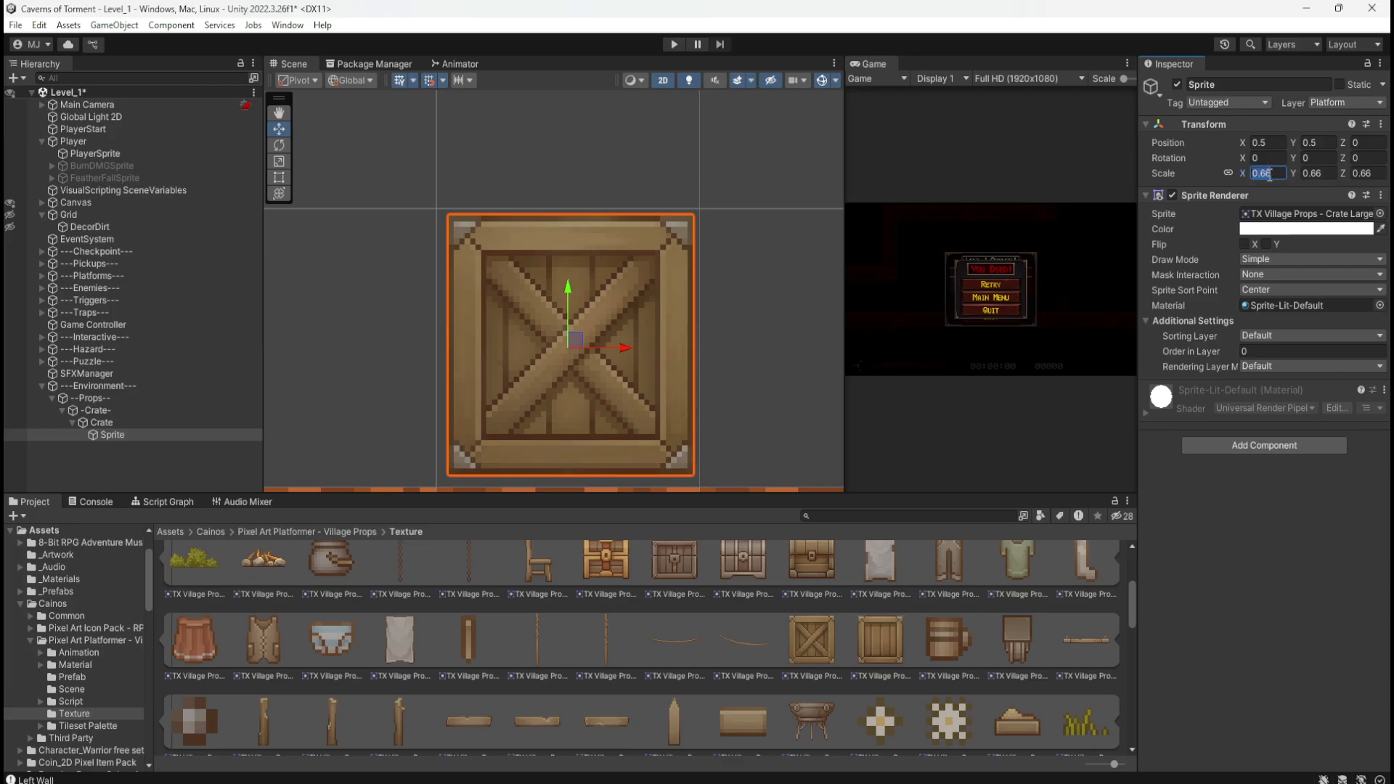
{"action": "type", "text": ".7"}
{"action": "key", "text": "BackSpace"}
{"action": "type", "text": "8"}
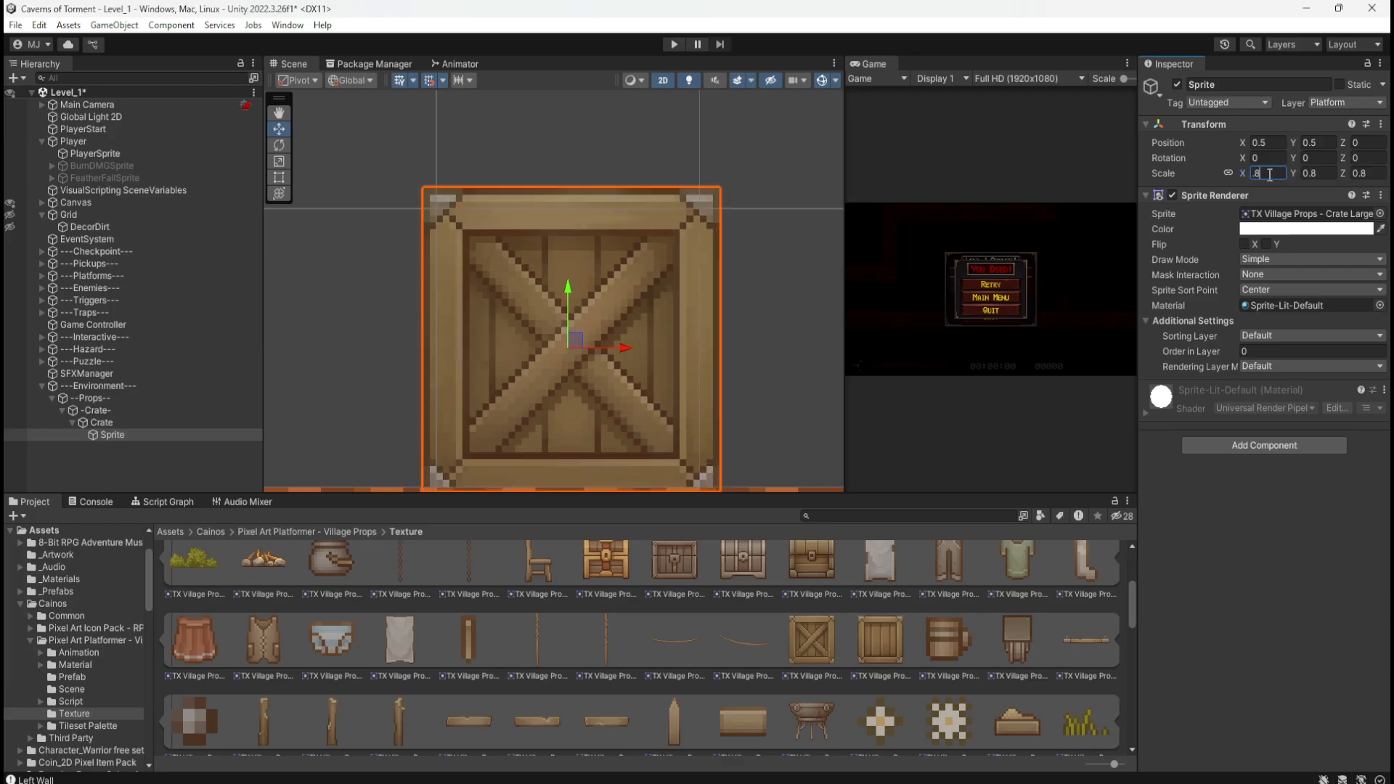
{"action": "key", "text": "BackSpace"}
{"action": "type", "text": "7"}
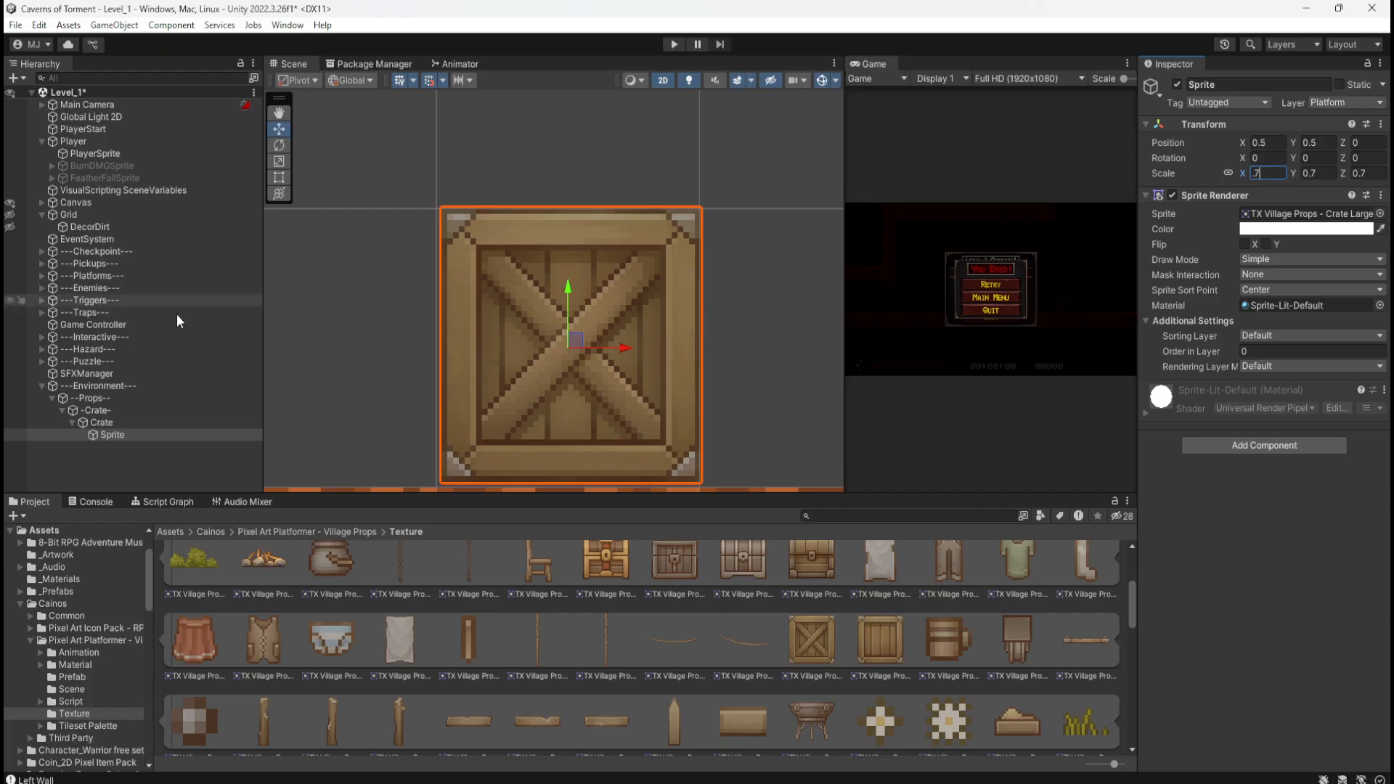
Step: Try a Sprite scale of 0.75, then settle back on 0.7 and deselect
{"action": "left_click", "coordinate": [139, 466]}
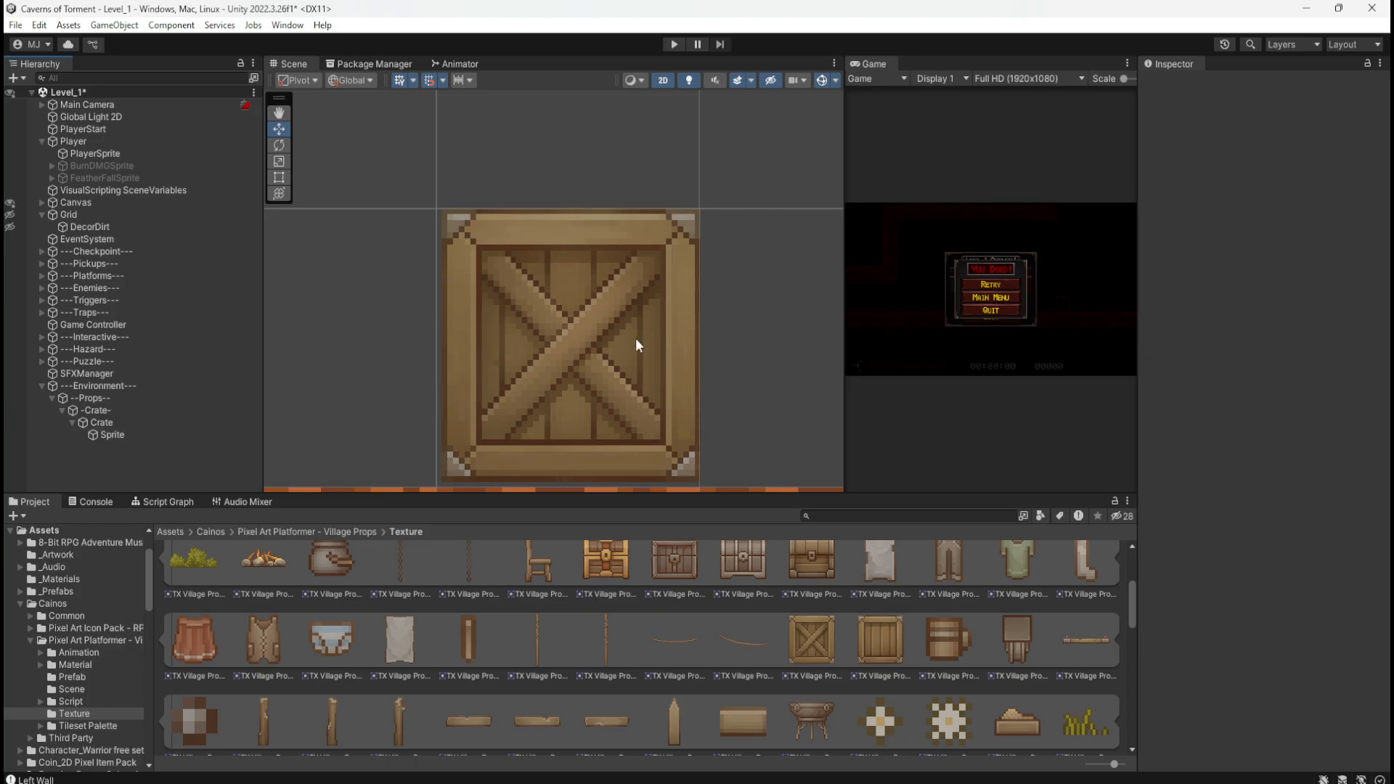
{"action": "left_click", "coordinate": [132, 433]}
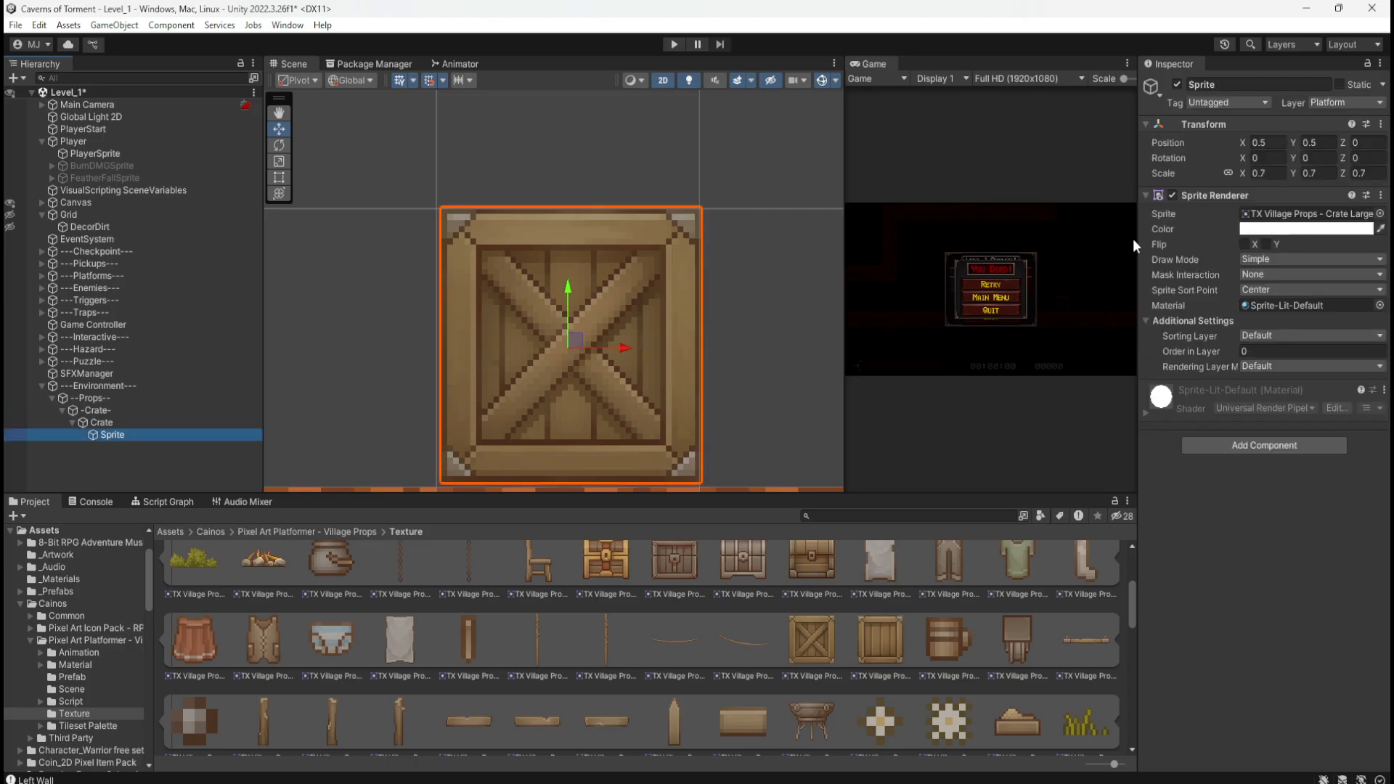
{"action": "left_click", "coordinate": [1273, 174]}
{"action": "type", "text": "0.75"}
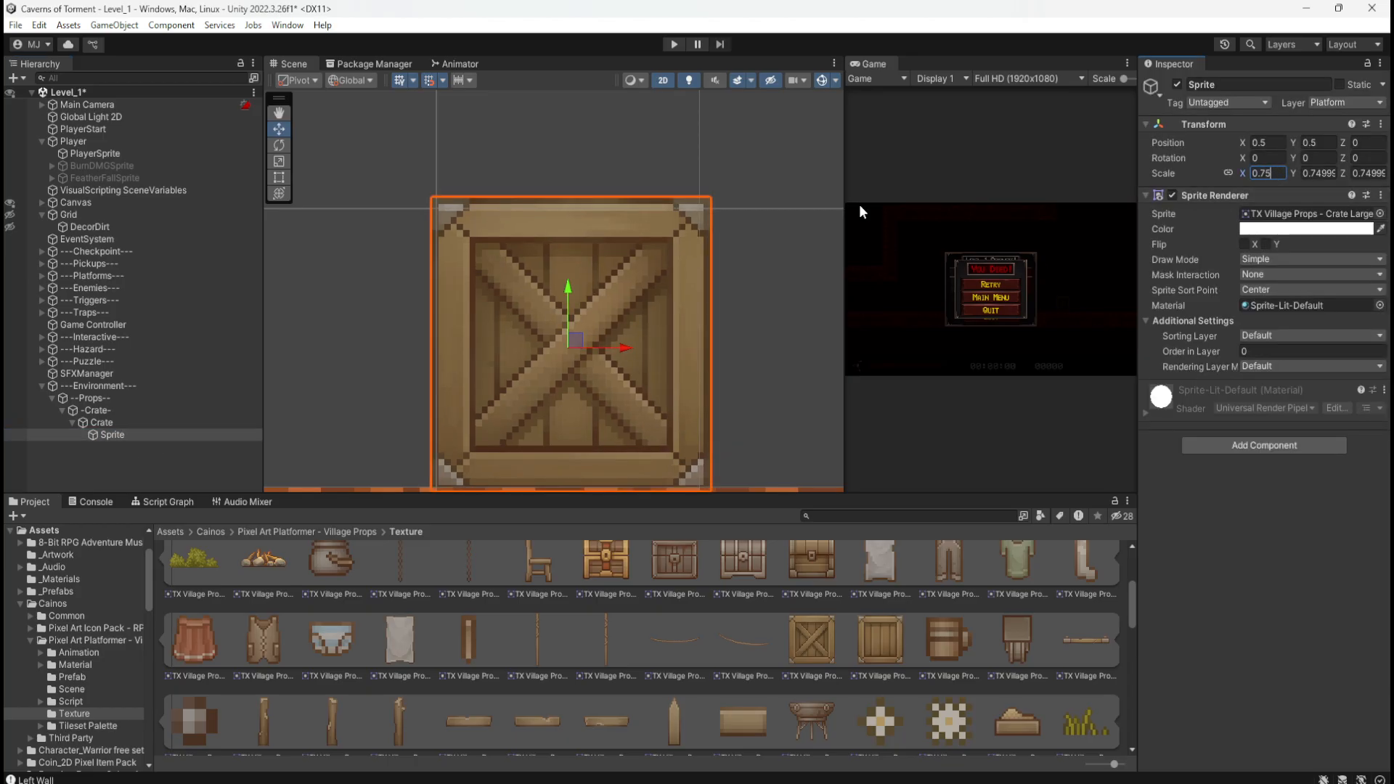
{"action": "left_click", "coordinate": [145, 453]}
{"action": "left_click", "coordinate": [215, 437]}
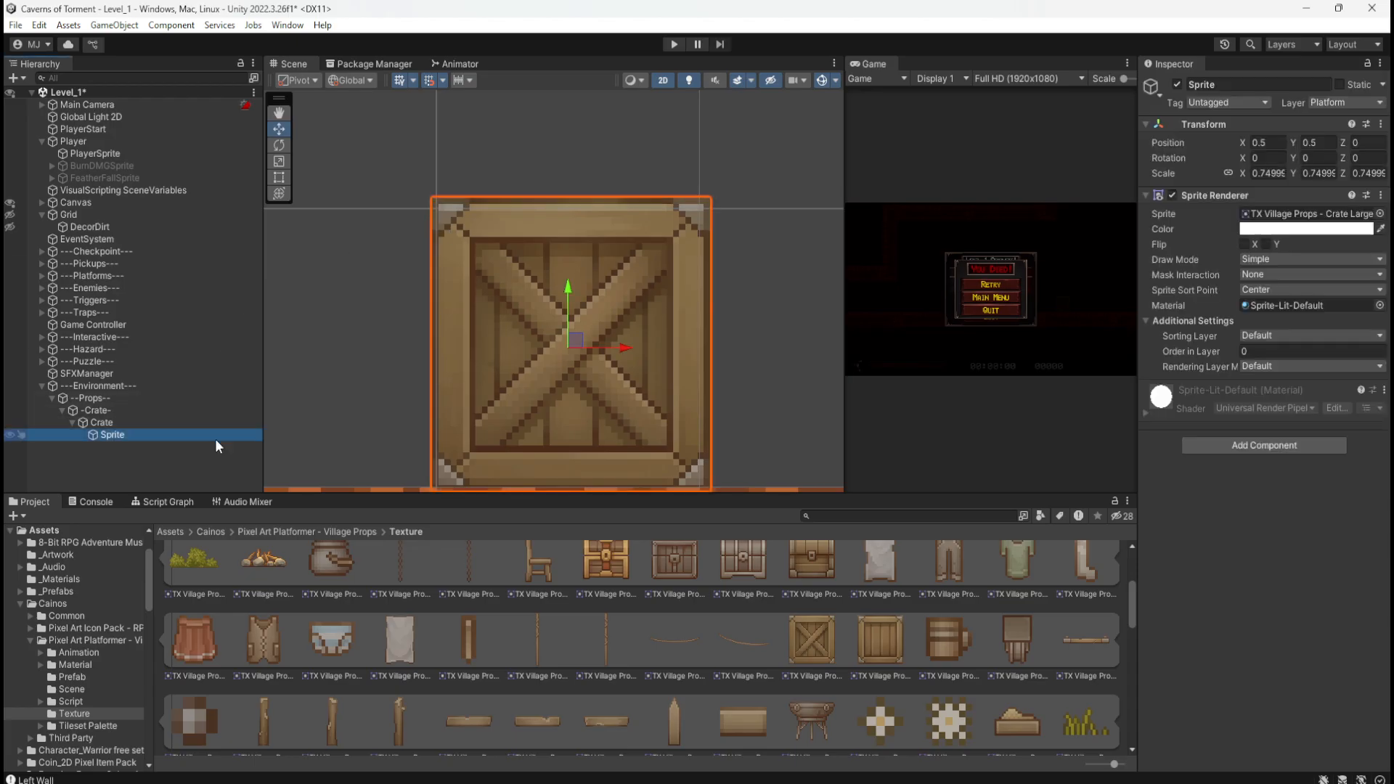
{"action": "left_click", "coordinate": [1267, 173]}
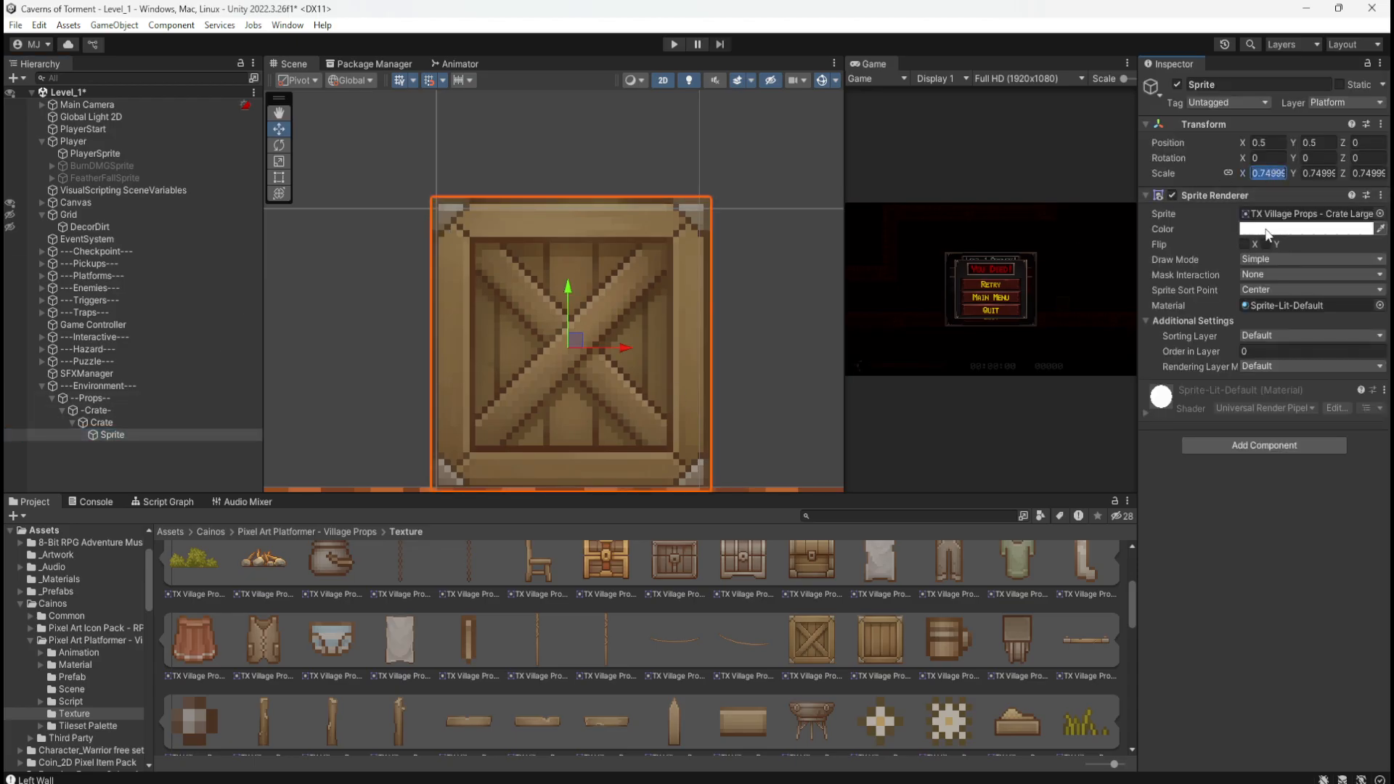
{"action": "type", "text": ".73"}
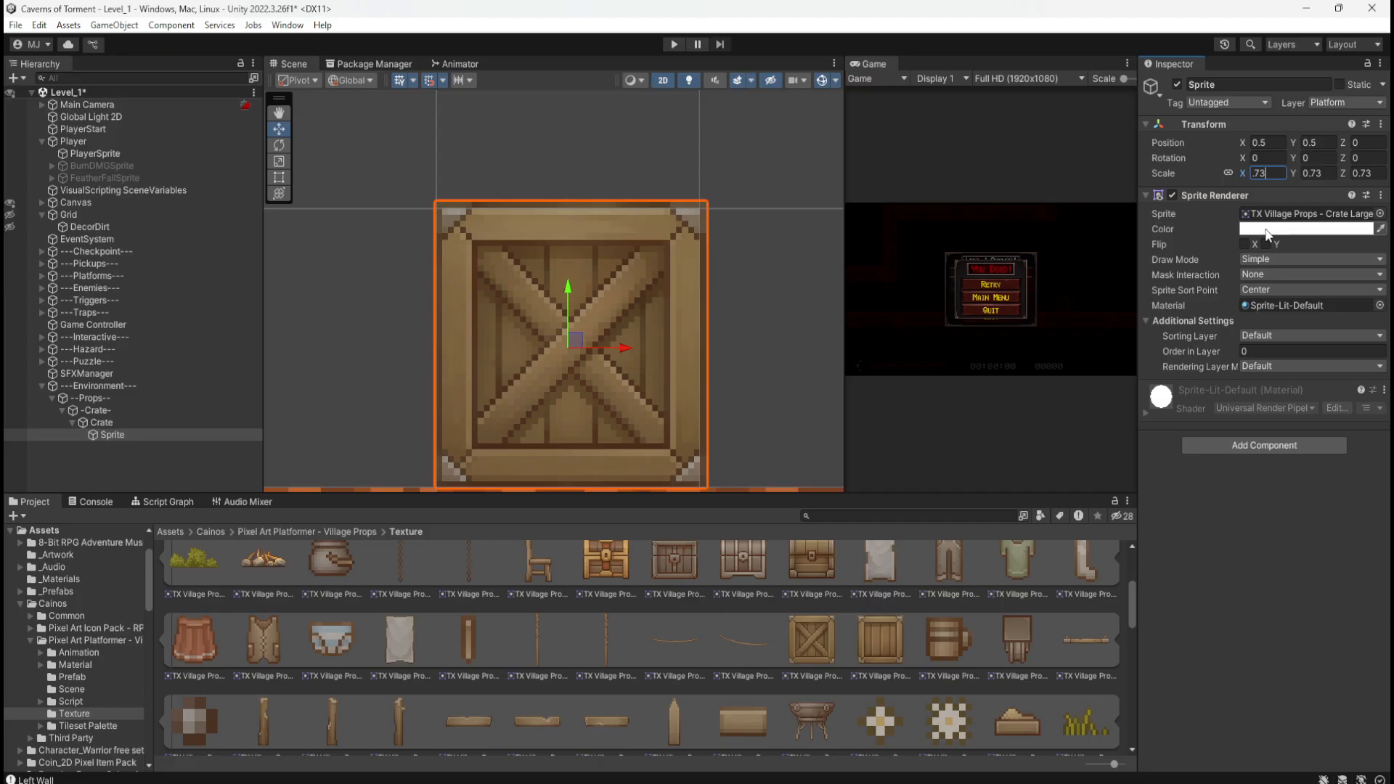
{"action": "key", "text": "BackSpace"}
{"action": "type", "text": "1"}
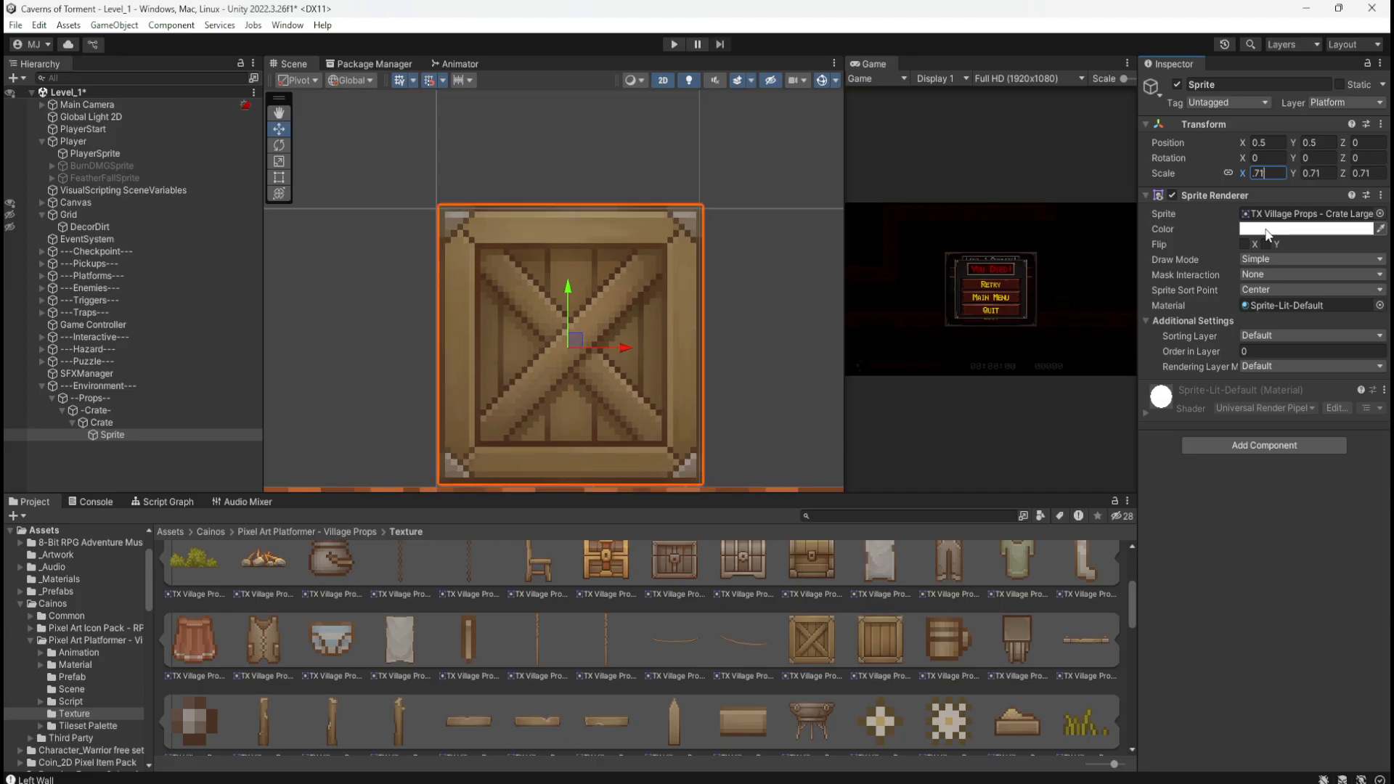
{"action": "key", "text": "BackSpace"}
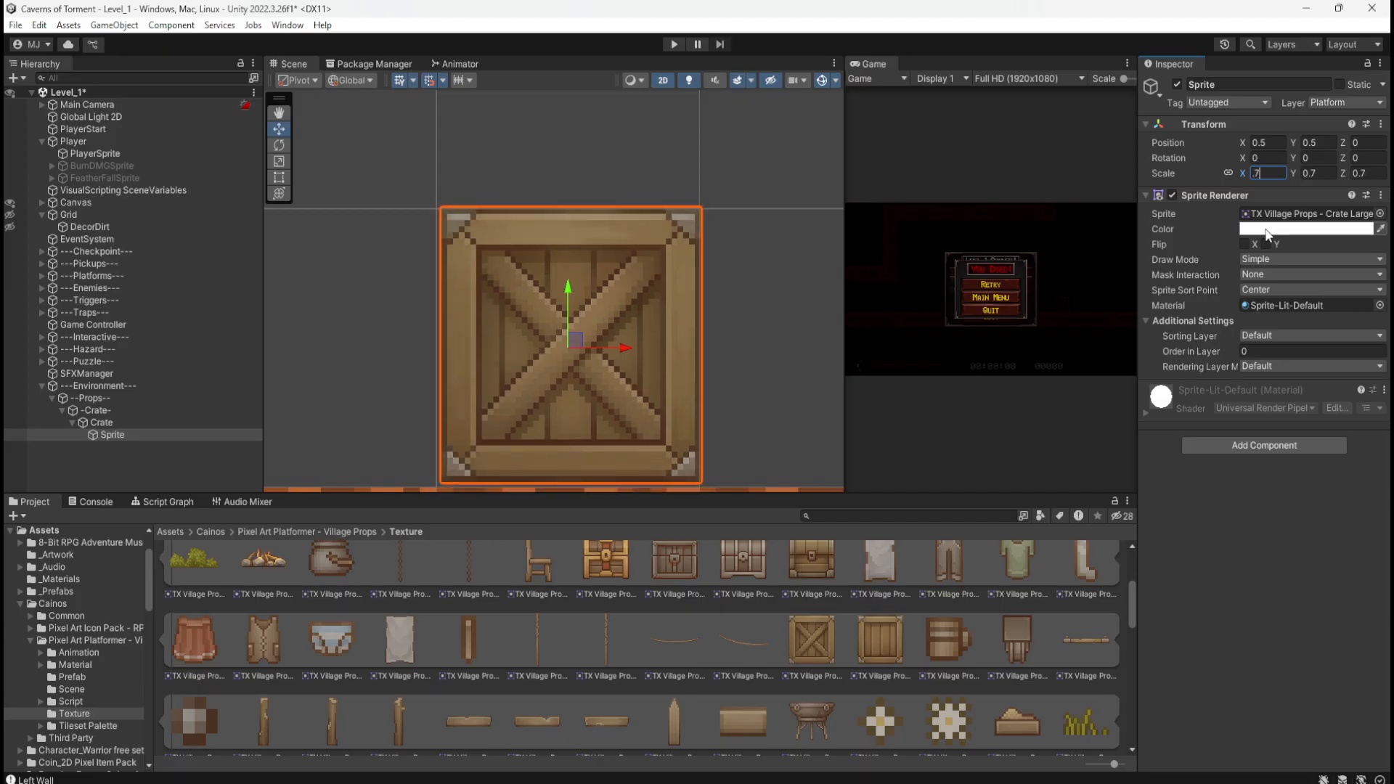
{"action": "left_click", "coordinate": [110, 476]}
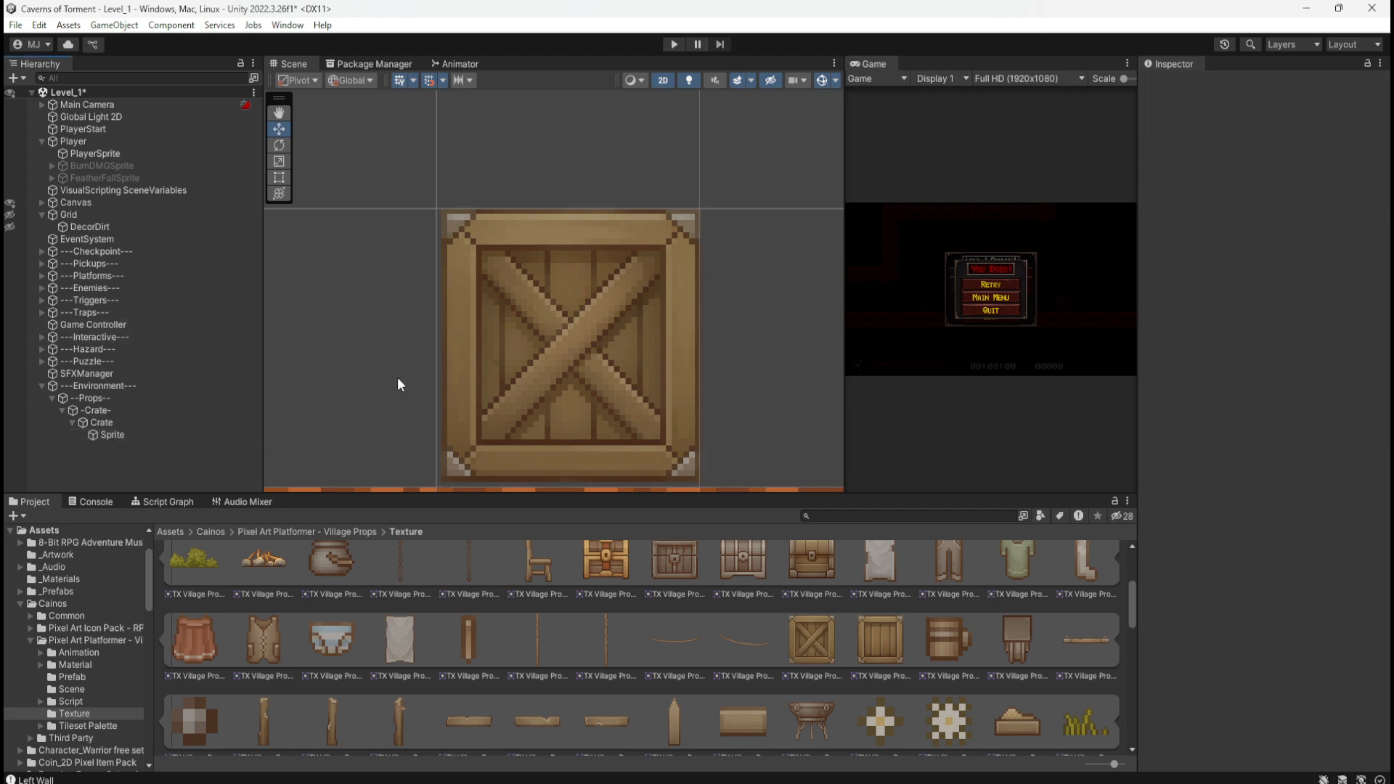
Step: Scroll the Village Props texture grid and preview the Crate Small sprite
{"action": "scroll", "coordinate": [620, 242], "scroll_direction": "up", "scroll_amount": 1}
{"action": "scroll", "coordinate": [622, 242], "scroll_direction": "up", "scroll_amount": 1}
{"action": "scroll", "coordinate": [741, 191], "scroll_direction": "down", "scroll_amount": 5}
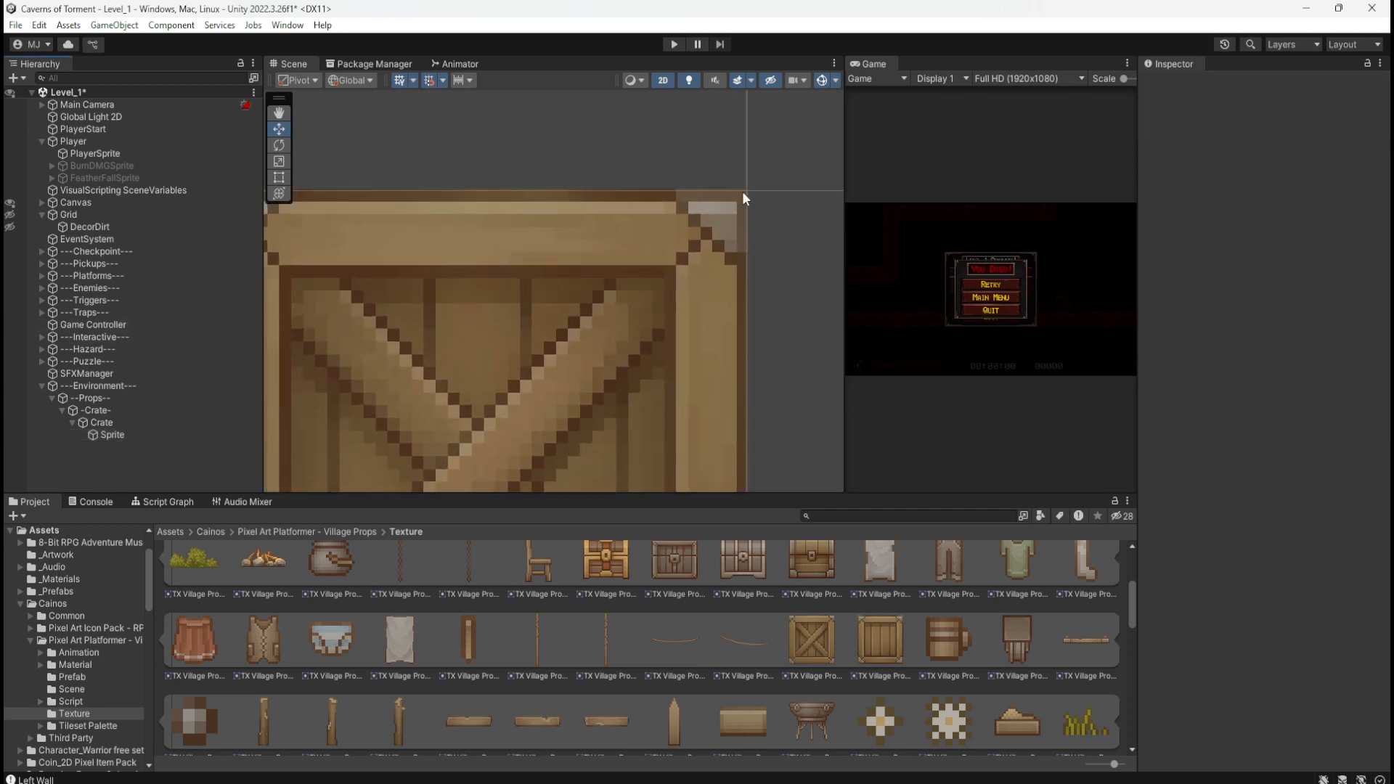
{"action": "scroll", "coordinate": [764, 163], "scroll_direction": "up", "scroll_amount": 3}
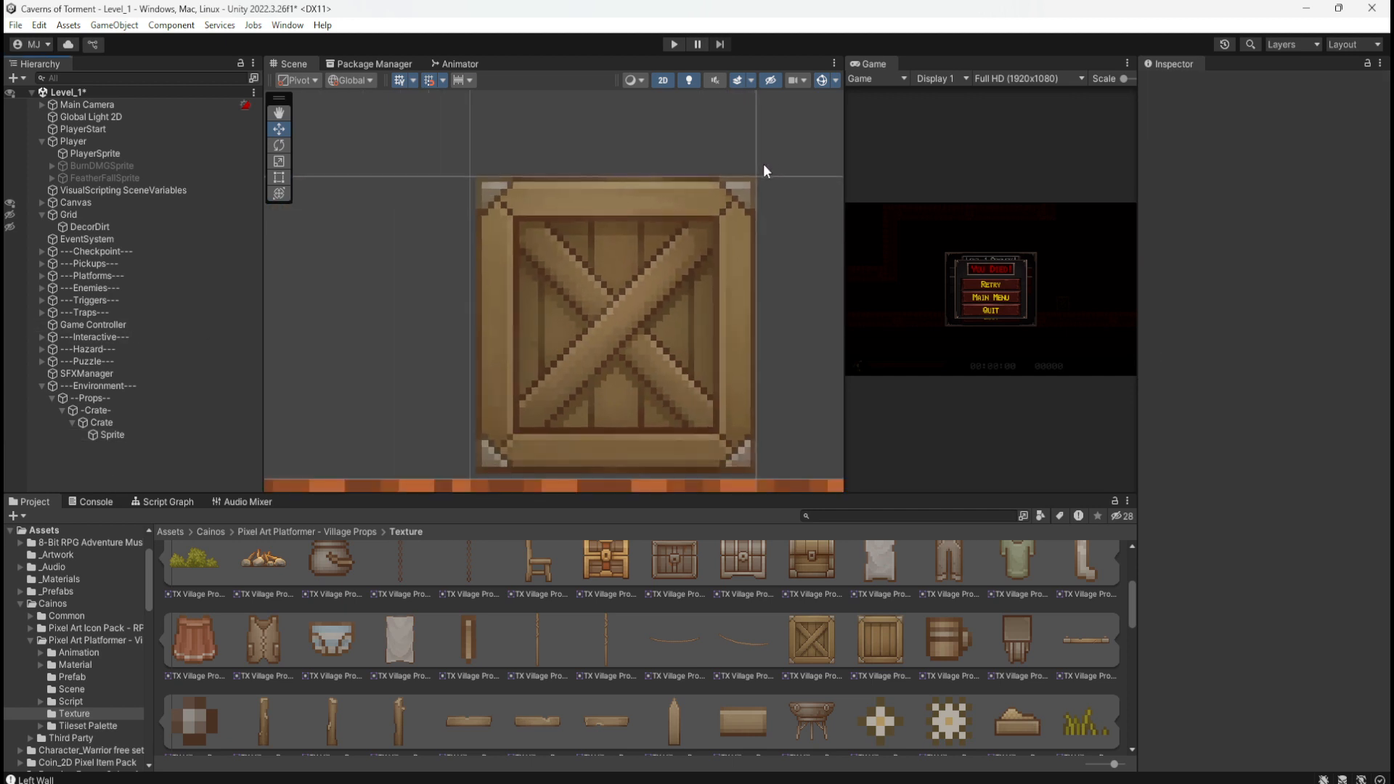
{"action": "scroll", "coordinate": [575, 478], "scroll_direction": "up", "scroll_amount": 2}
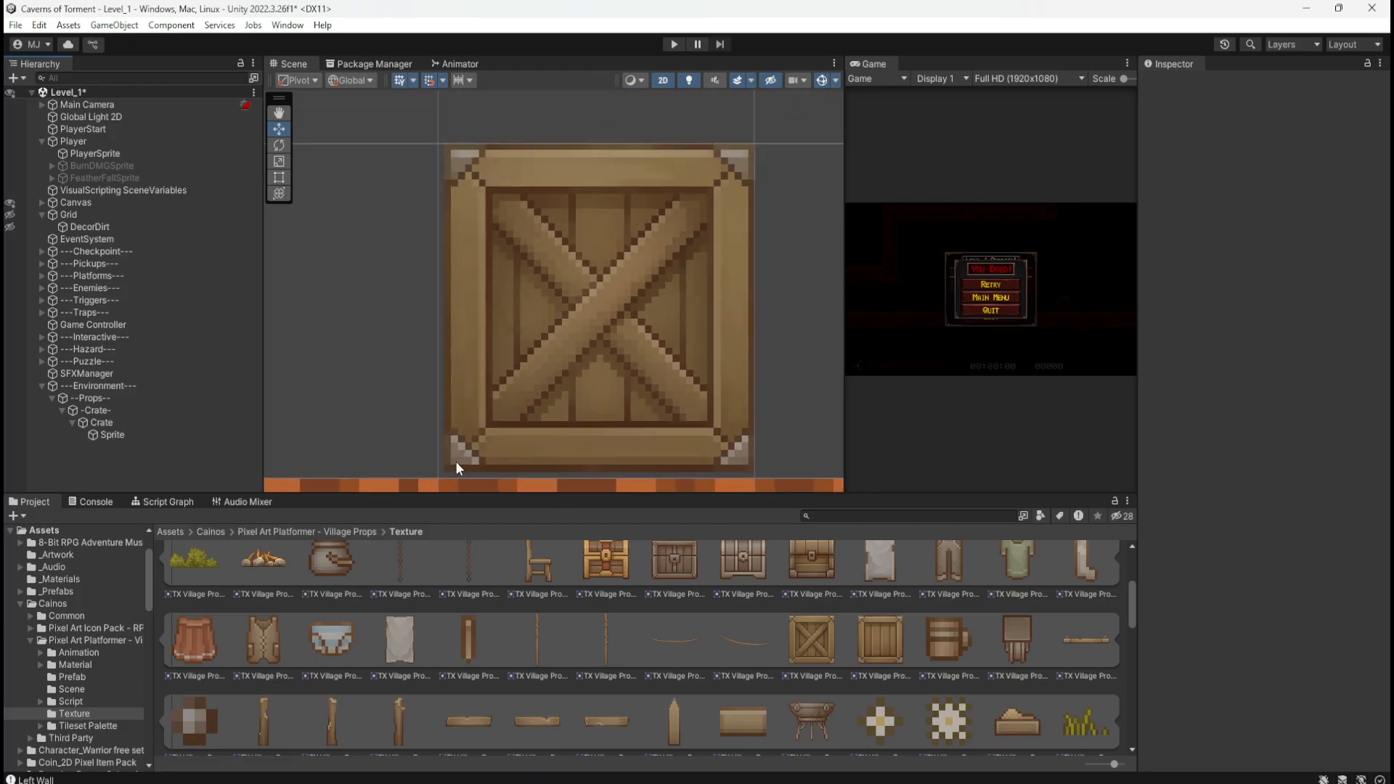
{"action": "scroll", "coordinate": [455, 460], "scroll_direction": "down", "scroll_amount": 3}
{"action": "scroll", "coordinate": [620, 291], "scroll_direction": "down", "scroll_amount": 2}
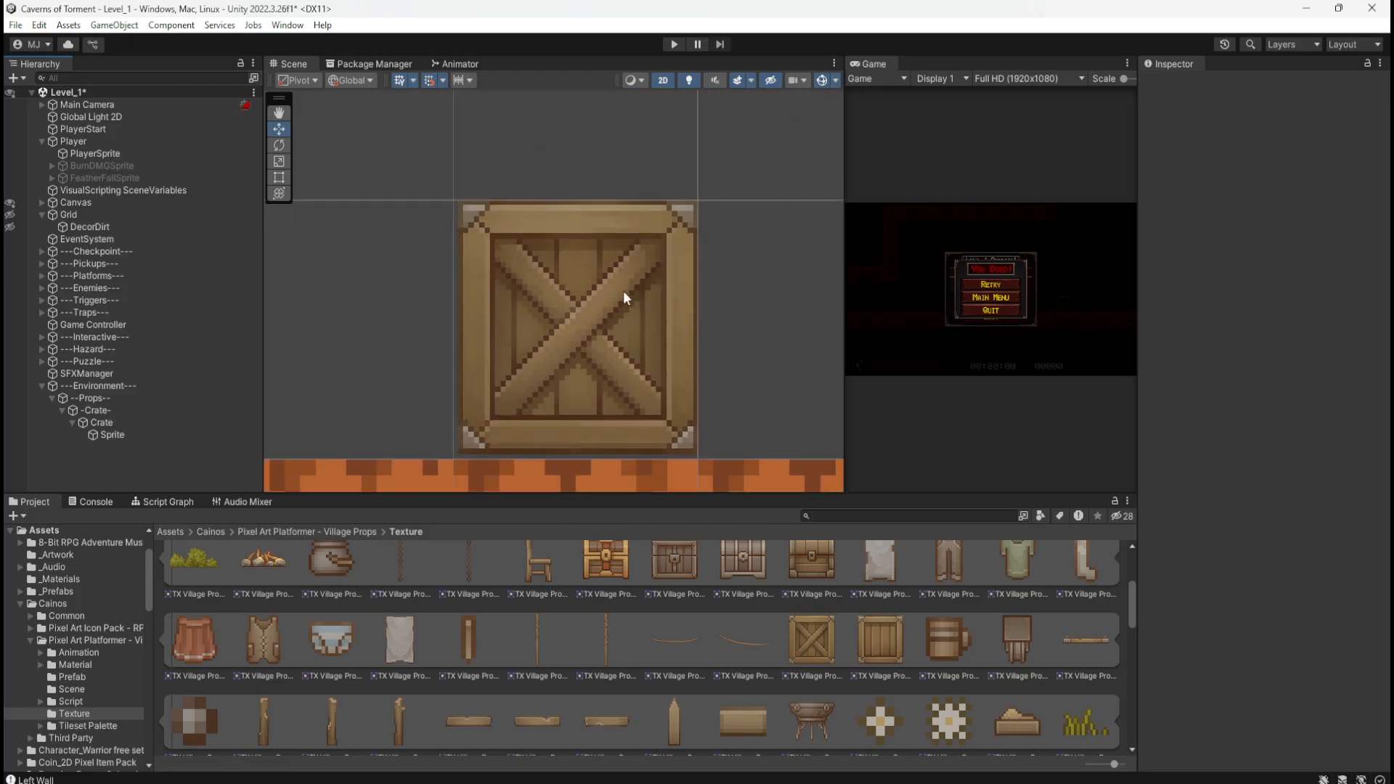
{"action": "scroll", "coordinate": [596, 421], "scroll_direction": "up", "scroll_amount": 2}
{"action": "left_click", "coordinate": [870, 646]}
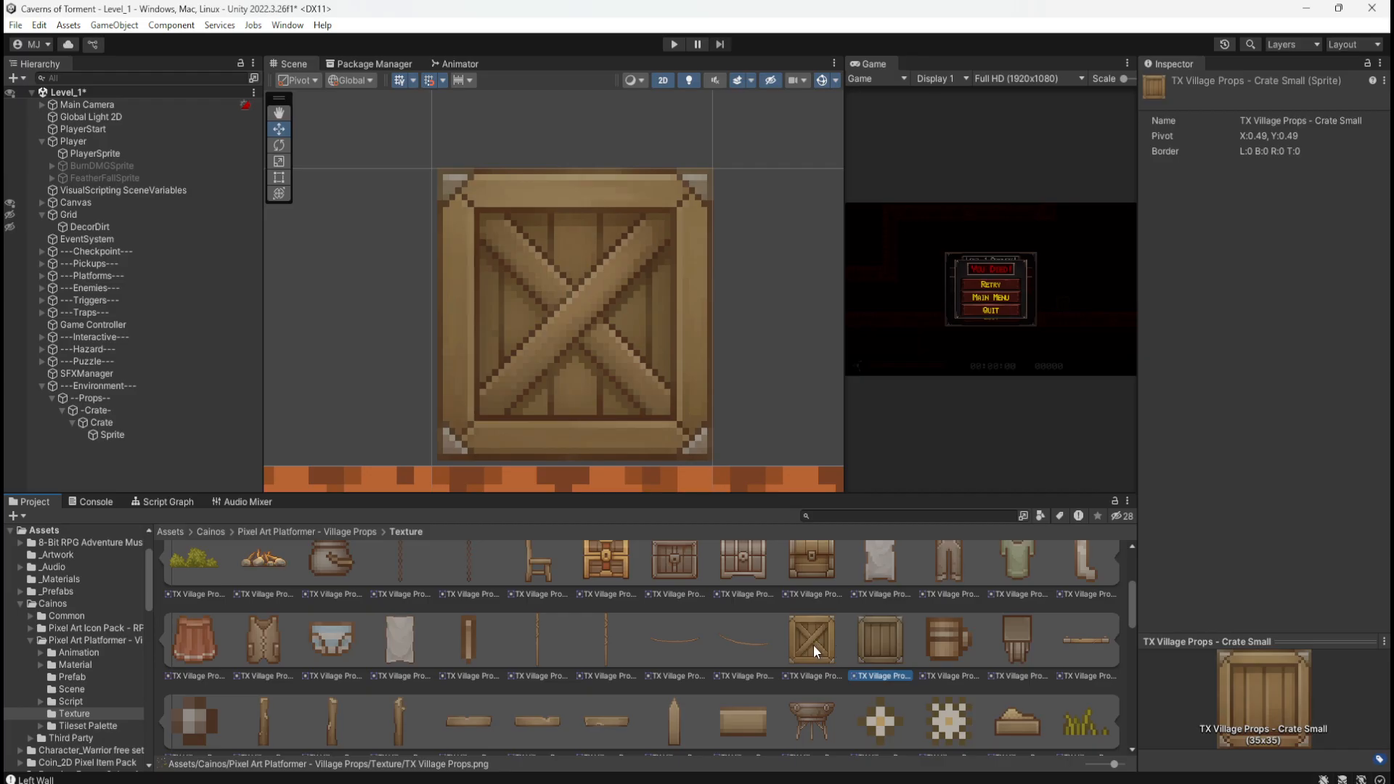
{"action": "left_click", "coordinate": [813, 645]}
{"action": "left_click", "coordinate": [873, 643]}
Step: Compare Crate Large against Crate Small and settle on Crate Large
{"action": "left_click", "coordinate": [820, 643]}
{"action": "left_click", "coordinate": [868, 642]}
{"action": "left_click", "coordinate": [823, 643]}
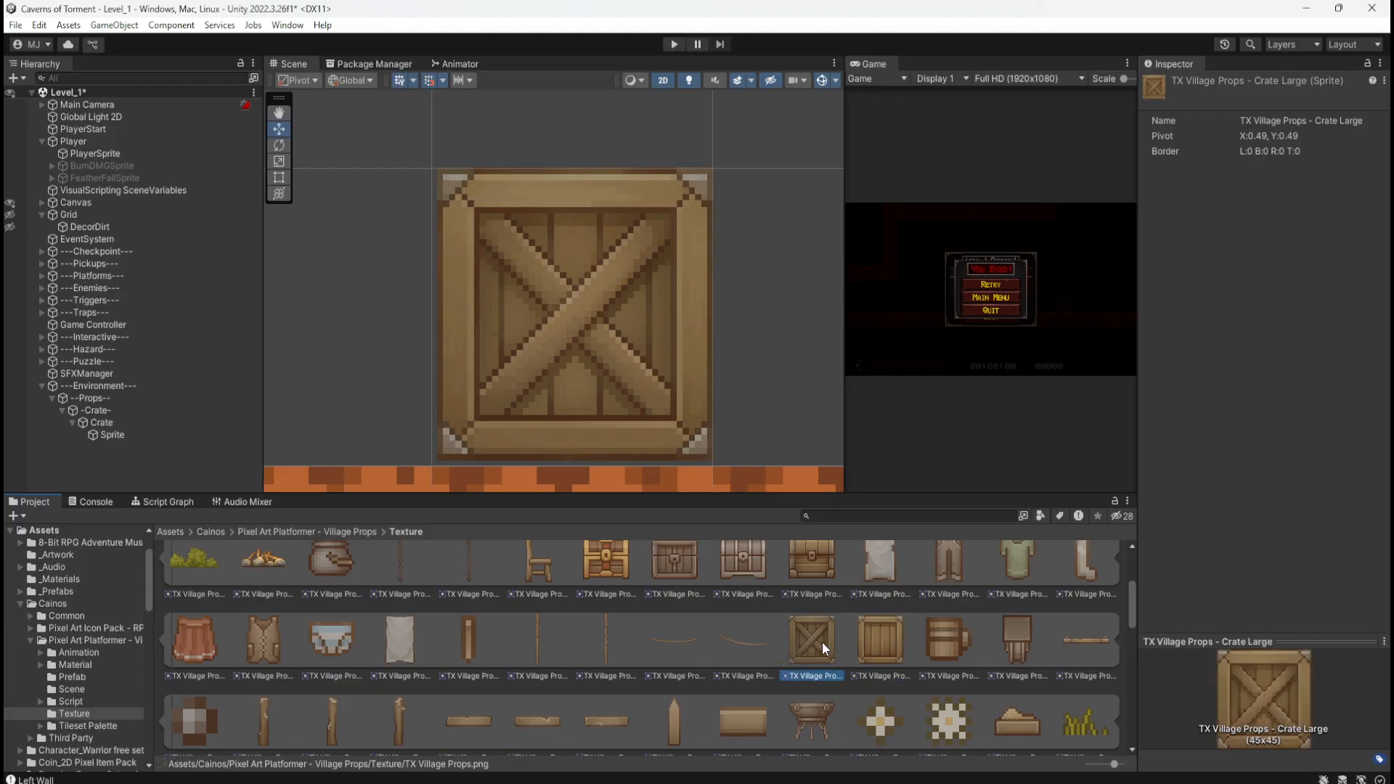
{"action": "scroll", "coordinate": [812, 639], "scroll_direction": "down", "scroll_amount": 5}
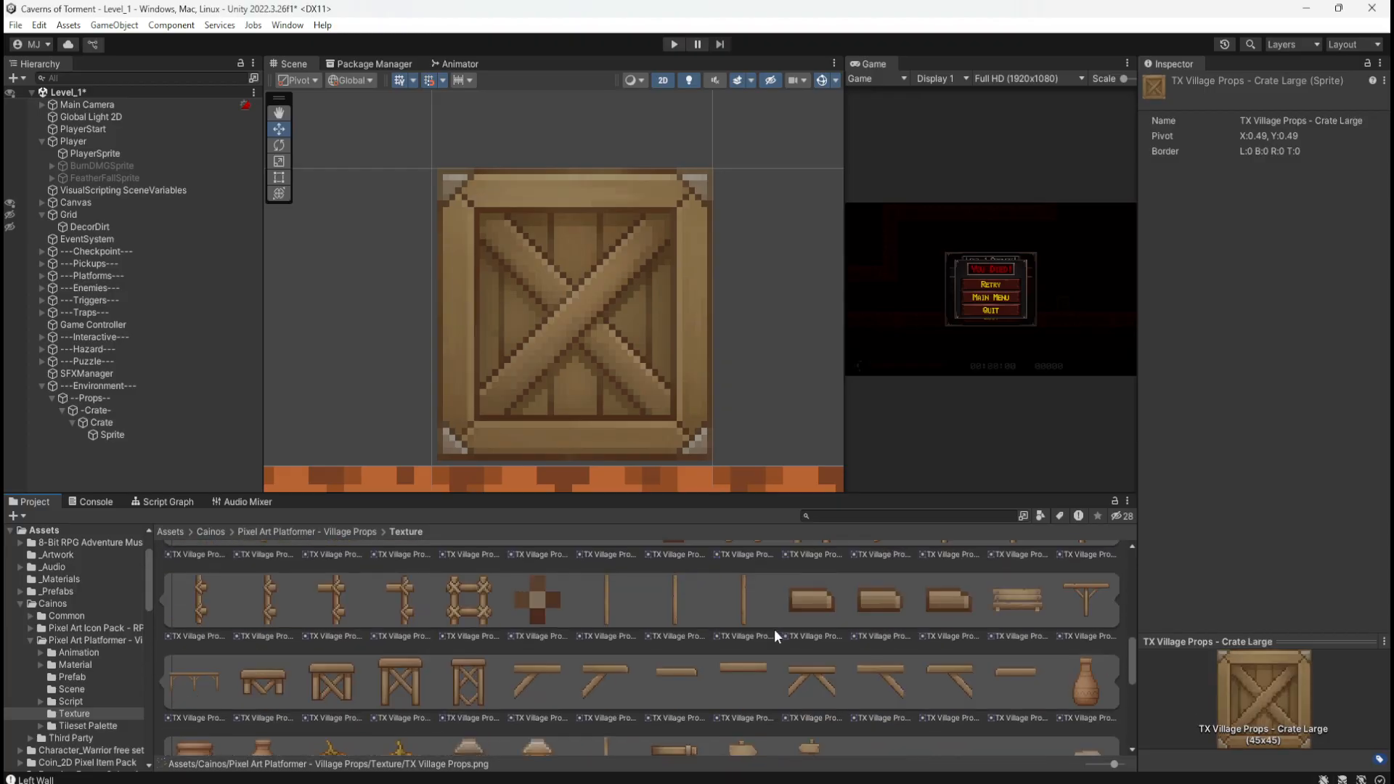
{"action": "scroll", "coordinate": [773, 628], "scroll_direction": "down", "scroll_amount": 6}
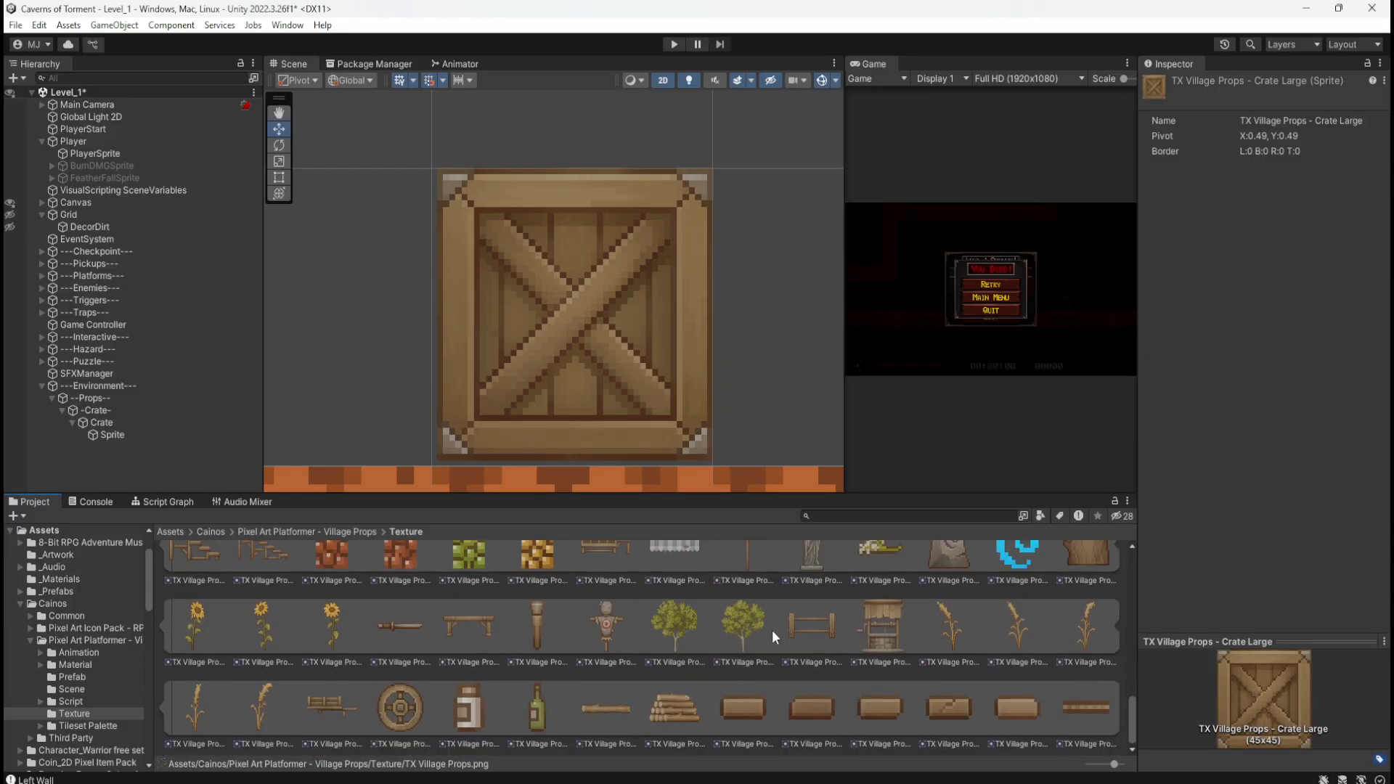
{"action": "scroll", "coordinate": [769, 634], "scroll_direction": "up", "scroll_amount": 10}
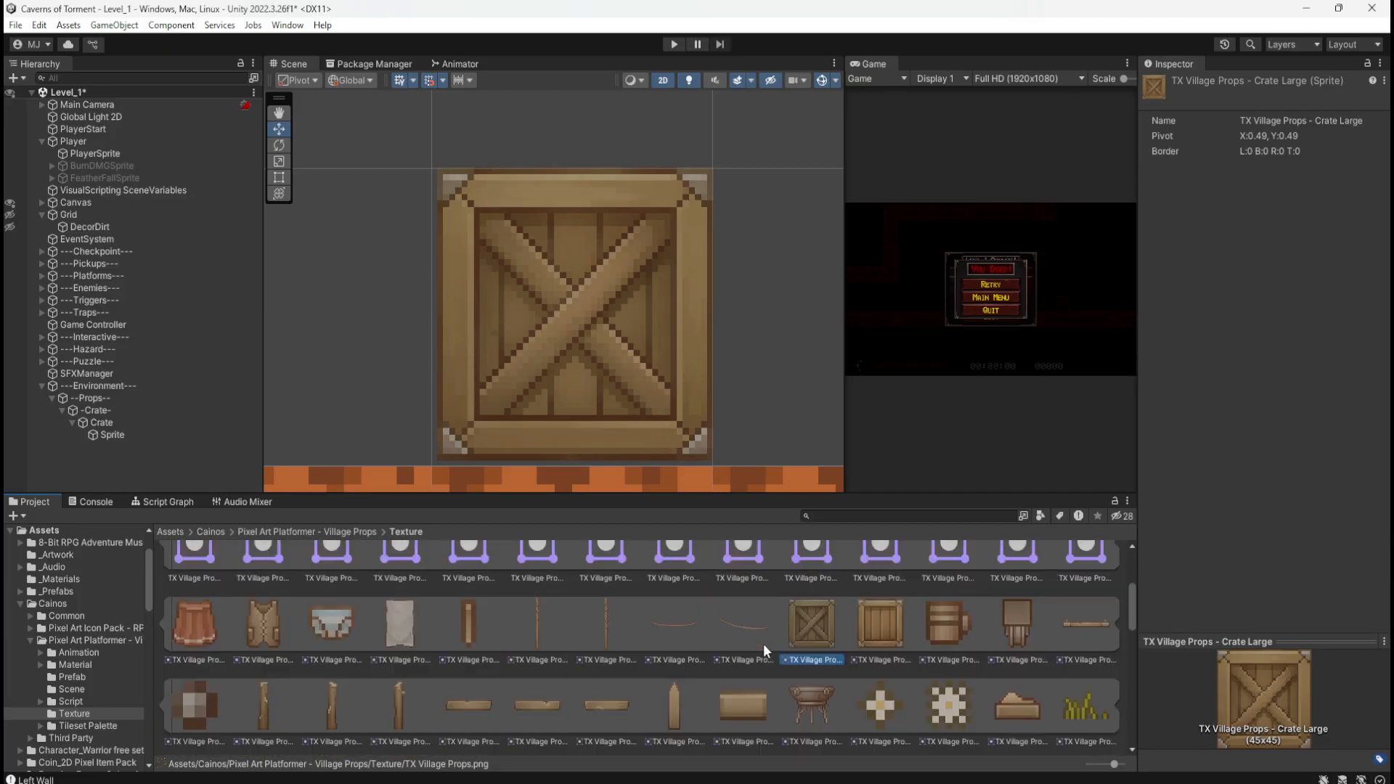
{"action": "scroll", "coordinate": [764, 643], "scroll_direction": "up", "scroll_amount": 5}
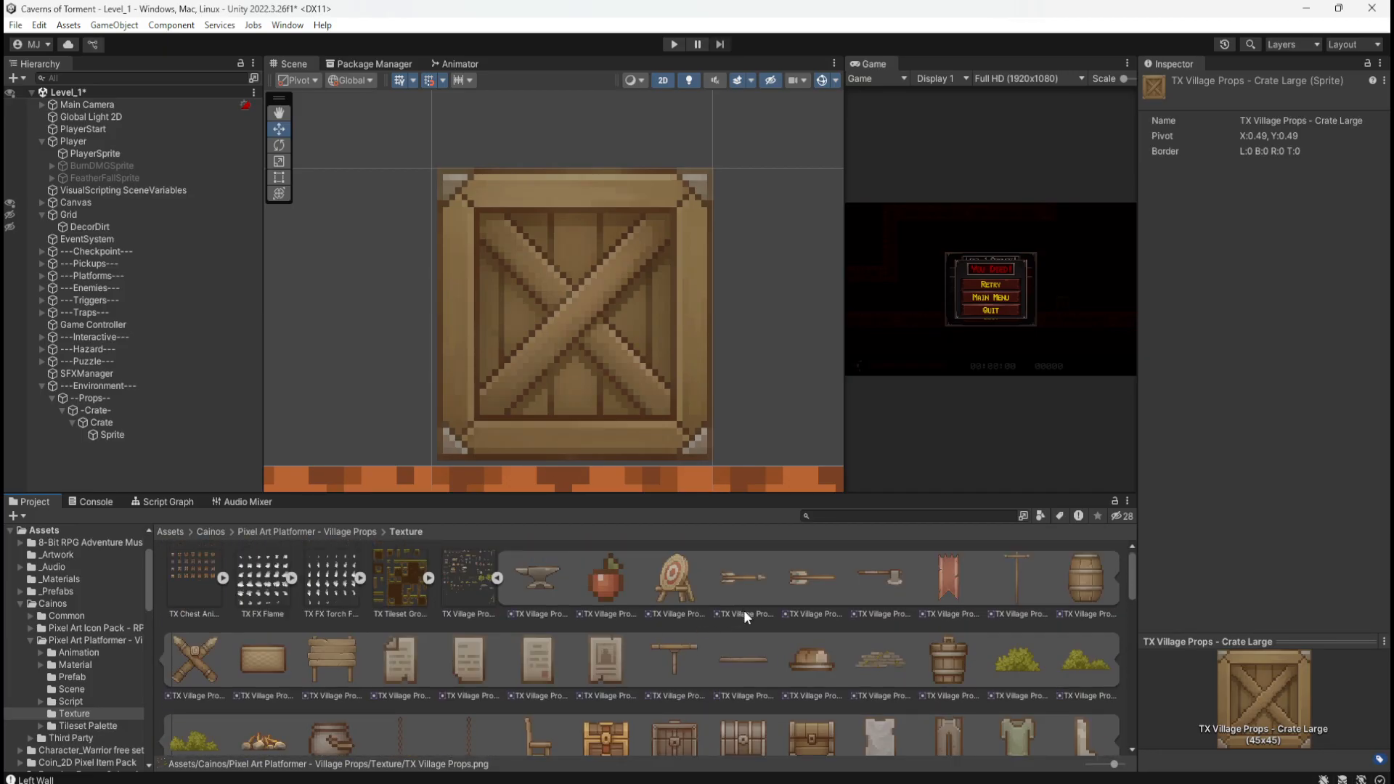
{"action": "scroll", "coordinate": [772, 621], "scroll_direction": "down", "scroll_amount": 1}
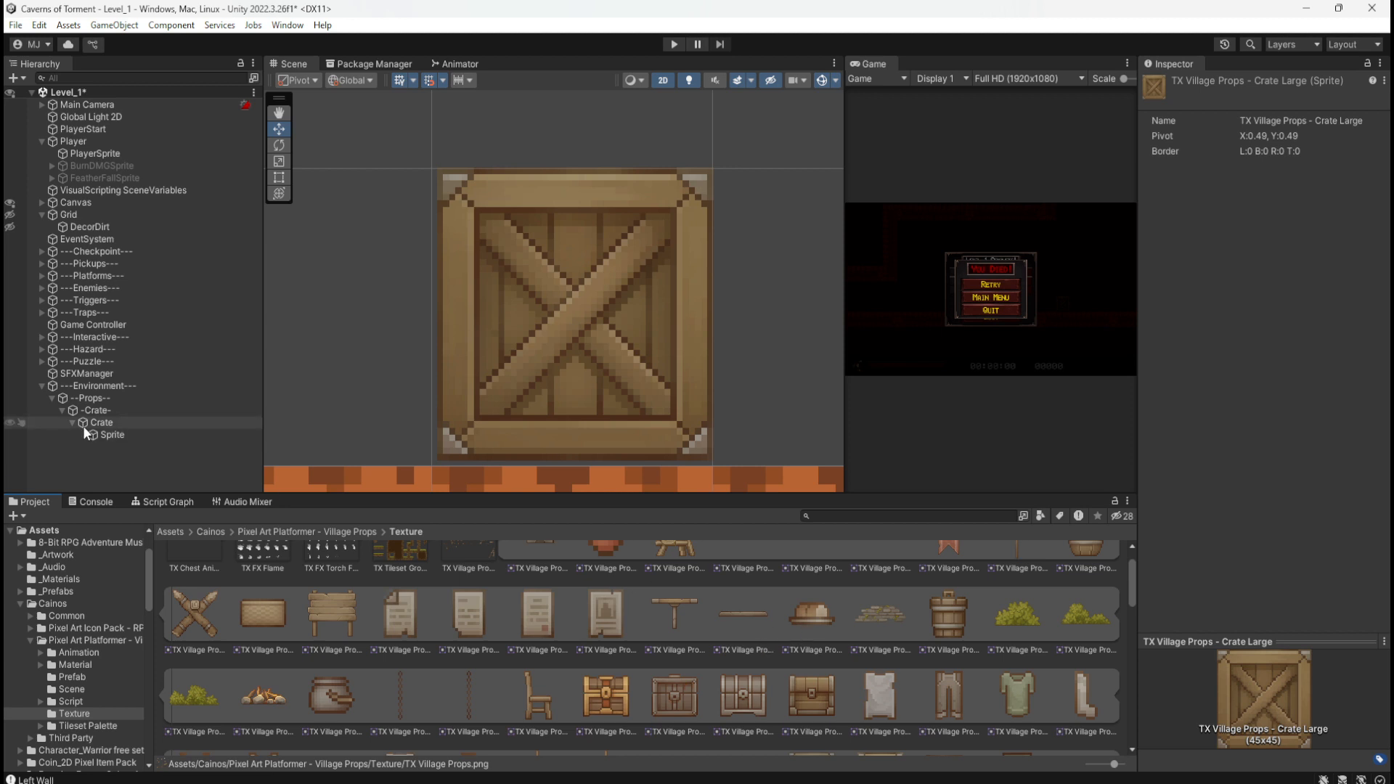
Step: Scrub the Sprite's scale down toward 0.67 and undo an accidental crate move
{"action": "left_click", "coordinate": [116, 435]}
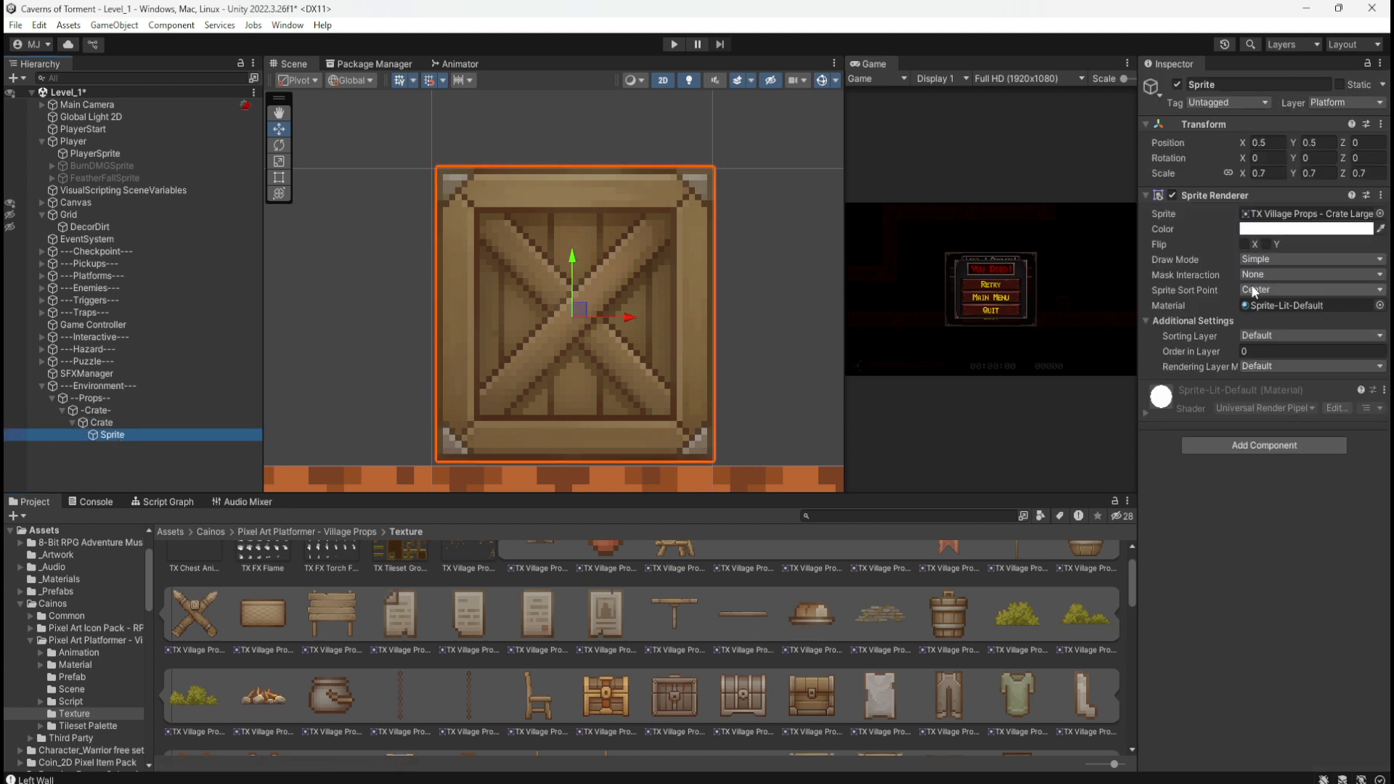
{"action": "left_click", "coordinate": [1267, 172]}
{"action": "left_click", "coordinate": [1245, 174]}
{"action": "left_click_drag", "start_coordinate": [1243, 174], "coordinate": [1243, 174]}
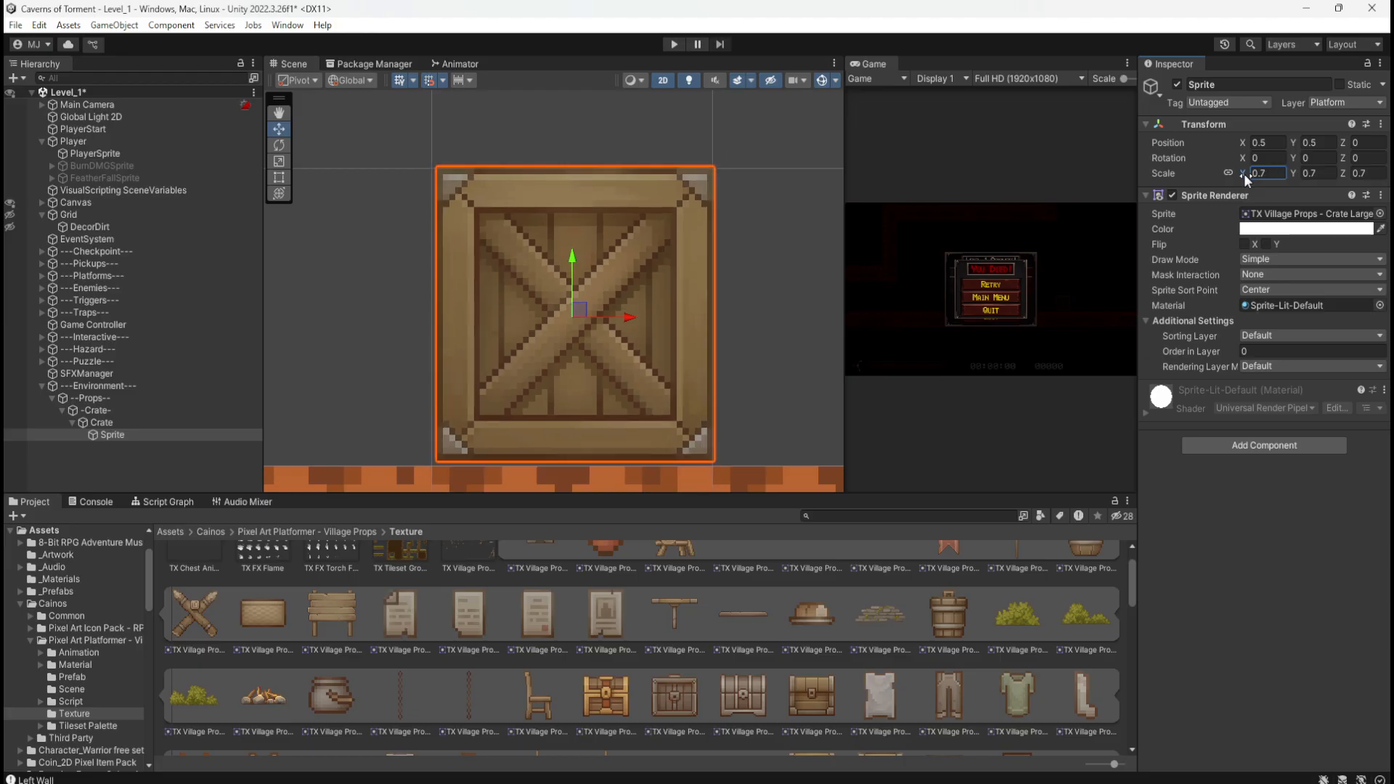
{"action": "left_click", "coordinate": [142, 453]}
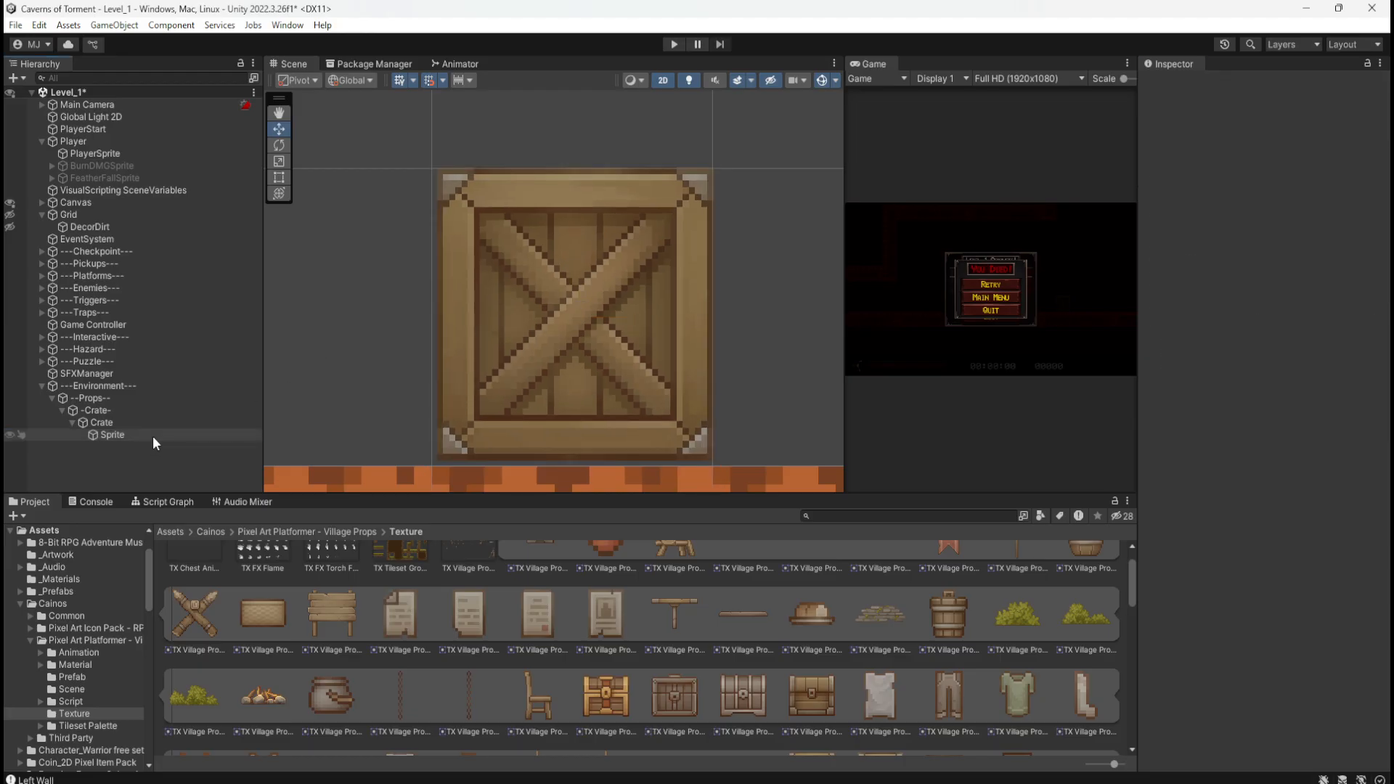
{"action": "left_click", "coordinate": [153, 435]}
{"action": "mouse_move", "coordinate": [598, 313]}
{"action": "left_mouse_down"}
{"action": "mouse_move", "coordinate": [560, 305]}
{"action": "mouse_move", "coordinate": [597, 309]}
{"action": "left_mouse_up"}
{"action": "key", "text": "ctrl+z"}
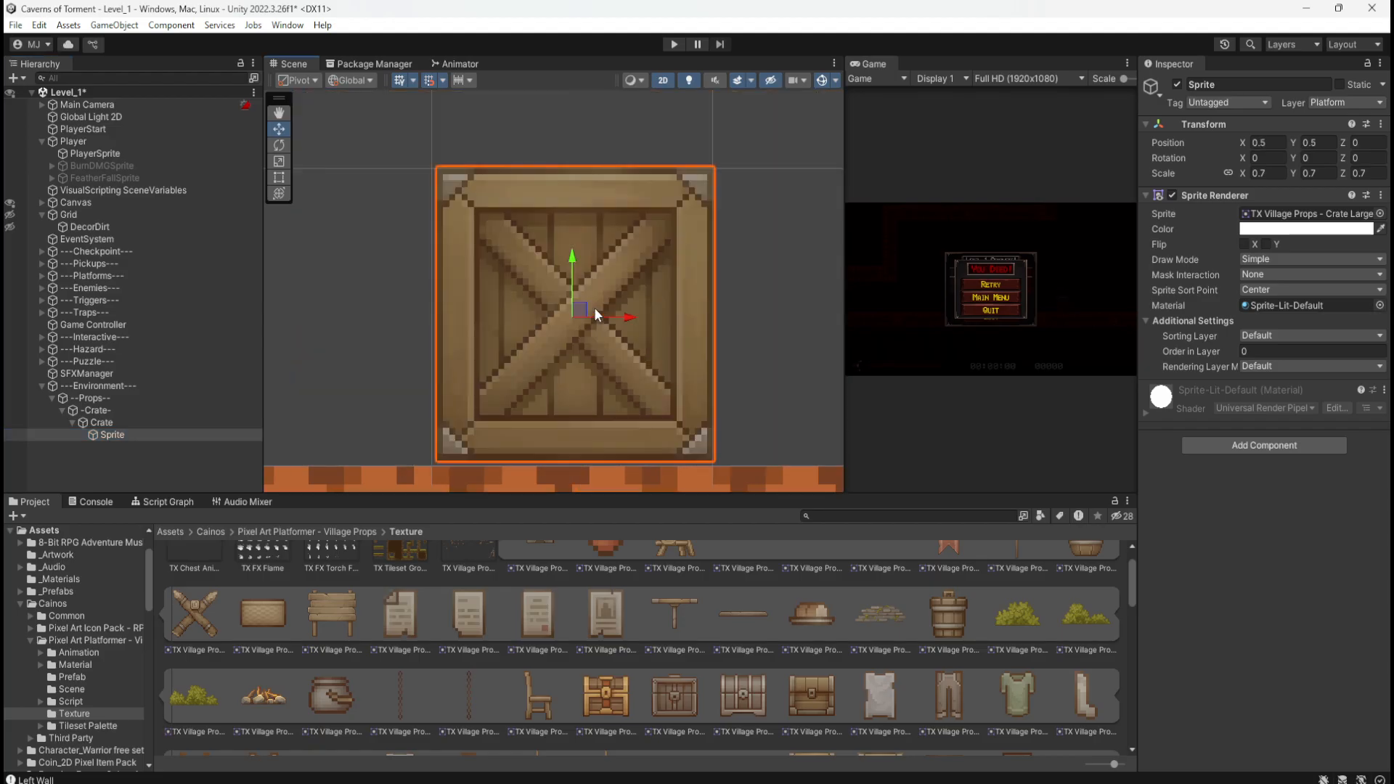
Step: Enter a uniform scale of 0.71 on the crate Sprite and check its size
{"action": "left_click", "coordinate": [1257, 174]}
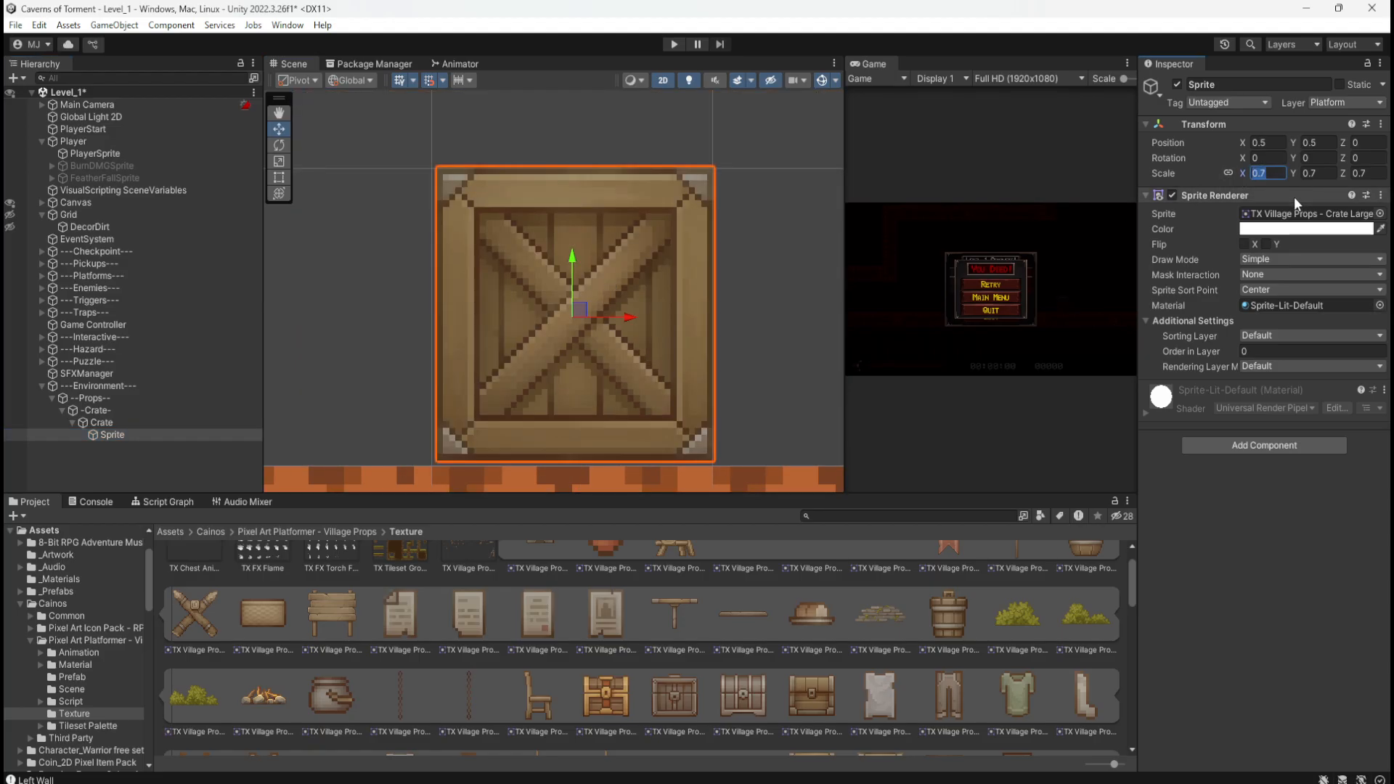
{"action": "type", "text": "69"}
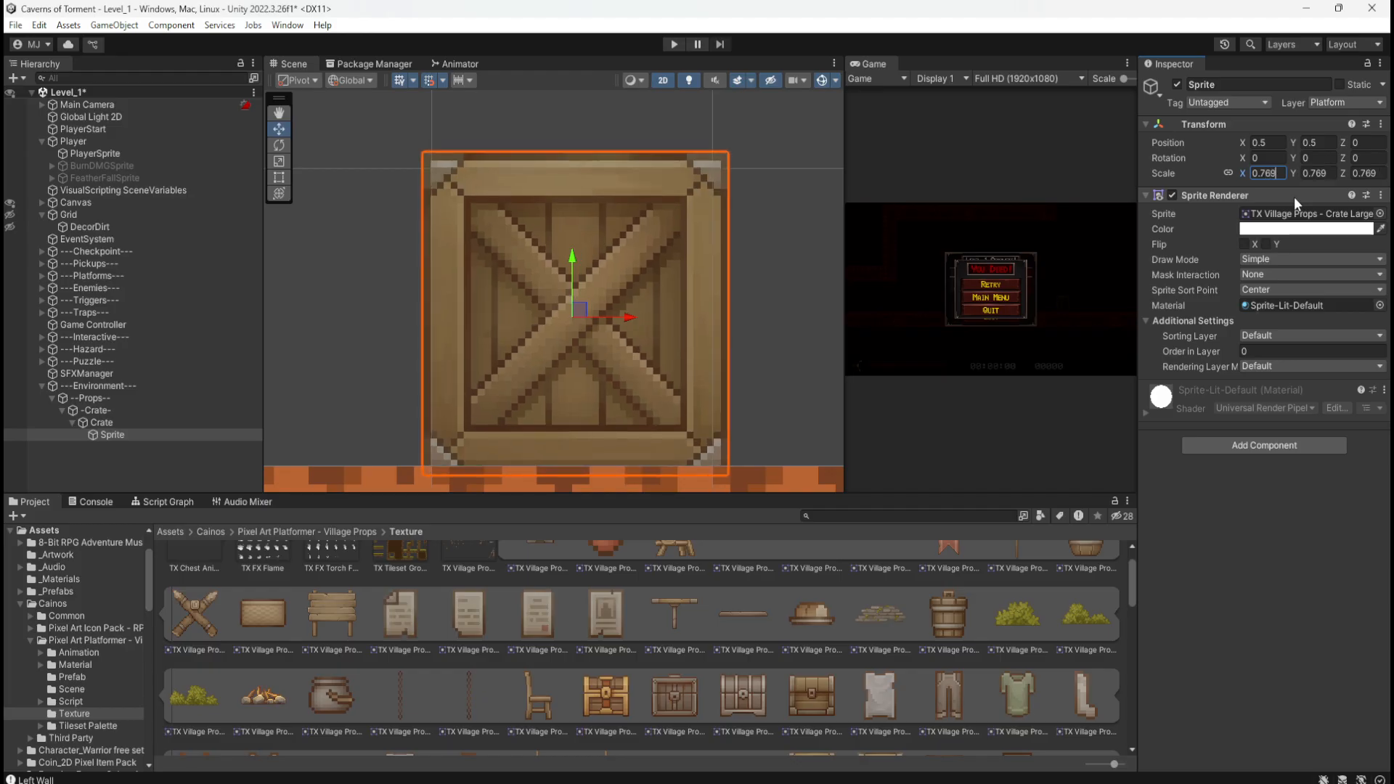
{"action": "key", "text": "BackSpace"}
{"action": "key", "text": "BackSpace"}
{"action": "key", "text": "BackSpace"}
{"action": "type", "text": "69"}
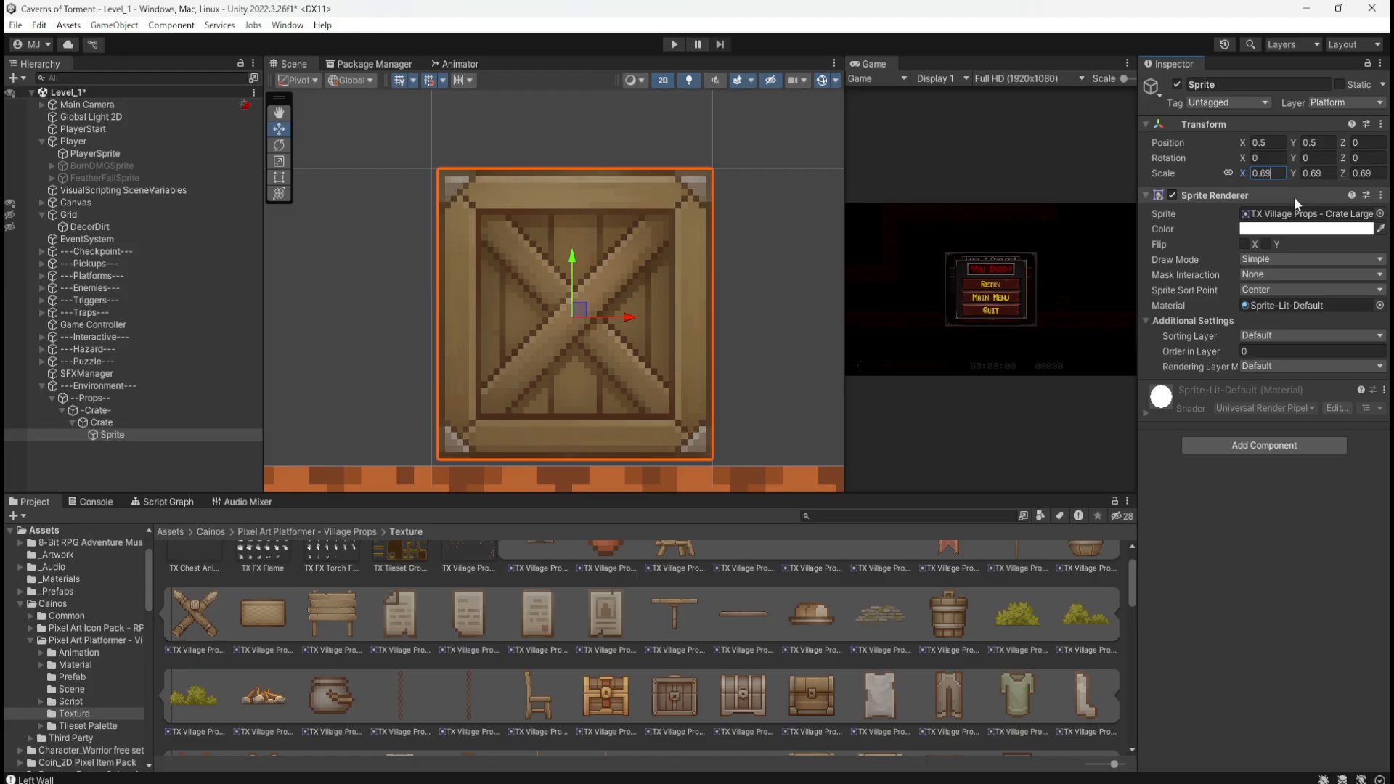
{"action": "key", "text": "BackSpace"}
{"action": "key", "text": "BackSpace"}
{"action": "type", "text": "71"}
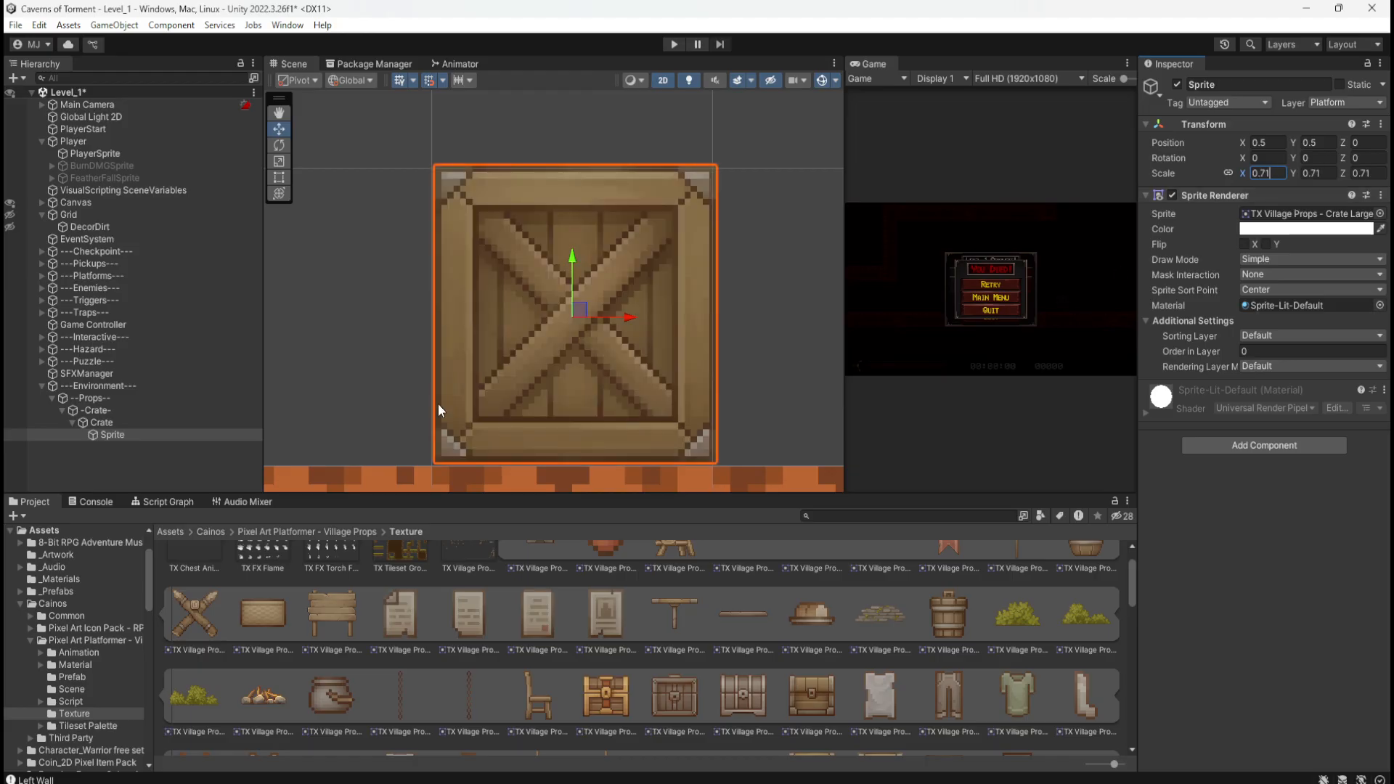
{"action": "left_click", "coordinate": [146, 450]}
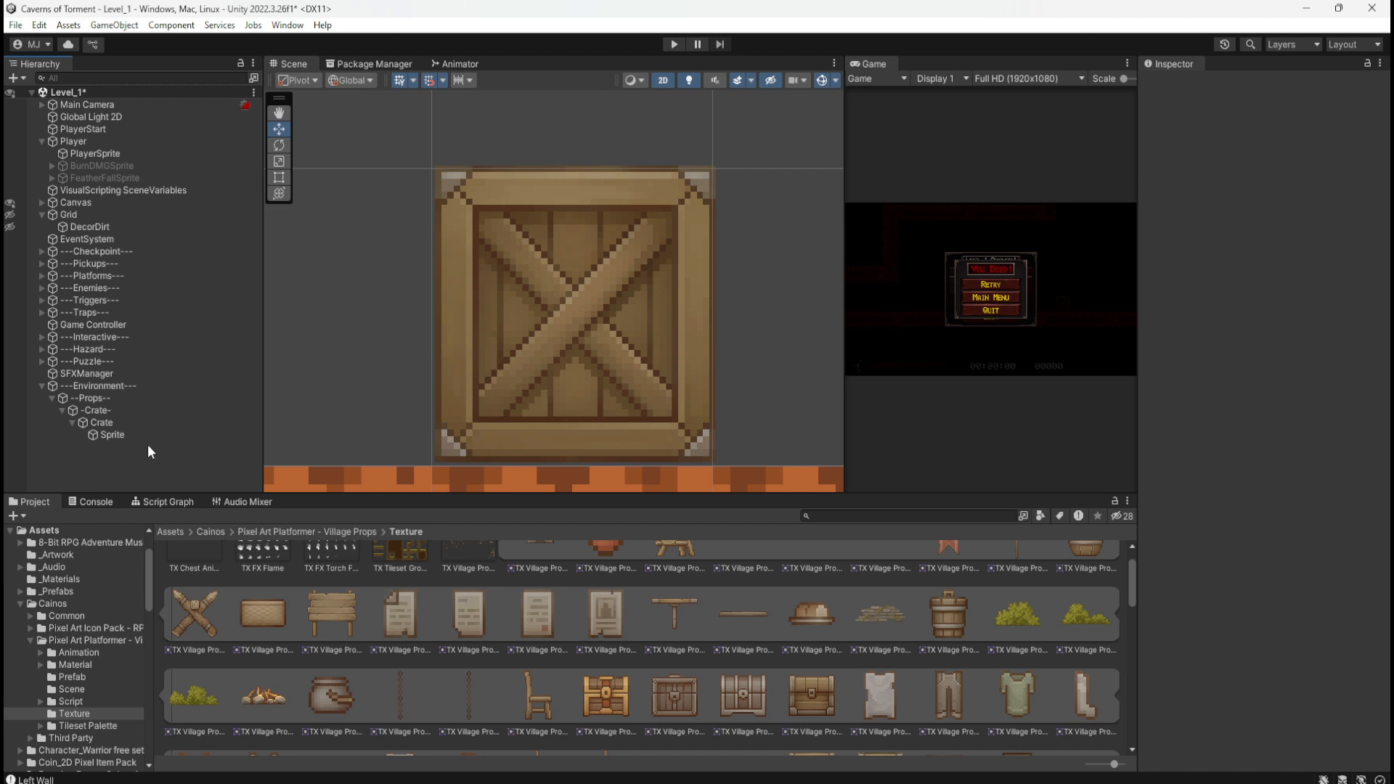
{"action": "left_click", "coordinate": [141, 436]}
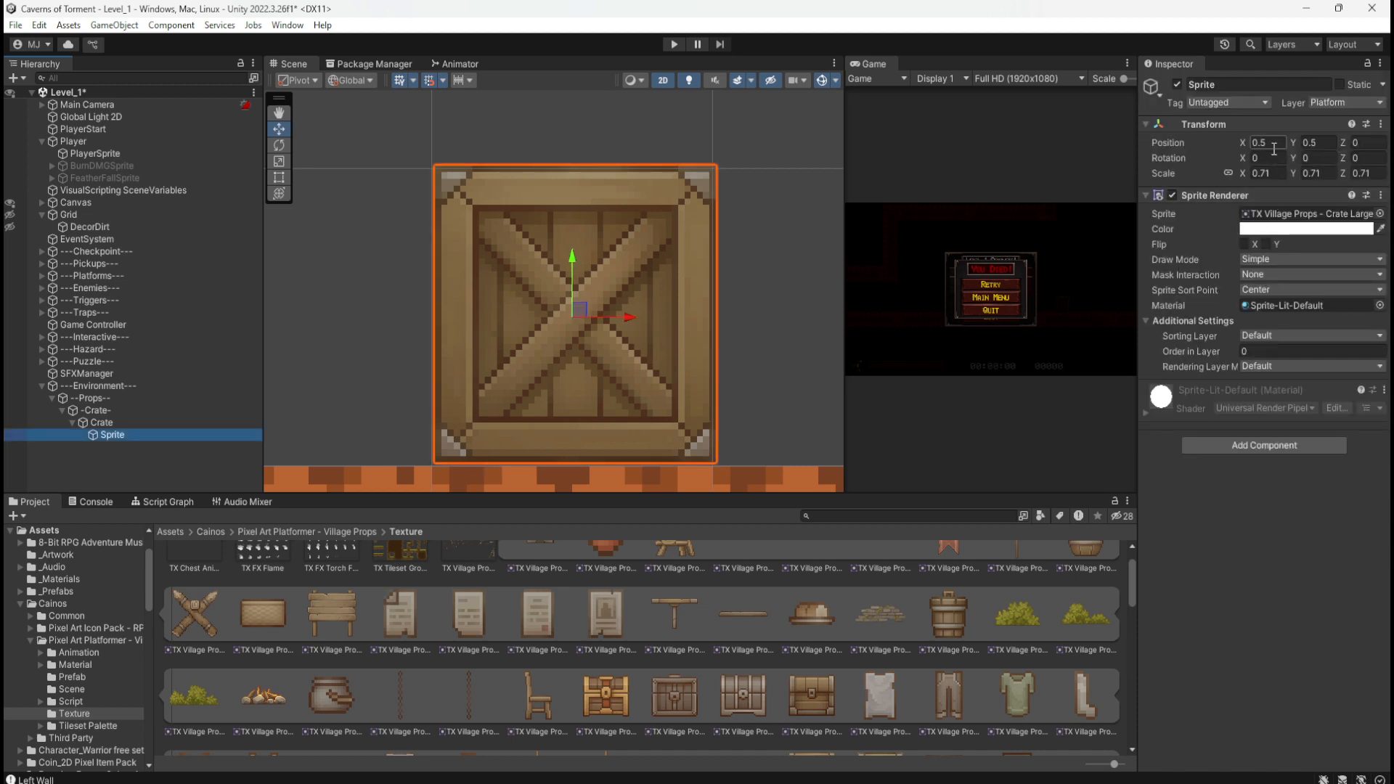
Step: Set the crate Sprite's X position to 0.49 and deselect to check it
{"action": "left_click", "coordinate": [1270, 143]}
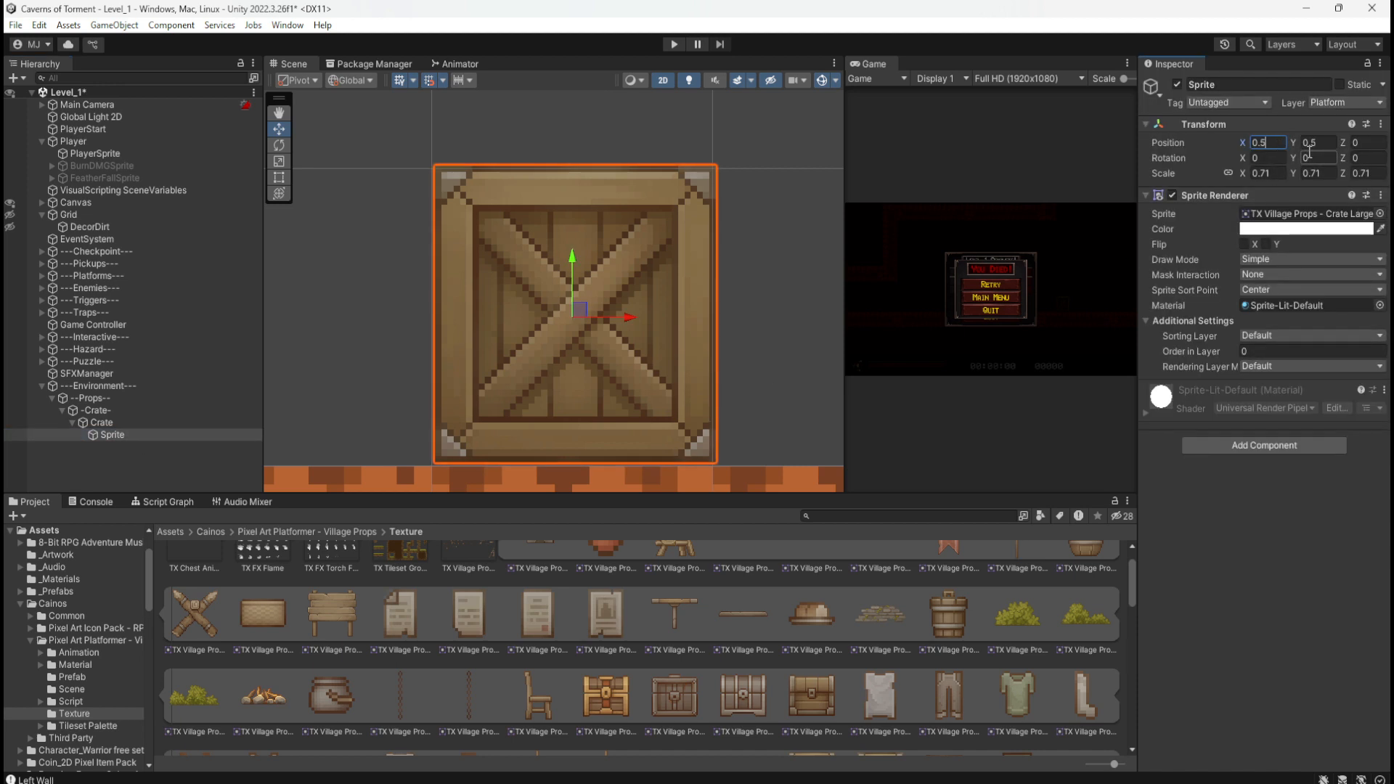
{"action": "type", "text": "0.45"}
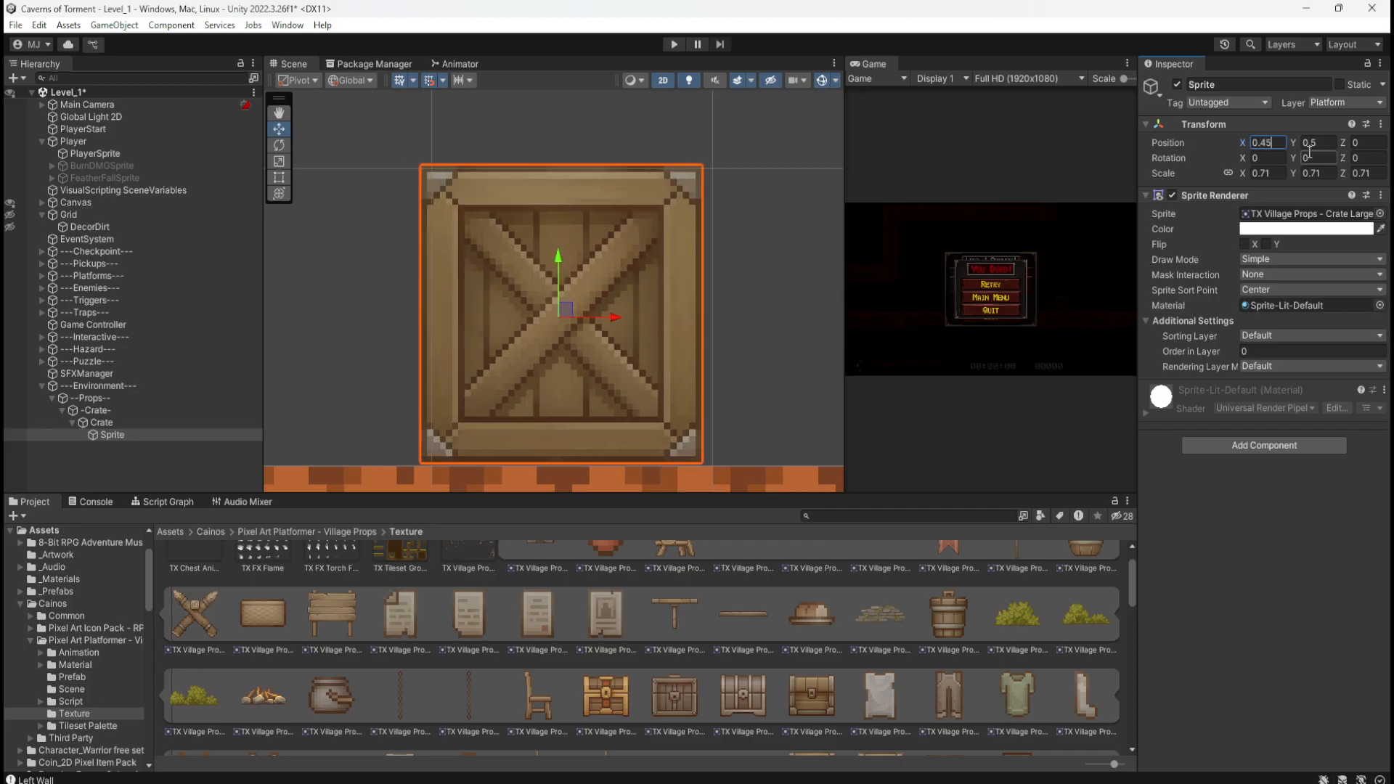
{"action": "key", "text": "BackSpace"}
{"action": "type", "text": "8"}
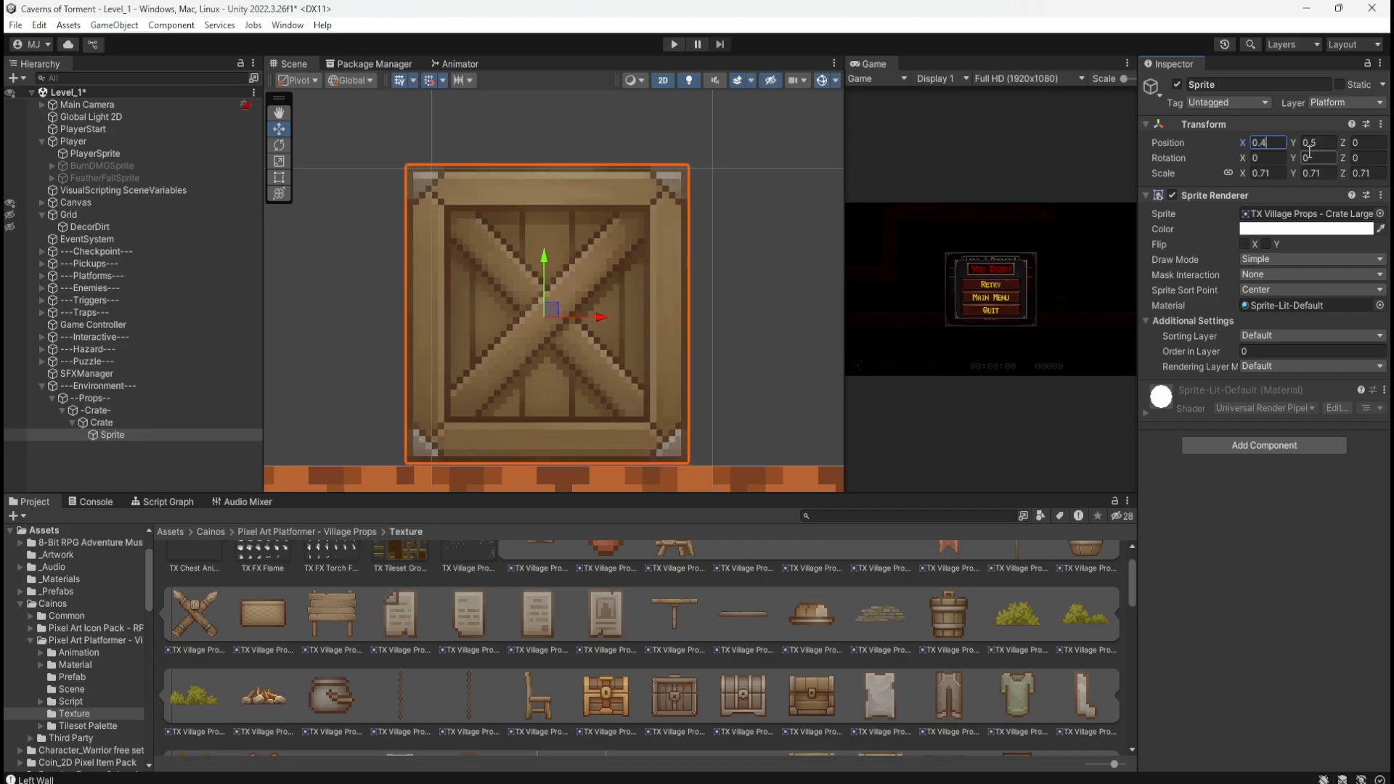
{"action": "key", "text": "BackSpace"}
{"action": "type", "text": "9"}
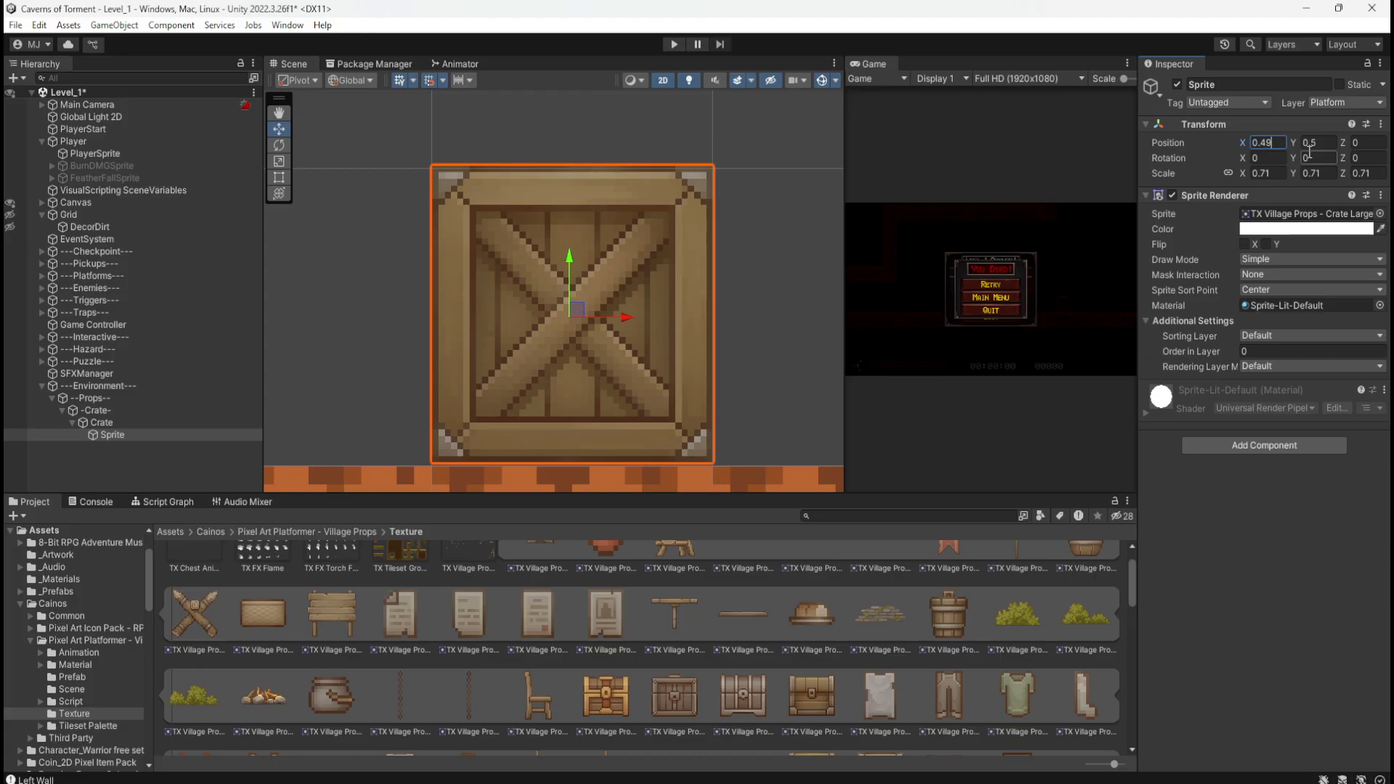
{"action": "scroll", "coordinate": [410, 173], "scroll_direction": "up", "scroll_amount": 5}
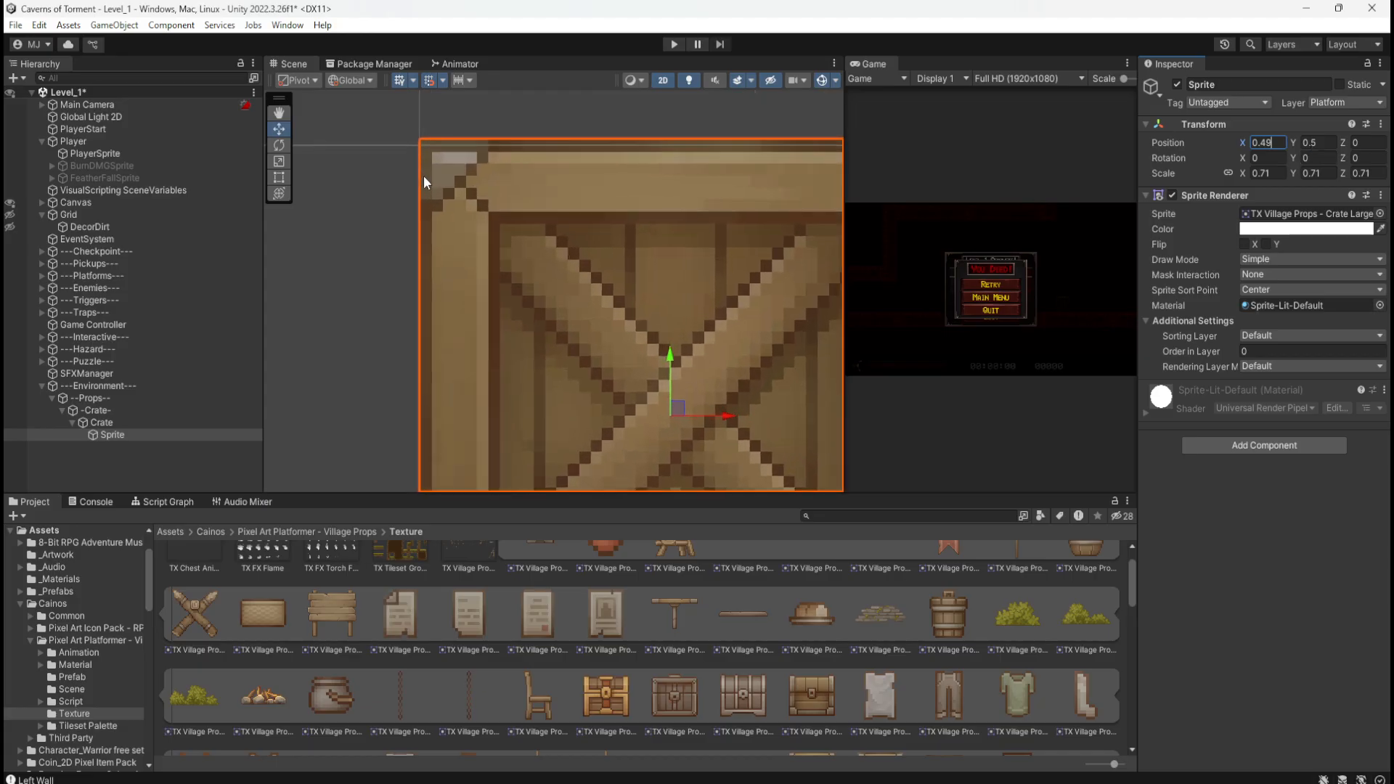
{"action": "left_click", "coordinate": [216, 484]}
{"action": "scroll", "coordinate": [408, 241], "scroll_direction": "up", "scroll_amount": 5}
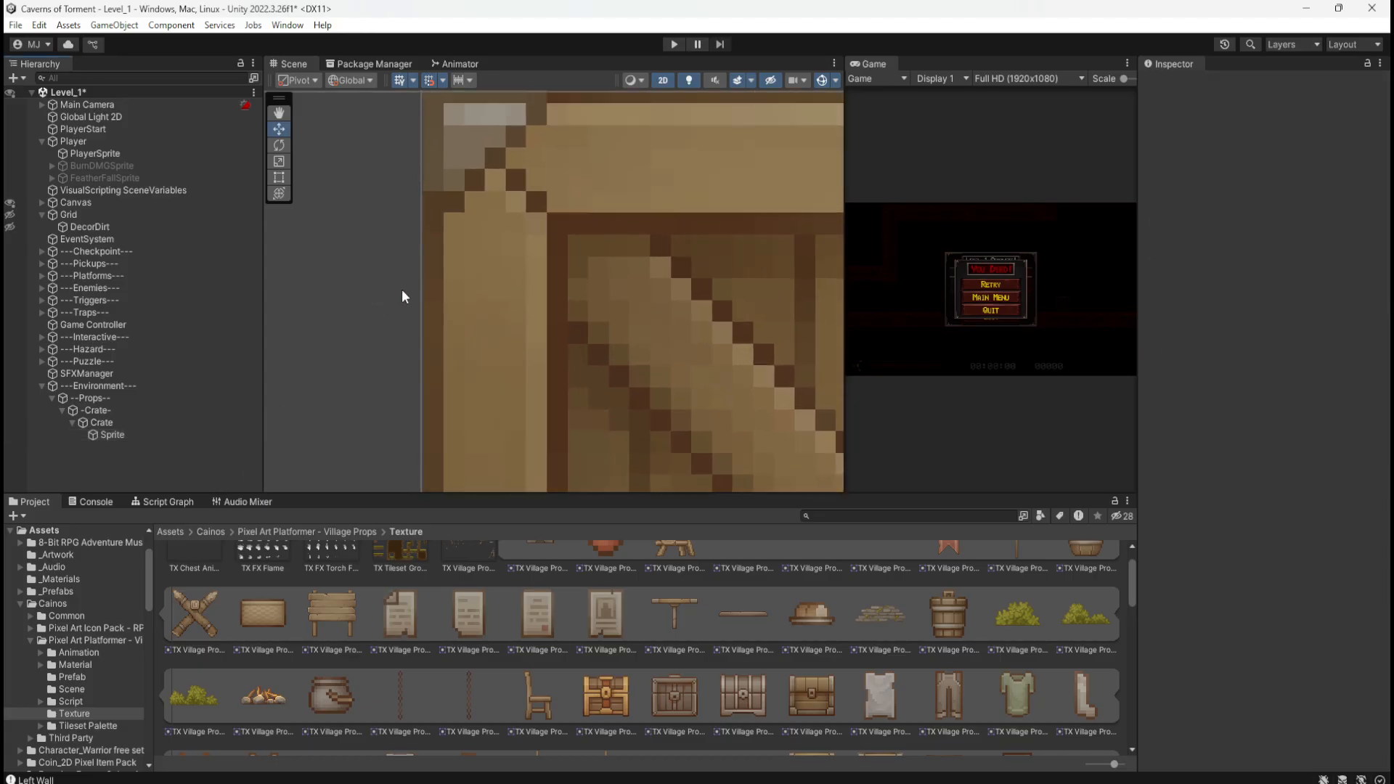
{"action": "scroll", "coordinate": [402, 290], "scroll_direction": "down", "scroll_amount": 1}
Step: Re-edit the Sprite's X position digits, trying 0.487 then 0.489
{"action": "left_click", "coordinate": [181, 438]}
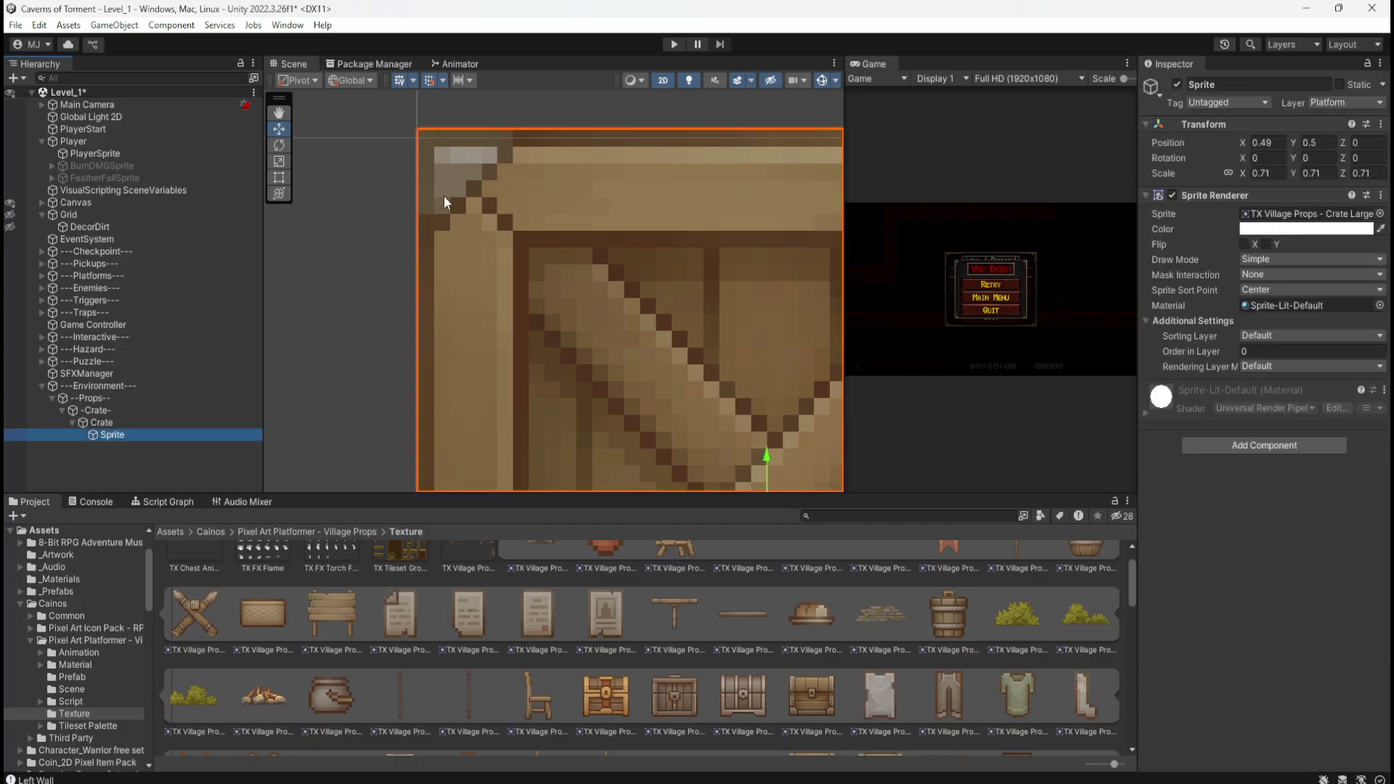
{"action": "scroll", "coordinate": [421, 185], "scroll_direction": "up", "scroll_amount": 3}
{"action": "left_click", "coordinate": [1266, 142]}
{"action": "left_click", "coordinate": [1275, 141]}
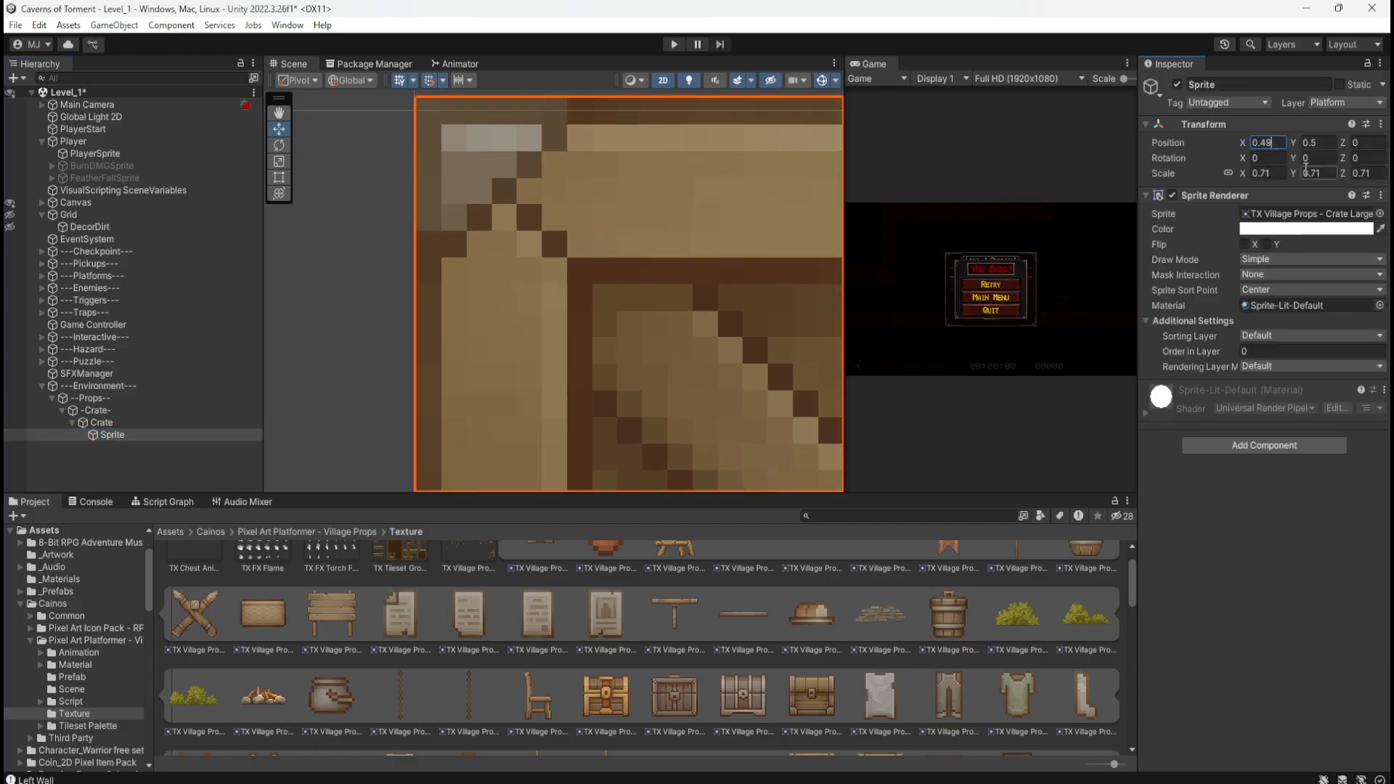
{"action": "key", "text": "BackSpace"}
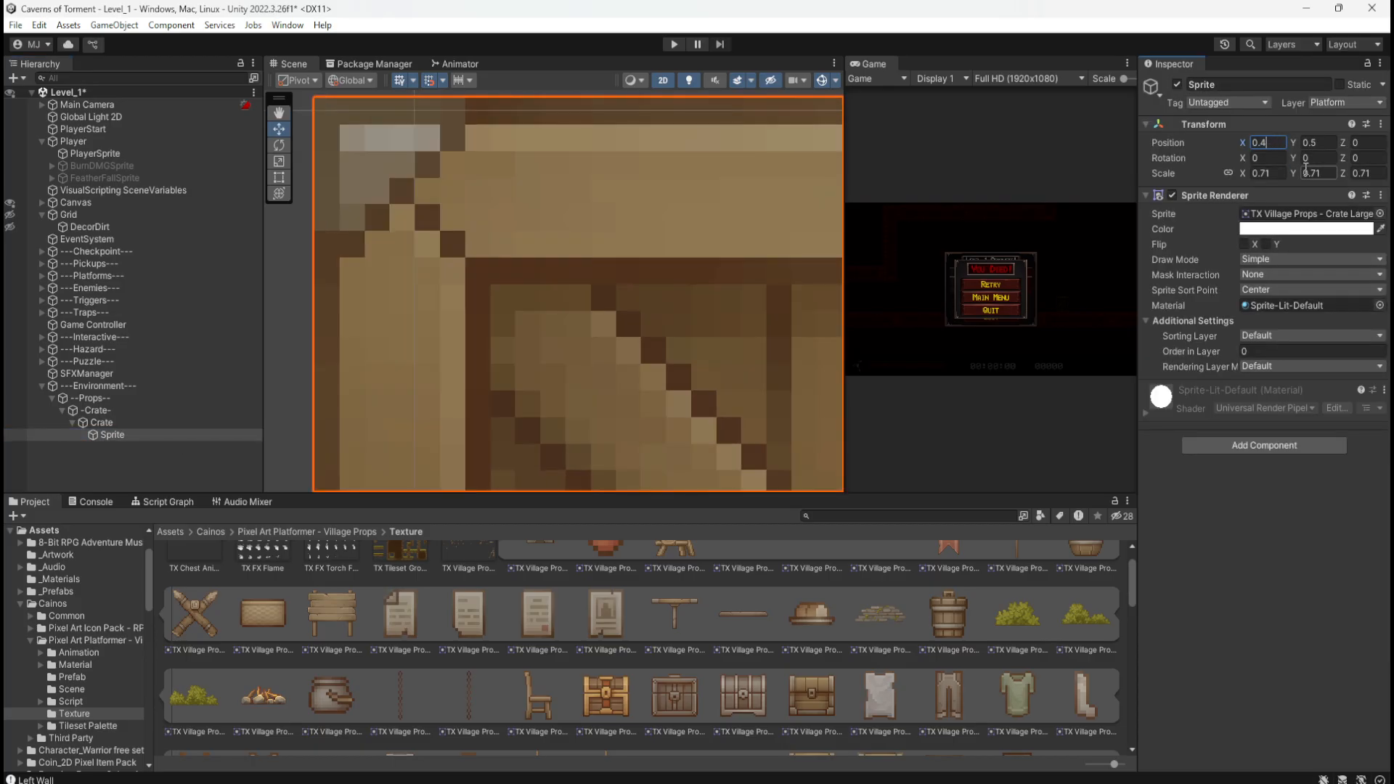
{"action": "type", "text": "87"}
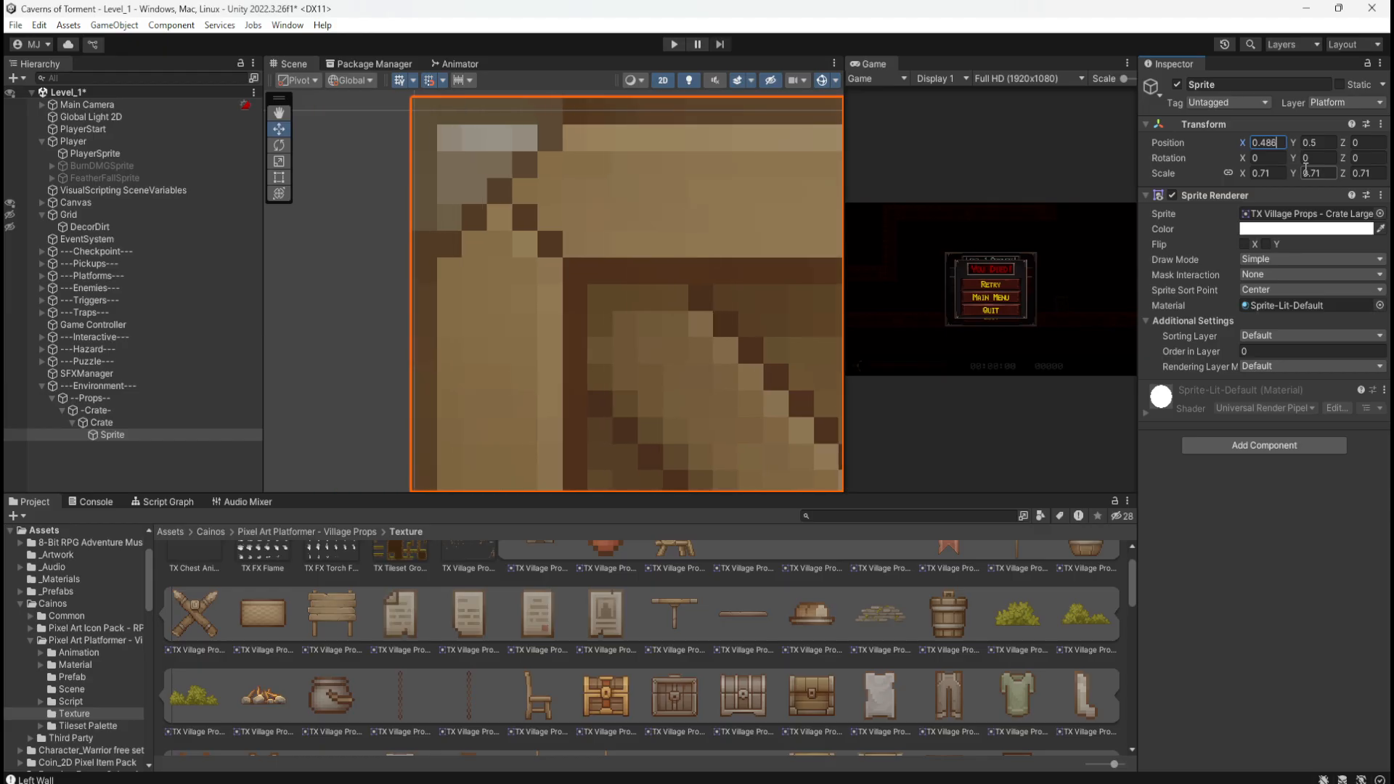
{"action": "key", "text": "BackSpace"}
{"action": "type", "text": "9"}
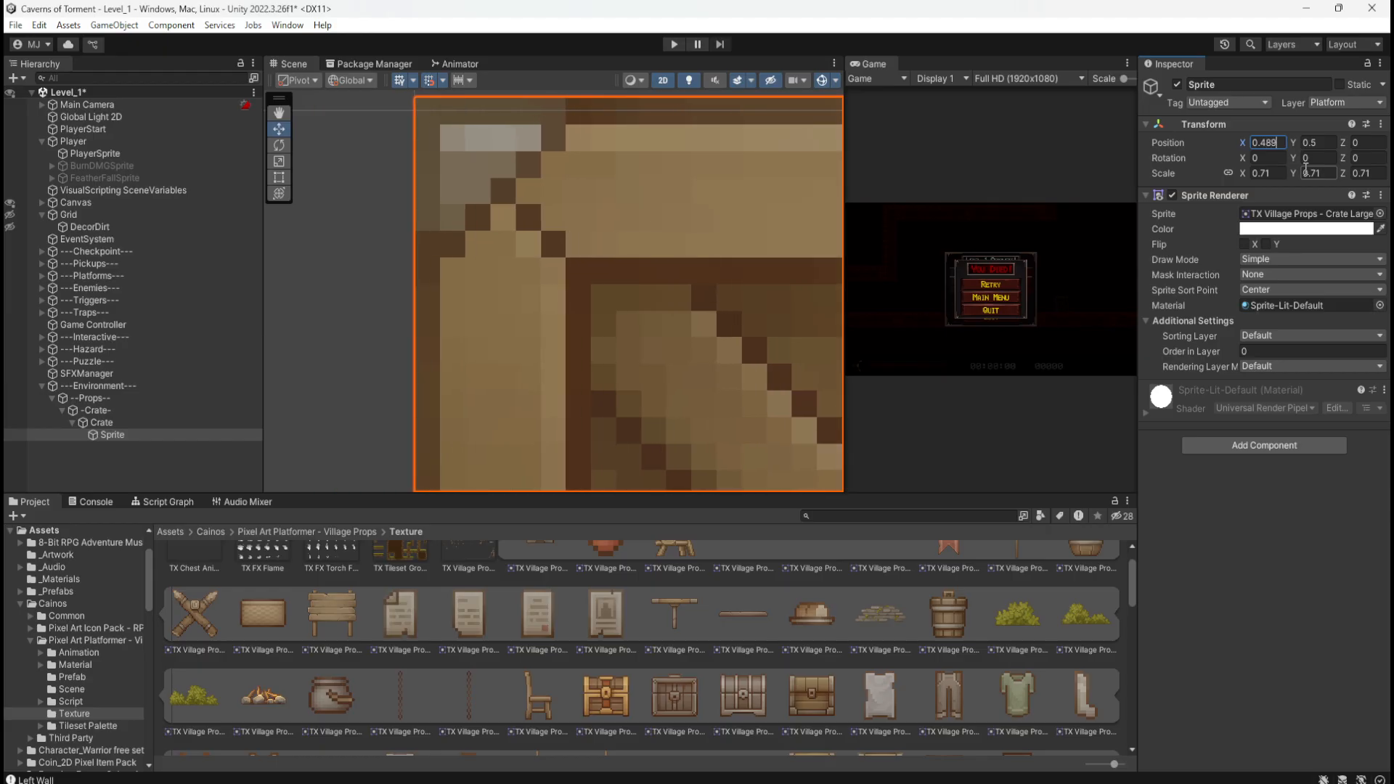
{"action": "left_click", "coordinate": [209, 465]}
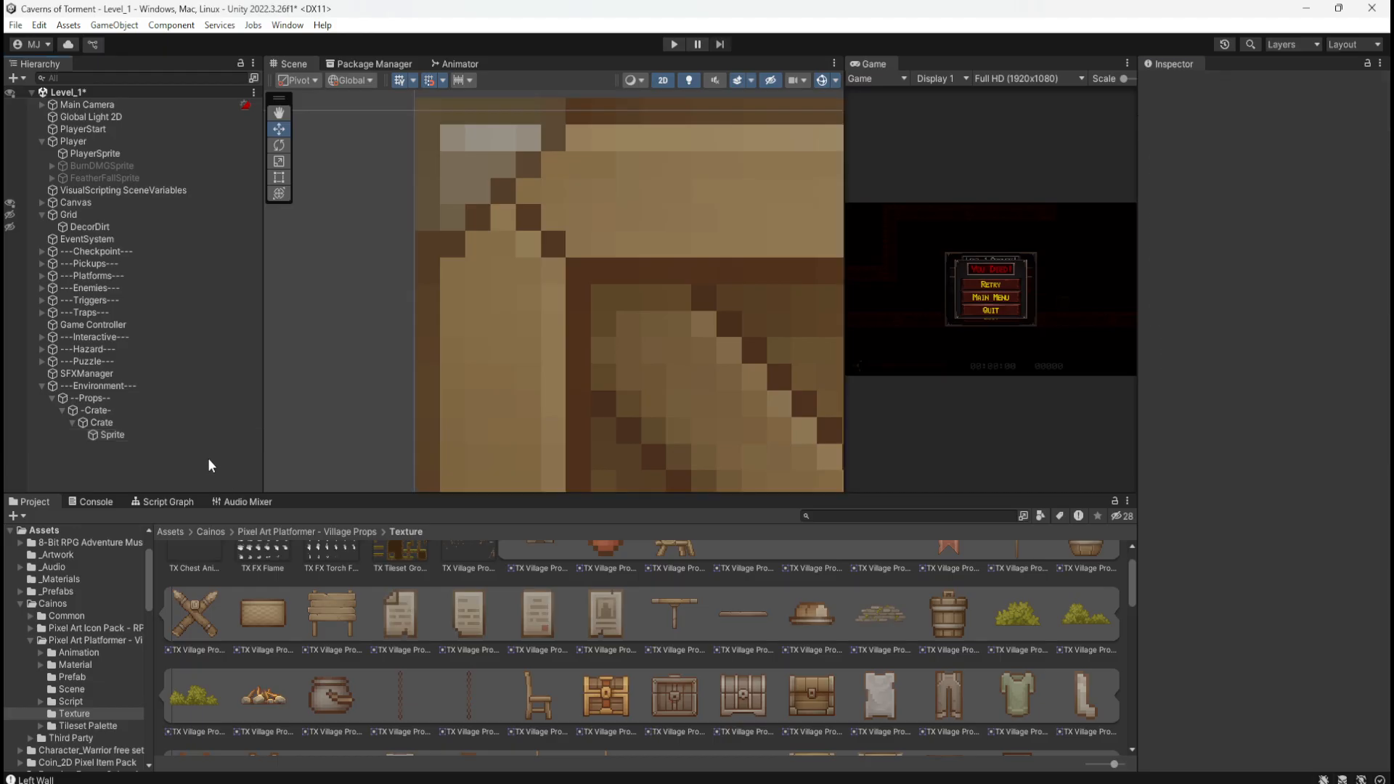
Step: Finalize the Sprite's X position at 0.488 and zoom out to check the crate
{"action": "left_click", "coordinate": [145, 434]}
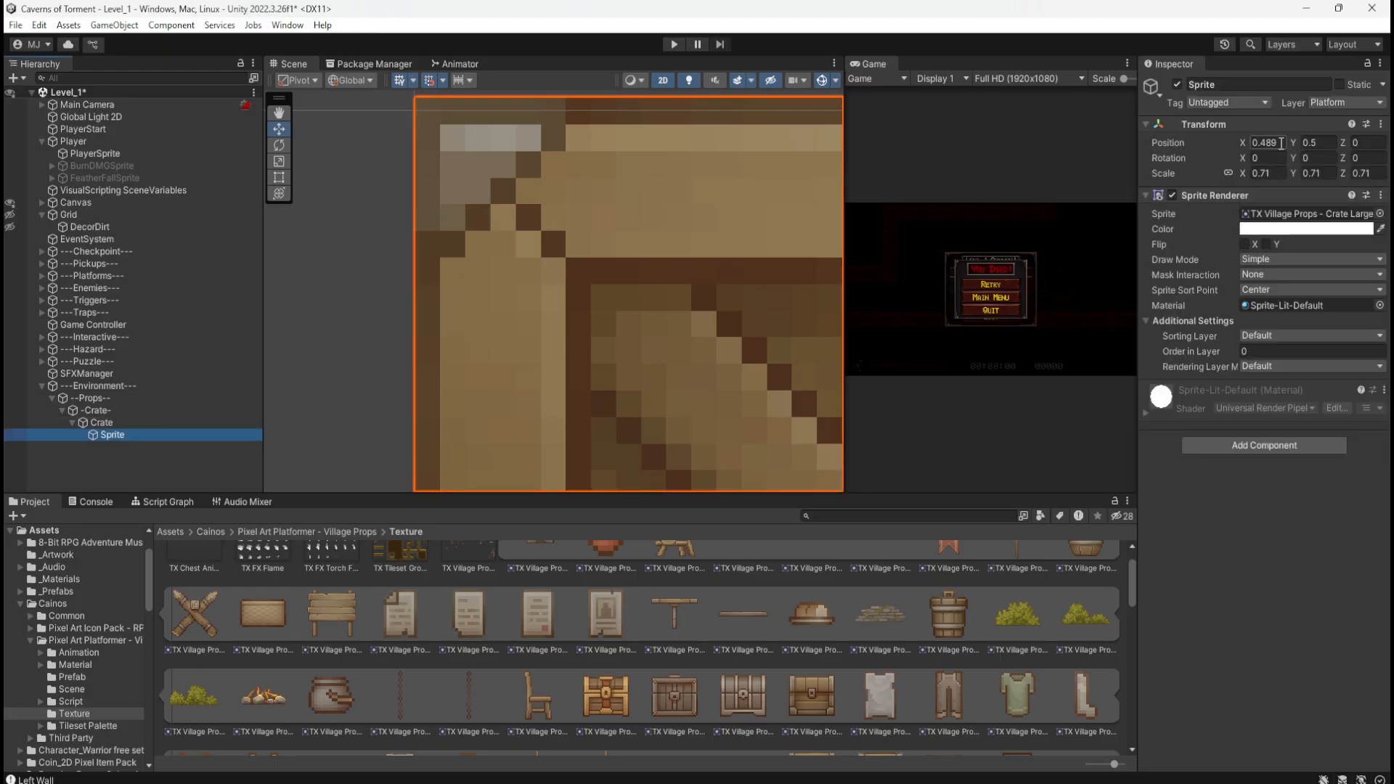
{"action": "type", "text": "8"}
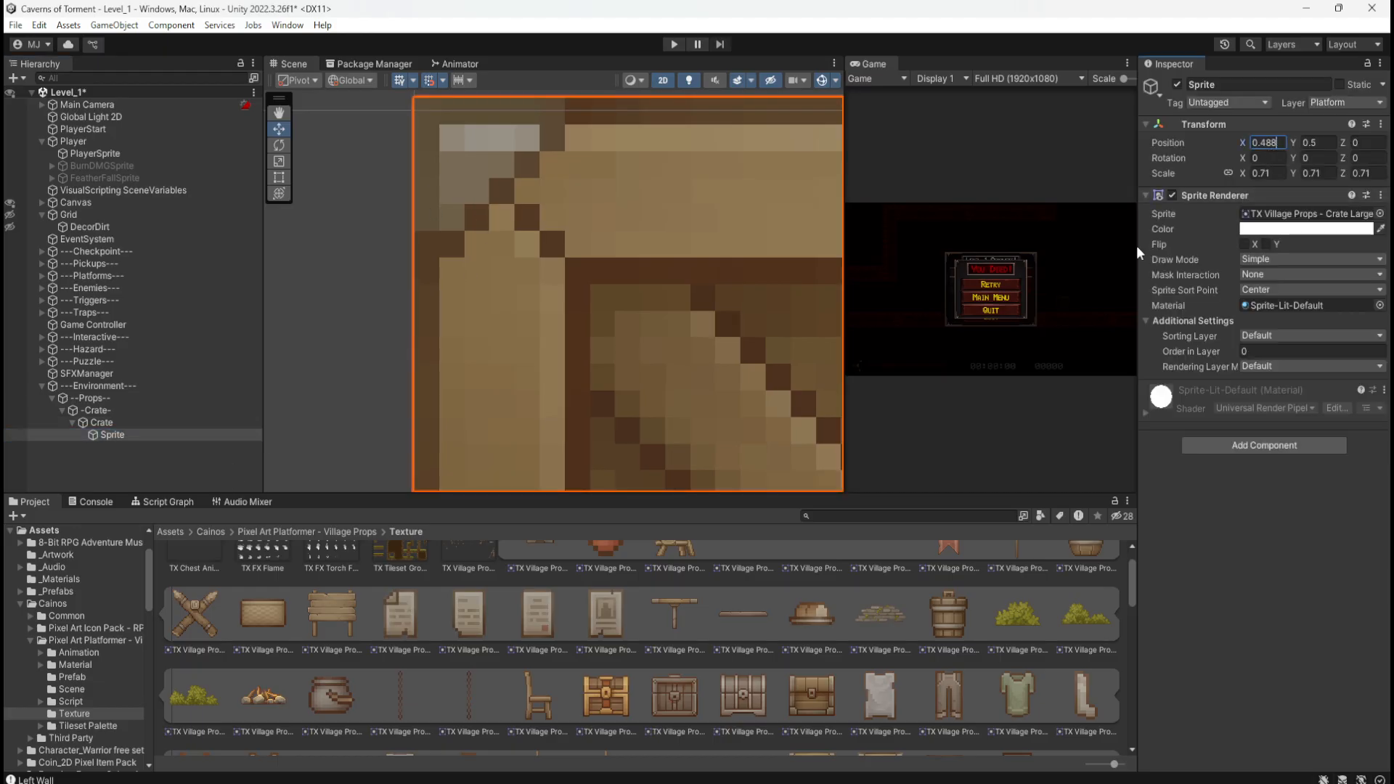
{"action": "left_click", "coordinate": [196, 473]}
{"action": "scroll", "coordinate": [330, 265], "scroll_direction": "down", "scroll_amount": 5}
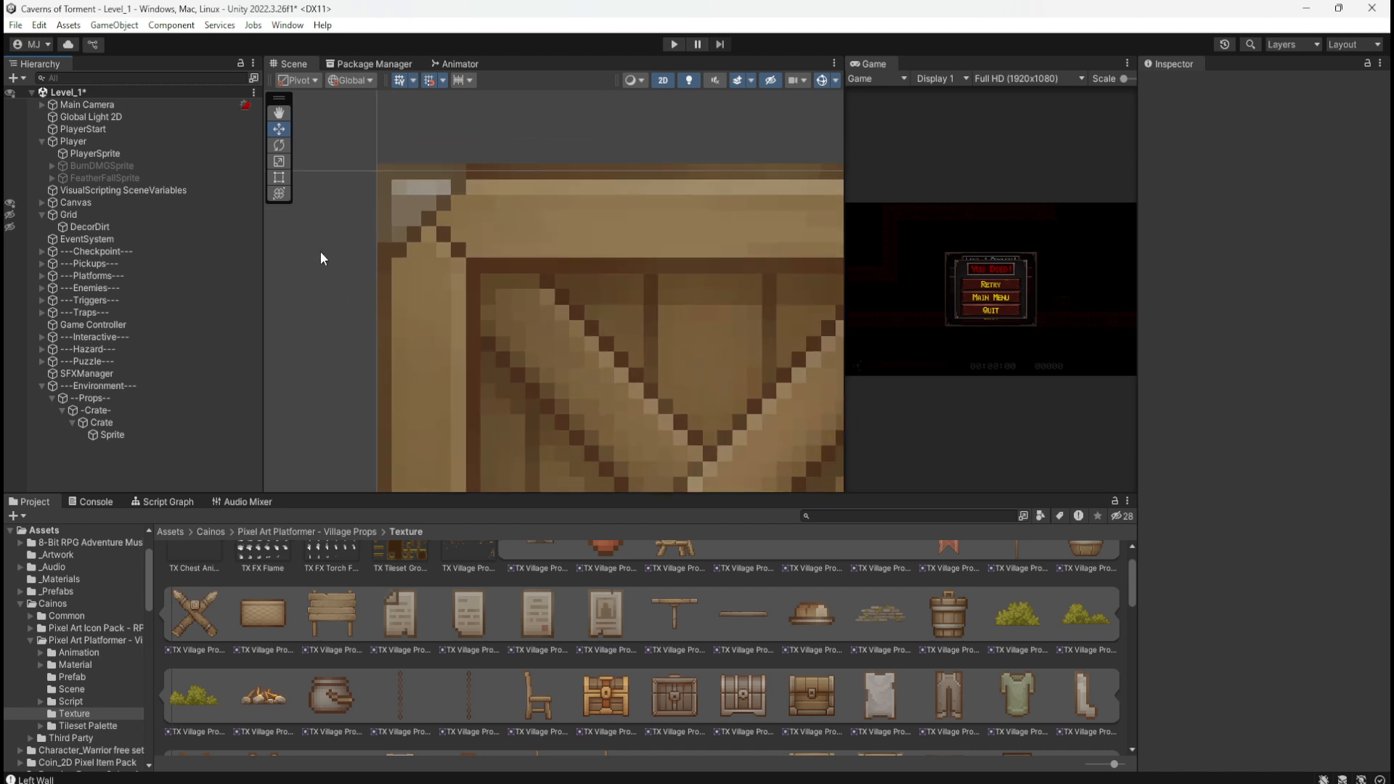
{"action": "scroll", "coordinate": [323, 258], "scroll_direction": "down", "scroll_amount": 1}
{"action": "scroll", "coordinate": [799, 240], "scroll_direction": "up", "scroll_amount": 6}
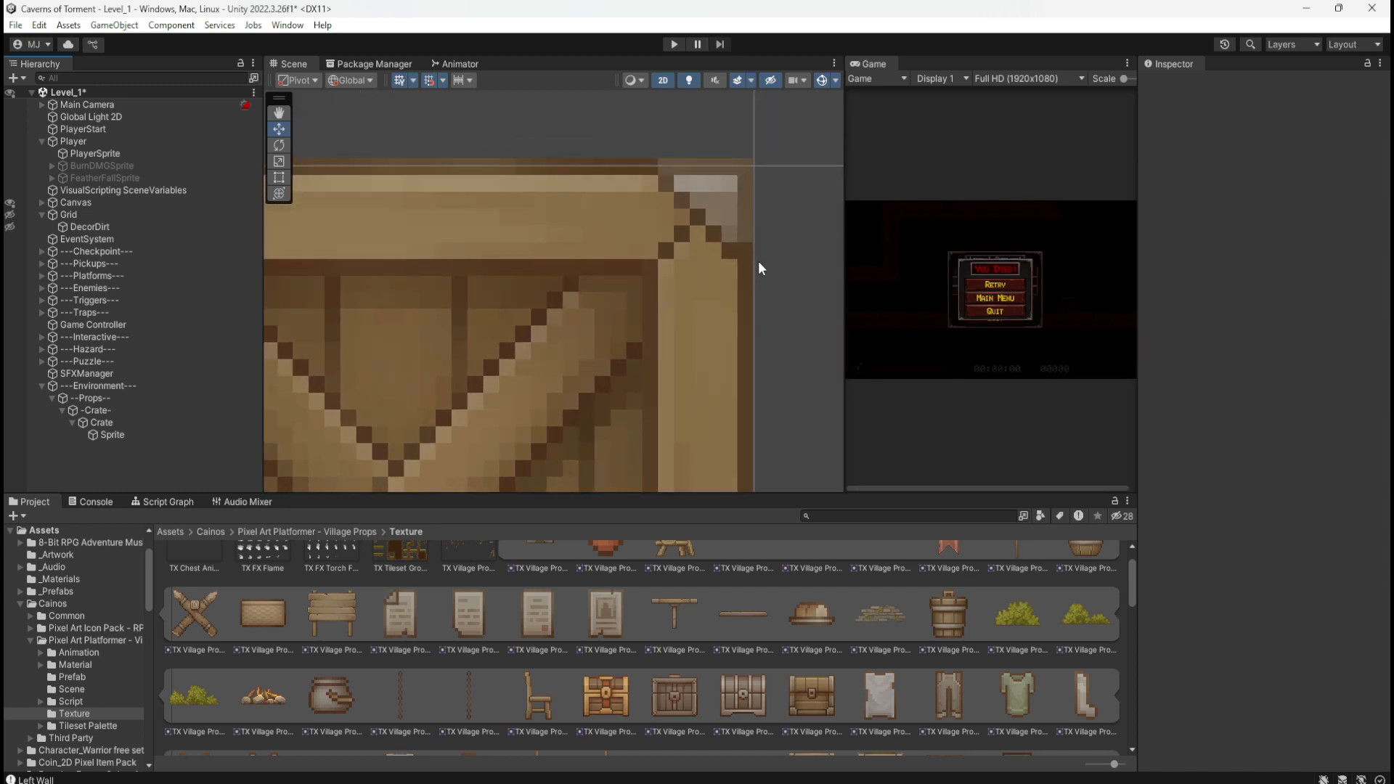
{"action": "scroll", "coordinate": [758, 268], "scroll_direction": "down", "scroll_amount": 1}
{"action": "scroll", "coordinate": [769, 259], "scroll_direction": "down", "scroll_amount": 5}
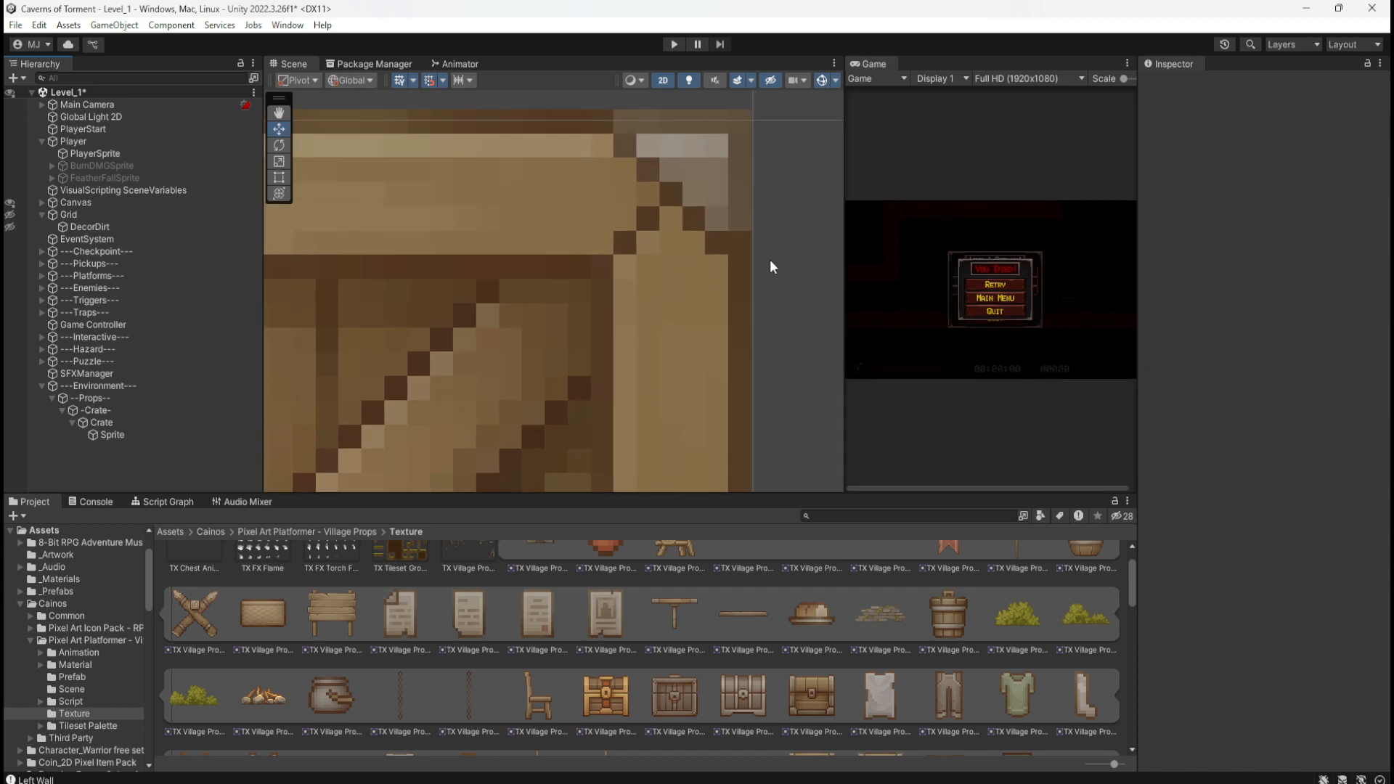
{"action": "scroll", "coordinate": [695, 167], "scroll_direction": "down", "scroll_amount": 3}
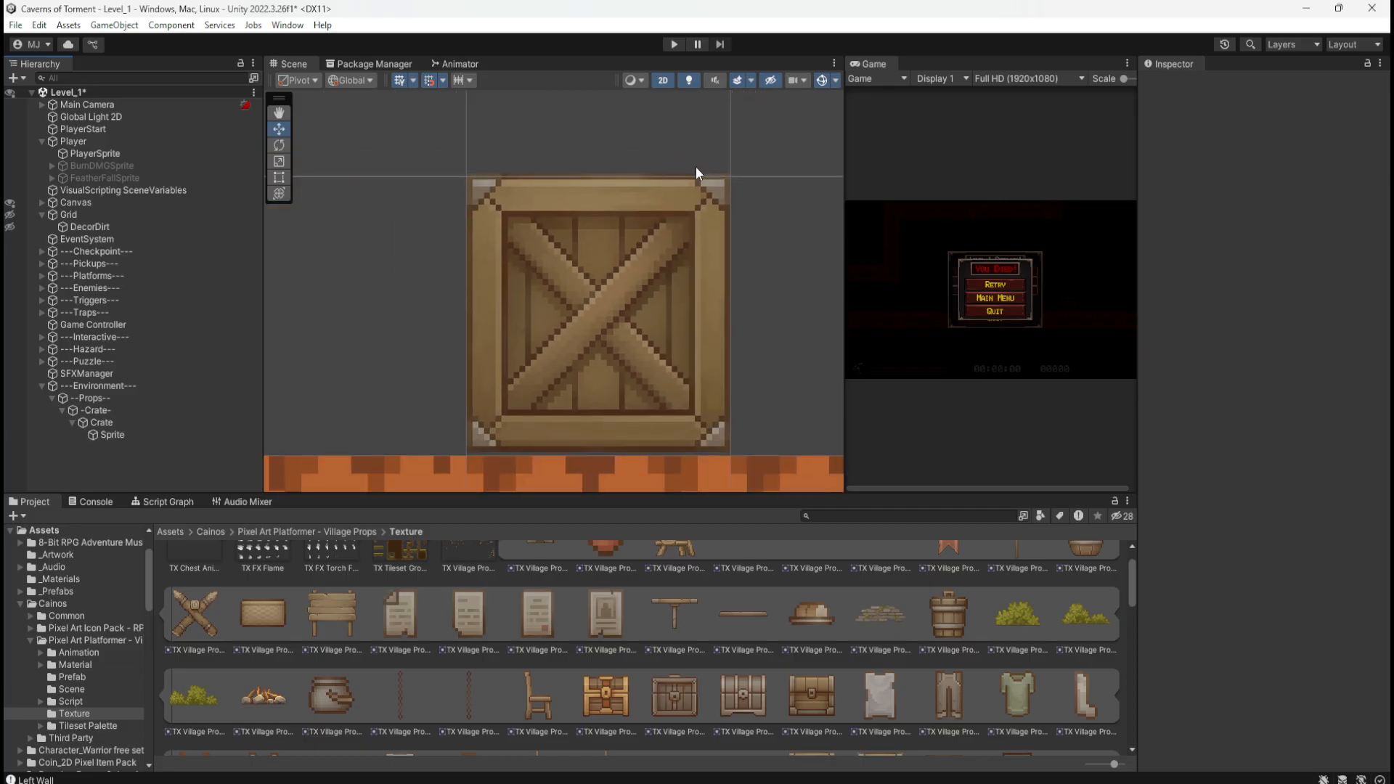
{"action": "left_click", "coordinate": [116, 434]}
Step: Set the crate Sprite's Position Y to 0.488 and zoom out to view the result
{"action": "left_click", "coordinate": [129, 422]}
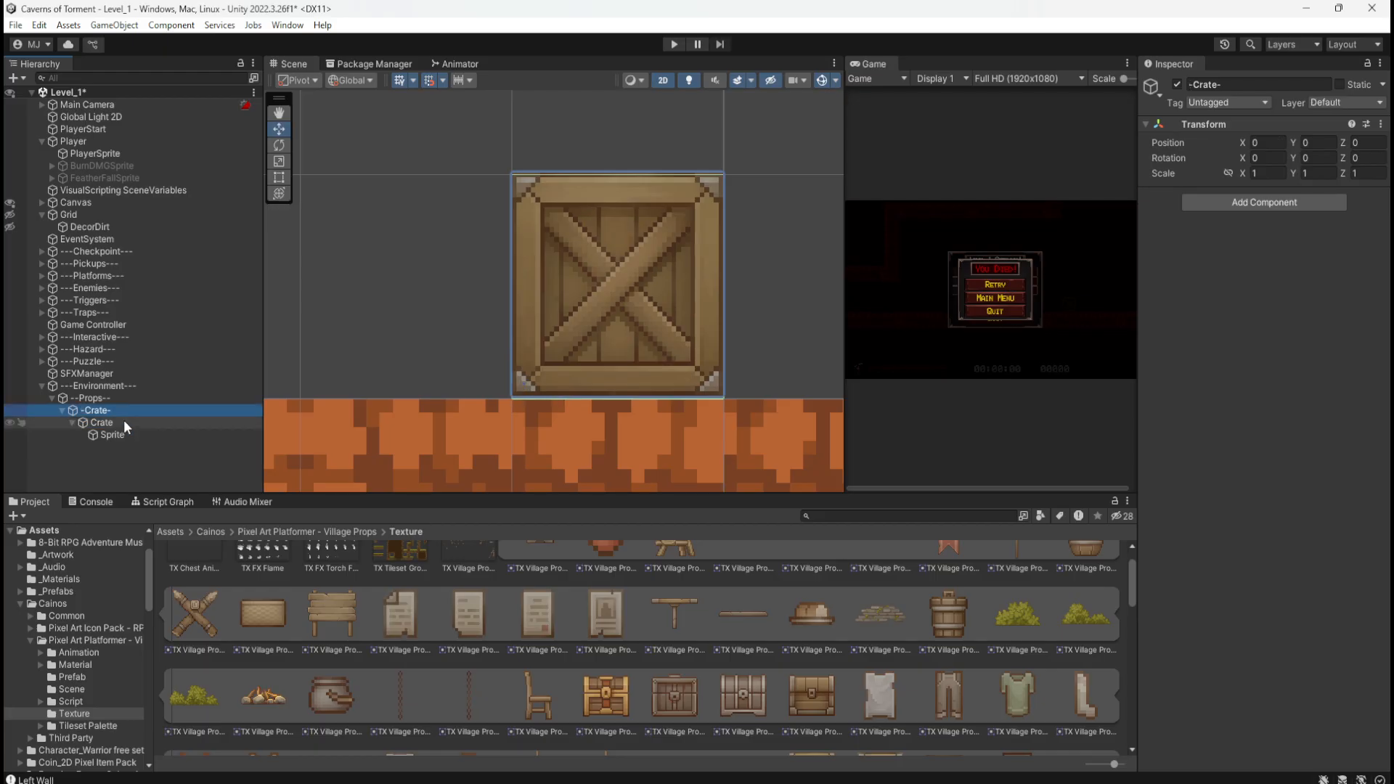
{"action": "left_click", "coordinate": [116, 434]}
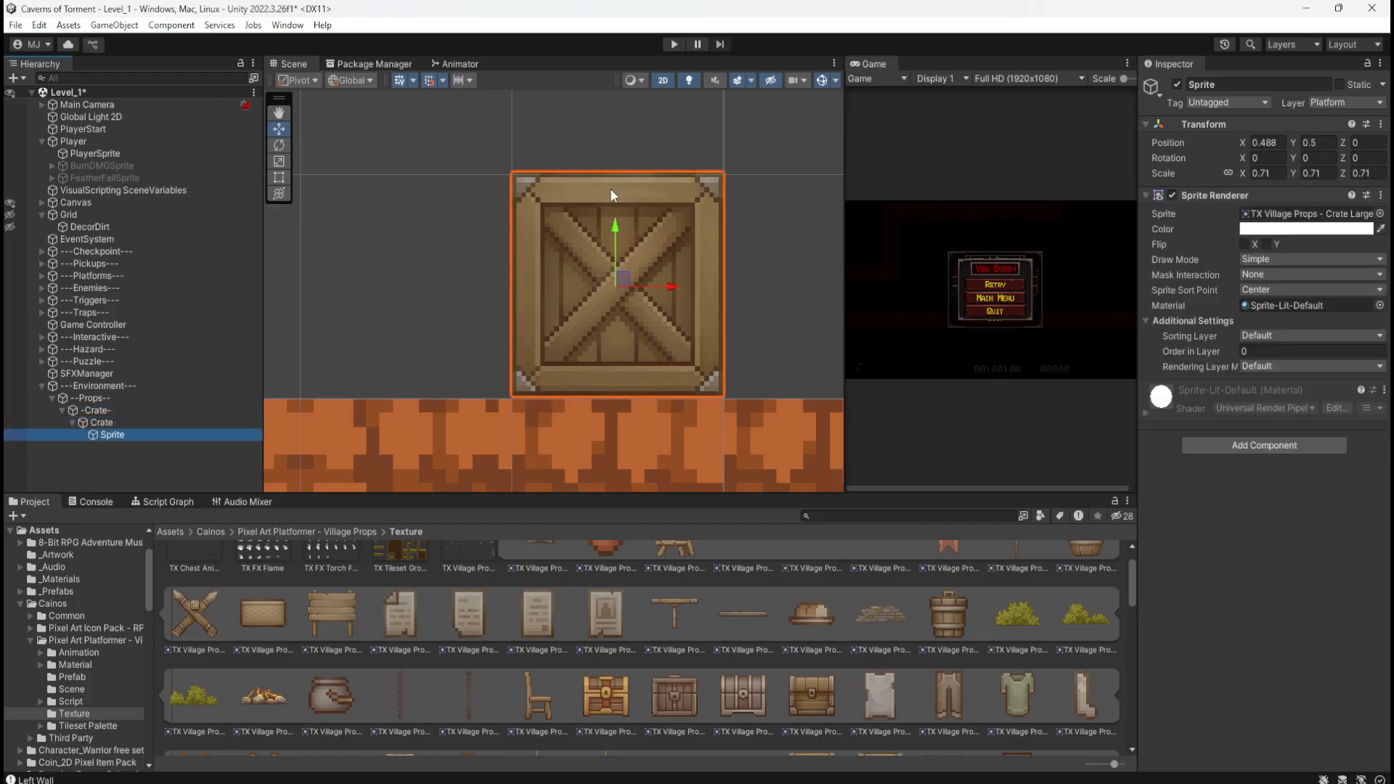
{"action": "scroll", "coordinate": [653, 218], "scroll_direction": "up", "scroll_amount": 4}
{"action": "scroll", "coordinate": [601, 229], "scroll_direction": "down", "scroll_amount": 4}
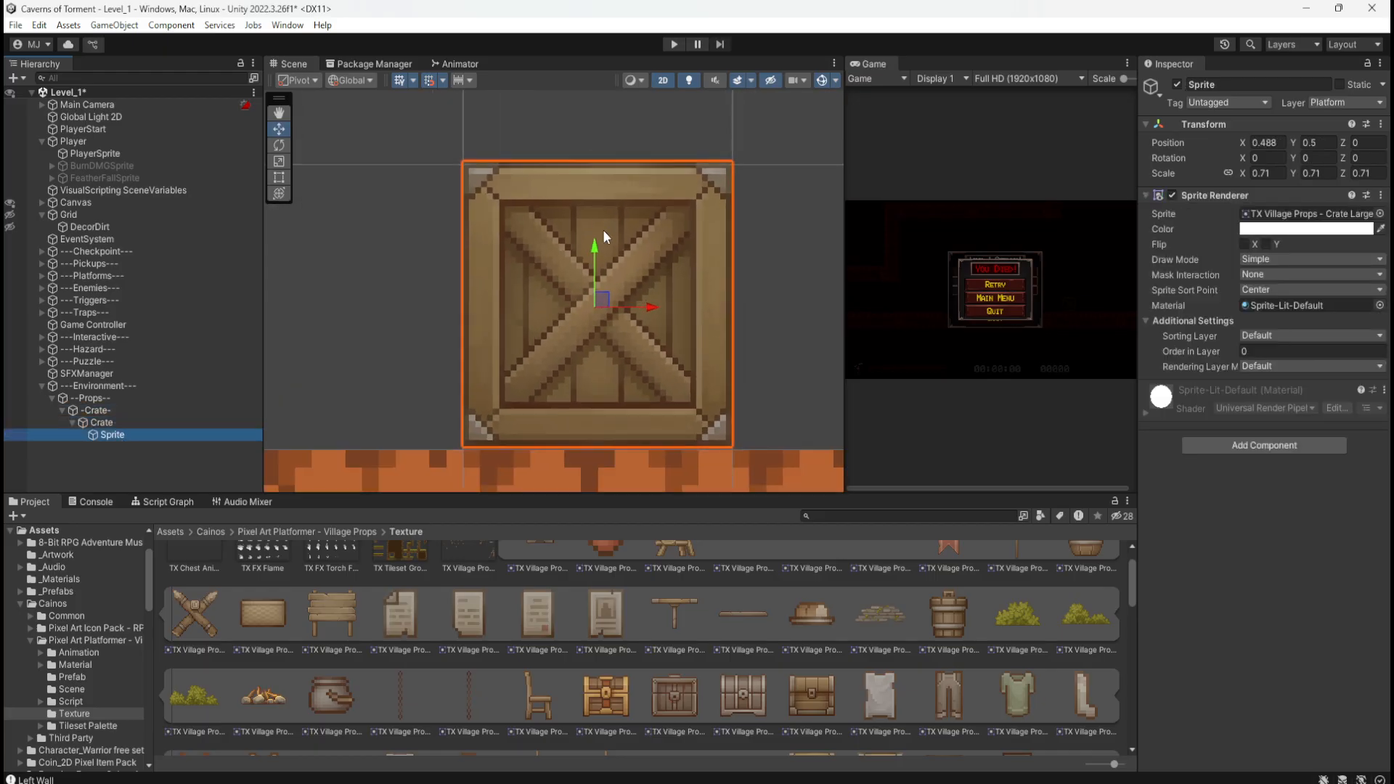
{"action": "scroll", "coordinate": [612, 421], "scroll_direction": "up", "scroll_amount": 7}
{"action": "left_click", "coordinate": [1314, 143]}
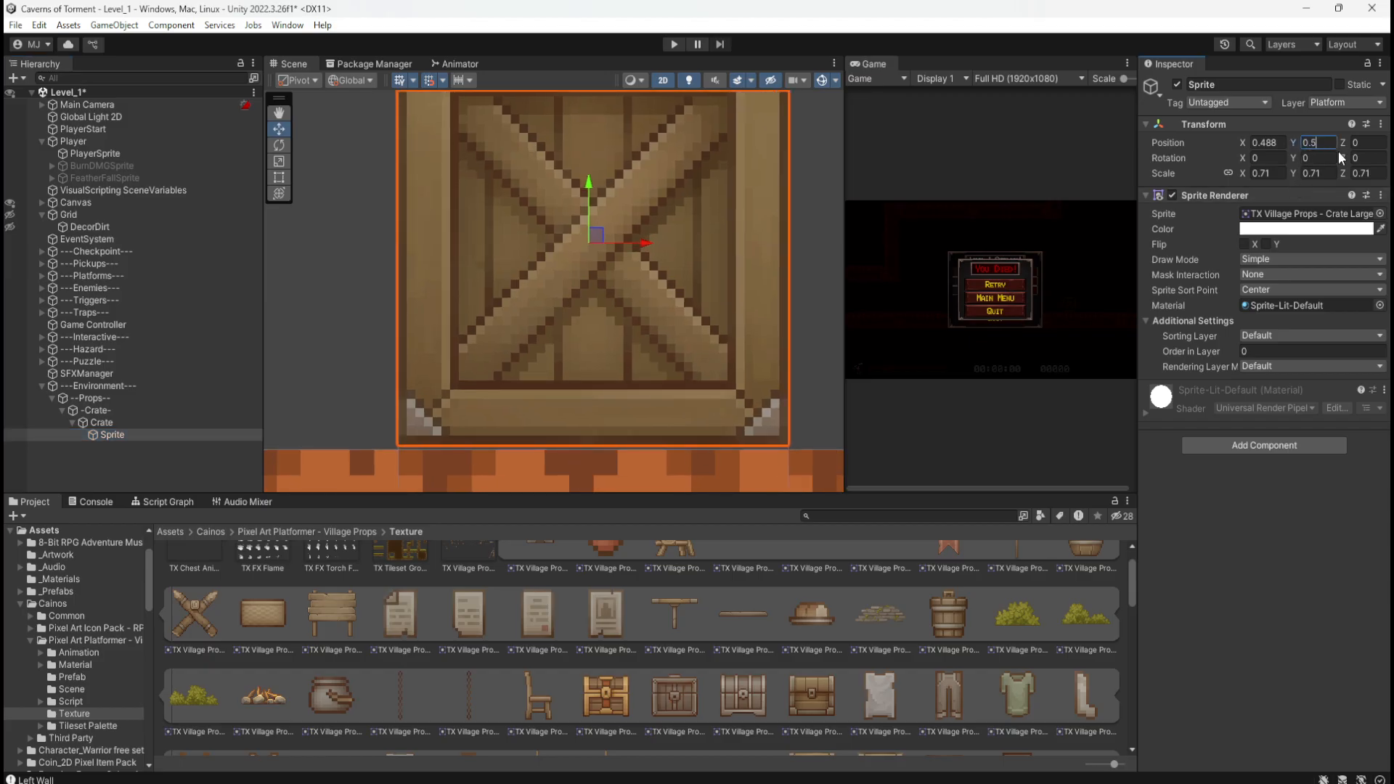
{"action": "key", "text": "BackSpace"}
{"action": "type", "text": "4"}
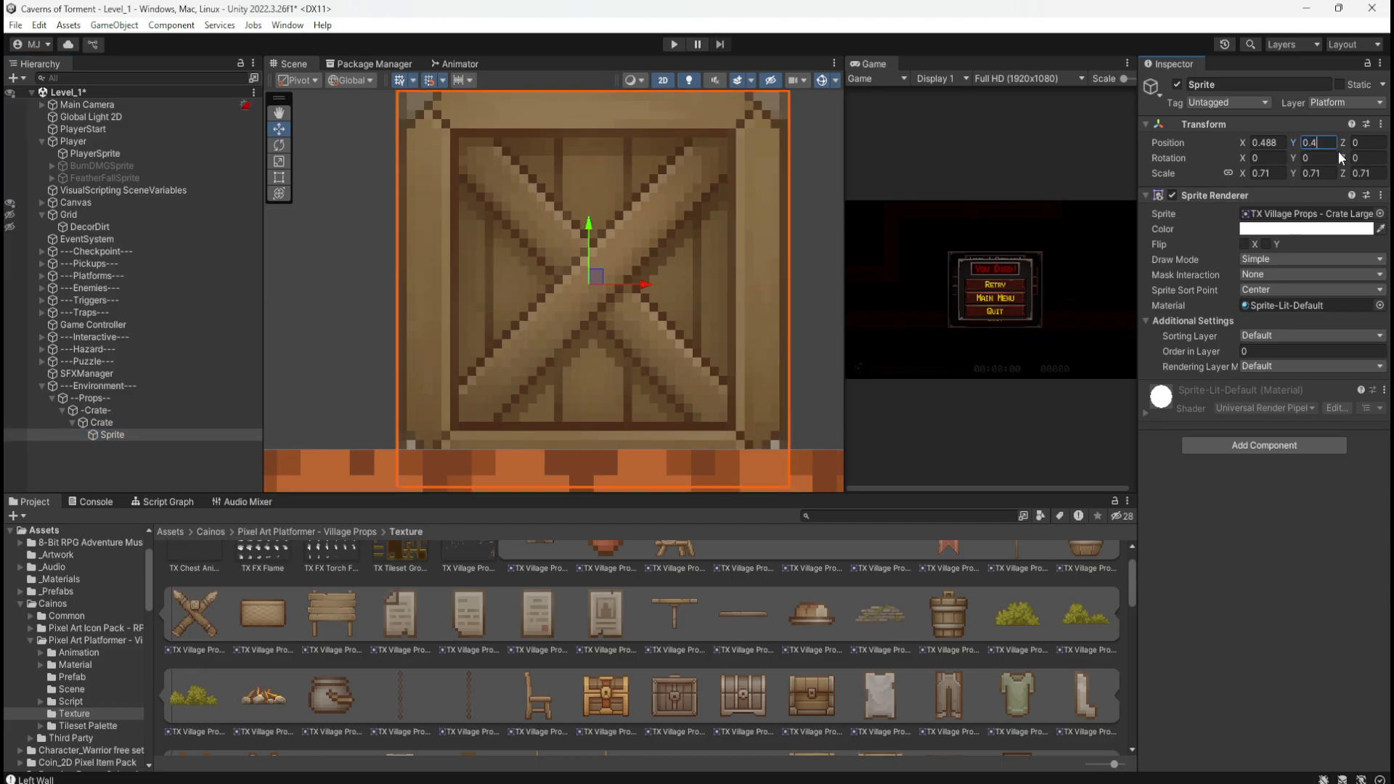
{"action": "type", "text": "8"}
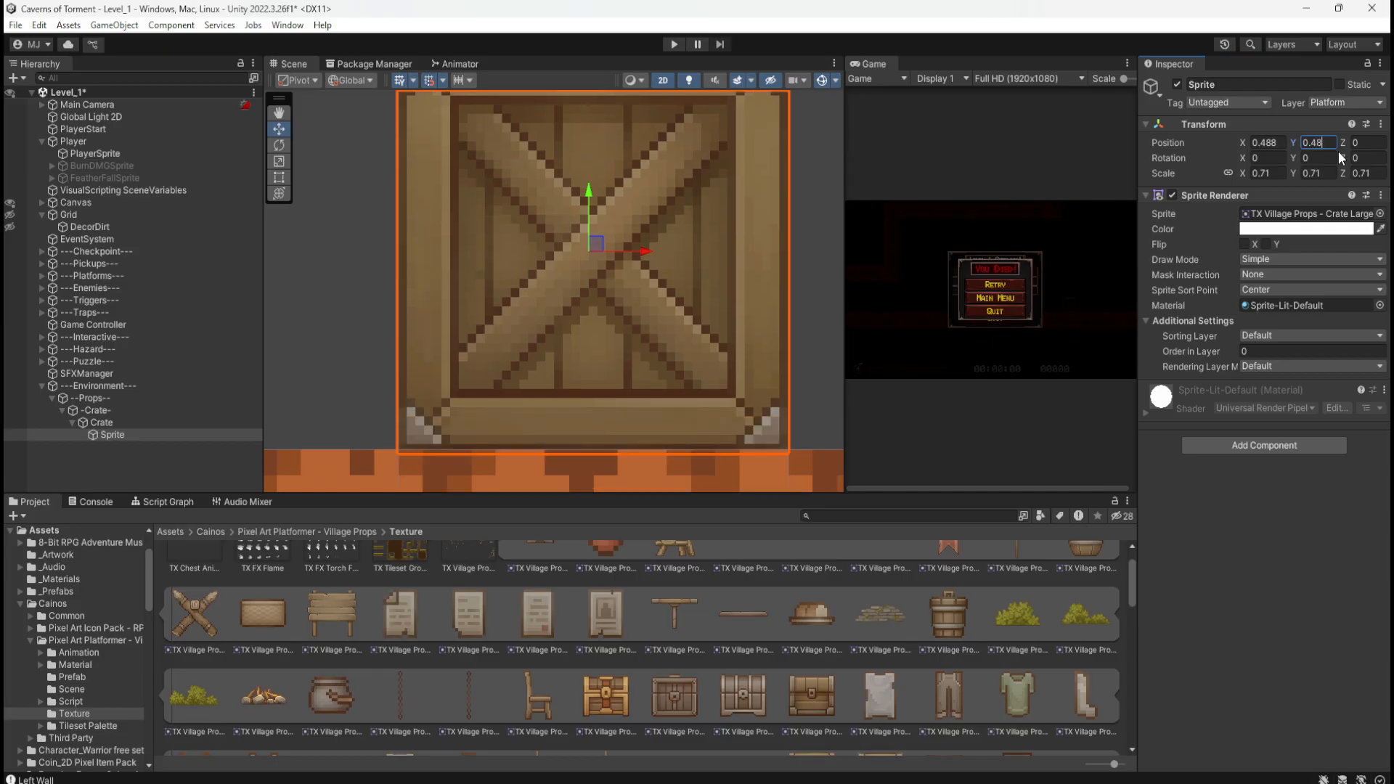
{"action": "type", "text": "8"}
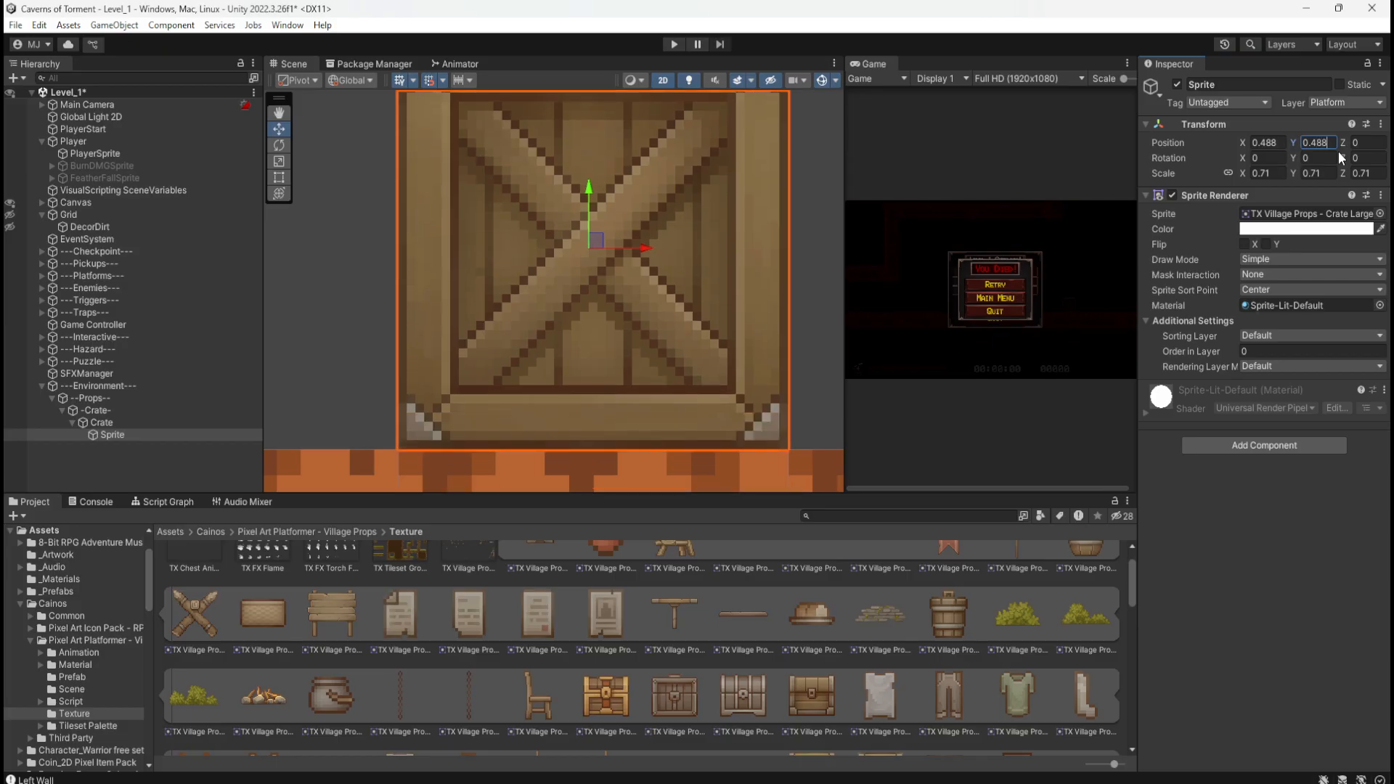
{"action": "left_click", "coordinate": [165, 467]}
{"action": "scroll", "coordinate": [565, 442], "scroll_direction": "down", "scroll_amount": 4}
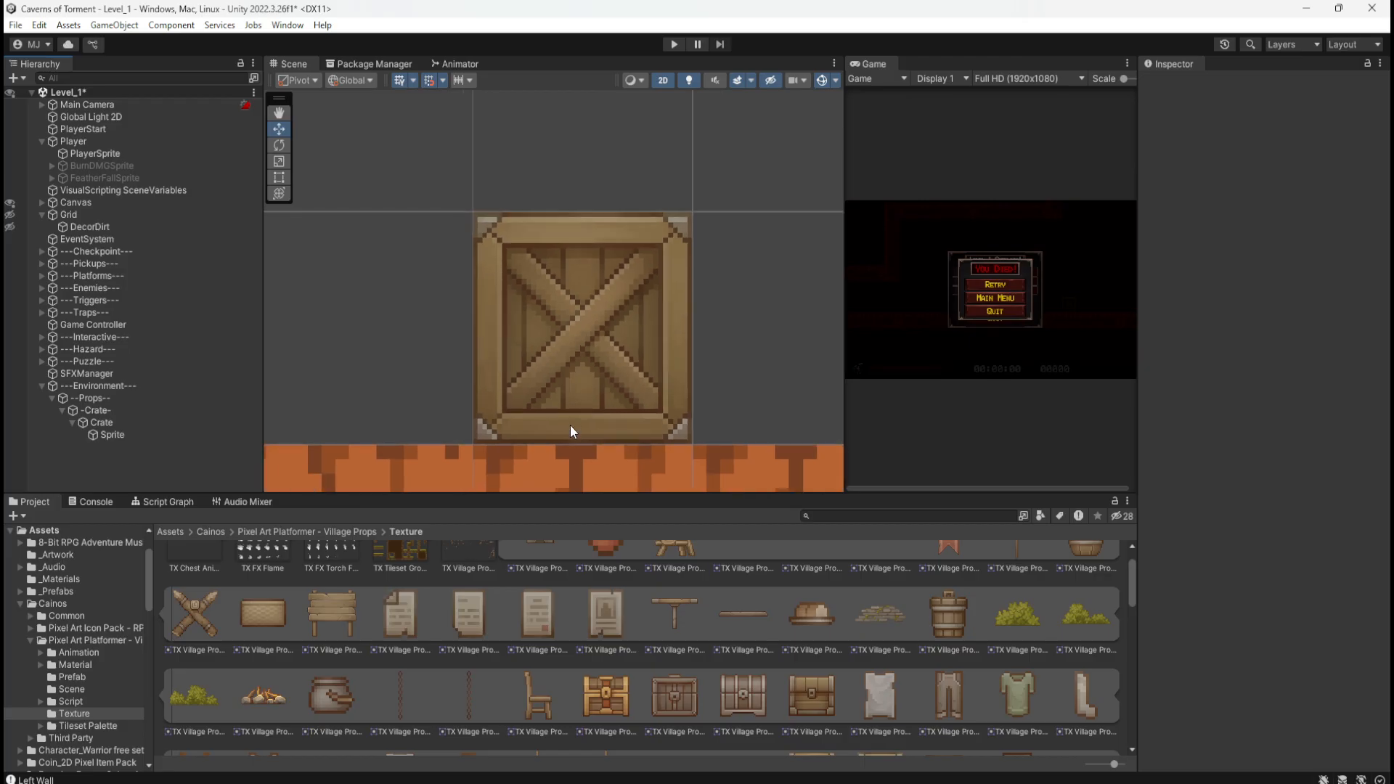
Step: Double the Crate's scale to 2 with proportional scaling locked
{"action": "scroll", "coordinate": [570, 431], "scroll_direction": "down", "scroll_amount": 8}
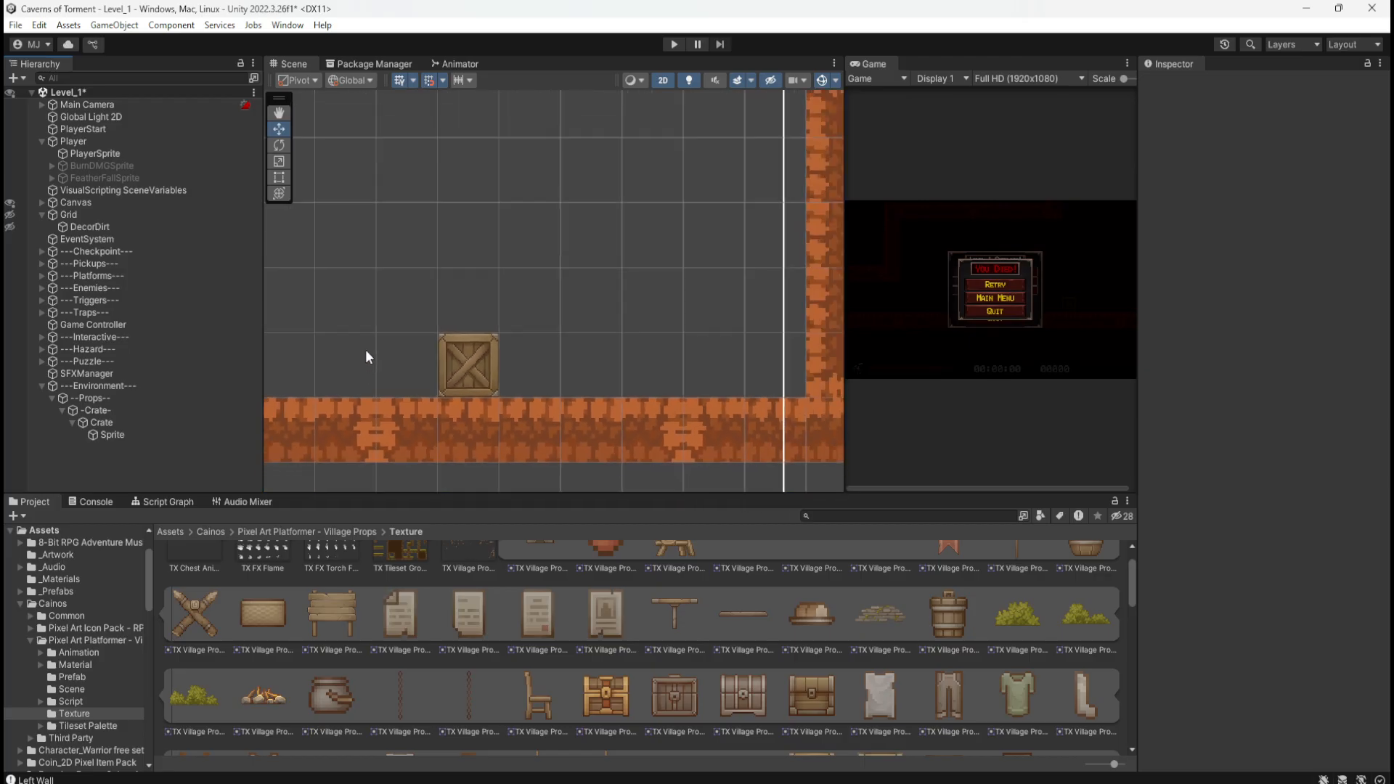
{"action": "scroll", "coordinate": [399, 342], "scroll_direction": "down", "scroll_amount": 6}
{"action": "scroll", "coordinate": [435, 369], "scroll_direction": "up", "scroll_amount": 8}
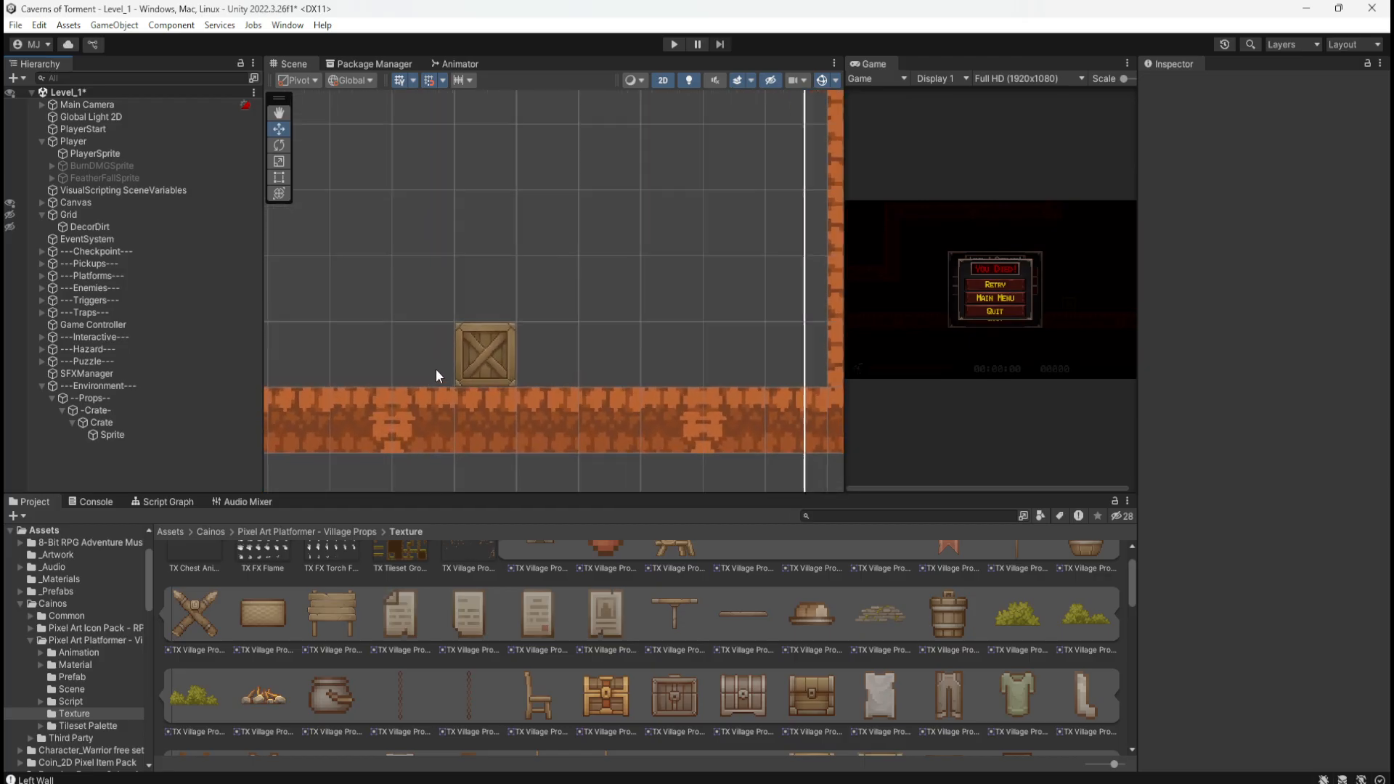
{"action": "left_click", "coordinate": [174, 424]}
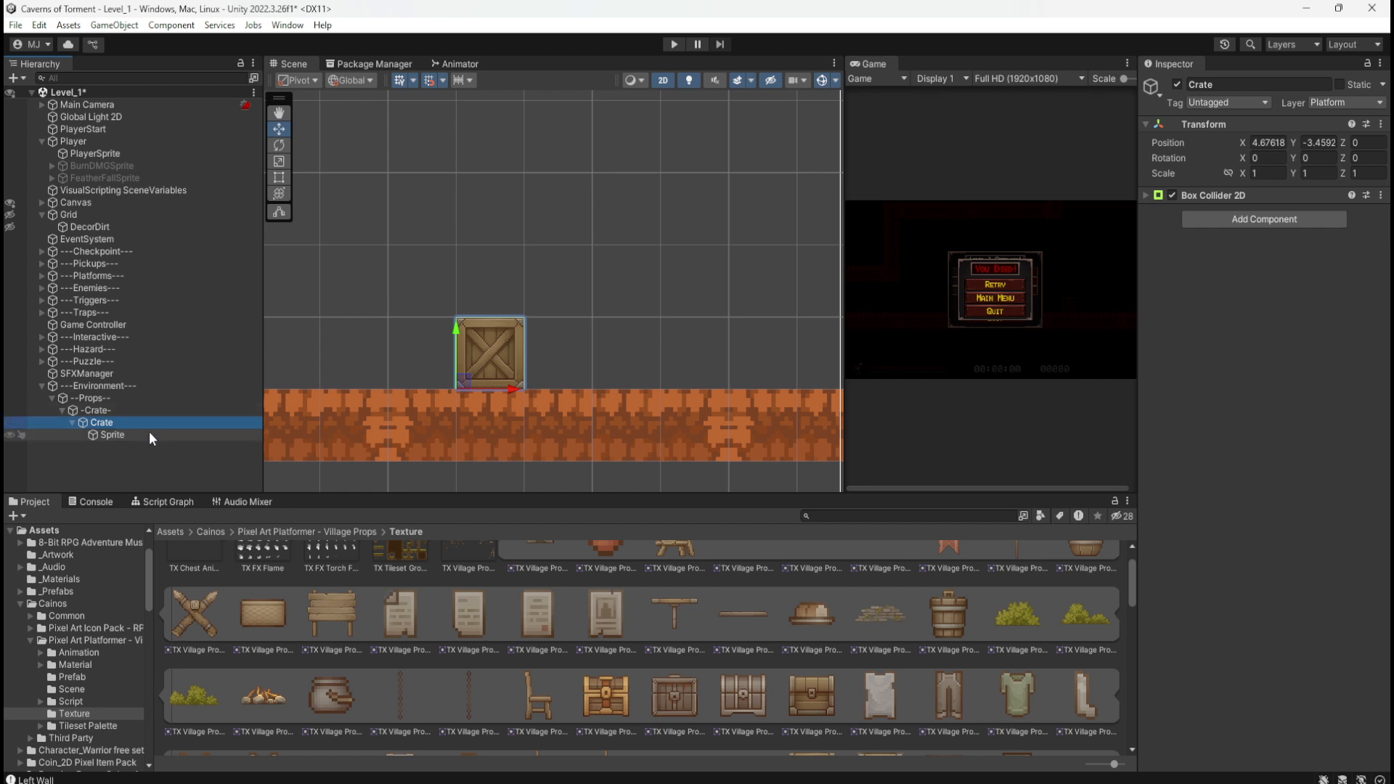
{"action": "left_click", "coordinate": [107, 436]}
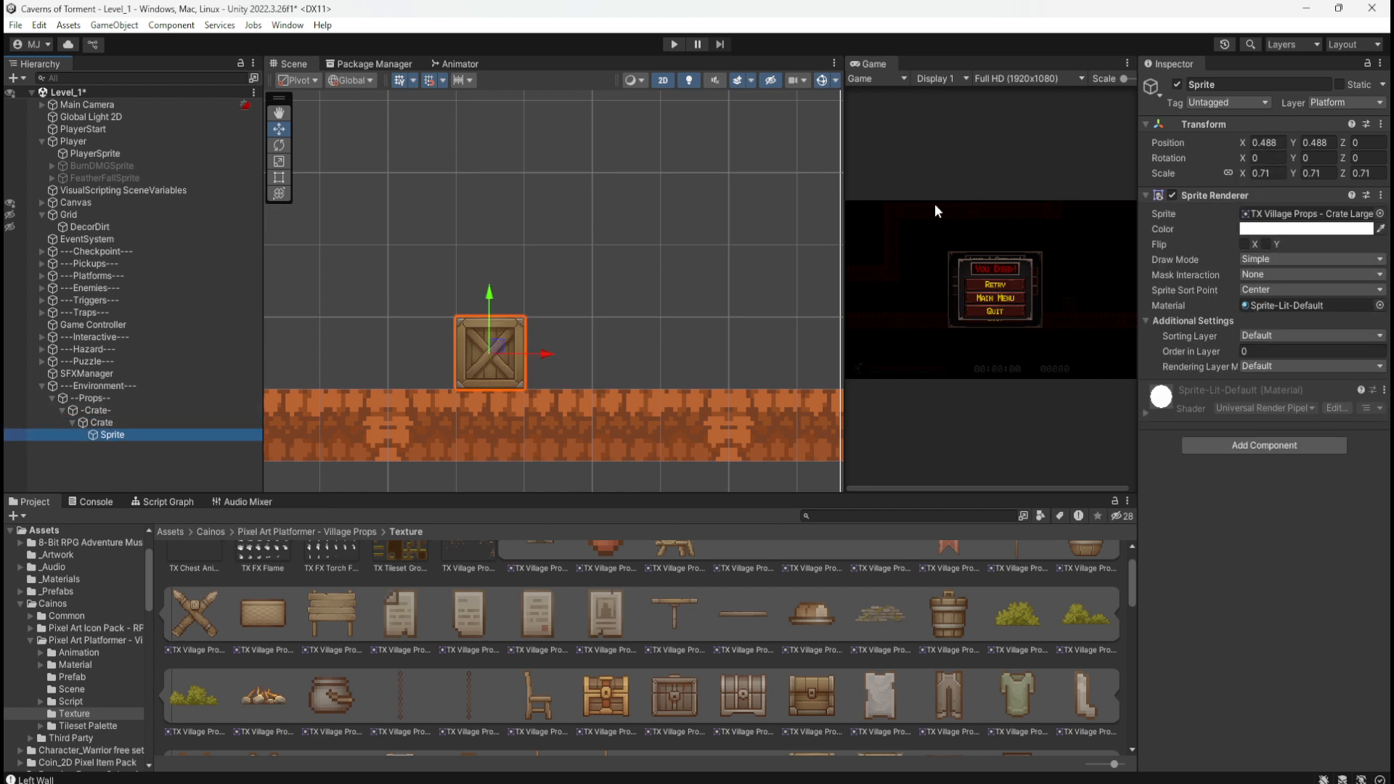
{"action": "left_click", "coordinate": [138, 424]}
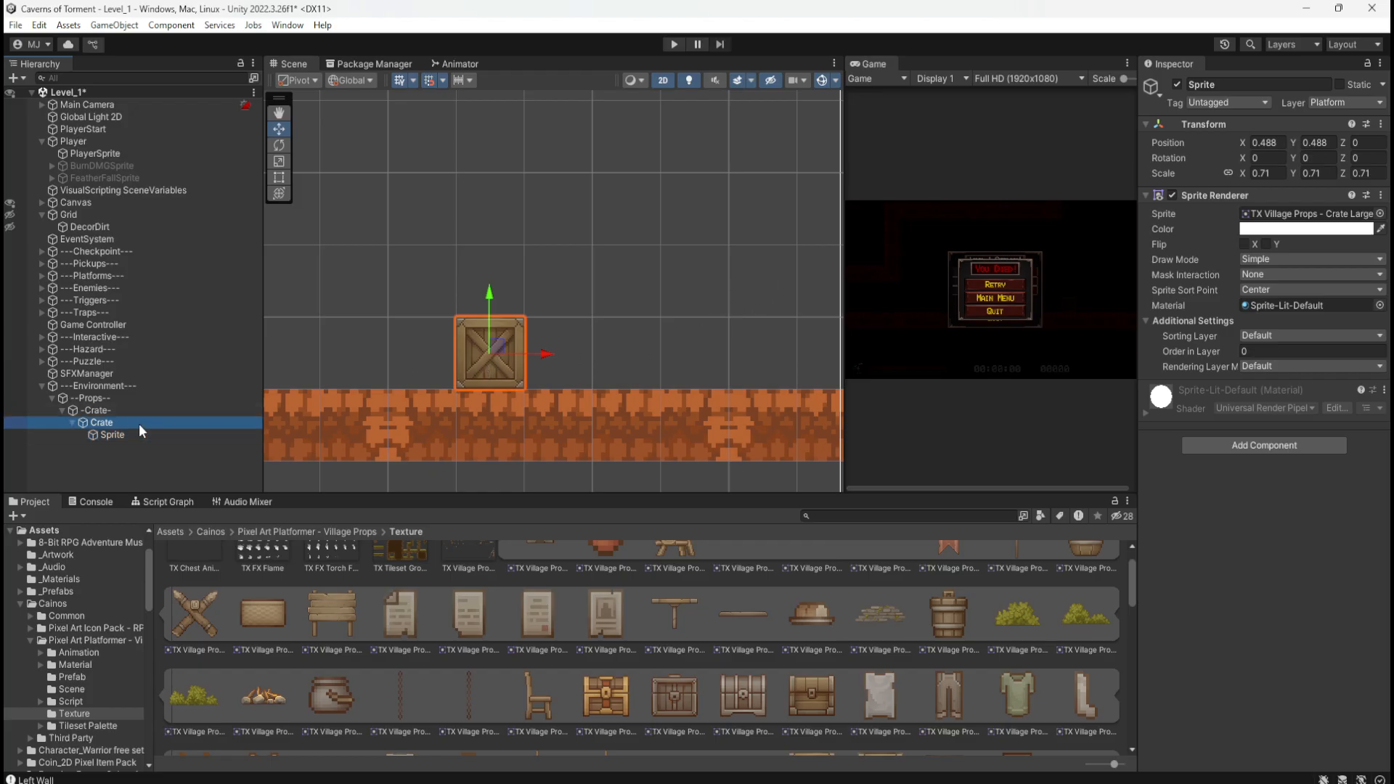
{"action": "left_click", "coordinate": [72, 423]}
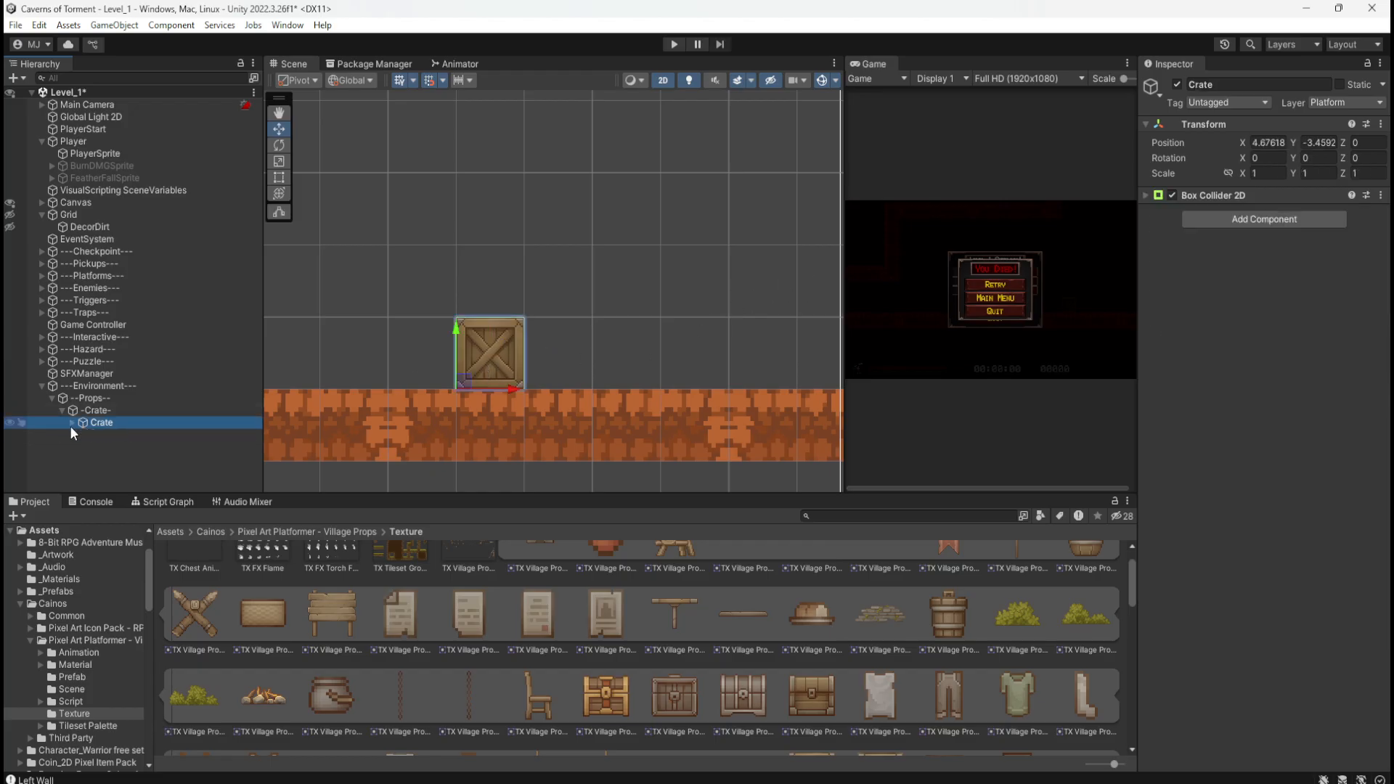
{"action": "left_click", "coordinate": [1228, 173]}
{"action": "left_click", "coordinate": [1263, 174]}
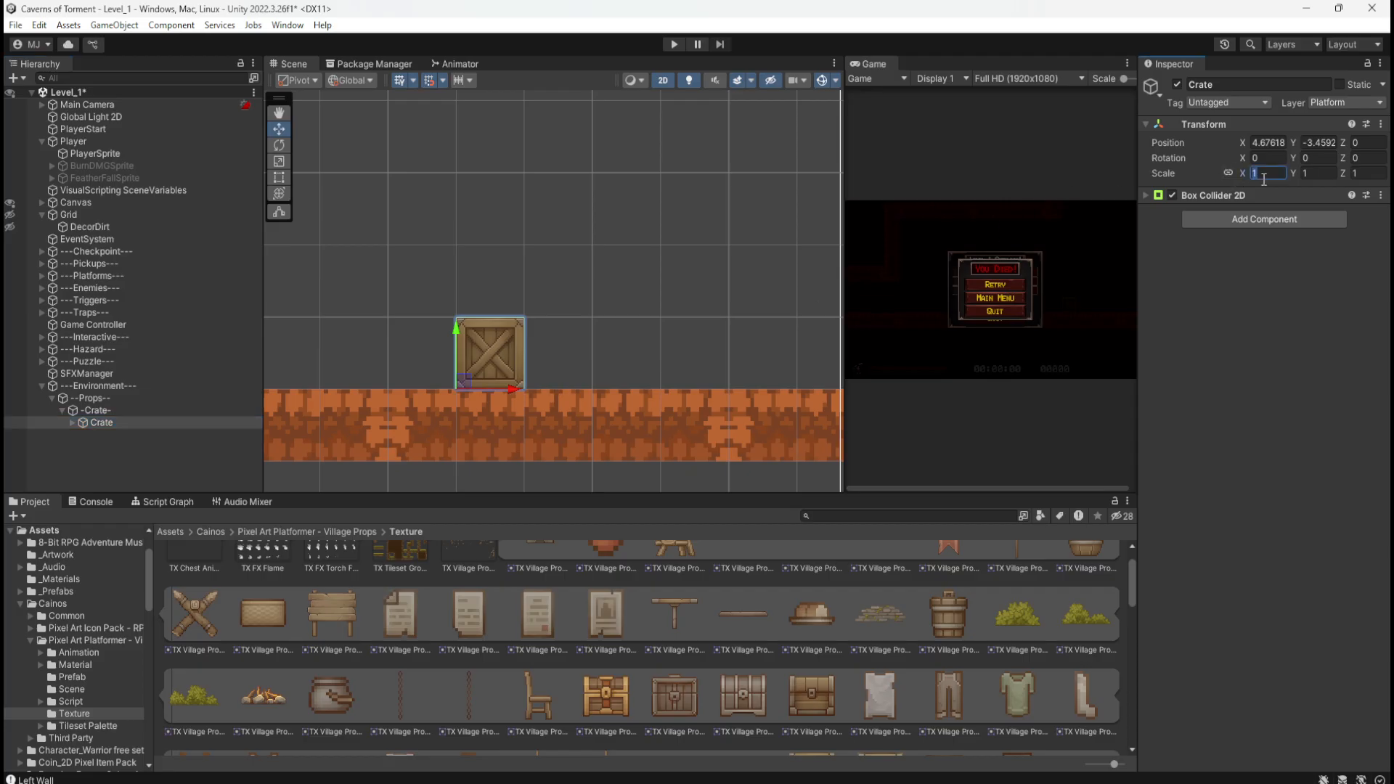
{"action": "type", "text": "2"}
{"action": "left_click", "coordinate": [86, 434]}
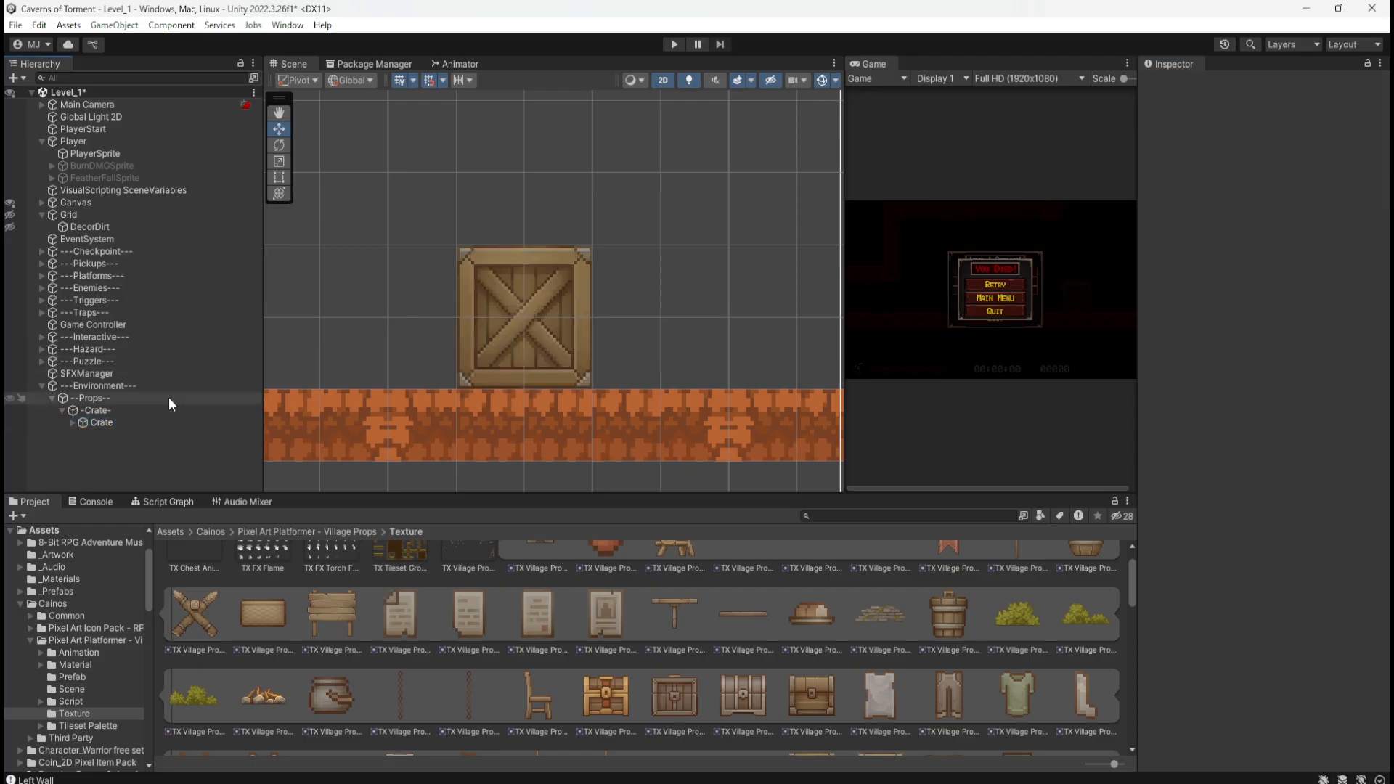
Step: Frame the enlarged crate in the Scene view, select it, and enter Play mode
{"action": "double_click", "coordinate": [128, 424]}
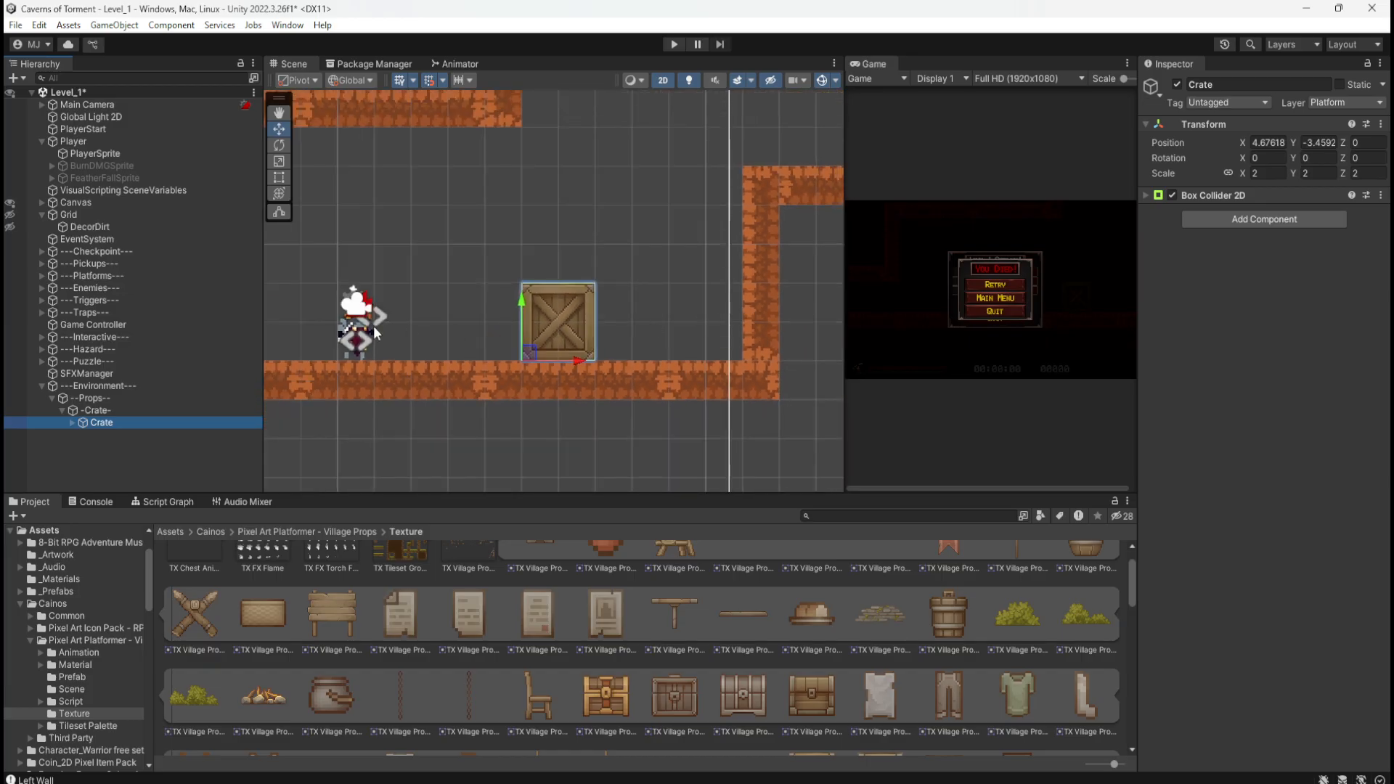
{"action": "scroll", "coordinate": [374, 328], "scroll_direction": "down", "scroll_amount": 5}
{"action": "scroll", "coordinate": [539, 310], "scroll_direction": "up", "scroll_amount": 9}
{"action": "scroll", "coordinate": [639, 288], "scroll_direction": "down", "scroll_amount": 4}
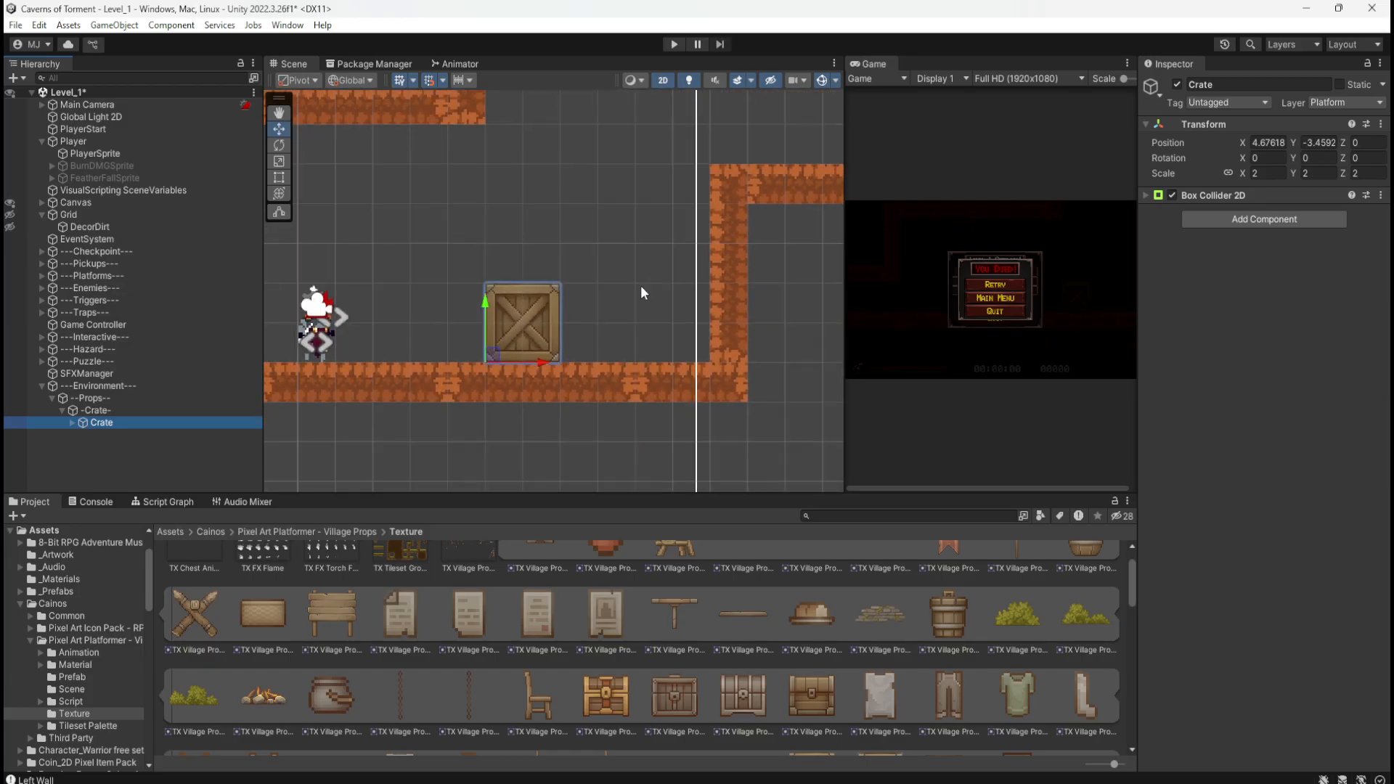
{"action": "scroll", "coordinate": [392, 334], "scroll_direction": "up", "scroll_amount": 5}
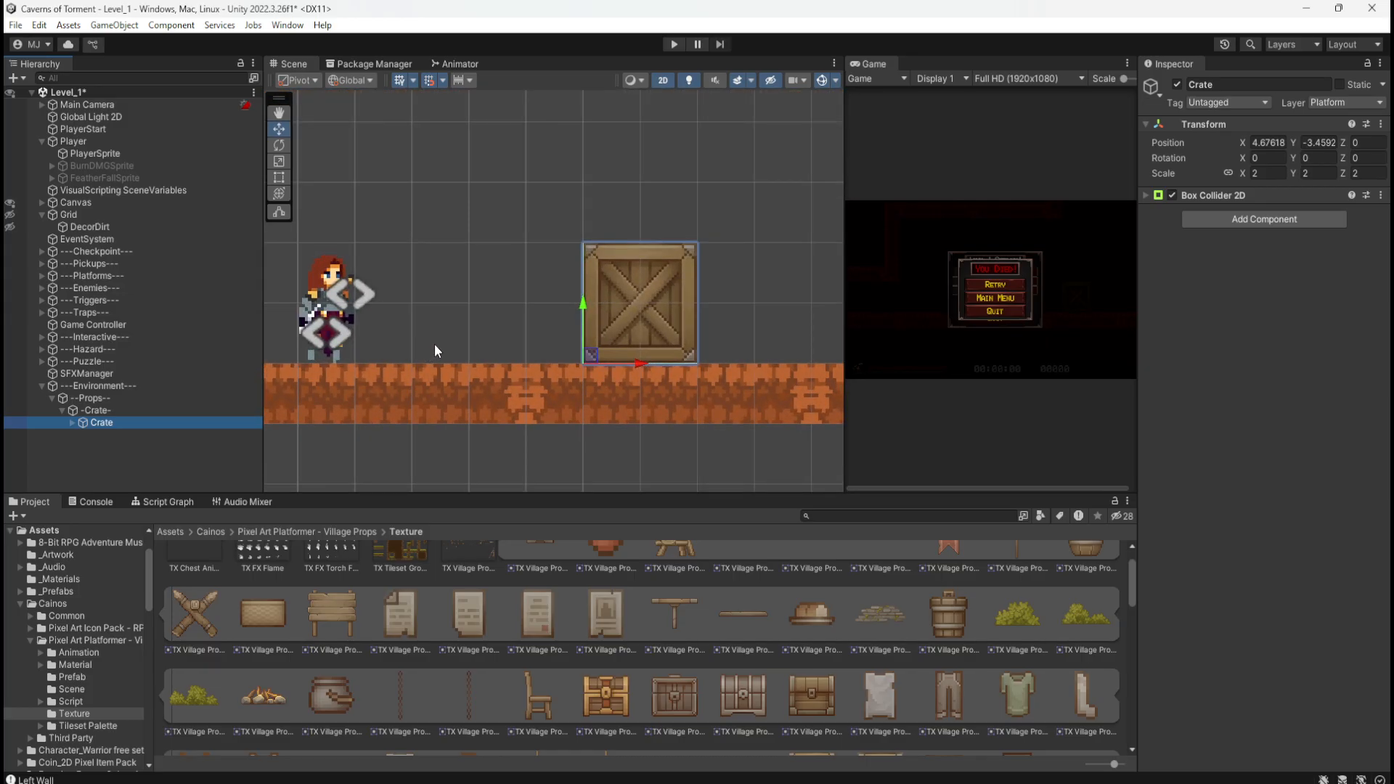
{"action": "scroll", "coordinate": [425, 326], "scroll_direction": "up", "scroll_amount": 2}
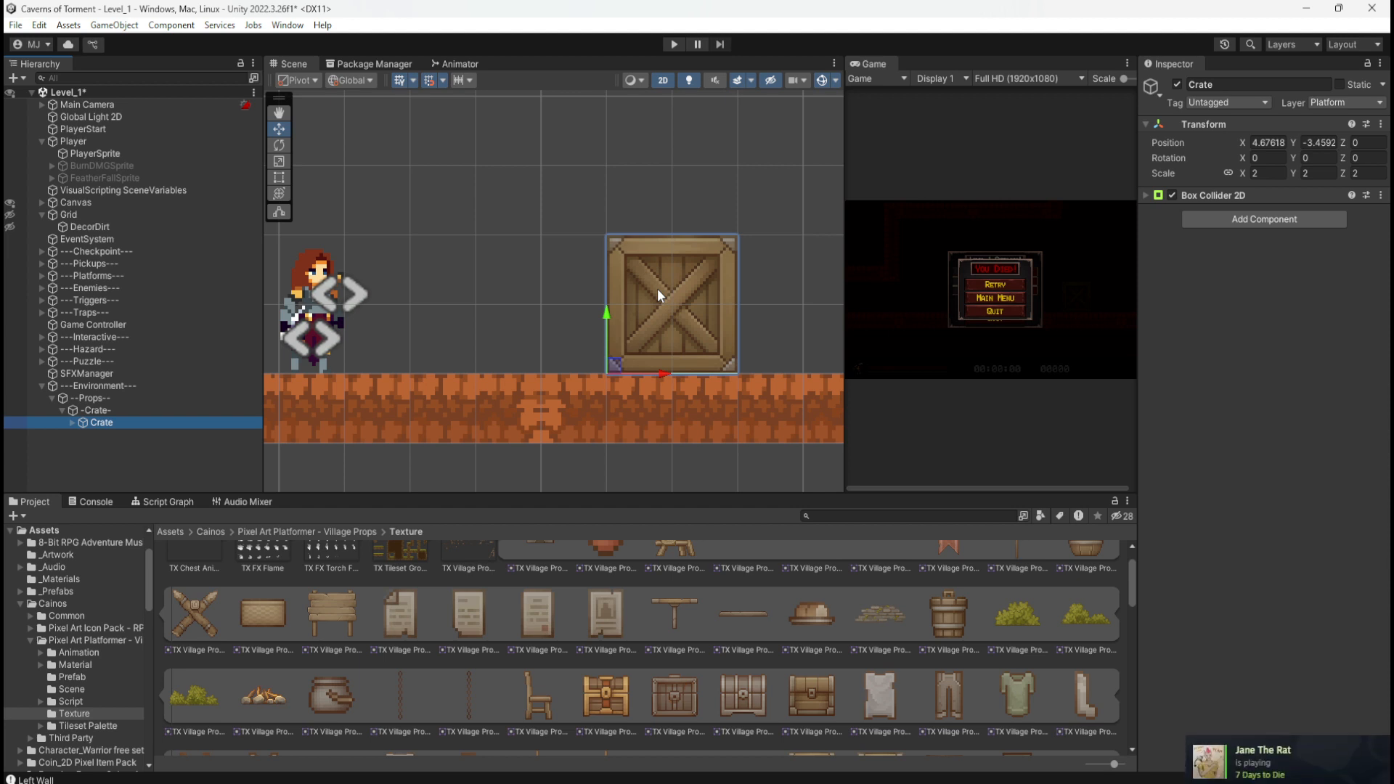
{"action": "scroll", "coordinate": [476, 284], "scroll_direction": "down", "scroll_amount": 8}
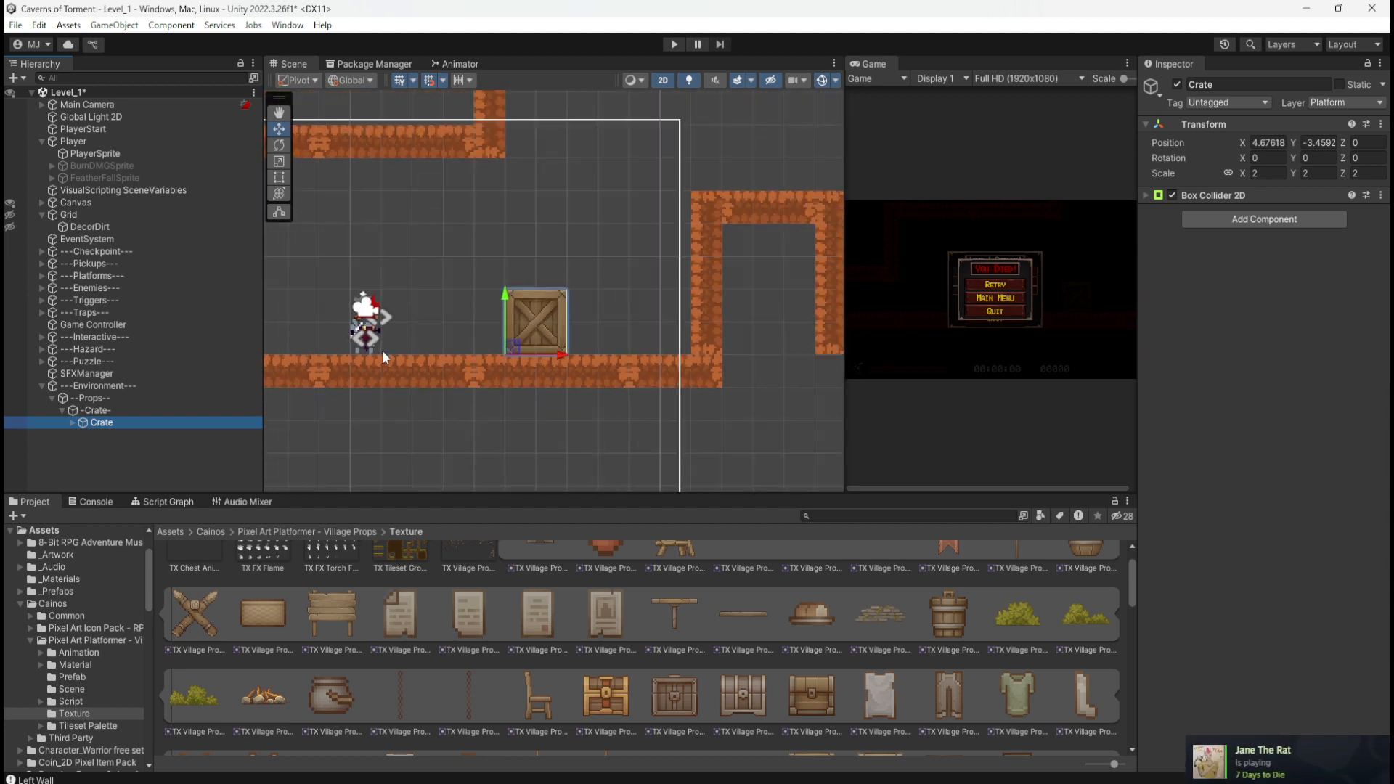
{"action": "scroll", "coordinate": [479, 305], "scroll_direction": "up", "scroll_amount": 3}
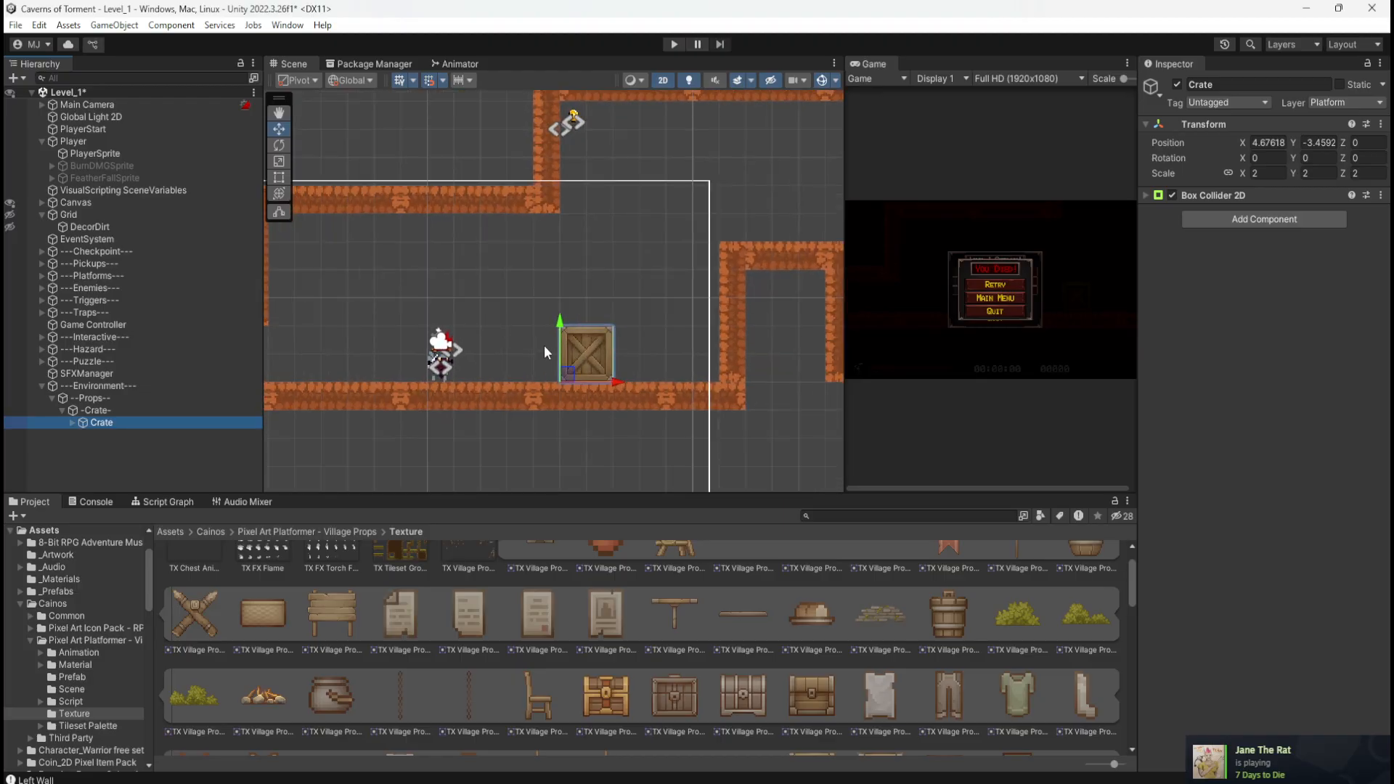
{"action": "left_click", "coordinate": [94, 411]}
{"action": "left_click", "coordinate": [96, 422]}
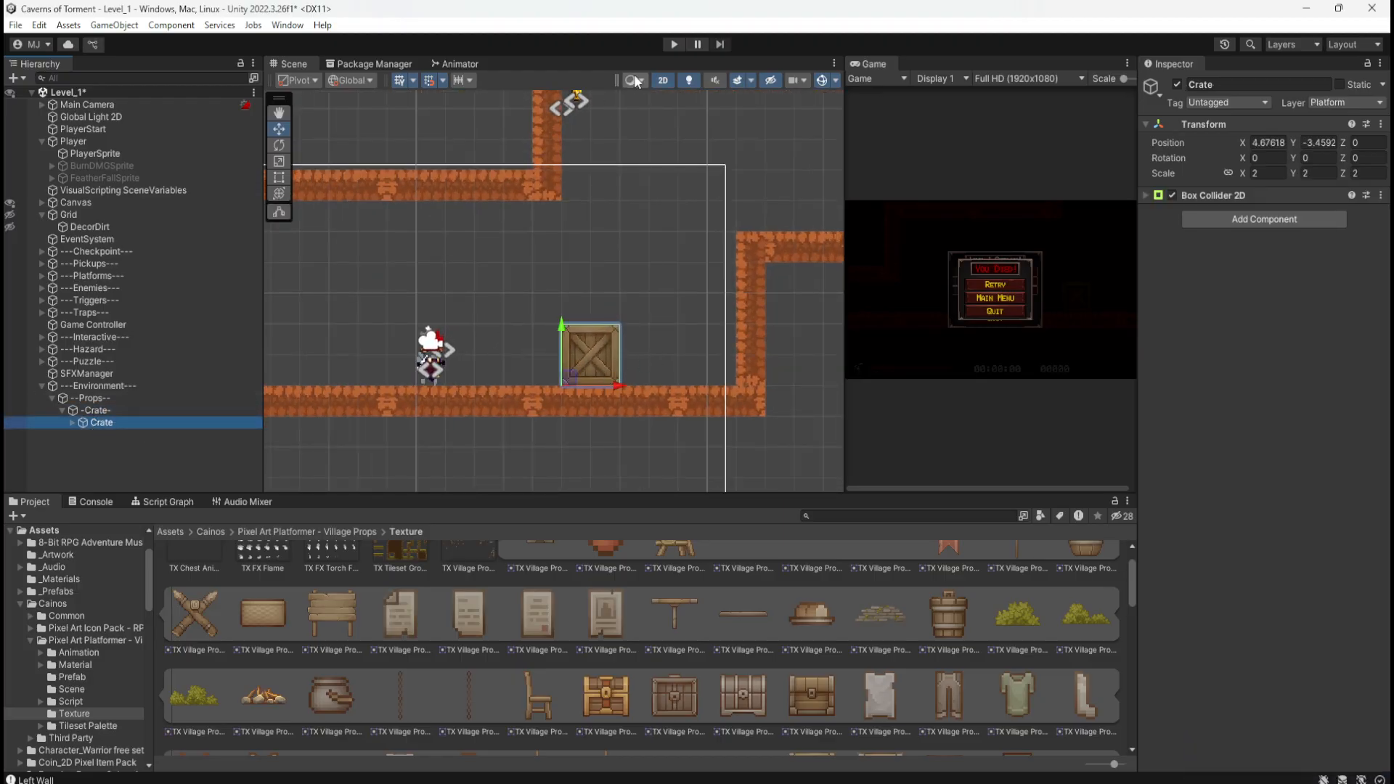
{"action": "left_click", "coordinate": [672, 46]}
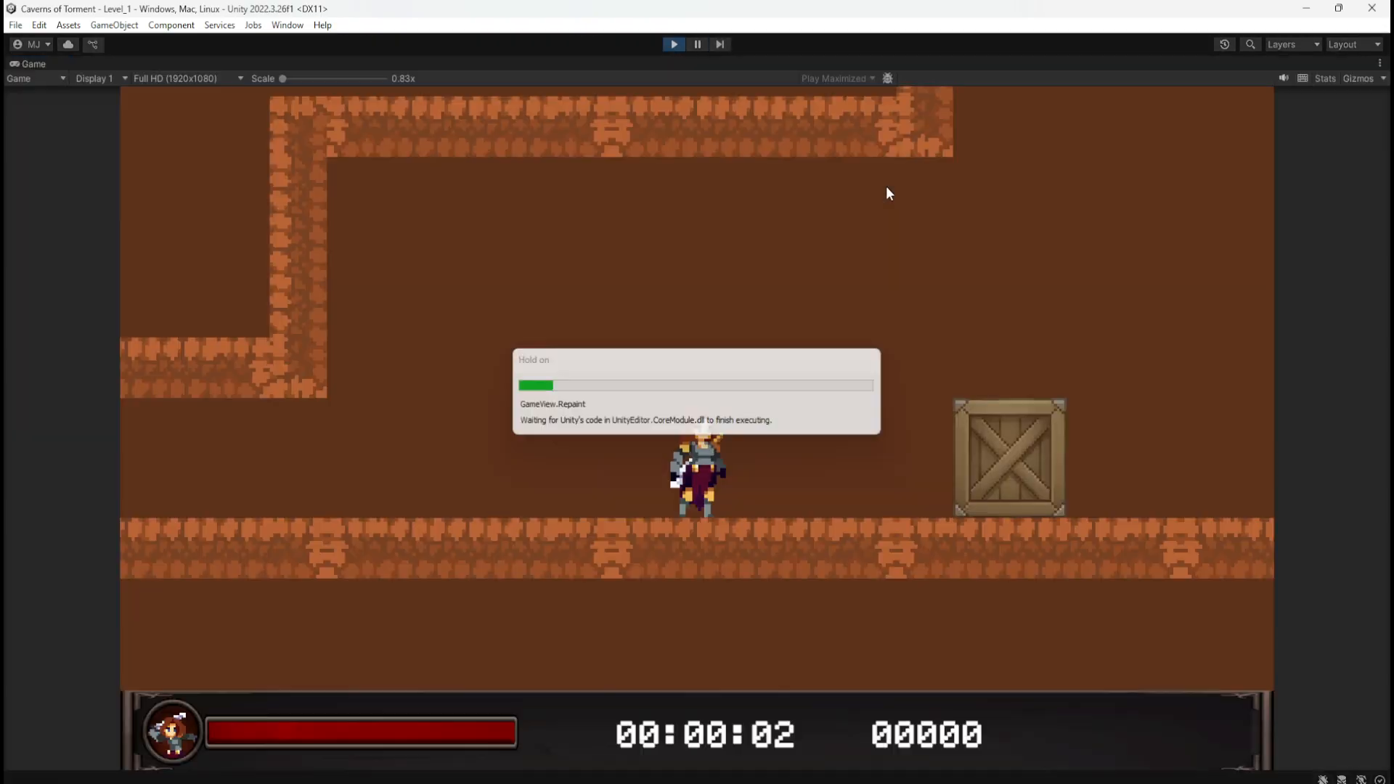
Step: Run right, jump onto the crate, hop off left, and jump back onto it
{"action": "key", "text": "d"}
{"action": "key", "text": "d"}
{"action": "key", "text": "space"}
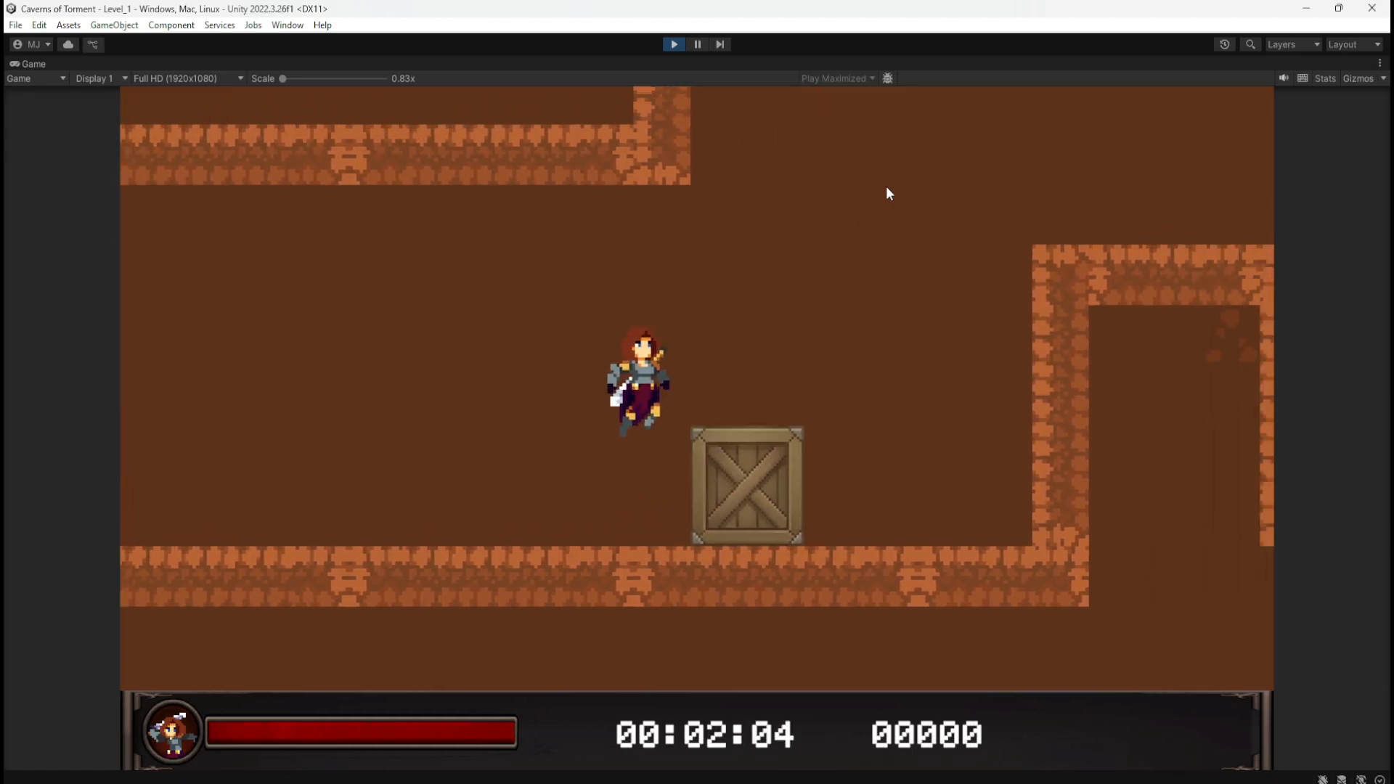
{"action": "key", "text": "d"}
{"action": "key", "text": "a"}
{"action": "key", "text": "space"}
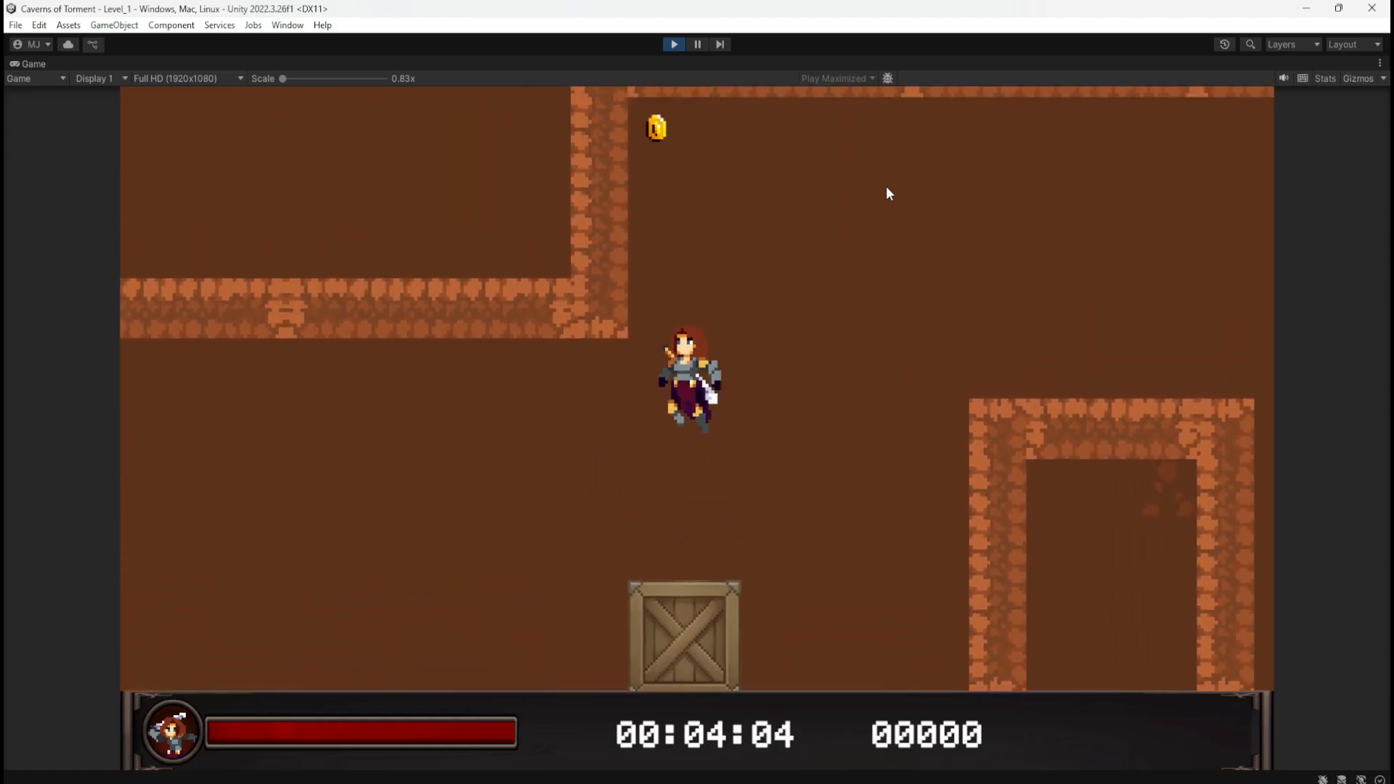
{"action": "key", "text": "a"}
{"action": "key", "text": "d"}
{"action": "key", "text": "d"}
{"action": "key", "text": "space"}
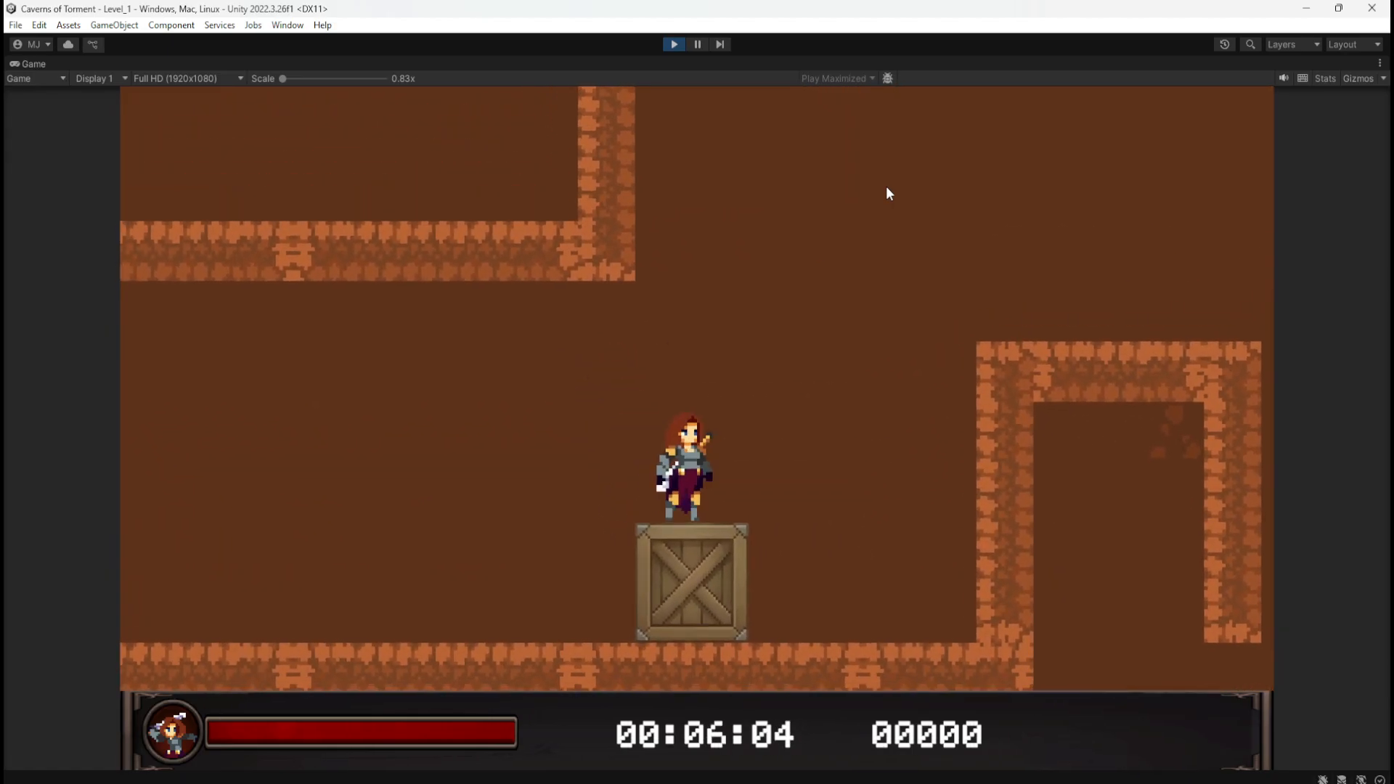
{"action": "key", "text": "d"}
Step: Wall-jump back and forth between the crate and the right wall
{"action": "key", "text": "space"}
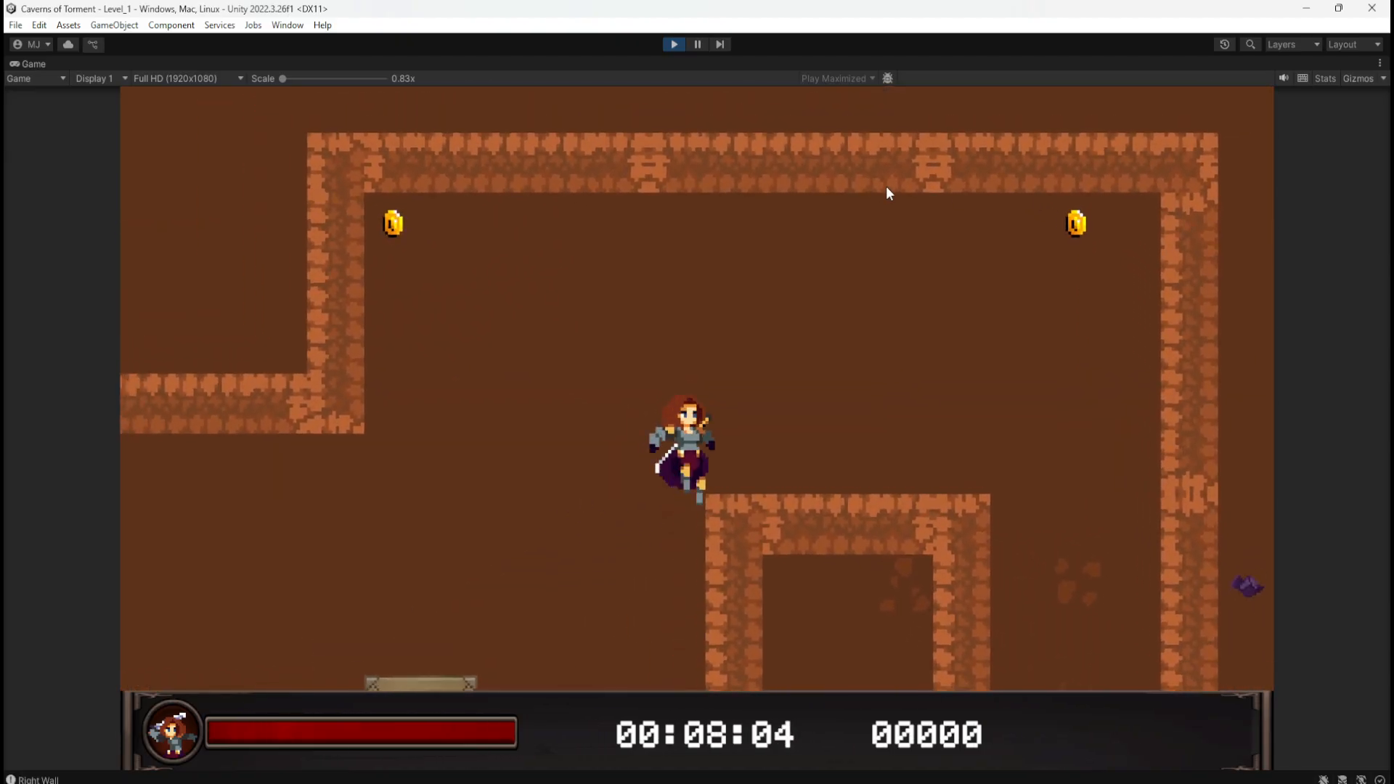
{"action": "key", "text": "space"}
{"action": "key", "text": "a"}
{"action": "key", "text": "d"}
{"action": "key", "text": "space"}
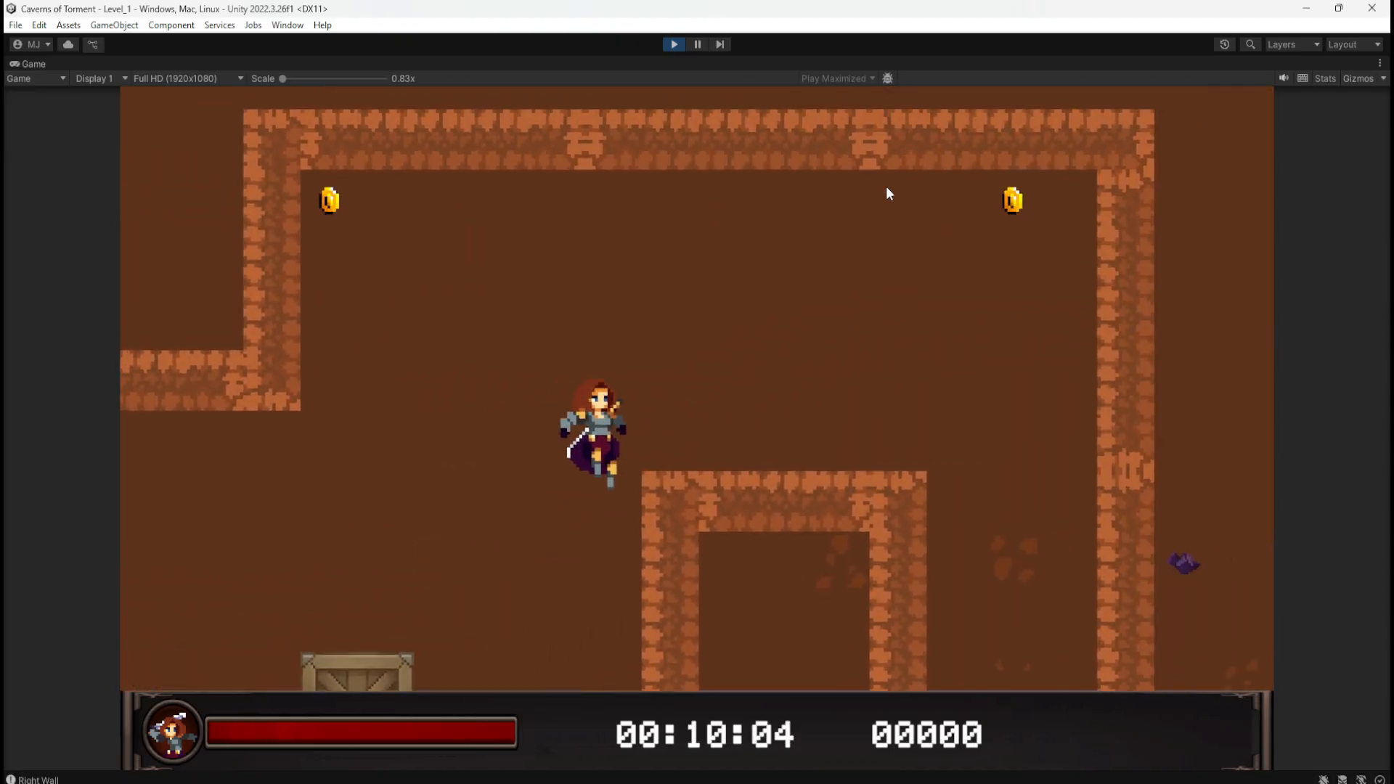
{"action": "key", "text": "space"}
{"action": "key", "text": "a"}
{"action": "key", "text": "d"}
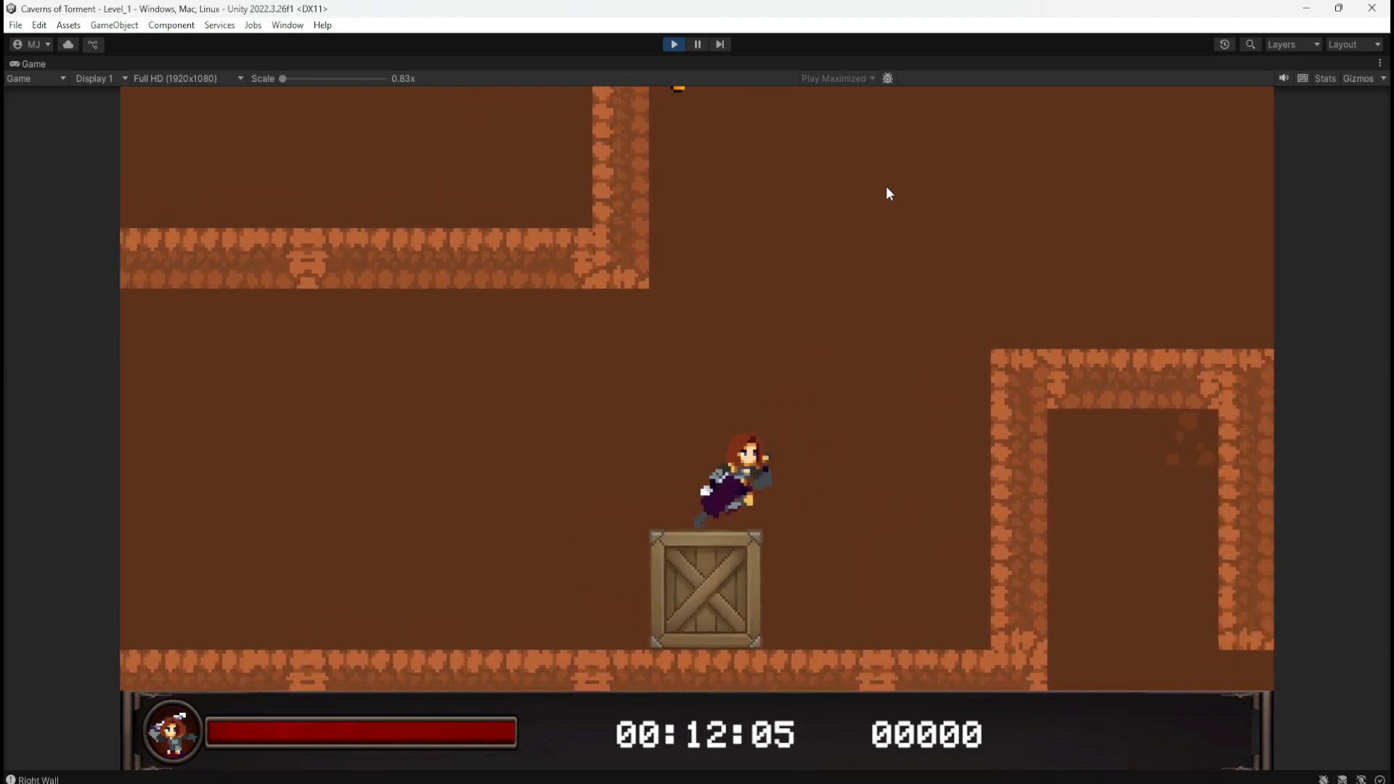
{"action": "key", "text": "space"}
{"action": "key", "text": "a"}
{"action": "key", "text": "space"}
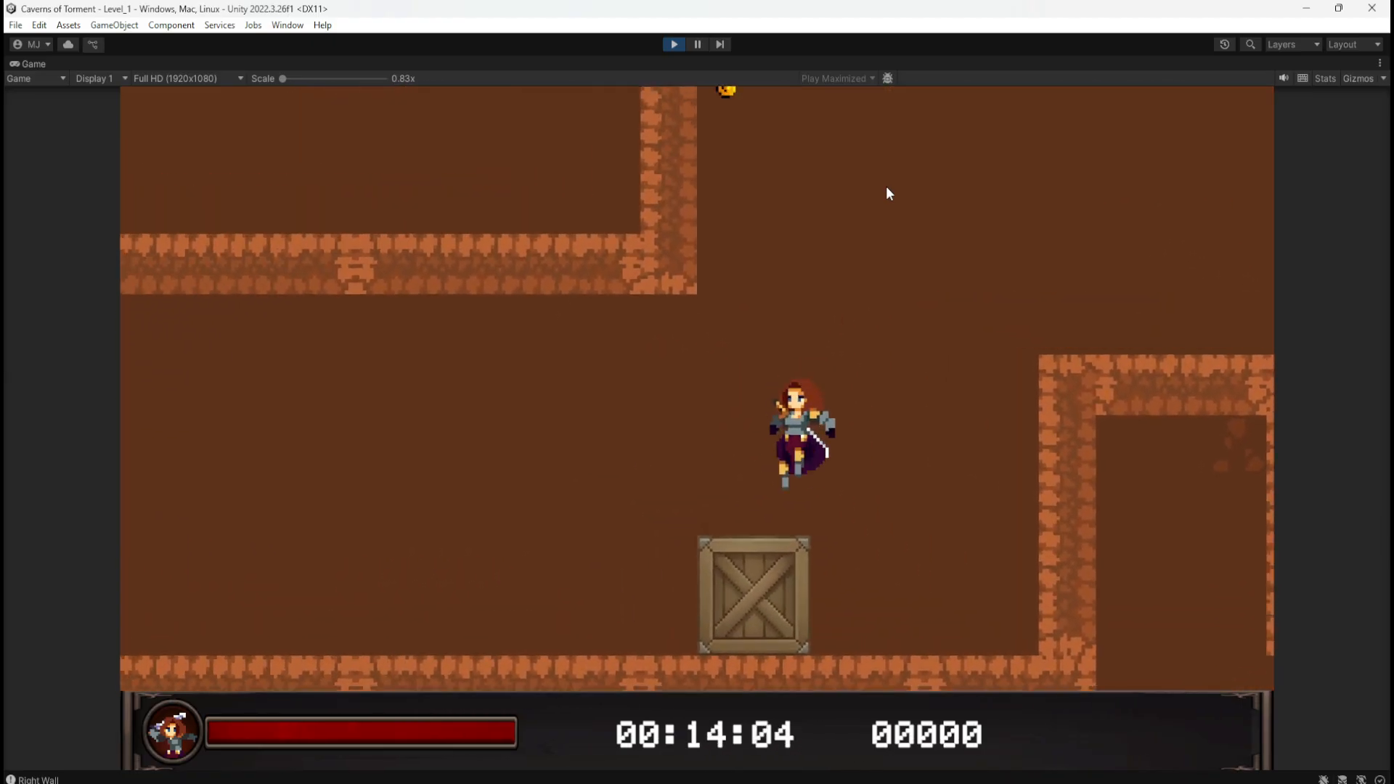
{"action": "key", "text": "d"}
{"action": "key", "text": "space"}
{"action": "key", "text": "a"}
{"action": "key", "text": "d"}
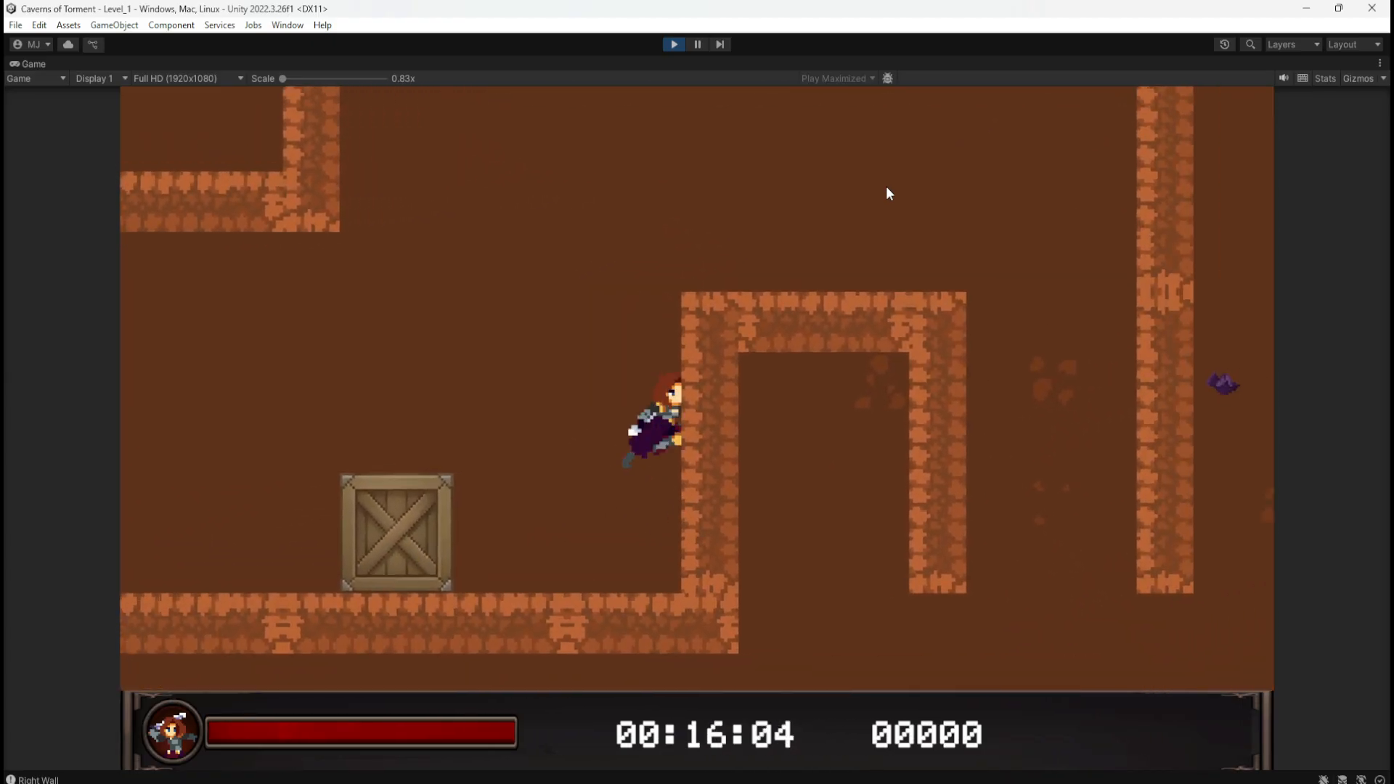
{"action": "key", "text": "space"}
{"action": "key", "text": "space"}
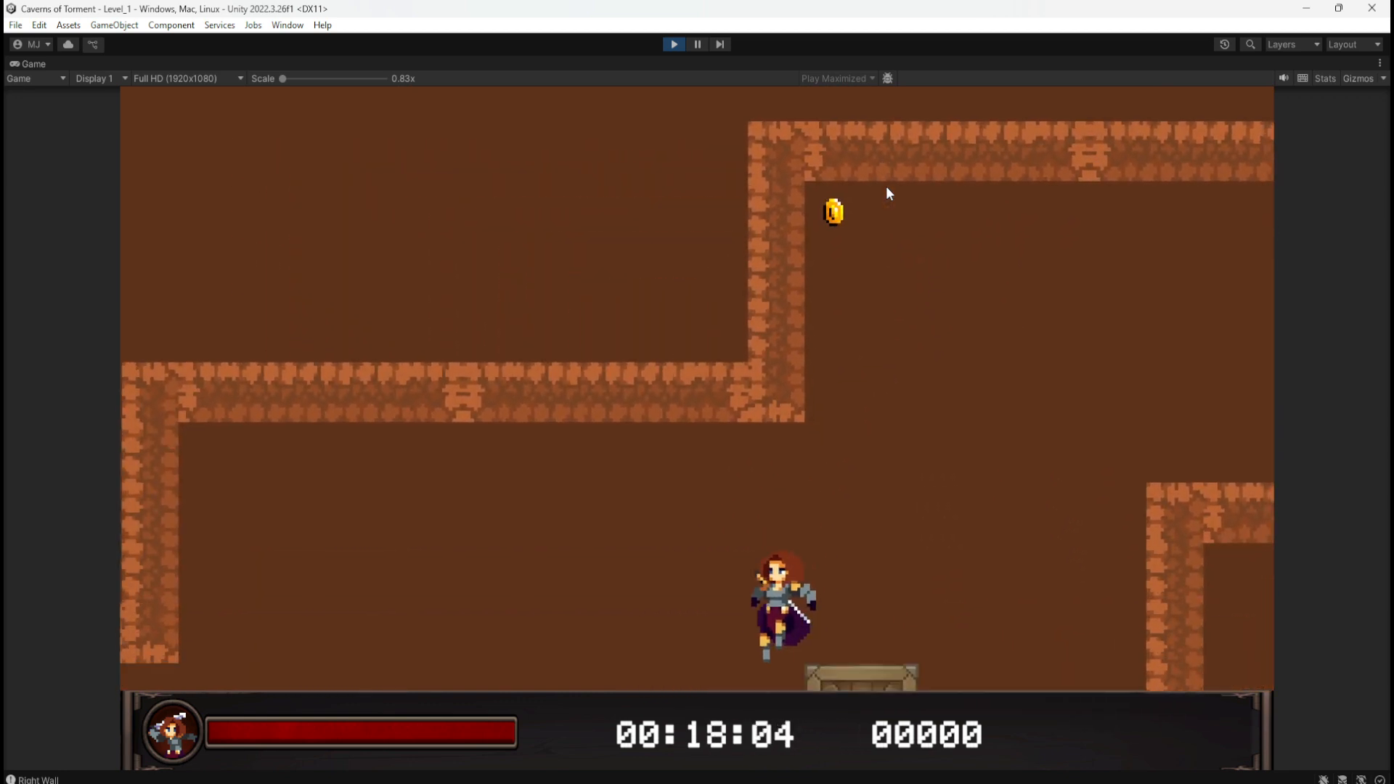
Step: Jump over and onto the crate from both sides, then stop Play mode
{"action": "key", "text": "d"}
{"action": "key", "text": "a"}
{"action": "key", "text": "d"}
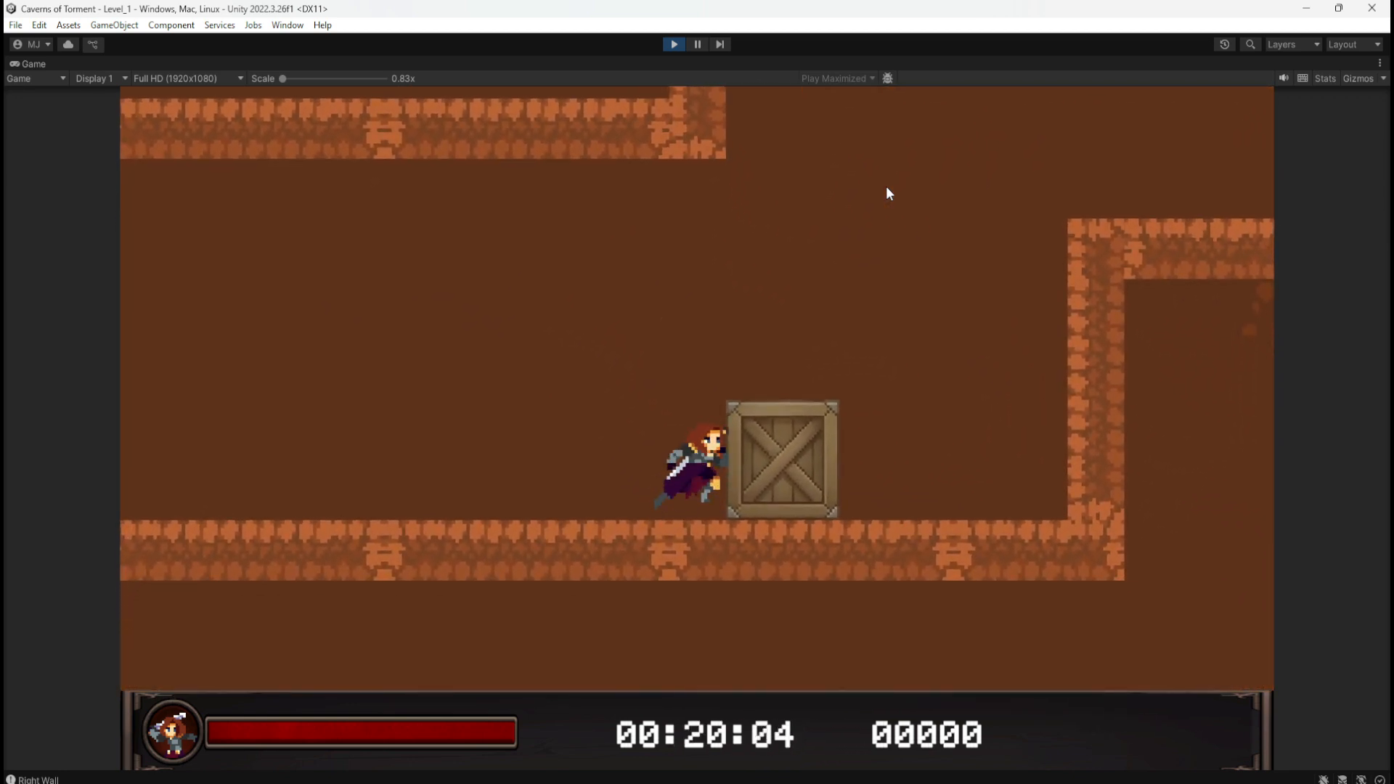
{"action": "key", "text": "space"}
{"action": "key", "text": "a"}
{"action": "key", "text": "space"}
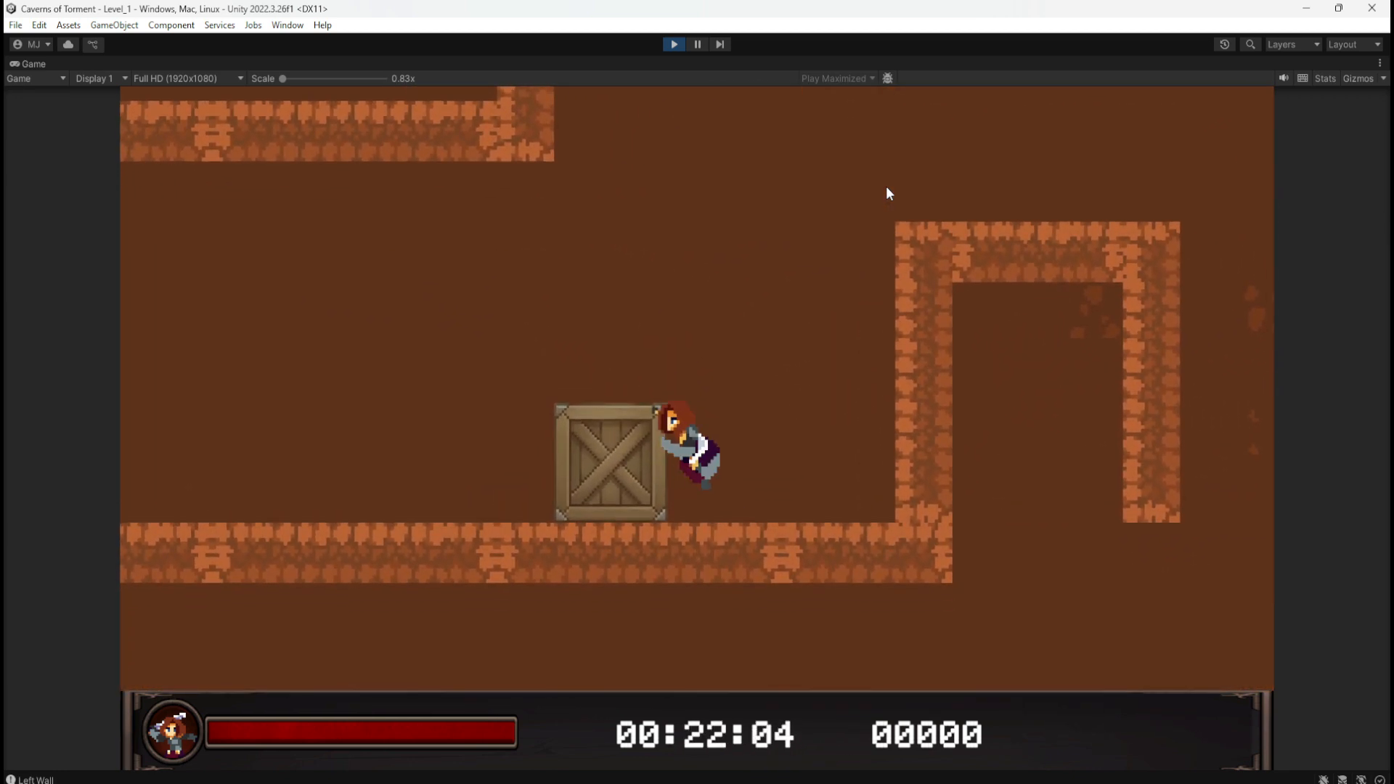
{"action": "key", "text": "d"}
{"action": "key", "text": "a"}
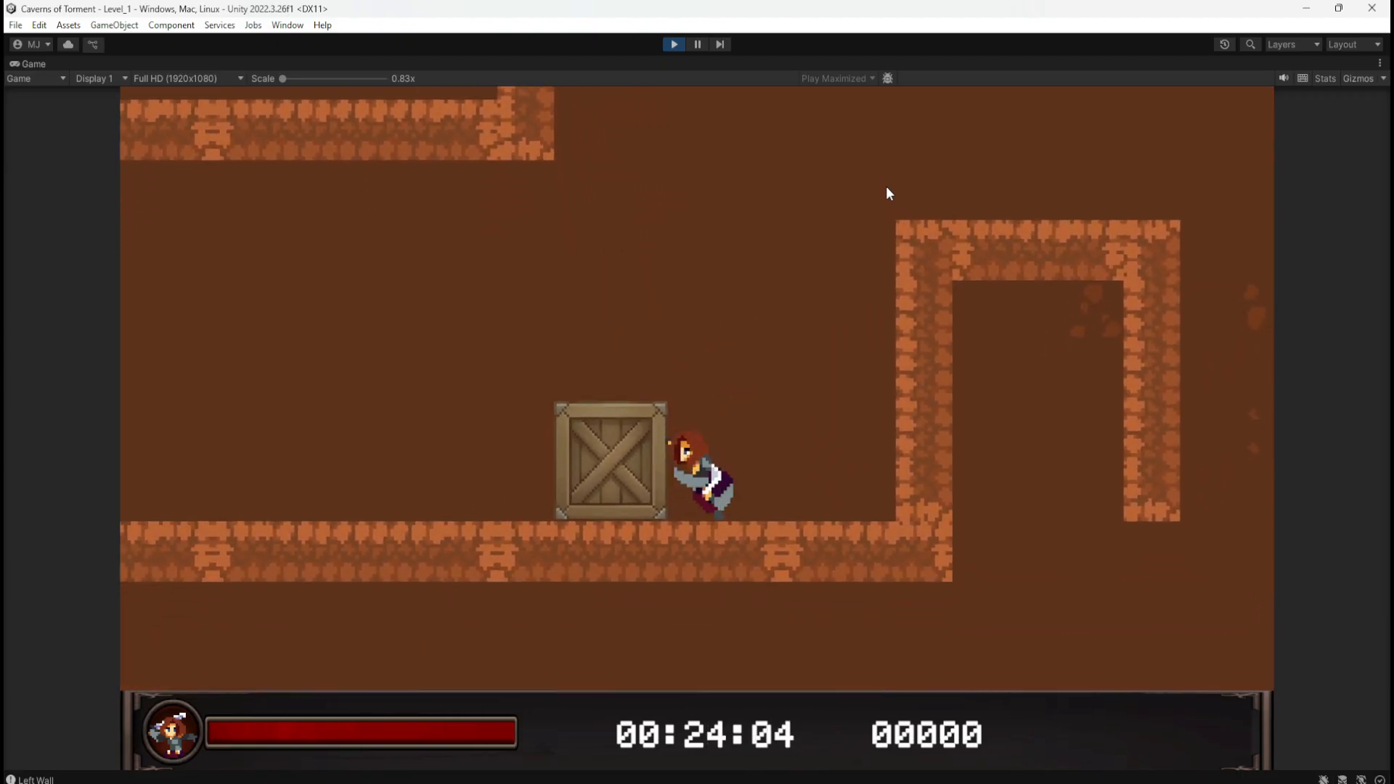
{"action": "key", "text": "space"}
{"action": "key", "text": "a"}
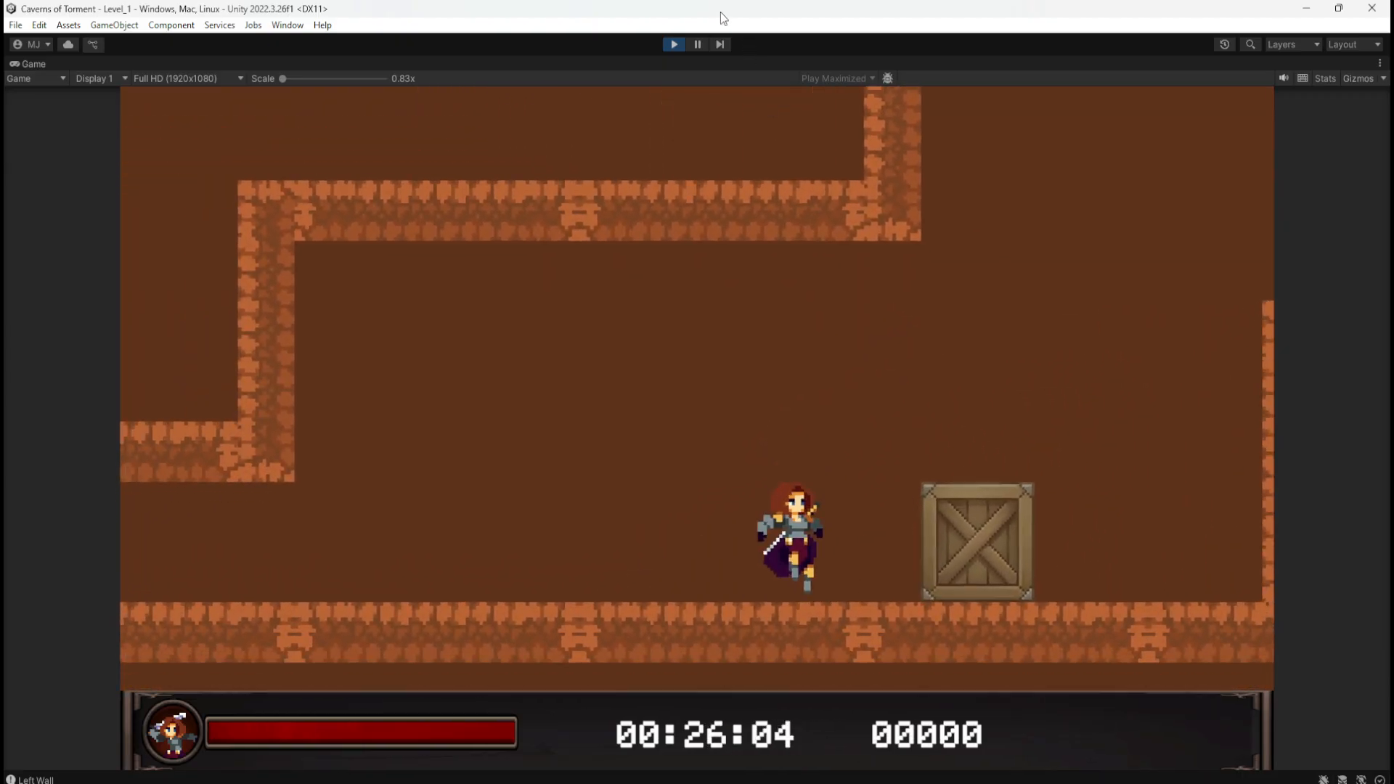
{"action": "left_click", "coordinate": [673, 44]}
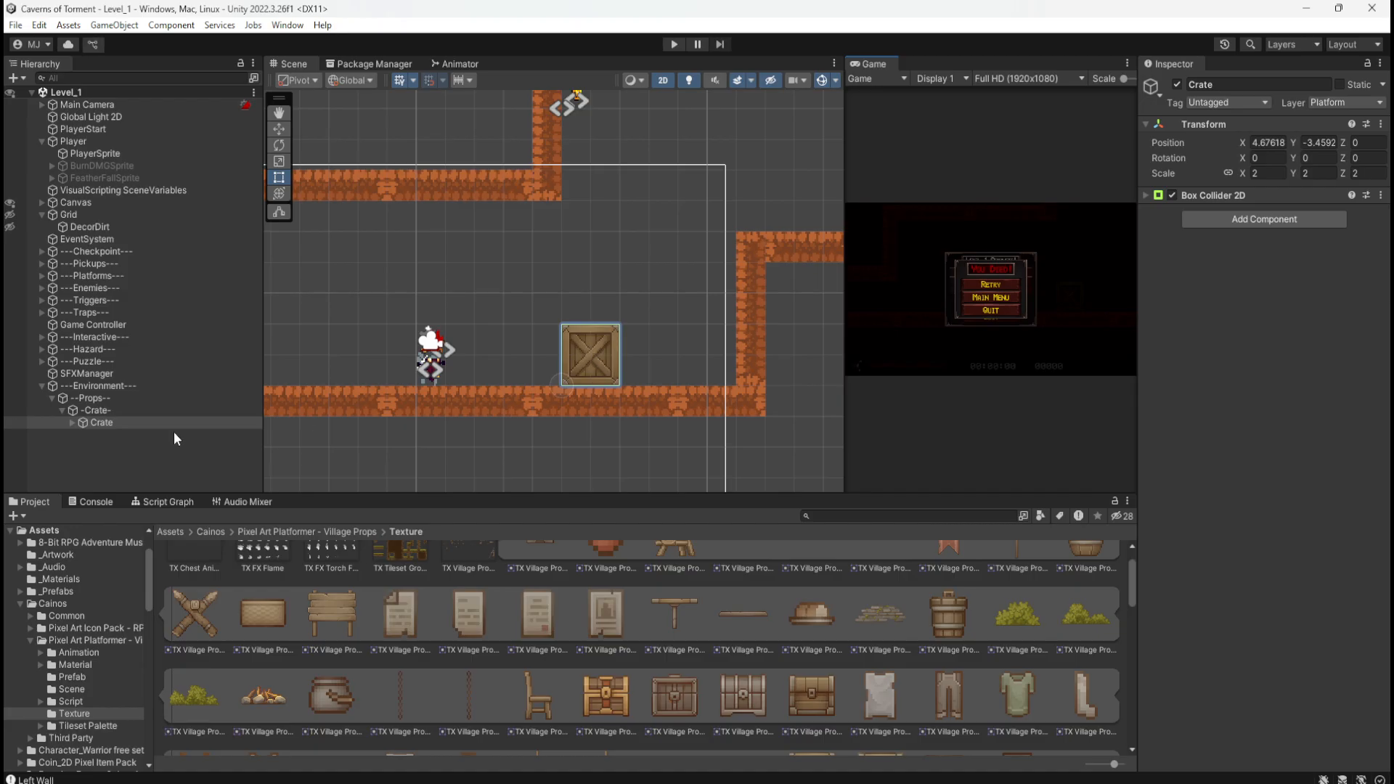
Step: Browse to the _Prefabs/Environment folder in the Project window
{"action": "left_click", "coordinate": [103, 422]}
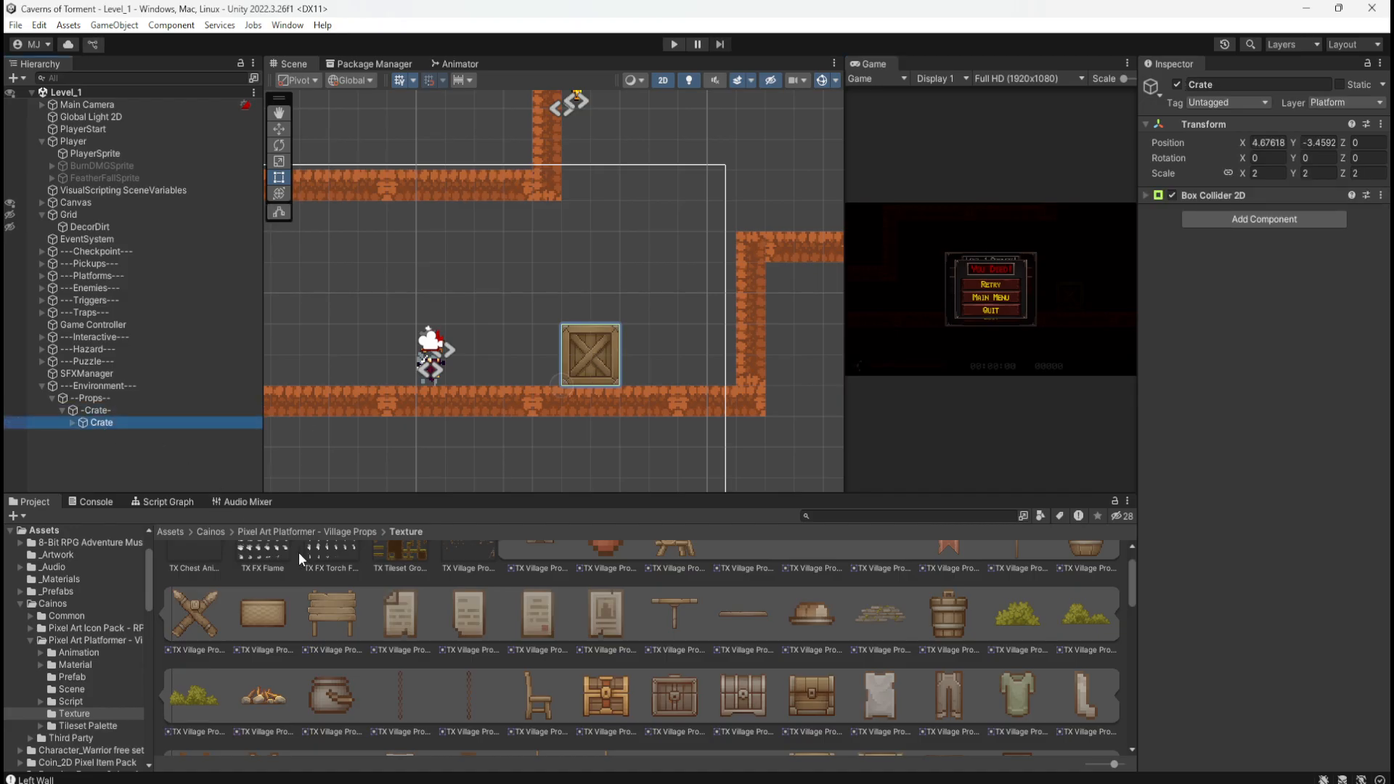
{"action": "left_click", "coordinate": [172, 532]}
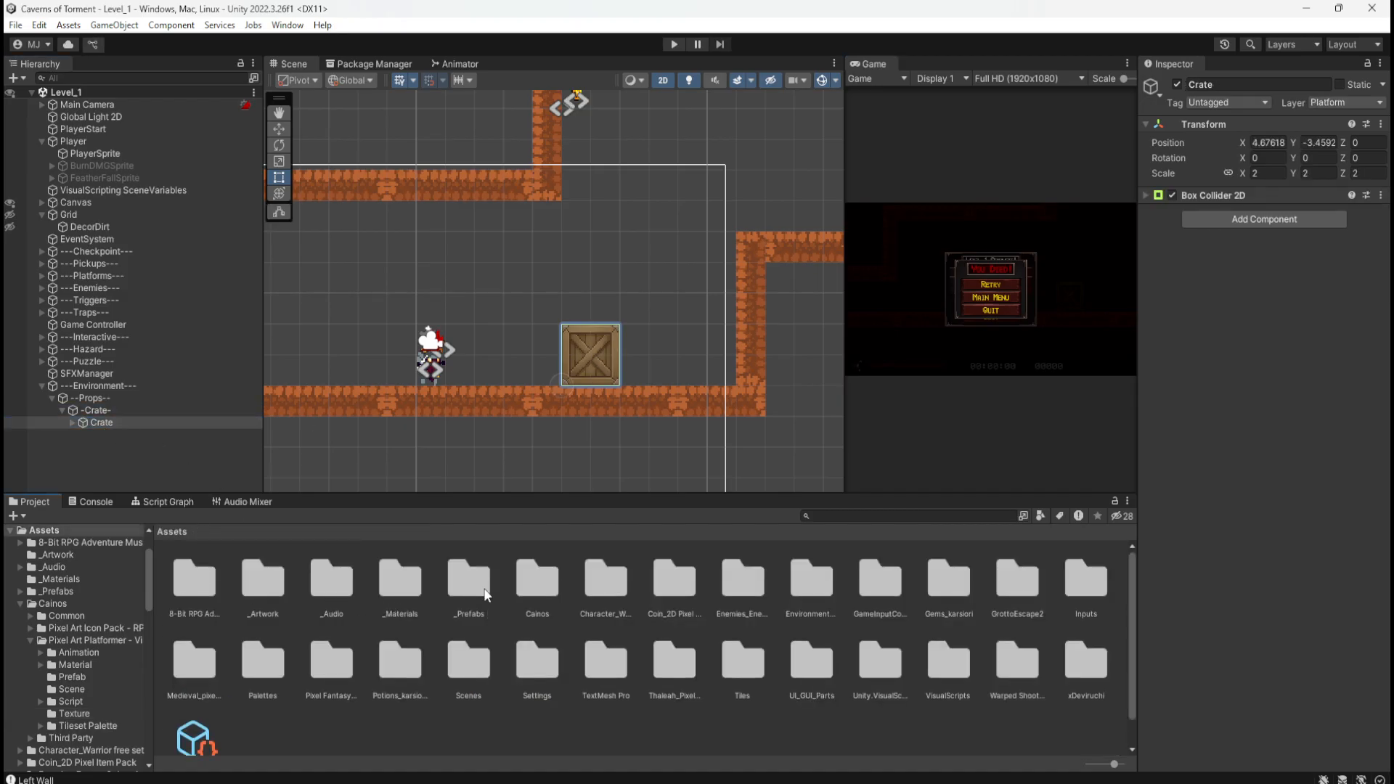
{"action": "double_click", "coordinate": [455, 594]}
{"action": "double_click", "coordinate": [330, 588]}
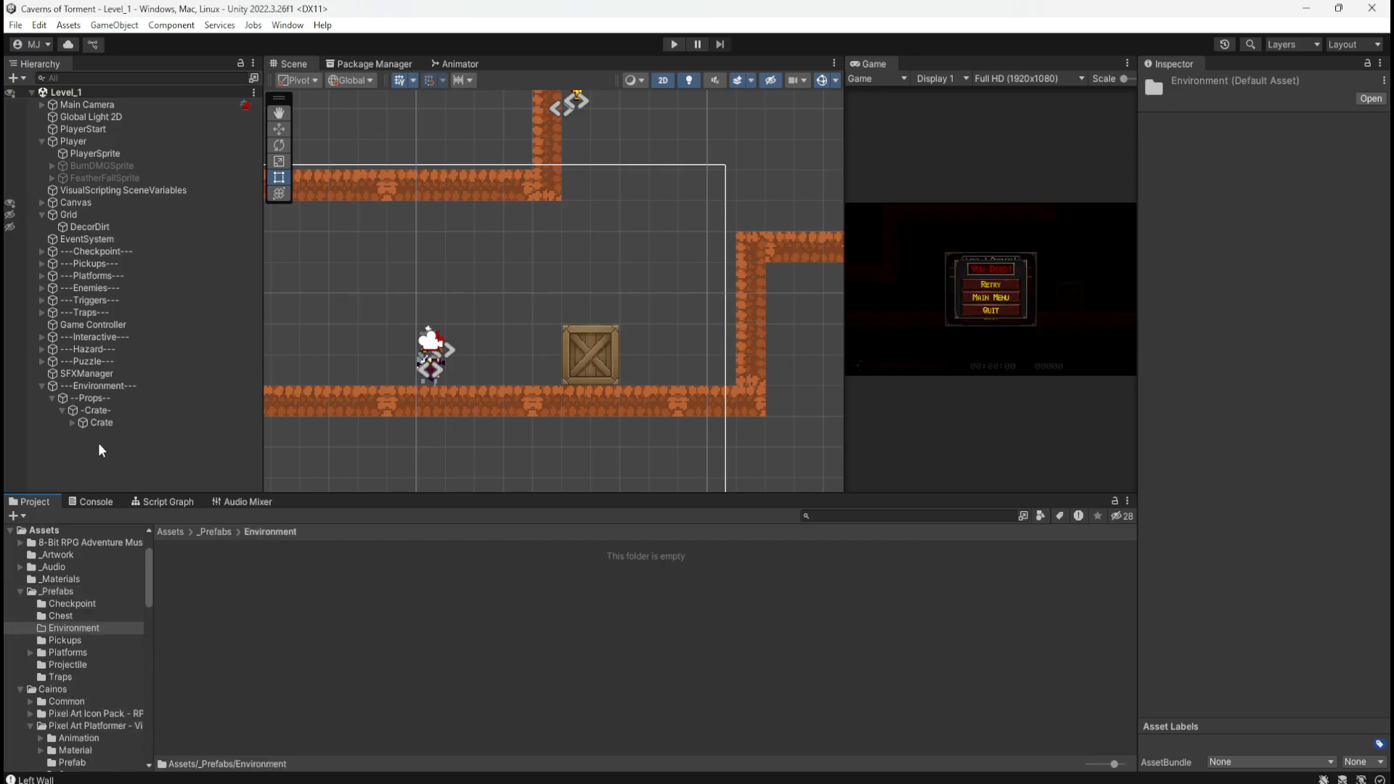
Step: Turn the crate into a Crate prefab by dragging it into Environment
{"action": "left_click", "coordinate": [102, 424]}
{"action": "left_click", "coordinate": [110, 408]}
{"action": "left_click", "coordinate": [104, 420]}
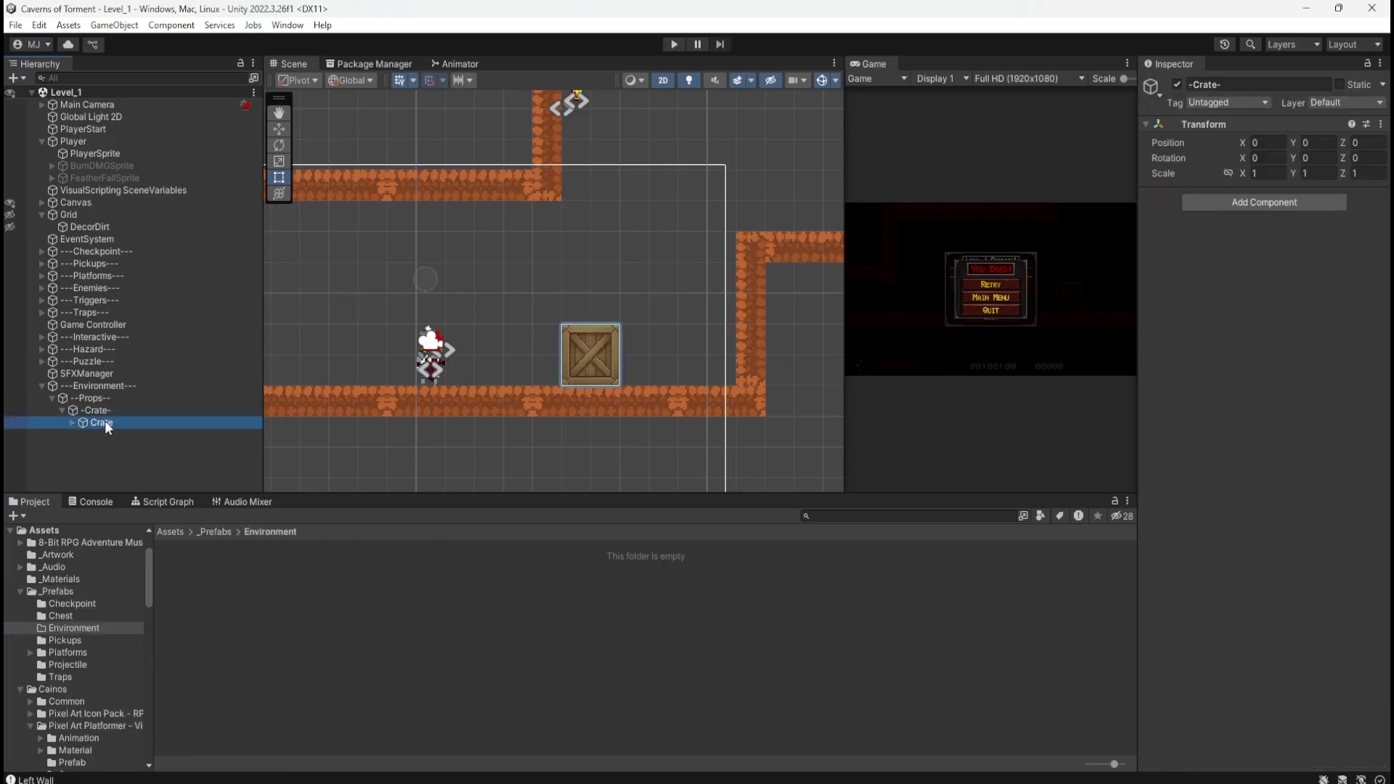
{"action": "left_click", "coordinate": [109, 411]}
{"action": "left_click", "coordinate": [107, 423]}
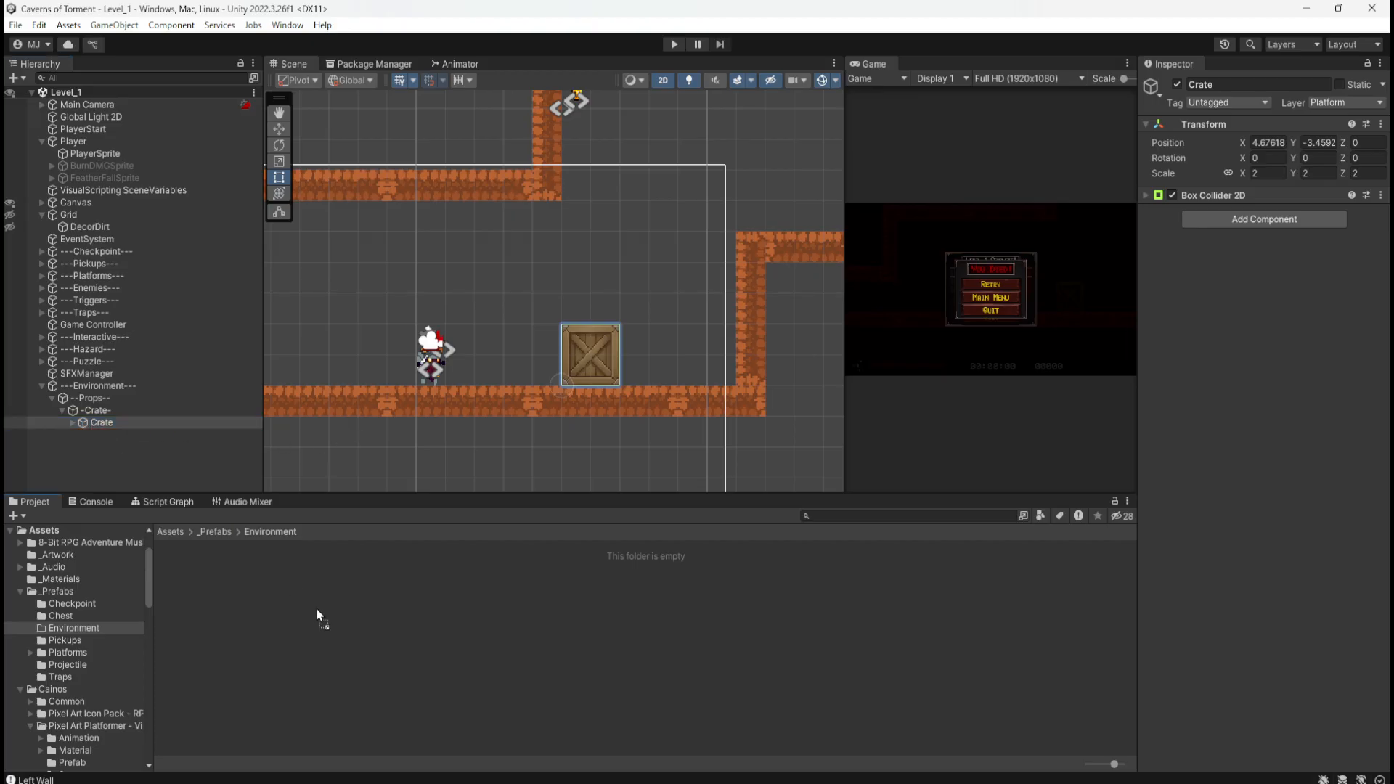
{"action": "left_click_drag", "start_coordinate": [316, 608], "coordinate": [316, 608]}
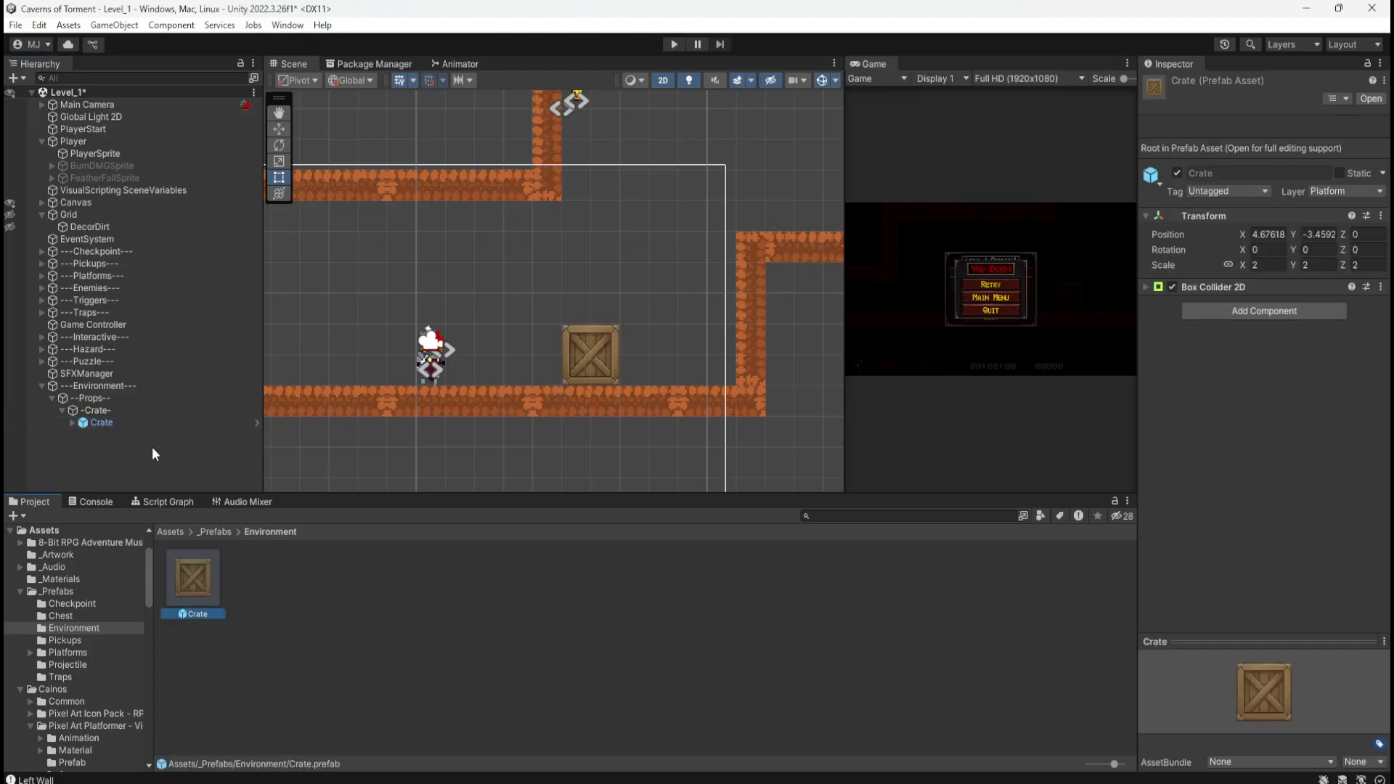
Step: Move the crate against the right cave wall and position its copy beside it
{"action": "left_click", "coordinate": [109, 423]}
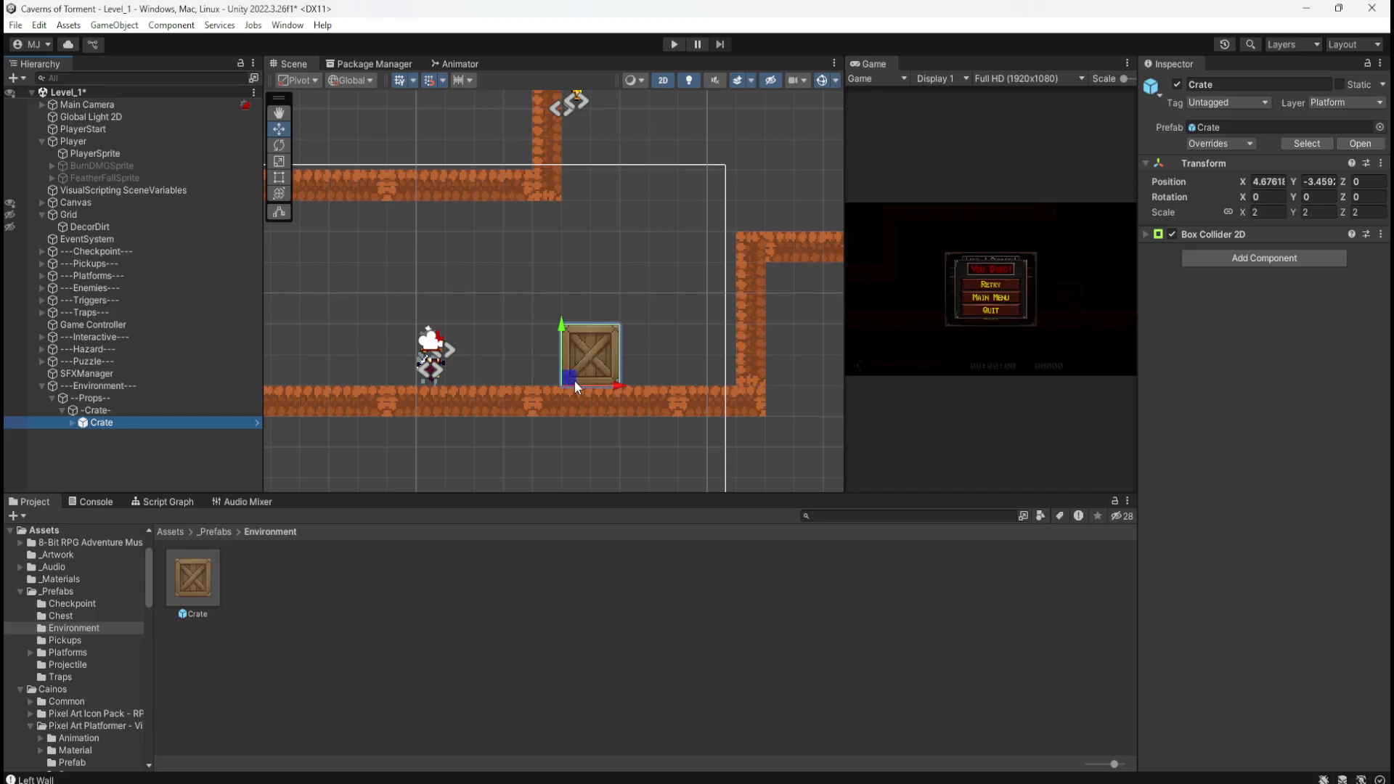
{"action": "left_click_drag", "start_coordinate": [574, 381], "coordinate": [686, 378]}
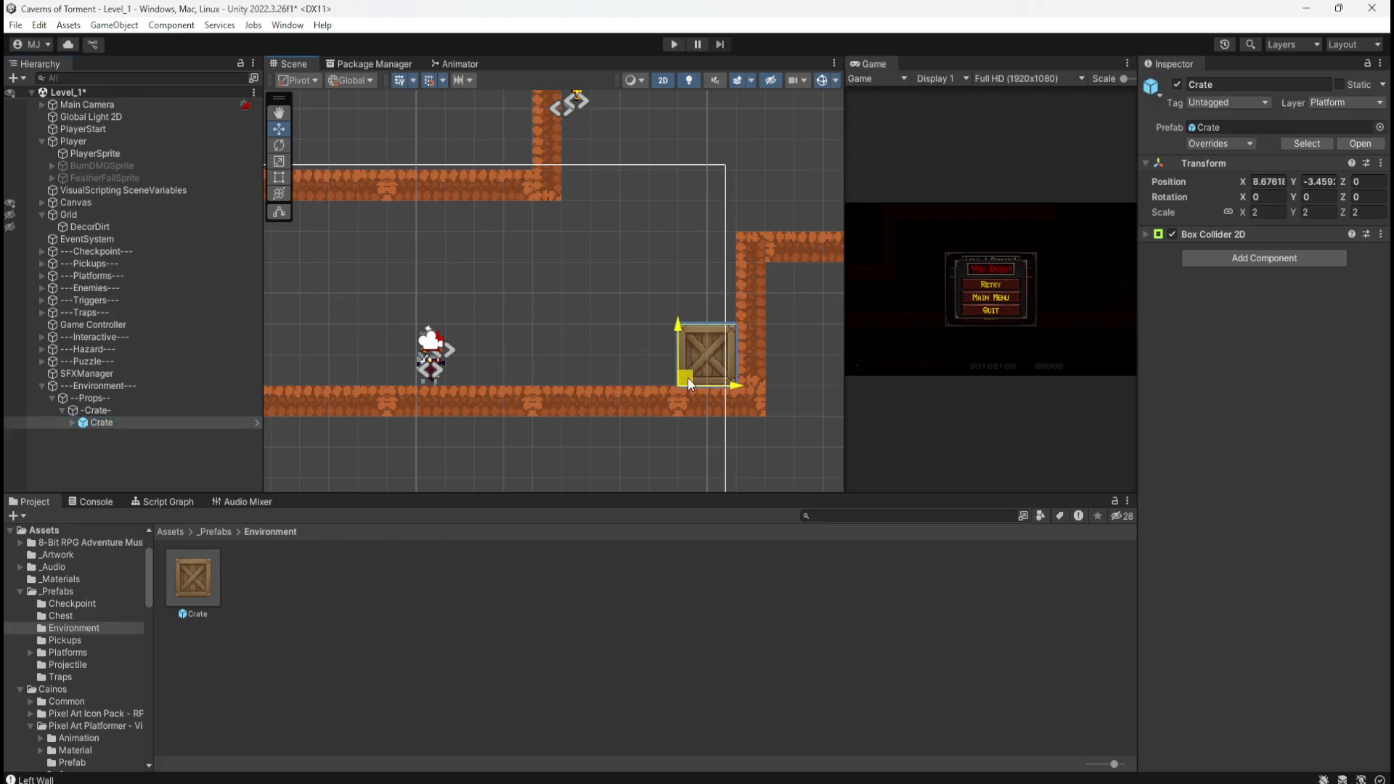
{"action": "left_click", "coordinate": [117, 411]}
{"action": "left_click", "coordinate": [108, 421]}
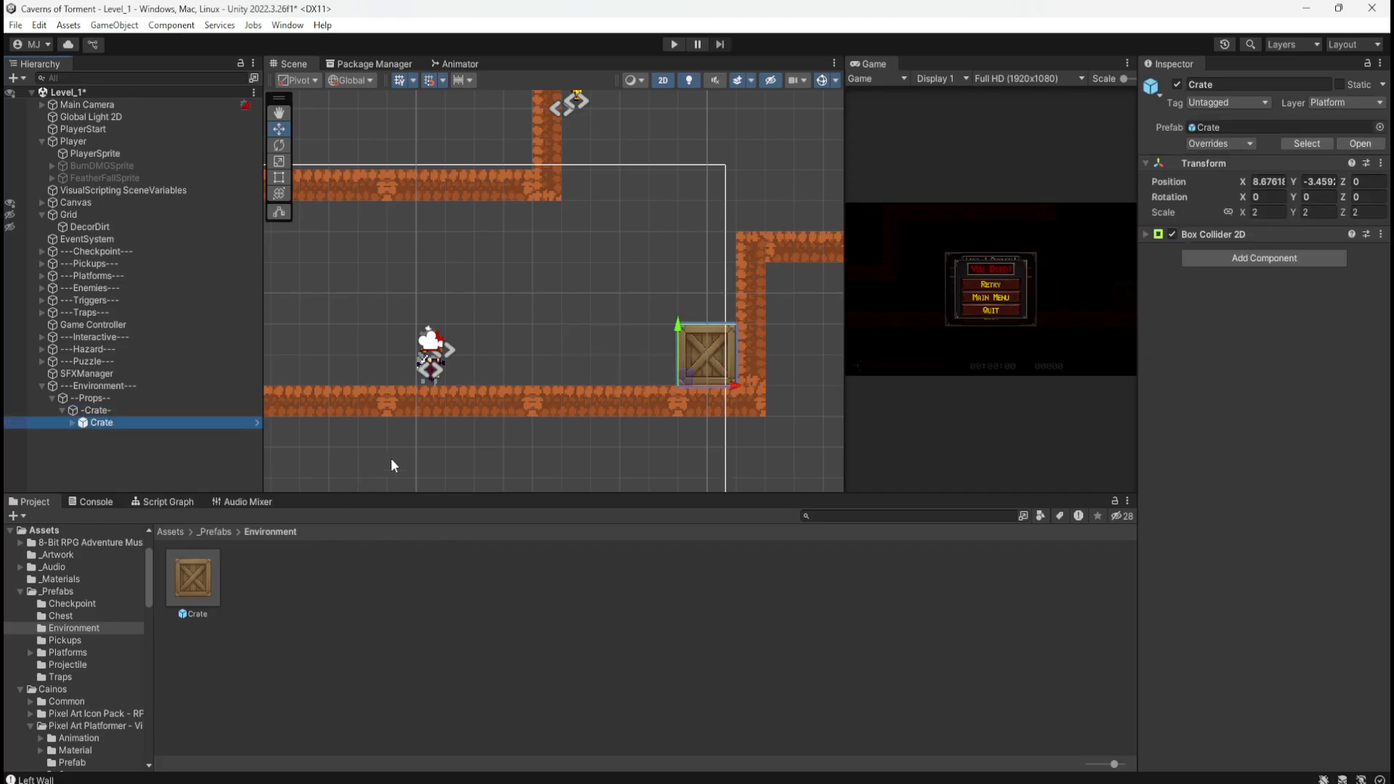
{"action": "left_click_drag", "start_coordinate": [680, 380], "coordinate": [688, 320]}
Step: Duplicate a third crate for the staircase and save the Level_1 scene
{"action": "key", "text": "ctrl+d"}
{"action": "left_click", "coordinate": [551, 339]}
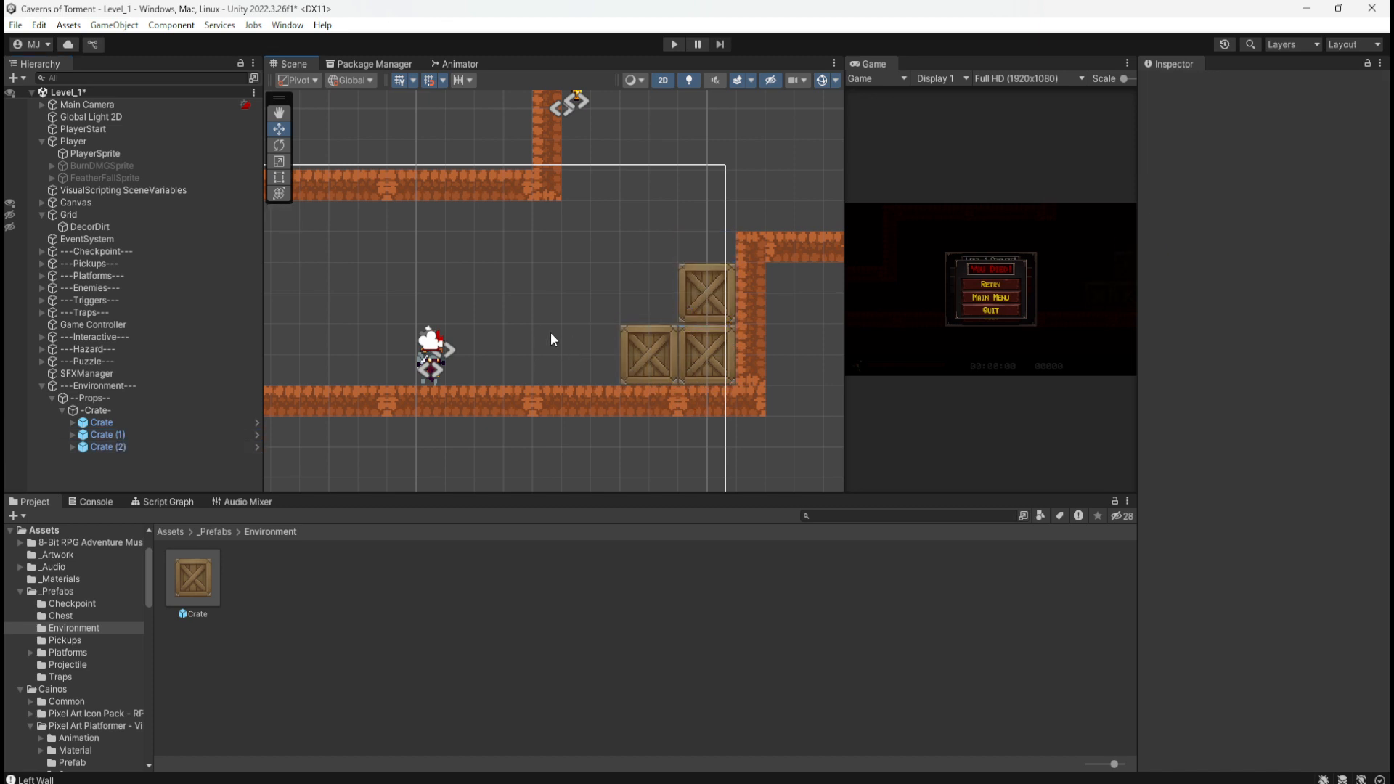
{"action": "scroll", "coordinate": [775, 324], "scroll_direction": "up", "scroll_amount": 3}
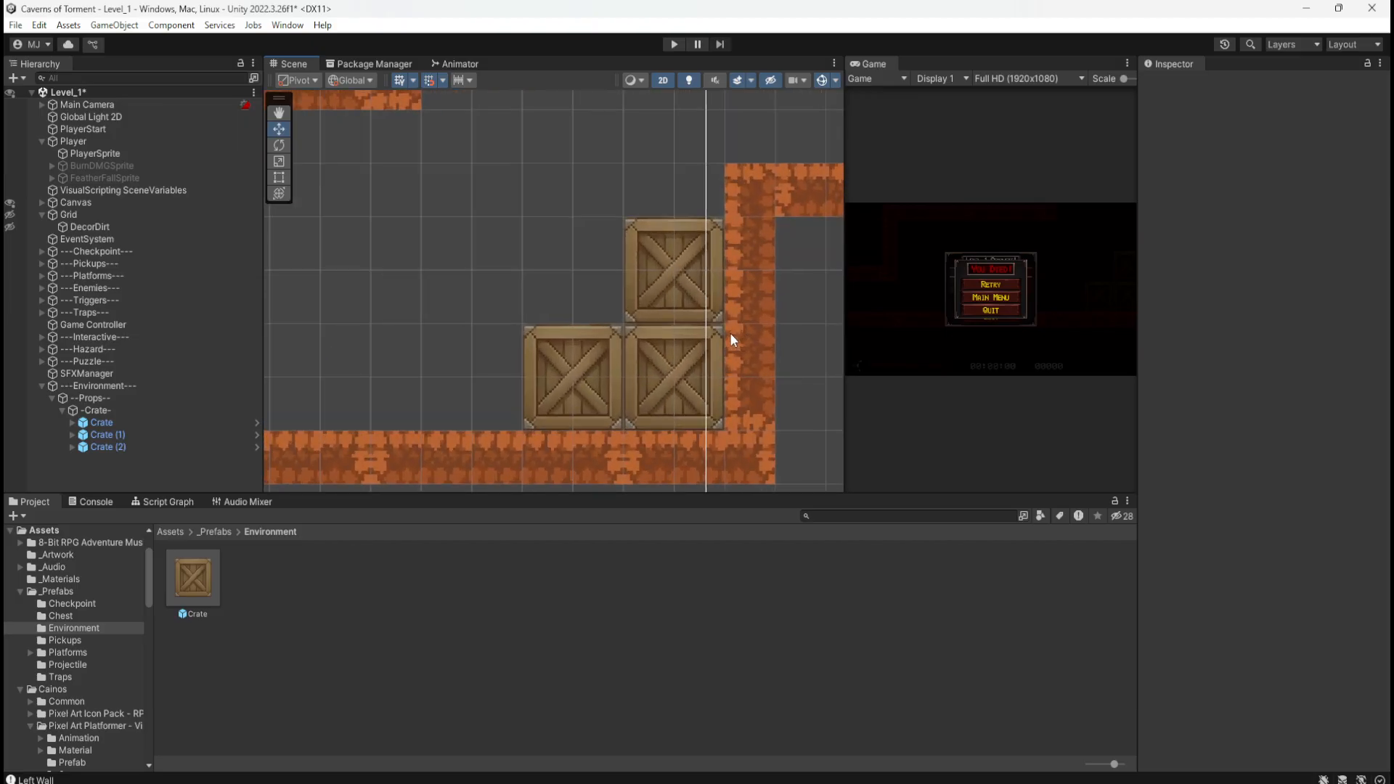
{"action": "scroll", "coordinate": [733, 318], "scroll_direction": "down", "scroll_amount": 5}
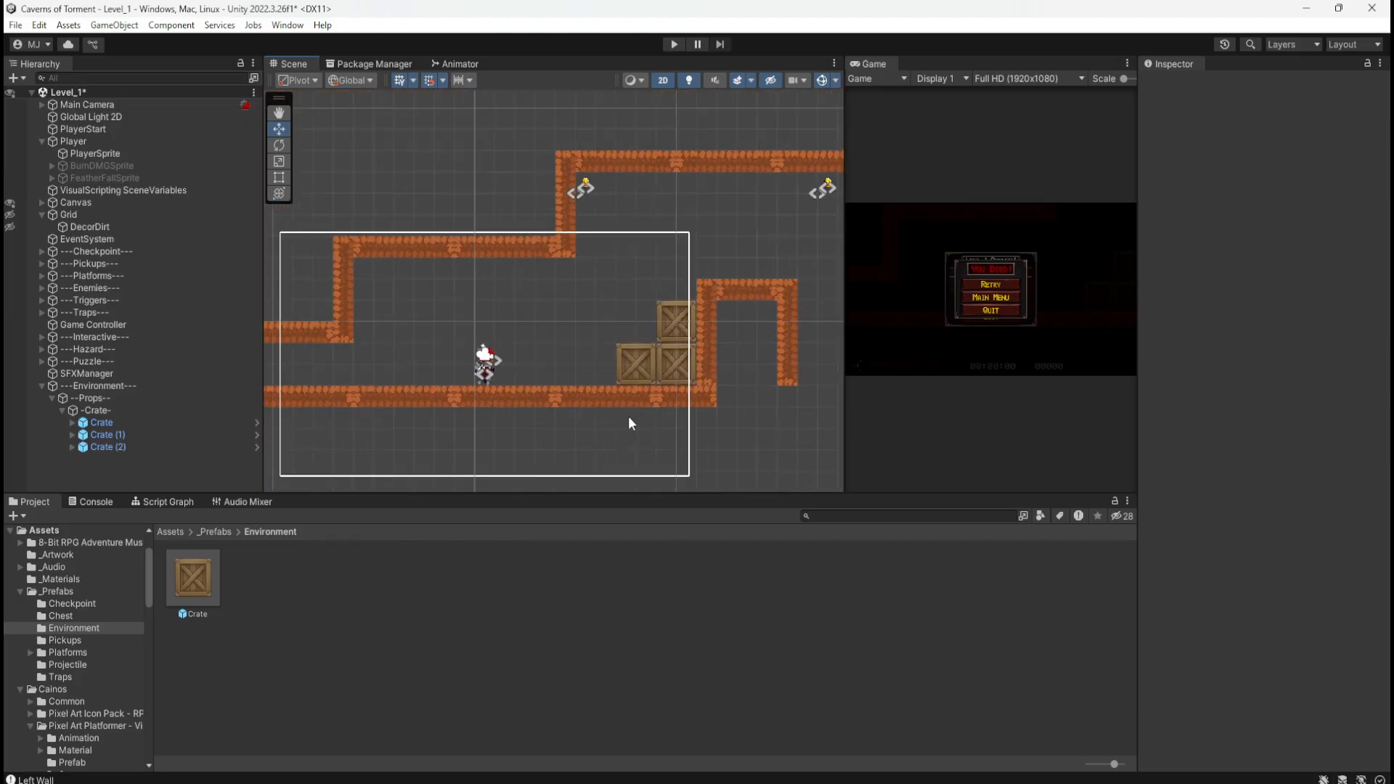
{"action": "key", "text": "ctrl+s"}
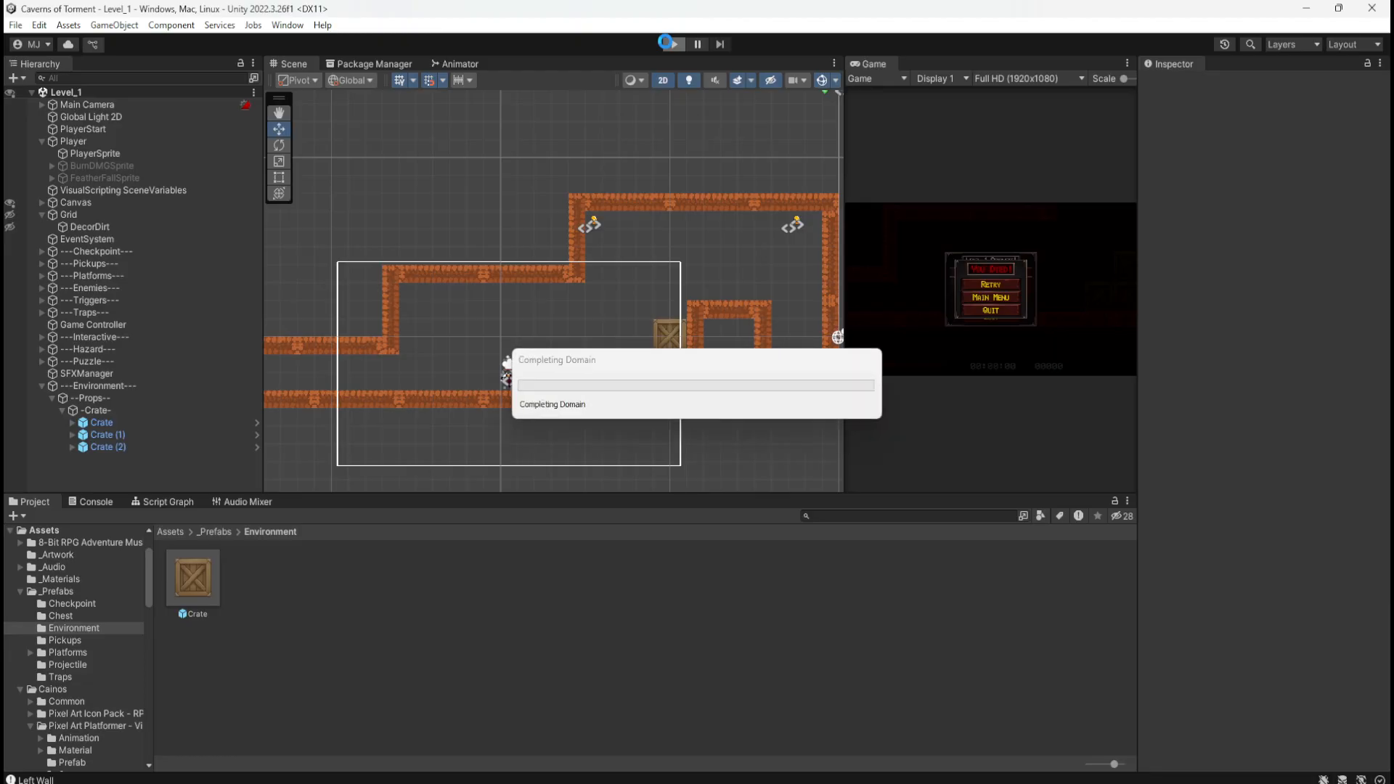
Step: Climb the lower and upper crates and jump toward the coin and wall
{"action": "key", "text": "d"}
{"action": "key", "text": "space"}
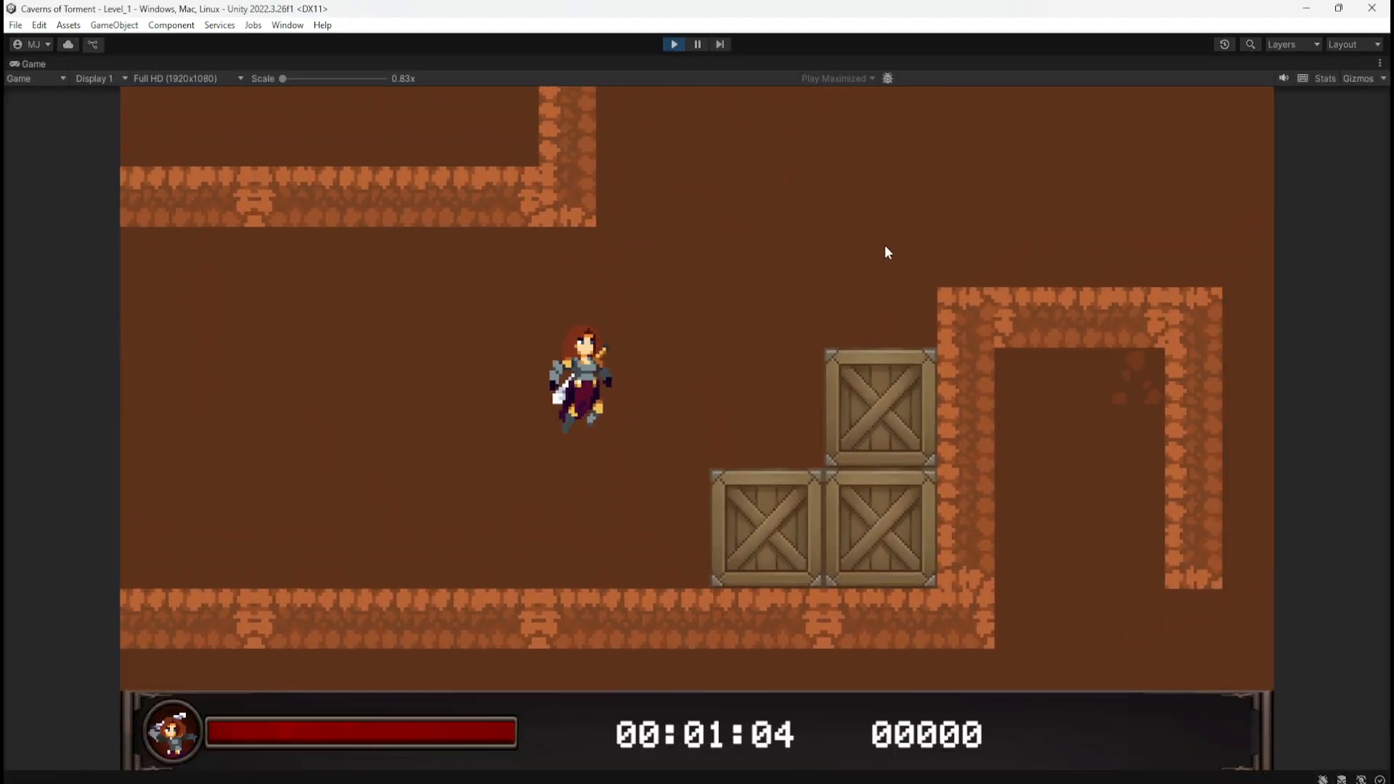
{"action": "key", "text": "space"}
{"action": "key", "text": "a"}
{"action": "key", "text": "space"}
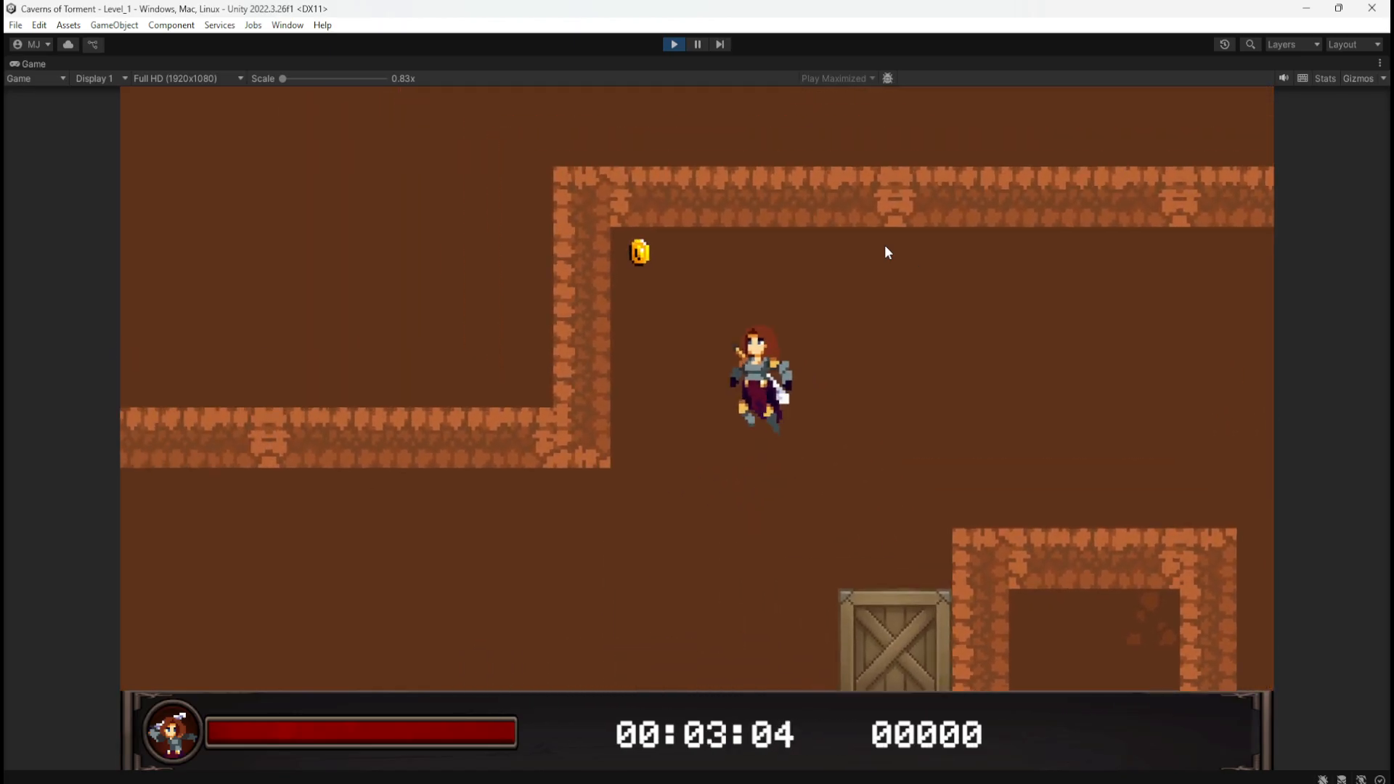
{"action": "key", "text": "d"}
{"action": "key", "text": "space"}
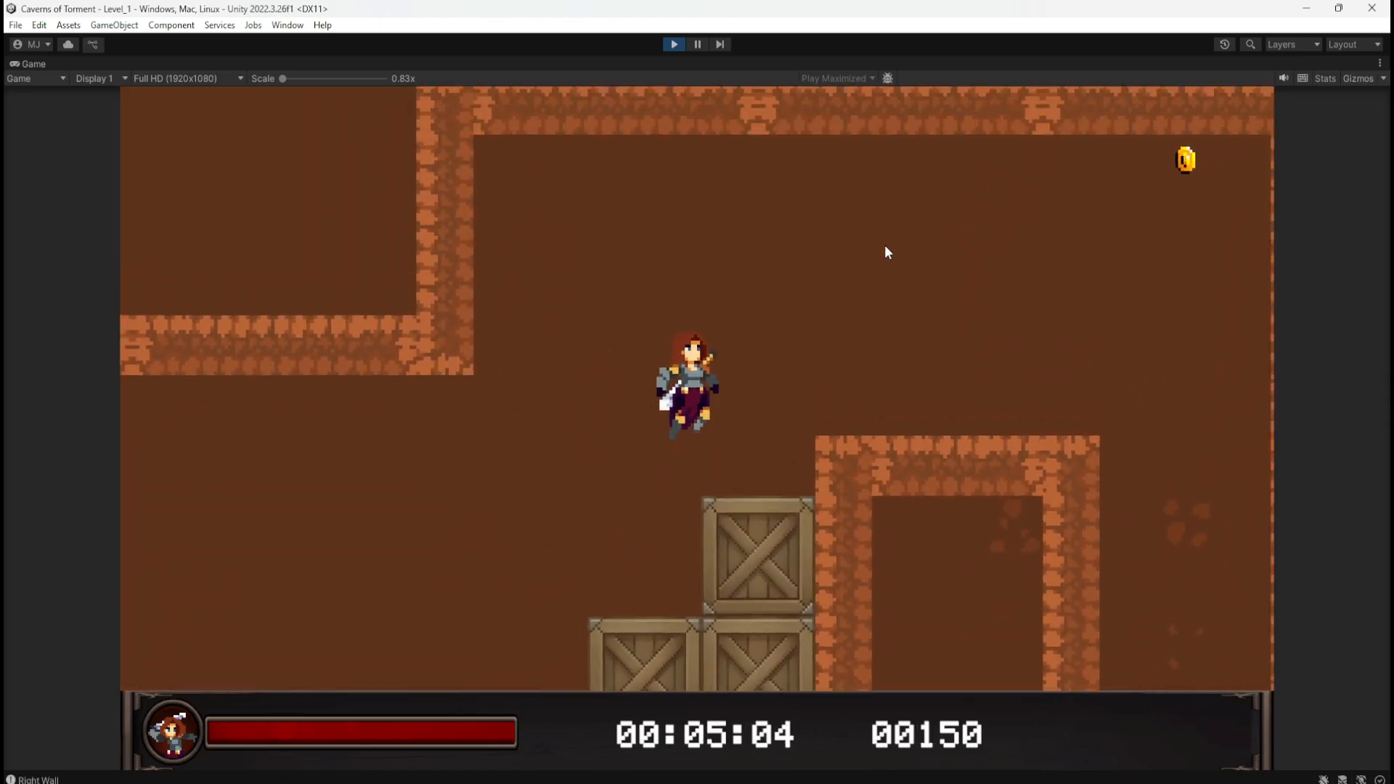
{"action": "key", "text": "a"}
{"action": "key", "text": "space"}
{"action": "key", "text": "d"}
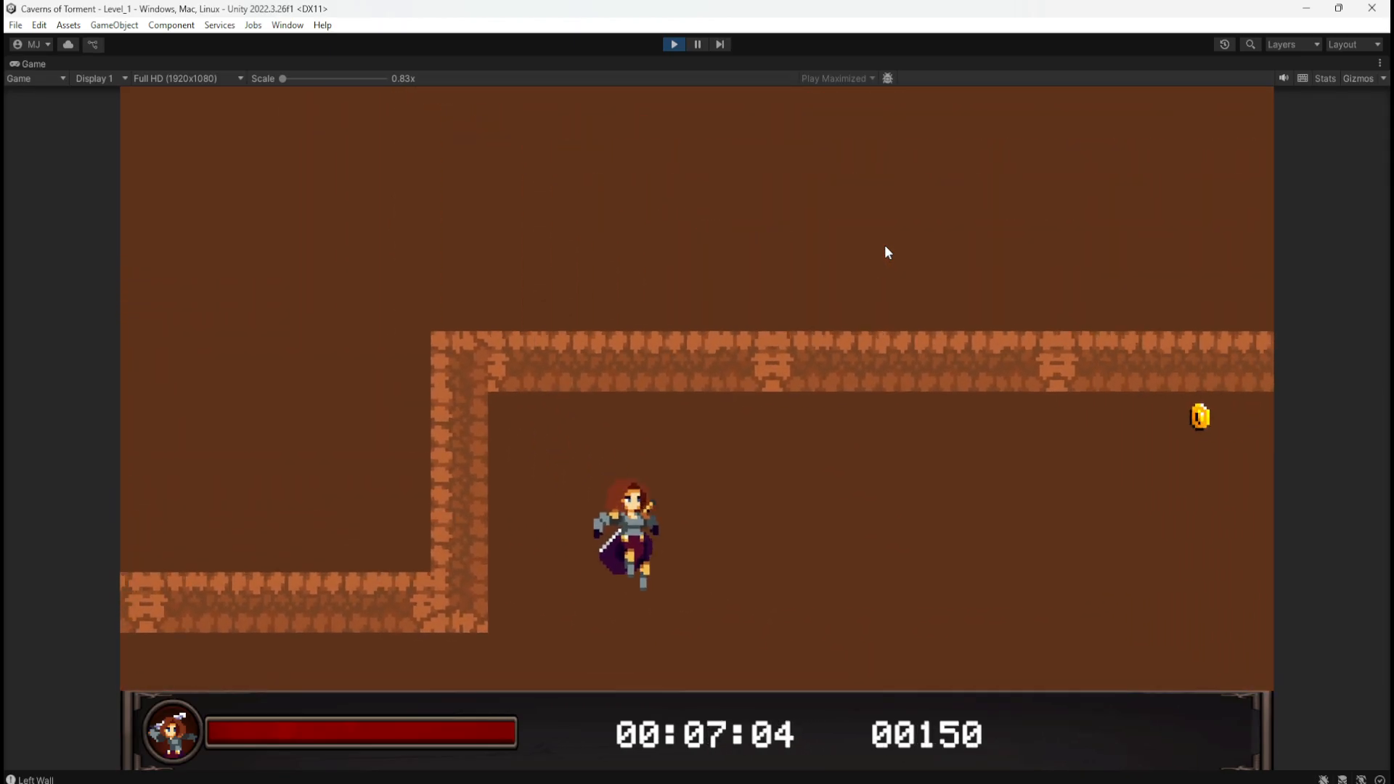
{"action": "key", "text": "space"}
{"action": "key", "text": "a"}
{"action": "key", "text": "space"}
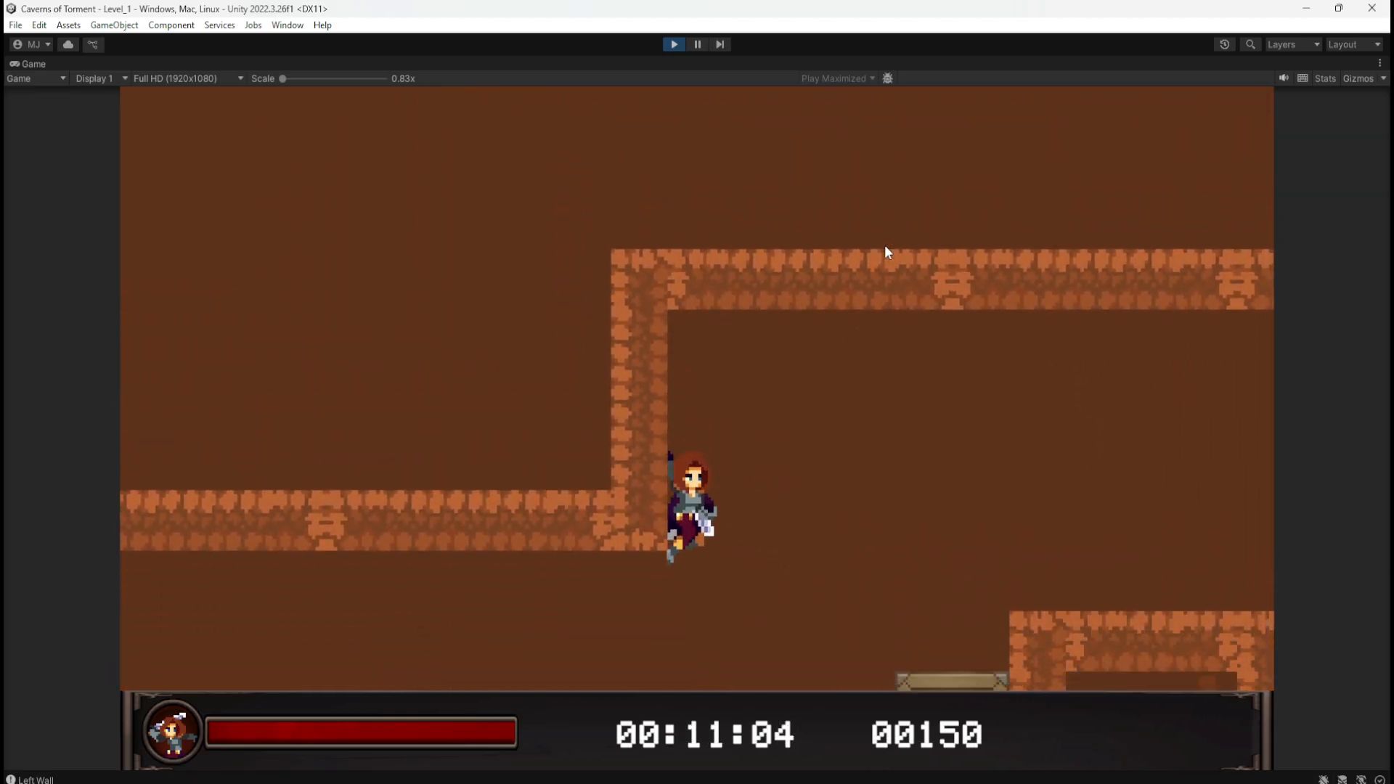
Step: Run back and repeat the climb from the lower crate onto the upper crate
{"action": "key", "text": "d"}
{"action": "key", "text": "space"}
{"action": "key", "text": "space"}
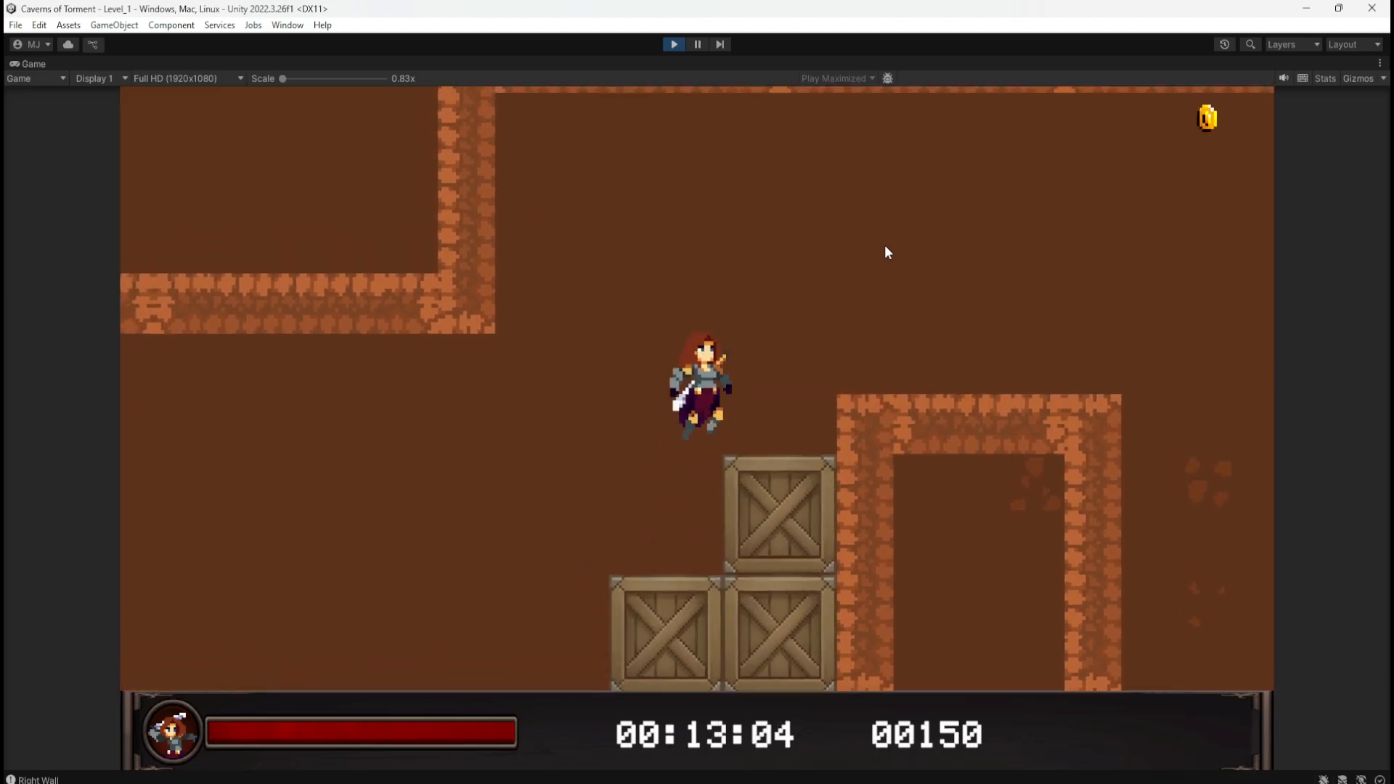
{"action": "key", "text": "a"}
{"action": "key", "text": "d"}
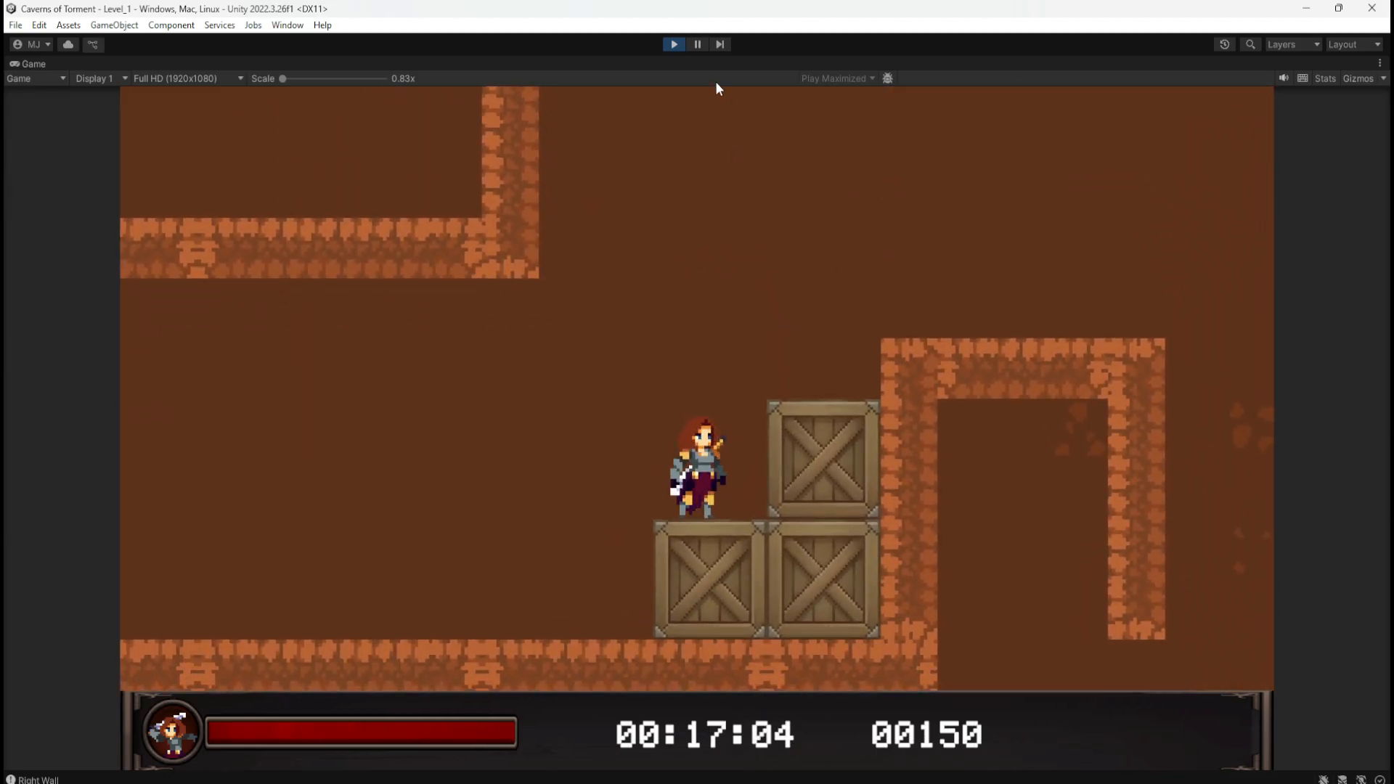
{"action": "key", "text": "space"}
{"action": "key", "text": "d"}
{"action": "key", "text": "space"}
{"action": "key", "text": "a"}
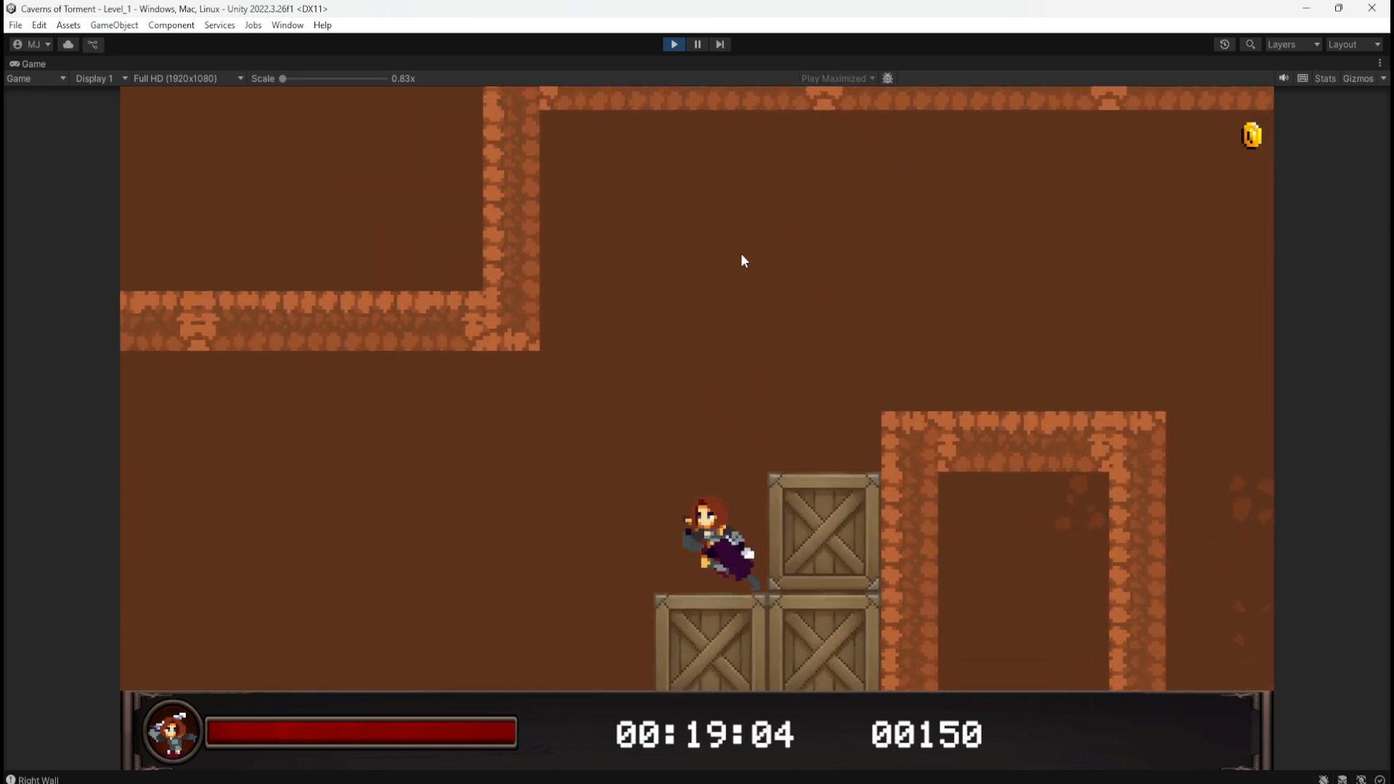
{"action": "key", "text": "d"}
{"action": "key", "text": "a"}
{"action": "key", "text": "d"}
{"action": "key", "text": "space"}
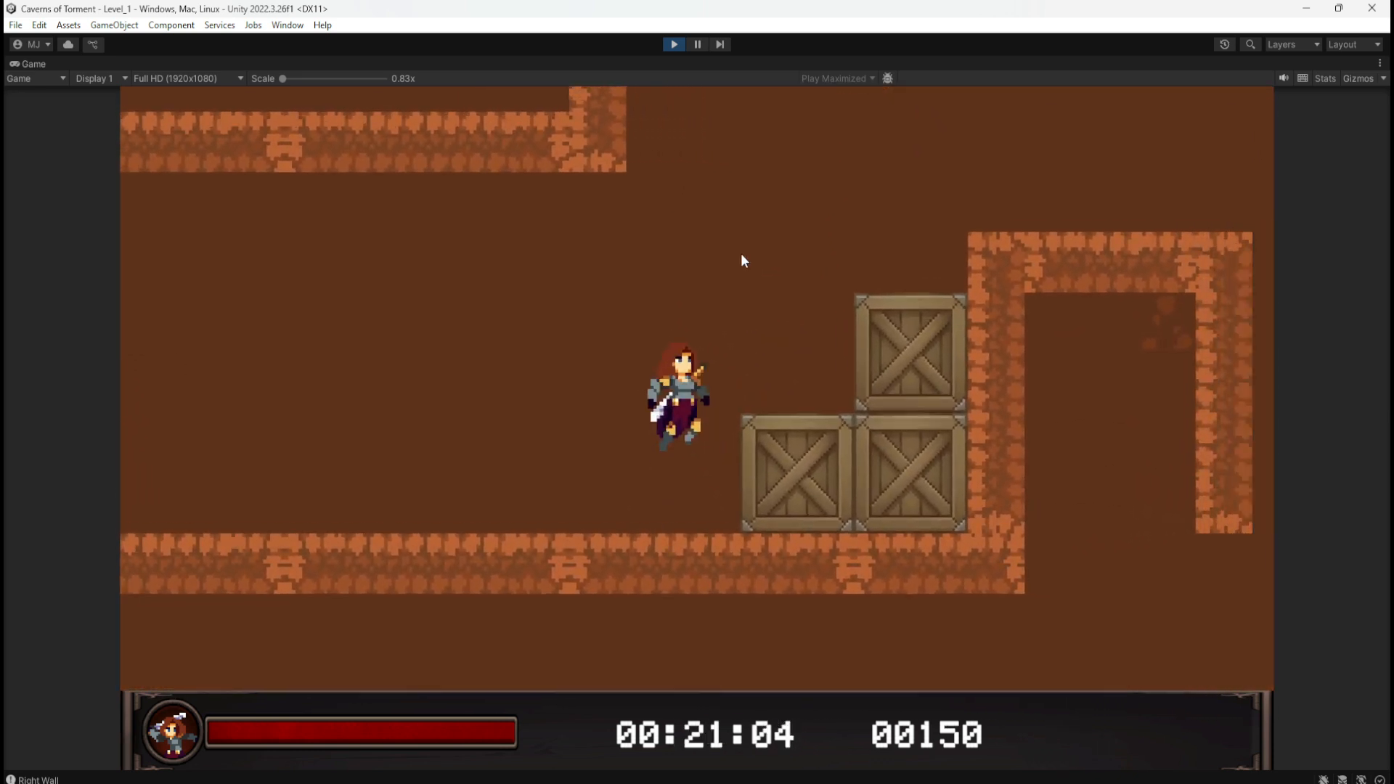
{"action": "key", "text": "a"}
{"action": "key", "text": "space"}
{"action": "key", "text": "d"}
Step: Jump from the crates to the brick platform and back, then stop the playtest
{"action": "key", "text": "a"}
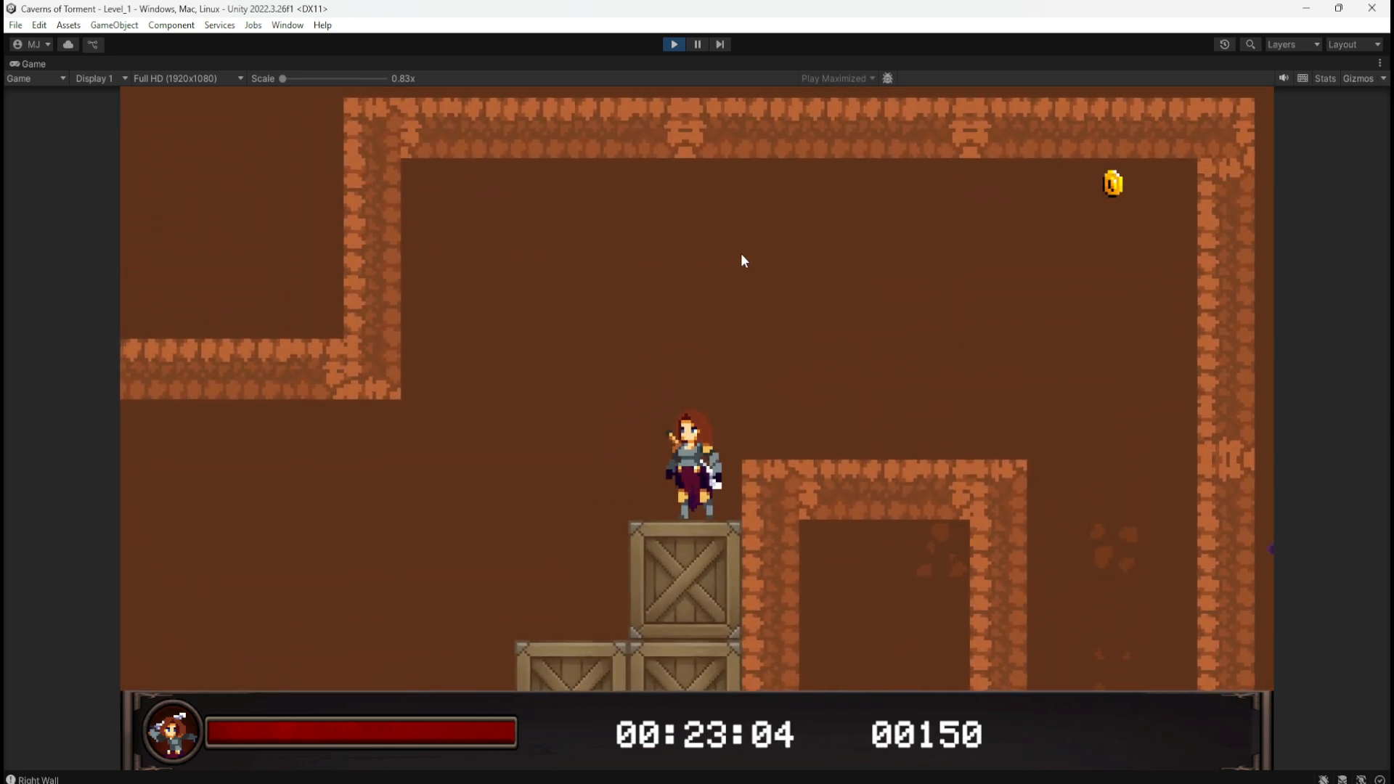
{"action": "key", "text": "a"}
{"action": "key", "text": "d"}
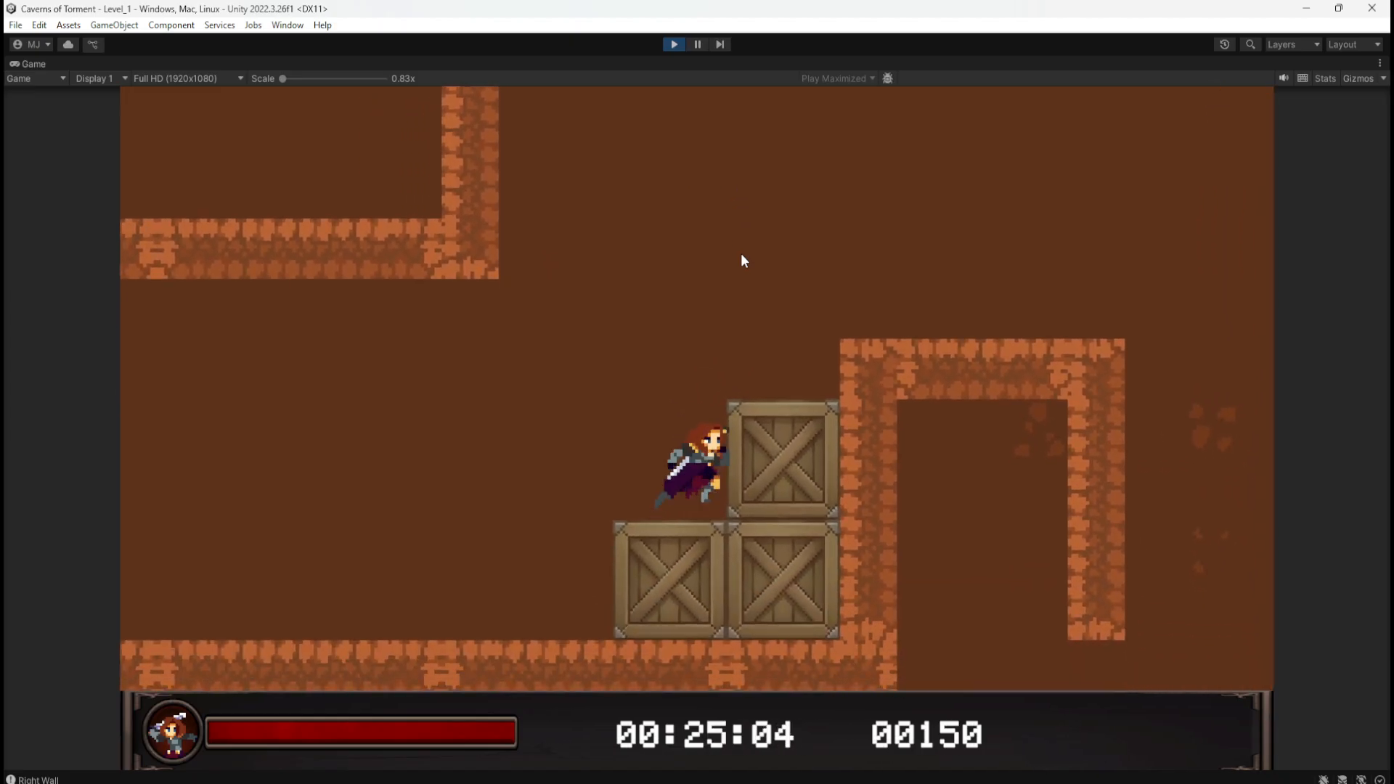
{"action": "key", "text": "space"}
{"action": "key", "text": "space"}
{"action": "key", "text": "a"}
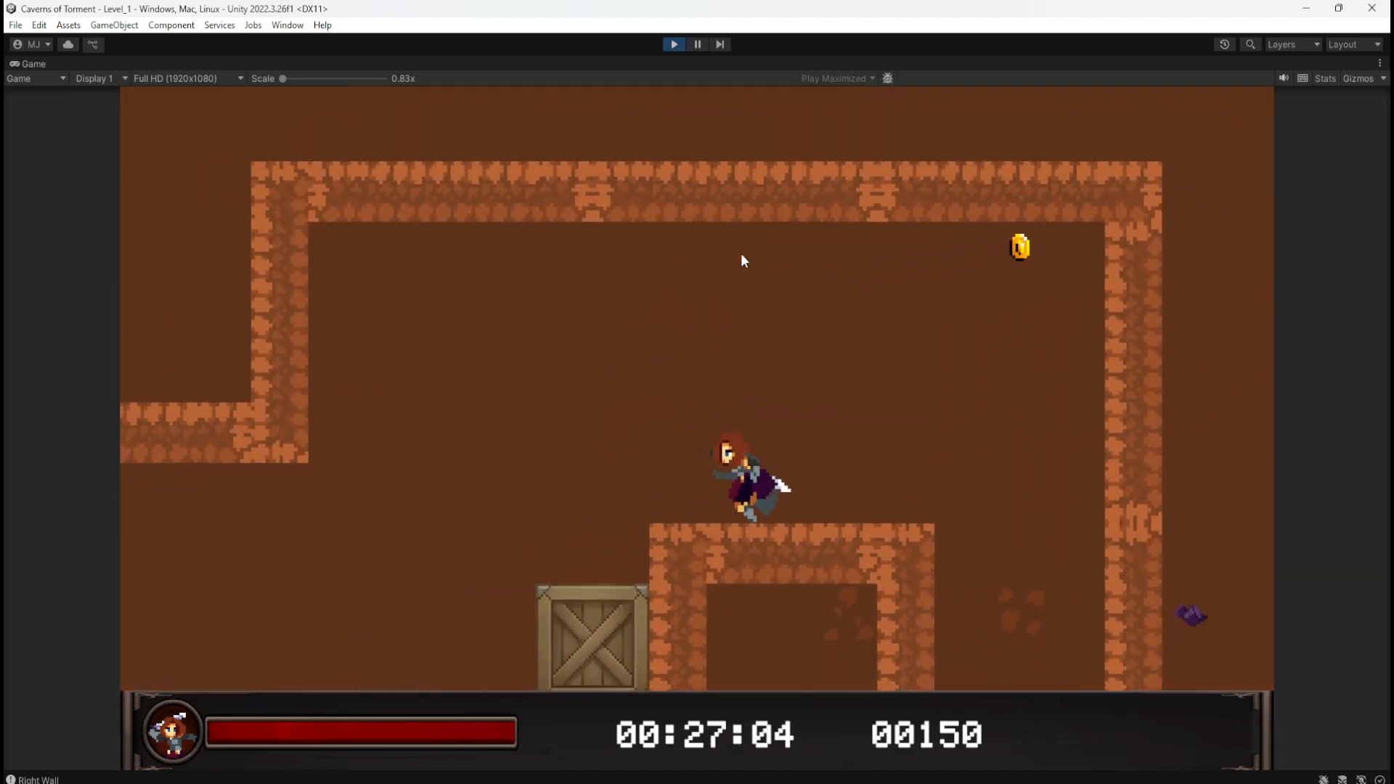
{"action": "key", "text": "d"}
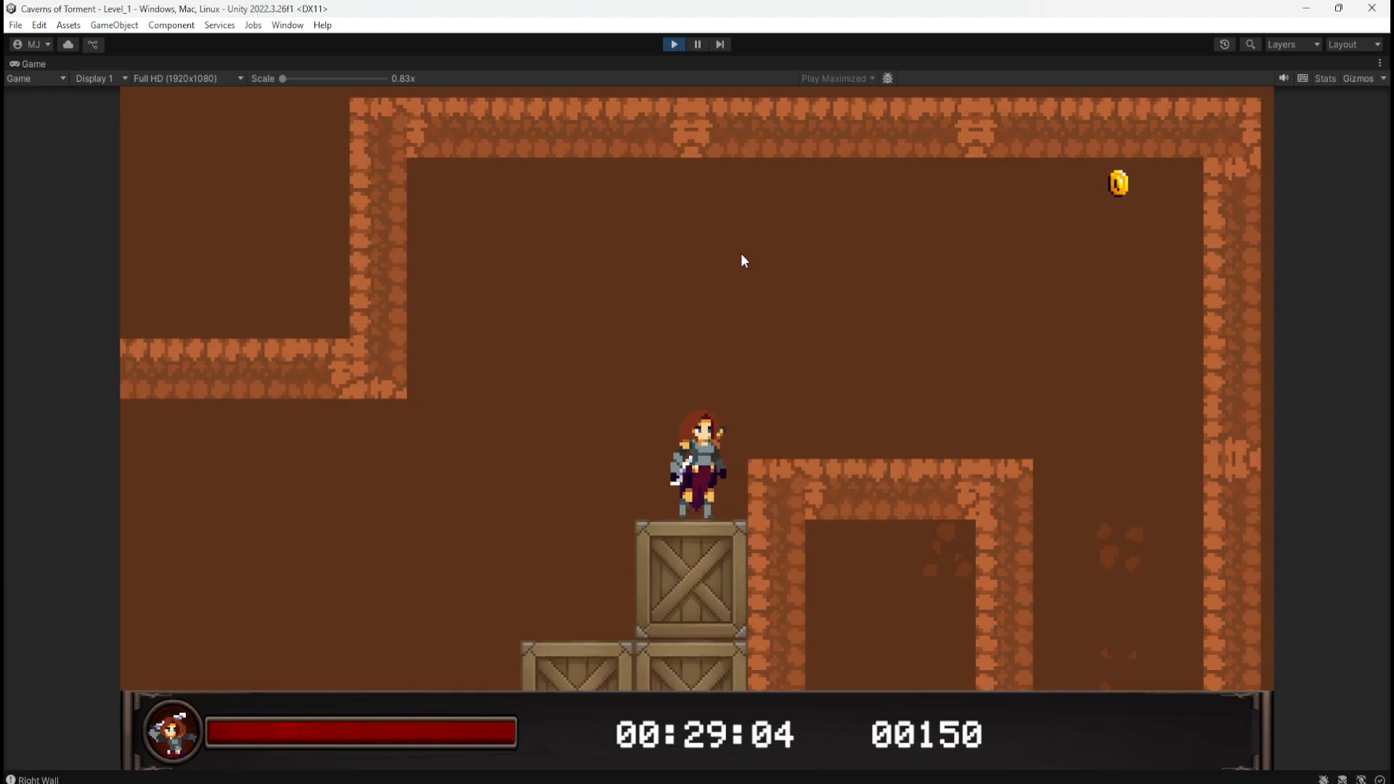
{"action": "key", "text": "space"}
{"action": "key", "text": "d"}
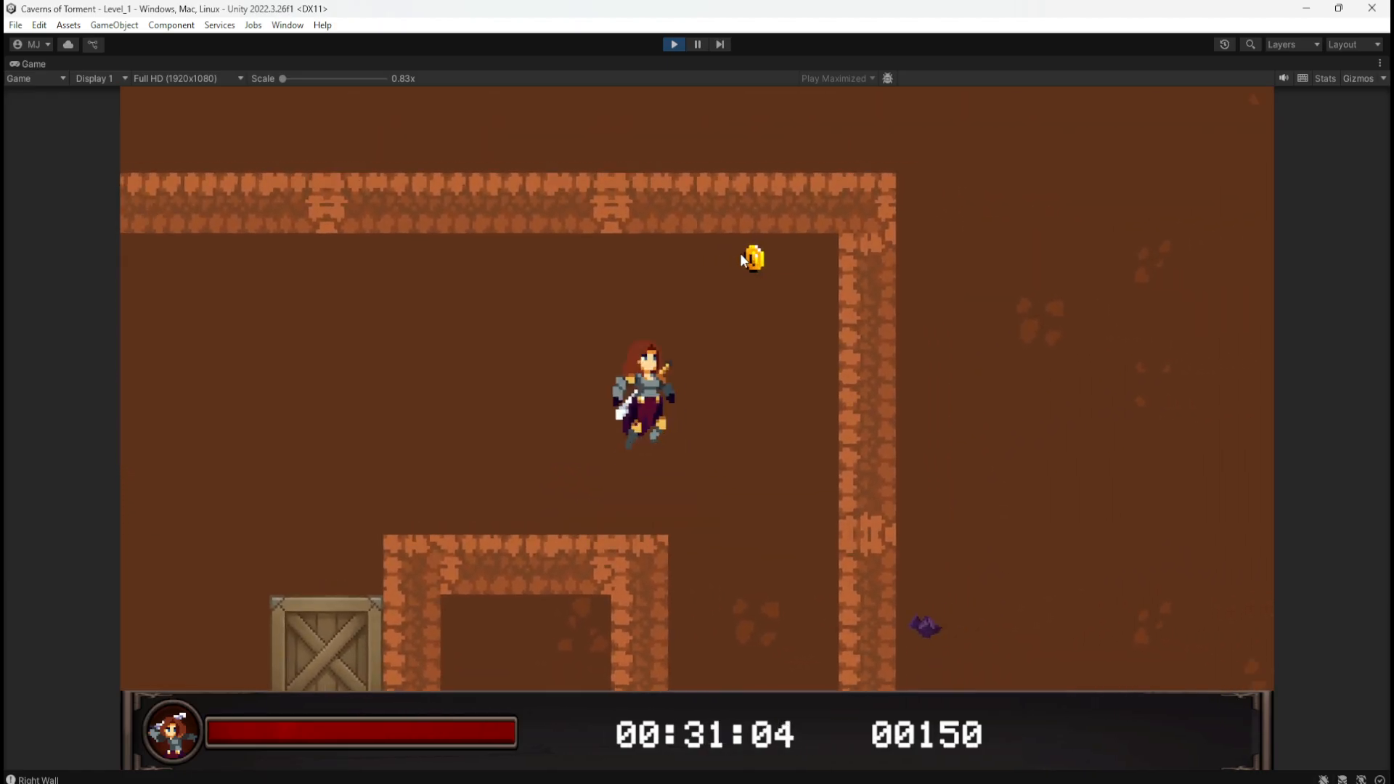
{"action": "key", "text": "a"}
{"action": "key", "text": "d"}
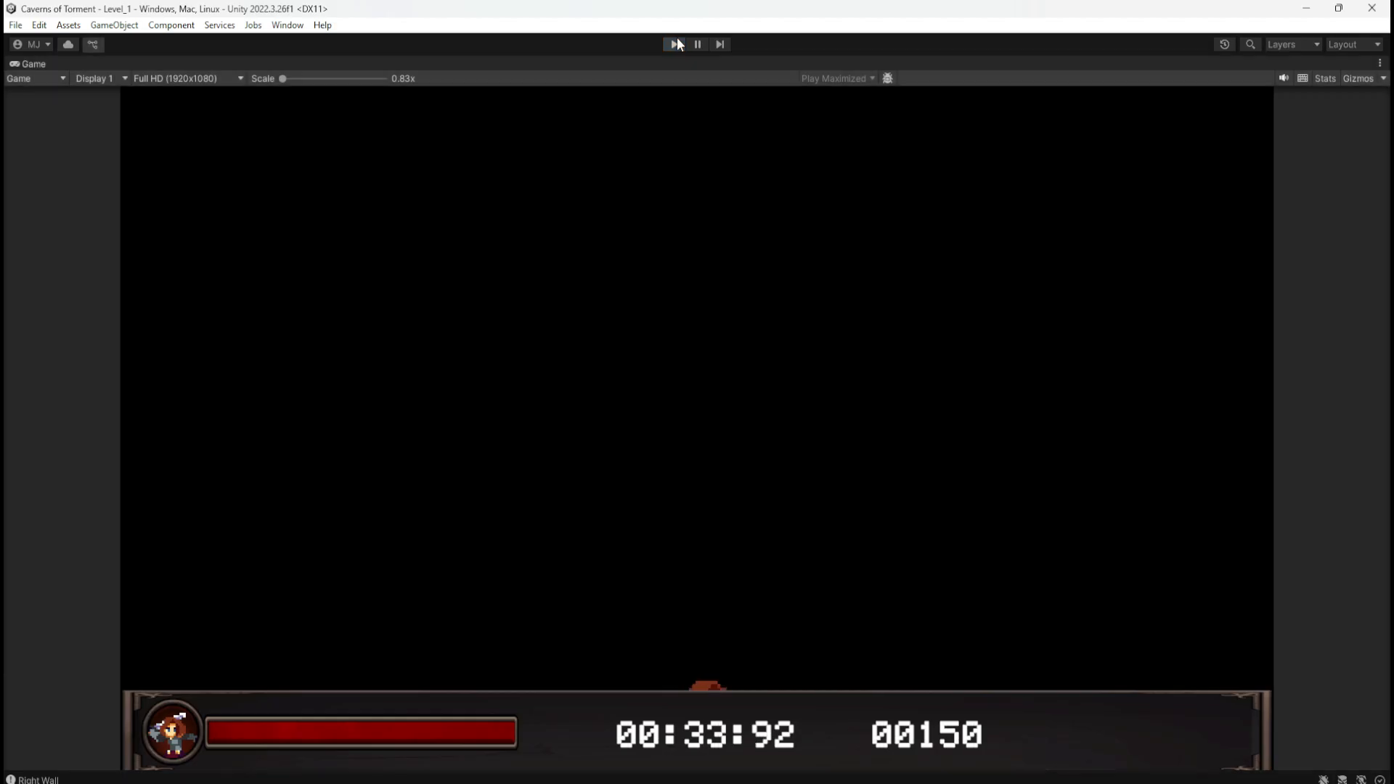
{"action": "left_click", "coordinate": [674, 44]}
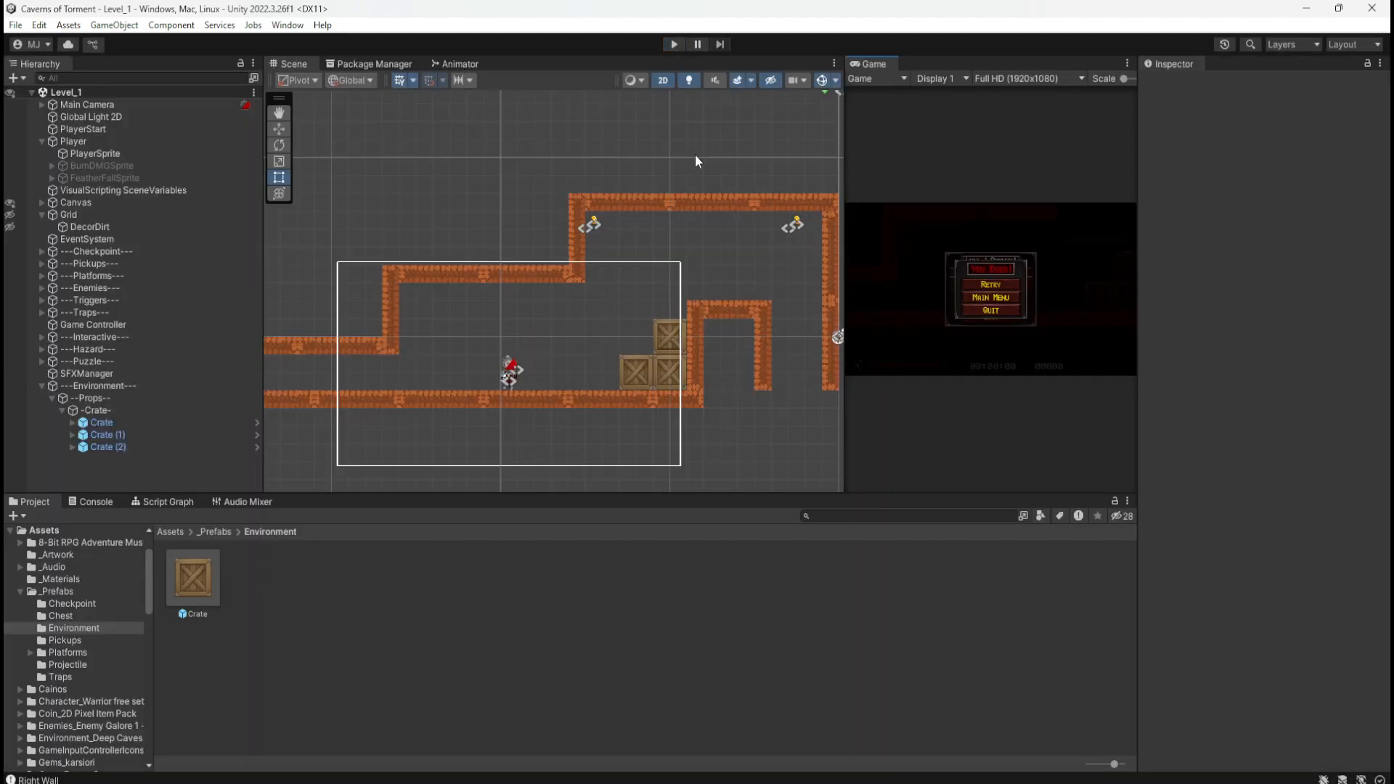
Step: Playtest Level_1, climbing the crate staircase to the brick platform and jumping against the right wall
{"action": "left_click", "coordinate": [673, 45]}
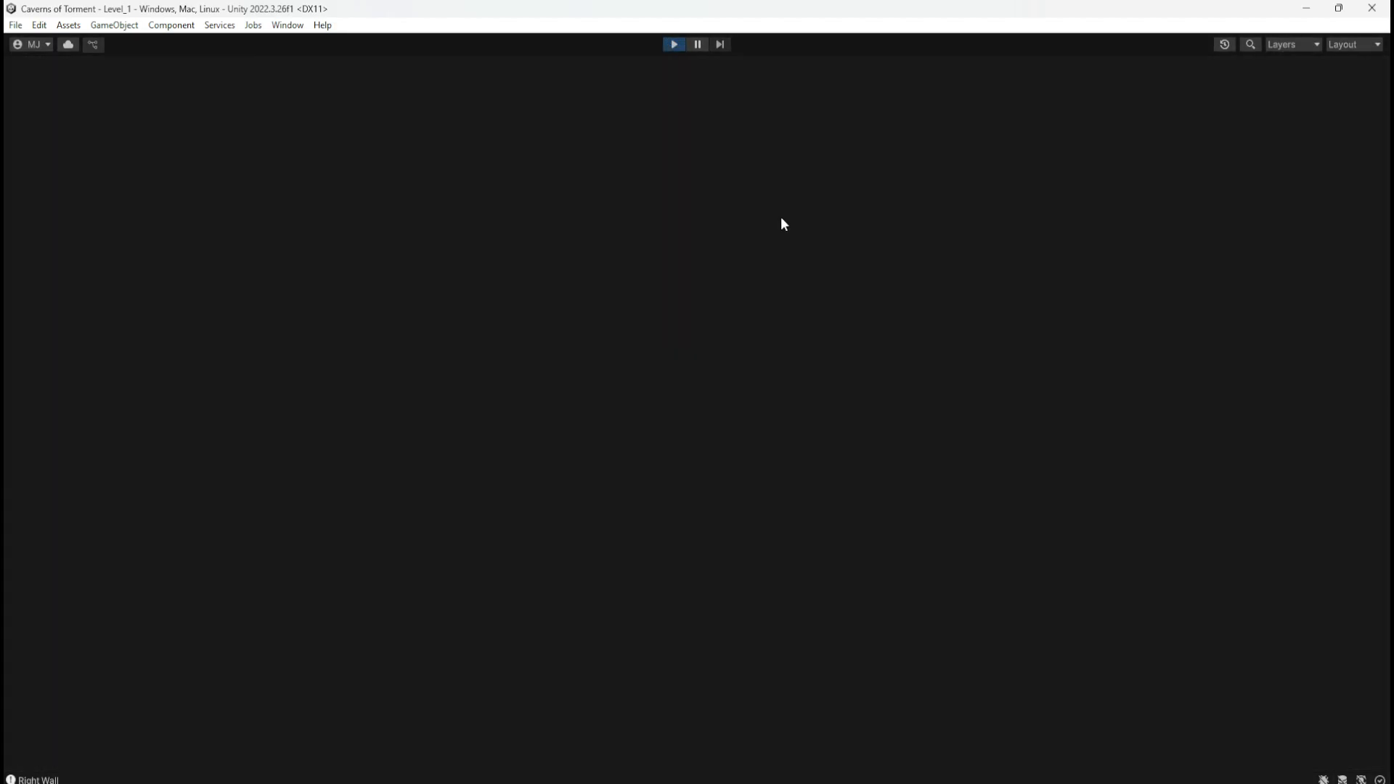
{"action": "key", "text": "d"}
{"action": "key", "text": "space"}
{"action": "key", "text": "space"}
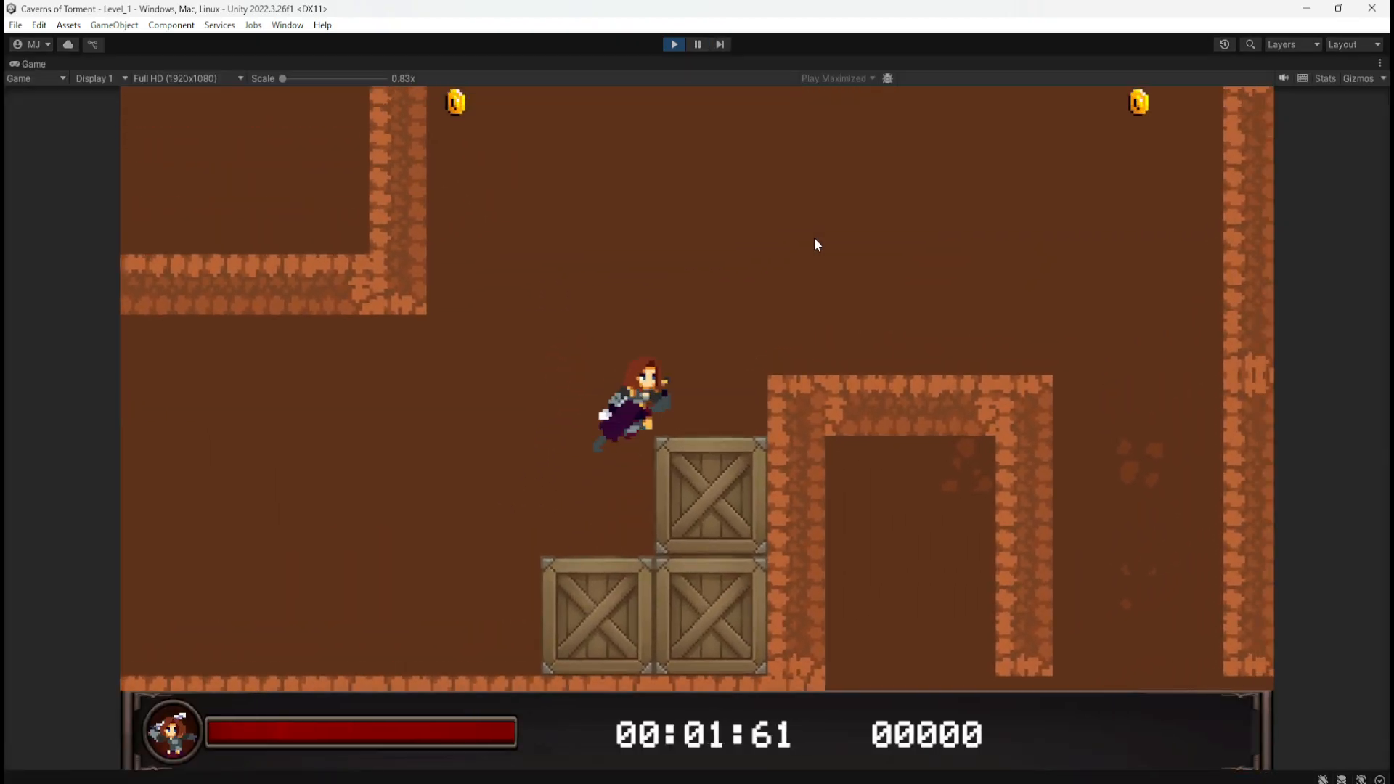
{"action": "key", "text": "d"}
{"action": "key", "text": "space"}
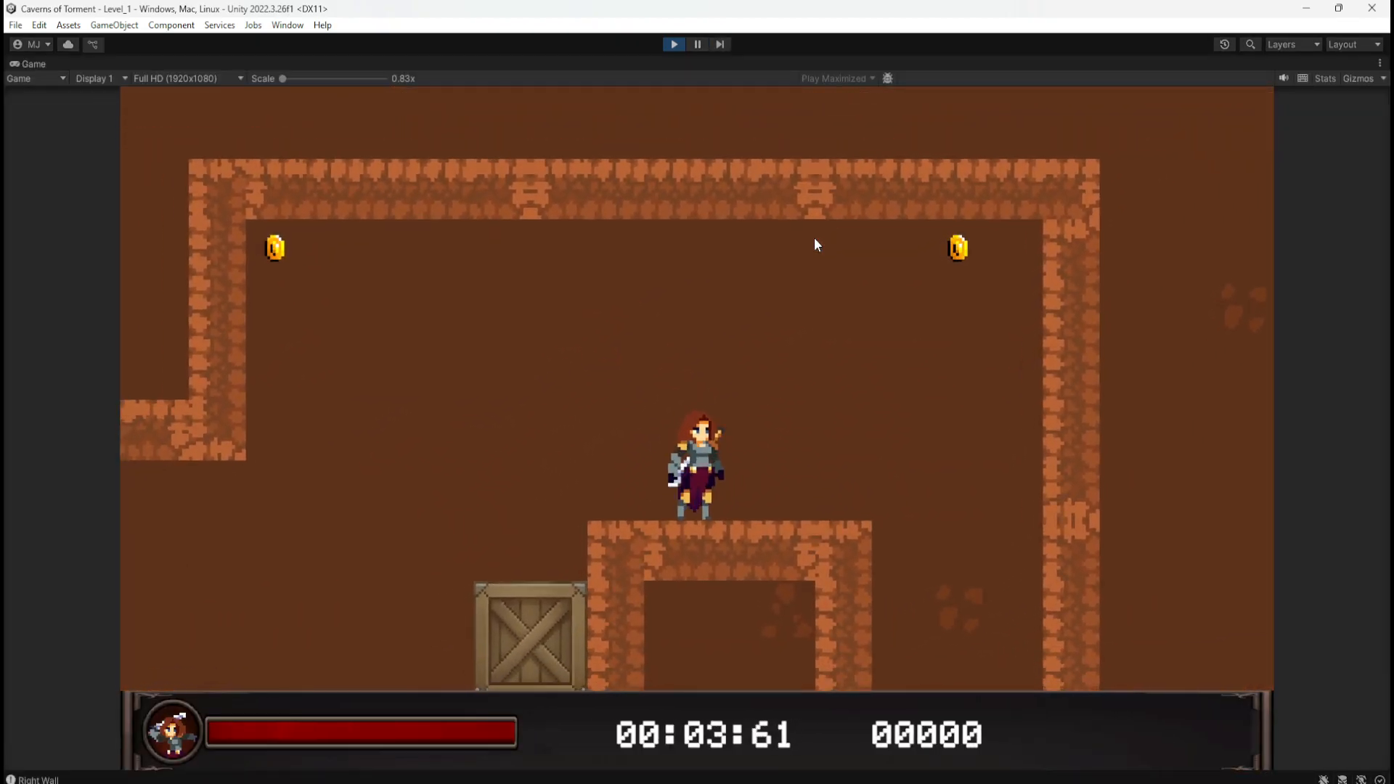
{"action": "key", "text": "d"}
{"action": "key", "text": "d"}
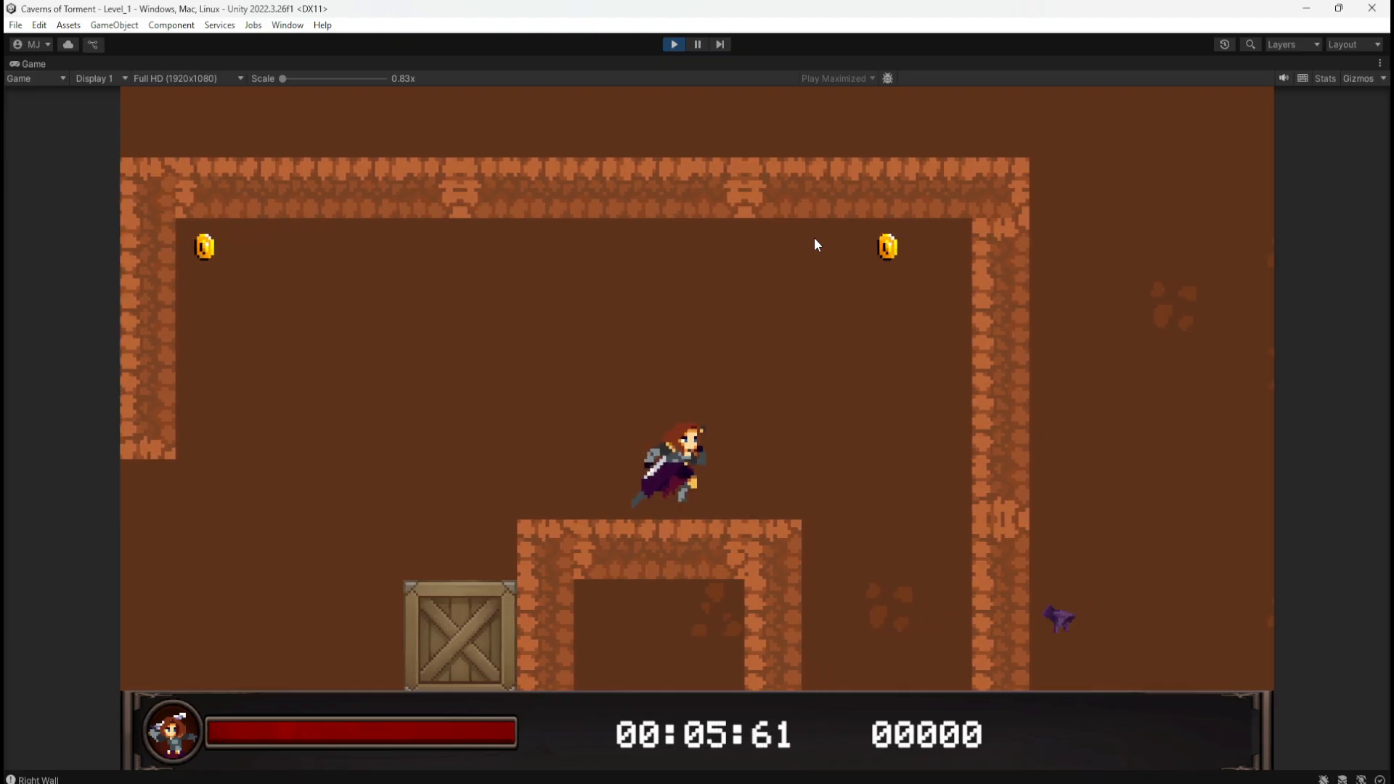
{"action": "key", "text": "space"}
{"action": "key", "text": "space"}
{"action": "key", "text": "a"}
{"action": "key", "text": "d"}
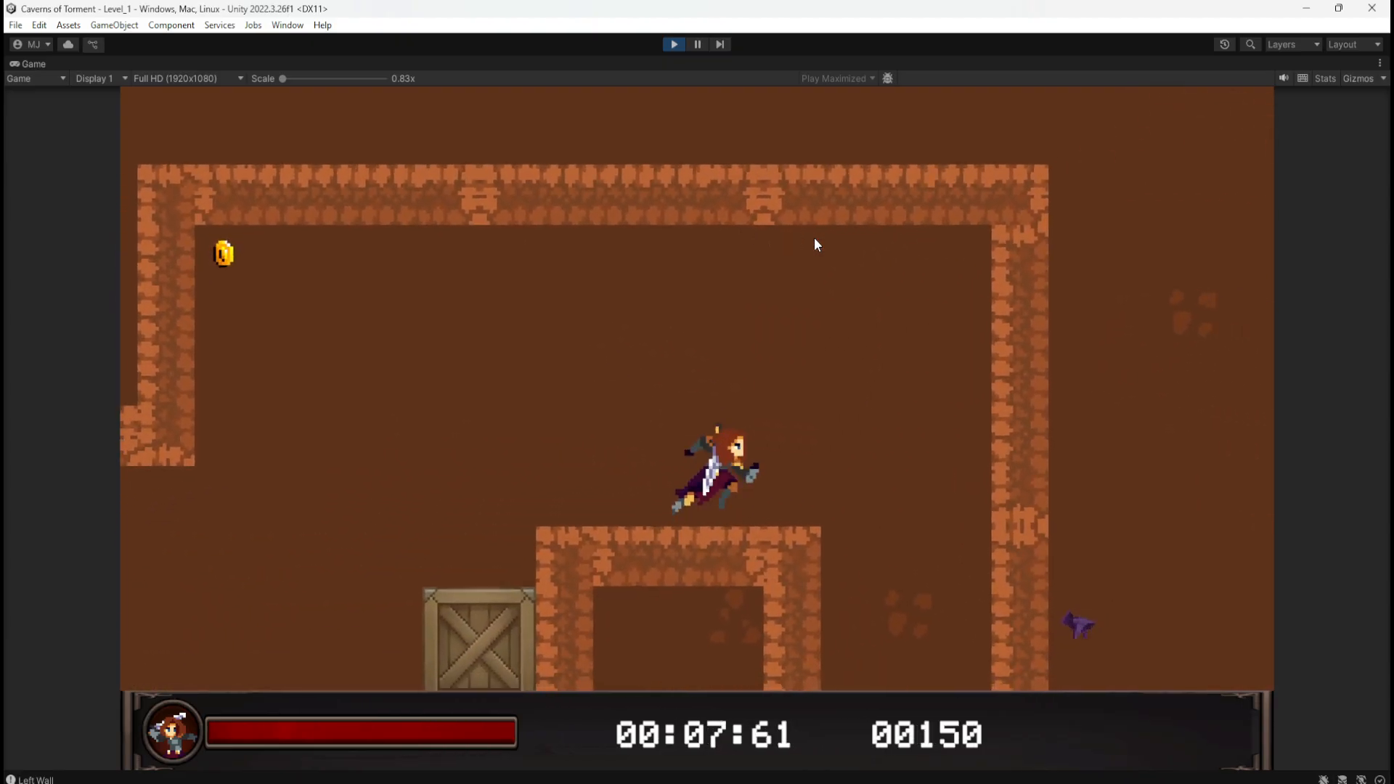
{"action": "key", "text": "space"}
{"action": "key", "text": "space"}
{"action": "key", "text": "a"}
{"action": "key", "text": "d"}
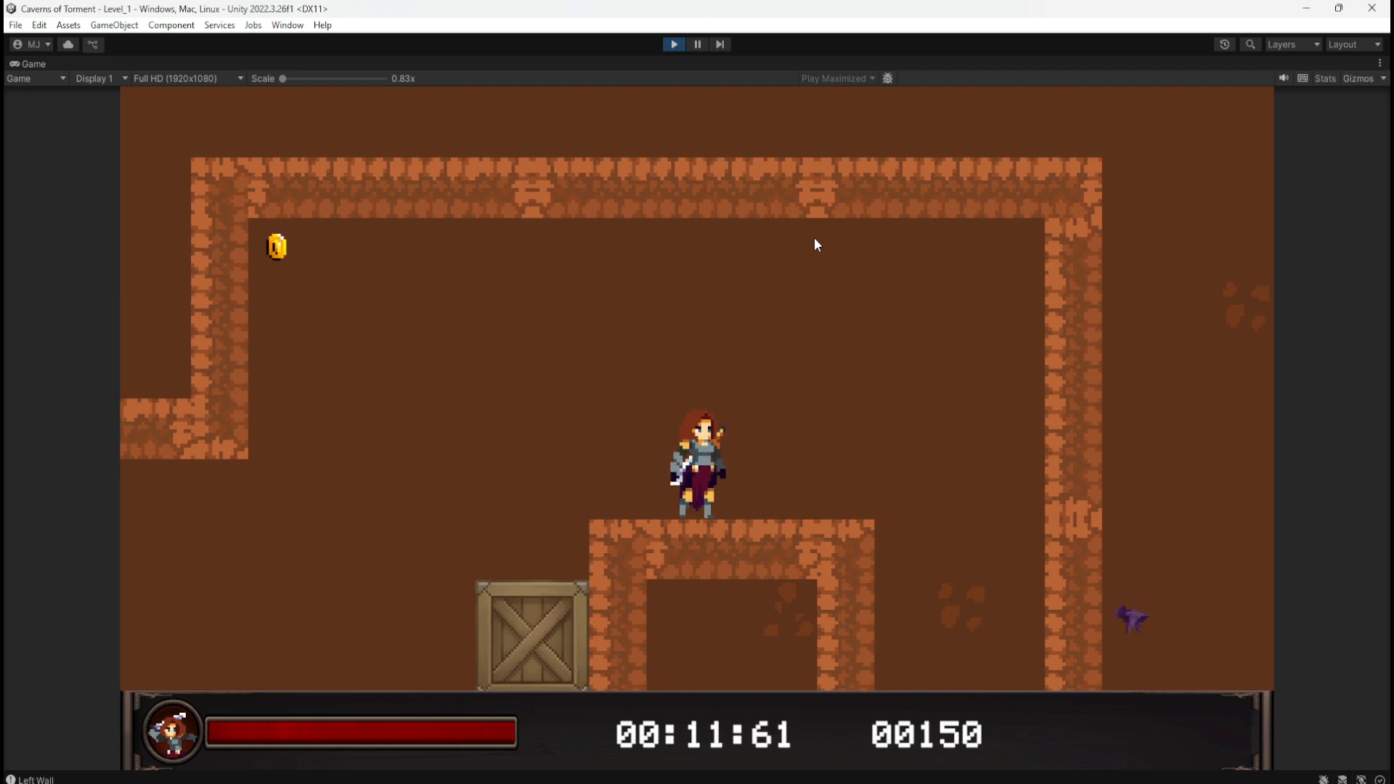
{"action": "key", "text": "d"}
{"action": "key", "text": "space"}
{"action": "key", "text": "space"}
{"action": "key", "text": "a"}
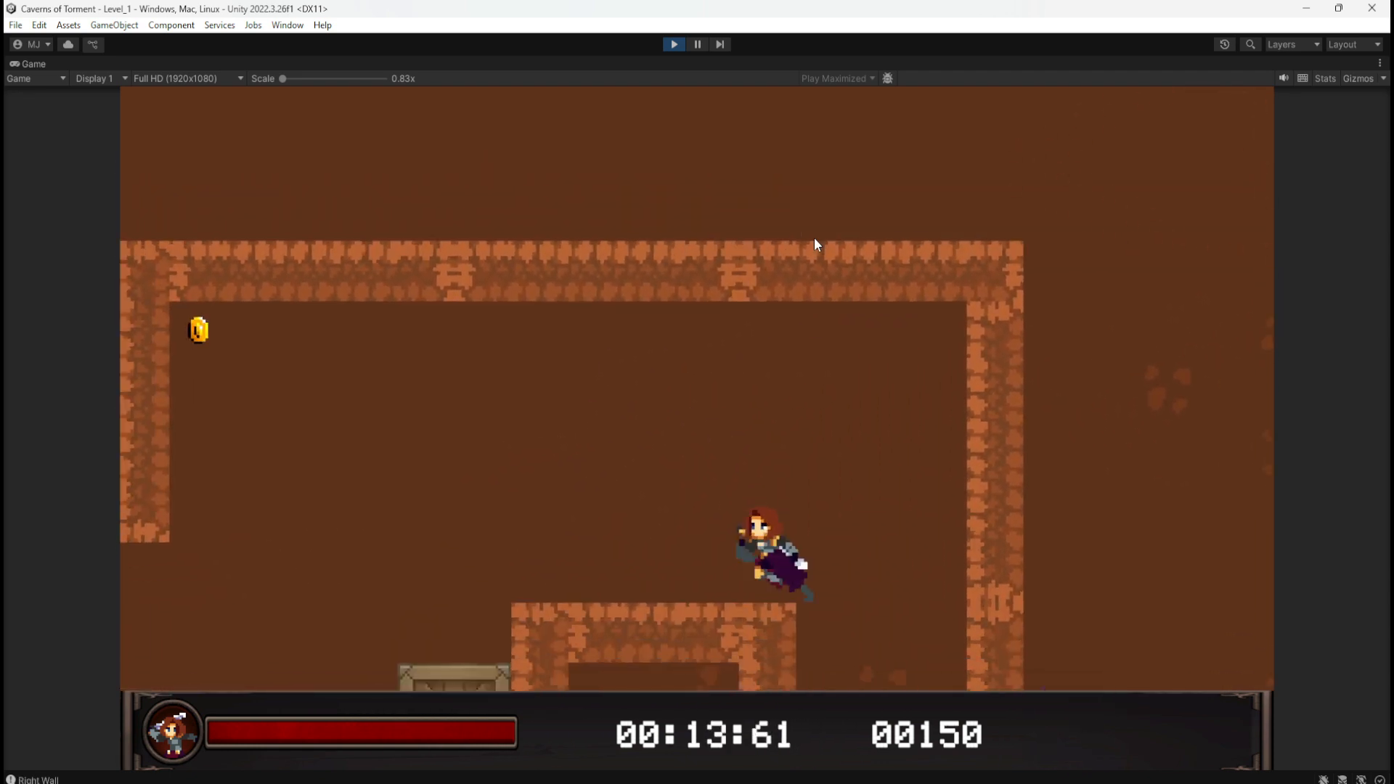
{"action": "key", "text": "d"}
{"action": "key", "text": "a"}
{"action": "key", "text": "d"}
{"action": "key", "text": "space"}
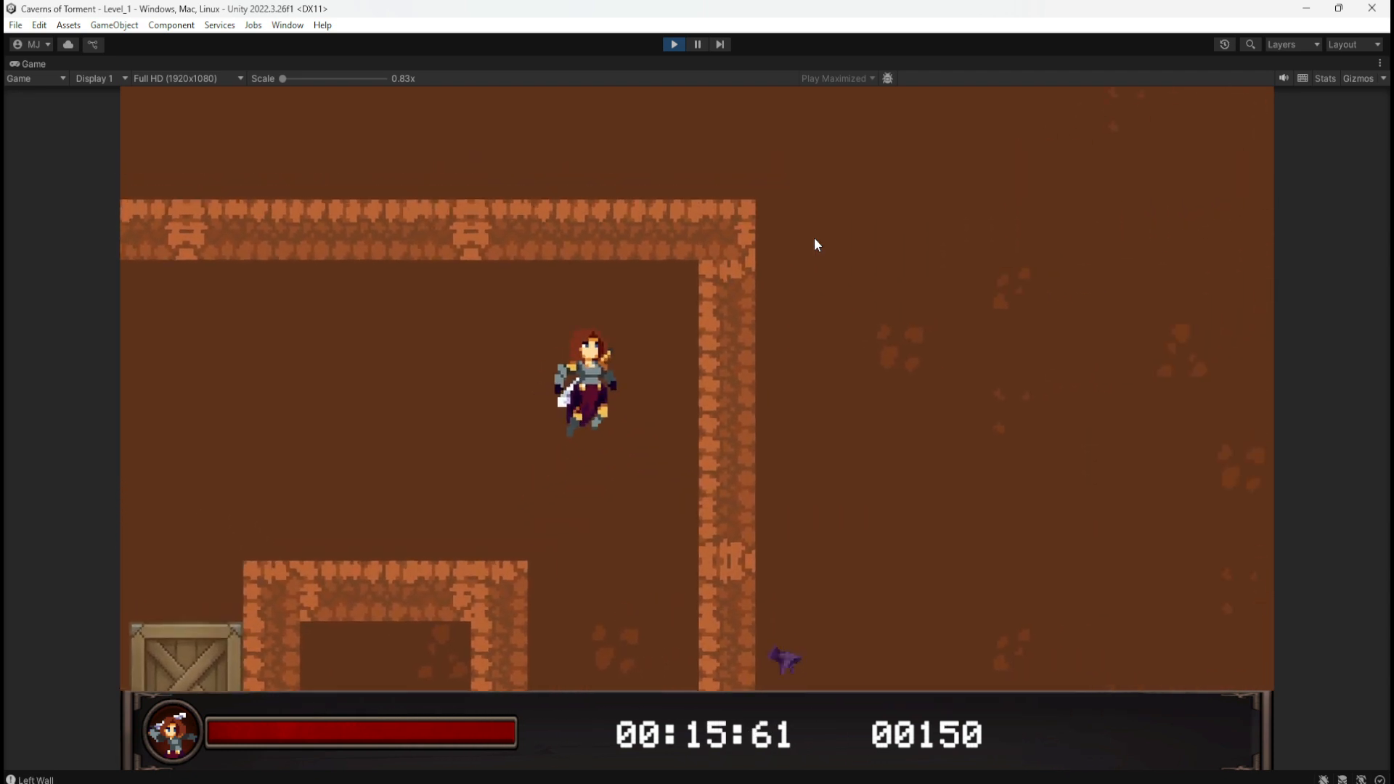
{"action": "key", "text": "space"}
{"action": "key", "text": "a"}
Step: Hop between the crate and stone block toward the corner coin, then stop the test run
{"action": "key", "text": "d"}
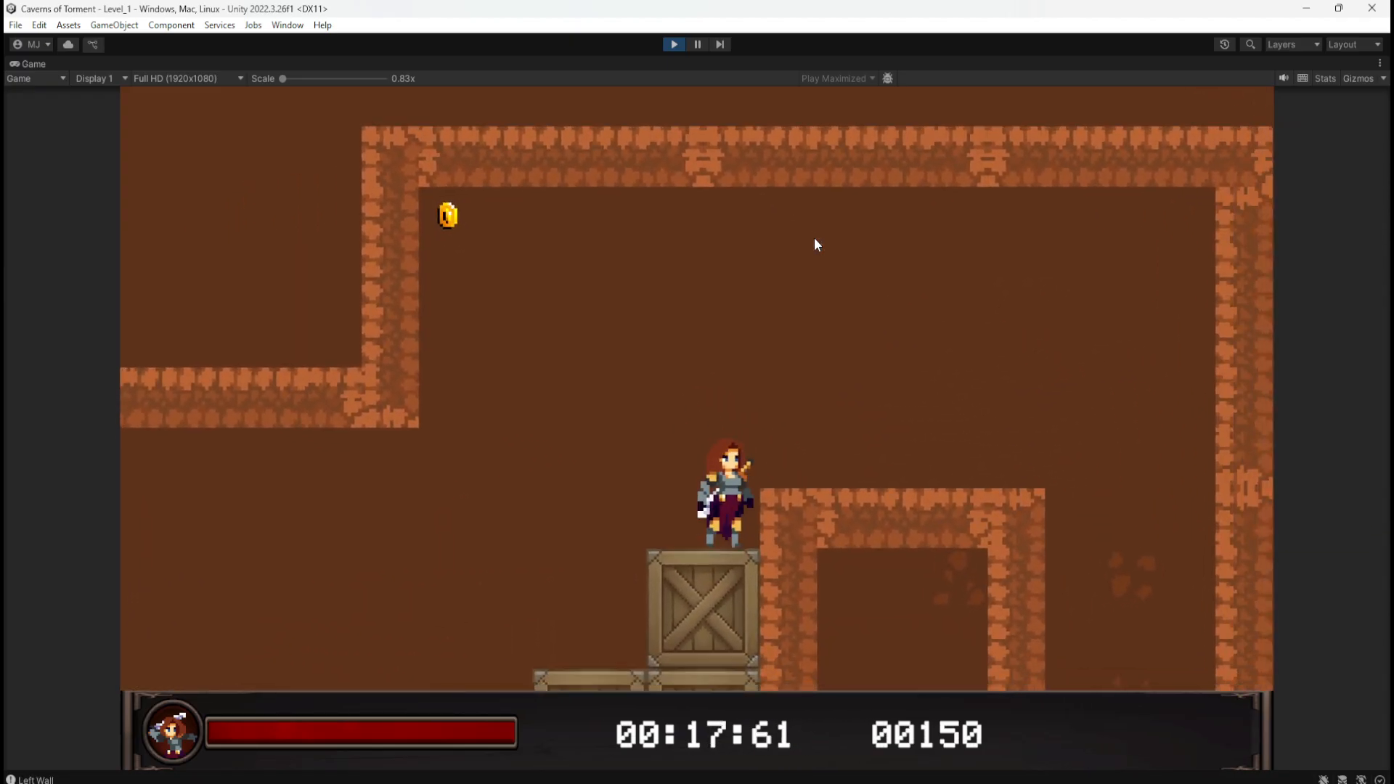
{"action": "key", "text": "space"}
{"action": "key", "text": "d"}
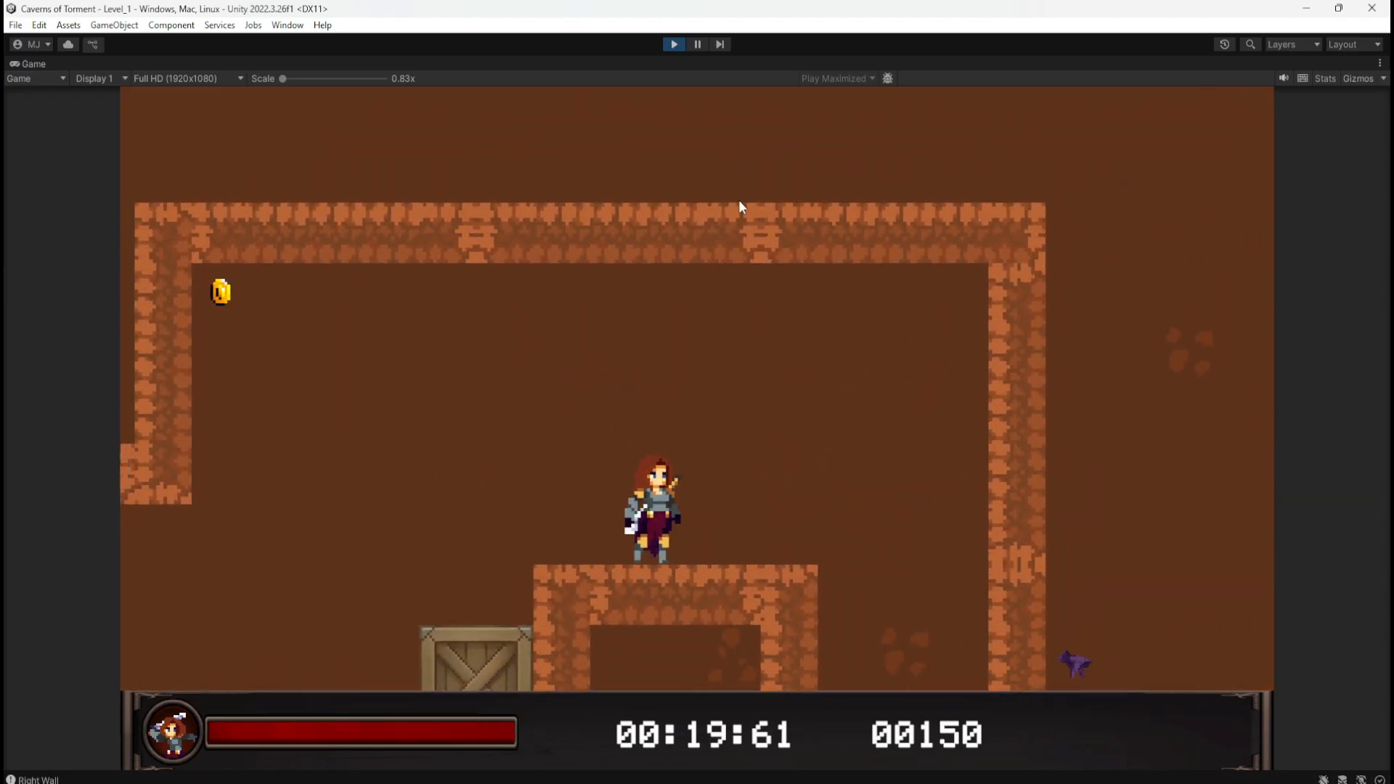
{"action": "key", "text": "a"}
{"action": "key", "text": "space"}
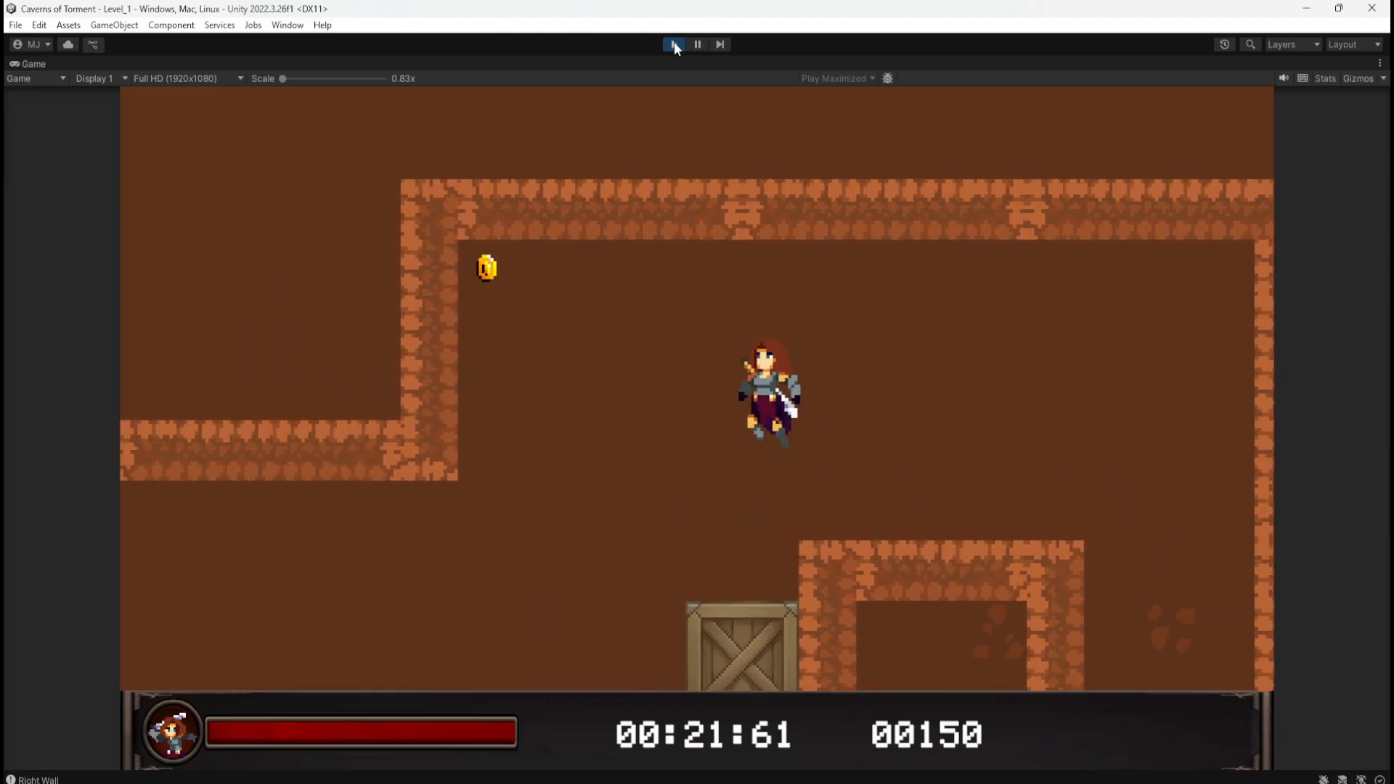
{"action": "key", "text": "d"}
{"action": "key", "text": "space"}
{"action": "key", "text": "a"}
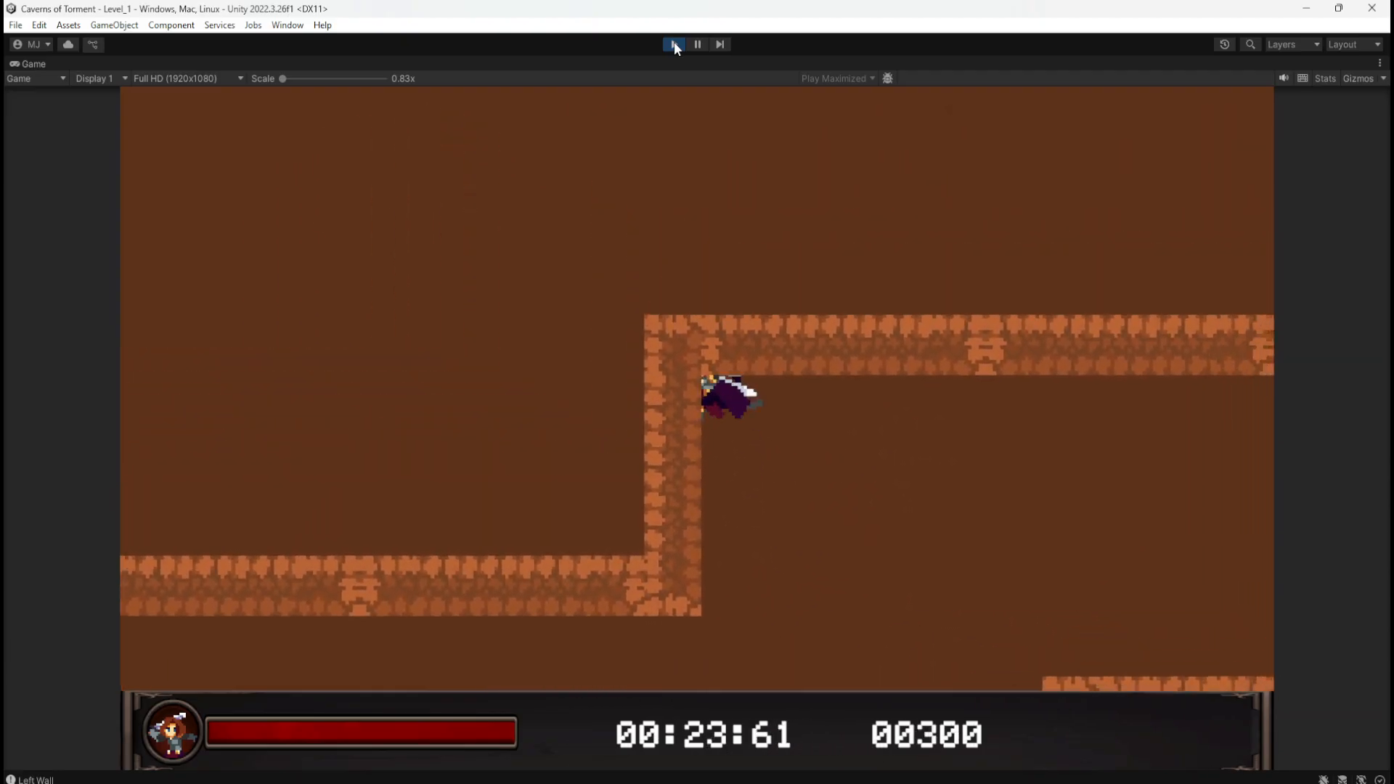
{"action": "key", "text": "d"}
{"action": "key", "text": "space"}
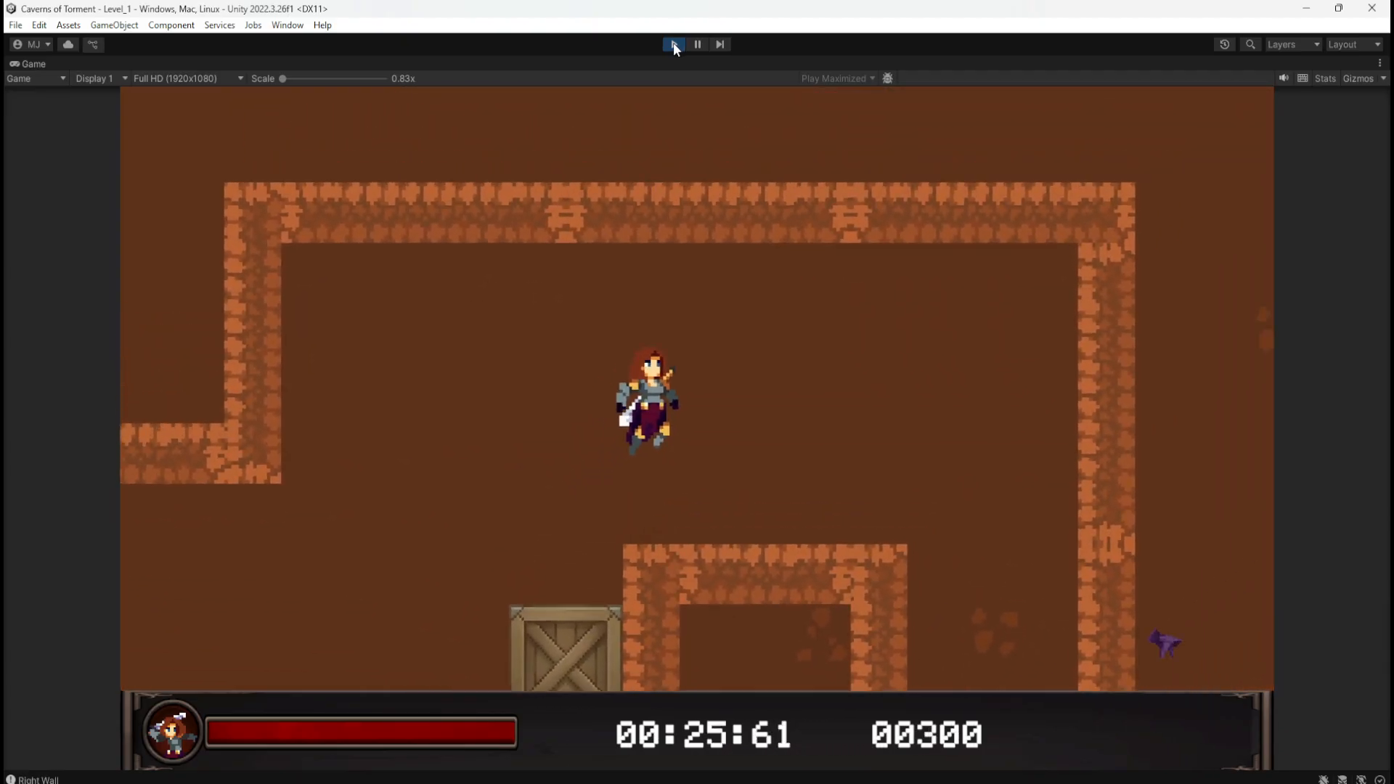
{"action": "key", "text": "space"}
{"action": "key", "text": "a"}
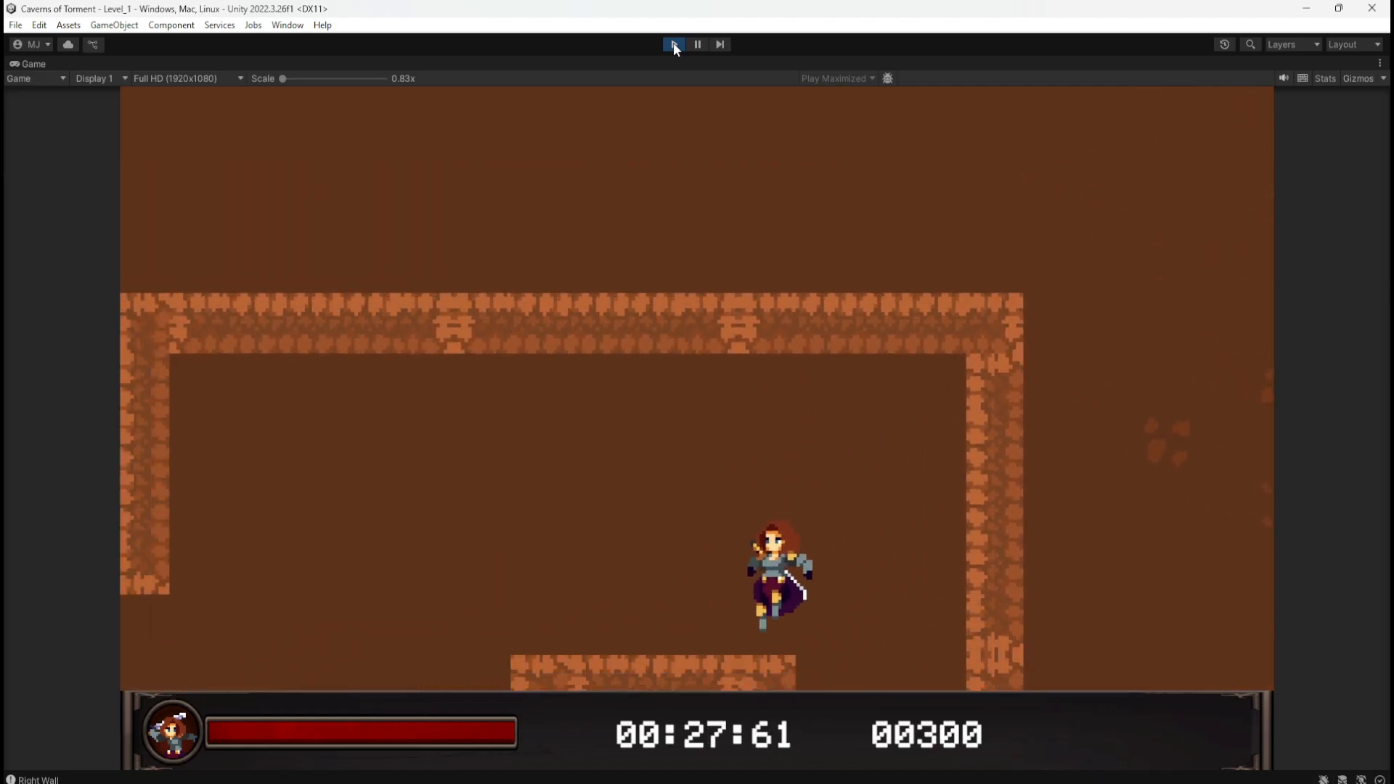
{"action": "left_click", "coordinate": [673, 43]}
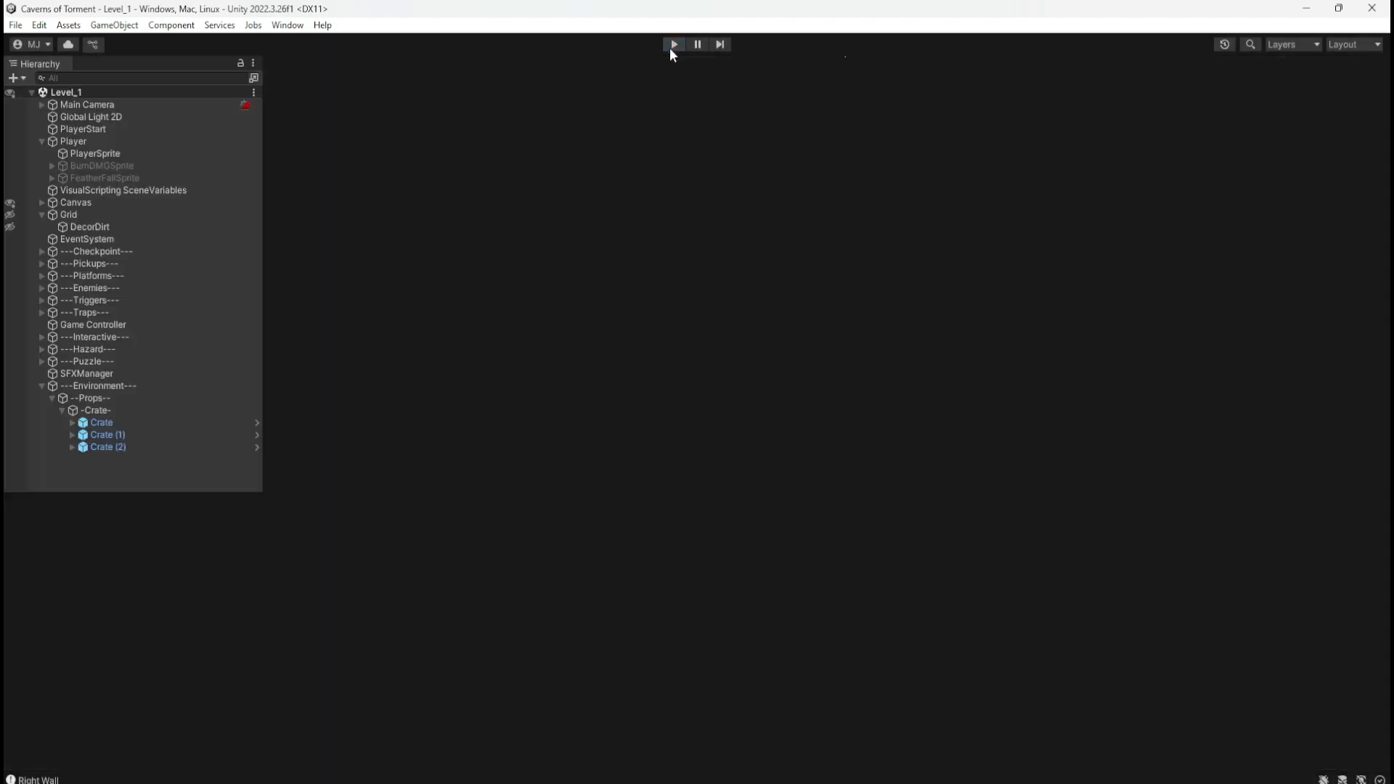
Step: Run a fresh playtest, climbing the crates and wall-jumping off the right wall to grab the coin for 150
{"action": "left_click", "coordinate": [673, 44]}
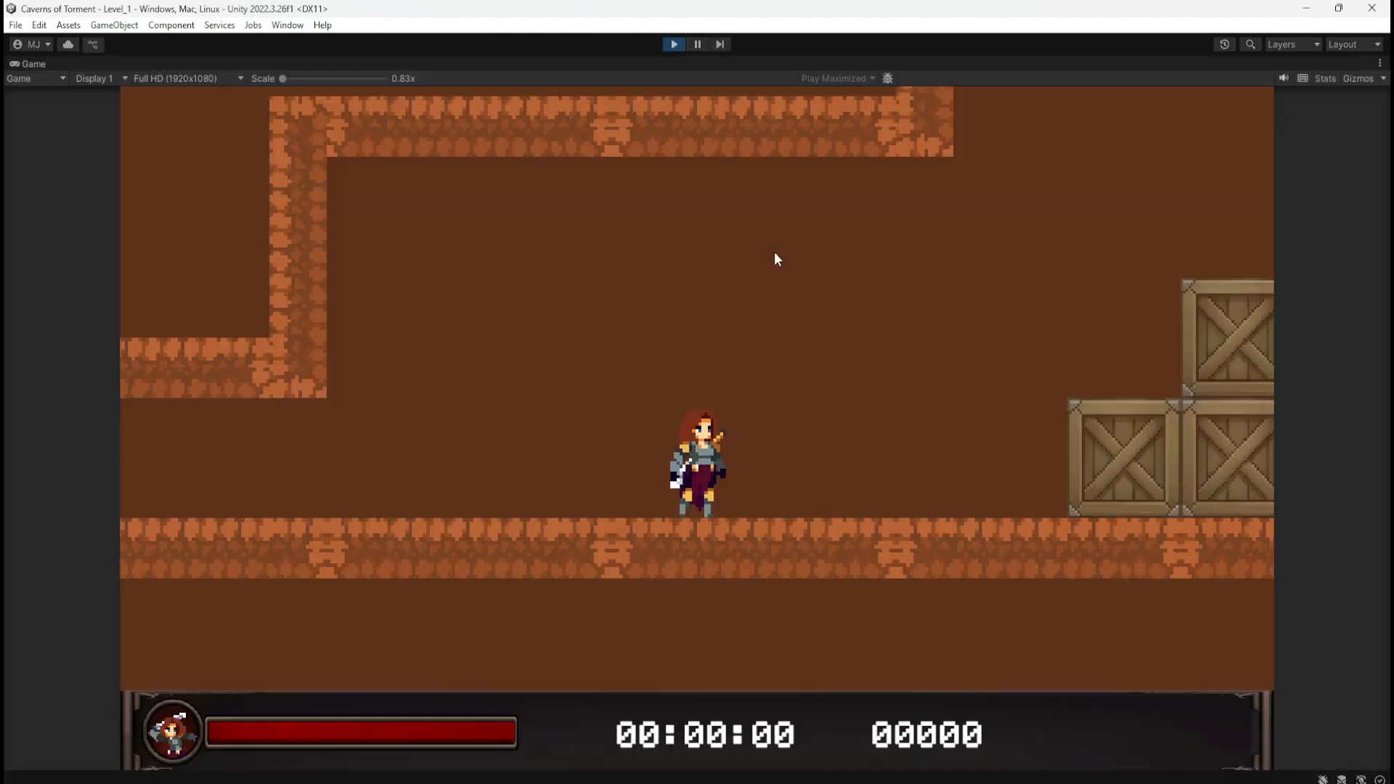
{"action": "key", "text": "d"}
{"action": "key", "text": "space"}
{"action": "key", "text": "d"}
{"action": "key", "text": "space"}
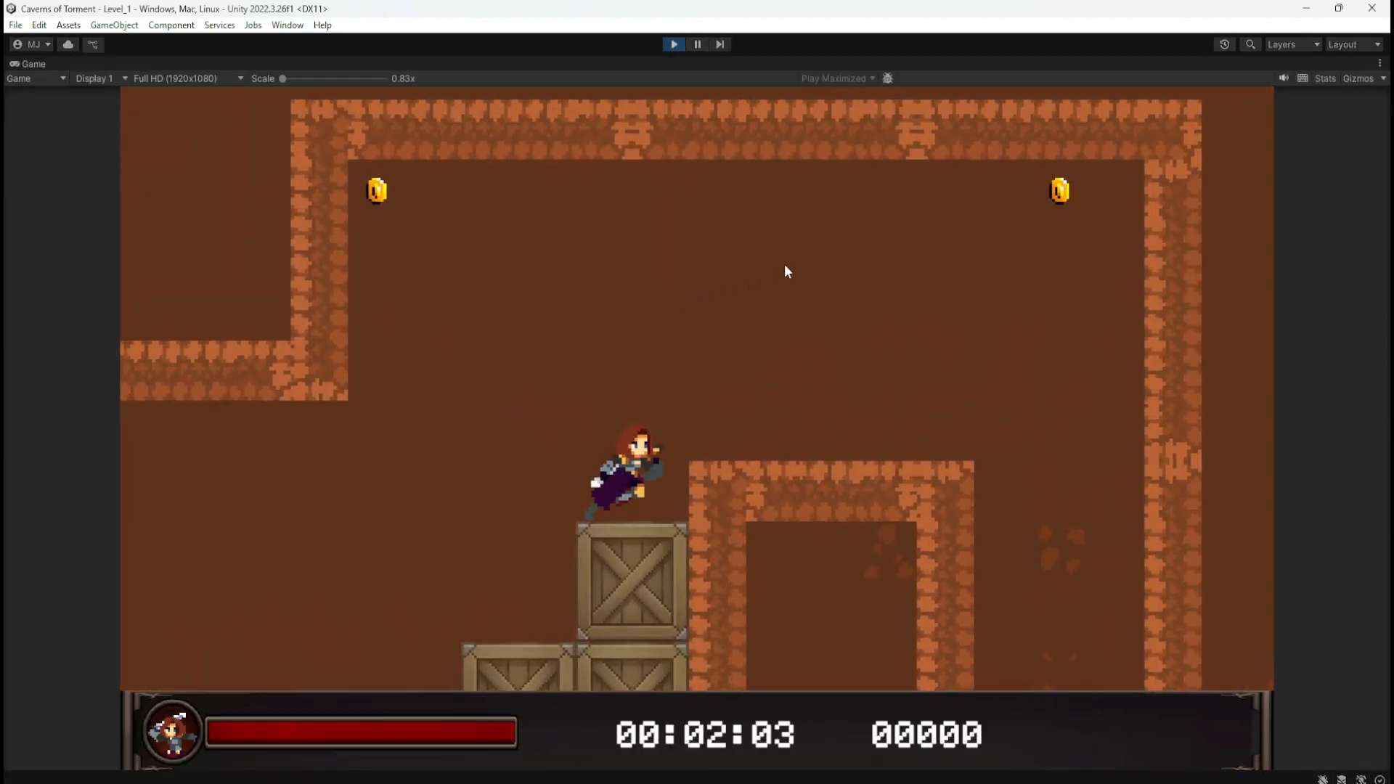
{"action": "key", "text": "space"}
{"action": "key", "text": "d"}
{"action": "key", "text": "space"}
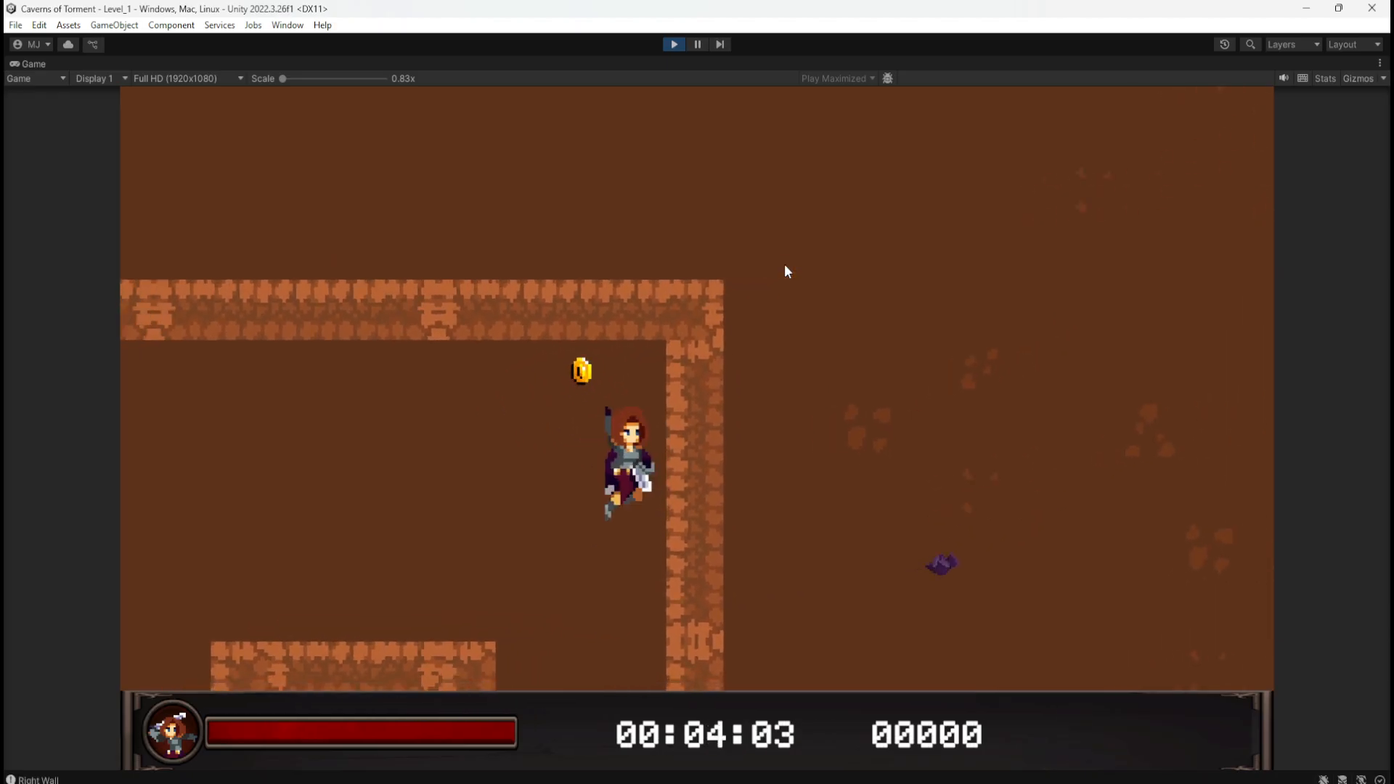
{"action": "key", "text": "space"}
{"action": "key", "text": "d"}
{"action": "key", "text": "space"}
{"action": "key", "text": "space"}
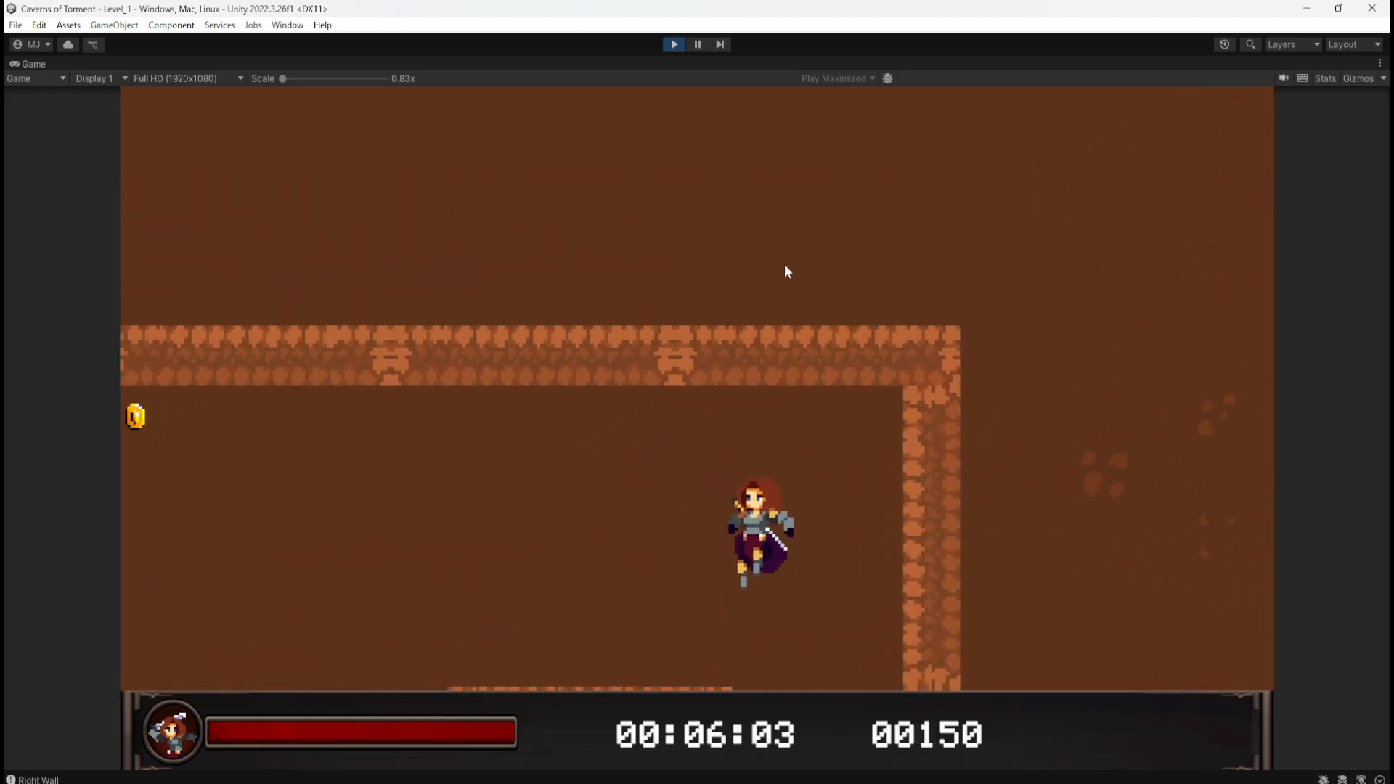
{"action": "key", "text": "a"}
{"action": "key", "text": "space"}
{"action": "key", "text": "a"}
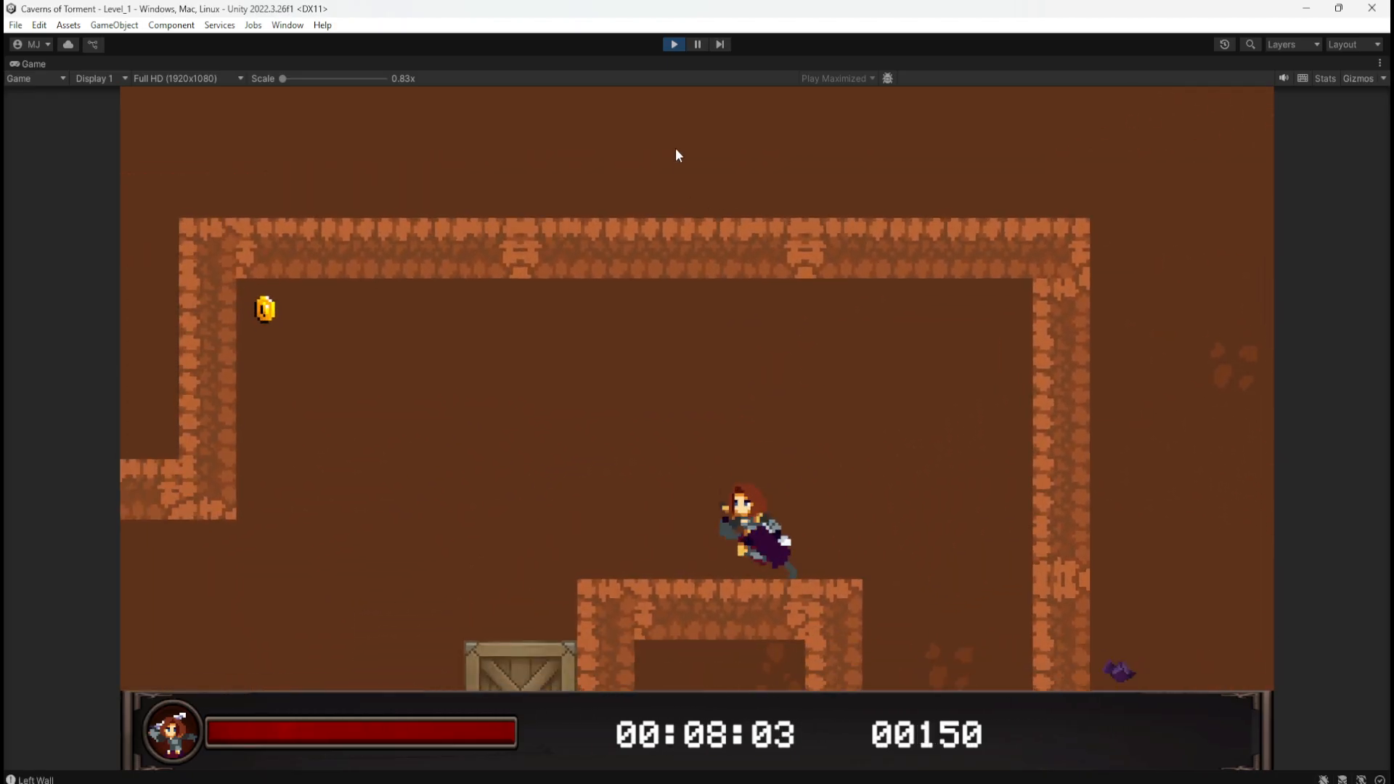
{"action": "key", "text": "d"}
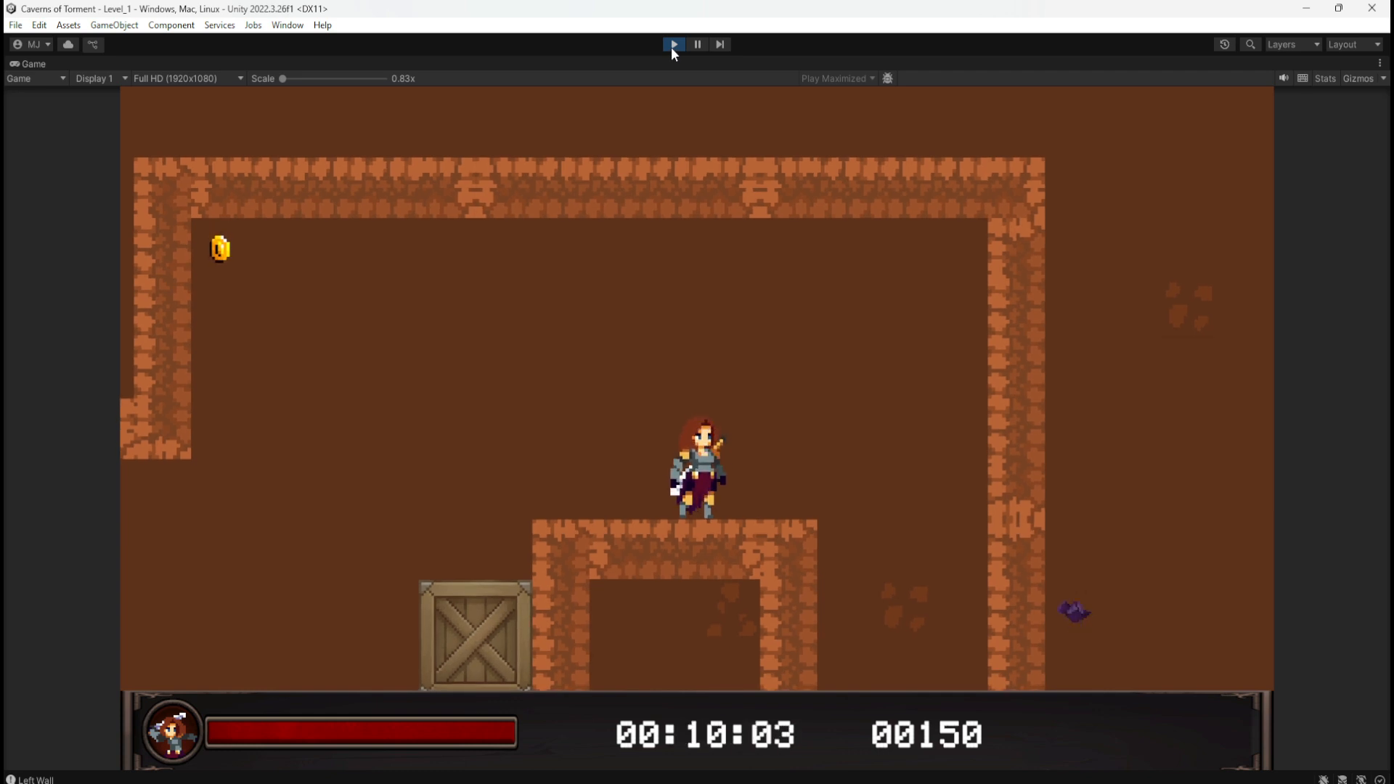
Step: Stop the playtest and select the vertical wall piece P_5x1 (27) in the Scene view
{"action": "left_click", "coordinate": [673, 46]}
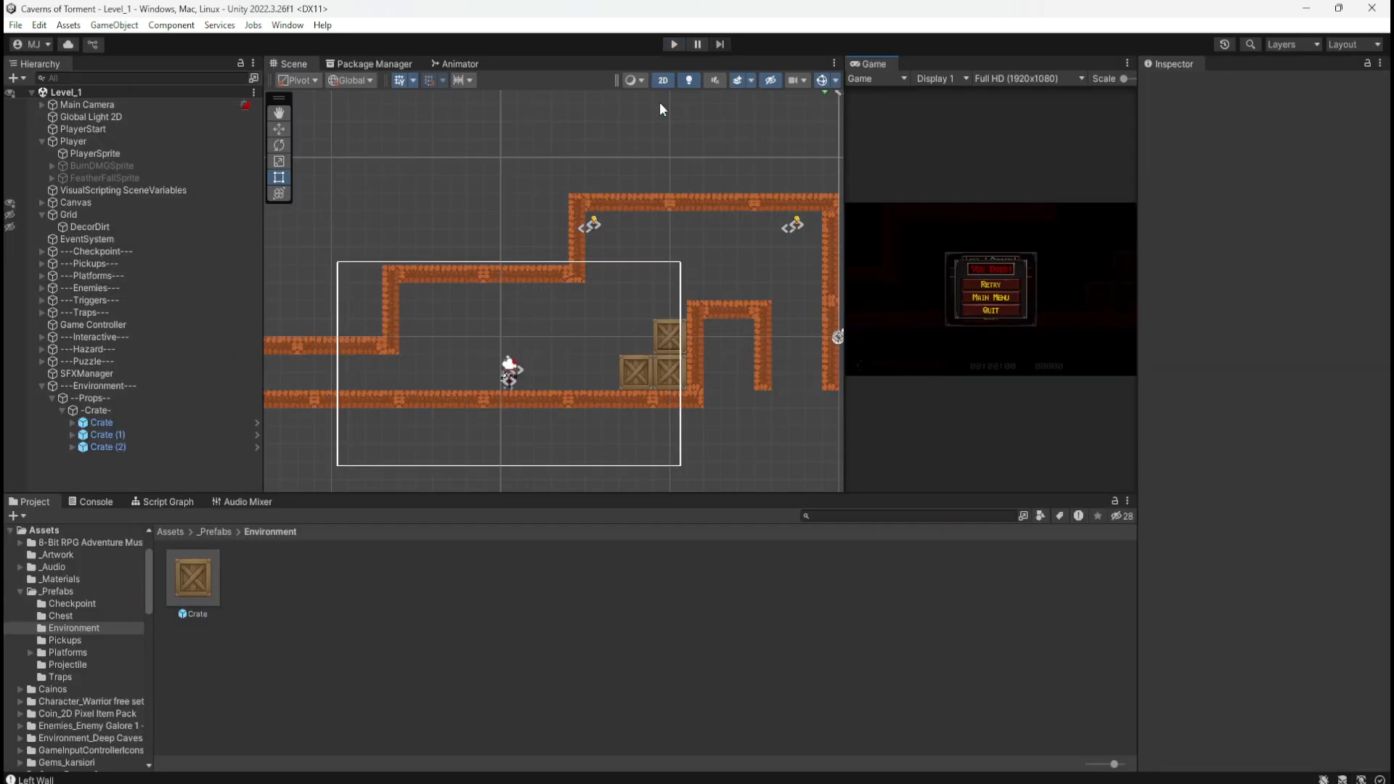
{"action": "scroll", "coordinate": [704, 182], "scroll_direction": "up", "scroll_amount": 3}
{"action": "scroll", "coordinate": [435, 212], "scroll_direction": "down", "scroll_amount": 7}
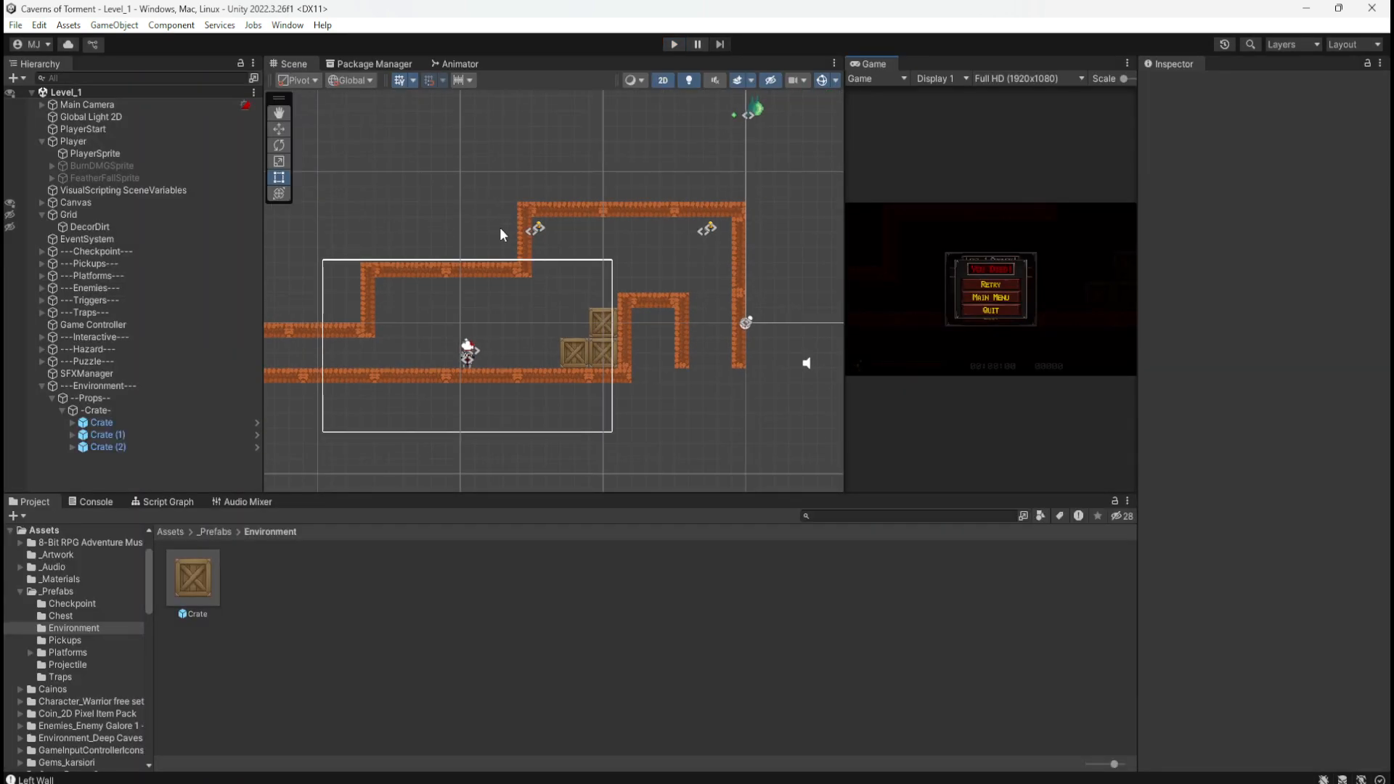
{"action": "left_click", "coordinate": [521, 247]}
{"action": "scroll", "coordinate": [643, 199], "scroll_direction": "up", "scroll_amount": 5}
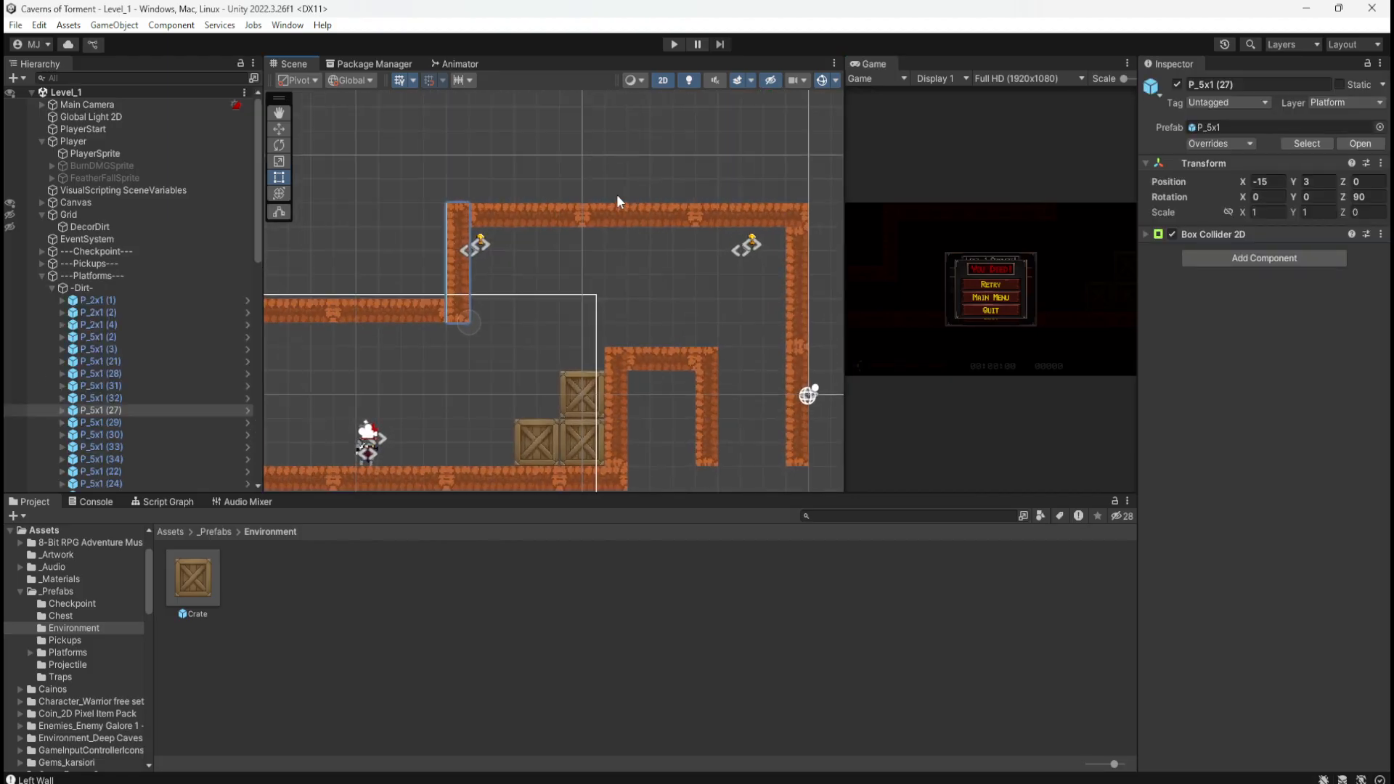
{"action": "scroll", "coordinate": [617, 197], "scroll_direction": "up", "scroll_amount": 1}
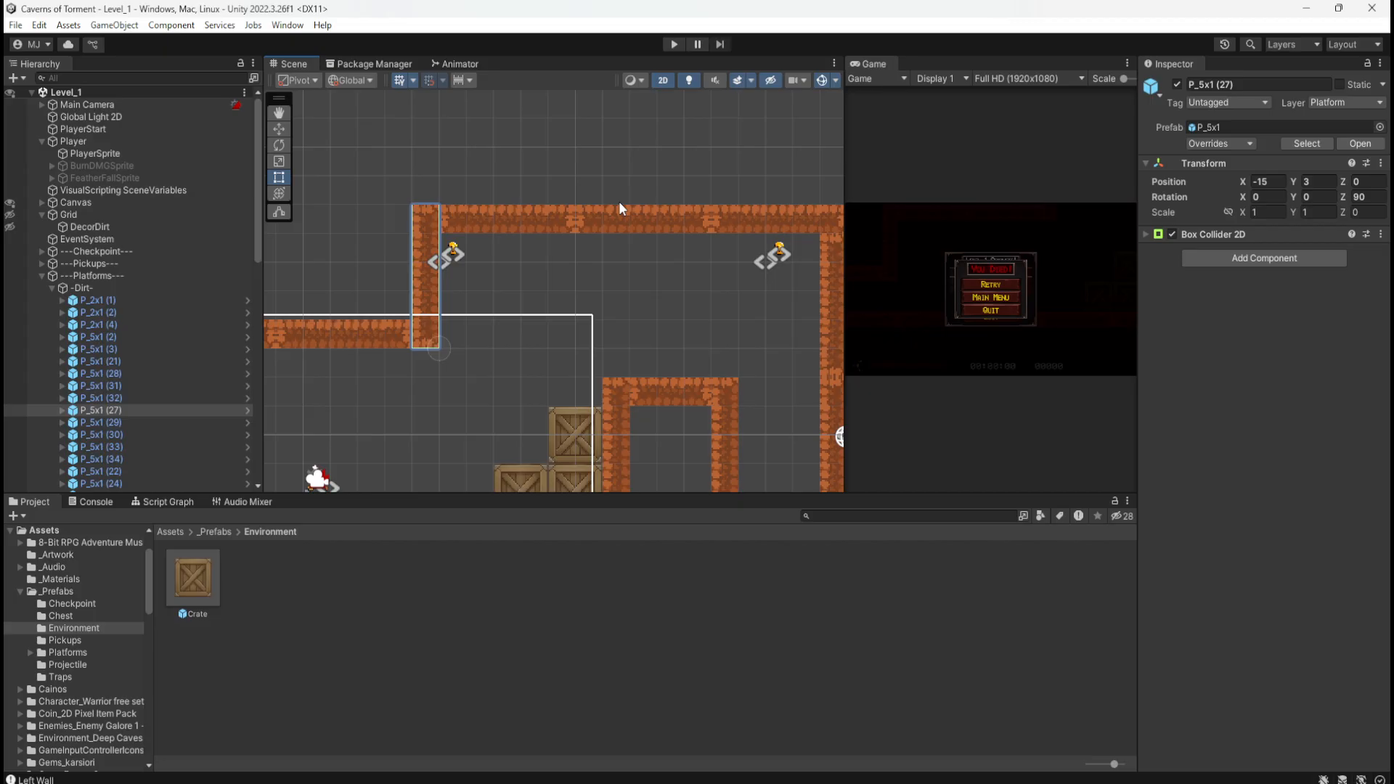
{"action": "scroll", "coordinate": [552, 206], "scroll_direction": "down", "scroll_amount": 4}
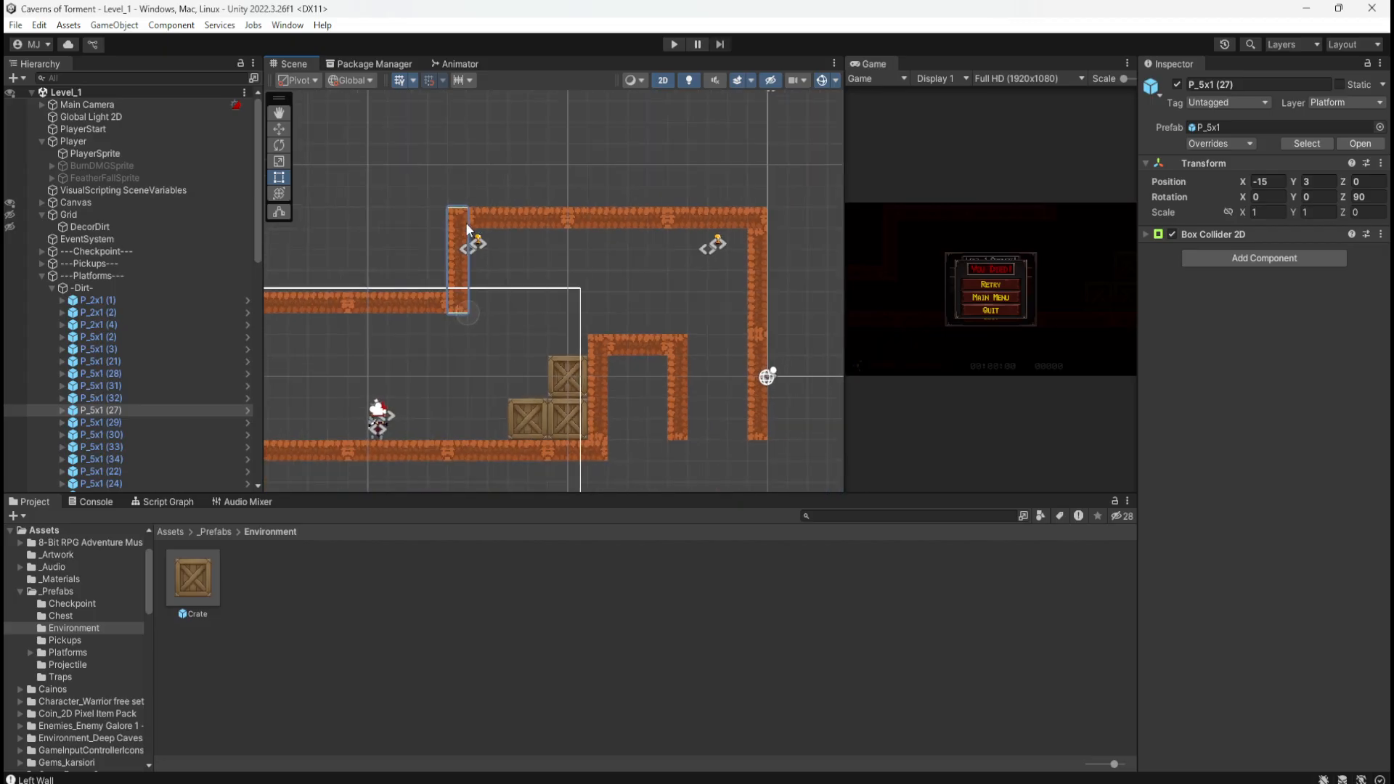
{"action": "scroll", "coordinate": [643, 242], "scroll_direction": "up", "scroll_amount": 4}
{"action": "scroll", "coordinate": [791, 262], "scroll_direction": "up", "scroll_amount": 2}
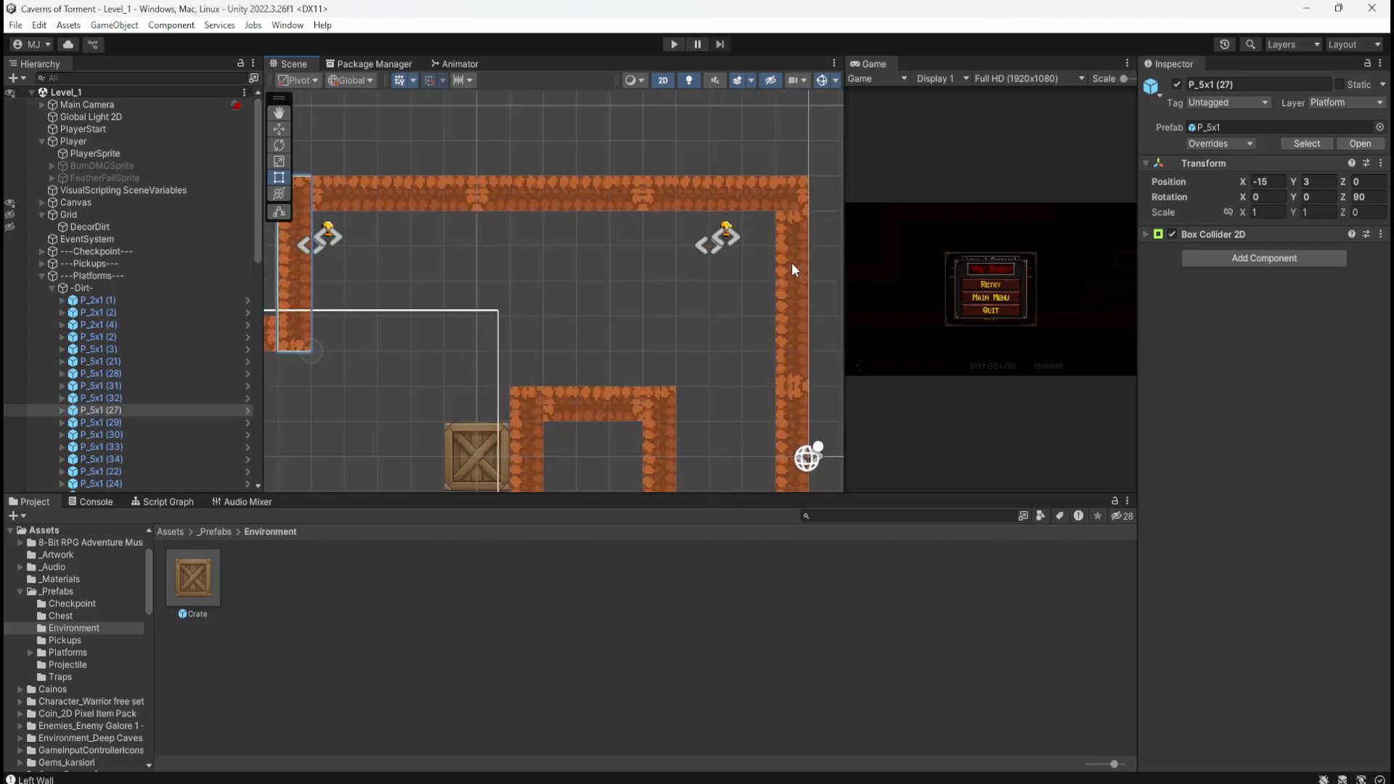
Step: Move Coin (1) down to Y 2.48 and start a new playtest
{"action": "left_click", "coordinate": [722, 231]}
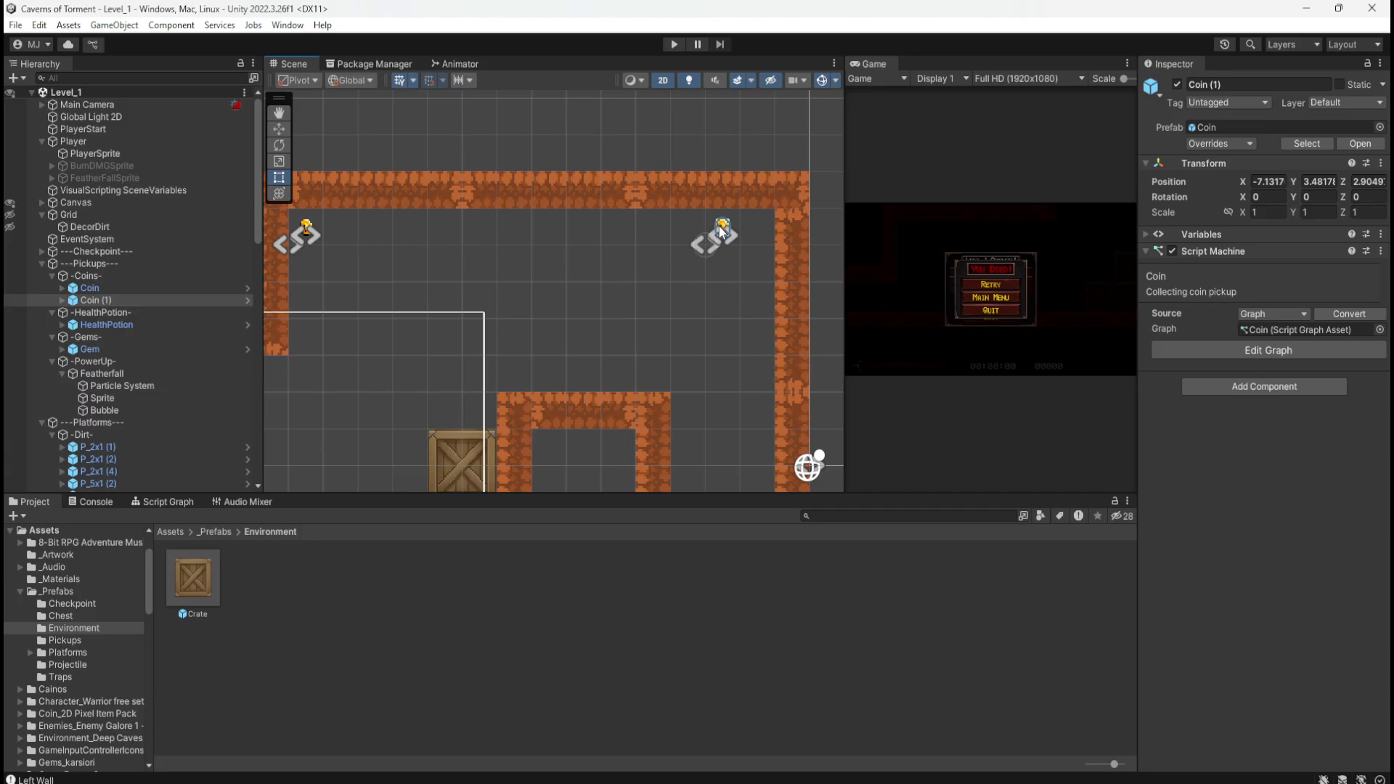
{"action": "left_click", "coordinate": [119, 297]}
{"action": "key", "text": "w"}
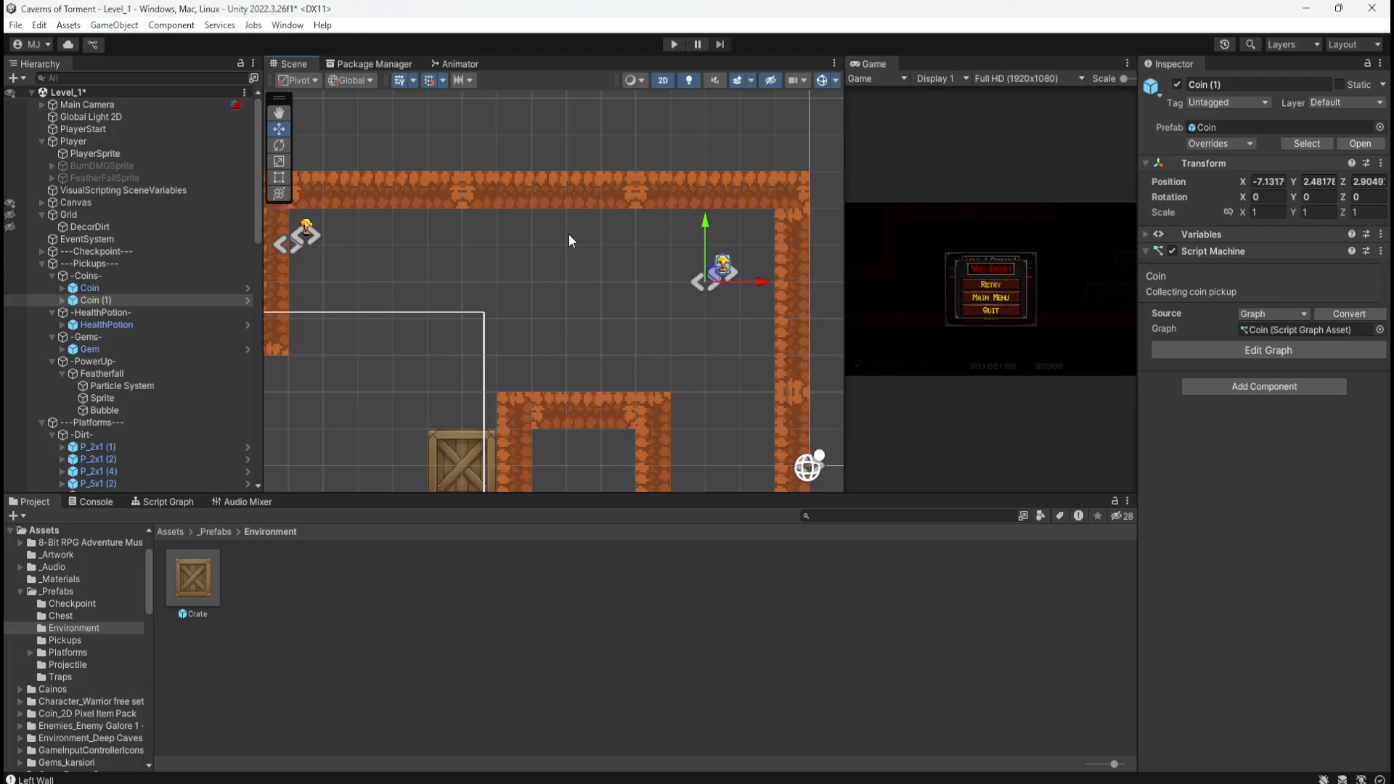
{"action": "left_click", "coordinate": [673, 44]}
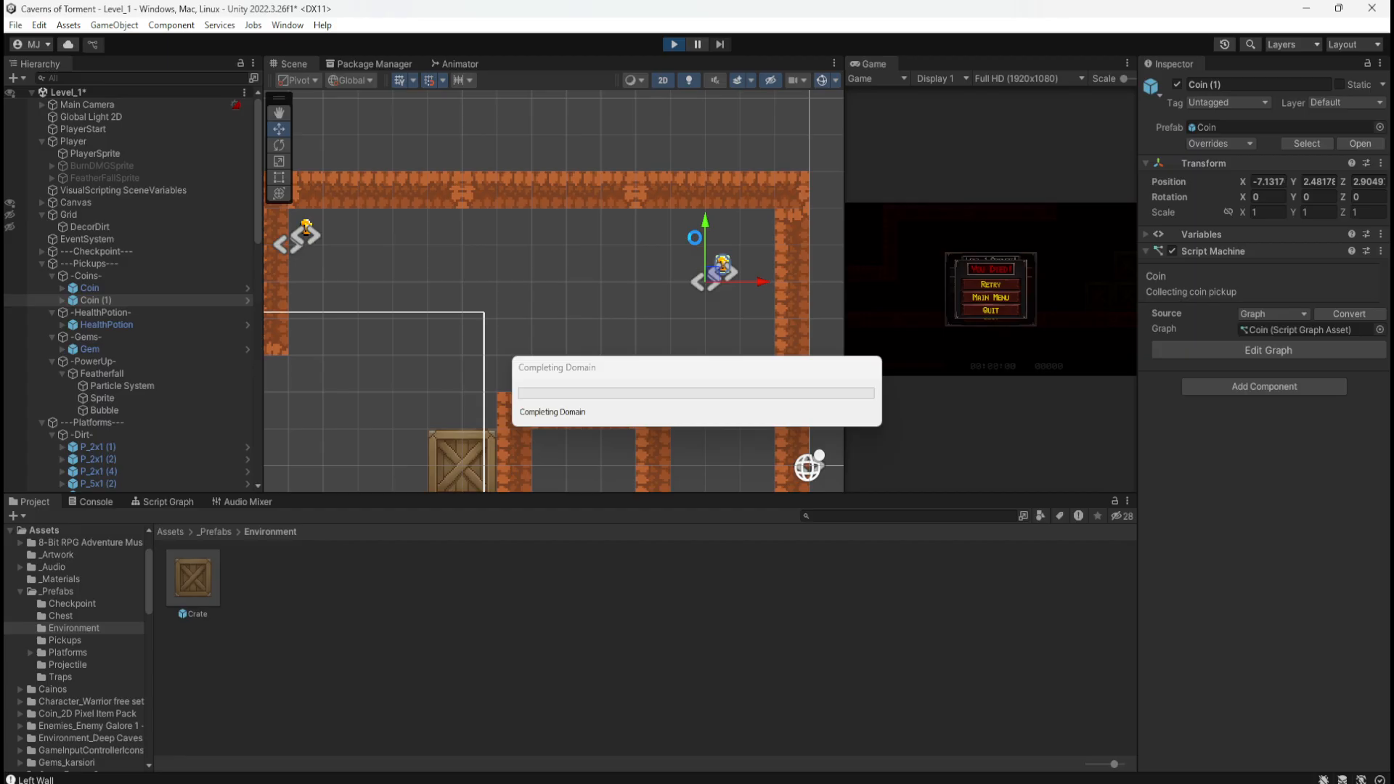
Step: Climb the crates, wall-jump off the right wall to collect the lowered Y 2.48 coin, then stop Play
{"action": "key", "text": "d"}
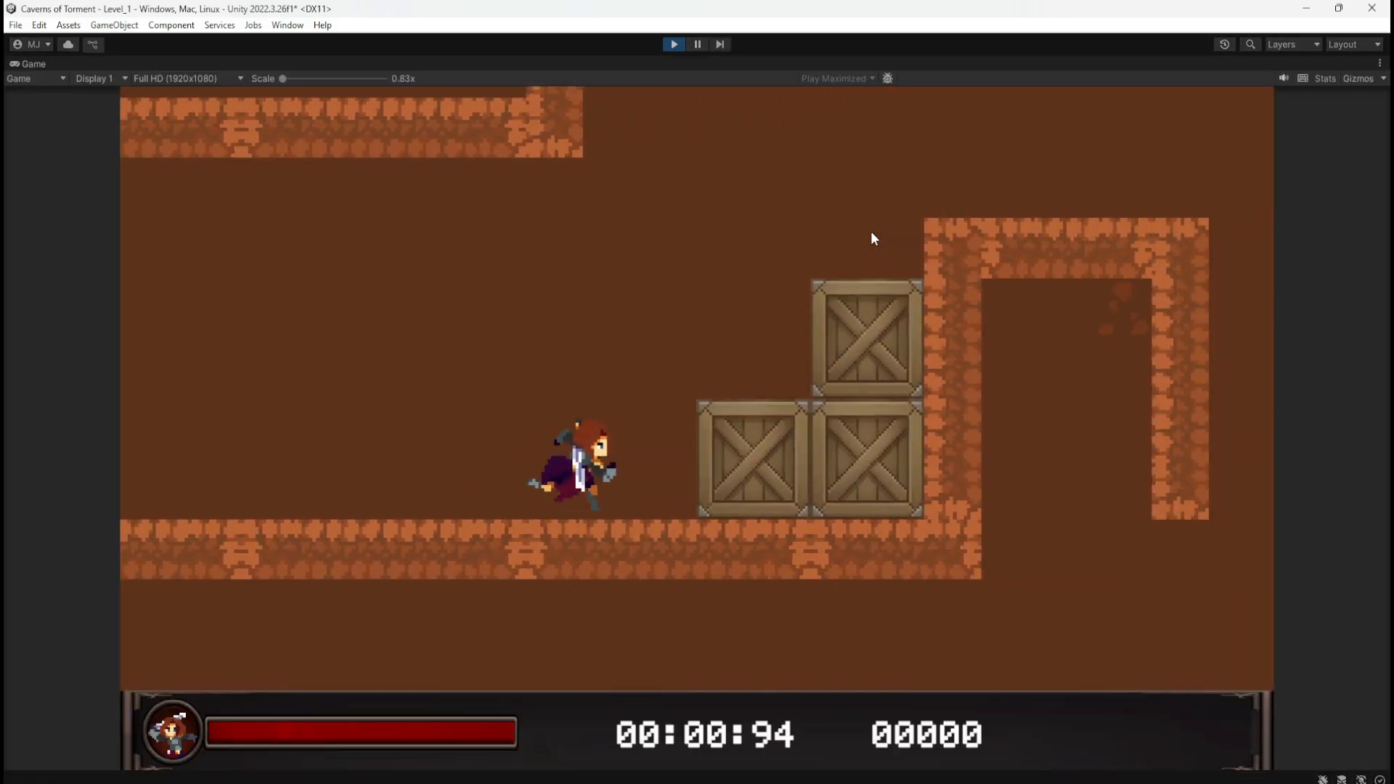
{"action": "key", "text": "space"}
{"action": "key", "text": "space"}
{"action": "key", "text": "space"}
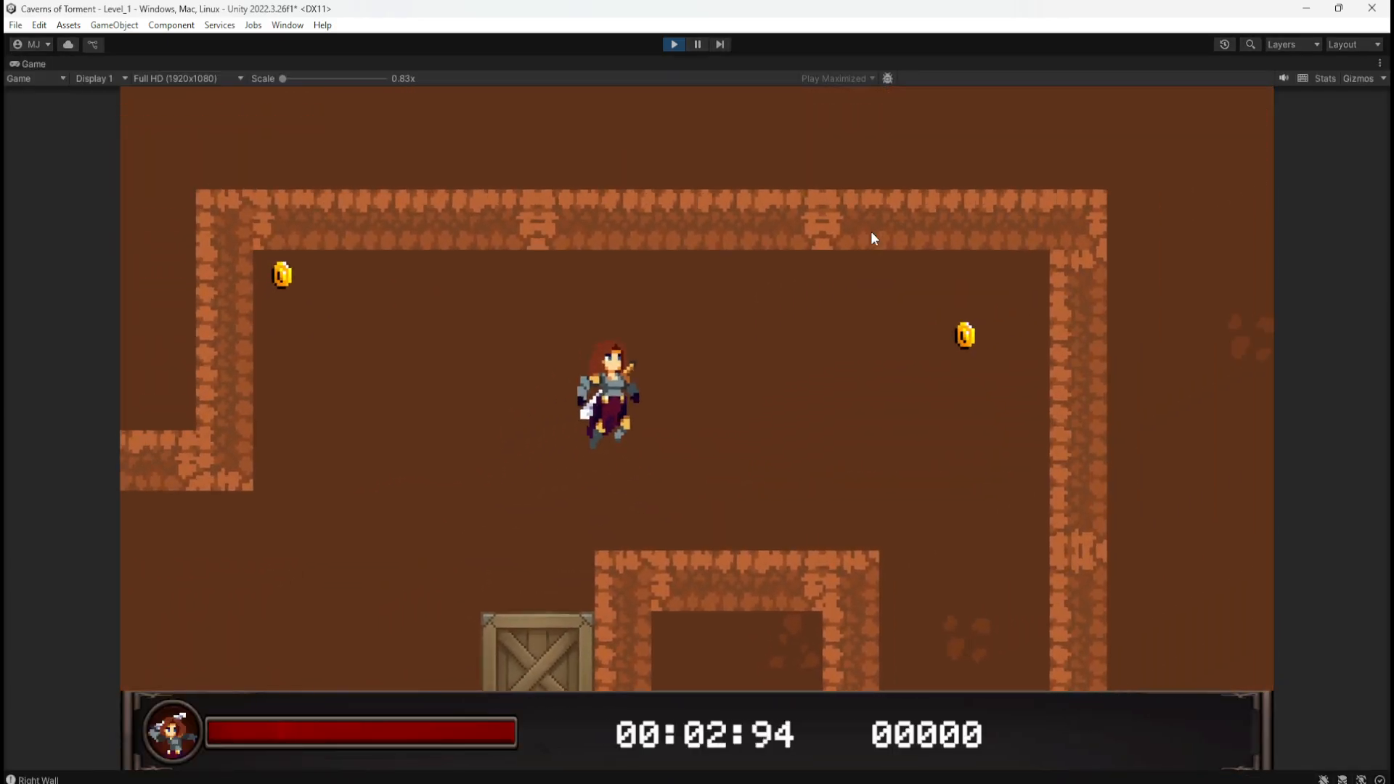
{"action": "key", "text": "d"}
{"action": "key", "text": "space"}
{"action": "key", "text": "space"}
{"action": "key", "text": "a"}
{"action": "key", "text": "d"}
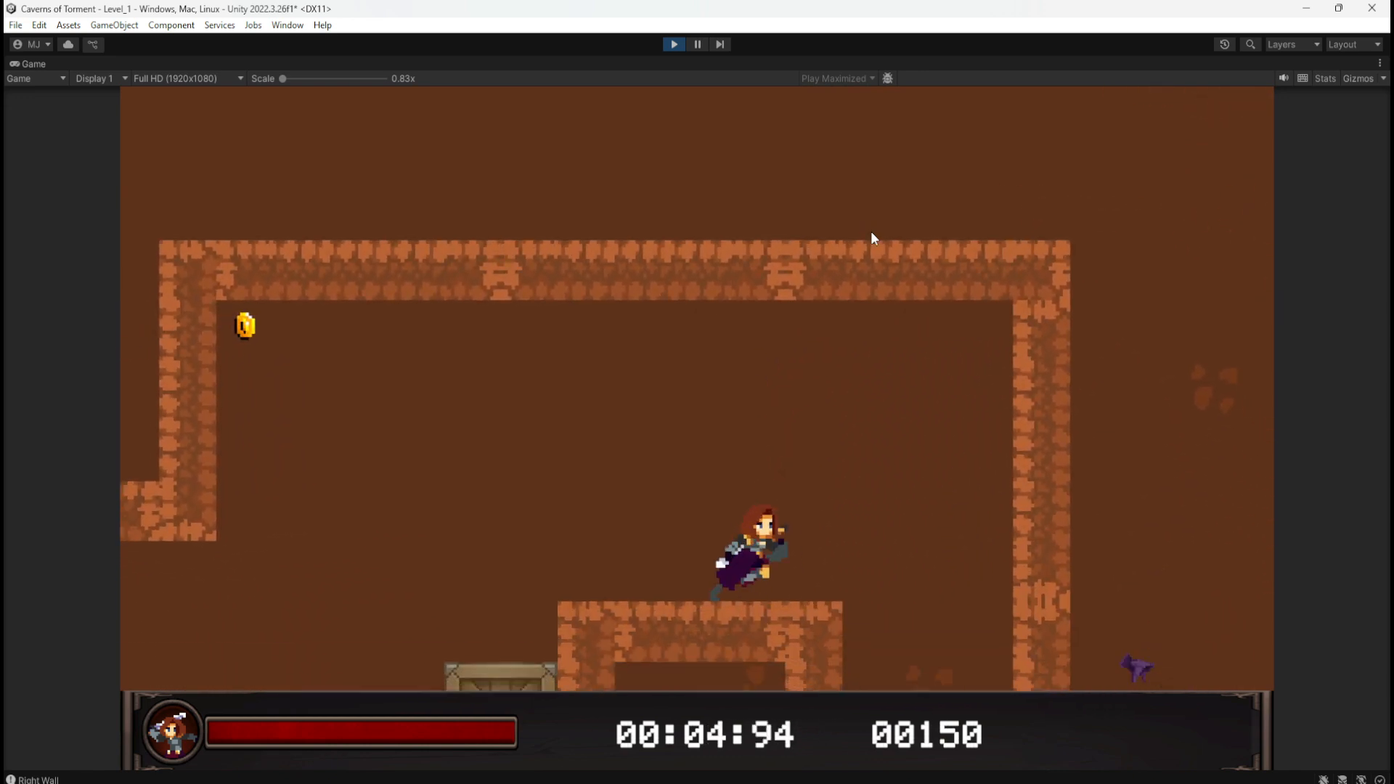
{"action": "key", "text": "space"}
{"action": "key", "text": "space"}
{"action": "key", "text": "a"}
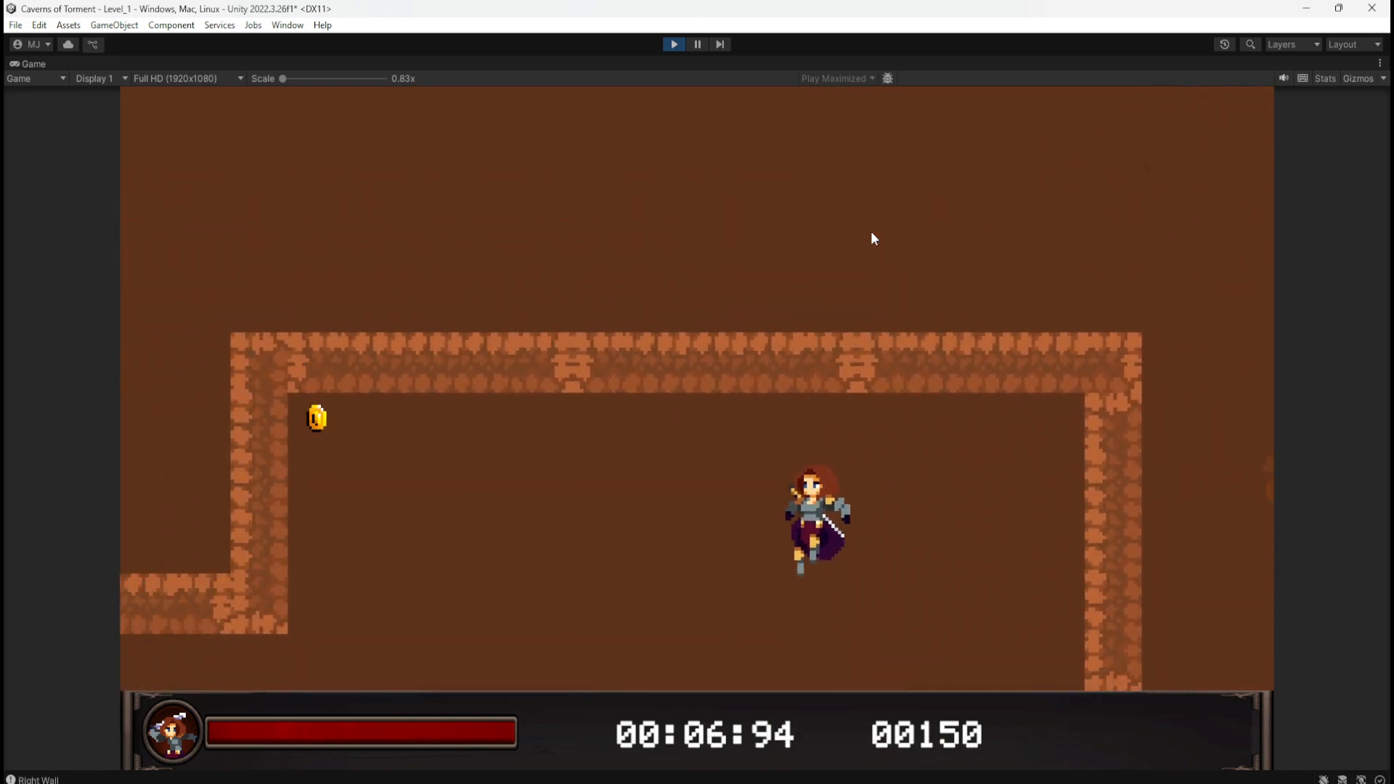
{"action": "left_click", "coordinate": [674, 43]}
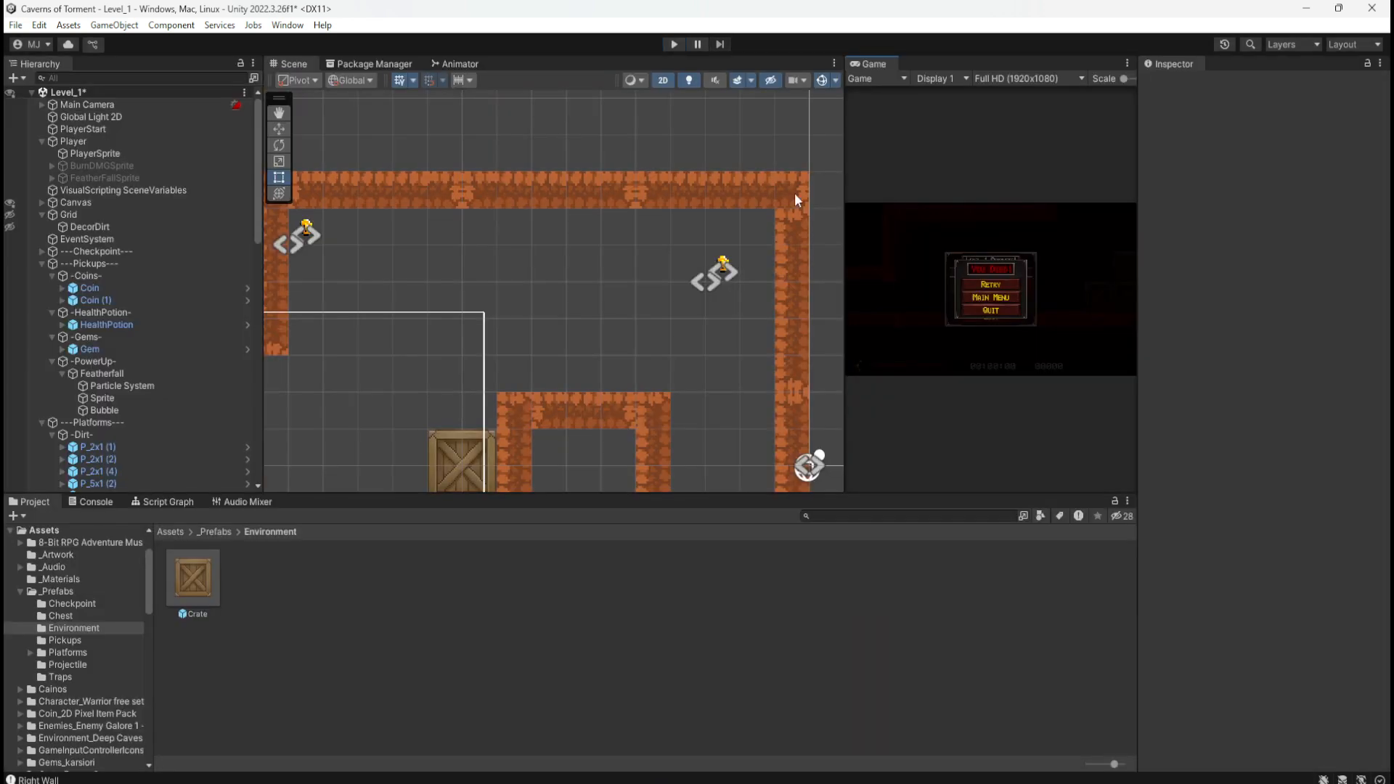
Step: Frame the left-wall Coin in the Scene view and add copies beneath it as Coin (2) and Coin (3)
{"action": "left_click", "coordinate": [723, 270]}
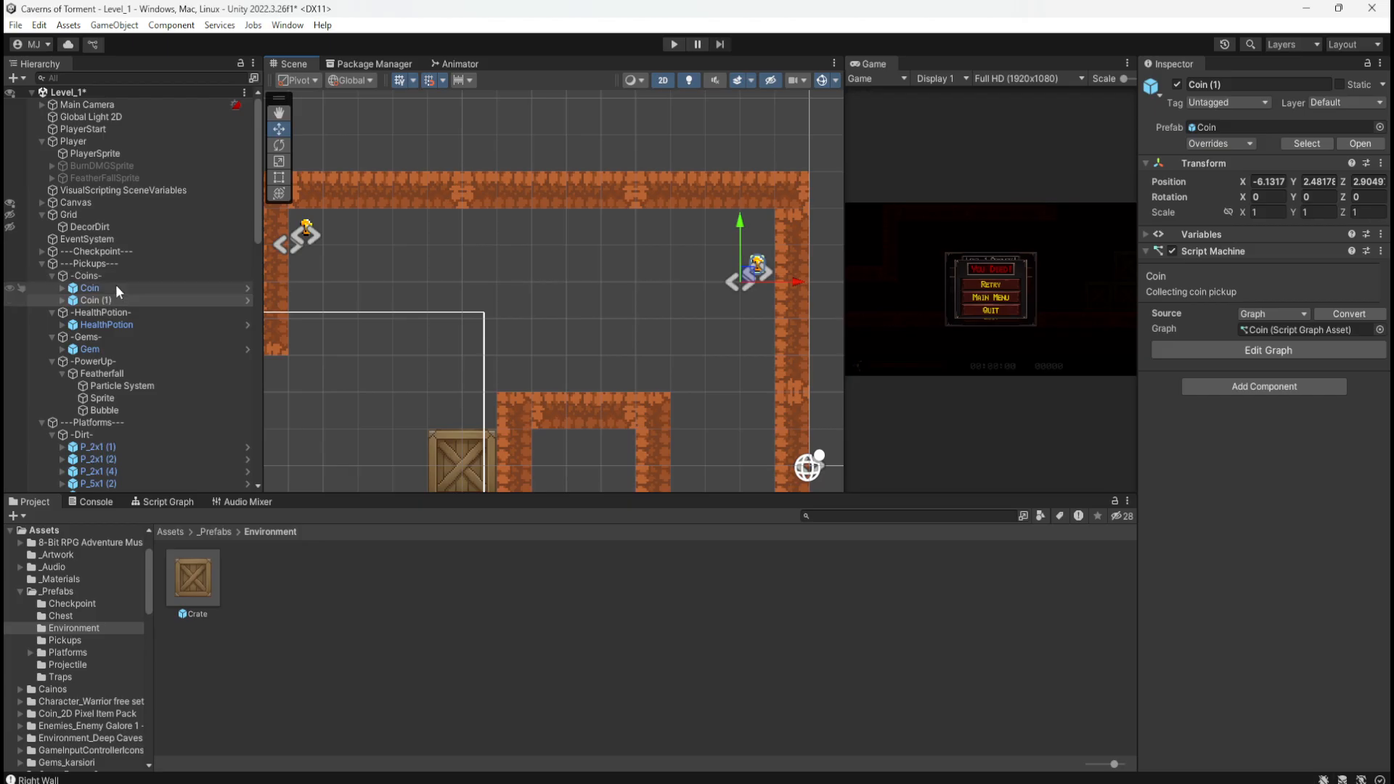
{"action": "left_click", "coordinate": [89, 287]}
{"action": "key", "text": "f"}
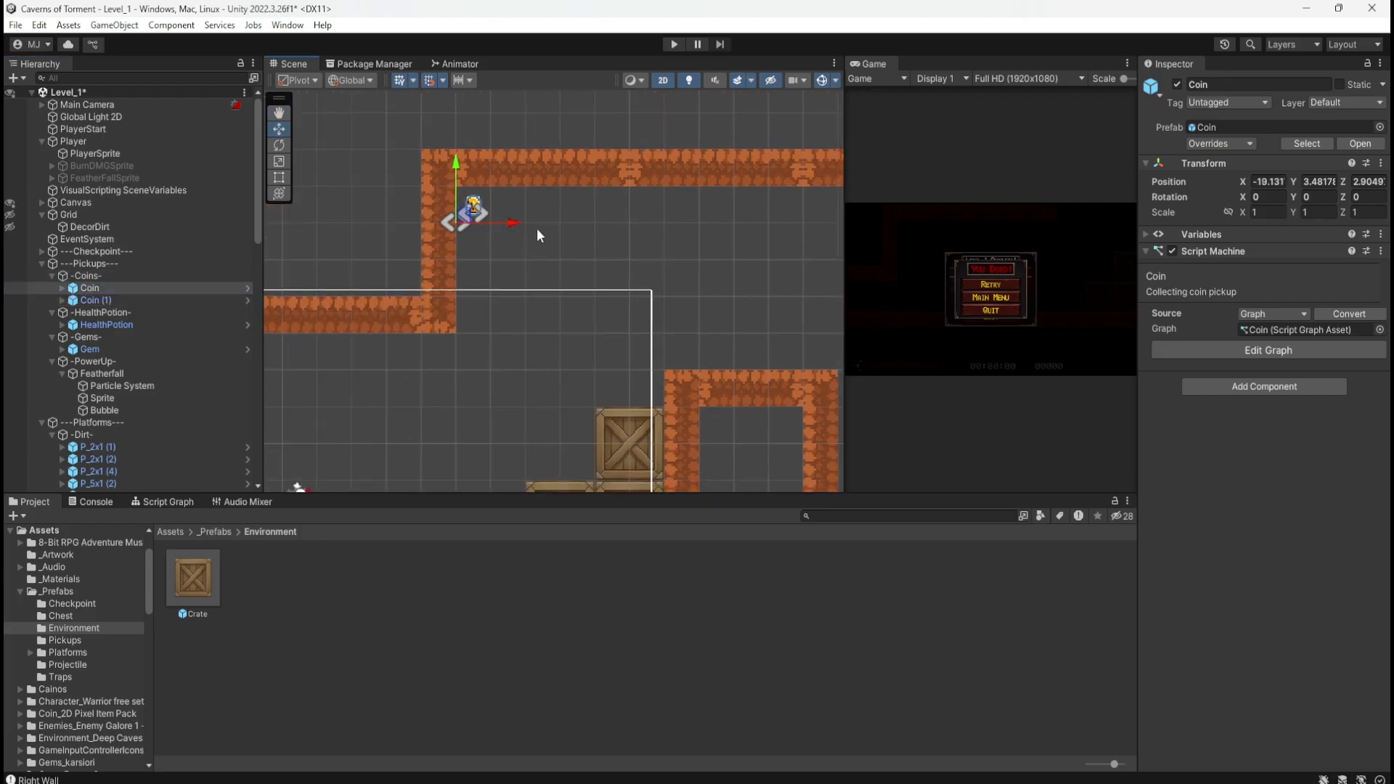
{"action": "left_click", "coordinate": [159, 299]}
{"action": "middle_click_drag", "start_coordinate": [677, 273], "coordinate": [554, 260]}
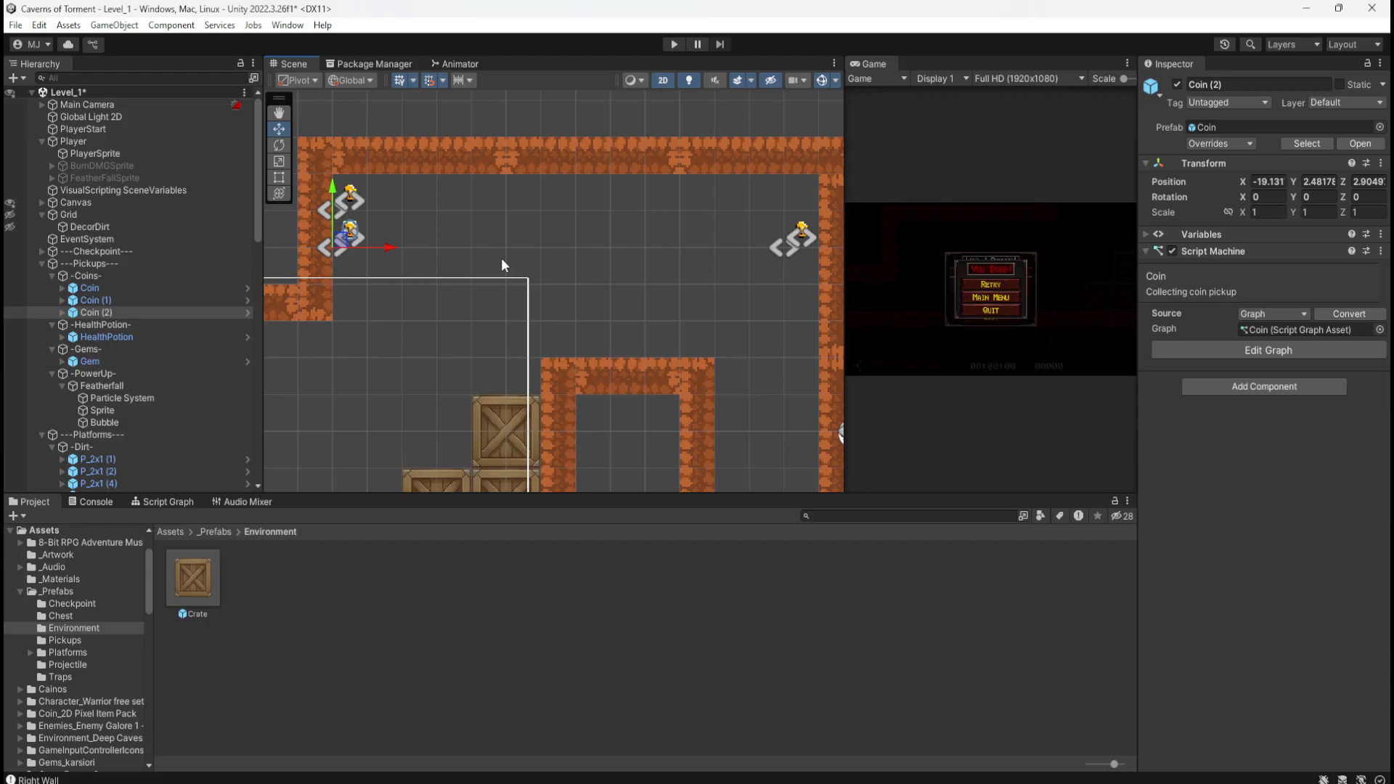
{"action": "key", "text": "ctrl+v"}
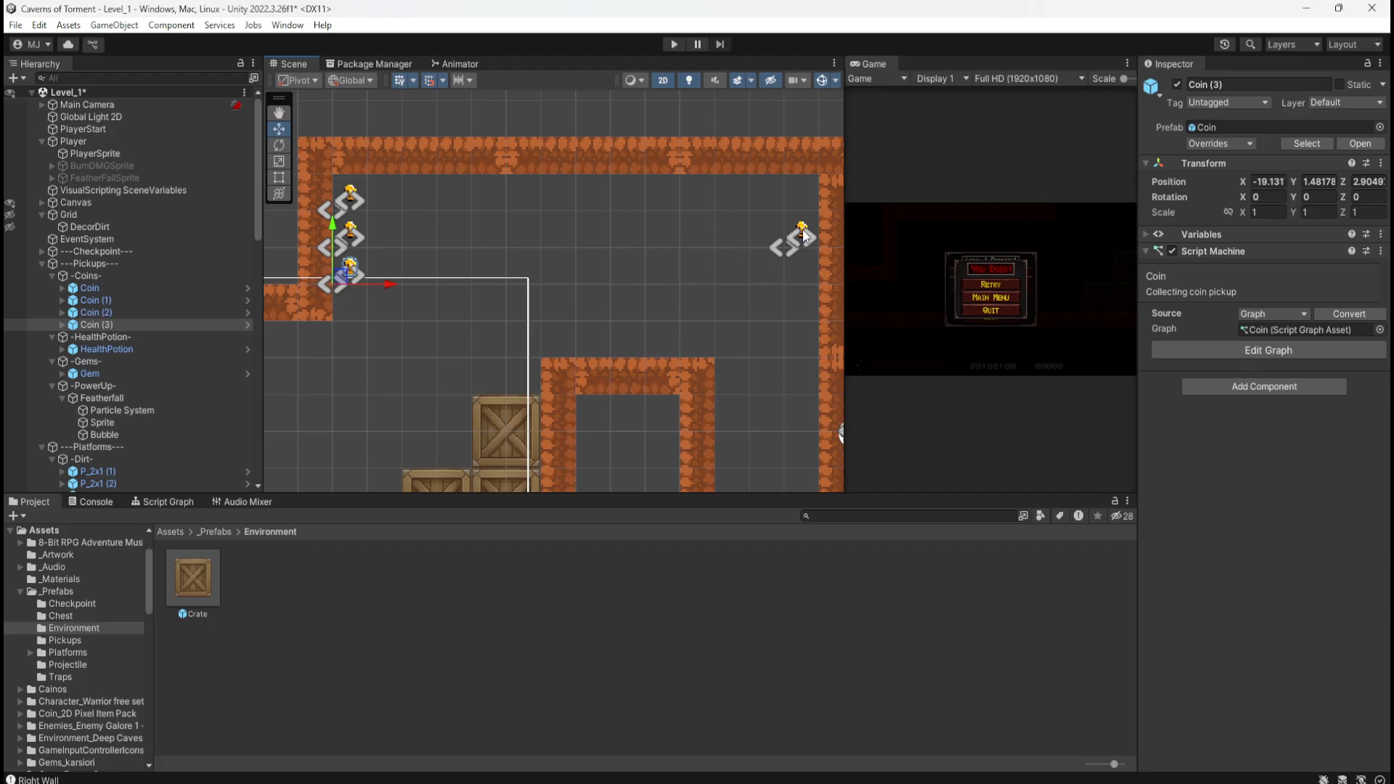
Step: Save Level_1 and playtest wall-jumping up the left-wall coin column, raising the score to 600
{"action": "key", "text": "ctrl+s"}
{"action": "left_click", "coordinate": [674, 45]}
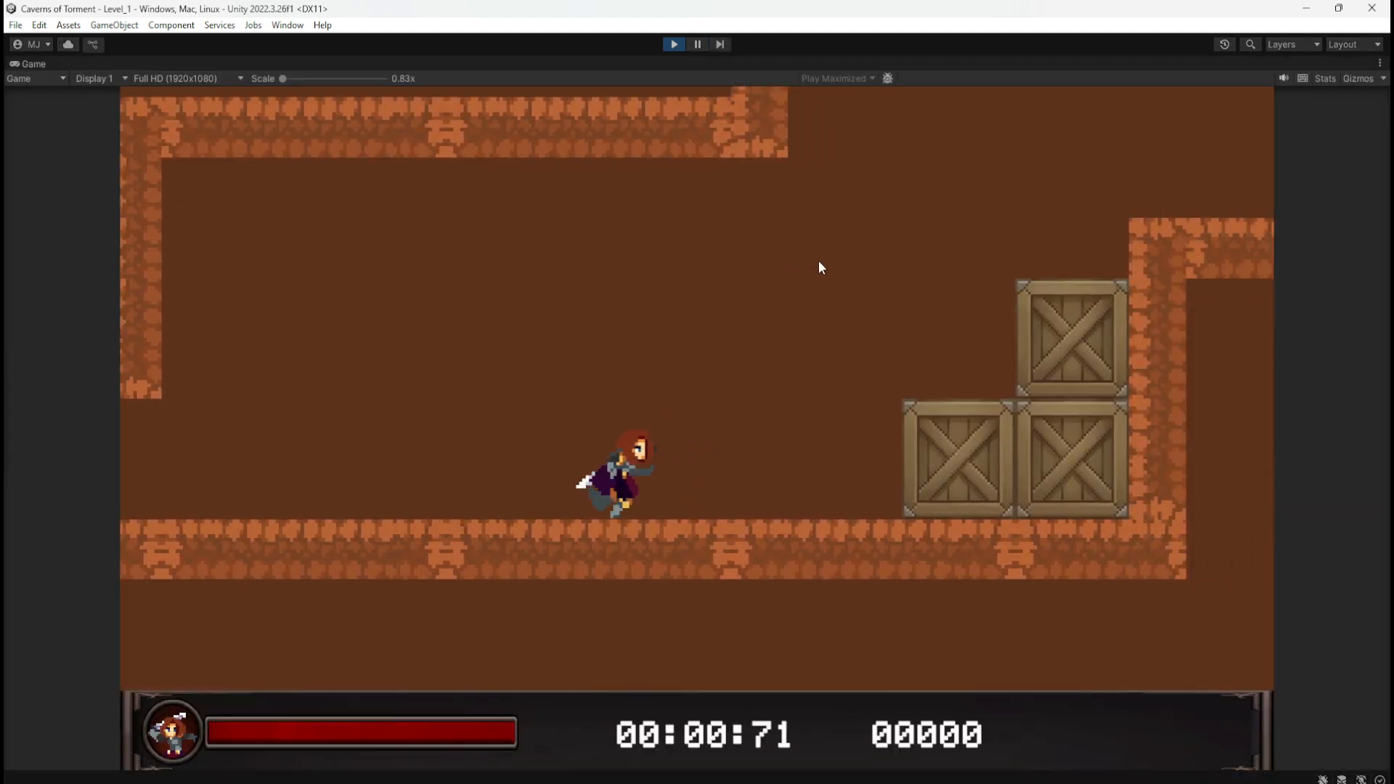
{"action": "key", "text": "space"}
{"action": "key", "text": "space"}
{"action": "key", "text": "d"}
{"action": "key", "text": "d"}
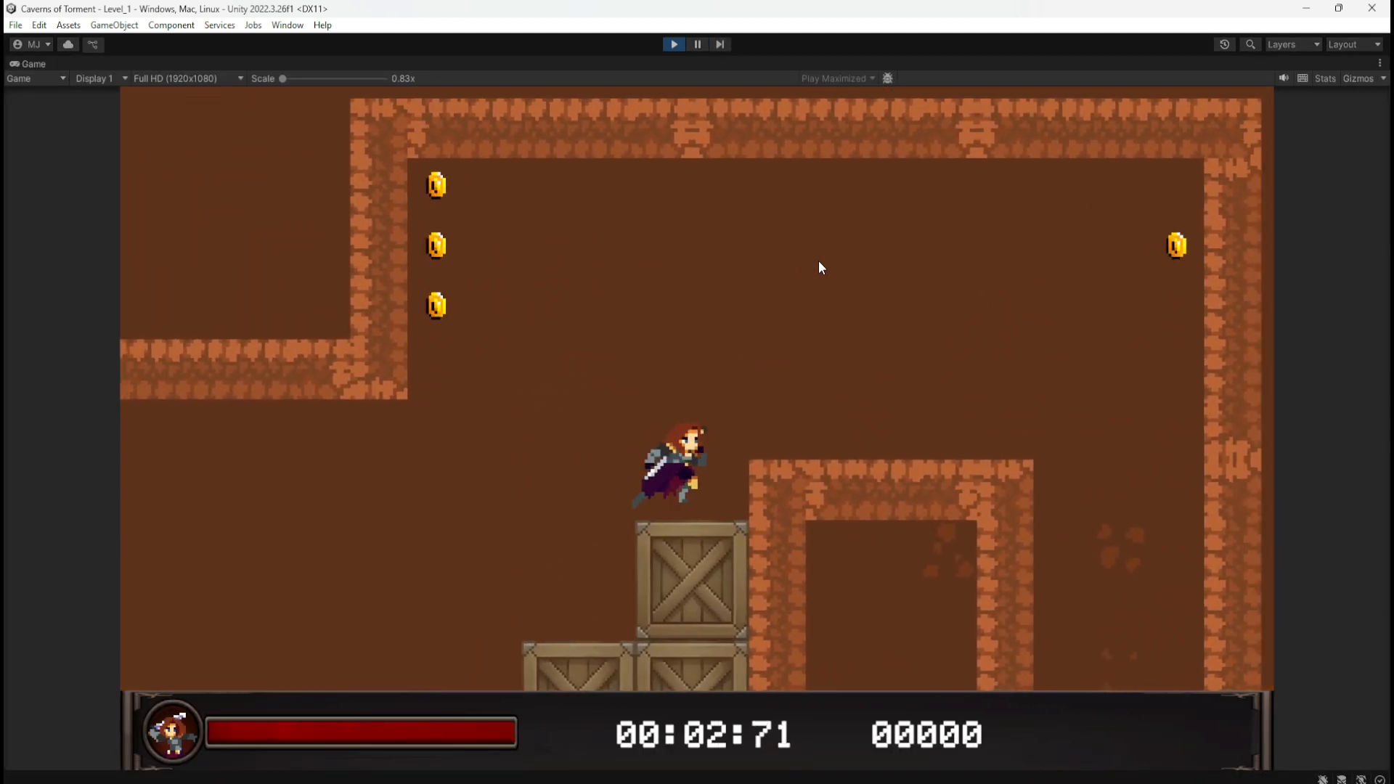
{"action": "key", "text": "a"}
{"action": "key", "text": "space"}
{"action": "key", "text": "space"}
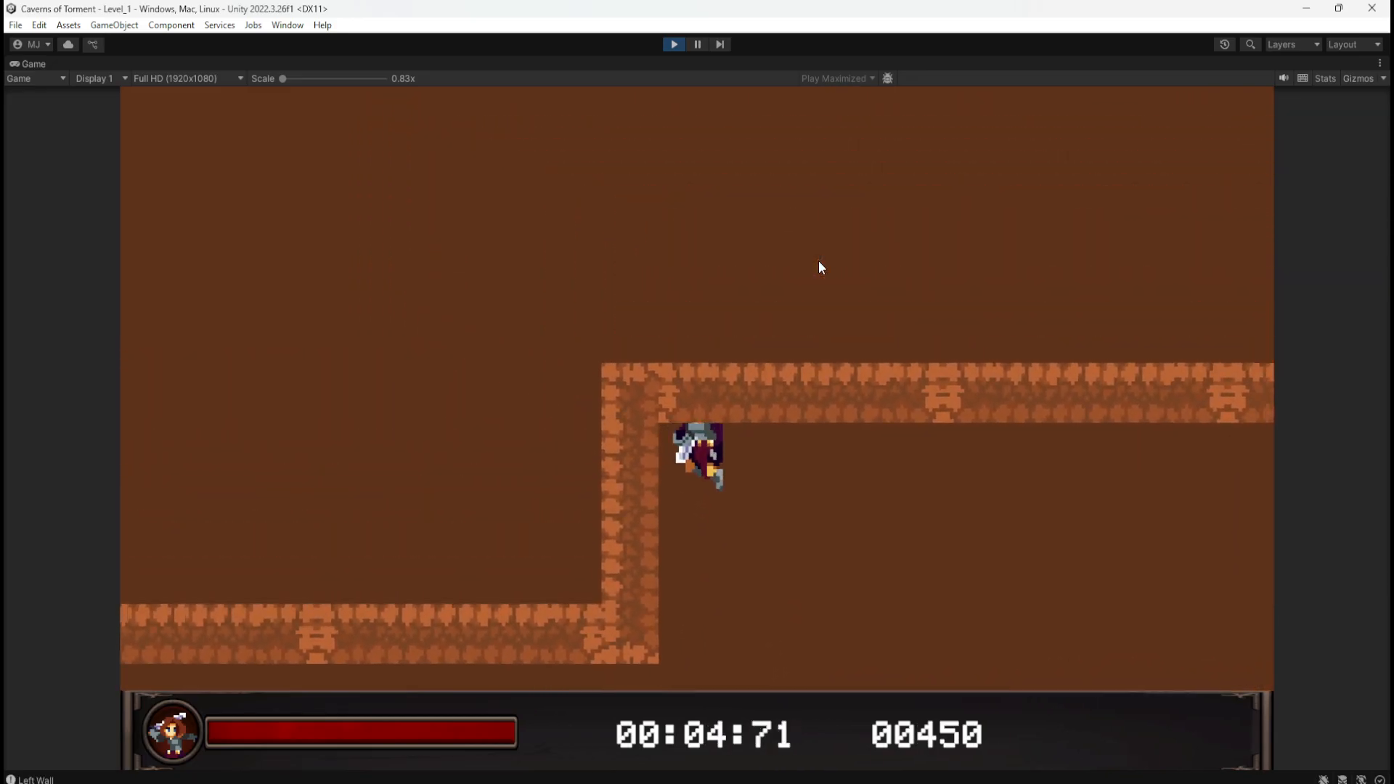
{"action": "key", "text": "d"}
{"action": "key", "text": "space"}
{"action": "key", "text": "space"}
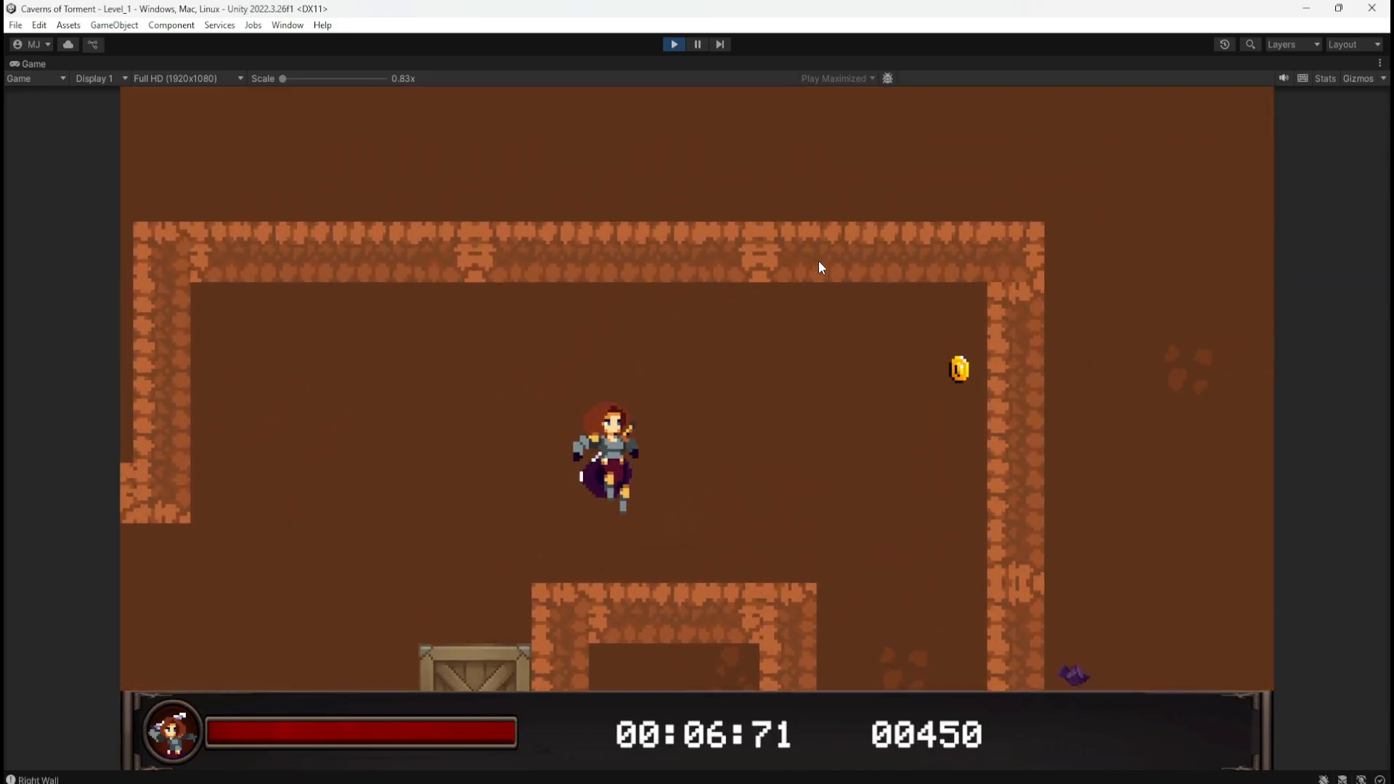
{"action": "key", "text": "space"}
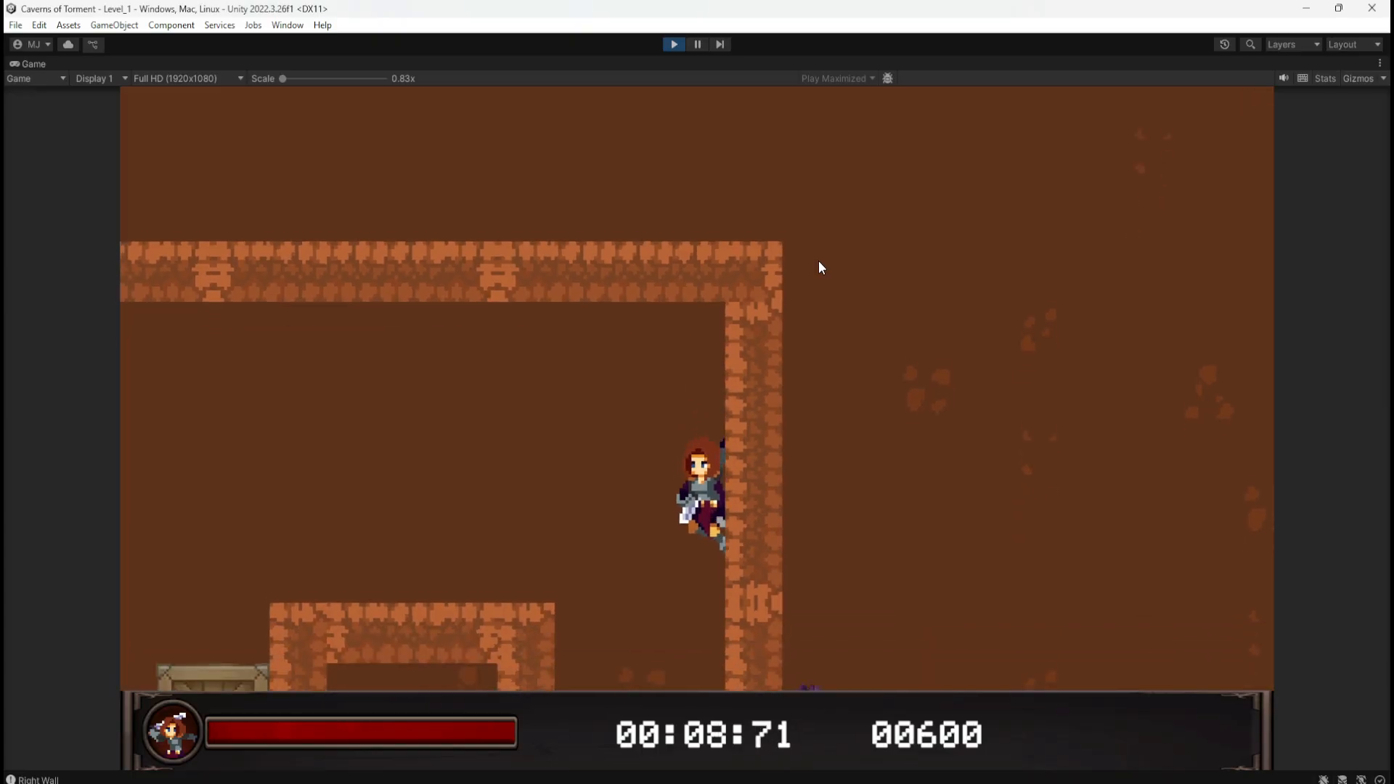
{"action": "left_click", "coordinate": [673, 44]}
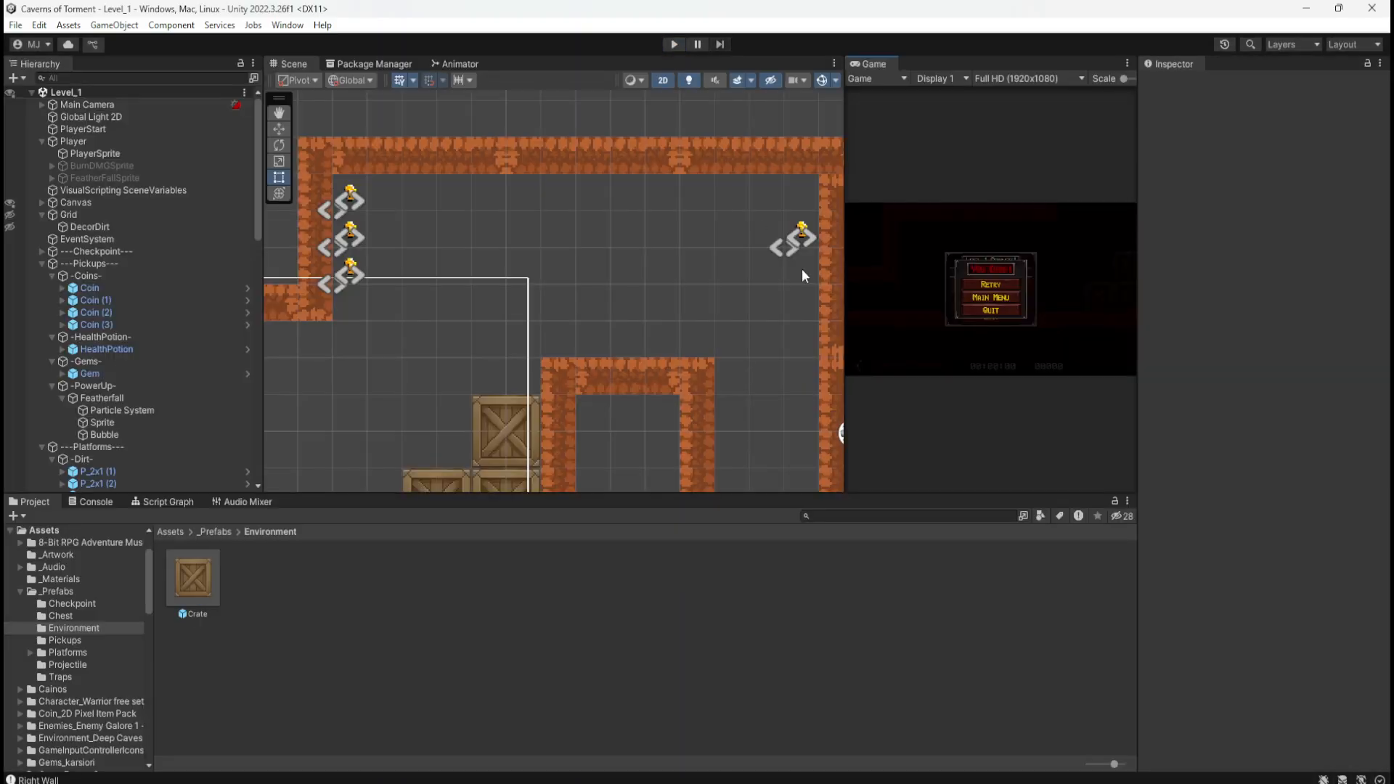
Step: Zoom out the Scene view and bring the paper level-sketch photo up beside it
{"action": "scroll", "coordinate": [724, 319], "scroll_direction": "down", "scroll_amount": 10}
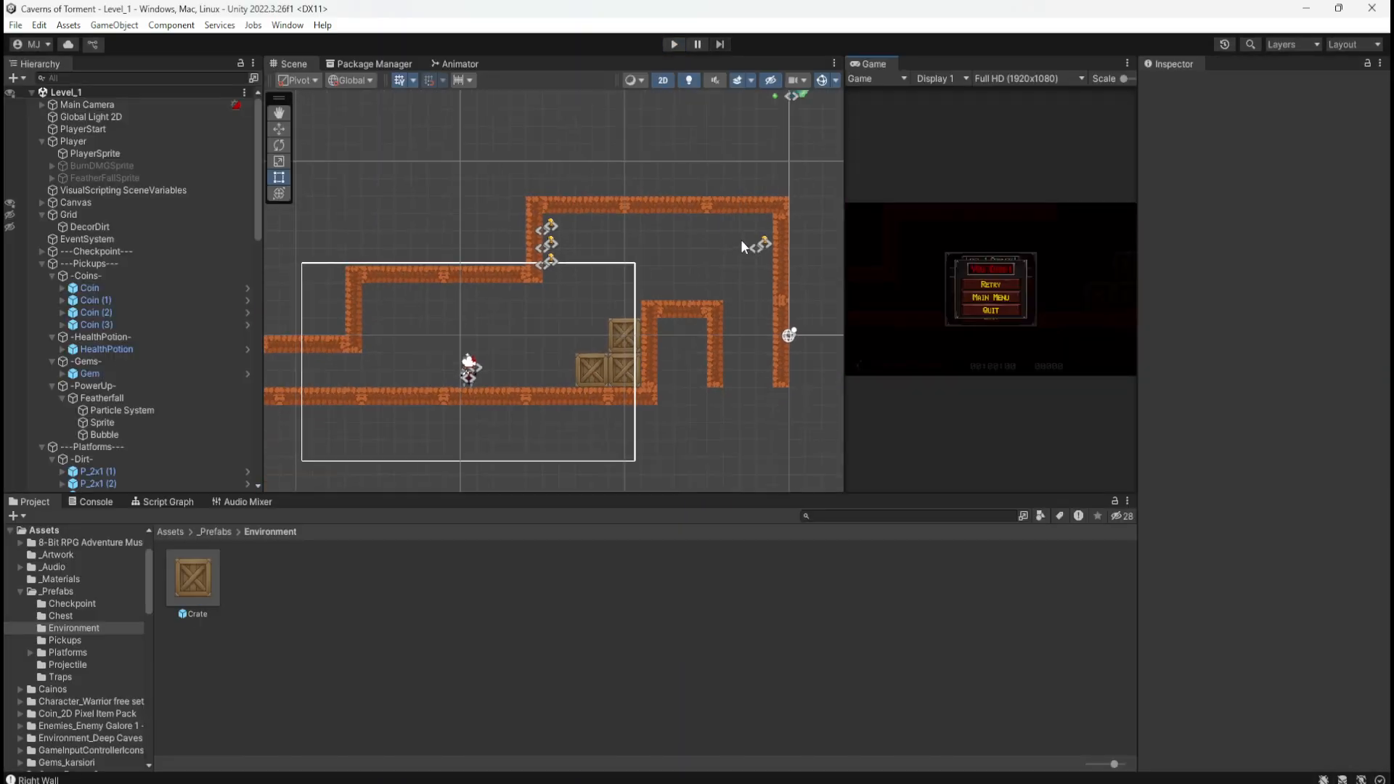
{"action": "scroll", "coordinate": [740, 240], "scroll_direction": "down", "scroll_amount": 3}
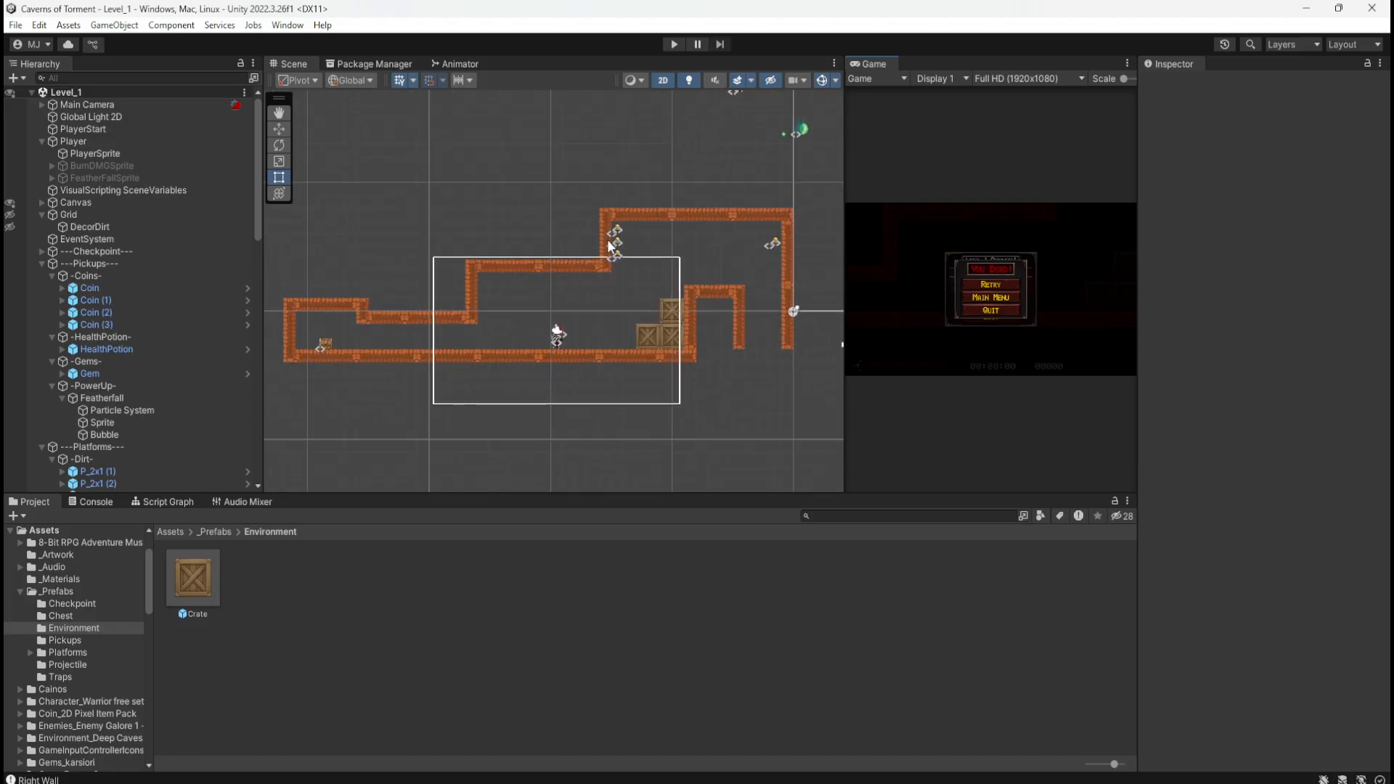
{"action": "key", "text": "alt+Tab"}
{"action": "left_click_drag", "start_coordinate": [1161, 211], "coordinate": [1129, 219]}
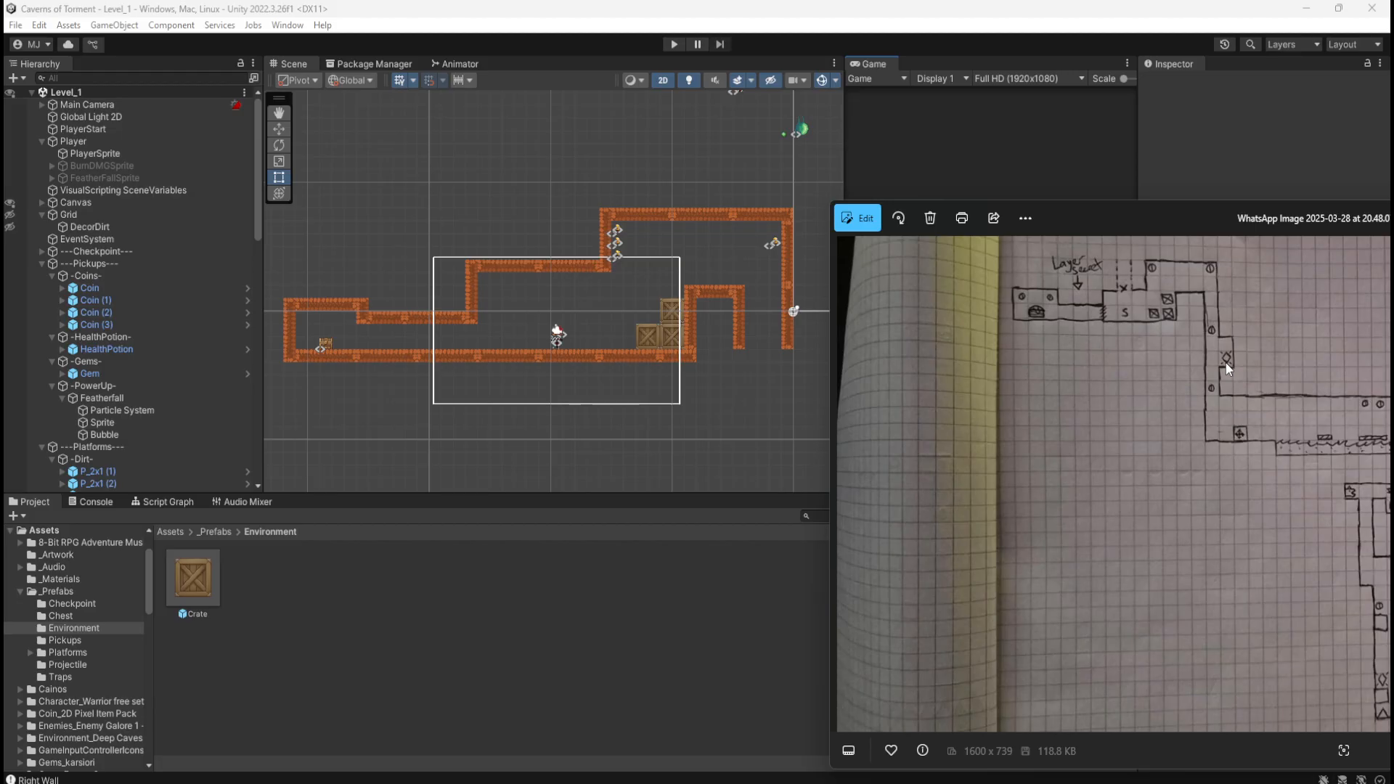
Step: Move the sketch photo aside and frame the shaft beside the crates
{"action": "left_click_drag", "start_coordinate": [1181, 219], "coordinate": [1393, 220]}
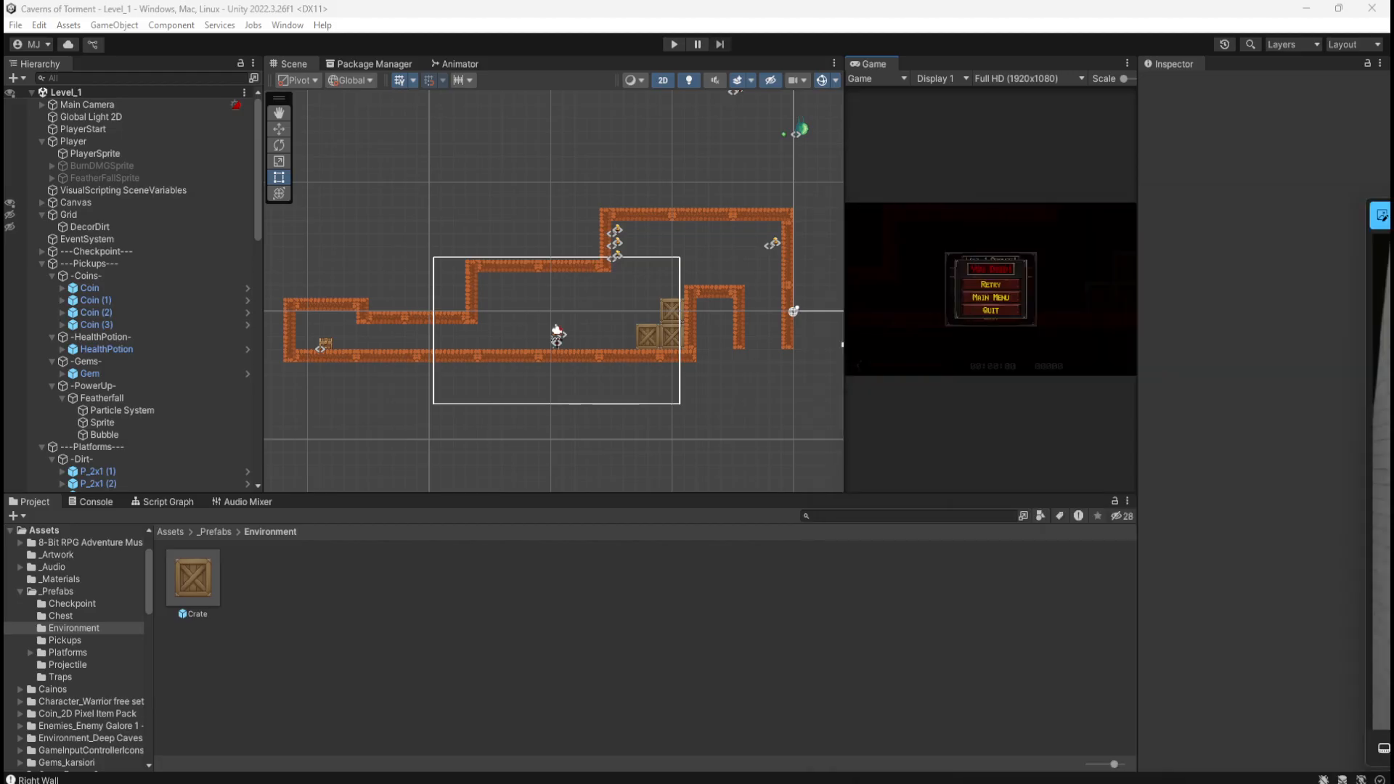
{"action": "middle_click_drag", "start_coordinate": [773, 370], "coordinate": [593, 253]}
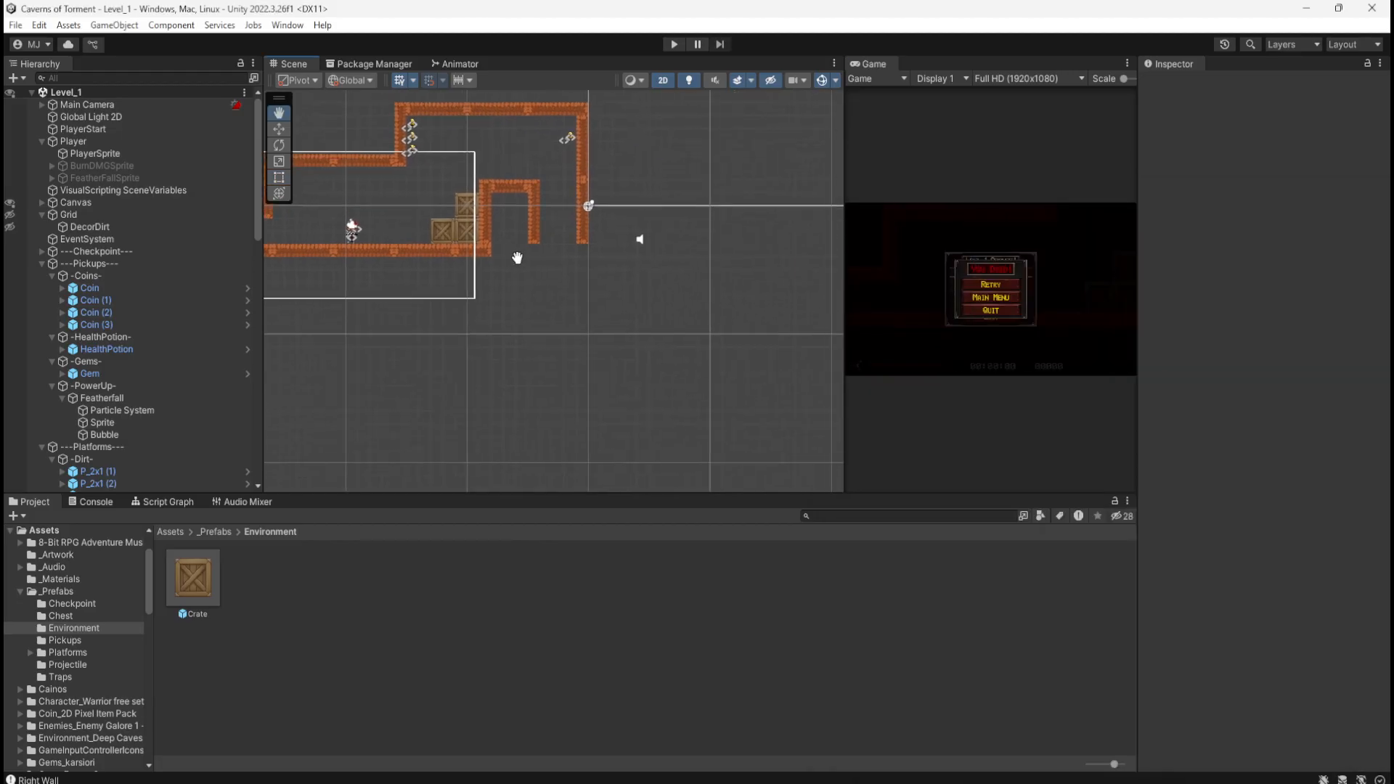
{"action": "scroll", "coordinate": [569, 182], "scroll_direction": "up", "scroll_amount": 3}
{"action": "scroll", "coordinate": [568, 181], "scroll_direction": "up", "scroll_amount": 5}
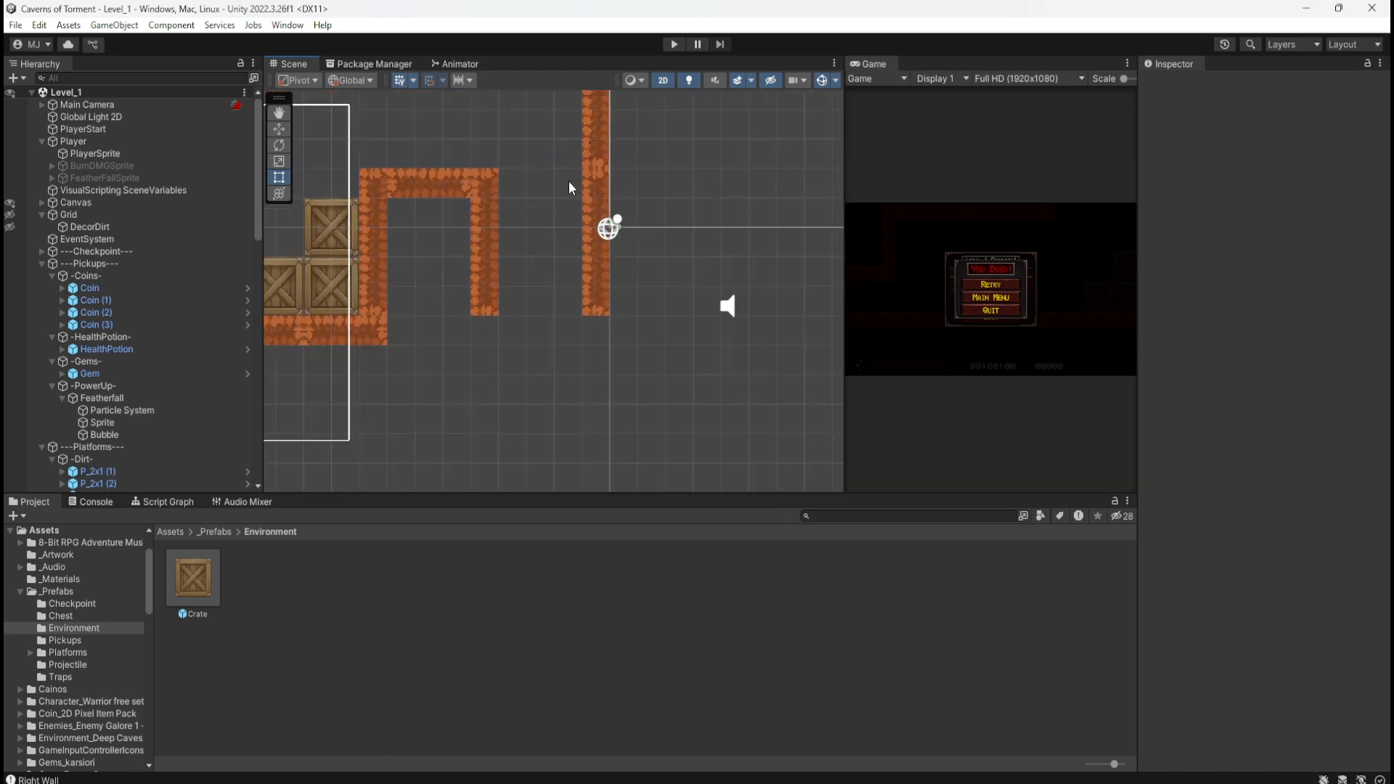
Step: Lower the right pillar P_5x1 (35) of the U-shaped platform to Y -8
{"action": "left_click", "coordinate": [492, 290]}
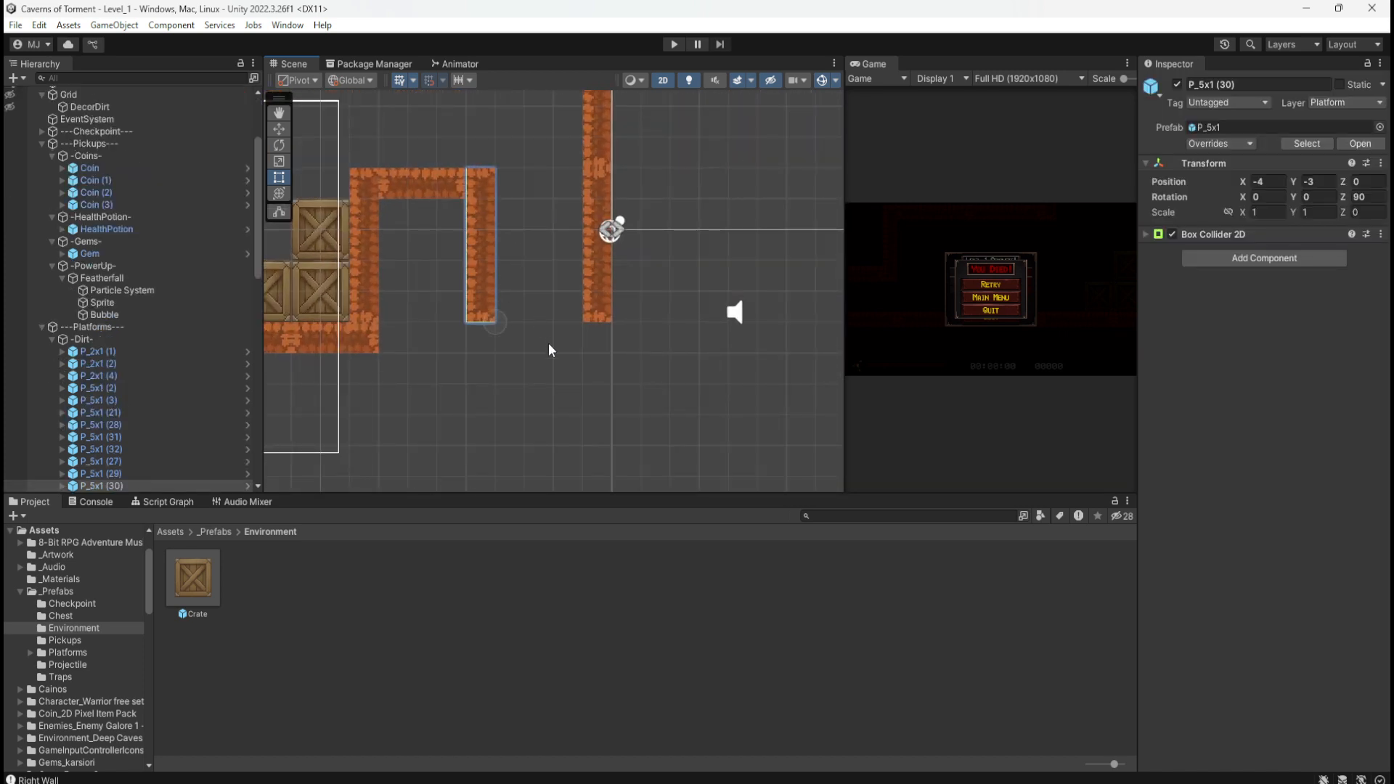
{"action": "key", "text": "w"}
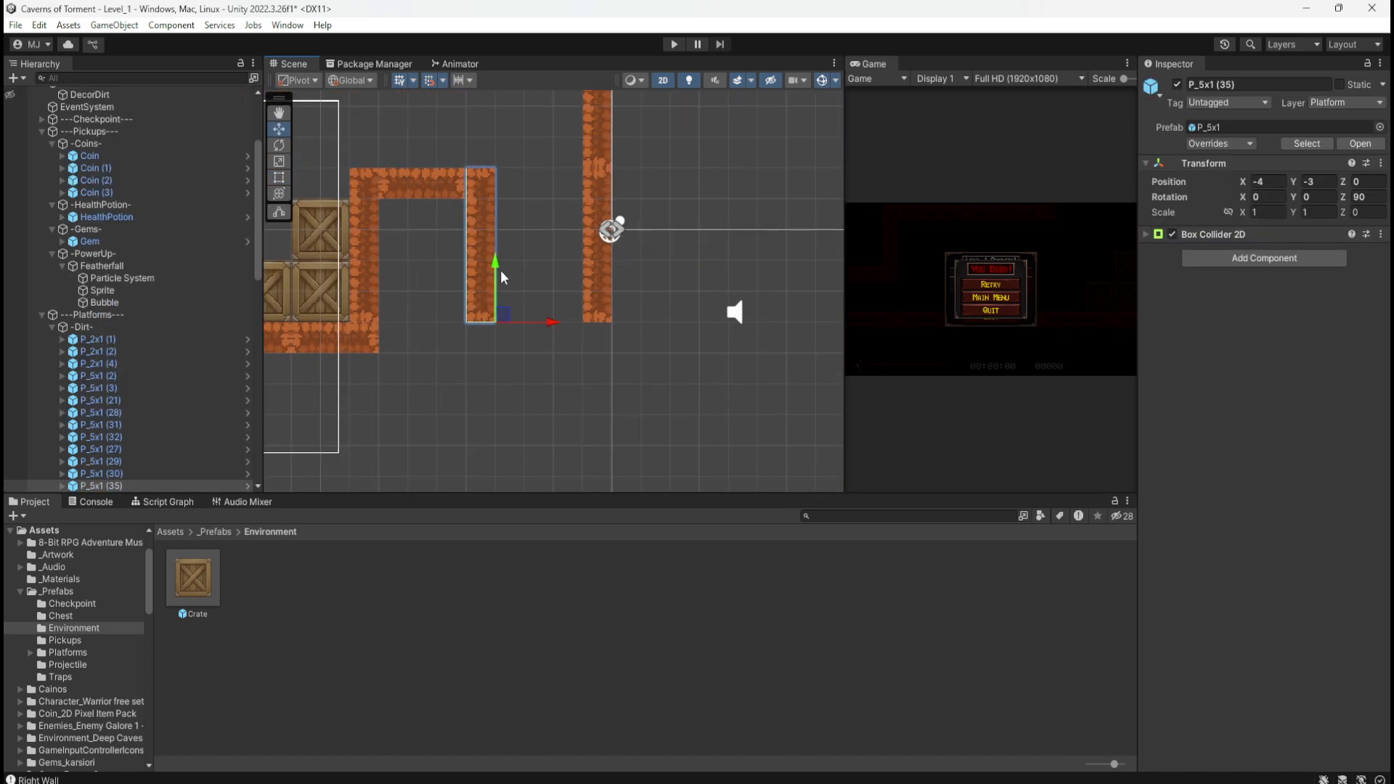
{"action": "left_click_drag", "start_coordinate": [500, 274], "coordinate": [495, 434]}
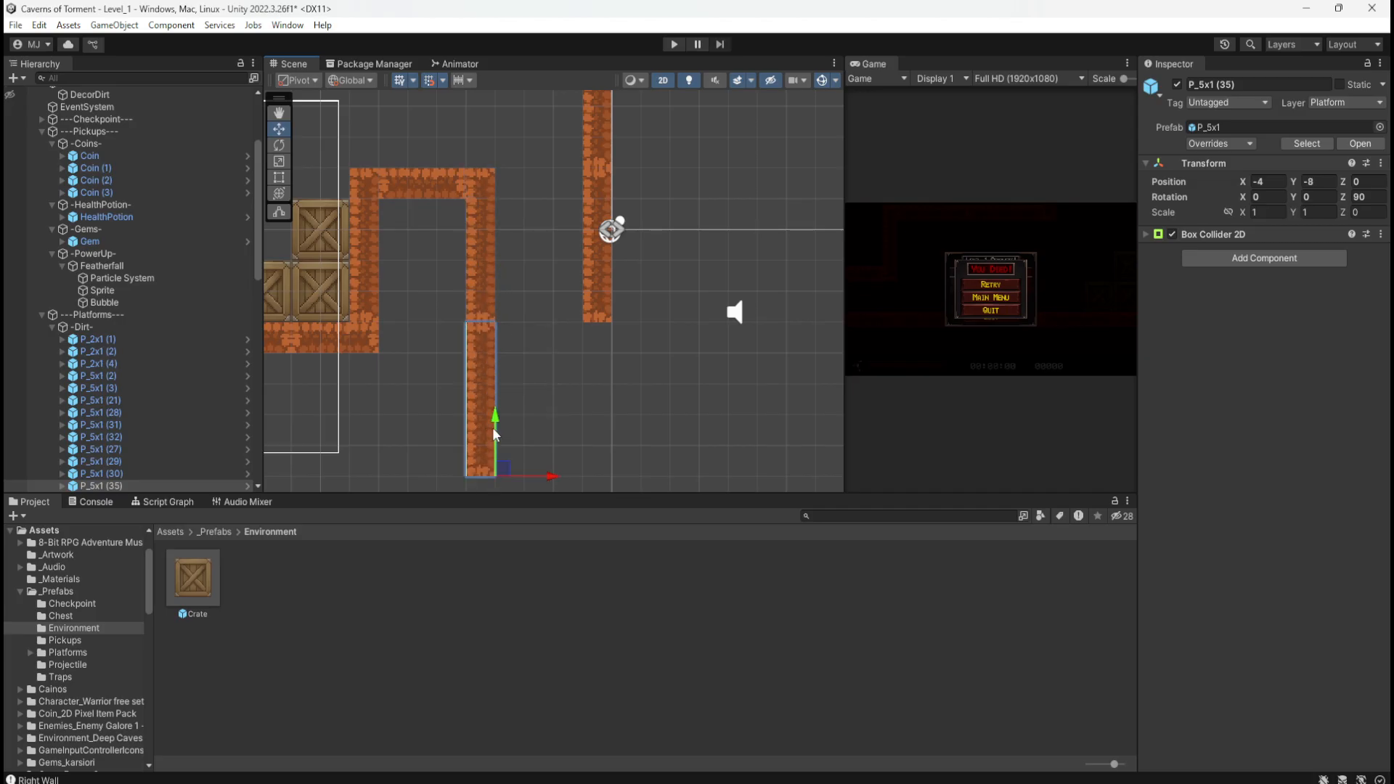
{"action": "scroll", "coordinate": [569, 390], "scroll_direction": "down", "scroll_amount": 1}
{"action": "scroll", "coordinate": [633, 379], "scroll_direction": "down", "scroll_amount": 4}
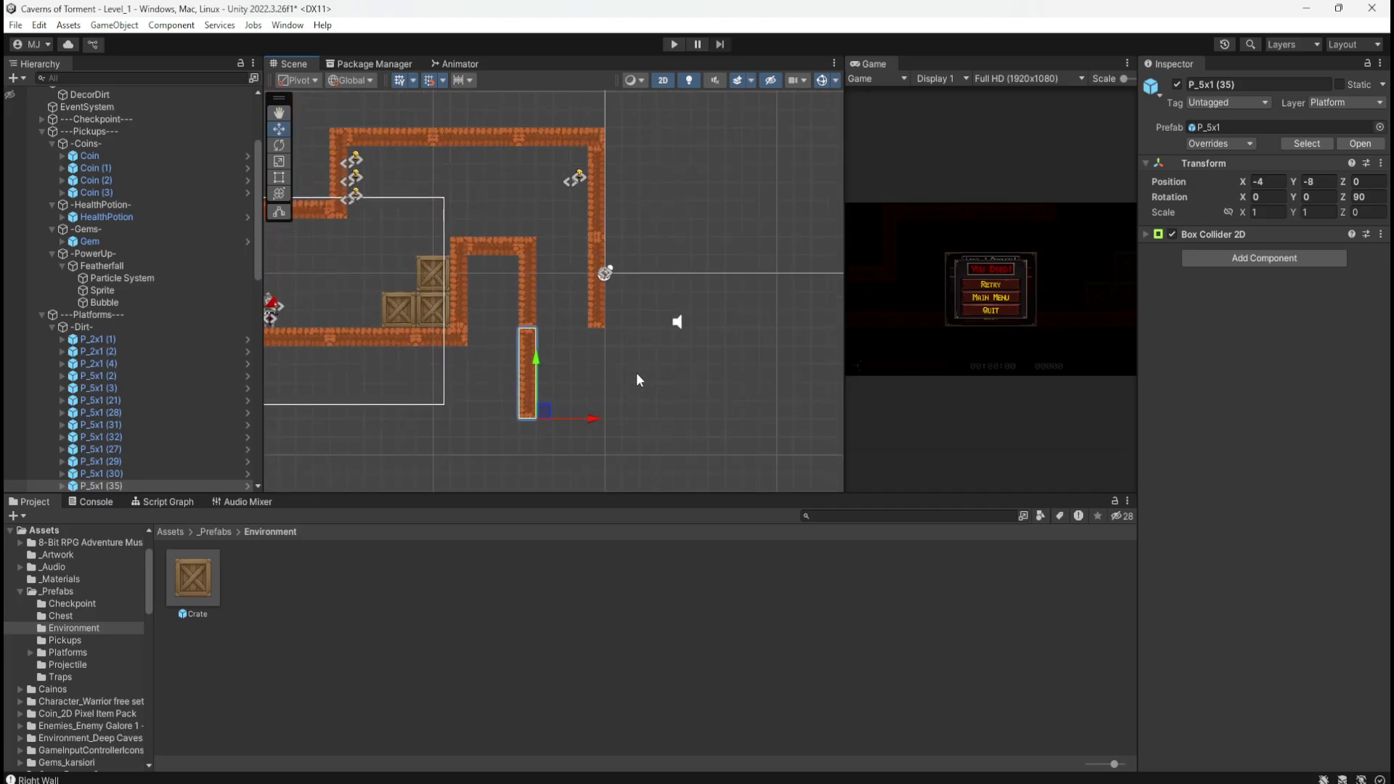
{"action": "scroll", "coordinate": [638, 378], "scroll_direction": "down", "scroll_amount": 1}
{"action": "scroll", "coordinate": [623, 379], "scroll_direction": "up", "scroll_amount": 2}
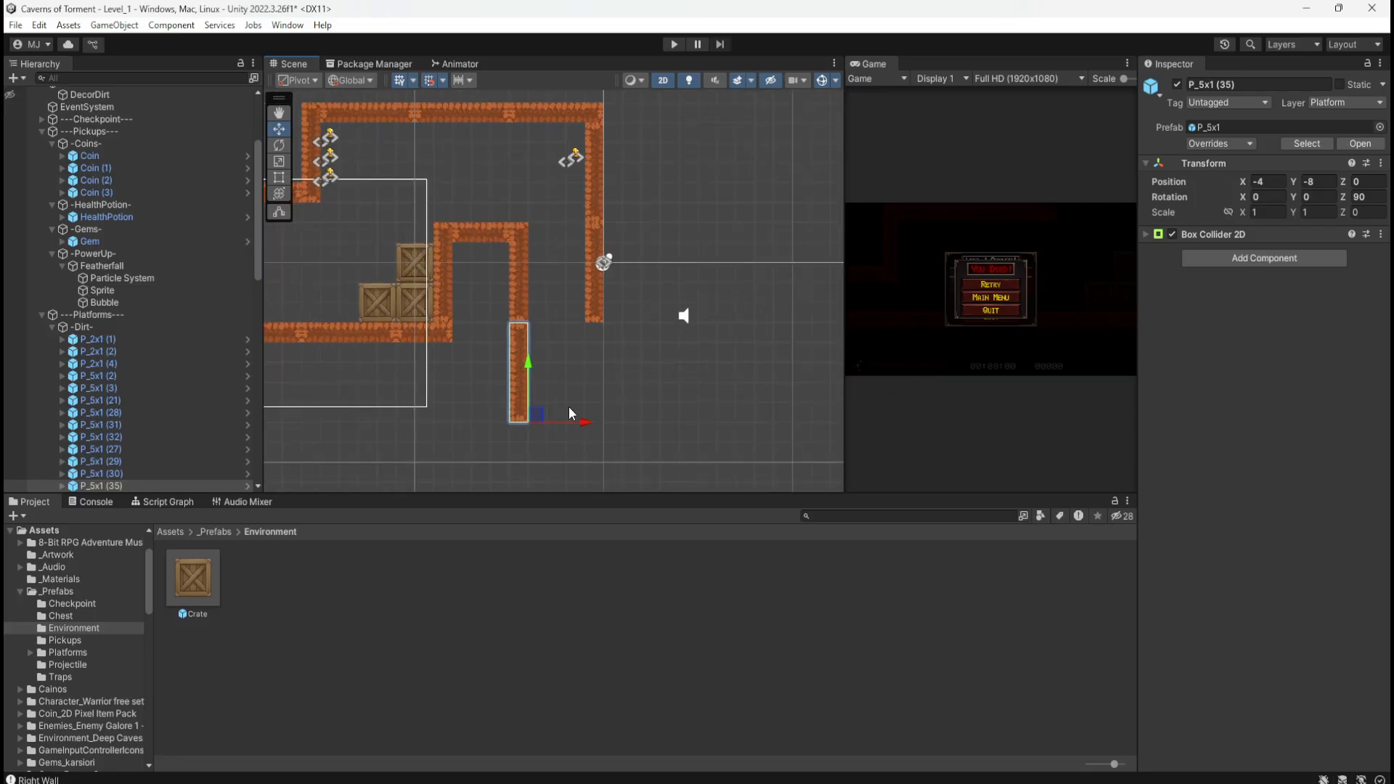
Step: Duplicate the pillar down both shaft walls, ending with P_5x1 (38) at X 0, Y -13
{"action": "key", "text": "ctrl+d"}
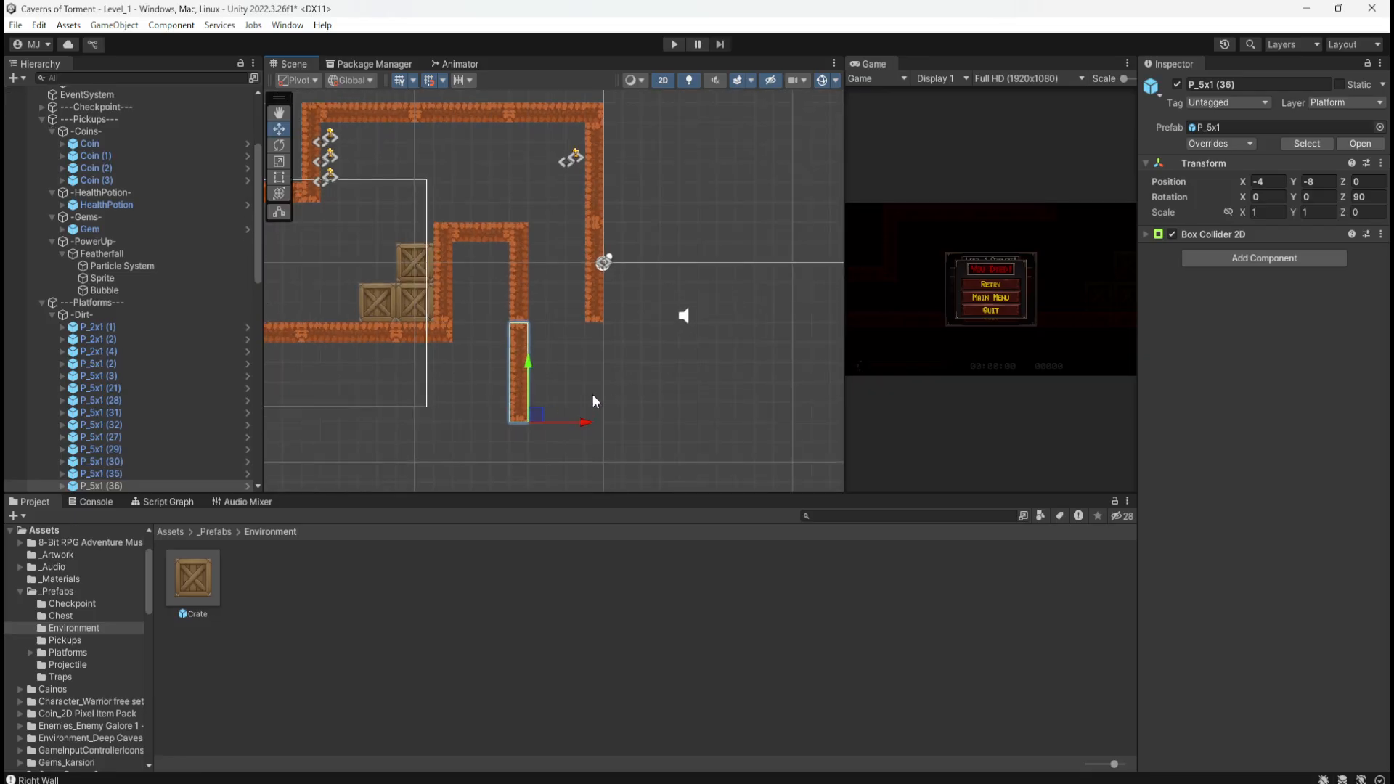
{"action": "left_click_drag", "start_coordinate": [584, 424], "coordinate": [655, 421]}
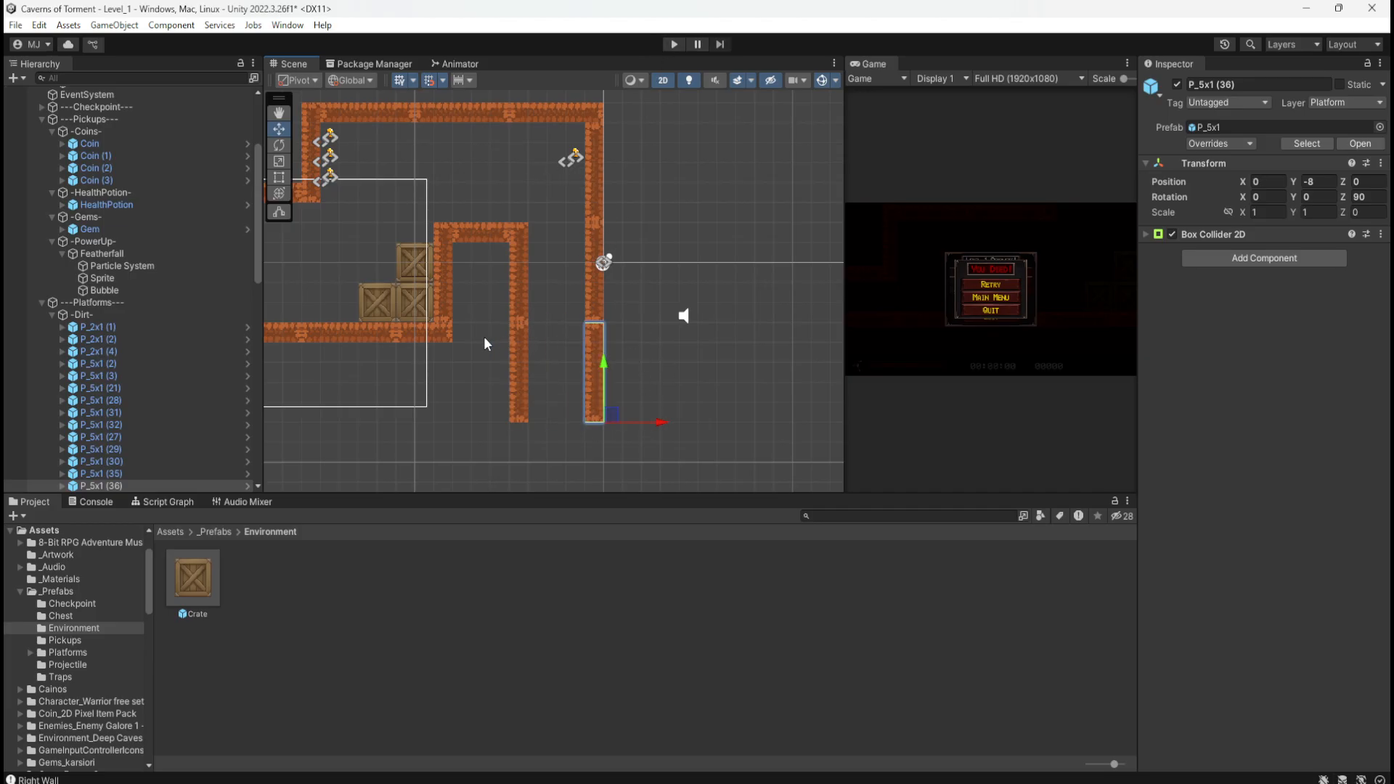
{"action": "middle_click_drag", "start_coordinate": [681, 401], "coordinate": [679, 292]}
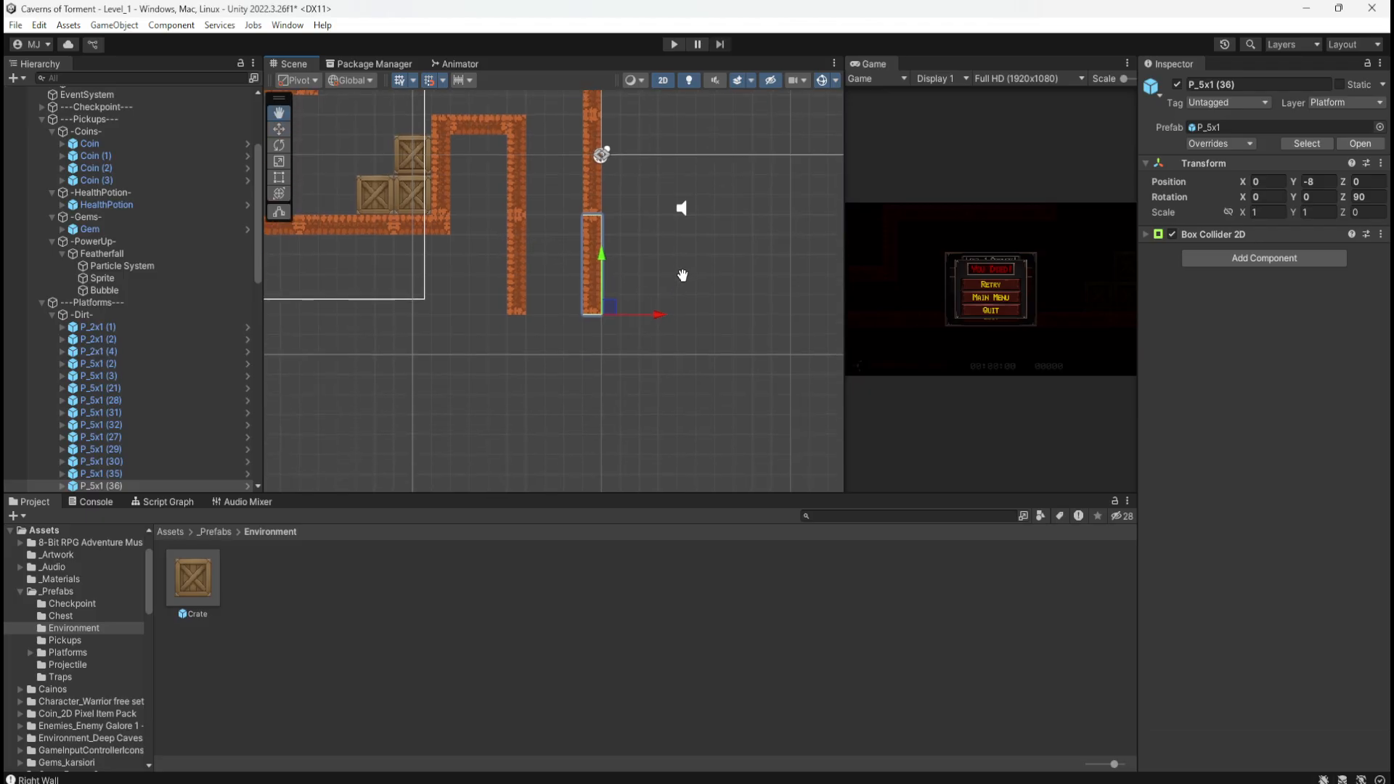
{"action": "key", "text": "ctrl+d"}
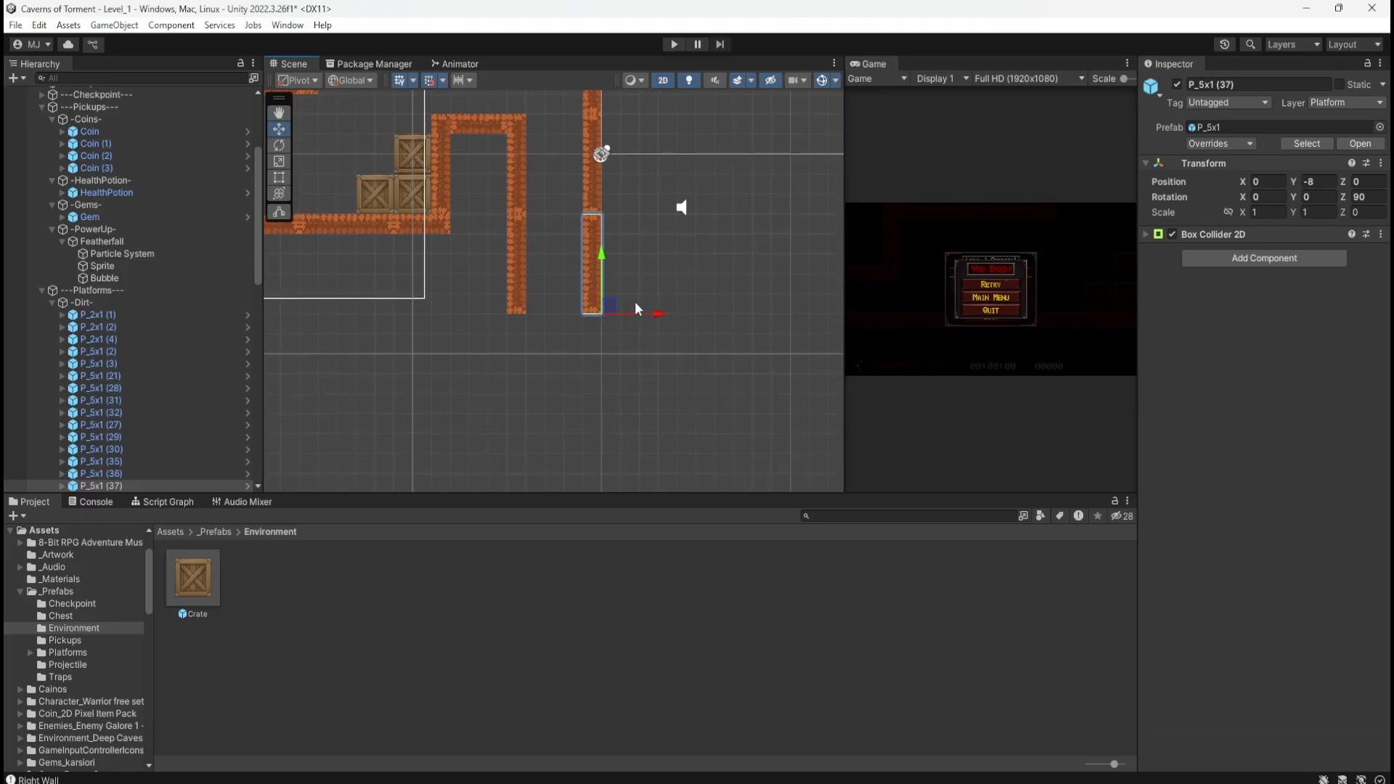
{"action": "left_click_drag", "start_coordinate": [607, 289], "coordinate": [612, 409]}
{"action": "key", "text": "ctrl+d"}
{"action": "scroll", "coordinate": [616, 408], "scroll_direction": "down", "scroll_amount": 3}
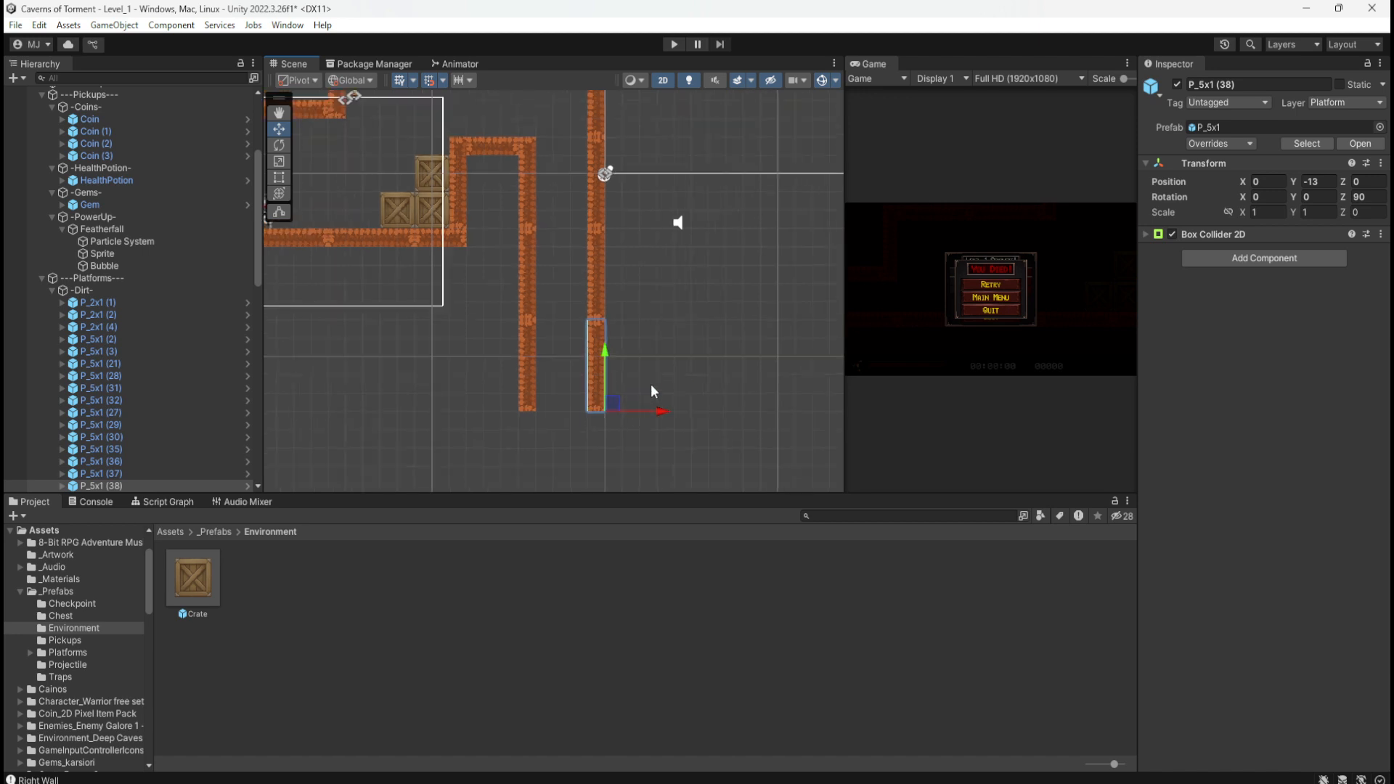
{"action": "scroll", "coordinate": [637, 430], "scroll_direction": "down", "scroll_amount": 5}
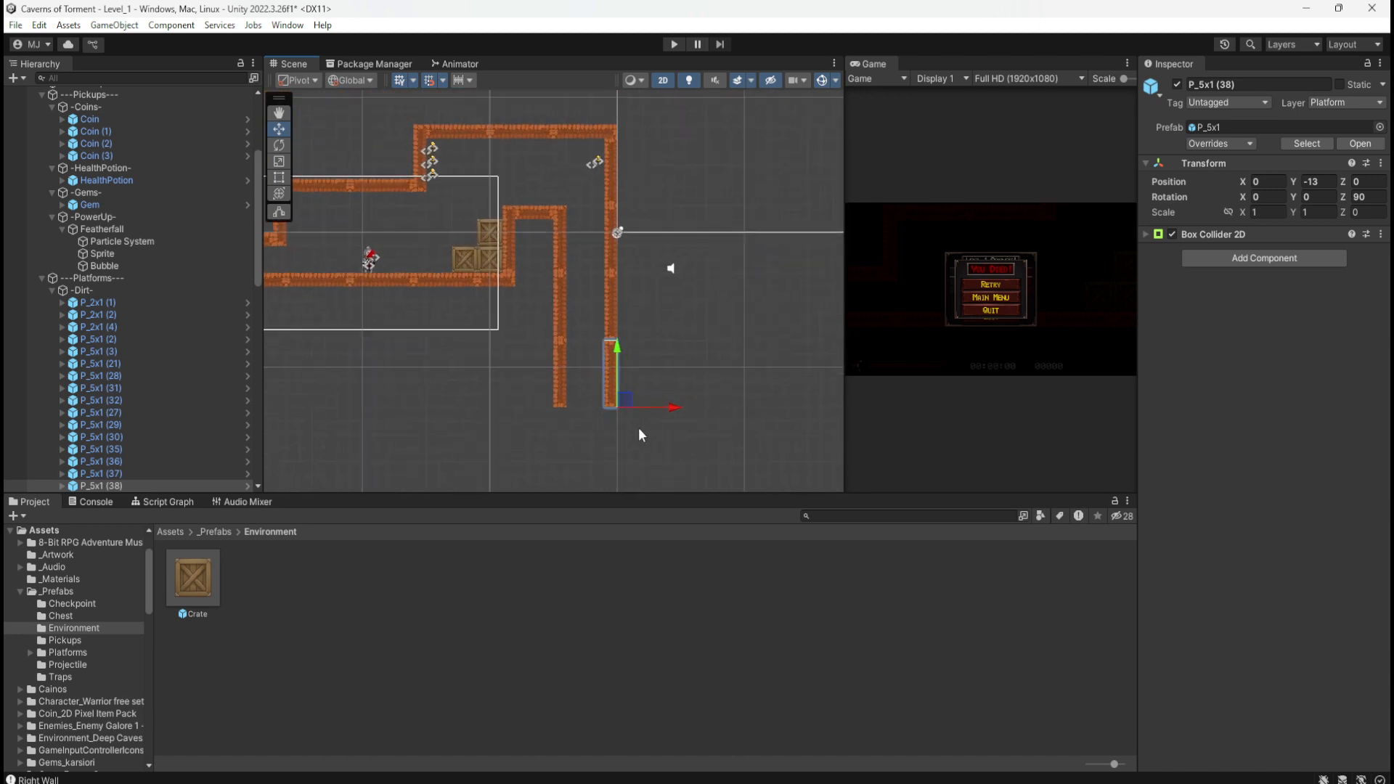
{"action": "scroll", "coordinate": [614, 429], "scroll_direction": "up", "scroll_amount": 7}
{"action": "scroll", "coordinate": [628, 437], "scroll_direction": "up", "scroll_amount": 4}
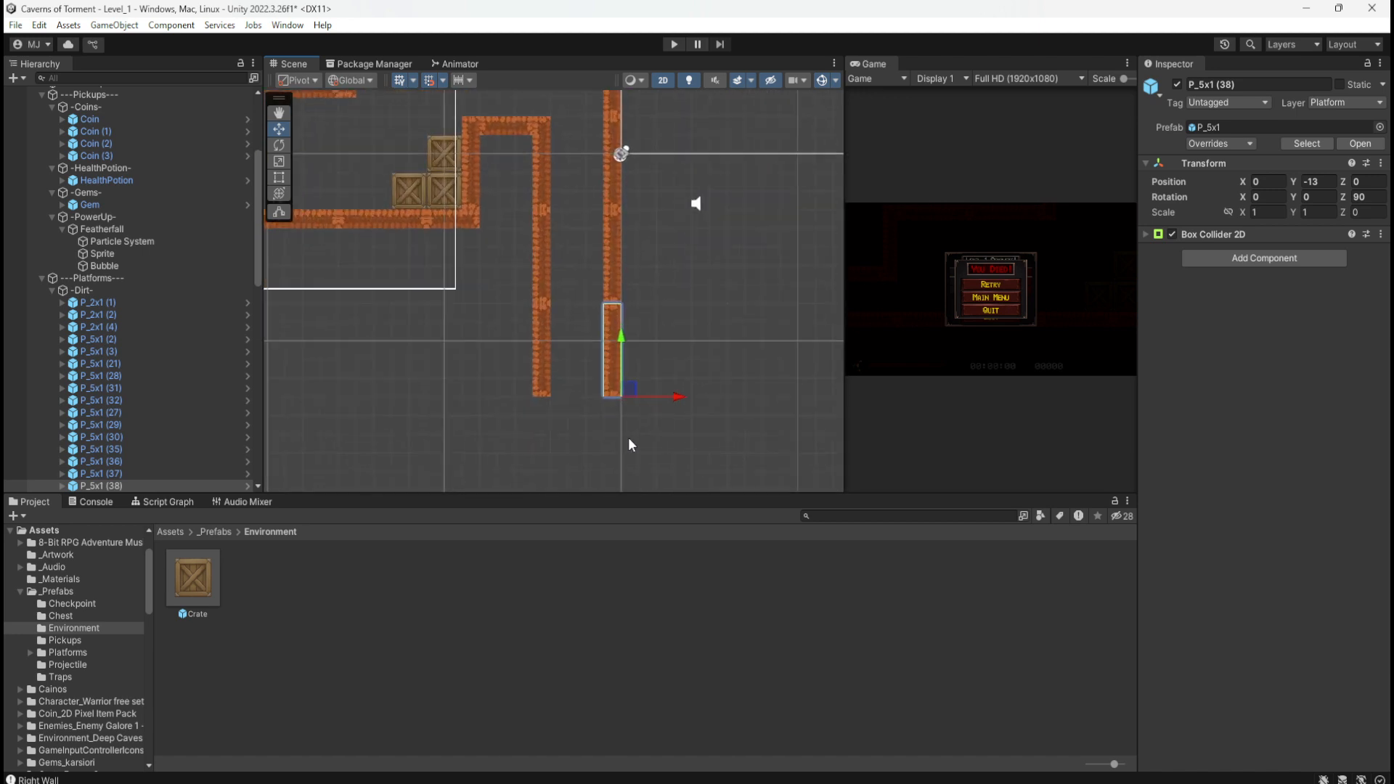
{"action": "scroll", "coordinate": [740, 410], "scroll_direction": "down", "scroll_amount": 6}
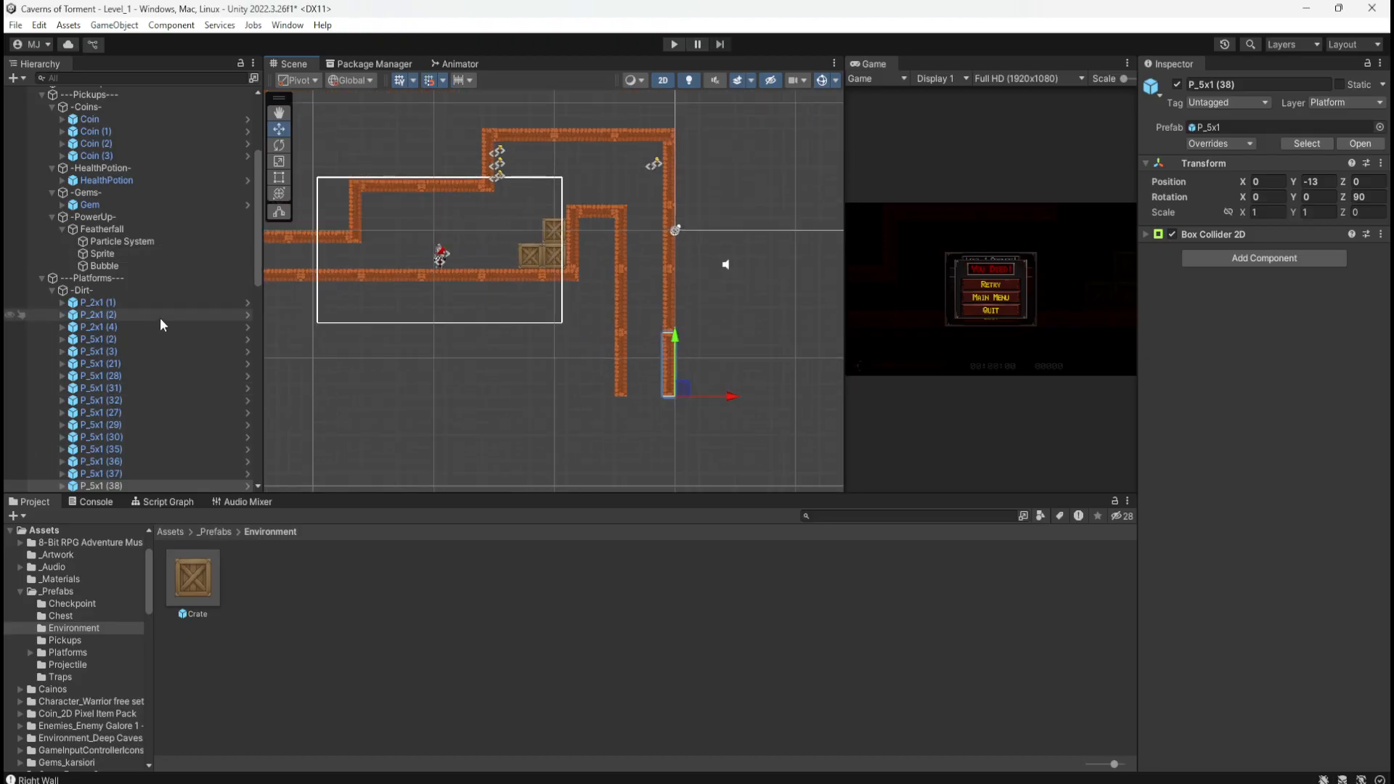
Step: Inspect platforms P_2x1 (1) and P_2x1 (2) in the hierarchy
{"action": "left_click", "coordinate": [98, 302]}
{"action": "scroll", "coordinate": [697, 301], "scroll_direction": "down", "scroll_amount": 3}
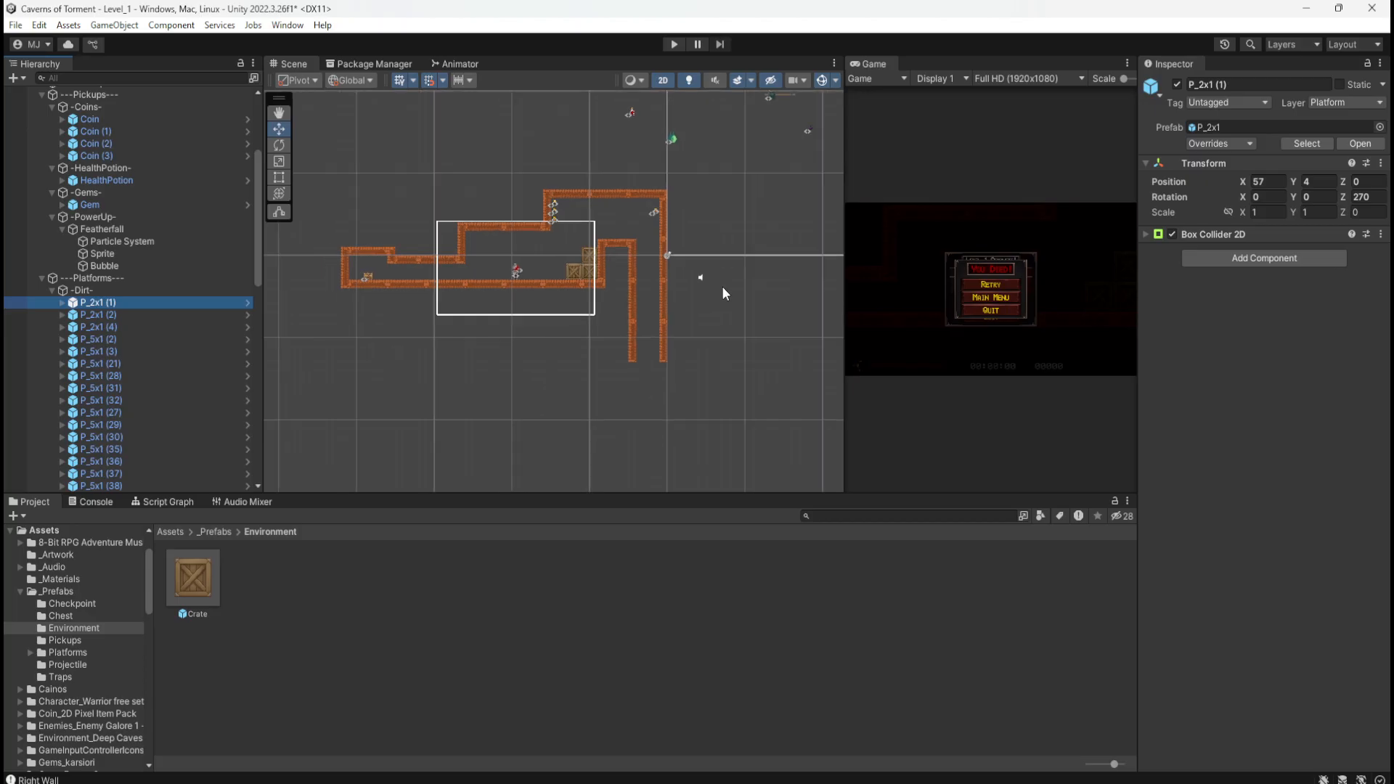
{"action": "scroll", "coordinate": [385, 297], "scroll_direction": "down", "scroll_amount": 3}
{"action": "scroll", "coordinate": [377, 320], "scroll_direction": "down", "scroll_amount": 5}
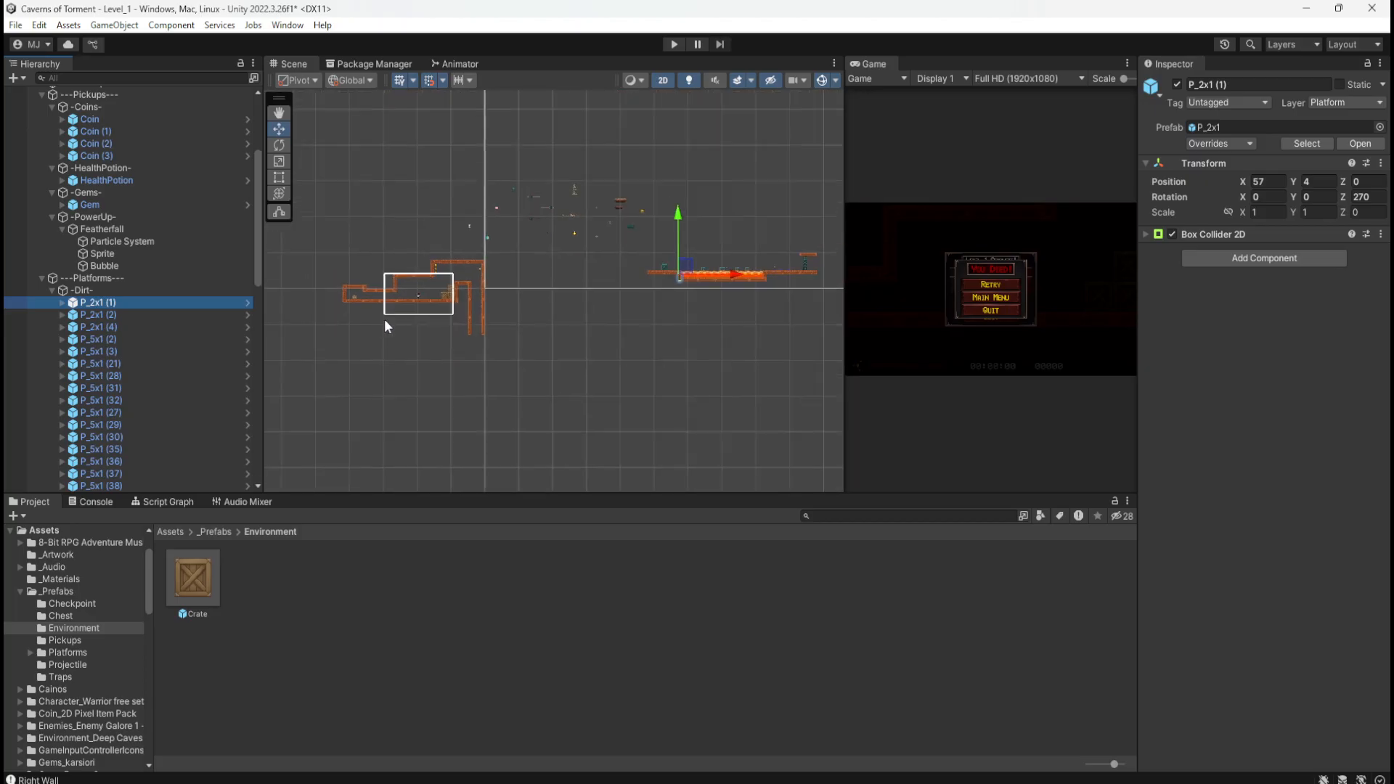
{"action": "scroll", "coordinate": [622, 279], "scroll_direction": "up", "scroll_amount": 10}
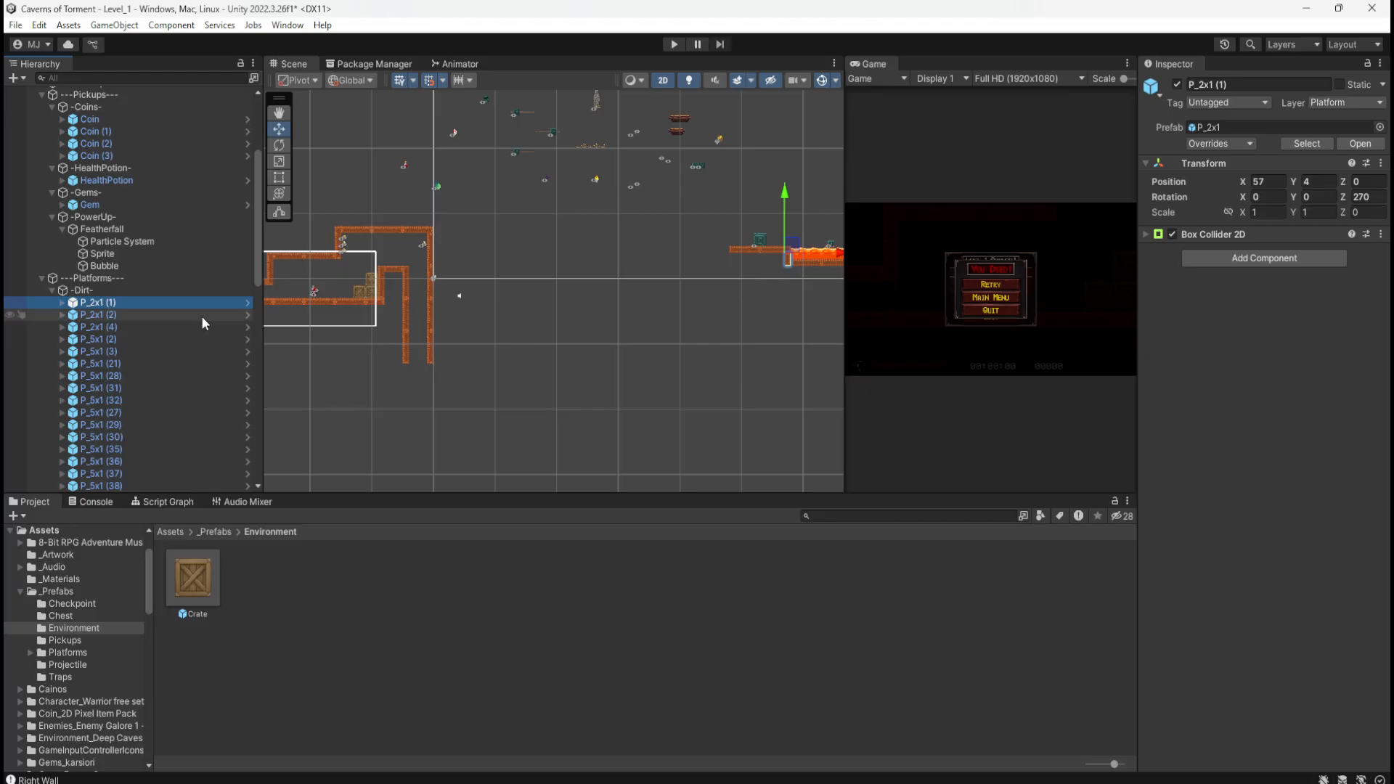
{"action": "left_click", "coordinate": [160, 313]}
{"action": "scroll", "coordinate": [679, 370], "scroll_direction": "down", "scroll_amount": 2}
{"action": "scroll", "coordinate": [590, 351], "scroll_direction": "down", "scroll_amount": 2}
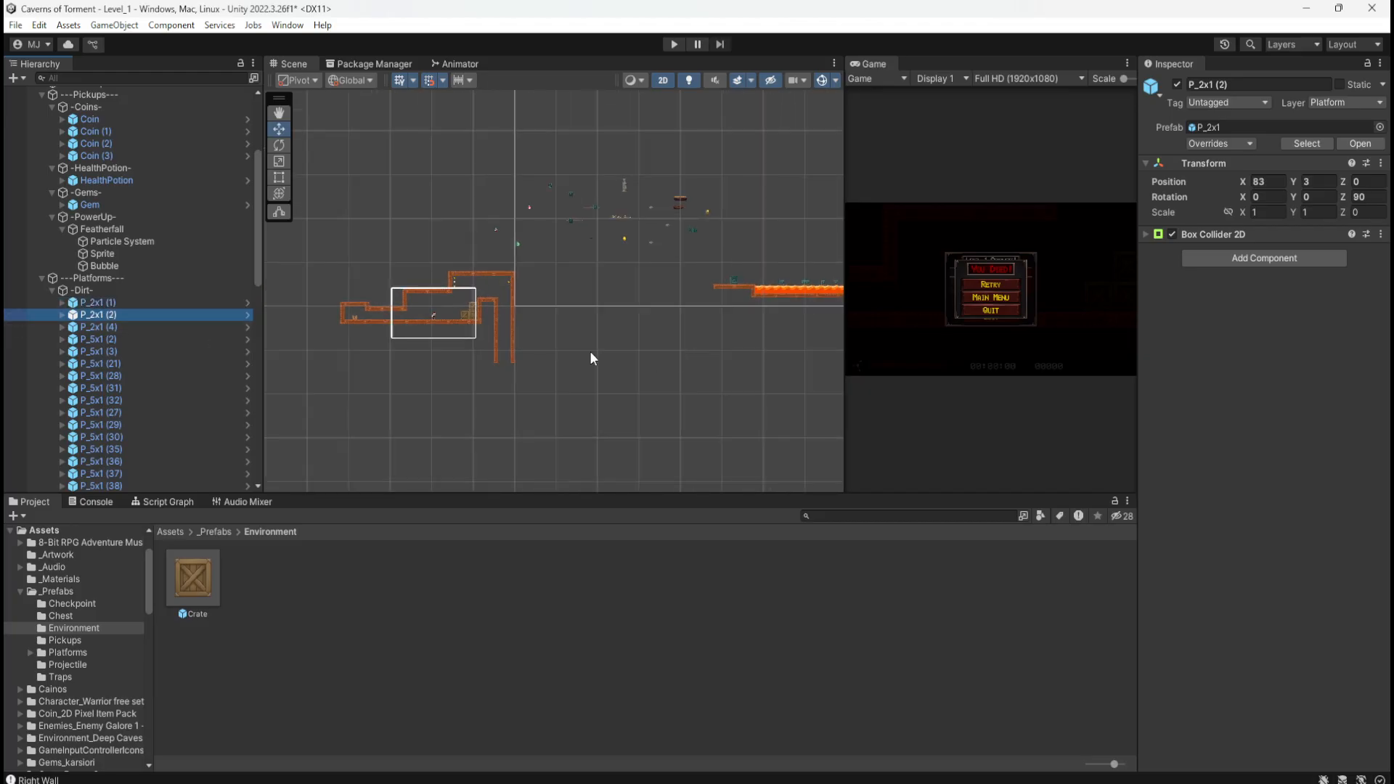
Step: Copy P_2x1 (4), lay it flat at rotation Z 0, and snap it under the right wall
{"action": "left_click", "coordinate": [120, 328]}
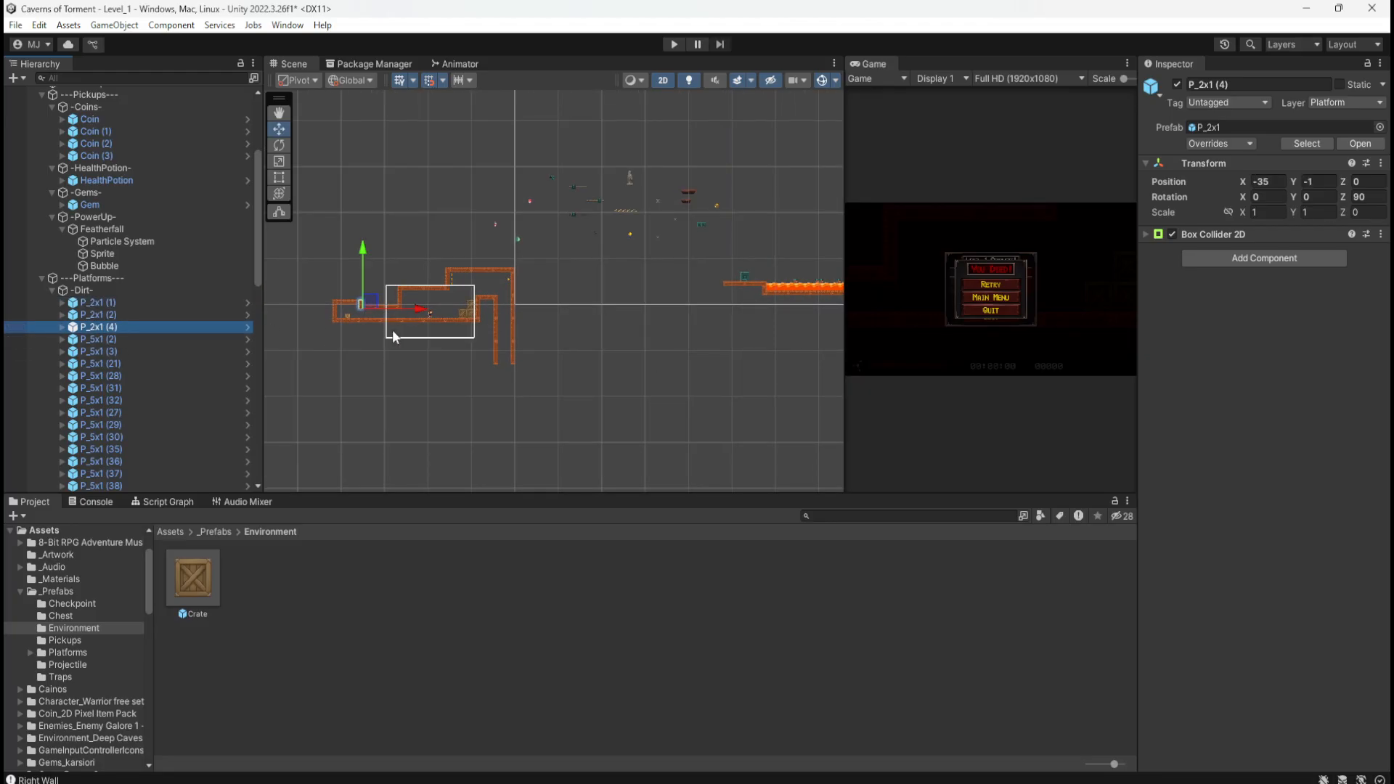
{"action": "key", "text": "ctrl+d"}
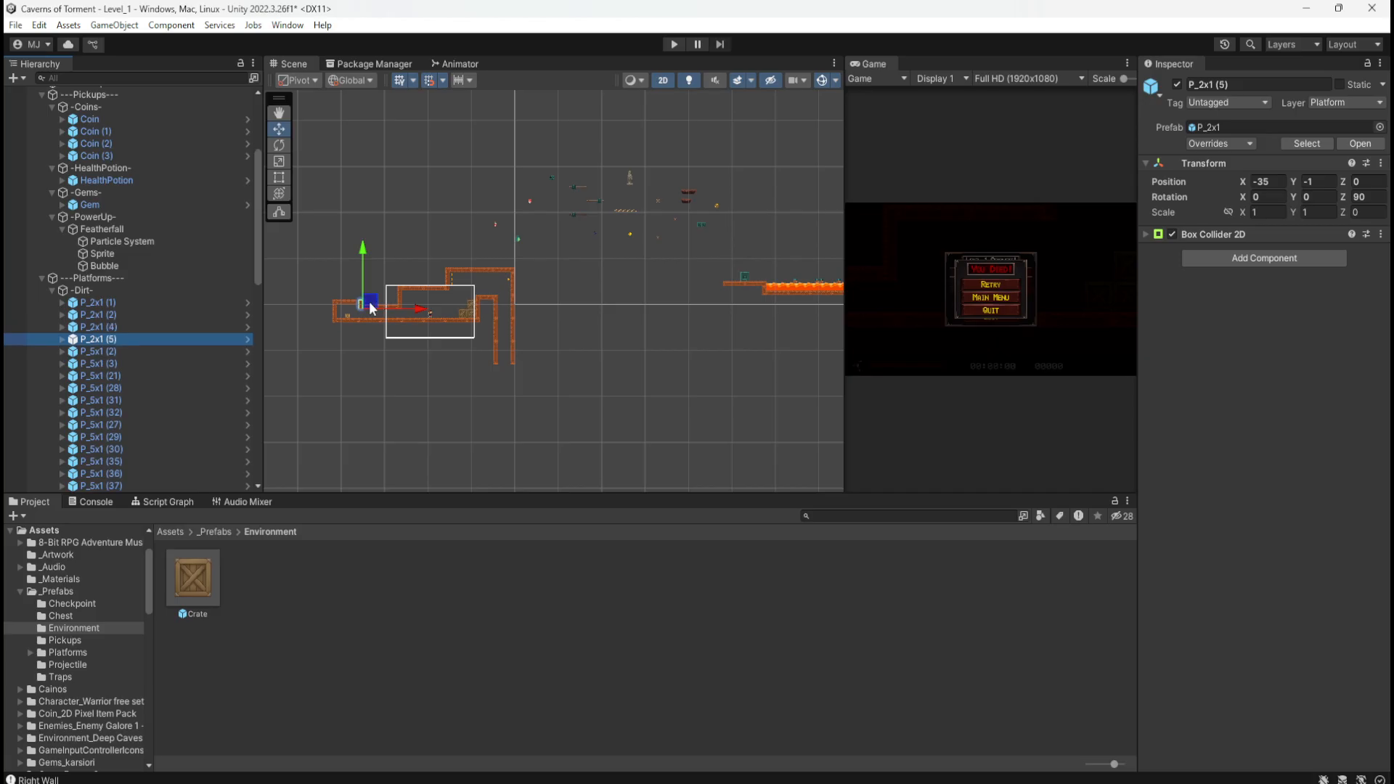
{"action": "left_click_drag", "start_coordinate": [369, 307], "coordinate": [520, 383]}
{"action": "scroll", "coordinate": [519, 385], "scroll_direction": "up", "scroll_amount": 3}
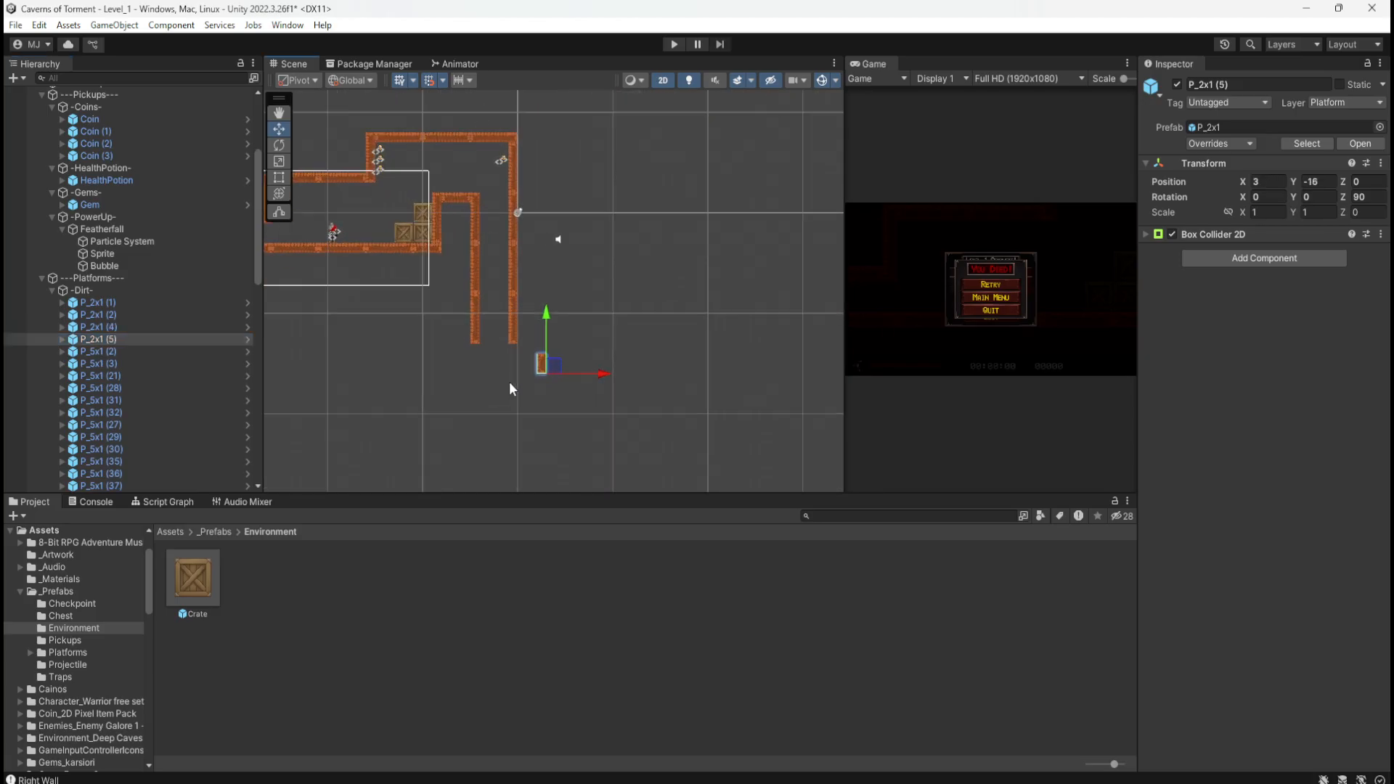
{"action": "scroll", "coordinate": [511, 388], "scroll_direction": "up", "scroll_amount": 5}
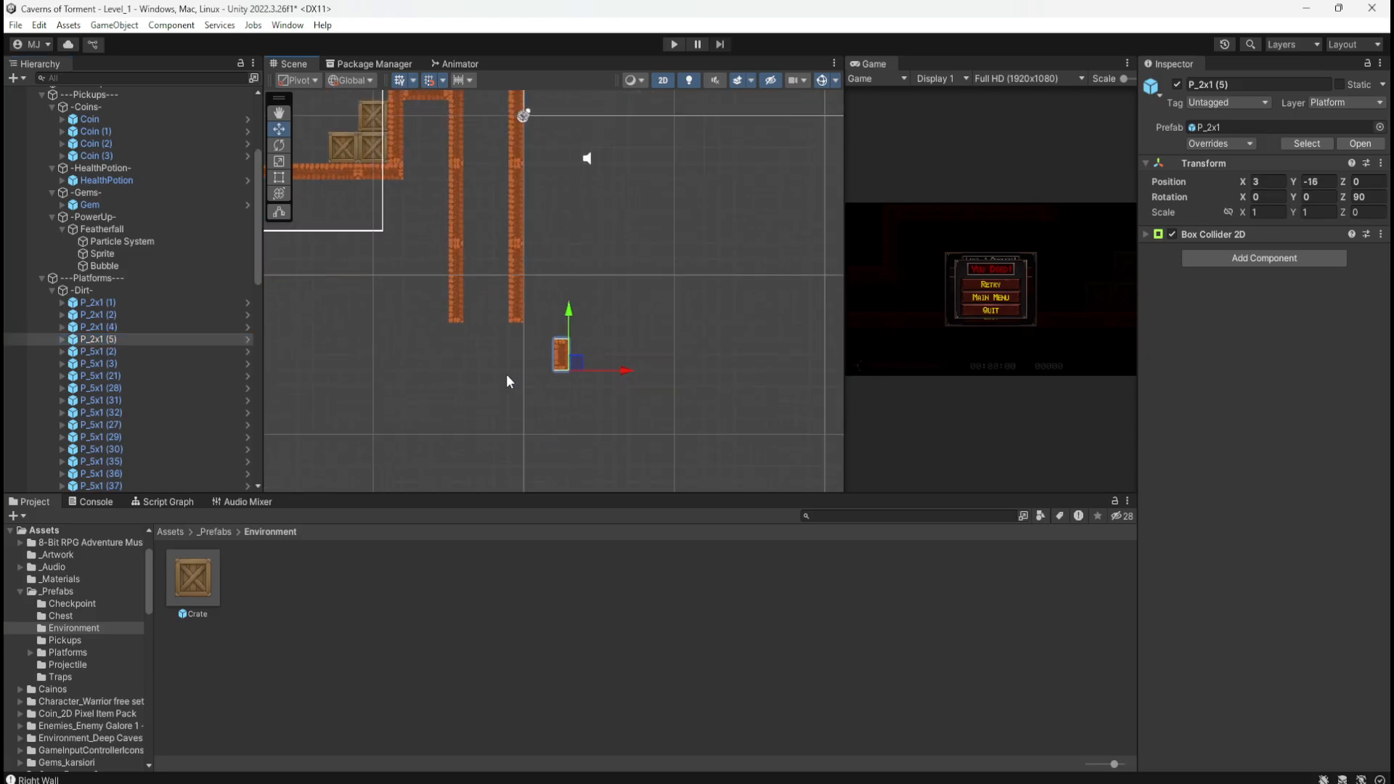
{"action": "left_click", "coordinate": [1358, 197]}
{"action": "type", "text": "0"}
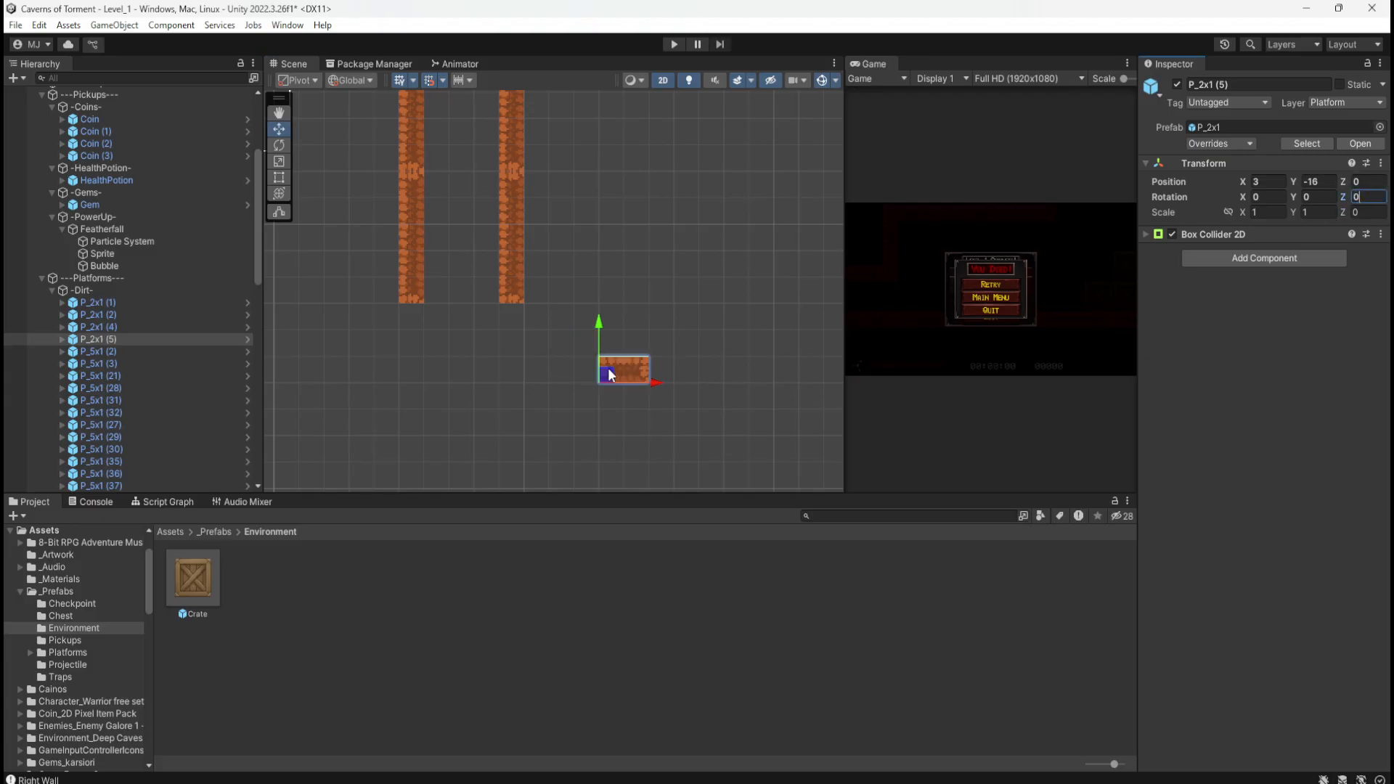
{"action": "left_click_drag", "start_coordinate": [609, 374], "coordinate": [543, 297]}
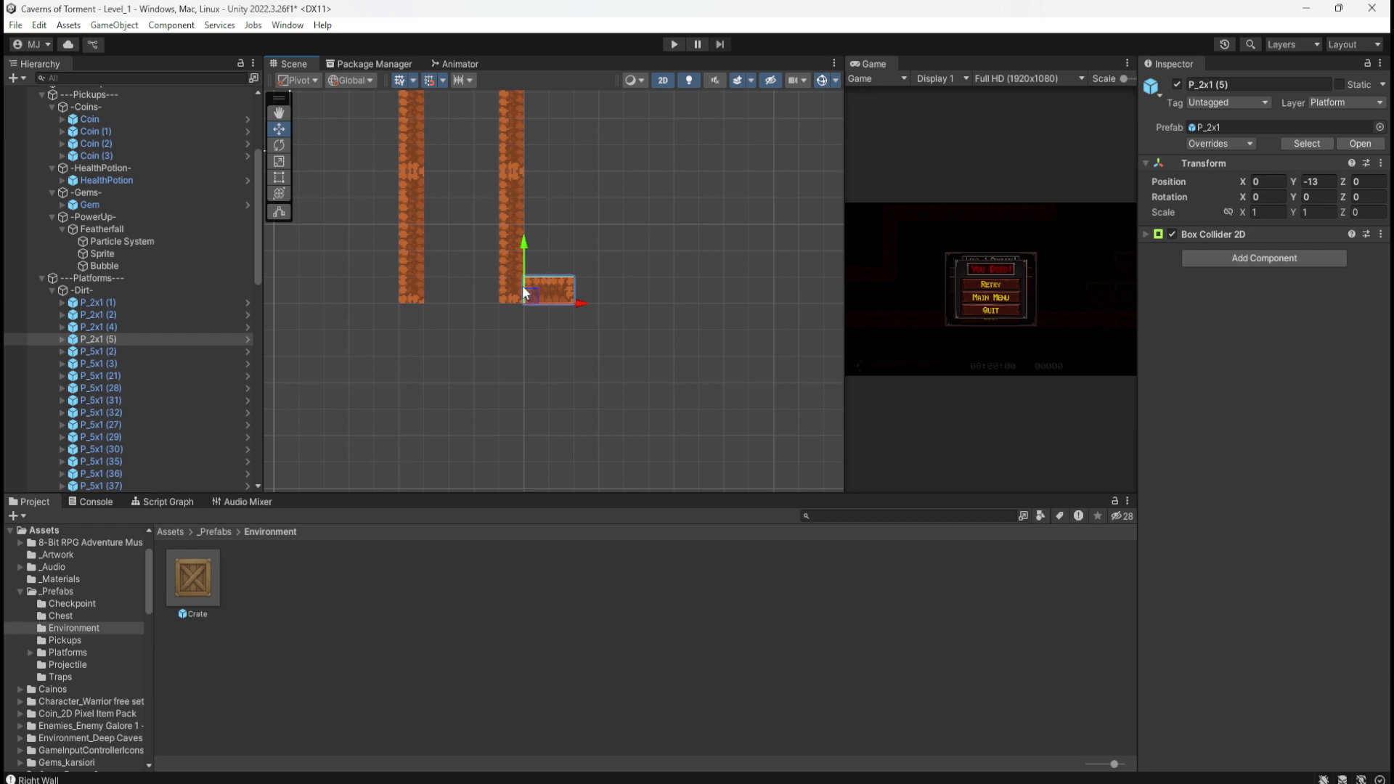
Step: Copy the floor piece under the crates and stand it upright (Z 90) at the shaft's lower right
{"action": "middle_click_drag", "start_coordinate": [663, 183], "coordinate": [778, 399]}
{"action": "middle_click_drag", "start_coordinate": [498, 306], "coordinate": [700, 383]}
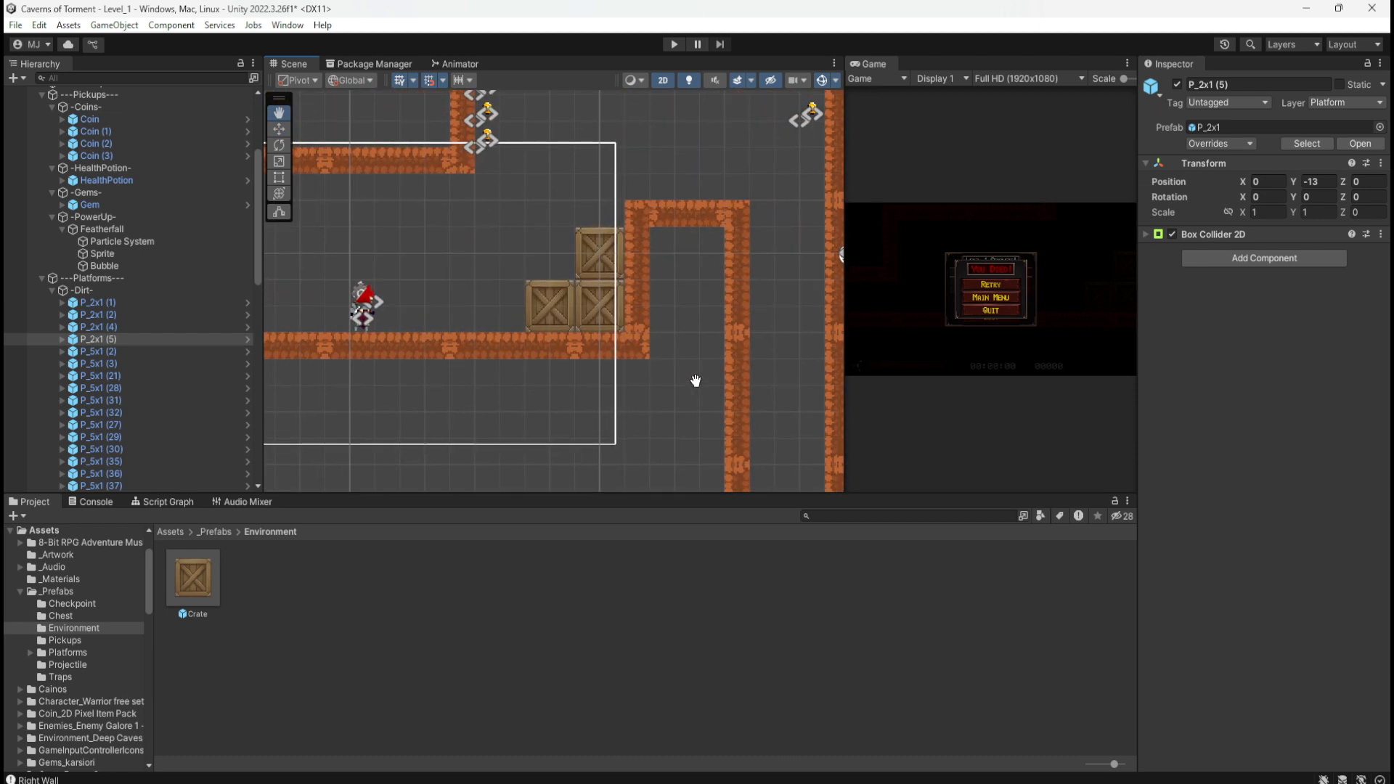
{"action": "key", "text": "w"}
{"action": "left_click", "coordinate": [638, 315]}
{"action": "left_click", "coordinate": [611, 351]}
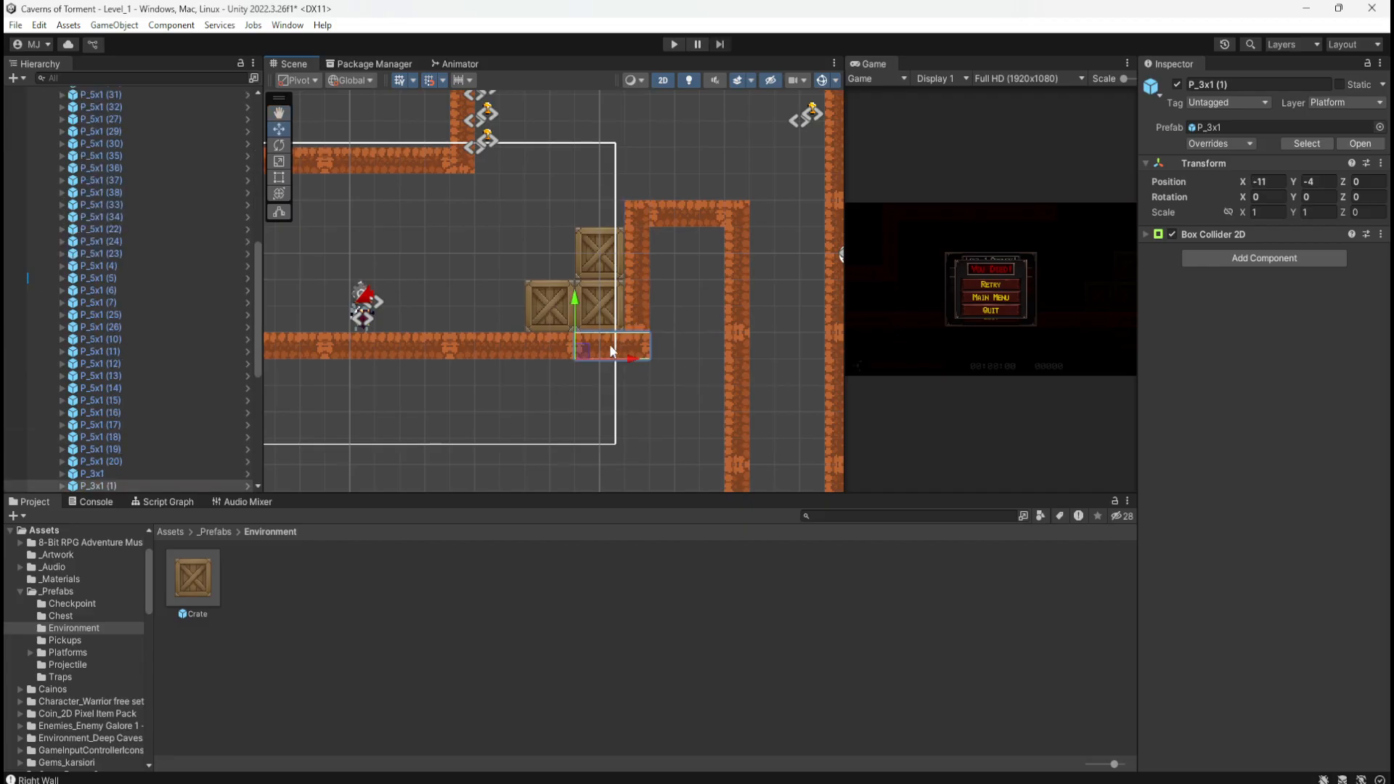
{"action": "middle_click_drag", "start_coordinate": [655, 383], "coordinate": [437, 193]}
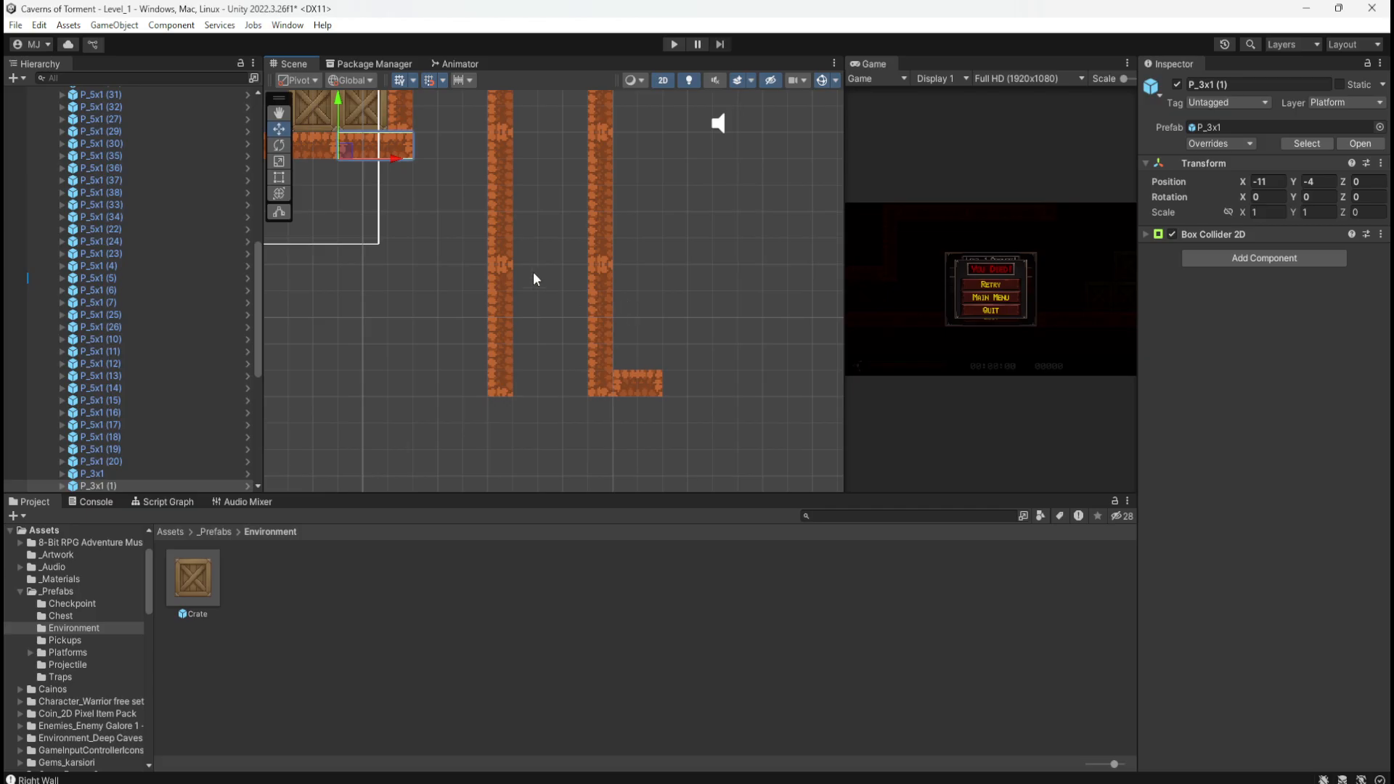
{"action": "key", "text": "ctrl+d"}
{"action": "left_click_drag", "start_coordinate": [347, 150], "coordinate": [671, 414]}
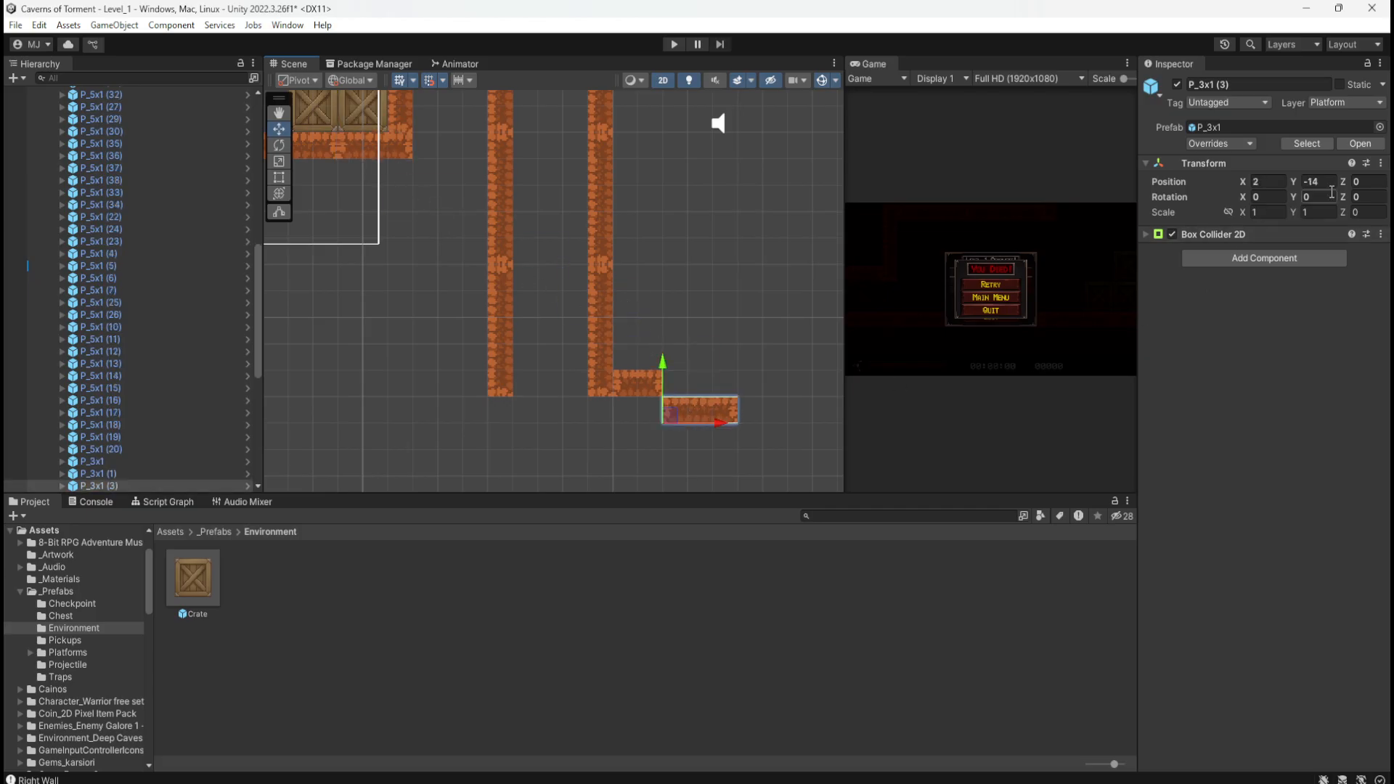
{"action": "left_click", "coordinate": [1357, 197]}
{"action": "type", "text": "90"}
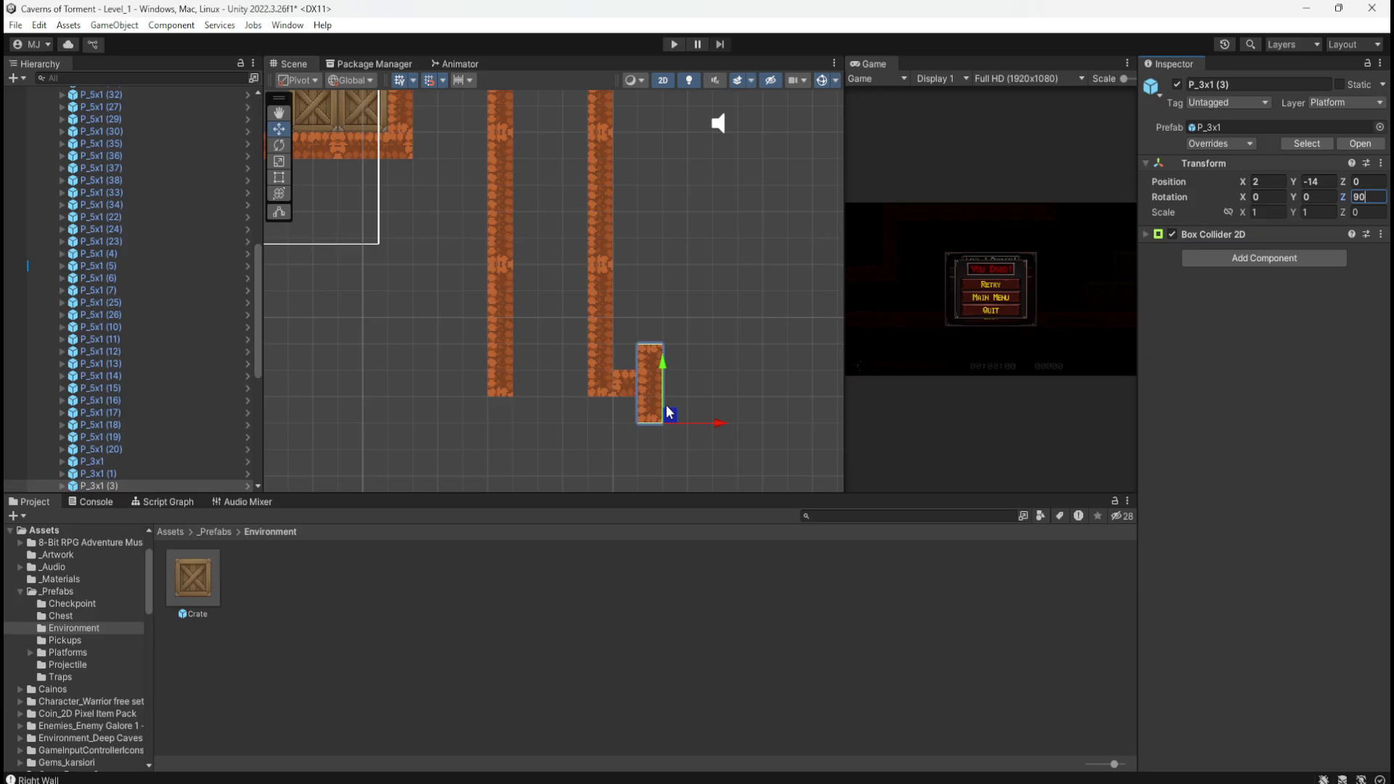
{"action": "left_click_drag", "start_coordinate": [671, 414], "coordinate": [666, 472]}
{"action": "middle_click_drag", "start_coordinate": [705, 431], "coordinate": [715, 347]}
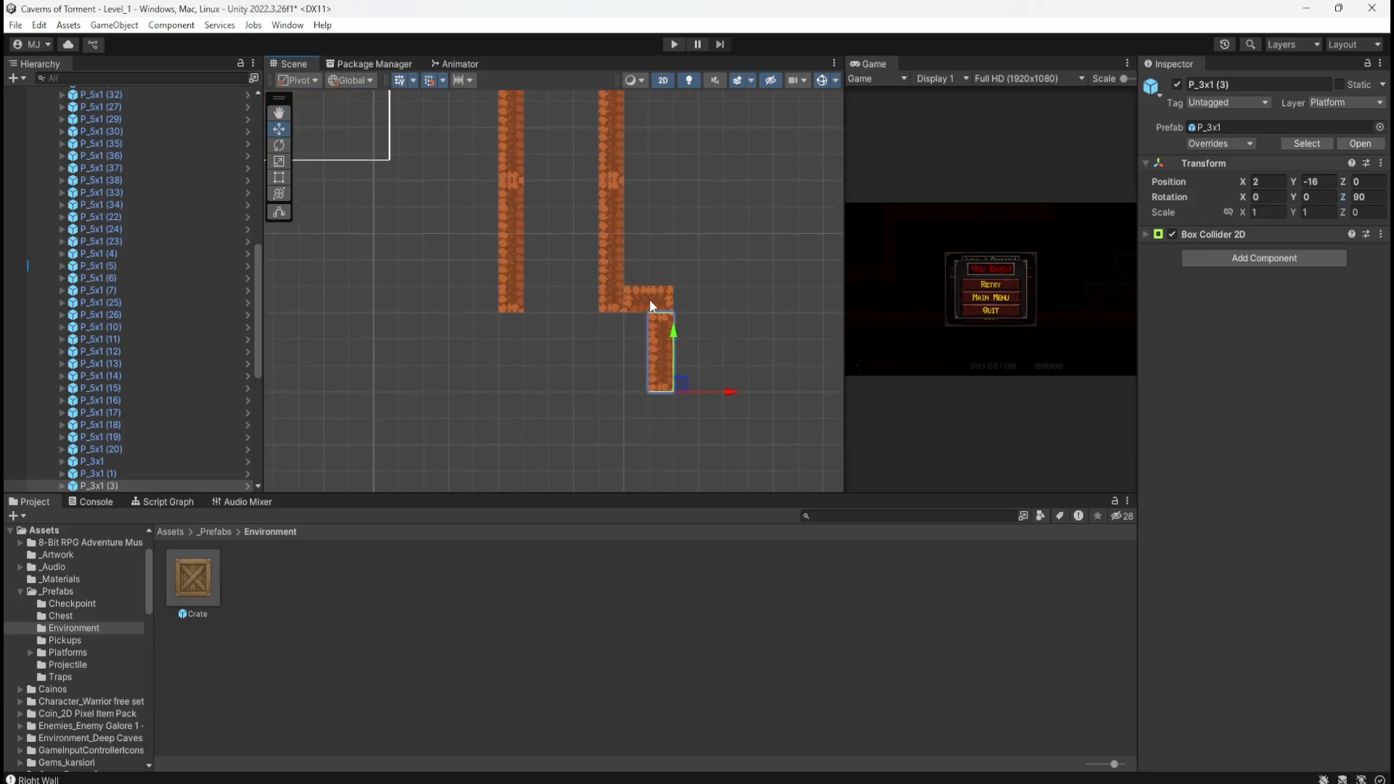
Step: Copy a ledge piece and a dirt column below the notch, adding P_5x1 (39) at X 0, Y -21
{"action": "left_click", "coordinate": [649, 299]}
{"action": "key", "text": "ctrl+d"}
{"action": "left_click_drag", "start_coordinate": [635, 305], "coordinate": [635, 411]}
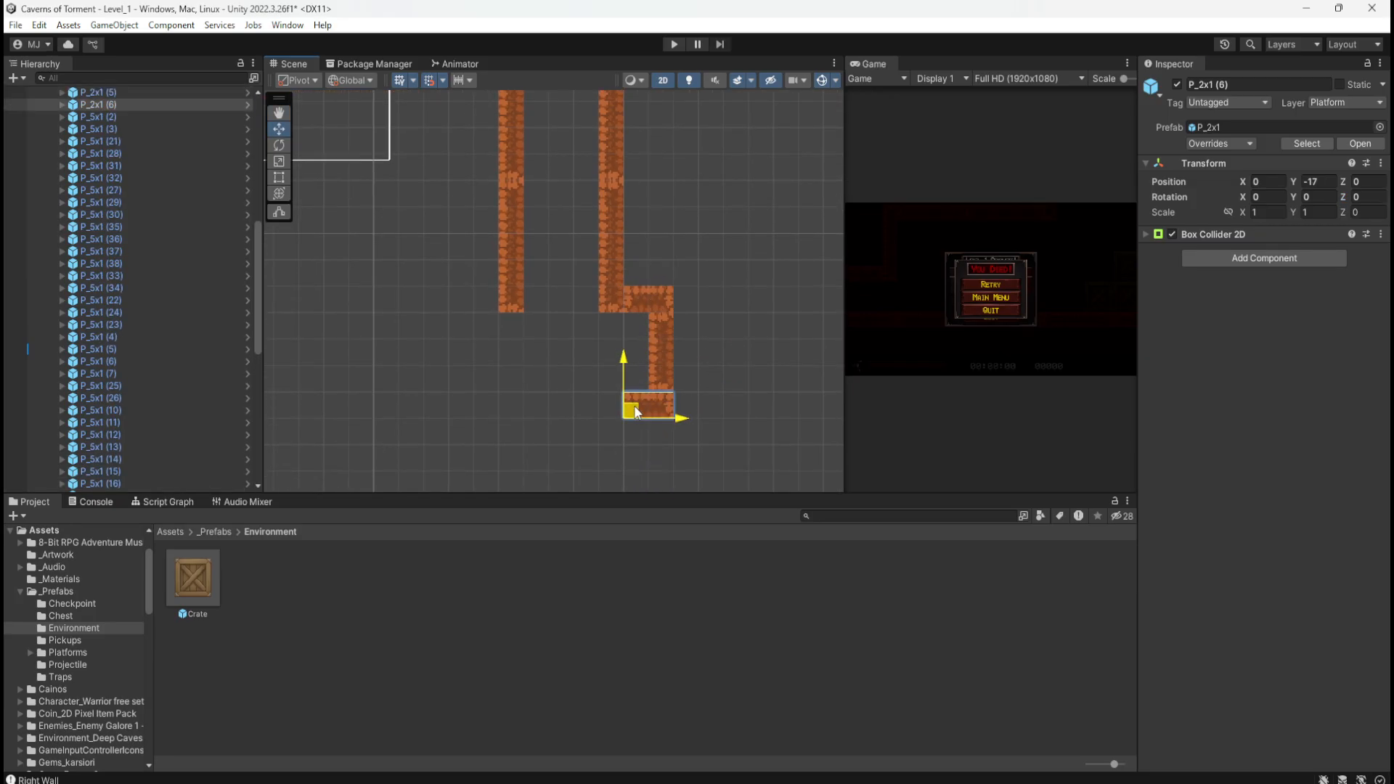
{"action": "left_click", "coordinate": [616, 299]}
{"action": "middle_click_drag", "start_coordinate": [713, 358], "coordinate": [696, 277]}
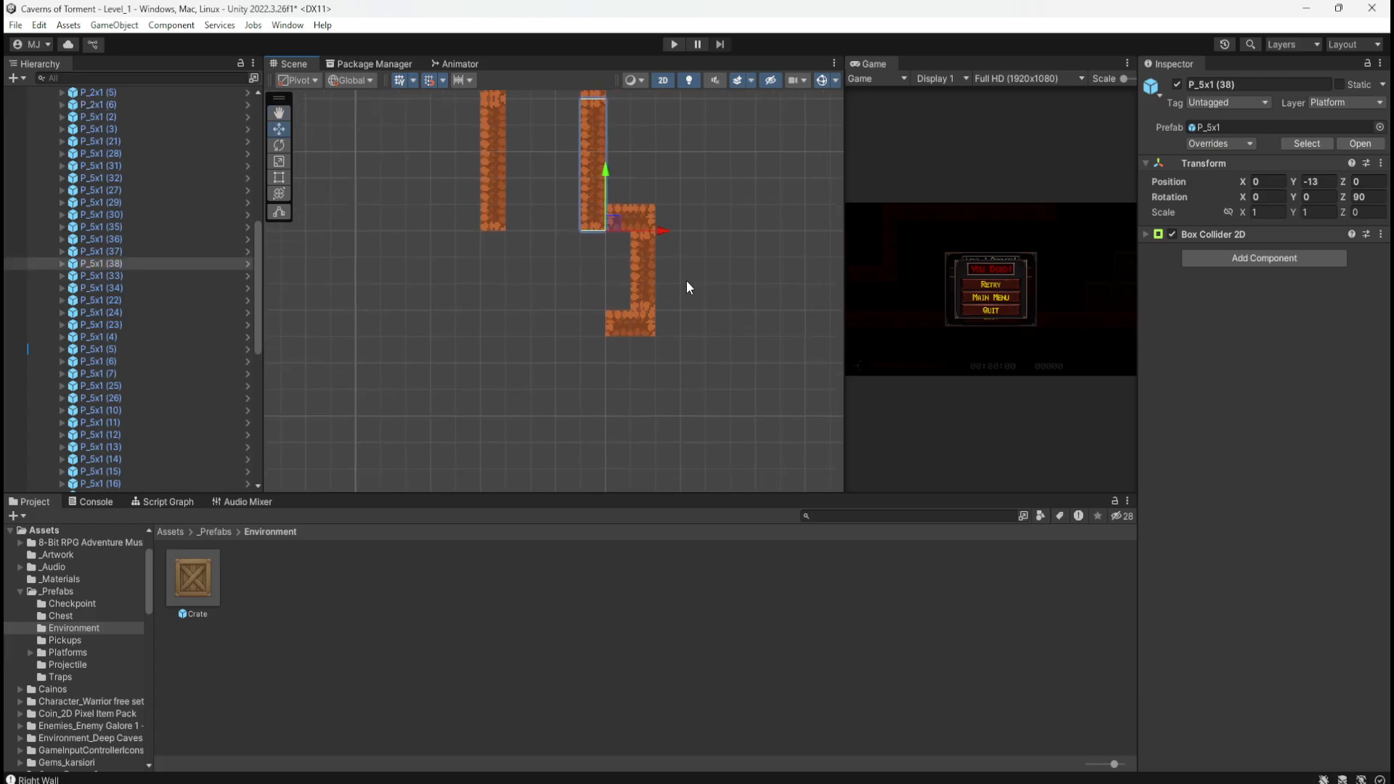
{"action": "key", "text": "ctrl+d"}
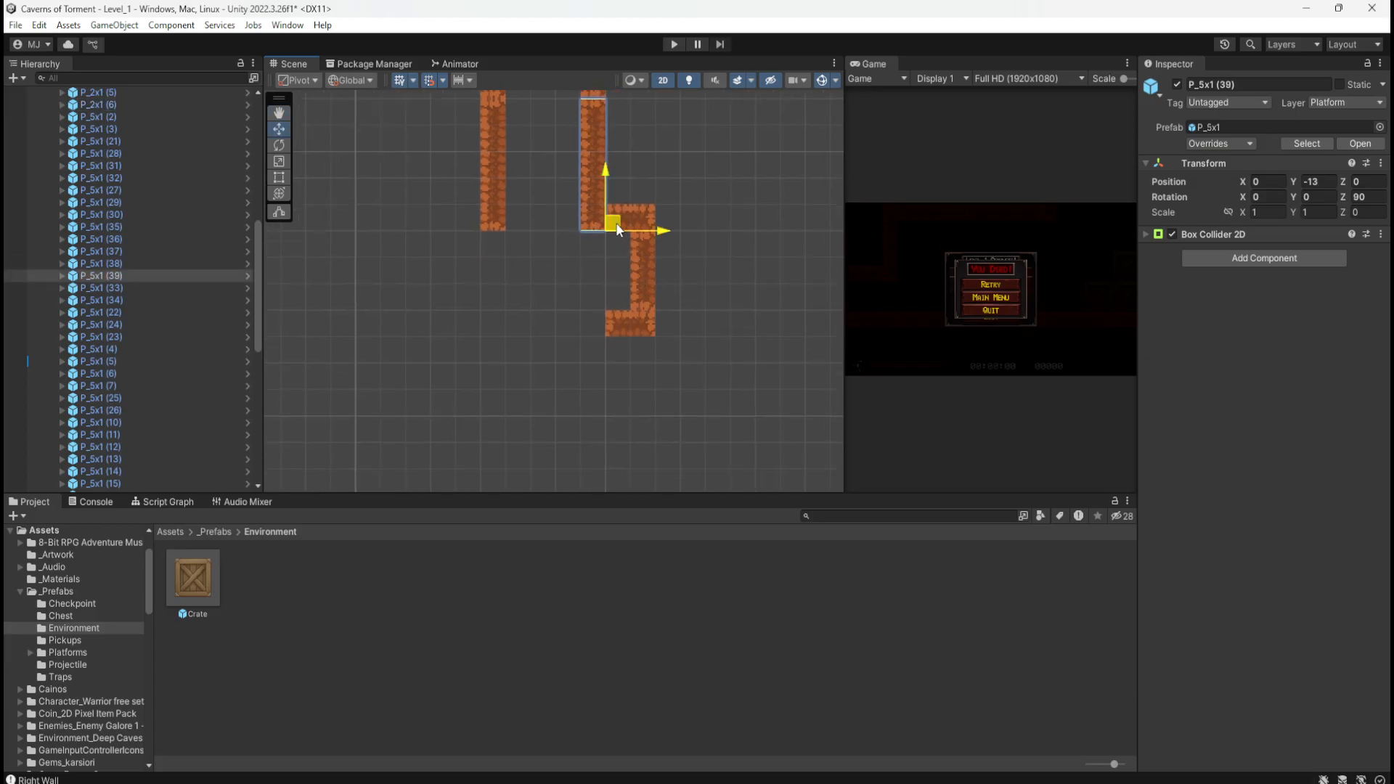
{"action": "left_click_drag", "start_coordinate": [615, 222], "coordinate": [614, 438]}
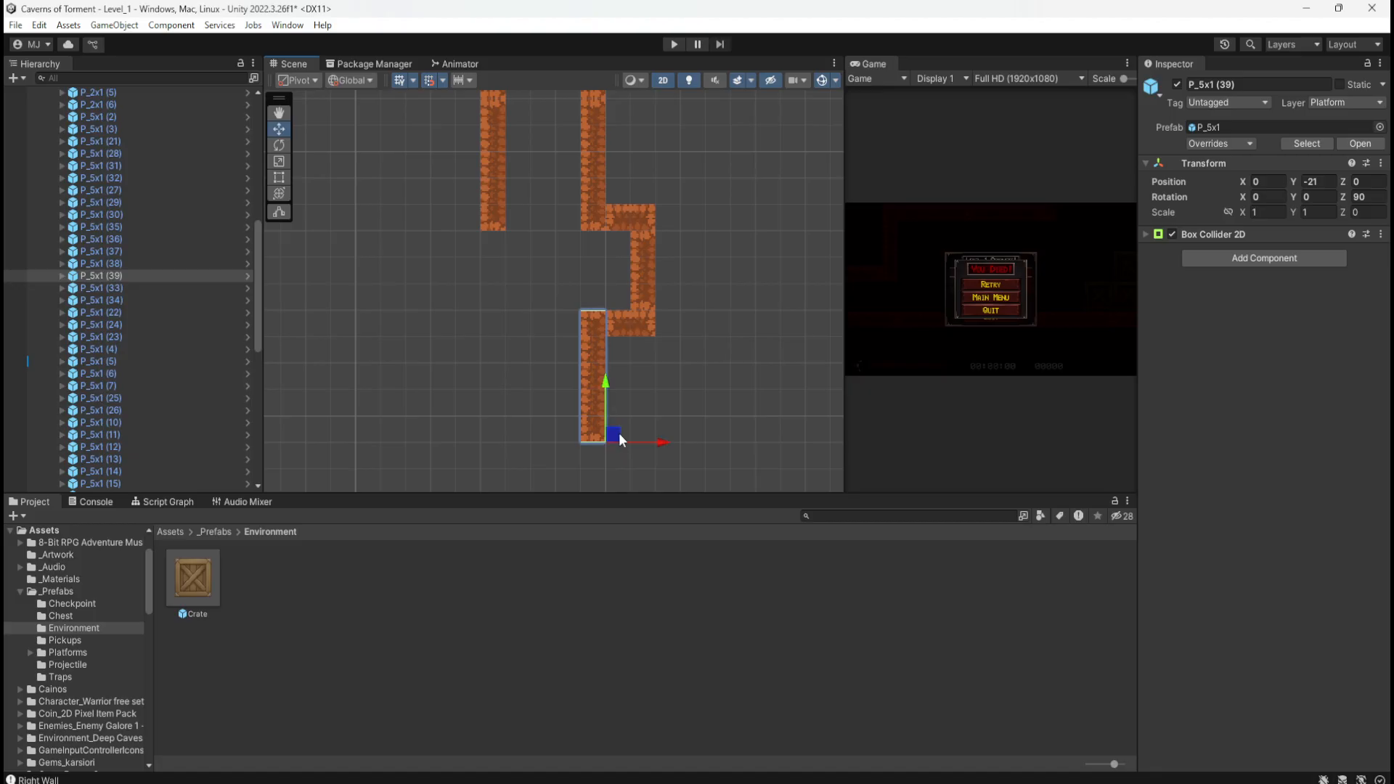
{"action": "middle_click_drag", "start_coordinate": [711, 271], "coordinate": [691, 367]}
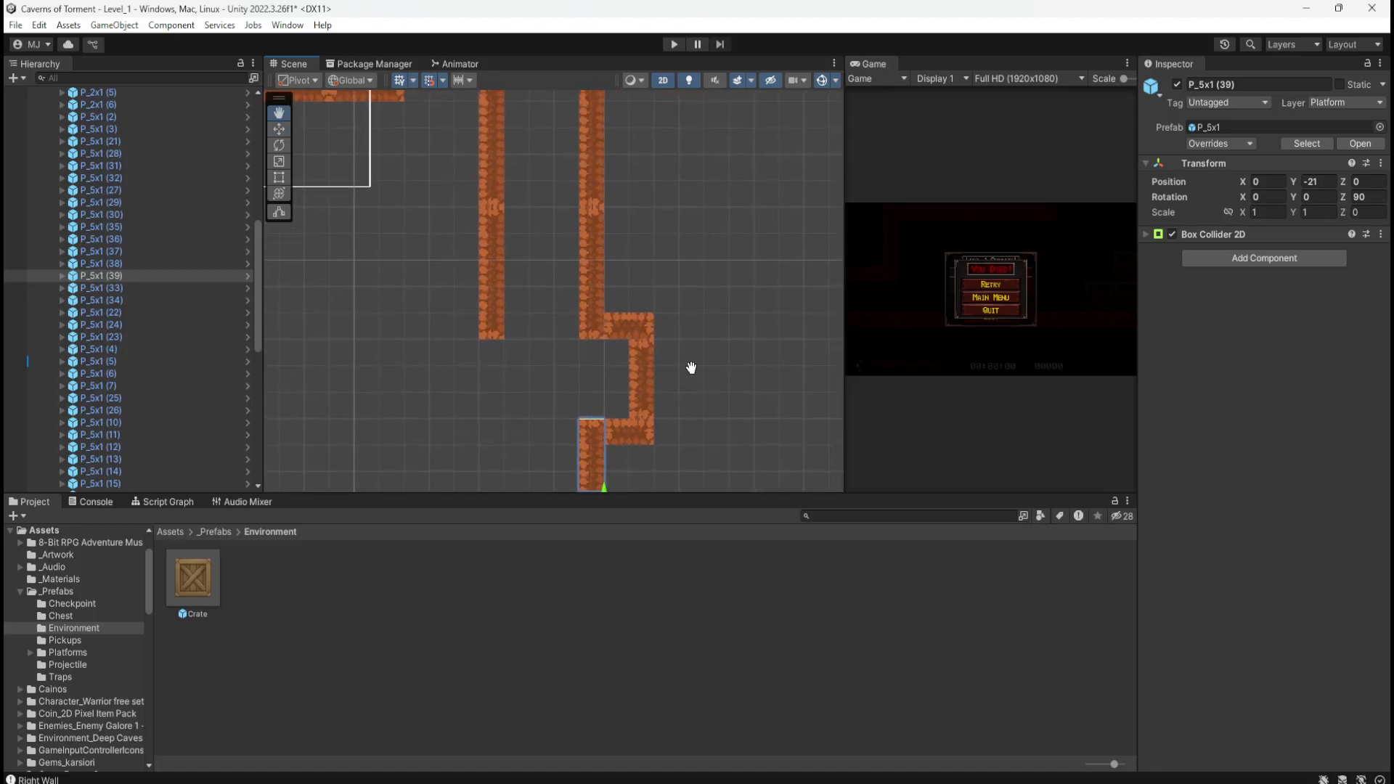
{"action": "scroll", "coordinate": [392, 395], "scroll_direction": "down", "scroll_amount": 10}
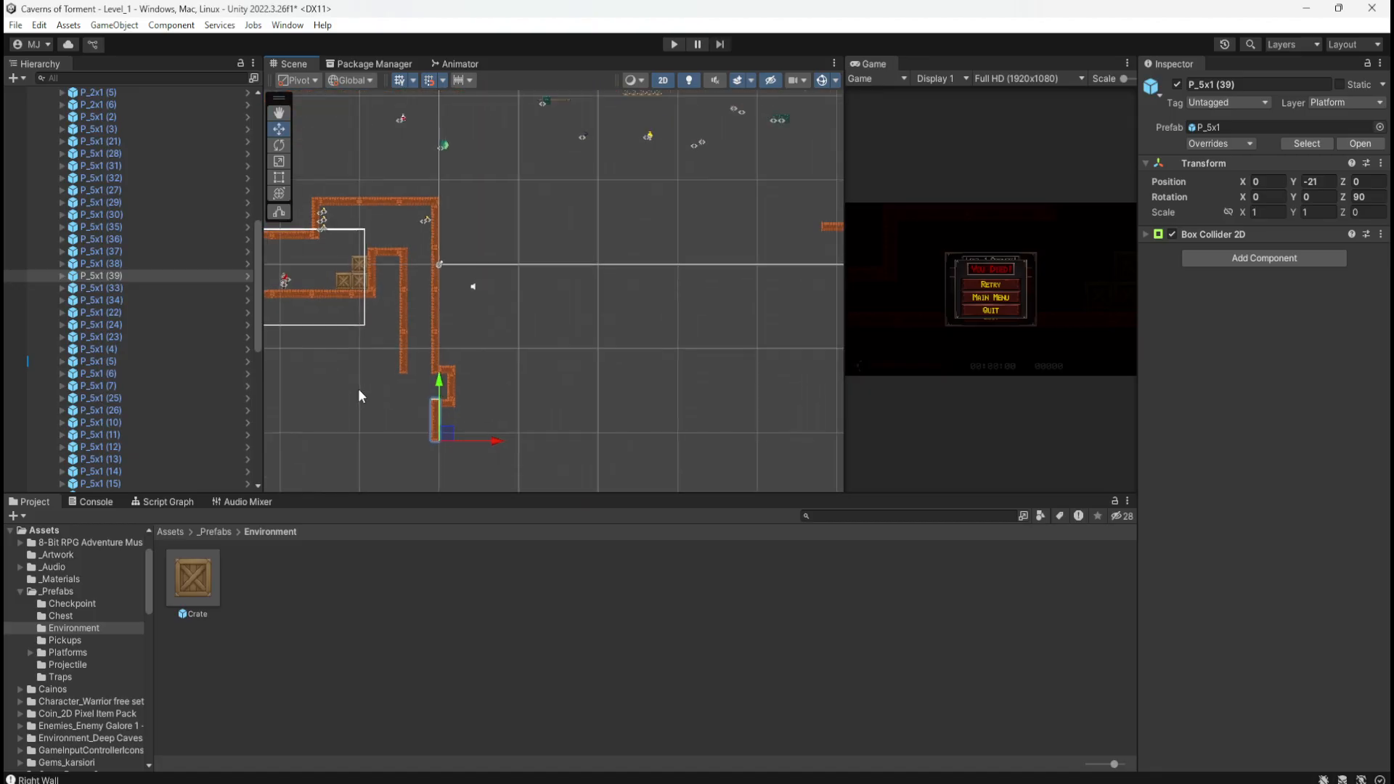
{"action": "scroll", "coordinate": [361, 396], "scroll_direction": "down", "scroll_amount": 5}
{"action": "middle_click_drag", "start_coordinate": [617, 292], "coordinate": [627, 407]}
{"action": "scroll", "coordinate": [406, 271], "scroll_direction": "up", "scroll_amount": 6}
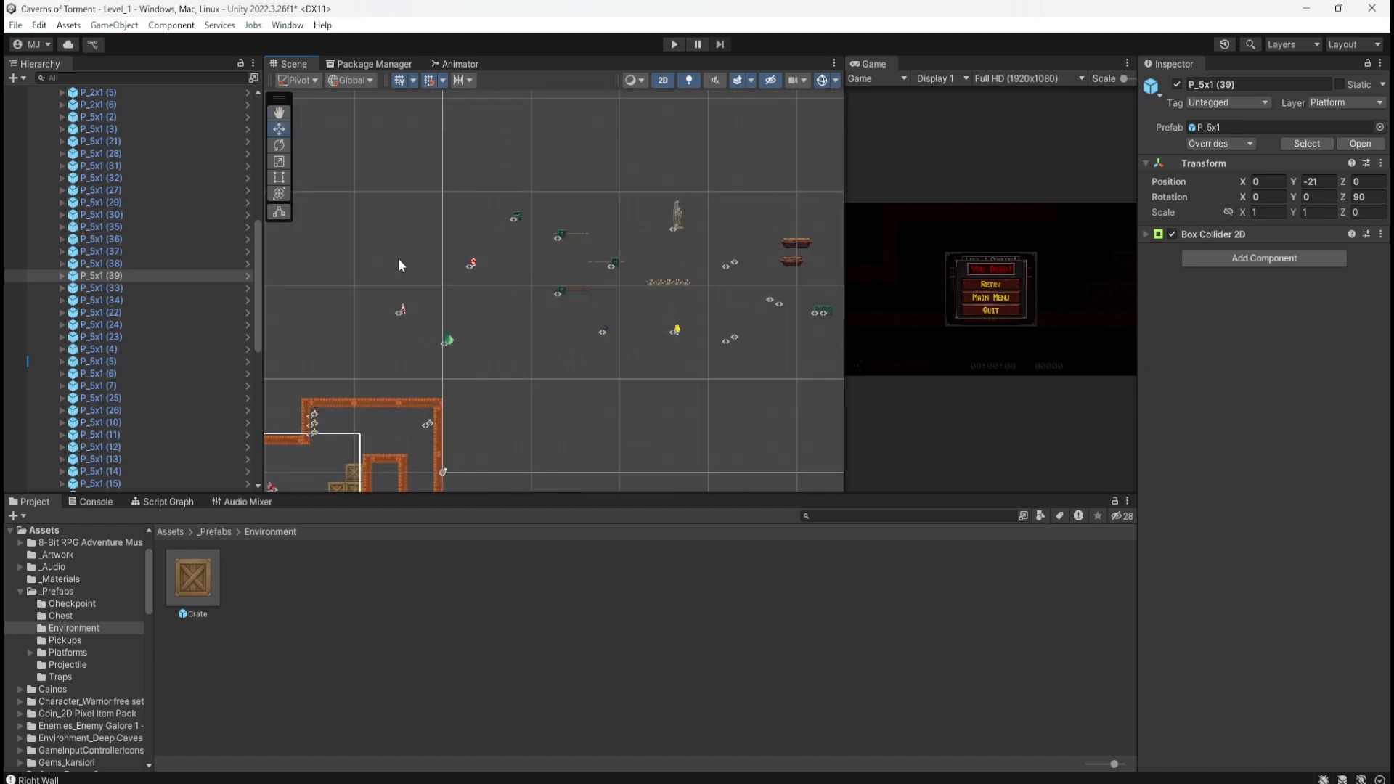
{"action": "scroll", "coordinate": [414, 265], "scroll_direction": "up", "scroll_amount": 3}
{"action": "left_click", "coordinate": [506, 281]}
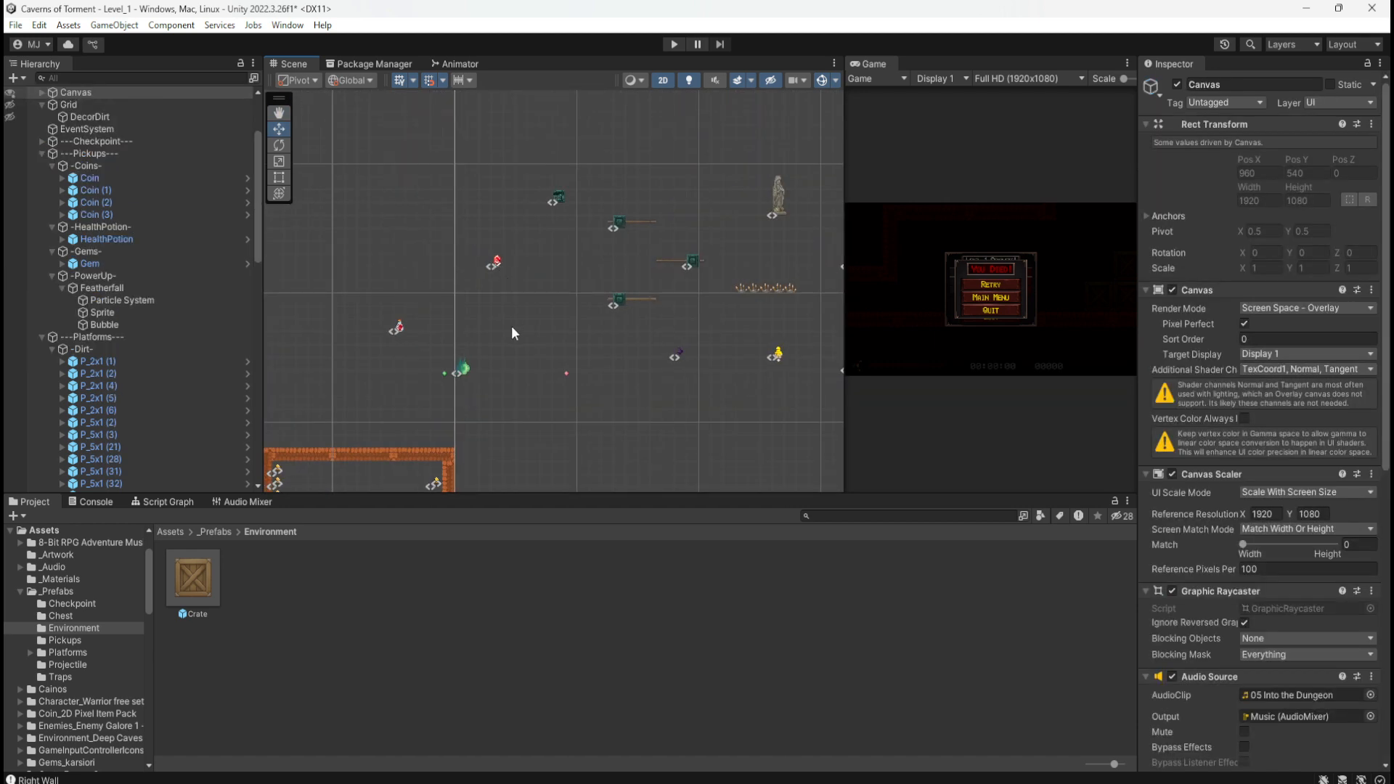
Step: Move the Gem down to Y -17.518 and left to X -4.1317, into the right wall's notch
{"action": "left_click", "coordinate": [495, 263]}
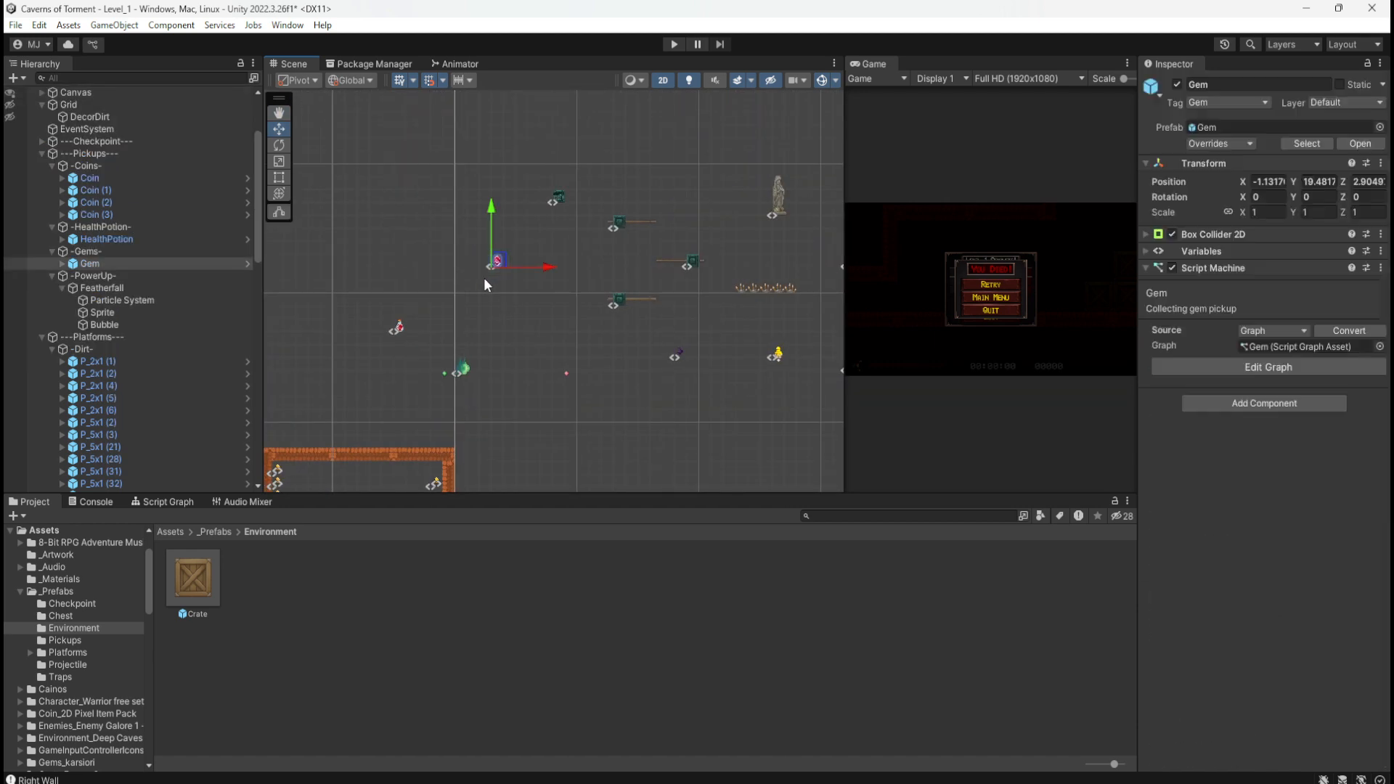
{"action": "middle_click_drag", "start_coordinate": [495, 355], "coordinate": [498, 268]}
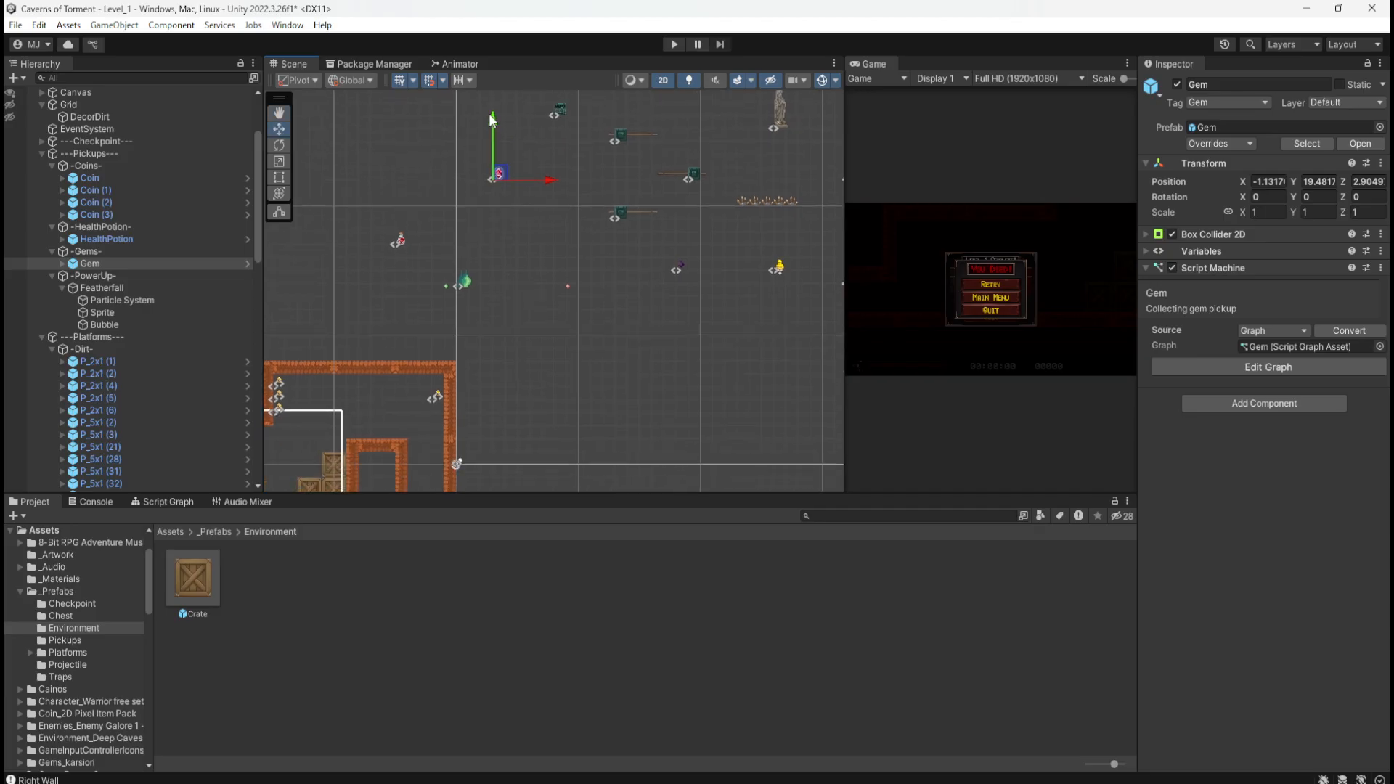
{"action": "left_click_drag", "start_coordinate": [497, 137], "coordinate": [546, 443]}
{"action": "middle_click_drag", "start_coordinate": [546, 443], "coordinate": [616, 193]}
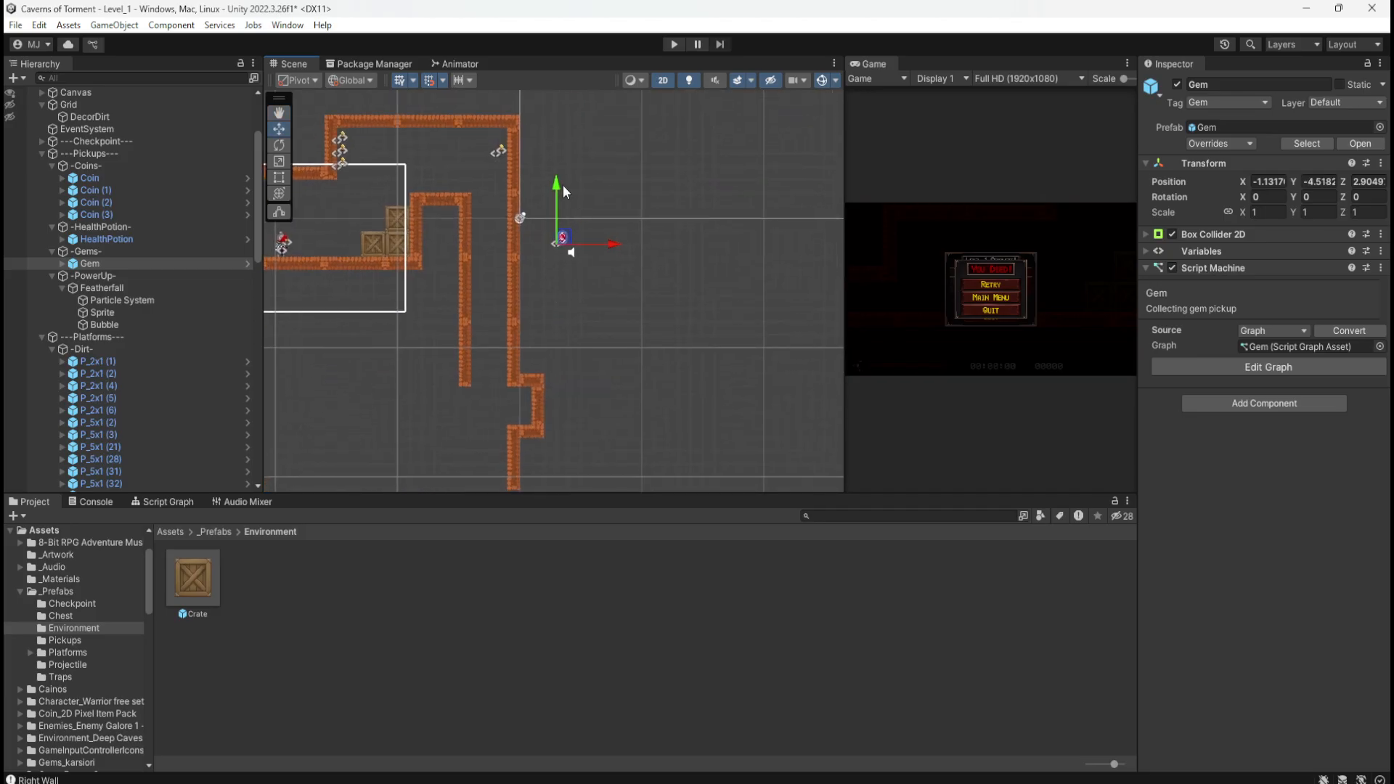
{"action": "left_click_drag", "start_coordinate": [558, 197], "coordinate": [560, 350]}
{"action": "scroll", "coordinate": [508, 445], "scroll_direction": "up", "scroll_amount": 4}
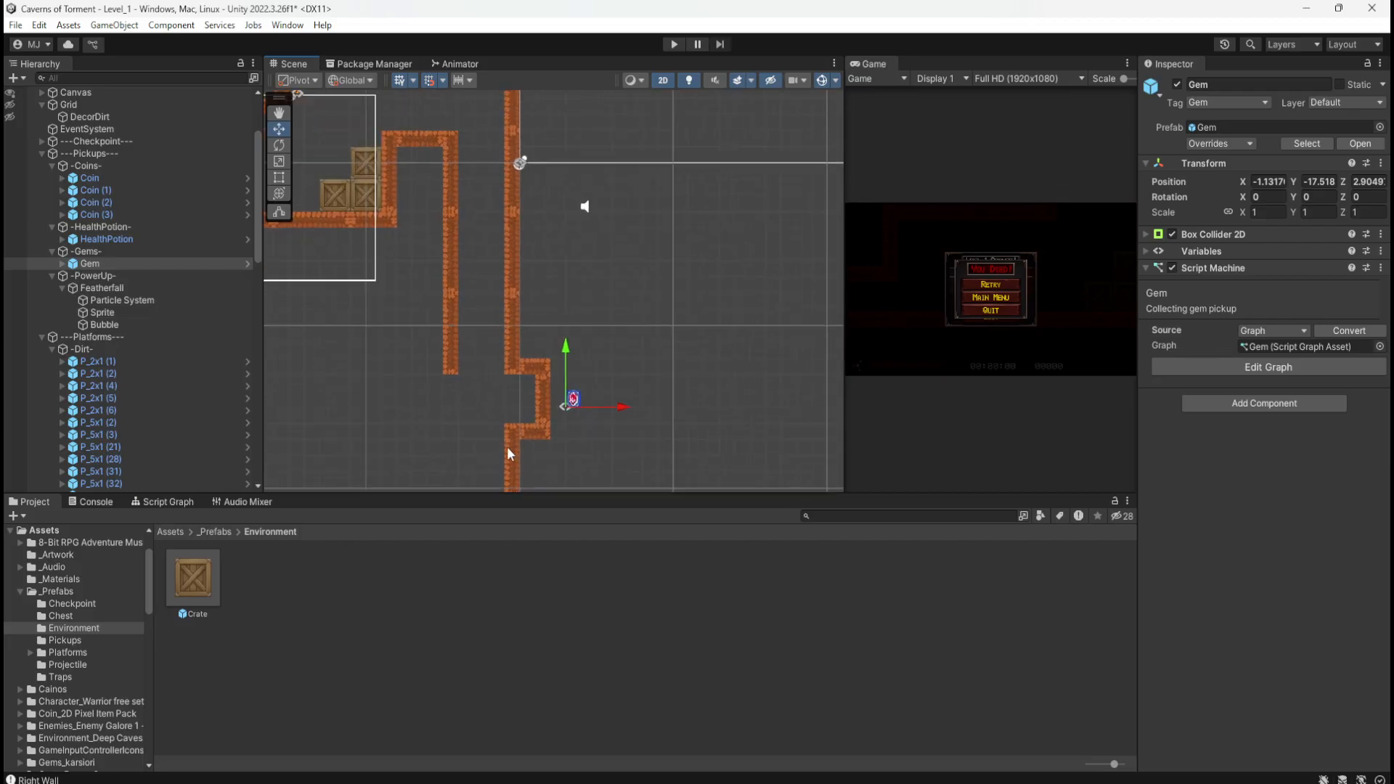
{"action": "scroll", "coordinate": [515, 450], "scroll_direction": "up", "scroll_amount": 3}
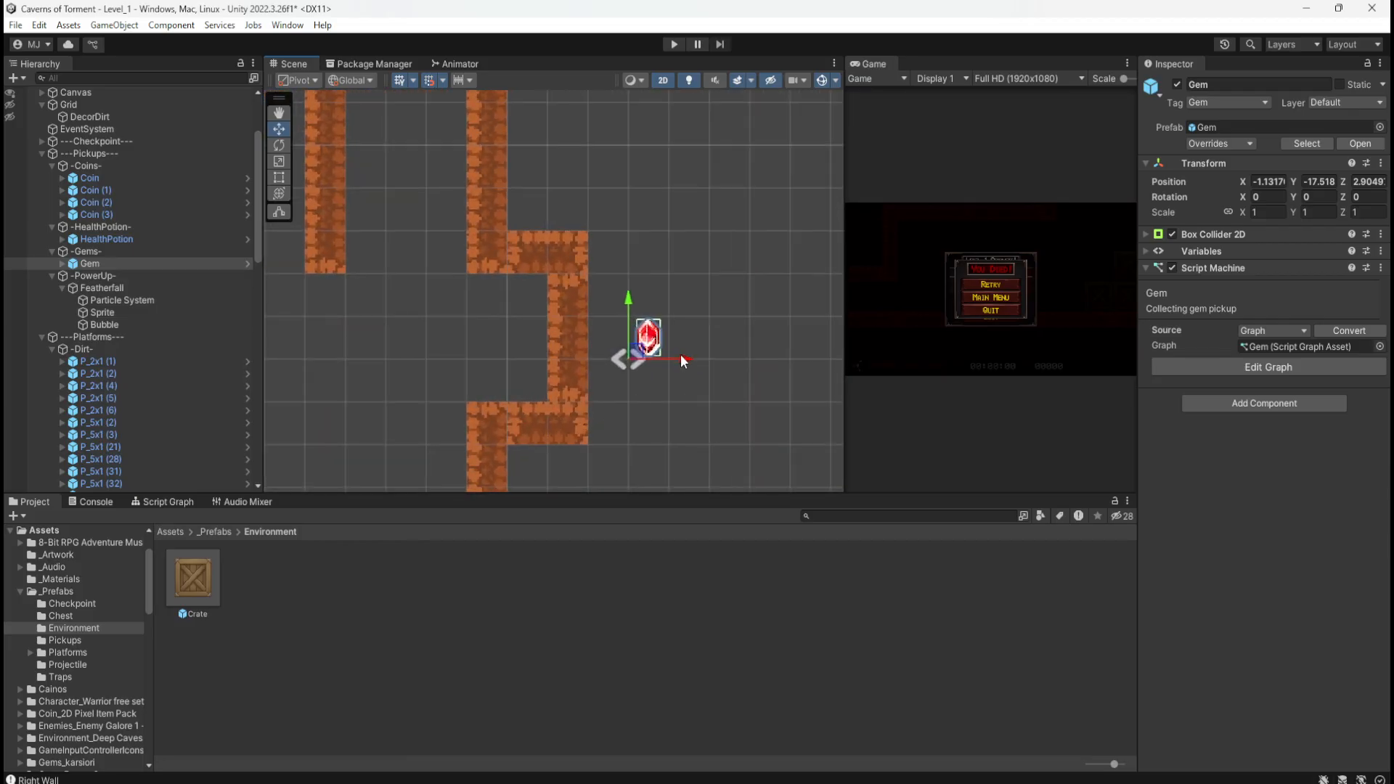
{"action": "left_click_drag", "start_coordinate": [681, 357], "coordinate": [547, 360]}
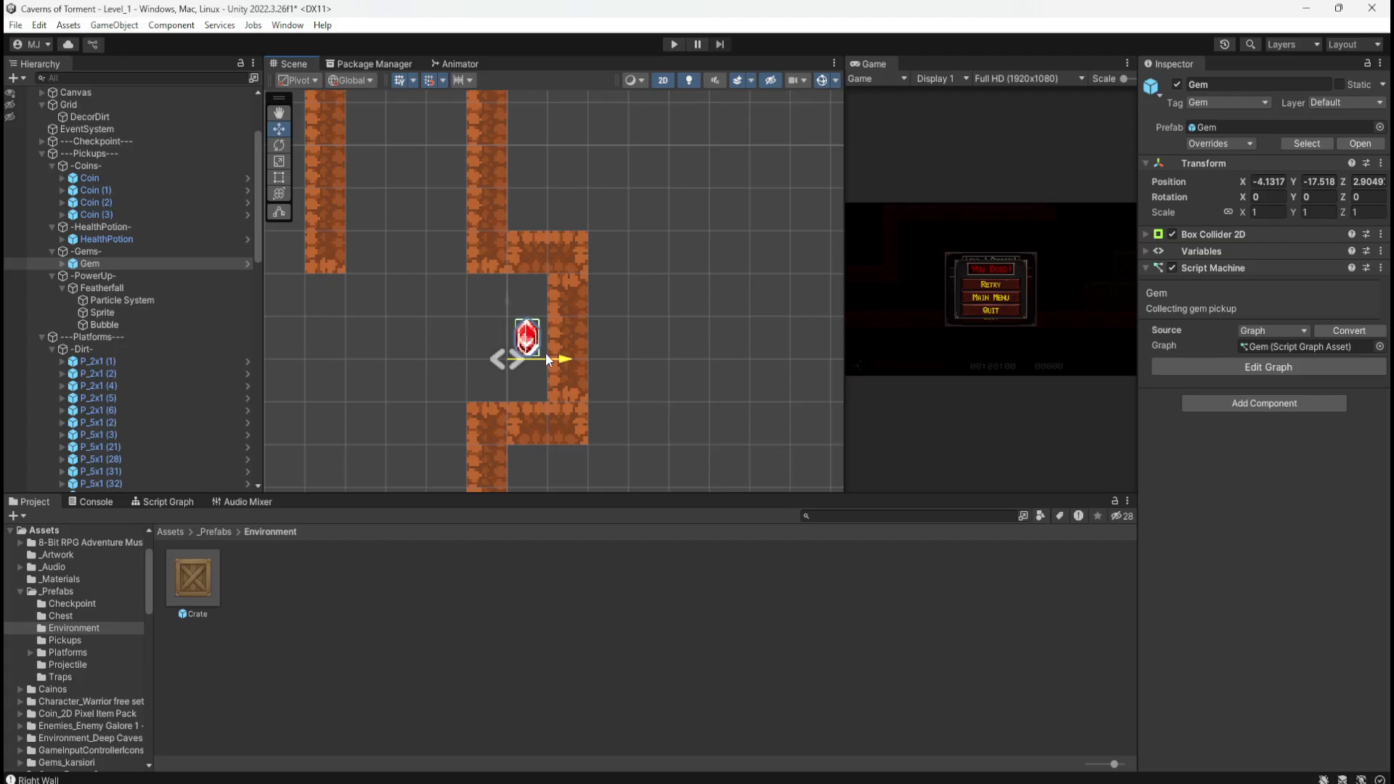
{"action": "left_click", "coordinate": [657, 326]}
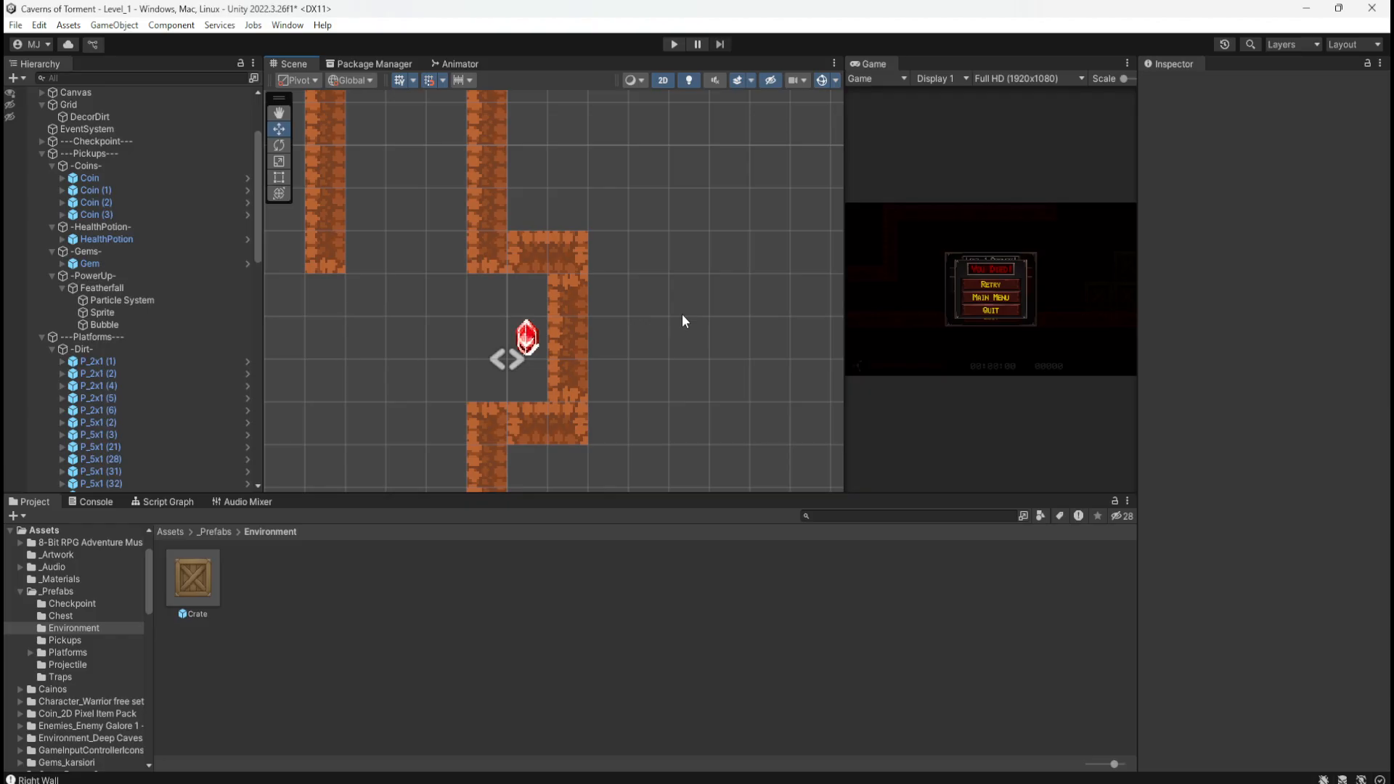
{"action": "scroll", "coordinate": [629, 341], "scroll_direction": "down", "scroll_amount": 4}
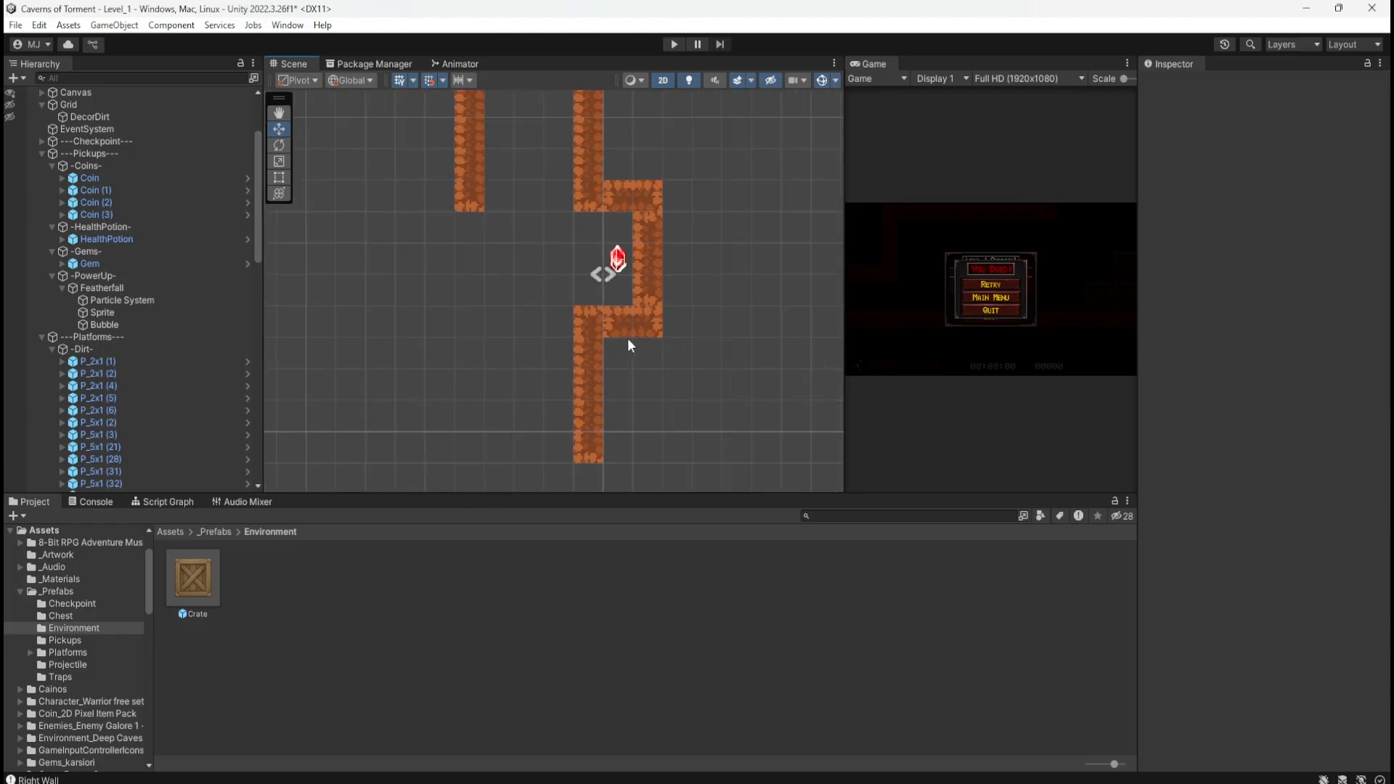
Step: Try a copy of the left wall's dirt column lower down, then delete it
{"action": "left_click", "coordinate": [482, 206]}
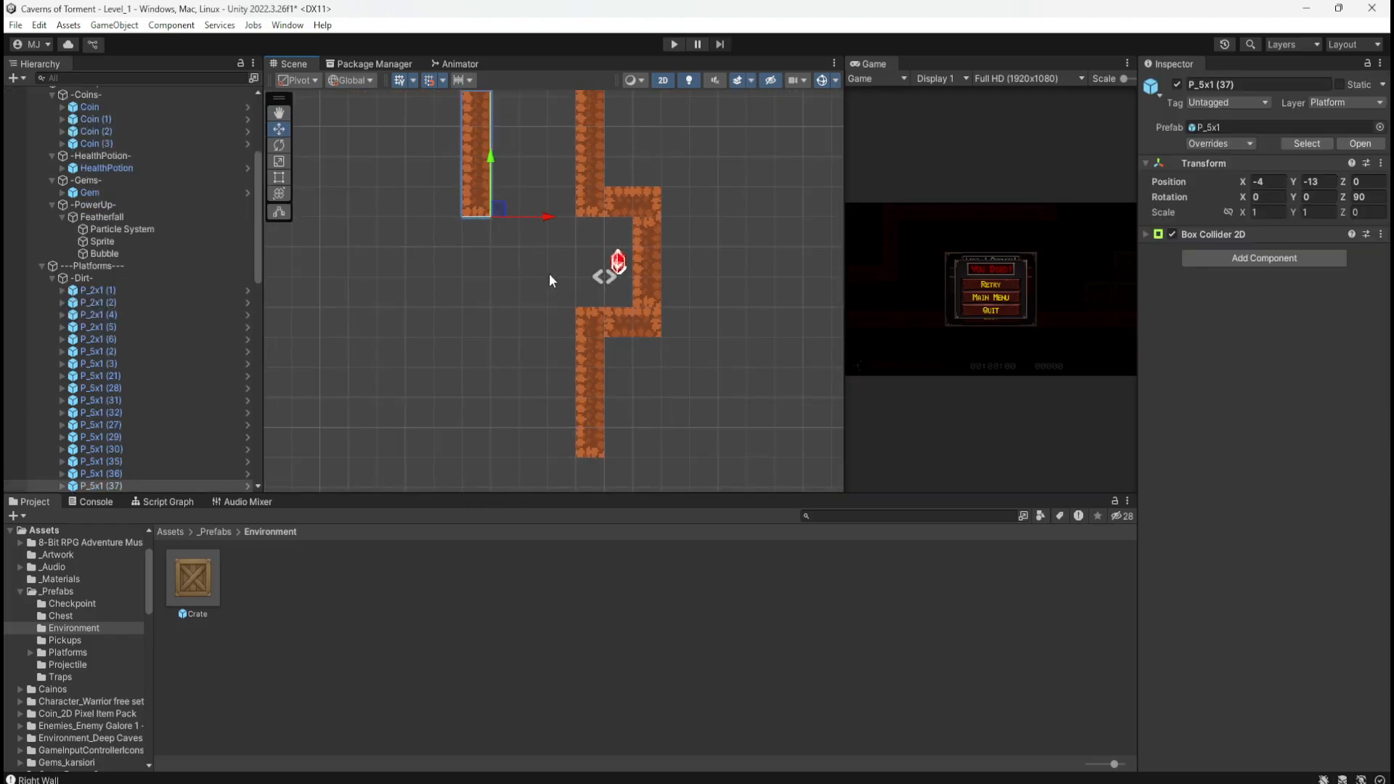
{"action": "key", "text": "ctrl+d"}
{"action": "left_click_drag", "start_coordinate": [493, 162], "coordinate": [483, 324]}
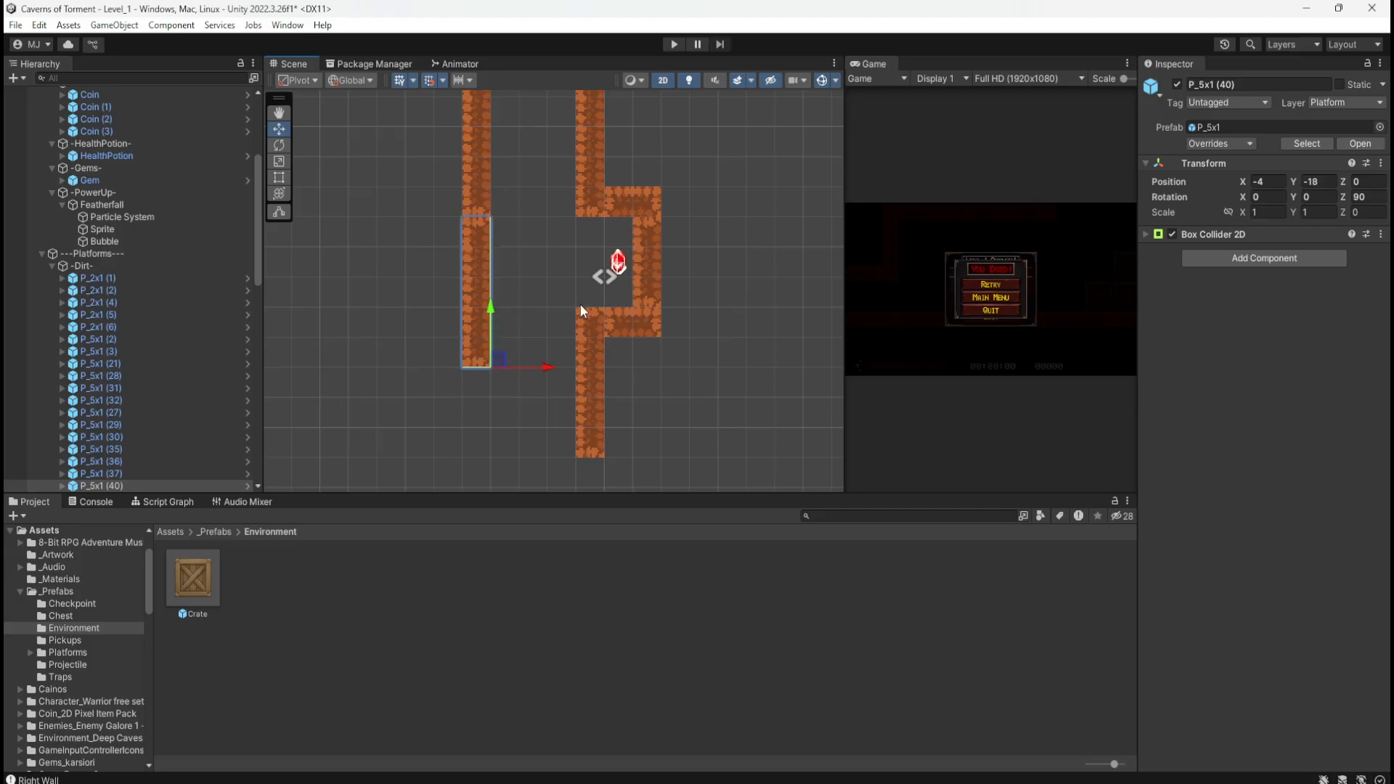
{"action": "key", "text": "Delete"}
Step: Copy the short wall piece to X -4 and align P_5x1 (40) at X -4, Y -21 beneath it
{"action": "left_click", "coordinate": [648, 254]}
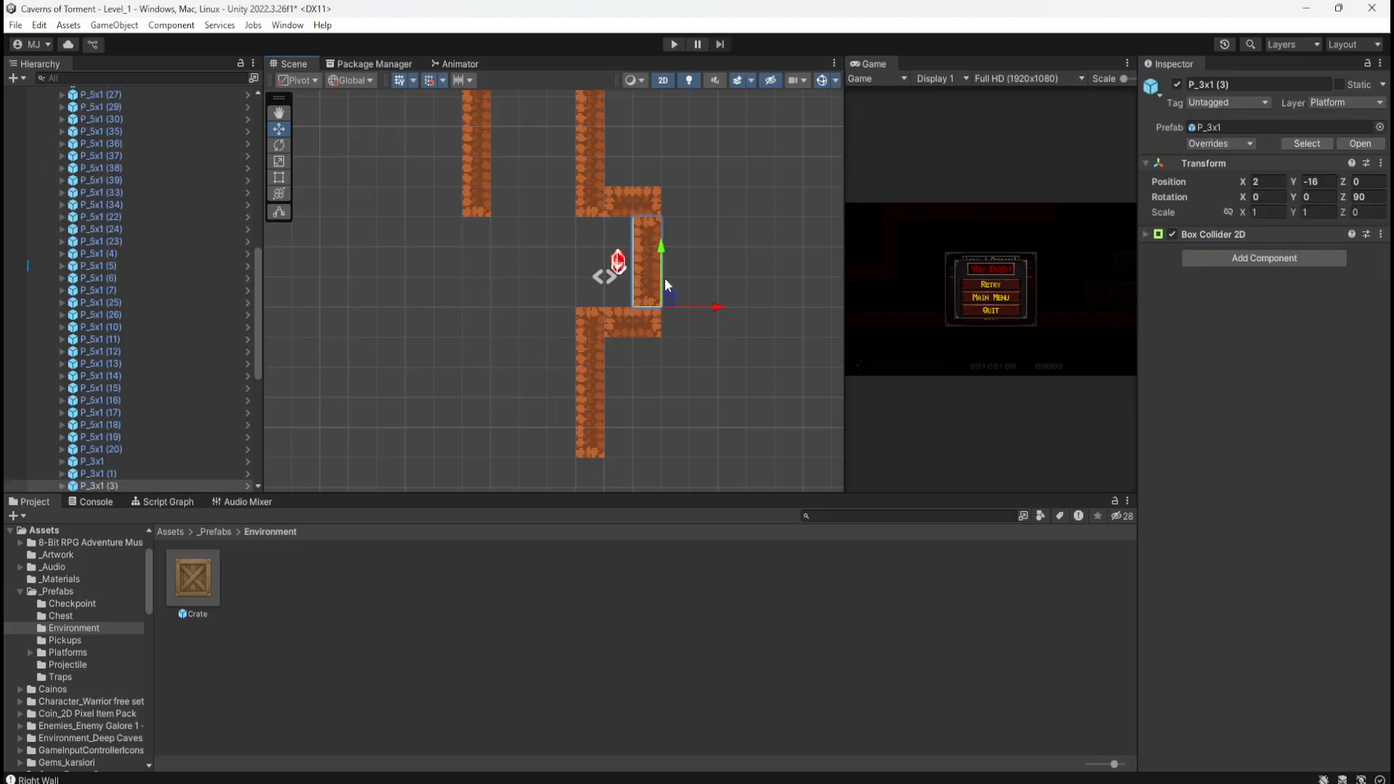
{"action": "key", "text": "ctrl+d"}
{"action": "left_click_drag", "start_coordinate": [717, 307], "coordinate": [546, 311]}
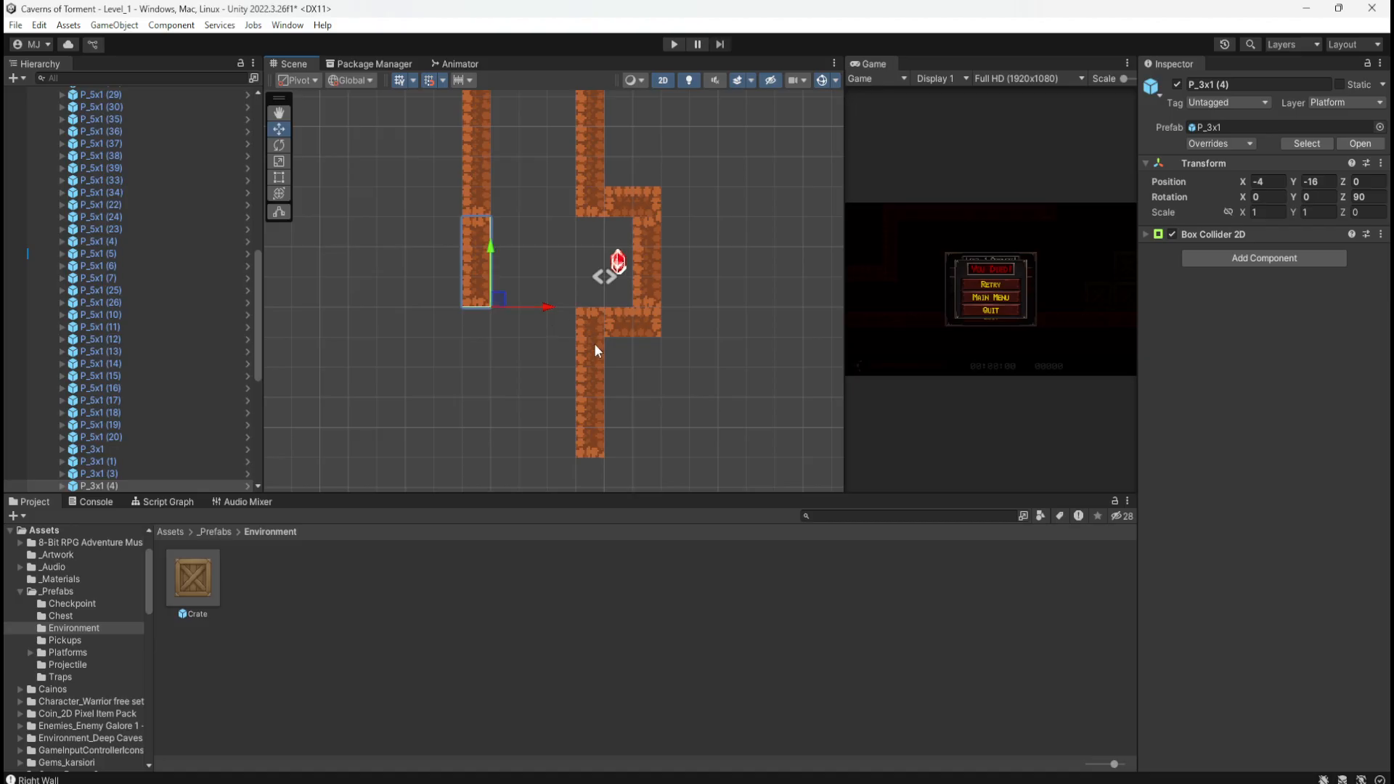
{"action": "left_click", "coordinate": [594, 350]}
{"action": "left_click_drag", "start_coordinate": [651, 453], "coordinate": [551, 451]}
{"action": "mouse_move", "coordinate": [682, 425]}
{"action": "middle_mouse_down"}
{"action": "mouse_move", "coordinate": [692, 317]}
{"action": "mouse_move", "coordinate": [688, 450]}
{"action": "middle_mouse_up"}
{"action": "middle_click_drag", "start_coordinate": [732, 178], "coordinate": [738, 398]}
{"action": "middle_click_drag", "start_coordinate": [720, 288], "coordinate": [739, 406]}
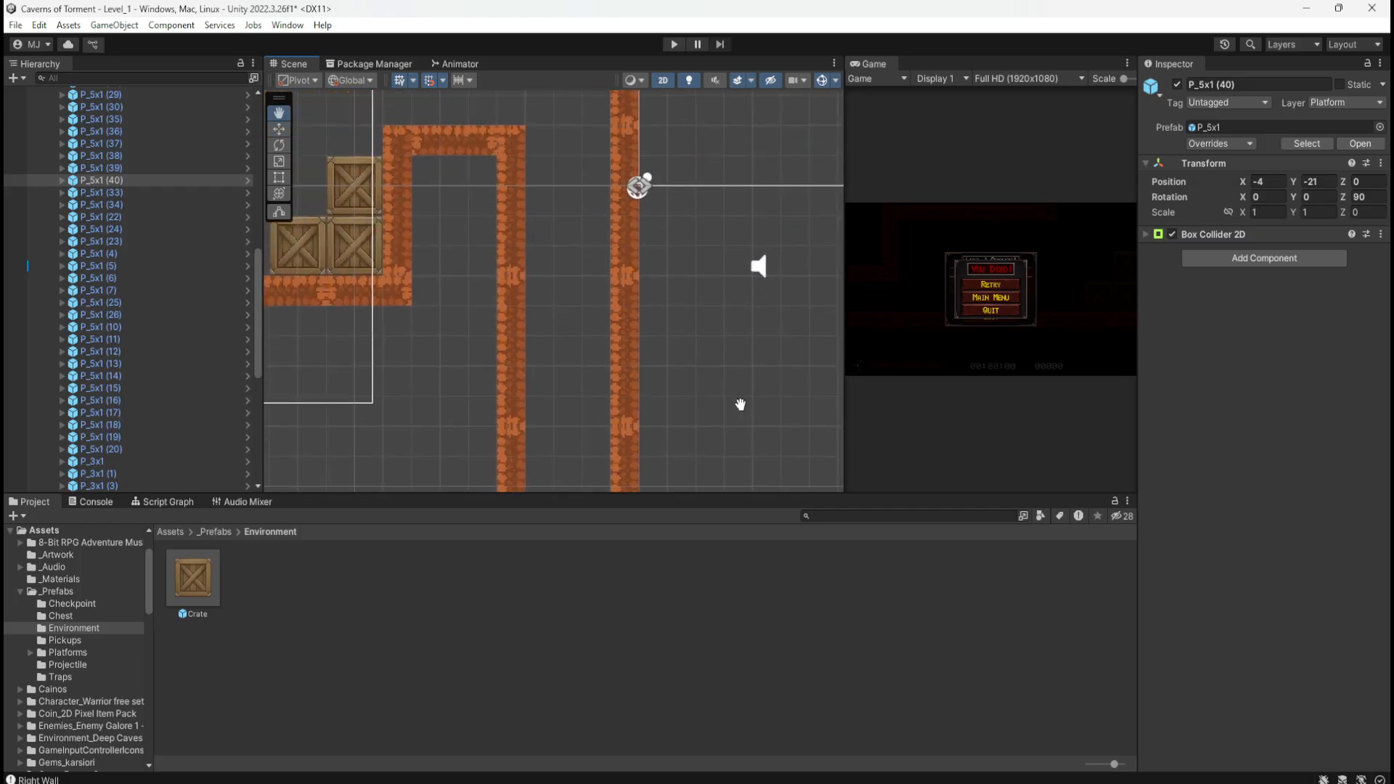
{"action": "middle_click_drag", "start_coordinate": [725, 263], "coordinate": [726, 397]}
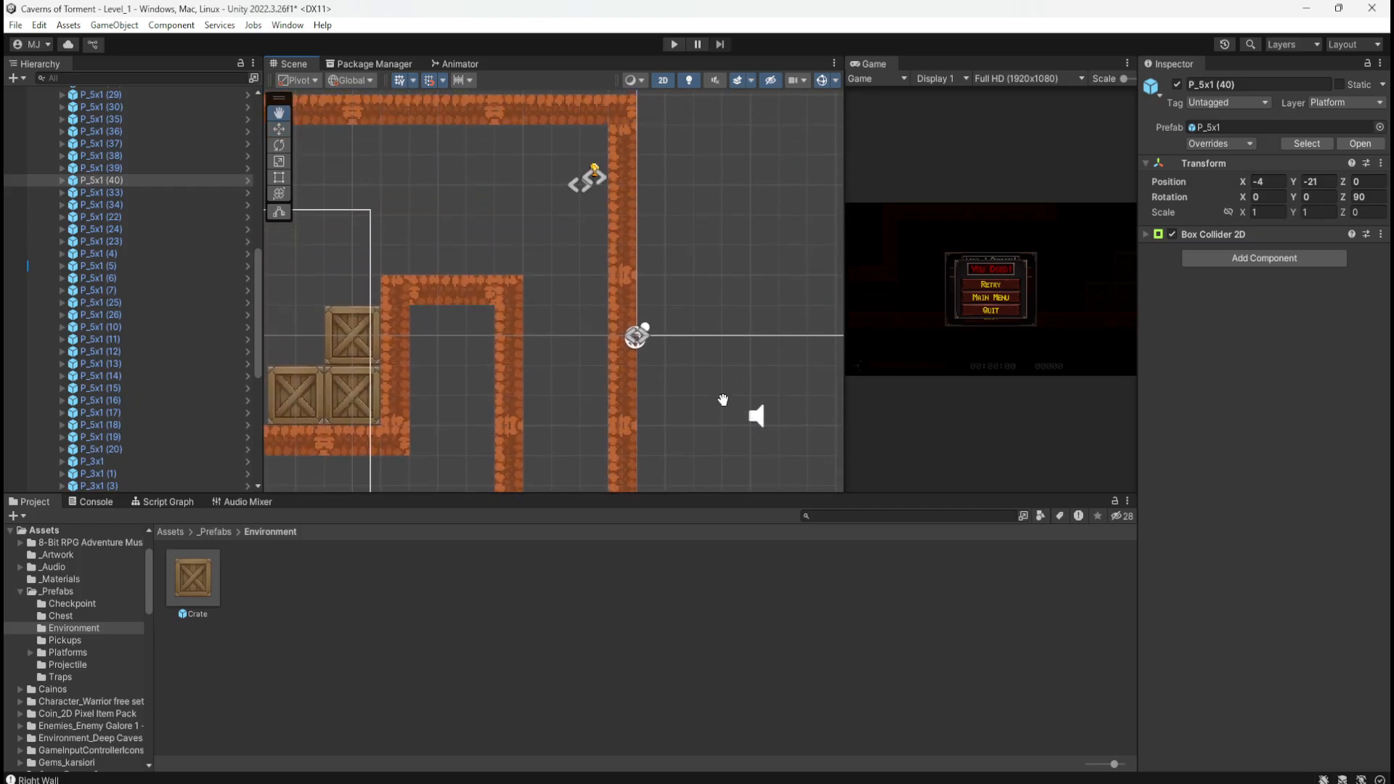
{"action": "left_click", "coordinate": [594, 174]}
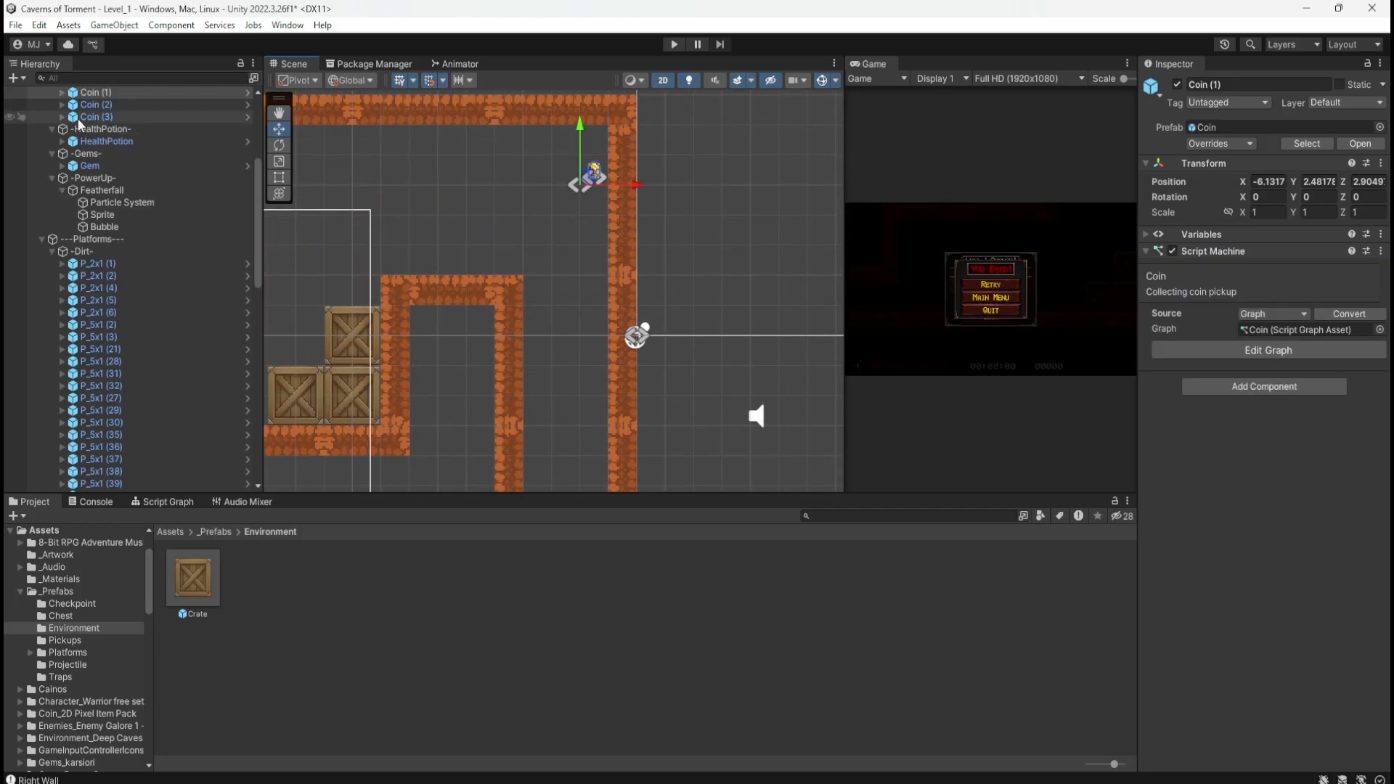
{"action": "left_click", "coordinate": [93, 117]}
{"action": "middle_click_drag", "start_coordinate": [479, 262], "coordinate": [674, 185]}
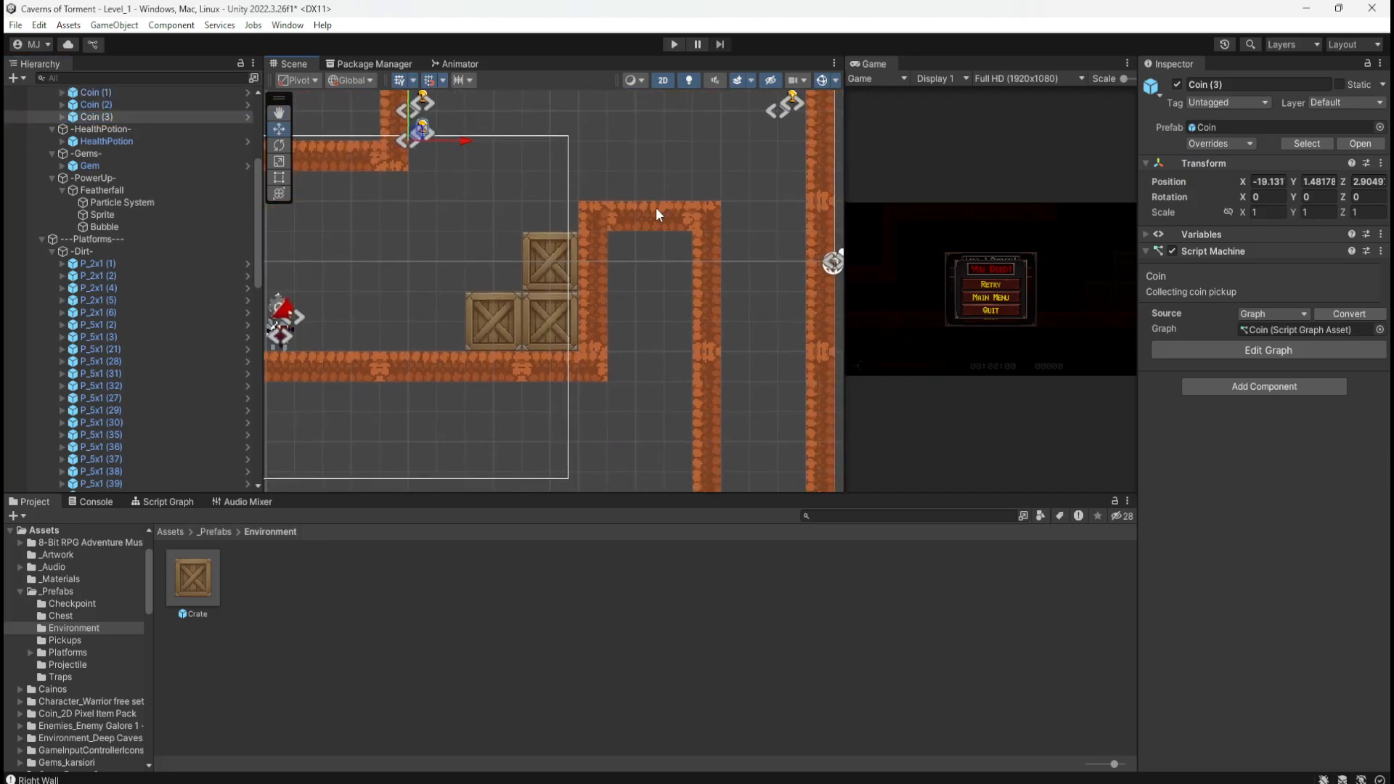
{"action": "key", "text": "ctrl+d"}
{"action": "left_click_drag", "start_coordinate": [422, 132], "coordinate": [760, 350]}
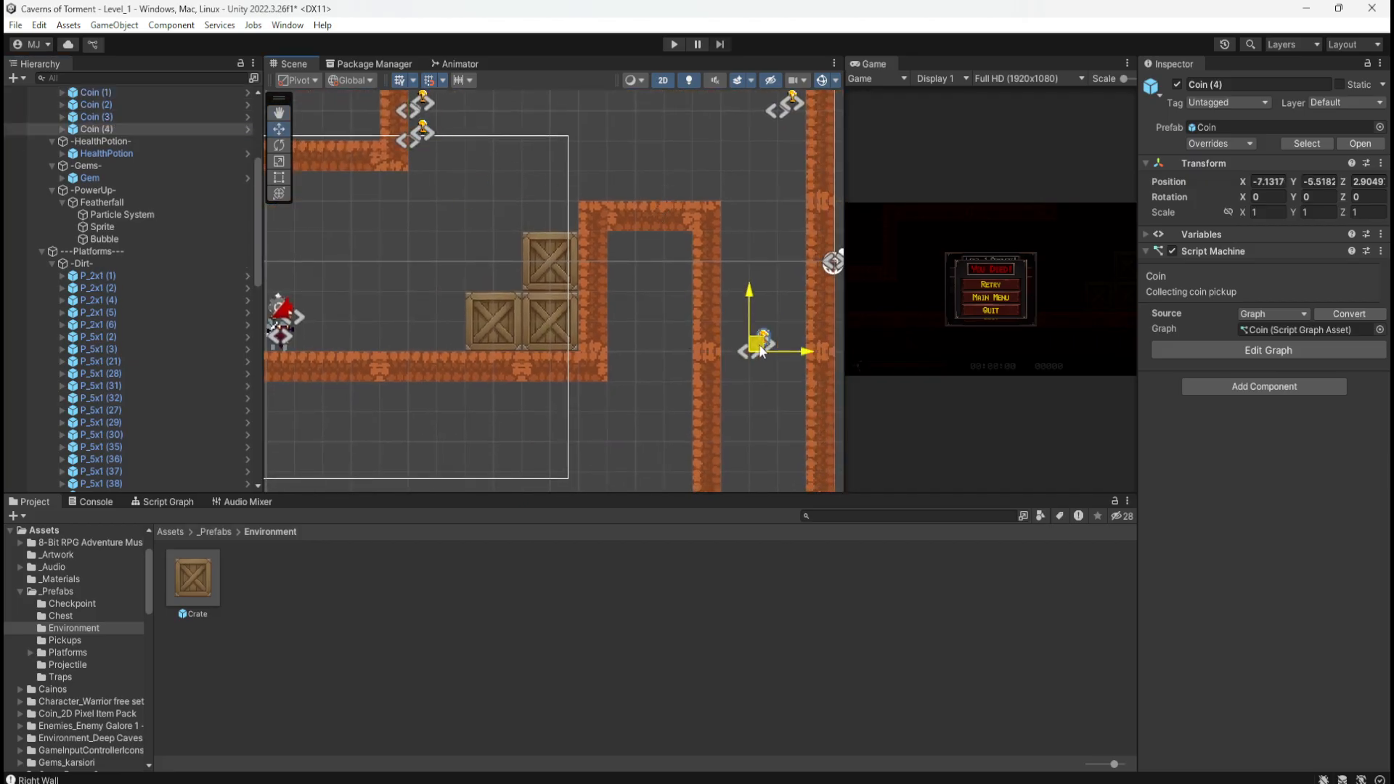
{"action": "middle_click_drag", "start_coordinate": [724, 413], "coordinate": [636, 427]}
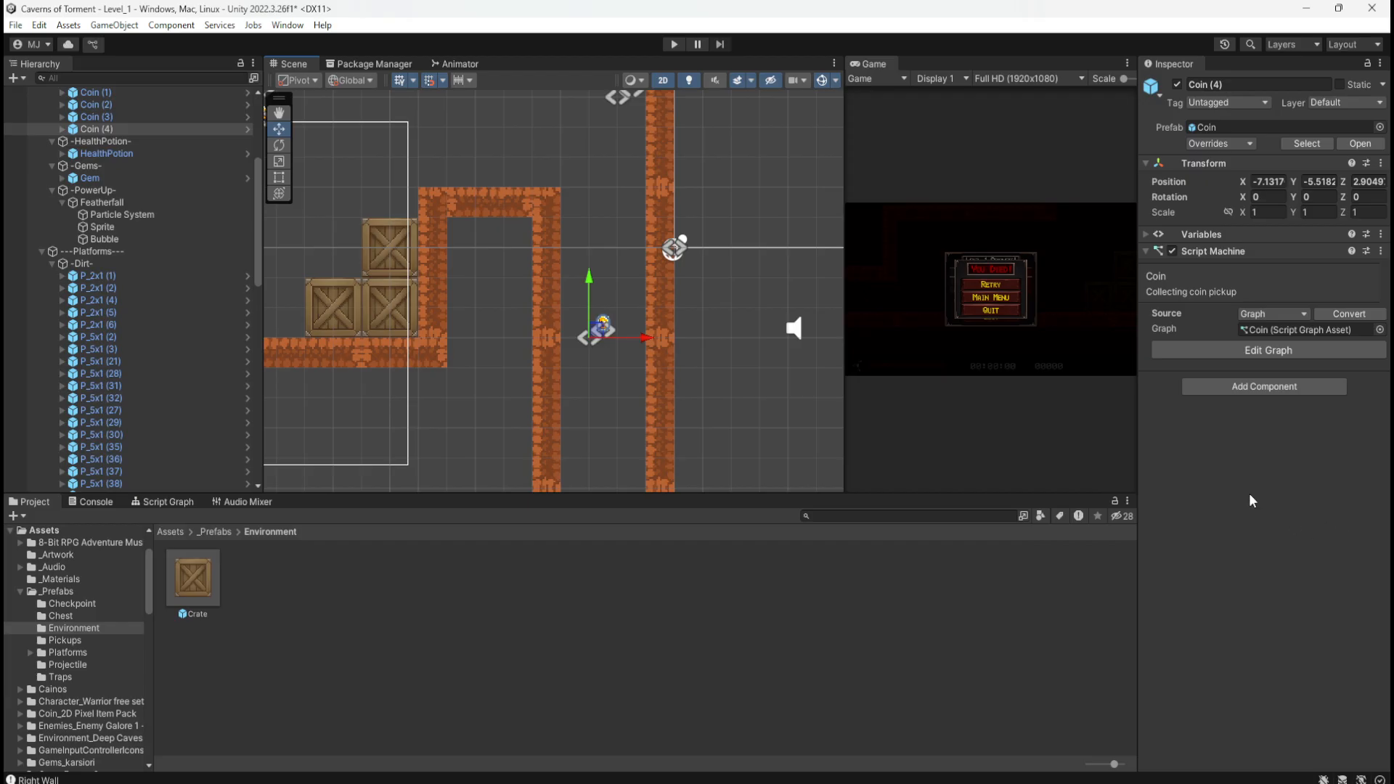
{"action": "middle_click_drag", "start_coordinate": [763, 413], "coordinate": [688, 161]}
{"action": "middle_click_drag", "start_coordinate": [695, 324], "coordinate": [711, 251]}
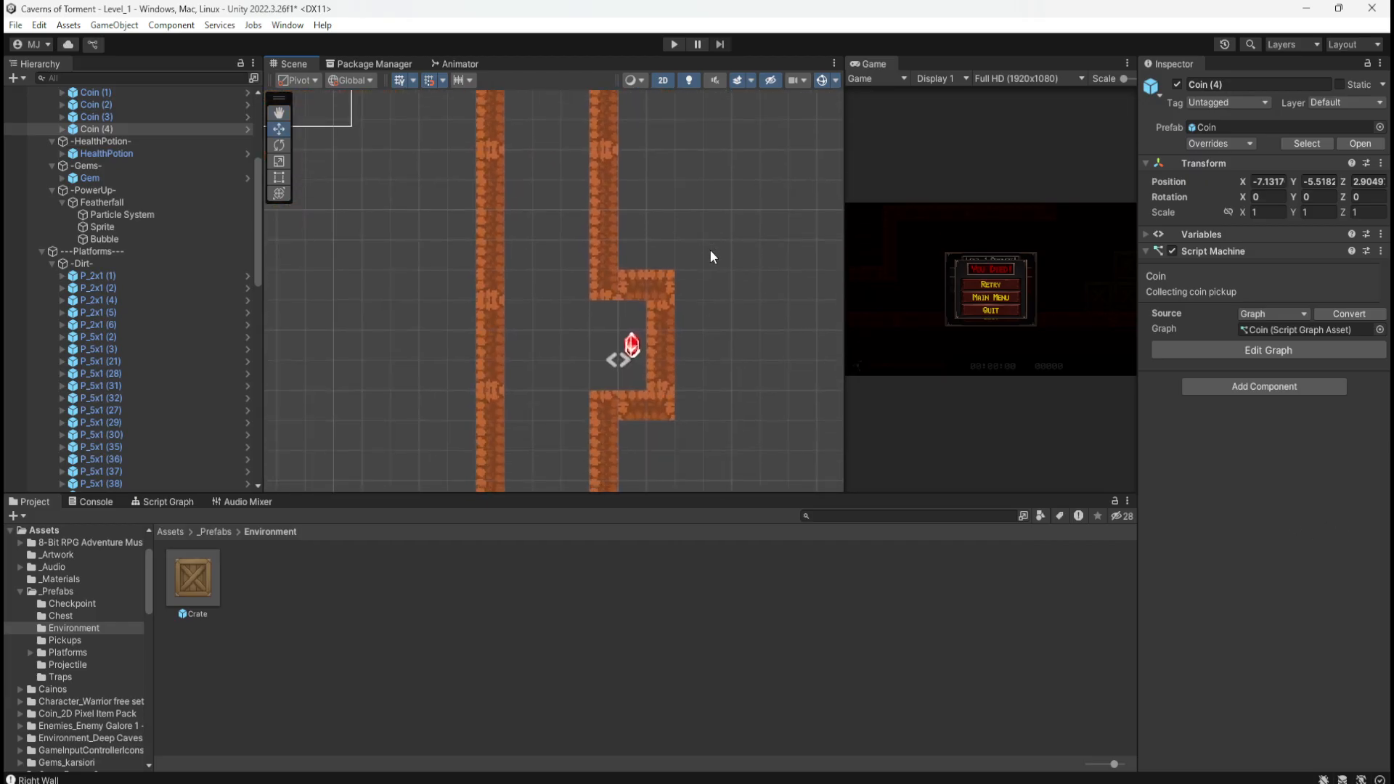
{"action": "middle_click_drag", "start_coordinate": [665, 146], "coordinate": [706, 351]}
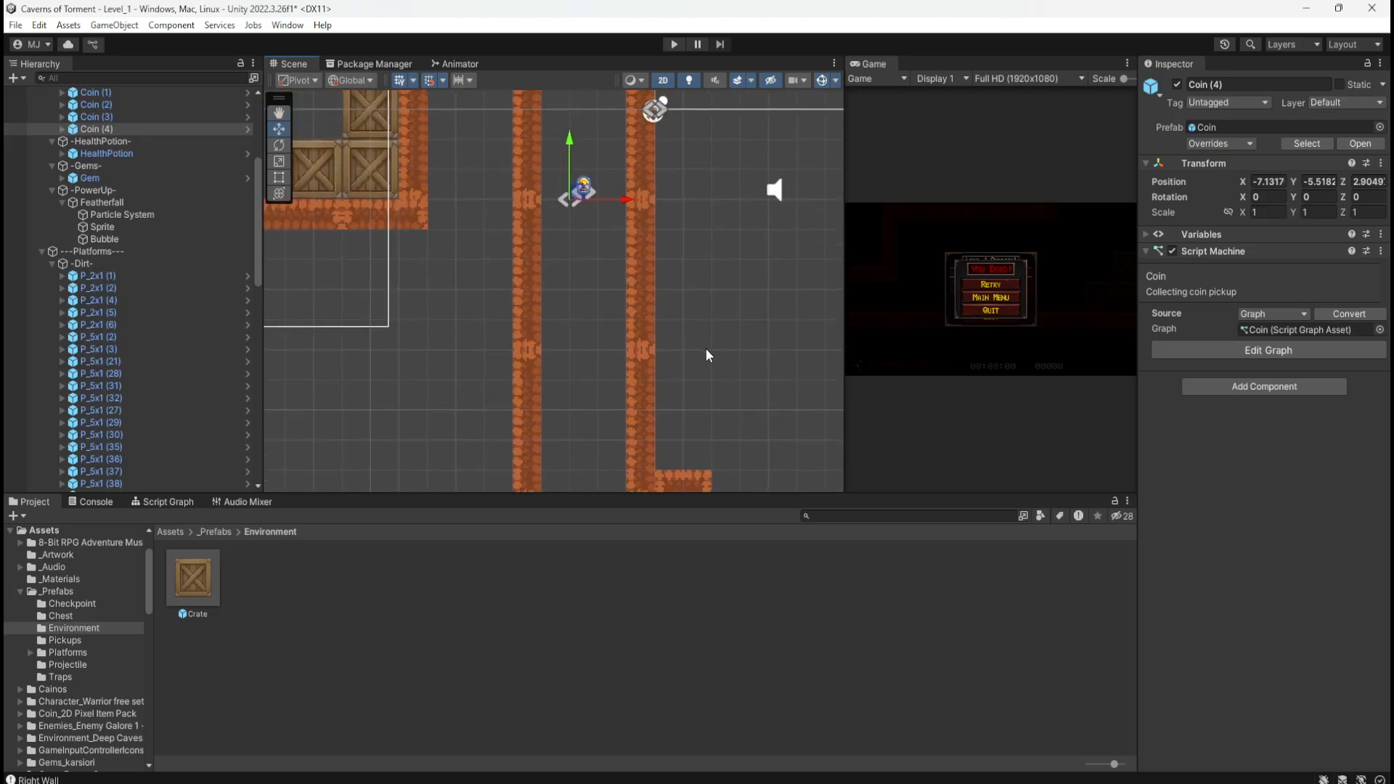
{"action": "mouse_move", "coordinate": [700, 260]}
{"action": "middle_mouse_down"}
{"action": "mouse_move", "coordinate": [709, 372]}
{"action": "mouse_move", "coordinate": [711, 335]}
{"action": "middle_mouse_up"}
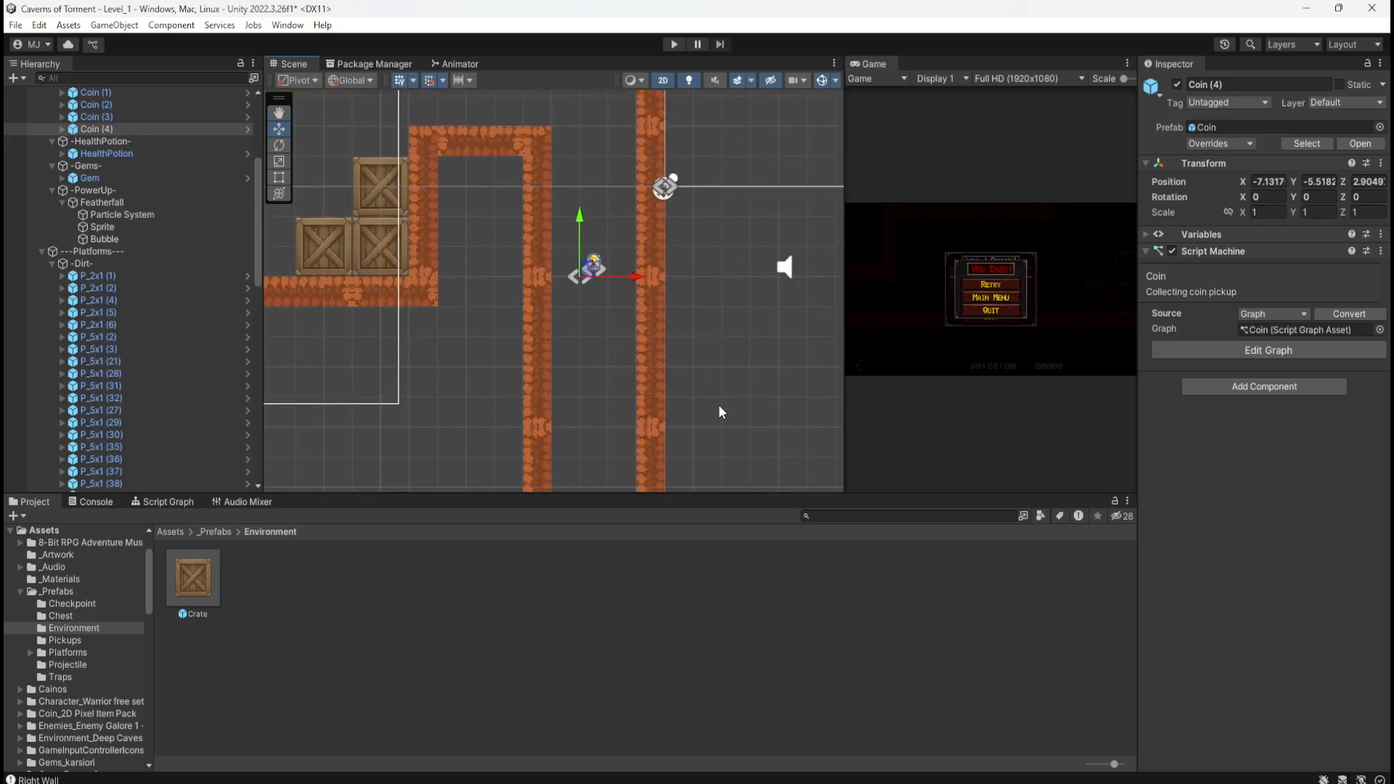
{"action": "middle_click_drag", "start_coordinate": [717, 404], "coordinate": [734, 178]}
{"action": "middle_click_drag", "start_coordinate": [752, 327], "coordinate": [709, 324]}
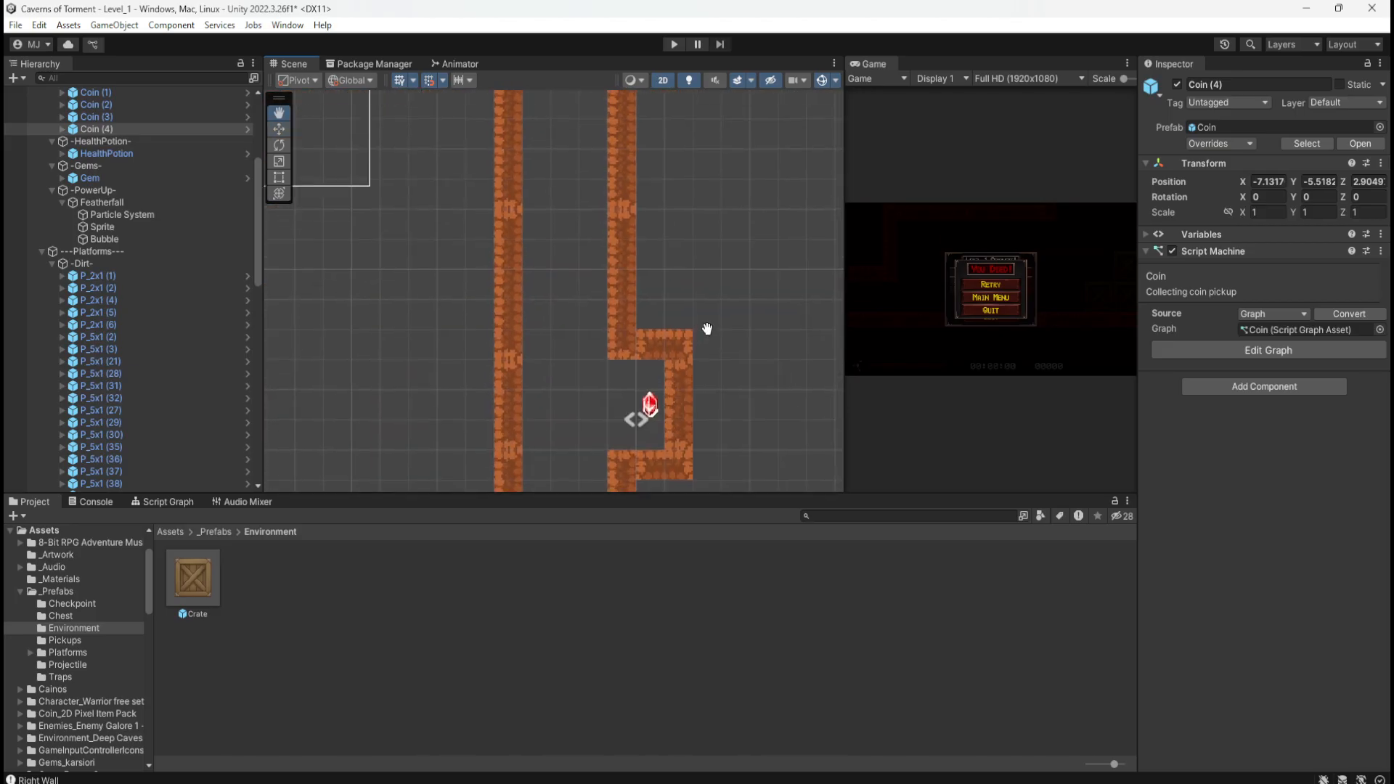
{"action": "middle_click_drag", "start_coordinate": [709, 211], "coordinate": [687, 321]}
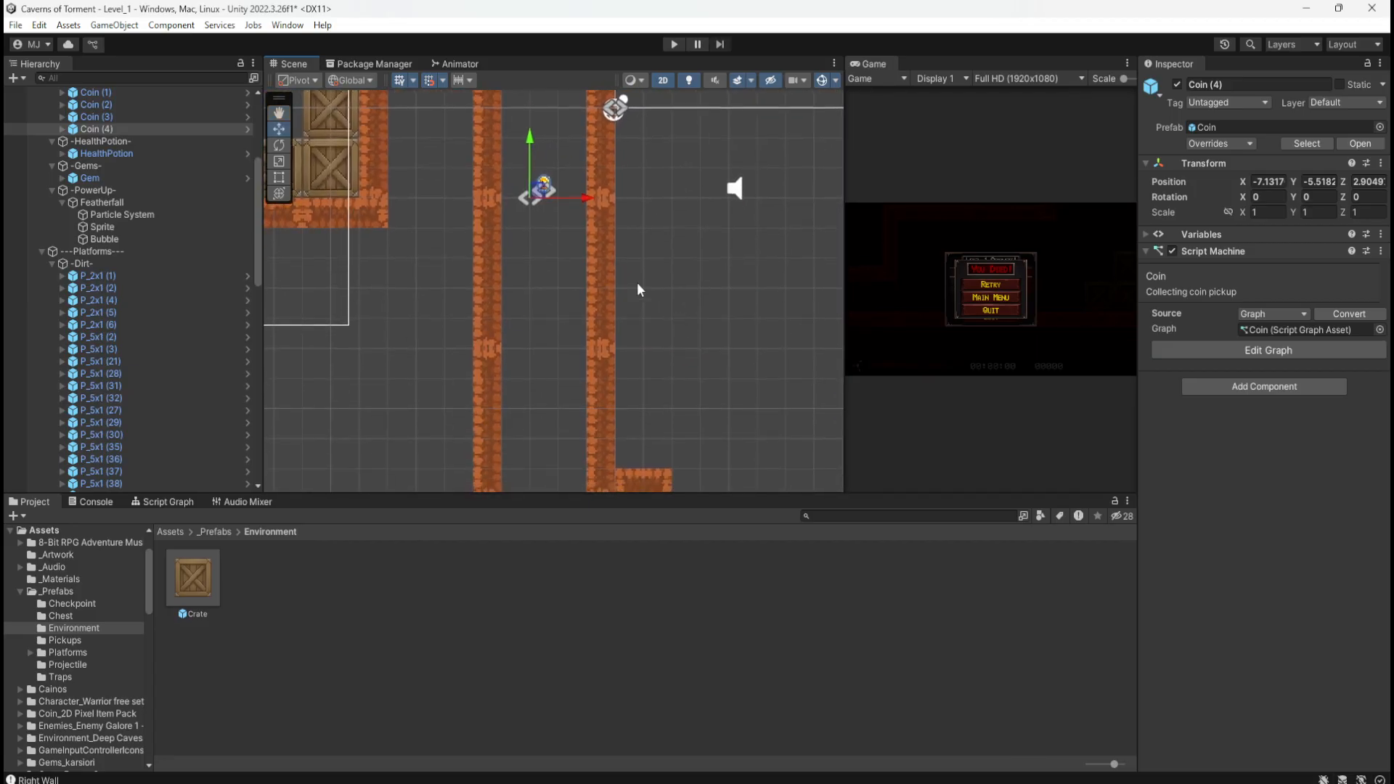
{"action": "middle_click_drag", "start_coordinate": [669, 383], "coordinate": [675, 286]}
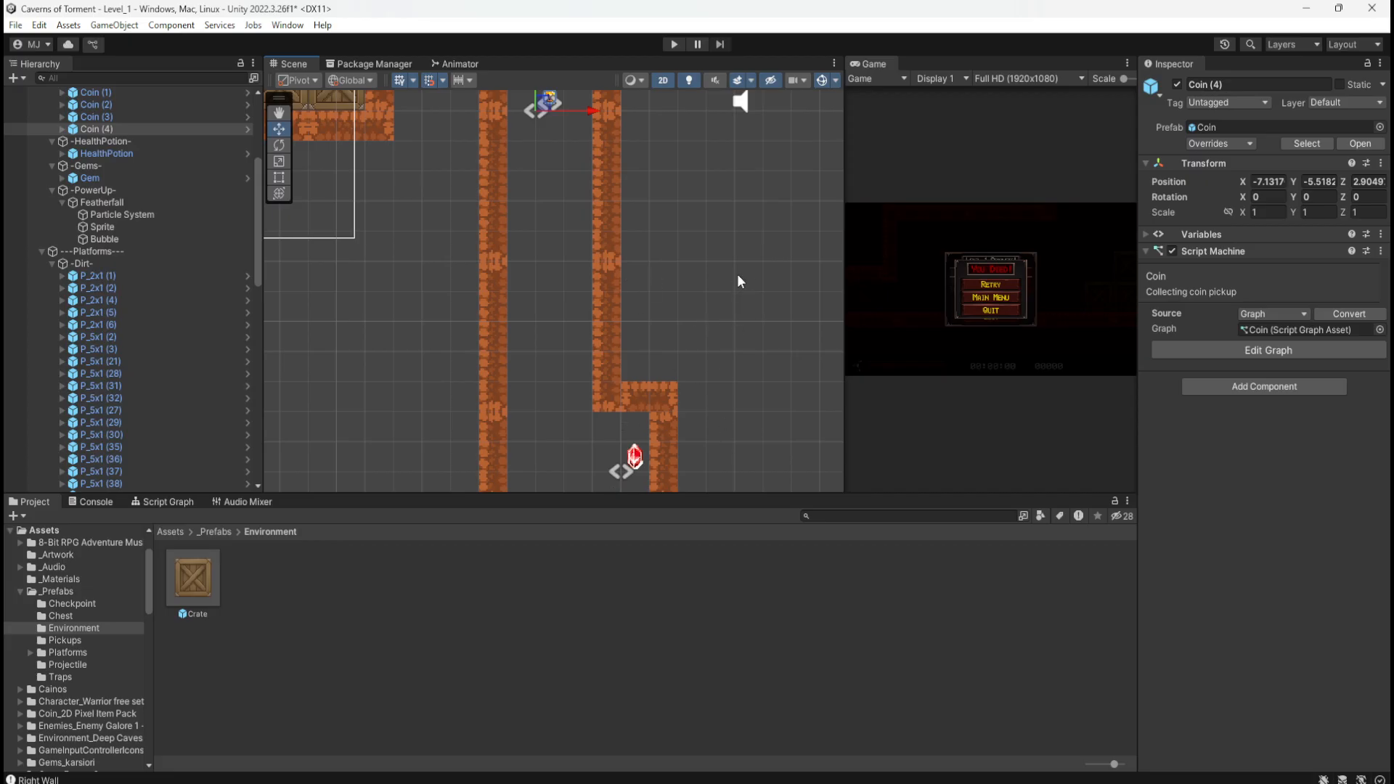
{"action": "mouse_move", "coordinate": [697, 249]}
{"action": "middle_mouse_down"}
{"action": "mouse_move", "coordinate": [734, 485]}
{"action": "mouse_move", "coordinate": [716, 242]}
{"action": "middle_mouse_up"}
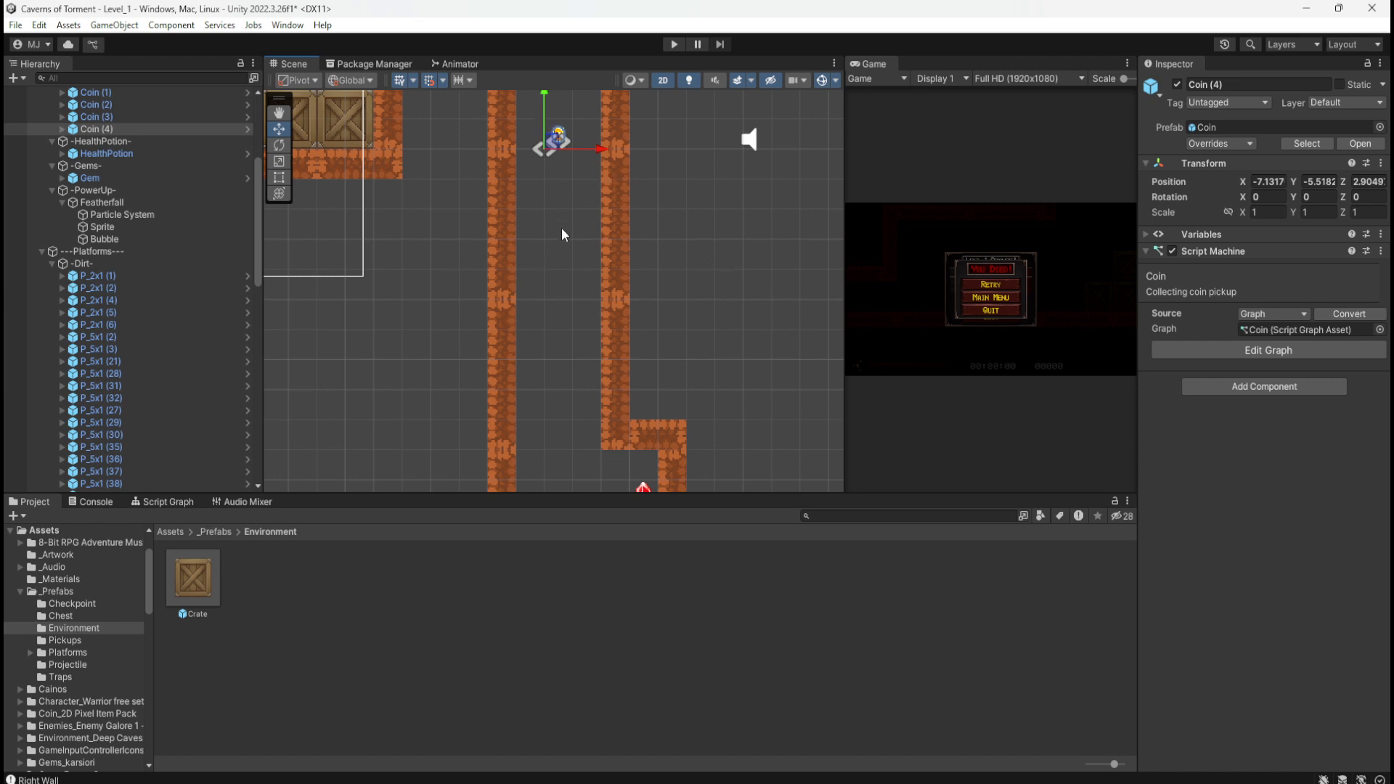
{"action": "middle_click_drag", "start_coordinate": [671, 217], "coordinate": [678, 275]}
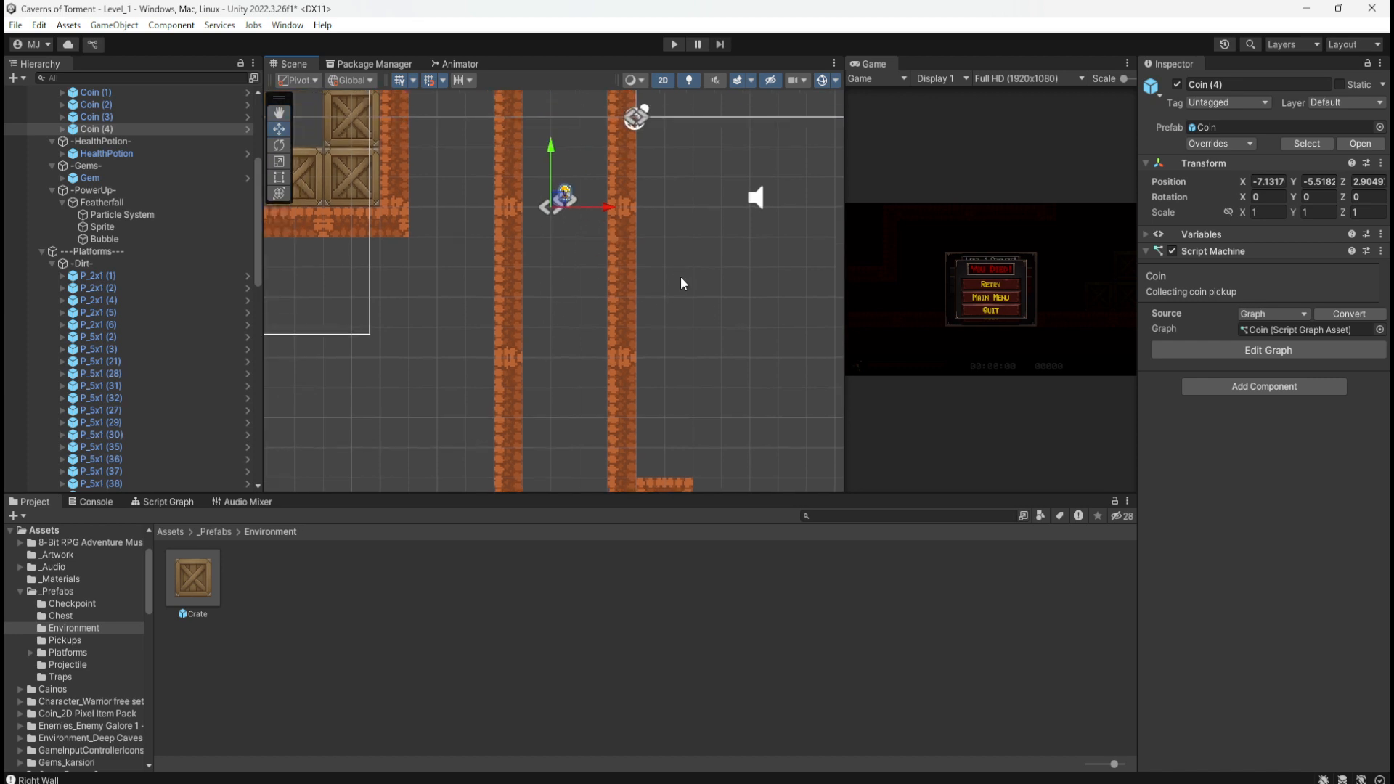
Step: Duplicate Coin (4) twice, placing the copies two and six units down the shaft
{"action": "left_click", "coordinate": [107, 118]}
{"action": "left_click", "coordinate": [115, 129]}
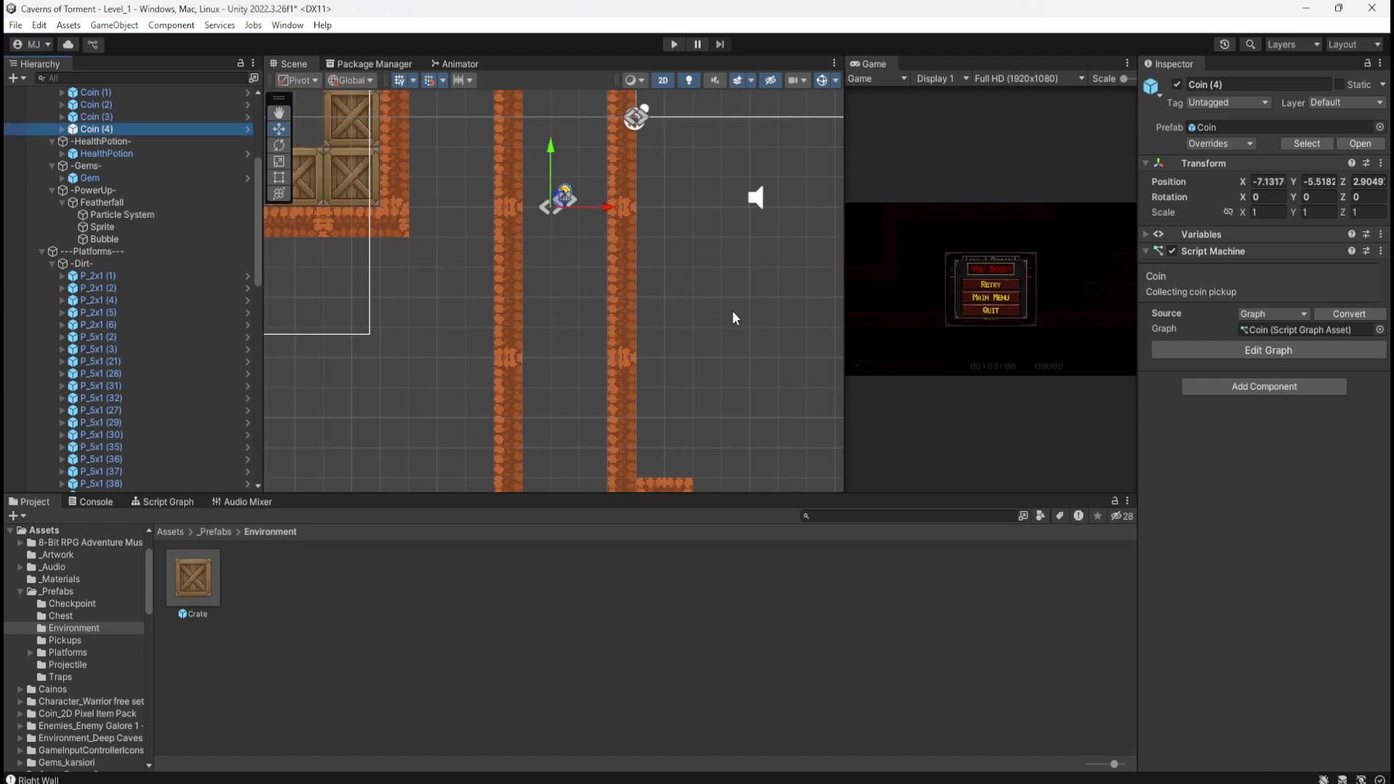
{"action": "key", "text": "ctrl+d"}
{"action": "left_click_drag", "start_coordinate": [554, 151], "coordinate": [559, 250], "text": "ctrl"}
{"action": "middle_click_drag", "start_coordinate": [662, 247], "coordinate": [601, 255]}
{"action": "key", "text": "ctrl+v"}
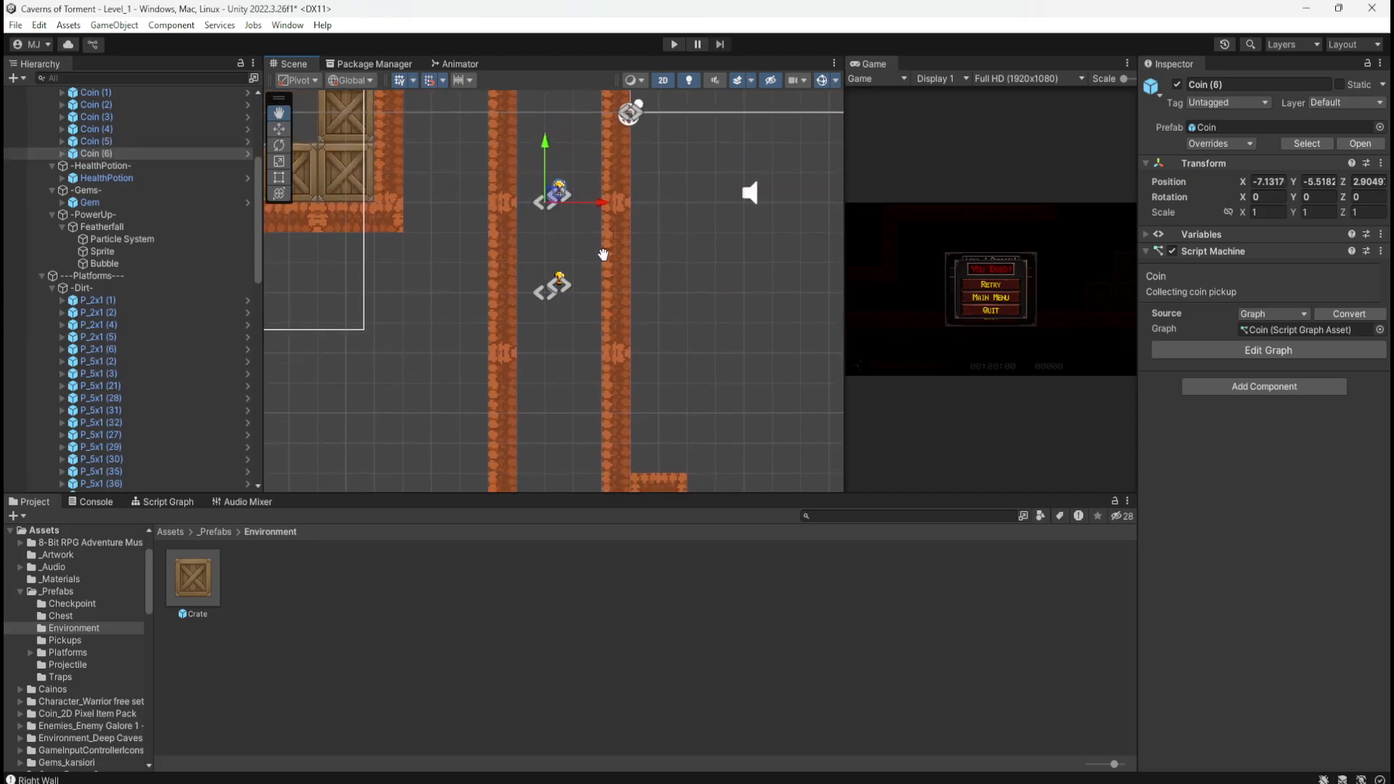
{"action": "left_click_drag", "start_coordinate": [546, 140], "coordinate": [556, 320], "text": "ctrl"}
{"action": "middle_click_drag", "start_coordinate": [675, 369], "coordinate": [714, 273]}
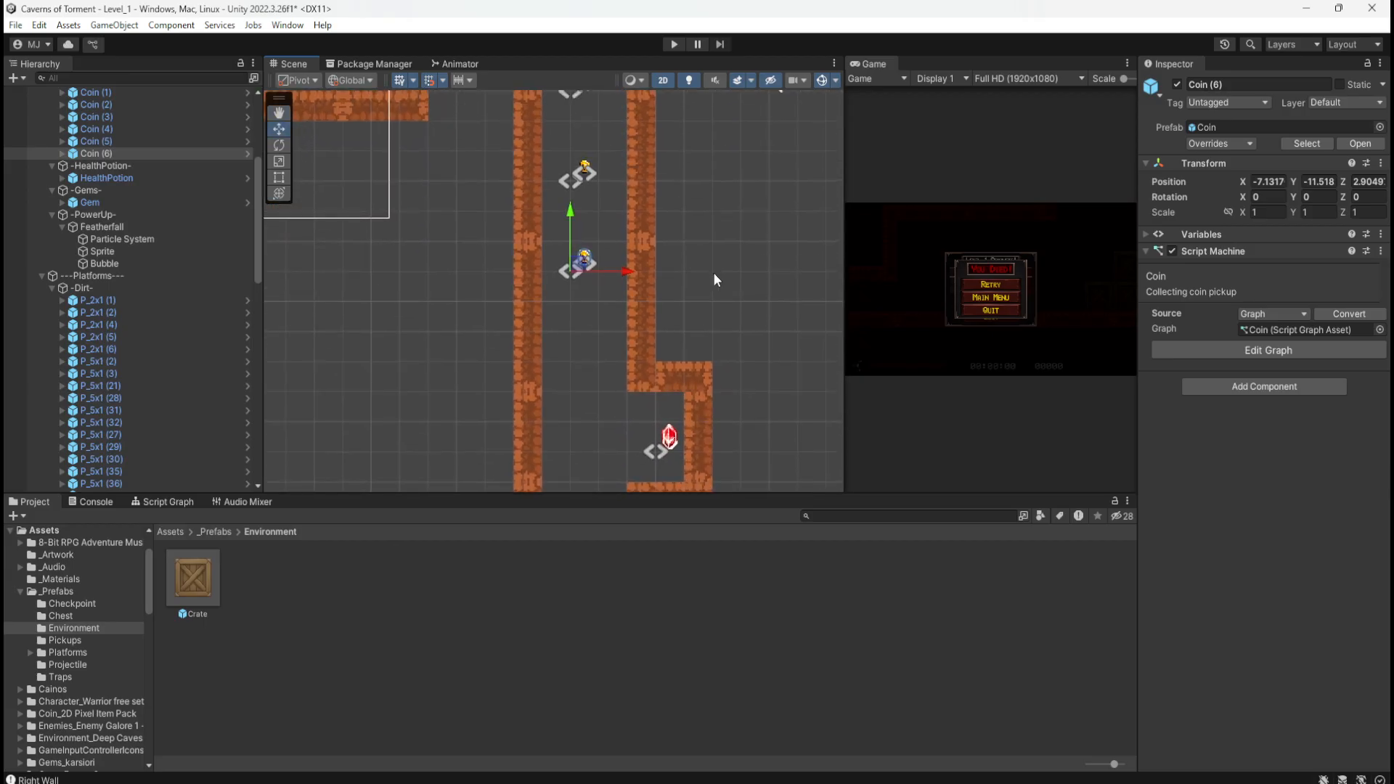
Step: Add two more coin copies lower, the last, Coin (8), level with the gem at Y -17.518
{"action": "key", "text": "ctrl+d"}
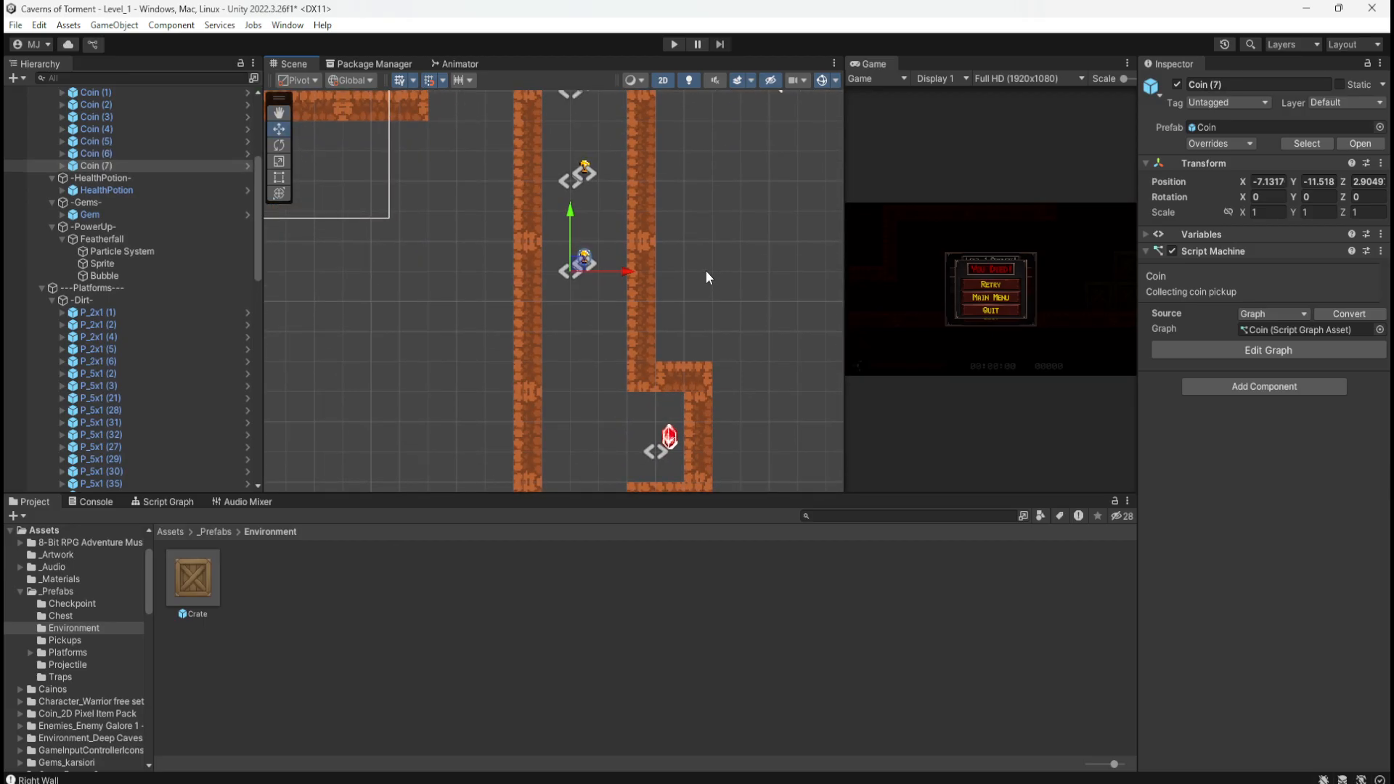
{"action": "left_click_drag", "start_coordinate": [571, 216], "coordinate": [570, 312]}
{"action": "middle_click_drag", "start_coordinate": [686, 341], "coordinate": [695, 193]}
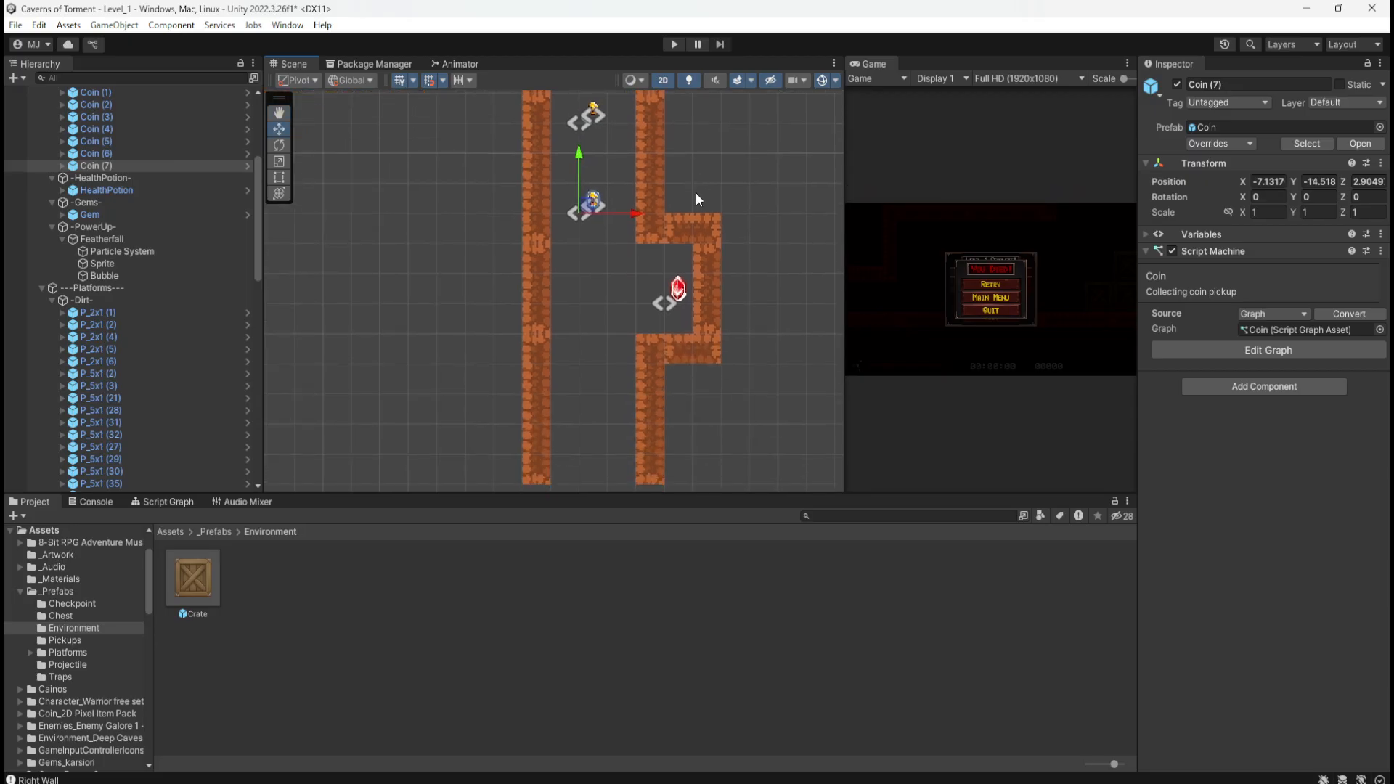
{"action": "left_click", "coordinate": [593, 112]}
{"action": "key", "text": "ctrl+d"}
{"action": "left_click_drag", "start_coordinate": [585, 108], "coordinate": [589, 307]}
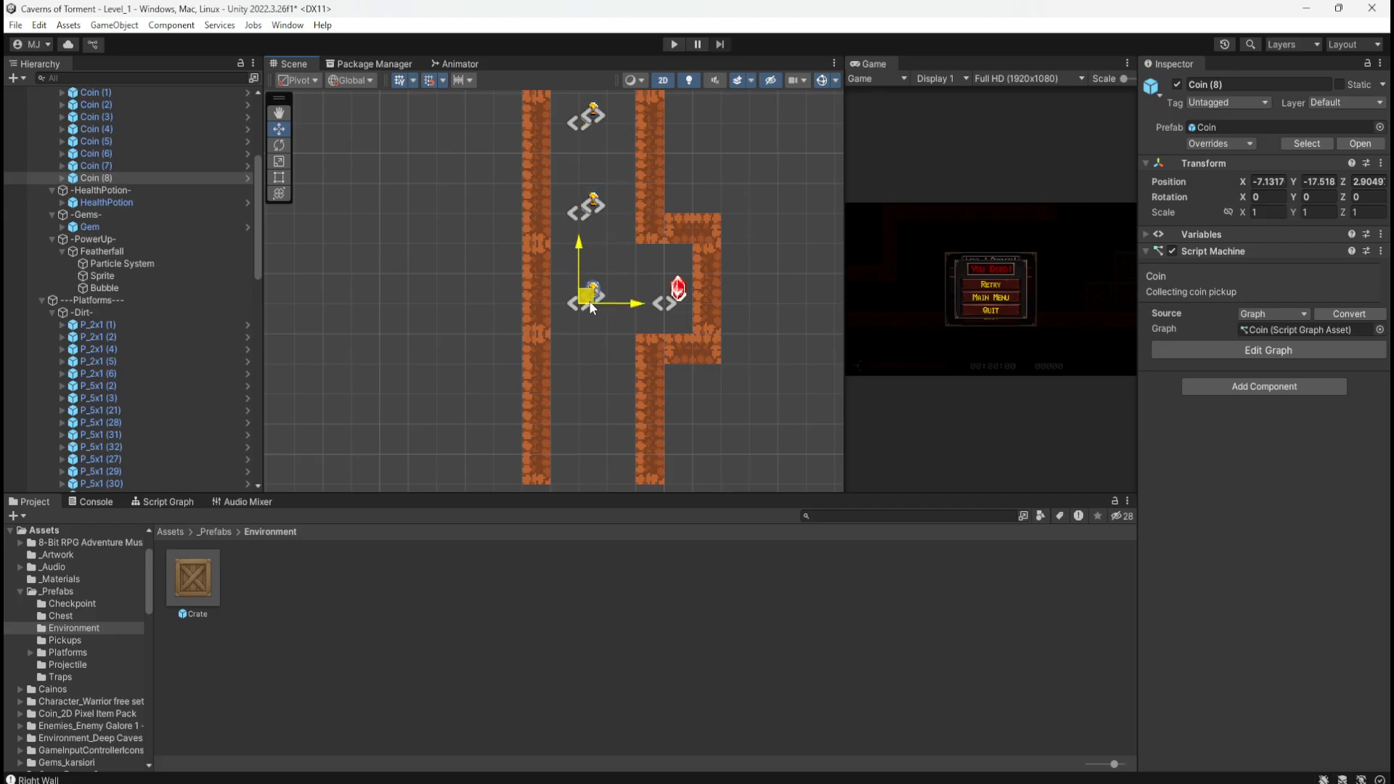
{"action": "middle_click_drag", "start_coordinate": [685, 176], "coordinate": [685, 372]}
{"action": "middle_click_drag", "start_coordinate": [724, 276], "coordinate": [719, 333]}
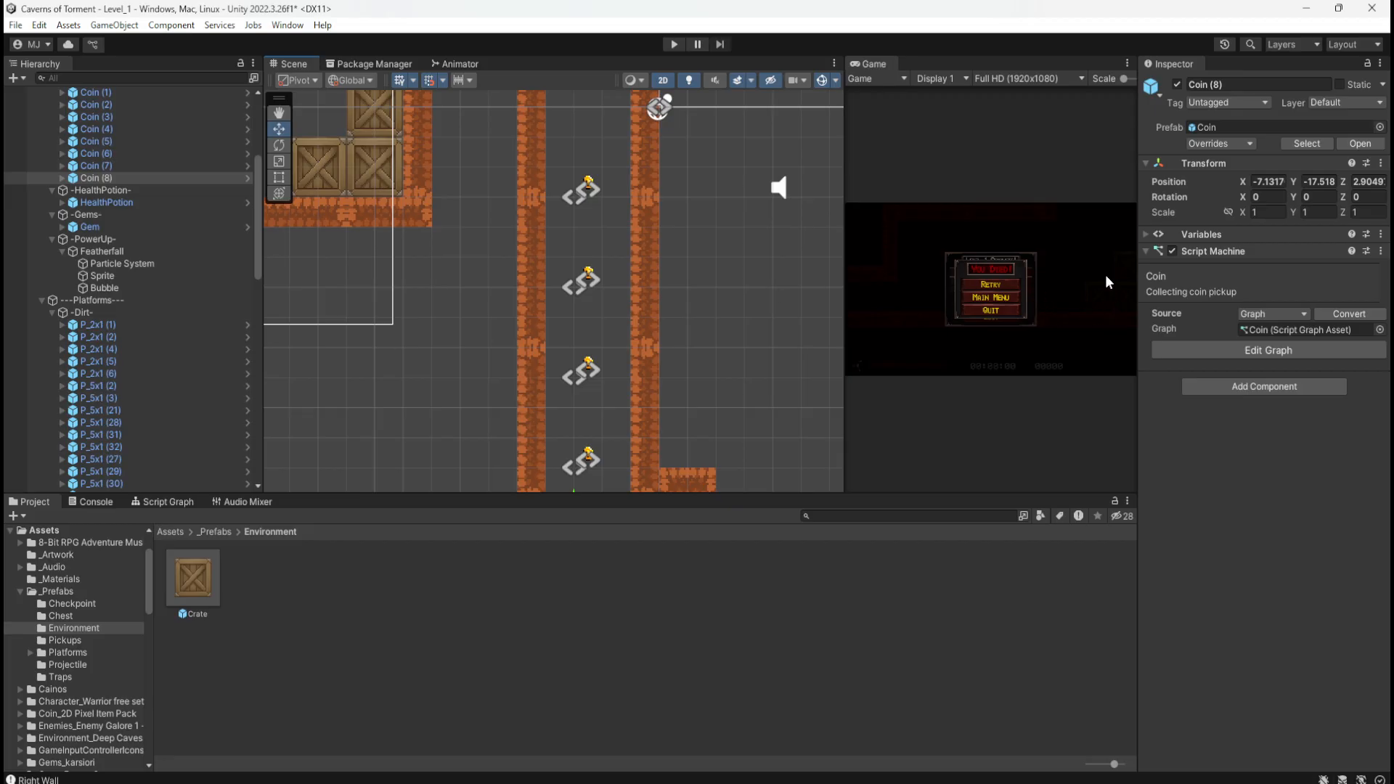
{"action": "middle_click_drag", "start_coordinate": [663, 231], "coordinate": [673, 127]}
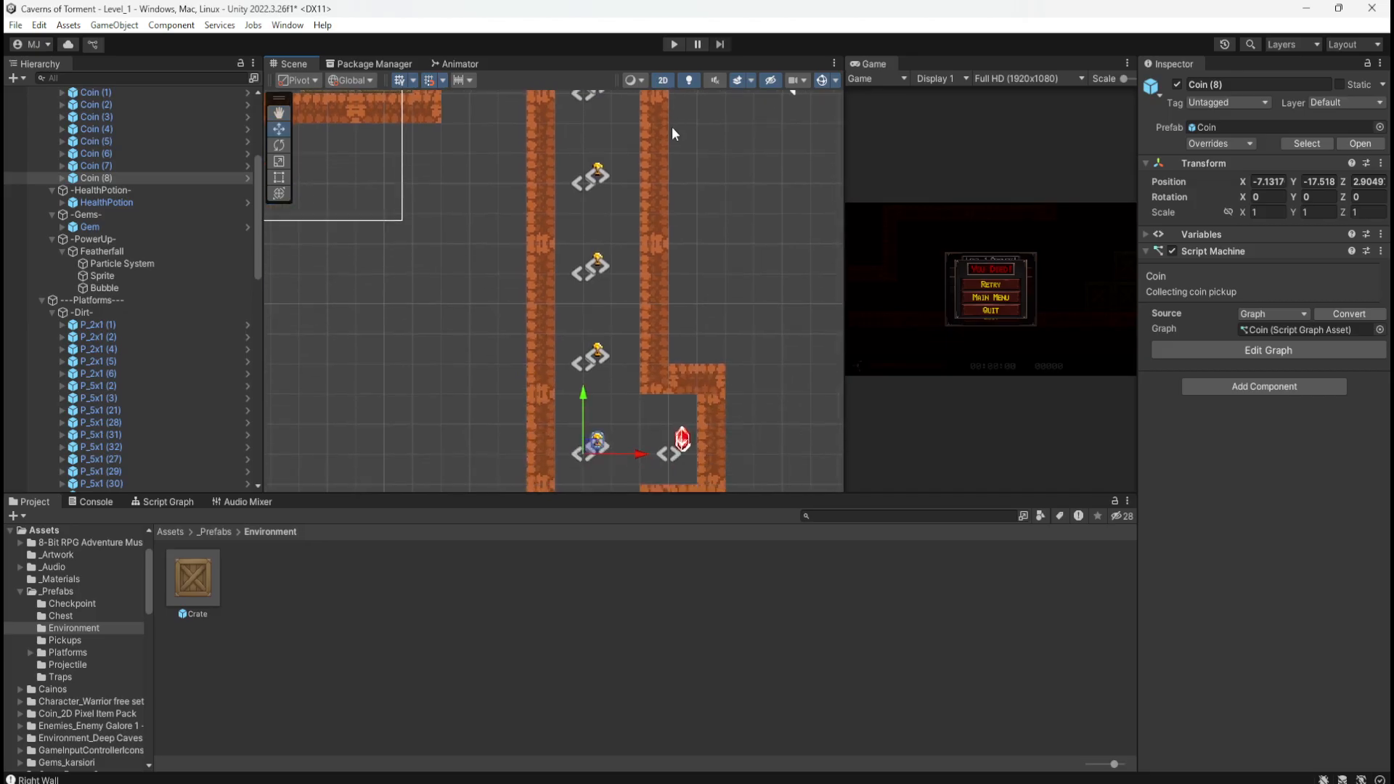
{"action": "middle_click_drag", "start_coordinate": [745, 303], "coordinate": [729, 394]}
{"action": "middle_click_drag", "start_coordinate": [675, 251], "coordinate": [734, 102]}
{"action": "middle_click_drag", "start_coordinate": [750, 267], "coordinate": [712, 329]}
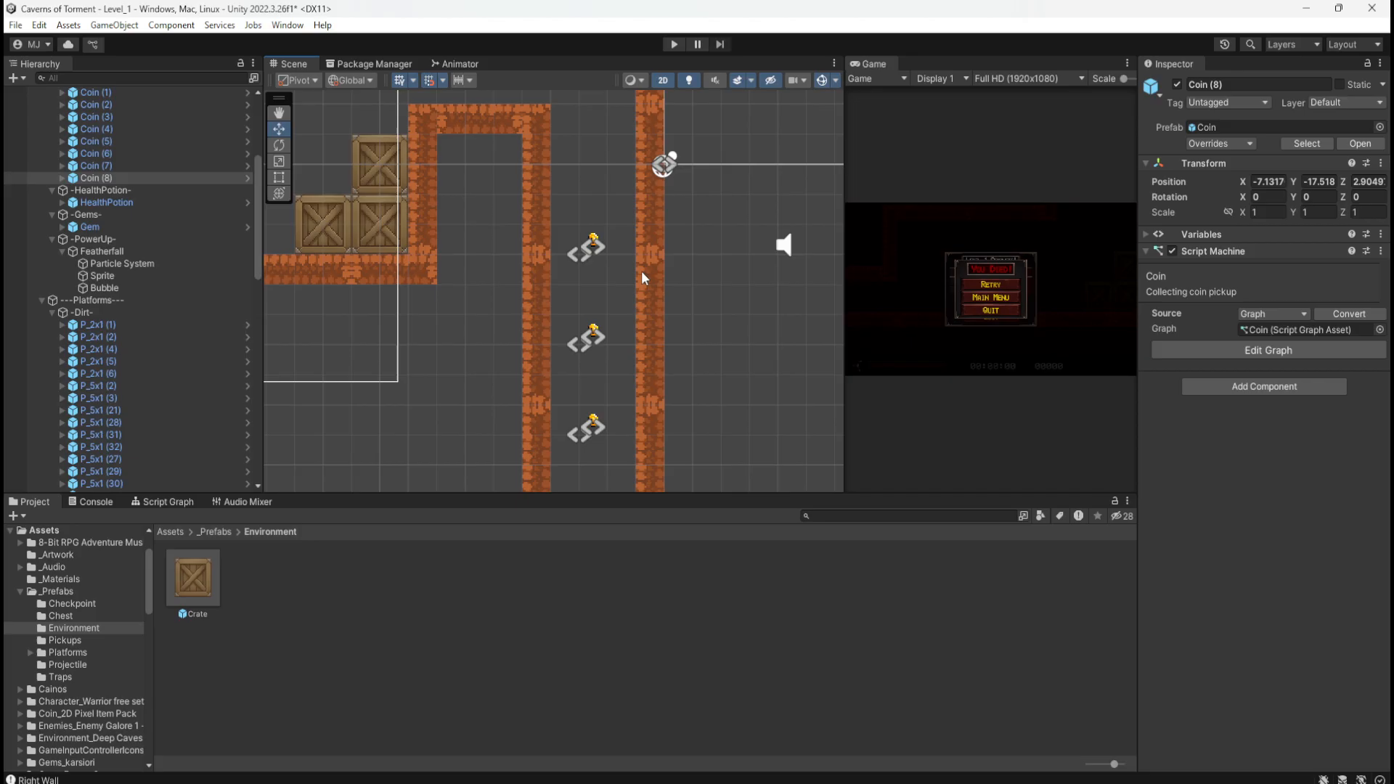
Step: Pair the top two coins side by side and shift the third coin one unit right
{"action": "left_click", "coordinate": [592, 245]}
{"action": "middle_click_drag", "start_coordinate": [717, 233], "coordinate": [716, 358]}
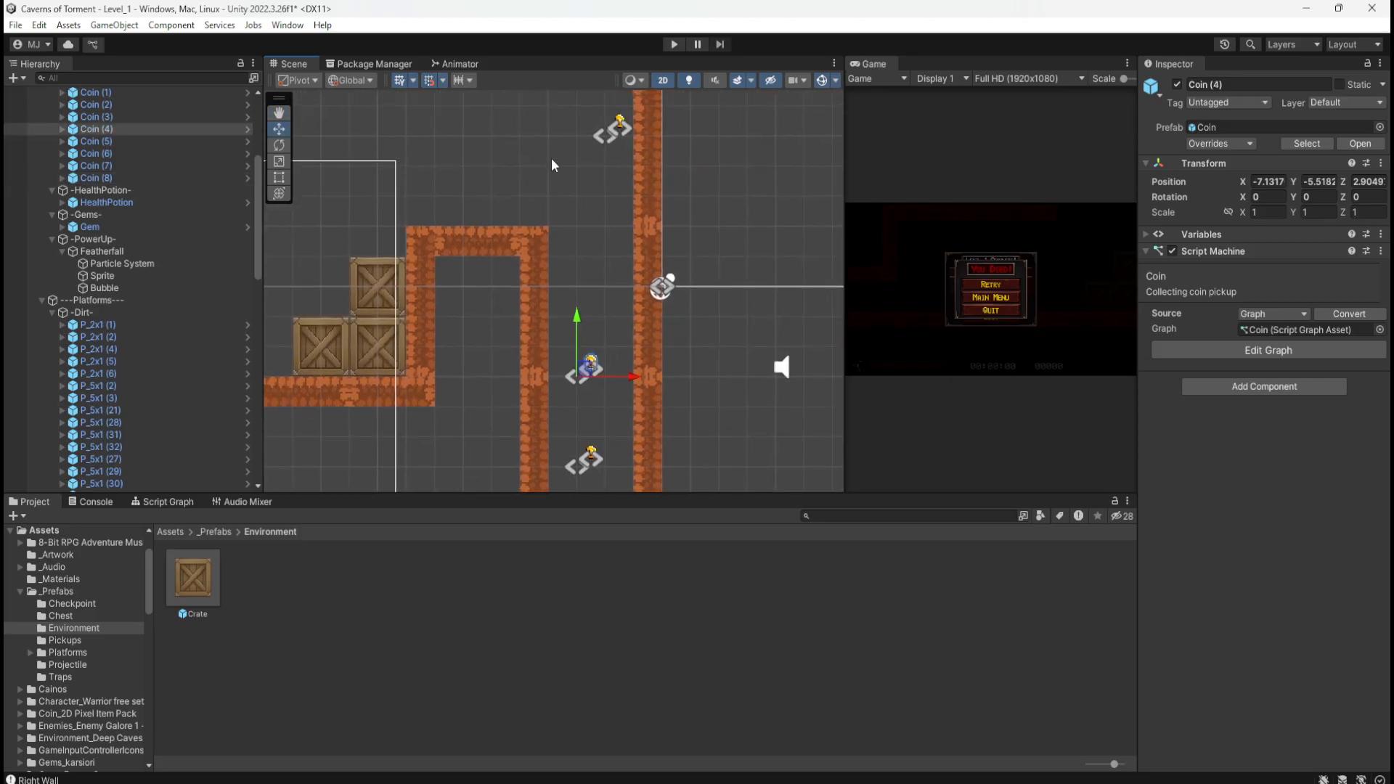
{"action": "left_click_drag", "start_coordinate": [584, 368], "coordinate": [552, 360]}
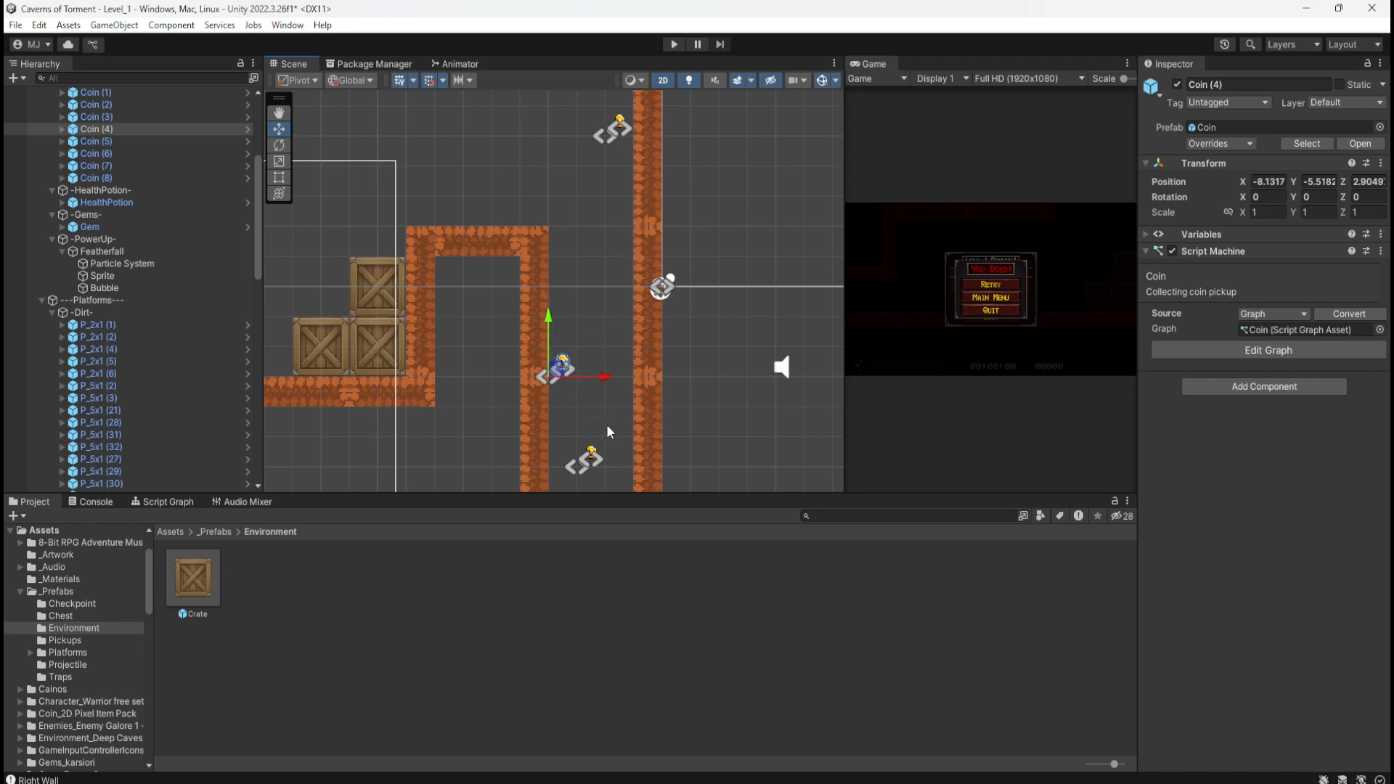
{"action": "left_click", "coordinate": [593, 461]}
{"action": "left_click_drag", "start_coordinate": [589, 465], "coordinate": [560, 400]}
{"action": "middle_click_drag", "start_coordinate": [678, 404], "coordinate": [651, 227]}
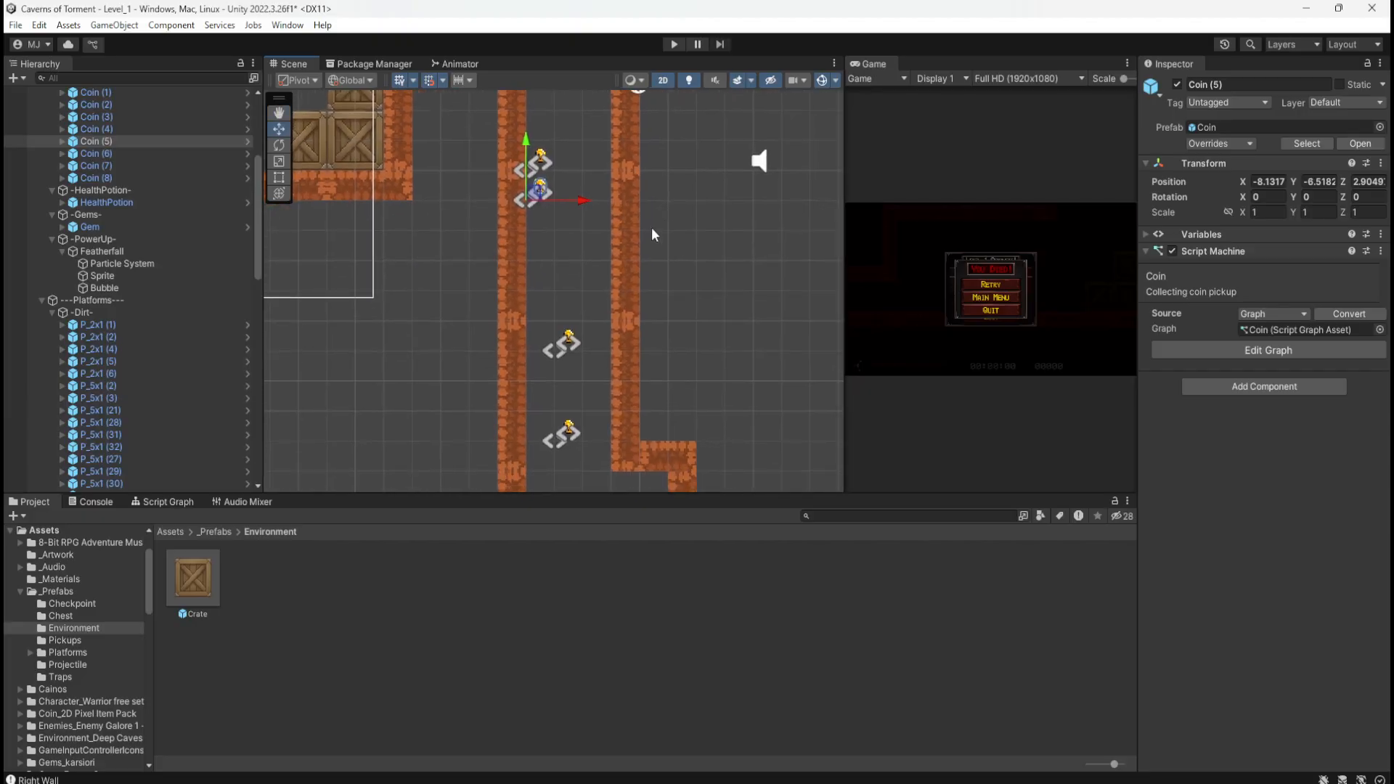
{"action": "left_click", "coordinate": [570, 343]}
{"action": "left_click_drag", "start_coordinate": [572, 352], "coordinate": [634, 354]}
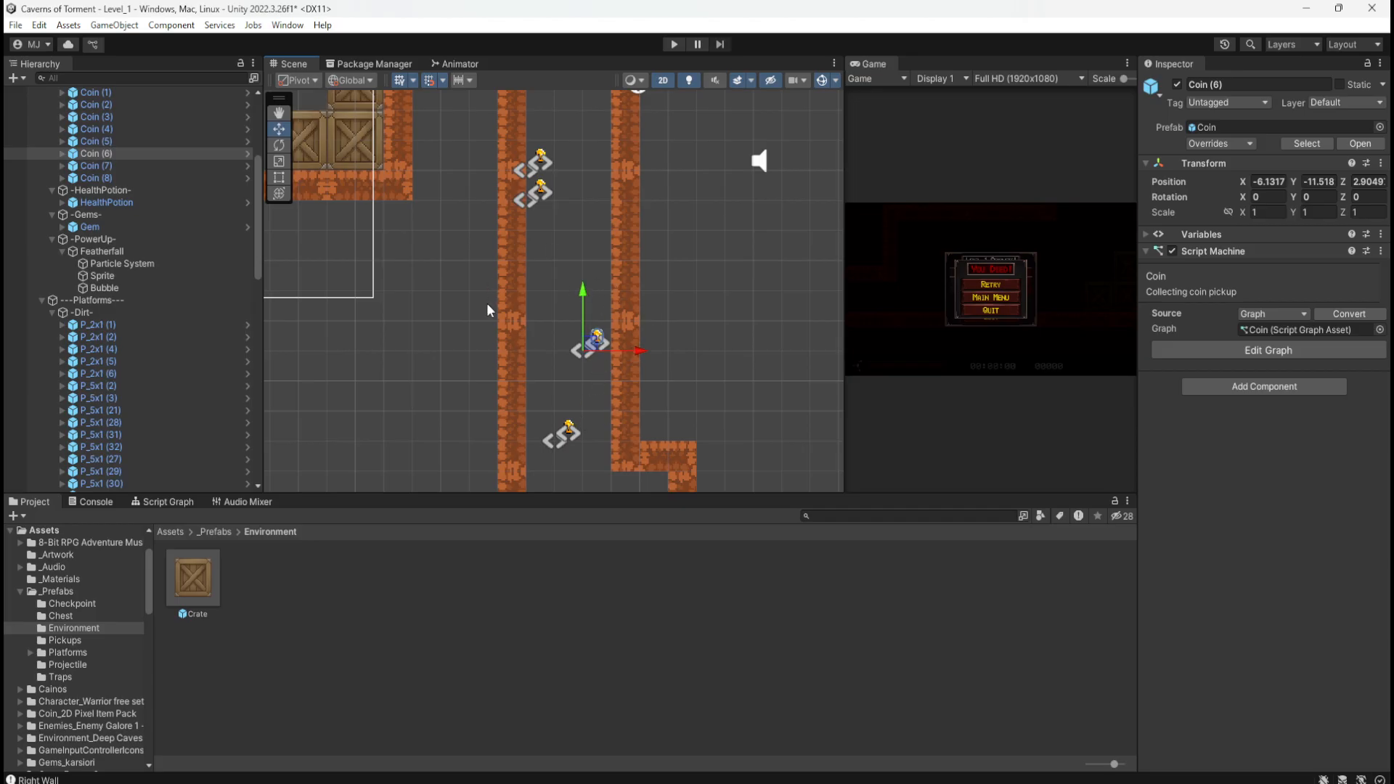
Step: Pair the fourth coin beside the third and shift the bottom coin one unit left
{"action": "middle_click_drag", "start_coordinate": [451, 296], "coordinate": [763, 397]}
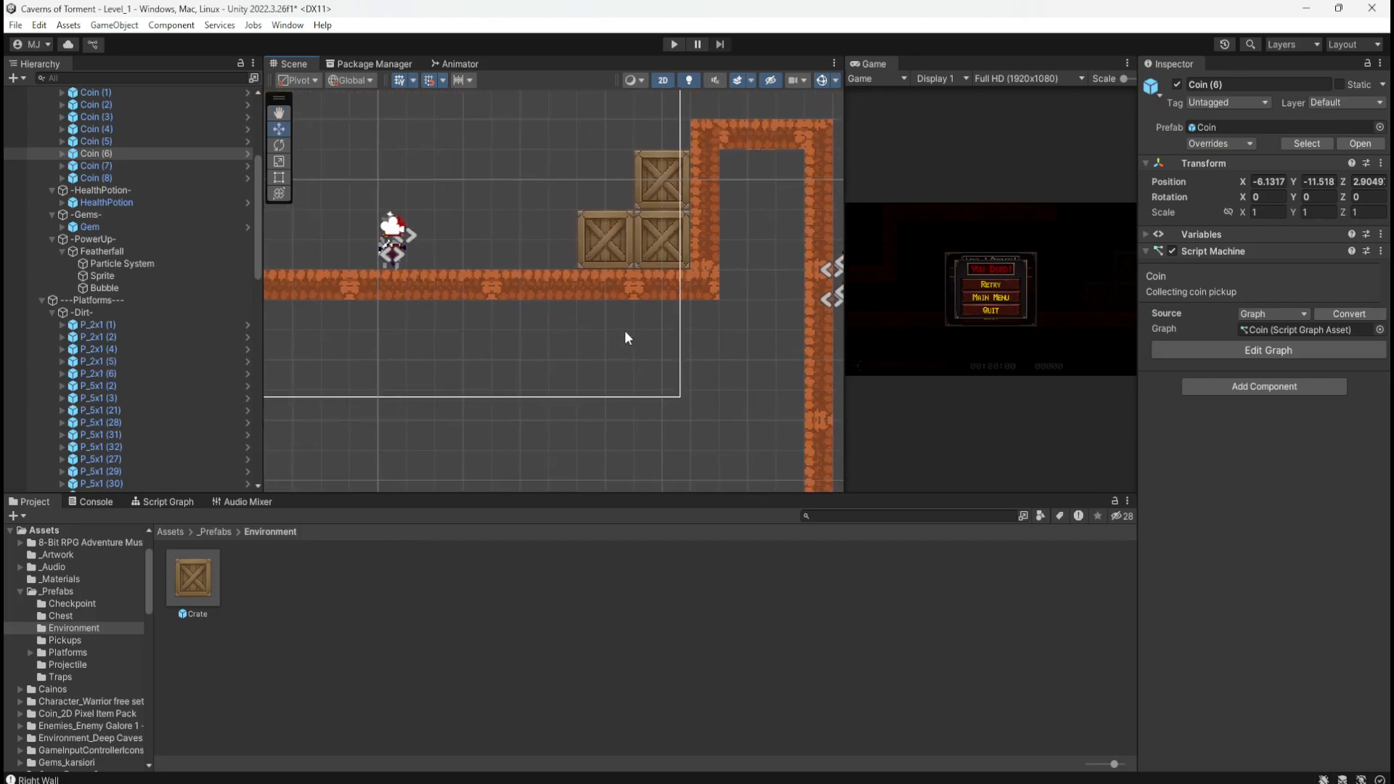
{"action": "middle_click_drag", "start_coordinate": [730, 350], "coordinate": [394, 253]}
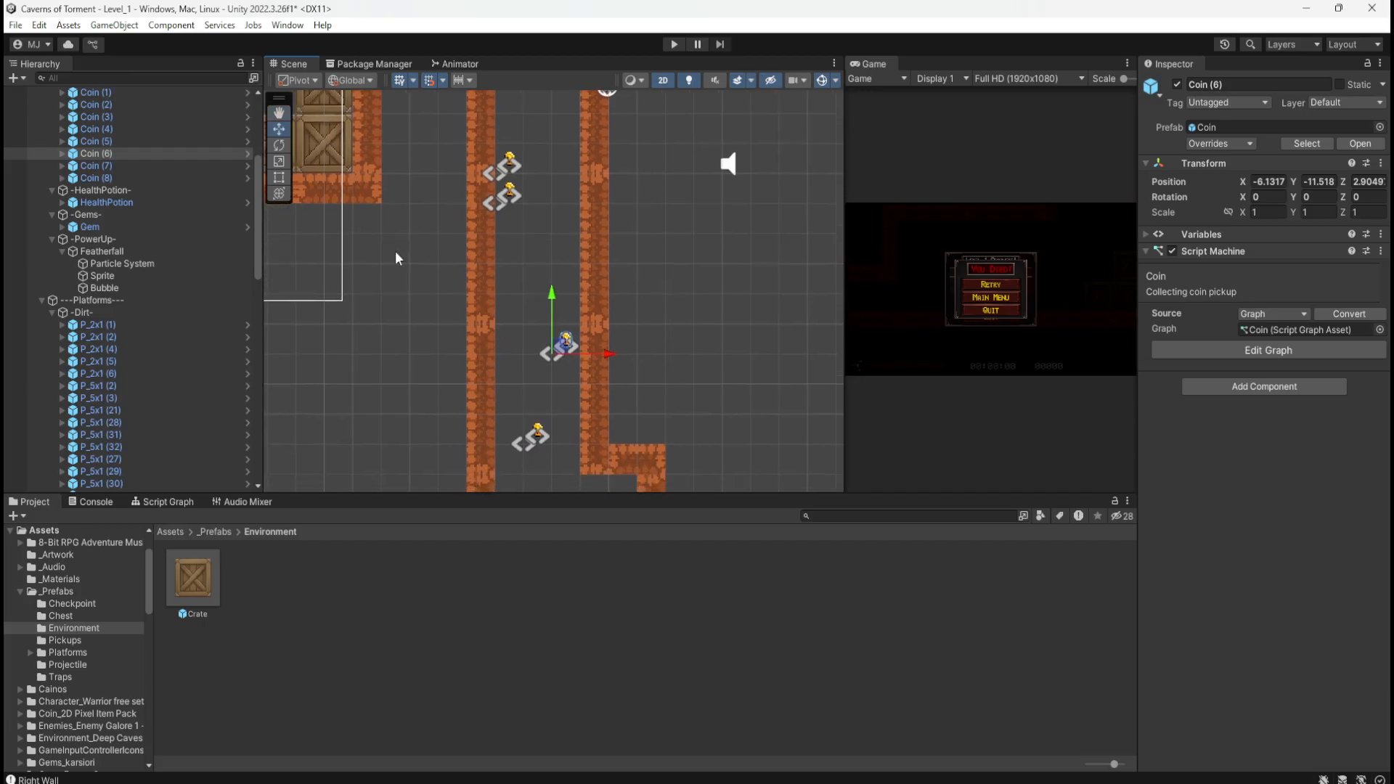
{"action": "left_click", "coordinate": [536, 434]}
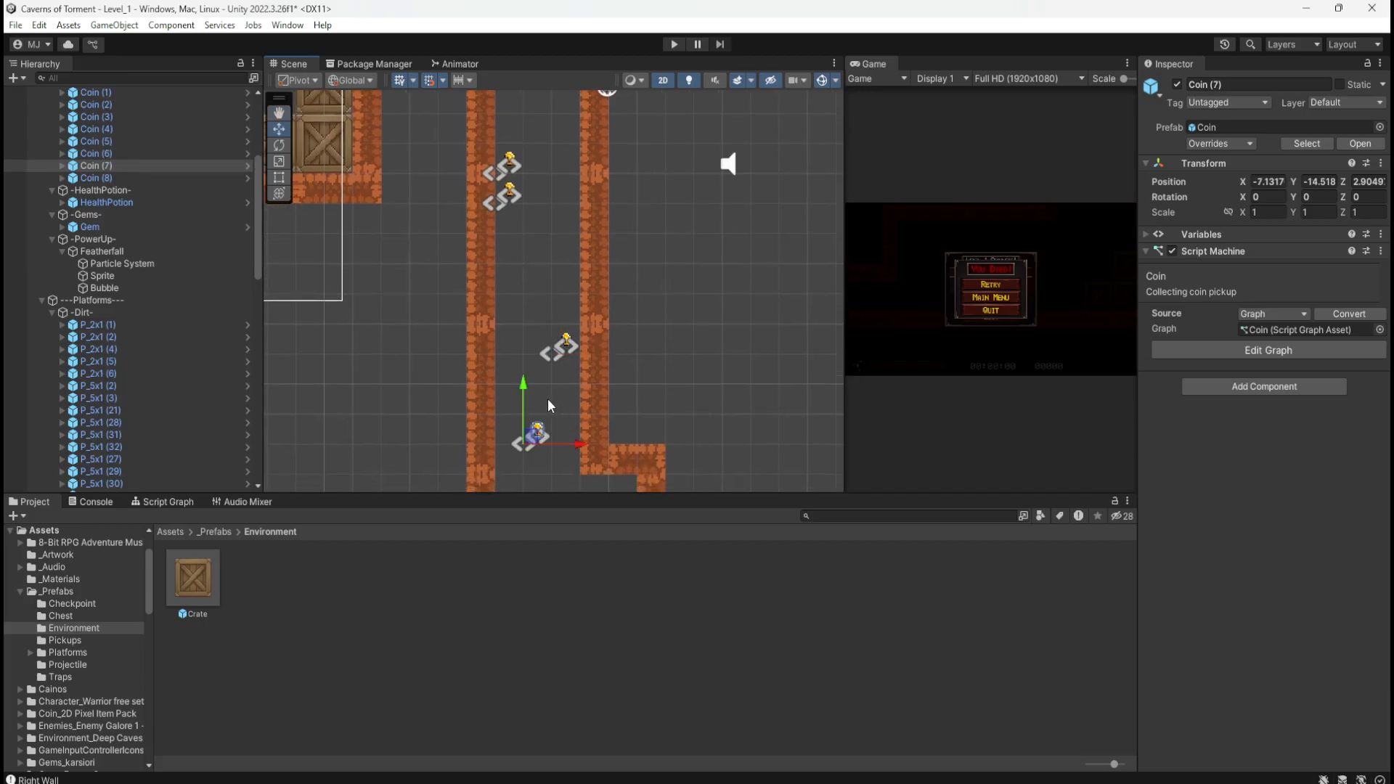
{"action": "left_click_drag", "start_coordinate": [569, 444], "coordinate": [600, 444]}
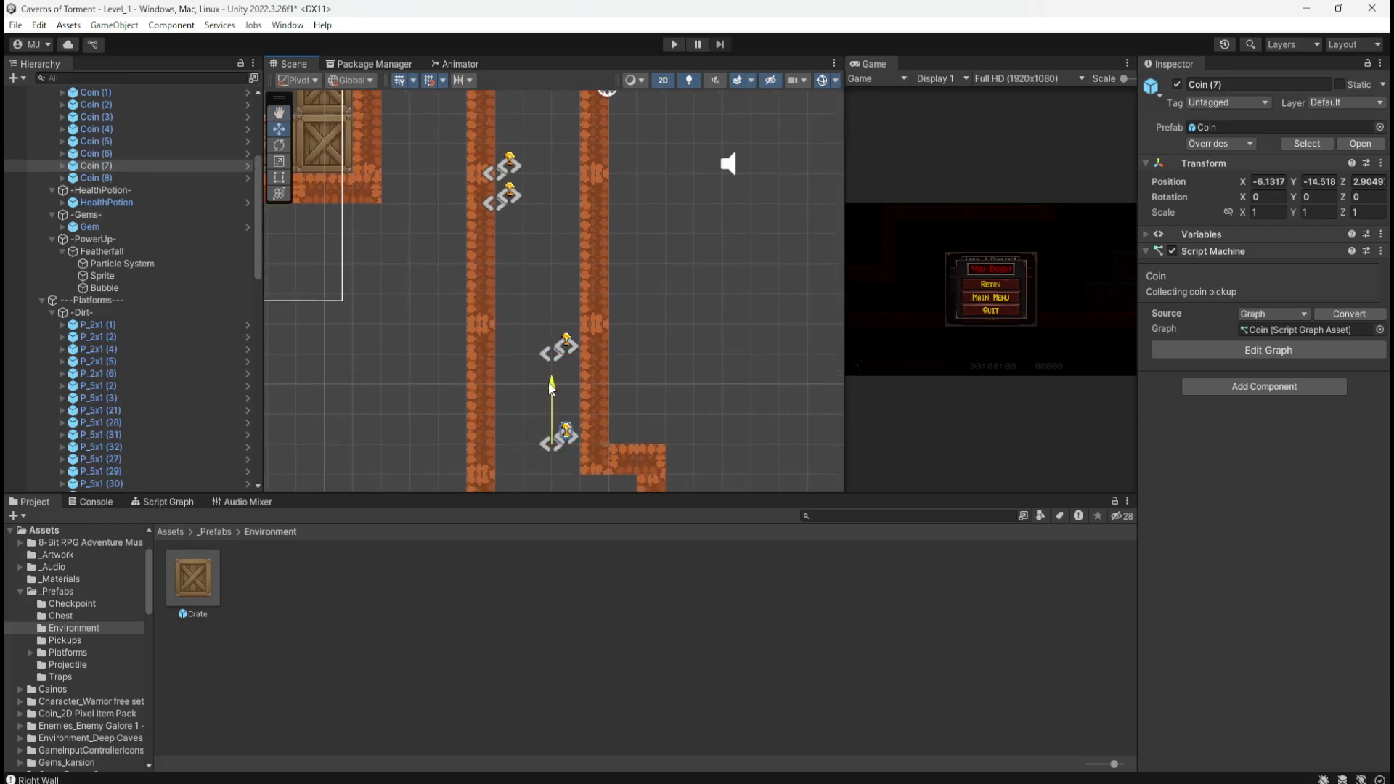
{"action": "left_click_drag", "start_coordinate": [550, 398], "coordinate": [549, 335]}
{"action": "middle_click_drag", "start_coordinate": [673, 402], "coordinate": [734, 218]}
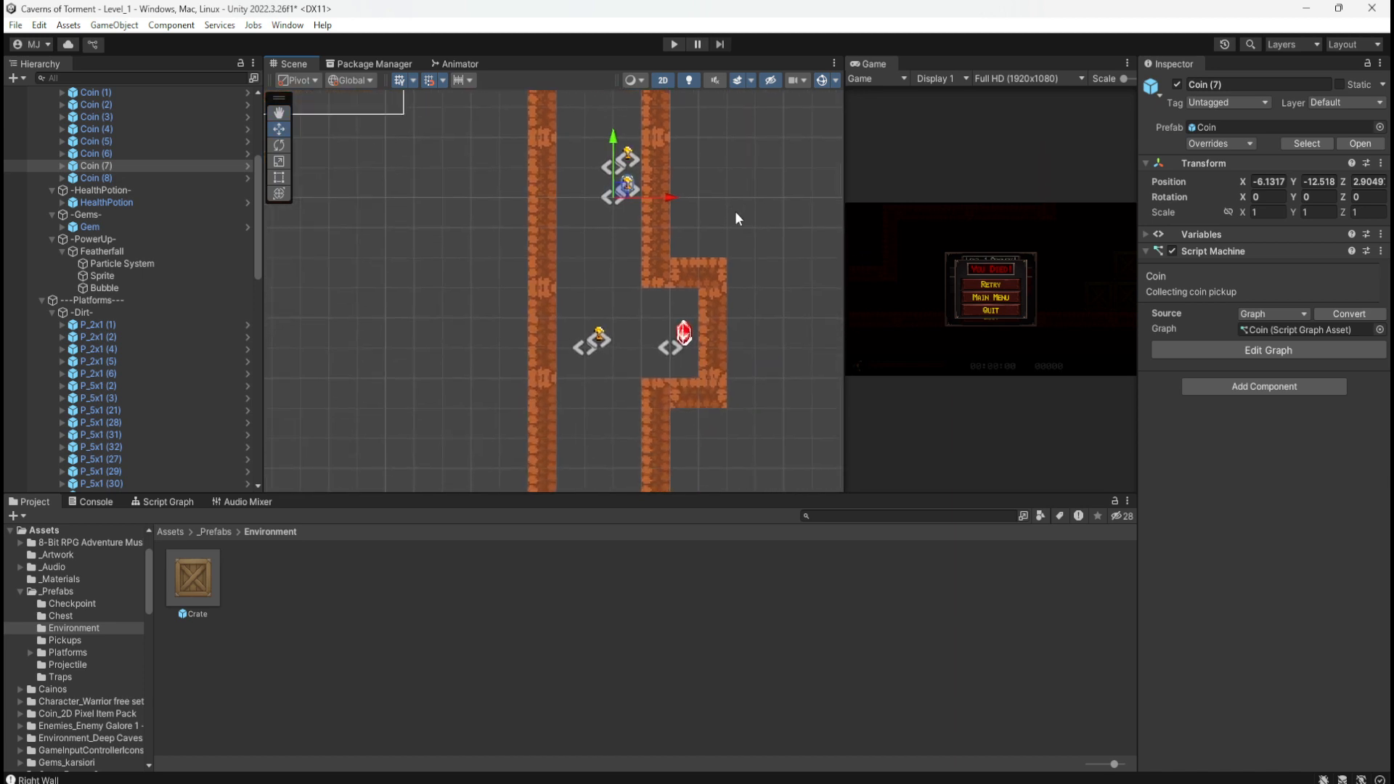
{"action": "left_click", "coordinate": [598, 340]}
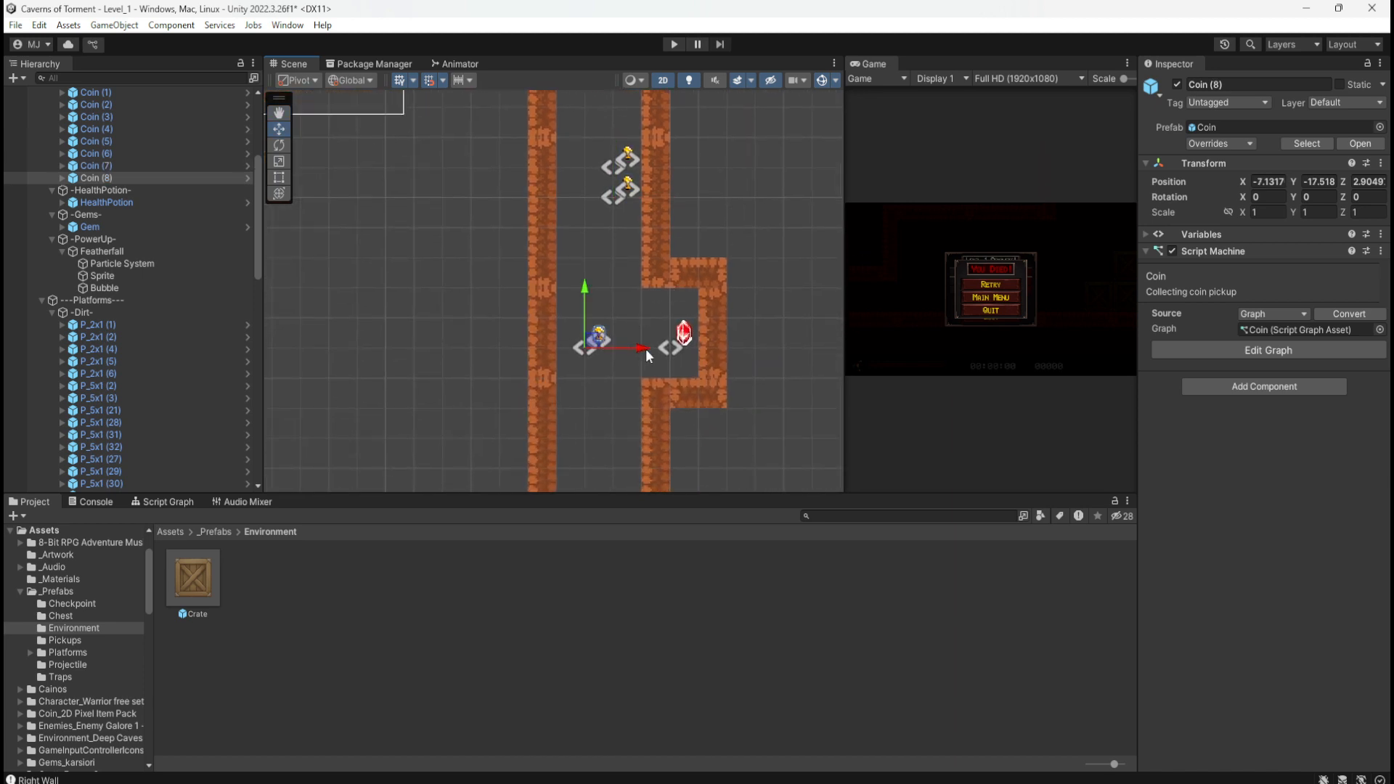
{"action": "left_click_drag", "start_coordinate": [646, 348], "coordinate": [617, 347]}
{"action": "middle_click_drag", "start_coordinate": [692, 204], "coordinate": [681, 338]}
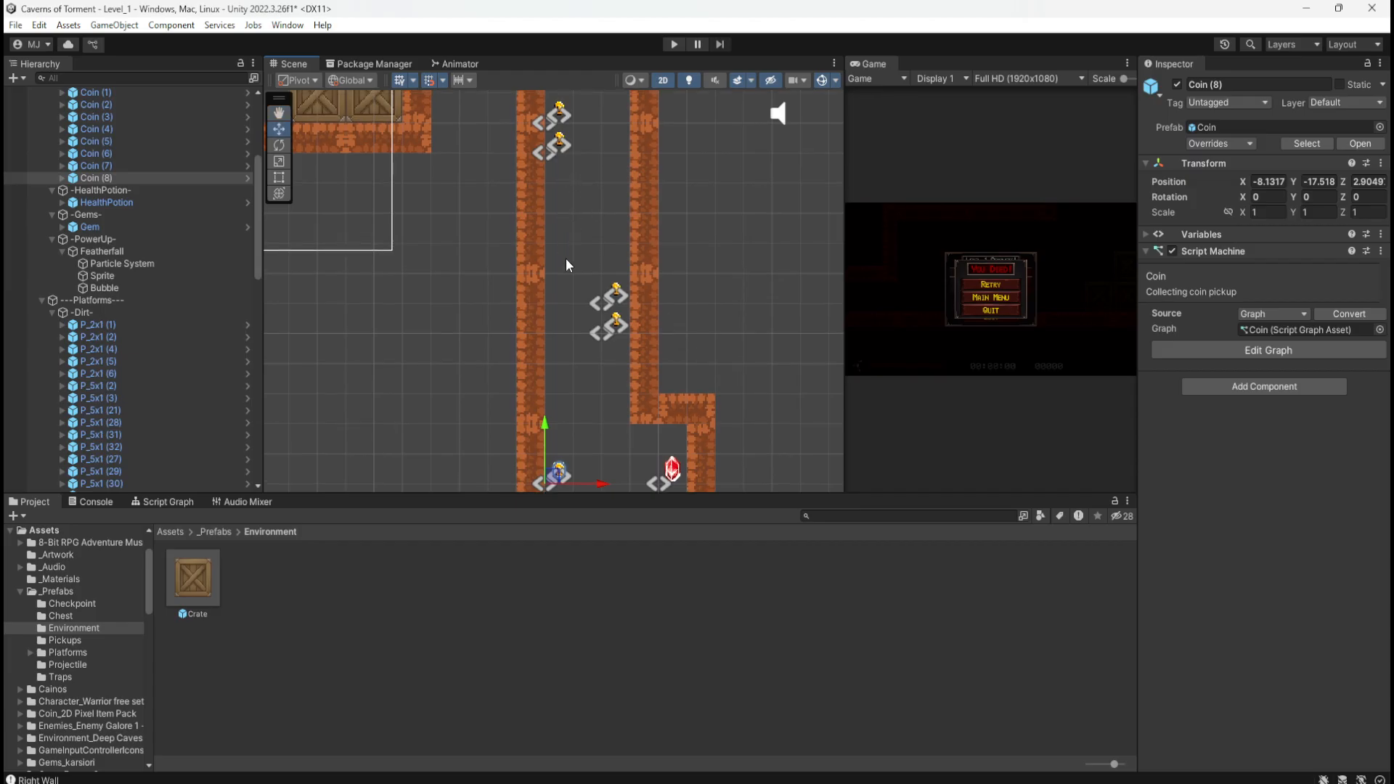
{"action": "middle_click_drag", "start_coordinate": [627, 422], "coordinate": [635, 308]}
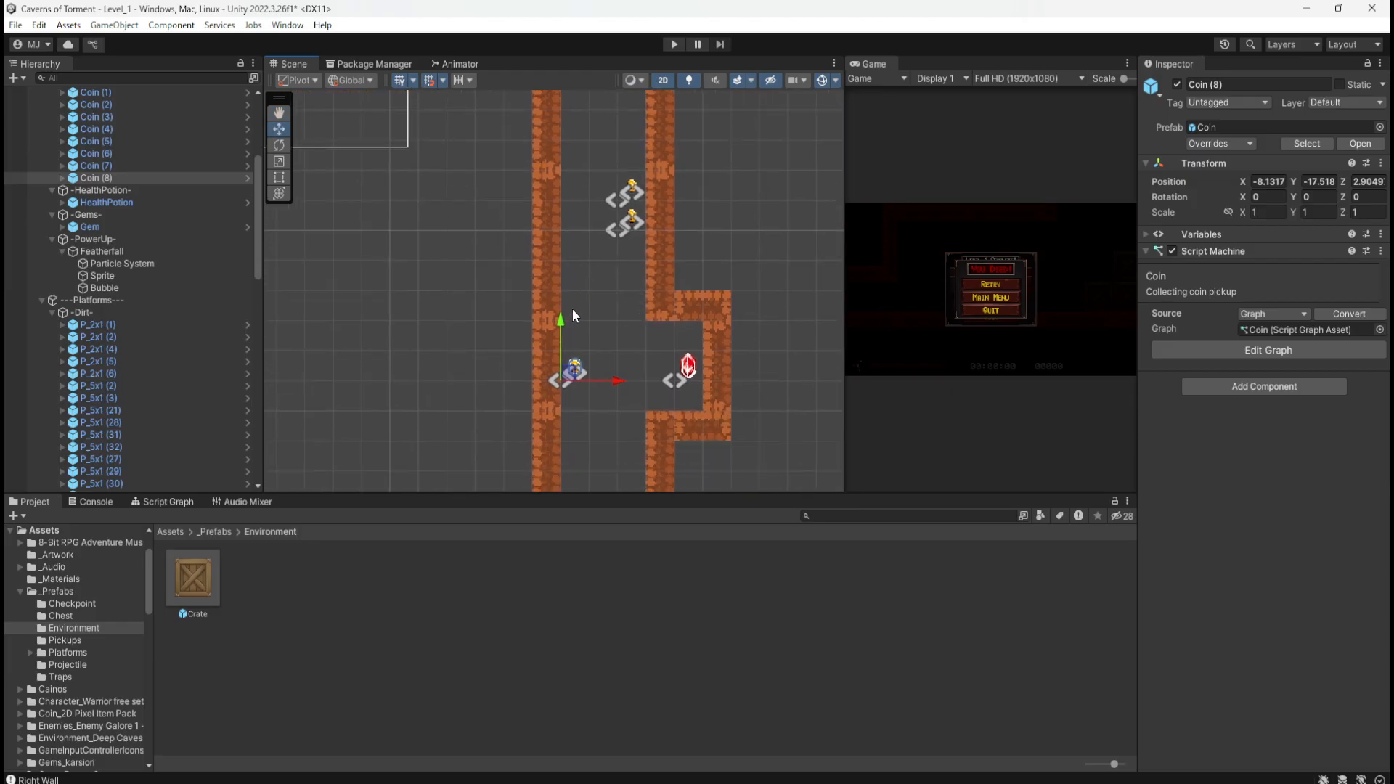
{"action": "middle_click_drag", "start_coordinate": [623, 395], "coordinate": [629, 315]}
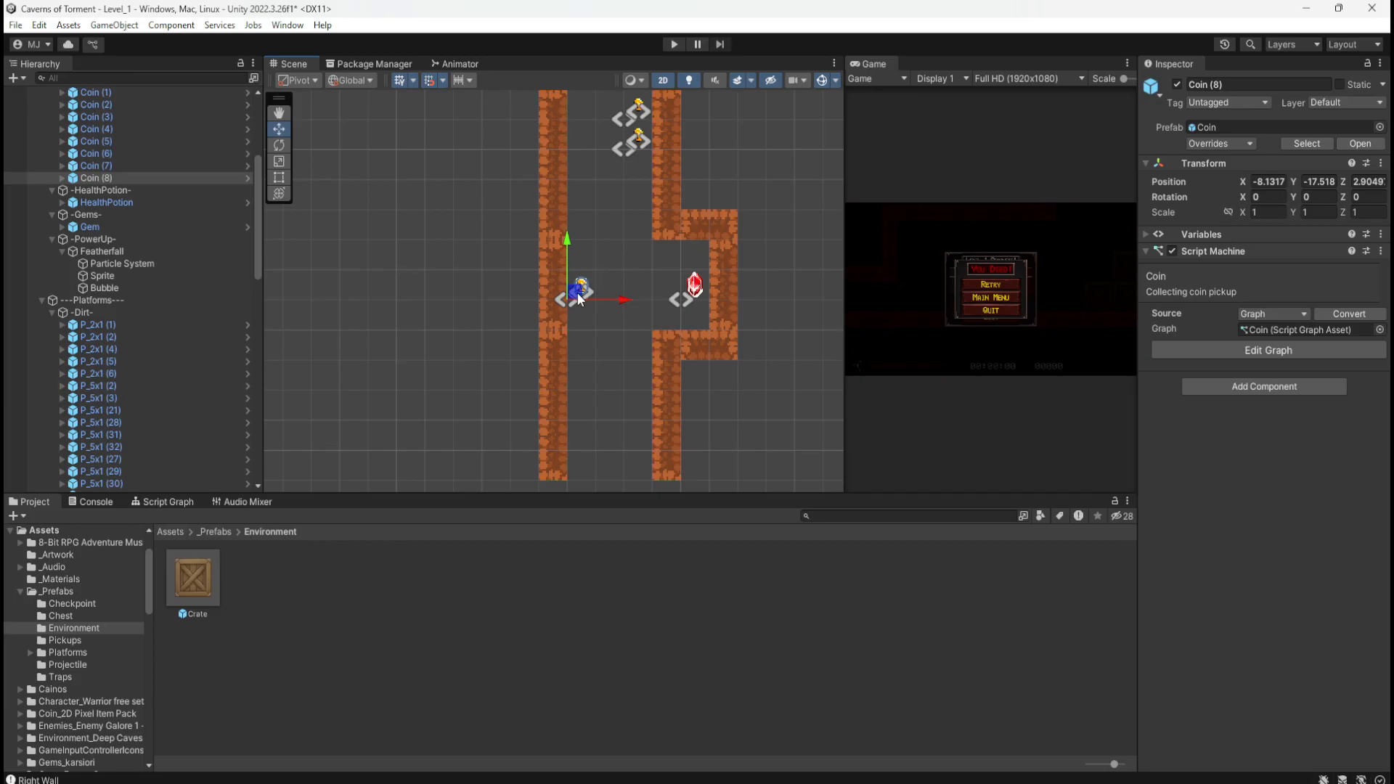
Step: Add Coin (9) at X -8.1317, Y -18.518 below Coin (8), then bring the sketch photo alongside
{"action": "key", "text": "ctrl+d"}
{"action": "left_click_drag", "start_coordinate": [569, 241], "coordinate": [569, 276]}
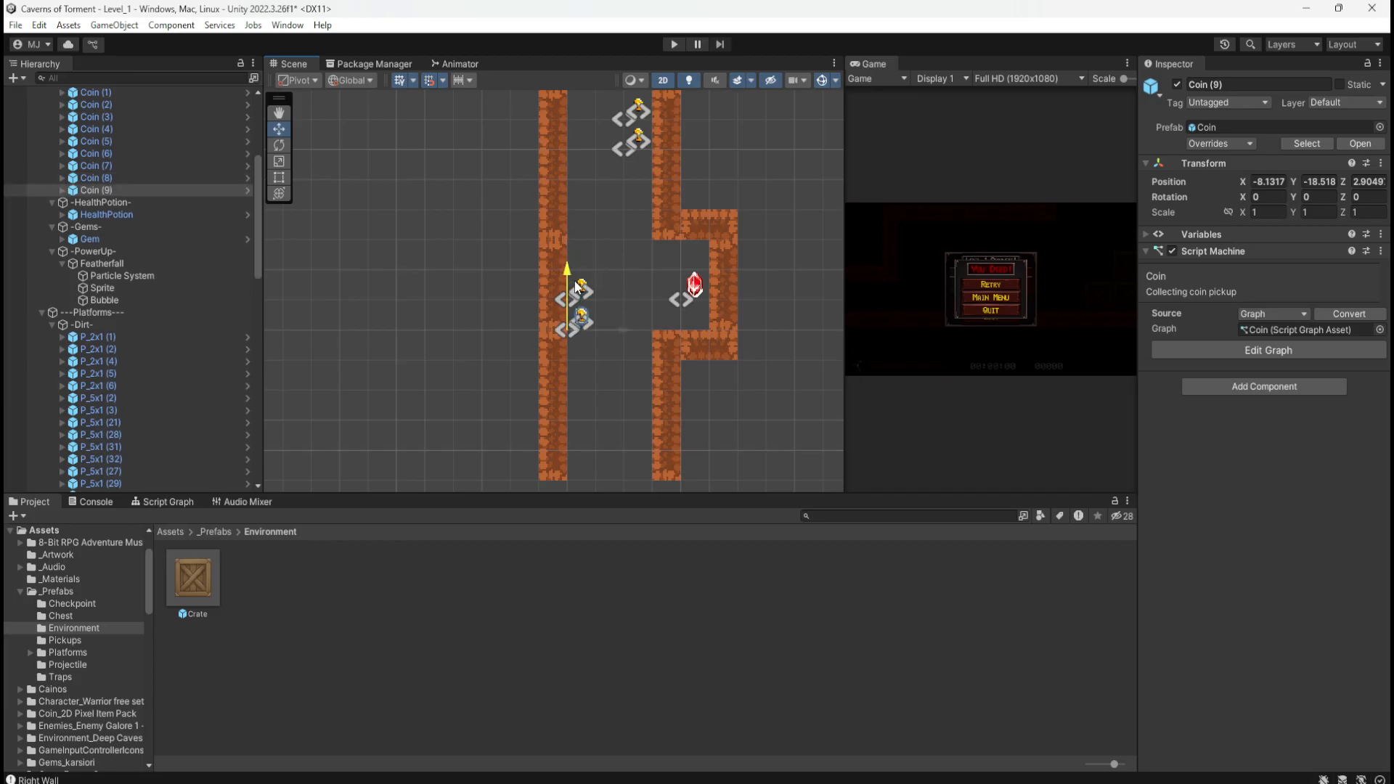
{"action": "middle_click_drag", "start_coordinate": [469, 320], "coordinate": [453, 384]}
{"action": "middle_click_drag", "start_coordinate": [681, 233], "coordinate": [680, 156]}
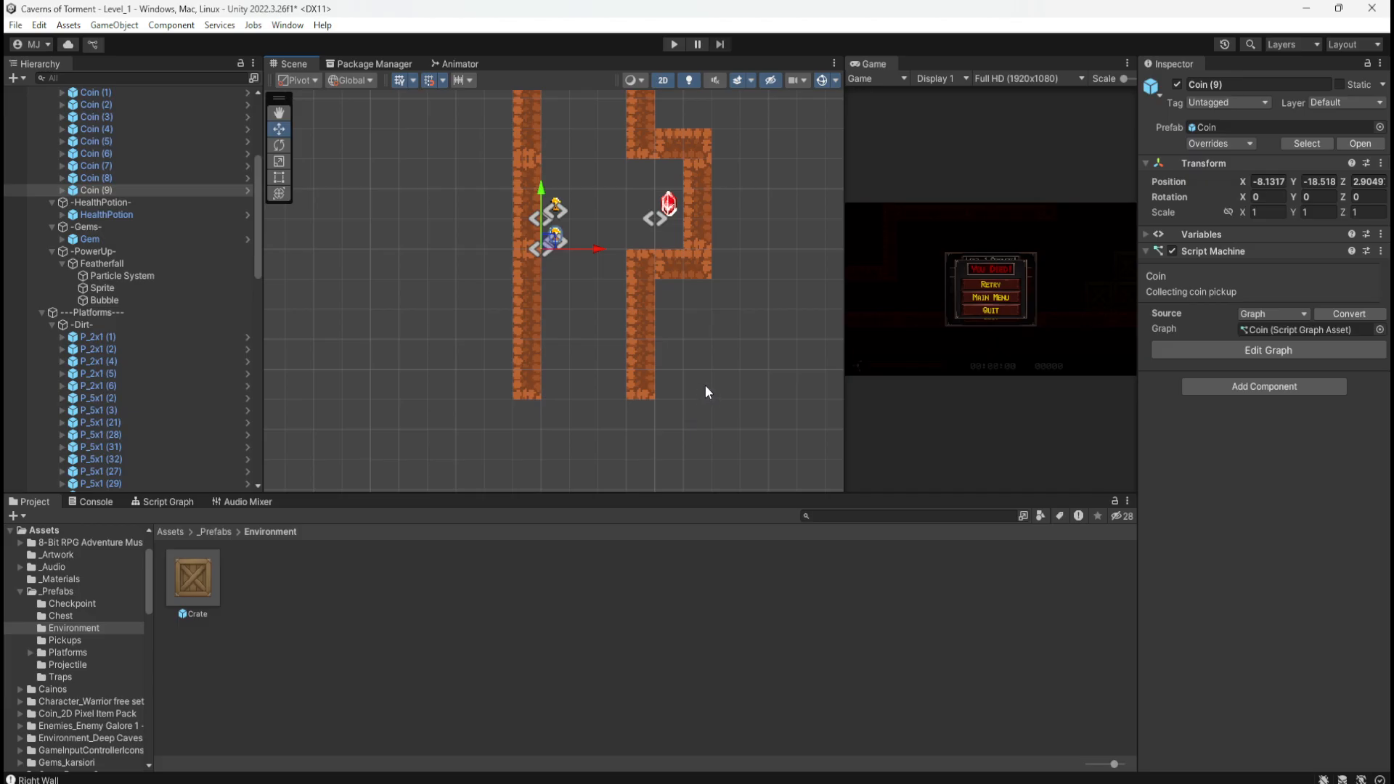
{"action": "middle_click_drag", "start_coordinate": [710, 407], "coordinate": [709, 305]}
{"action": "left_click_drag", "start_coordinate": [1391, 174], "coordinate": [1220, 161]}
Step: Compare the shaft and upper corridor with the sketch, then slide the photo off screen
{"action": "scroll", "coordinate": [553, 461], "scroll_direction": "down", "scroll_amount": 7}
{"action": "scroll", "coordinate": [690, 402], "scroll_direction": "down", "scroll_amount": 6}
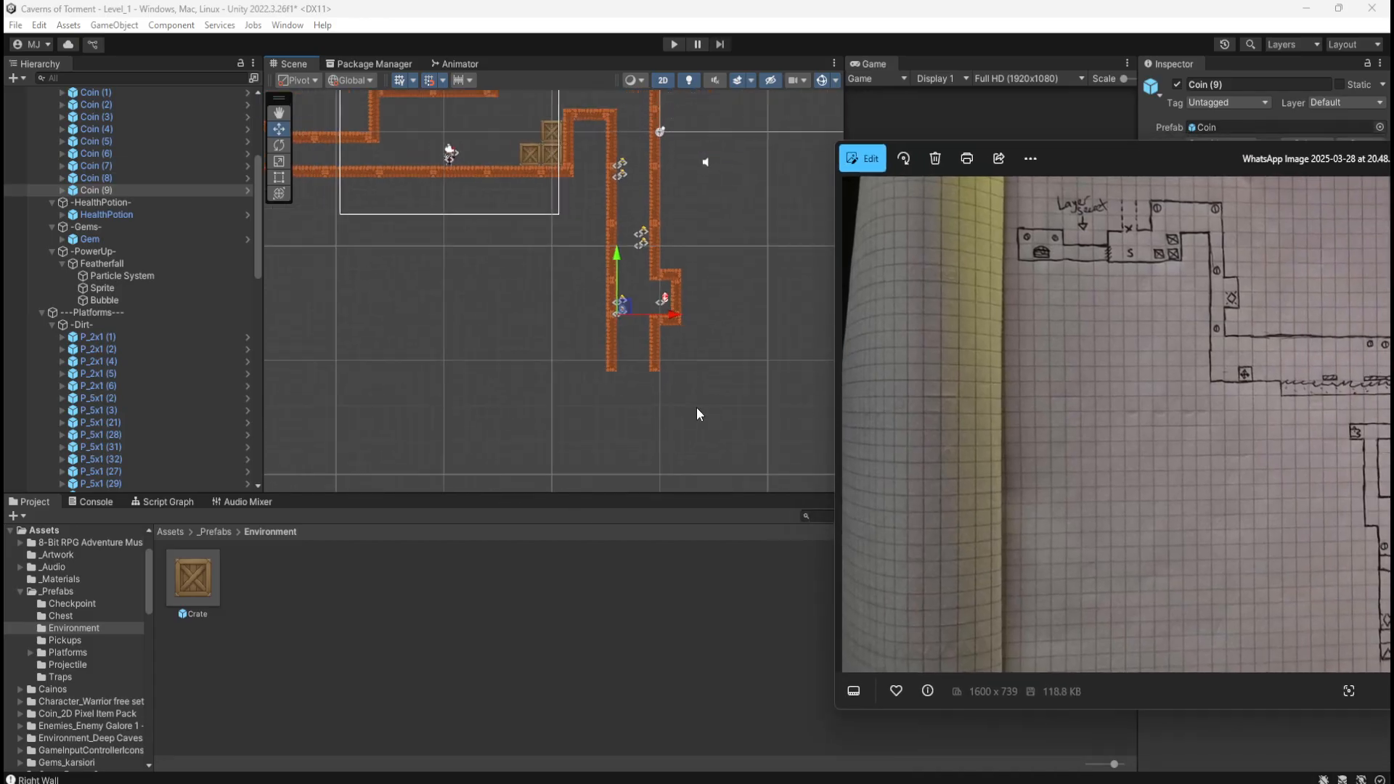
{"action": "scroll", "coordinate": [639, 219], "scroll_direction": "up", "scroll_amount": 3}
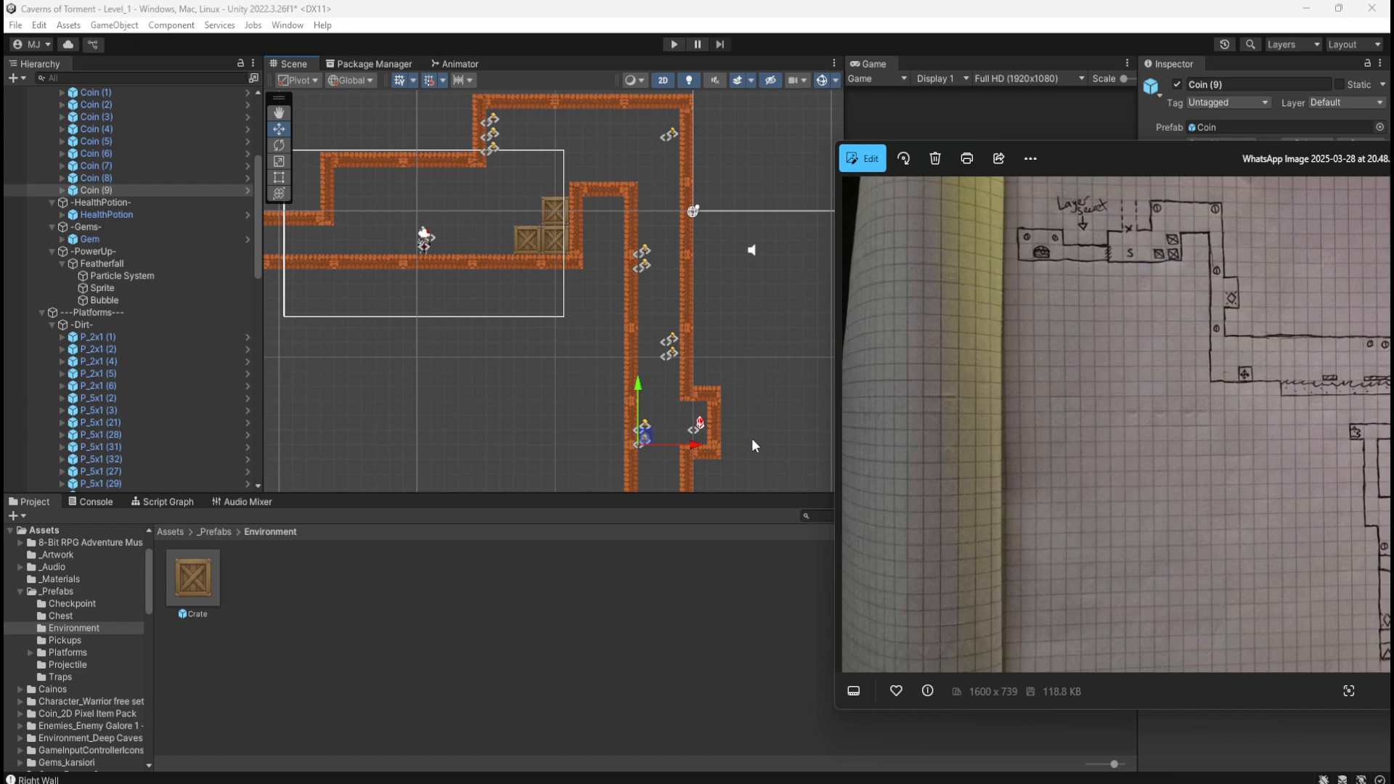
{"action": "middle_click_drag", "start_coordinate": [752, 440], "coordinate": [747, 334]}
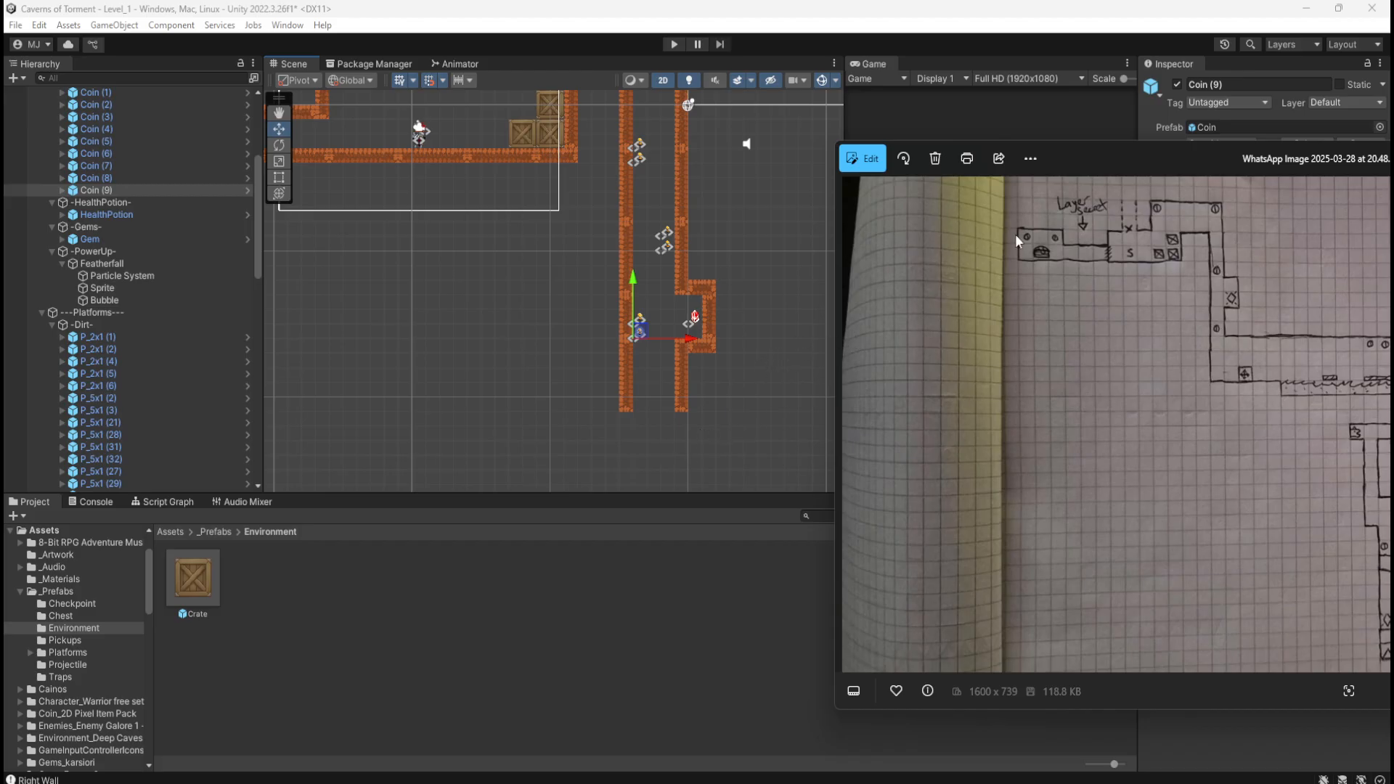
{"action": "left_click_drag", "start_coordinate": [1161, 157], "coordinate": [1393, 157]}
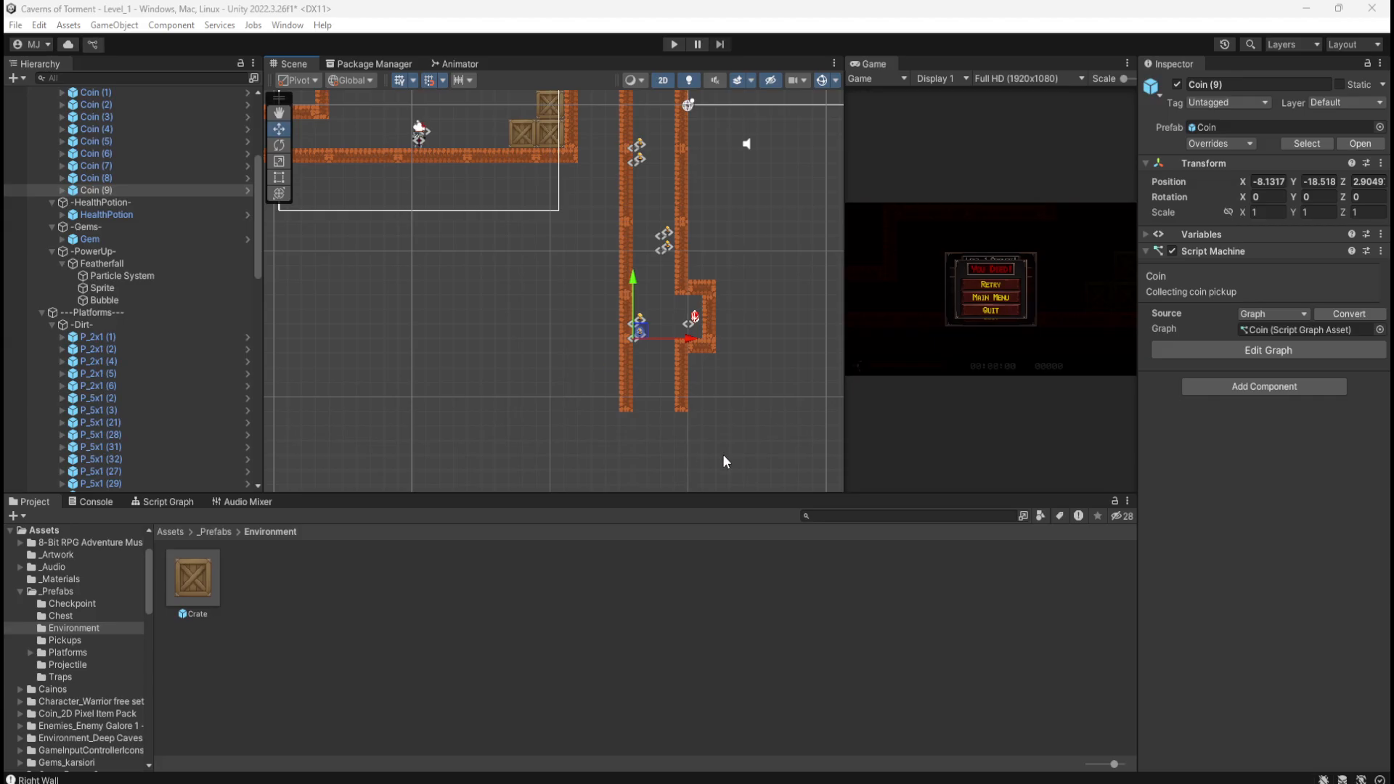
Step: Duplicate the lower right wall piece, set its Rotation Z to 0, and line it up as a ledge under the right wall
{"action": "middle_click_drag", "start_coordinate": [723, 459], "coordinate": [619, 341]}
{"action": "scroll", "coordinate": [594, 314], "scroll_direction": "up", "scroll_amount": 3}
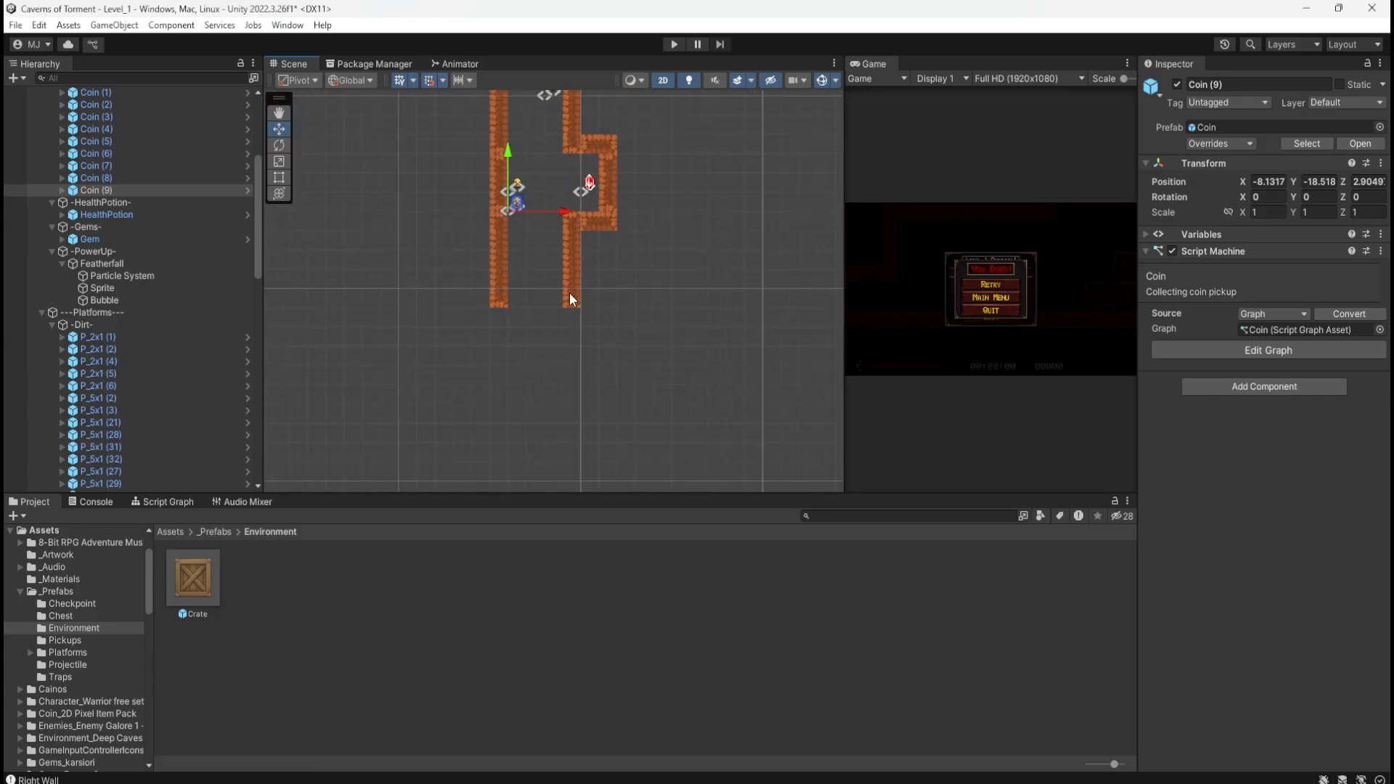
{"action": "left_click", "coordinate": [569, 291]}
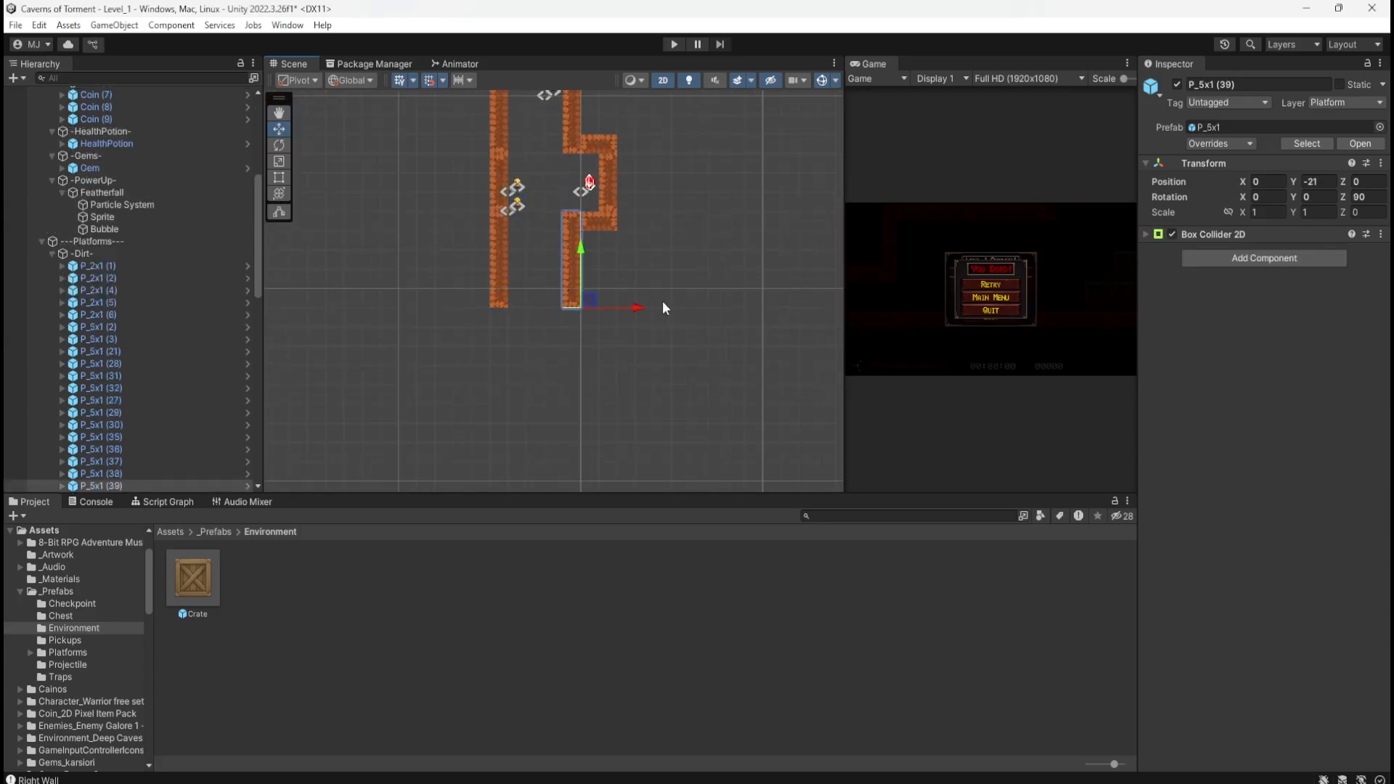
{"action": "key", "text": "ctrl+d"}
{"action": "left_click_drag", "start_coordinate": [591, 301], "coordinate": [658, 302]}
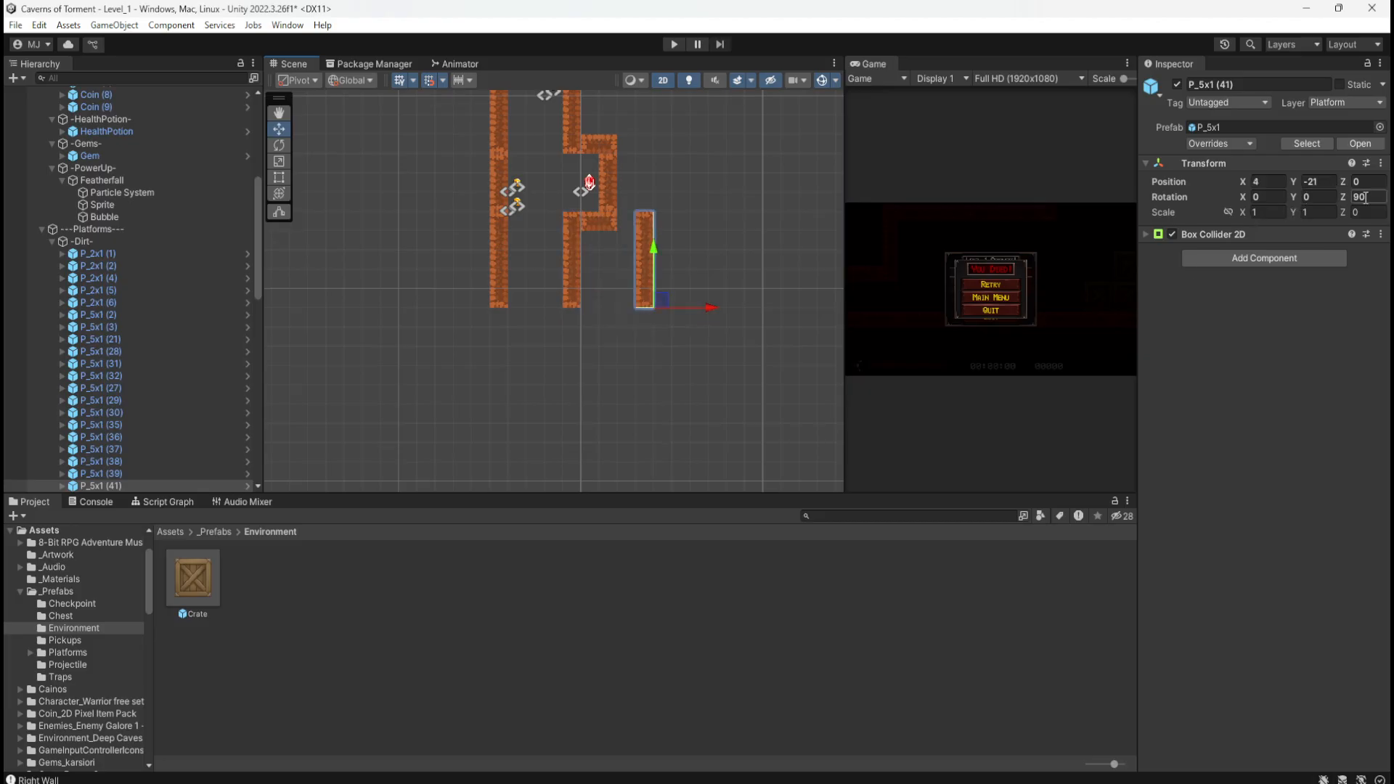
{"action": "type", "text": "0"}
{"action": "left_click_drag", "start_coordinate": [673, 296], "coordinate": [598, 304]}
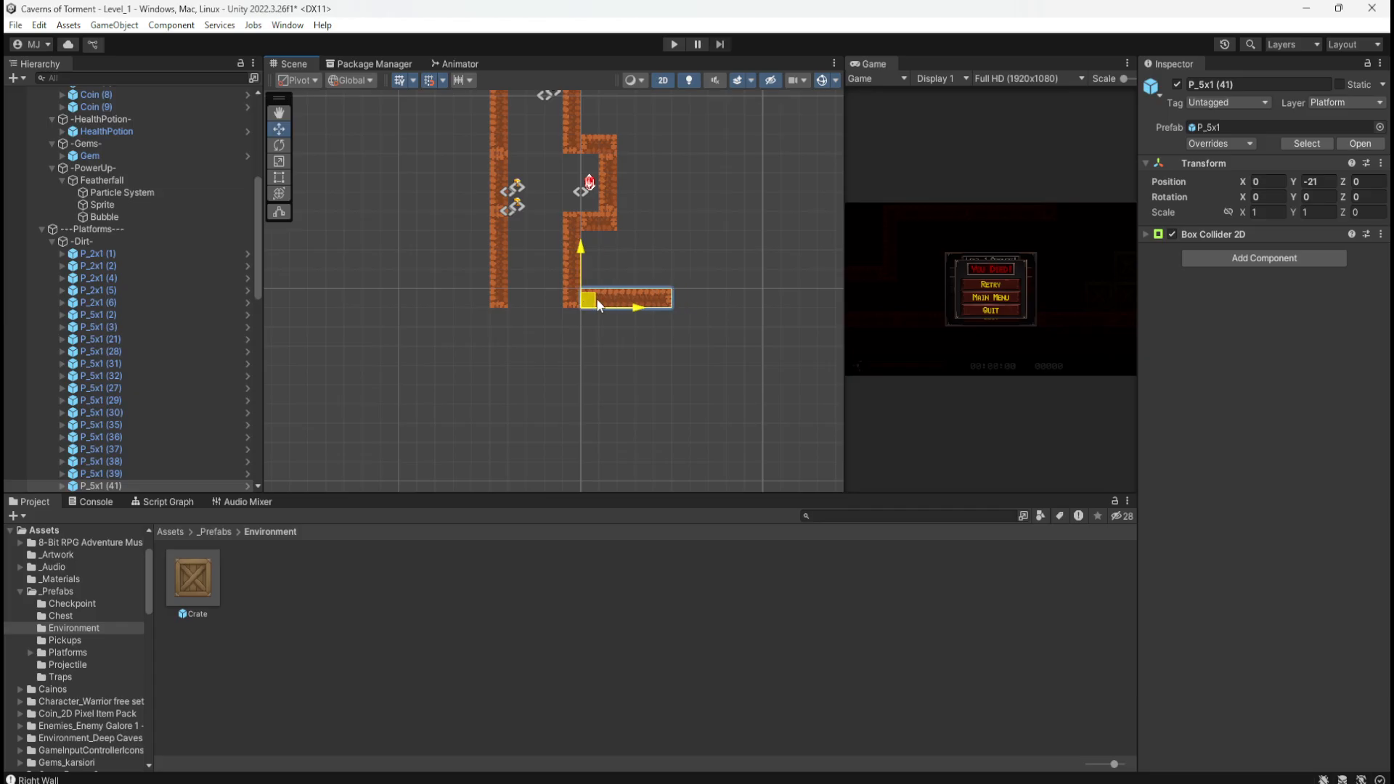
Step: Duplicate the left wall piece and drag the copy down to lengthen the left wall
{"action": "left_click", "coordinate": [502, 291]}
{"action": "key", "text": "ctrl+d"}
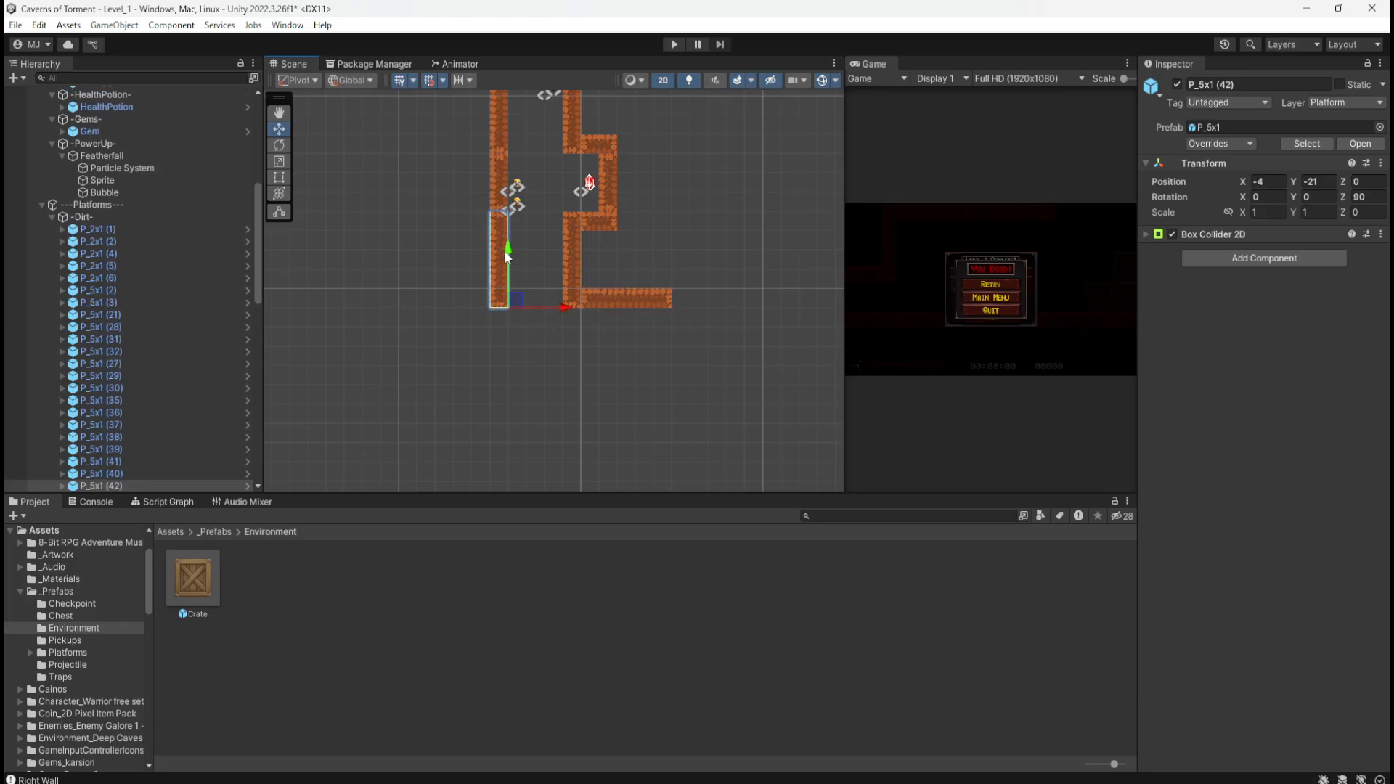
{"action": "left_click_drag", "start_coordinate": [507, 253], "coordinate": [505, 367]}
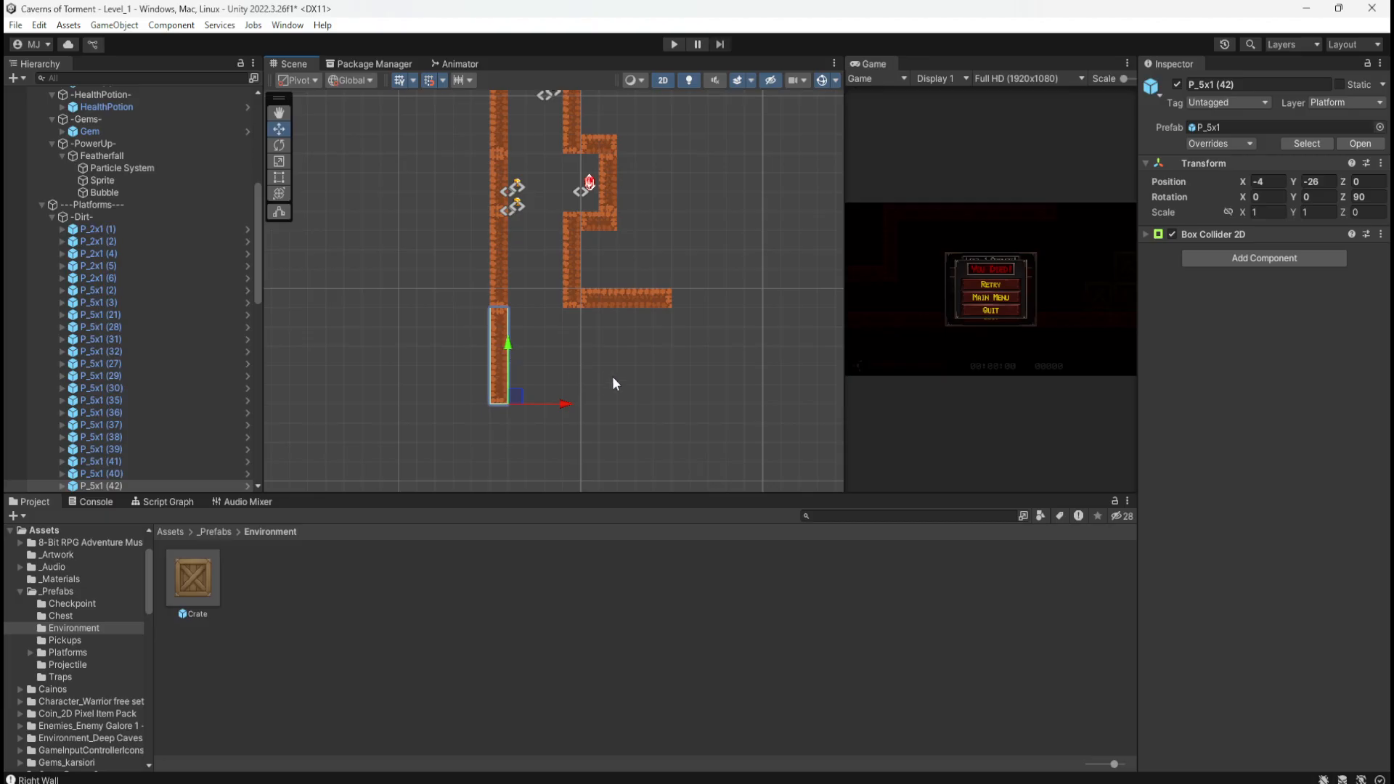
{"action": "middle_click_drag", "start_coordinate": [612, 376], "coordinate": [576, 299]}
{"action": "middle_click_drag", "start_coordinate": [384, 179], "coordinate": [462, 421]}
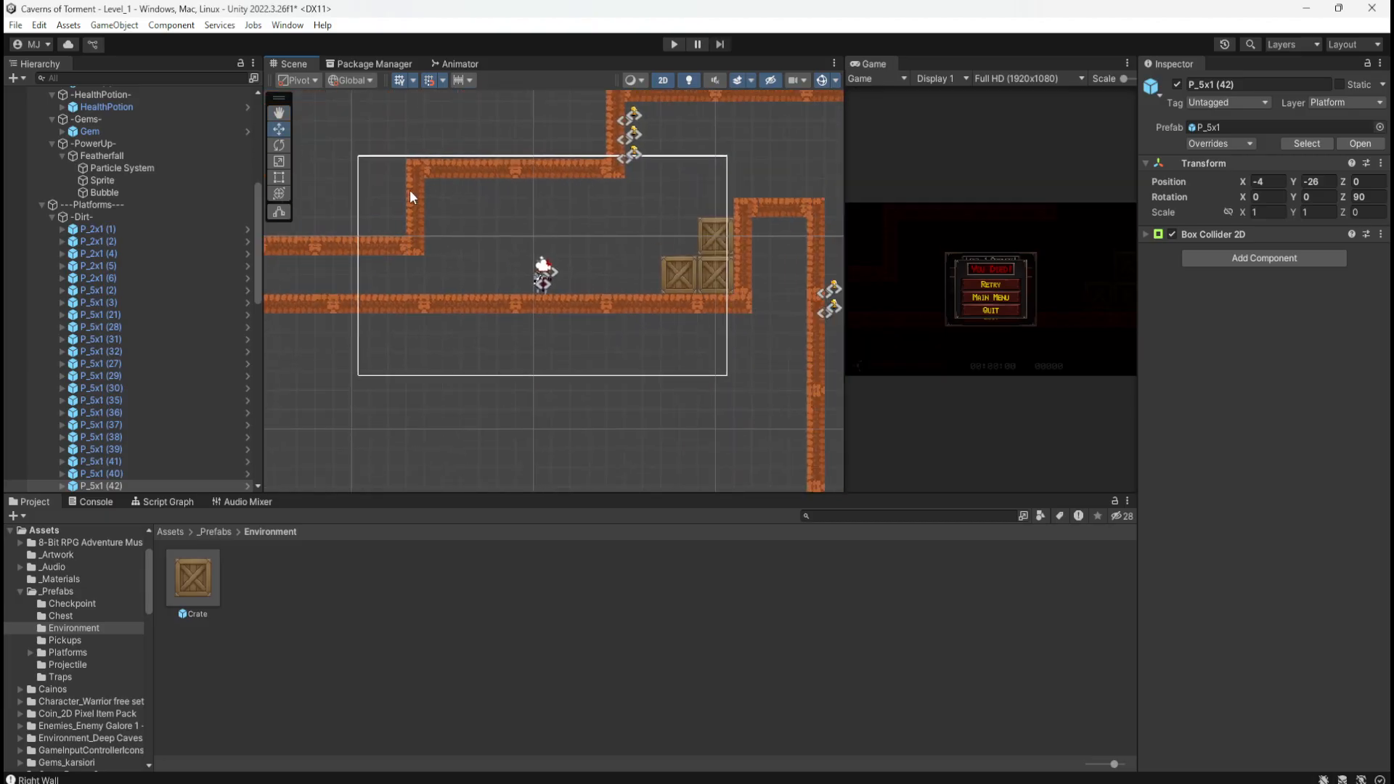
Step: Inspect the vertical wall pieces beside the crates and the player, then the lower left wall
{"action": "left_click", "coordinate": [744, 226]}
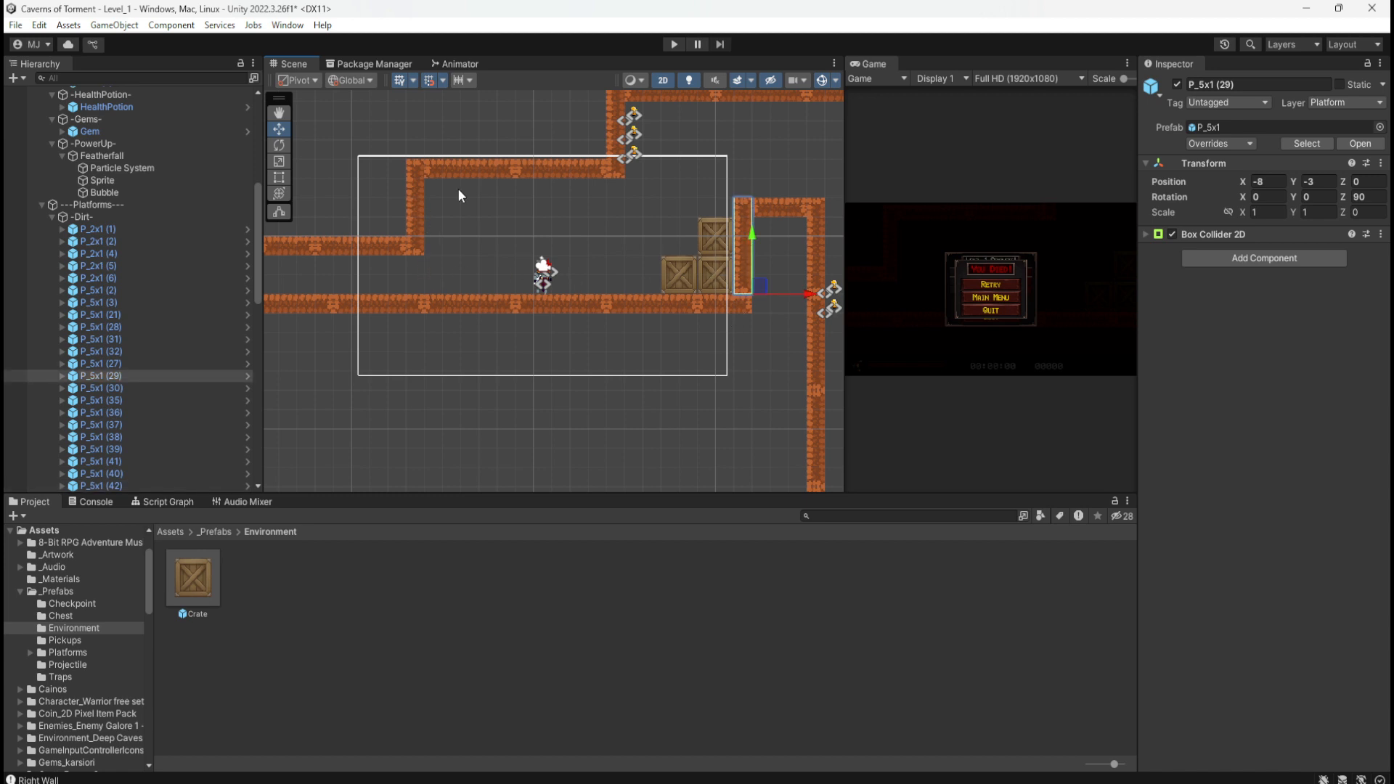
{"action": "left_click", "coordinate": [418, 210]}
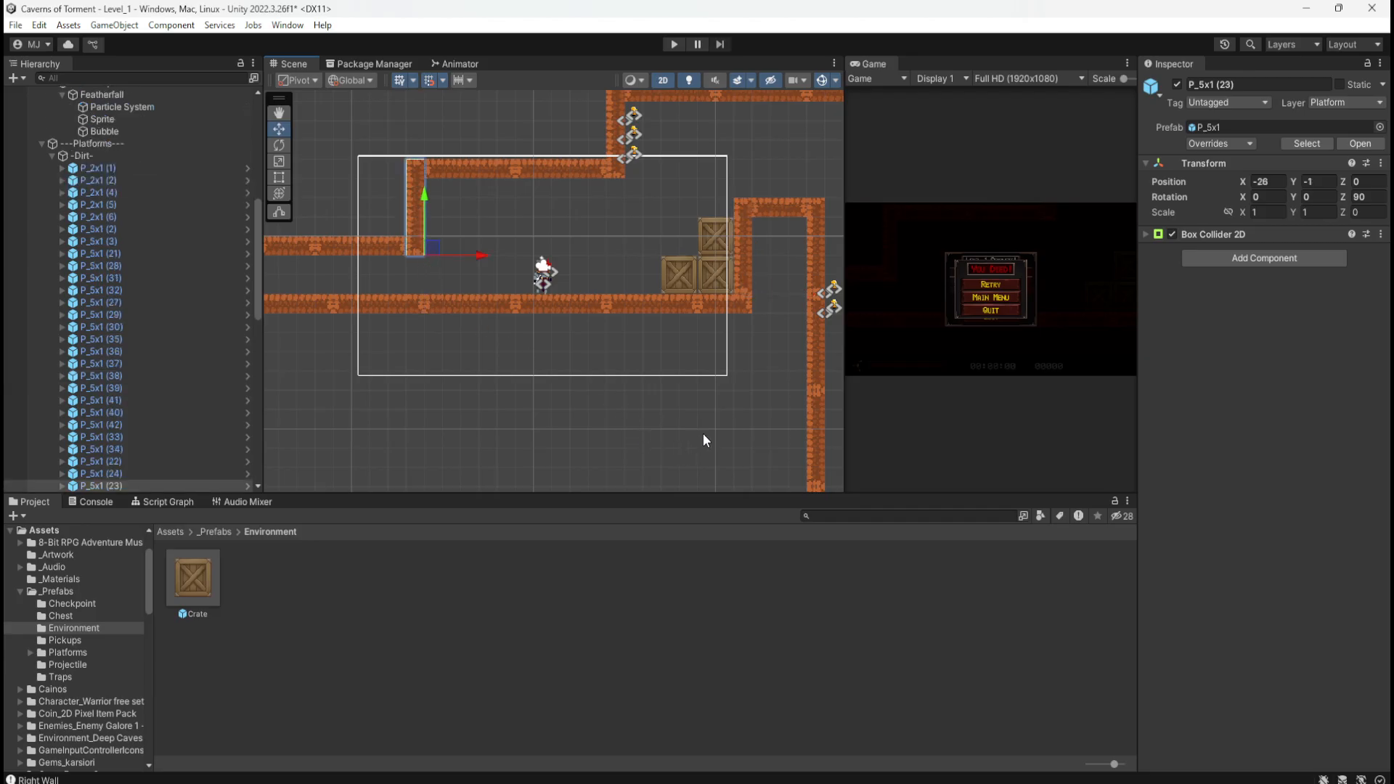
{"action": "middle_click_drag", "start_coordinate": [717, 437], "coordinate": [439, 255]}
{"action": "middle_click_drag", "start_coordinate": [708, 400], "coordinate": [660, 211]}
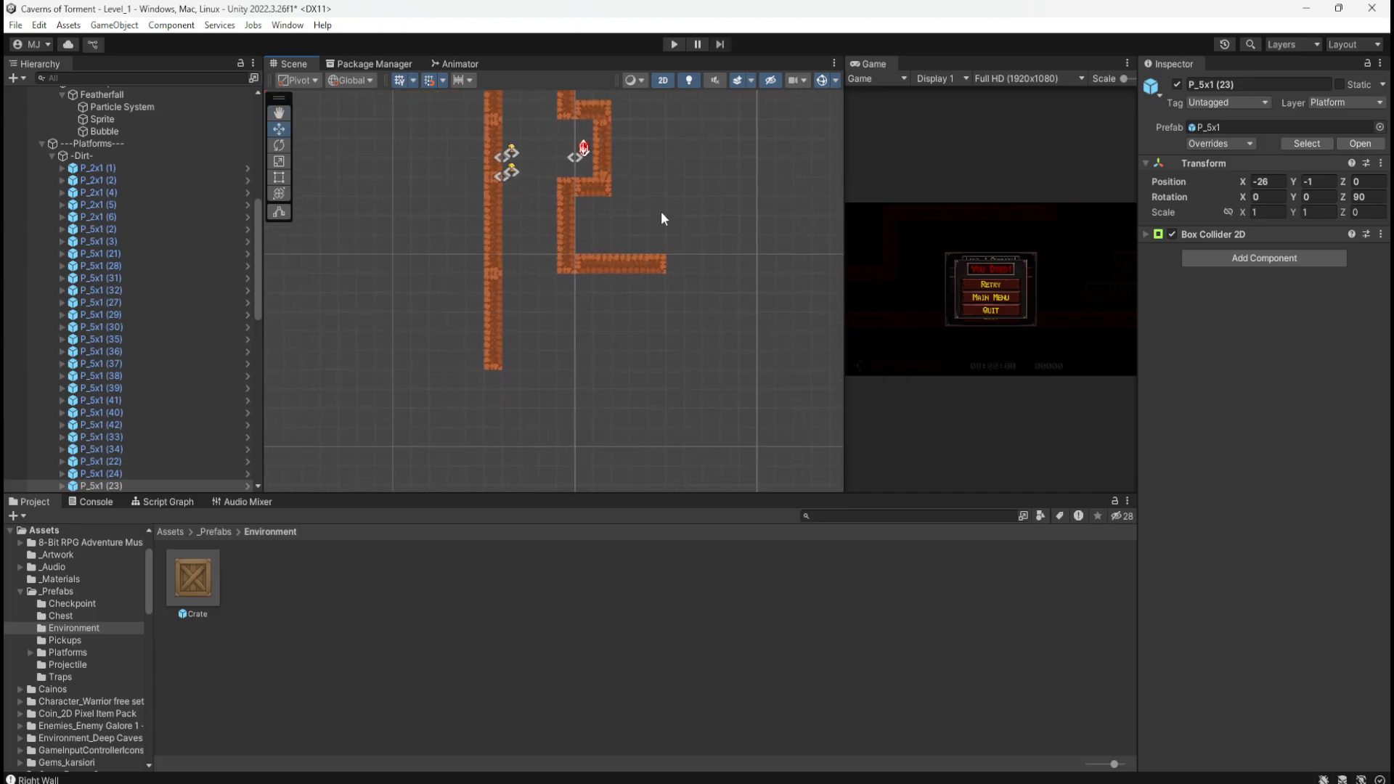
{"action": "left_click", "coordinate": [494, 308]}
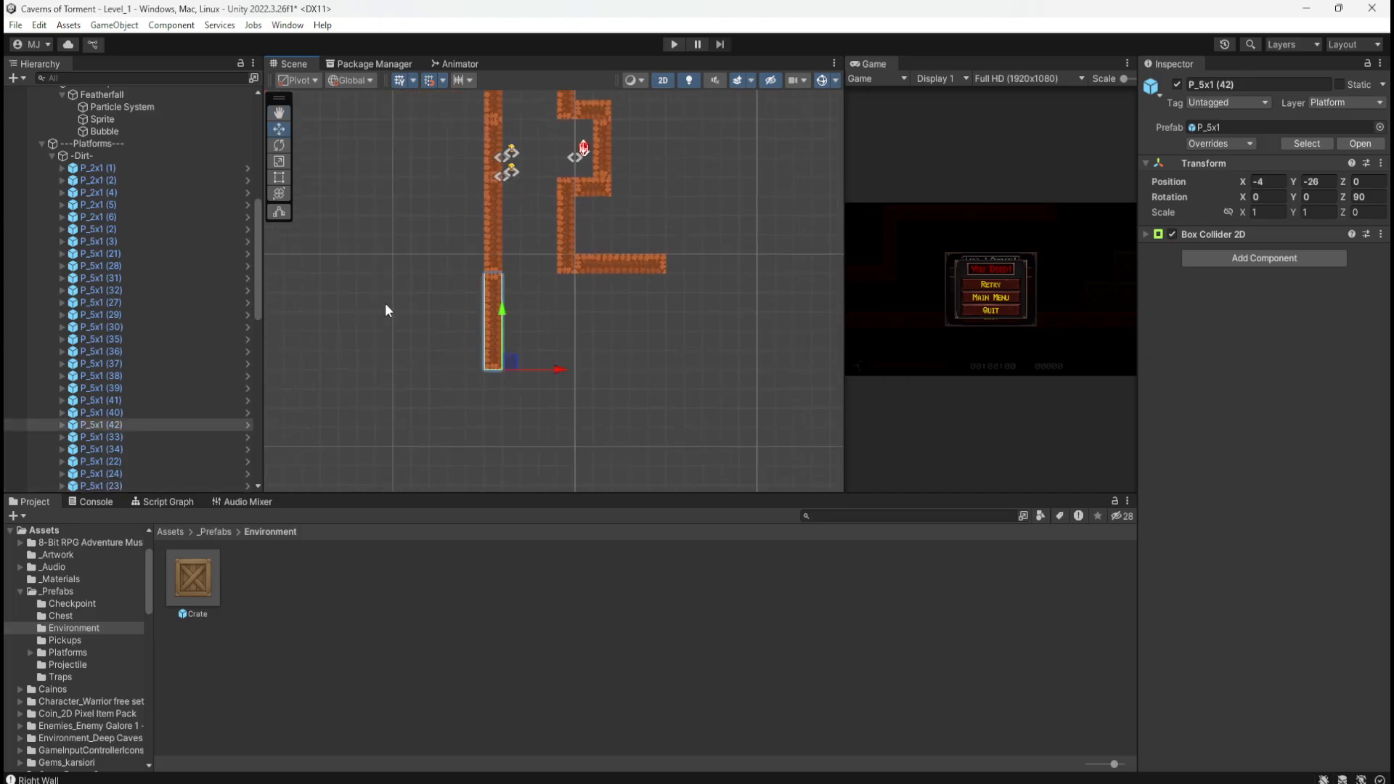
{"action": "middle_click_drag", "start_coordinate": [401, 266], "coordinate": [588, 361]}
{"action": "mouse_move", "coordinate": [585, 238]}
{"action": "middle_mouse_down"}
{"action": "mouse_move", "coordinate": [542, 344]}
{"action": "mouse_move", "coordinate": [566, 251]}
{"action": "mouse_move", "coordinate": [548, 278]}
{"action": "middle_mouse_up"}
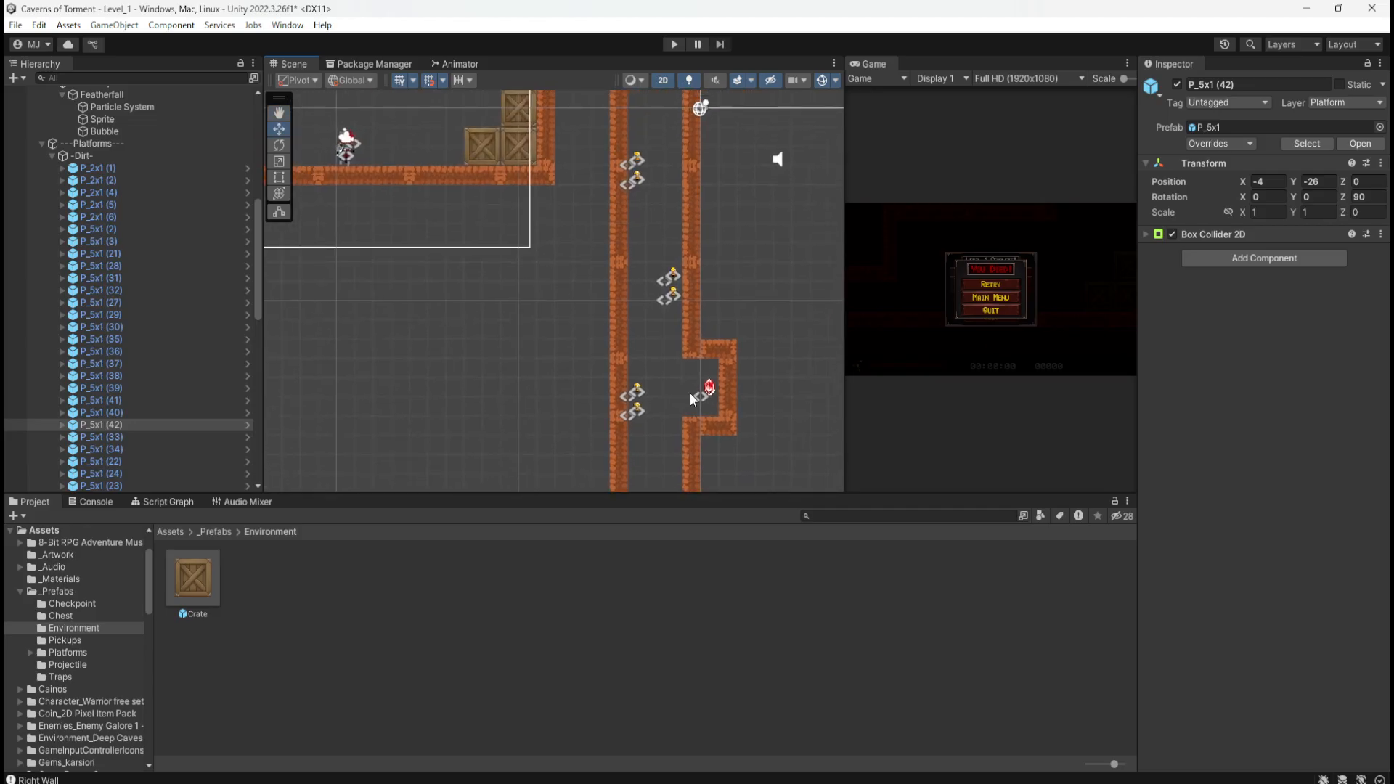
Step: Add a copy of the small wall piece at the left wall's bottom and move the ledge to its base at Y -29
{"action": "left_click", "coordinate": [728, 387]}
{"action": "middle_click_drag", "start_coordinate": [501, 410], "coordinate": [403, 215]}
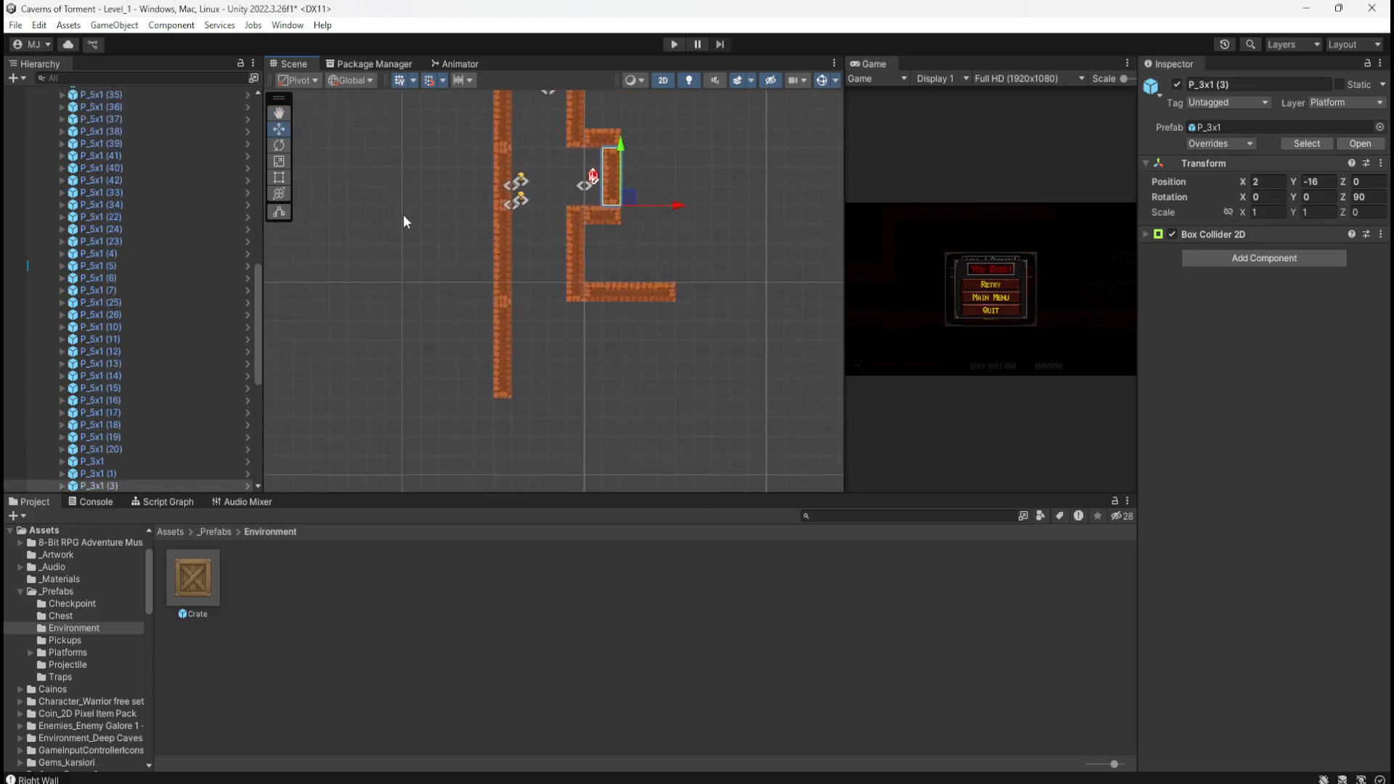
{"action": "key", "text": "ctrl+d"}
{"action": "left_click_drag", "start_coordinate": [623, 154], "coordinate": [523, 449]}
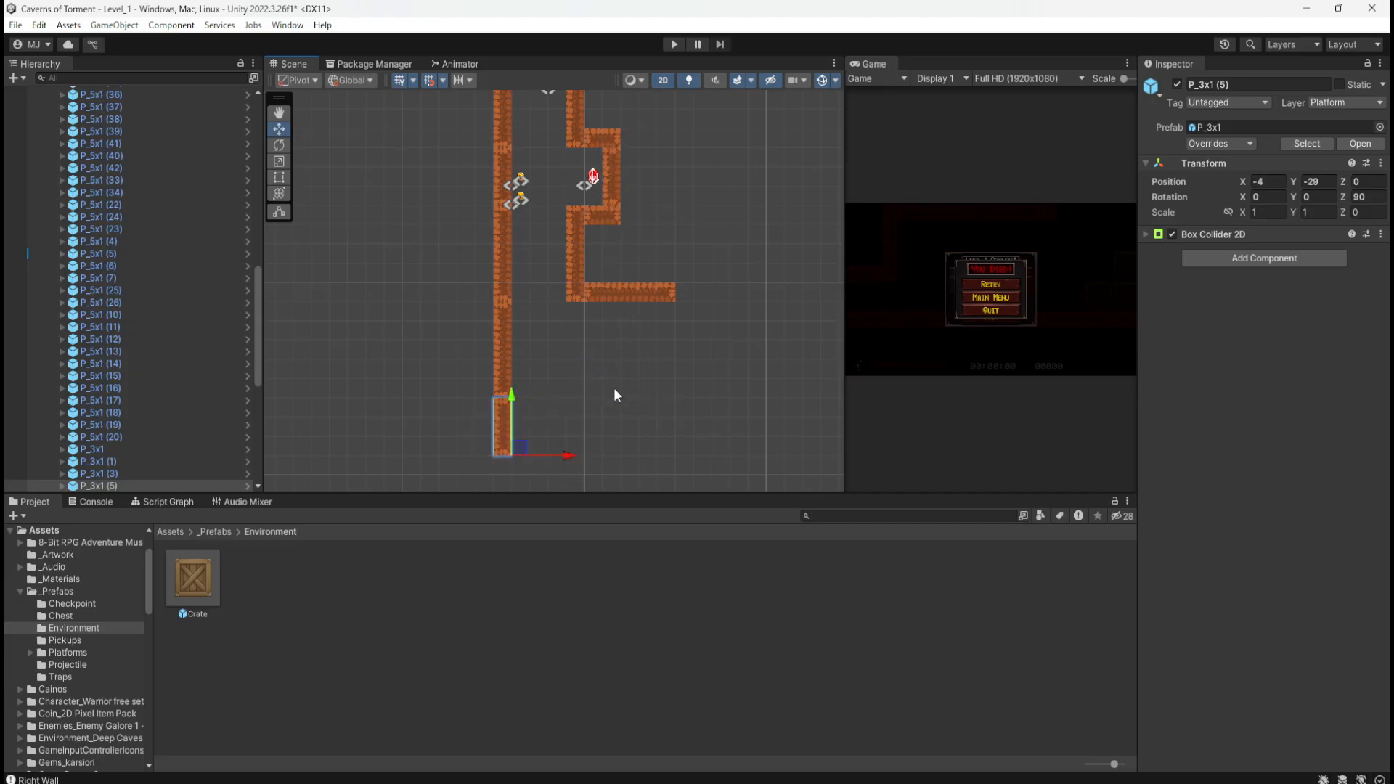
{"action": "left_click", "coordinate": [643, 294]}
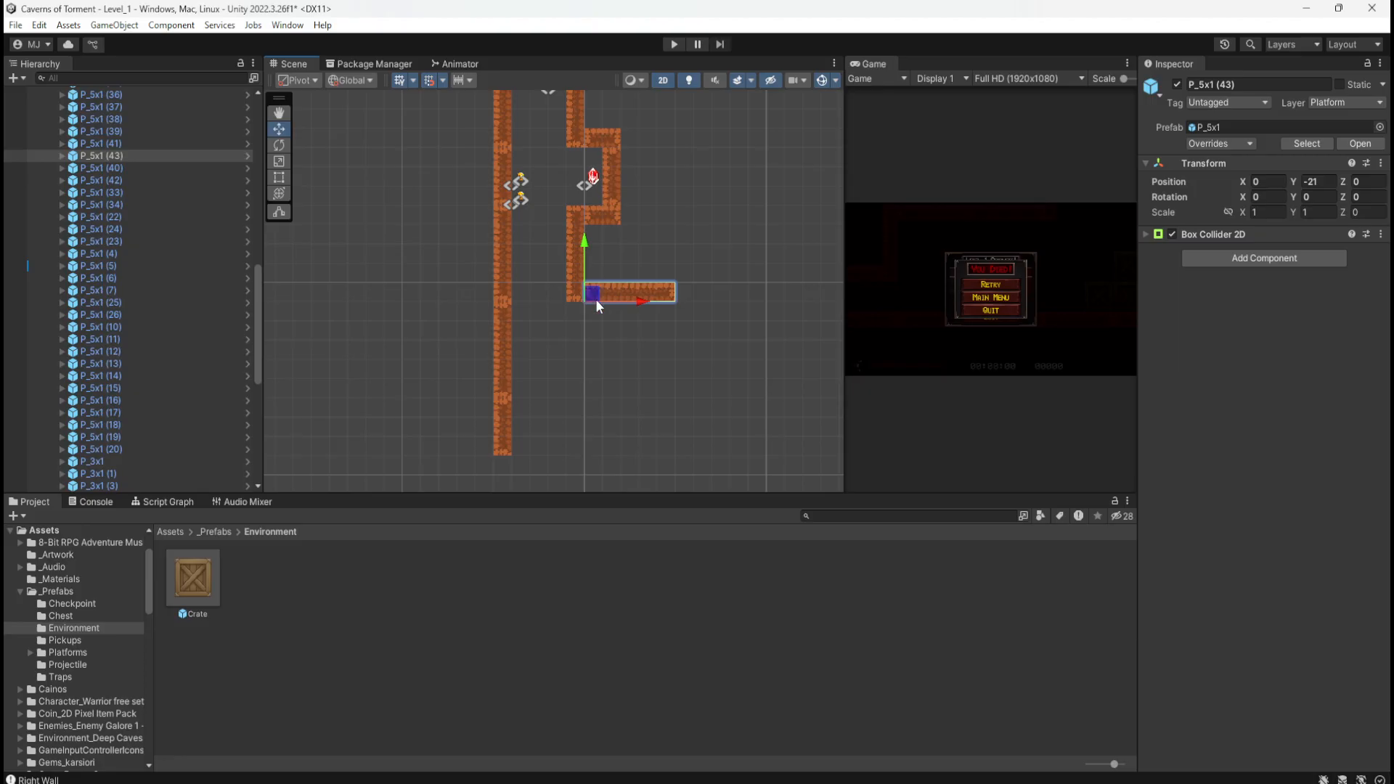
{"action": "left_click_drag", "start_coordinate": [595, 299], "coordinate": [530, 451]}
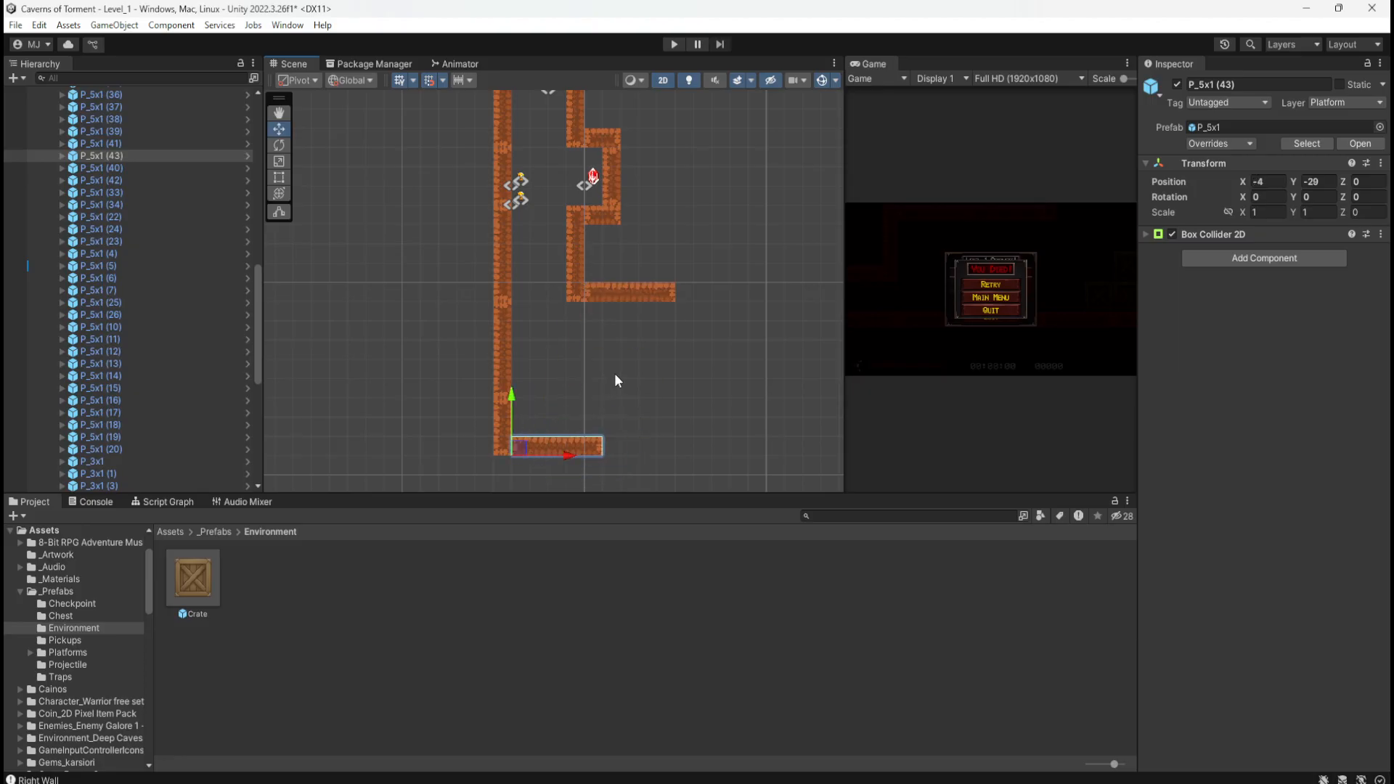
{"action": "left_click", "coordinate": [411, 305]}
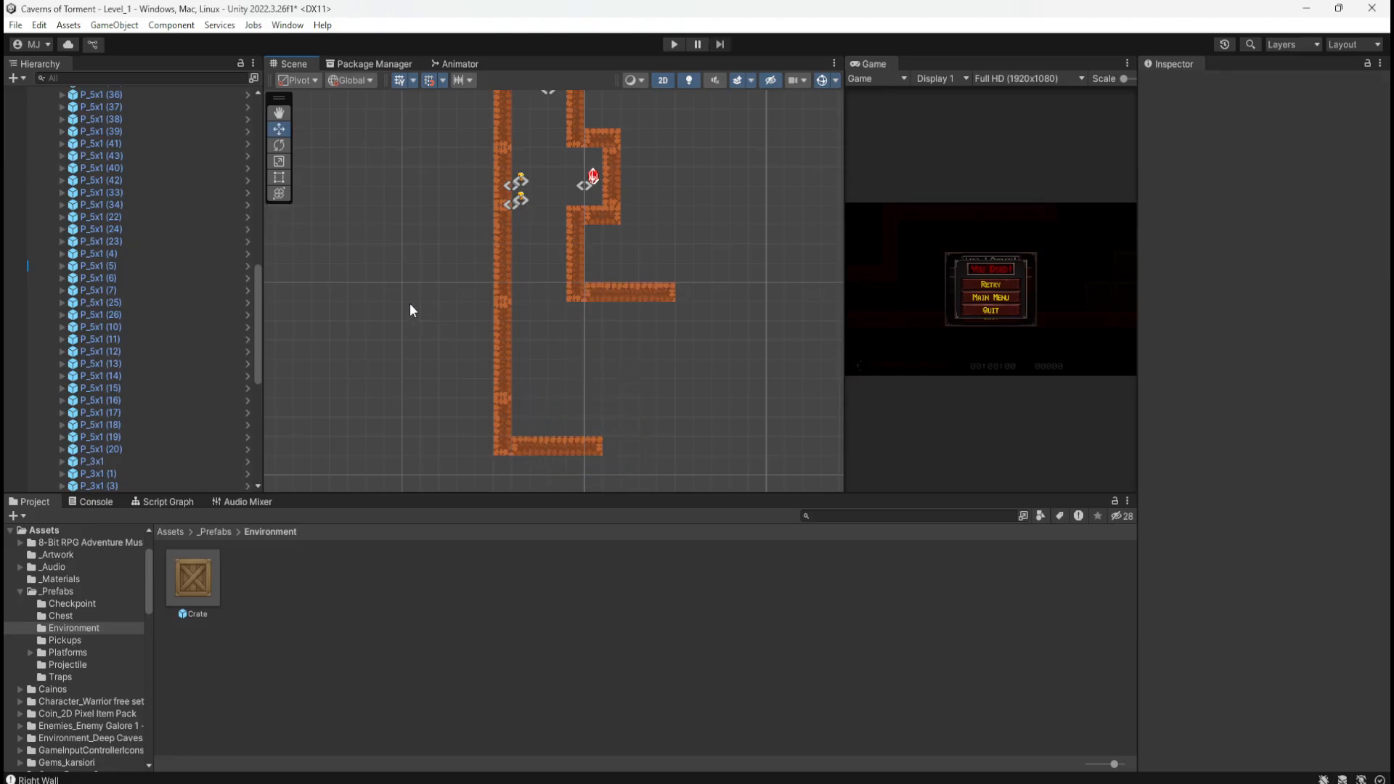
Step: Enter Play mode and run the character left and right, jumping for the coins above the chest
{"action": "left_click", "coordinate": [671, 45]}
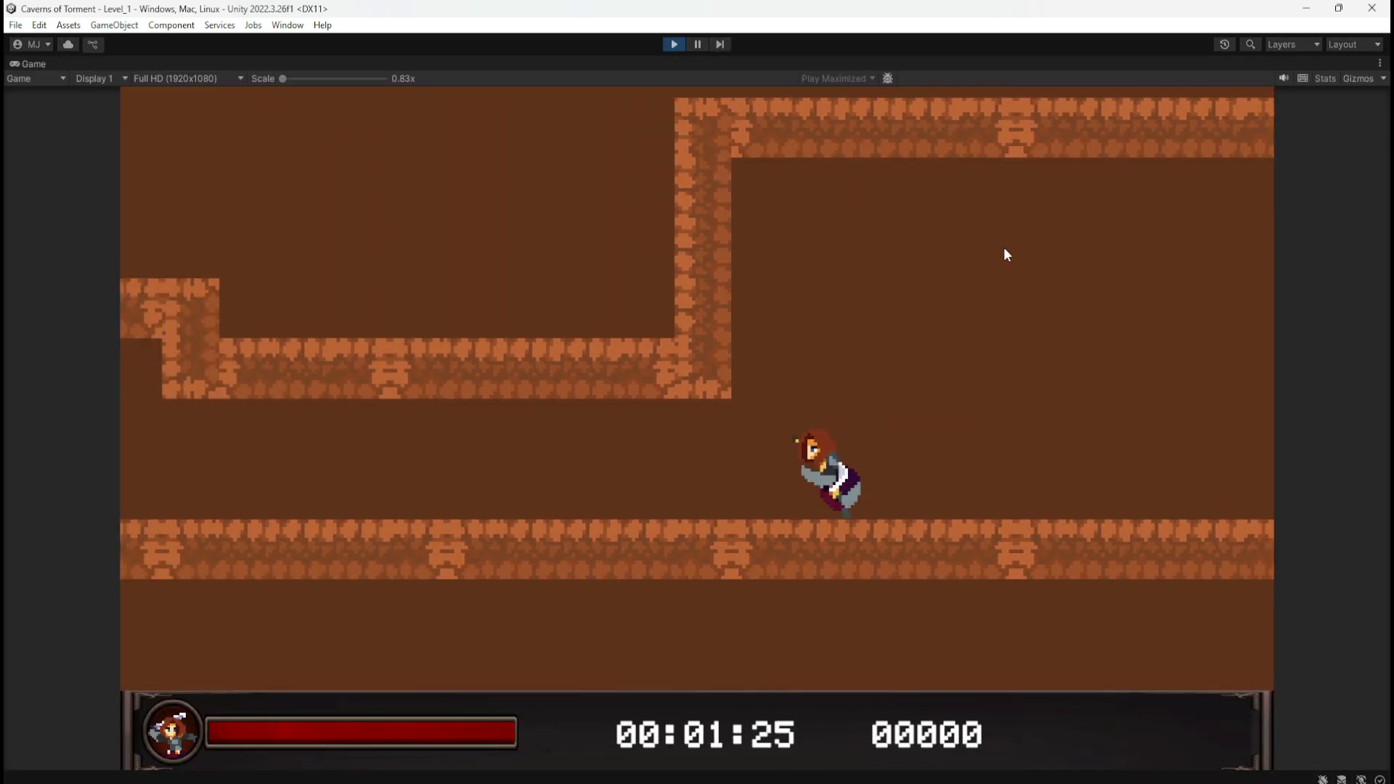
{"action": "key", "text": "d"}
{"action": "key", "text": "a"}
{"action": "key", "text": "d"}
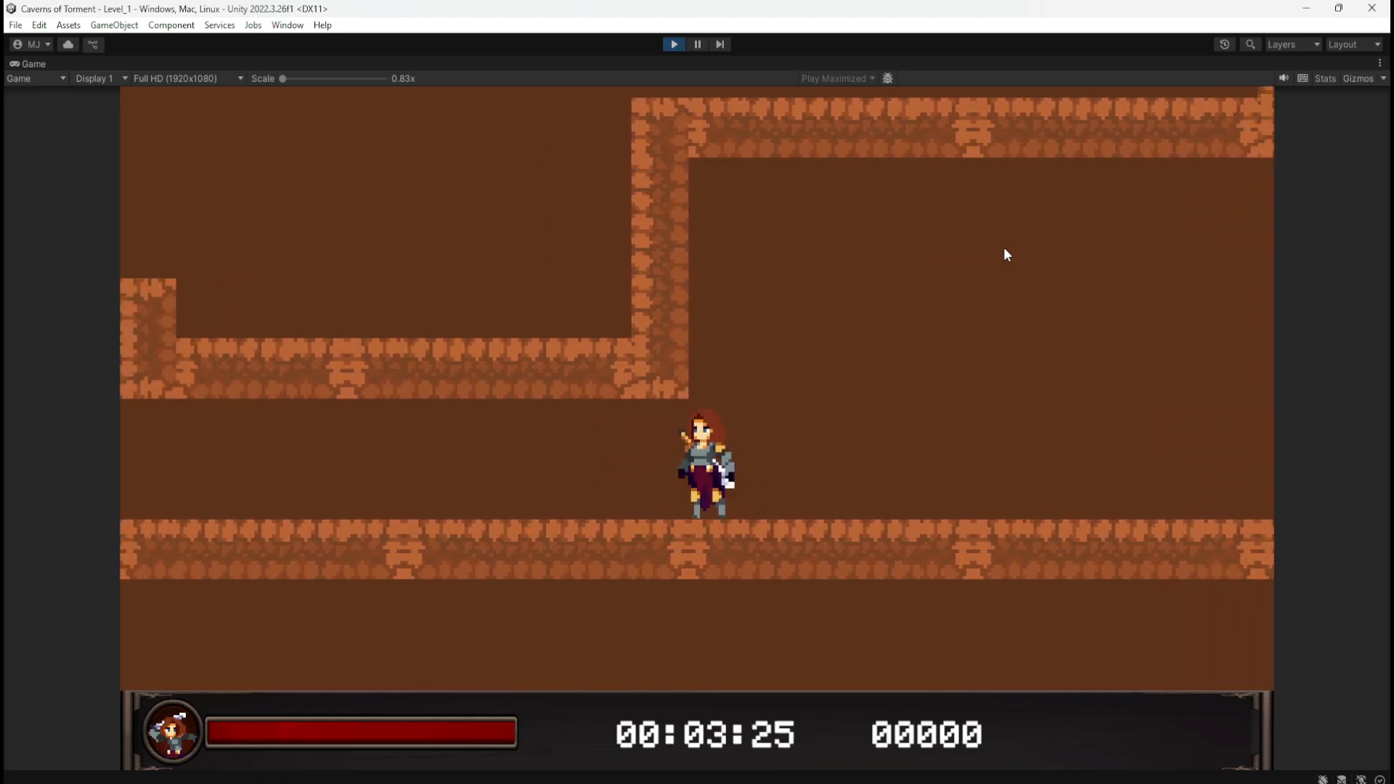
{"action": "key", "text": "a"}
{"action": "key", "text": "a"}
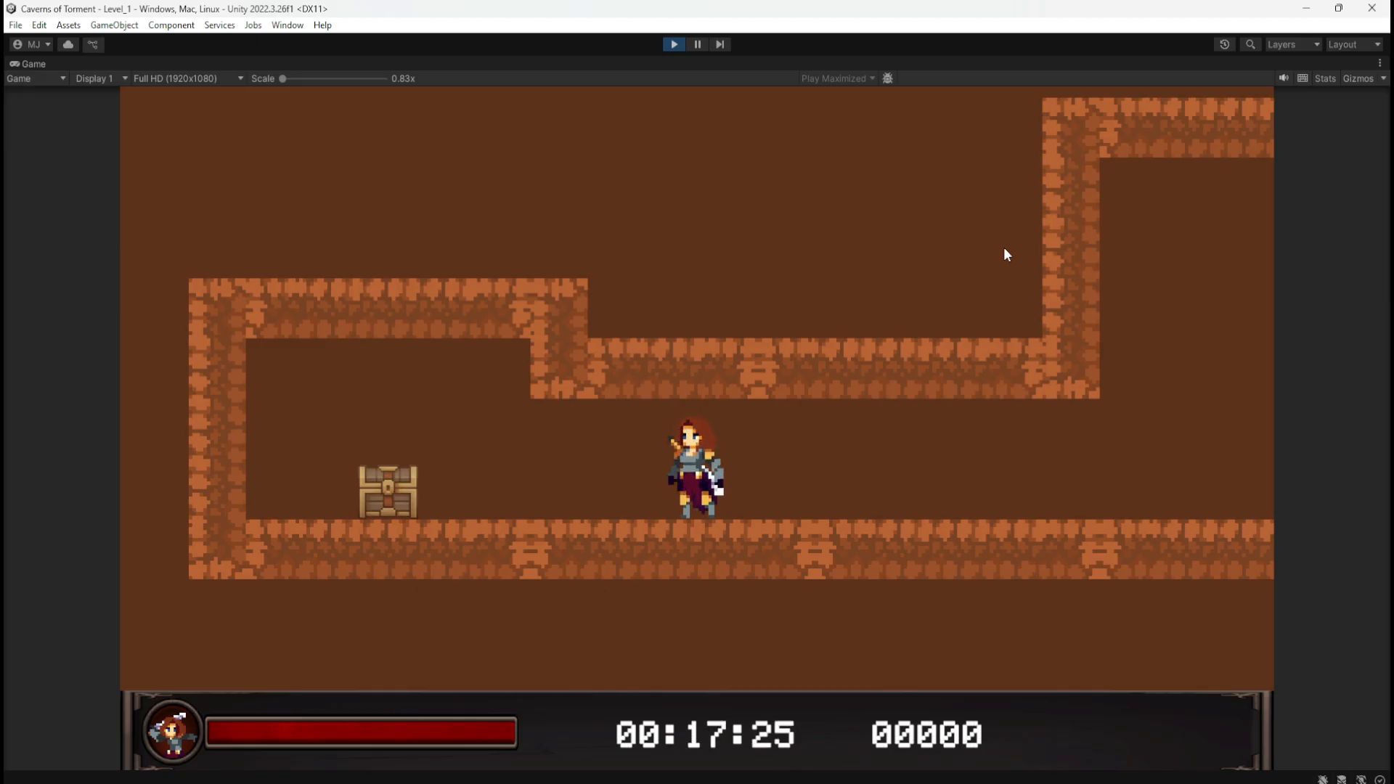
{"action": "key", "text": "Right"}
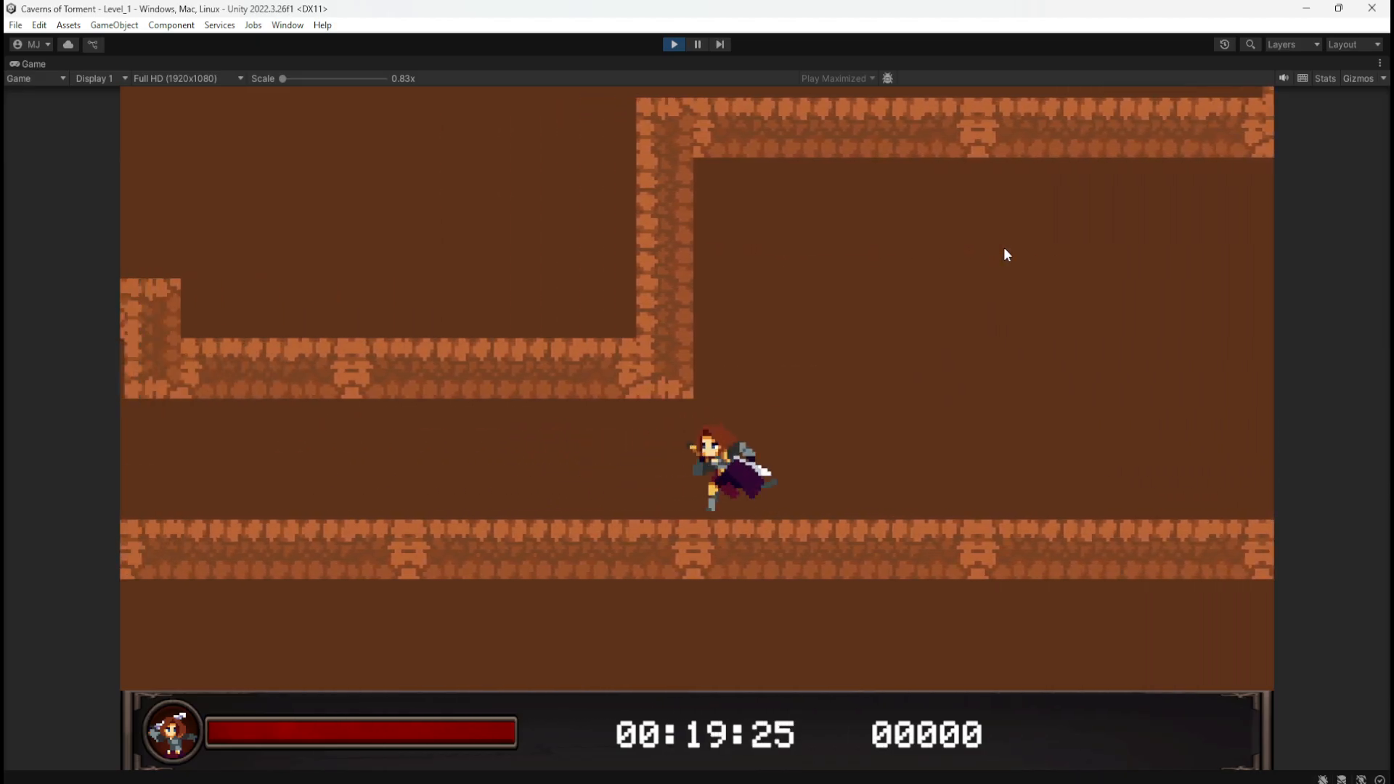
{"action": "key", "text": "Right"}
{"action": "key", "text": "Left"}
{"action": "key", "text": "Right"}
{"action": "key", "text": "Left"}
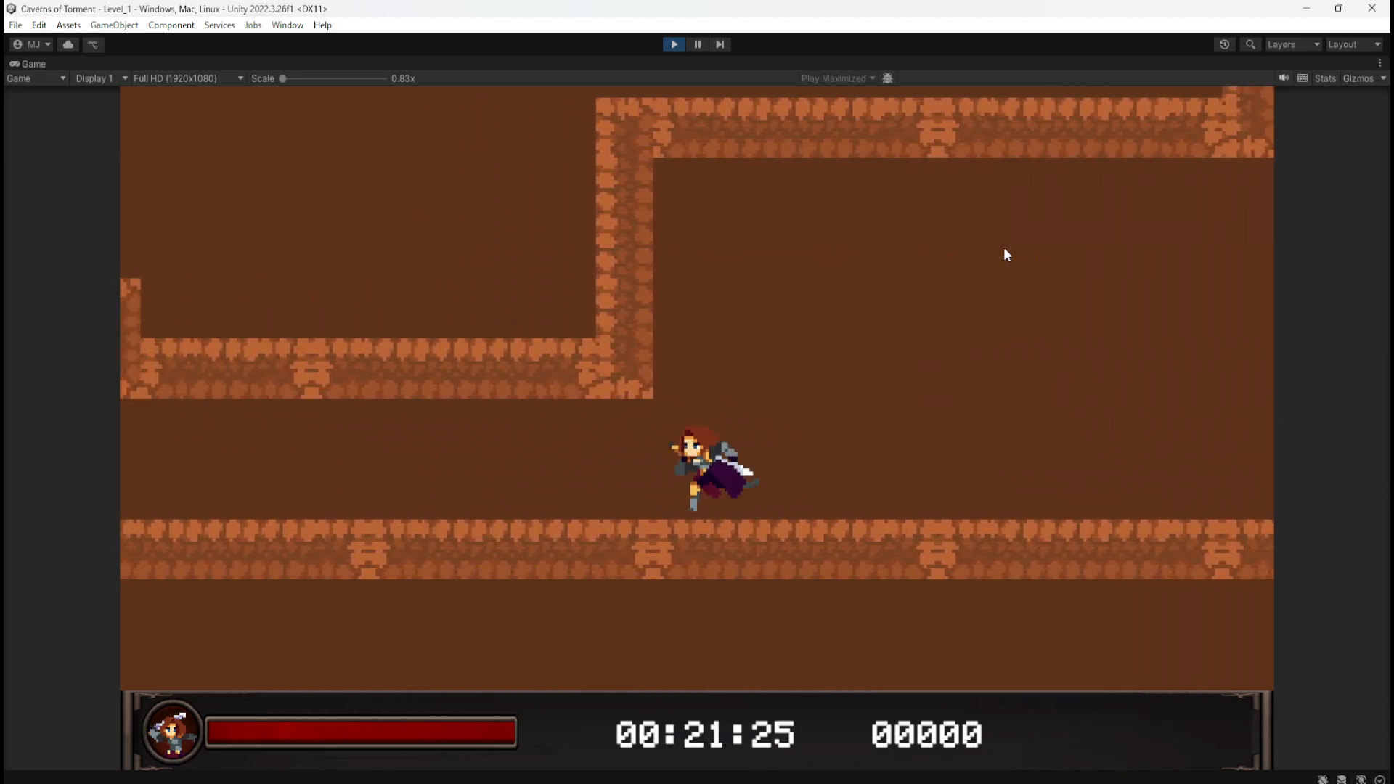
{"action": "key", "text": "Left"}
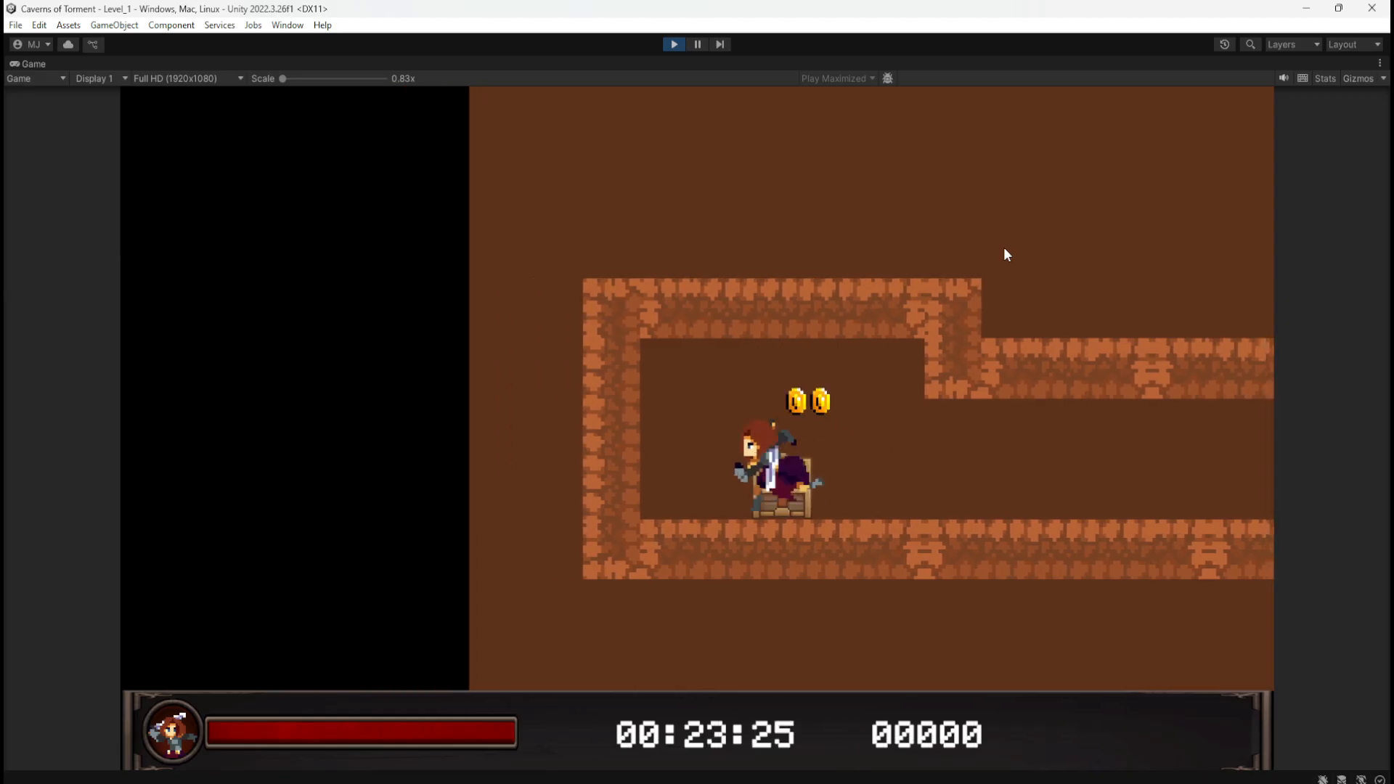
{"action": "key", "text": "Right"}
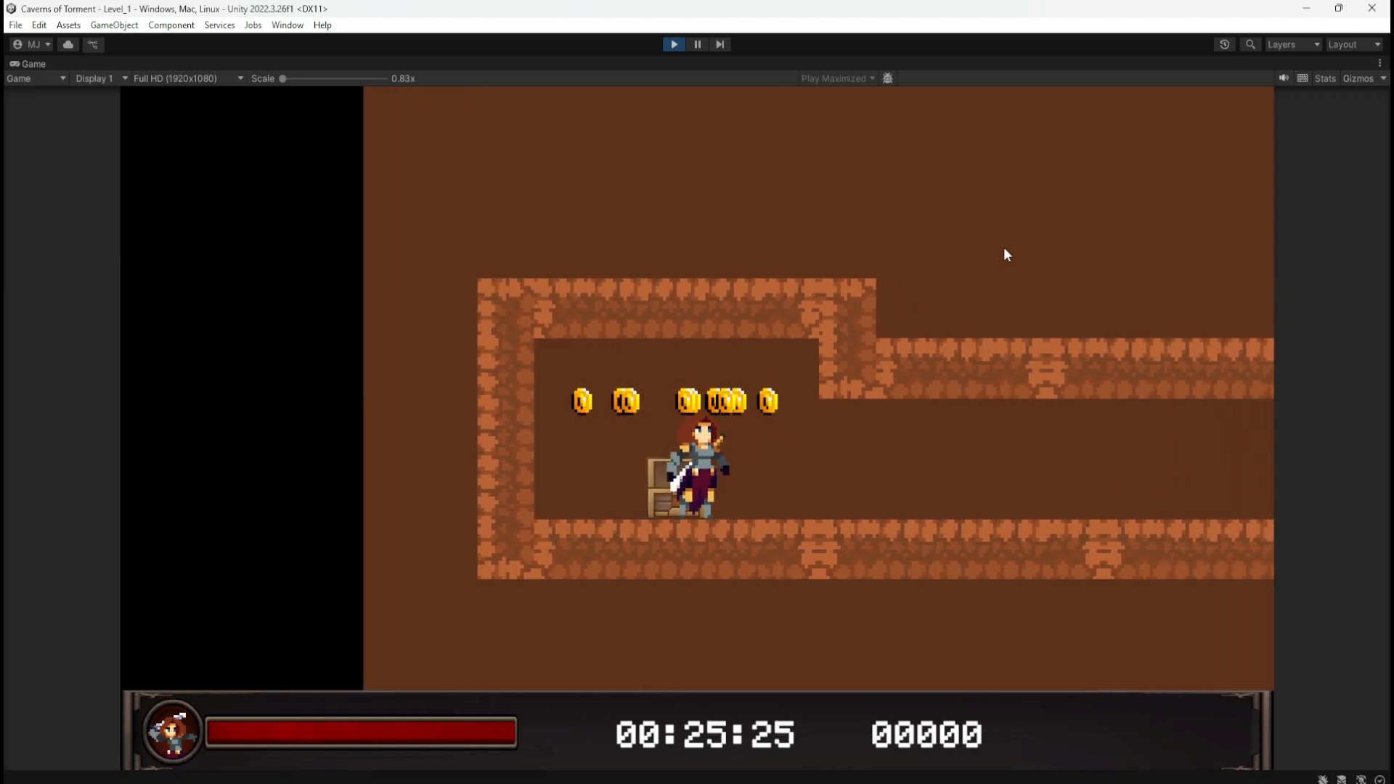
{"action": "key", "text": "Left"}
{"action": "key", "text": "space"}
{"action": "key", "text": "Right"}
{"action": "key", "text": "space"}
Step: Run past the chest and wall-jump between the shaft walls collecting coins down to the gem ledge
{"action": "key", "text": "Right"}
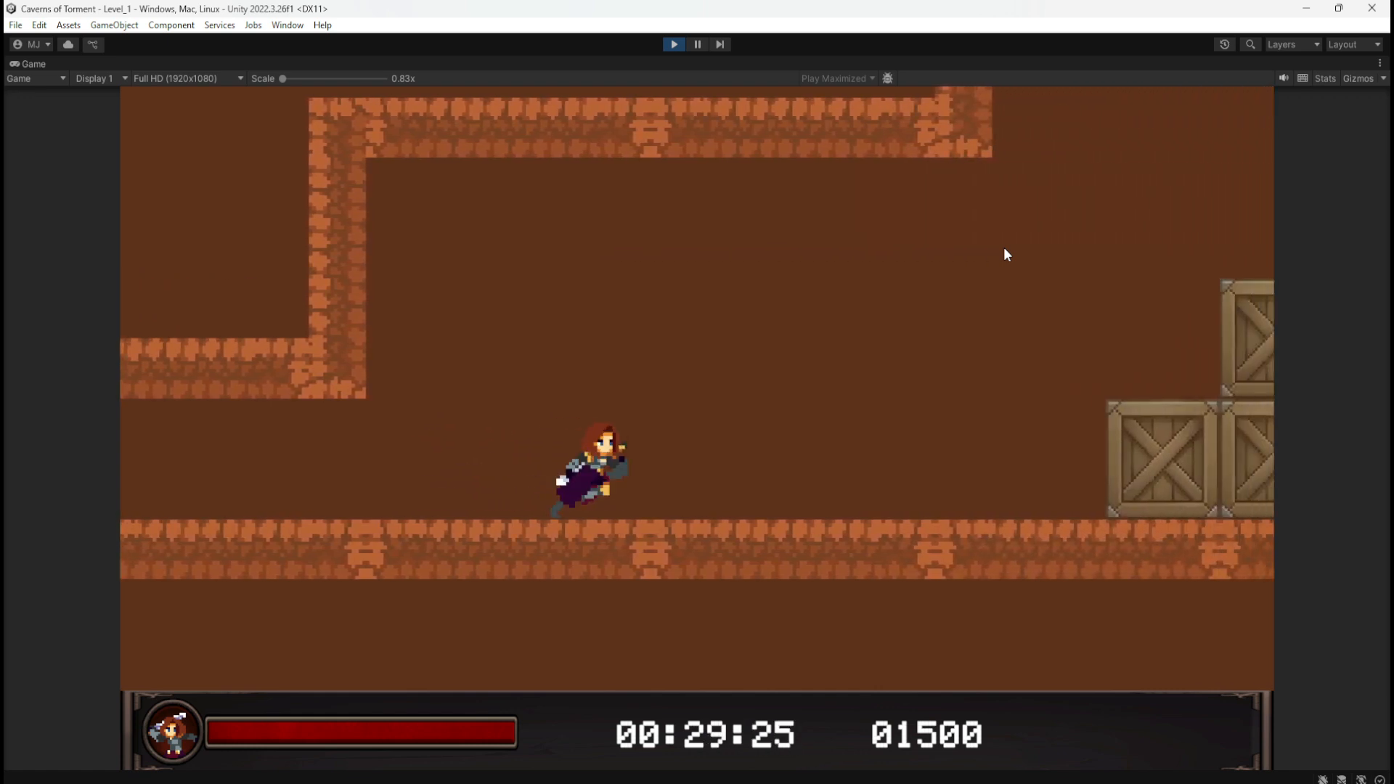
{"action": "key", "text": "space"}
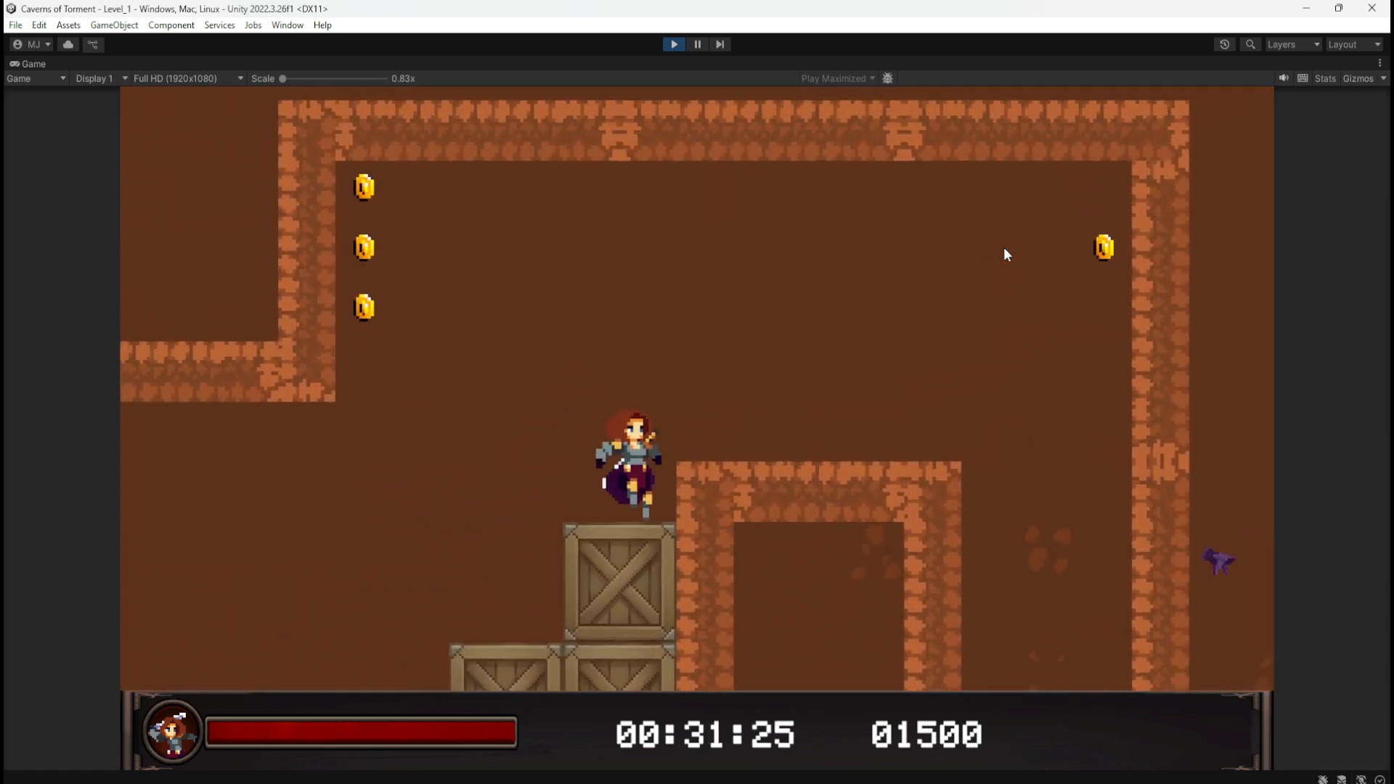
{"action": "key", "text": "Left"}
{"action": "key", "text": "space"}
{"action": "key", "text": "space"}
{"action": "key", "text": "Right"}
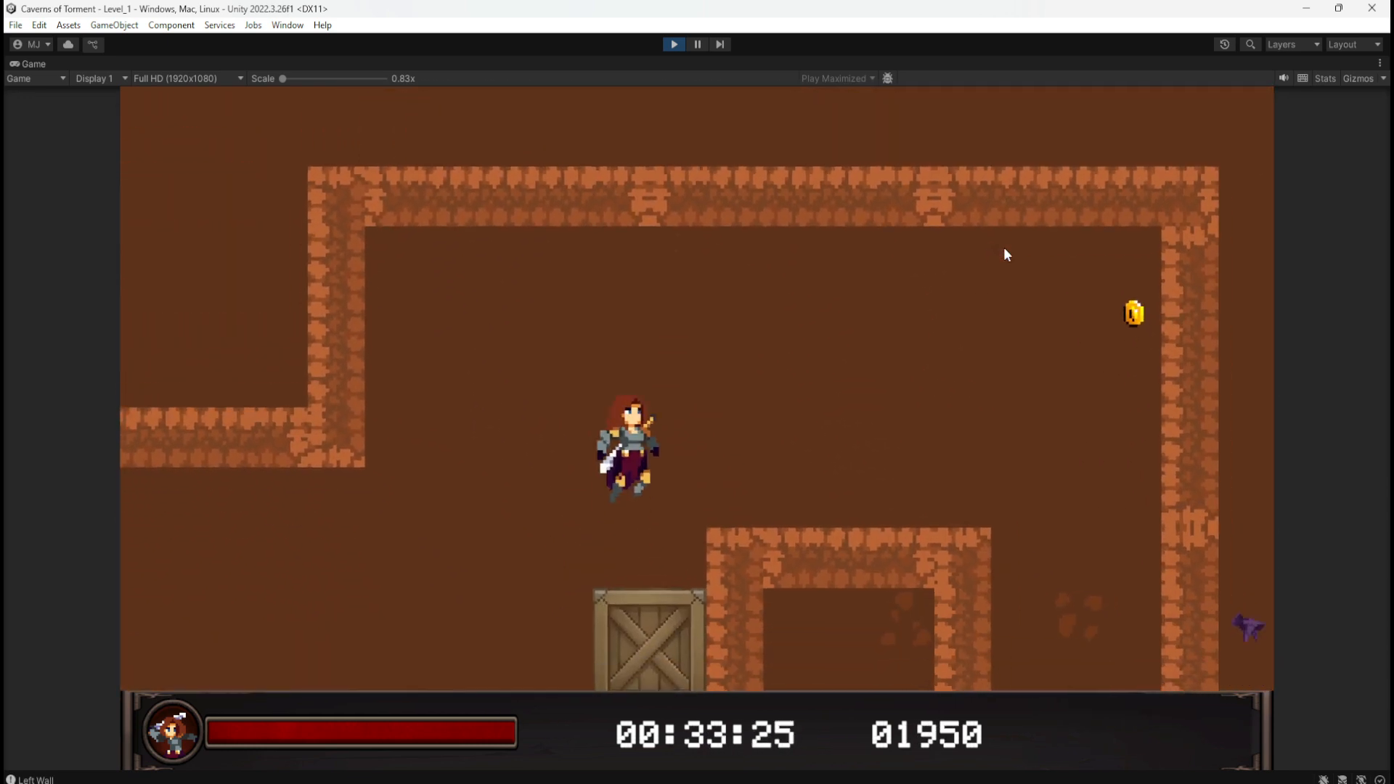
{"action": "key", "text": "space"}
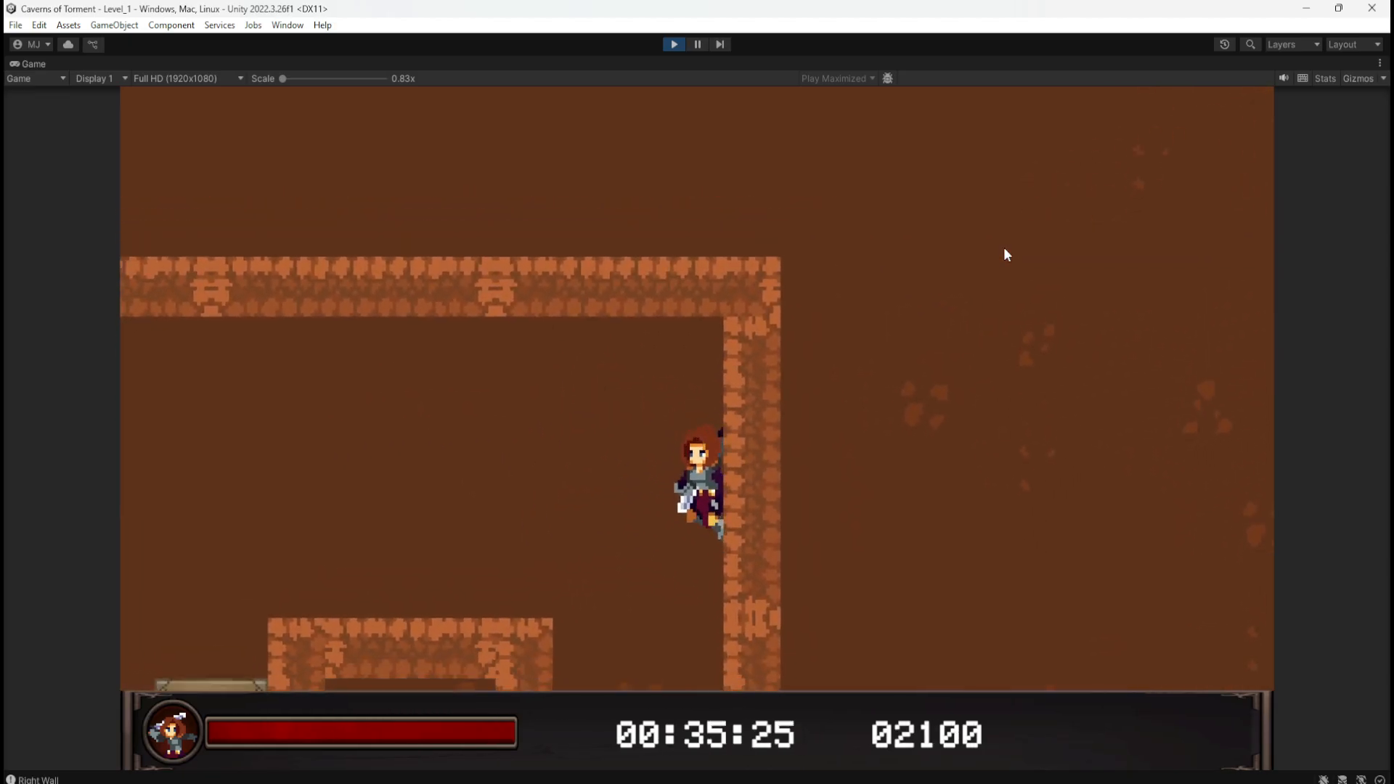
{"action": "key", "text": "Left"}
{"action": "key", "text": "Left"}
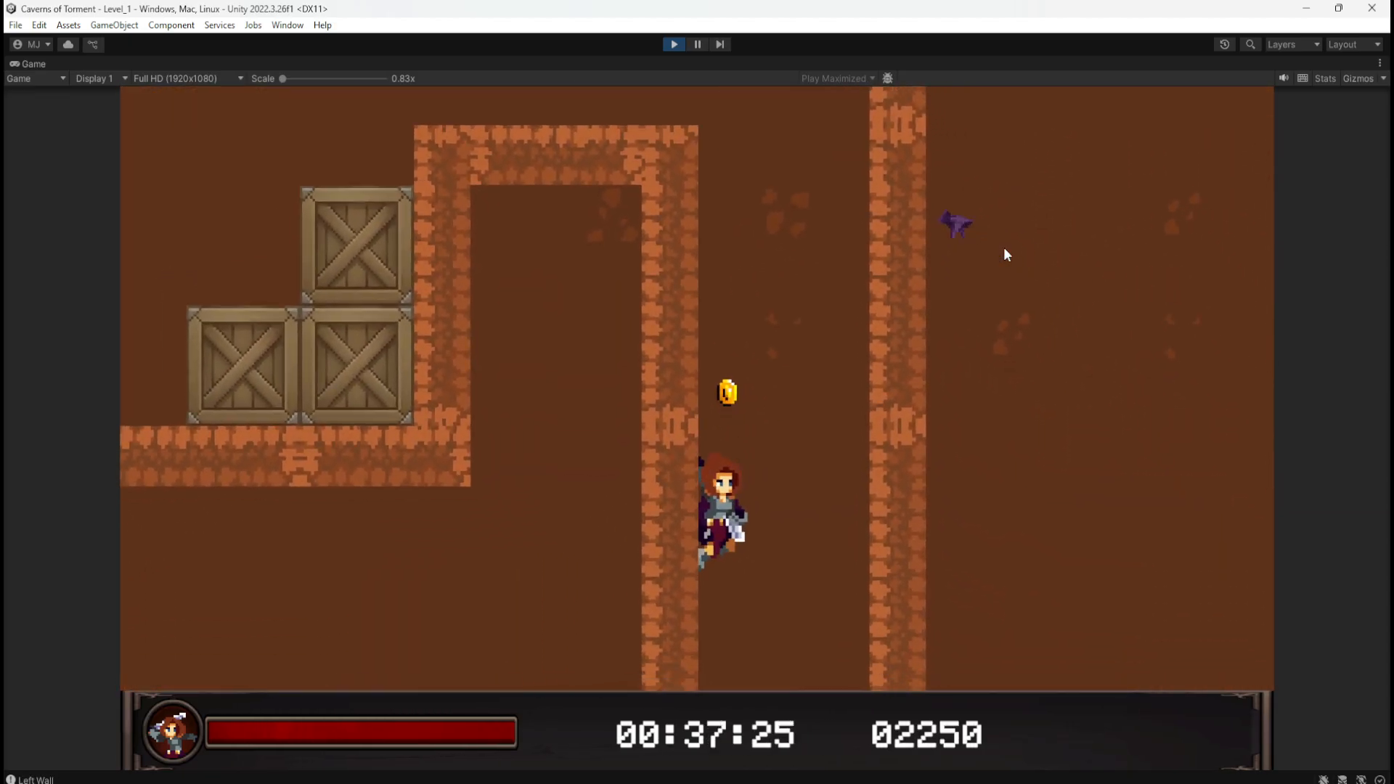
{"action": "key", "text": "space"}
{"action": "key", "text": "Right"}
{"action": "key", "text": "Left"}
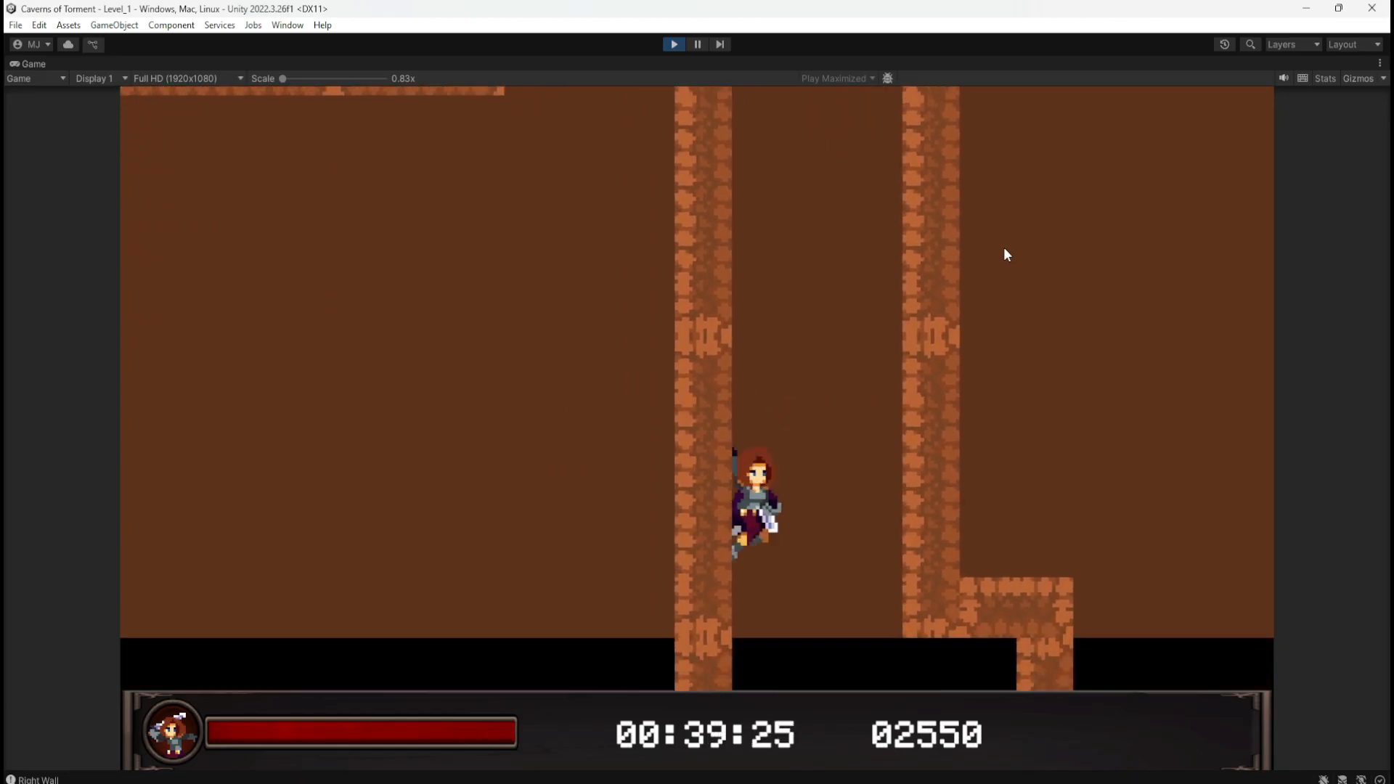
{"action": "key", "text": "space"}
{"action": "key", "text": "Right"}
{"action": "key", "text": "Right"}
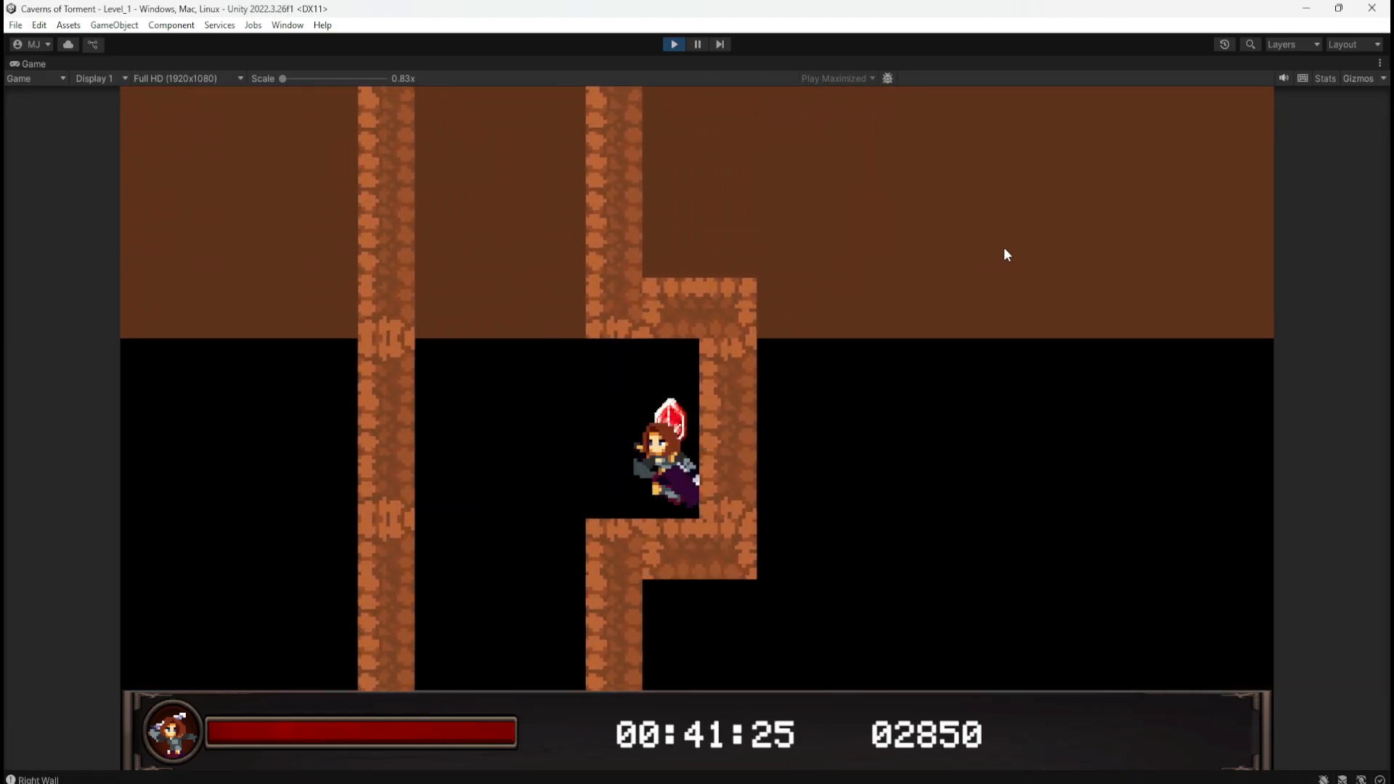
{"action": "key", "text": "Left"}
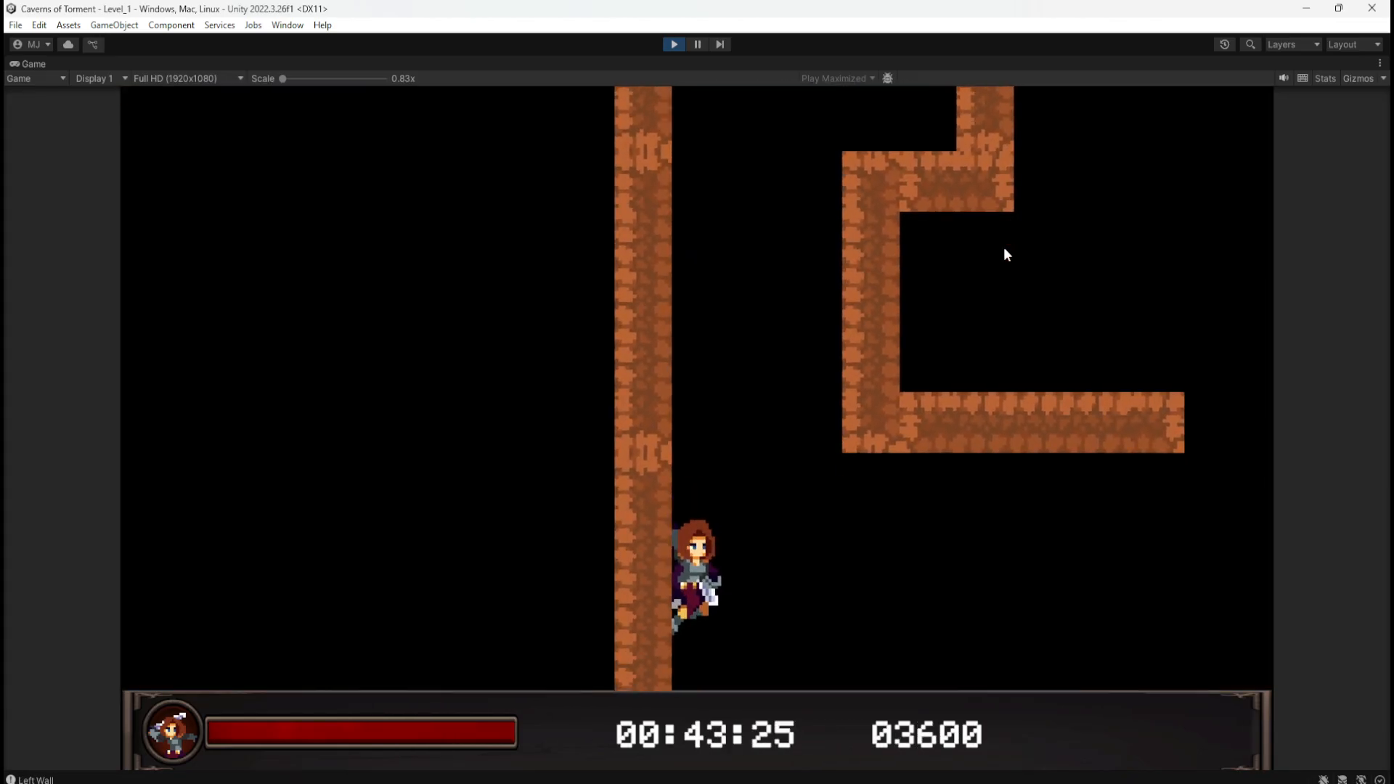
{"action": "key", "text": "Right"}
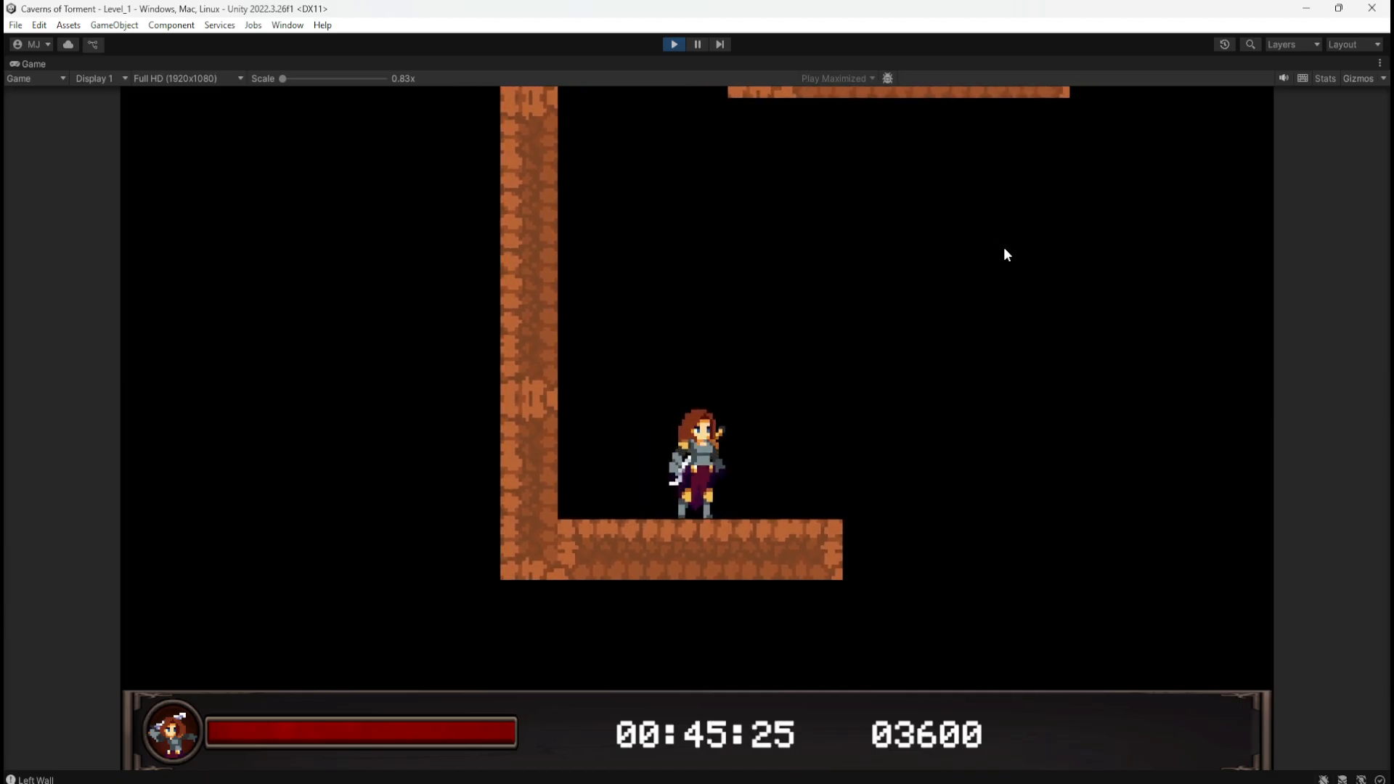
Step: Restart the playtest, jump over the crates and wall-jump down the shaft to its floor, reaching score 01650
{"action": "left_click", "coordinate": [673, 47]}
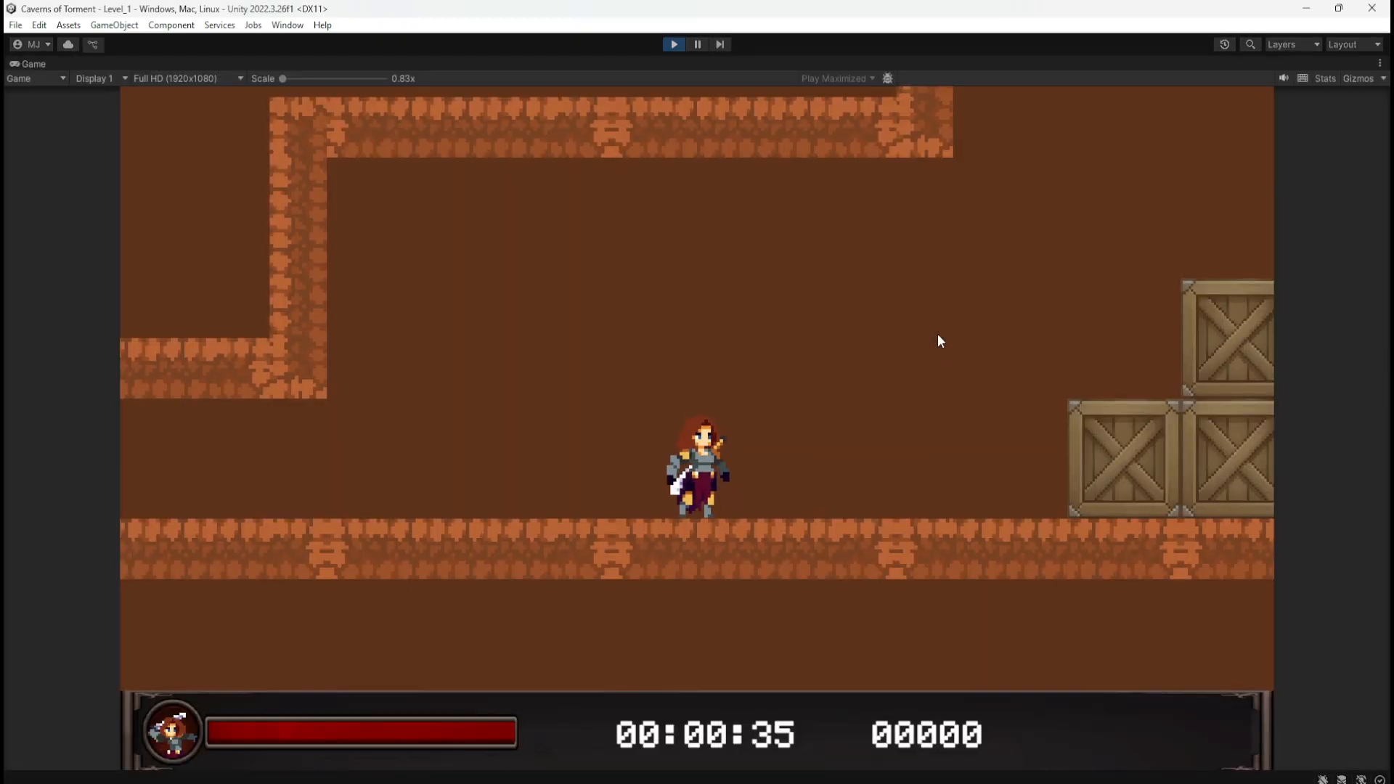
{"action": "key", "text": "d"}
{"action": "key", "text": "space"}
{"action": "key", "text": "space"}
{"action": "key", "text": "d"}
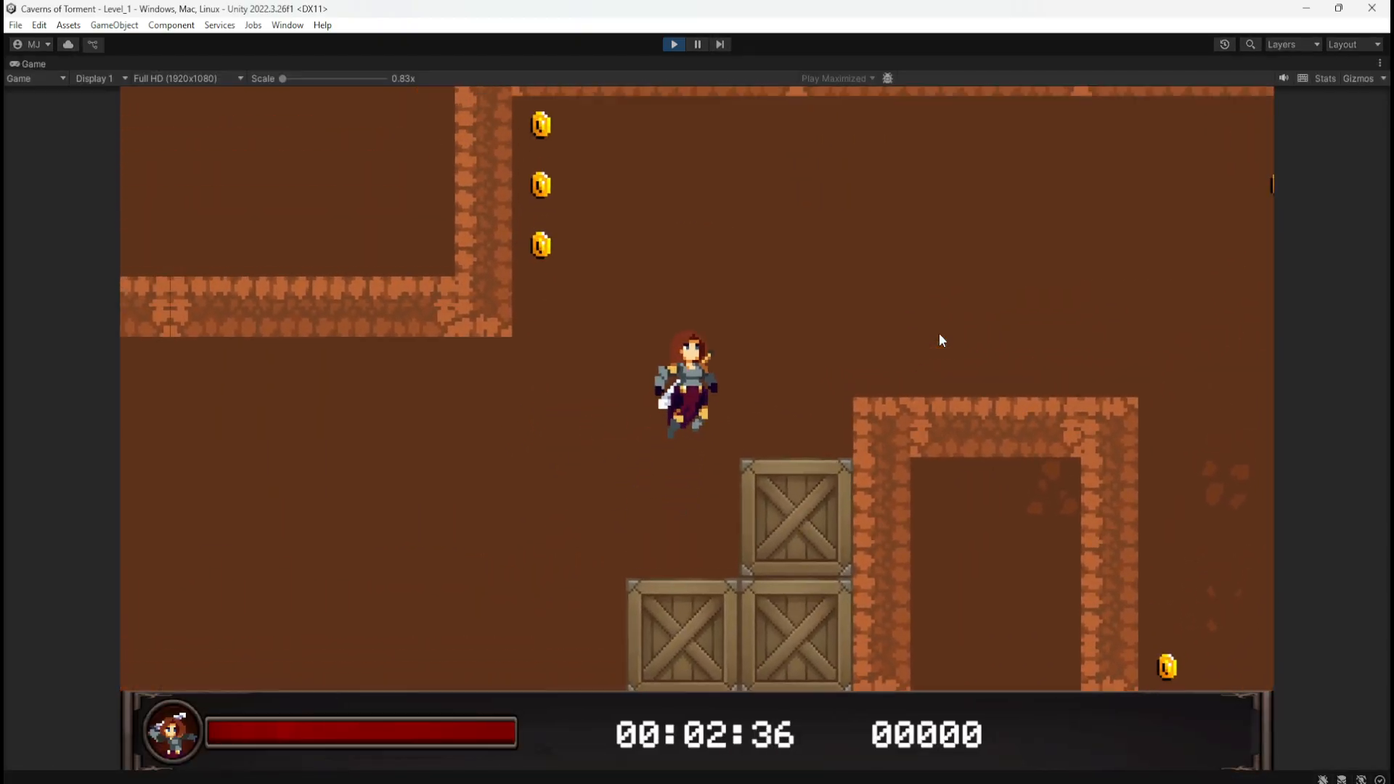
{"action": "key", "text": "space"}
{"action": "key", "text": "d"}
{"action": "key", "text": "d"}
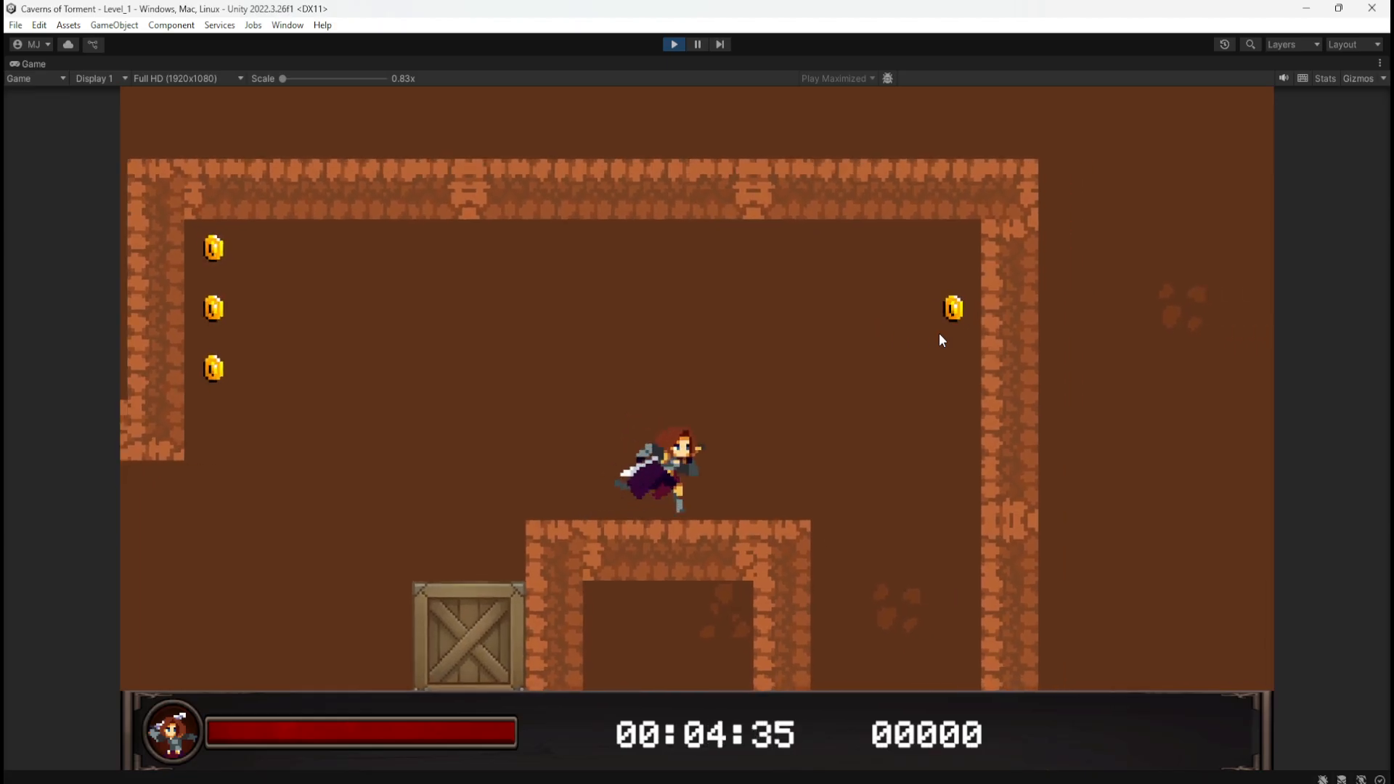
{"action": "key", "text": "space"}
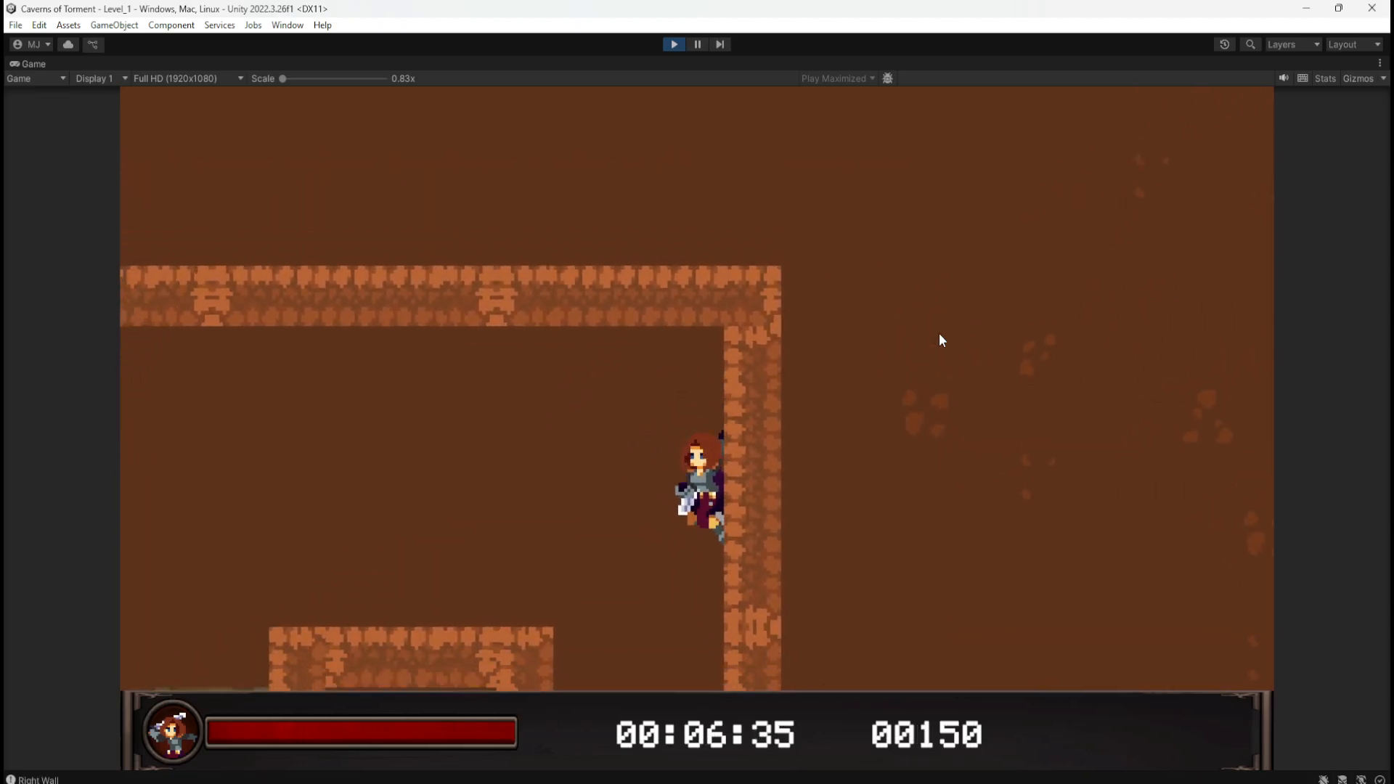
{"action": "key", "text": "space"}
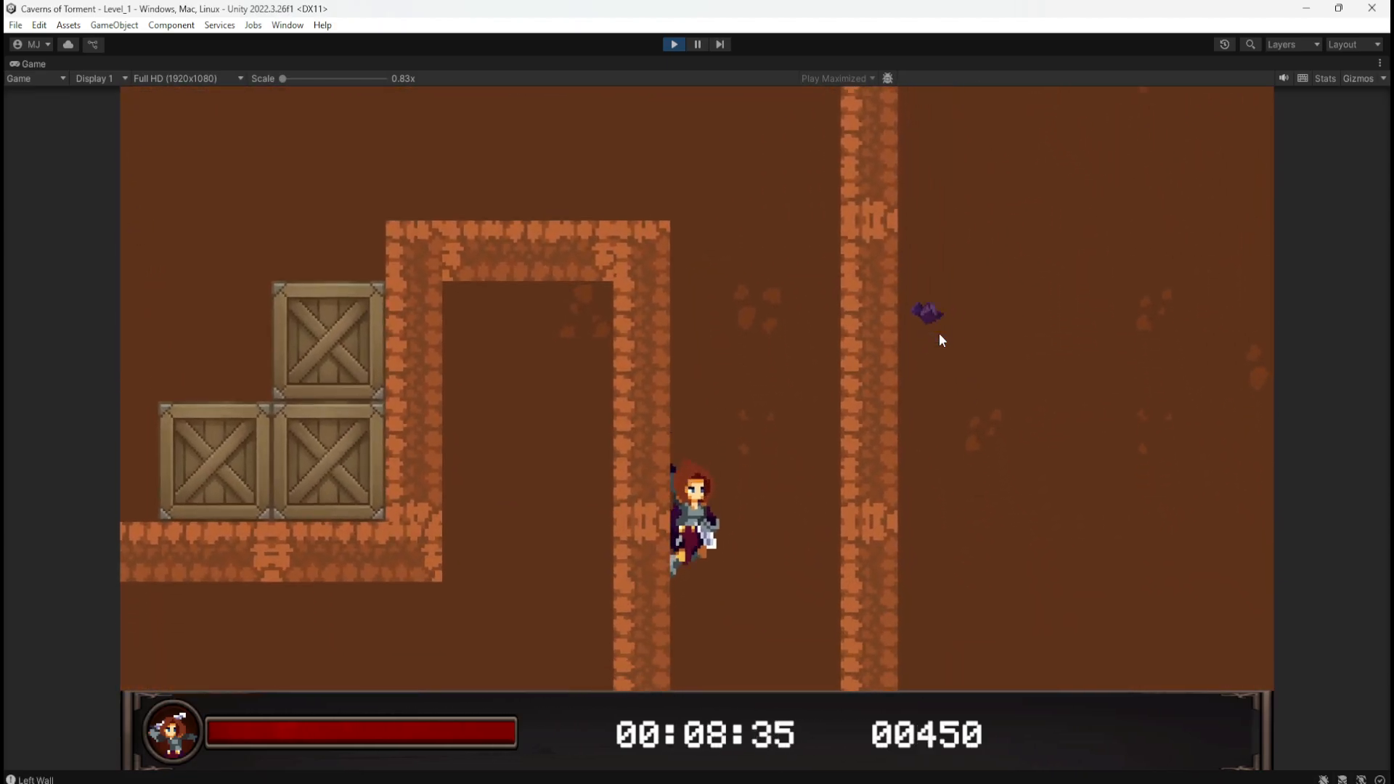
{"action": "key", "text": "space"}
{"action": "key", "text": "space"}
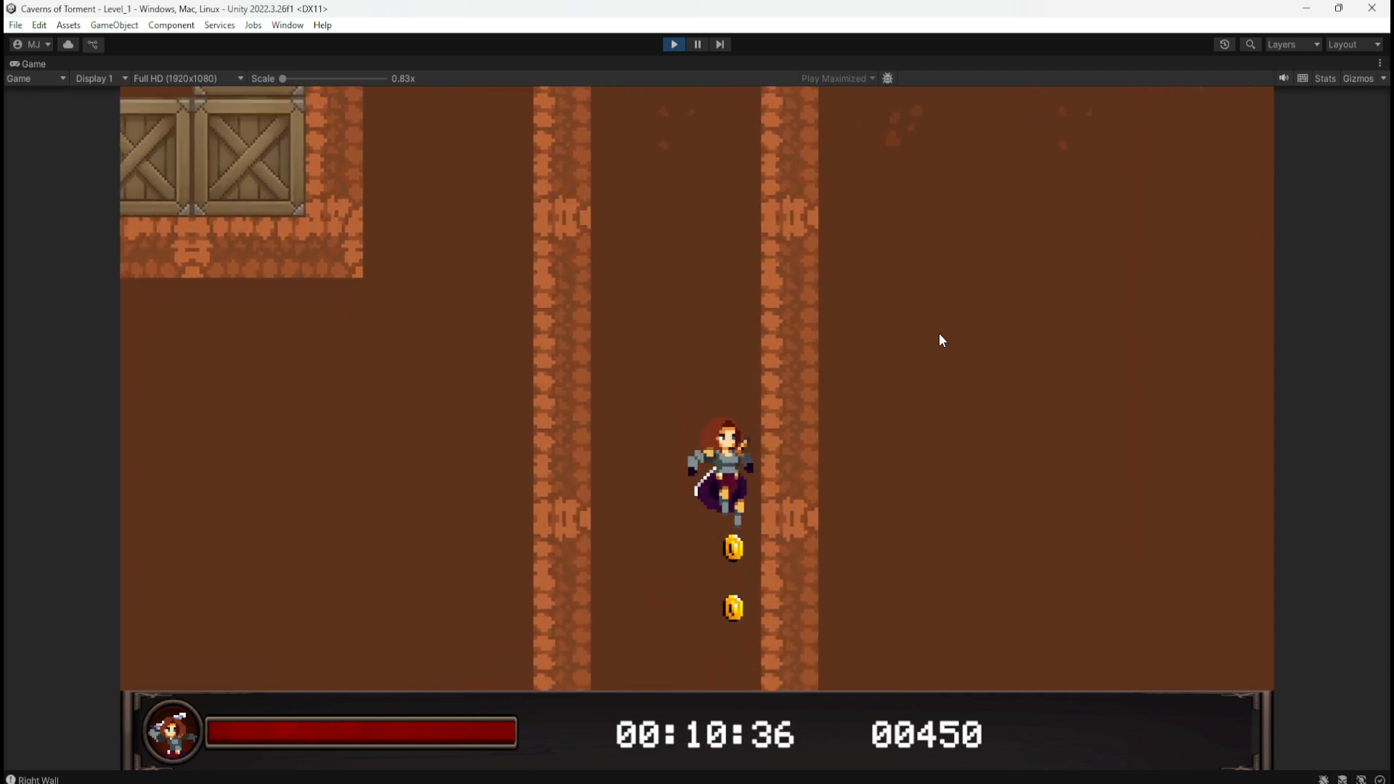
{"action": "key", "text": "space"}
{"action": "key", "text": "space"}
{"action": "key", "text": "space"}
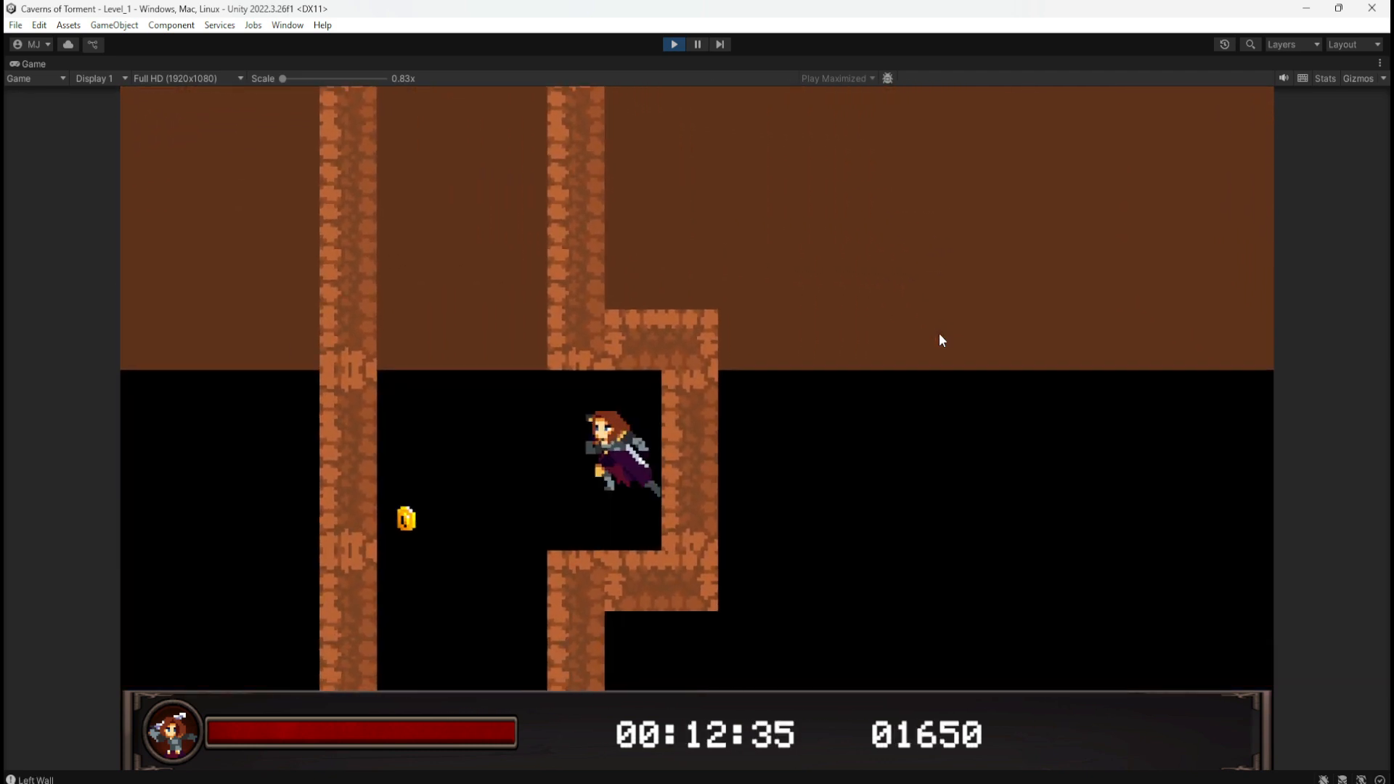
{"action": "key", "text": "space"}
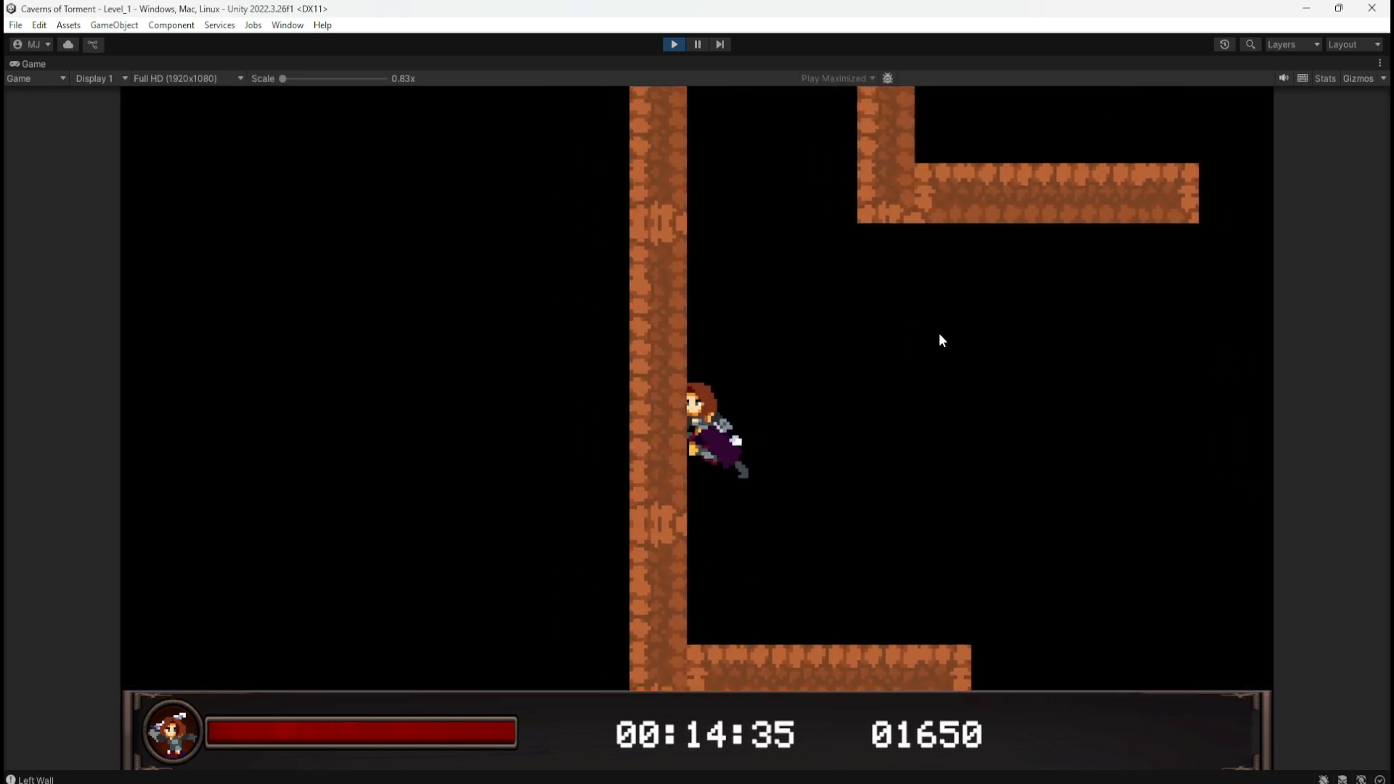
{"action": "key", "text": "space"}
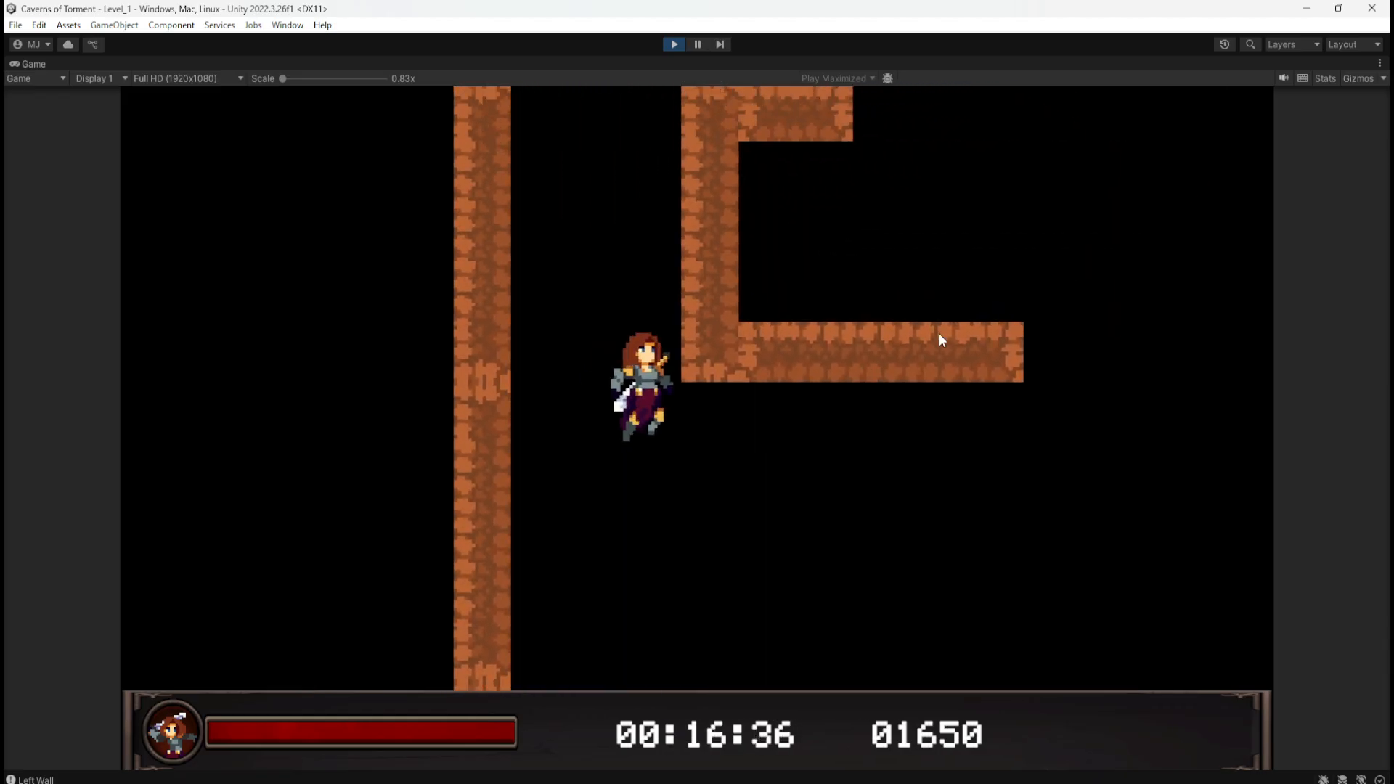
{"action": "key", "text": "space"}
{"action": "key", "text": "space"}
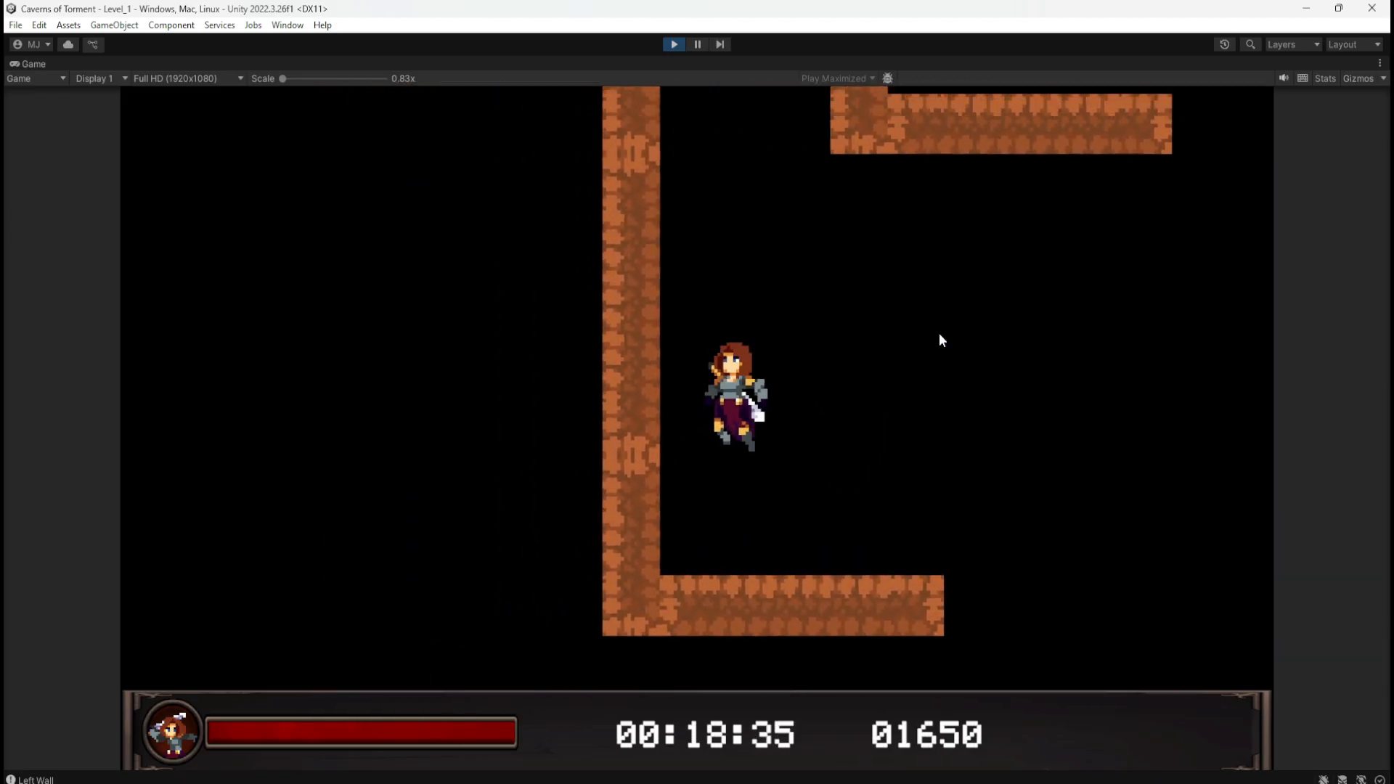
{"action": "key", "text": "space"}
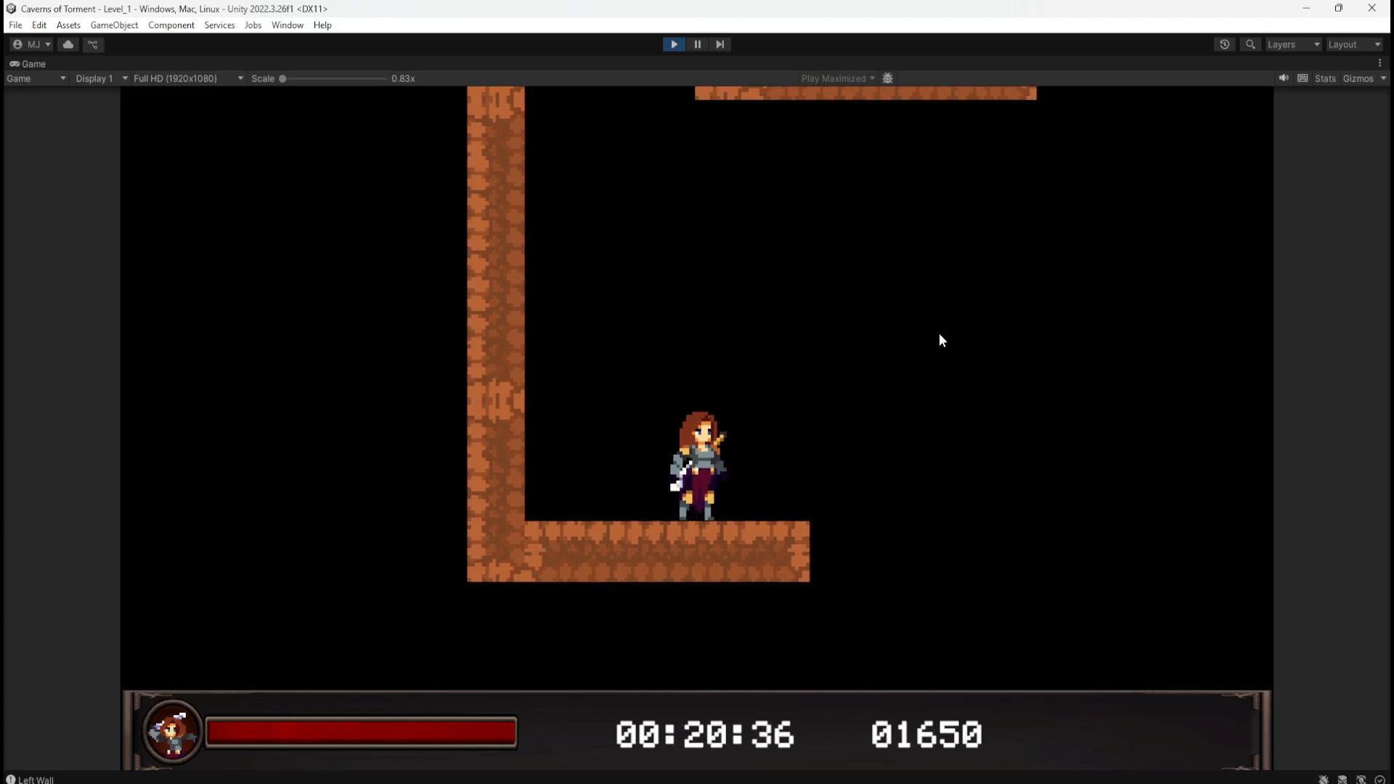
Step: Exit Play mode, duplicate the bottom P_5x1 platform and slide the copy right to X 1
{"action": "left_click", "coordinate": [675, 41]}
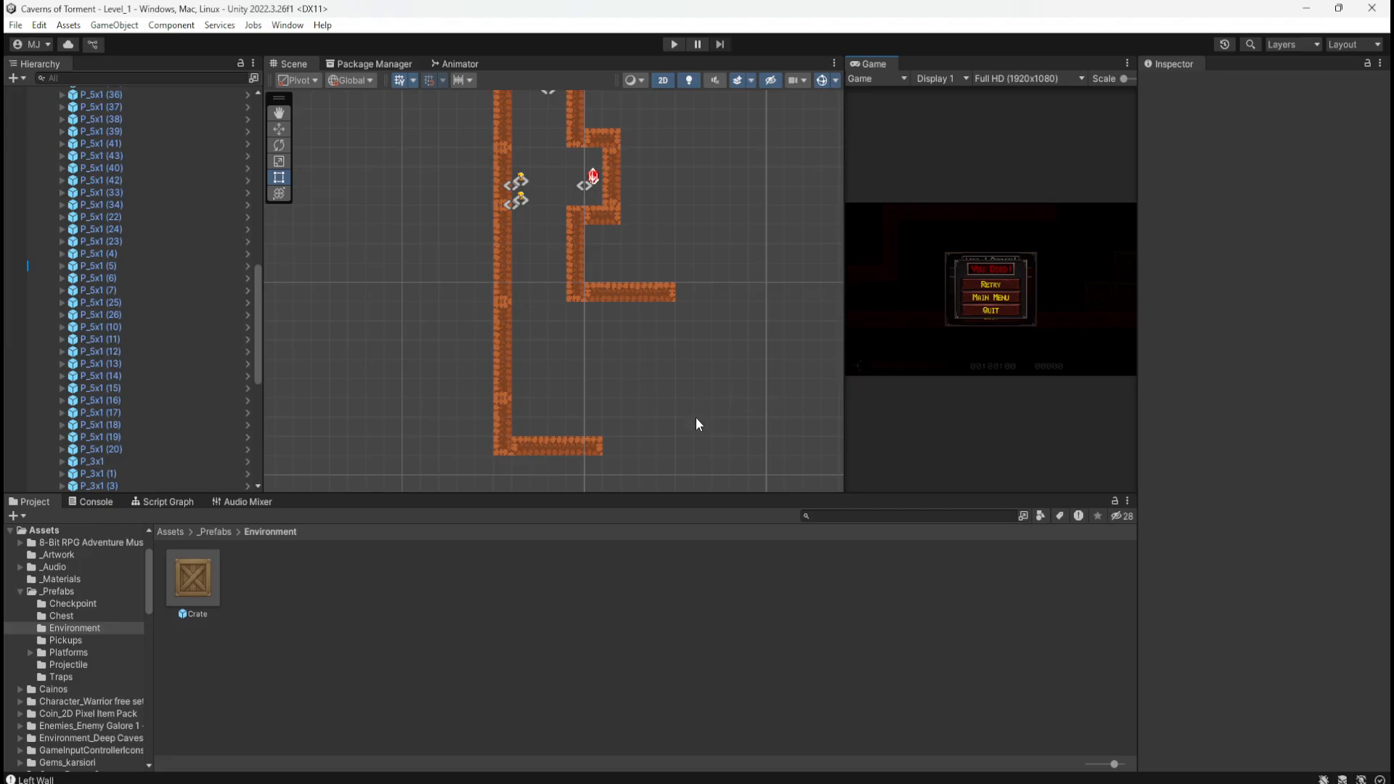
{"action": "middle_click_drag", "start_coordinate": [668, 371], "coordinate": [580, 292]}
{"action": "left_click", "coordinate": [474, 371]}
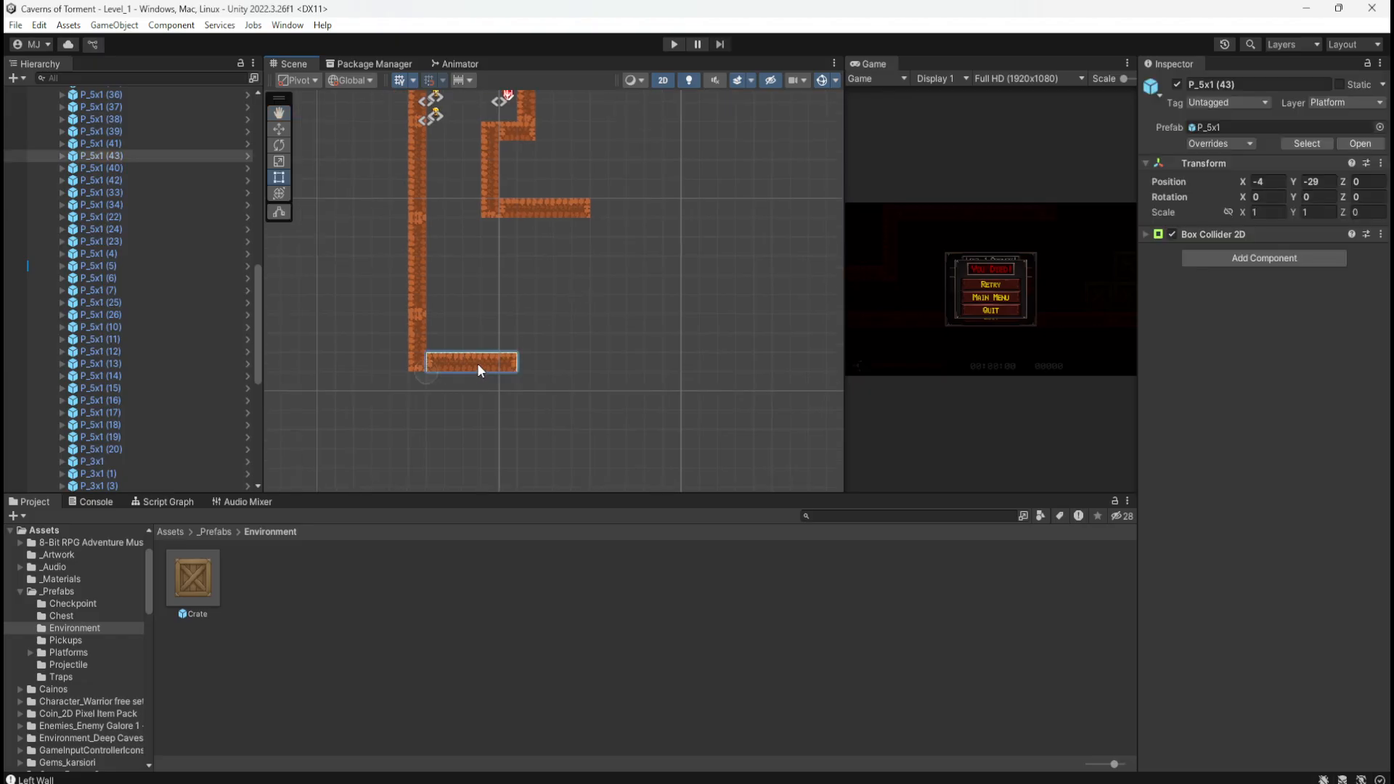
{"action": "key", "text": "ctrl+d"}
{"action": "key", "text": "w"}
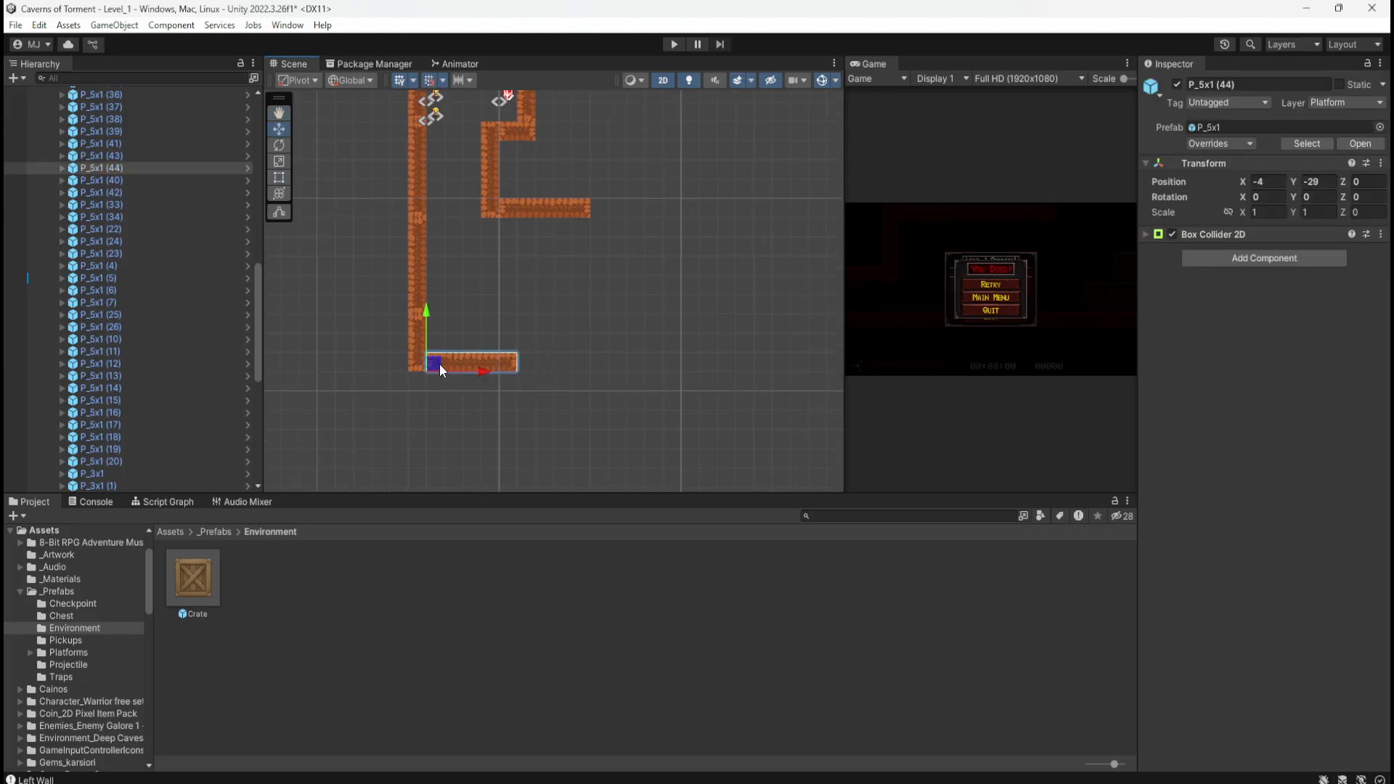
{"action": "left_click_drag", "start_coordinate": [440, 366], "coordinate": [535, 365]}
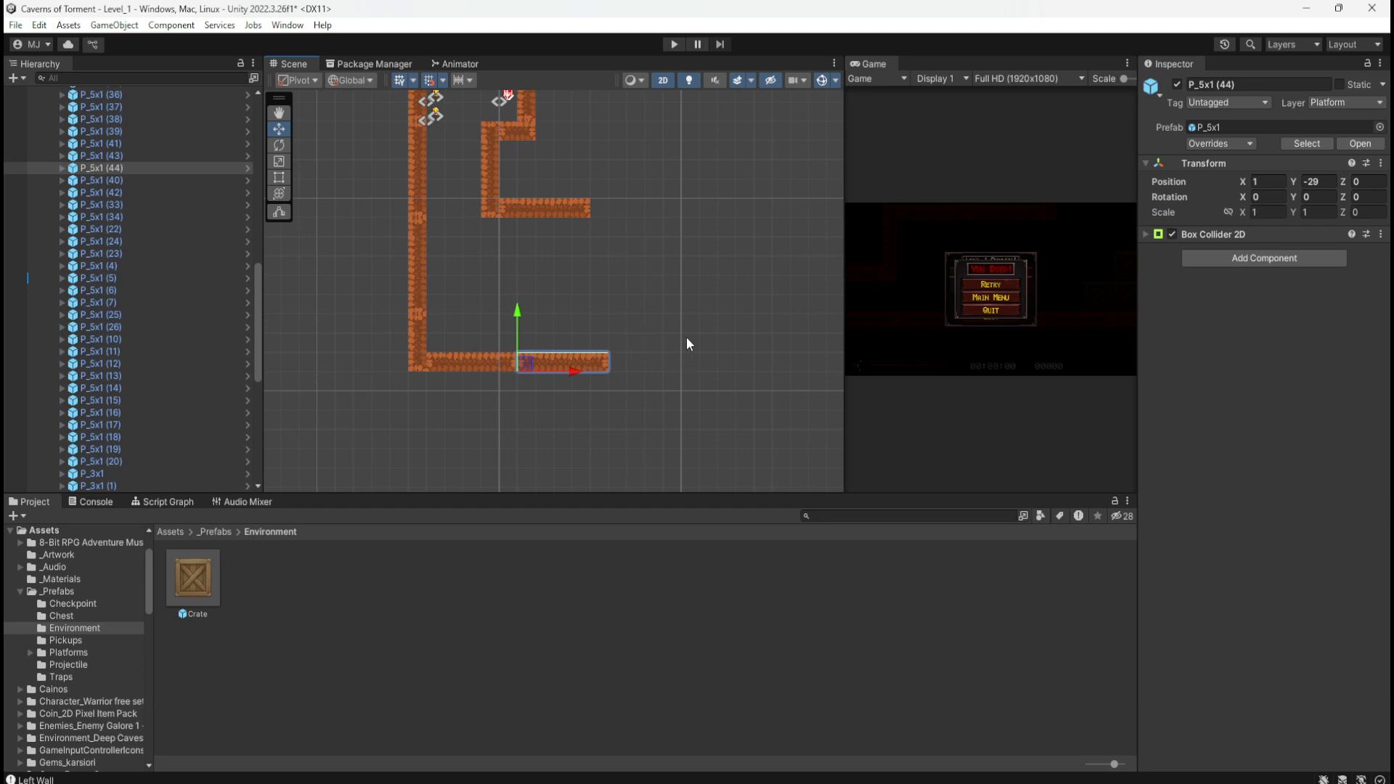
{"action": "middle_click_drag", "start_coordinate": [720, 332], "coordinate": [543, 336]}
Step: Zoom and pan to the lava ledge and try selecting the block at its edge
{"action": "scroll", "coordinate": [660, 324], "scroll_direction": "down", "scroll_amount": 4}
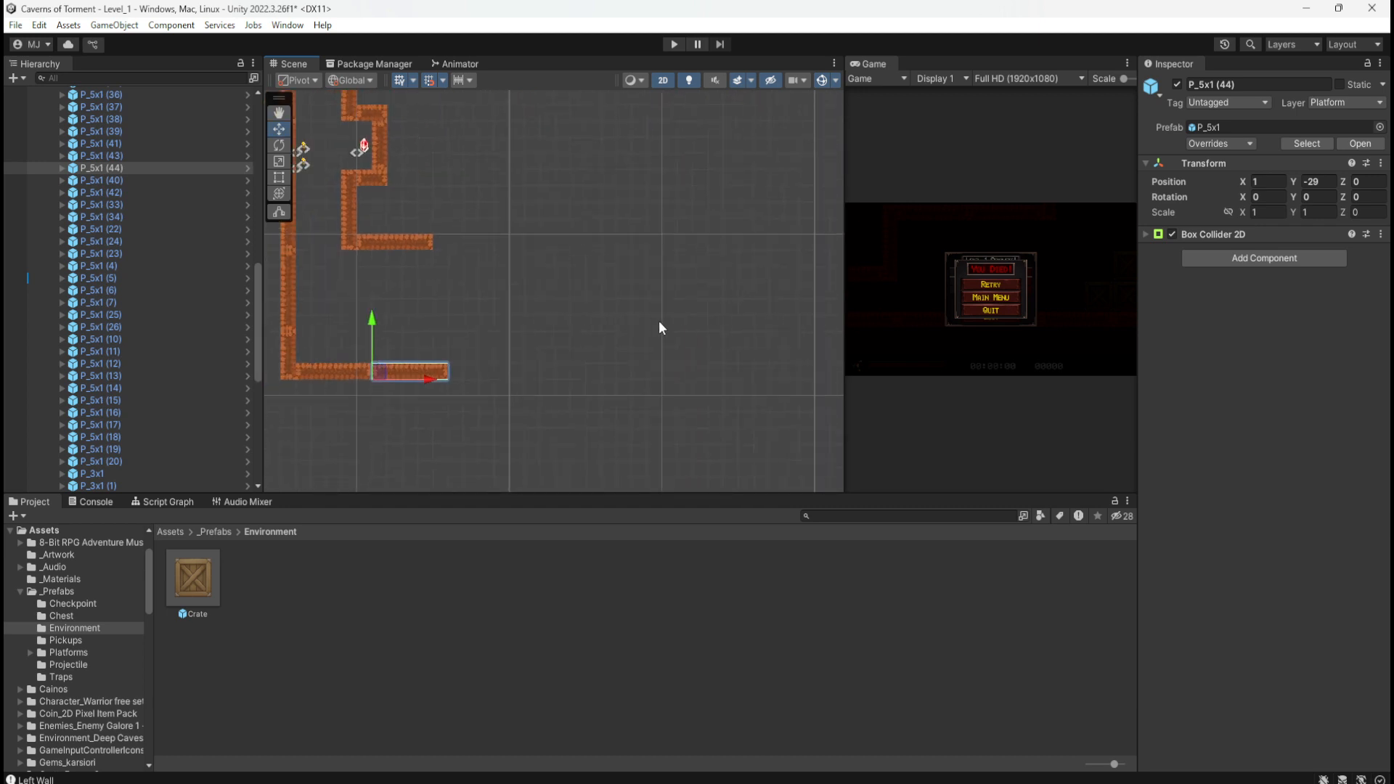
{"action": "scroll", "coordinate": [557, 413], "scroll_direction": "down", "scroll_amount": 3}
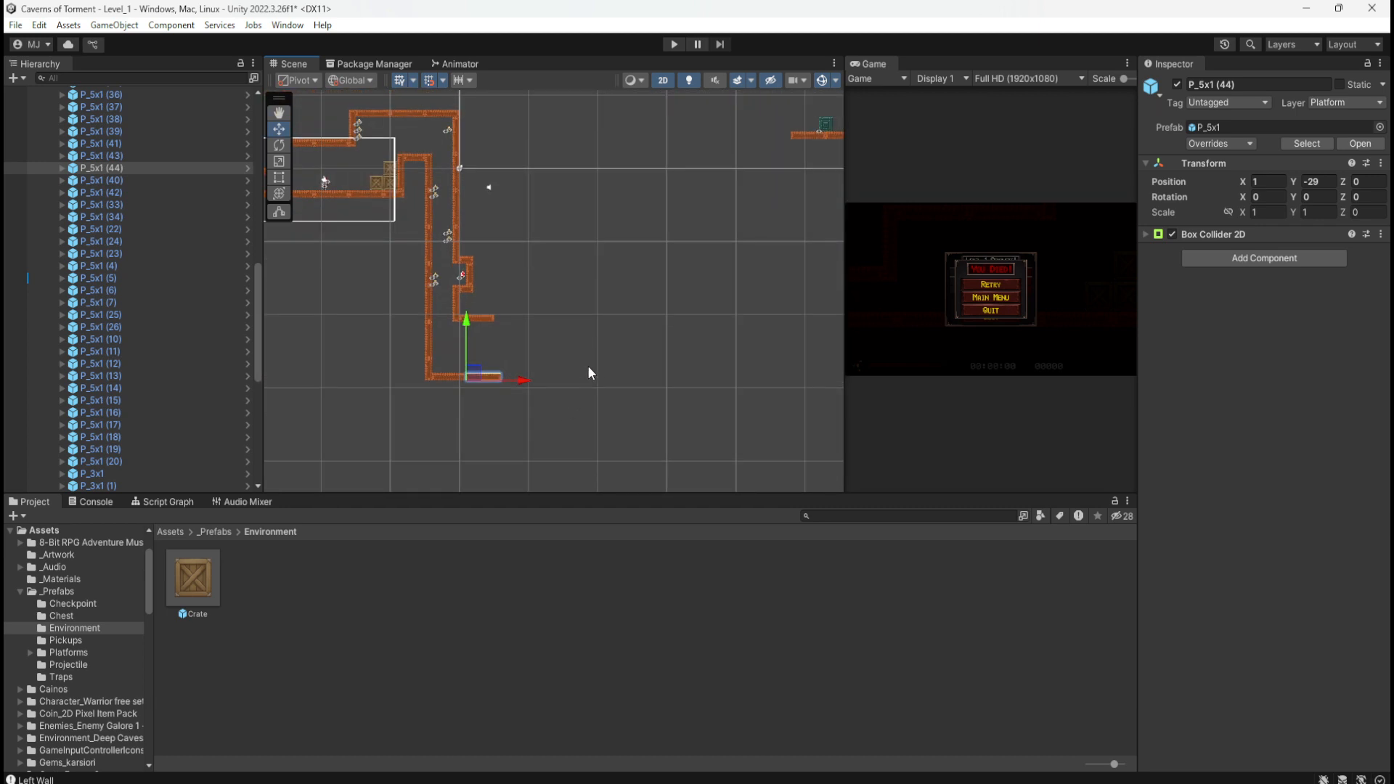
{"action": "left_click", "coordinate": [598, 343]}
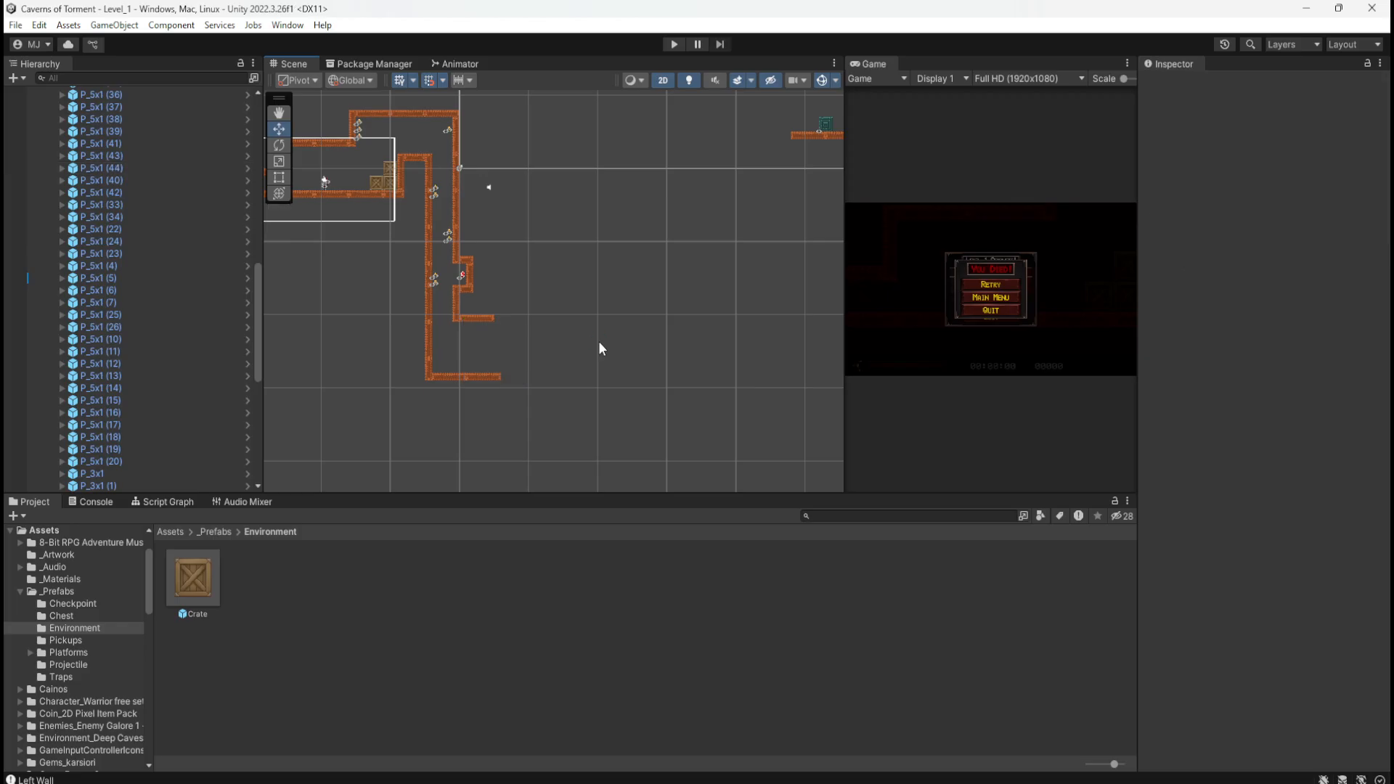
{"action": "scroll", "coordinate": [598, 341], "scroll_direction": "down", "scroll_amount": 2}
{"action": "scroll", "coordinate": [633, 375], "scroll_direction": "up", "scroll_amount": 4}
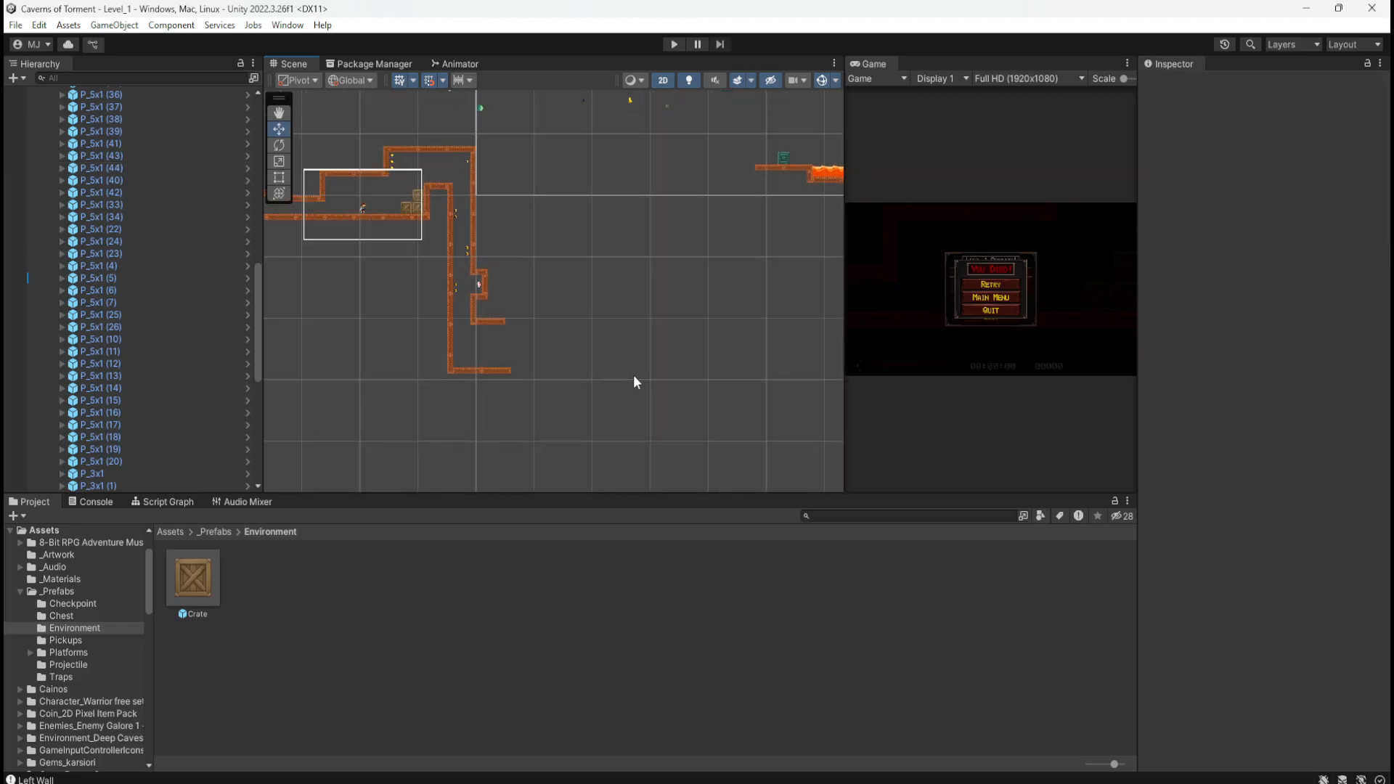
{"action": "scroll", "coordinate": [484, 440], "scroll_direction": "down", "scroll_amount": 8}
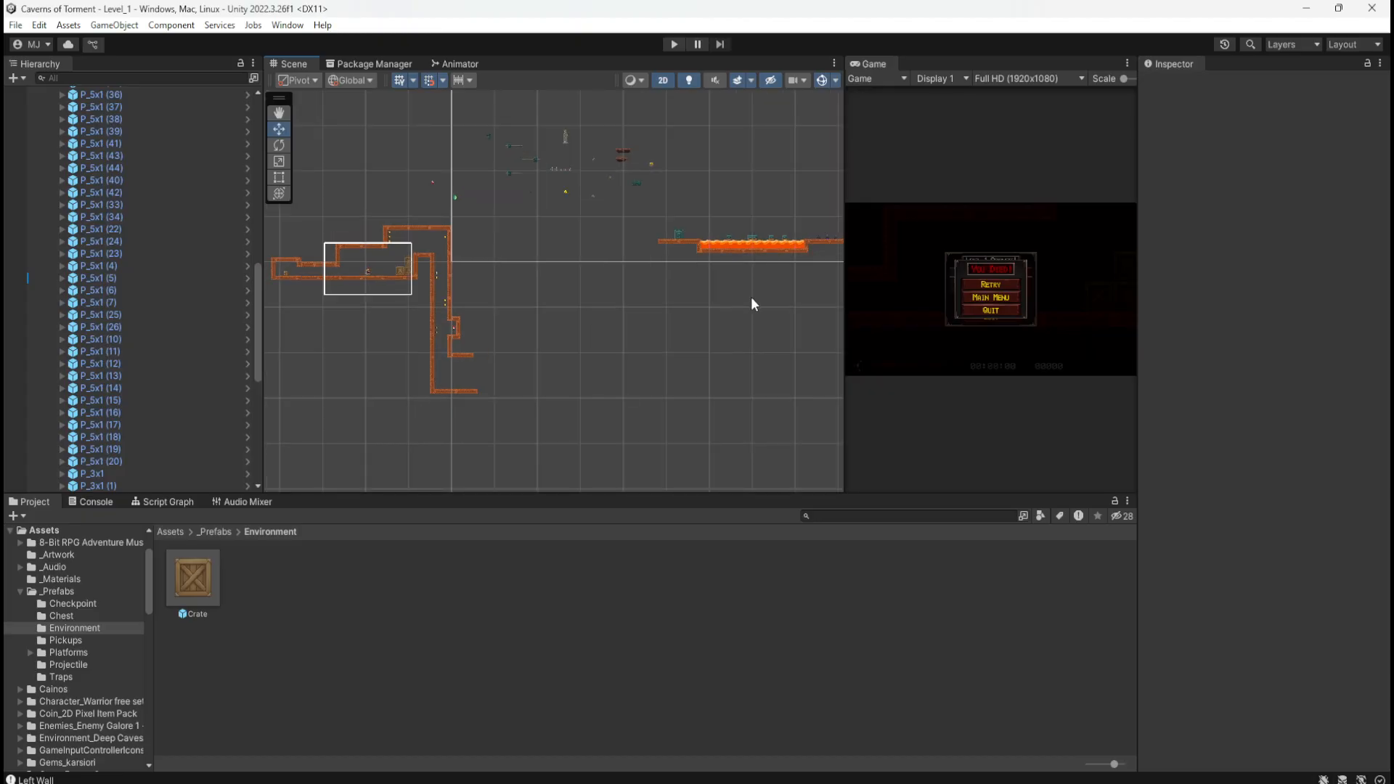
{"action": "scroll", "coordinate": [751, 295], "scroll_direction": "up", "scroll_amount": 2}
{"action": "middle_click_drag", "start_coordinate": [746, 301], "coordinate": [606, 332]}
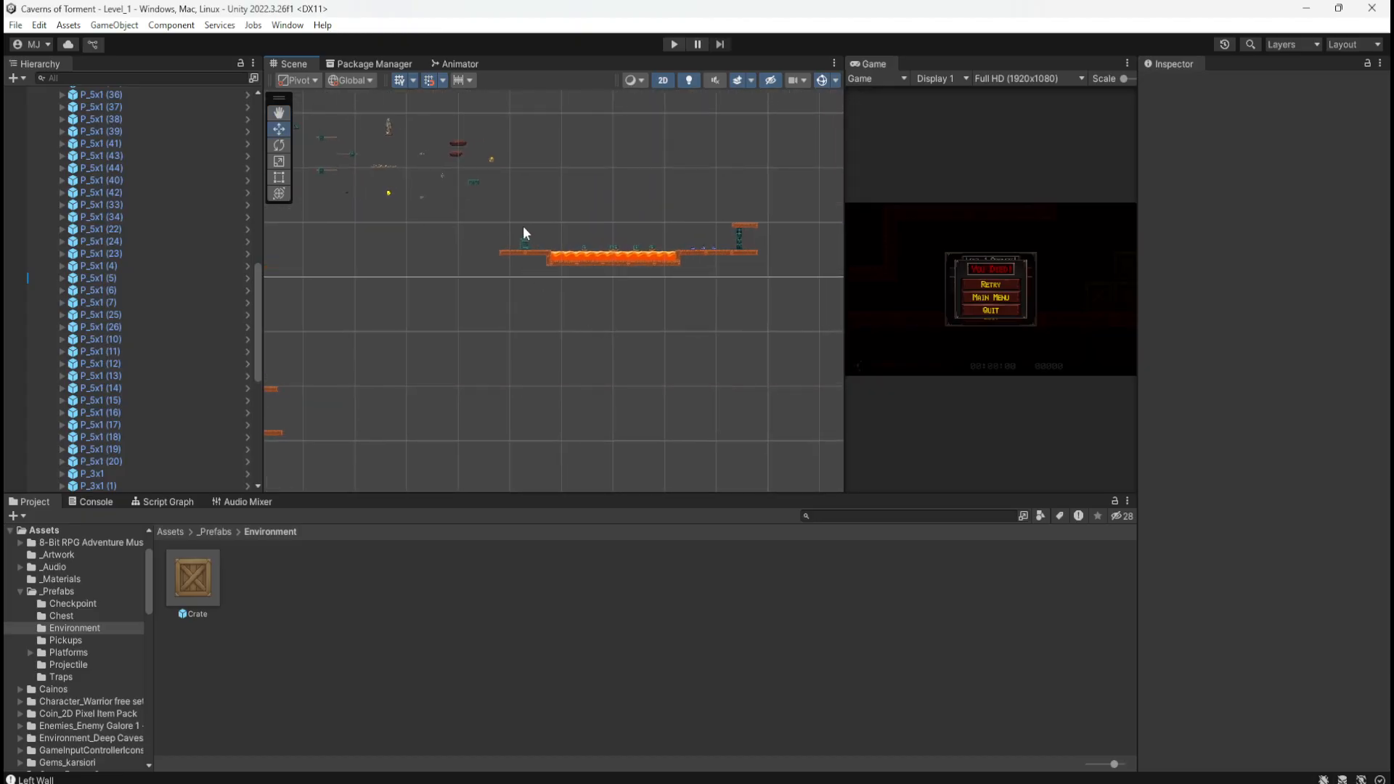
{"action": "scroll", "coordinate": [523, 225], "scroll_direction": "up", "scroll_amount": 5}
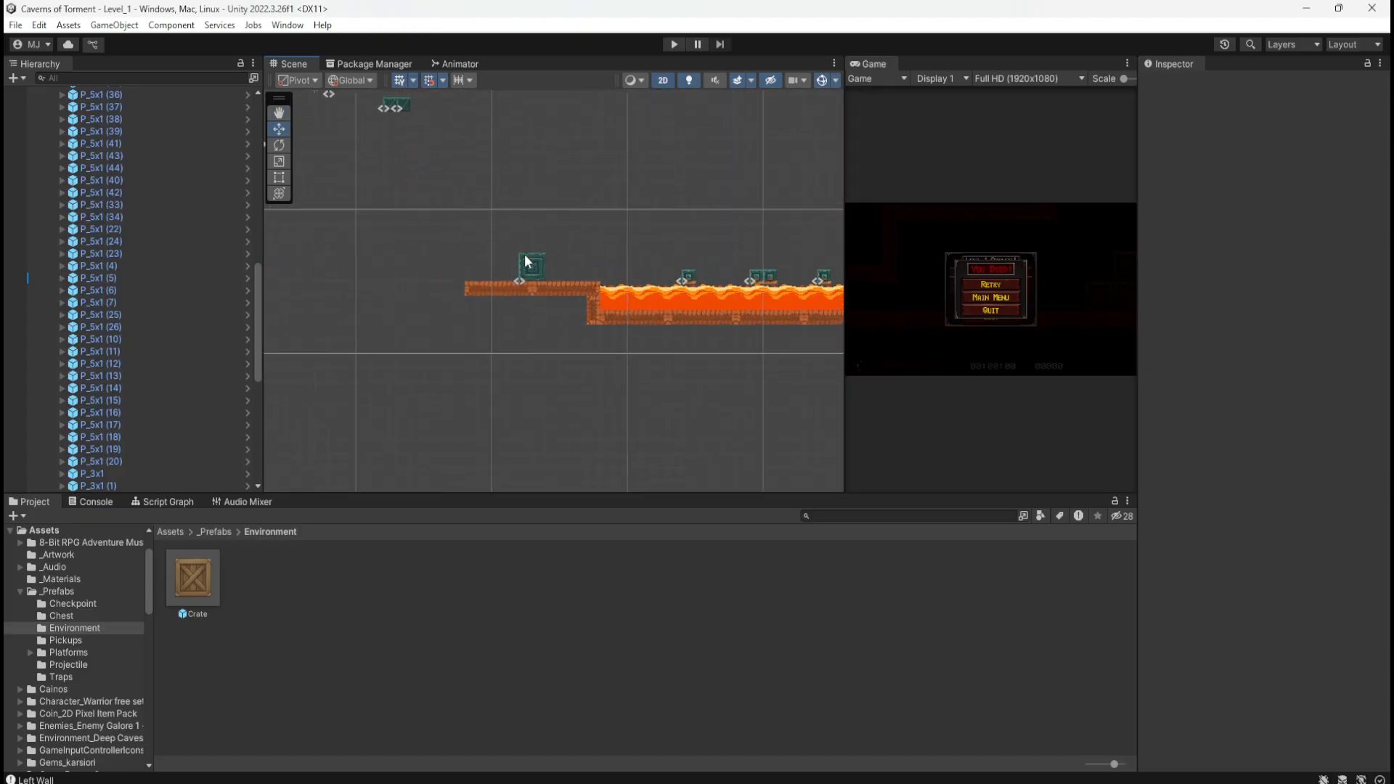
{"action": "left_click", "coordinate": [524, 255]}
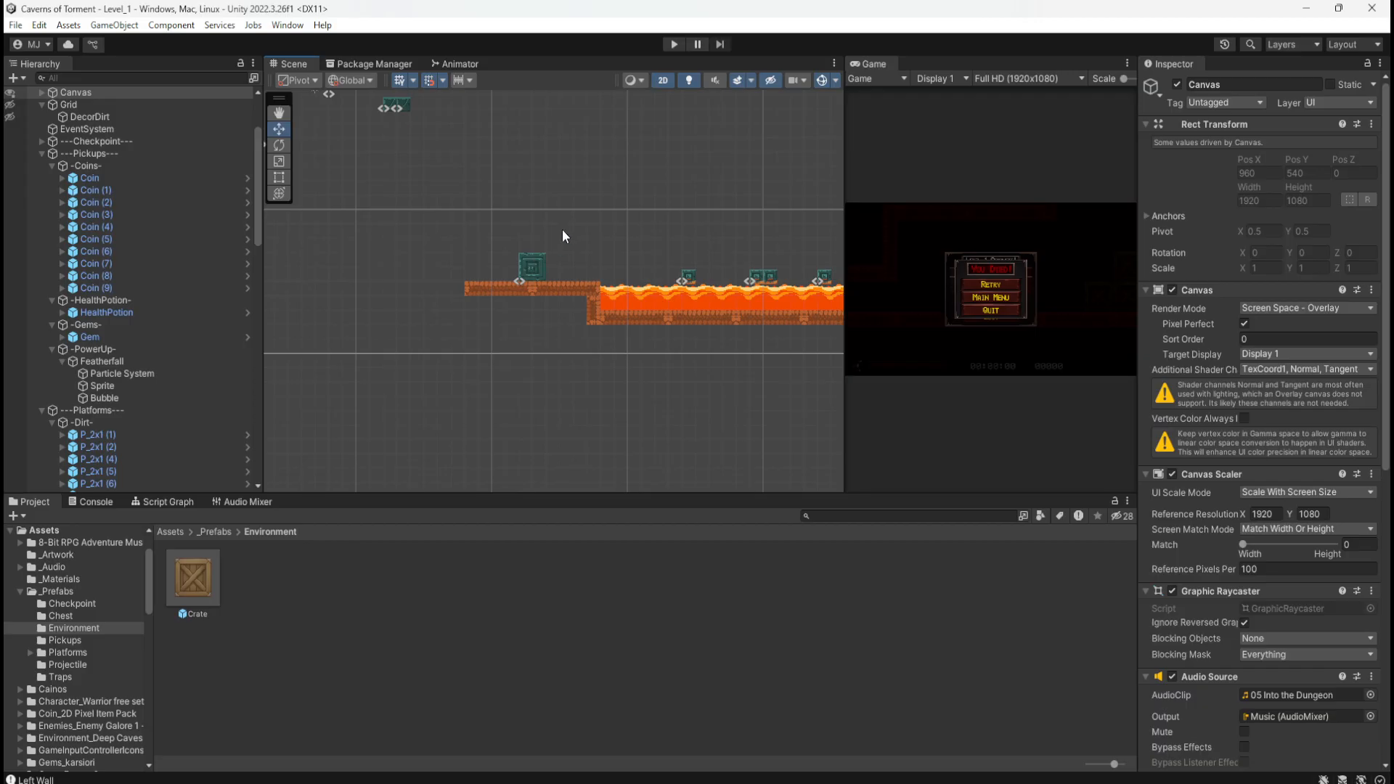
{"action": "left_click_drag", "start_coordinate": [562, 231], "coordinate": [499, 290]}
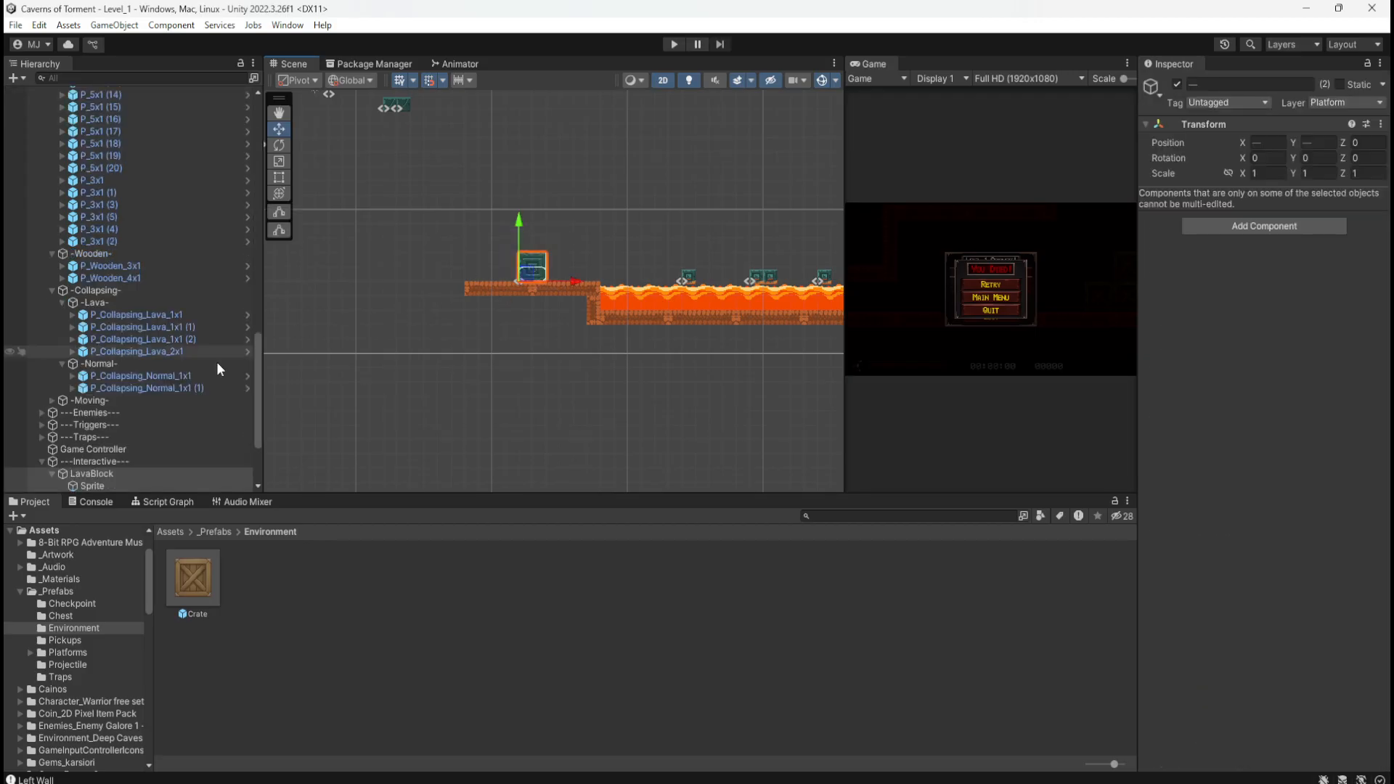
{"action": "scroll", "coordinate": [145, 440], "scroll_direction": "down", "scroll_amount": 3}
Step: Move LavaBlock onto the shaft floor at (16.7, -26.7), then bring the level sketch back
{"action": "left_click", "coordinate": [121, 369]}
{"action": "left_click", "coordinate": [106, 382]}
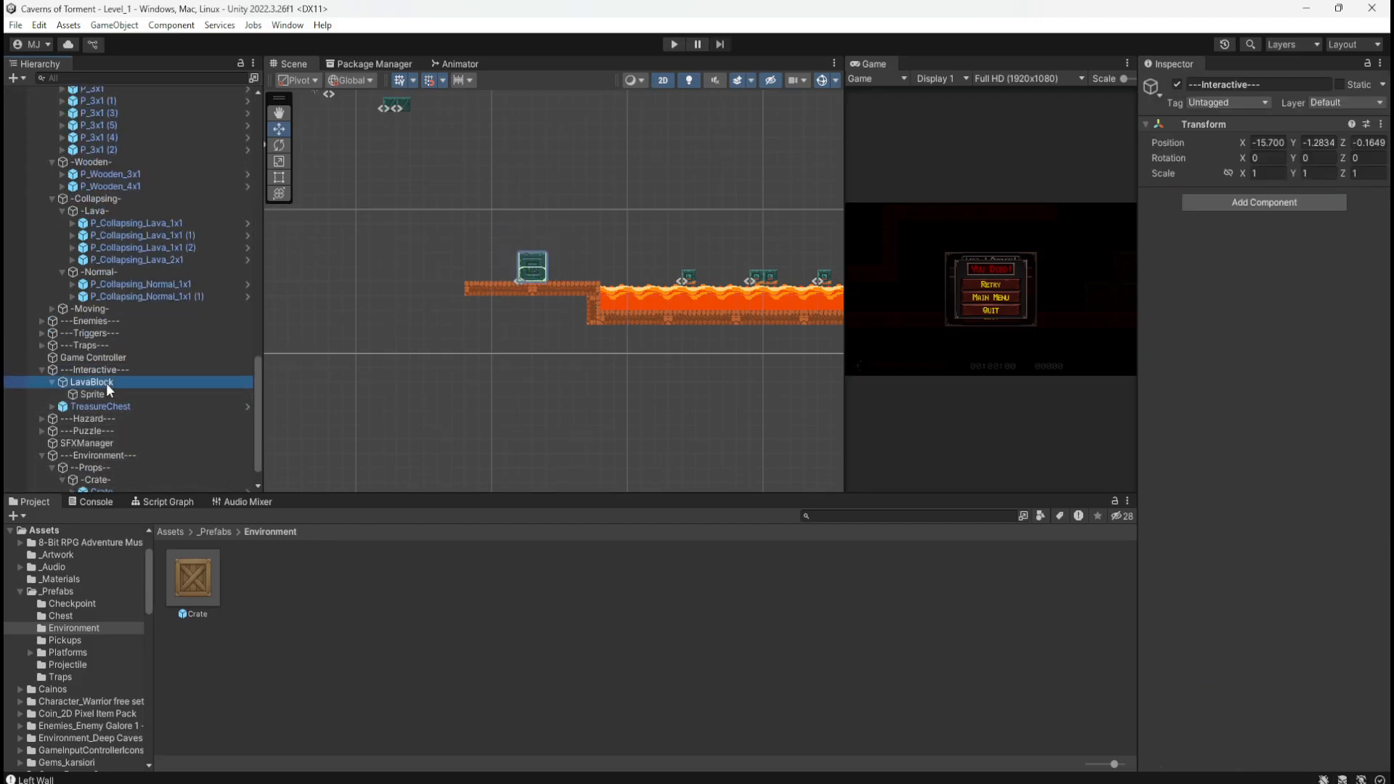
{"action": "left_click_drag", "start_coordinate": [526, 280], "coordinate": [347, 424]}
{"action": "middle_click_drag", "start_coordinate": [349, 449], "coordinate": [794, 247]}
{"action": "left_click_drag", "start_coordinate": [760, 250], "coordinate": [358, 401]}
{"action": "middle_click_drag", "start_coordinate": [490, 445], "coordinate": [775, 331]}
{"action": "left_click_drag", "start_coordinate": [636, 300], "coordinate": [556, 435]}
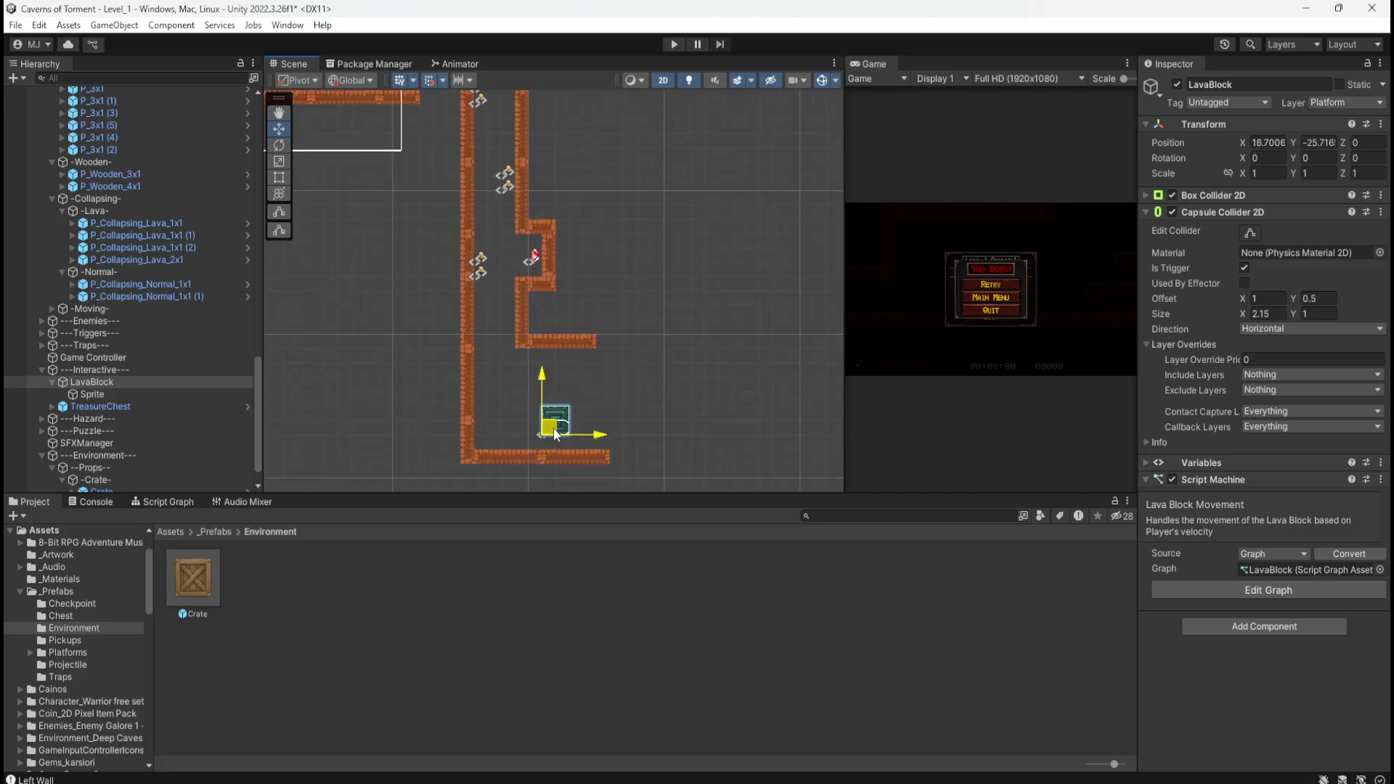
{"action": "scroll", "coordinate": [546, 460], "scroll_direction": "up", "scroll_amount": 10}
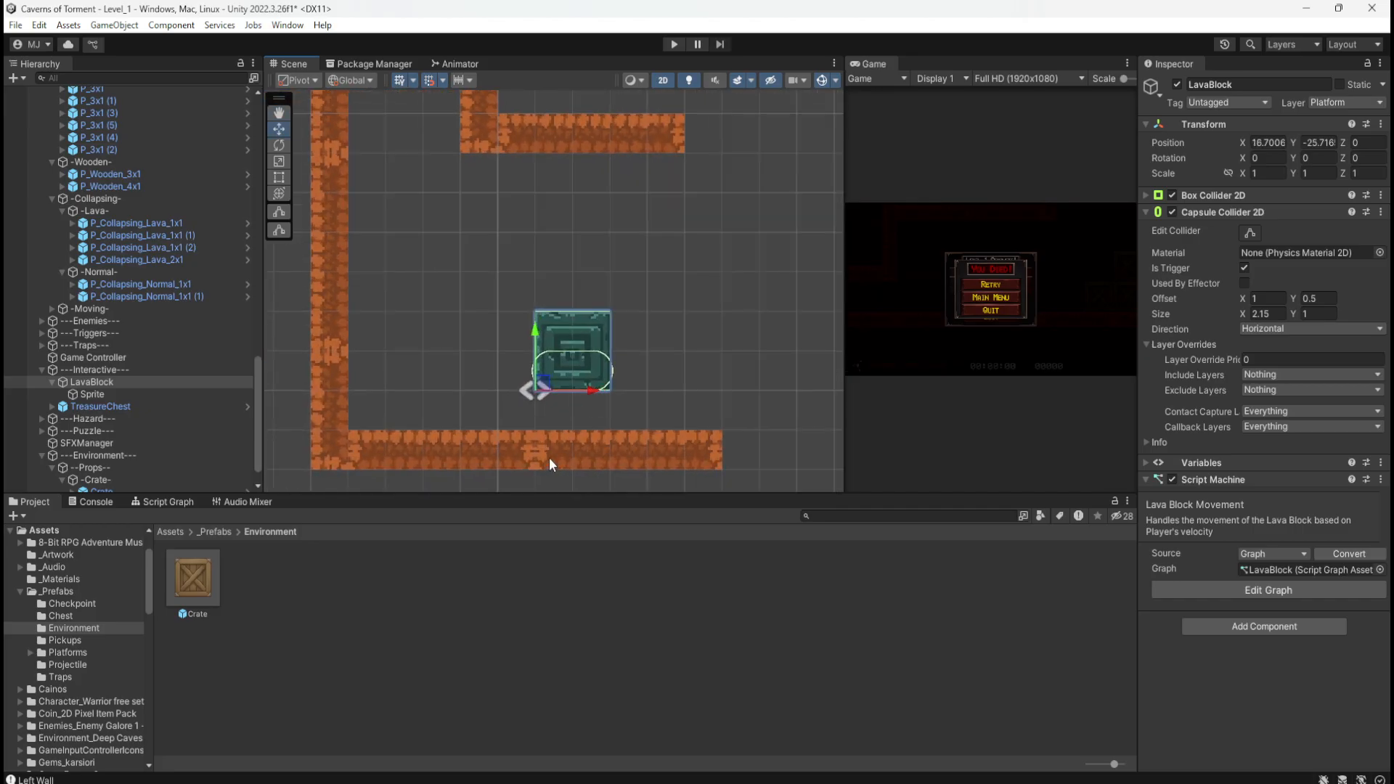
{"action": "left_click_drag", "start_coordinate": [539, 377], "coordinate": [542, 408]}
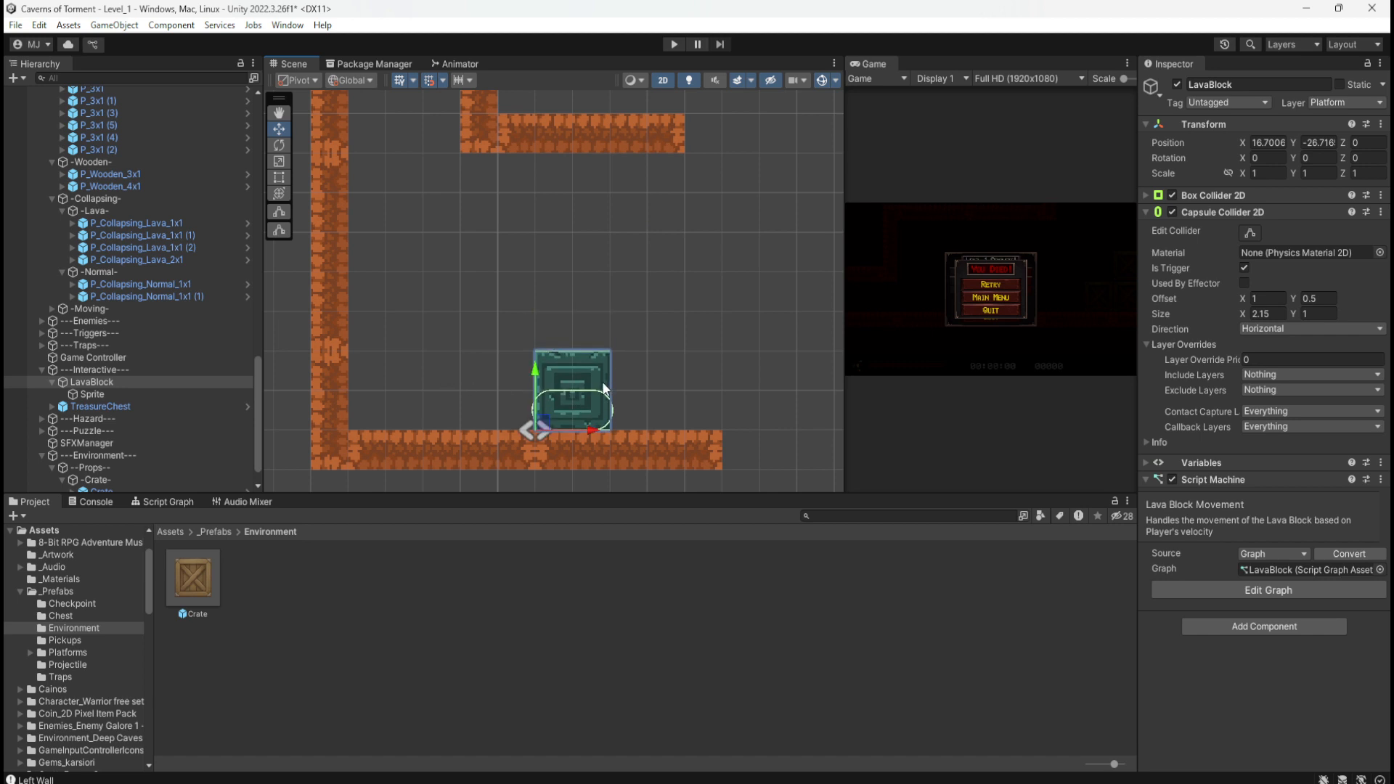
{"action": "left_click_drag", "start_coordinate": [1393, 168], "coordinate": [1389, 117]}
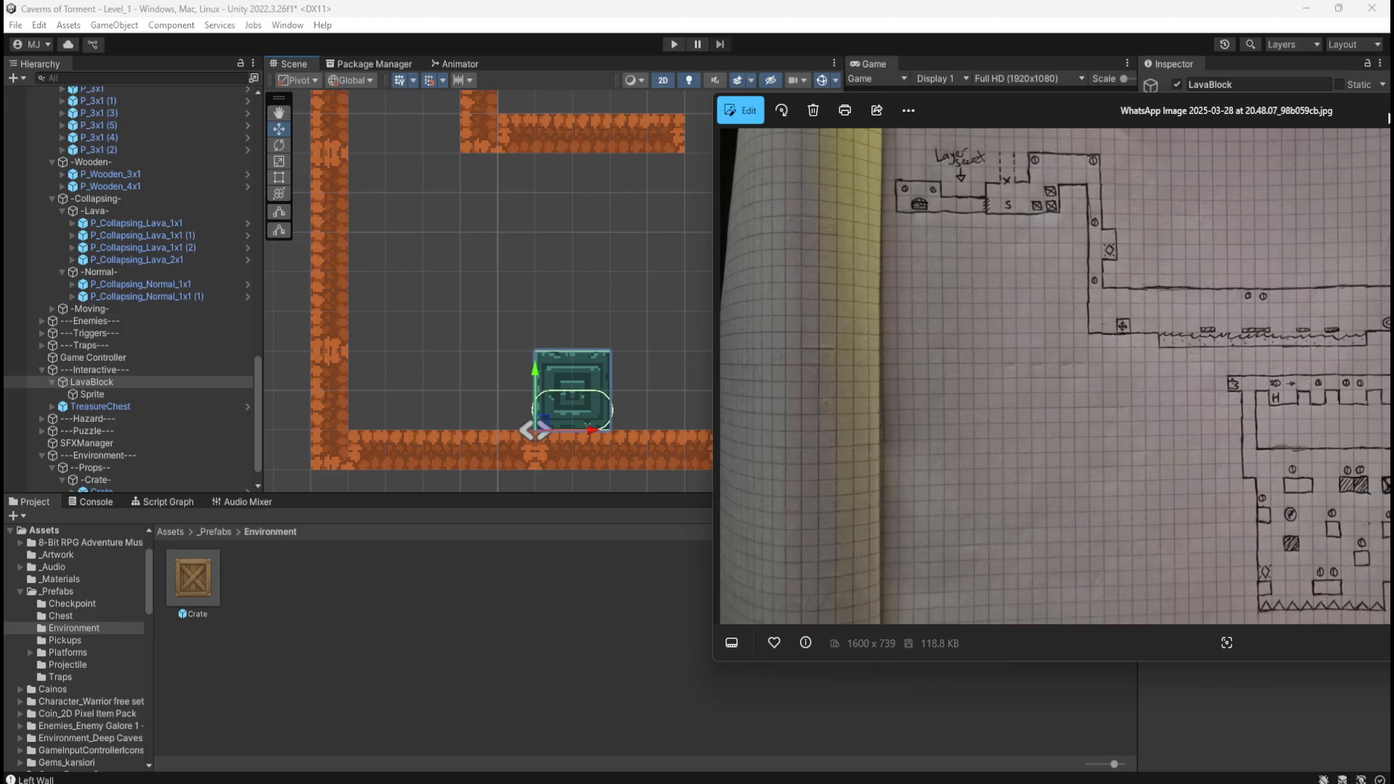
Step: Position the level sketch over the scene to compare, briefly moving it aside
{"action": "left_click_drag", "start_coordinate": [1388, 113], "coordinate": [1390, 111]}
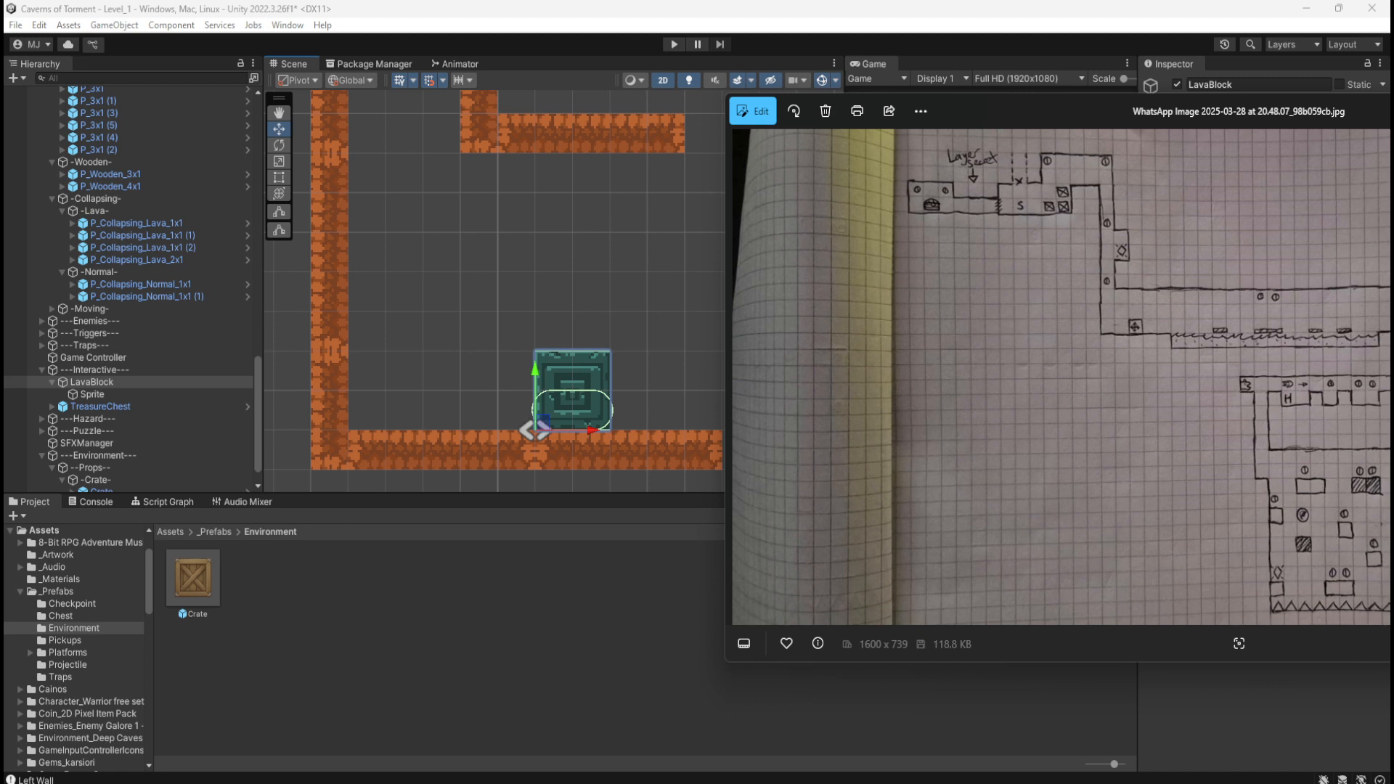
{"action": "left_click_drag", "start_coordinate": [1390, 119], "coordinate": [1381, 91]}
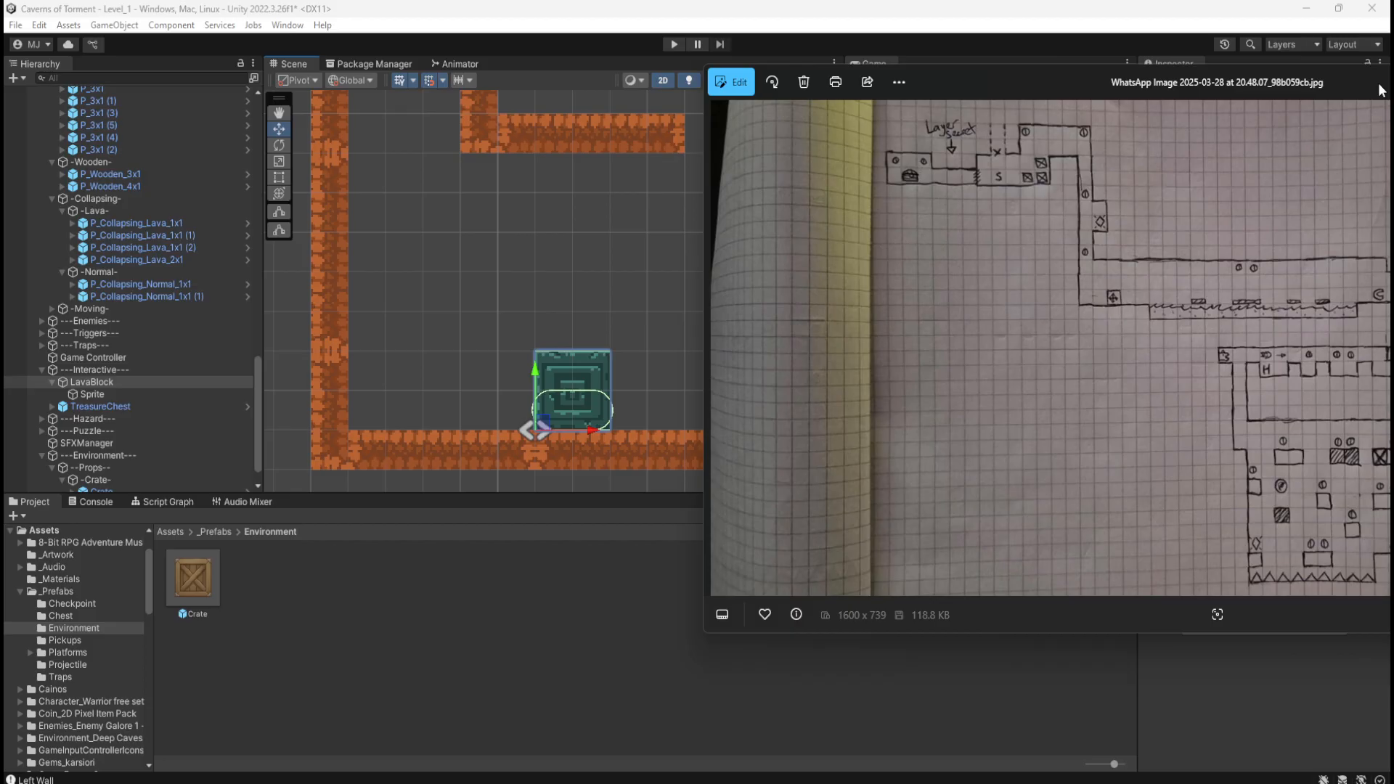
{"action": "left_click", "coordinate": [1381, 90]}
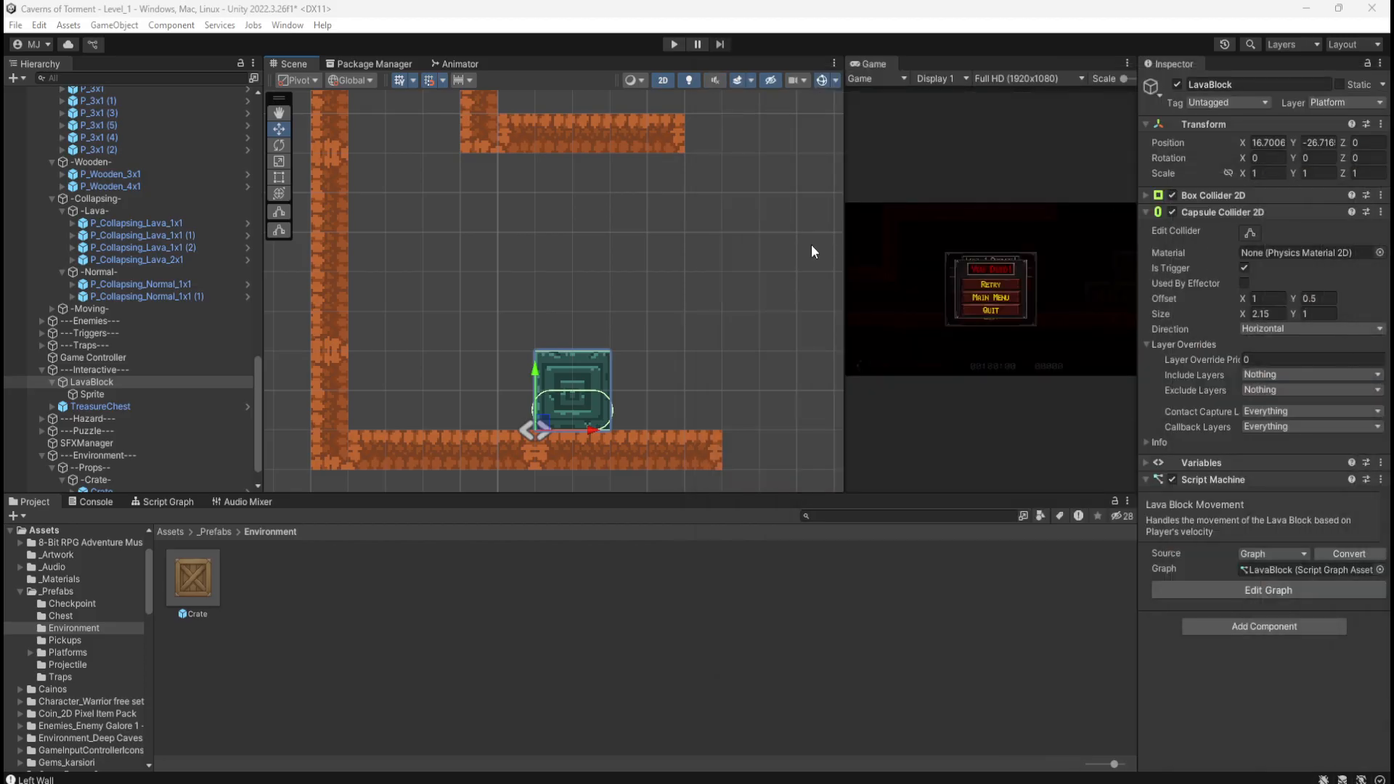
{"action": "left_click_drag", "start_coordinate": [1393, 106], "coordinate": [1341, 116]}
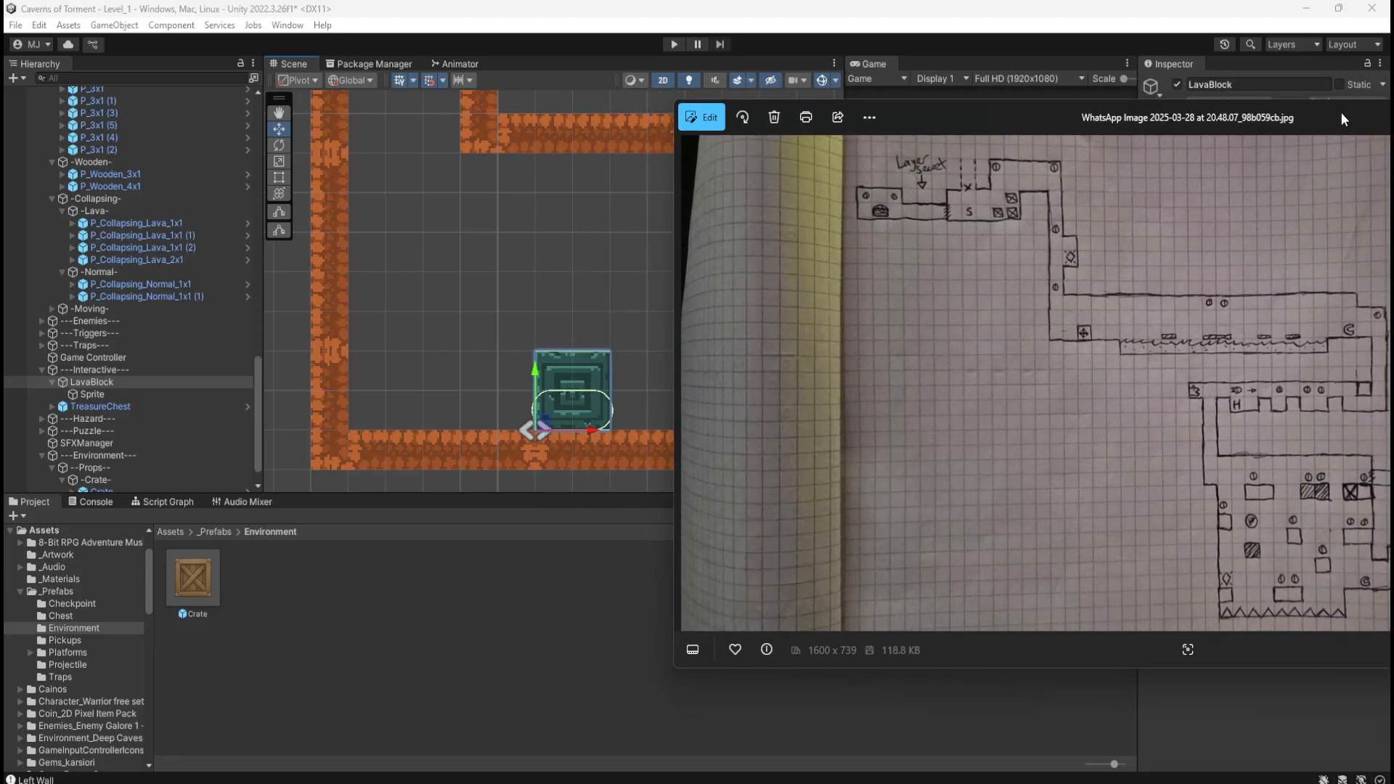
{"action": "left_click_drag", "start_coordinate": [1340, 114], "coordinate": [1393, 114]}
{"action": "scroll", "coordinate": [373, 393], "scroll_direction": "down", "scroll_amount": 8}
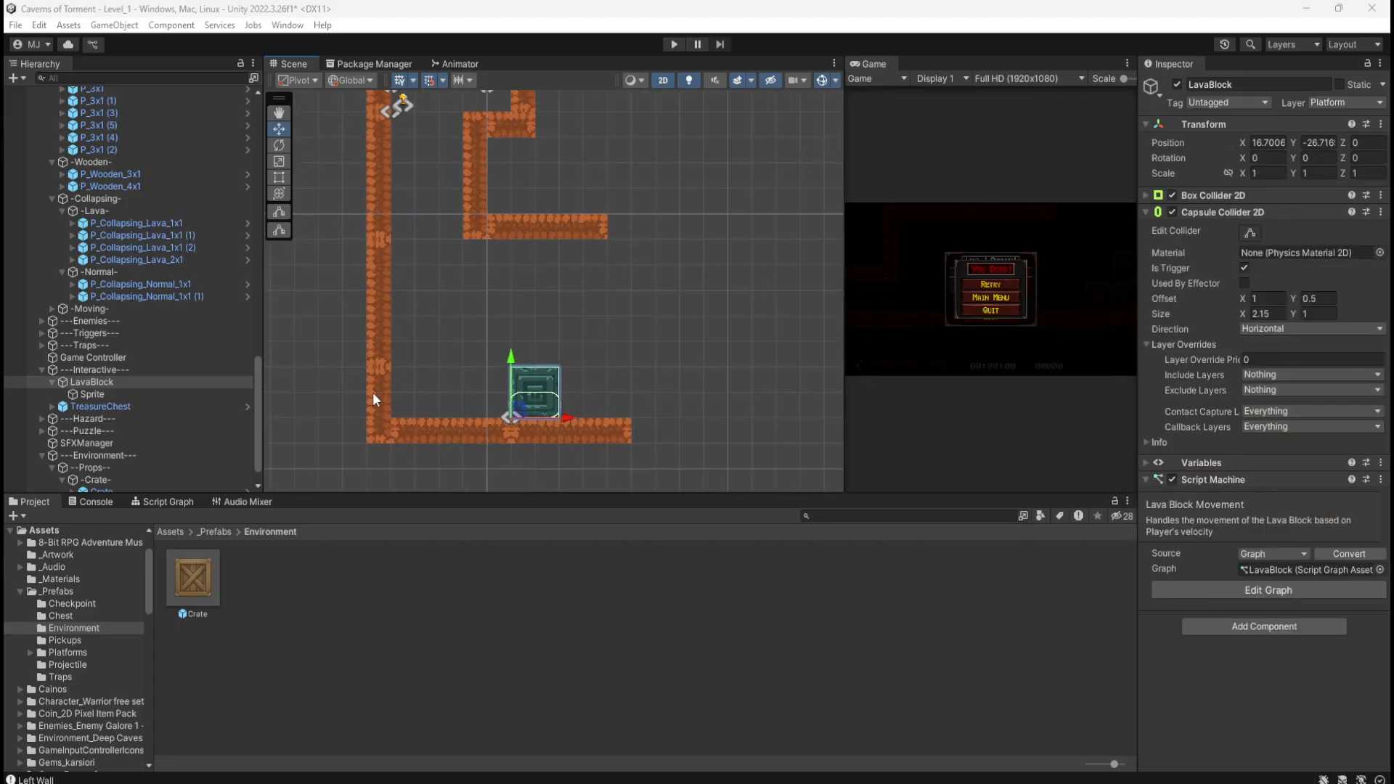
{"action": "scroll", "coordinate": [373, 391], "scroll_direction": "down", "scroll_amount": 6}
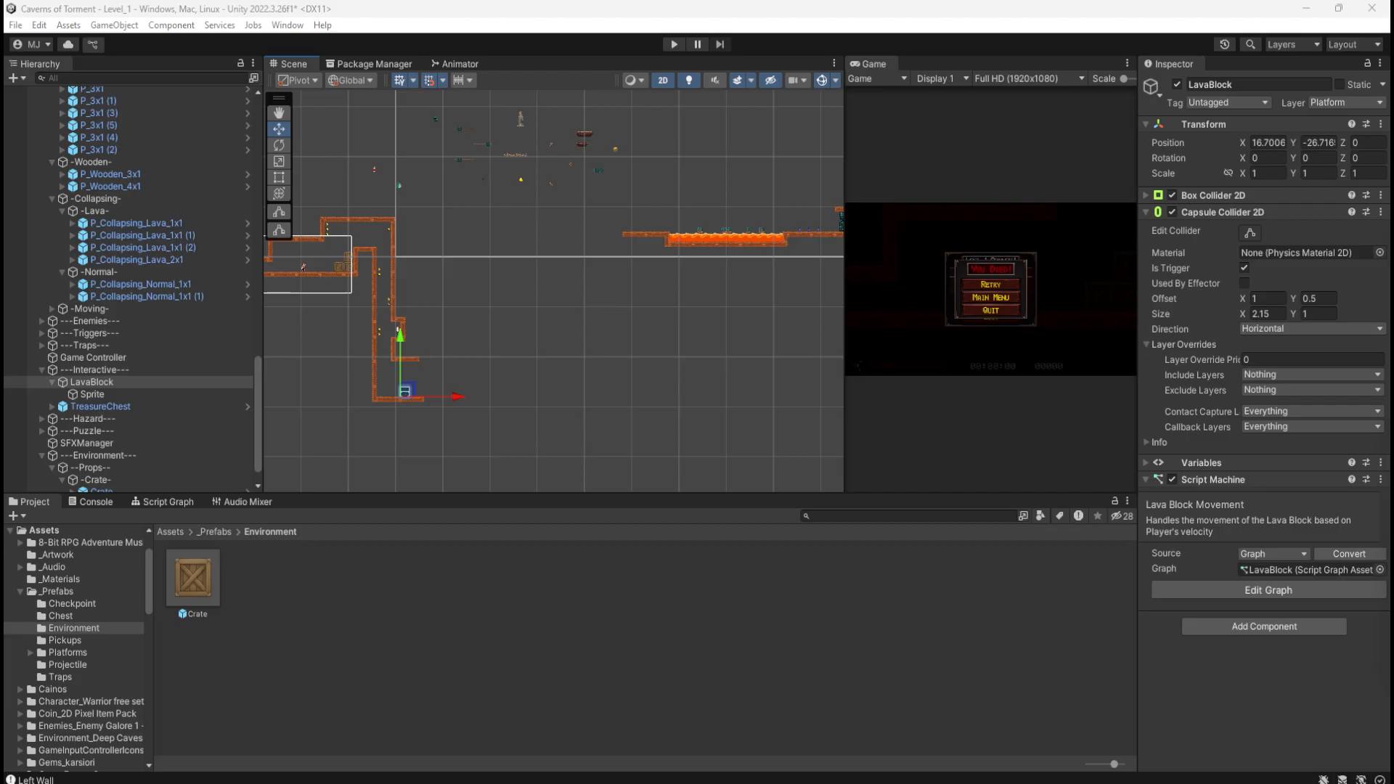
Step: Bring the sketch back beside the scene, then push it off the right screen edge
{"action": "mouse_move", "coordinate": [1393, 138]}
{"action": "left_mouse_down"}
{"action": "mouse_move", "coordinate": [1318, 136]}
{"action": "mouse_move", "coordinate": [1392, 115]}
{"action": "left_mouse_up"}
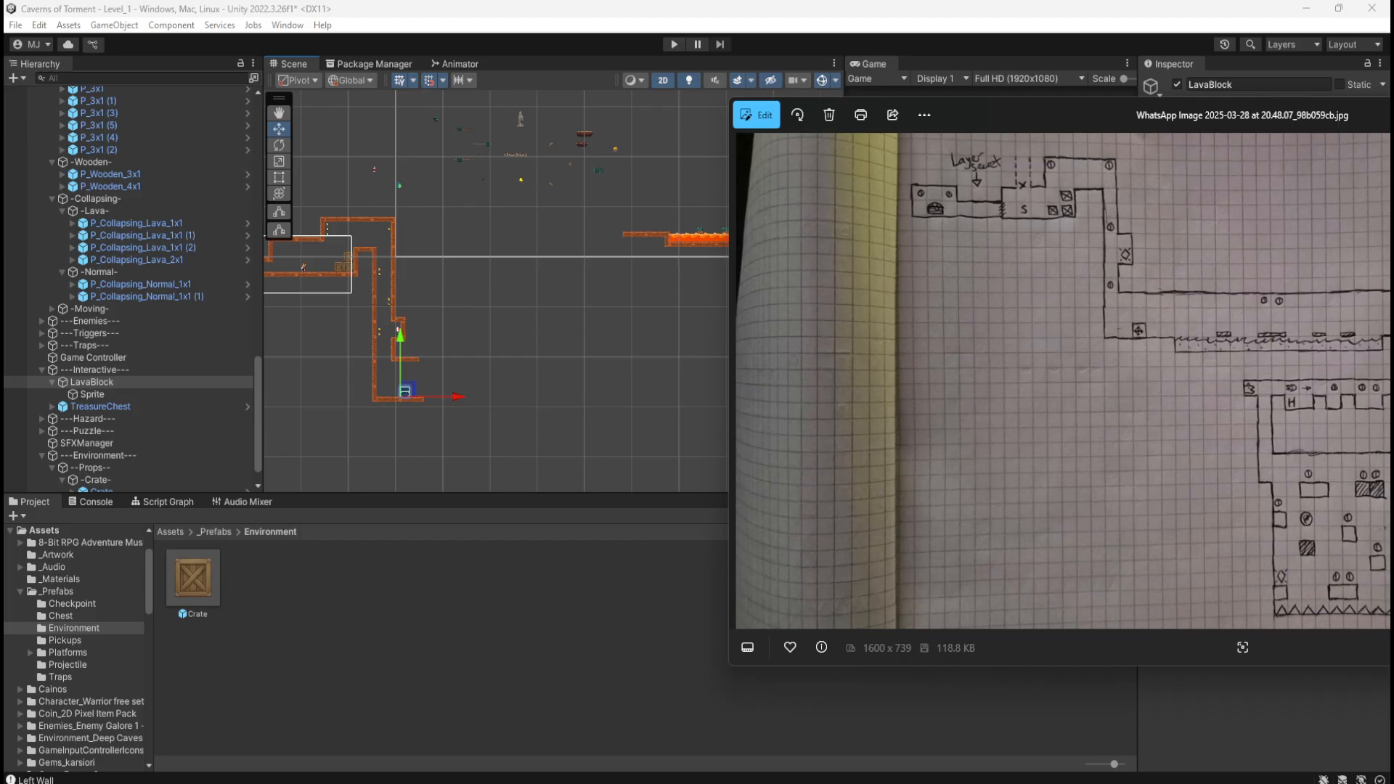
{"action": "left_click_drag", "start_coordinate": [1089, 115], "coordinate": [1024, 134]}
{"action": "mouse_move", "coordinate": [1393, 131]}
{"action": "left_mouse_down"}
{"action": "mouse_move", "coordinate": [1345, 142]}
{"action": "mouse_move", "coordinate": [1334, 128]}
{"action": "mouse_move", "coordinate": [1358, 122]}
{"action": "mouse_move", "coordinate": [1279, 119]}
{"action": "left_mouse_up"}
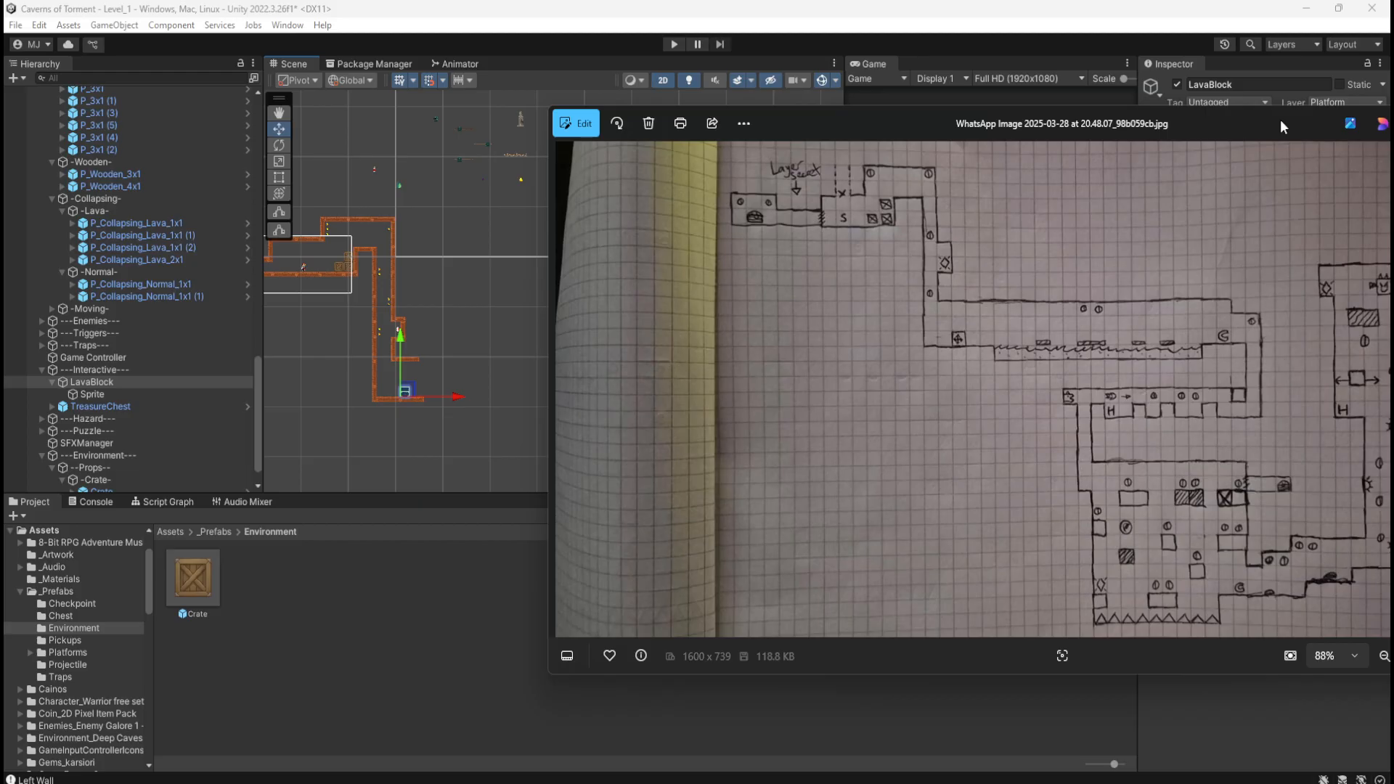
{"action": "left_click_drag", "start_coordinate": [1280, 120], "coordinate": [1393, 113]}
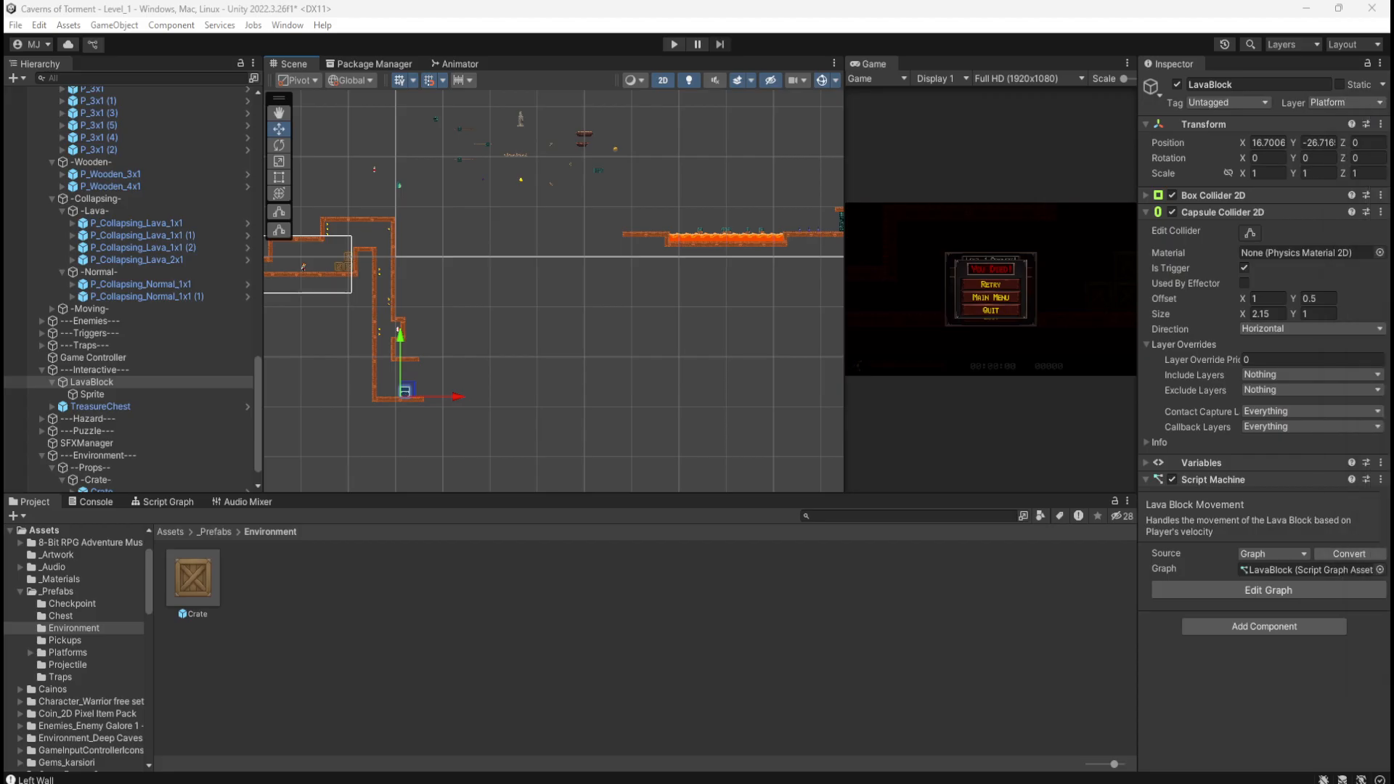
Step: Zoom in on the lava pit and select the two platform pieces left of the lava
{"action": "middle_click_drag", "start_coordinate": [772, 301], "coordinate": [532, 380]}
{"action": "scroll", "coordinate": [389, 254], "scroll_direction": "up", "scroll_amount": 8}
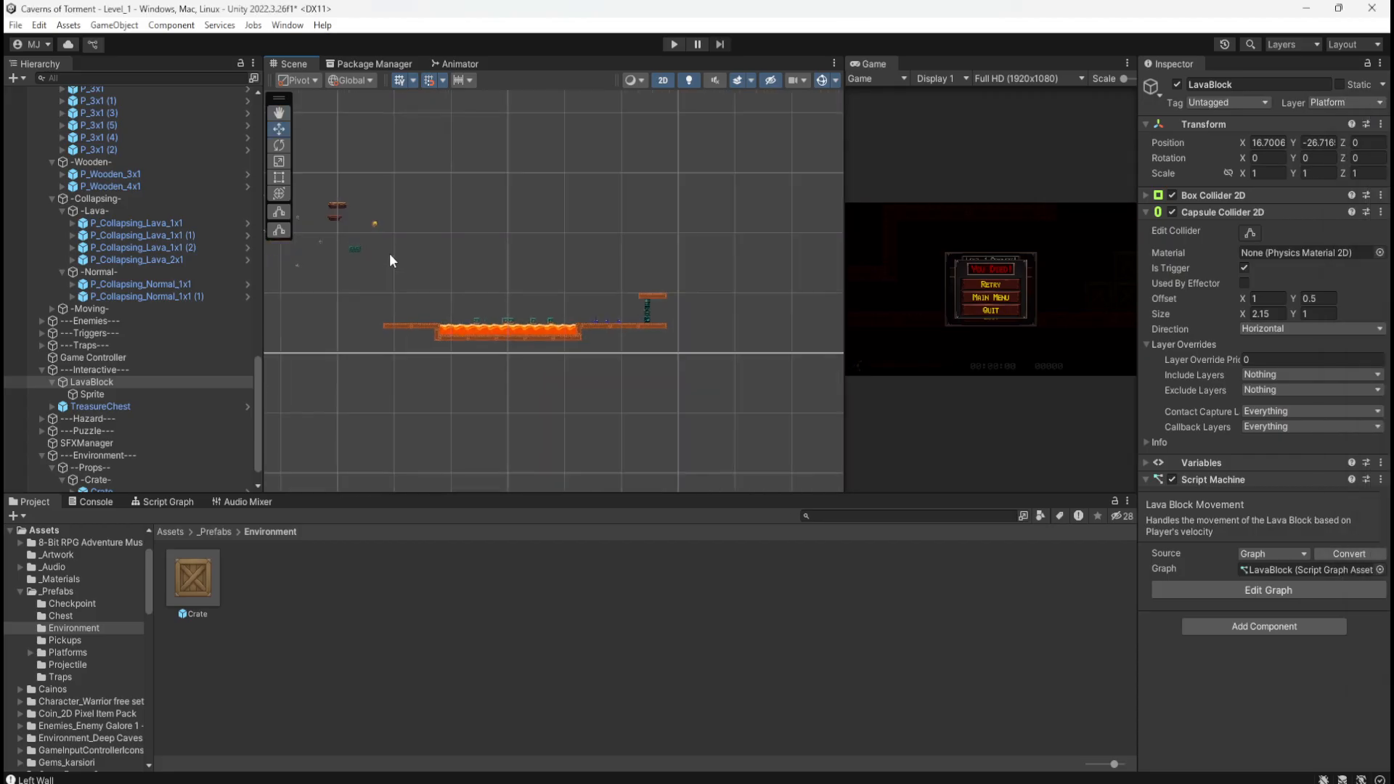
{"action": "scroll", "coordinate": [499, 311], "scroll_direction": "up", "scroll_amount": 2}
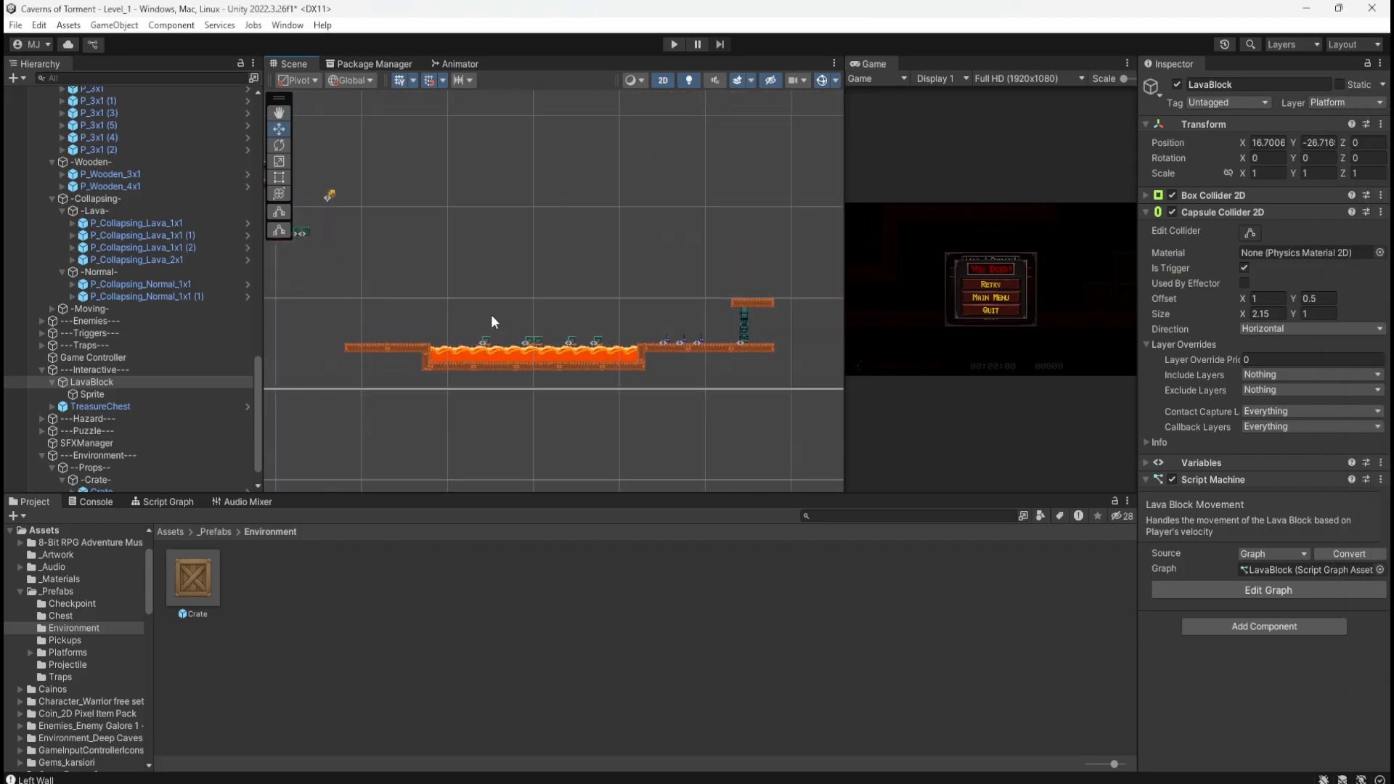
{"action": "left_click", "coordinate": [336, 276]}
{"action": "left_click", "coordinate": [367, 348]}
{"action": "left_click_drag", "start_coordinate": [368, 365], "coordinate": [401, 365]}
{"action": "scroll", "coordinate": [420, 365], "scroll_direction": "up", "scroll_amount": 2}
{"action": "scroll", "coordinate": [419, 366], "scroll_direction": "up", "scroll_amount": 3}
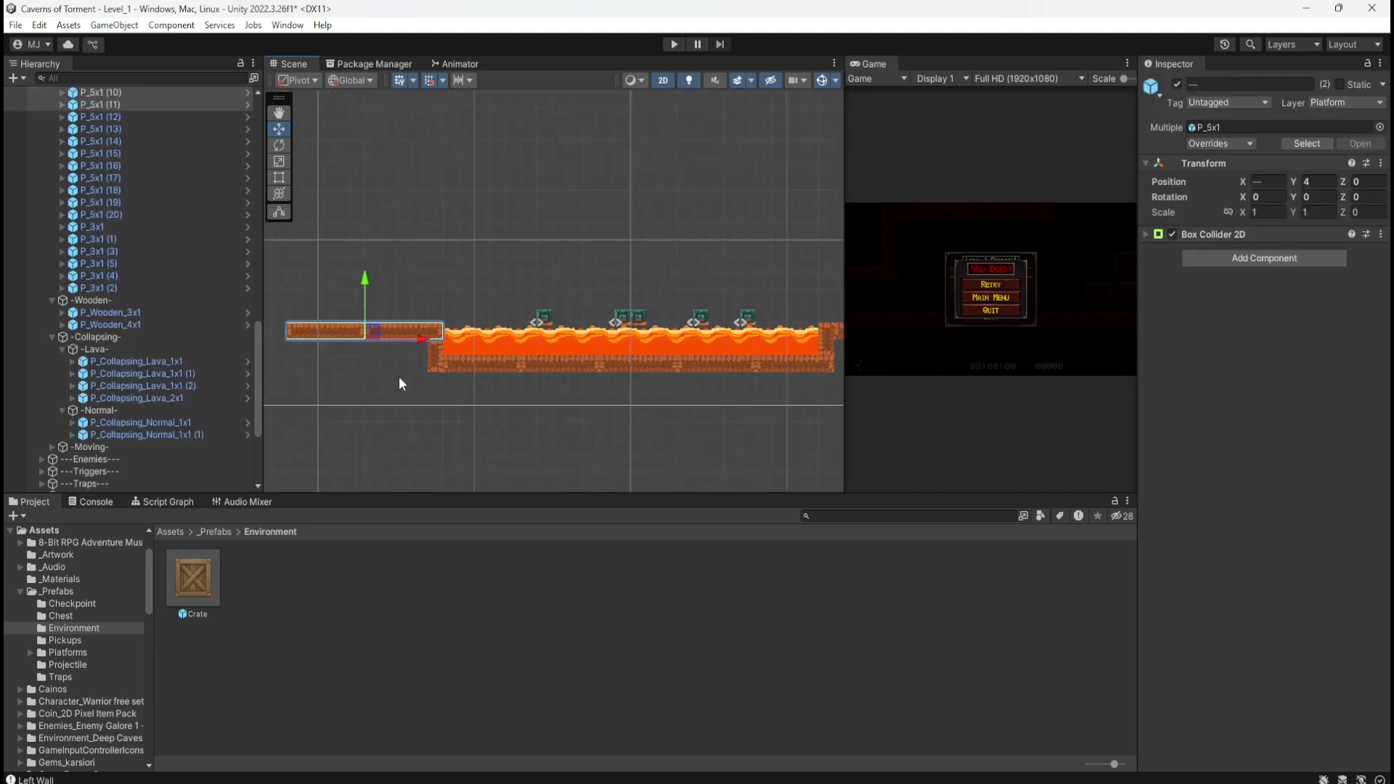
{"action": "middle_click_drag", "start_coordinate": [385, 352], "coordinate": [505, 361]}
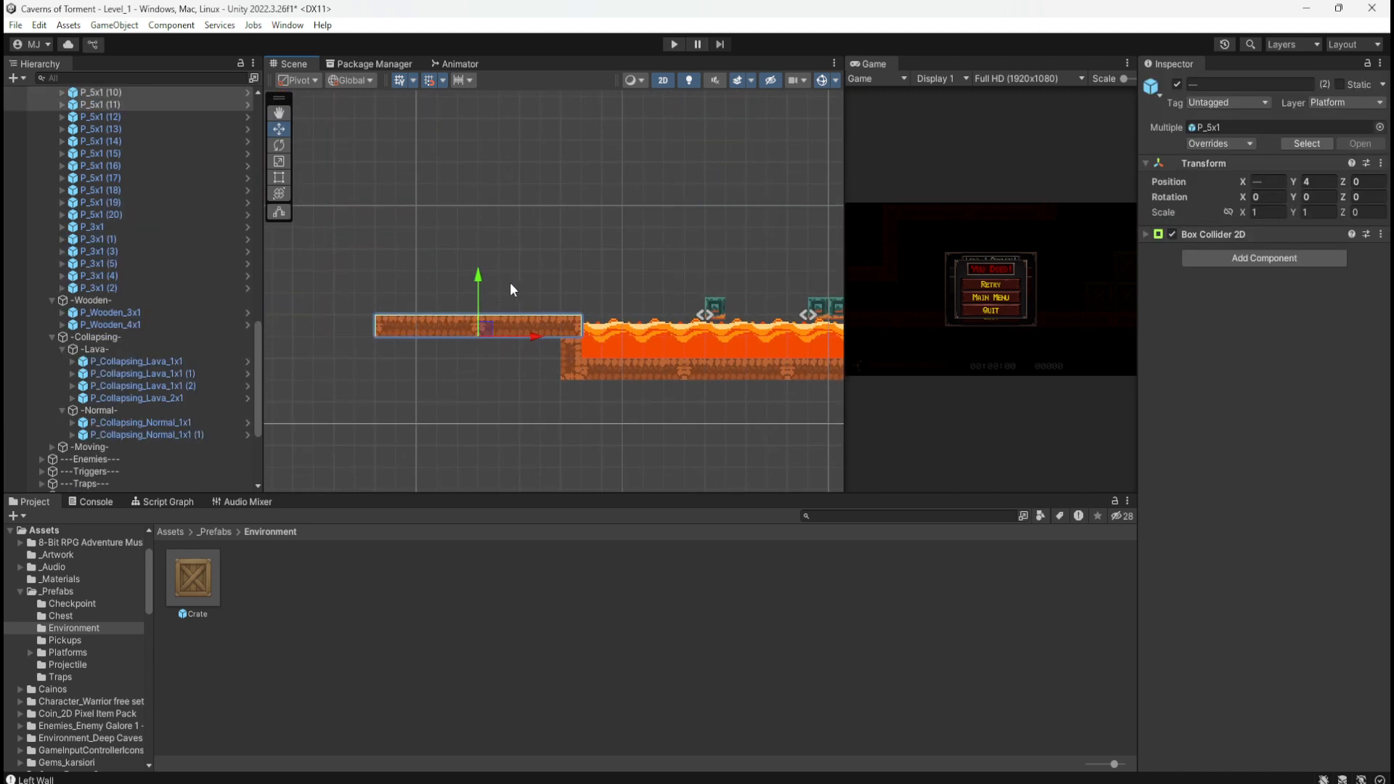
Step: Try selecting the platform and dirt pieces at the lava's left edge
{"action": "left_click", "coordinate": [511, 282]}
{"action": "left_click", "coordinate": [501, 322]}
{"action": "left_click", "coordinate": [568, 355]}
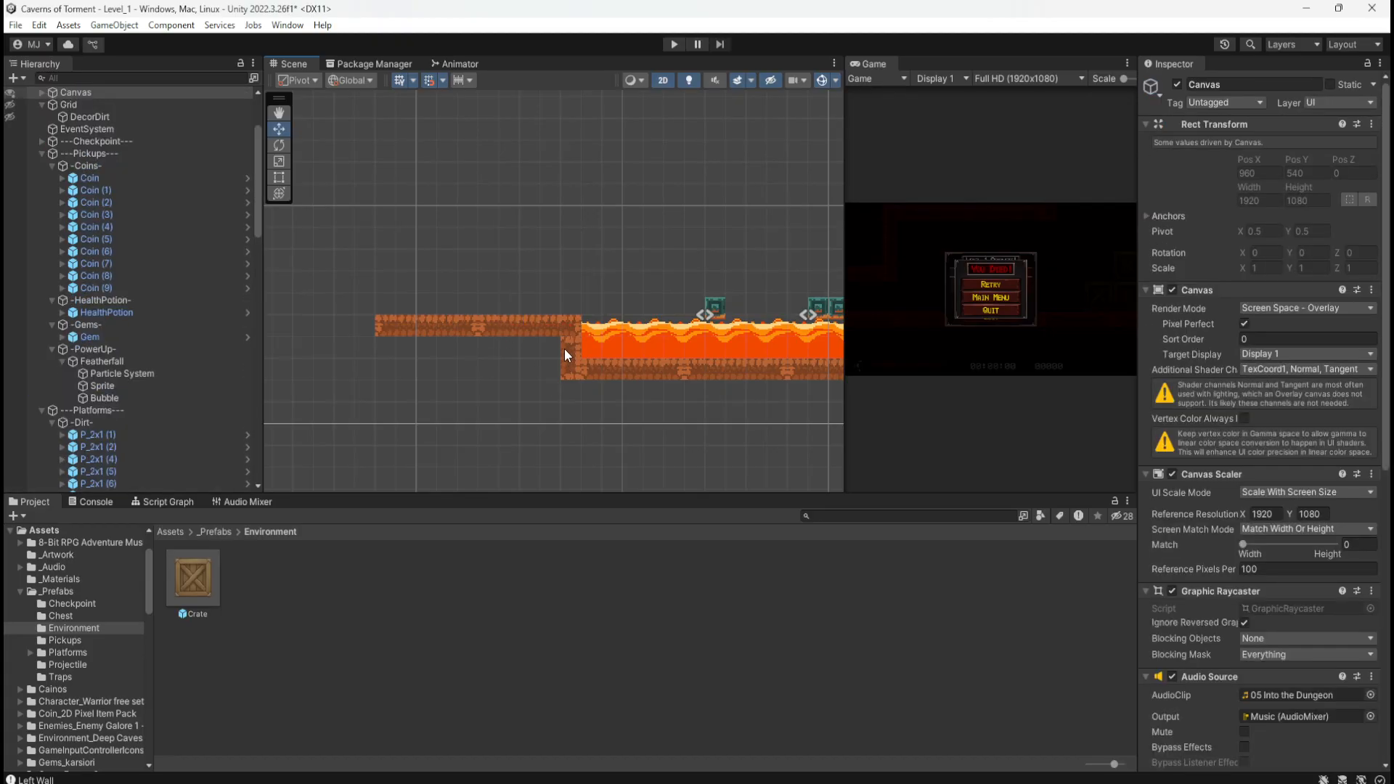
{"action": "left_click", "coordinate": [564, 348]}
{"action": "left_click_drag", "start_coordinate": [514, 415], "coordinate": [574, 341]}
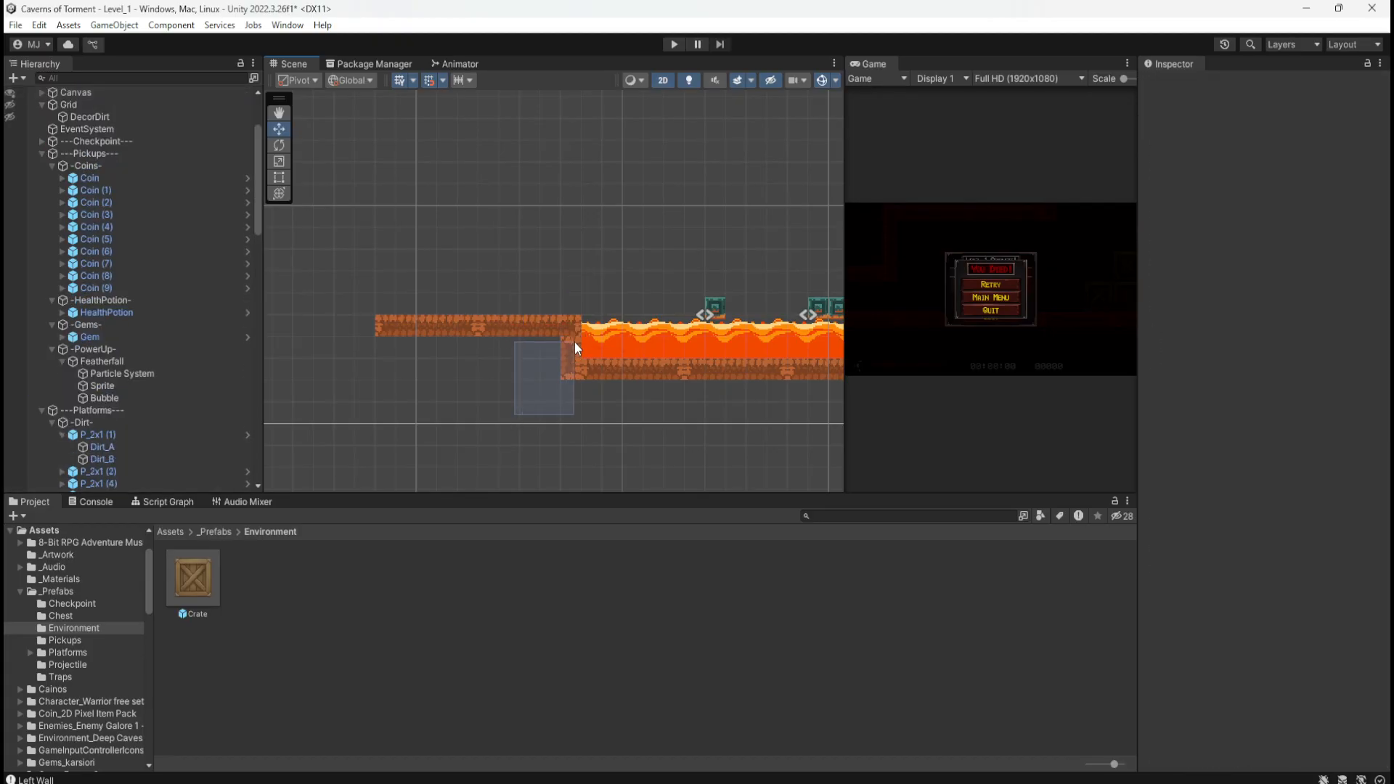
{"action": "left_click", "coordinate": [496, 410]}
{"action": "left_click_drag", "start_coordinate": [497, 415], "coordinate": [592, 328]}
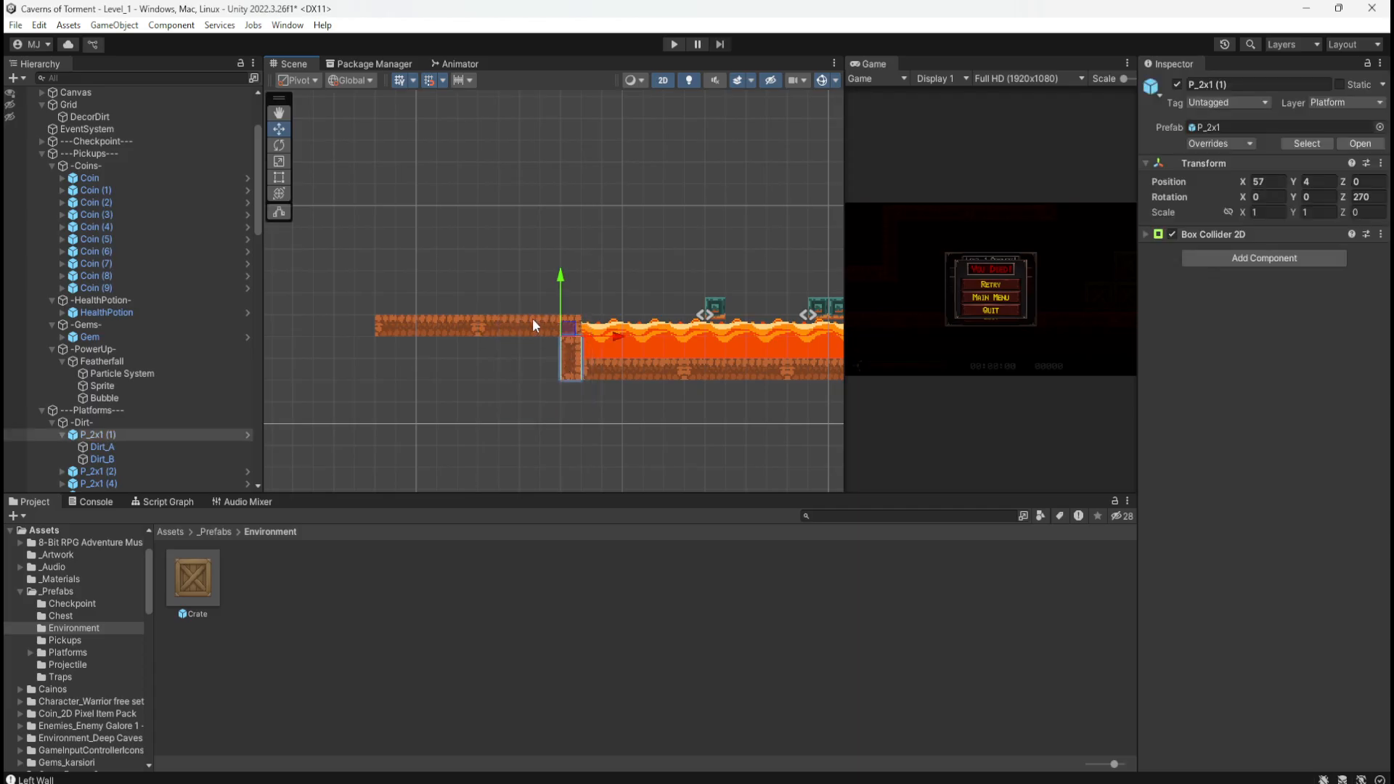
Step: Marquee-select and delete P_5x1 (11) and P_5x1 (10), then select the platforms around the lava
{"action": "left_click_drag", "start_coordinate": [498, 279], "coordinate": [542, 343]}
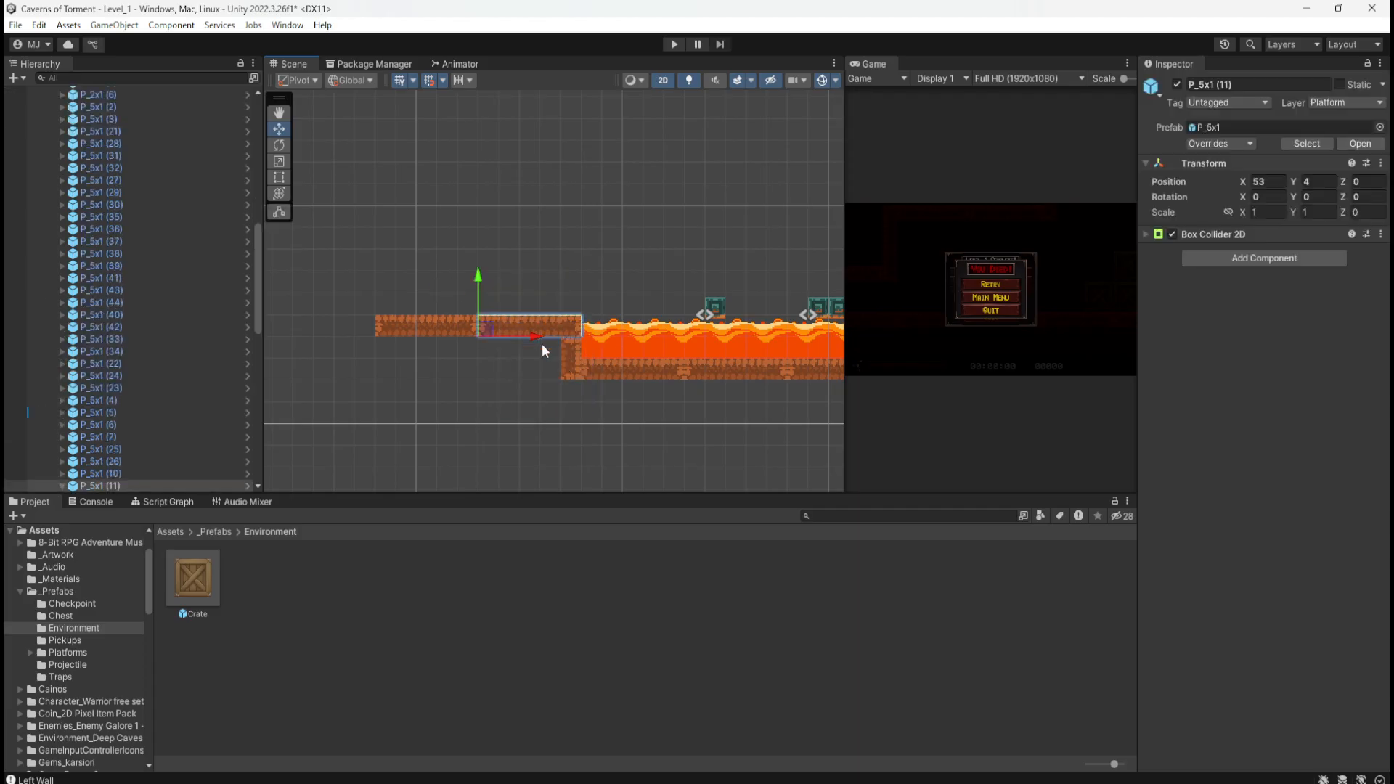
{"action": "key", "text": "Delete"}
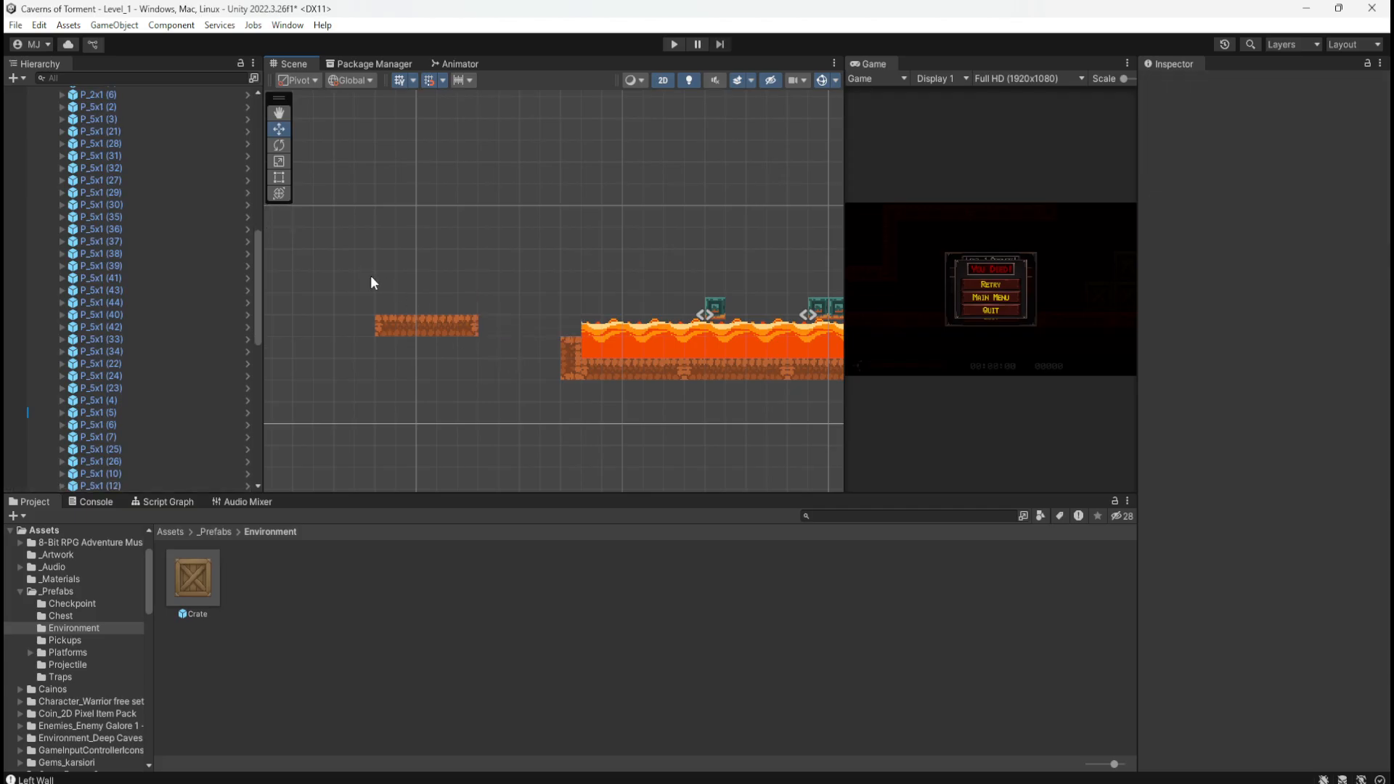
{"action": "left_click_drag", "start_coordinate": [370, 277], "coordinate": [490, 368]}
{"action": "key", "text": "Delete"}
{"action": "scroll", "coordinate": [436, 294], "scroll_direction": "down", "scroll_amount": 2}
{"action": "scroll", "coordinate": [417, 299], "scroll_direction": "down", "scroll_amount": 4}
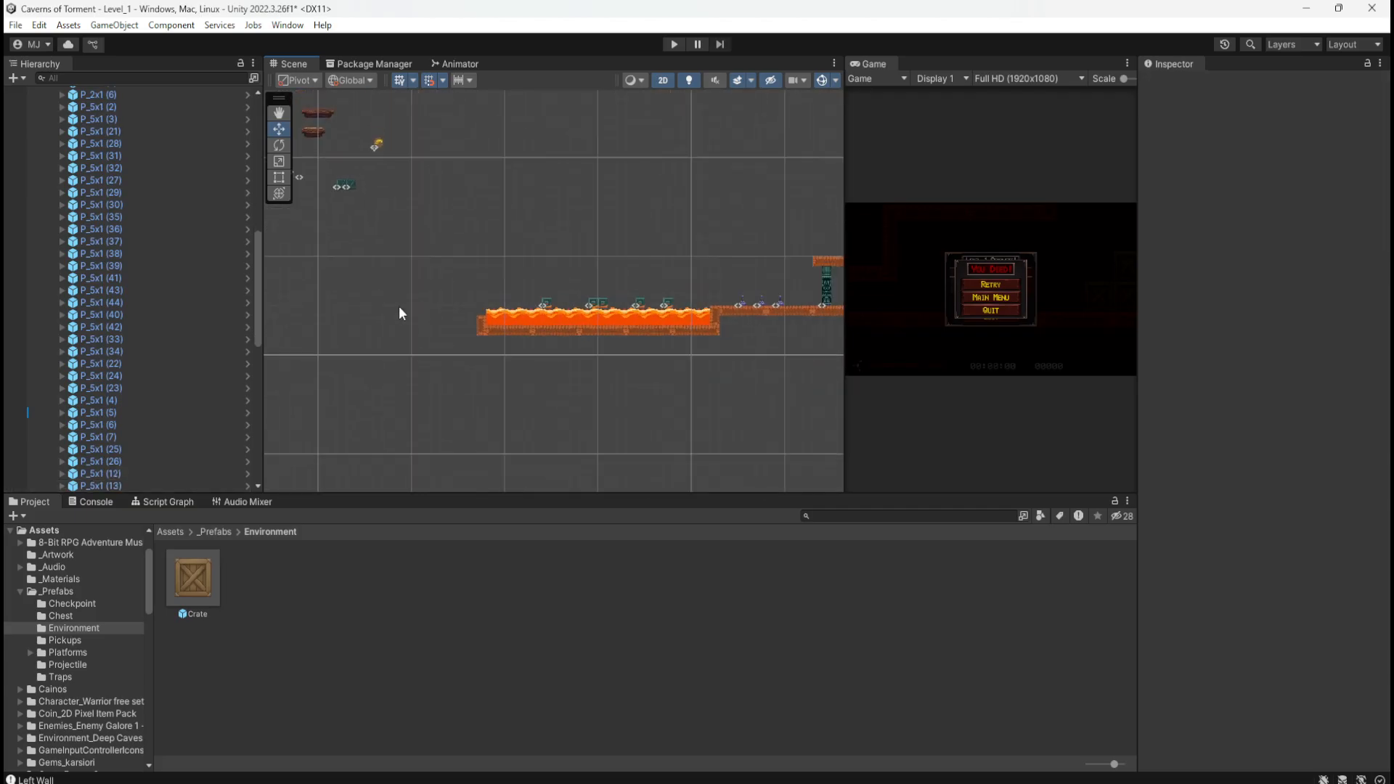
{"action": "left_click_drag", "start_coordinate": [447, 243], "coordinate": [791, 360]}
Step: Lift the walkway and pillar ledge group up-left above the lava, then select the lava pool pieces
{"action": "key", "text": "f"}
{"action": "scroll", "coordinate": [803, 299], "scroll_direction": "up", "scroll_amount": 3}
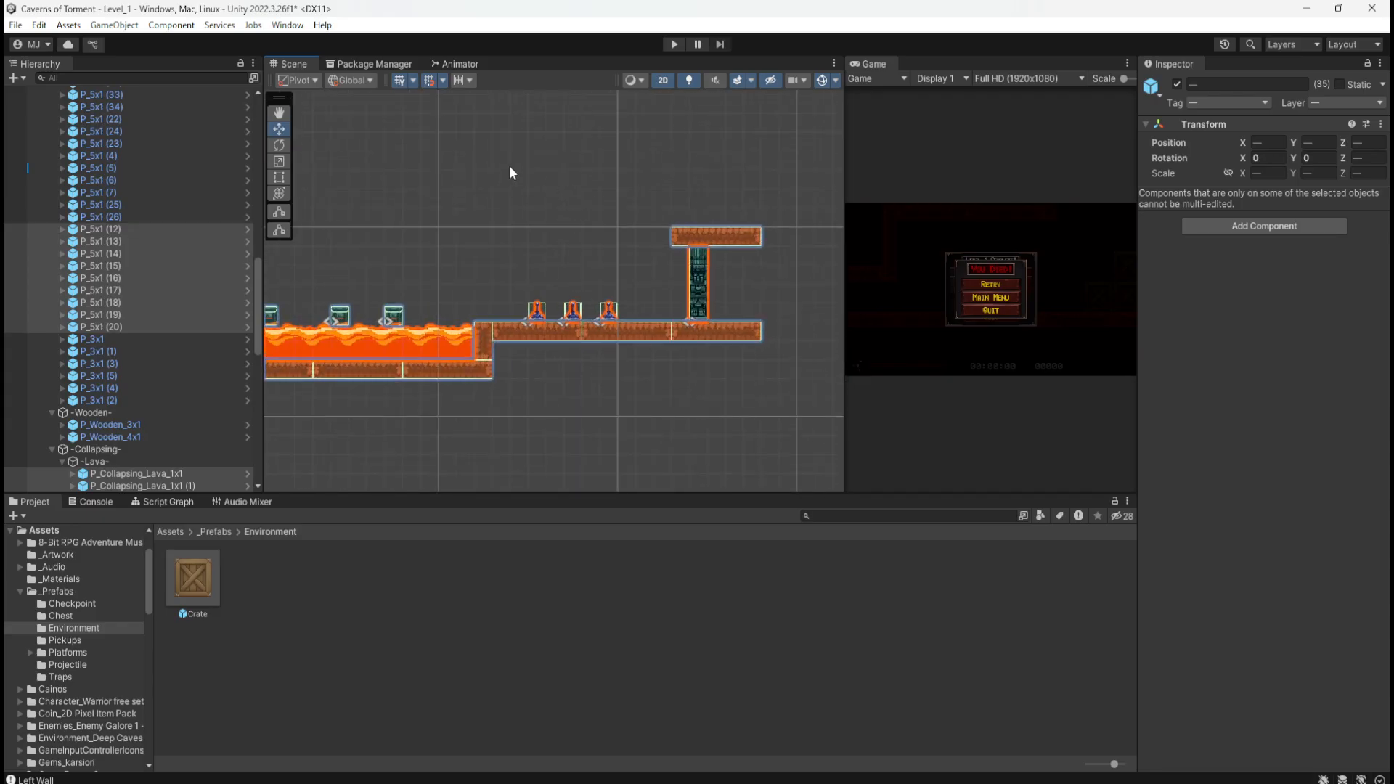
{"action": "left_click_drag", "start_coordinate": [521, 164], "coordinate": [791, 360]}
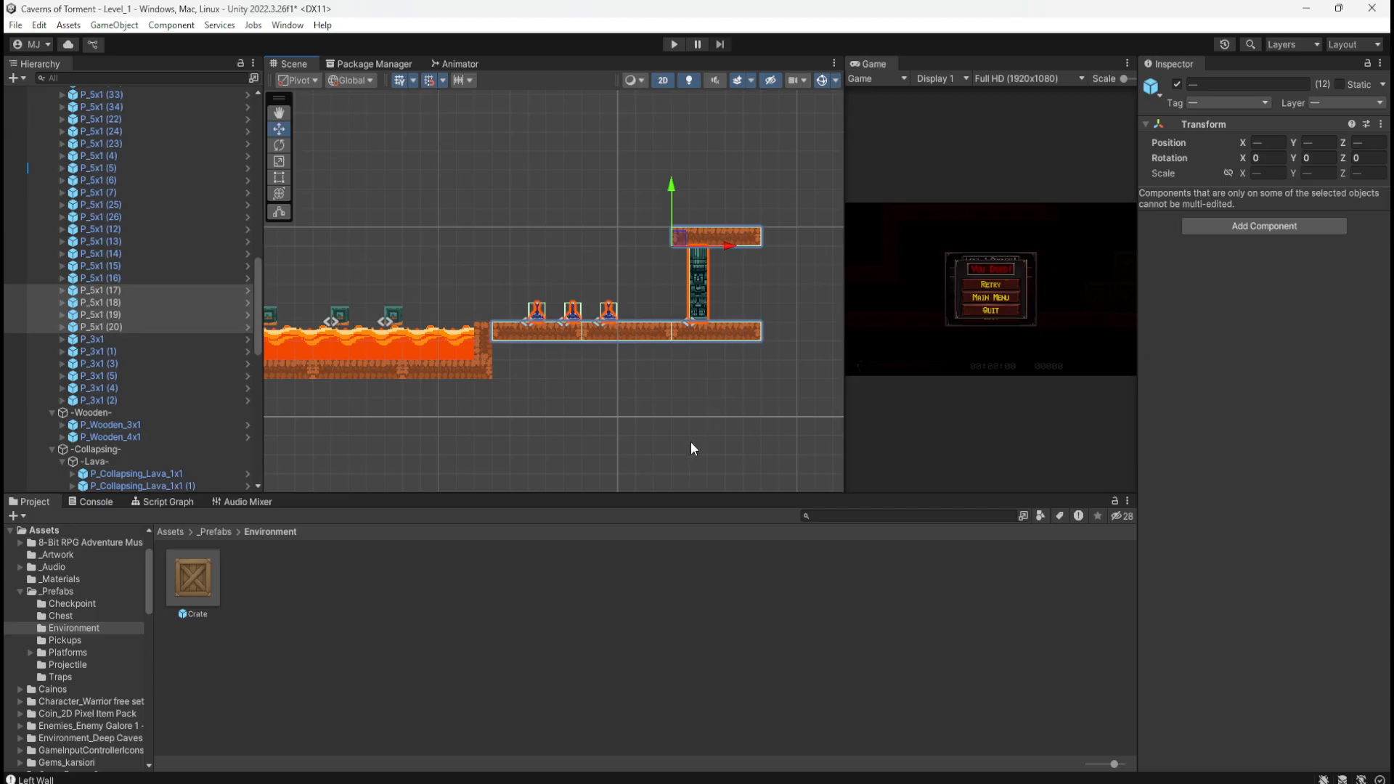
{"action": "scroll", "coordinate": [690, 441], "scroll_direction": "down", "scroll_amount": 8}
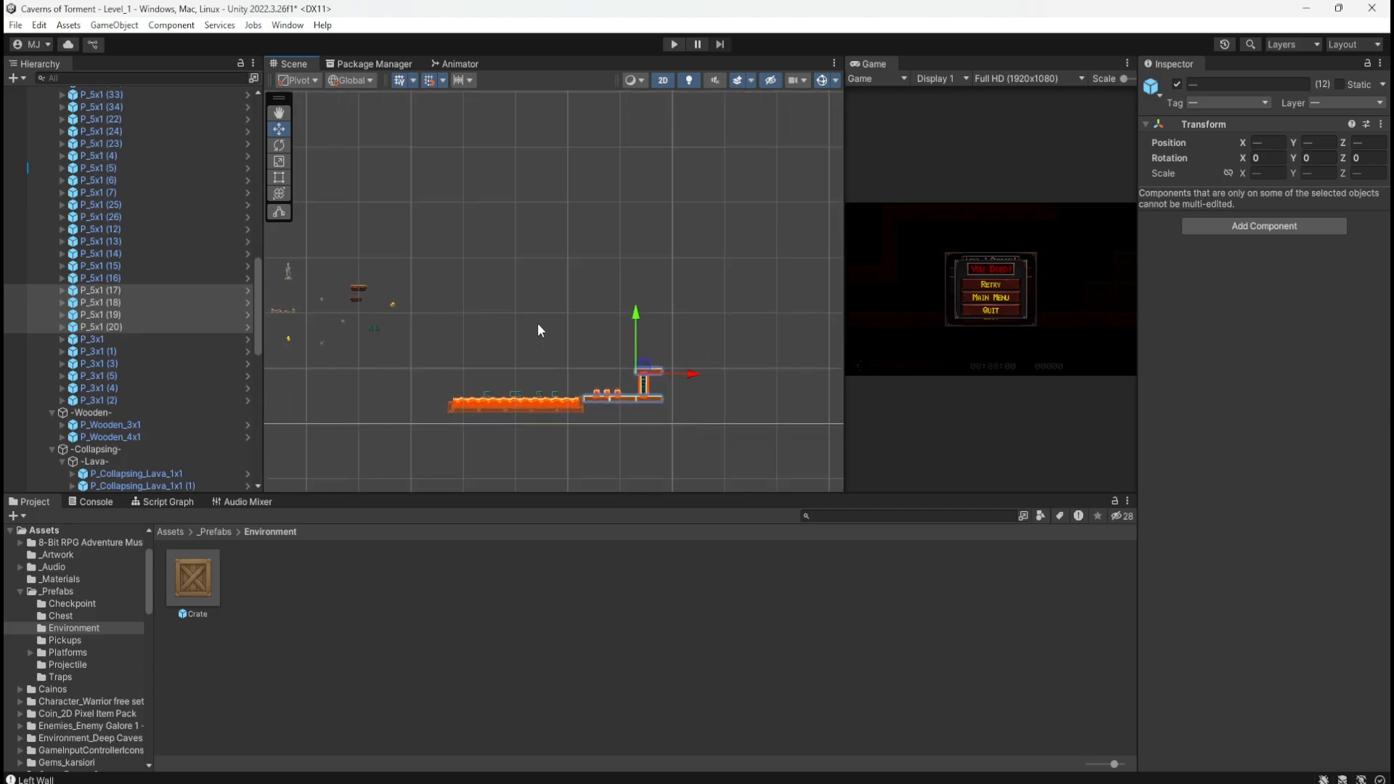
{"action": "scroll", "coordinate": [517, 356], "scroll_direction": "up", "scroll_amount": 2}
{"action": "left_click_drag", "start_coordinate": [714, 379], "coordinate": [445, 211]}
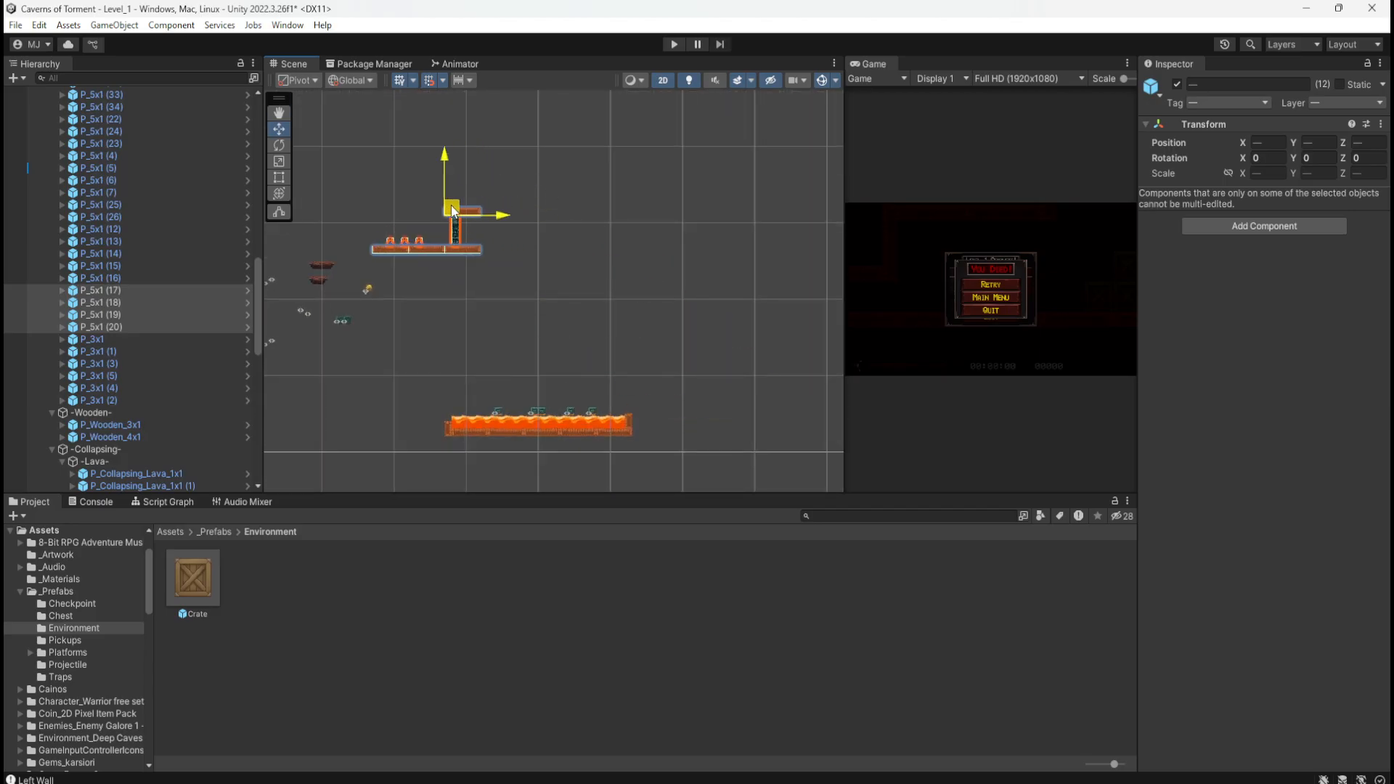
{"action": "middle_click_drag", "start_coordinate": [555, 329], "coordinate": [625, 254]}
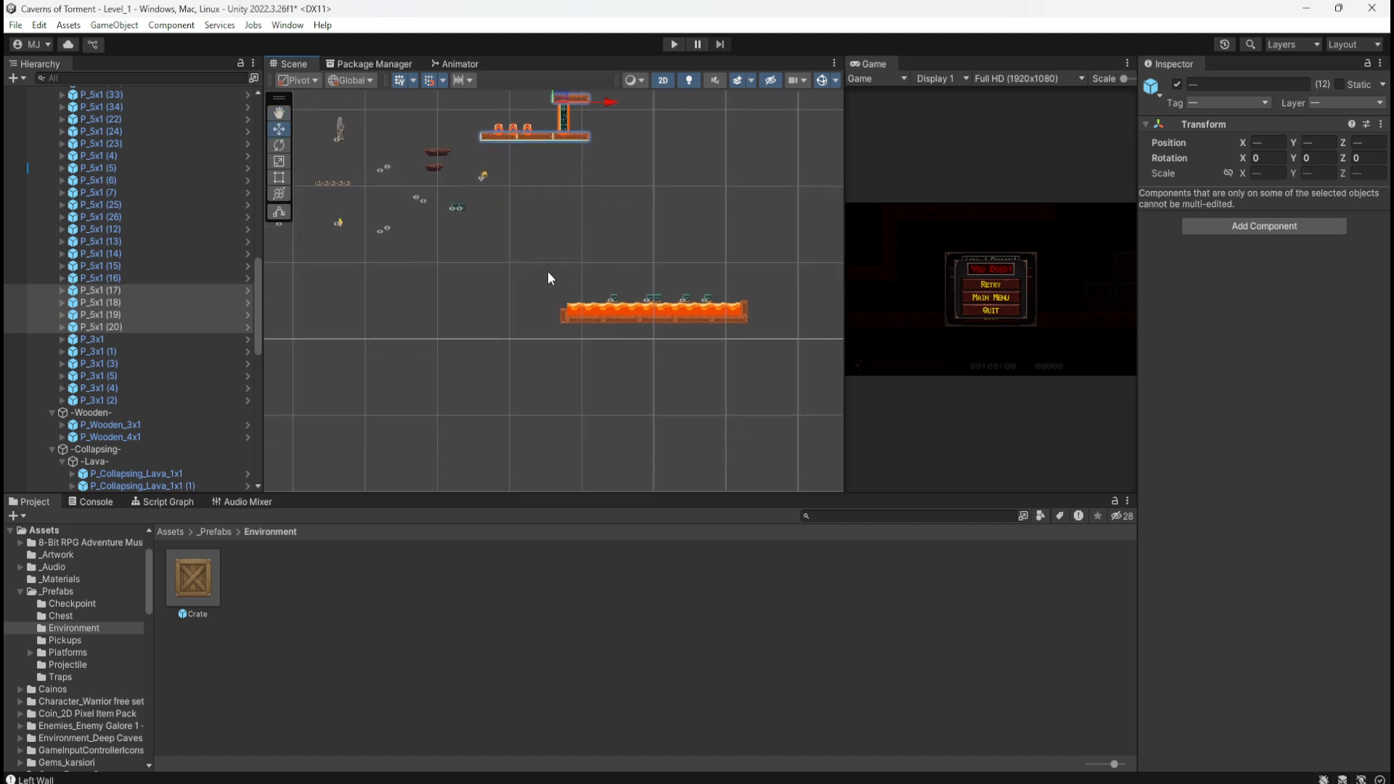
{"action": "left_click_drag", "start_coordinate": [546, 259], "coordinate": [790, 365]}
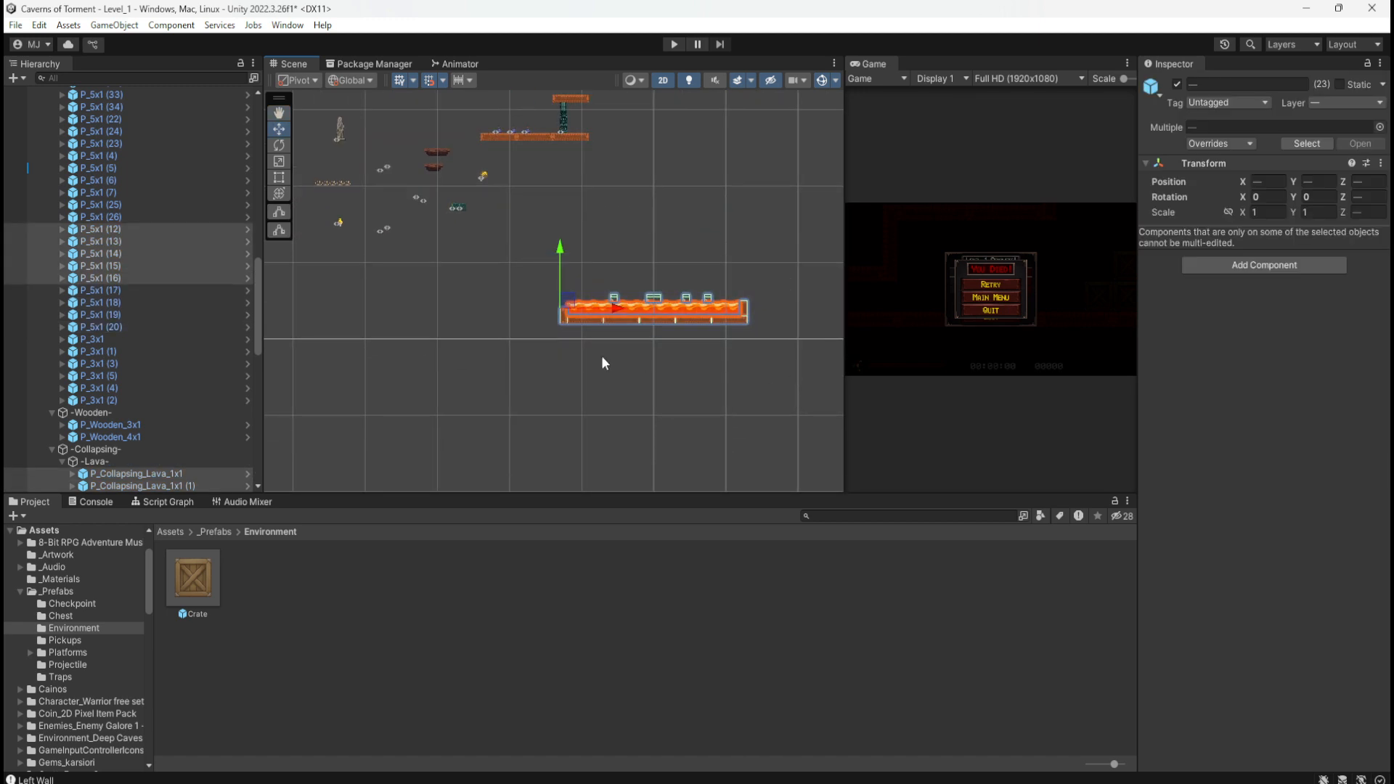
{"action": "middle_click_drag", "start_coordinate": [428, 322], "coordinate": [551, 302]}
Step: Move the lava pool down and left toward the shaft so it fits against the left platform
{"action": "left_click", "coordinate": [649, 372]}
{"action": "middle_click_drag", "start_coordinate": [742, 401], "coordinate": [550, 342]}
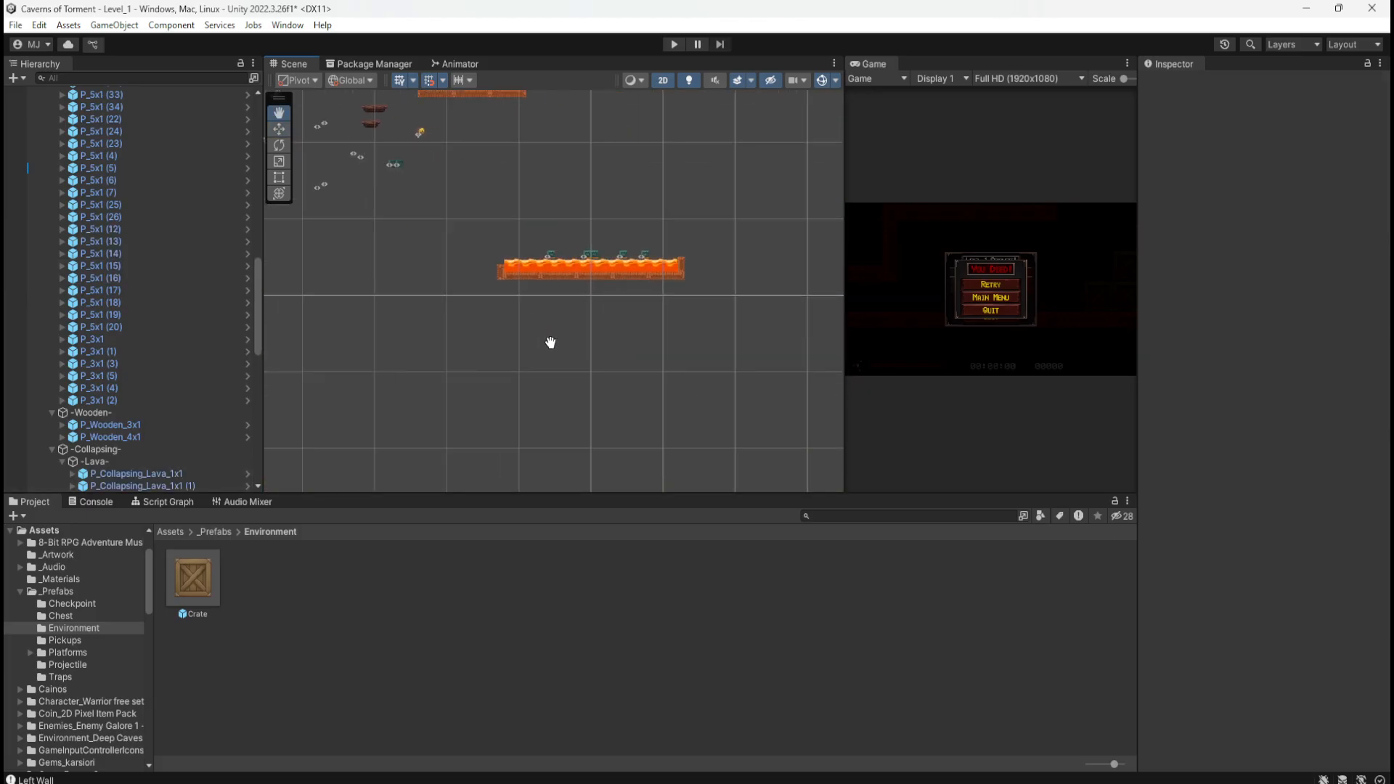
{"action": "left_click_drag", "start_coordinate": [478, 235], "coordinate": [724, 306]}
{"action": "middle_click_drag", "start_coordinate": [470, 351], "coordinate": [726, 258]}
{"action": "left_click_drag", "start_coordinate": [753, 158], "coordinate": [425, 425]}
{"action": "middle_click_drag", "start_coordinate": [373, 426], "coordinate": [460, 386]}
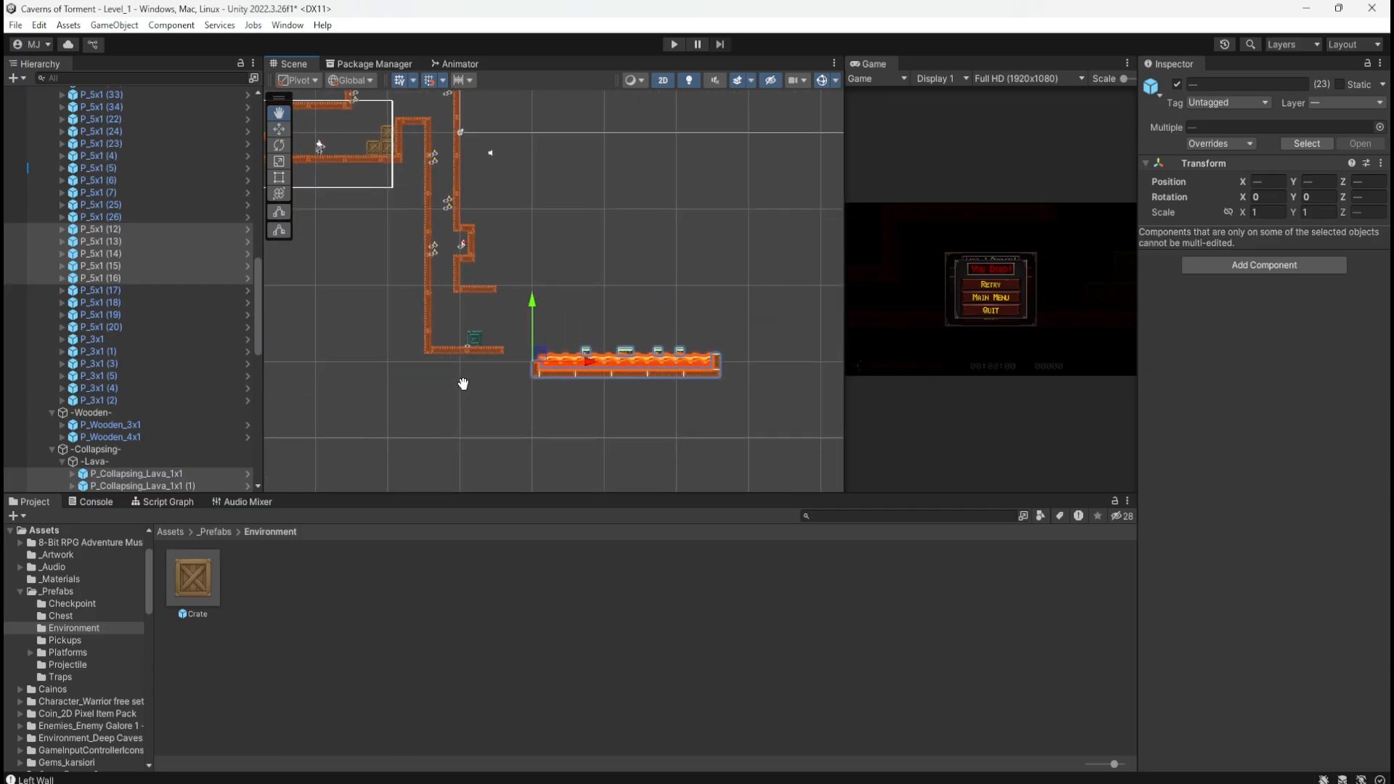
{"action": "scroll", "coordinate": [508, 388], "scroll_direction": "up", "scroll_amount": 4}
{"action": "scroll", "coordinate": [526, 330], "scroll_direction": "up", "scroll_amount": 4}
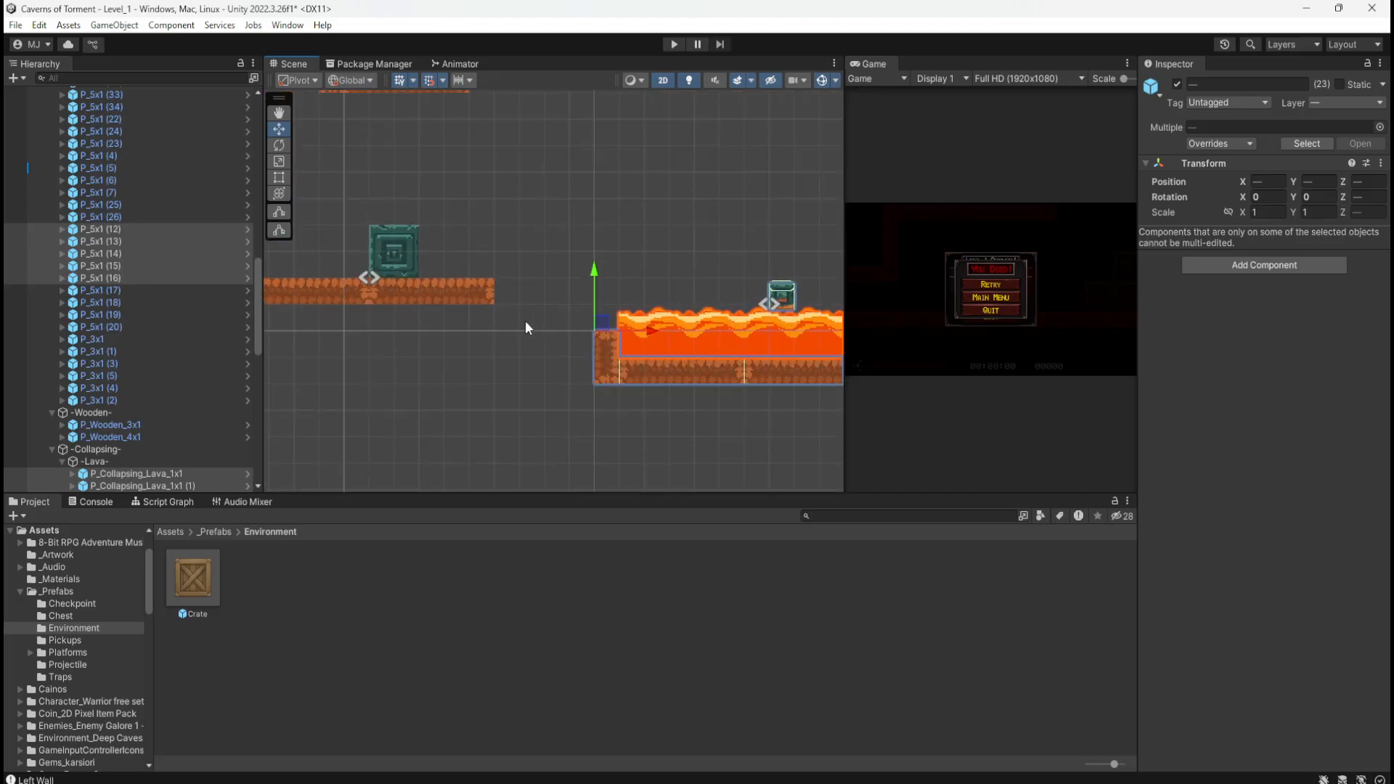
{"action": "left_click_drag", "start_coordinate": [628, 333], "coordinate": [468, 304]}
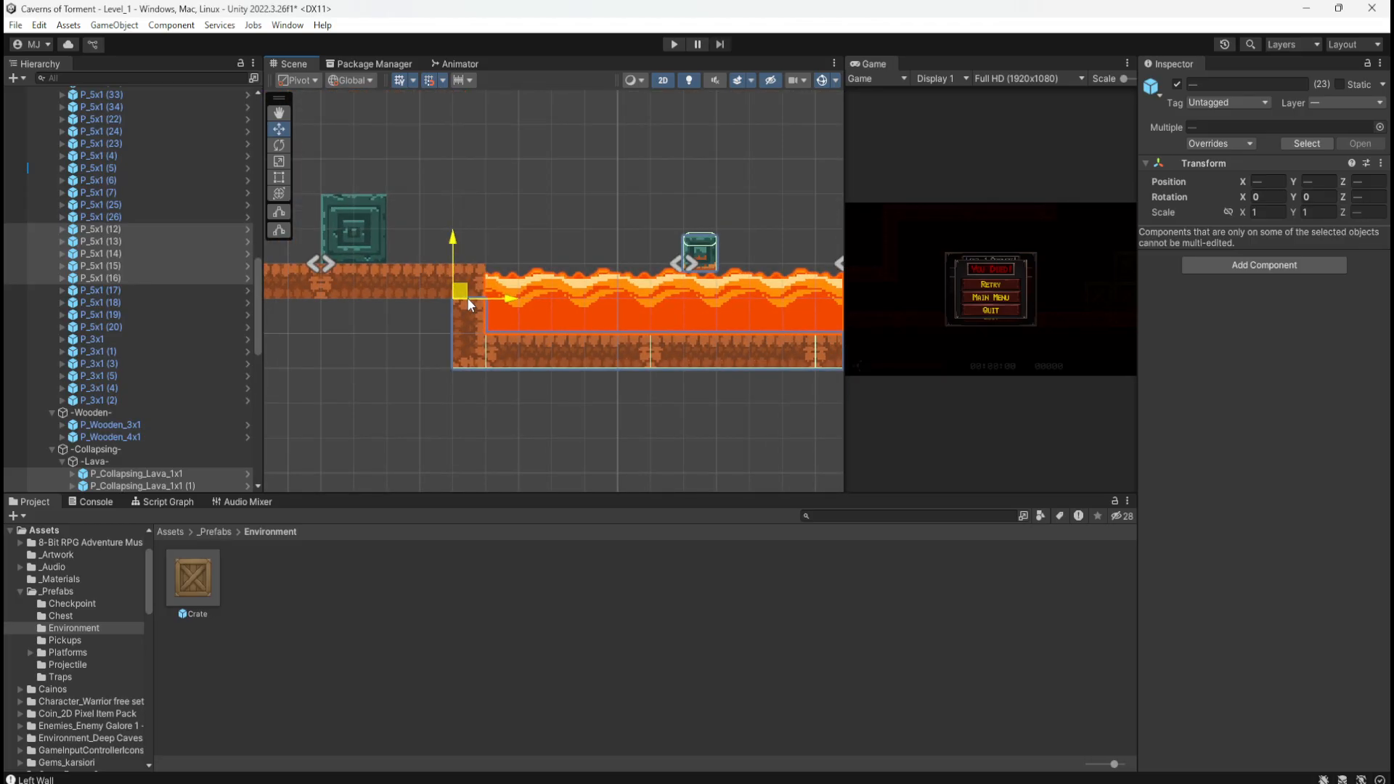
{"action": "left_click", "coordinate": [427, 363]}
Step: Zoom around the lava area and bring the hand-drawn level sketch photo in from the right
{"action": "scroll", "coordinate": [334, 370], "scroll_direction": "down", "scroll_amount": 8}
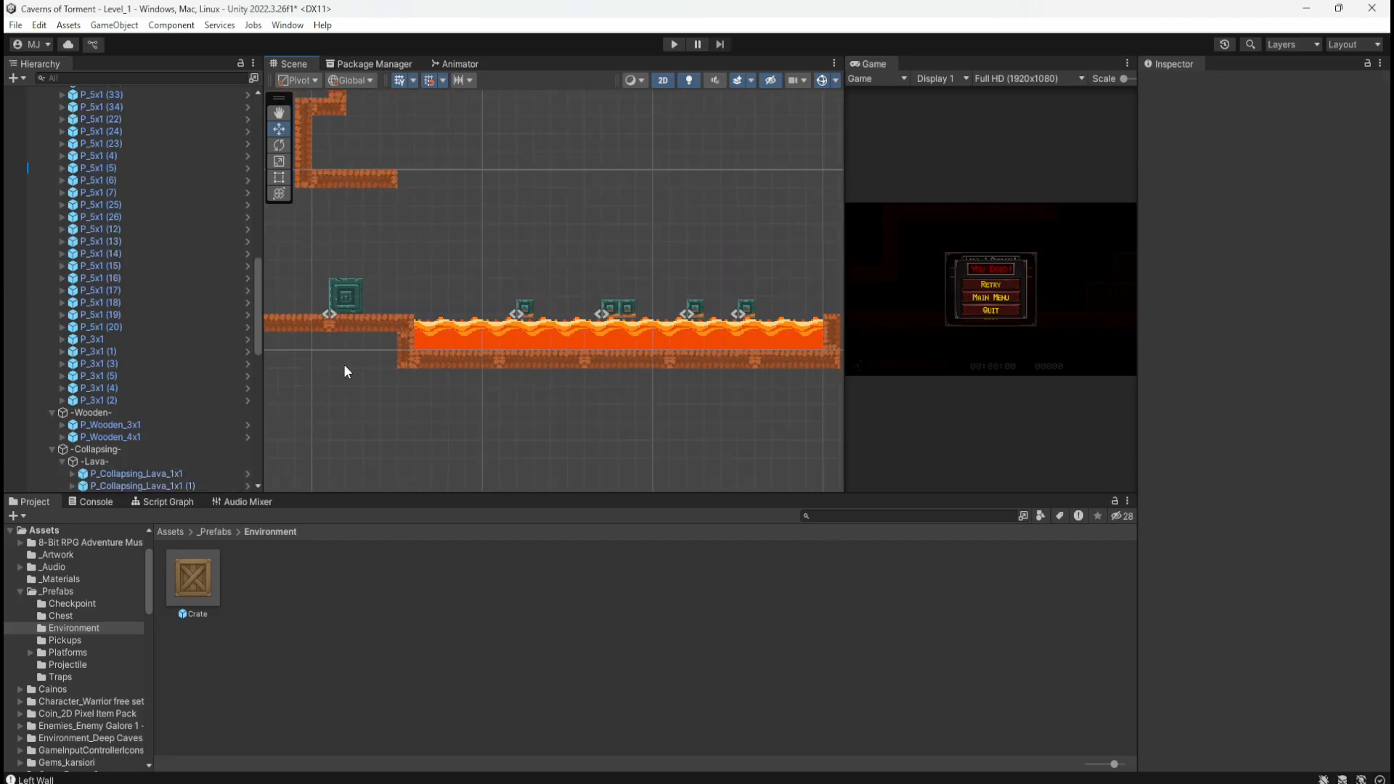
{"action": "scroll", "coordinate": [608, 378], "scroll_direction": "up", "scroll_amount": 4}
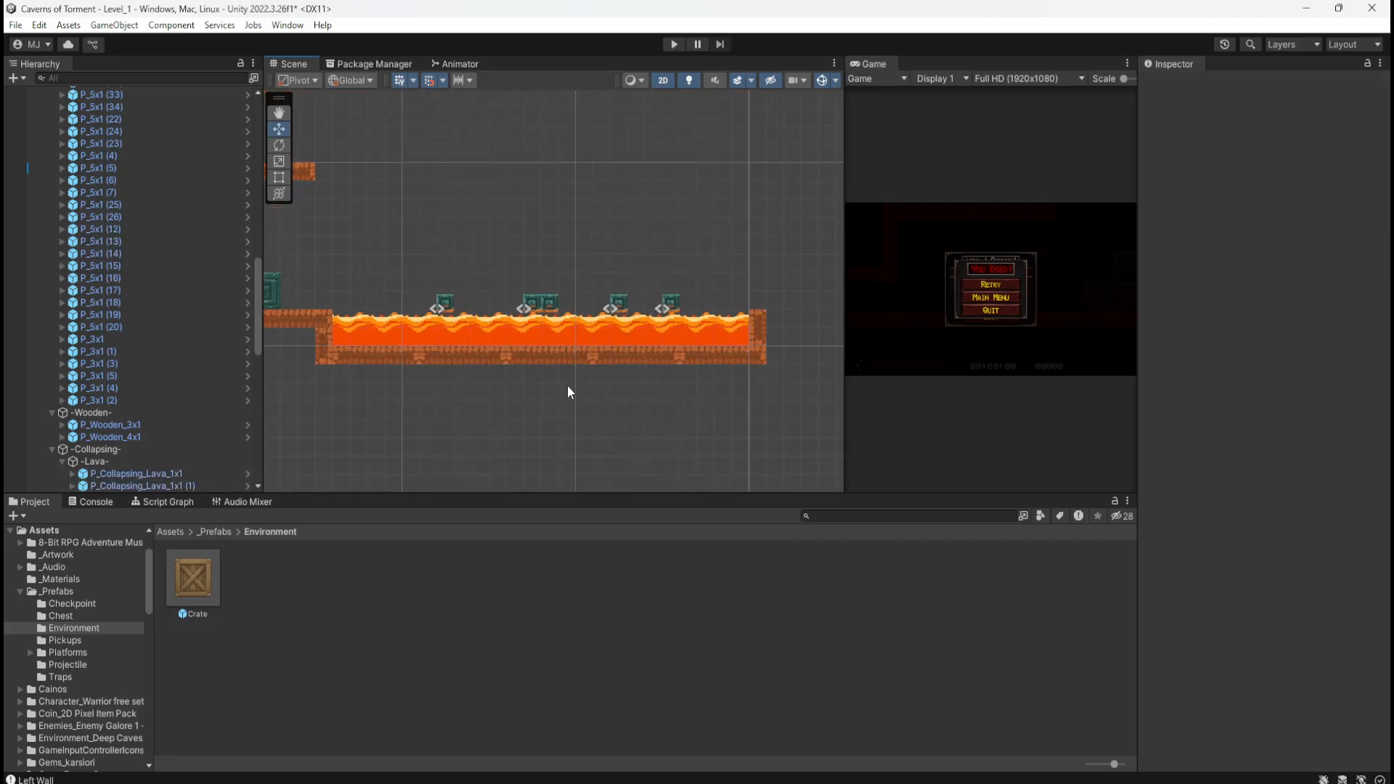
{"action": "scroll", "coordinate": [730, 374], "scroll_direction": "down", "scroll_amount": 5}
{"action": "scroll", "coordinate": [772, 368], "scroll_direction": "down", "scroll_amount": 2}
{"action": "scroll", "coordinate": [529, 309], "scroll_direction": "up", "scroll_amount": 3}
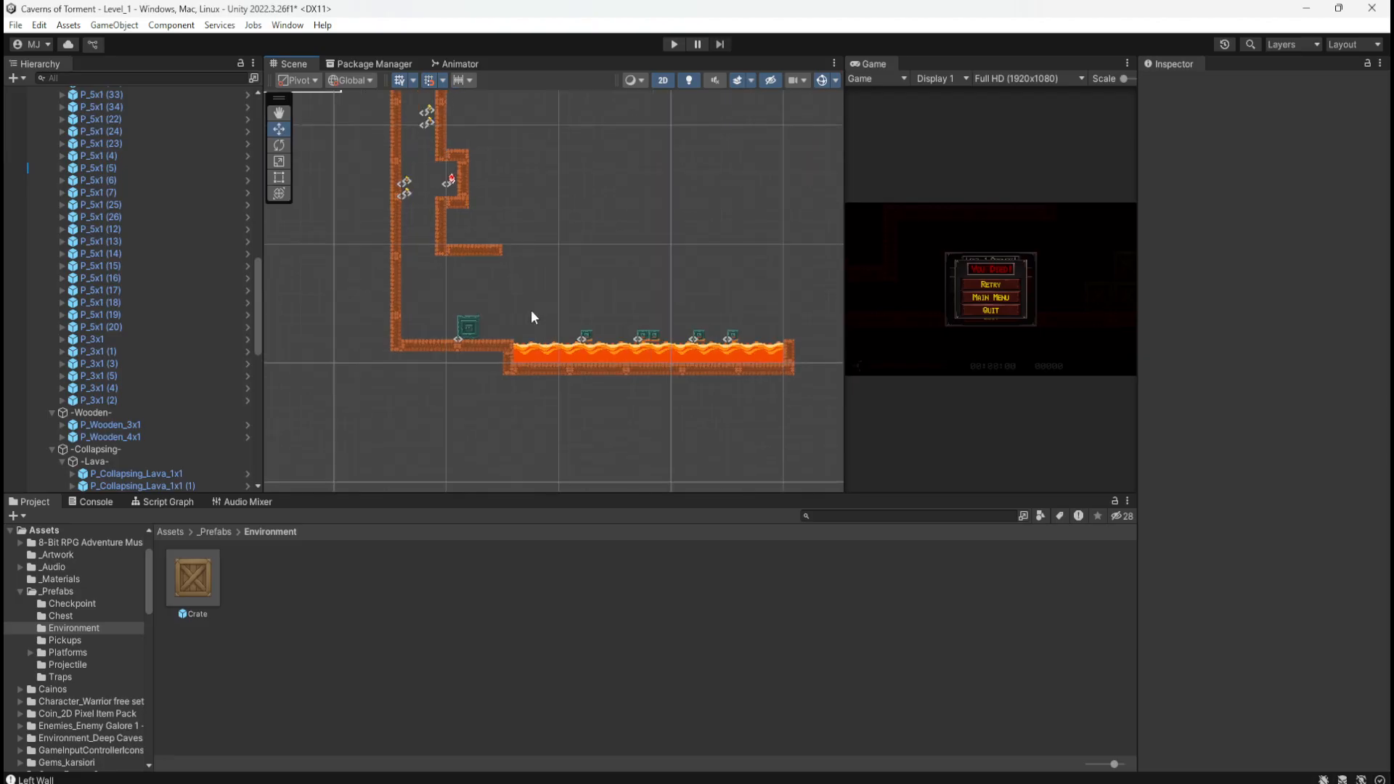
{"action": "scroll", "coordinate": [394, 328], "scroll_direction": "down", "scroll_amount": 1}
{"action": "scroll", "coordinate": [392, 328], "scroll_direction": "down", "scroll_amount": 1}
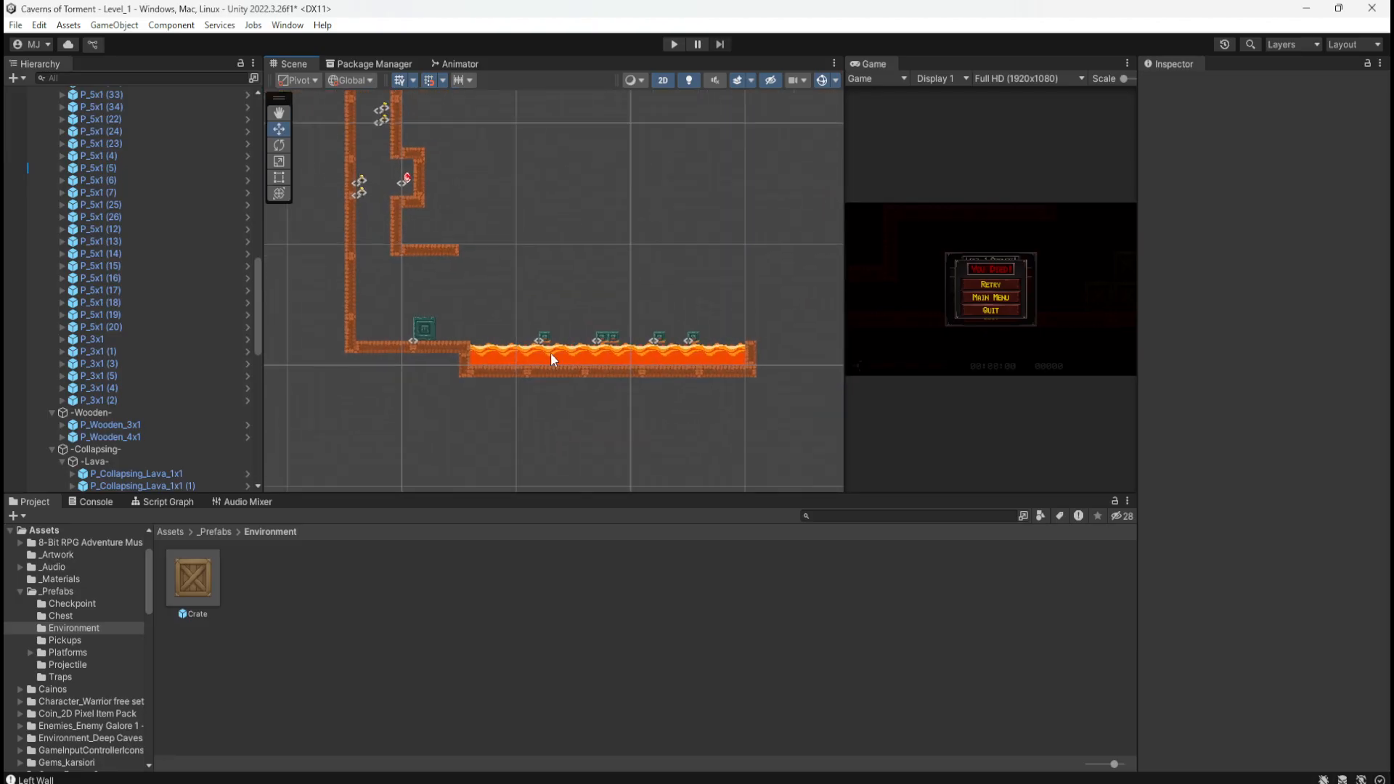
{"action": "scroll", "coordinate": [599, 360], "scroll_direction": "up", "scroll_amount": 3}
{"action": "scroll", "coordinate": [617, 358], "scroll_direction": "up", "scroll_amount": 1}
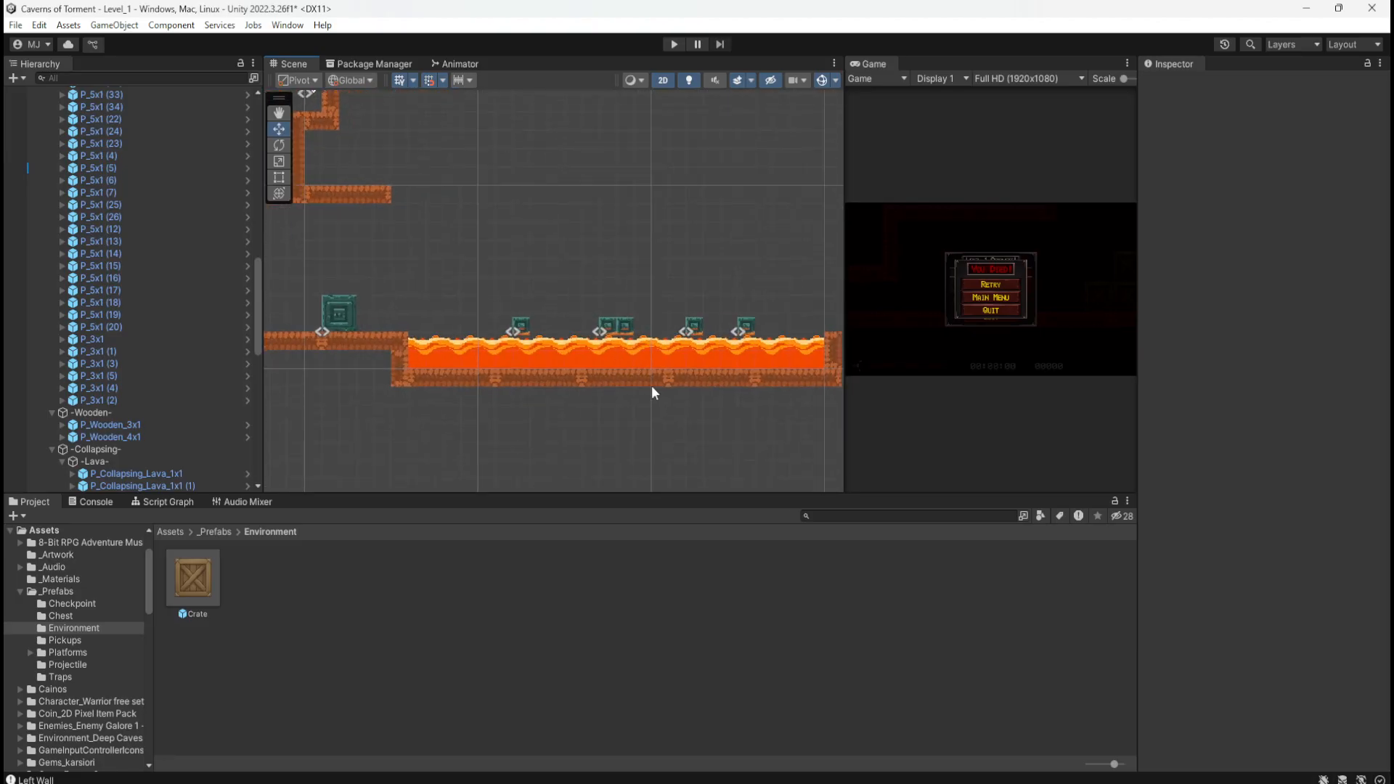
{"action": "scroll", "coordinate": [653, 388], "scroll_direction": "down", "scroll_amount": 2}
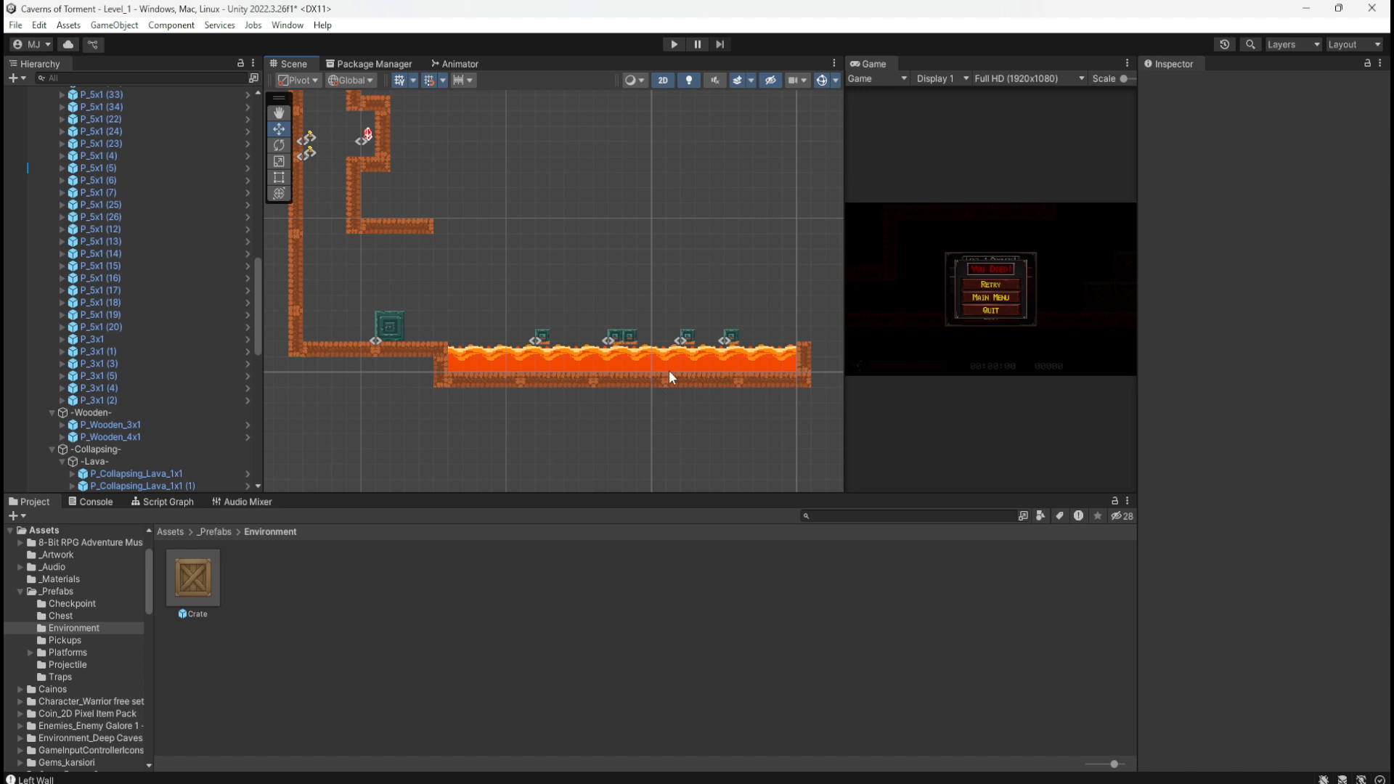
{"action": "mouse_move", "coordinate": [1393, 141]}
{"action": "left_mouse_down"}
{"action": "mouse_move", "coordinate": [1393, 180]}
{"action": "mouse_move", "coordinate": [1393, 89]}
{"action": "left_mouse_up"}
{"action": "scroll", "coordinate": [315, 398], "scroll_direction": "down", "scroll_amount": 2}
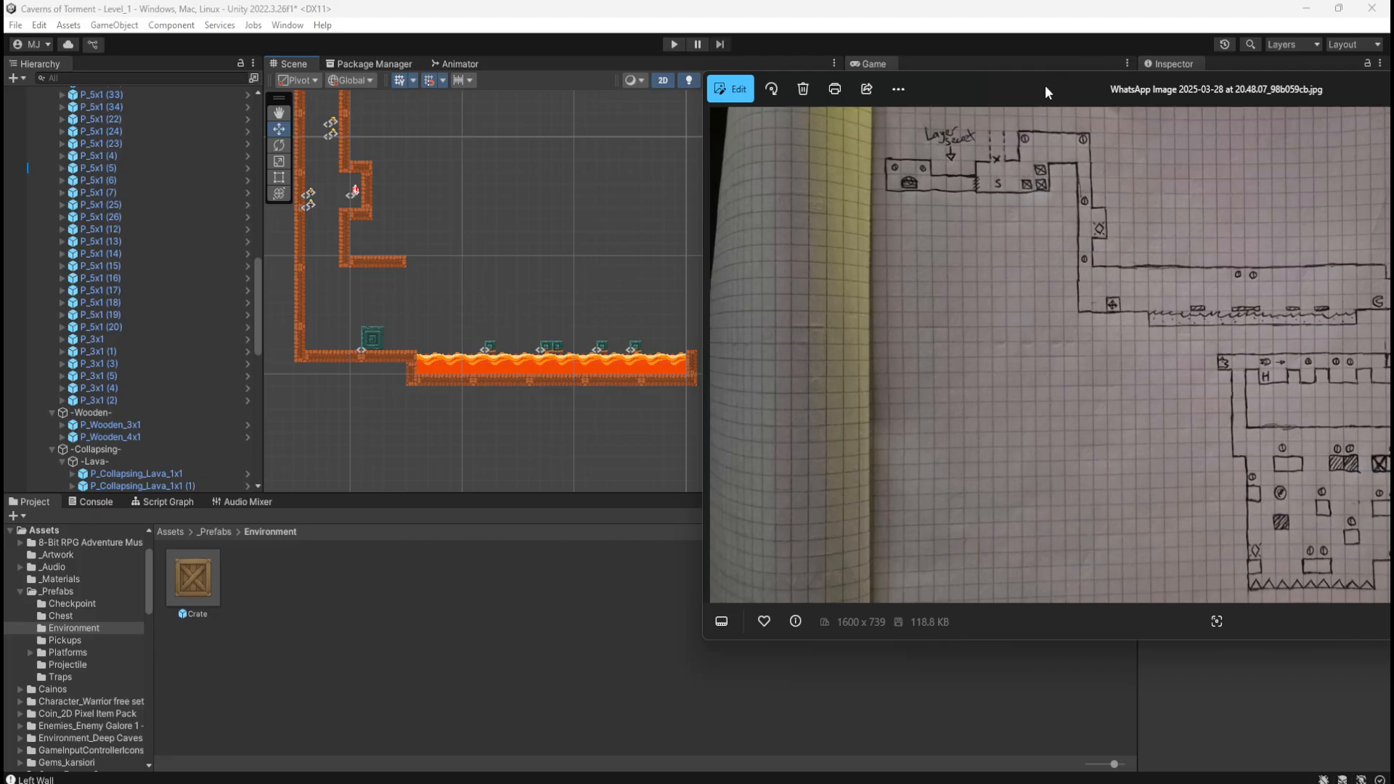
Step: Move the sketch photo aside and select platform P_5x1 (45) at the lava's left end
{"action": "left_click_drag", "start_coordinate": [1045, 87], "coordinate": [1393, 107]}
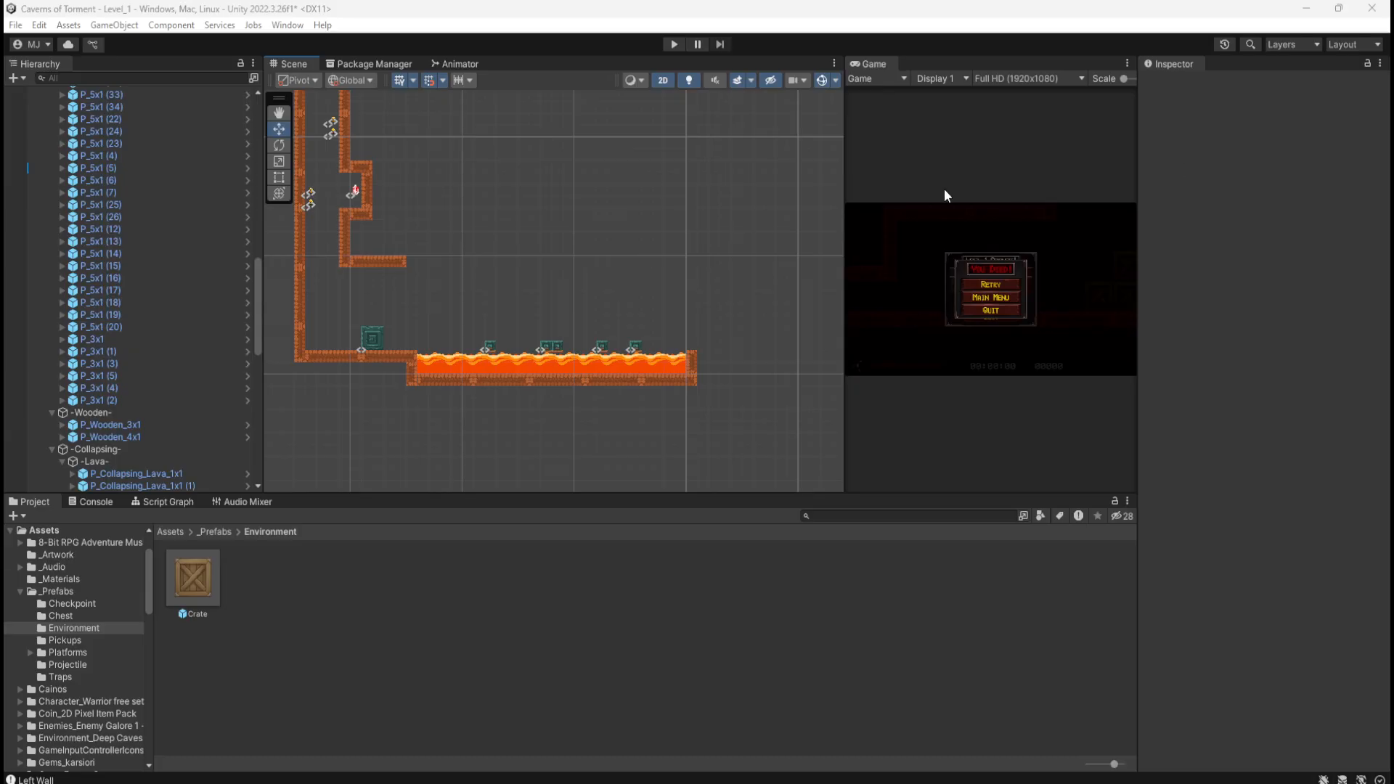
{"action": "scroll", "coordinate": [363, 372], "scroll_direction": "up", "scroll_amount": 1}
{"action": "left_click", "coordinate": [401, 354]}
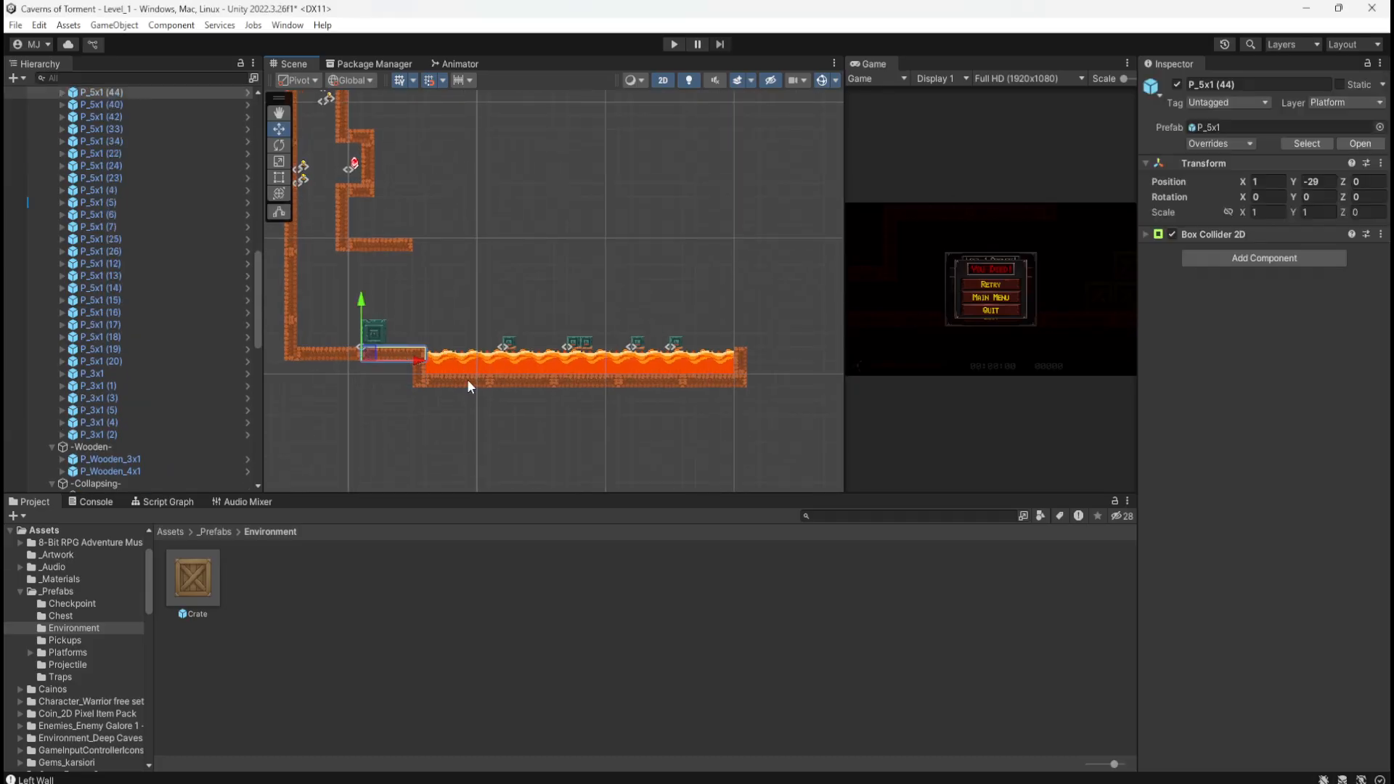
{"action": "left_click", "coordinate": [739, 355]}
{"action": "left_click", "coordinate": [737, 377]}
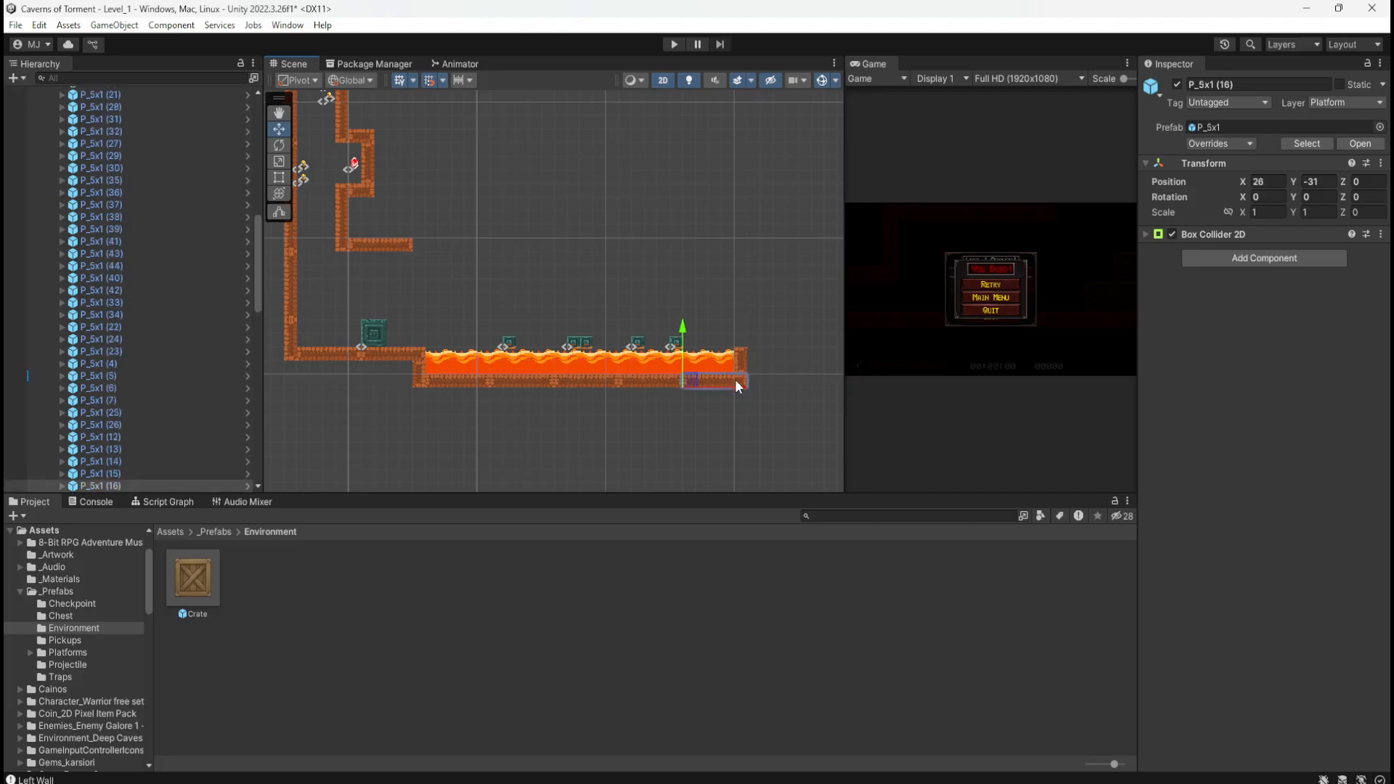
{"action": "left_click", "coordinate": [421, 381]}
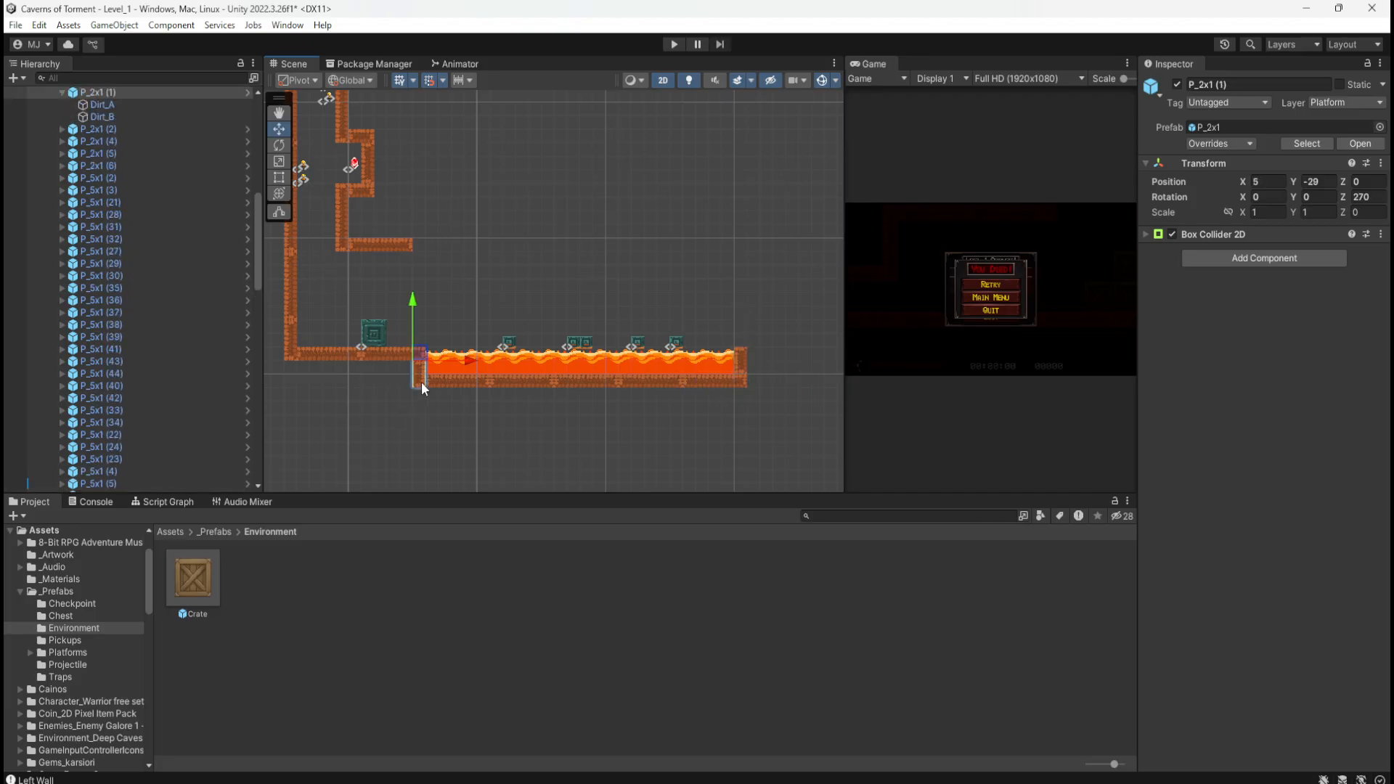
{"action": "left_click", "coordinate": [720, 381]}
{"action": "left_click", "coordinate": [742, 363]}
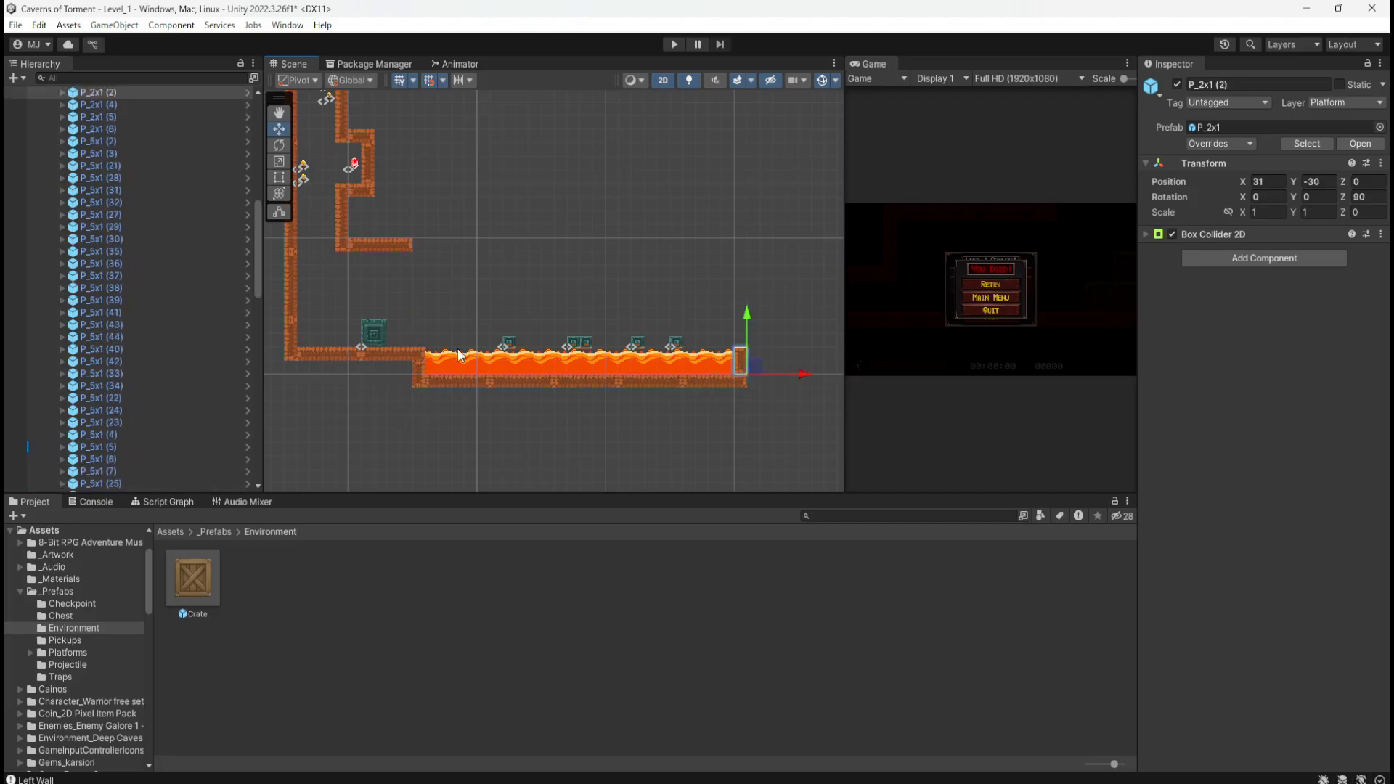
{"action": "left_click", "coordinate": [399, 355]}
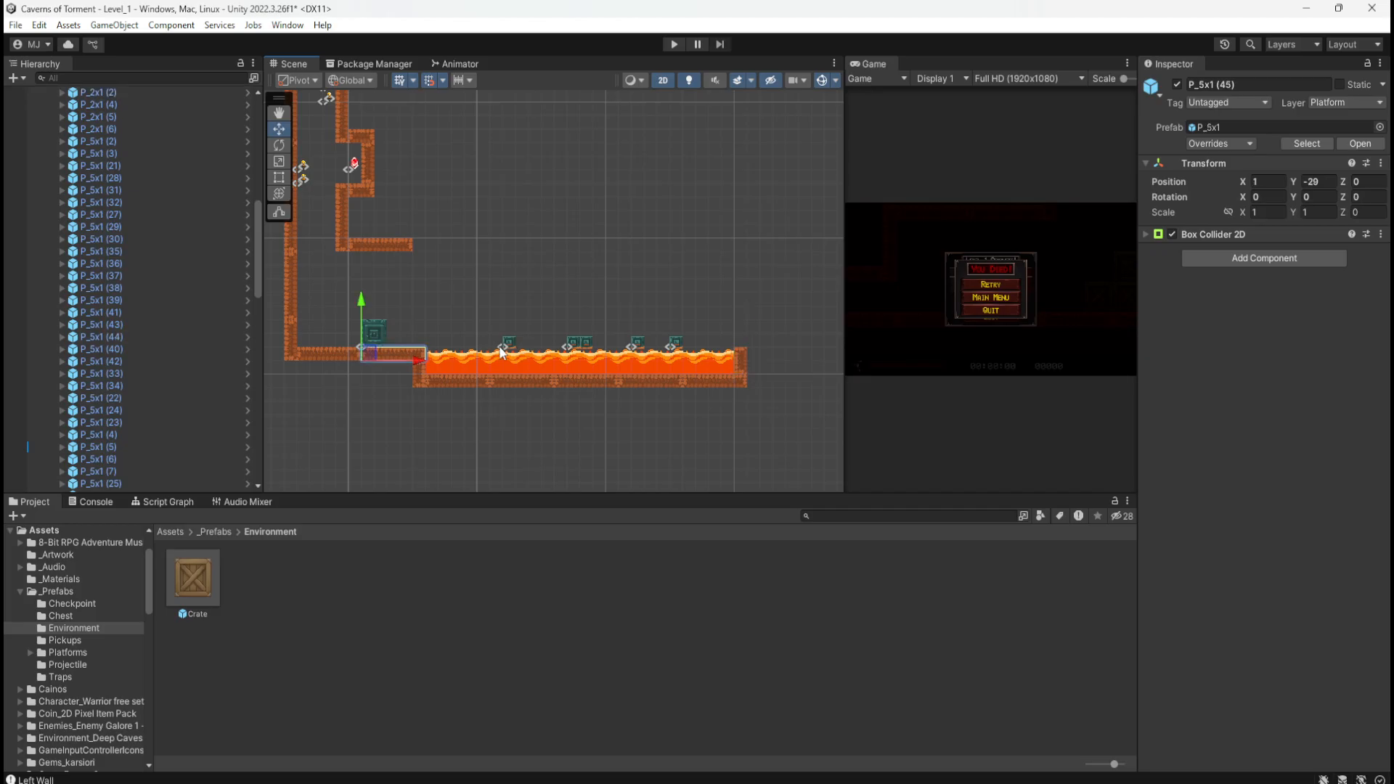
Step: Slide P_5x1 (45) along X to the lava's right edge and bring the sketch photo back
{"action": "left_click_drag", "start_coordinate": [413, 356], "coordinate": [797, 357]}
{"action": "left_click", "coordinate": [708, 288]}
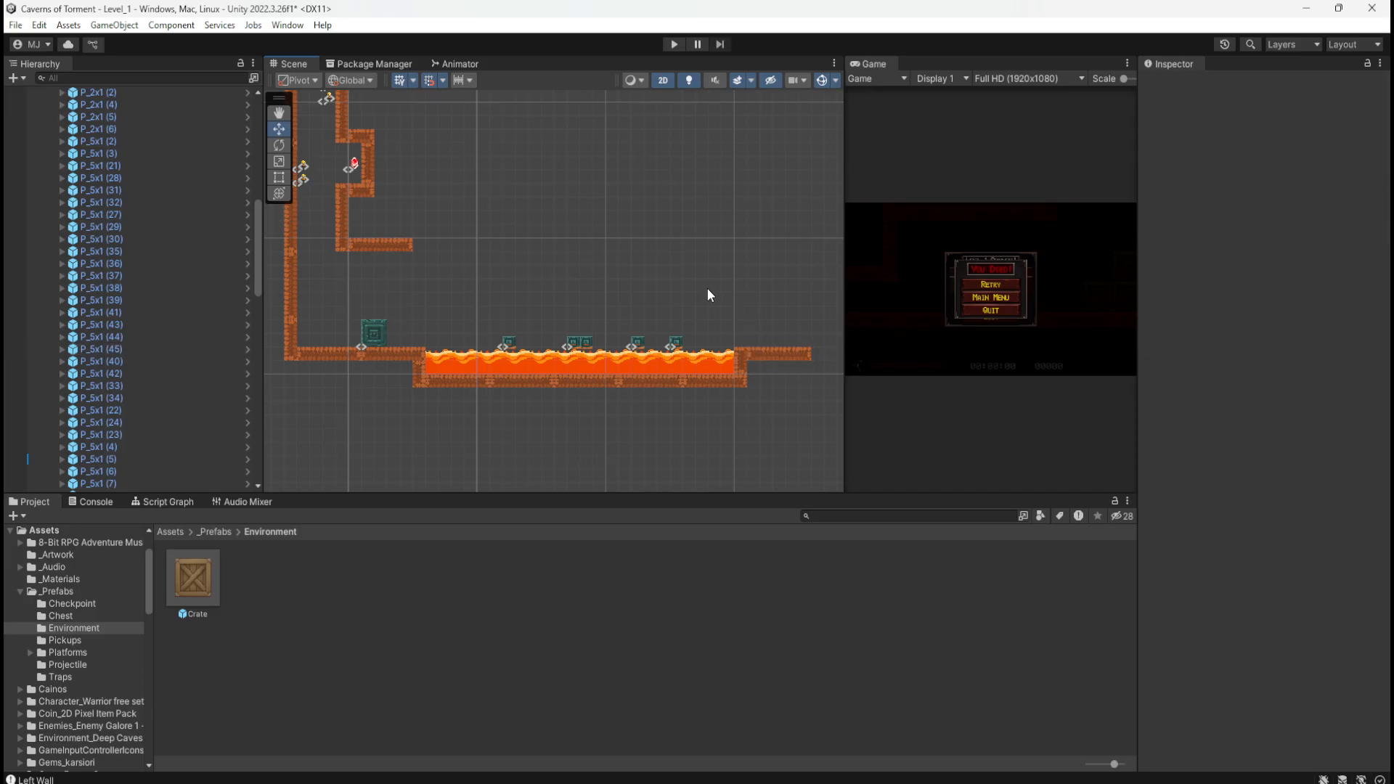
{"action": "scroll", "coordinate": [733, 315], "scroll_direction": "up", "scroll_amount": 3}
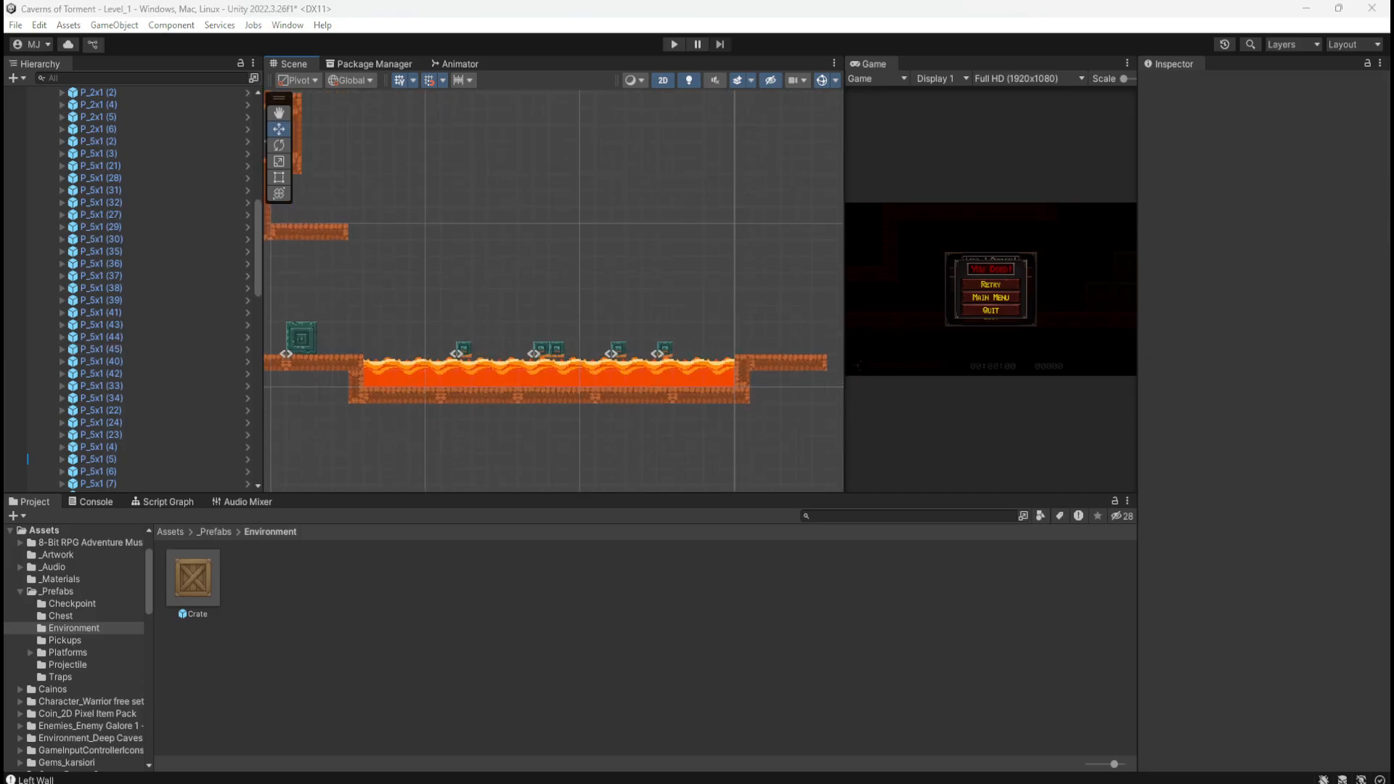
{"action": "mouse_move", "coordinate": [1393, 87]}
{"action": "left_mouse_down"}
{"action": "mouse_move", "coordinate": [978, 128]}
{"action": "mouse_move", "coordinate": [1013, 117]}
{"action": "mouse_move", "coordinate": [998, 131]}
{"action": "left_mouse_up"}
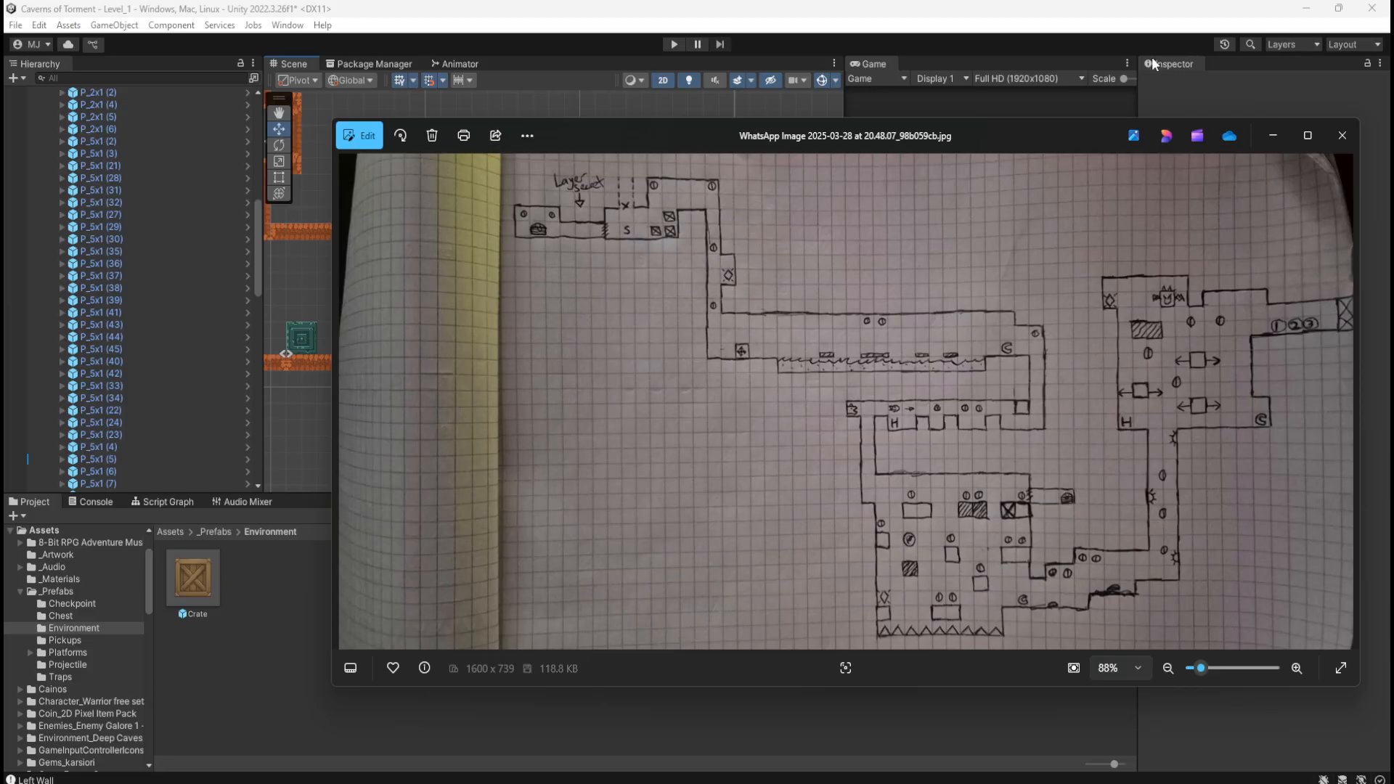
Step: Put the sketch away and duplicate P_5x1 (41) twice to extend the upper ledge rightward
{"action": "left_click_drag", "start_coordinate": [1025, 133], "coordinate": [1393, 137]}
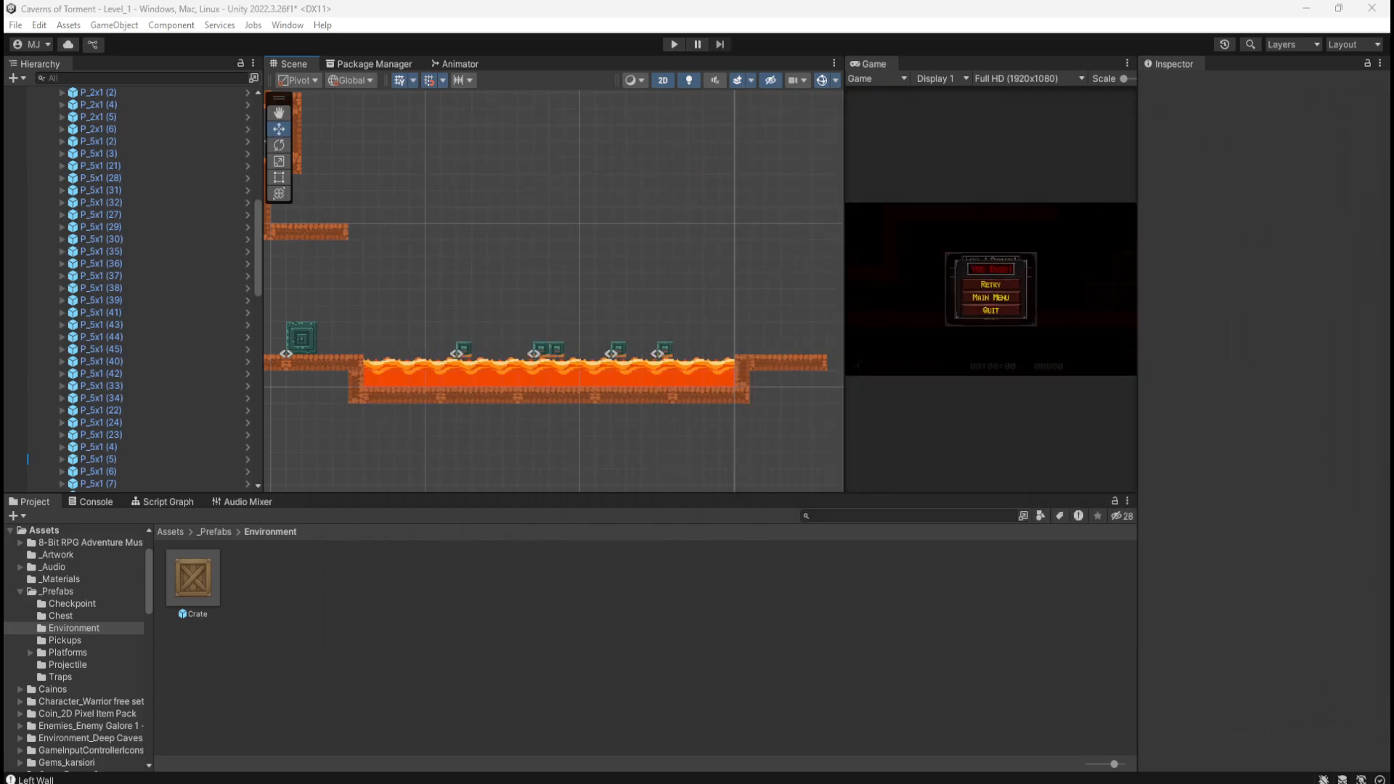
{"action": "left_click", "coordinate": [305, 233]}
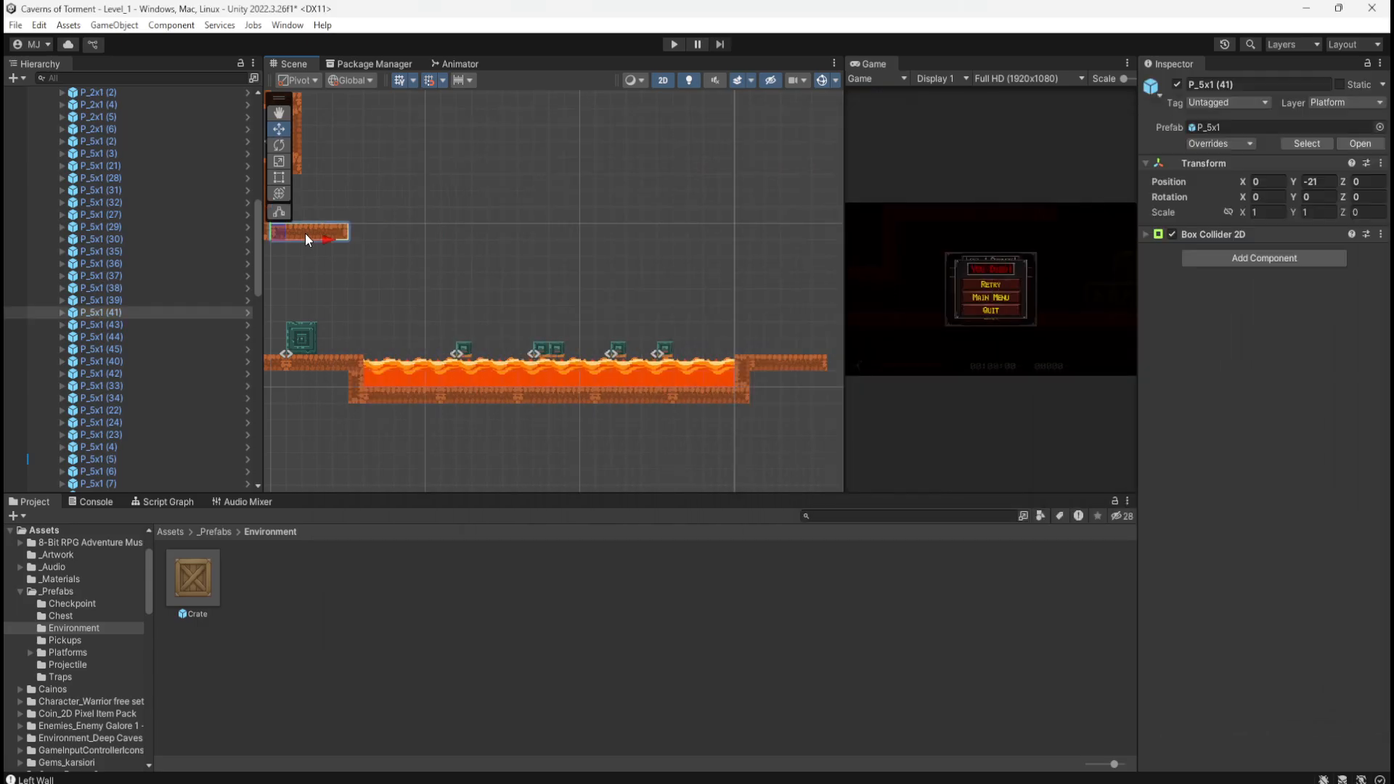
{"action": "key", "text": "ctrl+d"}
{"action": "left_click_drag", "start_coordinate": [325, 237], "coordinate": [410, 246]}
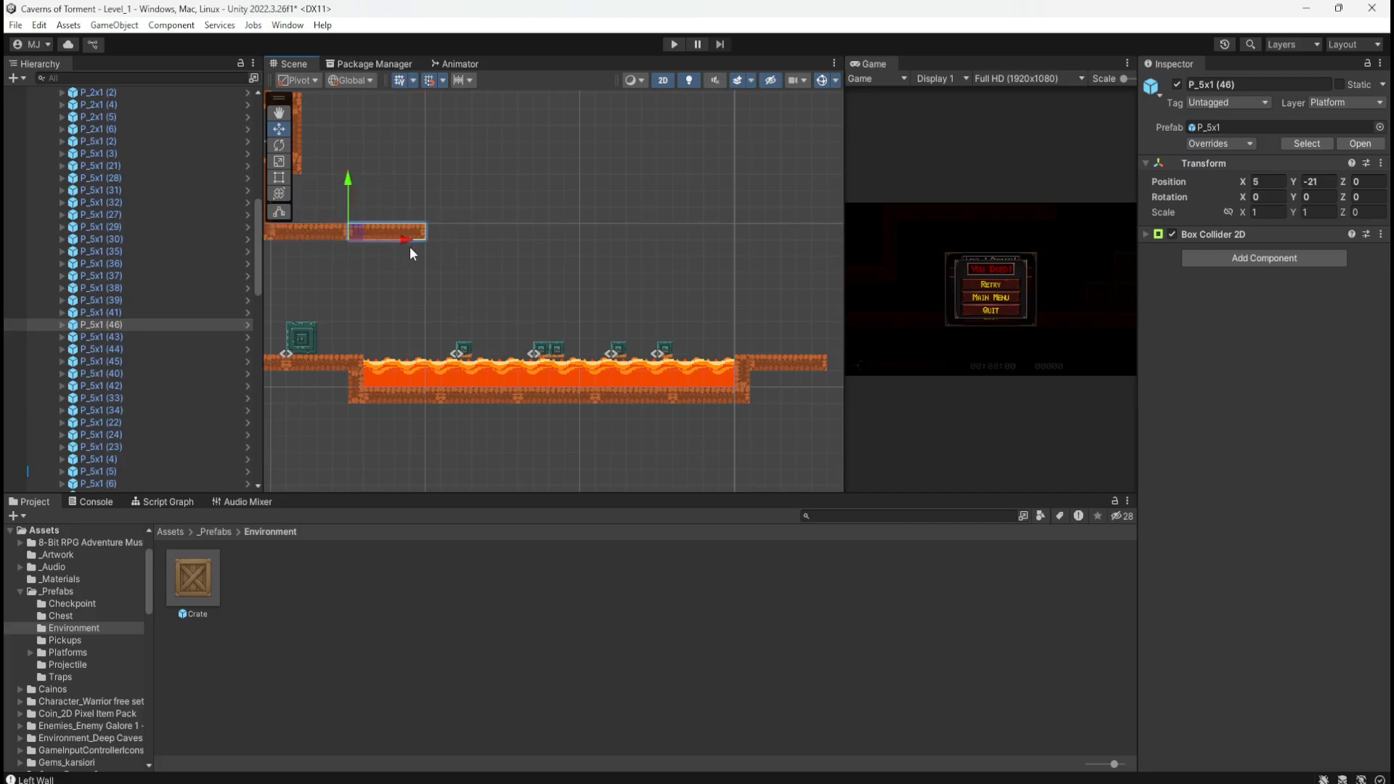
{"action": "key", "text": "ctrl+d"}
{"action": "left_click_drag", "start_coordinate": [324, 238], "coordinate": [479, 241]}
Step: Add three more 5x1 copies along the ledge at Y -21, reaching X 25
{"action": "key", "text": "ctrl+d"}
{"action": "left_click_drag", "start_coordinate": [327, 236], "coordinate": [560, 245]}
{"action": "key", "text": "ctrl+d"}
{"action": "left_click_drag", "start_coordinate": [331, 238], "coordinate": [638, 242]}
{"action": "key", "text": "ctrl+d"}
{"action": "left_click_drag", "start_coordinate": [328, 238], "coordinate": [716, 254]}
{"action": "middle_click_drag", "start_coordinate": [716, 256], "coordinate": [593, 296]}
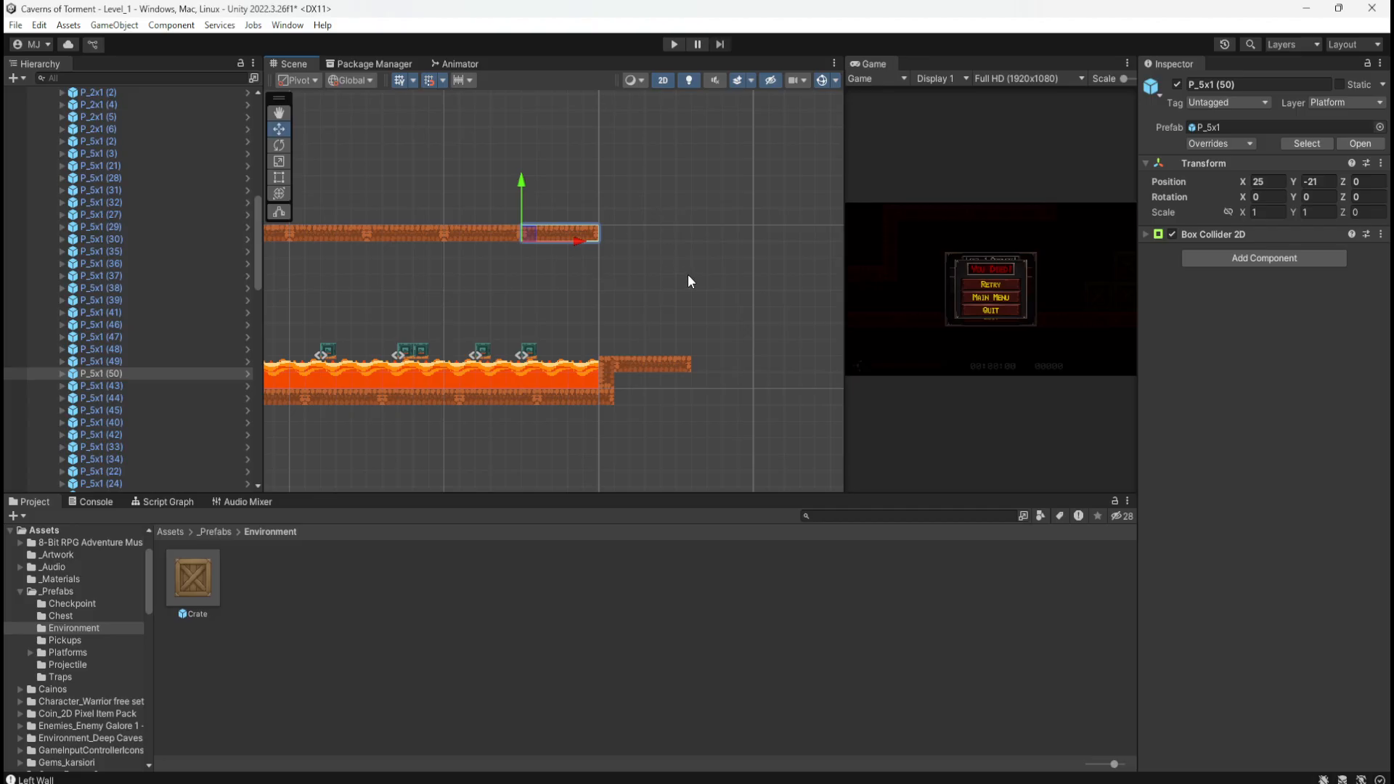
{"action": "key", "text": "ctrl+d"}
Step: Try one more ledge copy out at X 30, then delete it
{"action": "middle_click_drag", "start_coordinate": [460, 275], "coordinate": [616, 274]}
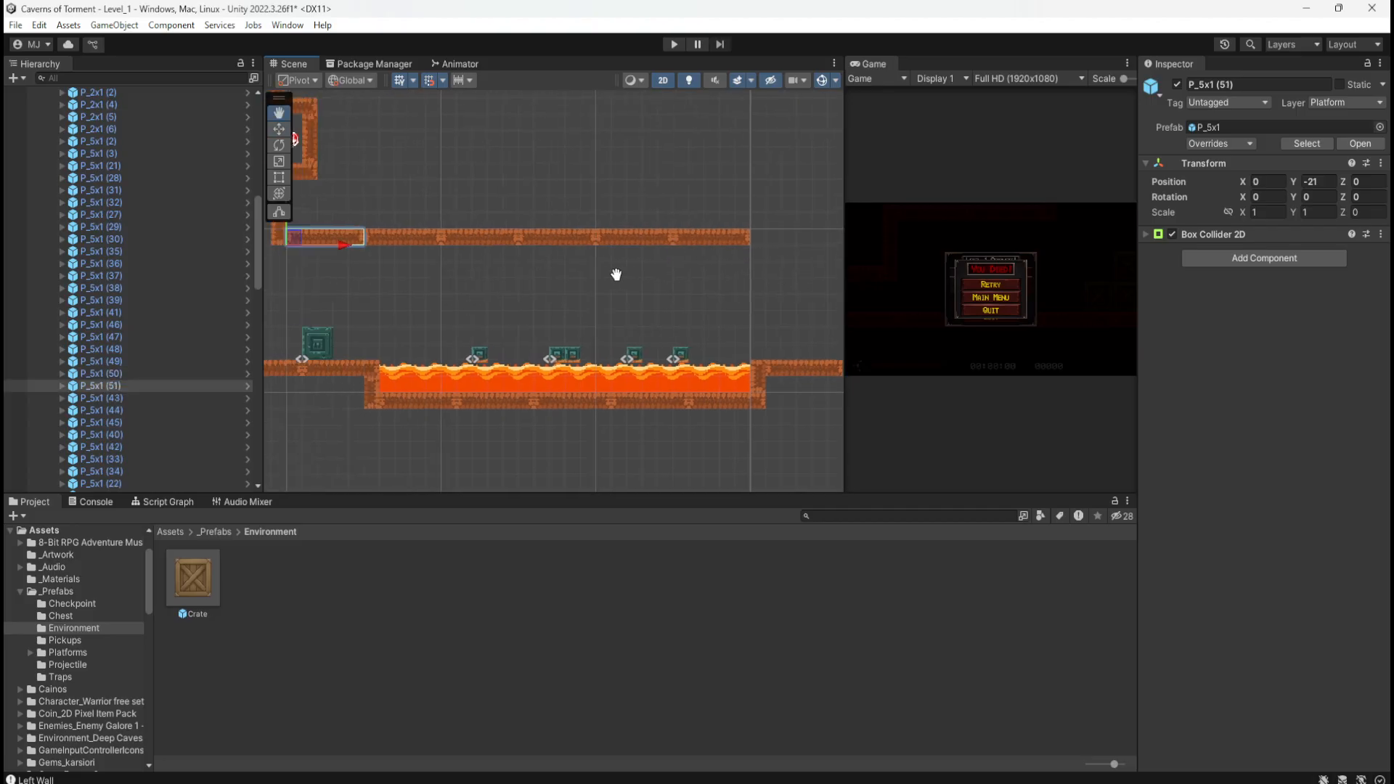
{"action": "left_click_drag", "start_coordinate": [351, 246], "coordinate": [808, 246]}
{"action": "middle_click_drag", "start_coordinate": [804, 284], "coordinate": [694, 299]}
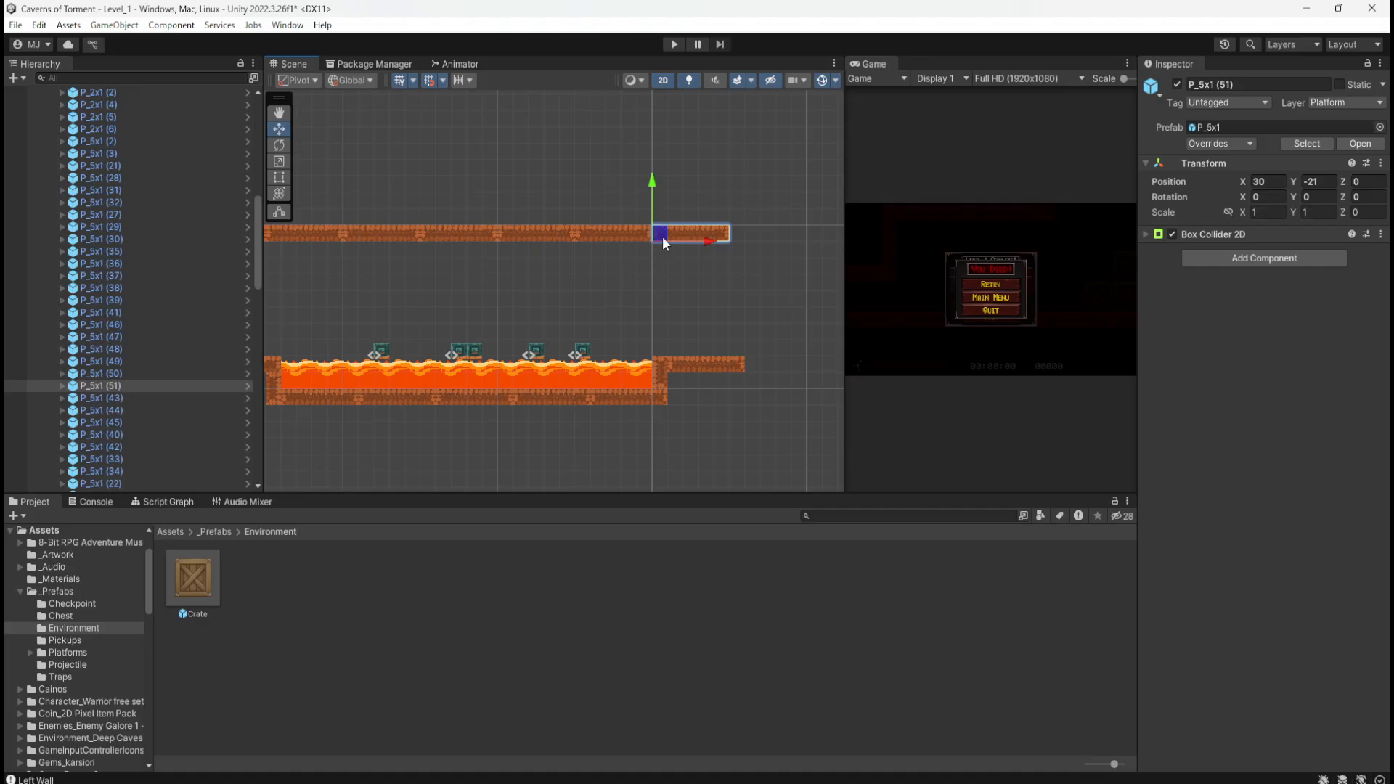
{"action": "key", "text": "Delete"}
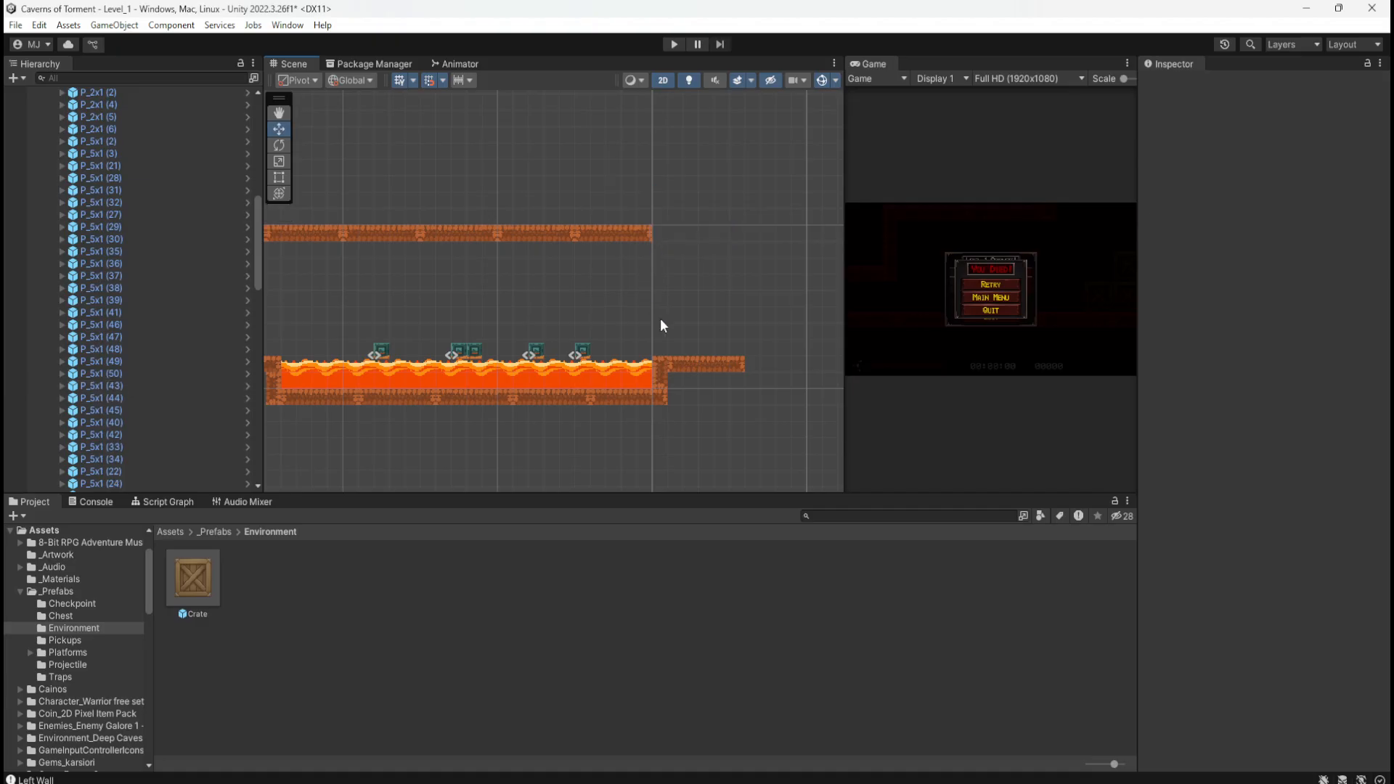
Step: Copy the lava-side 2x1 wall and 5x1 platform up to form a lower step at the ledge's end
{"action": "left_click", "coordinate": [659, 386]}
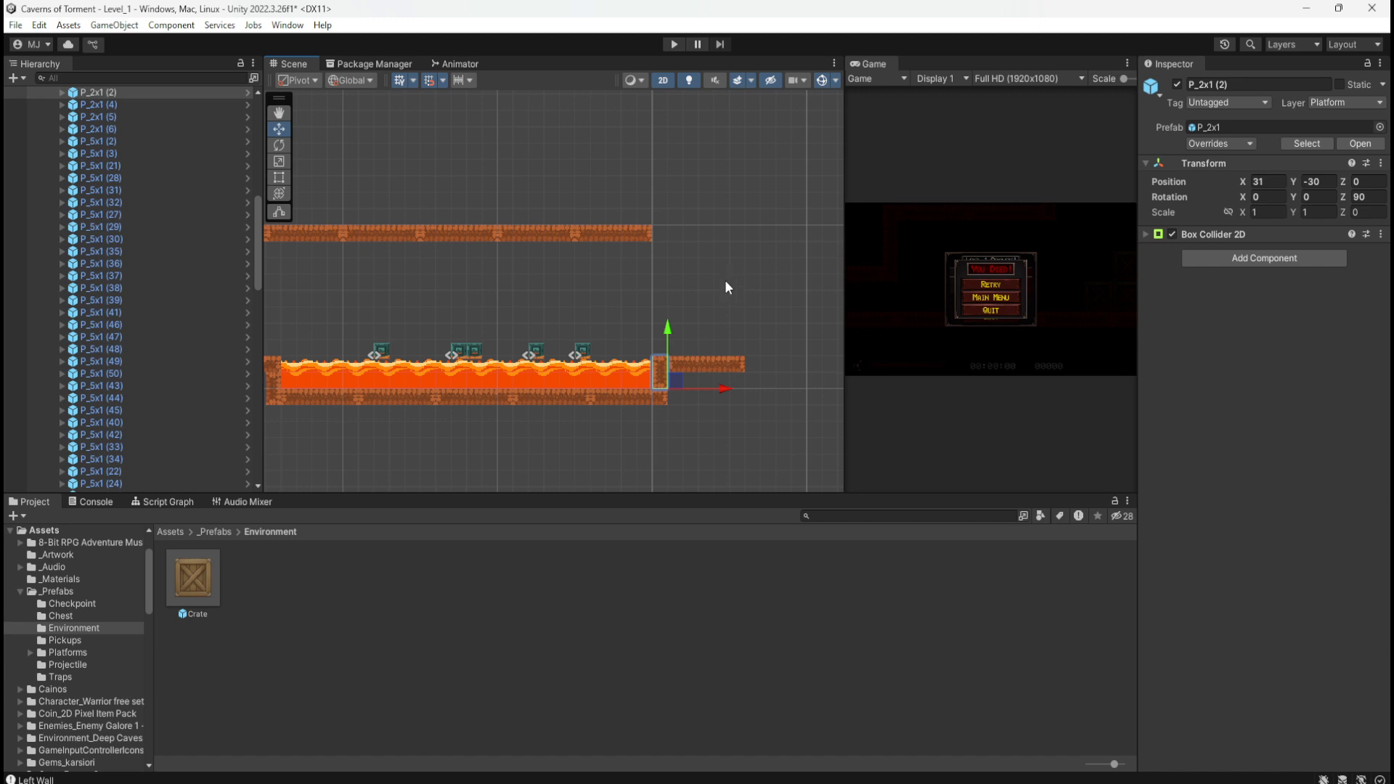
{"action": "key", "text": "ctrl+d"}
{"action": "left_click_drag", "start_coordinate": [668, 328], "coordinate": [686, 203]}
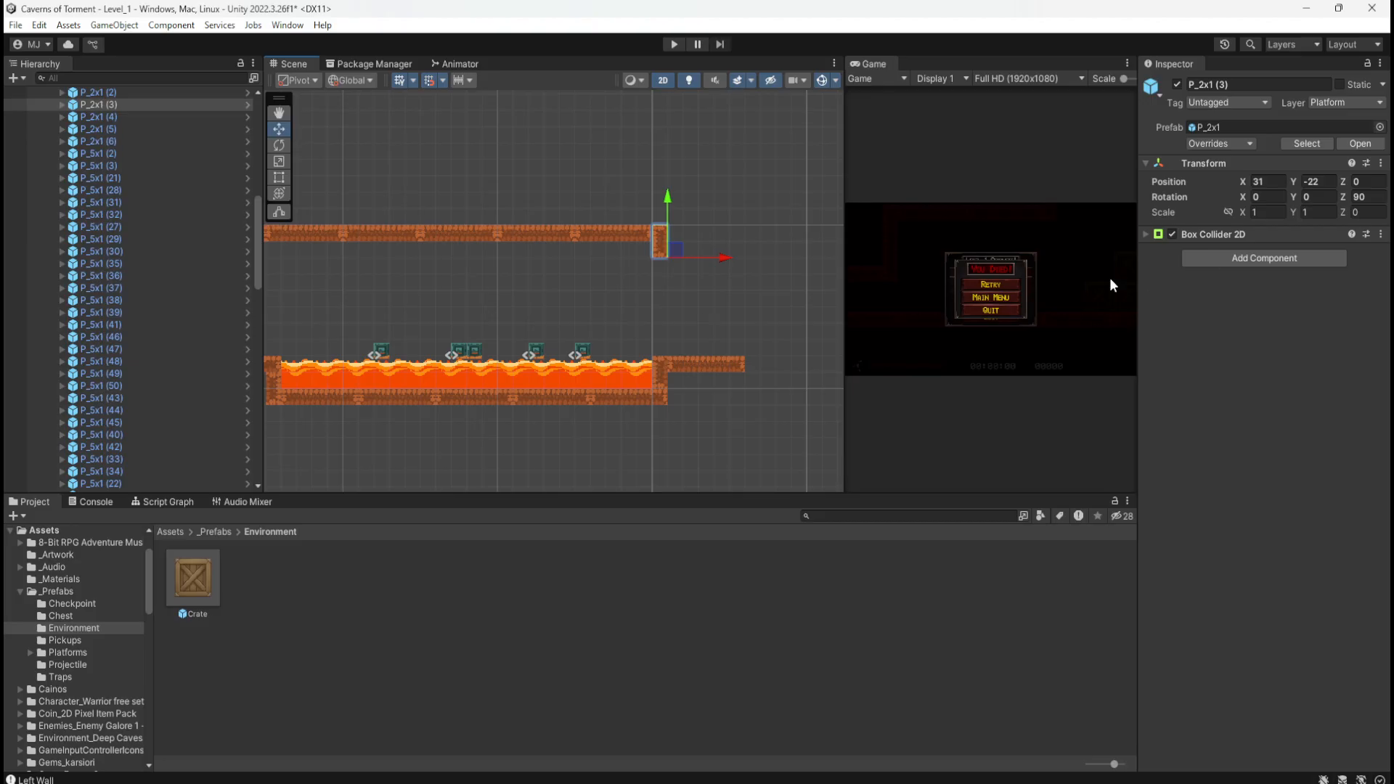
{"action": "left_click", "coordinate": [724, 369]}
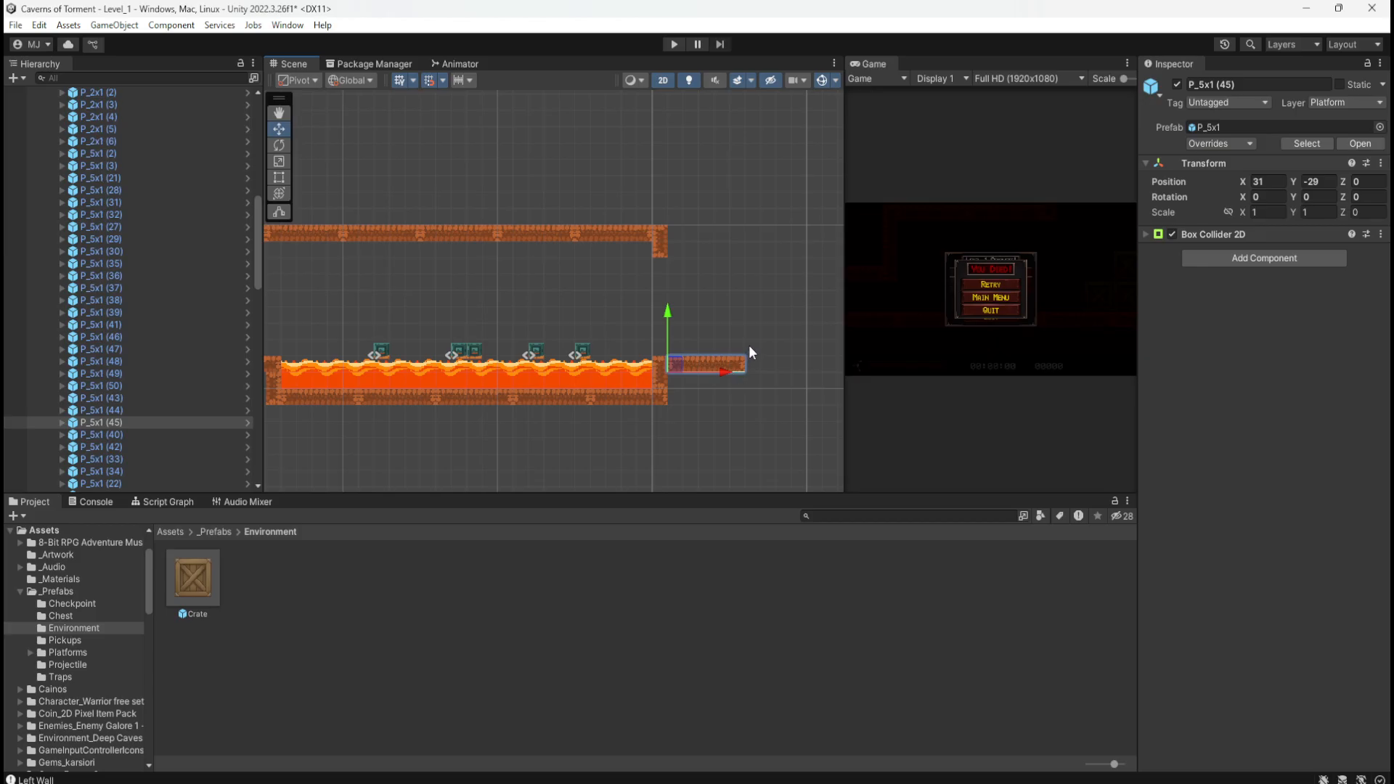
{"action": "key", "text": "ctrl+d"}
{"action": "left_click_drag", "start_coordinate": [667, 312], "coordinate": [686, 197]}
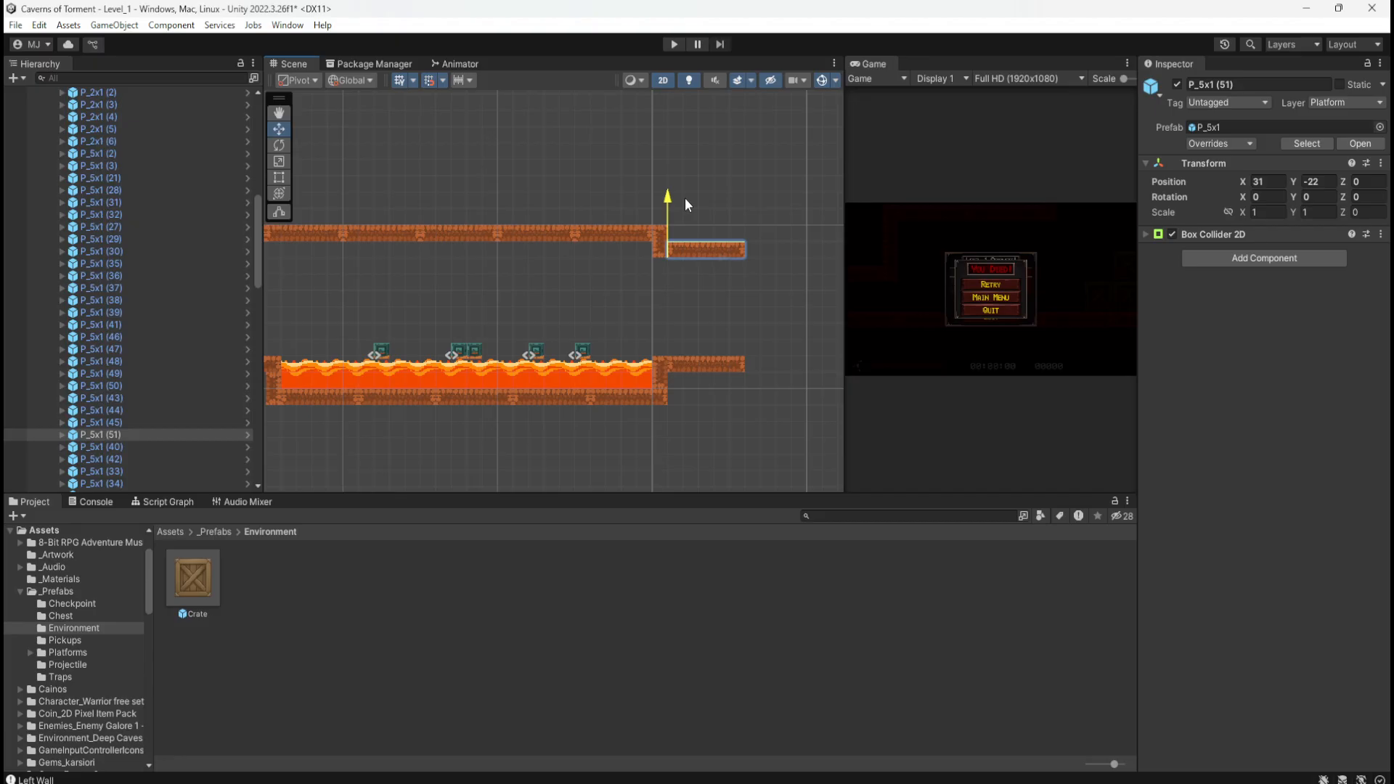
{"action": "left_click_drag", "start_coordinate": [685, 198], "coordinate": [685, 197]}
{"action": "middle_click_drag", "start_coordinate": [752, 317], "coordinate": [624, 282]}
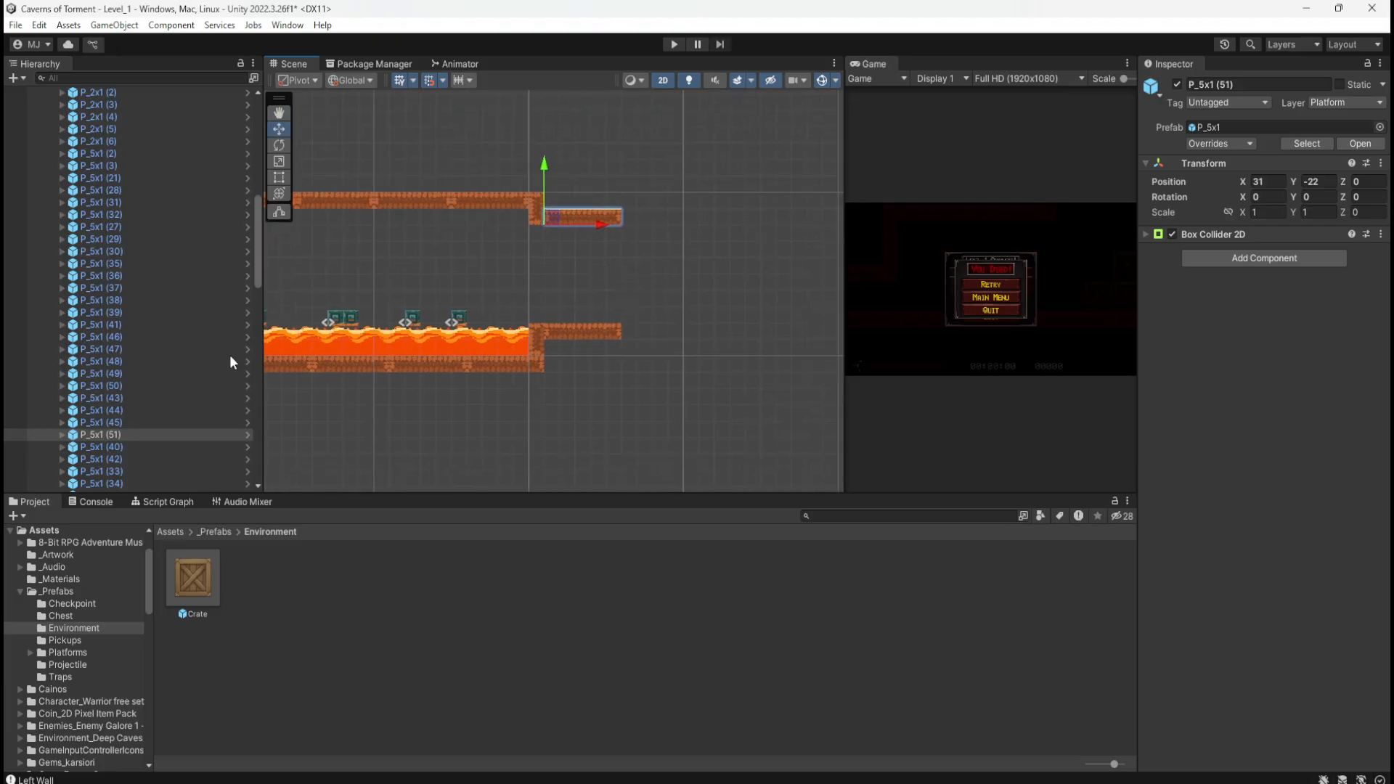
Step: Duplicate the short wall and place it lower at the step's end, near X 38, Y -25
{"action": "left_click", "coordinate": [530, 211]}
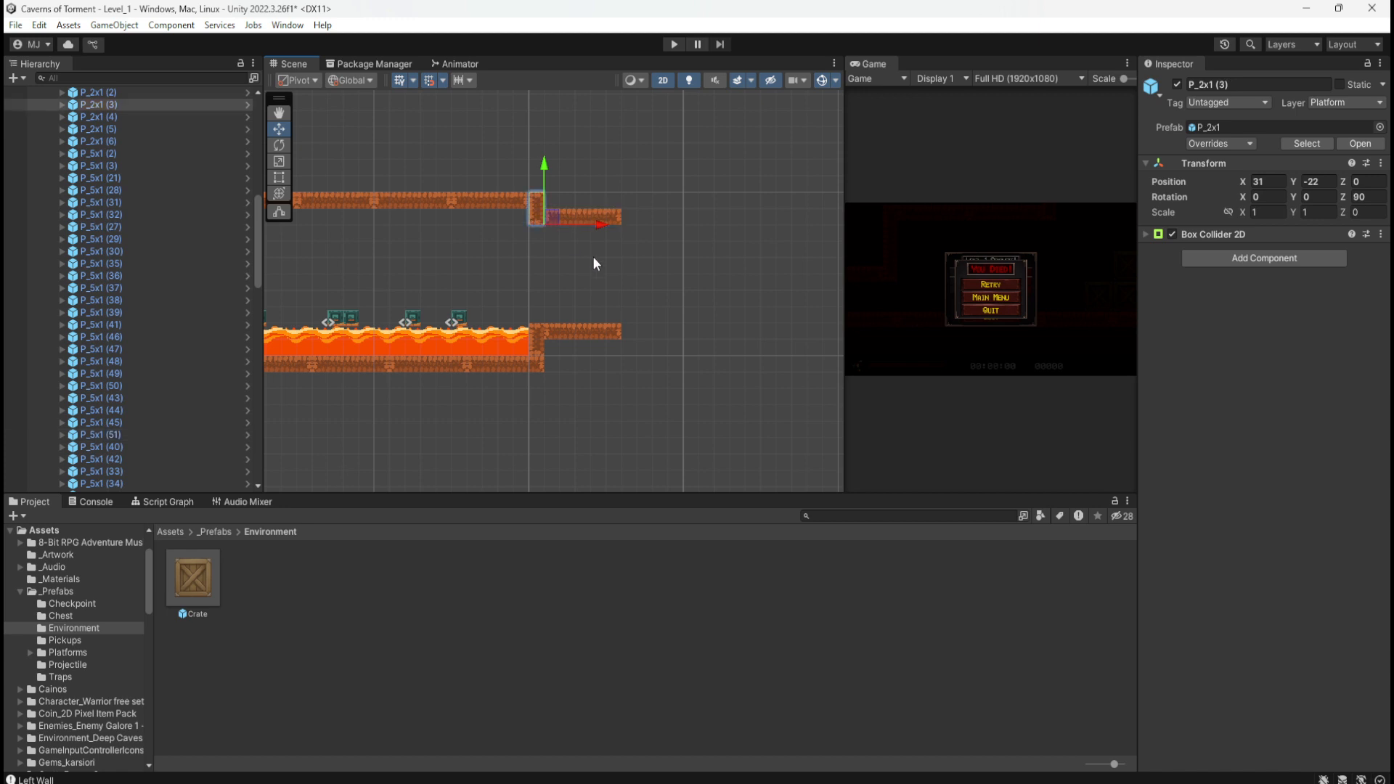
{"action": "key", "text": "ctrl+d"}
{"action": "left_click_drag", "start_coordinate": [547, 215], "coordinate": [656, 270]}
{"action": "key", "text": "ctrl+d"}
Step: Delete the extra wall and copy the short piece from the shaft to above the long ledge
{"action": "key", "text": "Delete"}
{"action": "middle_click_drag", "start_coordinate": [538, 330], "coordinate": [739, 304]}
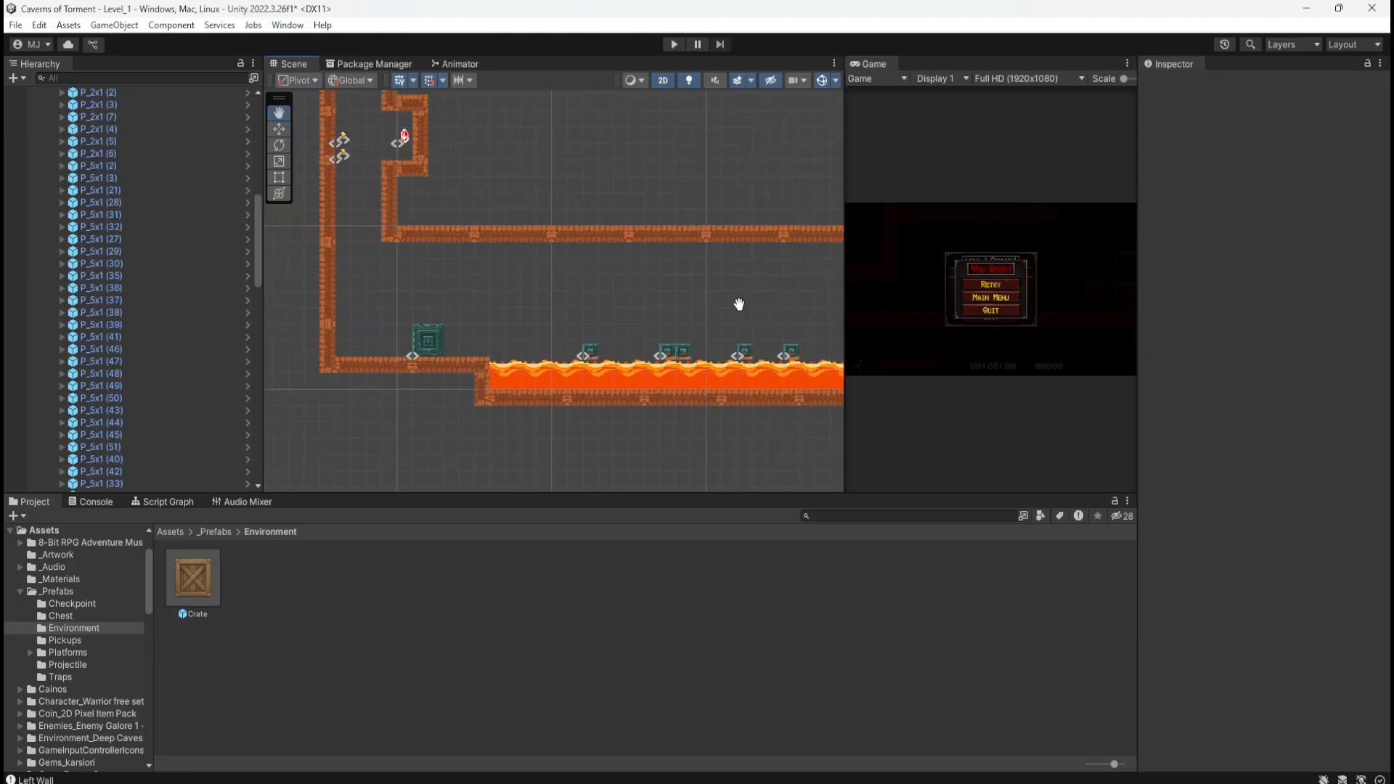
{"action": "middle_click_drag", "start_coordinate": [547, 186], "coordinate": [687, 273]}
{"action": "left_click", "coordinate": [574, 221]}
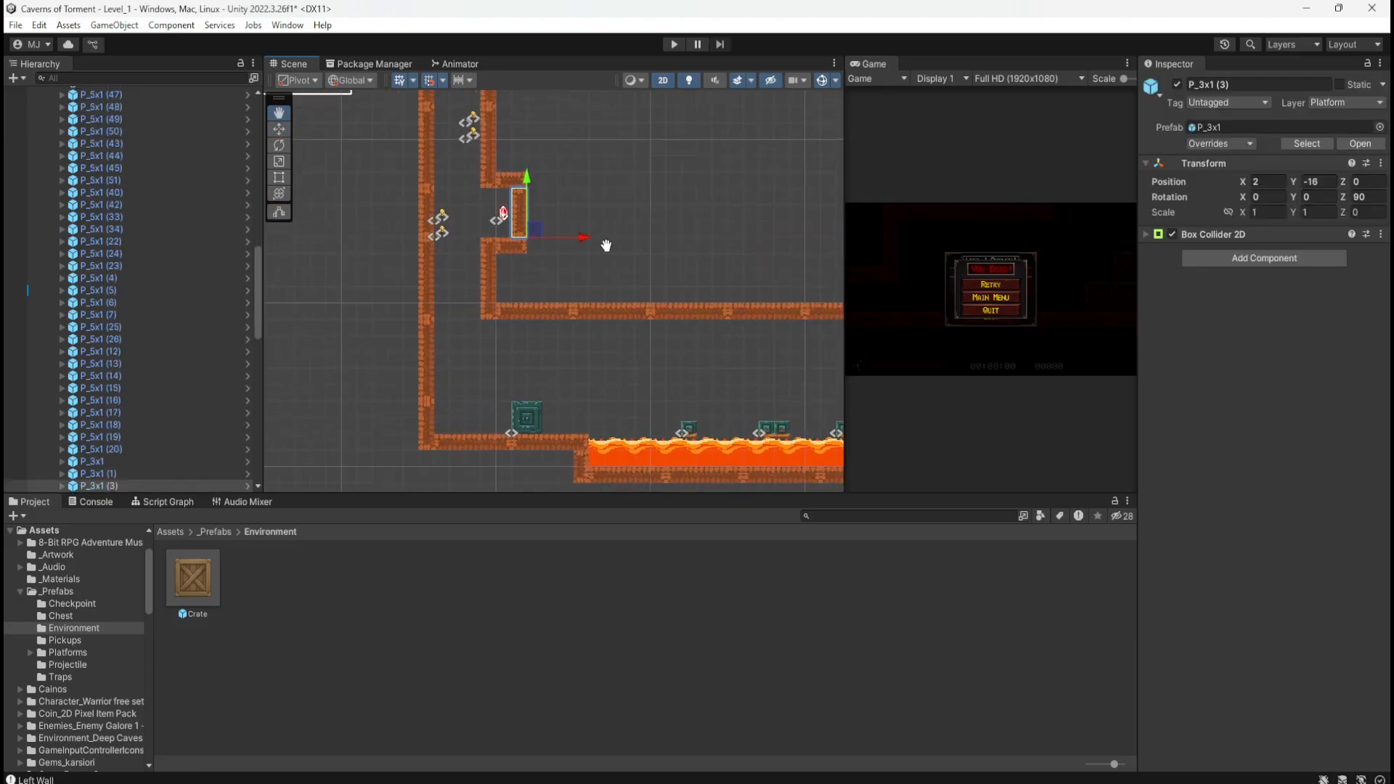
{"action": "middle_click_drag", "start_coordinate": [606, 246], "coordinate": [501, 228]}
{"action": "key", "text": "ctrl+d"}
{"action": "left_click_drag", "start_coordinate": [431, 212], "coordinate": [769, 243]}
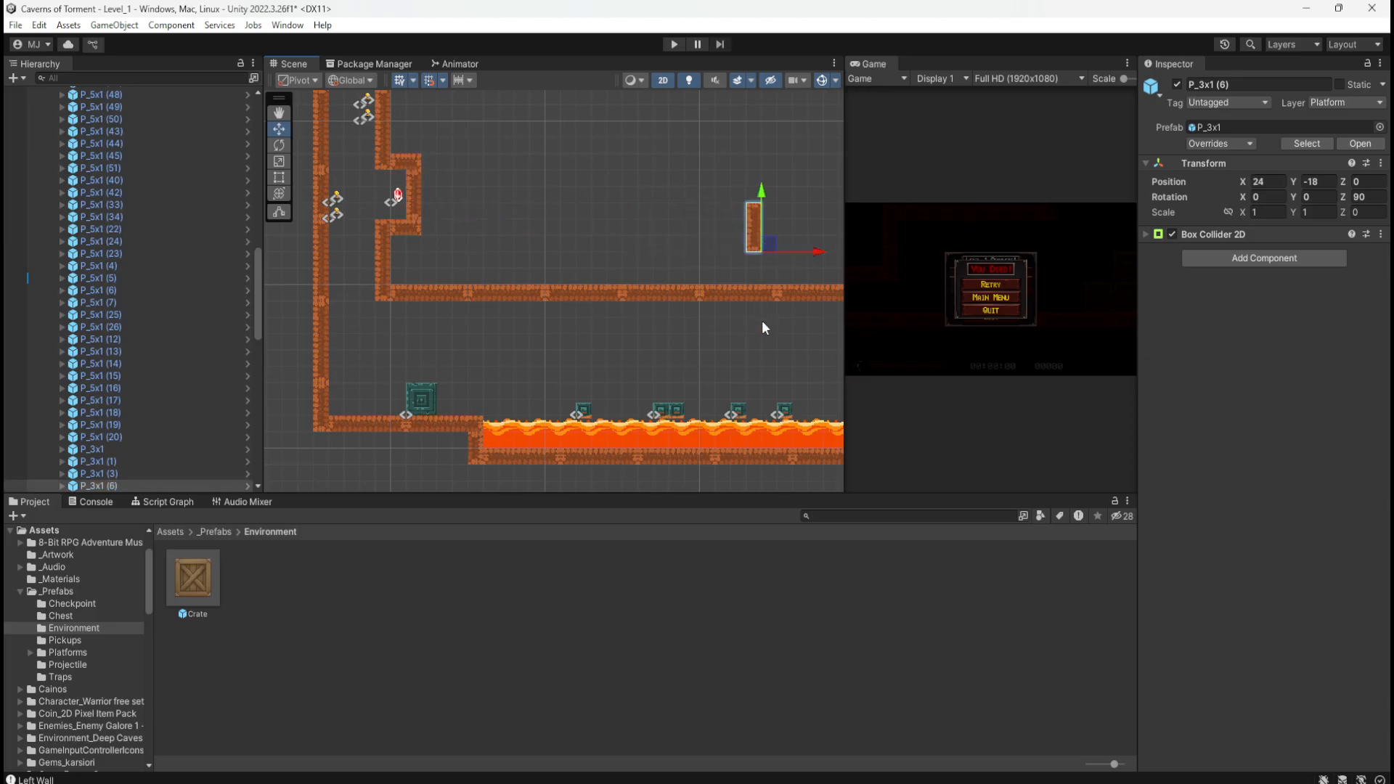
Step: Move P_3x1 (6) past the ledges, set its Rotation Z to 0, and join it to the ledge
{"action": "middle_click_drag", "start_coordinate": [762, 326], "coordinate": [475, 320]}
{"action": "left_click_drag", "start_coordinate": [485, 250], "coordinate": [717, 341]}
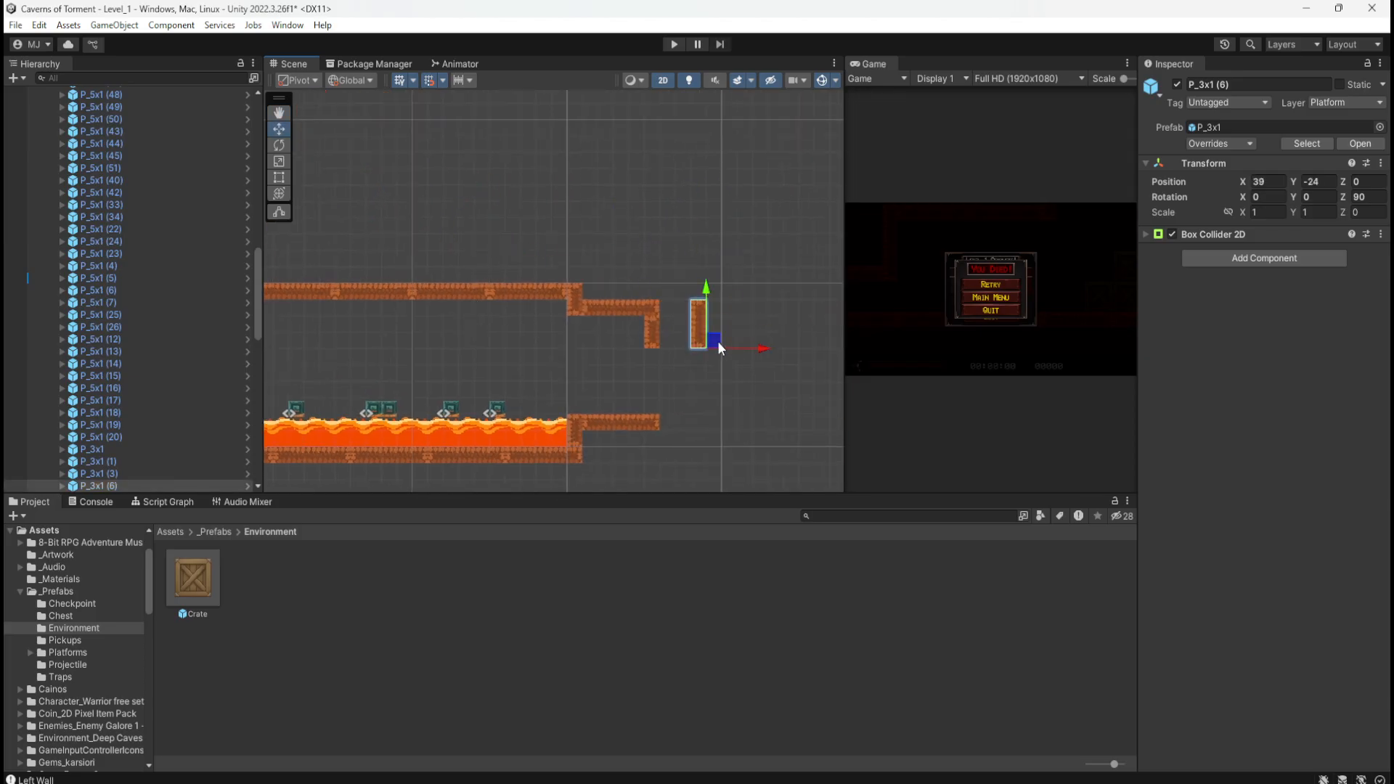
{"action": "left_click", "coordinate": [1356, 197]}
{"action": "type", "text": "0"}
{"action": "key", "text": "Return"}
{"action": "left_click_drag", "start_coordinate": [714, 343], "coordinate": [667, 342]}
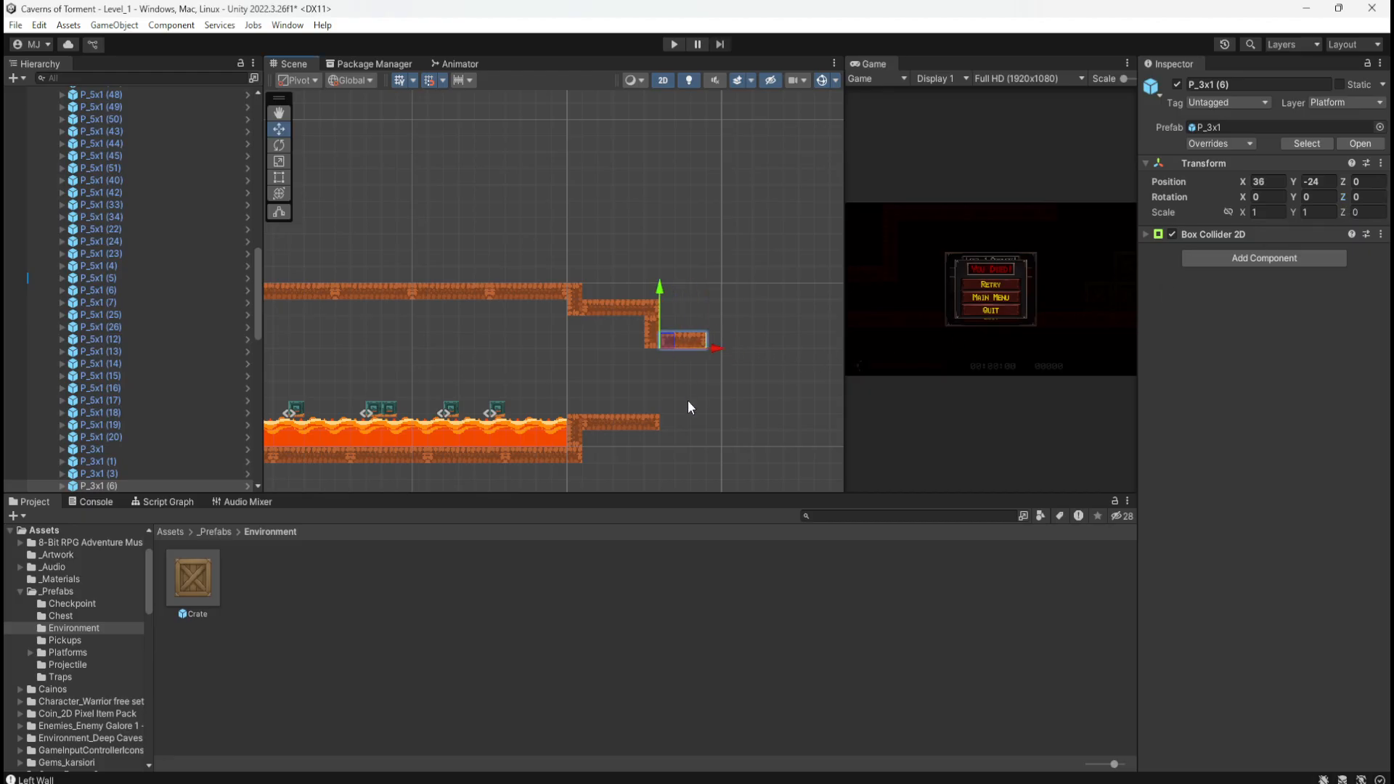
Step: Duplicate P_5x1 (45) beside the lava, set Rotation Z to 90, and stand it under the step's end
{"action": "middle_click_drag", "start_coordinate": [690, 407], "coordinate": [667, 340]}
{"action": "left_click", "coordinate": [625, 350]}
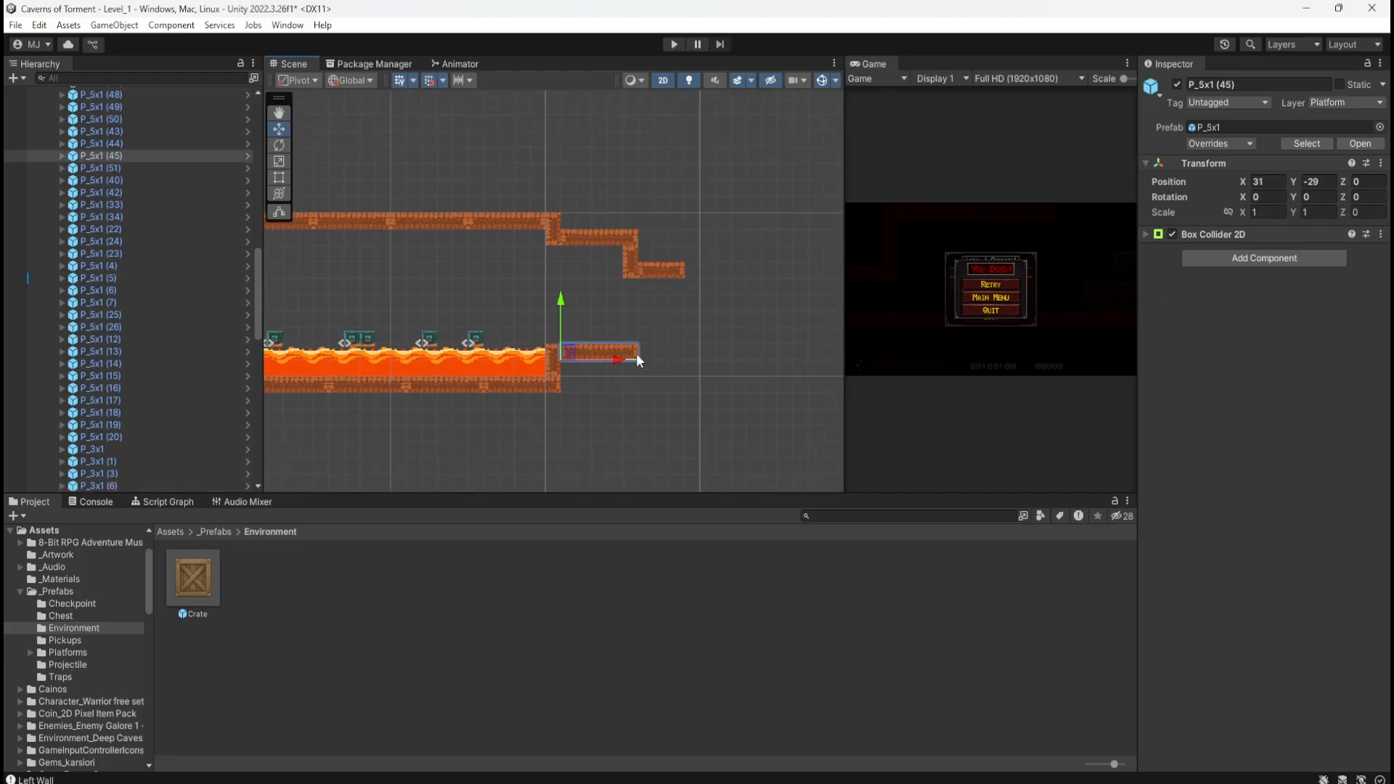
{"action": "key", "text": "ctrl+d"}
{"action": "left_click_drag", "start_coordinate": [586, 361], "coordinate": [628, 401]}
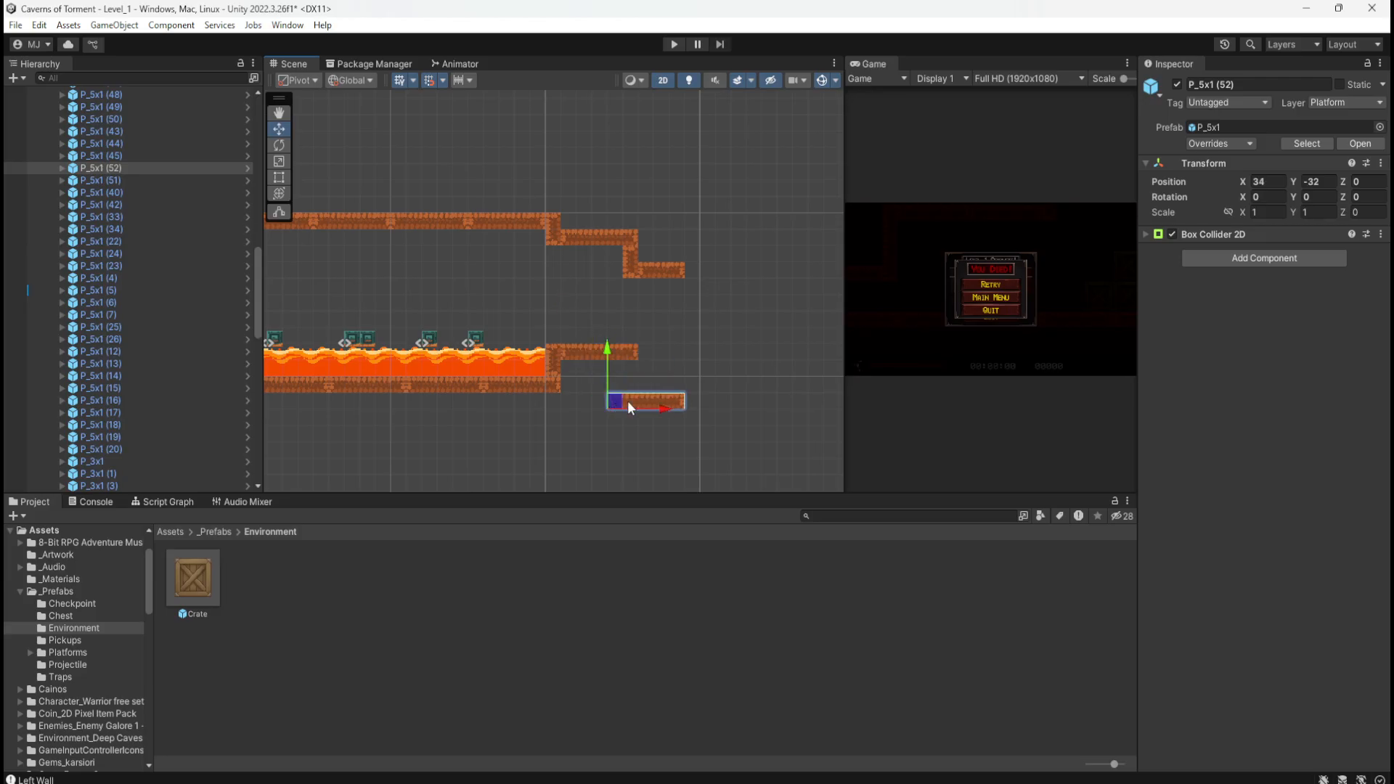
{"action": "left_click", "coordinate": [1360, 196]}
{"action": "type", "text": "90"}
{"action": "left_click_drag", "start_coordinate": [620, 399], "coordinate": [711, 344]}
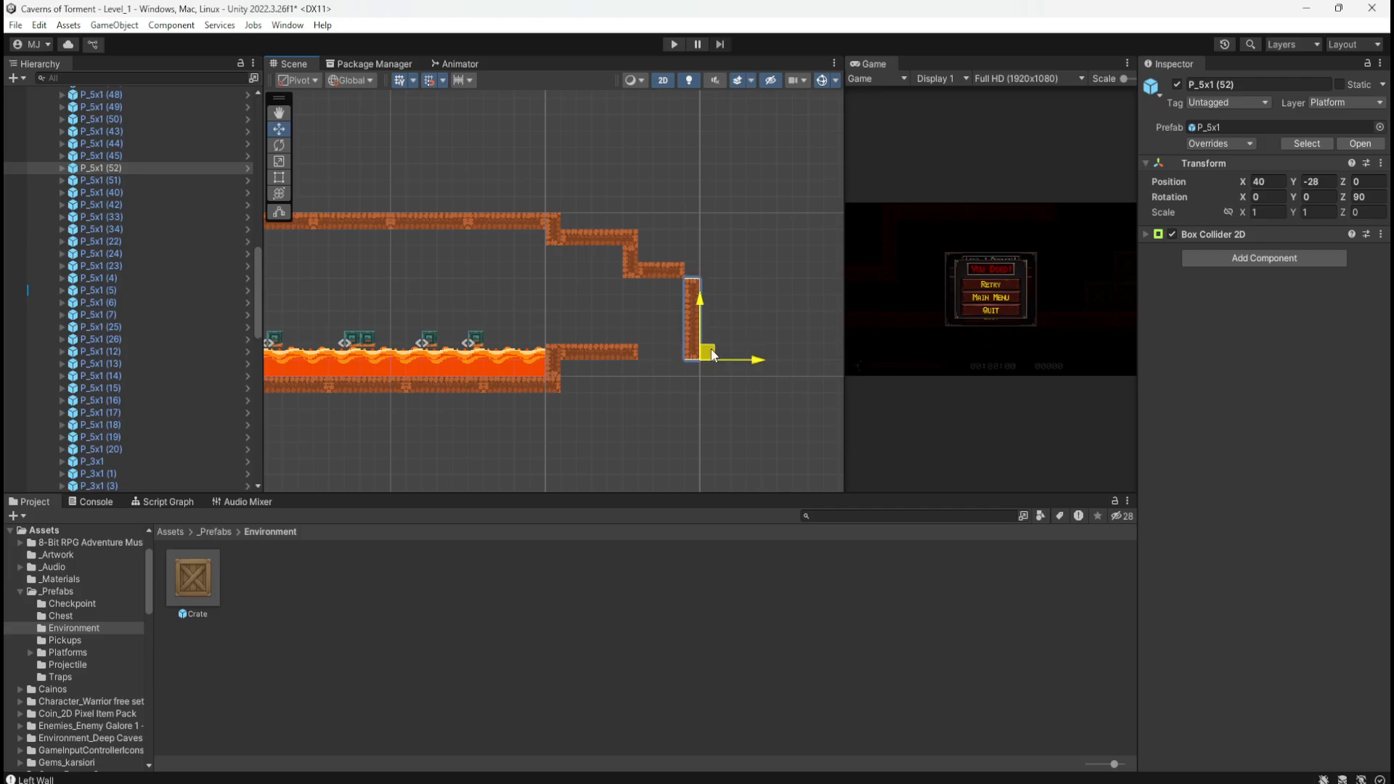
Step: Stack two more upright post copies below, the lowest P_5x1 (54) at X 36, Y -34
{"action": "middle_click_drag", "start_coordinate": [659, 402], "coordinate": [651, 301]}
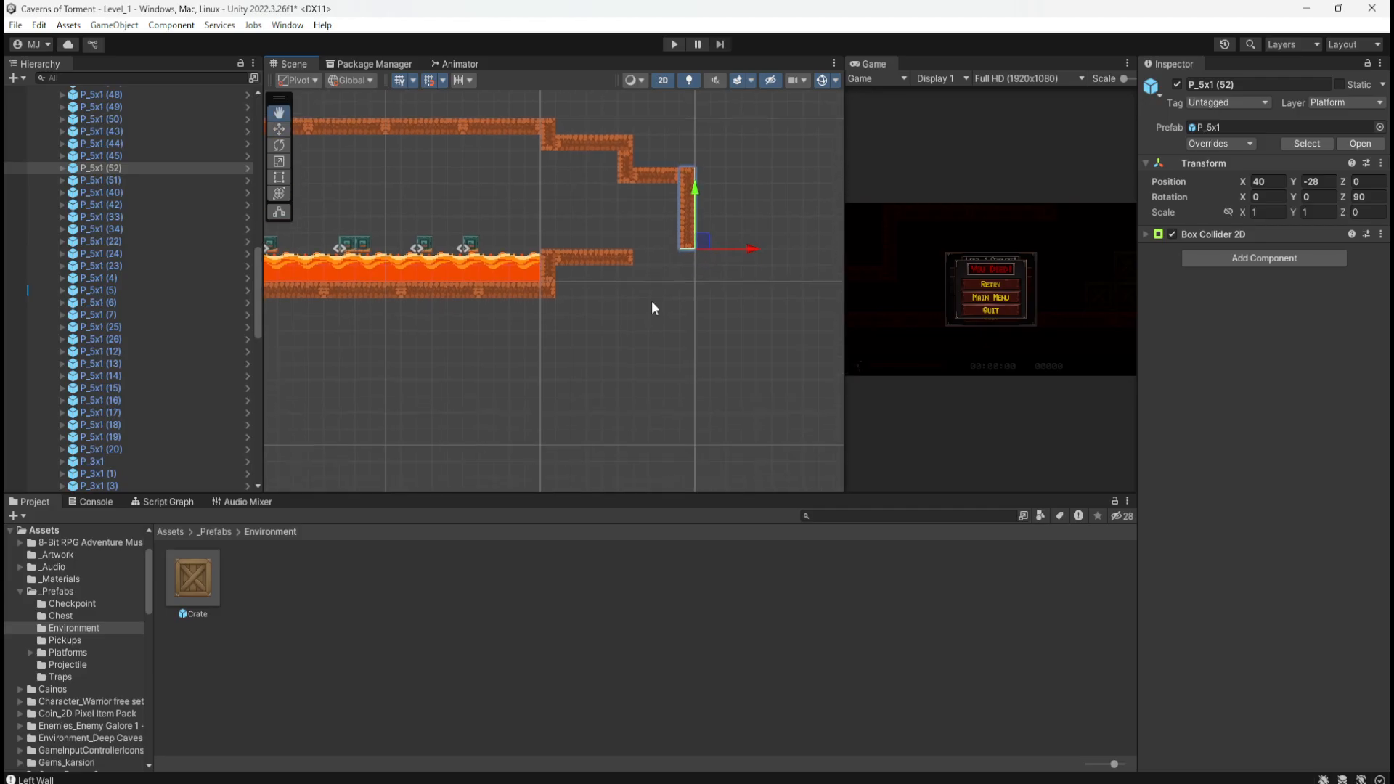
{"action": "key", "text": "ctrl+d"}
{"action": "left_click_drag", "start_coordinate": [703, 241], "coordinate": [703, 323]}
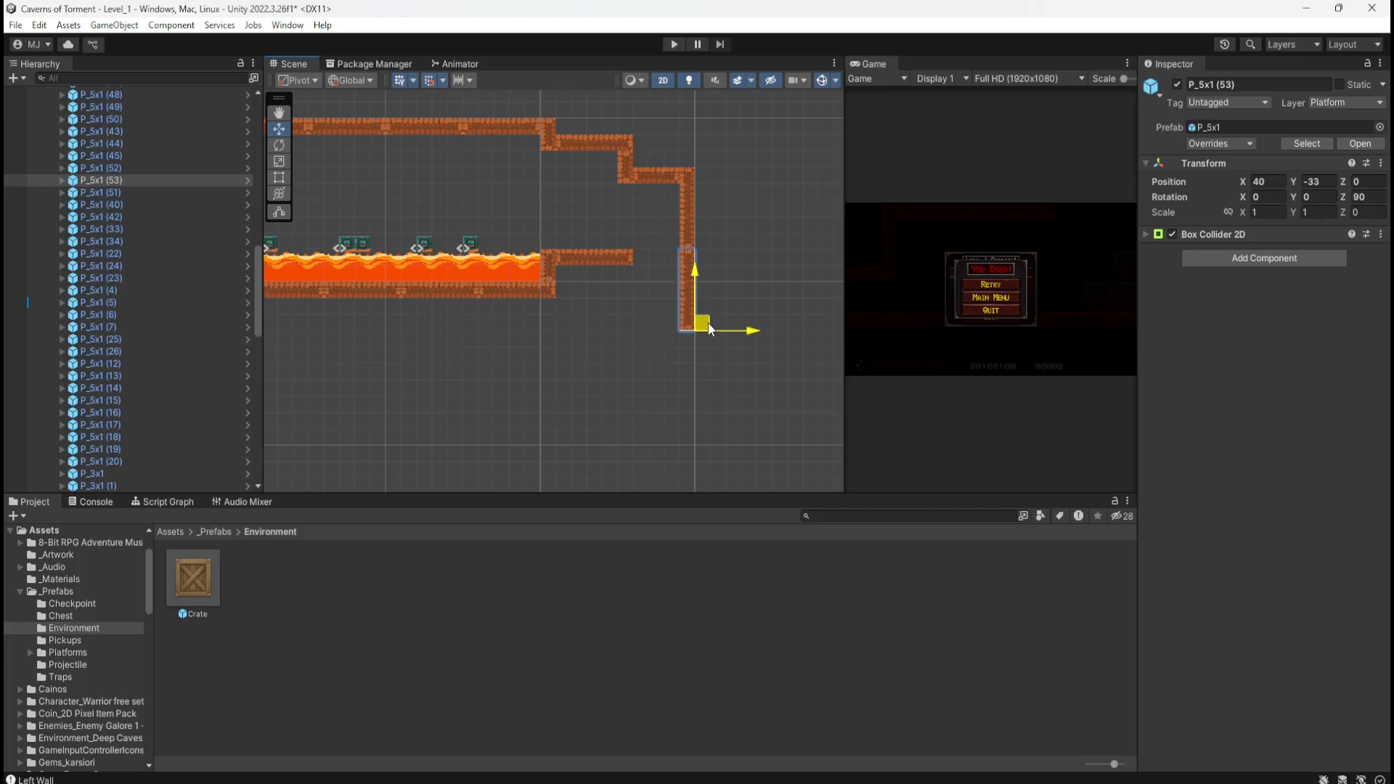
{"action": "key", "text": "ctrl+d"}
{"action": "left_click_drag", "start_coordinate": [702, 245], "coordinate": [645, 340]}
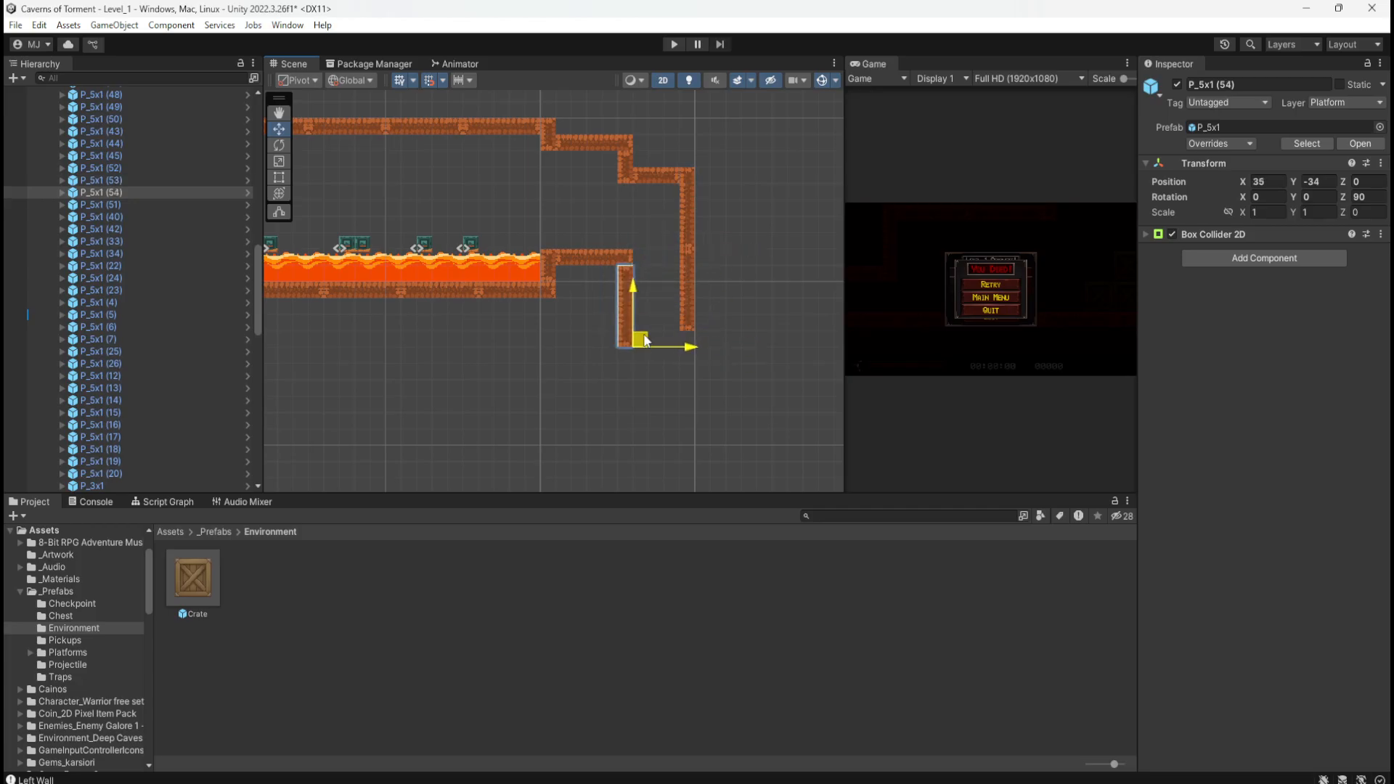
{"action": "middle_click_drag", "start_coordinate": [564, 212], "coordinate": [626, 265]}
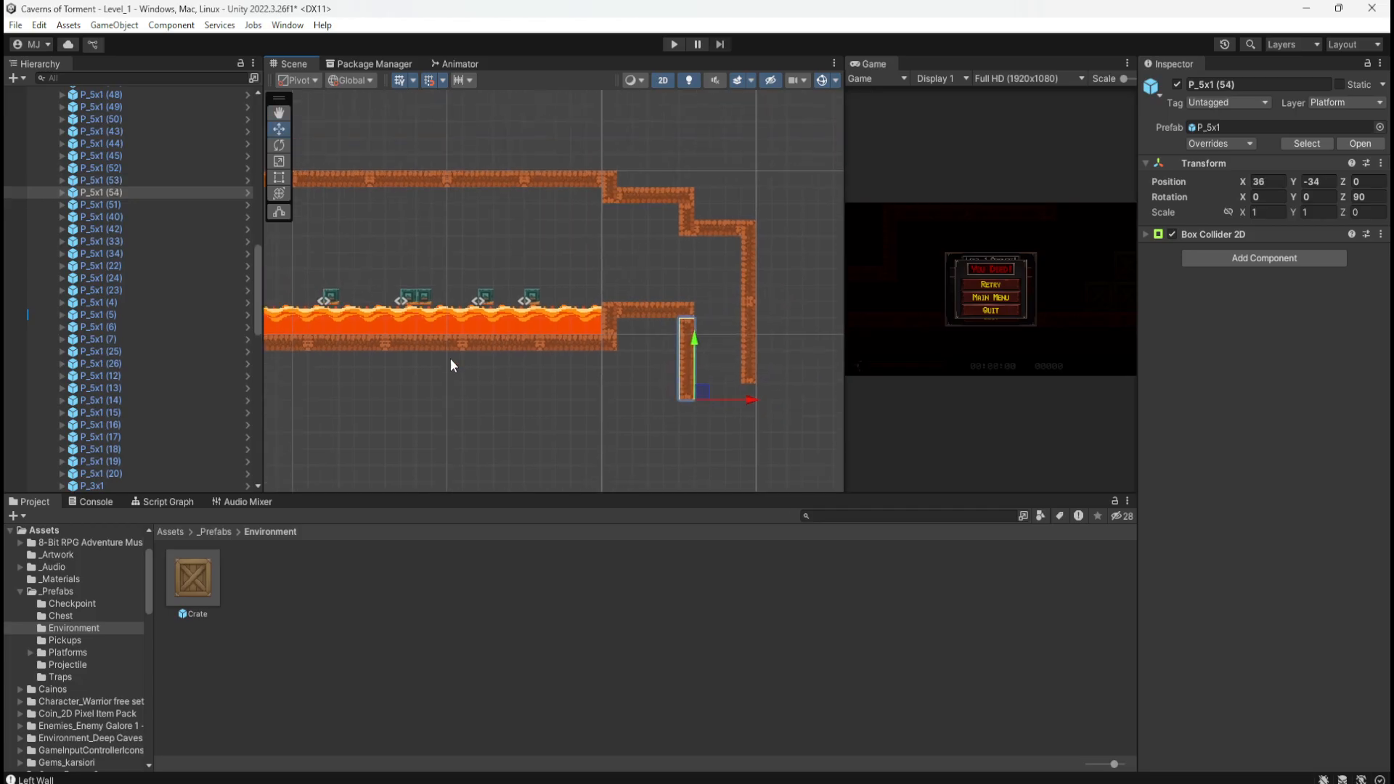
Step: Navigate to the Checkpoint statue on the upper level and marquee-select it
{"action": "scroll", "coordinate": [464, 382], "scroll_direction": "down", "scroll_amount": 6}
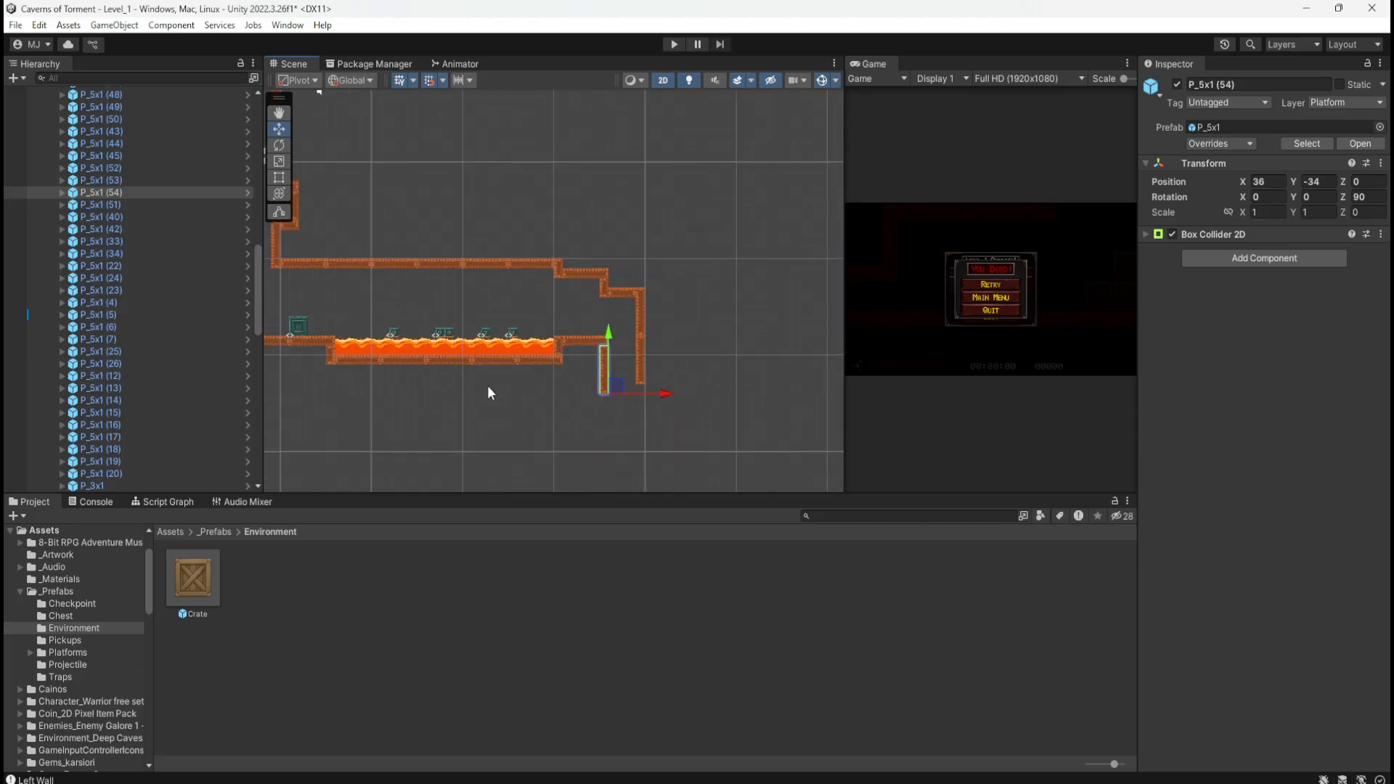
{"action": "scroll", "coordinate": [691, 370], "scroll_direction": "down", "scroll_amount": 6}
{"action": "middle_click_drag", "start_coordinate": [550, 189], "coordinate": [568, 382]}
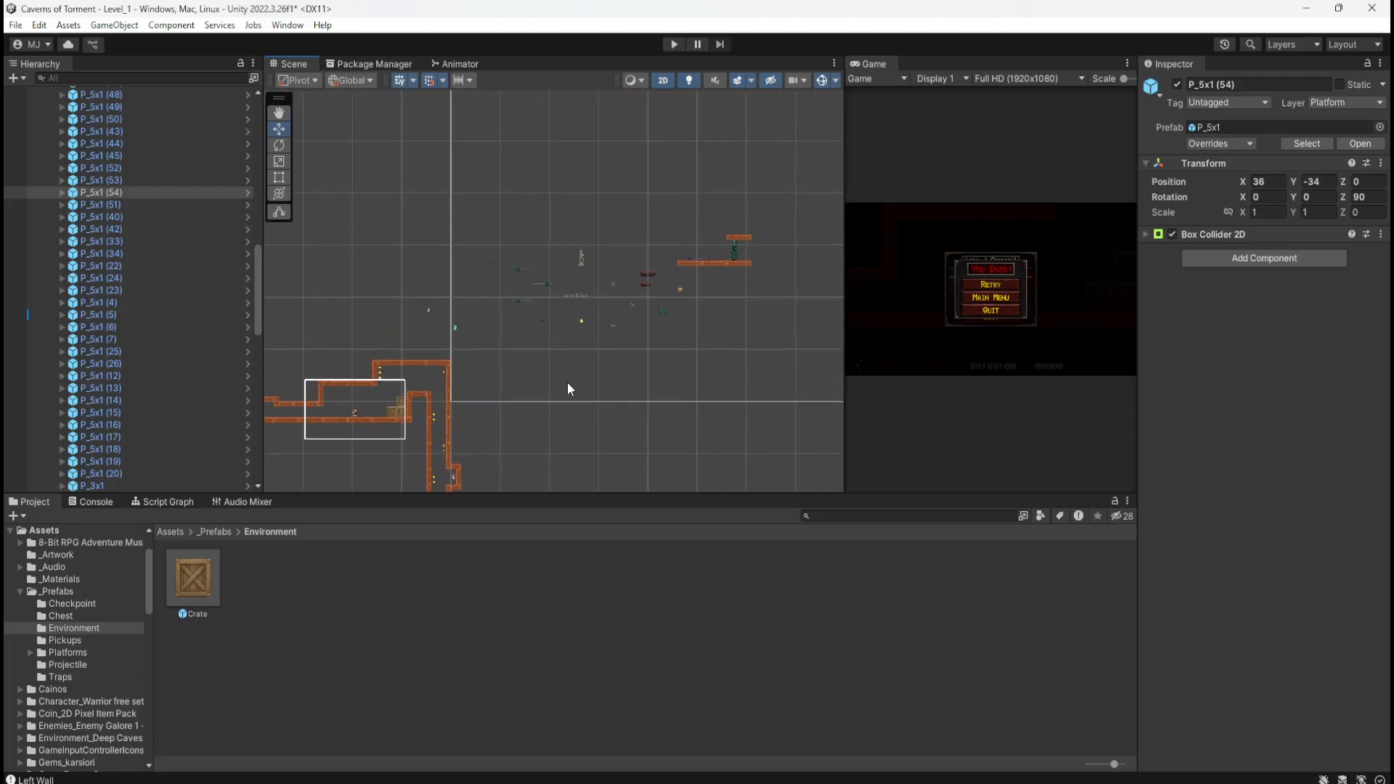
{"action": "scroll", "coordinate": [595, 258], "scroll_direction": "up", "scroll_amount": 4}
{"action": "scroll", "coordinate": [584, 254], "scroll_direction": "up", "scroll_amount": 8}
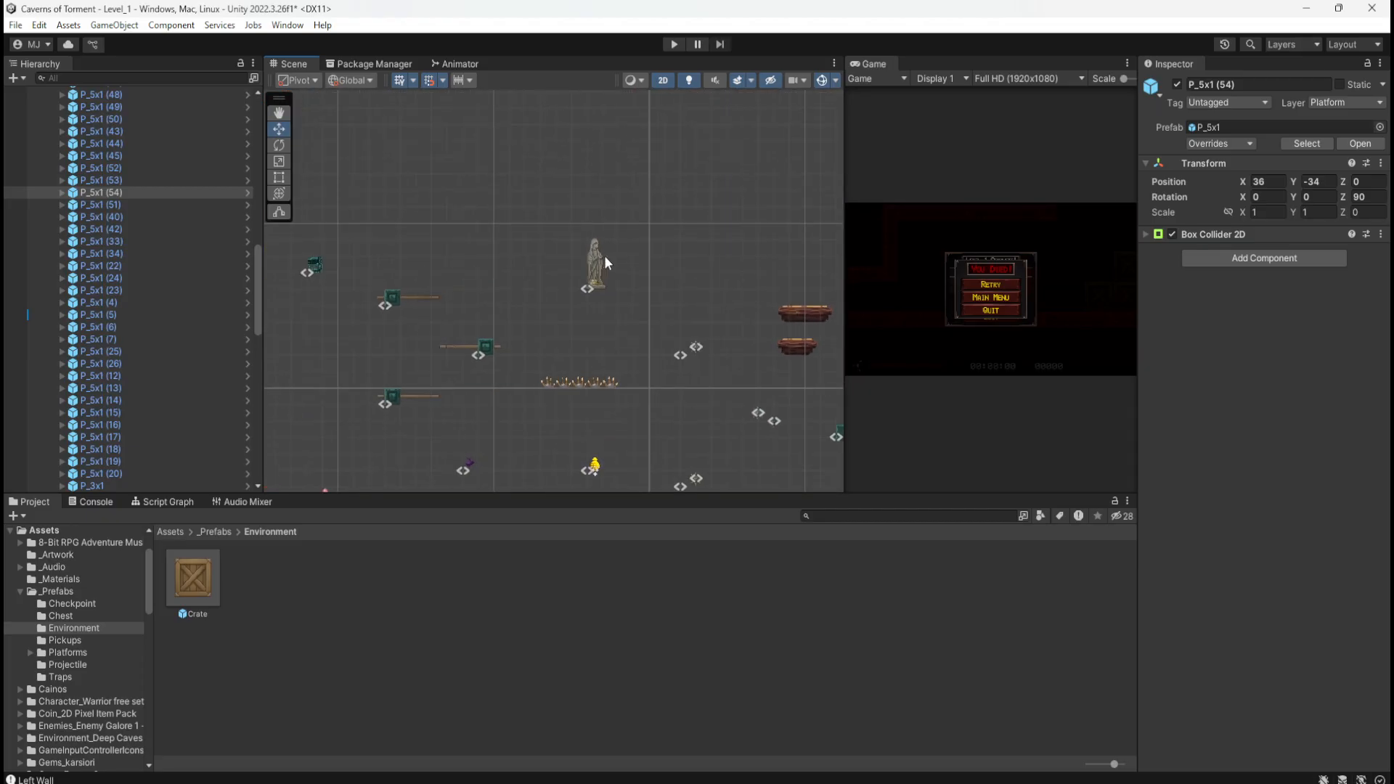
{"action": "scroll", "coordinate": [619, 262], "scroll_direction": "up", "scroll_amount": 2}
{"action": "left_click_drag", "start_coordinate": [508, 190], "coordinate": [663, 377]}
Step: Move the Checkpoint down onto the ledge beside the lava at about X 22.46, Y -27.05
{"action": "middle_click_drag", "start_coordinate": [613, 403], "coordinate": [606, 280]}
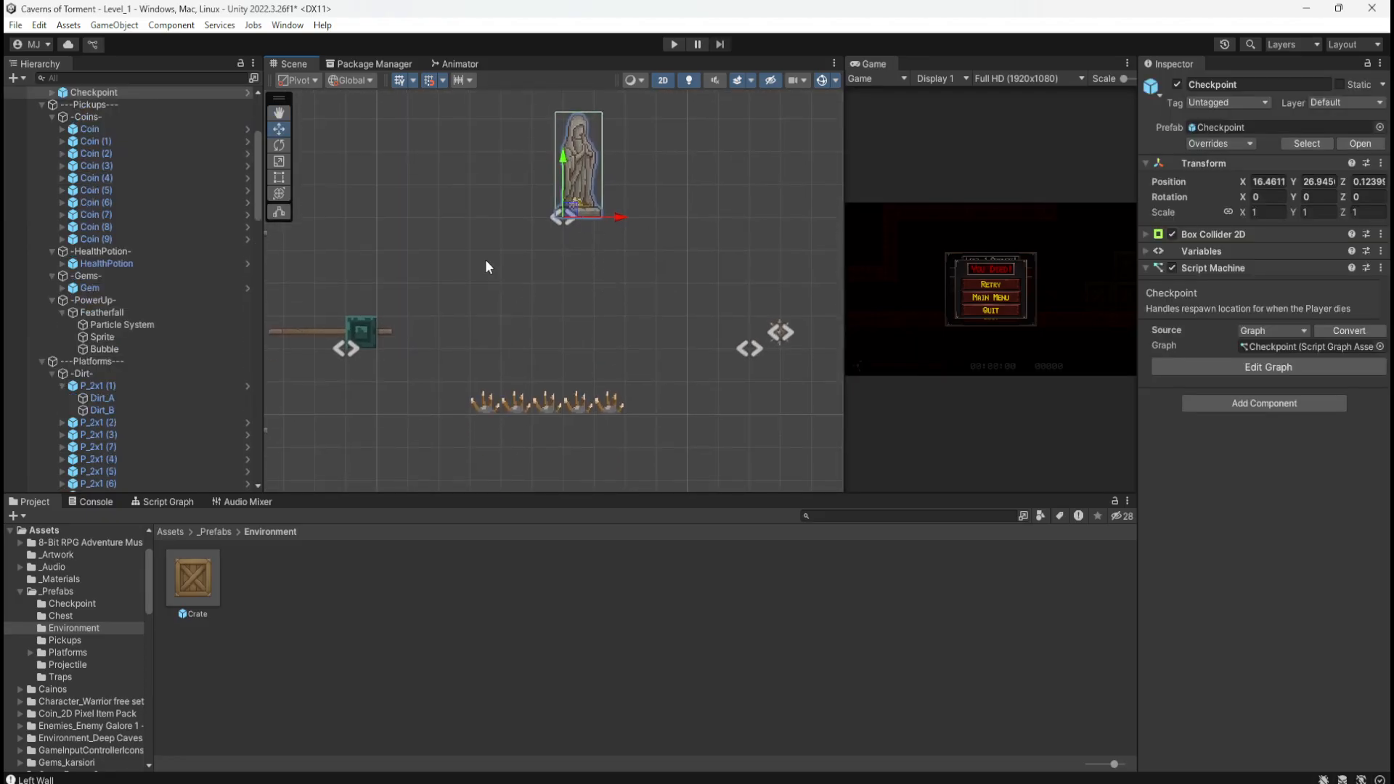
{"action": "scroll", "coordinate": [485, 259], "scroll_direction": "down", "scroll_amount": 5}
{"action": "scroll", "coordinate": [597, 124], "scroll_direction": "down", "scroll_amount": 5}
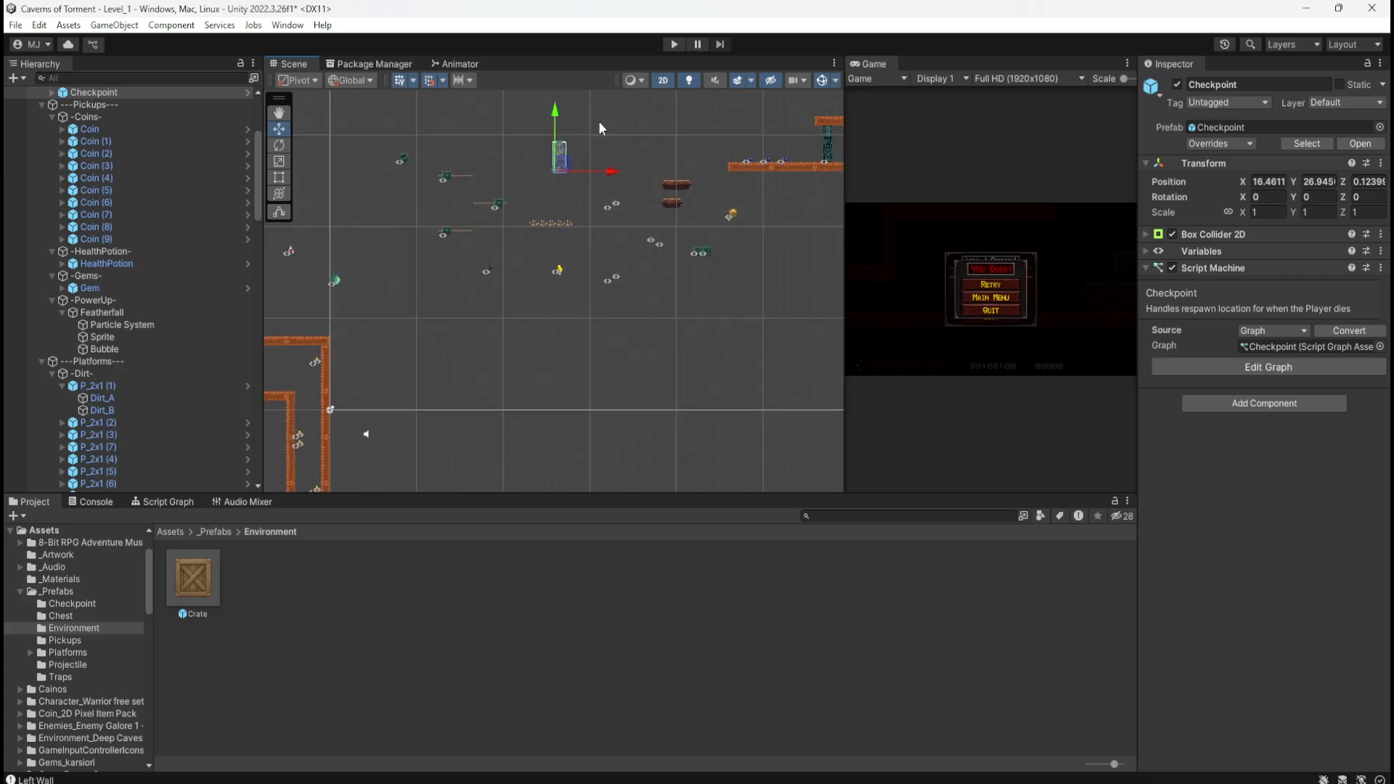
{"action": "left_click_drag", "start_coordinate": [576, 142], "coordinate": [681, 484]}
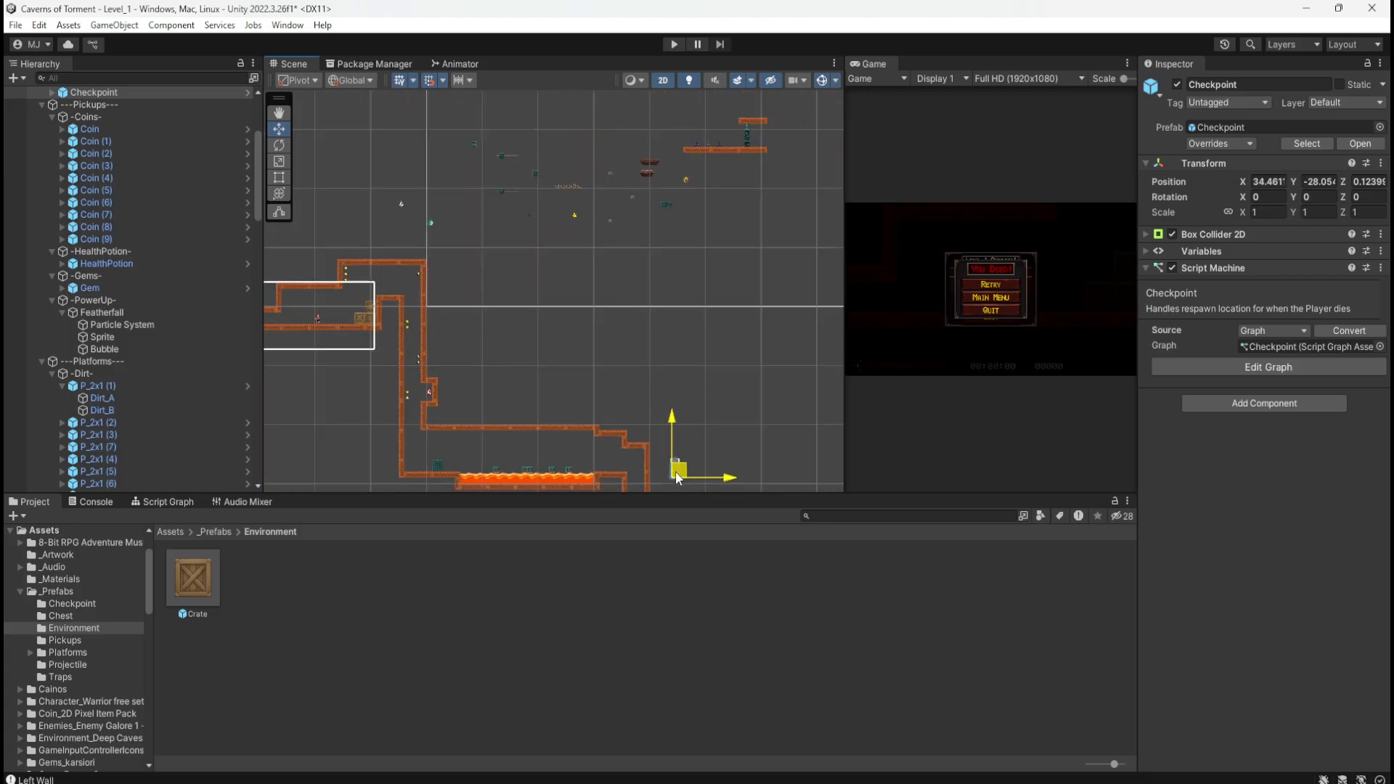
{"action": "scroll", "coordinate": [623, 477], "scroll_direction": "up", "scroll_amount": 6}
{"action": "middle_click_drag", "start_coordinate": [637, 460], "coordinate": [570, 332]}
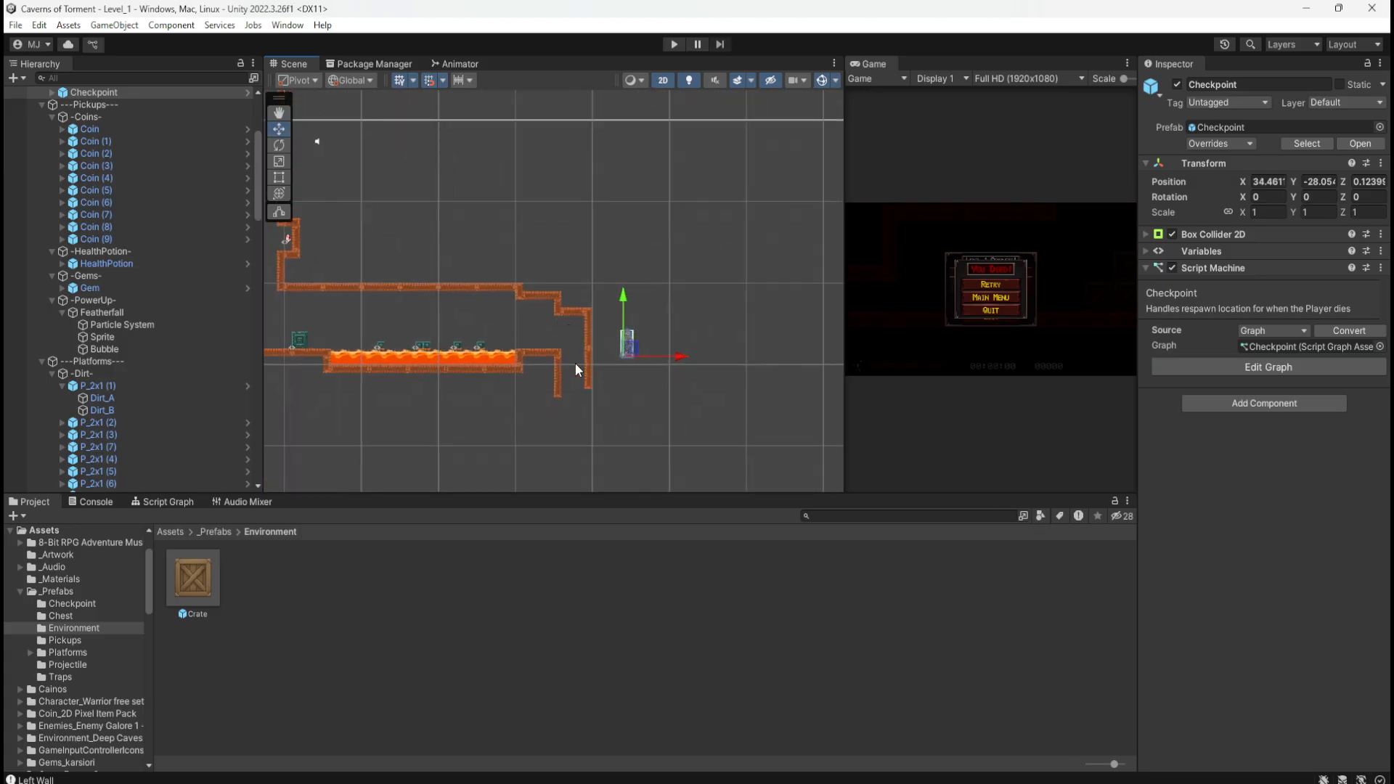
{"action": "scroll", "coordinate": [573, 363], "scroll_direction": "up", "scroll_amount": 8}
{"action": "scroll", "coordinate": [513, 334], "scroll_direction": "up", "scroll_amount": 3}
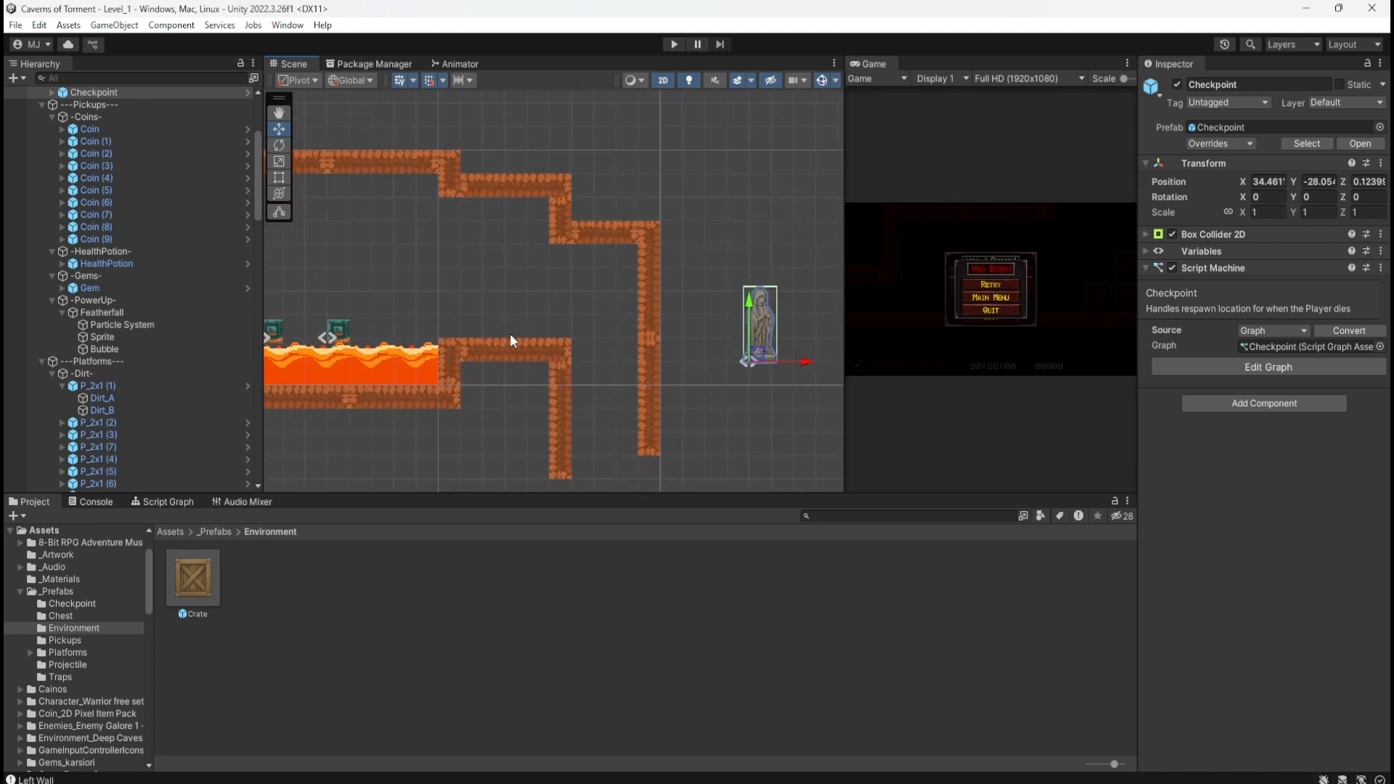
{"action": "left_click_drag", "start_coordinate": [776, 359], "coordinate": [508, 323]}
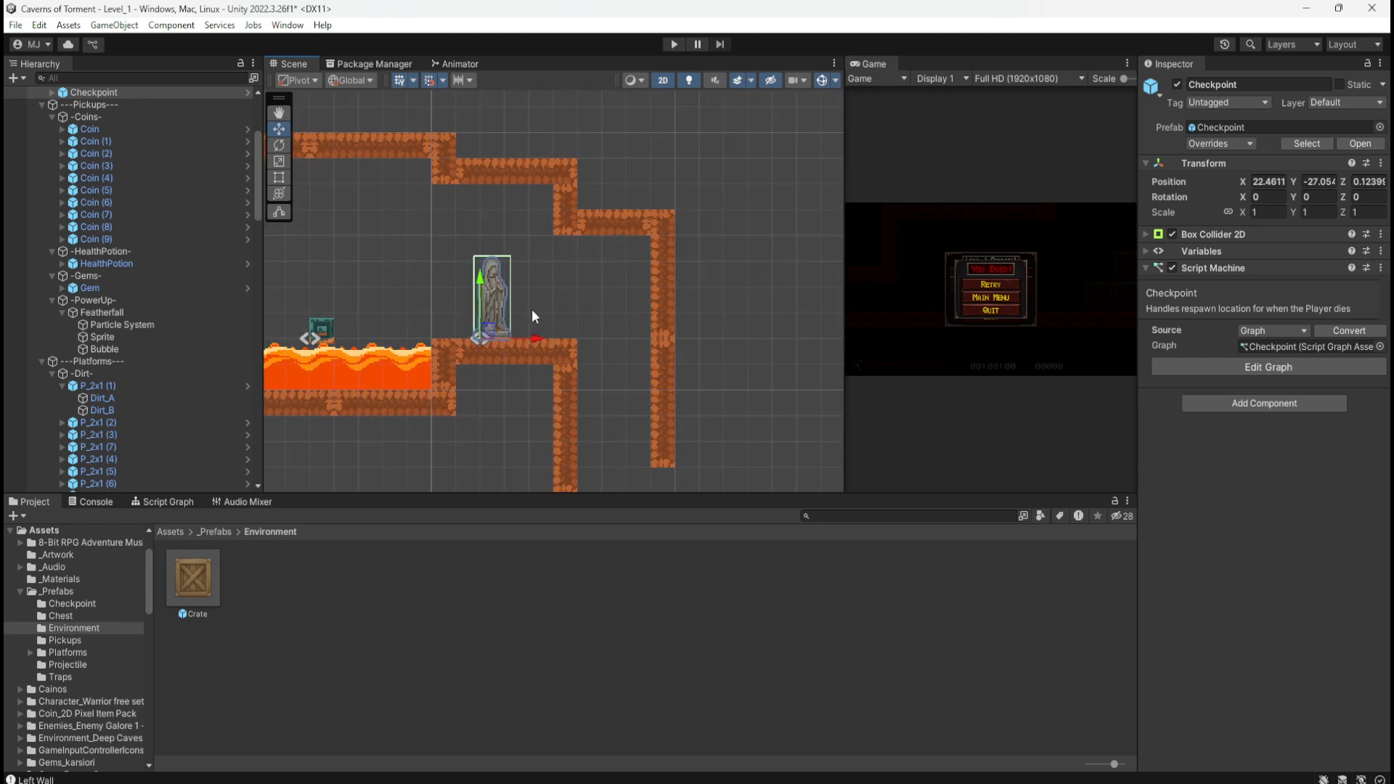
{"action": "left_click", "coordinate": [666, 133]}
{"action": "middle_click_drag", "start_coordinate": [655, 161], "coordinate": [747, 156]}
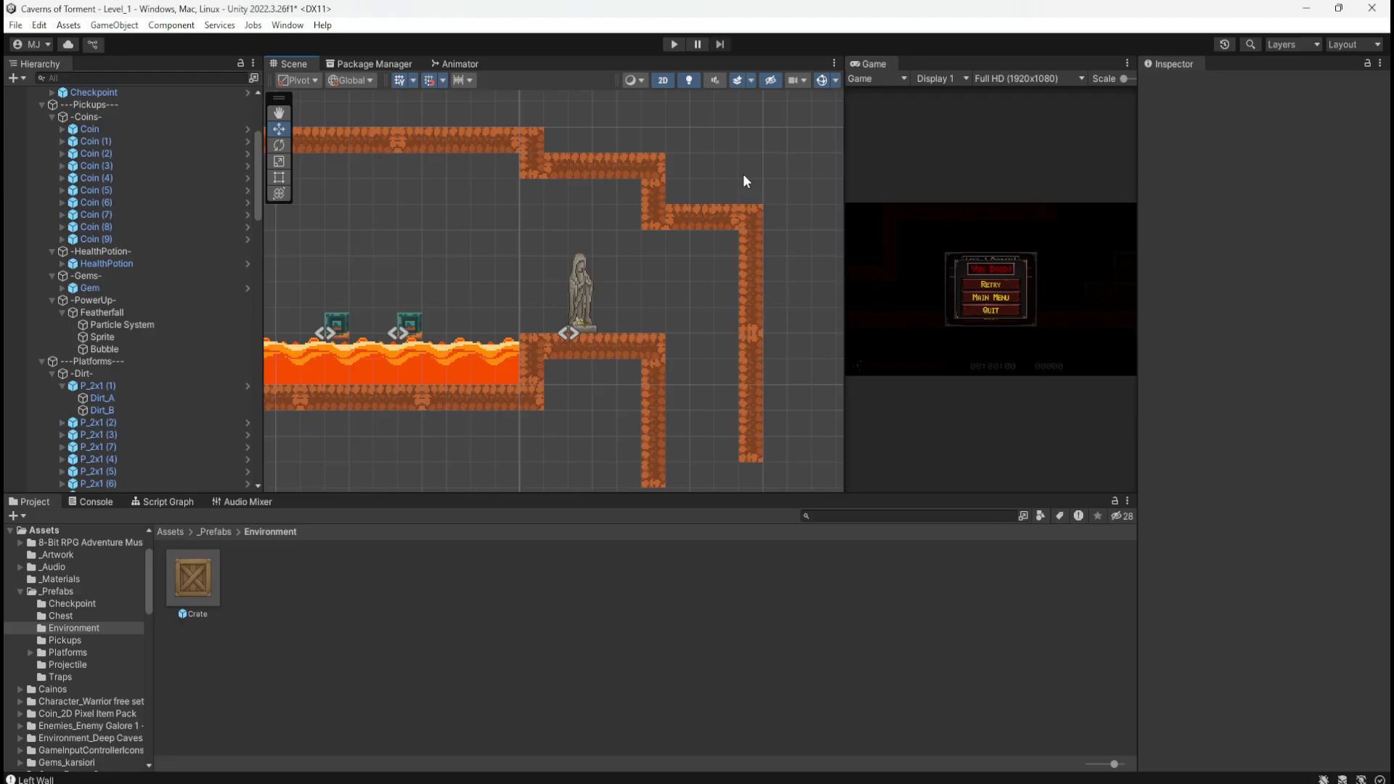
Step: Zoom out over the level and turn on visibility for the Grid holding DecorDirt
{"action": "mouse_move", "coordinate": [525, 302]}
{"action": "middle_mouse_down"}
{"action": "mouse_move", "coordinate": [807, 319]}
{"action": "mouse_move", "coordinate": [751, 319]}
{"action": "middle_mouse_up"}
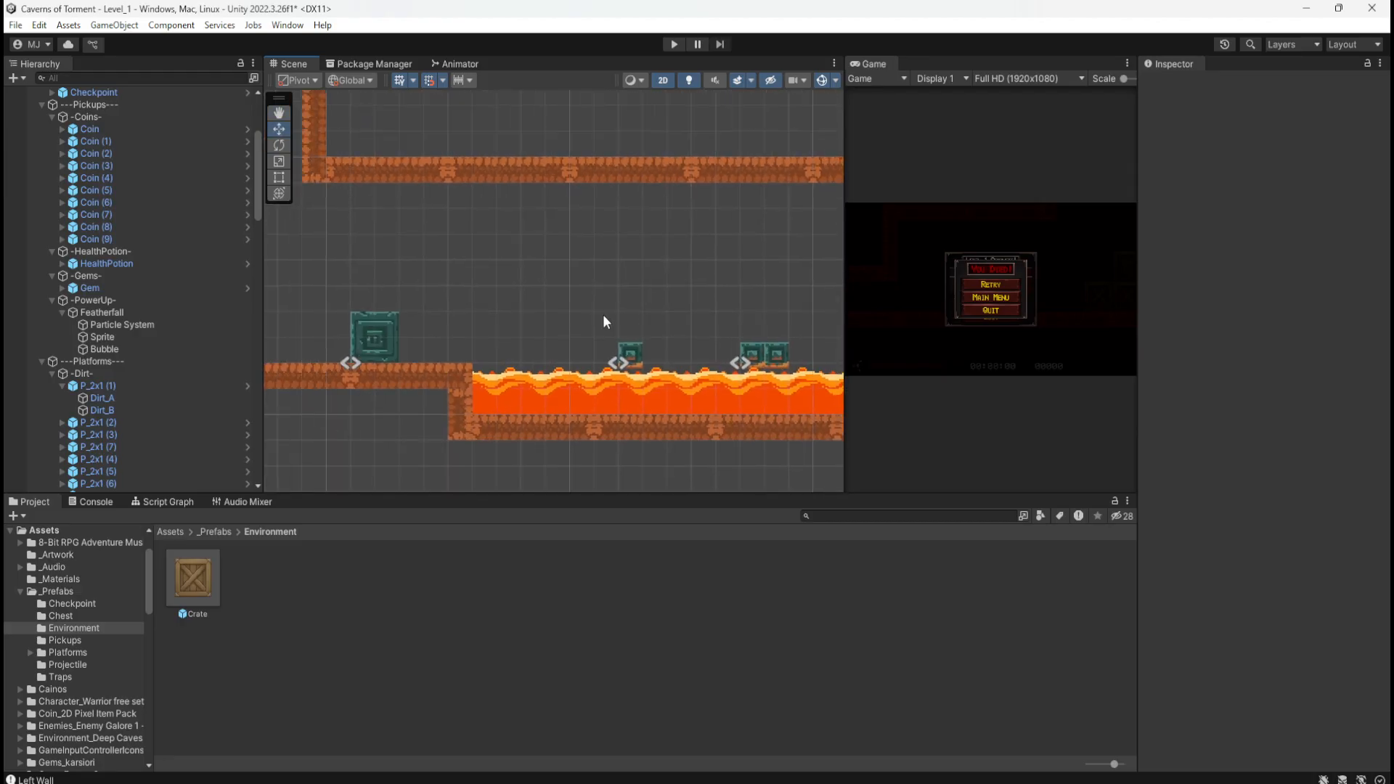
{"action": "scroll", "coordinate": [593, 280], "scroll_direction": "down", "scroll_amount": 10}
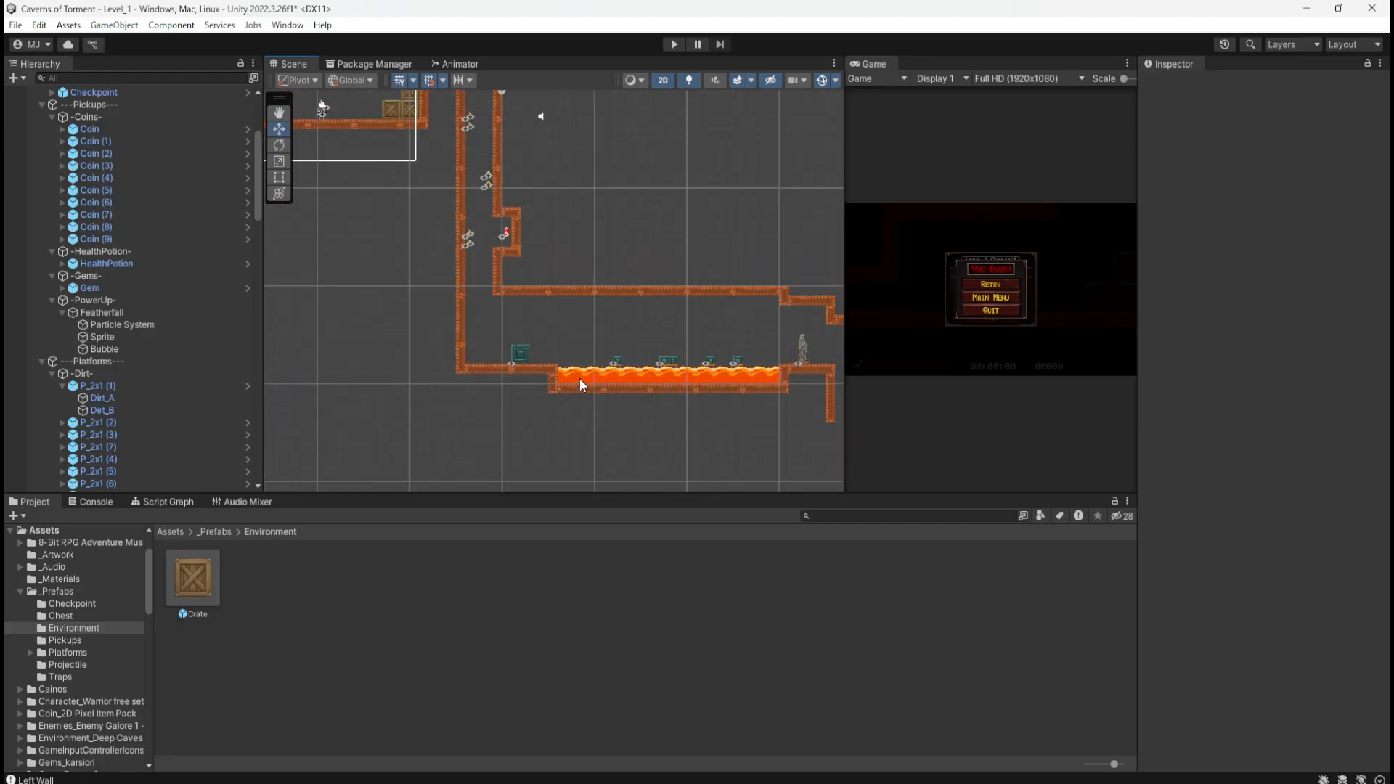
{"action": "scroll", "coordinate": [568, 355], "scroll_direction": "down", "scroll_amount": 3}
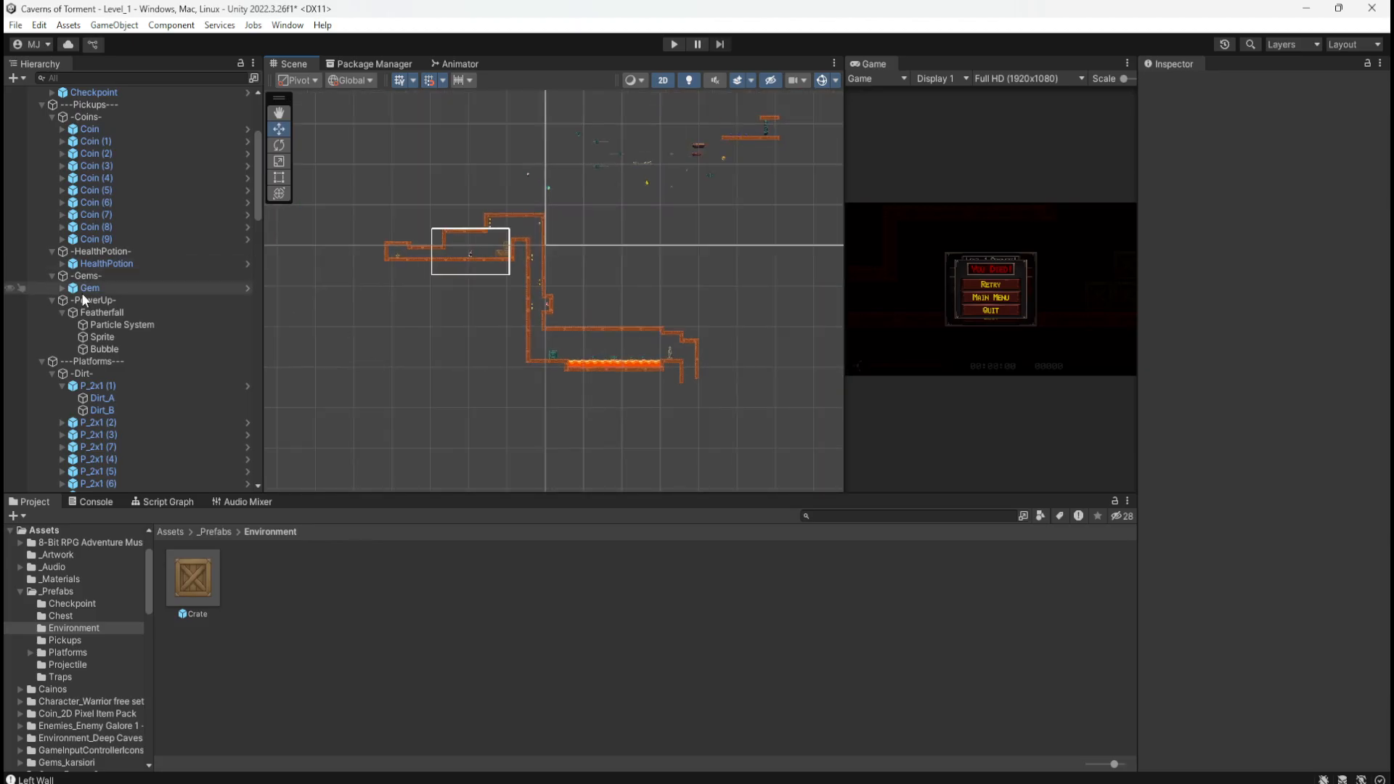
{"action": "scroll", "coordinate": [81, 293], "scroll_direction": "up", "scroll_amount": 5}
{"action": "left_click", "coordinate": [10, 214]}
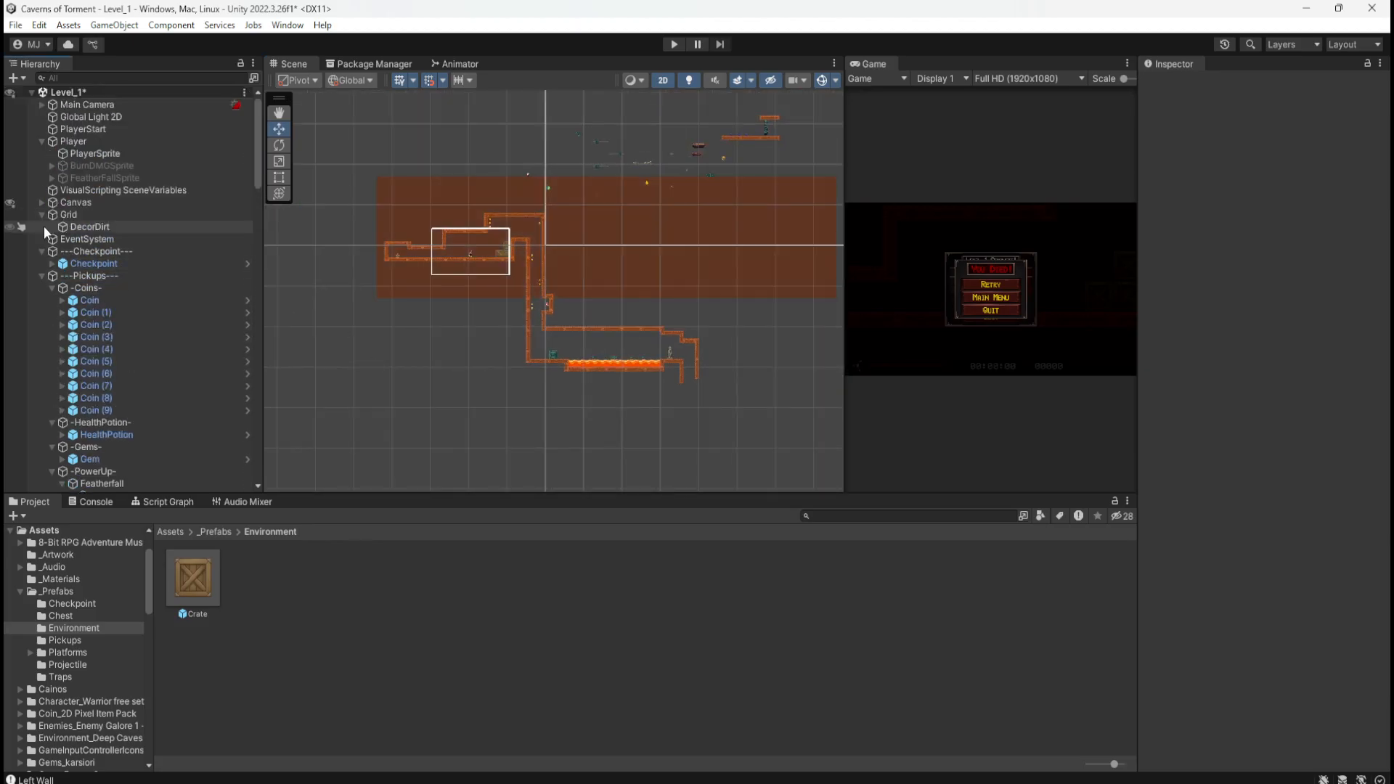
Step: Select the Grid and the DecorDirt tilemap in turn to inspect them
{"action": "scroll", "coordinate": [360, 294], "scroll_direction": "down", "scroll_amount": 3}
{"action": "left_click", "coordinate": [90, 215]}
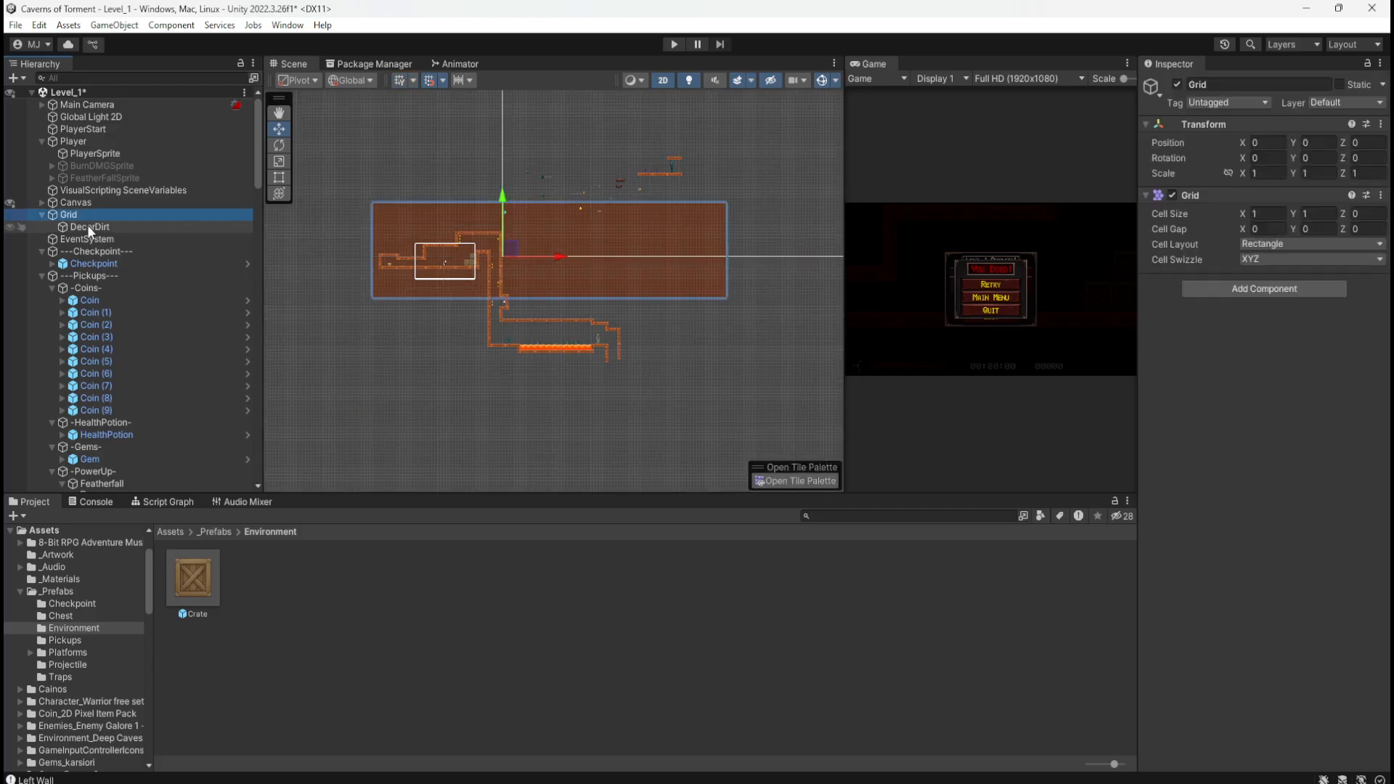
{"action": "left_click", "coordinate": [85, 225]}
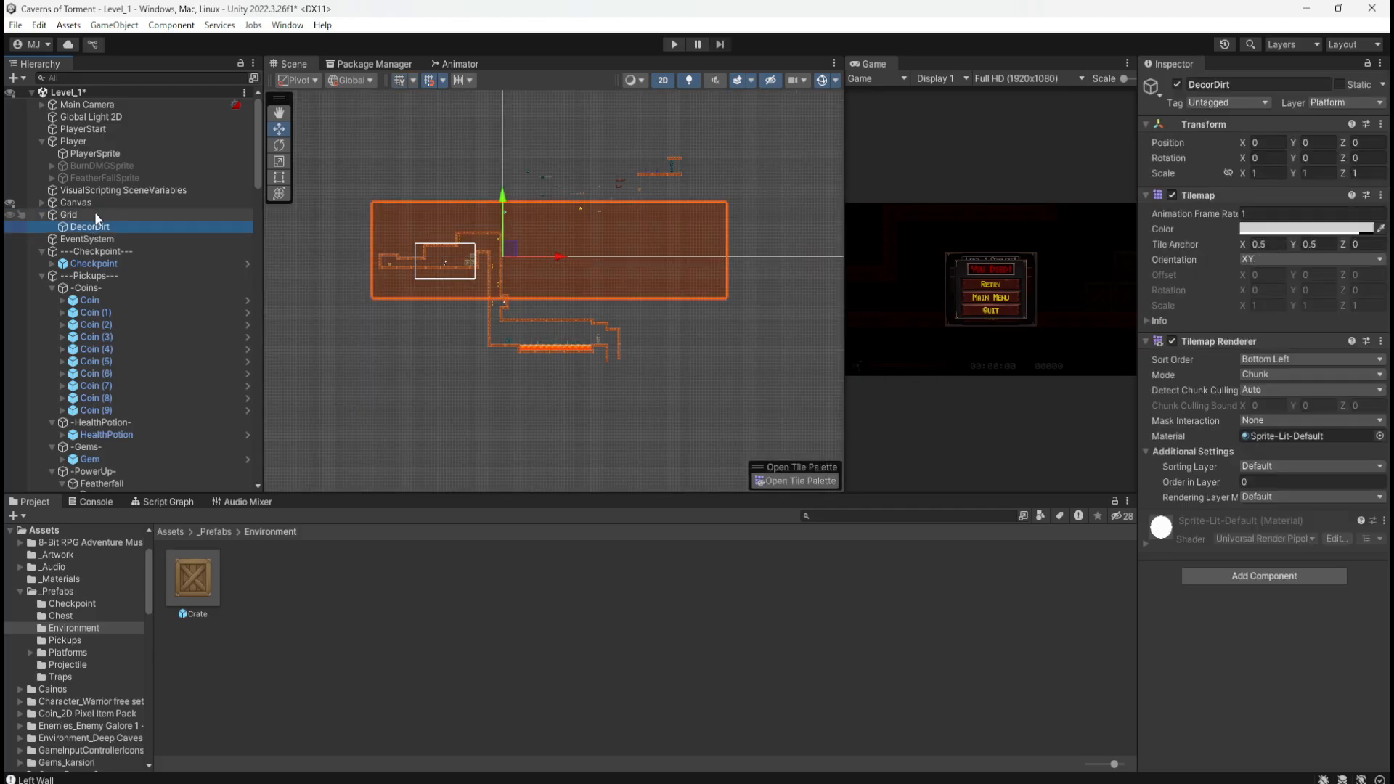
{"action": "left_click", "coordinate": [99, 211]}
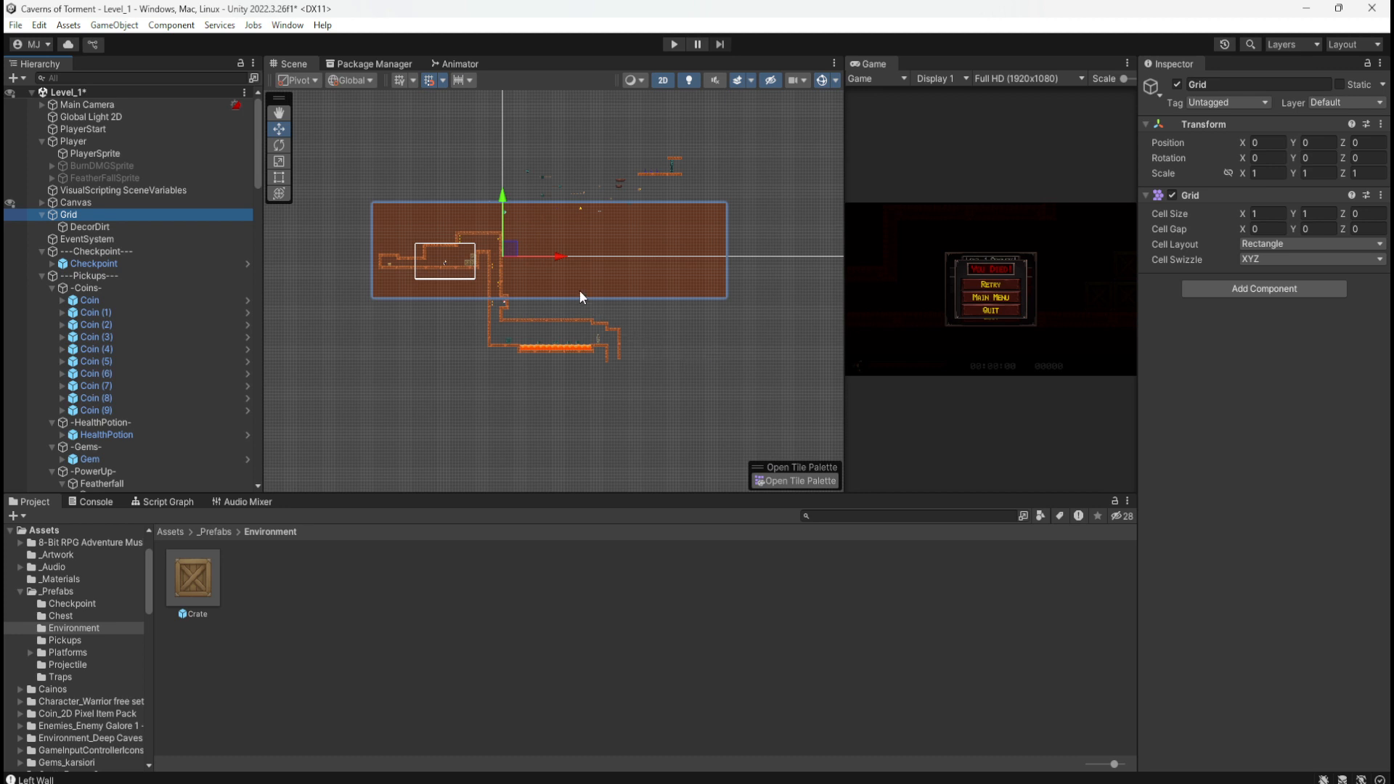
{"action": "left_click", "coordinate": [148, 226]}
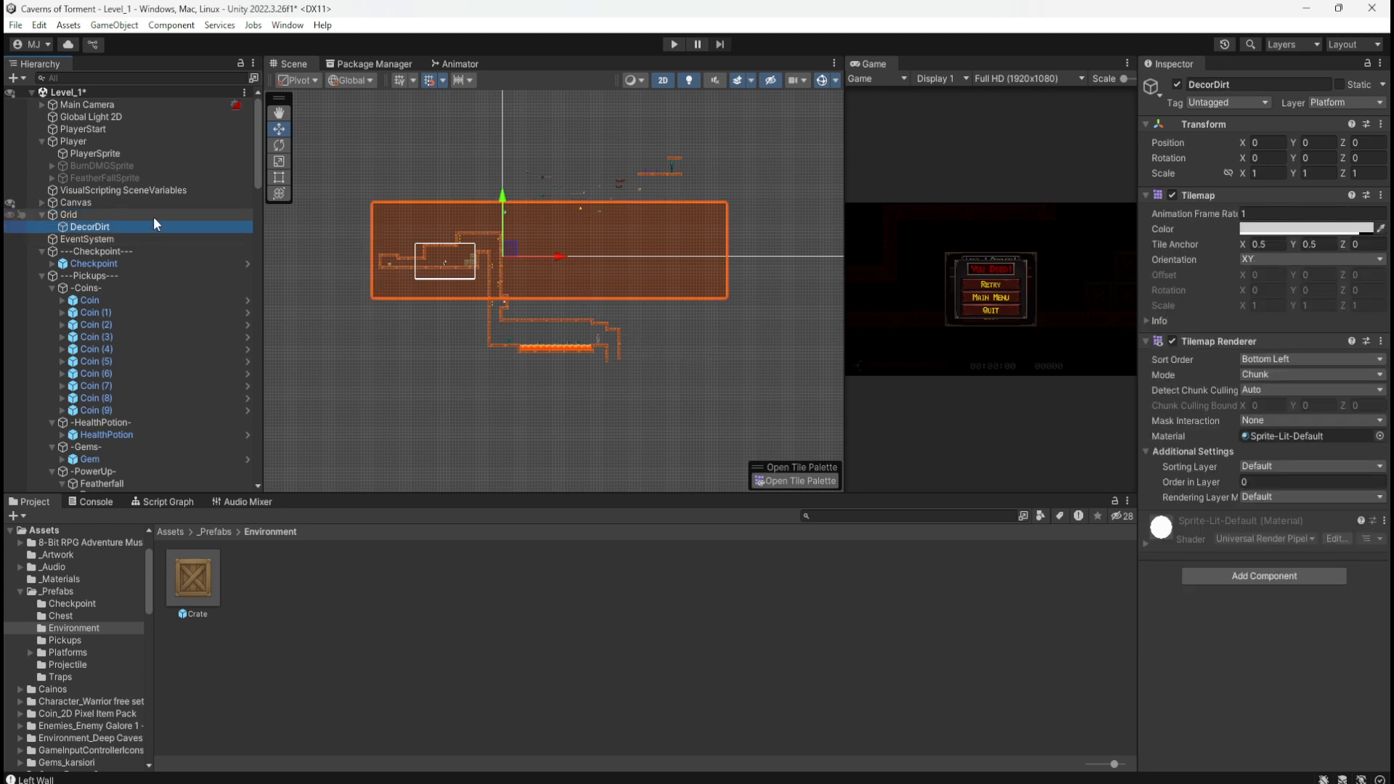
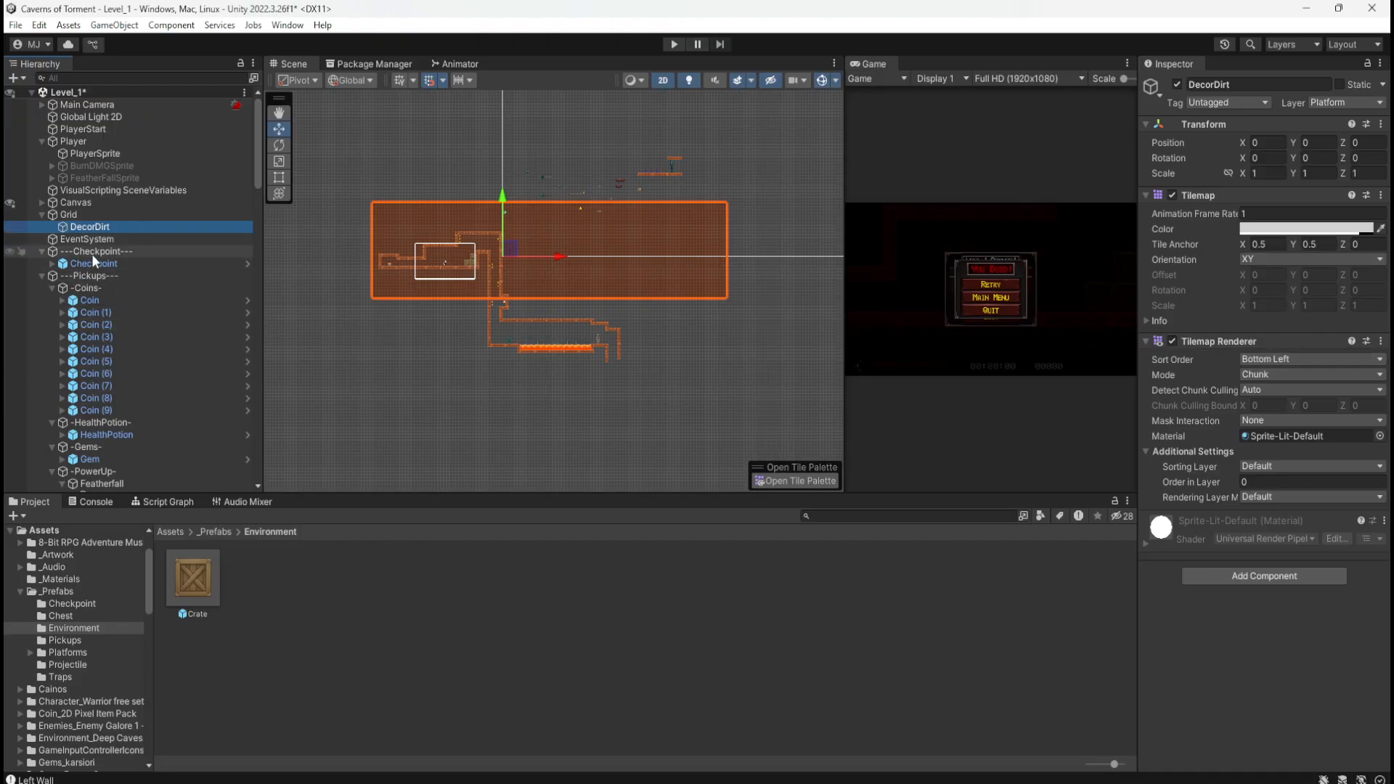
Step: Box-fill the lower level and the empty top-right corner with DecorDirt dirt tiles
{"action": "scroll", "coordinate": [586, 266], "scroll_direction": "up", "scroll_amount": 2}
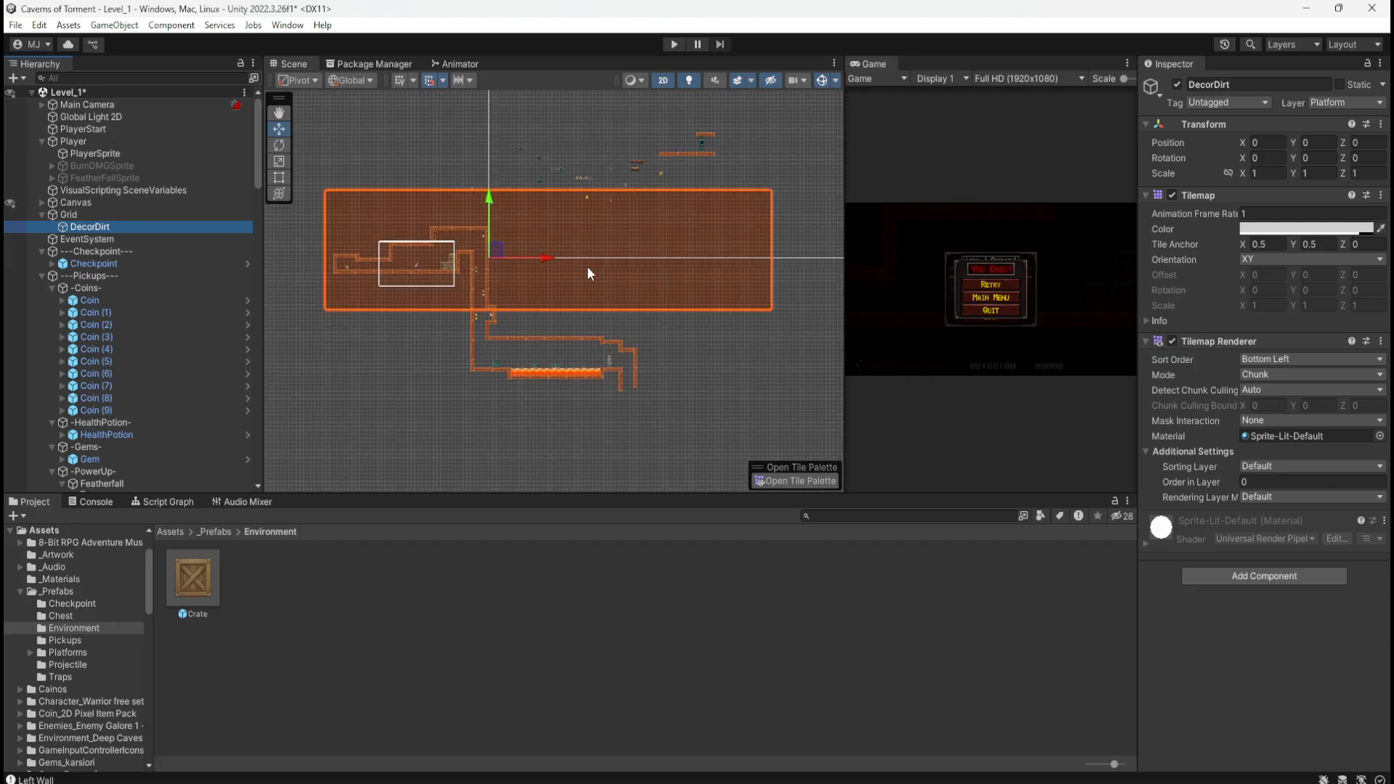
{"action": "left_click", "coordinate": [776, 481]}
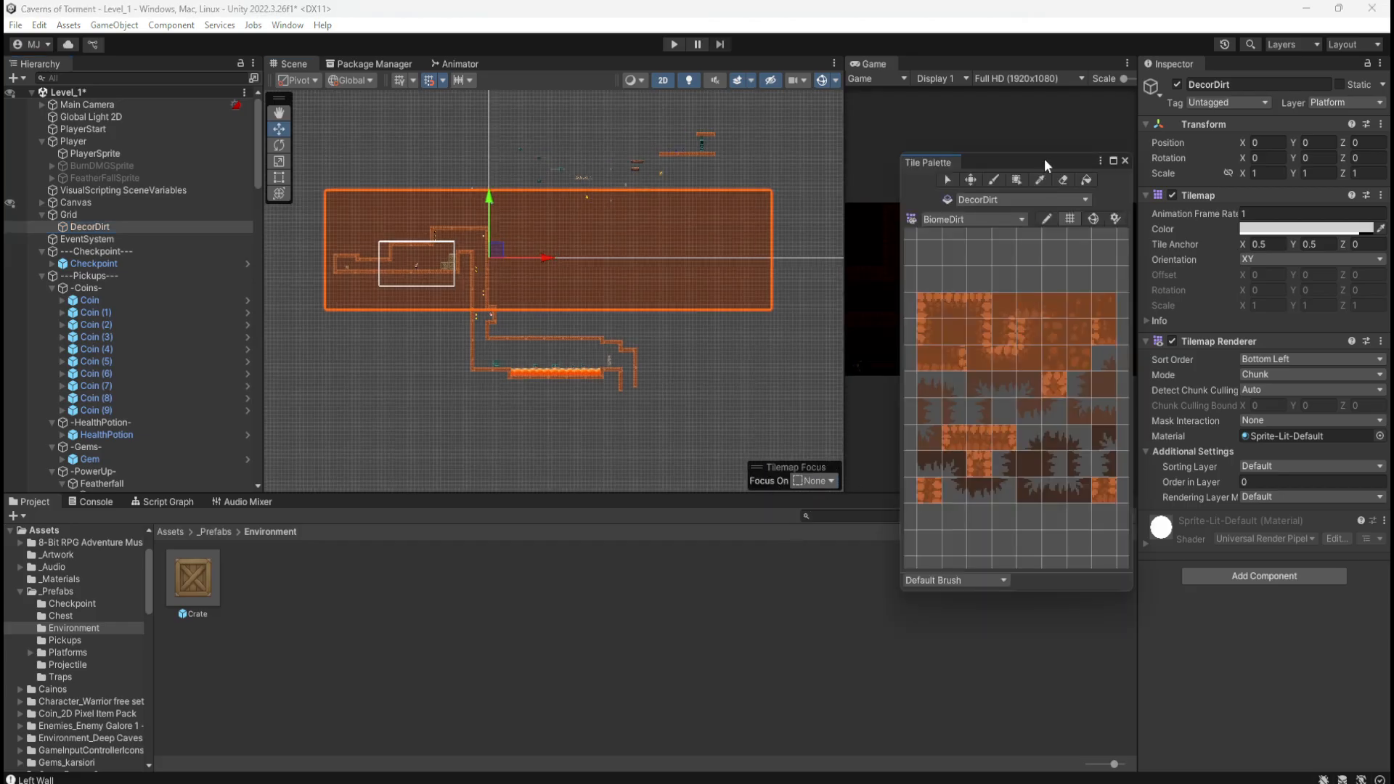
{"action": "left_click_drag", "start_coordinate": [1044, 158], "coordinate": [1118, 158]}
{"action": "middle_click_drag", "start_coordinate": [759, 389], "coordinate": [724, 323]}
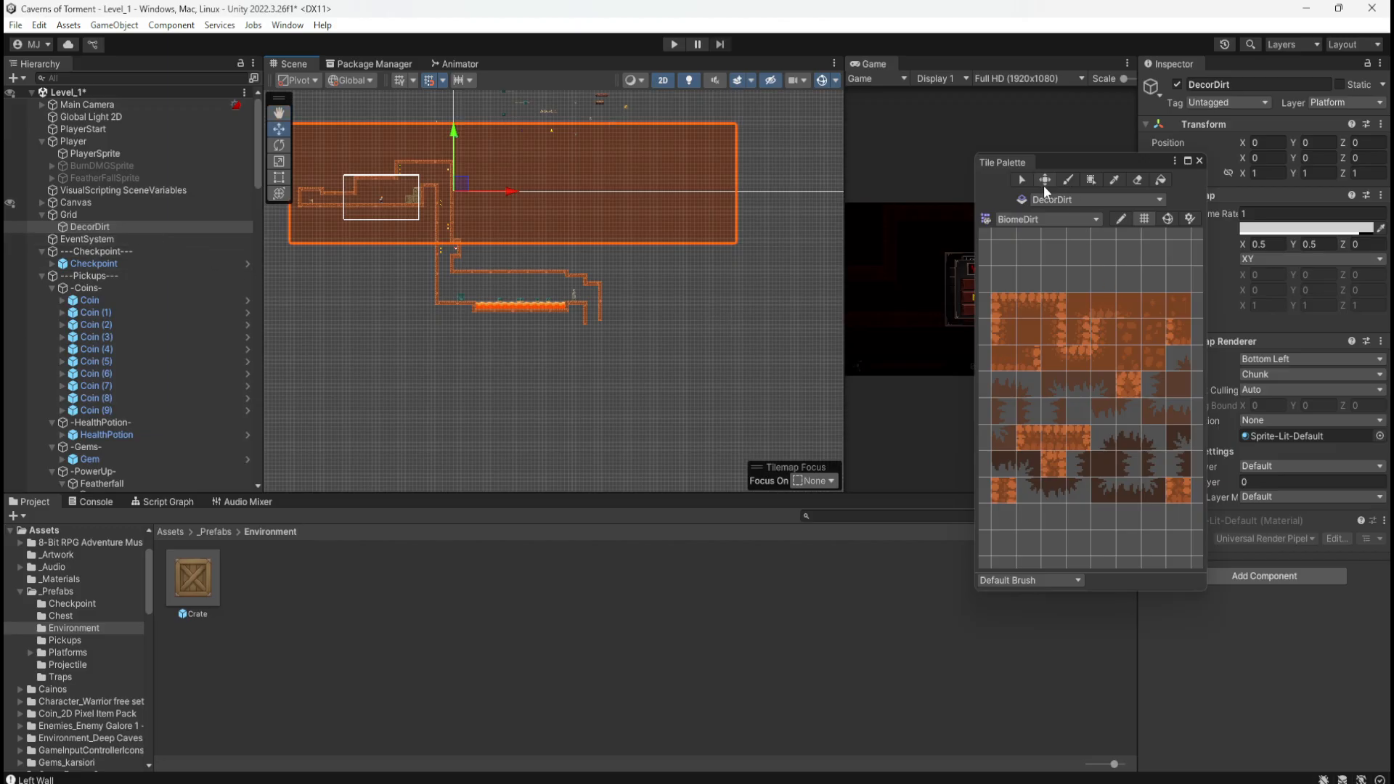
{"action": "left_click", "coordinate": [1092, 178]}
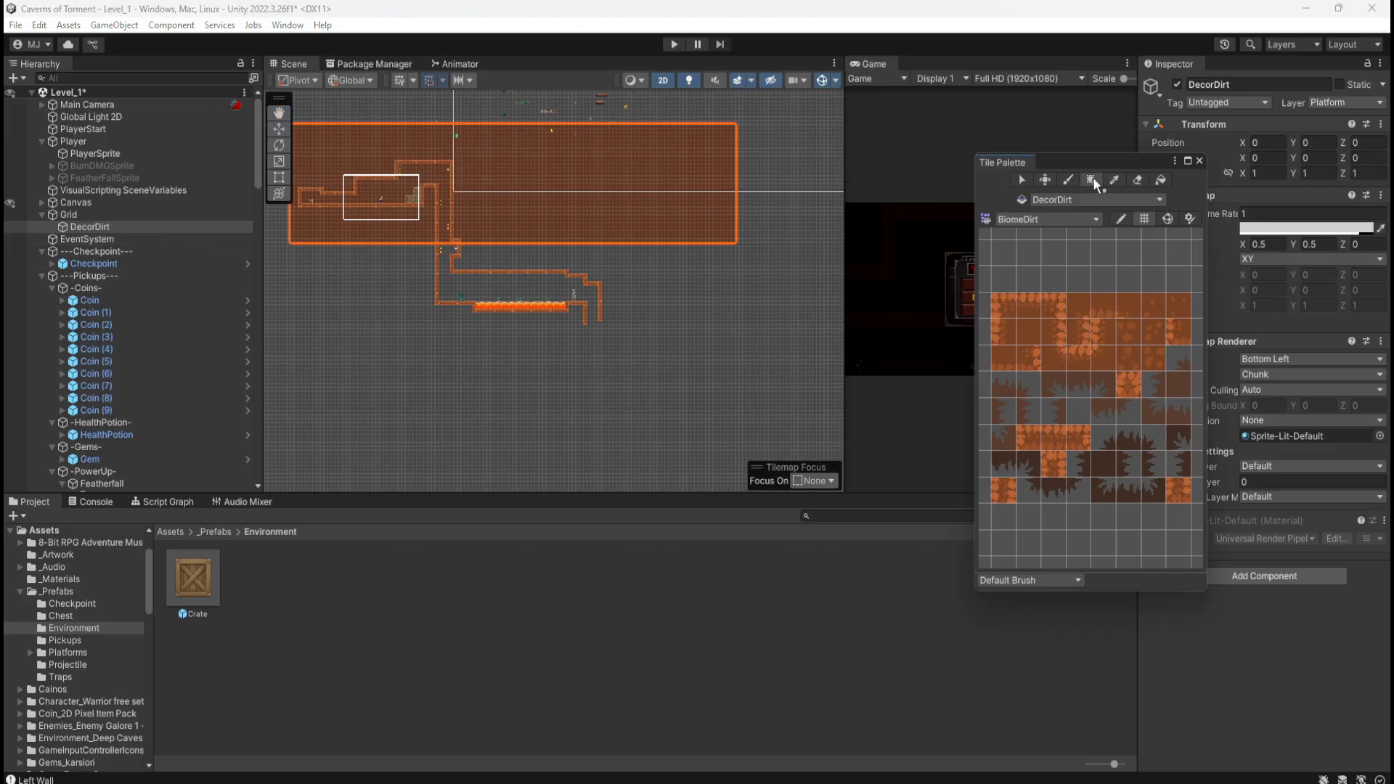
{"action": "left_click", "coordinate": [1026, 327]}
{"action": "scroll", "coordinate": [398, 279], "scroll_direction": "down", "scroll_amount": 3}
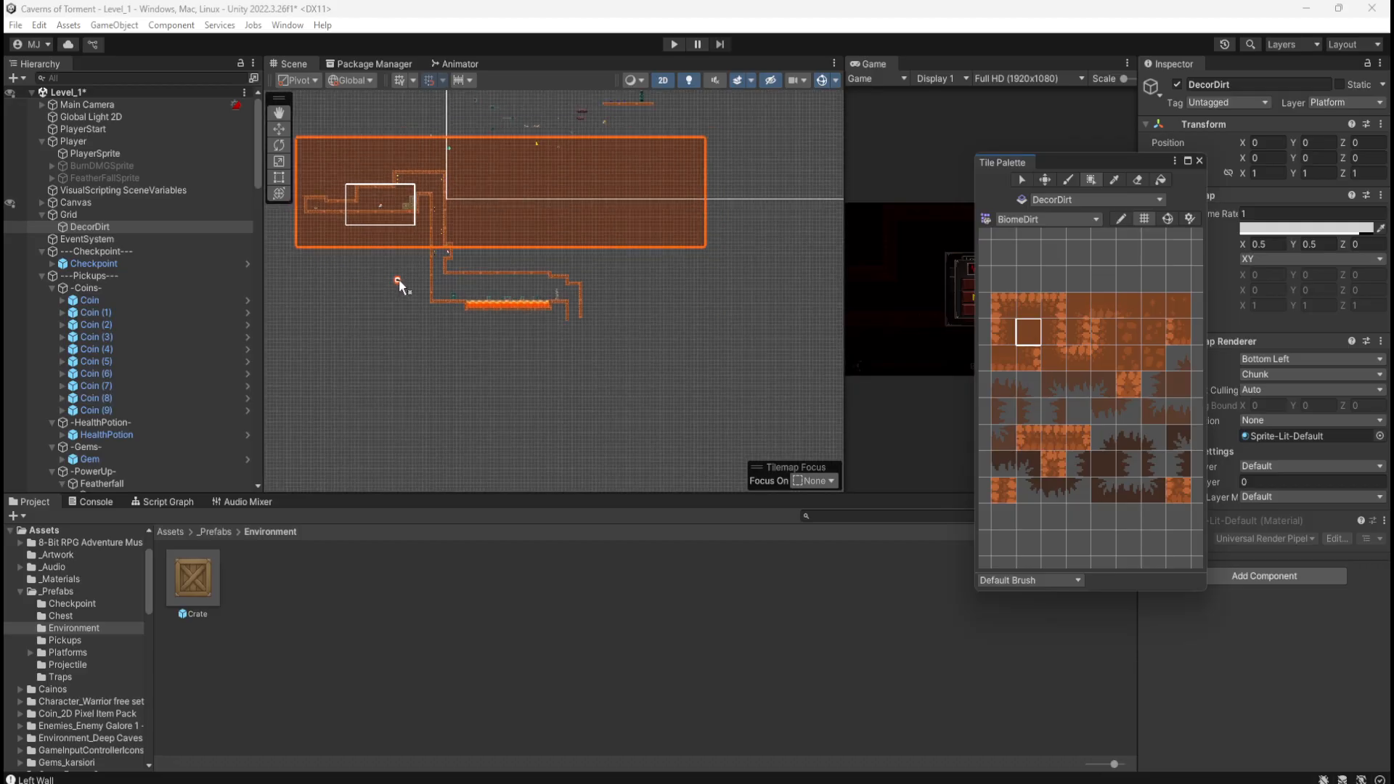
{"action": "left_click_drag", "start_coordinate": [307, 247], "coordinate": [754, 431]}
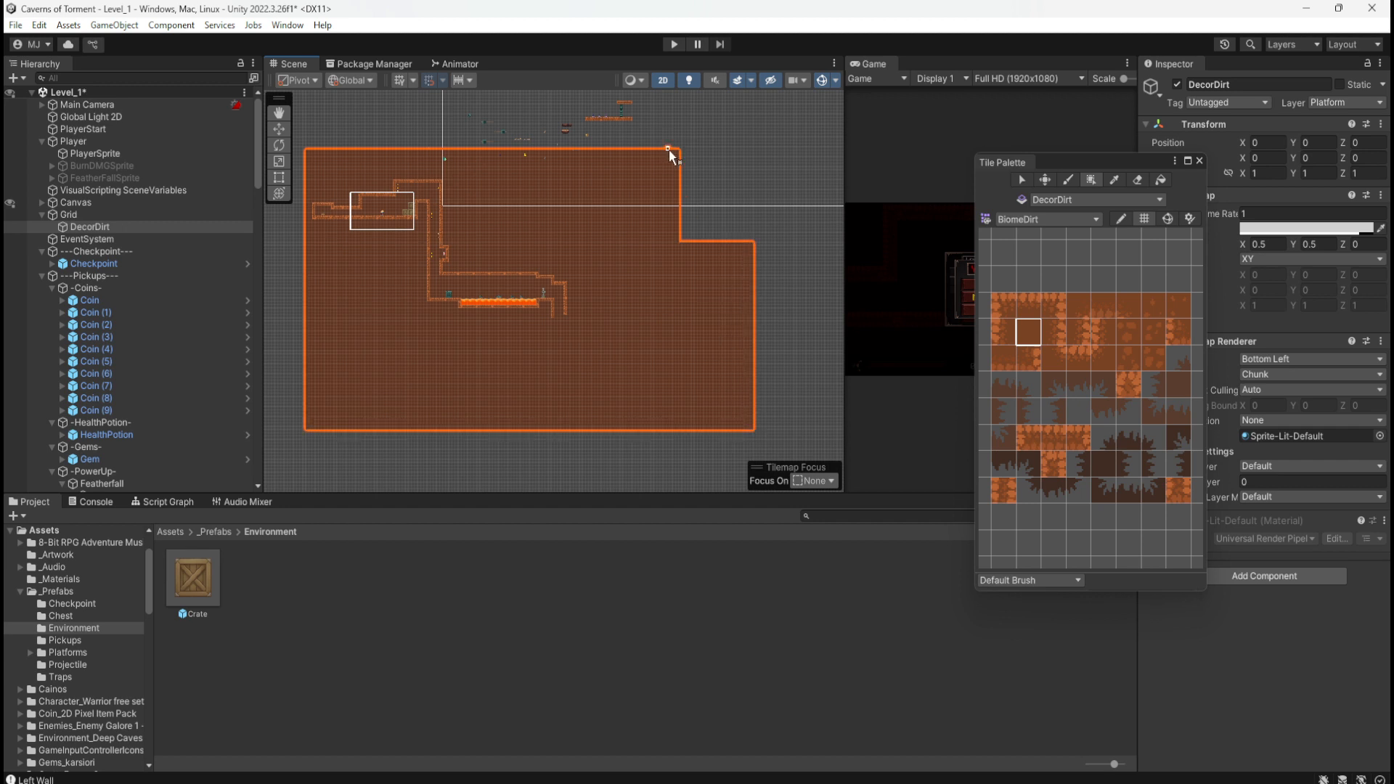
{"action": "left_click_drag", "start_coordinate": [668, 151], "coordinate": [751, 259]}
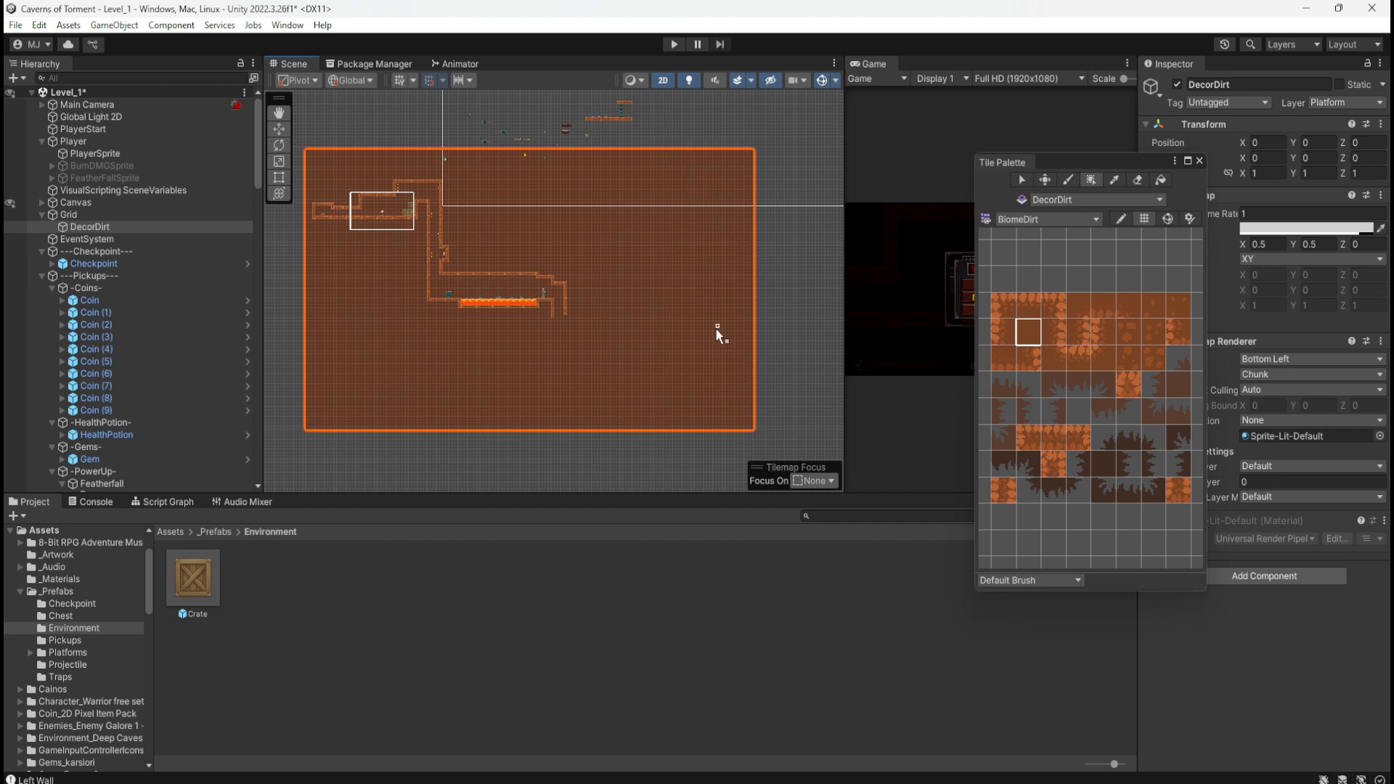
Step: Close the Tile Palette, save the Level_1 scene and enter Play mode
{"action": "left_click", "coordinate": [1198, 160]}
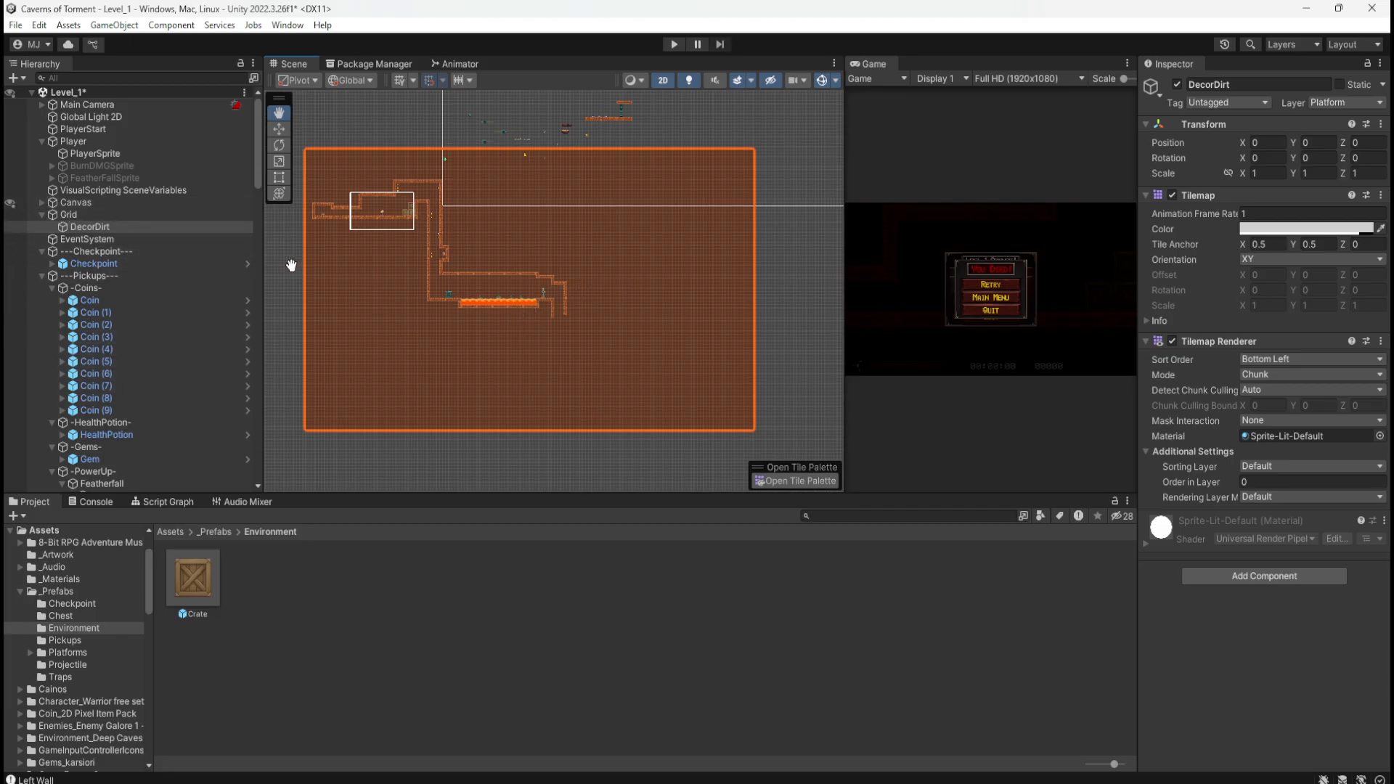
{"action": "key", "text": "ctrl+s"}
{"action": "left_click", "coordinate": [676, 48]}
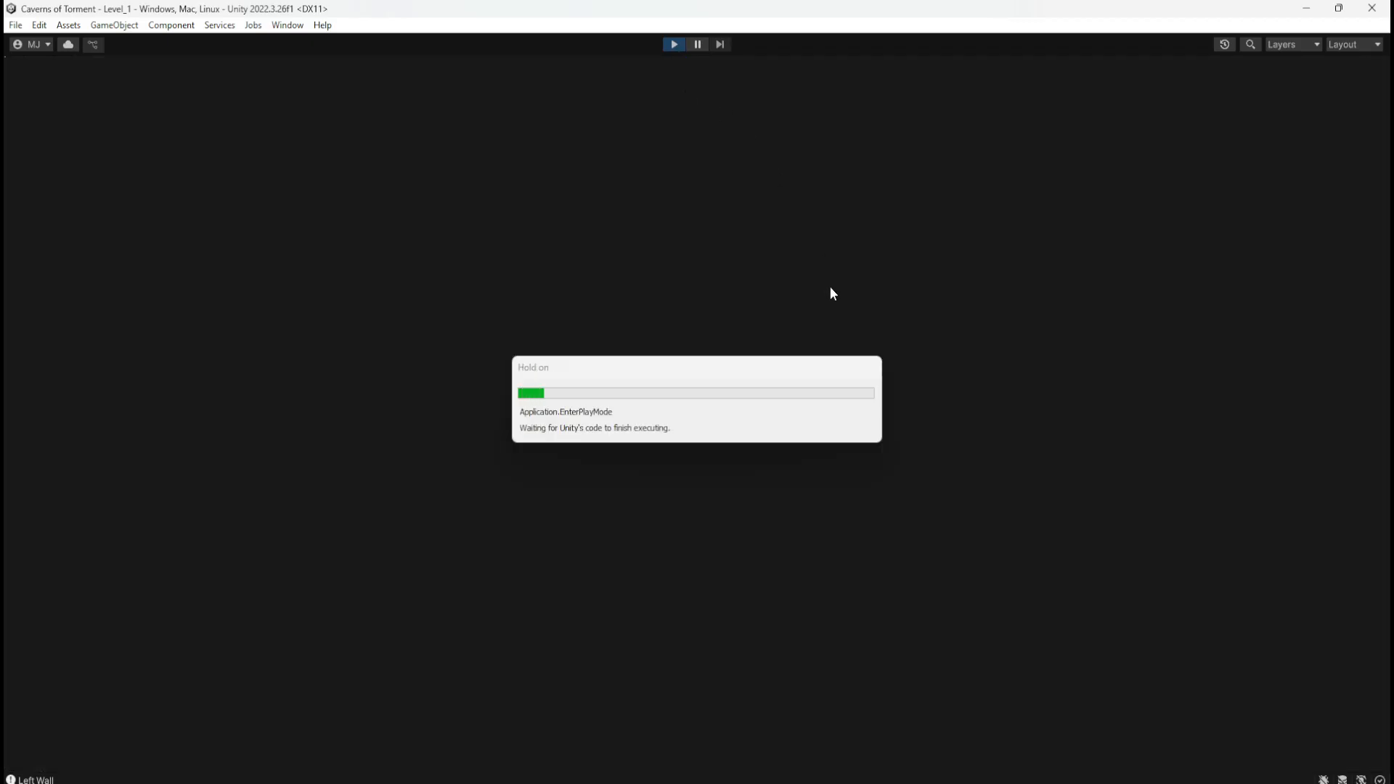
Step: Run right, climb the crates and wall-jump to collect the coins
{"action": "key", "text": "d"}
{"action": "key", "text": "space"}
{"action": "key", "text": "space"}
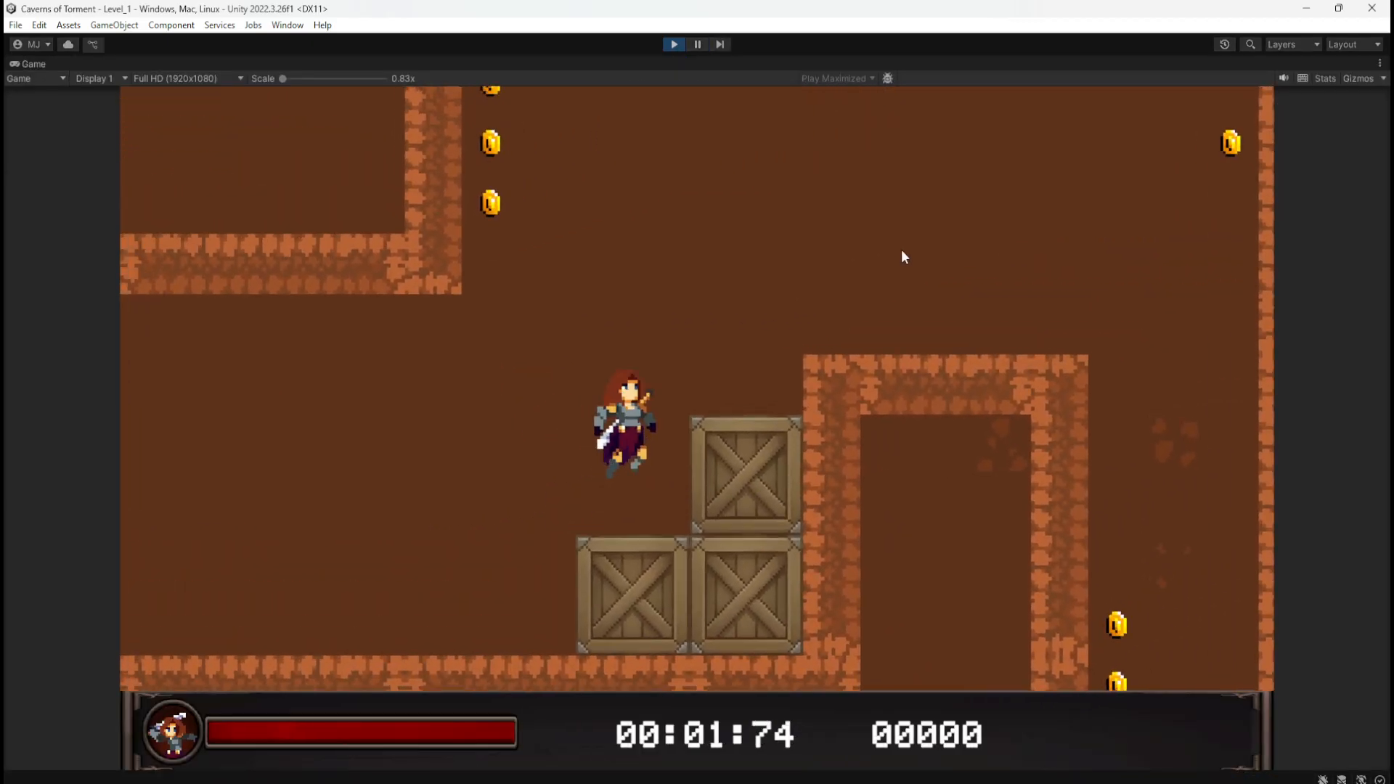
{"action": "key", "text": "space"}
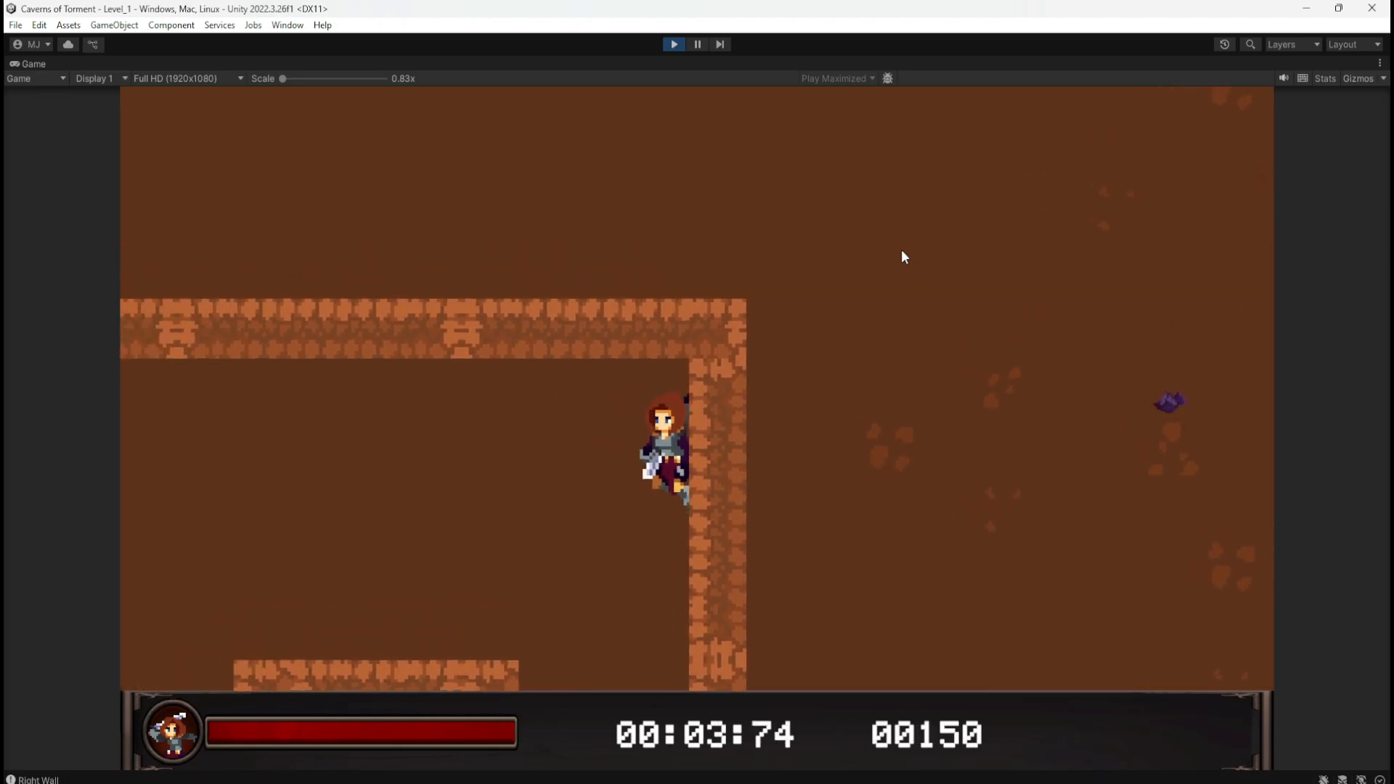
{"action": "key", "text": "space"}
{"action": "key", "text": "a"}
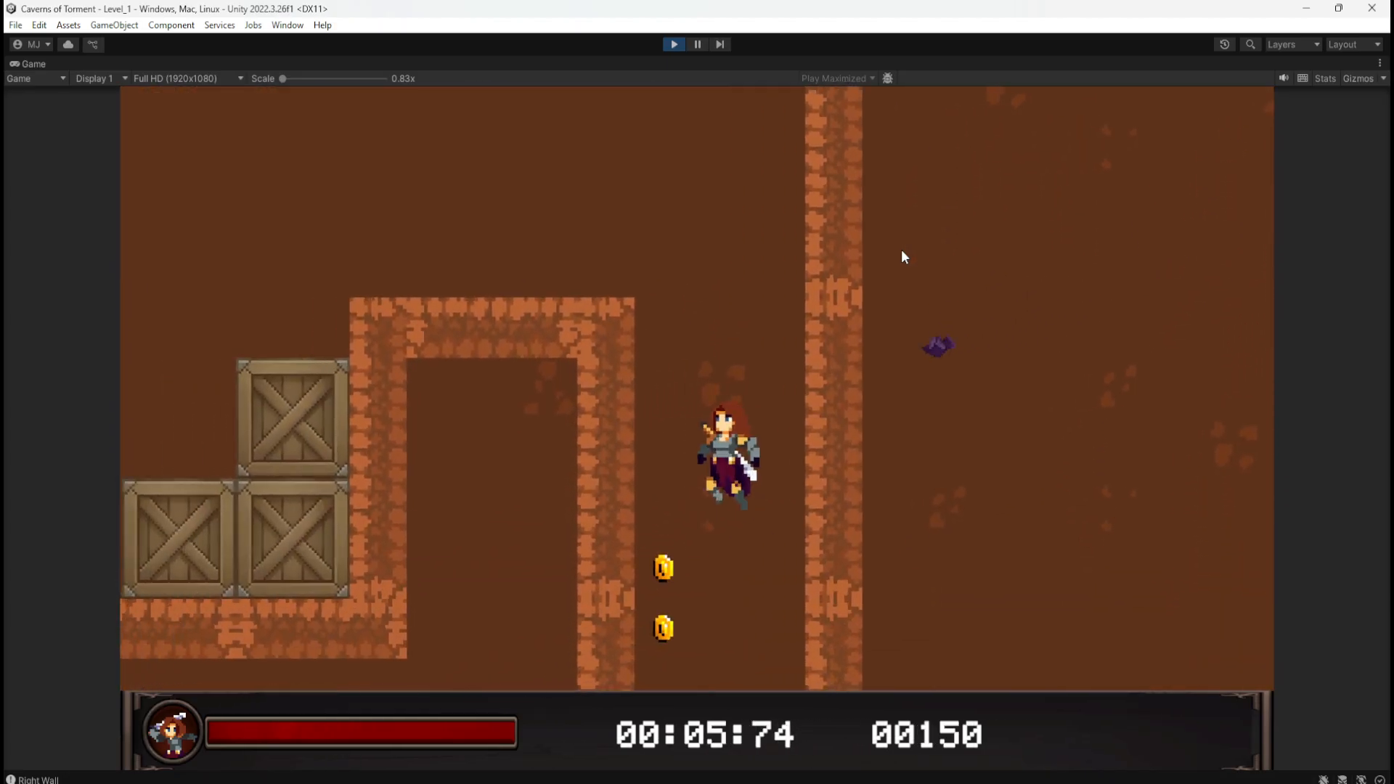
{"action": "key", "text": "d"}
{"action": "key", "text": "a"}
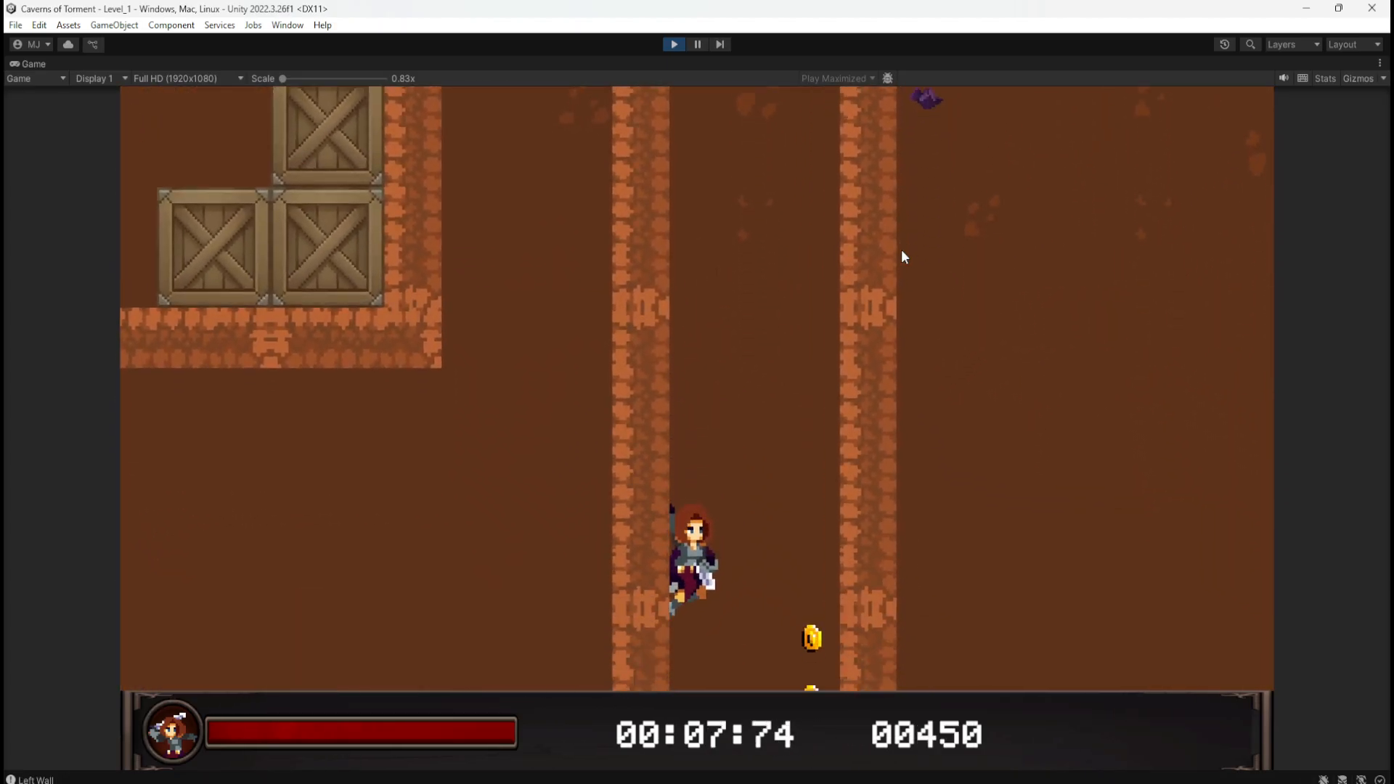
{"action": "key", "text": "d"}
{"action": "key", "text": "space"}
{"action": "key", "text": "a"}
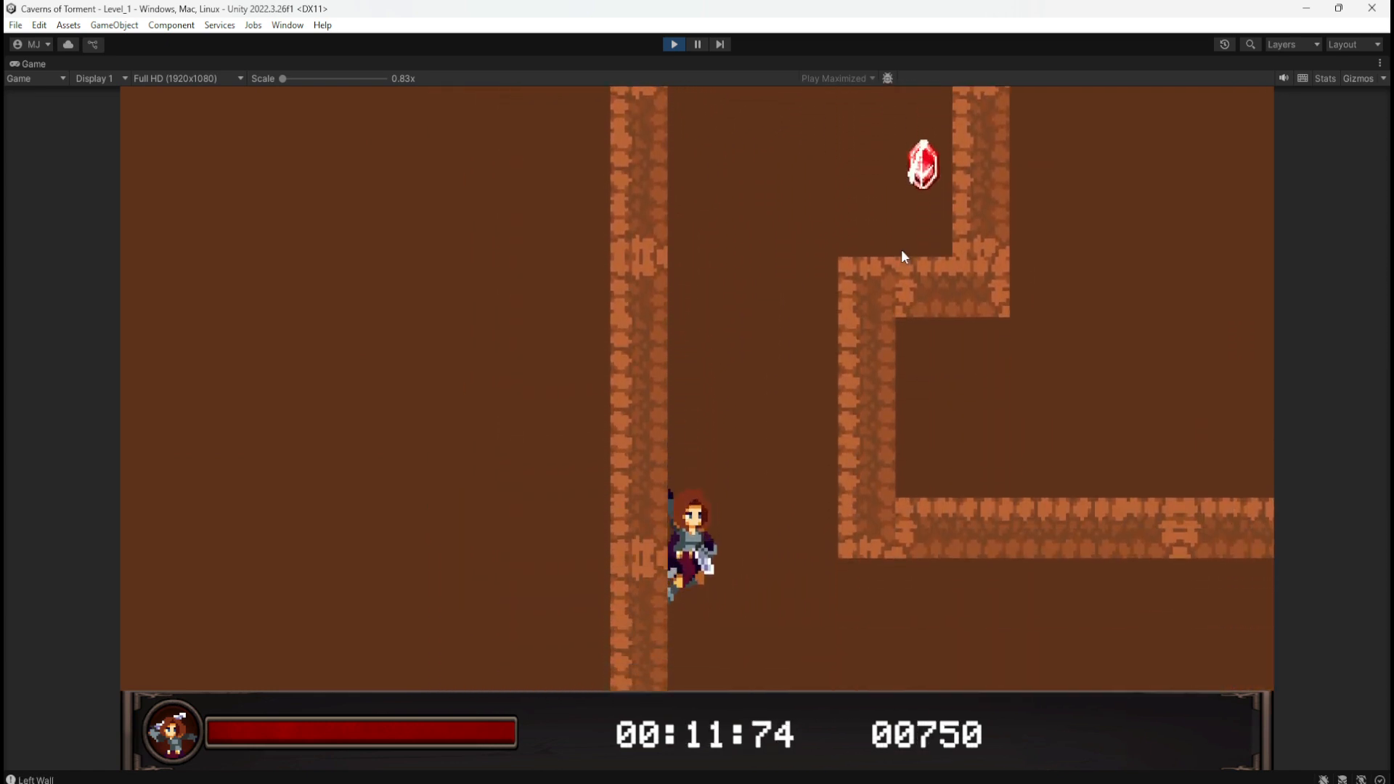
Step: Hop around the teal block and push it out over the lava
{"action": "key", "text": "d"}
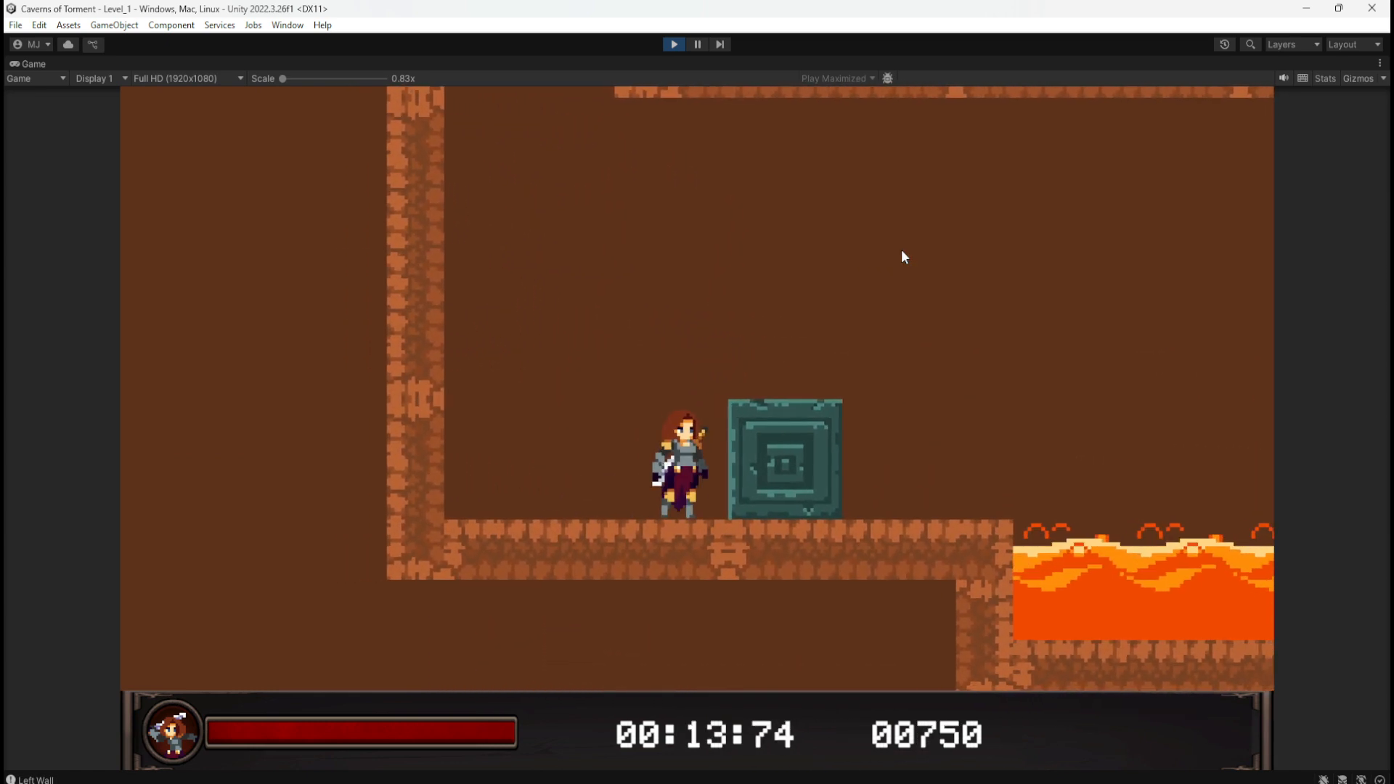
{"action": "key", "text": "space"}
{"action": "key", "text": "d"}
{"action": "key", "text": "space"}
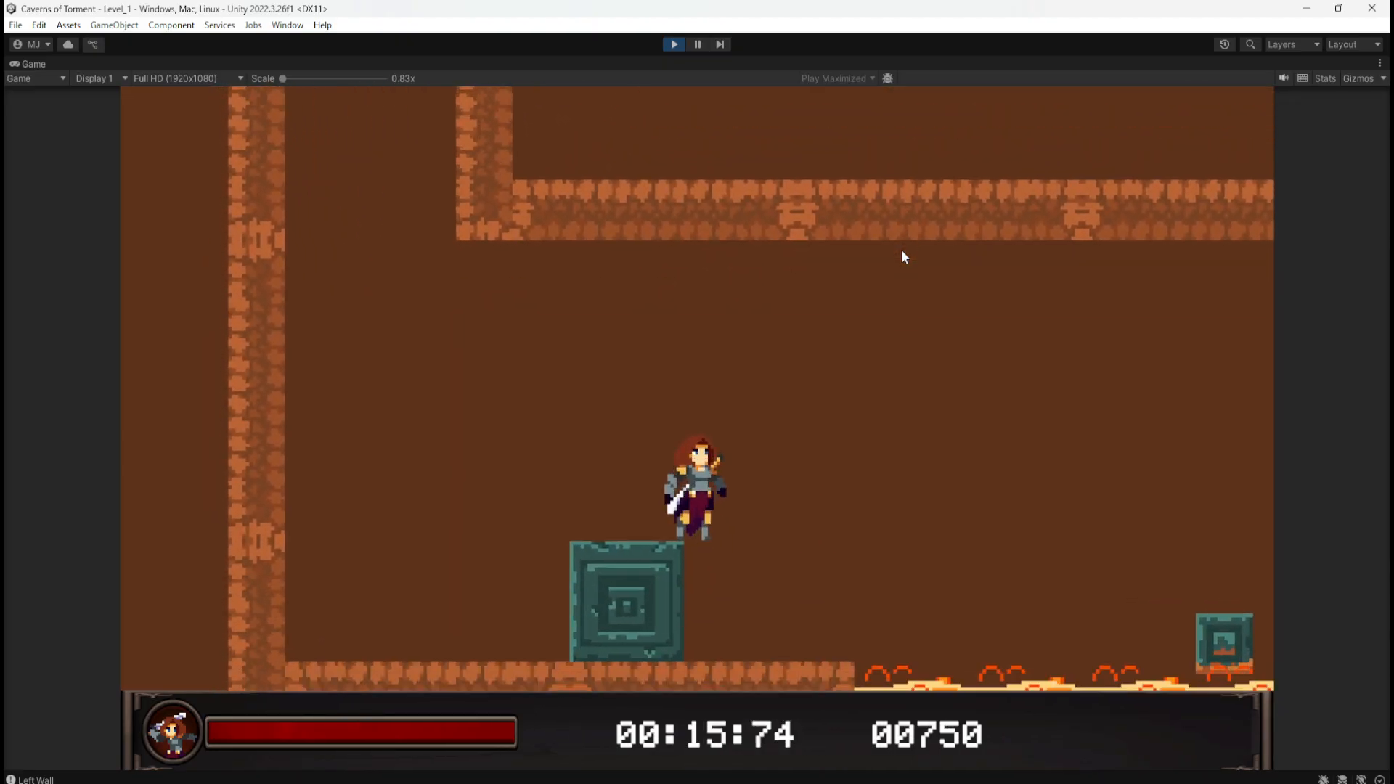
{"action": "key", "text": "space"}
{"action": "key", "text": "space"}
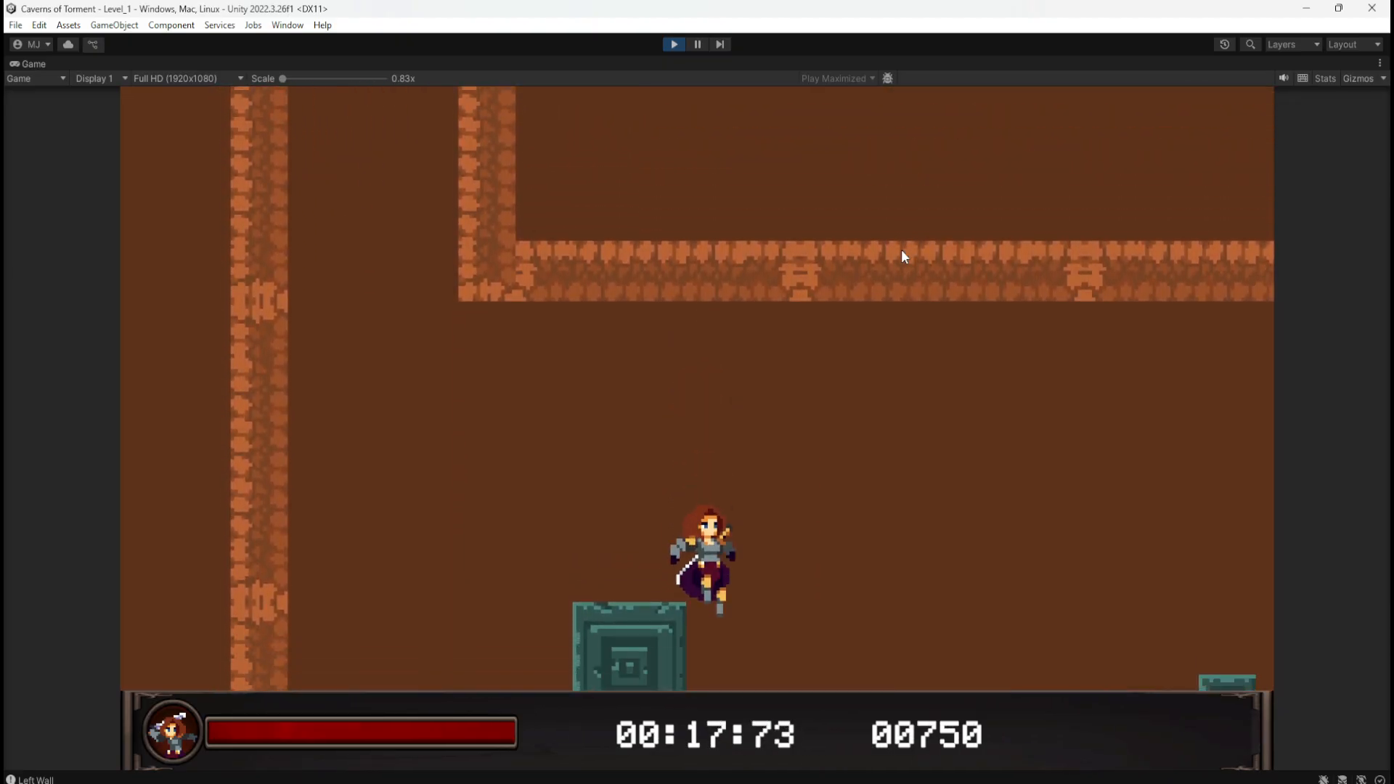
{"action": "key", "text": "space"}
{"action": "key", "text": "d"}
{"action": "key", "text": "space"}
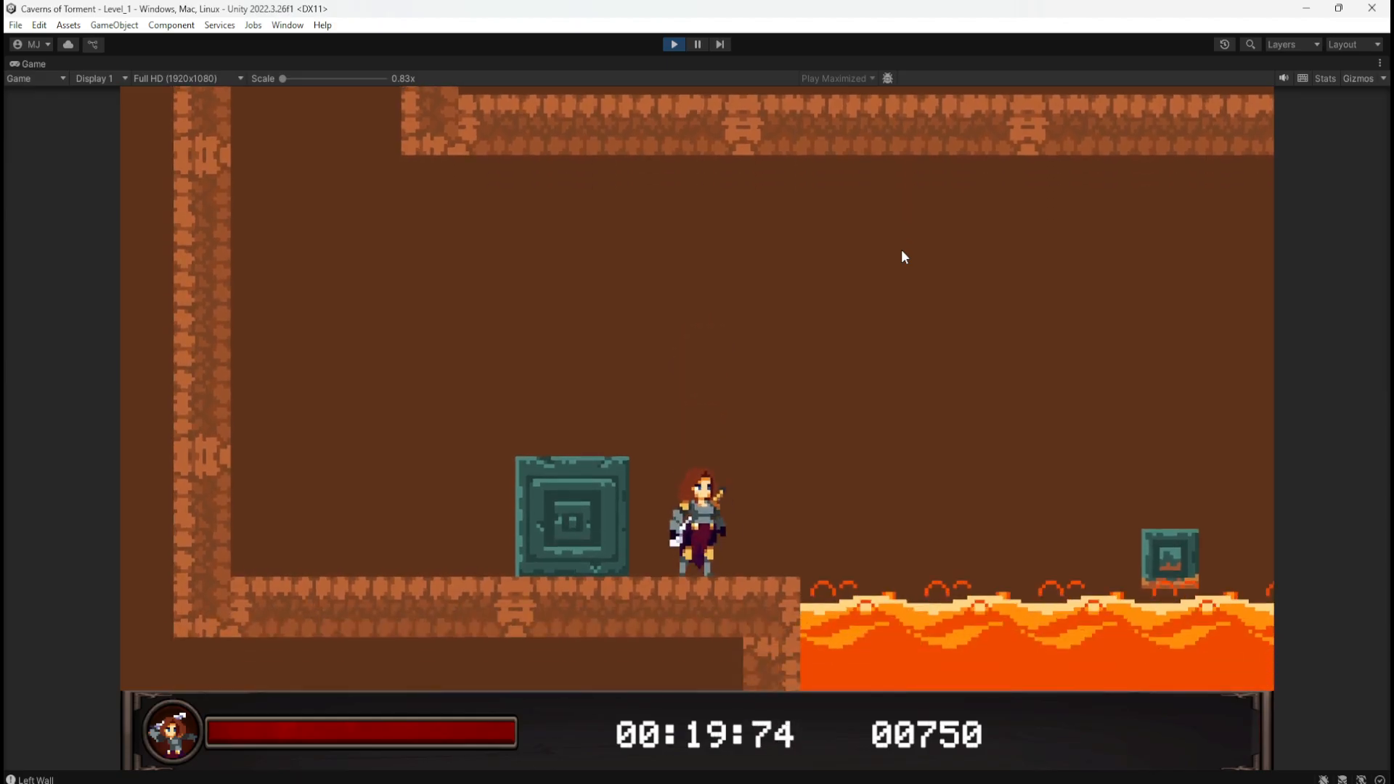
{"action": "key", "text": "space"}
{"action": "key", "text": "a"}
{"action": "key", "text": "d"}
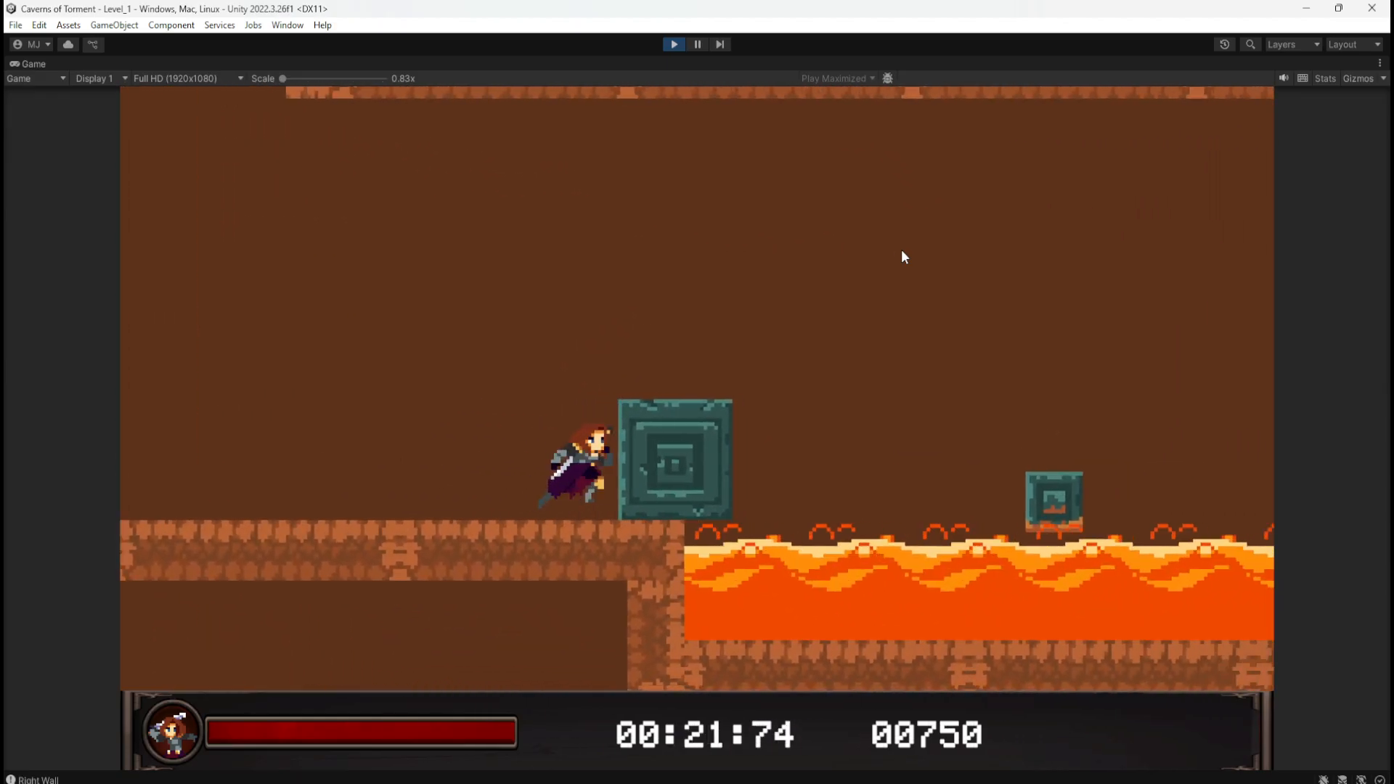
Step: Jump back between the teal block and the ledge, then stop the play-test
{"action": "key", "text": "space"}
{"action": "key", "text": "a"}
{"action": "key", "text": "d"}
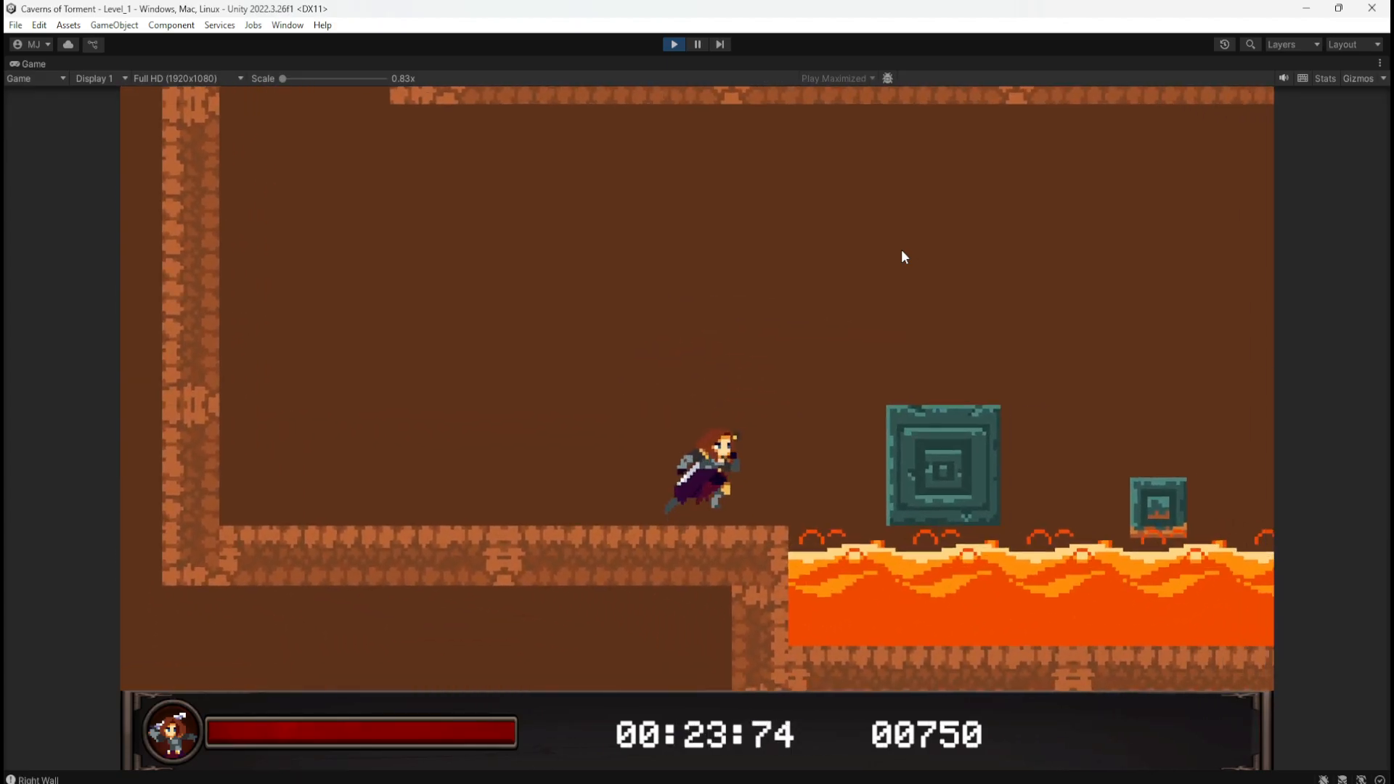
{"action": "key", "text": "space"}
{"action": "key", "text": "a"}
{"action": "key", "text": "d"}
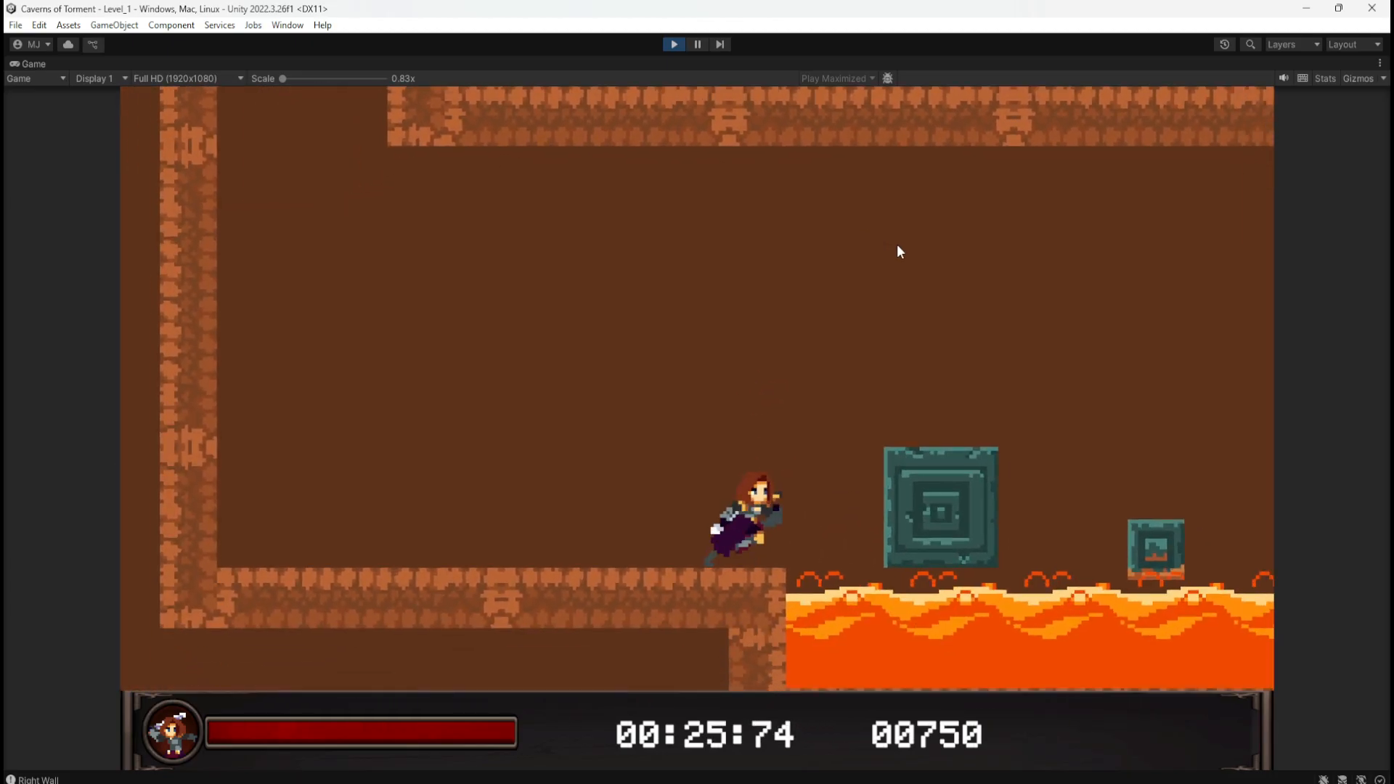
{"action": "key", "text": "space"}
{"action": "key", "text": "a"}
{"action": "key", "text": "a"}
{"action": "key", "text": "d"}
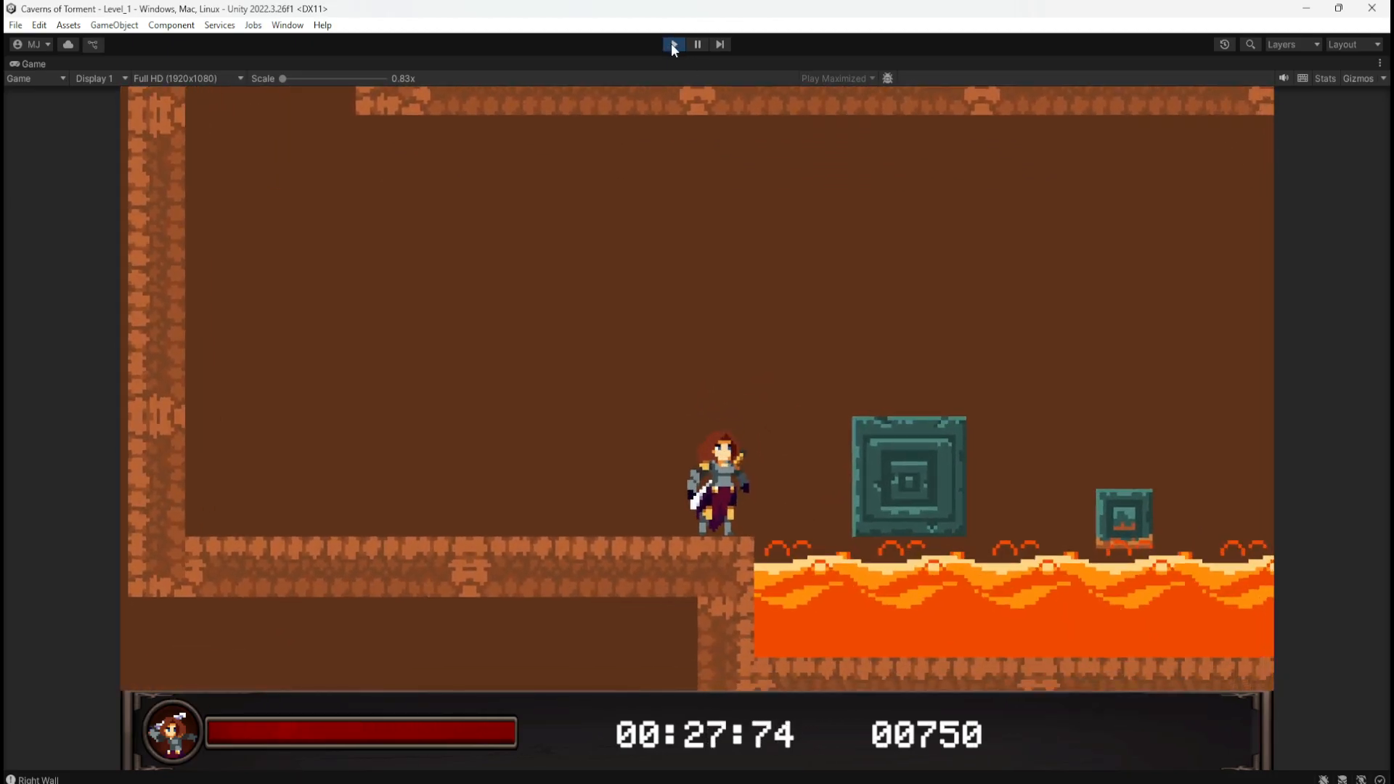
{"action": "left_click", "coordinate": [672, 45]}
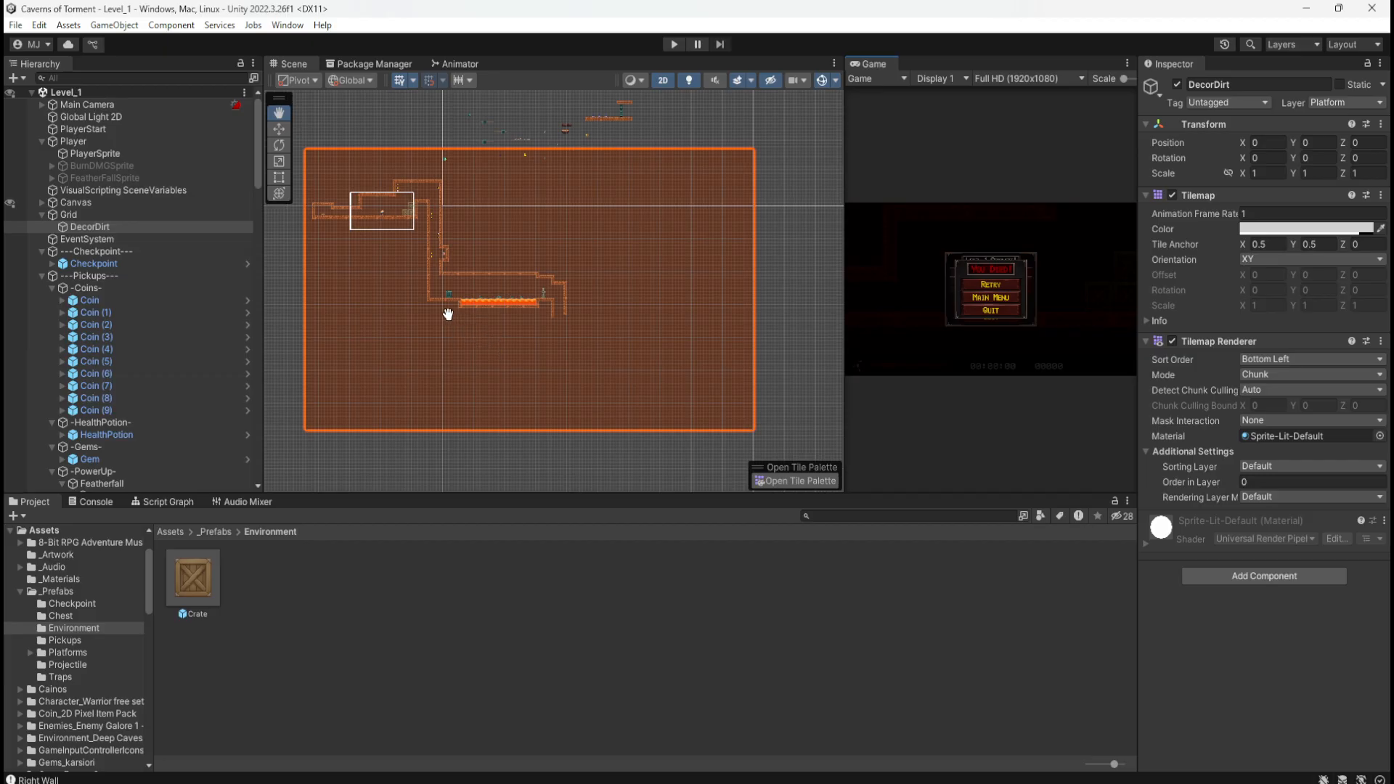
Step: Collapse the Grid, Checkpoint, Pickups, Platforms, Hazard, Puzzle and Environment groups in the Hierarchy
{"action": "scroll", "coordinate": [436, 298], "scroll_direction": "up", "scroll_amount": 5}
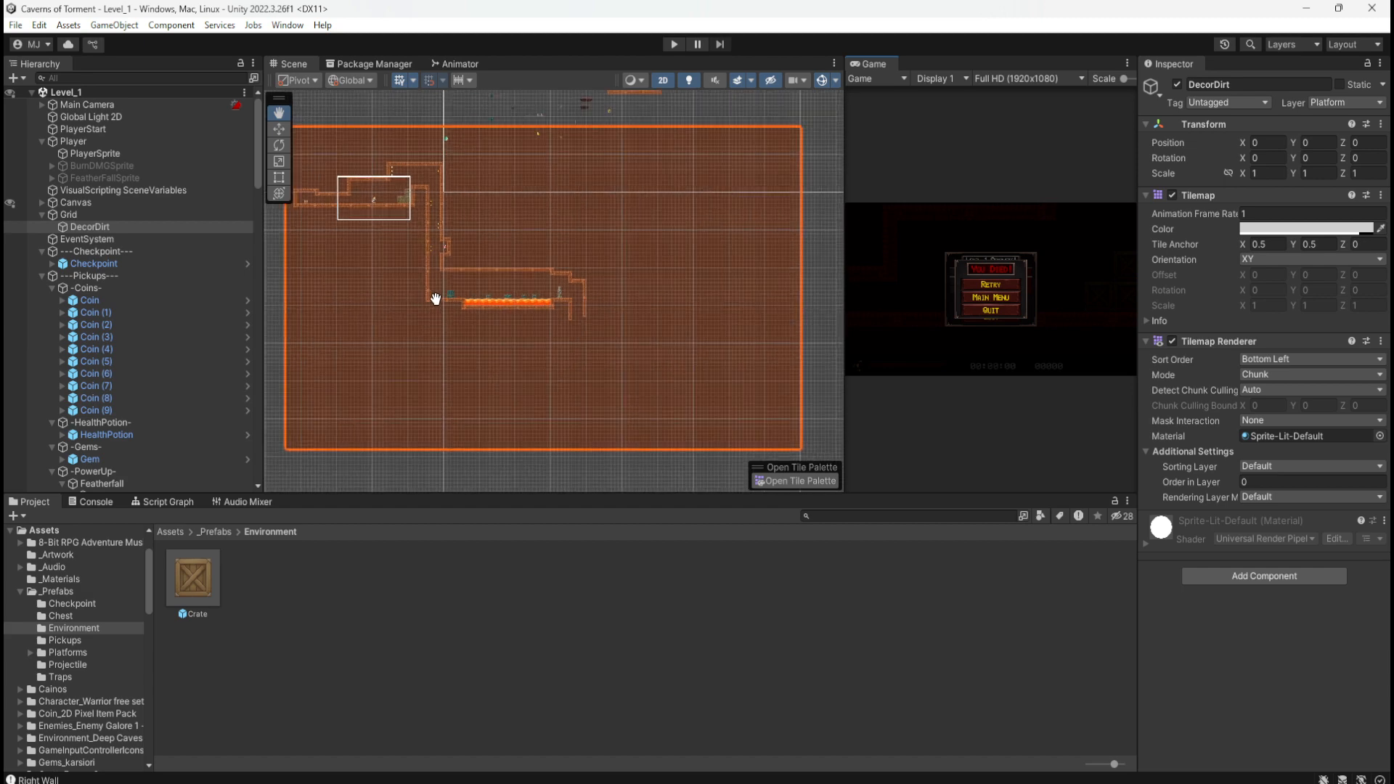
{"action": "scroll", "coordinate": [435, 299], "scroll_direction": "up", "scroll_amount": 6}
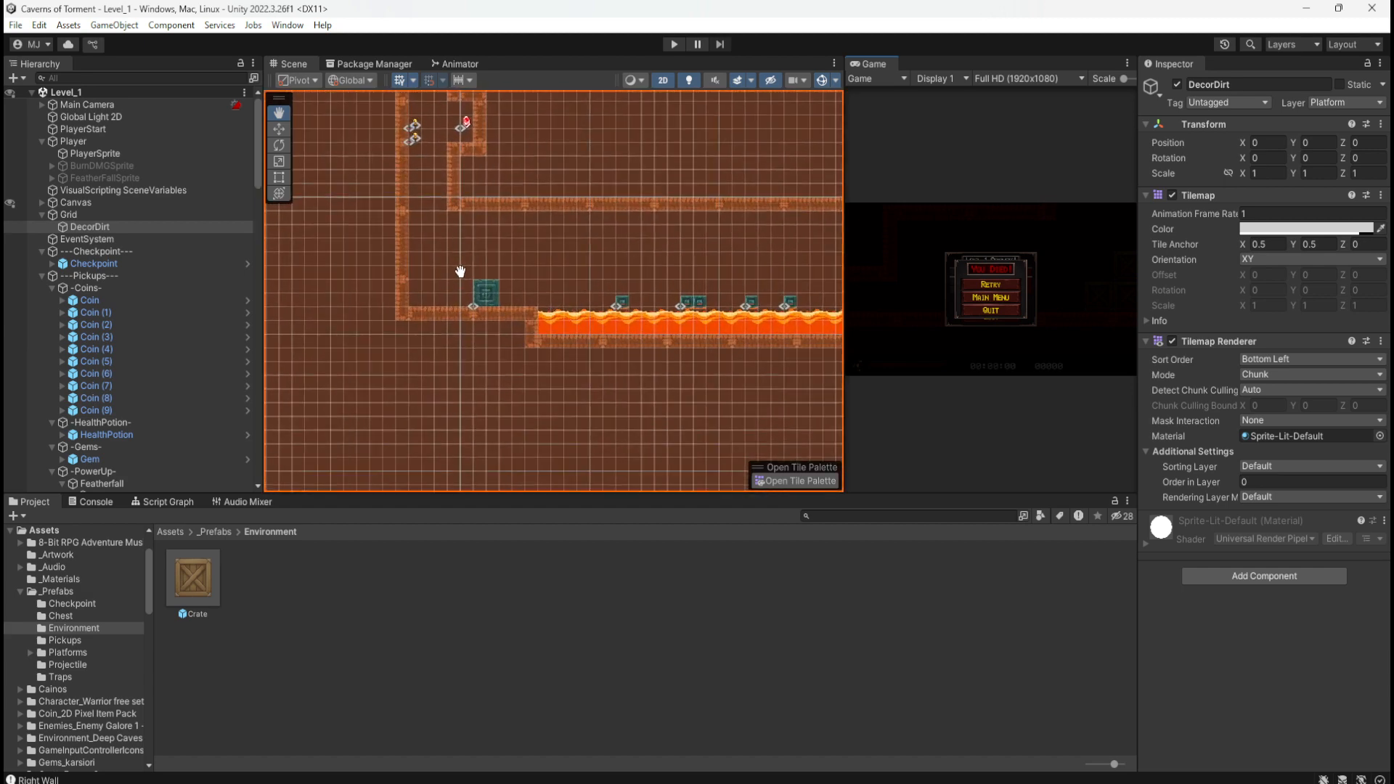
{"action": "scroll", "coordinate": [527, 304], "scroll_direction": "up", "scroll_amount": 4}
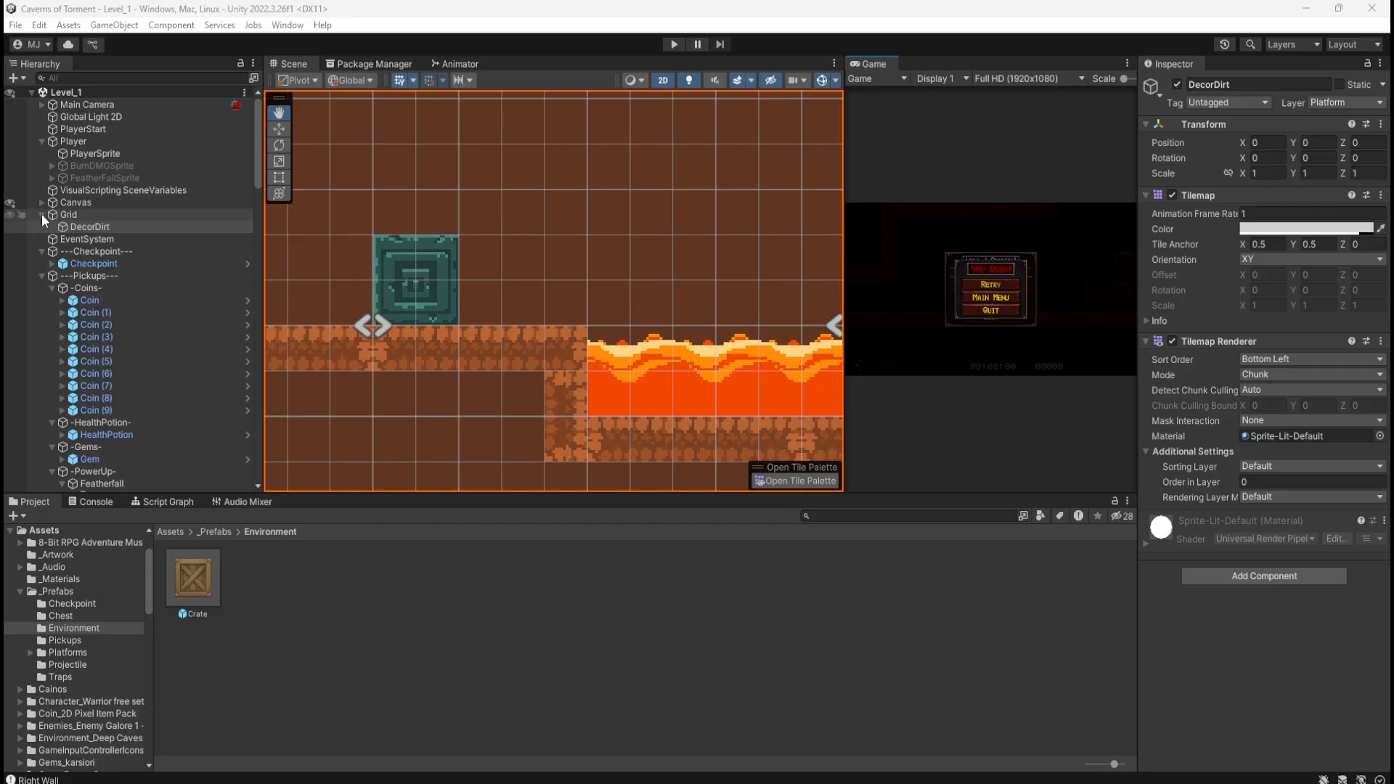
{"action": "left_click", "coordinate": [42, 214]}
{"action": "left_click", "coordinate": [42, 238]}
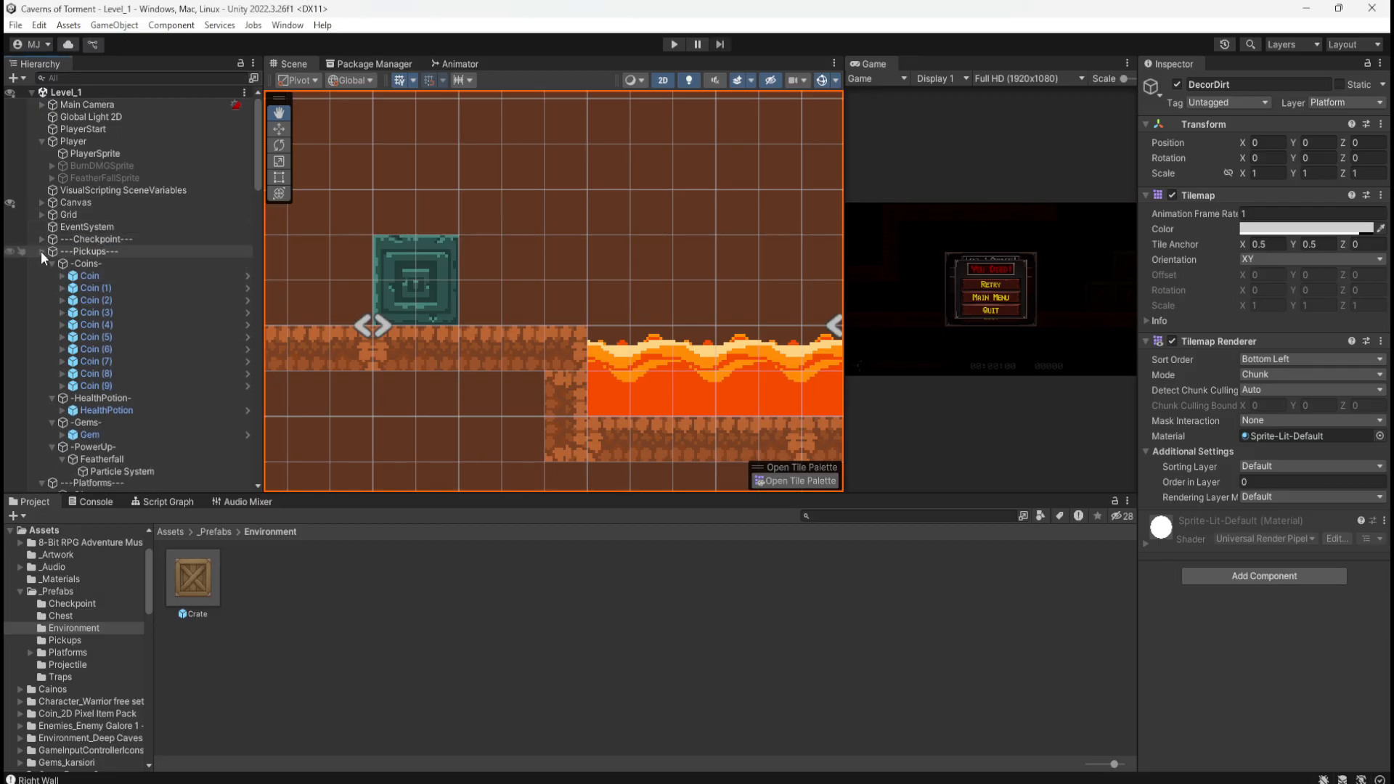
{"action": "left_click", "coordinate": [41, 251]}
{"action": "left_click", "coordinate": [41, 264]}
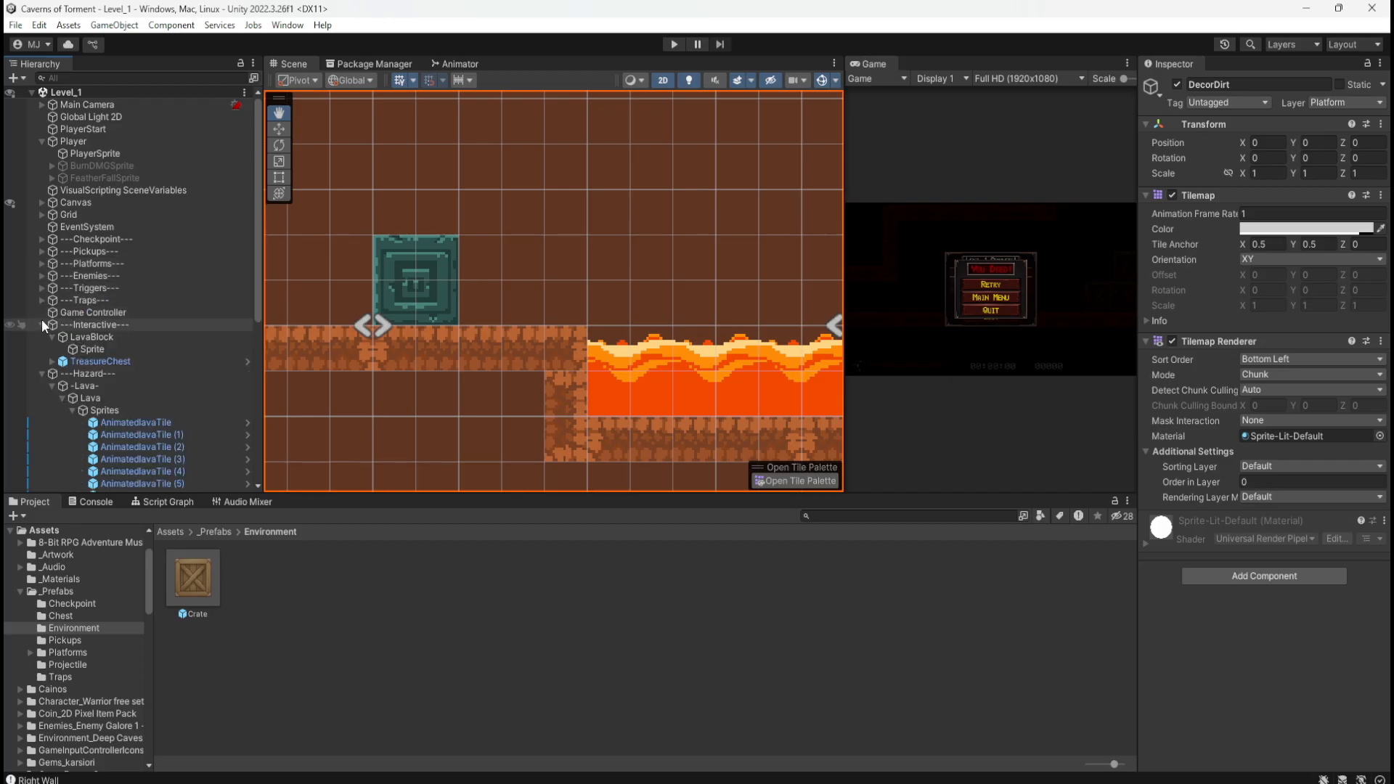
{"action": "left_click", "coordinate": [40, 373]}
{"action": "left_click", "coordinate": [41, 386]}
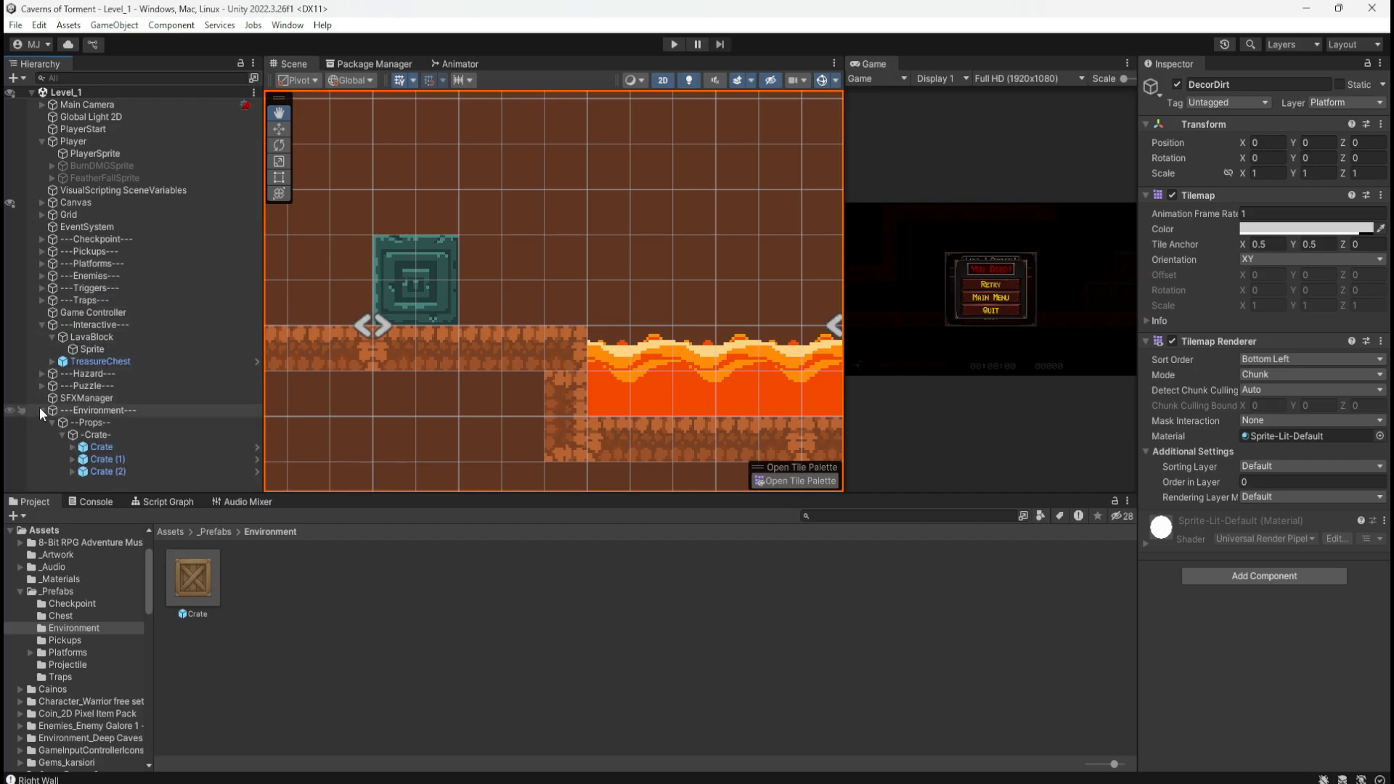
{"action": "left_click", "coordinate": [40, 409]}
Step: Select LavaBlock and show its Lava Block Movement script graph
{"action": "left_click", "coordinate": [49, 434]}
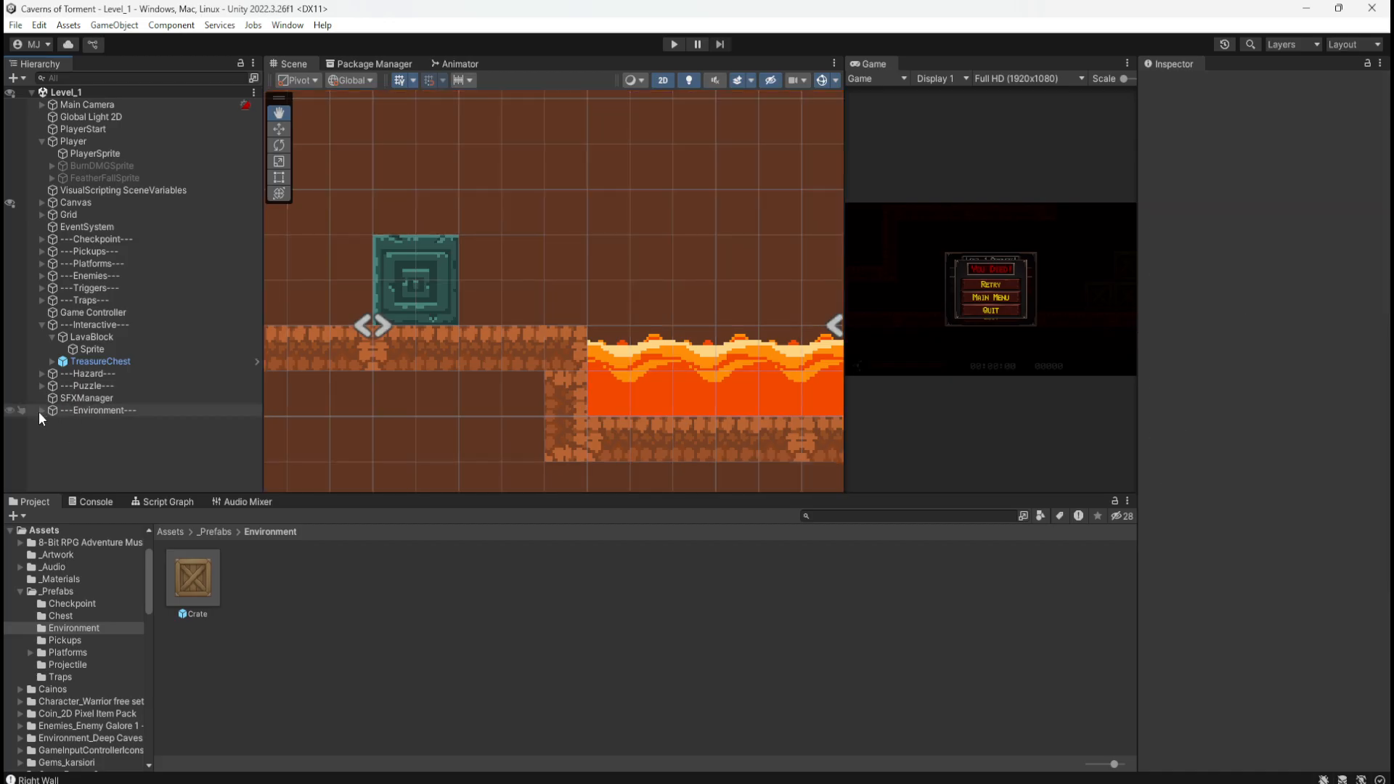
{"action": "left_click", "coordinate": [87, 338]}
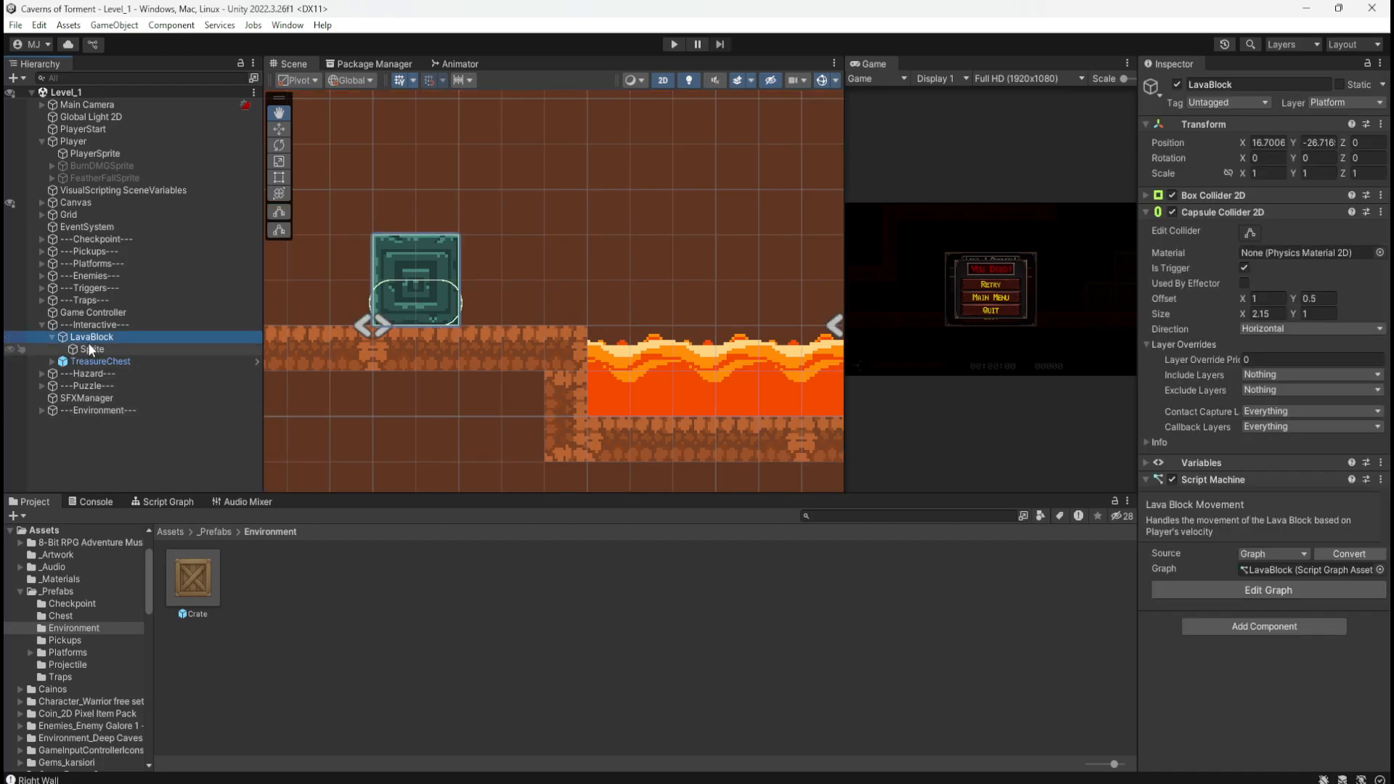
{"action": "left_click", "coordinate": [176, 504]}
{"action": "key", "text": "shift+space"}
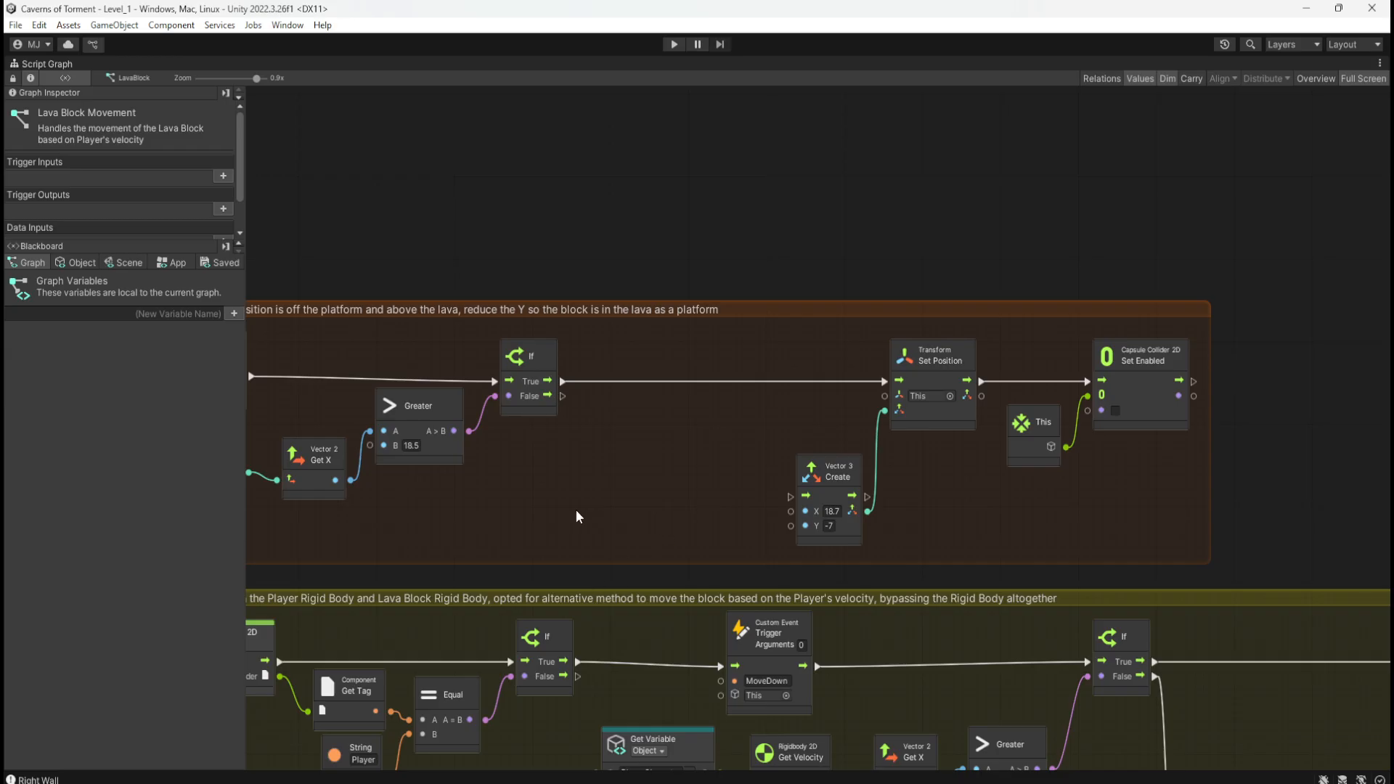
{"action": "middle_click_drag", "start_coordinate": [577, 515], "coordinate": [898, 436]}
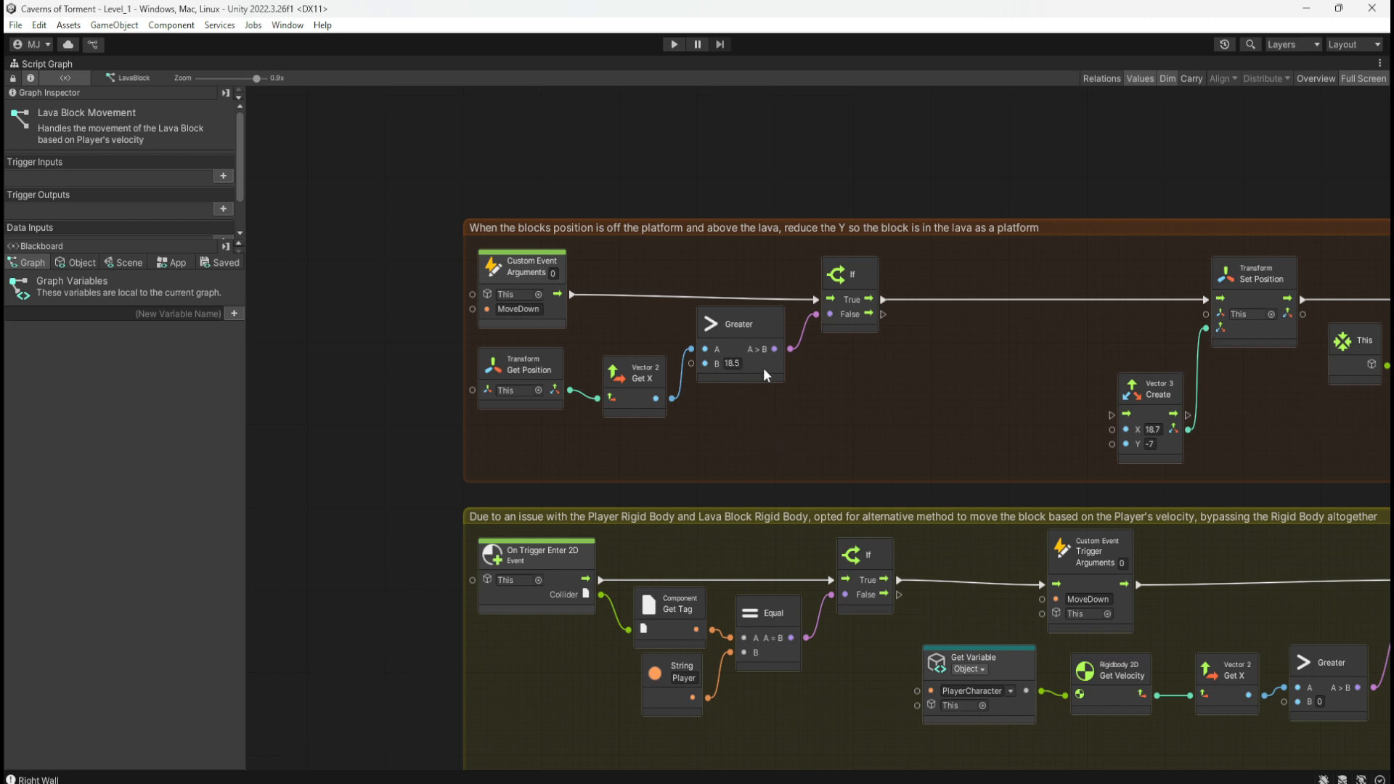
{"action": "middle_click_drag", "start_coordinate": [946, 434], "coordinate": [749, 392]}
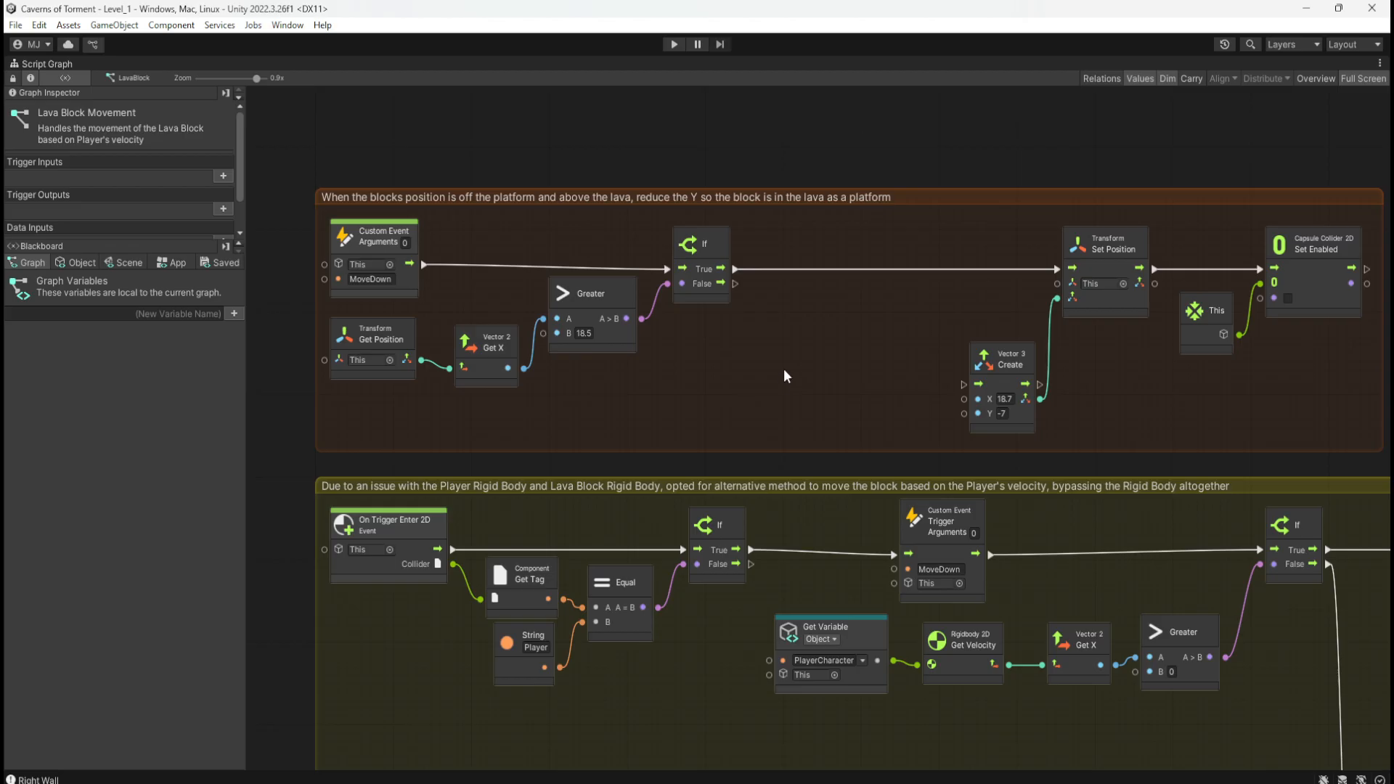
{"action": "key", "text": "shift+space"}
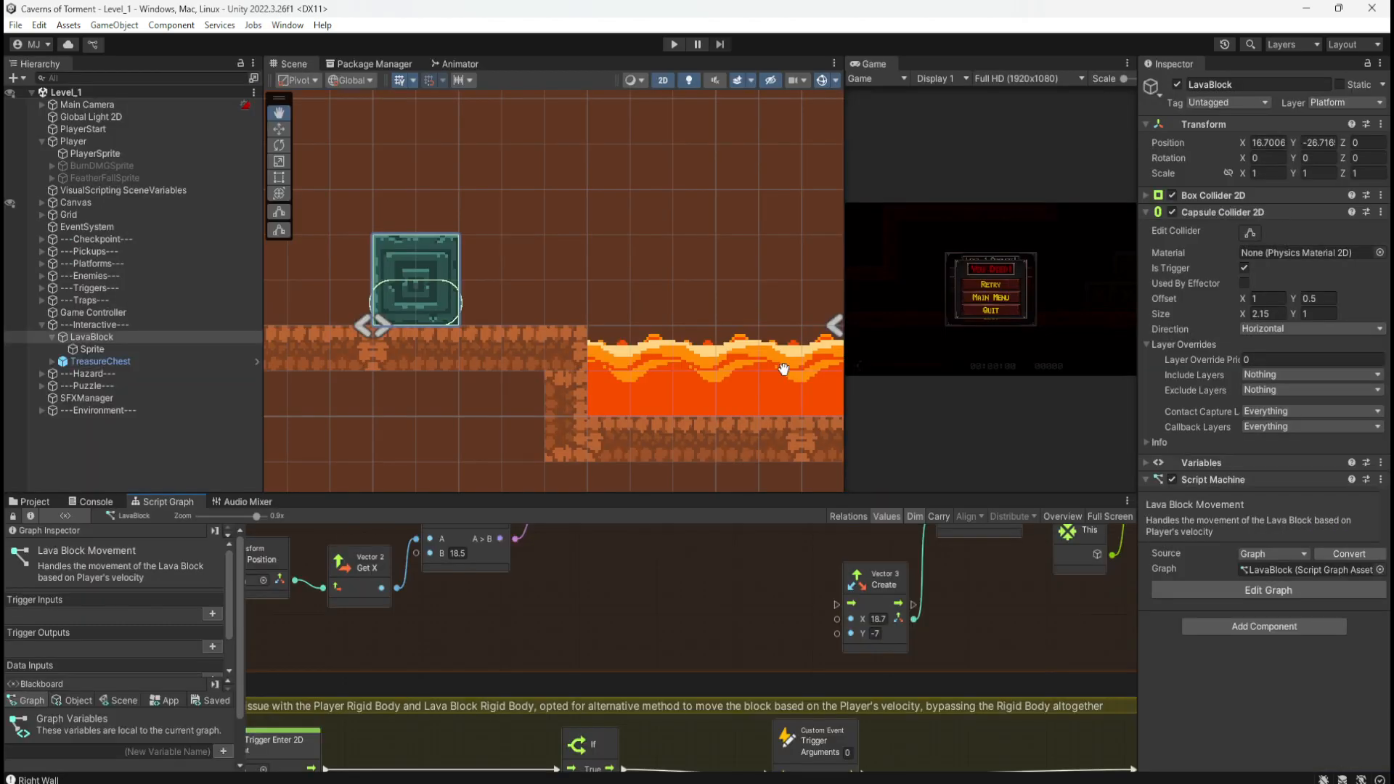
{"action": "key", "text": "w"}
{"action": "left_click_drag", "start_coordinate": [431, 324], "coordinate": [613, 320], "text": "ctrl"}
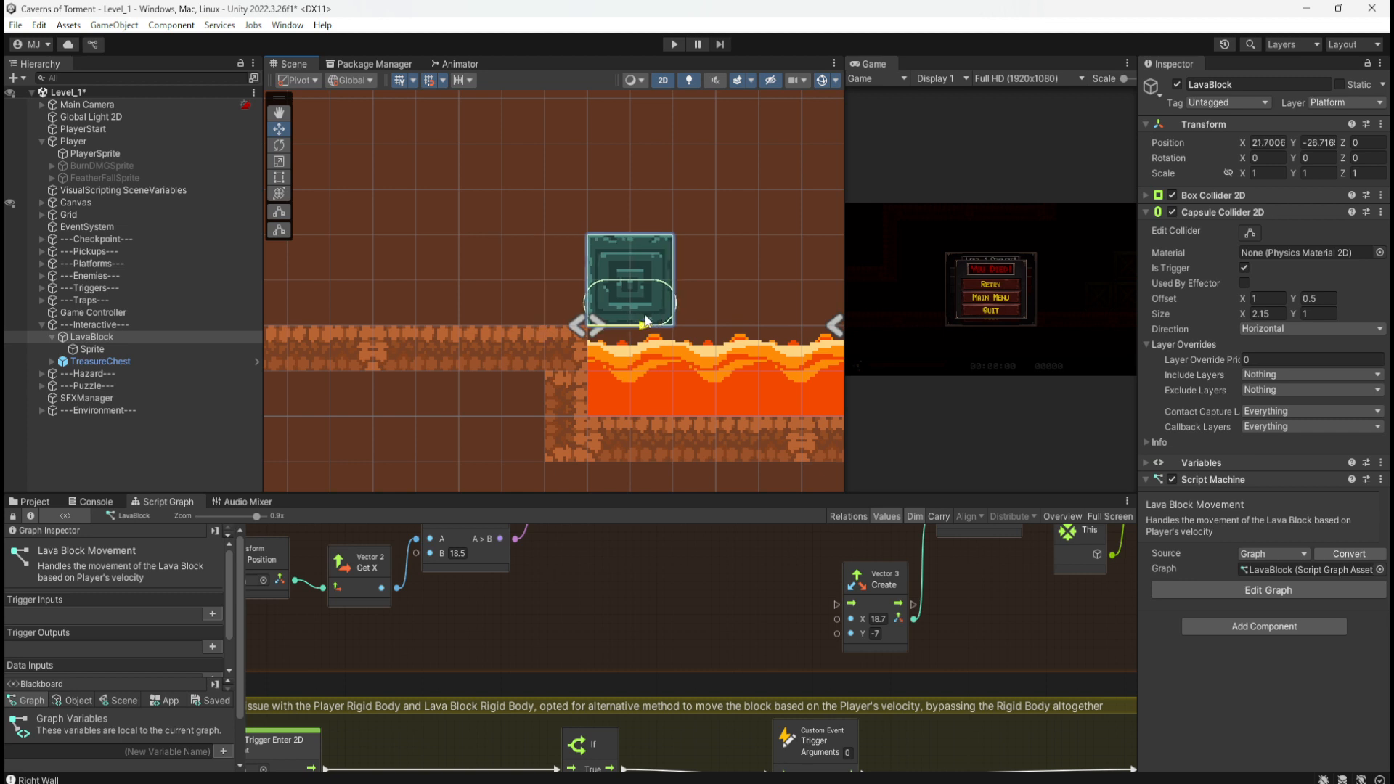
{"action": "mouse_move", "coordinate": [644, 314]}
{"action": "left_mouse_down"}
{"action": "mouse_move", "coordinate": [608, 309]}
{"action": "mouse_move", "coordinate": [629, 307]}
{"action": "left_mouse_up"}
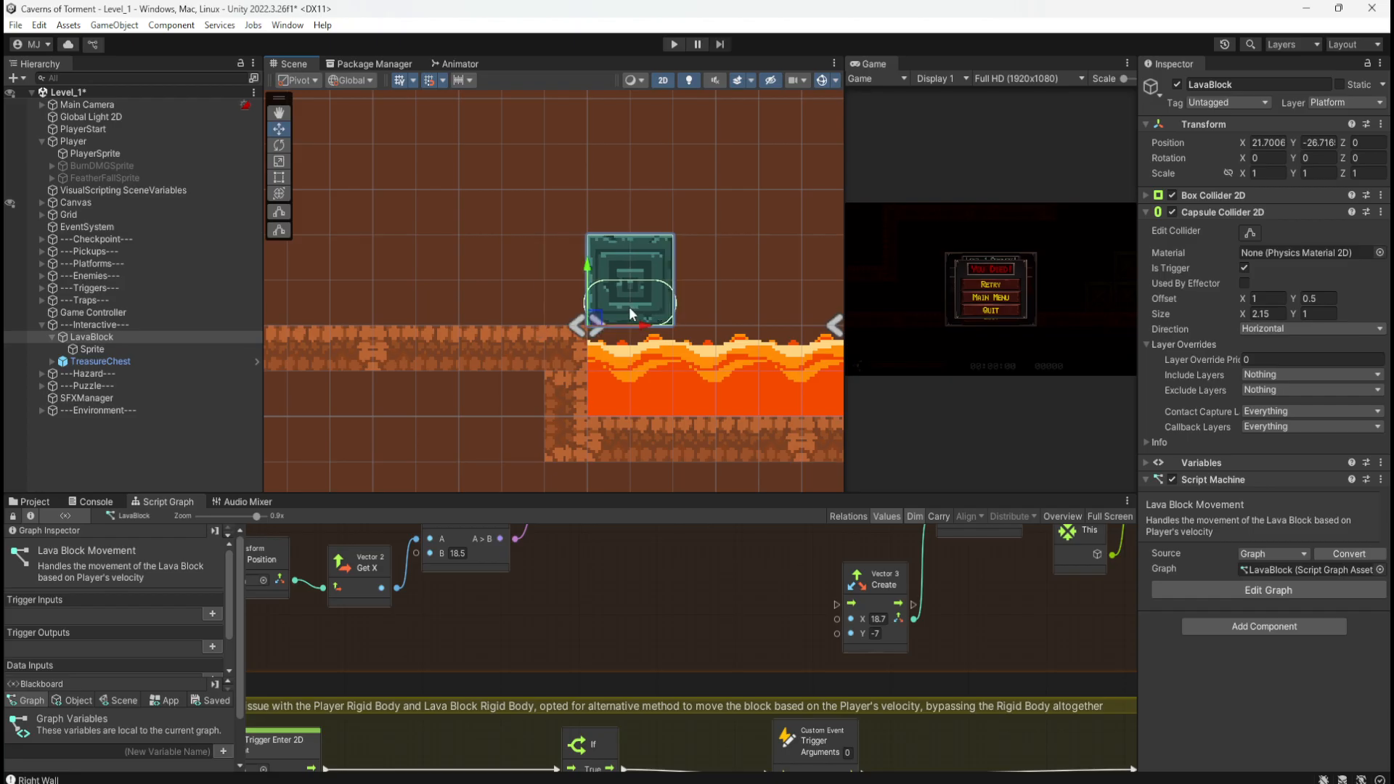
{"action": "left_click", "coordinate": [1267, 142]}
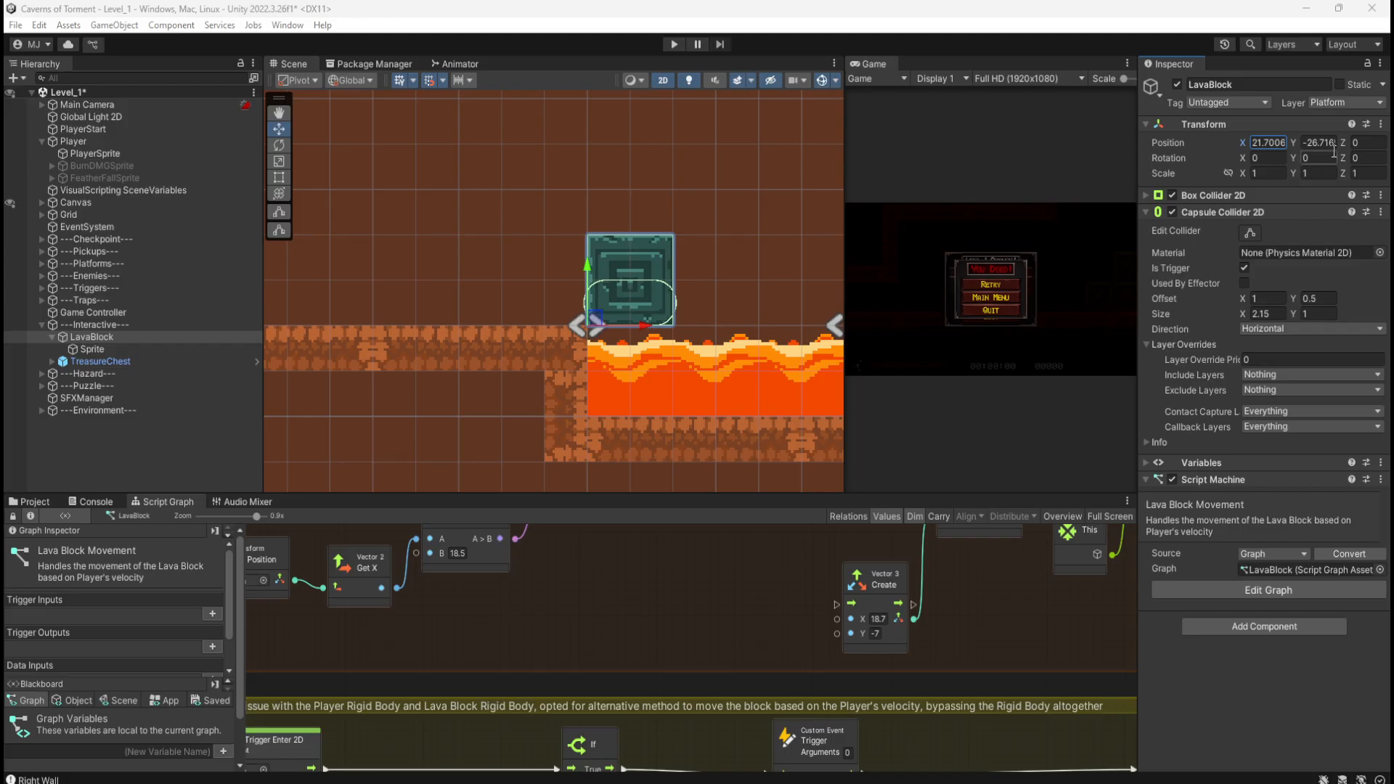
{"action": "scroll", "coordinate": [725, 680], "scroll_direction": "up", "scroll_amount": 3}
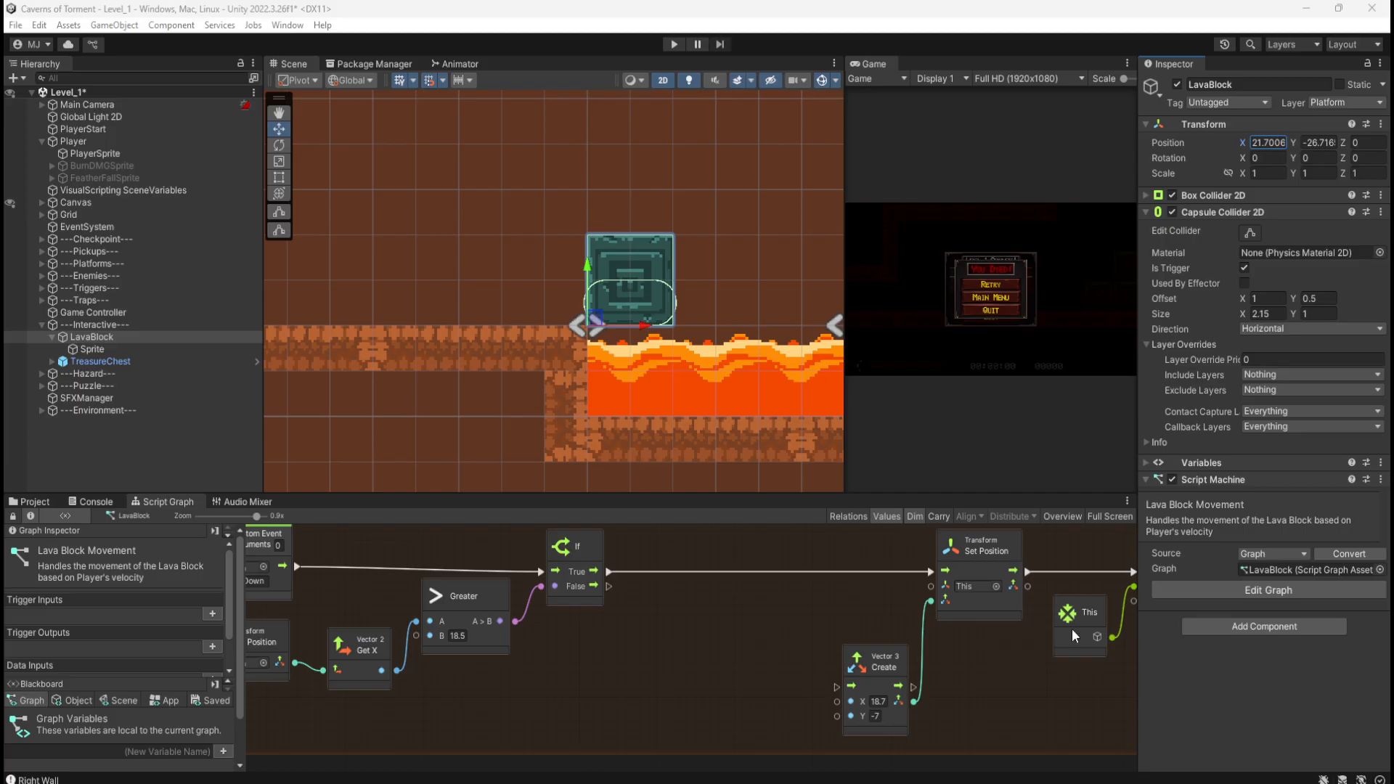
{"action": "left_click", "coordinate": [822, 14]}
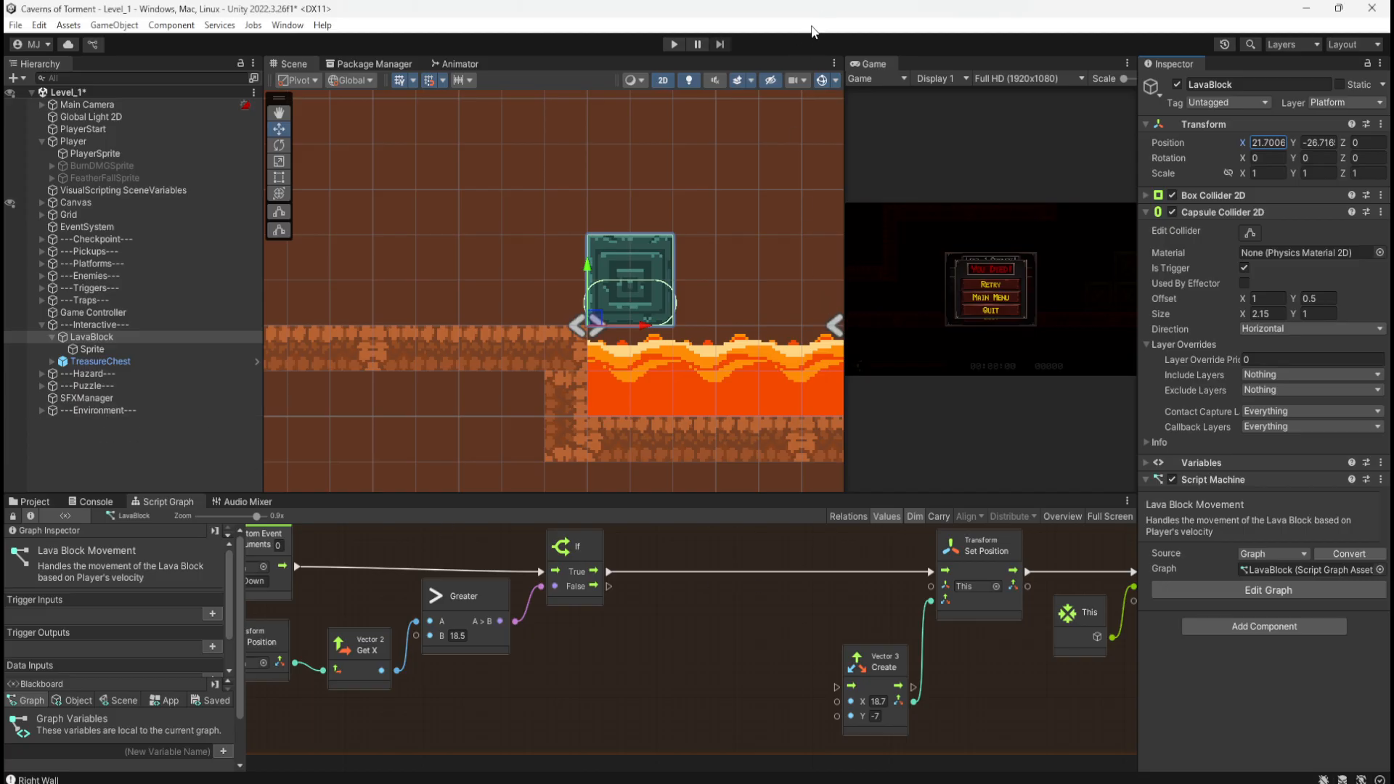
{"action": "key", "text": "ctrl+z"}
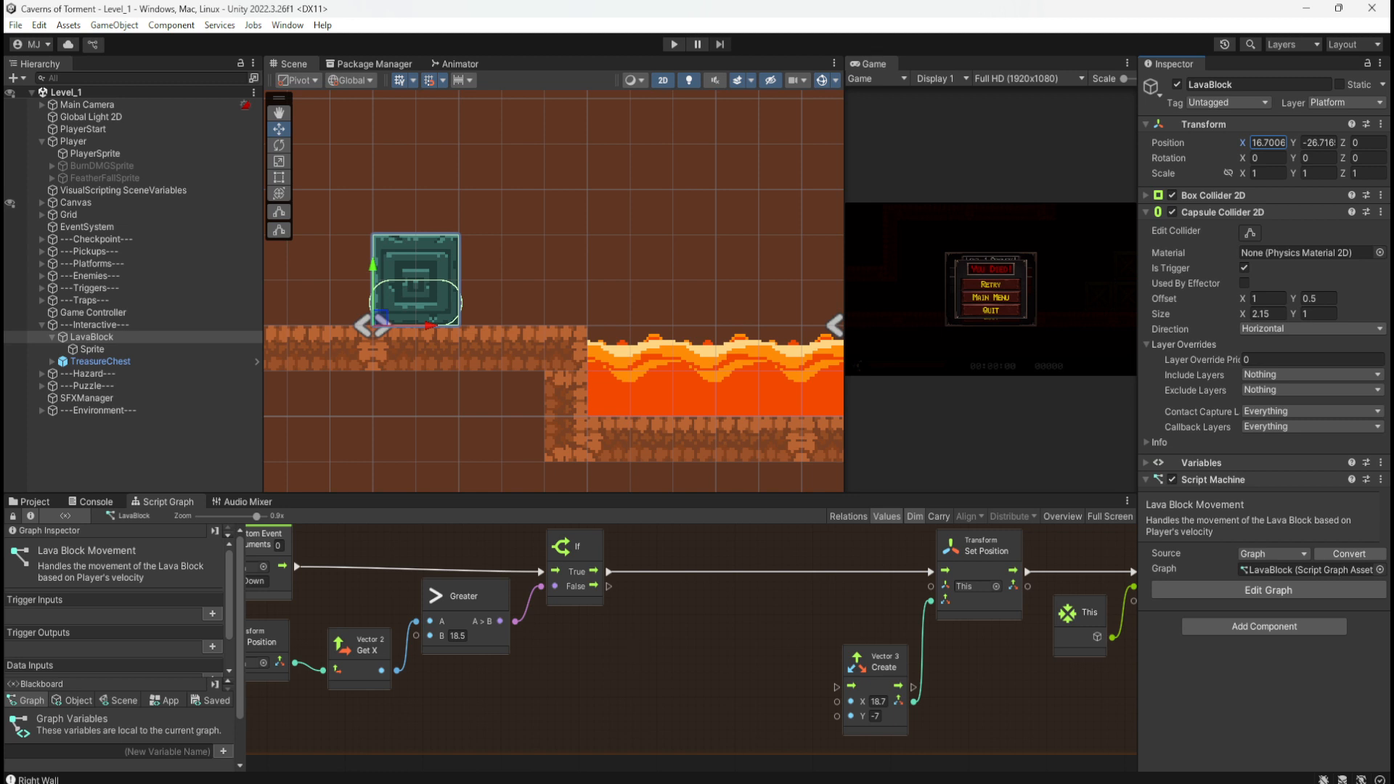
{"action": "left_click", "coordinate": [457, 635]}
{"action": "left_click", "coordinate": [653, 676]}
{"action": "key", "text": "super+shift+s"}
{"action": "left_click_drag", "start_coordinate": [254, 500], "coordinate": [974, 750]}
Step: Set the Greater threshold to 21.70065 and the Vector3 Create X to 21.90065
{"action": "key", "text": "shift+space"}
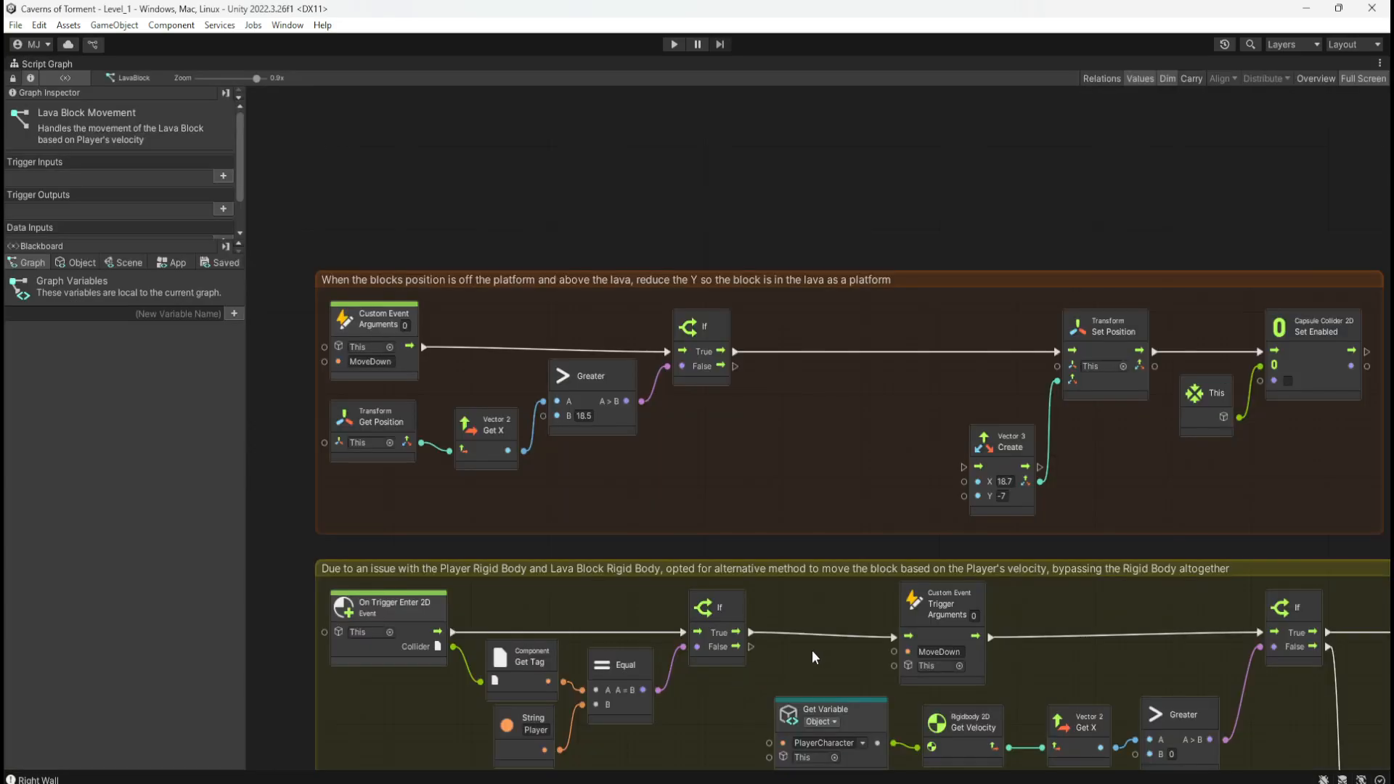
{"action": "middle_click_drag", "start_coordinate": [837, 615], "coordinate": [781, 591]}
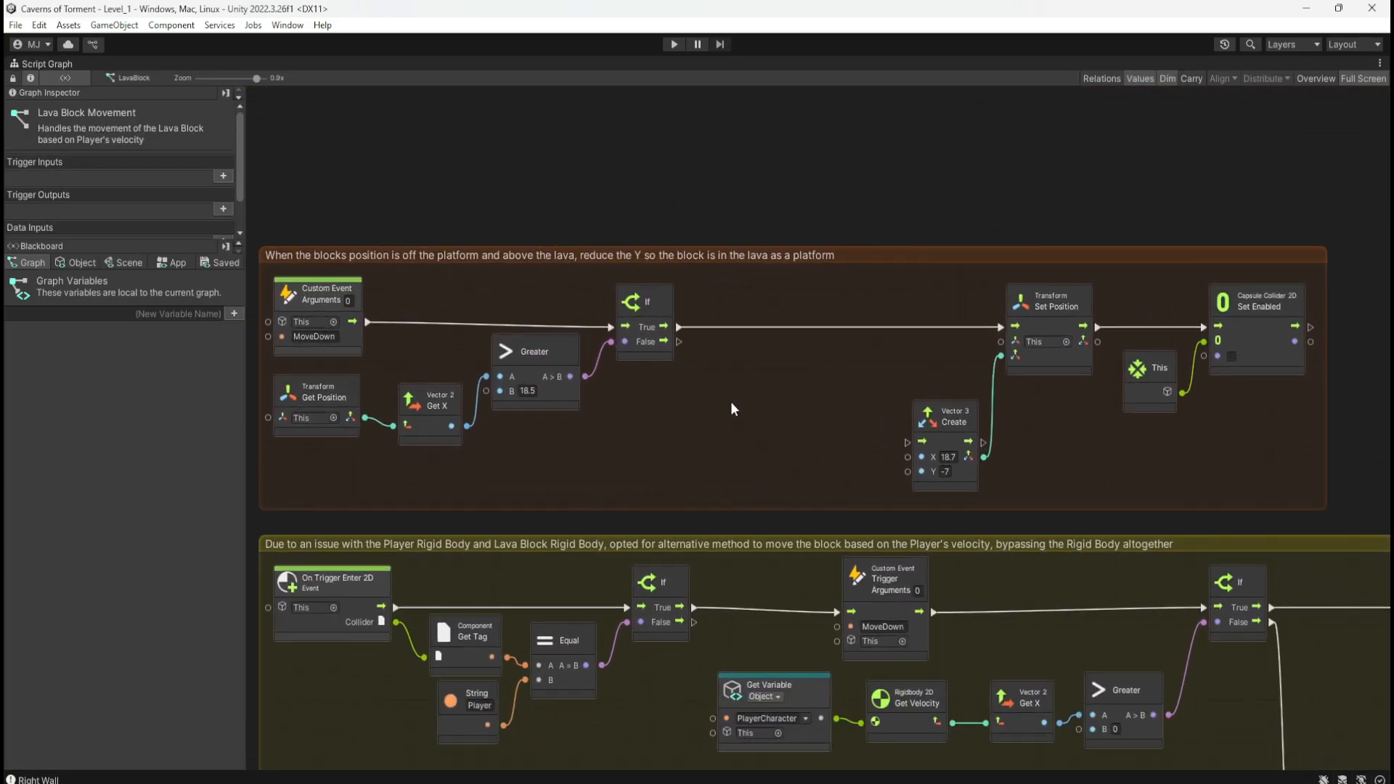
{"action": "key", "text": "shift+space"}
{"action": "middle_click_drag", "start_coordinate": [630, 687], "coordinate": [678, 692]}
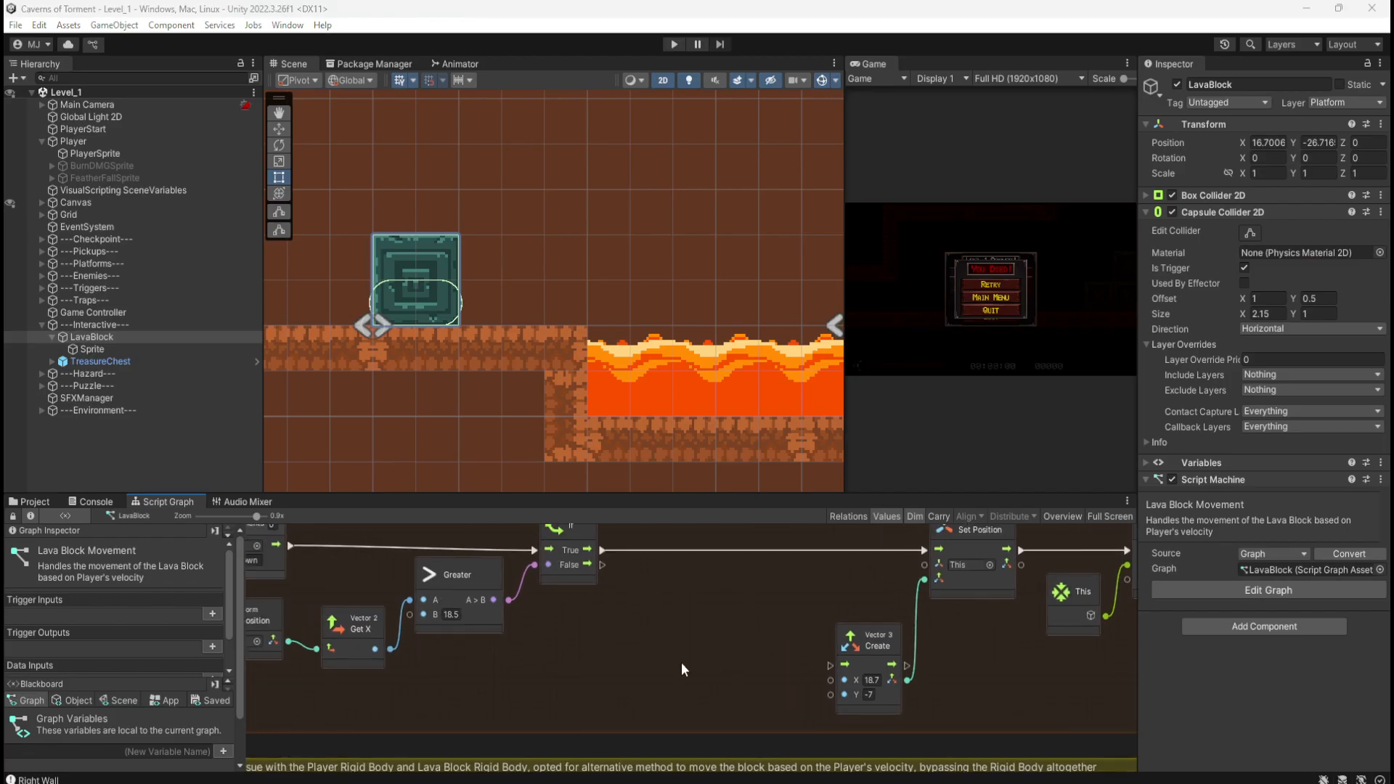
{"action": "left_click", "coordinate": [450, 614]}
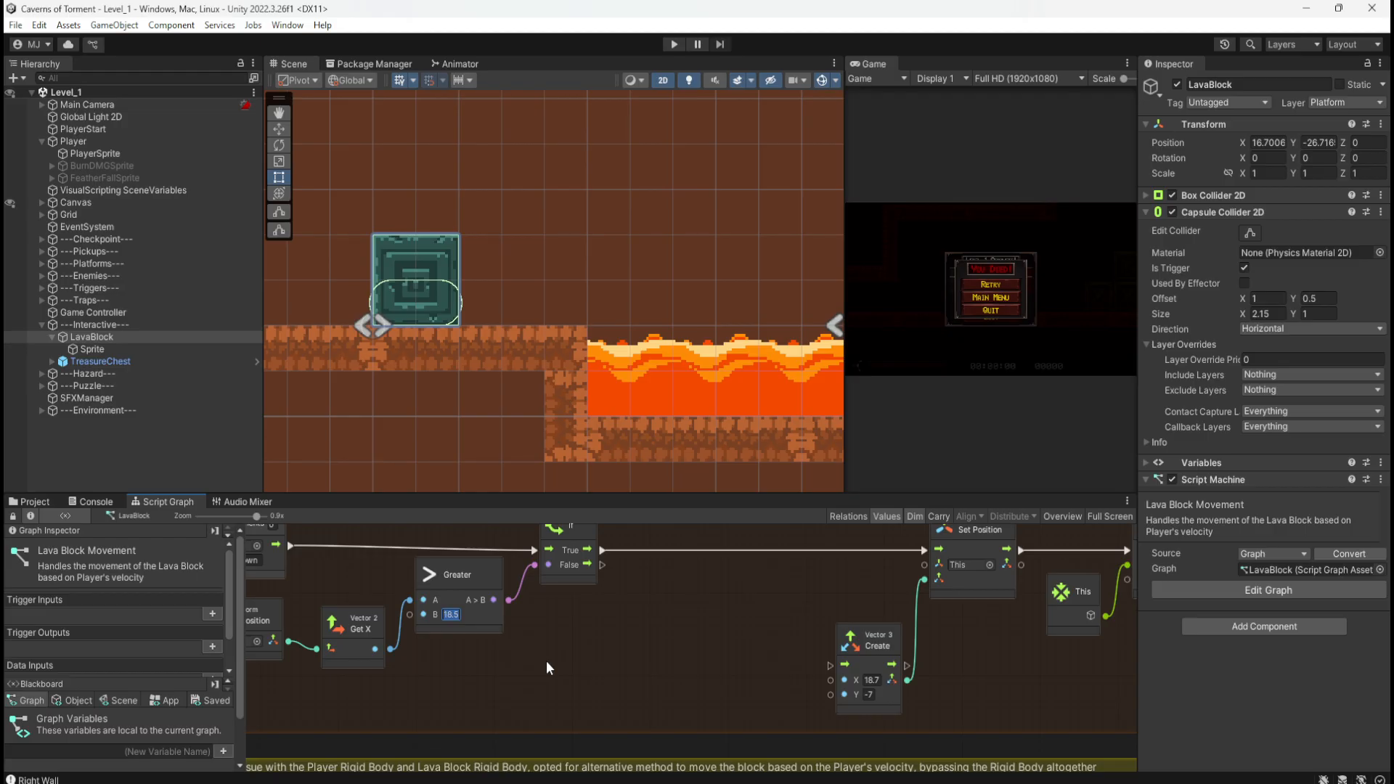
{"action": "type", "text": "21.70065"}
{"action": "key", "text": "ctrl+z"}
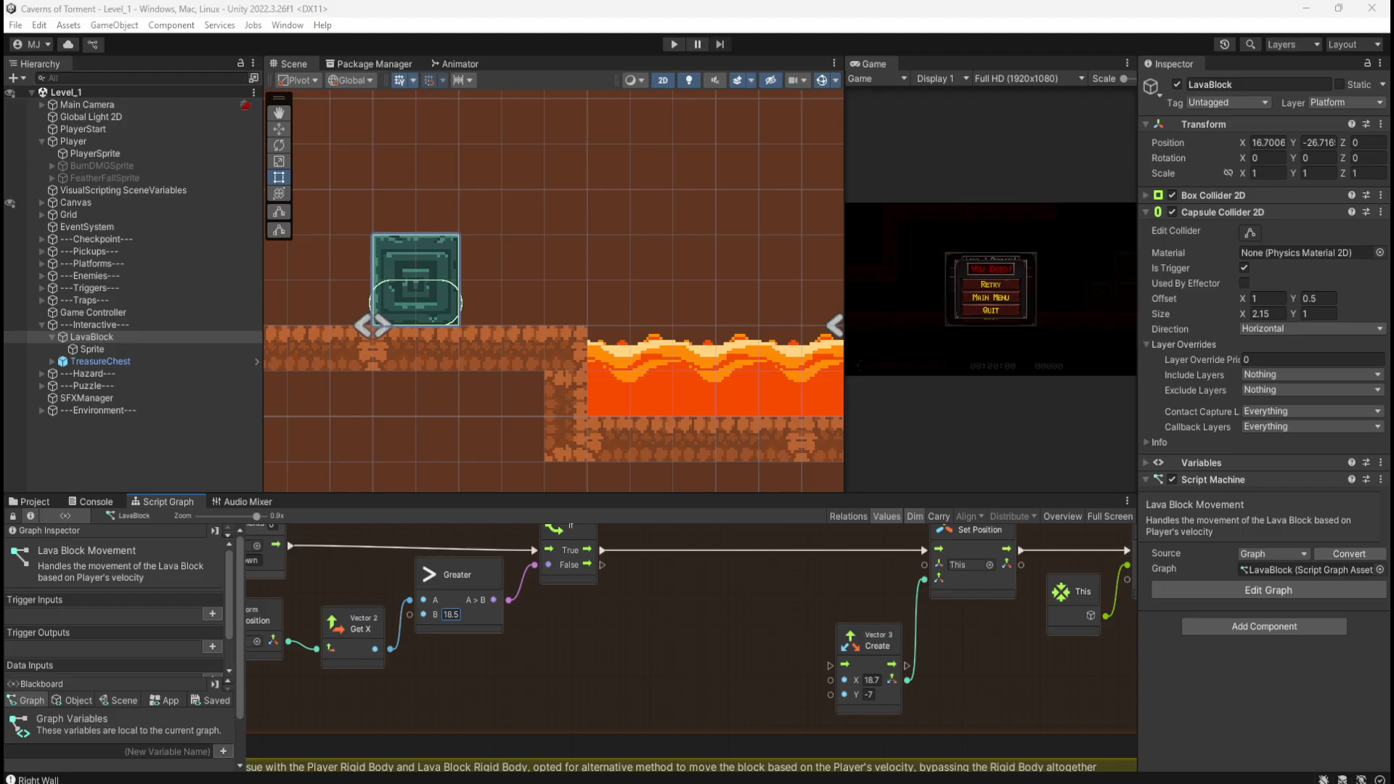
{"action": "left_click", "coordinate": [448, 612]}
{"action": "type", "text": "21.70065"}
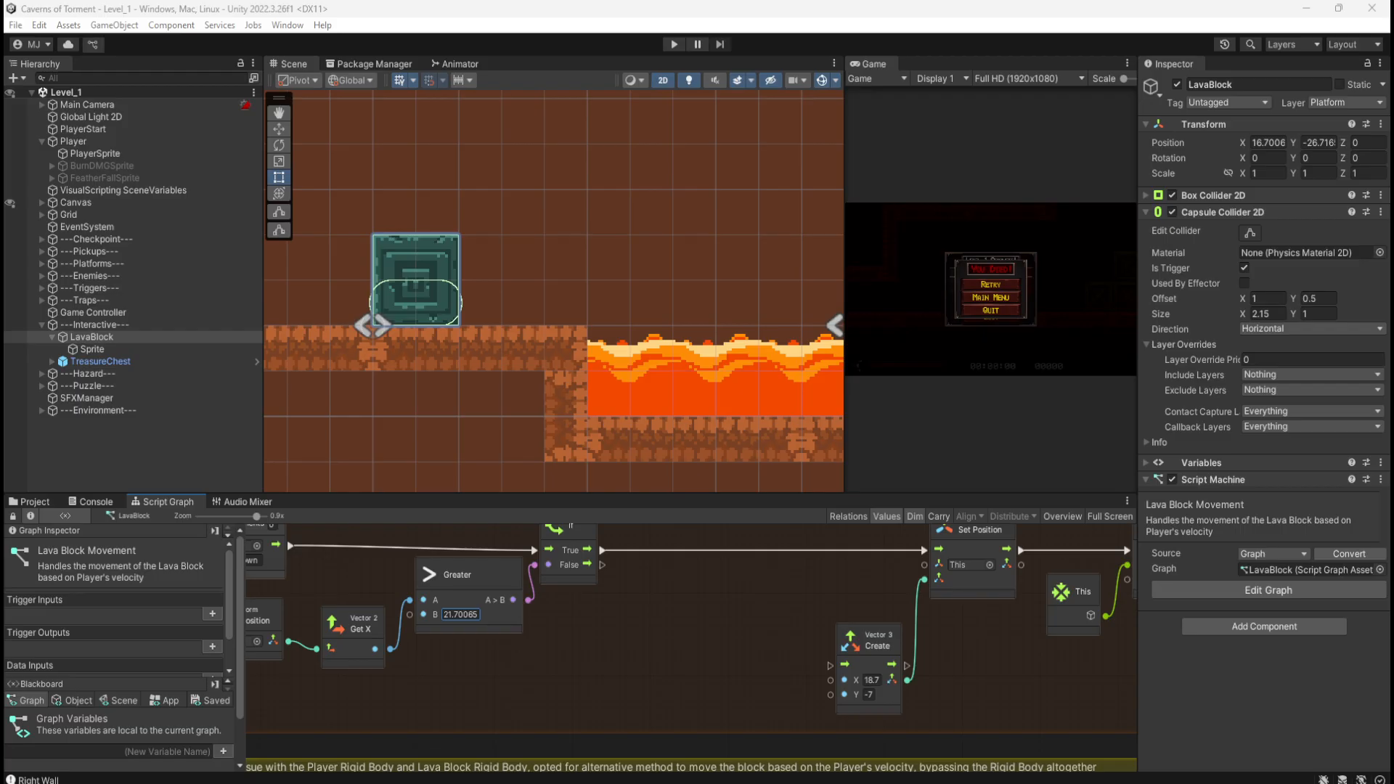
{"action": "left_click", "coordinate": [871, 680]}
{"action": "type", "text": "21.90065"}
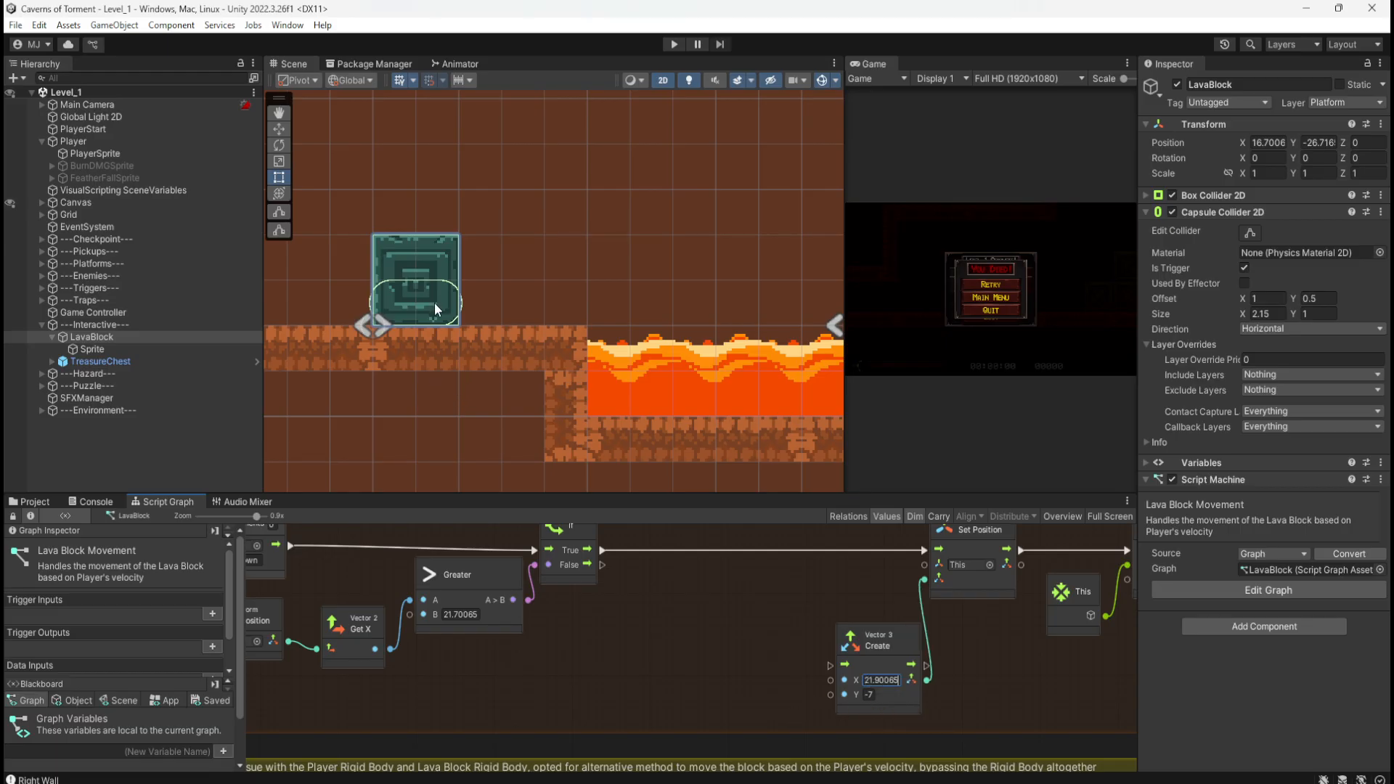
Step: Measure LavaBlock sunk in the lava, then set the Vector3 Create Y to -28.71657
{"action": "mouse_move", "coordinate": [608, 259]}
{"action": "middle_mouse_down"}
{"action": "mouse_move", "coordinate": [619, 244]}
{"action": "mouse_move", "coordinate": [614, 259]}
{"action": "middle_mouse_up"}
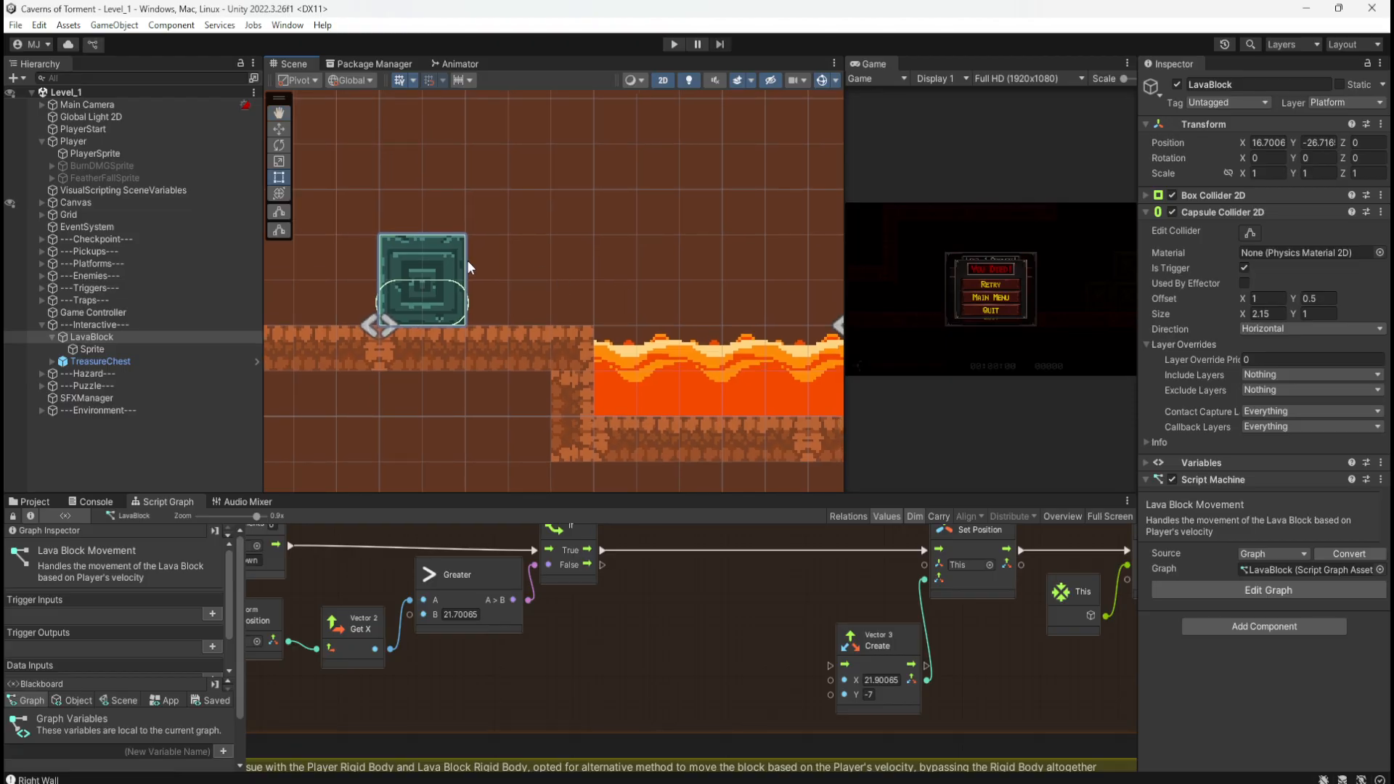
{"action": "mouse_move", "coordinate": [592, 268]}
{"action": "middle_mouse_down"}
{"action": "mouse_move", "coordinate": [621, 259]}
{"action": "mouse_move", "coordinate": [601, 272]}
{"action": "middle_mouse_up"}
{"action": "key", "text": "w"}
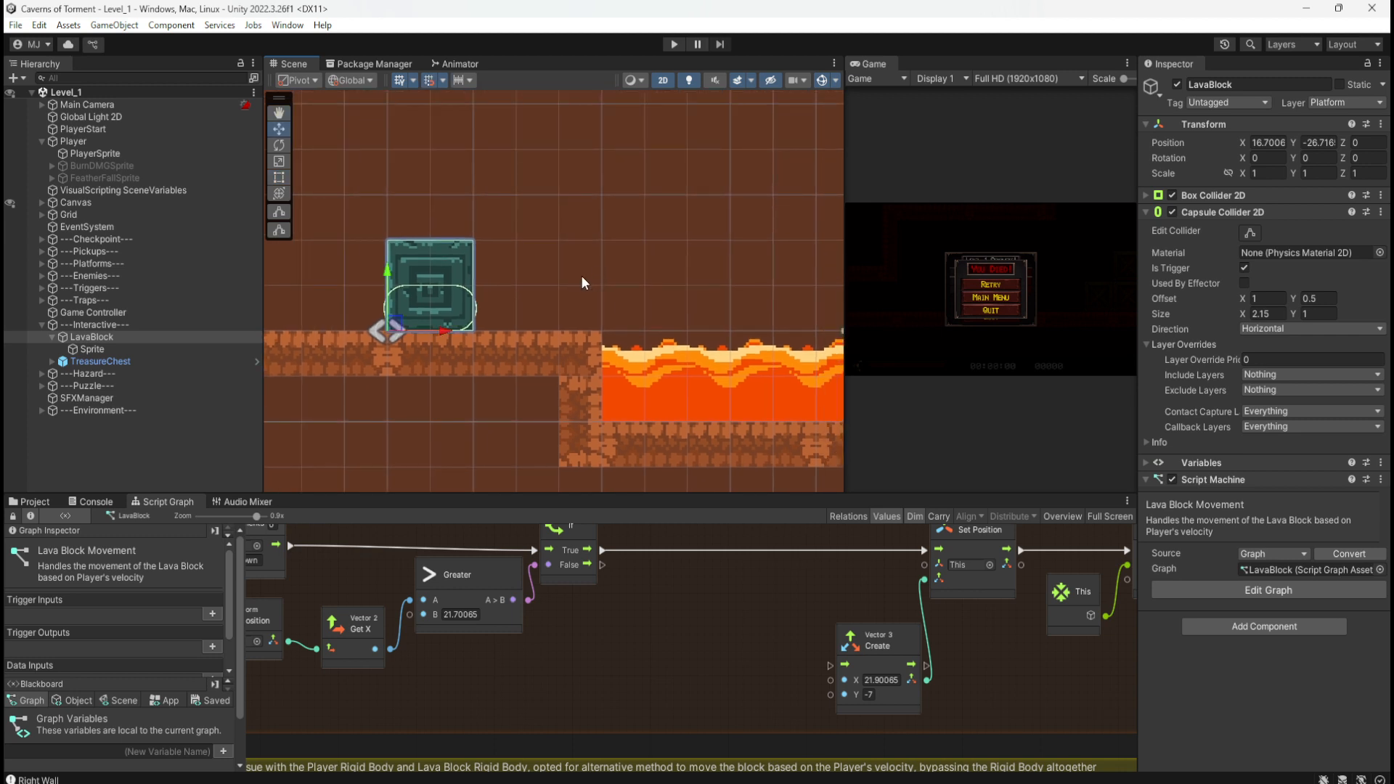
{"action": "left_click_drag", "start_coordinate": [408, 323], "coordinate": [628, 403]}
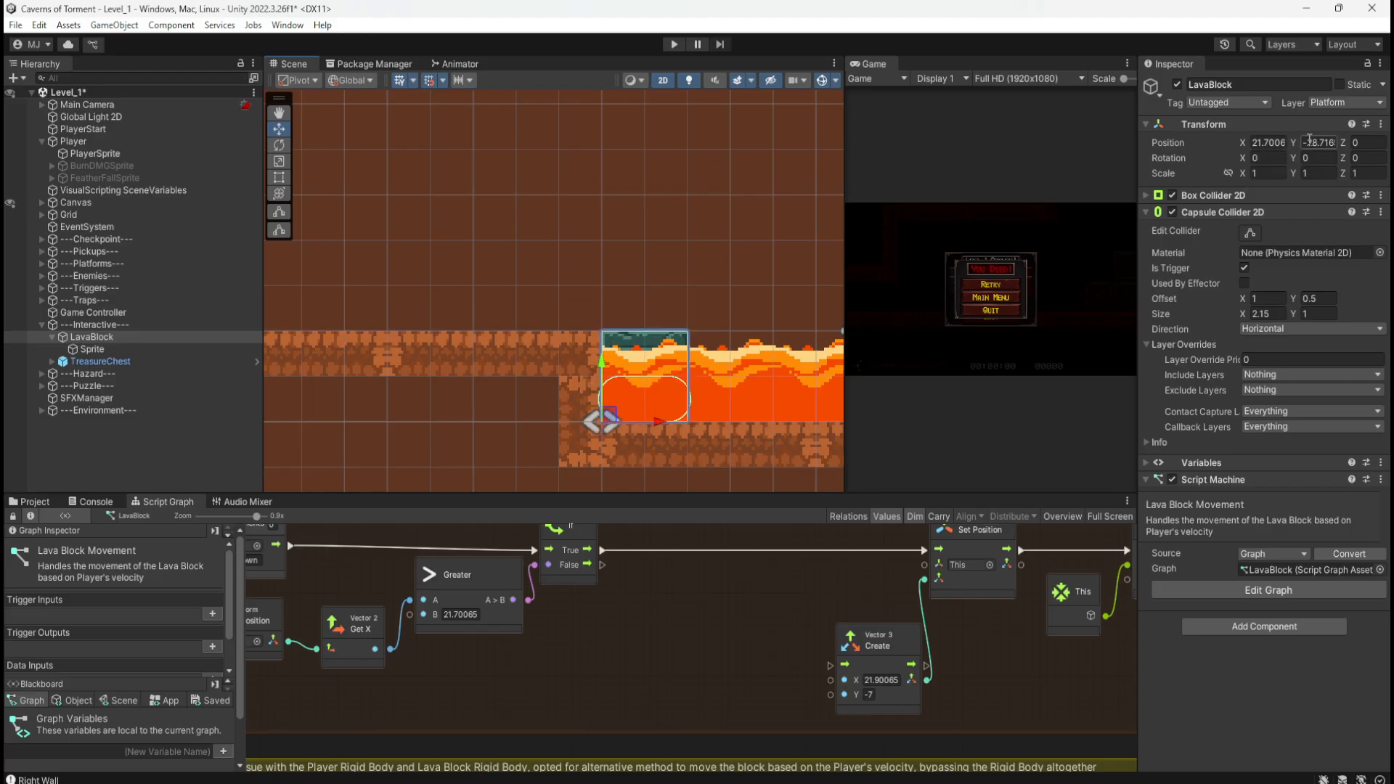
{"action": "left_click", "coordinate": [1309, 141]}
{"action": "middle_click_drag", "start_coordinate": [675, 285], "coordinate": [692, 242]}
{"action": "key", "text": "ctrl+z"}
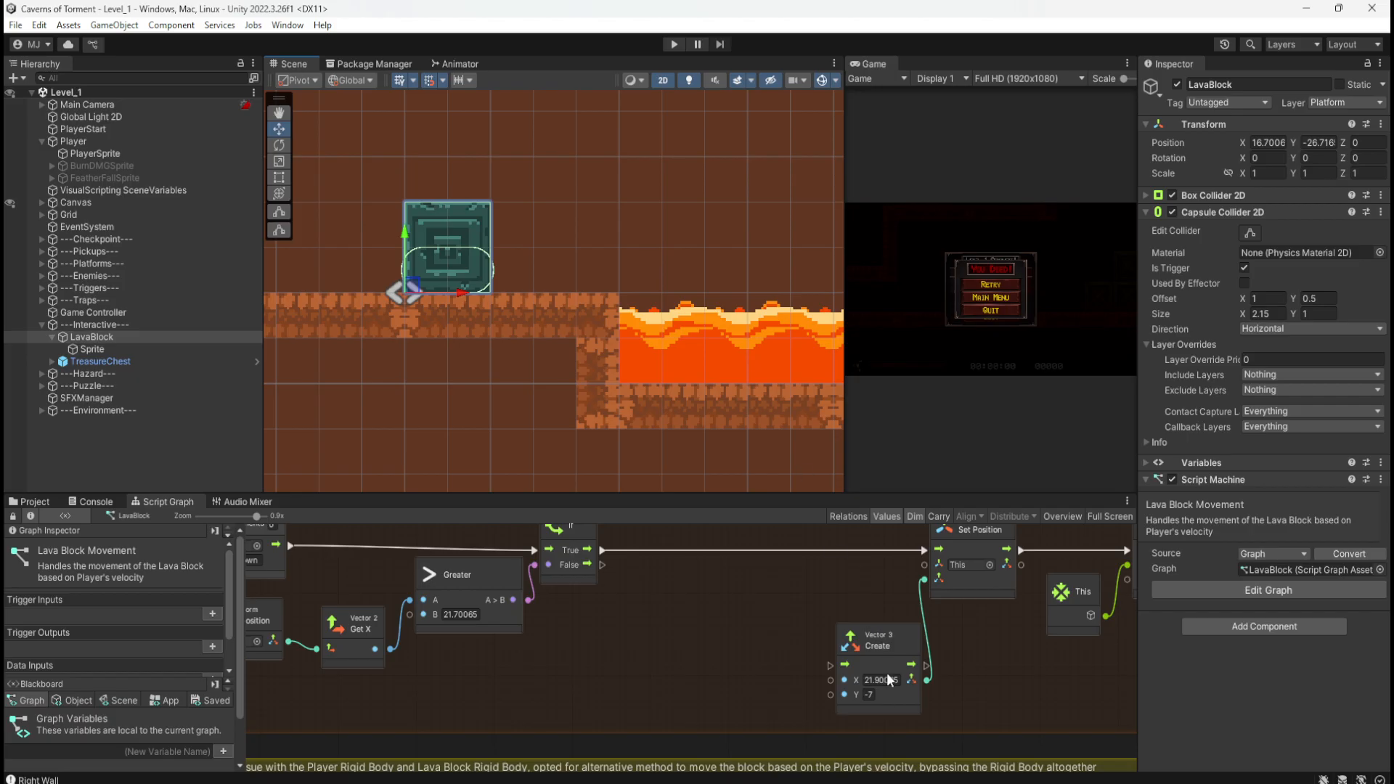
{"action": "left_click", "coordinate": [870, 699]}
{"action": "type", "text": "-28.71657"}
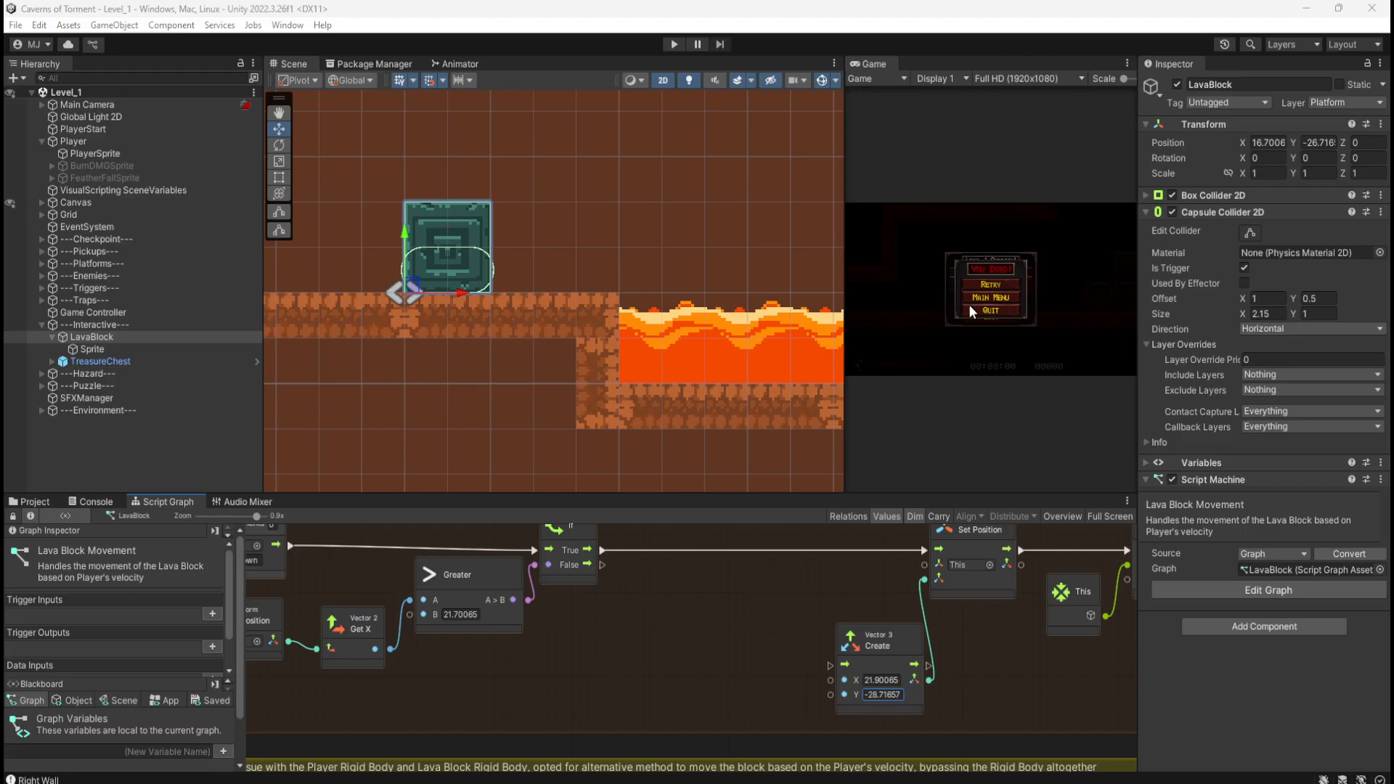
{"action": "middle_click_drag", "start_coordinate": [656, 328], "coordinate": [678, 353]}
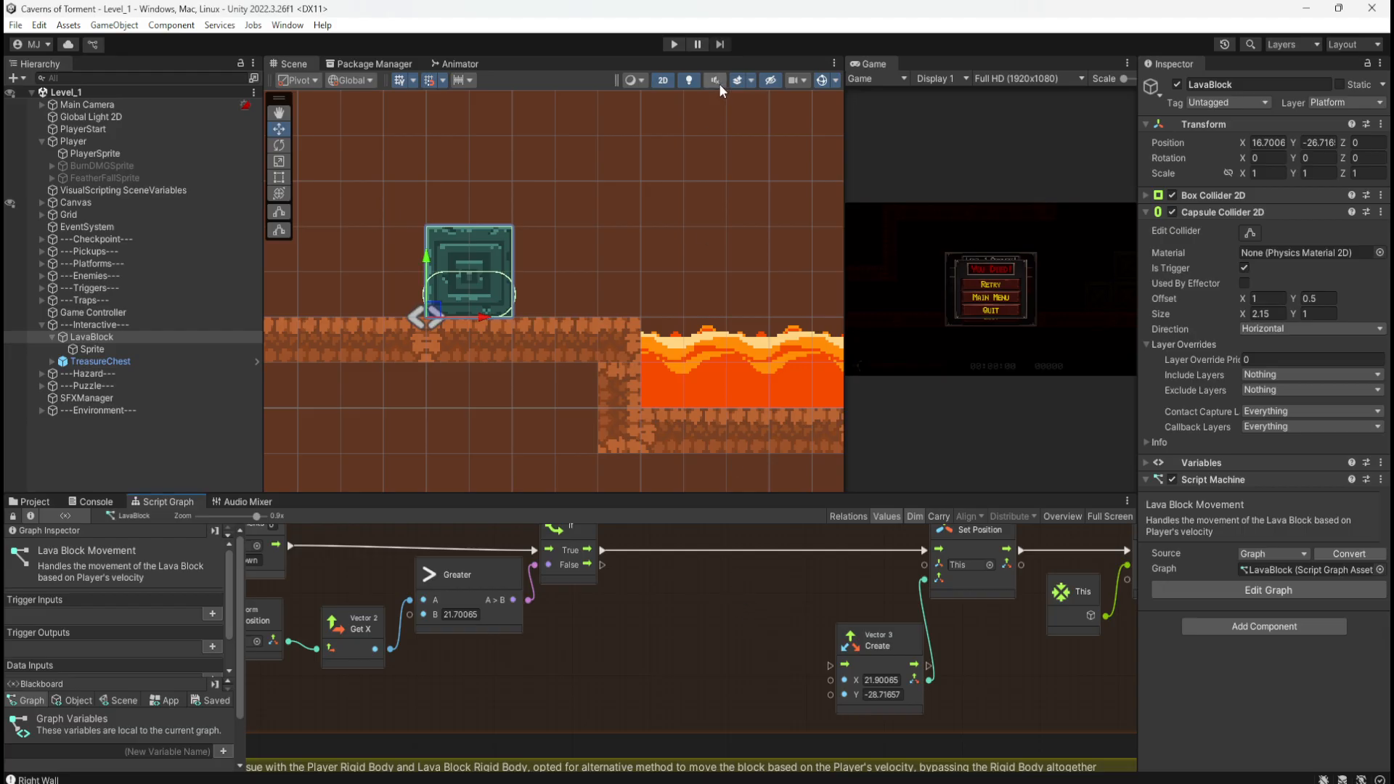
Step: Play Level_1, running past the crates and pushing the teal block toward the lava
{"action": "left_click", "coordinate": [679, 45]}
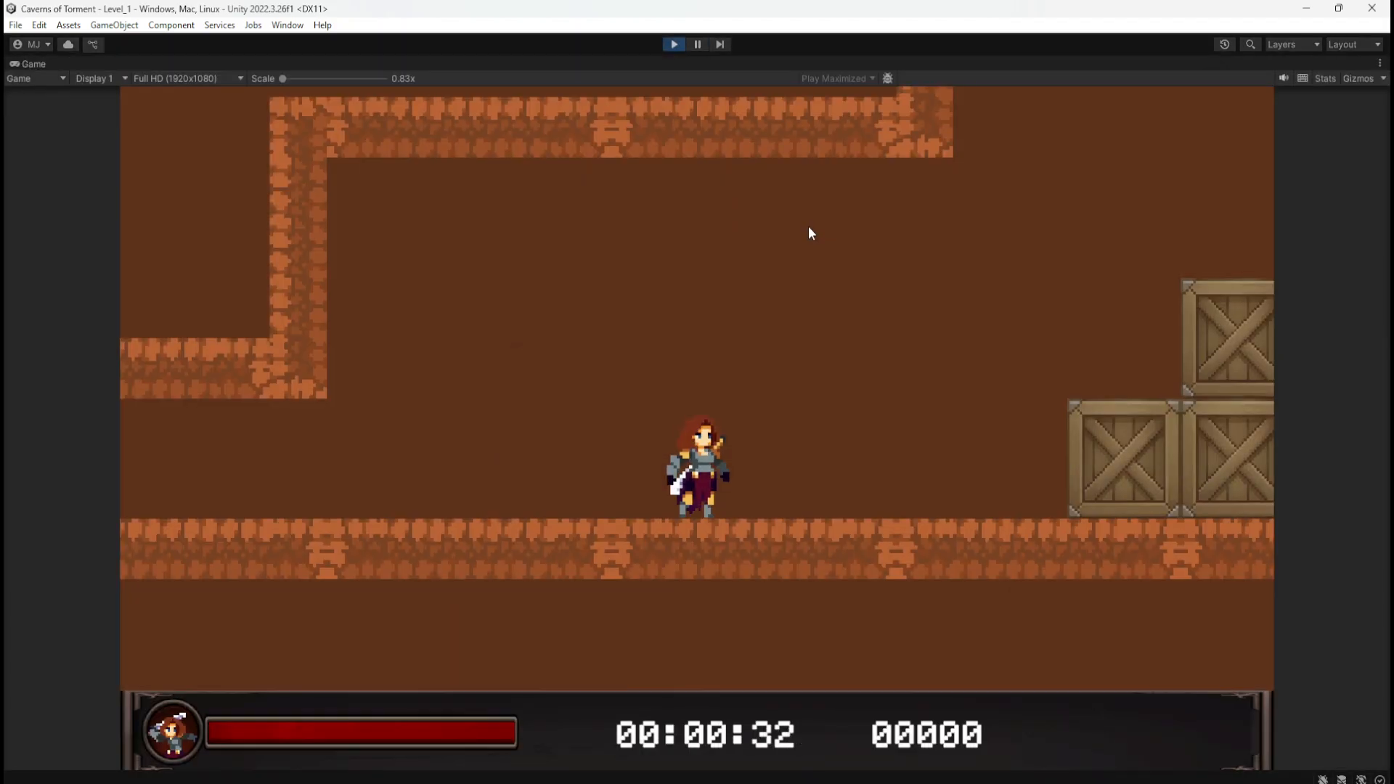
{"action": "key", "text": "space"}
{"action": "key", "text": "space"}
{"action": "key", "text": "space"}
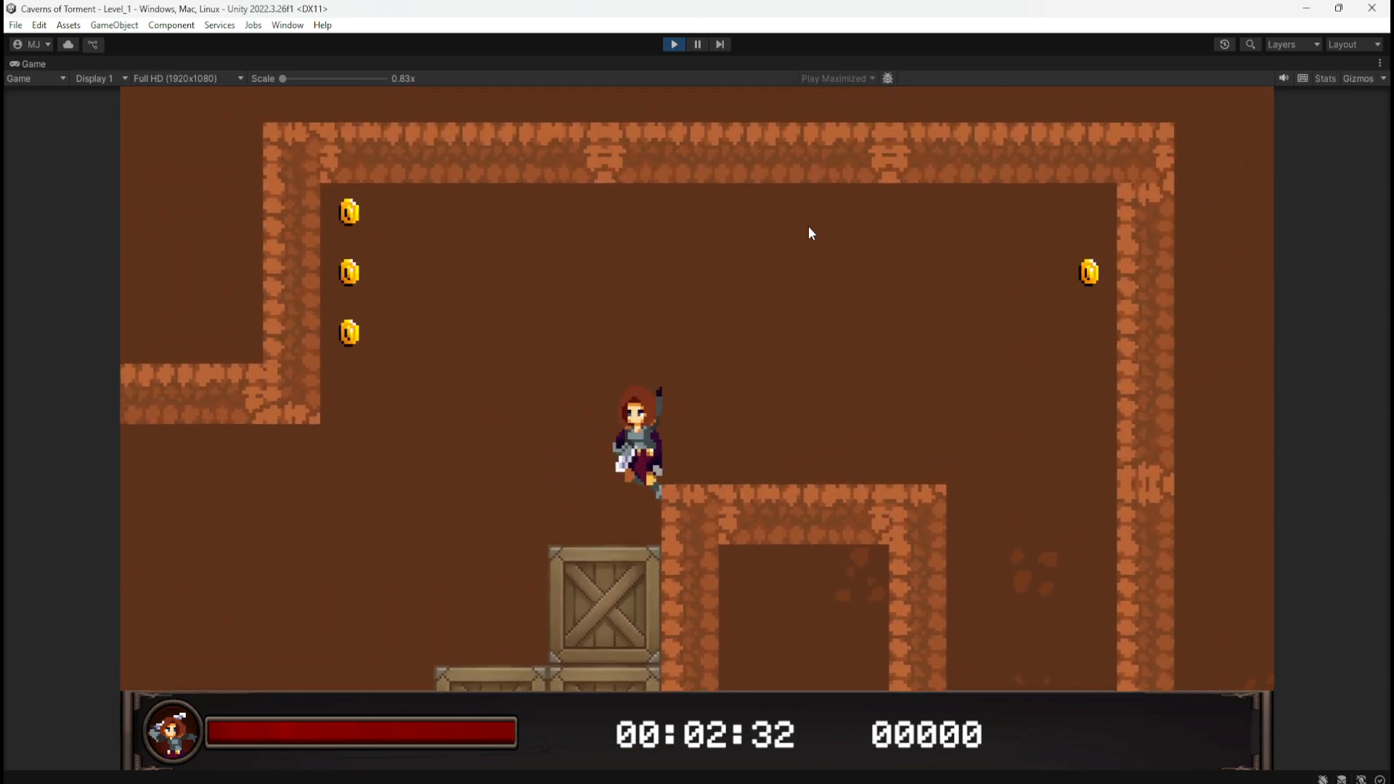
{"action": "key", "text": "d"}
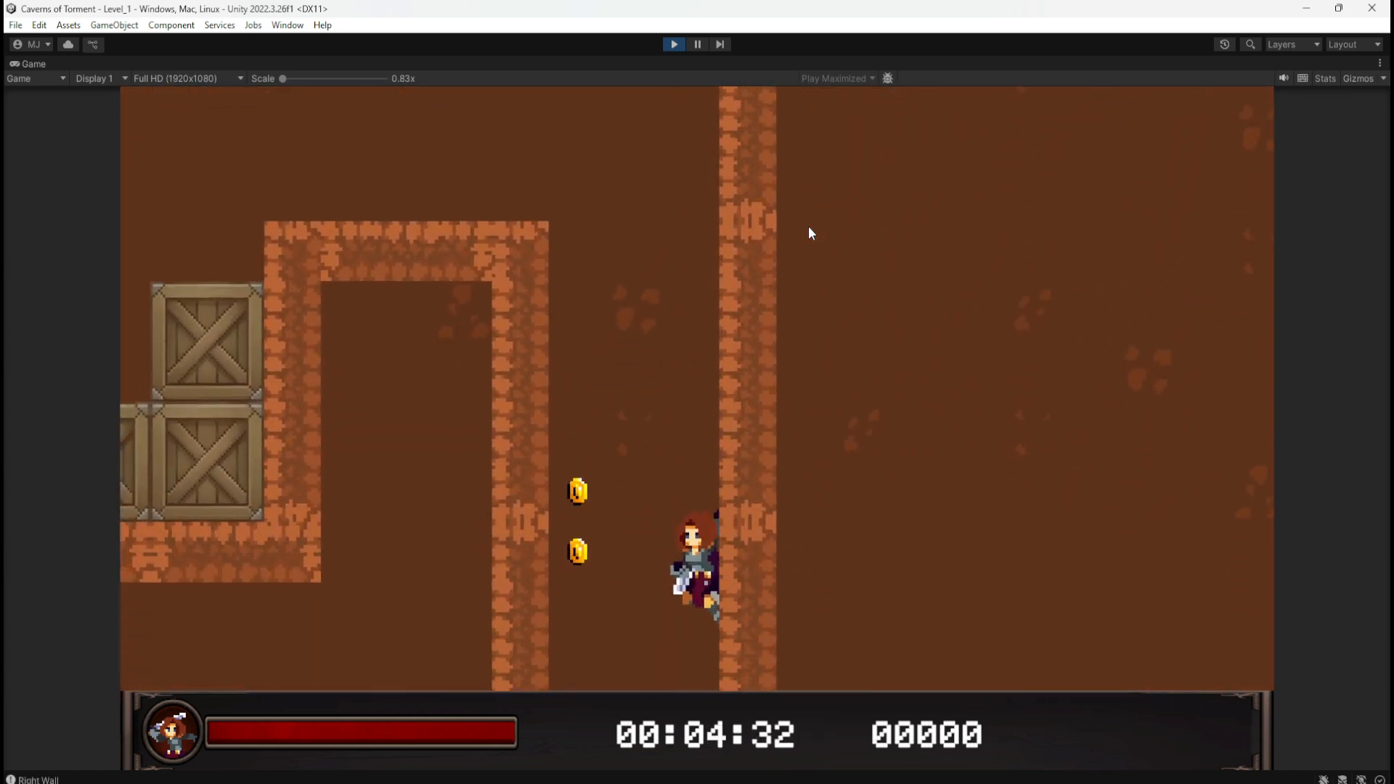
{"action": "key", "text": "d"}
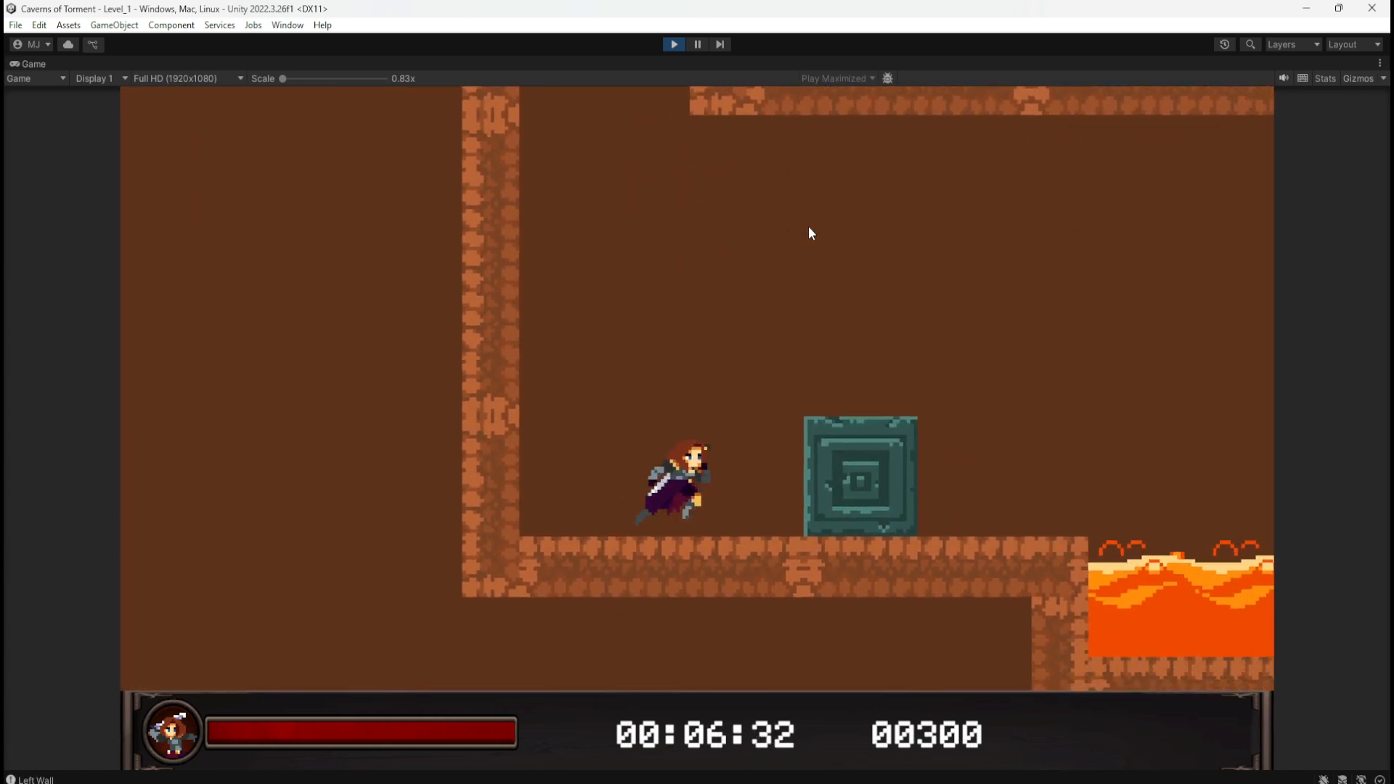
{"action": "key", "text": "d"}
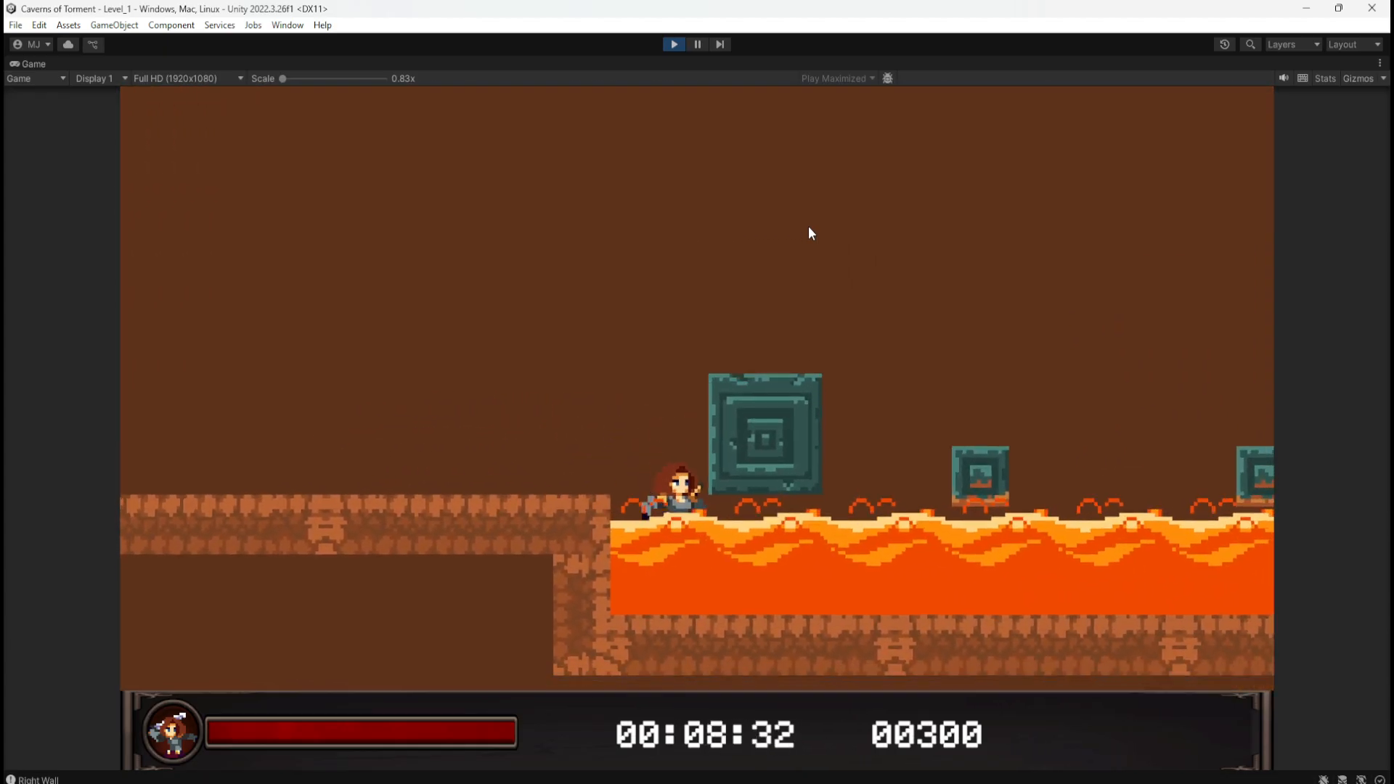
{"action": "key", "text": "space"}
{"action": "key", "text": "d"}
Step: Jump and push the teal block further over the lava, then stop the play-test
{"action": "key", "text": "space"}
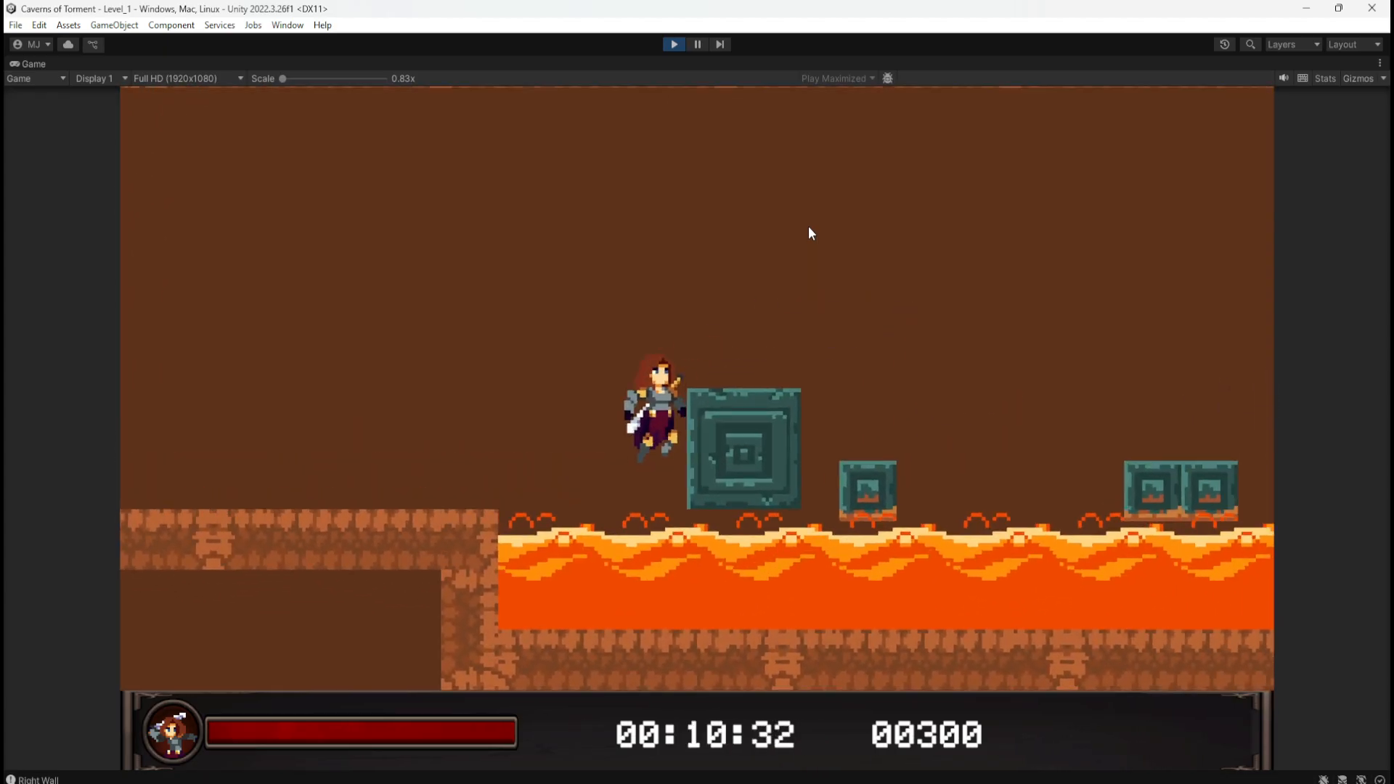
{"action": "key", "text": "space"}
{"action": "key", "text": "d"}
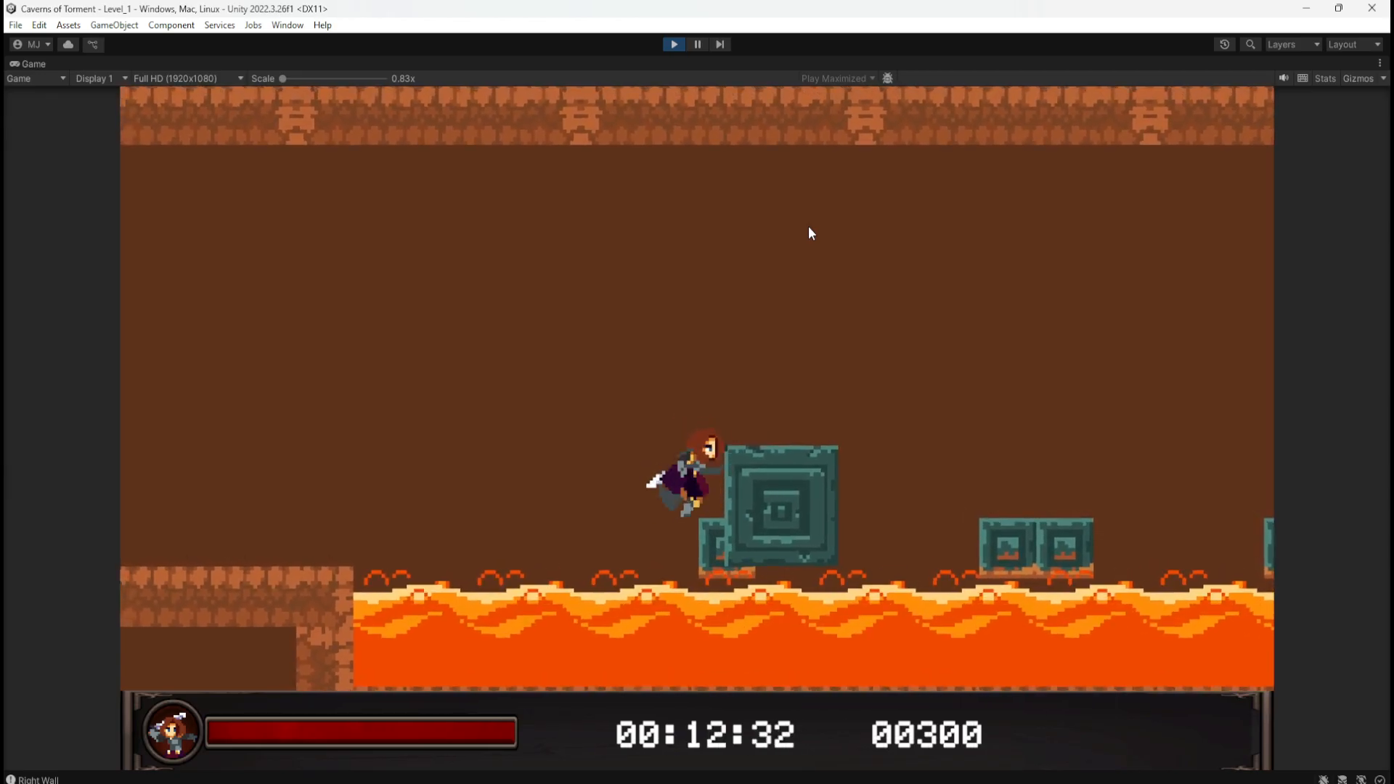
{"action": "key", "text": "space"}
{"action": "key", "text": "a"}
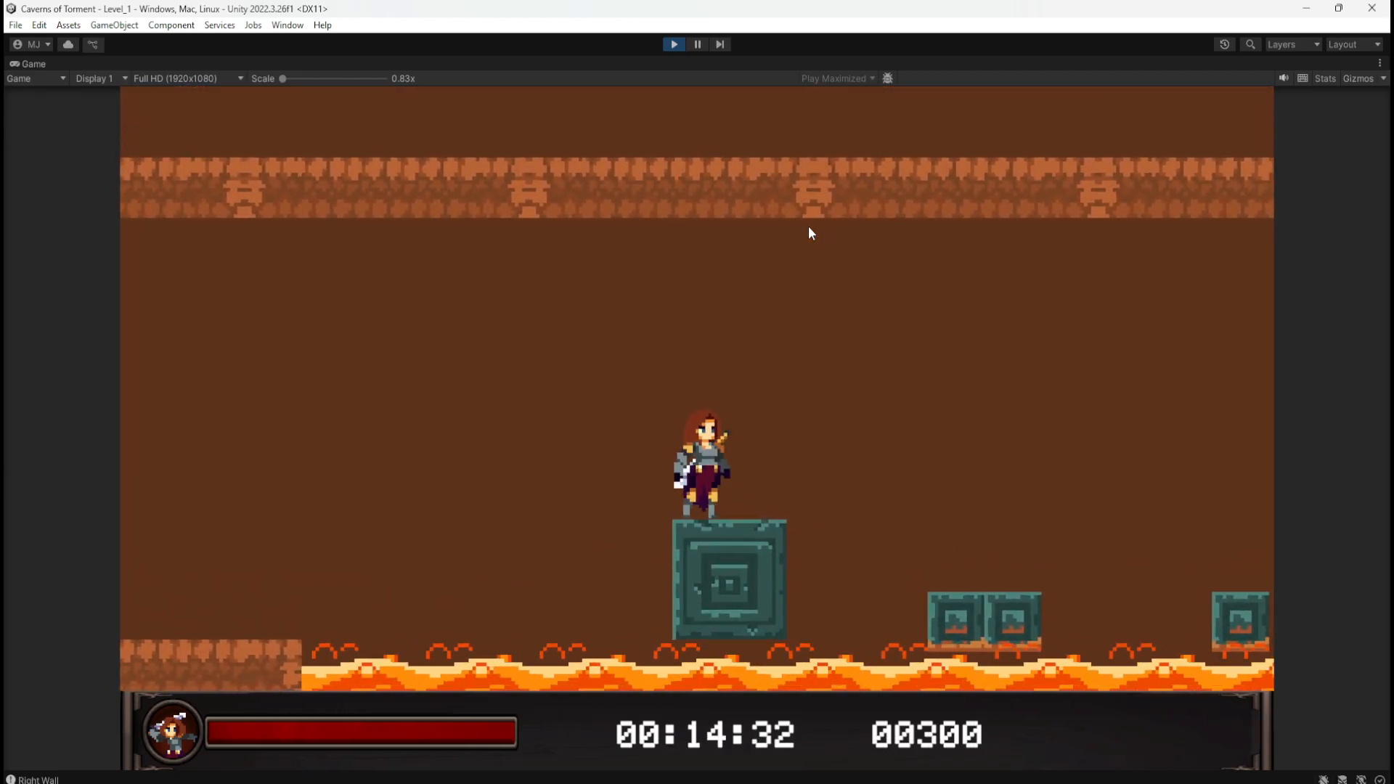
{"action": "key", "text": "d"}
{"action": "left_click", "coordinate": [674, 44]}
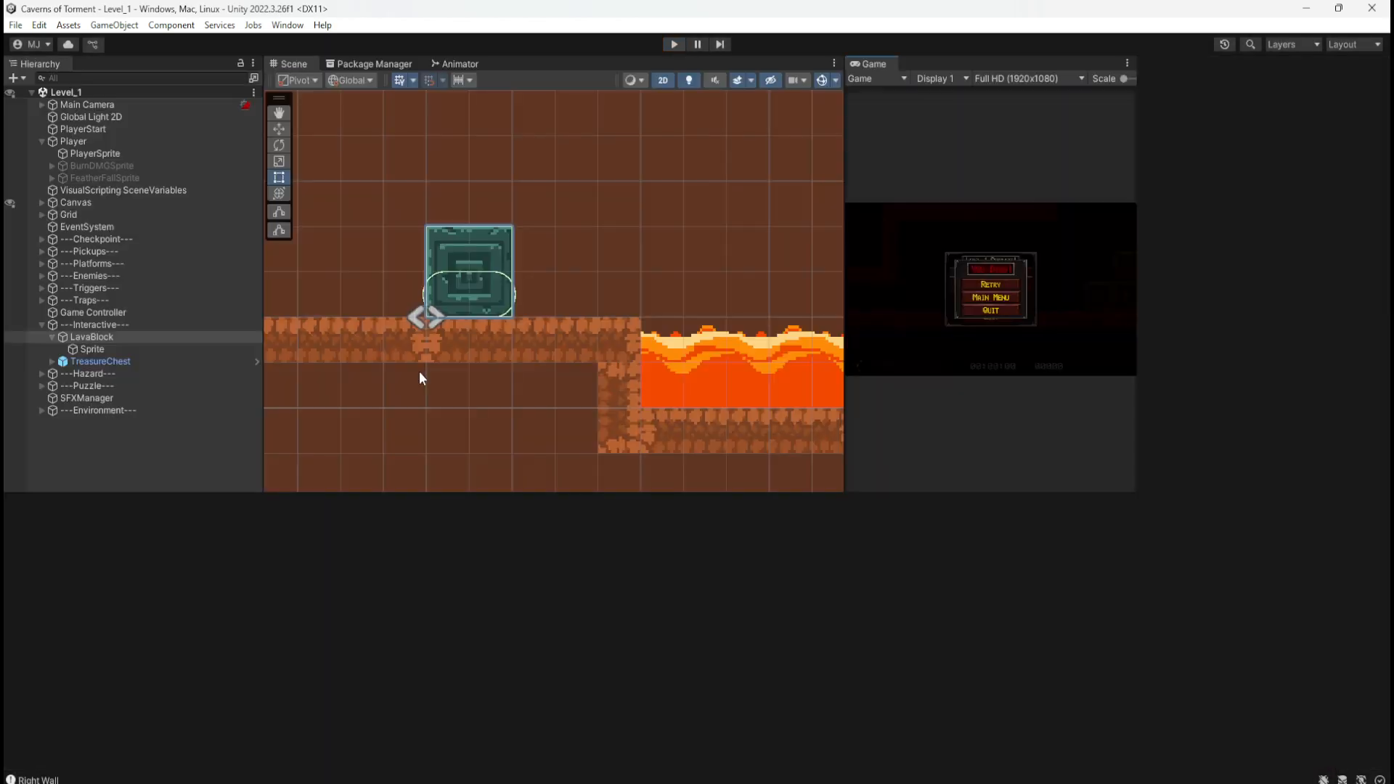
Step: Select LavaBlock and bring the MoveDown custom event into view in its graph
{"action": "left_click", "coordinate": [135, 326]}
{"action": "left_click", "coordinate": [127, 338]}
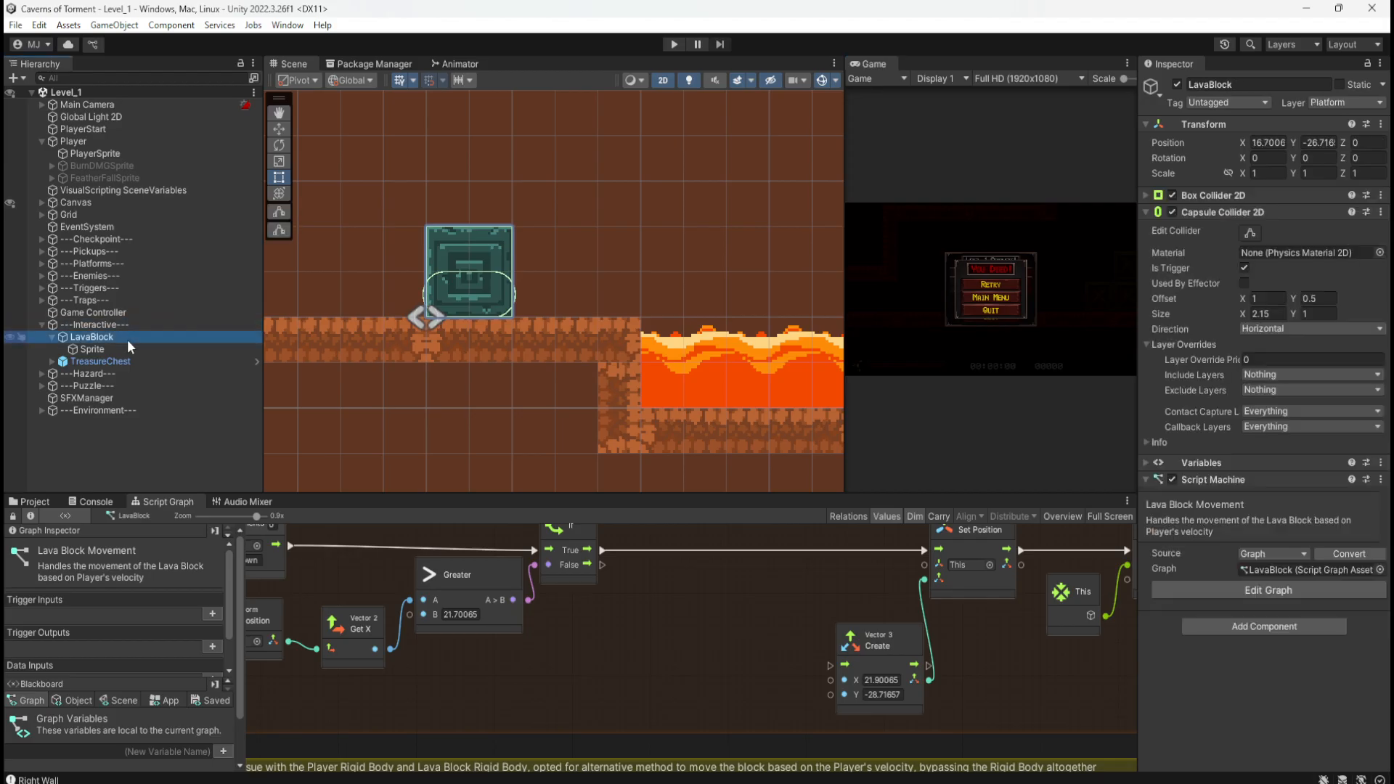
{"action": "left_click", "coordinate": [123, 346]}
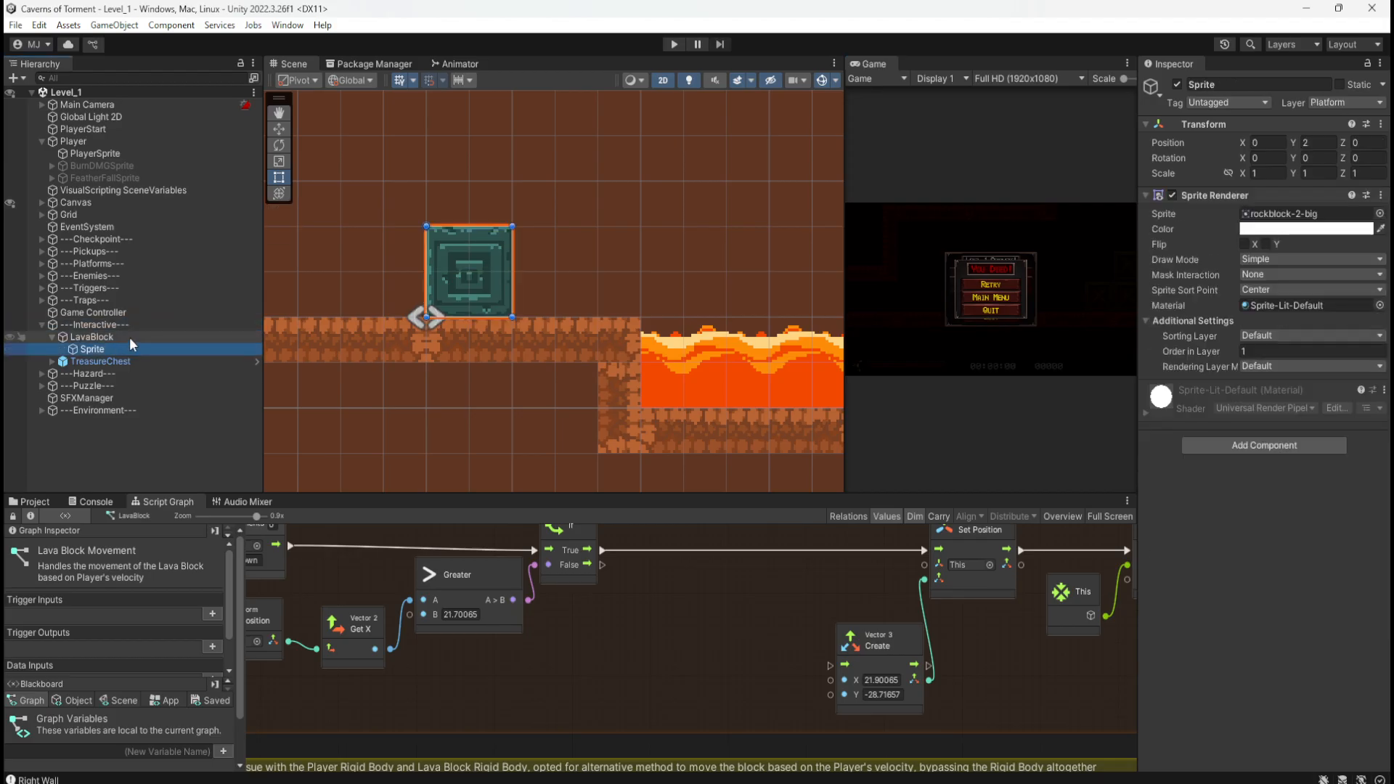
{"action": "left_click", "coordinate": [129, 337]}
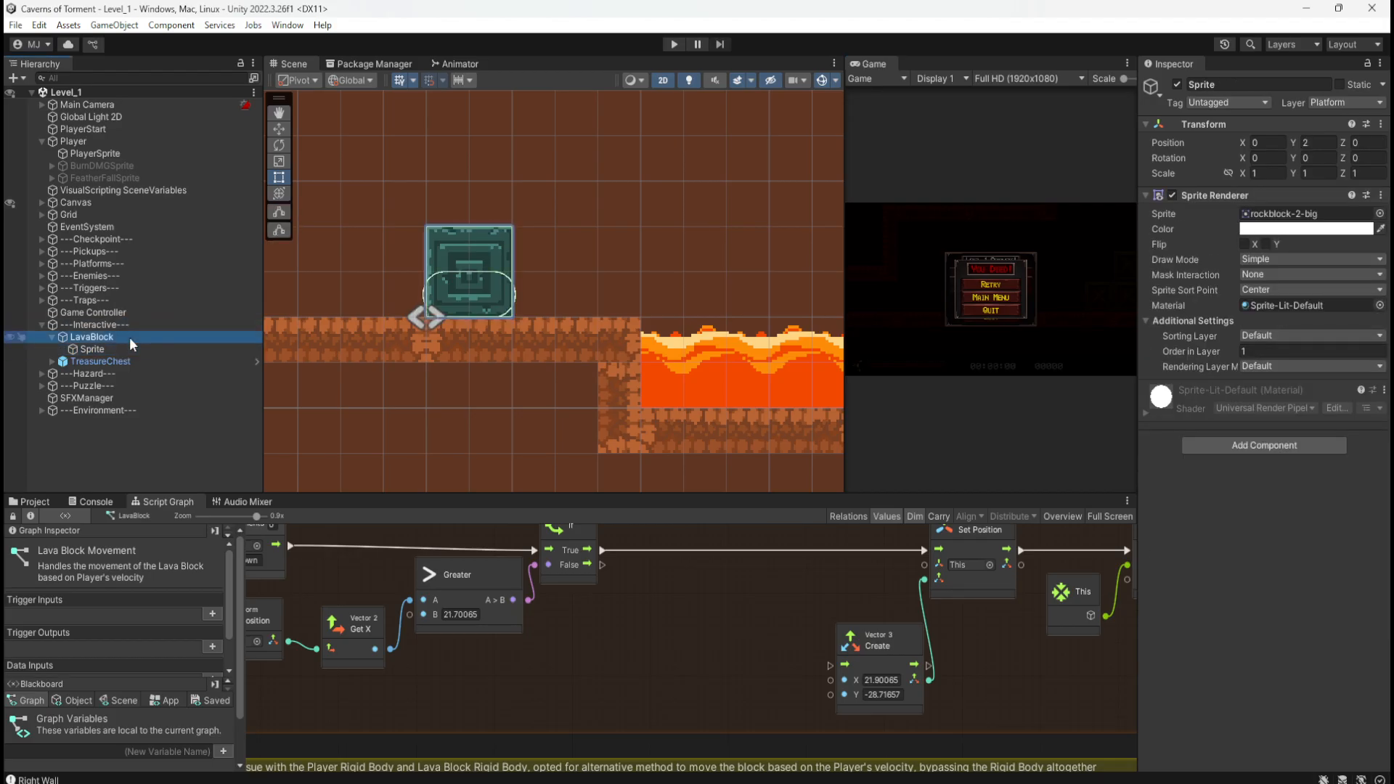
{"action": "middle_click_drag", "start_coordinate": [407, 591], "coordinate": [469, 604]}
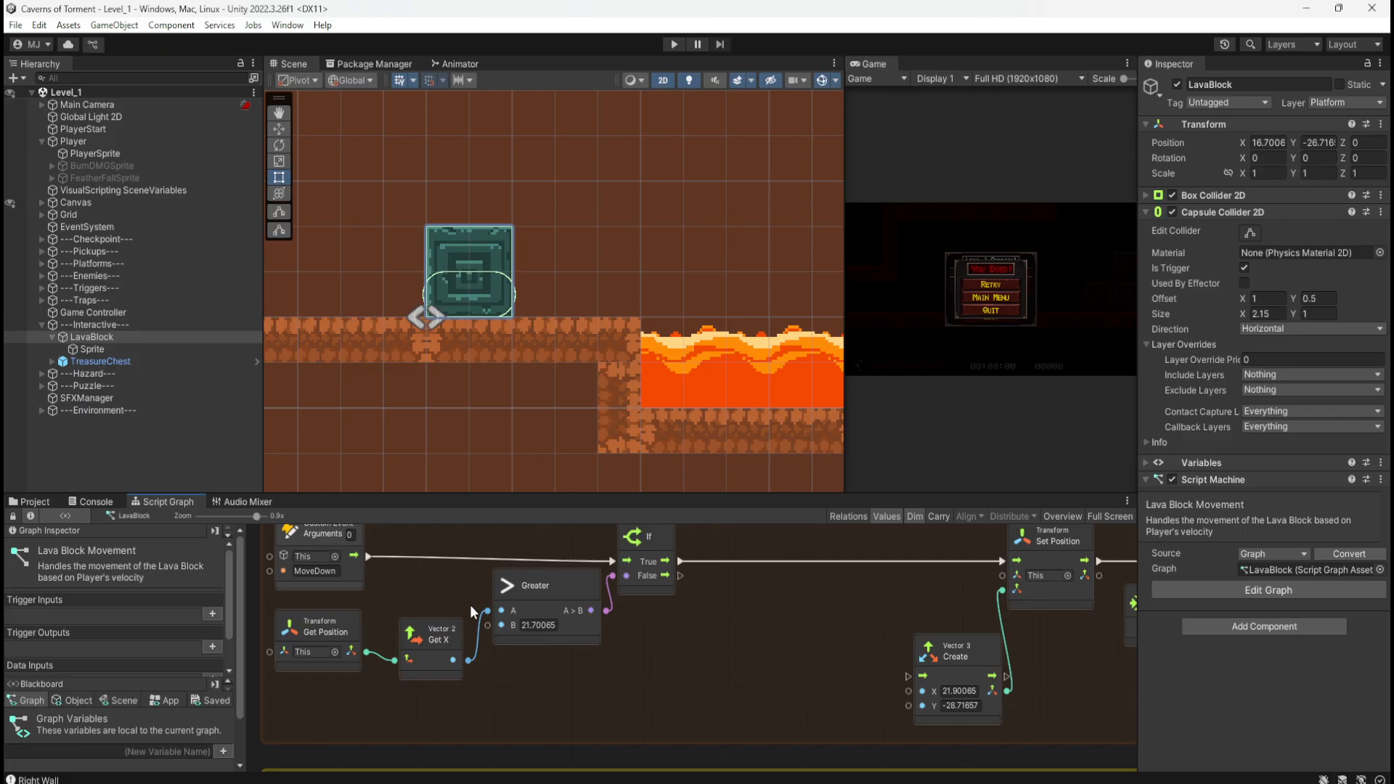
Step: Compare LavaBlock with its child Sprite, then drag LavaBlock right to about X 20.7
{"action": "left_click", "coordinate": [145, 346]}
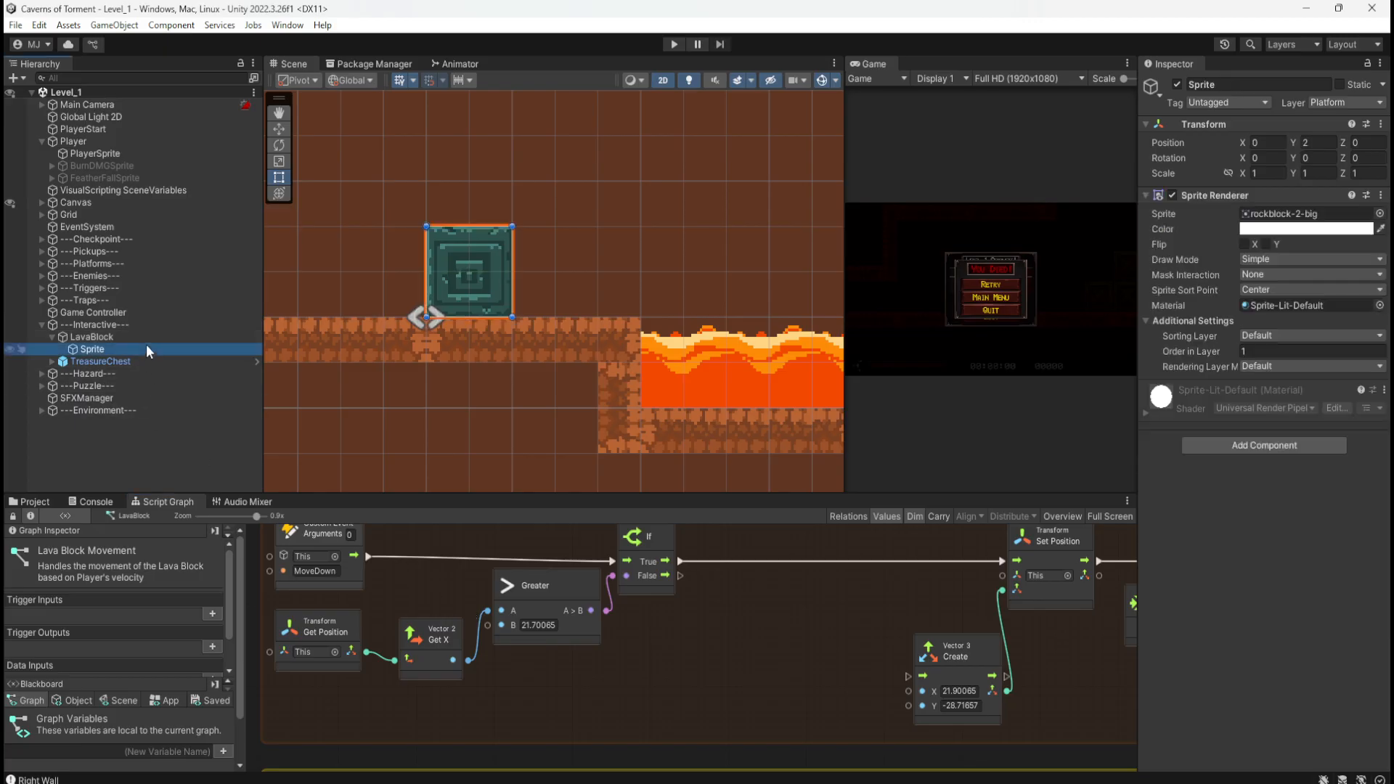
{"action": "left_click", "coordinate": [154, 337]}
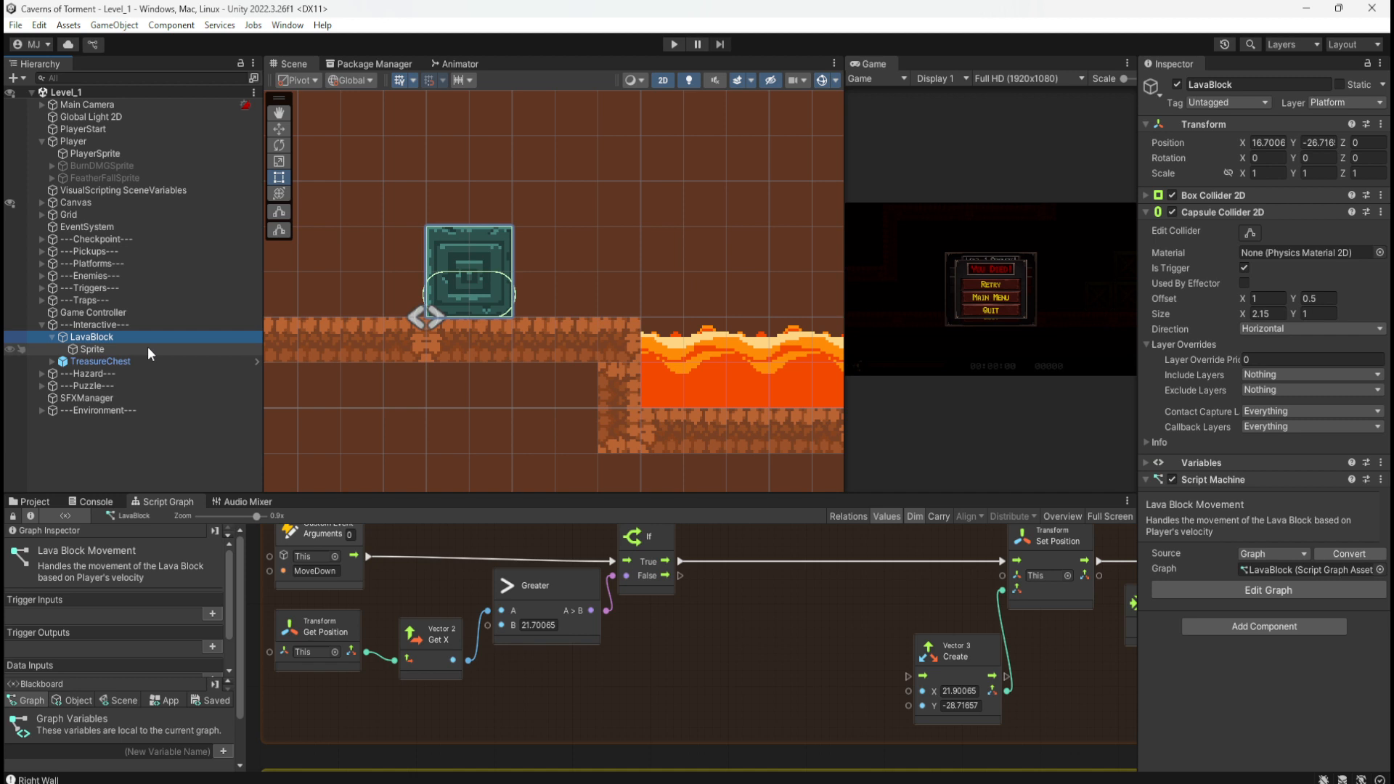
{"action": "left_click", "coordinate": [147, 346]}
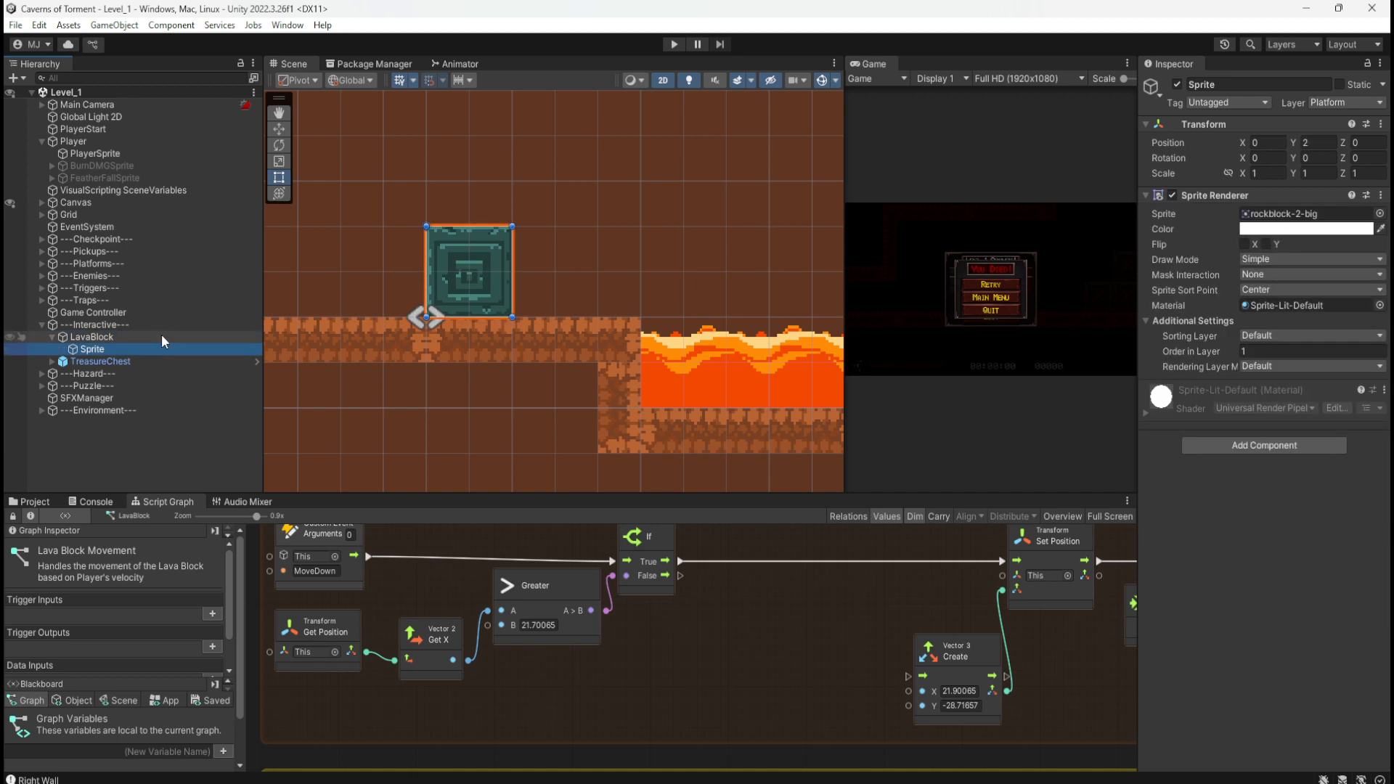
{"action": "left_click", "coordinate": [161, 334]}
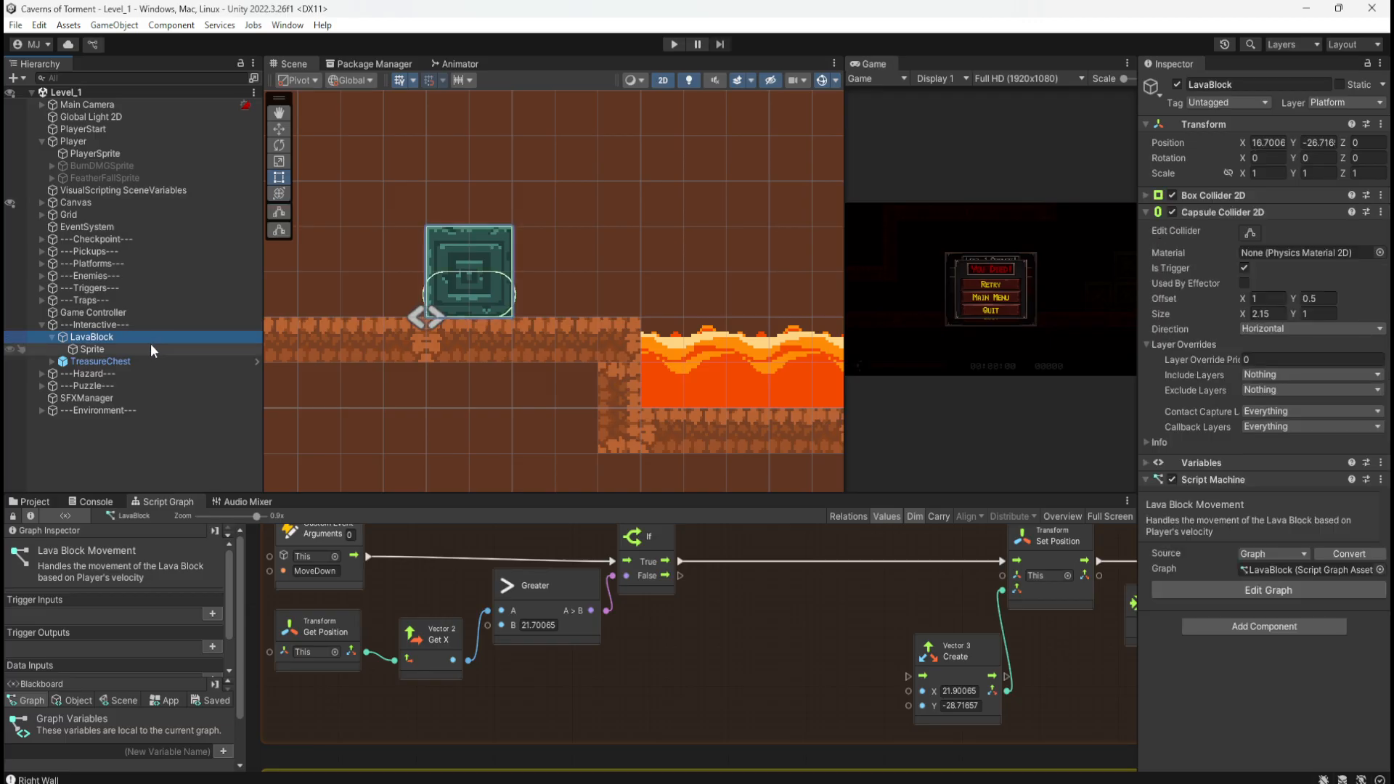
{"action": "left_click", "coordinate": [151, 345]}
{"action": "left_click", "coordinate": [158, 334]}
{"action": "key", "text": "w"}
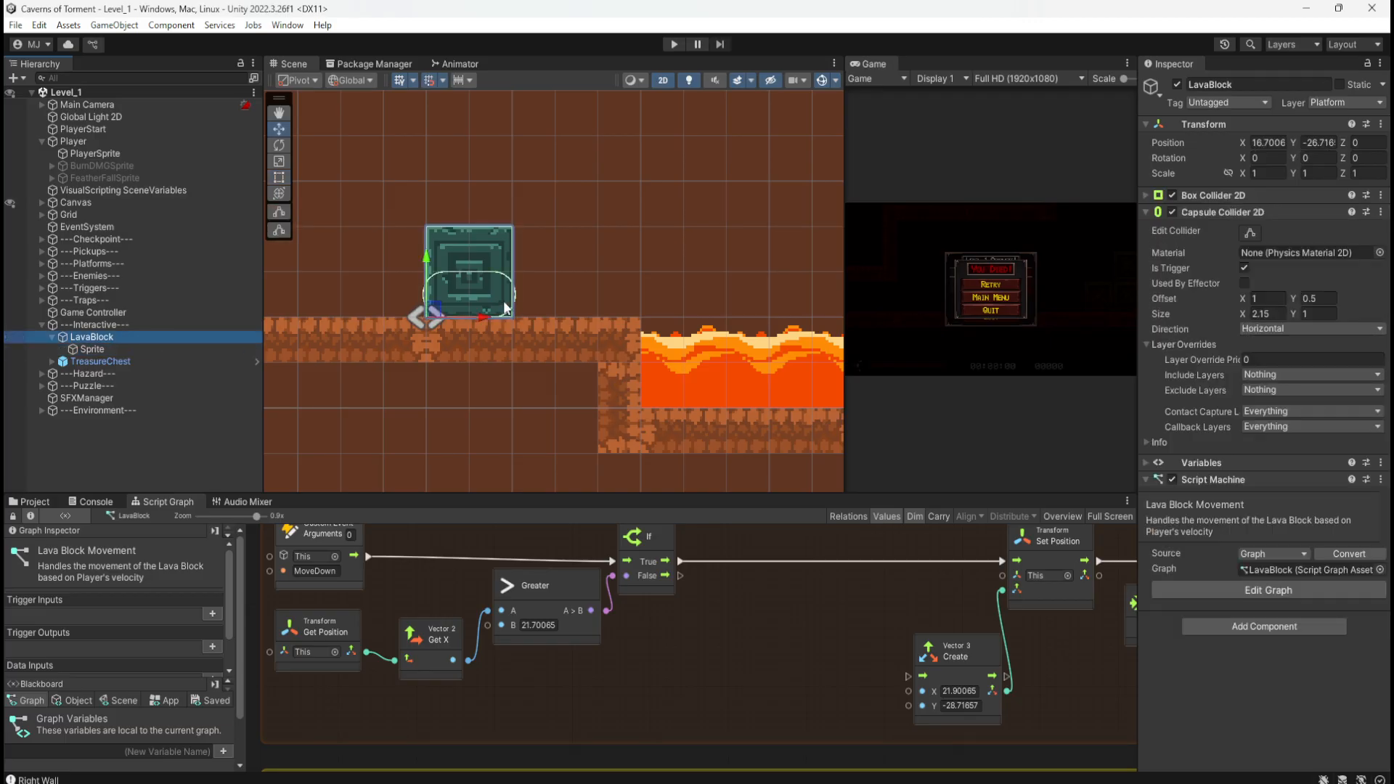
{"action": "left_click_drag", "start_coordinate": [434, 307], "coordinate": [617, 304]}
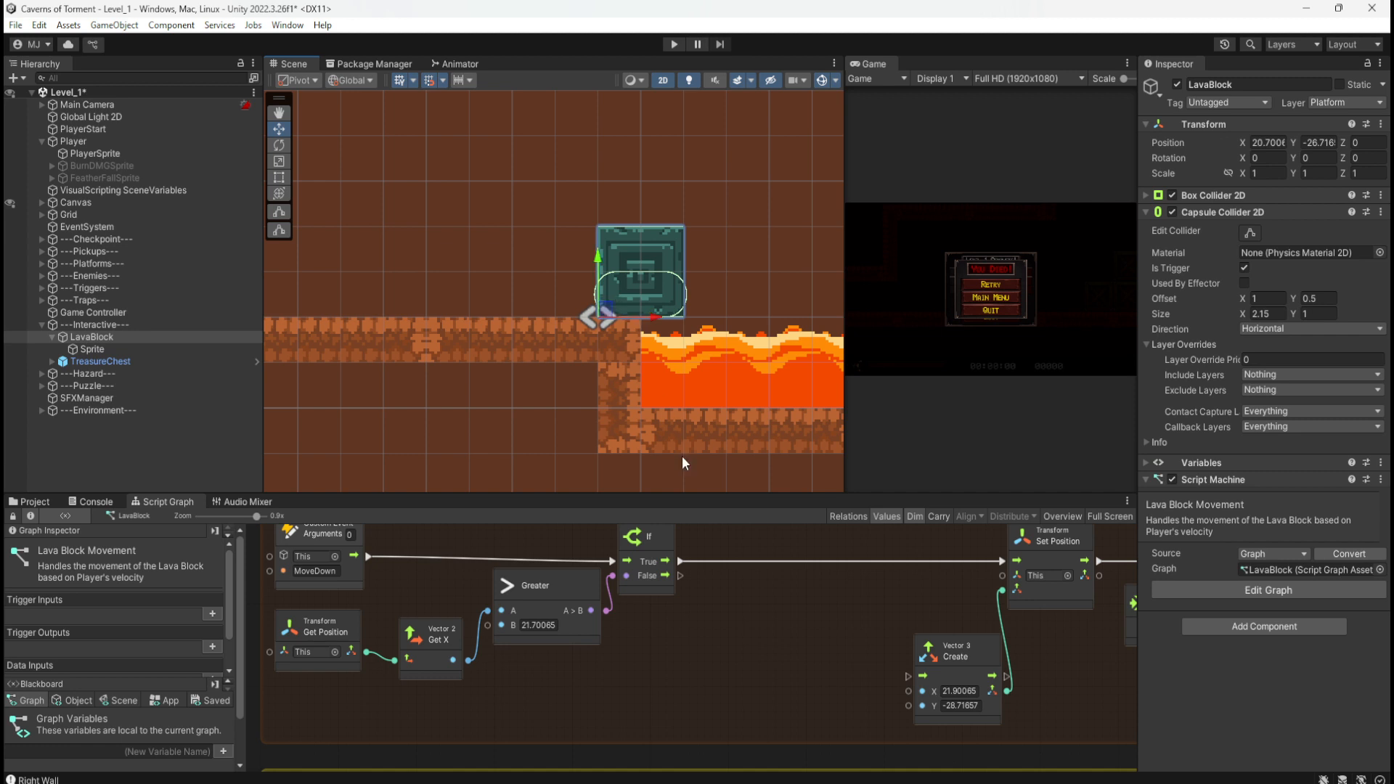
Step: Undo the move back to X 16.7006 and set the Greater B value to 21
{"action": "key", "text": "ctrl+z"}
{"action": "left_click", "coordinate": [542, 625]}
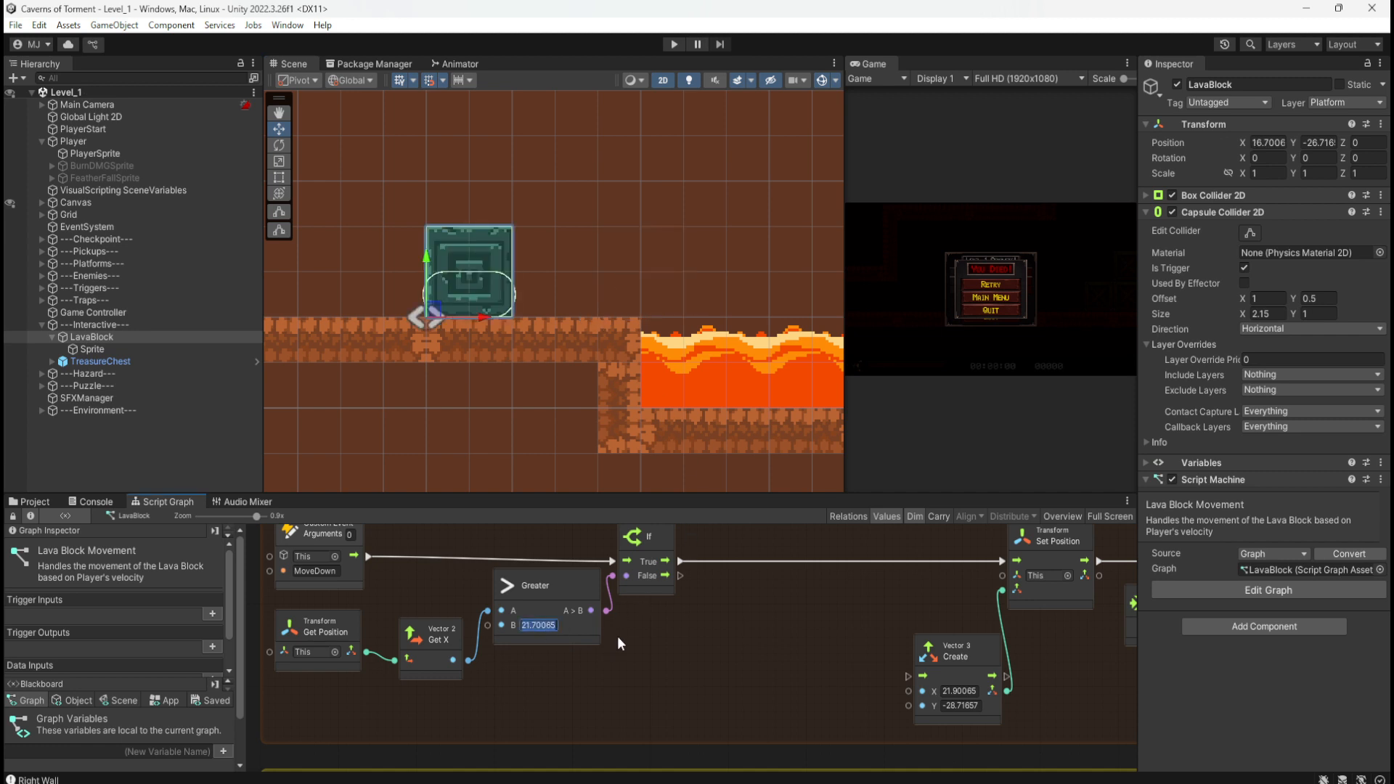
{"action": "type", "text": "21"}
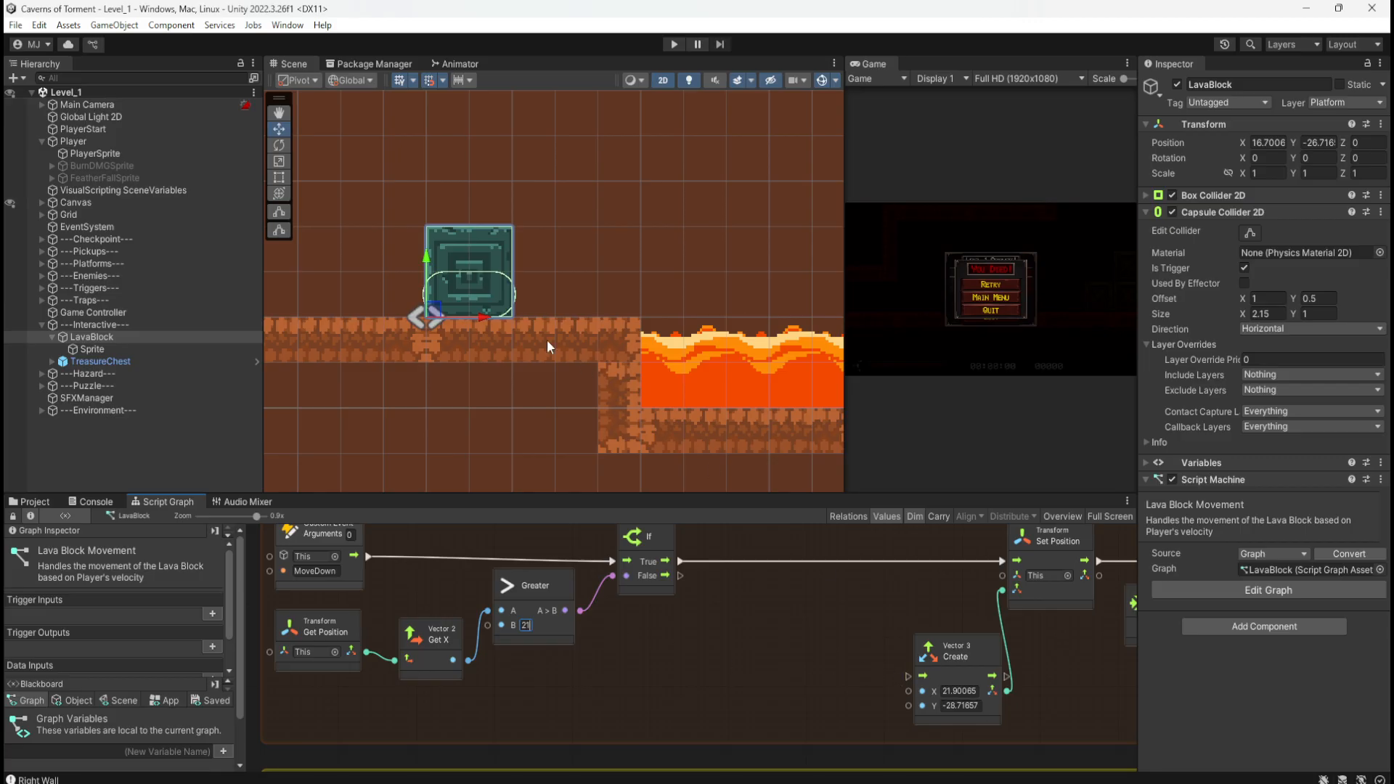
Step: Settle LavaBlock back on its starting ledge, save Level_1 and start Play mode
{"action": "left_click_drag", "start_coordinate": [428, 308], "coordinate": [451, 376]}
{"action": "left_click_drag", "start_coordinate": [454, 404], "coordinate": [446, 310]}
{"action": "key", "text": "ctrl+s"}
{"action": "left_click", "coordinate": [671, 46]}
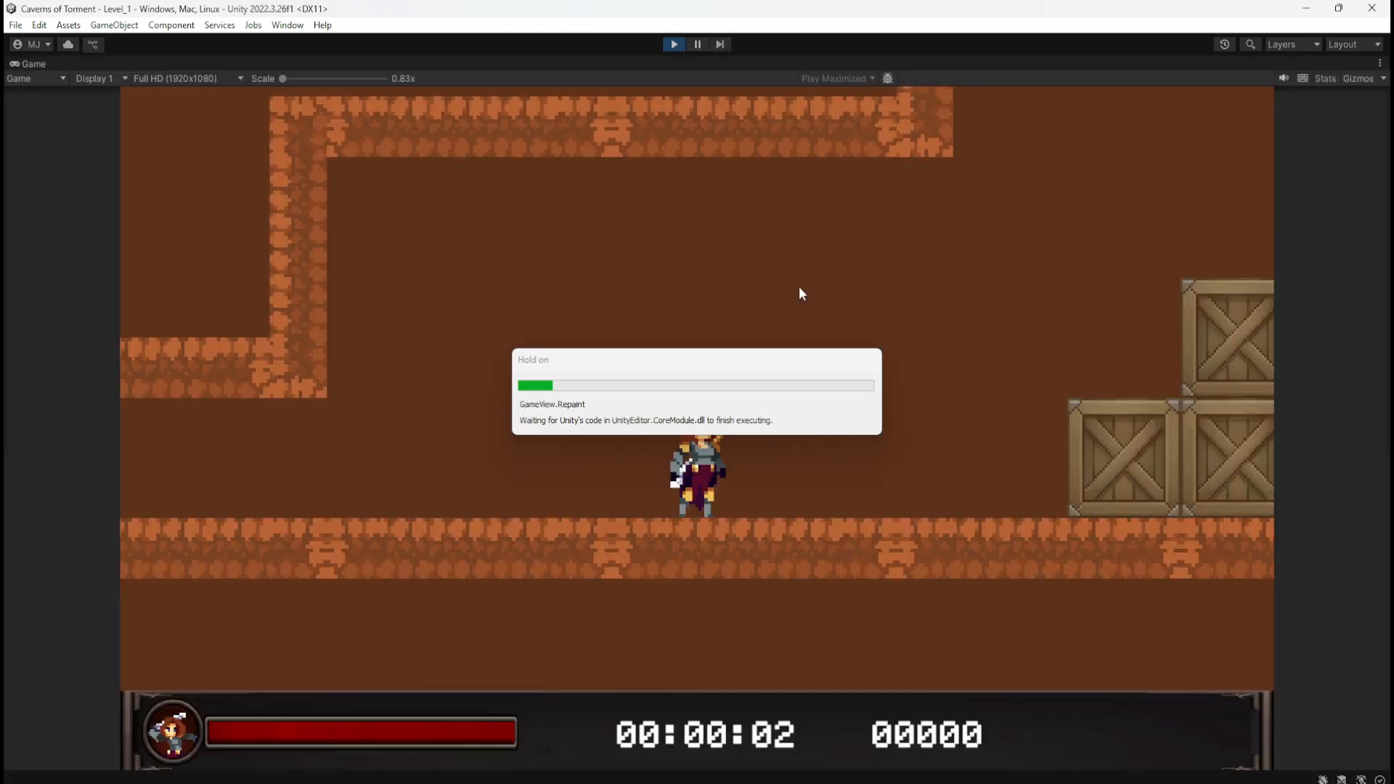
{"action": "key", "text": "d"}
{"action": "key", "text": "space"}
{"action": "key", "text": "space"}
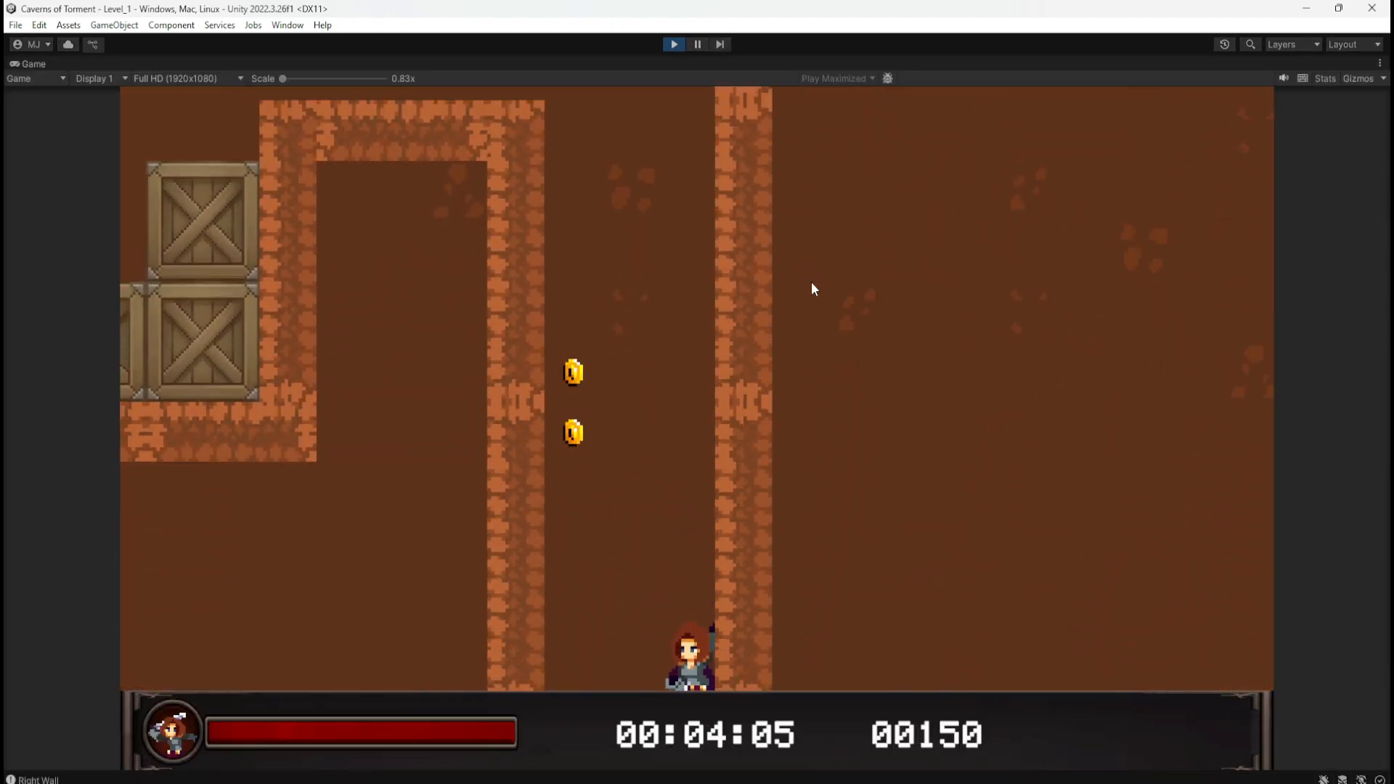
{"action": "key", "text": "d"}
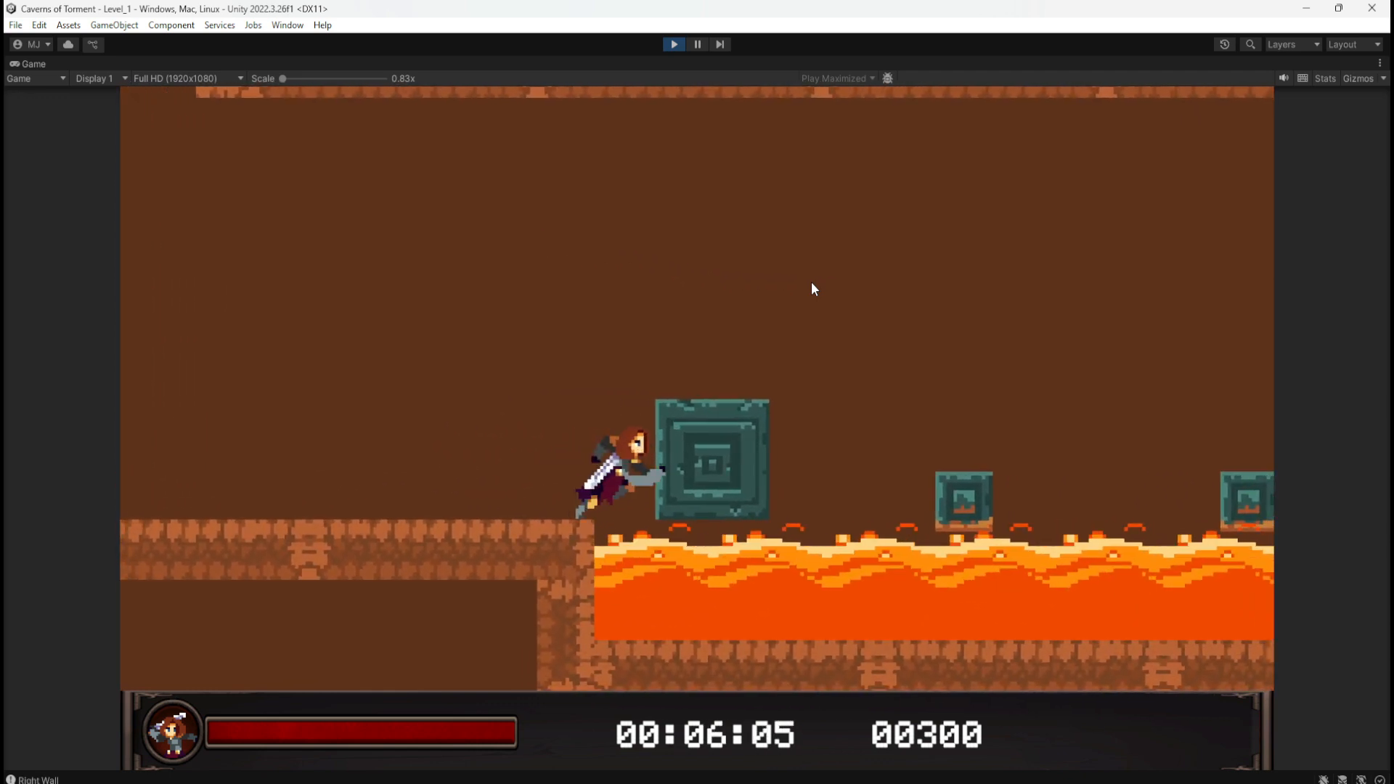
{"action": "key", "text": "space"}
{"action": "key", "text": "d"}
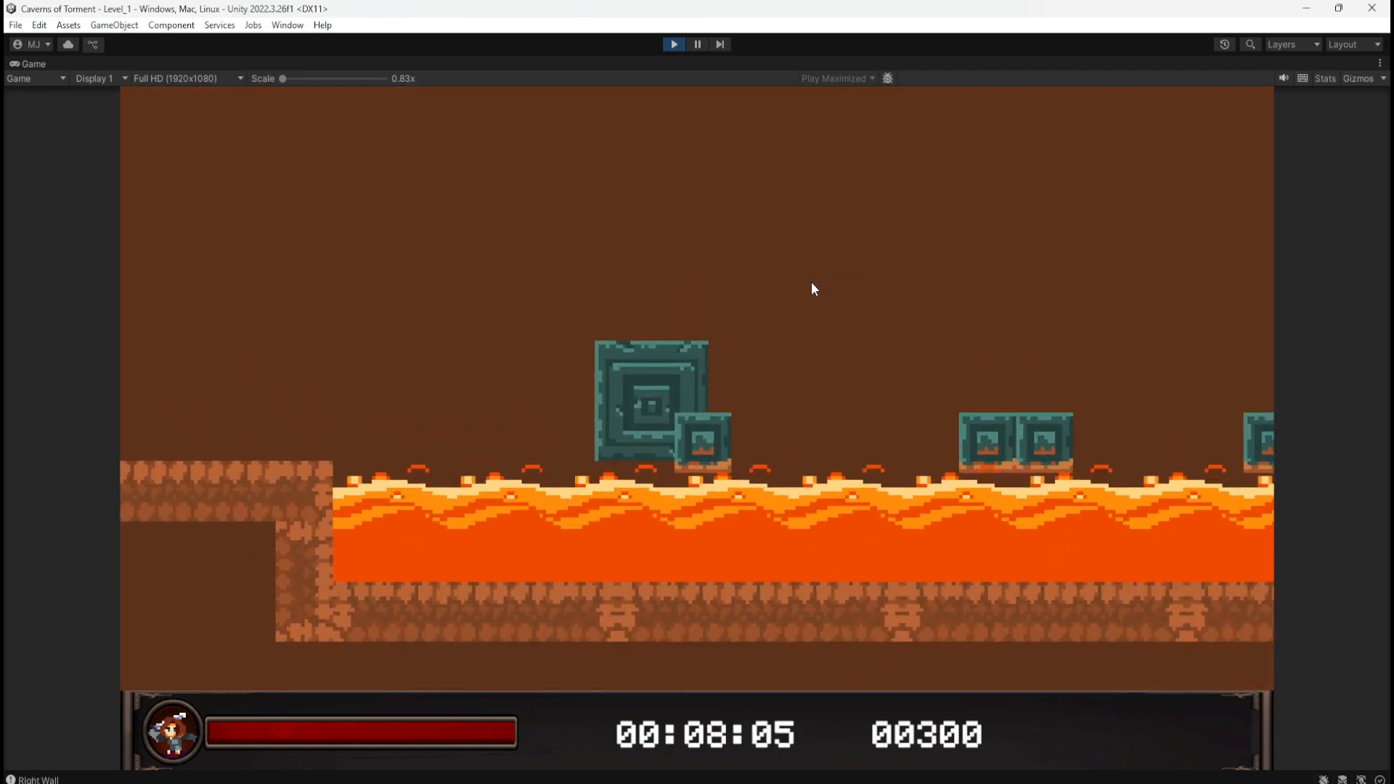
{"action": "key", "text": "space"}
{"action": "key", "text": "a"}
{"action": "key", "text": "space"}
{"action": "key", "text": "d"}
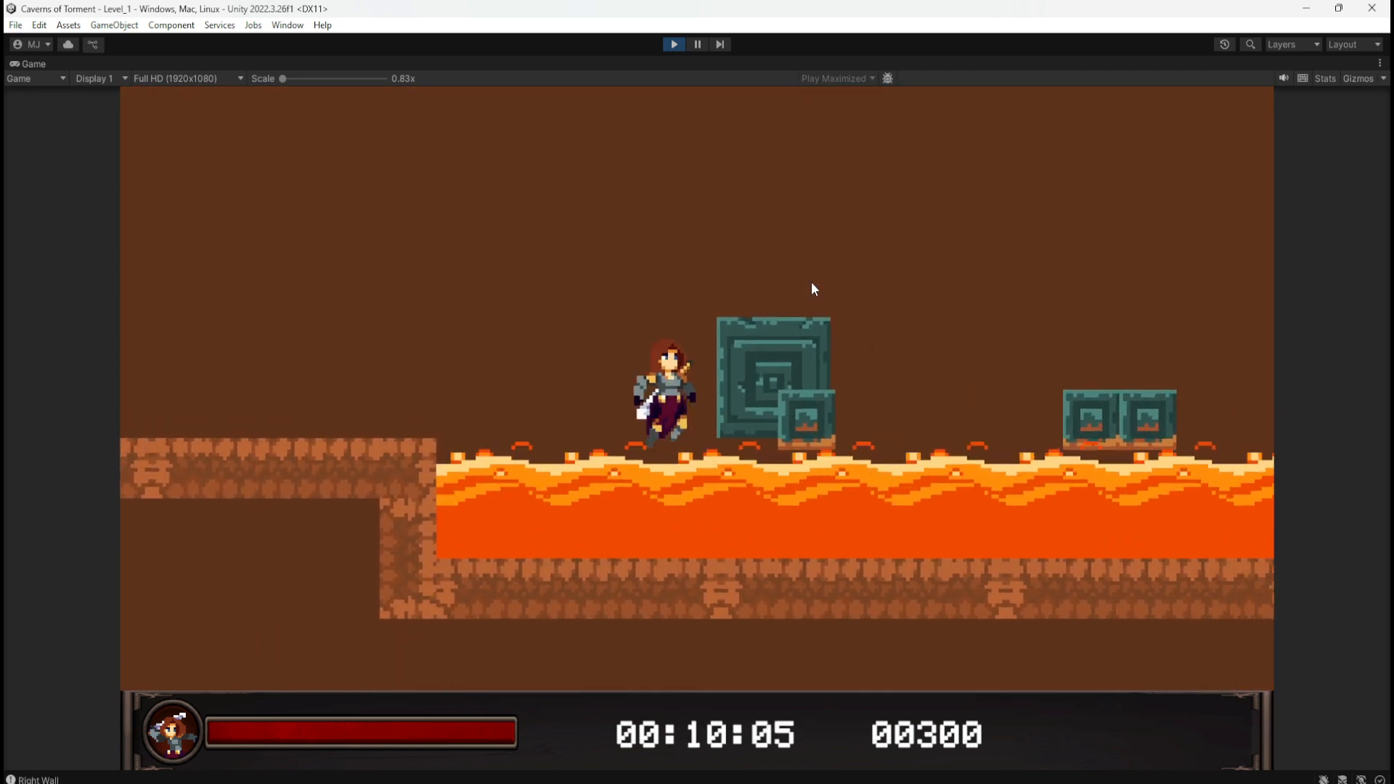
{"action": "key", "text": "a"}
{"action": "key", "text": "space"}
{"action": "key", "text": "d"}
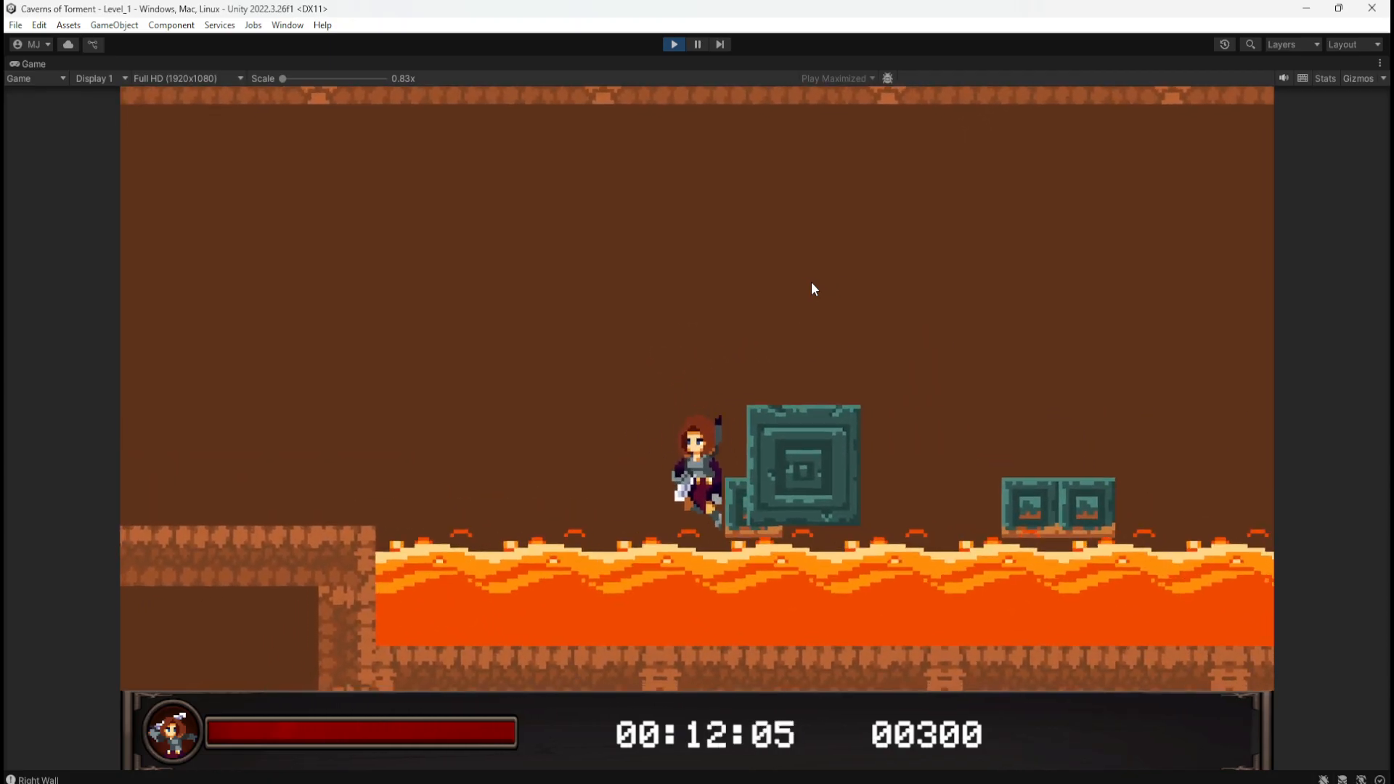
{"action": "key", "text": "a"}
{"action": "key", "text": "space"}
{"action": "key", "text": "d"}
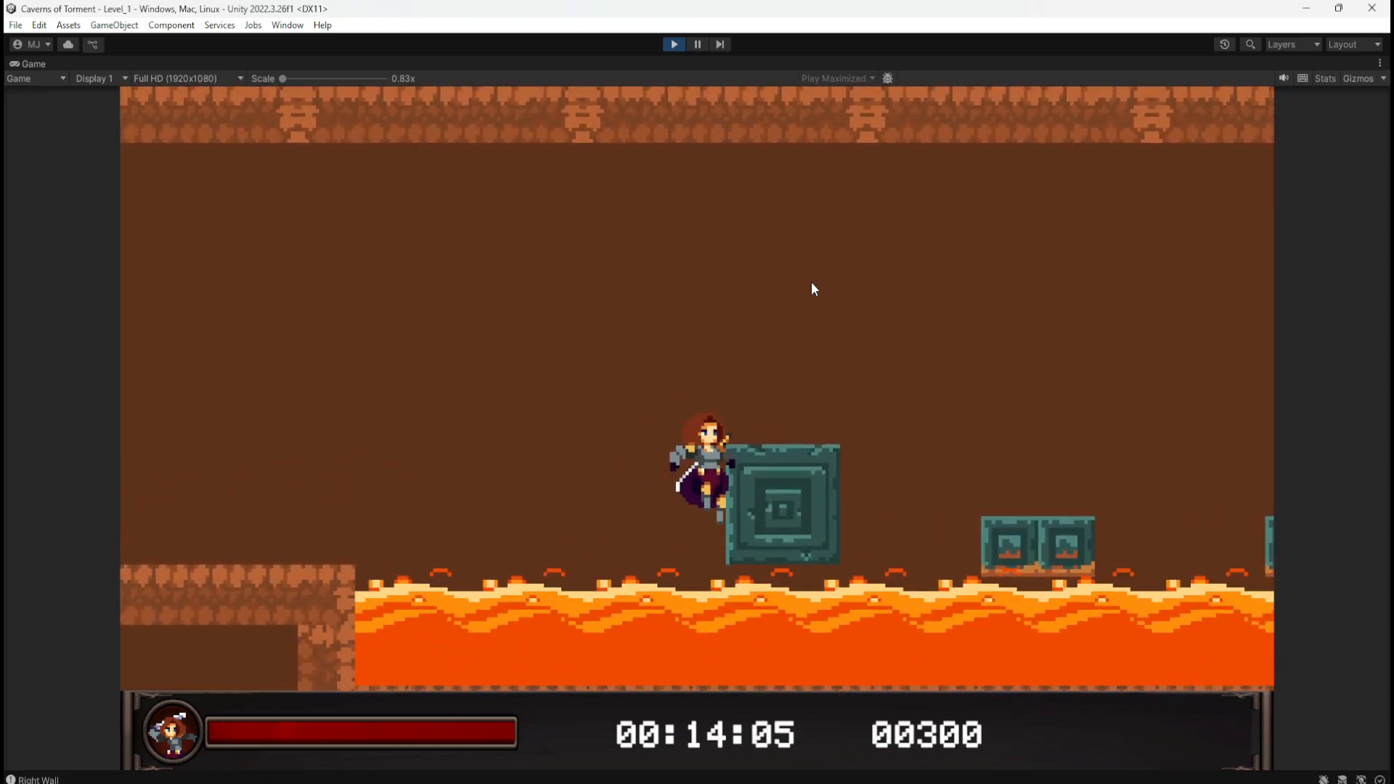
{"action": "key", "text": "a"}
{"action": "key", "text": "space"}
{"action": "key", "text": "a"}
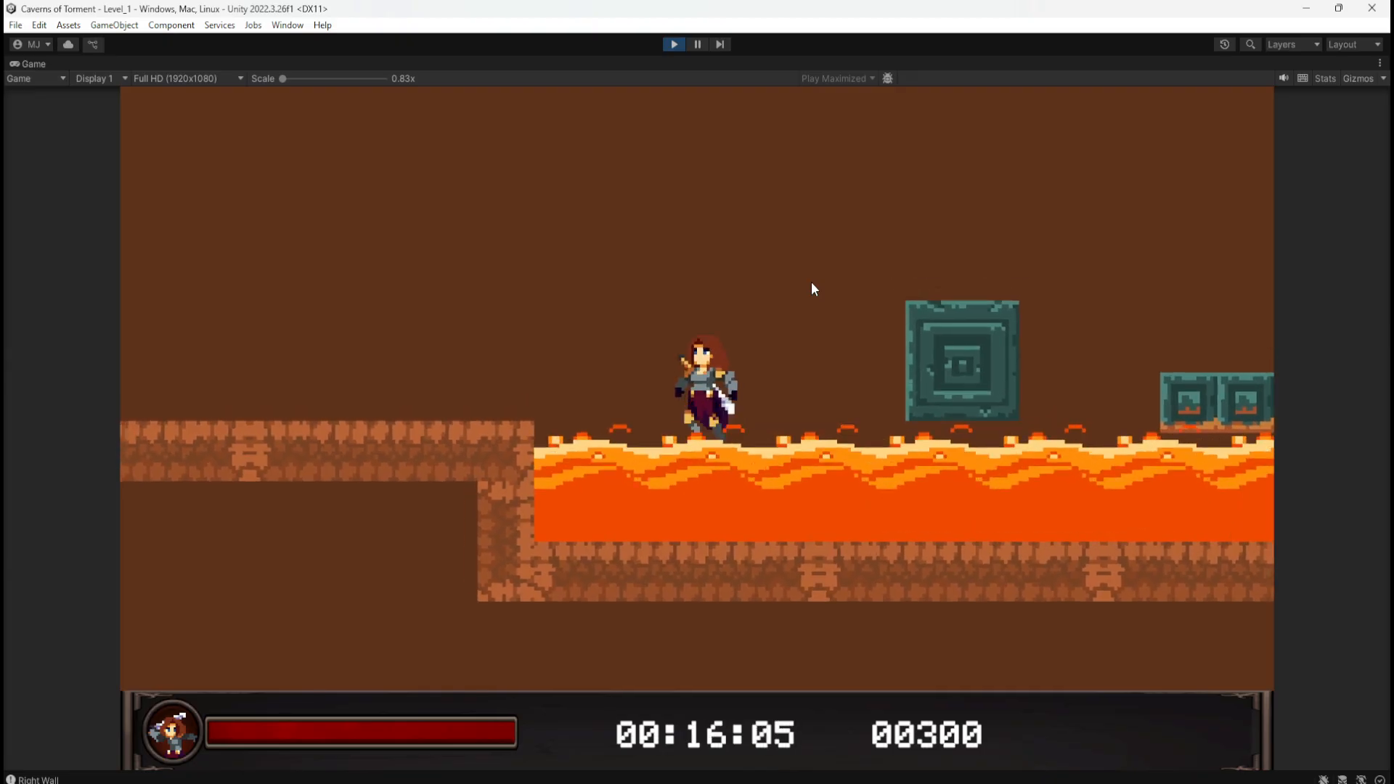
{"action": "key", "text": "d"}
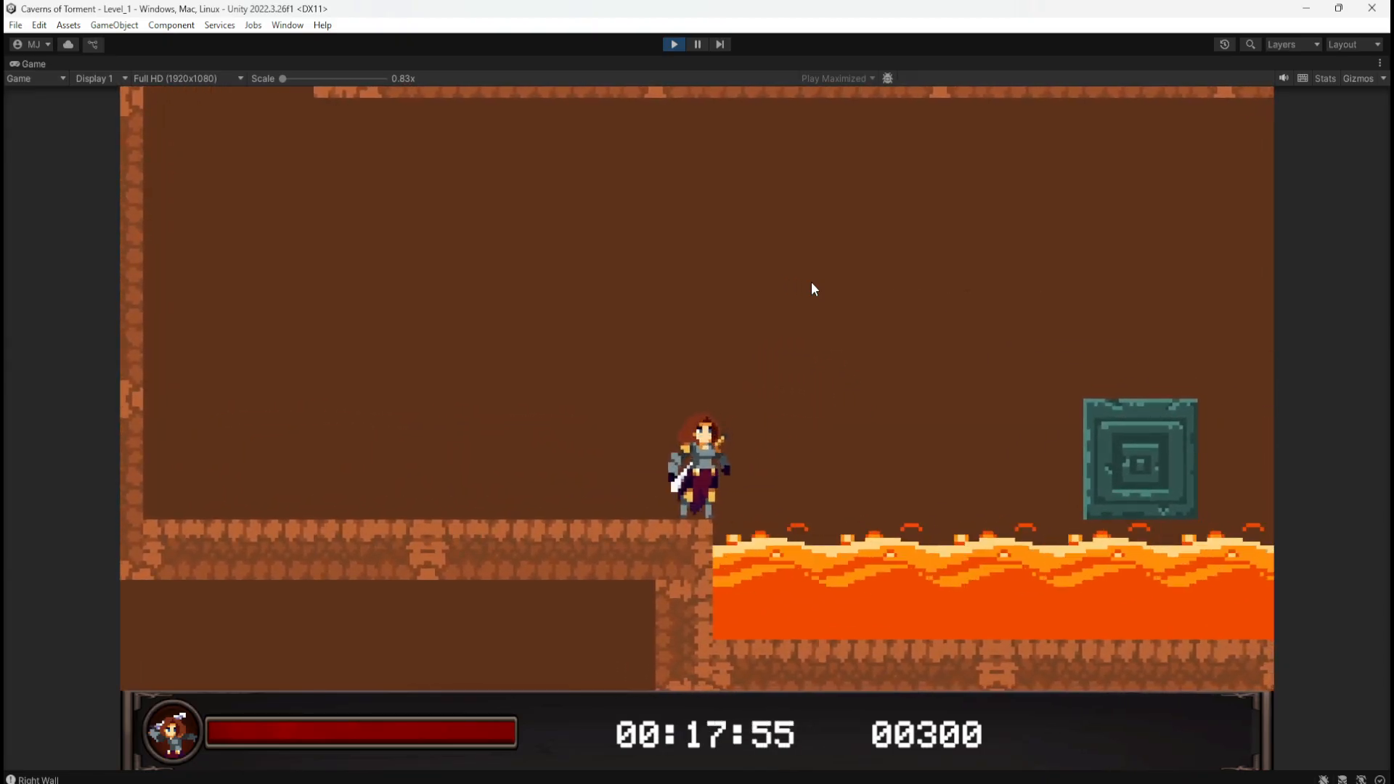
{"action": "left_click", "coordinate": [678, 45]}
{"action": "scroll", "coordinate": [344, 366], "scroll_direction": "down", "scroll_amount": 2}
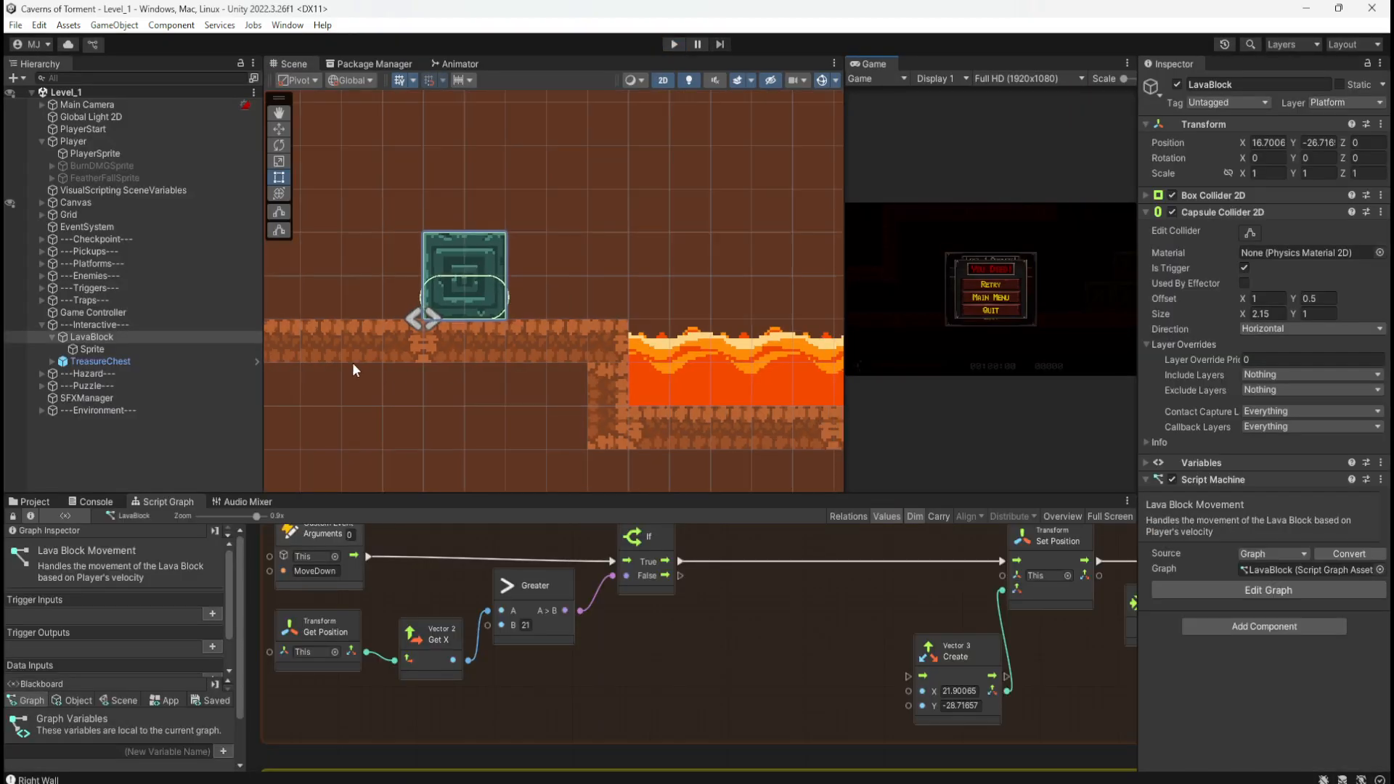
Step: Expand the Hazard group and inspect the Lava object, its collider and Sprites child
{"action": "left_click", "coordinate": [42, 373]}
{"action": "left_click", "coordinate": [79, 387]}
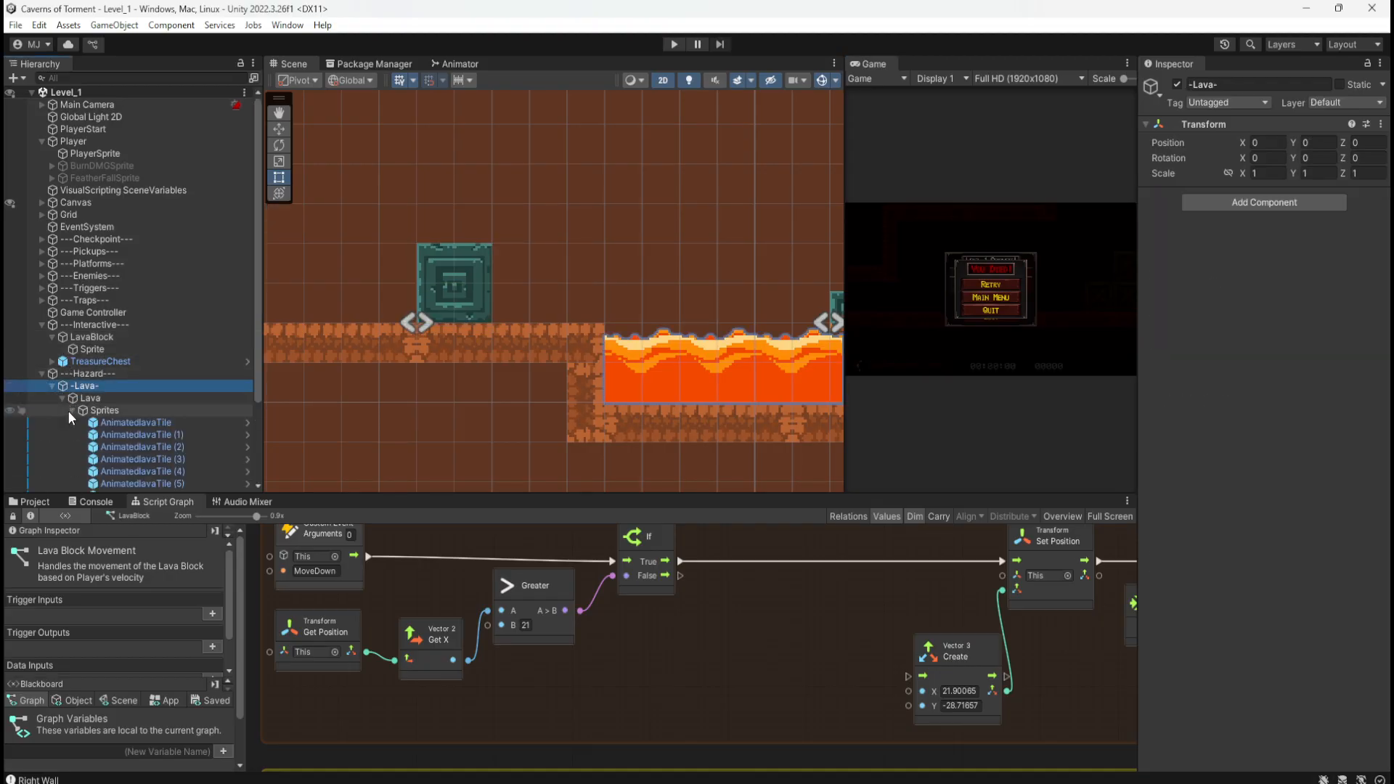
{"action": "left_click", "coordinate": [70, 410]}
{"action": "left_click", "coordinate": [86, 398]}
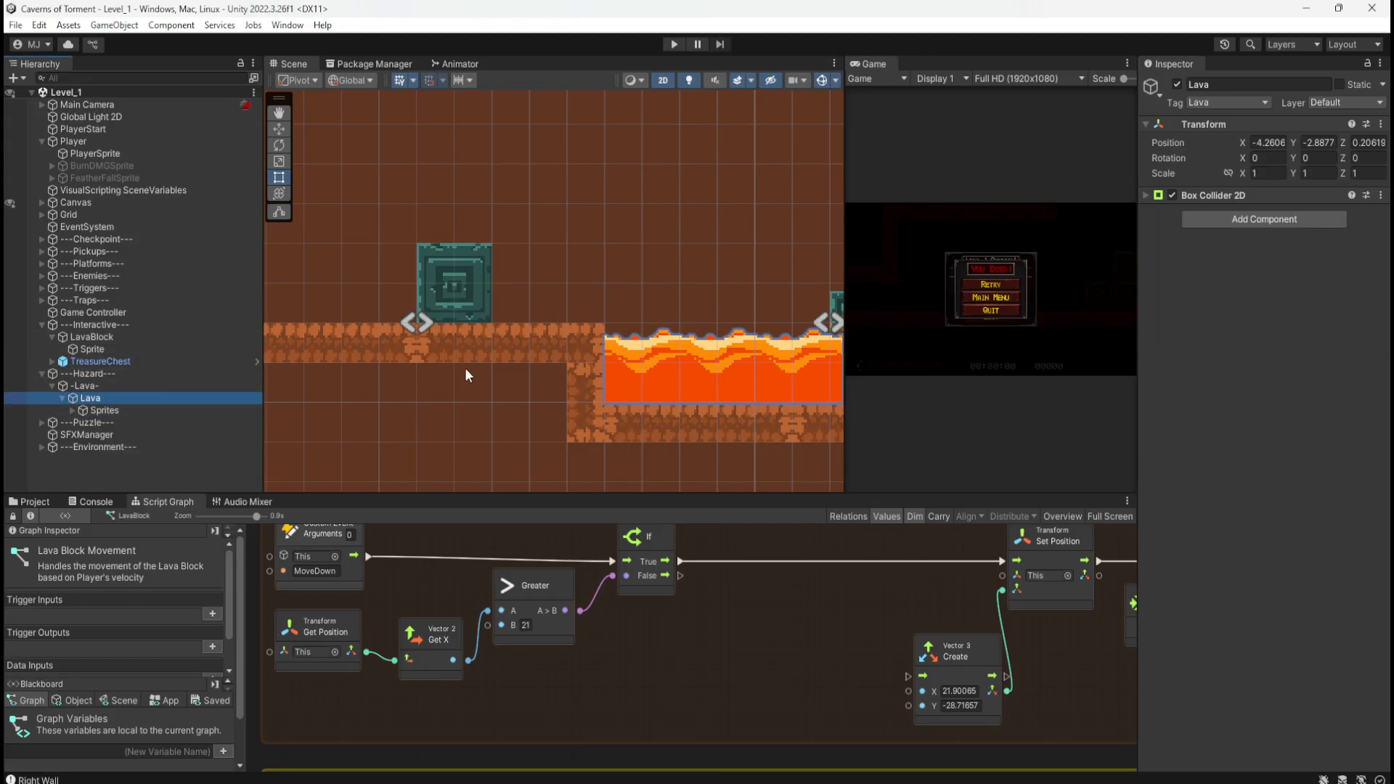
{"action": "scroll", "coordinate": [464, 363], "scroll_direction": "down", "scroll_amount": 4}
{"action": "scroll", "coordinate": [377, 355], "scroll_direction": "down", "scroll_amount": 5}
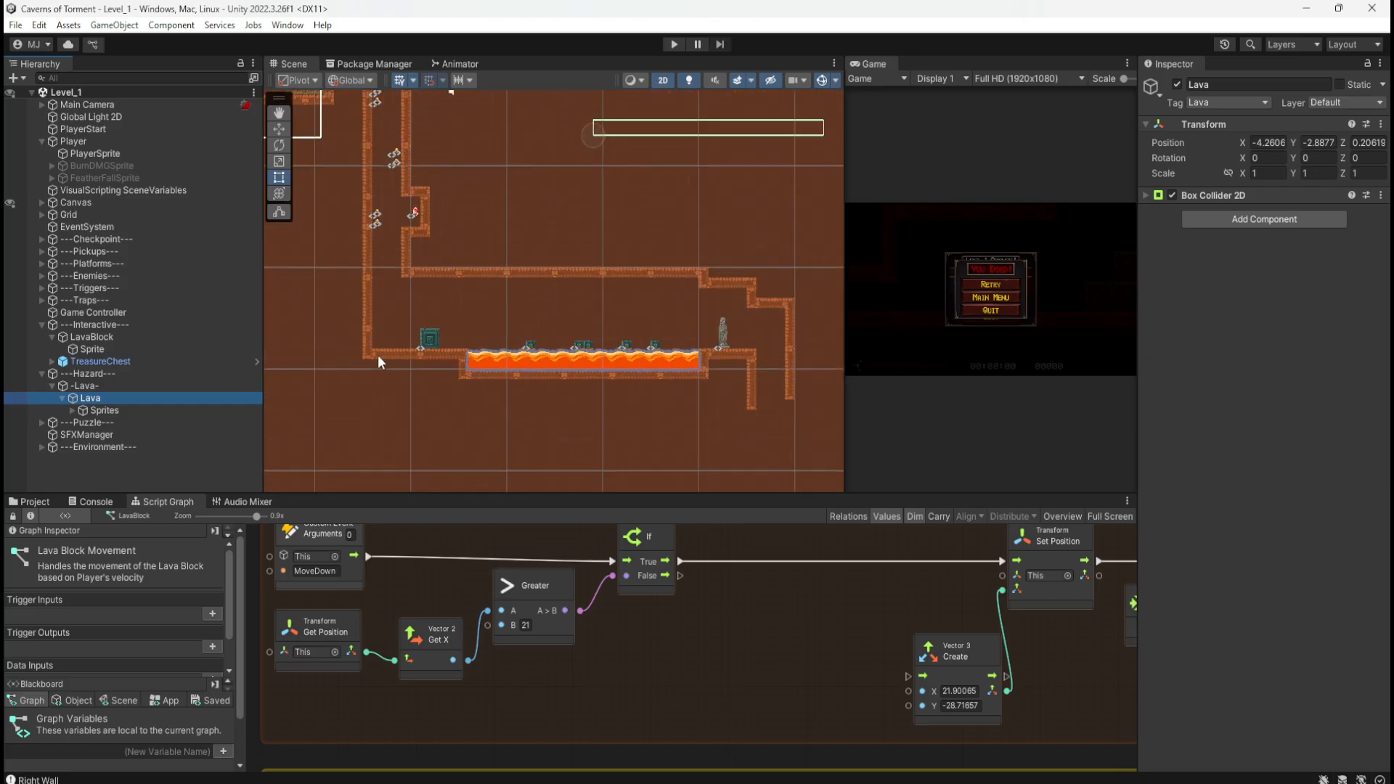
{"action": "scroll", "coordinate": [485, 277], "scroll_direction": "up", "scroll_amount": 4}
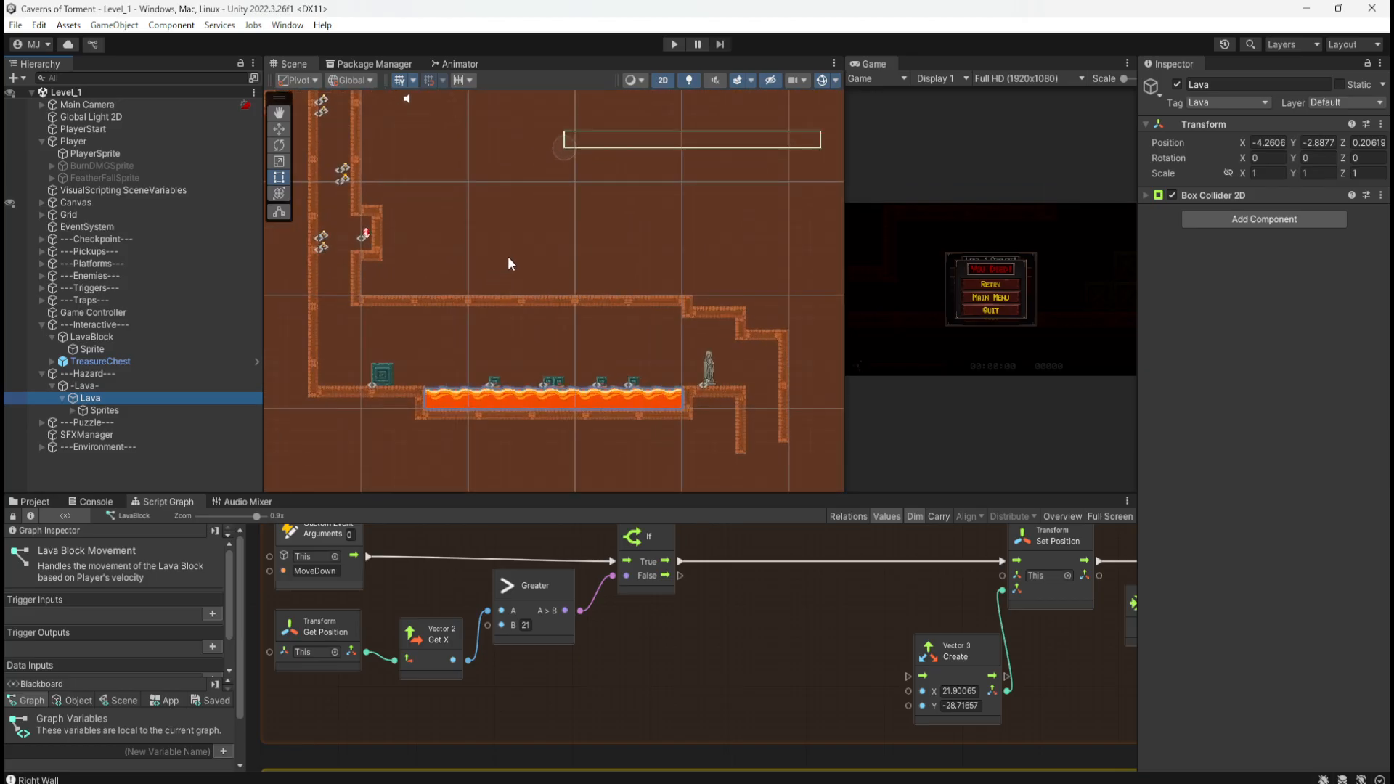
{"action": "left_click", "coordinate": [108, 411]}
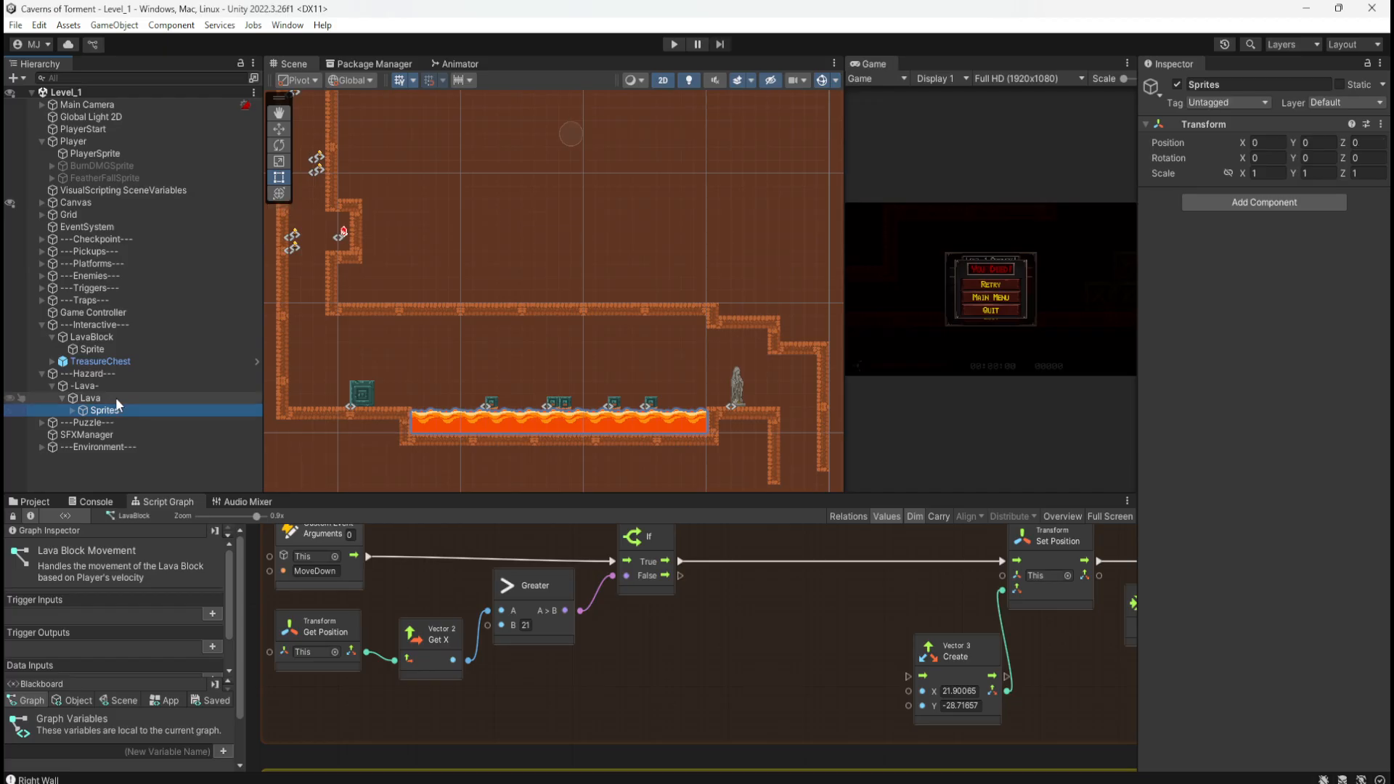
{"action": "left_click", "coordinate": [116, 398]}
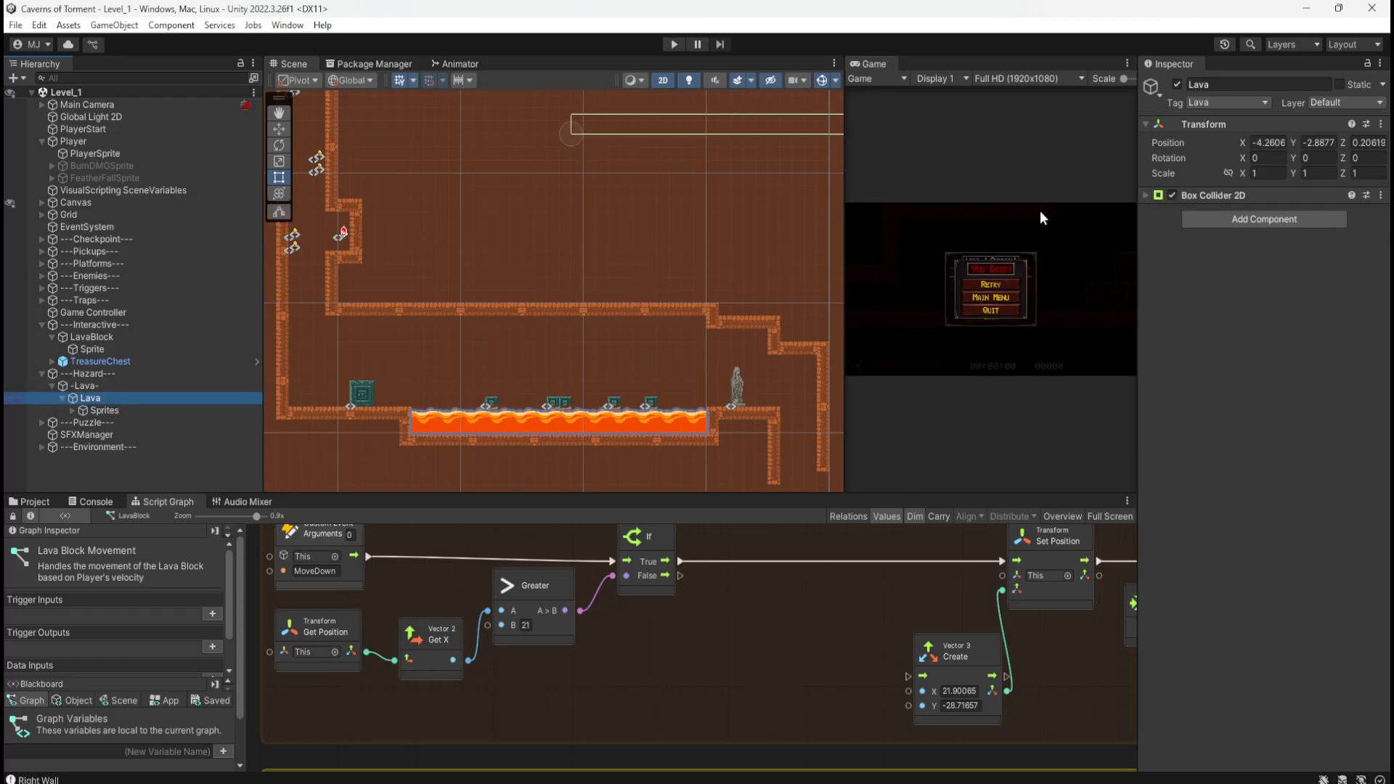
Step: Move the Lava object down so its collider sits in the lower floor gap
{"action": "key", "text": "w"}
{"action": "left_click_drag", "start_coordinate": [578, 128], "coordinate": [555, 172]}
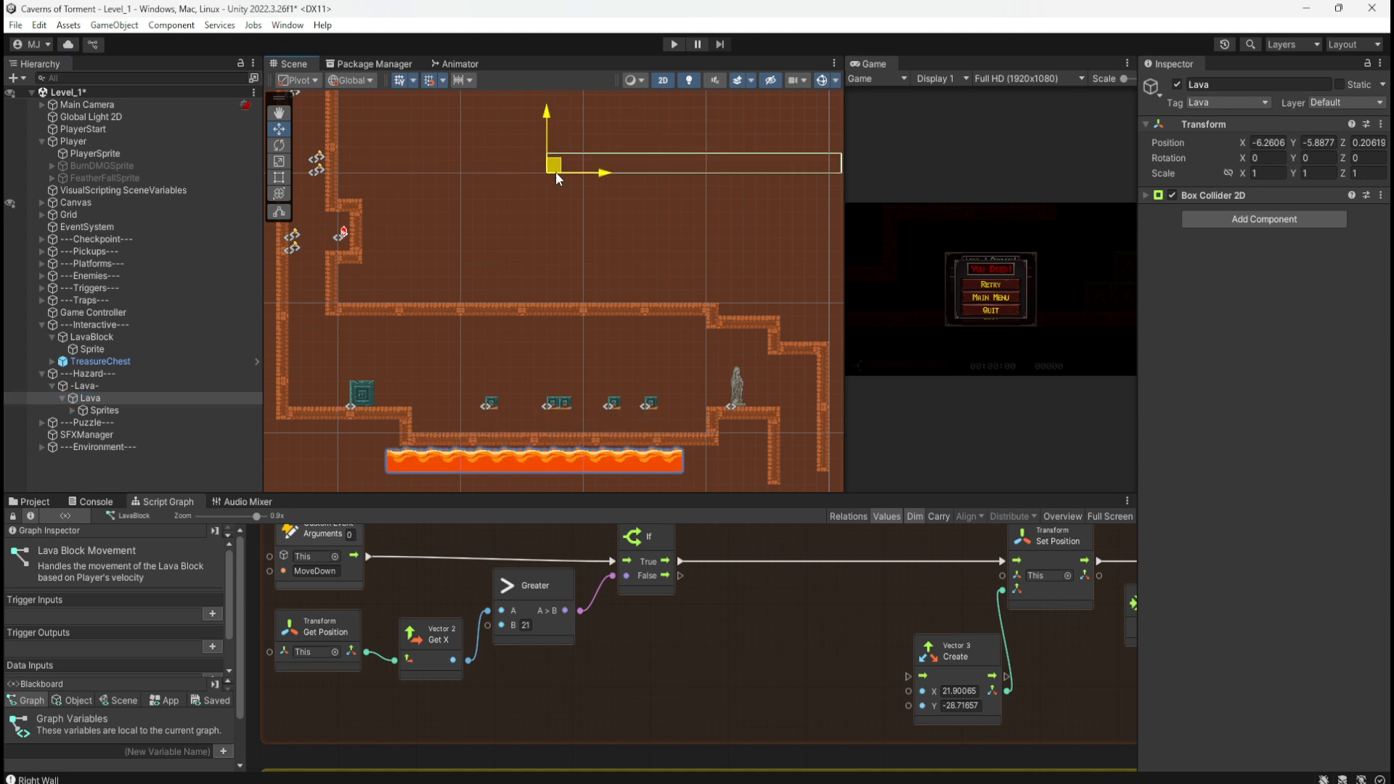
{"action": "left_click_drag", "start_coordinate": [556, 172], "coordinate": [424, 440]}
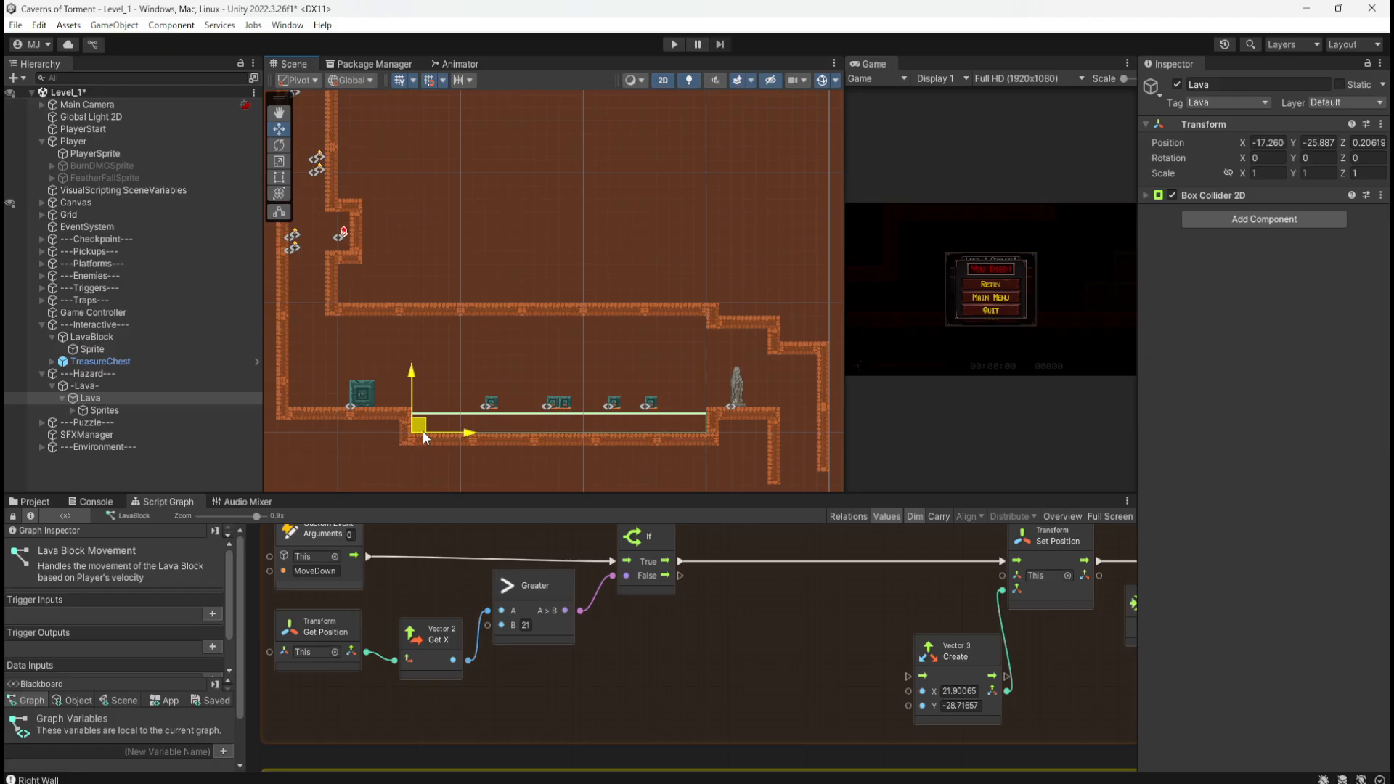
{"action": "key", "text": "ctrl+z"}
{"action": "middle_click_drag", "start_coordinate": [566, 400], "coordinate": [629, 141]}
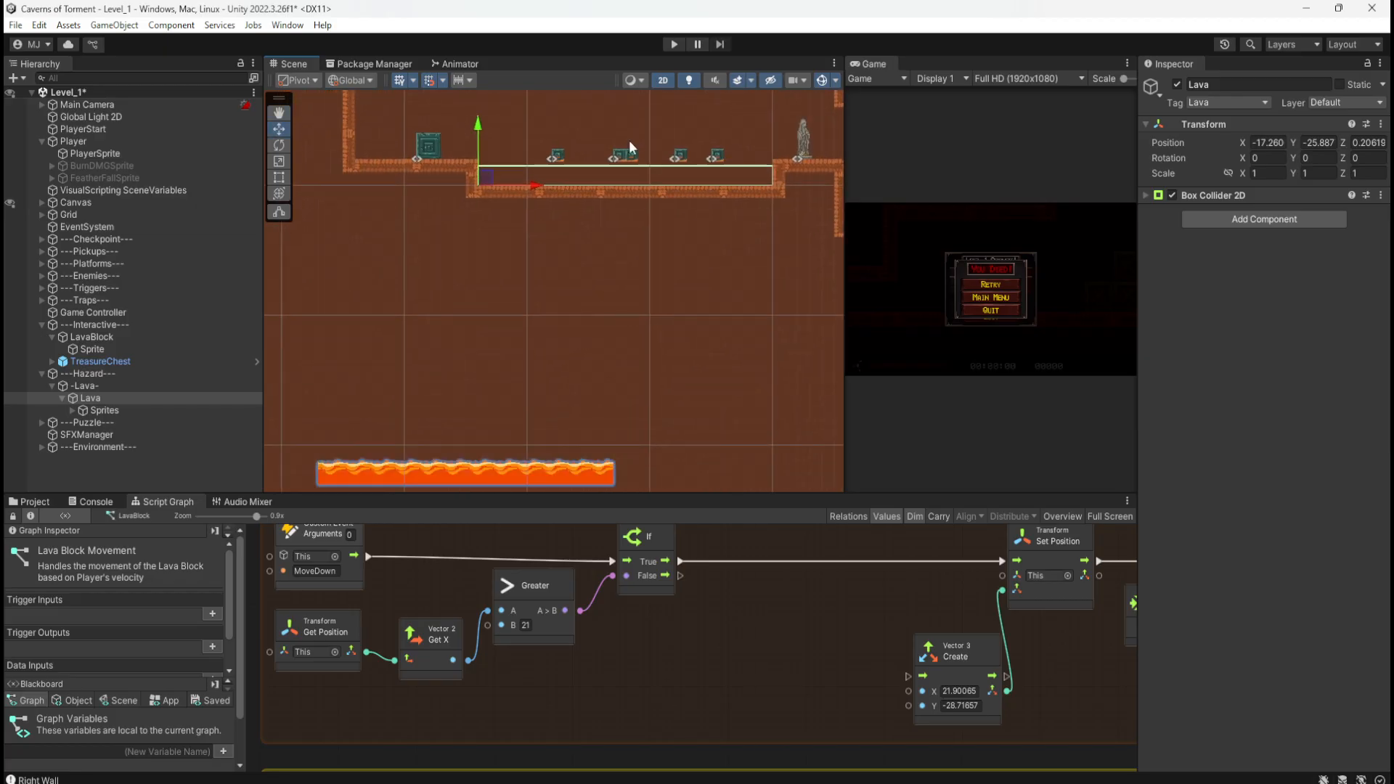
Step: Raise the Lava's Sprites child to X 13, Y 23 to fill the floor gap
{"action": "left_click", "coordinate": [85, 410]}
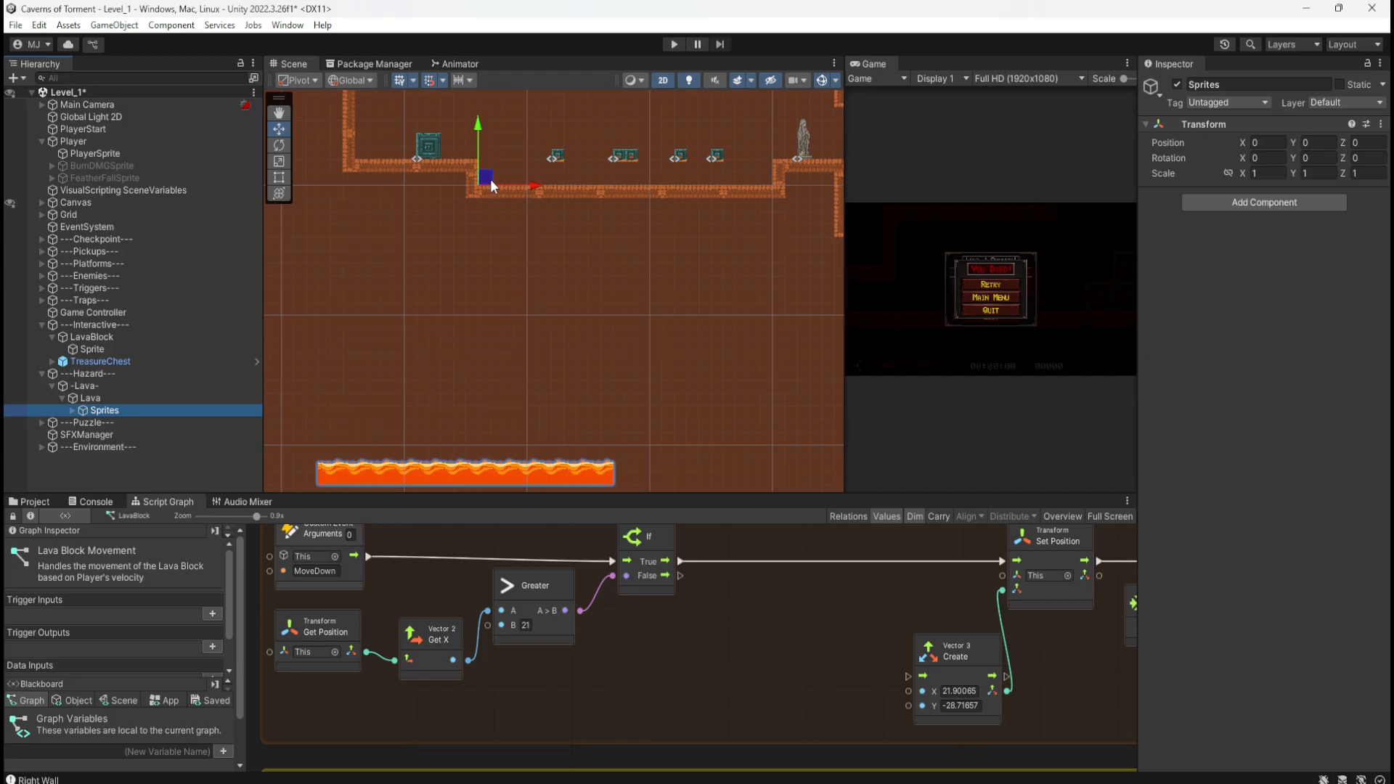
{"action": "left_click_drag", "start_coordinate": [484, 176], "coordinate": [620, 122]}
{"action": "middle_click_drag", "start_coordinate": [687, 256], "coordinate": [661, 368]}
{"action": "left_click_drag", "start_coordinate": [608, 248], "coordinate": [602, 135]}
{"action": "middle_click_drag", "start_coordinate": [602, 135], "coordinate": [604, 198]}
{"action": "left_click_drag", "start_coordinate": [603, 198], "coordinate": [615, 135]}
{"action": "middle_click_drag", "start_coordinate": [617, 131], "coordinate": [613, 177]}
{"action": "left_click_drag", "start_coordinate": [613, 177], "coordinate": [607, 125]}
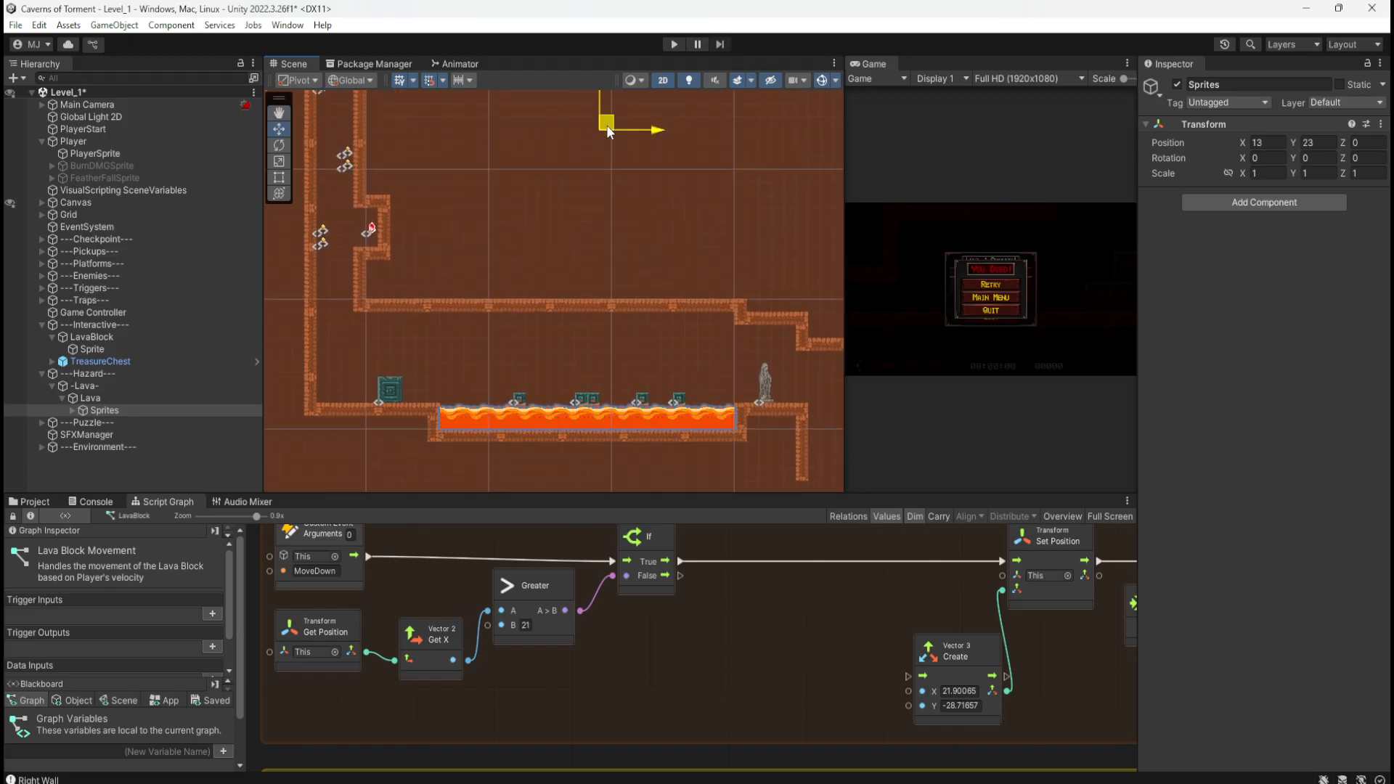
Step: Reselect Lava and the -Lava- group to check the collider matches the pool
{"action": "left_click", "coordinate": [131, 398]}
{"action": "scroll", "coordinate": [520, 437], "scroll_direction": "up", "scroll_amount": 10}
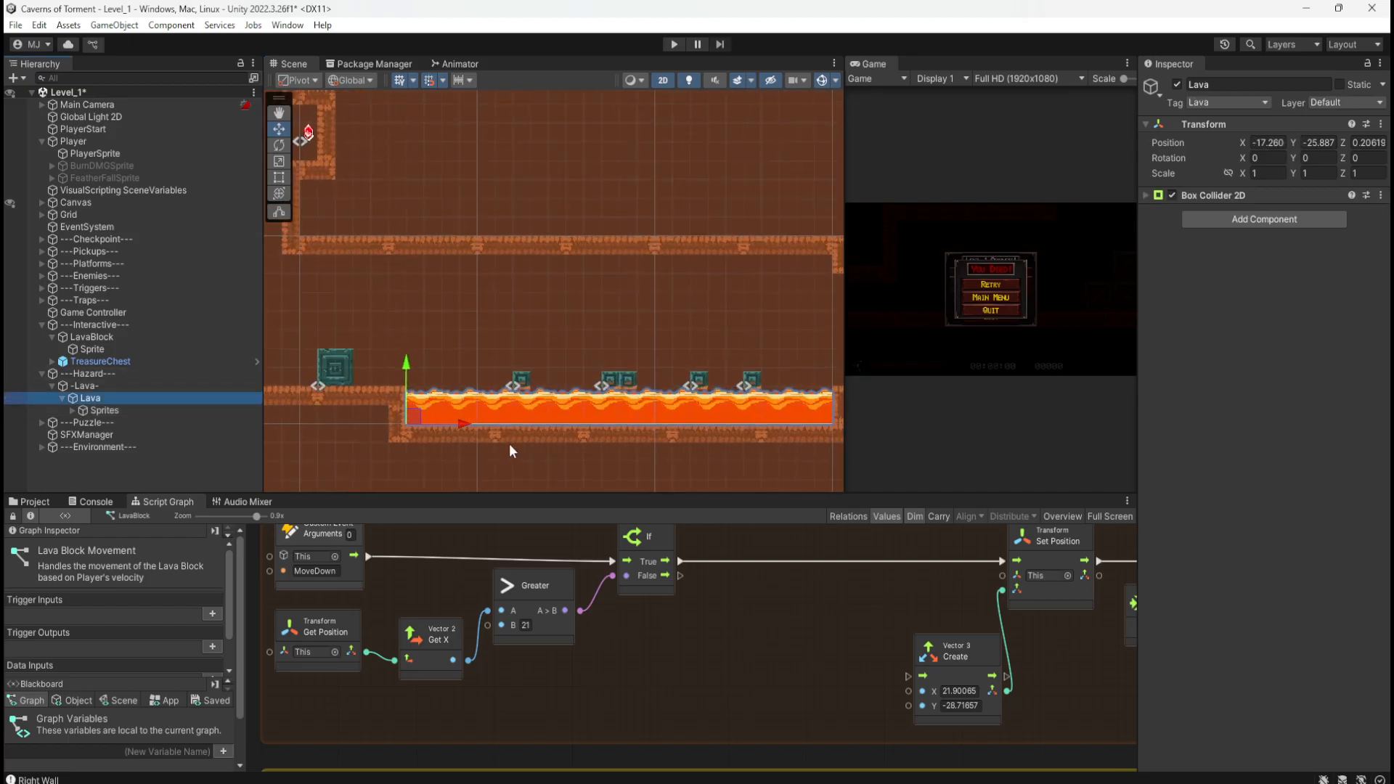
{"action": "scroll", "coordinate": [436, 424], "scroll_direction": "up", "scroll_amount": 3}
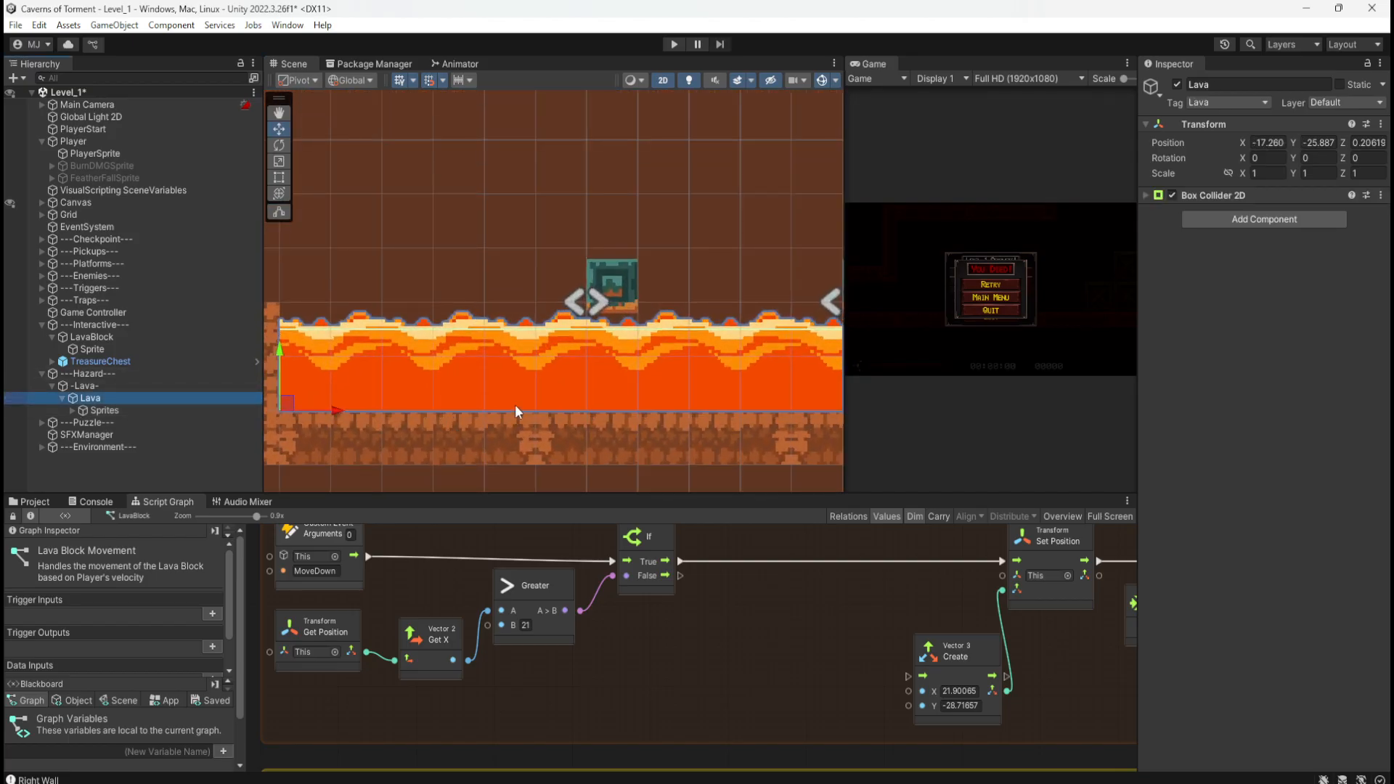
{"action": "scroll", "coordinate": [675, 366], "scroll_direction": "down", "scroll_amount": 18}
{"action": "scroll", "coordinate": [417, 382], "scroll_direction": "down", "scroll_amount": 10}
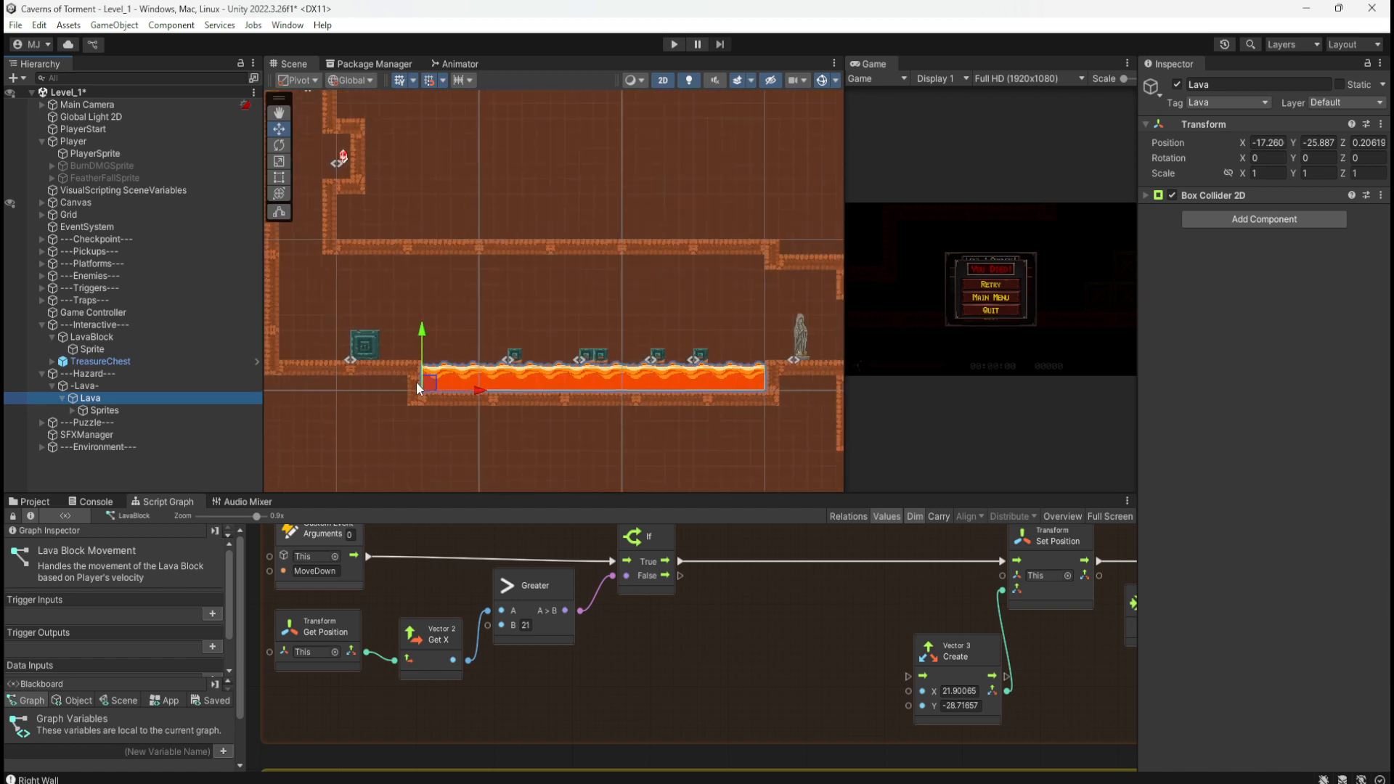
{"action": "left_click", "coordinate": [85, 386]}
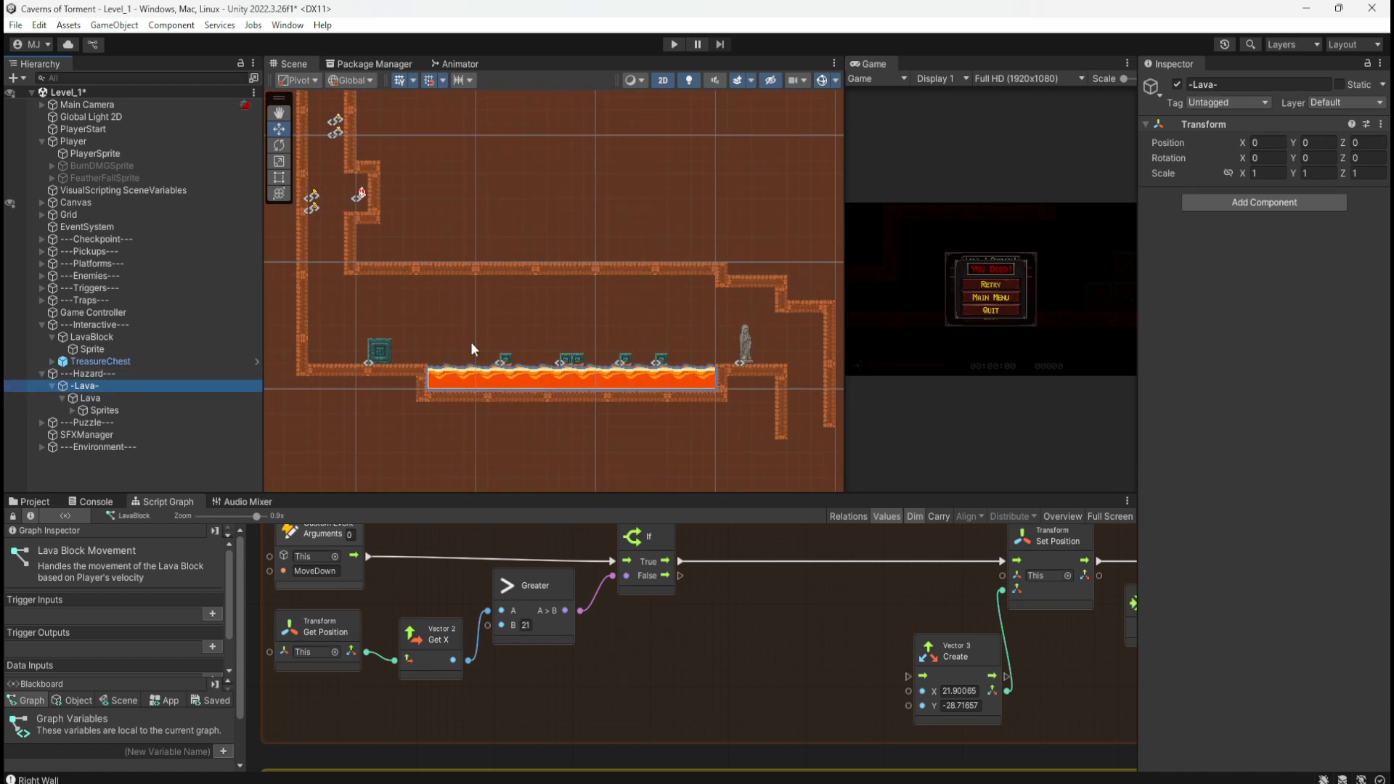
{"action": "left_click", "coordinate": [116, 338]}
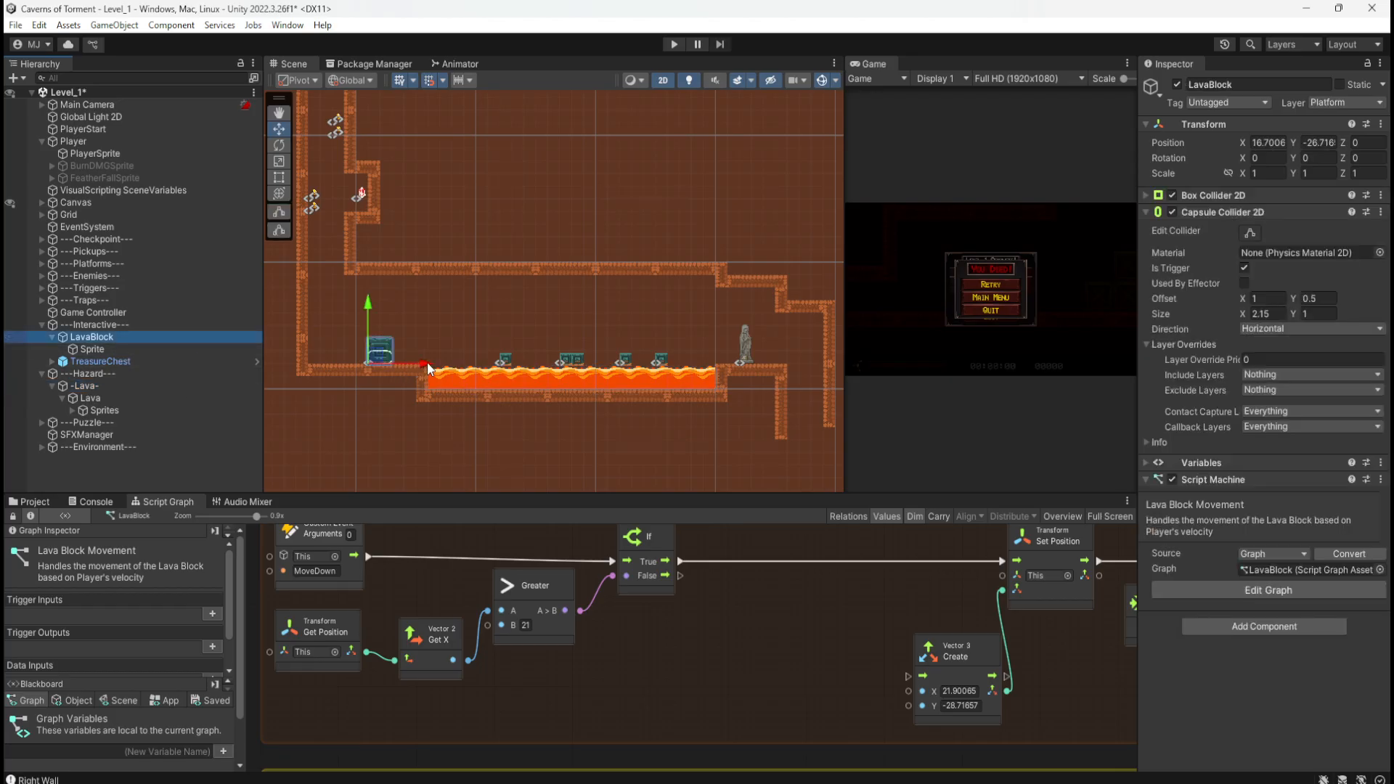
{"action": "left_click_drag", "start_coordinate": [426, 363], "coordinate": [485, 365]}
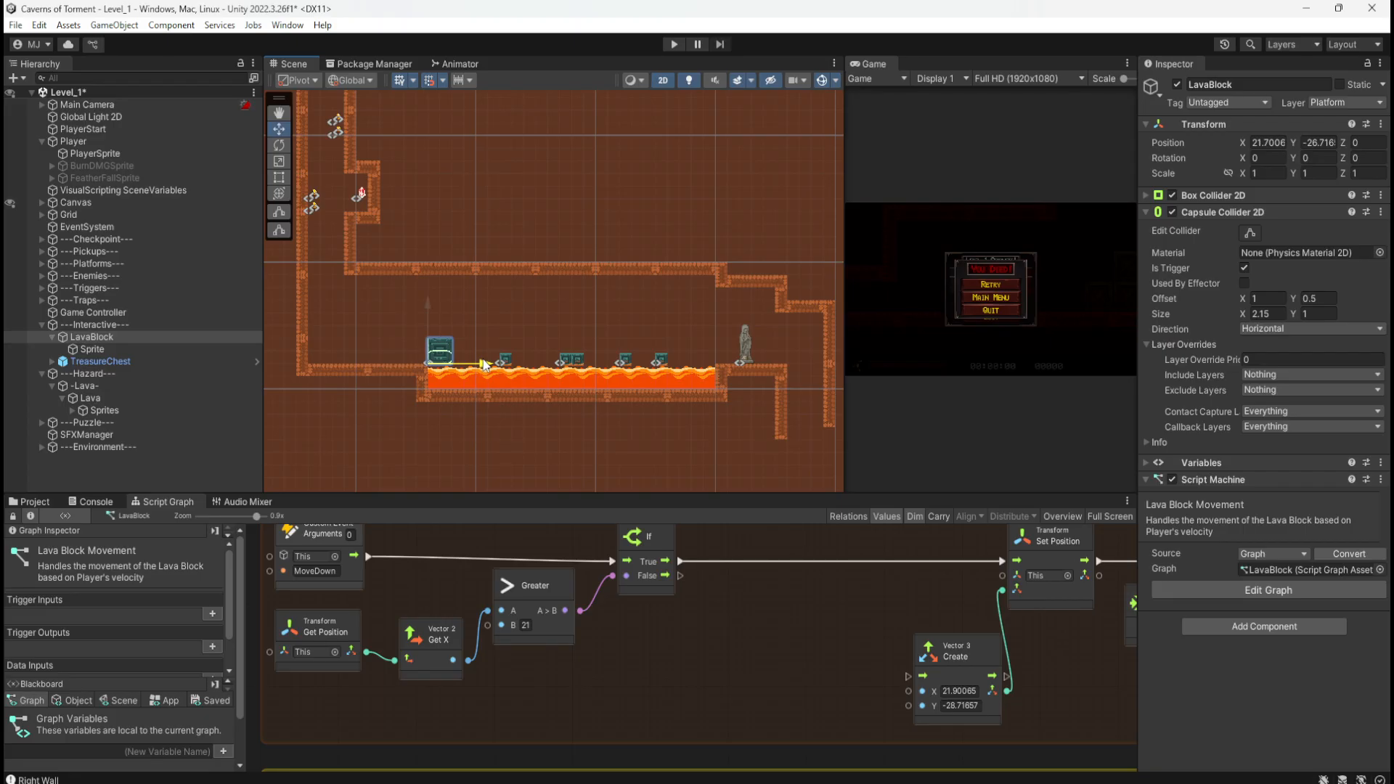
{"action": "left_click_drag", "start_coordinate": [484, 365], "coordinate": [484, 365]}
{"action": "left_click_drag", "start_coordinate": [486, 381], "coordinate": [485, 403]}
{"action": "left_click_drag", "start_coordinate": [427, 303], "coordinate": [433, 330]}
{"action": "left_click_drag", "start_coordinate": [433, 330], "coordinate": [436, 327]}
{"action": "left_click_drag", "start_coordinate": [433, 328], "coordinate": [437, 306]}
{"action": "key", "text": "ctrl+z"}
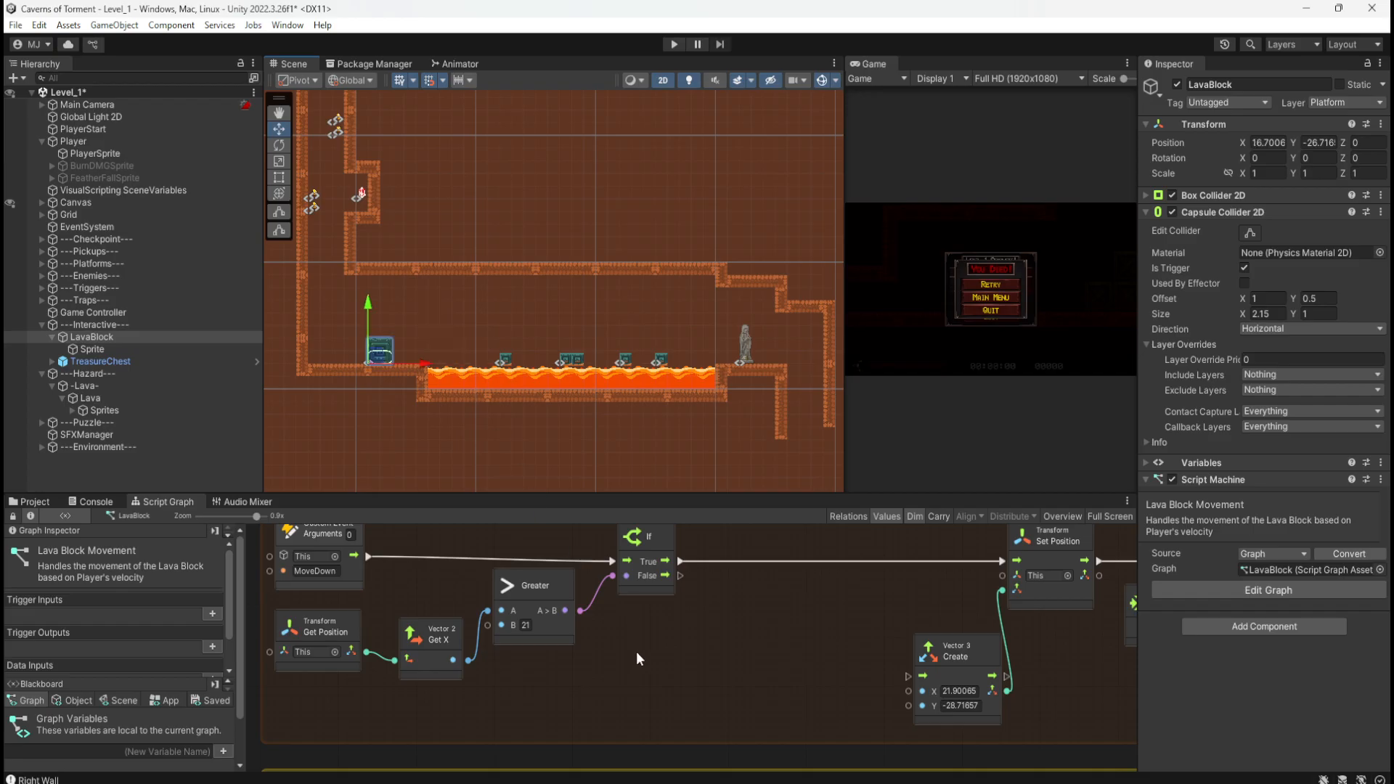
Step: Review the LavaBlock graph's MoveDown and trigger nodes full-screen, then restore the layout and save Level_1
{"action": "middle_click_drag", "start_coordinate": [776, 685], "coordinate": [562, 693]}
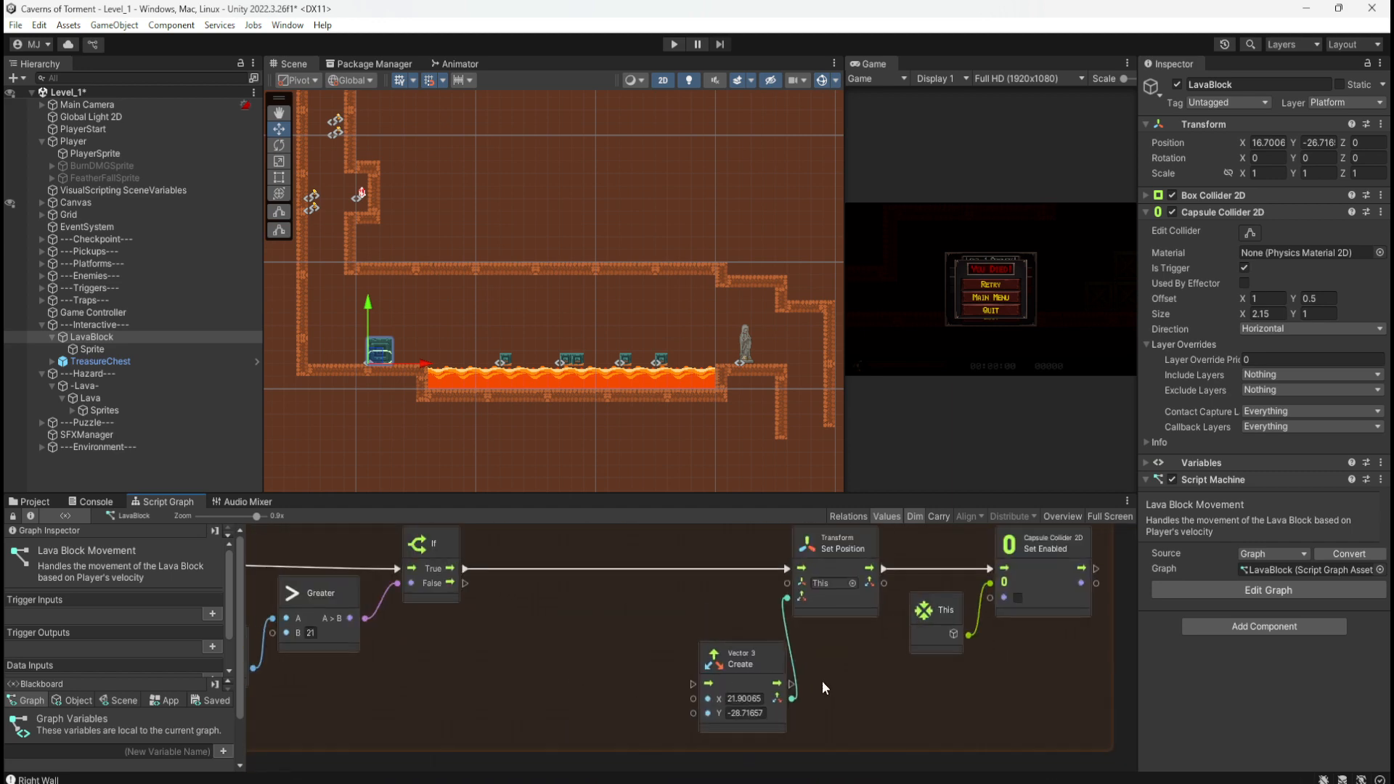
{"action": "middle_click_drag", "start_coordinate": [804, 662], "coordinate": [768, 687]}
{"action": "key", "text": "shift+space"}
{"action": "middle_click_drag", "start_coordinate": [780, 473], "coordinate": [838, 458]}
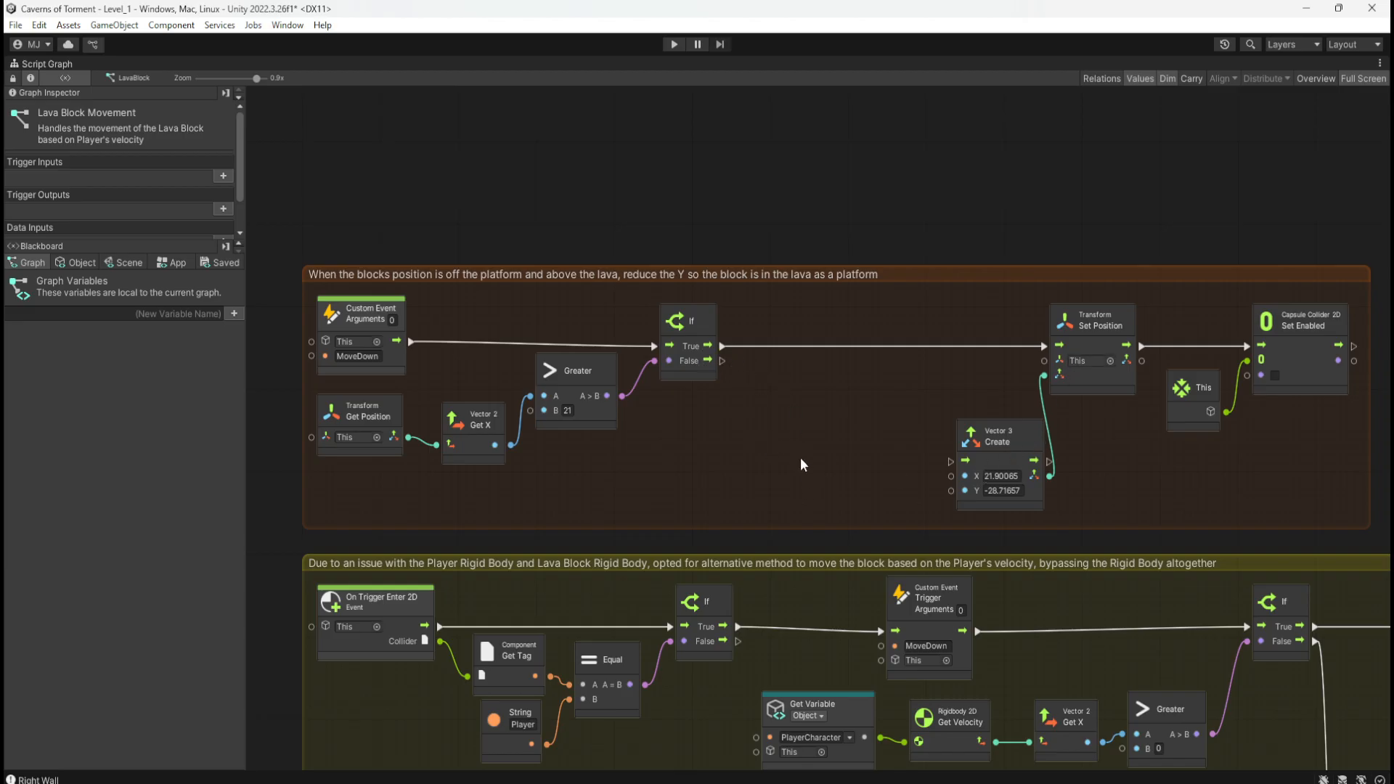
{"action": "middle_click_drag", "start_coordinate": [802, 463], "coordinate": [788, 289]}
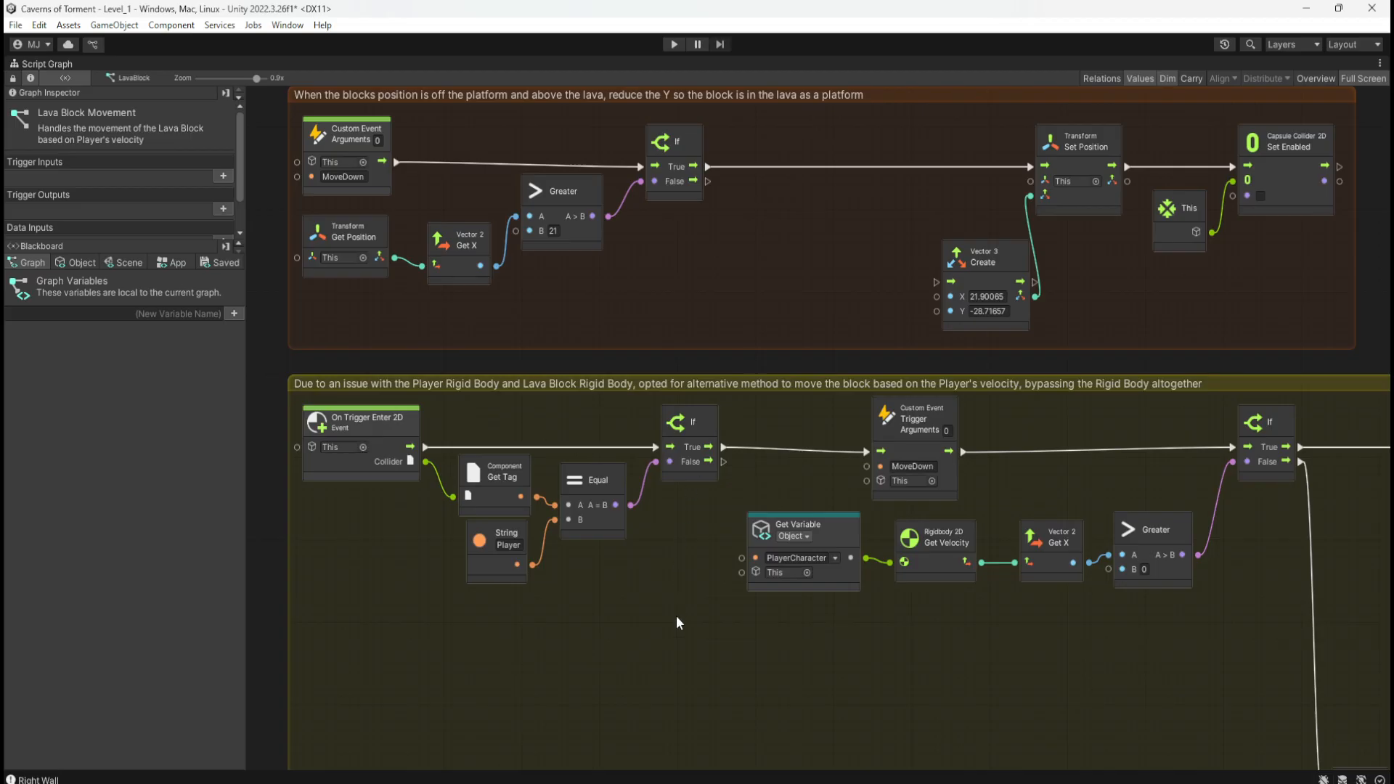
{"action": "middle_click_drag", "start_coordinate": [674, 617], "coordinate": [363, 417]}
{"action": "middle_click_drag", "start_coordinate": [946, 498], "coordinate": [818, 632]}
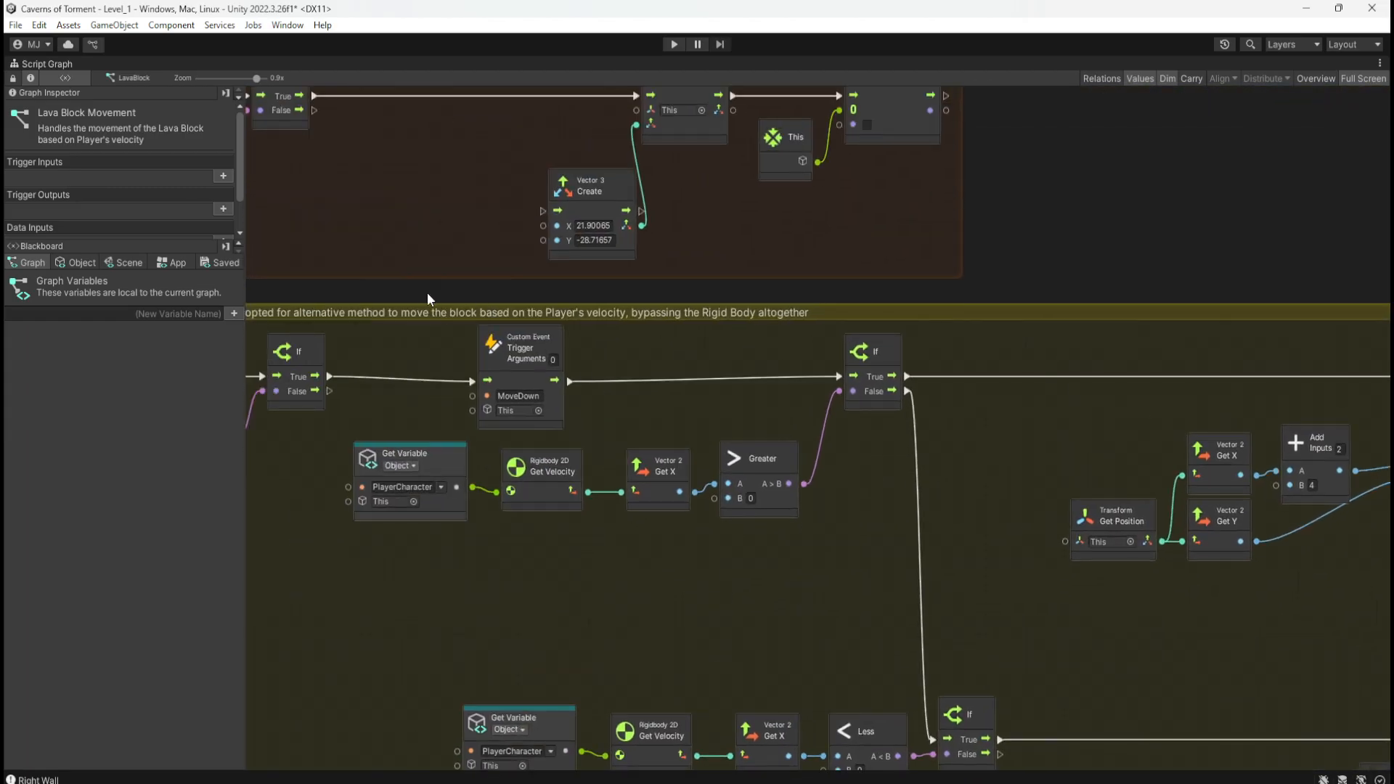
{"action": "middle_click_drag", "start_coordinate": [427, 292], "coordinate": [904, 498]}
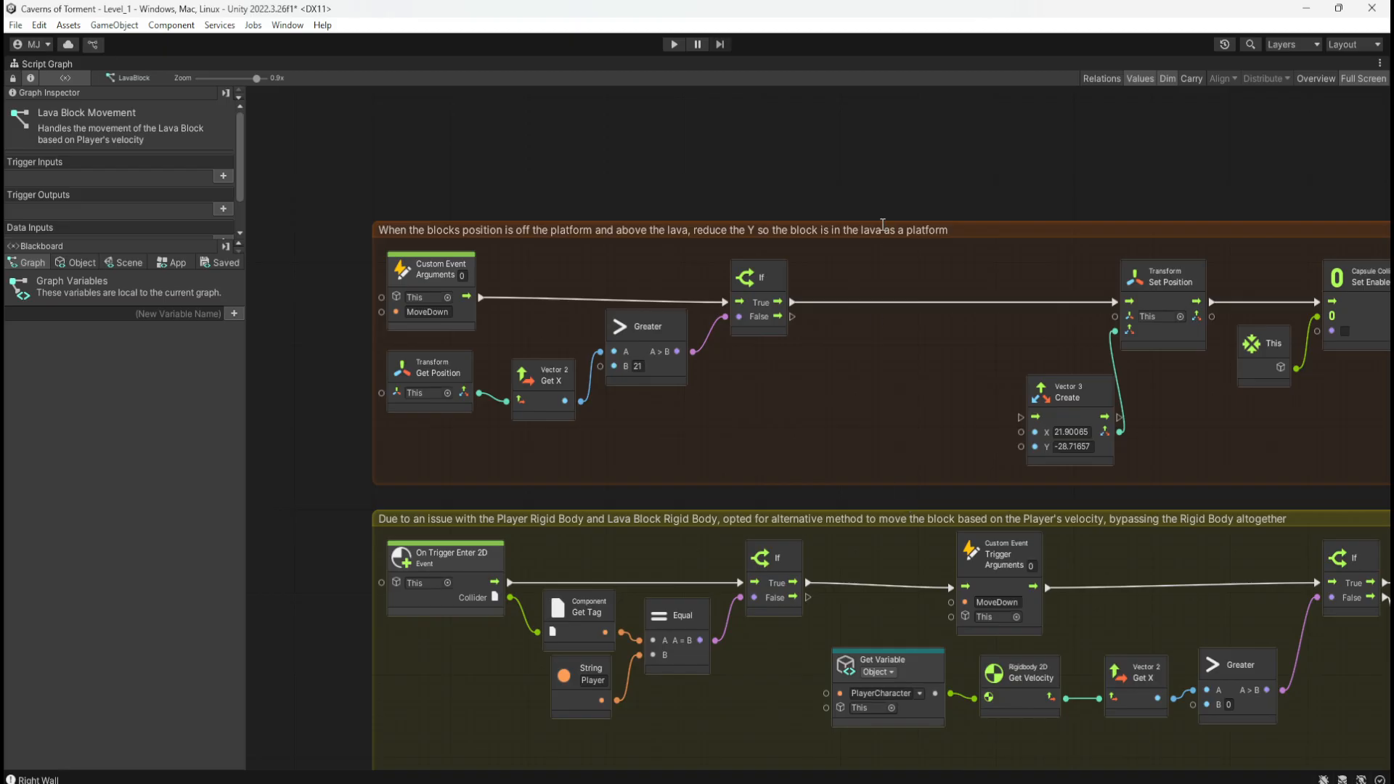
{"action": "key", "text": "shift+space"}
{"action": "key", "text": "ctrl+s"}
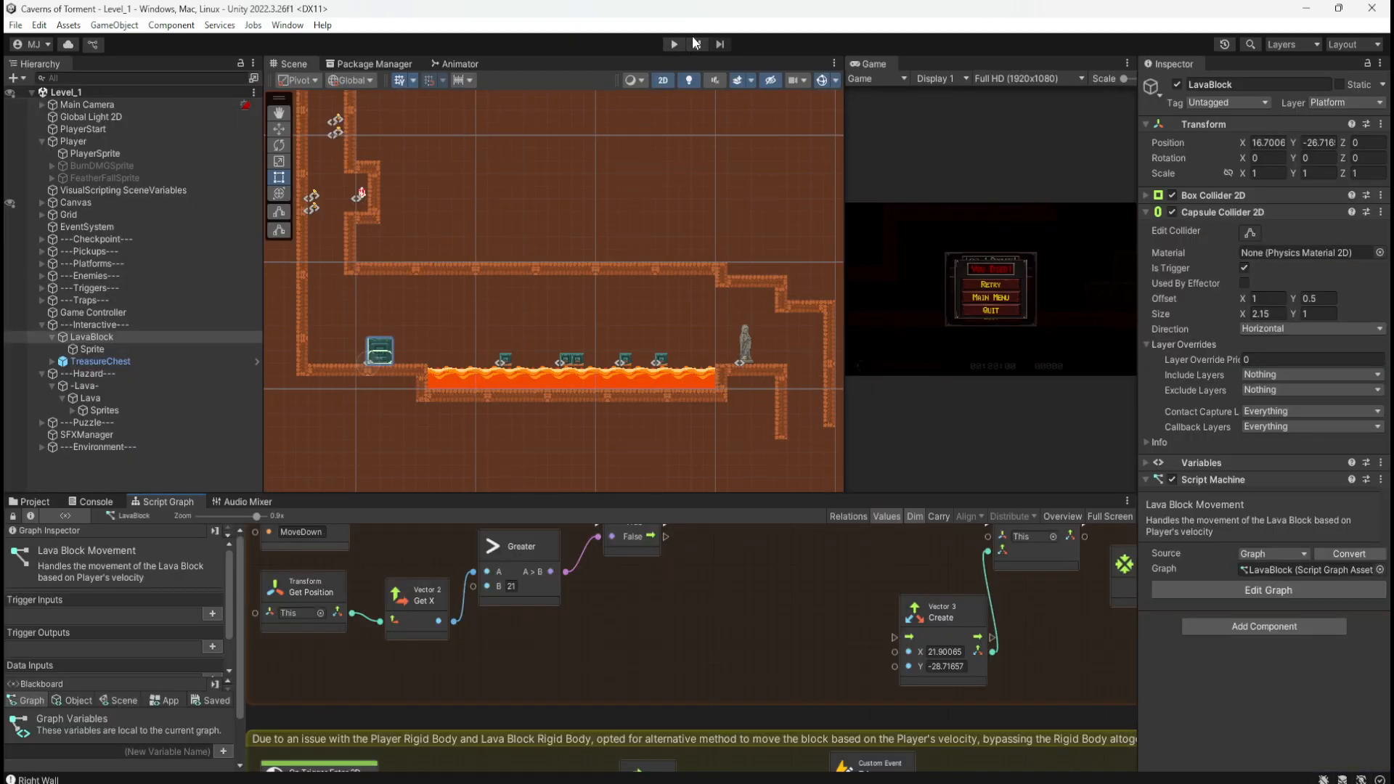
{"action": "left_click", "coordinate": [679, 42]}
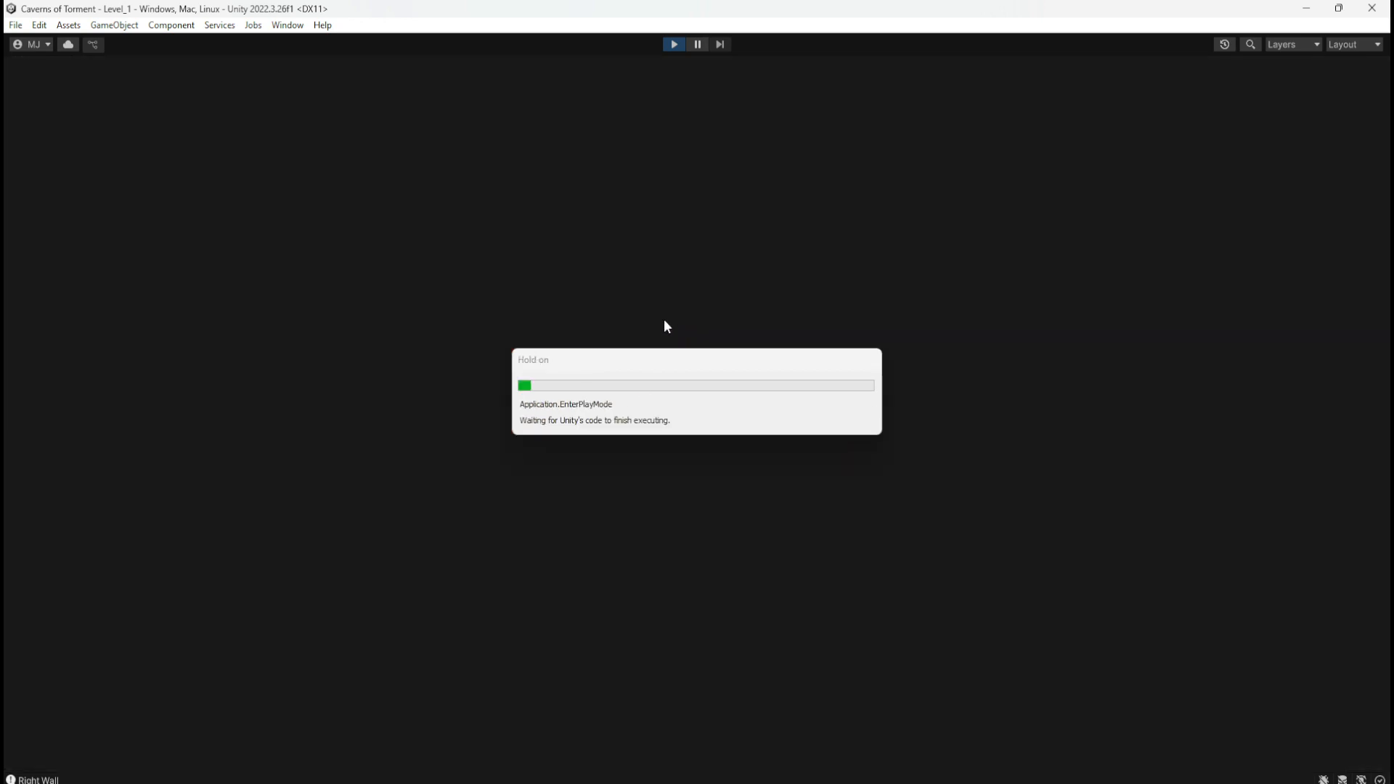
{"action": "key", "text": "d"}
{"action": "key", "text": "space"}
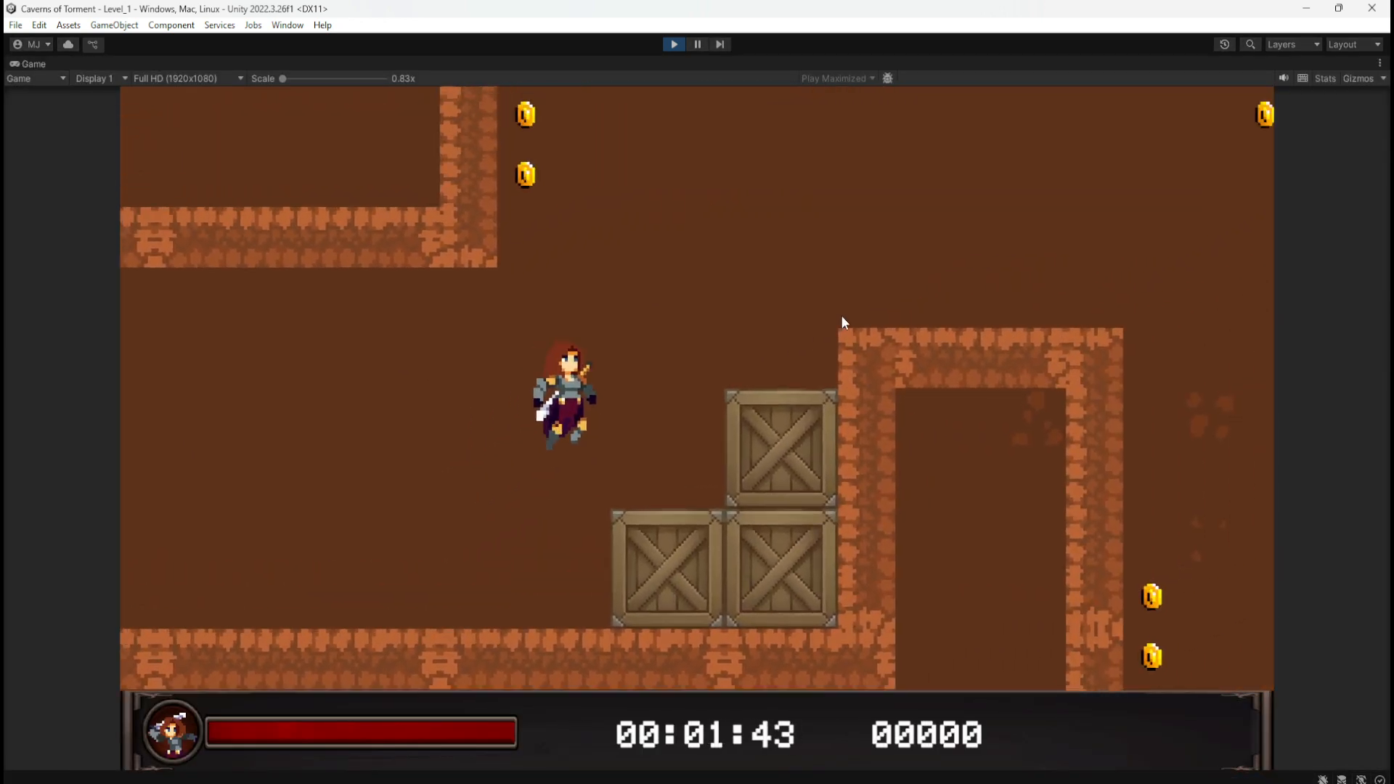
{"action": "key", "text": "space"}
{"action": "key", "text": "space"}
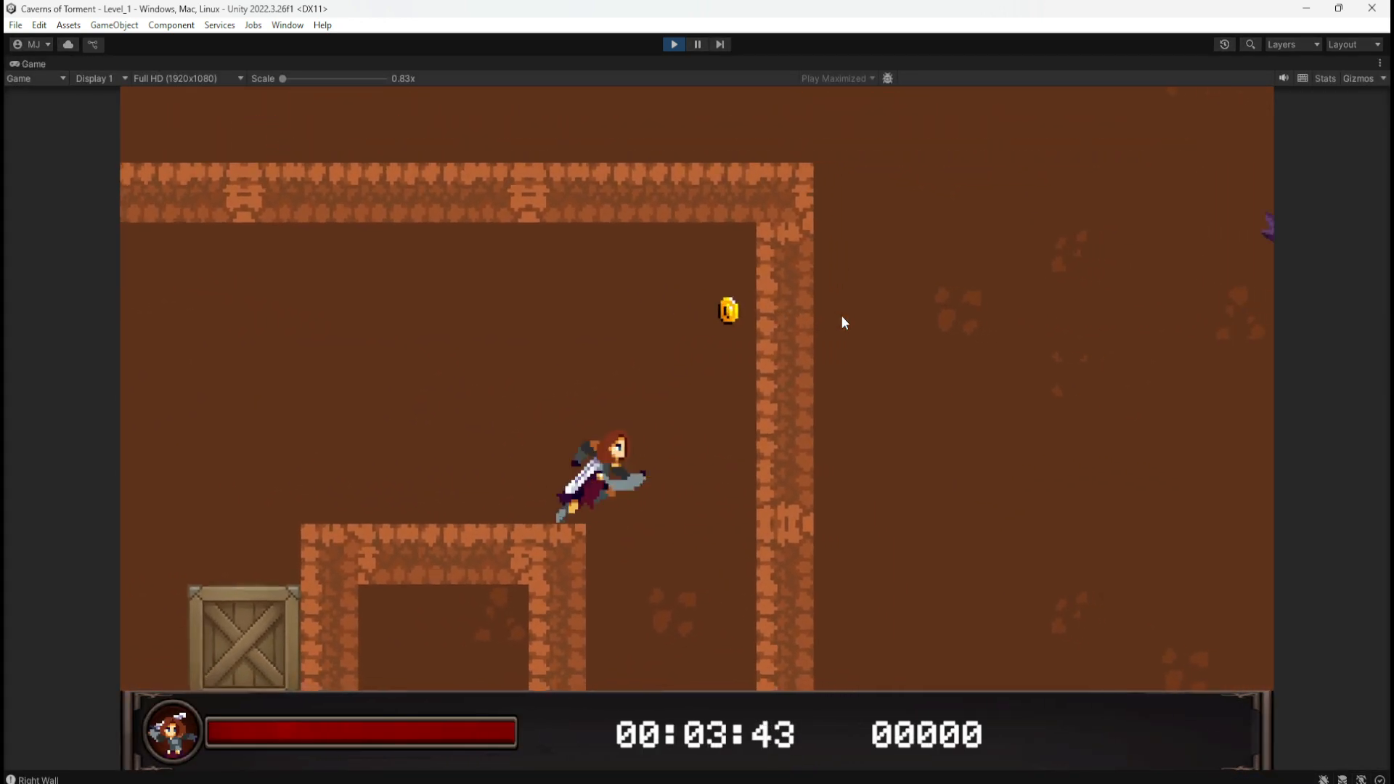
{"action": "key", "text": "a"}
{"action": "key", "text": "d"}
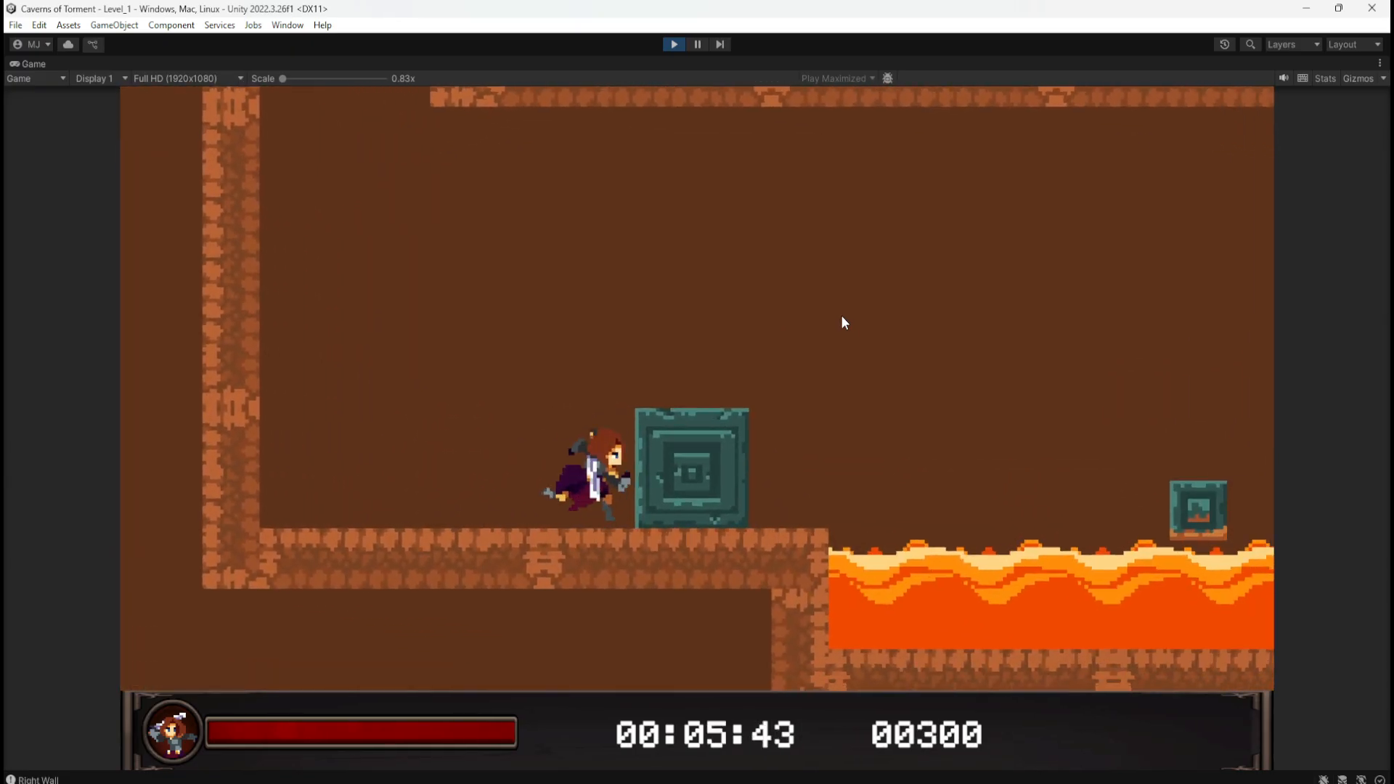
{"action": "key", "text": "space"}
{"action": "key", "text": "a"}
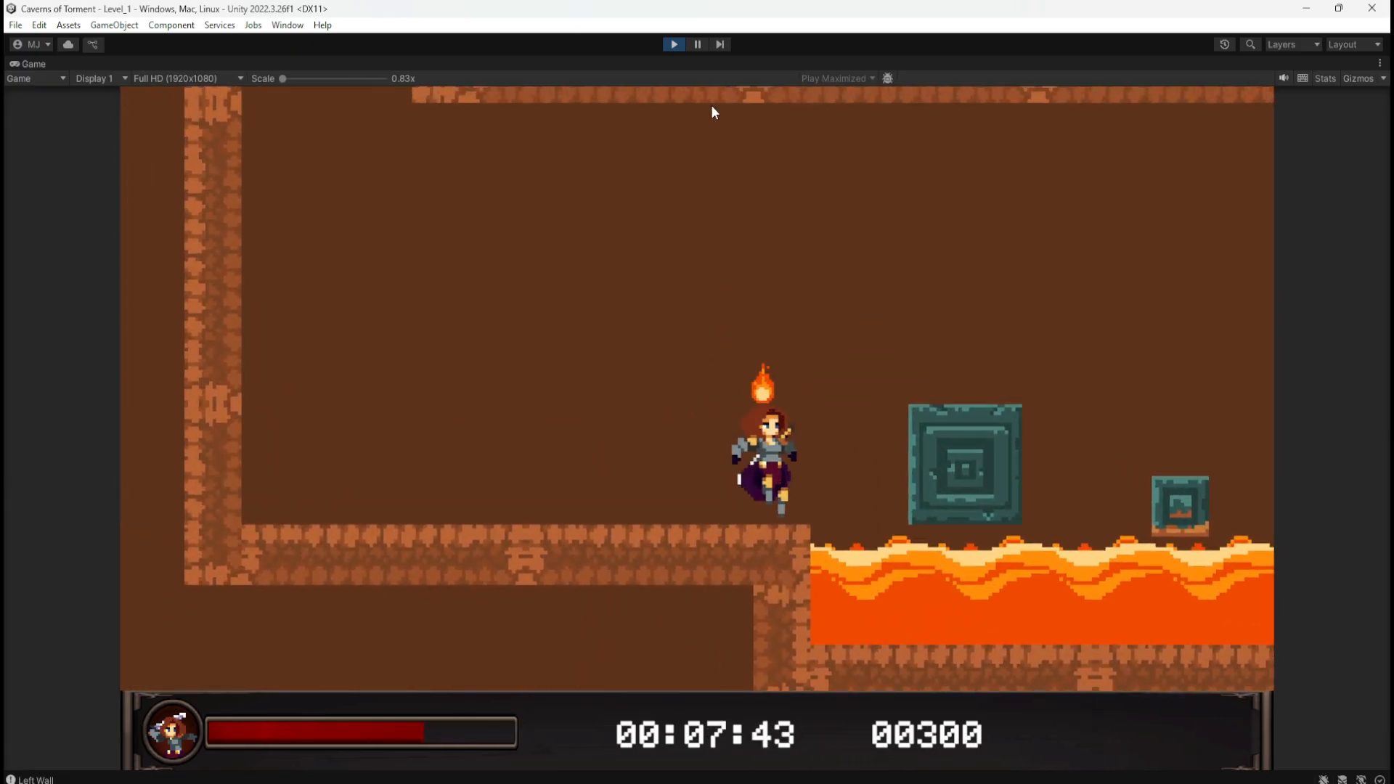
{"action": "left_click", "coordinate": [673, 44]}
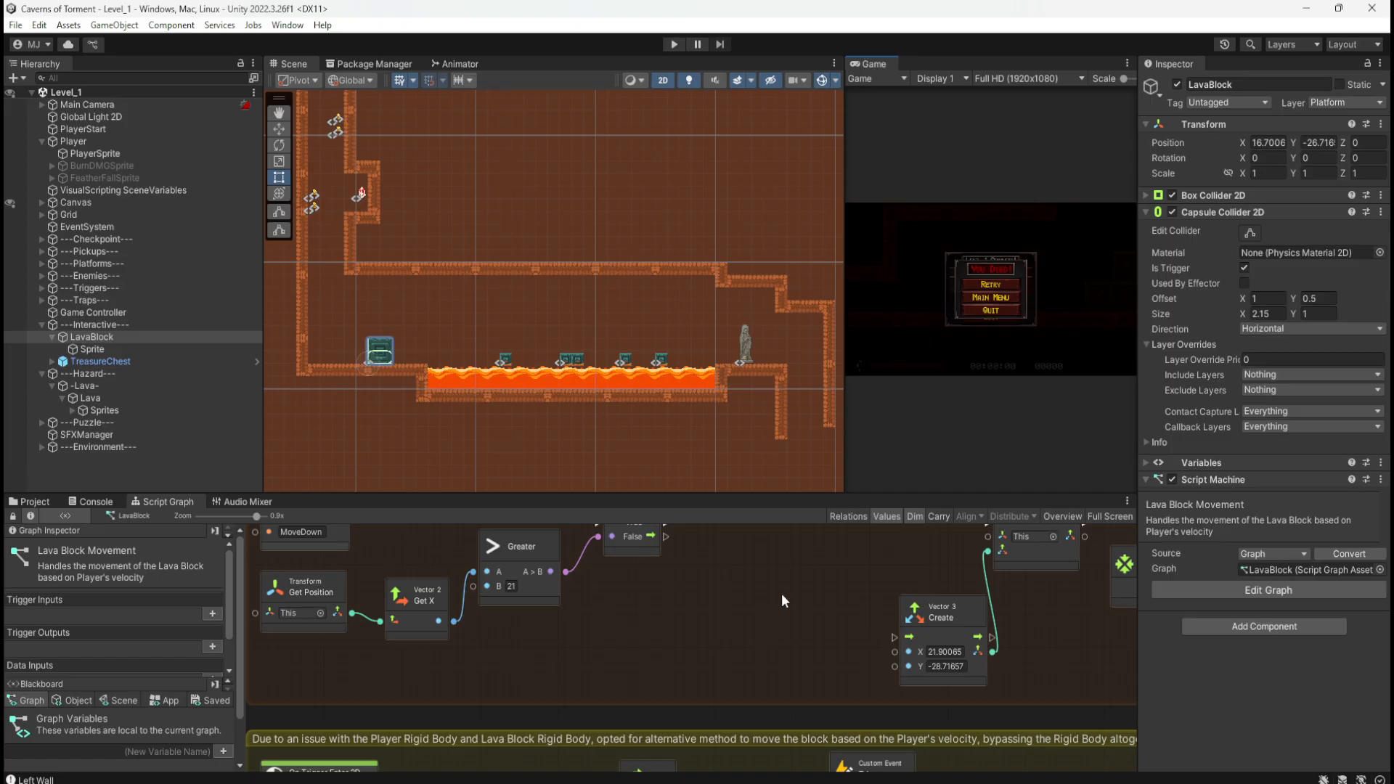
Step: Change the Greater node's B threshold from 21 to 20 and start Play Mode
{"action": "middle_click_drag", "start_coordinate": [712, 643], "coordinate": [835, 642]}
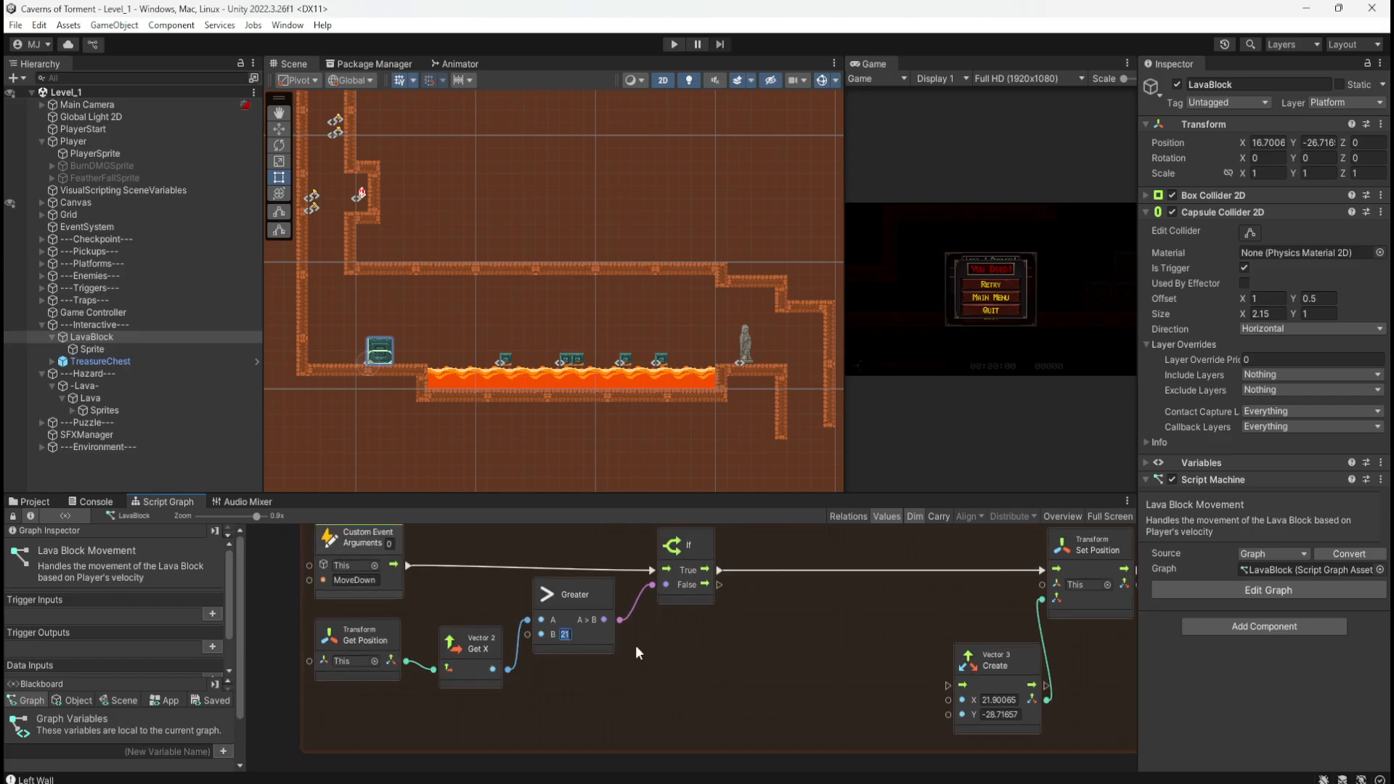
{"action": "type", "text": "20"}
{"action": "left_click", "coordinate": [674, 44]}
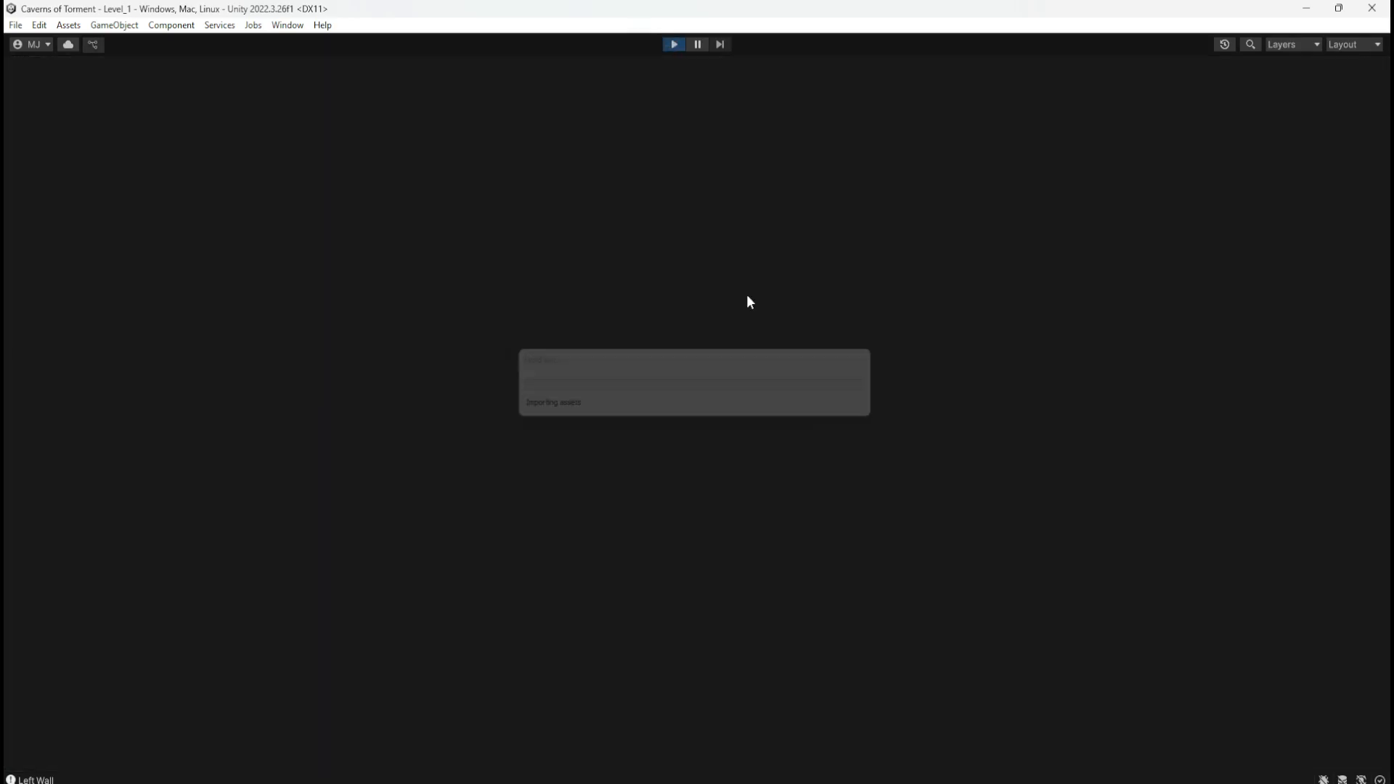
Step: Run right past the crates, drop down the shaft and push the stone block toward the lava
{"action": "key", "text": "Right"}
{"action": "key", "text": "space"}
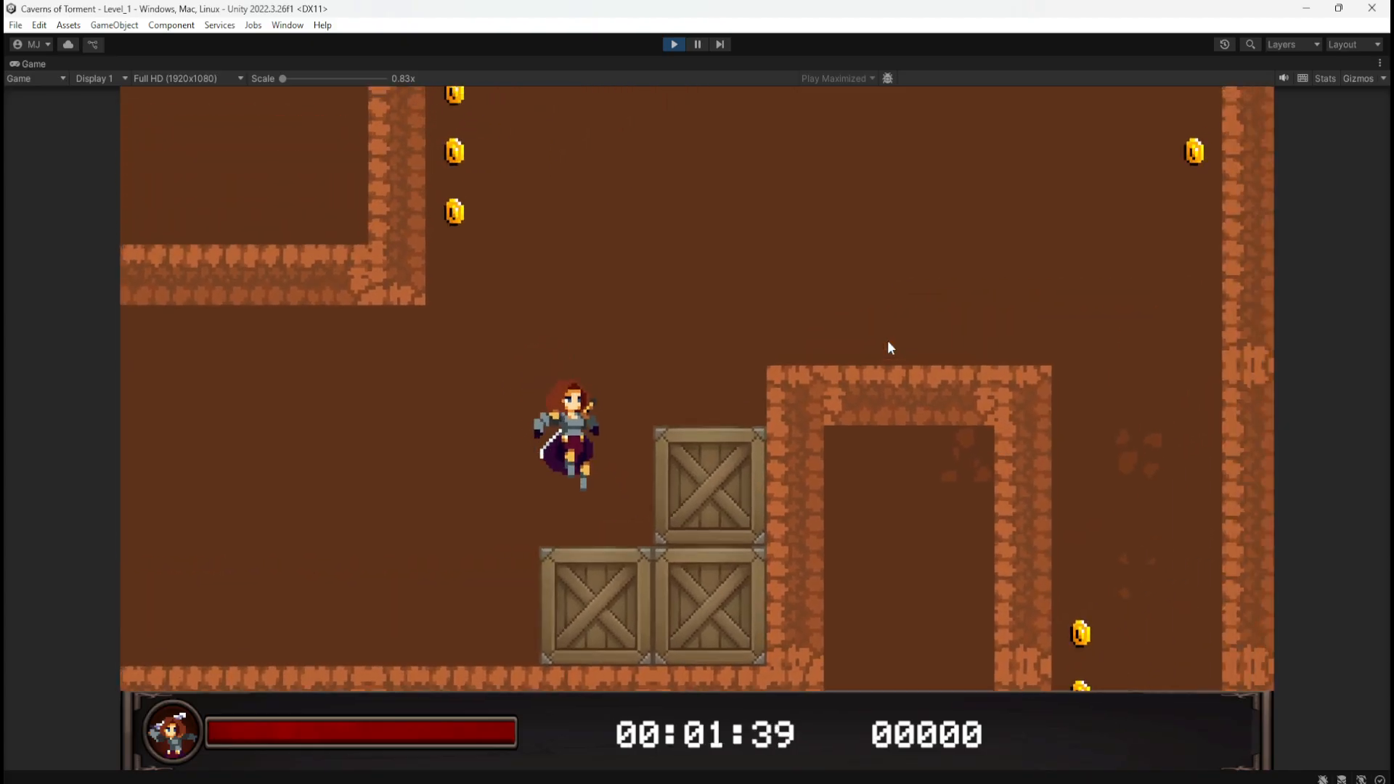
{"action": "key", "text": "Right"}
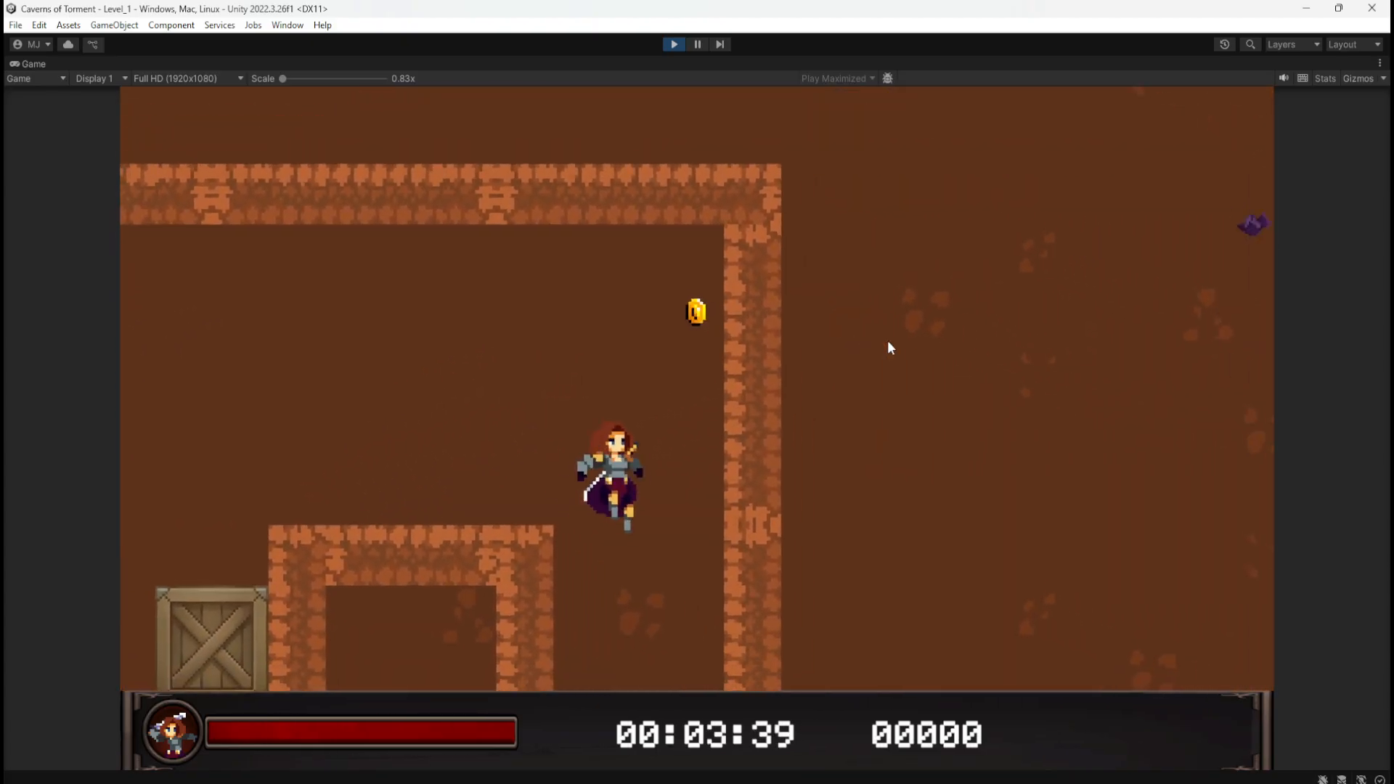
{"action": "key", "text": "Right"}
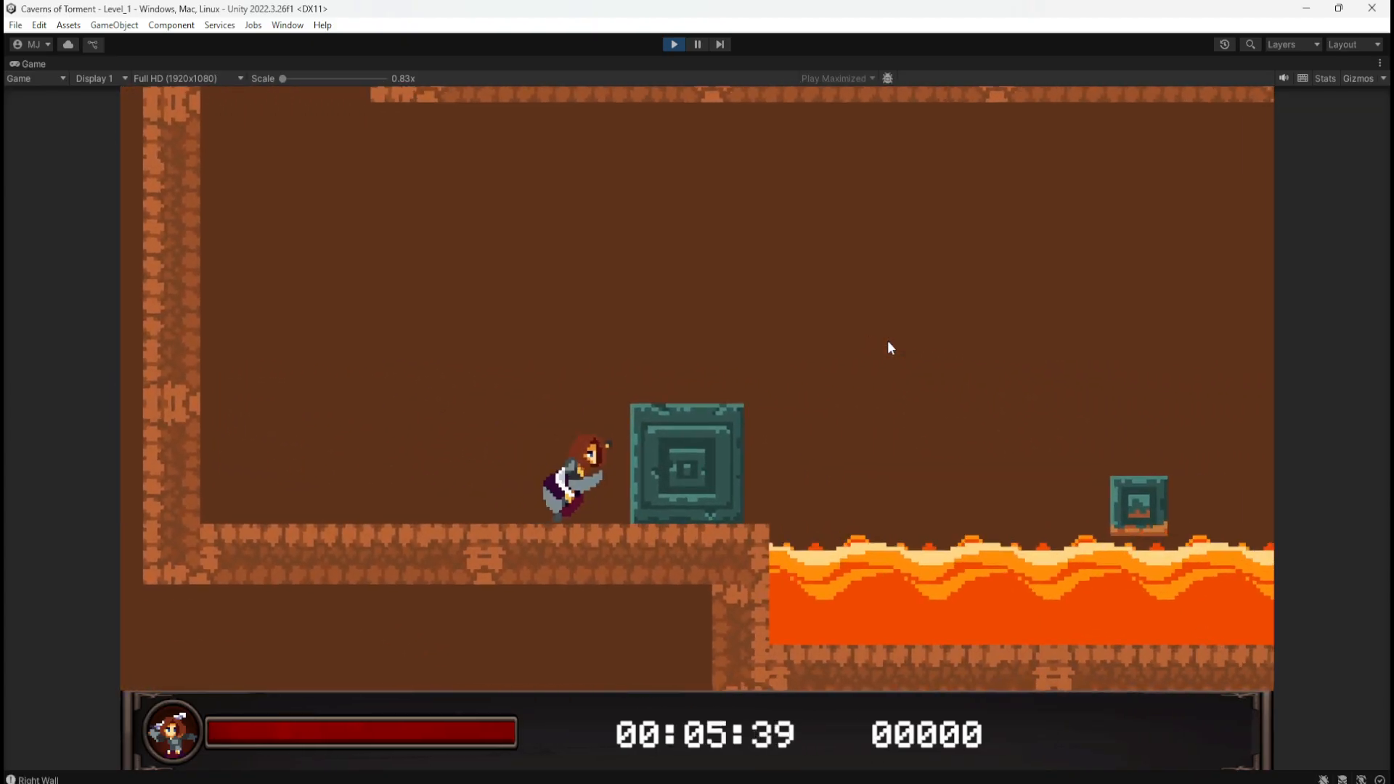
{"action": "key", "text": "Right"}
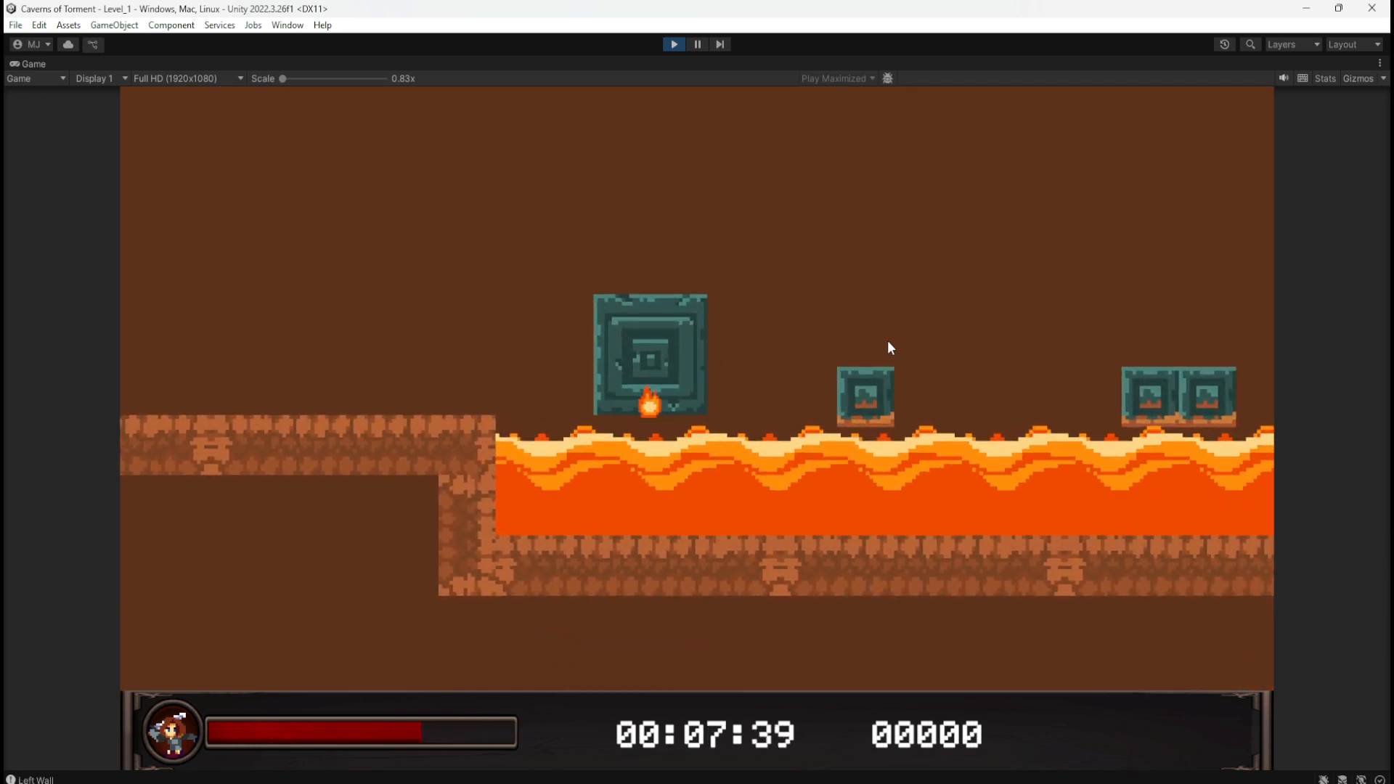
{"action": "key", "text": "space"}
{"action": "key", "text": "Left"}
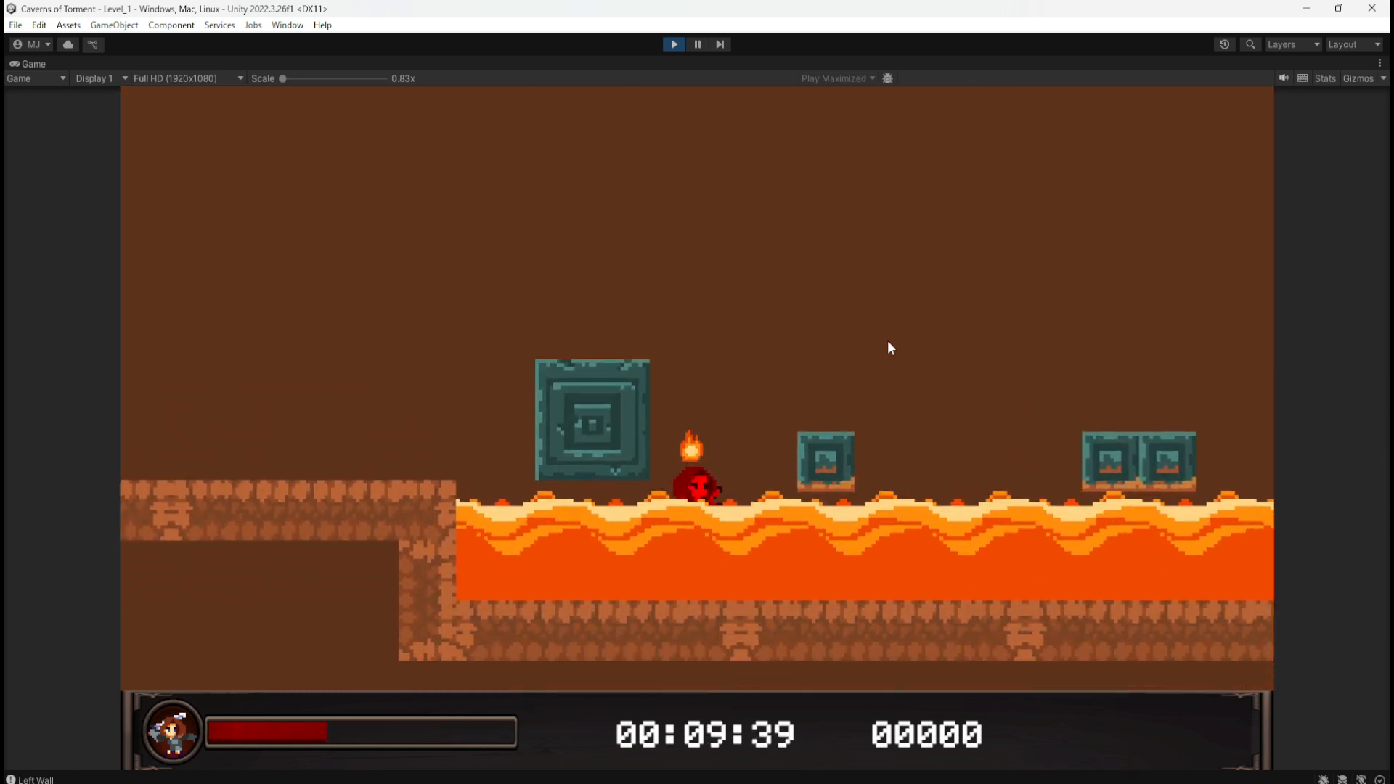
Step: Jump out of the lava, shove the block onto the ledge and over the lava, then exit Play Mode
{"action": "key", "text": "space"}
{"action": "key", "text": "Left"}
{"action": "key", "text": "Right"}
{"action": "key", "text": "space"}
{"action": "key", "text": "Left"}
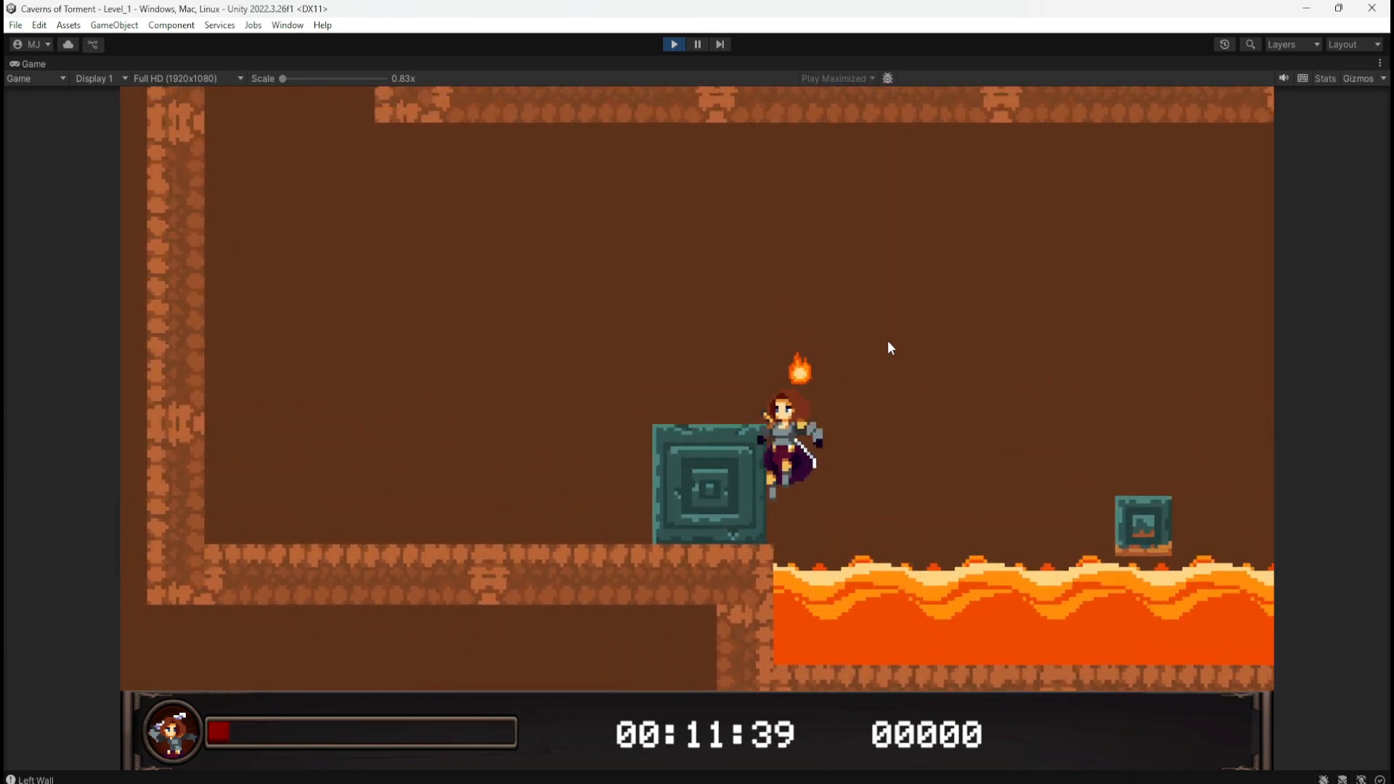
{"action": "key", "text": "space"}
{"action": "key", "text": "Left"}
{"action": "key", "text": "Right"}
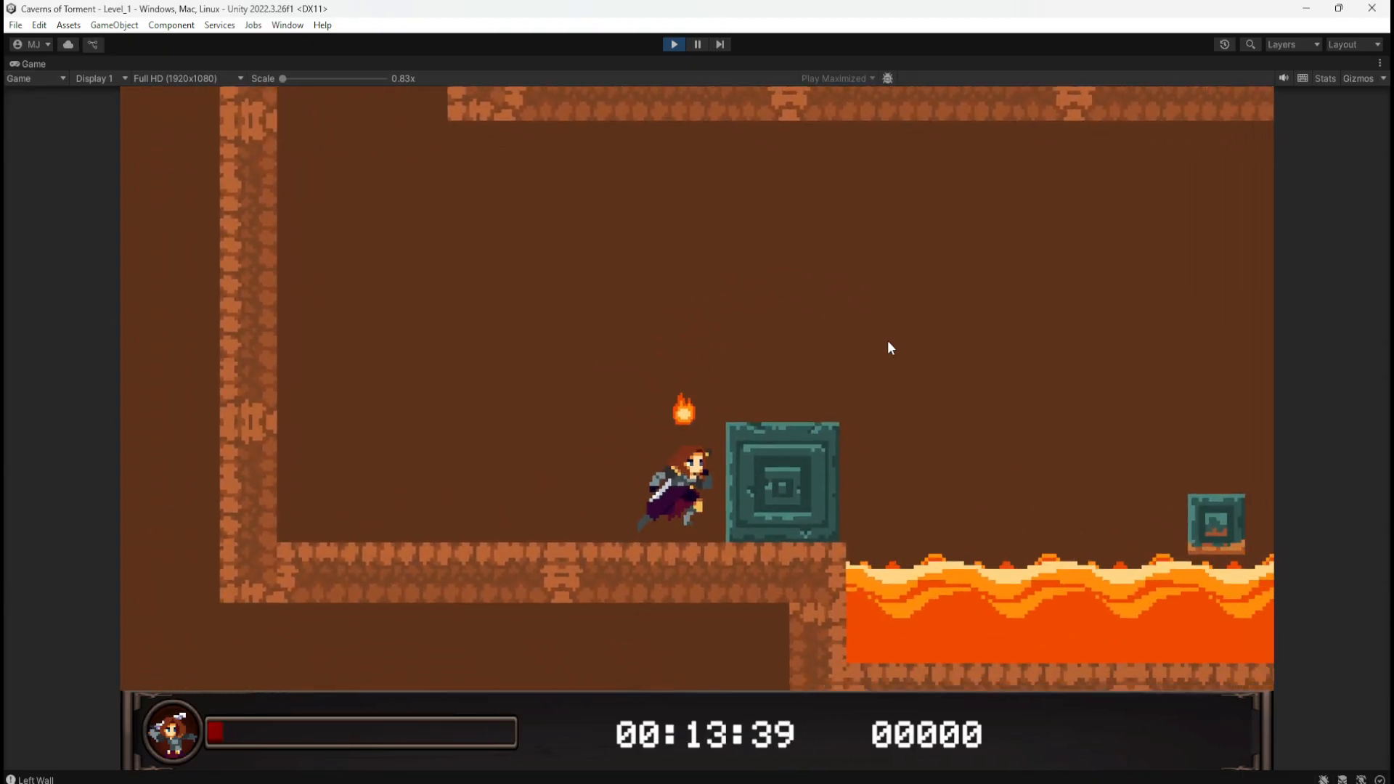
{"action": "key", "text": "Left"}
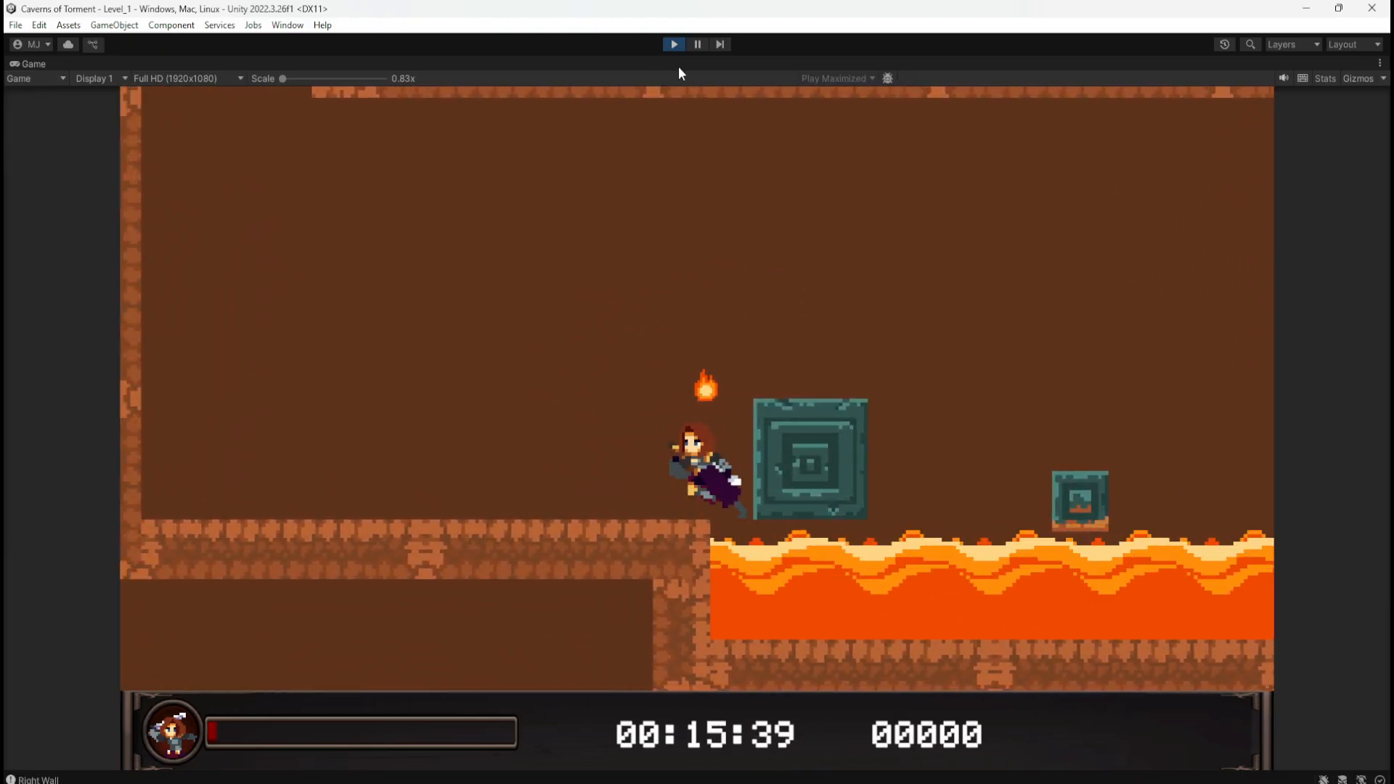
{"action": "key", "text": "Right"}
{"action": "left_click", "coordinate": [675, 45]}
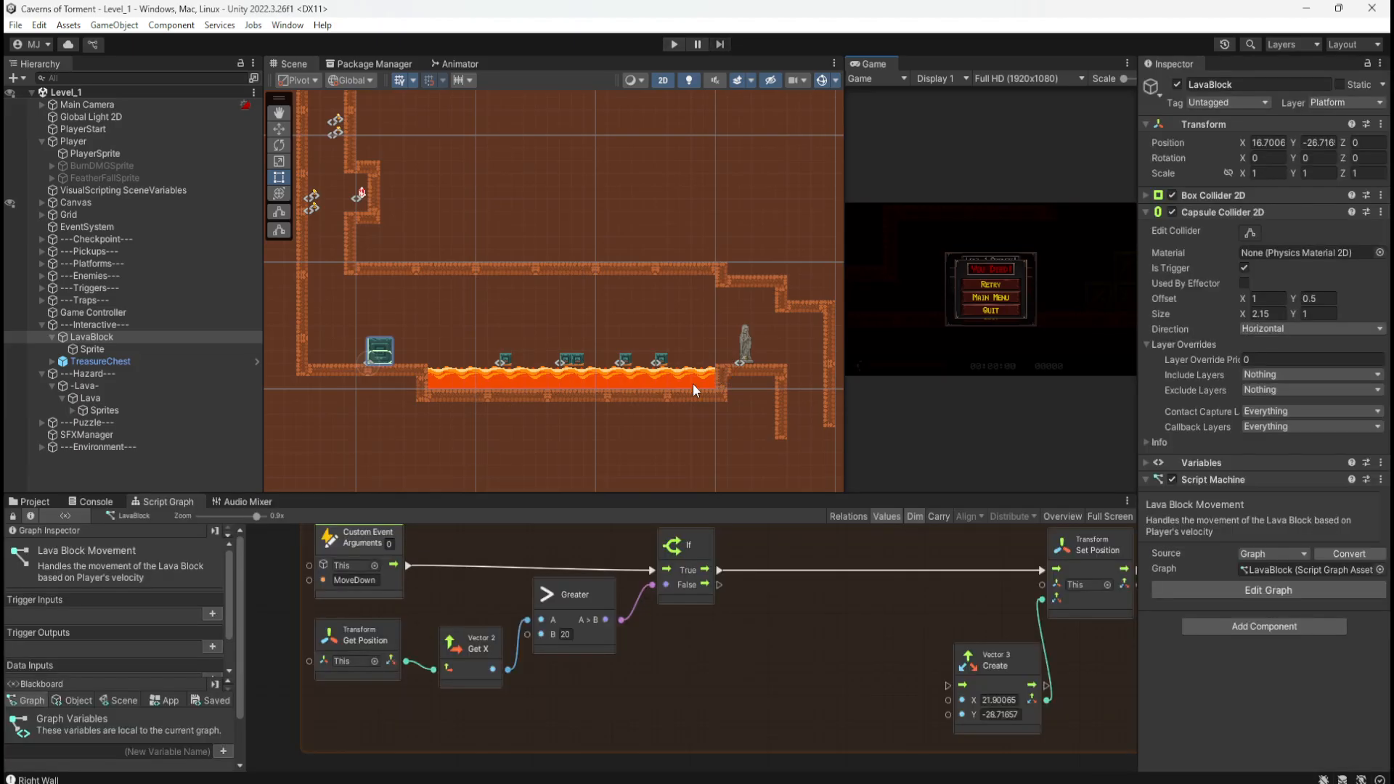
Step: Drag LavaBlock right in the Scene view to Position X 21.7006 above the lava pool
{"action": "middle_click_drag", "start_coordinate": [833, 642], "coordinate": [825, 653]}
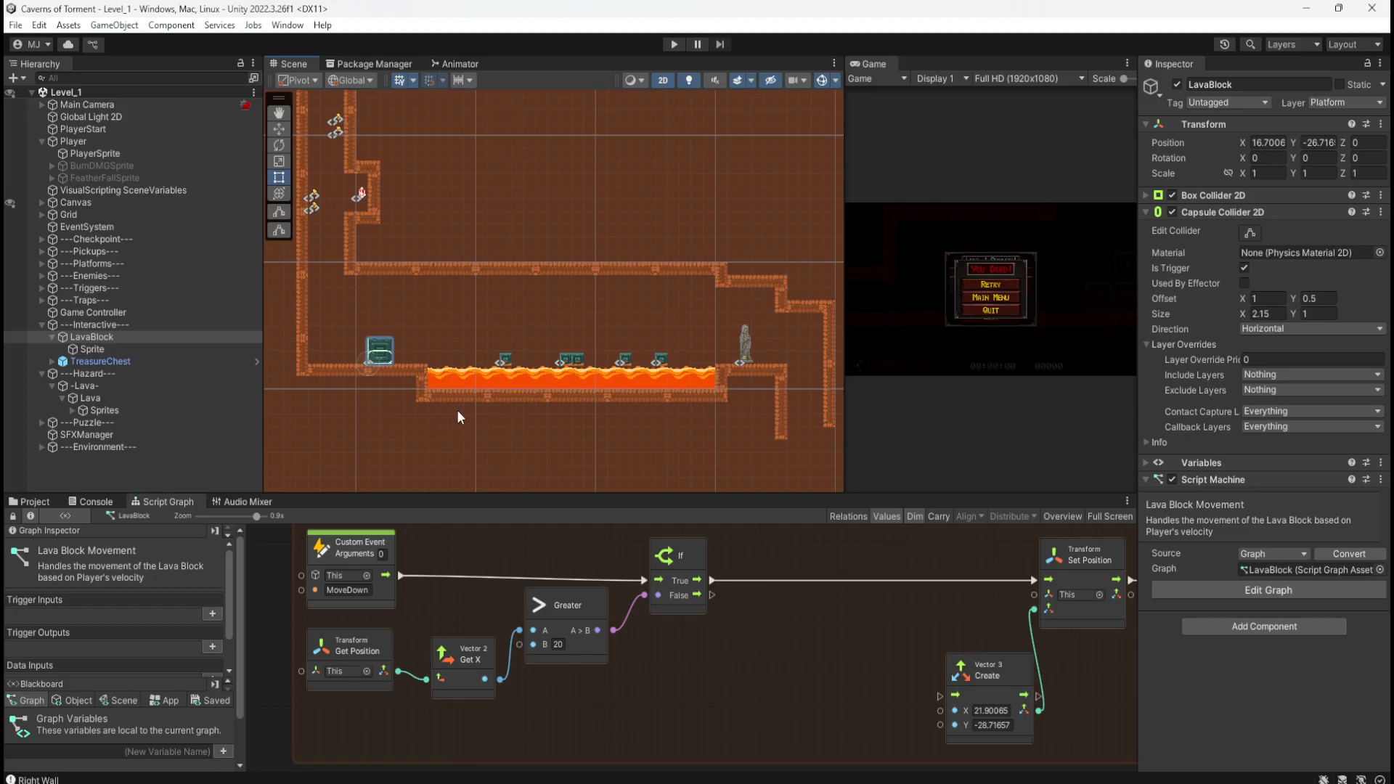
{"action": "middle_click_drag", "start_coordinate": [456, 410], "coordinate": [505, 382]}
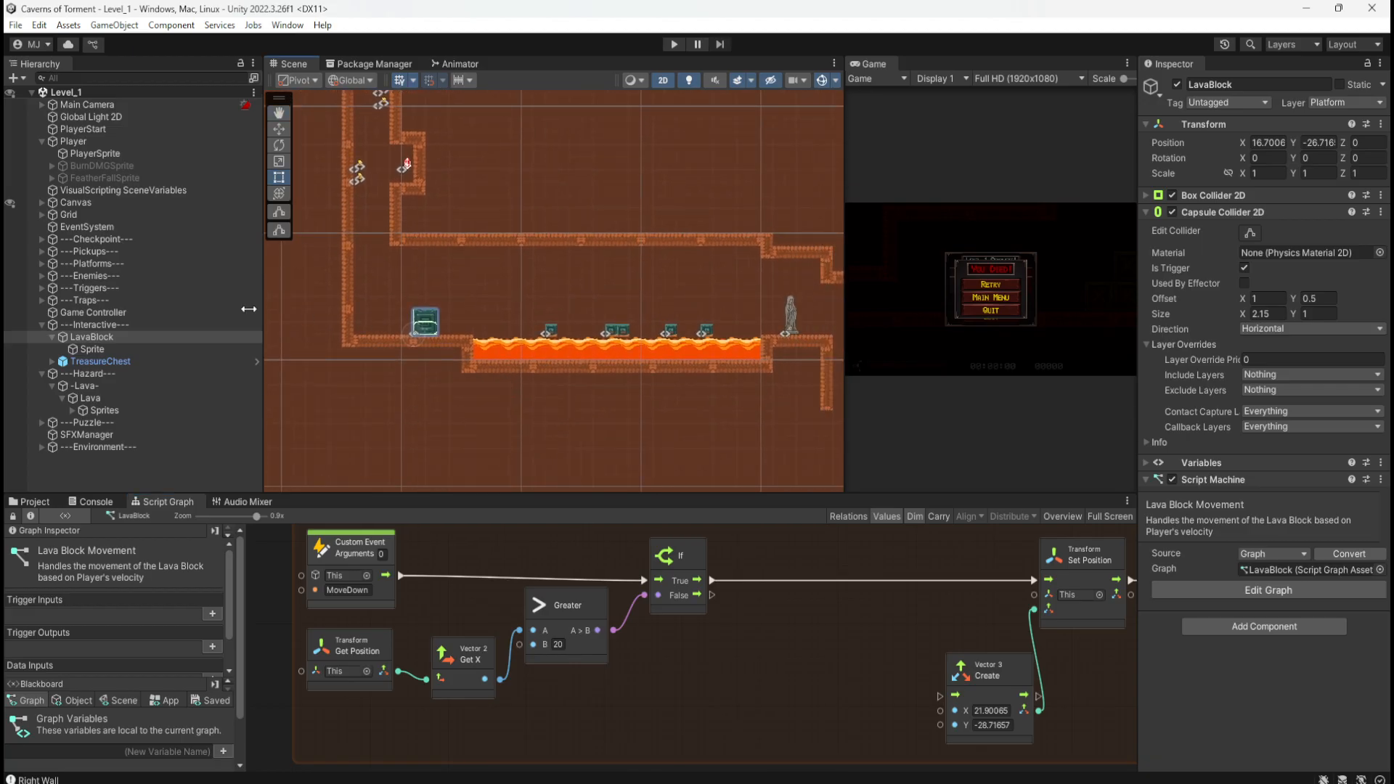
{"action": "key", "text": "w"}
{"action": "left_click_drag", "start_coordinate": [469, 332], "coordinate": [531, 334]}
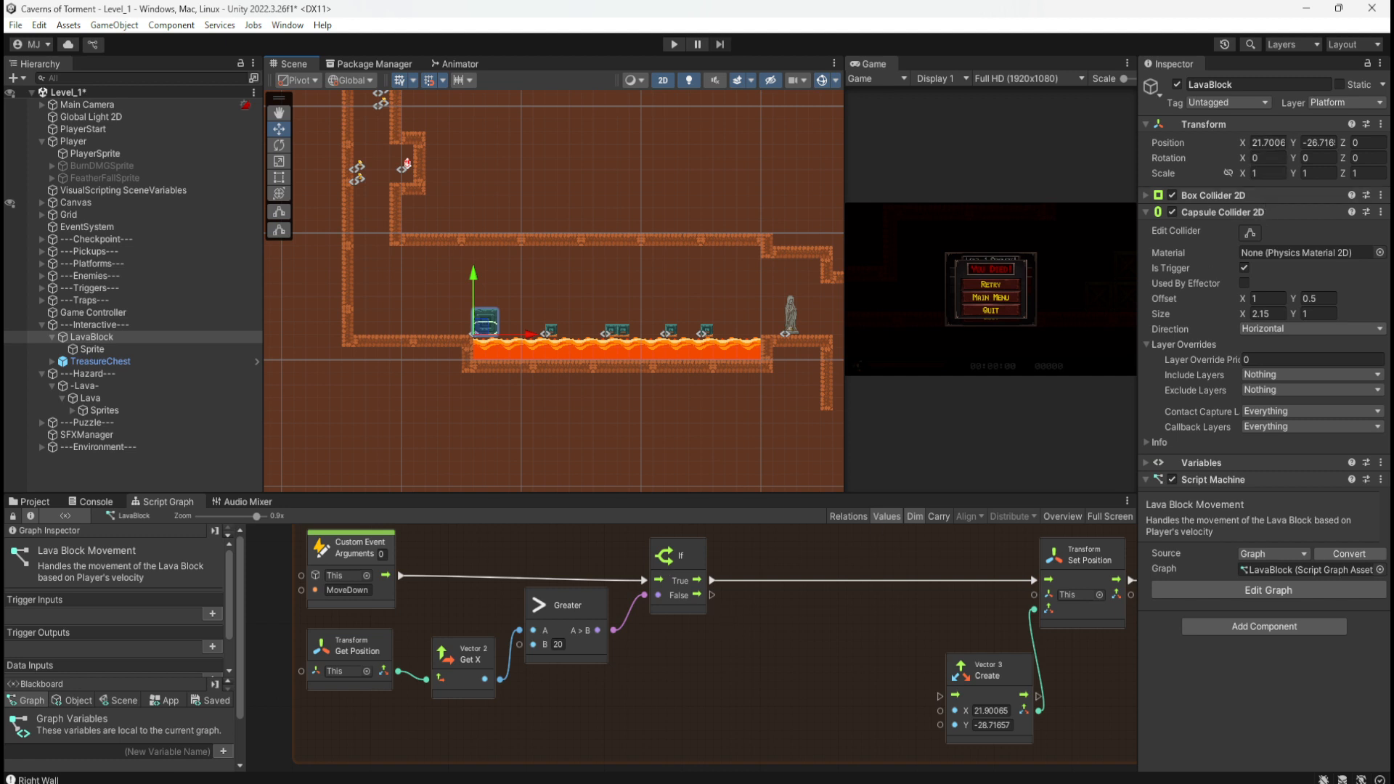
{"action": "left_click", "coordinate": [1275, 142]}
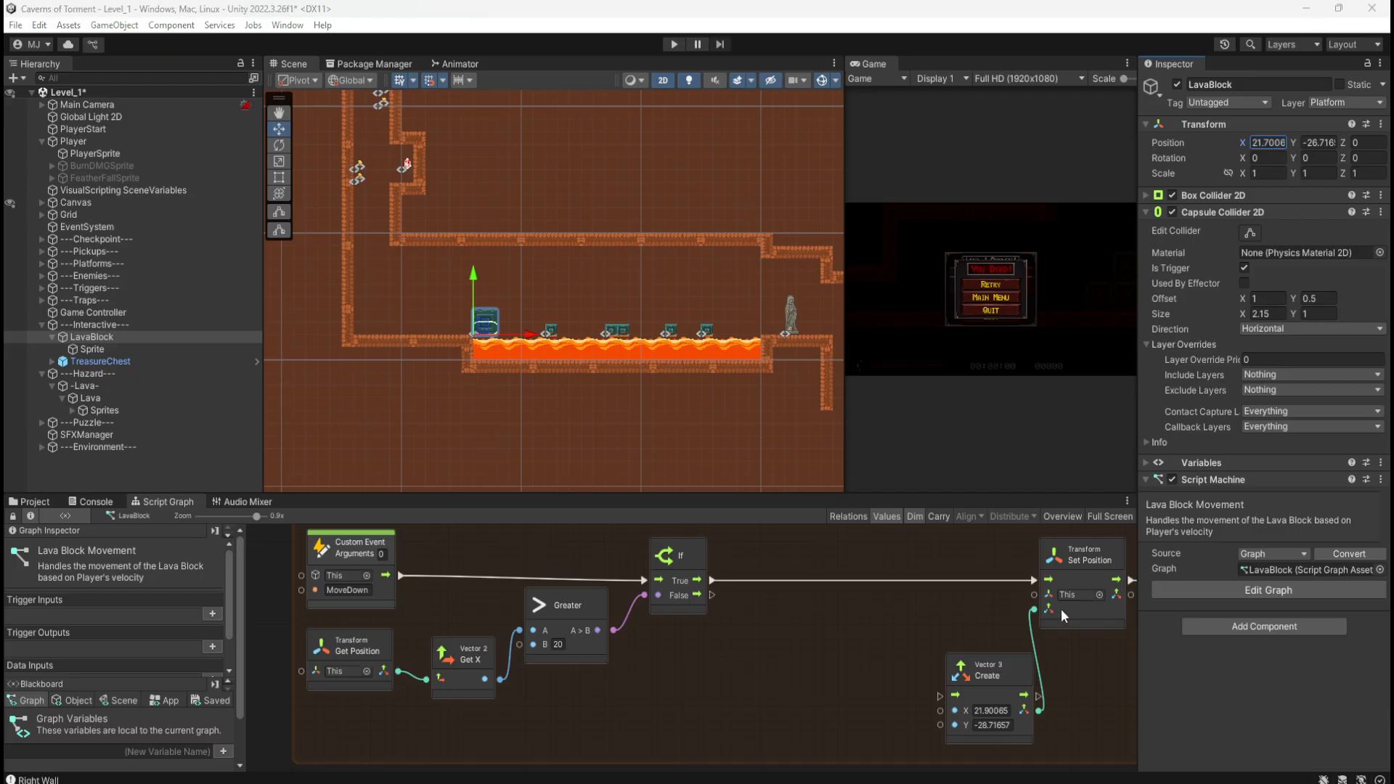
Step: Undo the LavaBlock move and add a Greater Or Equal node below the Greater node
{"action": "middle_click_drag", "start_coordinate": [811, 550], "coordinate": [821, 569]}
{"action": "key", "text": "ctrl+z"}
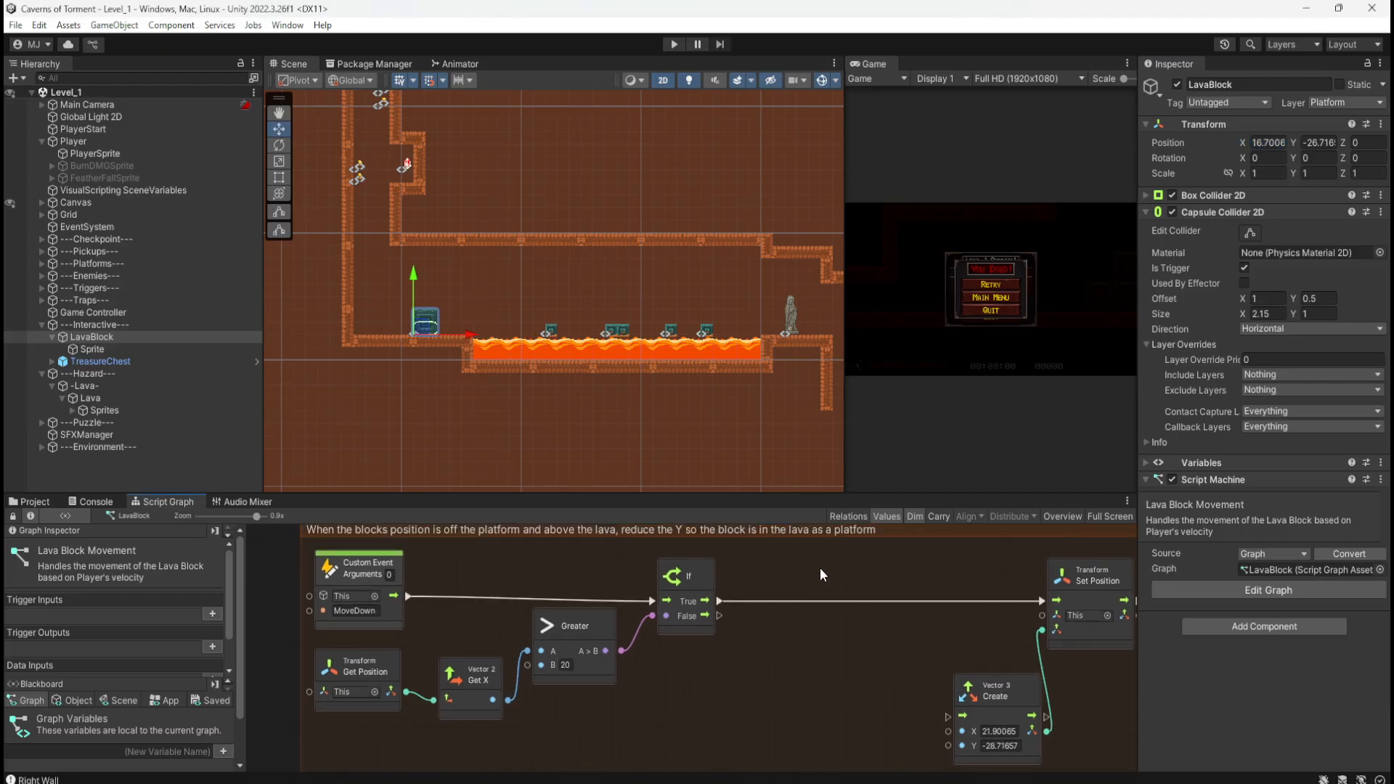
{"action": "scroll", "coordinate": [668, 699], "scroll_direction": "down", "scroll_amount": 2}
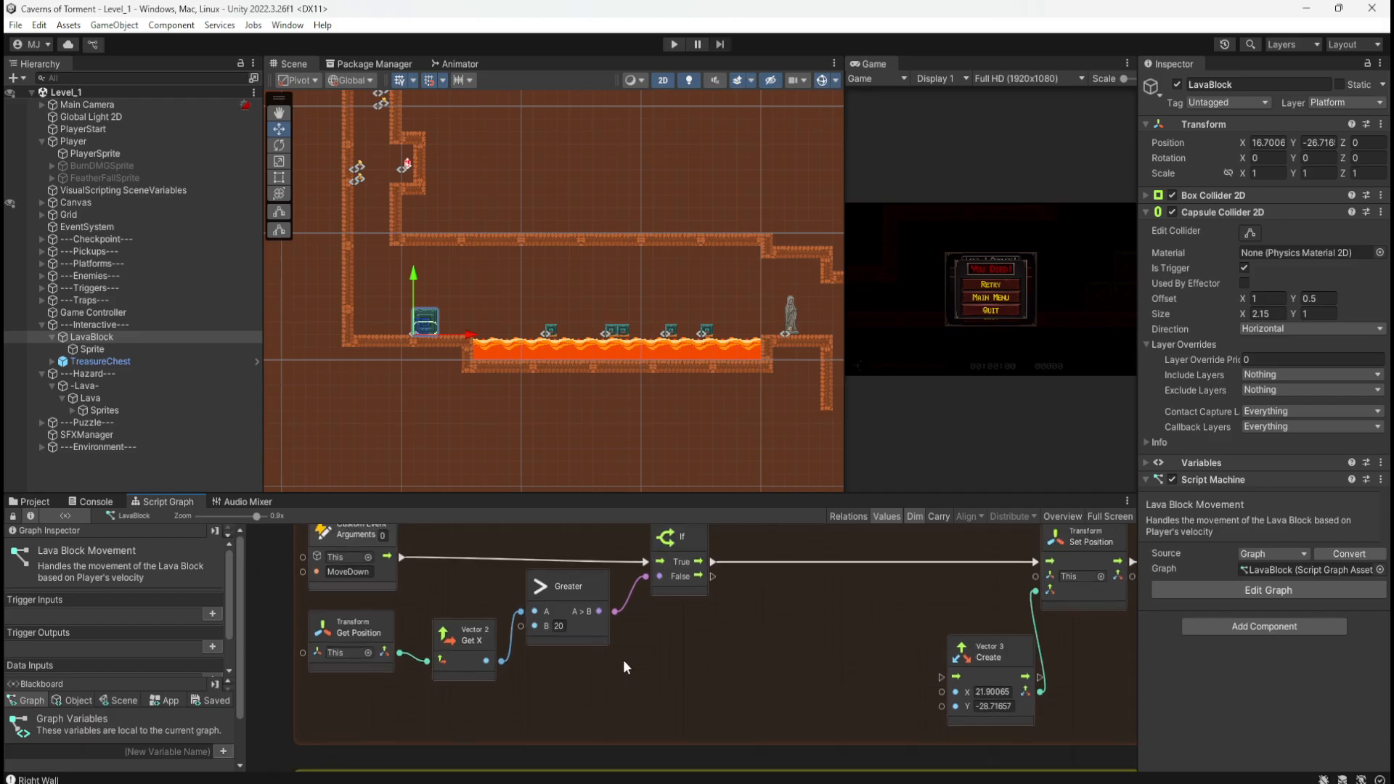
{"action": "right_click", "coordinate": [659, 664]}
{"action": "type", "text": "great"}
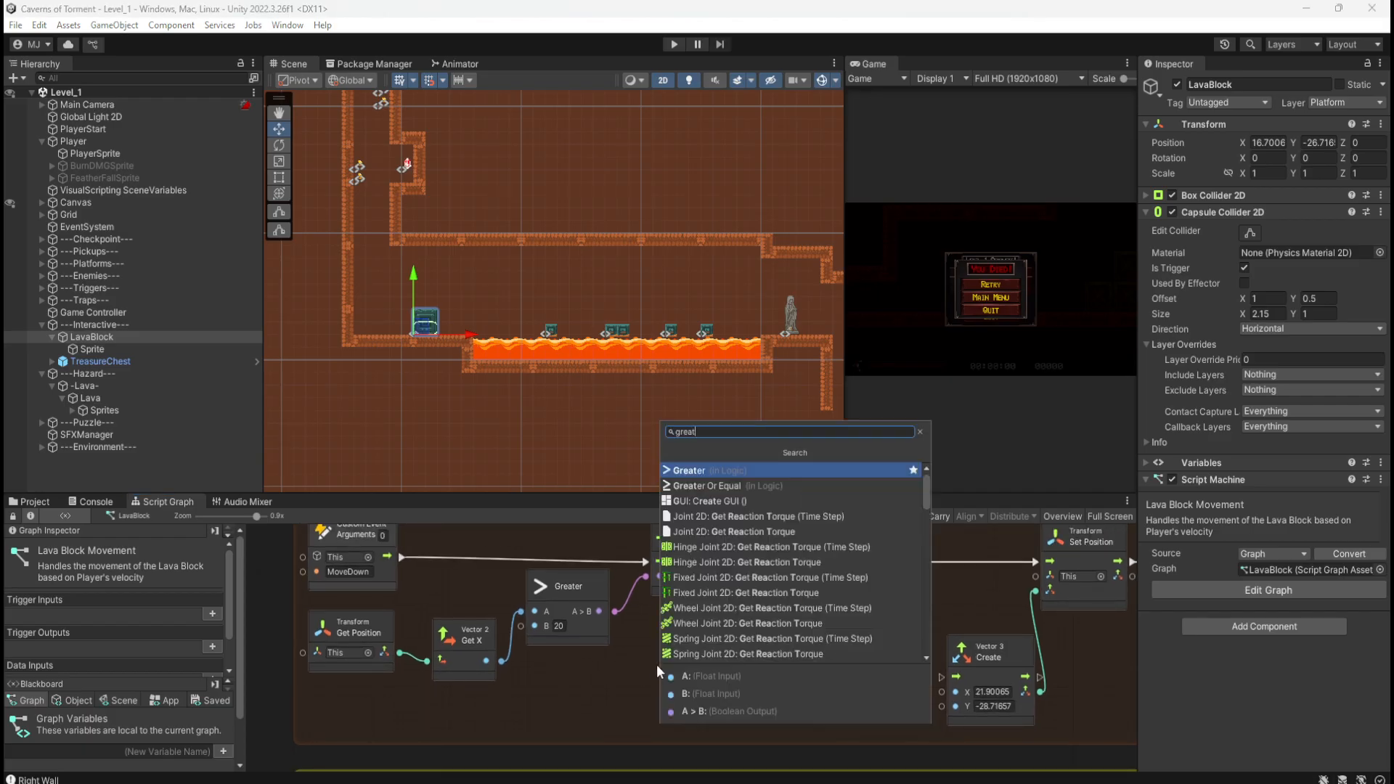
{"action": "key", "text": "Down"}
{"action": "key", "text": "Return"}
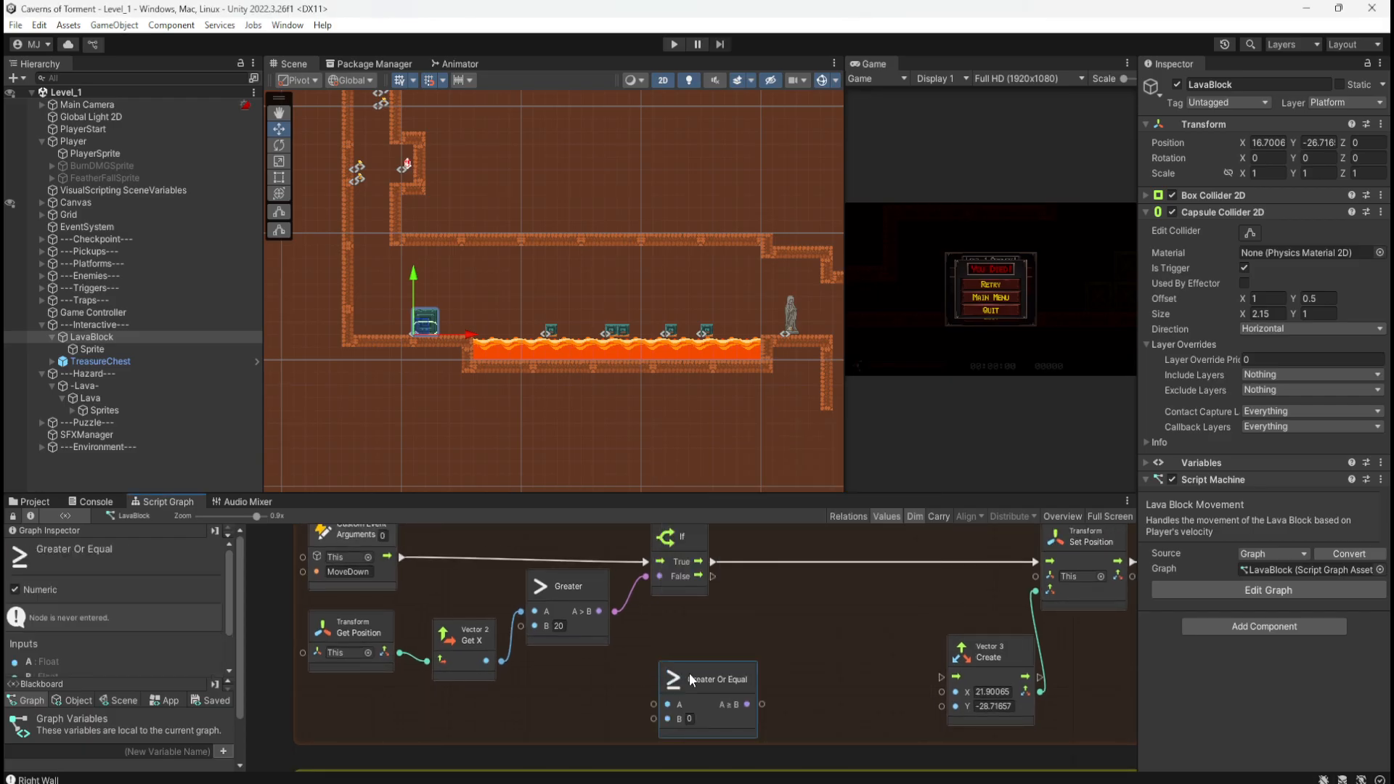
{"action": "left_click_drag", "start_coordinate": [690, 676], "coordinate": [556, 665]}
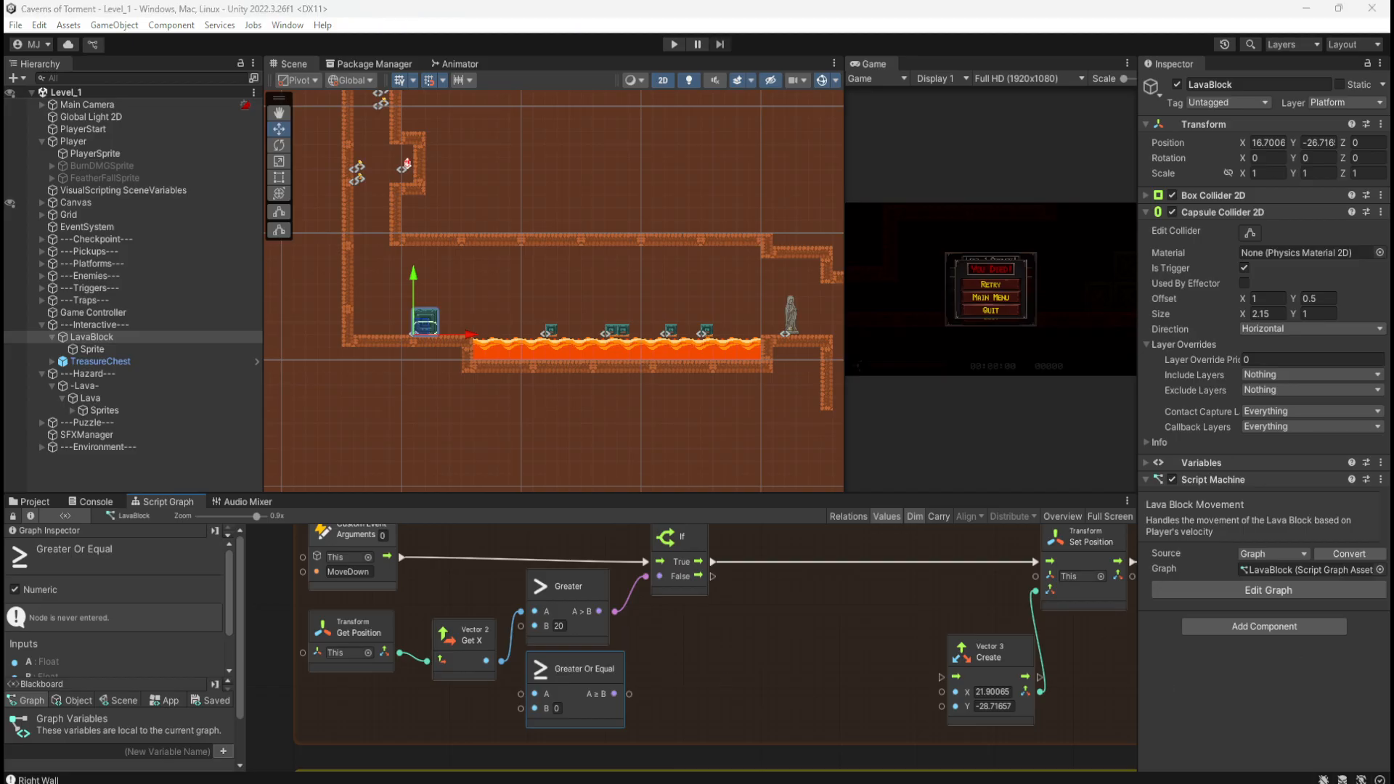
Step: Set Greater Or Equal's B to 21.70065 and route Get X and the If condition through it
{"action": "left_click", "coordinate": [557, 708]}
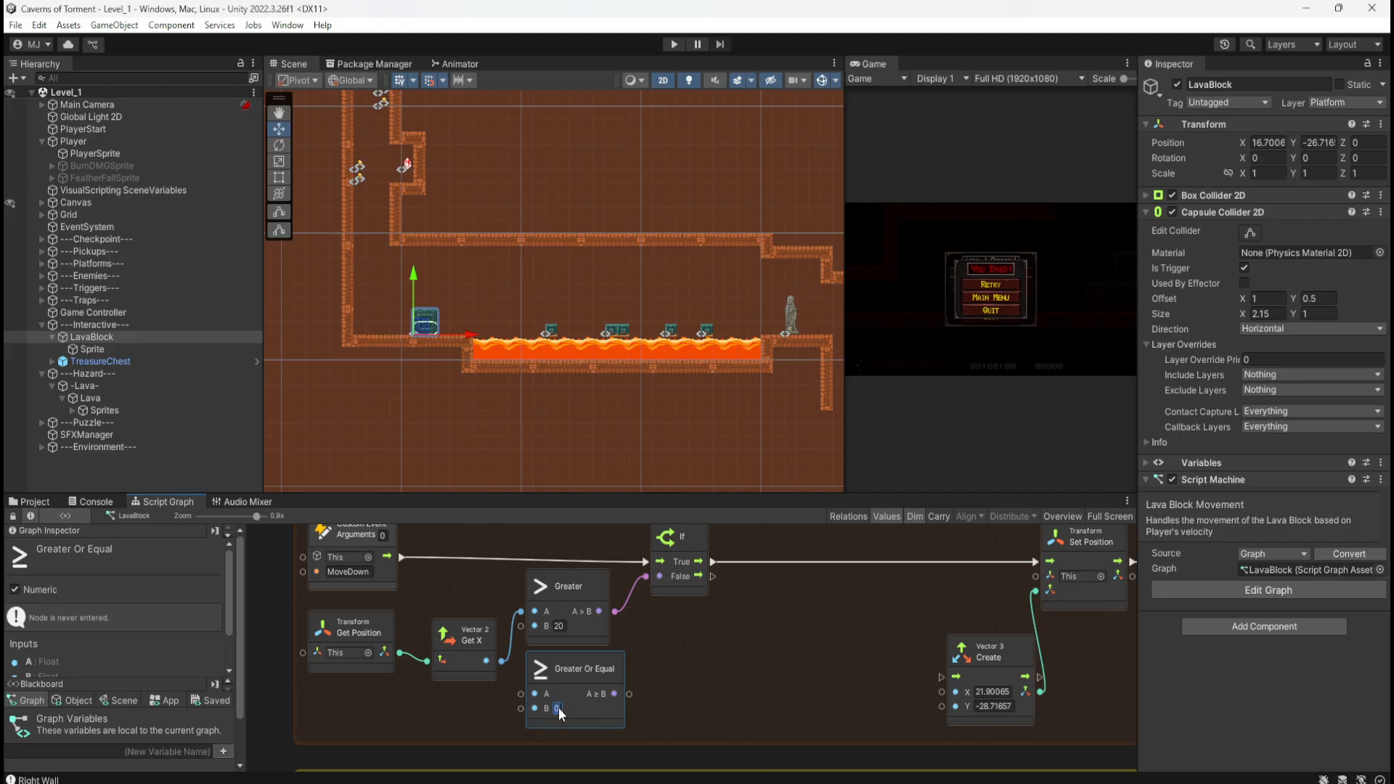
{"action": "type", "text": "21.70065"}
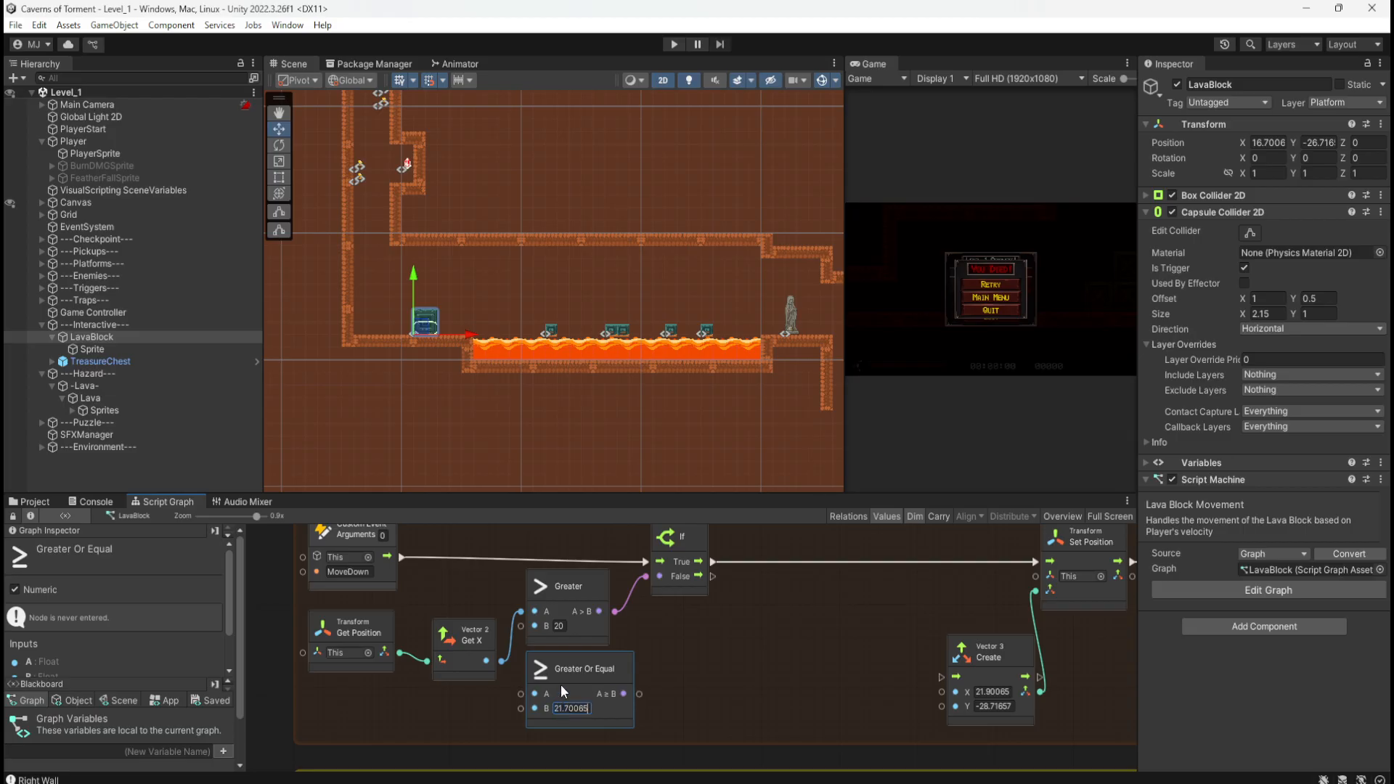
{"action": "right_click", "coordinate": [521, 612]}
{"action": "right_click", "coordinate": [615, 612]}
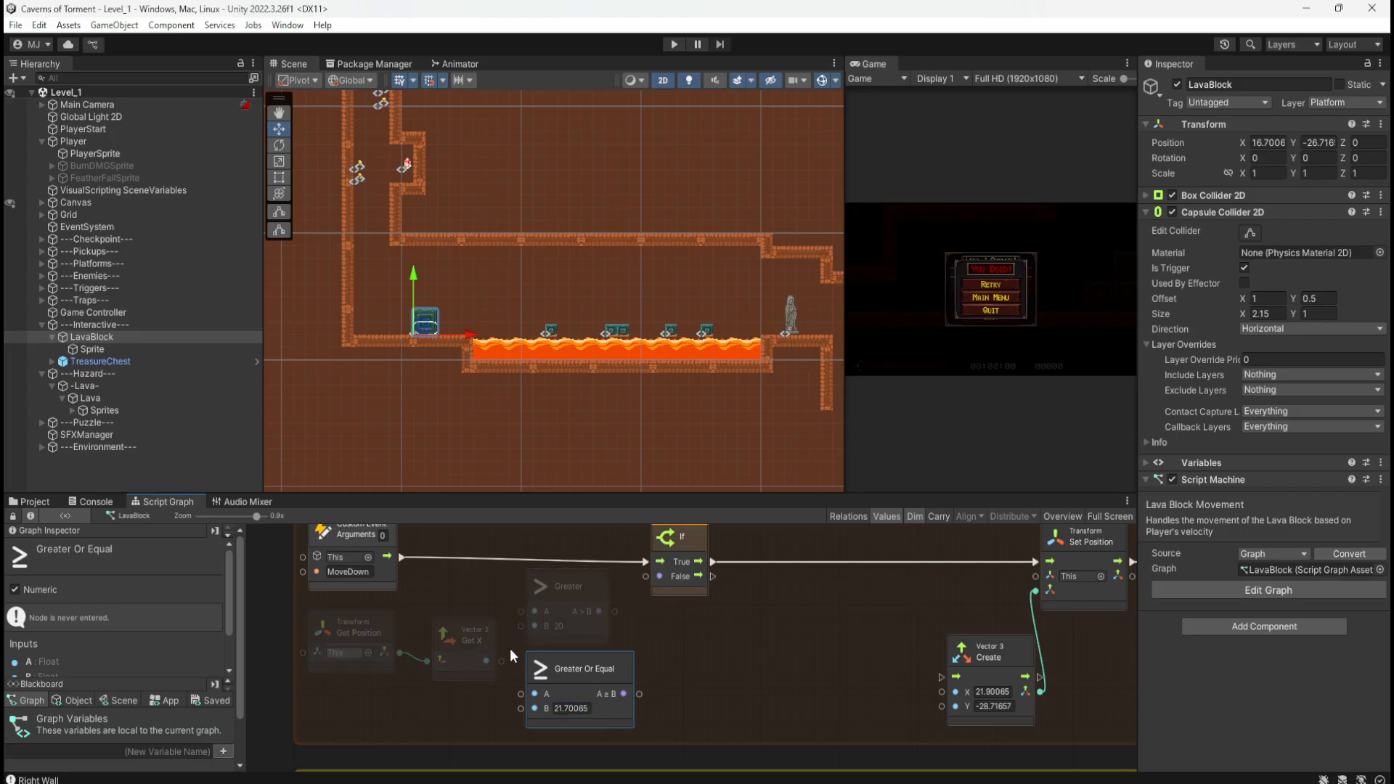
{"action": "left_click_drag", "start_coordinate": [501, 661], "coordinate": [521, 695]}
{"action": "left_click_drag", "start_coordinate": [639, 694], "coordinate": [645, 577]}
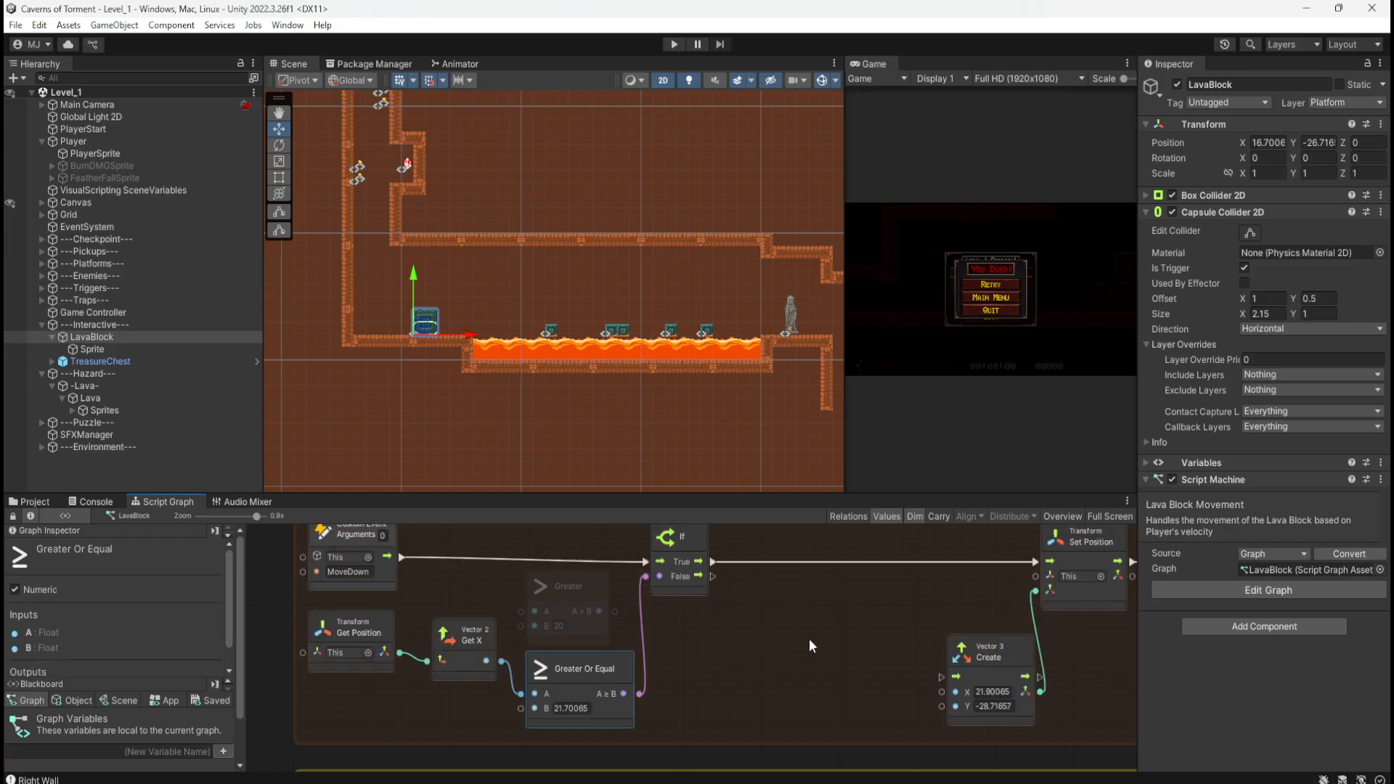
{"action": "left_click", "coordinate": [787, 625]}
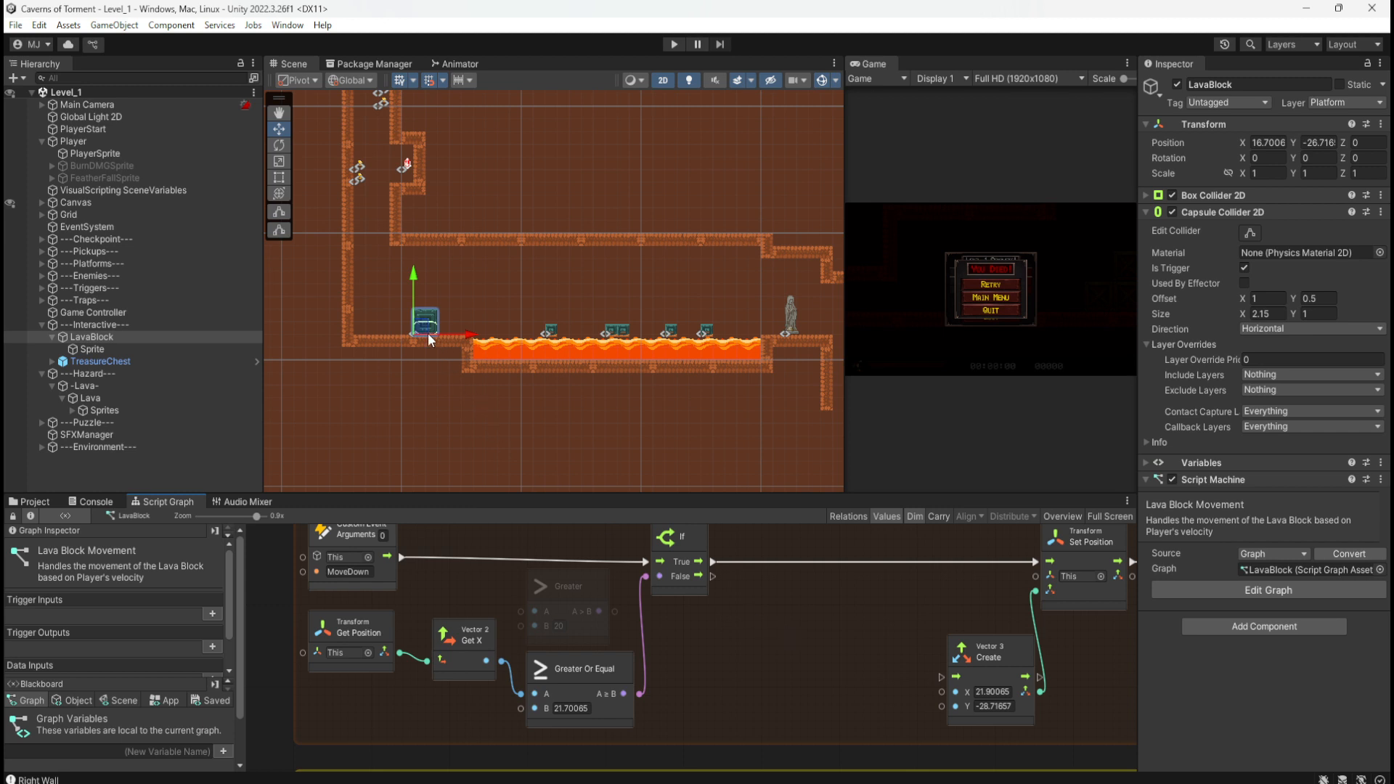
Step: Set the Vector 3 Create X value to 21.70065 and start Play Mode
{"action": "left_click_drag", "start_coordinate": [428, 333], "coordinate": [479, 356]}
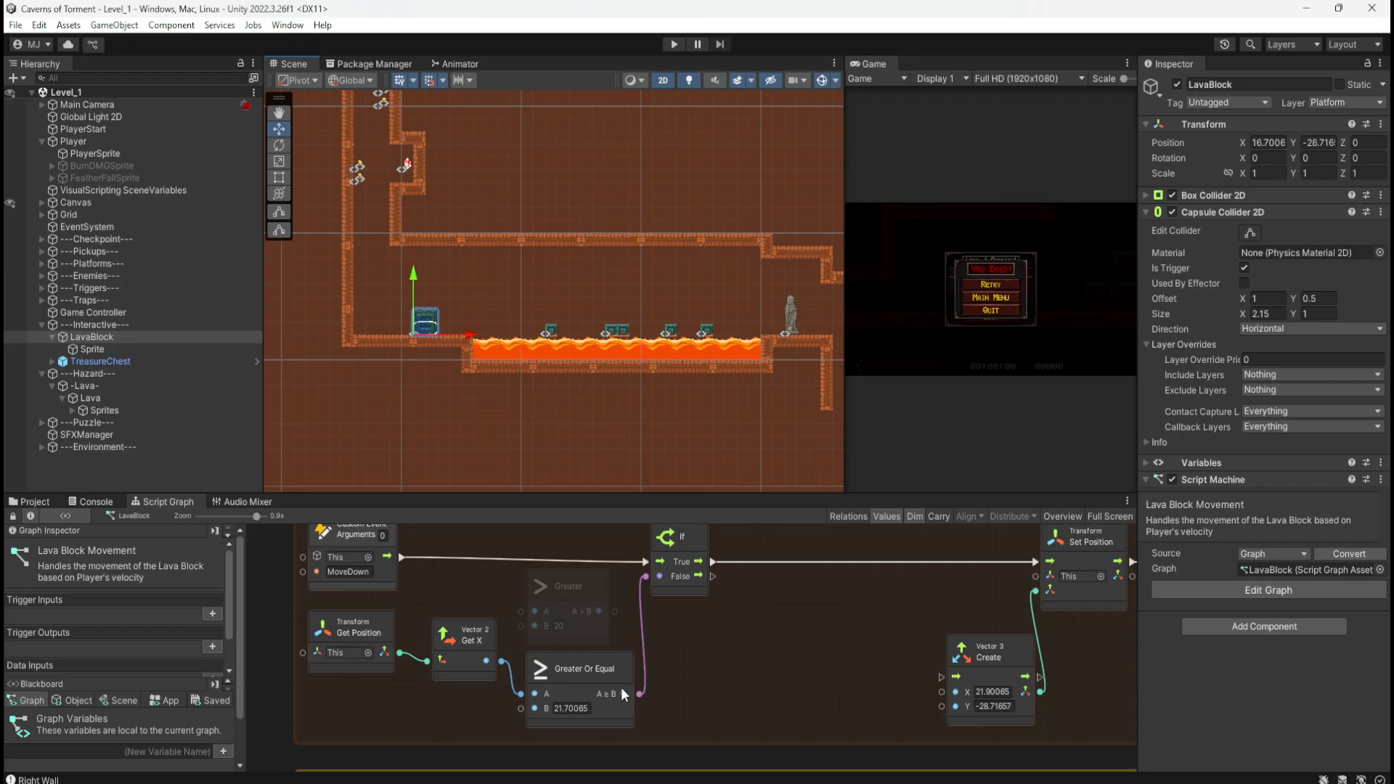
{"action": "left_click", "coordinate": [578, 708]}
{"action": "left_click", "coordinate": [1000, 691]}
{"action": "middle_click_drag", "start_coordinate": [755, 637], "coordinate": [764, 651]}
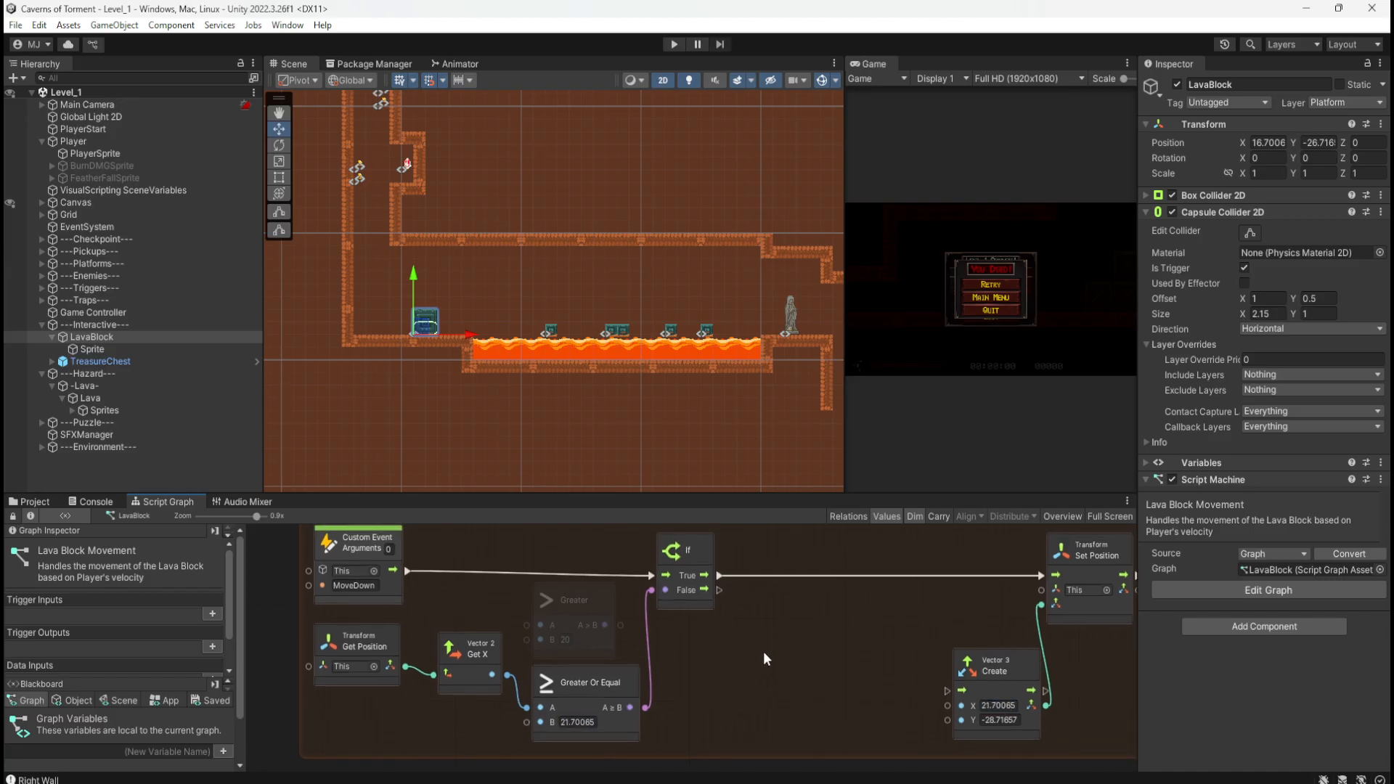
{"action": "left_click", "coordinate": [673, 44]}
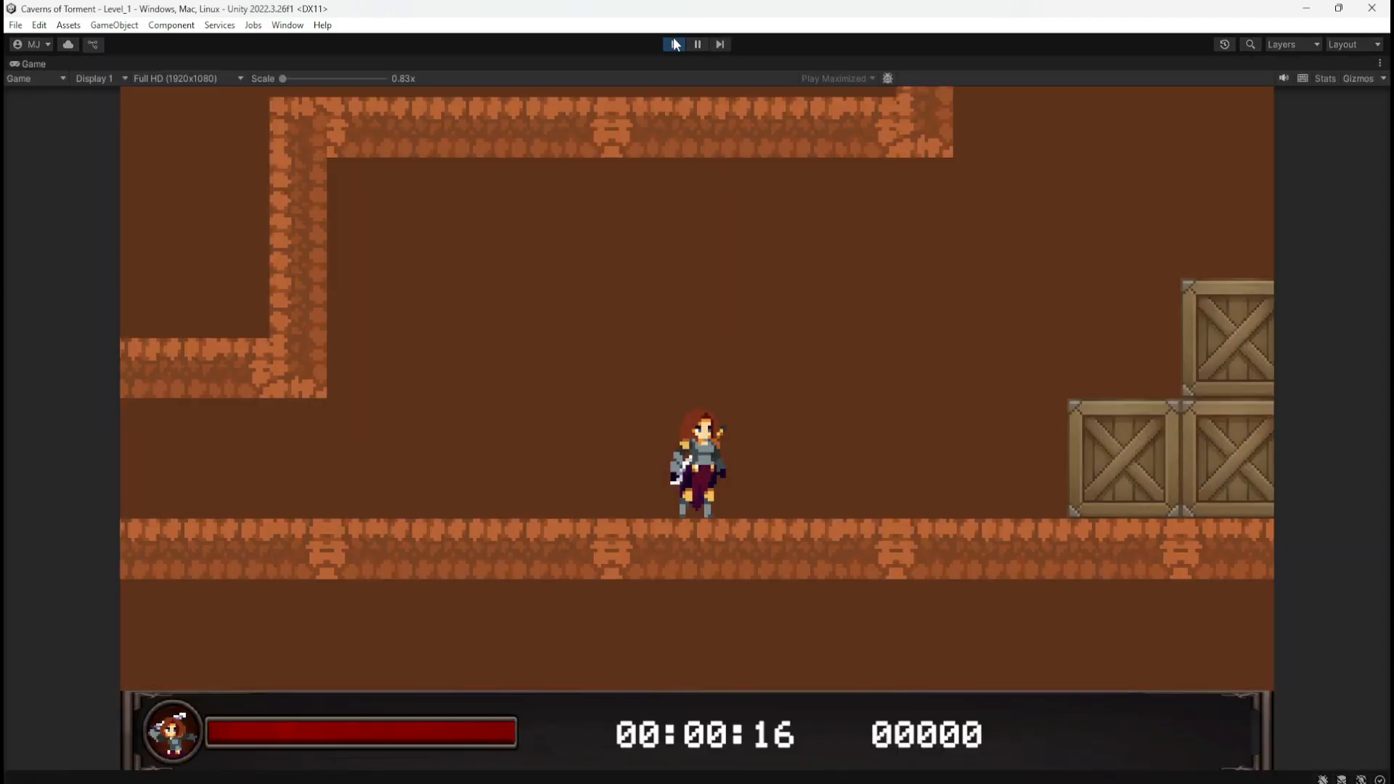
Step: Run right, drop down the shaft and push the stone block into the lava
{"action": "key", "text": "d"}
{"action": "key", "text": "space"}
{"action": "key", "text": "space"}
{"action": "key", "text": "space"}
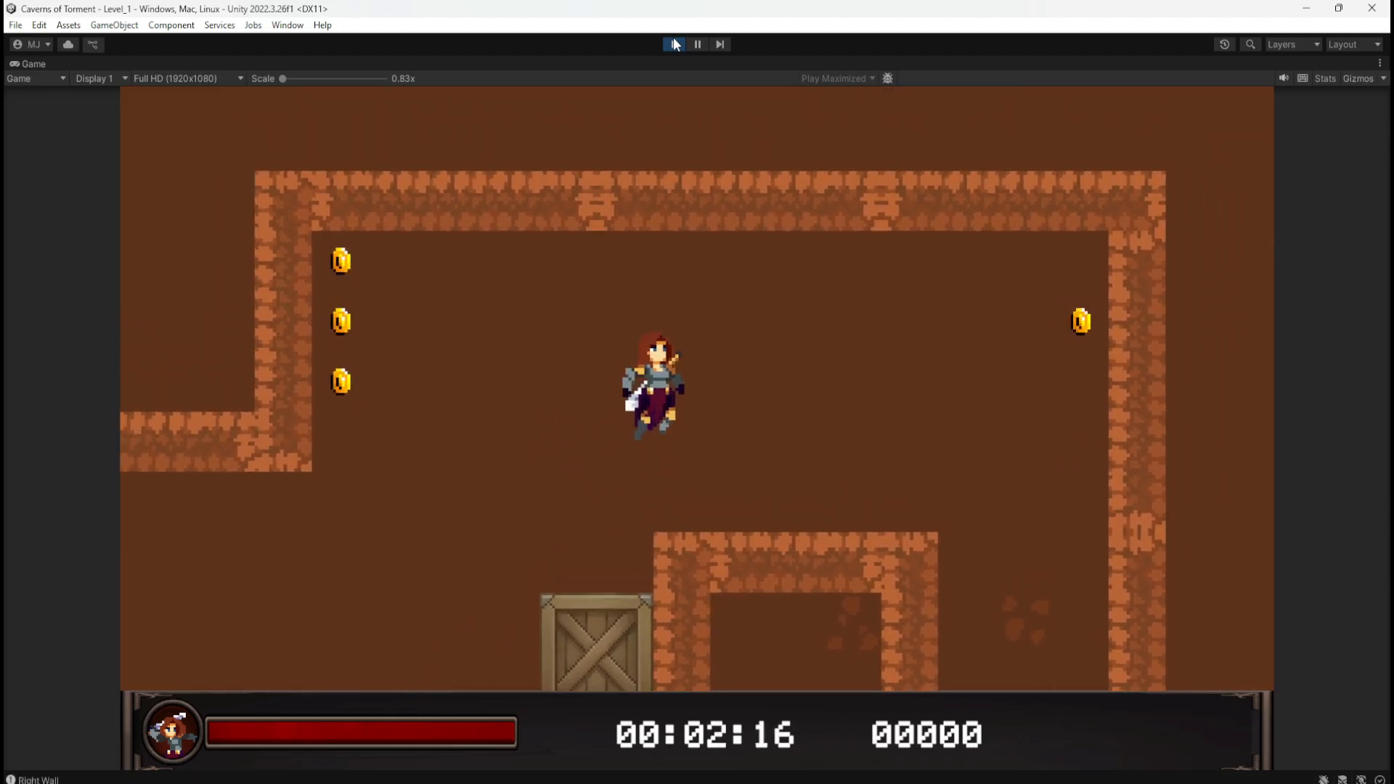
{"action": "key", "text": "d"}
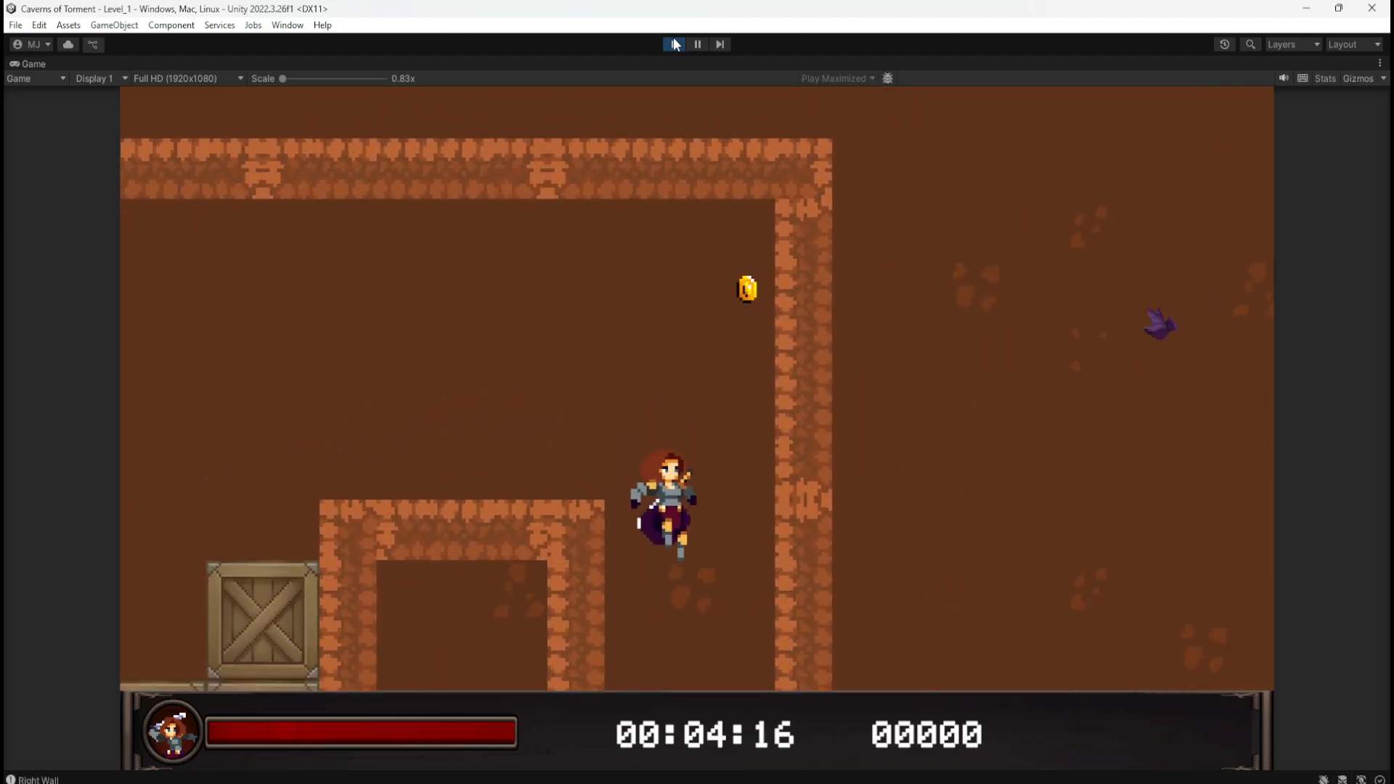
{"action": "key", "text": "d"}
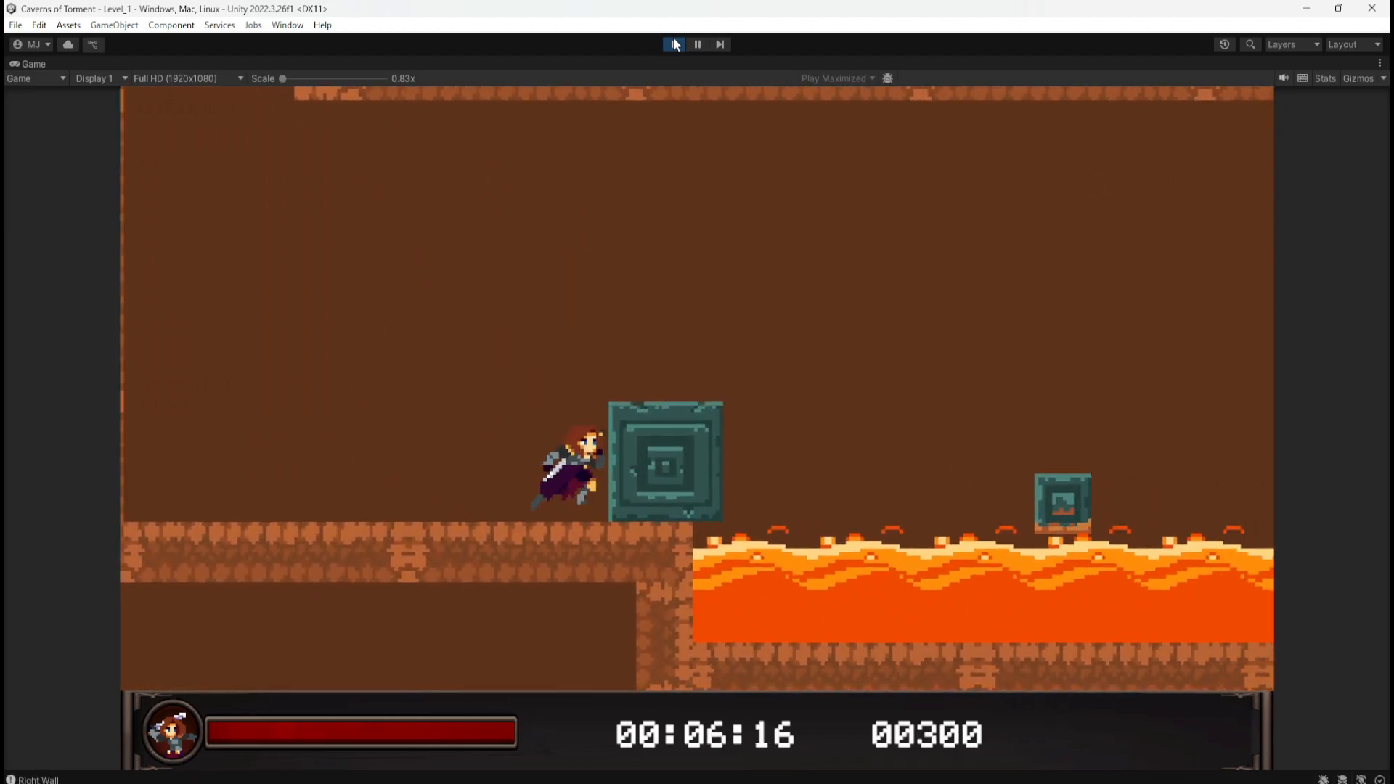
{"action": "key", "text": "d"}
{"action": "key", "text": "a"}
{"action": "key", "text": "space"}
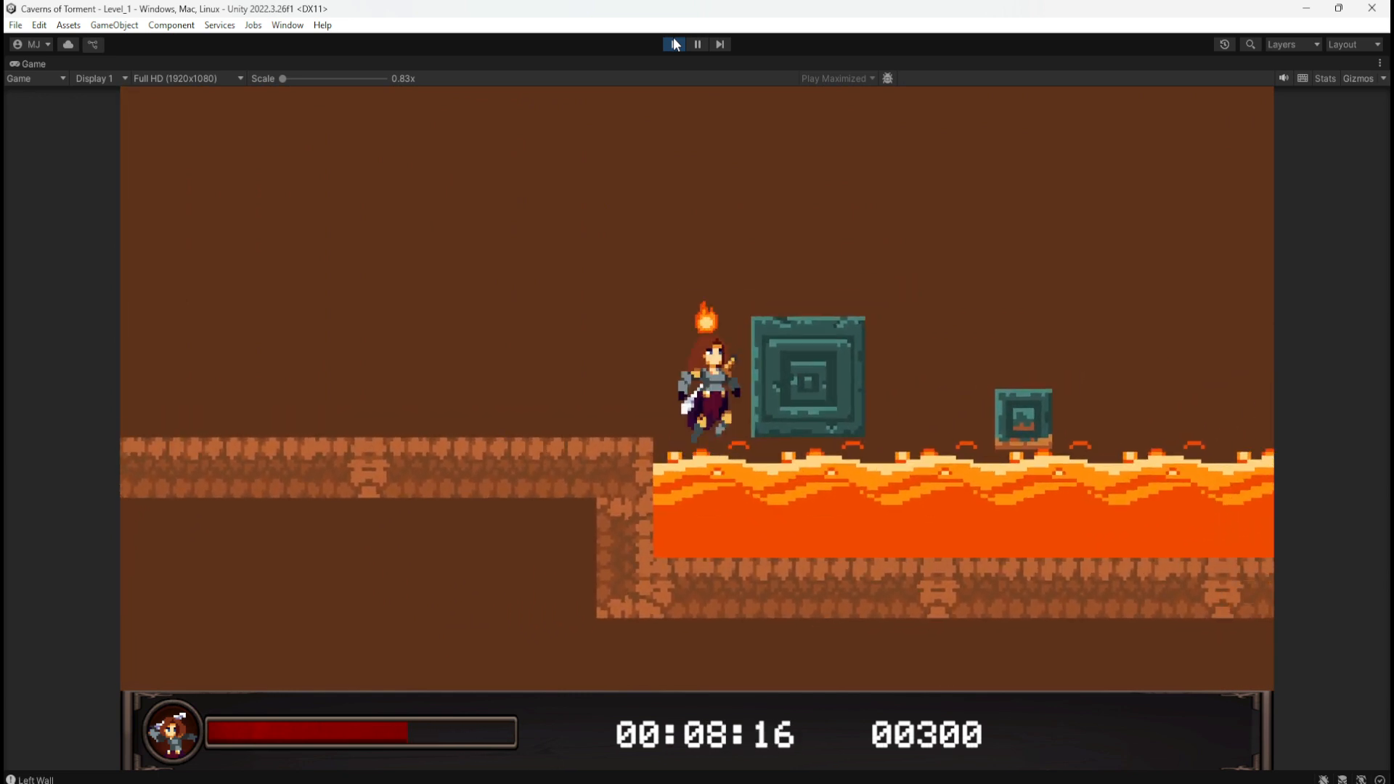
{"action": "key", "text": "d"}
{"action": "key", "text": "space"}
{"action": "key", "text": "a"}
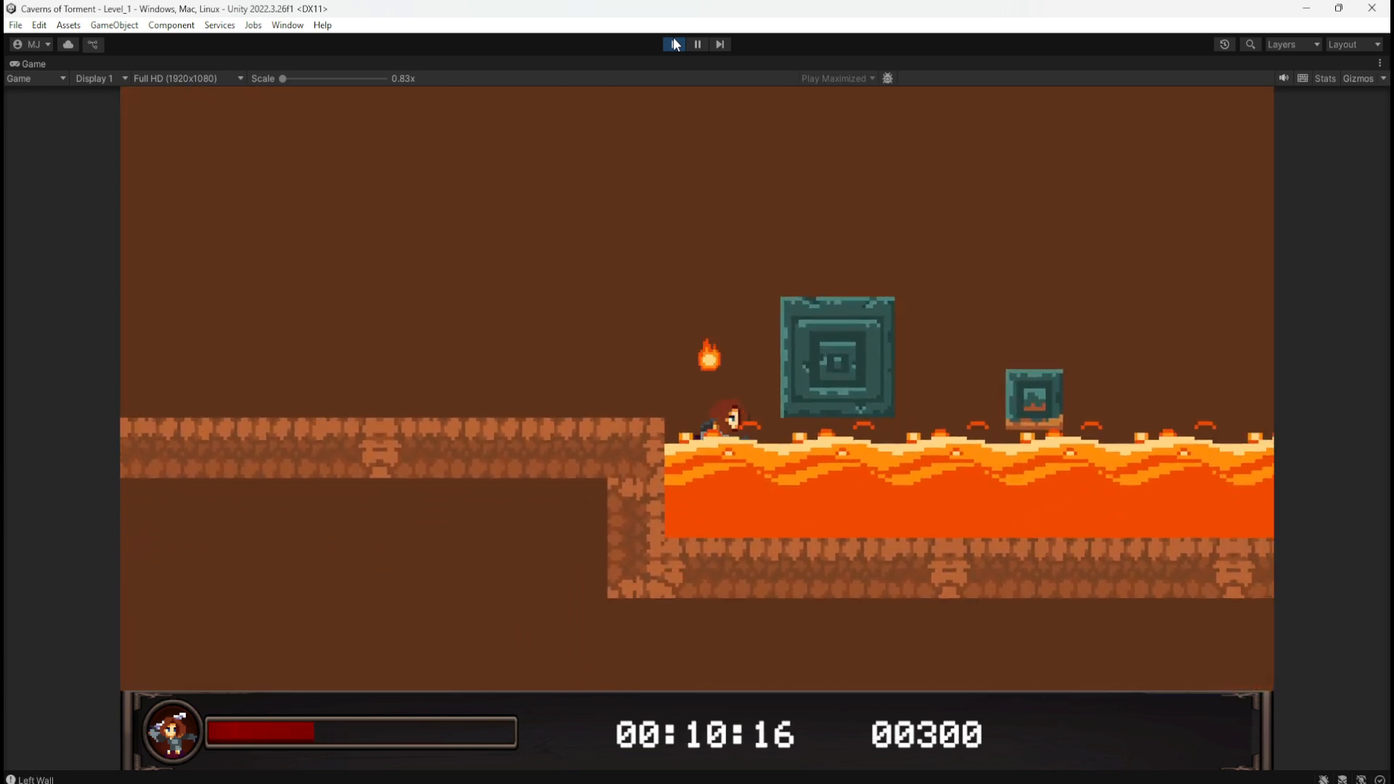
{"action": "key", "text": "space"}
{"action": "key", "text": "d"}
{"action": "key", "text": "a"}
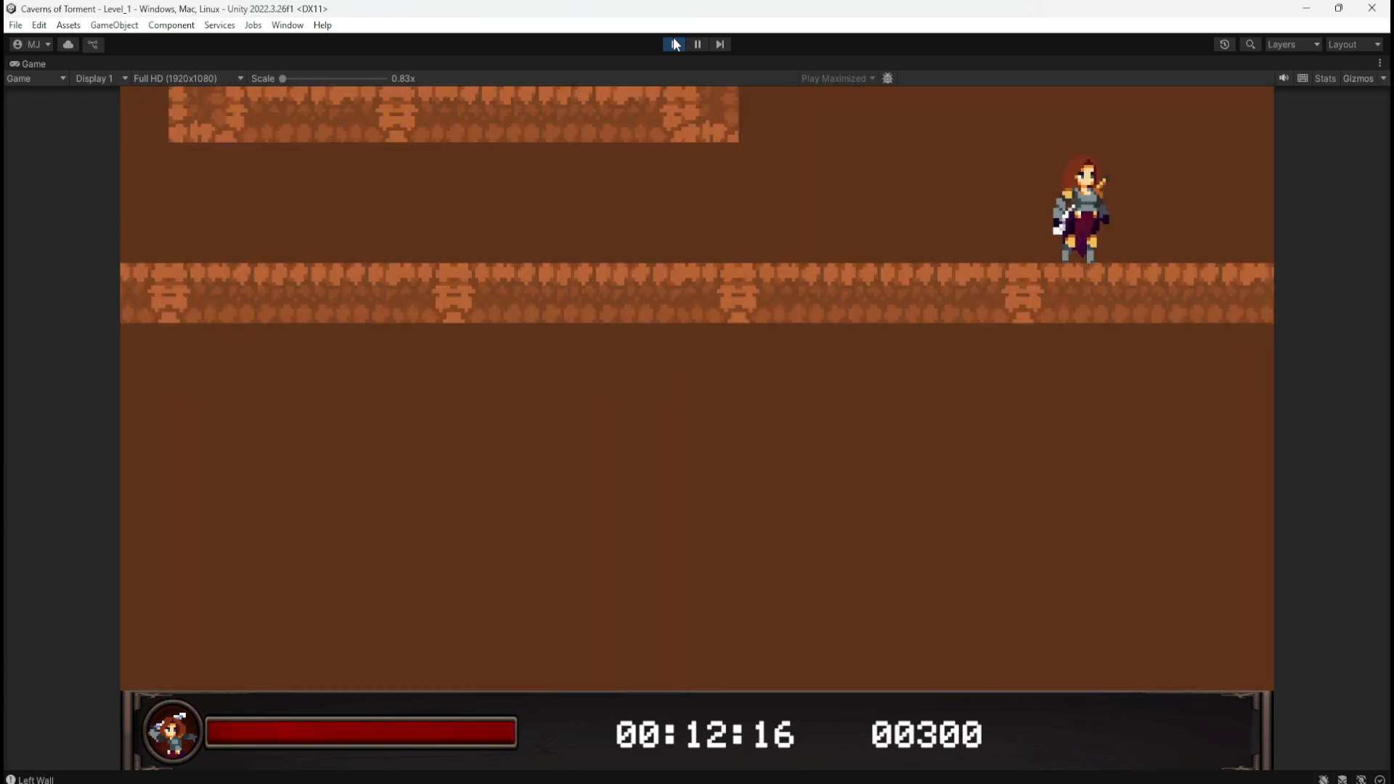
Step: Climb the crates again, drop down and hop across the lava blocks to the statue
{"action": "key", "text": "d"}
{"action": "key", "text": "space"}
{"action": "key", "text": "space"}
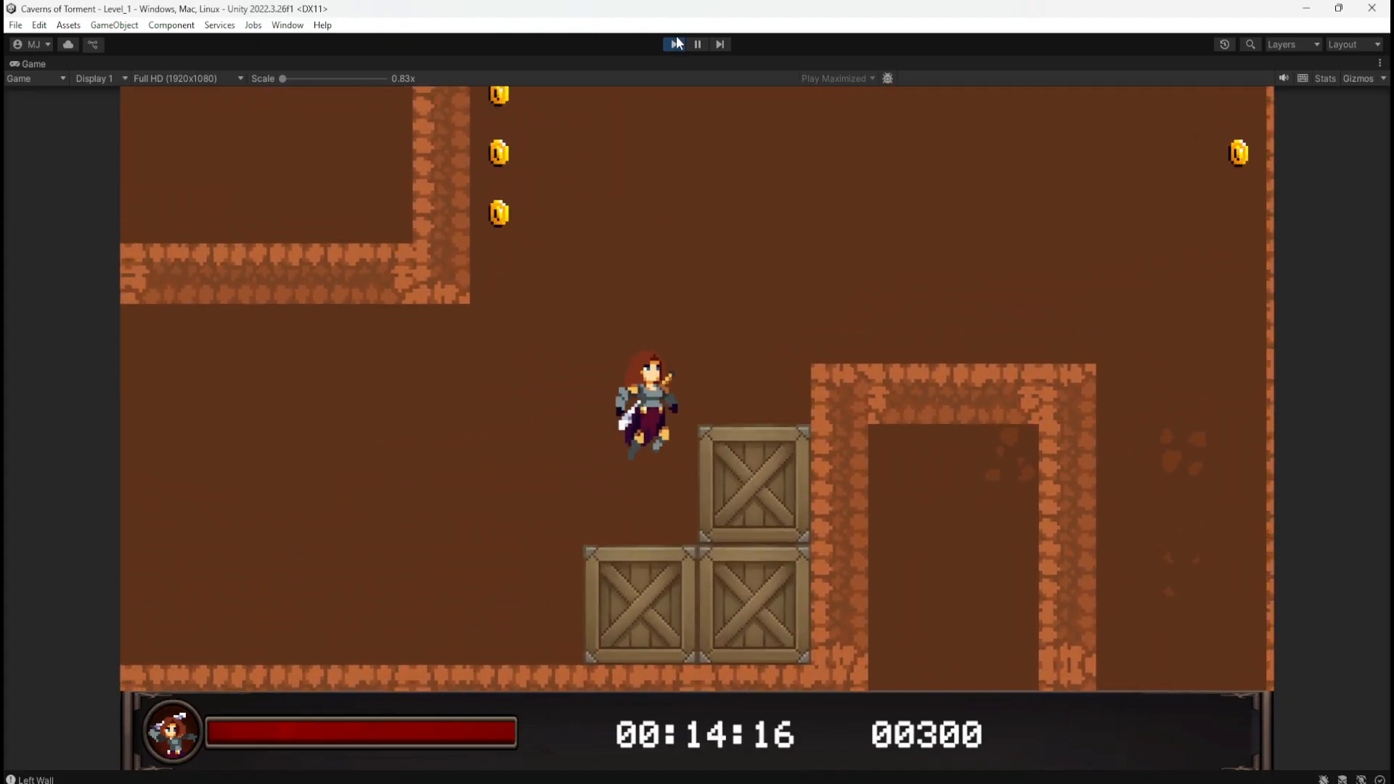
{"action": "key", "text": "d"}
{"action": "key", "text": "space"}
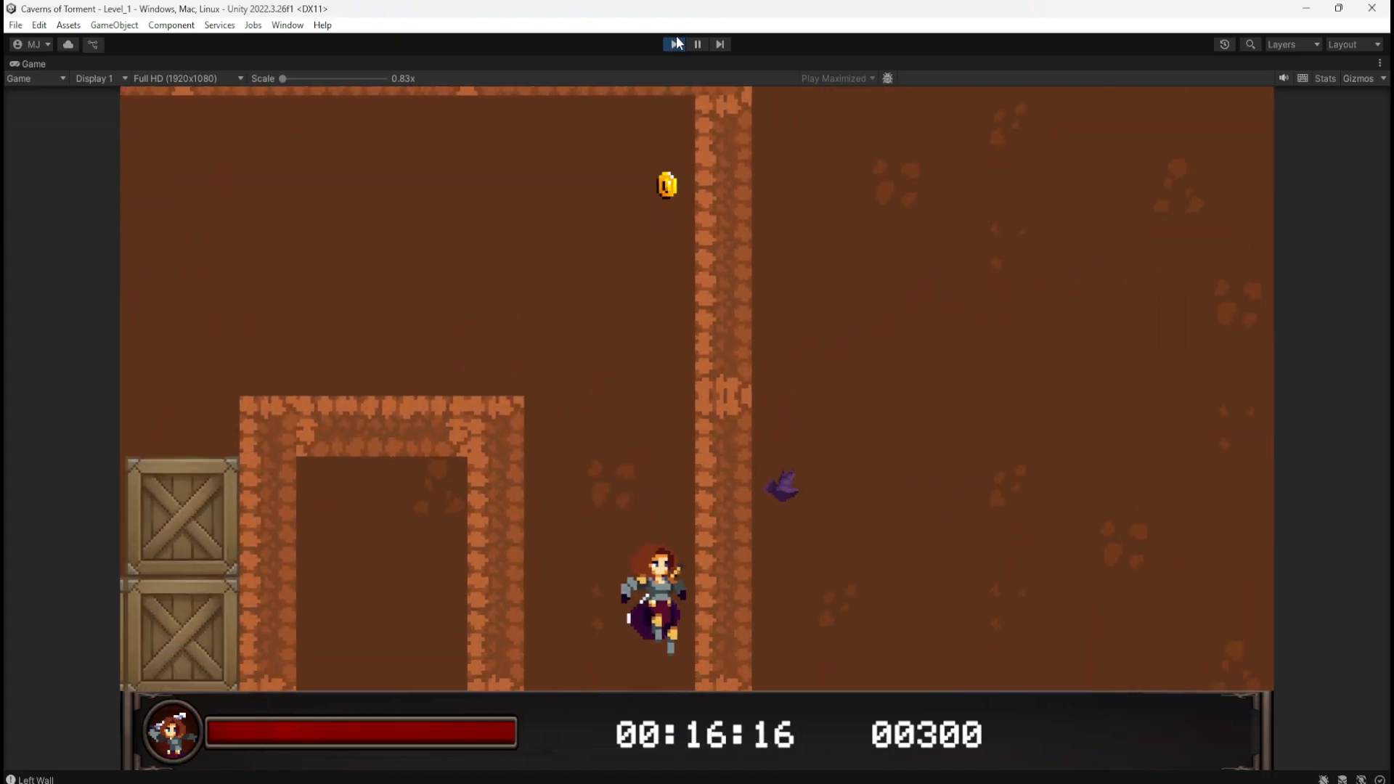
{"action": "key", "text": "d"}
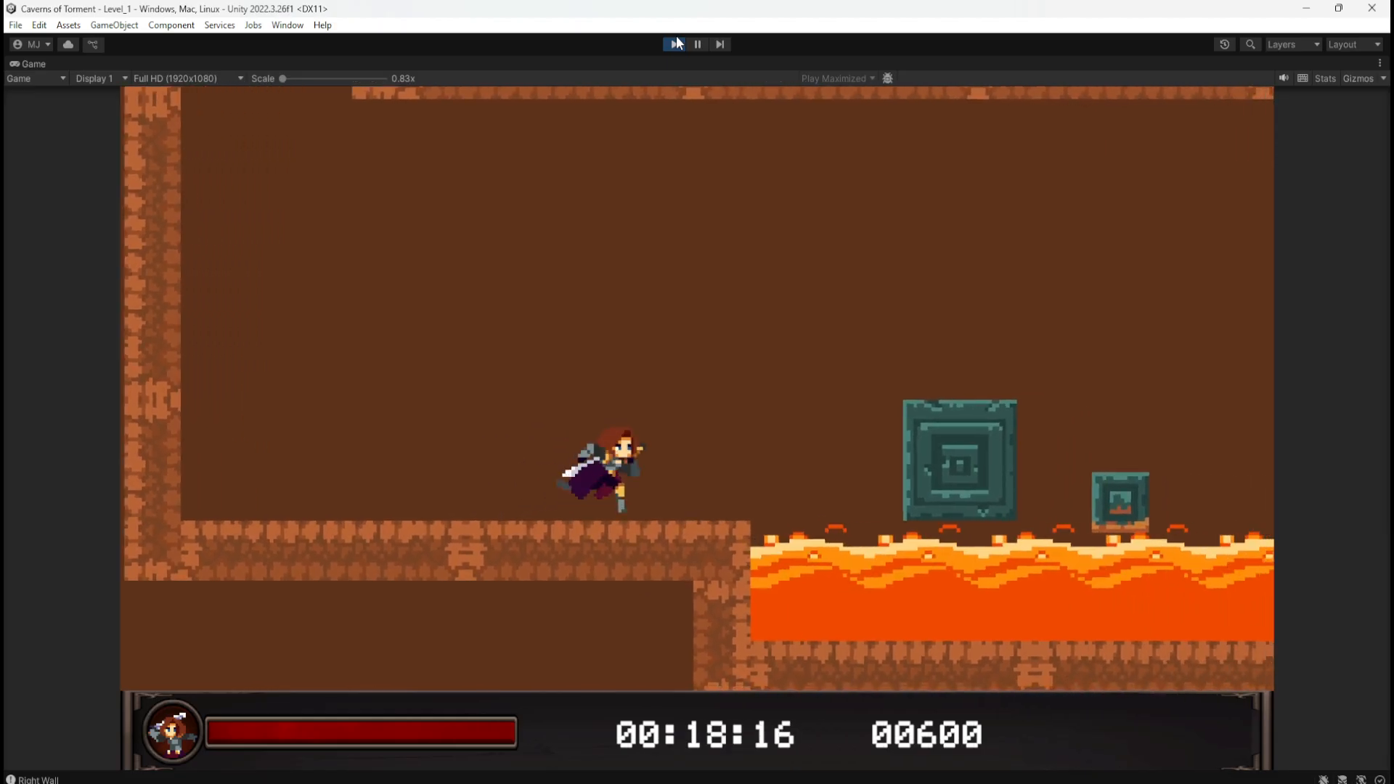
{"action": "key", "text": "space"}
{"action": "key", "text": "d"}
{"action": "key", "text": "space"}
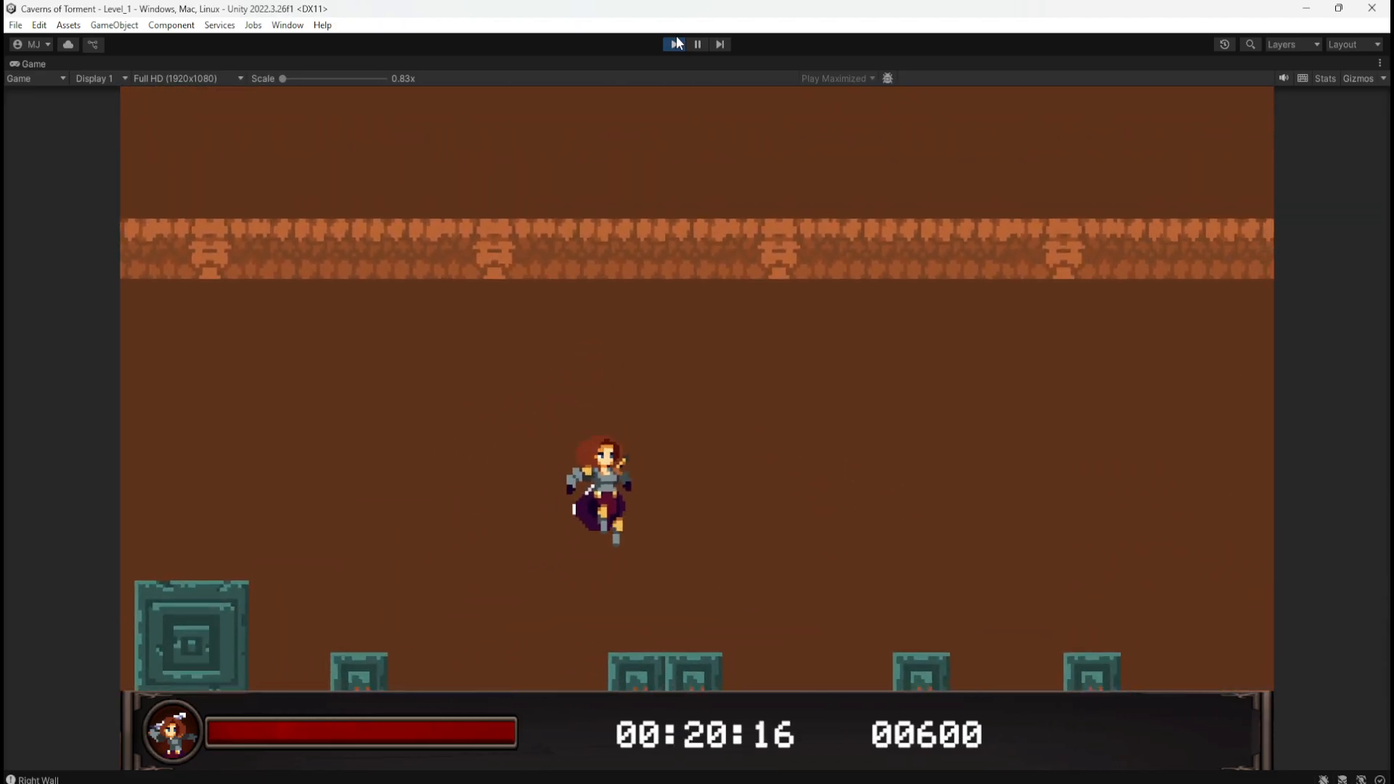
{"action": "key", "text": "space"}
{"action": "key", "text": "space"}
{"action": "key", "text": "d"}
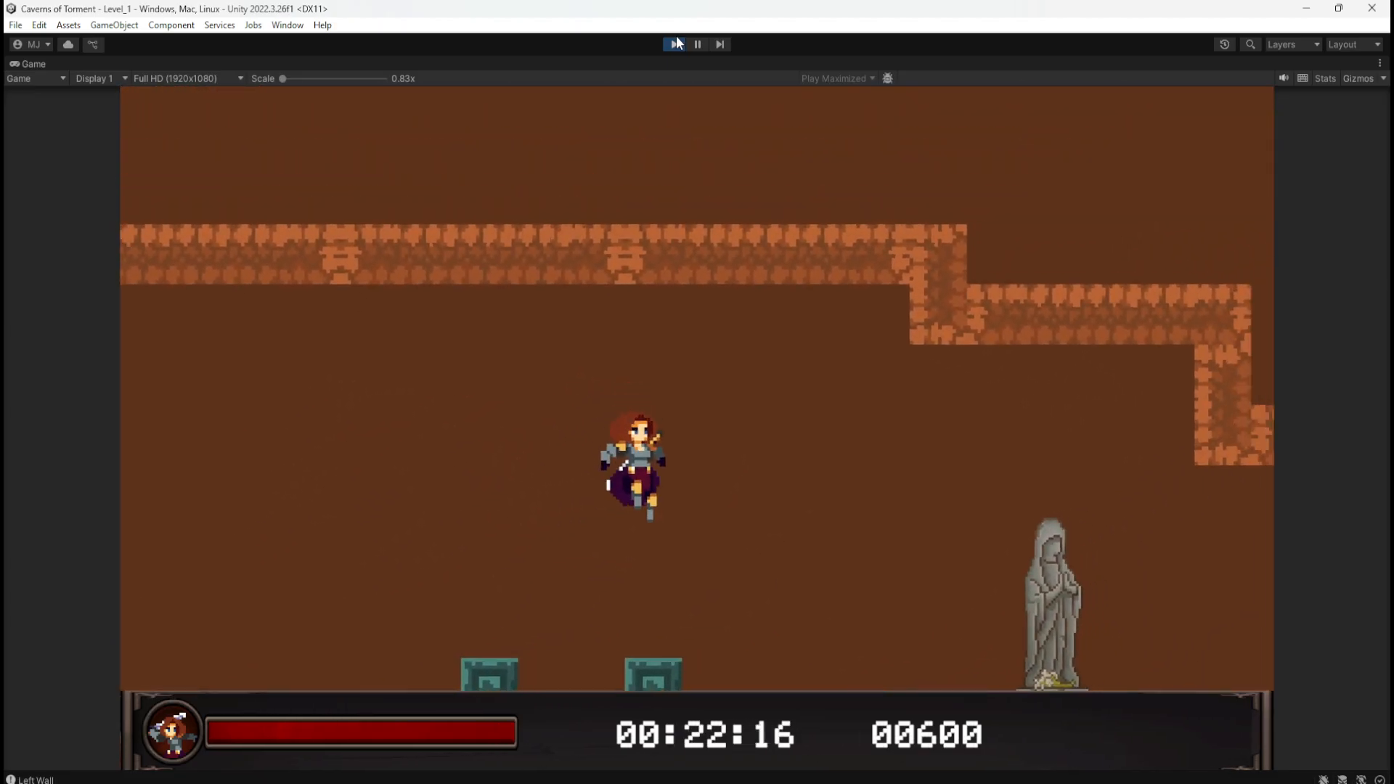
{"action": "key", "text": "space"}
{"action": "key", "text": "d"}
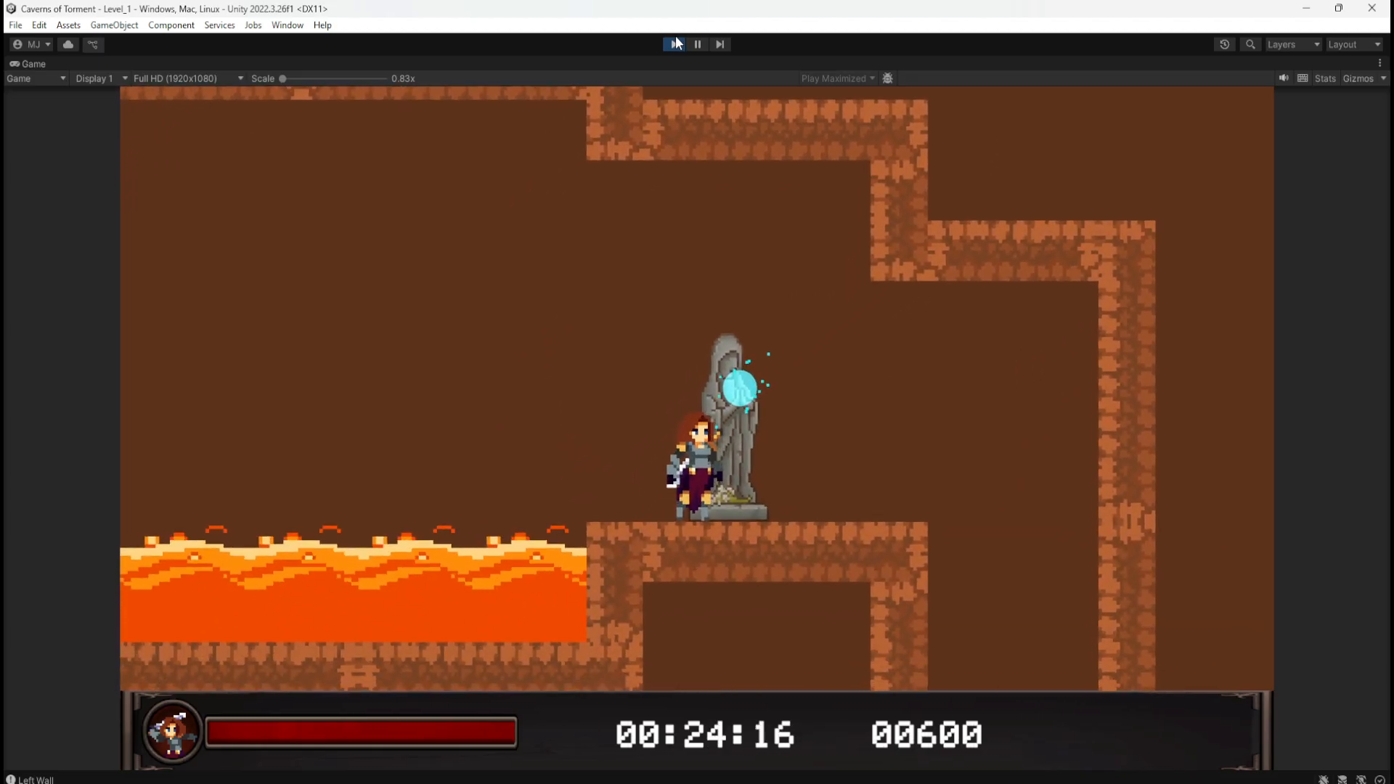
{"action": "key", "text": "a"}
{"action": "key", "text": "a"}
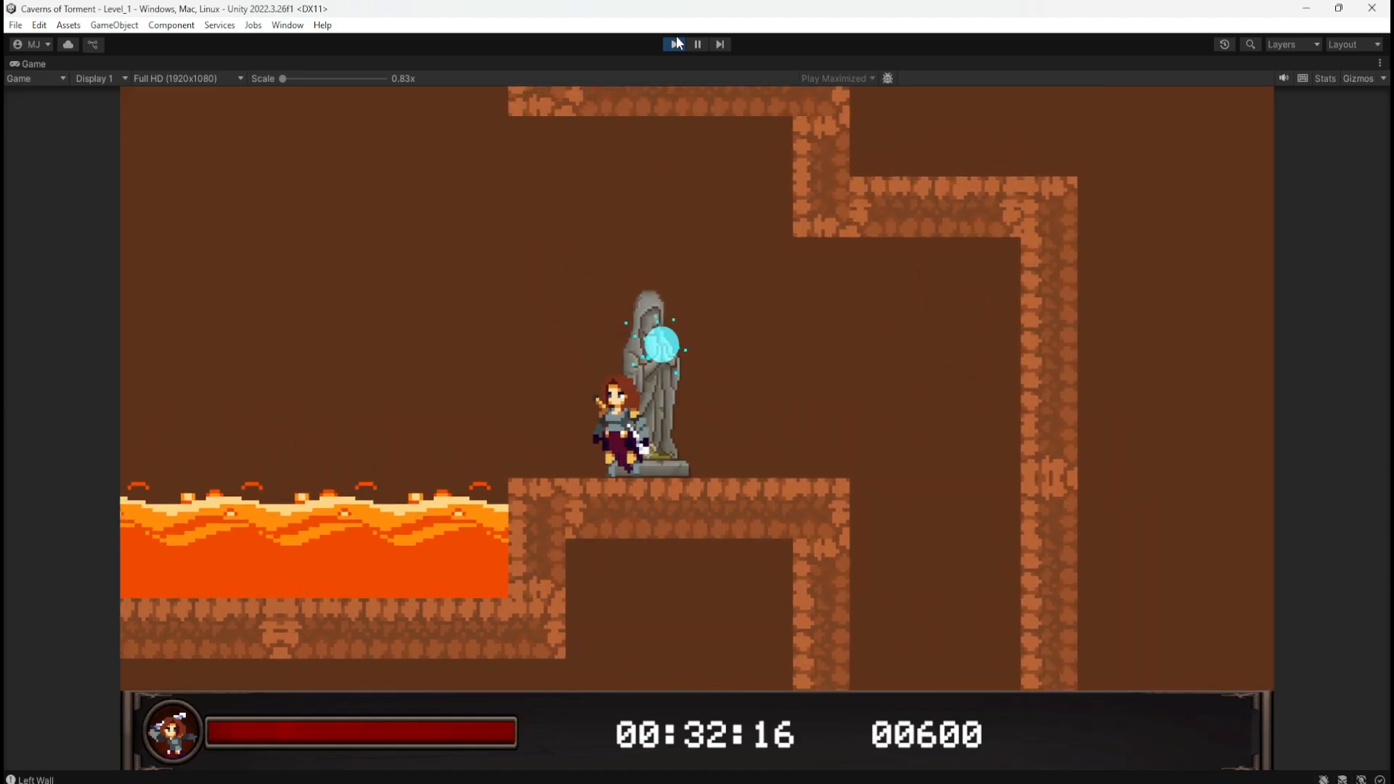
Step: Pause the game, return to the Main Menu and exit Play Mode
{"action": "key", "text": "Escape"}
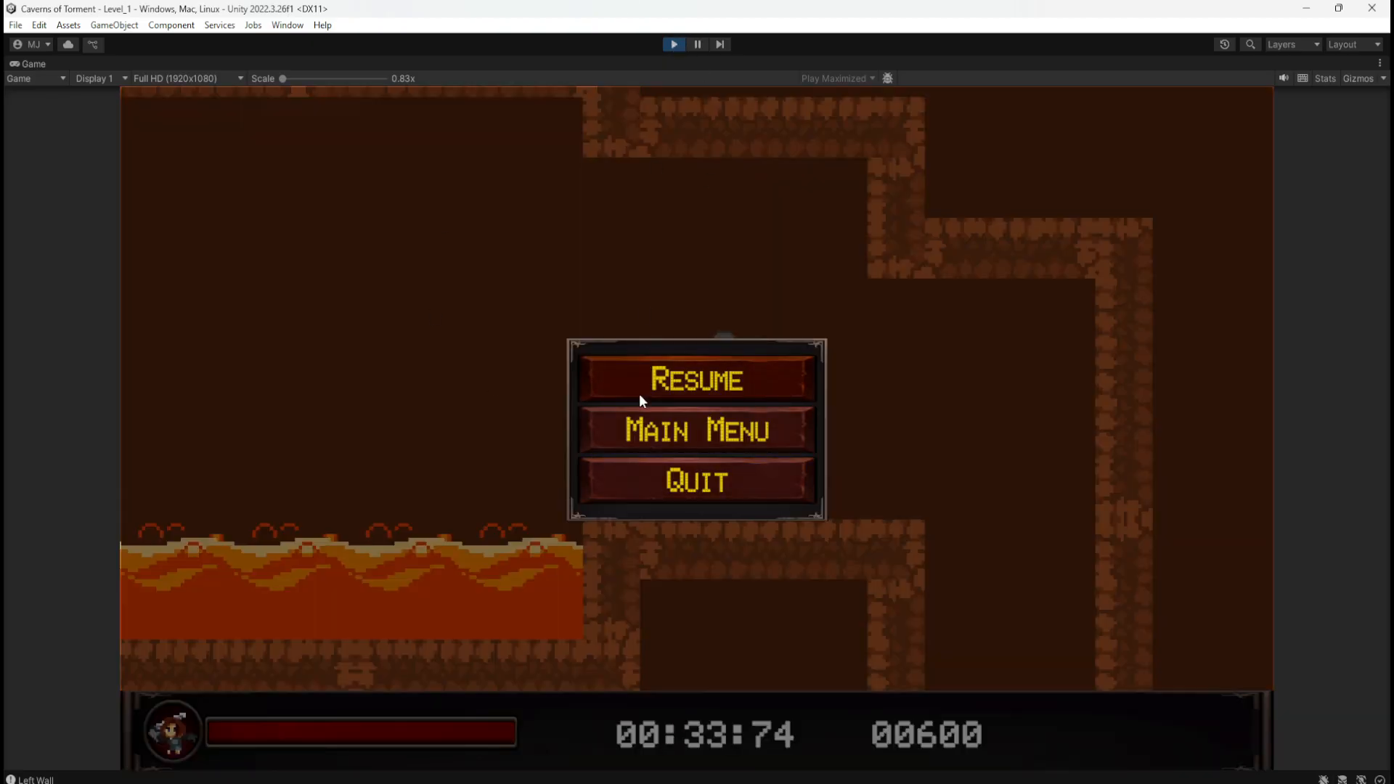
{"action": "left_click", "coordinate": [637, 433]}
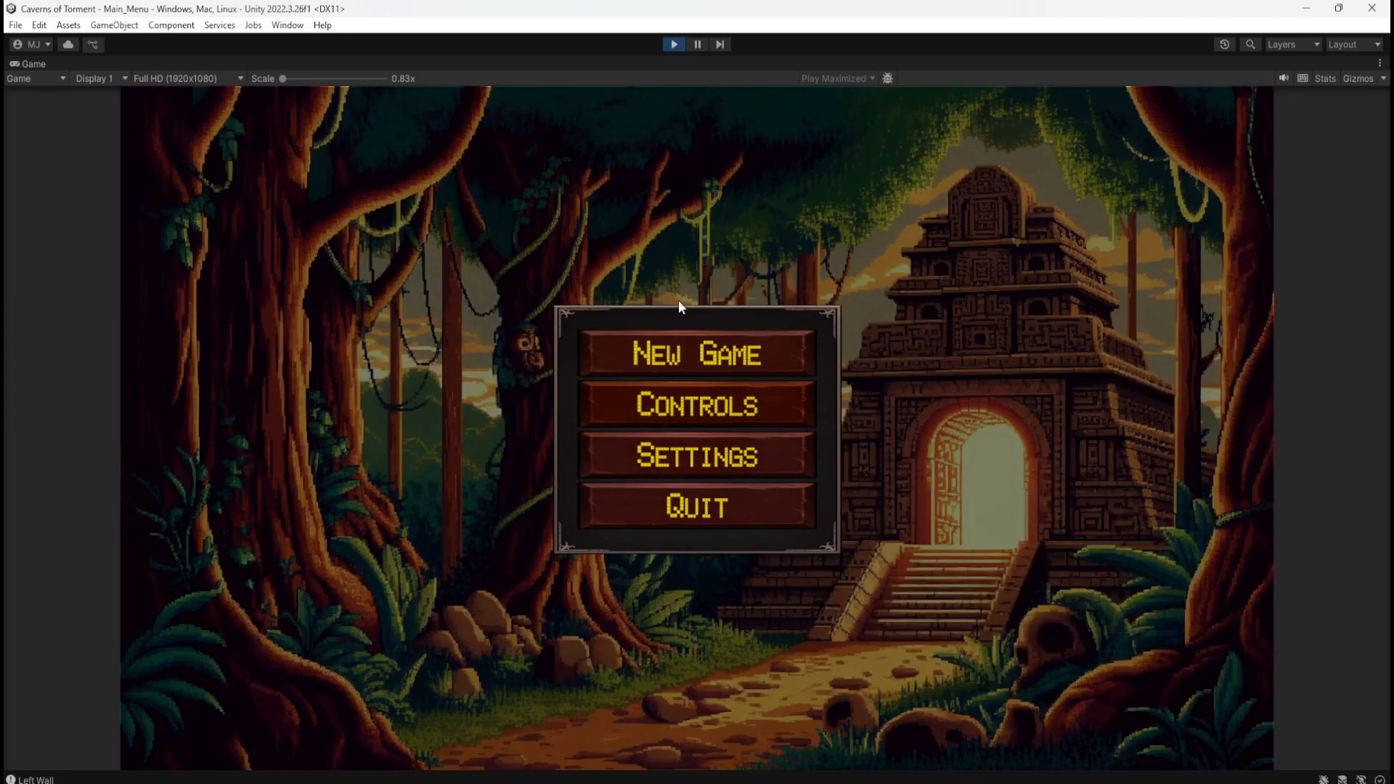
{"action": "left_click", "coordinate": [673, 45]}
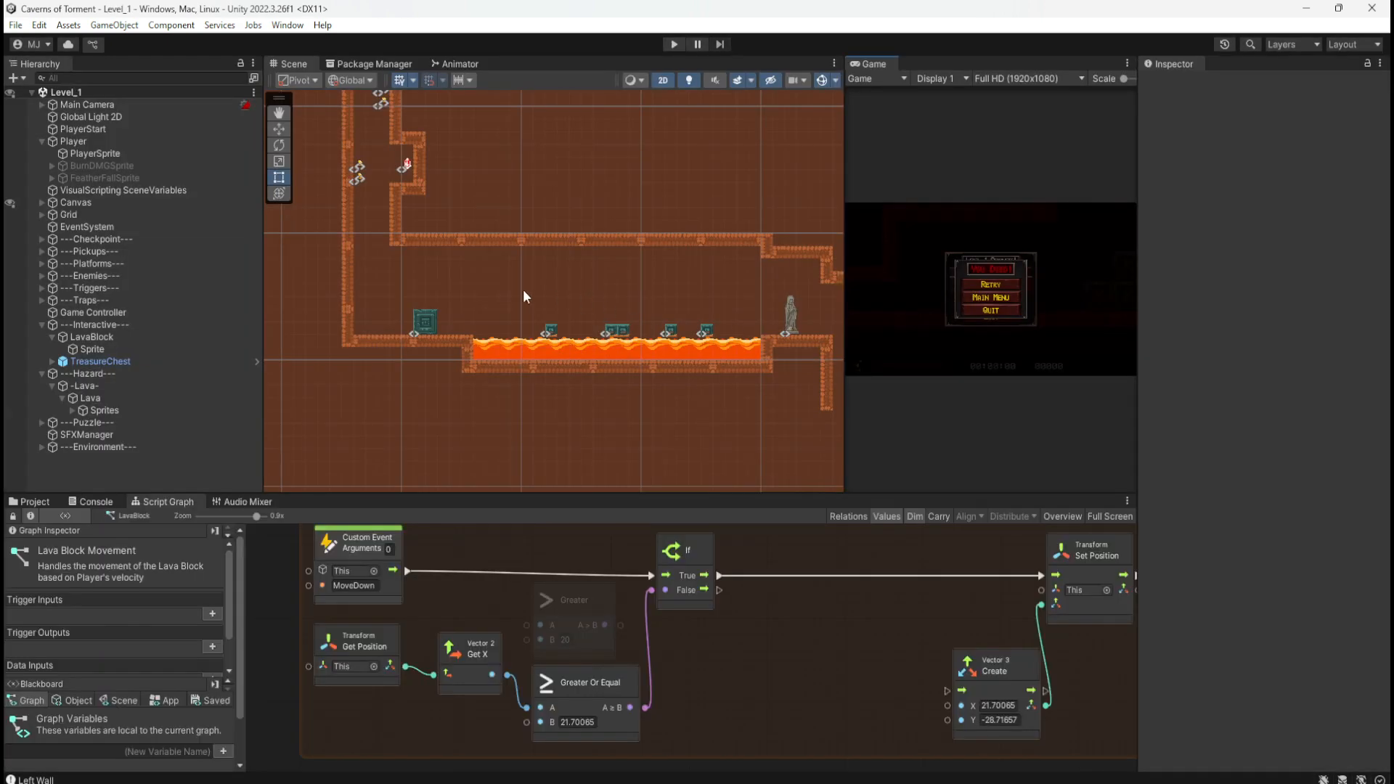
Step: Select LavaBlock, drag it along X to Position 19.7006, and bring the On Trigger Enter 2D group into view
{"action": "middle_click_drag", "start_coordinate": [523, 291], "coordinate": [651, 302]}
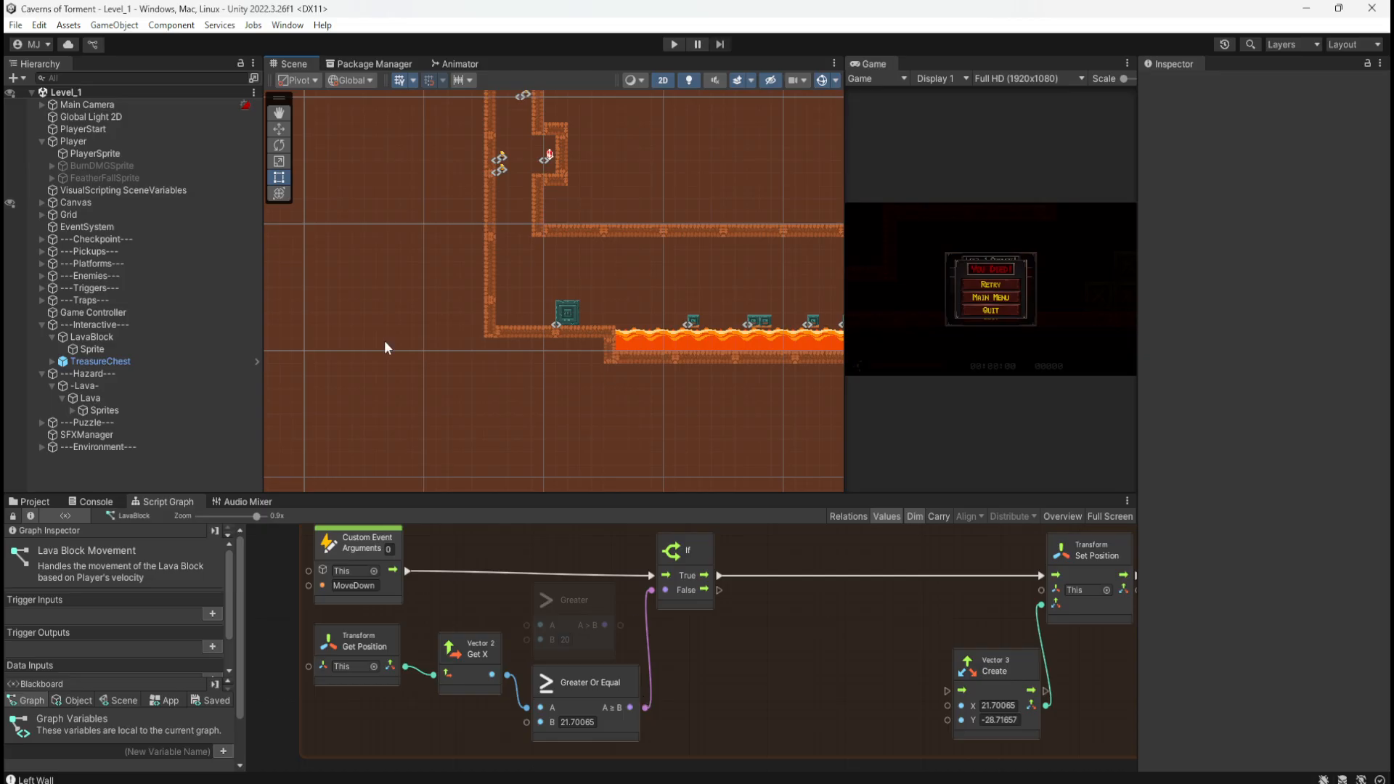
{"action": "left_click", "coordinate": [119, 361]}
{"action": "left_click", "coordinate": [128, 336]}
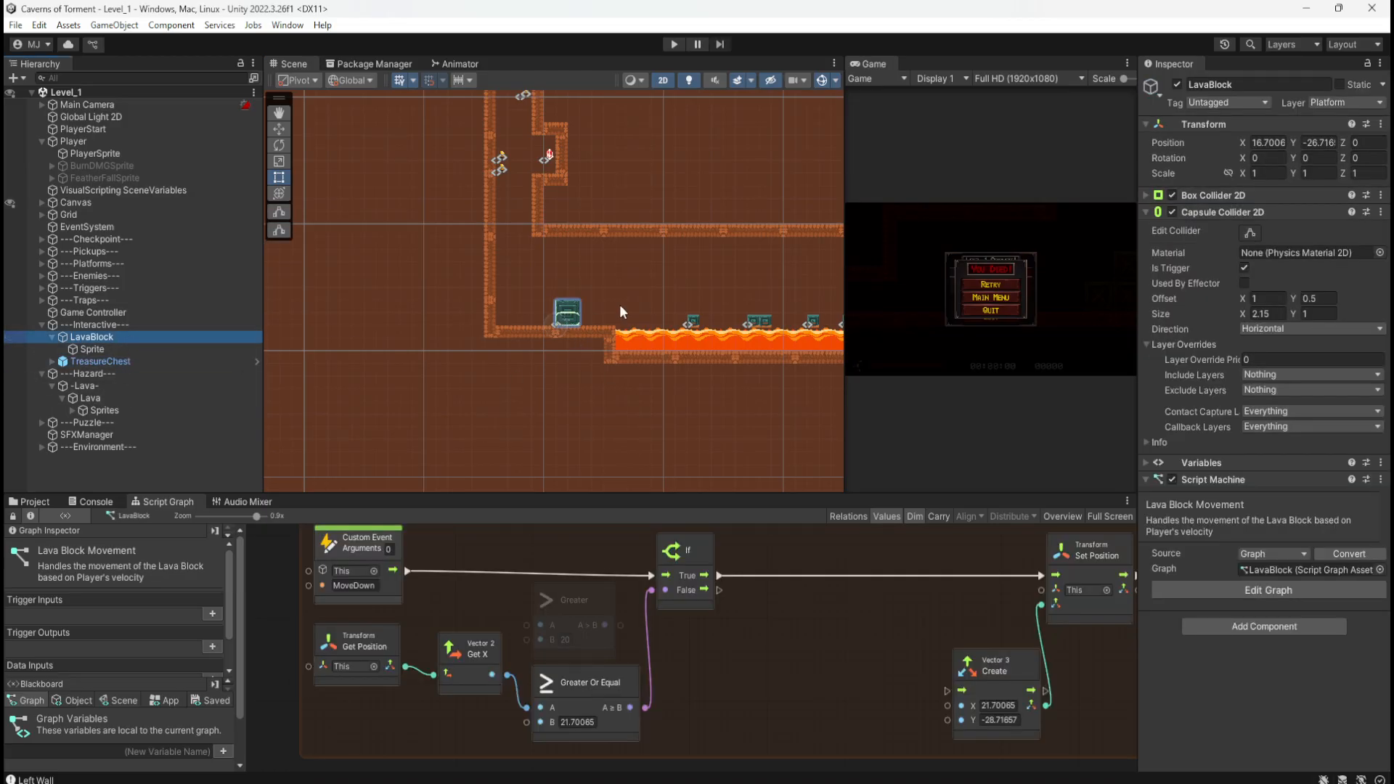
{"action": "key", "text": "w"}
{"action": "scroll", "coordinate": [559, 331], "scroll_direction": "up", "scroll_amount": 4}
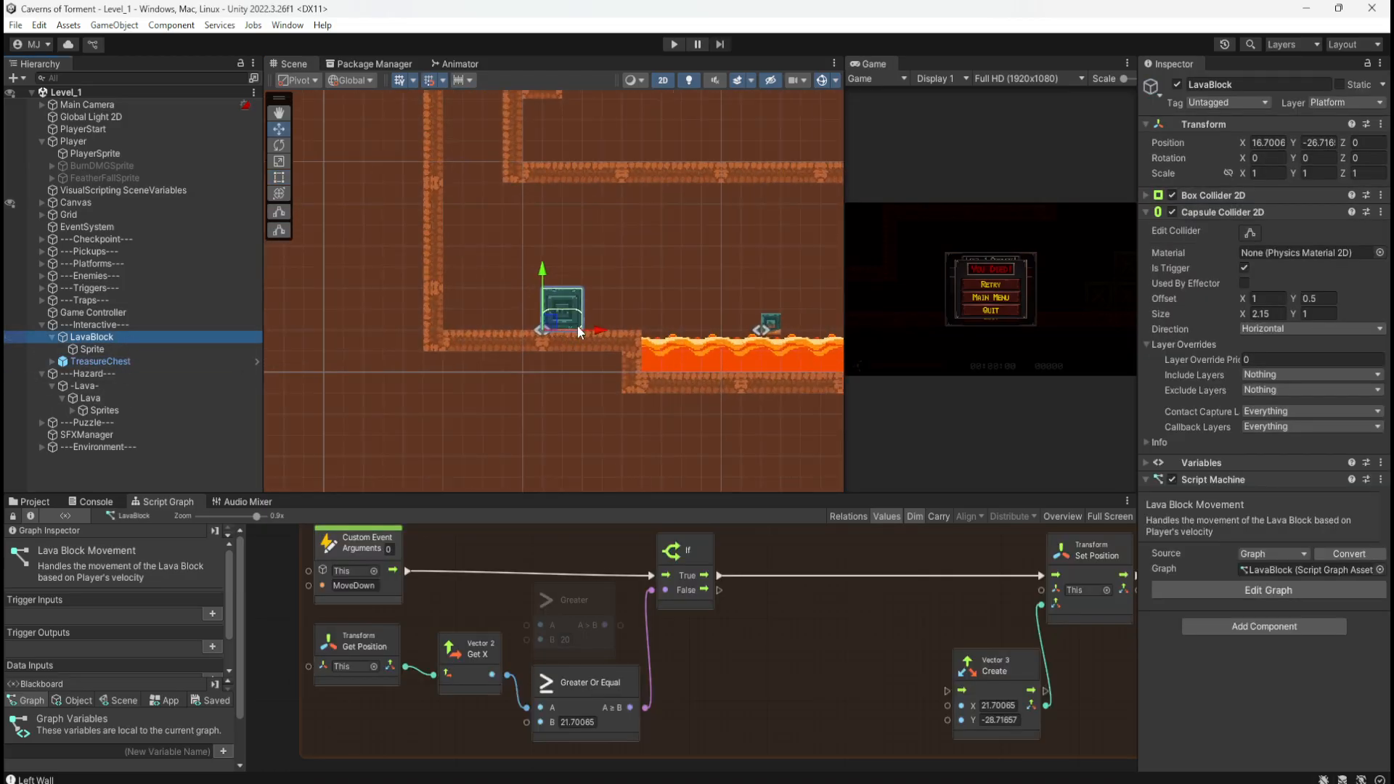
{"action": "left_click_drag", "start_coordinate": [594, 334], "coordinate": [702, 332]}
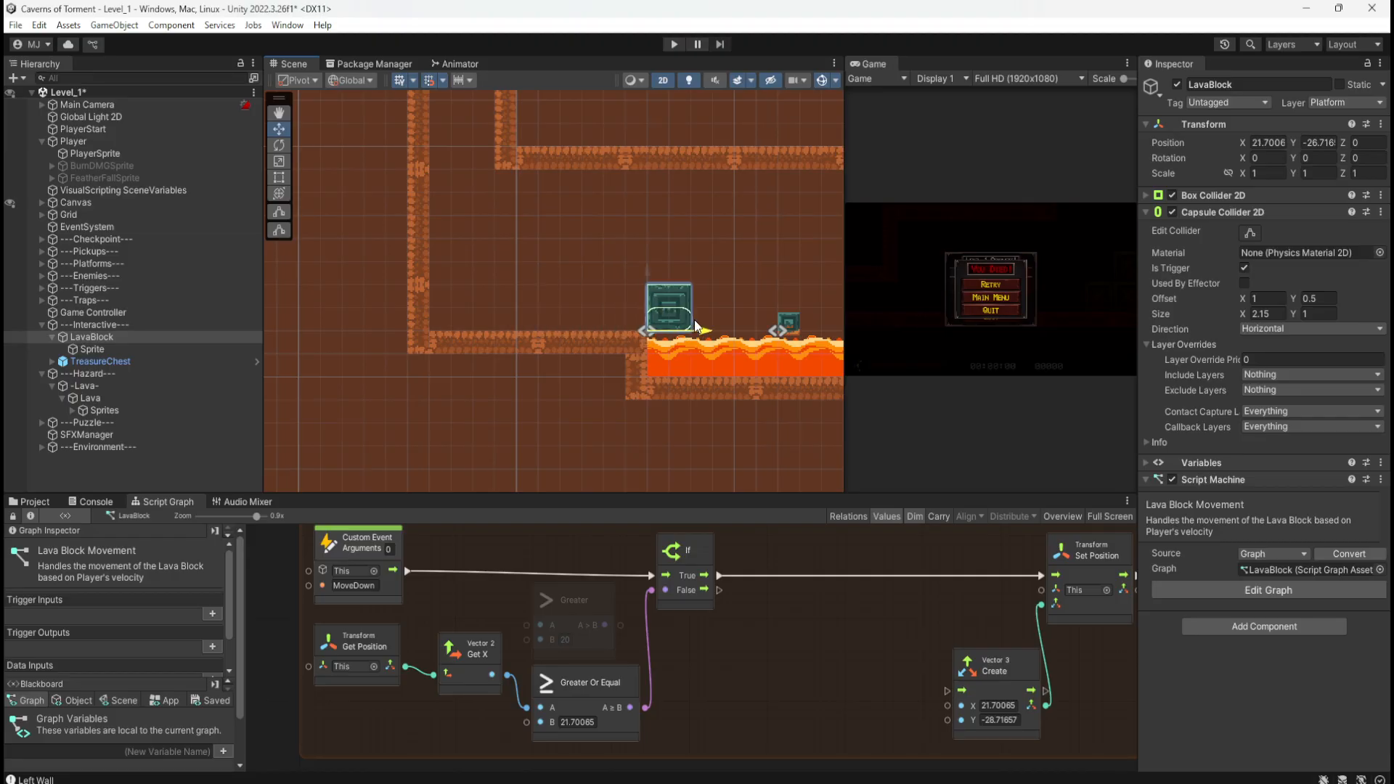
{"action": "left_click_drag", "start_coordinate": [694, 323], "coordinate": [711, 322]}
{"action": "left_click_drag", "start_coordinate": [709, 322], "coordinate": [711, 294]}
{"action": "mouse_move", "coordinate": [711, 294]}
{"action": "left_mouse_down"}
{"action": "mouse_move", "coordinate": [655, 299]}
{"action": "mouse_move", "coordinate": [726, 298]}
{"action": "mouse_move", "coordinate": [677, 302]}
{"action": "mouse_move", "coordinate": [695, 299]}
{"action": "left_mouse_up"}
{"action": "left_click_drag", "start_coordinate": [703, 299], "coordinate": [656, 293]}
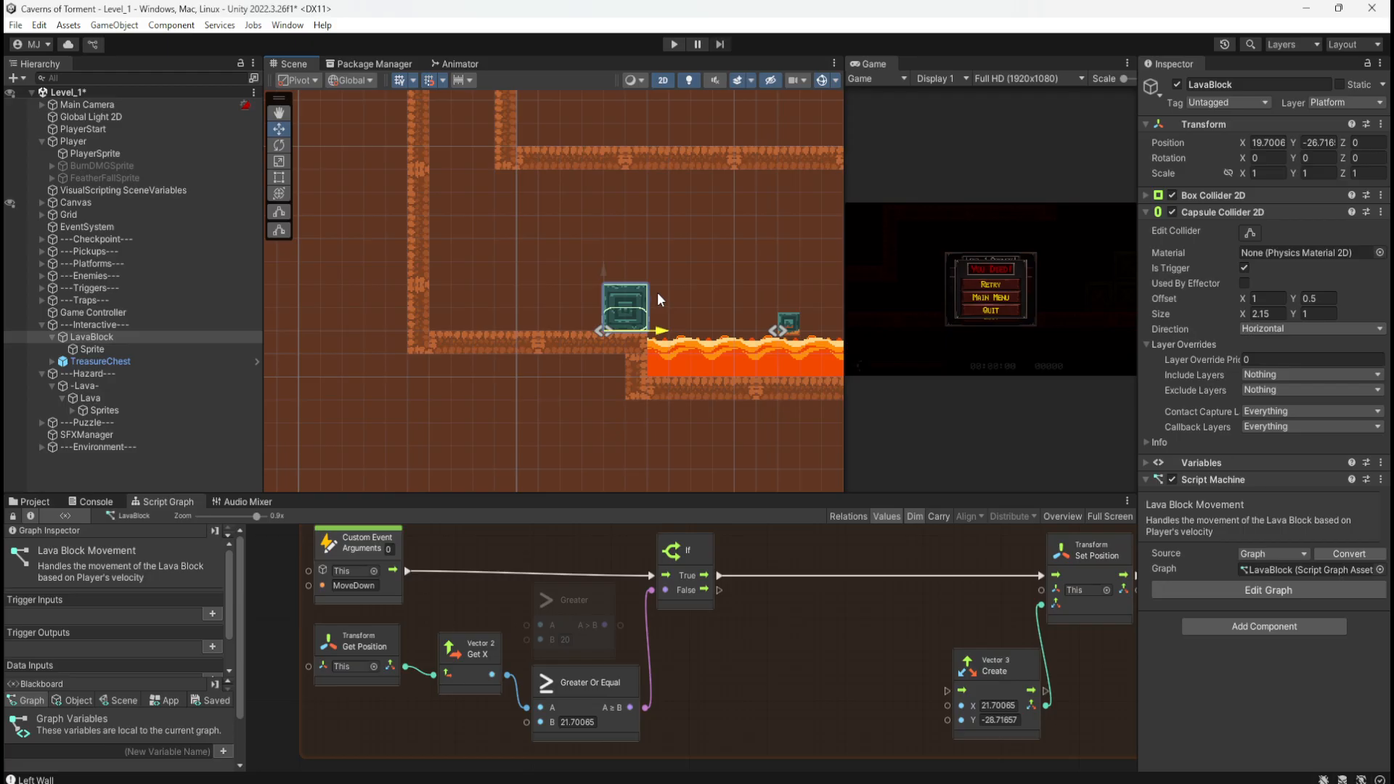
{"action": "left_click_drag", "start_coordinate": [658, 294], "coordinate": [658, 294]}
{"action": "mouse_move", "coordinate": [834, 693]}
{"action": "middle_mouse_down"}
{"action": "mouse_move", "coordinate": [804, 629]}
{"action": "mouse_move", "coordinate": [802, 527]}
{"action": "middle_mouse_up"}
{"action": "middle_click_drag", "start_coordinate": [797, 661], "coordinate": [768, 563]}
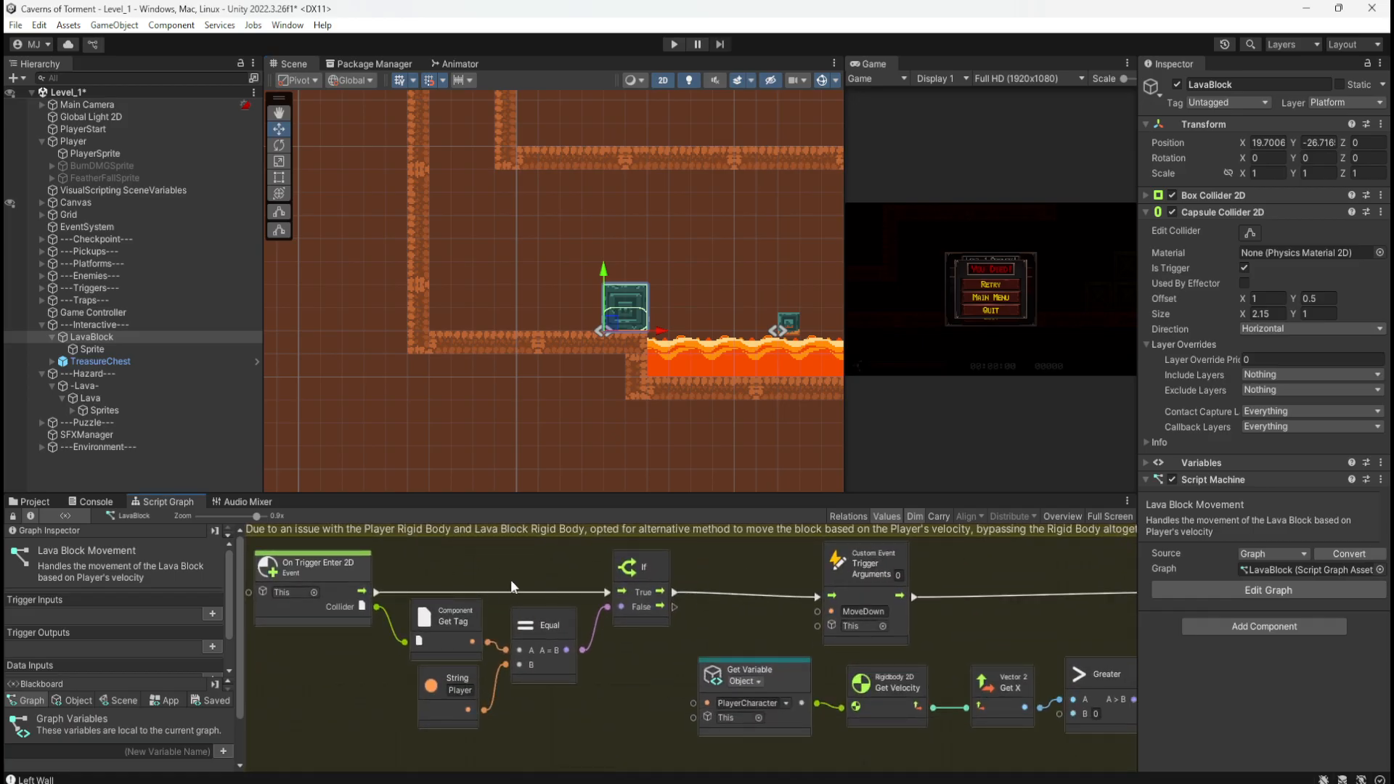
{"action": "double_click", "coordinate": [964, 568]}
{"action": "middle_click_drag", "start_coordinate": [1074, 566], "coordinate": [846, 604]}
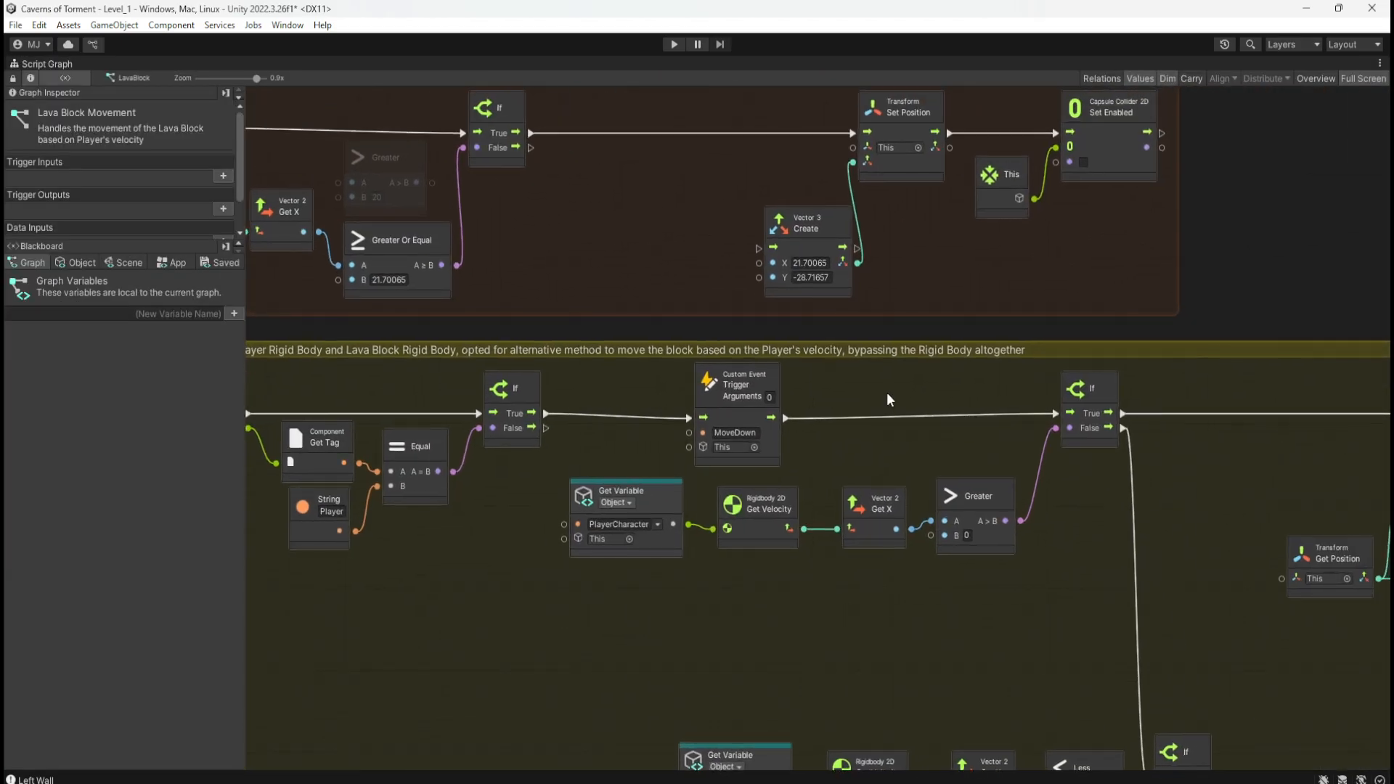
{"action": "middle_click_drag", "start_coordinate": [991, 520], "coordinate": [882, 482]}
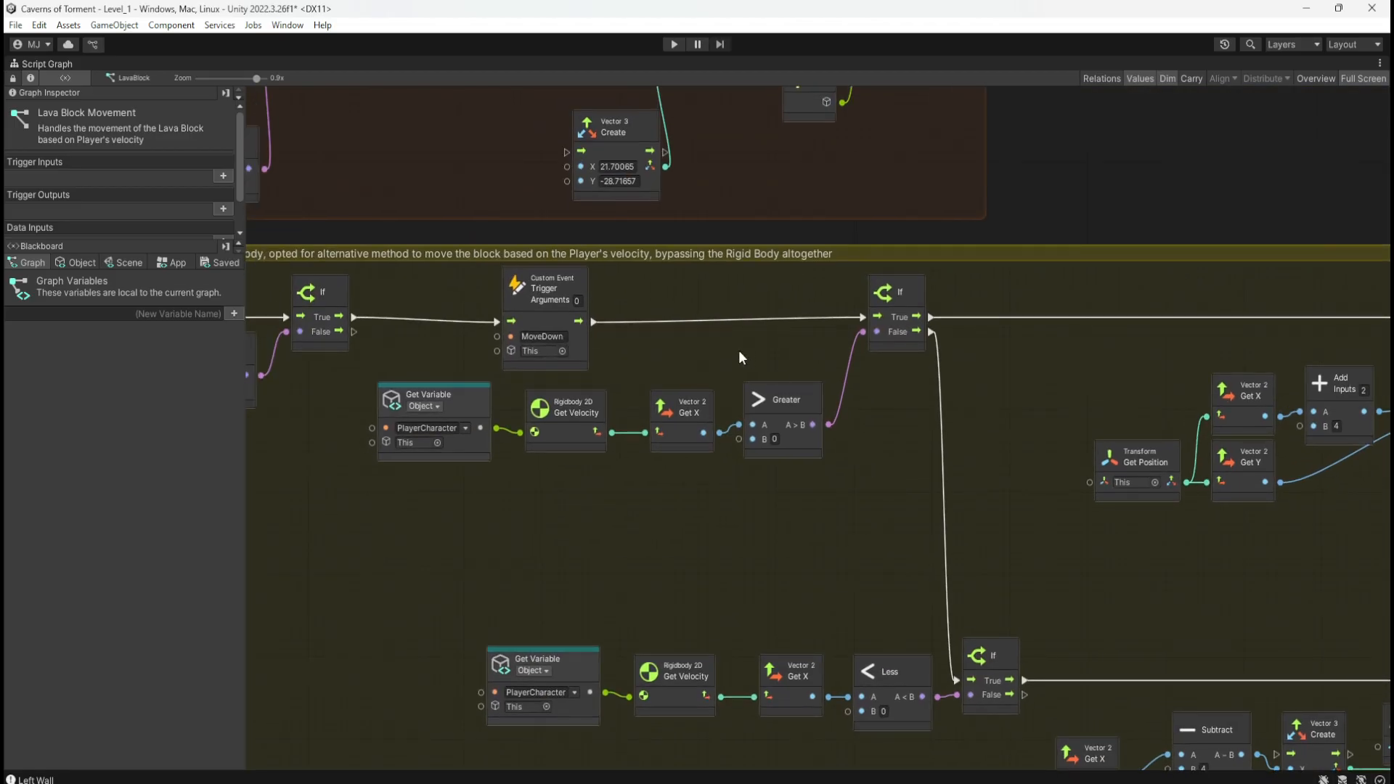
{"action": "middle_click_drag", "start_coordinate": [758, 232], "coordinate": [939, 553]}
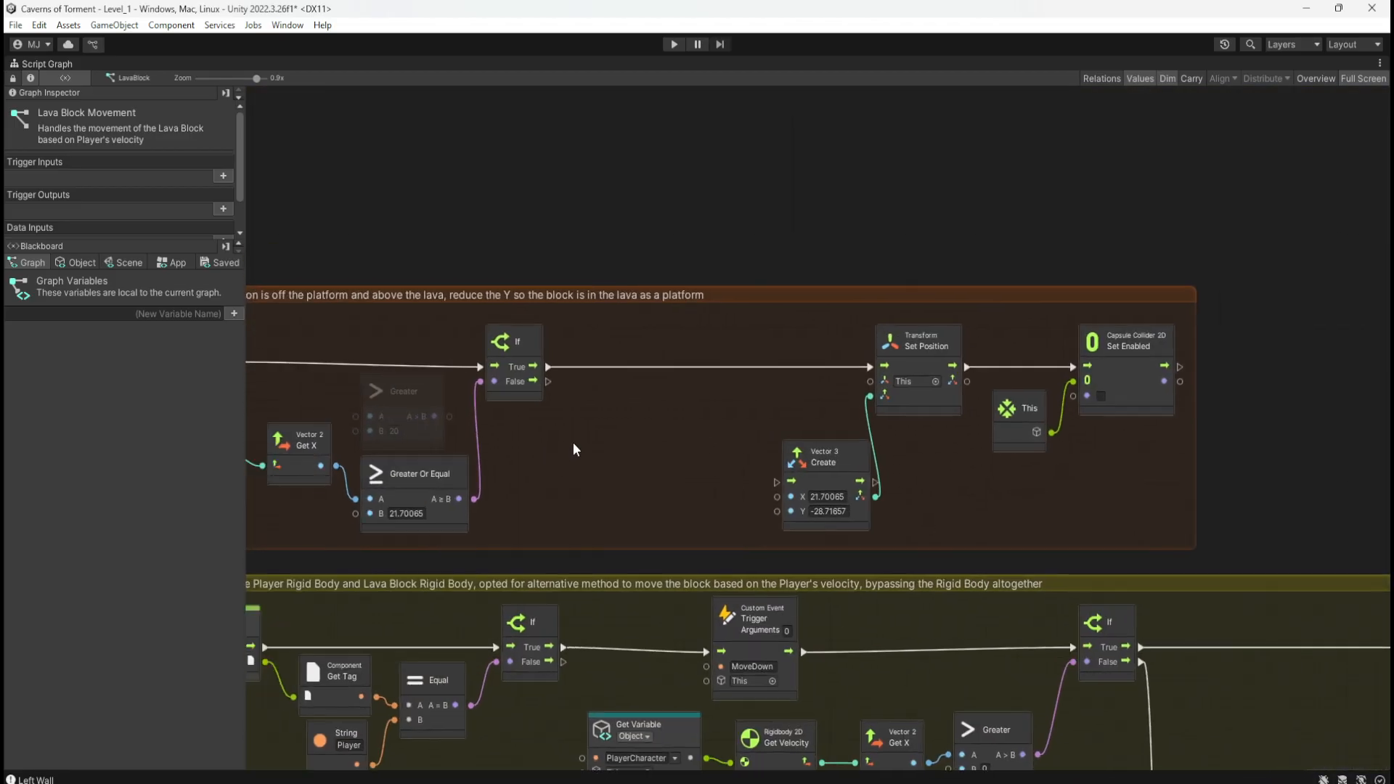
{"action": "middle_click_drag", "start_coordinate": [572, 442], "coordinate": [704, 381]}
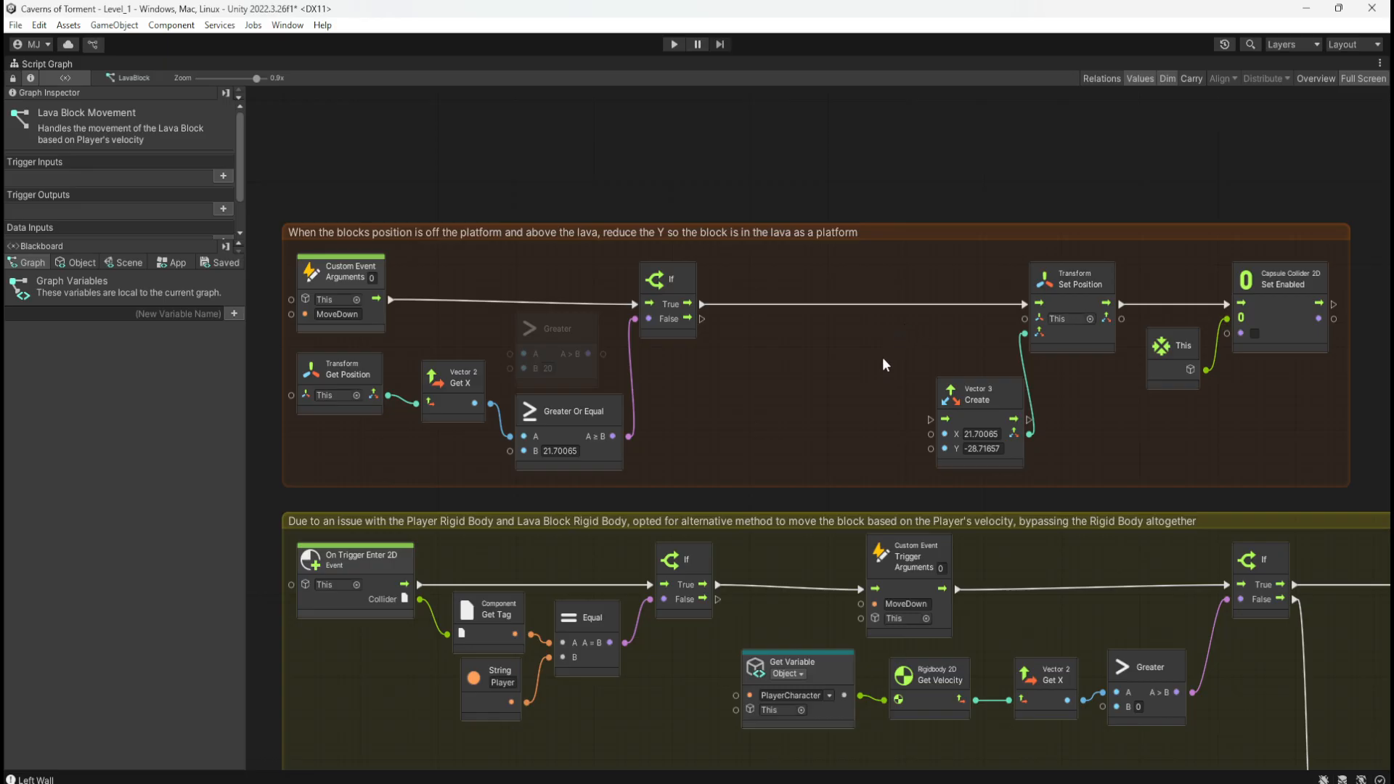
{"action": "key", "text": "shift+space"}
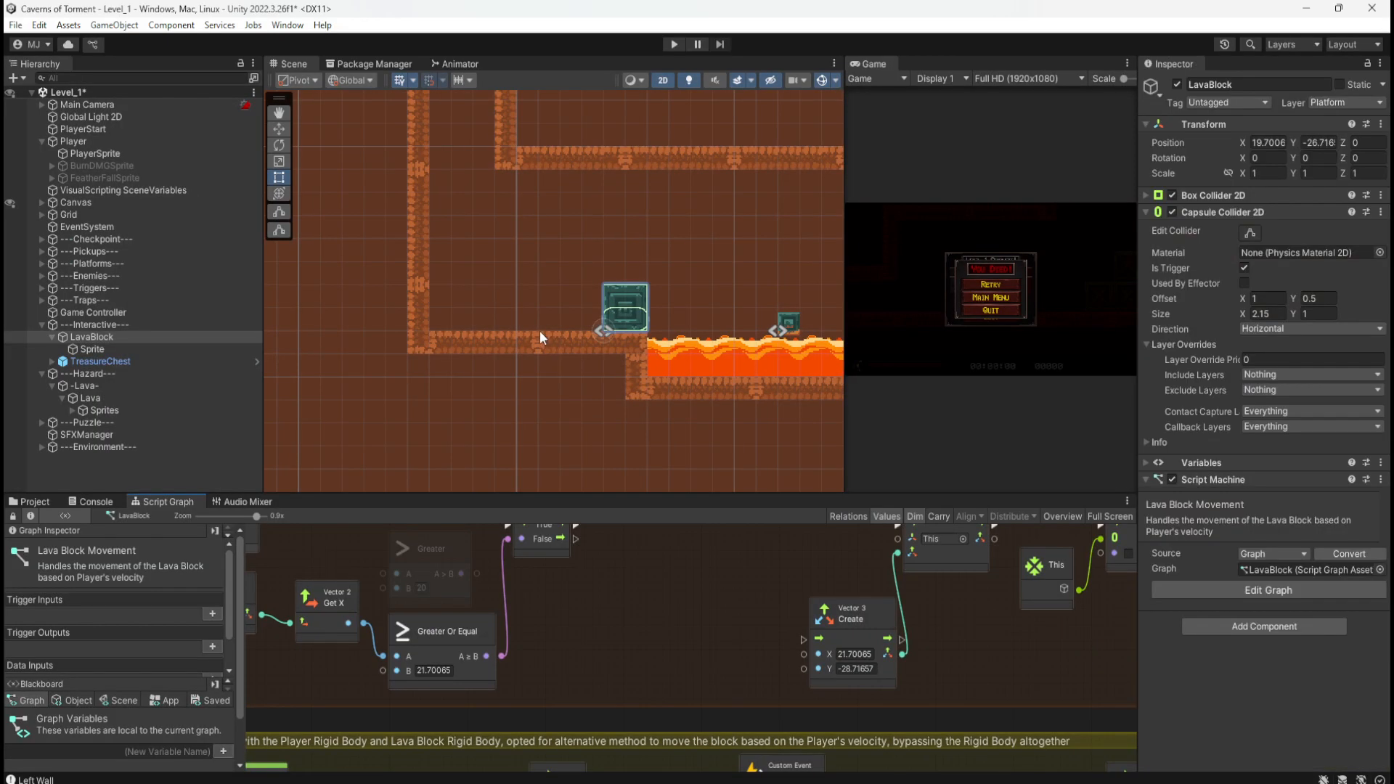
Step: Save the scene and tidy the Hierarchy, collapsing Interactive and expanding the Triggers group
{"action": "key", "text": "ctrl+s"}
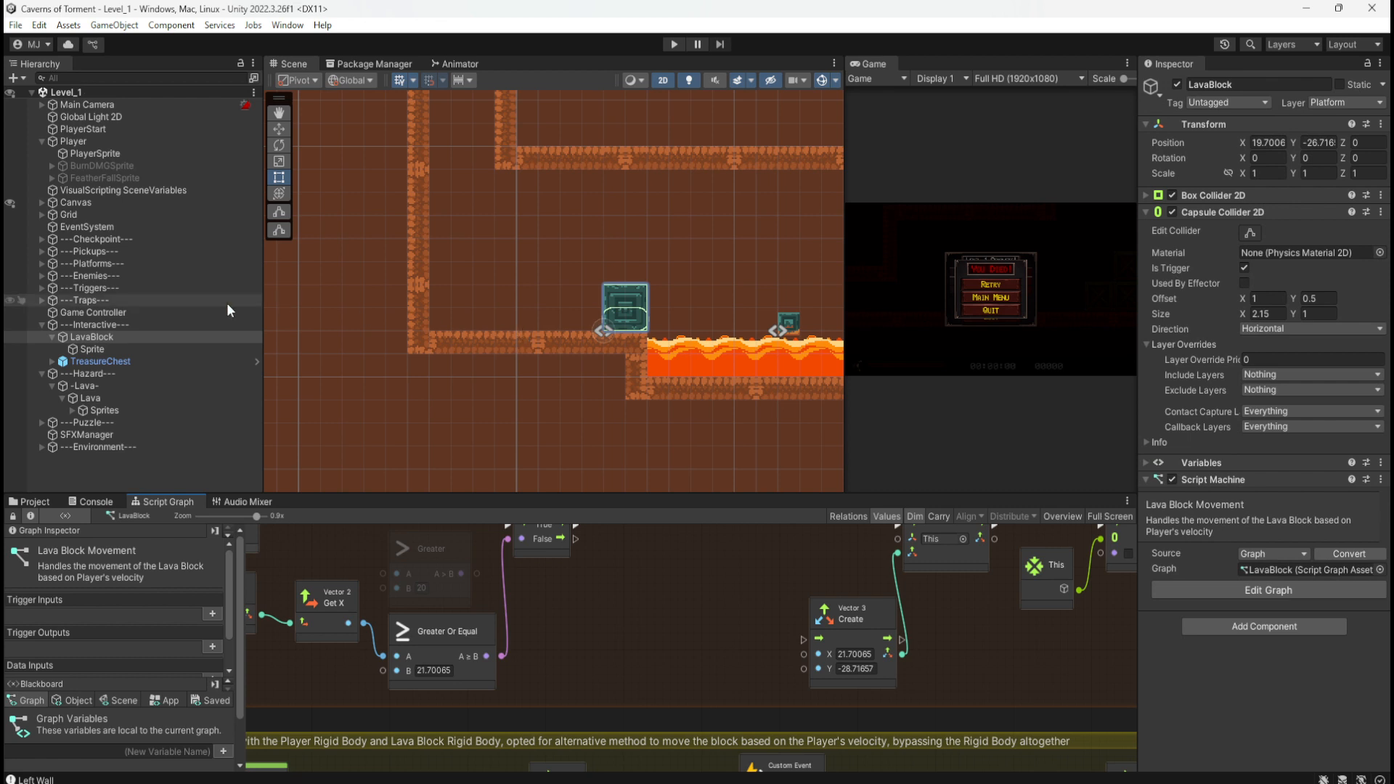
{"action": "left_click", "coordinate": [98, 348]}
{"action": "left_click", "coordinate": [110, 336]}
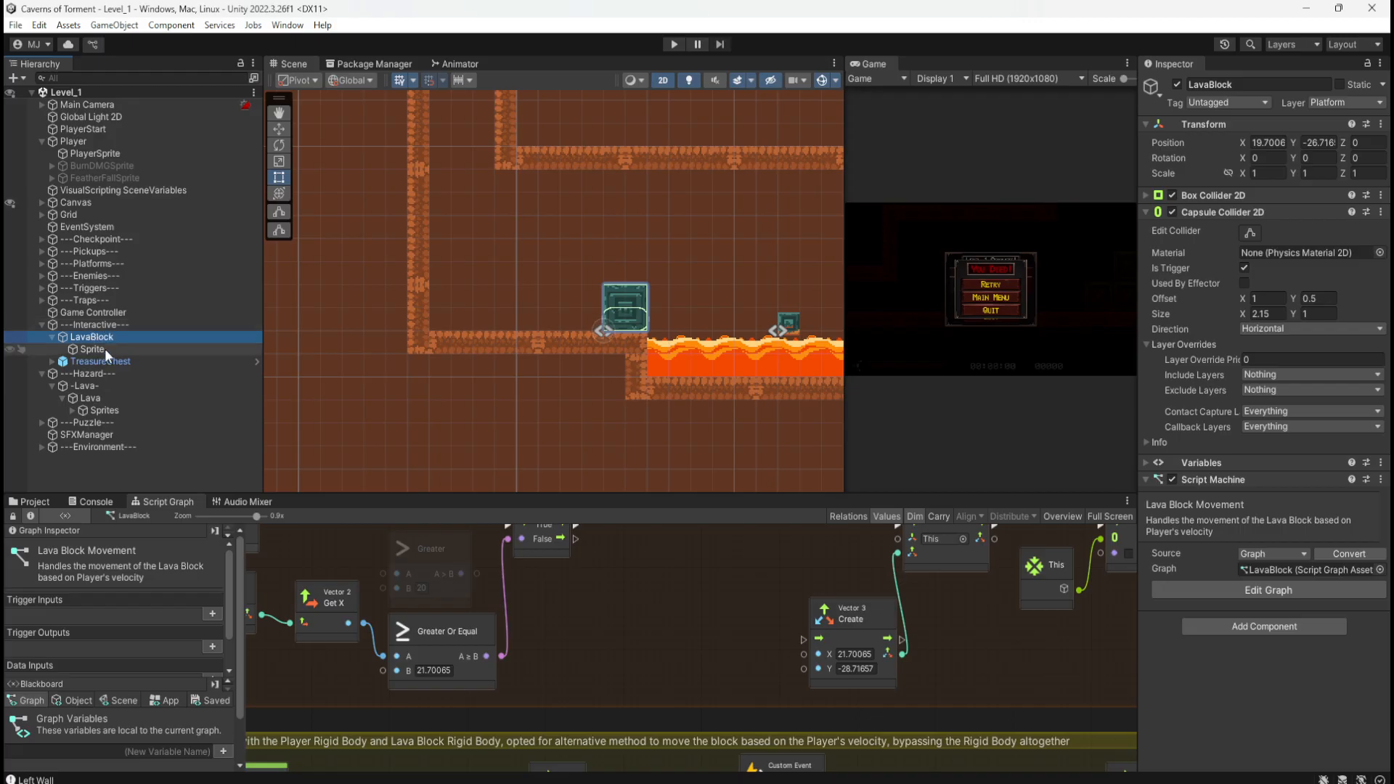
{"action": "left_click", "coordinate": [41, 325]}
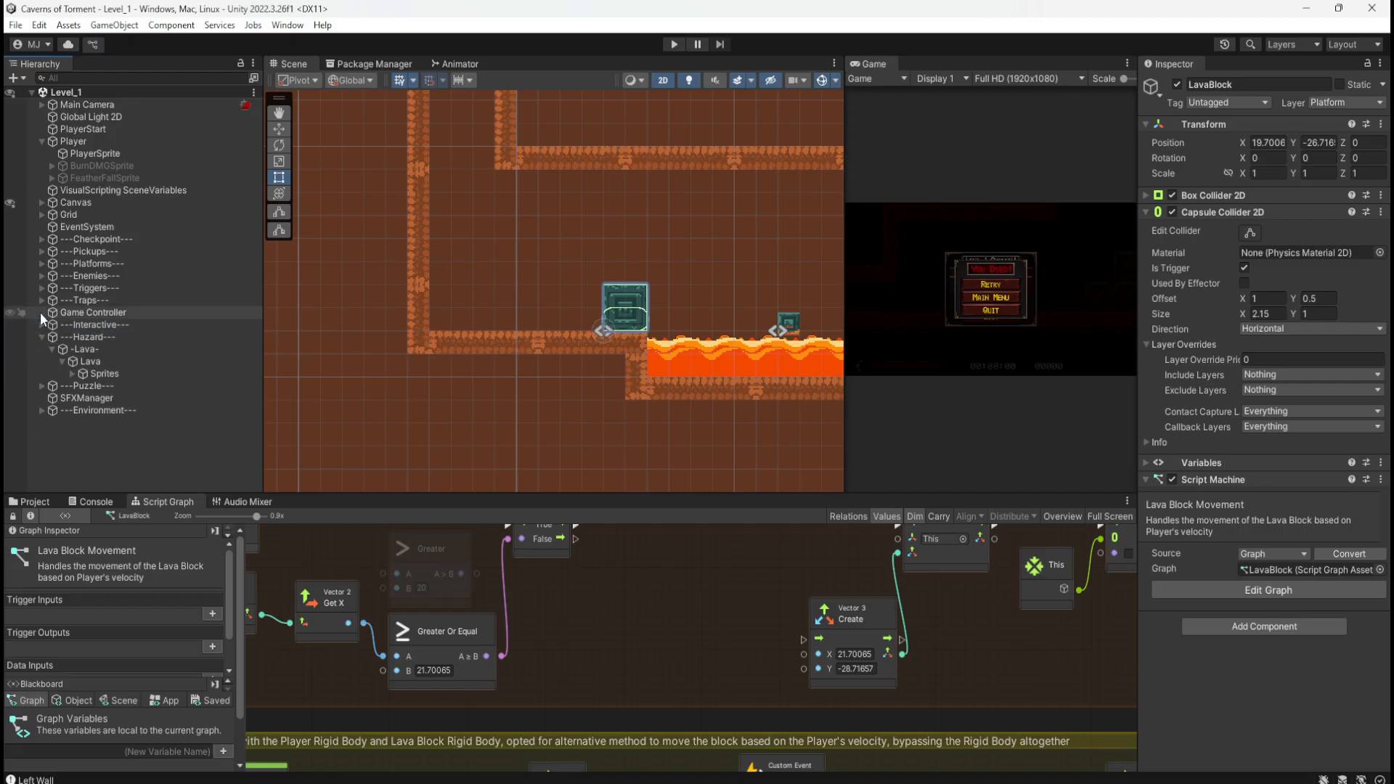
{"action": "left_click", "coordinate": [42, 290]}
{"action": "left_click", "coordinate": [52, 312]}
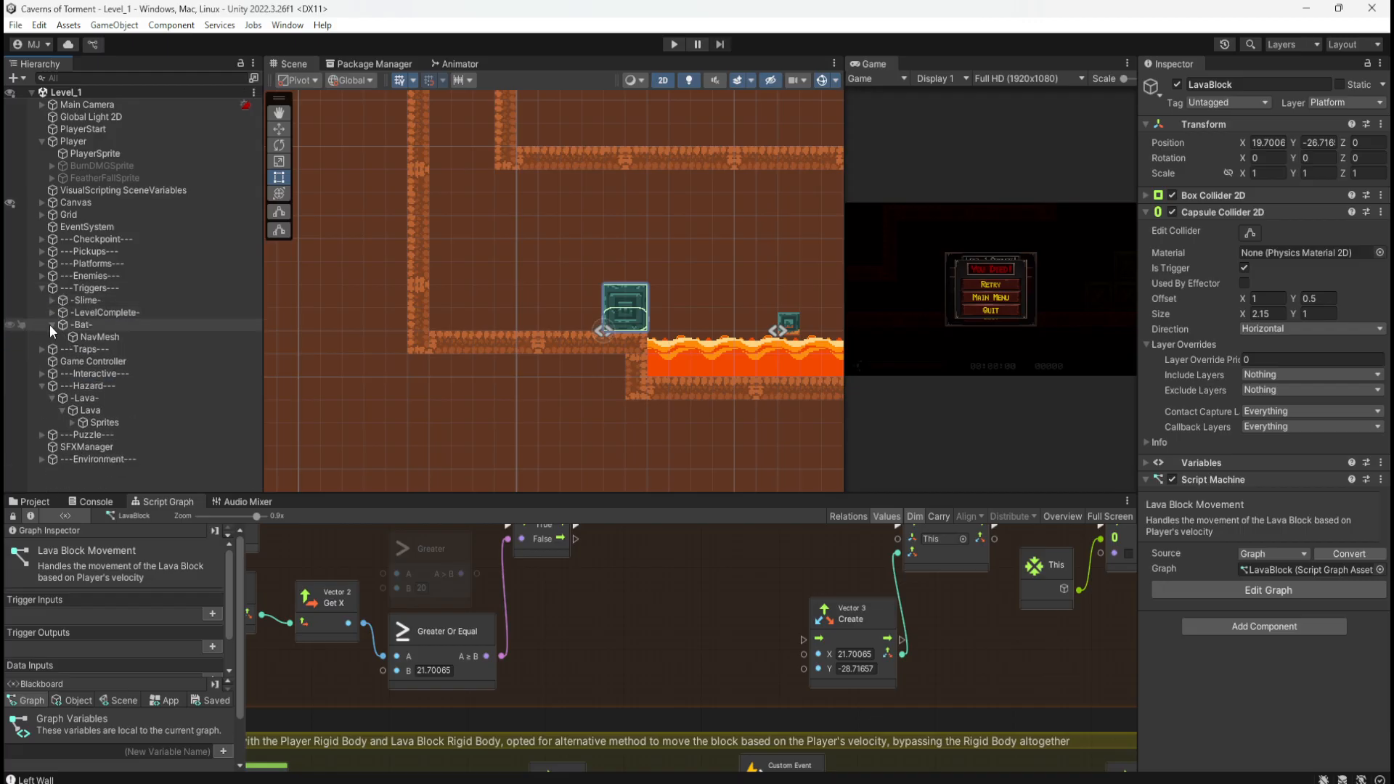
{"action": "left_click", "coordinate": [53, 325]}
Step: Create an empty object under Triggers named '-LavaBlock-'
{"action": "right_click", "coordinate": [73, 287]}
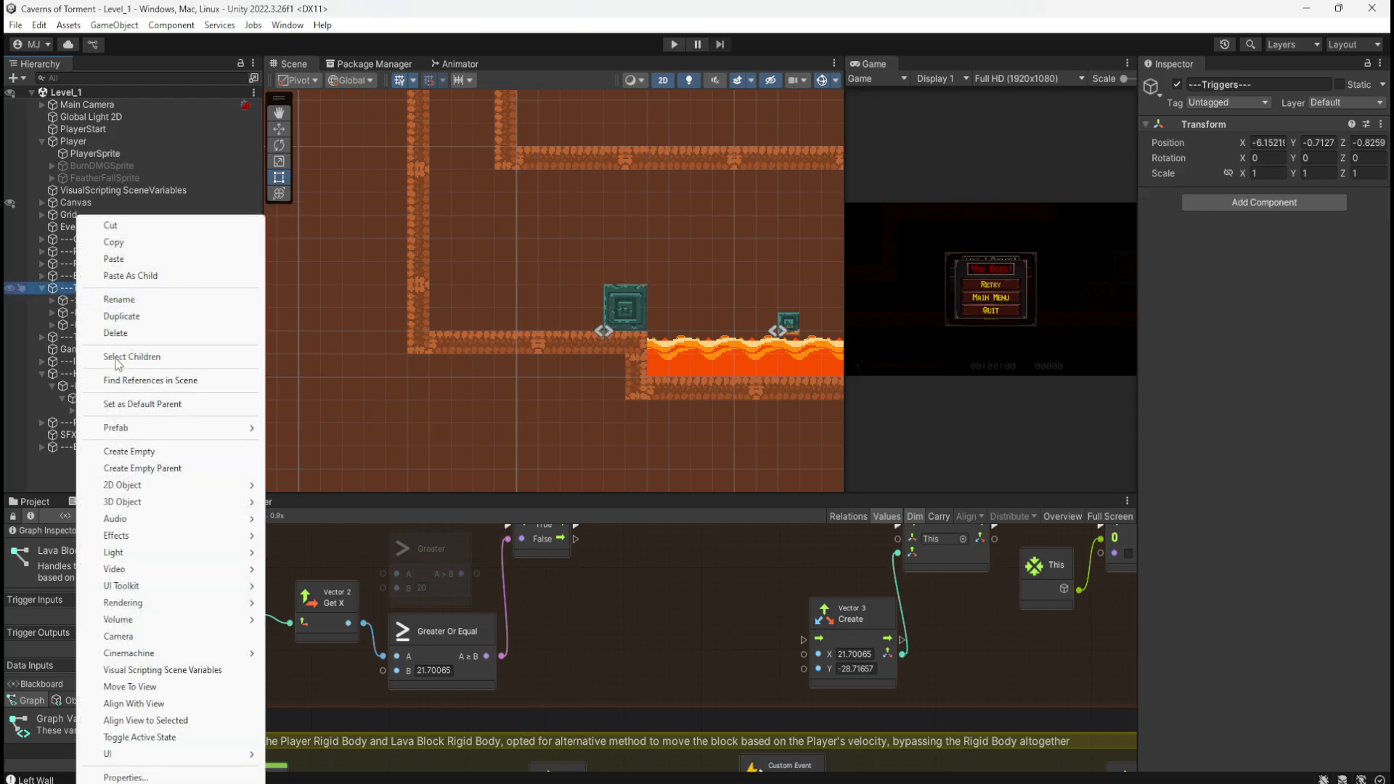
{"action": "left_click", "coordinate": [145, 451]}
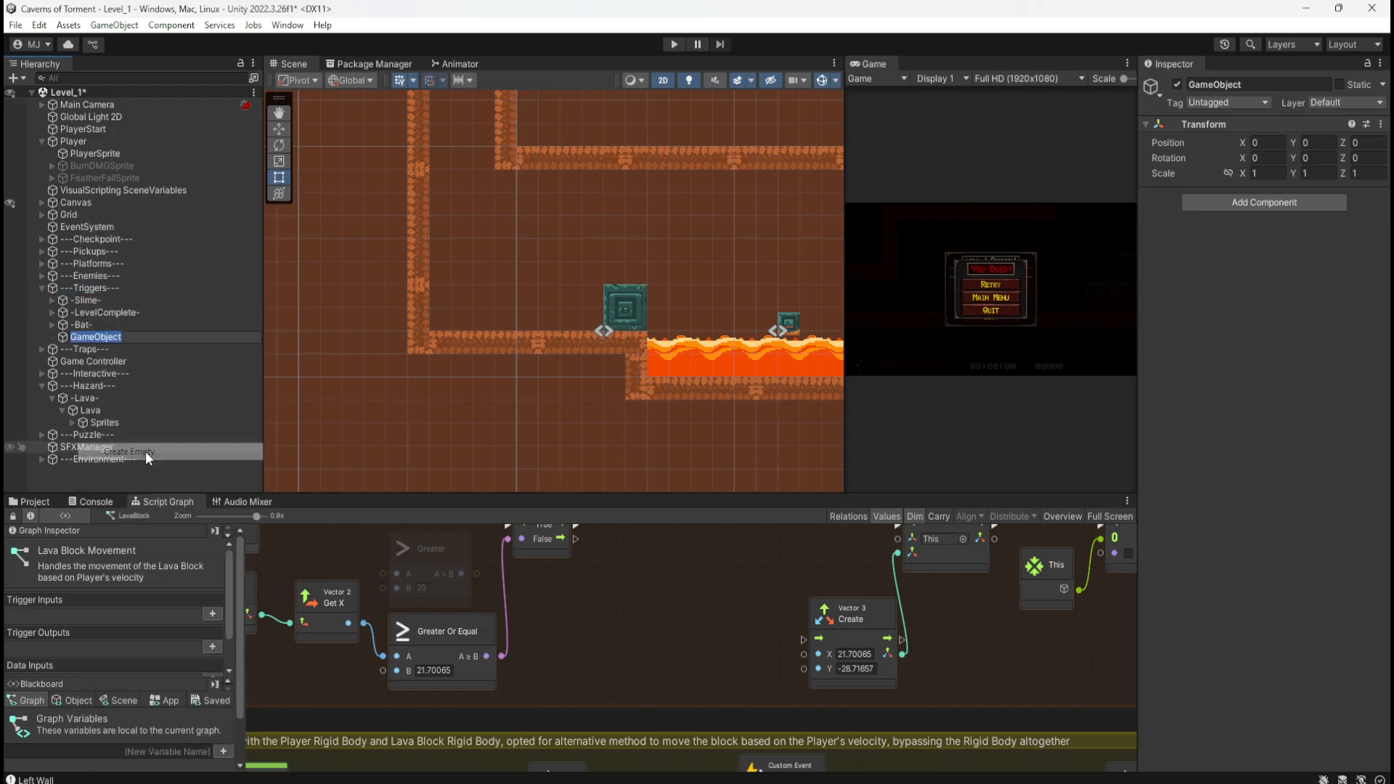
{"action": "type", "text": "-Lava Block"}
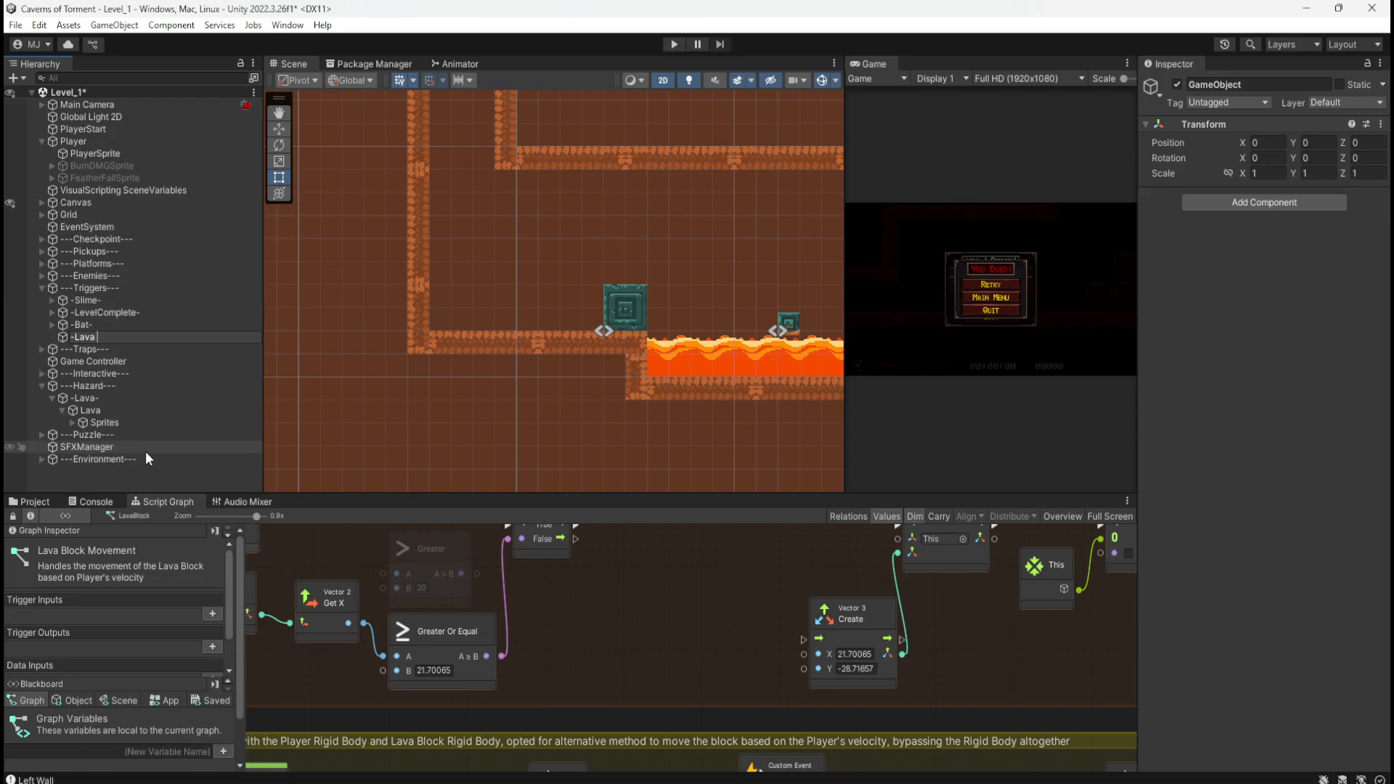
{"action": "key", "text": "BackSpace"}
{"action": "key", "text": "BackSpace"}
{"action": "key", "text": "BackSpace"}
{"action": "key", "text": "BackSpace"}
{"action": "key", "text": "BackSpace"}
{"action": "key", "text": "BackSpace"}
{"action": "type", "text": "Block-"}
{"action": "key", "text": "Return"}
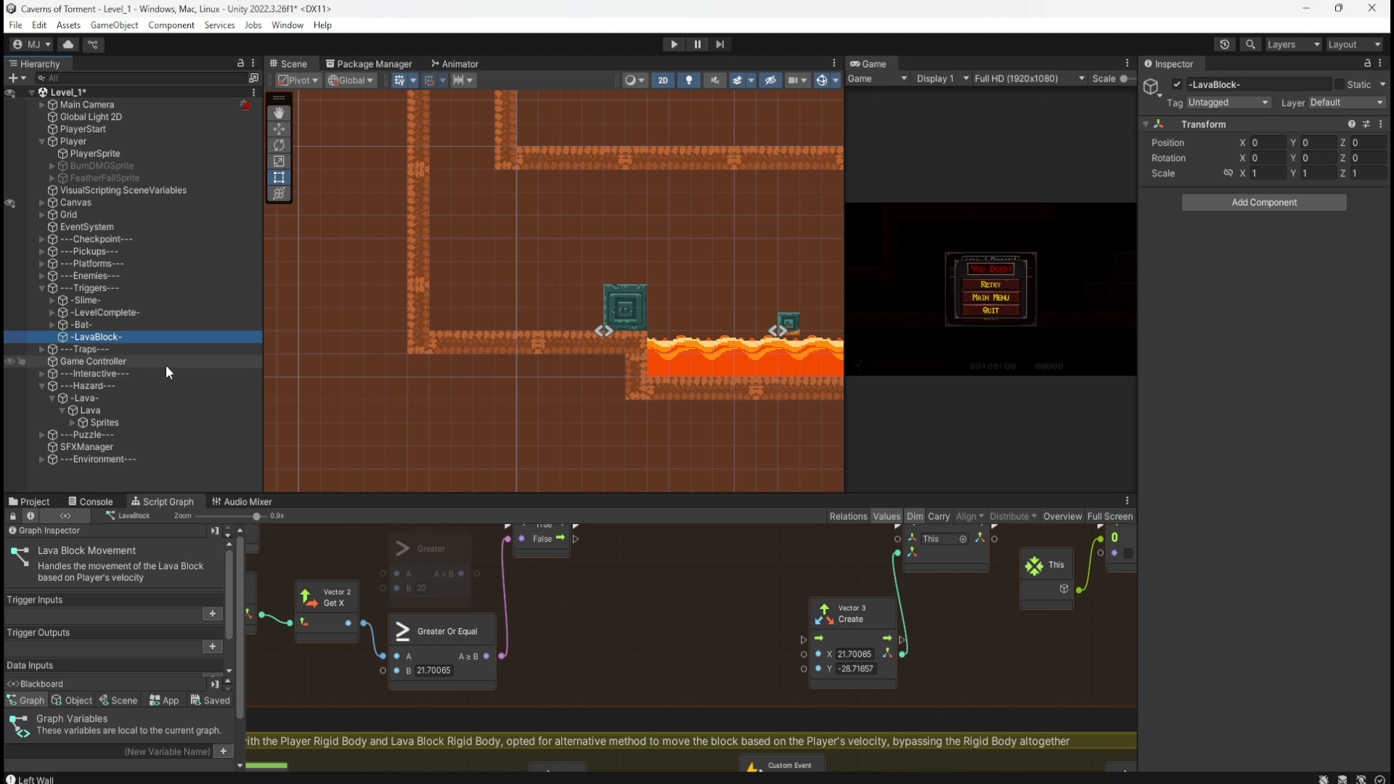
Step: Add an empty child named 'LavaBlockTrigger' under -LavaBlock-
{"action": "right_click", "coordinate": [93, 344]}
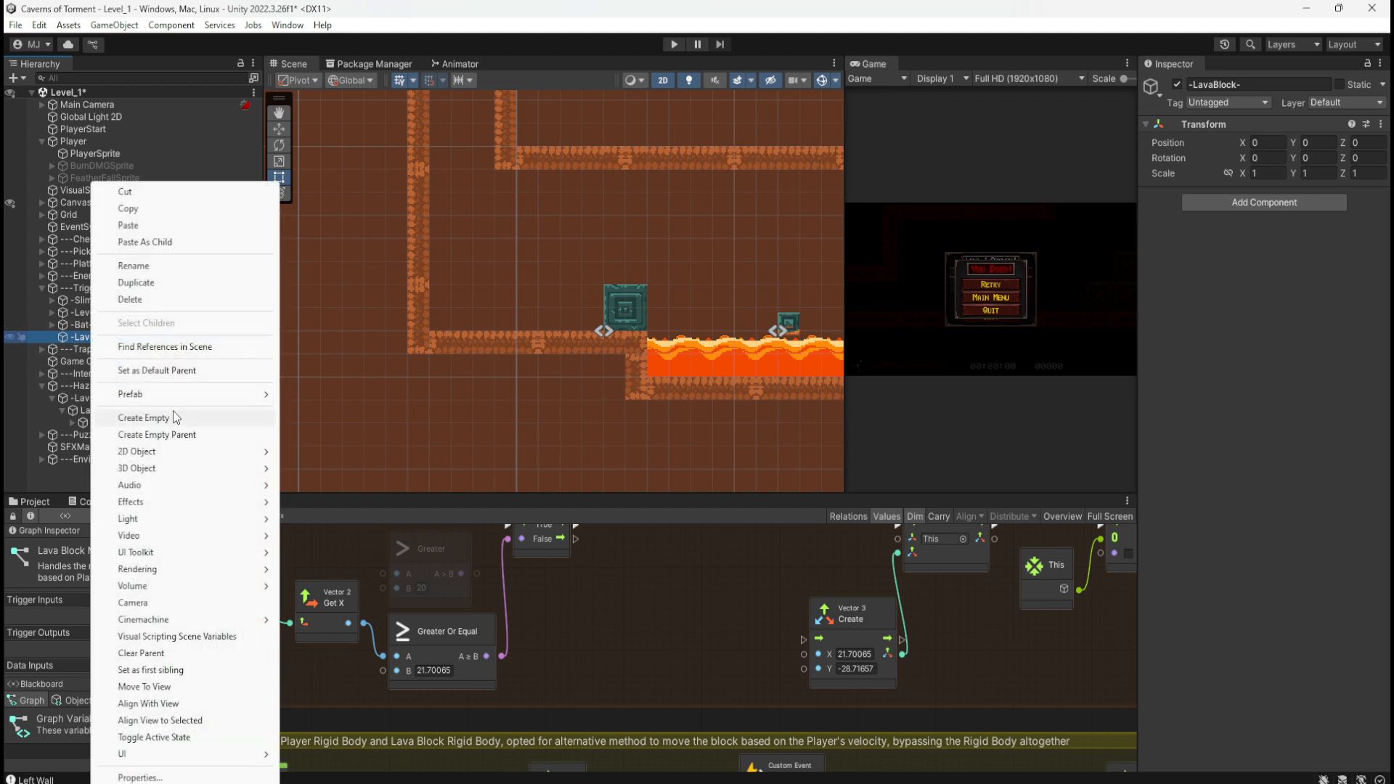
{"action": "left_click", "coordinate": [168, 414]}
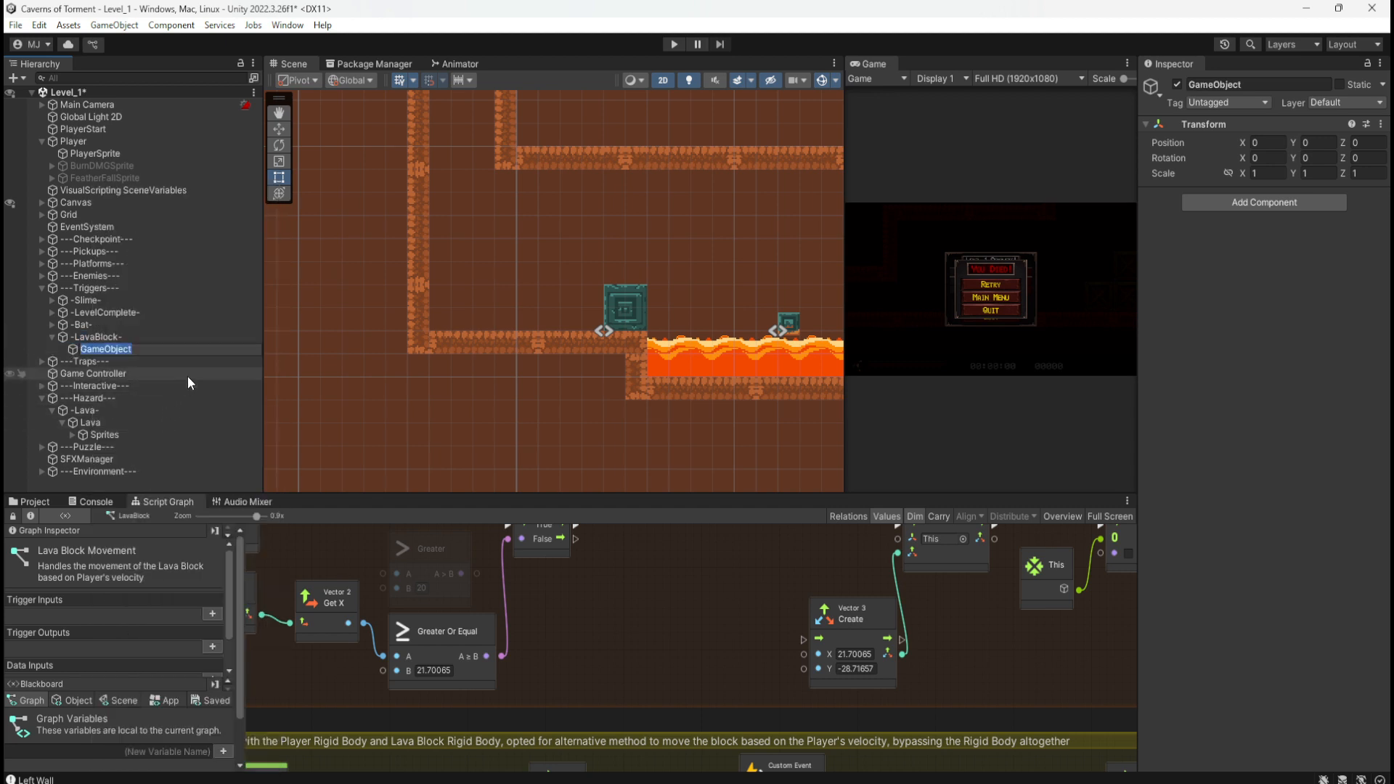
{"action": "type", "text": "LavaBl"}
{"action": "type", "text": "cok"}
{"action": "key", "text": "BackSpace"}
{"action": "key", "text": "BackSpace"}
{"action": "key", "text": "BackSpace"}
{"action": "type", "text": "ockTrigger"}
{"action": "key", "text": "Return"}
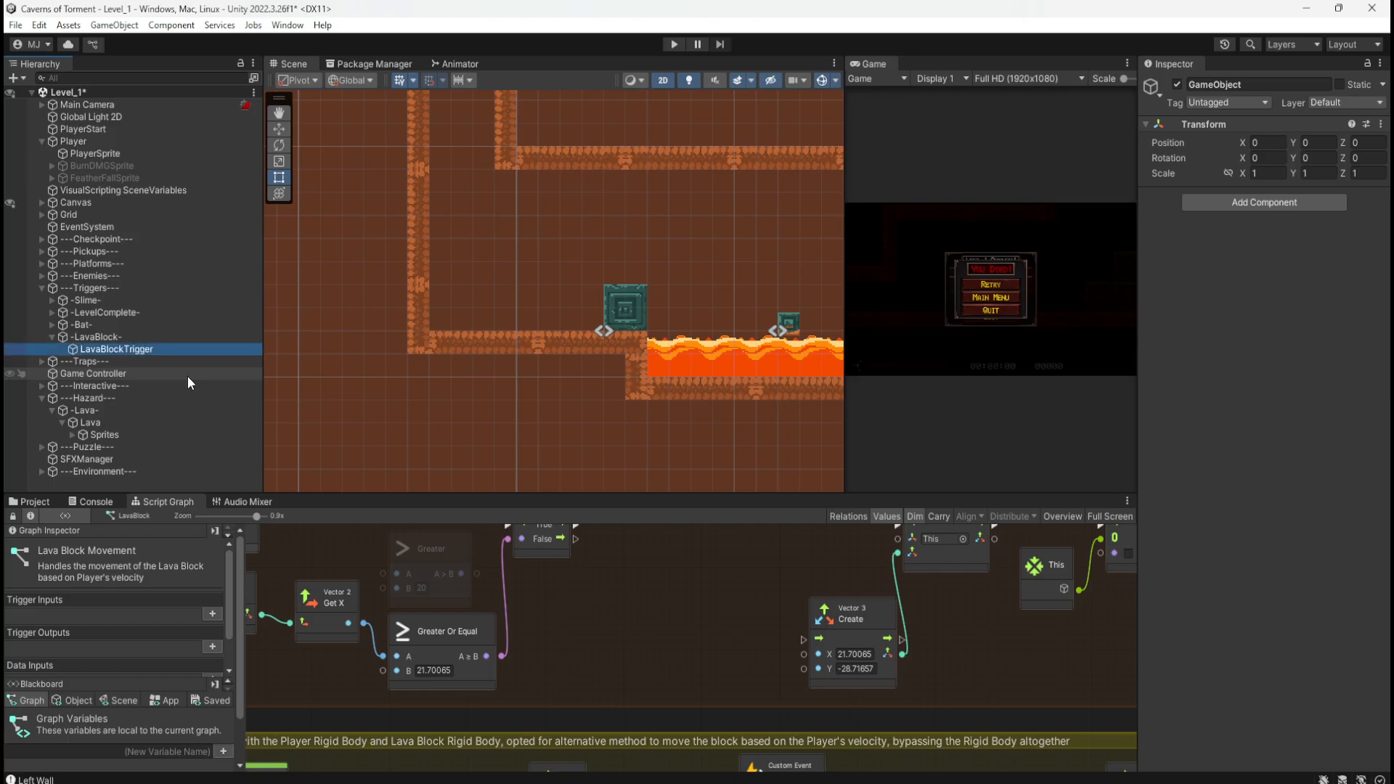
Step: Move LavaBlockTrigger down onto the lava, to X 14.1522, Y -27.287
{"action": "scroll", "coordinate": [718, 293], "scroll_direction": "up", "scroll_amount": 6}
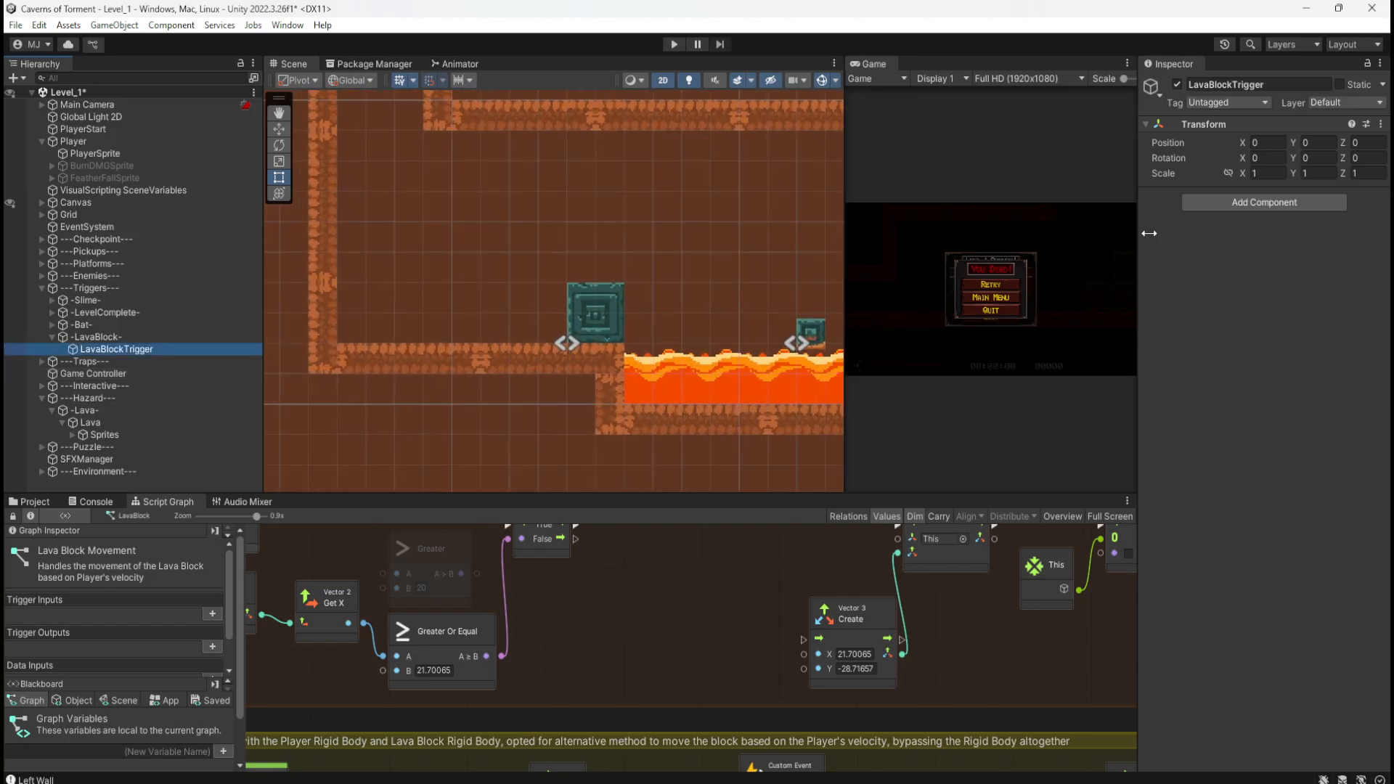
{"action": "scroll", "coordinate": [580, 366], "scroll_direction": "down", "scroll_amount": 8}
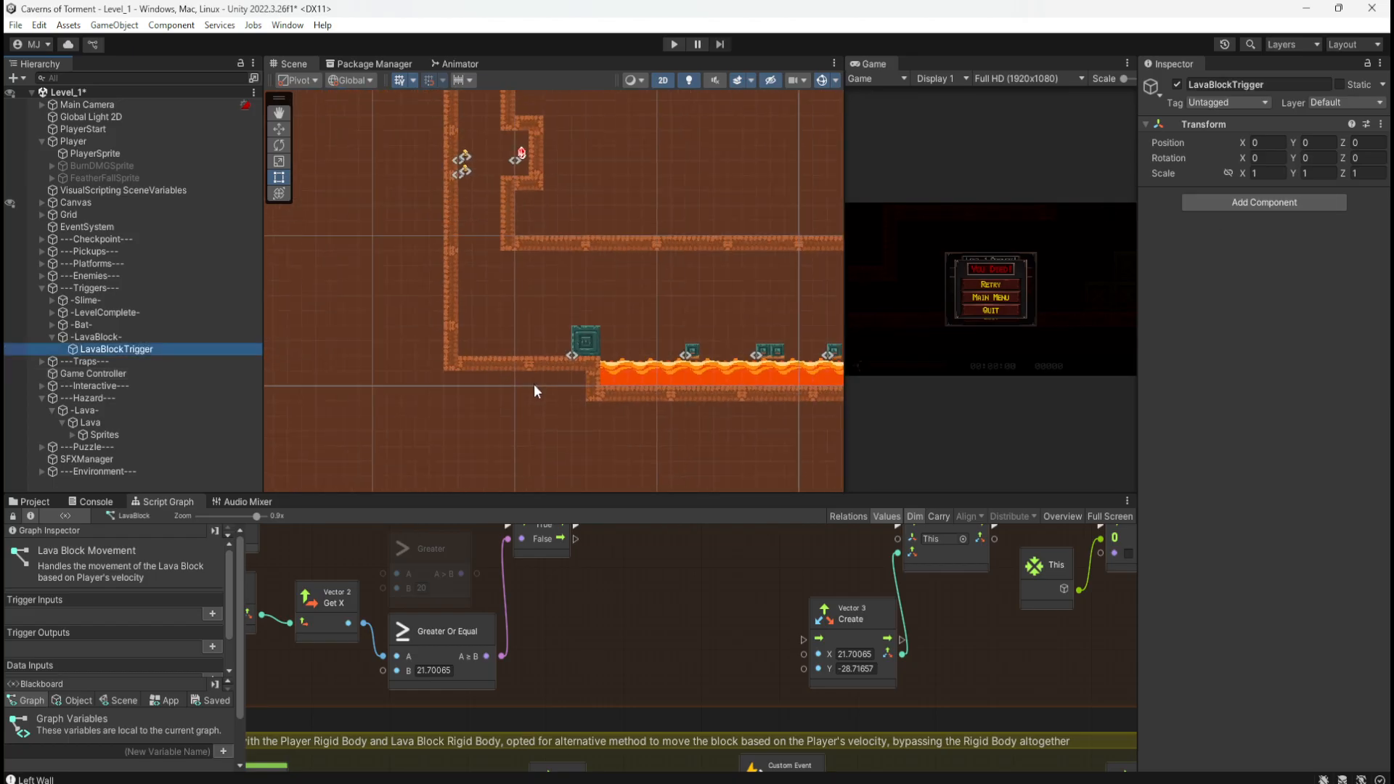
{"action": "scroll", "coordinate": [534, 384], "scroll_direction": "down", "scroll_amount": 10}
{"action": "key", "text": "w"}
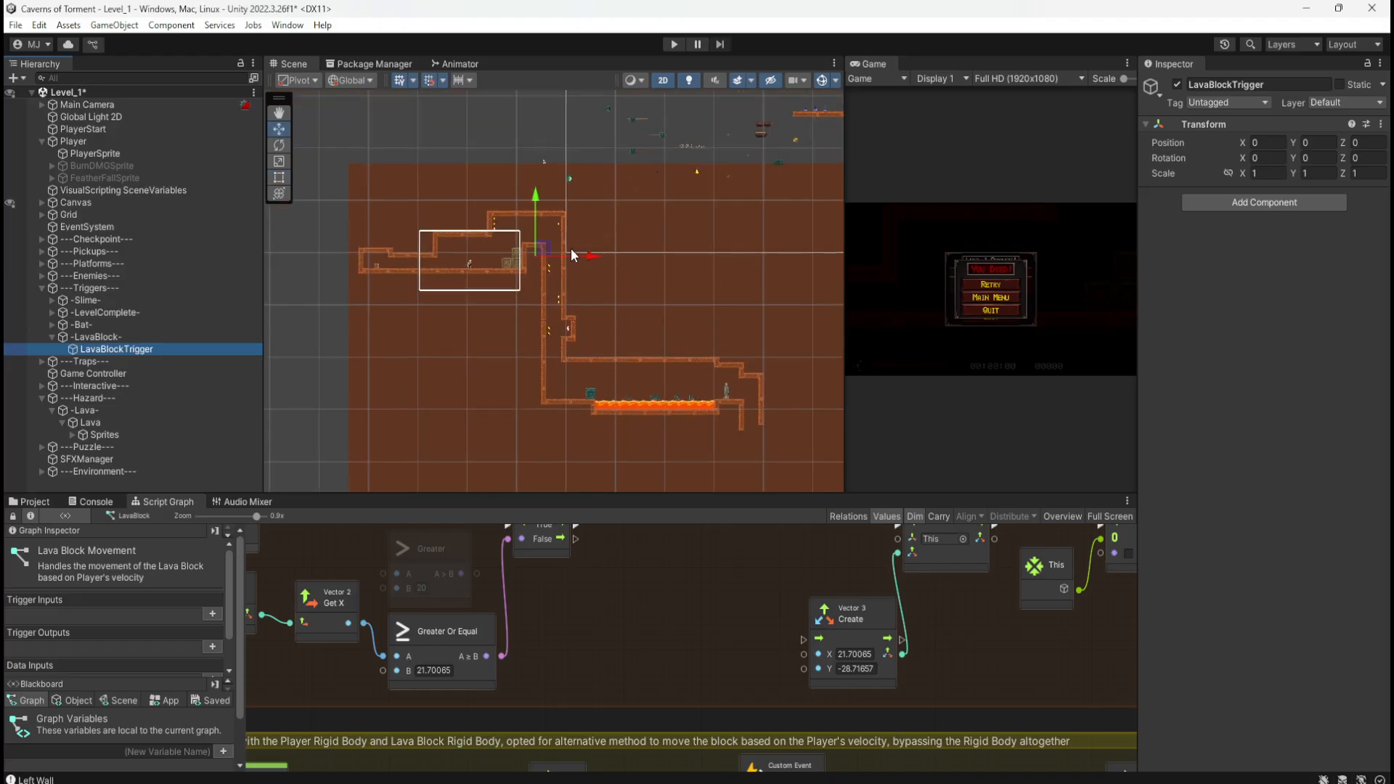
{"action": "left_click_drag", "start_coordinate": [541, 249], "coordinate": [593, 405]}
{"action": "scroll", "coordinate": [613, 406], "scroll_direction": "up", "scroll_amount": 3}
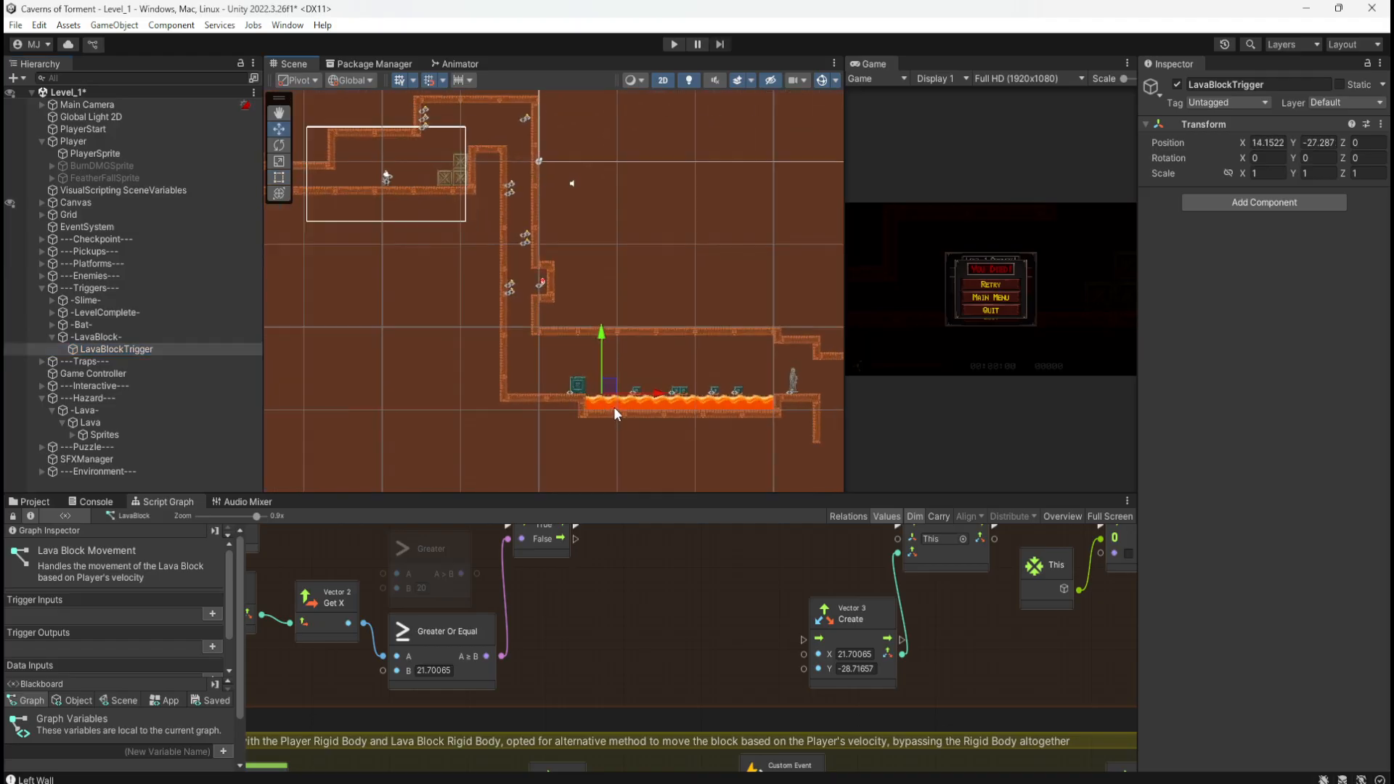
{"action": "scroll", "coordinate": [614, 409], "scroll_direction": "up", "scroll_amount": 10}
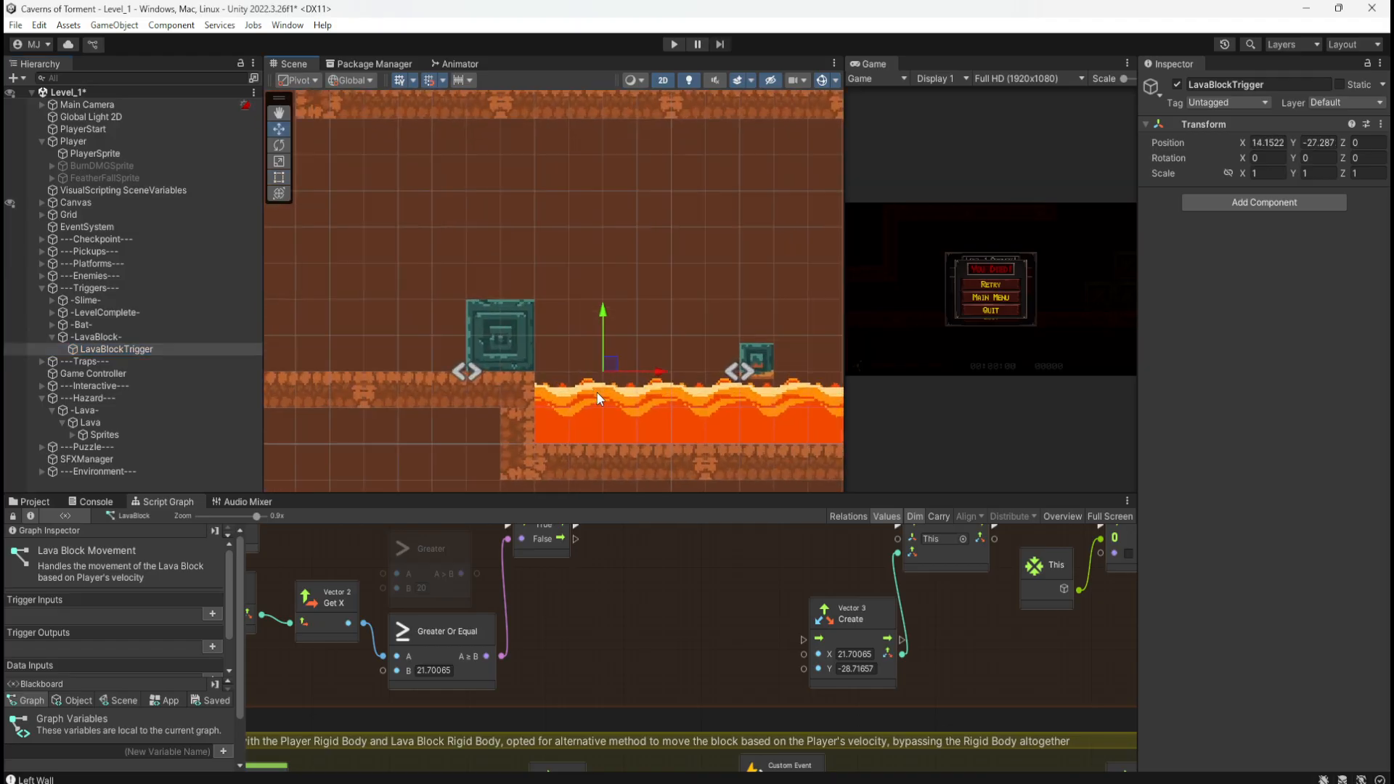
{"action": "scroll", "coordinate": [598, 389], "scroll_direction": "up", "scroll_amount": 5}
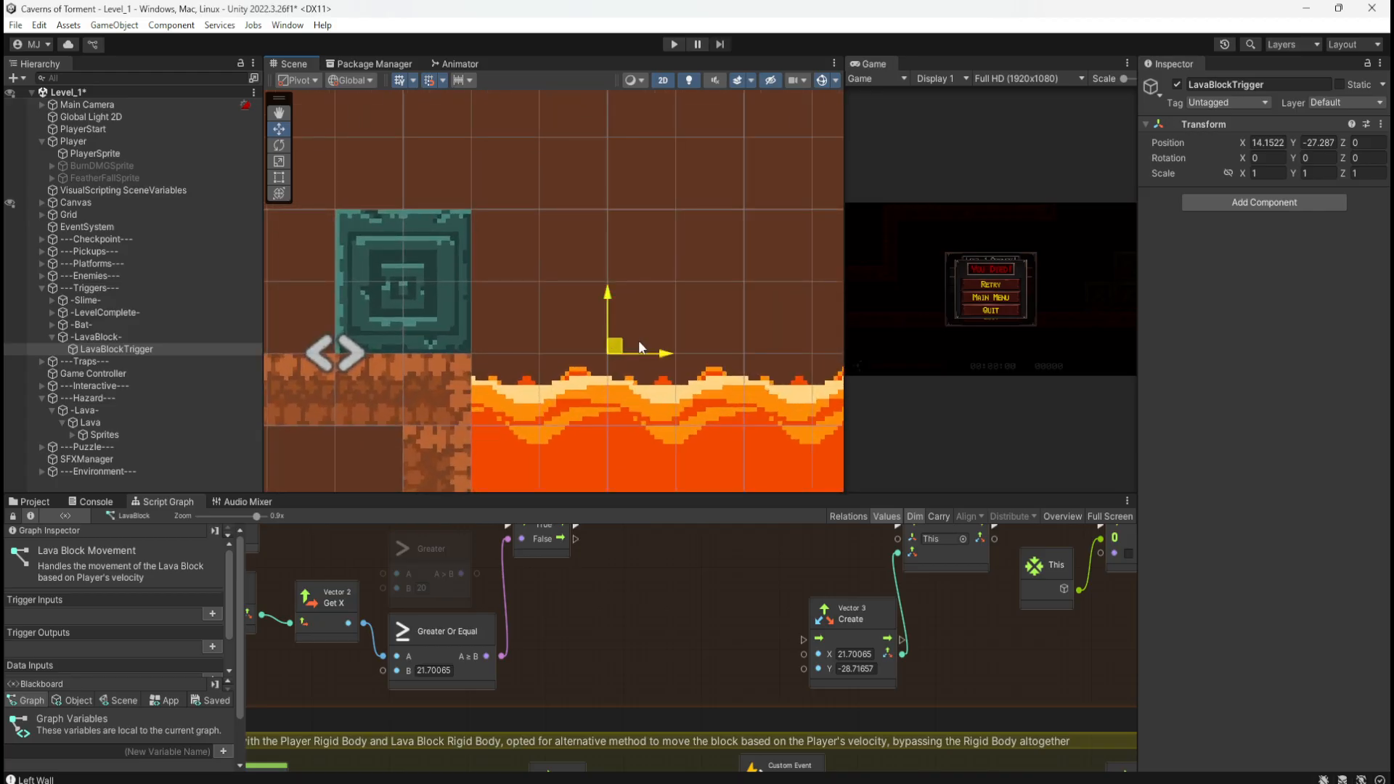
Step: Nudge LavaBlockTrigger beside the block and add a Box Collider 2D to it
{"action": "mouse_move", "coordinate": [639, 347]}
{"action": "left_mouse_down", "text": "ctrl"}
{"action": "mouse_move", "coordinate": [650, 339]}
{"action": "mouse_move", "coordinate": [567, 344]}
{"action": "mouse_move", "coordinate": [612, 348]}
{"action": "left_mouse_up", "text": "ctrl"}
{"action": "left_click", "coordinate": [1228, 204]}
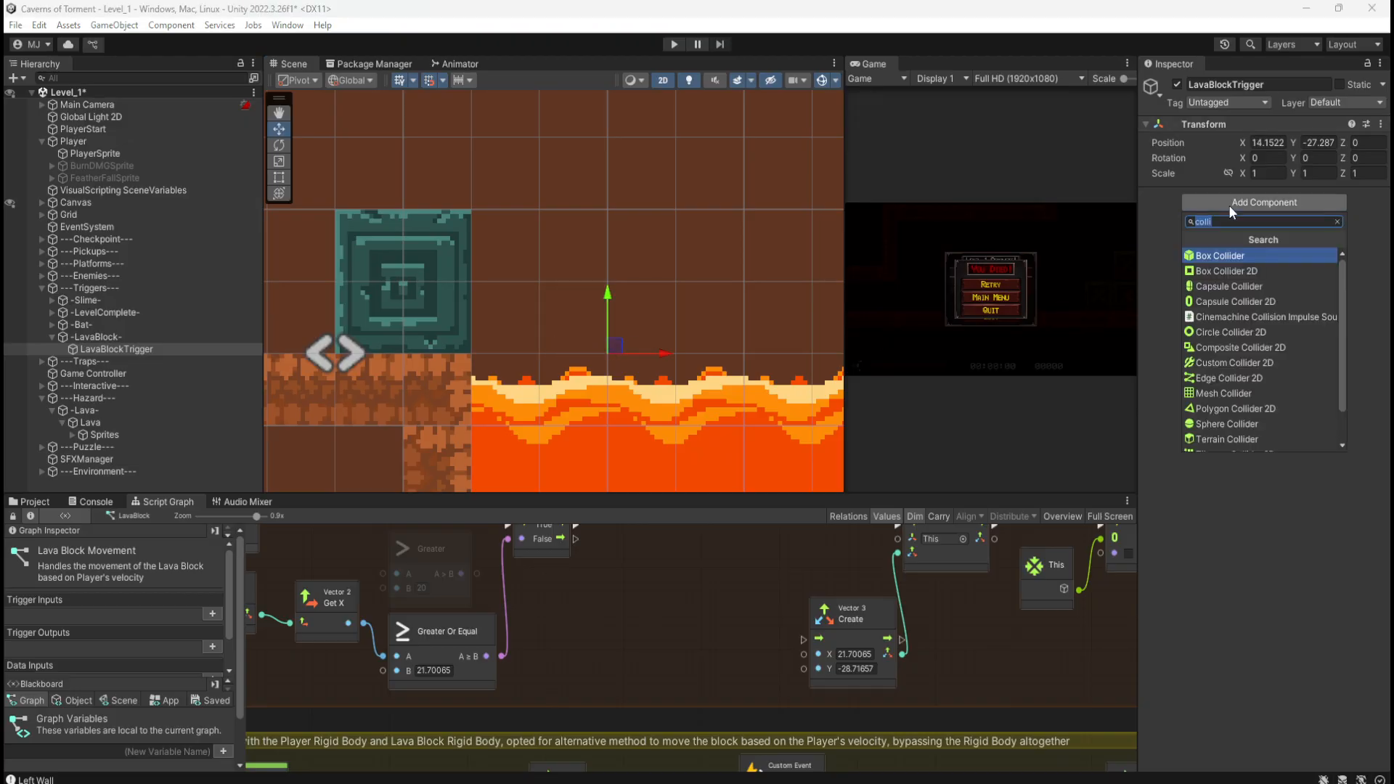
{"action": "left_click", "coordinate": [1239, 266]}
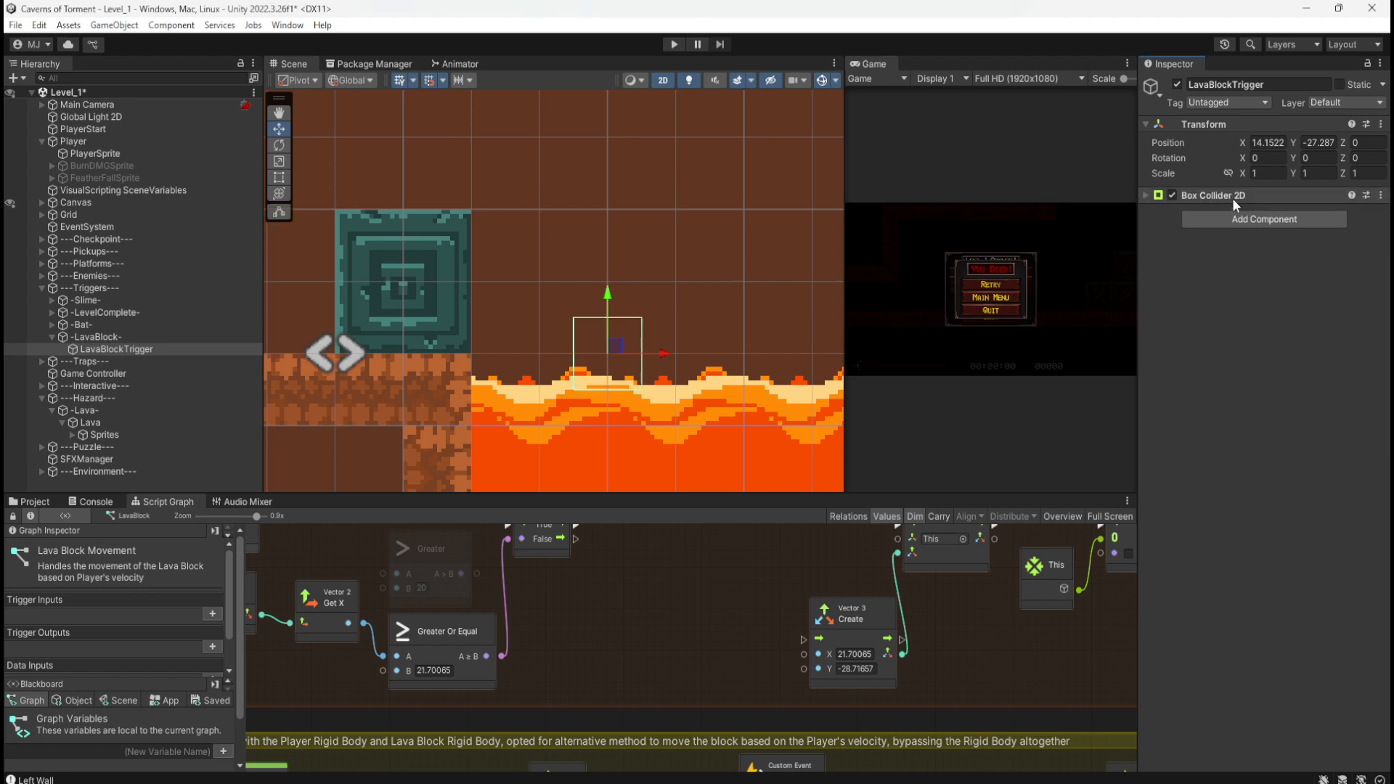
{"action": "left_click", "coordinate": [1147, 195]}
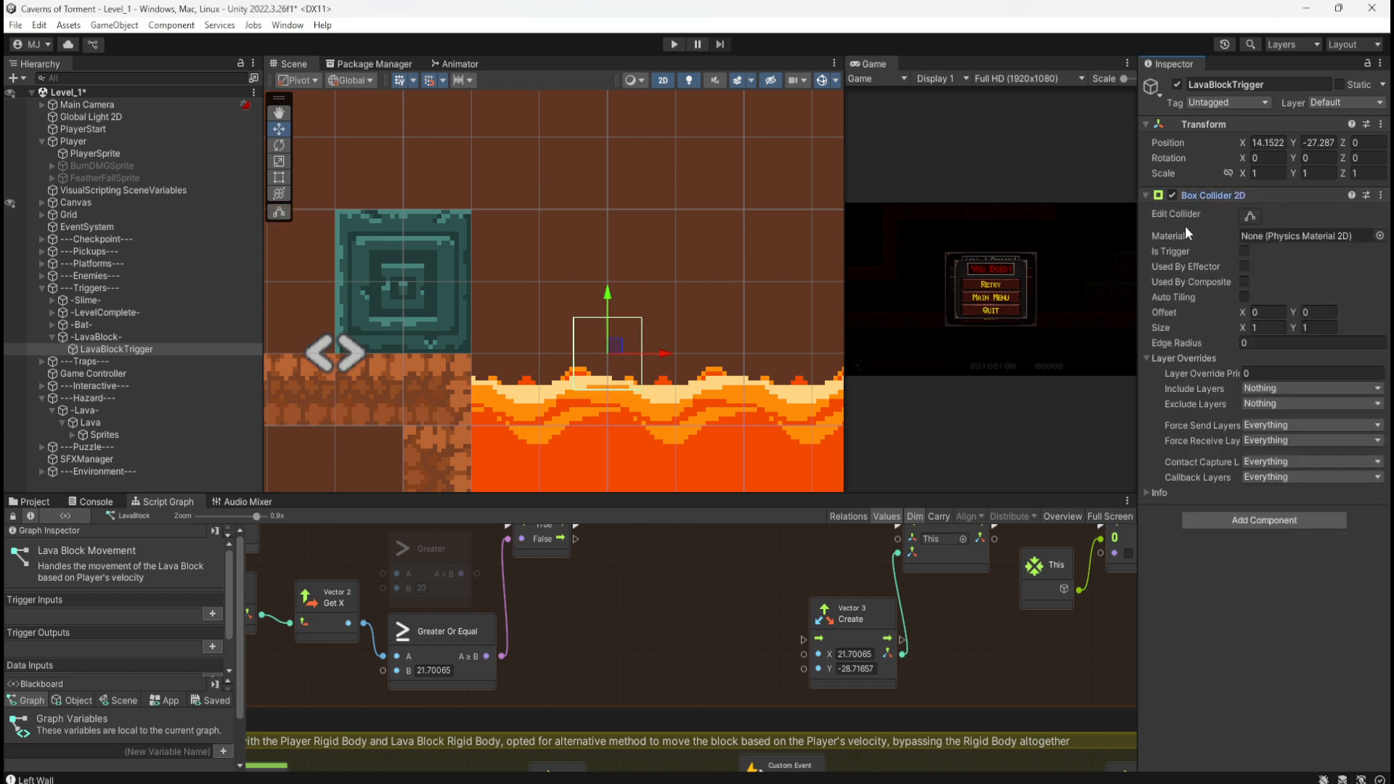
Step: Set the collider's Offset to X 0.5, Y 0.5 and tick Is Trigger
{"action": "left_click", "coordinate": [1272, 312]}
{"action": "type", "text": "5"}
{"action": "key", "text": "Tab"}
{"action": "type", "text": ".5"}
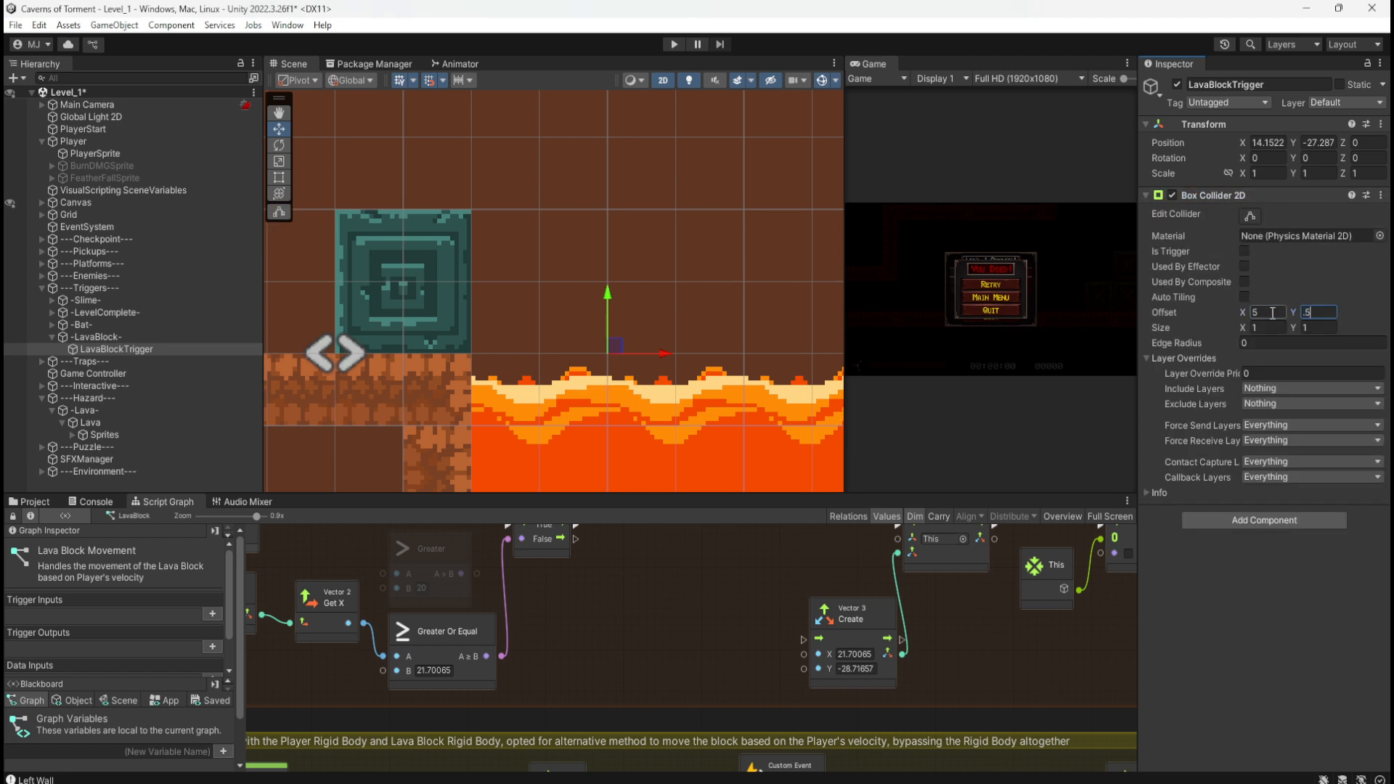
{"action": "left_click", "coordinate": [1273, 312]}
{"action": "type", "text": ".5"}
{"action": "left_click", "coordinate": [1243, 251]}
{"action": "scroll", "coordinate": [643, 321], "scroll_direction": "up", "scroll_amount": 3}
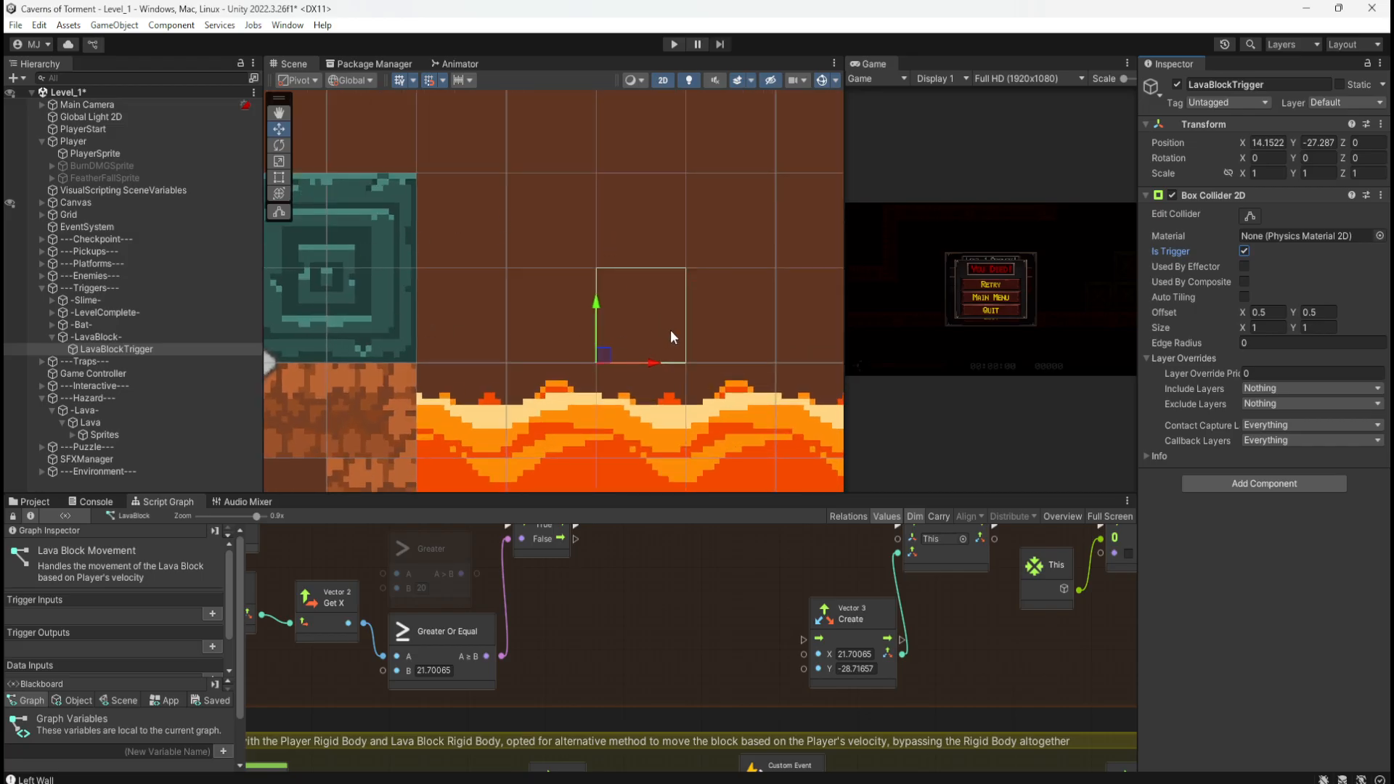
{"action": "scroll", "coordinate": [798, 276], "scroll_direction": "down", "scroll_amount": 2}
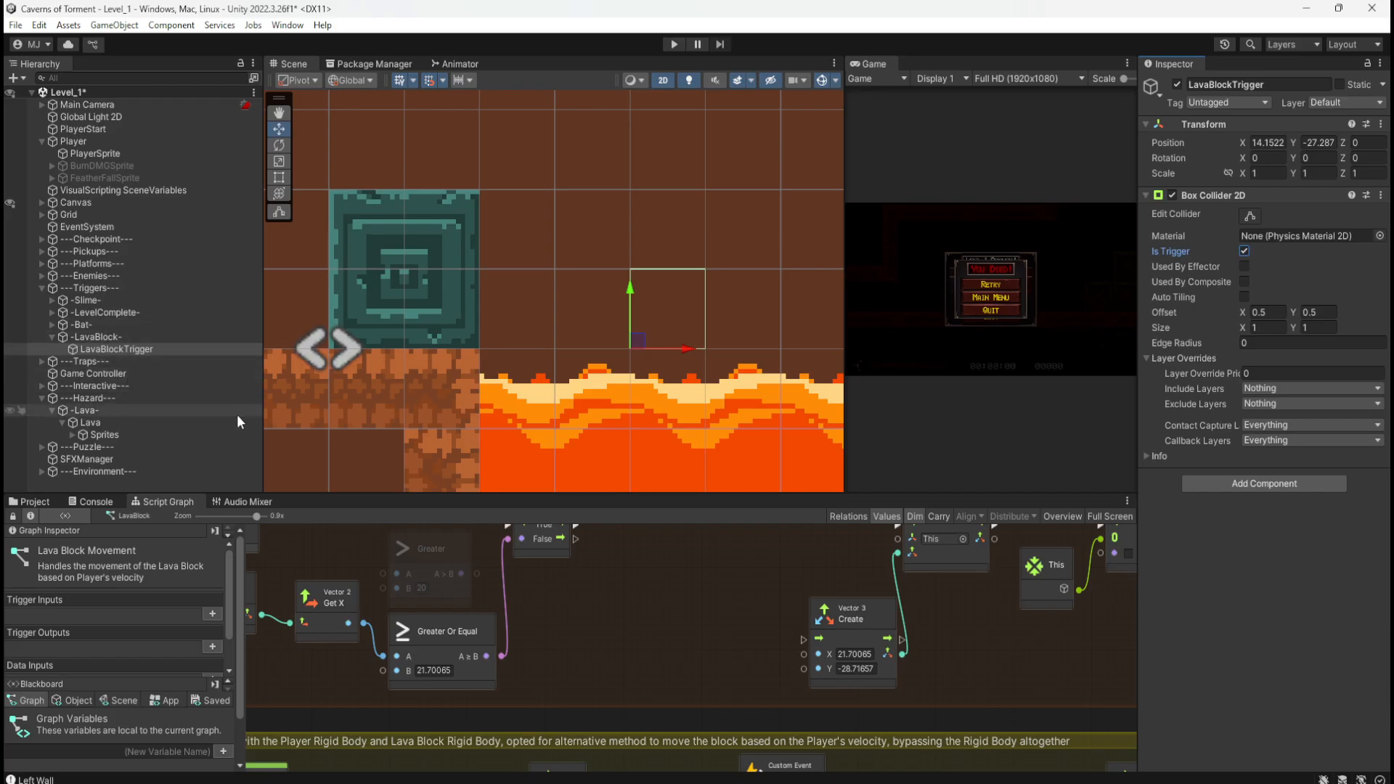
Step: Add a new tag named LavaBlockTrigger to the project's tag list
{"action": "left_click", "coordinate": [1234, 102]}
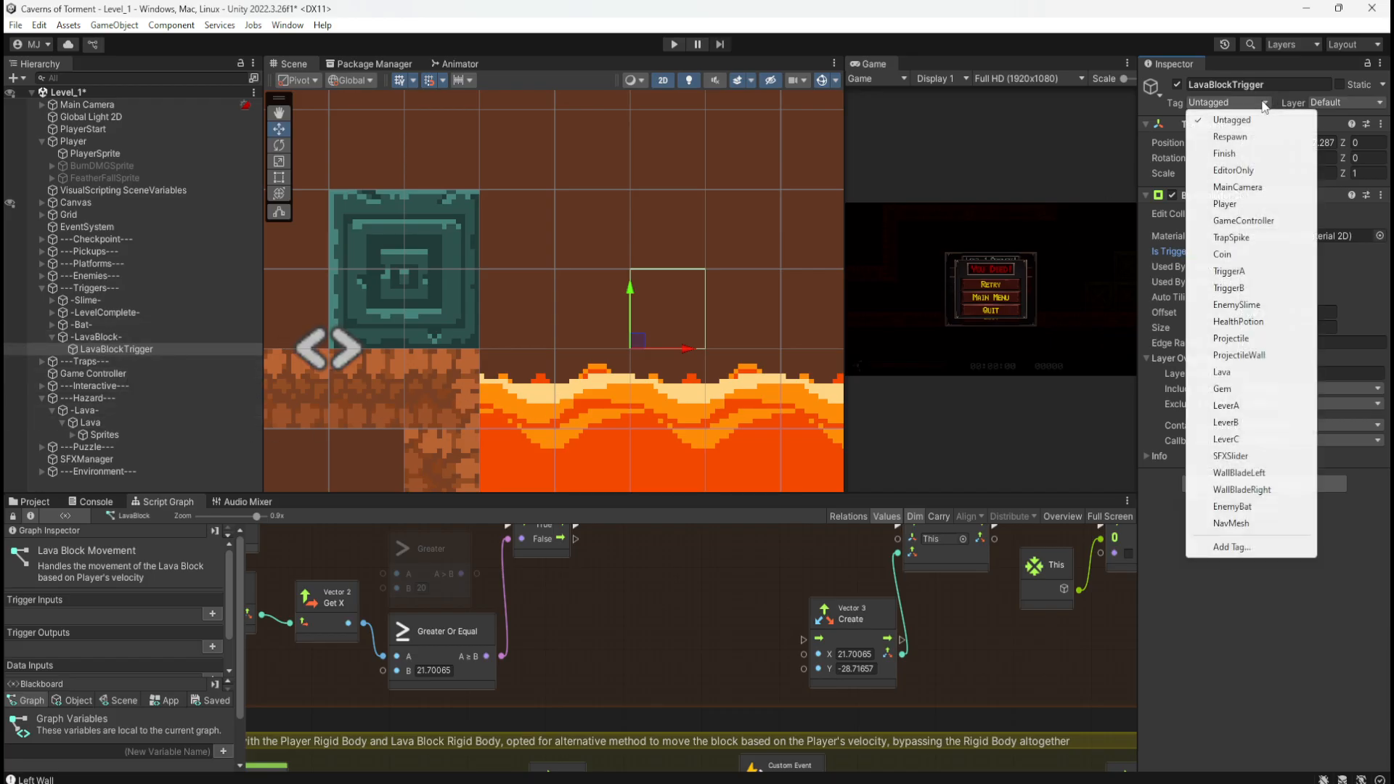
{"action": "left_click", "coordinate": [1227, 547]}
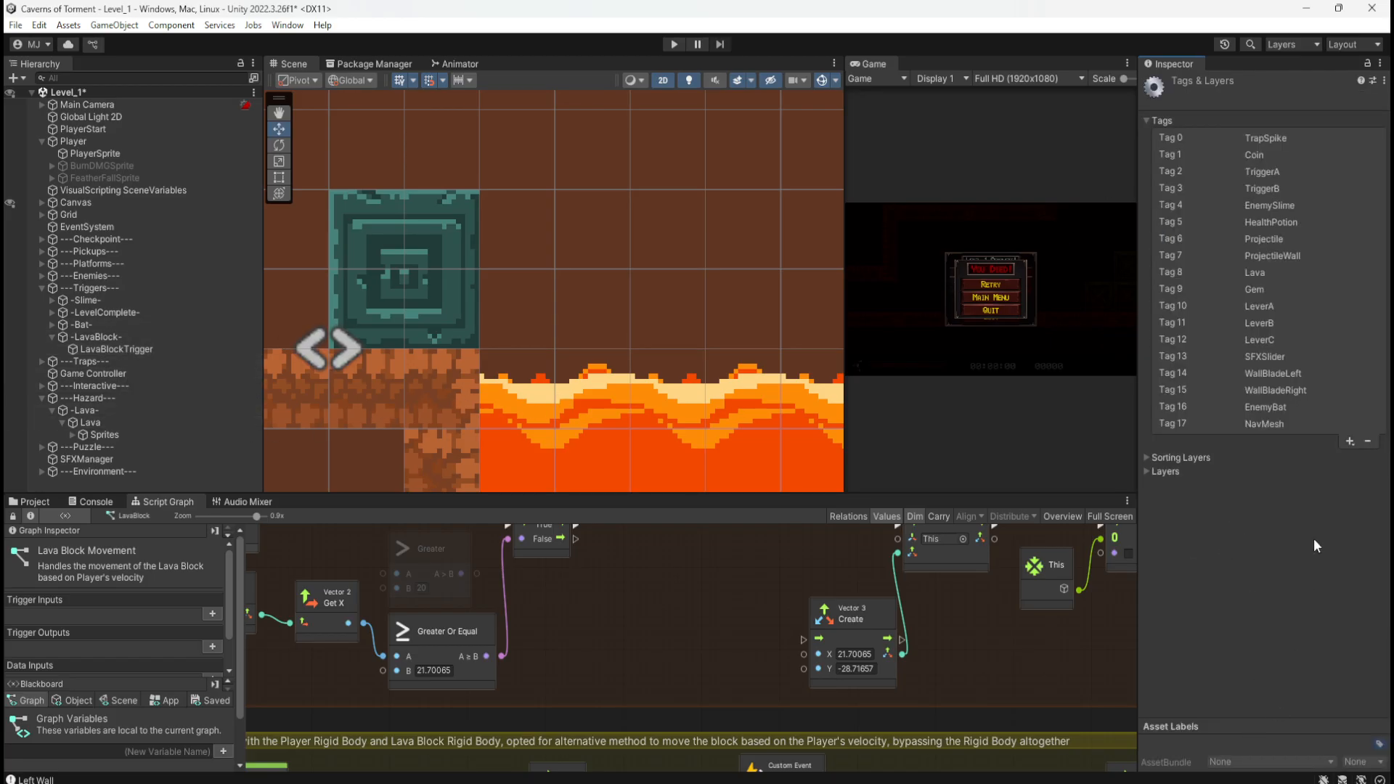
{"action": "left_click", "coordinate": [1348, 442]}
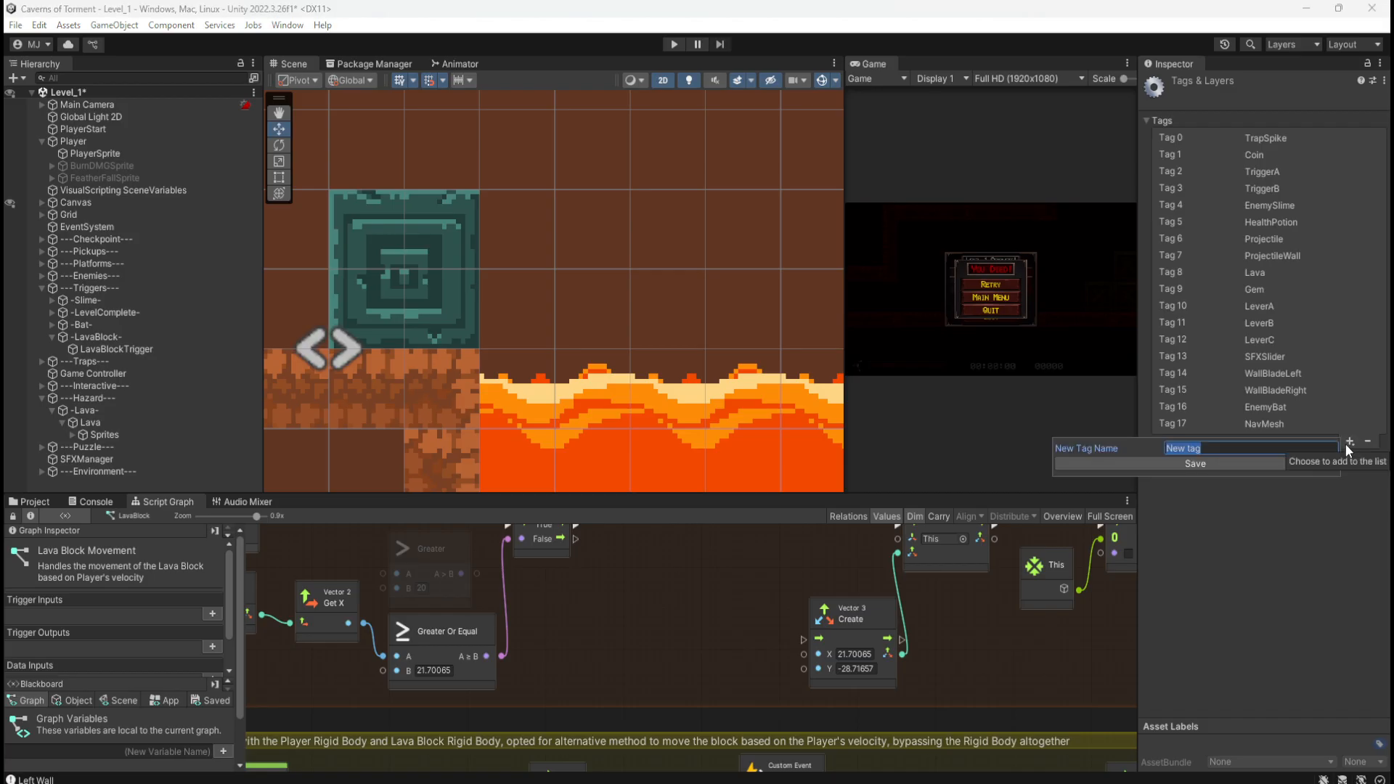
{"action": "type", "text": "LavaBlockTrigger"}
{"action": "key", "text": "Return"}
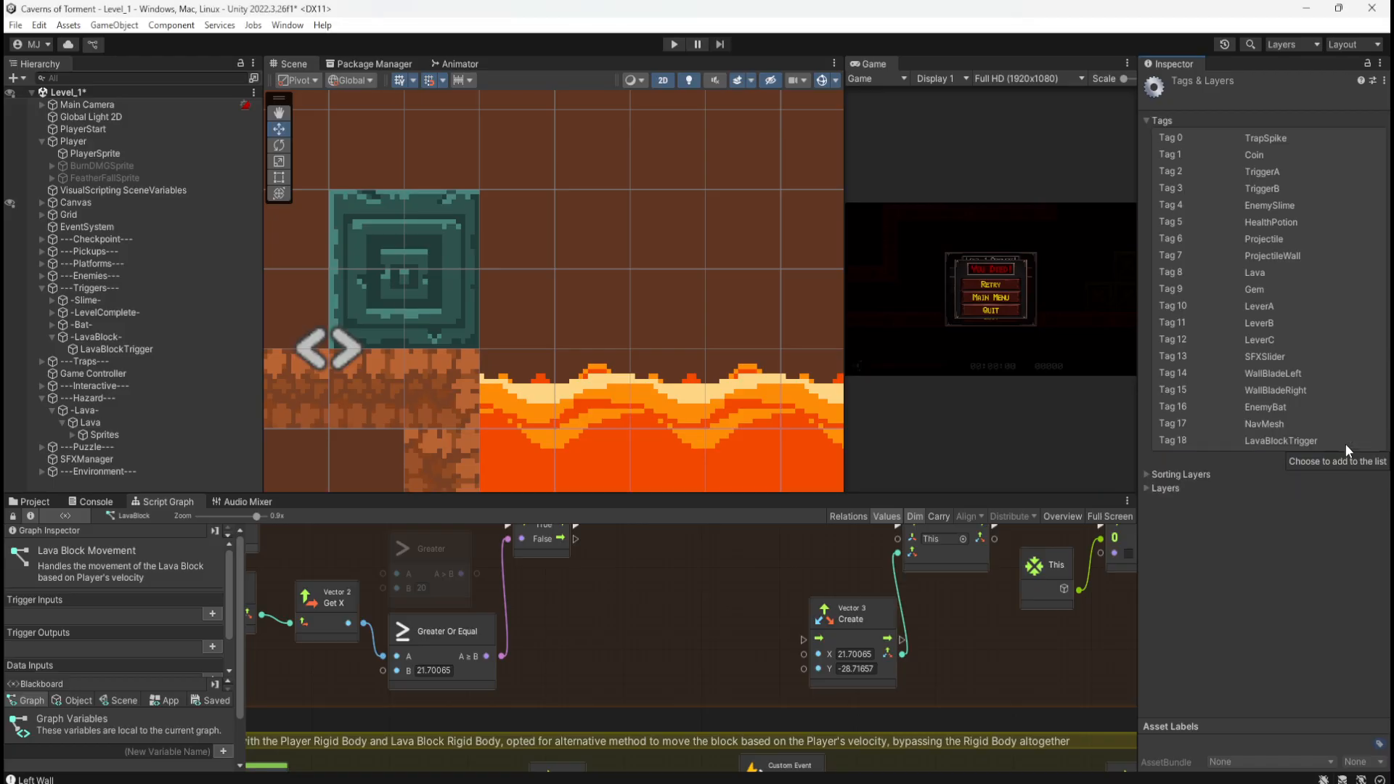
Step: Assign the LavaBlockTrigger tag to the LavaBlockTrigger object
{"action": "left_click", "coordinate": [132, 350]}
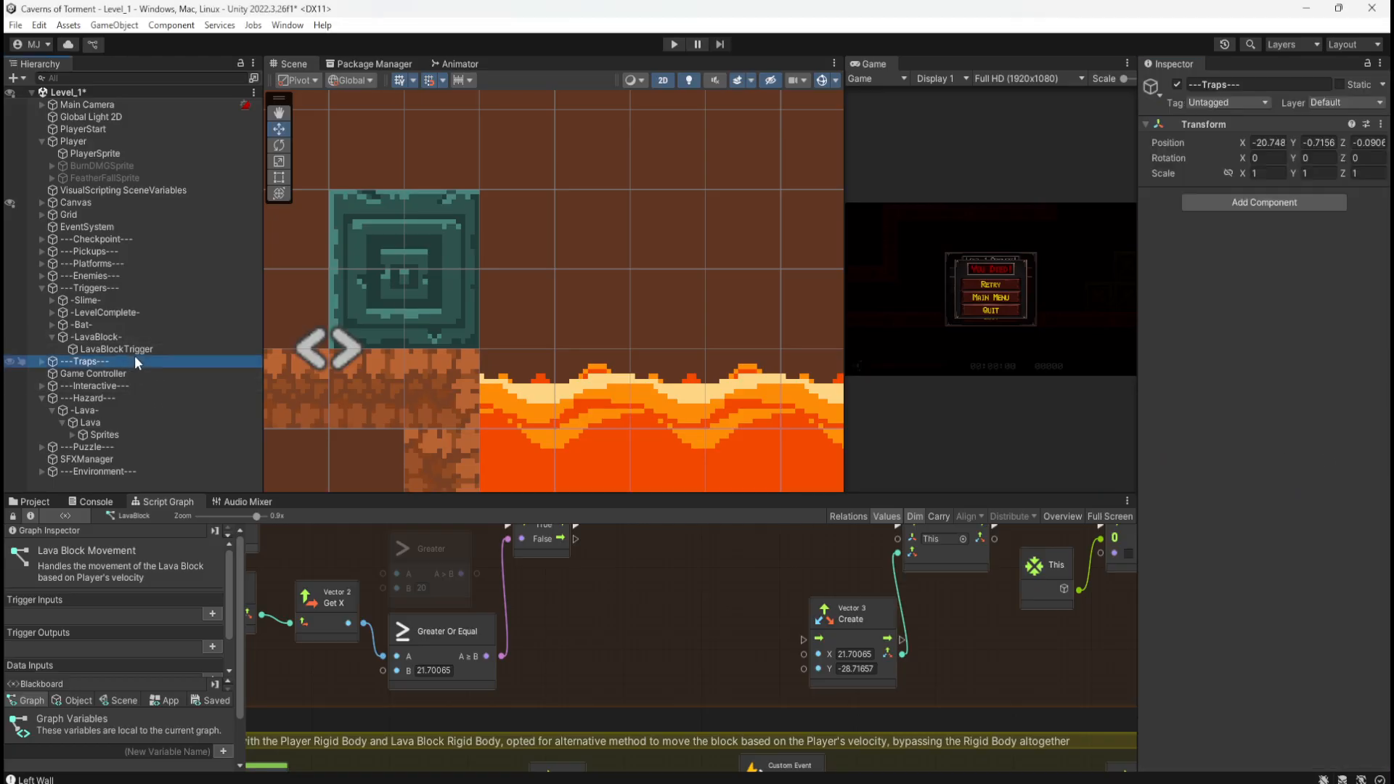
{"action": "left_click", "coordinate": [1266, 103]}
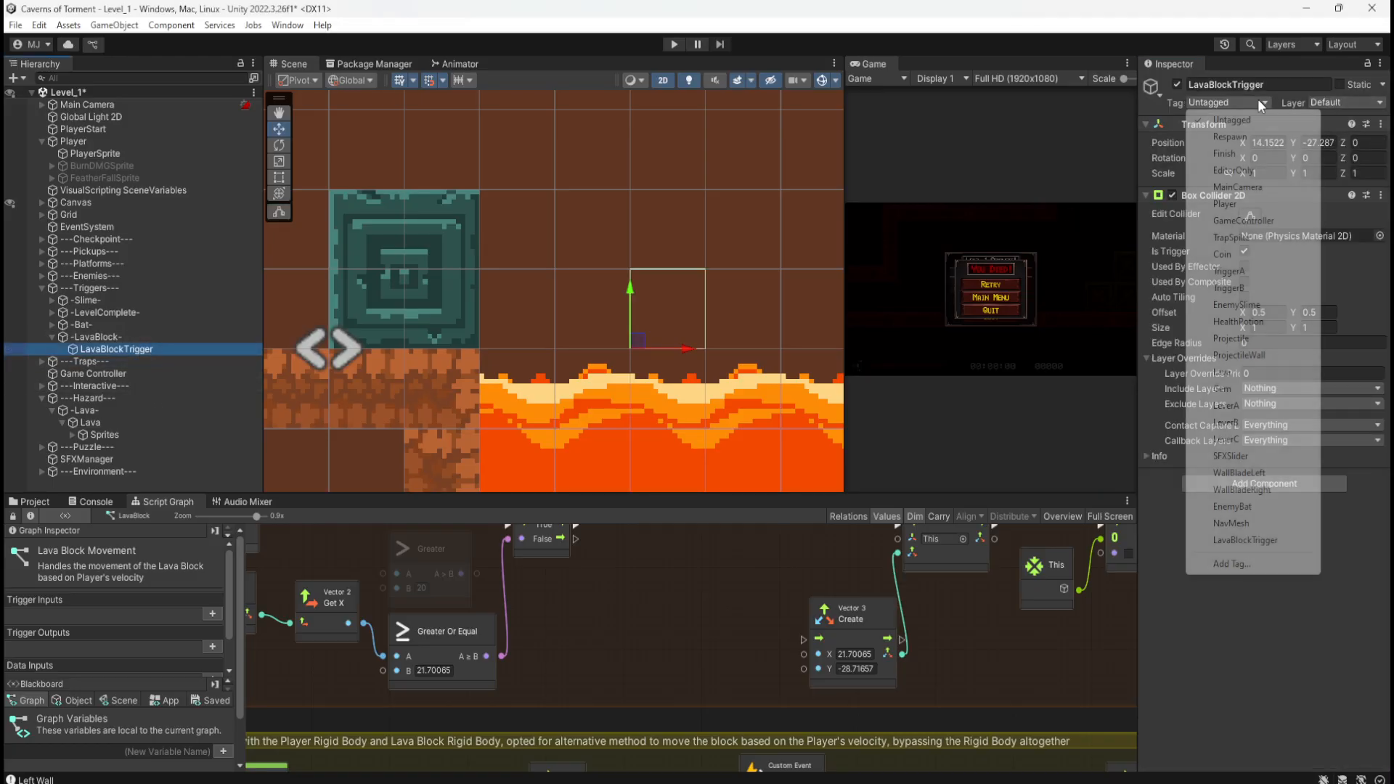
{"action": "left_click", "coordinate": [1234, 540]}
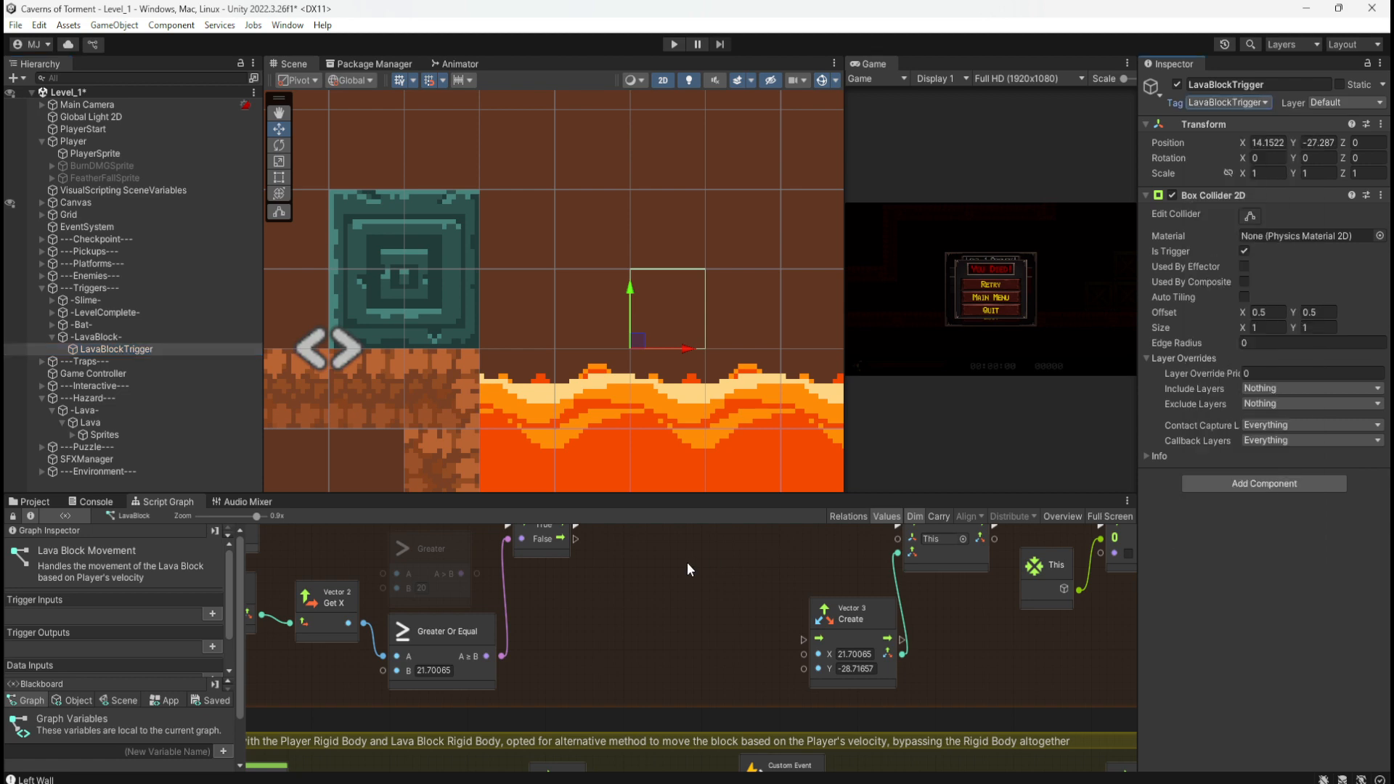
{"action": "key", "text": "shift+space"}
Step: Detach the Custom Event Trigger node and wire the first If's True output to the next If
{"action": "scroll", "coordinate": [772, 423], "scroll_direction": "up", "scroll_amount": 3}
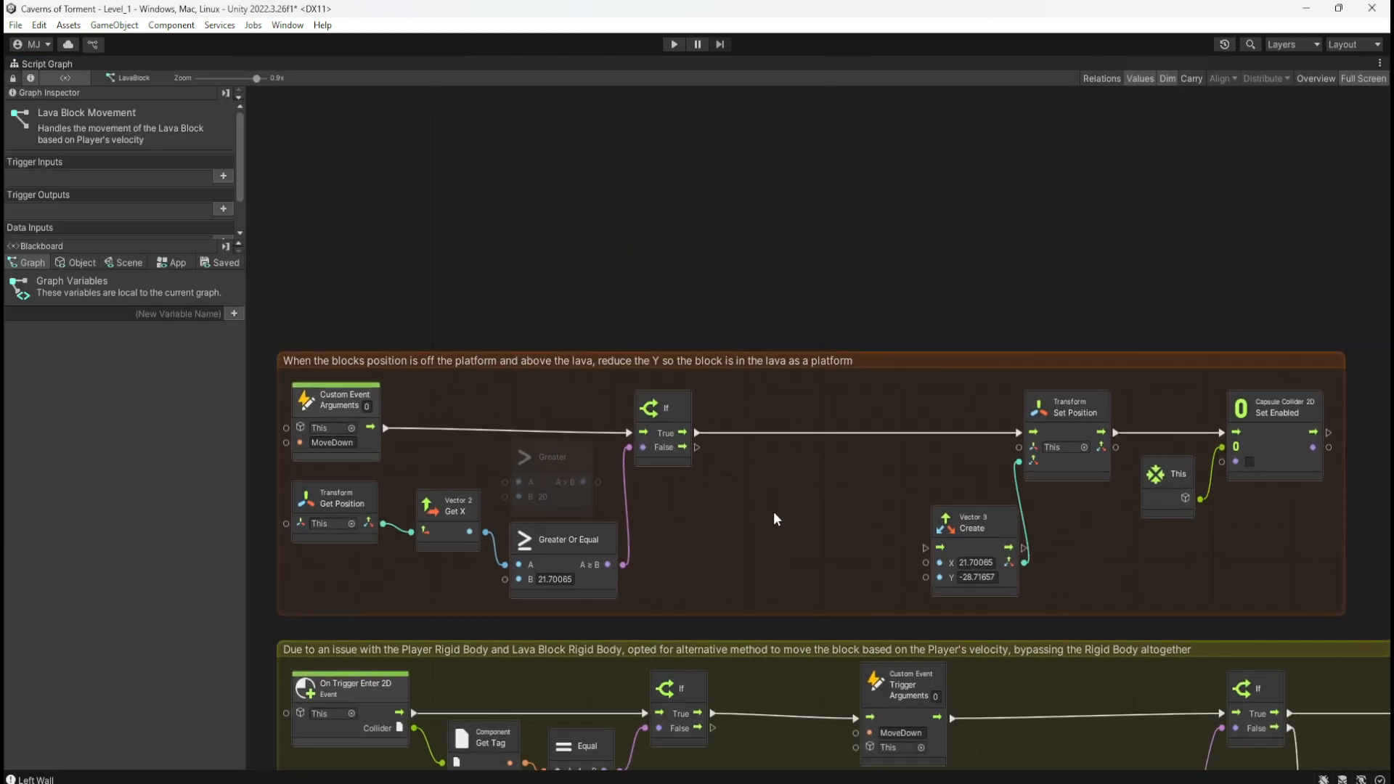
{"action": "right_click", "coordinate": [763, 243]}
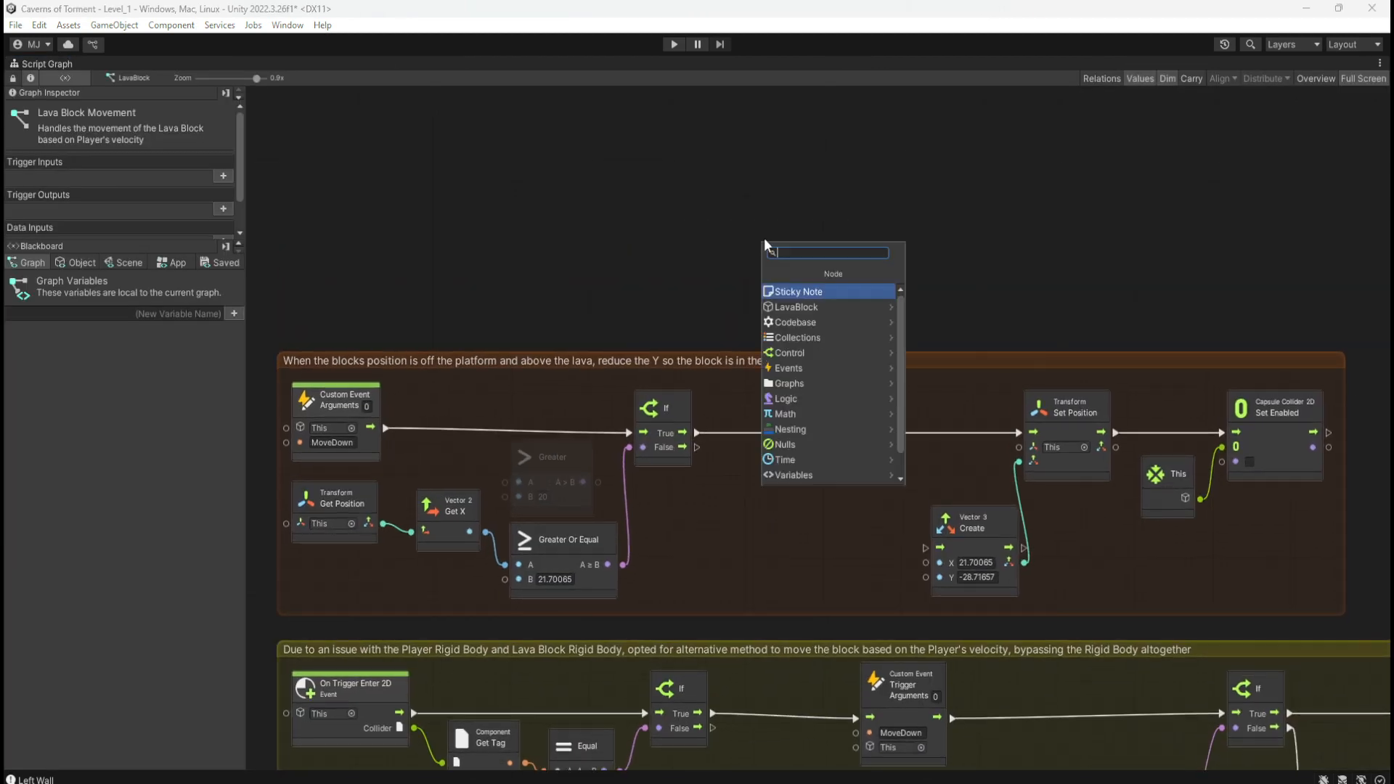
{"action": "left_click", "coordinate": [848, 201]}
{"action": "key", "text": "shift+space"}
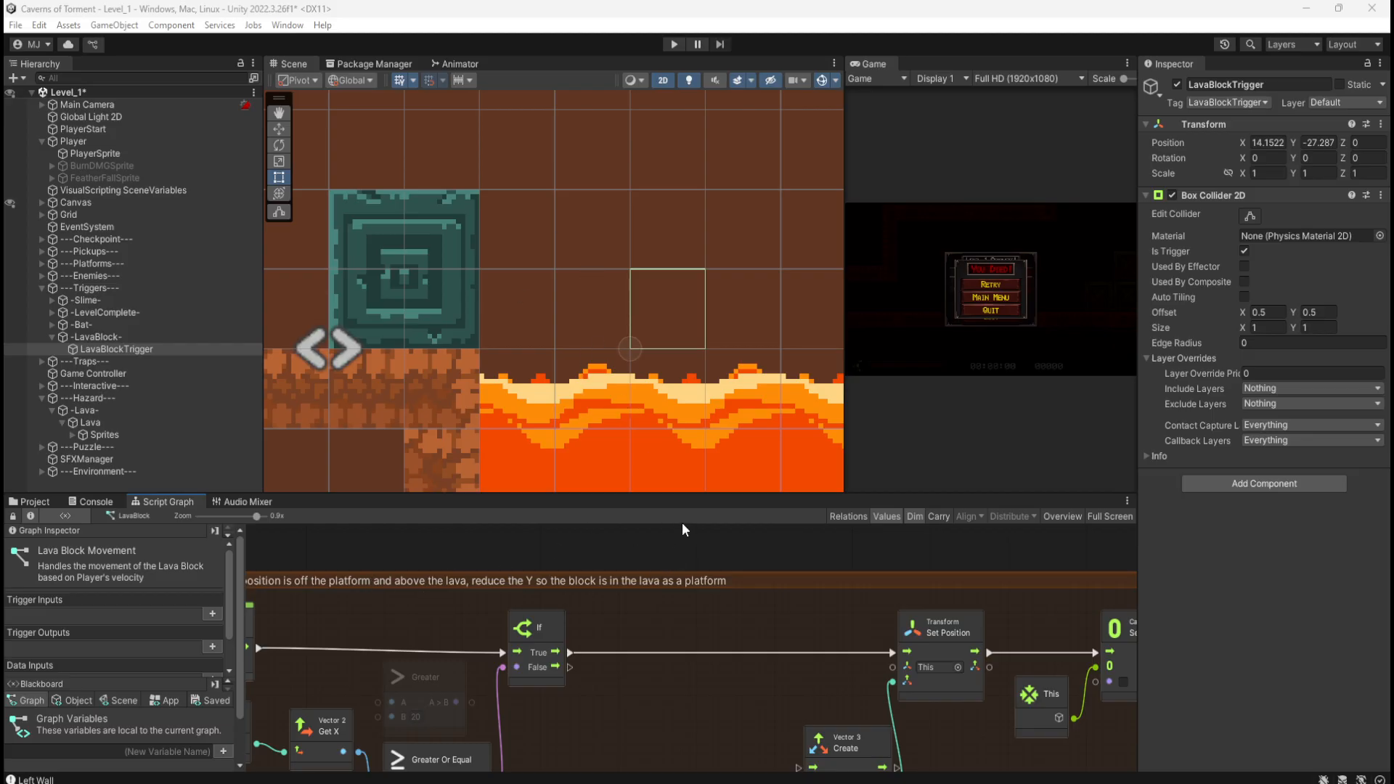
{"action": "middle_click_drag", "start_coordinate": [564, 560], "coordinate": [718, 525]}
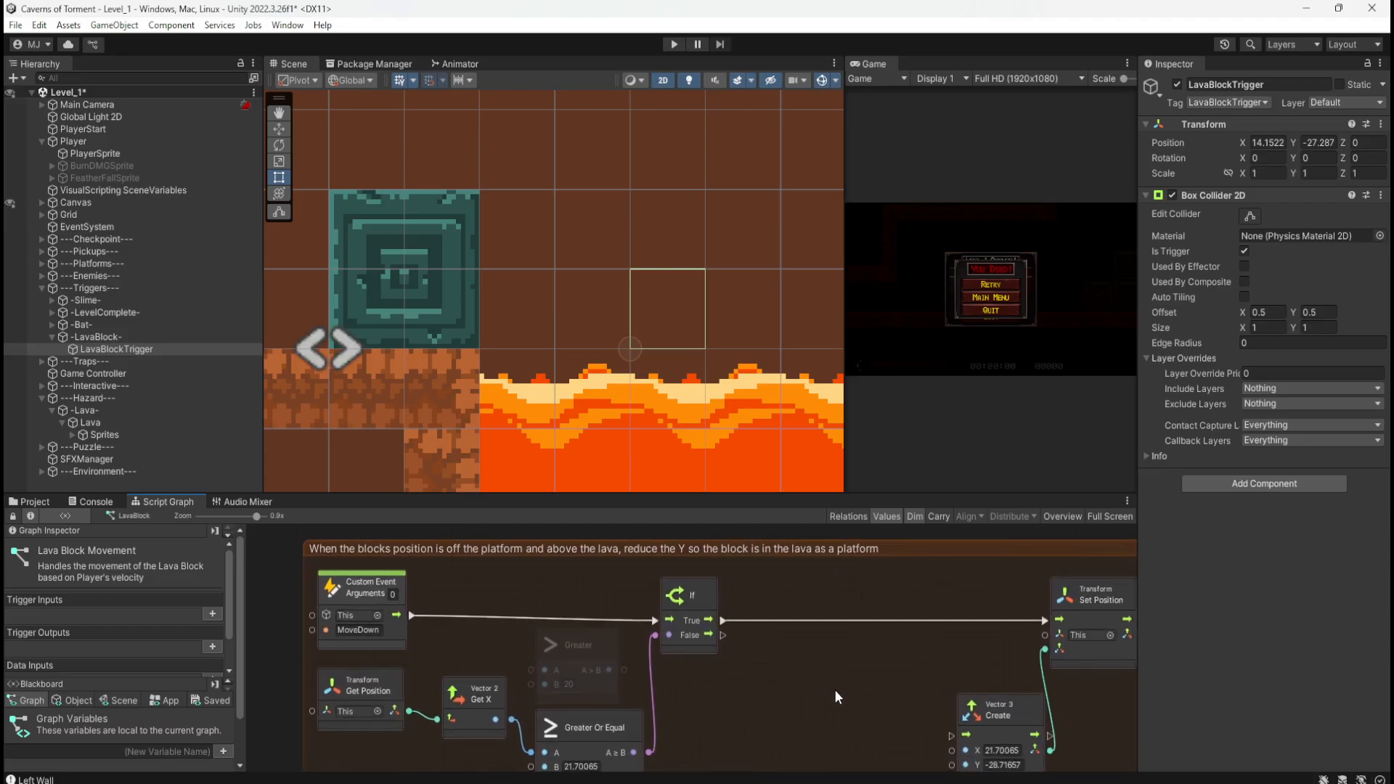
{"action": "key", "text": "shift+space"}
{"action": "middle_click_drag", "start_coordinate": [920, 590], "coordinate": [821, 203]}
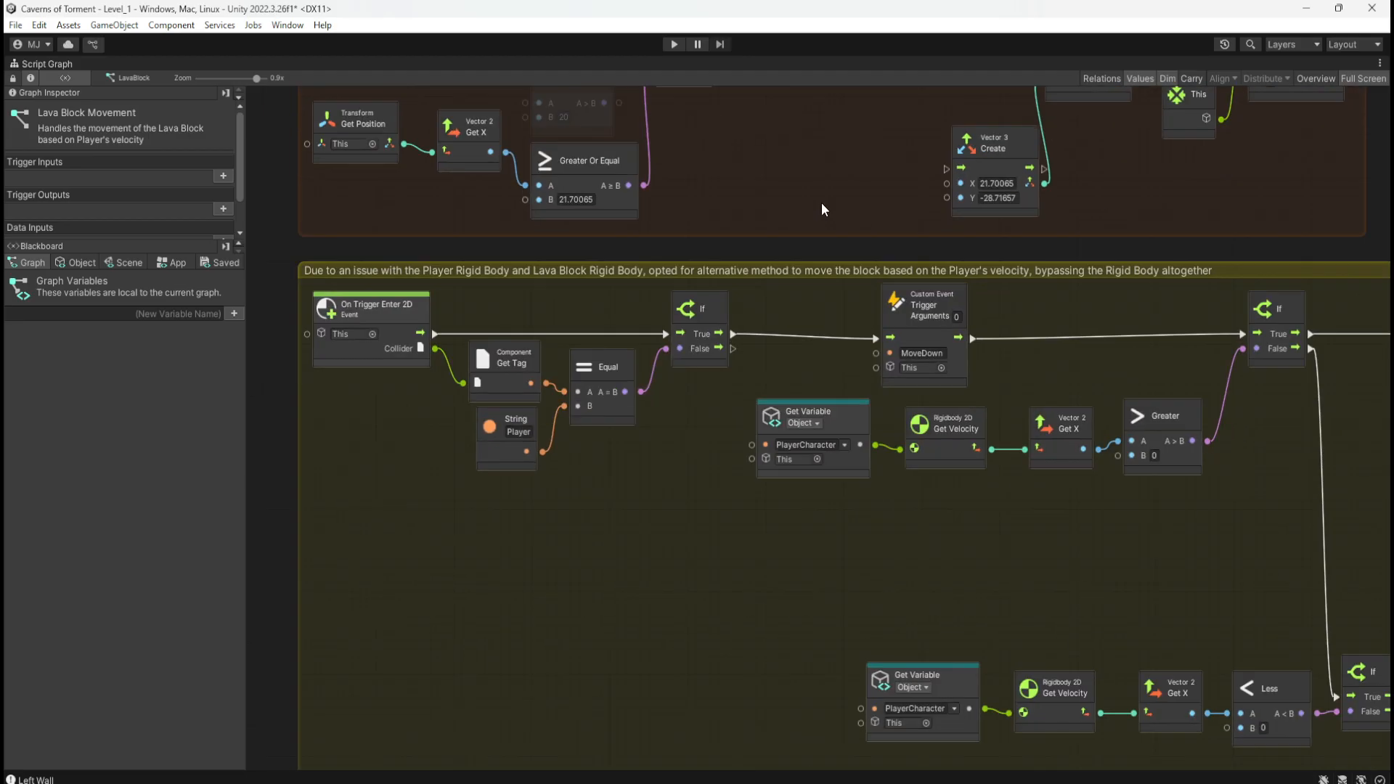
{"action": "middle_click_drag", "start_coordinate": [618, 472], "coordinate": [678, 501]}
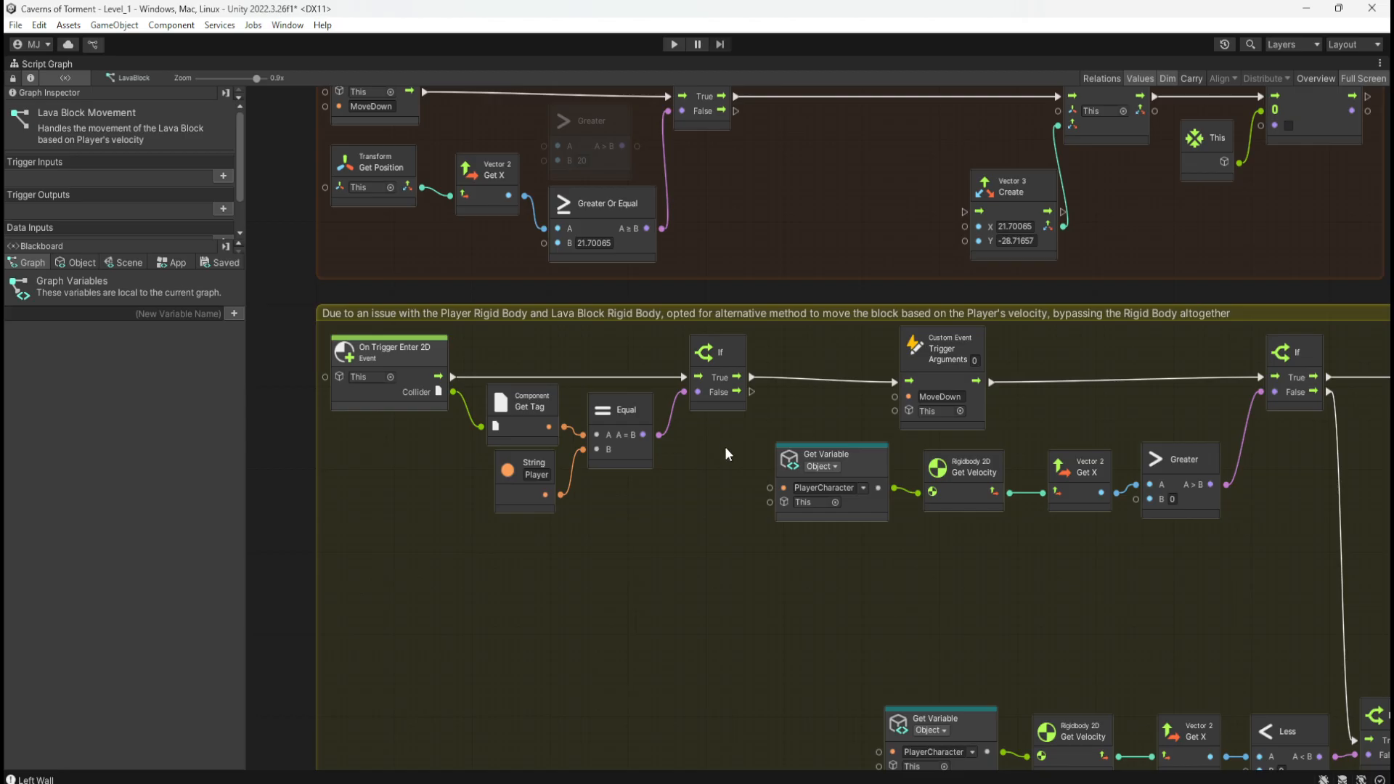
{"action": "scroll", "coordinate": [720, 571], "scroll_direction": "up", "scroll_amount": 3}
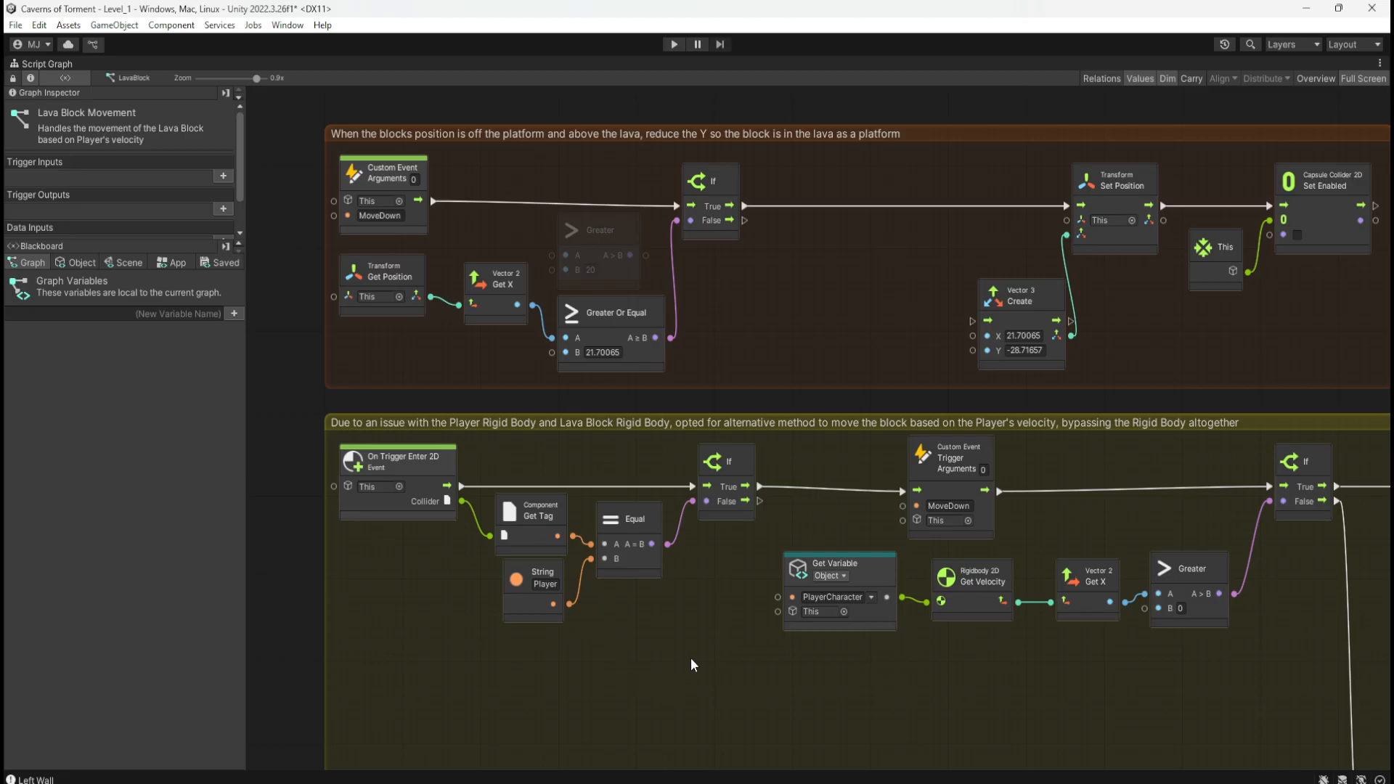
{"action": "middle_click_drag", "start_coordinate": [842, 512], "coordinate": [759, 482]}
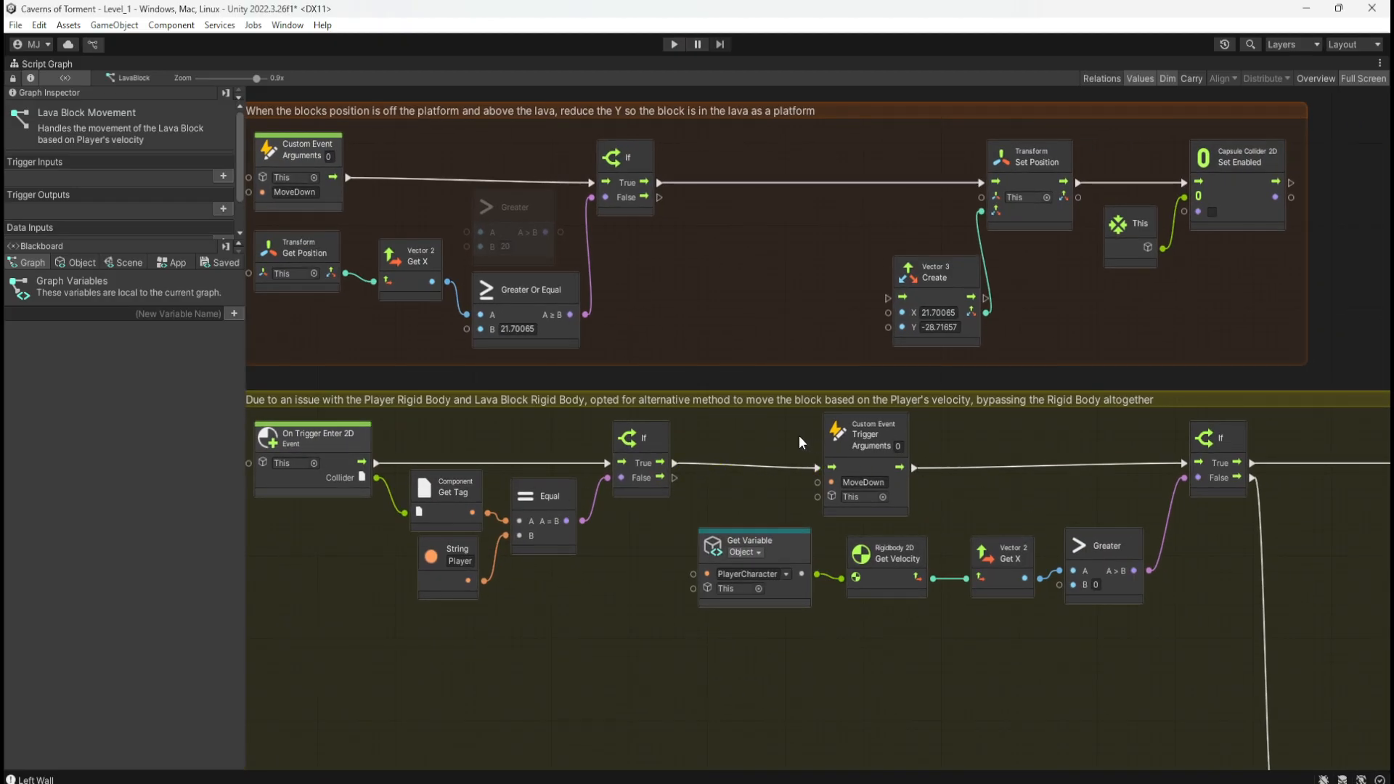
{"action": "right_click", "coordinate": [827, 467]}
{"action": "right_click", "coordinate": [899, 468]}
{"action": "left_click_drag", "start_coordinate": [860, 461], "coordinate": [572, 647]}
{"action": "left_click_drag", "start_coordinate": [674, 462], "coordinate": [1188, 462]}
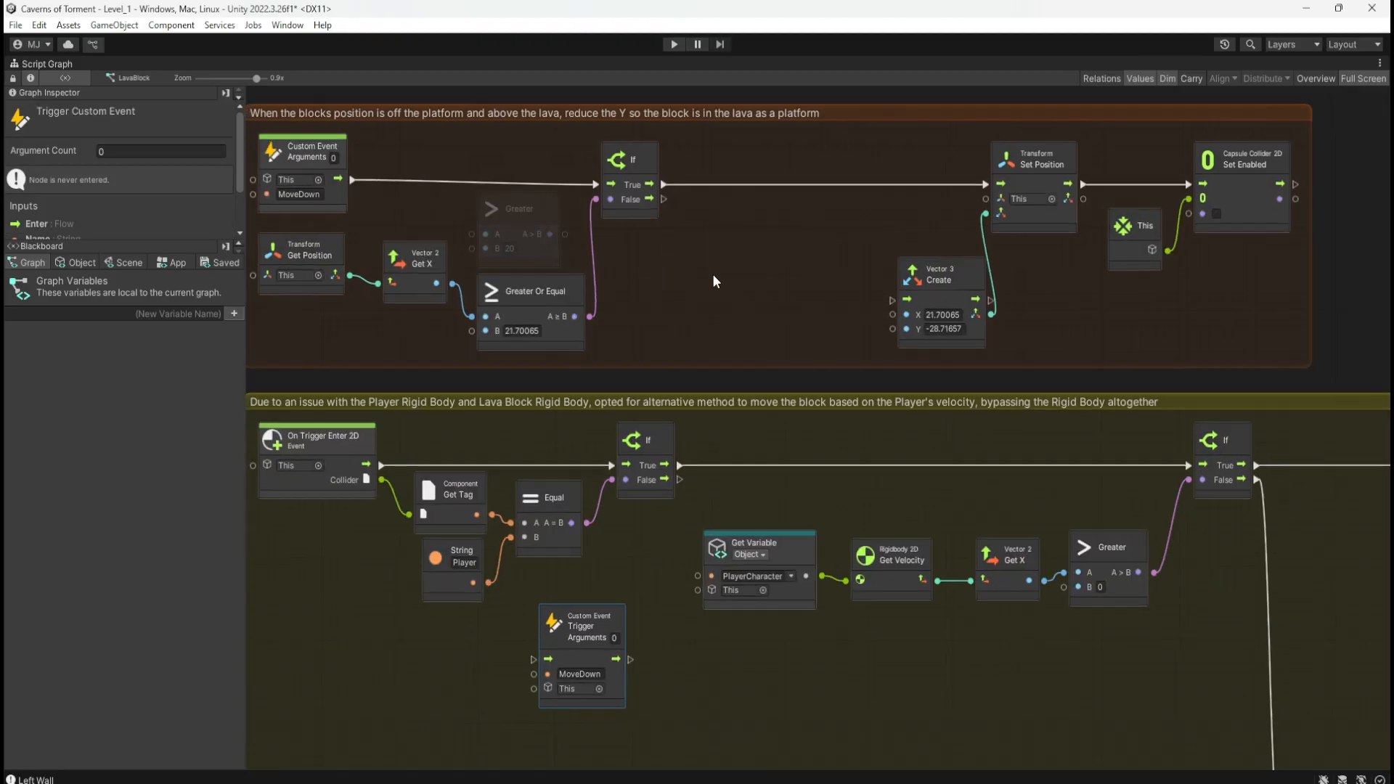
Step: Delete the Get Position, Get X, Greater Or Equal and If position-check nodes
{"action": "middle_click_drag", "start_coordinate": [712, 273], "coordinate": [739, 285]}
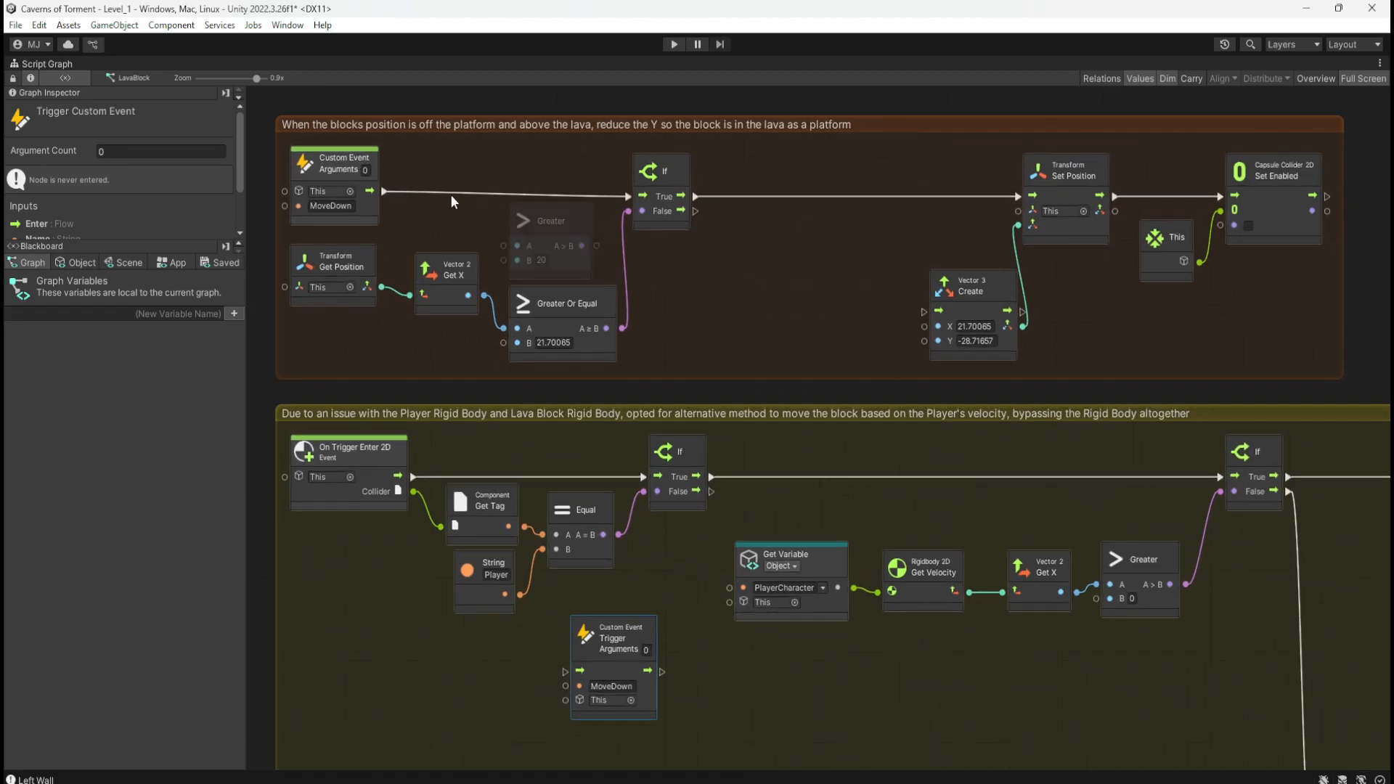
{"action": "left_click_drag", "start_coordinate": [355, 237], "coordinate": [544, 303]}
{"action": "key", "text": "Delete"}
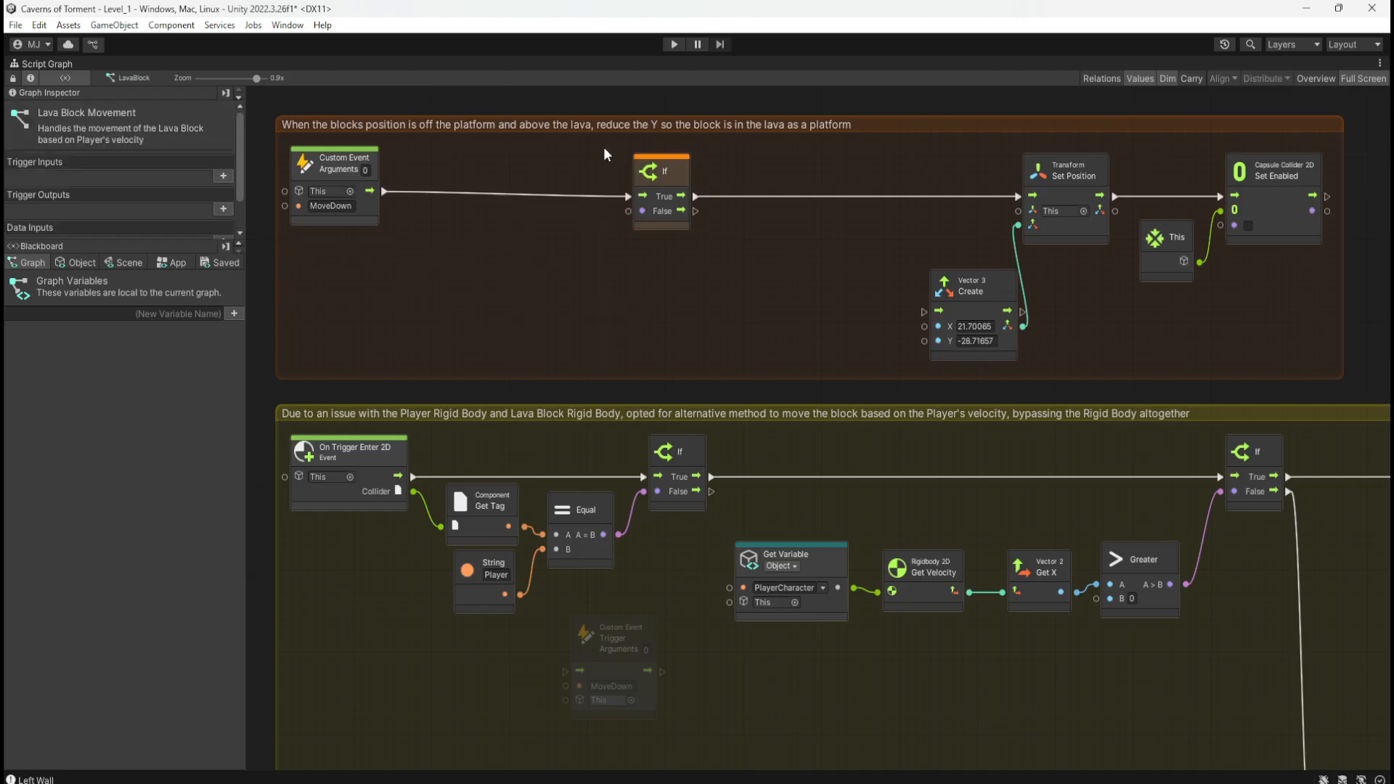
{"action": "left_click_drag", "start_coordinate": [603, 147], "coordinate": [675, 207]}
{"action": "key", "text": "Delete"}
Step: Move the remaining nodes beside the MoveDown event and connect its flow to Set Position
{"action": "left_click_drag", "start_coordinate": [918, 169], "coordinate": [1278, 316]}
{"action": "left_click_drag", "start_coordinate": [1064, 227], "coordinate": [452, 224]}
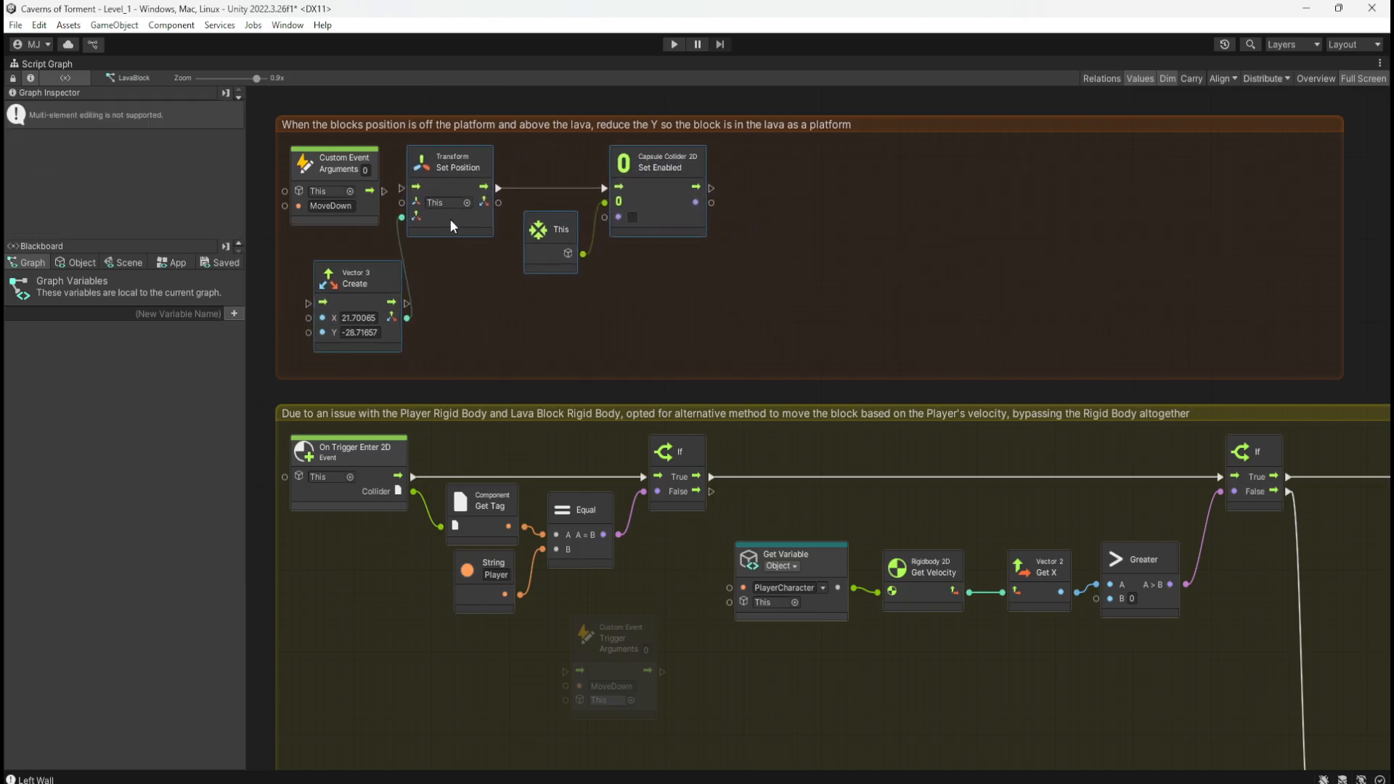
{"action": "left_click_drag", "start_coordinate": [385, 192], "coordinate": [409, 196]}
{"action": "left_click", "coordinate": [1261, 249]}
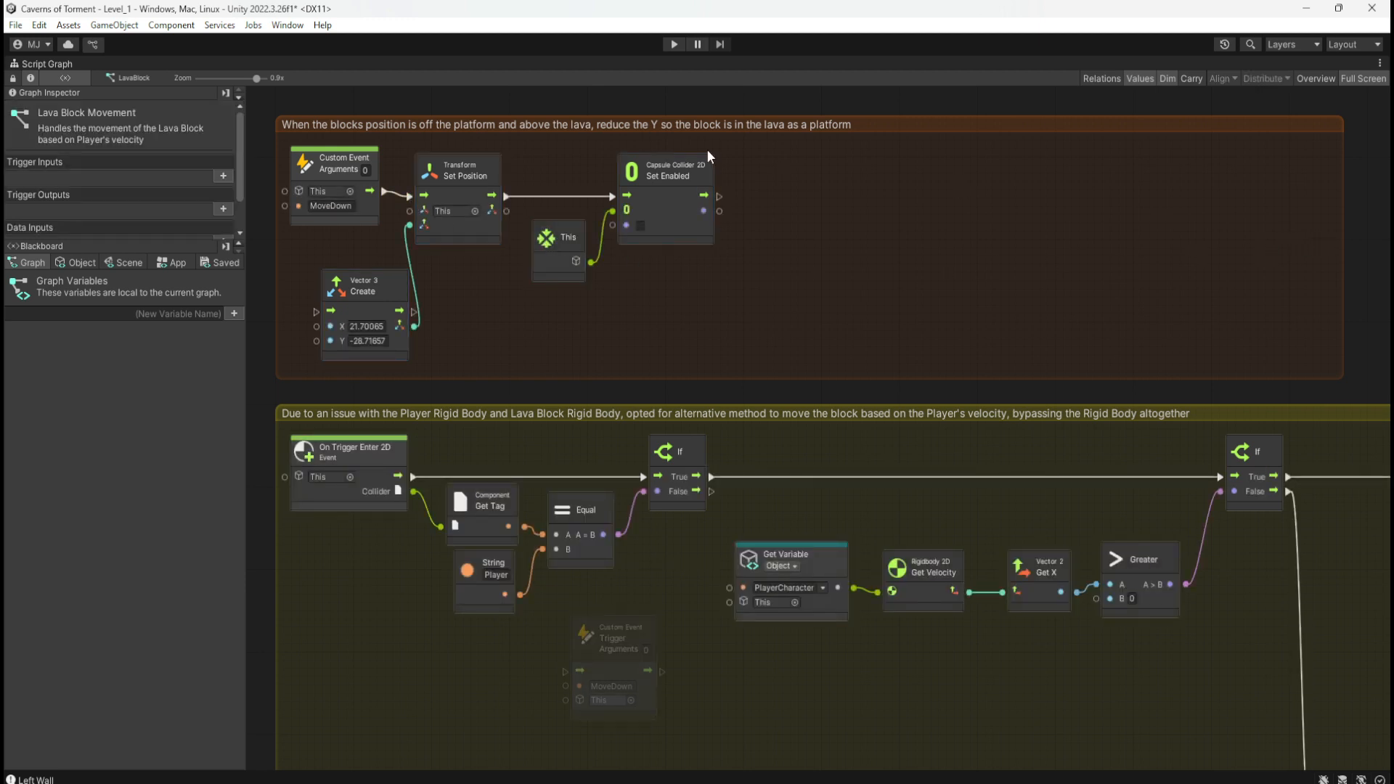
Step: Retitle the comment group 'Sets the new position of the block so it is placed in the Lava as a platform to jump from' and narrow it
{"action": "double_click", "coordinate": [761, 125]}
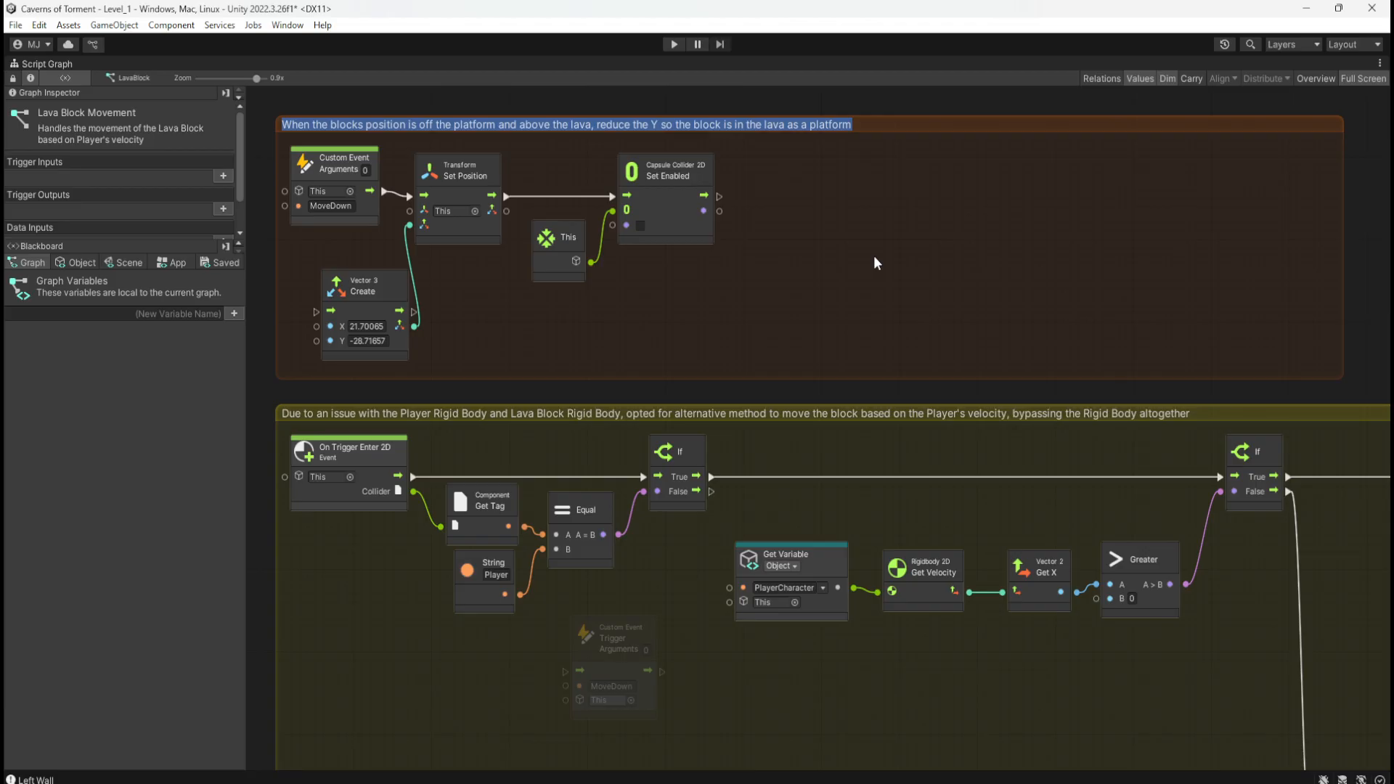
{"action": "type", "text": "Sets the new "}
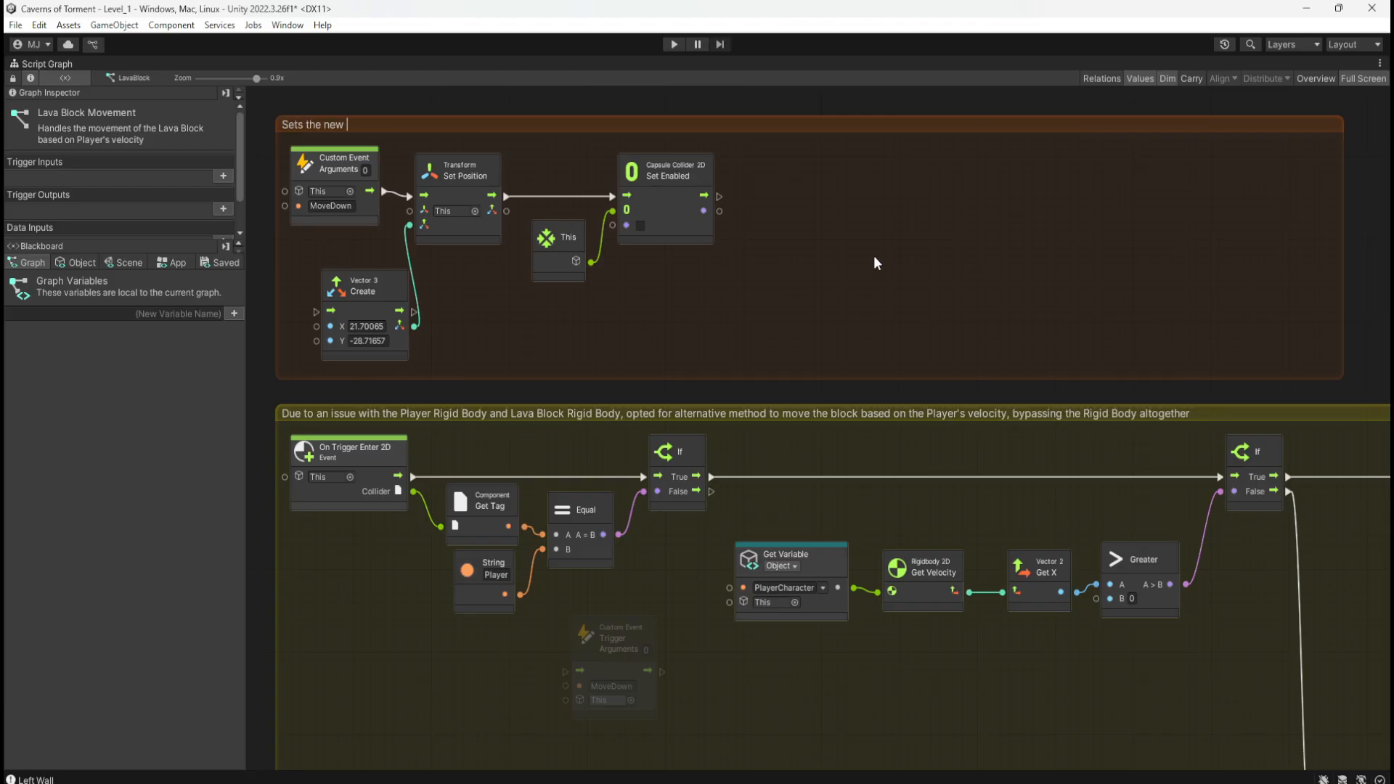
{"action": "type", "text": "position of the block so it is placed in the "}
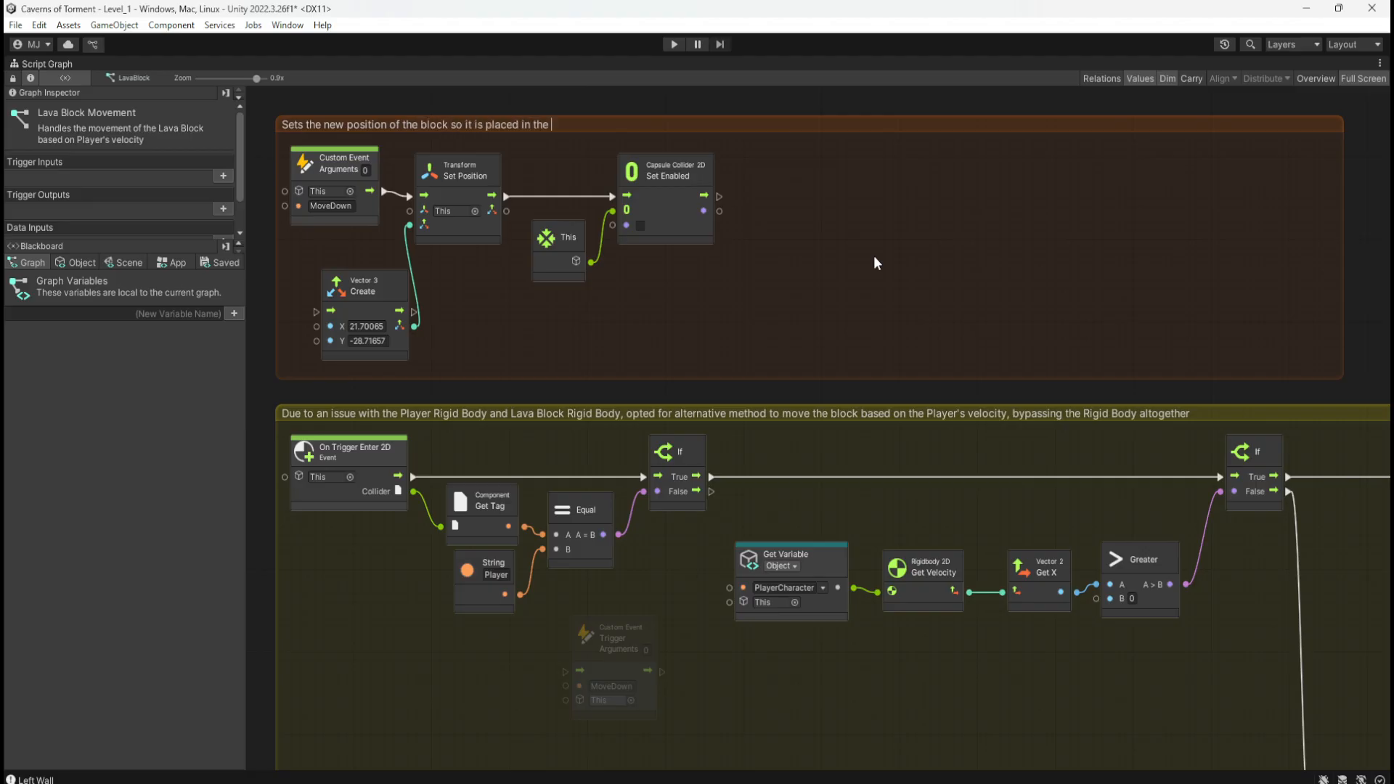
{"action": "type", "text": "Lava as a platform to jump from"}
{"action": "left_click_drag", "start_coordinate": [1339, 206], "coordinate": [741, 319]}
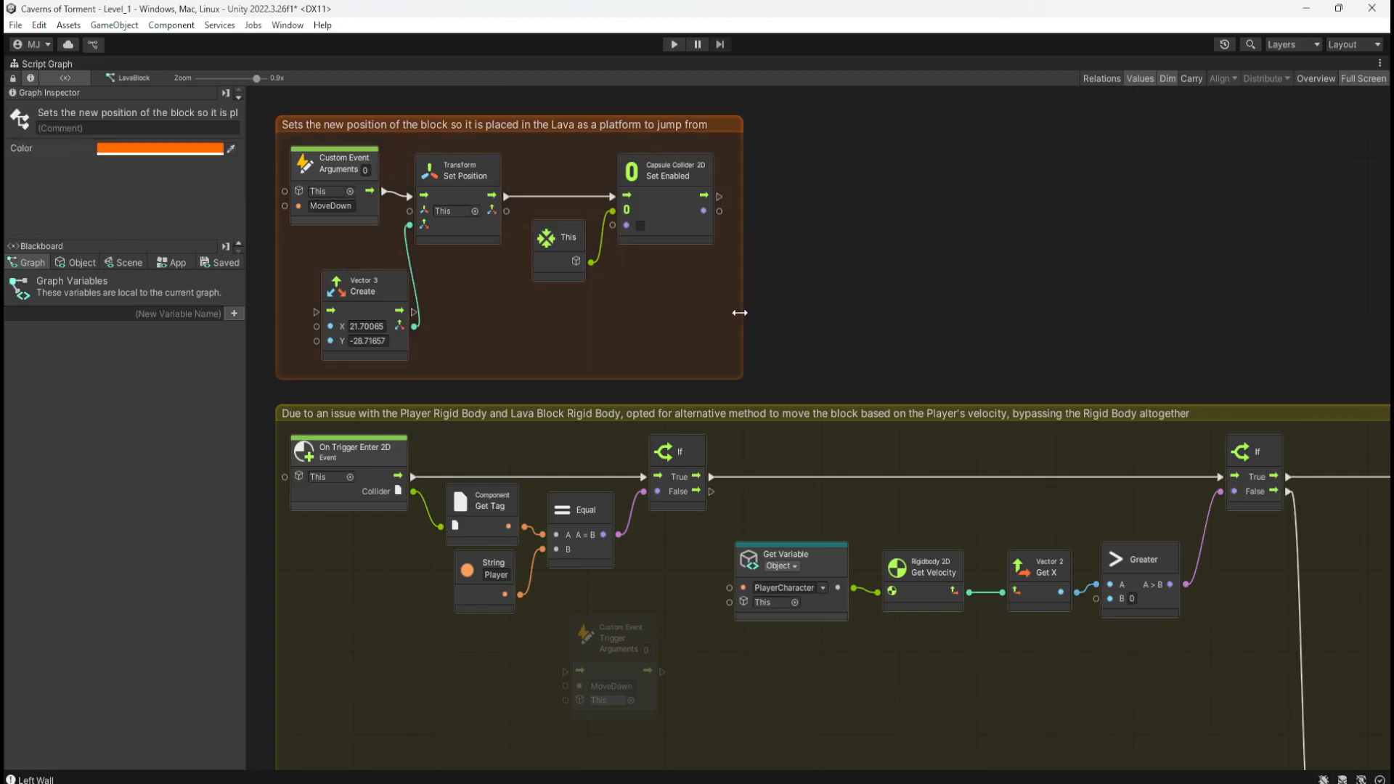
{"action": "left_click", "coordinate": [588, 325]}
Step: Shift the MoveDown trigger node right and widen the lower comment group leftward
{"action": "middle_click_drag", "start_coordinate": [769, 360], "coordinate": [852, 257]}
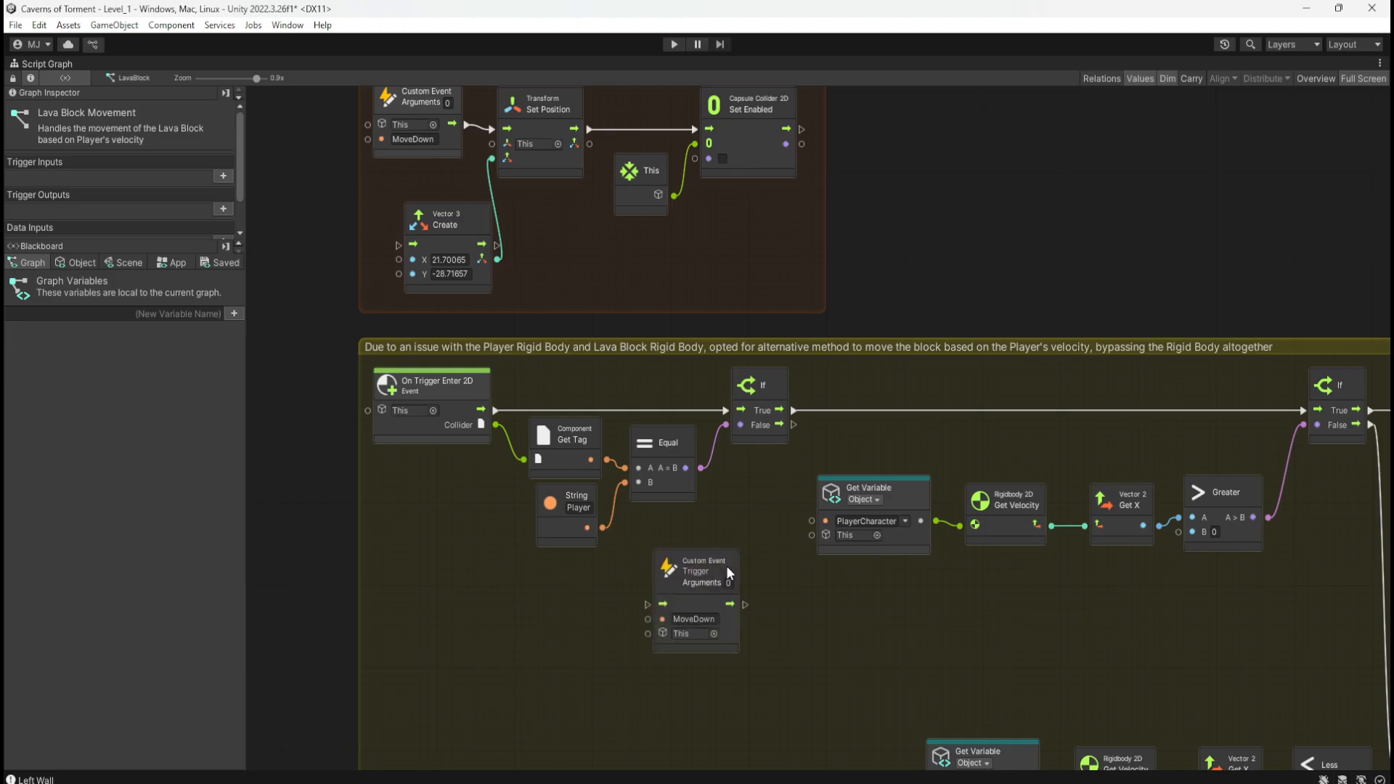
{"action": "left_click_drag", "start_coordinate": [726, 565], "coordinate": [827, 595]}
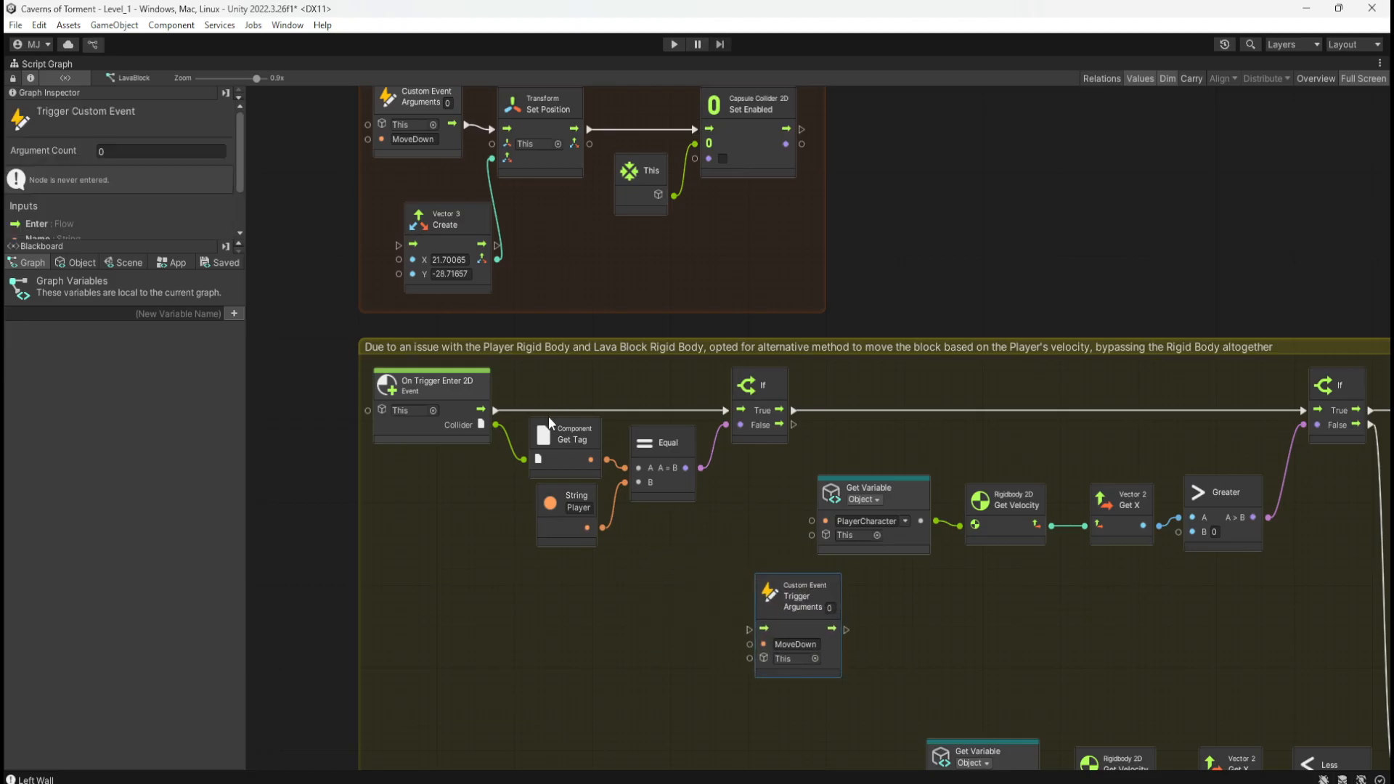
{"action": "left_click_drag", "start_coordinate": [833, 599], "coordinate": [881, 605]}
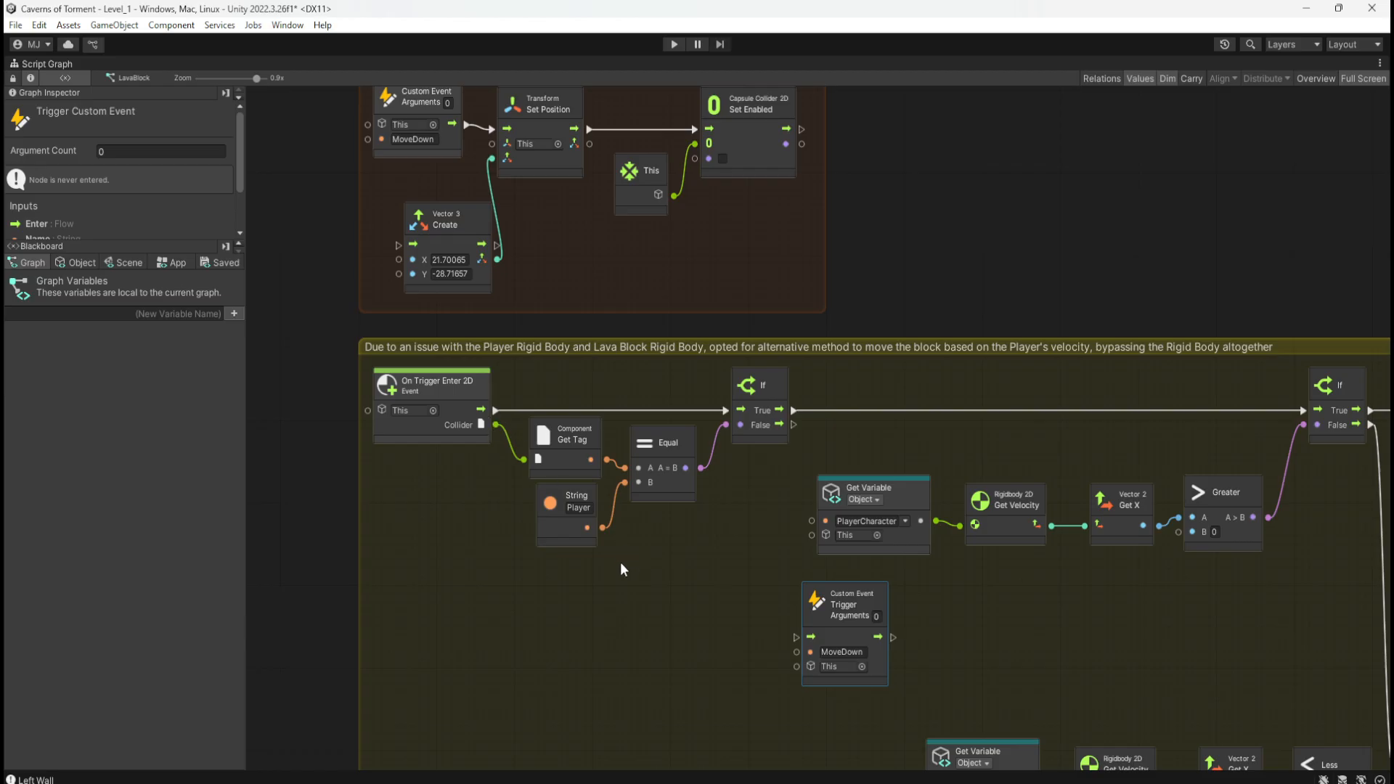
{"action": "middle_click_drag", "start_coordinate": [627, 609], "coordinate": [743, 459]}
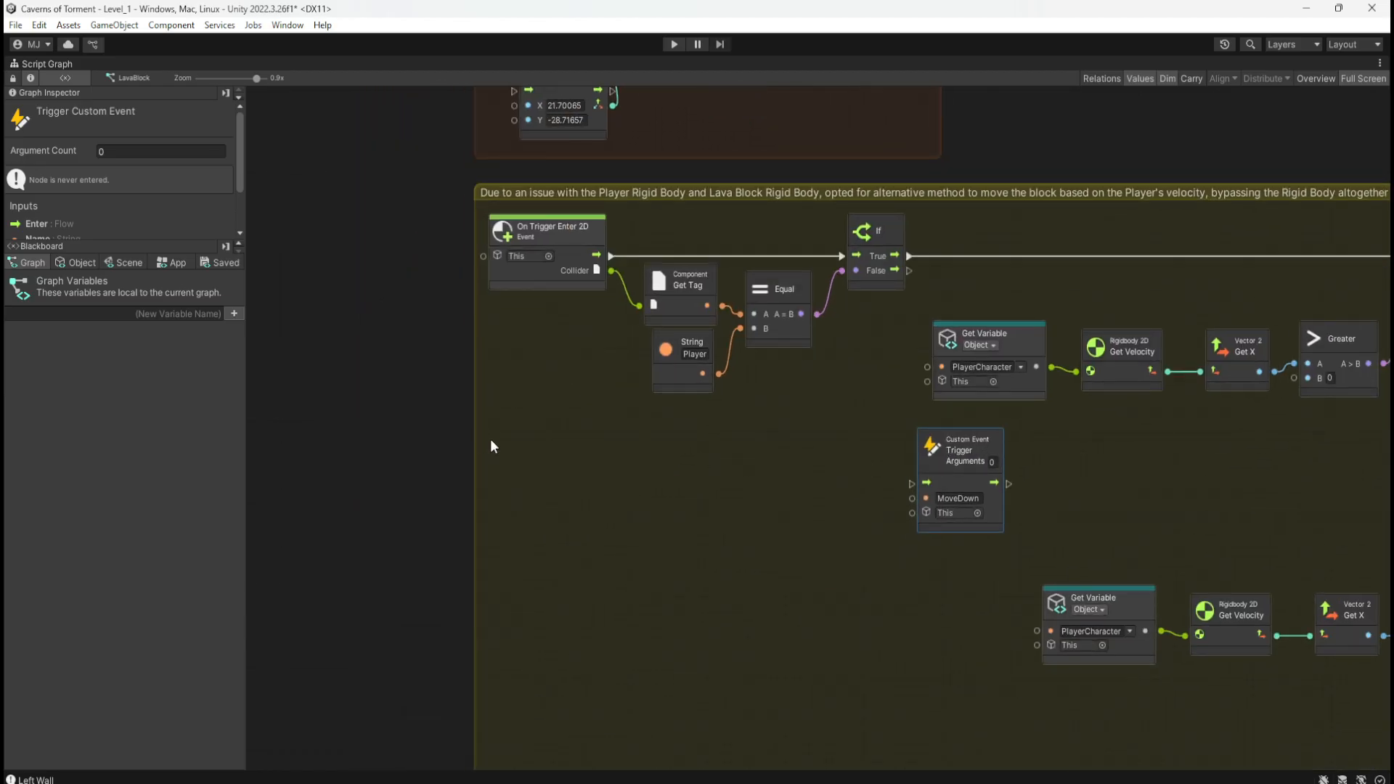
{"action": "middle_click_drag", "start_coordinate": [490, 445], "coordinate": [631, 450]}
{"action": "left_click_drag", "start_coordinate": [613, 460], "coordinate": [383, 486]}
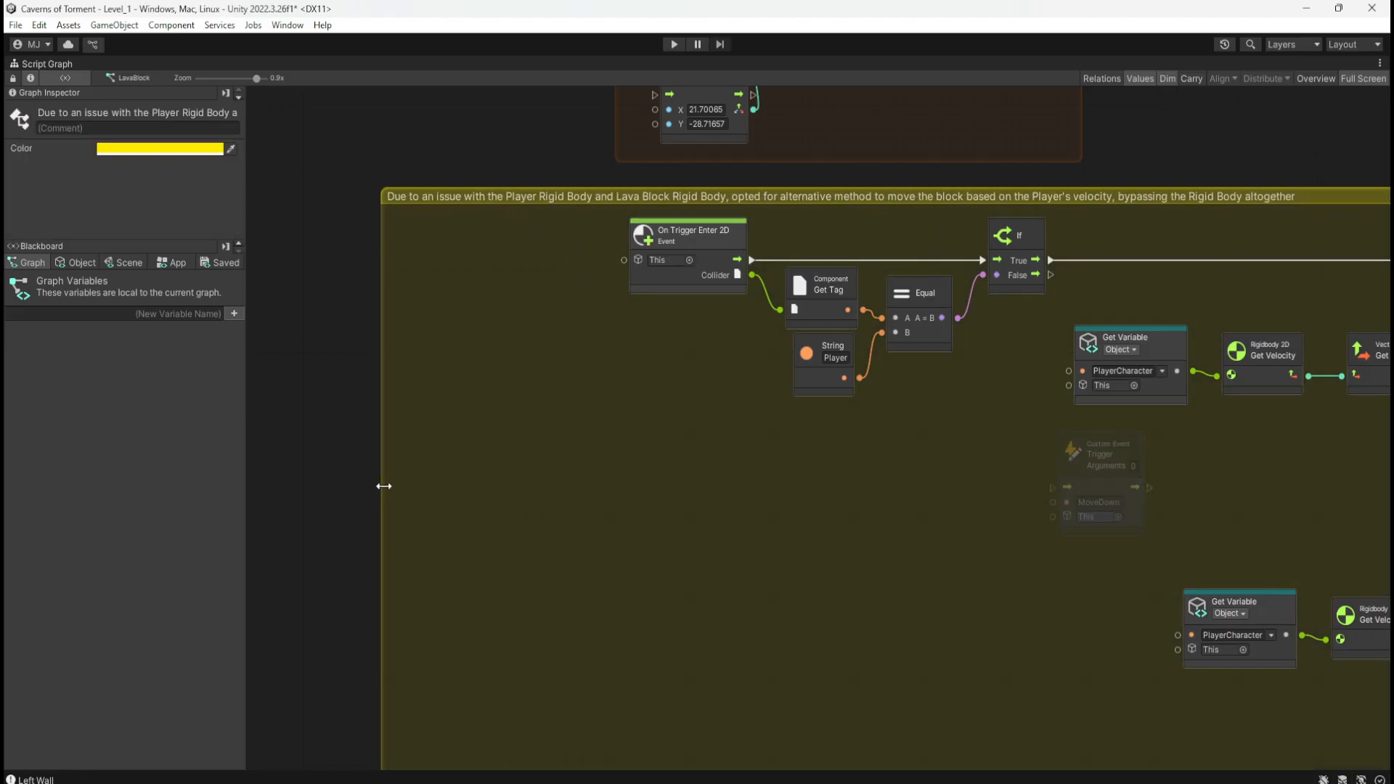
{"action": "left_click", "coordinate": [648, 406]}
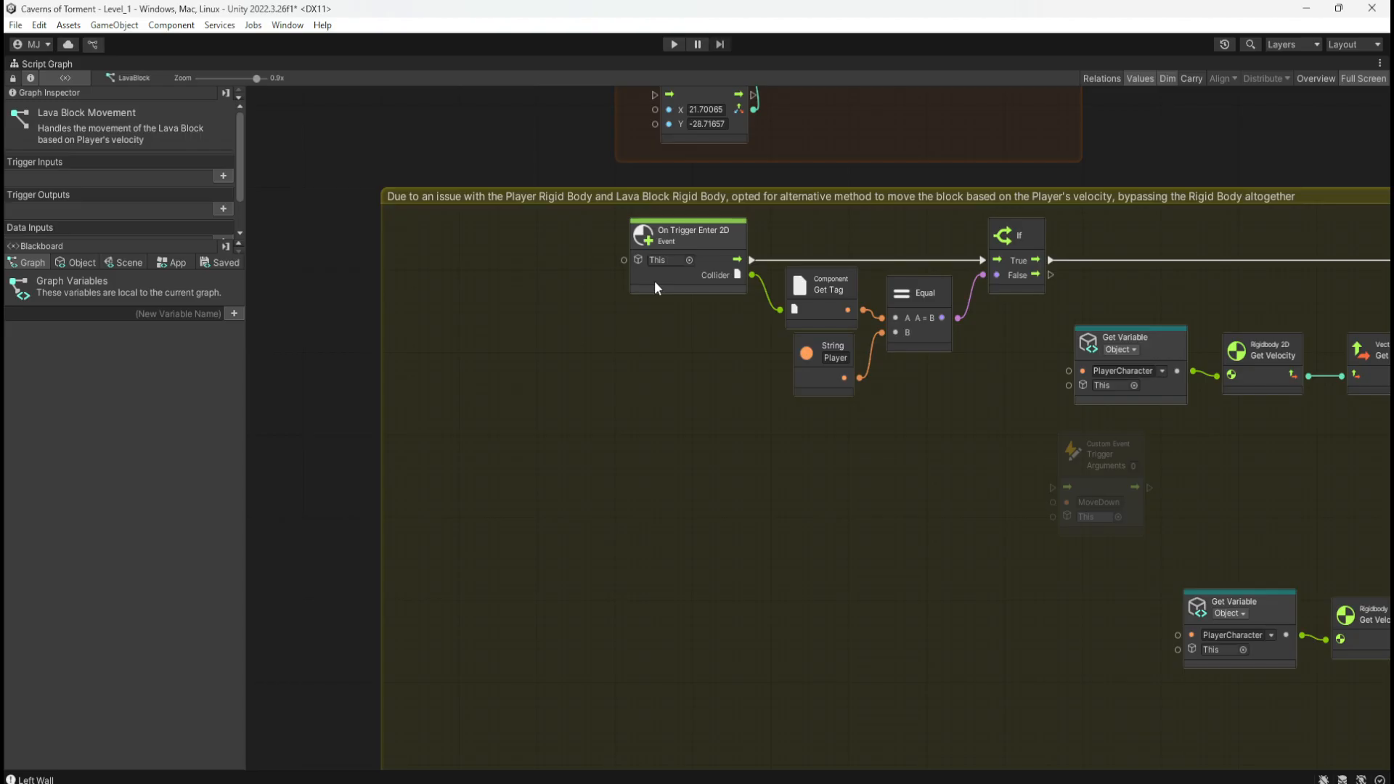
Step: Add a Sequence node after On Trigger Enter 2D's flow output
{"action": "left_click_drag", "start_coordinate": [646, 277], "coordinate": [450, 276]}
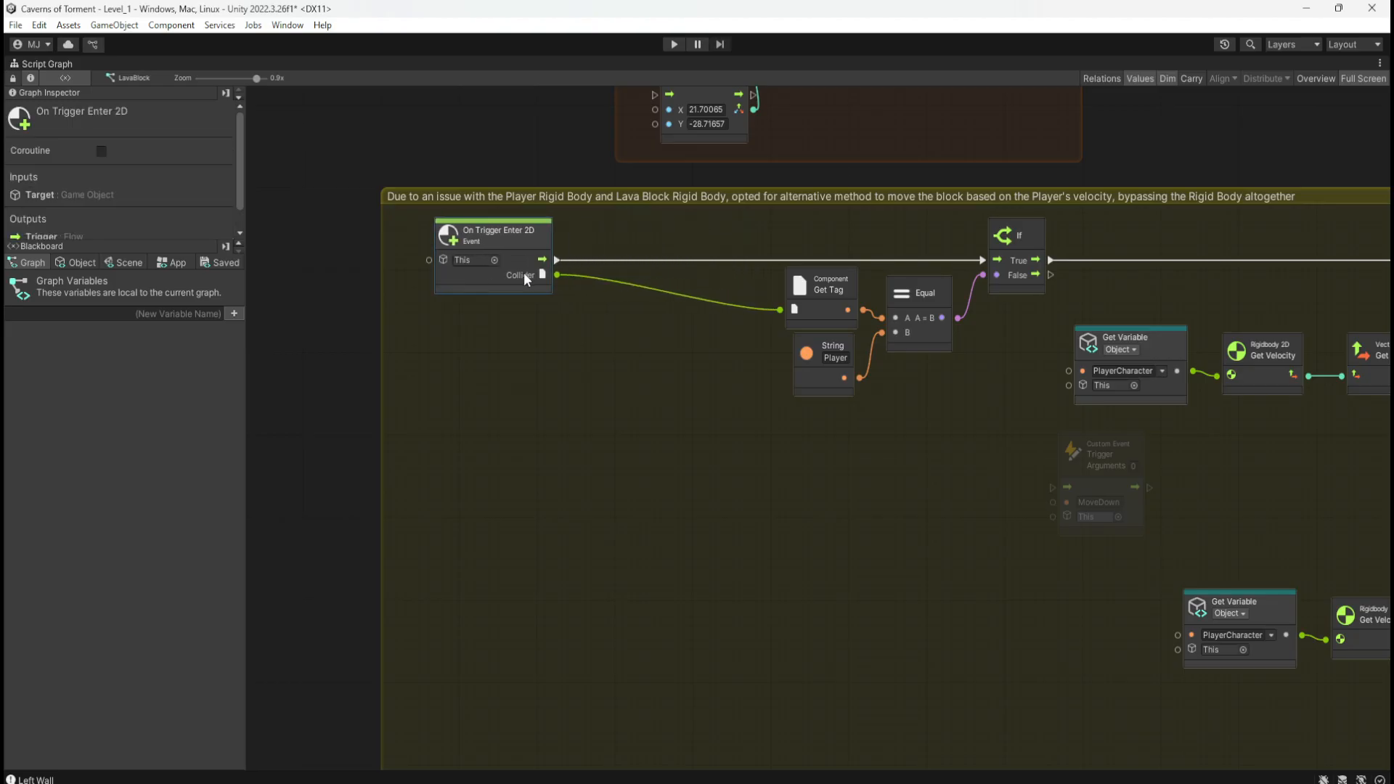
{"action": "left_click_drag", "start_coordinate": [541, 260], "coordinate": [590, 262]}
{"action": "type", "text": "sequ"}
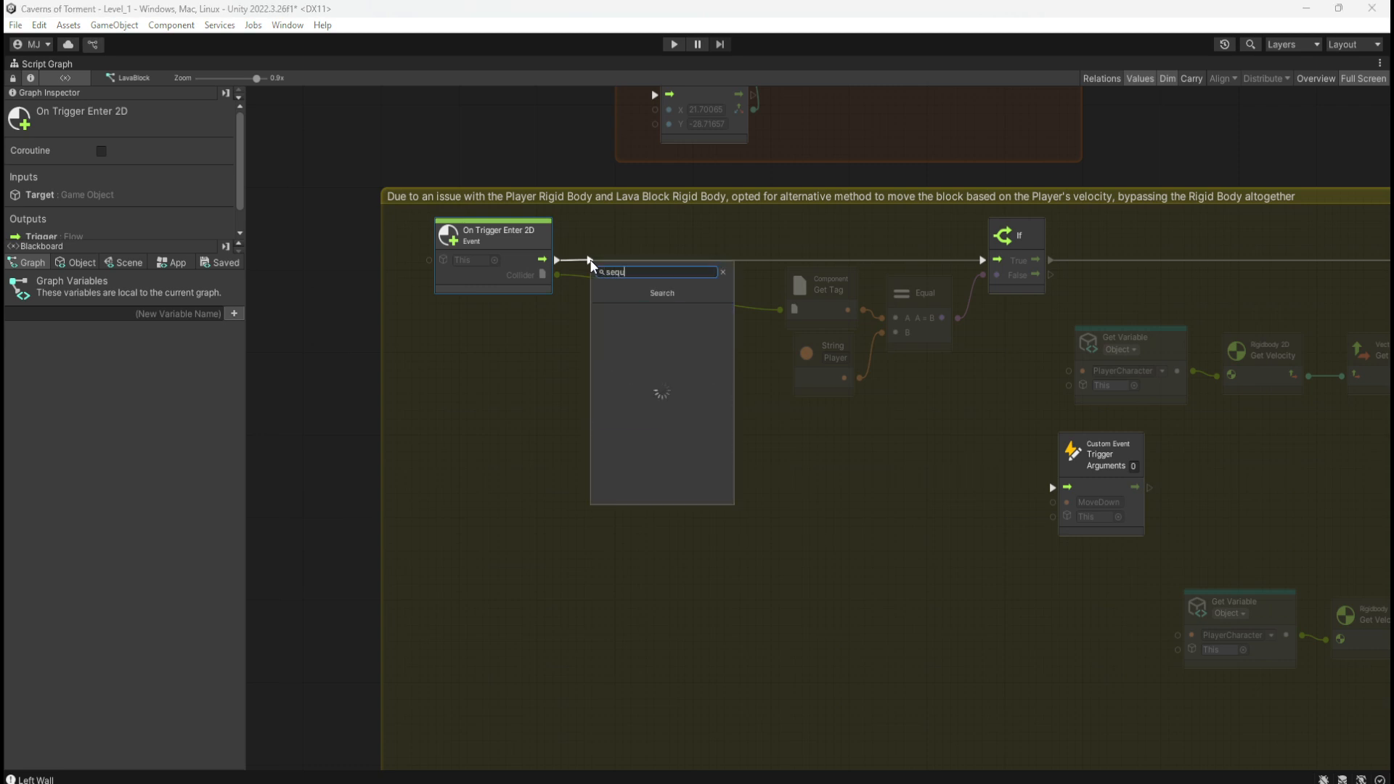
{"action": "key", "text": "Return"}
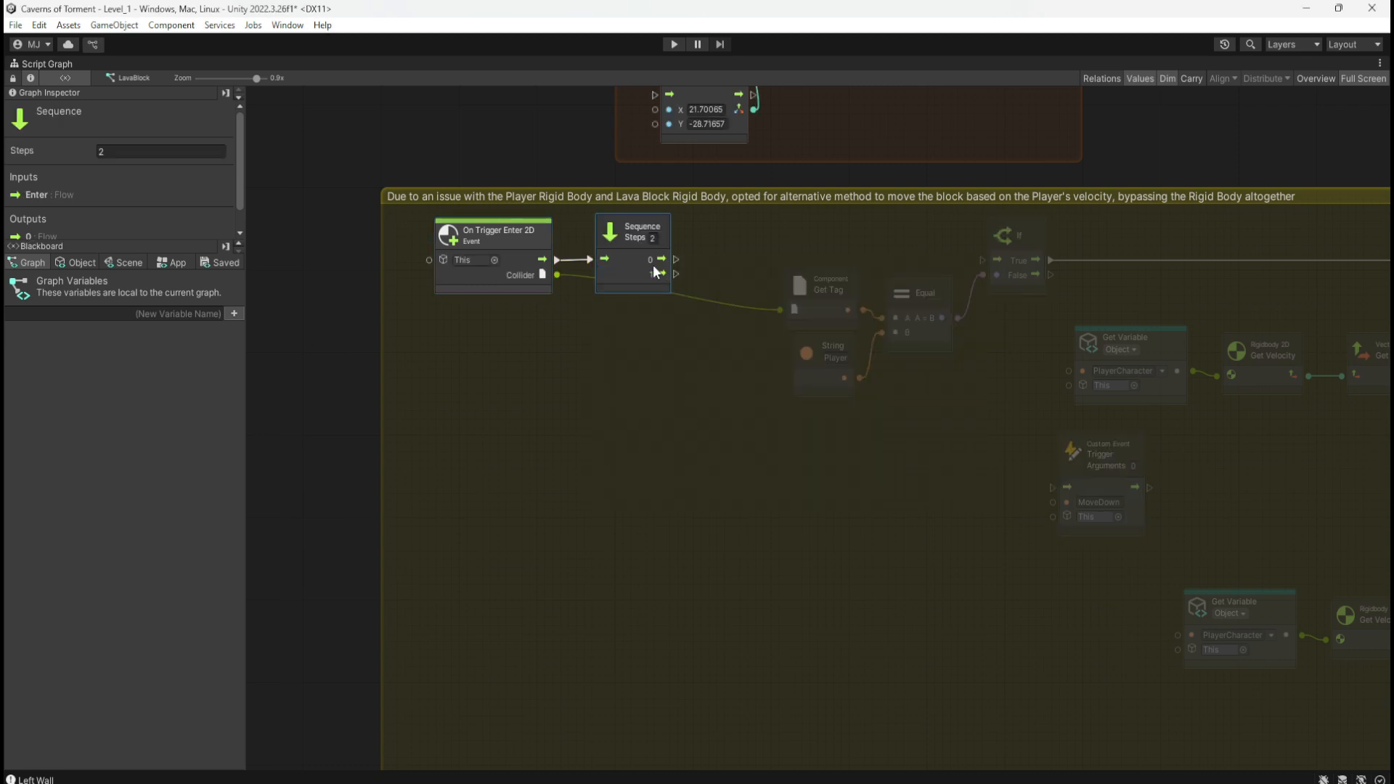
{"action": "left_click_drag", "start_coordinate": [625, 274], "coordinate": [983, 260]}
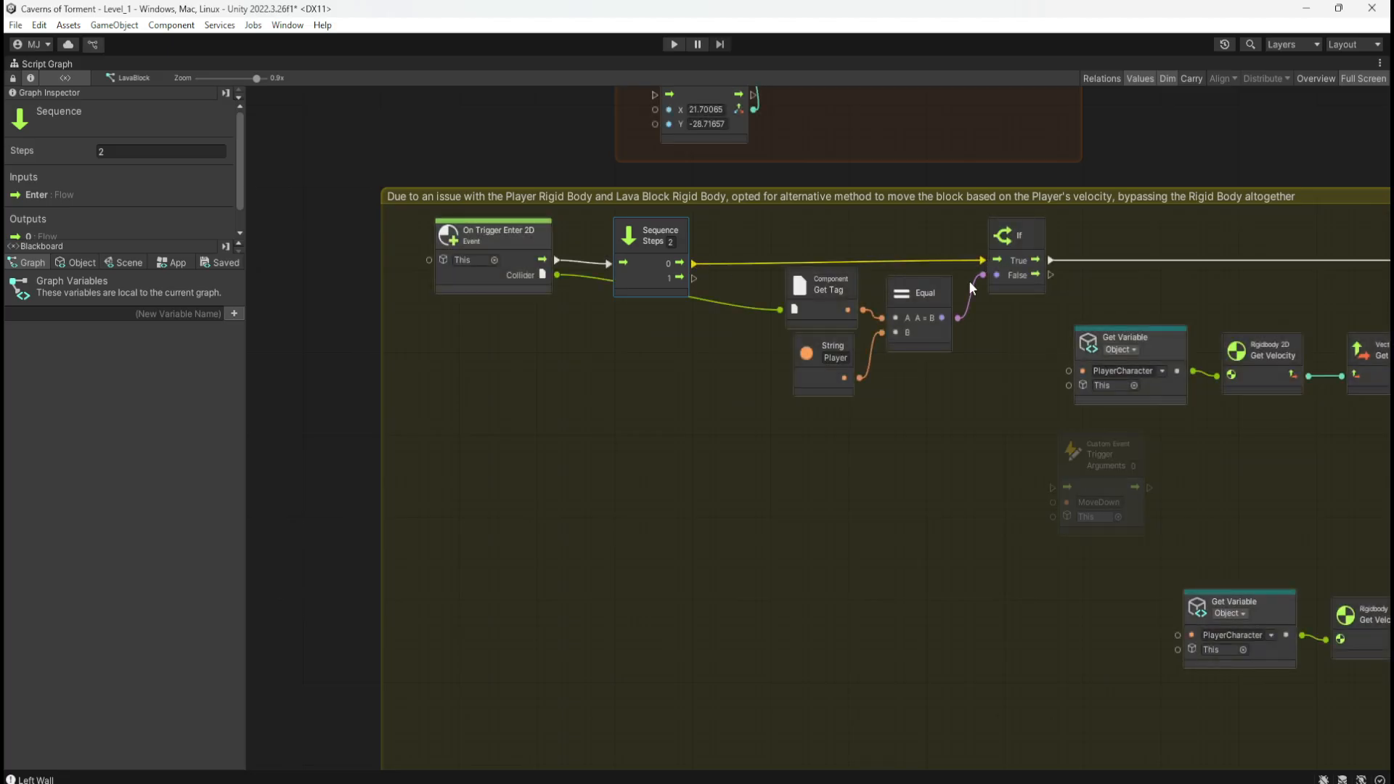
Step: Duplicate the Player tag check nodes and wire Sequence's second output to the copied If
{"action": "middle_click_drag", "start_coordinate": [958, 422], "coordinate": [766, 416]}
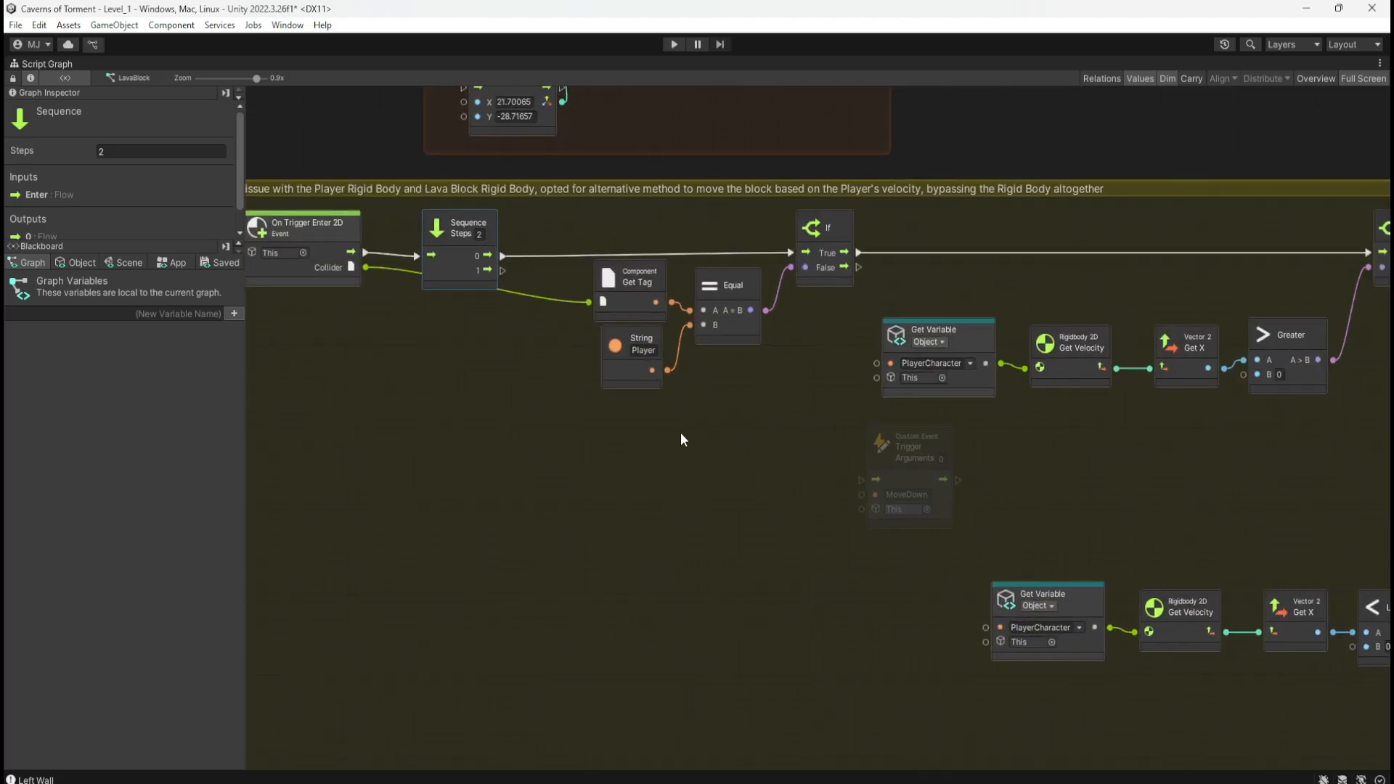
{"action": "left_click_drag", "start_coordinate": [611, 440], "coordinate": [829, 268]}
{"action": "key", "text": "ctrl+c"}
{"action": "key", "text": "ctrl+v"}
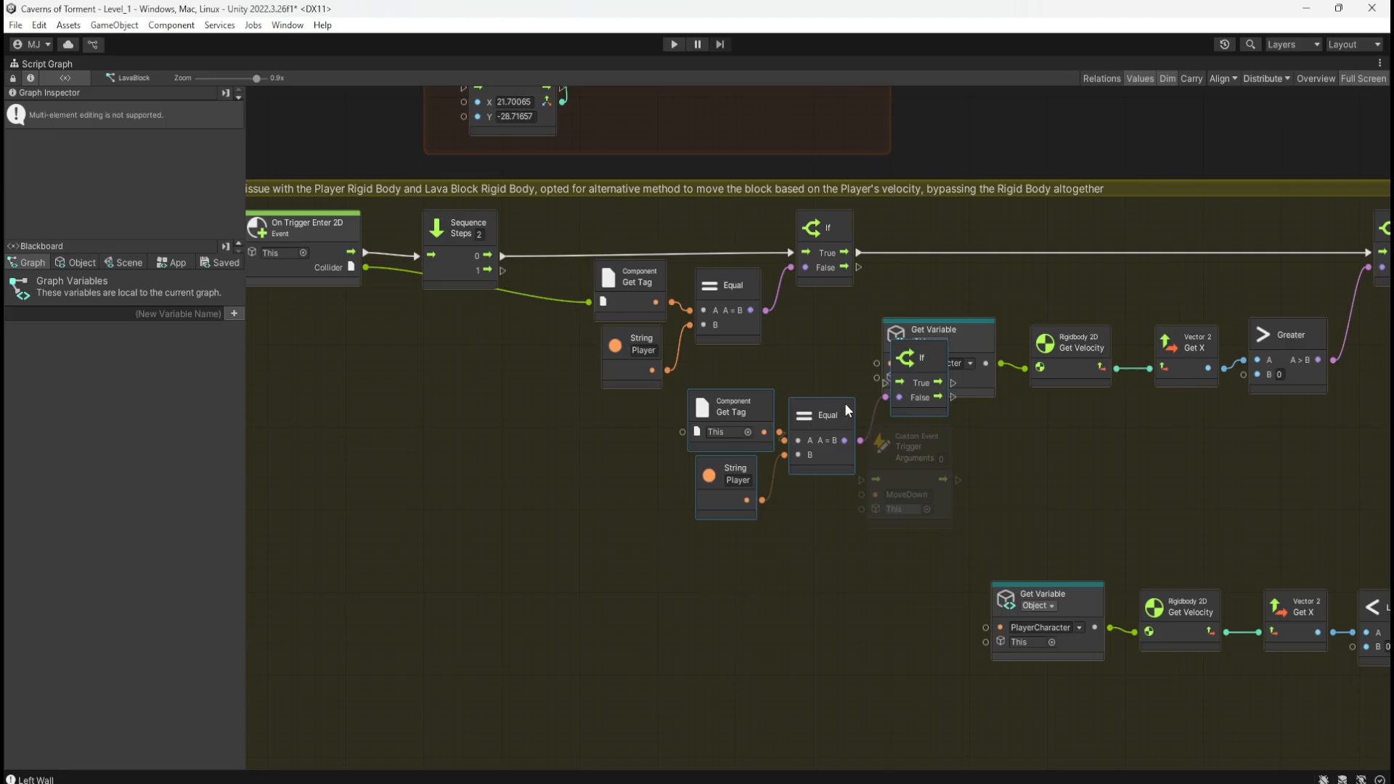
{"action": "left_click_drag", "start_coordinate": [845, 405], "coordinate": [749, 464]}
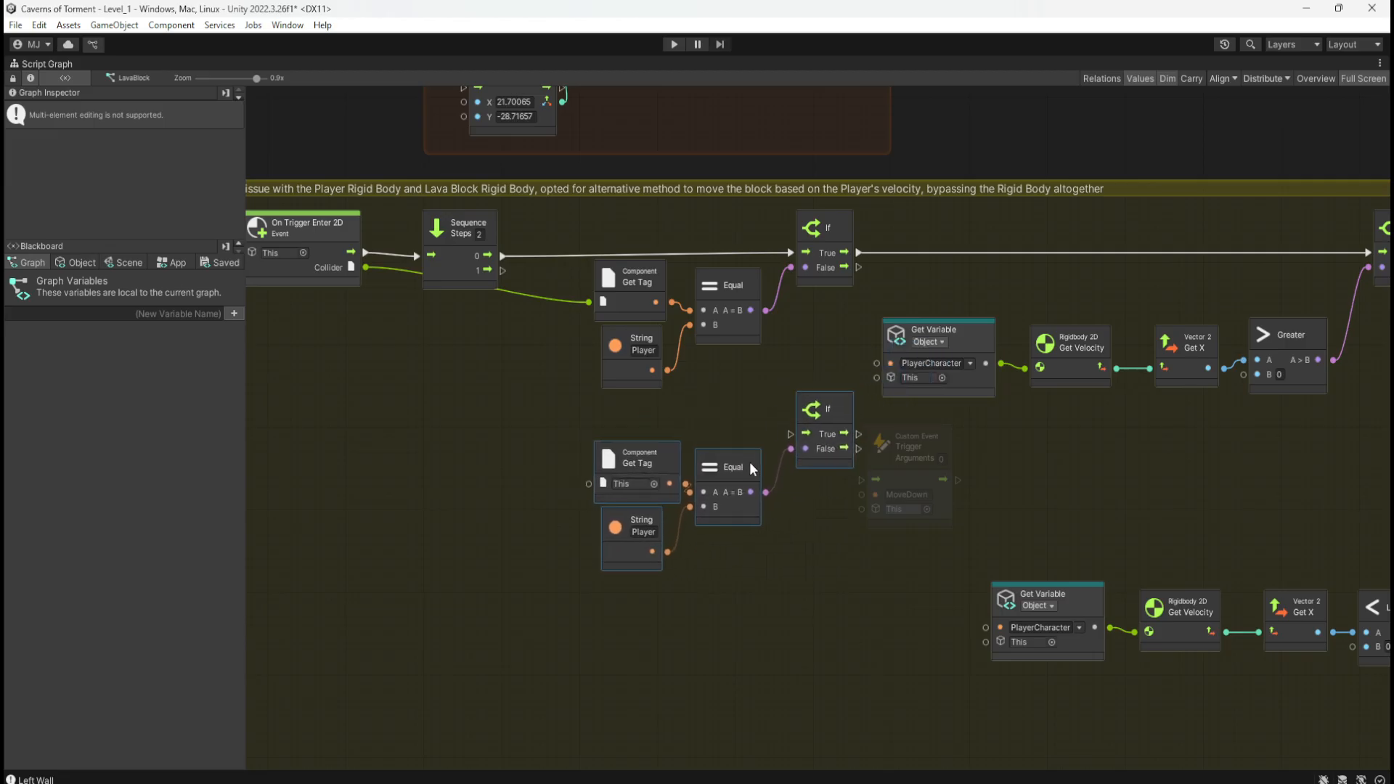
{"action": "left_click_drag", "start_coordinate": [502, 272], "coordinate": [791, 434]}
Step: Position the copied tag check and connect its If's True branch to Trigger MoveDown
{"action": "left_click_drag", "start_coordinate": [941, 445], "coordinate": [967, 445]}
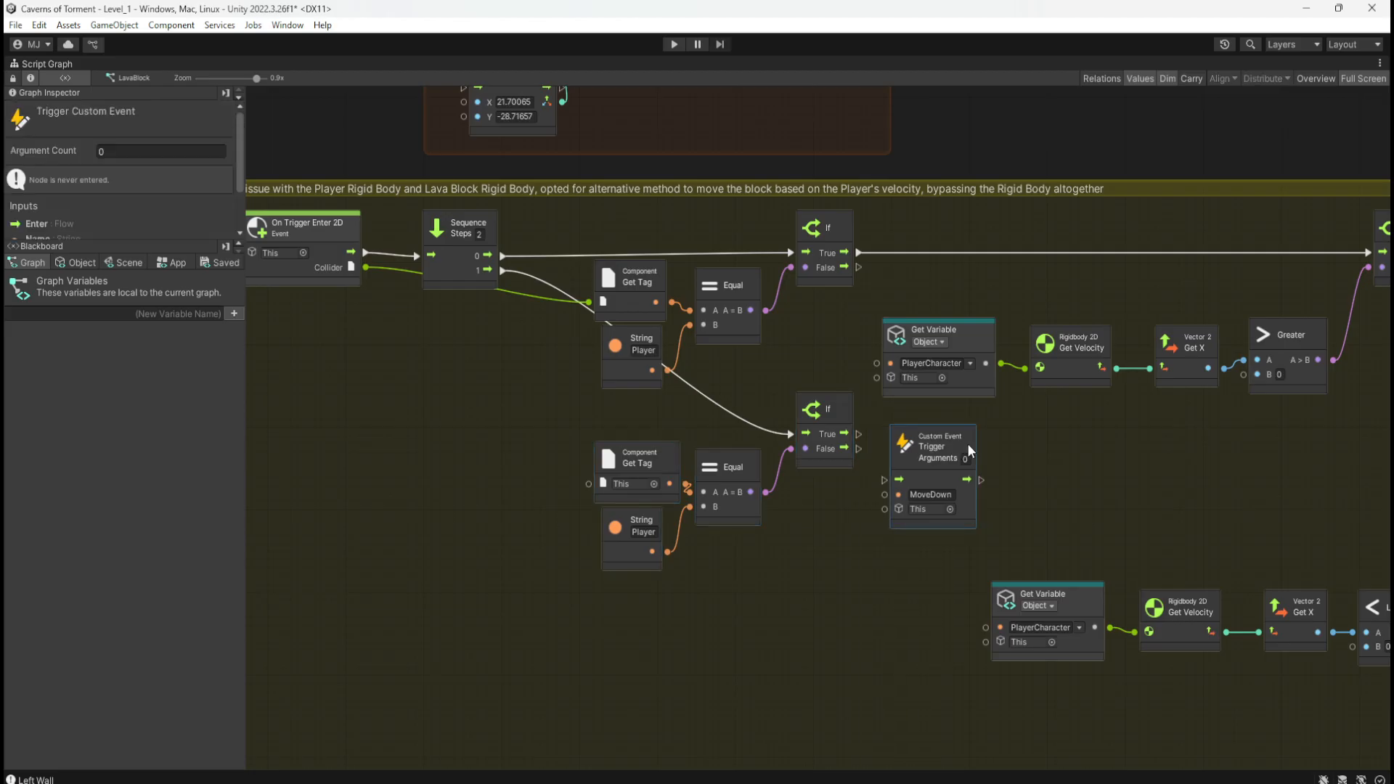
{"action": "left_click_drag", "start_coordinate": [605, 419], "coordinate": [823, 544]}
{"action": "left_click_drag", "start_coordinate": [824, 463], "coordinate": [817, 512]}
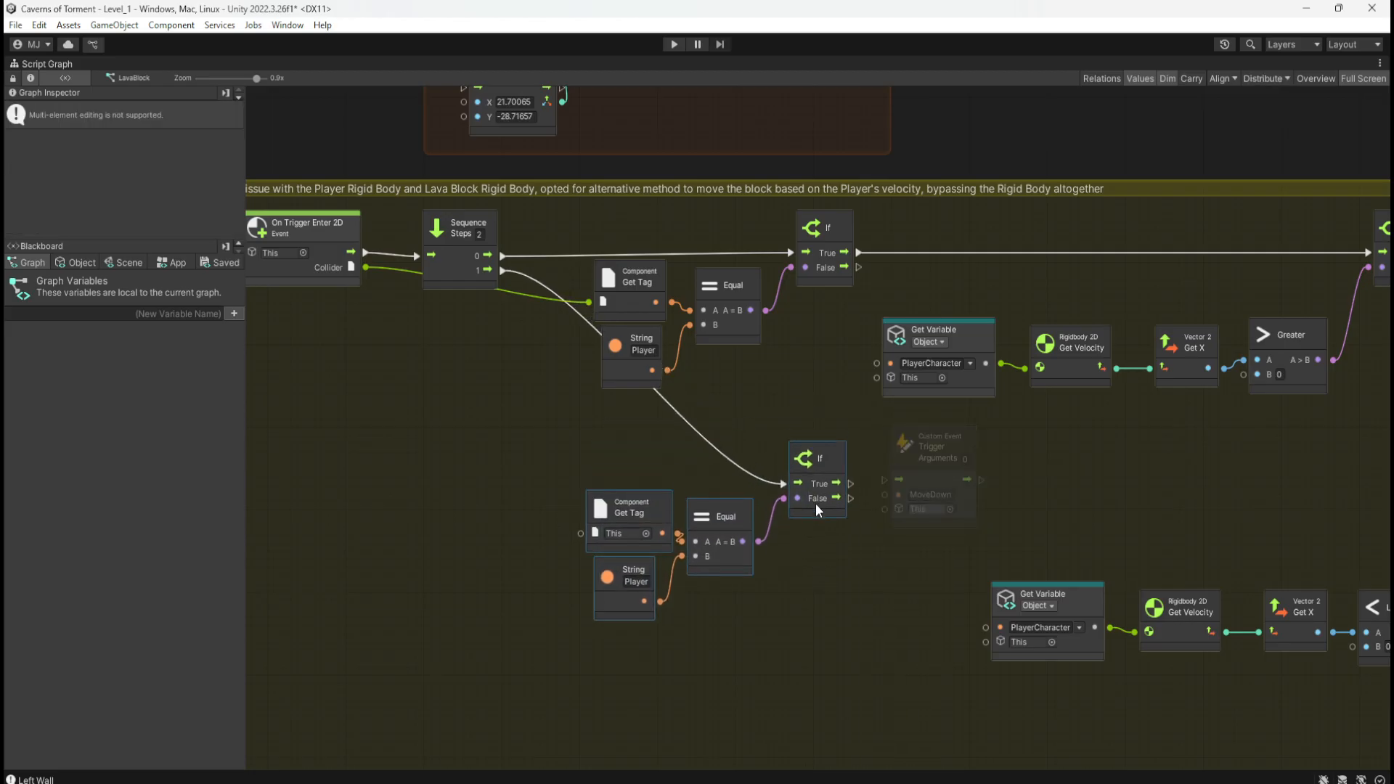
{"action": "left_click_drag", "start_coordinate": [886, 479], "coordinate": [918, 483]}
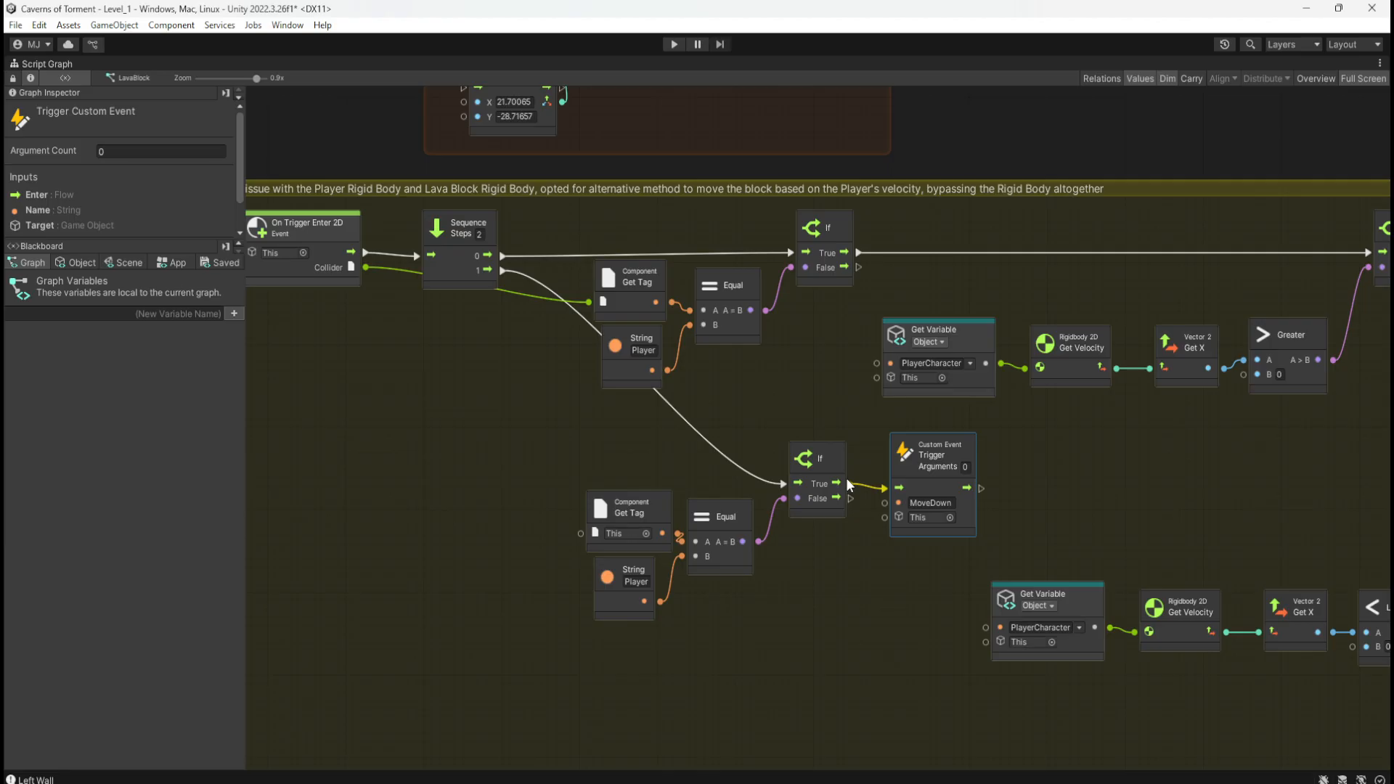
Step: Copy the LavaBlockTrigger name and wire Get Tag to On Trigger Enter 2D's Collider output
{"action": "double_click", "coordinate": [787, 636]}
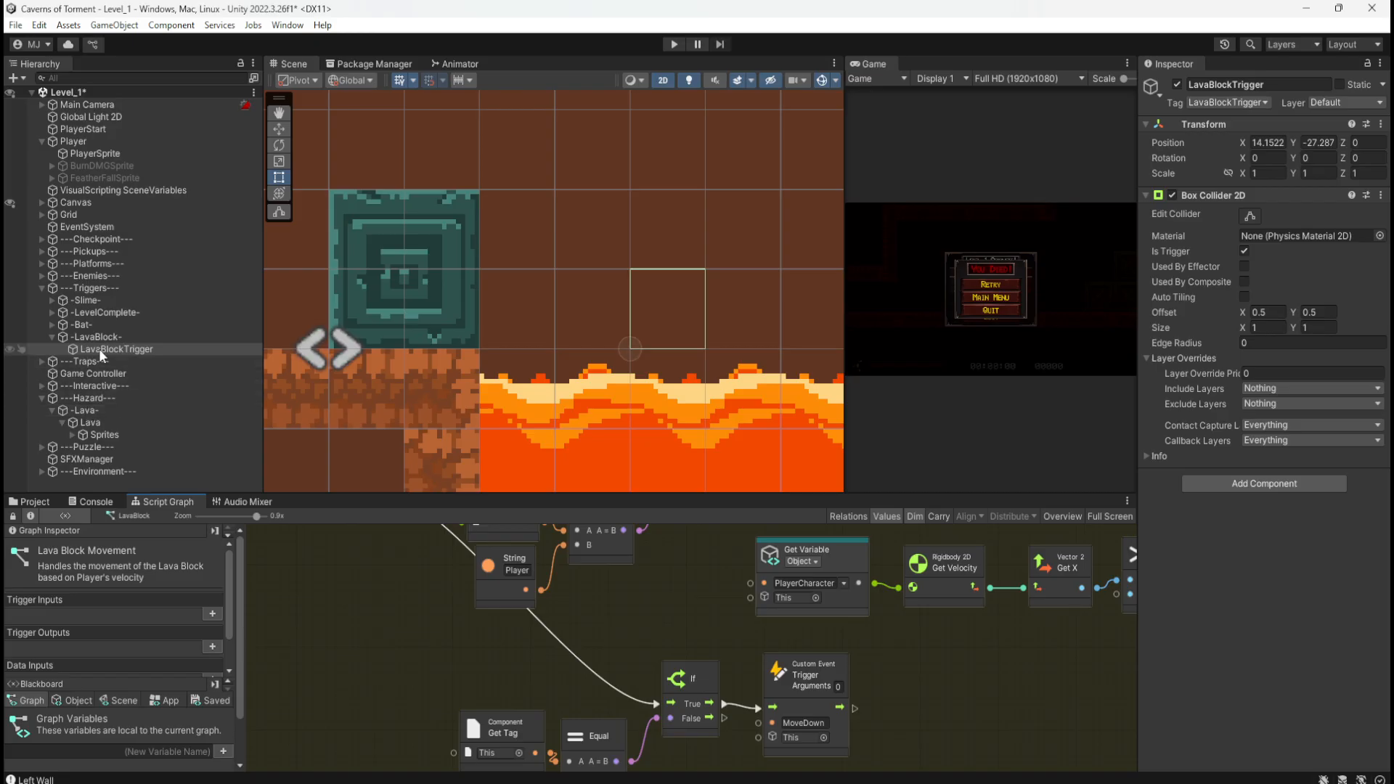
{"action": "left_click", "coordinate": [1271, 87]}
{"action": "key", "text": "ctrl+c"}
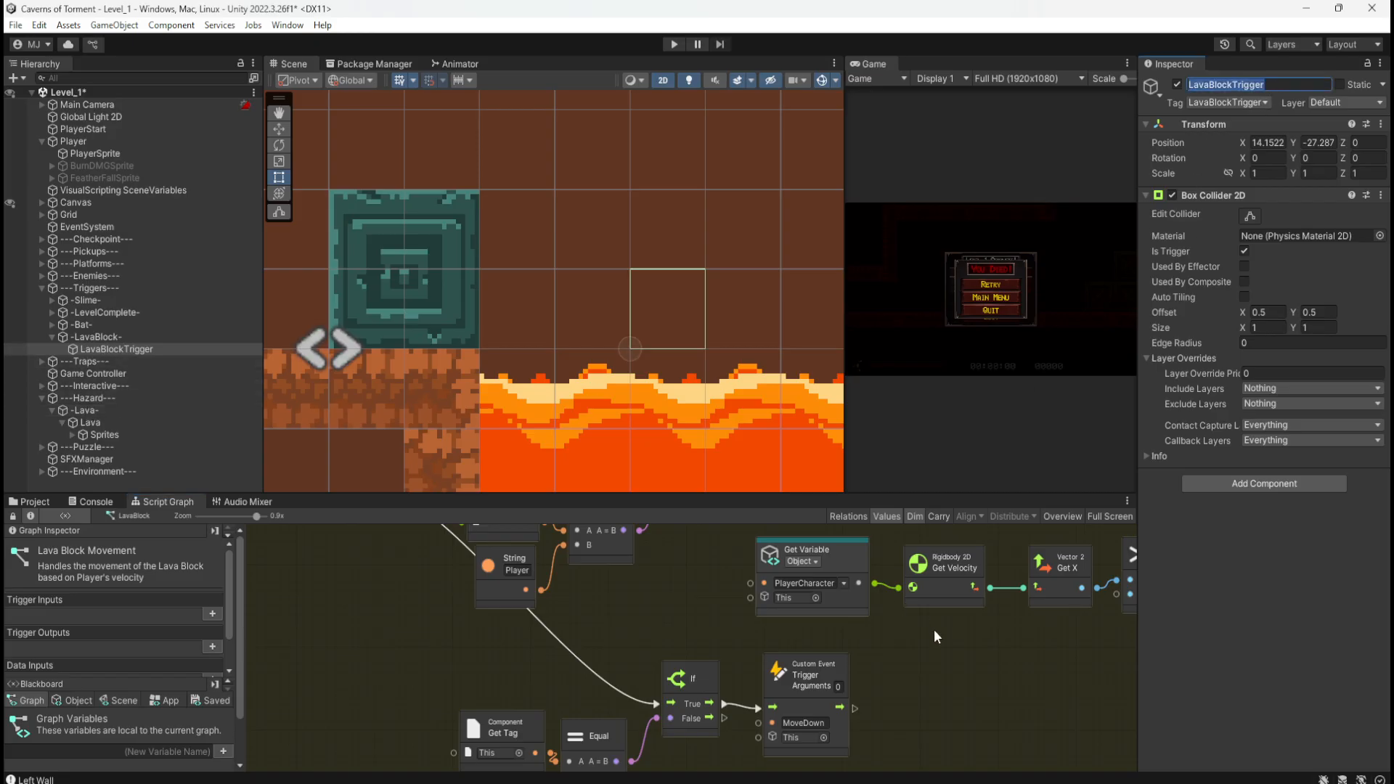
{"action": "double_click", "coordinate": [981, 664]}
{"action": "double_click", "coordinate": [937, 502]}
{"action": "key", "text": "ctrl+v"}
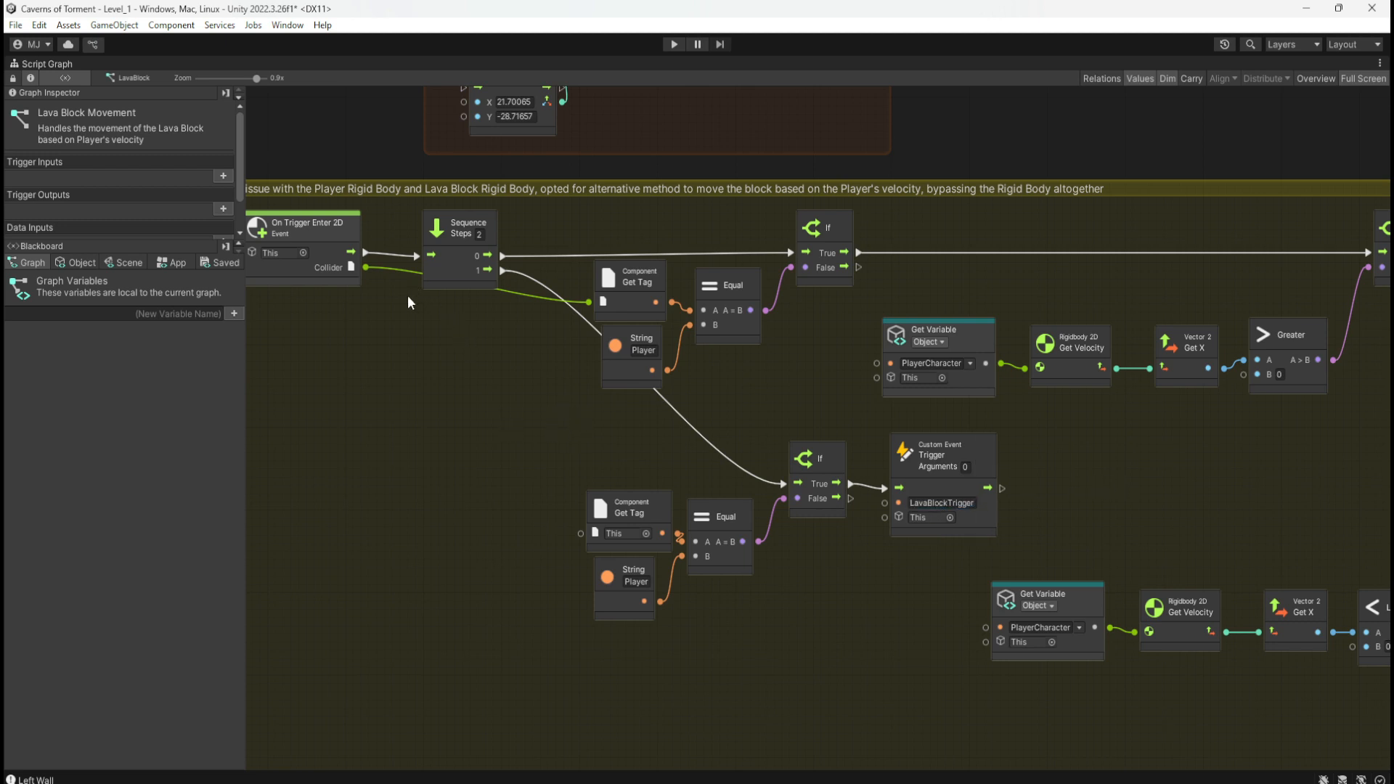
{"action": "middle_click_drag", "start_coordinate": [446, 396], "coordinate": [509, 404]}
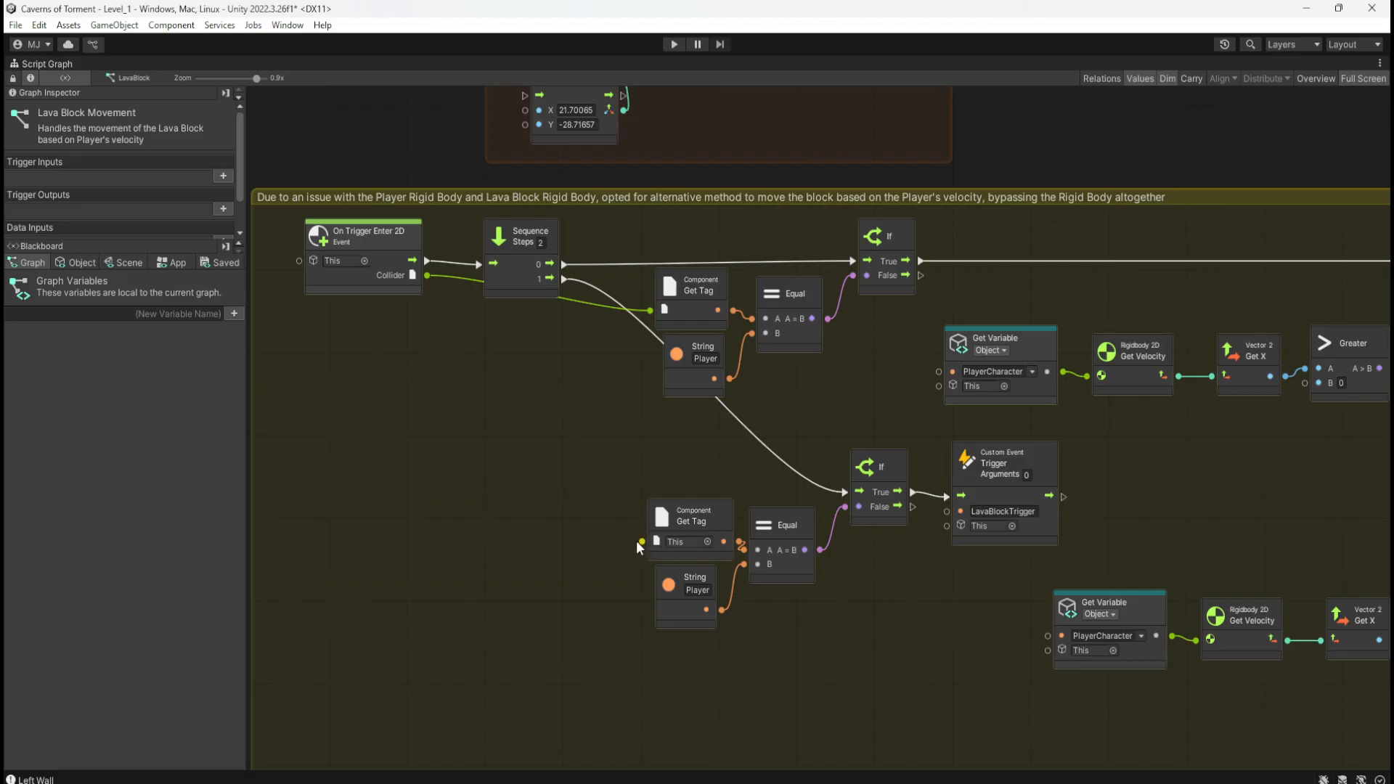
{"action": "mouse_move", "coordinate": [637, 542]}
{"action": "left_mouse_down"}
{"action": "mouse_move", "coordinate": [555, 458]}
{"action": "mouse_move", "coordinate": [425, 277]}
{"action": "left_mouse_up"}
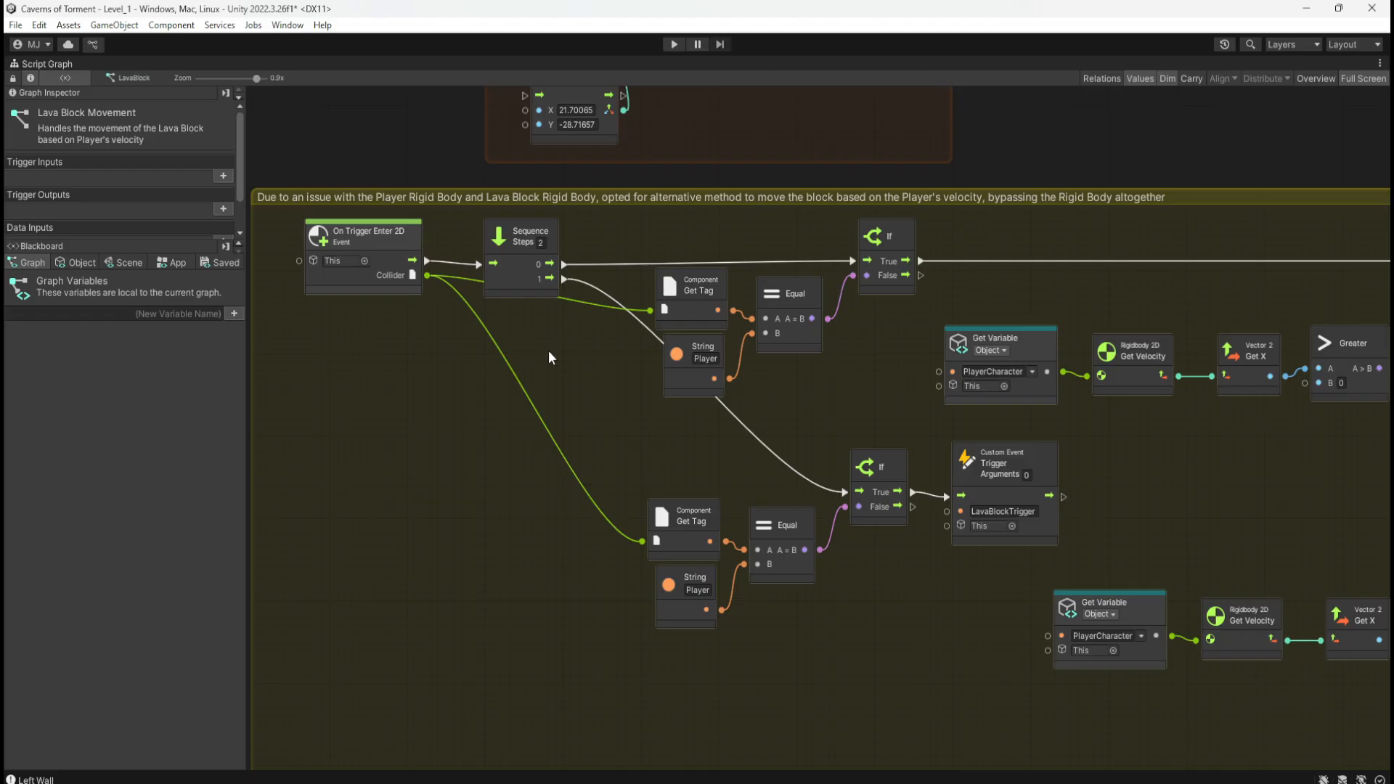
Step: Move the lower If, Equal and Get Tag nodes down and left, then review the graph
{"action": "middle_click_drag", "start_coordinate": [1012, 300], "coordinate": [944, 289]}
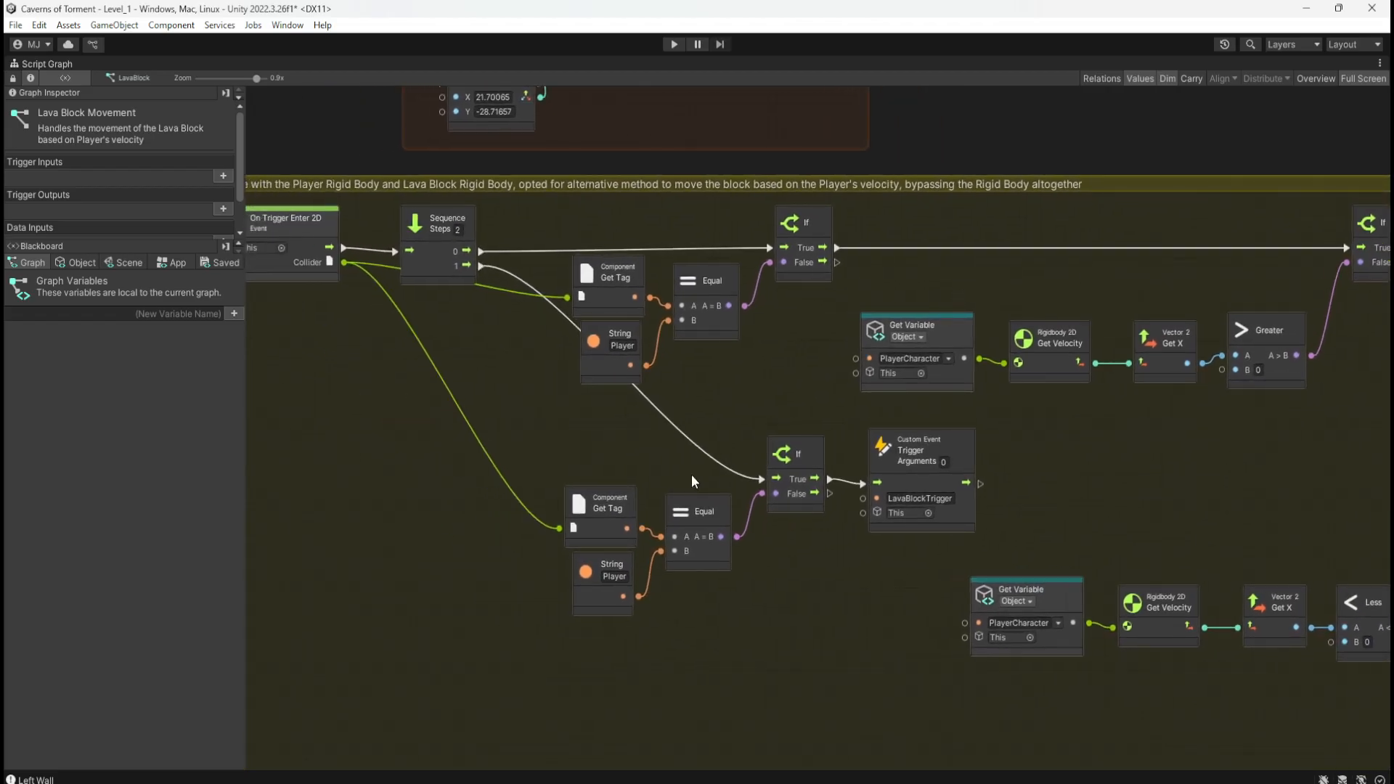
{"action": "left_click_drag", "start_coordinate": [574, 430], "coordinate": [885, 588]}
{"action": "left_click_drag", "start_coordinate": [953, 523], "coordinate": [834, 546]}
{"action": "middle_click_drag", "start_coordinate": [819, 387], "coordinate": [890, 434]}
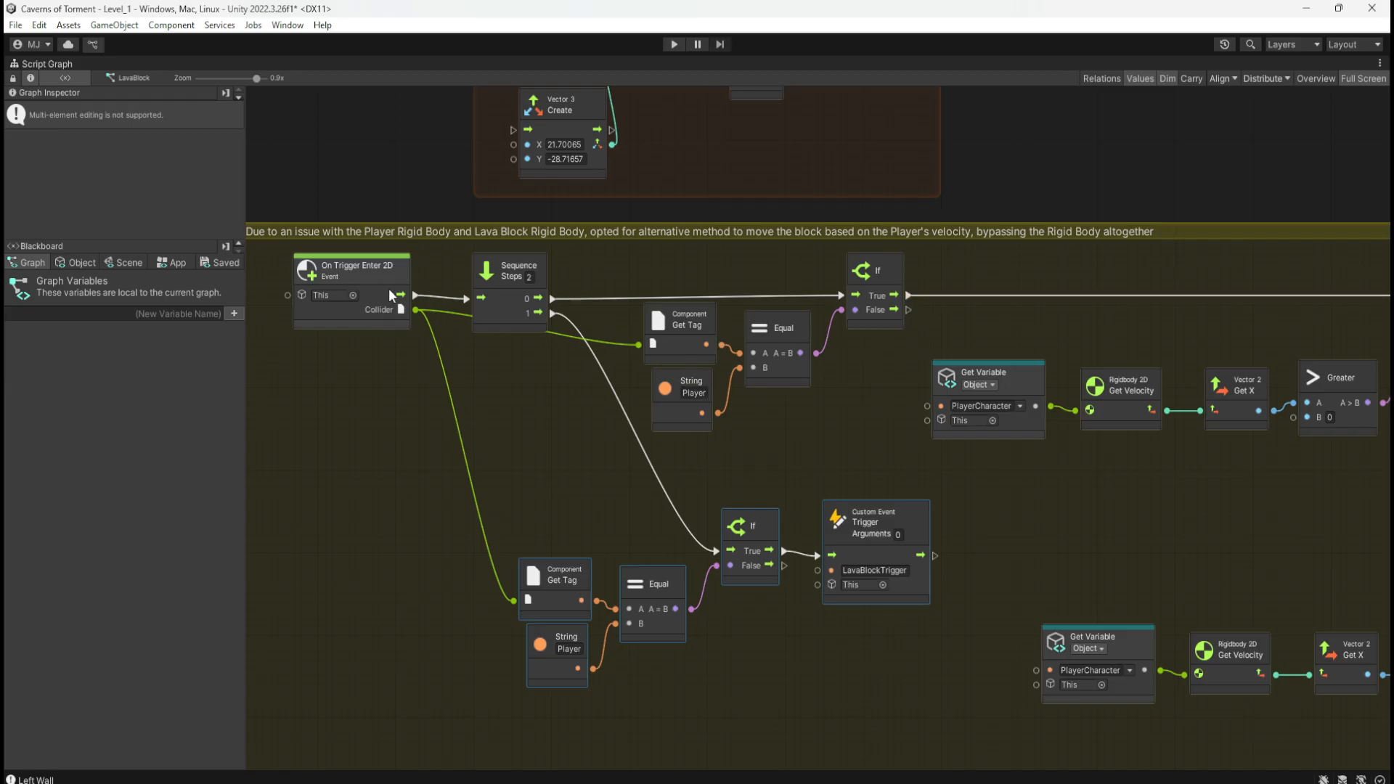
{"action": "middle_click_drag", "start_coordinate": [1256, 560], "coordinate": [793, 495]}
{"action": "middle_click_drag", "start_coordinate": [1021, 476], "coordinate": [707, 440]}
{"action": "middle_click_drag", "start_coordinate": [541, 538], "coordinate": [857, 409]}
{"action": "middle_click_drag", "start_coordinate": [419, 269], "coordinate": [1014, 447]}
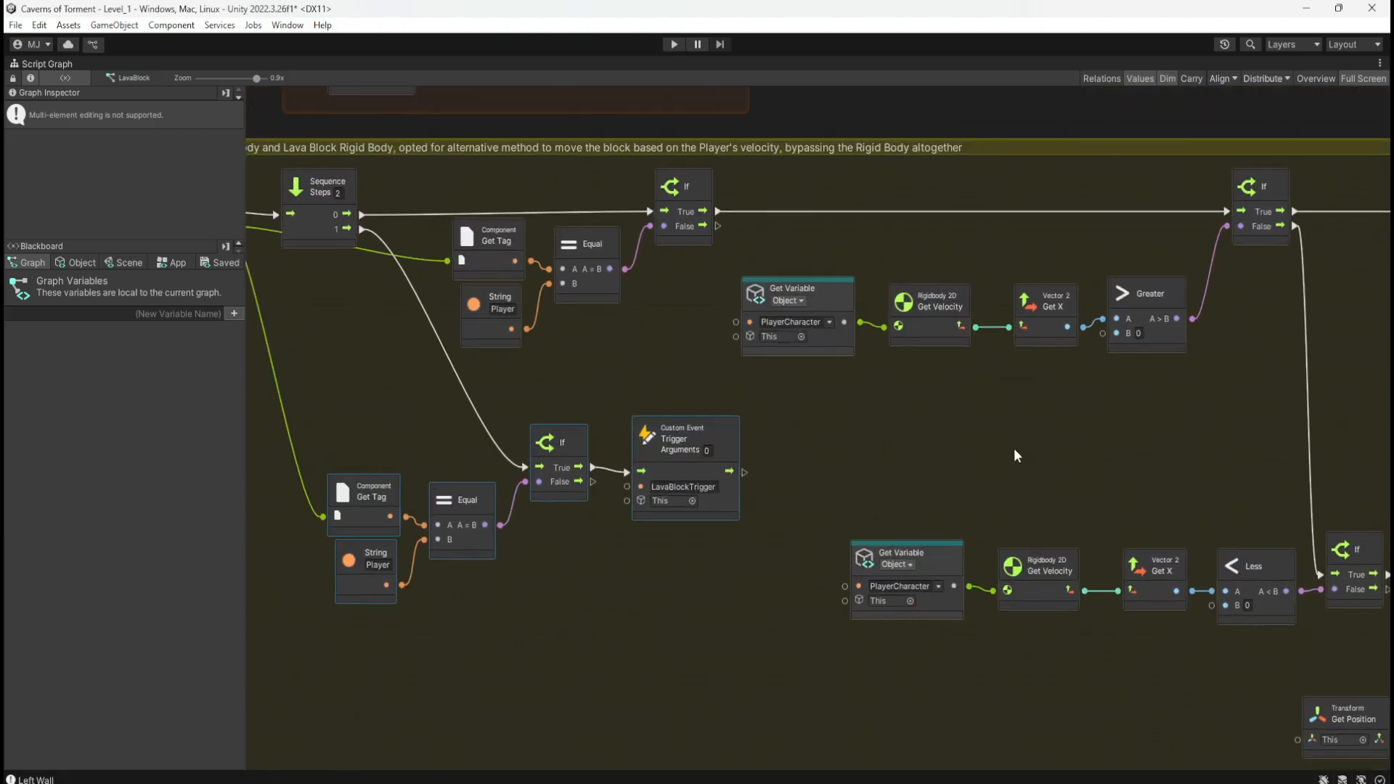
{"action": "middle_click_drag", "start_coordinate": [645, 361], "coordinate": [845, 359]}
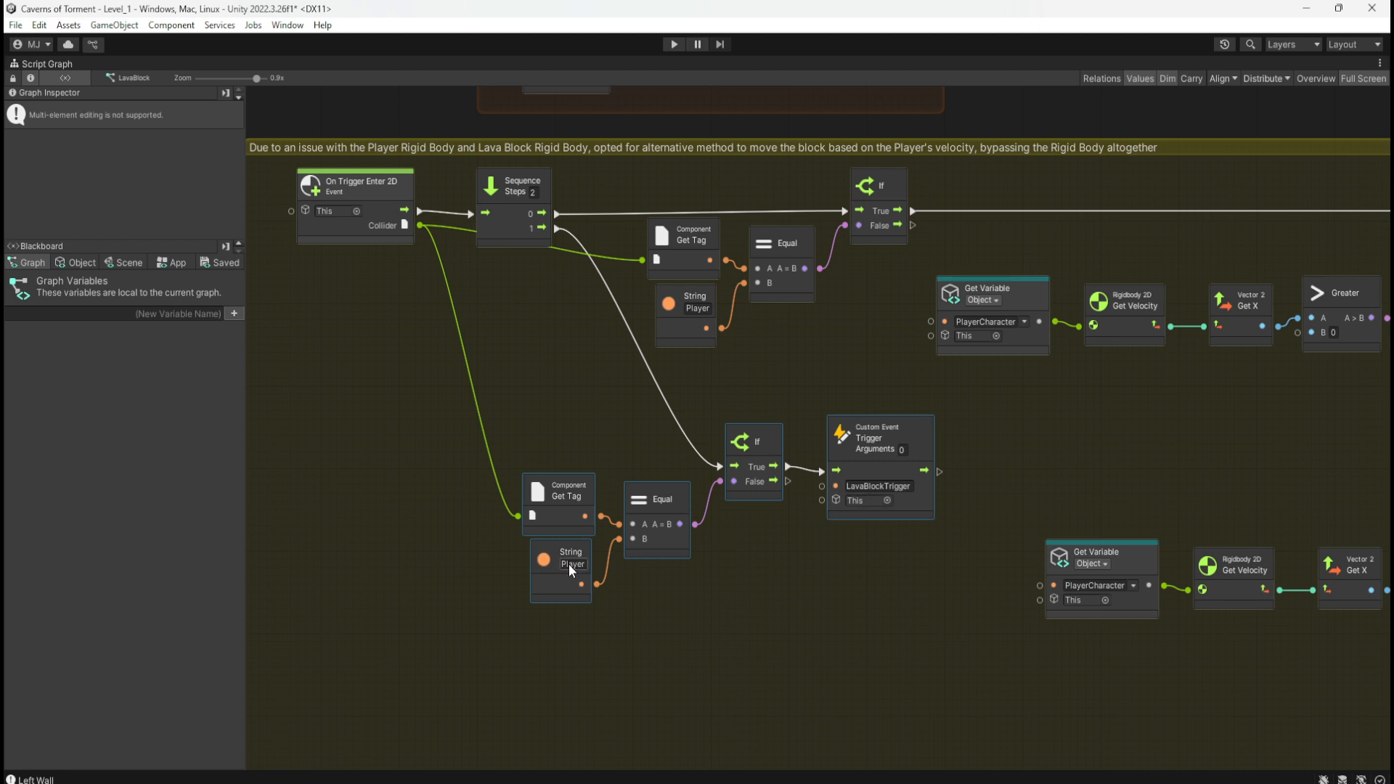
Step: Set the String node to LavaBlockTrigger and restore the custom event name to MoveDown
{"action": "middle_click_drag", "start_coordinate": [855, 320], "coordinate": [915, 361]}
{"action": "left_click", "coordinate": [638, 607]}
{"action": "type", "text": "LavaBlockTrigger"}
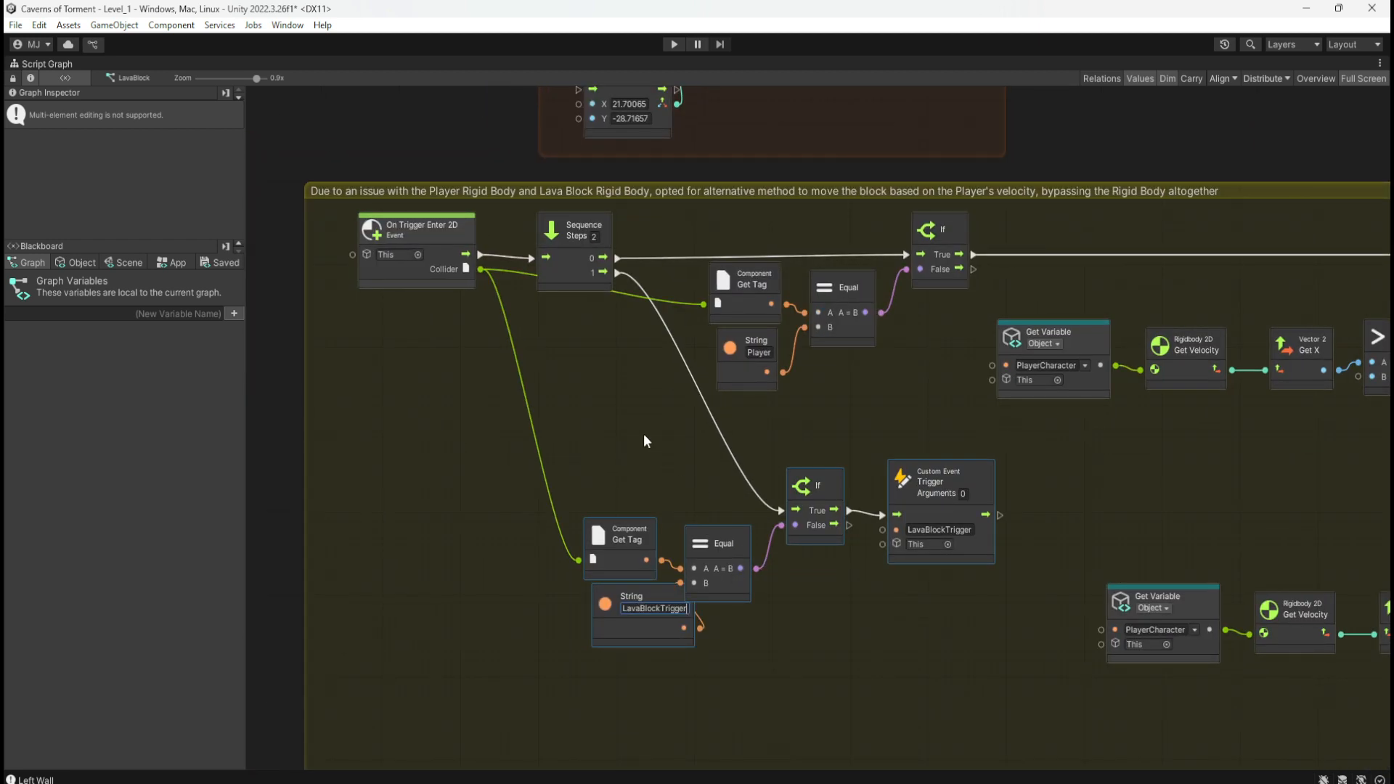
{"action": "middle_click_drag", "start_coordinate": [635, 183], "coordinate": [626, 320]}
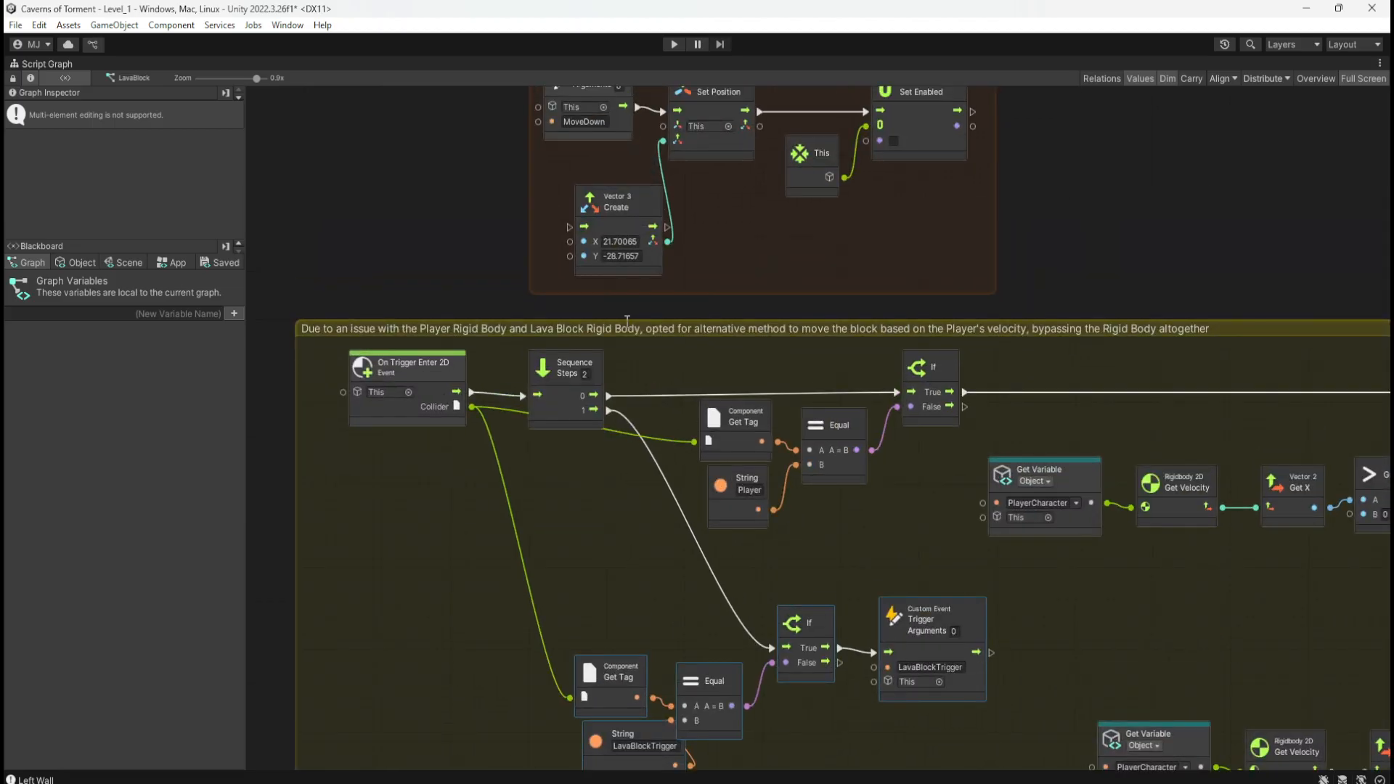
{"action": "left_click", "coordinate": [913, 669]}
{"action": "type", "text": "MoveDown"}
{"action": "left_click", "coordinate": [913, 720]}
{"action": "scroll", "coordinate": [861, 642], "scroll_direction": "down", "scroll_amount": 3}
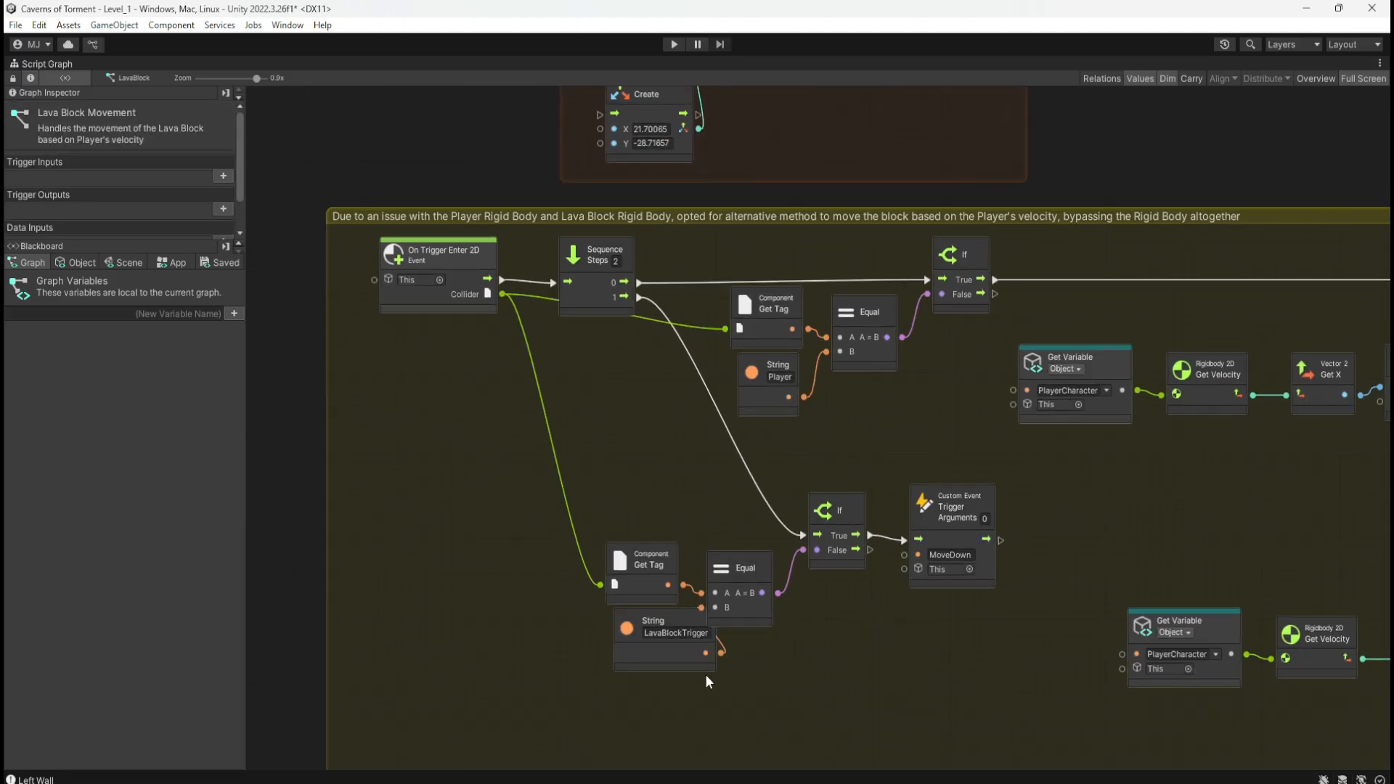
Step: Tidy the String and Get Tag node positions, check the MoveDown group, and restore the layout
{"action": "left_click_drag", "start_coordinate": [664, 662], "coordinate": [638, 659]}
{"action": "left_click_drag", "start_coordinate": [631, 660], "coordinate": [625, 660]}
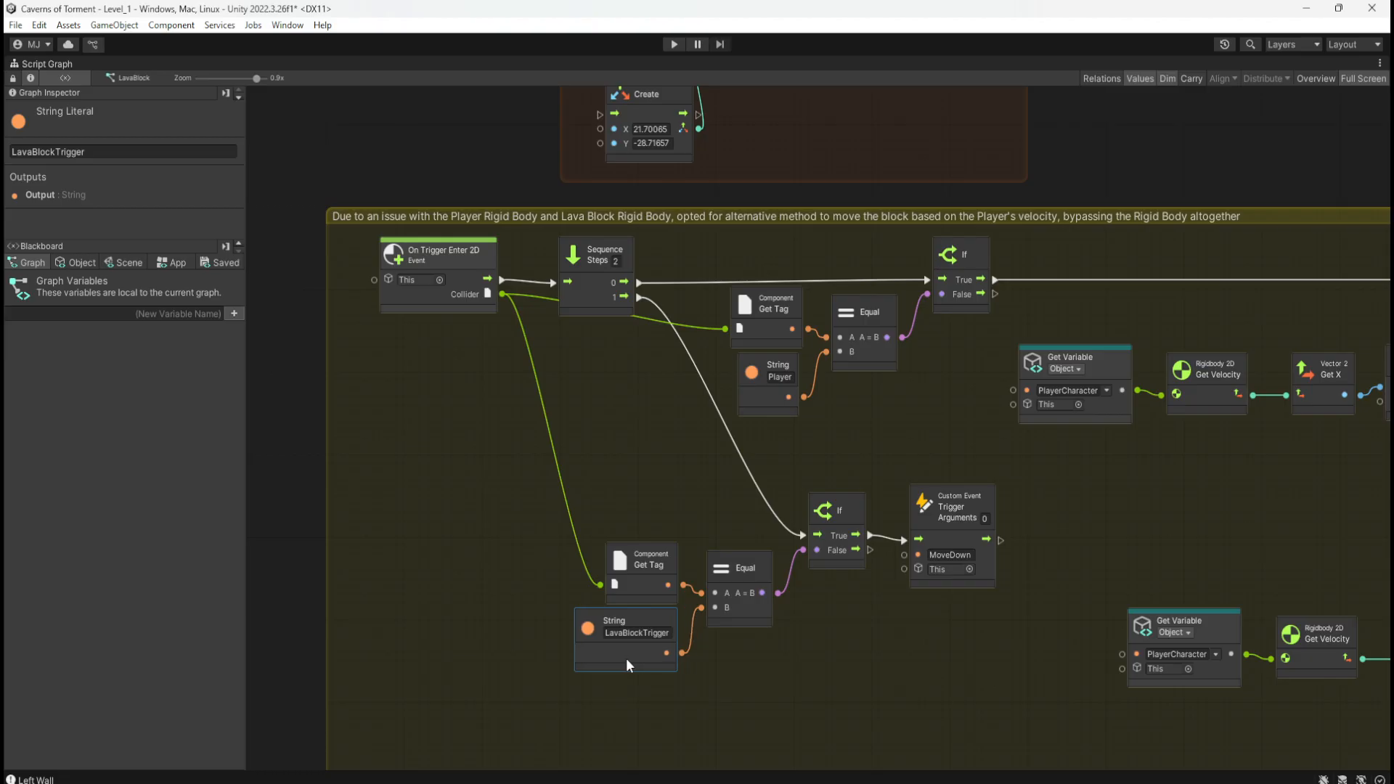
{"action": "left_click", "coordinate": [780, 676]}
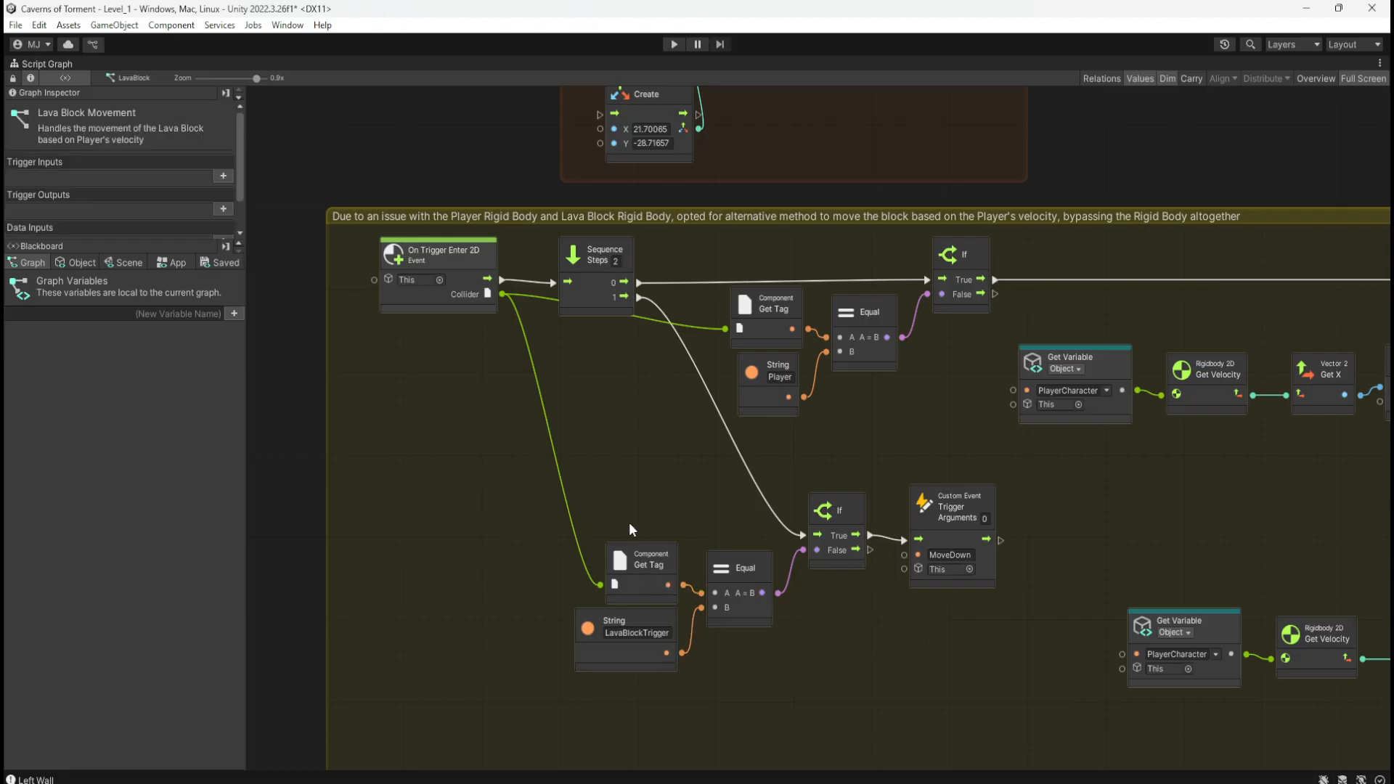
{"action": "left_click_drag", "start_coordinate": [630, 529], "coordinate": [656, 605]}
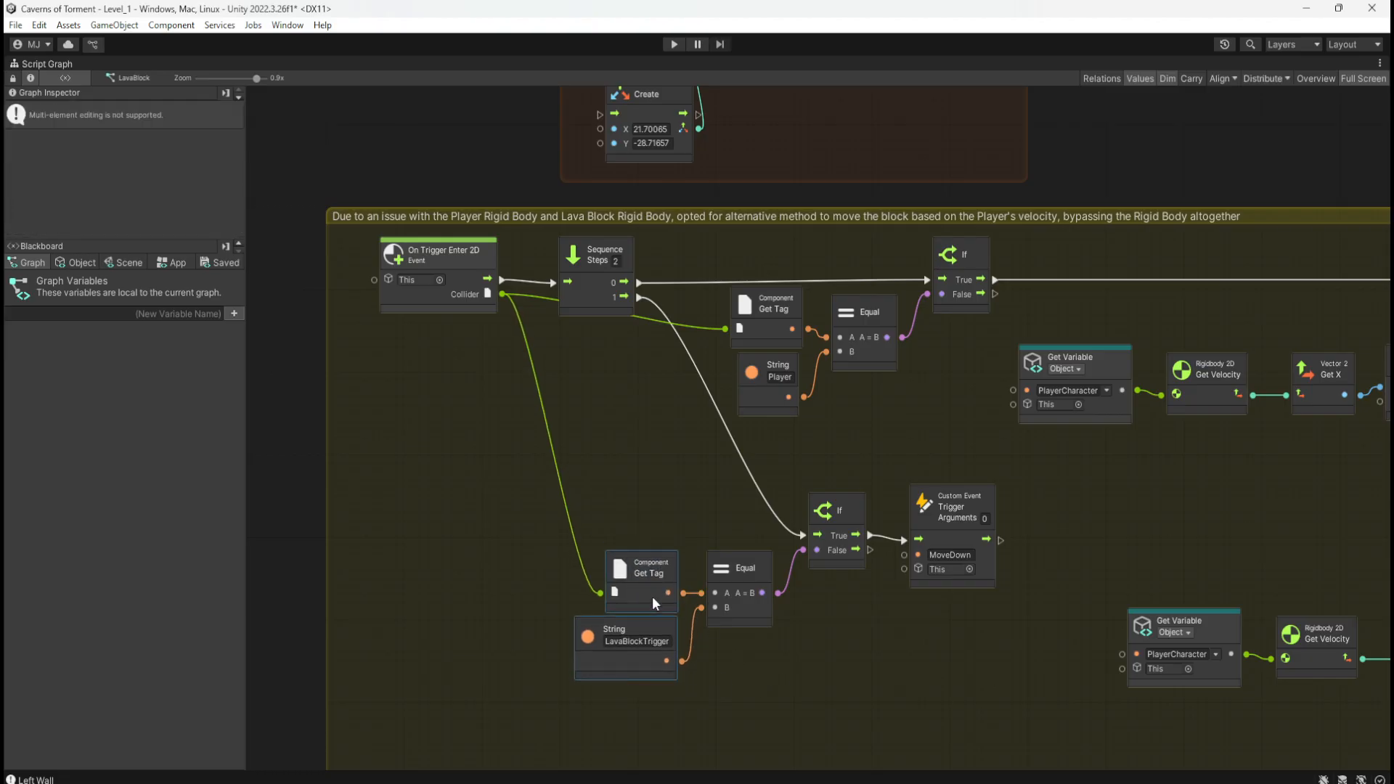
{"action": "left_click", "coordinate": [755, 667]}
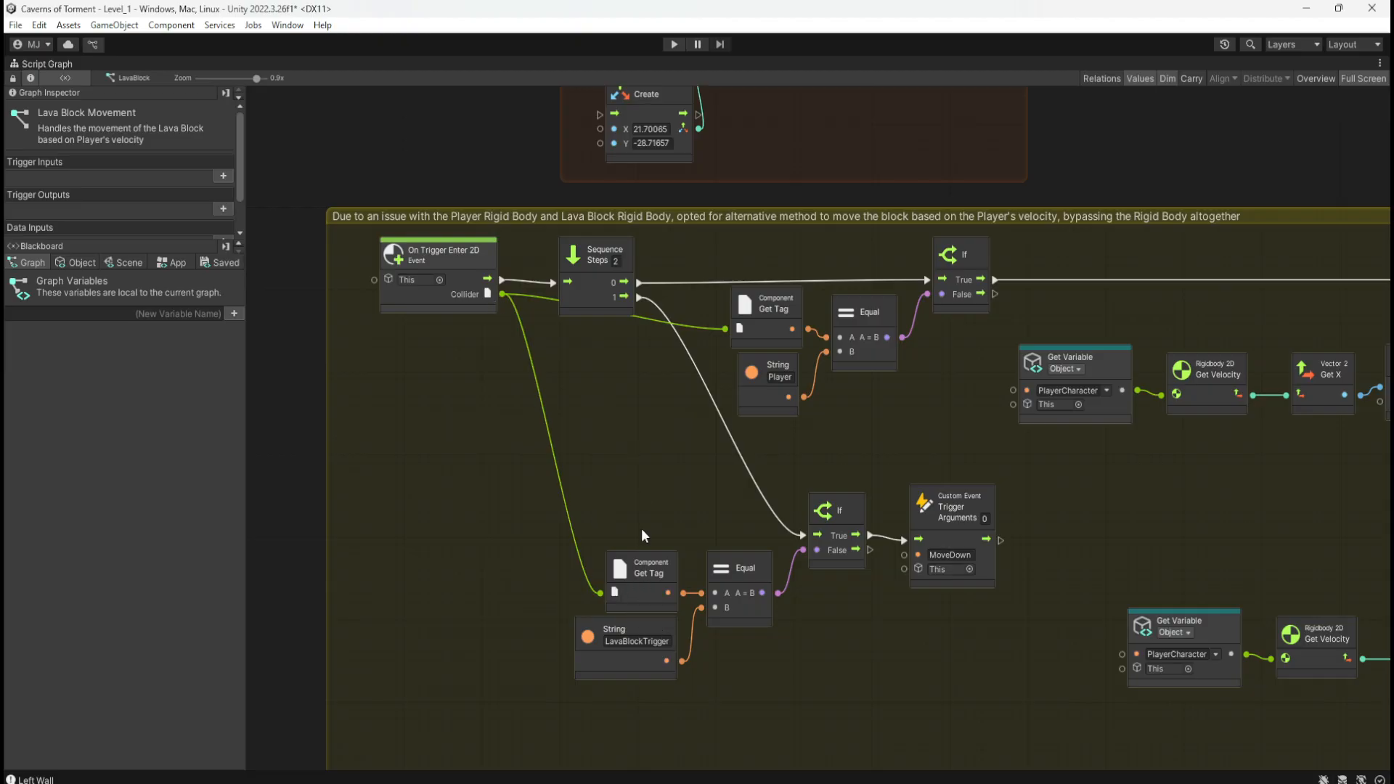
{"action": "scroll", "coordinate": [958, 425], "scroll_direction": "up", "scroll_amount": 5}
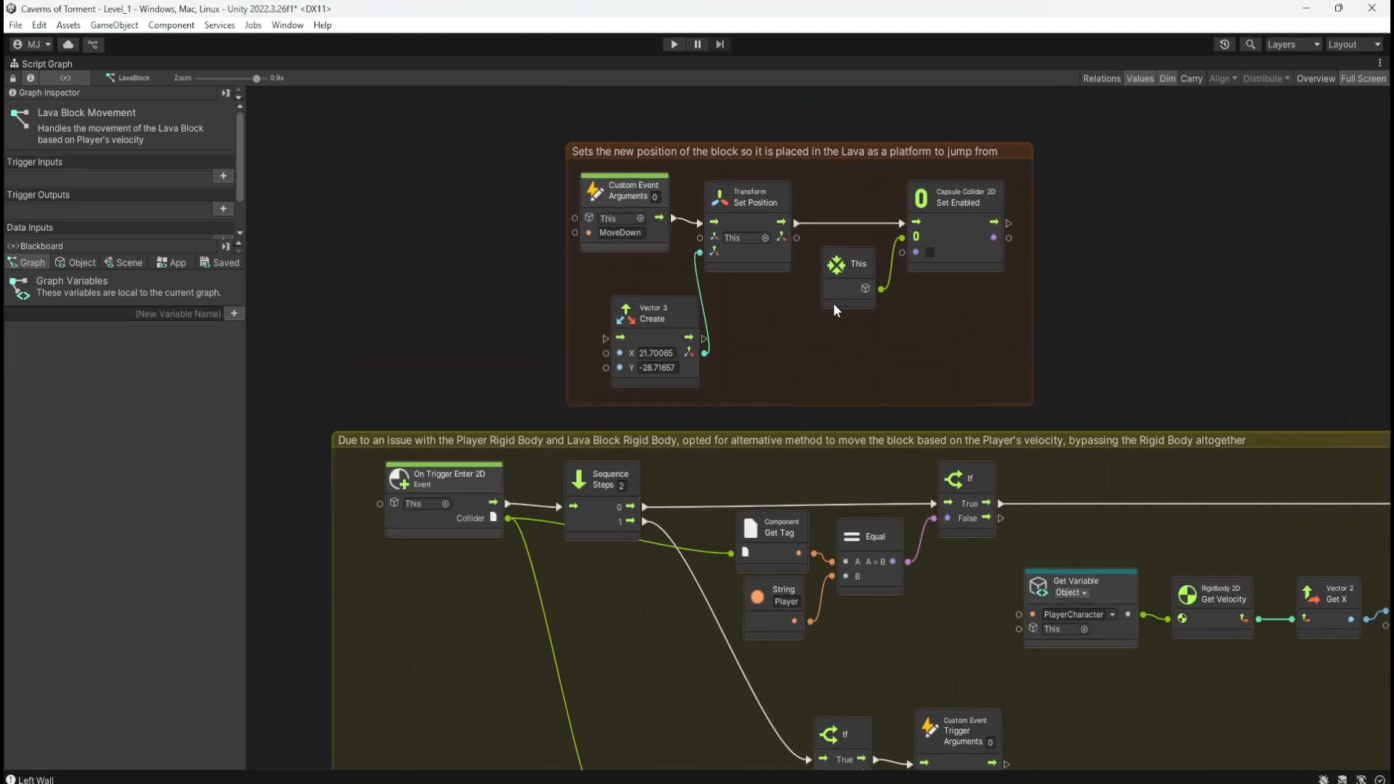
{"action": "middle_click_drag", "start_coordinate": [958, 674], "coordinate": [877, 442]}
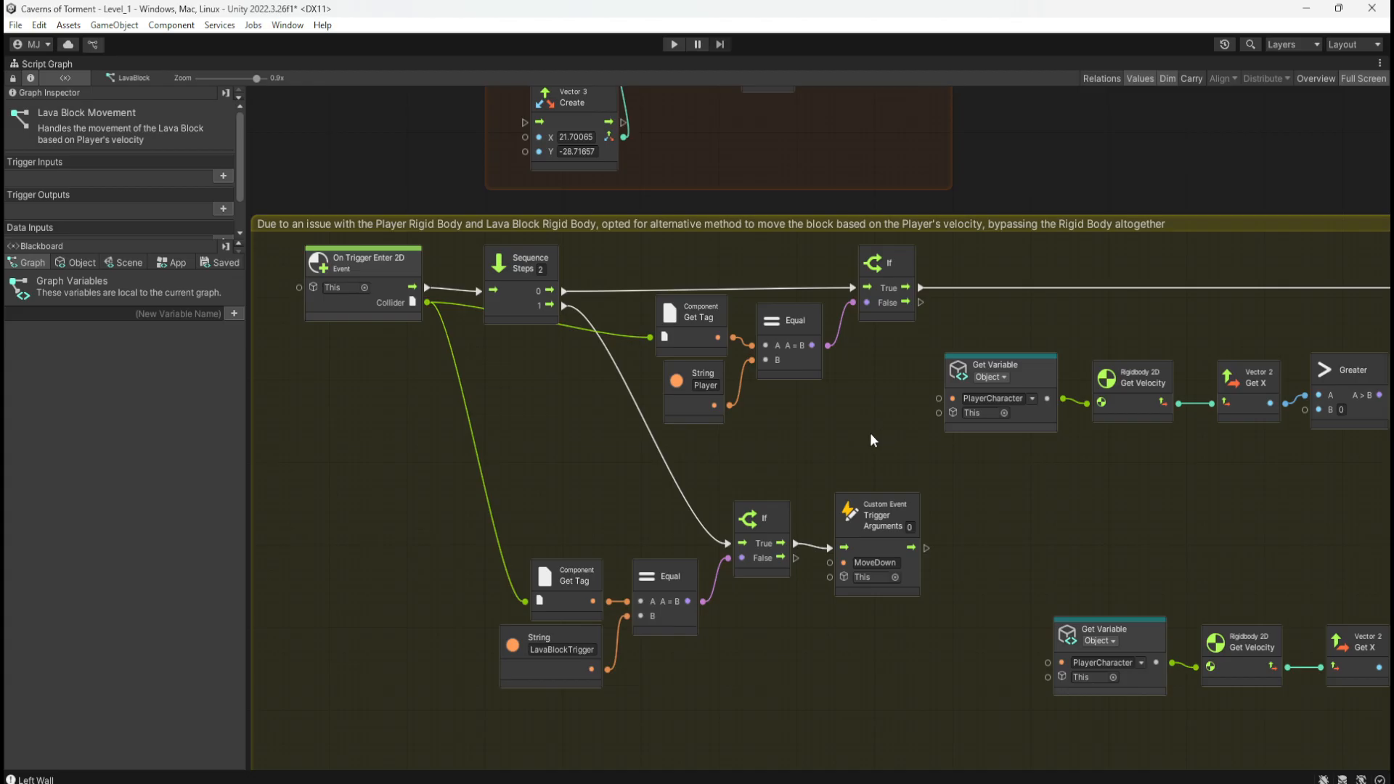
{"action": "key", "text": "shift+space"}
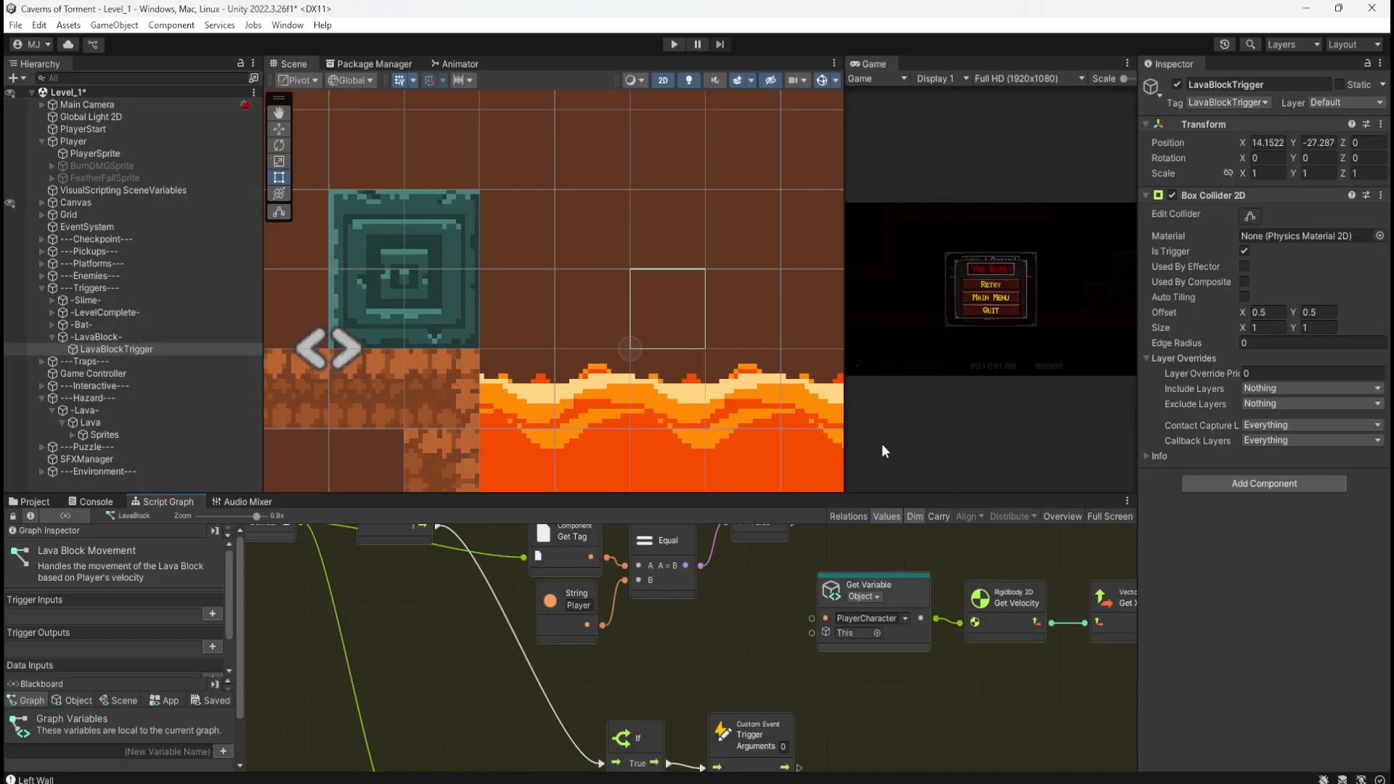
Step: Save the scene with Ctrl+S
{"action": "scroll", "coordinate": [639, 385], "scroll_direction": "down", "scroll_amount": 5}
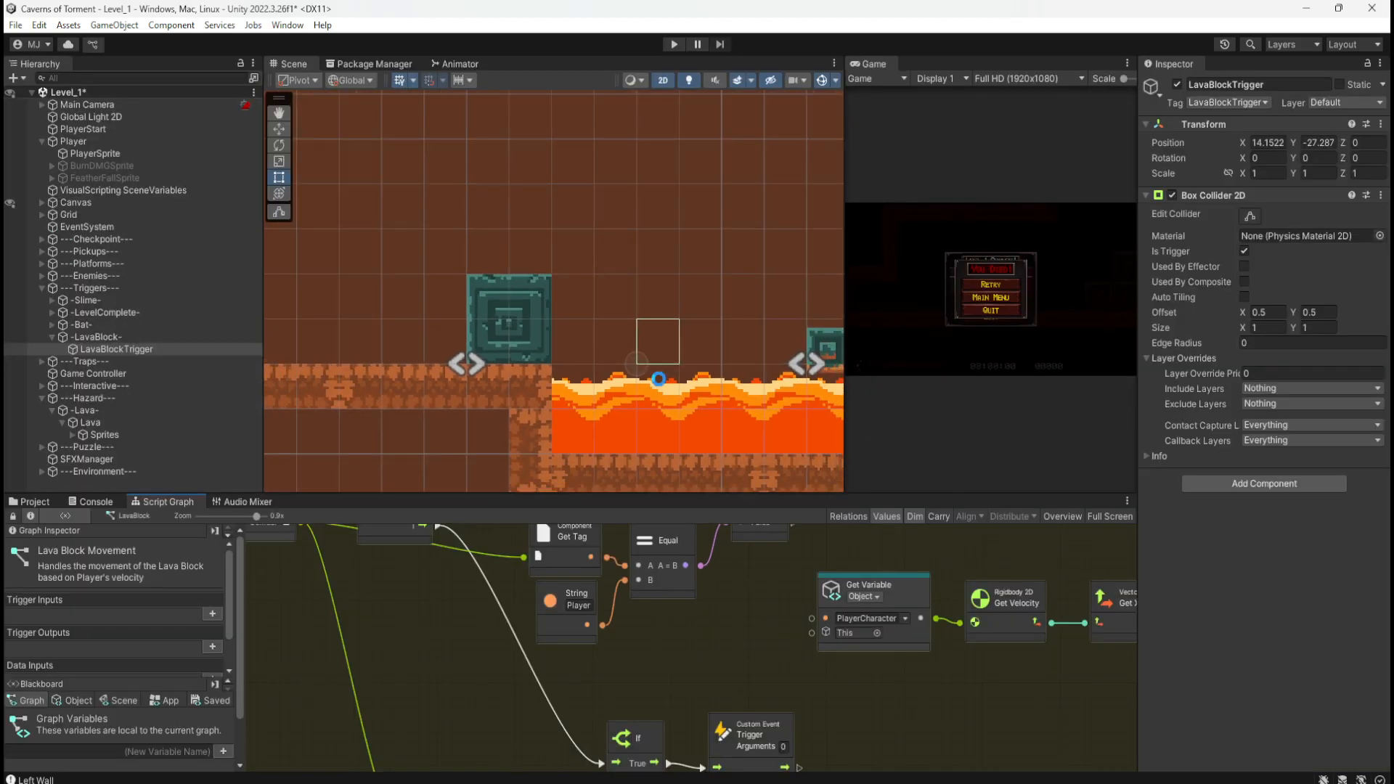
{"action": "key", "text": "ctrl+s"}
{"action": "scroll", "coordinate": [633, 437], "scroll_direction": "down", "scroll_amount": 3}
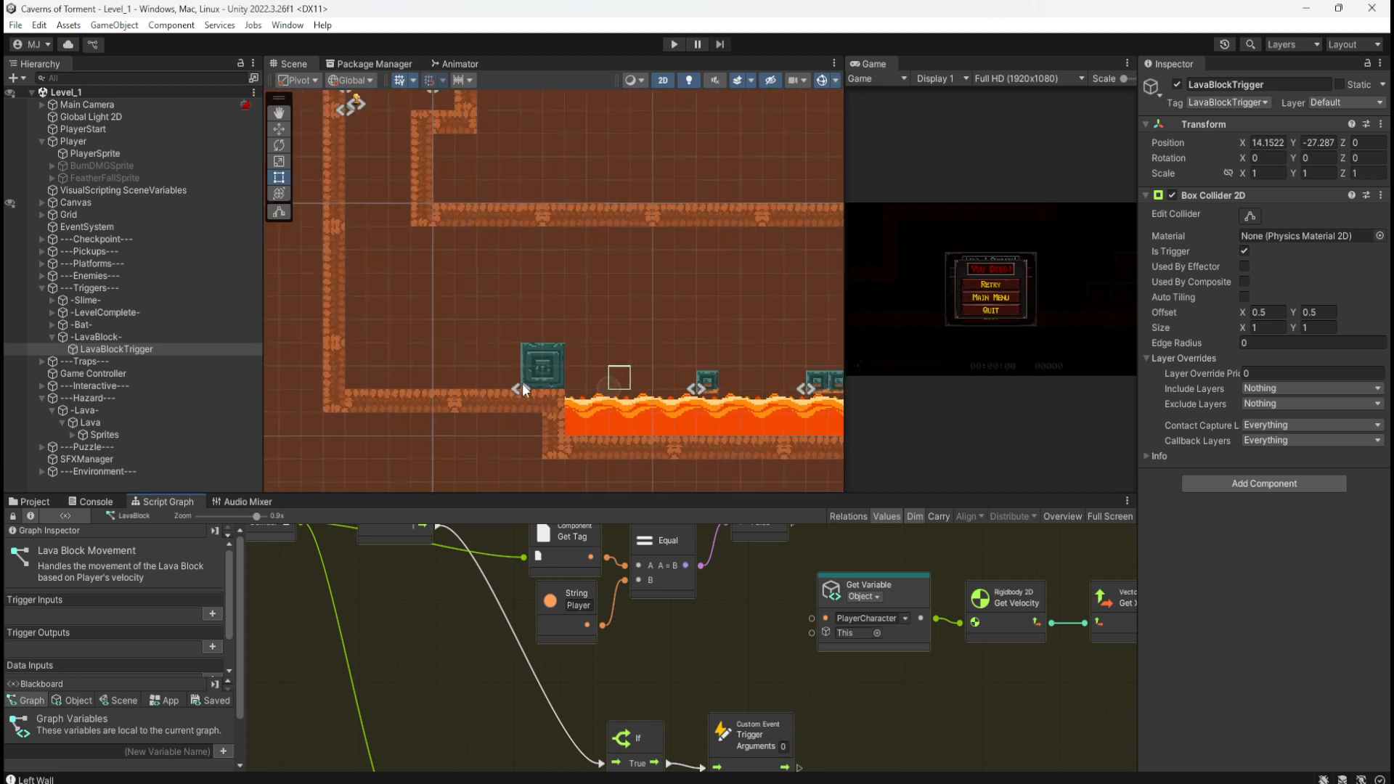
Step: Playtest by running, jumping and wall-jumping the character to the lava blocks, then stop
{"action": "left_click", "coordinate": [676, 45]}
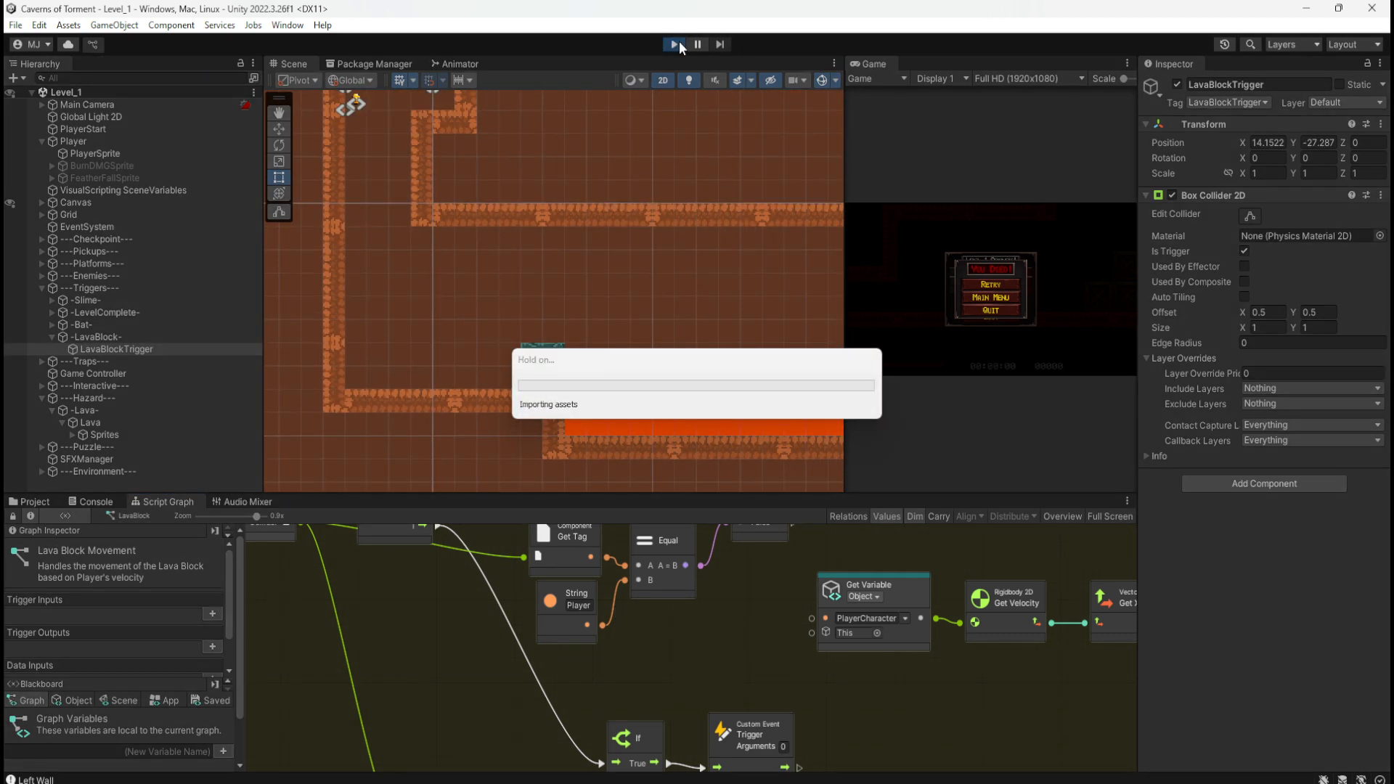
{"action": "key", "text": "d"}
{"action": "key", "text": "space"}
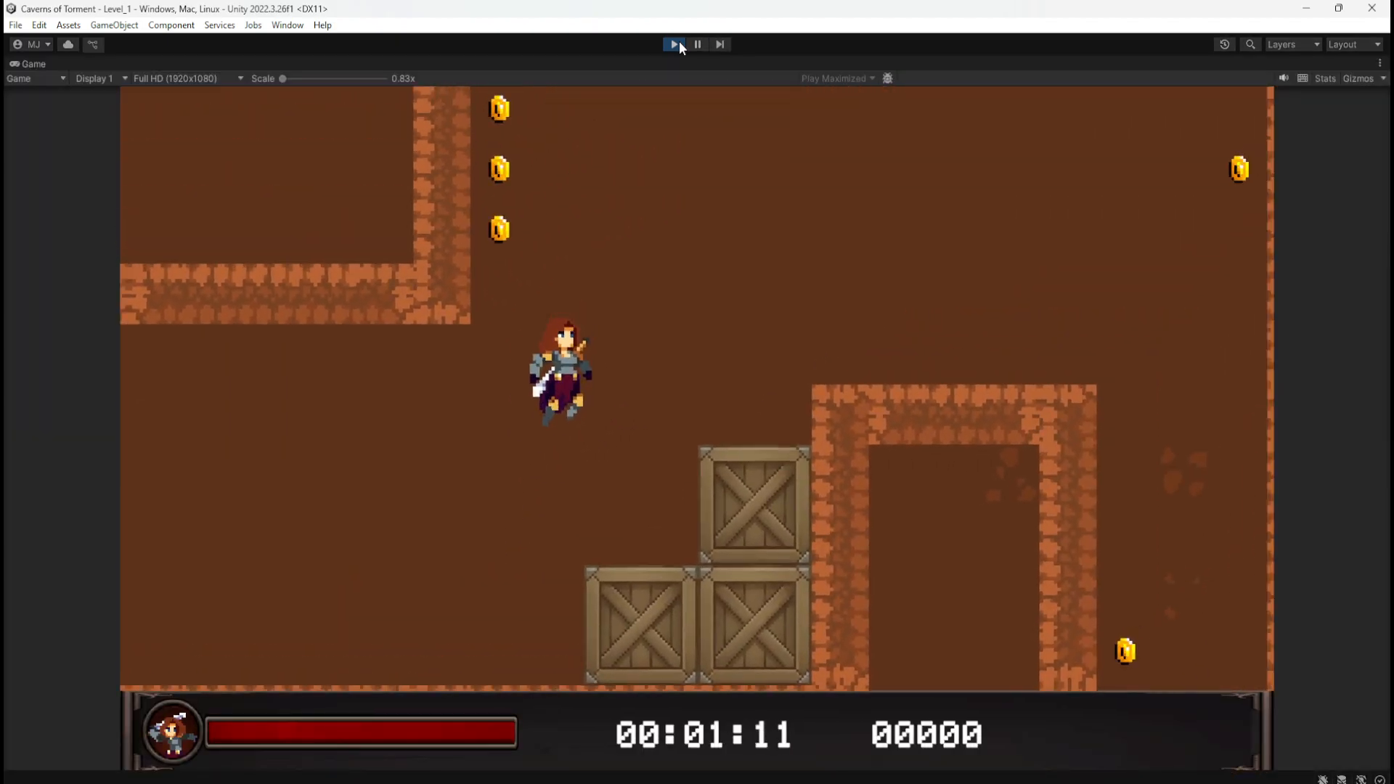
{"action": "key", "text": "space"}
{"action": "key", "text": "space"}
{"action": "key", "text": "d"}
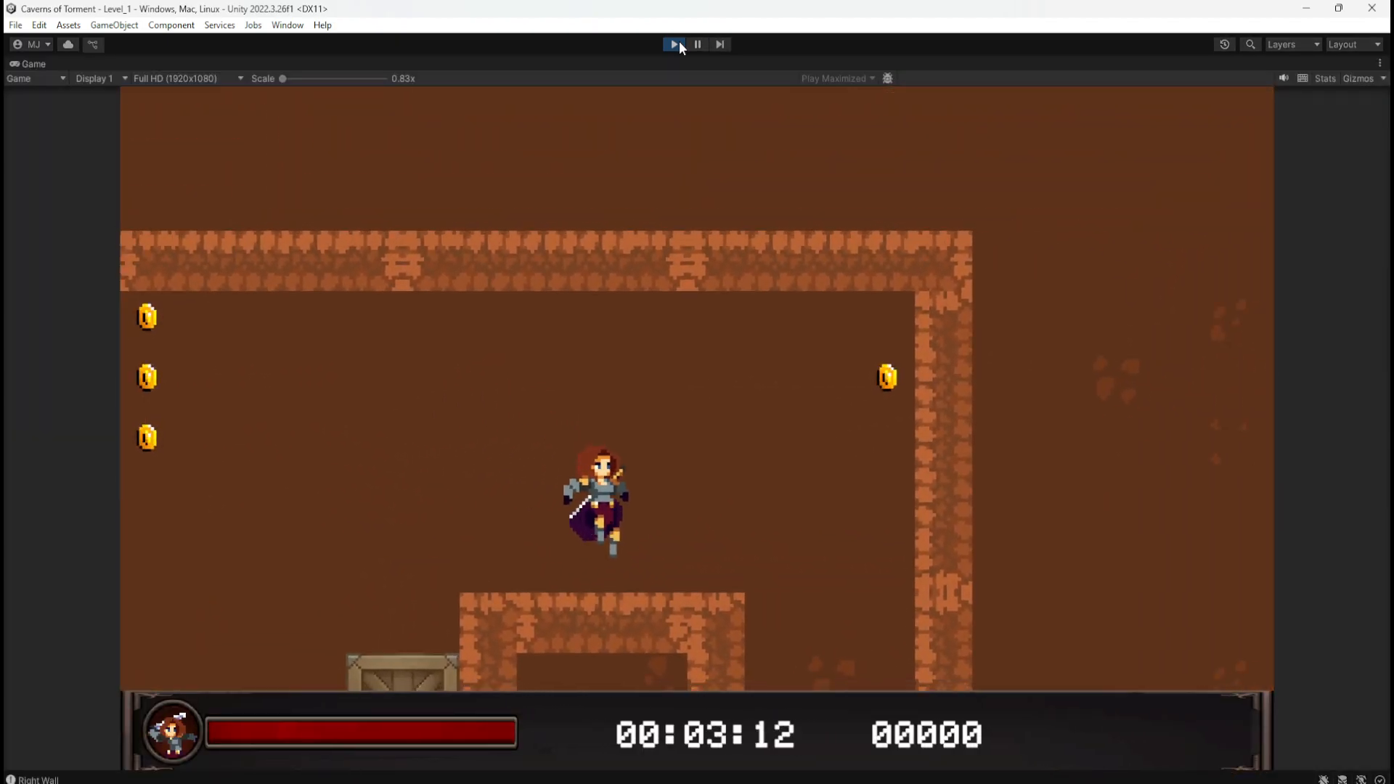
{"action": "key", "text": "a"}
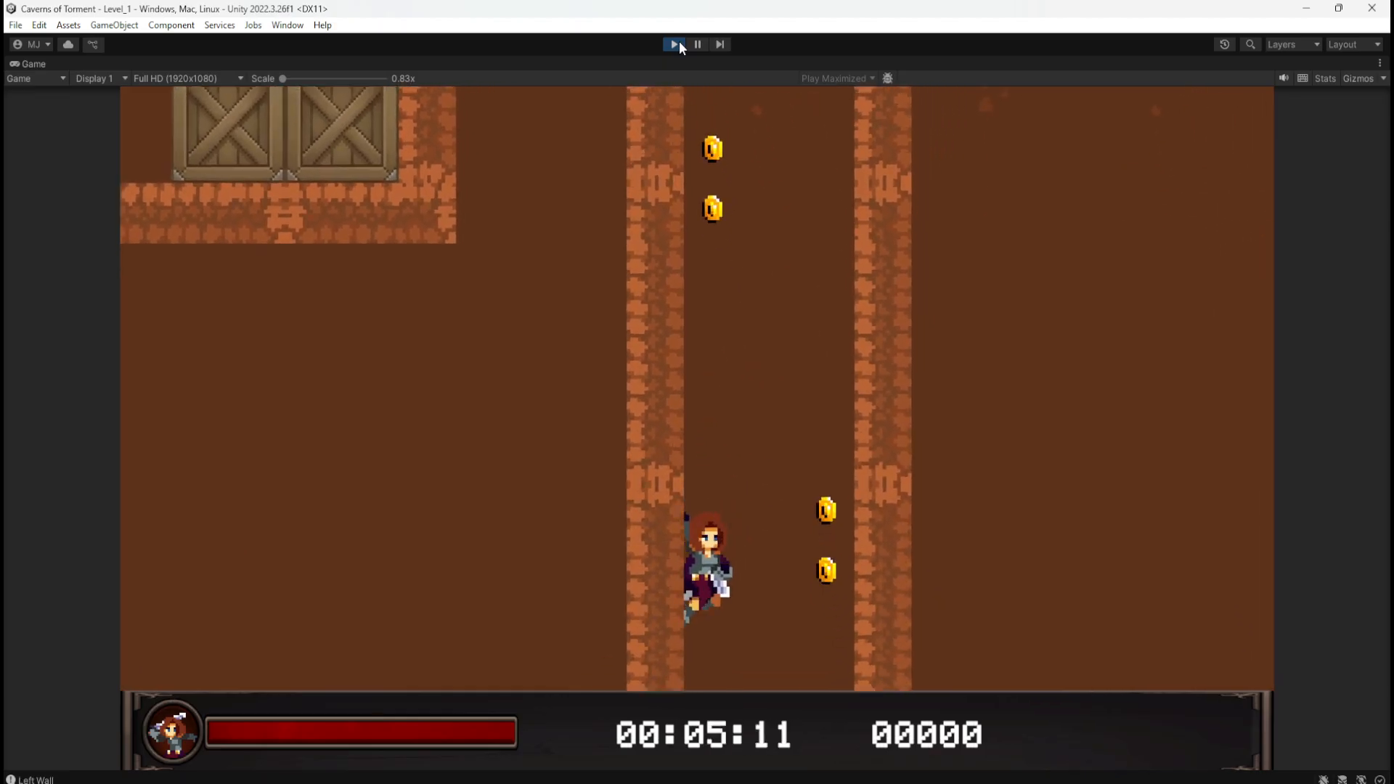
{"action": "key", "text": "space"}
{"action": "key", "text": "d"}
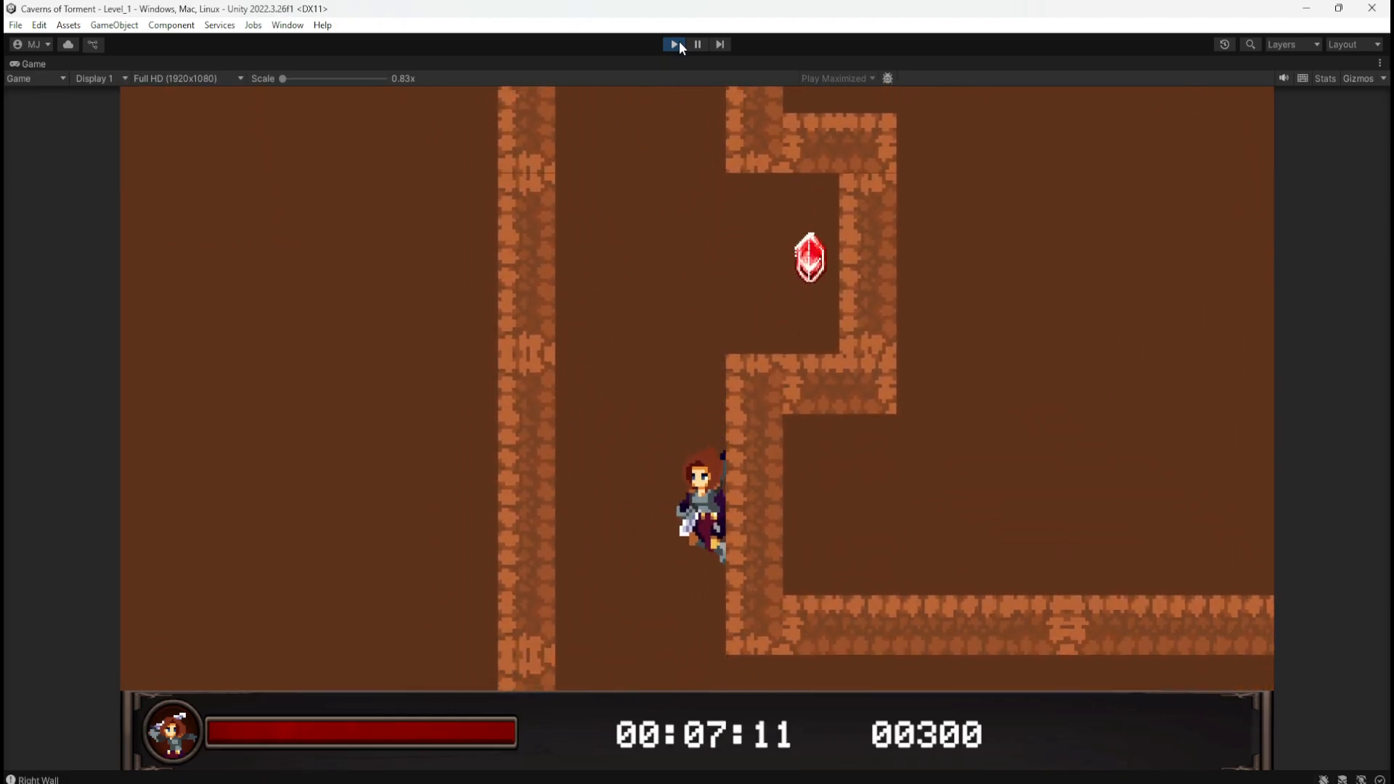
{"action": "key", "text": "d"}
{"action": "key", "text": "d"}
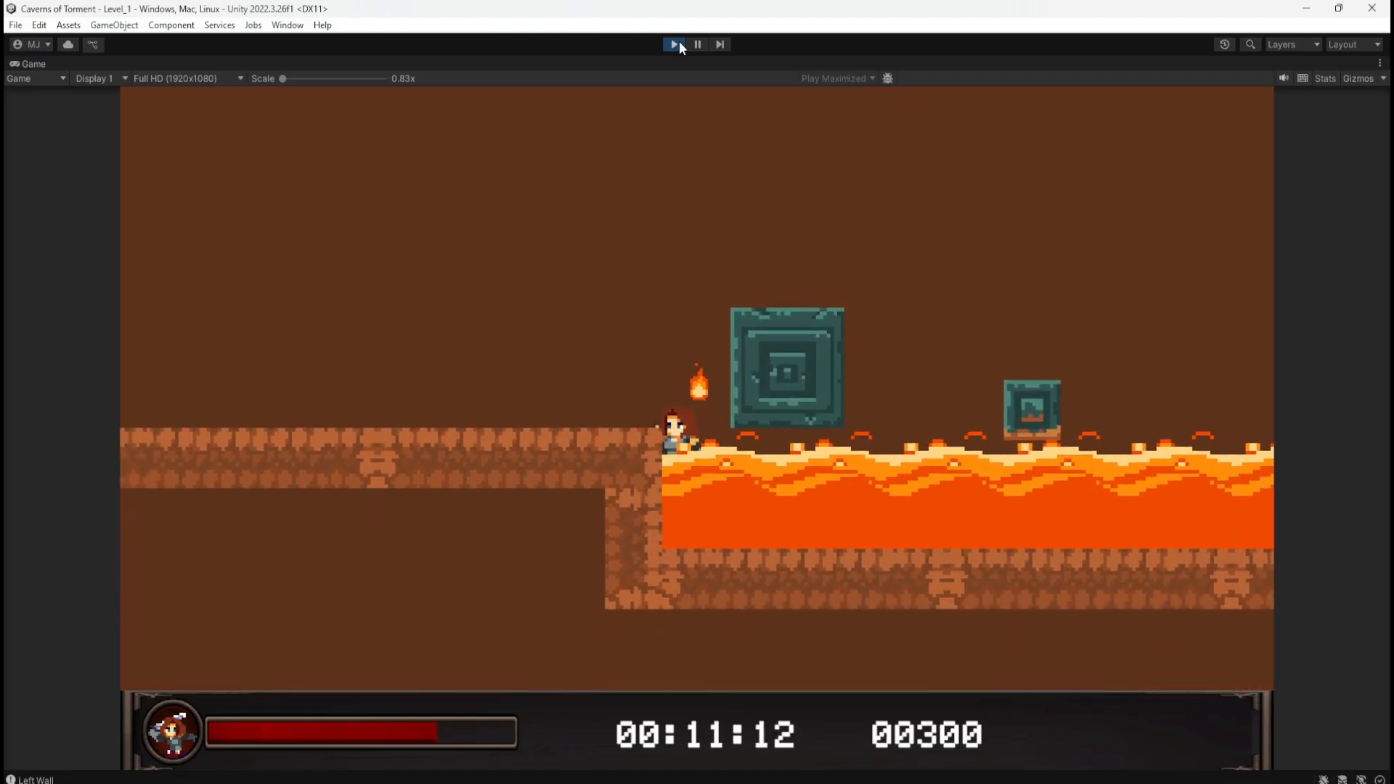
{"action": "left_click", "coordinate": [675, 45]}
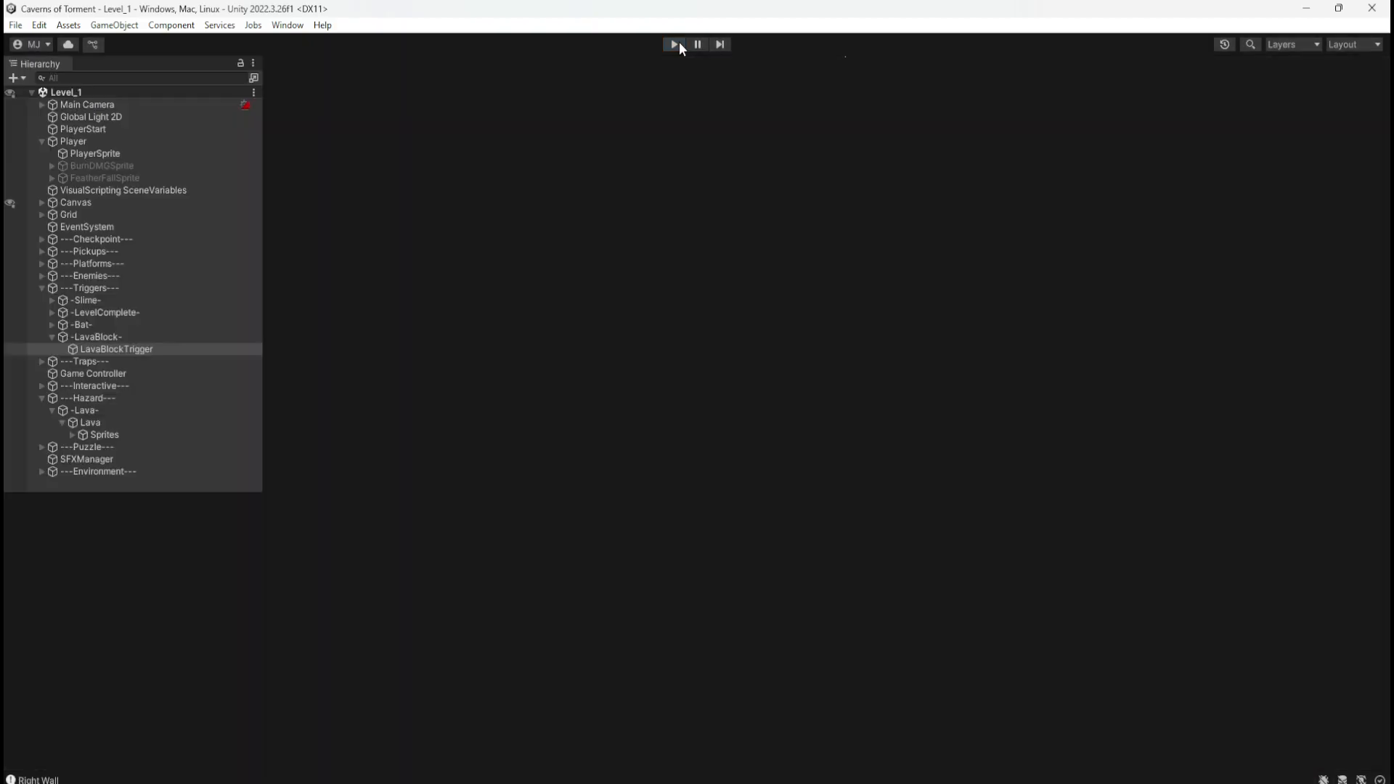
Step: Move the LavaBlock object left to X 17.7
{"action": "left_click", "coordinate": [530, 364]}
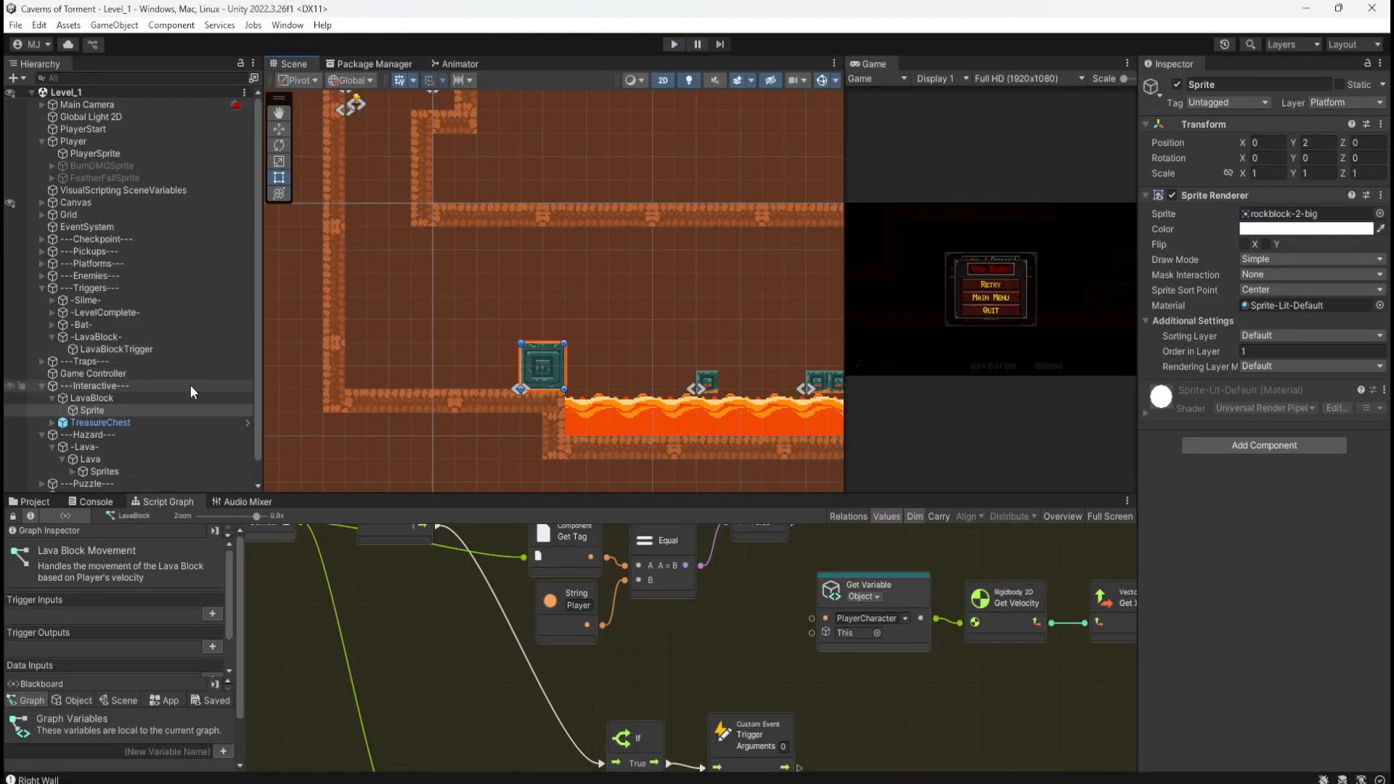
{"action": "left_click", "coordinate": [142, 398]}
{"action": "key", "text": "w"}
{"action": "left_click_drag", "start_coordinate": [546, 392], "coordinate": [485, 389]}
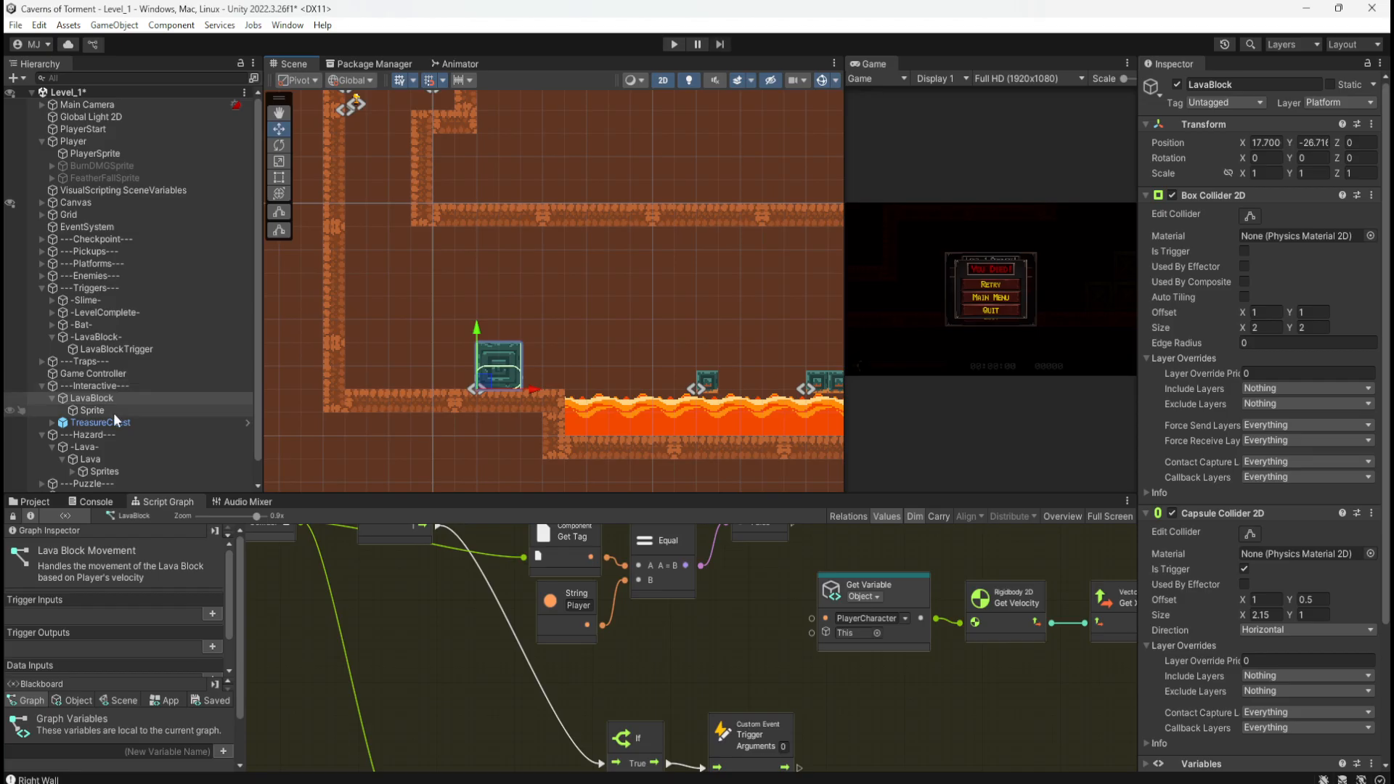
{"action": "scroll", "coordinate": [123, 392], "scroll_direction": "down", "scroll_amount": 1}
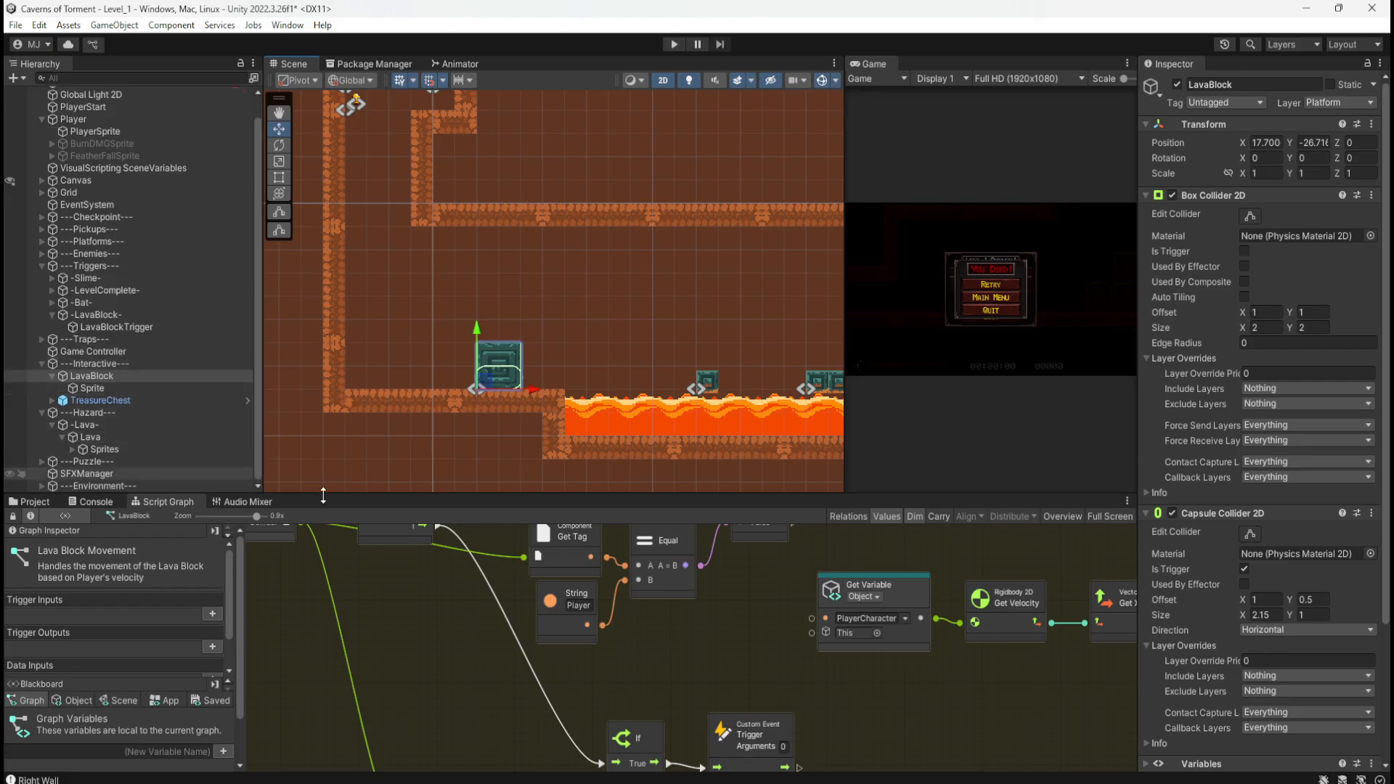
{"action": "middle_click_drag", "start_coordinate": [690, 652], "coordinate": [734, 573]}
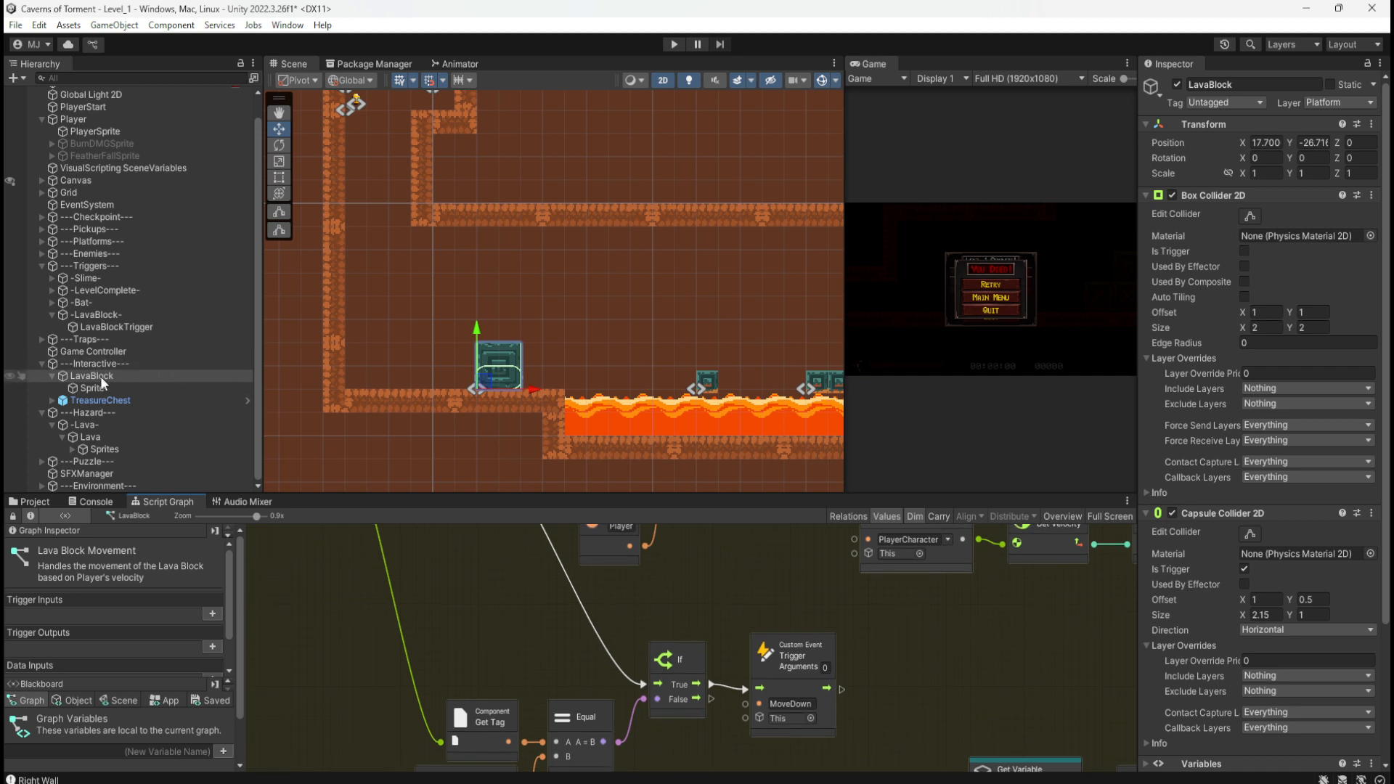
Step: Set LavaBlockTrigger's scale to 2 on all axes using the proportional scale link
{"action": "left_click", "coordinate": [102, 328]}
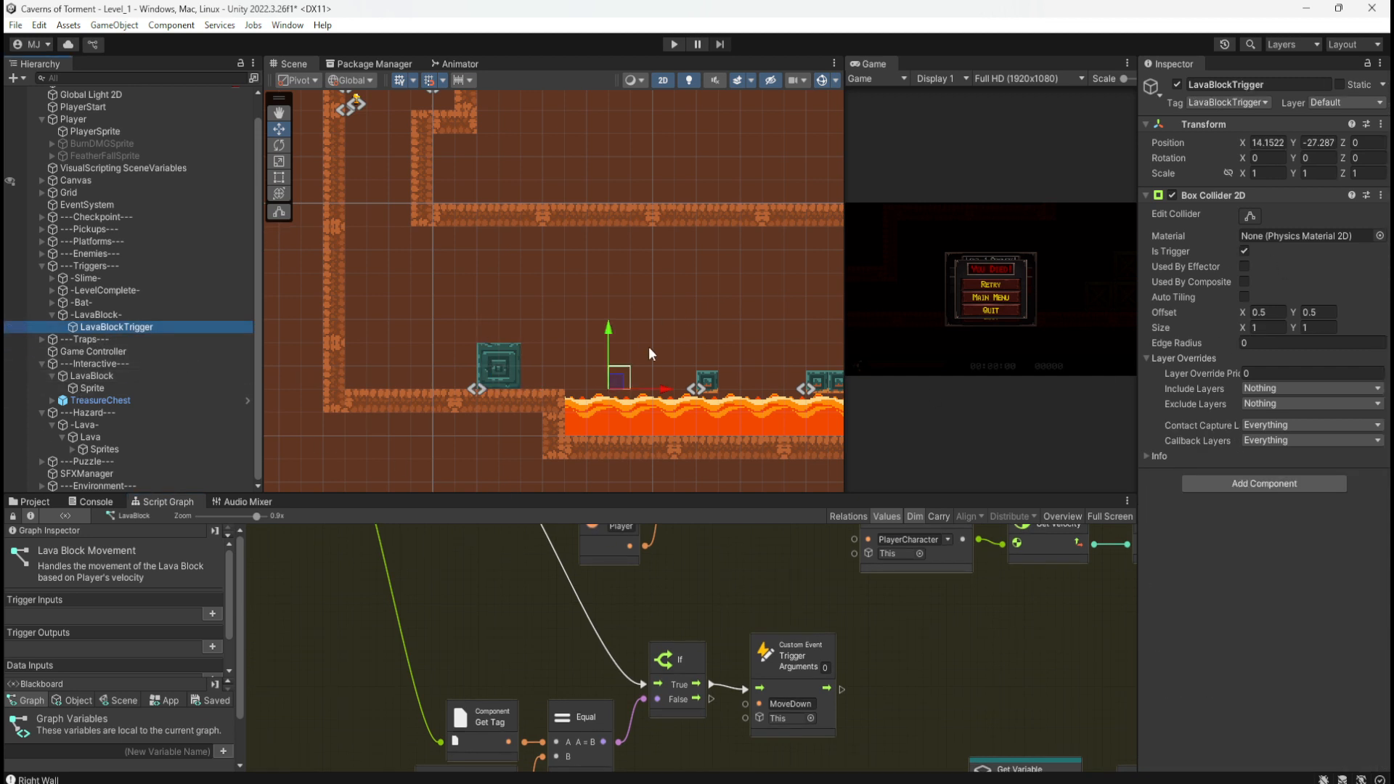
{"action": "scroll", "coordinate": [628, 392], "scroll_direction": "up", "scroll_amount": 5}
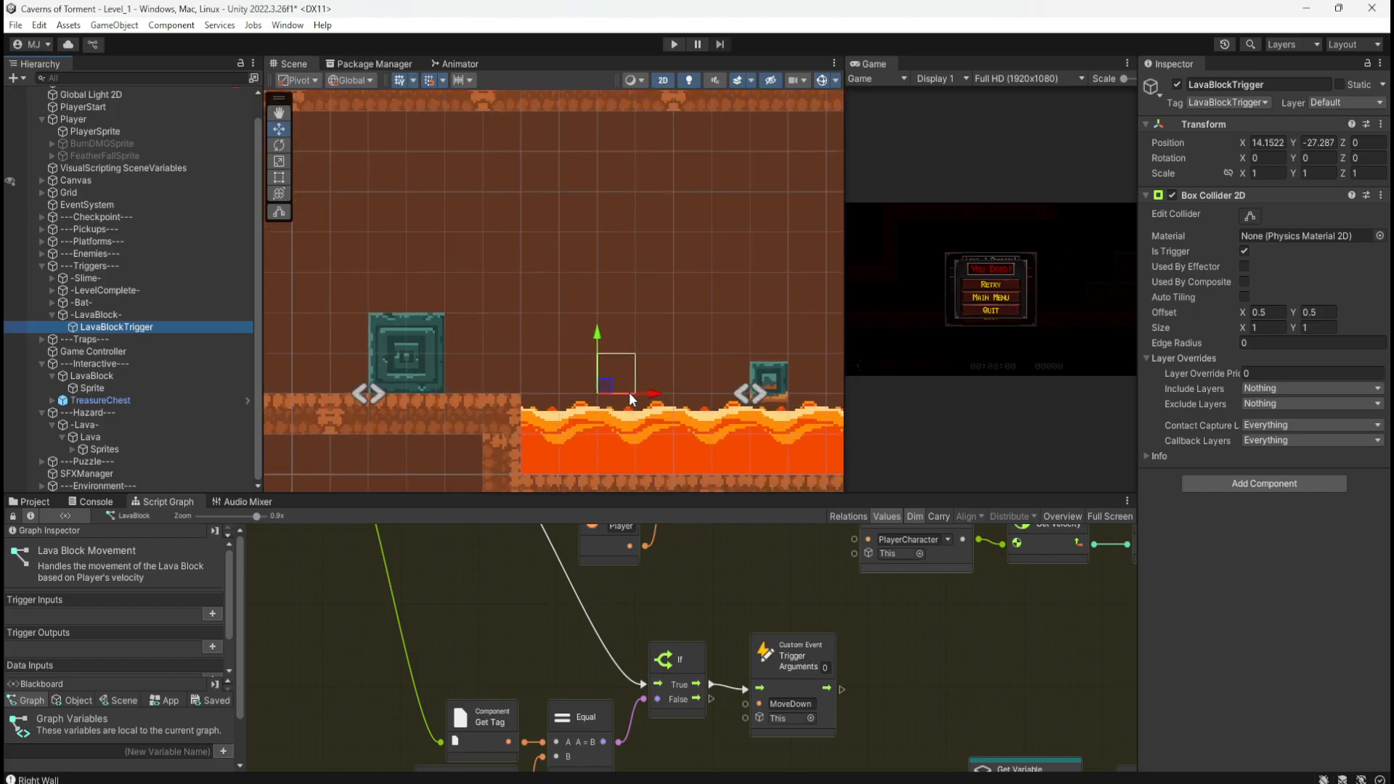
{"action": "left_click", "coordinate": [1252, 174]}
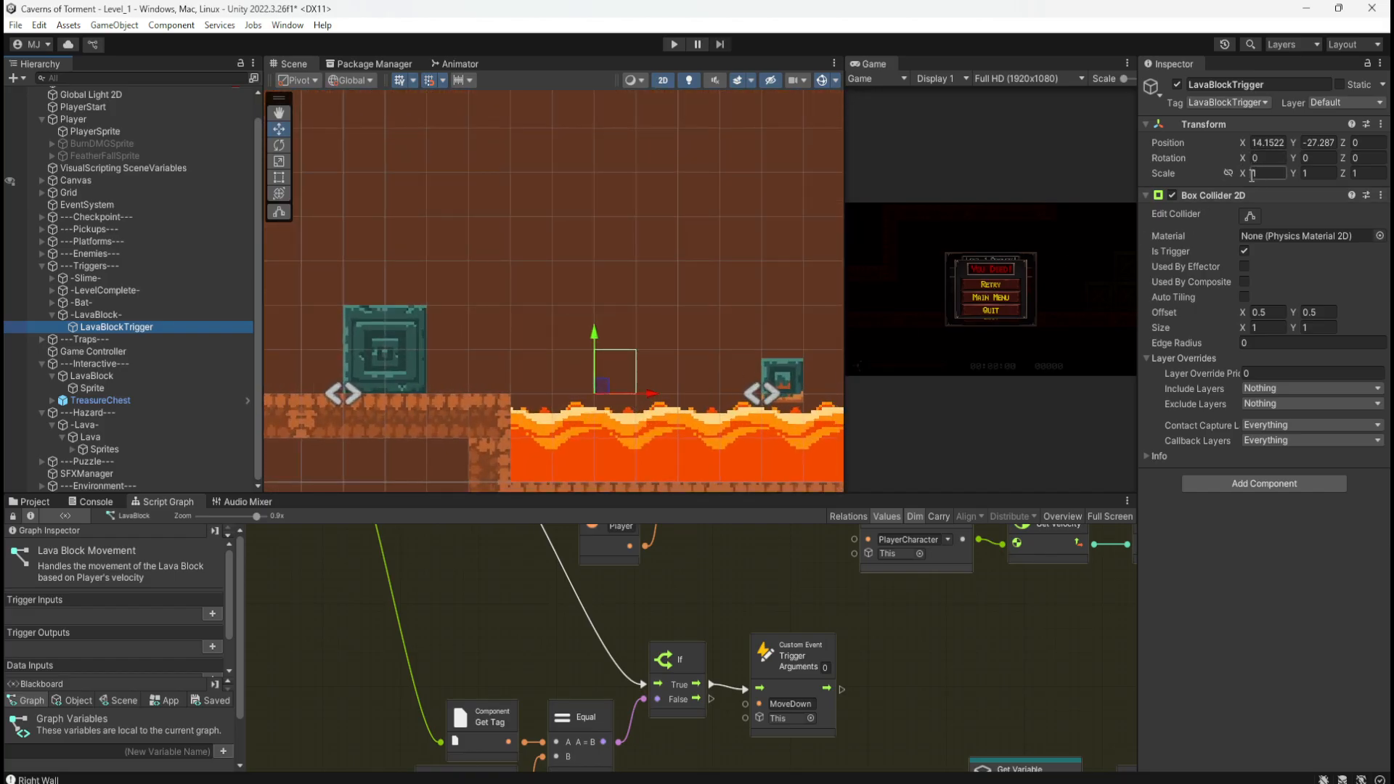
{"action": "left_click", "coordinate": [1229, 174]}
{"action": "left_click", "coordinate": [1260, 172]}
{"action": "type", "text": "2"}
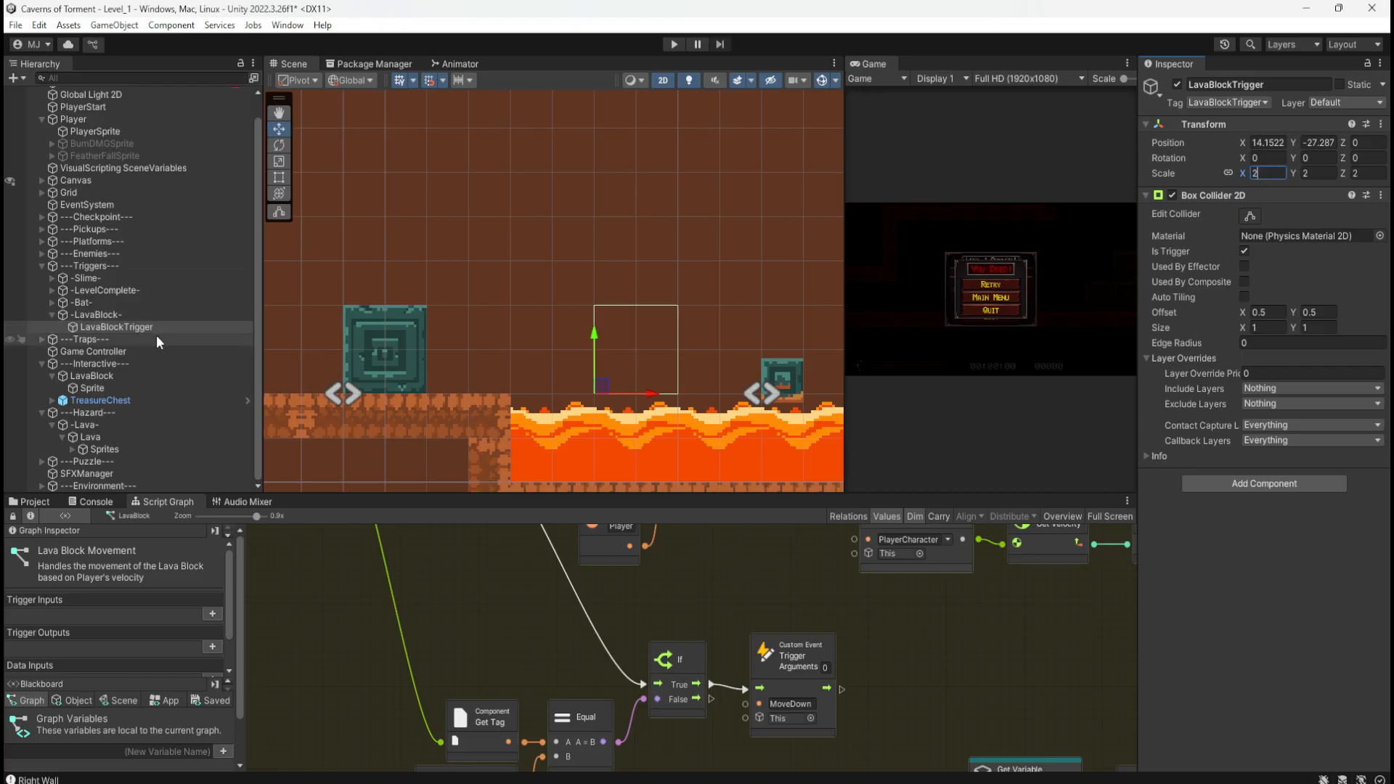
{"action": "scroll", "coordinate": [743, 599], "scroll_direction": "down", "scroll_amount": 3}
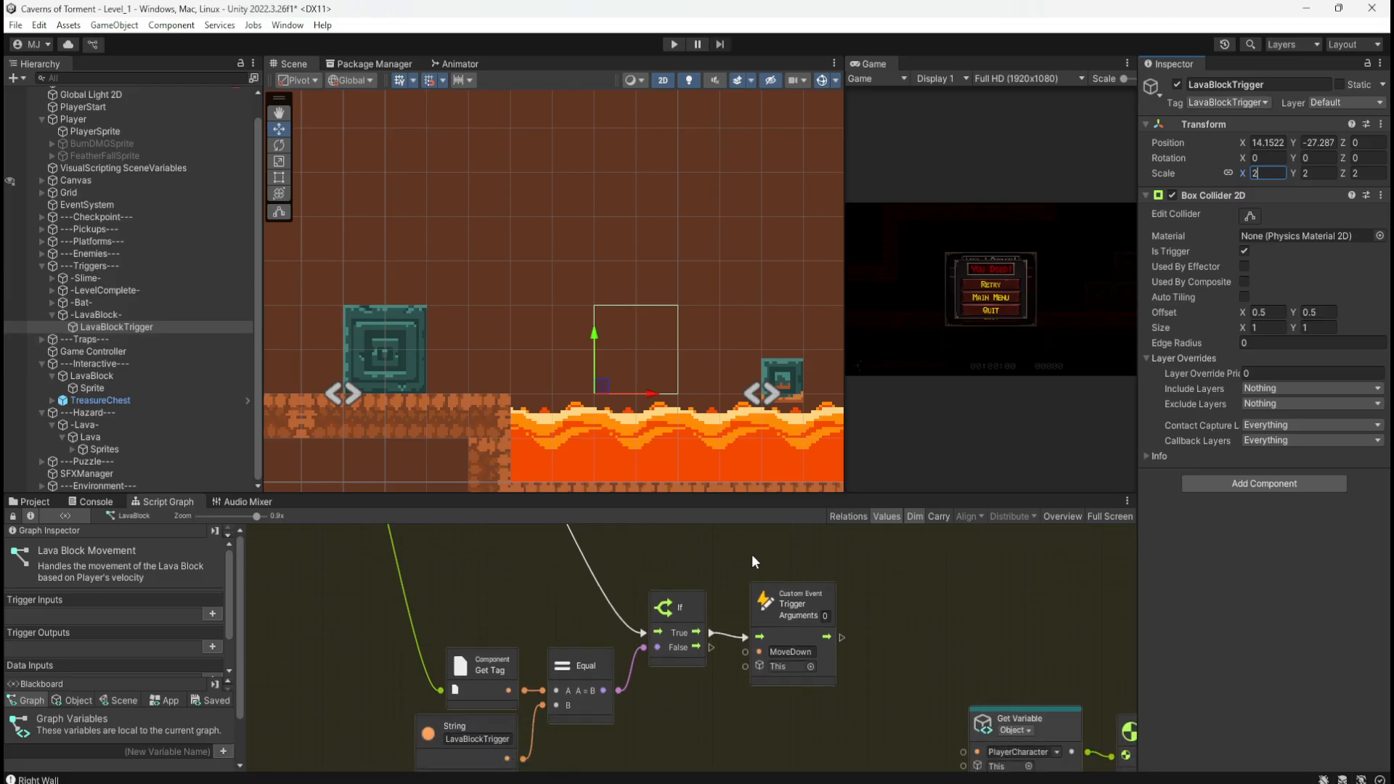
{"action": "key", "text": "shift+space"}
Step: Review the trigger nodes in the graph, save with Ctrl+S, and restore the editor layout
{"action": "middle_click_drag", "start_coordinate": [669, 345], "coordinate": [710, 449]}
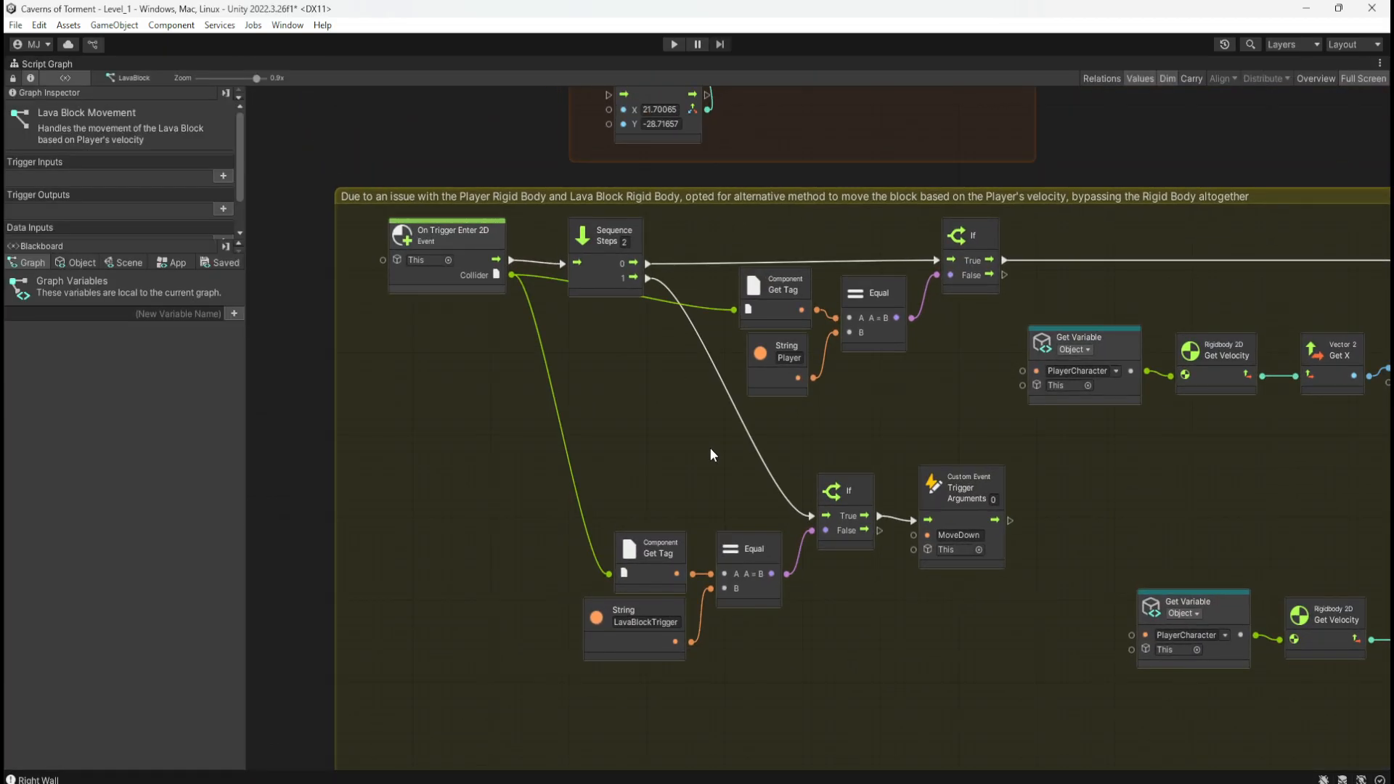
{"action": "middle_click_drag", "start_coordinate": [708, 448], "coordinate": [694, 536]}
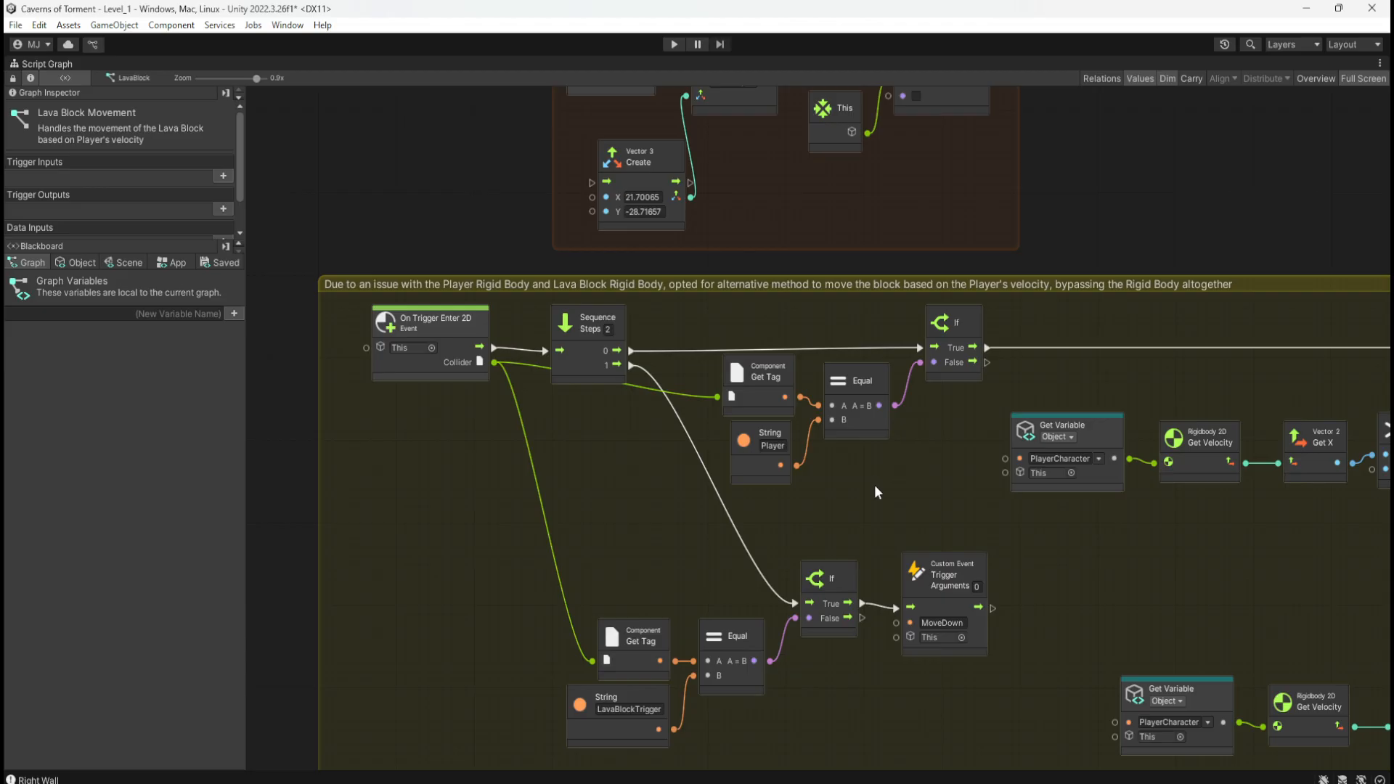
{"action": "key", "text": "shift+space"}
{"action": "key", "text": "ctrl+s"}
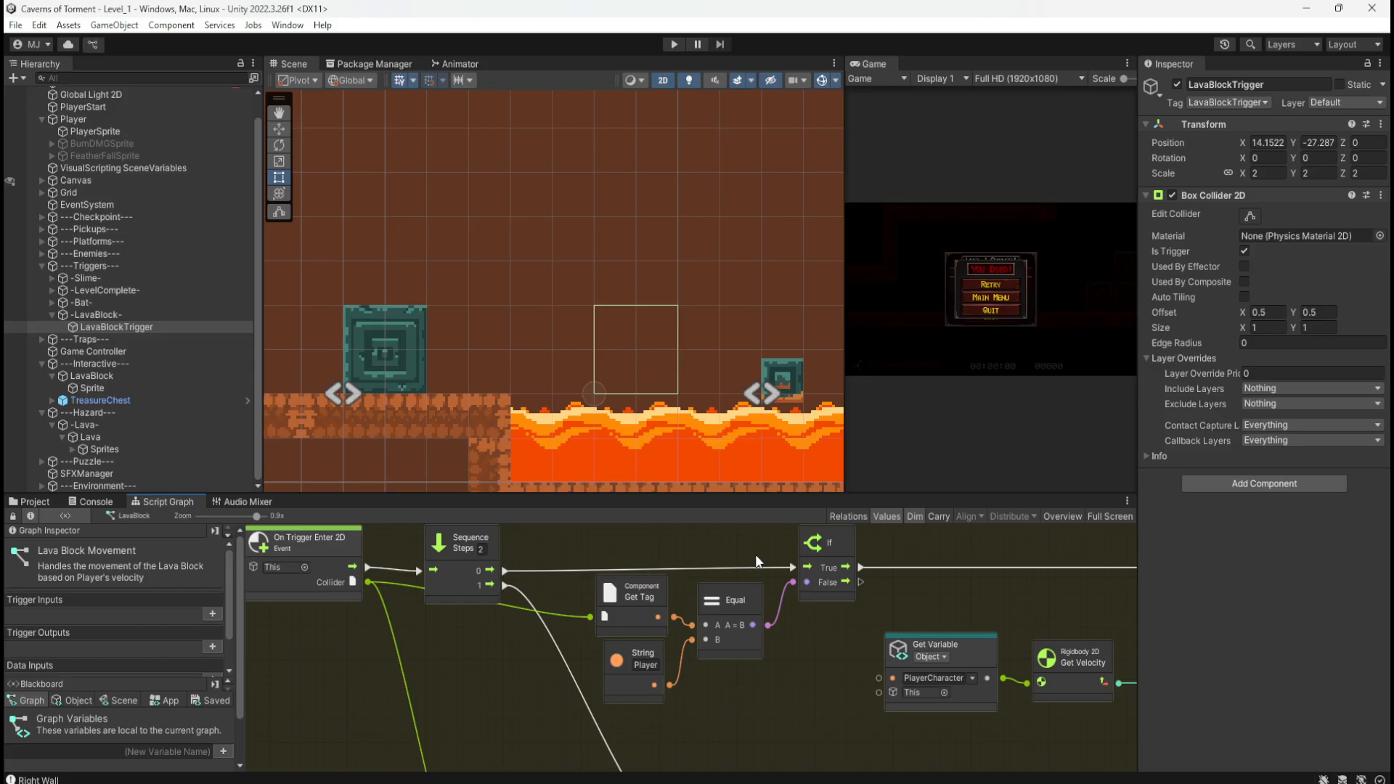
Step: Playtest over the crates and down the shaft, pushing the stone block toward the lava, then stop
{"action": "left_click", "coordinate": [674, 44]}
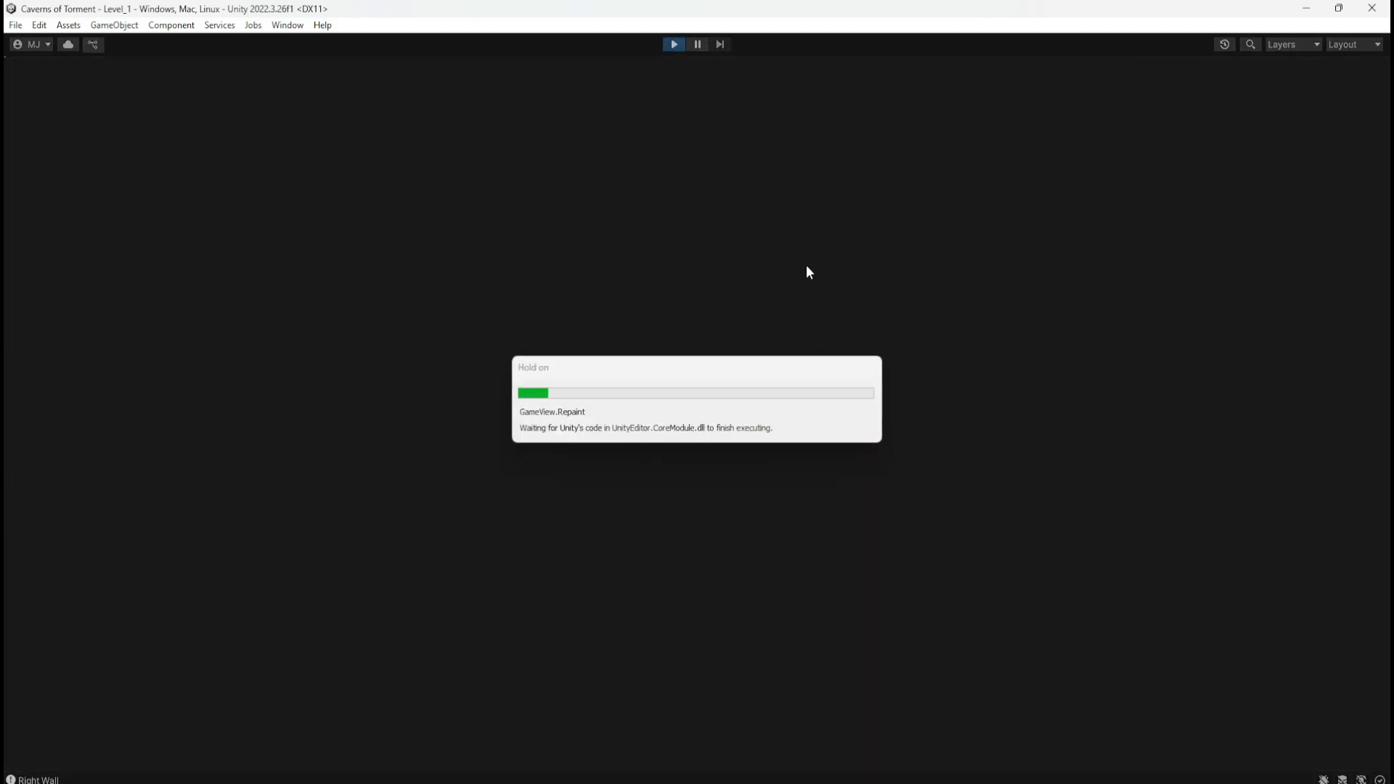
{"action": "key", "text": "d"}
{"action": "key", "text": "space"}
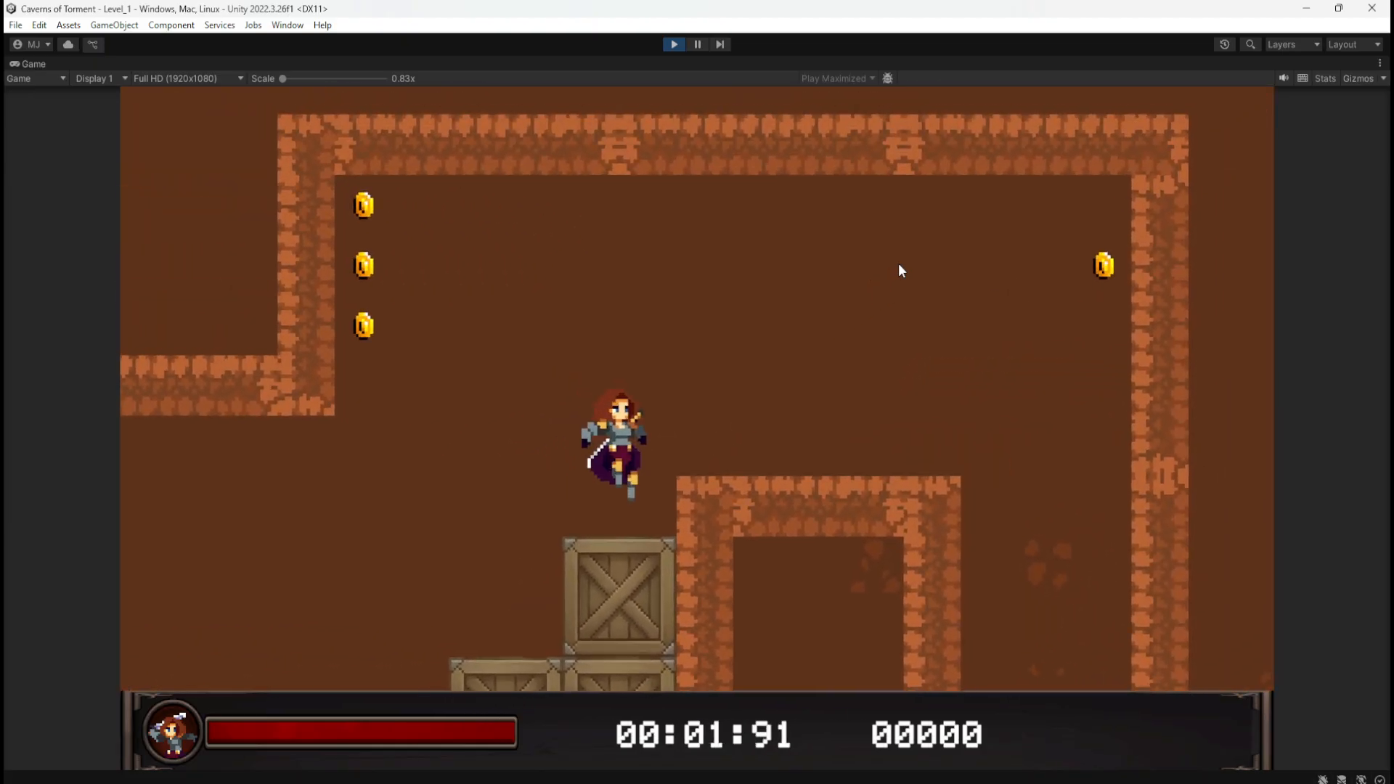
{"action": "key", "text": "space"}
{"action": "key", "text": "d"}
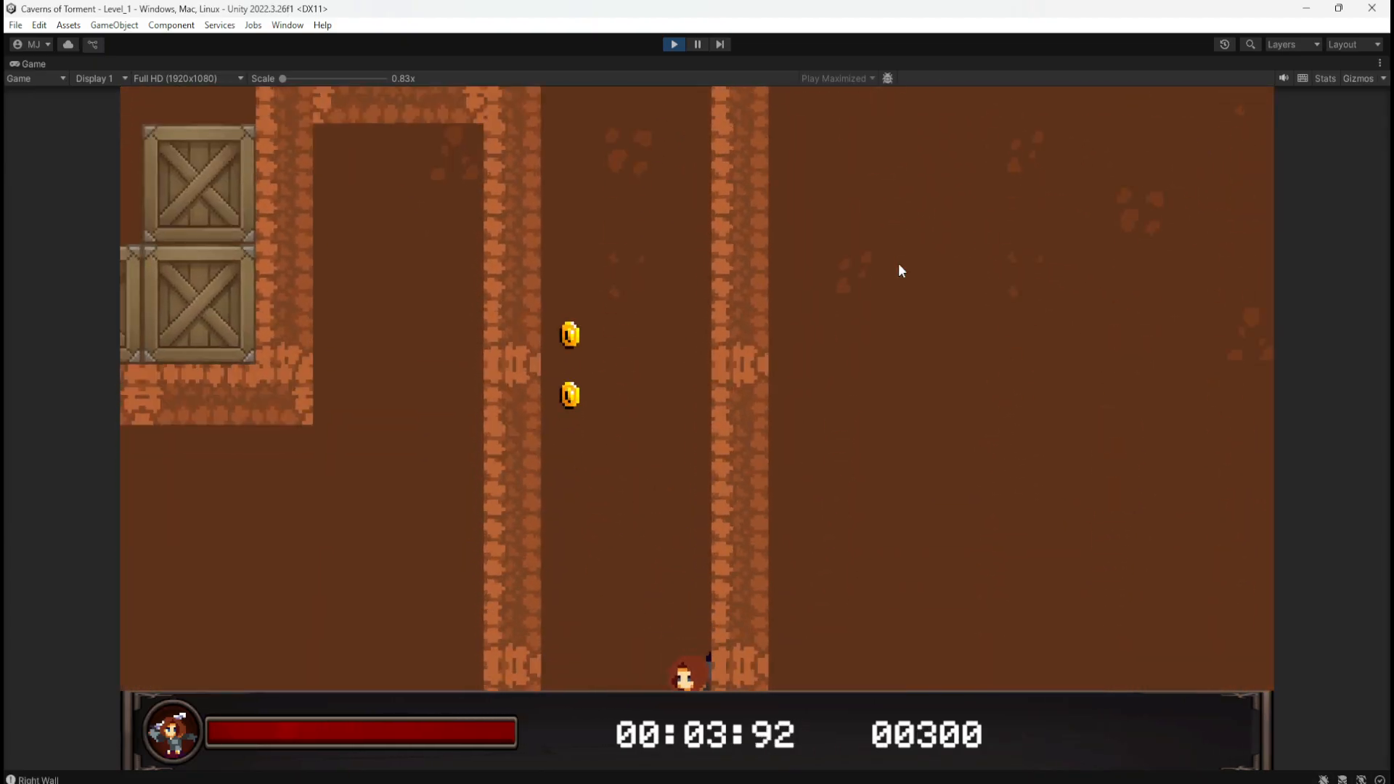
{"action": "key", "text": "d"}
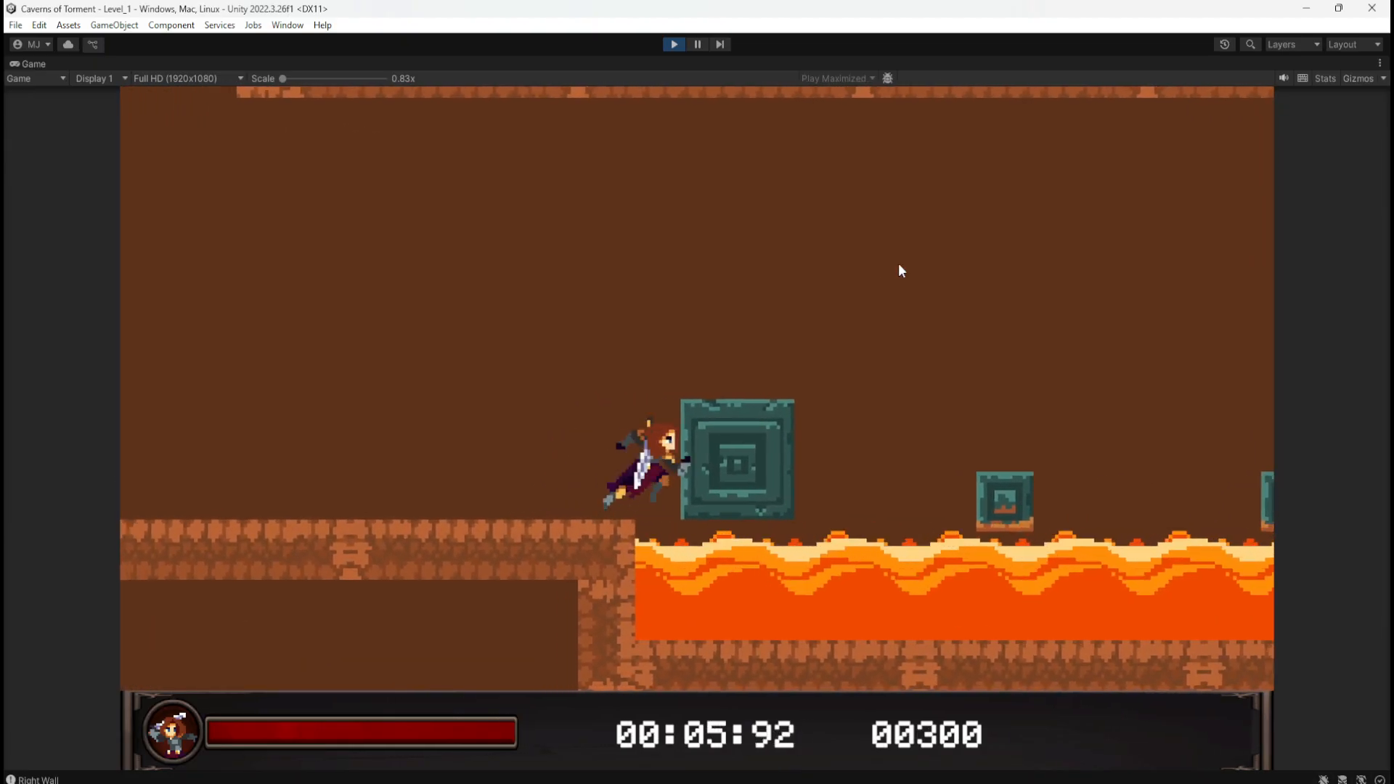
{"action": "left_click", "coordinate": [673, 45]}
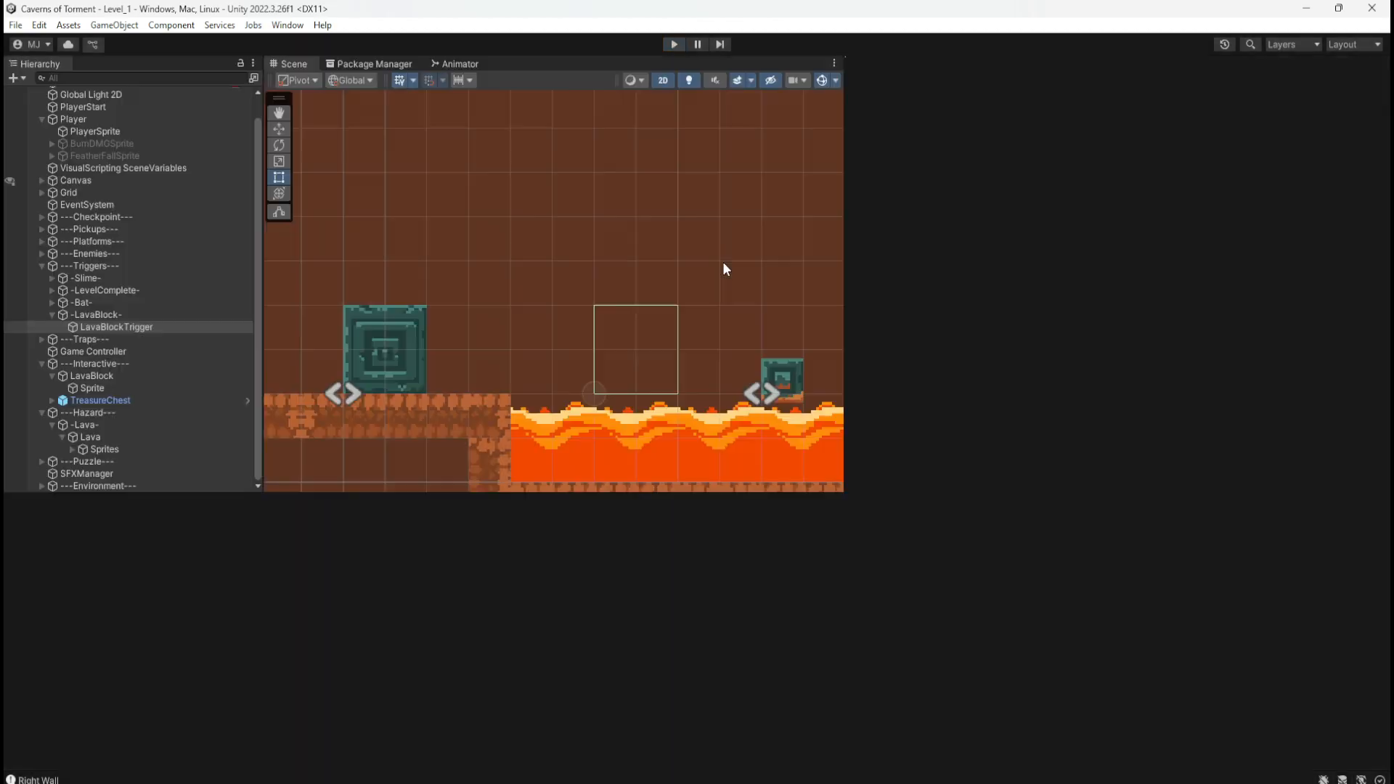
Step: Add an On Trigger Stay 2D event node below the lower branch
{"action": "double_click", "coordinate": [759, 726]}
{"action": "middle_click_drag", "start_coordinate": [897, 555], "coordinate": [846, 393]}
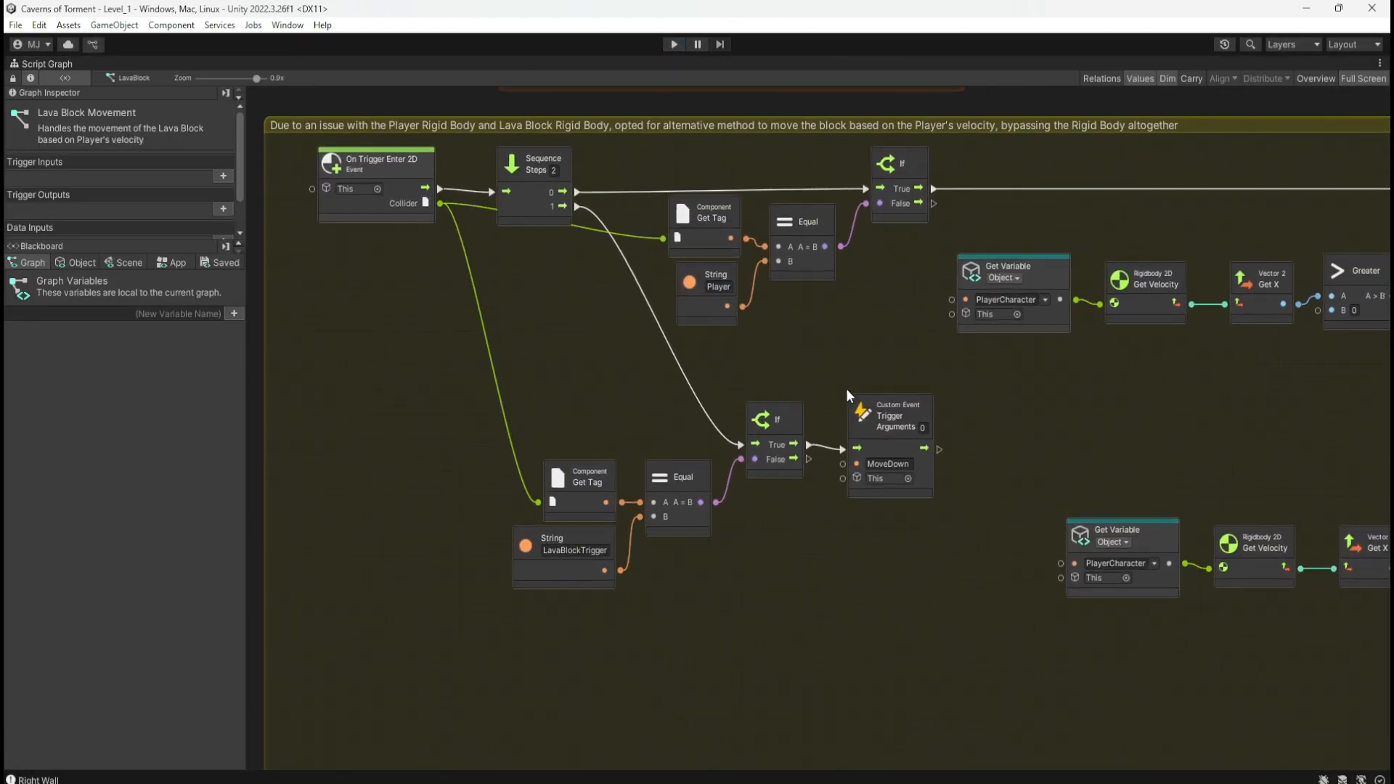
{"action": "middle_click_drag", "start_coordinate": [846, 342], "coordinate": [910, 382]}
{"action": "middle_click_drag", "start_coordinate": [667, 447], "coordinate": [682, 244]}
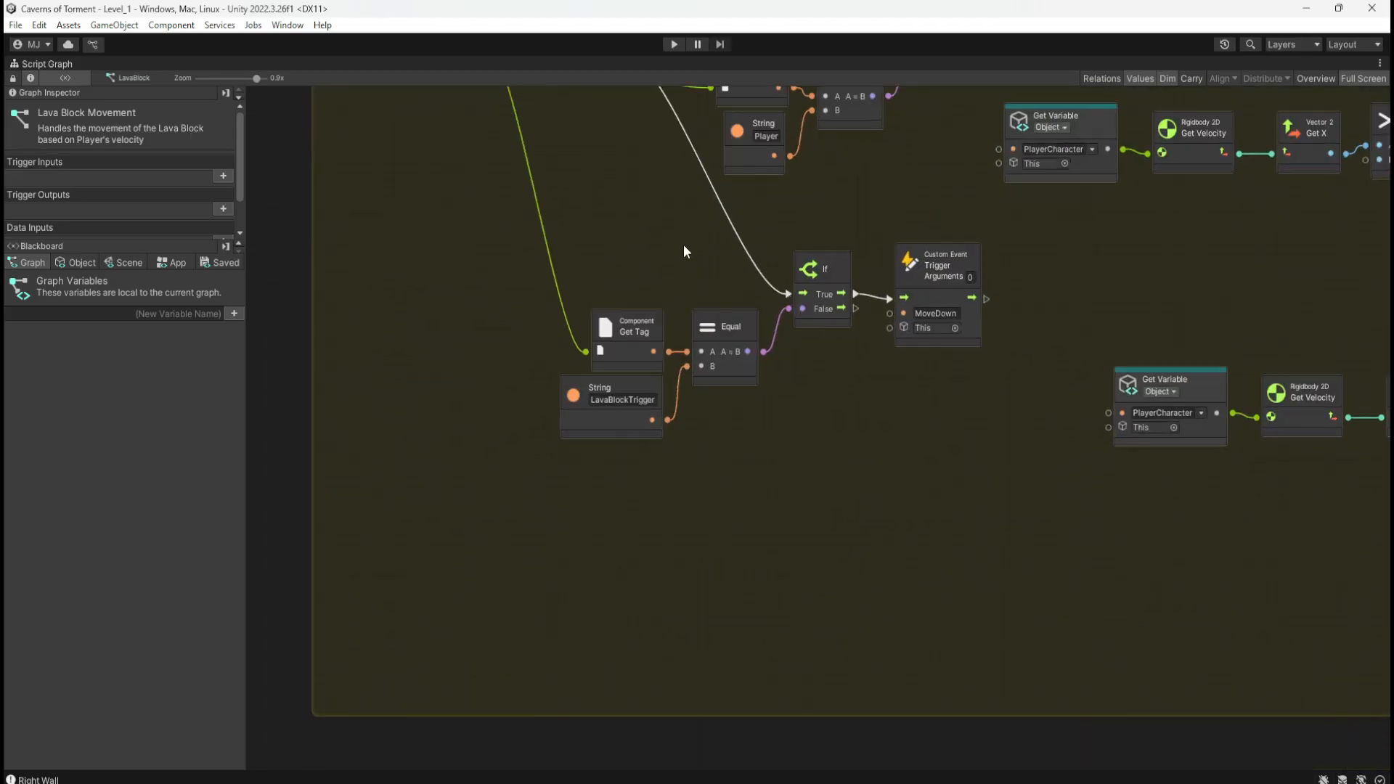
{"action": "middle_click_drag", "start_coordinate": [731, 501], "coordinate": [709, 612]}
{"action": "right_click", "coordinate": [613, 628]}
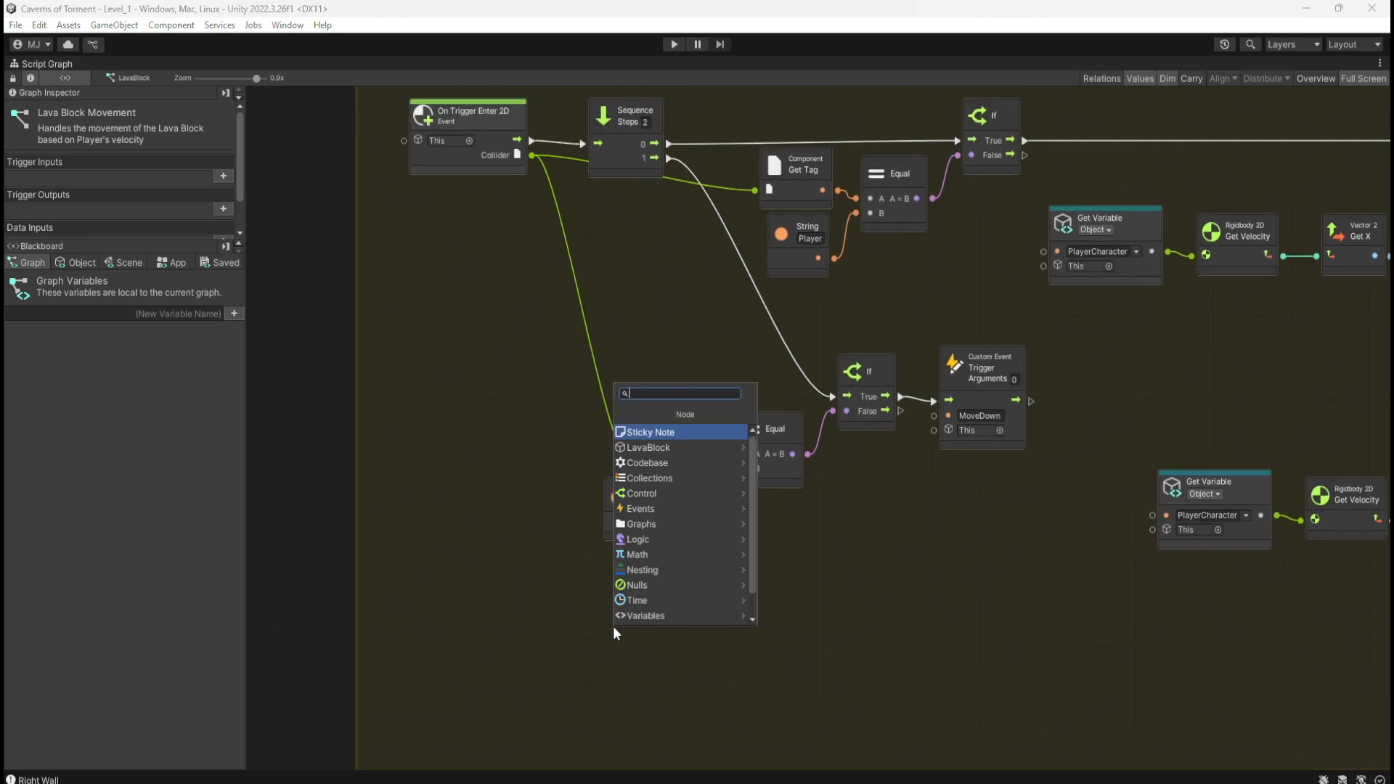
{"action": "type", "text": "trigger 2d stay"}
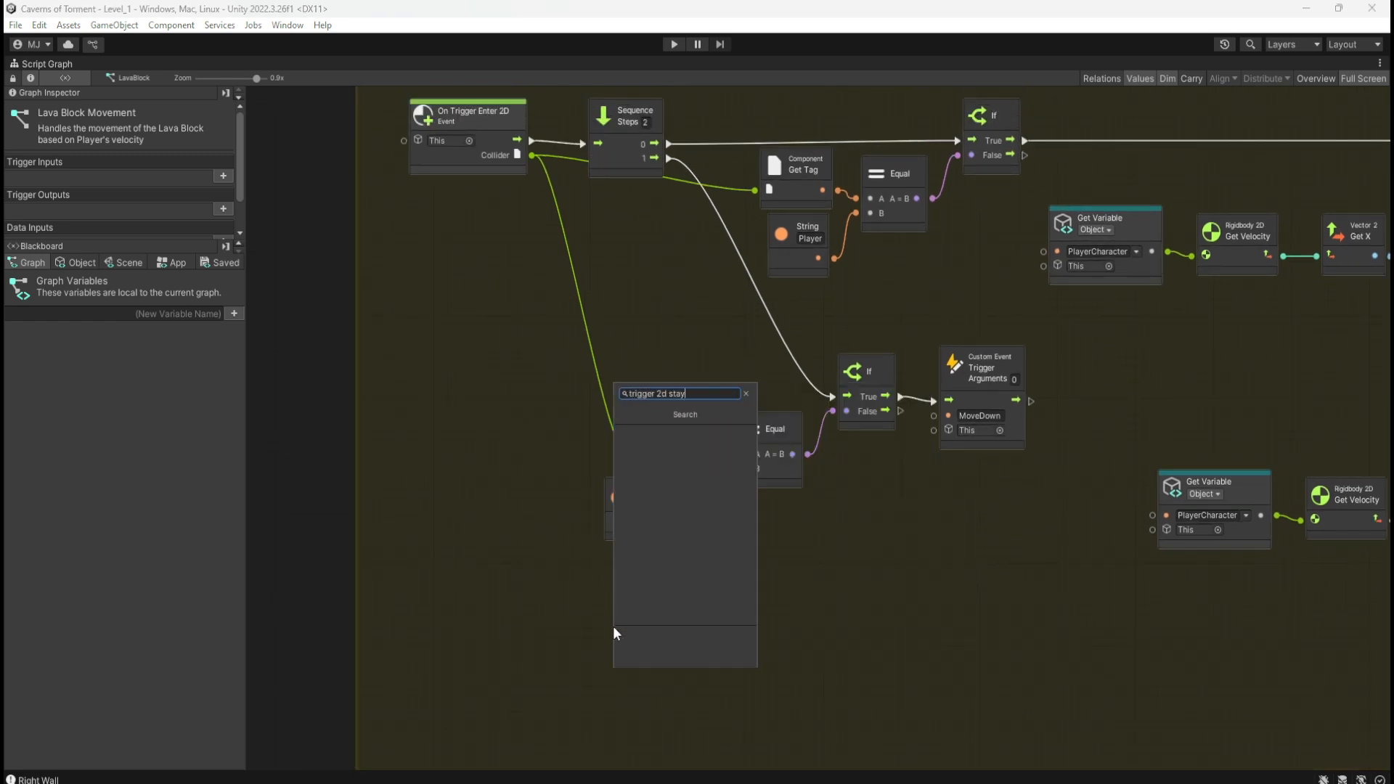
{"action": "key", "text": "ctrl+a"}
{"action": "type", "text": "stay"}
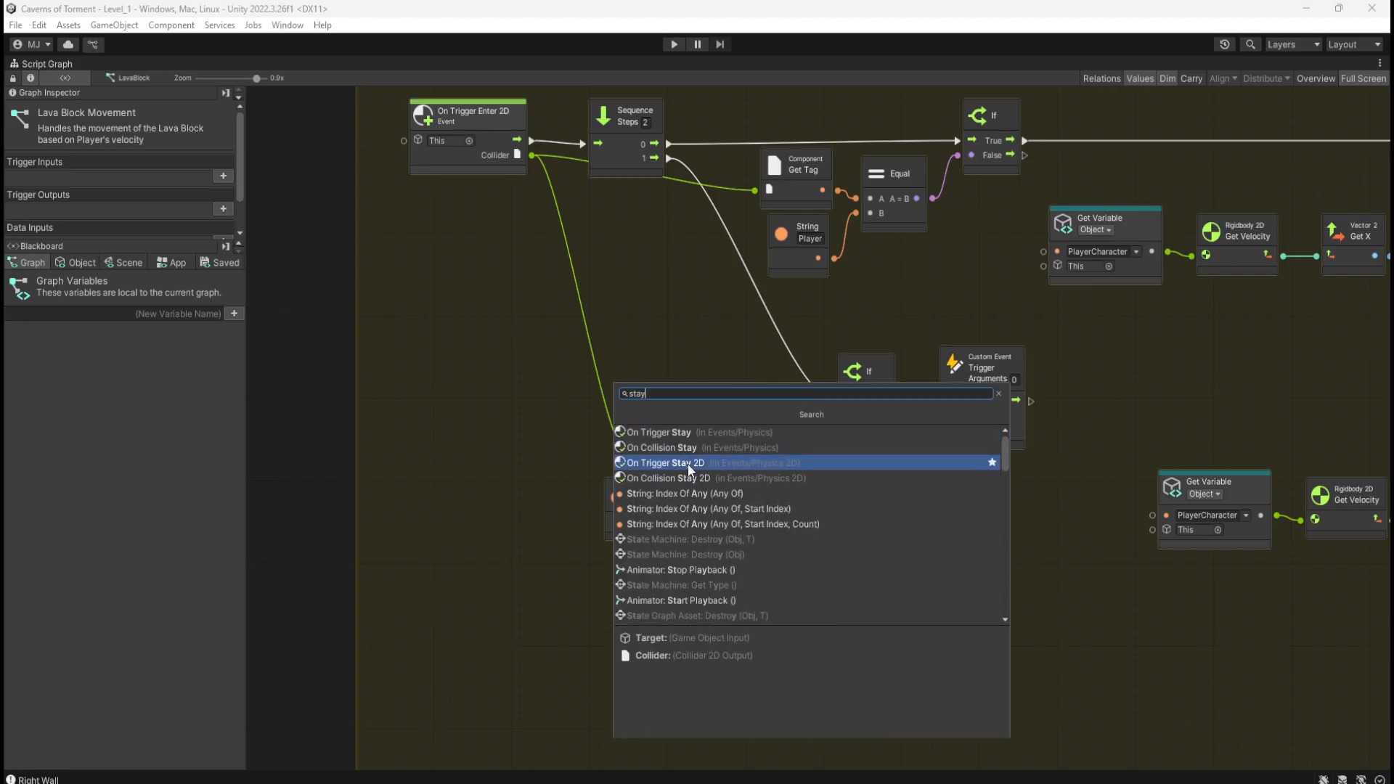
{"action": "left_click", "coordinate": [687, 464]}
{"action": "left_click_drag", "start_coordinate": [685, 652], "coordinate": [494, 640]}
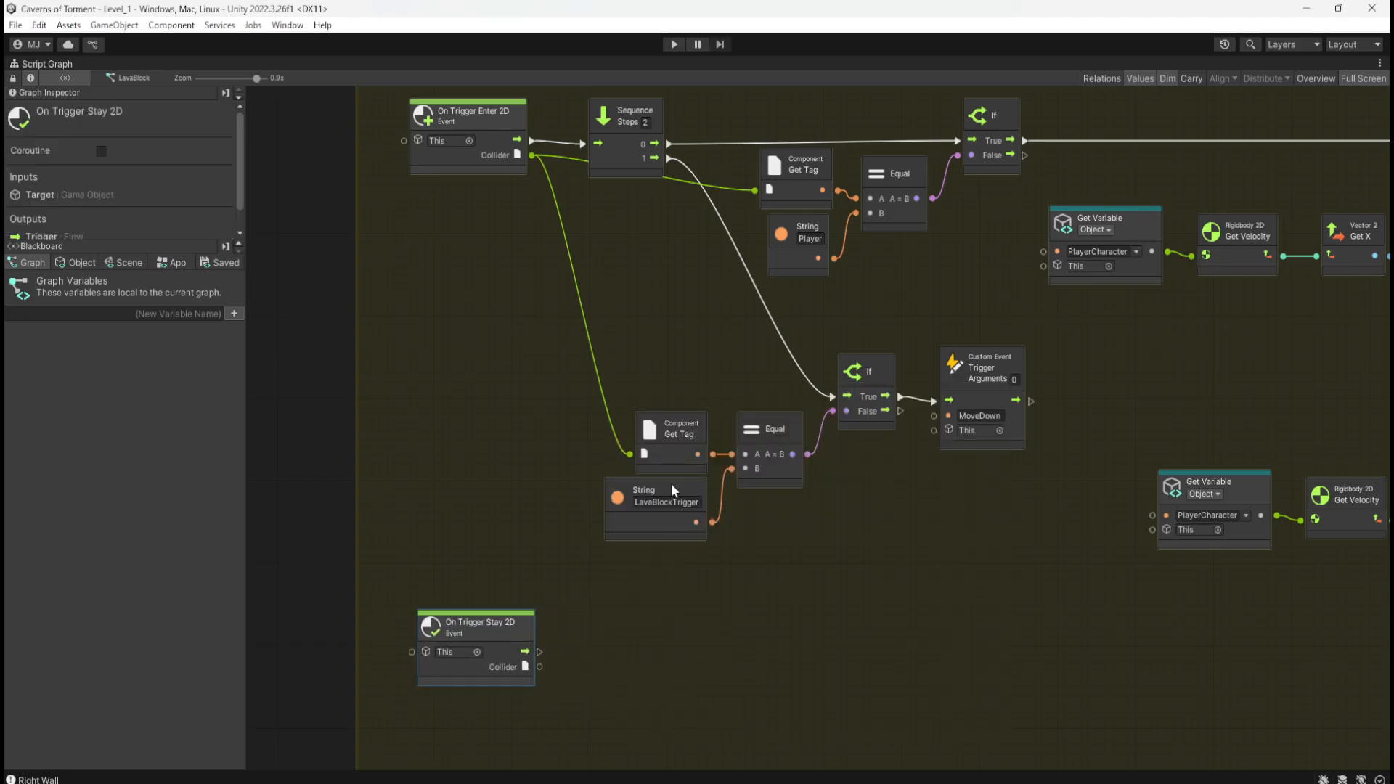
Step: Rewire the Get Tag and If chain from On Trigger Enter 2D to On Trigger Stay 2D, then start Play
{"action": "left_click_drag", "start_coordinate": [638, 339], "coordinate": [1012, 591]}
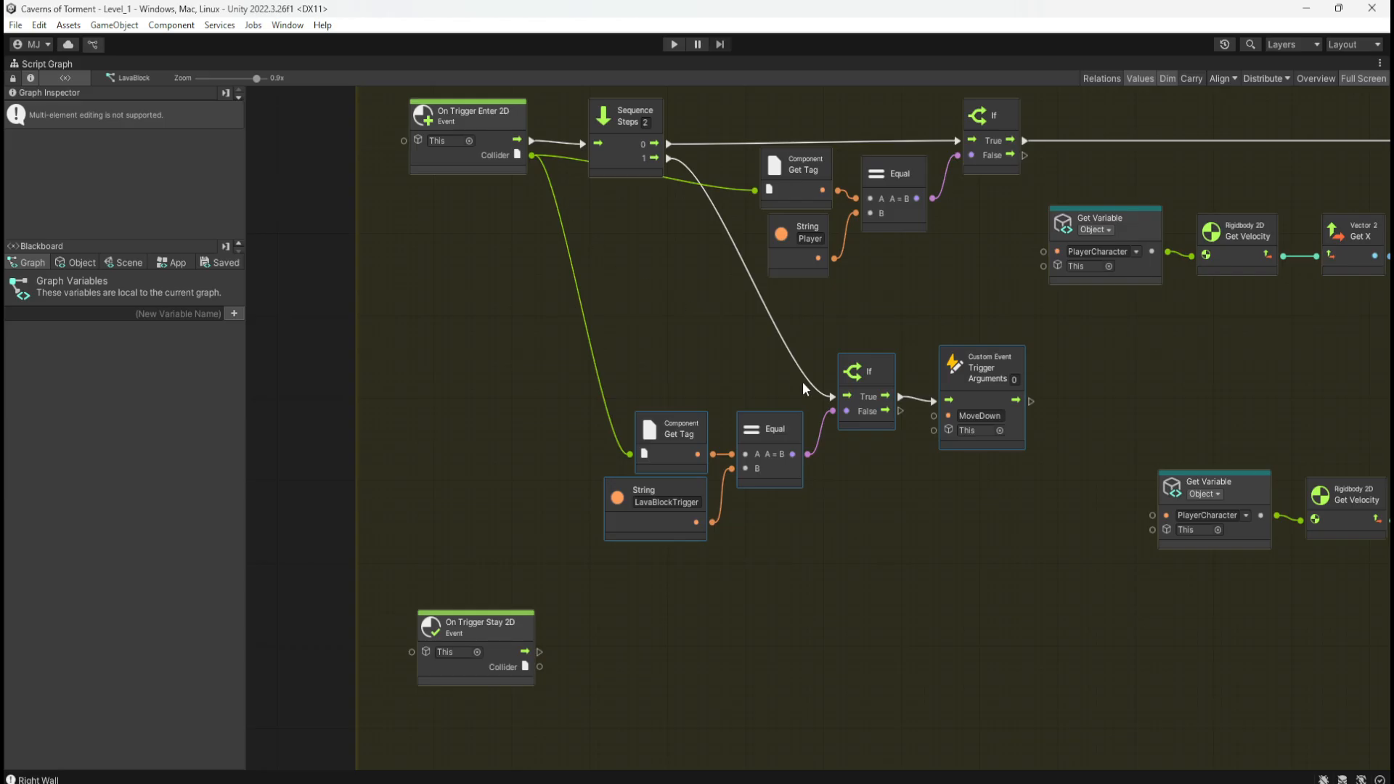
{"action": "right_click", "coordinate": [831, 398]}
{"action": "right_click", "coordinate": [630, 455]}
{"action": "left_click_drag", "start_coordinate": [639, 354], "coordinate": [997, 602]}
{"action": "scroll", "coordinate": [854, 640], "scroll_direction": "down", "scroll_amount": 3}
{"action": "left_click_drag", "start_coordinate": [938, 304], "coordinate": [934, 511]}
{"action": "left_click_drag", "start_coordinate": [600, 569], "coordinate": [807, 516]}
{"action": "left_click_drag", "start_coordinate": [632, 436], "coordinate": [981, 628]}
{"action": "left_click_drag", "start_coordinate": [958, 513], "coordinate": [956, 538]}
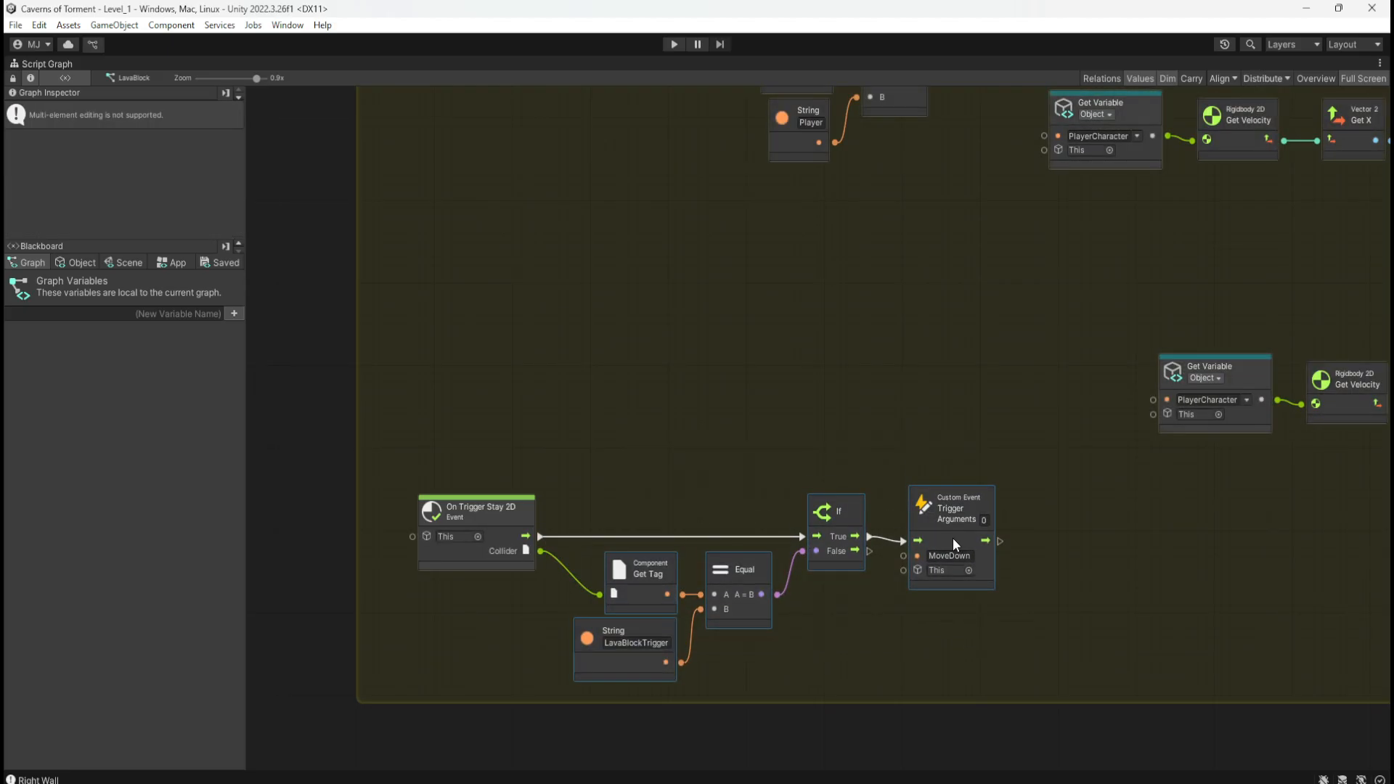
{"action": "left_click", "coordinate": [737, 460]}
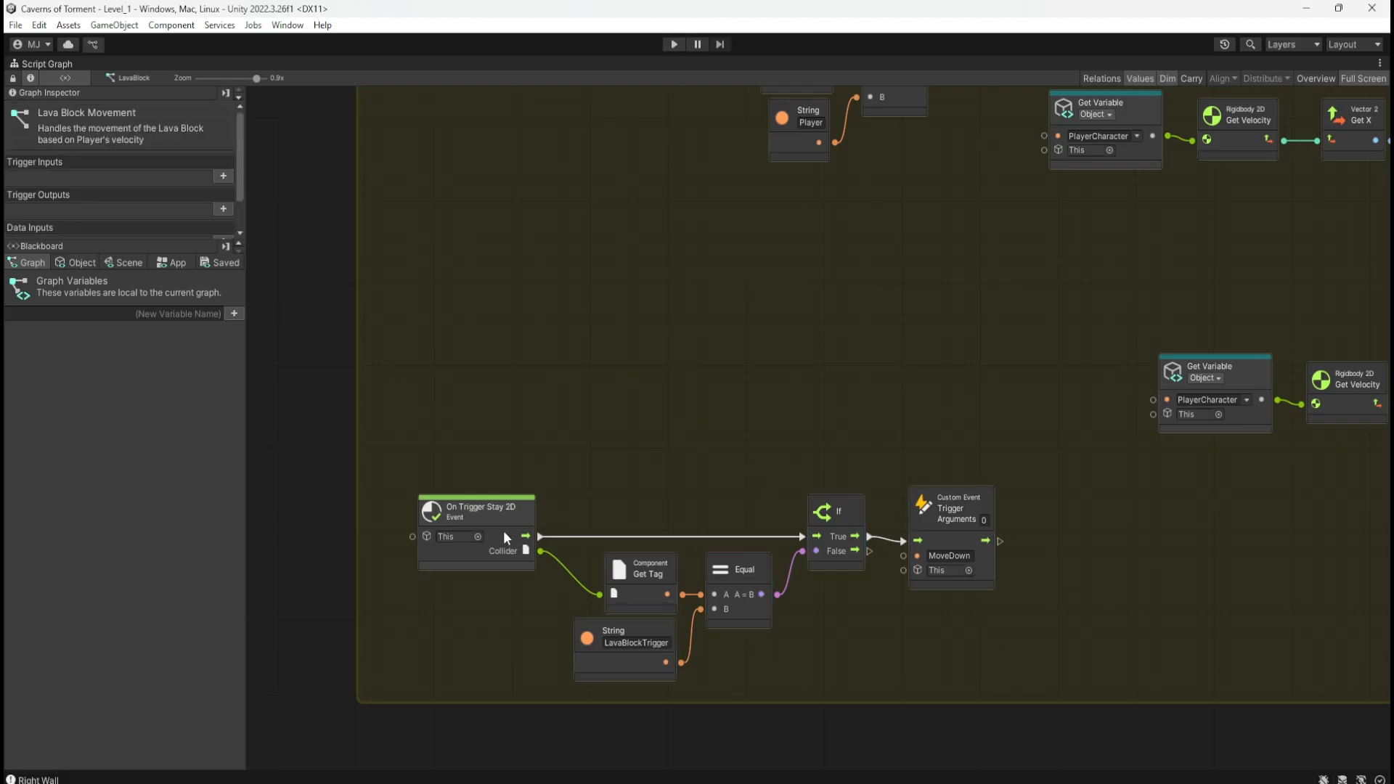
{"action": "scroll", "coordinate": [756, 442], "scroll_direction": "up", "scroll_amount": 3}
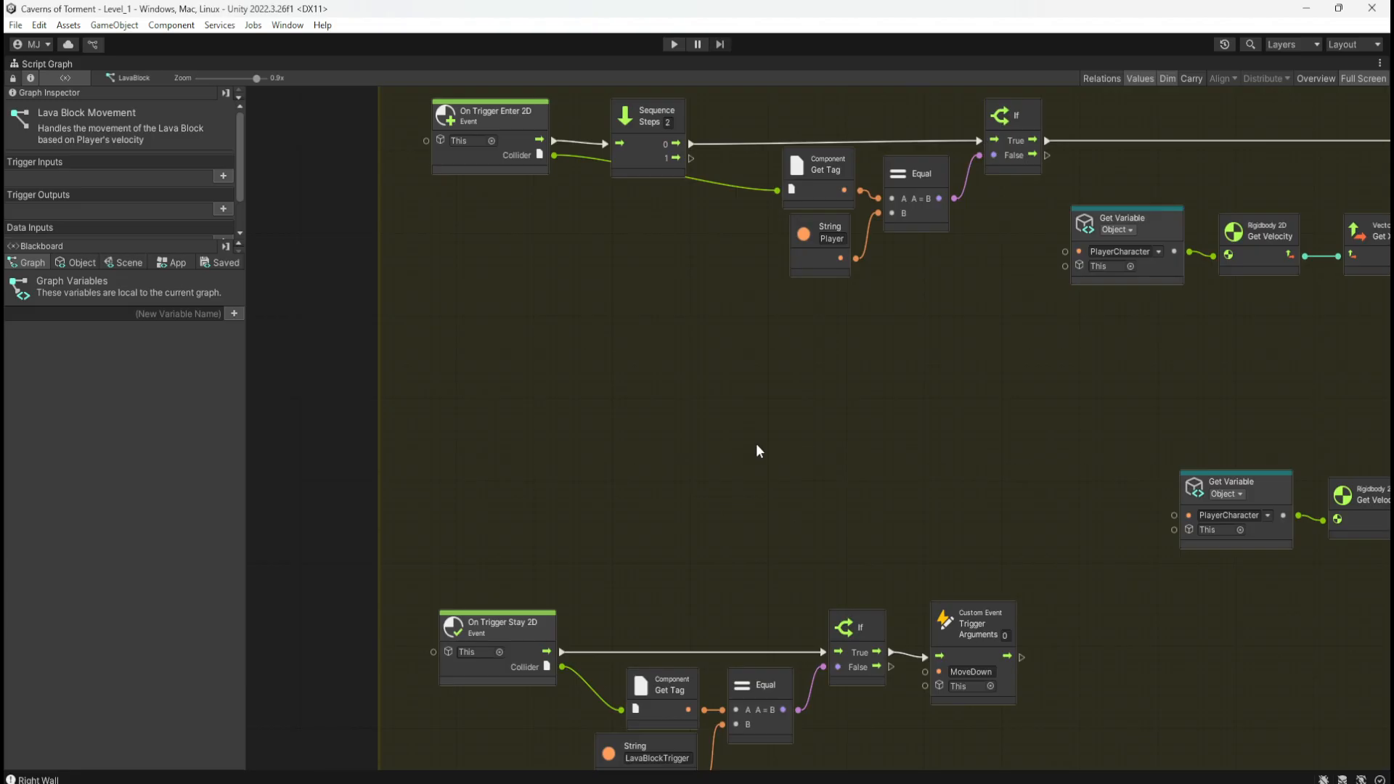
{"action": "left_click", "coordinate": [674, 44]}
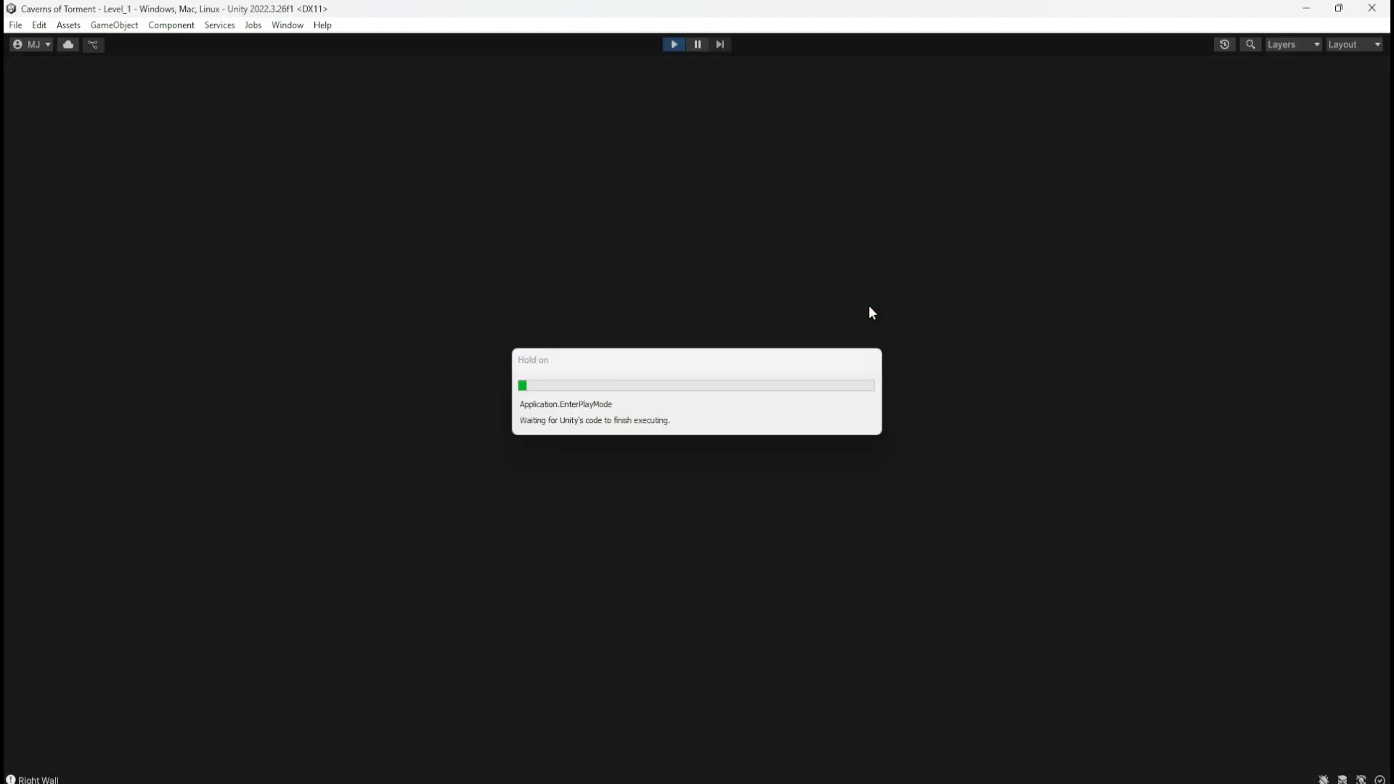
Step: Run to the lava, push the stone block back and forth, retry after respawning, then stop the game
{"action": "key", "text": "d"}
{"action": "key", "text": "space"}
{"action": "key", "text": "space"}
{"action": "key", "text": "space"}
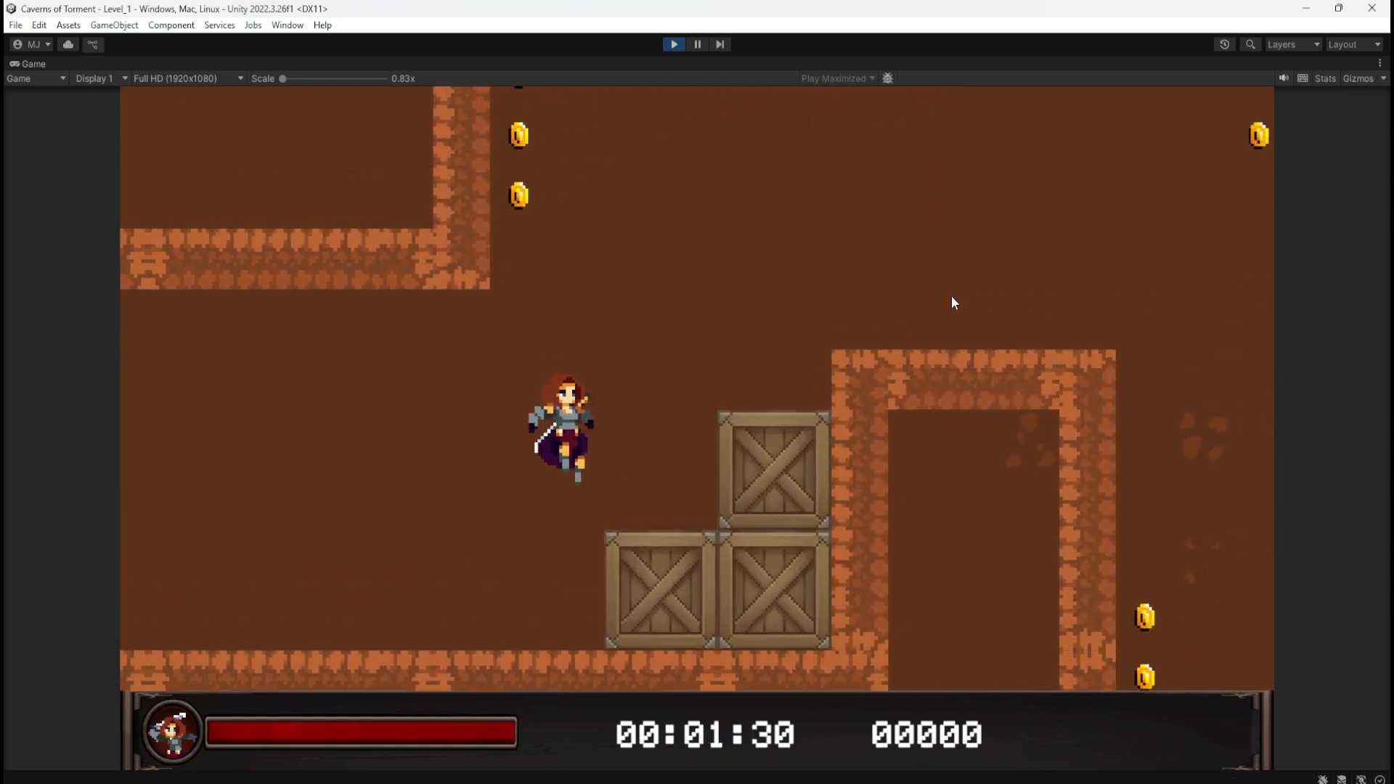
{"action": "key", "text": "d"}
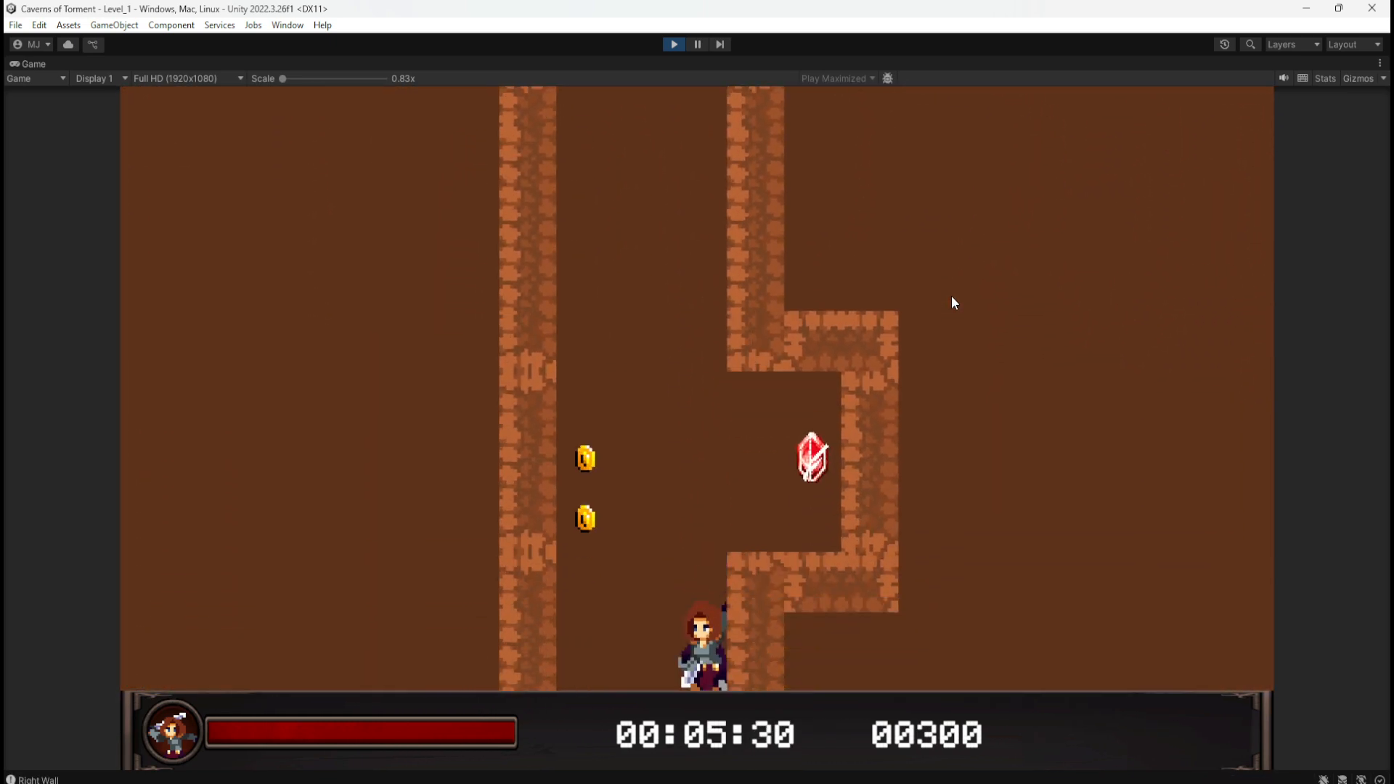
{"action": "key", "text": "d"}
{"action": "key", "text": "d"}
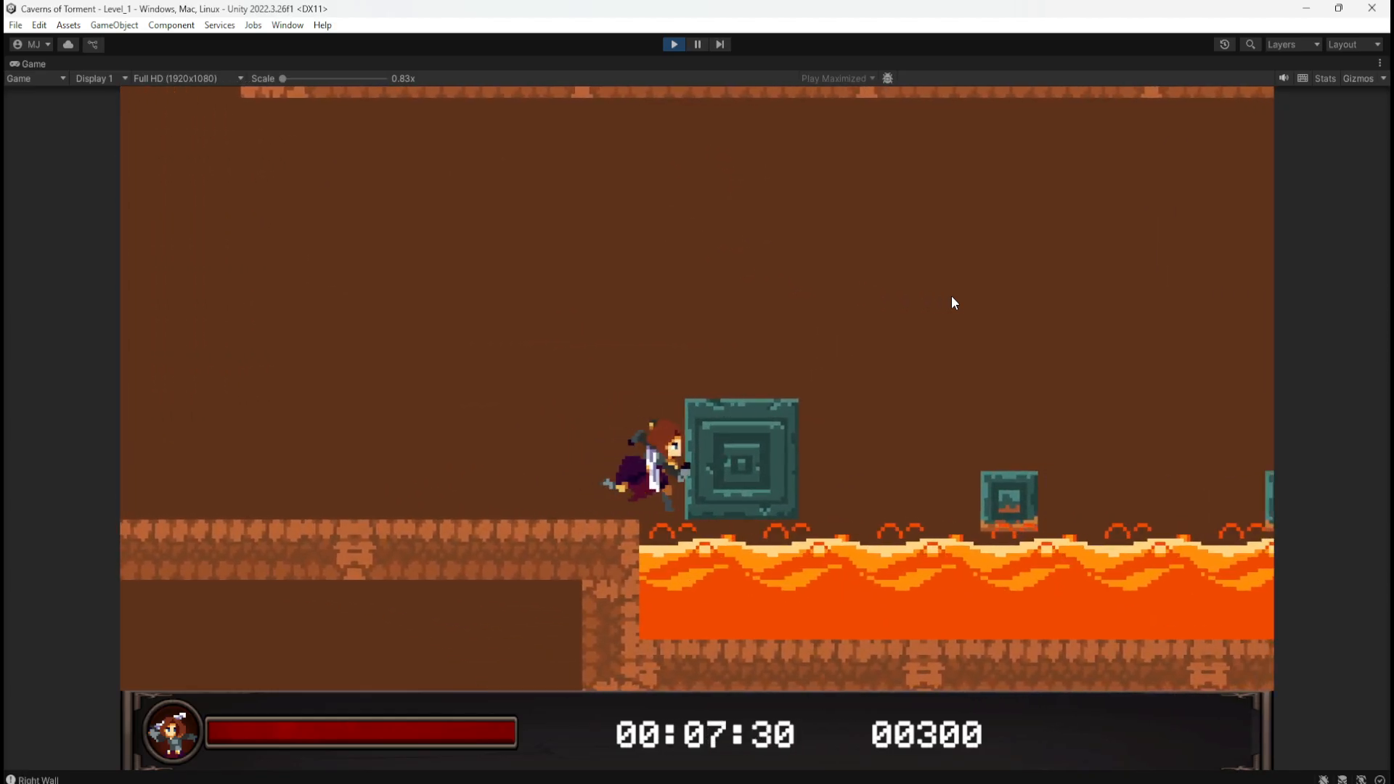
{"action": "key", "text": "space"}
{"action": "key", "text": "d"}
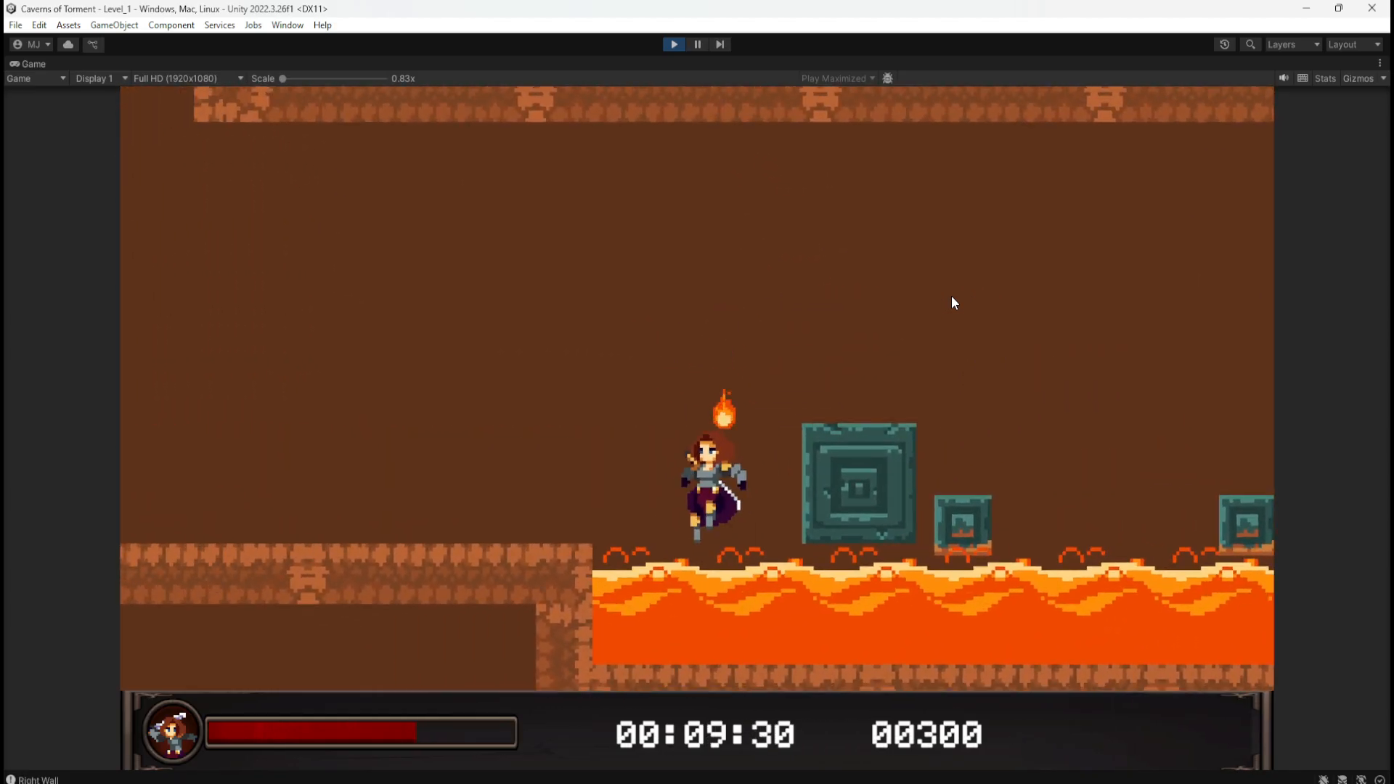
{"action": "key", "text": "space"}
{"action": "key", "text": "d"}
{"action": "key", "text": "a"}
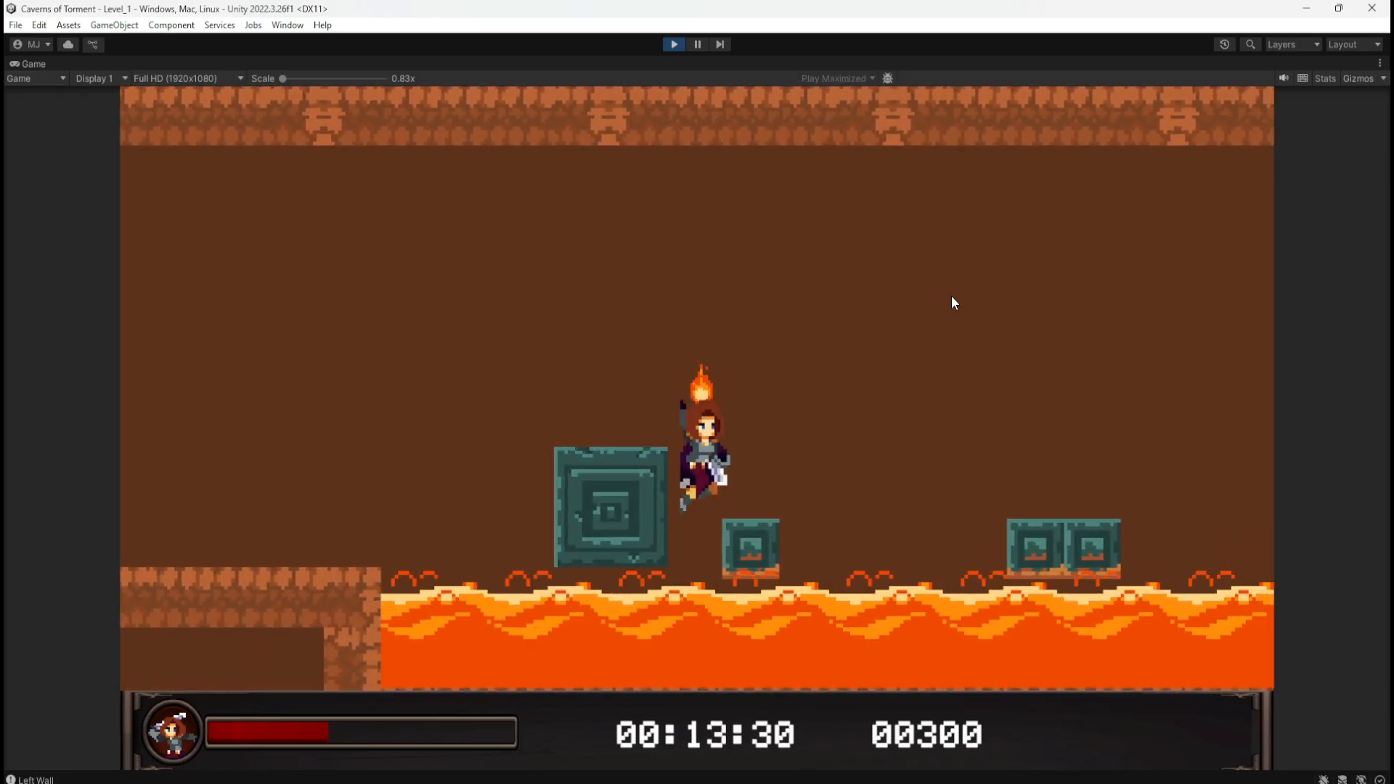
{"action": "key", "text": "d"}
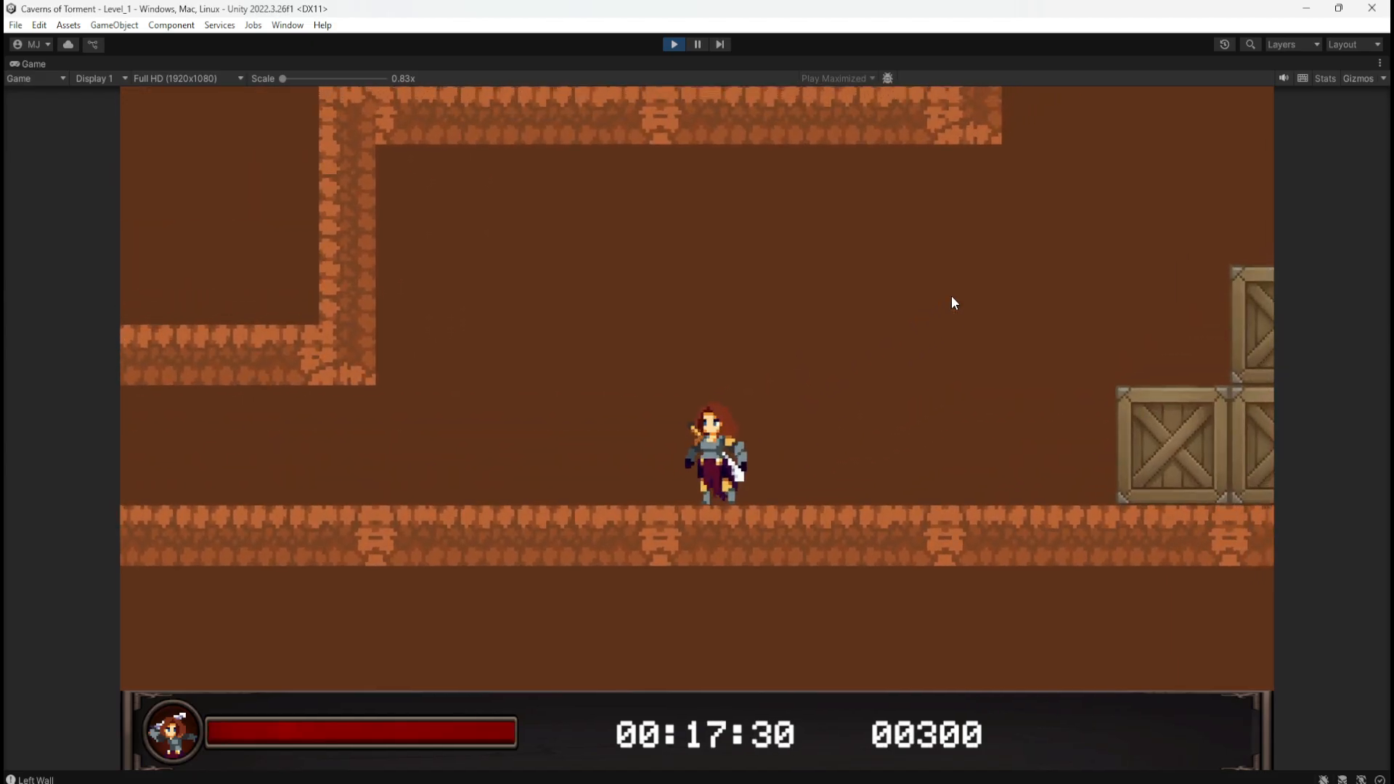
{"action": "key", "text": "d"}
{"action": "key", "text": "space"}
{"action": "key", "text": "space"}
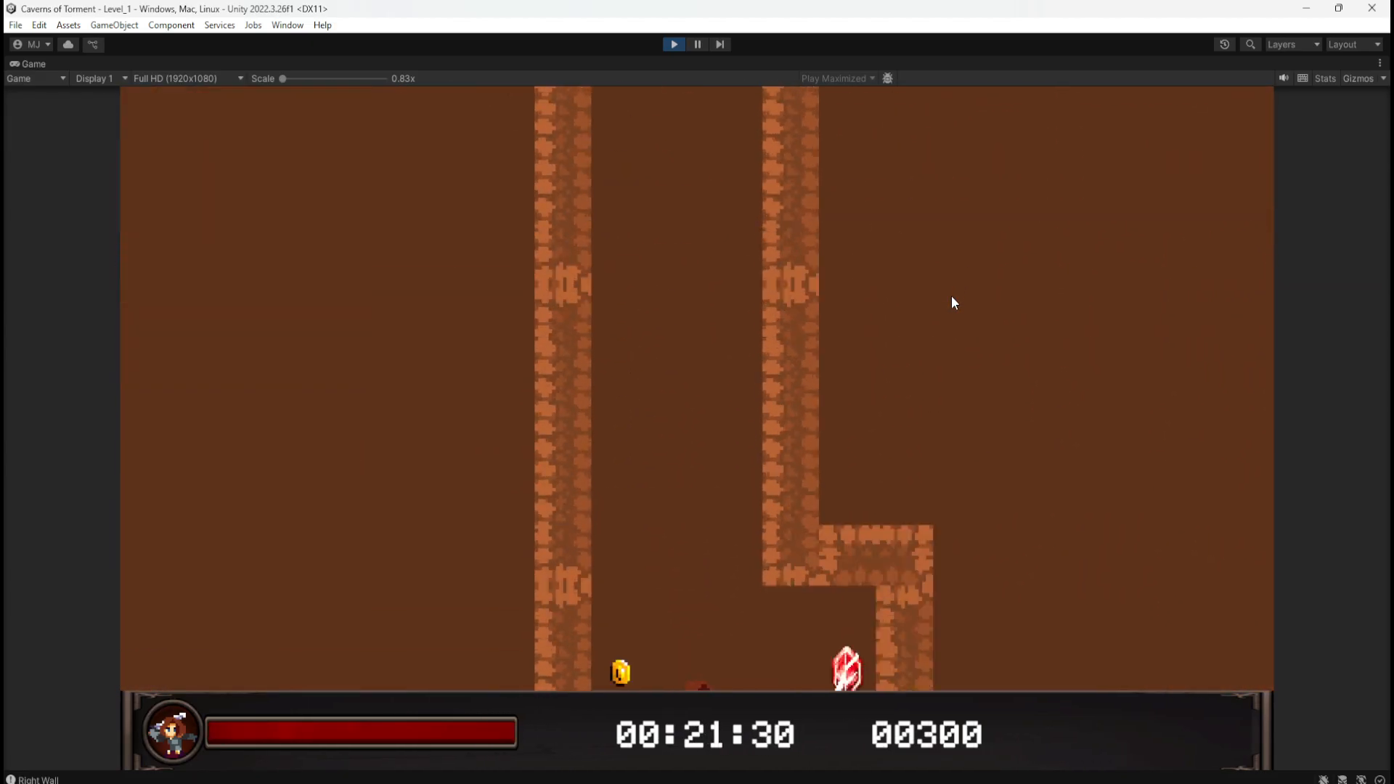
{"action": "key", "text": "d"}
{"action": "key", "text": "space"}
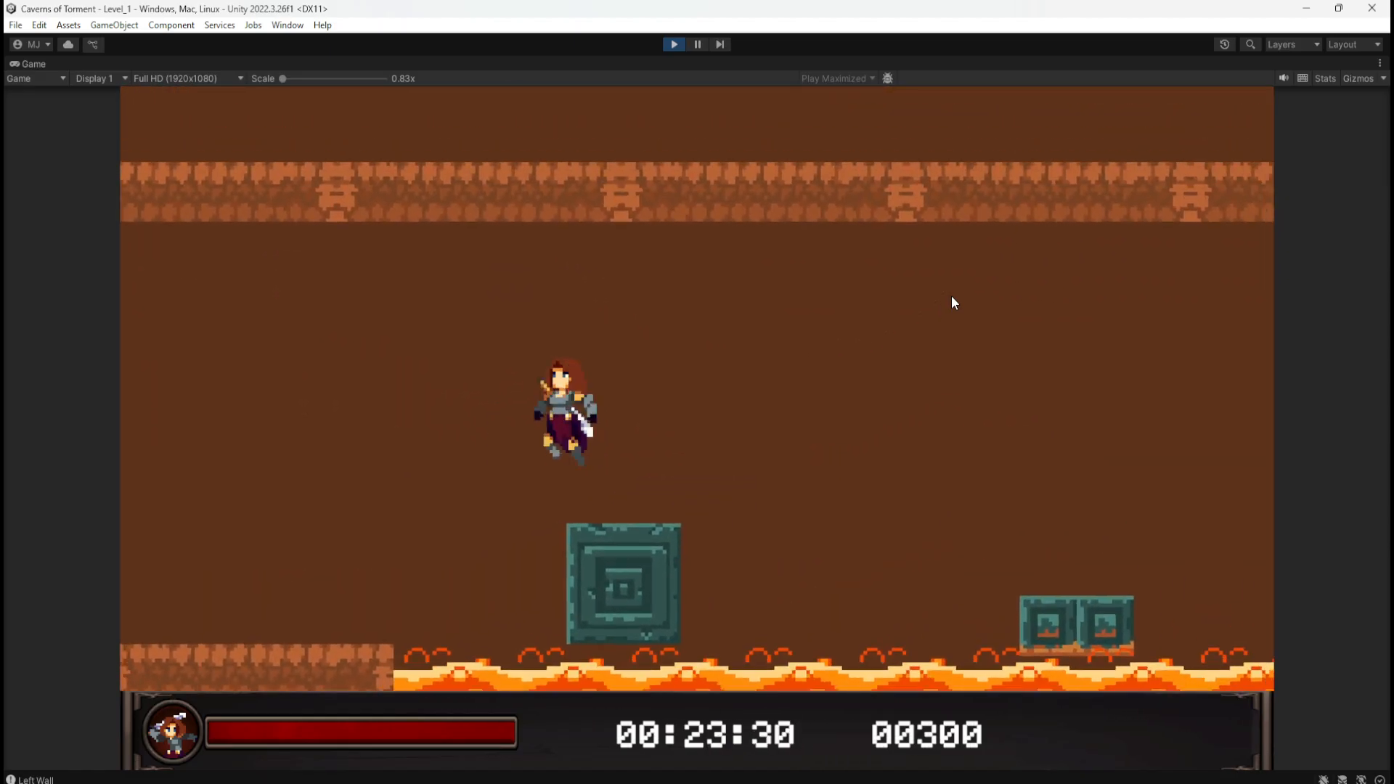
{"action": "left_click", "coordinate": [678, 42]}
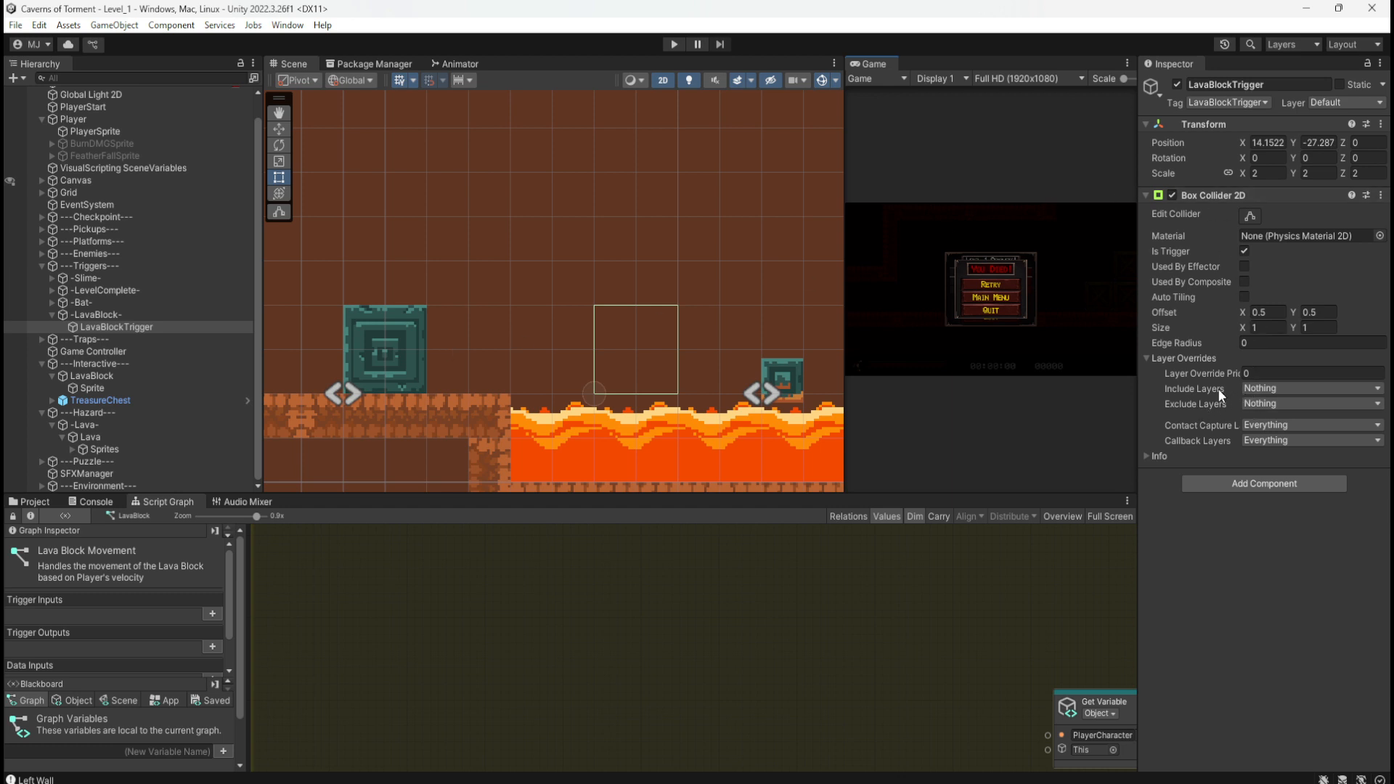
Step: Set the Box Collider 2D's Layer Overrides Include Layers to Platform
{"action": "mouse_move", "coordinate": [1198, 391]}
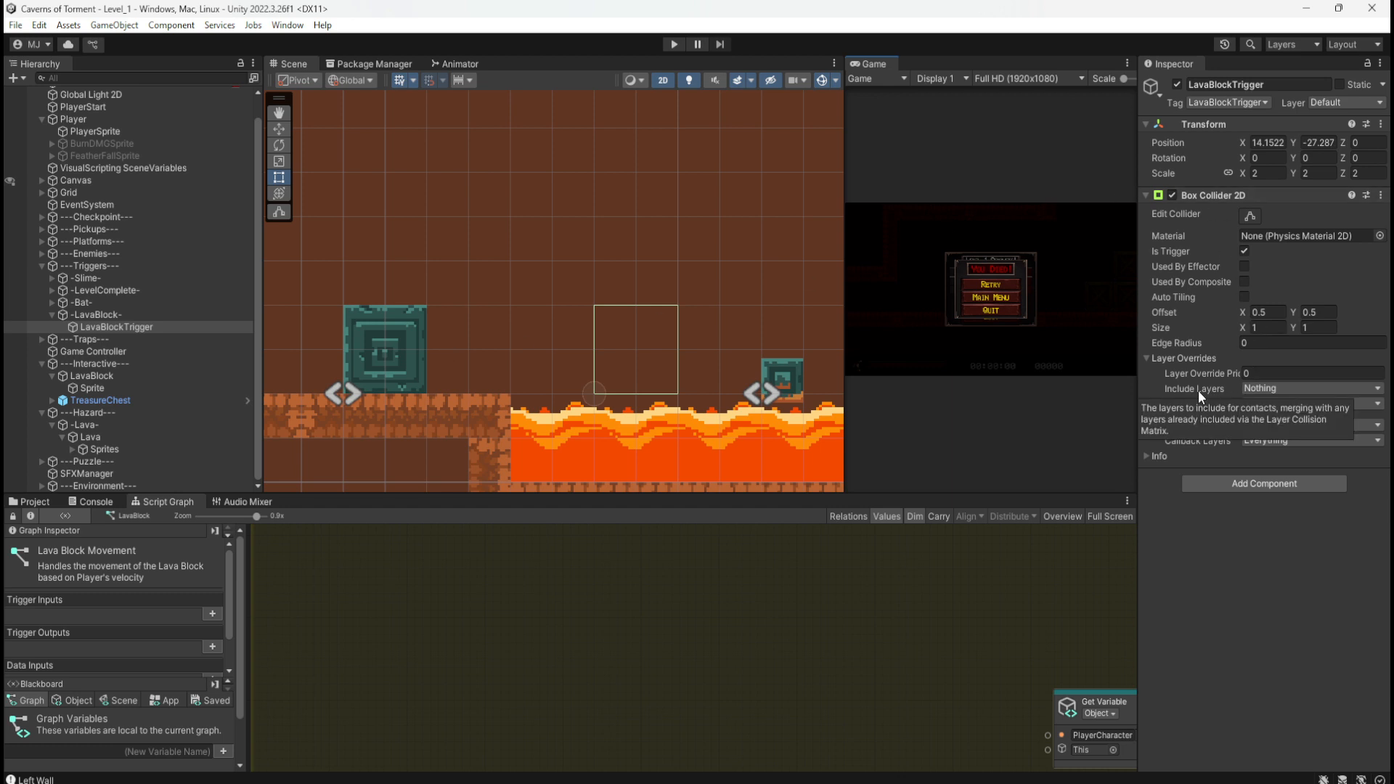
{"action": "left_click", "coordinate": [1256, 389]}
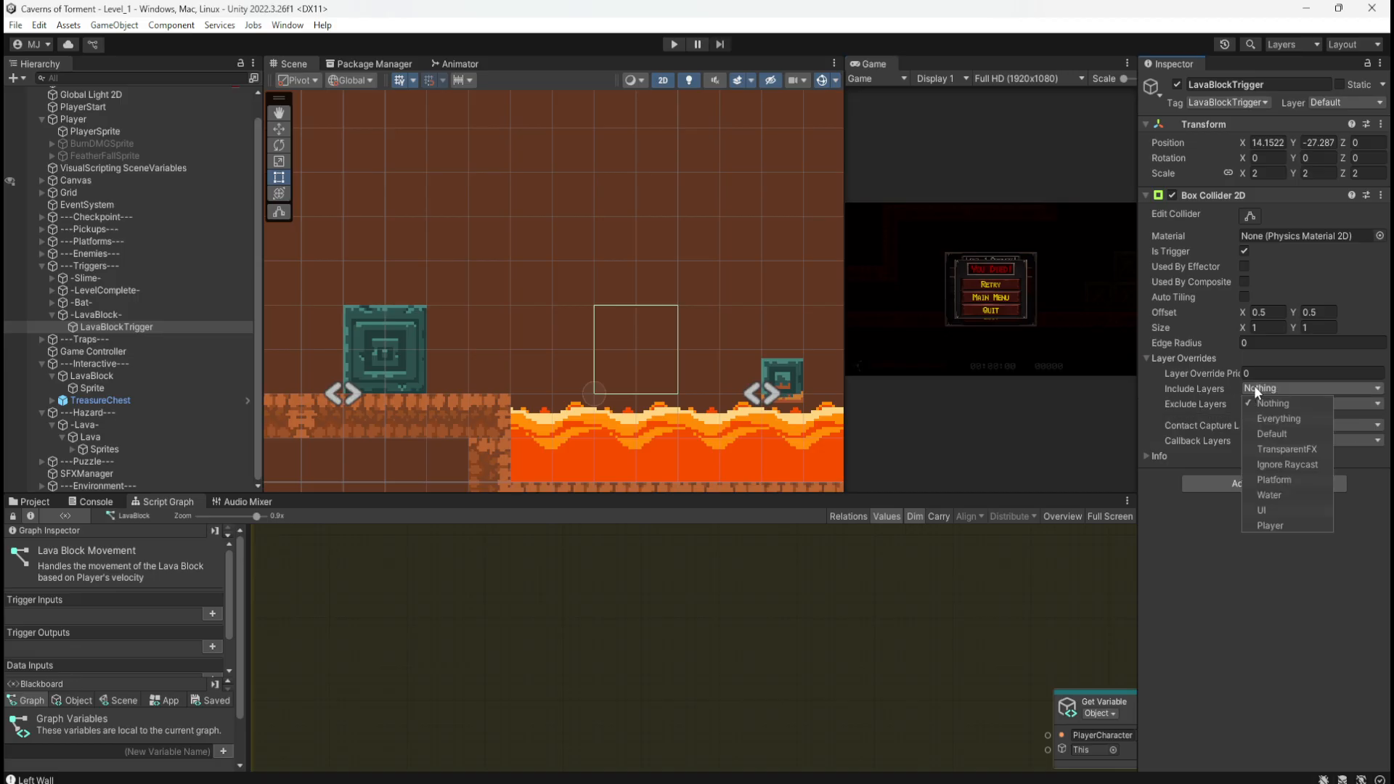
{"action": "left_click", "coordinate": [1274, 480]}
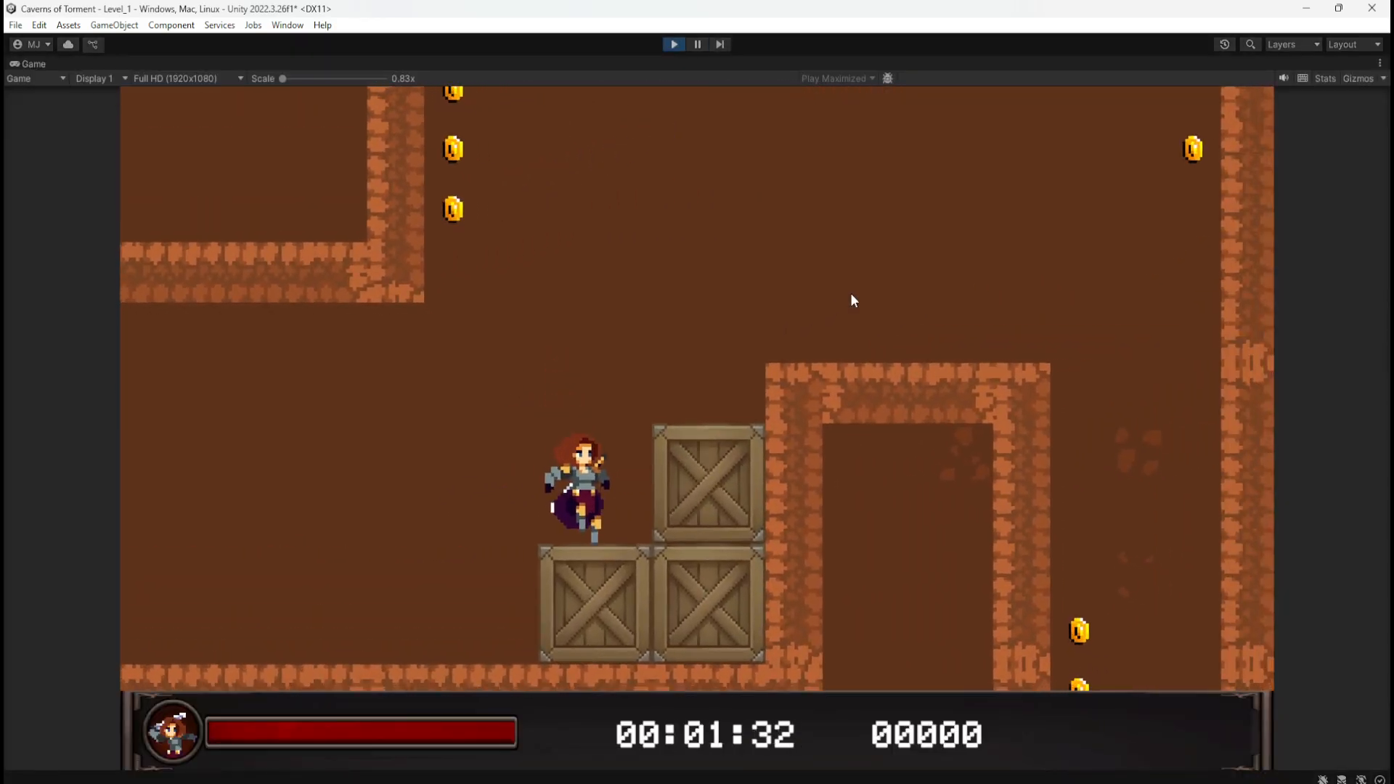
Step: Play down the shaft and jump across the stone blocks in the lava, then stop the game
{"action": "key", "text": "space"}
{"action": "key", "text": "space"}
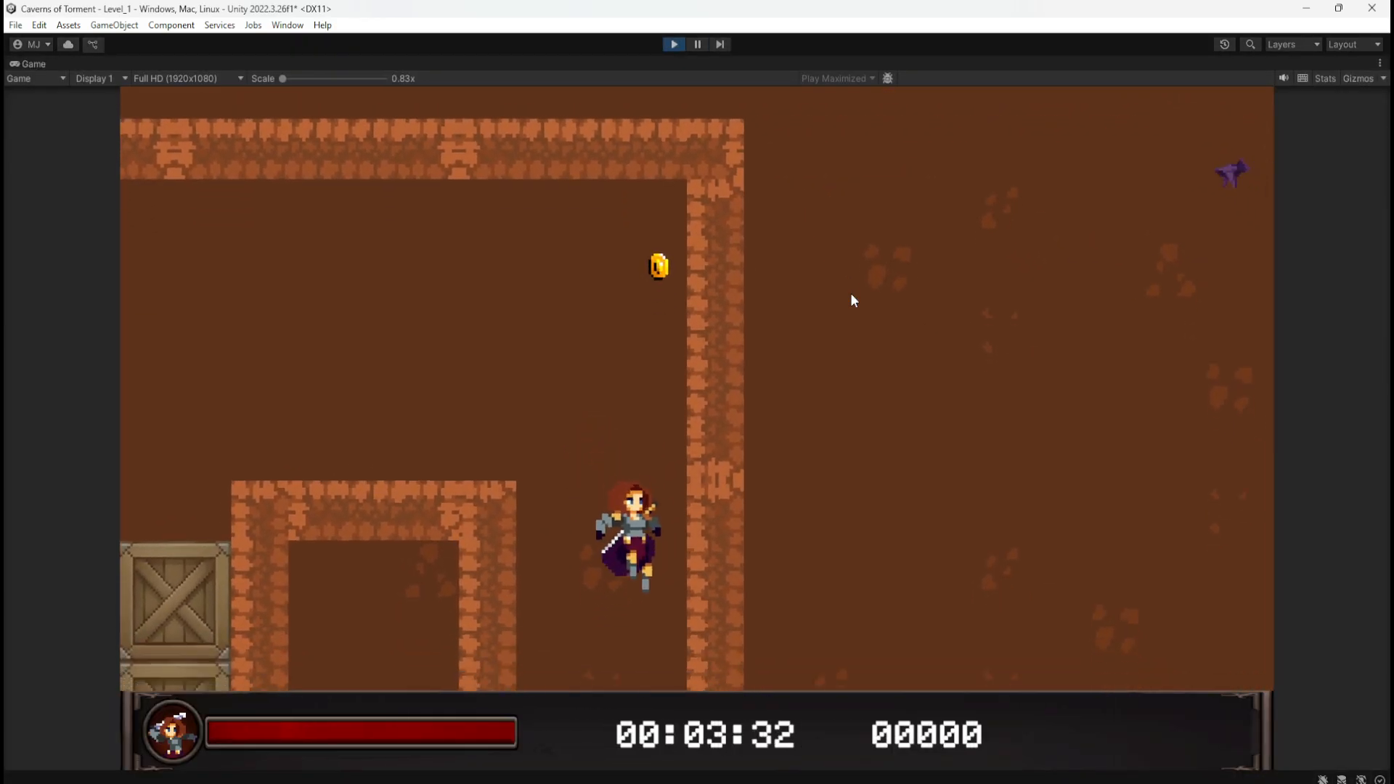
{"action": "key", "text": "d"}
{"action": "key", "text": "d"}
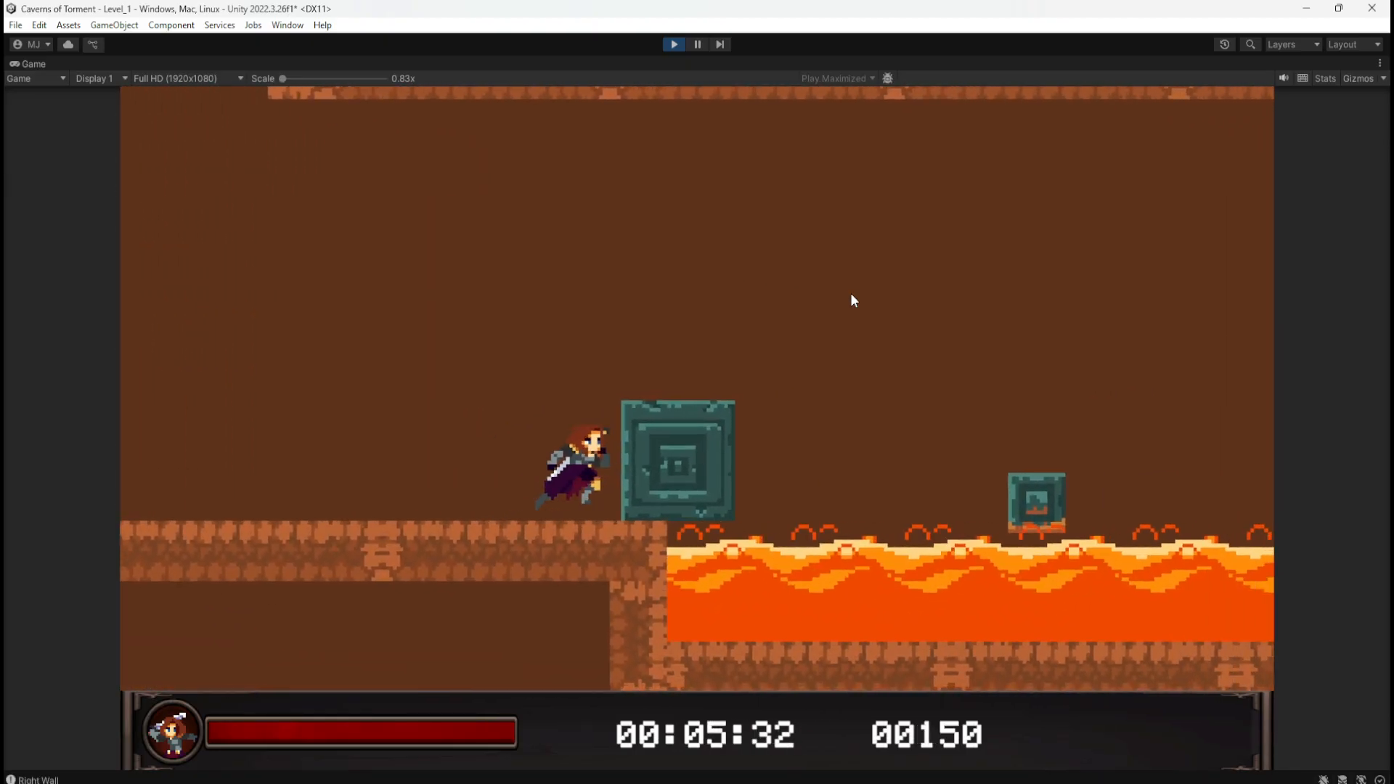
{"action": "key", "text": "space"}
{"action": "key", "text": "d"}
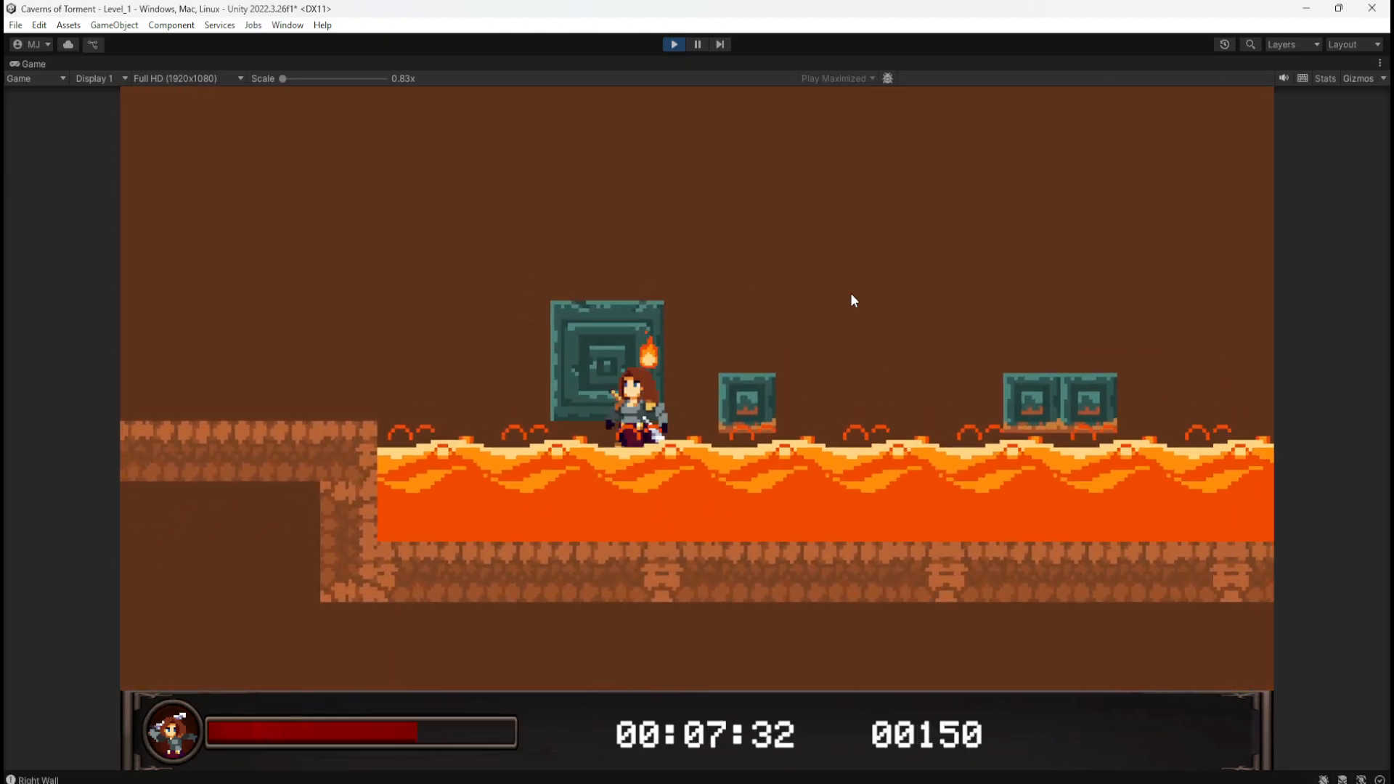
{"action": "key", "text": "a"}
{"action": "key", "text": "space"}
{"action": "key", "text": "d"}
{"action": "key", "text": "space"}
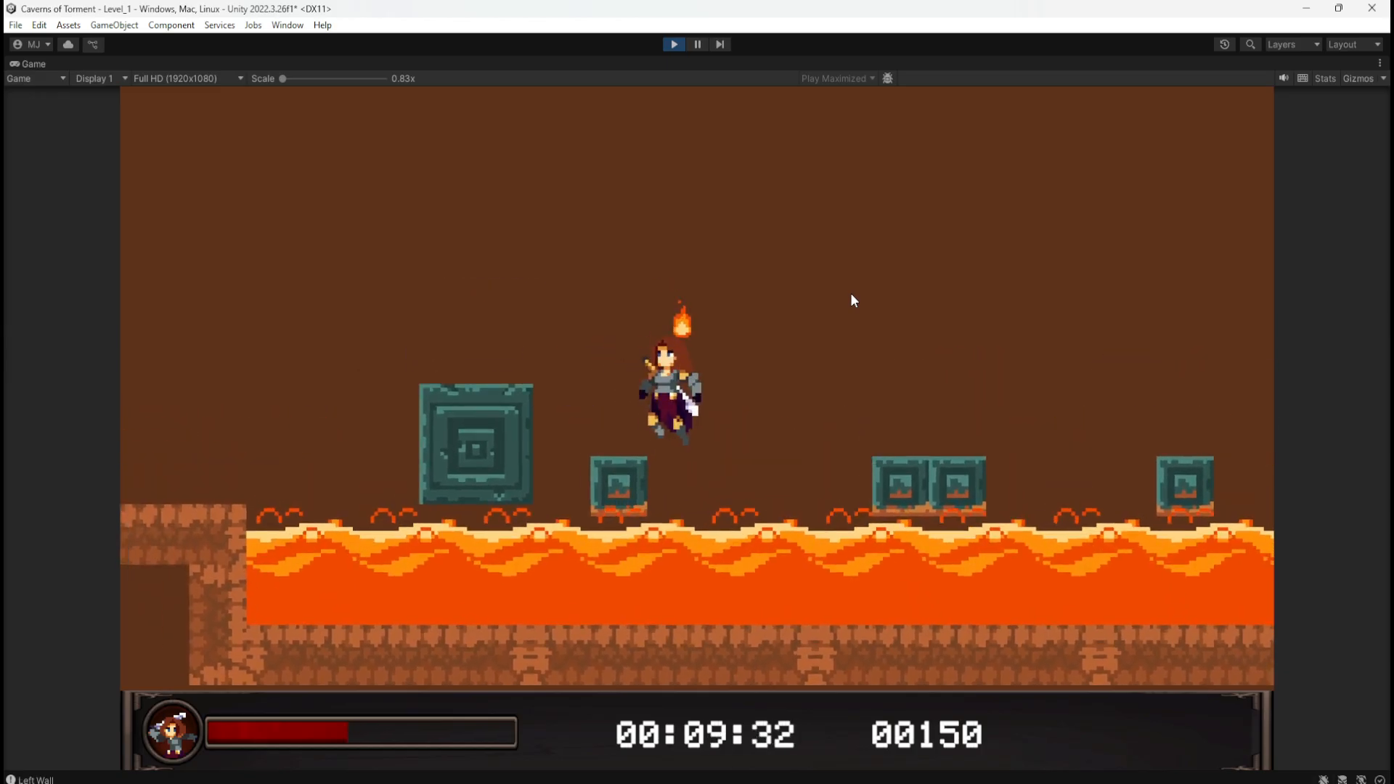
{"action": "key", "text": "a"}
{"action": "key", "text": "d"}
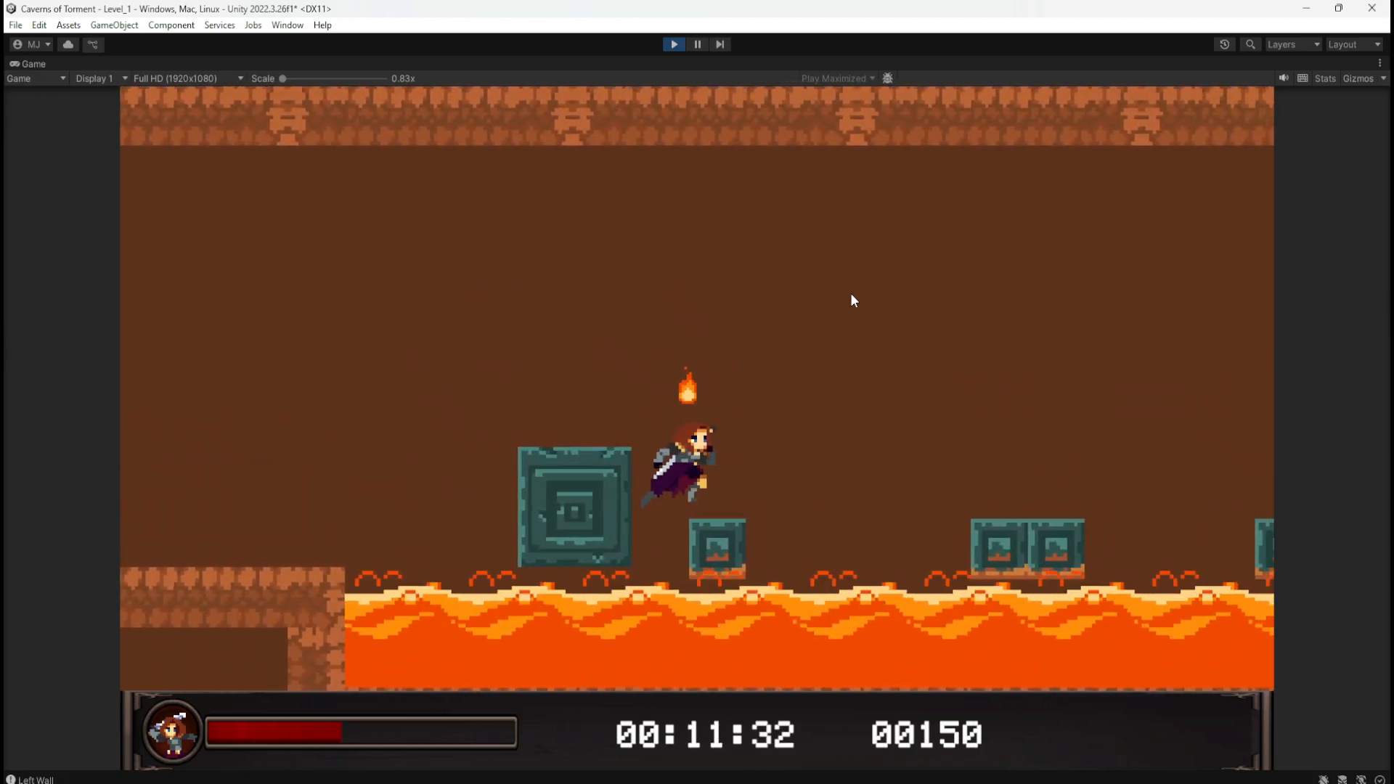
{"action": "key", "text": "a"}
{"action": "key", "text": "space"}
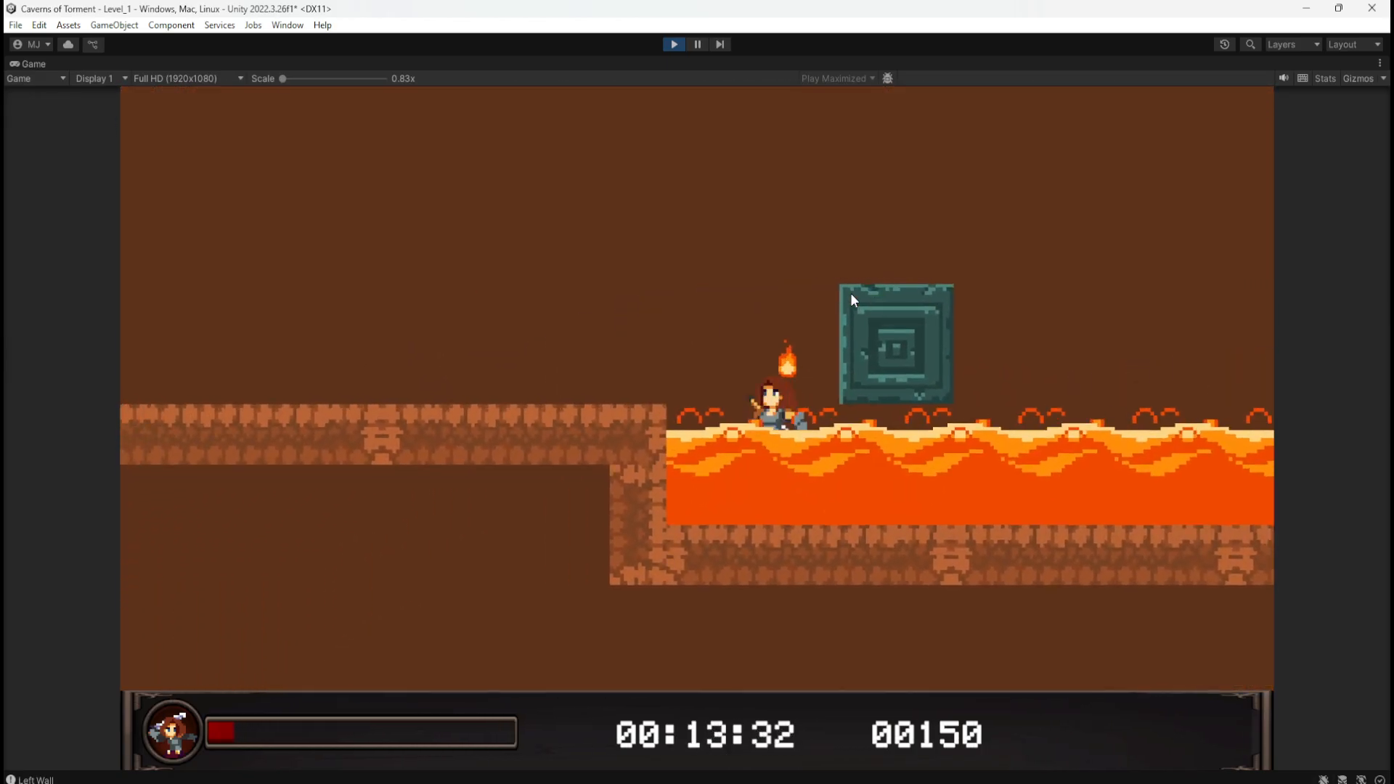
{"action": "key", "text": "d"}
{"action": "key", "text": "d"}
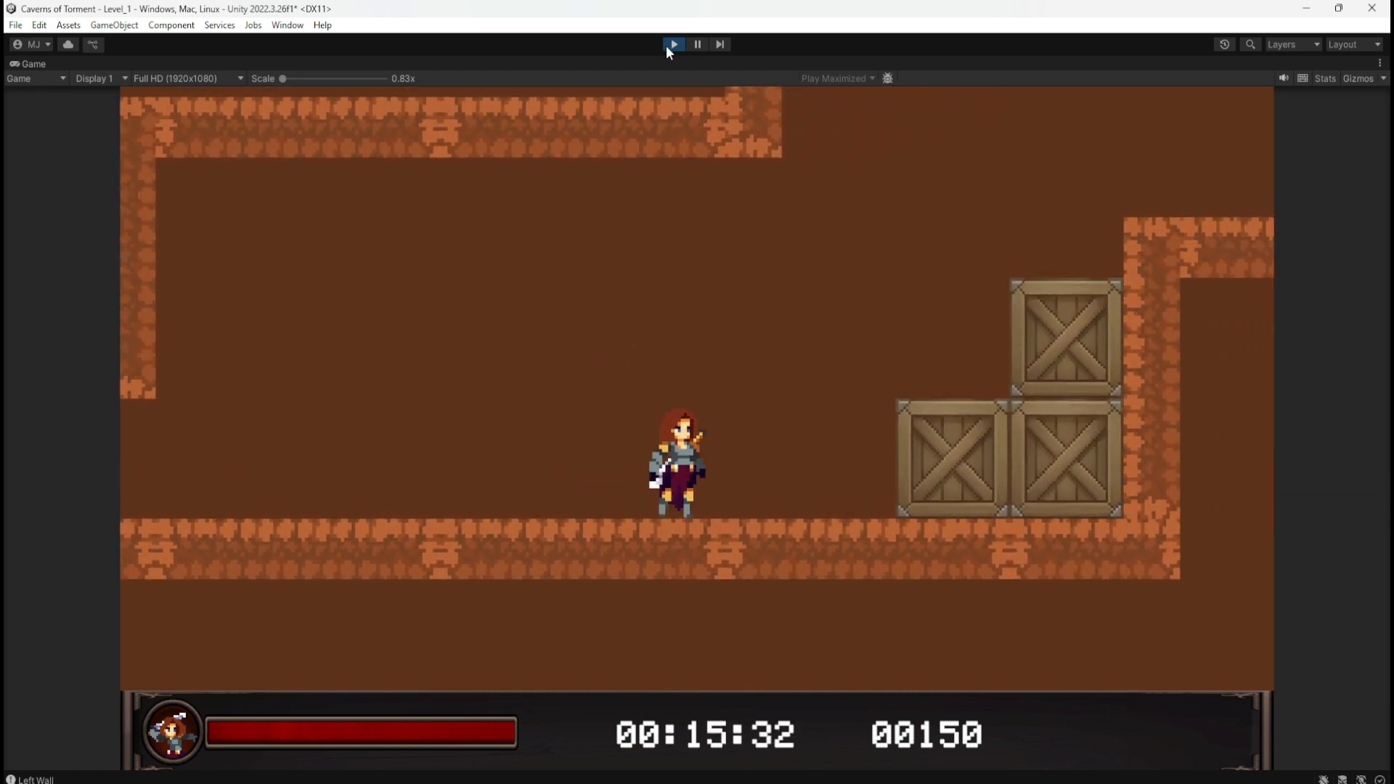
{"action": "left_click", "coordinate": [674, 45]}
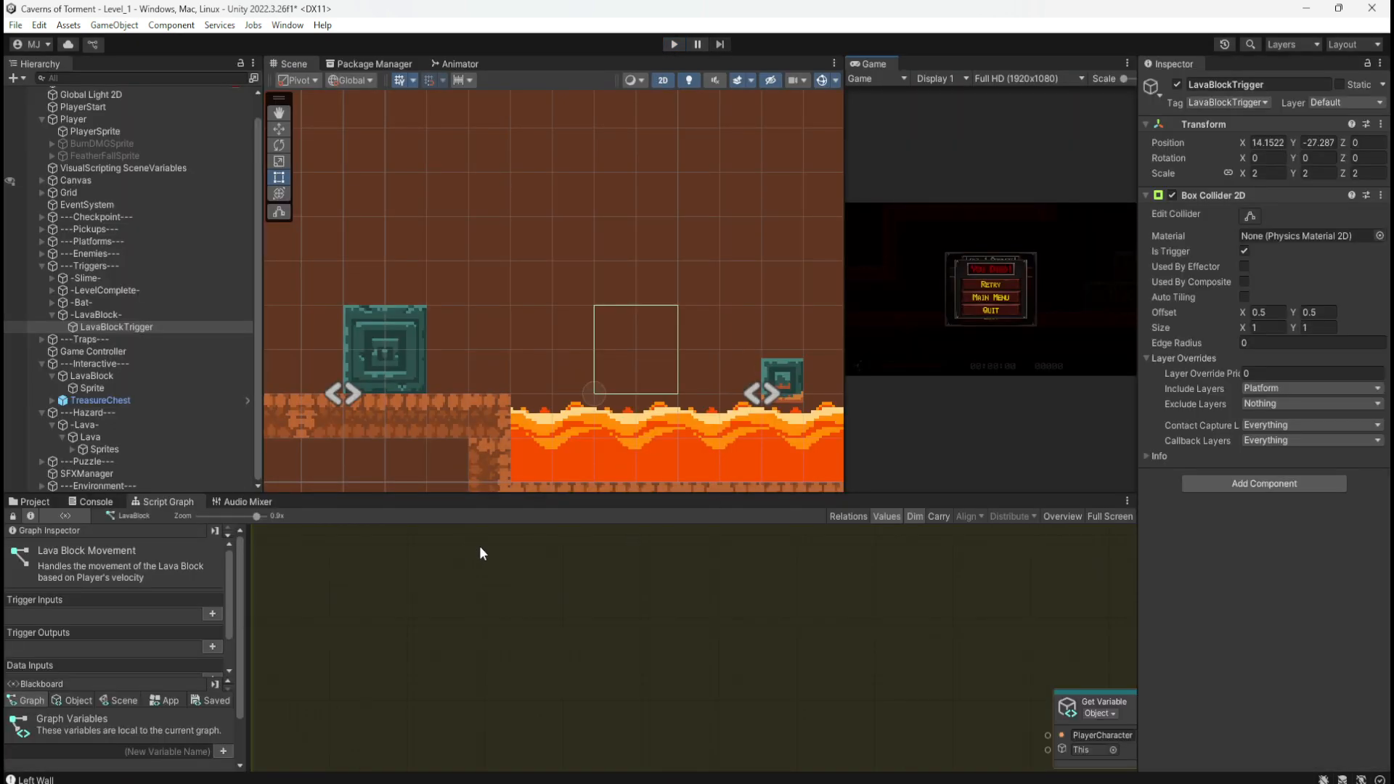
{"action": "key", "text": "shift+space"}
{"action": "middle_click_drag", "start_coordinate": [898, 421], "coordinate": [827, 605]}
{"action": "middle_click_drag", "start_coordinate": [880, 543], "coordinate": [681, 578]}
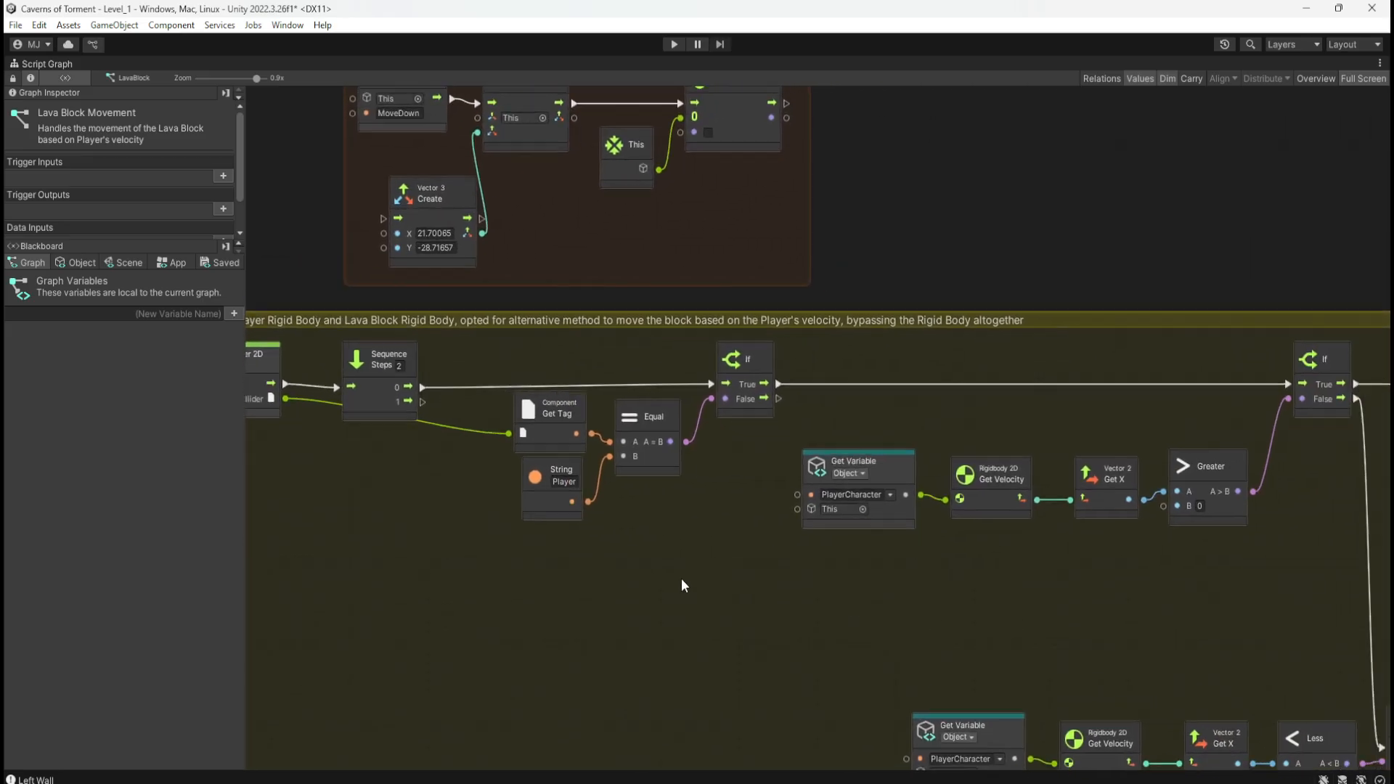
{"action": "middle_click_drag", "start_coordinate": [993, 639], "coordinate": [879, 595]}
{"action": "middle_click_drag", "start_coordinate": [545, 537], "coordinate": [931, 674]}
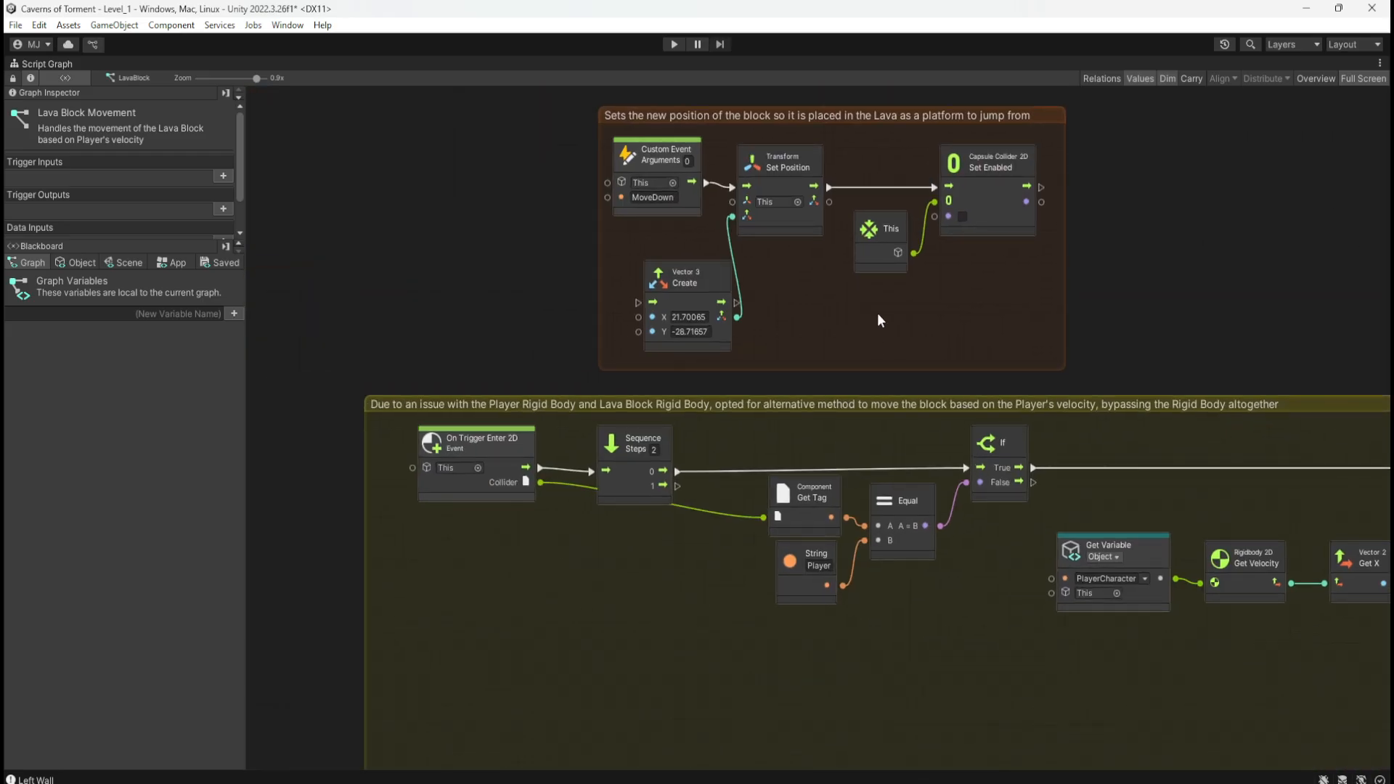
{"action": "middle_click_drag", "start_coordinate": [877, 312], "coordinate": [818, 402]}
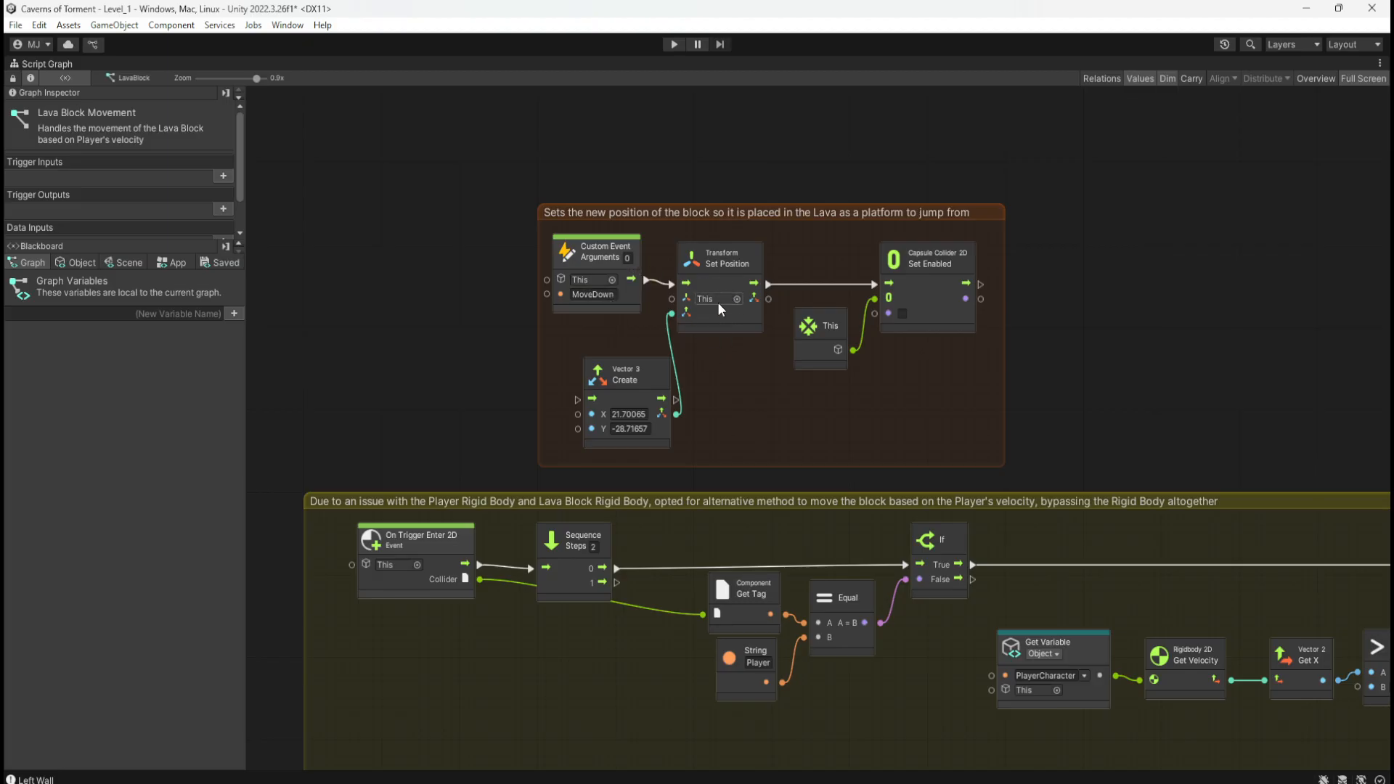
{"action": "middle_click_drag", "start_coordinate": [453, 319], "coordinate": [522, 385]}
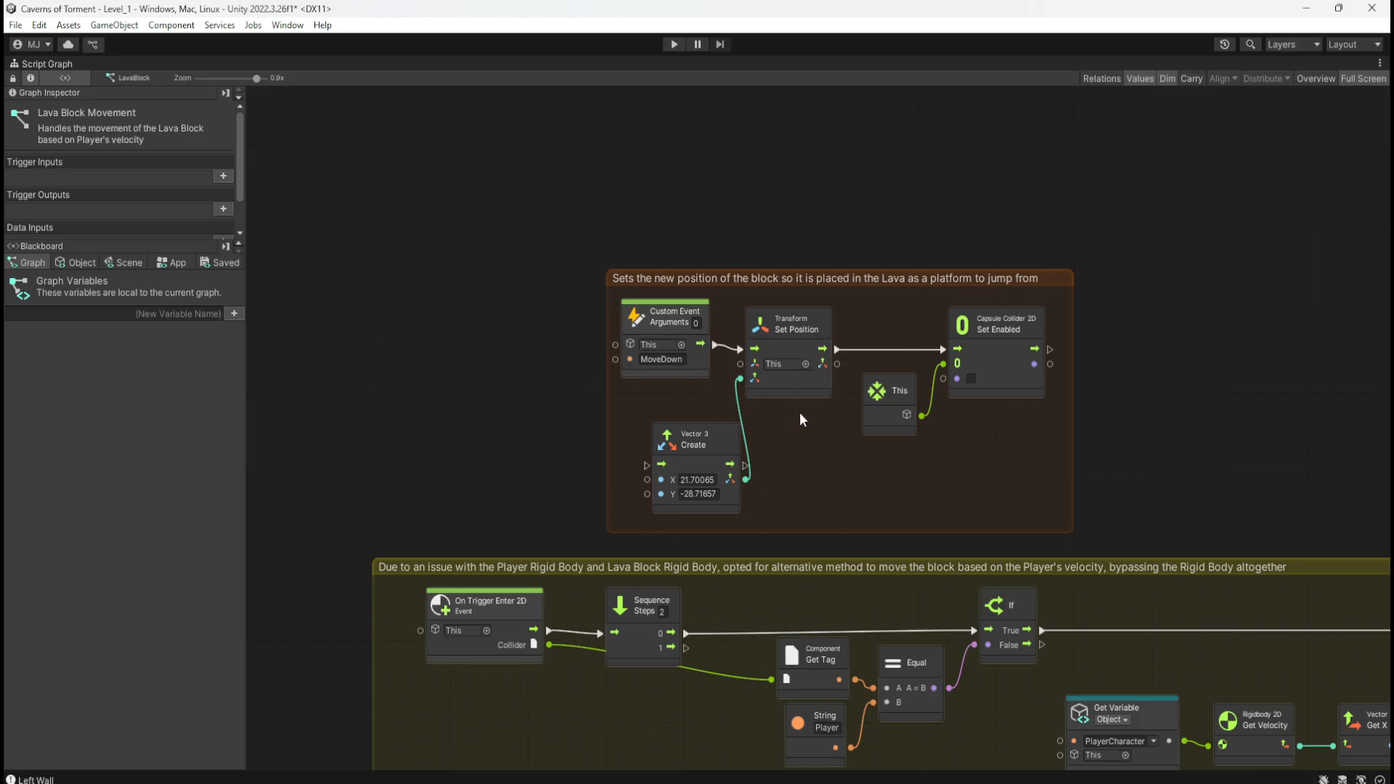
{"action": "middle_click_drag", "start_coordinate": [859, 510], "coordinate": [882, 359]}
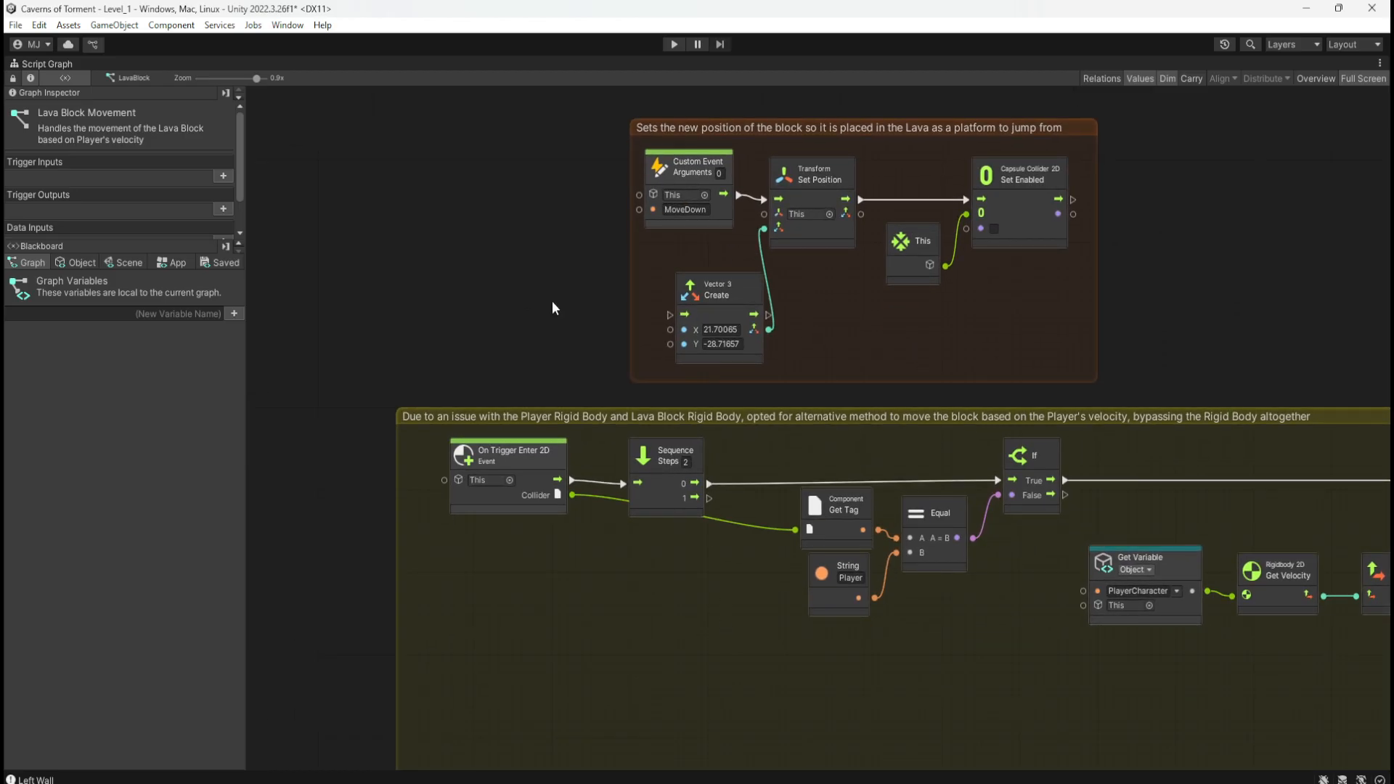
{"action": "key", "text": "shift+space"}
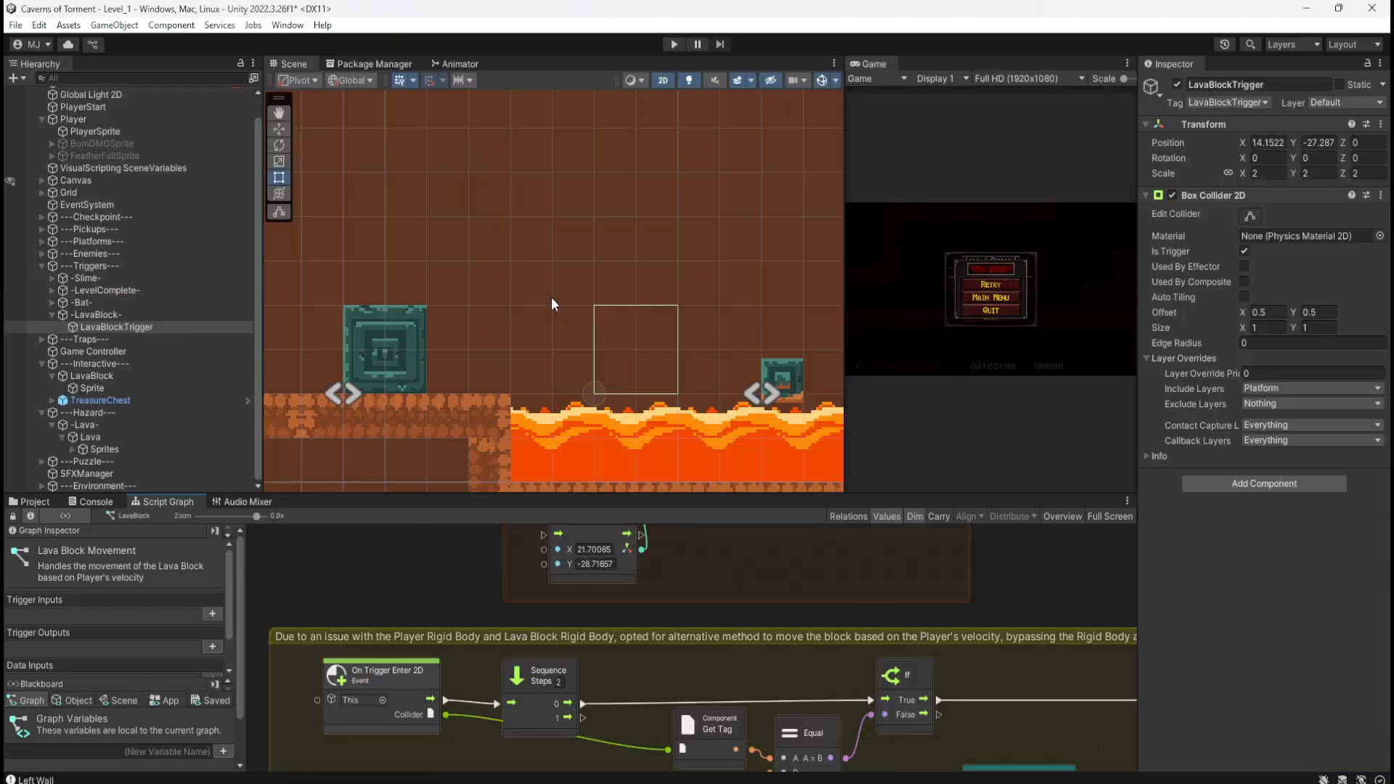
Step: Inspect LavaBlock's Platform layer, Box and Capsule colliders, then maximize the Lava Block Movement graph
{"action": "left_click", "coordinate": [104, 316]}
{"action": "left_click", "coordinate": [149, 325]}
{"action": "left_click", "coordinate": [152, 316]}
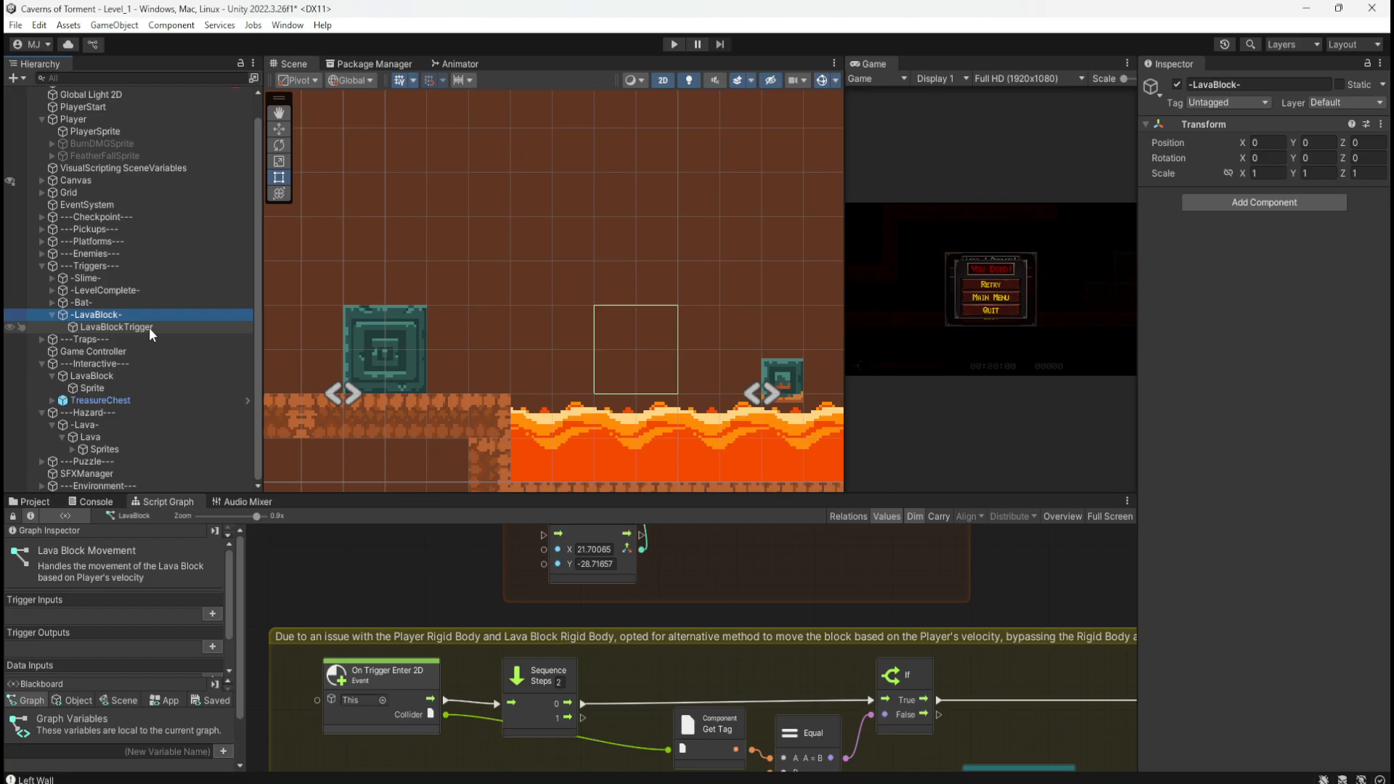
{"action": "left_click", "coordinate": [138, 375]}
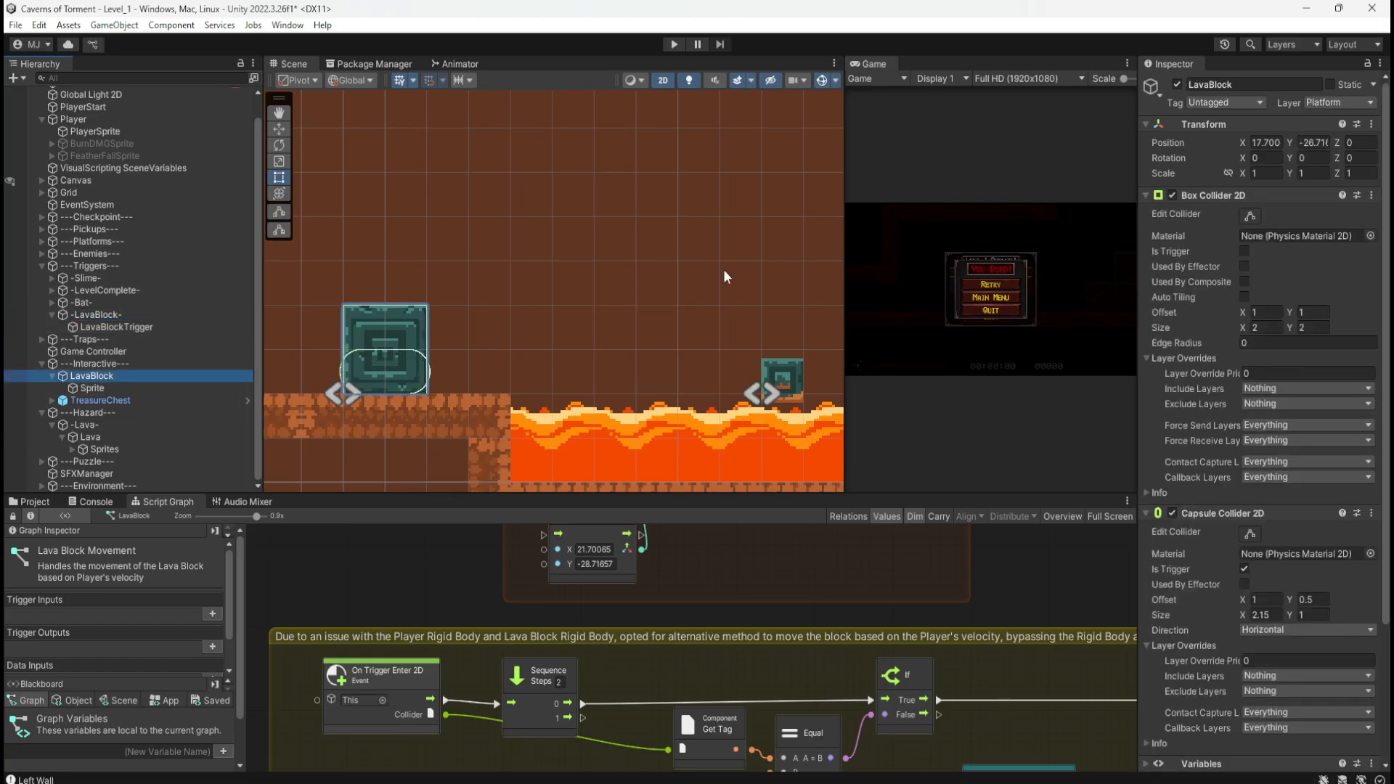
{"action": "scroll", "coordinate": [333, 363], "scroll_direction": "up", "scroll_amount": 3}
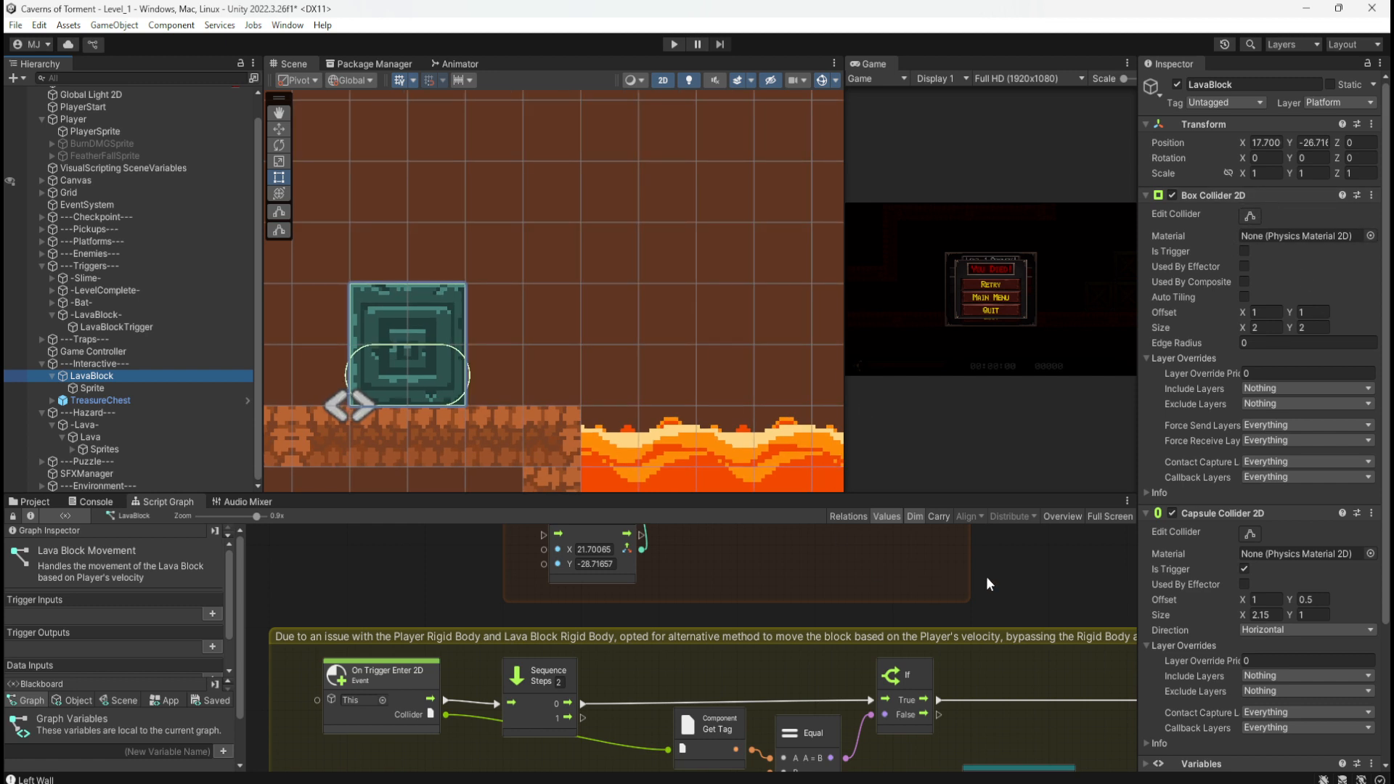
{"action": "key", "text": "shift+space"}
{"action": "middle_click_drag", "start_coordinate": [517, 315], "coordinate": [461, 157]}
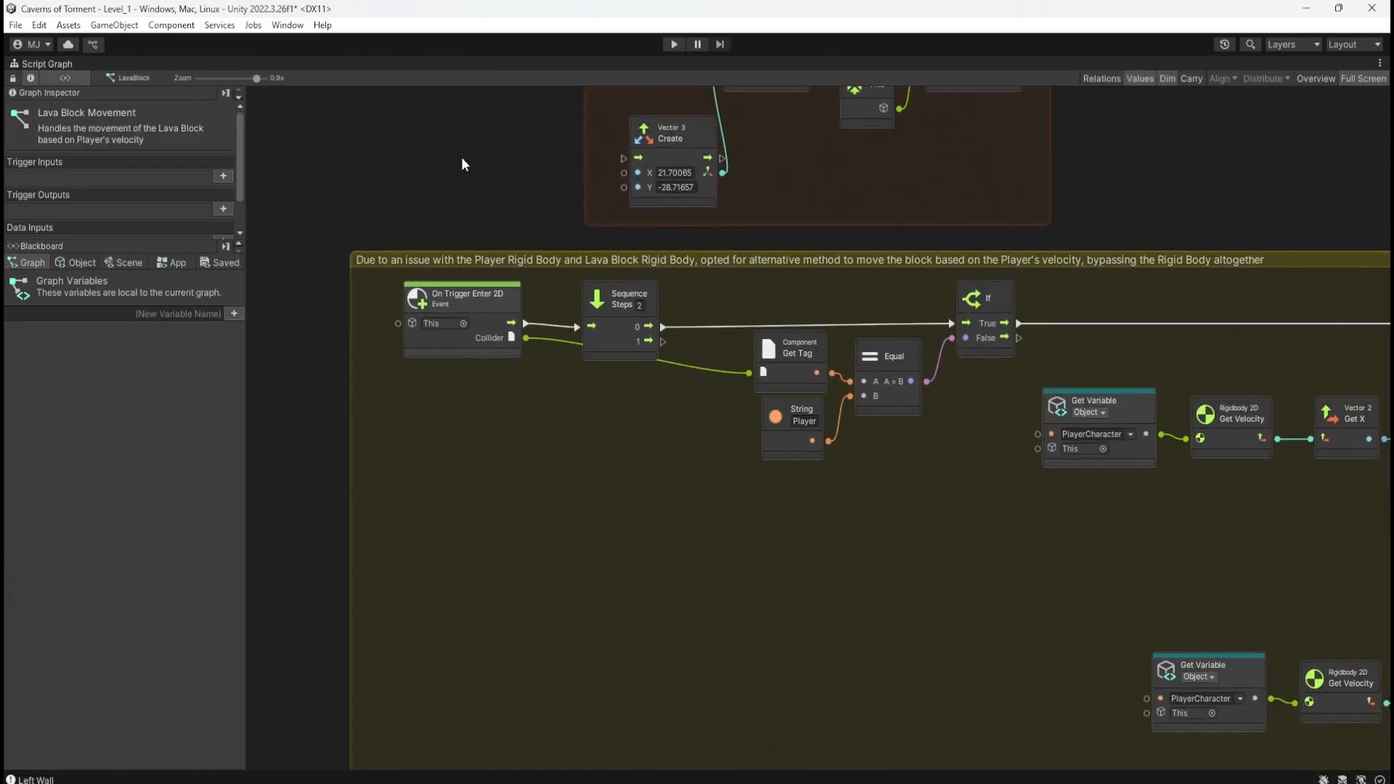
{"action": "middle_click_drag", "start_coordinate": [825, 531], "coordinate": [734, 290]}
{"action": "middle_click_drag", "start_coordinate": [670, 446], "coordinate": [760, 315]}
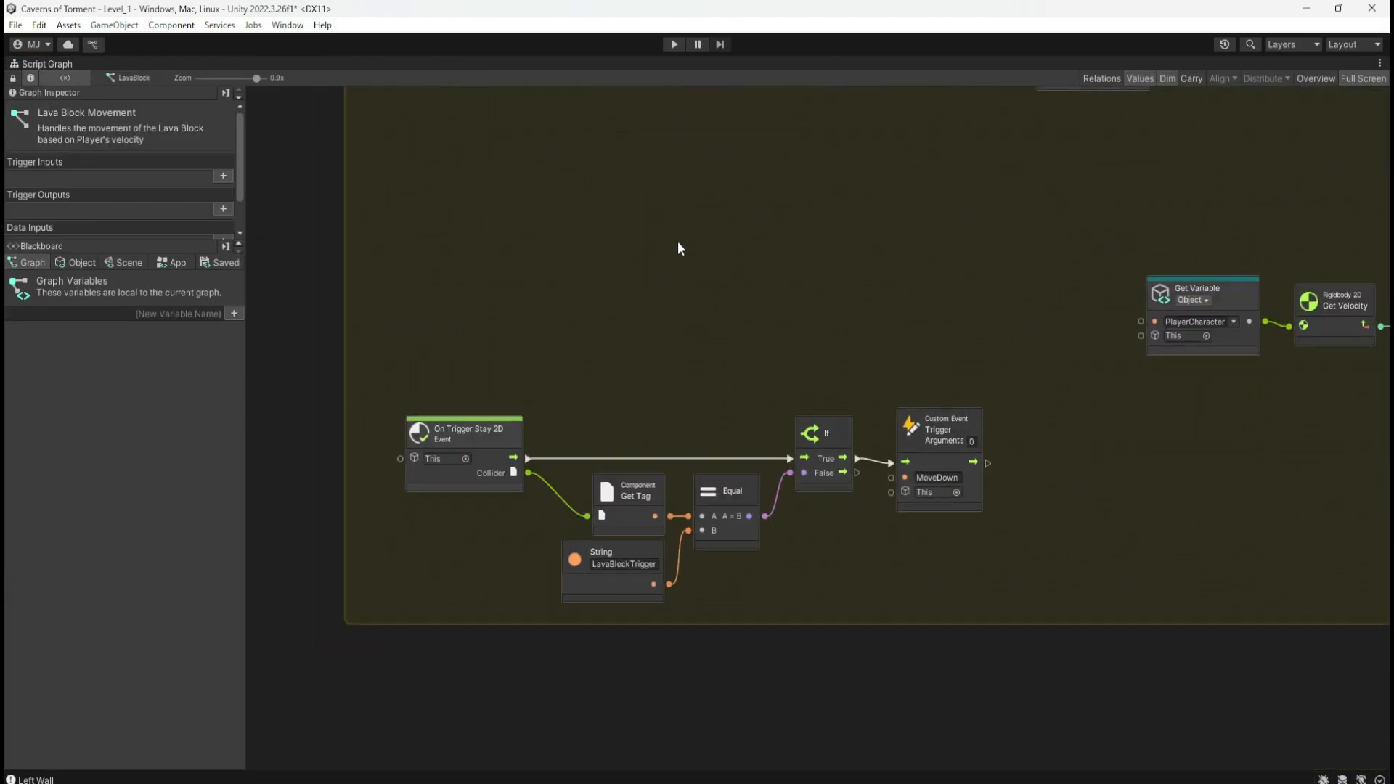
{"action": "scroll", "coordinate": [681, 248], "scroll_direction": "up", "scroll_amount": 8}
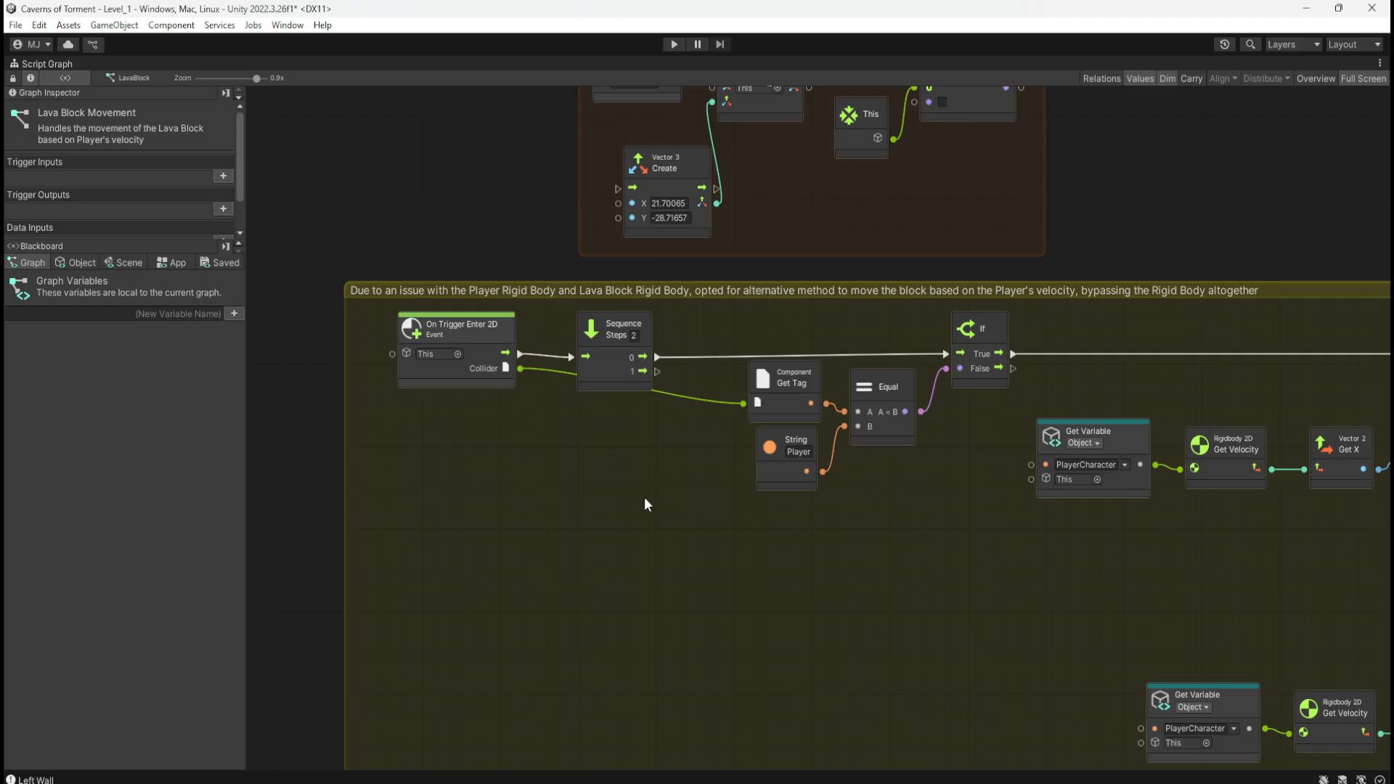
{"action": "middle_click_drag", "start_coordinate": [660, 481], "coordinate": [616, 566]}
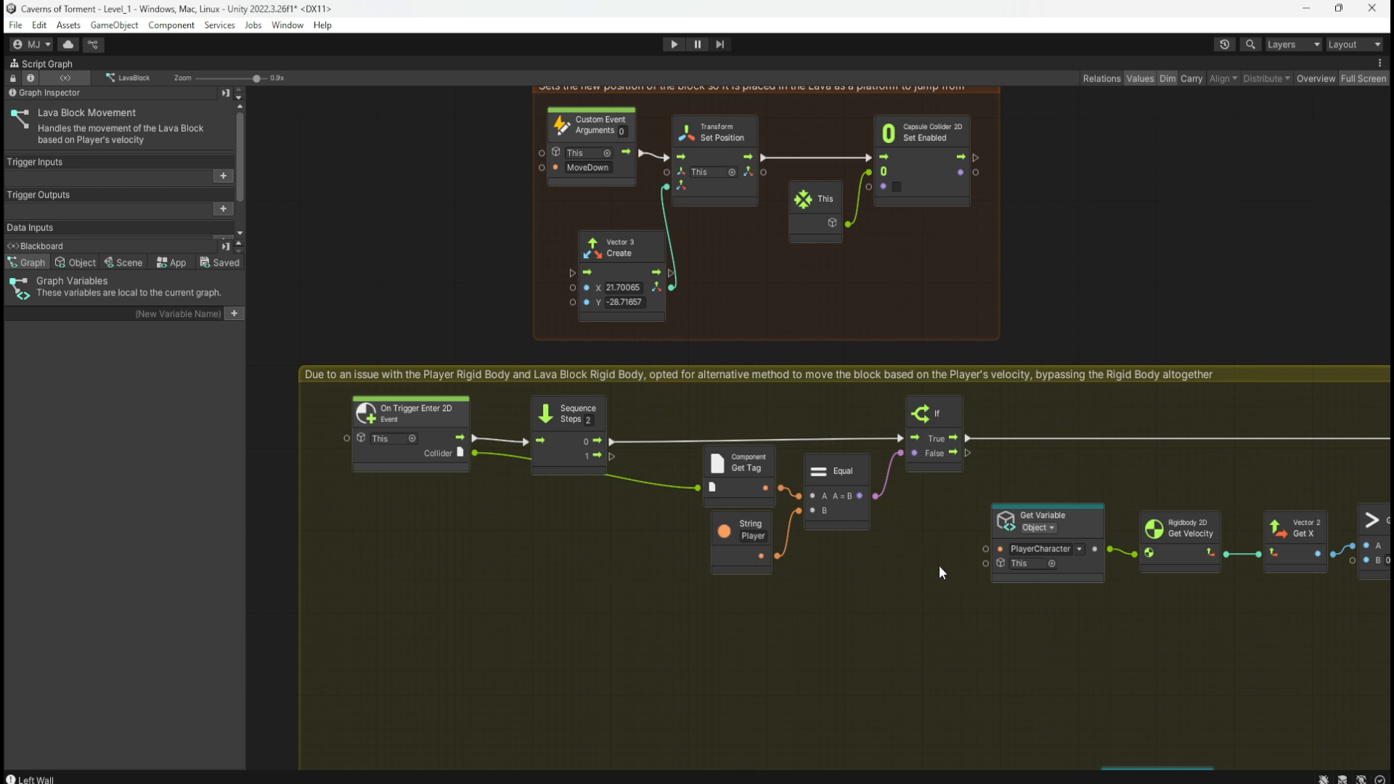
{"action": "middle_click_drag", "start_coordinate": [934, 570], "coordinate": [588, 595]}
{"action": "middle_click_drag", "start_coordinate": [931, 652], "coordinate": [833, 573]}
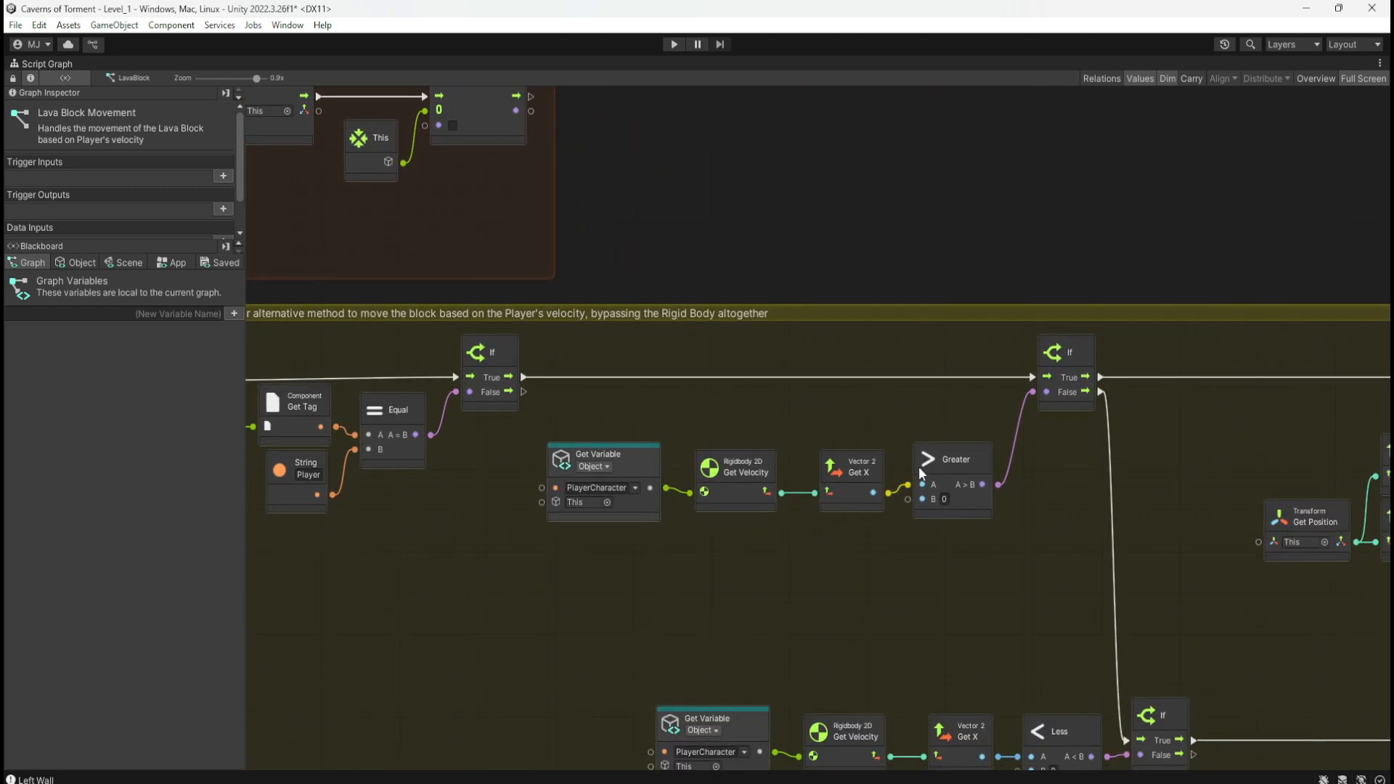
{"action": "middle_click_drag", "start_coordinate": [1044, 616], "coordinate": [980, 532]}
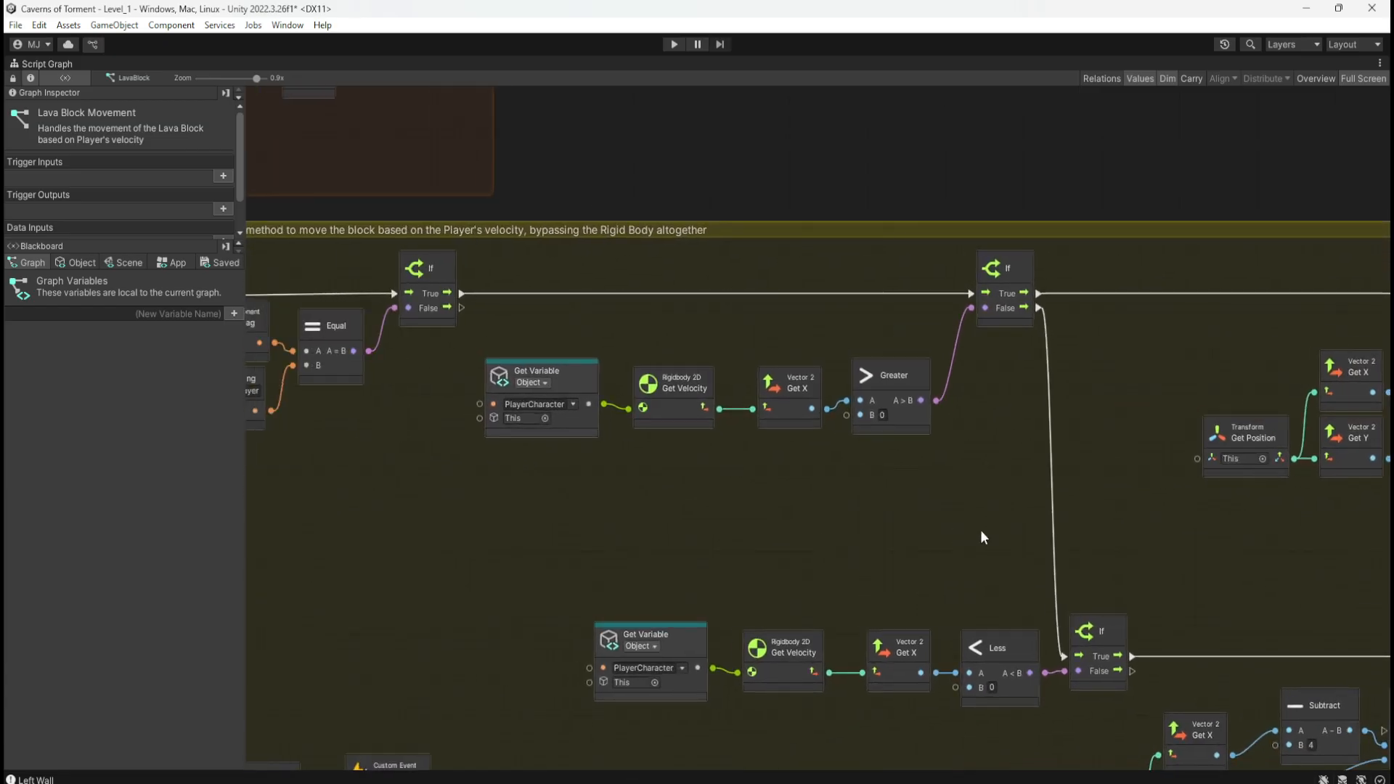
{"action": "middle_click_drag", "start_coordinate": [567, 513], "coordinate": [1060, 358]}
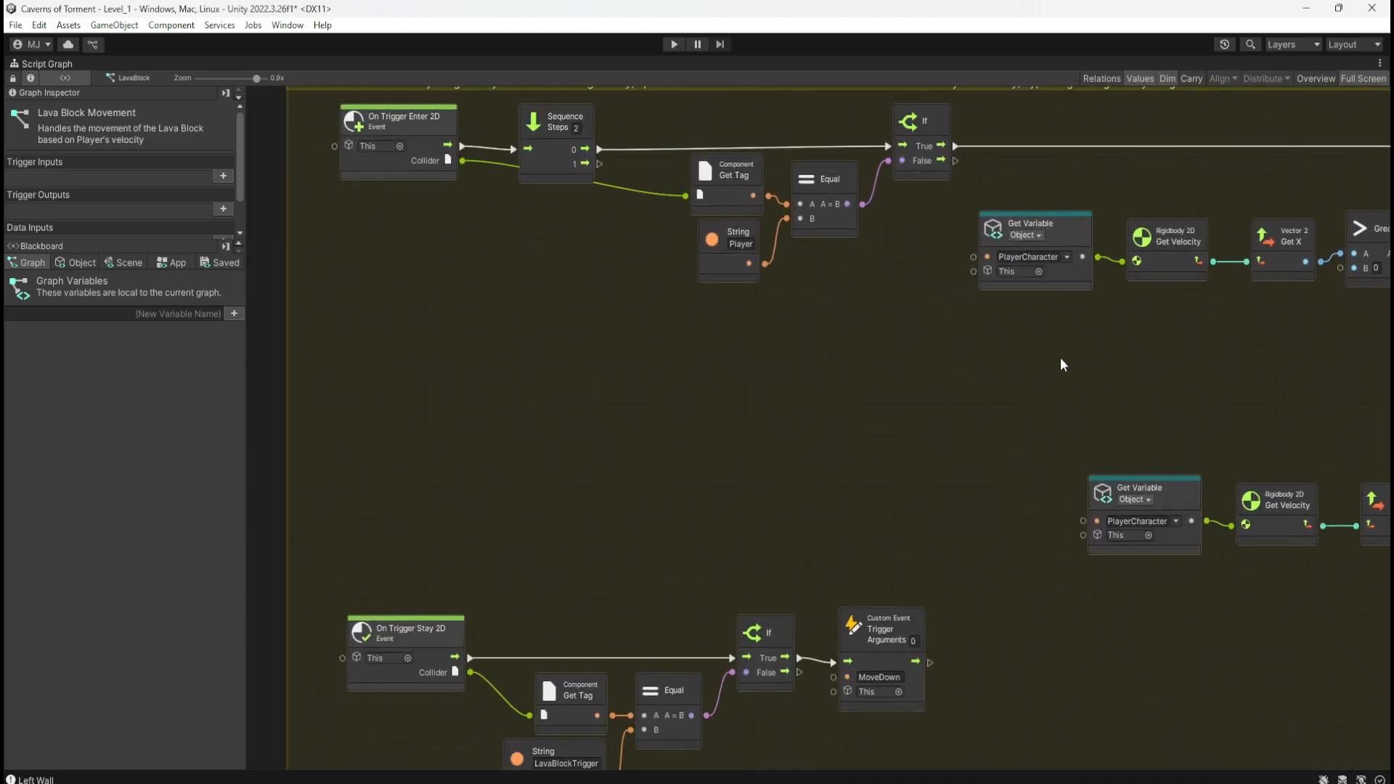
{"action": "middle_click_drag", "start_coordinate": [950, 506], "coordinate": [914, 577]}
{"action": "middle_click_drag", "start_coordinate": [868, 420], "coordinate": [812, 626]}
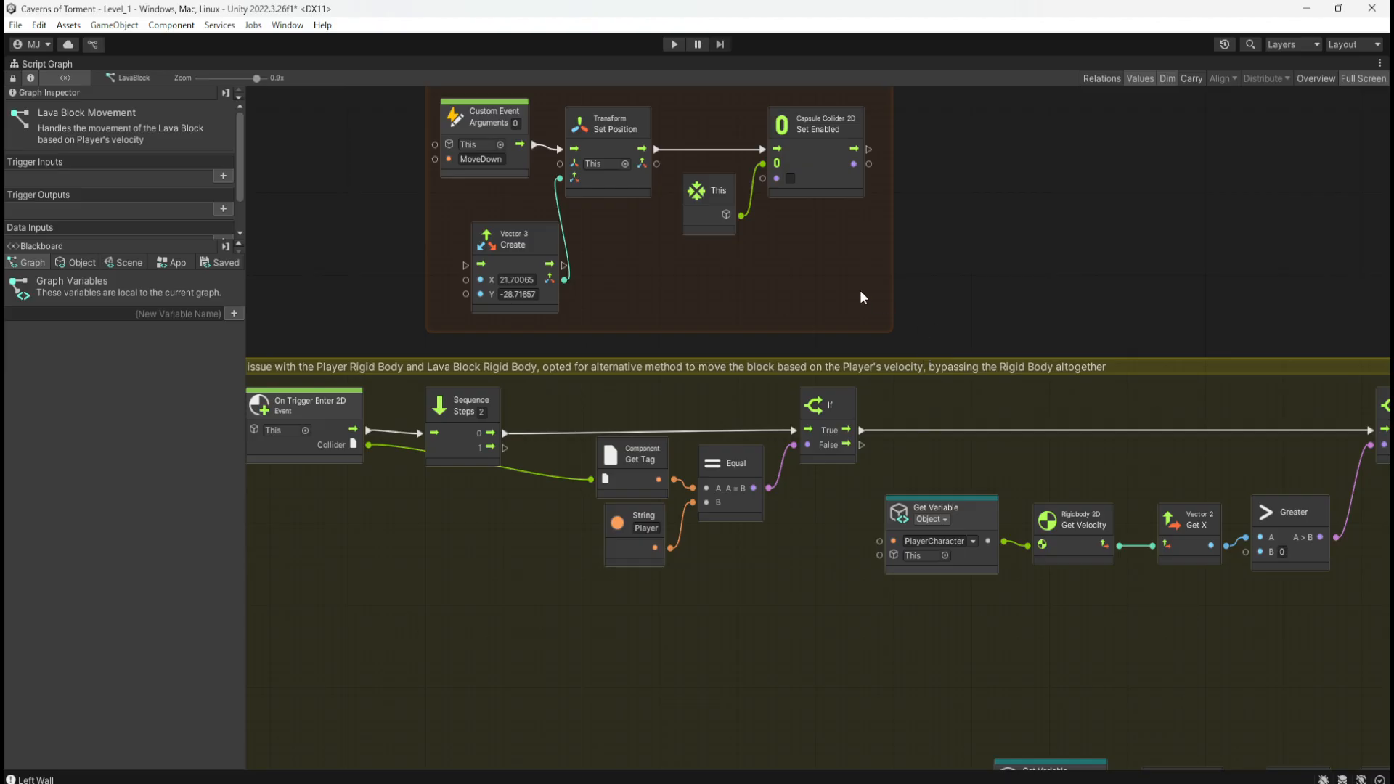
Step: Move the Vector 3 Create node up-left beside the MoveDown group and restore the docked layout
{"action": "middle_click_drag", "start_coordinate": [844, 289], "coordinate": [1002, 430]}
{"action": "left_click_drag", "start_coordinate": [702, 383], "coordinate": [675, 355]}
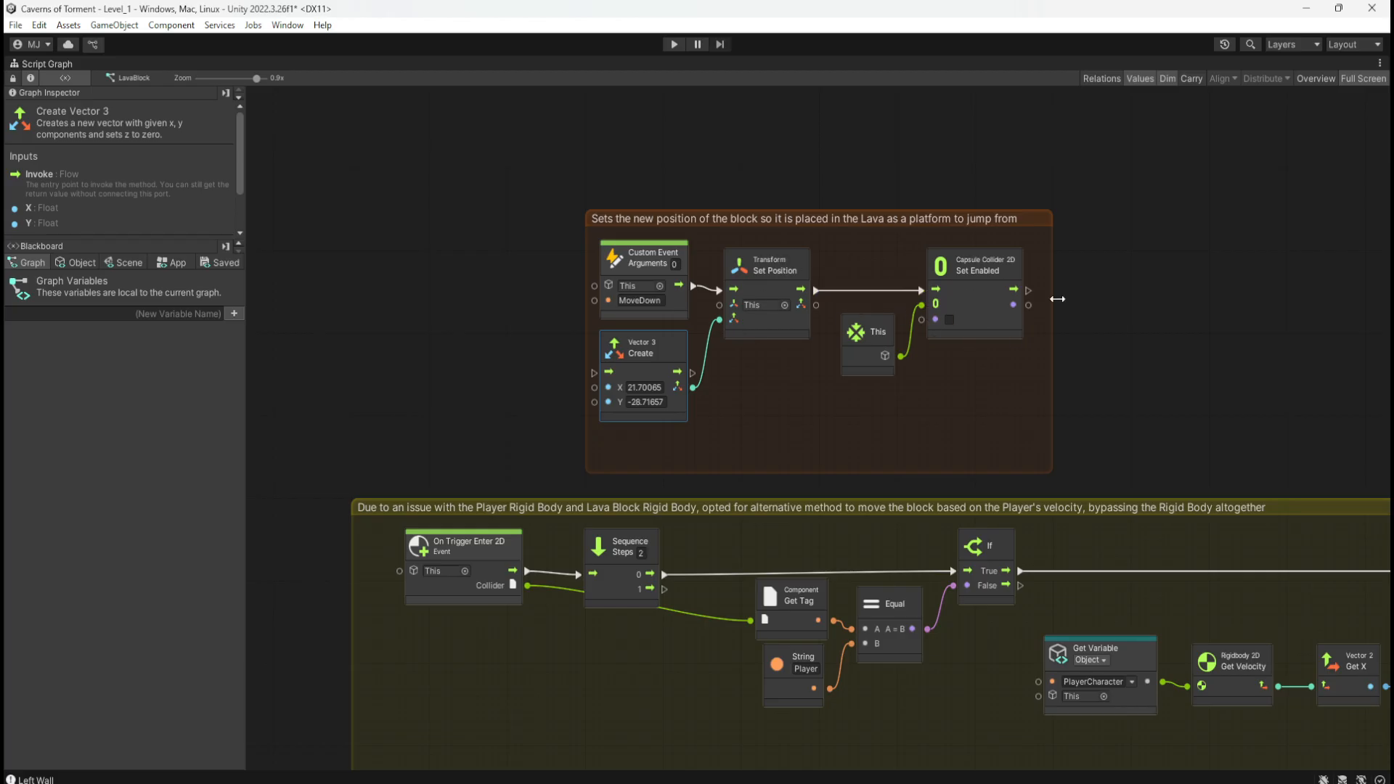
{"action": "double_click", "coordinate": [1090, 352]}
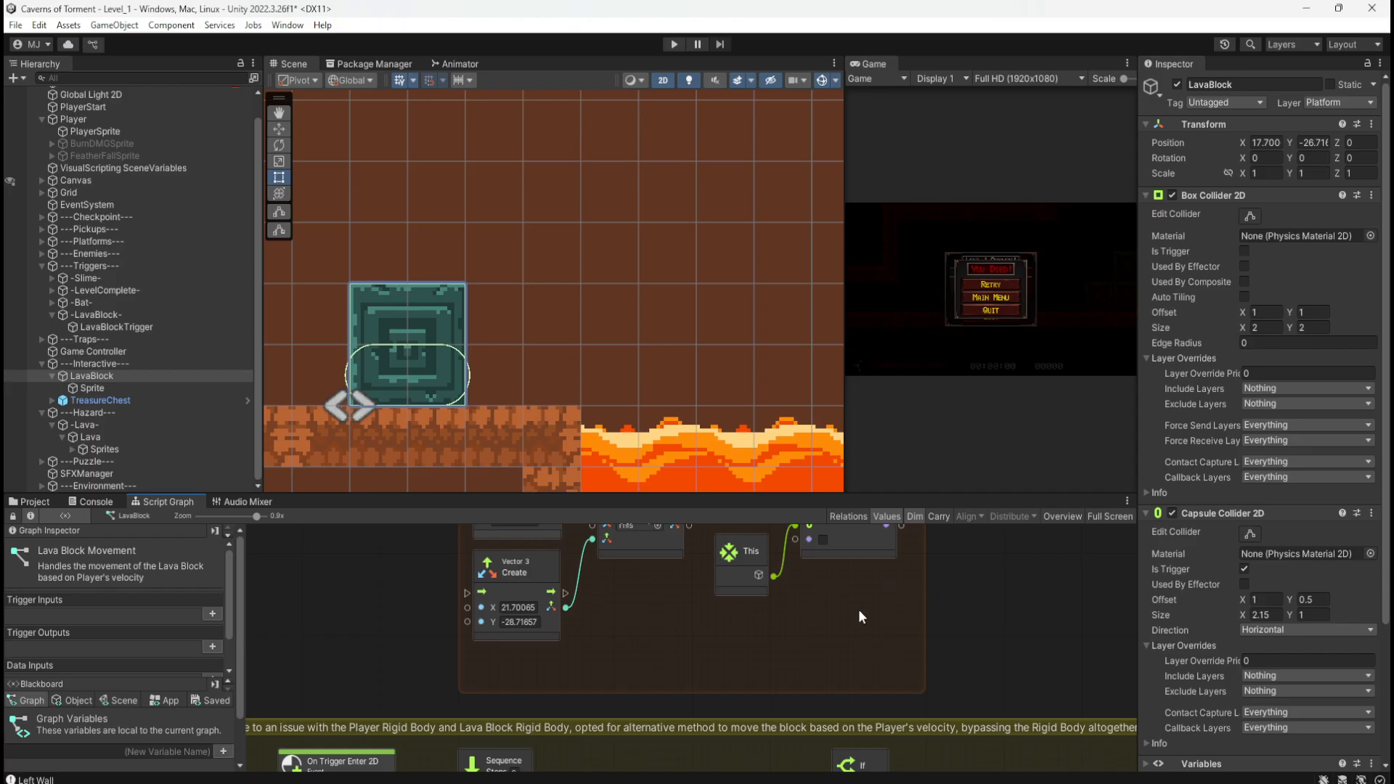
Step: In the maximised Script Graph, clear On Trigger Stay 2D's flow and Collider output links, then restore the layout
{"action": "key", "text": "shift+space"}
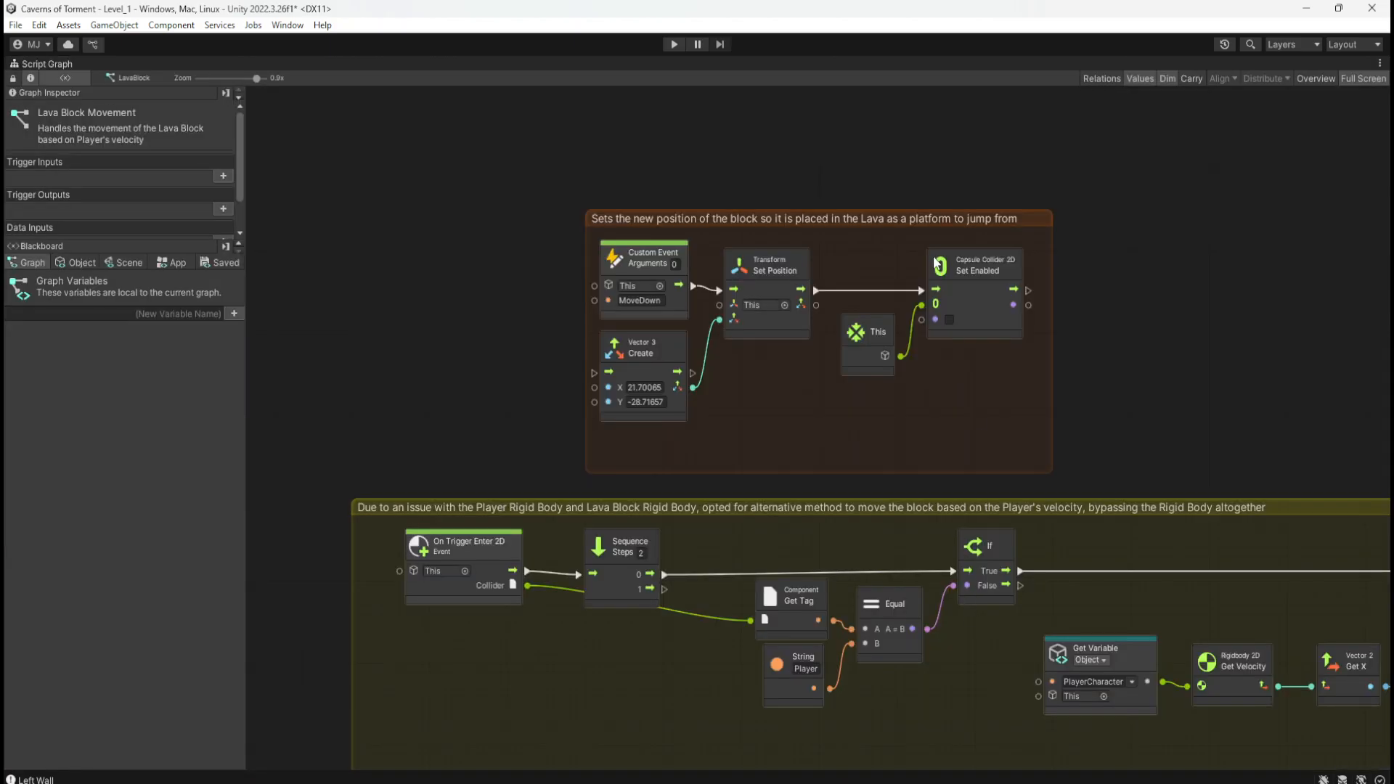
{"action": "middle_click_drag", "start_coordinate": [936, 729], "coordinate": [841, 562]}
{"action": "middle_click_drag", "start_coordinate": [1000, 220], "coordinate": [1017, 116]}
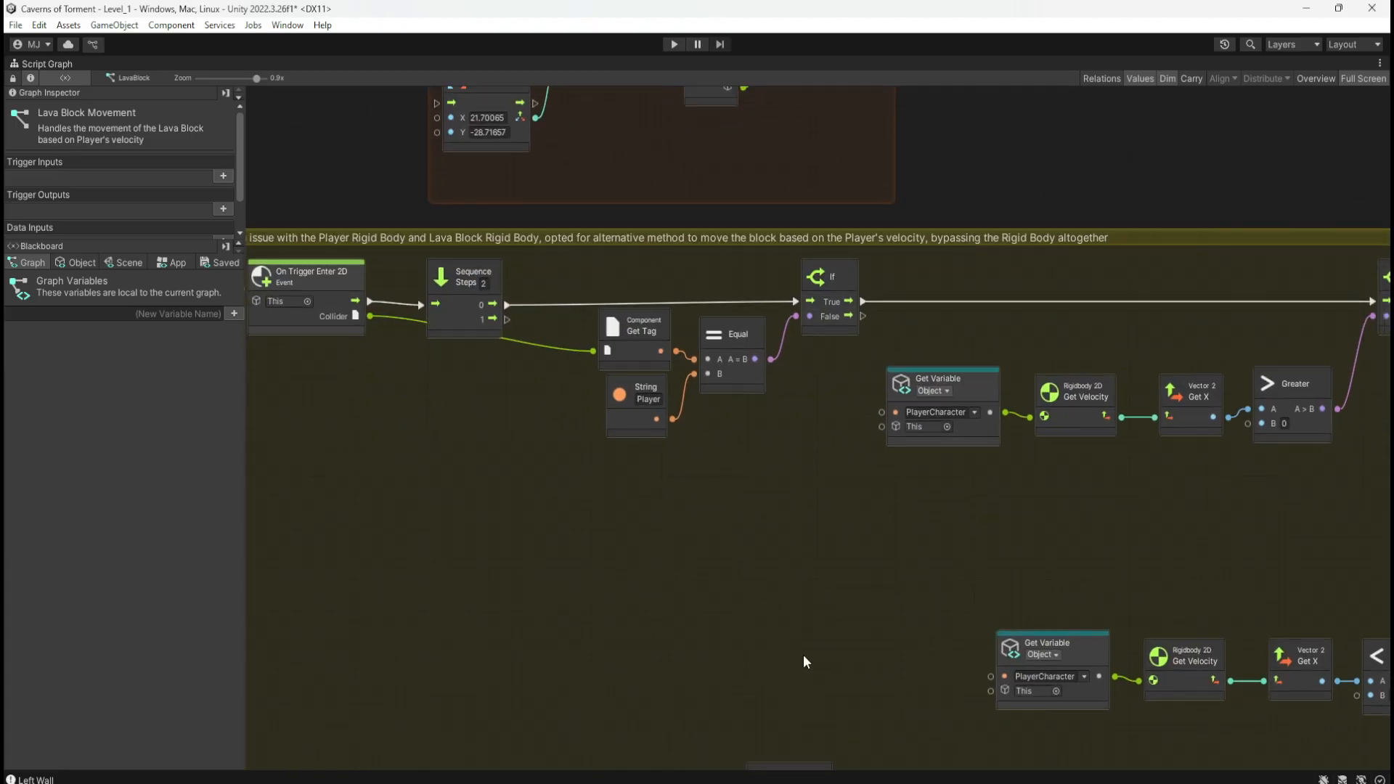
{"action": "middle_click_drag", "start_coordinate": [803, 660], "coordinate": [858, 729]}
{"action": "middle_click_drag", "start_coordinate": [854, 649], "coordinate": [910, 334]}
{"action": "middle_click_drag", "start_coordinate": [909, 582], "coordinate": [909, 370]}
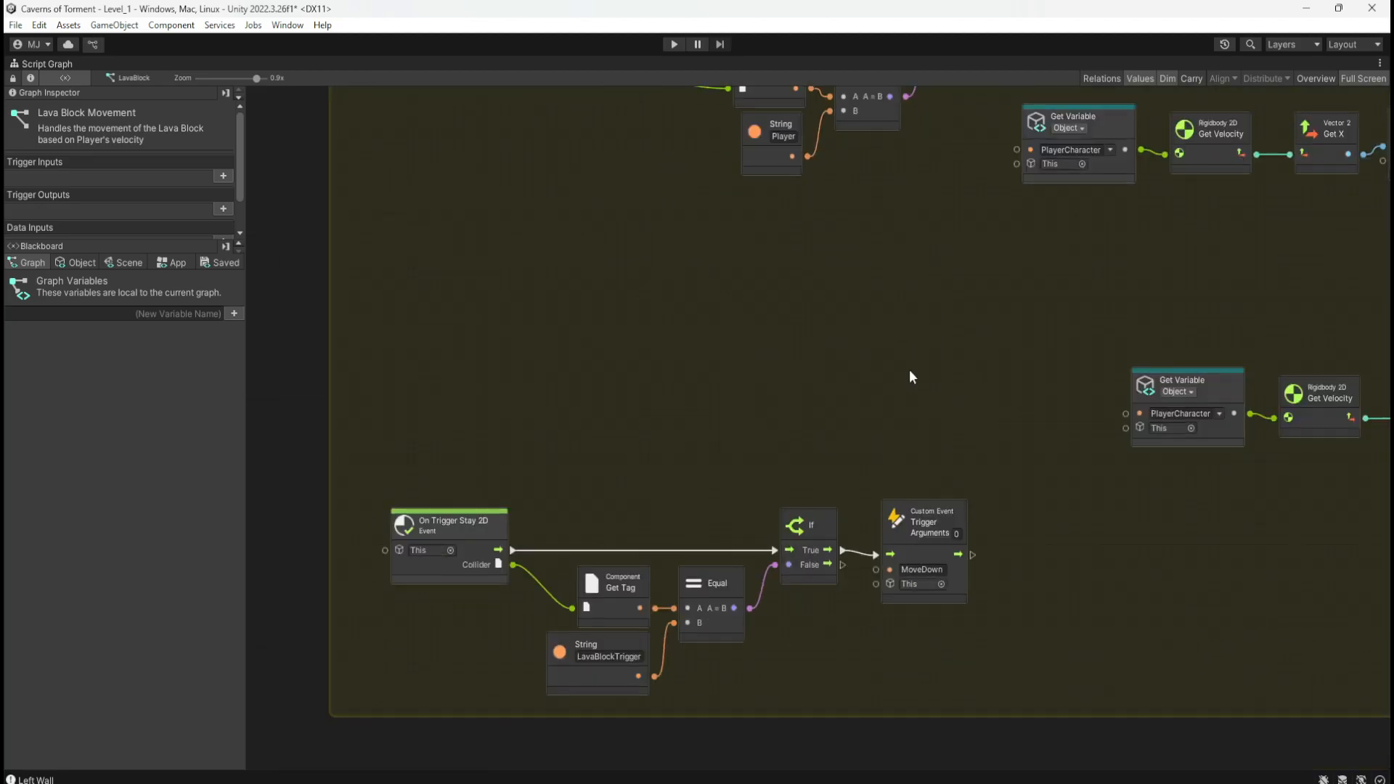
{"action": "right_click", "coordinate": [513, 551]}
{"action": "right_click", "coordinate": [513, 564]}
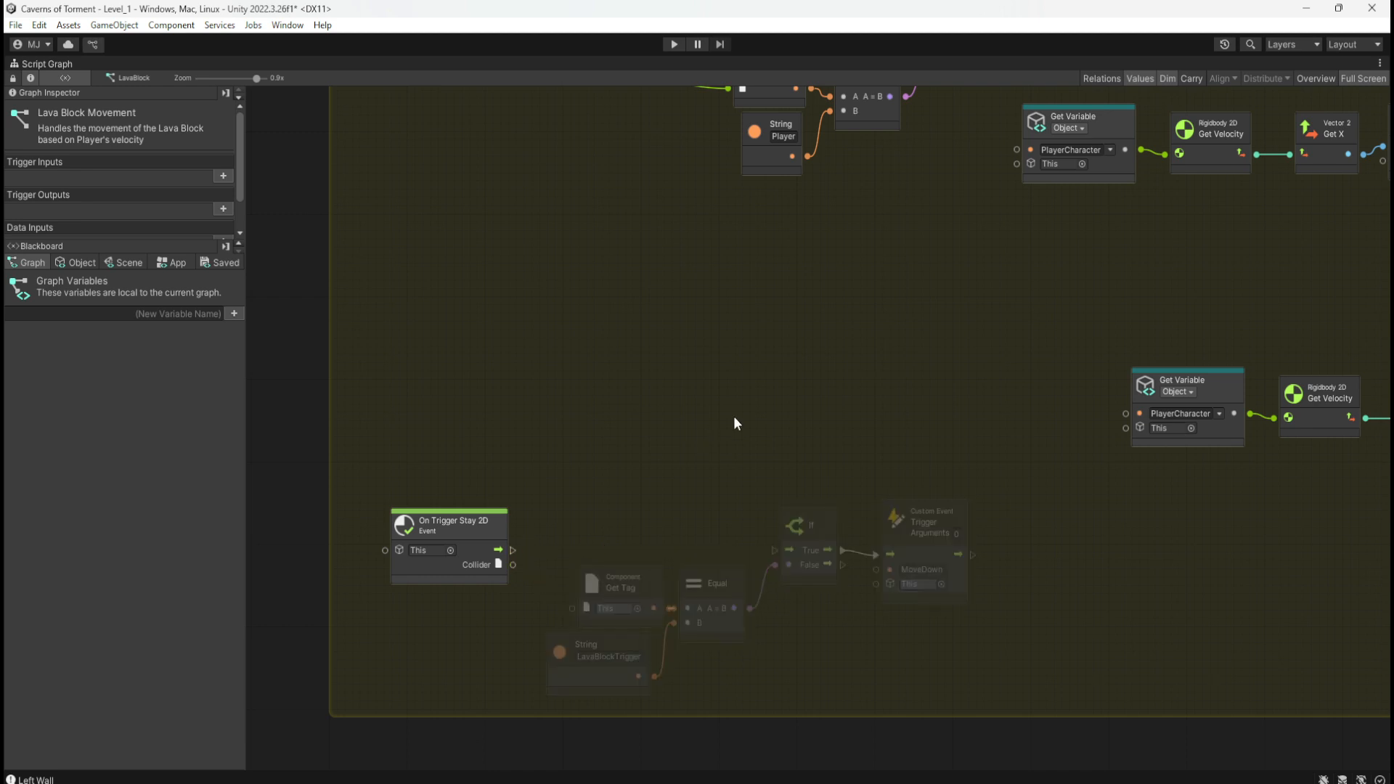
{"action": "middle_click_drag", "start_coordinate": [841, 337], "coordinate": [767, 598]}
{"action": "middle_click_drag", "start_coordinate": [821, 437], "coordinate": [773, 677]}
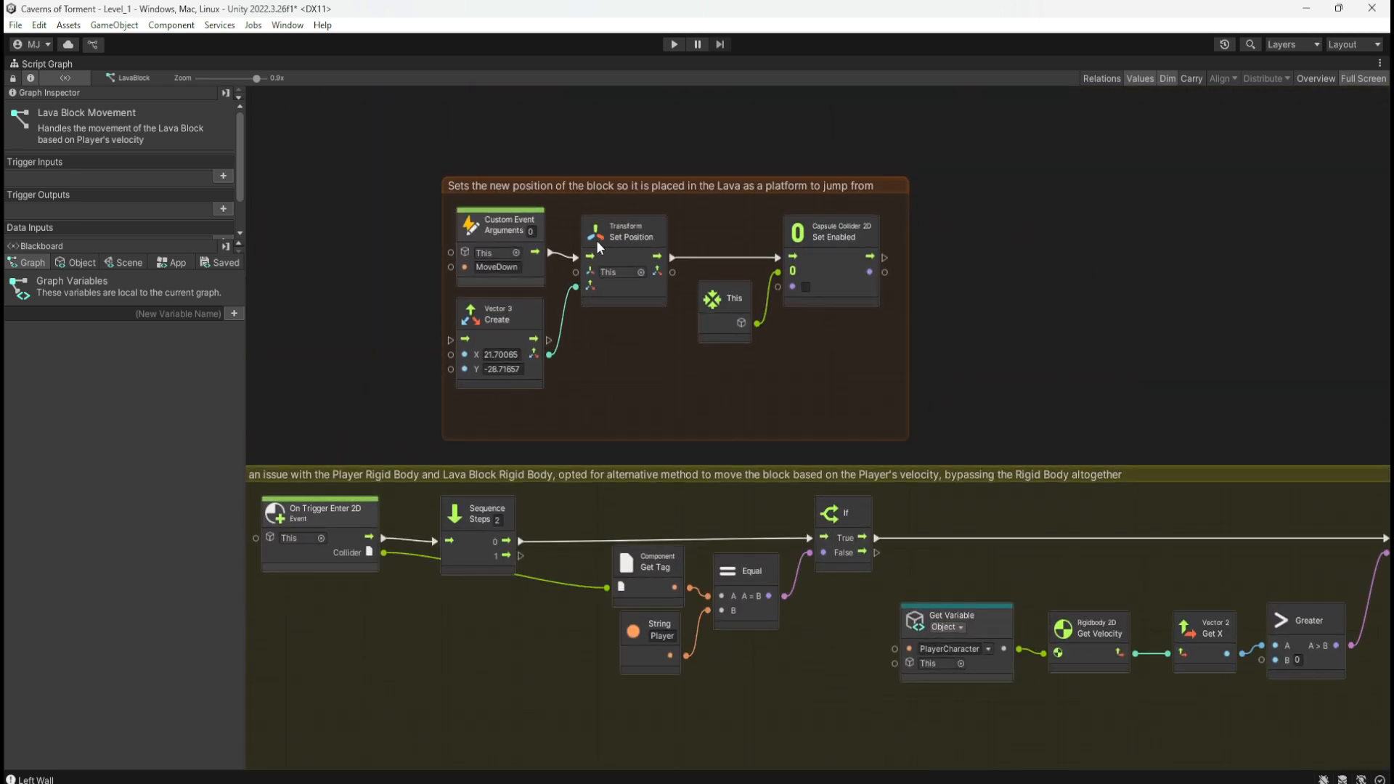
{"action": "key", "text": "shift+space"}
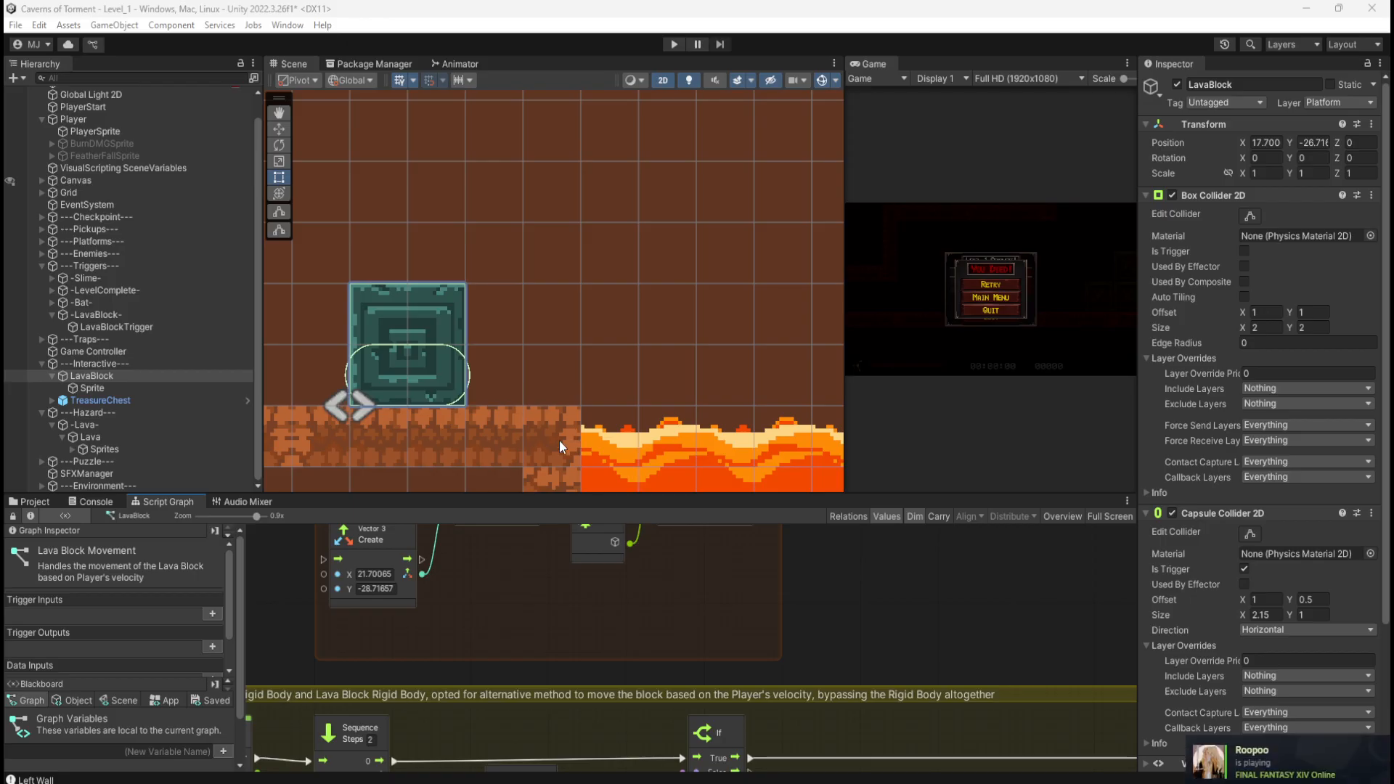
{"action": "left_click", "coordinate": [97, 389]}
{"action": "left_click", "coordinate": [100, 377]}
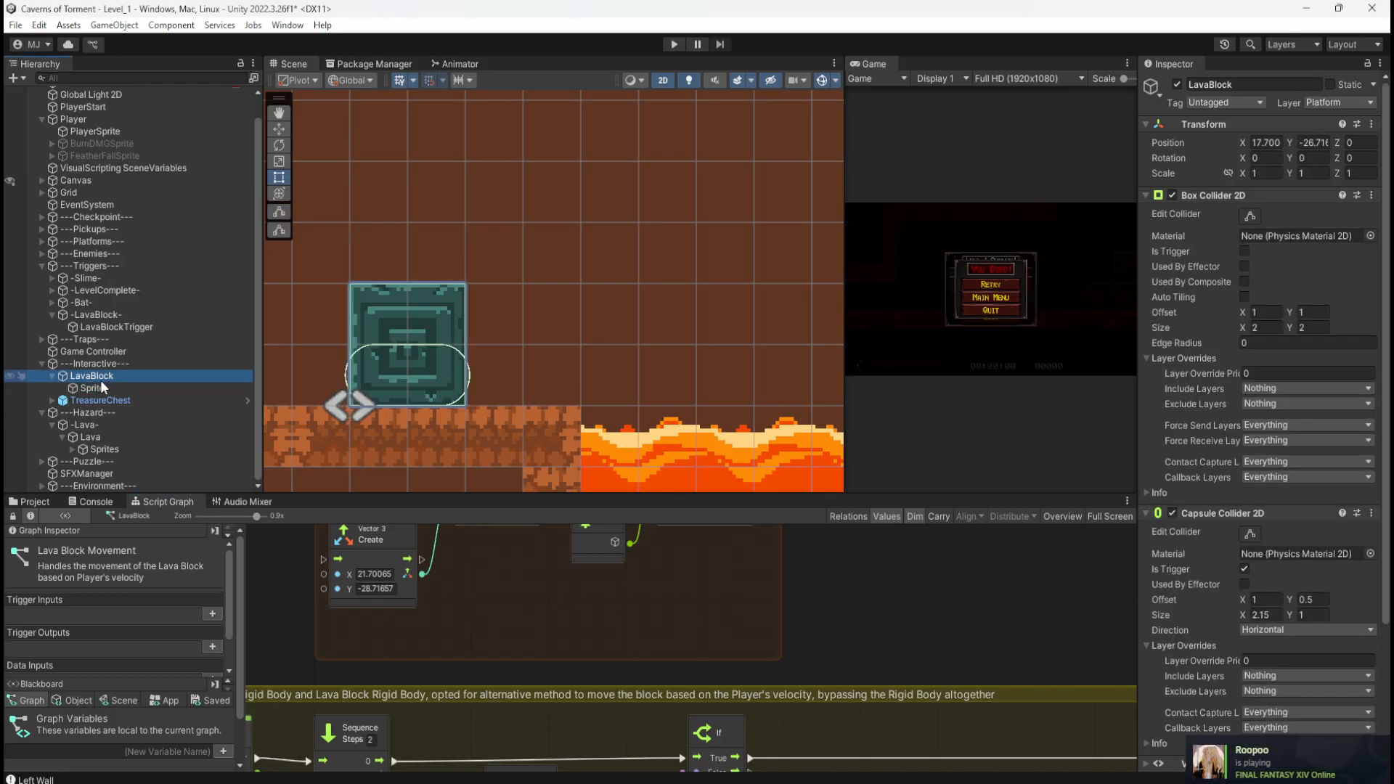
{"action": "key", "text": "w"}
{"action": "left_click_drag", "start_coordinate": [366, 394], "coordinate": [628, 408]}
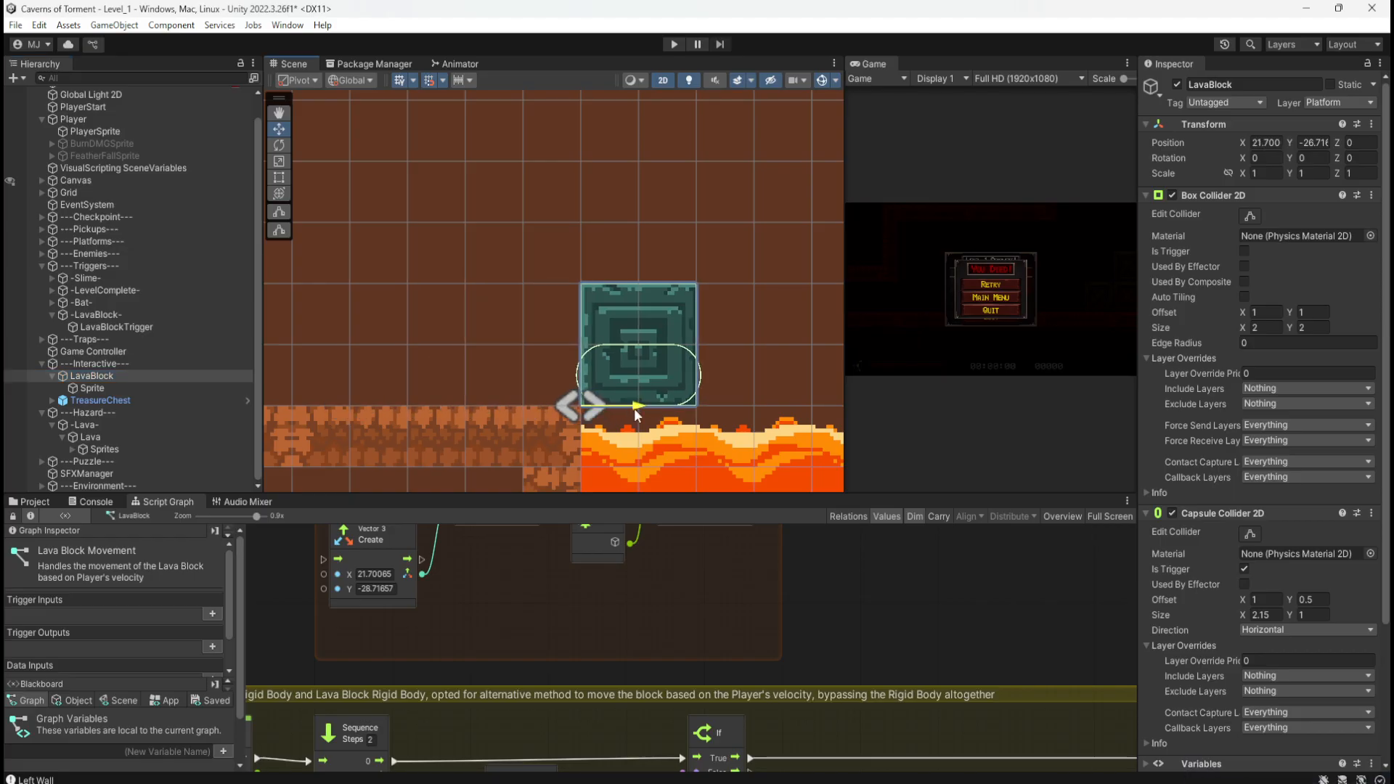
{"action": "mouse_move", "coordinate": [634, 408]}
{"action": "left_mouse_down"}
{"action": "mouse_move", "coordinate": [595, 404]}
{"action": "mouse_move", "coordinate": [625, 404]}
{"action": "left_mouse_up"}
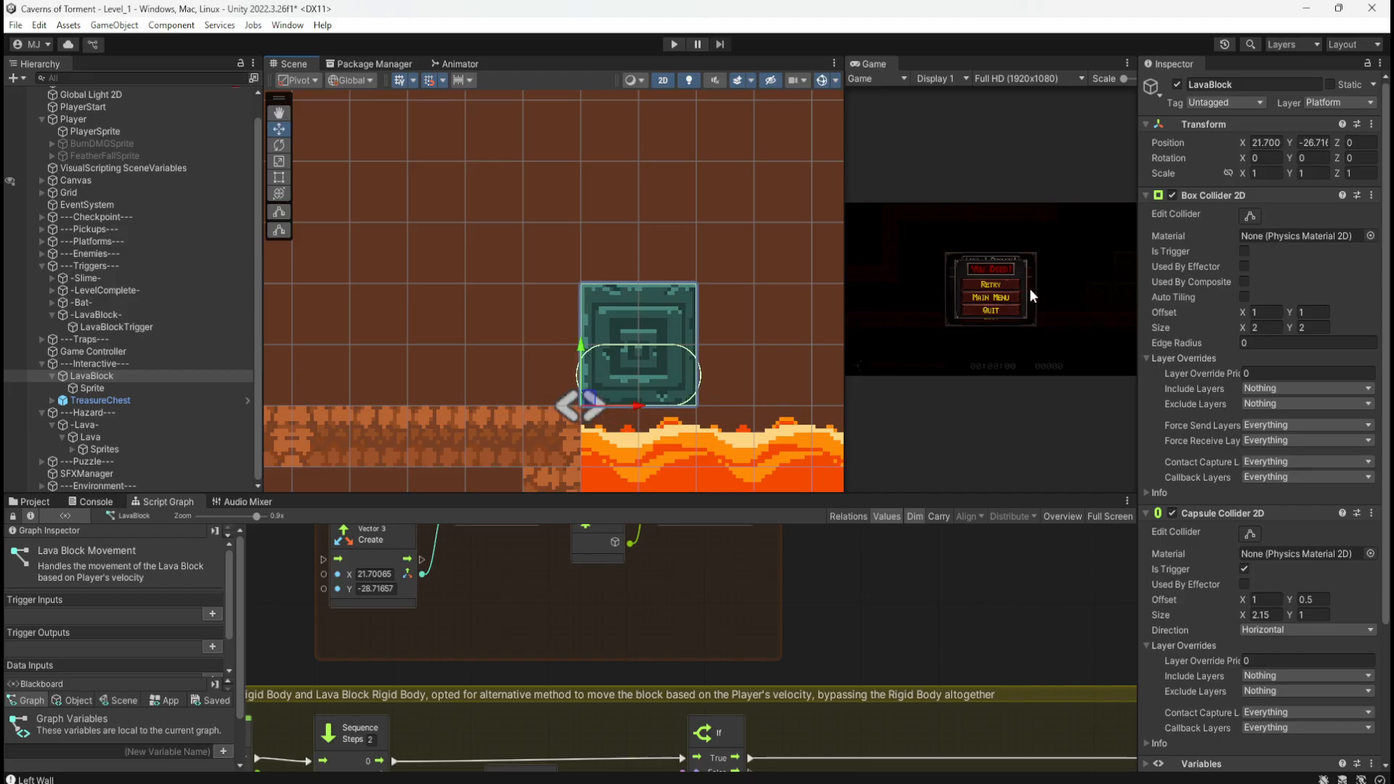
{"action": "left_click", "coordinate": [1266, 143]}
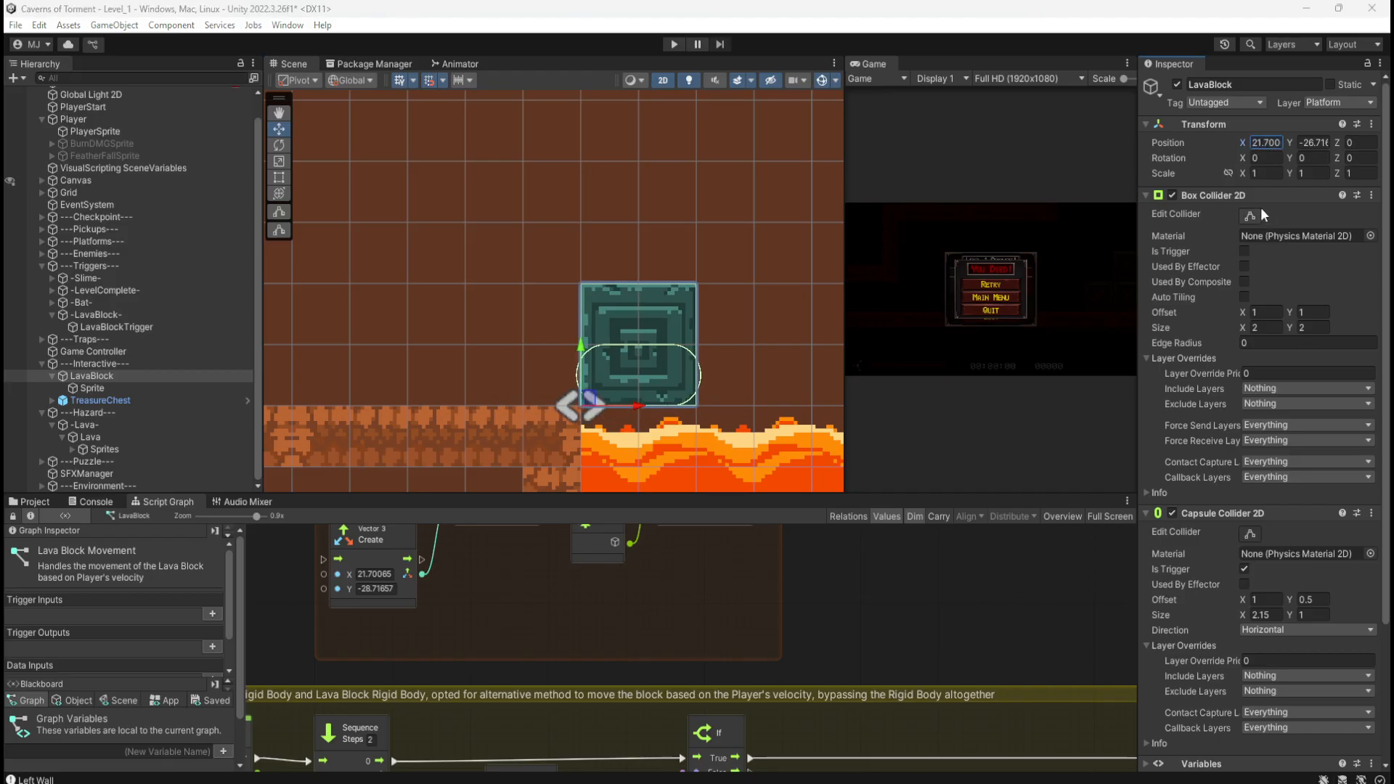
{"action": "left_click", "coordinate": [1313, 143]}
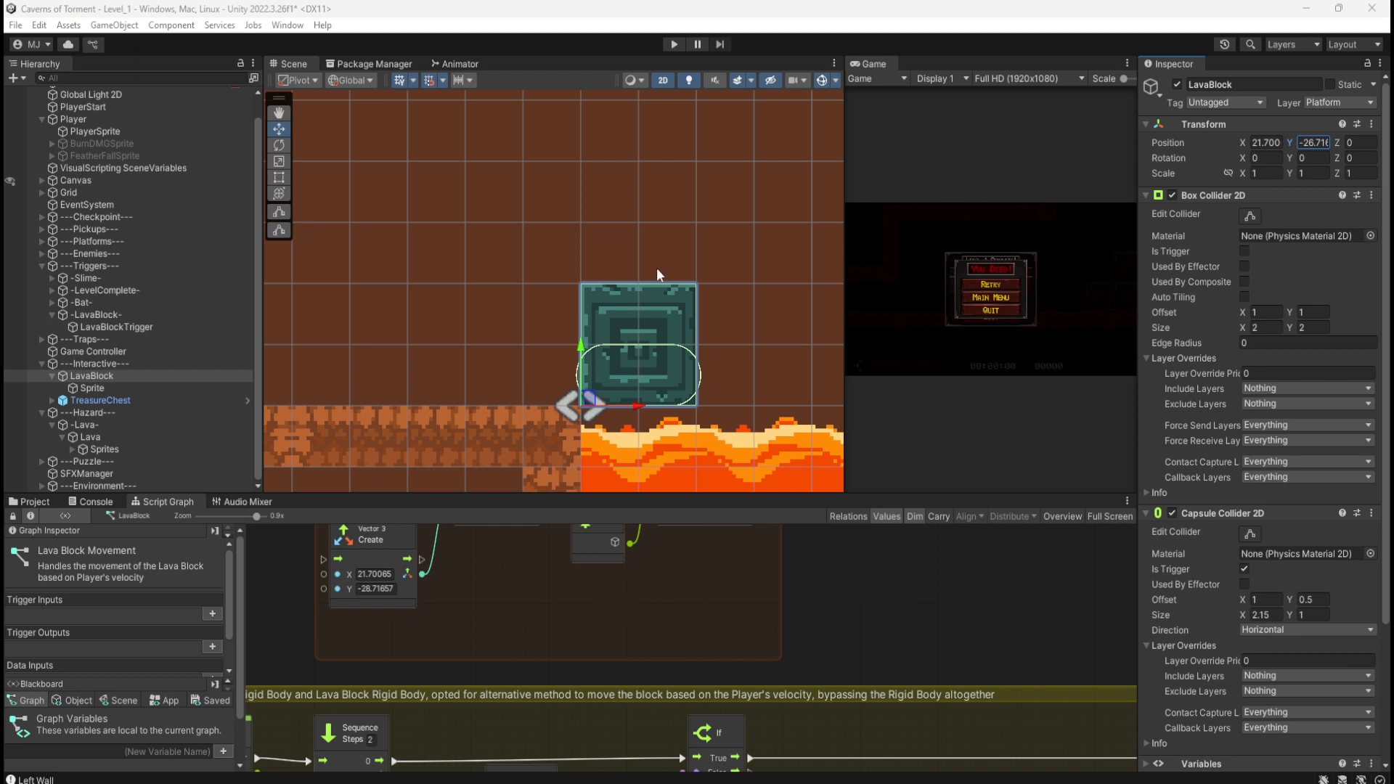
{"action": "left_click_drag", "start_coordinate": [583, 348], "coordinate": [585, 460]}
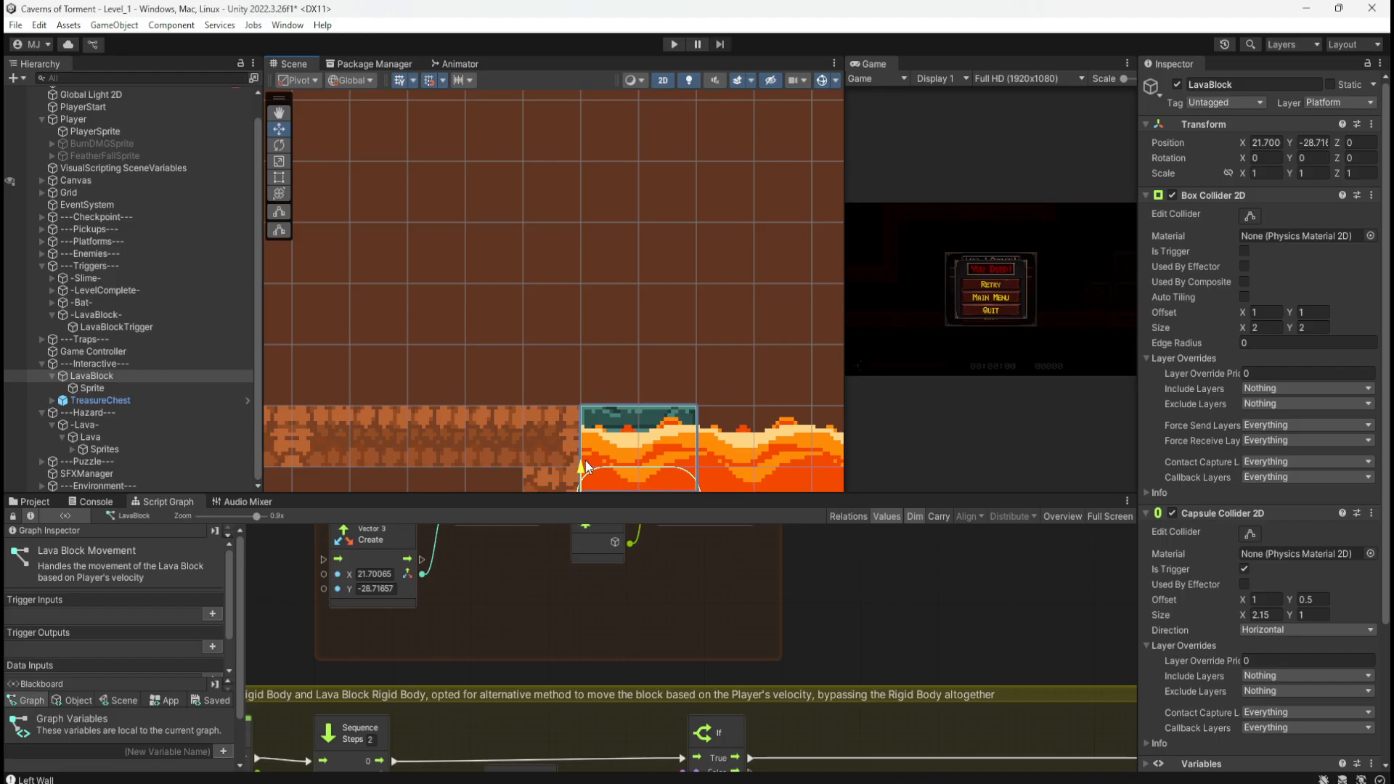
{"action": "left_click_drag", "start_coordinate": [585, 461], "coordinate": [663, 238]}
{"action": "key", "text": "ctrl+z"}
{"action": "key", "text": "ctrl+z"}
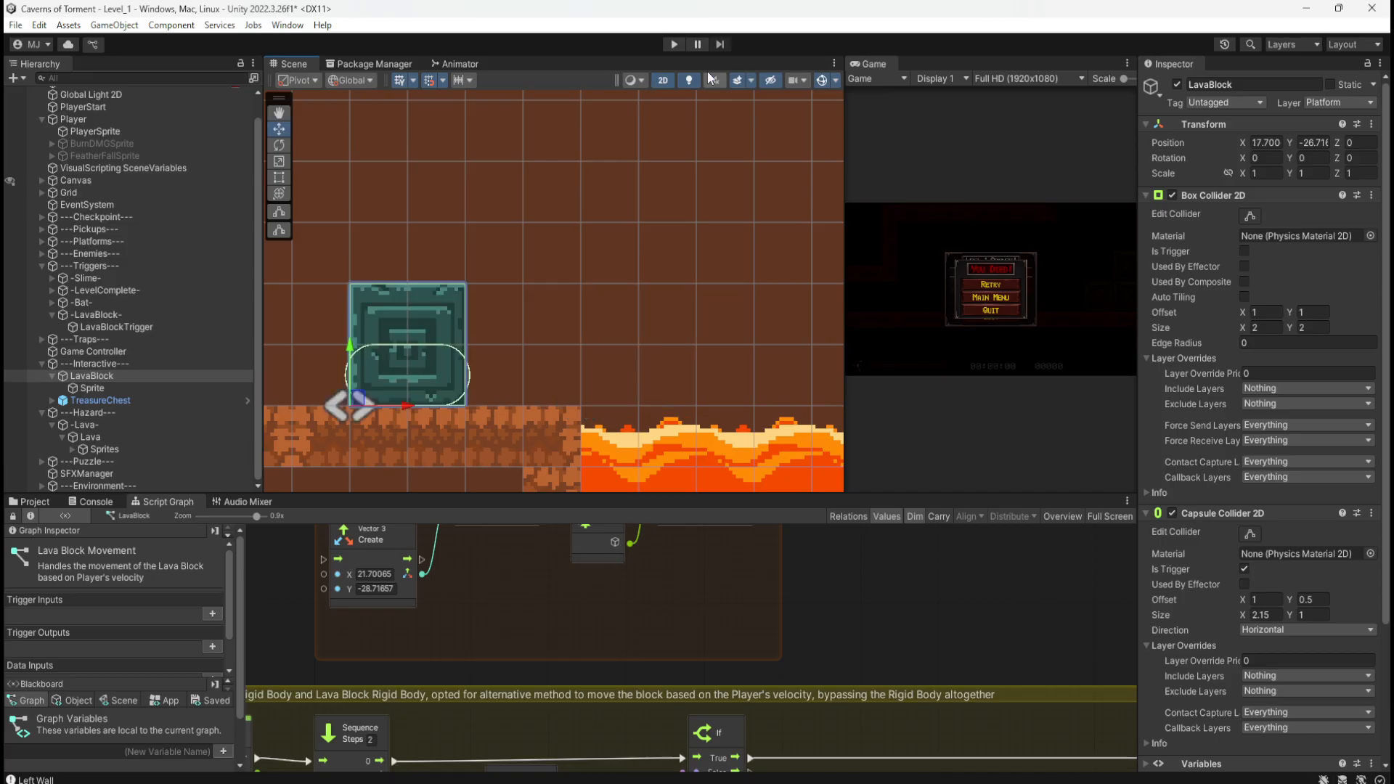
{"action": "double_click", "coordinate": [837, 593]}
Step: Delete the Sequence node and connect On Trigger Enter 2D directly to the If node
{"action": "middle_click_drag", "start_coordinate": [792, 658], "coordinate": [1000, 386]}
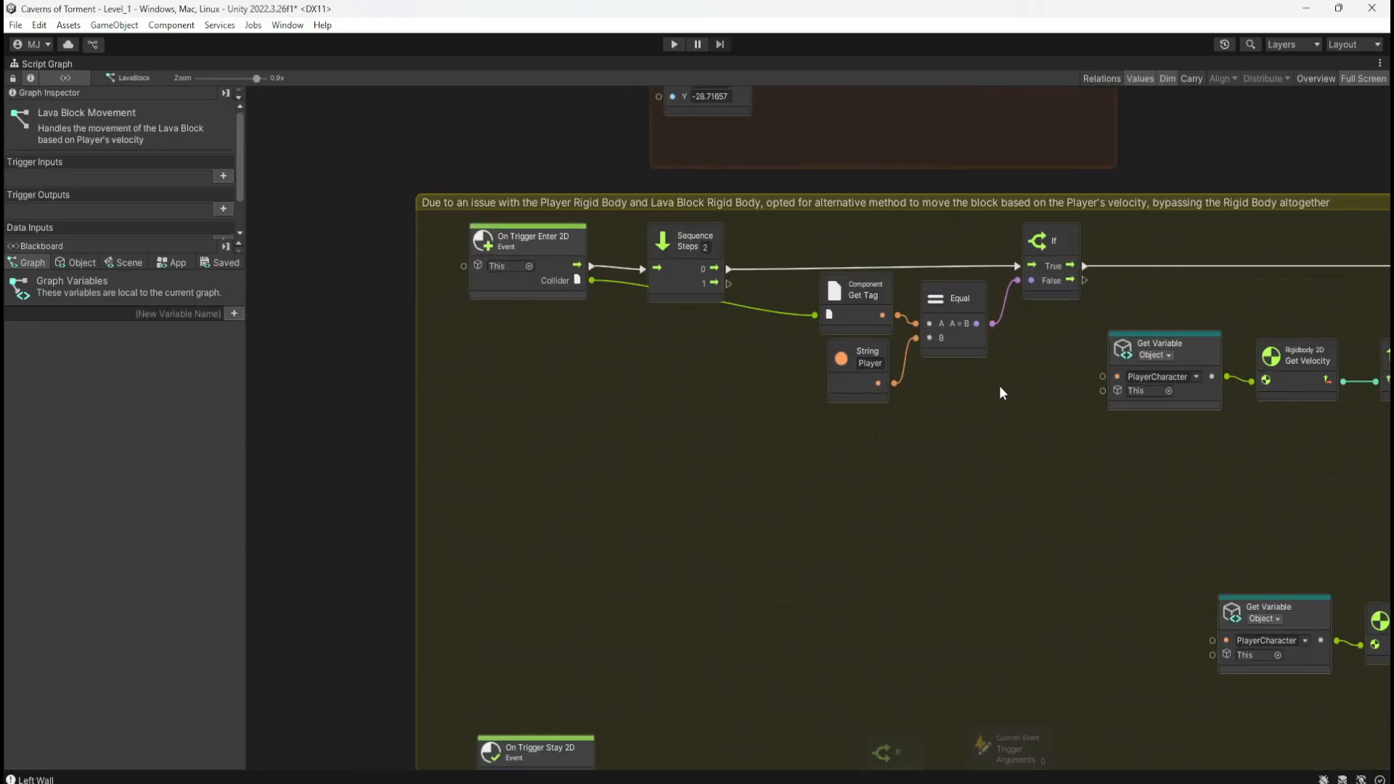
{"action": "middle_click_drag", "start_coordinate": [742, 482], "coordinate": [630, 544]}
{"action": "left_click", "coordinate": [573, 344]}
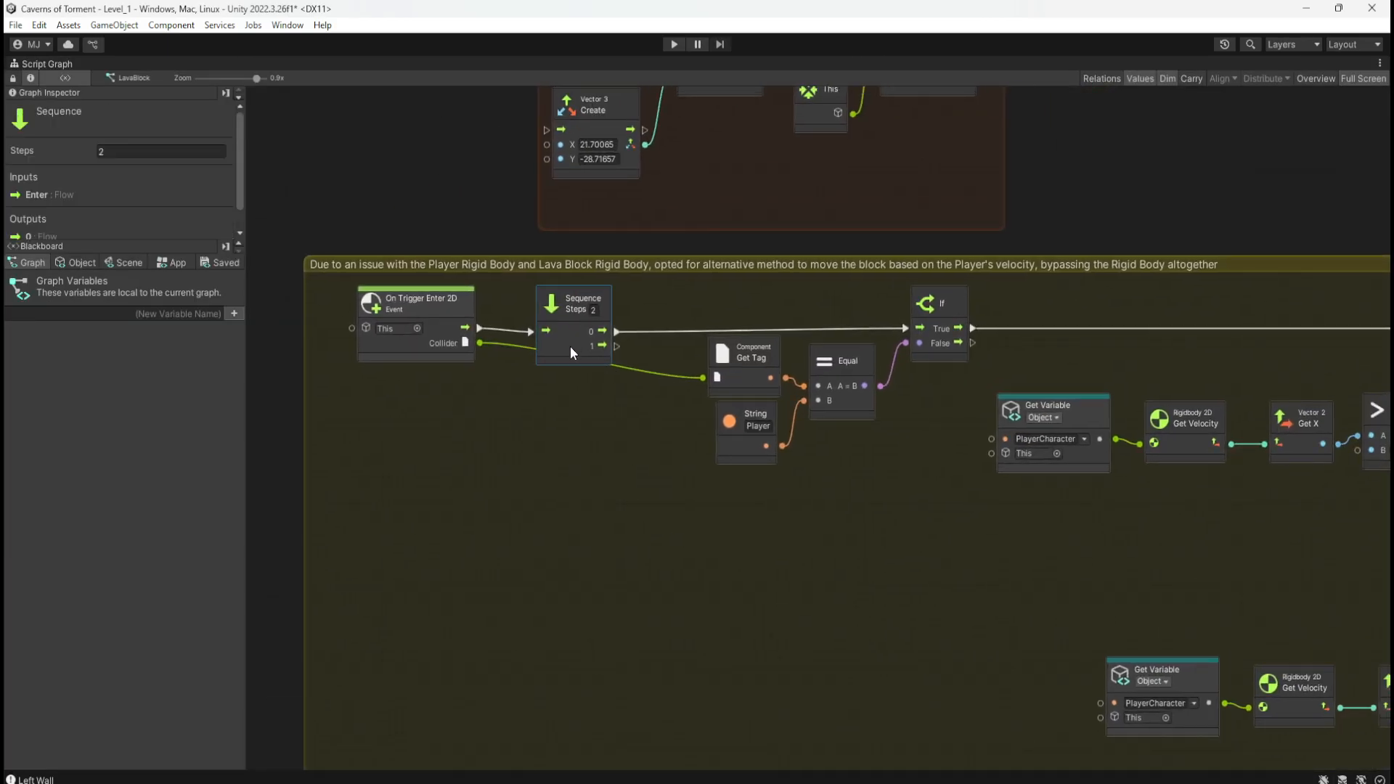
{"action": "key", "text": "Delete"}
{"action": "left_click_drag", "start_coordinate": [480, 328], "coordinate": [907, 328]}
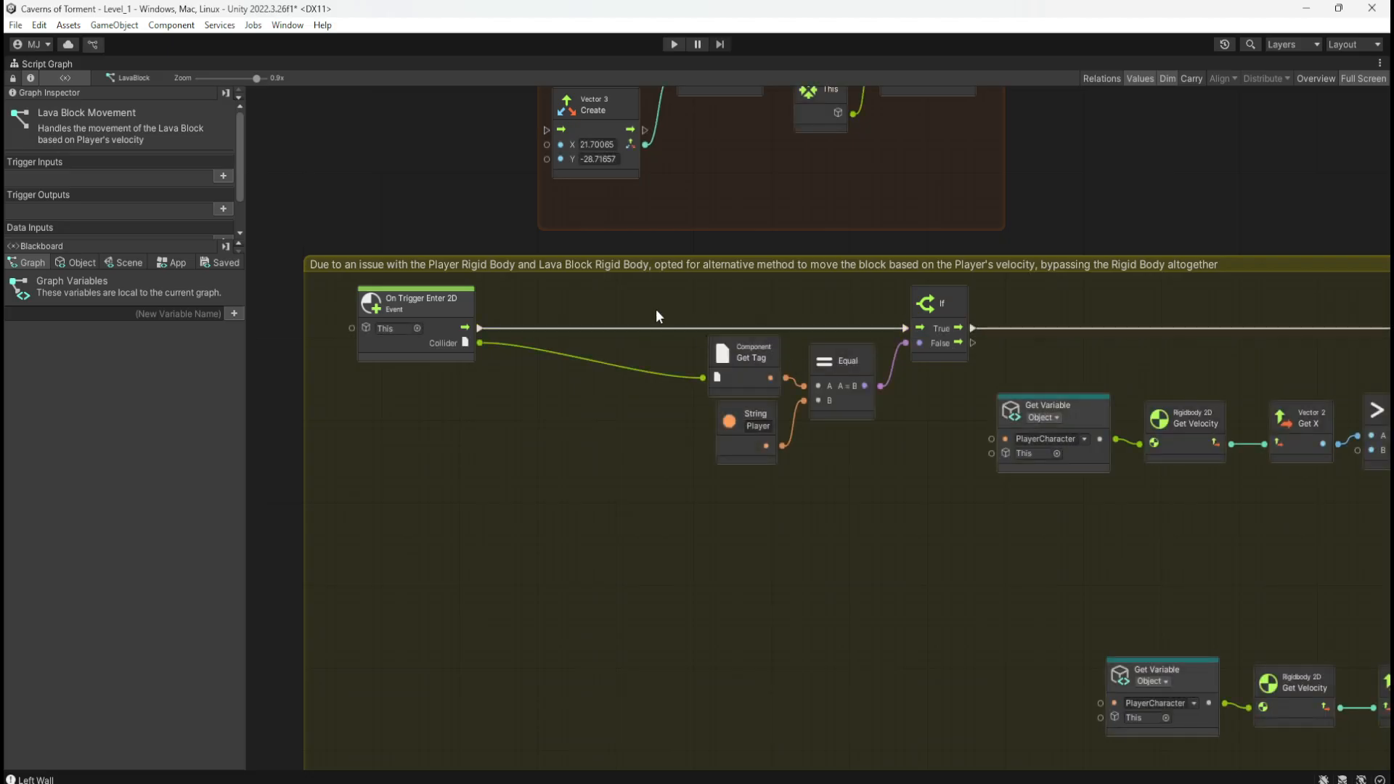
Step: Shift the Get Tag, String and Equal nodes right and move On Trigger Enter 2D beside them
{"action": "left_click_drag", "start_coordinate": [656, 301], "coordinate": [923, 459]}
{"action": "mouse_move", "coordinate": [912, 361]}
{"action": "left_mouse_down"}
{"action": "mouse_move", "coordinate": [732, 358]}
{"action": "mouse_move", "coordinate": [930, 362]}
{"action": "left_mouse_up"}
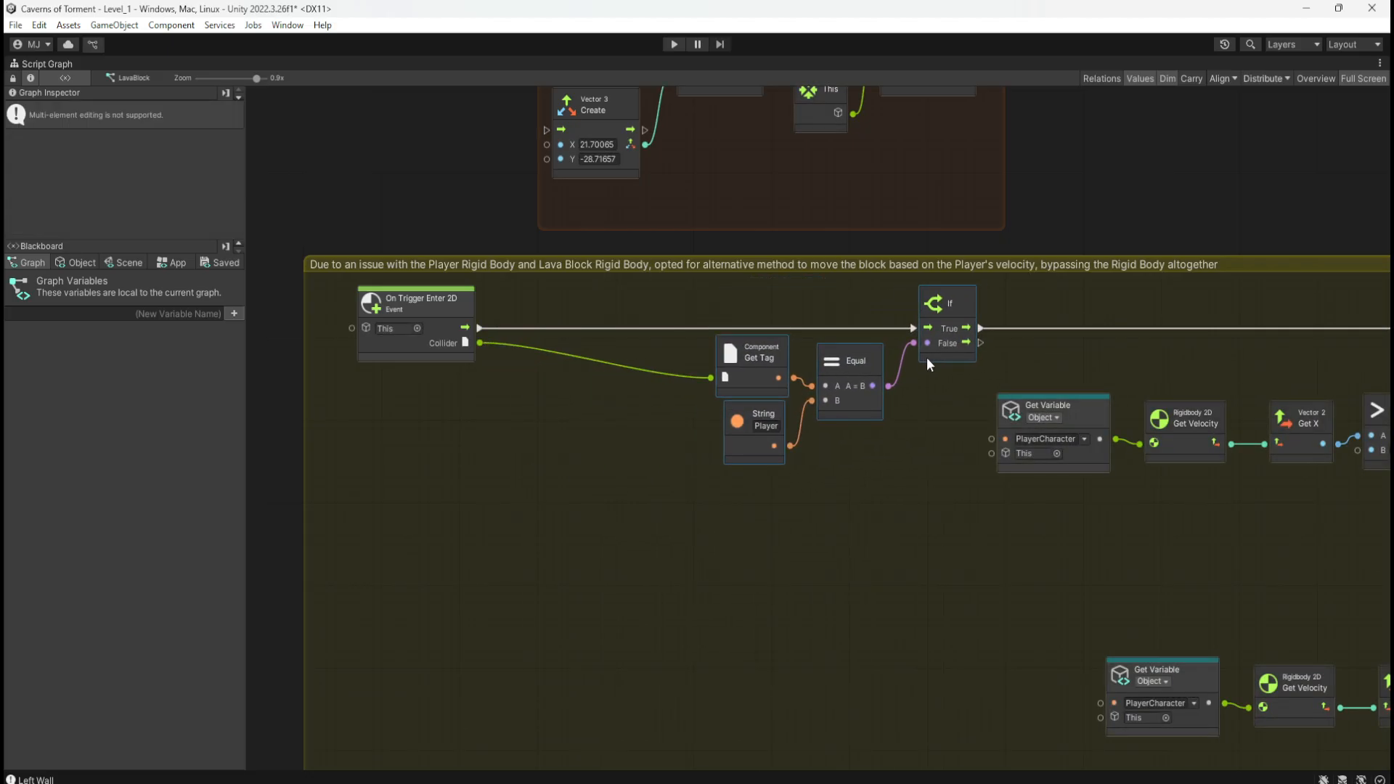
{"action": "left_click_drag", "start_coordinate": [452, 324], "coordinate": [655, 323]}
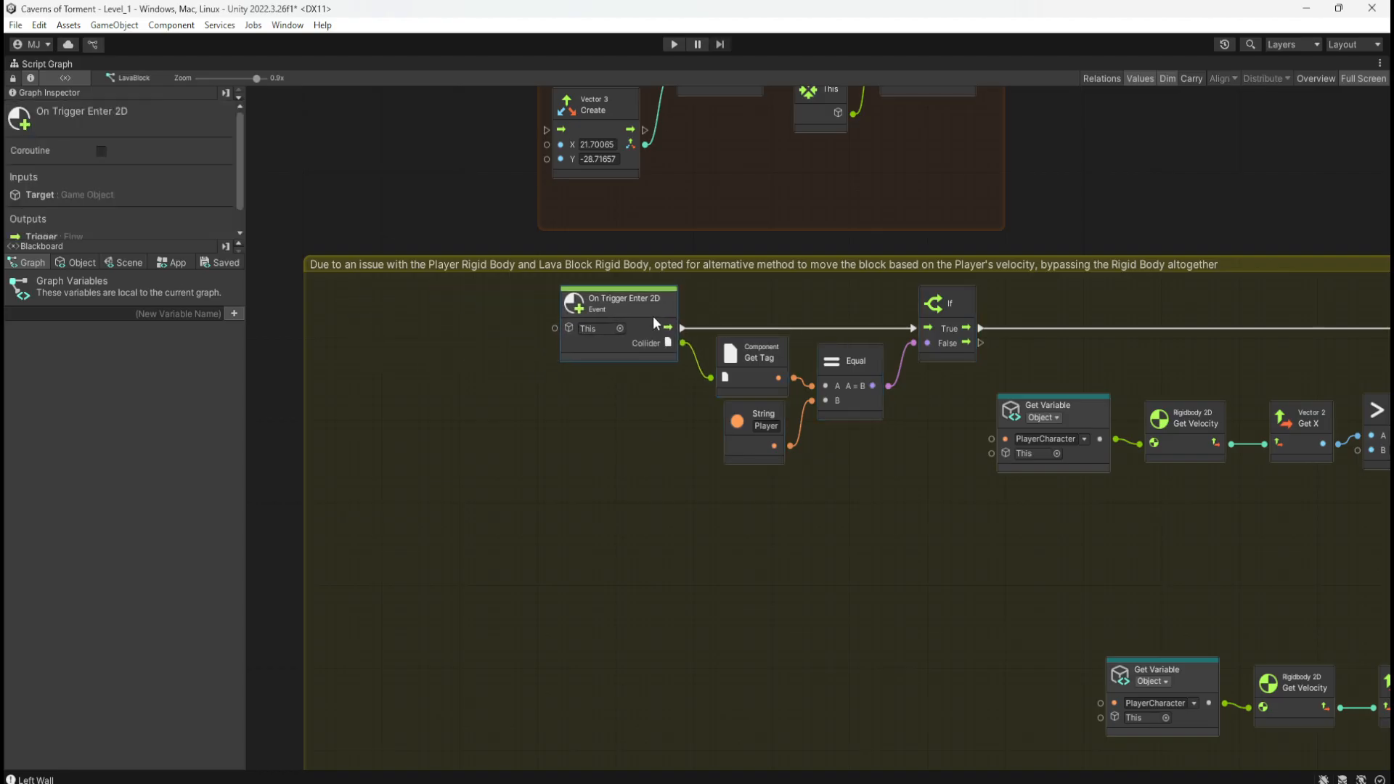
{"action": "middle_click_drag", "start_coordinate": [881, 536], "coordinate": [553, 516]}
{"action": "middle_click_drag", "start_coordinate": [1067, 541], "coordinate": [897, 466]}
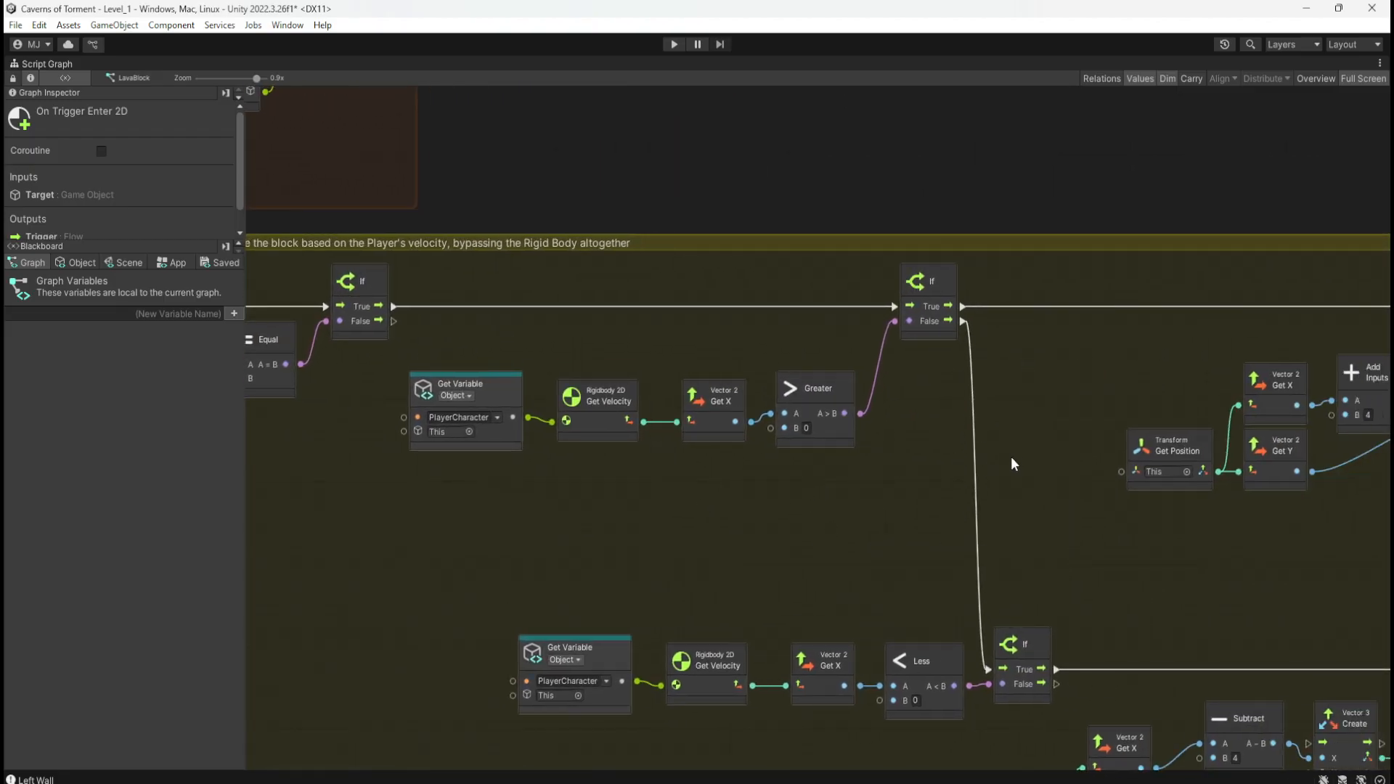
{"action": "middle_click_drag", "start_coordinate": [1012, 473], "coordinate": [737, 426]}
{"action": "middle_click_drag", "start_coordinate": [849, 535], "coordinate": [630, 450]}
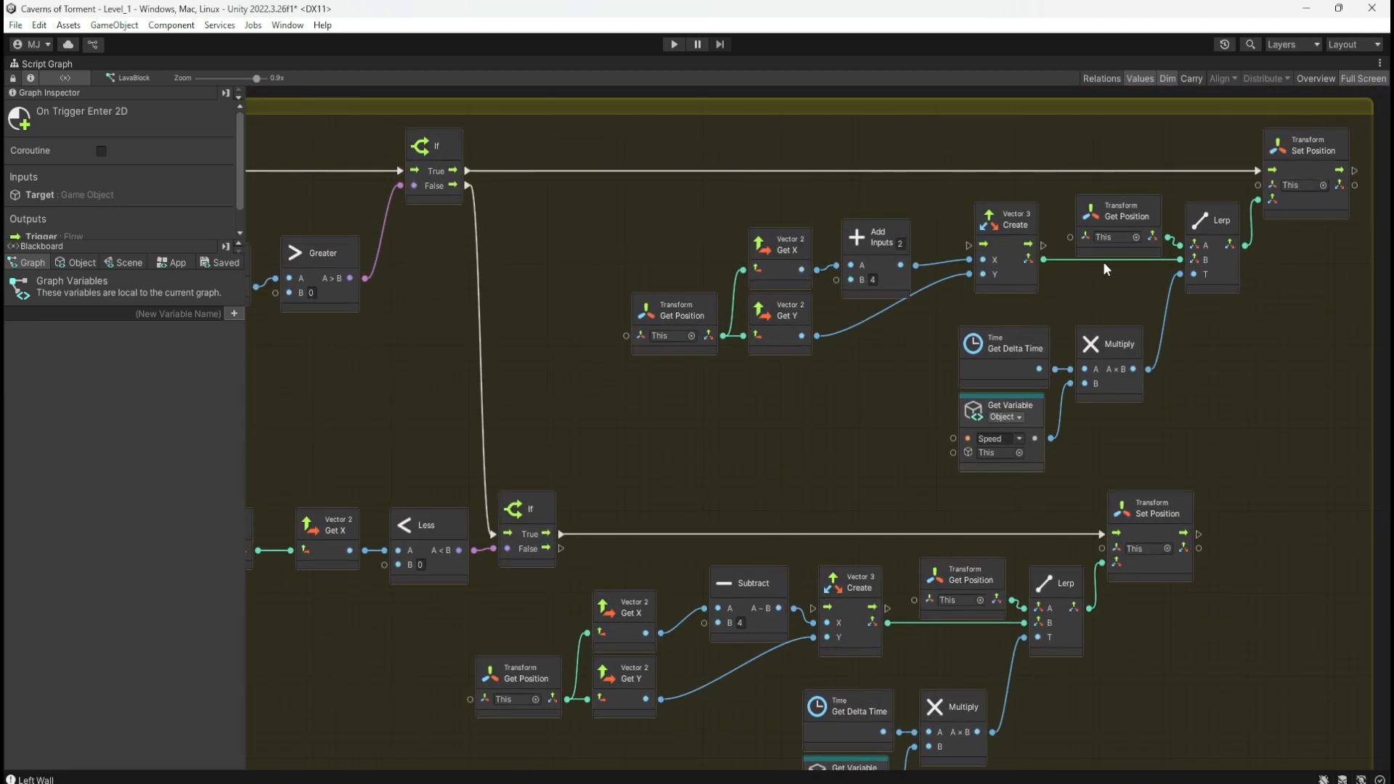
{"action": "middle_click_drag", "start_coordinate": [630, 250], "coordinate": [1070, 312]}
{"action": "middle_click_drag", "start_coordinate": [563, 429], "coordinate": [412, 435]}
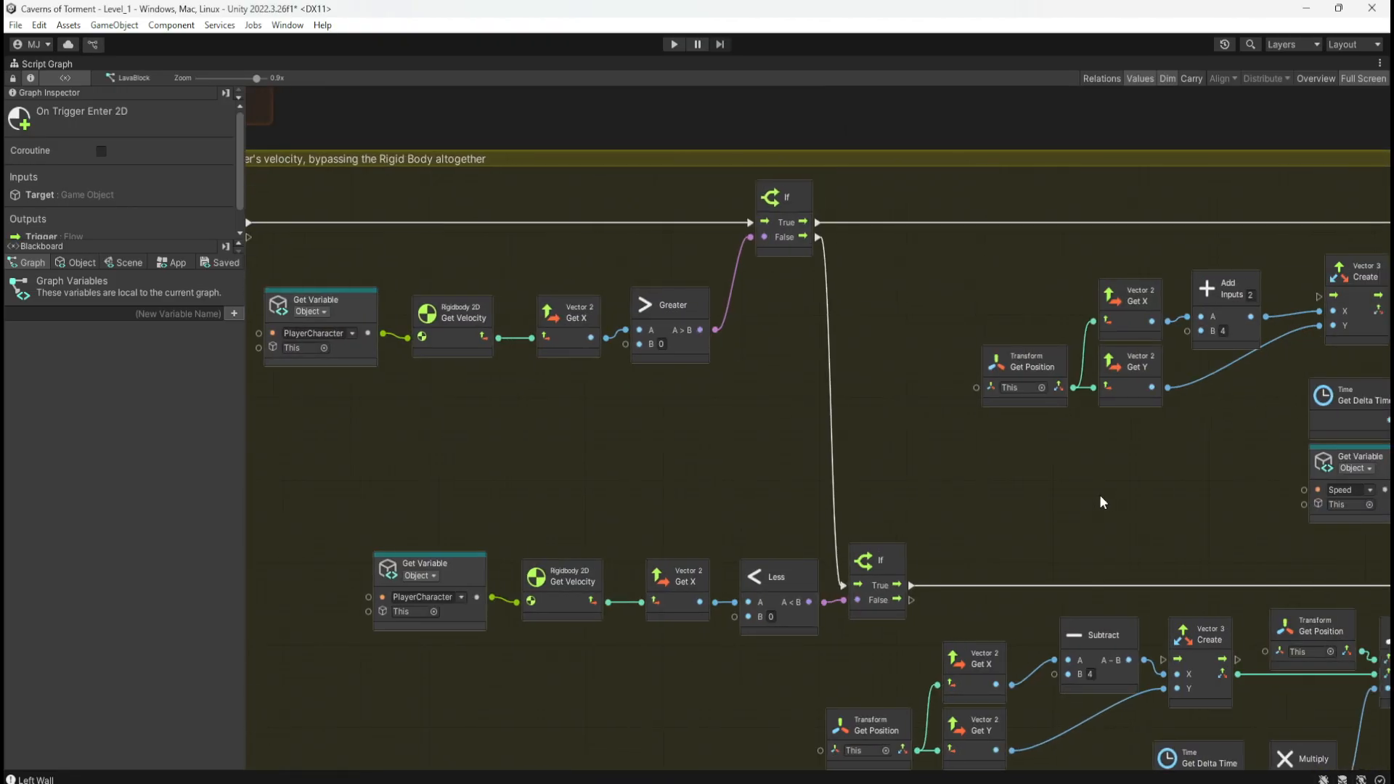
{"action": "middle_click_drag", "start_coordinate": [1099, 494], "coordinate": [1069, 528]}
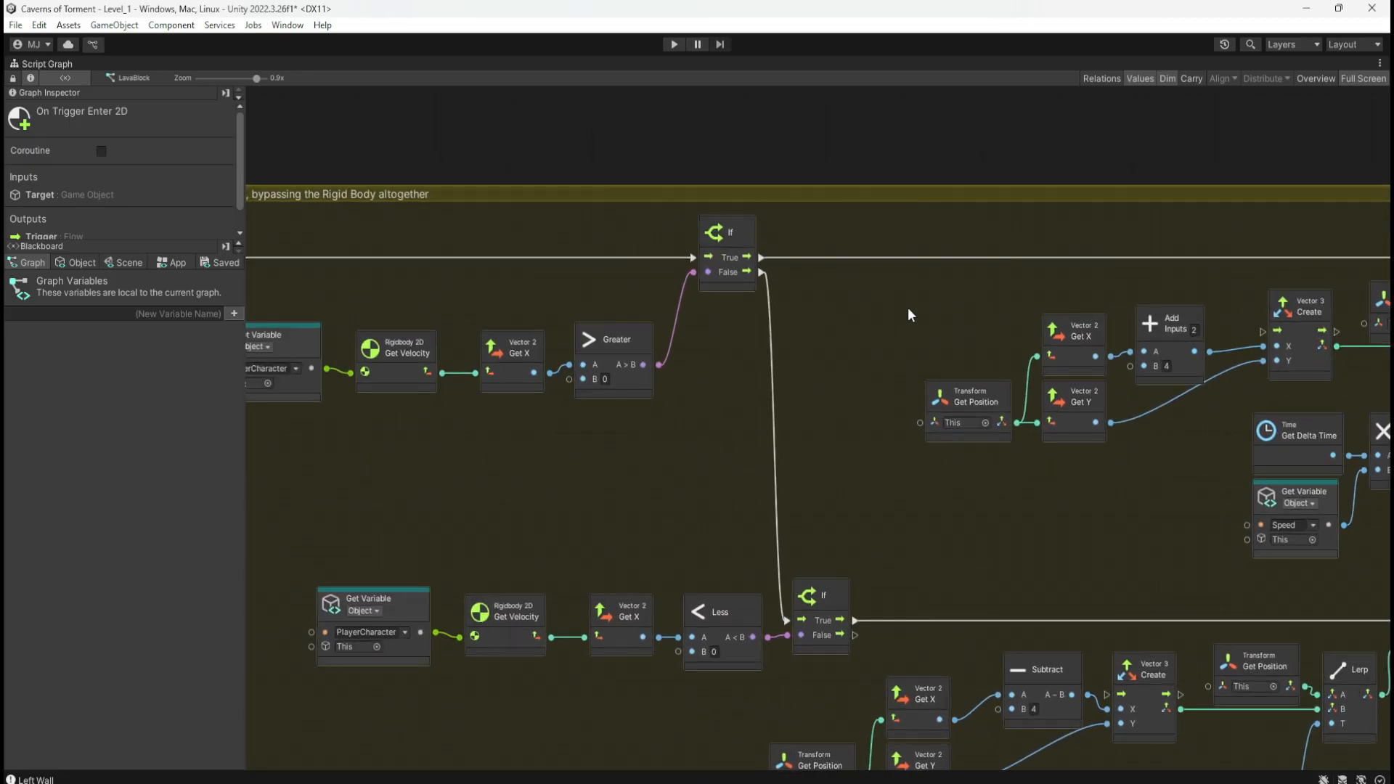
{"action": "middle_click_drag", "start_coordinate": [906, 313], "coordinate": [863, 453]}
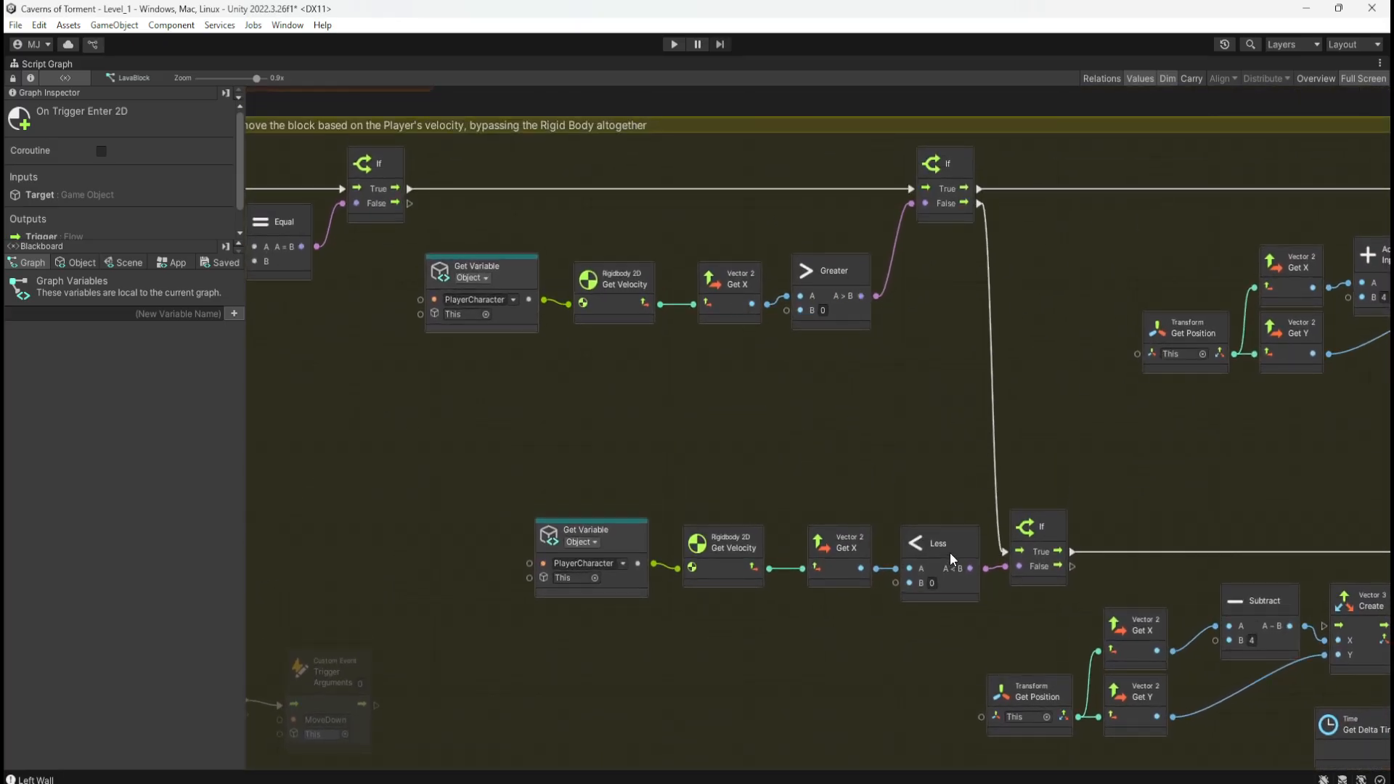
{"action": "middle_click_drag", "start_coordinate": [1225, 494], "coordinate": [711, 348]}
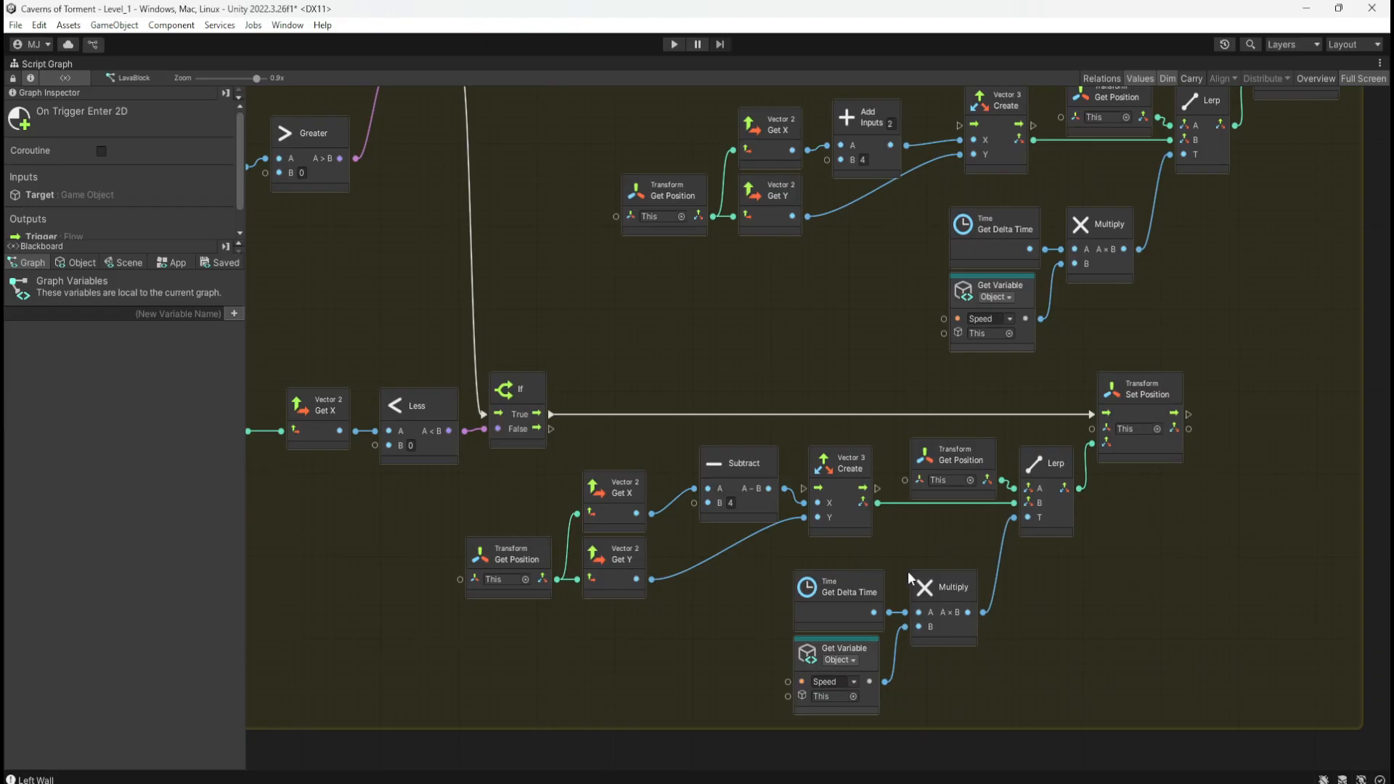
{"action": "middle_click_drag", "start_coordinate": [867, 367], "coordinate": [829, 533]}
{"action": "mouse_move", "coordinate": [555, 290]}
{"action": "middle_mouse_down"}
{"action": "mouse_move", "coordinate": [724, 316]}
{"action": "mouse_move", "coordinate": [564, 311]}
{"action": "middle_mouse_up"}
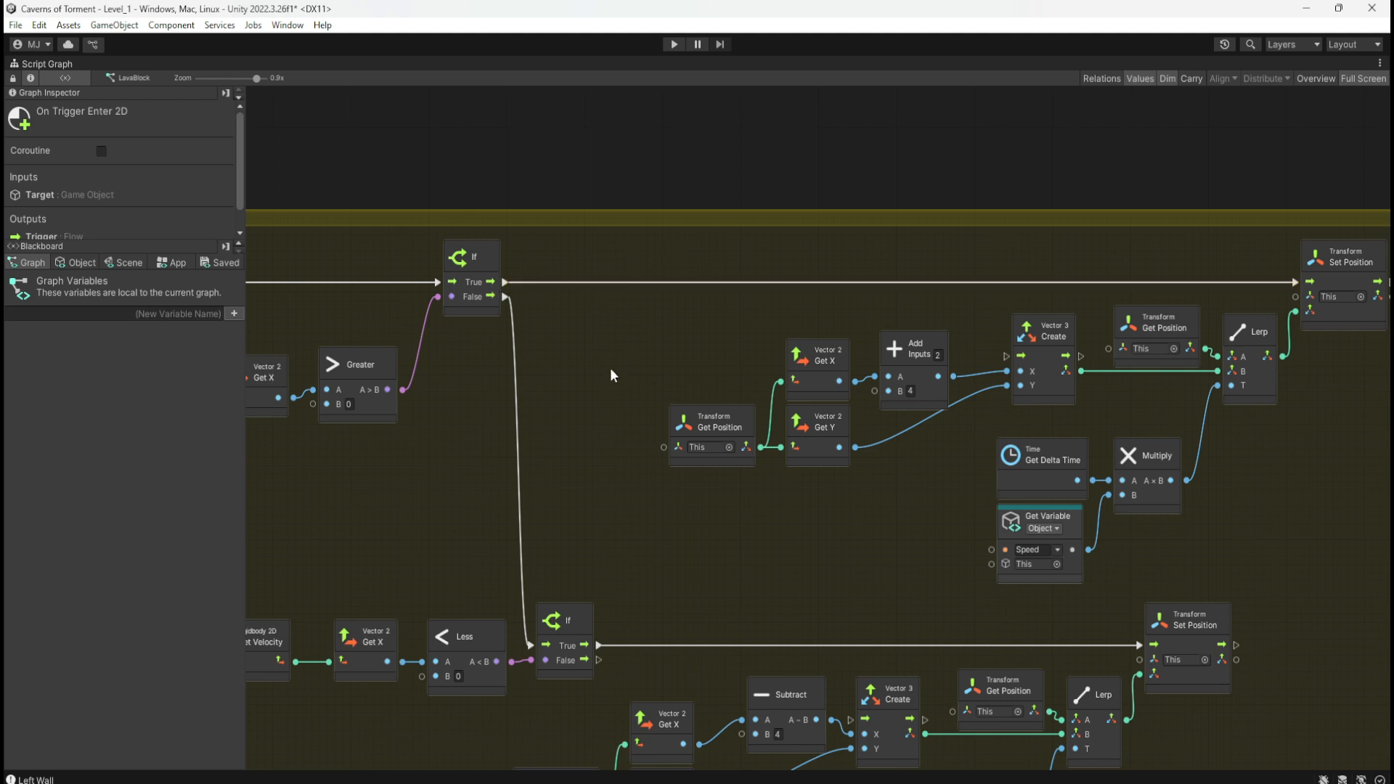
{"action": "middle_click_drag", "start_coordinate": [858, 259], "coordinate": [607, 395]}
{"action": "middle_click_drag", "start_coordinate": [1026, 364], "coordinate": [758, 210]}
{"action": "middle_click_drag", "start_coordinate": [702, 319], "coordinate": [607, 344]}
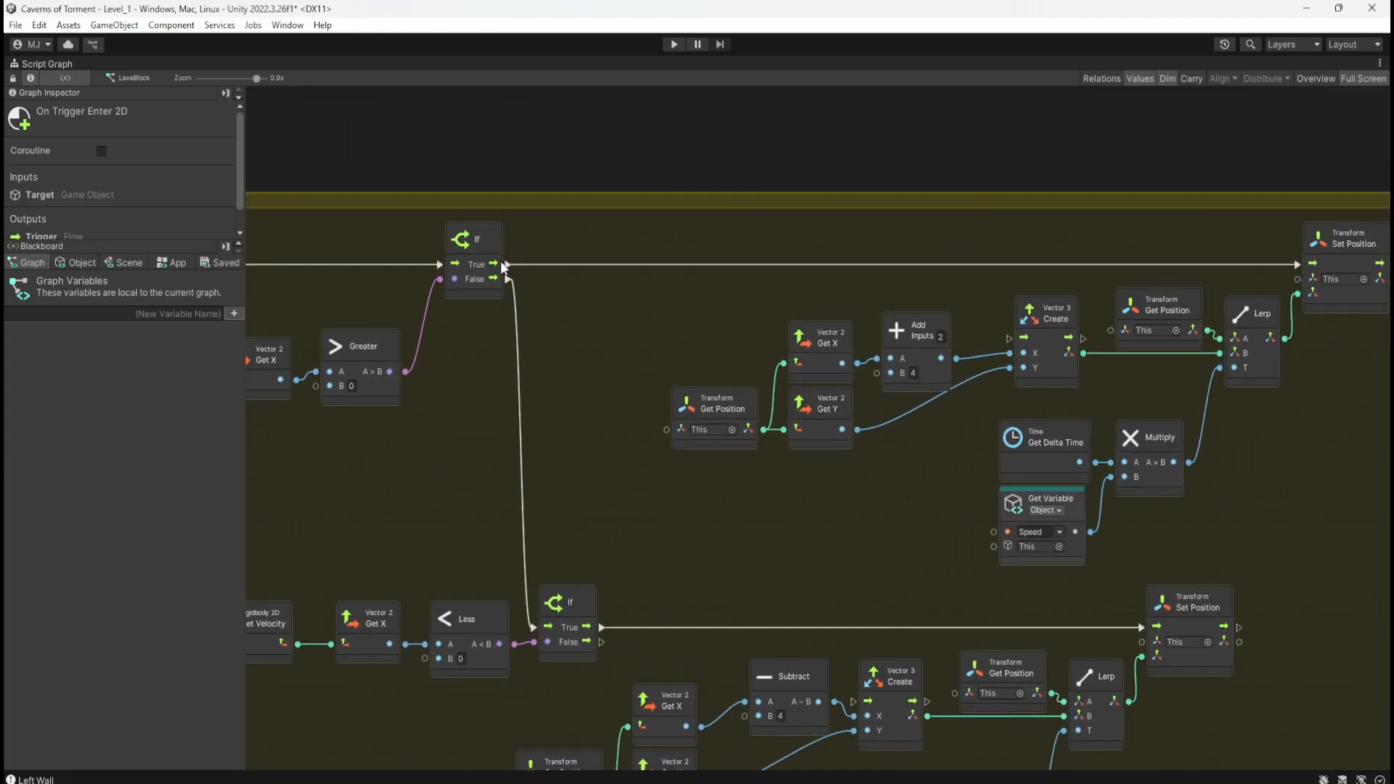
{"action": "middle_click_drag", "start_coordinate": [507, 251], "coordinate": [636, 299]}
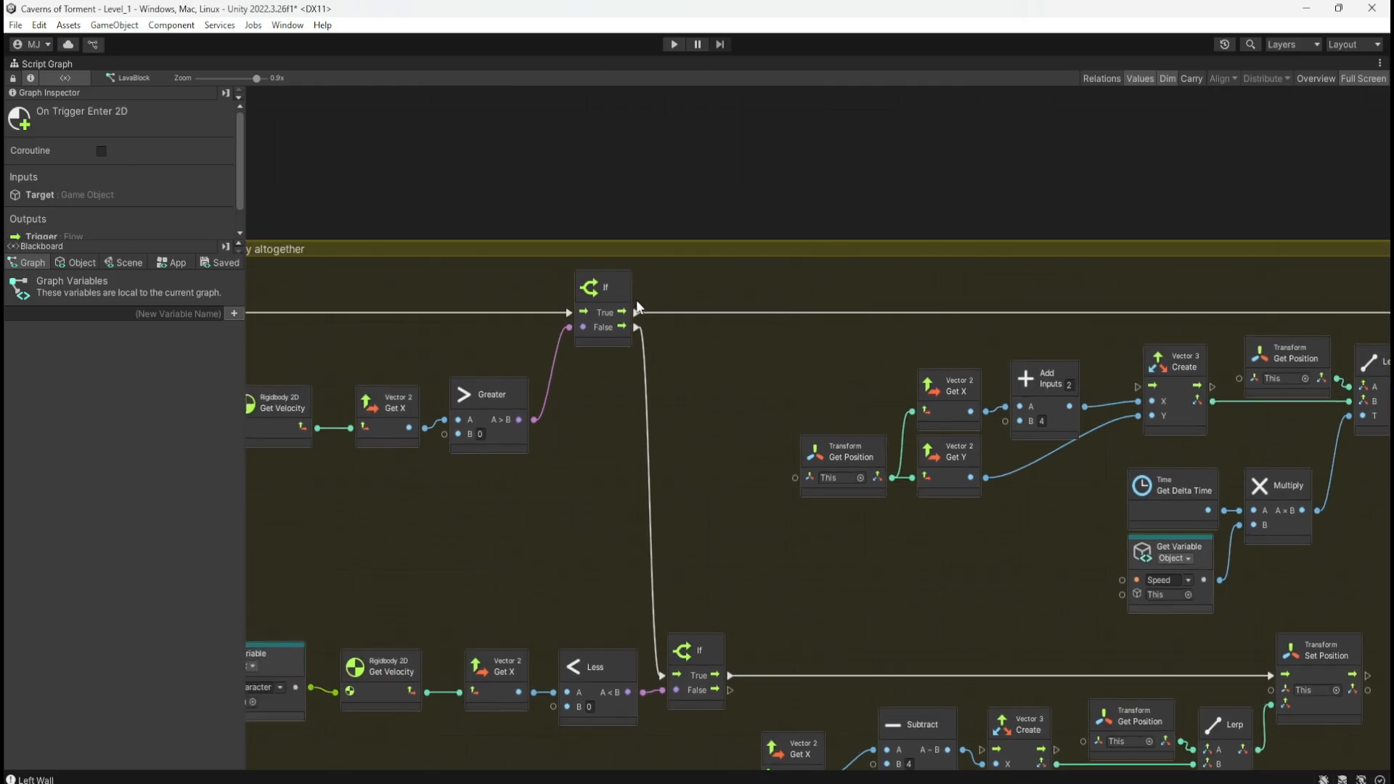
Step: Add a new If off the Greater If's True output, wiring its False to Vector 3 Create
{"action": "left_click_drag", "start_coordinate": [636, 312], "coordinate": [752, 202]}
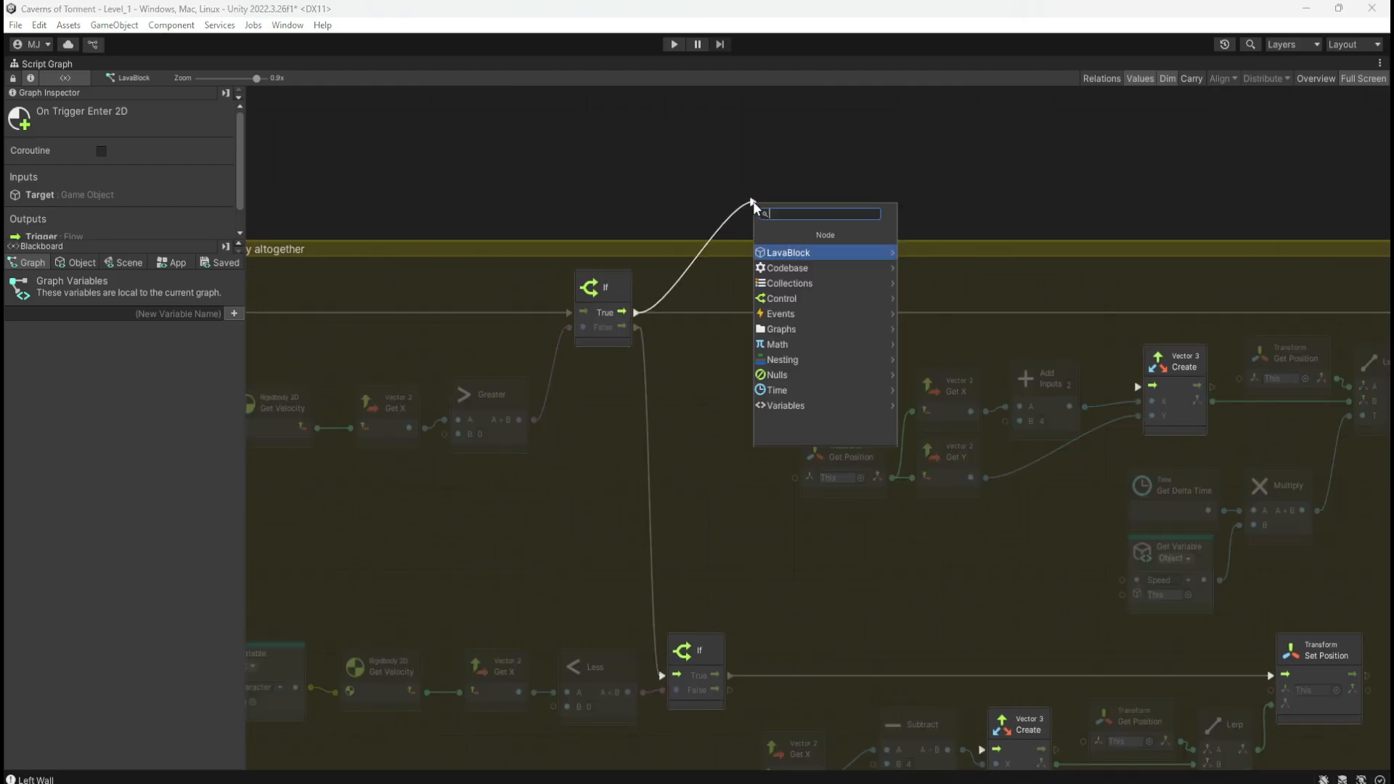
{"action": "type", "text": "if"}
{"action": "key", "text": "Return"}
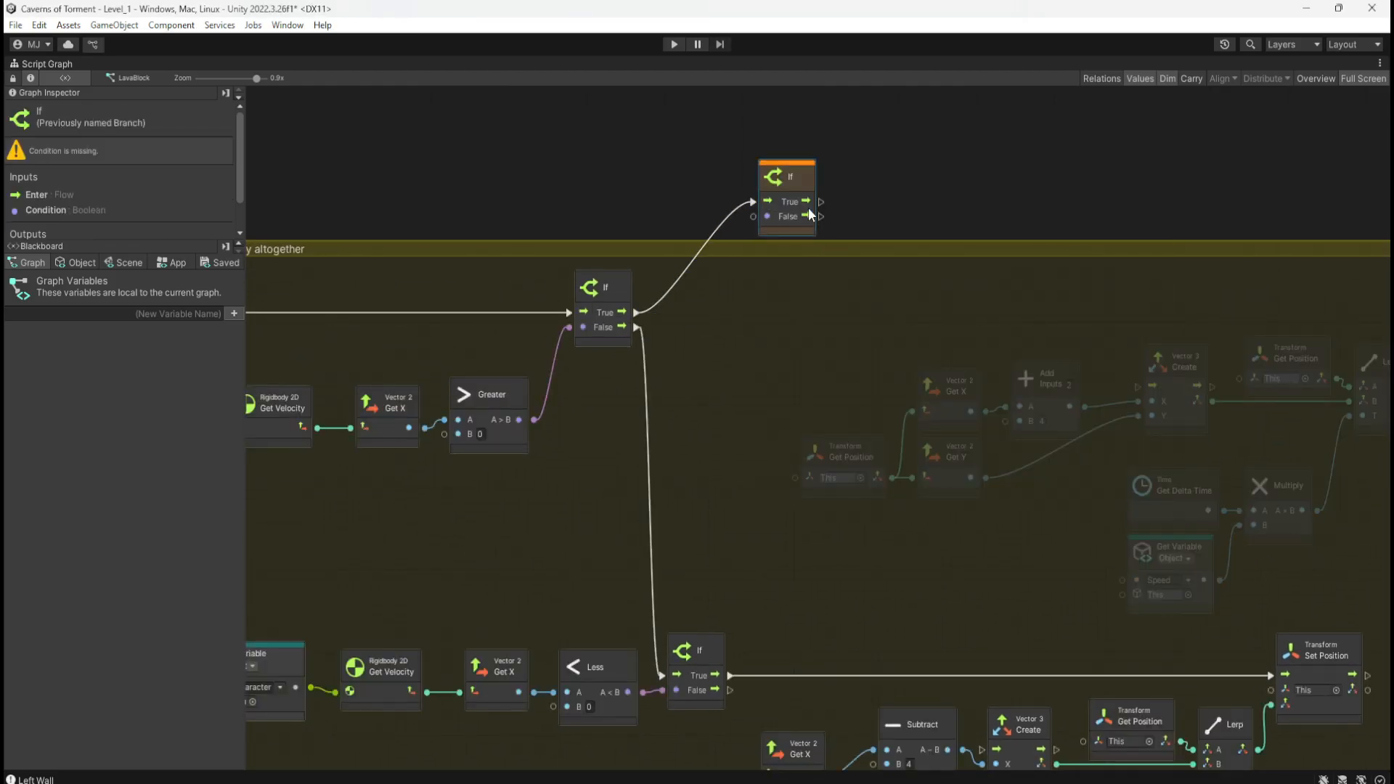
{"action": "left_click_drag", "start_coordinate": [821, 216], "coordinate": [1138, 387]}
{"action": "middle_click_drag", "start_coordinate": [958, 154], "coordinate": [935, 192]}
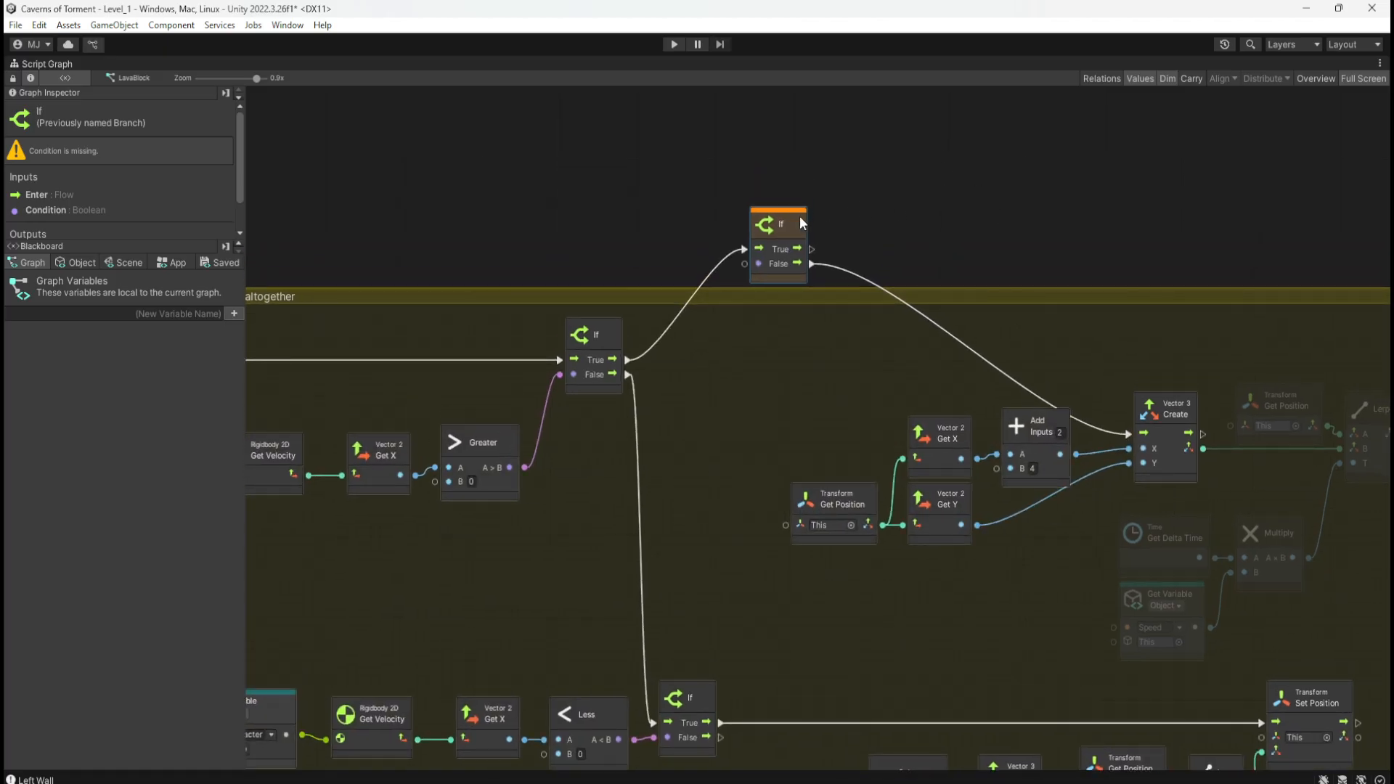
{"action": "left_click_drag", "start_coordinate": [801, 223], "coordinate": [905, 178]}
{"action": "middle_click_drag", "start_coordinate": [747, 150], "coordinate": [768, 211]}
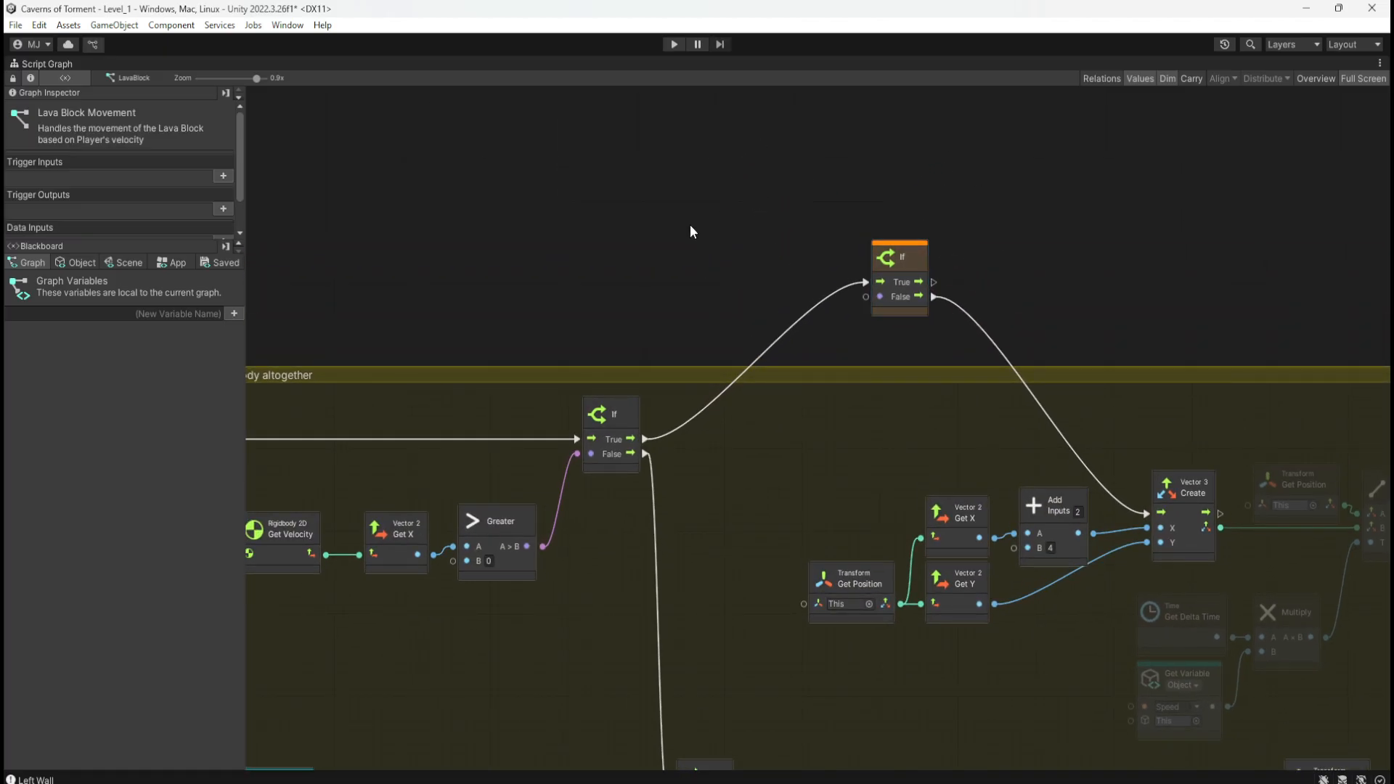
Step: Paste a copy of the Transform Get Position node into the empty space above
{"action": "right_click", "coordinate": [691, 227]}
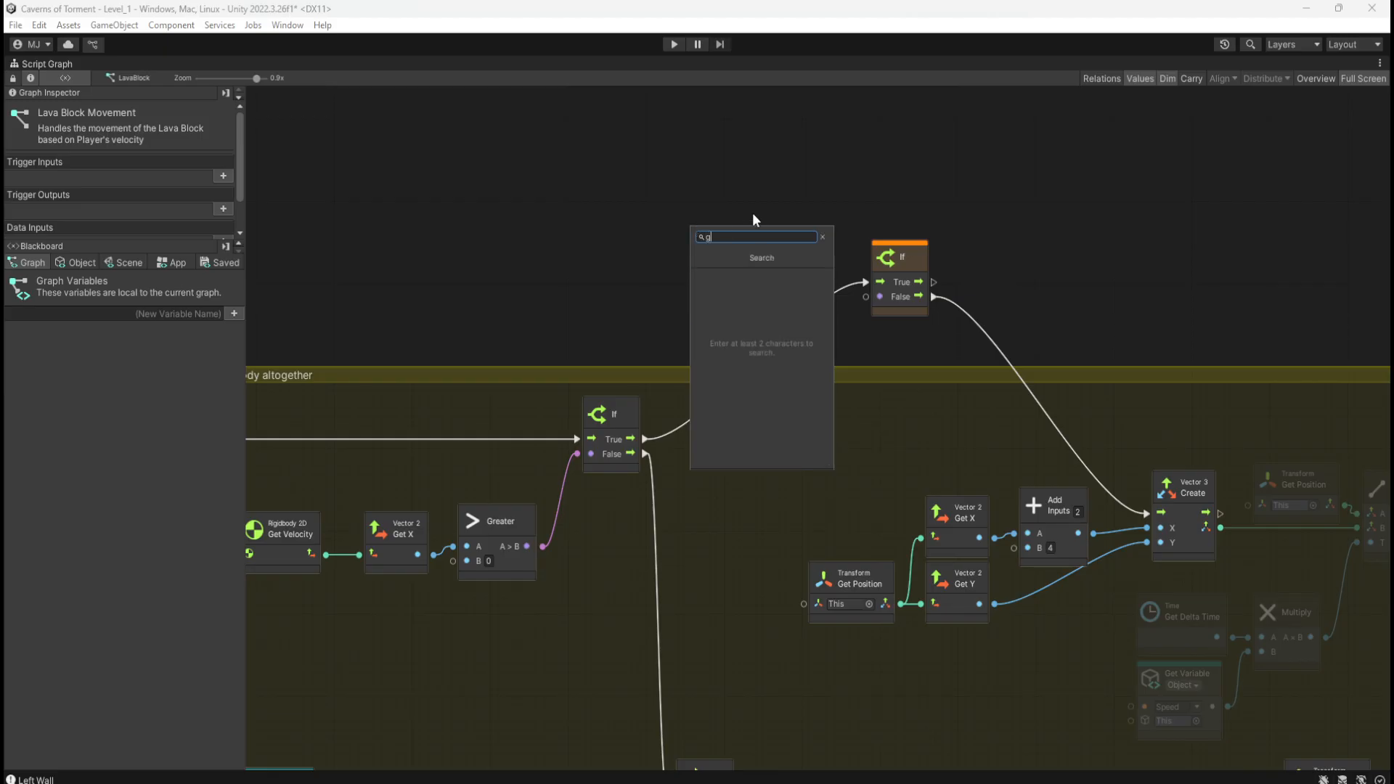
{"action": "left_click", "coordinate": [753, 214]}
{"action": "left_click", "coordinate": [874, 582]}
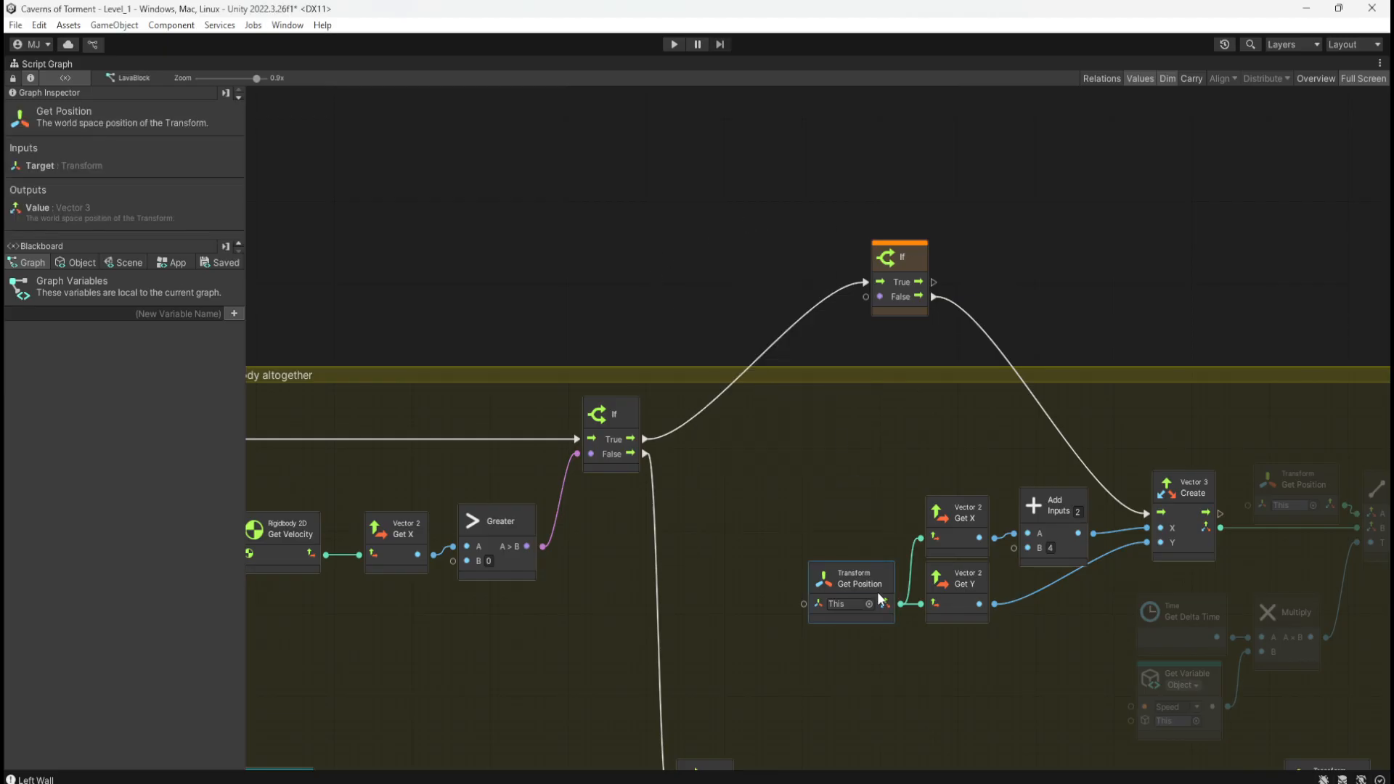
{"action": "key", "text": "ctrl+v"}
{"action": "left_click_drag", "start_coordinate": [835, 449], "coordinate": [691, 306]}
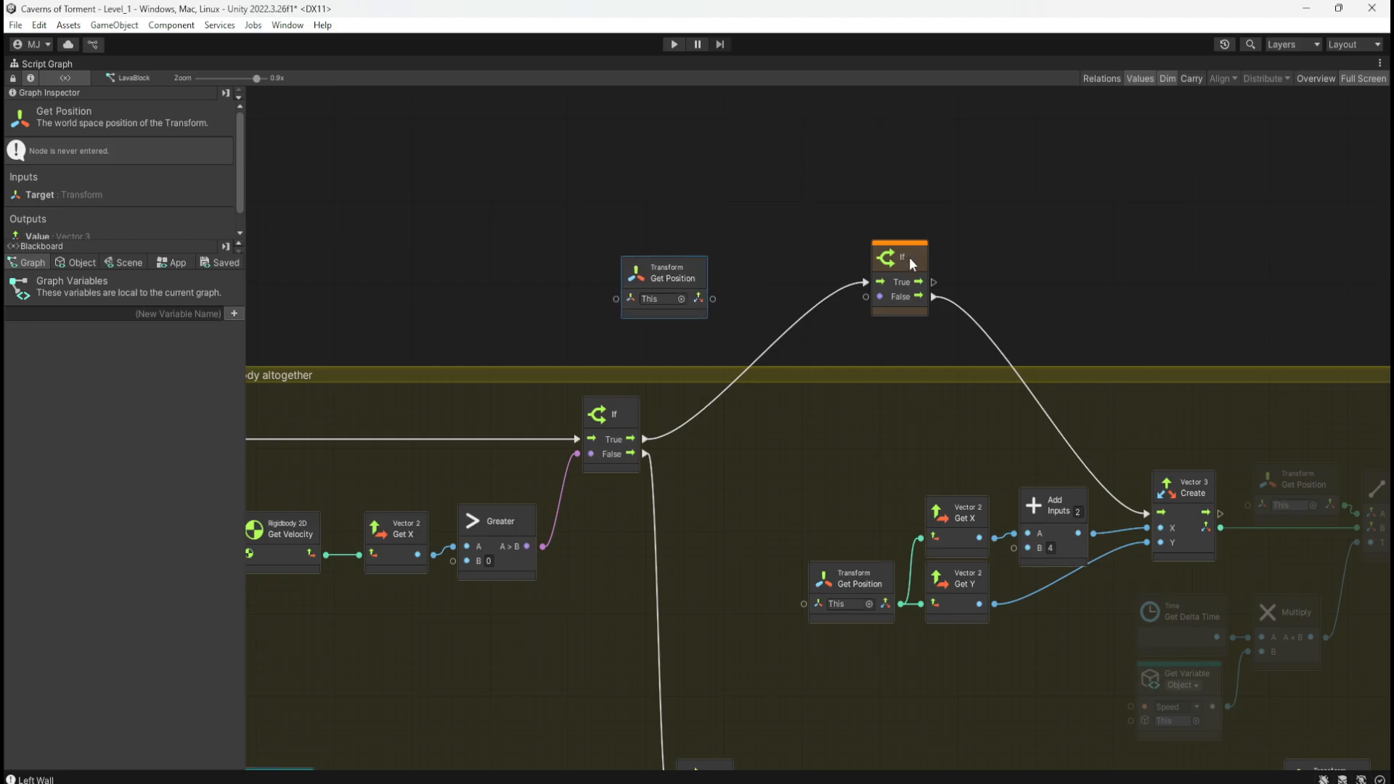
Step: Add an And node feeding the upper If's condition
{"action": "left_click_drag", "start_coordinate": [912, 264], "coordinate": [882, 261]}
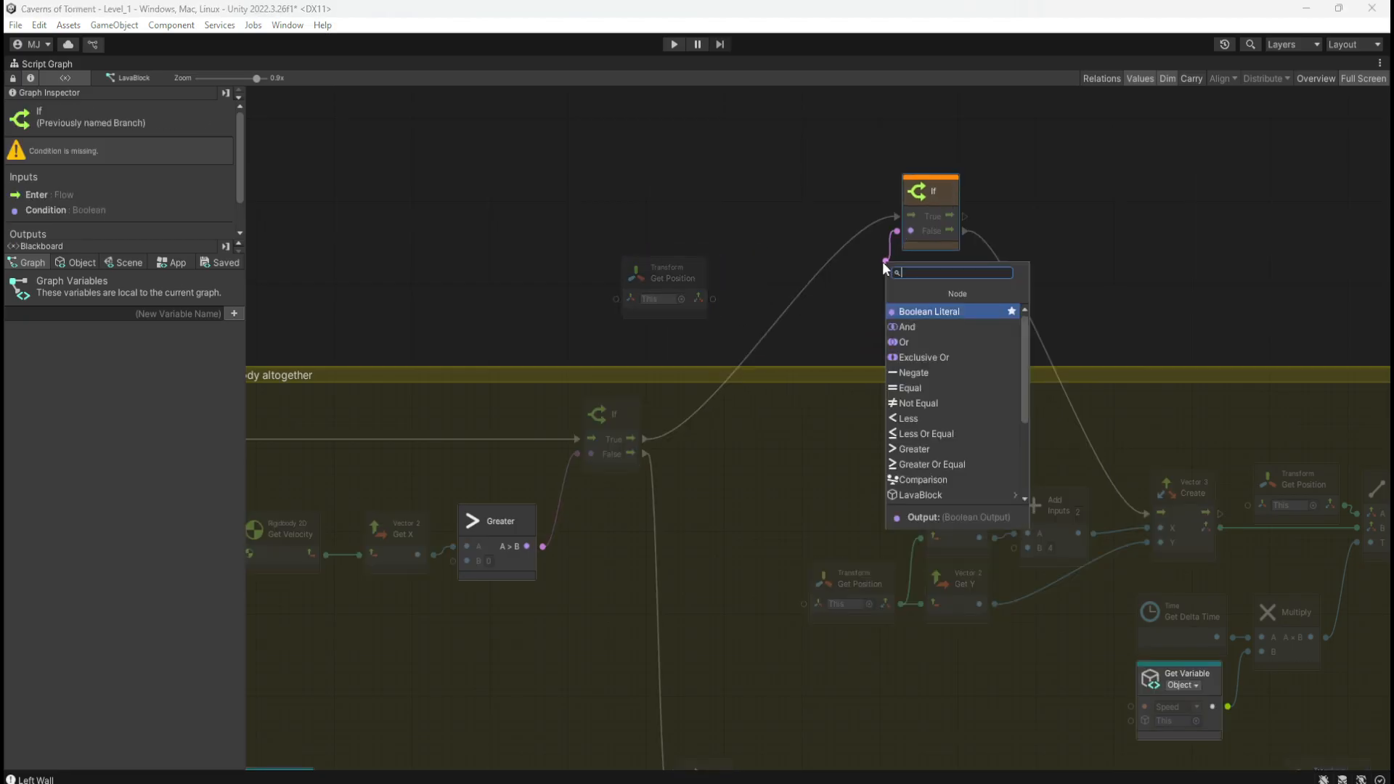
{"action": "type", "text": "and"}
{"action": "key", "text": "Return"}
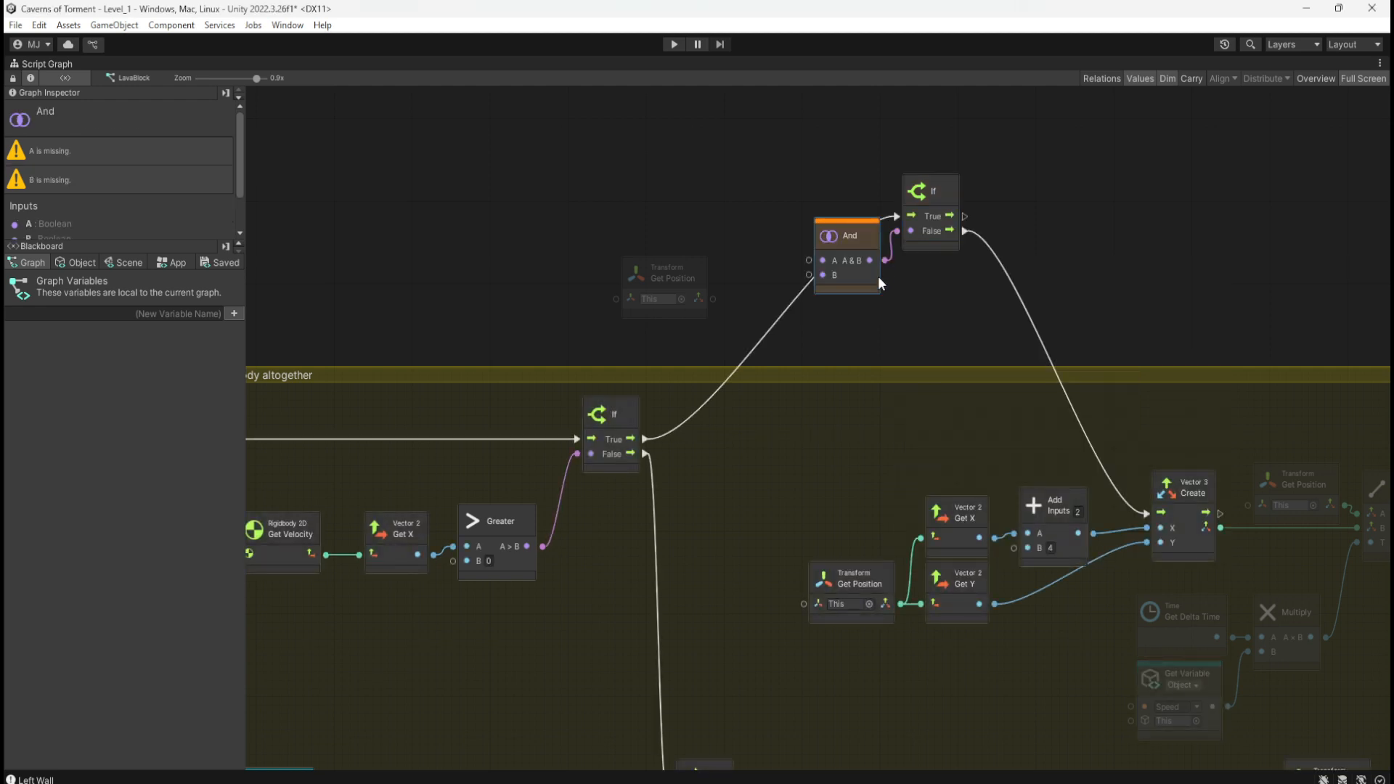
{"action": "left_click_drag", "start_coordinate": [864, 277], "coordinate": [860, 290]}
Step: Add a Vector 2 Get X node off the position, replacing a mistaken Vector 3 Get X
{"action": "left_click", "coordinate": [703, 256]}
{"action": "mouse_move", "coordinate": [696, 278]}
{"action": "left_mouse_down"}
{"action": "mouse_move", "coordinate": [639, 255]}
{"action": "mouse_move", "coordinate": [680, 273]}
{"action": "left_mouse_up"}
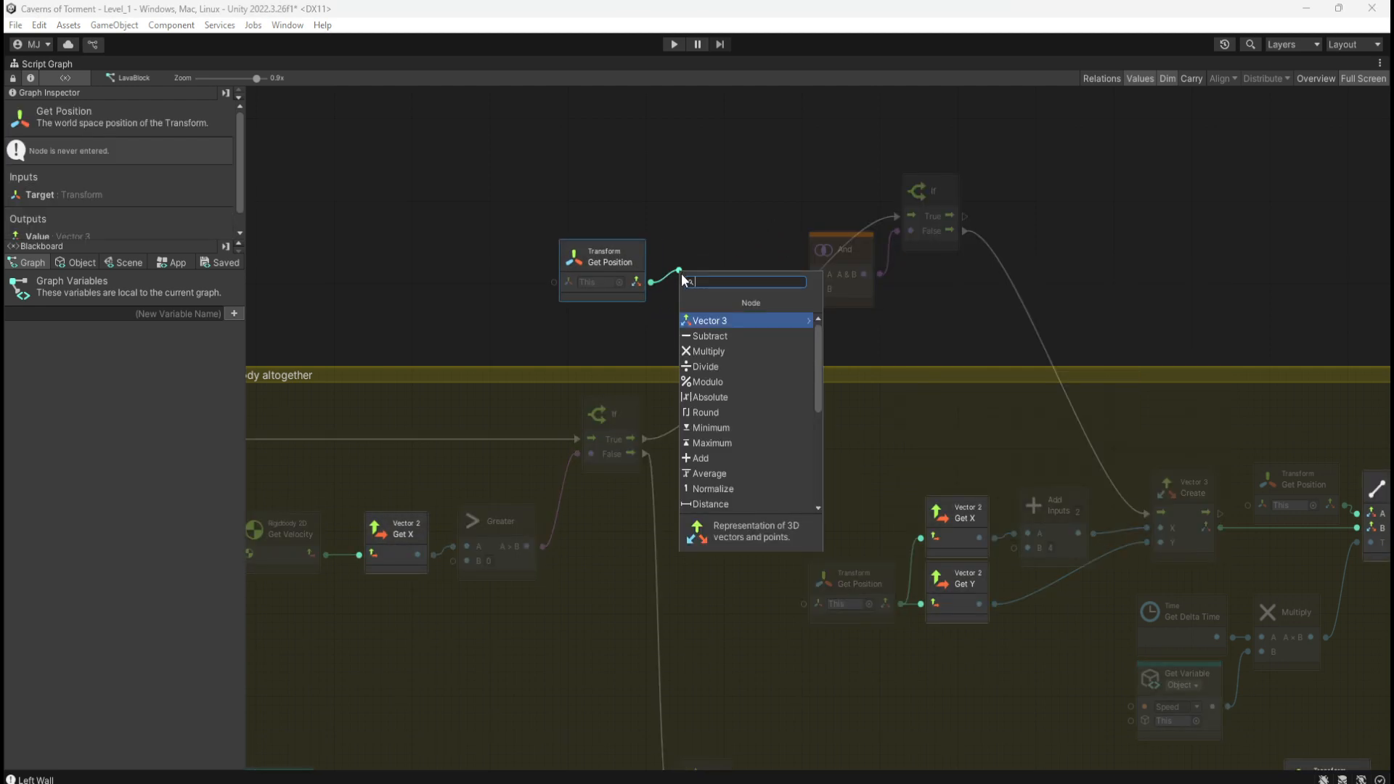
{"action": "type", "text": "get x"}
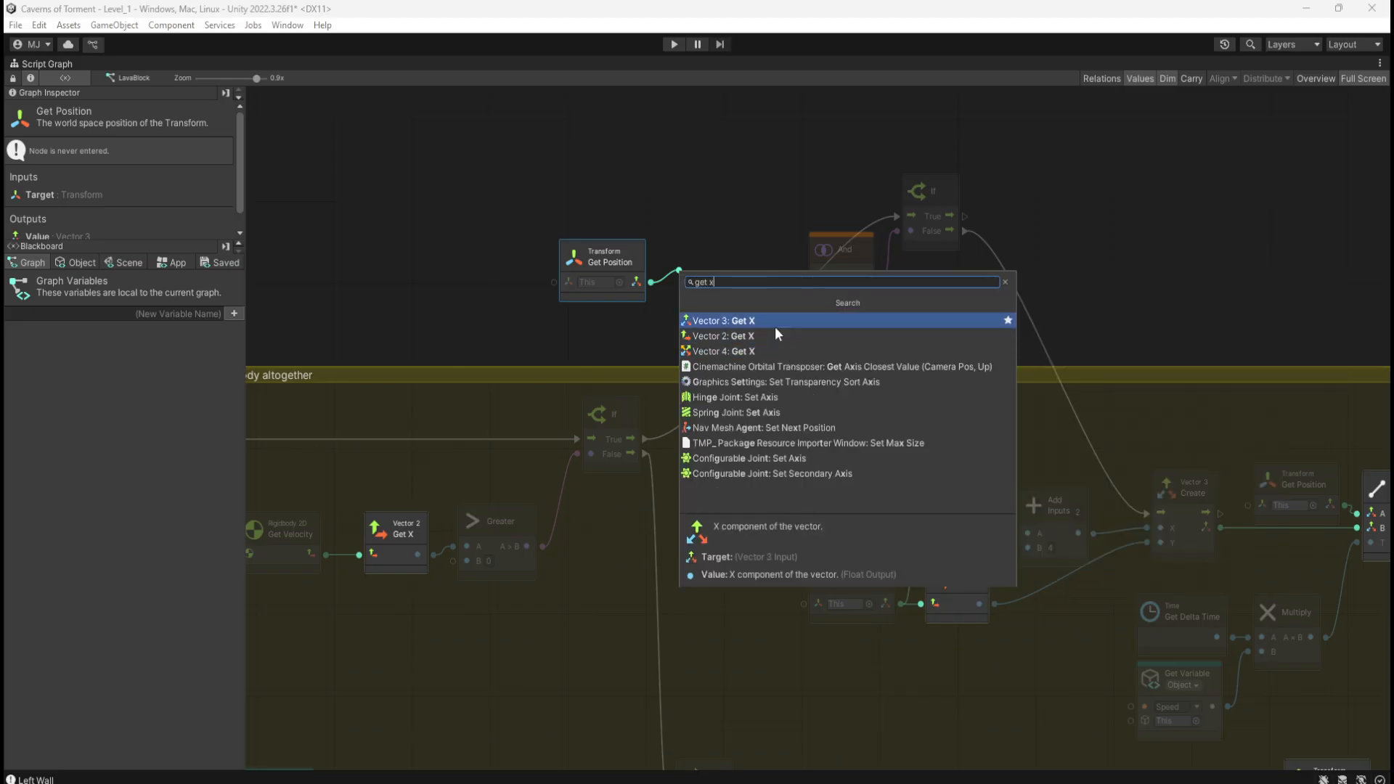
{"action": "key", "text": "Return"}
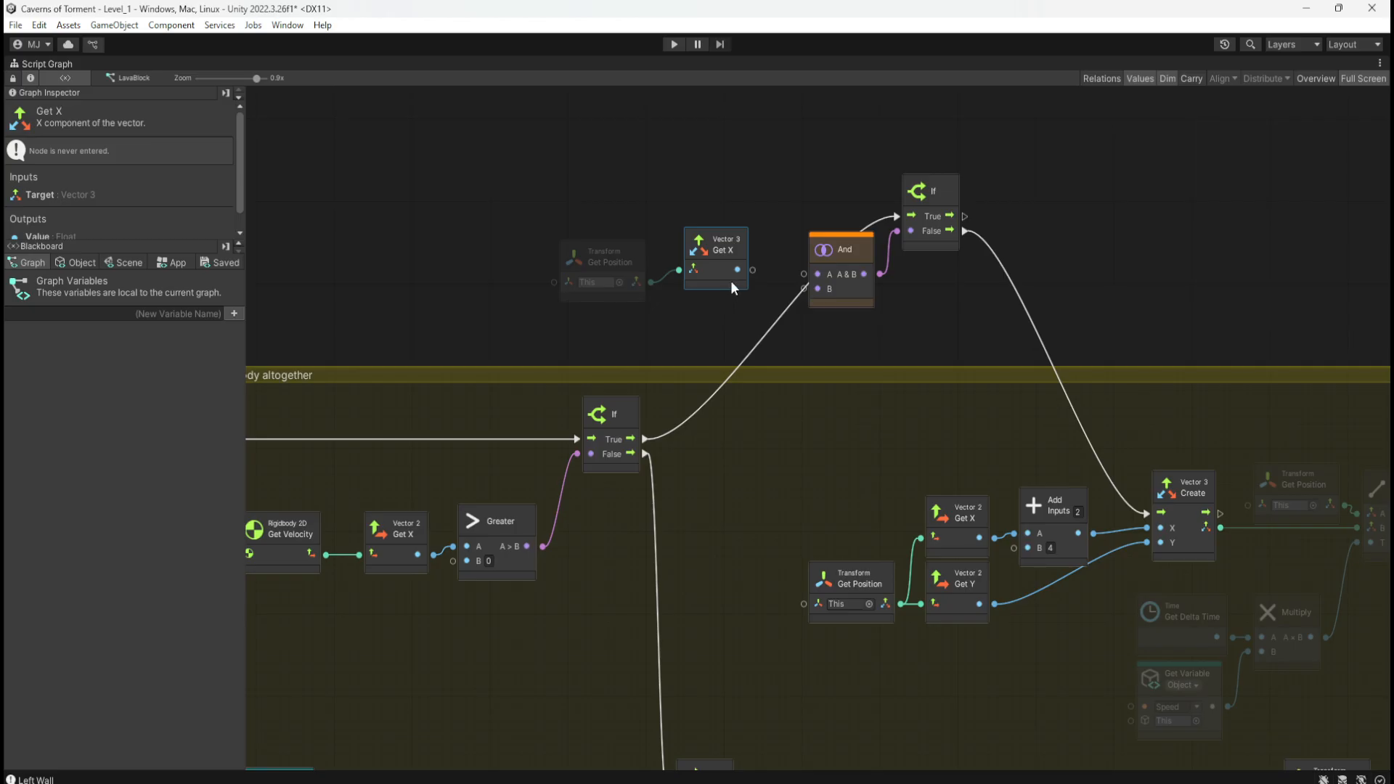
{"action": "key", "text": "Delete"}
{"action": "mouse_move", "coordinate": [639, 261]}
{"action": "left_mouse_down"}
{"action": "mouse_move", "coordinate": [615, 269]}
{"action": "mouse_move", "coordinate": [650, 267]}
{"action": "left_mouse_up"}
{"action": "type", "text": "get x"}
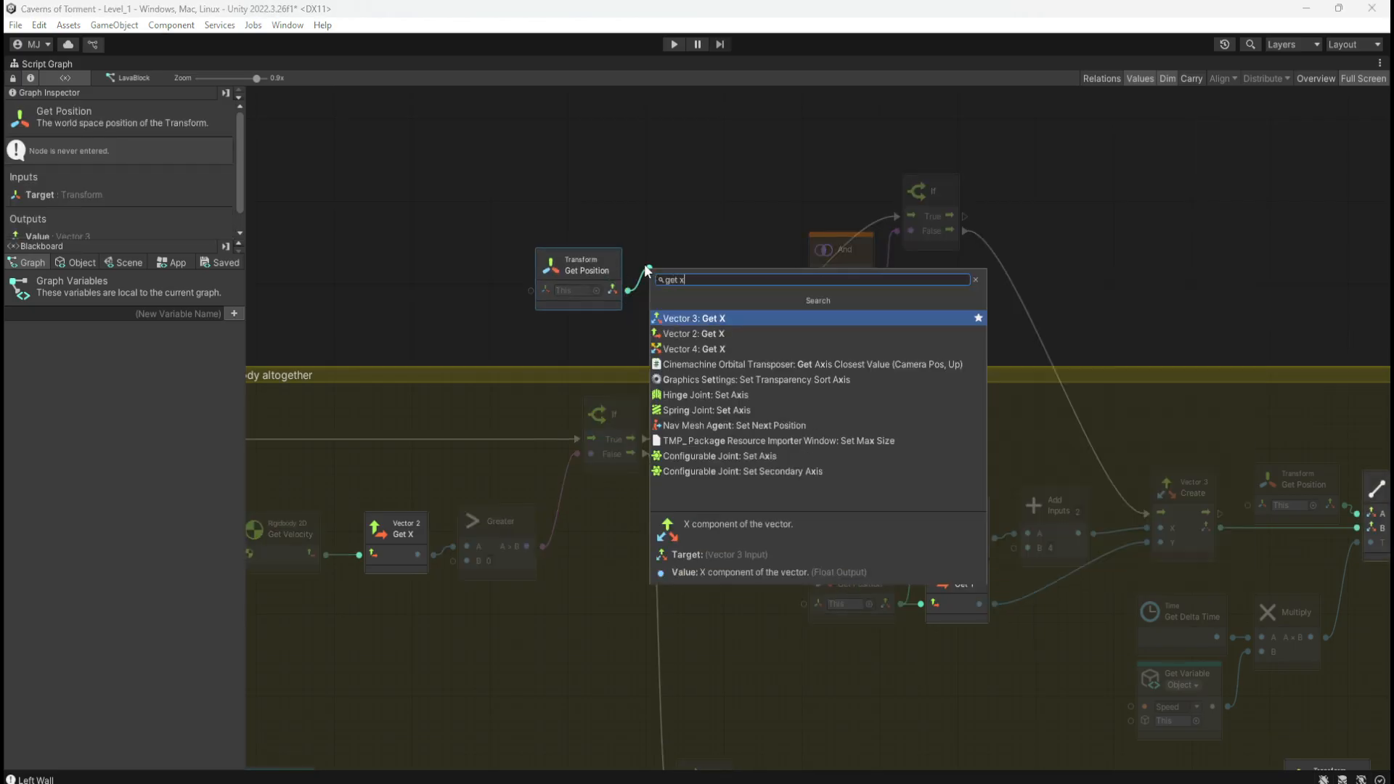
{"action": "left_click", "coordinate": [717, 338]}
Step: Add a Vector 2 Get Y node and arrange the position, Get X and Get Y nodes together
{"action": "left_click_drag", "start_coordinate": [628, 291], "coordinate": [675, 328]}
{"action": "type", "text": "get y"}
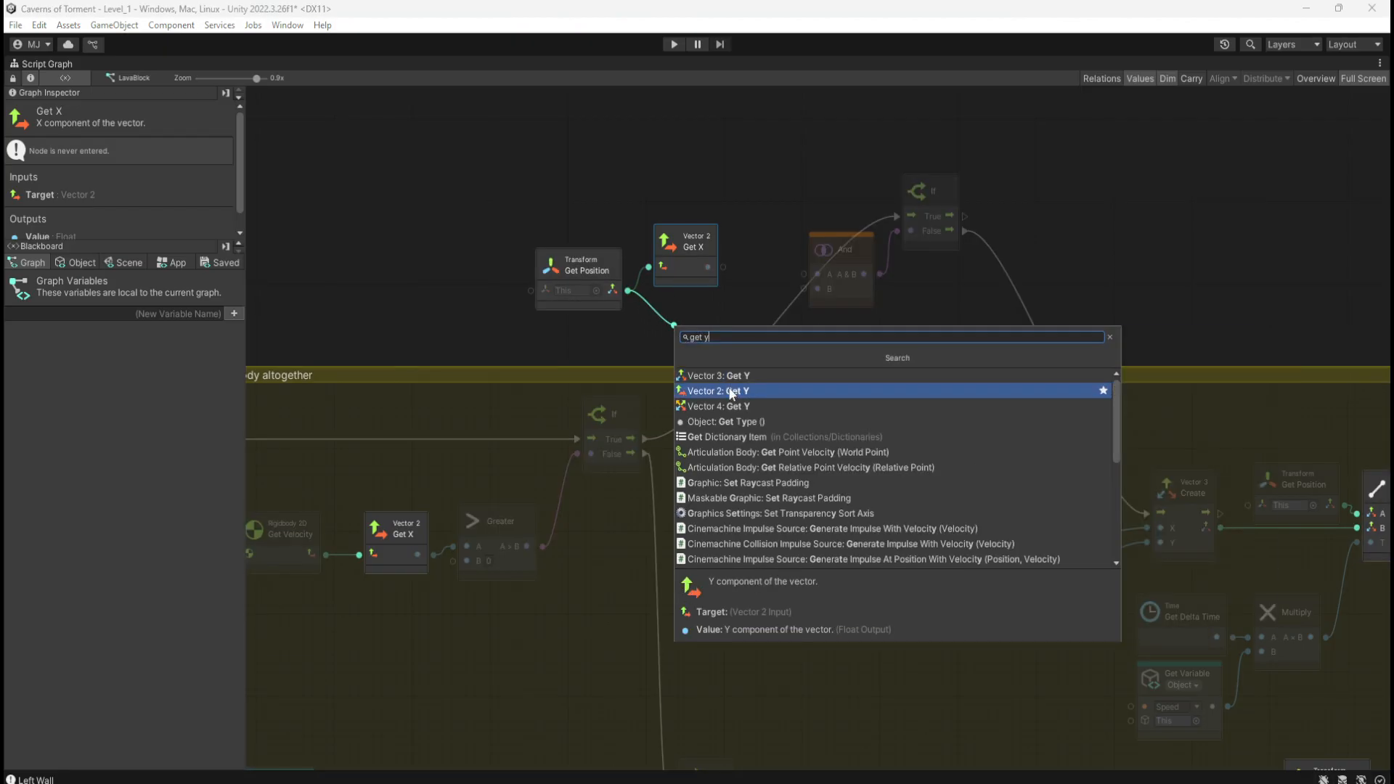
{"action": "left_click", "coordinate": [735, 390]}
{"action": "left_click_drag", "start_coordinate": [668, 250], "coordinate": [674, 235]}
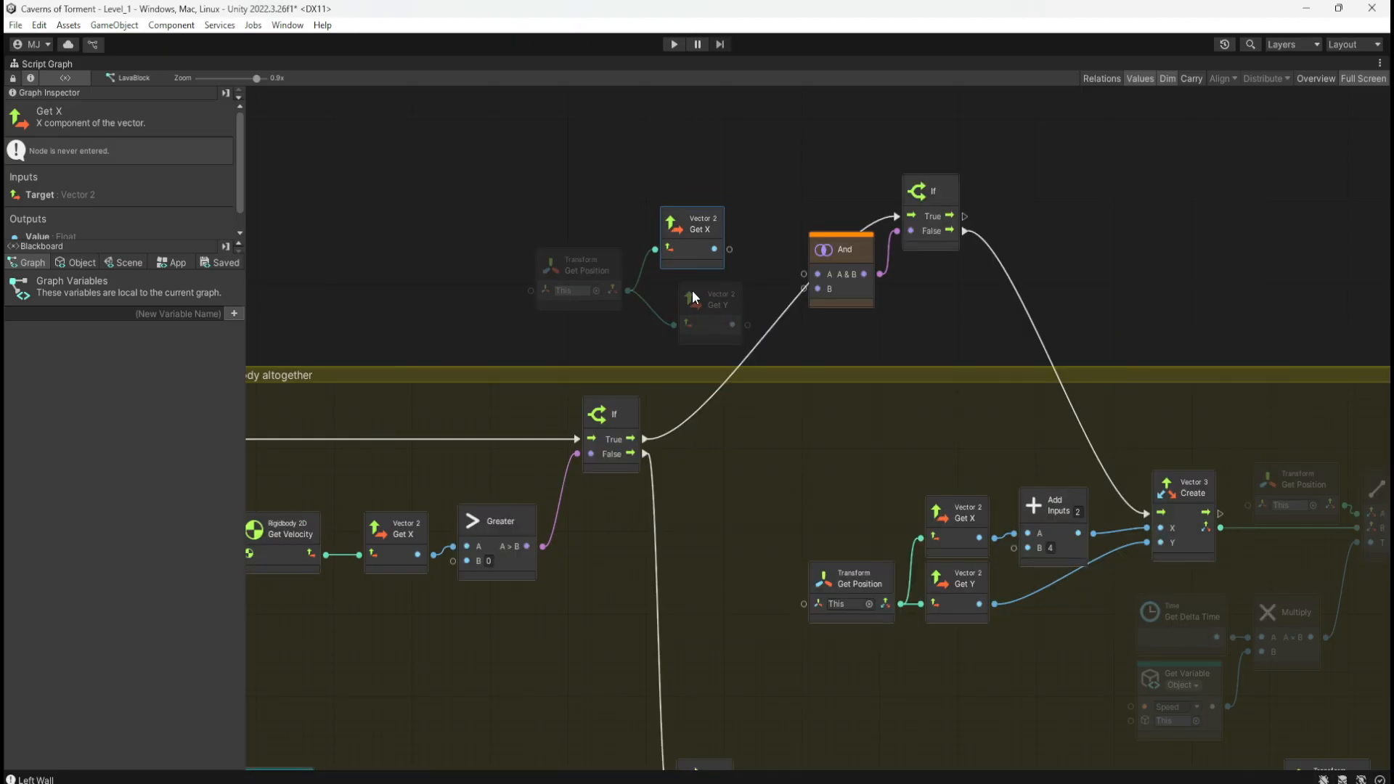
{"action": "left_click_drag", "start_coordinate": [712, 321], "coordinate": [694, 319]}
{"action": "mouse_move", "coordinate": [585, 198]}
{"action": "left_mouse_down"}
{"action": "mouse_move", "coordinate": [702, 300]}
{"action": "mouse_move", "coordinate": [634, 233]}
{"action": "mouse_move", "coordinate": [543, 234]}
{"action": "mouse_move", "coordinate": [605, 210]}
{"action": "left_mouse_up"}
{"action": "left_click", "coordinate": [626, 228]}
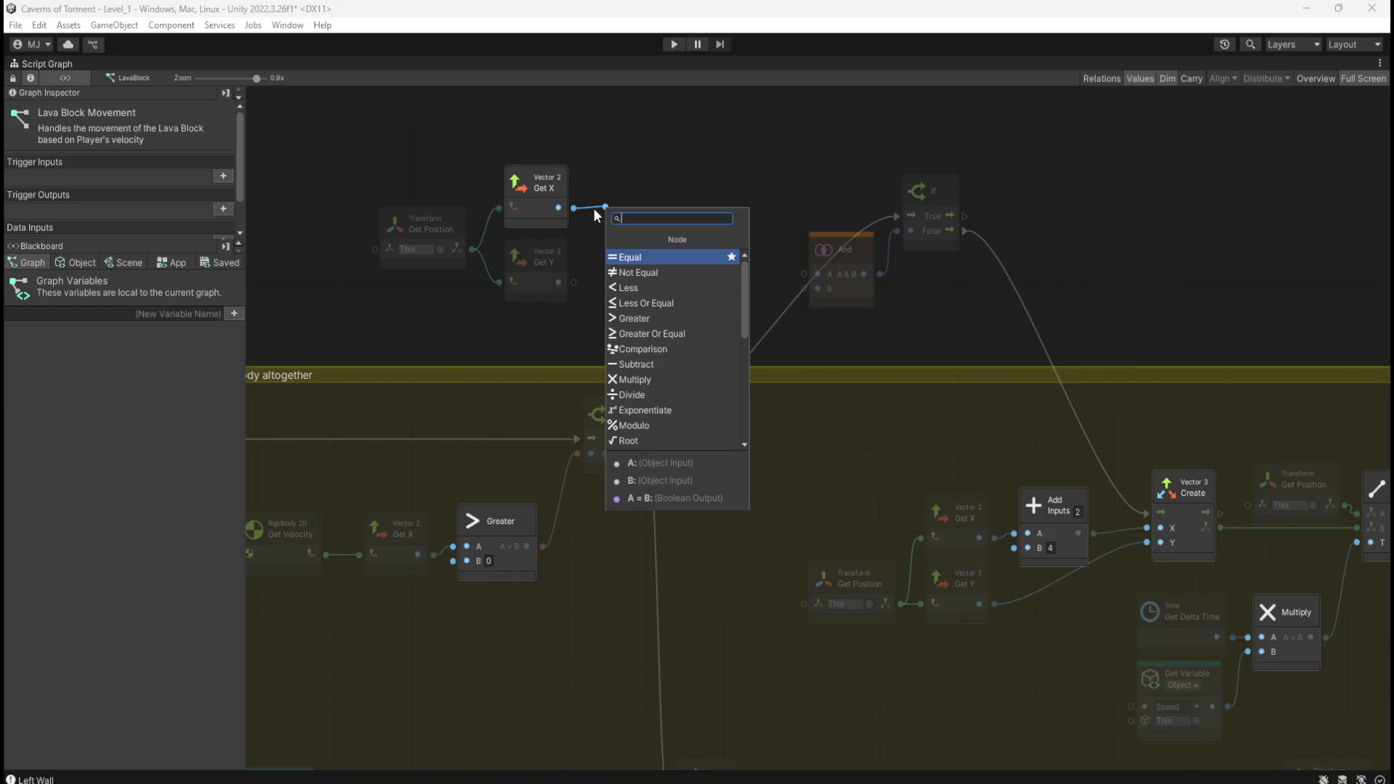
Step: Compare Get X with an Equal node against a Float value of 21.70065
{"action": "left_click", "coordinate": [671, 257]}
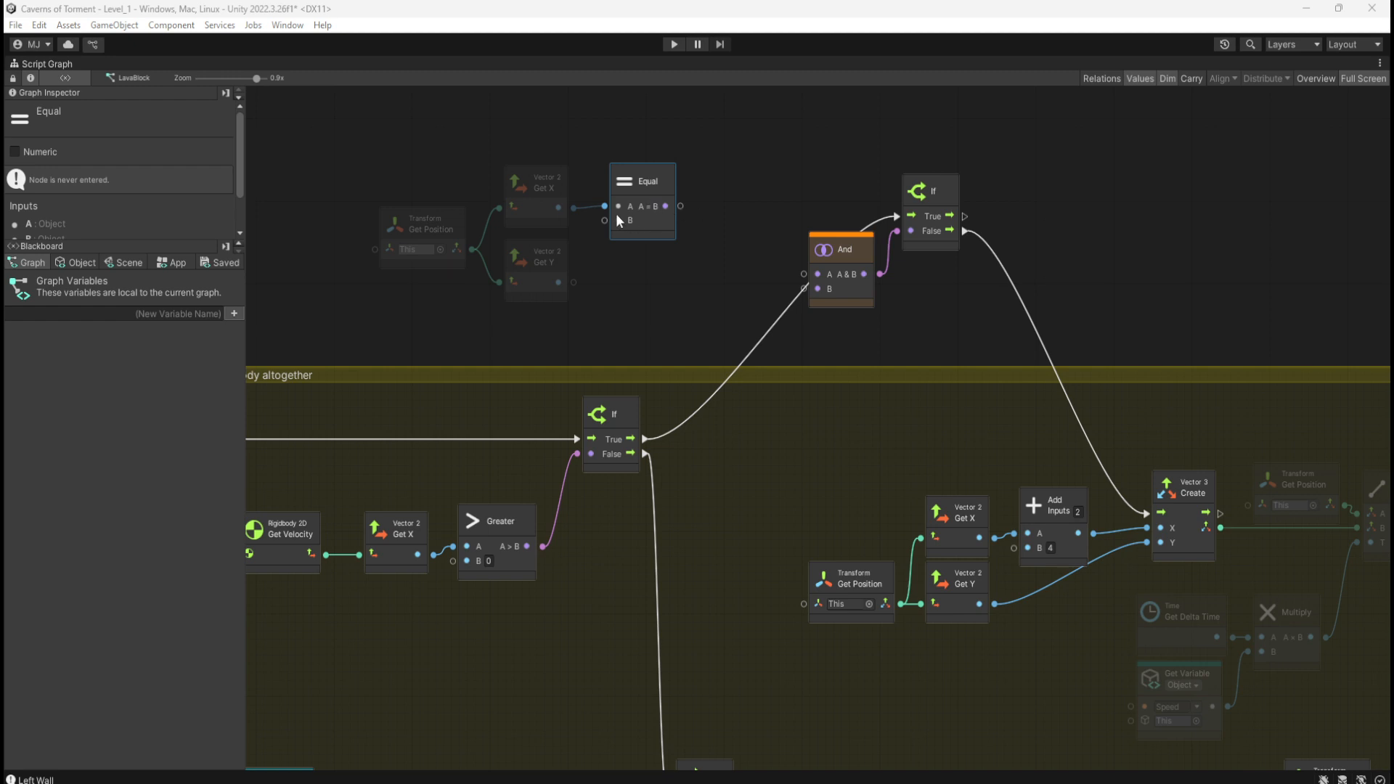
{"action": "key", "text": "Delete"}
{"action": "left_click_drag", "start_coordinate": [574, 209], "coordinate": [605, 210]}
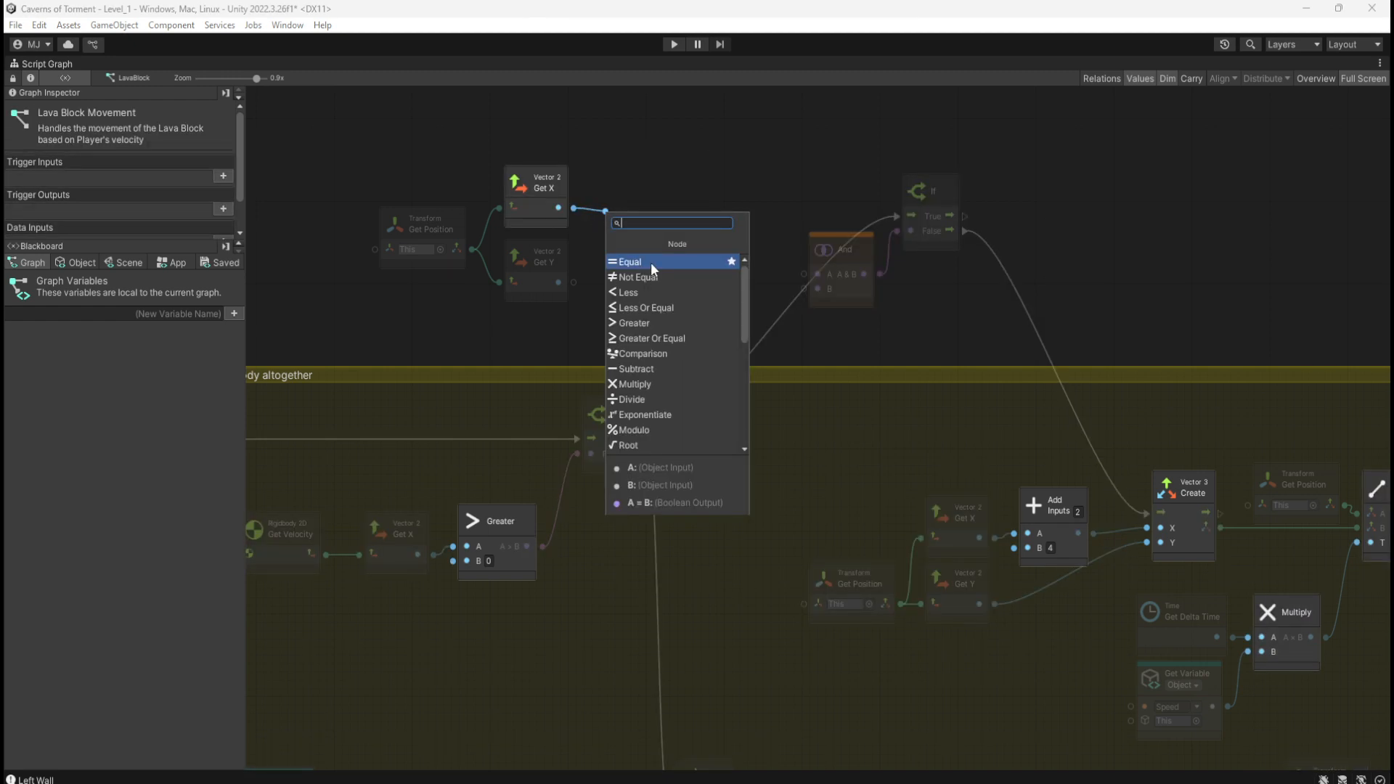
{"action": "left_click", "coordinate": [651, 263]}
{"action": "left_click_drag", "start_coordinate": [659, 233], "coordinate": [615, 263]}
{"action": "left_click", "coordinate": [720, 295]}
{"action": "left_click", "coordinate": [629, 219]}
{"action": "type", "text": "21.70065"}
{"action": "left_click_drag", "start_coordinate": [522, 144], "coordinate": [636, 173]}
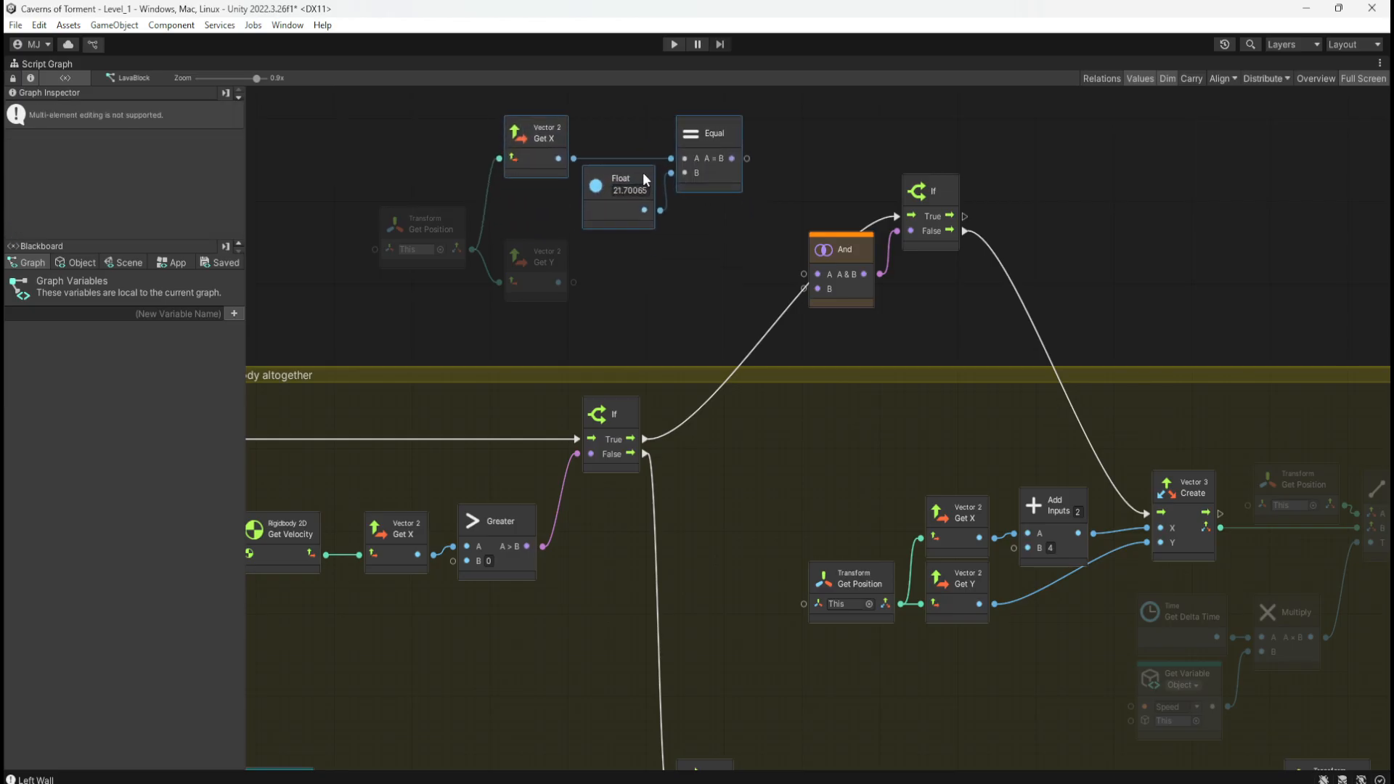
Step: Duplicate the Equal and Float pair for Get Y, setting the Float to -26.71657
{"action": "left_click", "coordinate": [610, 256]}
{"action": "left_click_drag", "start_coordinate": [786, 143], "coordinate": [610, 220]}
{"action": "key", "text": "ctrl+d"}
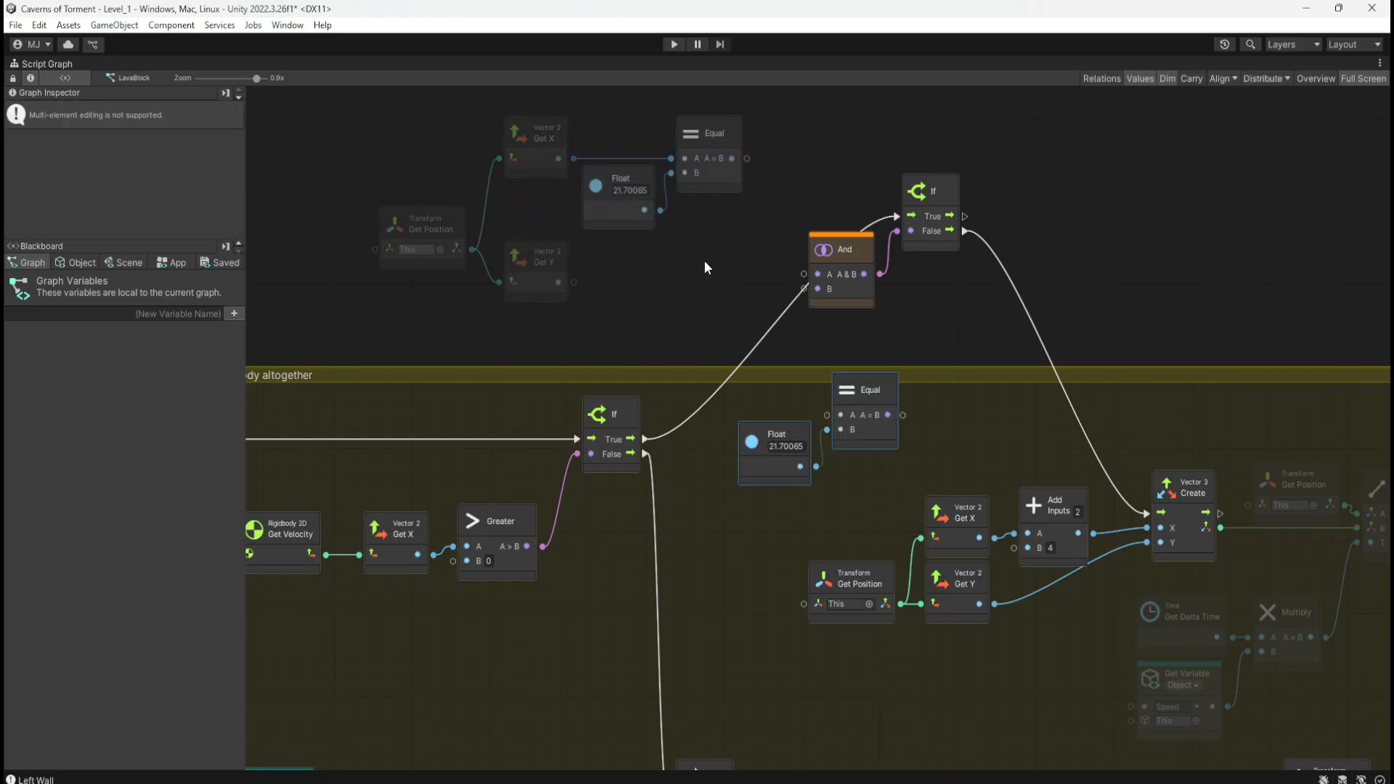
{"action": "left_click_drag", "start_coordinate": [887, 438], "coordinate": [735, 306]}
{"action": "left_click_drag", "start_coordinate": [578, 281], "coordinate": [670, 281]}
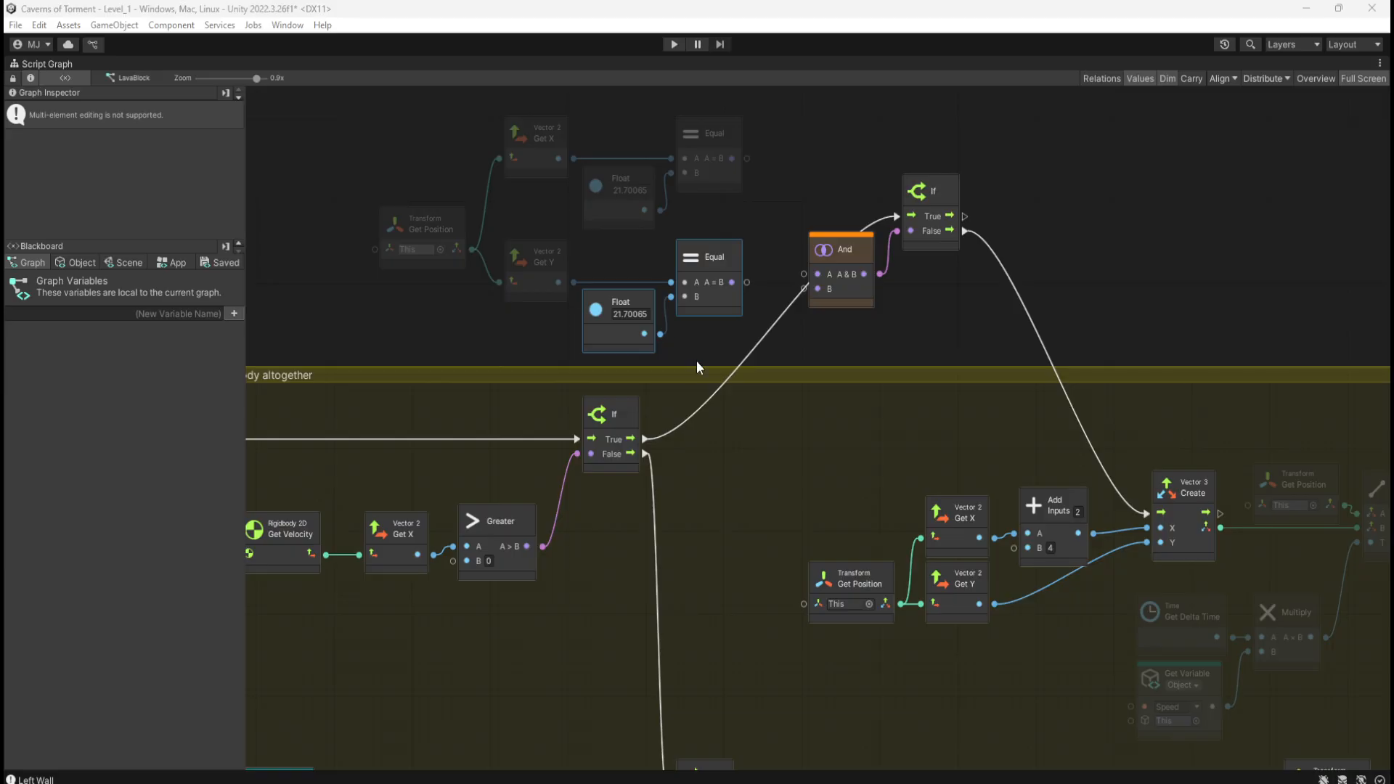
{"action": "left_click", "coordinate": [633, 313]}
{"action": "type", "text": "-26.71657"}
Step: Connect the X and Y Equal results into the And node's A and B inputs
{"action": "left_click", "coordinate": [789, 347]}
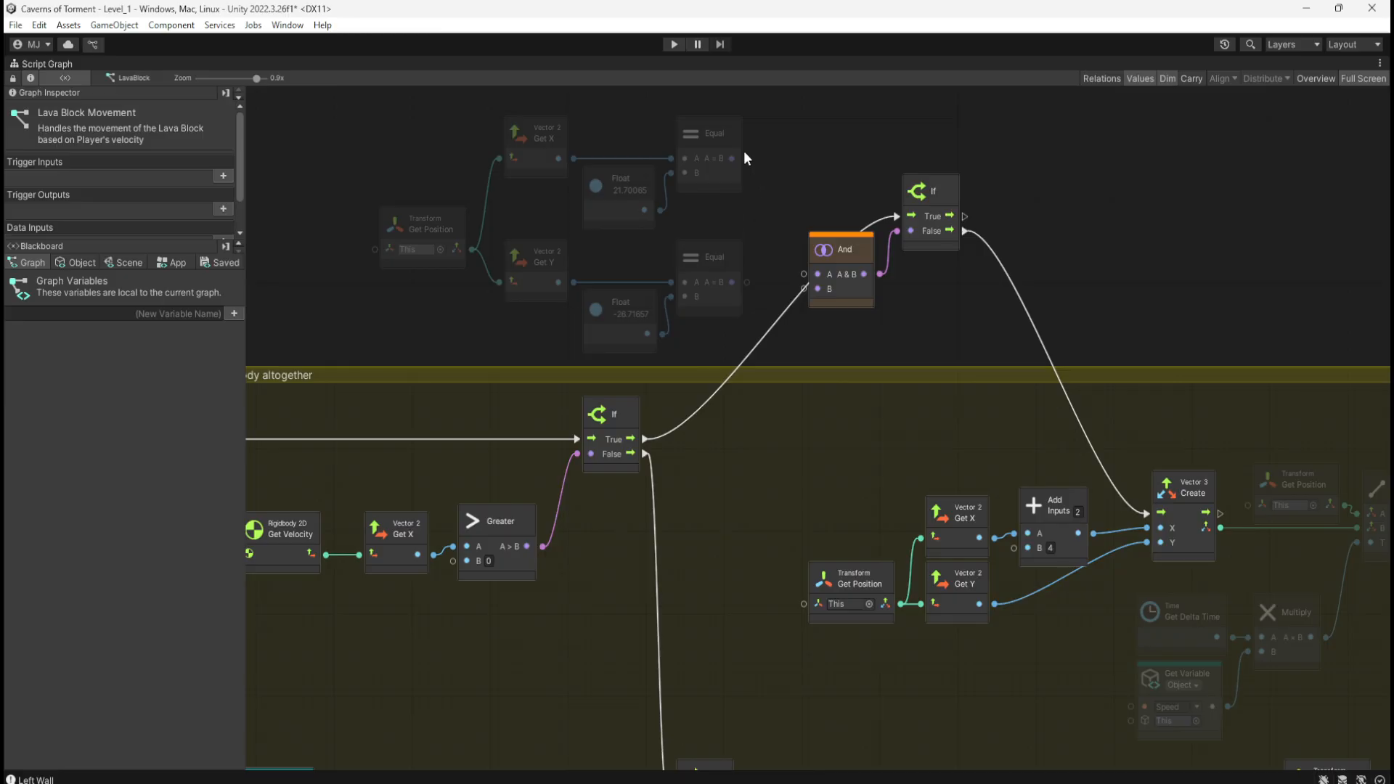
{"action": "left_click_drag", "start_coordinate": [744, 153], "coordinate": [797, 248]}
{"action": "left_click_drag", "start_coordinate": [745, 157], "coordinate": [810, 273]}
{"action": "left_click_drag", "start_coordinate": [732, 281], "coordinate": [804, 290]}
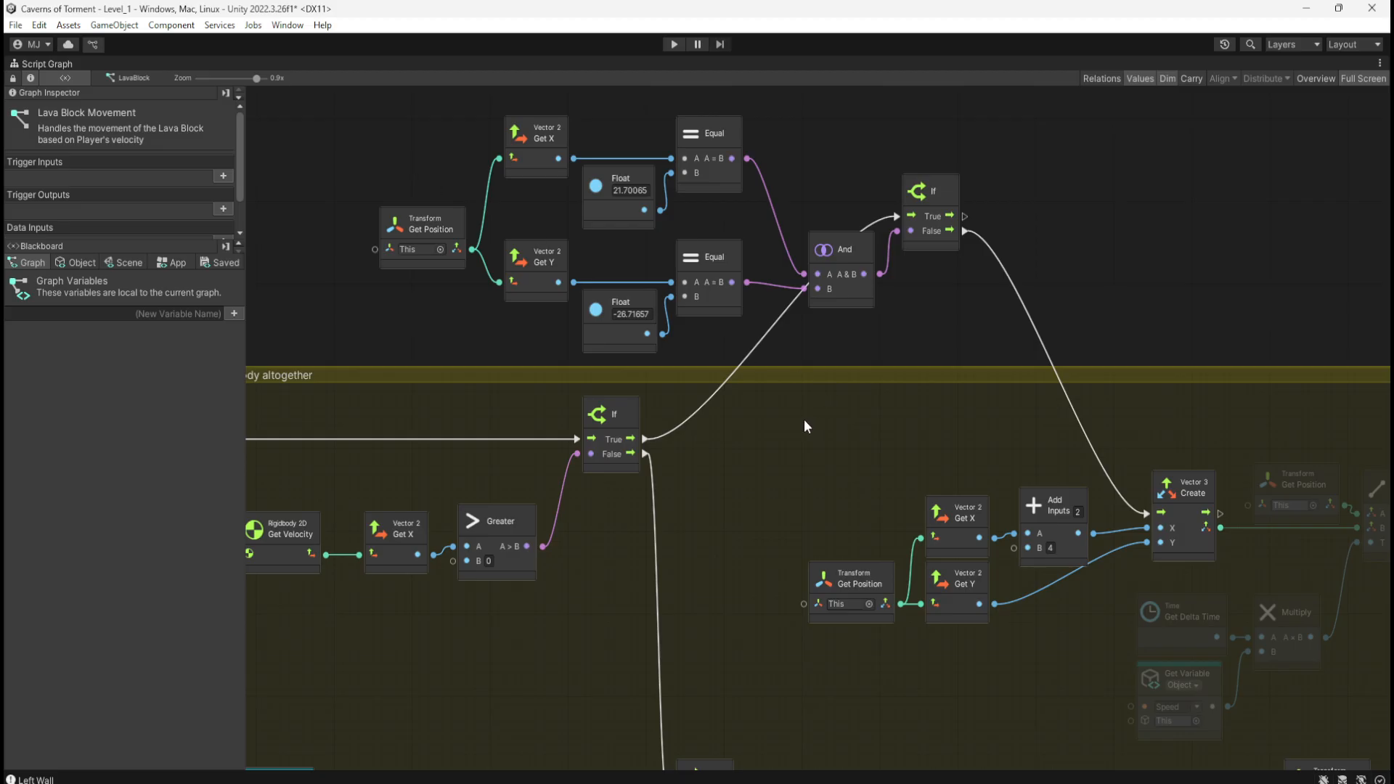
Step: Move the Trigger MoveDown custom event beside the upper If and connect If True to it
{"action": "middle_click_drag", "start_coordinate": [740, 512], "coordinate": [832, 555]}
{"action": "middle_click_drag", "start_coordinate": [402, 292], "coordinate": [942, 425]}
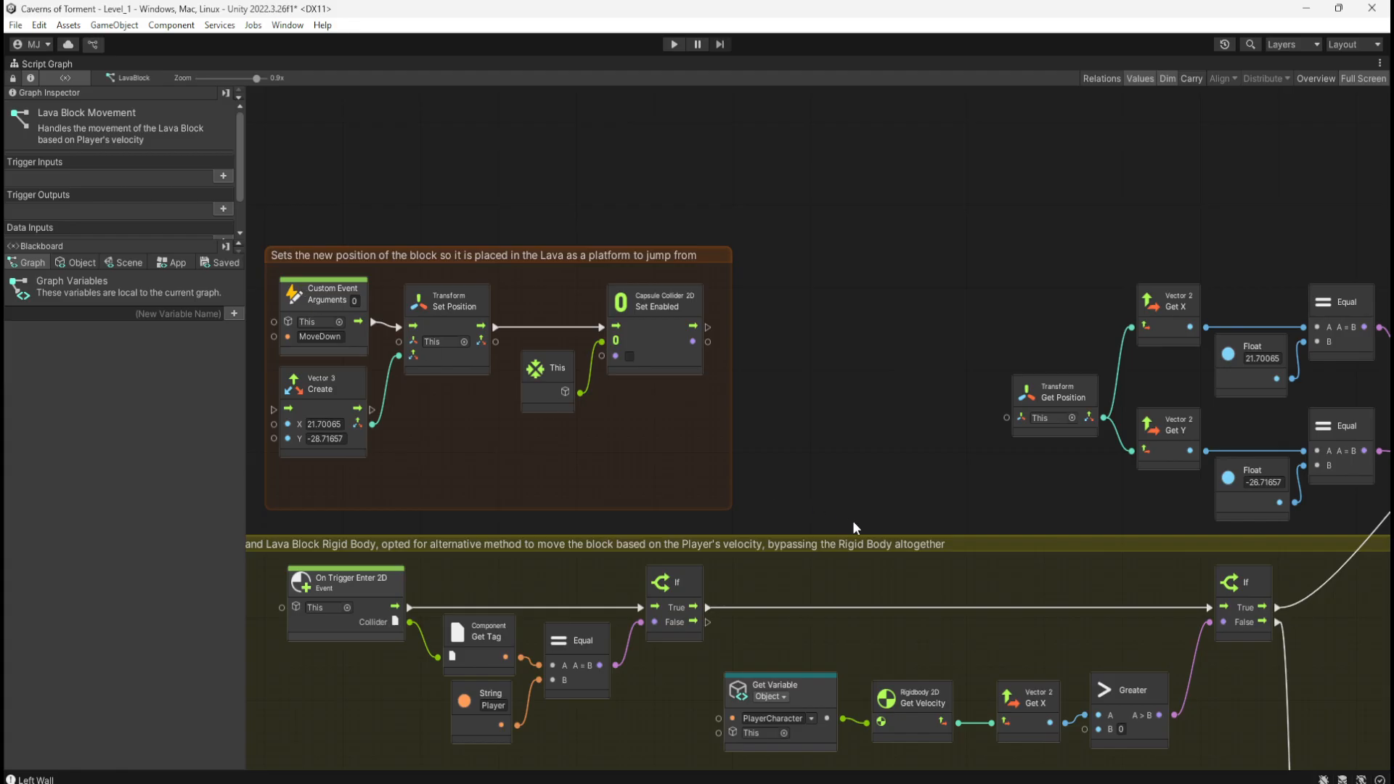
{"action": "middle_click_drag", "start_coordinate": [866, 533], "coordinate": [907, 267]}
{"action": "scroll", "coordinate": [759, 377], "scroll_direction": "down", "scroll_amount": 10}
{"action": "left_click", "coordinate": [690, 498]}
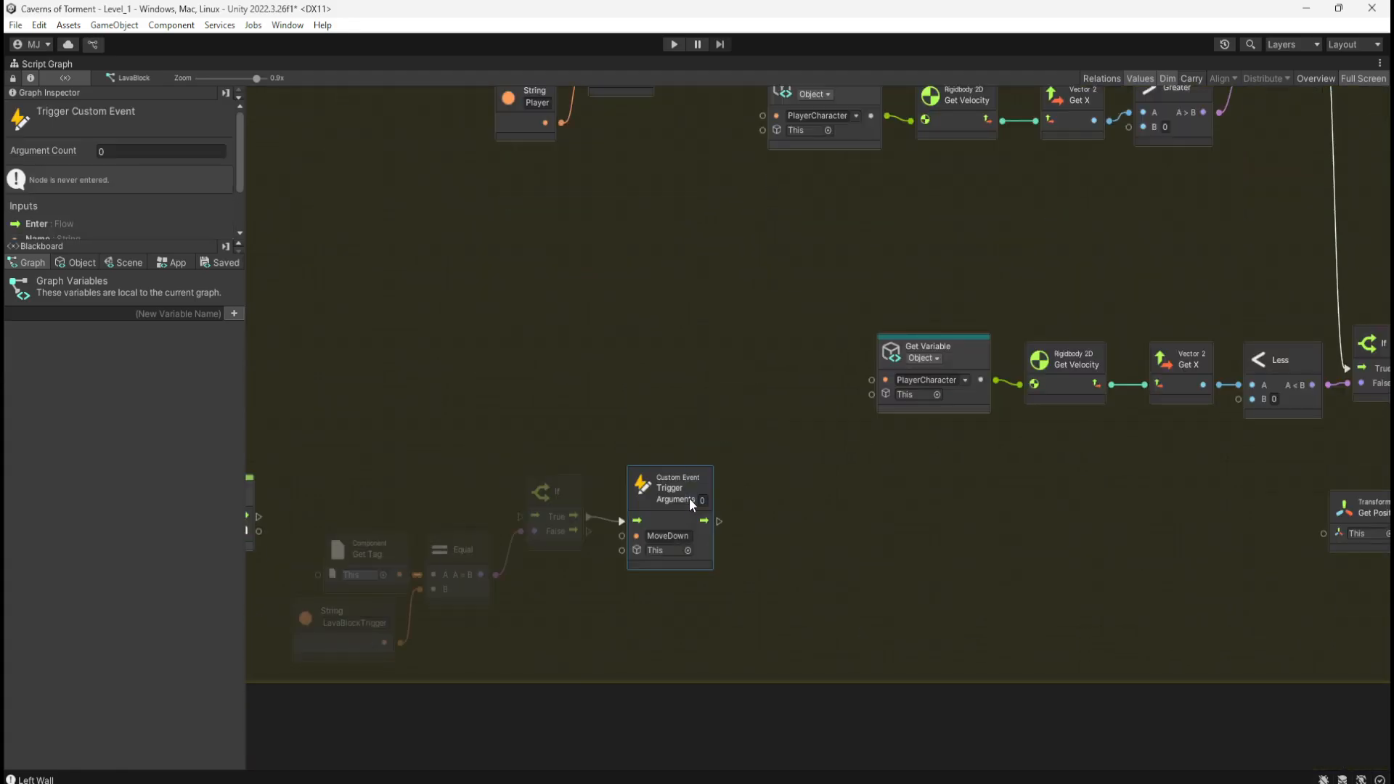
{"action": "scroll", "coordinate": [1111, 335], "scroll_direction": "up", "scroll_amount": 1}
{"action": "scroll", "coordinate": [1110, 335], "scroll_direction": "up", "scroll_amount": 10}
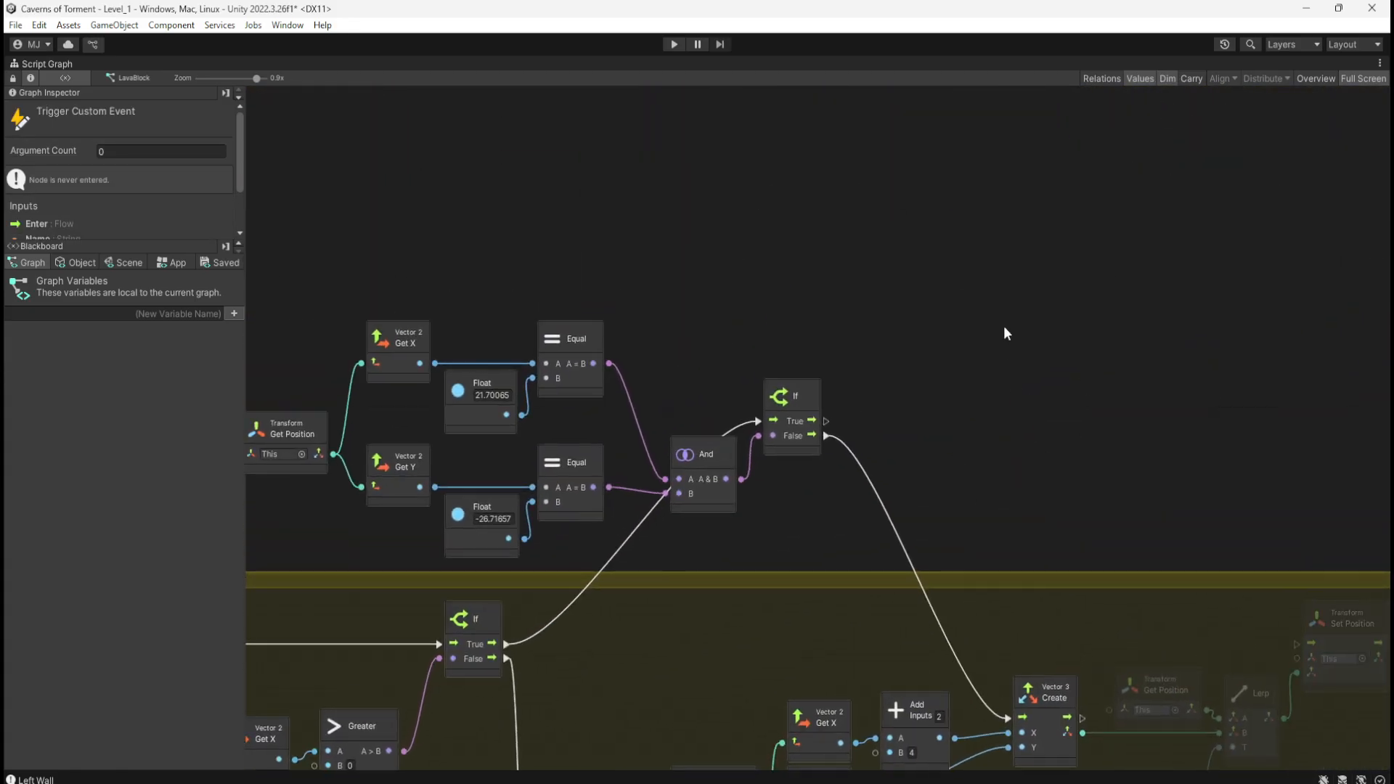
{"action": "left_click_drag", "start_coordinate": [845, 402], "coordinate": [951, 370]}
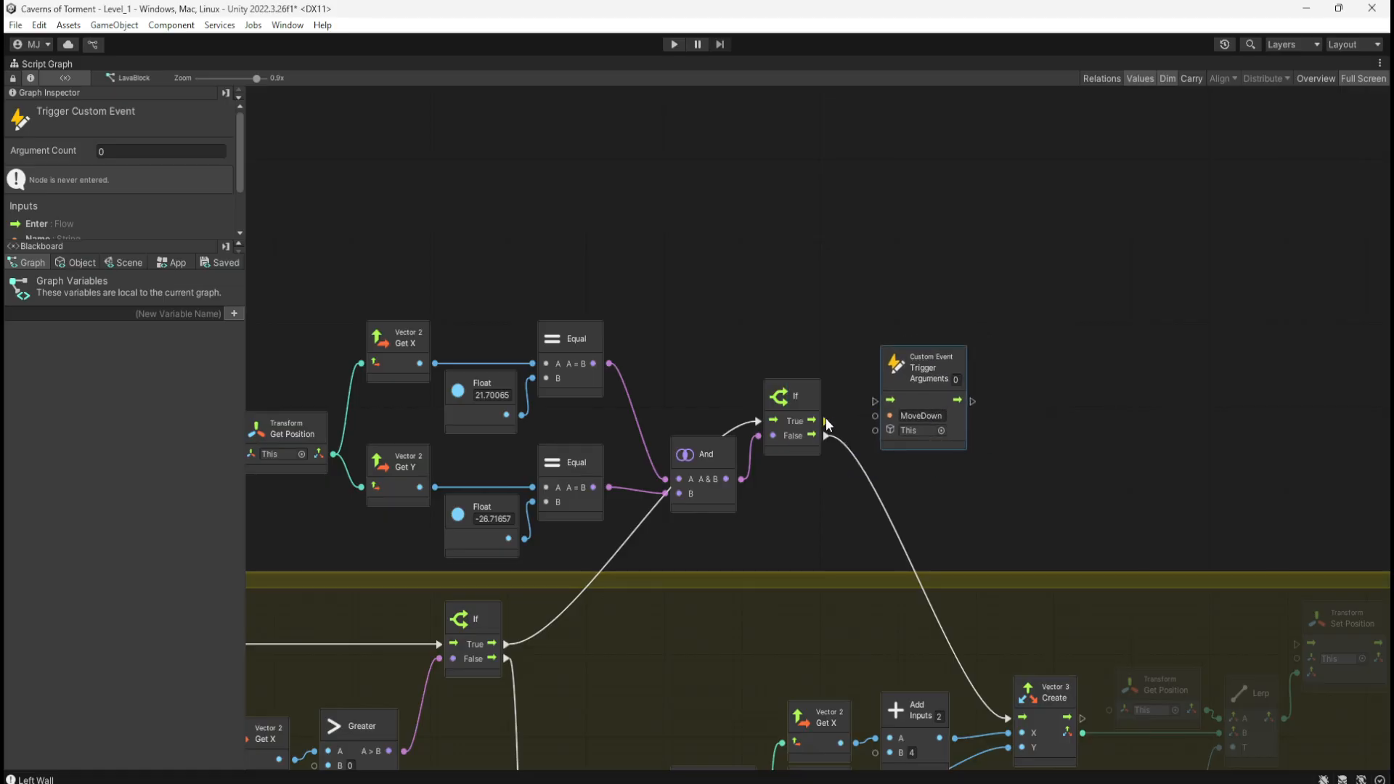
{"action": "left_click_drag", "start_coordinate": [825, 421], "coordinate": [877, 401]}
{"action": "mouse_move", "coordinate": [254, 220]}
{"action": "middle_mouse_down"}
{"action": "mouse_move", "coordinate": [1072, 307]}
{"action": "mouse_move", "coordinate": [621, 267]}
{"action": "middle_mouse_up"}
Step: Reroute the upper If's False output to the Transform Set Position input
{"action": "middle_click_drag", "start_coordinate": [1135, 244], "coordinate": [676, 131]}
{"action": "left_click_drag", "start_coordinate": [945, 267], "coordinate": [953, 289]}
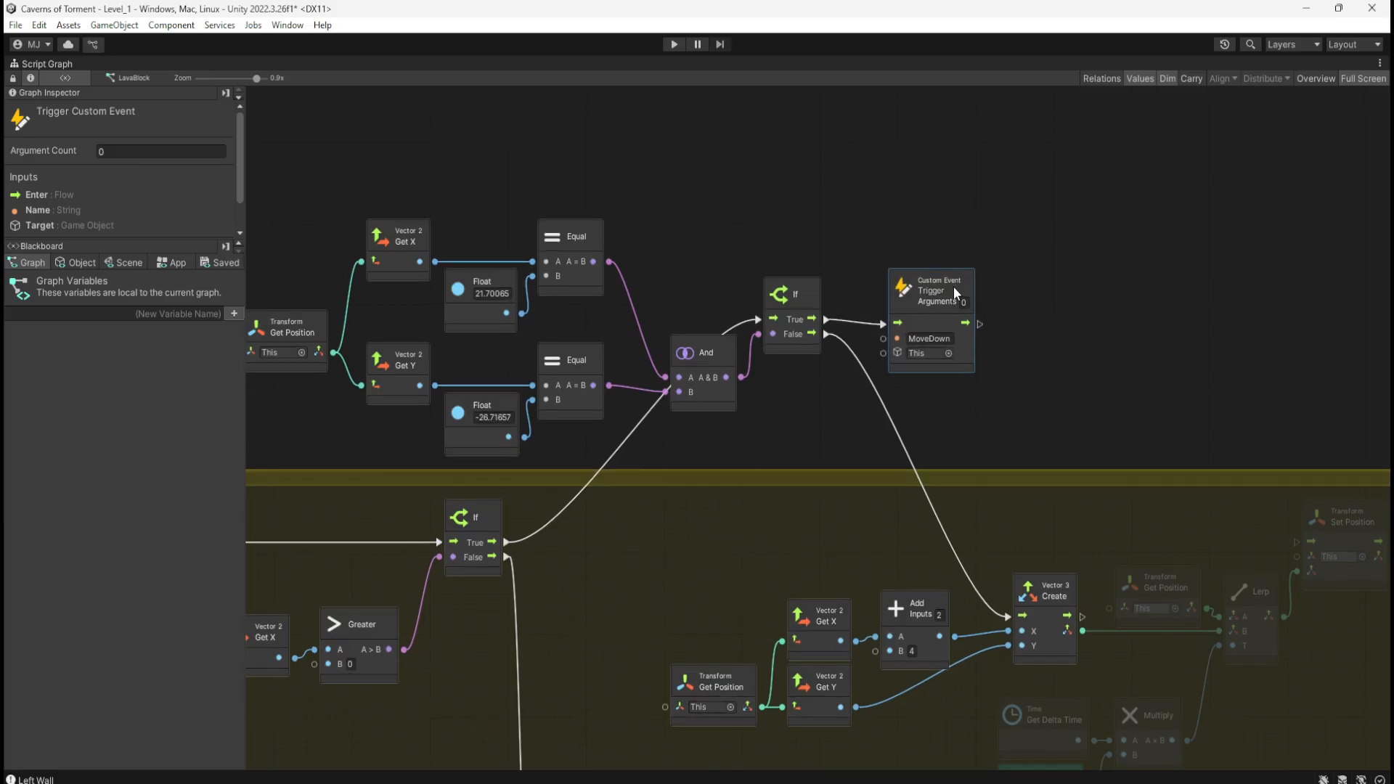
{"action": "middle_click_drag", "start_coordinate": [1114, 348], "coordinate": [840, 220]}
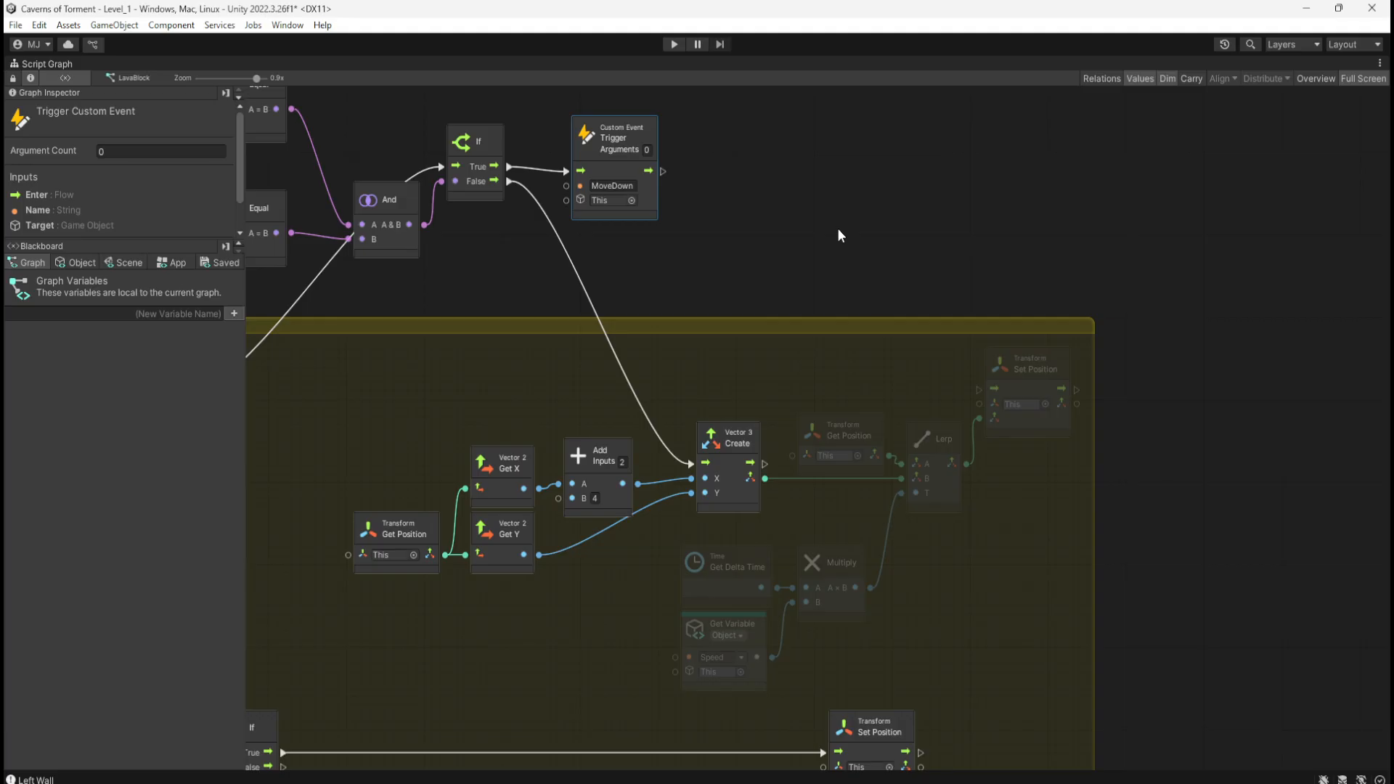
{"action": "middle_click_drag", "start_coordinate": [997, 565], "coordinate": [1141, 511]}
{"action": "middle_click_drag", "start_coordinate": [611, 122], "coordinate": [652, 236]}
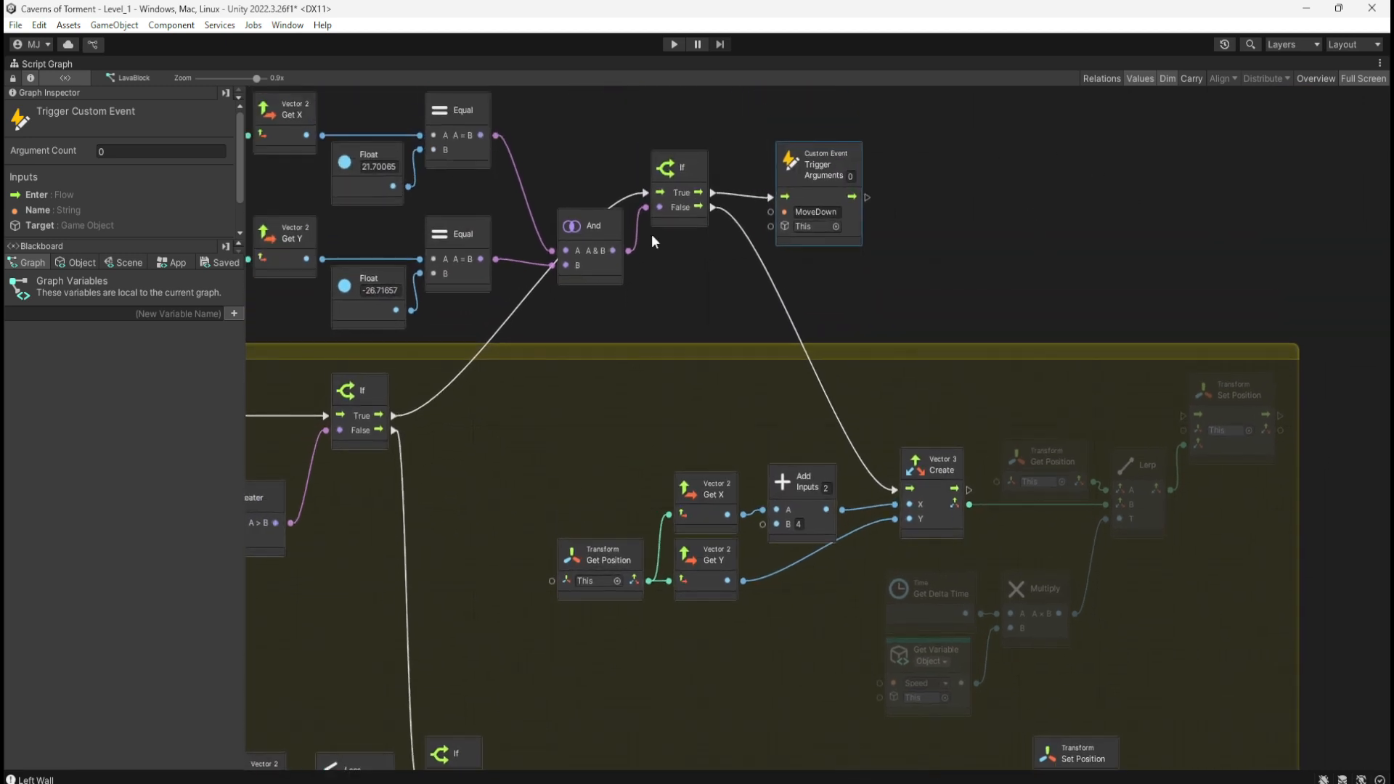
{"action": "left_click_drag", "start_coordinate": [709, 207], "coordinate": [1188, 416]}
{"action": "left_click", "coordinate": [1092, 275]}
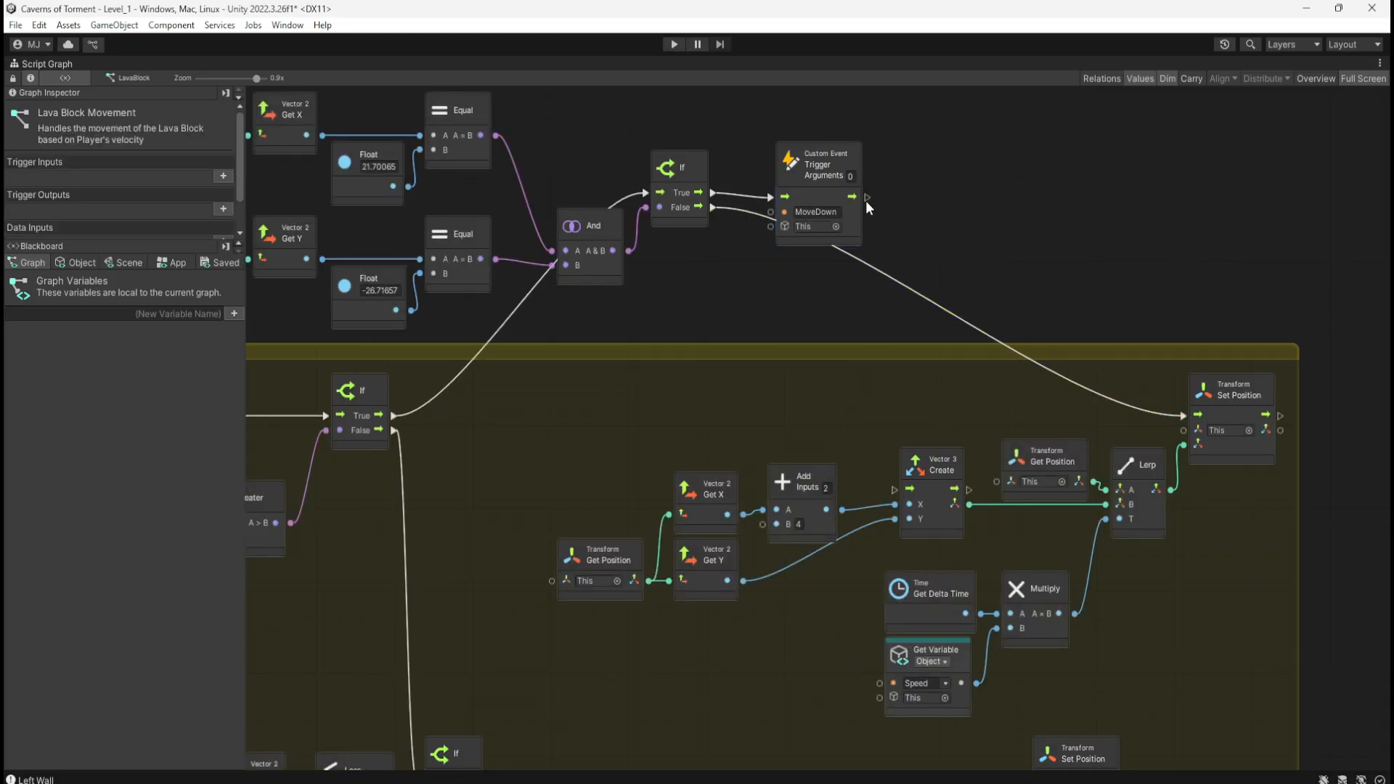
{"action": "left_click_drag", "start_coordinate": [836, 188], "coordinate": [904, 186]}
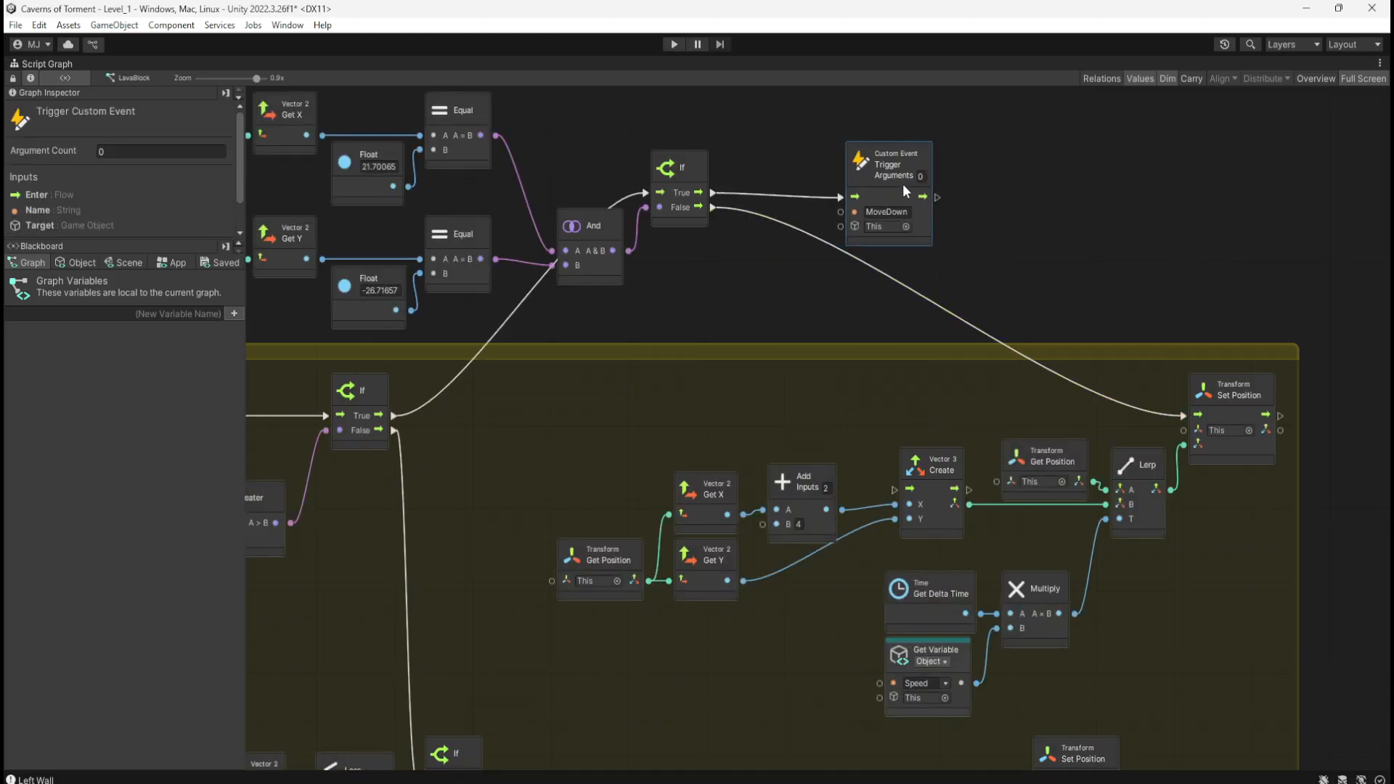
{"action": "middle_click_drag", "start_coordinate": [690, 277], "coordinate": [899, 321]}
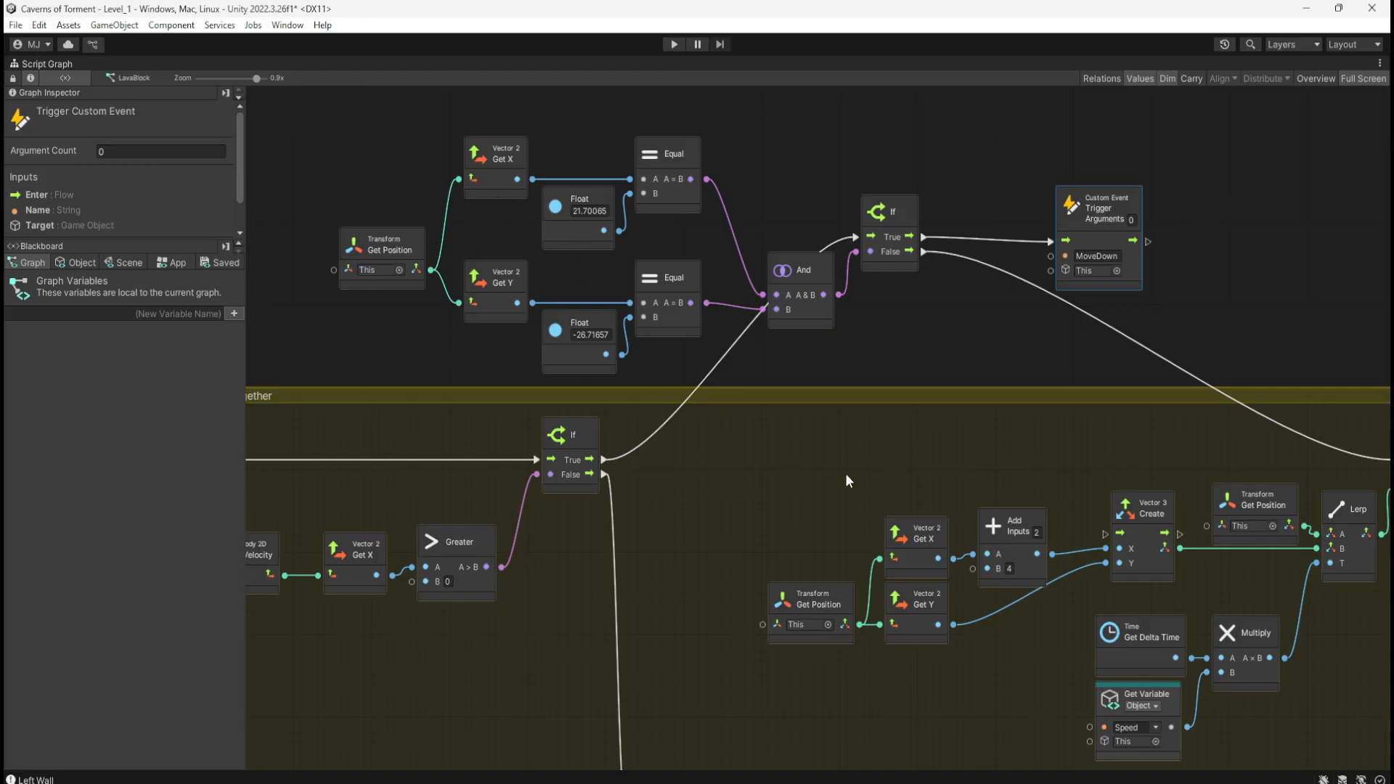
{"action": "middle_click_drag", "start_coordinate": [845, 473], "coordinate": [704, 439]}
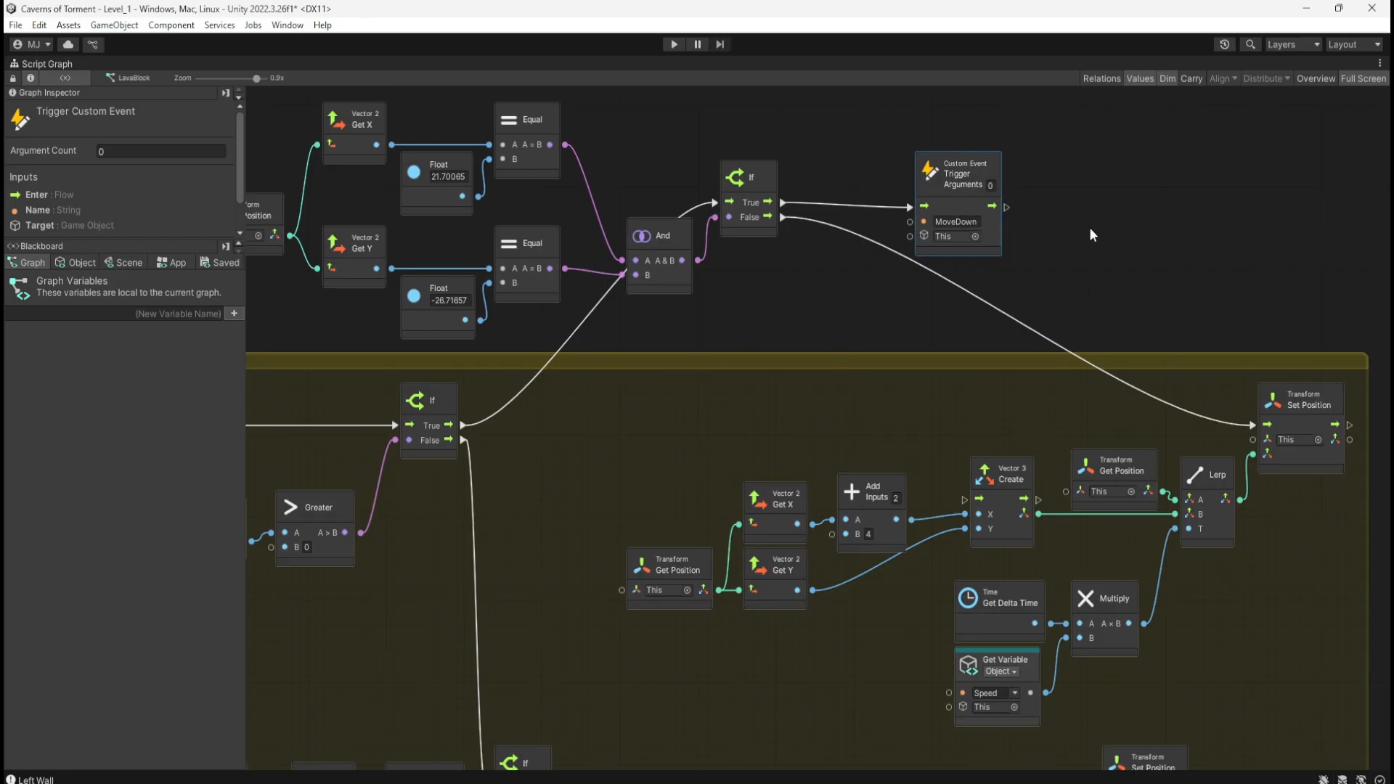
{"action": "middle_click_drag", "start_coordinate": [1275, 390], "coordinate": [989, 332]}
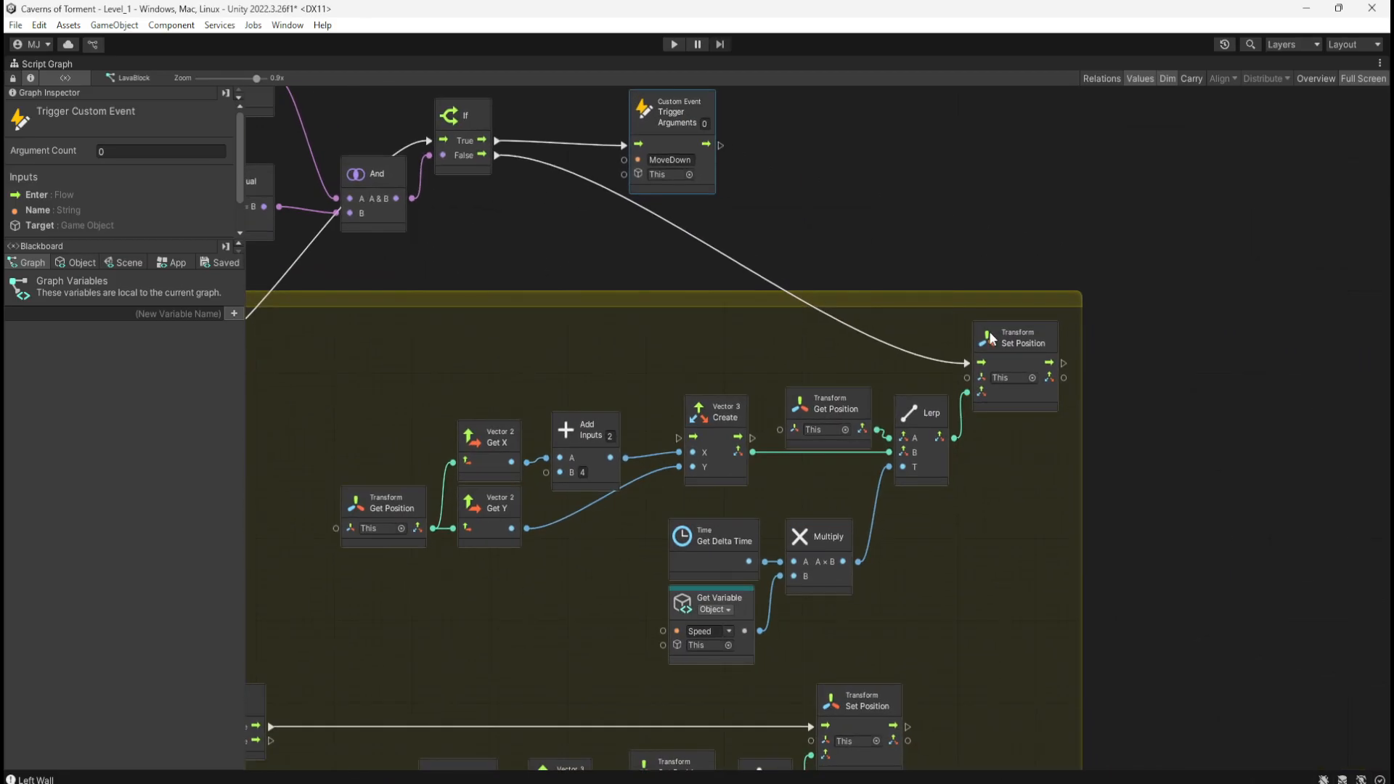
{"action": "middle_click_drag", "start_coordinate": [623, 331], "coordinate": [733, 291]}
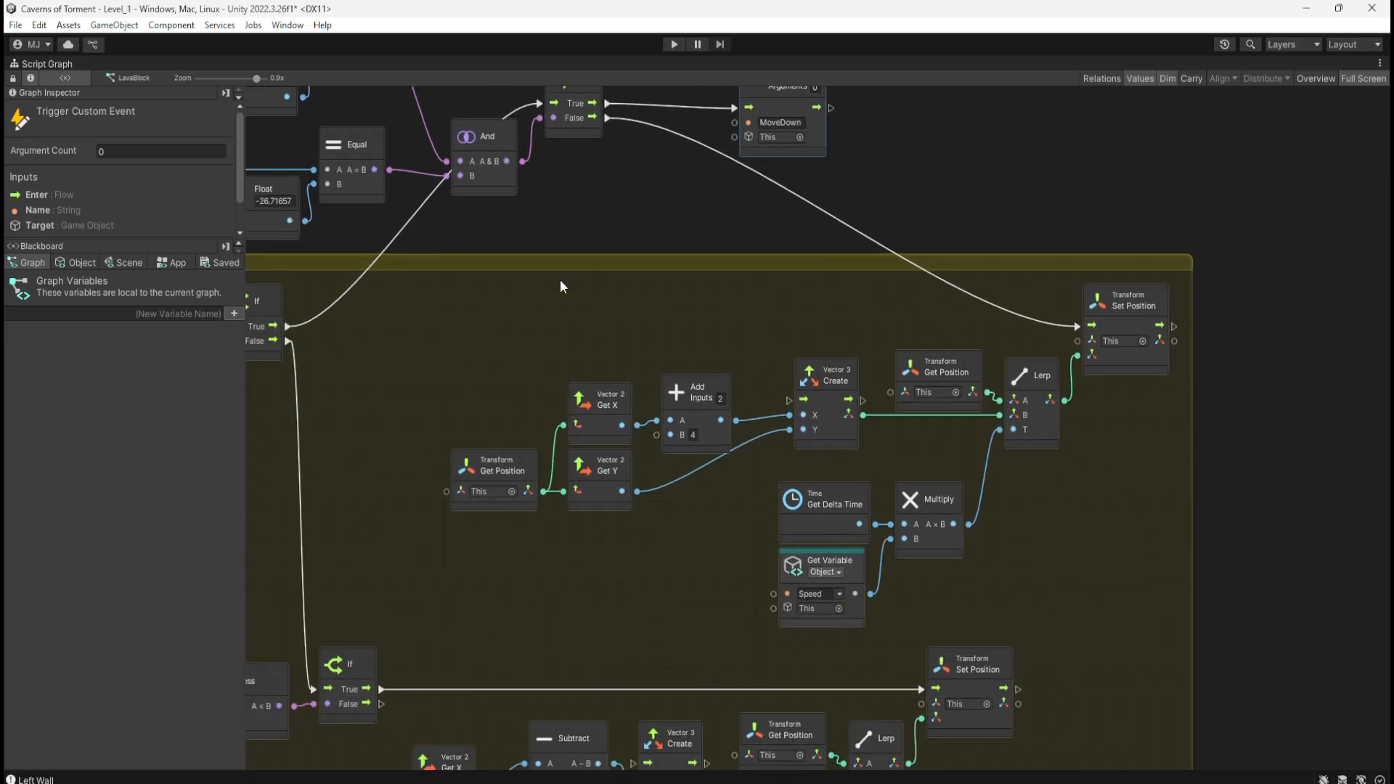
{"action": "middle_click_drag", "start_coordinate": [561, 286], "coordinate": [990, 186]}
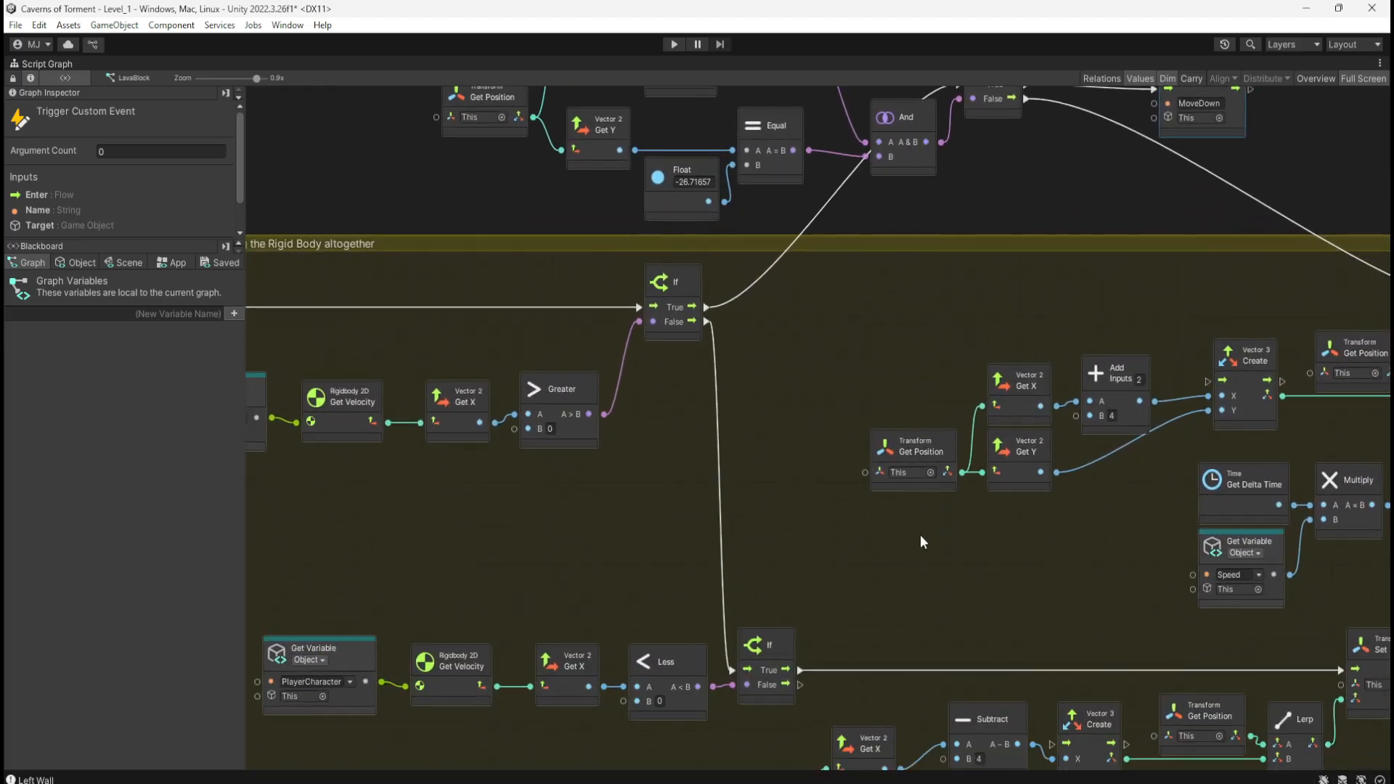
{"action": "middle_click_drag", "start_coordinate": [920, 542], "coordinate": [853, 411]}
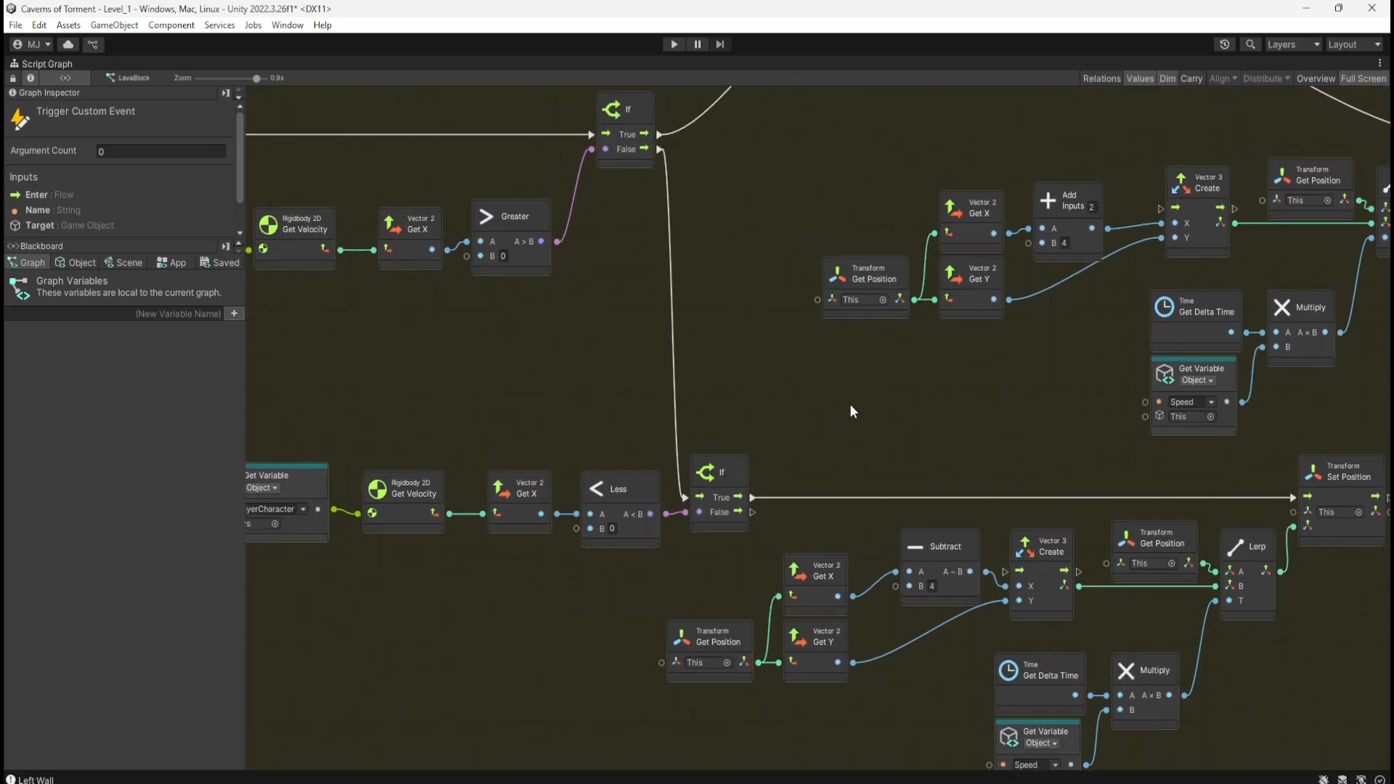
{"action": "middle_click_drag", "start_coordinate": [960, 407], "coordinate": [932, 302]}
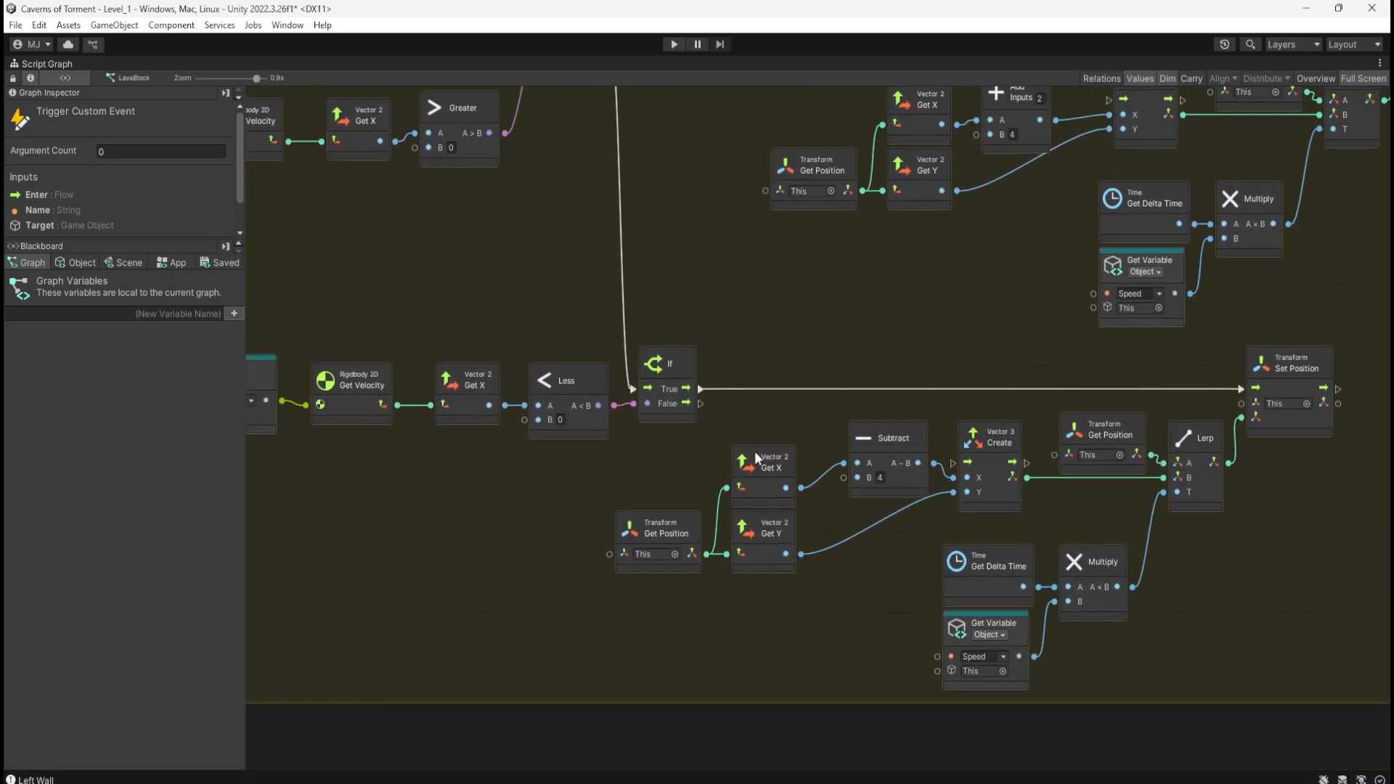
{"action": "scroll", "coordinate": [943, 334], "scroll_direction": "down", "scroll_amount": 3}
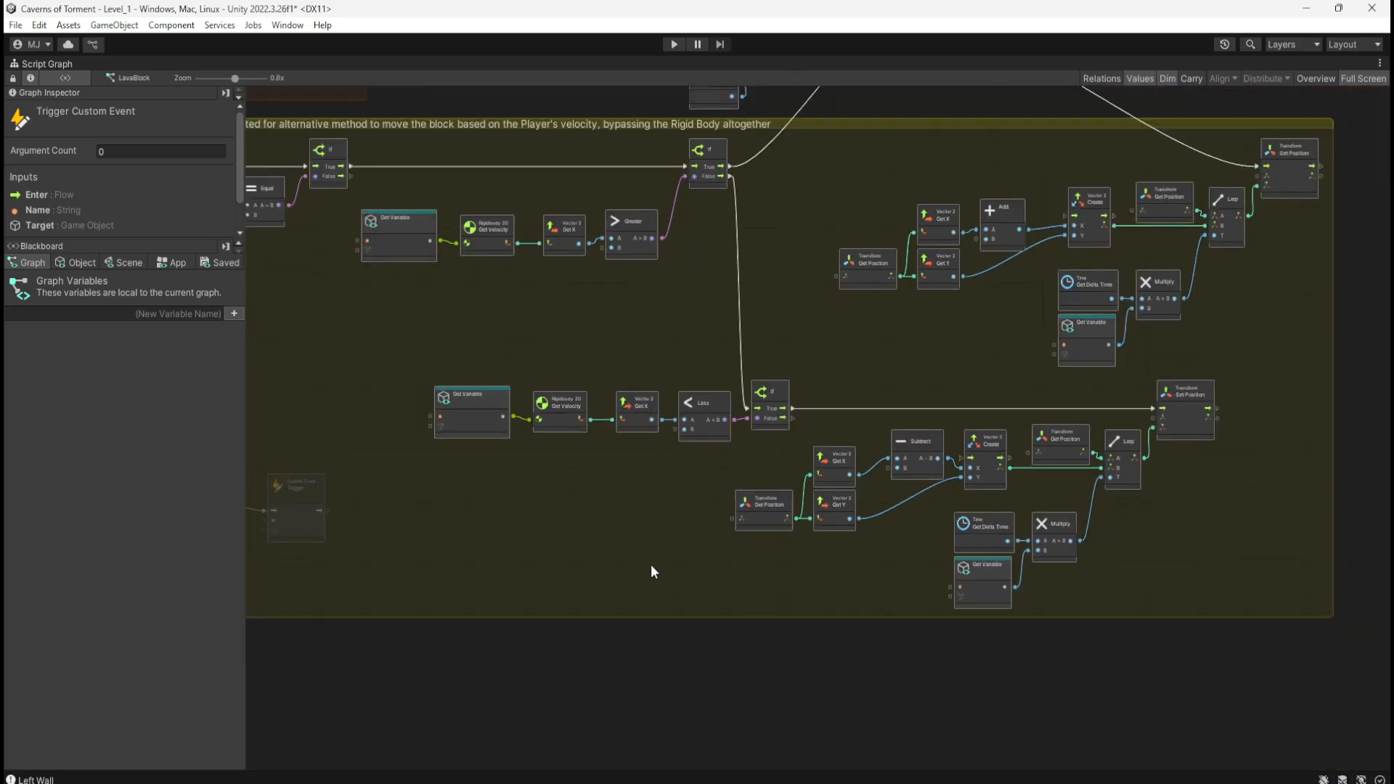
Step: Delete the faded leftover trigger nodes
{"action": "middle_click_drag", "start_coordinate": [651, 572], "coordinate": [535, 669]}
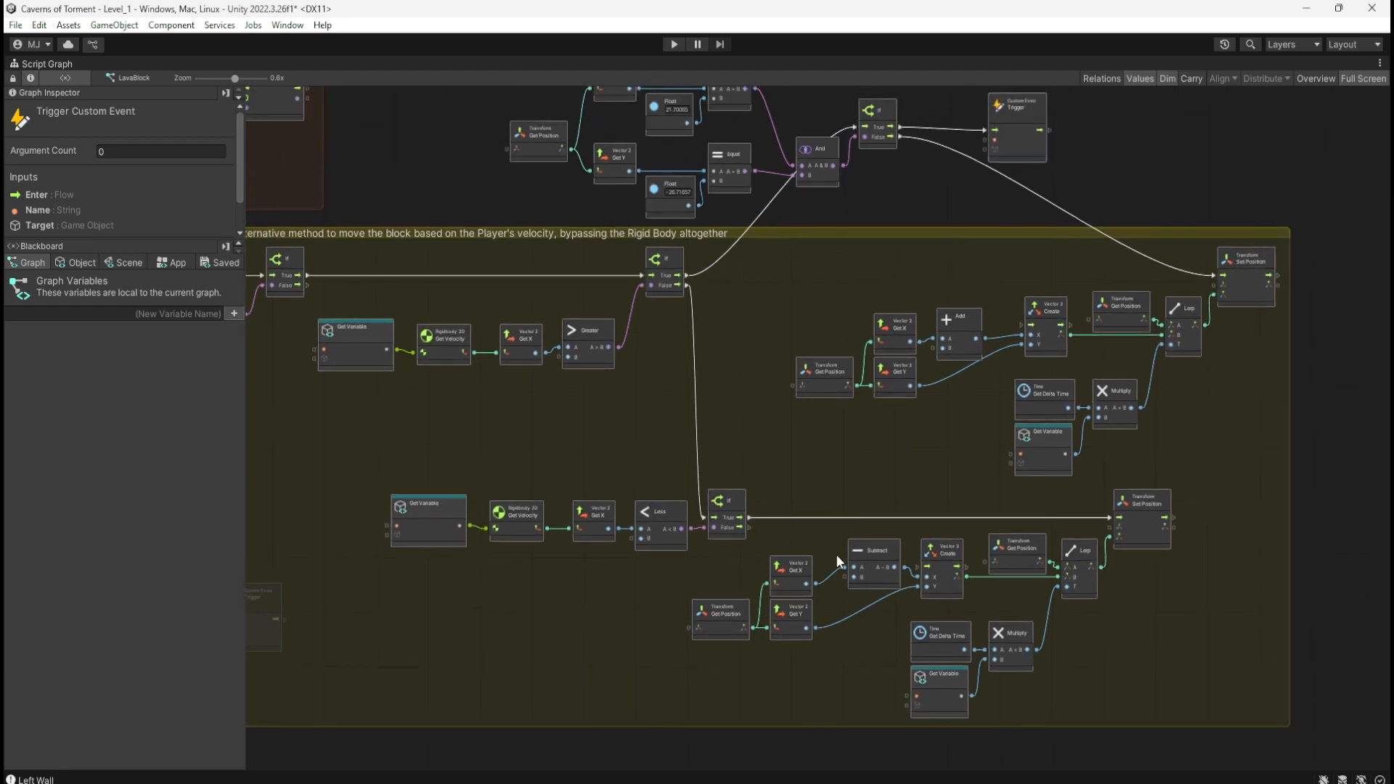
{"action": "scroll", "coordinate": [903, 433], "scroll_direction": "down", "scroll_amount": 4}
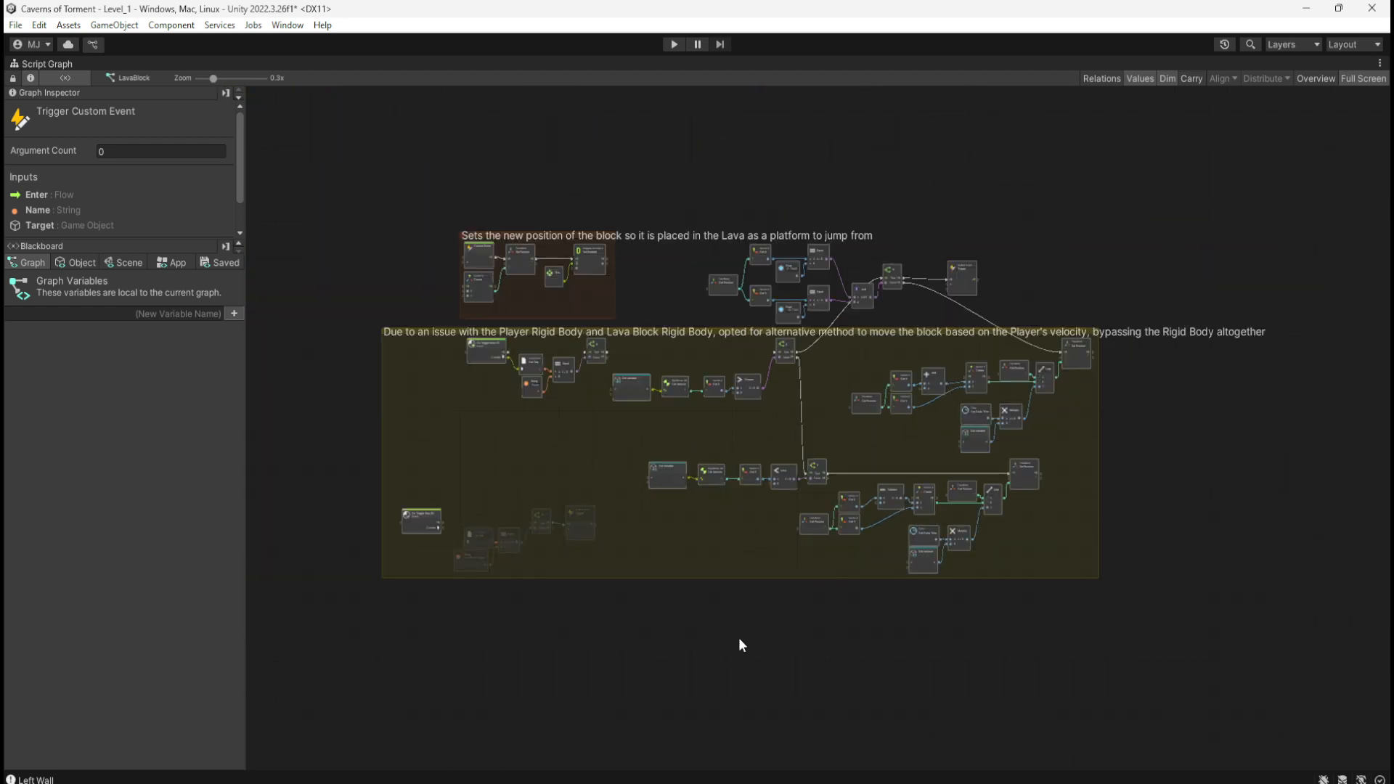
{"action": "scroll", "coordinate": [574, 513], "scroll_direction": "up", "scroll_amount": 5}
{"action": "left_click_drag", "start_coordinate": [589, 318], "coordinate": [1085, 562]}
{"action": "key", "text": "Delete"}
Step: Extend the yellow comment group's bottom edge downward
{"action": "middle_click_drag", "start_coordinate": [1125, 538], "coordinate": [730, 456]}
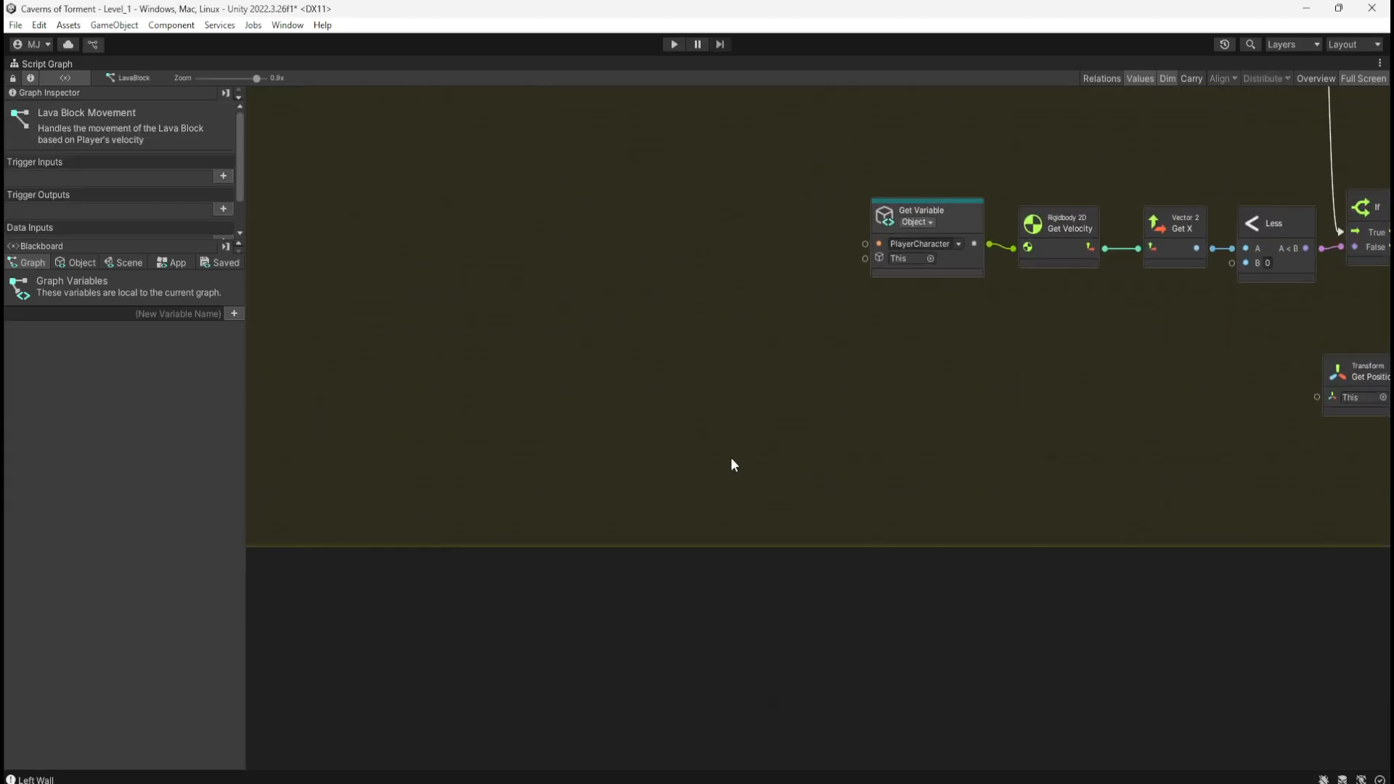
{"action": "scroll", "coordinate": [854, 517], "scroll_direction": "down", "scroll_amount": 5}
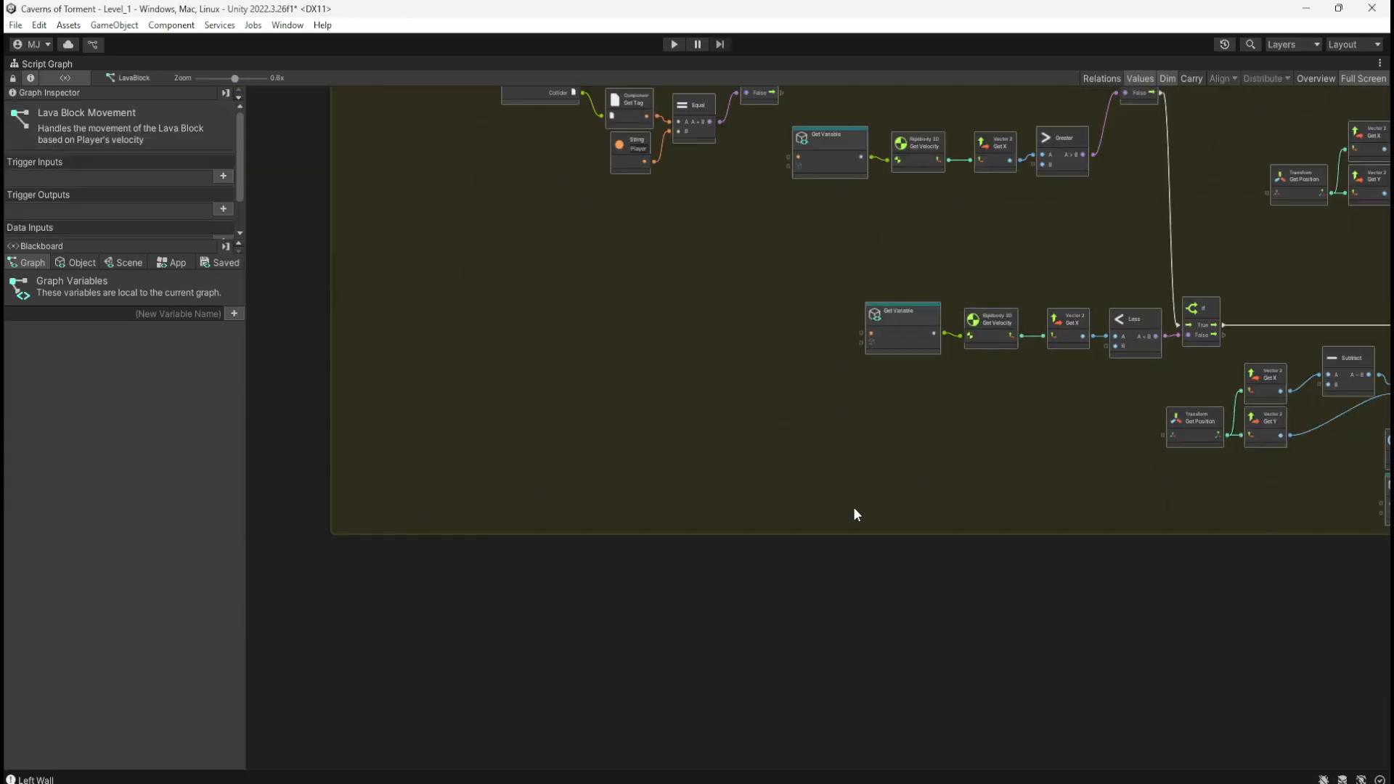
{"action": "middle_click_drag", "start_coordinate": [867, 588], "coordinate": [799, 582]}
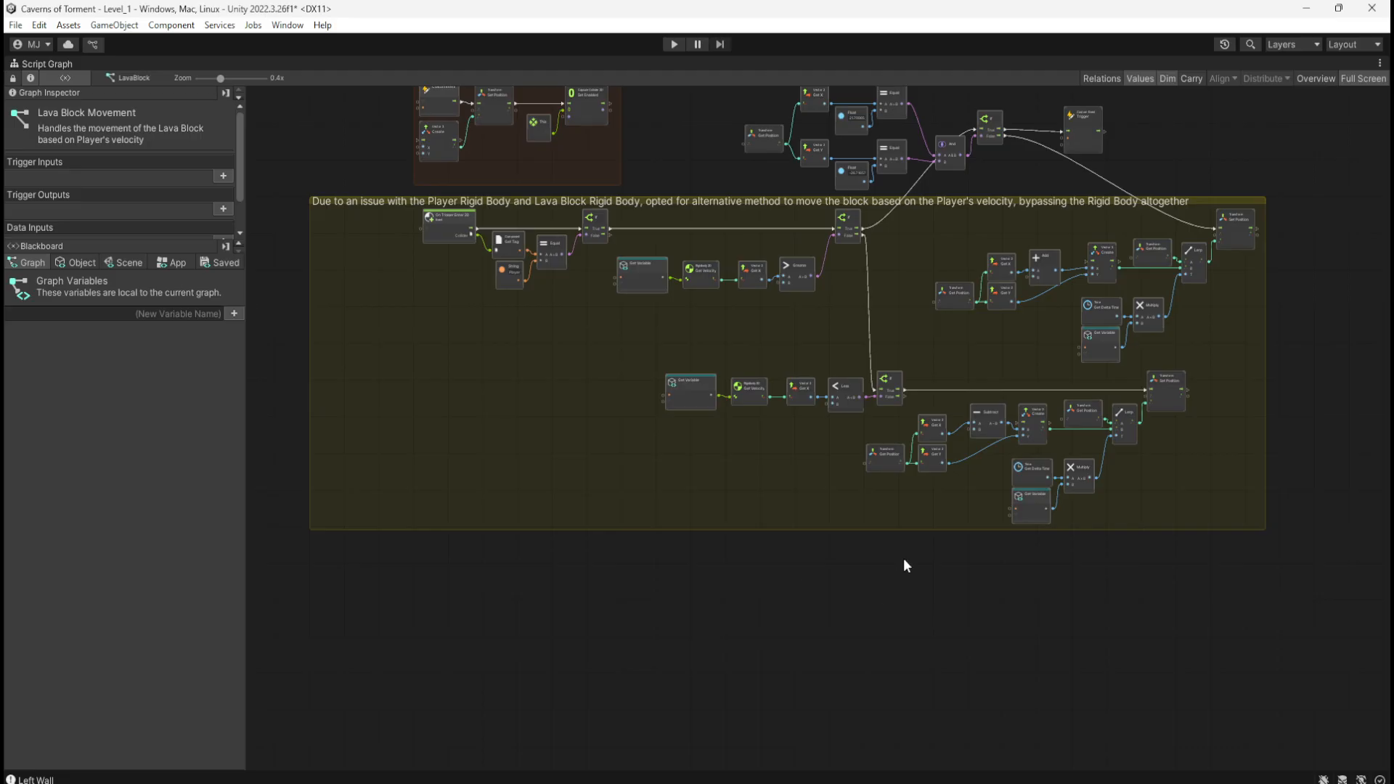
{"action": "middle_click_drag", "start_coordinate": [1043, 566], "coordinate": [901, 508]}
{"action": "scroll", "coordinate": [917, 500], "scroll_direction": "up", "scroll_amount": 6}
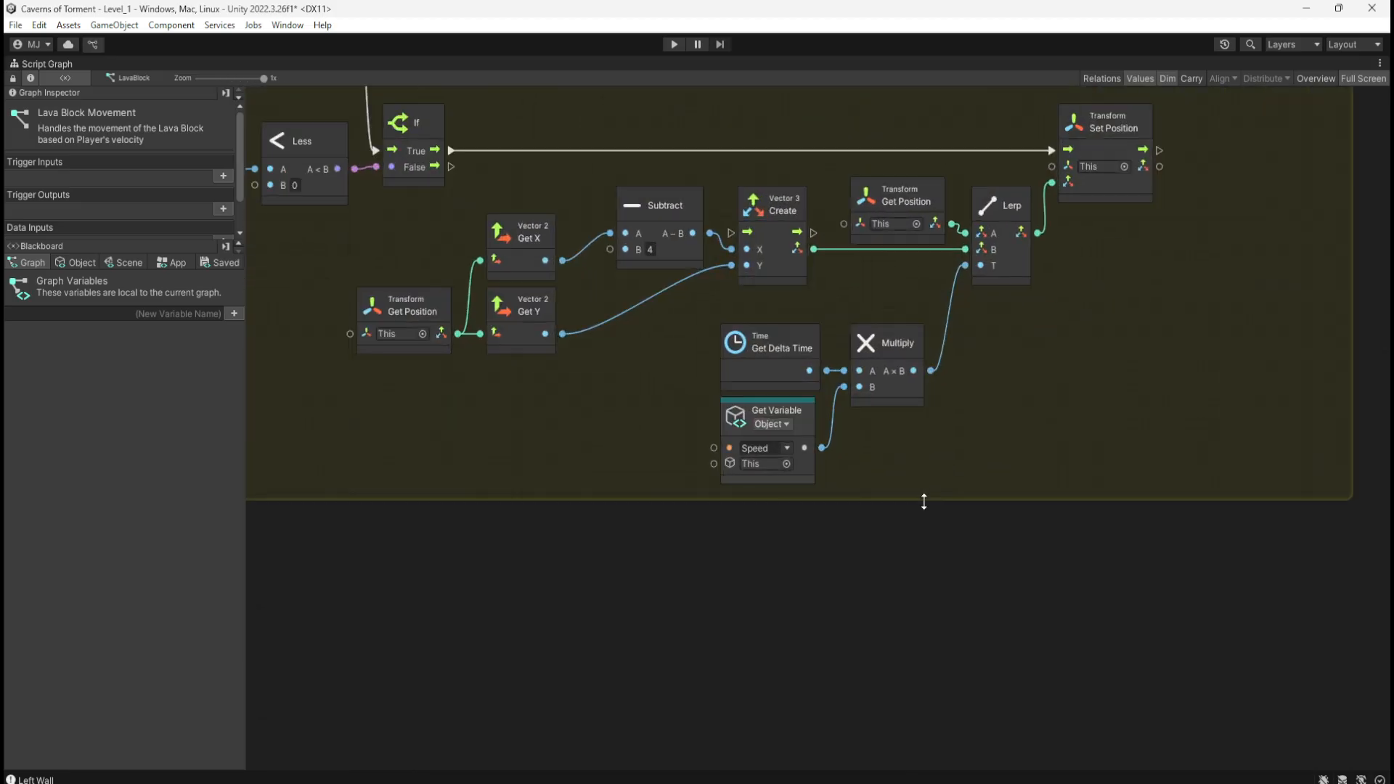
{"action": "left_click_drag", "start_coordinate": [921, 500], "coordinate": [965, 675]}
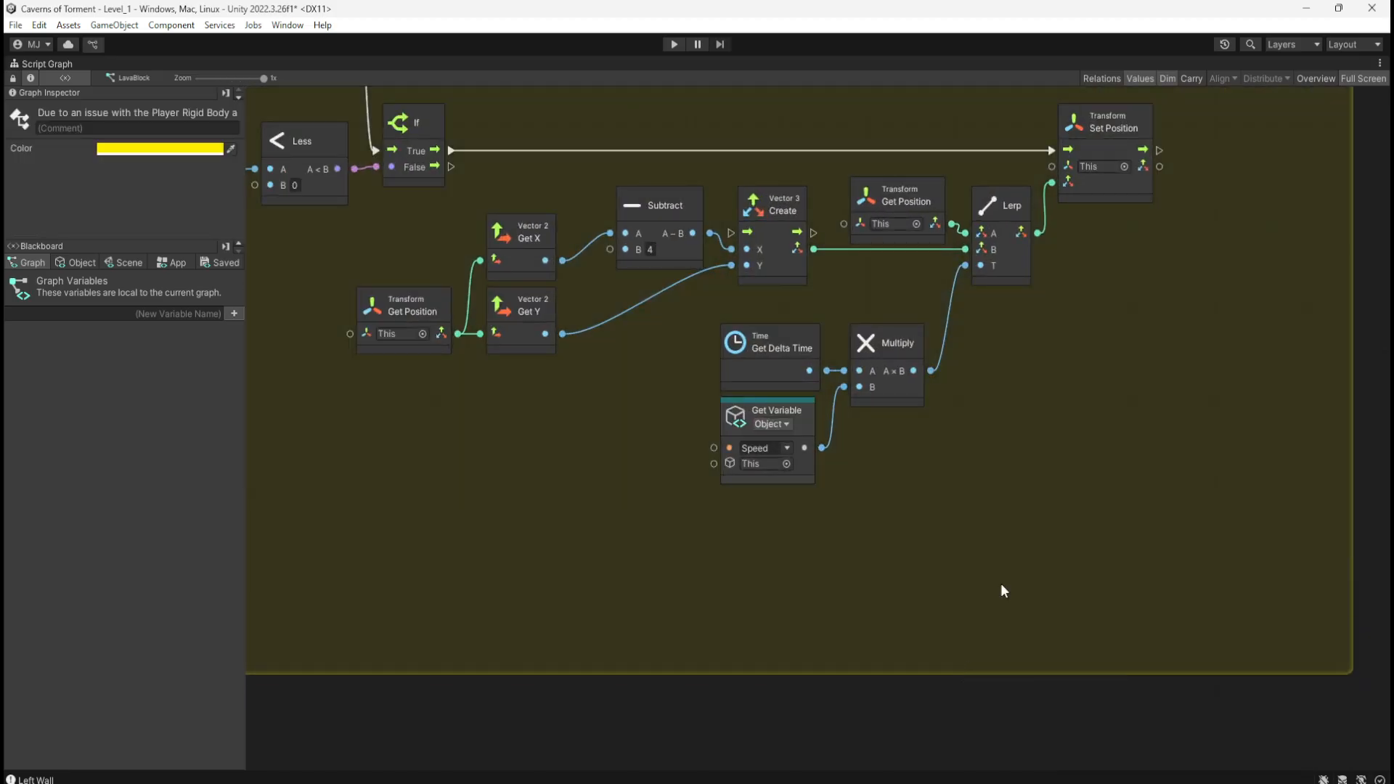
{"action": "middle_click_drag", "start_coordinate": [1037, 509], "coordinate": [1191, 647]}
{"action": "scroll", "coordinate": [744, 604], "scroll_direction": "down", "scroll_amount": 4}
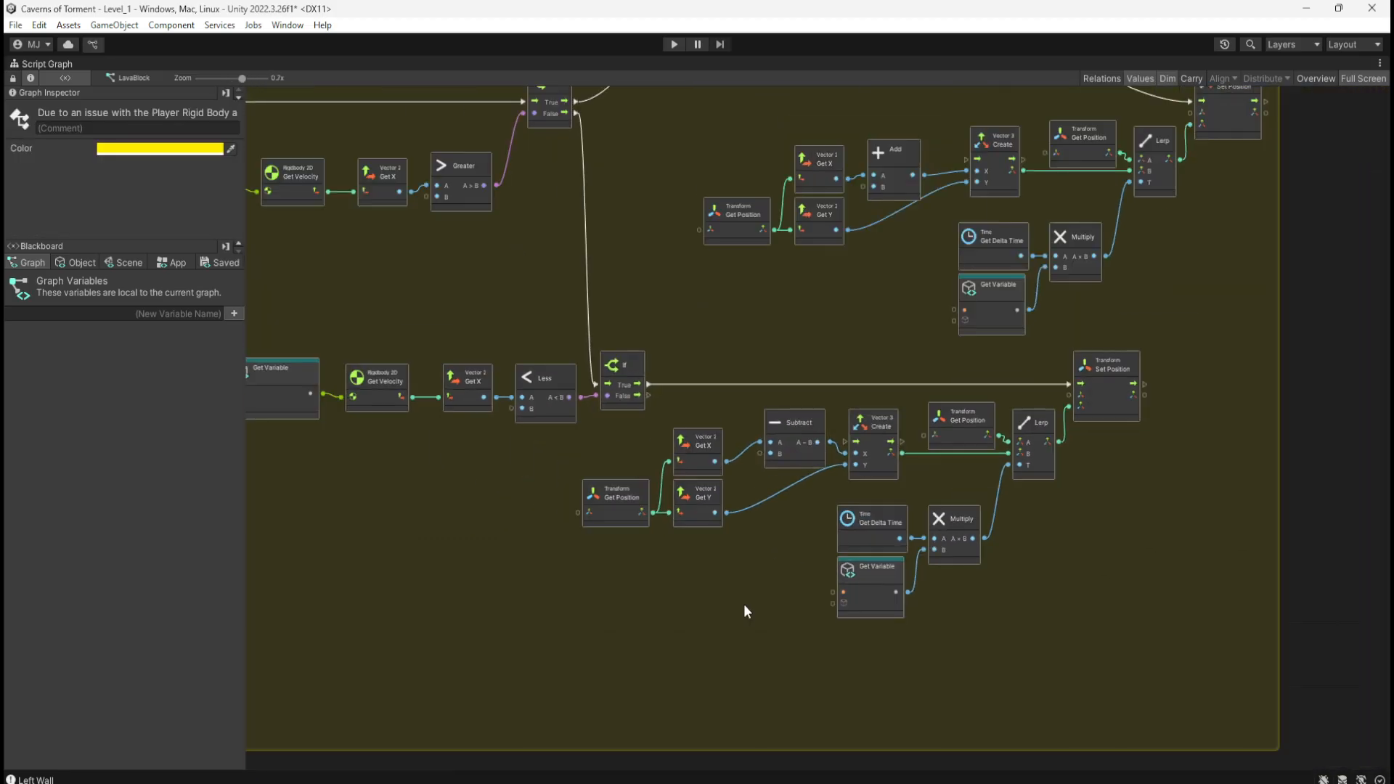
{"action": "scroll", "coordinate": [743, 604], "scroll_direction": "down", "scroll_amount": 4}
{"action": "scroll", "coordinate": [774, 272], "scroll_direction": "up", "scroll_amount": 3}
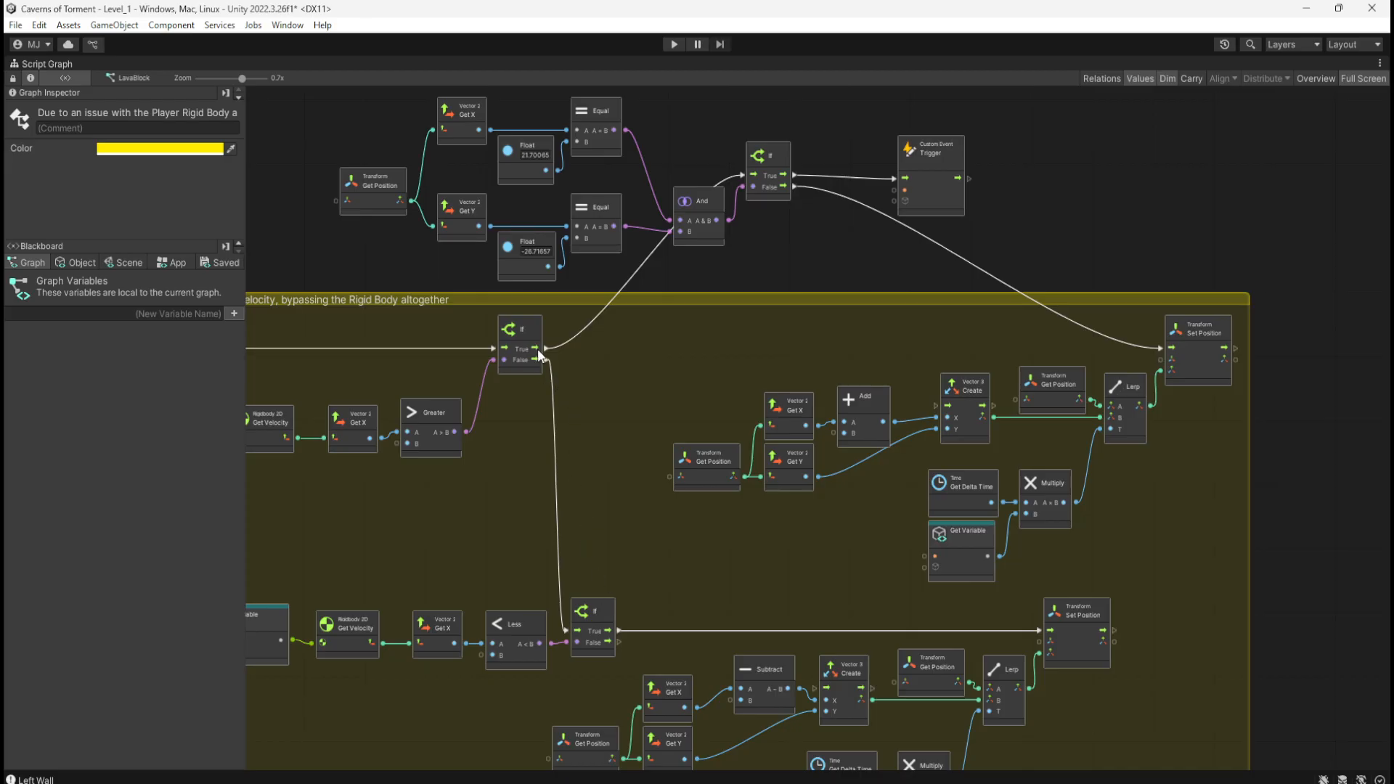
{"action": "middle_click_drag", "start_coordinate": [734, 591], "coordinate": [950, 286]}
{"action": "scroll", "coordinate": [950, 285], "scroll_direction": "down", "scroll_amount": 3, "text": "ctrl"}
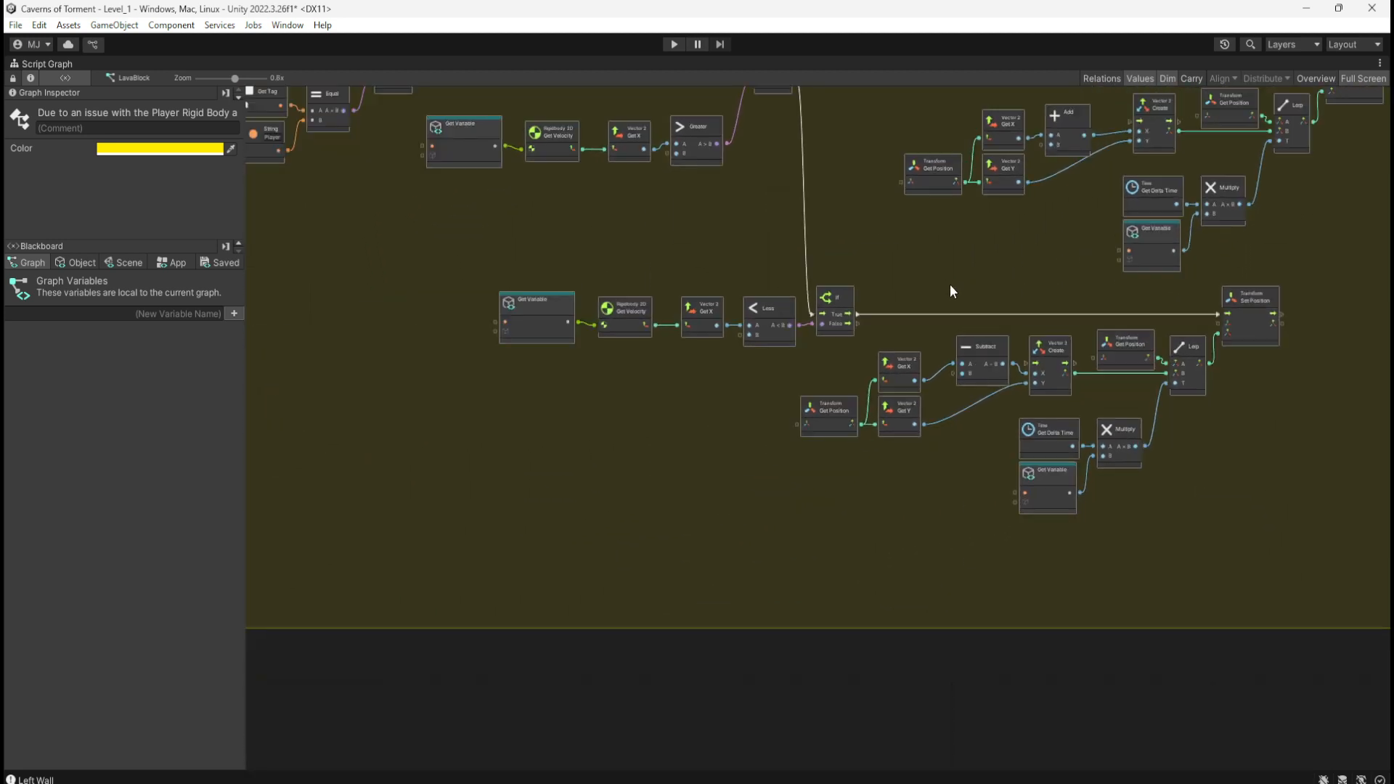
{"action": "scroll", "coordinate": [937, 441], "scroll_direction": "up", "scroll_amount": 2, "text": "ctrl"}
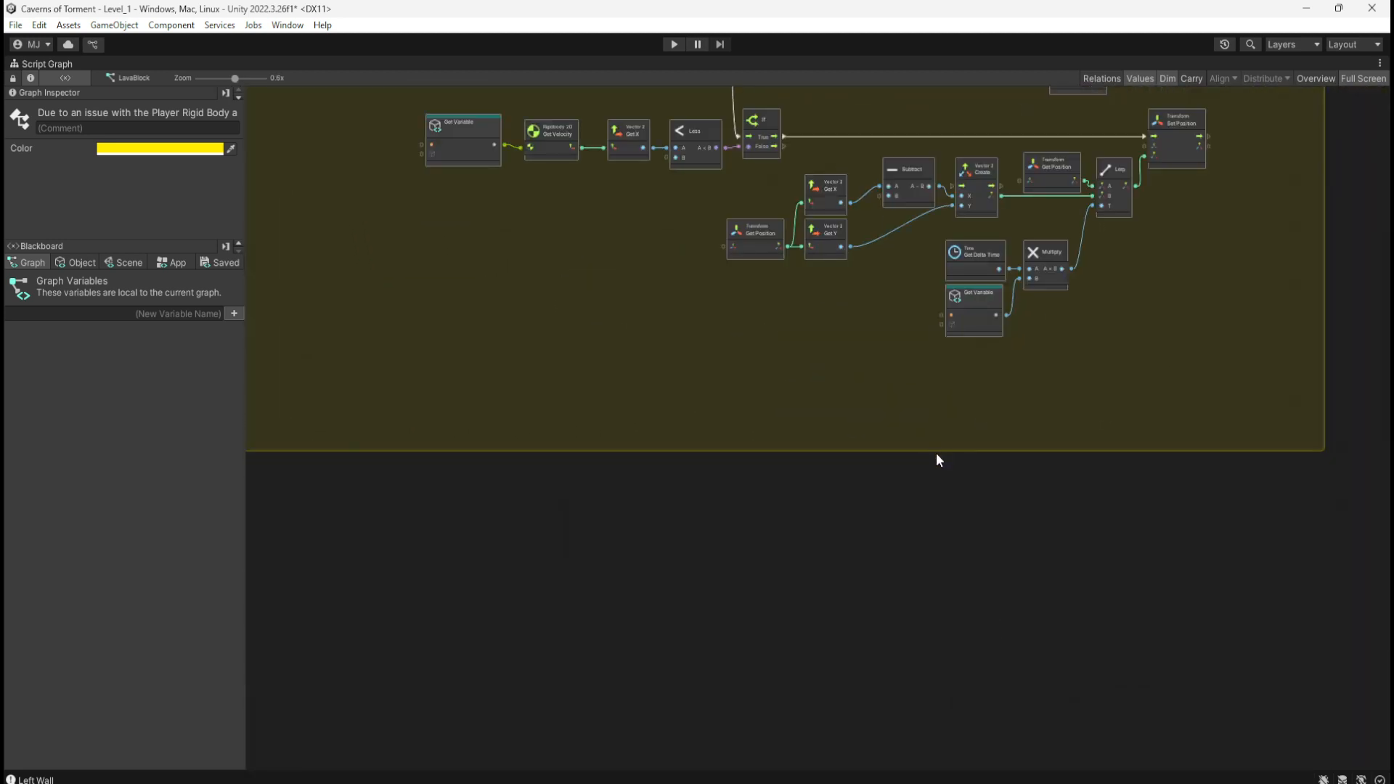
{"action": "scroll", "coordinate": [936, 455], "scroll_direction": "up", "scroll_amount": 2, "text": "ctrl"}
{"action": "left_click_drag", "start_coordinate": [938, 449], "coordinate": [954, 643]}
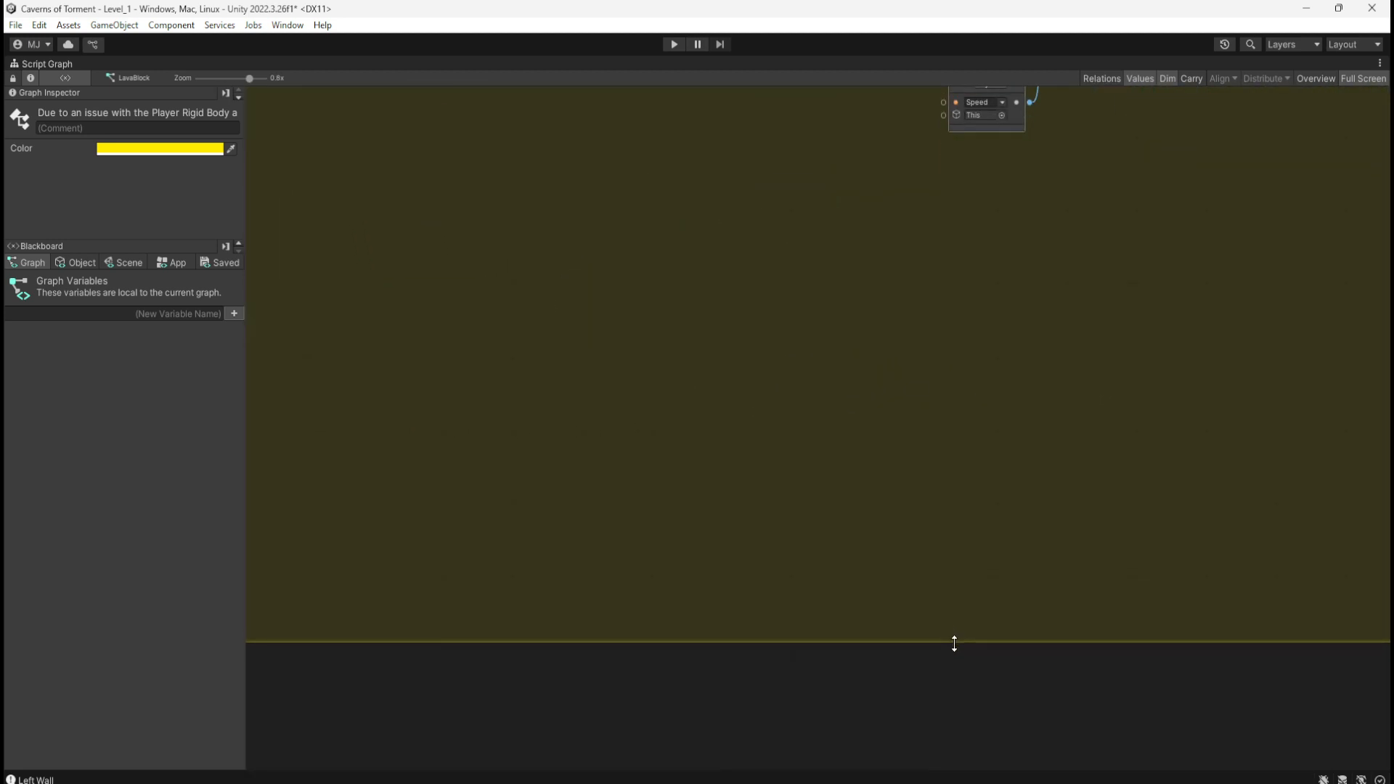
{"action": "scroll", "coordinate": [825, 644], "scroll_direction": "down", "scroll_amount": 5, "text": "ctrl"}
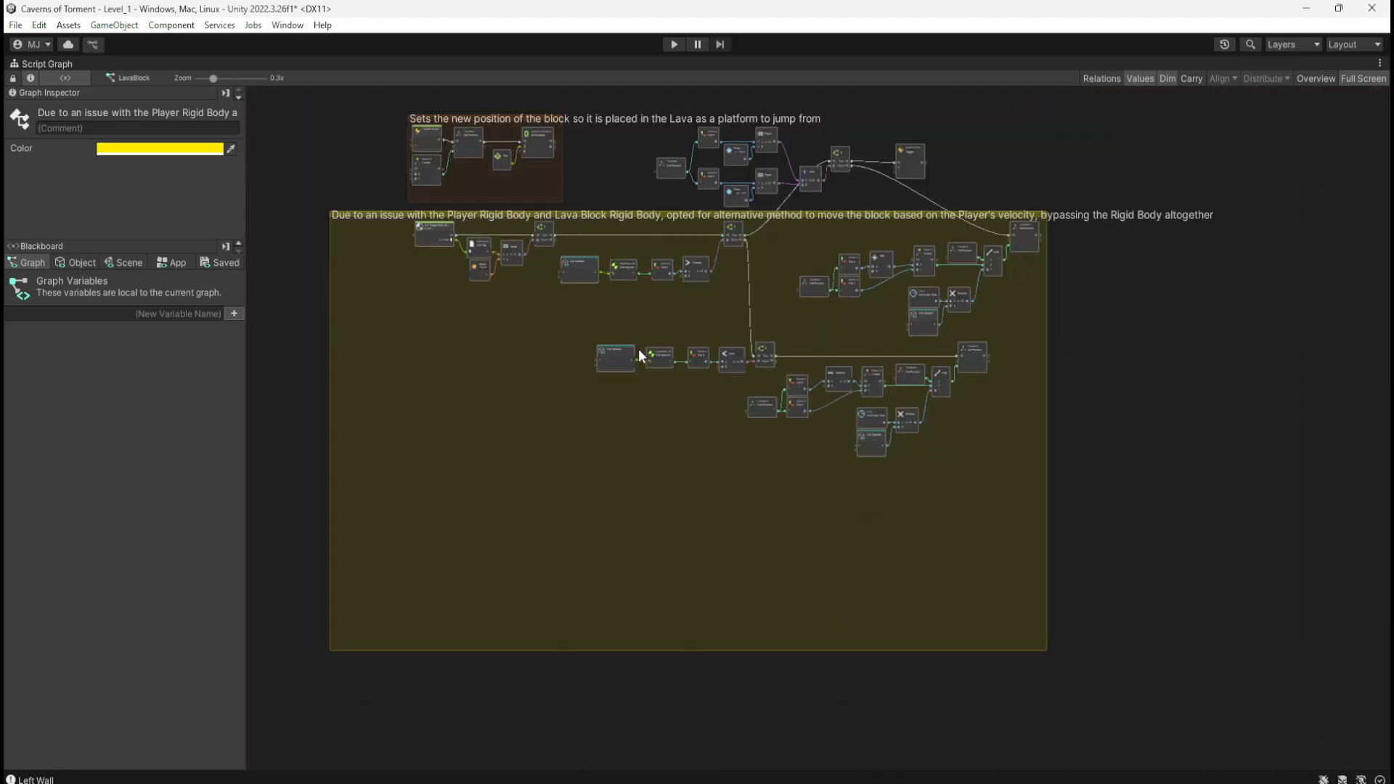
Step: Widen the yellow comment group to the right
{"action": "left_click", "coordinate": [1050, 436]}
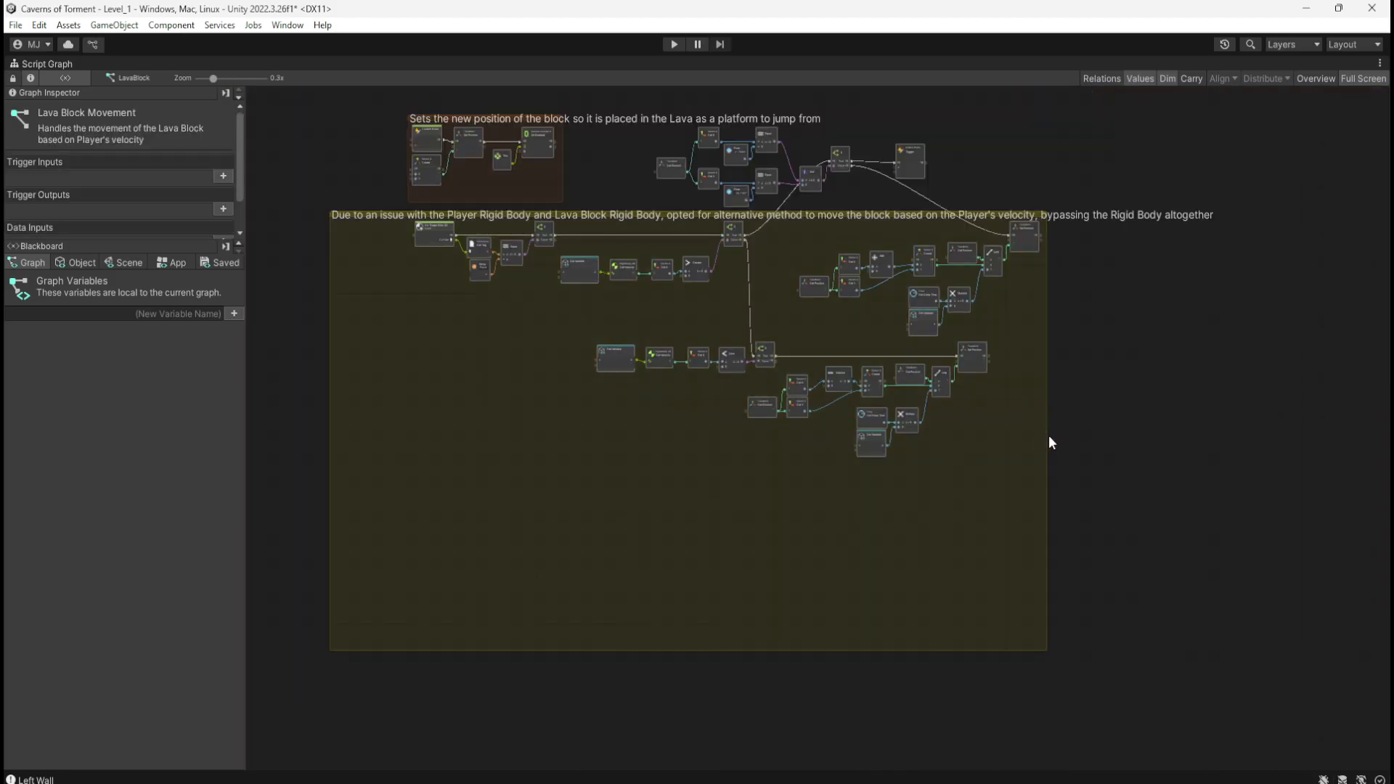
{"action": "scroll", "coordinate": [1050, 437], "scroll_direction": "up", "scroll_amount": 7, "text": "ctrl"}
{"action": "middle_click_drag", "start_coordinate": [1112, 456], "coordinate": [679, 456]}
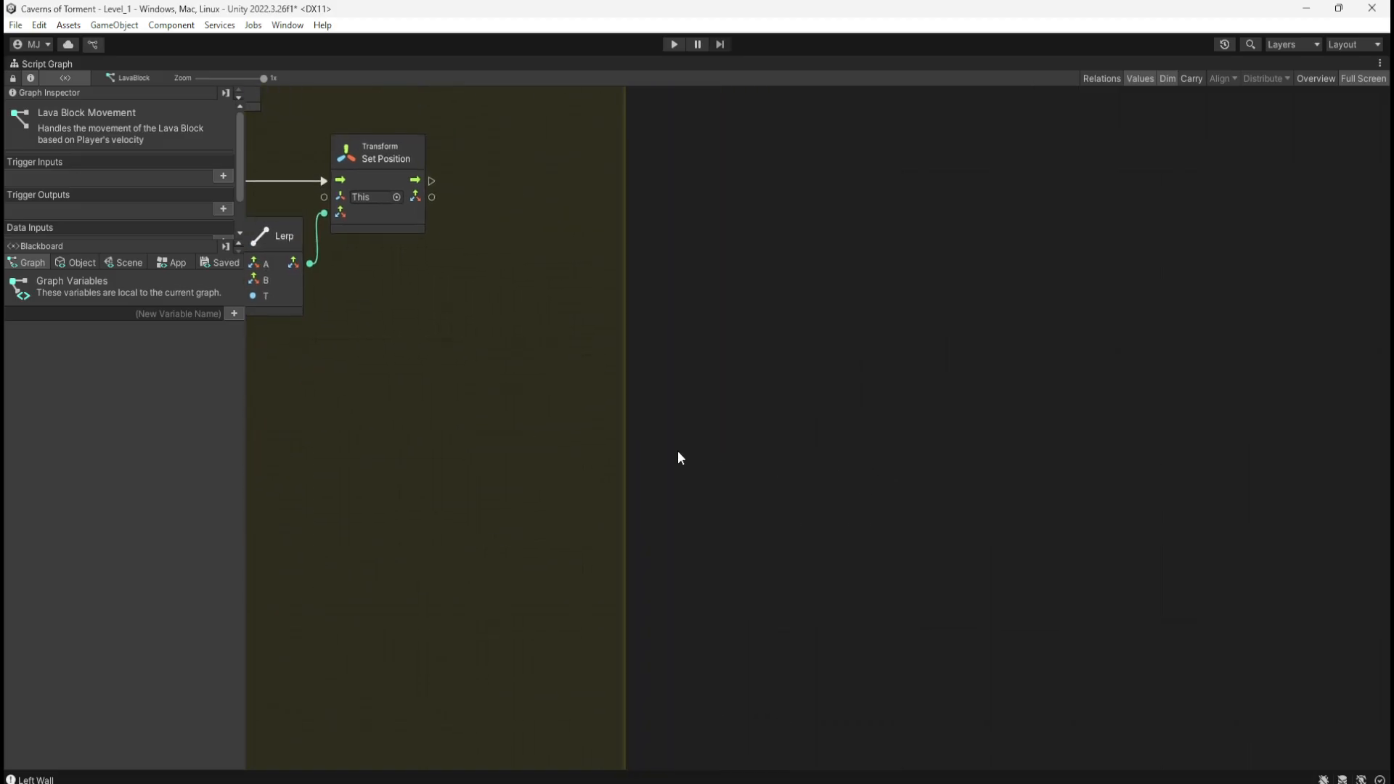
{"action": "left_click_drag", "start_coordinate": [630, 473], "coordinate": [1263, 547]}
Step: Move the lower Subtract, Vector 3, Lerp and Set Position cluster down and right
{"action": "scroll", "coordinate": [973, 537], "scroll_direction": "down", "scroll_amount": 7, "text": "ctrl"}
{"action": "scroll", "coordinate": [633, 489], "scroll_direction": "up", "scroll_amount": 4, "text": "ctrl"}
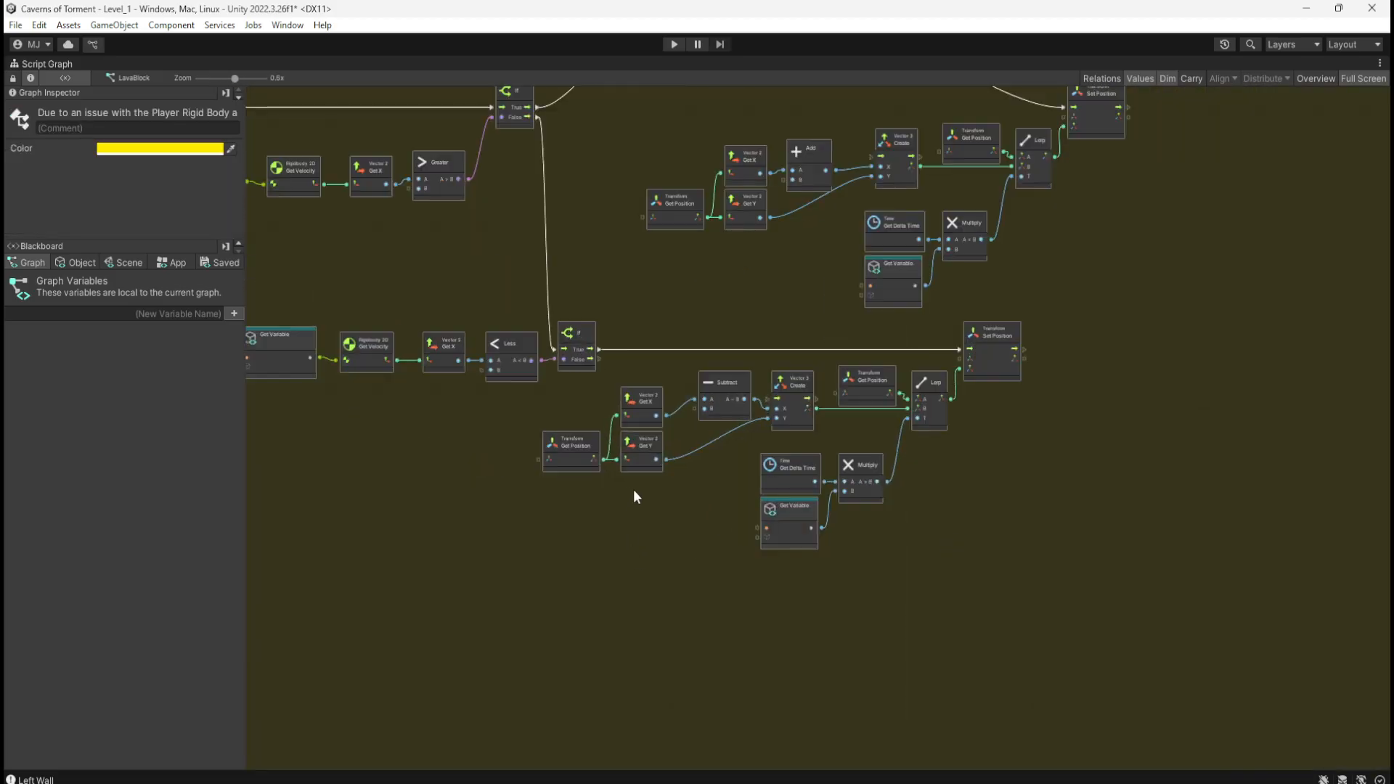
{"action": "middle_click_drag", "start_coordinate": [719, 322], "coordinate": [722, 387]}
{"action": "left_click_drag", "start_coordinate": [1116, 424], "coordinate": [591, 678]}
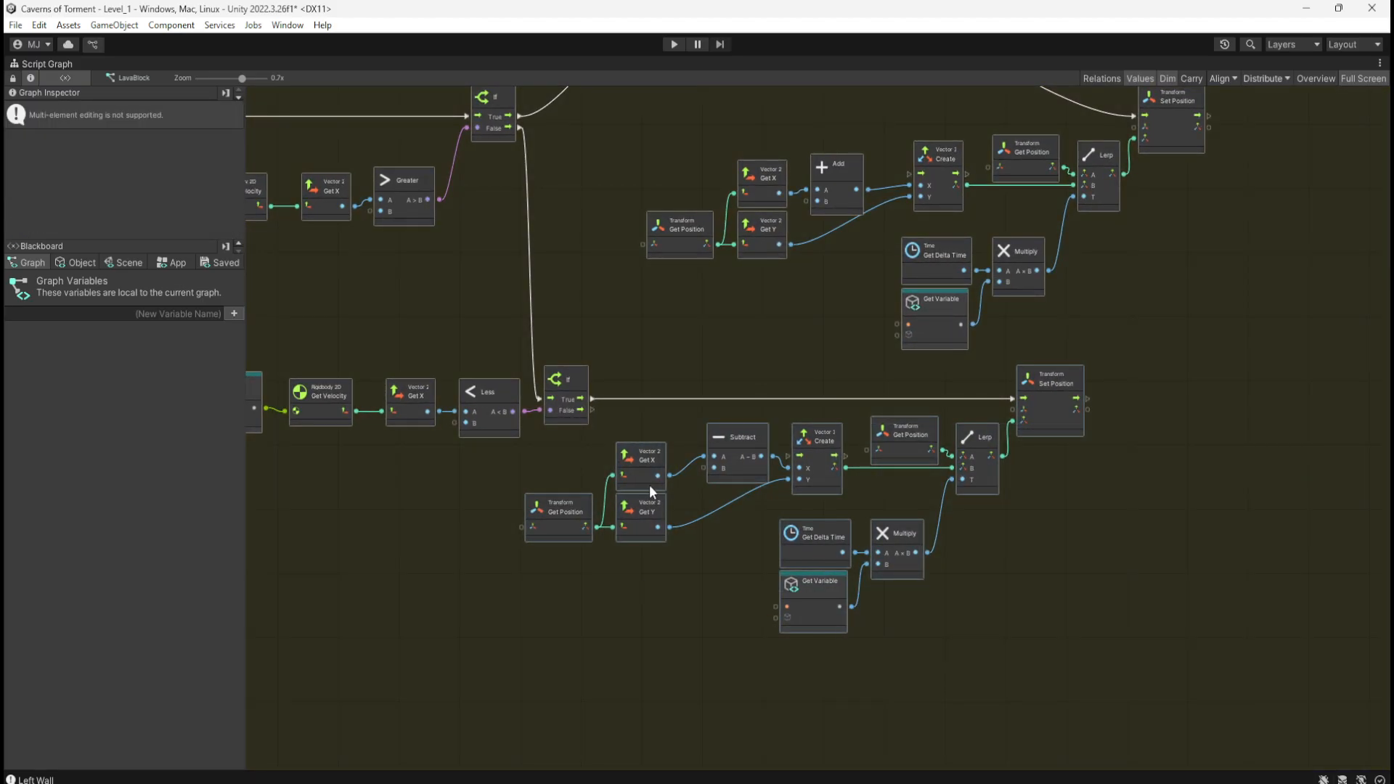
{"action": "left_click_drag", "start_coordinate": [649, 485], "coordinate": [908, 569]}
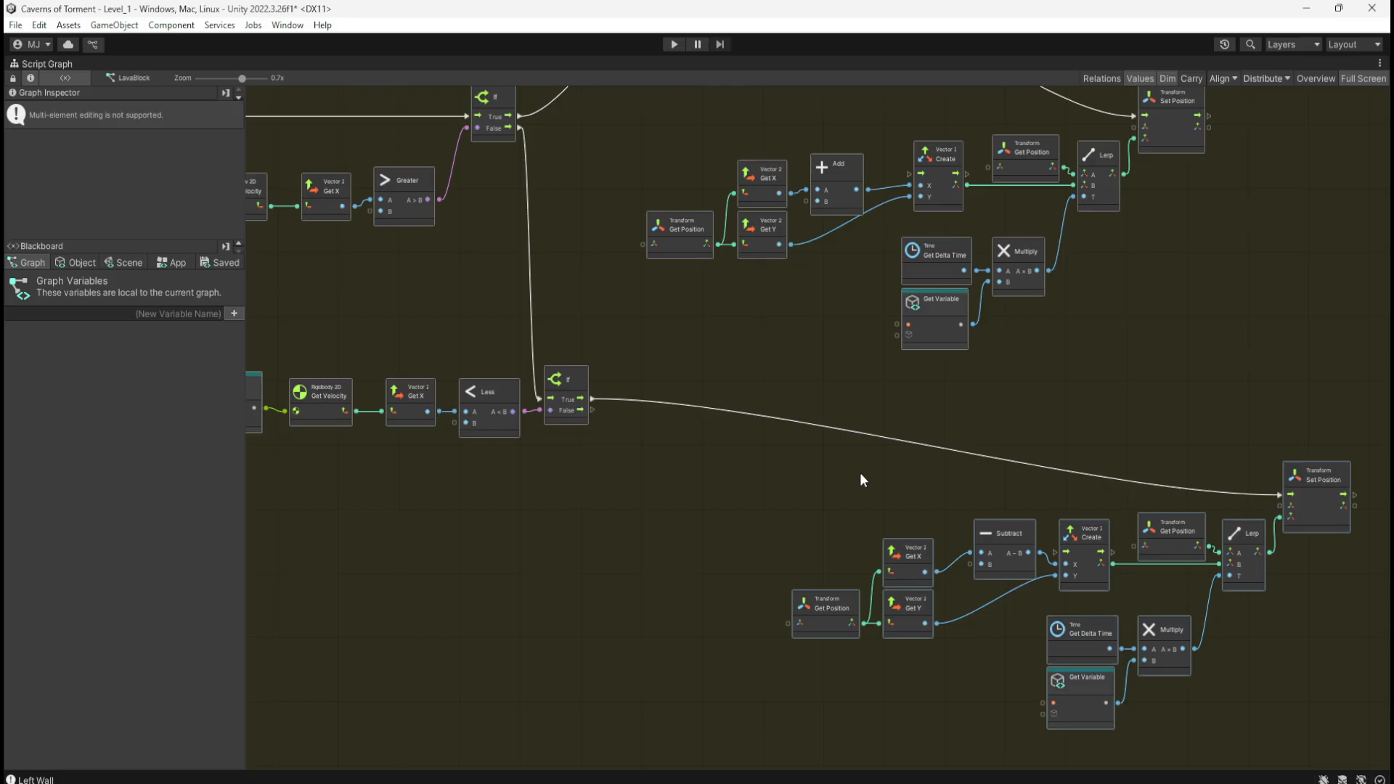
Step: Pan up to review the Equal, And and If trigger nodes and the Lava platform comment
{"action": "middle_click_drag", "start_coordinate": [1079, 378], "coordinate": [1047, 455]}
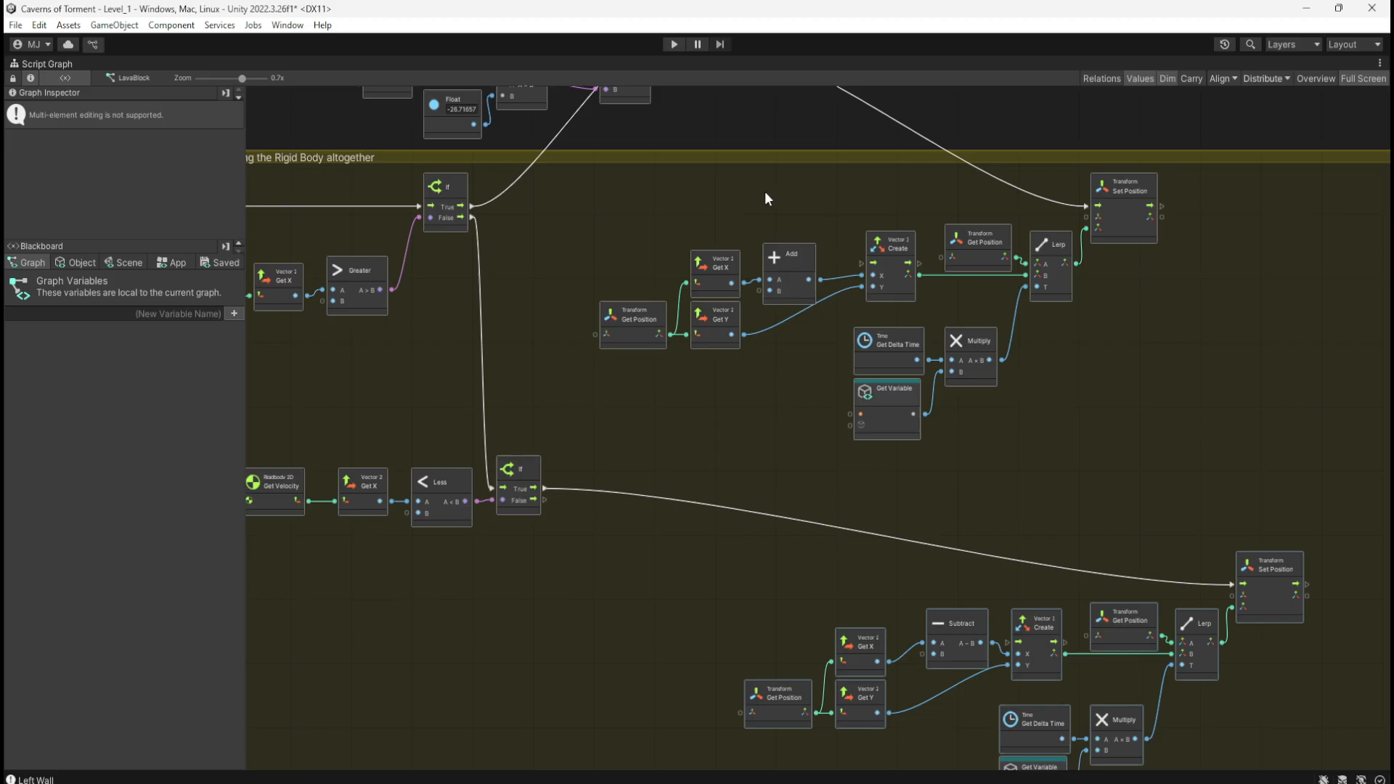
{"action": "middle_click_drag", "start_coordinate": [764, 190], "coordinate": [900, 394]}
{"action": "middle_click_drag", "start_coordinate": [859, 313], "coordinate": [1055, 372]}
{"action": "scroll", "coordinate": [1131, 285], "scroll_direction": "up", "scroll_amount": 3}
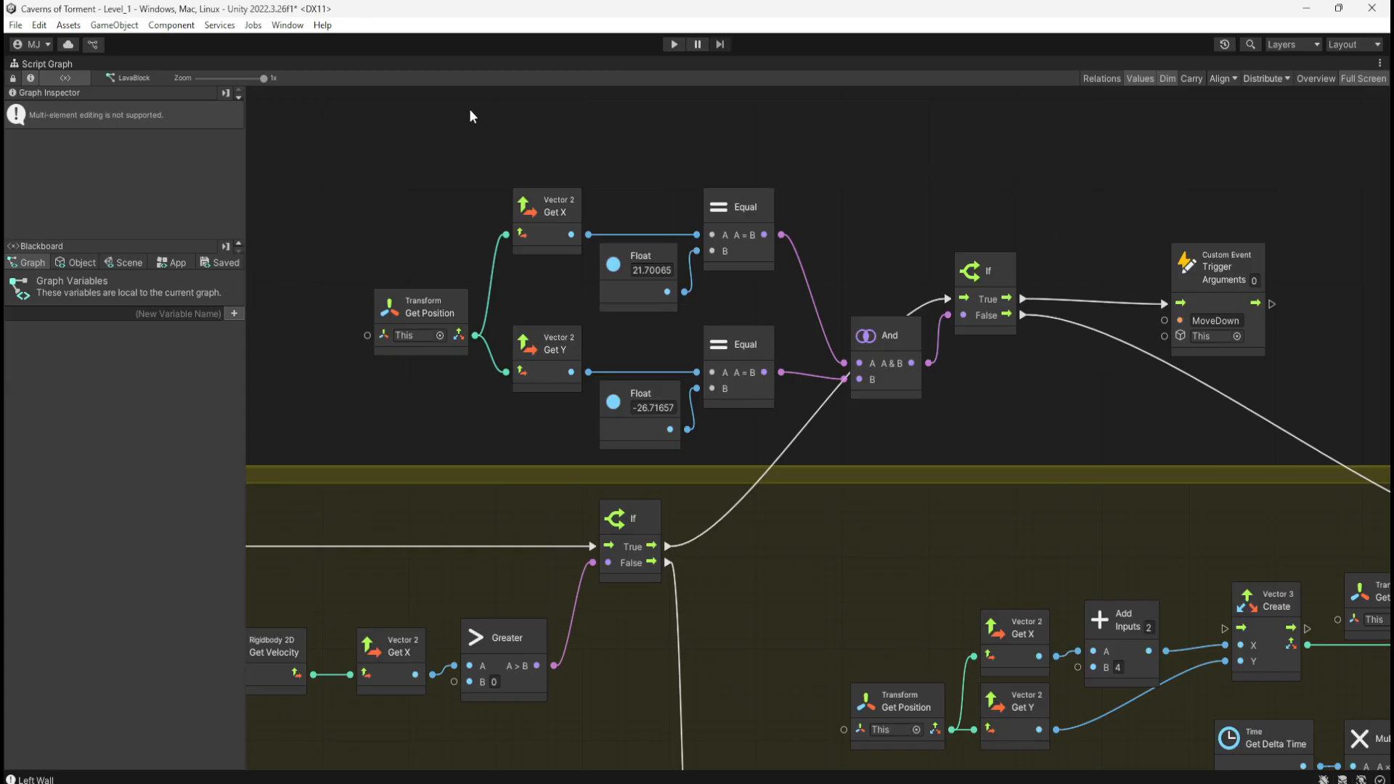
Step: Rearrange the graph, moving the position-check nodes into the gap below the Less branch
{"action": "left_click_drag", "start_coordinate": [410, 115], "coordinate": [1306, 445]}
{"action": "left_click_drag", "start_coordinate": [341, 143], "coordinate": [1305, 454]}
{"action": "middle_click_drag", "start_coordinate": [1054, 541], "coordinate": [957, 130]}
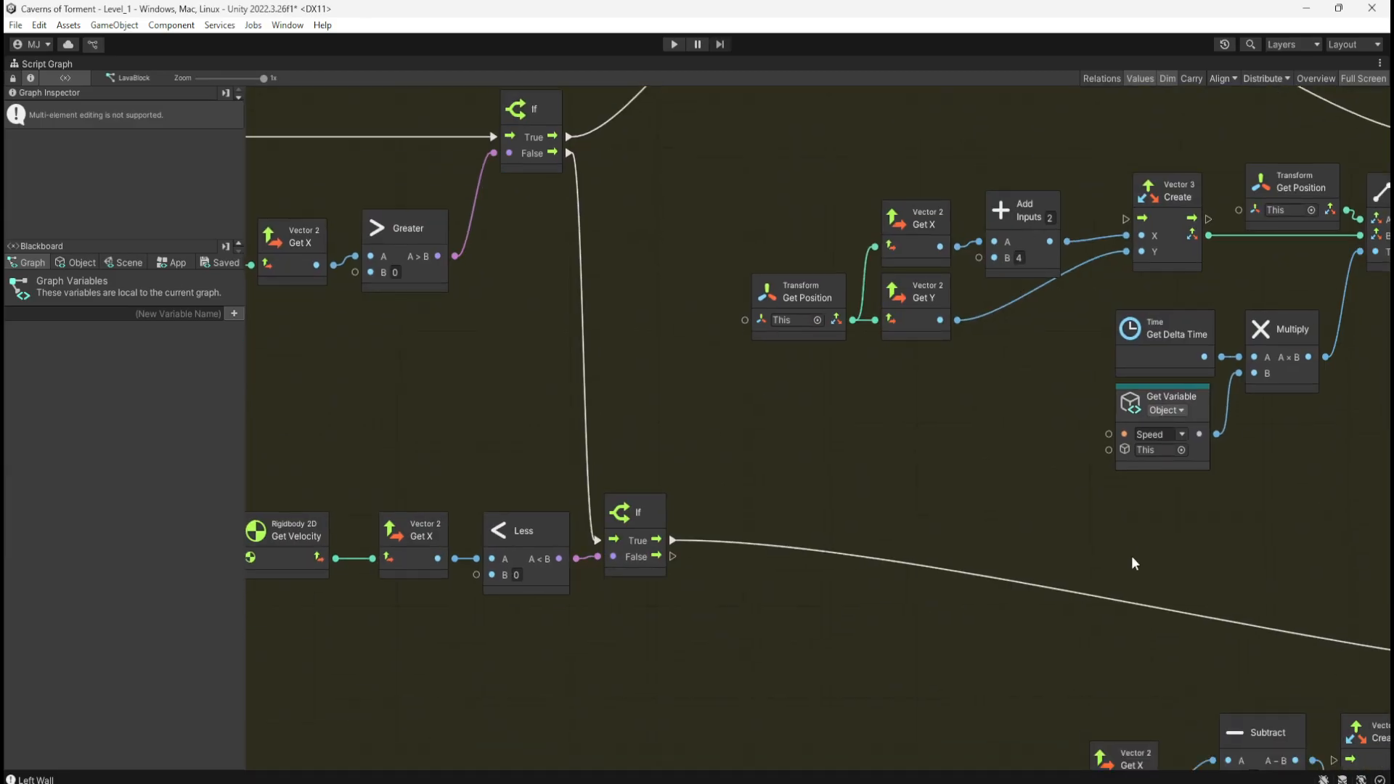
{"action": "middle_click_drag", "start_coordinate": [994, 612], "coordinate": [722, 316]}
{"action": "scroll", "coordinate": [631, 450], "scroll_direction": "down", "scroll_amount": 3, "text": "ctrl"}
{"action": "scroll", "coordinate": [644, 418], "scroll_direction": "down", "scroll_amount": 2, "text": "ctrl"}
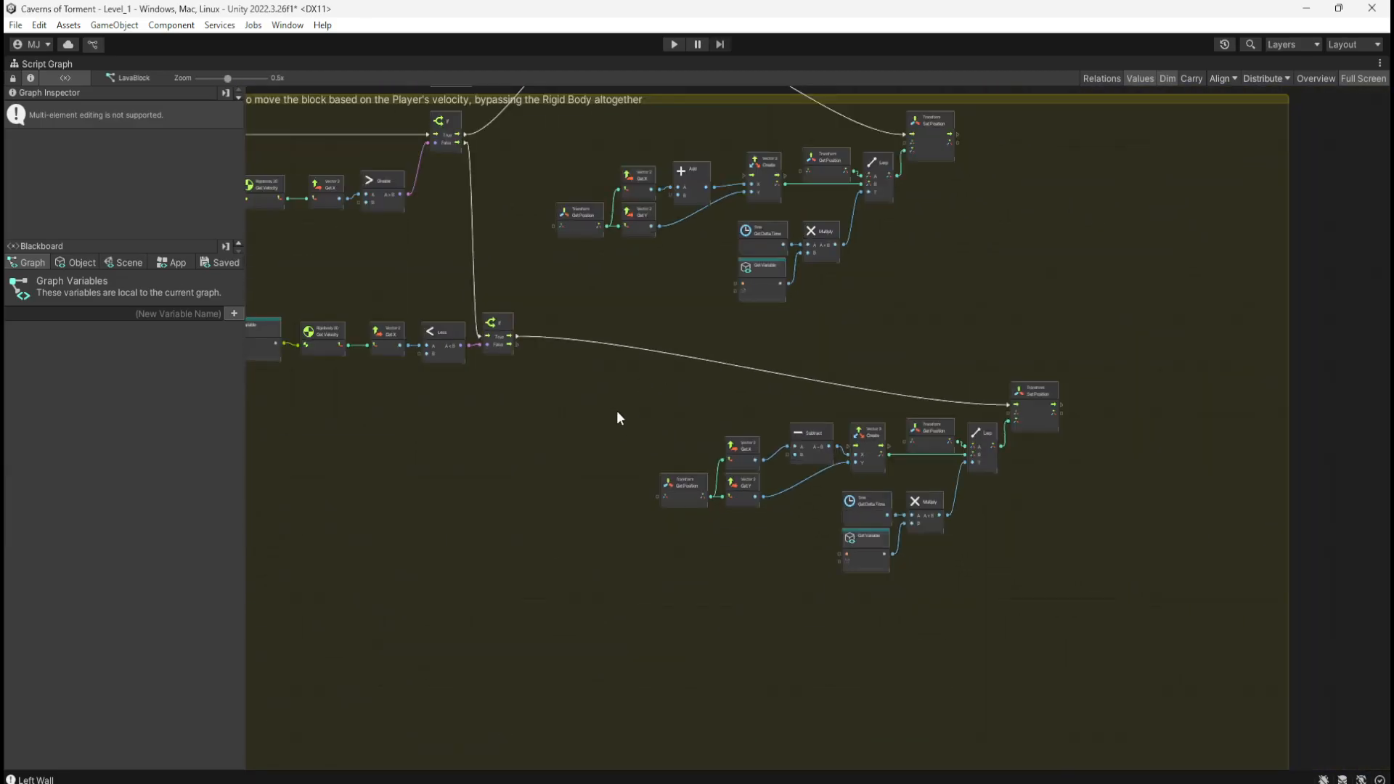
{"action": "left_click_drag", "start_coordinate": [638, 384], "coordinate": [1166, 606]}
{"action": "left_click_drag", "start_coordinate": [1046, 425], "coordinate": [1179, 495]}
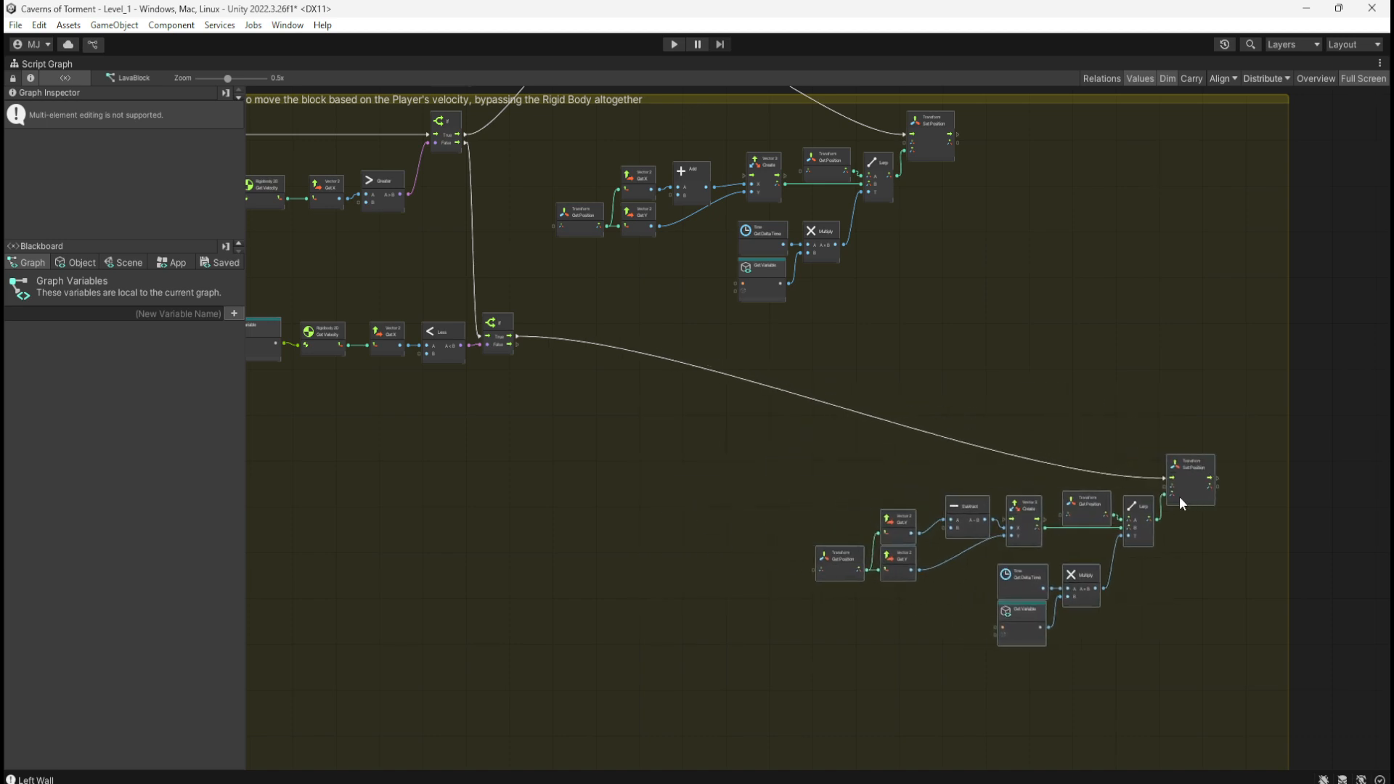
{"action": "middle_click_drag", "start_coordinate": [600, 398], "coordinate": [748, 474]}
{"action": "left_click_drag", "start_coordinate": [857, 469], "coordinate": [790, 564]}
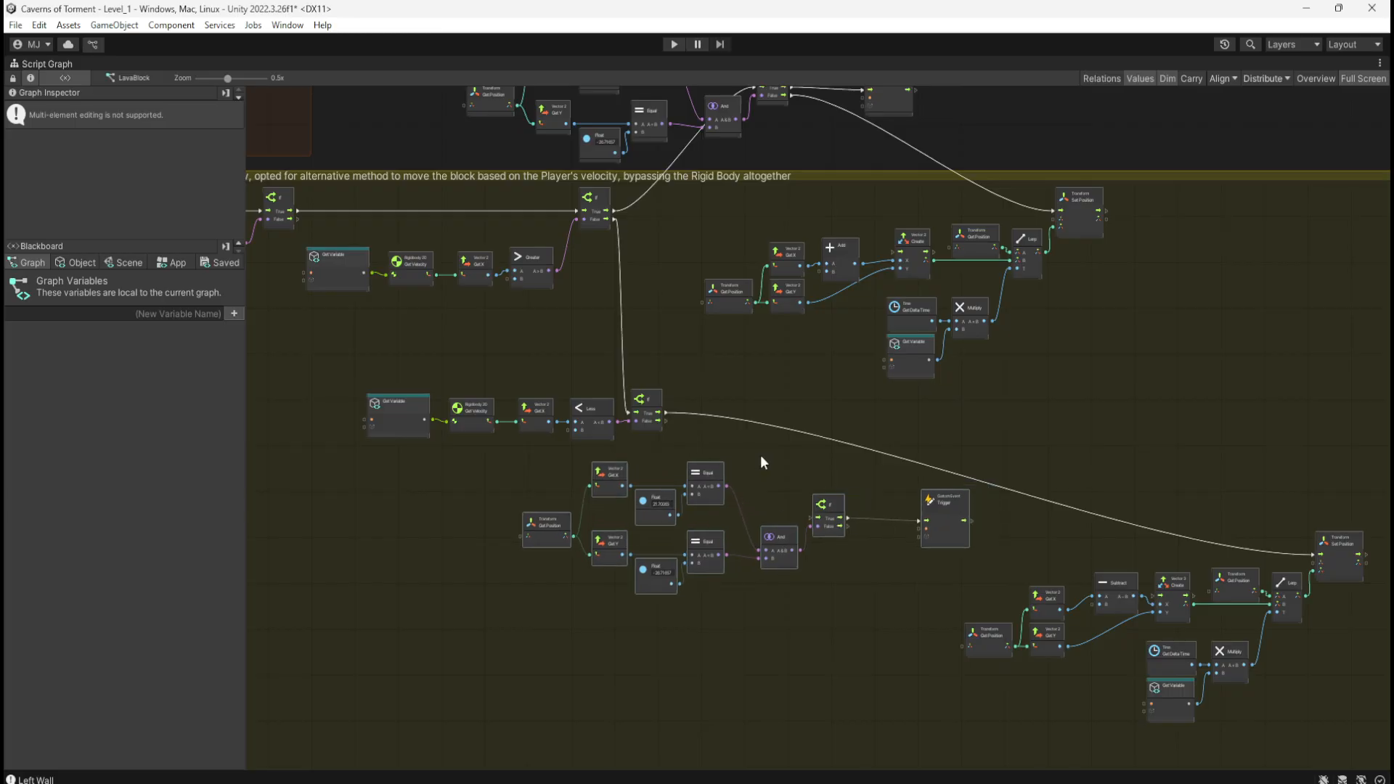
Step: Route the Less branch's true path into the position check and its False output to Set Position
{"action": "scroll", "coordinate": [760, 455], "scroll_direction": "up", "scroll_amount": 1}
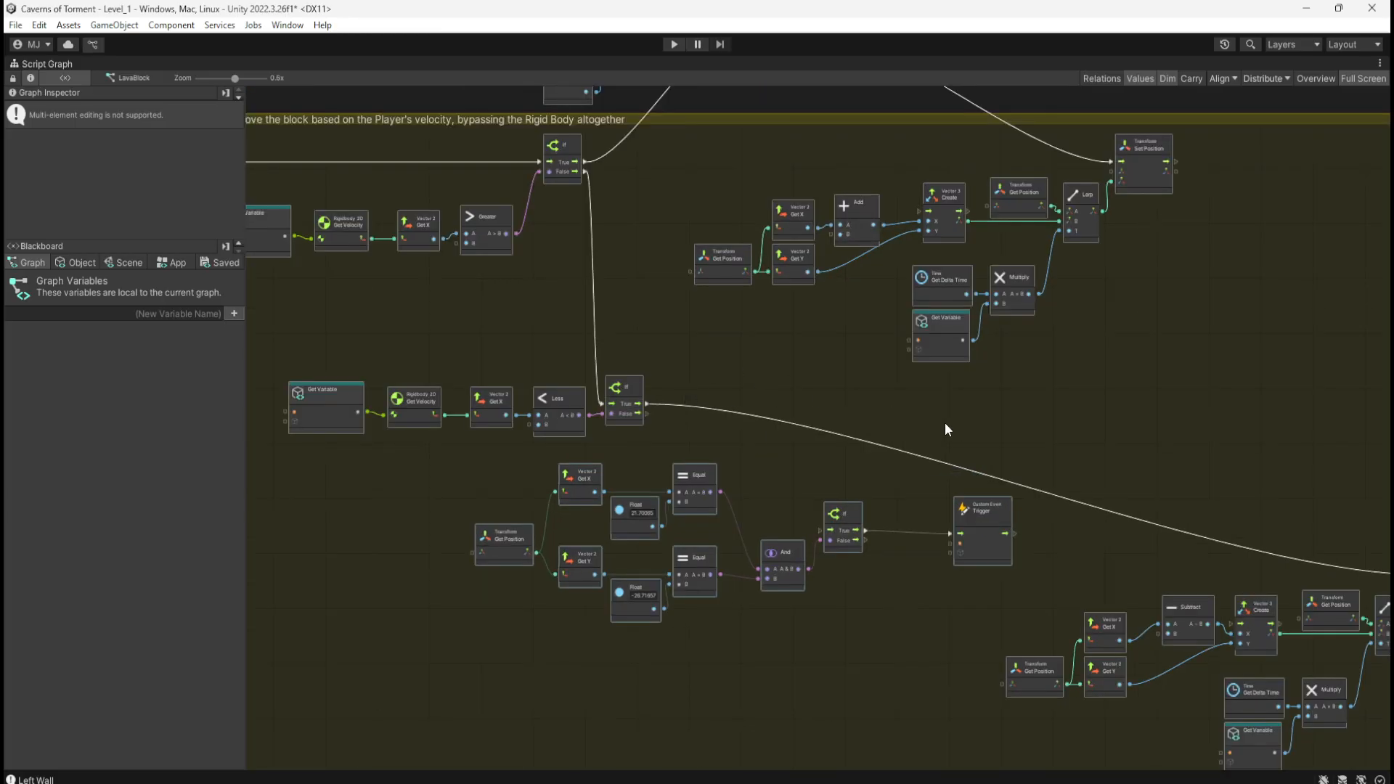
{"action": "middle_click_drag", "start_coordinate": [939, 420], "coordinate": [878, 366]}
{"action": "left_click_drag", "start_coordinate": [586, 351], "coordinate": [760, 477]}
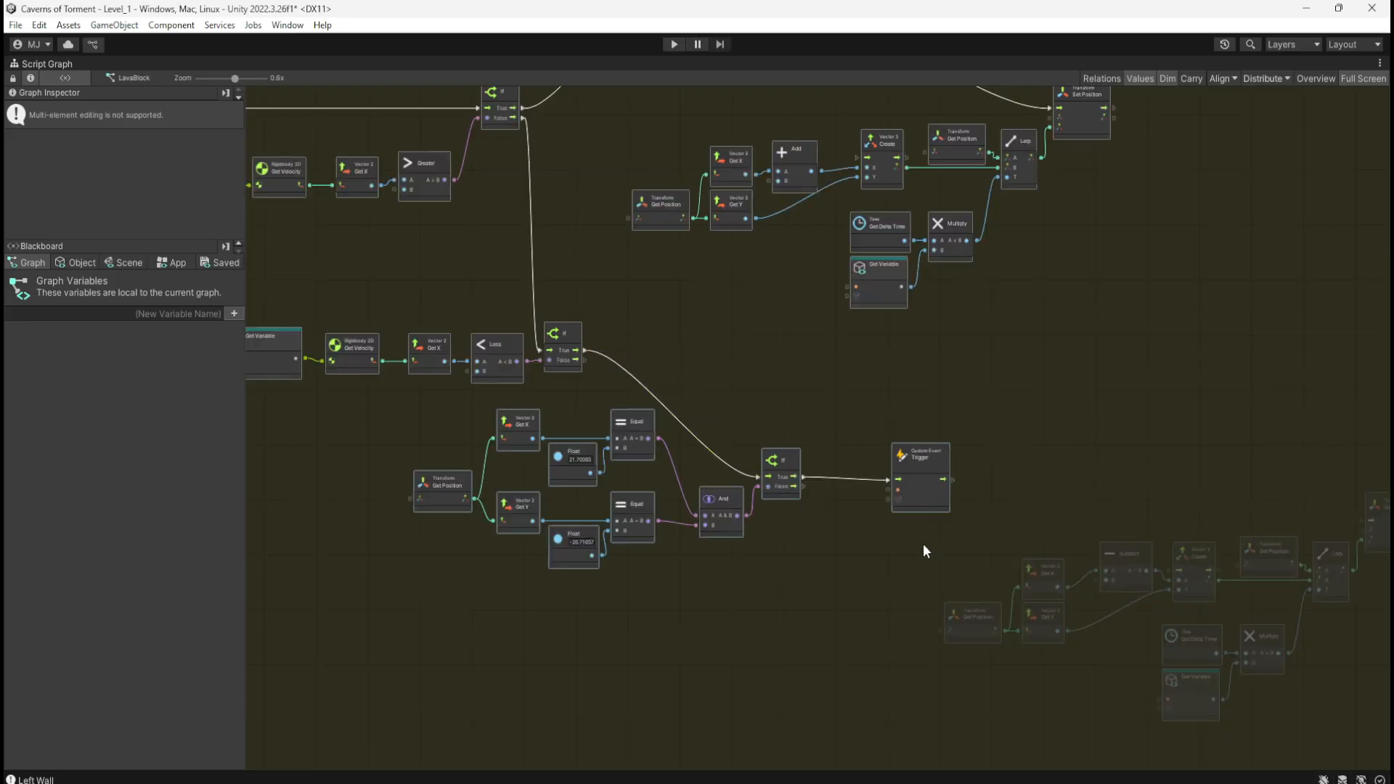
{"action": "middle_click_drag", "start_coordinate": [924, 545], "coordinate": [653, 456]}
{"action": "left_click_drag", "start_coordinate": [659, 441], "coordinate": [1218, 476]}
Step: Raise the Custom Event Trigger node slightly and review the lava-platform comment and yellow group
{"action": "left_click", "coordinate": [818, 380]}
{"action": "left_click_drag", "start_coordinate": [795, 416], "coordinate": [790, 382]}
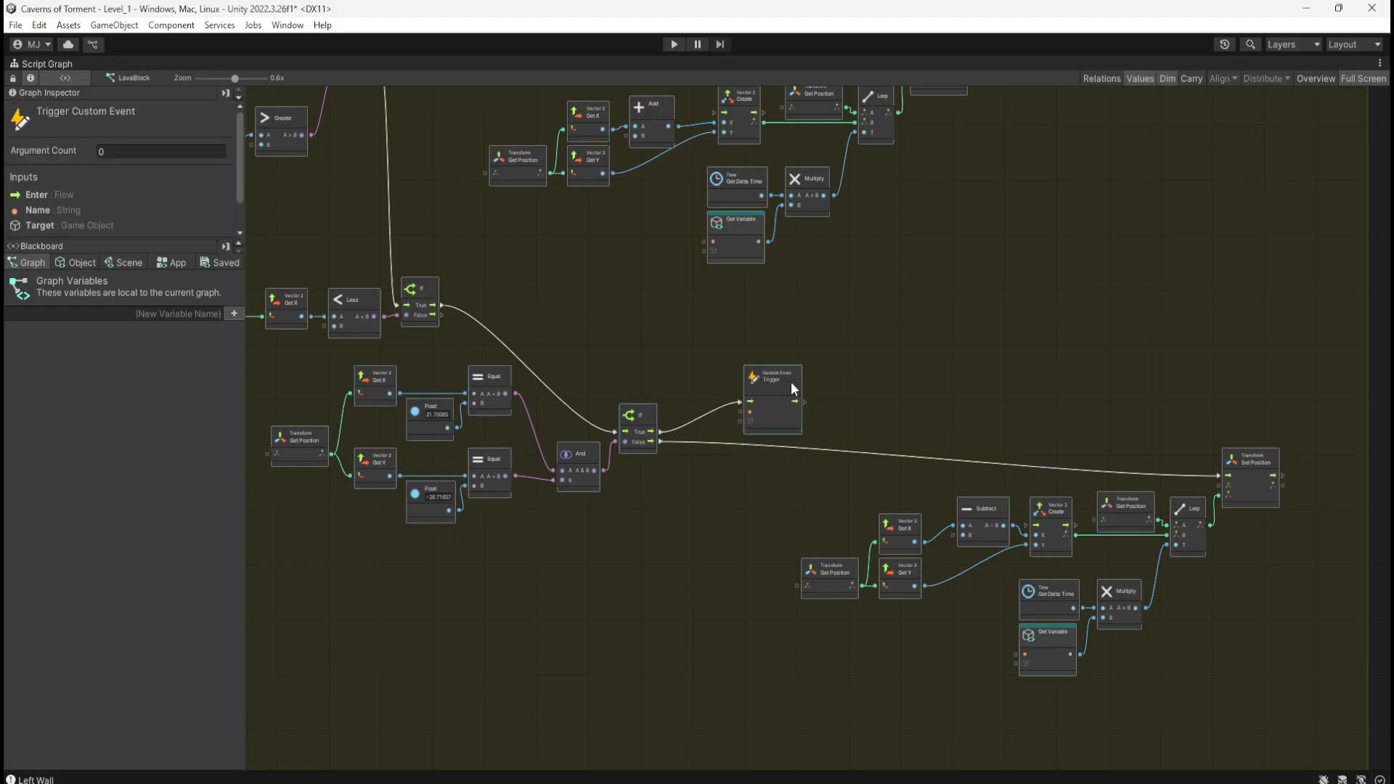
{"action": "middle_click_drag", "start_coordinate": [920, 275], "coordinate": [1111, 445]}
{"action": "middle_click_drag", "start_coordinate": [659, 274], "coordinate": [1017, 438]}
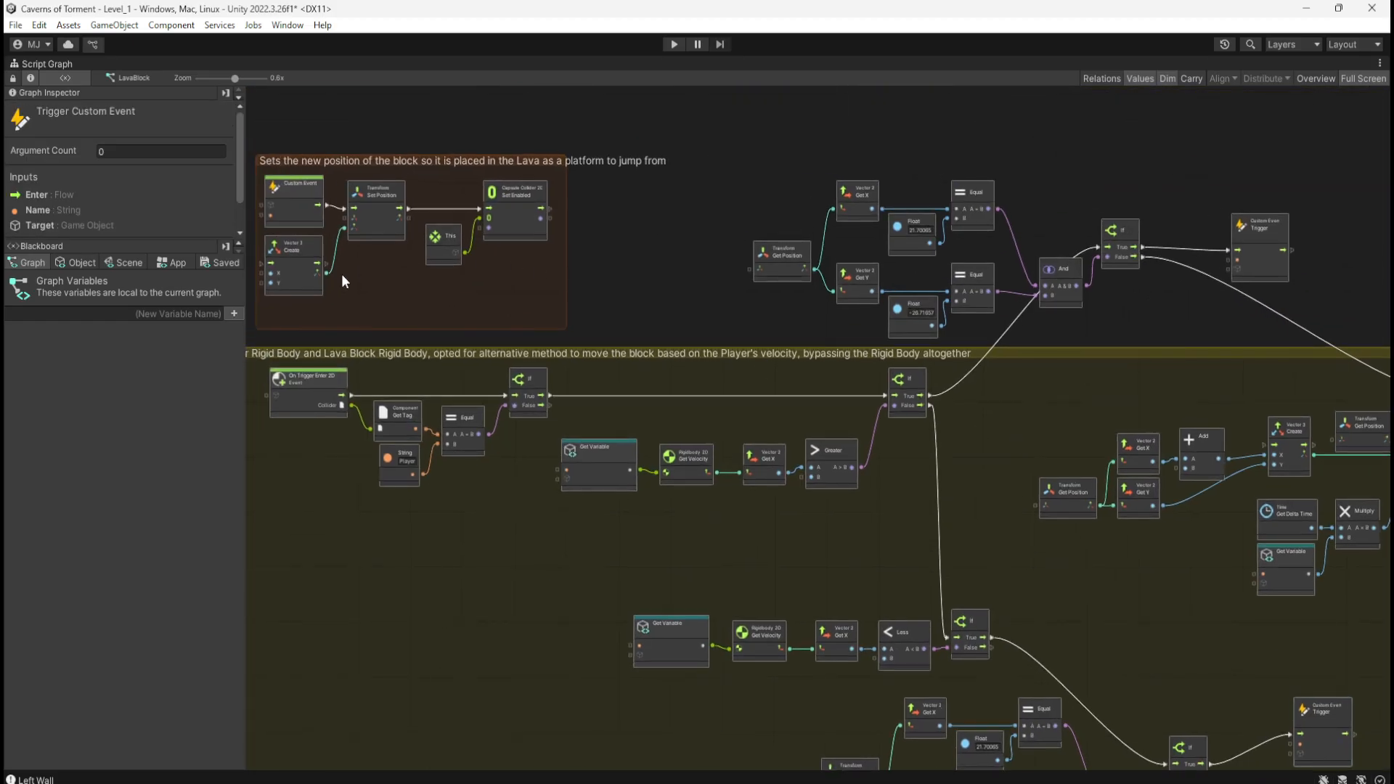
{"action": "middle_click_drag", "start_coordinate": [493, 296], "coordinate": [710, 273]}
{"action": "middle_click_drag", "start_coordinate": [670, 580], "coordinate": [677, 303]}
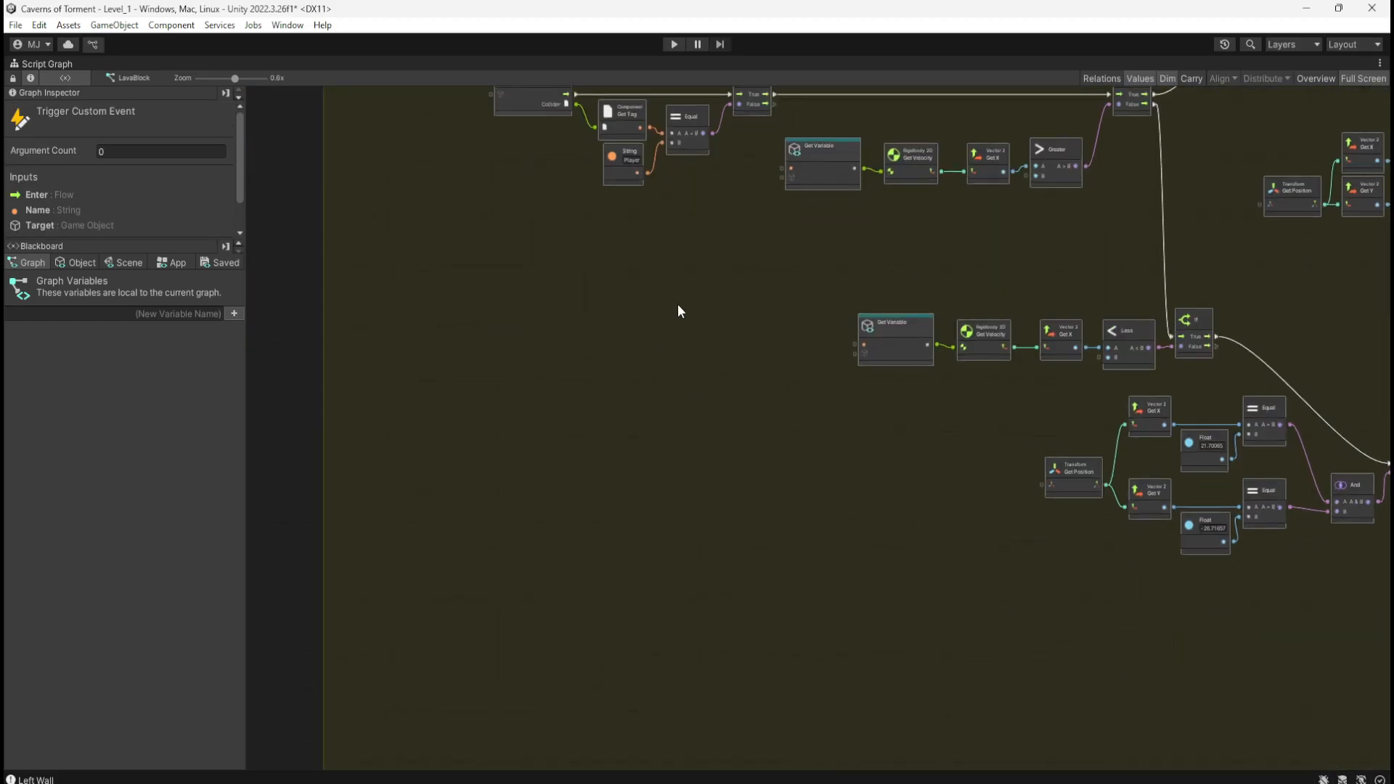
{"action": "middle_click_drag", "start_coordinate": [756, 582], "coordinate": [650, 272]}
Step: Clear the node selection and restore the docked editor layout with Shift+Space
{"action": "middle_click_drag", "start_coordinate": [793, 438], "coordinate": [806, 627]}
{"action": "scroll", "coordinate": [635, 556], "scroll_direction": "down", "scroll_amount": 3}
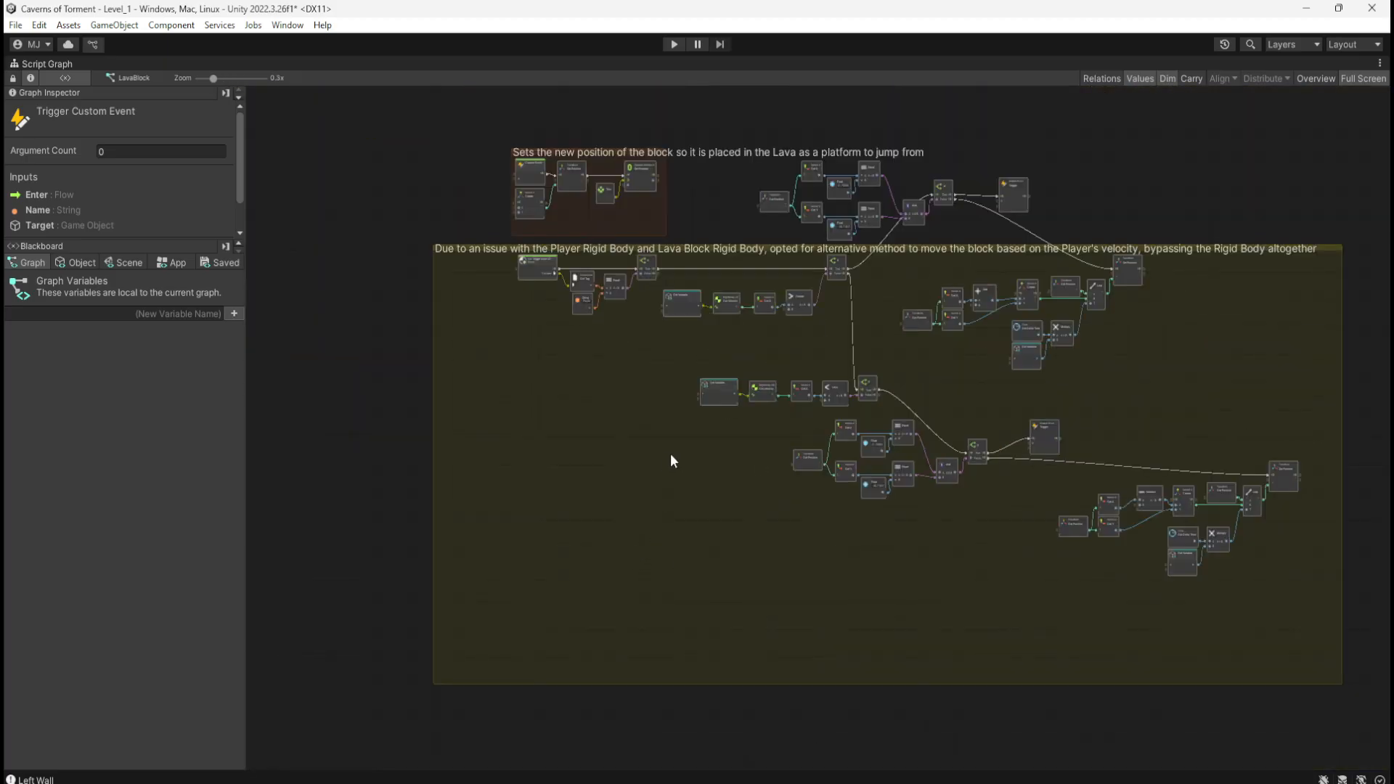
{"action": "scroll", "coordinate": [681, 302], "scroll_direction": "up", "scroll_amount": 4}
{"action": "scroll", "coordinate": [661, 385], "scroll_direction": "down", "scroll_amount": 4}
{"action": "left_click", "coordinate": [725, 221]}
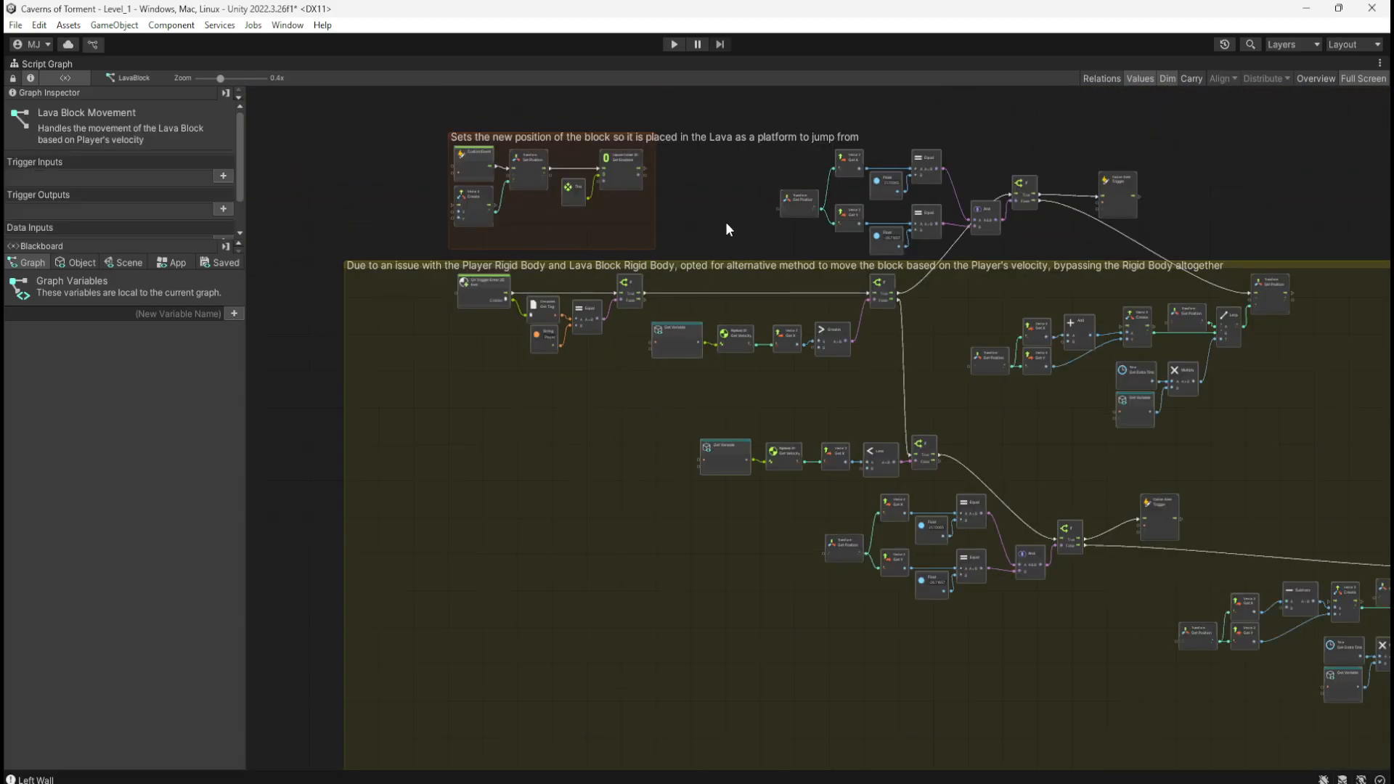
{"action": "key", "text": "shift+space"}
Step: Try removing the LavaBlockTrigger tag, which fails because the tag is still in use
{"action": "scroll", "coordinate": [423, 311], "scroll_direction": "down", "scroll_amount": 4}
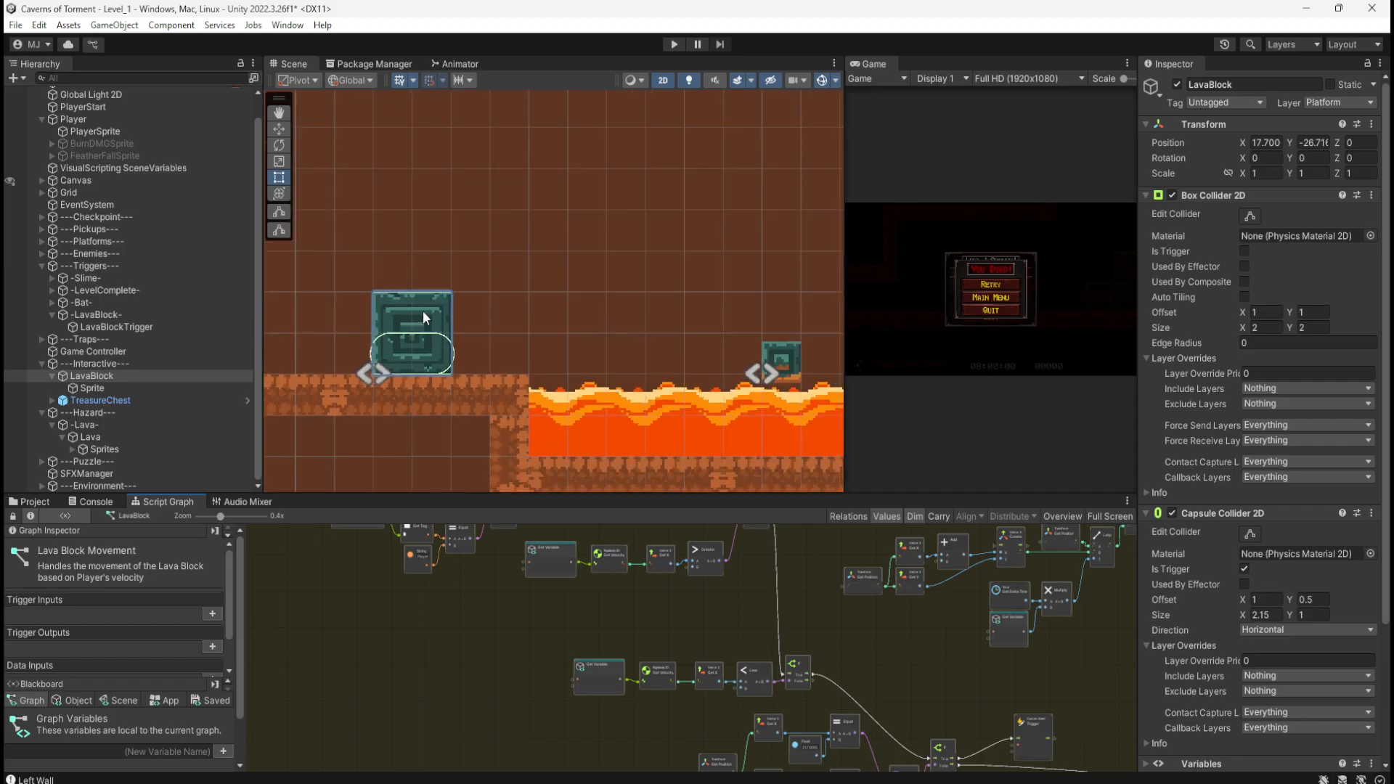
{"action": "left_click", "coordinate": [117, 326]}
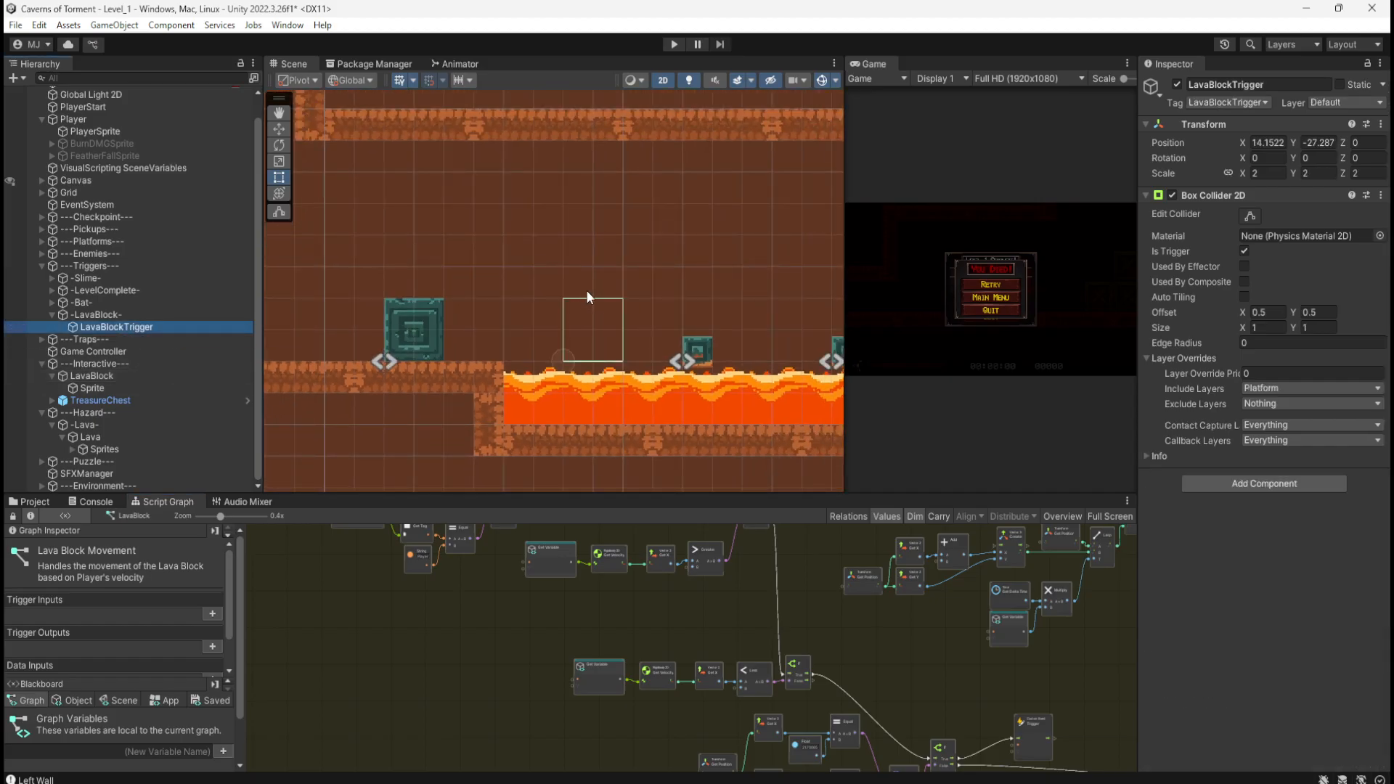
{"action": "left_click", "coordinate": [1259, 103]}
{"action": "left_click", "coordinate": [1233, 565]}
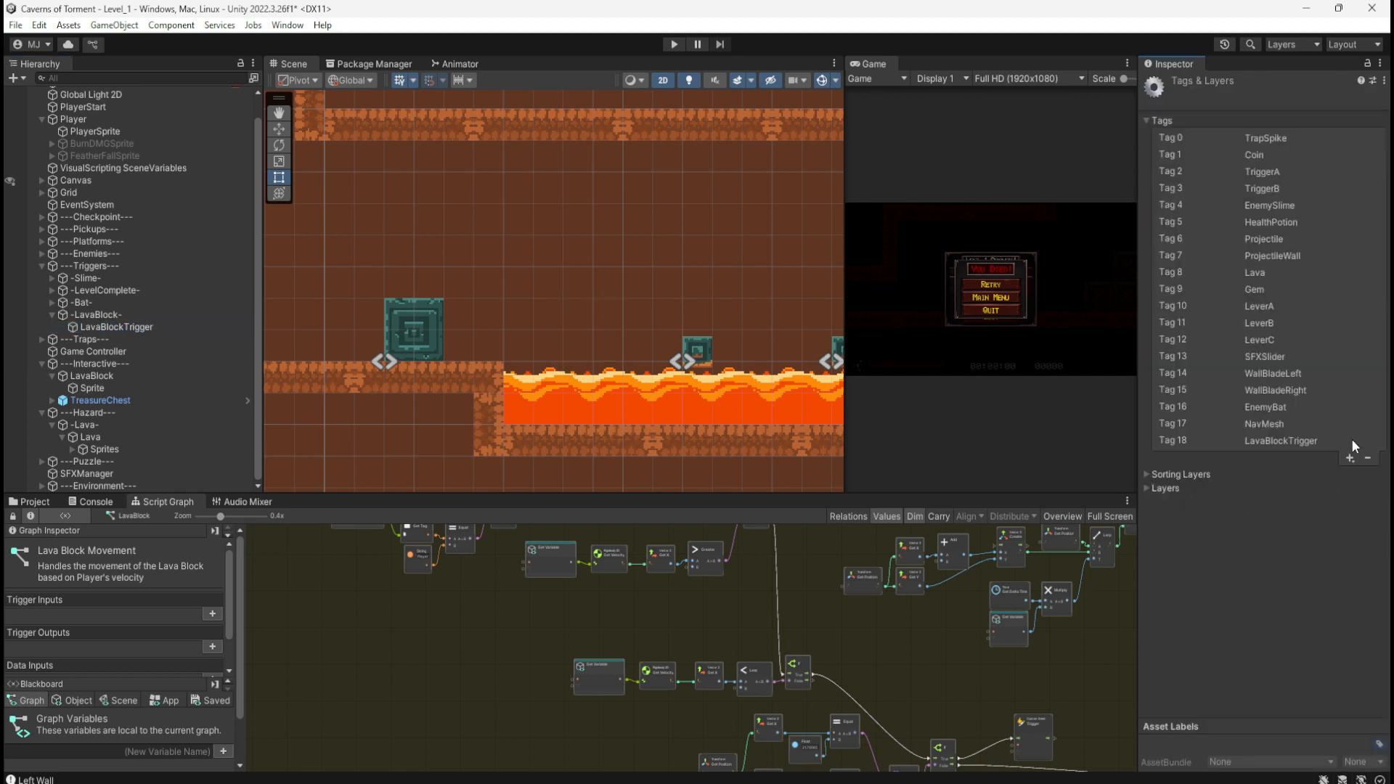
{"action": "left_click", "coordinate": [1313, 440]}
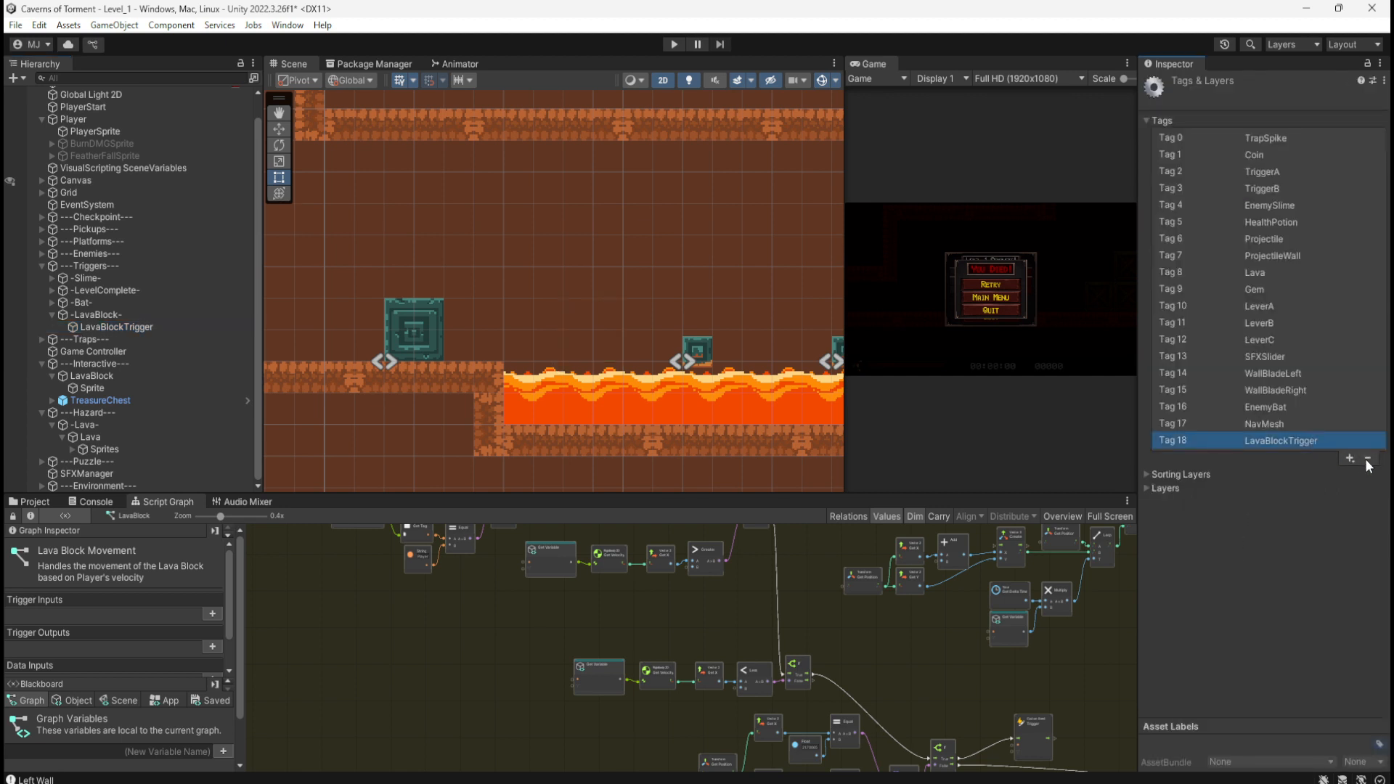
{"action": "left_click", "coordinate": [1368, 459]}
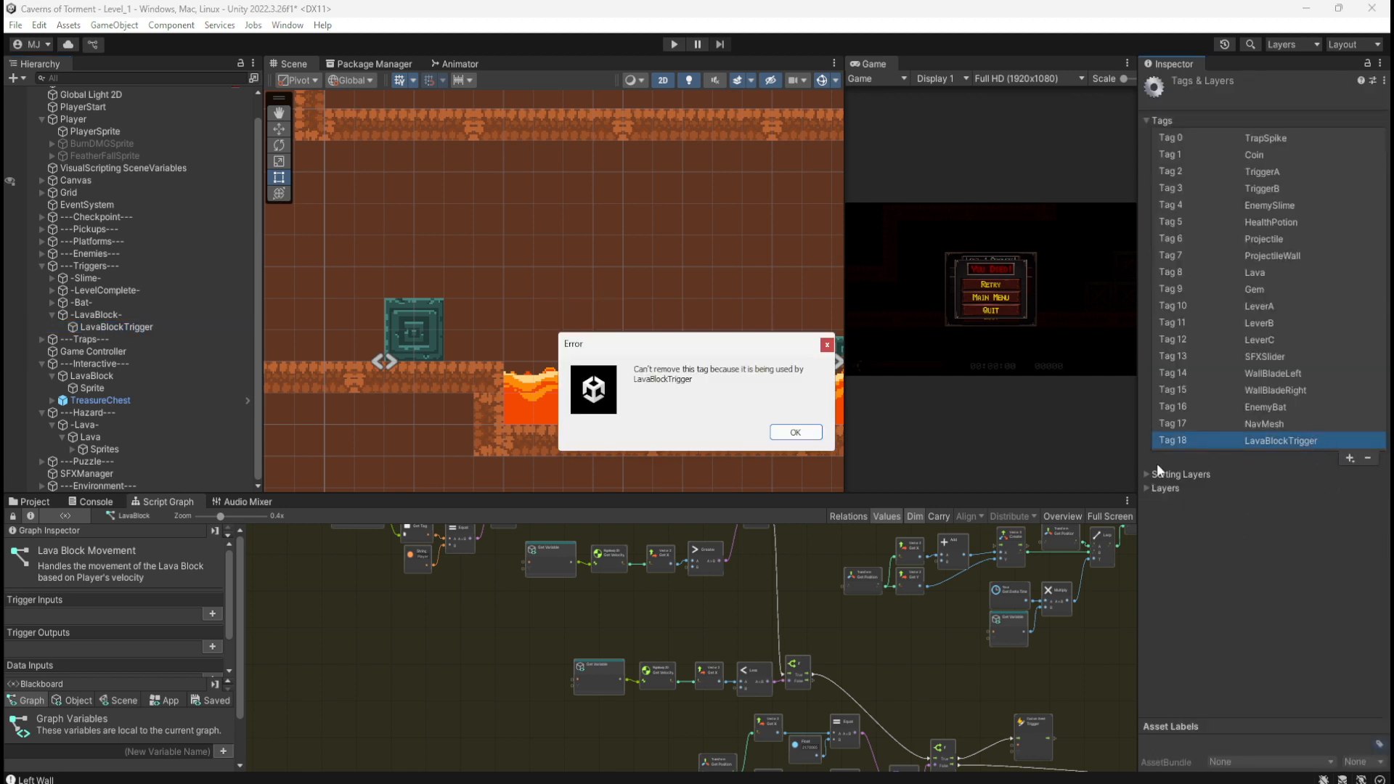
{"action": "left_click", "coordinate": [807, 434]}
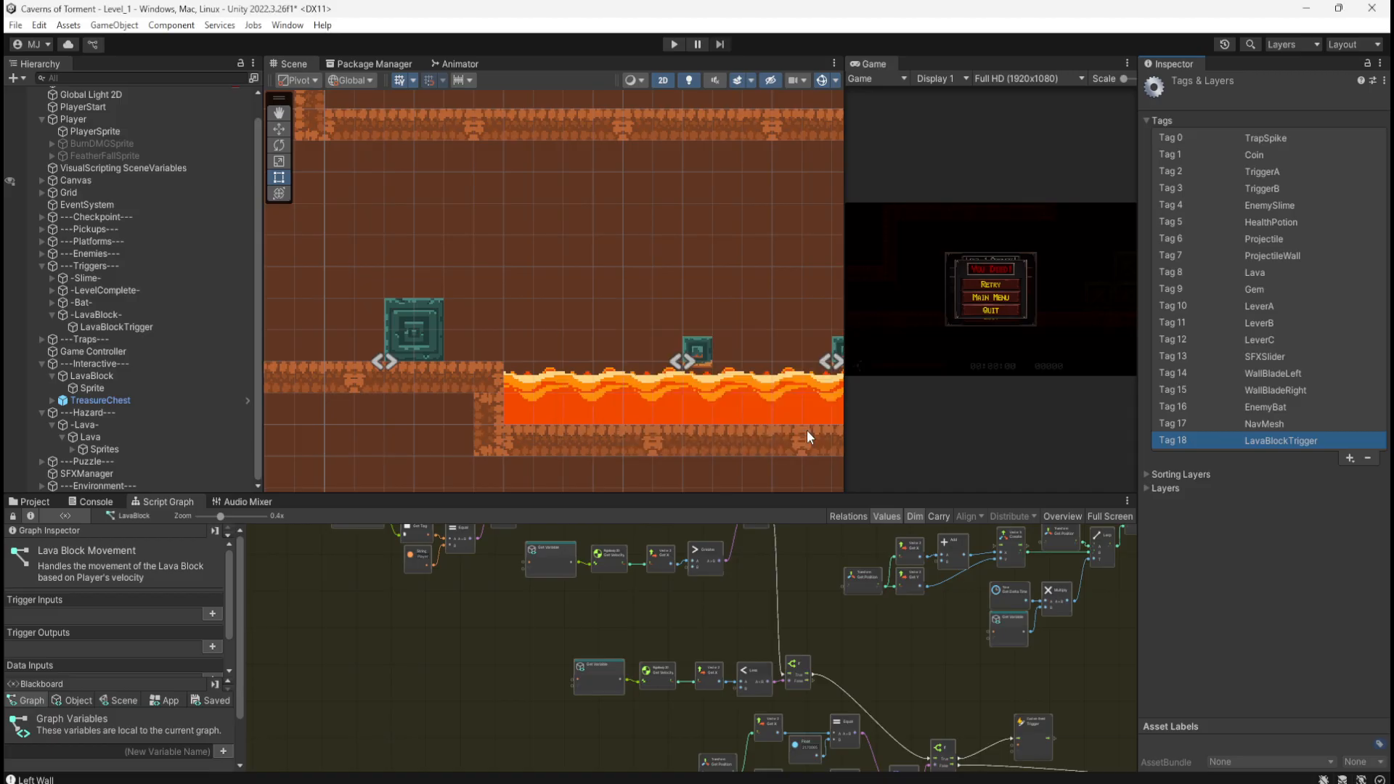
Step: Delete the LavaBlockTrigger object, remove its tag, then select LavaBlock and enter play mode
{"action": "left_click", "coordinate": [132, 328]}
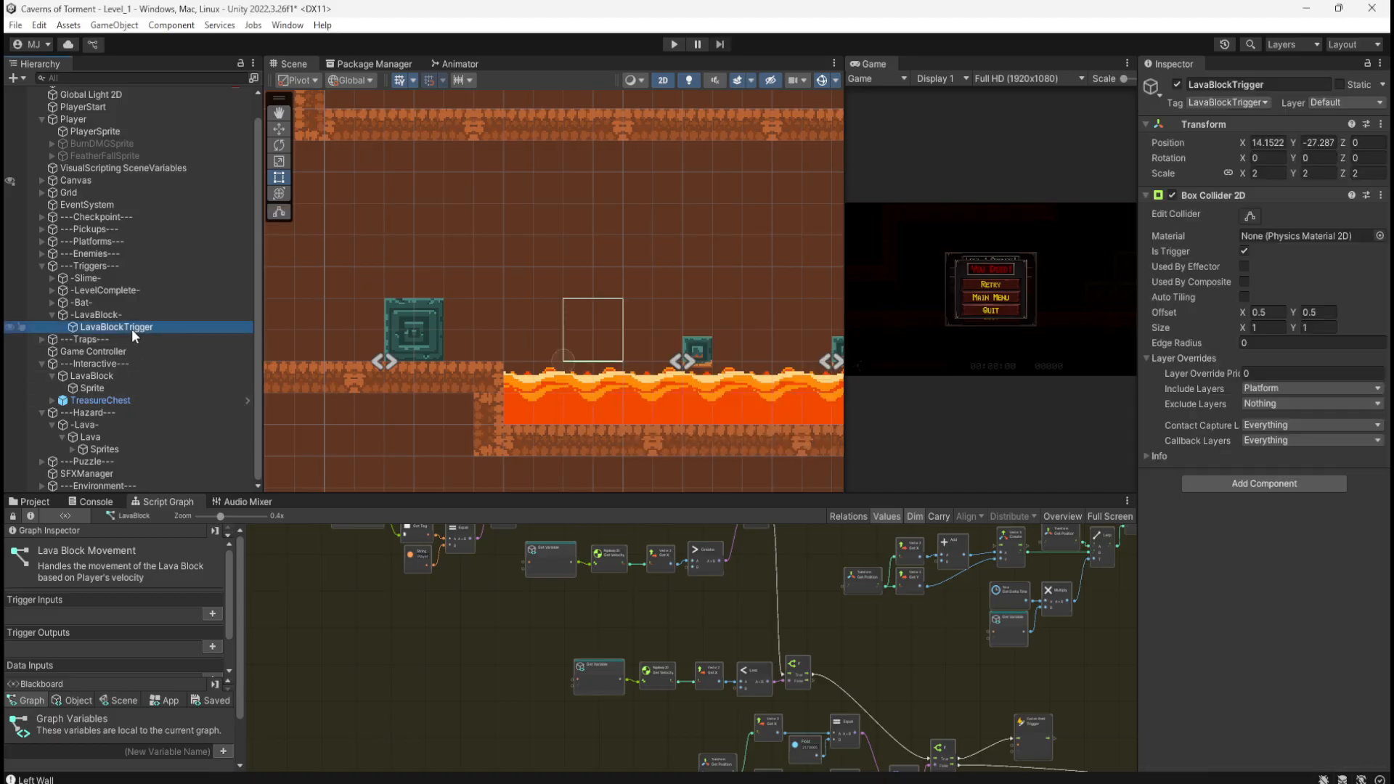
{"action": "key", "text": "Delete"}
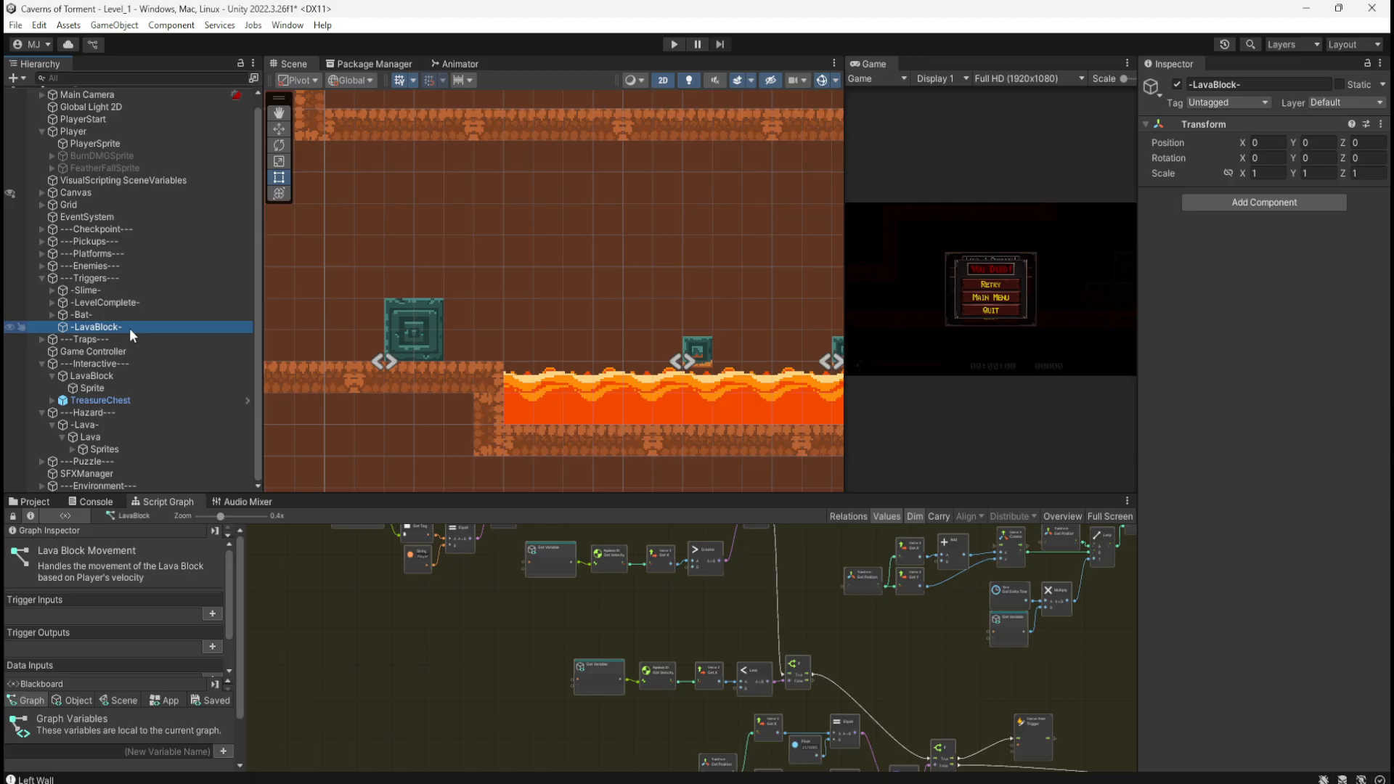
{"action": "left_click", "coordinate": [1260, 101]}
{"action": "left_click", "coordinate": [1243, 565]}
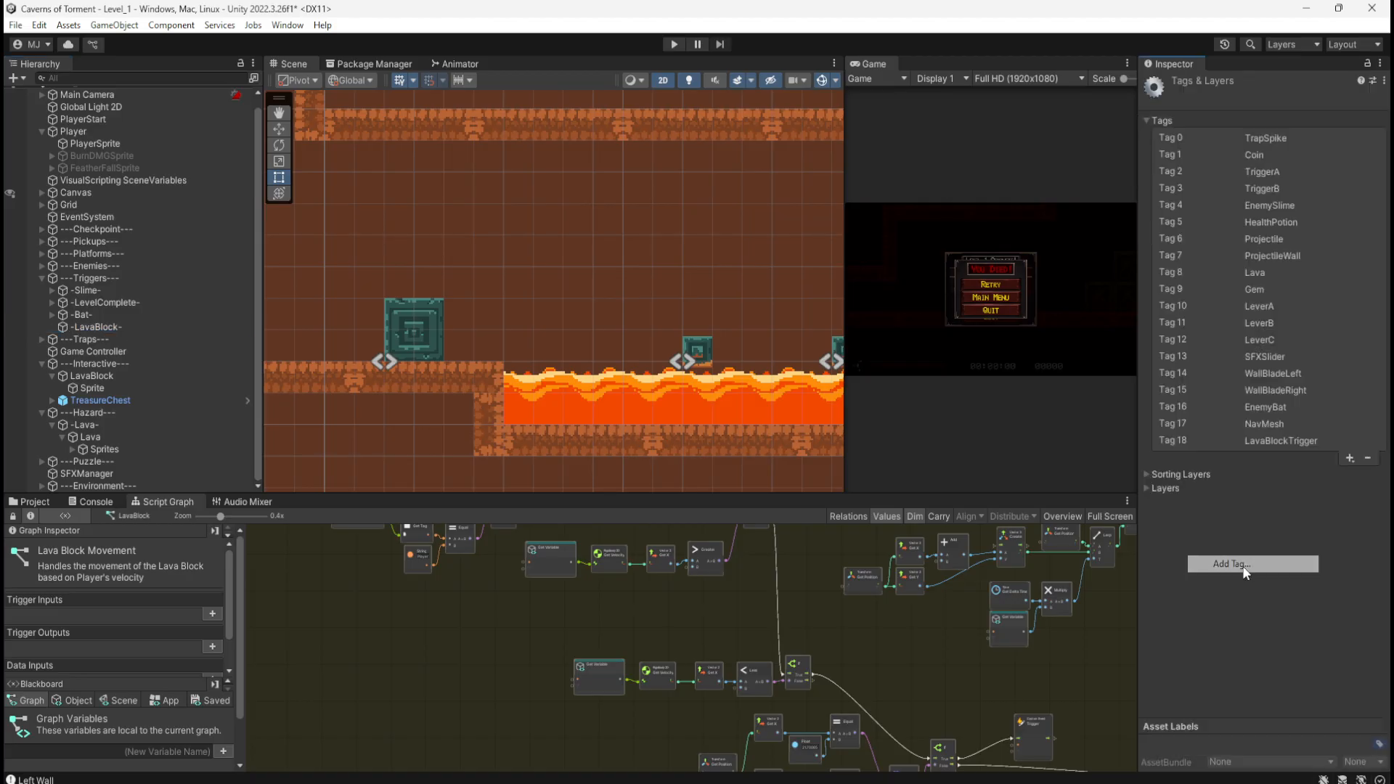
{"action": "left_click", "coordinate": [1348, 441]}
{"action": "left_click", "coordinate": [1368, 458]}
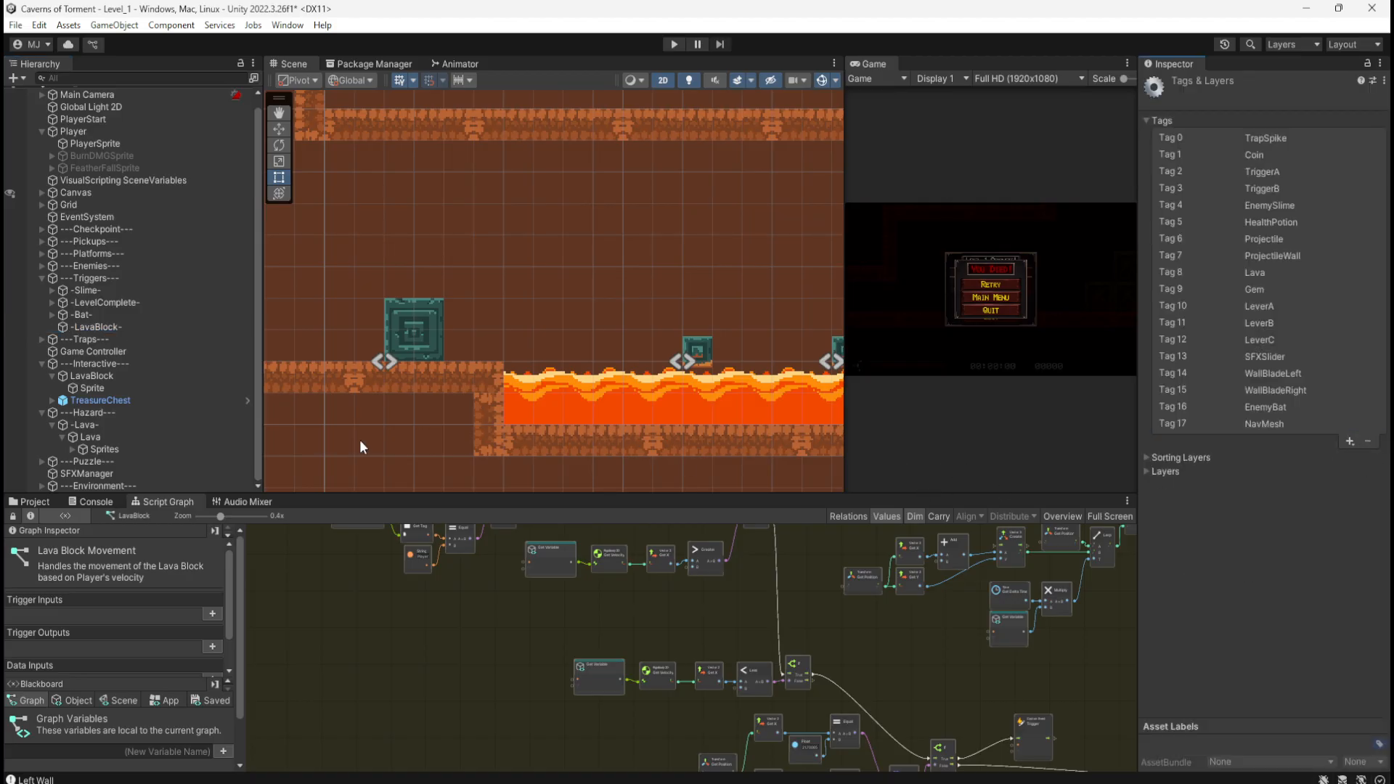
{"action": "left_click", "coordinate": [117, 374]}
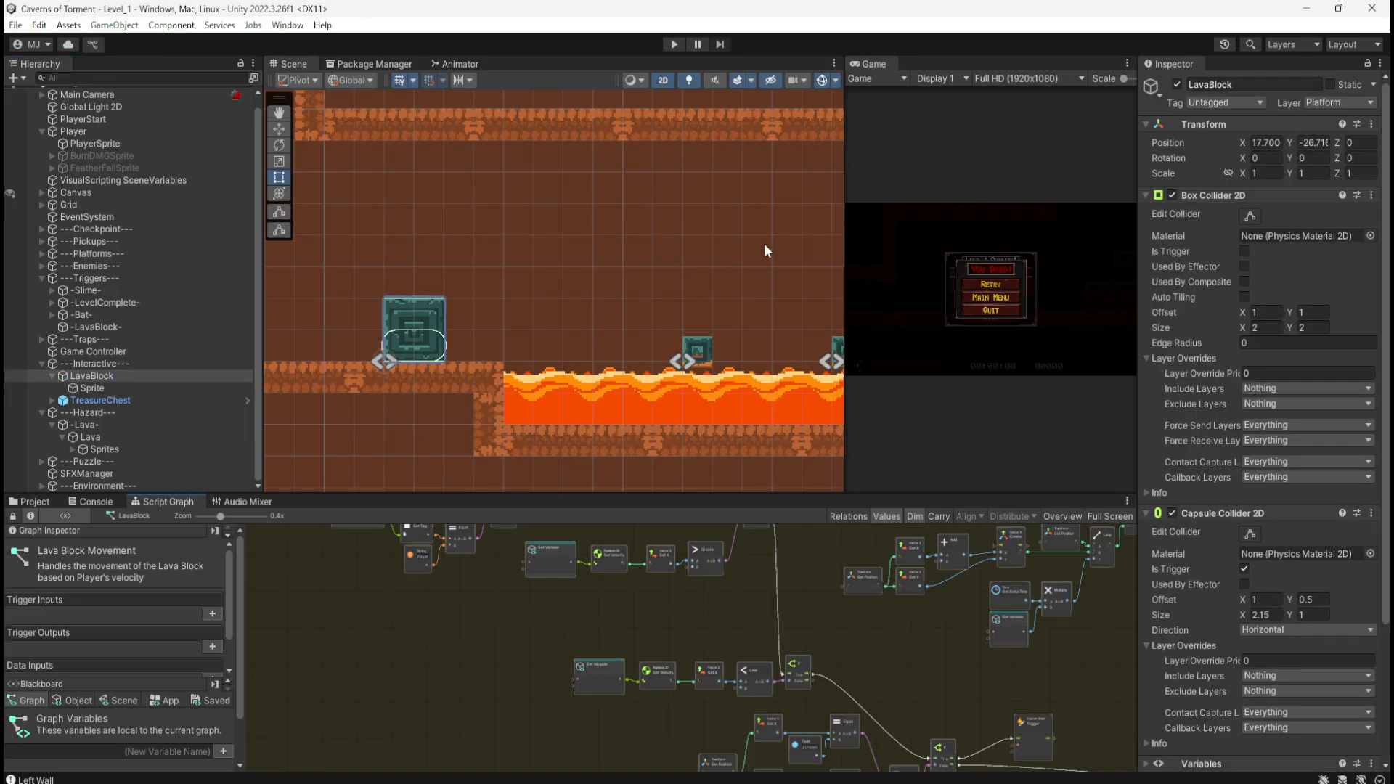
{"action": "left_click", "coordinate": [673, 45]}
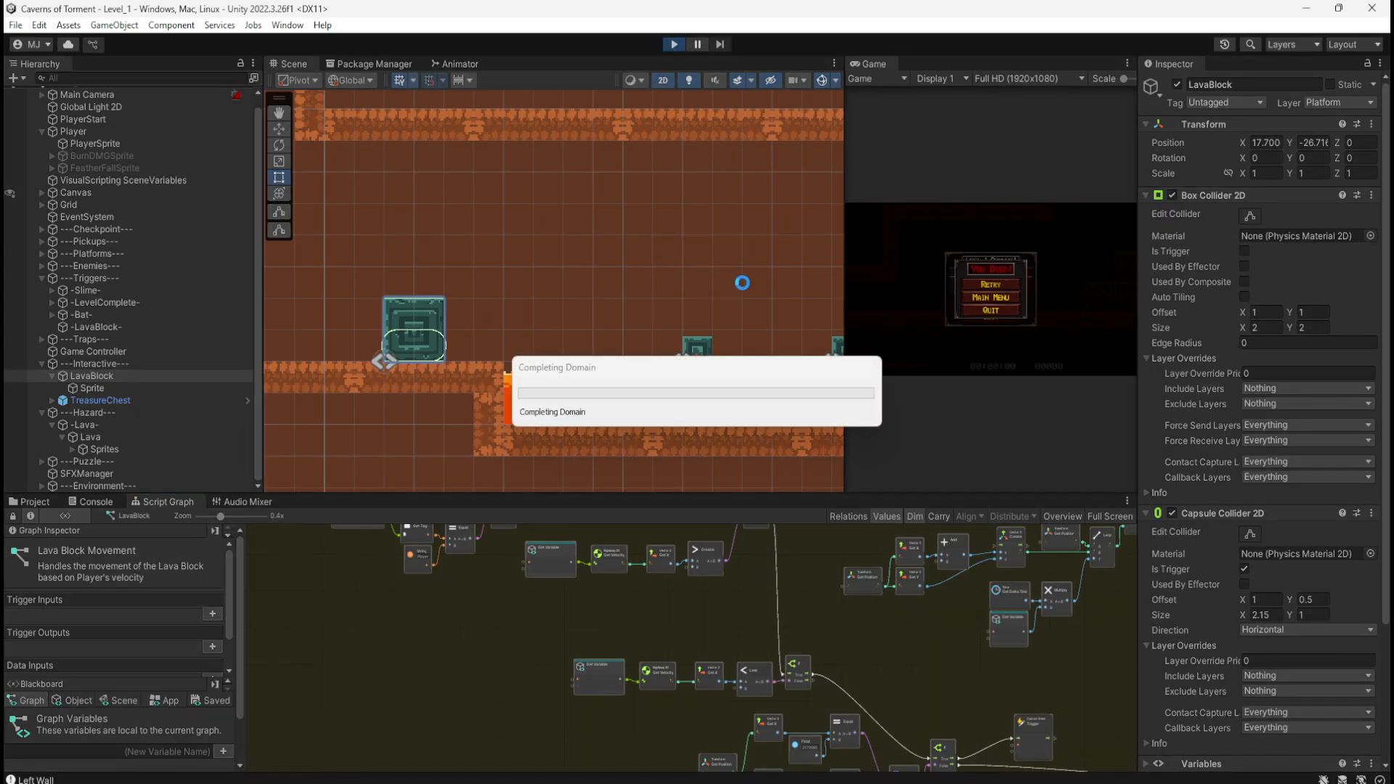
Step: Run and jump to the stone block and push it over the lava, falling in
{"action": "key", "text": "d"}
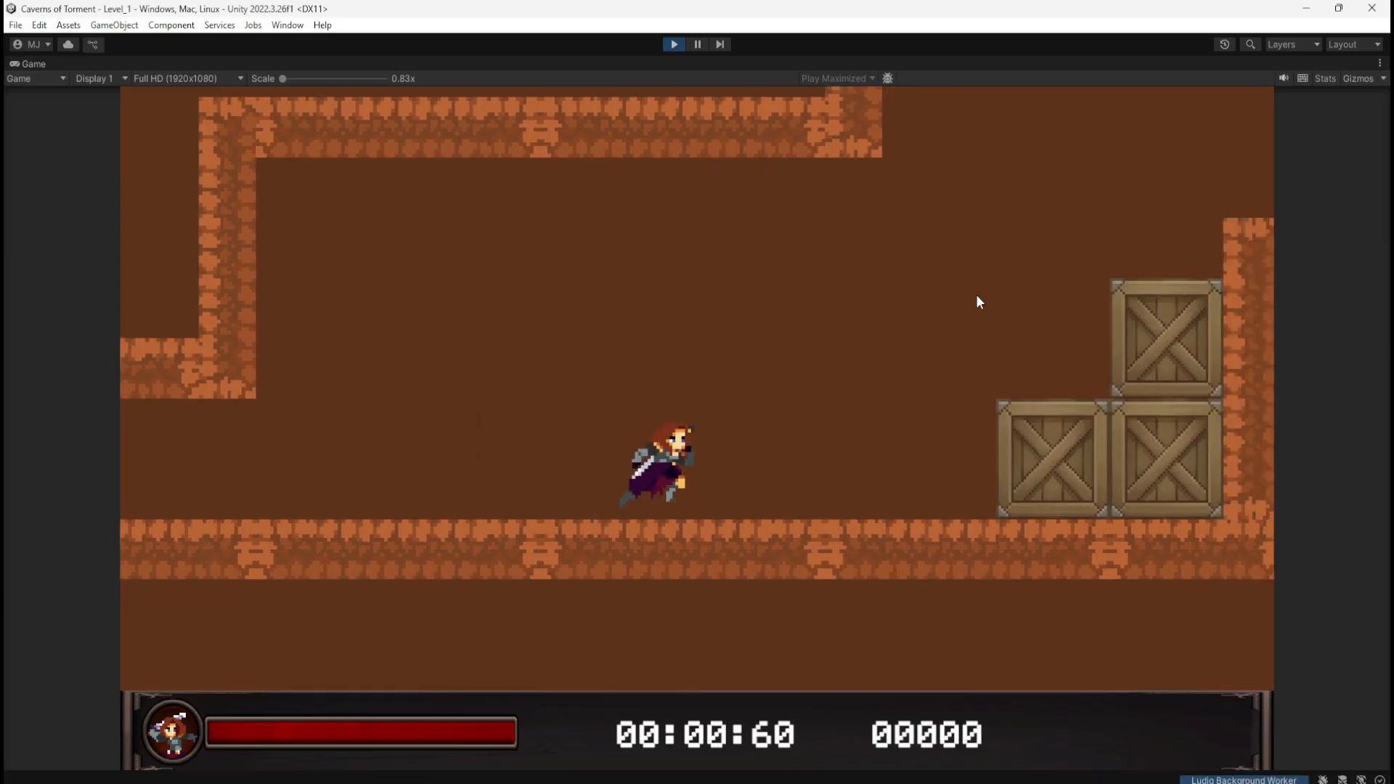
{"action": "key", "text": "space"}
{"action": "key", "text": "space"}
{"action": "key", "text": "space"}
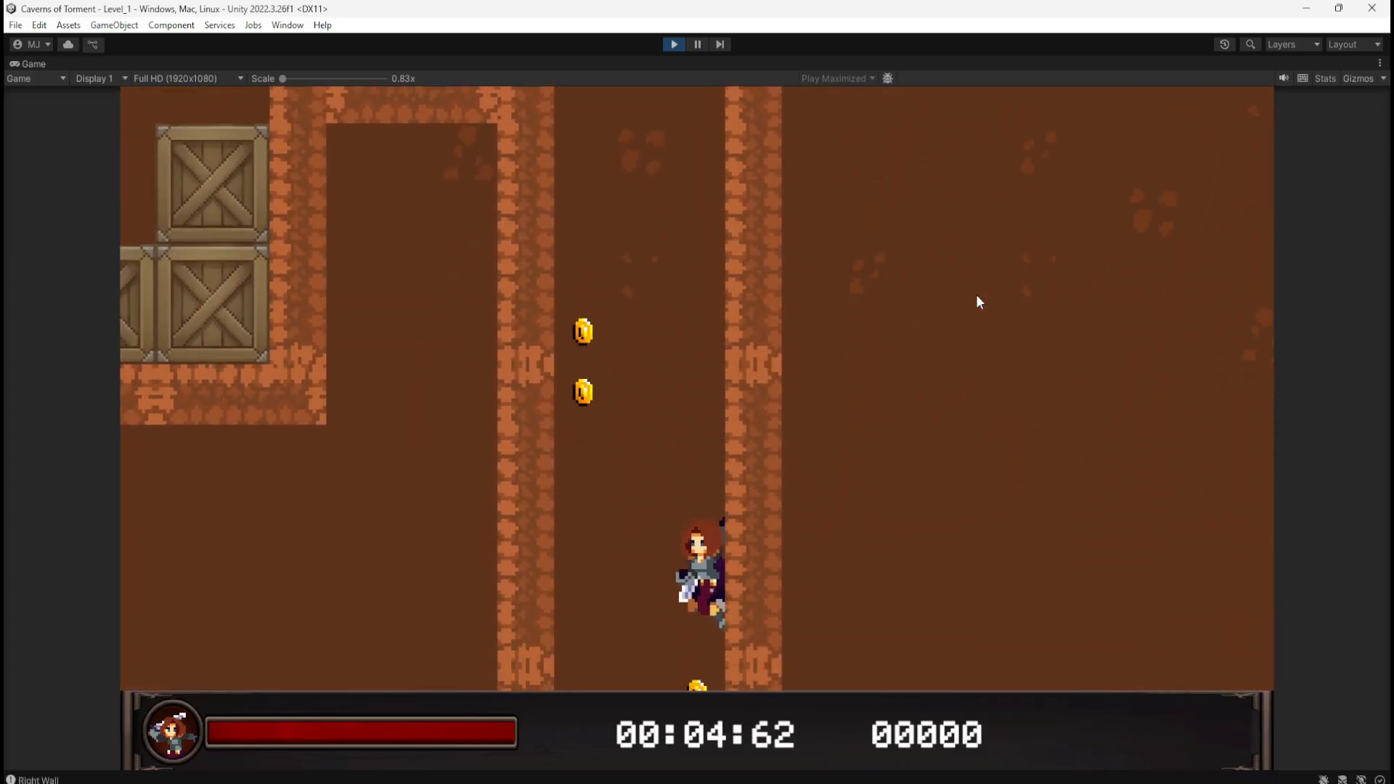
{"action": "key", "text": "d"}
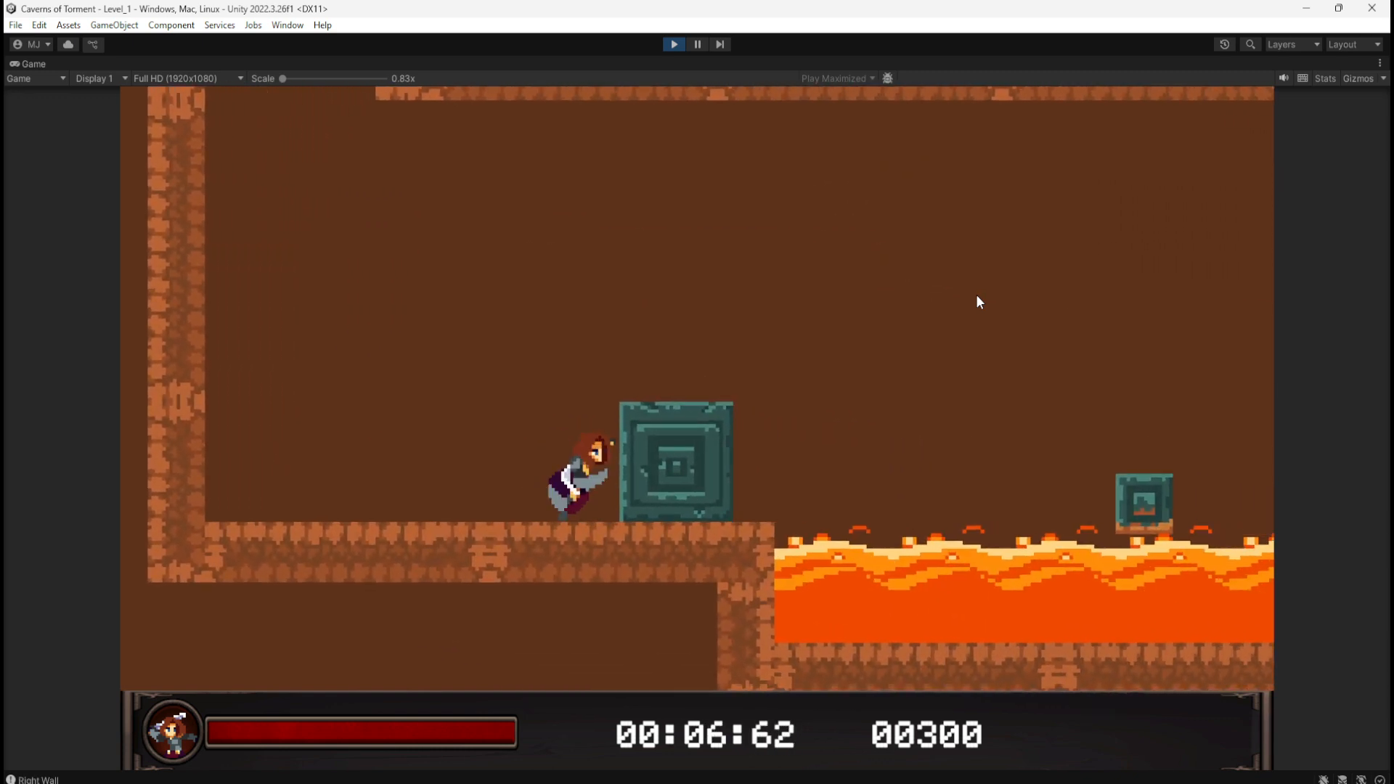
{"action": "key", "text": "a"}
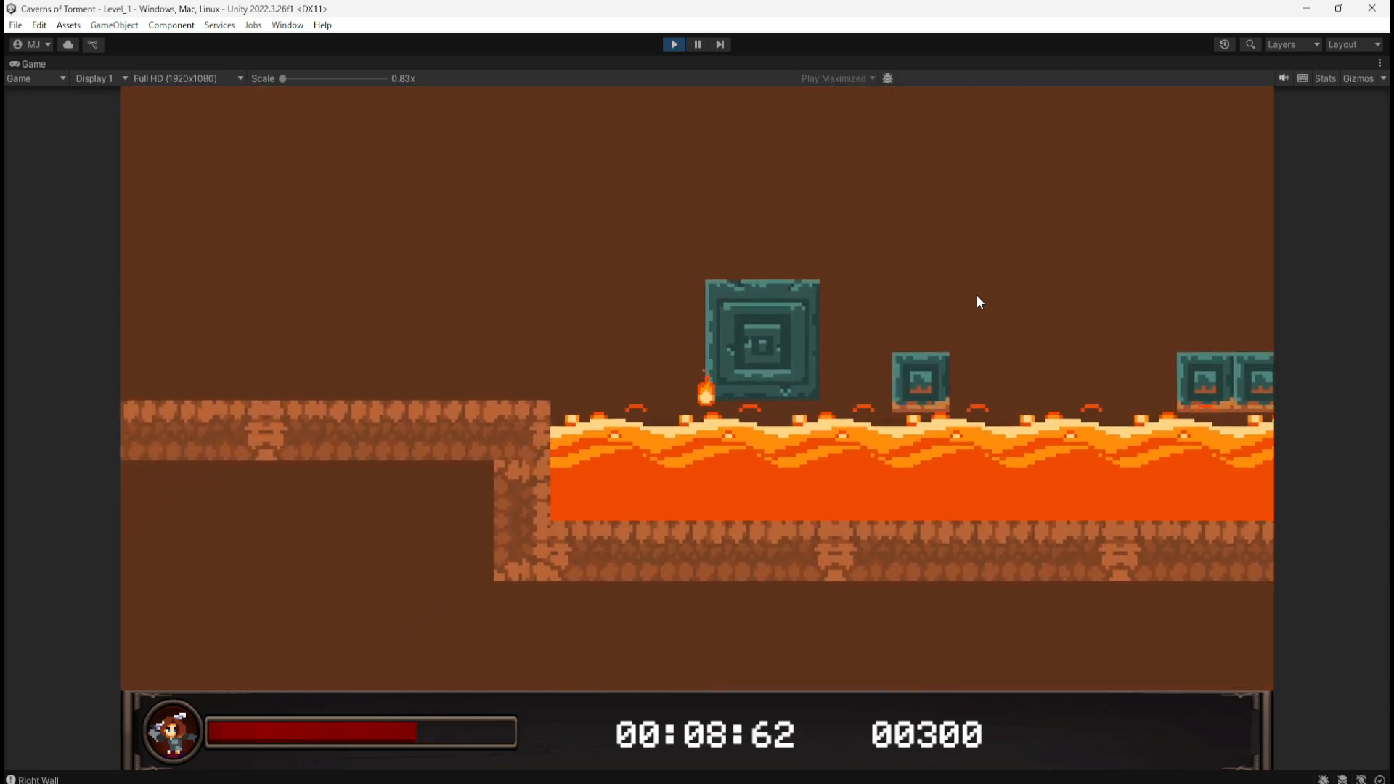
{"action": "key", "text": "space"}
{"action": "key", "text": "d"}
{"action": "key", "text": "a"}
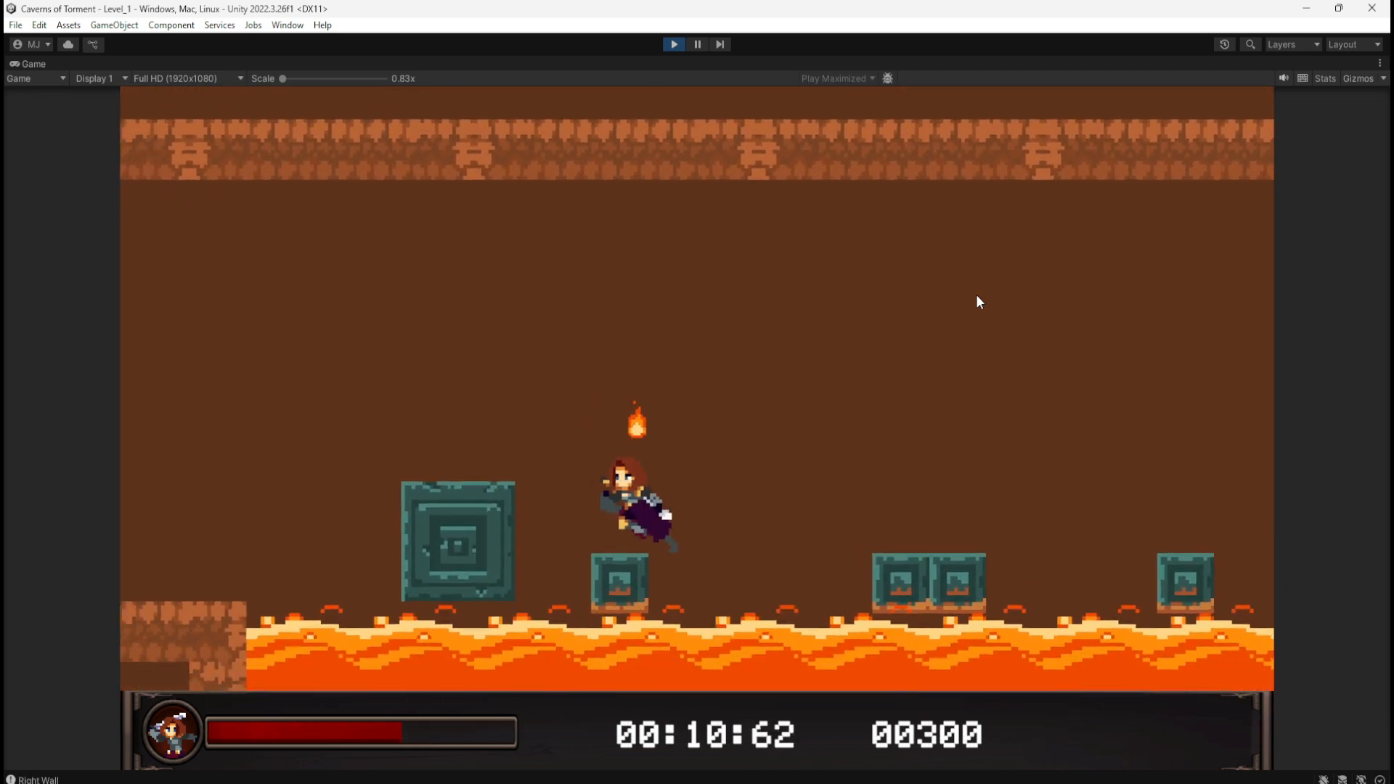
{"action": "key", "text": "space"}
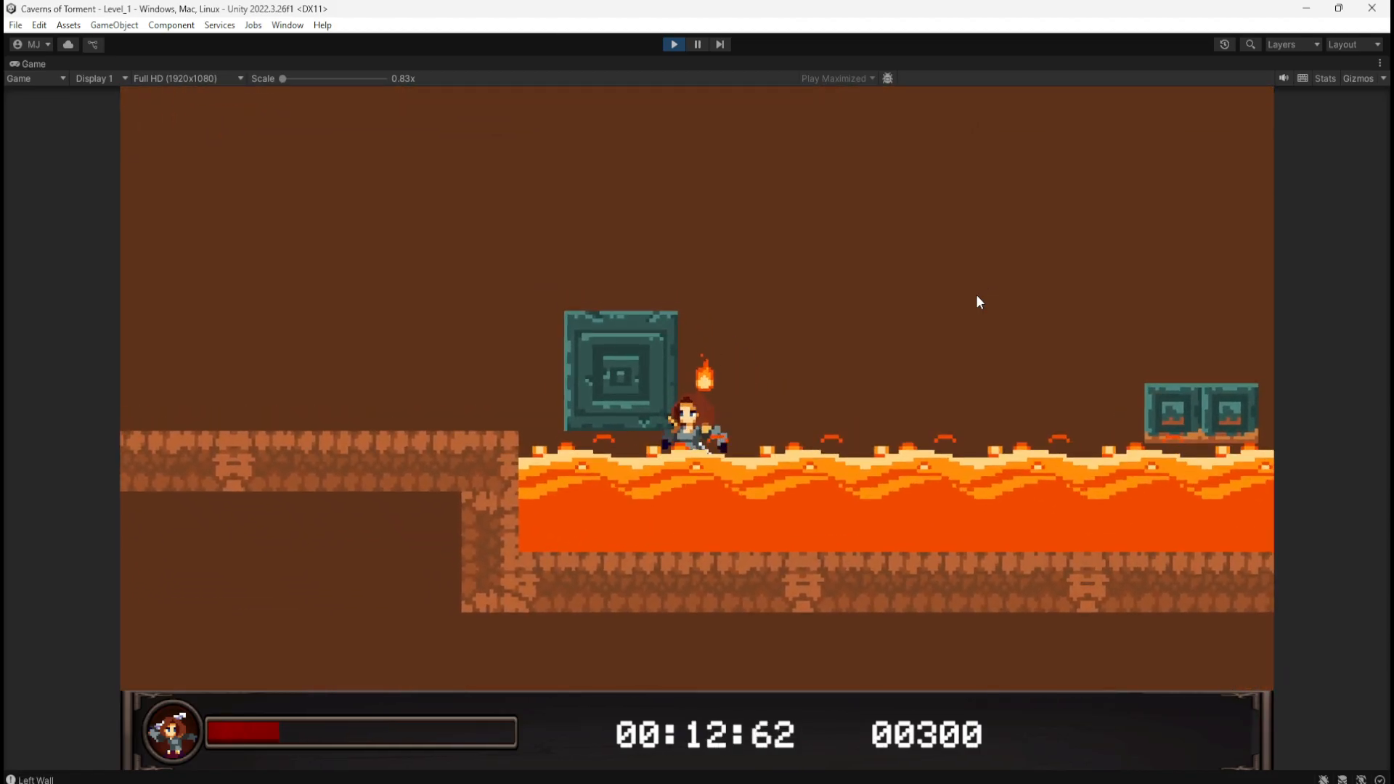
{"action": "key", "text": "d"}
{"action": "key", "text": "a"}
Step: After respawning, climb the crates and jump over the block into the lava, then stop play mode
{"action": "key", "text": "d"}
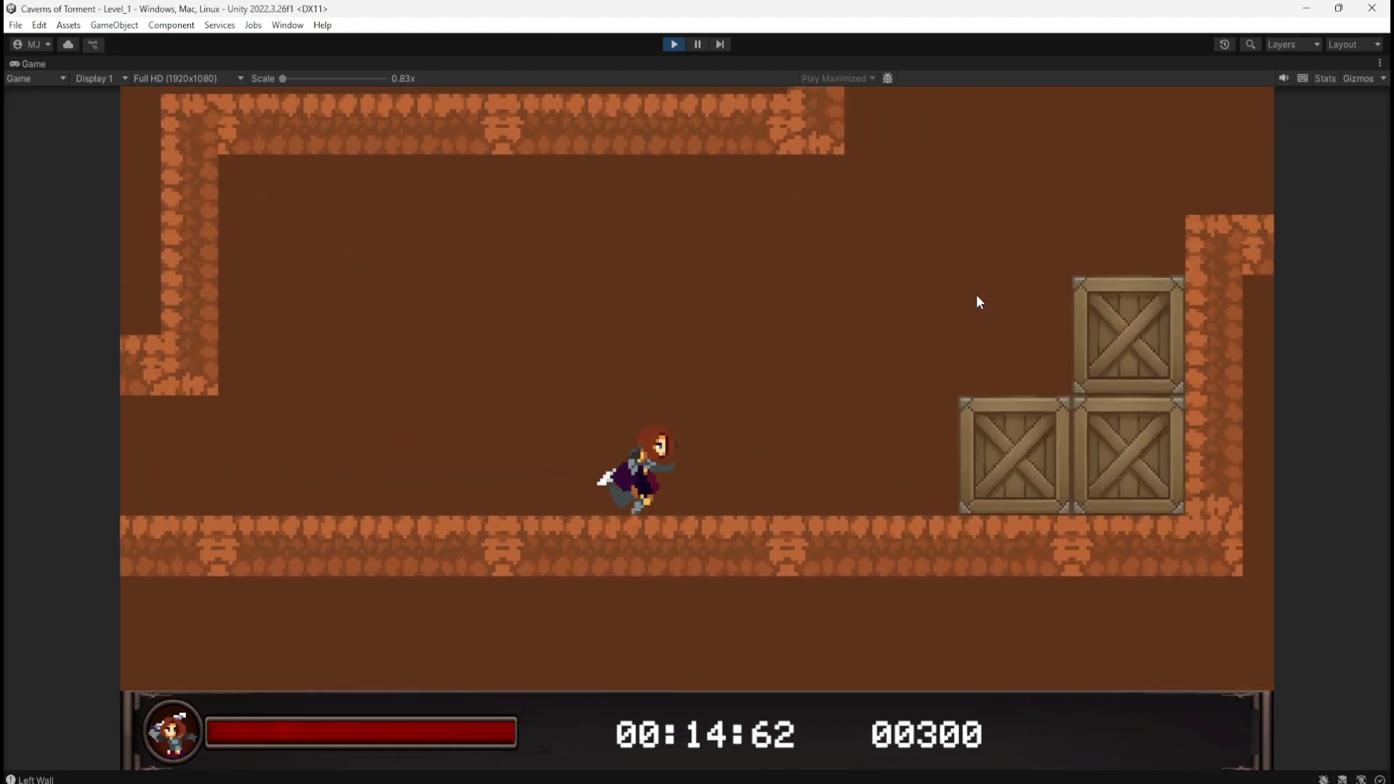
{"action": "key", "text": "space"}
{"action": "key", "text": "space"}
{"action": "key", "text": "space"}
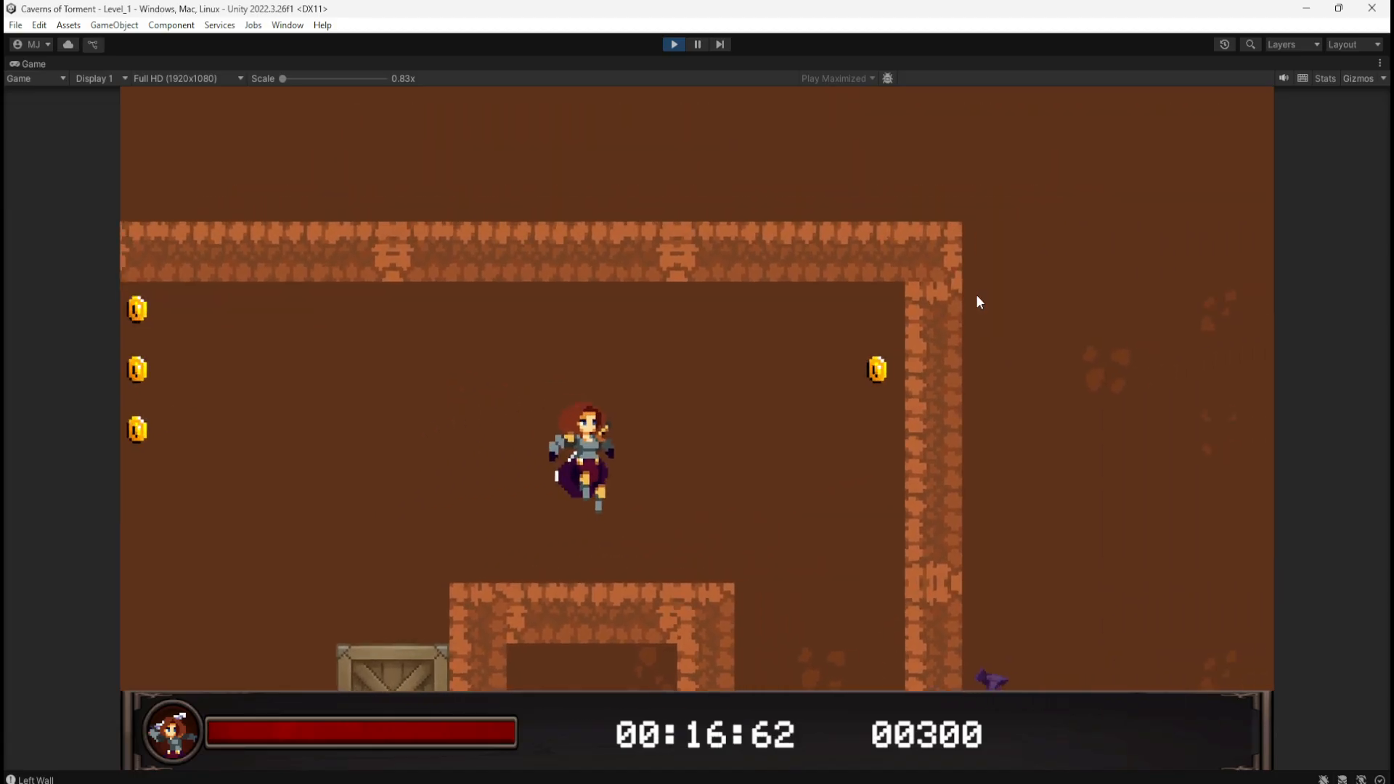
{"action": "key", "text": "space"}
{"action": "key", "text": "d"}
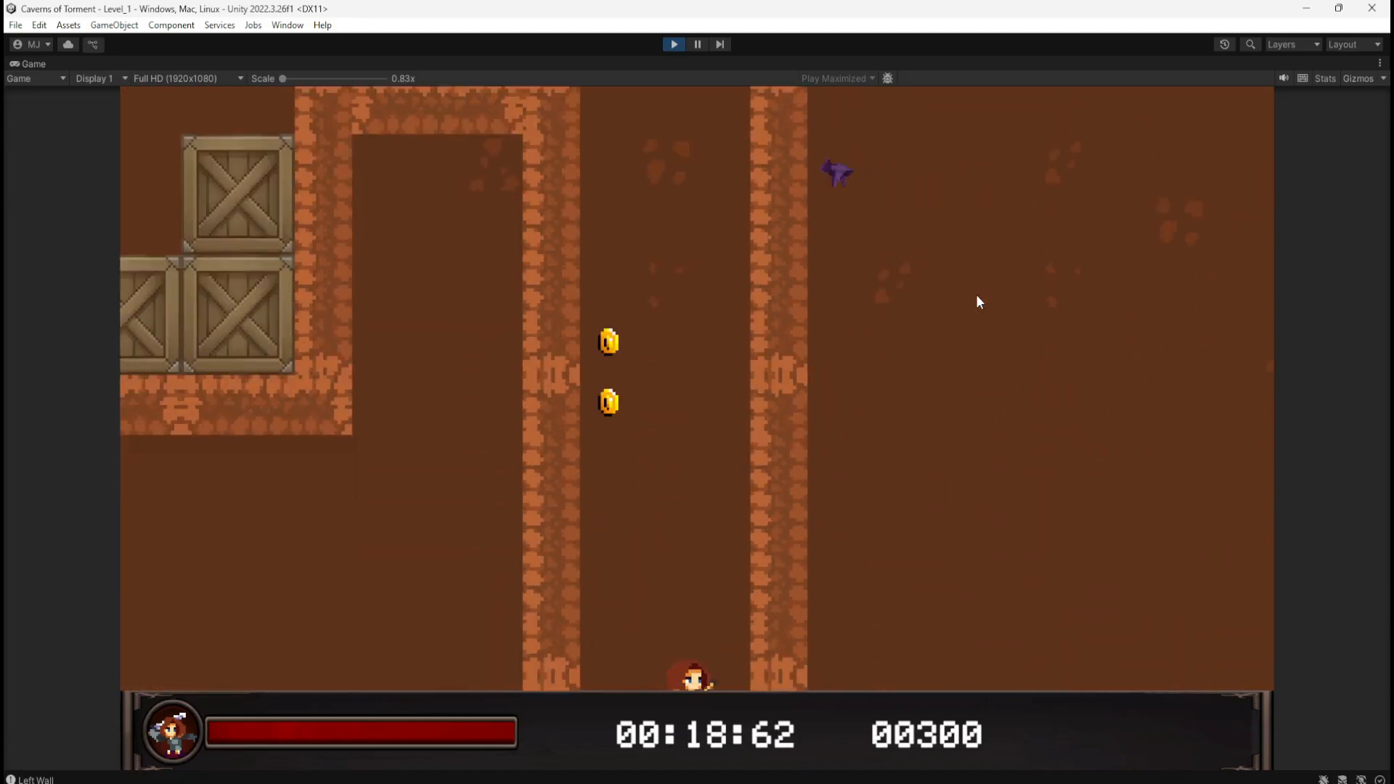
{"action": "key", "text": "d"}
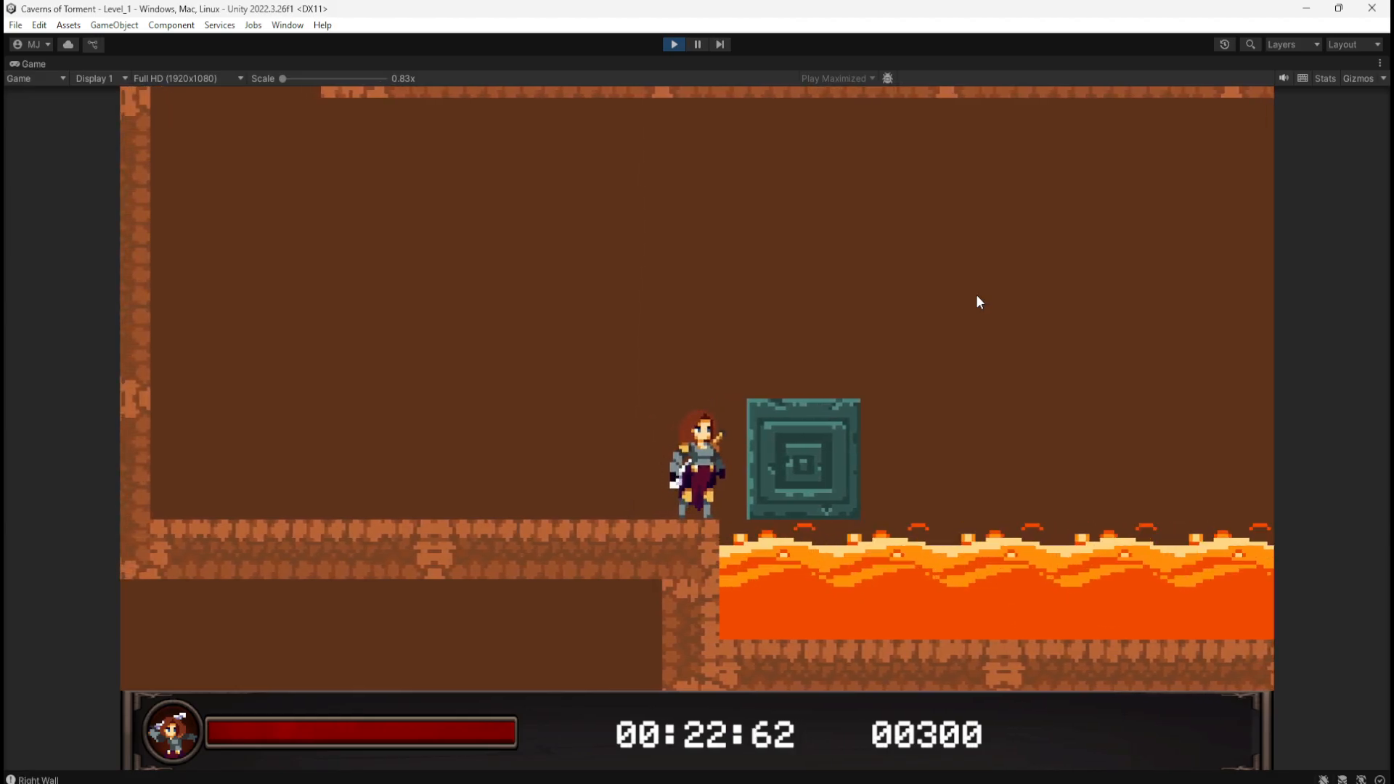
{"action": "key", "text": "d"}
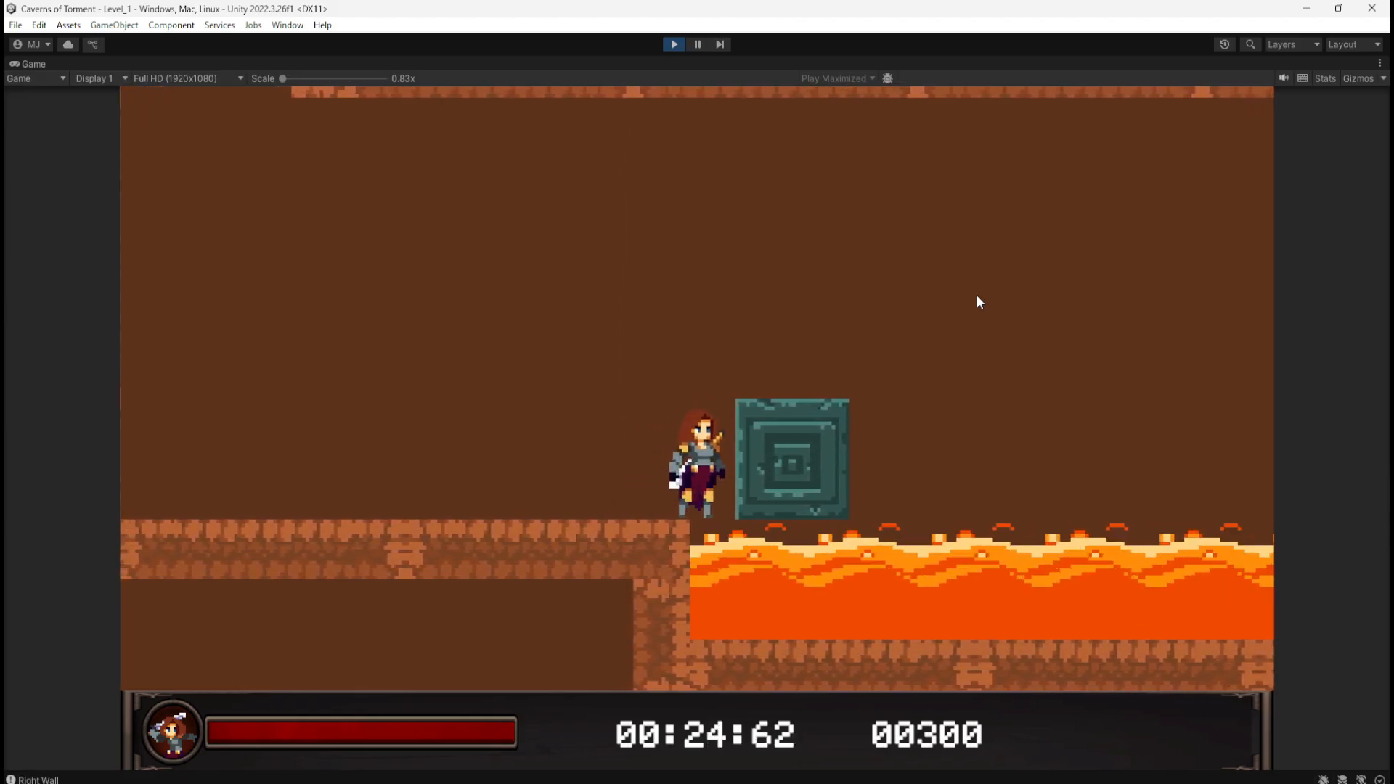
{"action": "key", "text": "space"}
{"action": "key", "text": "a"}
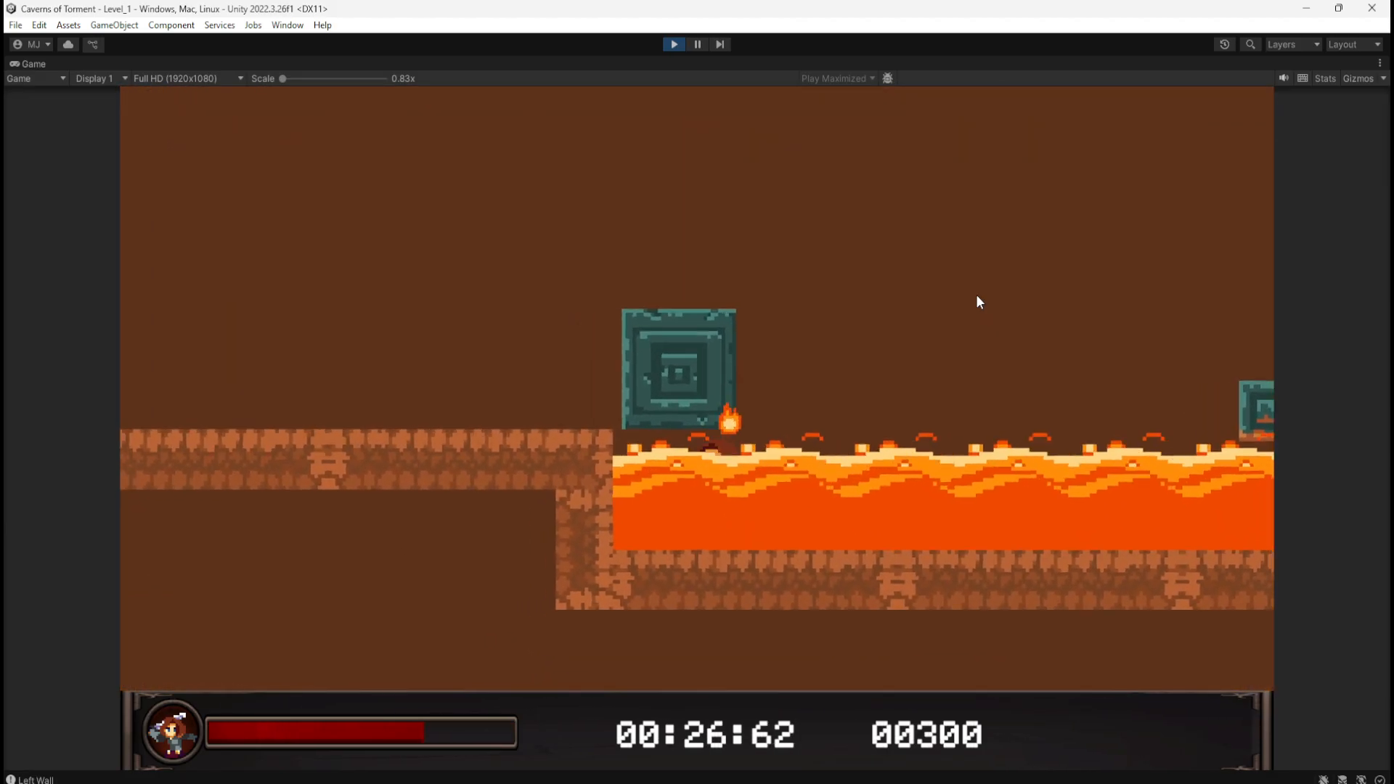
{"action": "key", "text": "space"}
{"action": "key", "text": "space"}
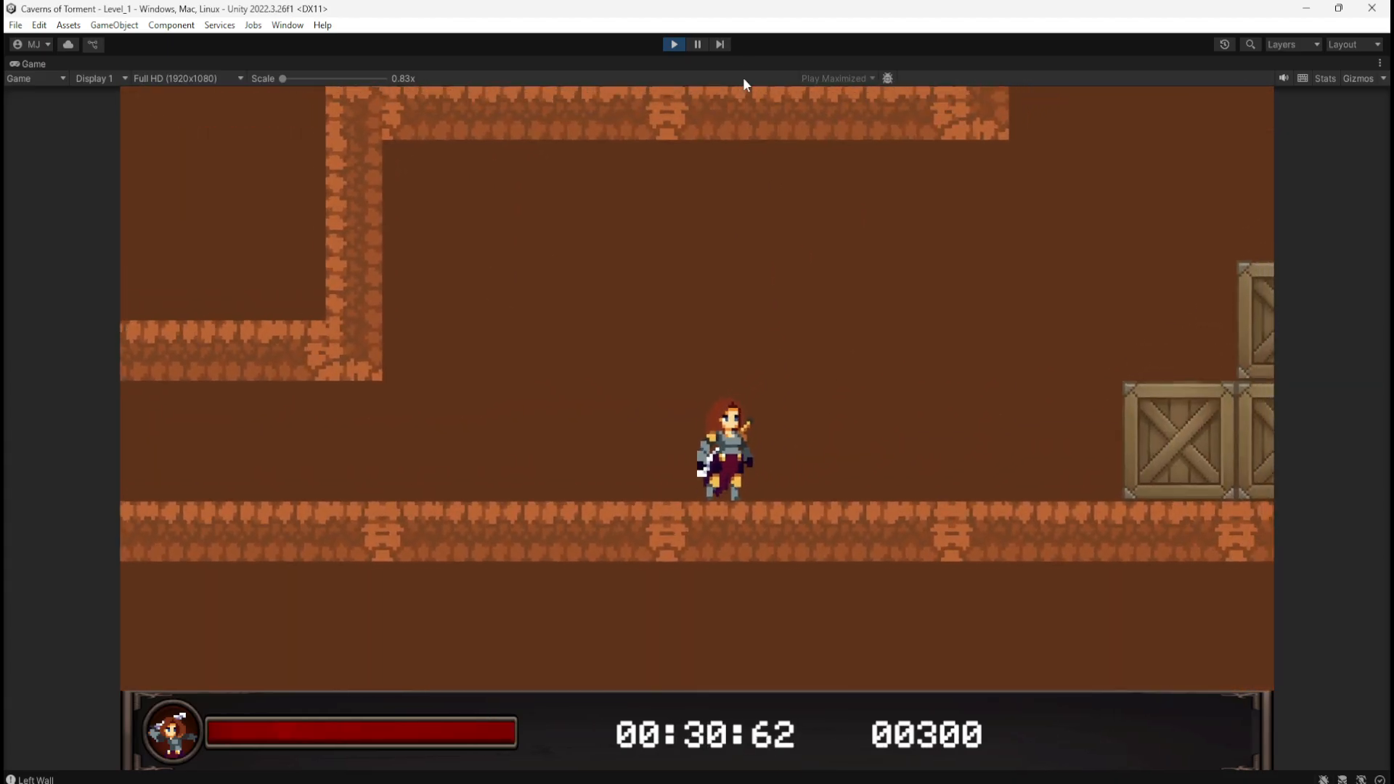
{"action": "left_click", "coordinate": [674, 45]}
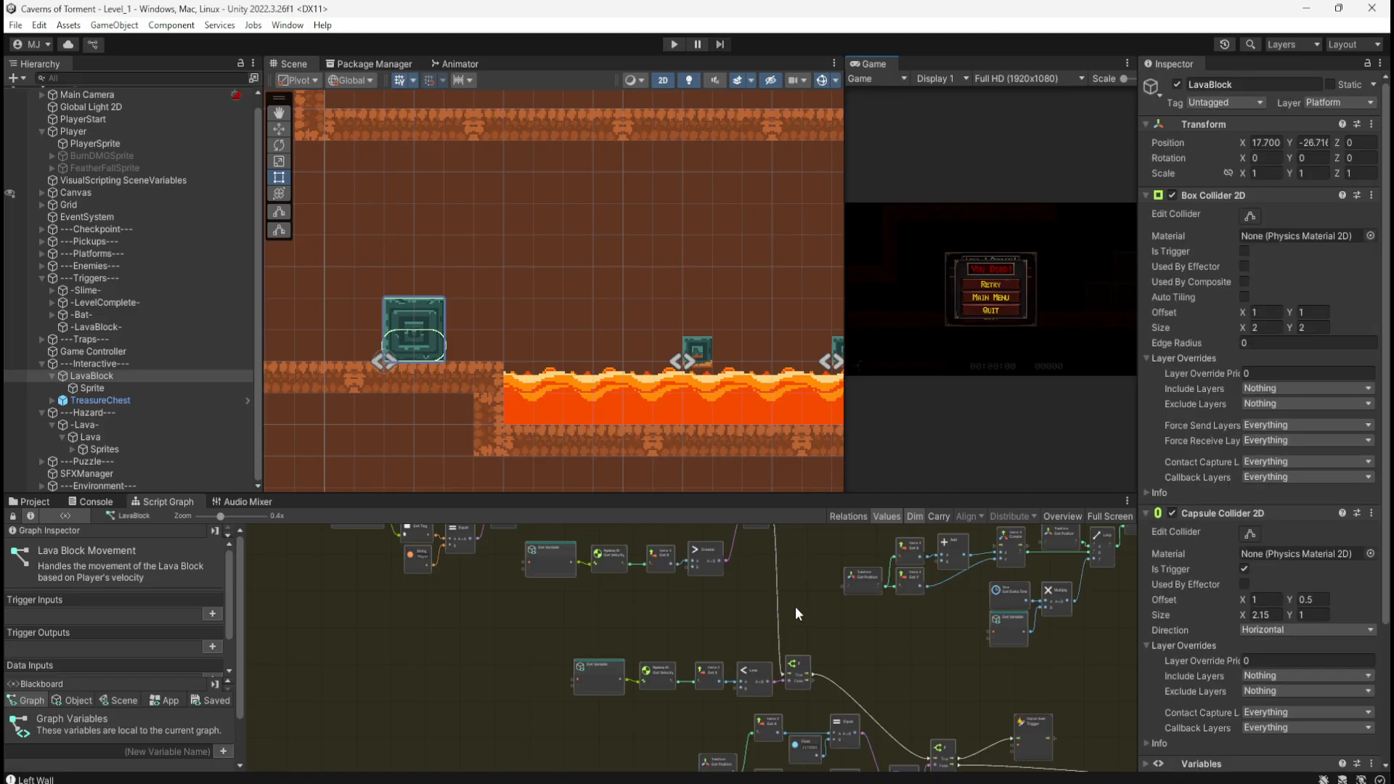
Step: Maximize the Script Graph, centre the Equal, And and If nodes at 1x zoom, and select And
{"action": "key", "text": "shift+space"}
{"action": "scroll", "coordinate": [890, 379], "scroll_direction": "up", "scroll_amount": 6}
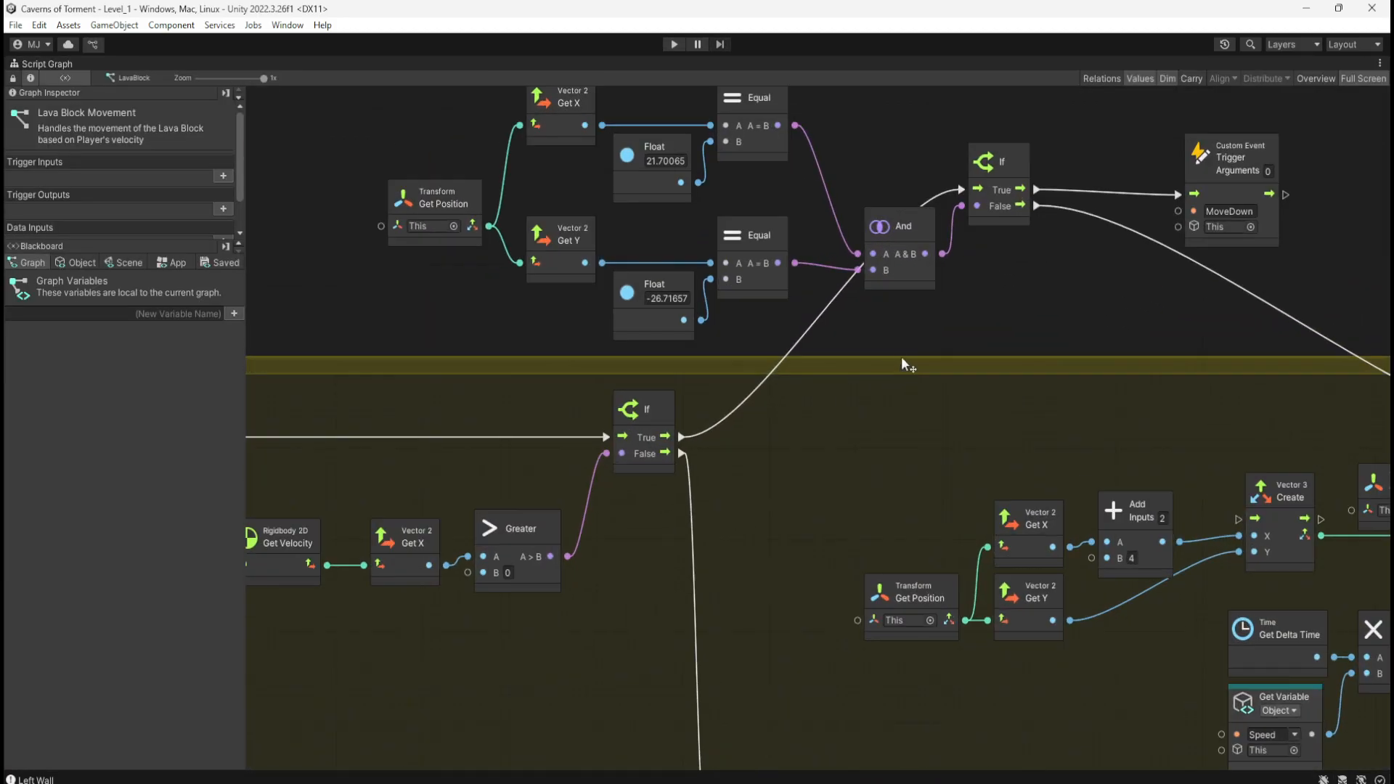
{"action": "middle_click_drag", "start_coordinate": [905, 363], "coordinate": [930, 498]}
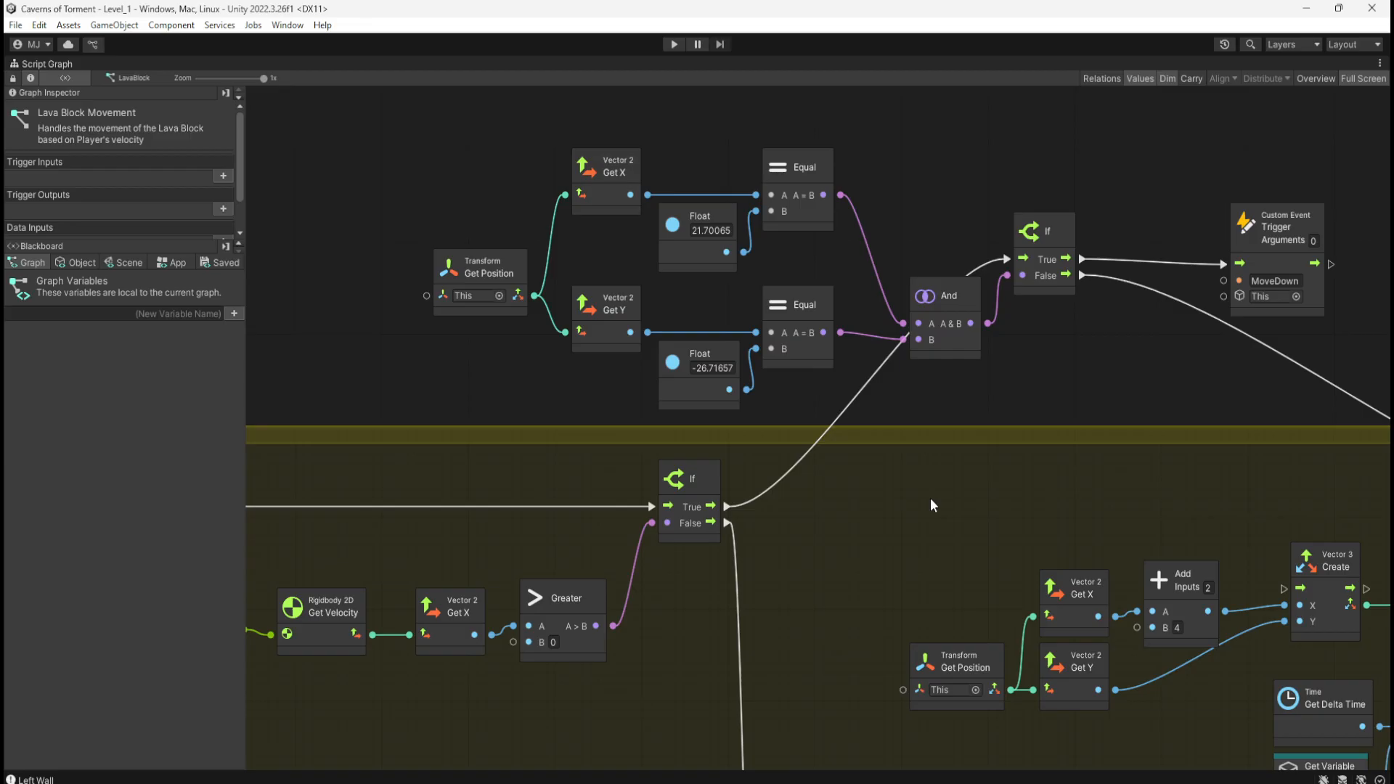
{"action": "middle_click_drag", "start_coordinate": [931, 500], "coordinate": [939, 489]}
{"action": "scroll", "coordinate": [615, 404], "scroll_direction": "down", "scroll_amount": 7, "text": "ctrl"}
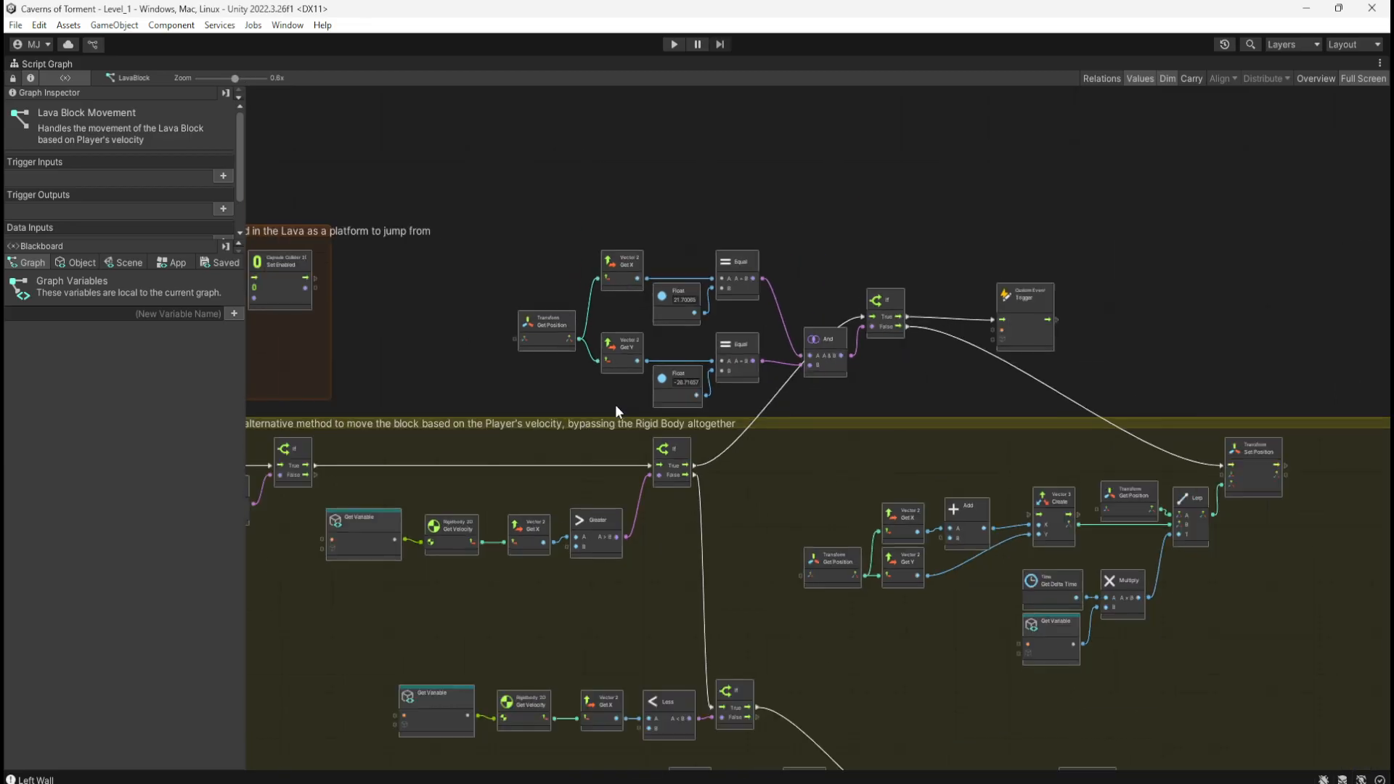
{"action": "scroll", "coordinate": [740, 560], "scroll_direction": "up", "scroll_amount": 4, "text": "ctrl"}
{"action": "middle_click_drag", "start_coordinate": [673, 266], "coordinate": [900, 585]}
{"action": "scroll", "coordinate": [746, 423], "scroll_direction": "up", "scroll_amount": 3, "text": "ctrl"}
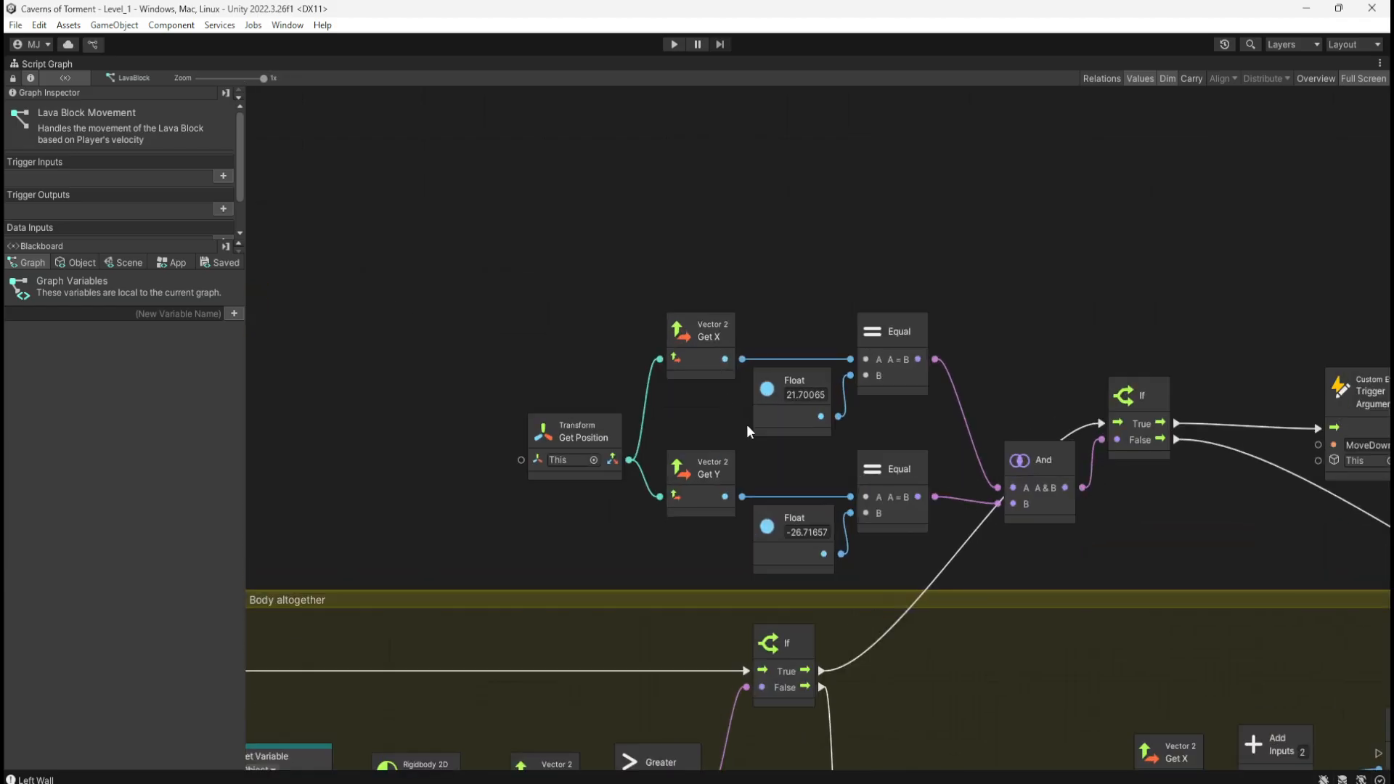
{"action": "middle_click_drag", "start_coordinate": [792, 462], "coordinate": [665, 409]}
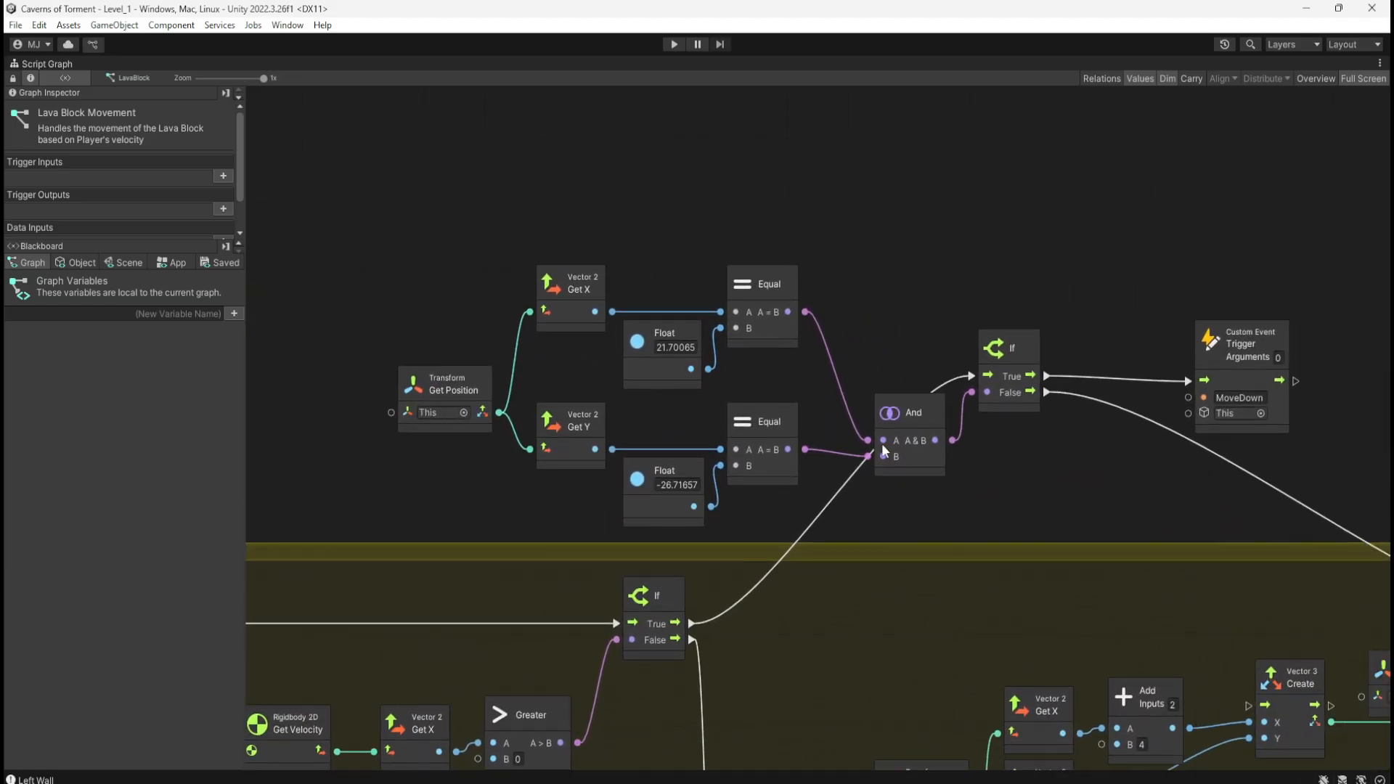
{"action": "left_click", "coordinate": [916, 459]}
Step: Delete the And, Get Y, its Float and the lower Equal nodes from the position check
{"action": "key", "text": "Delete"}
{"action": "left_click_drag", "start_coordinate": [972, 393], "coordinate": [942, 409]}
{"action": "type", "text": "boo"}
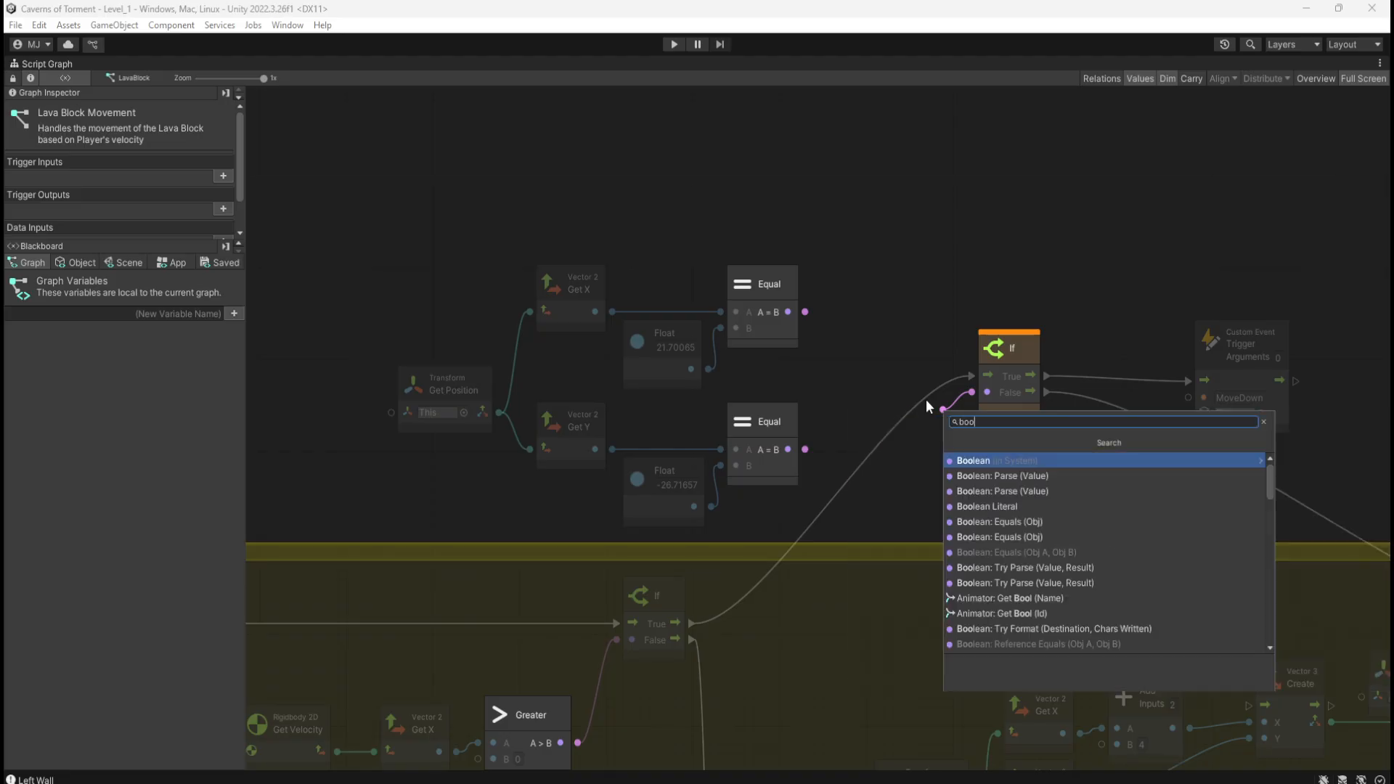
{"action": "type", "text": "lean"}
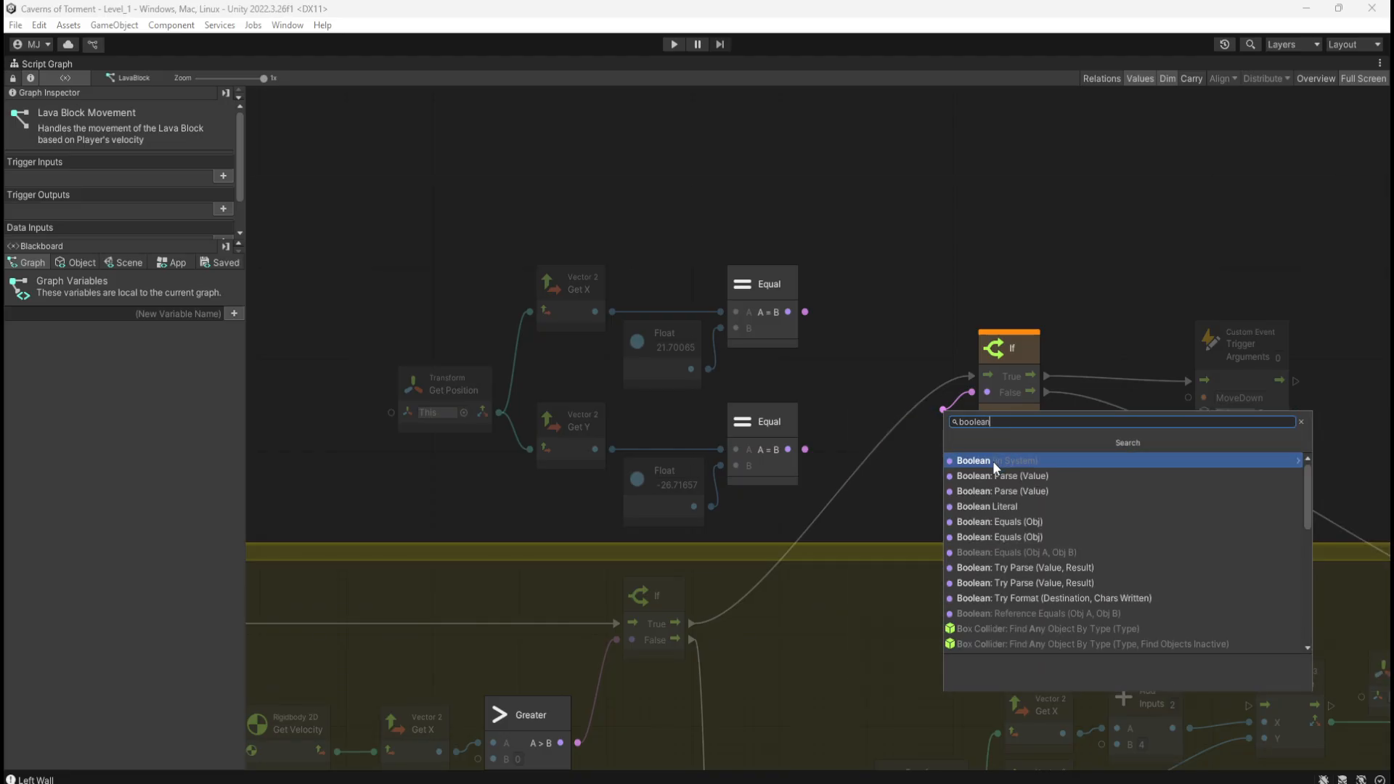
{"action": "left_click", "coordinate": [981, 506]}
{"action": "left_click_drag", "start_coordinate": [913, 421], "coordinate": [916, 463]}
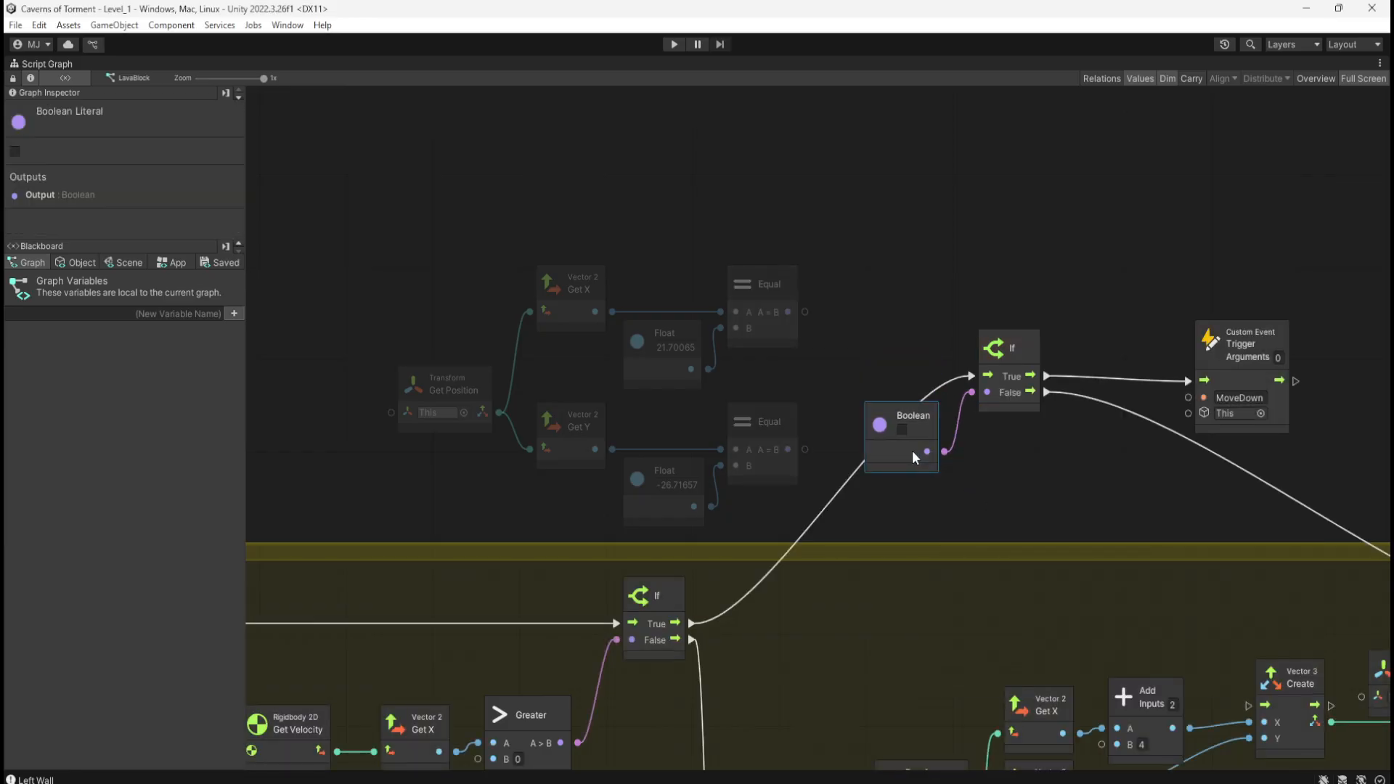
{"action": "key", "text": "Delete"}
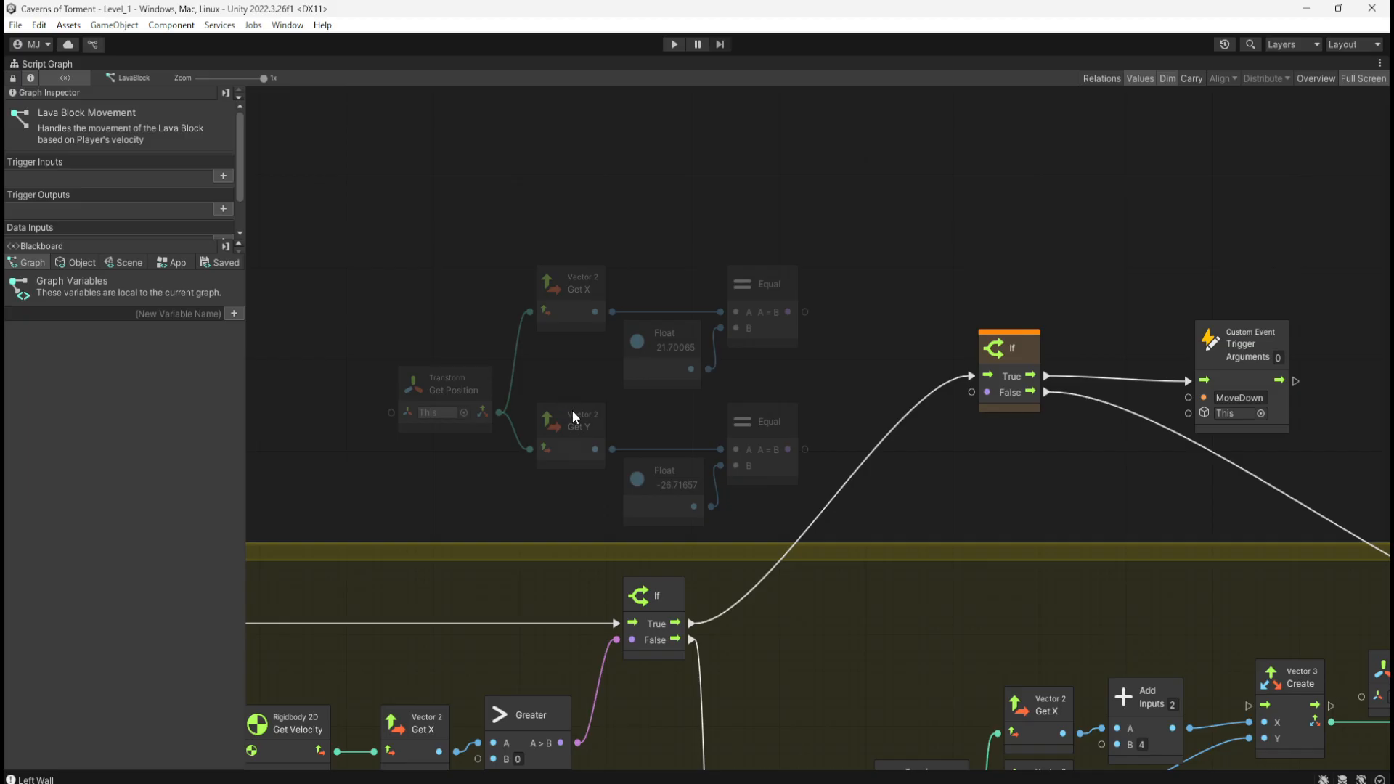
{"action": "left_click_drag", "start_coordinate": [551, 500], "coordinate": [726, 439]}
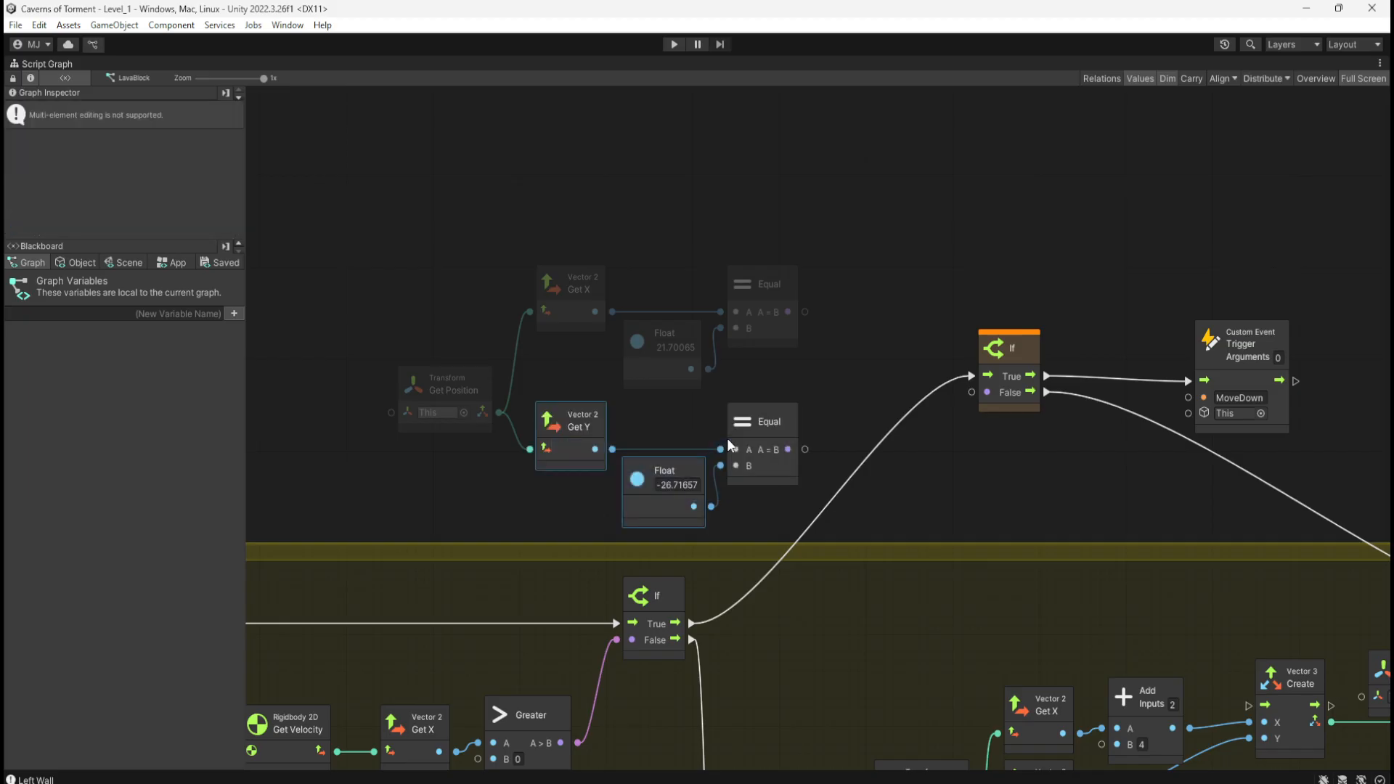
{"action": "key", "text": "Delete"}
{"action": "left_click", "coordinate": [790, 462]}
{"action": "key", "text": "Delete"}
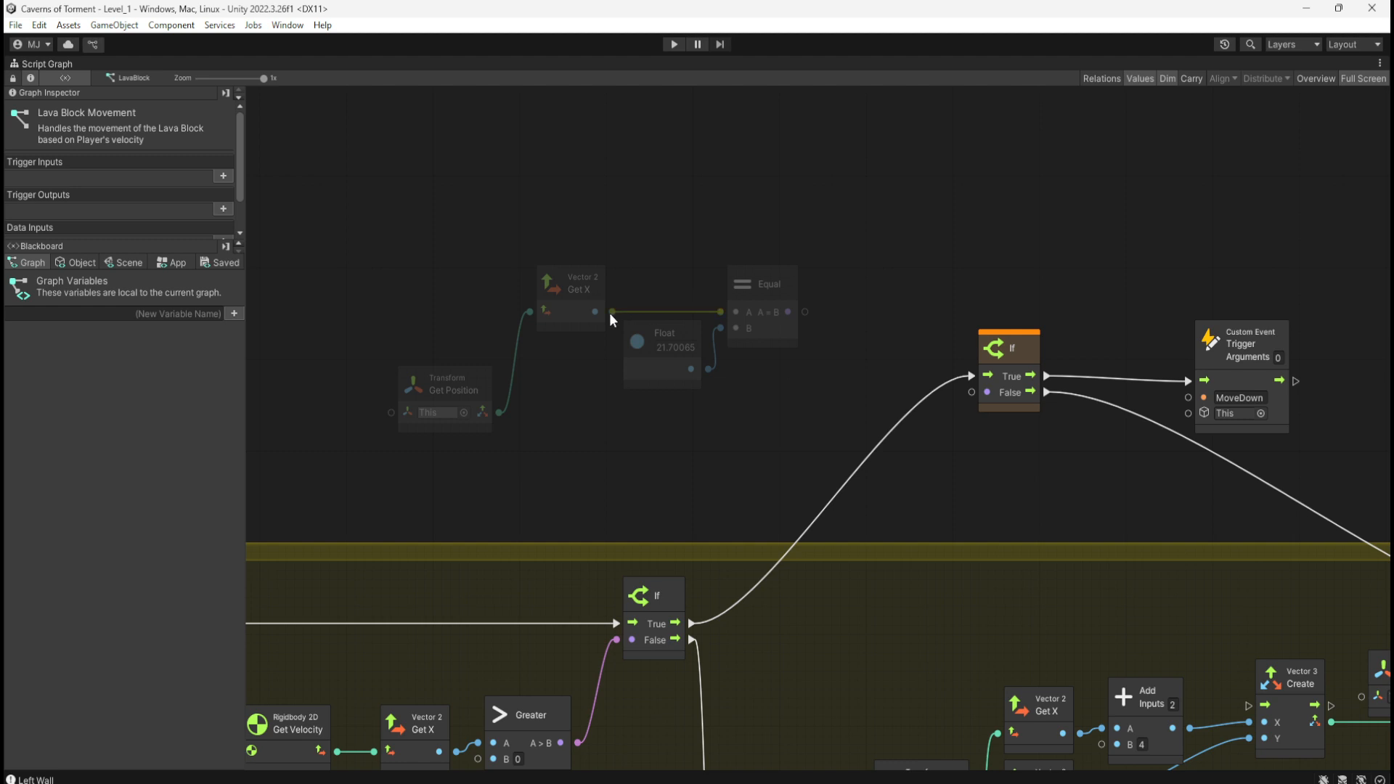
Step: Add a Greater node fed by the Get X output
{"action": "left_click_drag", "start_coordinate": [609, 312], "coordinate": [668, 259]}
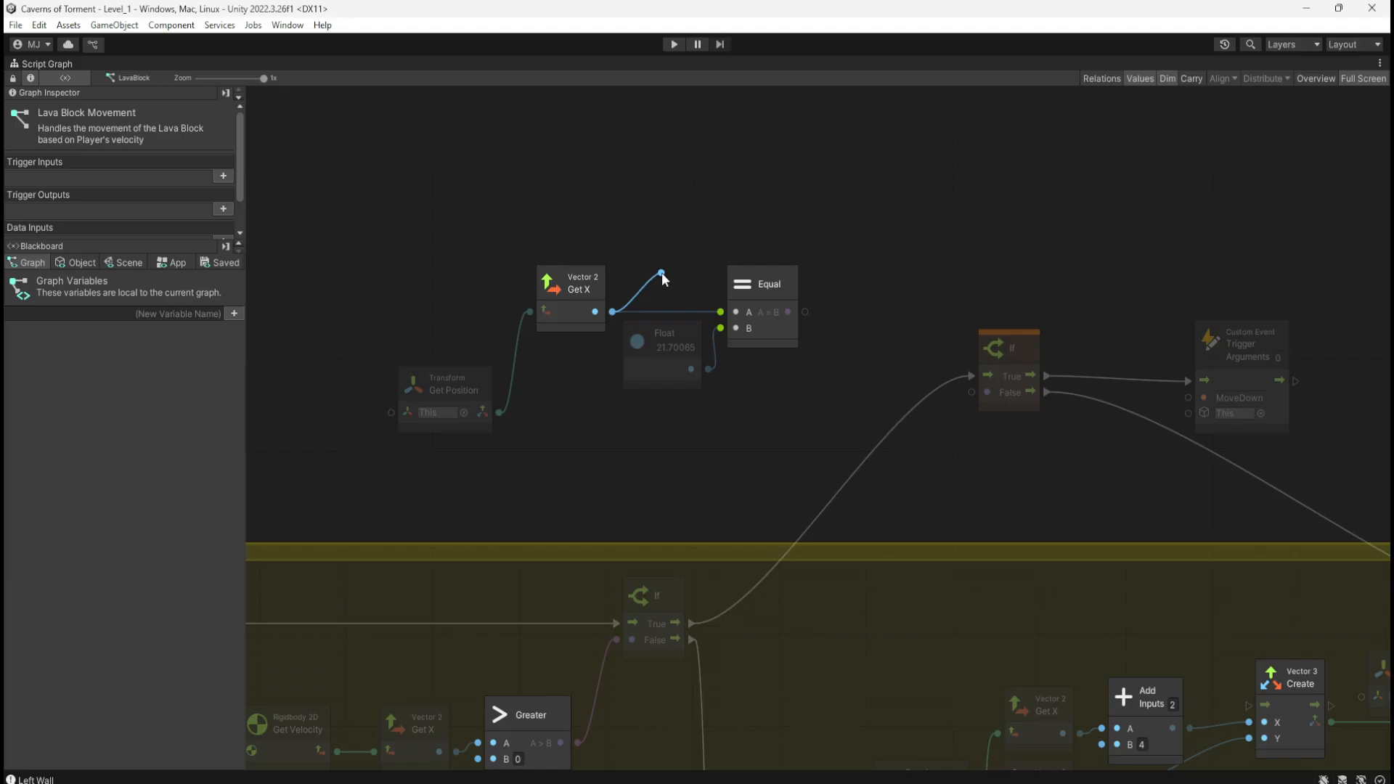
{"action": "left_click_drag", "start_coordinate": [661, 272], "coordinate": [718, 245]}
{"action": "type", "text": "g"}
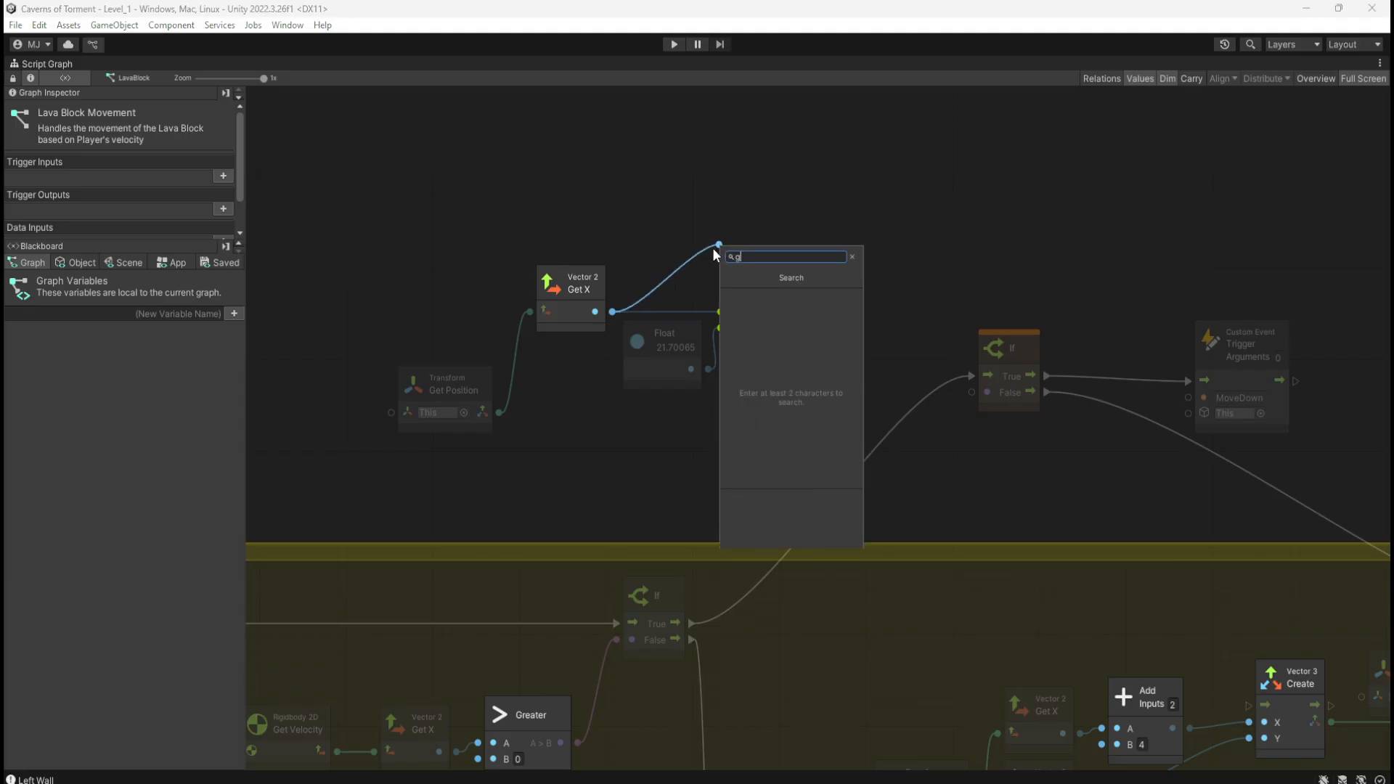
{"action": "type", "text": "reatr"}
{"action": "key", "text": "ctrl+a"}
{"action": "type", "text": "tgr"}
{"action": "key", "text": "BackSpace"}
{"action": "key", "text": "BackSpace"}
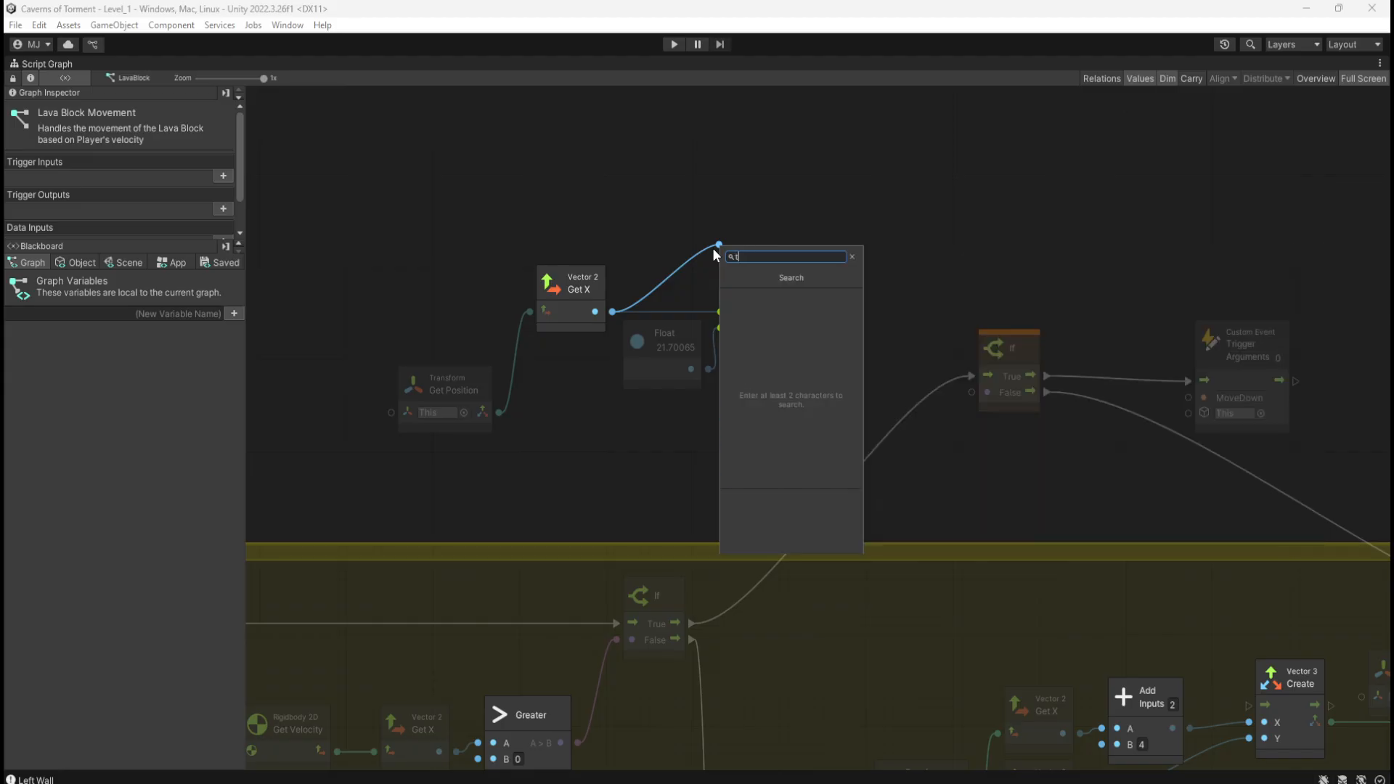
{"action": "key", "text": "BackSpace"}
{"action": "type", "text": "greater"}
{"action": "left_click", "coordinate": [784, 295]}
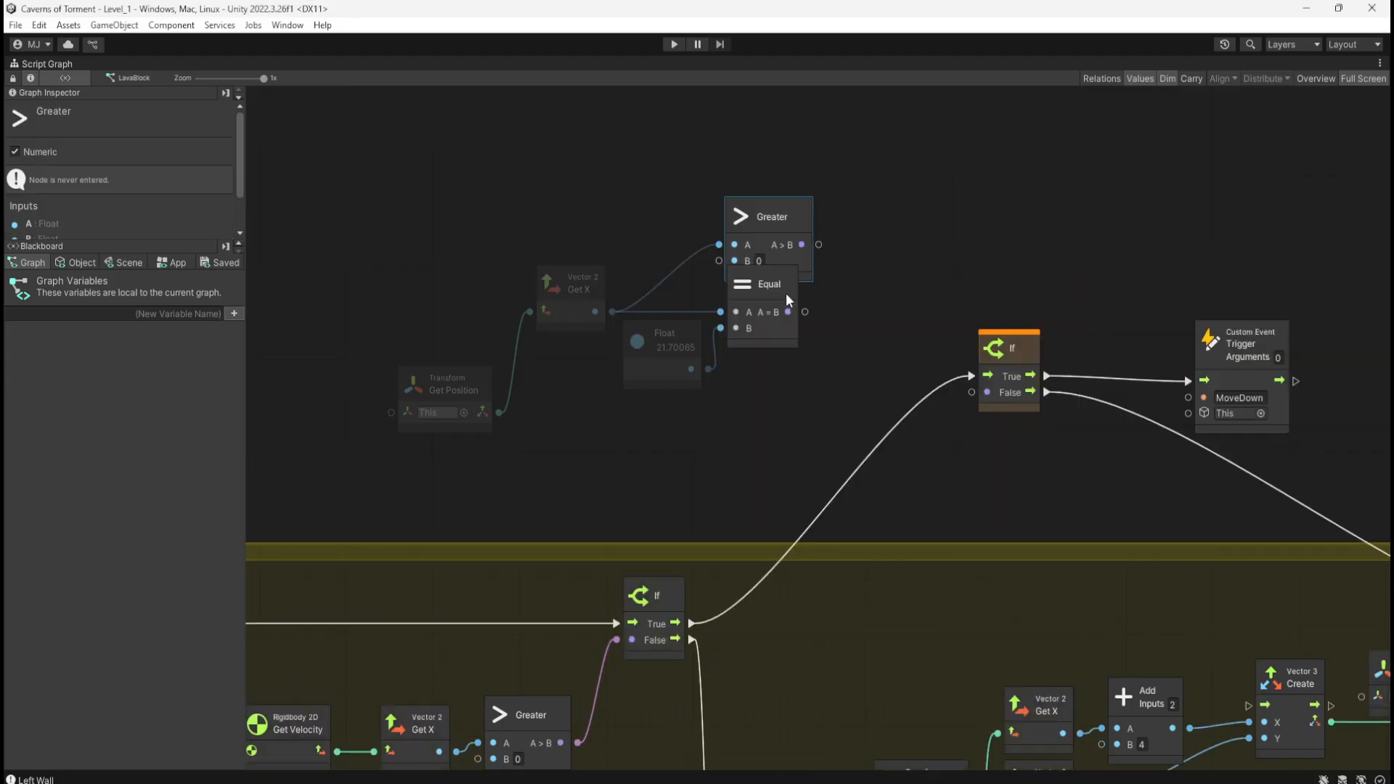
Step: Delete the remaining Equal node and move the Float node up beside Greater
{"action": "left_click_drag", "start_coordinate": [690, 417], "coordinate": [764, 363]}
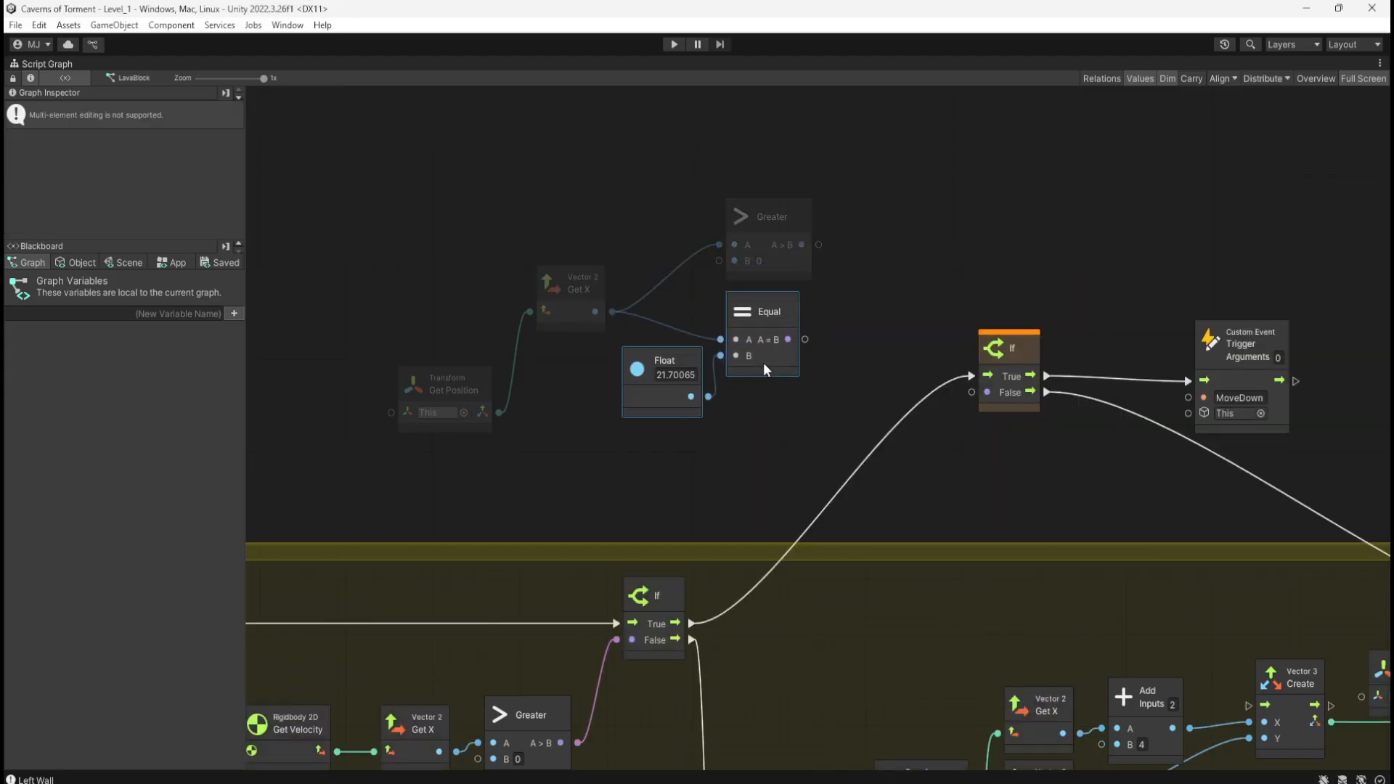
{"action": "left_click", "coordinate": [857, 339]}
{"action": "left_click", "coordinate": [788, 363]}
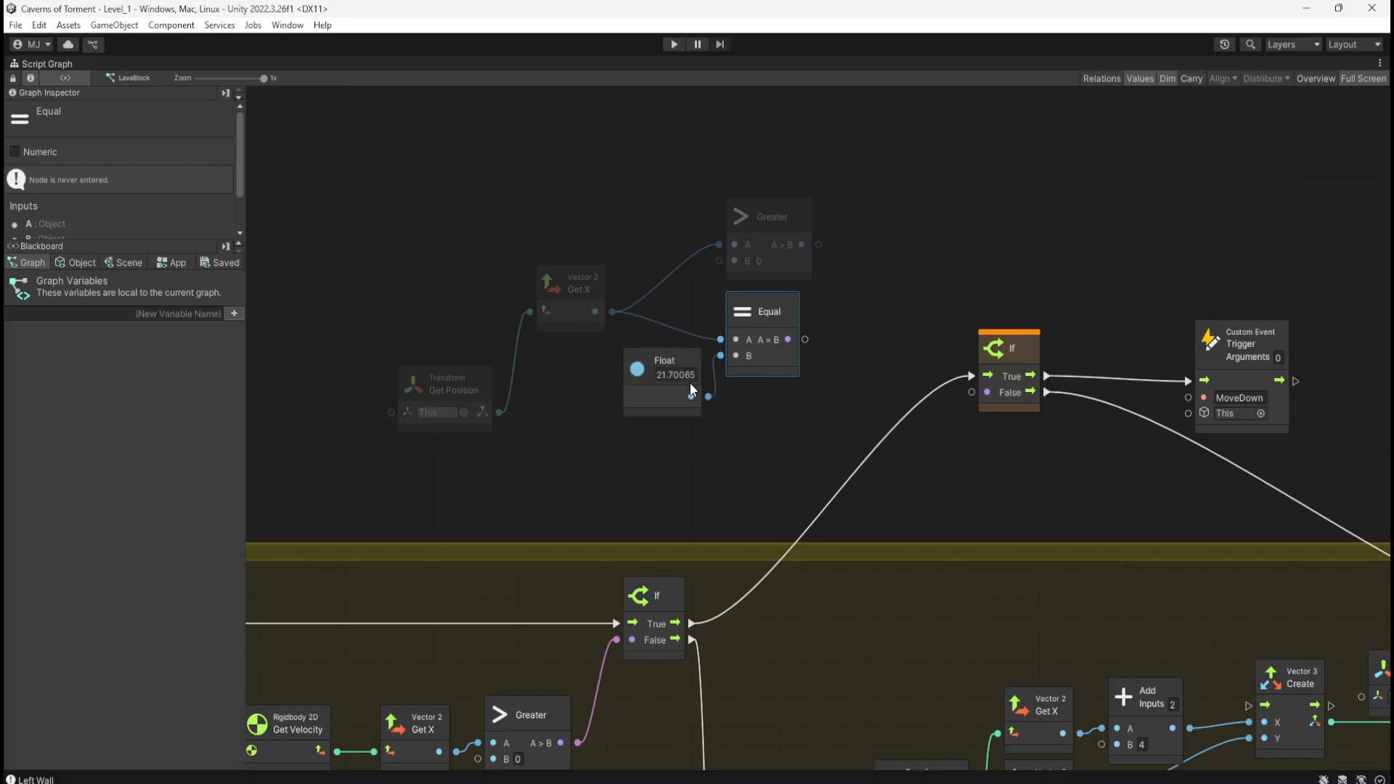
{"action": "key", "text": "Delete"}
{"action": "left_click_drag", "start_coordinate": [661, 401], "coordinate": [971, 392]}
{"action": "left_click", "coordinate": [814, 295]}
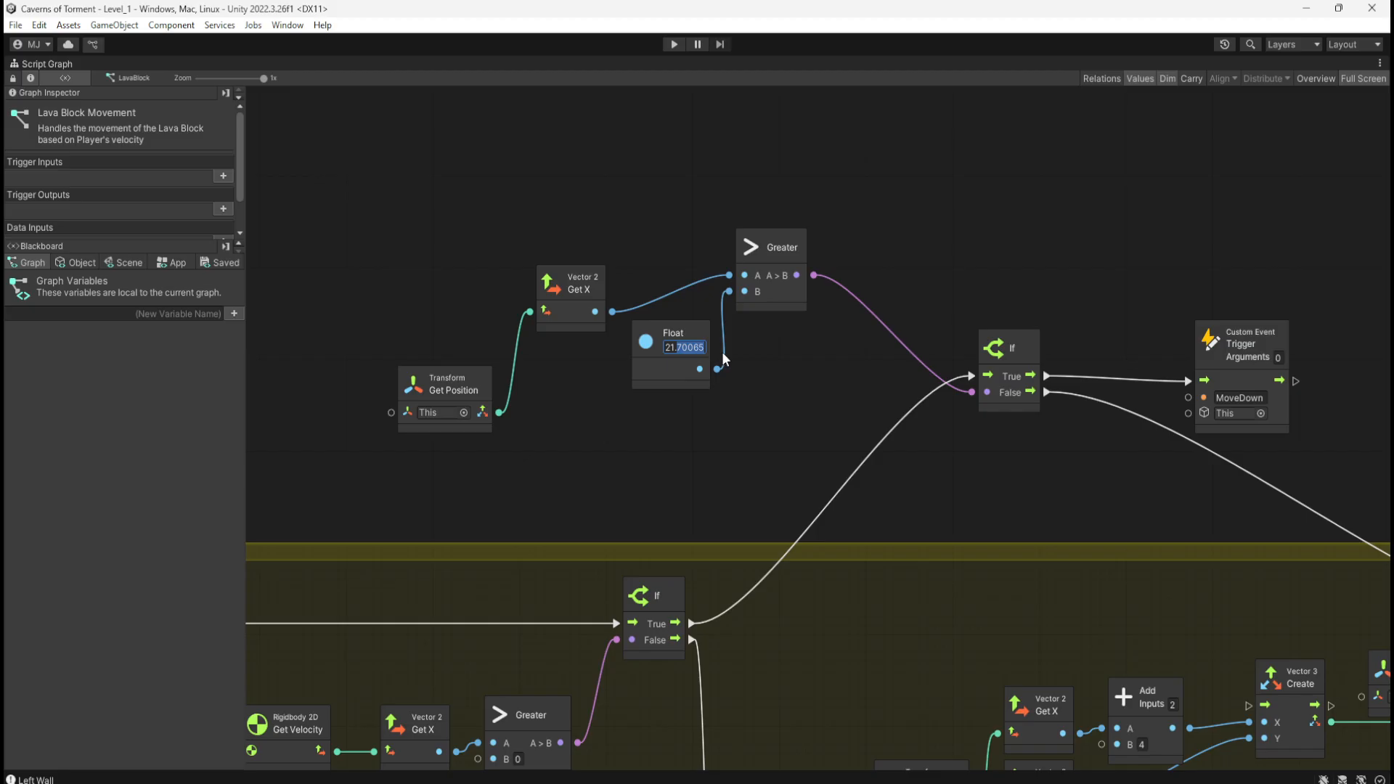
Step: Change the Float value from 21.70065 to 21
{"action": "left_click", "coordinate": [672, 344]}
{"action": "key", "text": "BackSpace"}
{"action": "key", "text": "Return"}
{"action": "middle_click_drag", "start_coordinate": [803, 427], "coordinate": [804, 258]}
{"action": "middle_click_drag", "start_coordinate": [826, 510], "coordinate": [815, 585]}
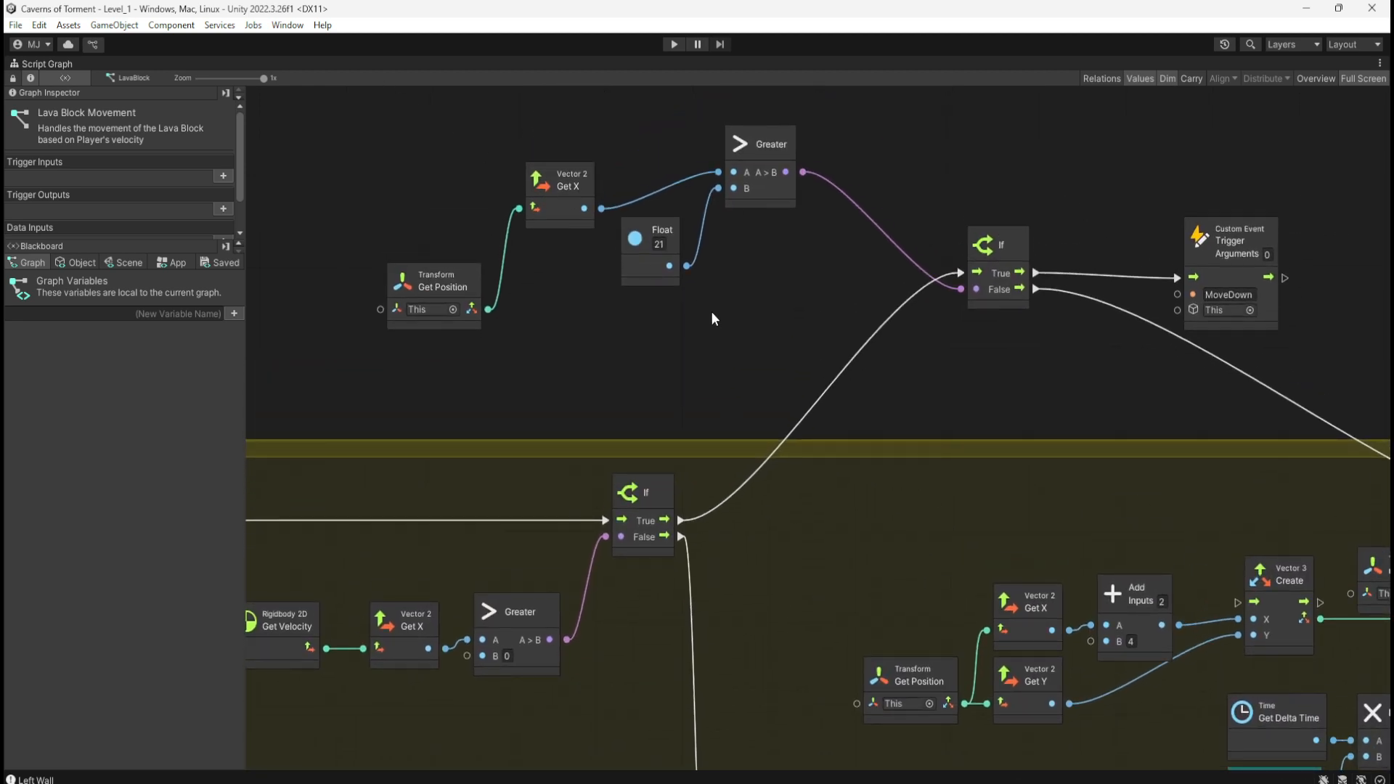
Step: Take the new Greater check and delete the lower branch's old Equal/And position check
{"action": "left_click_drag", "start_coordinate": [447, 131], "coordinate": [766, 306]}
{"action": "scroll", "coordinate": [800, 578], "scroll_direction": "down", "scroll_amount": 10}
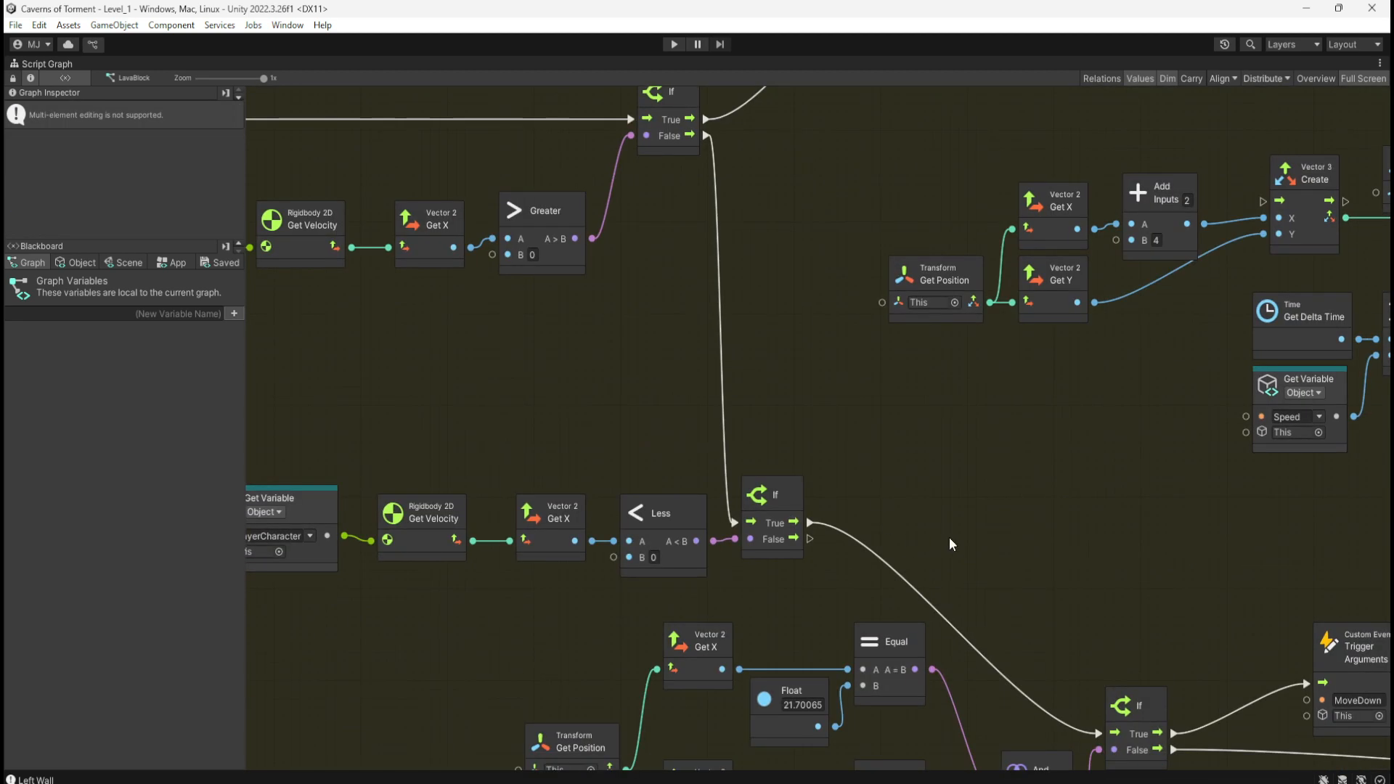
{"action": "middle_click_drag", "start_coordinate": [823, 572], "coordinate": [857, 525]}
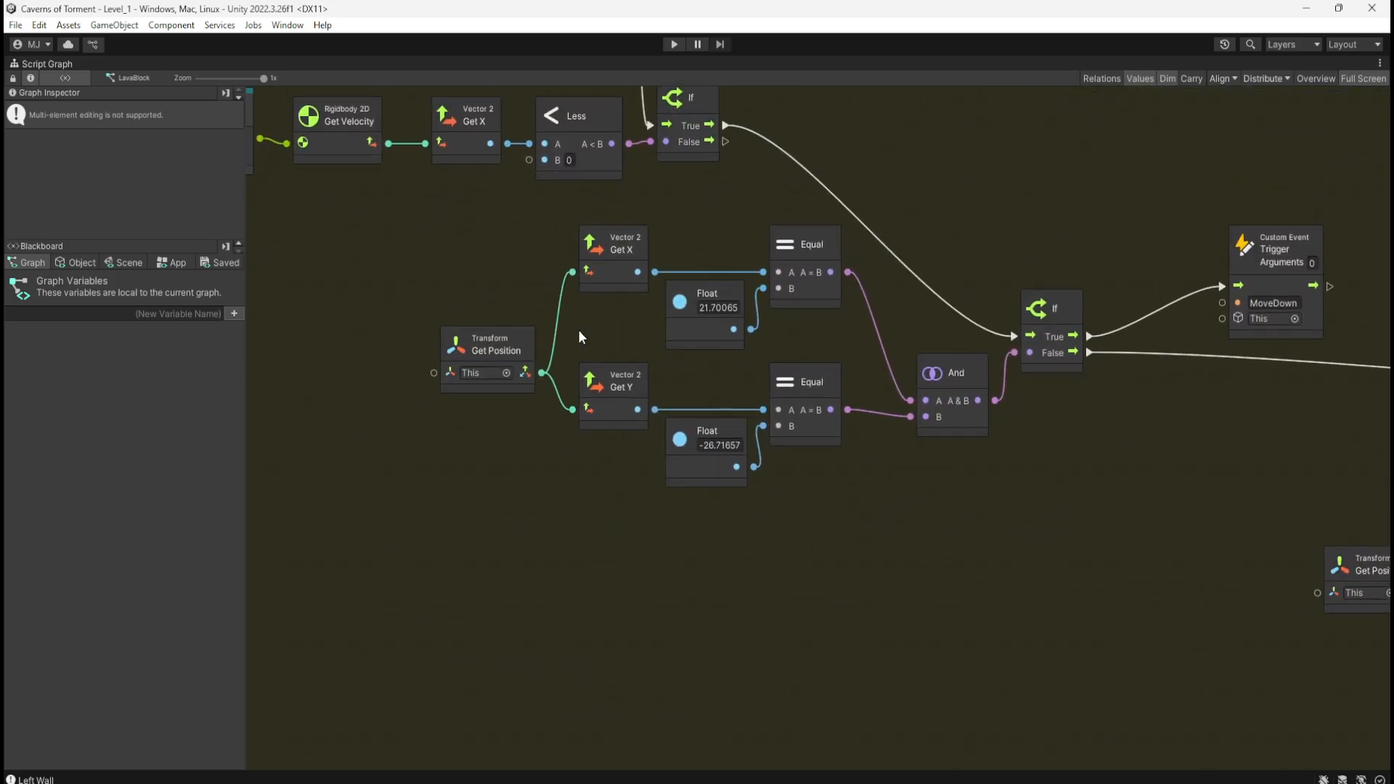
{"action": "left_click_drag", "start_coordinate": [446, 248], "coordinate": [823, 526]}
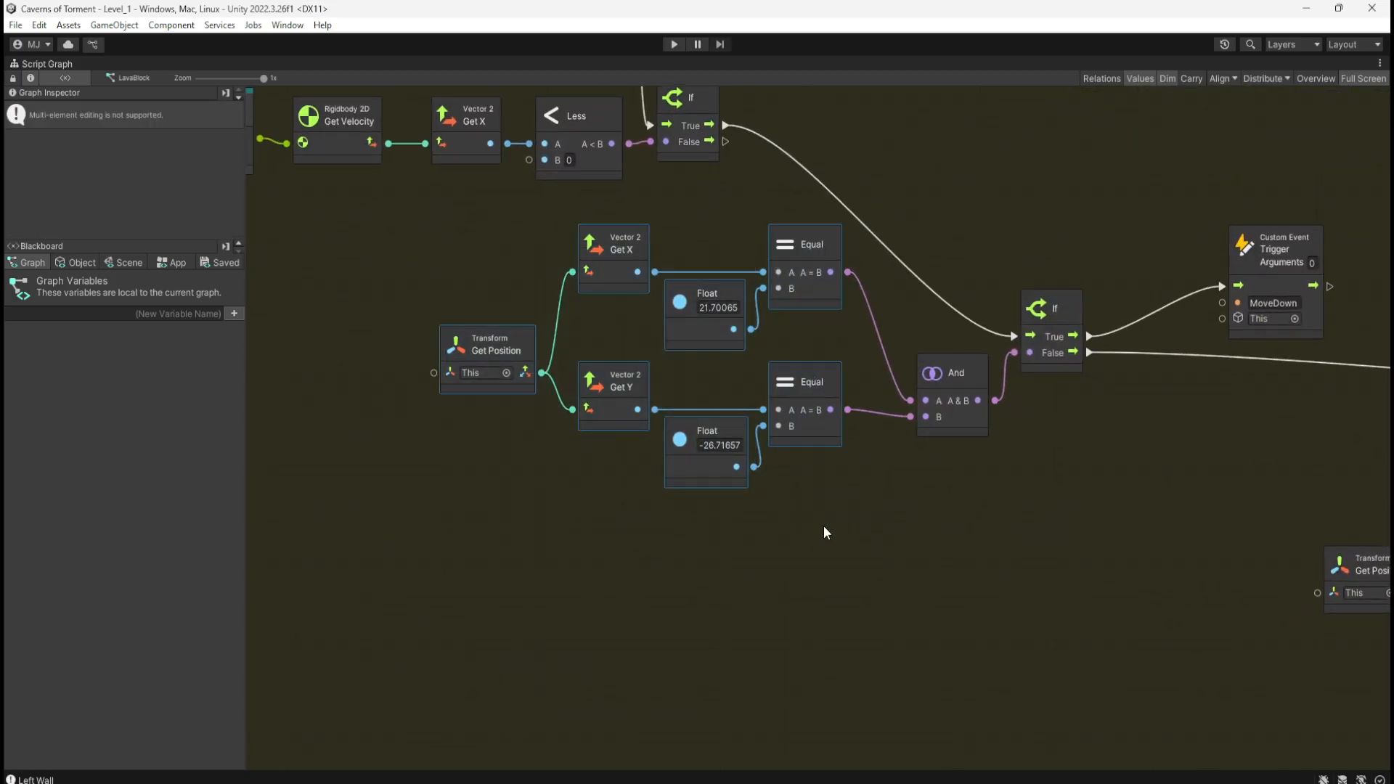
{"action": "left_click_drag", "start_coordinate": [459, 246], "coordinate": [964, 560]}
{"action": "key", "text": "Delete"}
Step: Paste the Greater check so it feeds the If, then return the Script Graph to the docked layout
{"action": "key", "text": "ctrl+v"}
{"action": "left_click_drag", "start_coordinate": [1005, 395], "coordinate": [1014, 352]}
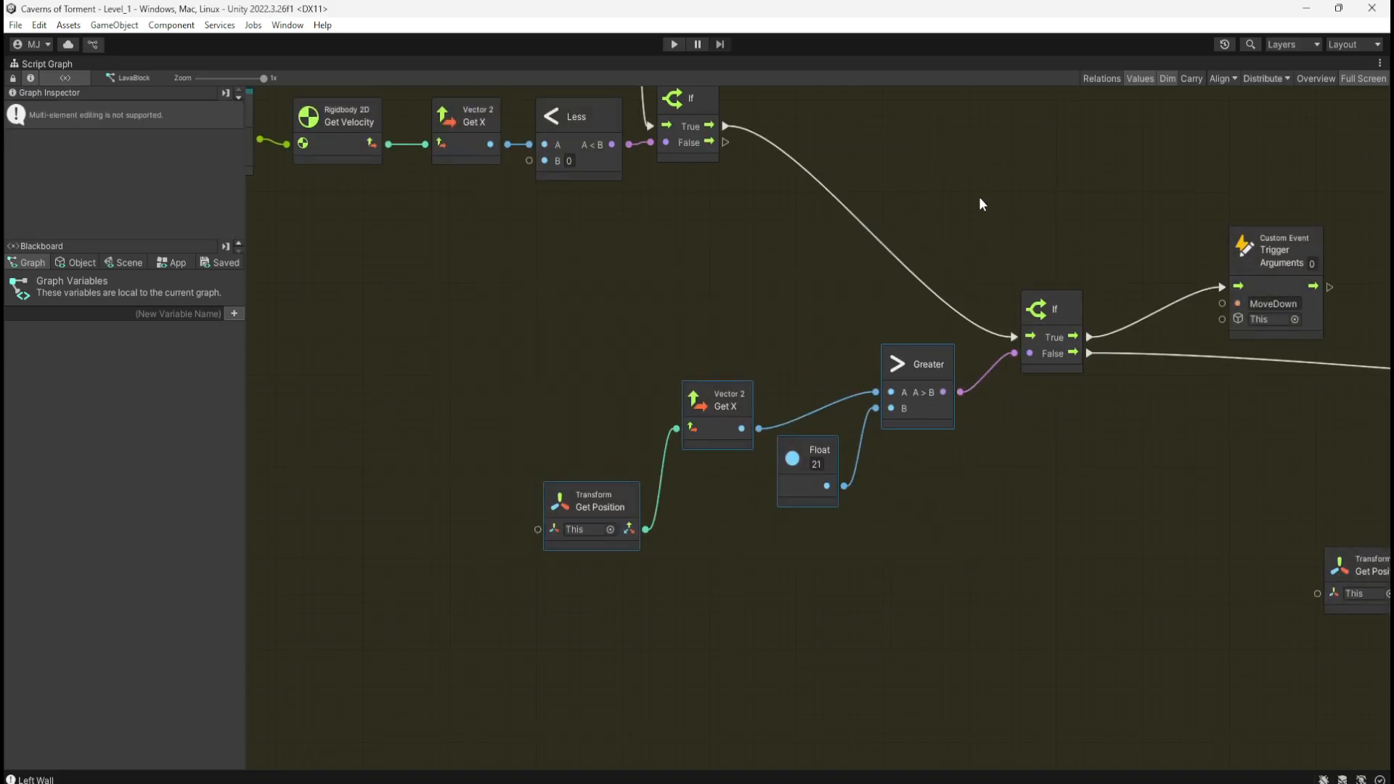
{"action": "middle_click_drag", "start_coordinate": [978, 196], "coordinate": [951, 342]}
{"action": "double_click", "coordinate": [958, 319]}
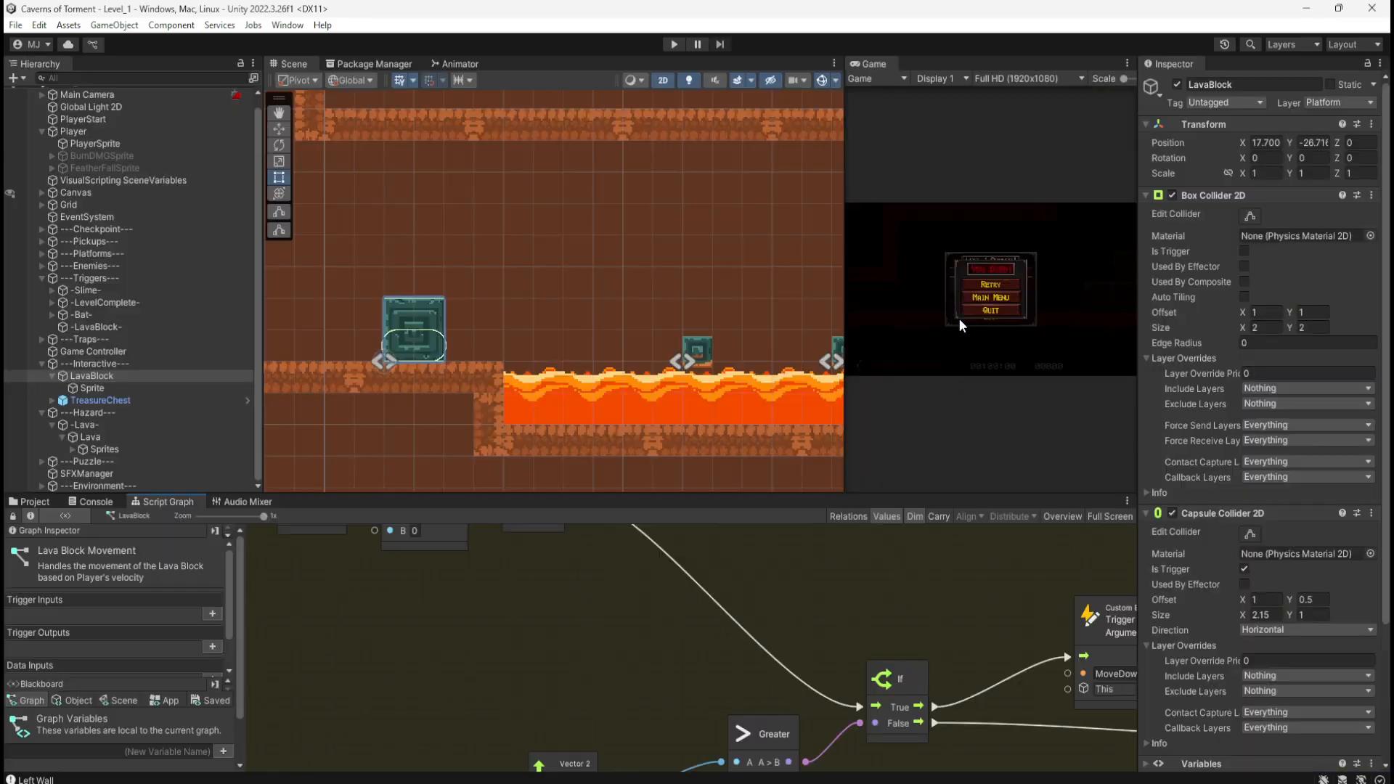
Step: Play the level, running and jumping over the crates to the lava block, then stop
{"action": "left_click", "coordinate": [674, 44]}
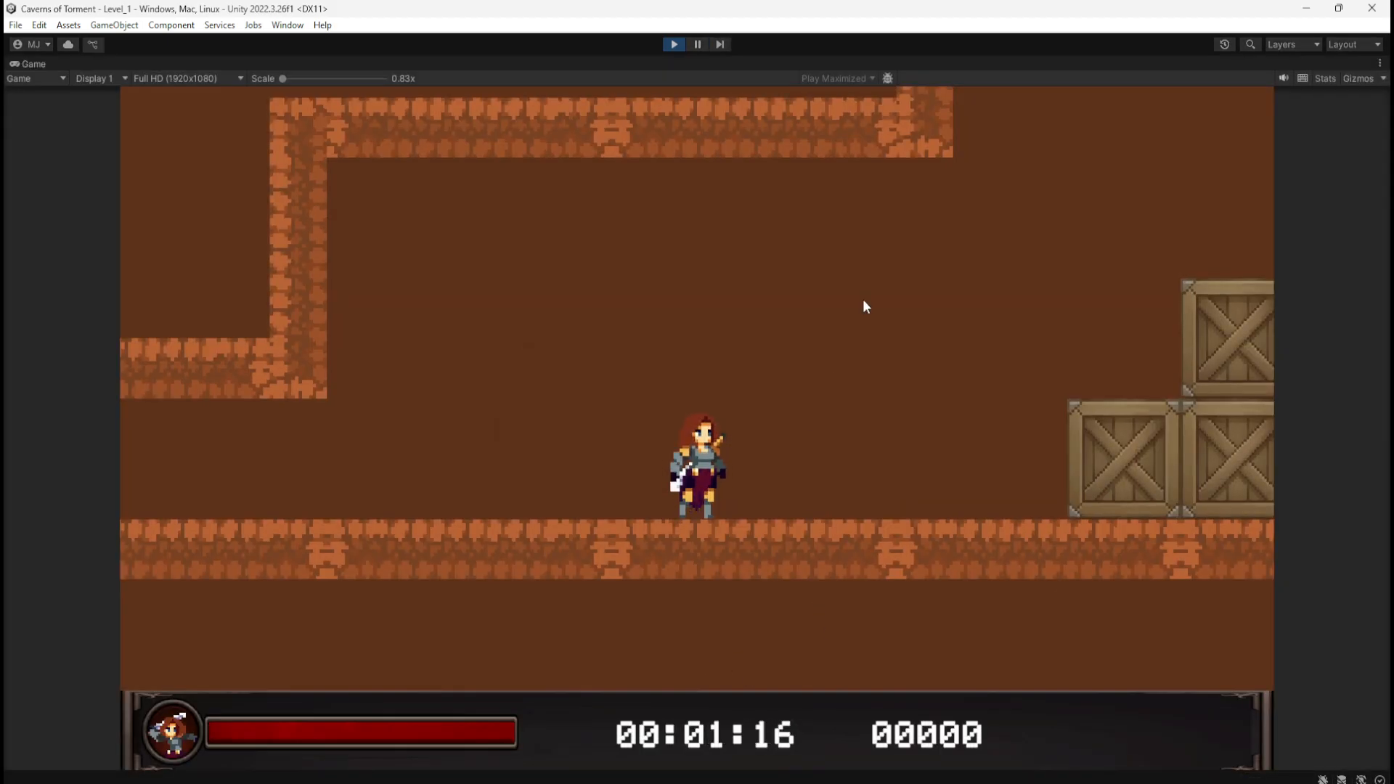
{"action": "key", "text": "d"}
{"action": "key", "text": "space"}
{"action": "key", "text": "space"}
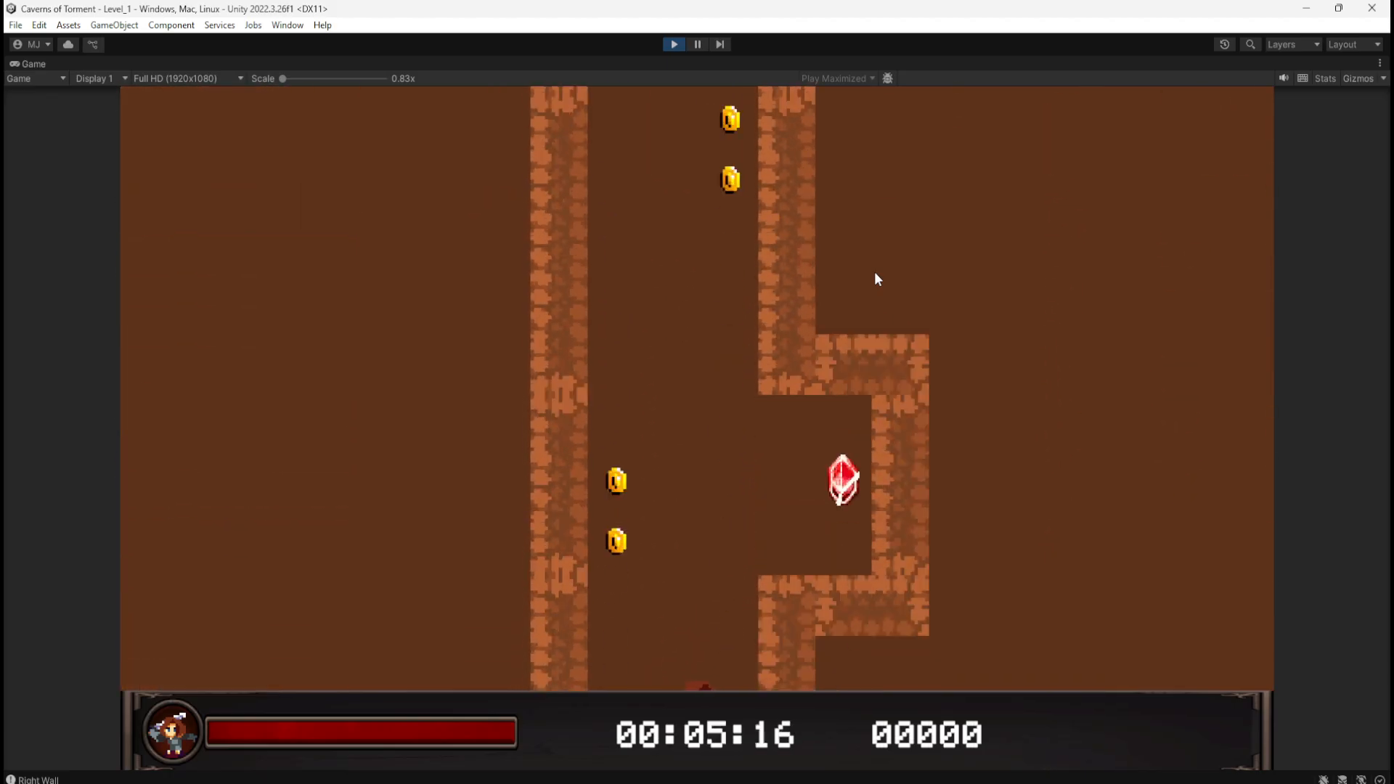
{"action": "key", "text": "d"}
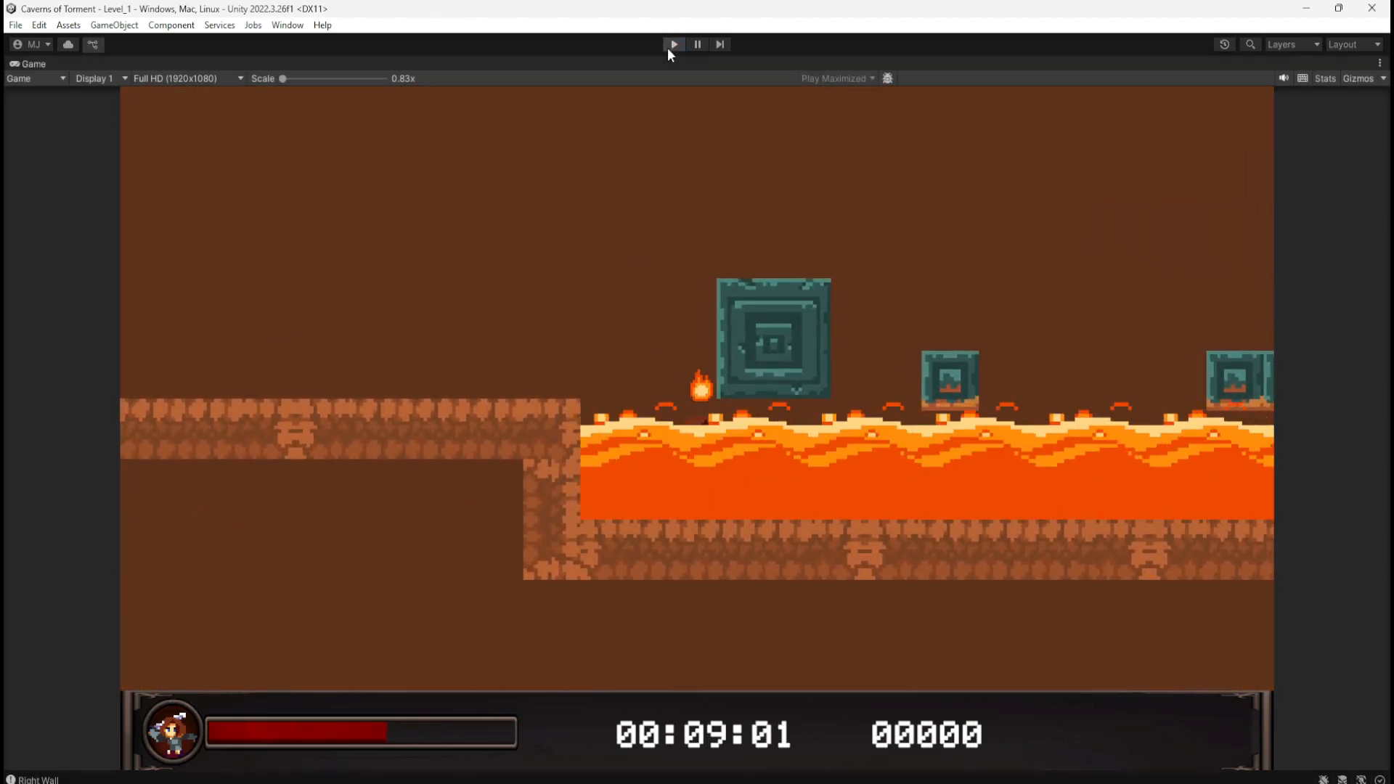
{"action": "left_click", "coordinate": [671, 44]}
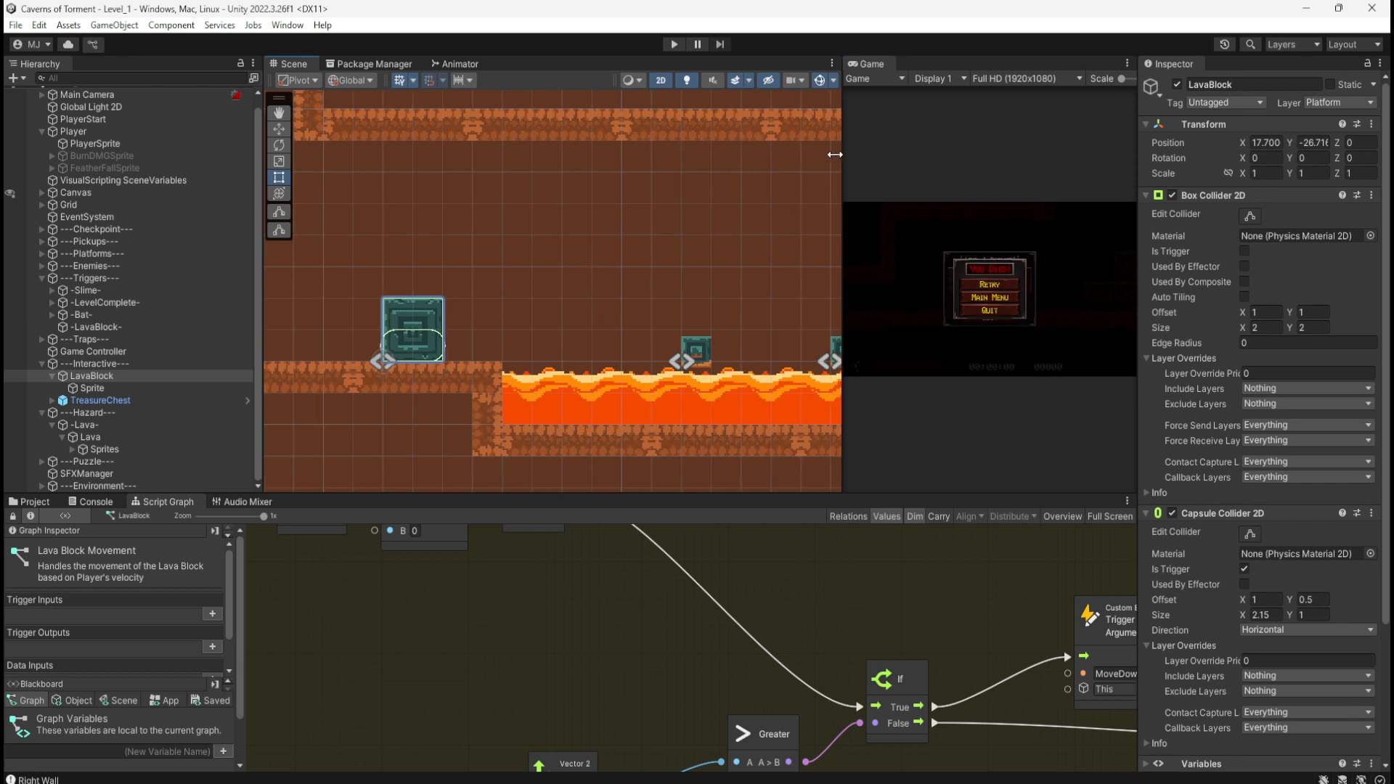
Step: Set the Game view to Play Focused mode
{"action": "left_click_drag", "start_coordinate": [844, 157], "coordinate": [704, 157]}
{"action": "left_click", "coordinate": [1071, 78]}
{"action": "left_click", "coordinate": [1072, 95]}
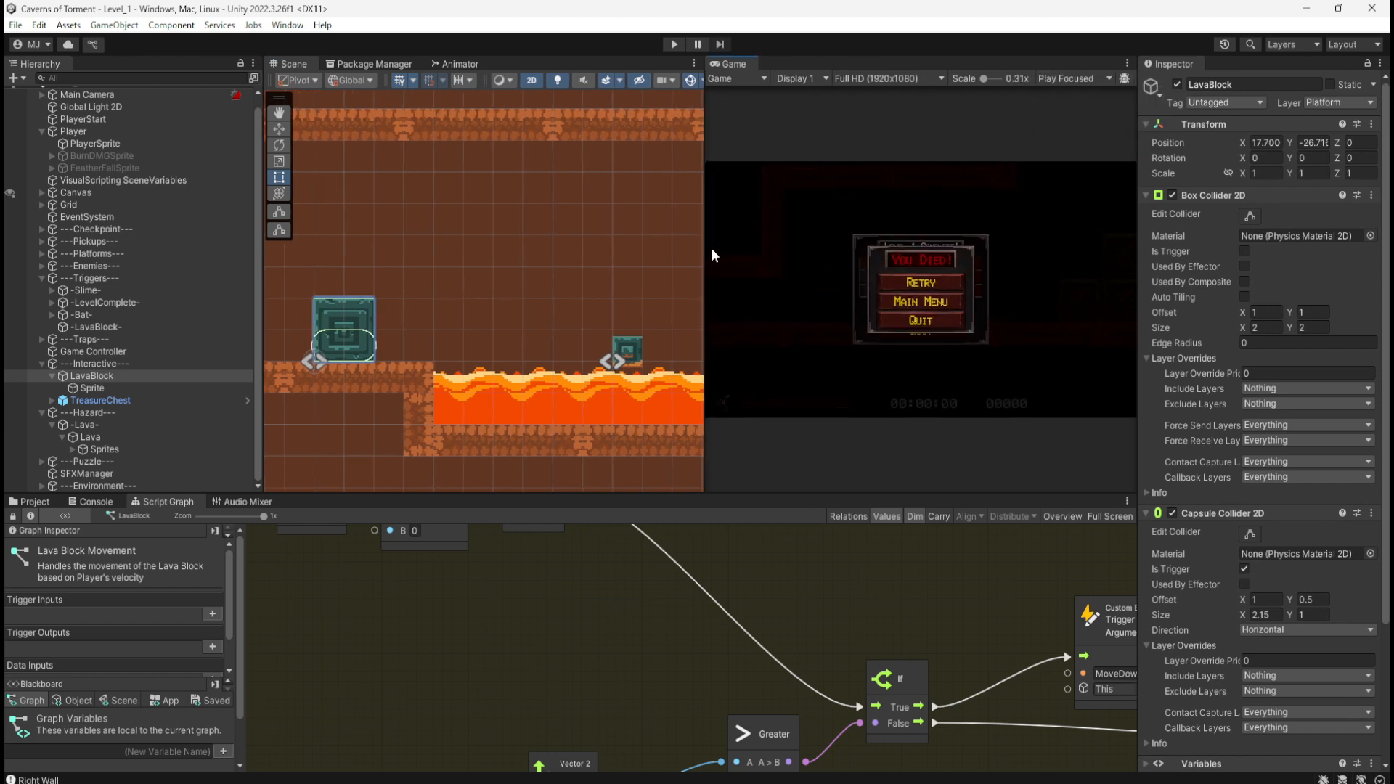
{"action": "left_click_drag", "start_coordinate": [706, 254], "coordinate": [819, 255]}
Step: Zoom out and enlarge the Script Graph panel to show the whole graph, then start play mode
{"action": "scroll", "coordinate": [759, 629], "scroll_direction": "down", "scroll_amount": 2}
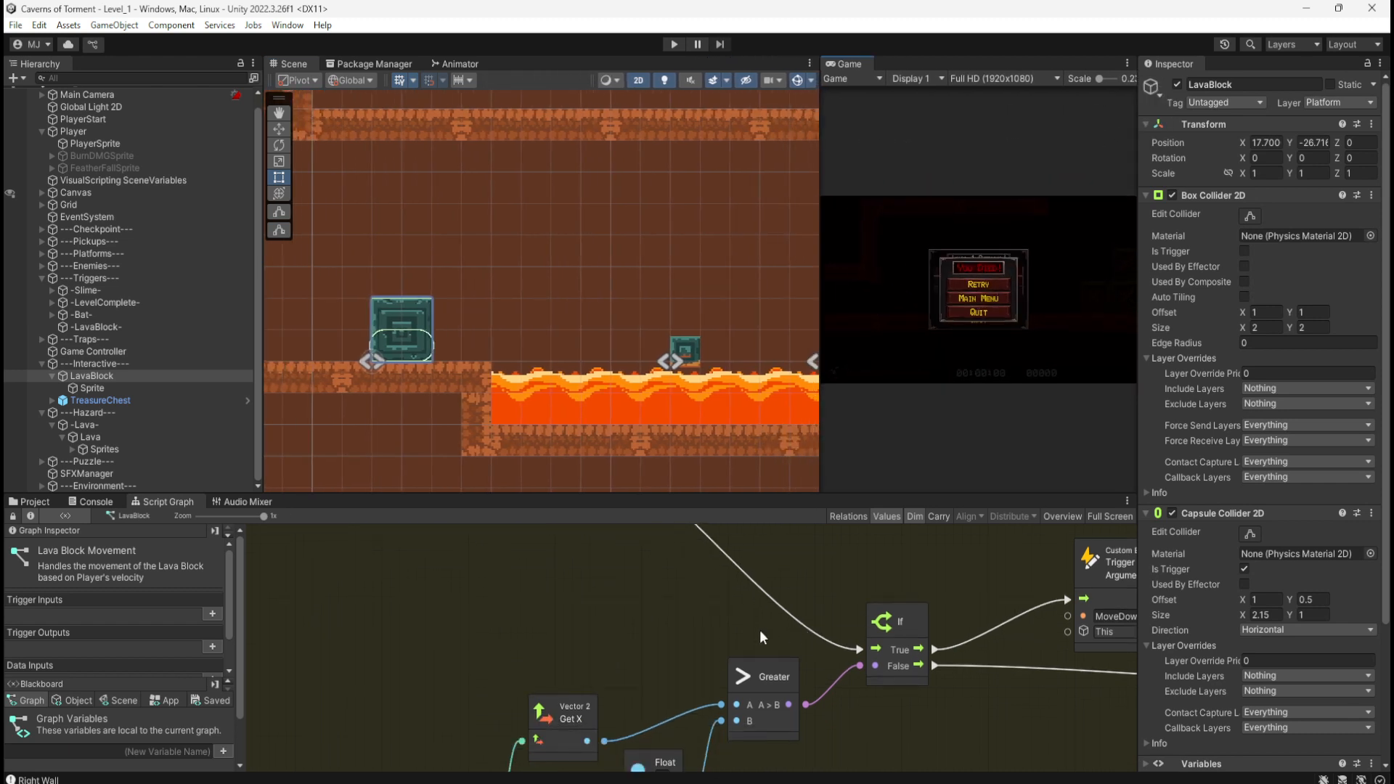
{"action": "scroll", "coordinate": [703, 679], "scroll_direction": "down", "scroll_amount": 5}
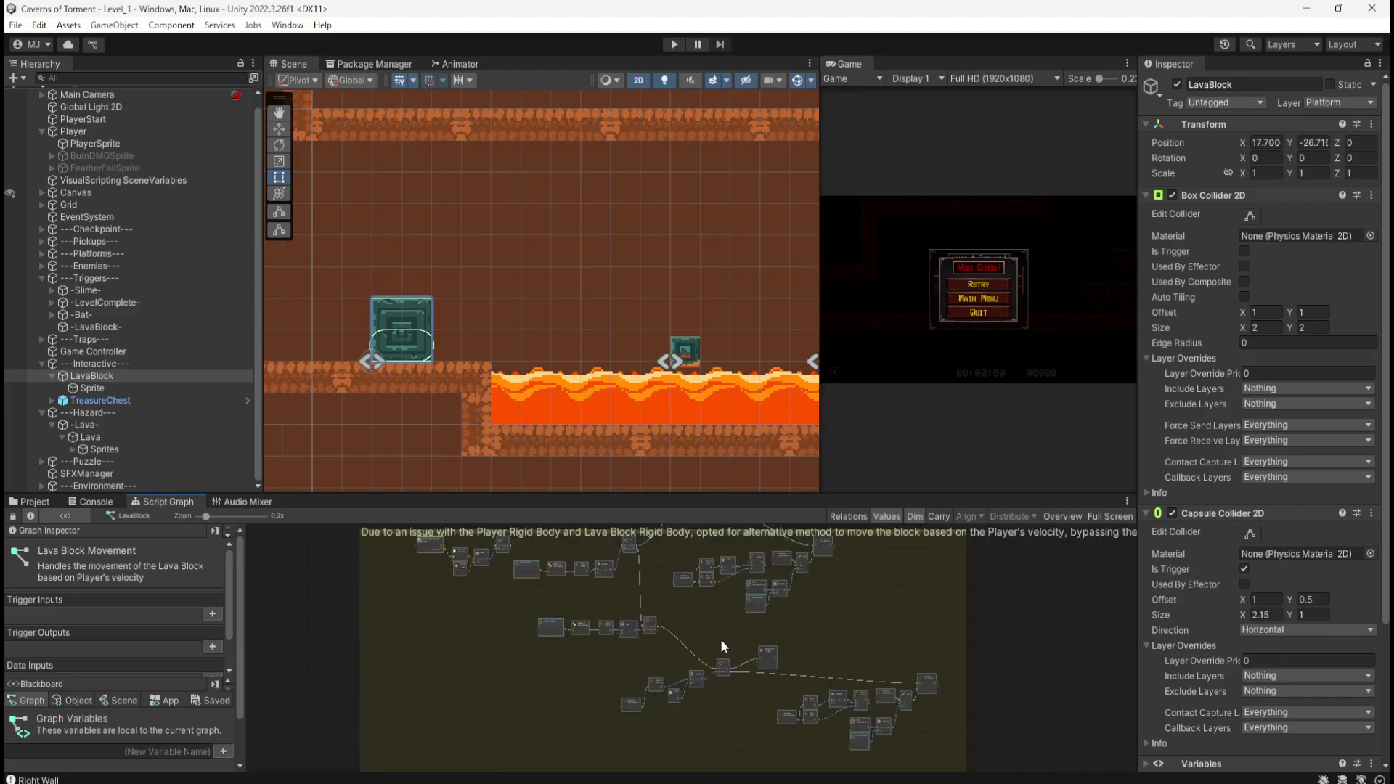
{"action": "middle_click_drag", "start_coordinate": [721, 638], "coordinate": [721, 694]}
{"action": "scroll", "coordinate": [733, 667], "scroll_direction": "down", "scroll_amount": 2}
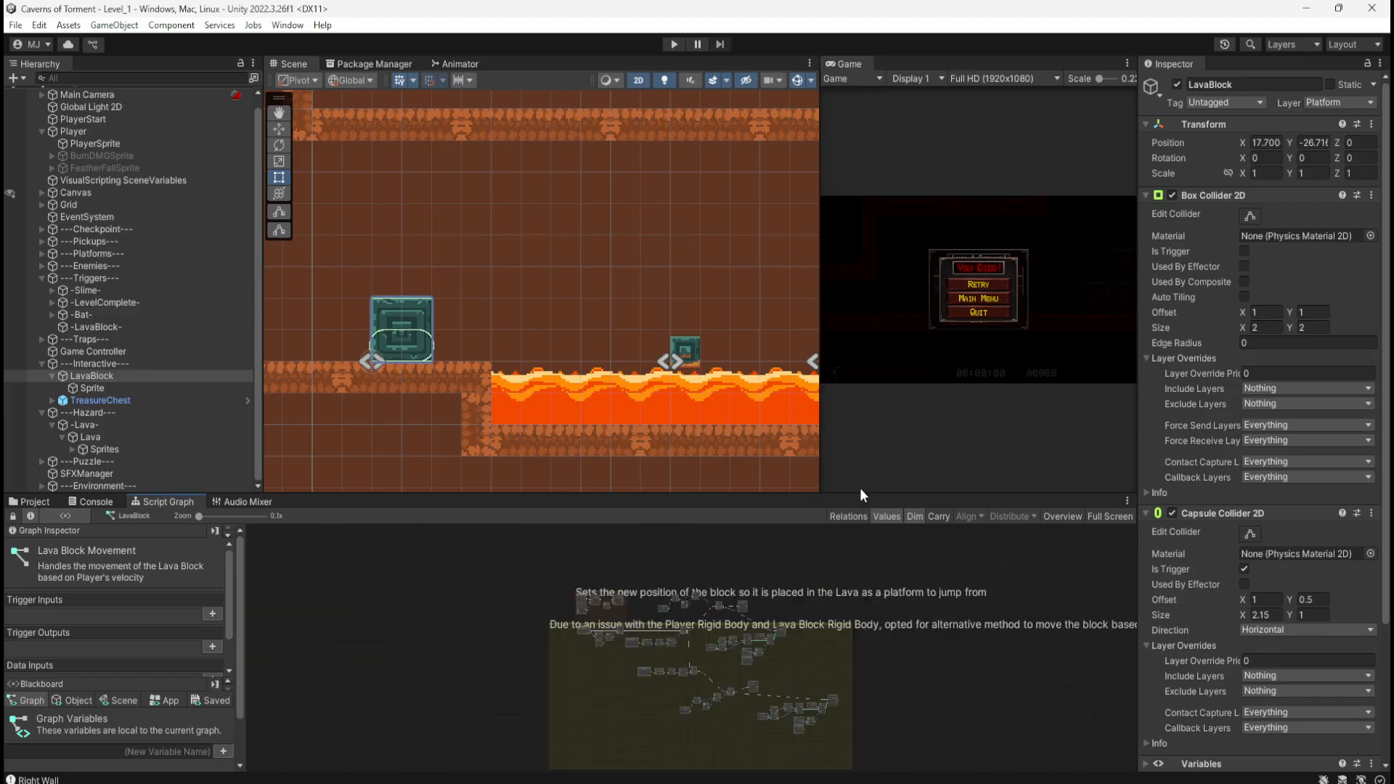
{"action": "left_click_drag", "start_coordinate": [859, 494], "coordinate": [859, 225]}
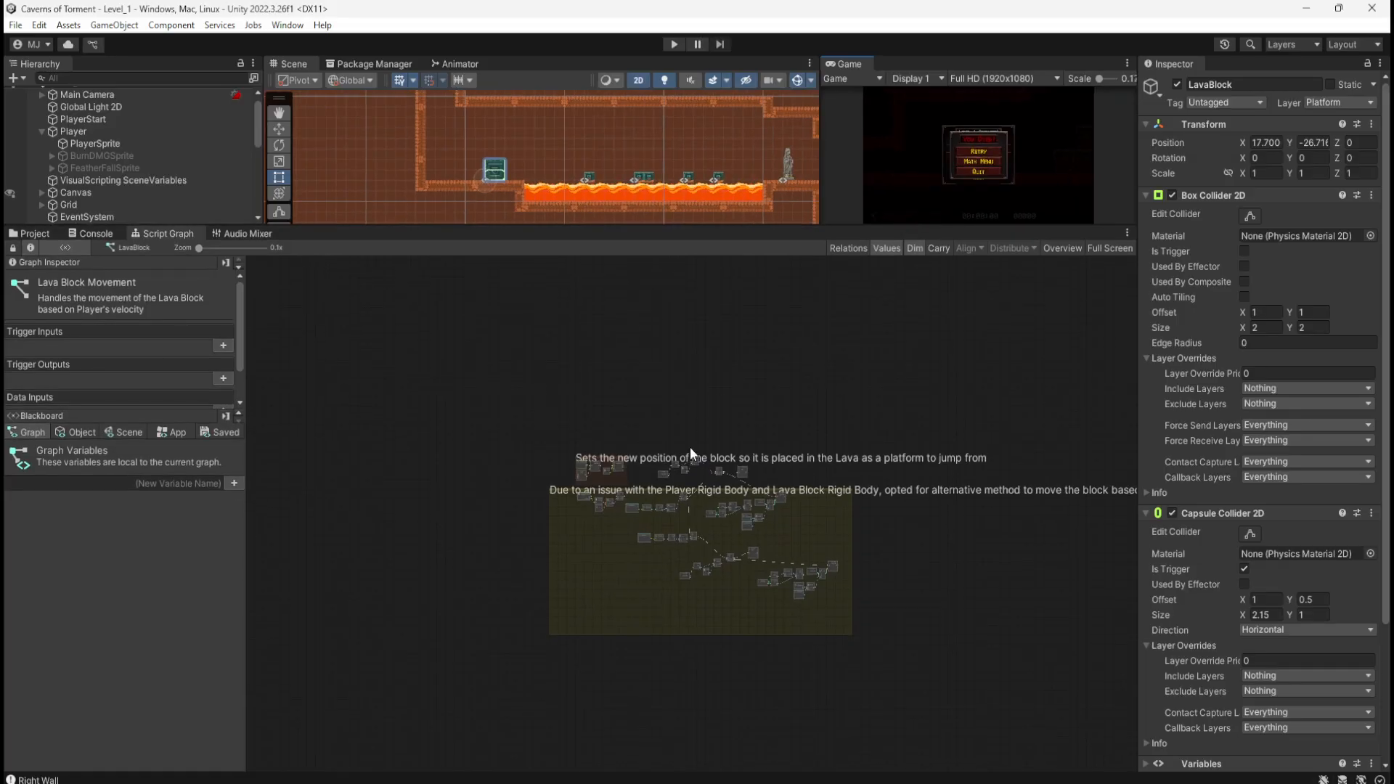
{"action": "scroll", "coordinate": [697, 568], "scroll_direction": "up", "scroll_amount": 5}
{"action": "scroll", "coordinate": [697, 567], "scroll_direction": "down", "scroll_amount": 1}
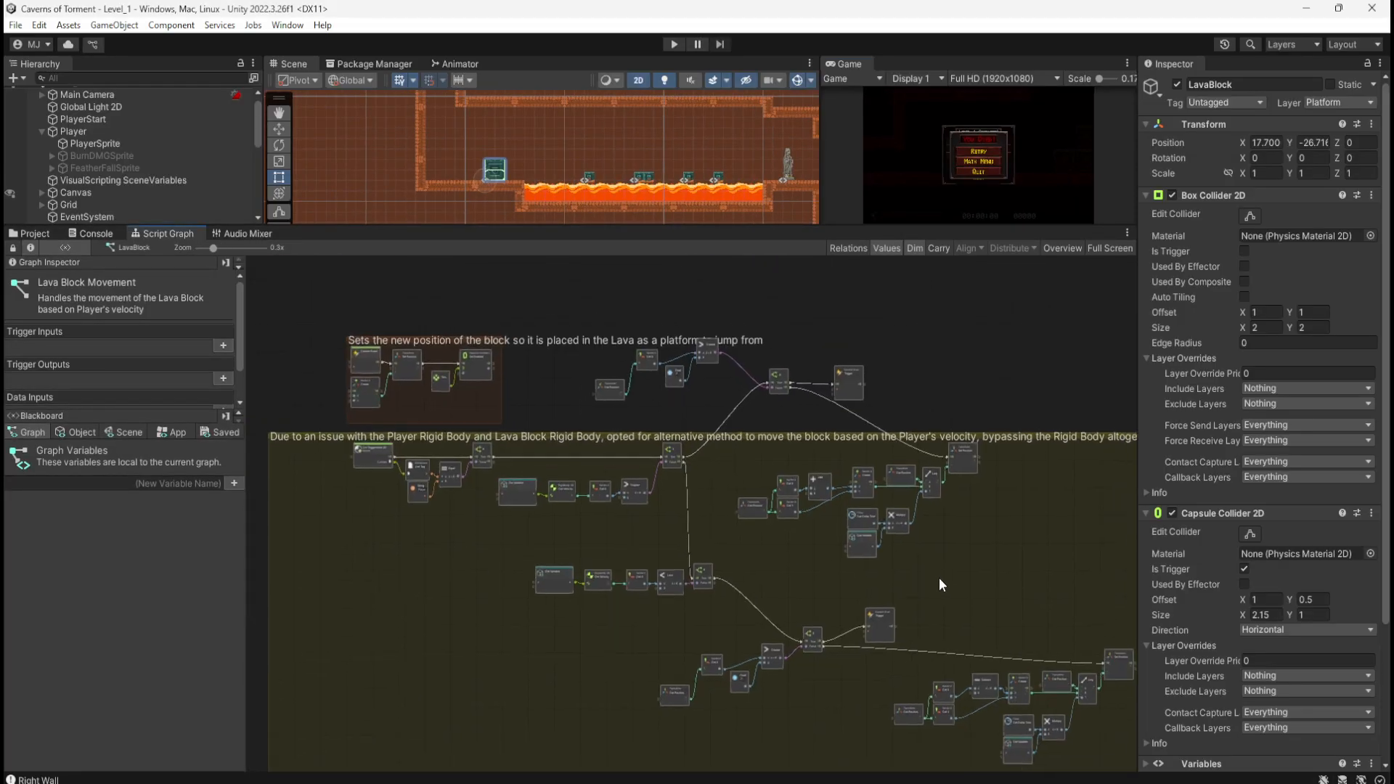
{"action": "middle_click_drag", "start_coordinate": [938, 577], "coordinate": [896, 556]}
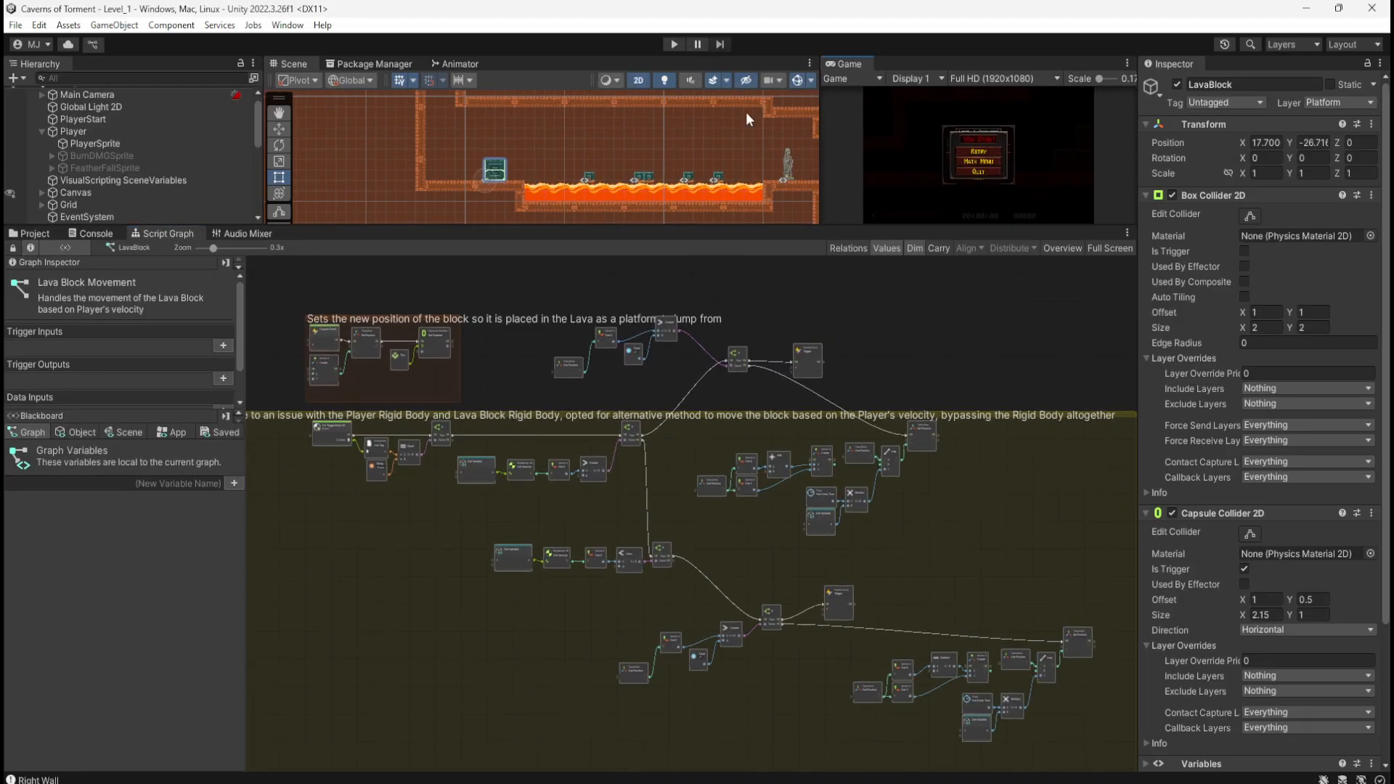
{"action": "left_click", "coordinate": [674, 45]}
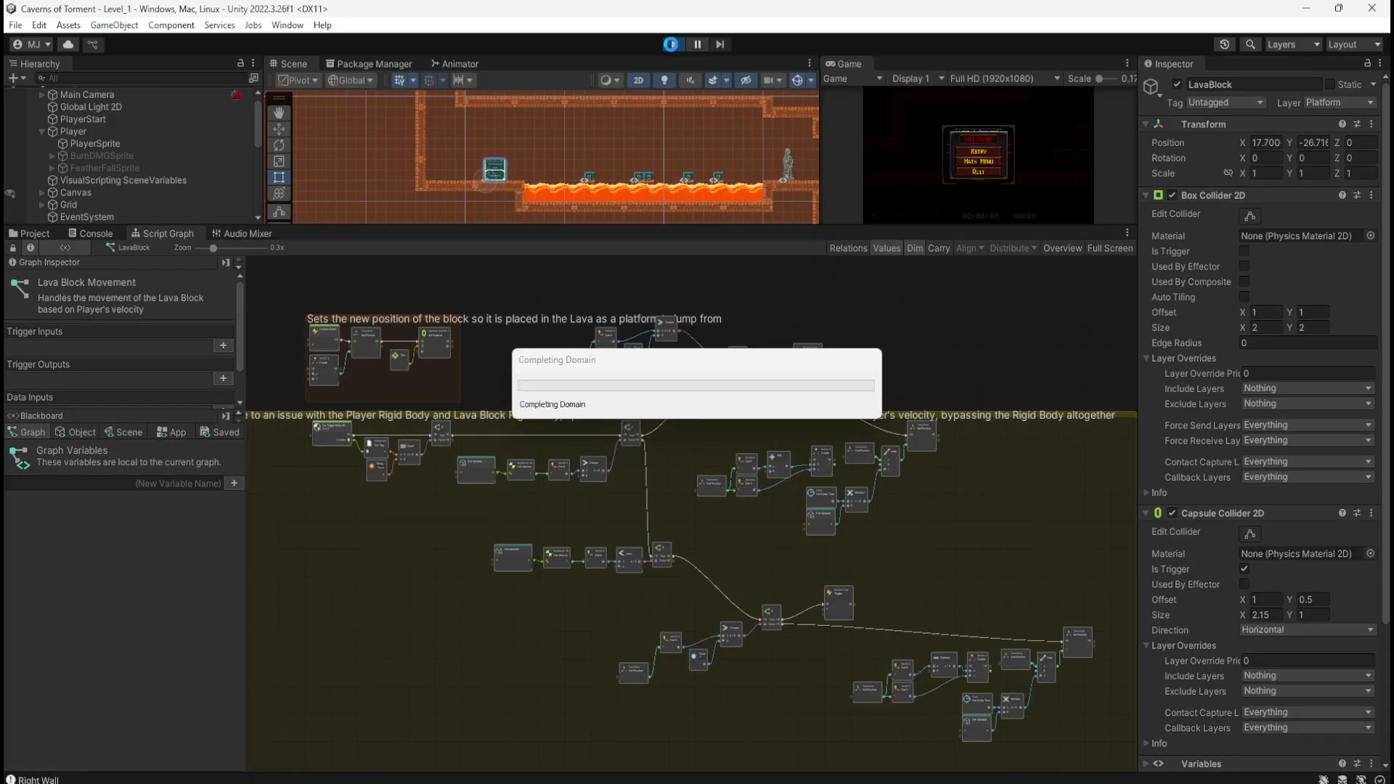
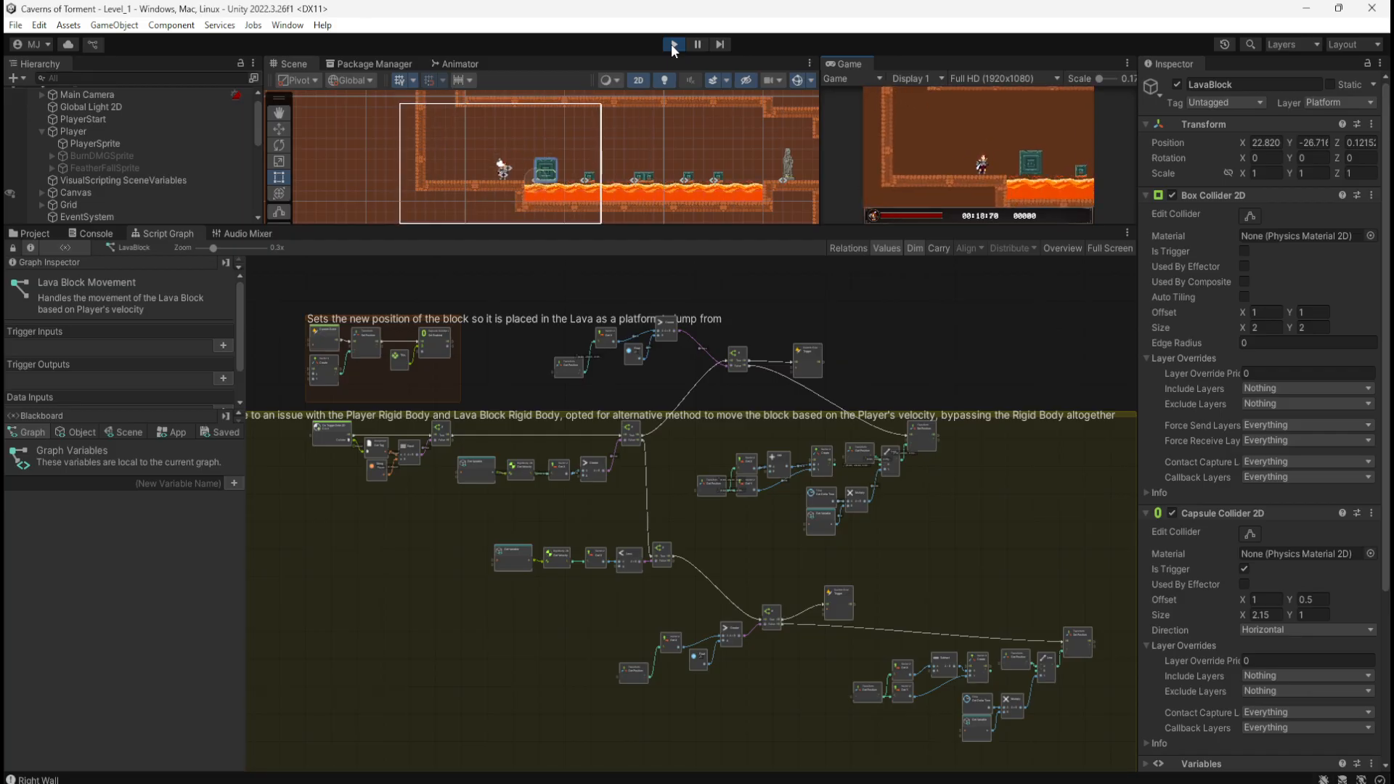
Step: Stop the game, review the position-check and block-repositioning nodes in the graph, then replay
{"action": "left_click", "coordinate": [674, 44]}
{"action": "scroll", "coordinate": [775, 323], "scroll_direction": "up", "scroll_amount": 5}
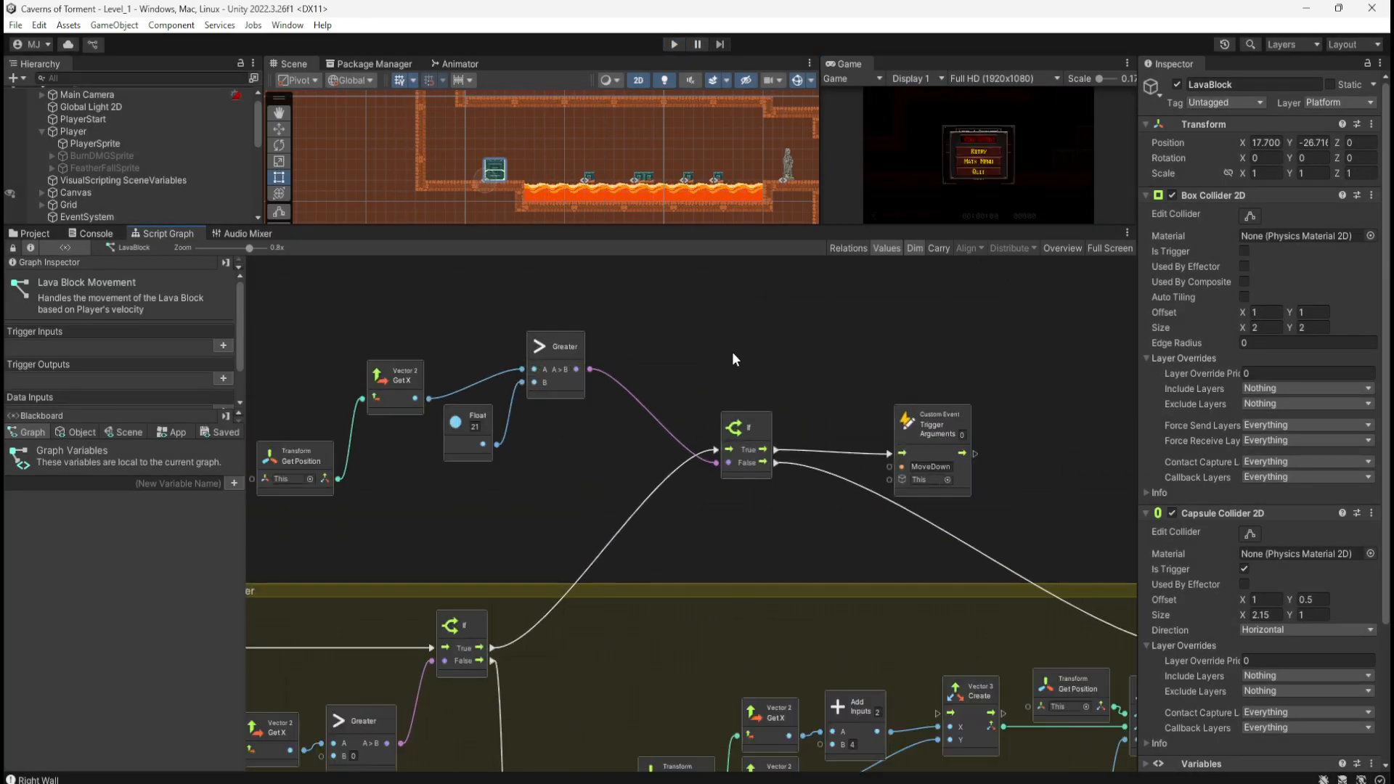
{"action": "middle_click_drag", "start_coordinate": [778, 360], "coordinate": [886, 267]}
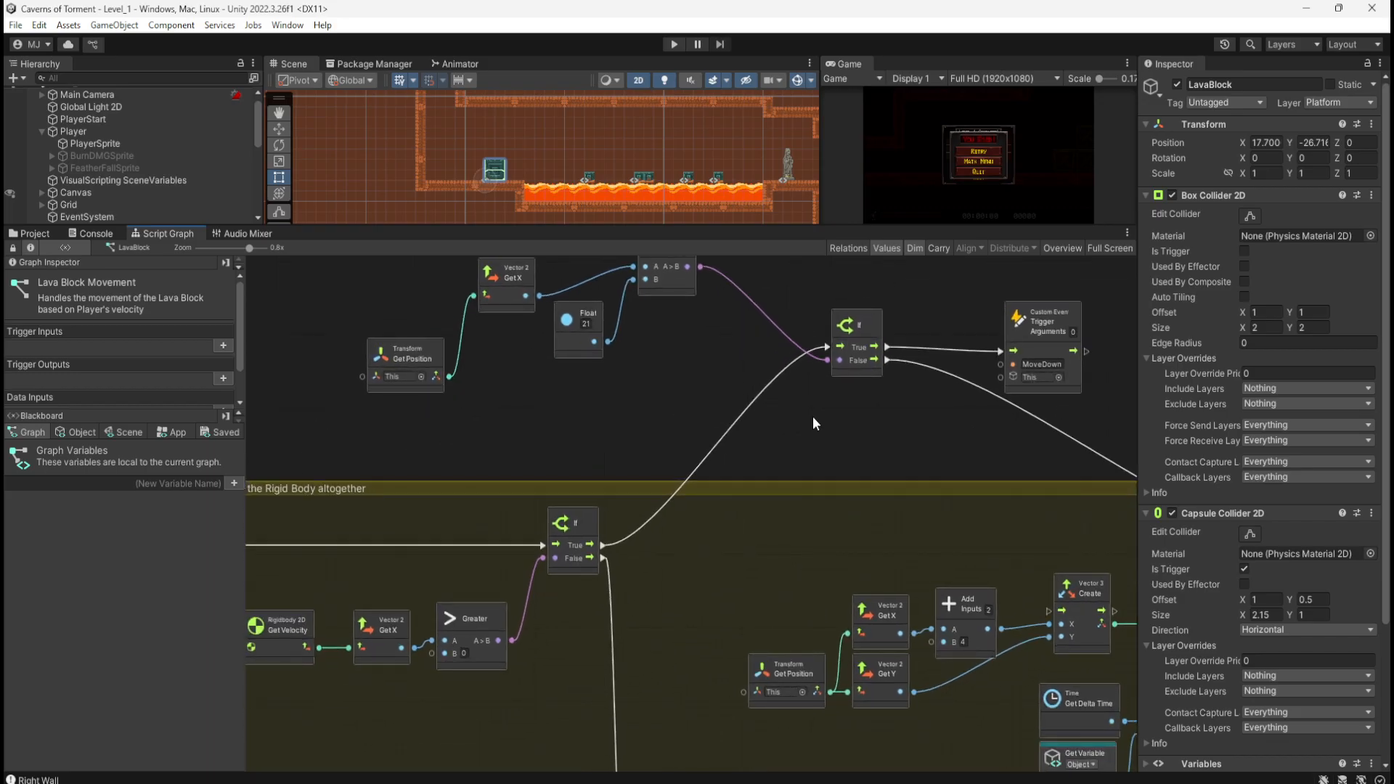
{"action": "middle_click_drag", "start_coordinate": [813, 416], "coordinate": [1070, 547]}
{"action": "middle_click_drag", "start_coordinate": [517, 468], "coordinate": [974, 428]}
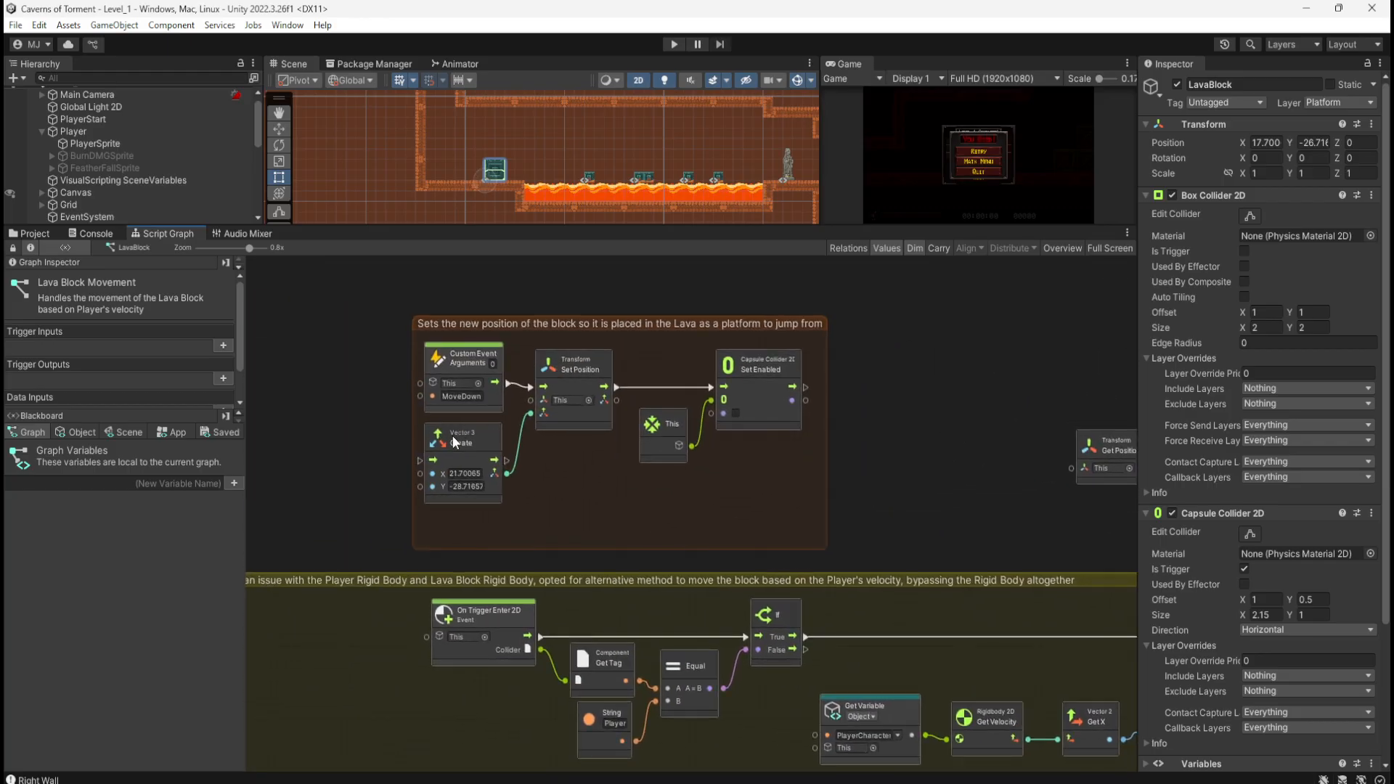
{"action": "middle_click_drag", "start_coordinate": [935, 488], "coordinate": [520, 388]}
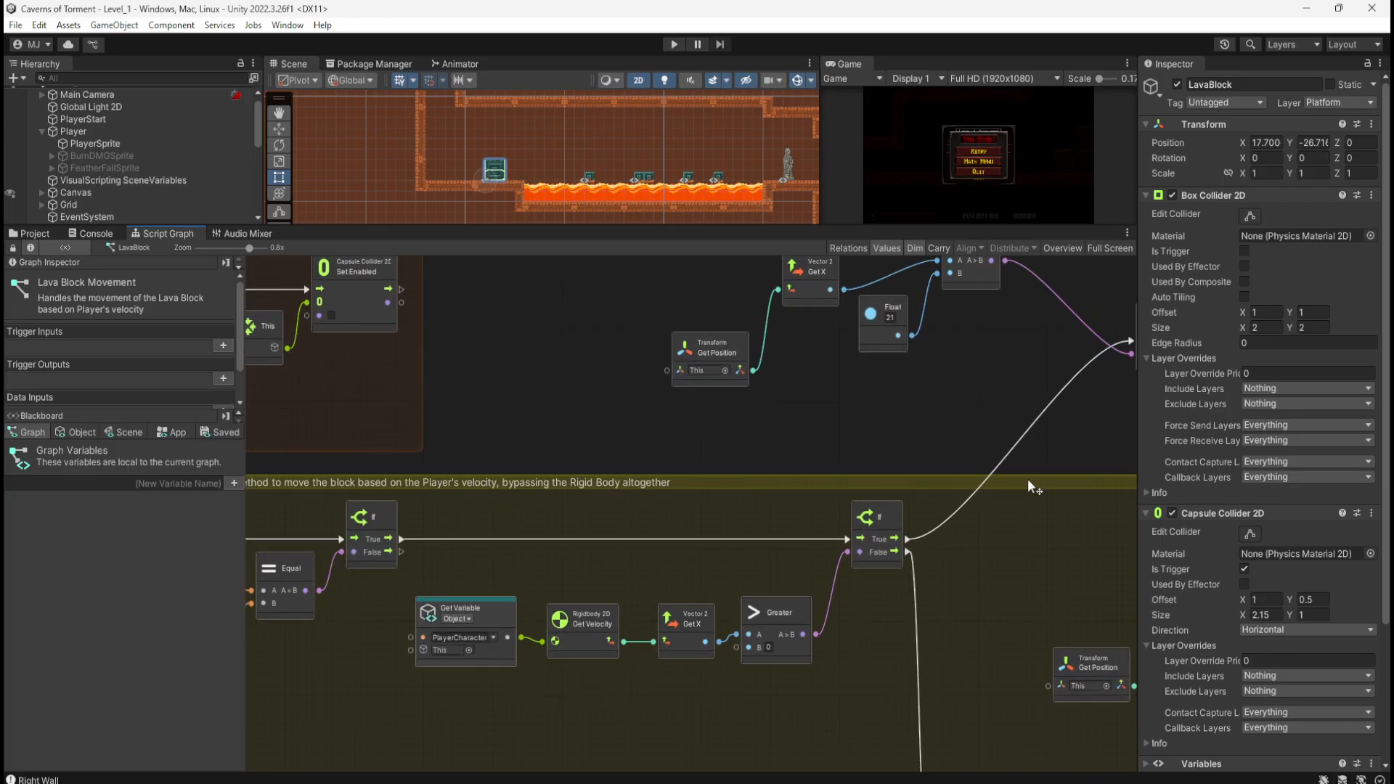
{"action": "middle_click_drag", "start_coordinate": [1071, 452], "coordinate": [824, 484]}
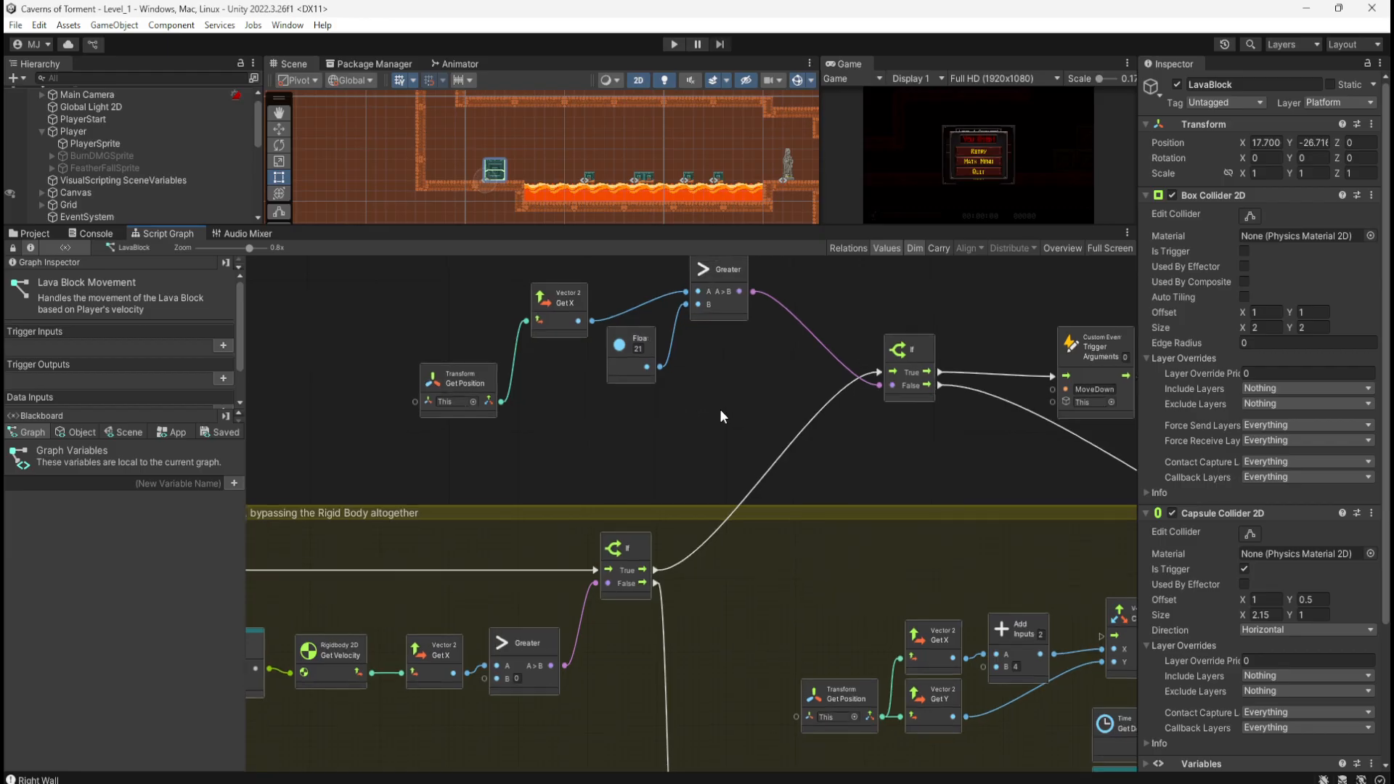
{"action": "middle_click_drag", "start_coordinate": [720, 408], "coordinate": [790, 472]}
{"action": "left_click", "coordinate": [673, 45]}
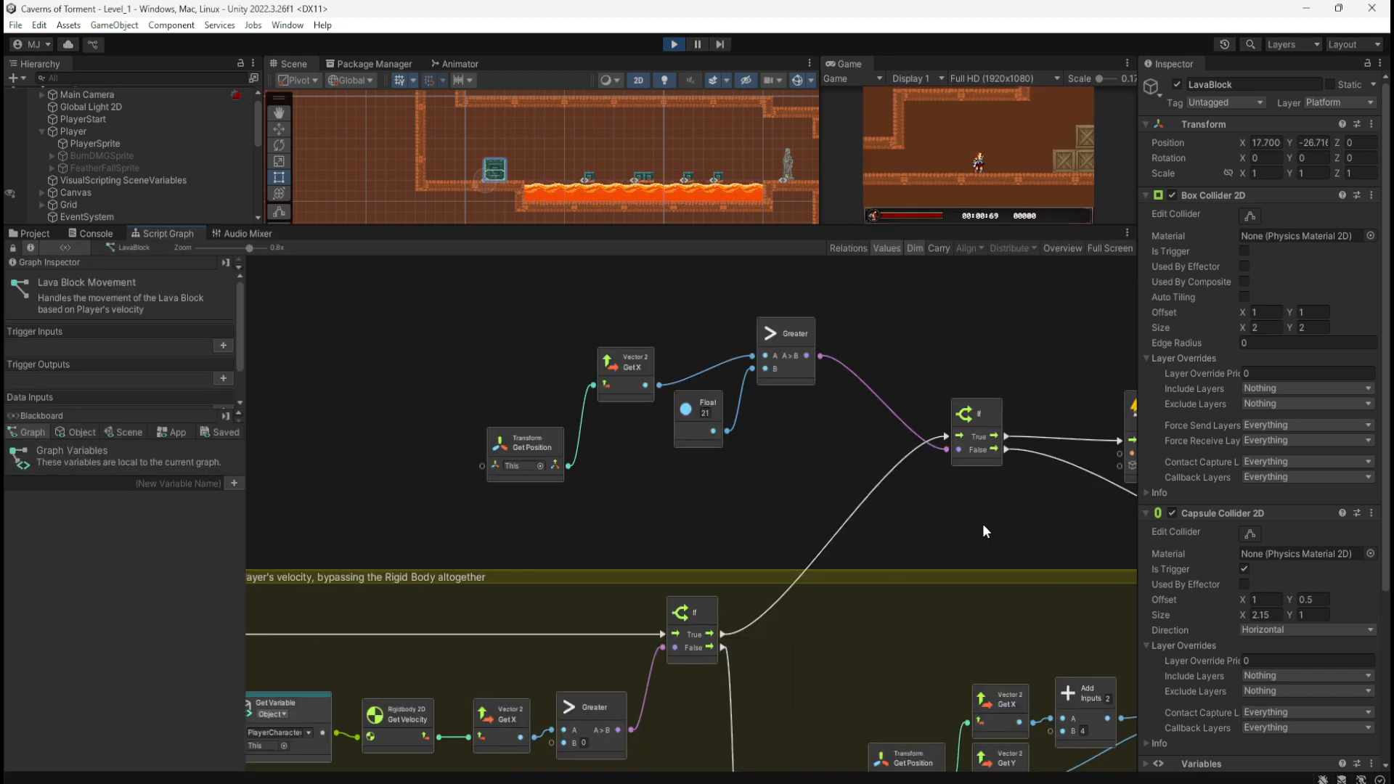
Step: Run over the crates, push the lava block out over the lava, and jump back onto the ledge
{"action": "middle_click_drag", "start_coordinate": [982, 524], "coordinate": [859, 533]}
{"action": "left_click", "coordinate": [1030, 147]}
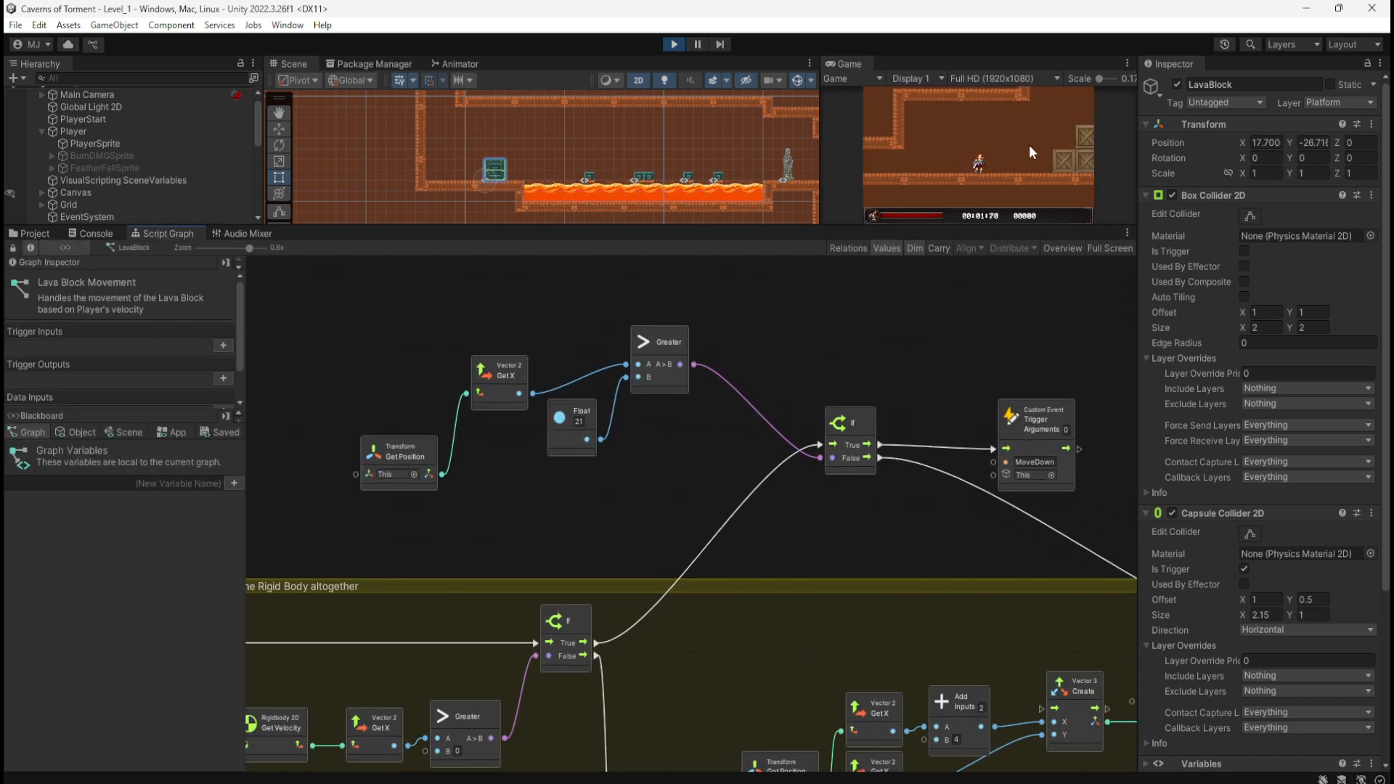
{"action": "key", "text": "d"}
{"action": "key", "text": "space"}
{"action": "key", "text": "d"}
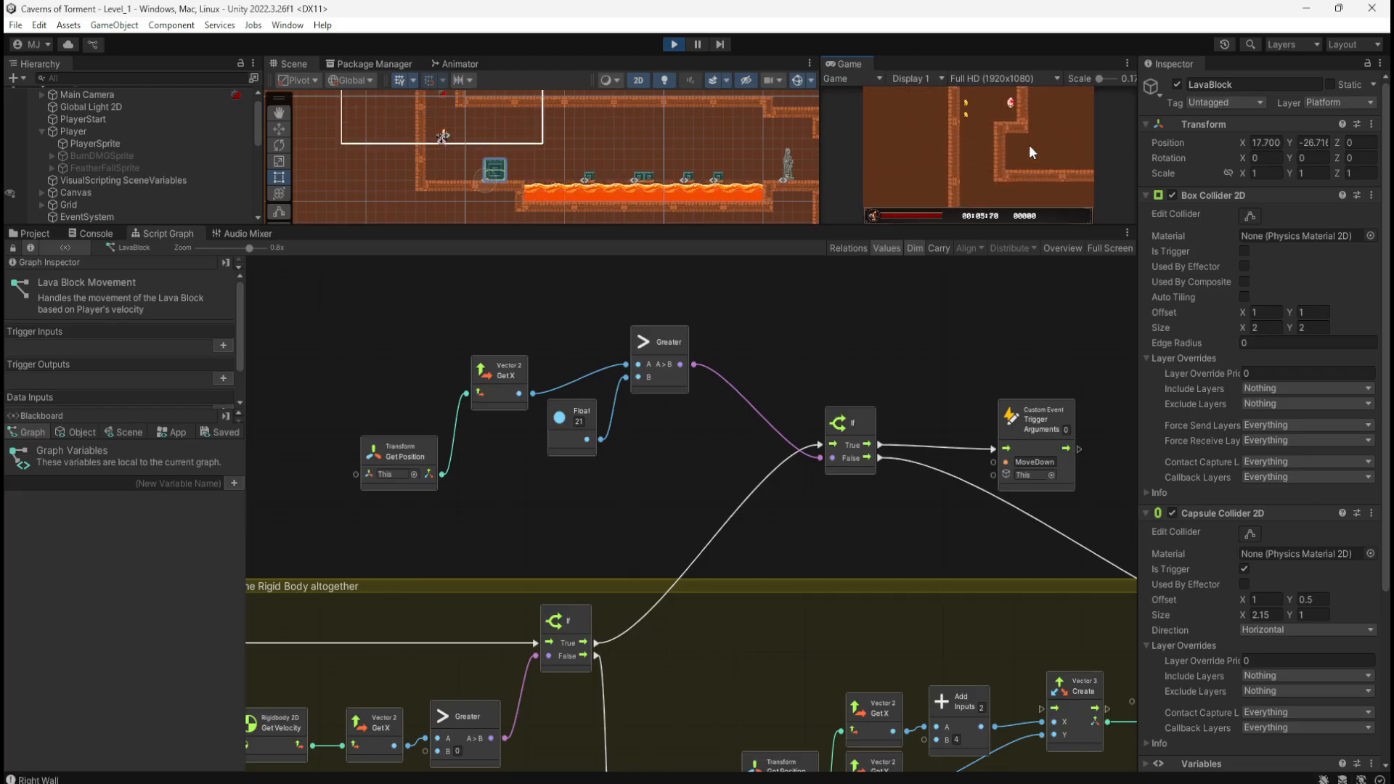
{"action": "key", "text": "d"}
{"action": "key", "text": "d"}
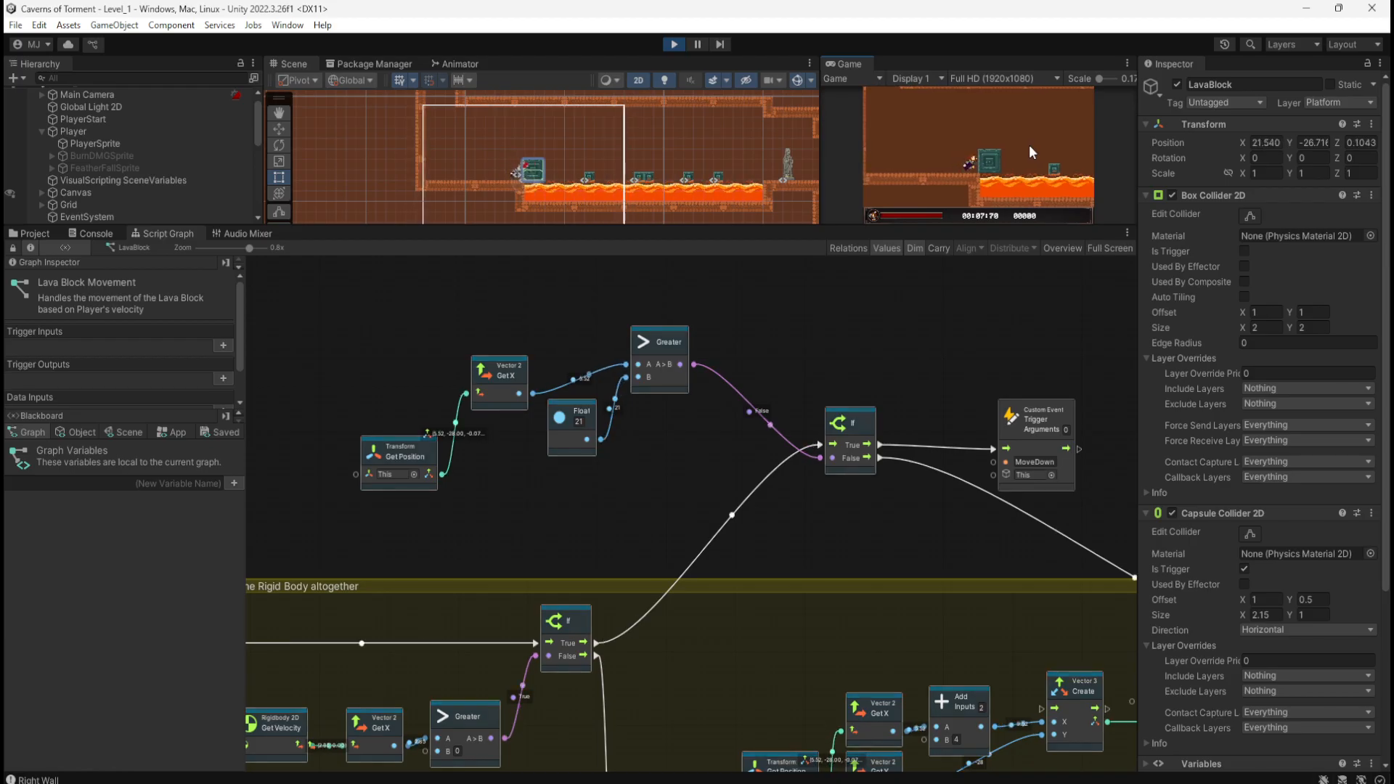
{"action": "key", "text": "space"}
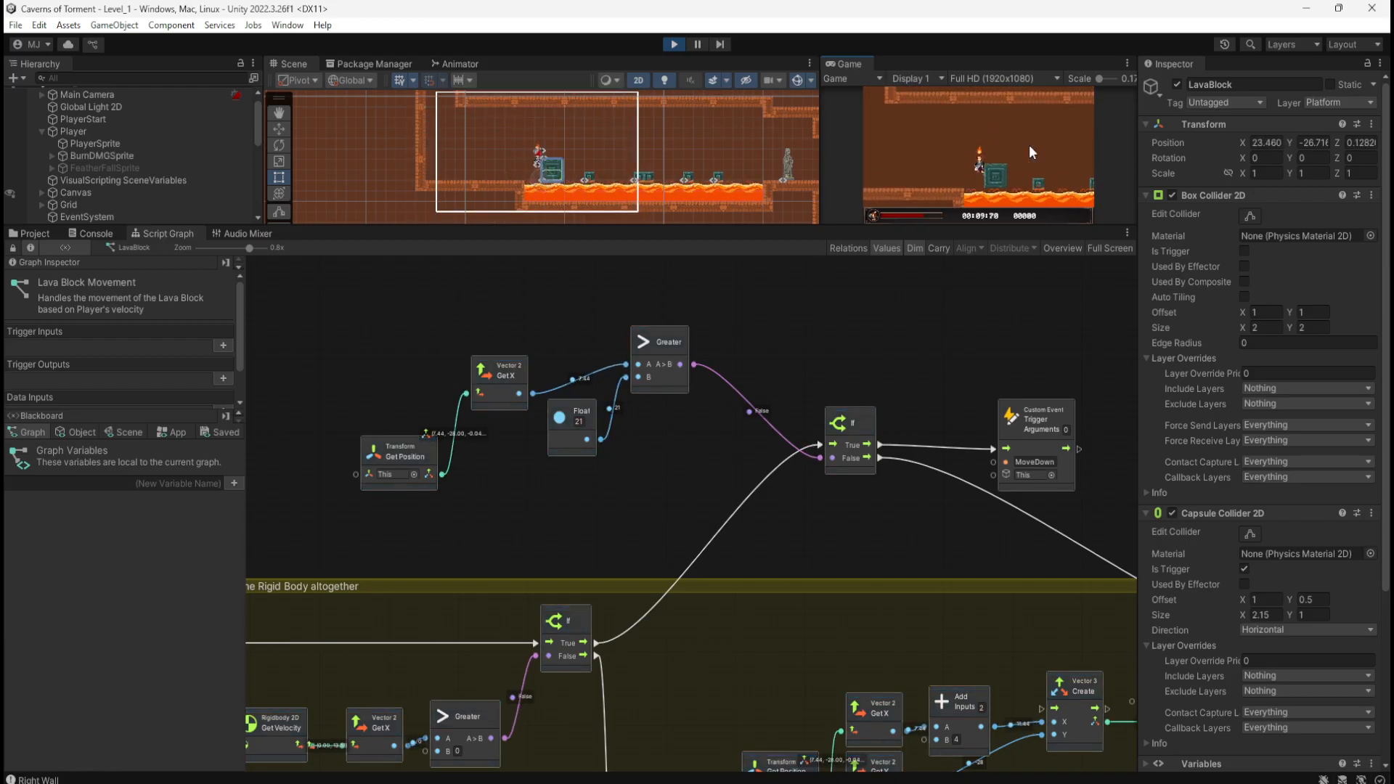
{"action": "key", "text": "a"}
{"action": "key", "text": "space"}
{"action": "key", "text": "d"}
{"action": "key", "text": "d"}
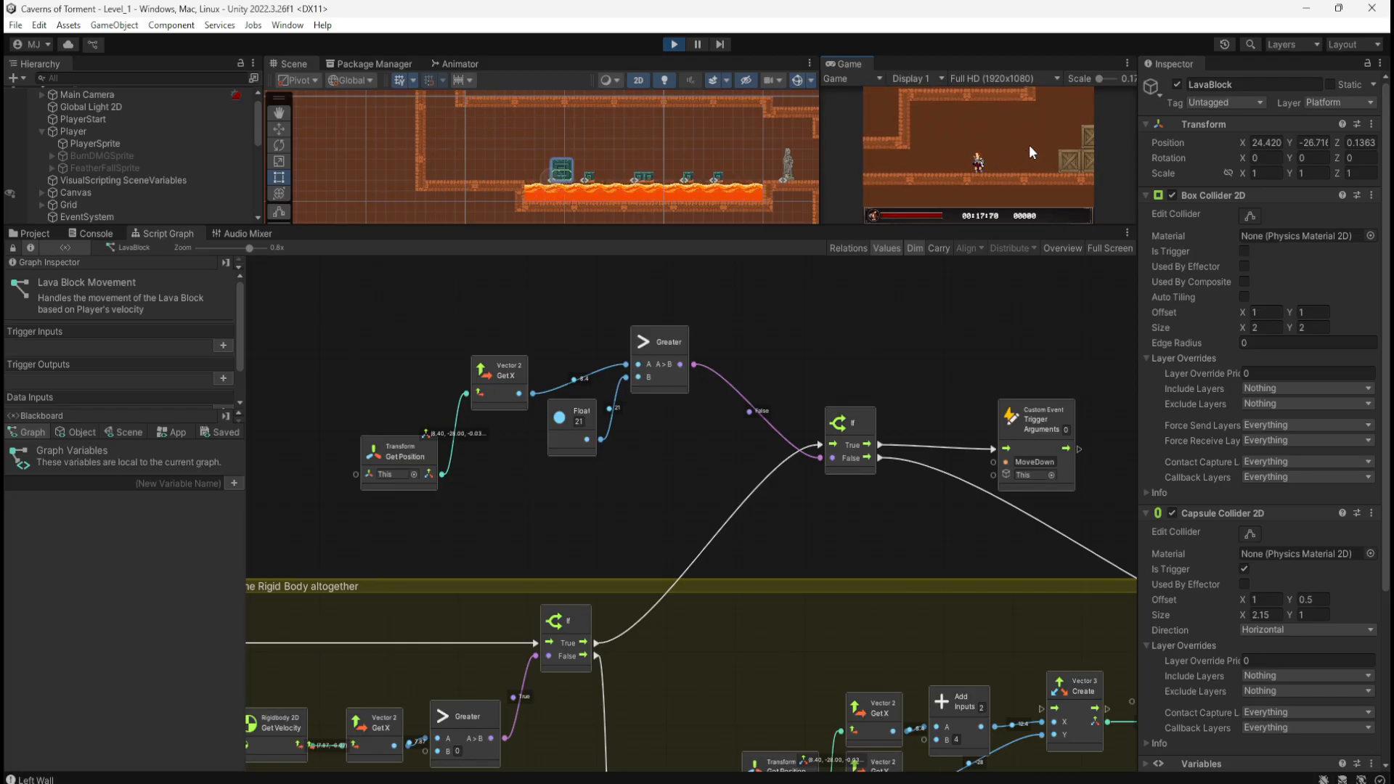
Step: Cross the crates again, ride and jump over the lava blocks, then stop the game
{"action": "key", "text": "d"}
{"action": "key", "text": "space"}
{"action": "key", "text": "space"}
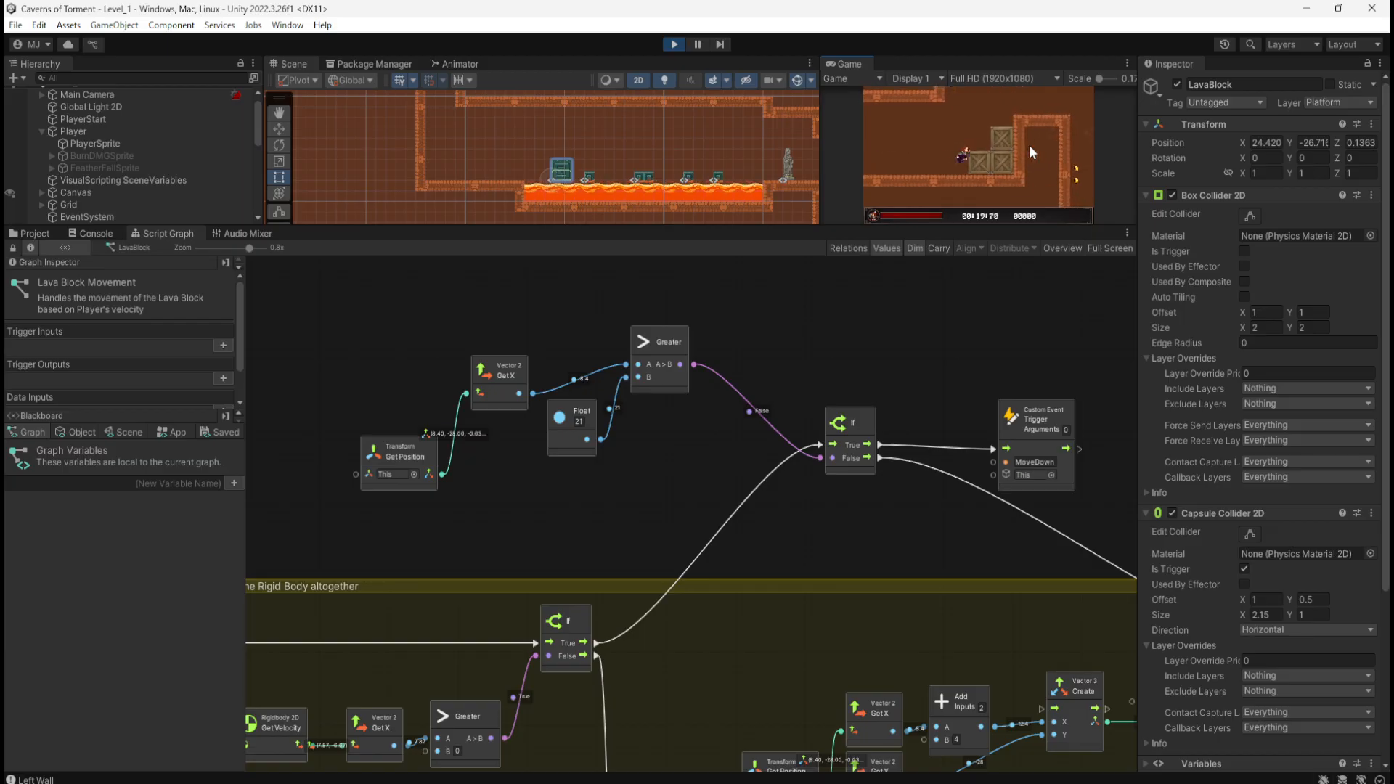
{"action": "key", "text": "space"}
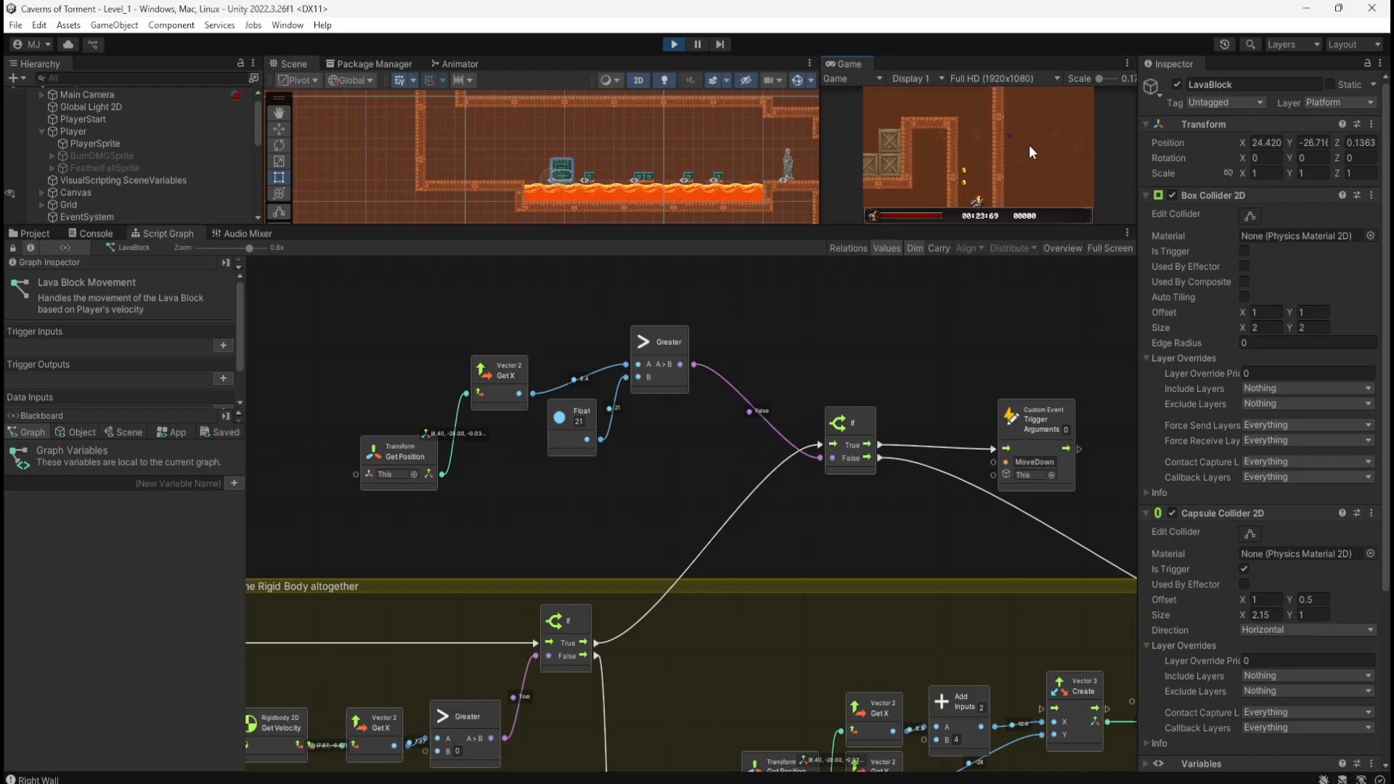
{"action": "key", "text": "d"}
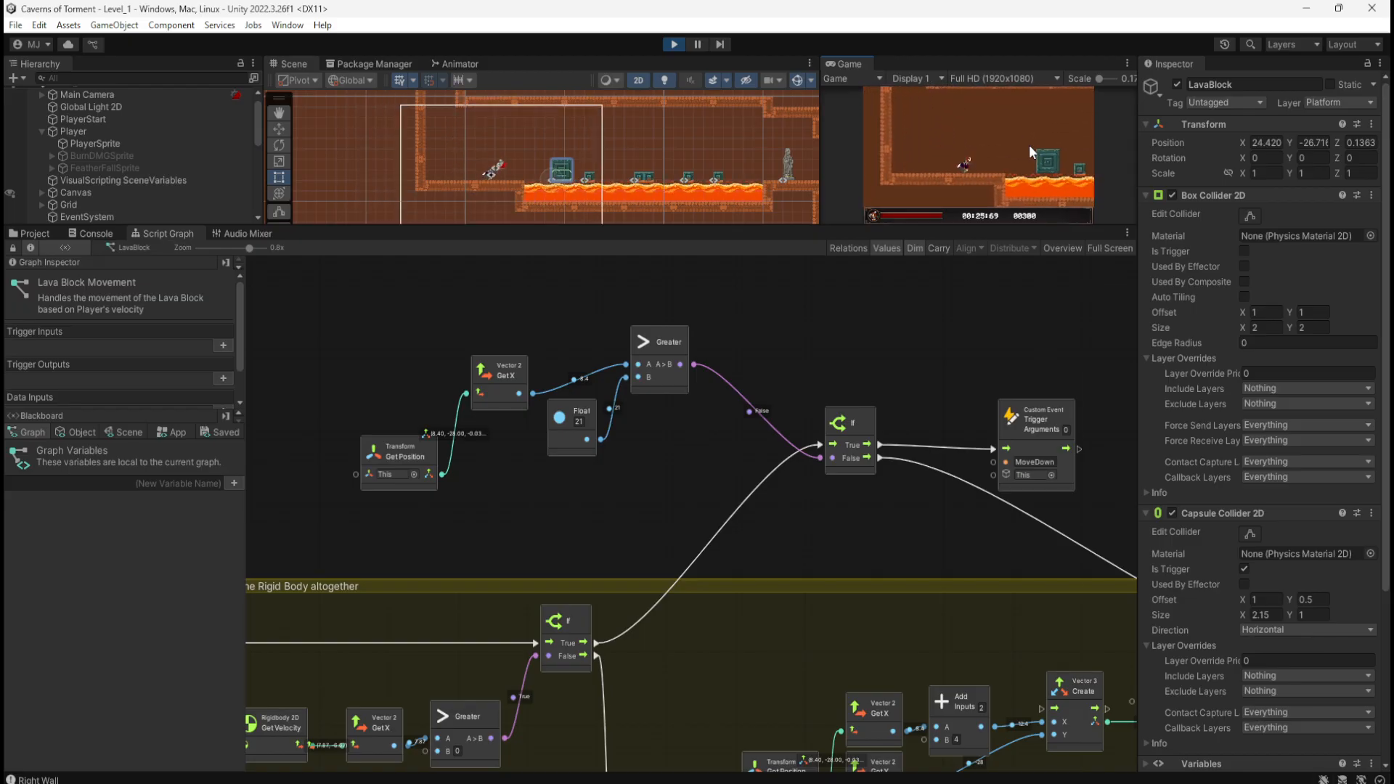
{"action": "key", "text": "d"}
{"action": "key", "text": "space"}
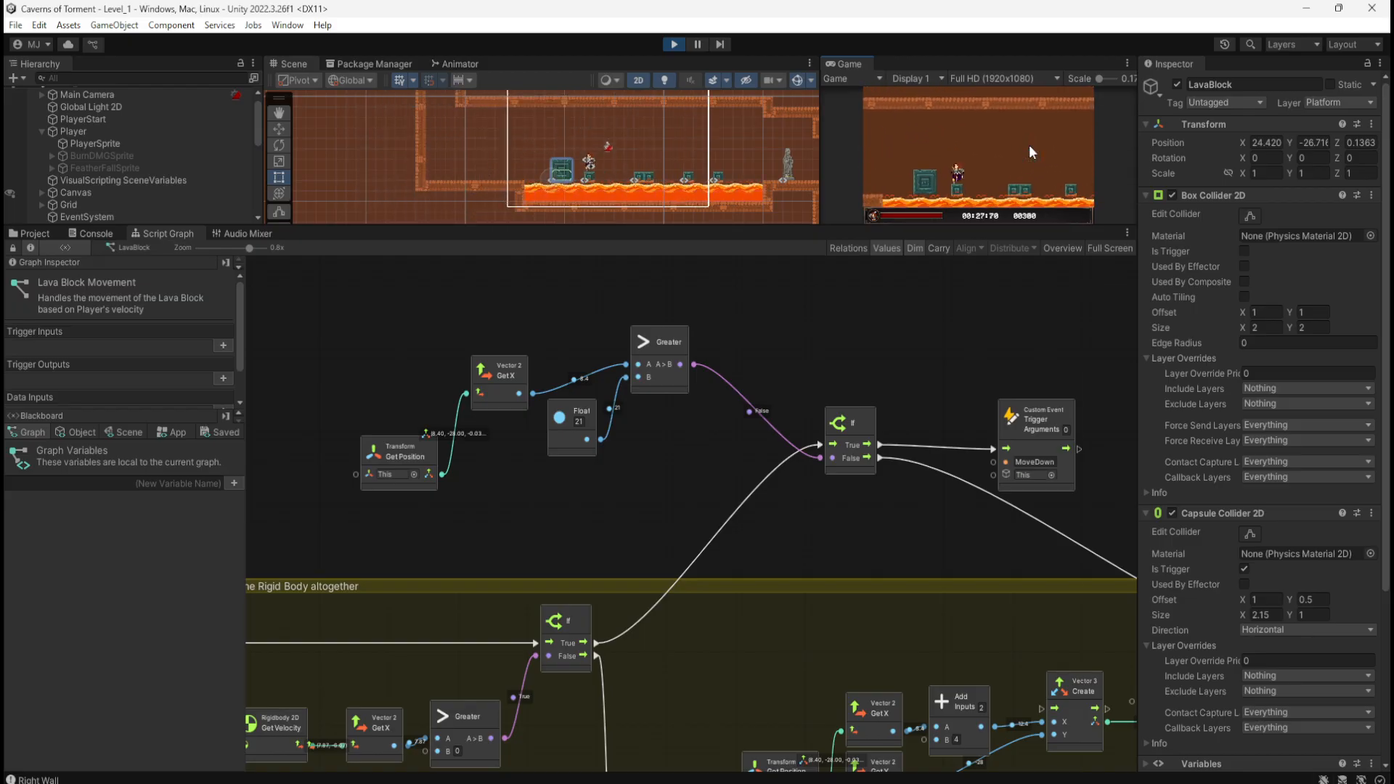
{"action": "key", "text": "a"}
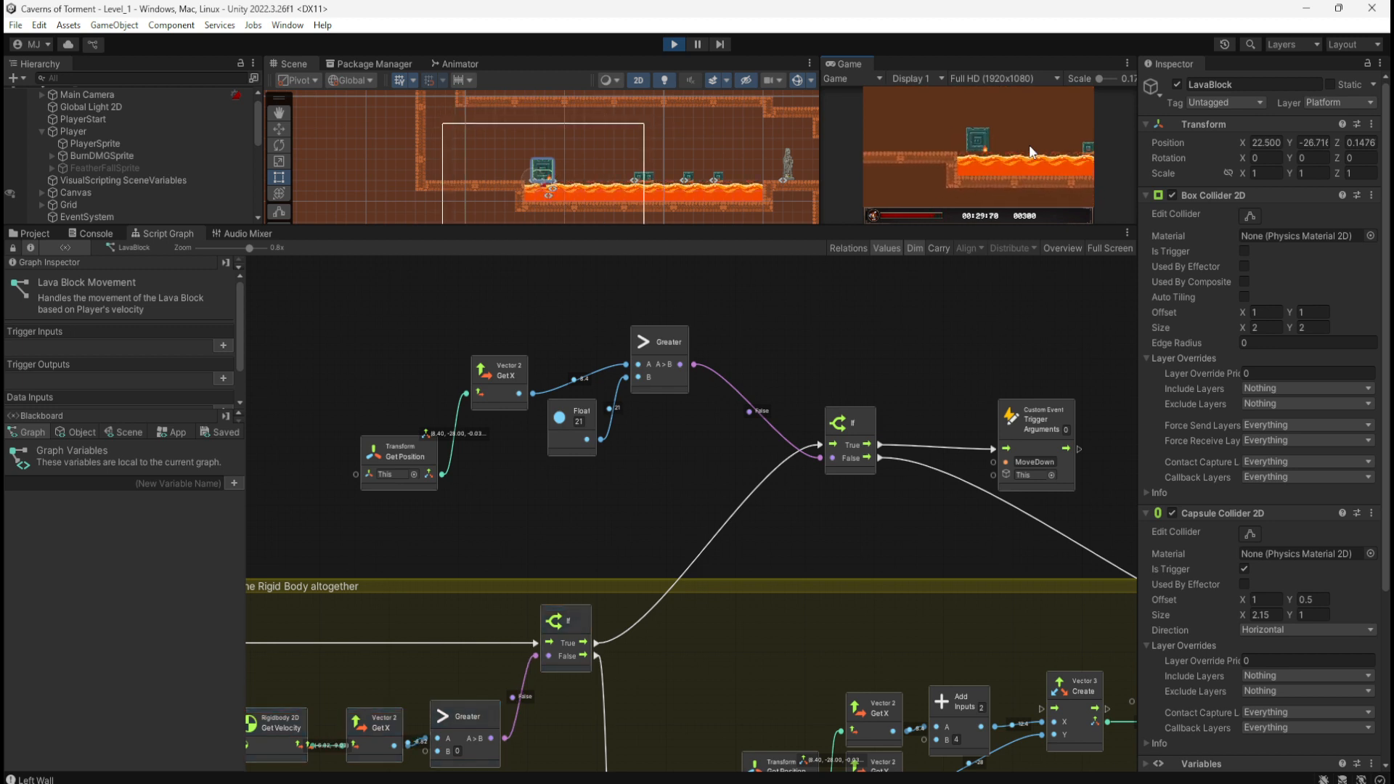
{"action": "key", "text": "d"}
{"action": "key", "text": "space"}
{"action": "key", "text": "a"}
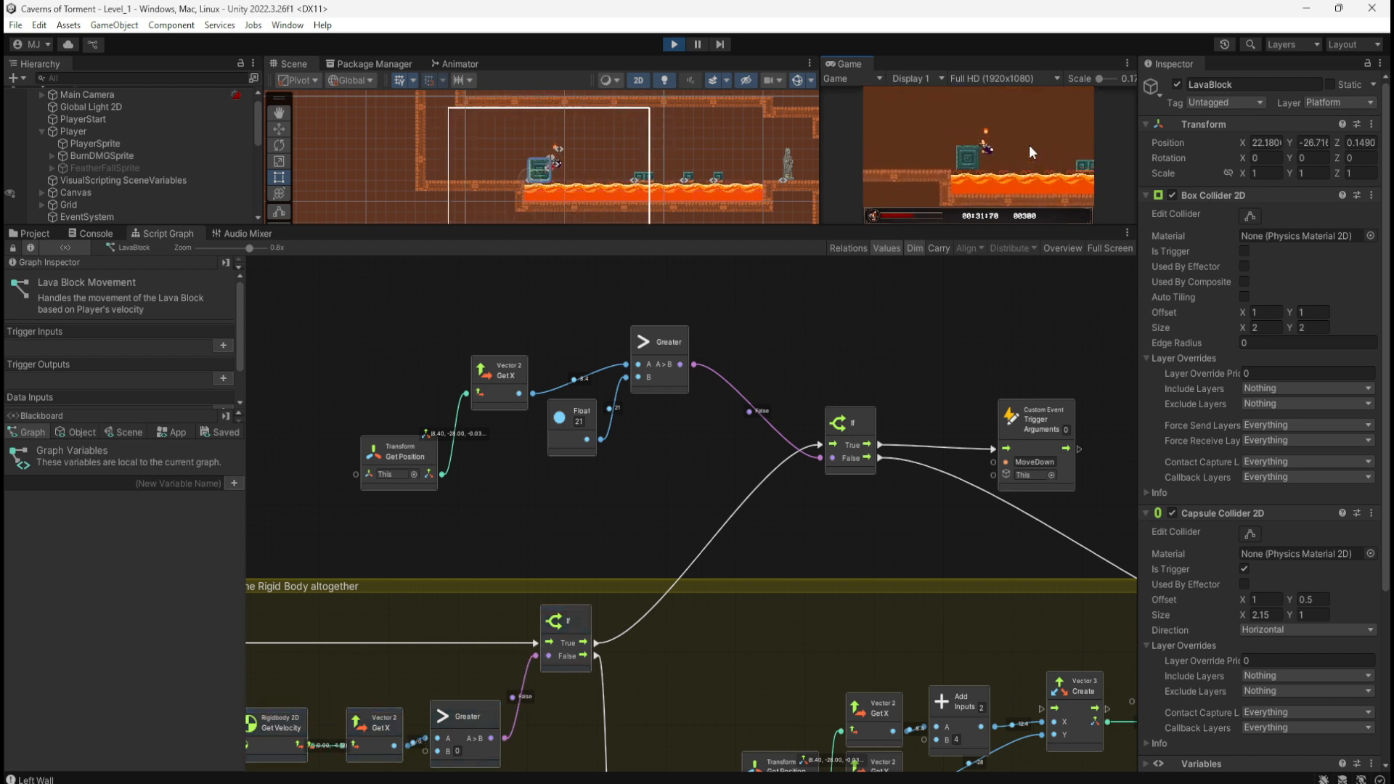
{"action": "key", "text": "space"}
{"action": "key", "text": "space"}
{"action": "key", "text": "a"}
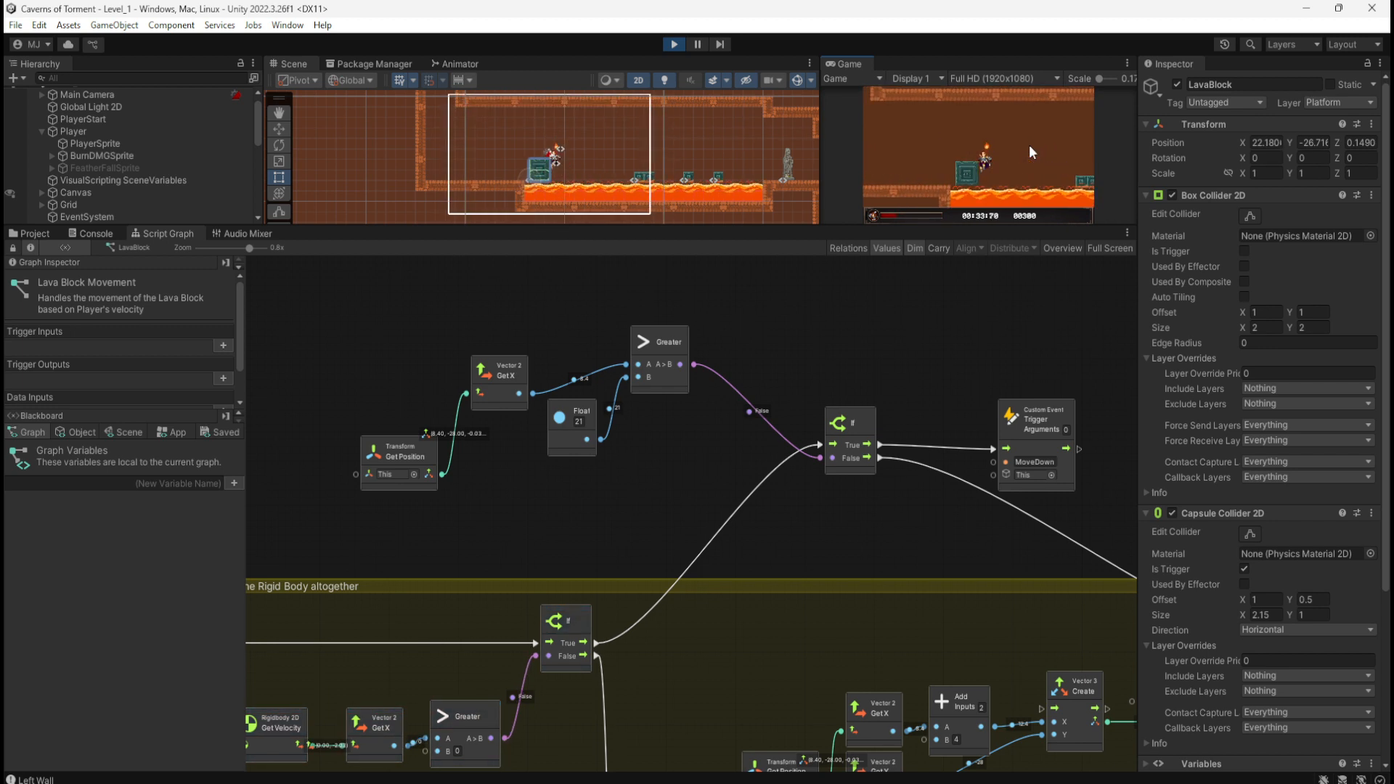
{"action": "key", "text": "d"}
{"action": "key", "text": "d"}
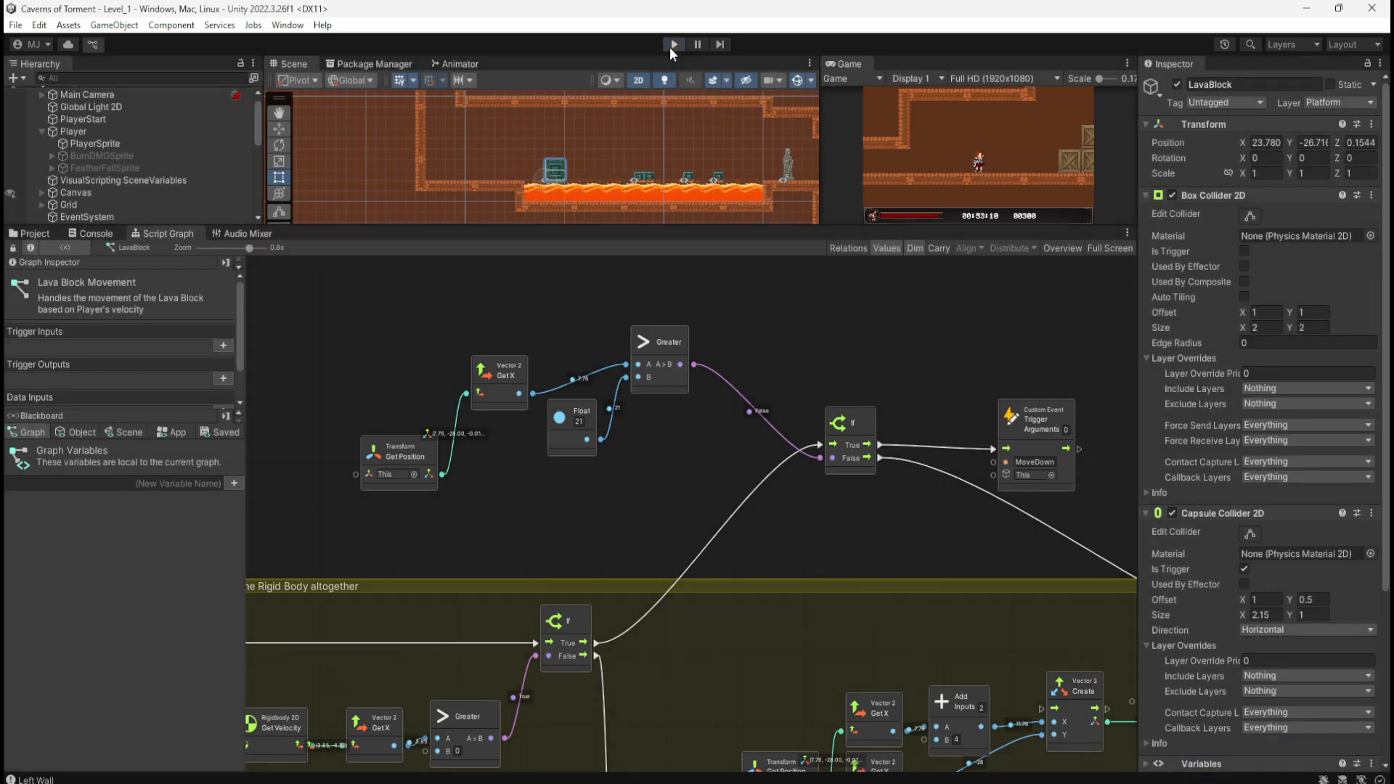
{"action": "left_click", "coordinate": [669, 47]}
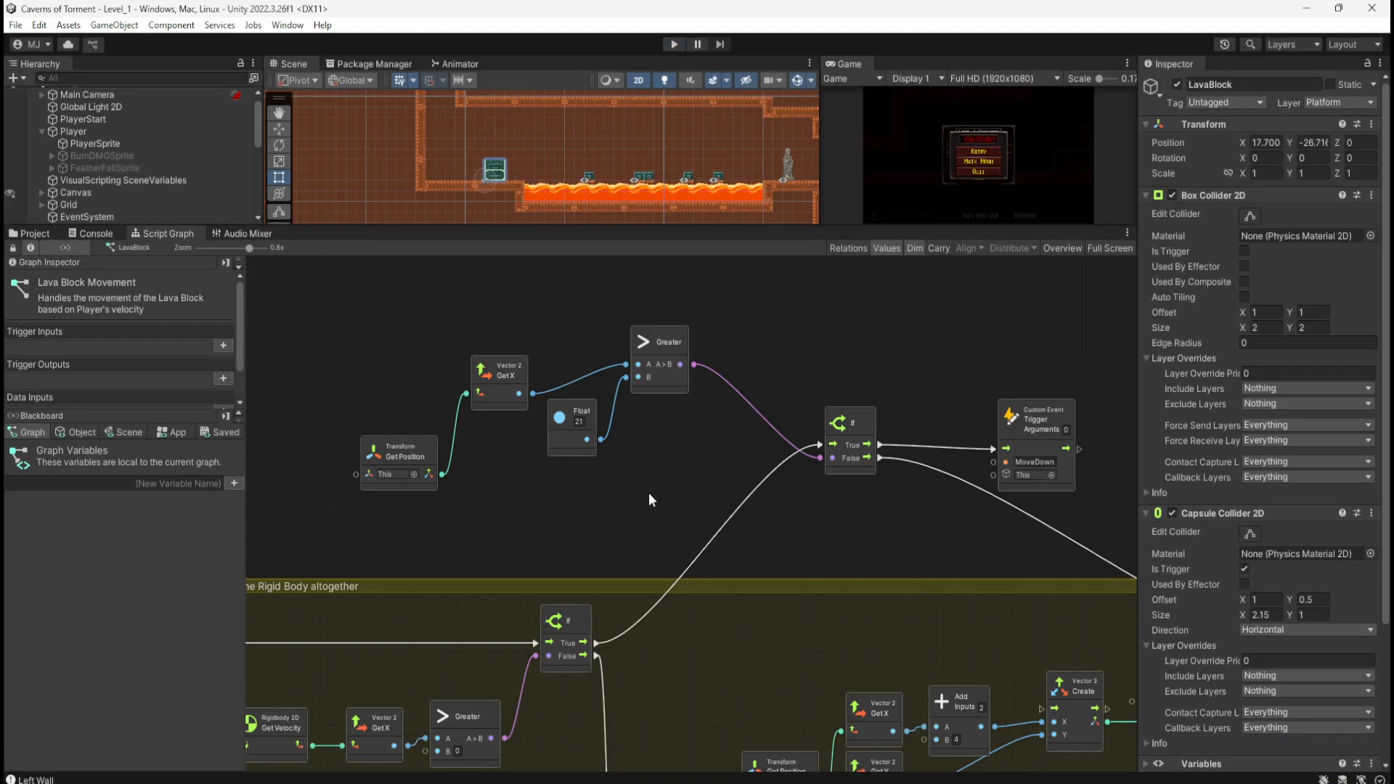
Step: Zoom and pan the graph to centre the block repositioning group
{"action": "scroll", "coordinate": [776, 423], "scroll_direction": "down", "scroll_amount": 3}
{"action": "scroll", "coordinate": [878, 405], "scroll_direction": "down", "scroll_amount": 1}
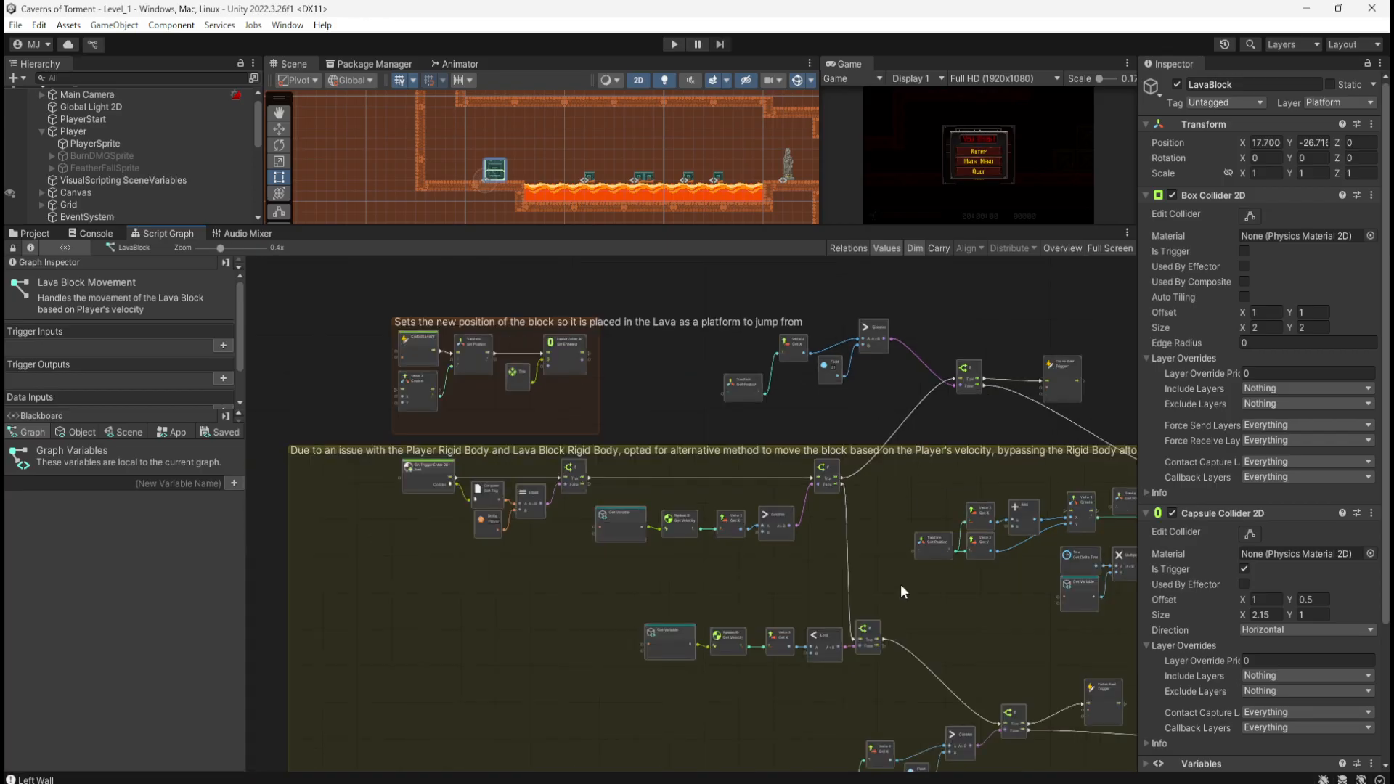
{"action": "middle_click_drag", "start_coordinate": [972, 642], "coordinate": [823, 580]}
{"action": "middle_click_drag", "start_coordinate": [530, 389], "coordinate": [626, 401]}
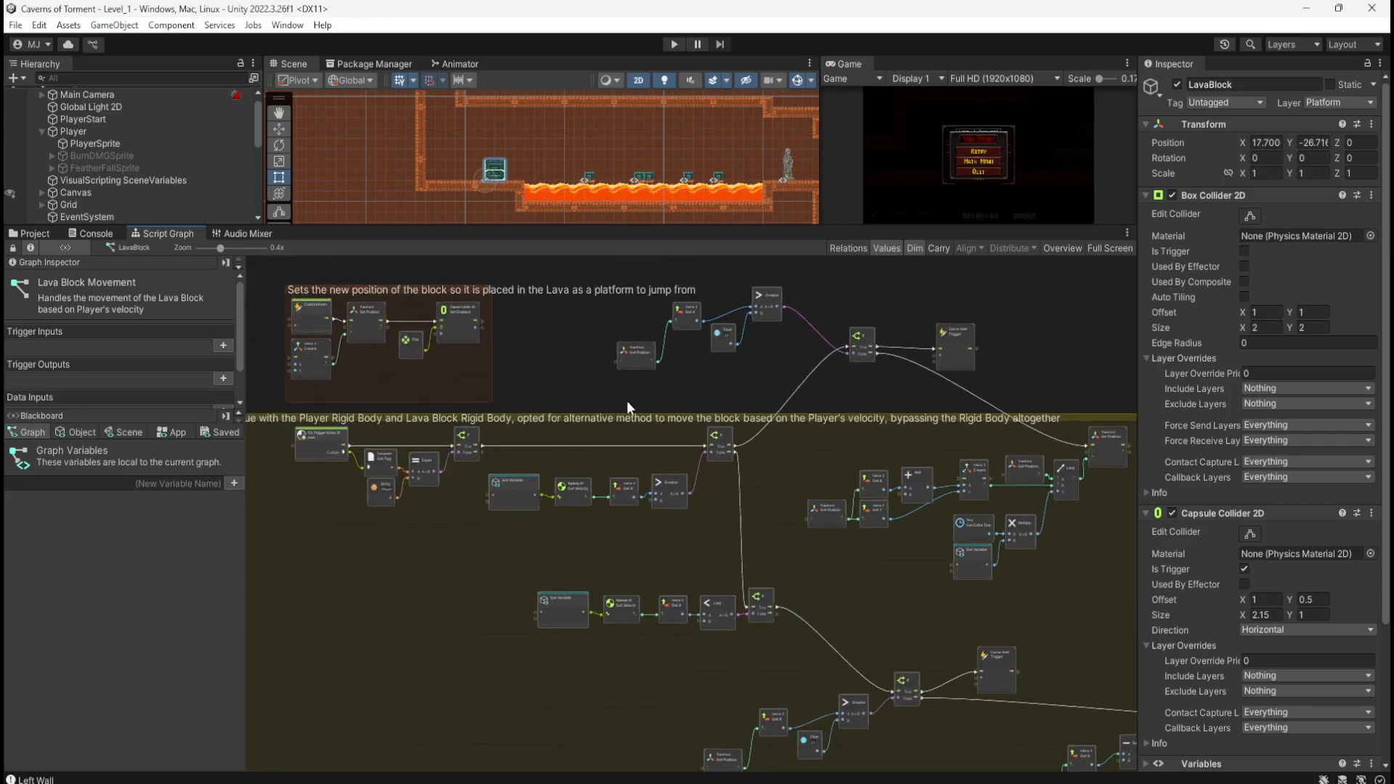
{"action": "scroll", "coordinate": [378, 377], "scroll_direction": "up", "scroll_amount": 4}
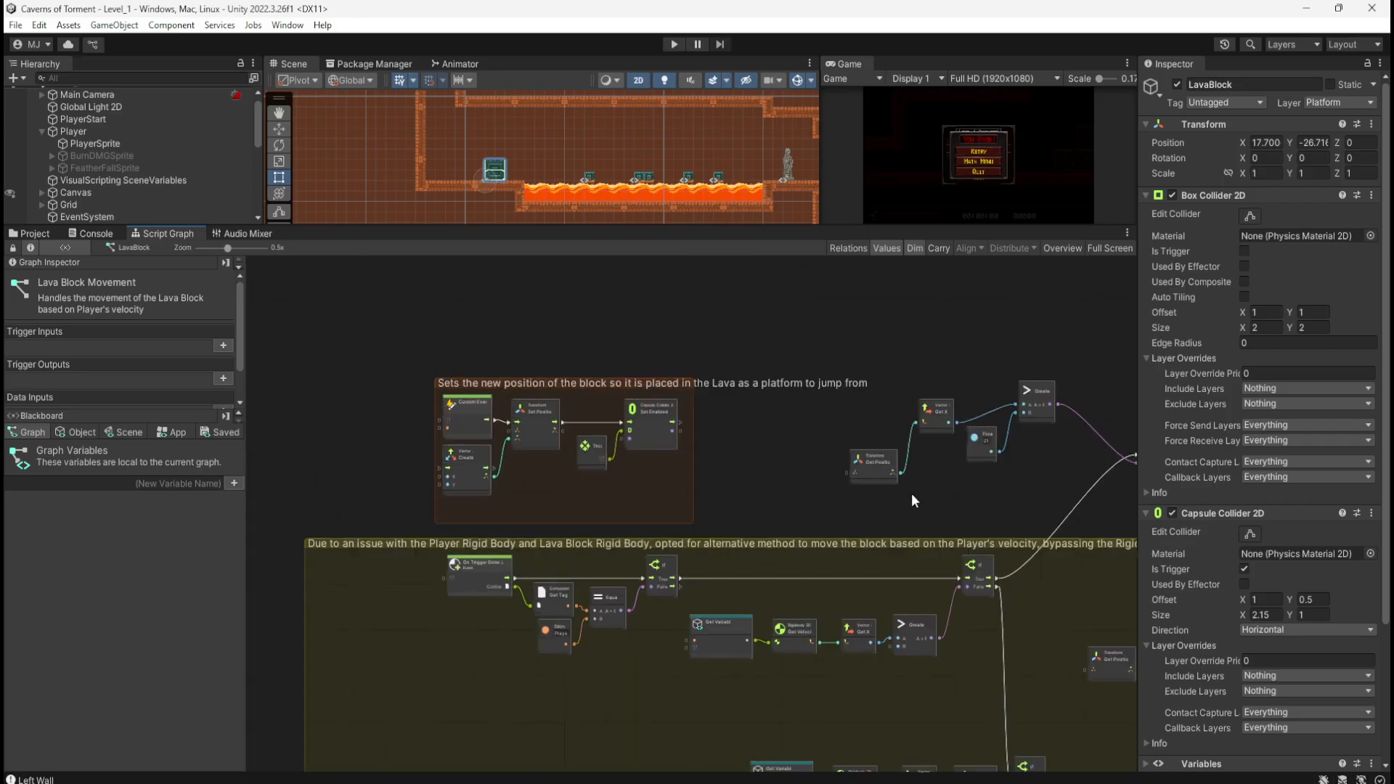
{"action": "scroll", "coordinate": [985, 482], "scroll_direction": "up", "scroll_amount": 2}
Step: Centre the Greater node, then make the Scene and Game panels taller than the graph
{"action": "middle_click_drag", "start_coordinate": [993, 492], "coordinate": [772, 548]}
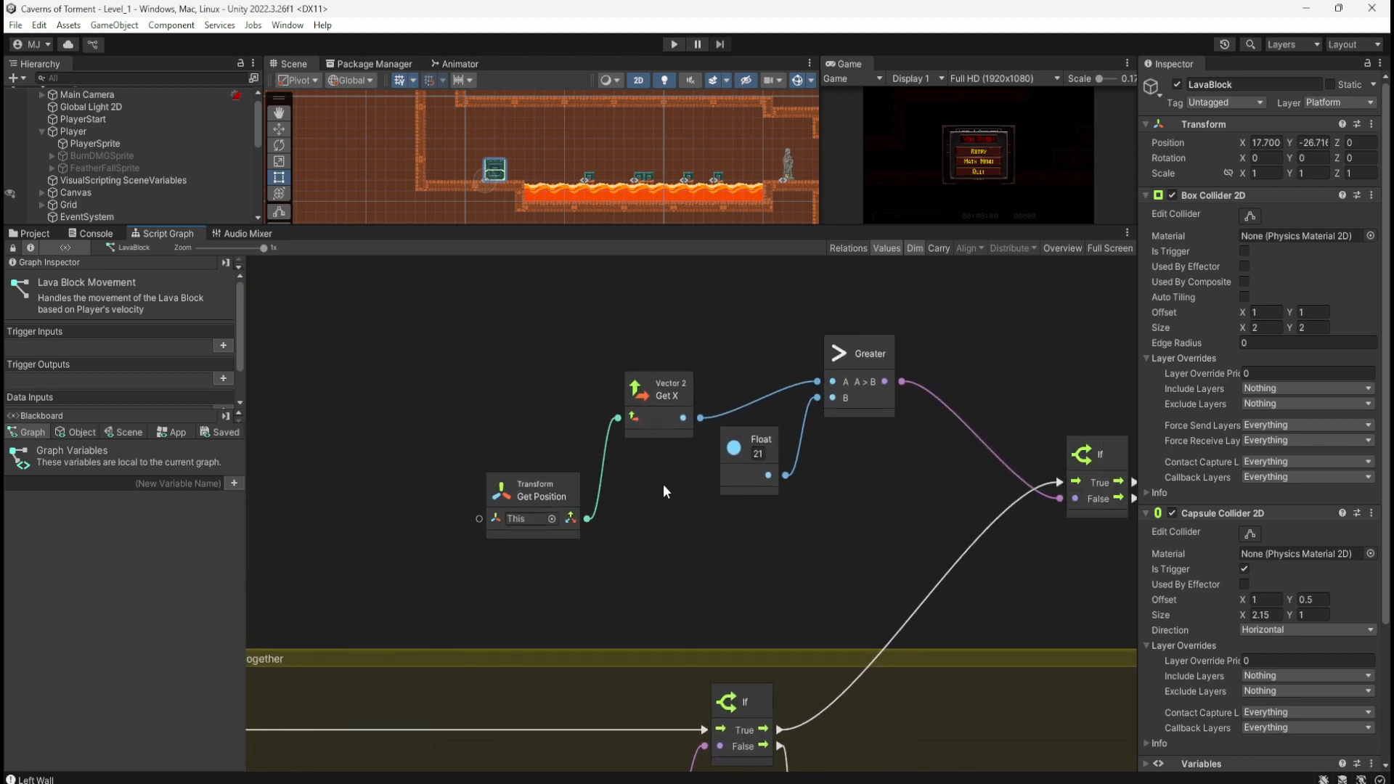
{"action": "middle_click_drag", "start_coordinate": [663, 491], "coordinate": [764, 512]}
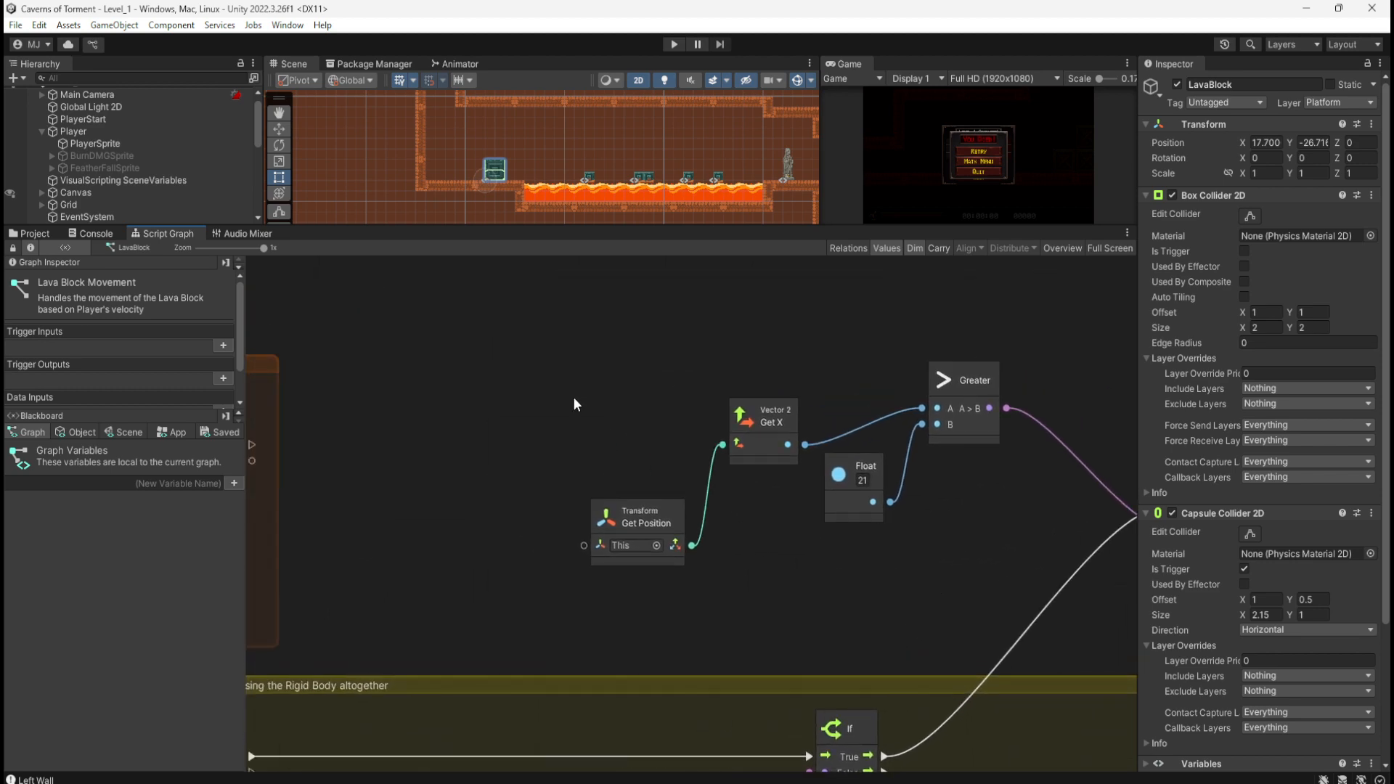
{"action": "key", "text": "shift+space"}
{"action": "key", "text": "shift+space"}
{"action": "left_click_drag", "start_coordinate": [677, 226], "coordinate": [678, 491]}
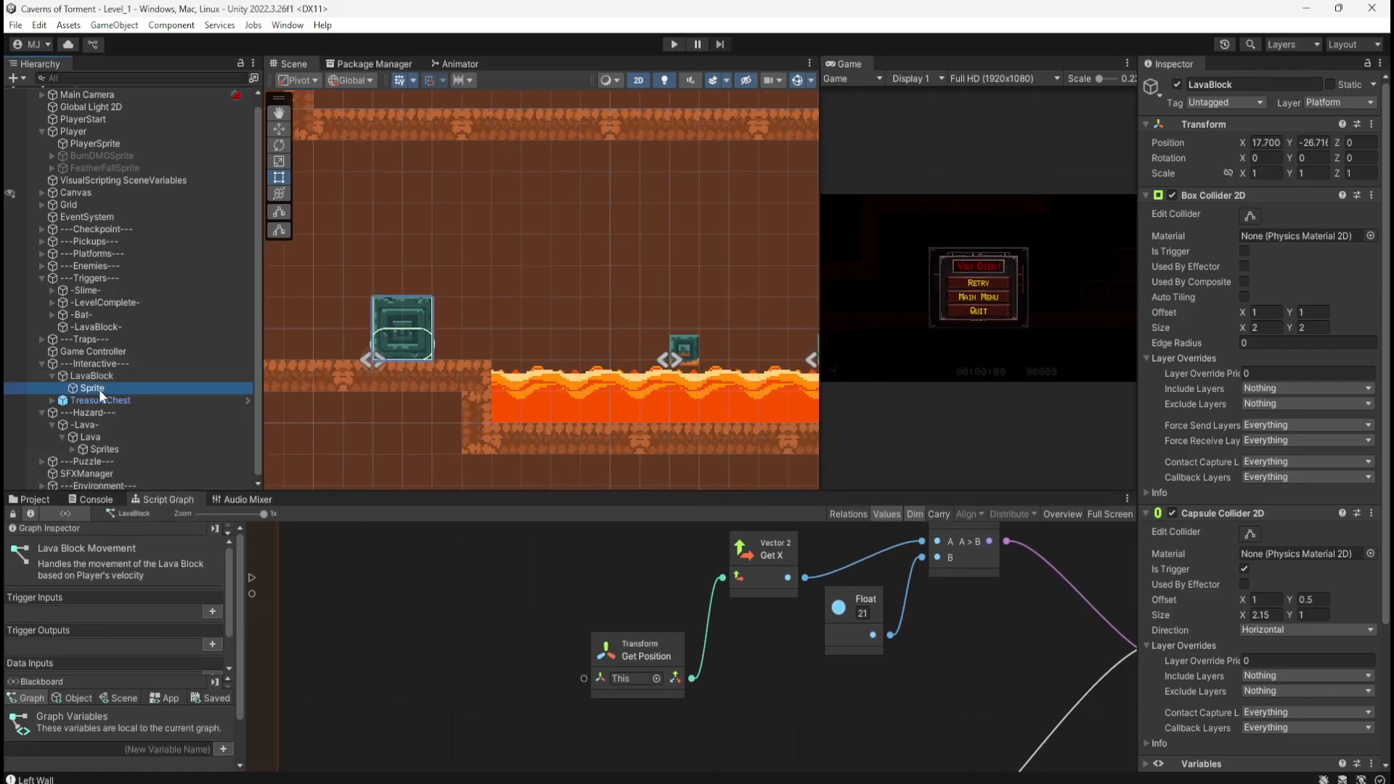
Step: Compare LavaBlock's collider settings with its Sprite child's renderer, then maximise the Script Graph
{"action": "left_click", "coordinate": [116, 374]}
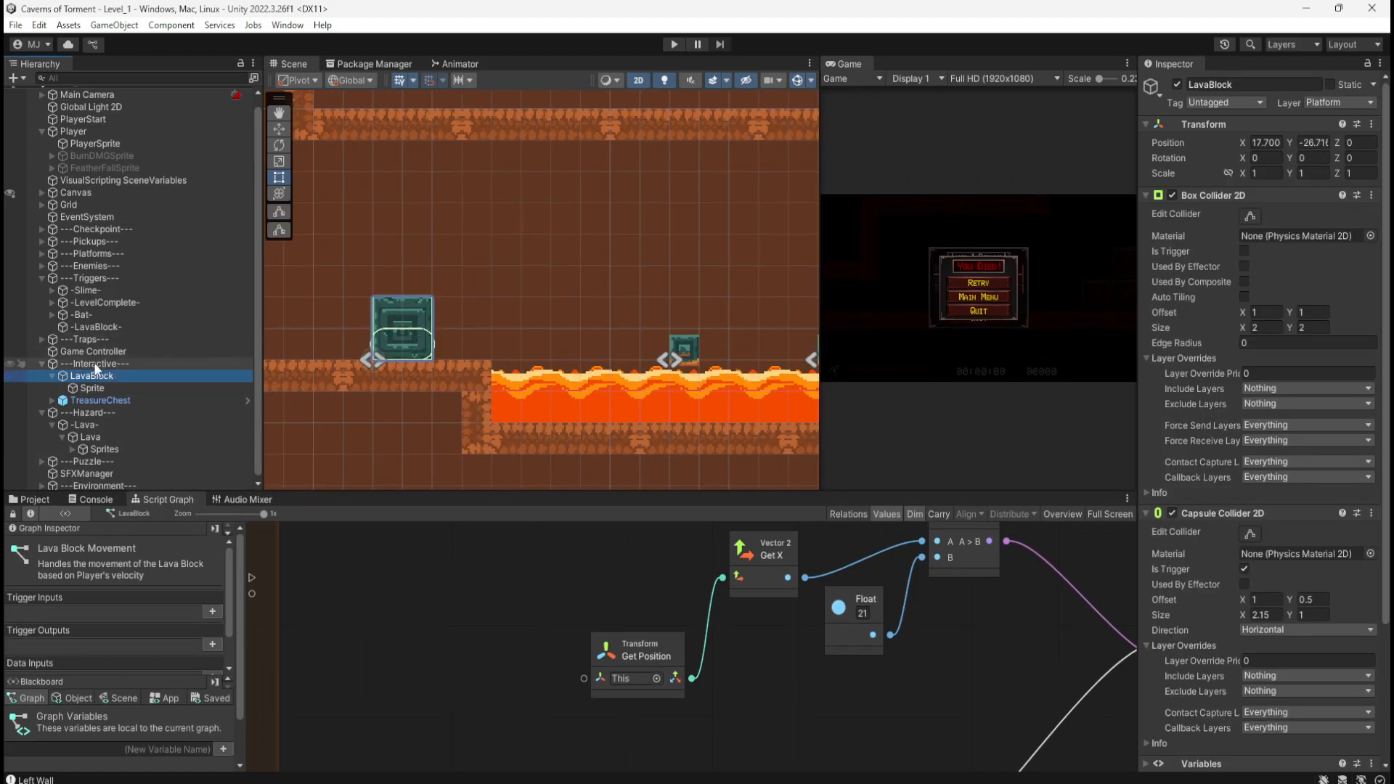
{"action": "left_click", "coordinate": [98, 385]}
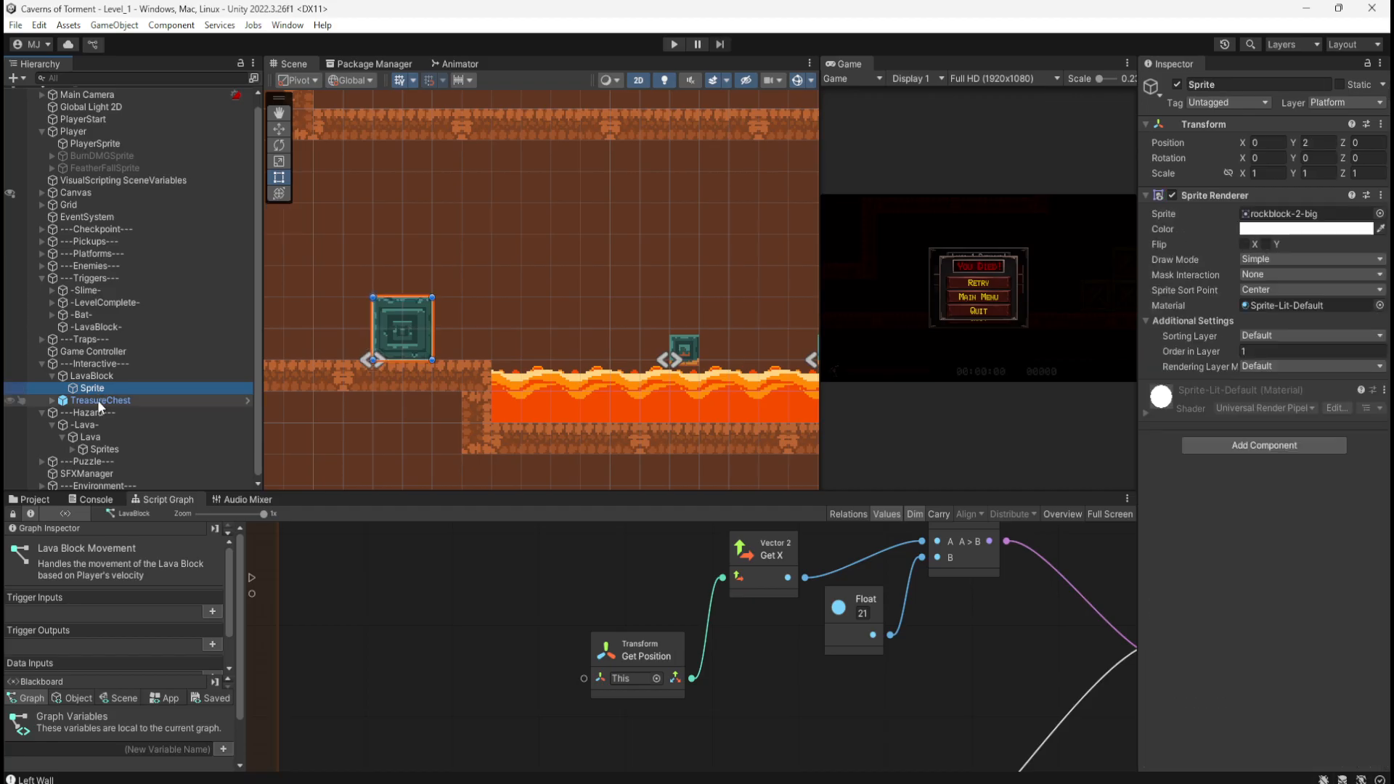
{"action": "left_click", "coordinate": [119, 374]}
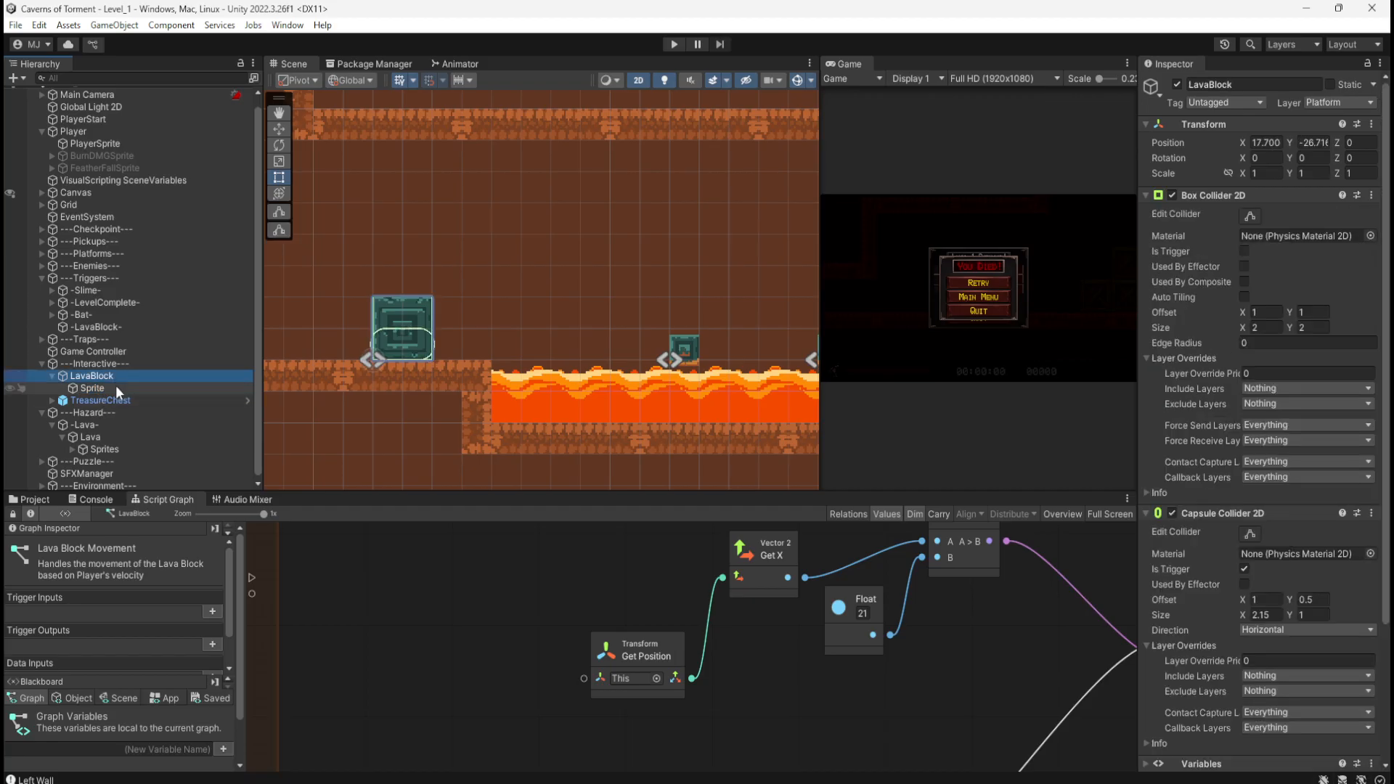
{"action": "left_click", "coordinate": [115, 386]}
{"action": "left_click", "coordinate": [120, 377]}
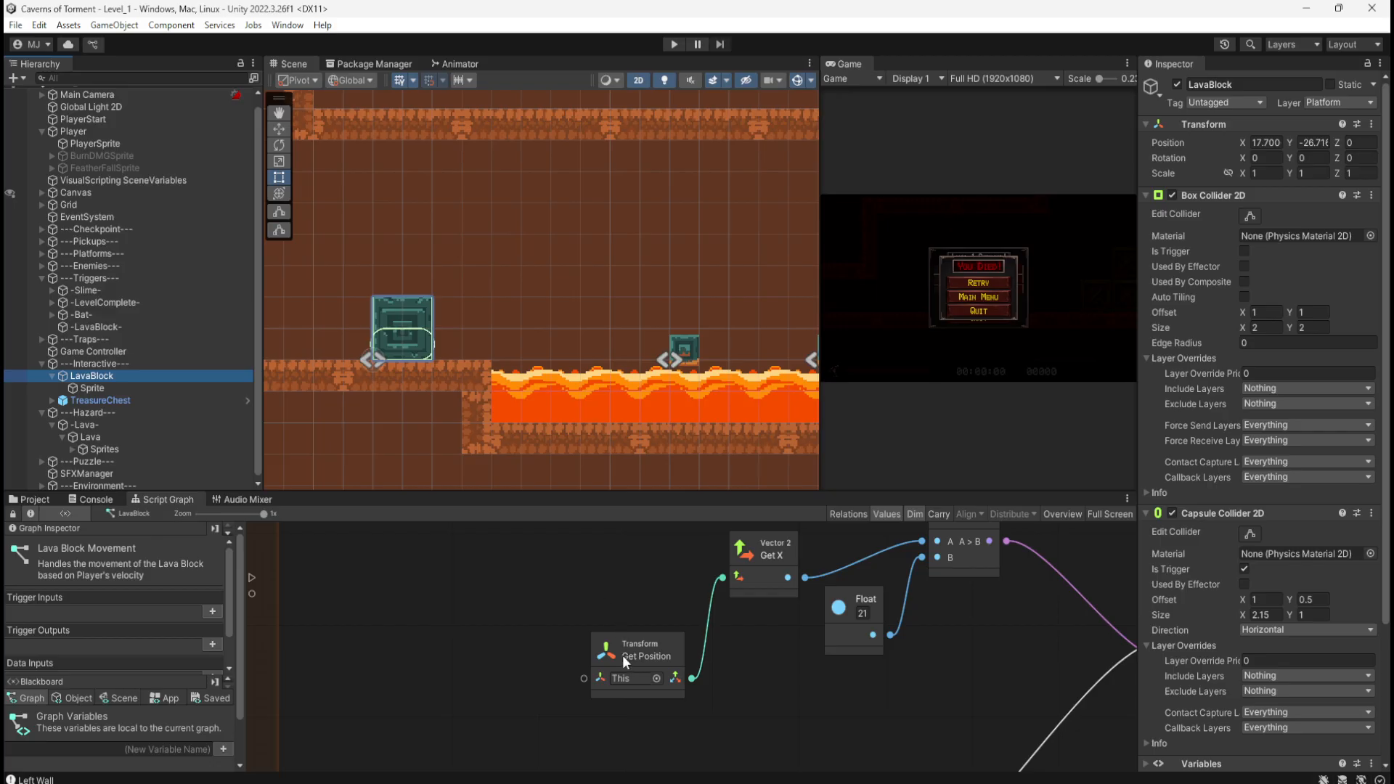
{"action": "key", "text": "shift+space"}
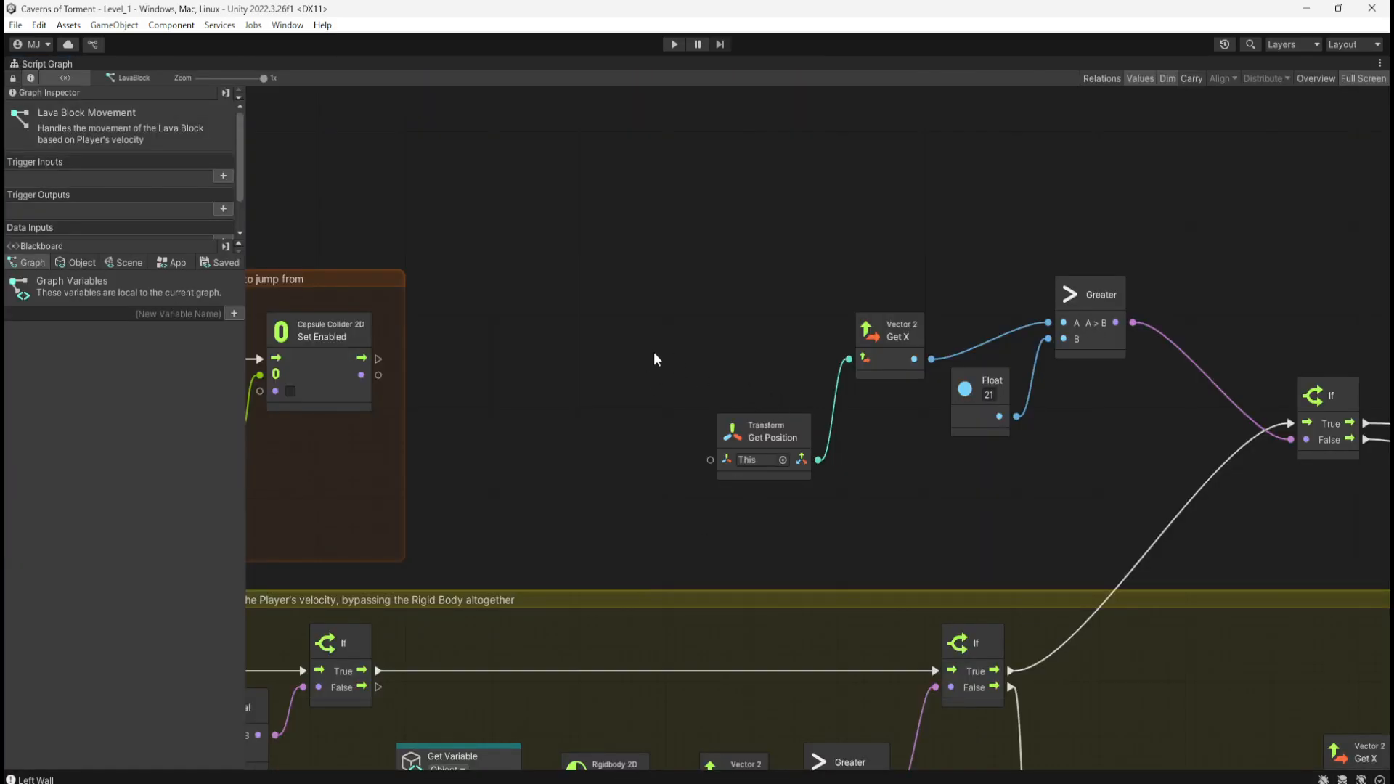
Step: Bring the Greater and If nodes into view and re-maximise the graph to show more nodes
{"action": "key", "text": "shift+space"}
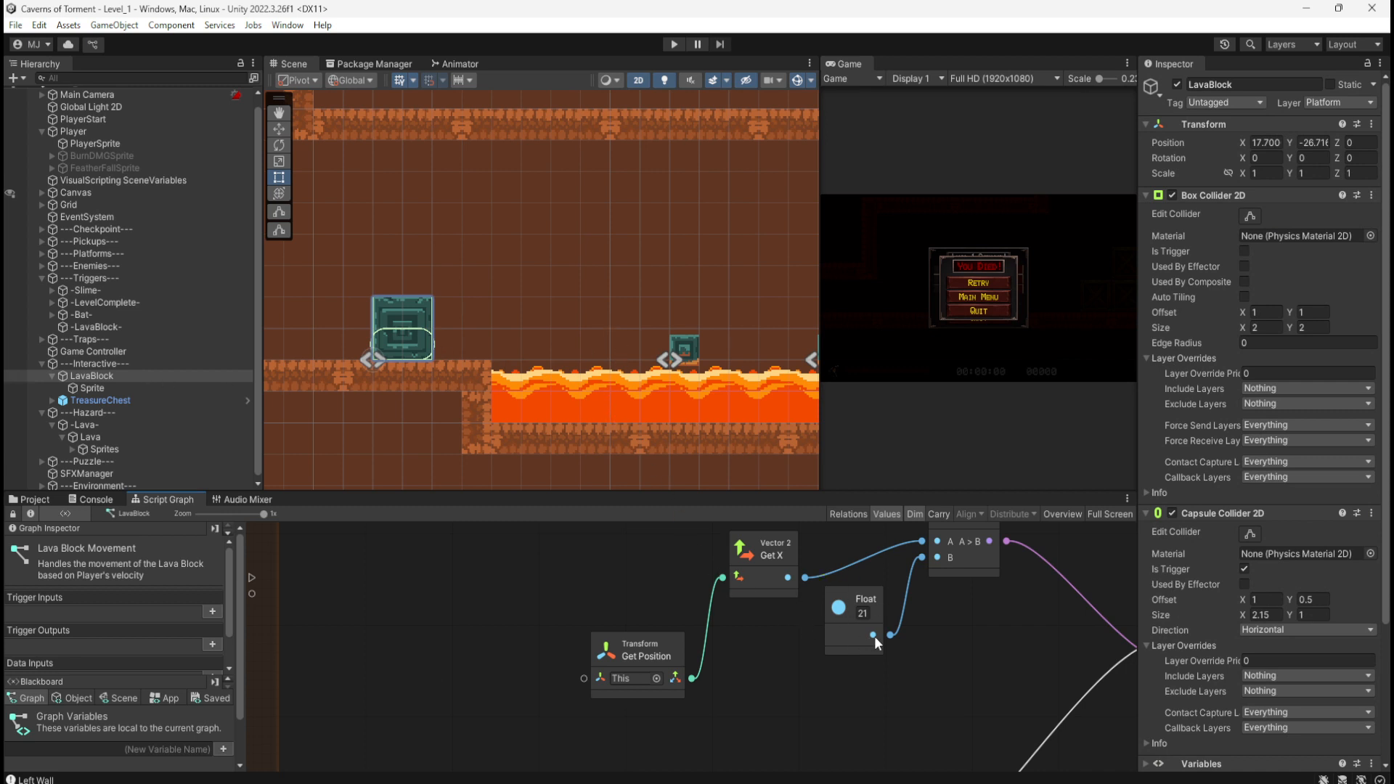
{"action": "middle_click_drag", "start_coordinate": [958, 631], "coordinate": [898, 691]}
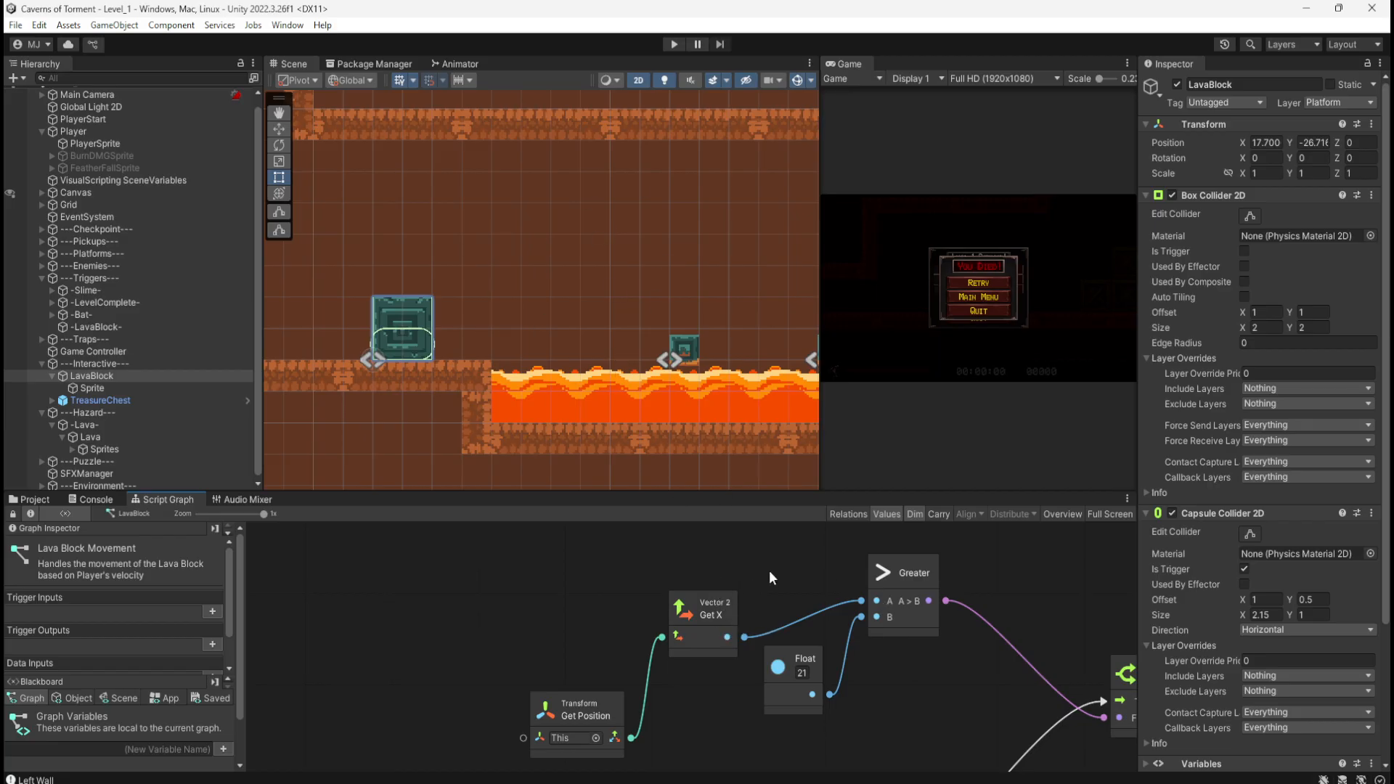
{"action": "key", "text": "shift+space"}
{"action": "middle_click_drag", "start_coordinate": [800, 538], "coordinate": [962, 388]}
{"action": "scroll", "coordinate": [961, 387], "scroll_direction": "down", "scroll_amount": 4}
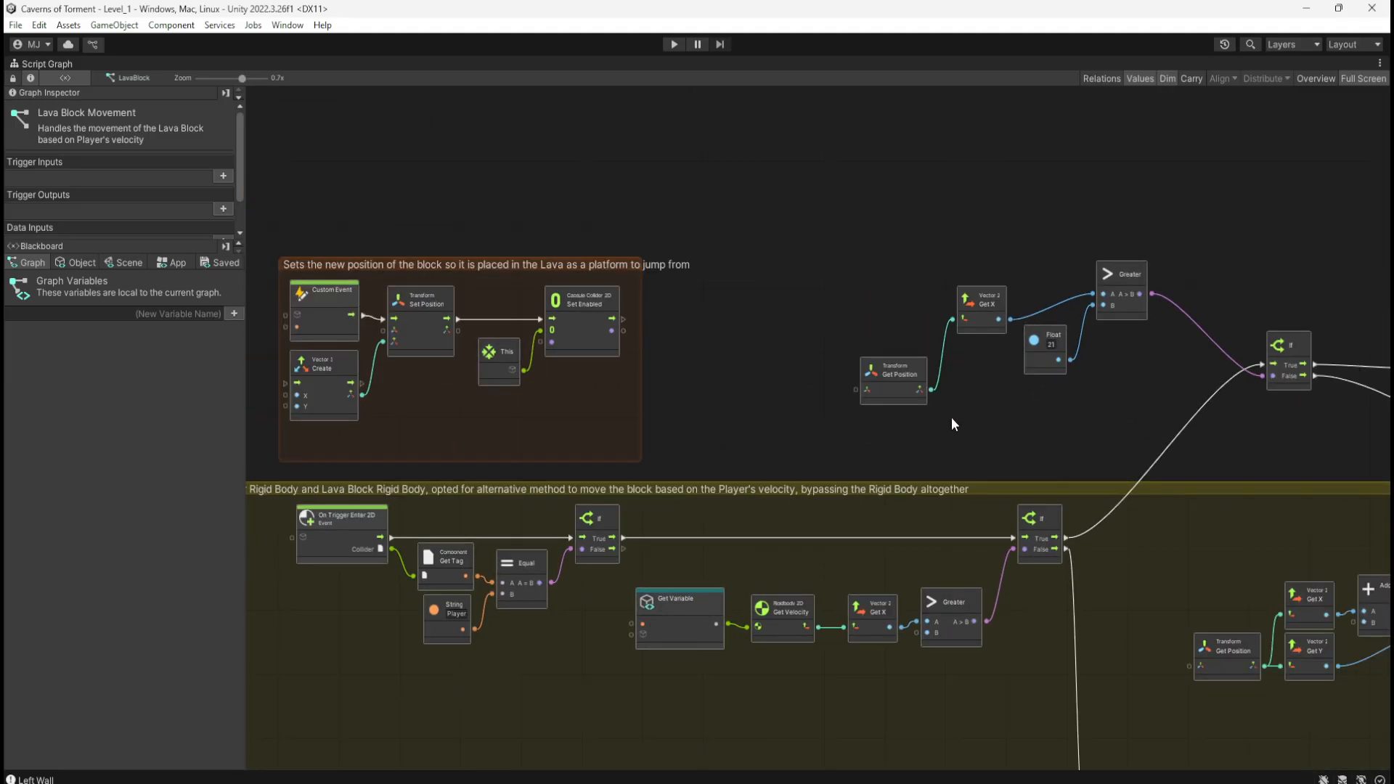
{"action": "scroll", "coordinate": [969, 415], "scroll_direction": "up", "scroll_amount": 2}
{"action": "scroll", "coordinate": [992, 399], "scroll_direction": "up", "scroll_amount": 2}
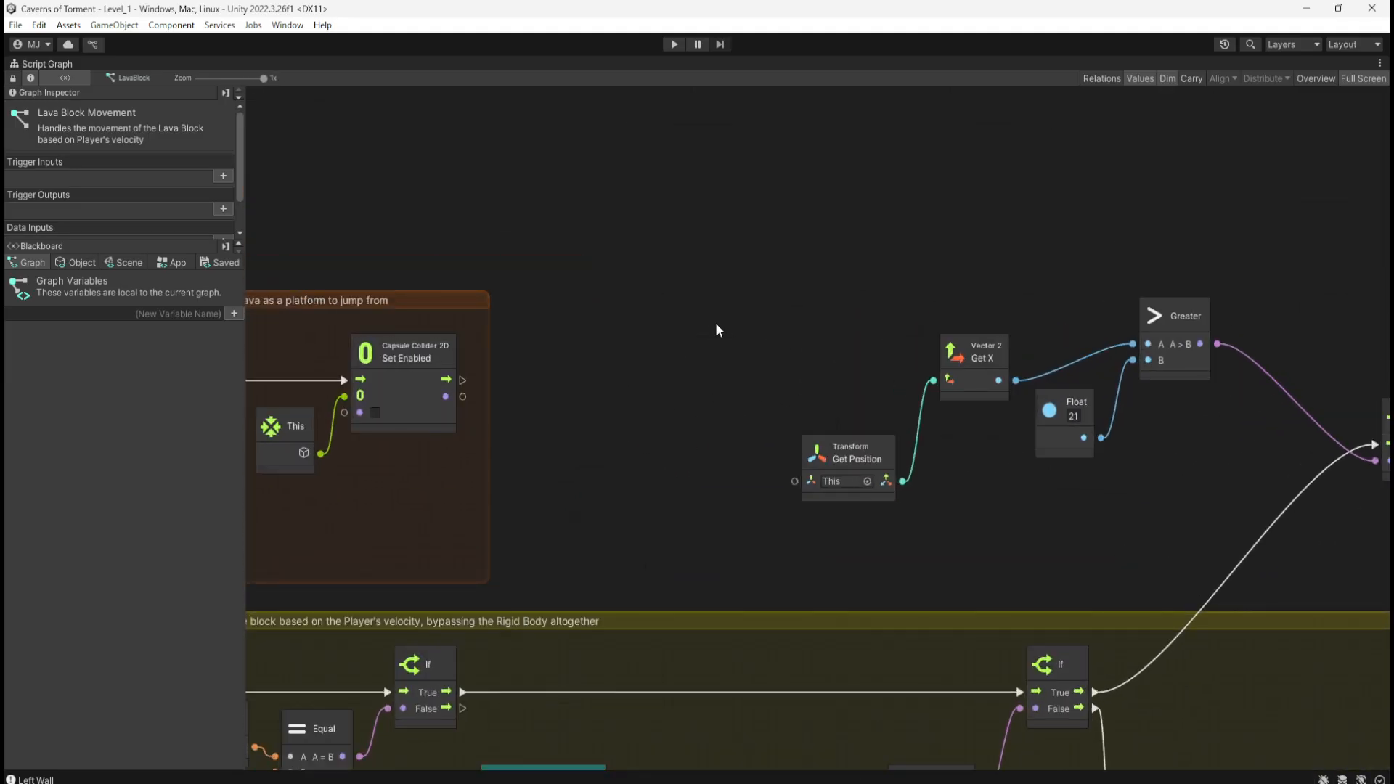
Step: Search the node finder for 'world' and then 'location' position nodes
{"action": "right_click", "coordinate": [715, 322]}
{"action": "type", "text": "world"}
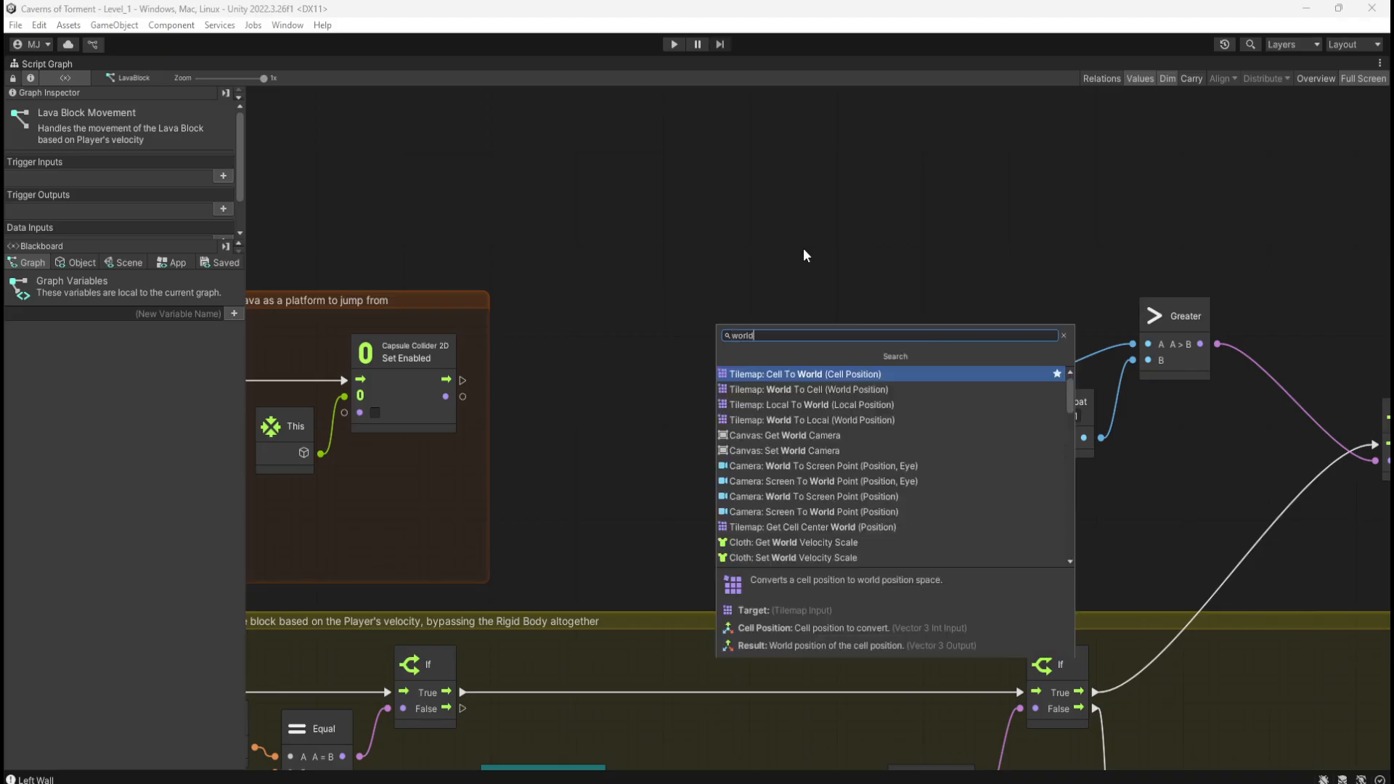
{"action": "scroll", "coordinate": [856, 422], "scroll_direction": "down", "scroll_amount": 5}
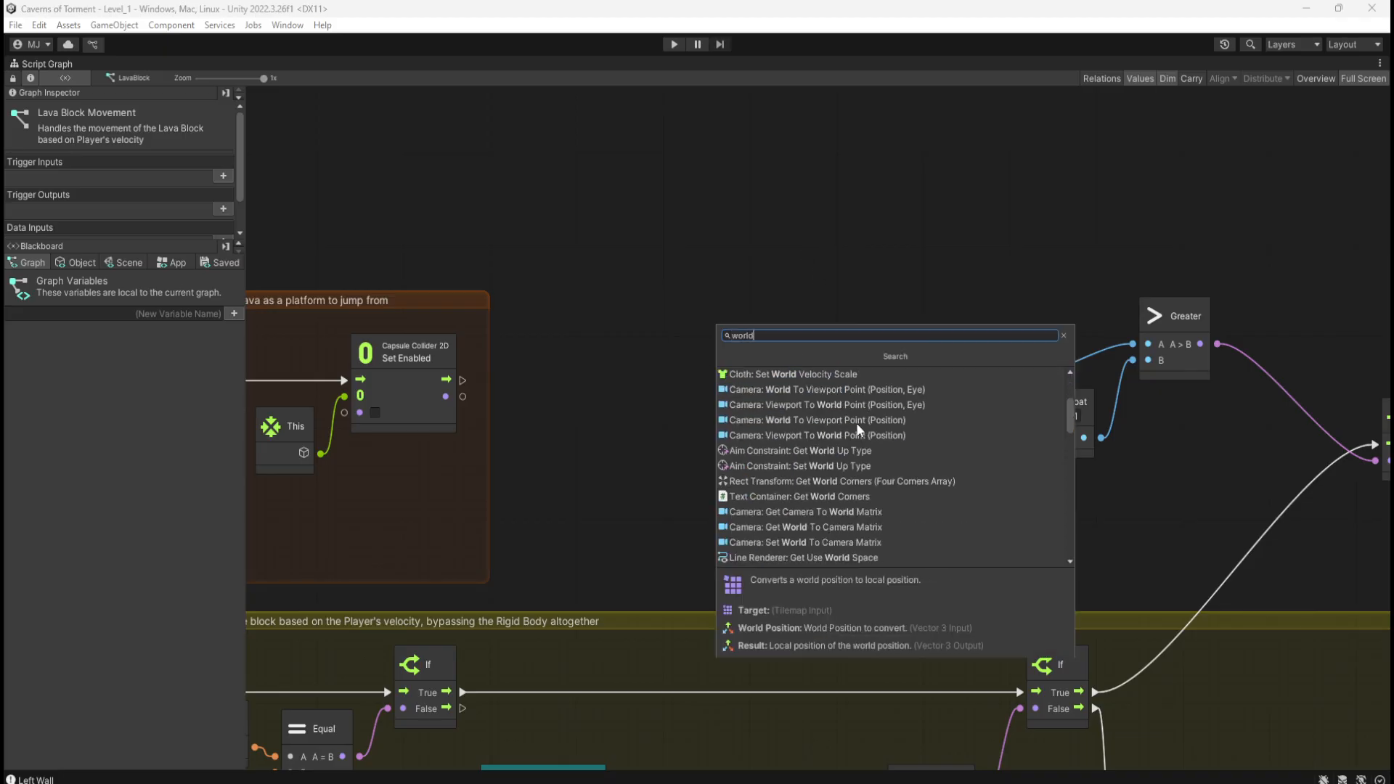
{"action": "scroll", "coordinate": [861, 427], "scroll_direction": "down", "scroll_amount": 2}
{"action": "scroll", "coordinate": [860, 421], "scroll_direction": "up", "scroll_amount": 1}
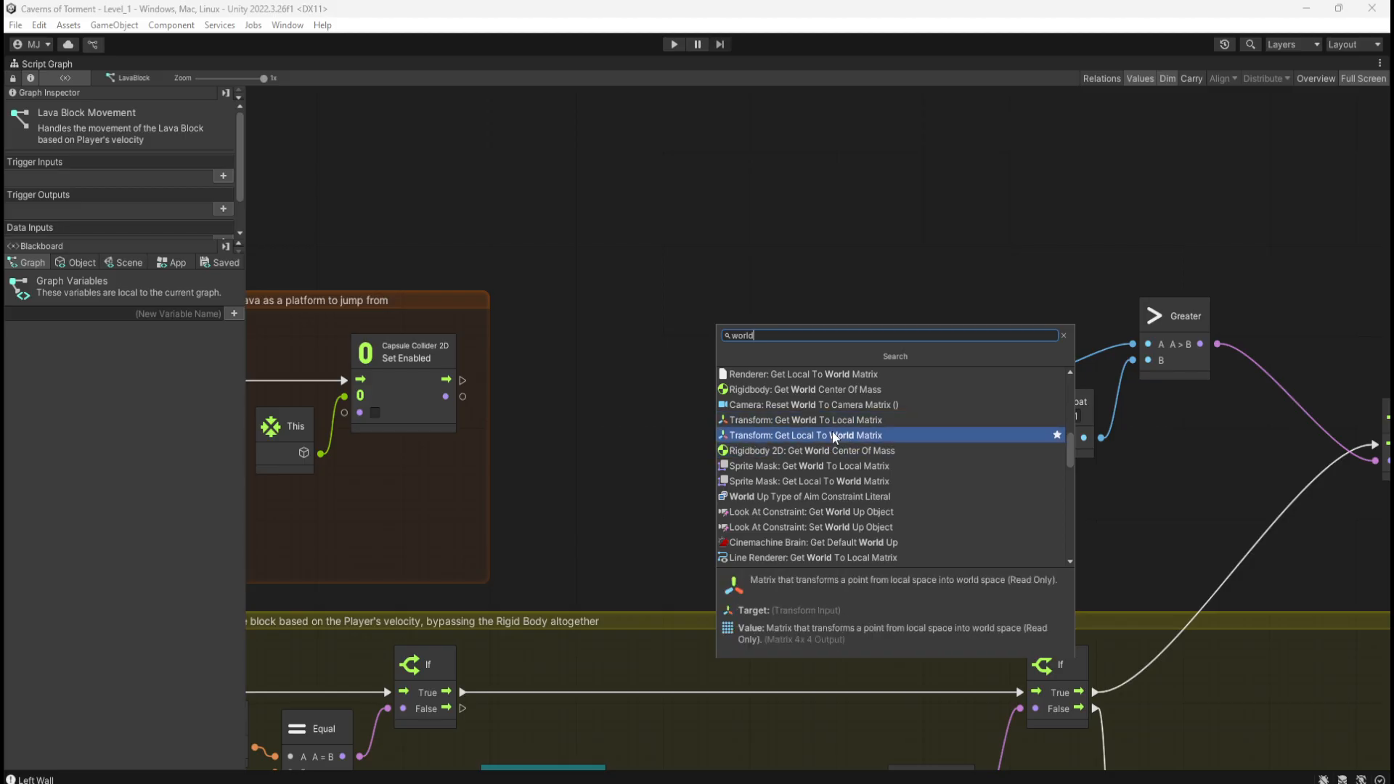
{"action": "scroll", "coordinate": [833, 436], "scroll_direction": "down", "scroll_amount": 10}
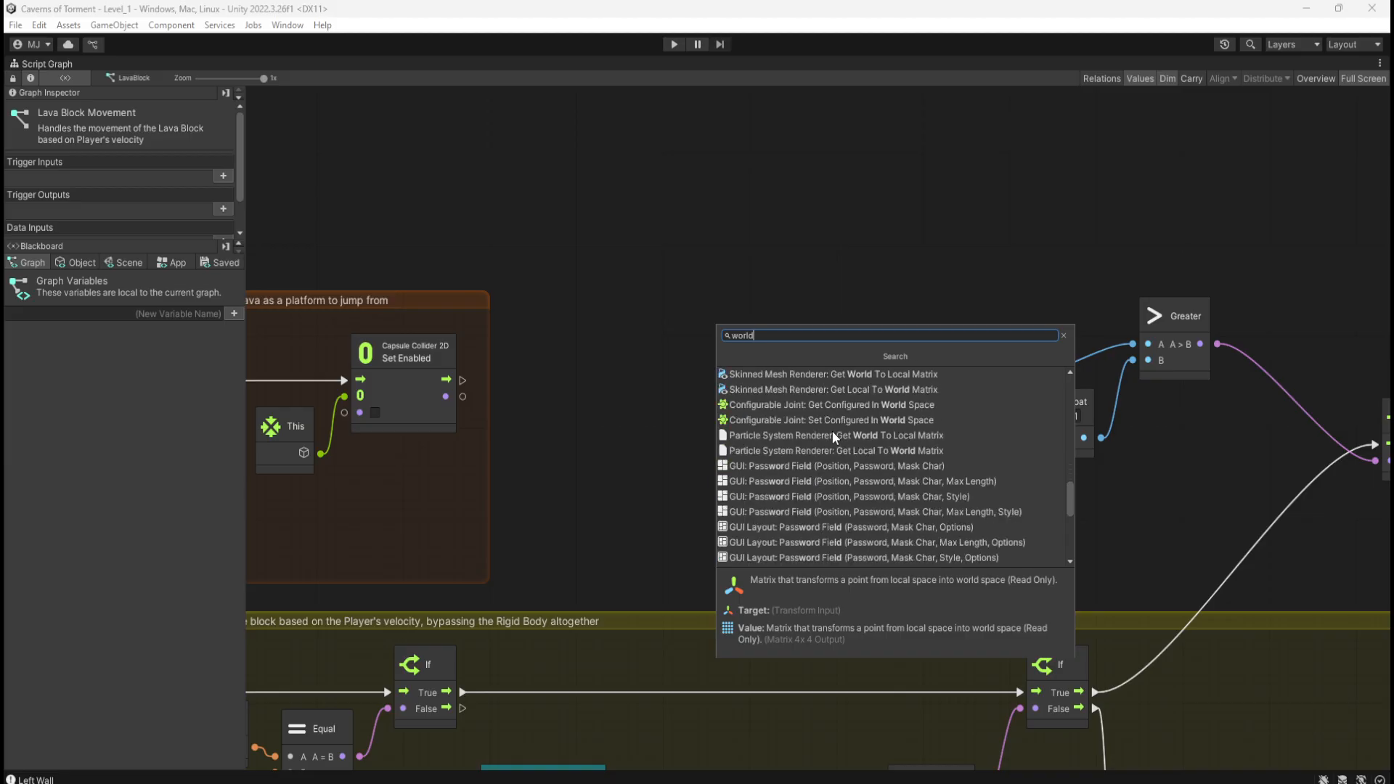
{"action": "scroll", "coordinate": [832, 434], "scroll_direction": "down", "scroll_amount": 5}
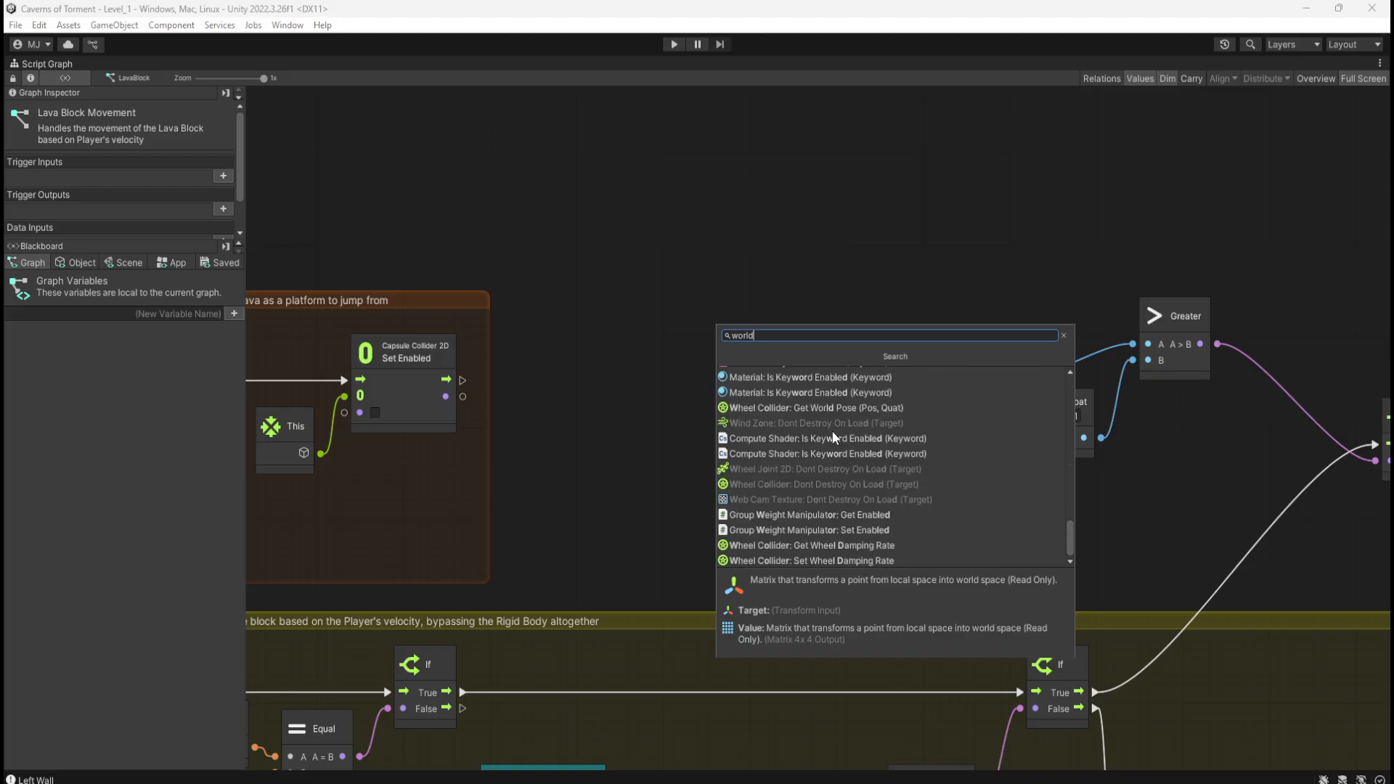
{"action": "scroll", "coordinate": [832, 433], "scroll_direction": "up", "scroll_amount": 10}
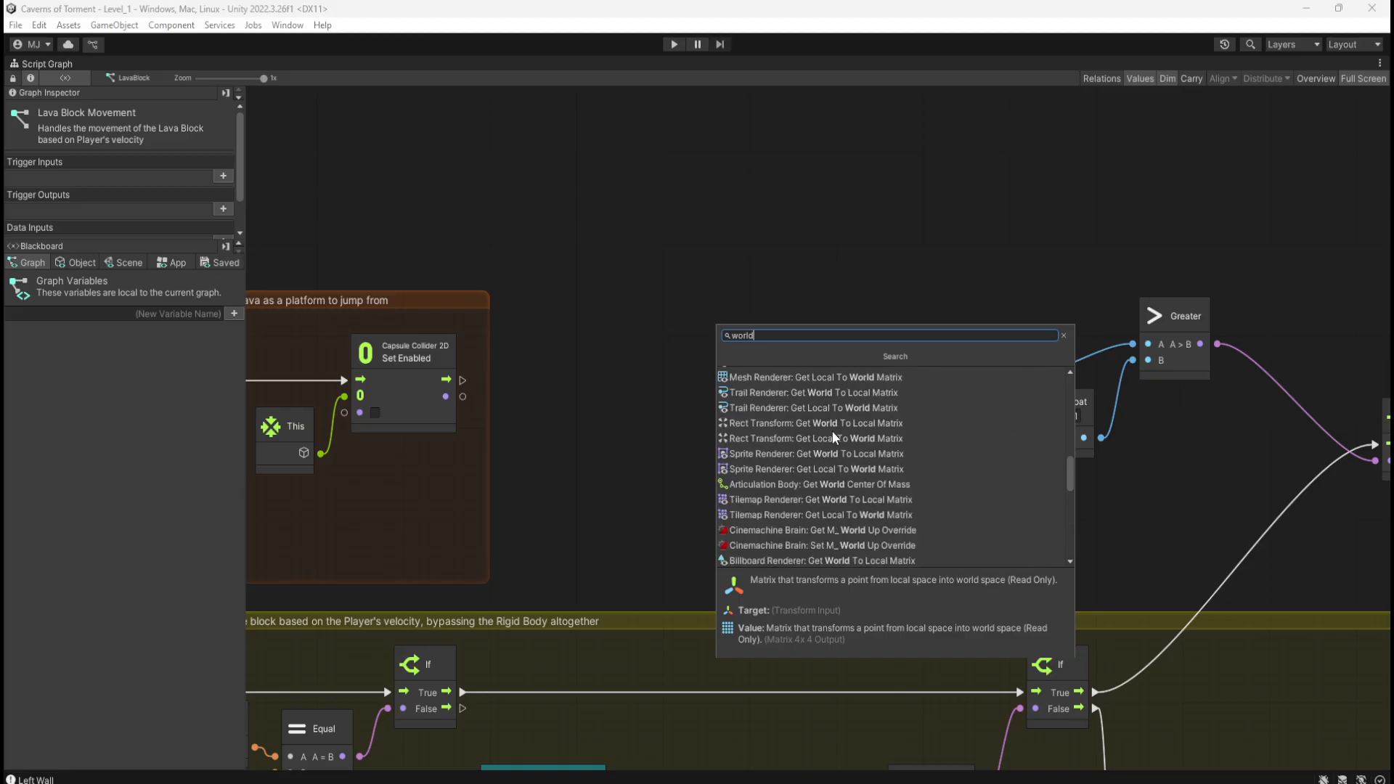
{"action": "key", "text": "ctrl+a"}
{"action": "type", "text": "loca"}
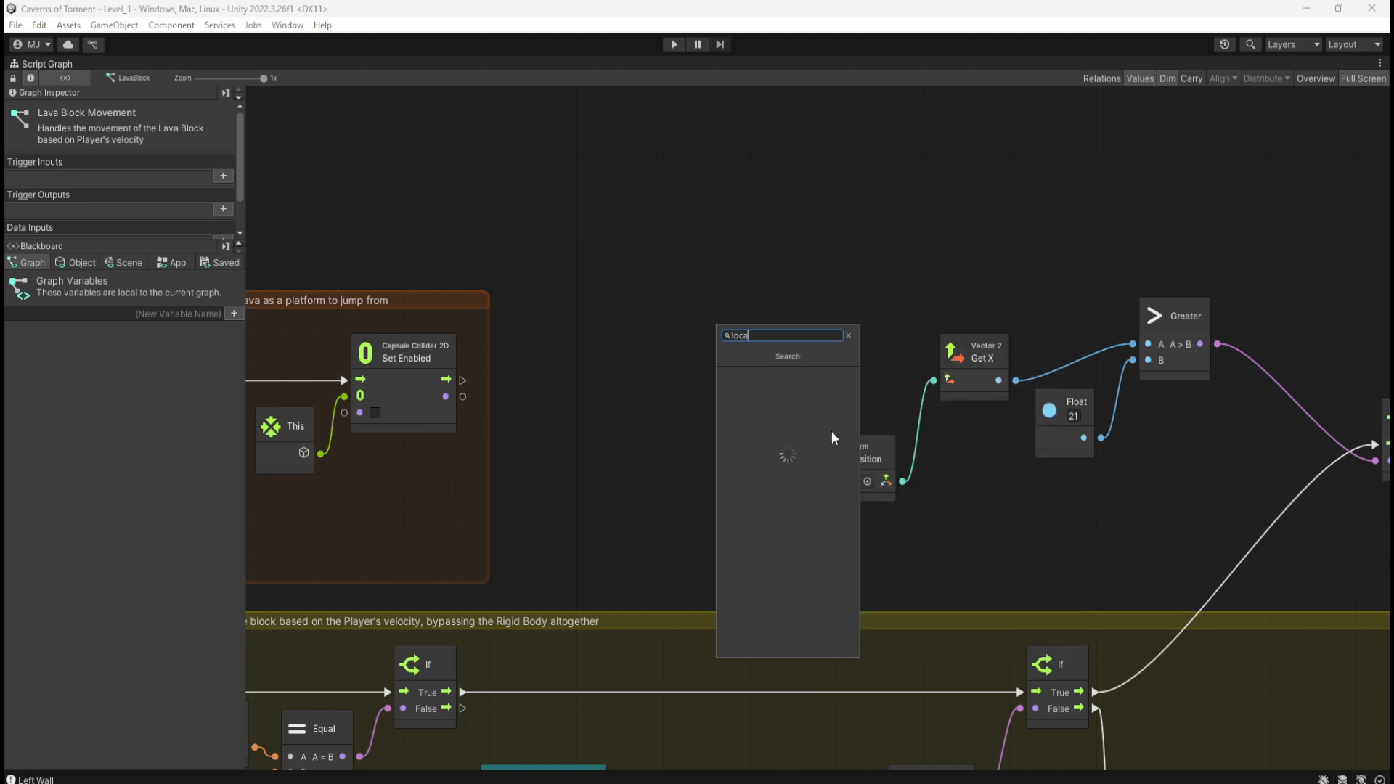
{"action": "type", "text": "tion"}
{"action": "scroll", "coordinate": [842, 443], "scroll_direction": "down", "scroll_amount": 2}
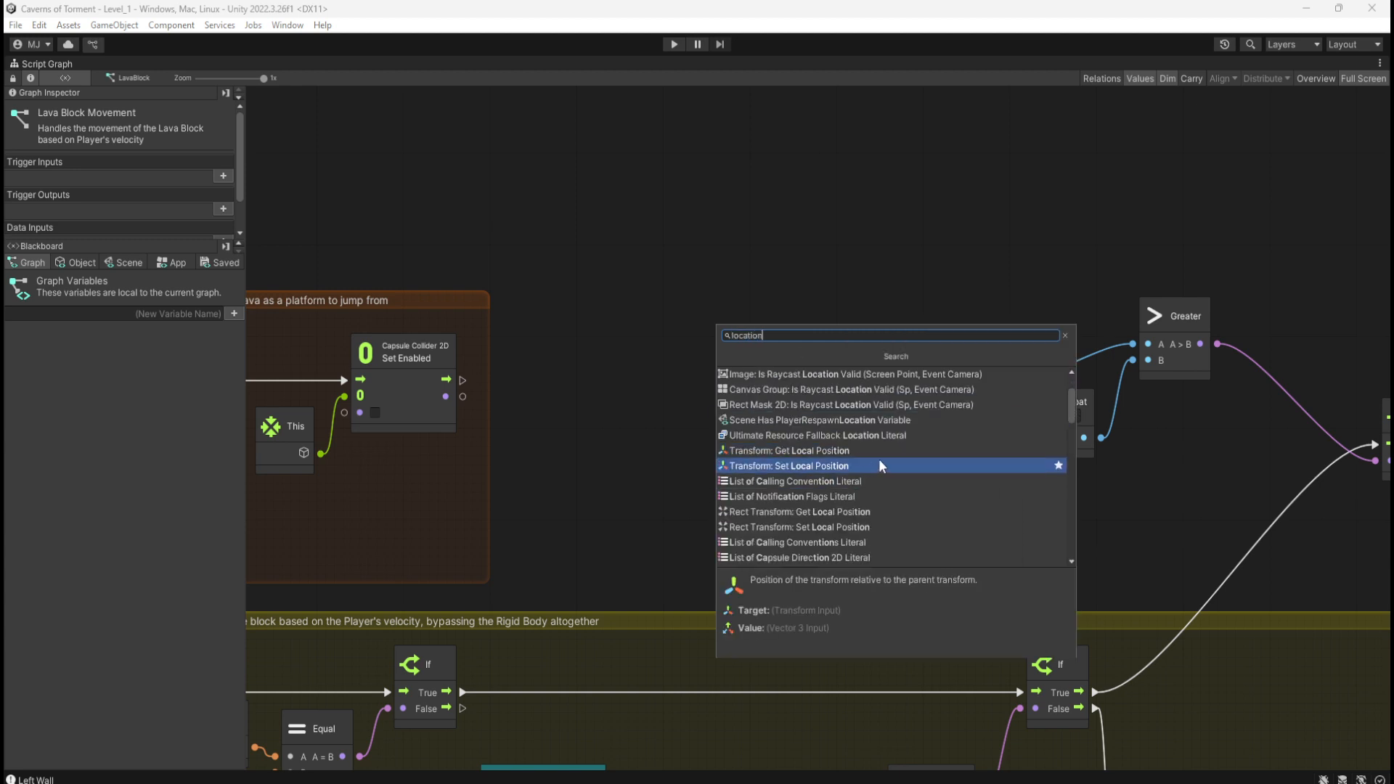
{"action": "scroll", "coordinate": [881, 466], "scroll_direction": "down", "scroll_amount": 4}
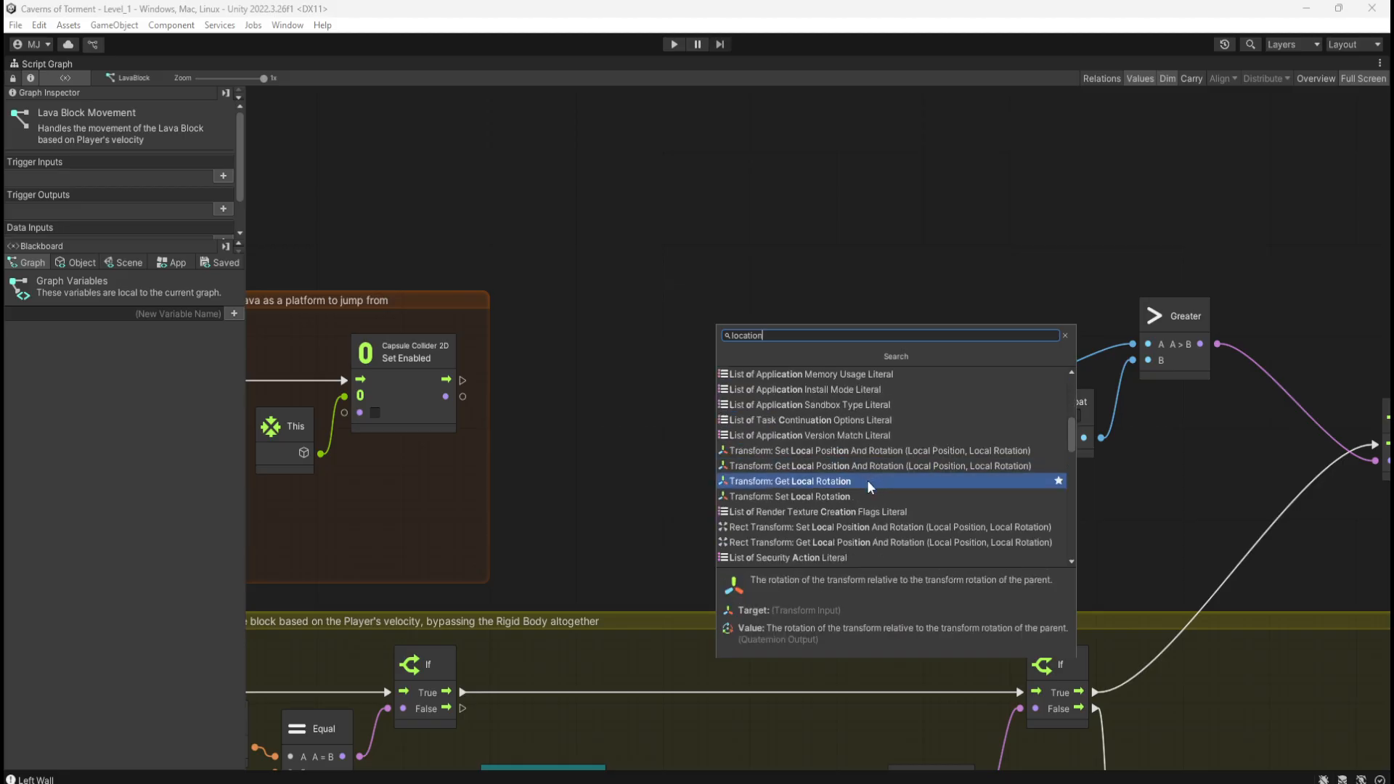
{"action": "scroll", "coordinate": [887, 463], "scroll_direction": "down", "scroll_amount": 5}
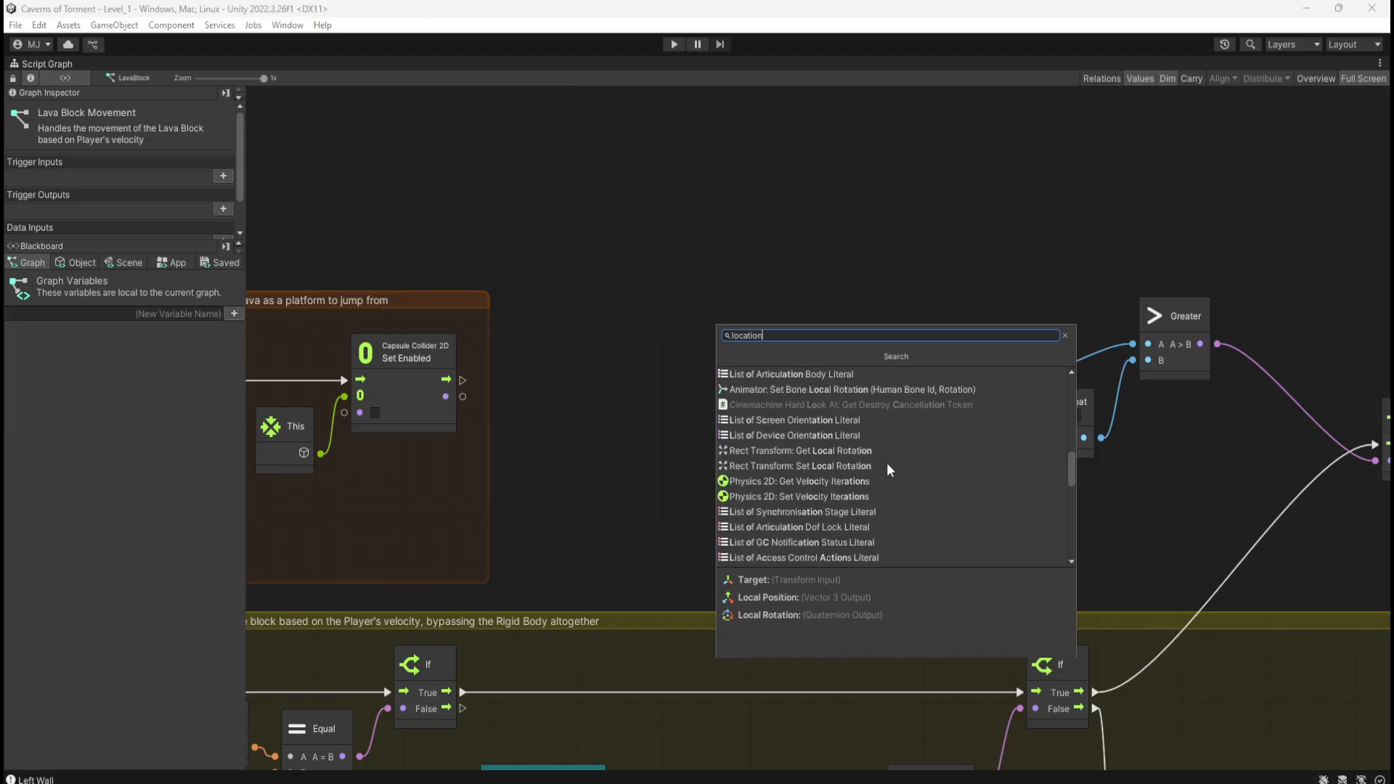
{"action": "scroll", "coordinate": [886, 465], "scroll_direction": "down", "scroll_amount": 10}
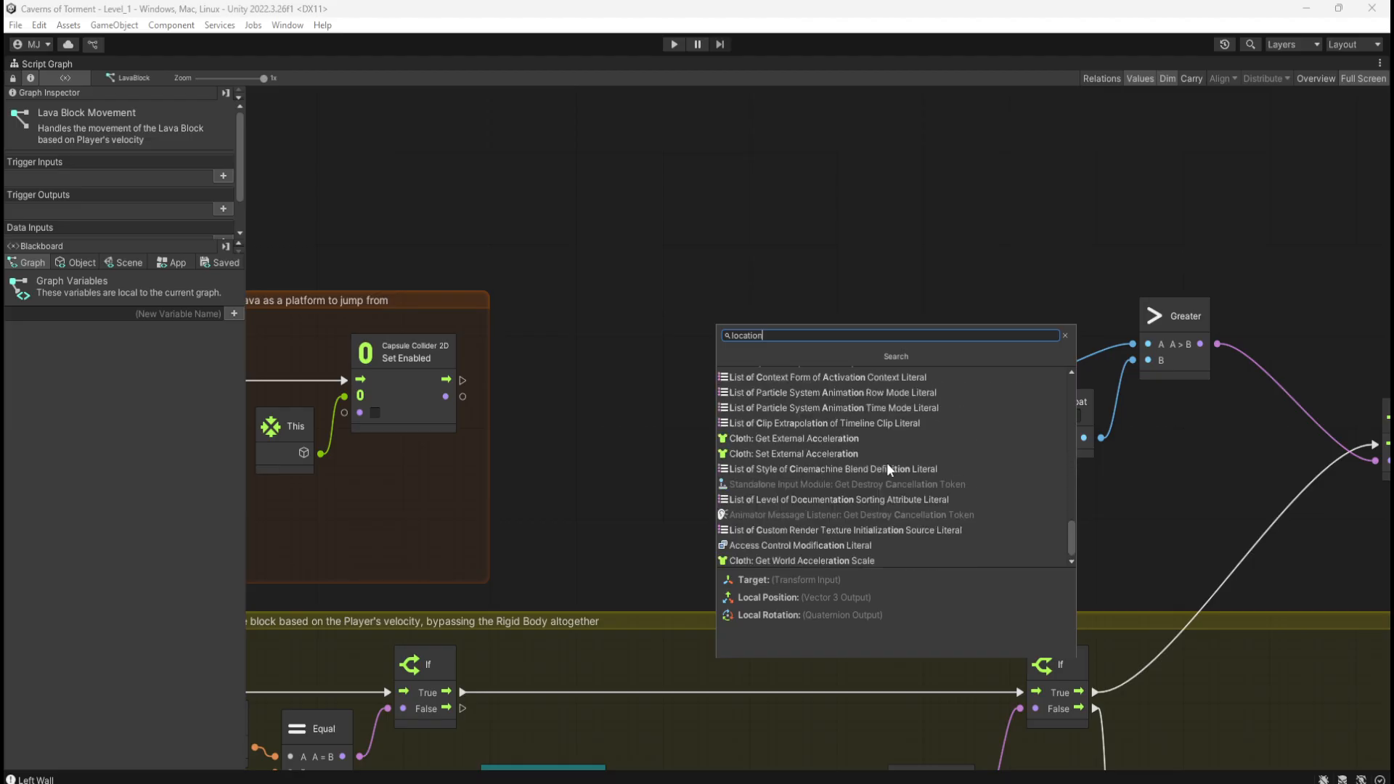
Step: Search 'transform' and add a Transform Get Local Position node
{"action": "key", "text": "ctrl+a"}
{"action": "type", "text": "t"}
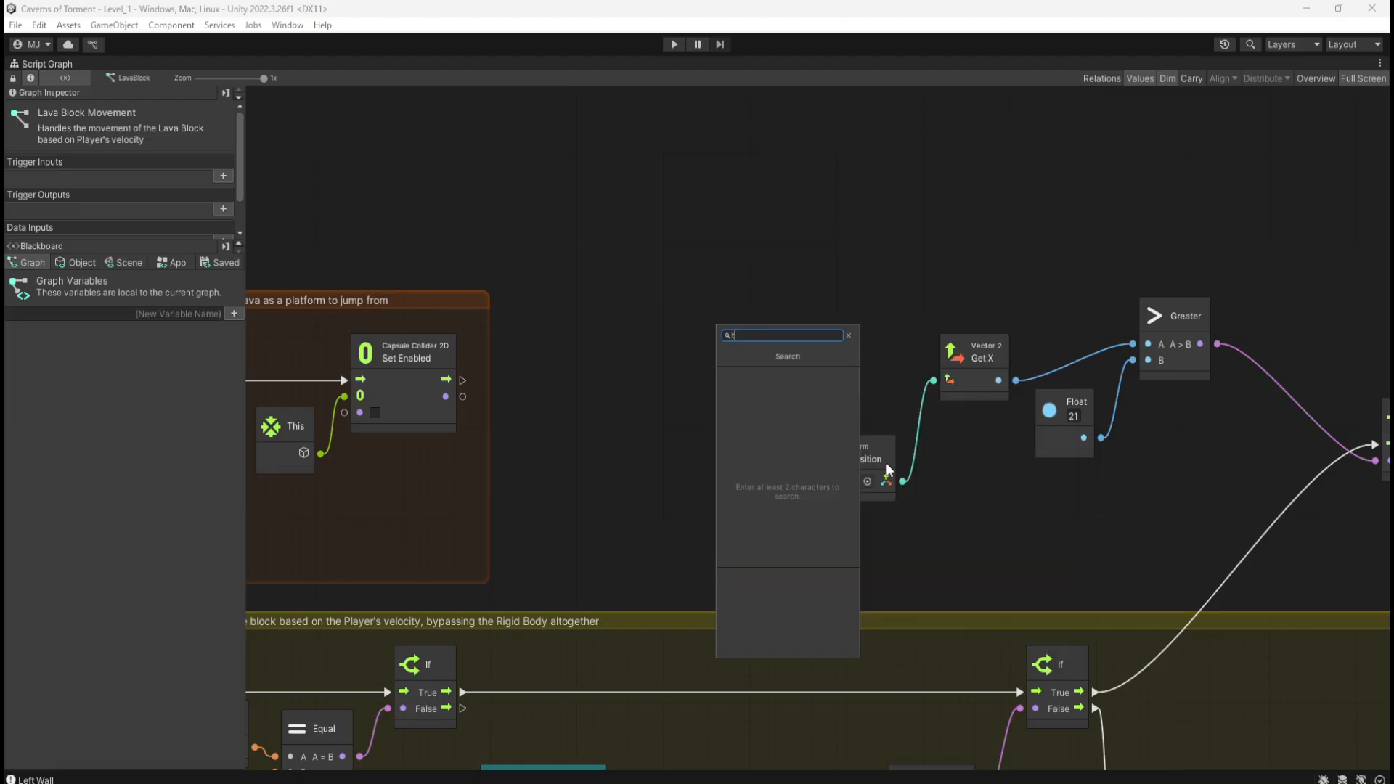
{"action": "type", "text": "ransform"}
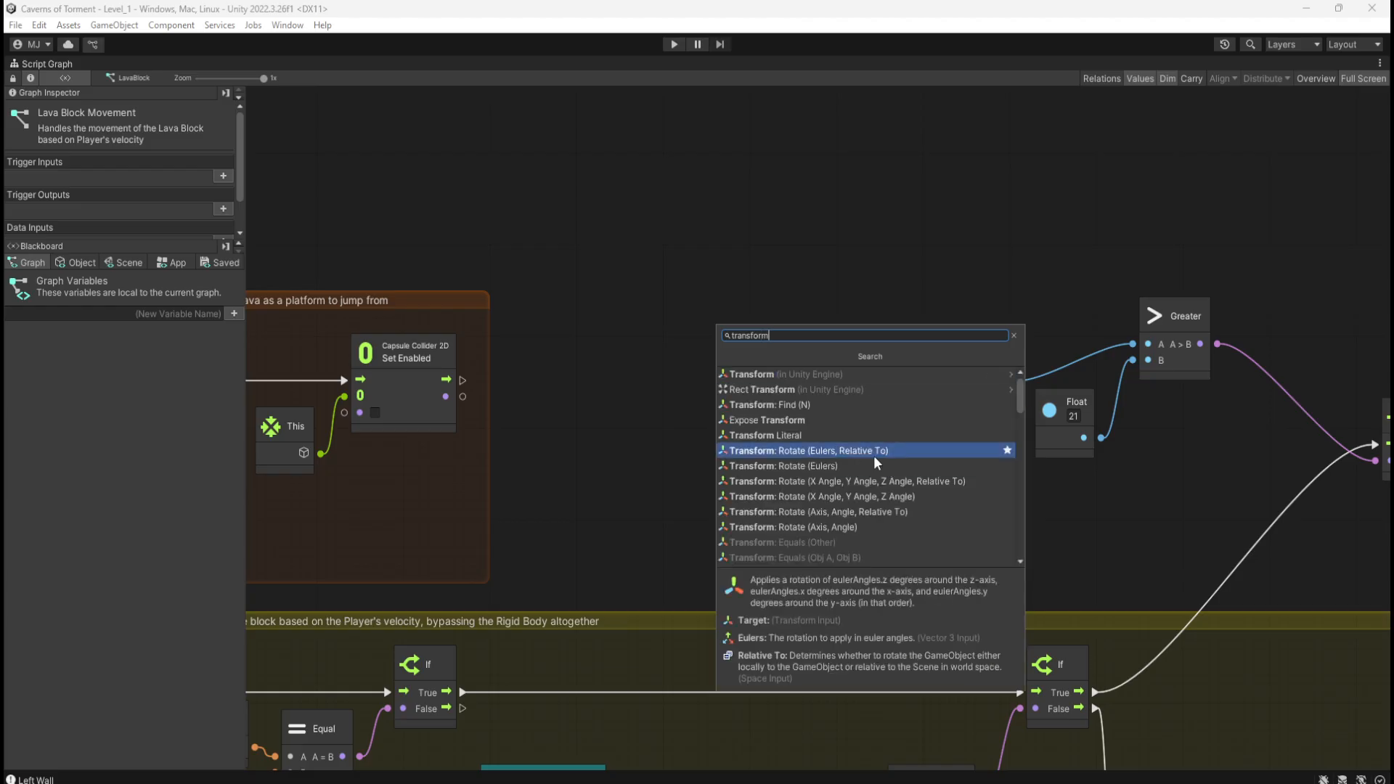
{"action": "left_click", "coordinate": [840, 372]}
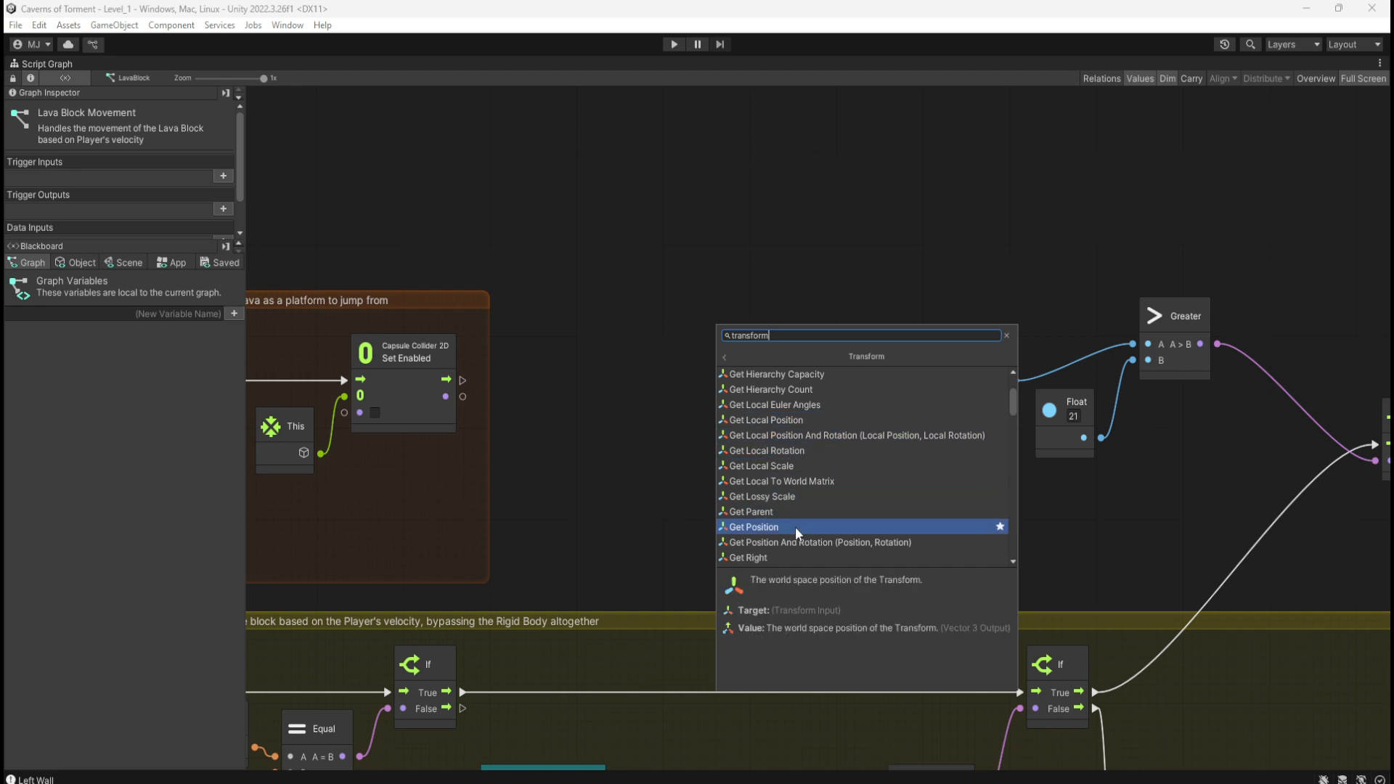
{"action": "left_click", "coordinate": [821, 424]}
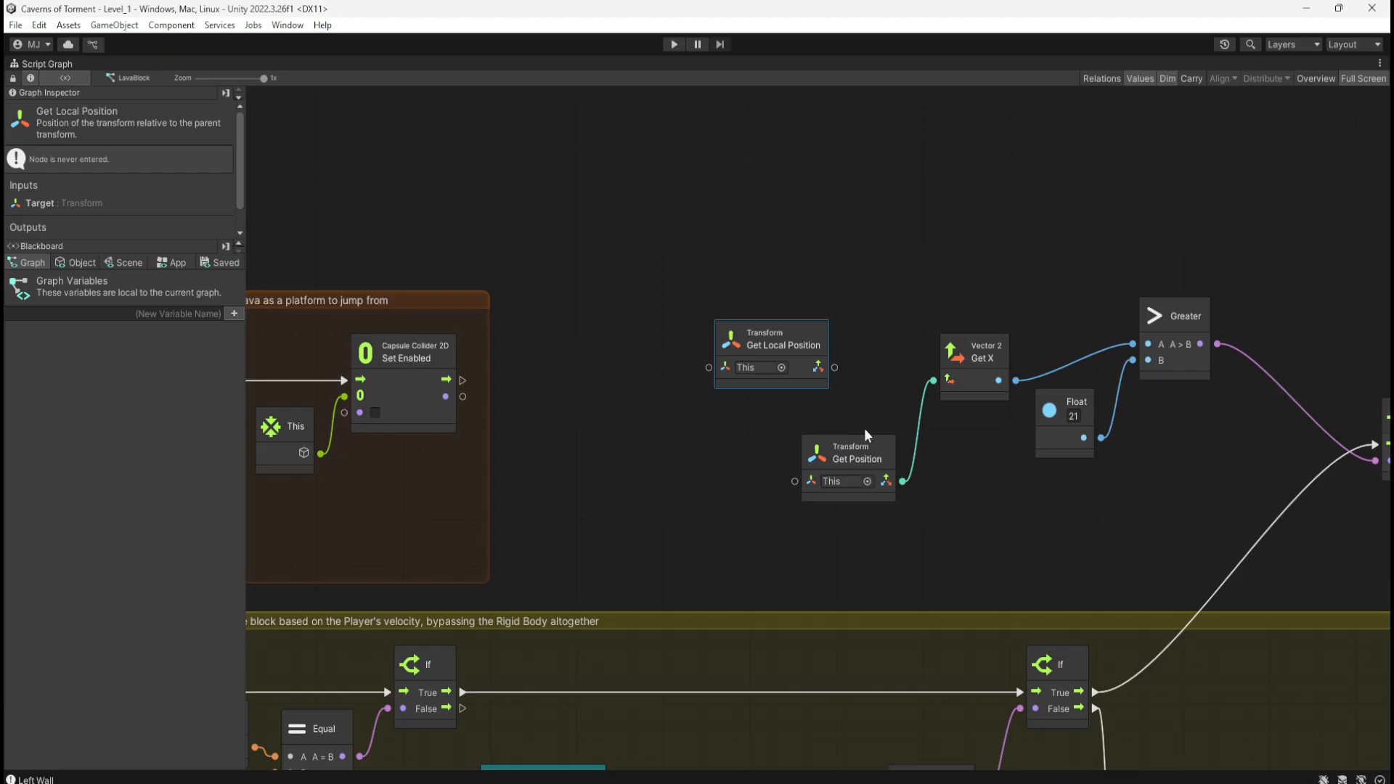
Step: Pan and zoom the graph up to the orange lava-platform group
{"action": "middle_click_drag", "start_coordinate": [891, 390], "coordinate": [759, 389]}
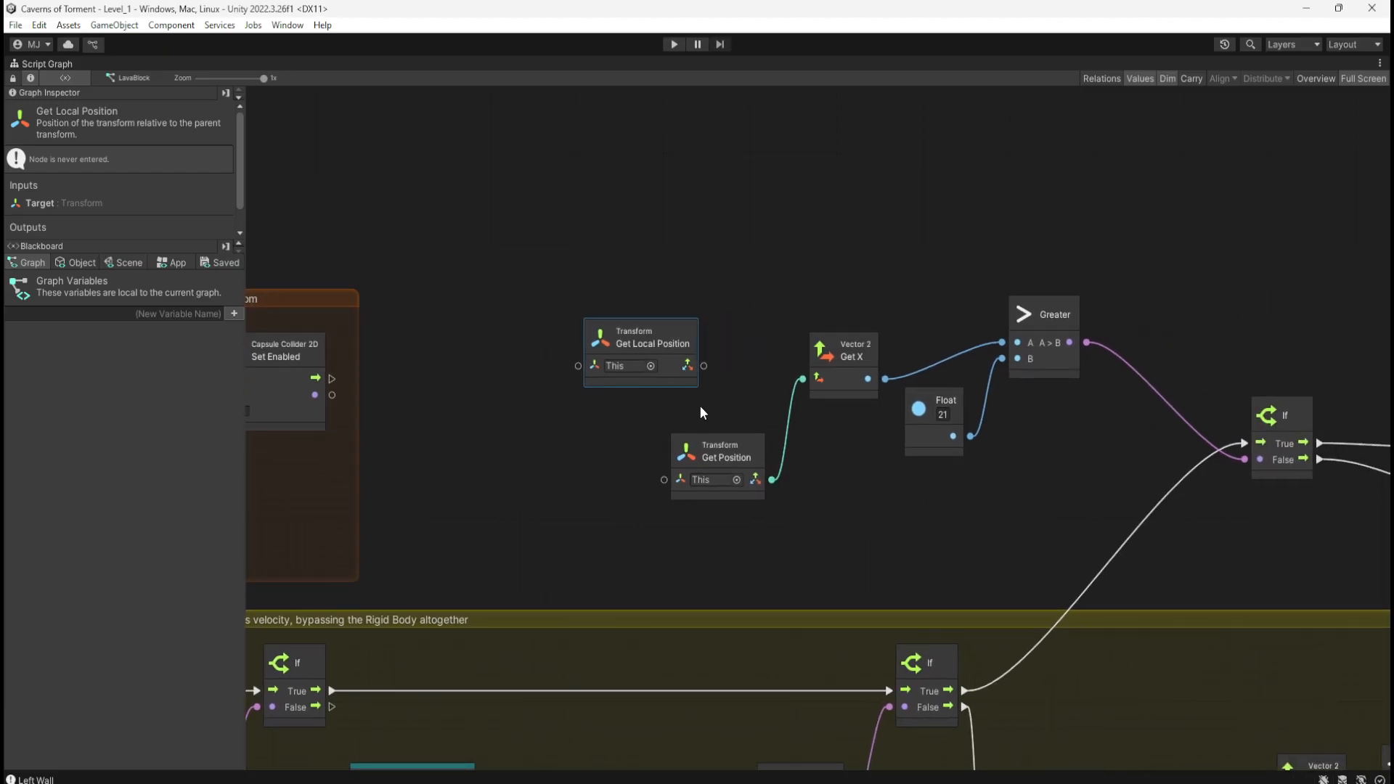
{"action": "scroll", "coordinate": [1048, 230], "scroll_direction": "down", "scroll_amount": 4}
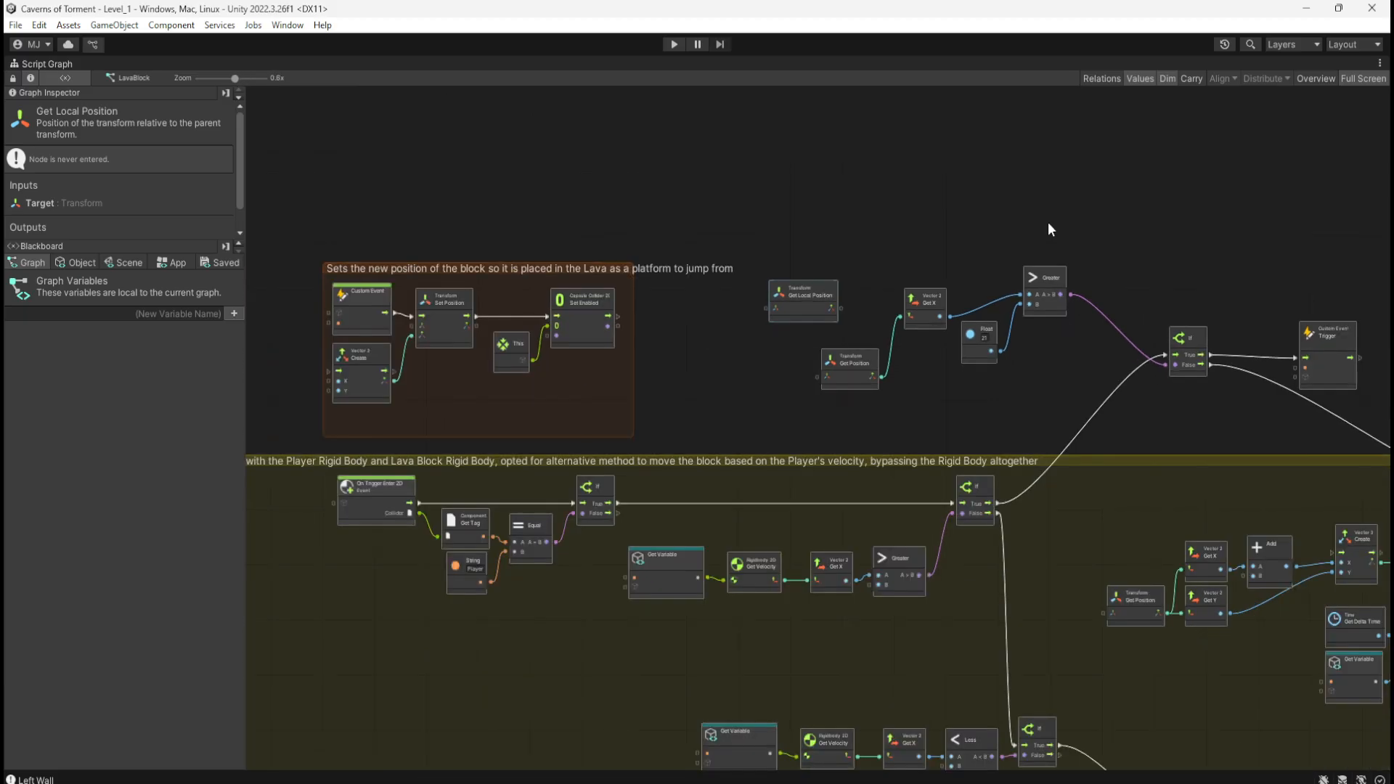
{"action": "scroll", "coordinate": [762, 457], "scroll_direction": "up", "scroll_amount": 2}
{"action": "scroll", "coordinate": [986, 349], "scroll_direction": "down", "scroll_amount": 3}
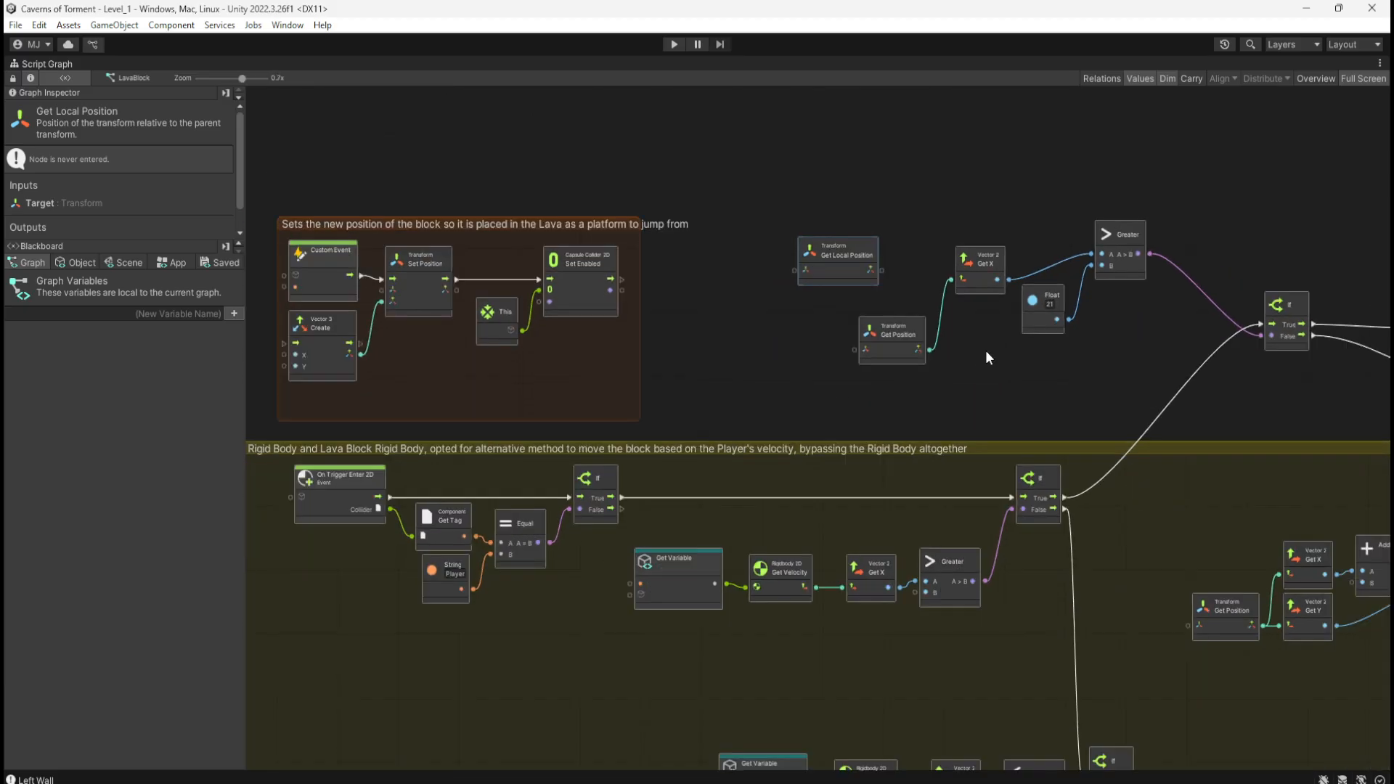
{"action": "scroll", "coordinate": [537, 408], "scroll_direction": "up", "scroll_amount": 3}
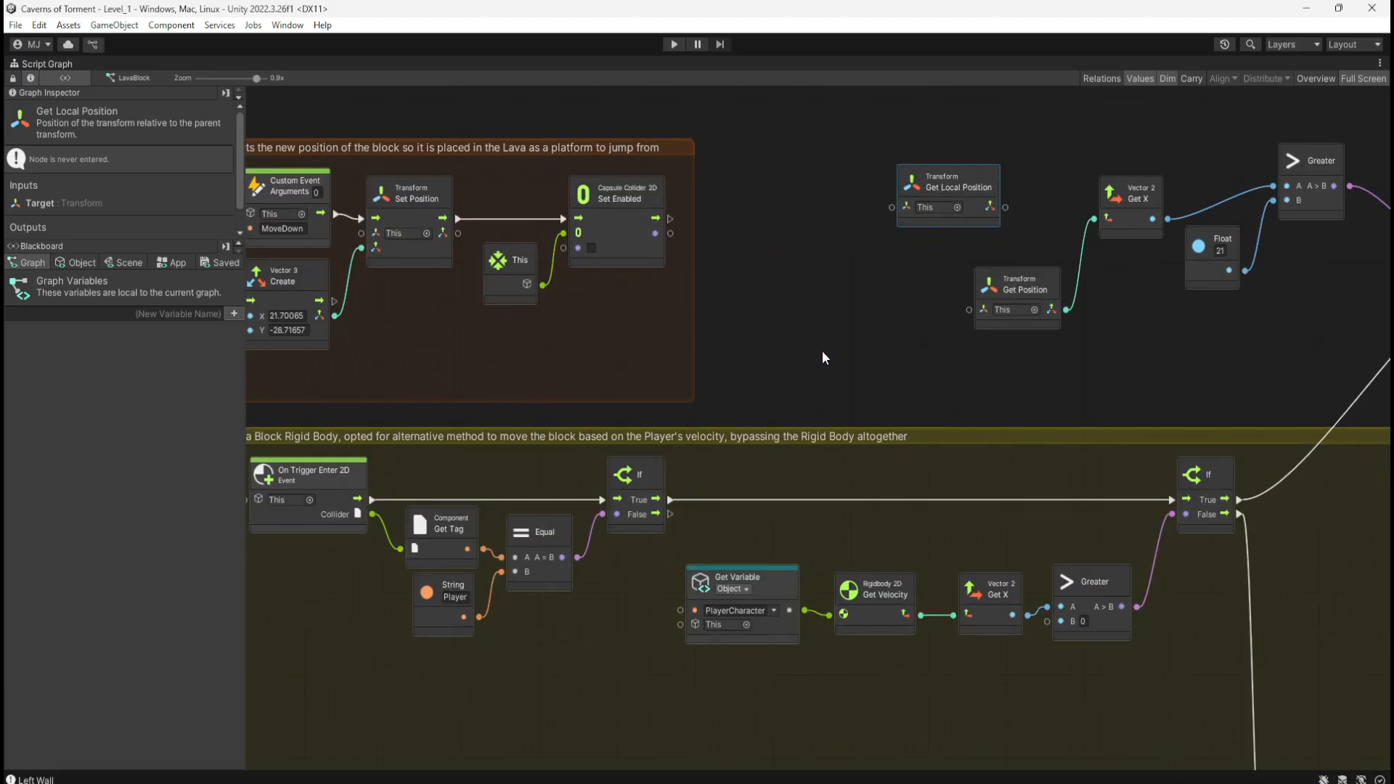
{"action": "scroll", "coordinate": [821, 351], "scroll_direction": "down", "scroll_amount": 1}
{"action": "scroll", "coordinate": [776, 265], "scroll_direction": "up", "scroll_amount": 1}
{"action": "middle_click_drag", "start_coordinate": [780, 261], "coordinate": [808, 390]}
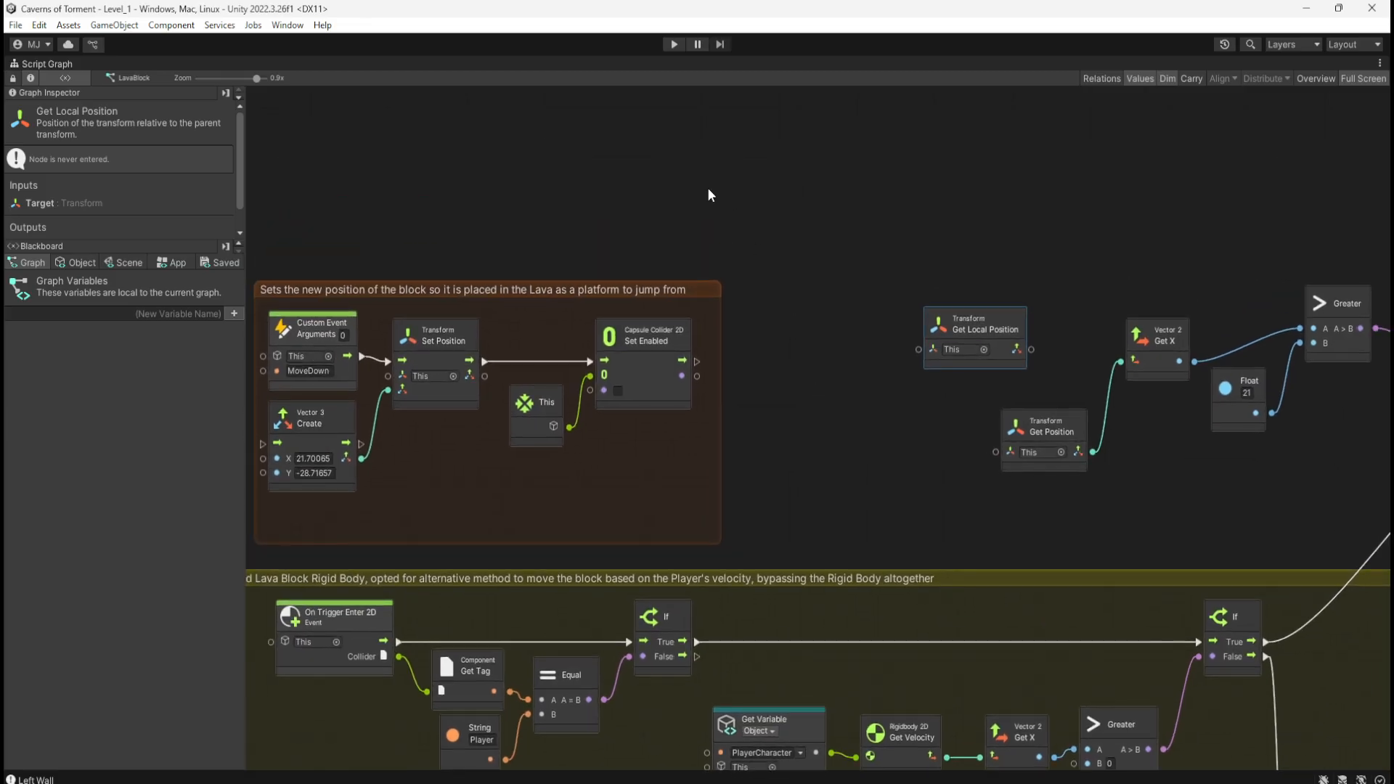
{"action": "middle_click_drag", "start_coordinate": [576, 187], "coordinate": [655, 189]}
Step: Add a Transform Set Local Position node via 'set local' and place it in the orange group
{"action": "right_click", "coordinate": [591, 204]}
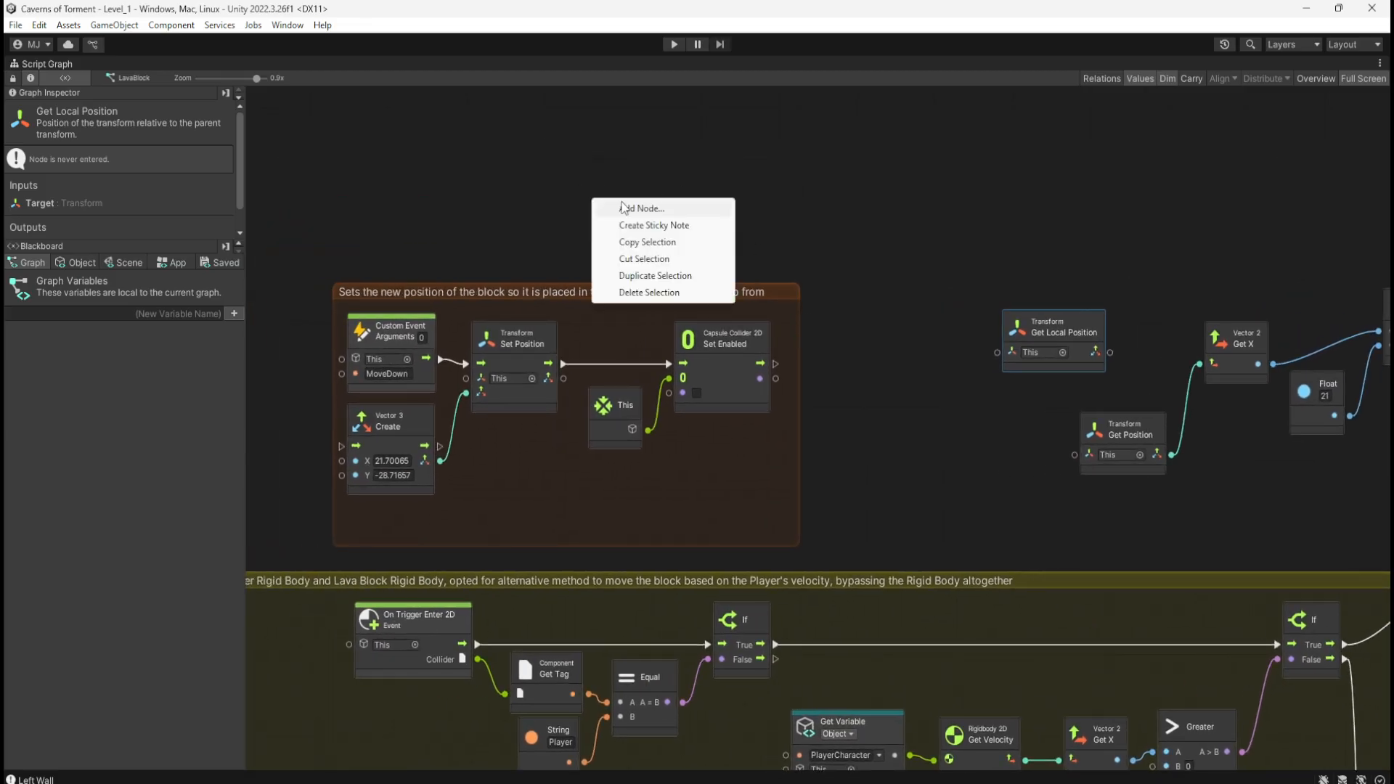
{"action": "left_click", "coordinate": [601, 206]}
{"action": "type", "text": "set loc"}
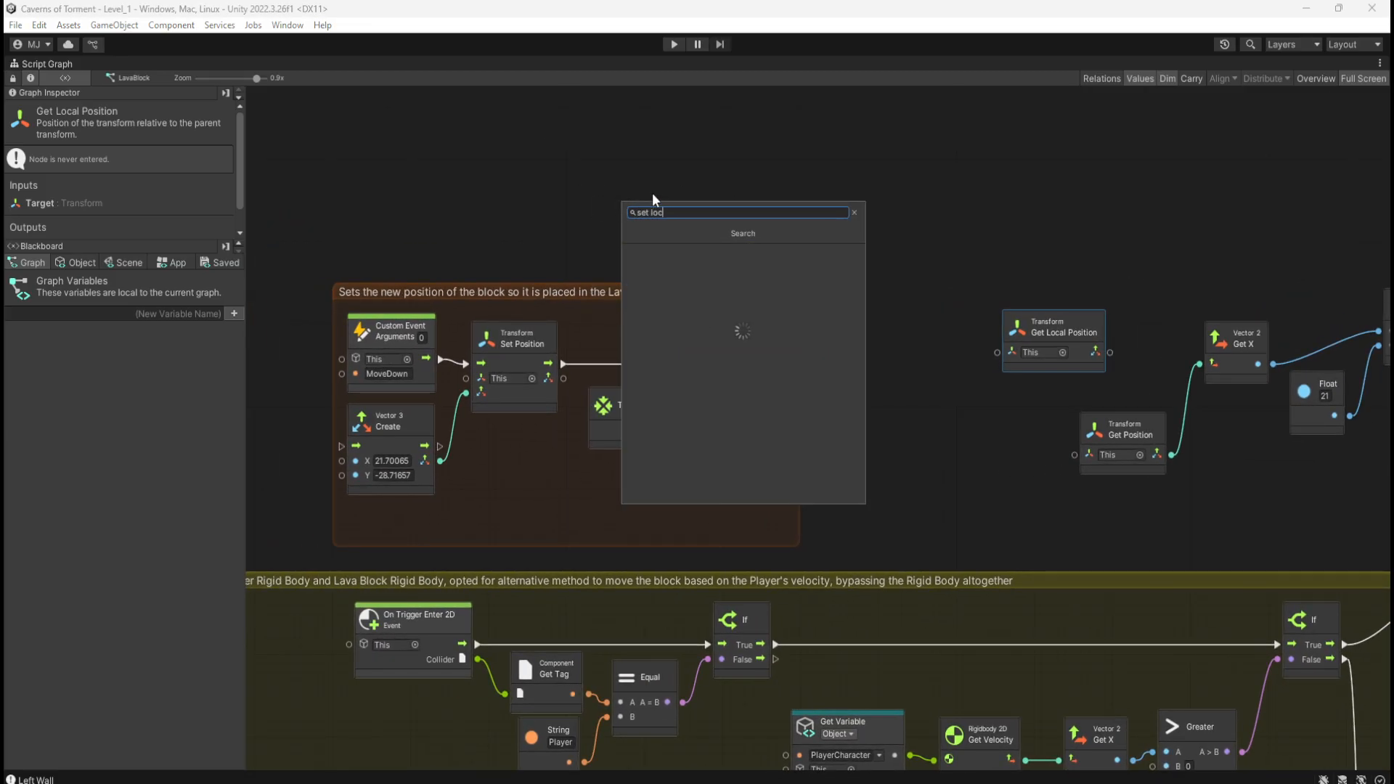
{"action": "type", "text": "al"}
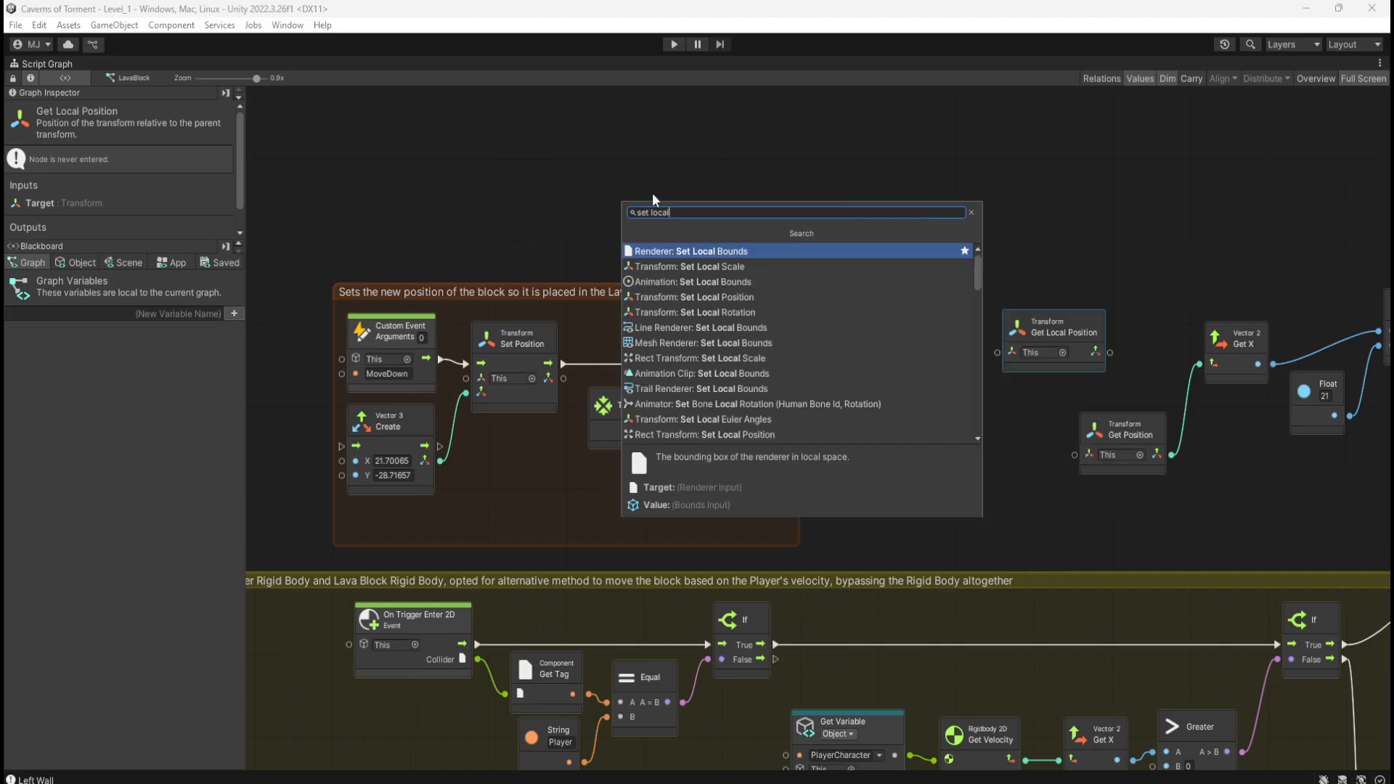
{"action": "key", "text": "Down"}
{"action": "key", "text": "Down"}
{"action": "key", "text": "Down"}
{"action": "key", "text": "Down"}
{"action": "key", "text": "Up"}
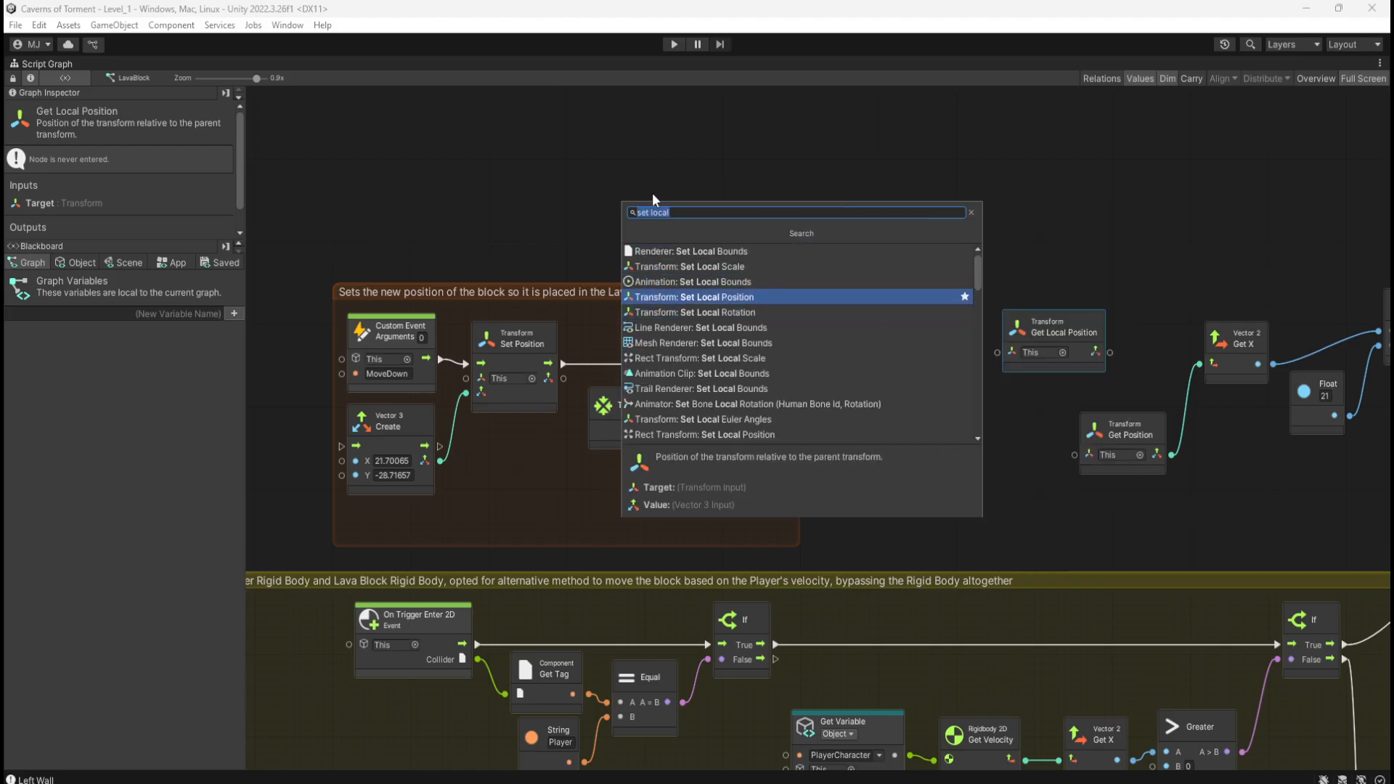
{"action": "key", "text": "Return"}
{"action": "left_click_drag", "start_coordinate": [653, 215], "coordinate": [527, 450]}
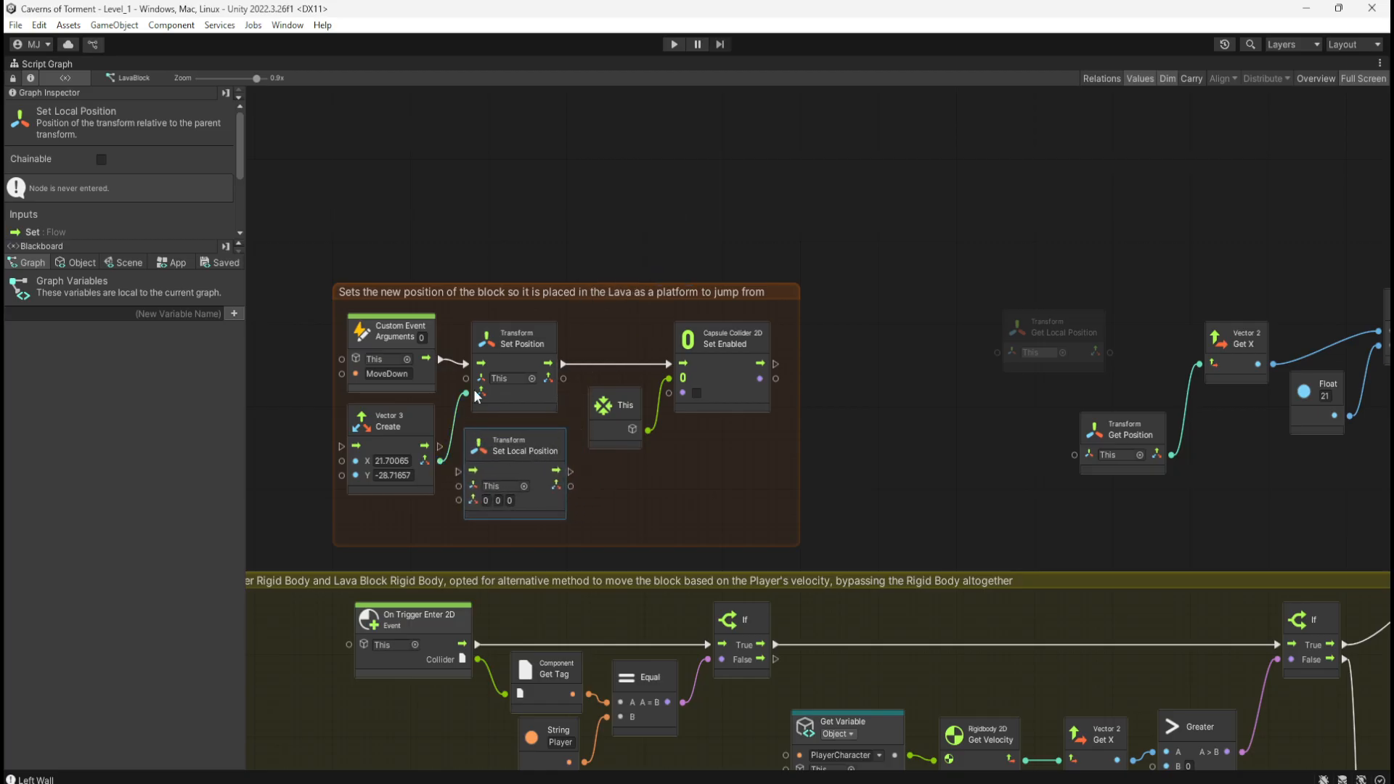
Step: Wire Set Local Position to Vector 3 Create, Custom Event and Set Enabled, and delete the old Set Position
{"action": "left_click_drag", "start_coordinate": [440, 462], "coordinate": [460, 506]}
{"action": "left_click_drag", "start_coordinate": [432, 356], "coordinate": [458, 470]}
{"action": "left_click_drag", "start_coordinate": [571, 470], "coordinate": [578, 442]}
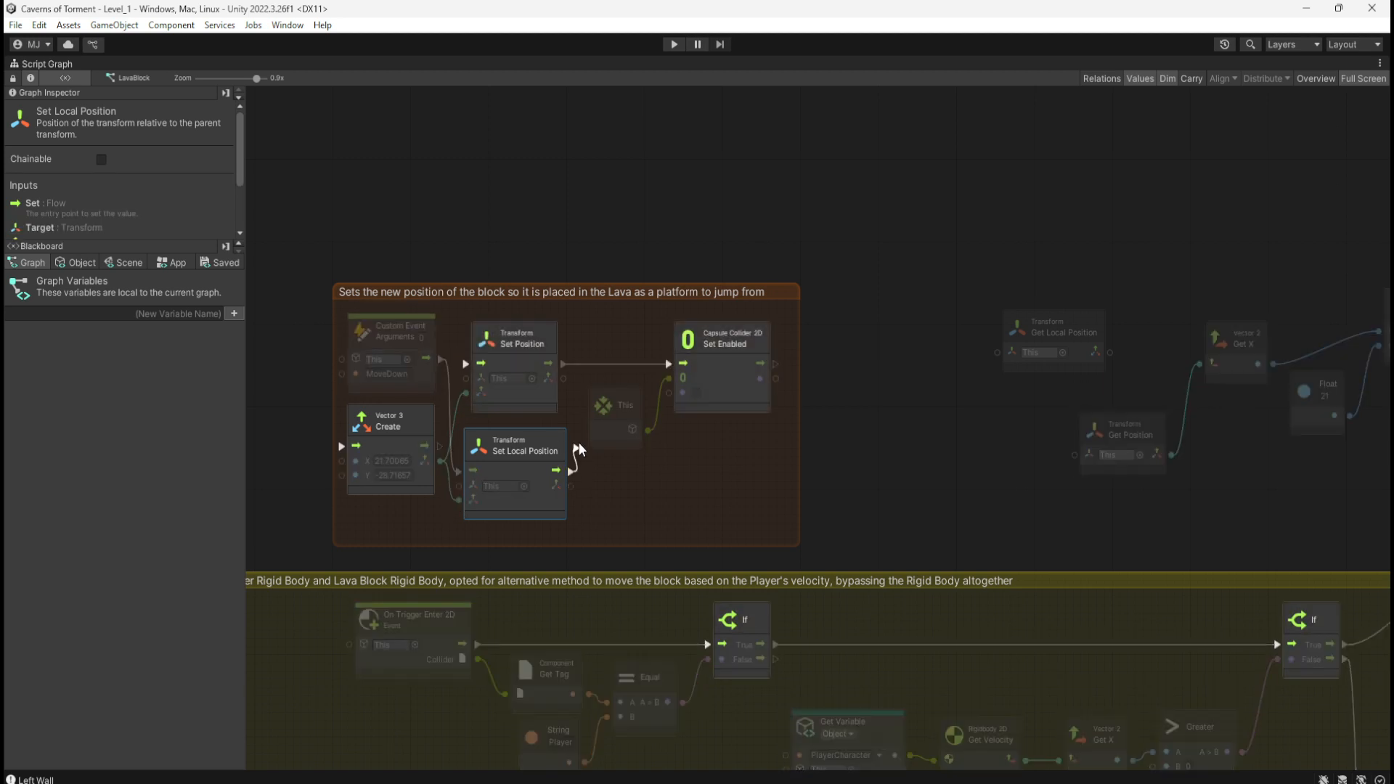
{"action": "left_click_drag", "start_coordinate": [668, 359], "coordinate": [668, 363]}
{"action": "left_click", "coordinate": [535, 336]}
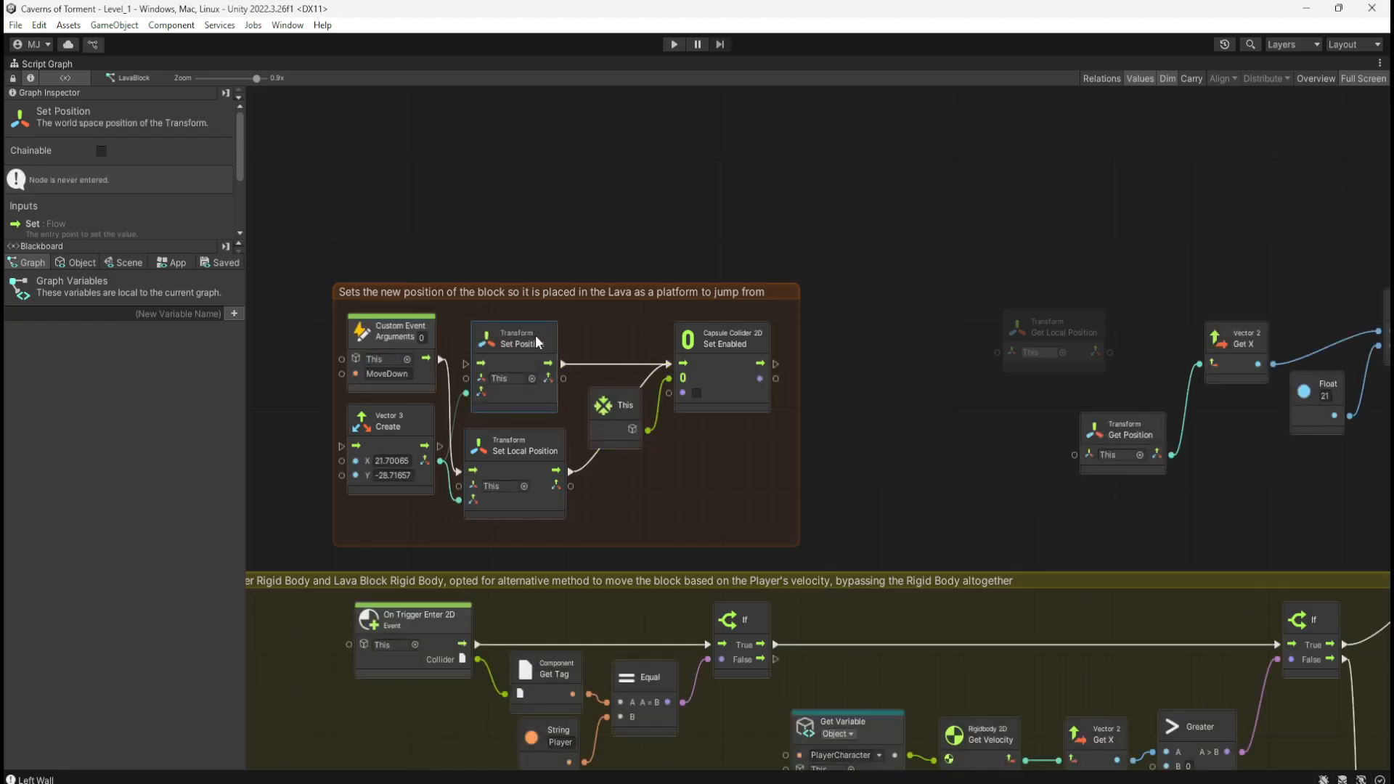
{"action": "key", "text": "Delete"}
{"action": "left_click_drag", "start_coordinate": [533, 443], "coordinate": [547, 328]}
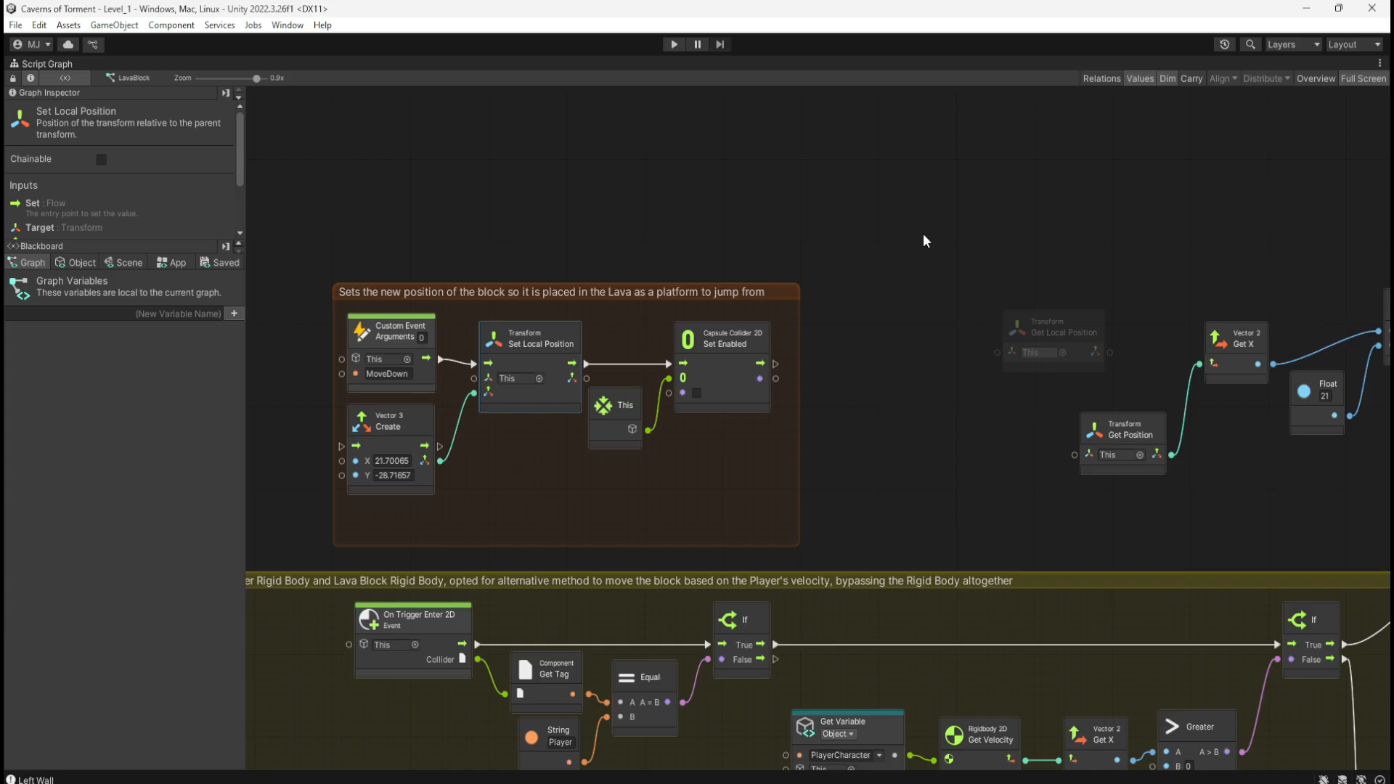
{"action": "middle_click_drag", "start_coordinate": [1335, 381], "coordinate": [1039, 389]}
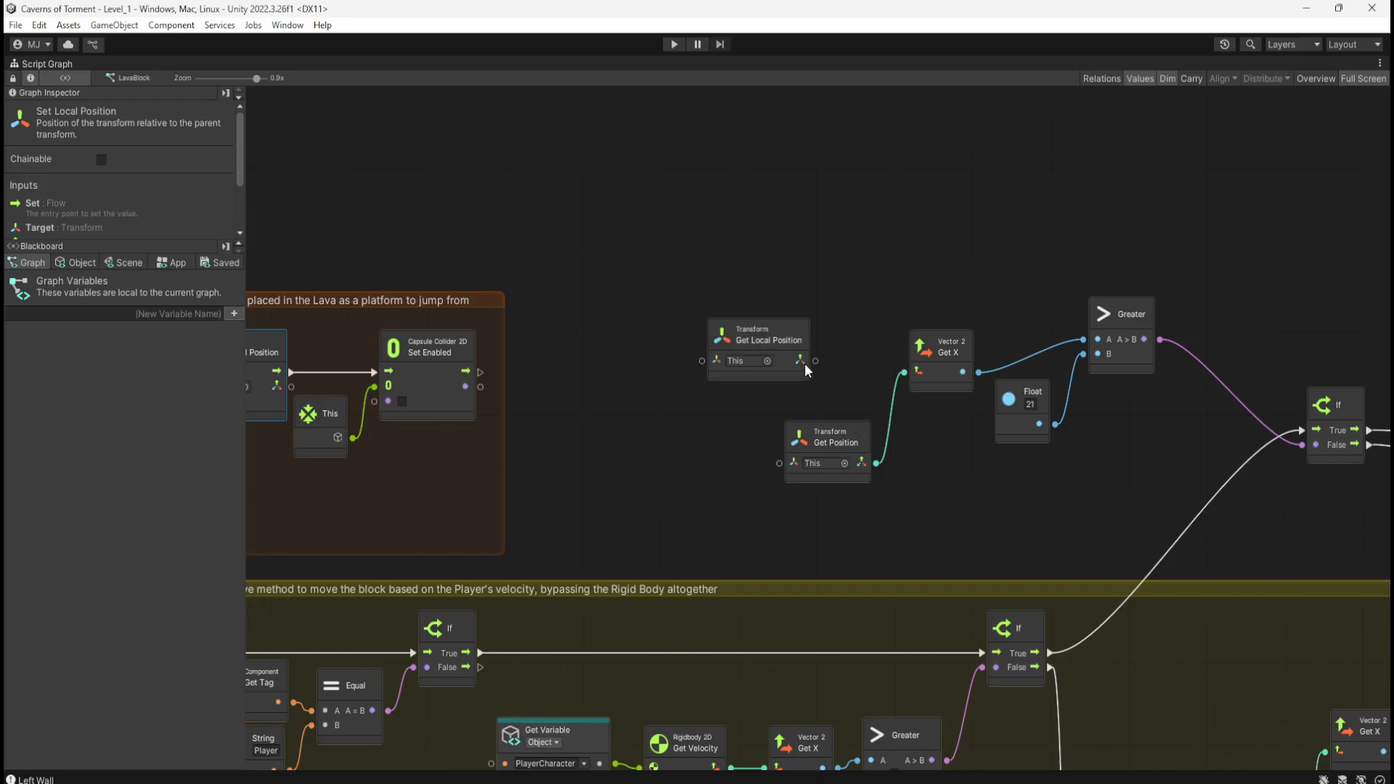
Step: Drive Get X from Get Local Position, delete Get Position, and set the Float to 21.70065
{"action": "left_click_drag", "start_coordinate": [799, 361], "coordinate": [904, 371]}
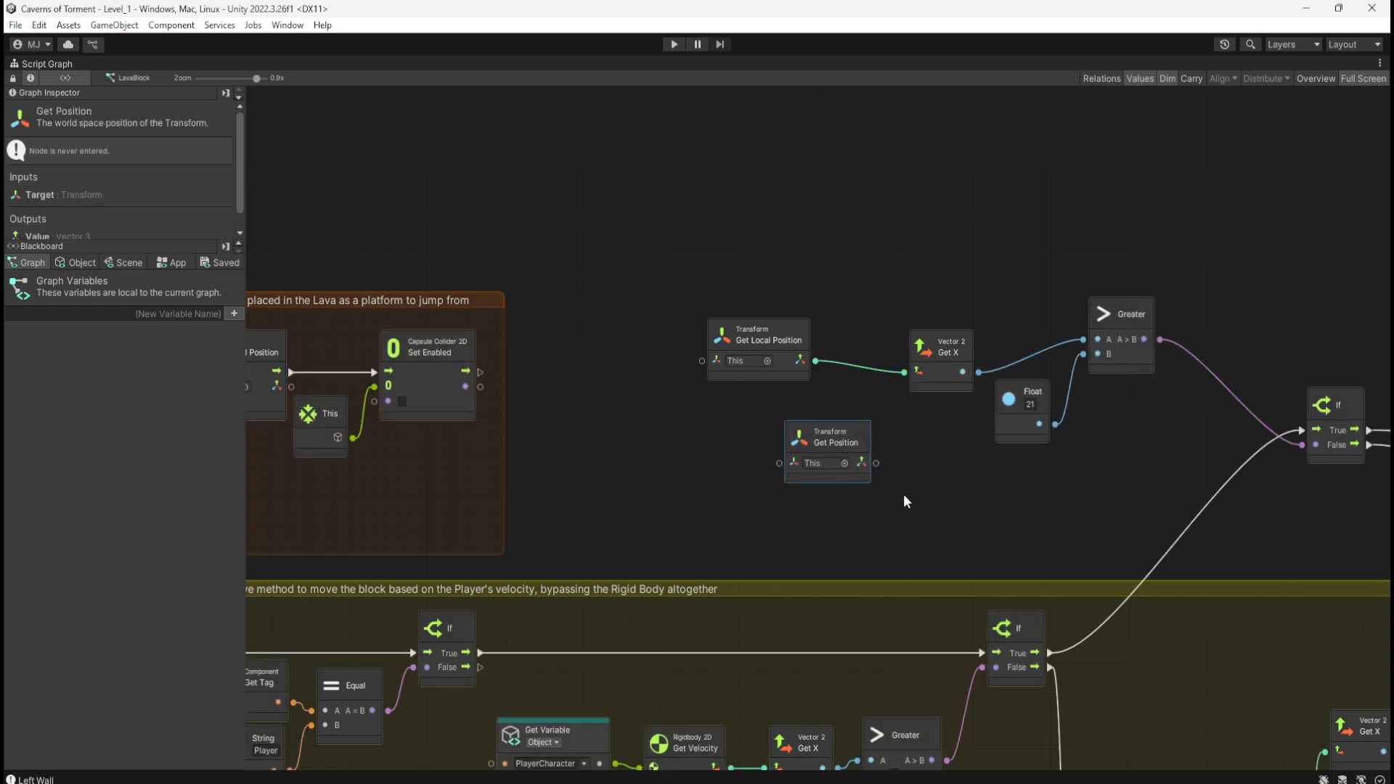
{"action": "key", "text": "Delete"}
{"action": "middle_click_drag", "start_coordinate": [793, 373], "coordinate": [684, 322]}
{"action": "left_click", "coordinate": [696, 289]}
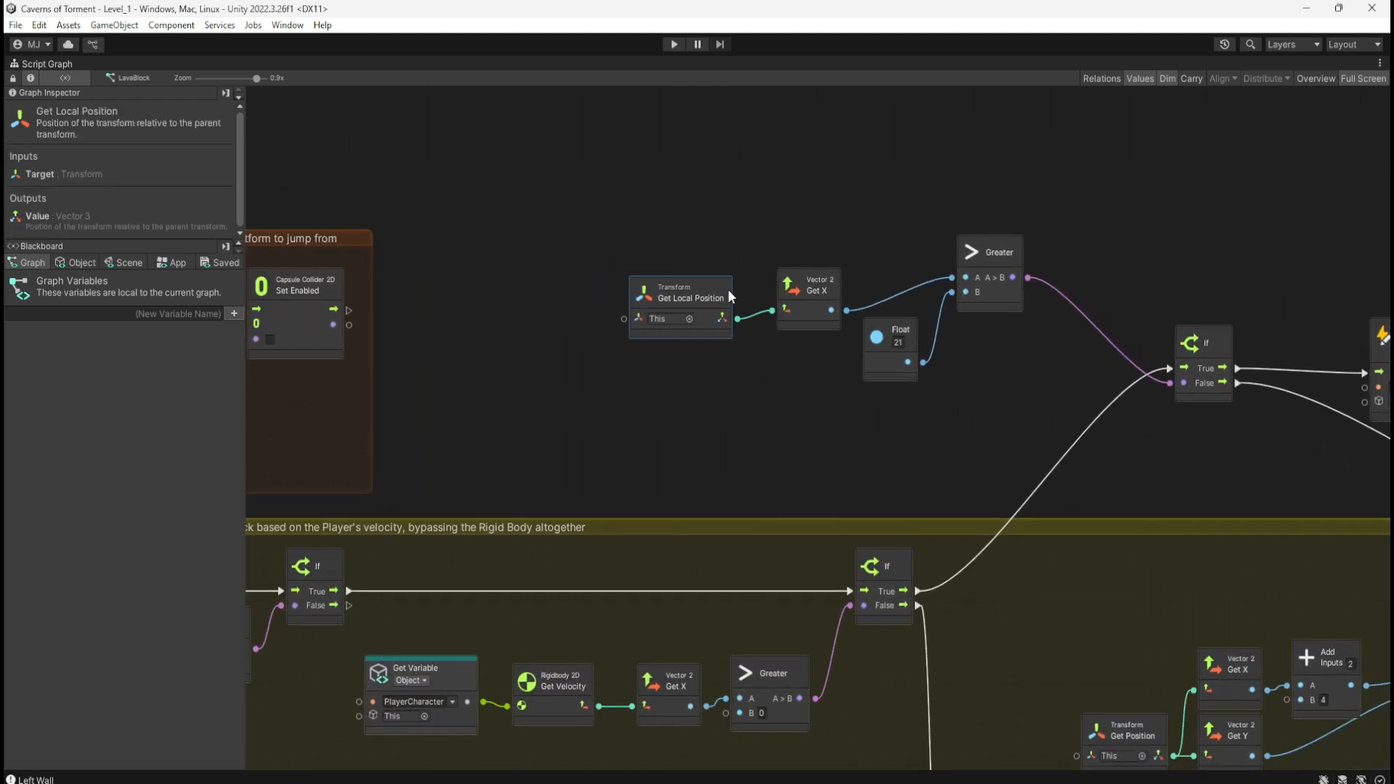
{"action": "middle_click_drag", "start_coordinate": [603, 399], "coordinate": [593, 364]}
{"action": "middle_click_drag", "start_coordinate": [847, 431], "coordinate": [659, 389]}
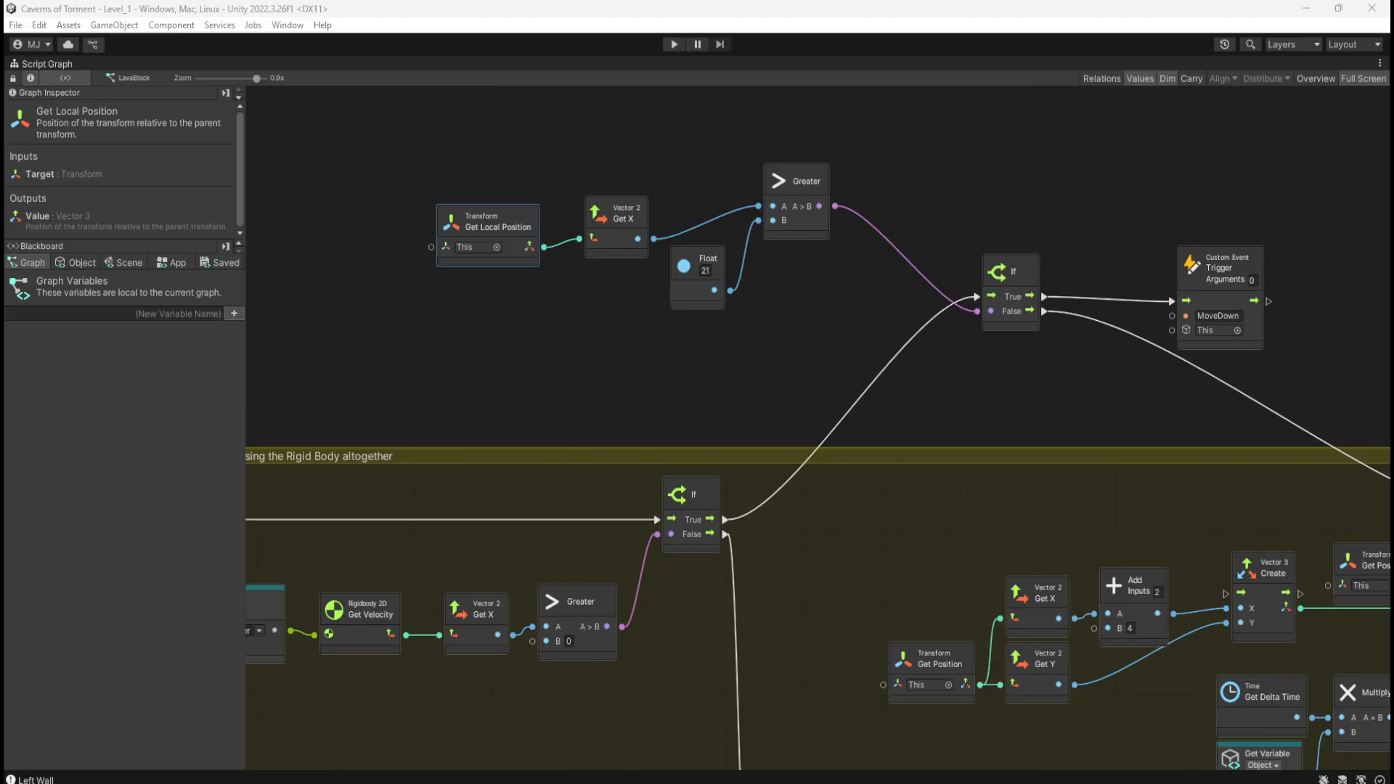
{"action": "left_click", "coordinate": [703, 270]}
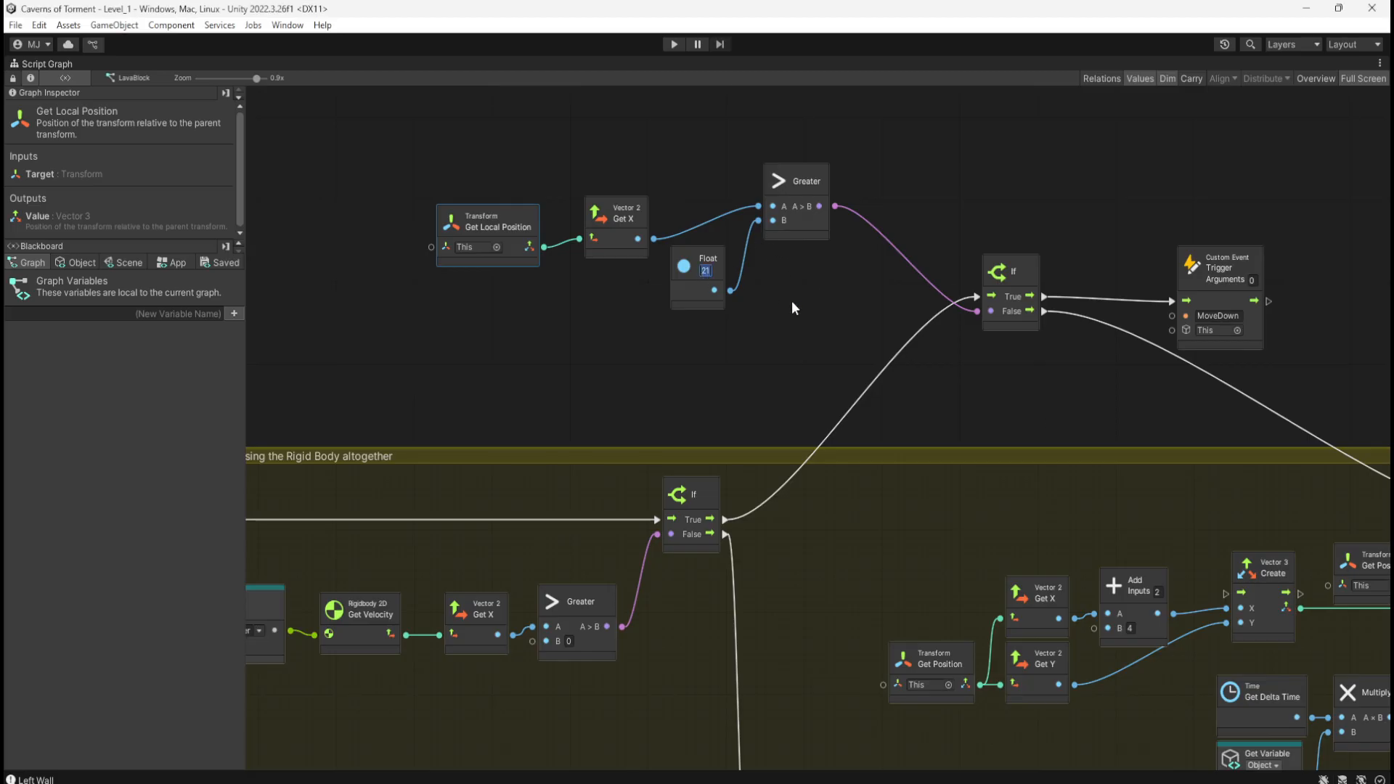
{"action": "type", "text": "21.70065"}
{"action": "left_click", "coordinate": [797, 306]}
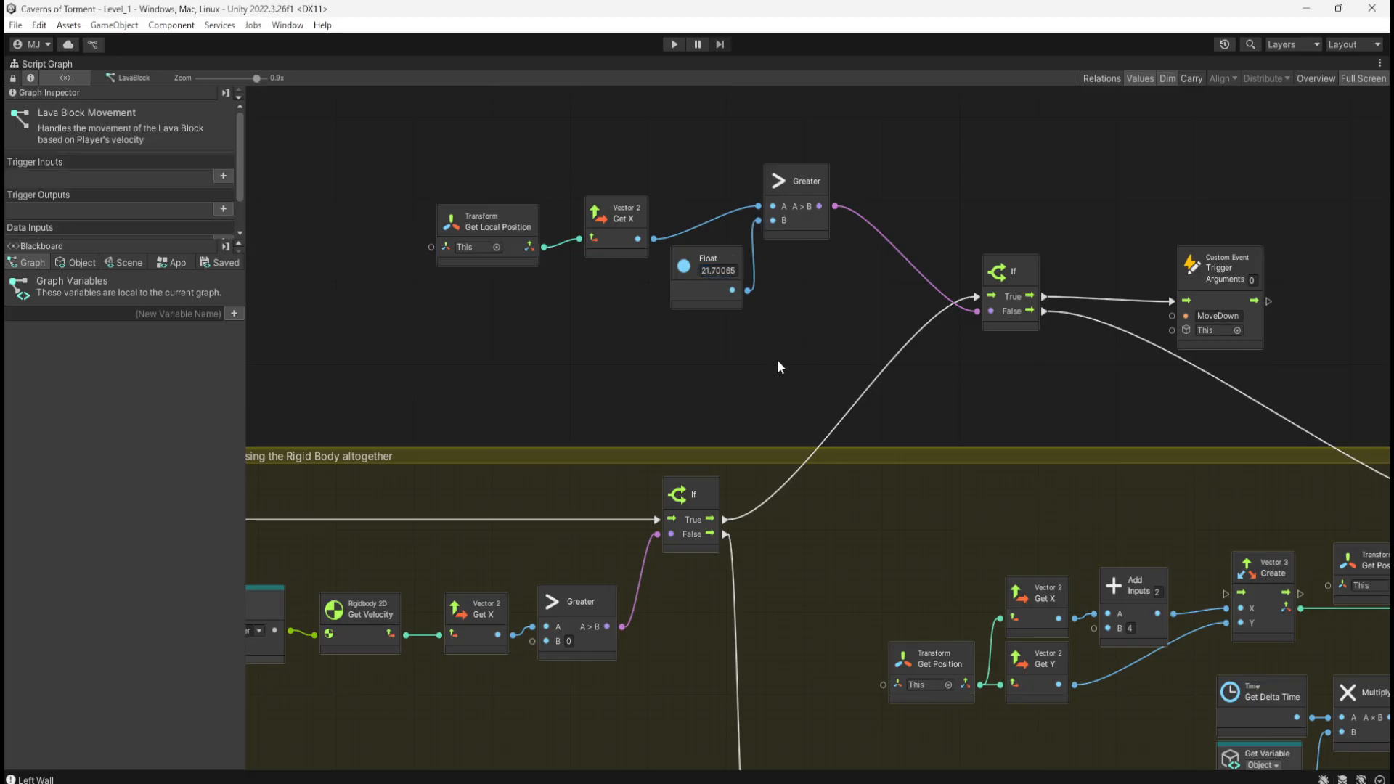
Step: Copy the four condition nodes to the second If and wire Greater into its condition
{"action": "left_click_drag", "start_coordinate": [462, 151], "coordinate": [834, 335]}
{"action": "scroll", "coordinate": [894, 583], "scroll_direction": "down", "scroll_amount": 10}
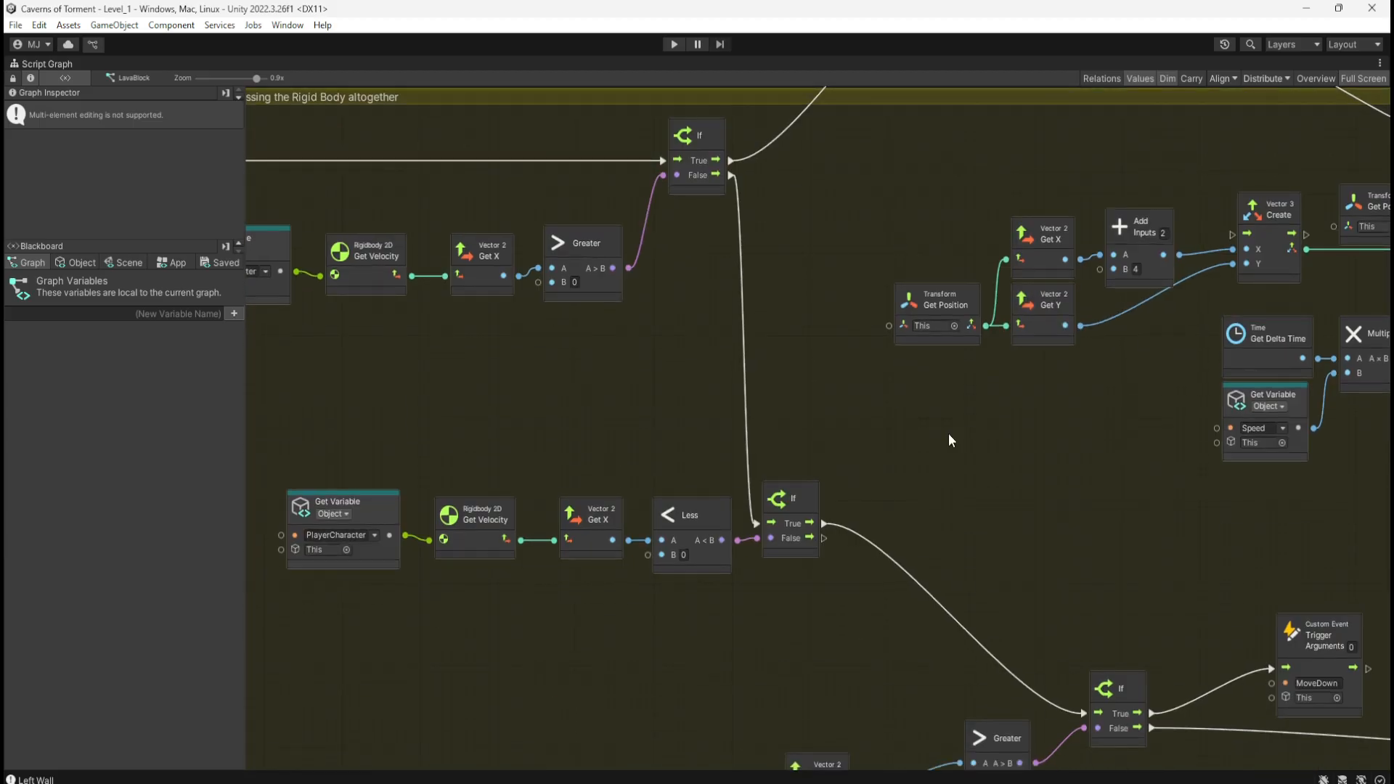
{"action": "scroll", "coordinate": [948, 433], "scroll_direction": "right", "scroll_amount": 5}
{"action": "left_click_drag", "start_coordinate": [451, 435], "coordinate": [800, 669]}
{"action": "key", "text": "Delete"}
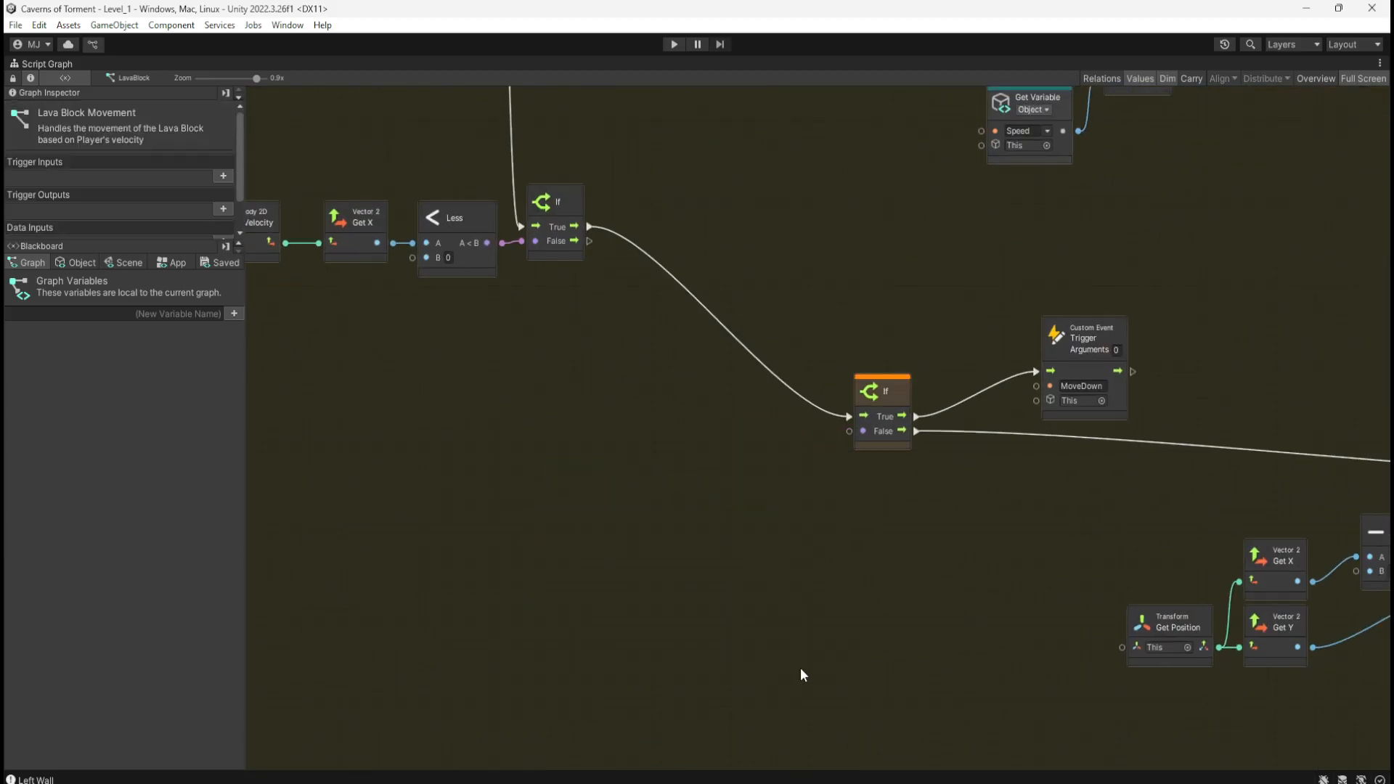
{"action": "key", "text": "ctrl+v"}
{"action": "left_click_drag", "start_coordinate": [881, 491], "coordinate": [669, 533]}
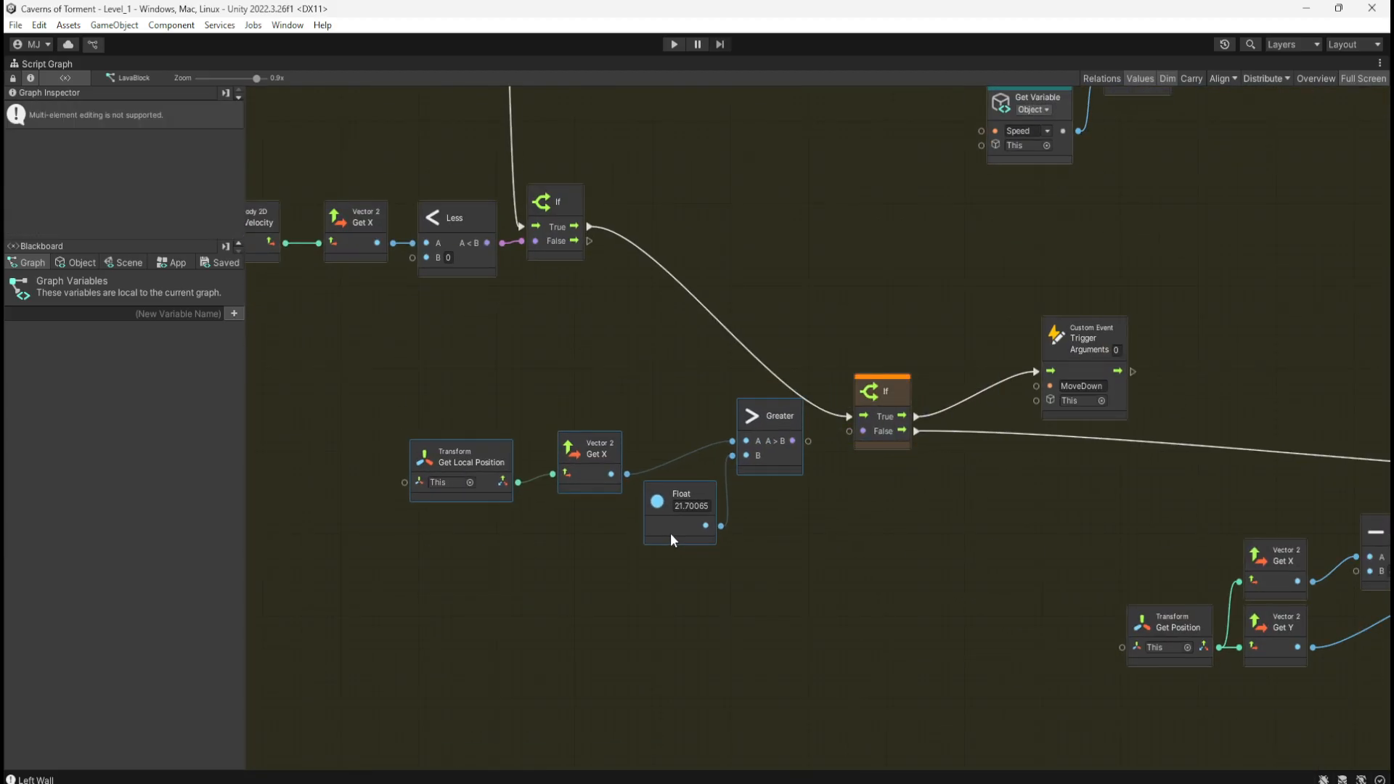
{"action": "left_click_drag", "start_coordinate": [804, 441], "coordinate": [850, 431]}
{"action": "left_click_drag", "start_coordinate": [426, 375], "coordinate": [776, 568]}
Step: Review the lower Lerp and Set Position nodes, then start the game
{"action": "scroll", "coordinate": [780, 467], "scroll_direction": "down", "scroll_amount": 5}
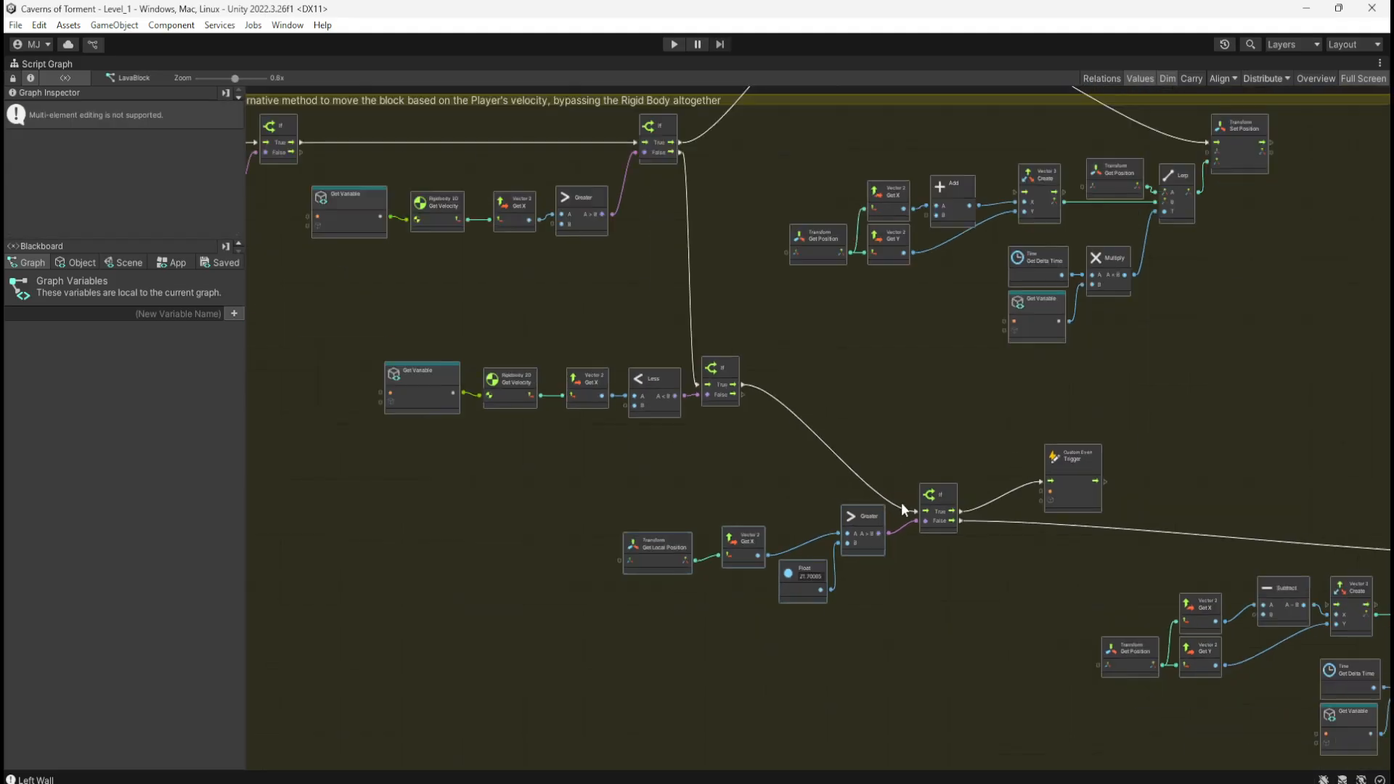
{"action": "middle_click_drag", "start_coordinate": [802, 301], "coordinate": [901, 519]}
{"action": "scroll", "coordinate": [907, 497], "scroll_direction": "up", "scroll_amount": 3}
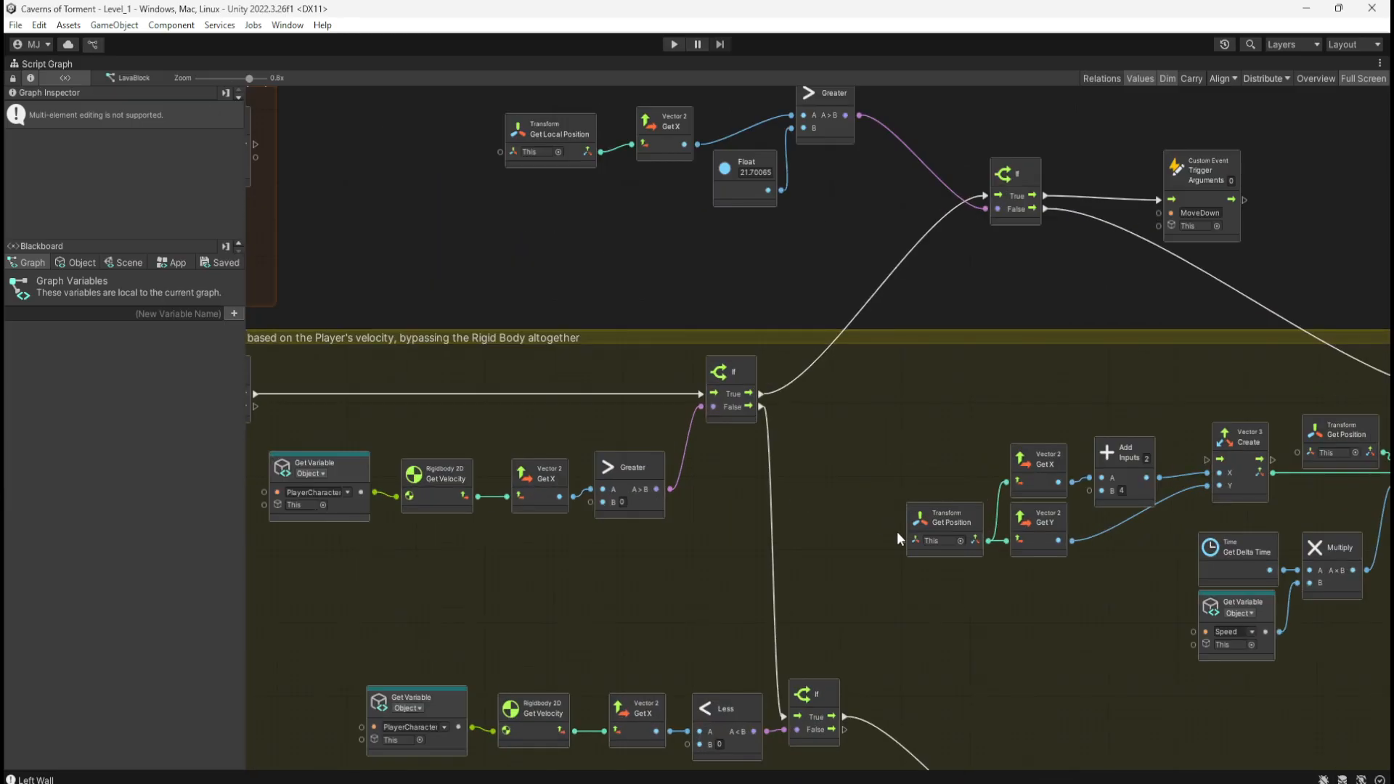
{"action": "middle_click_drag", "start_coordinate": [1039, 636], "coordinate": [916, 642]}
{"action": "scroll", "coordinate": [1015, 662], "scroll_direction": "down", "scroll_amount": 3}
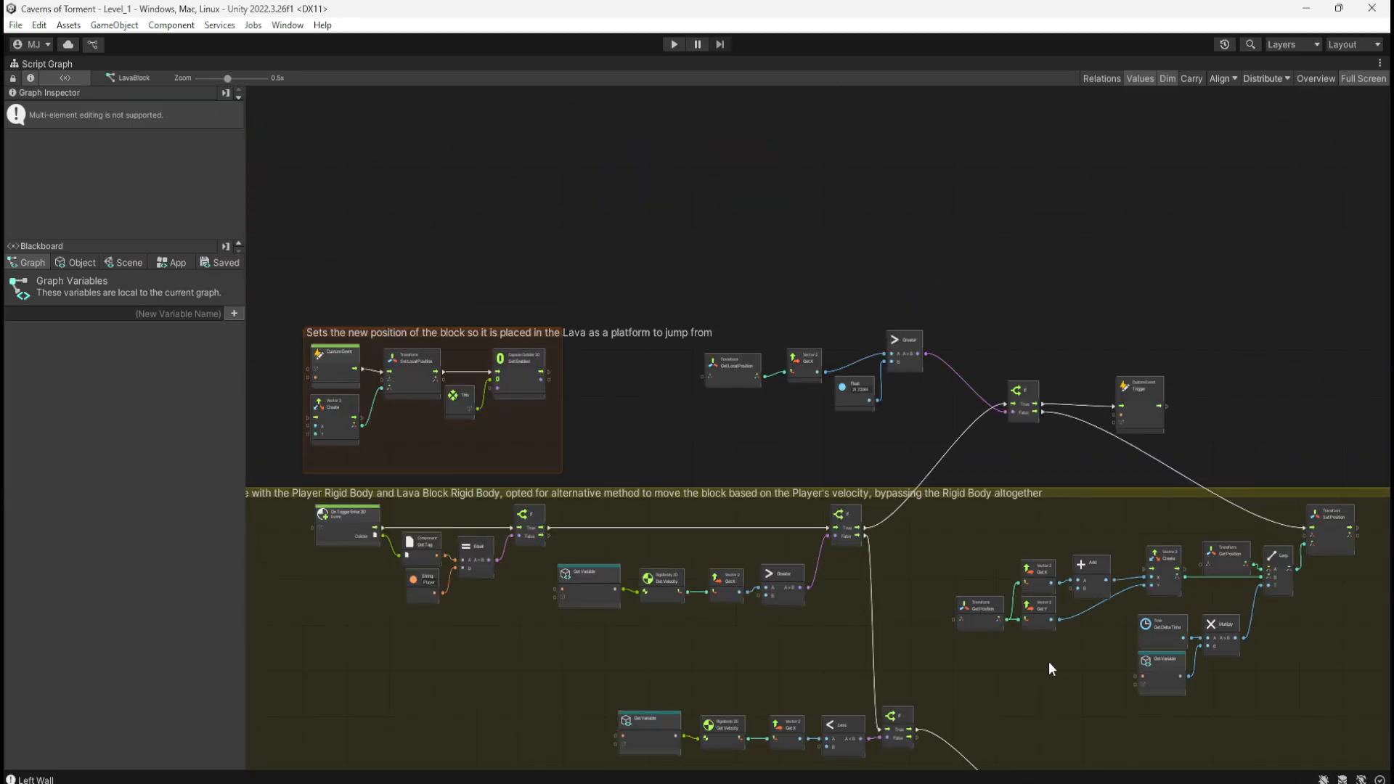
{"action": "middle_click_drag", "start_coordinate": [734, 448], "coordinate": [577, 451]}
{"action": "scroll", "coordinate": [795, 431], "scroll_direction": "up", "scroll_amount": 3}
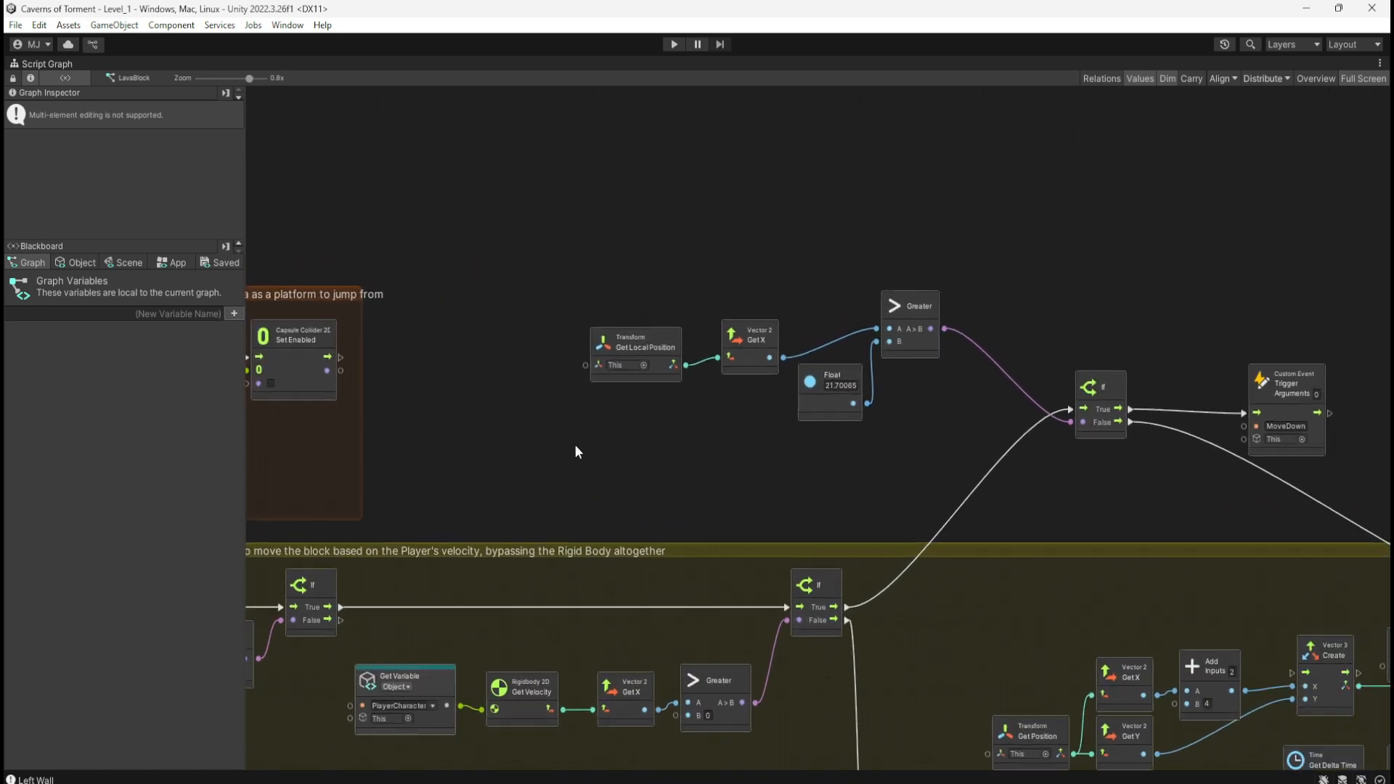
{"action": "scroll", "coordinate": [693, 446], "scroll_direction": "down", "scroll_amount": 1}
{"action": "left_click", "coordinate": [708, 454]}
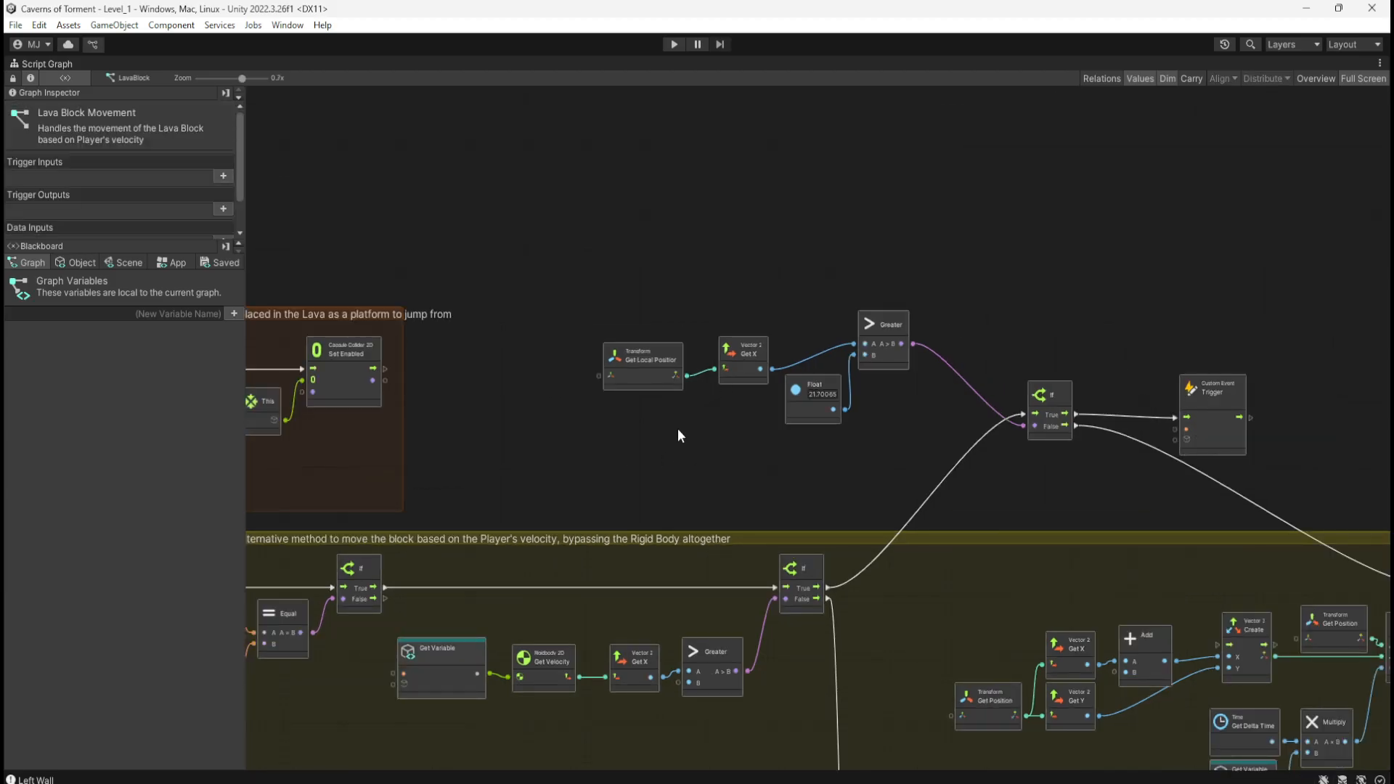
{"action": "left_click", "coordinate": [673, 44]}
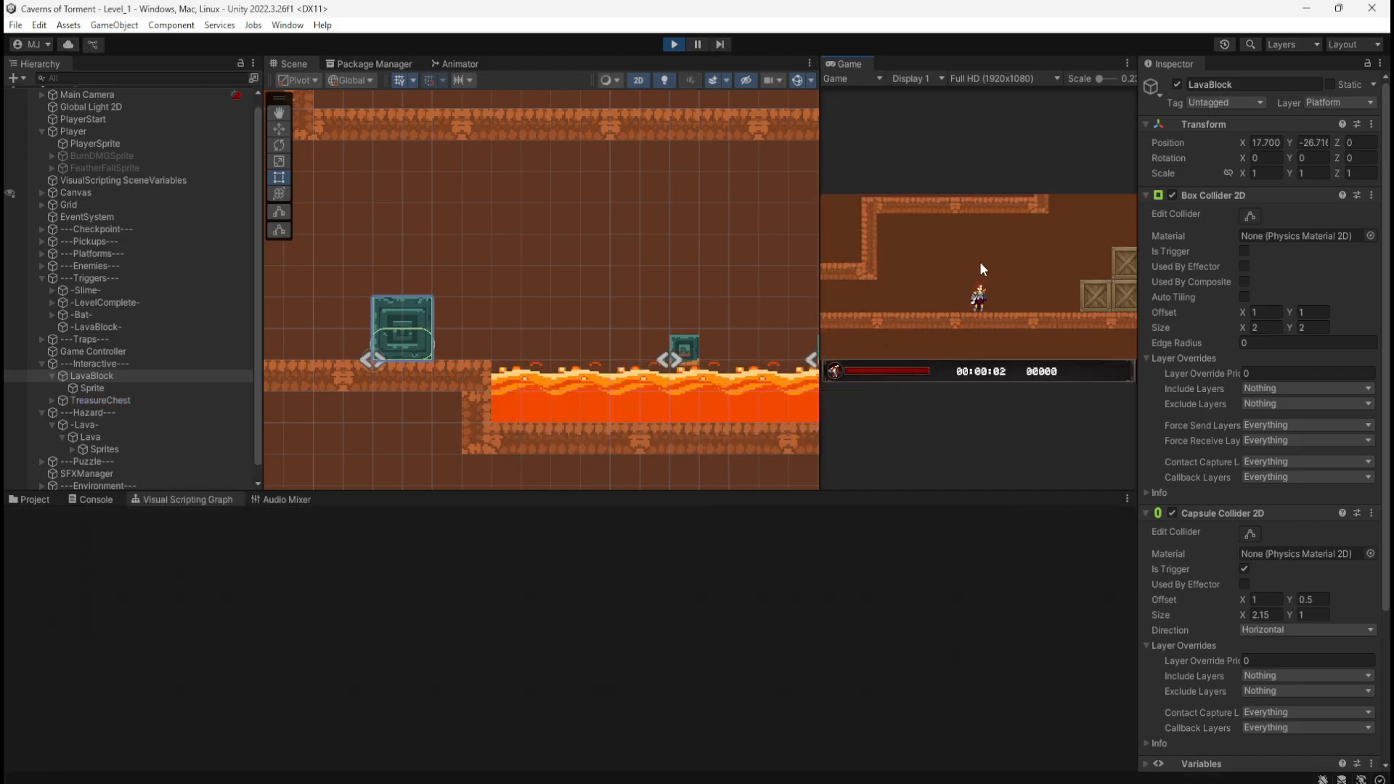
Step: Run over the crates and down the shaft, push the lava block into the lava, then stop
{"action": "key", "text": "d"}
{"action": "key", "text": "space"}
{"action": "key", "text": "space"}
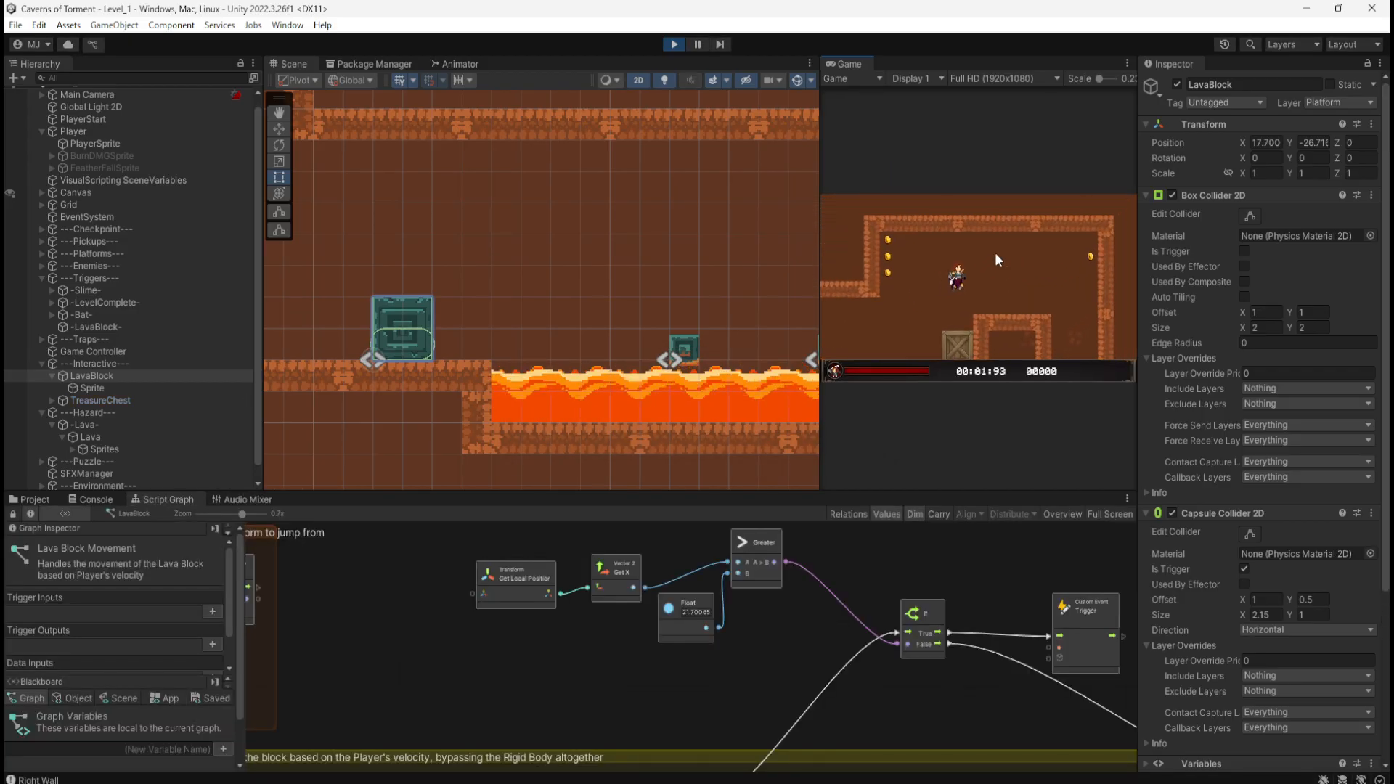
{"action": "key", "text": "d"}
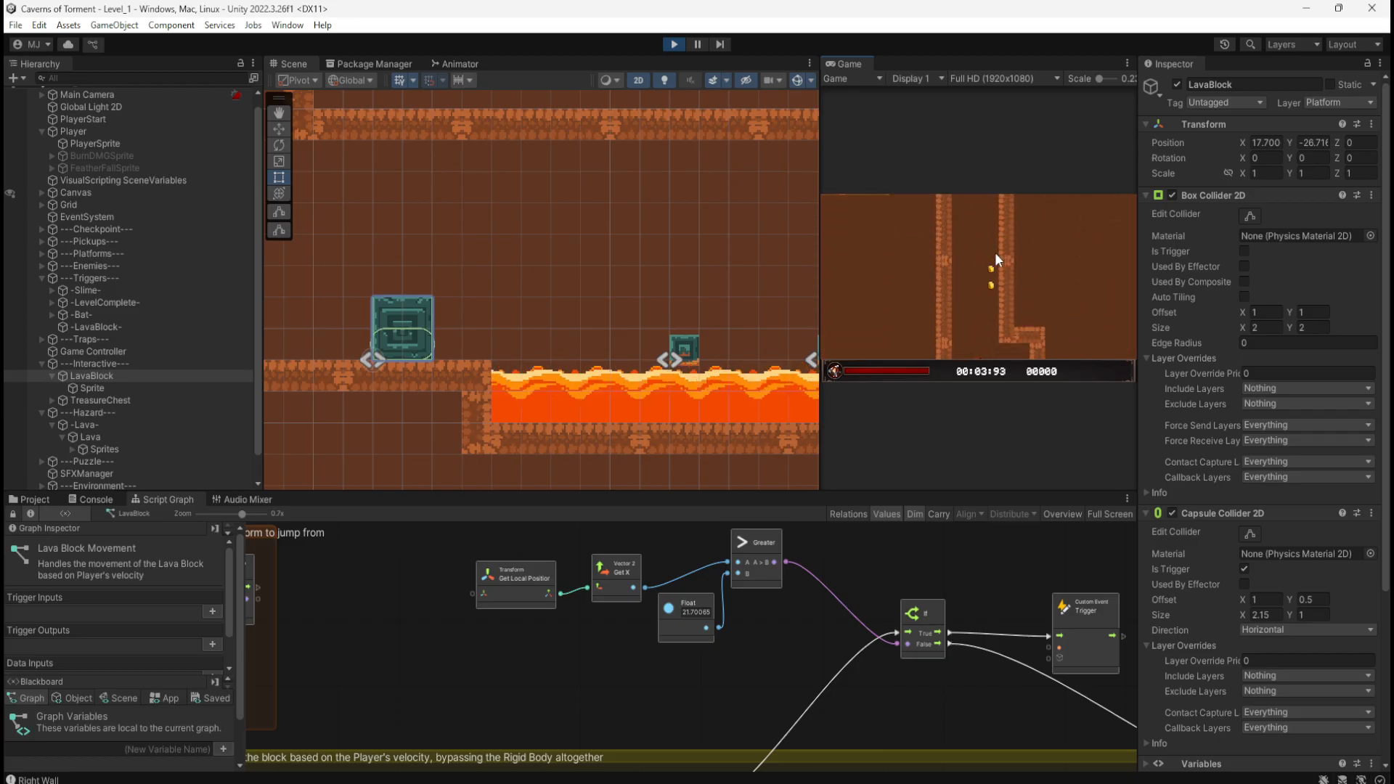
{"action": "key", "text": "d"}
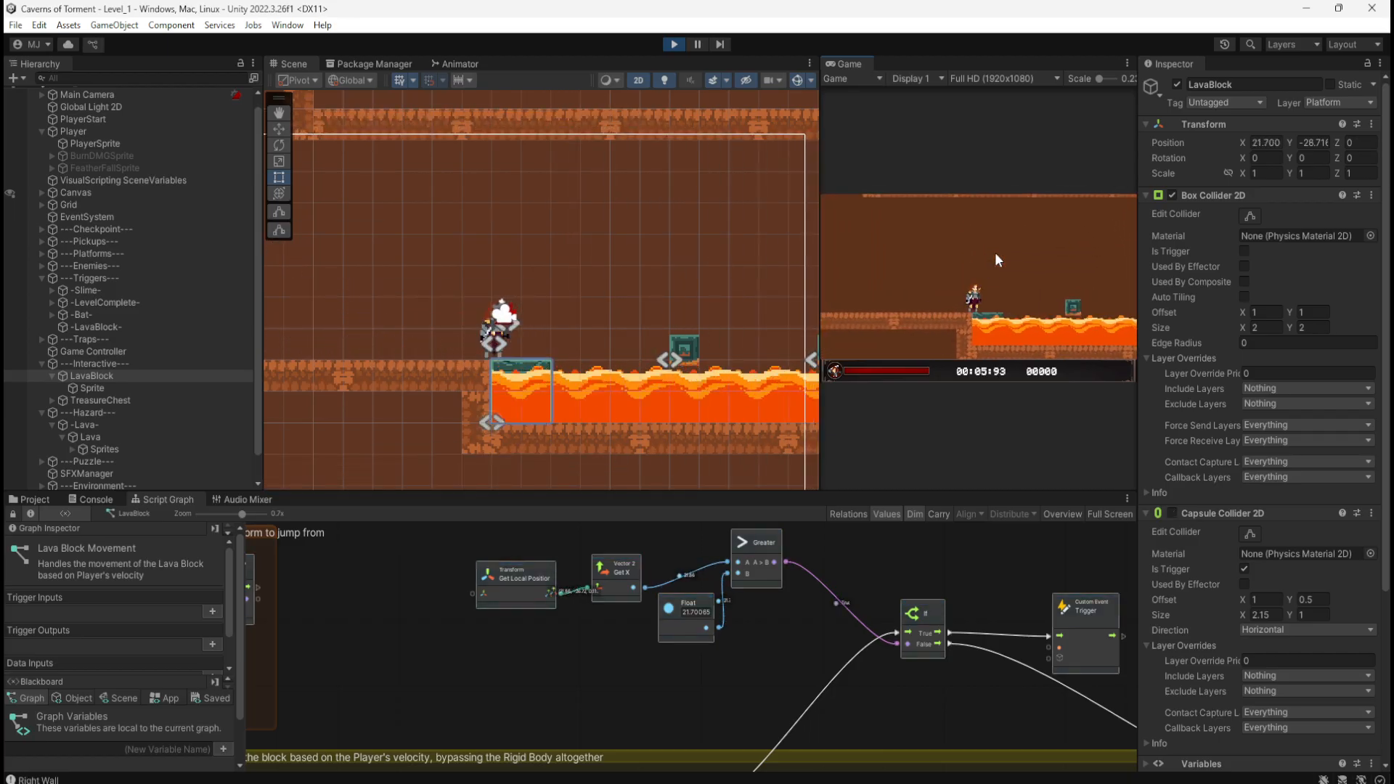
{"action": "key", "text": "d"}
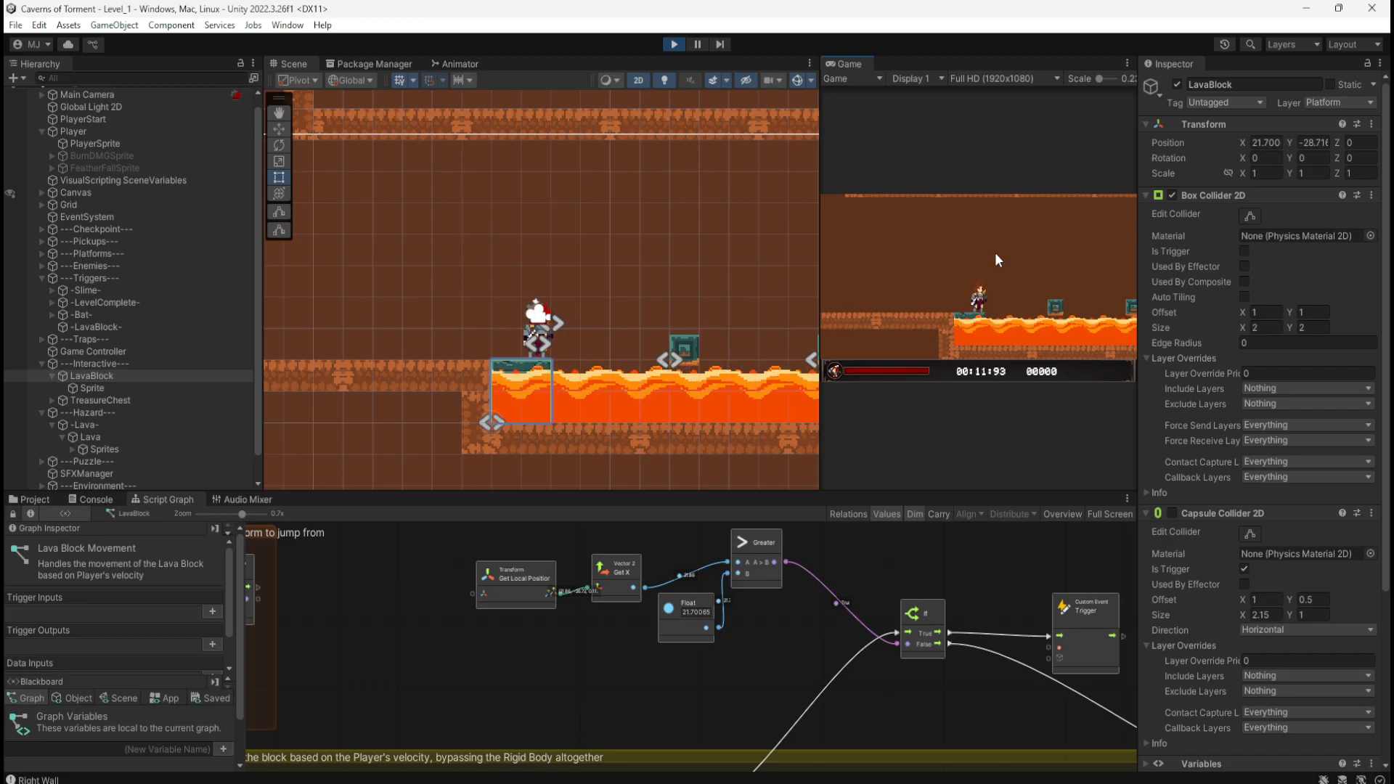
{"action": "key", "text": "d"}
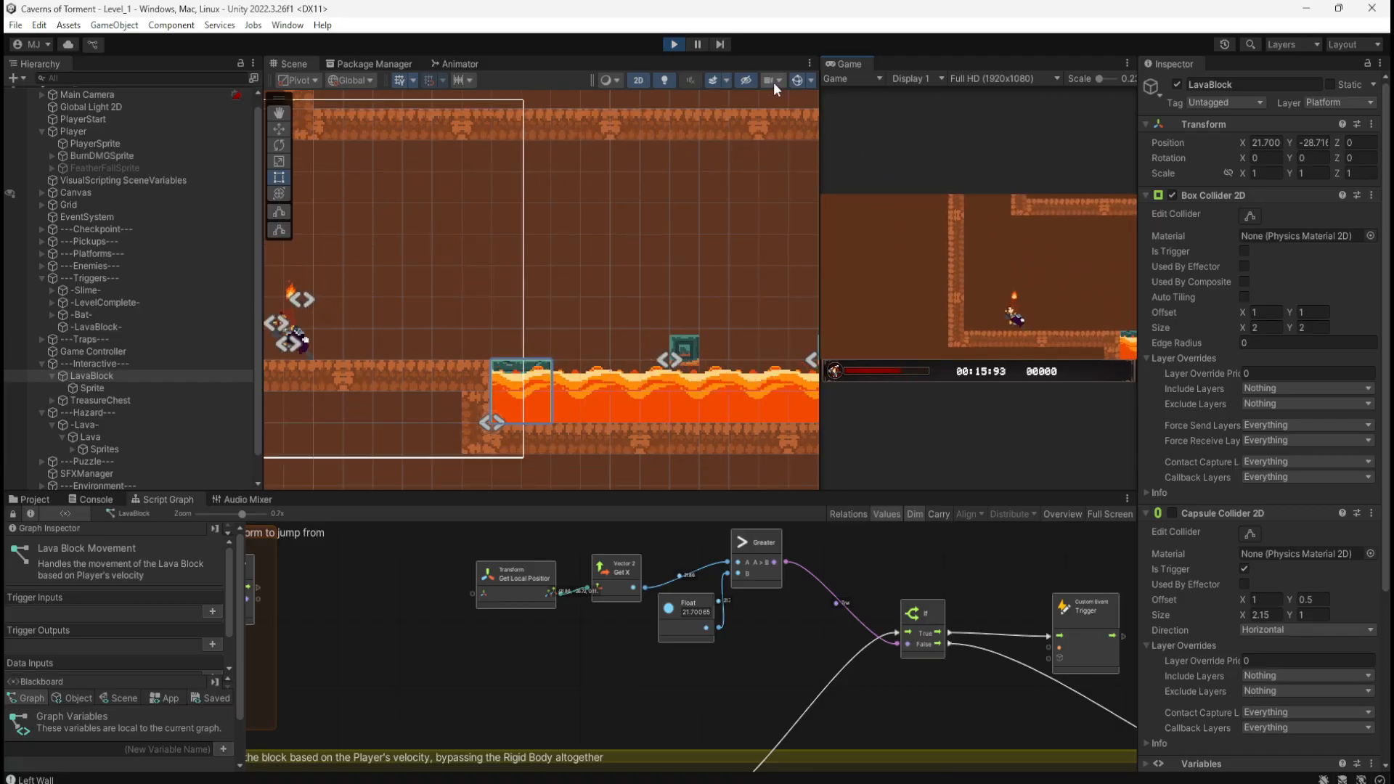
{"action": "left_click", "coordinate": [675, 44]}
Step: Replay the level, push the block into the lava, hop across and back, then widen the Game view
{"action": "left_click", "coordinate": [673, 45]}
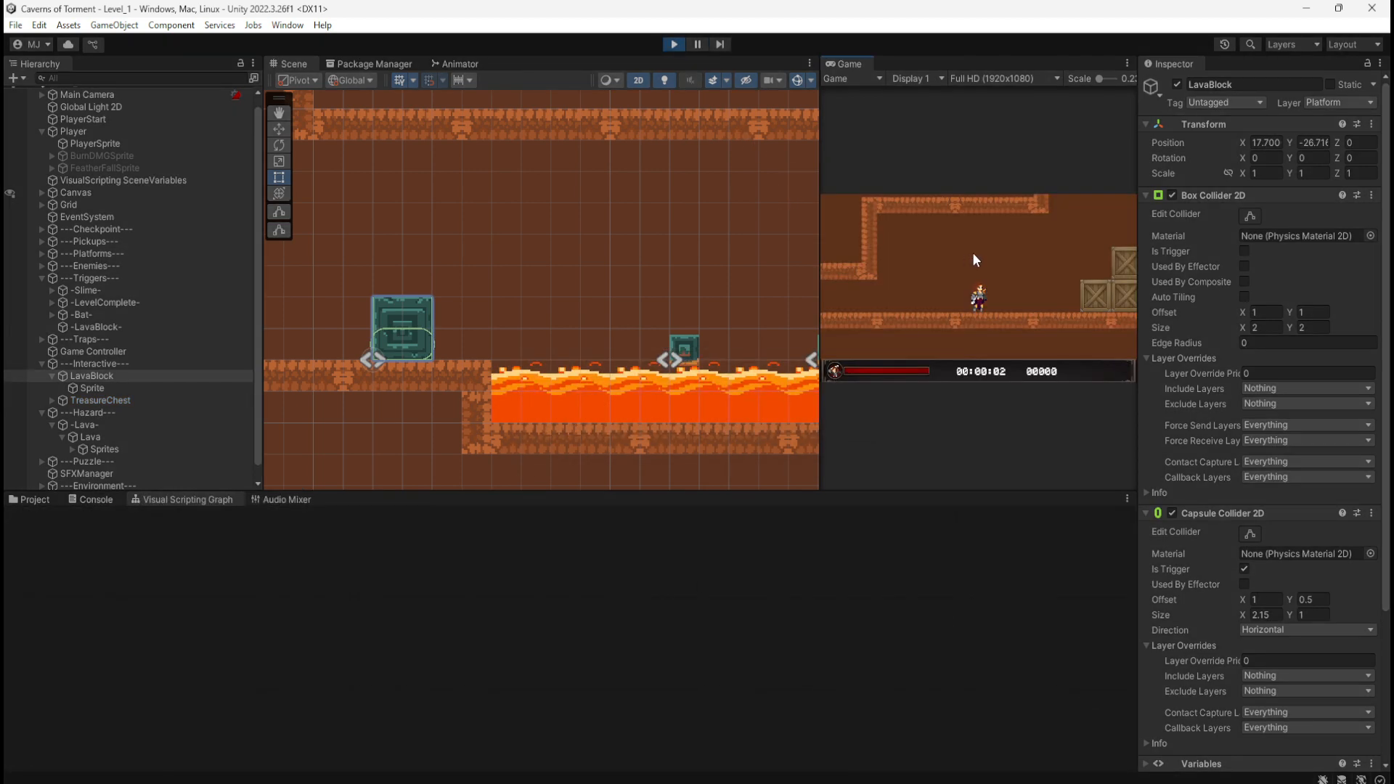
{"action": "key", "text": "d"}
{"action": "key", "text": "space"}
{"action": "key", "text": "space"}
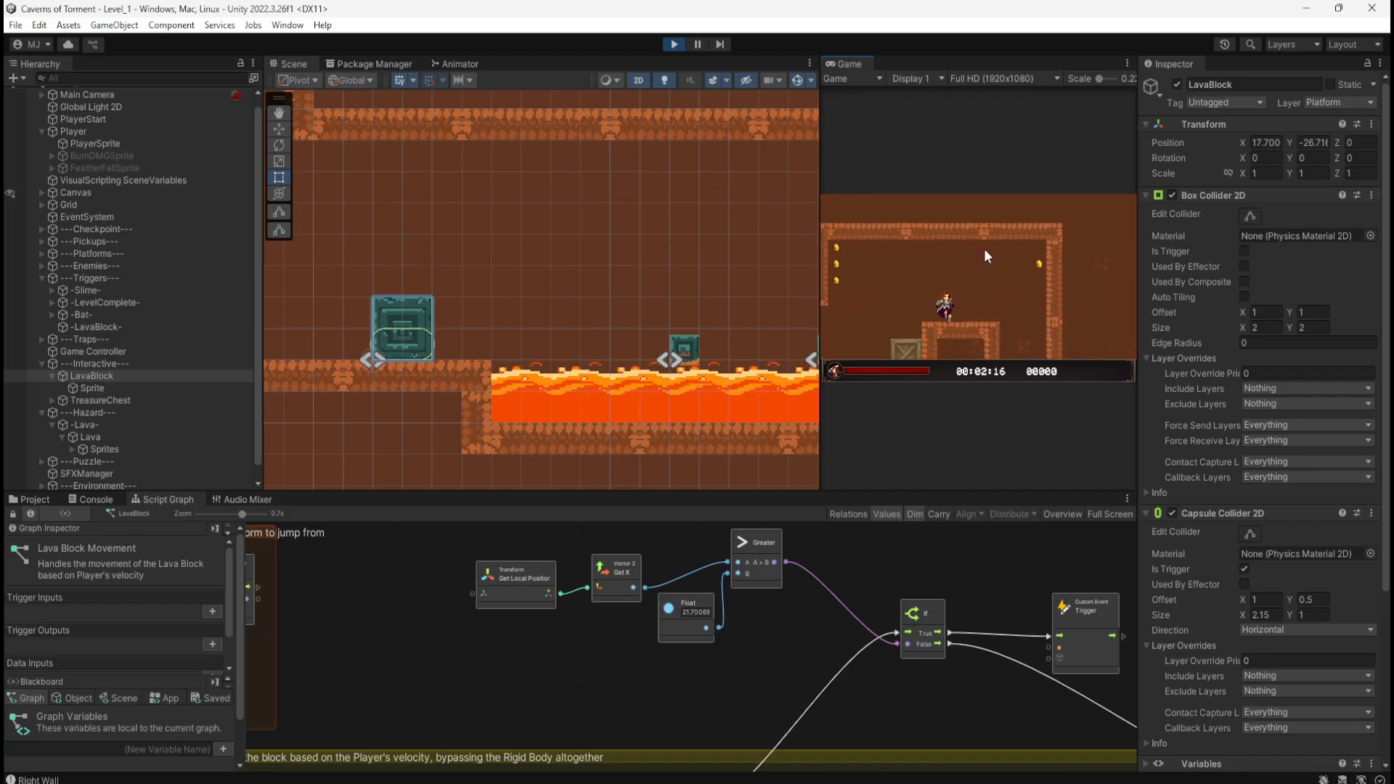
{"action": "key", "text": "d"}
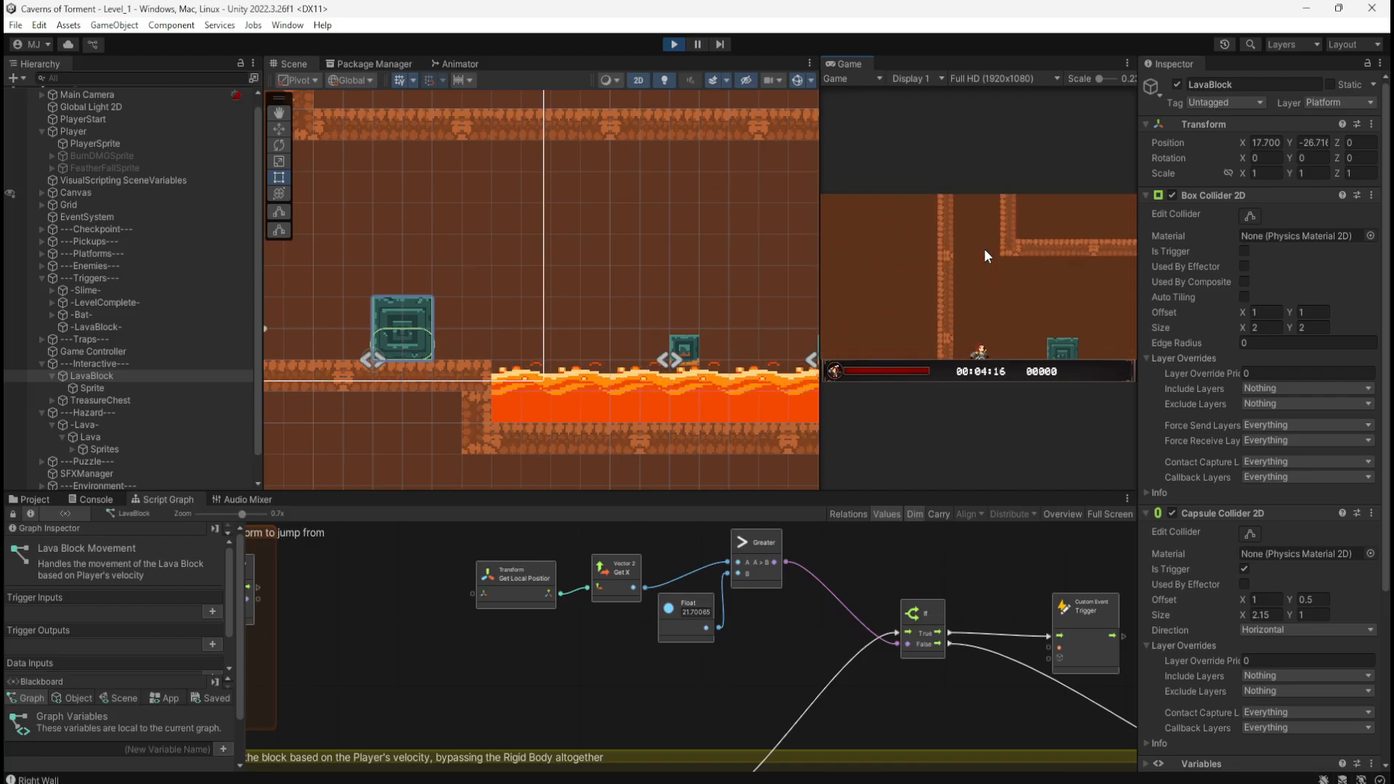
{"action": "key", "text": "d"}
{"action": "key", "text": "space"}
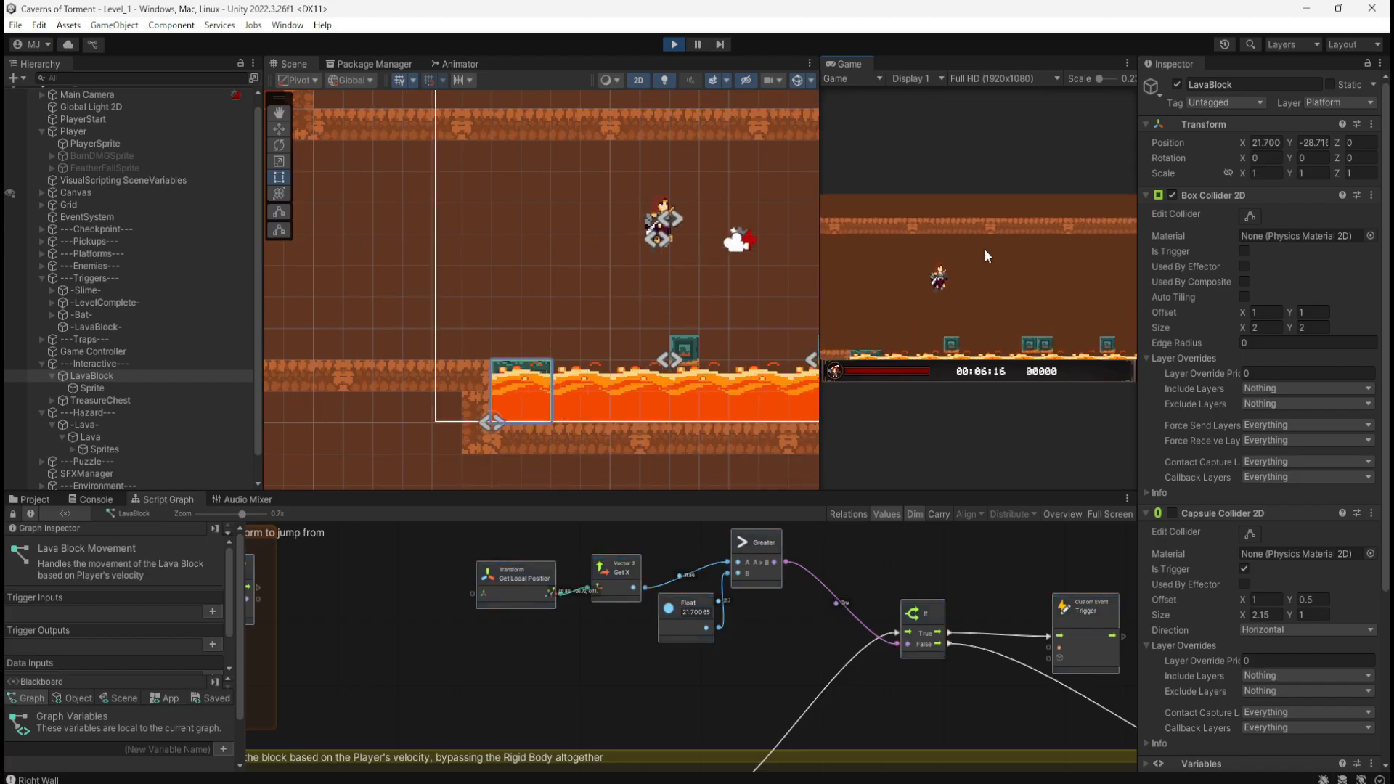
{"action": "key", "text": "a"}
{"action": "key", "text": "space"}
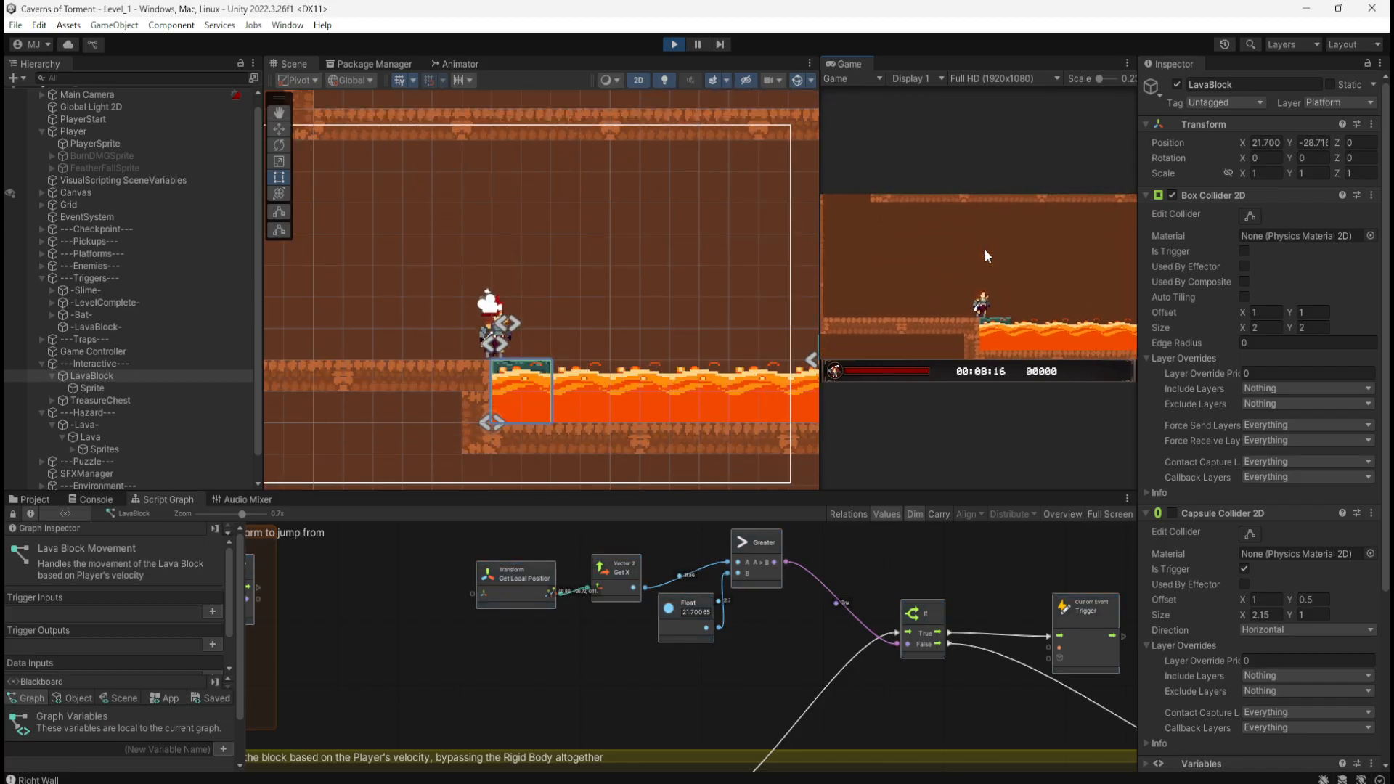
{"action": "left_click", "coordinate": [674, 44]}
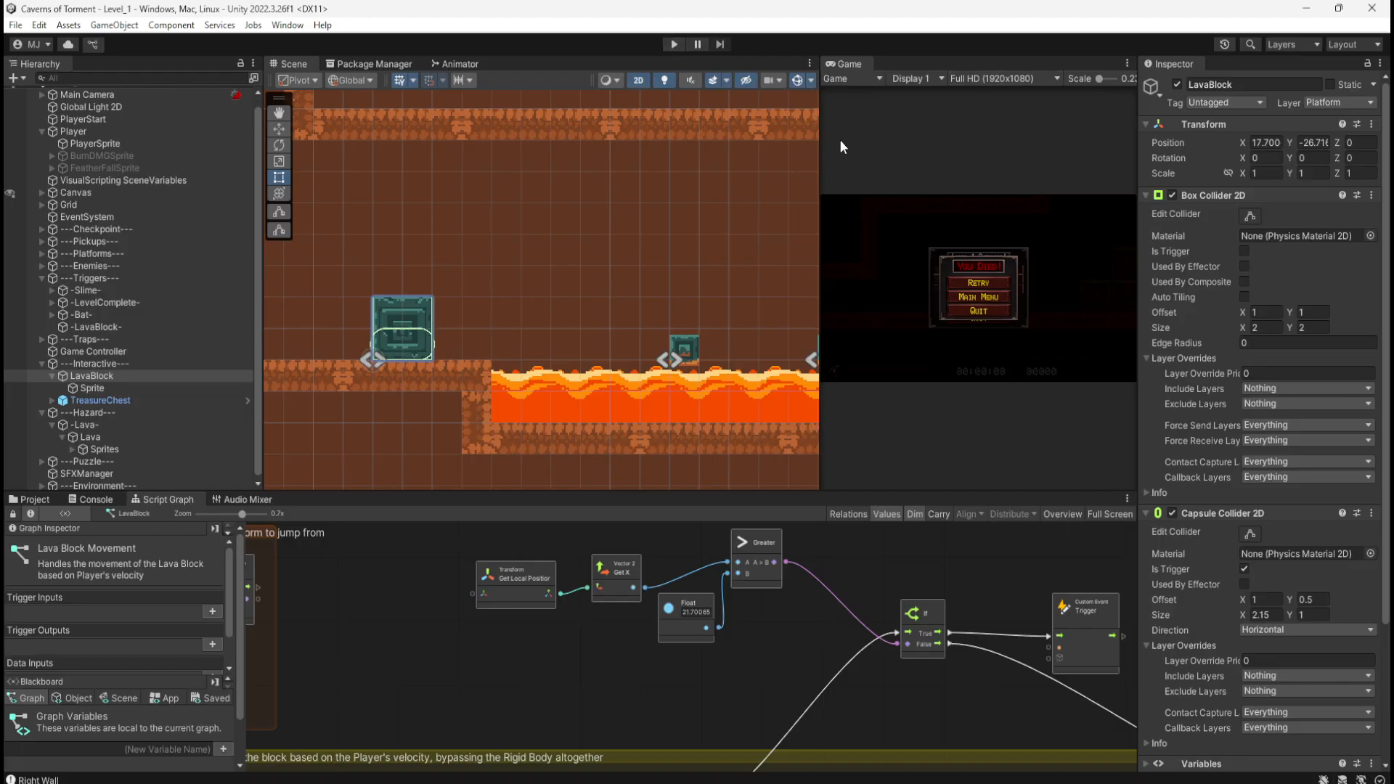
{"action": "left_click_drag", "start_coordinate": [820, 154], "coordinate": [729, 167]}
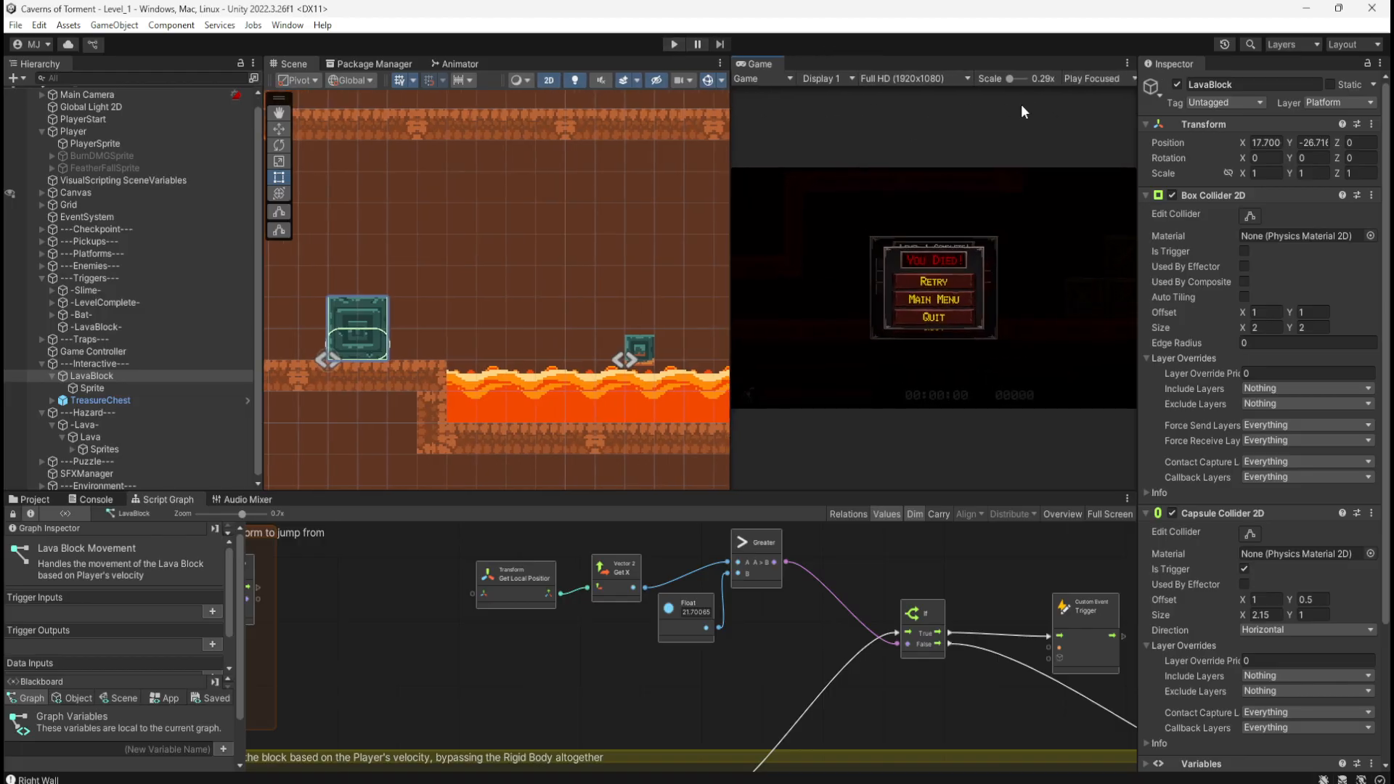
Step: Switch to Play Maximized and run the level, pushing the green block into the lava, then stop
{"action": "left_click", "coordinate": [1078, 78]}
{"action": "left_click", "coordinate": [1100, 115]}
{"action": "left_click", "coordinate": [674, 45]}
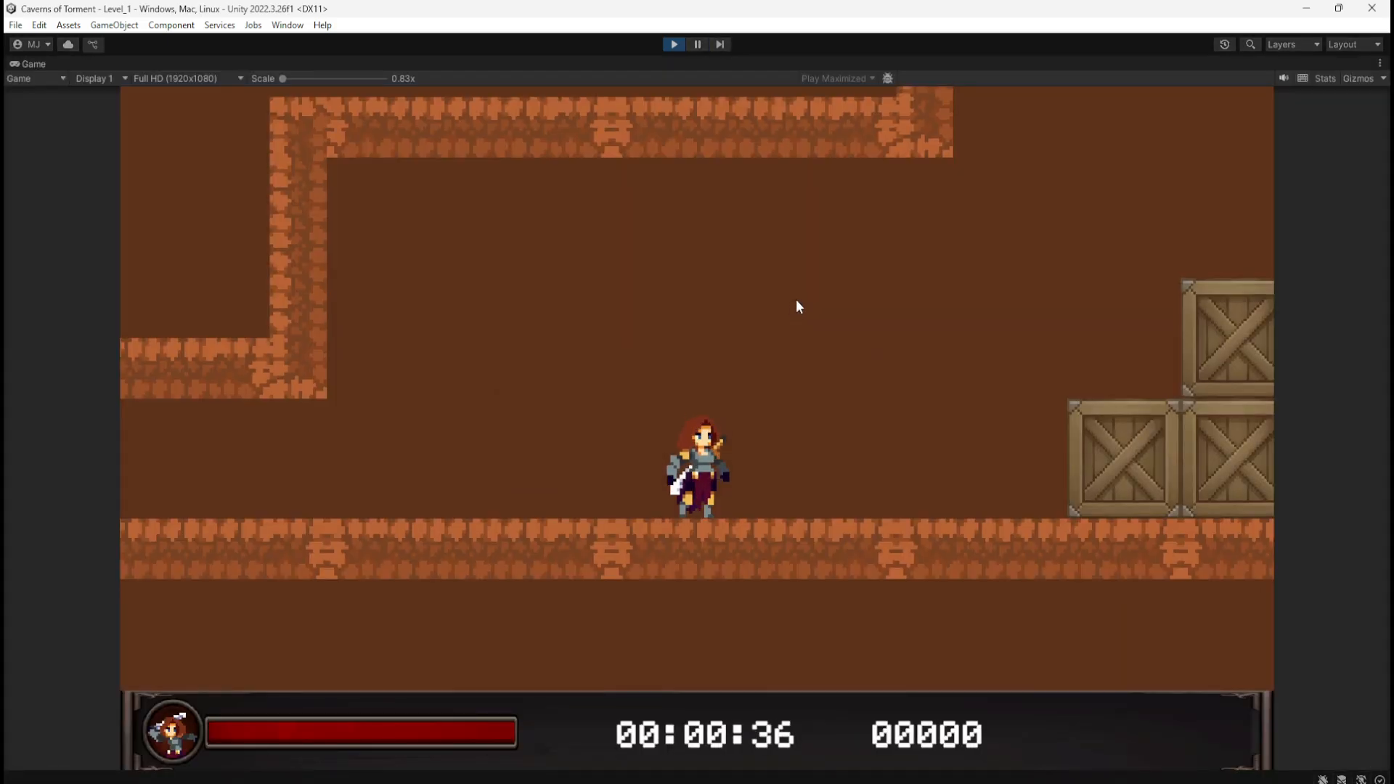
{"action": "key", "text": "d"}
{"action": "key", "text": "space"}
{"action": "key", "text": "space"}
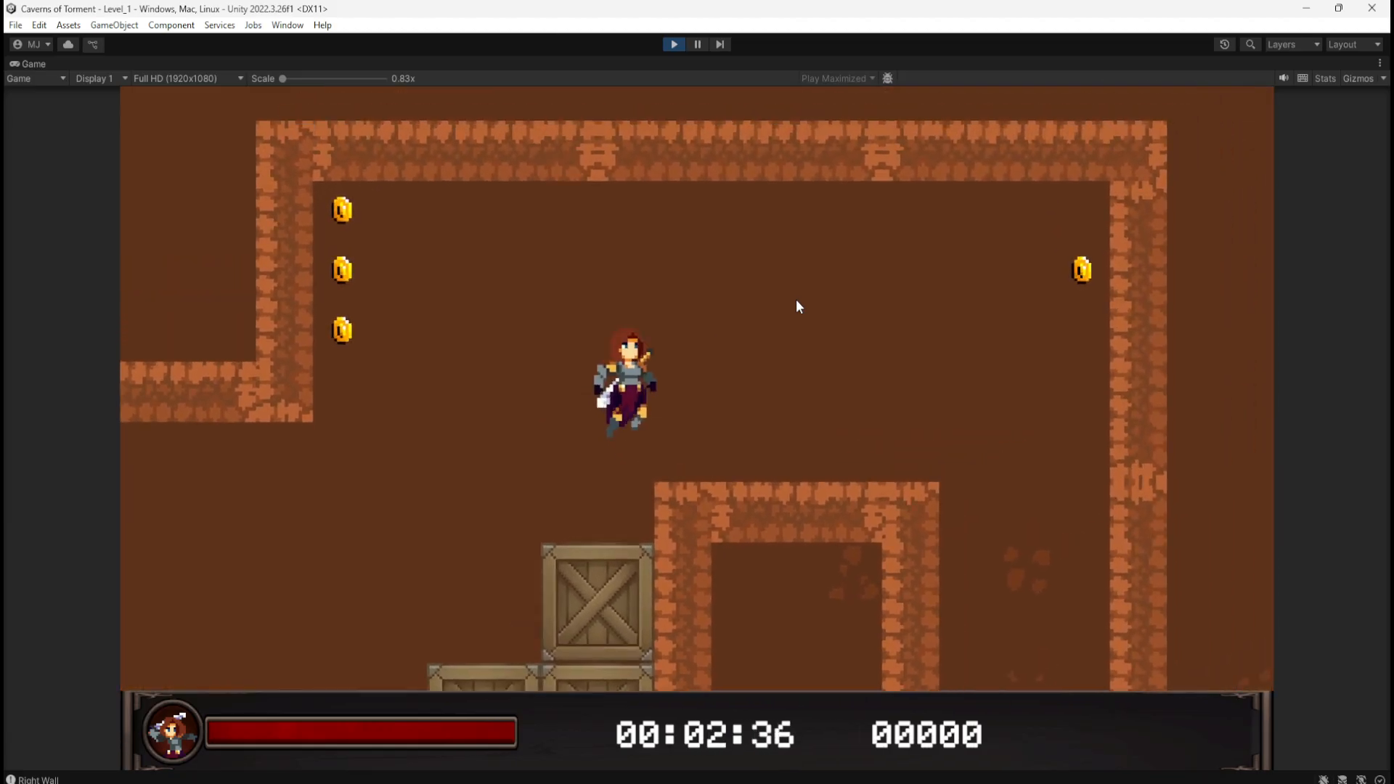
{"action": "key", "text": "a"}
{"action": "key", "text": "d"}
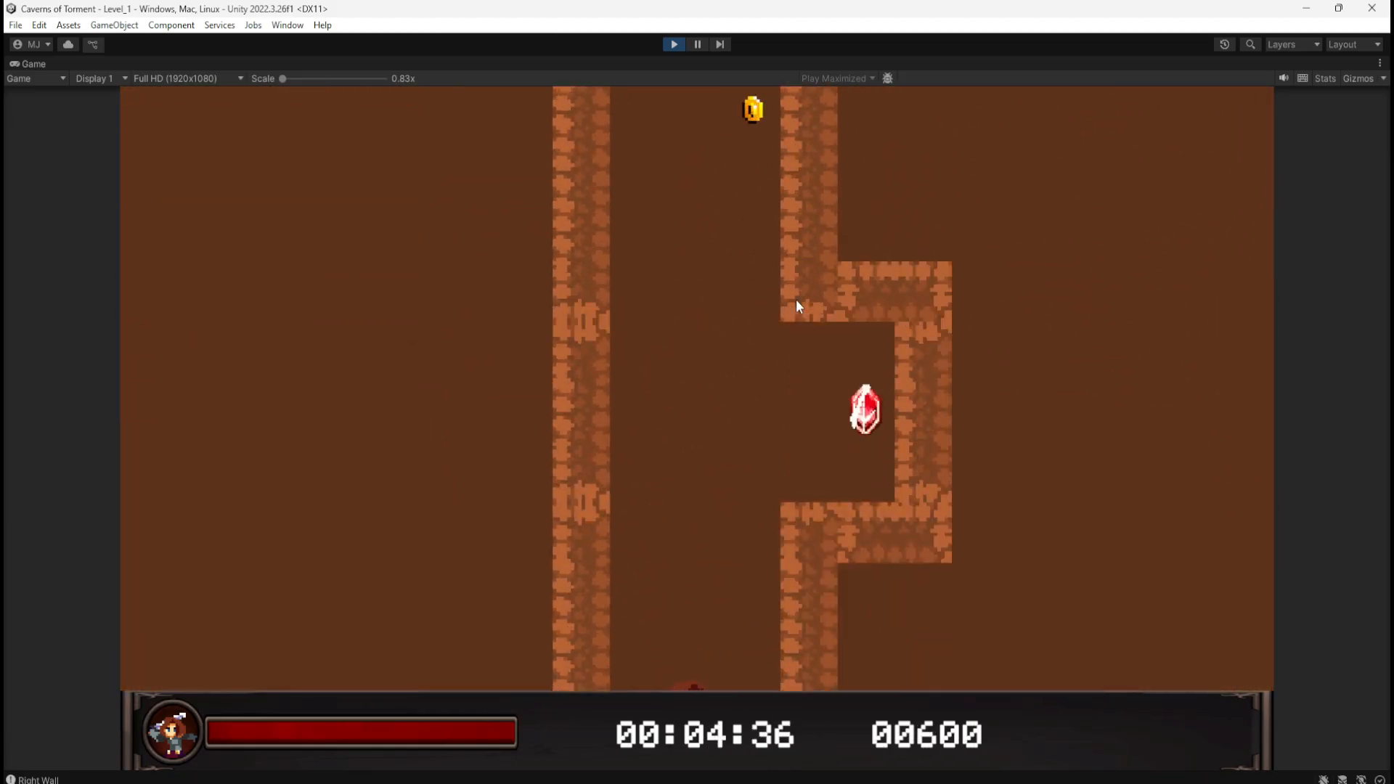
{"action": "key", "text": "d"}
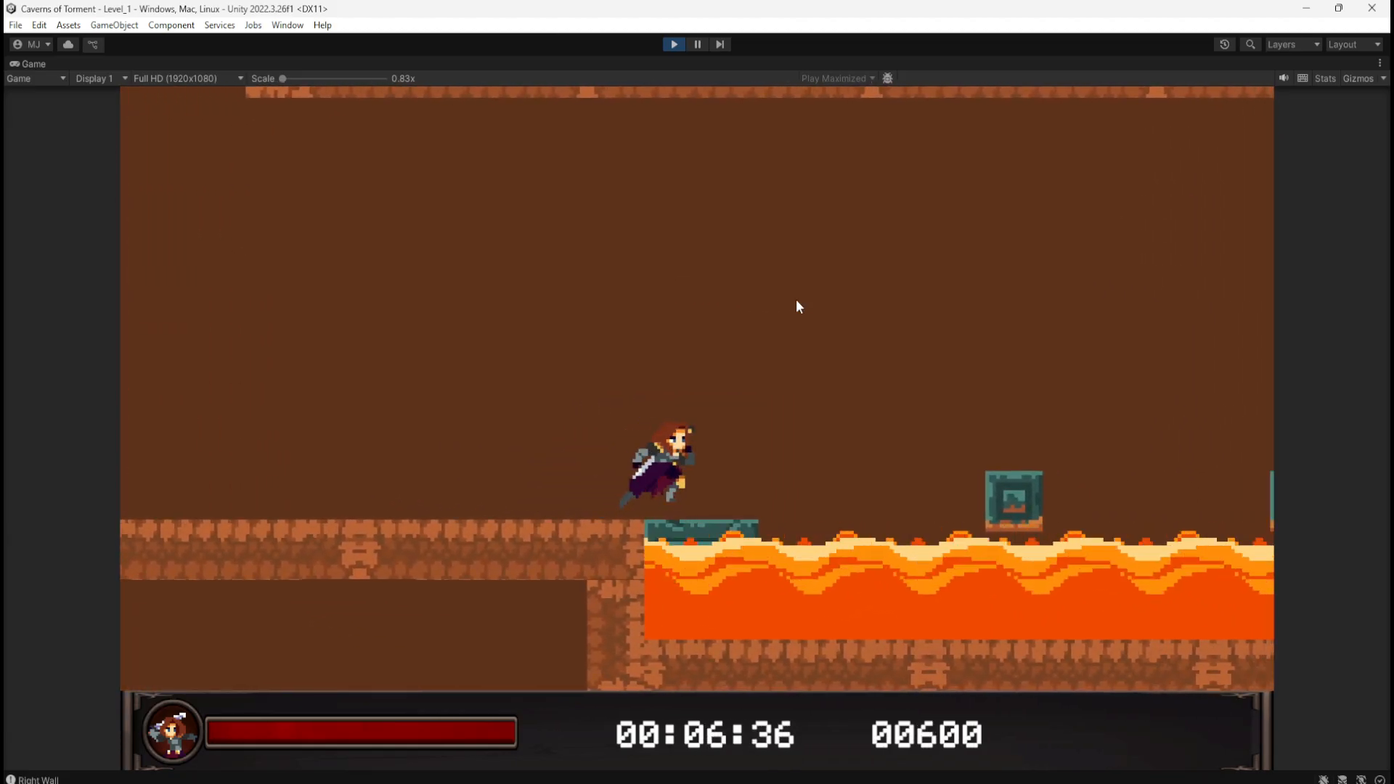
{"action": "key", "text": "a"}
{"action": "key", "text": "d"}
{"action": "key", "text": "space"}
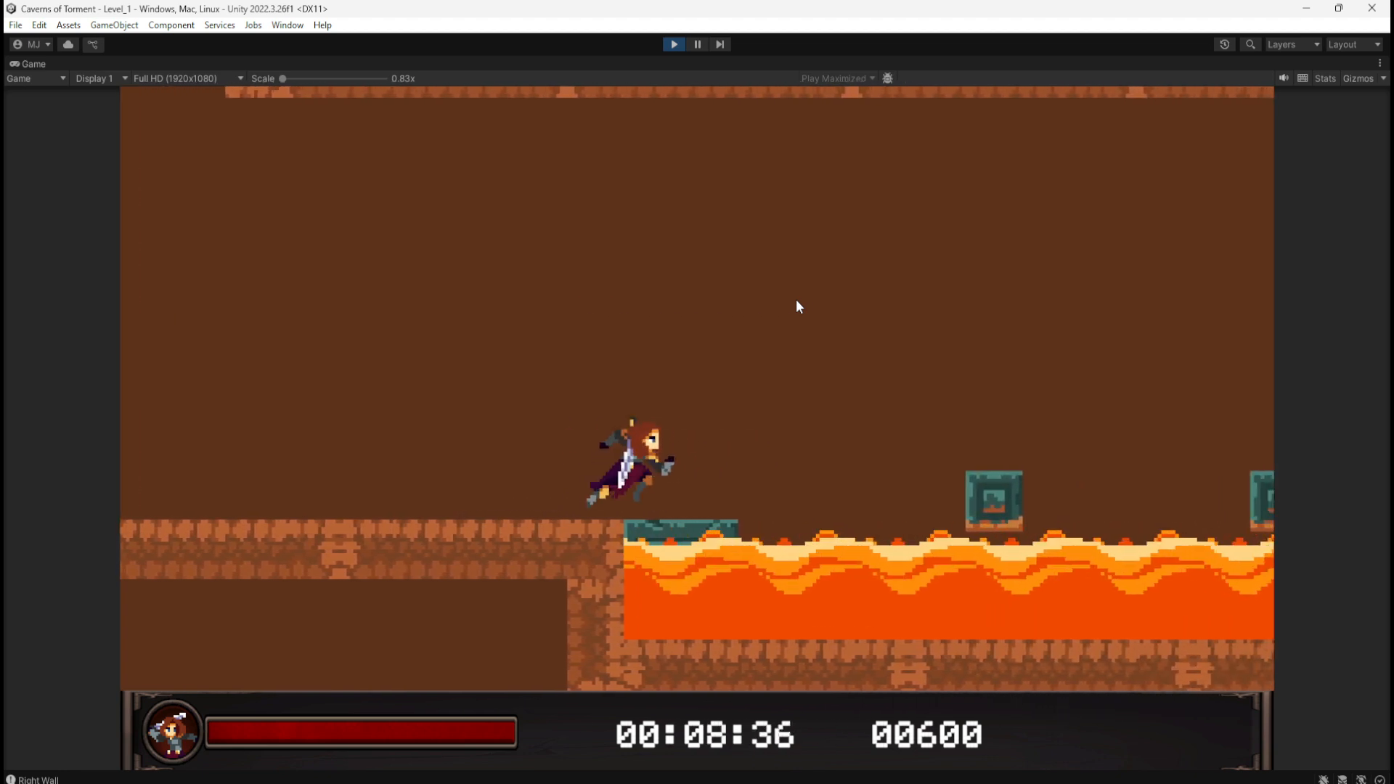
{"action": "key", "text": "a"}
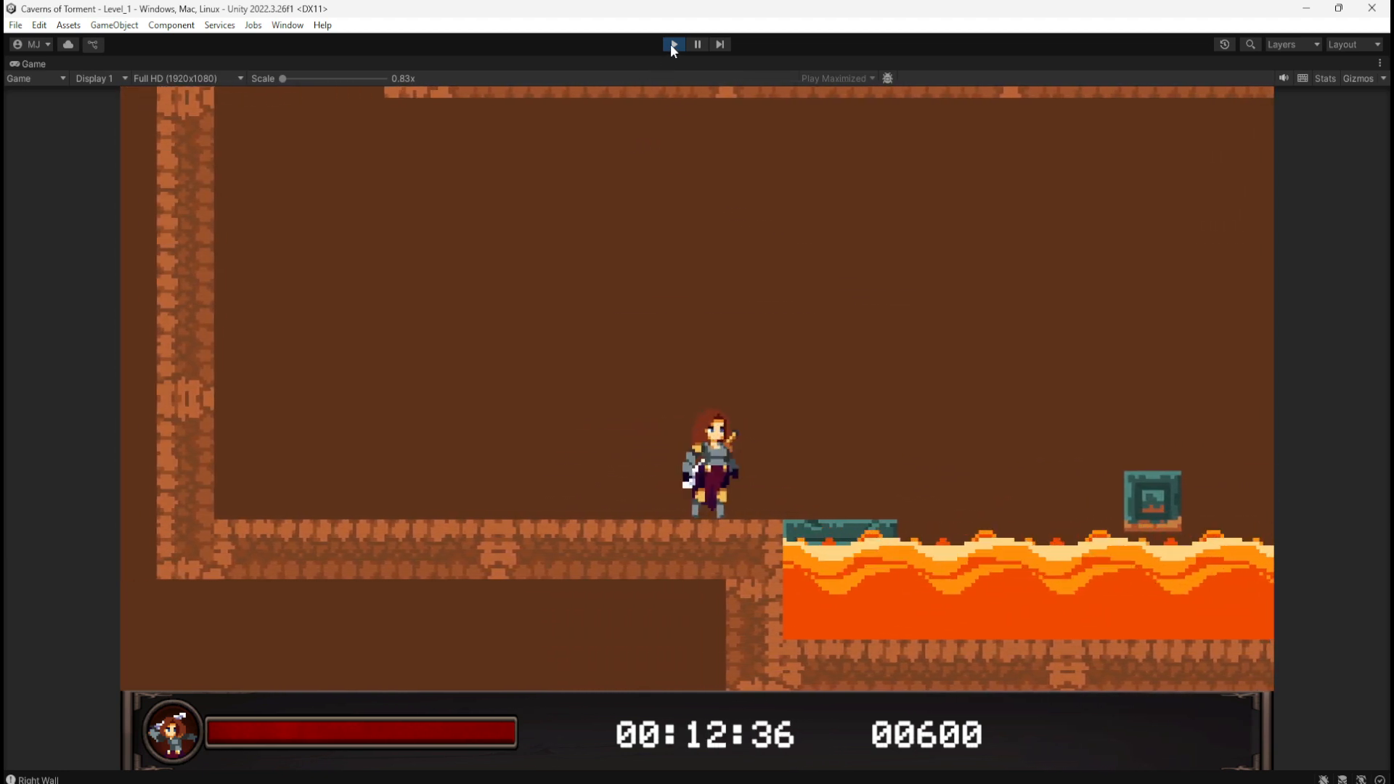
{"action": "left_click", "coordinate": [673, 44]}
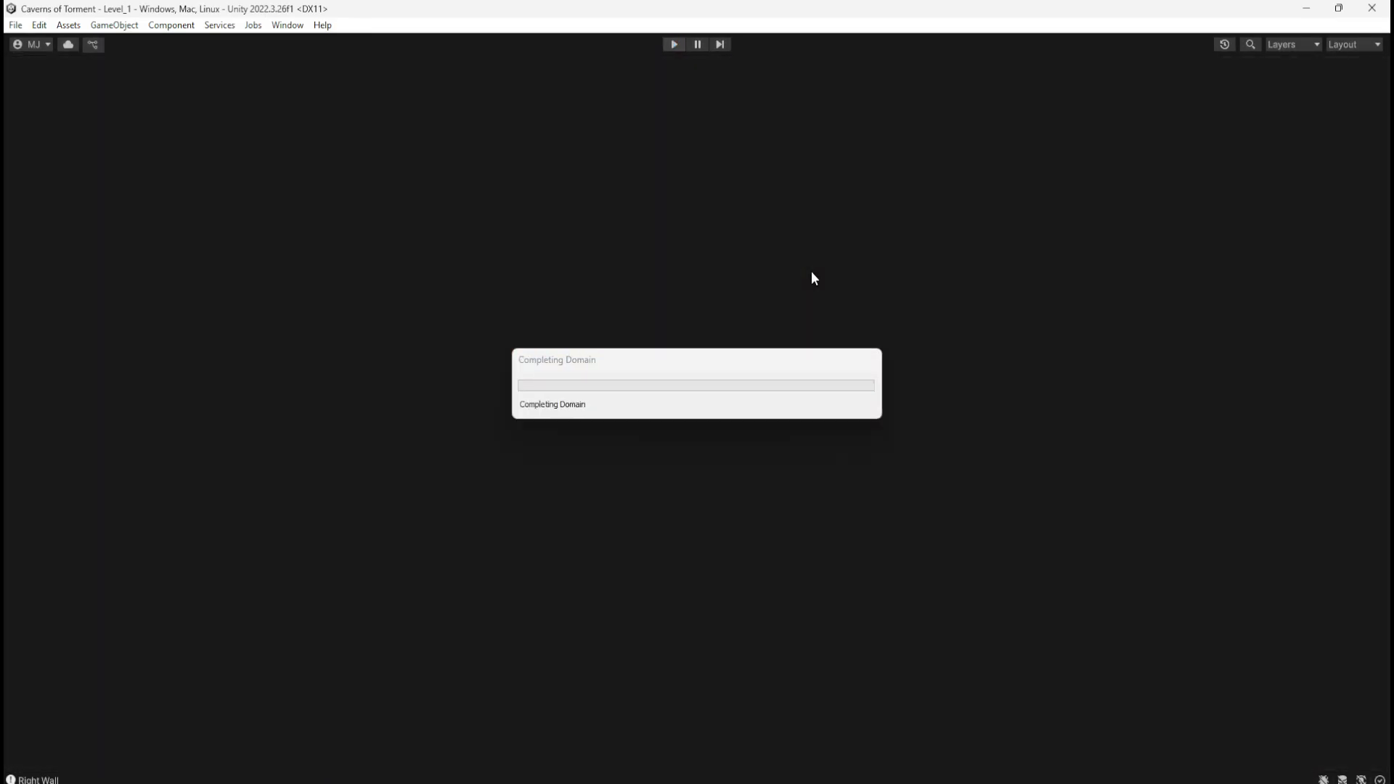
Step: Replay, shoving the green block off the ledge into the lava, then exit play mode
{"action": "key", "text": "space"}
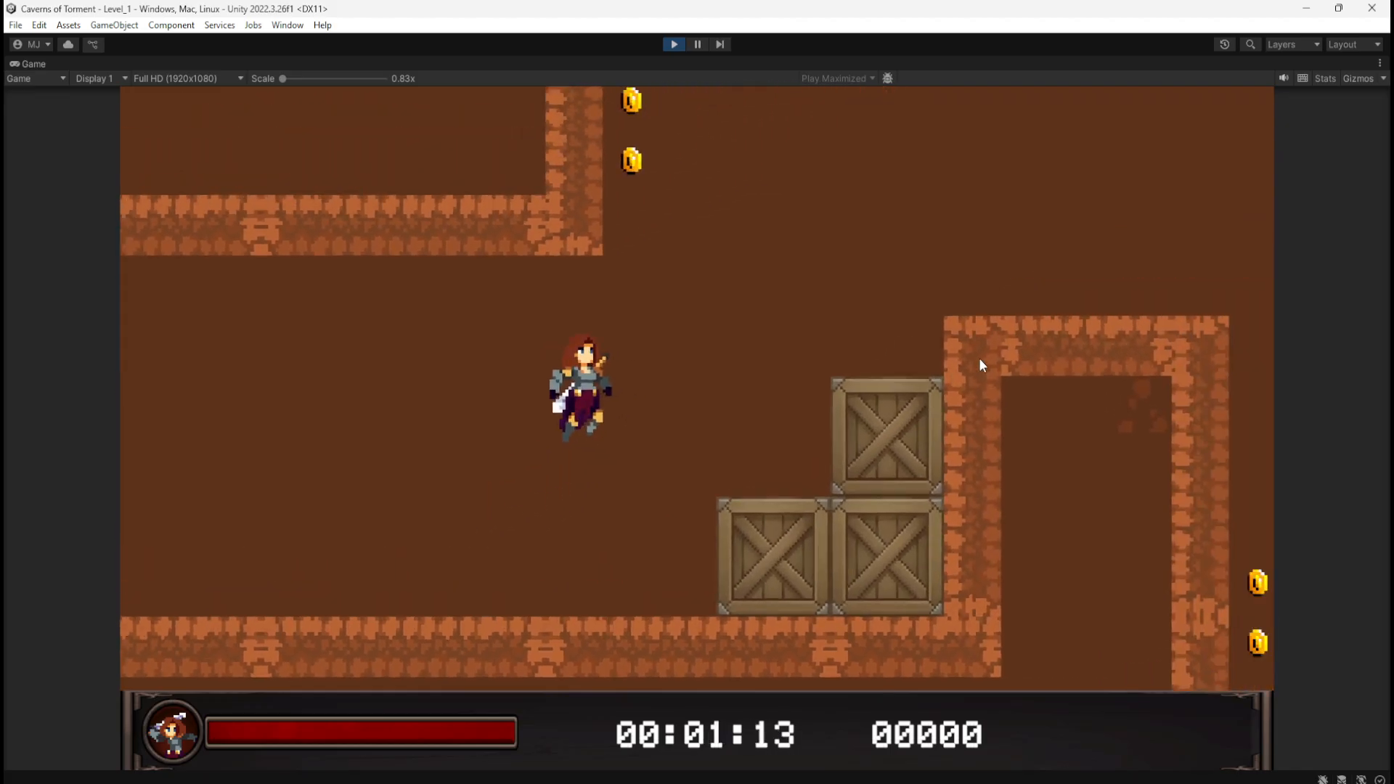
{"action": "key", "text": "space"}
{"action": "key", "text": "space"}
{"action": "key", "text": "d"}
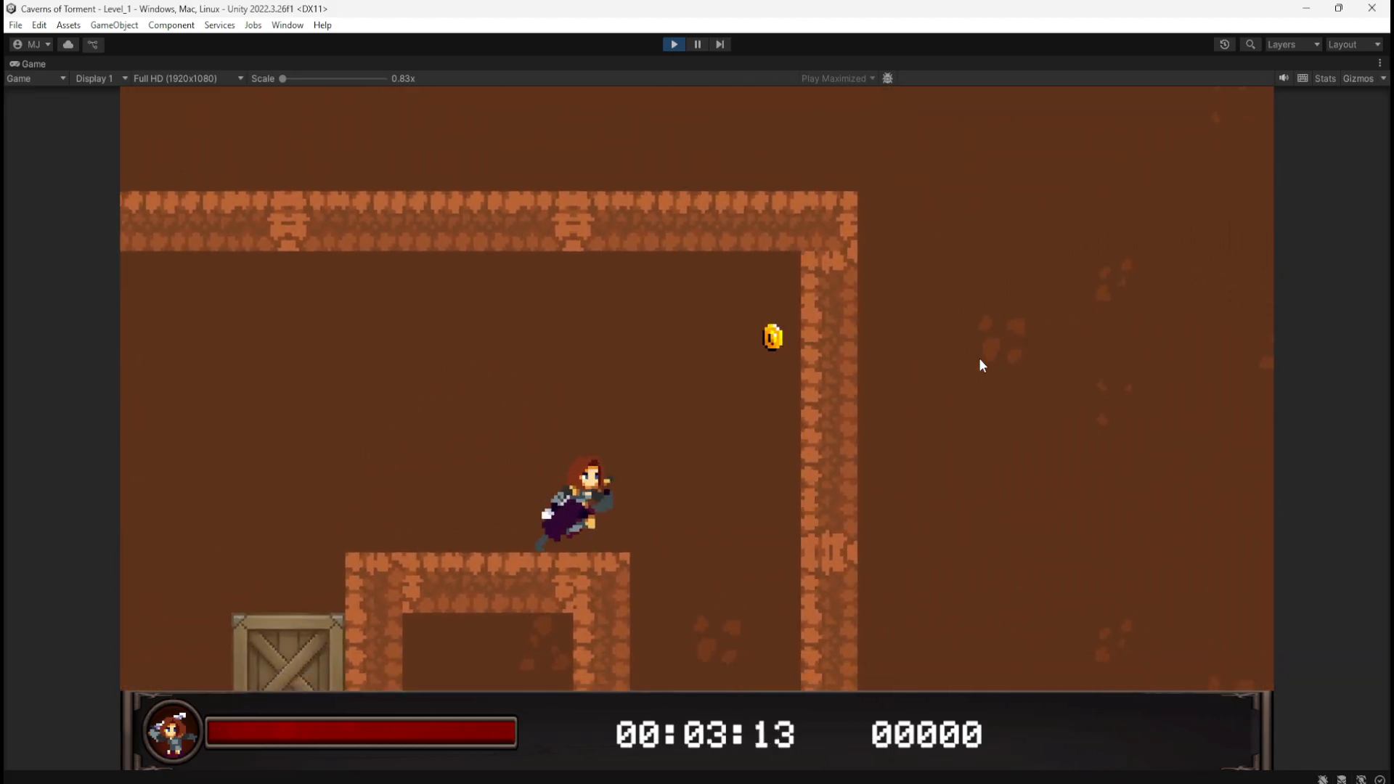
{"action": "key", "text": "d"}
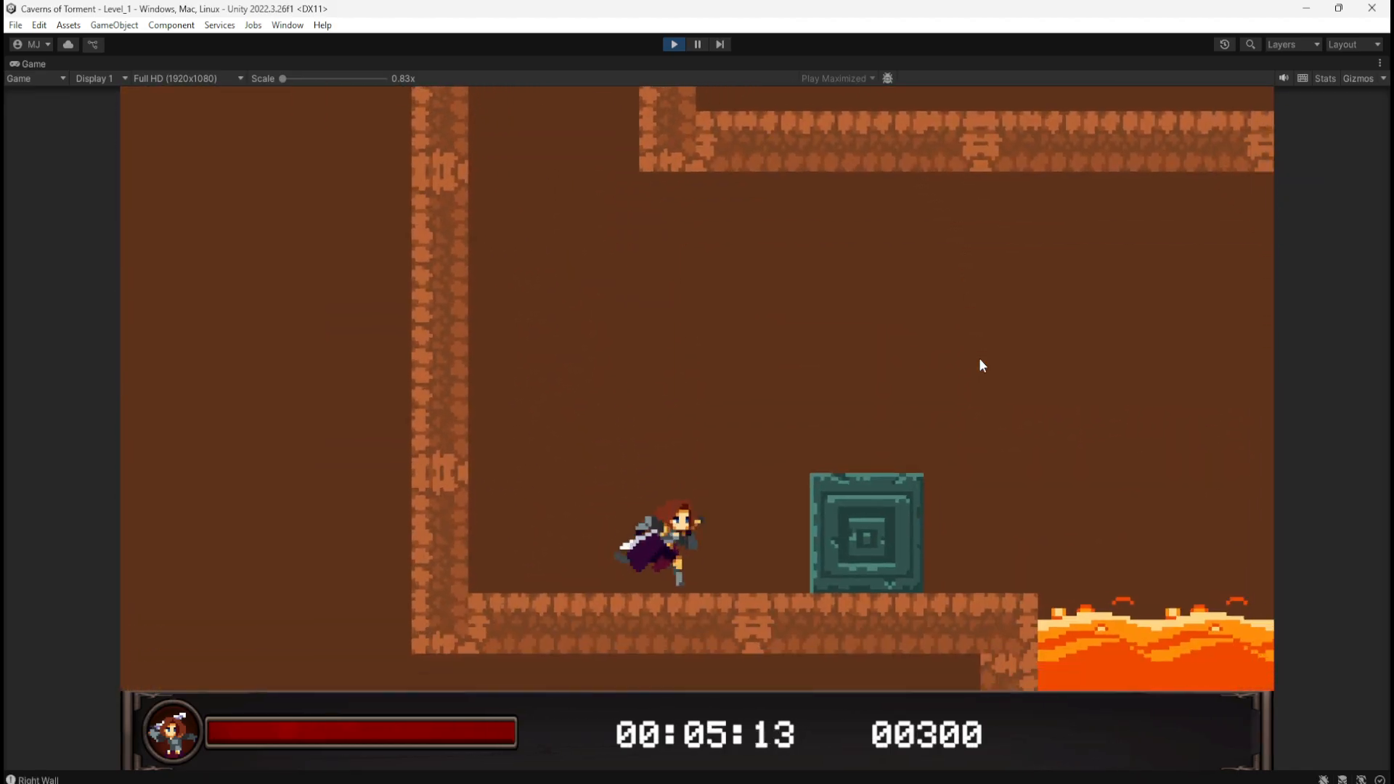
{"action": "key", "text": "d"}
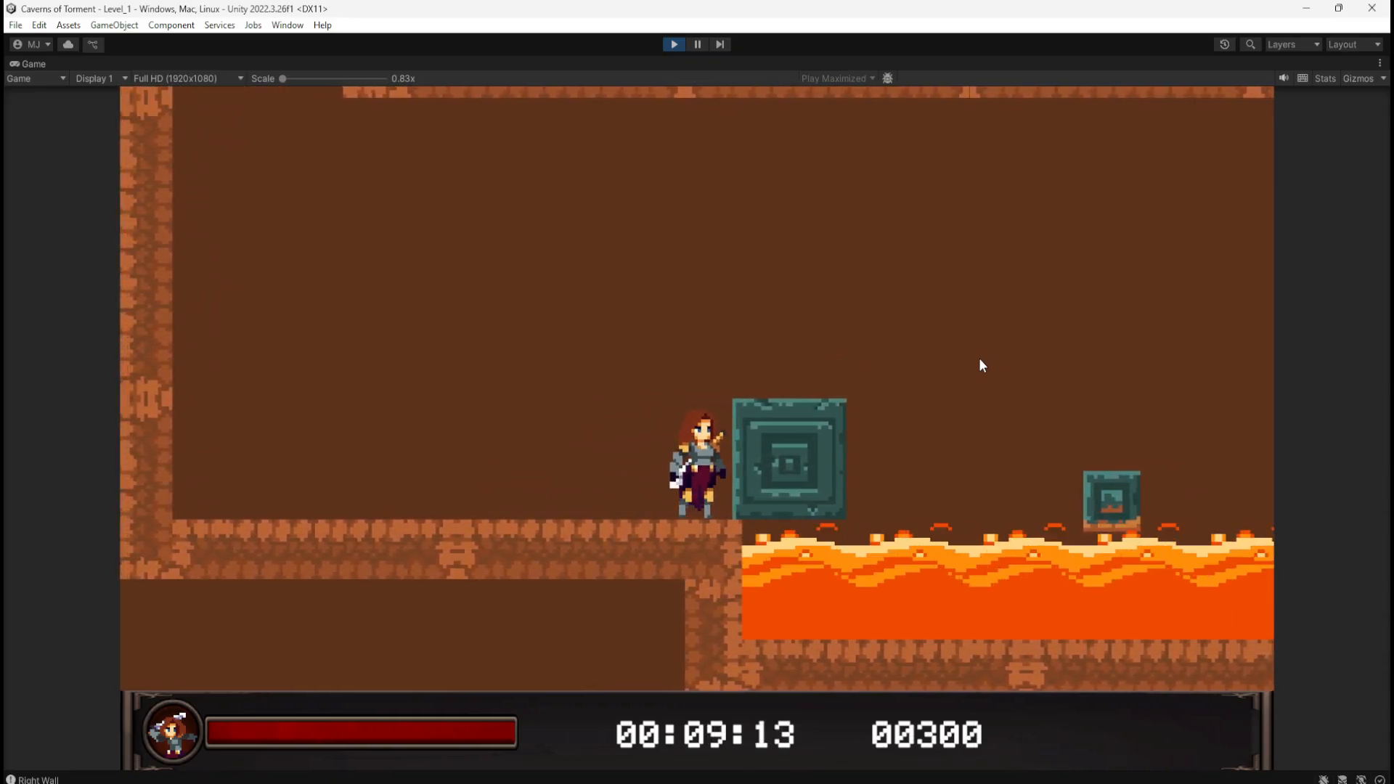
{"action": "key", "text": "d"}
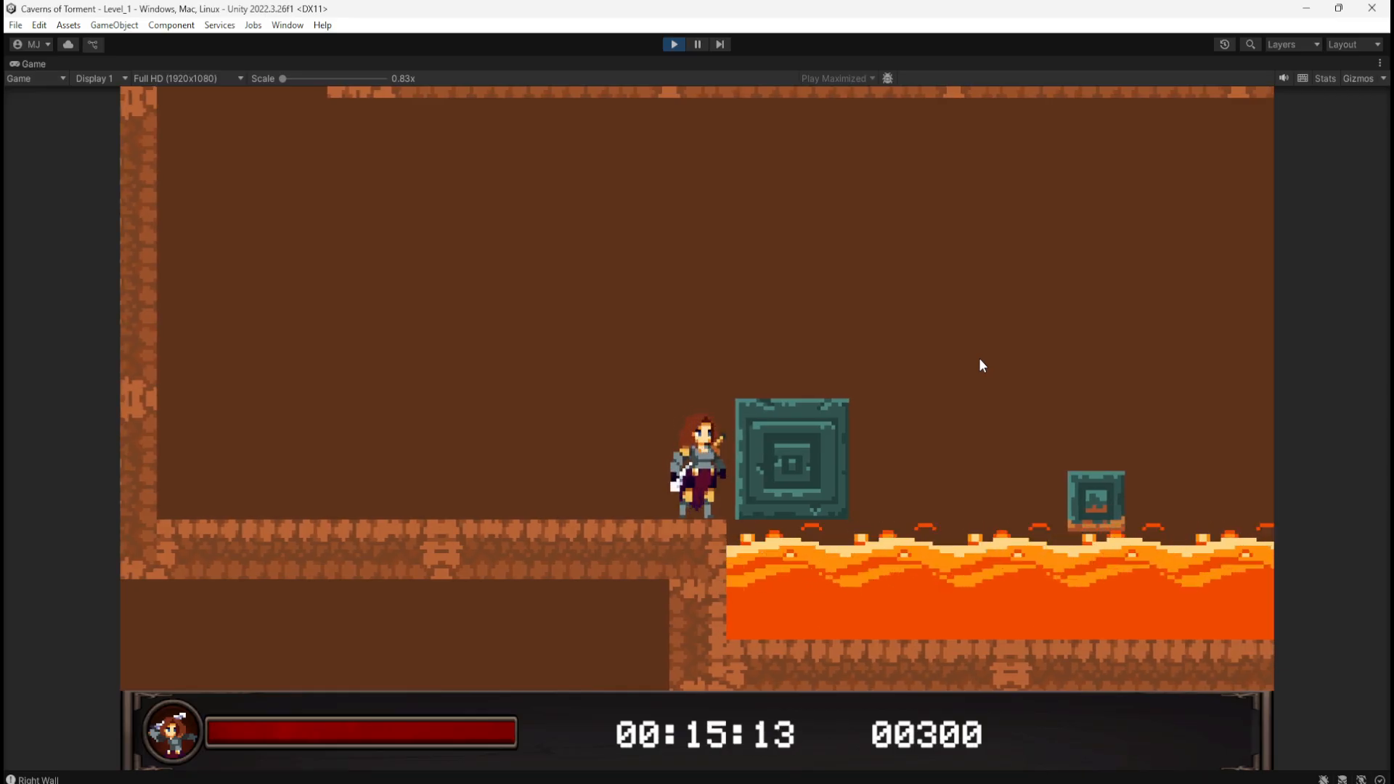
{"action": "key", "text": "d"}
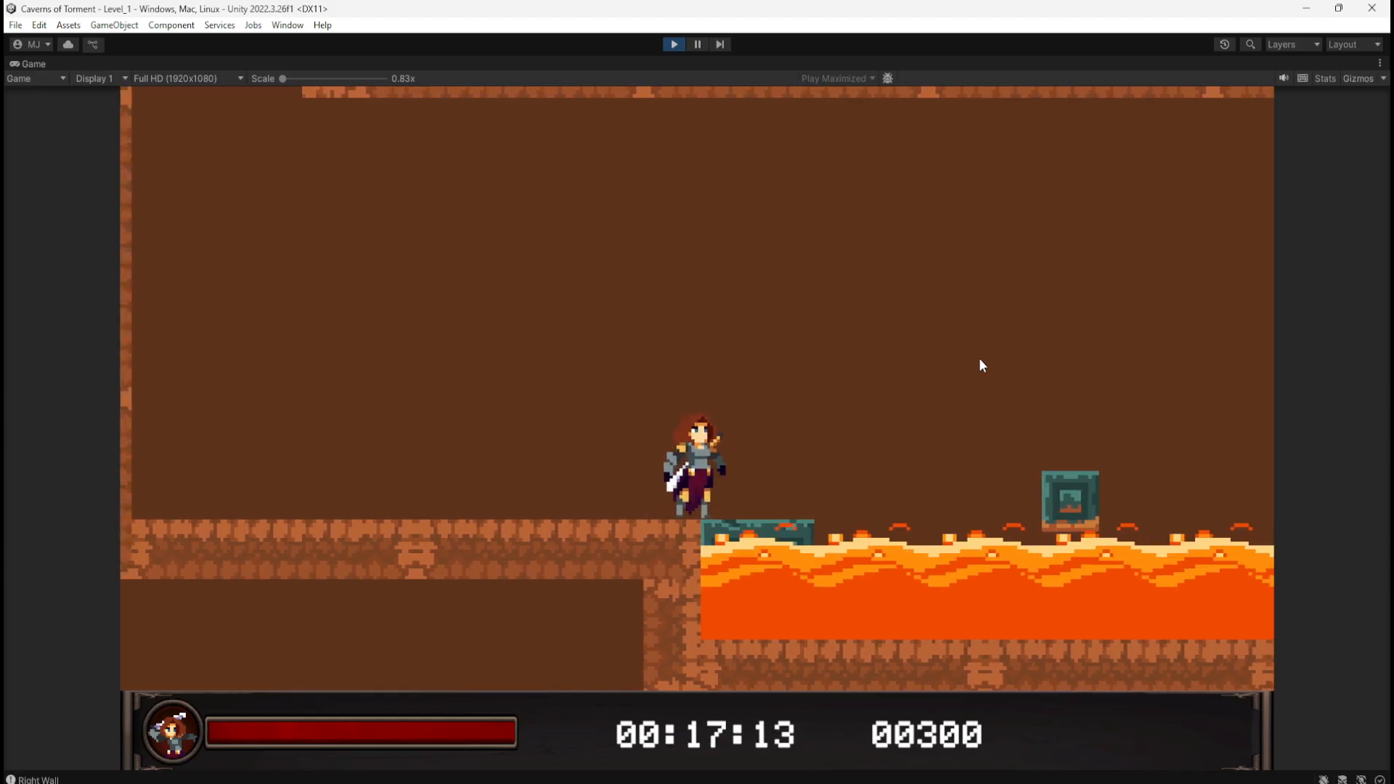
{"action": "key", "text": "a"}
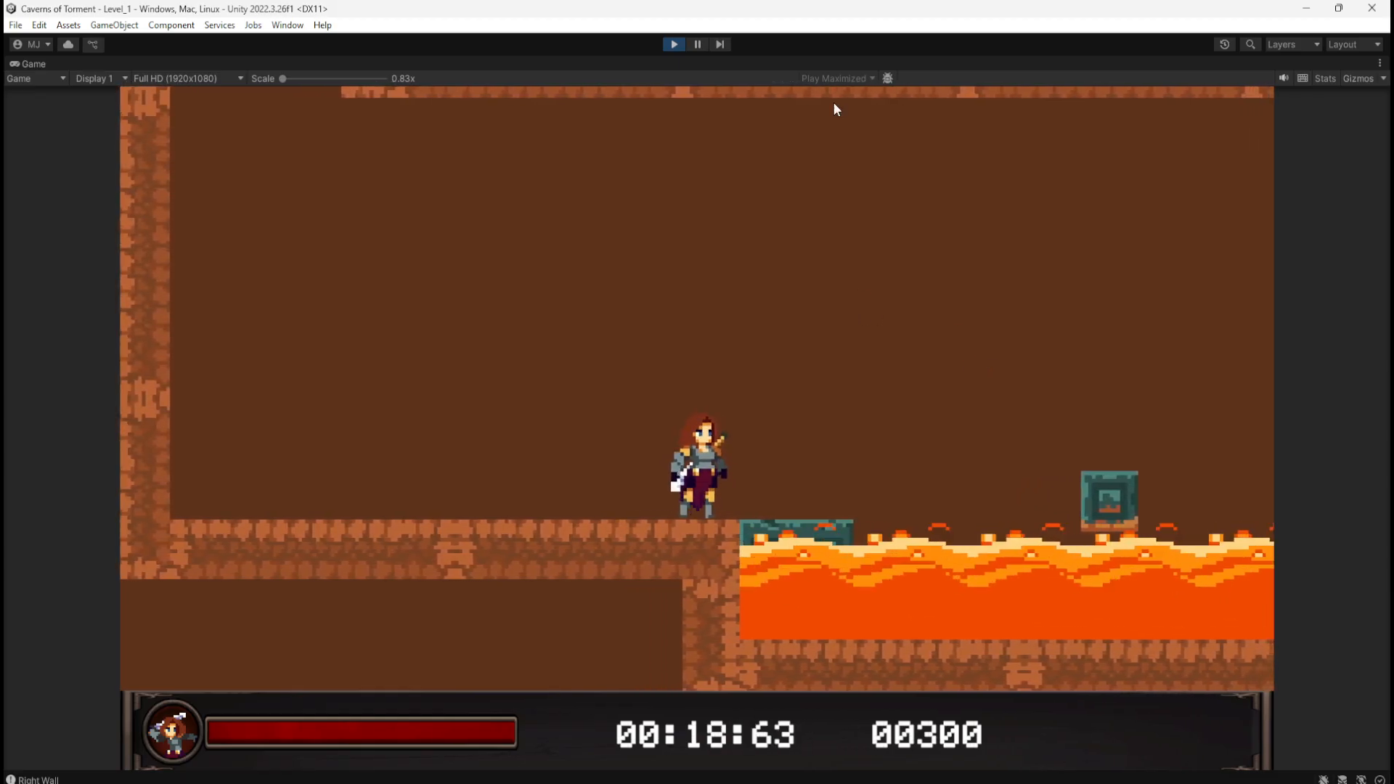
{"action": "left_click", "coordinate": [676, 48]}
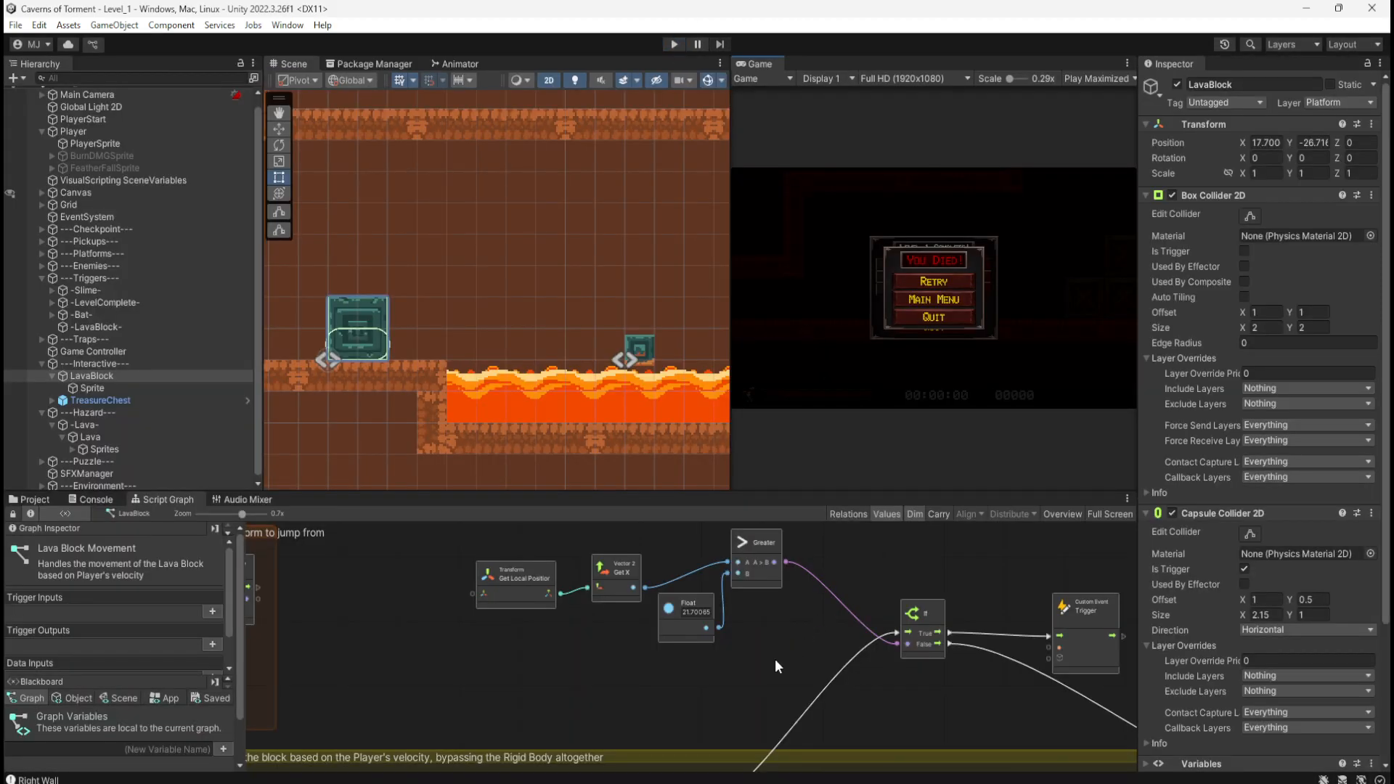
Step: Maximize the Script Graph and edit the Float node's 21.70065 value to 19.70065
{"action": "middle_click_drag", "start_coordinate": [745, 639], "coordinate": [757, 579]}
{"action": "key", "text": "shift+space"}
{"action": "scroll", "coordinate": [872, 322], "scroll_direction": "up", "scroll_amount": 4, "text": "ctrl"}
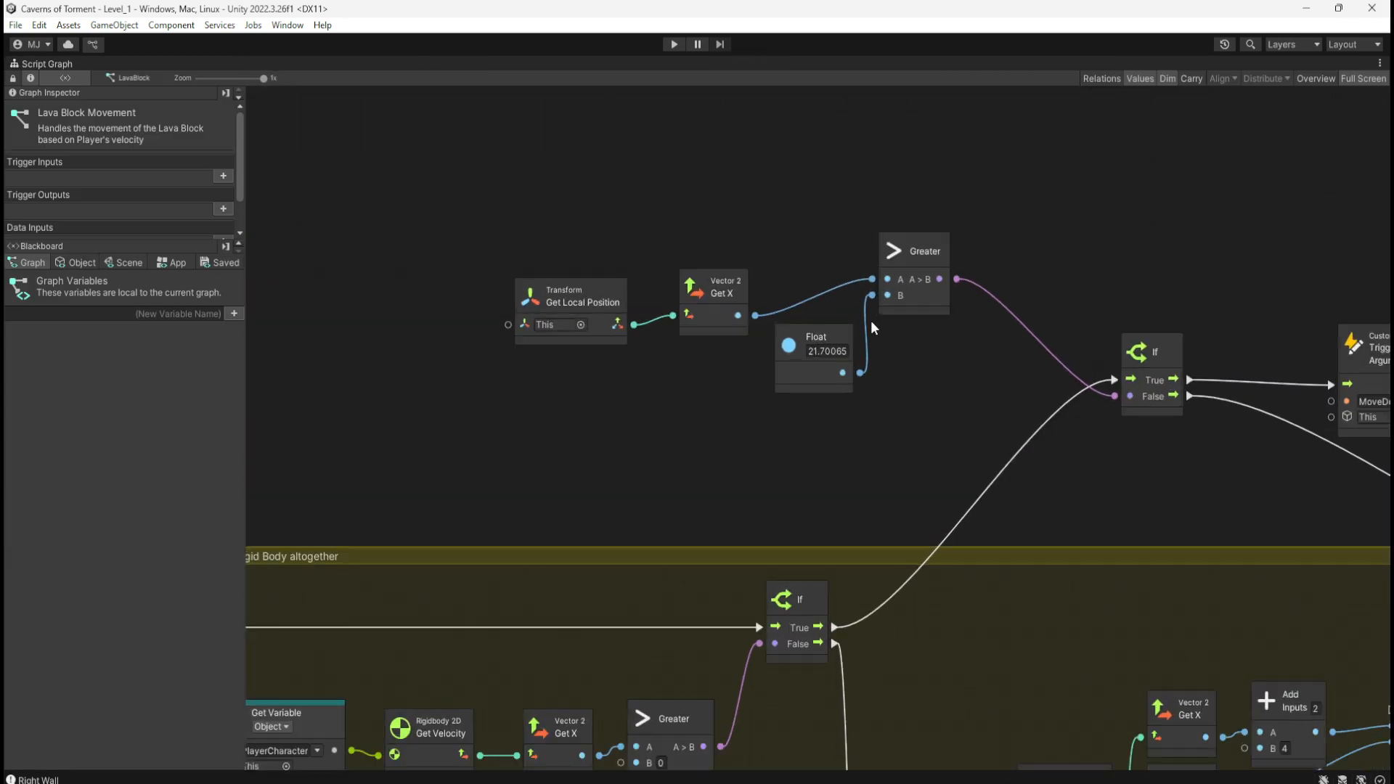
{"action": "left_click", "coordinate": [813, 351]}
{"action": "left_click", "coordinate": [815, 351]}
{"action": "left_click", "coordinate": [816, 351]}
{"action": "left_click", "coordinate": [905, 482]}
Step: Commit the 19.70065 Float value and restore the Script Graph to the normal layout
{"action": "middle_click_drag", "start_coordinate": [885, 498], "coordinate": [899, 171]}
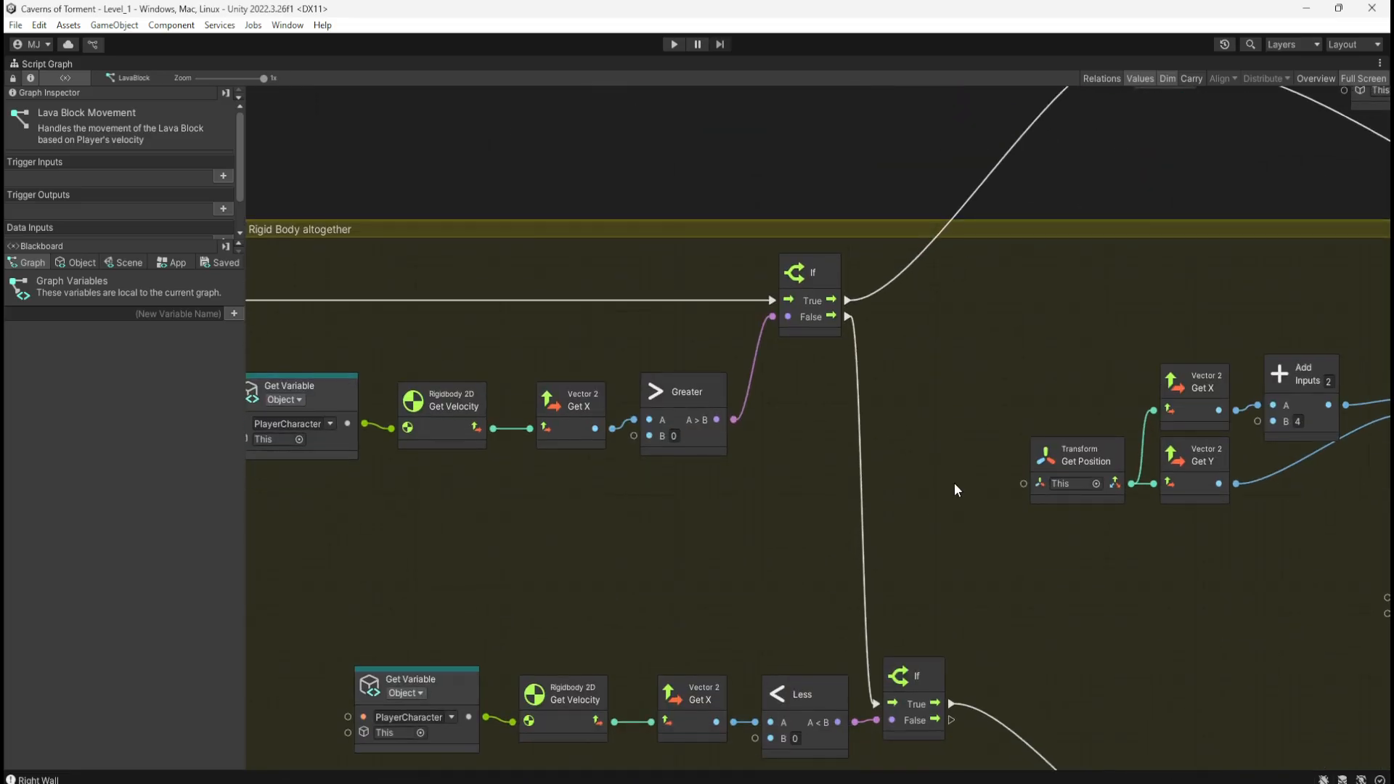
{"action": "middle_click_drag", "start_coordinate": [951, 539], "coordinate": [948, 274]}
{"action": "middle_click_drag", "start_coordinate": [983, 571], "coordinate": [935, 398]}
{"action": "left_click", "coordinate": [1009, 585]}
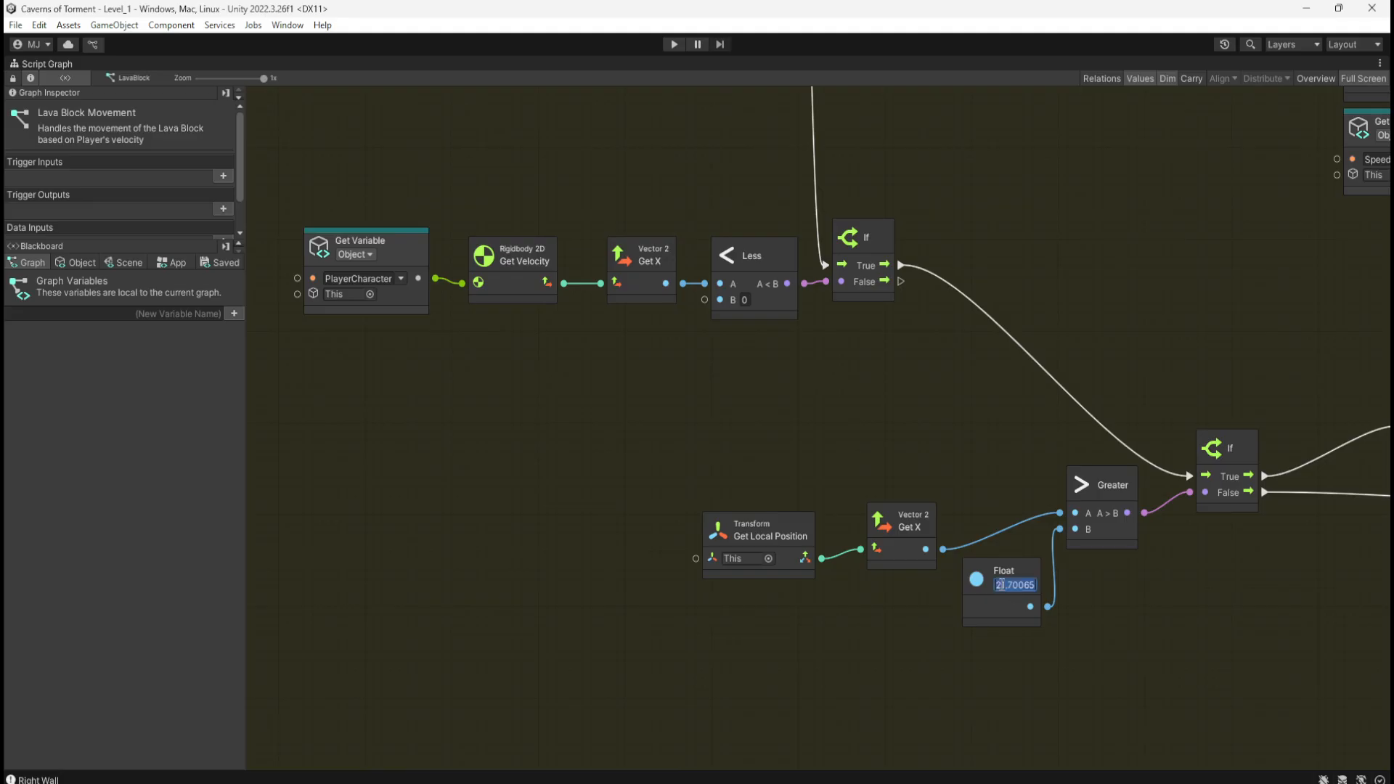
{"action": "left_click", "coordinate": [976, 233]}
{"action": "middle_click_drag", "start_coordinate": [990, 220], "coordinate": [1010, 356]}
{"action": "double_click", "coordinate": [1010, 356]}
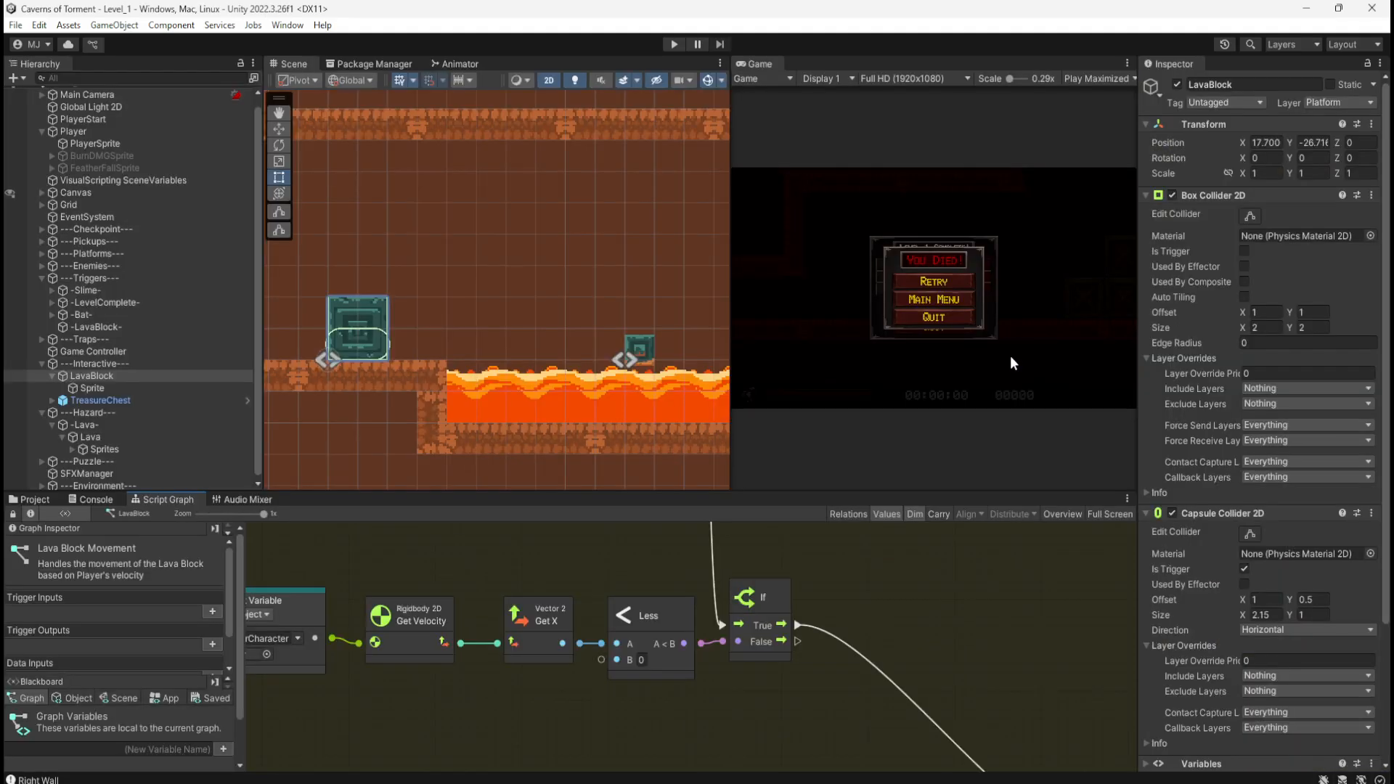
Step: Test the 19.70065 threshold: jump the crates, drop down the shaft, push the green block into the lava, stop
{"action": "left_click", "coordinate": [675, 45]}
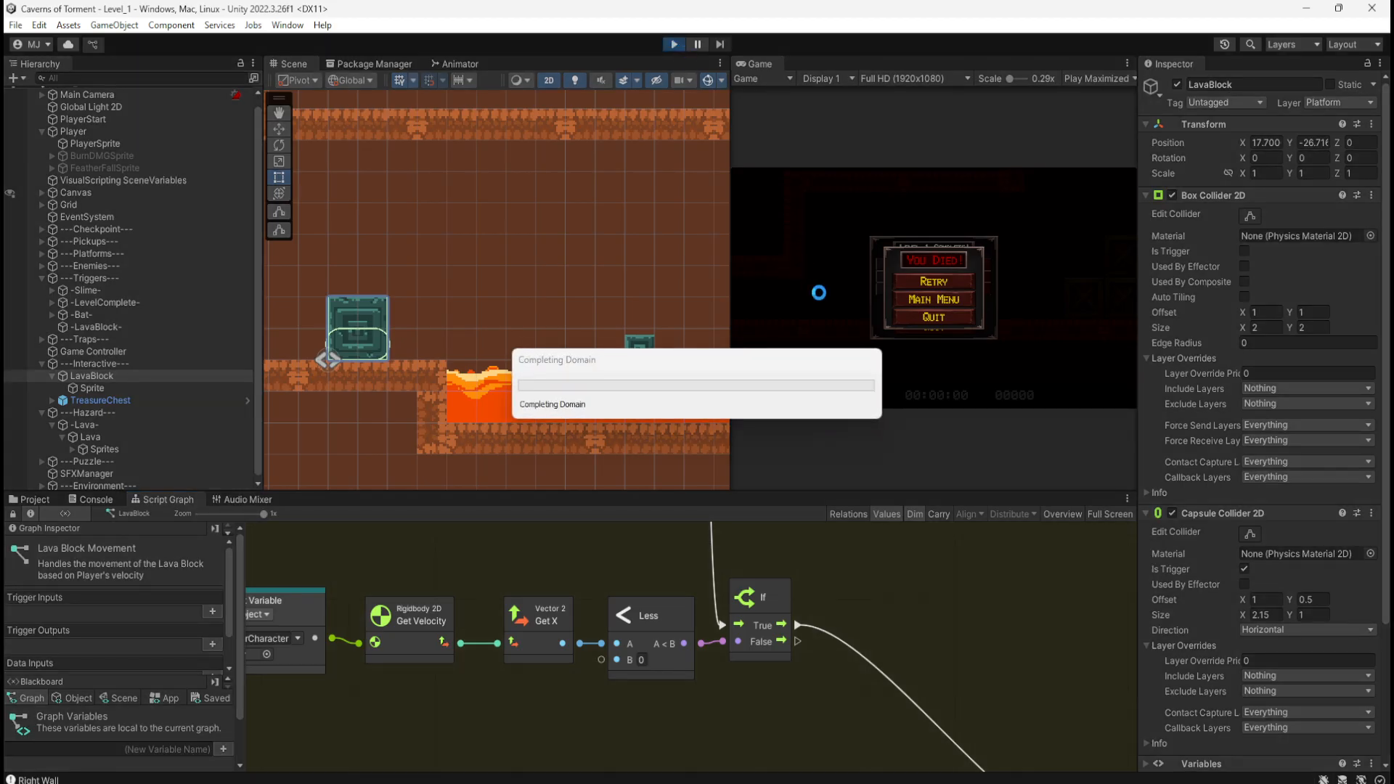
{"action": "key", "text": "d"}
{"action": "key", "text": "space"}
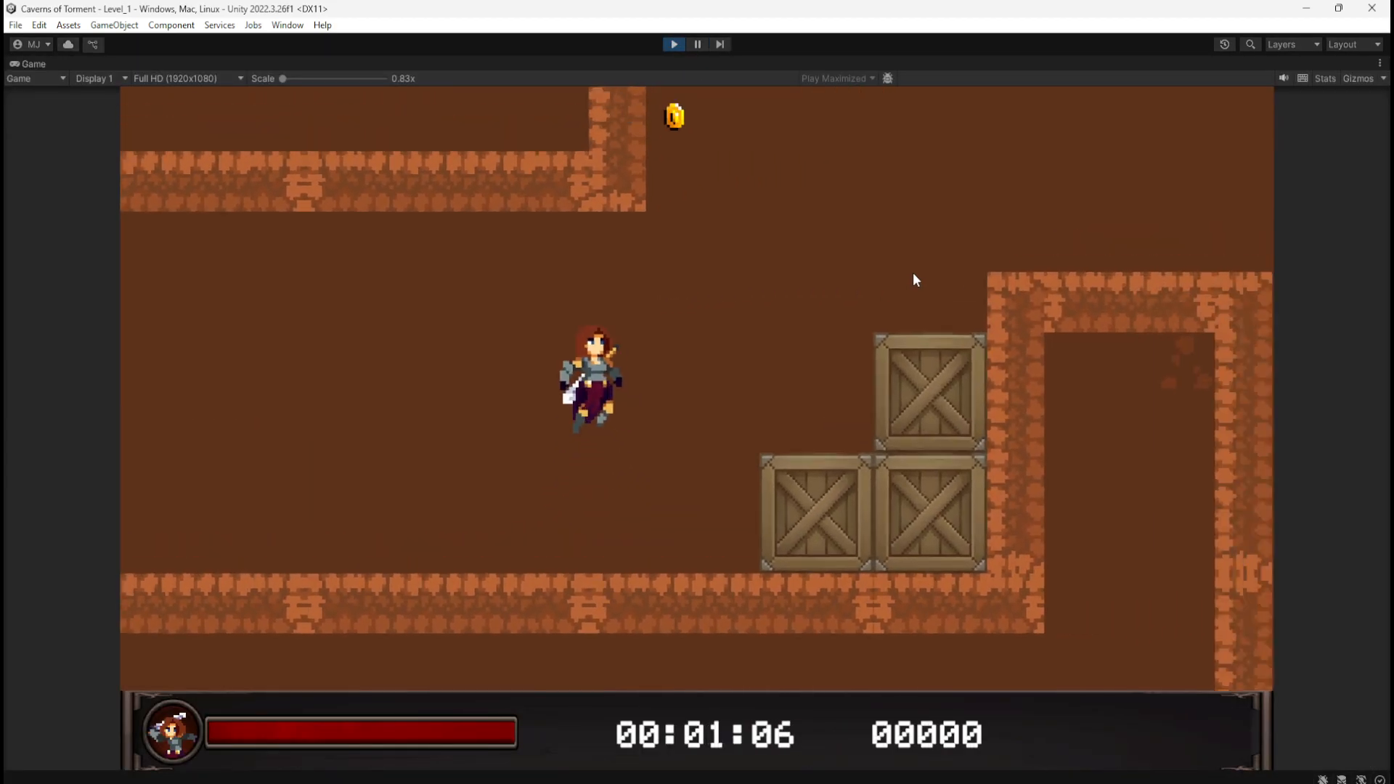
{"action": "key", "text": "space"}
{"action": "key", "text": "space"}
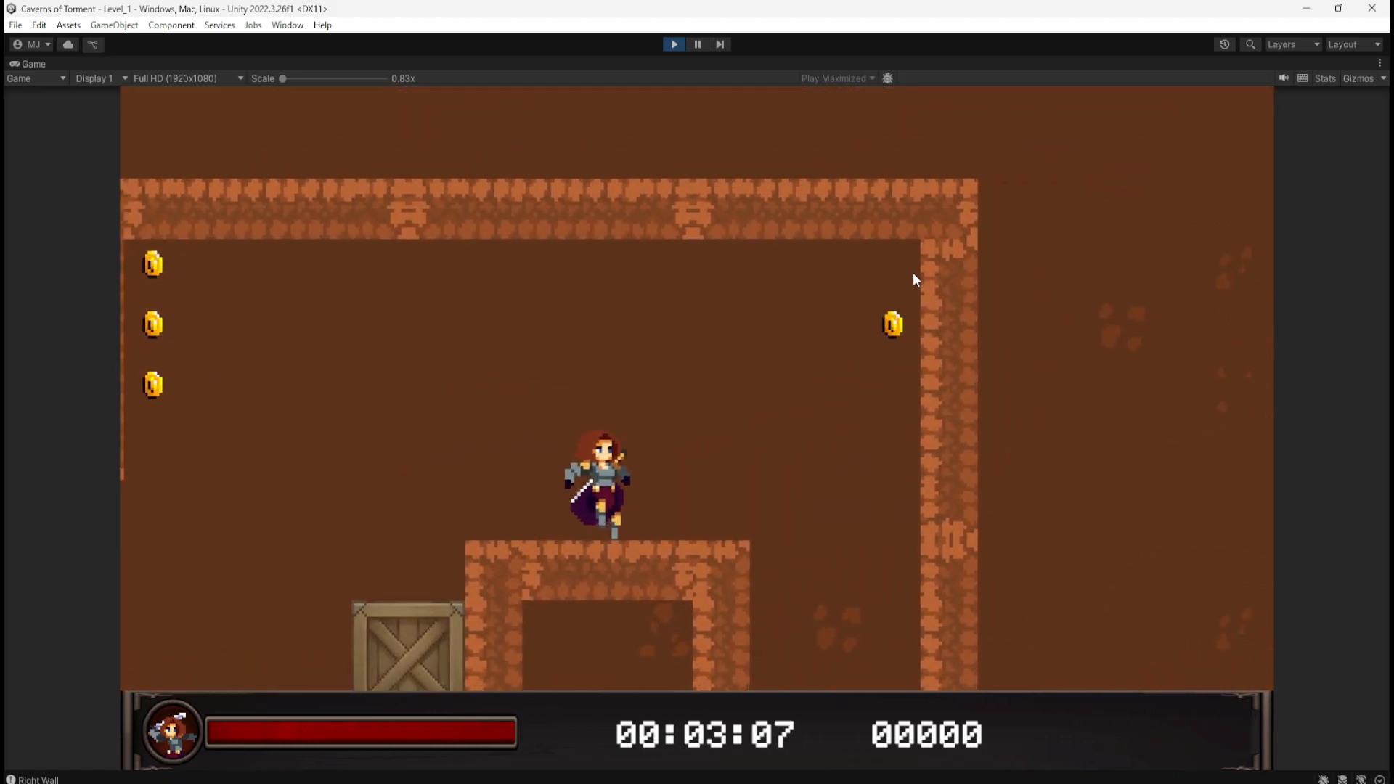
{"action": "key", "text": "a"}
{"action": "key", "text": "d"}
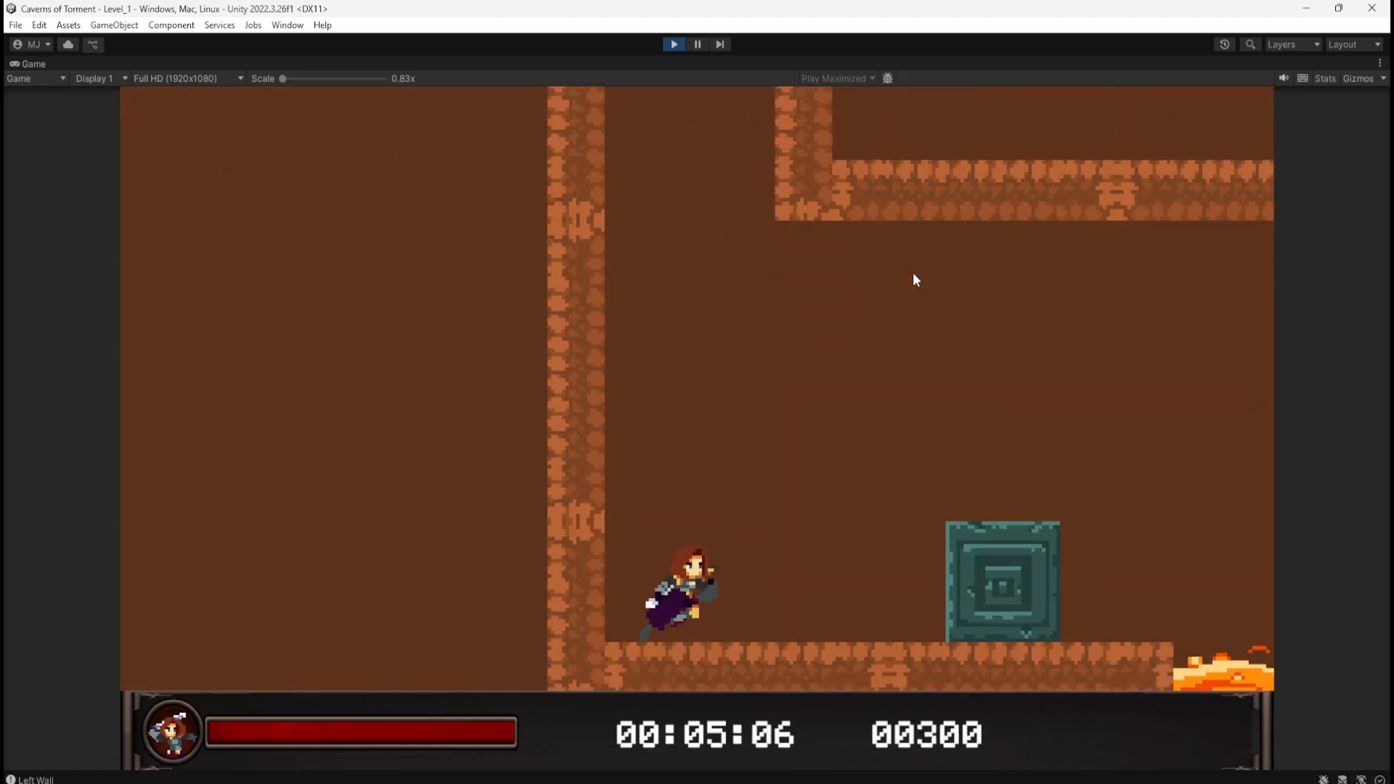
{"action": "key", "text": "d"}
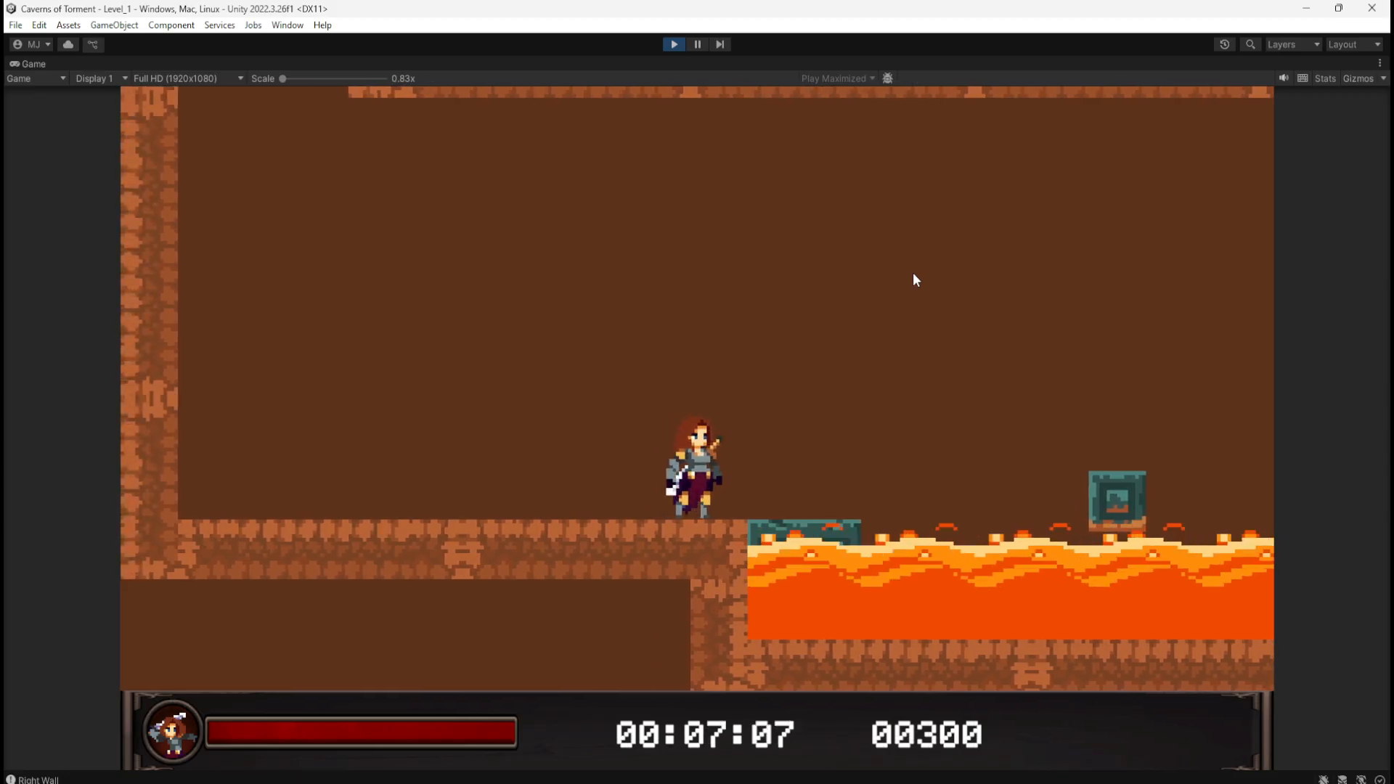
{"action": "key", "text": "a"}
{"action": "key", "text": "d"}
{"action": "key", "text": "a"}
{"action": "key", "text": "d"}
{"action": "left_click", "coordinate": [668, 44]}
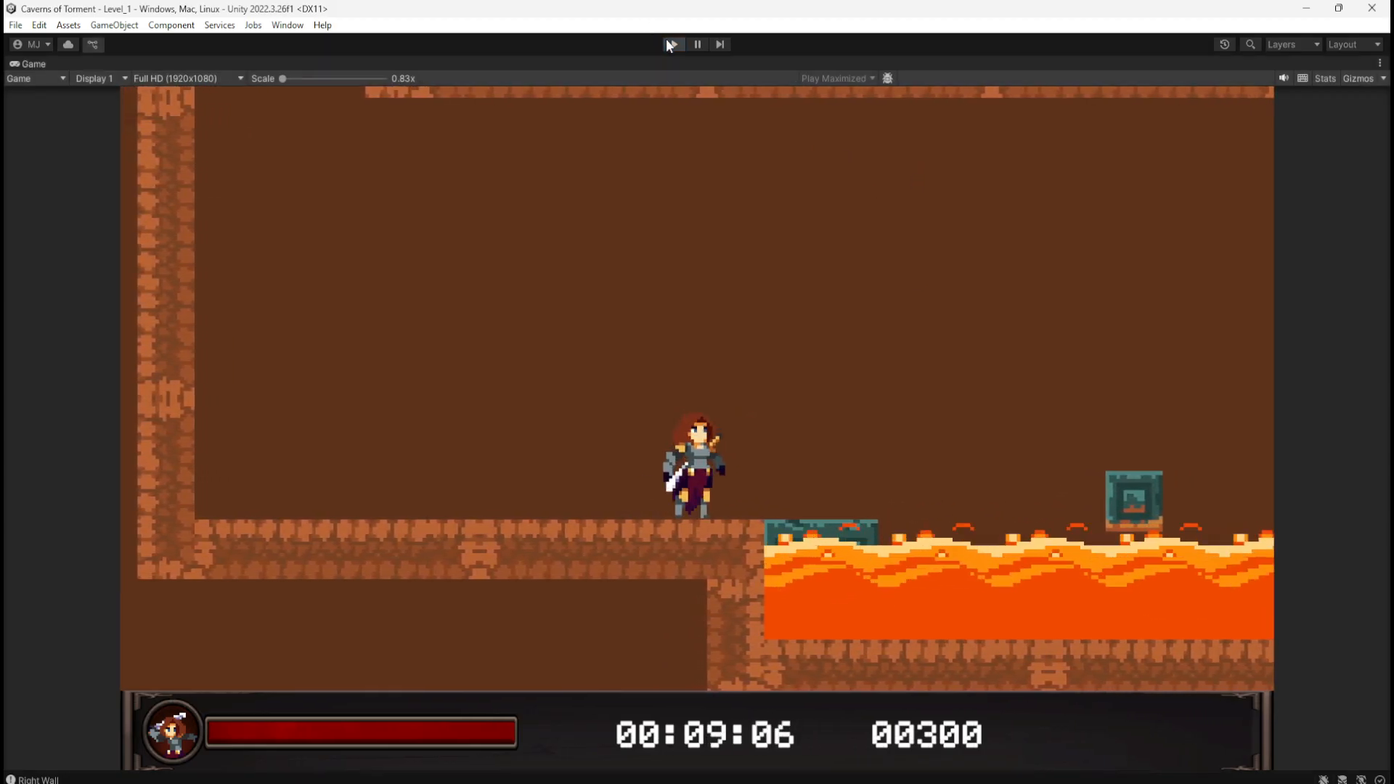
Step: Enter 20.70065 in the maximized graph's Float node, restore the layout, and start Play
{"action": "key", "text": "shift+space"}
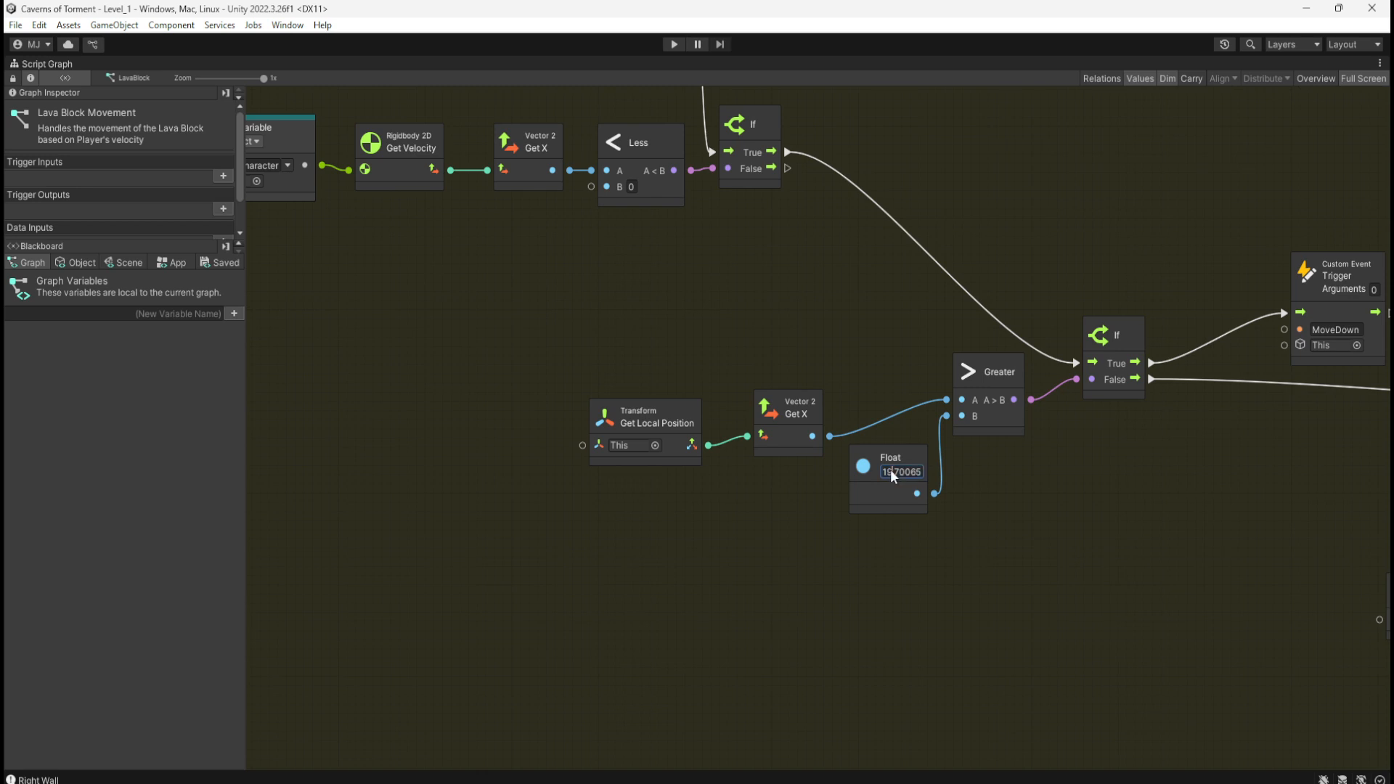
{"action": "type", "text": "20"}
{"action": "middle_click_drag", "start_coordinate": [946, 129], "coordinate": [1021, 511]}
{"action": "middle_click_drag", "start_coordinate": [874, 212], "coordinate": [861, 597]}
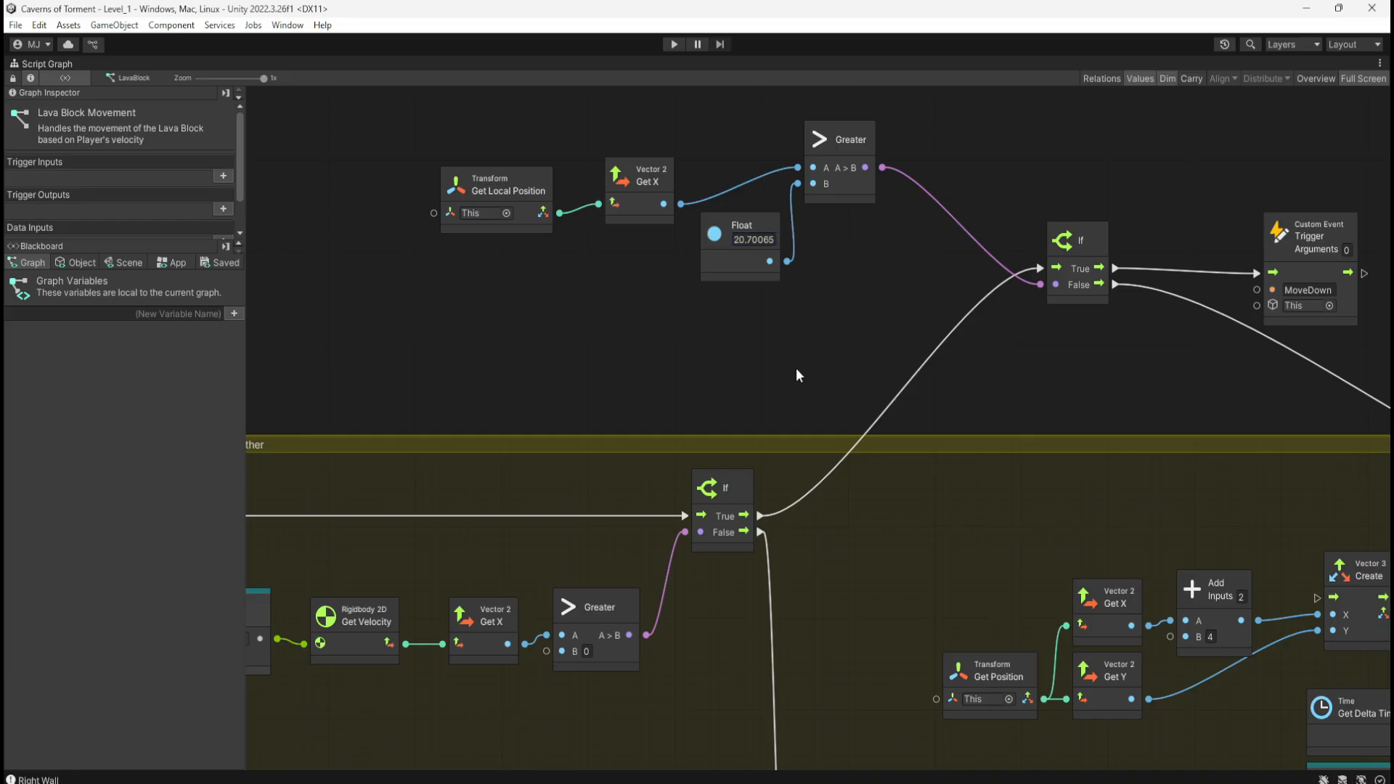
{"action": "key", "text": "shift+space"}
{"action": "left_click", "coordinate": [673, 45]}
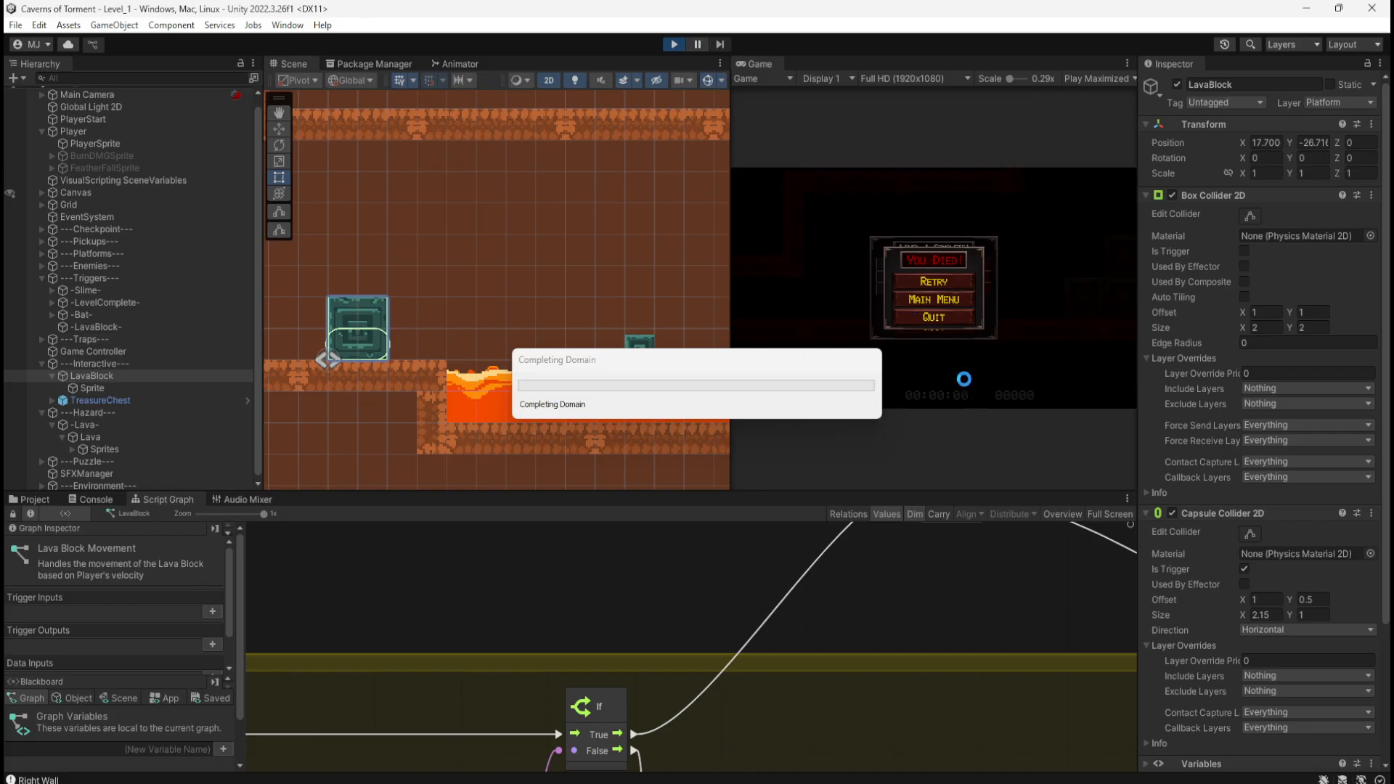
Step: Run right to the lava, stop, then restart and jump the crates onto the ledge
{"action": "key", "text": "d"}
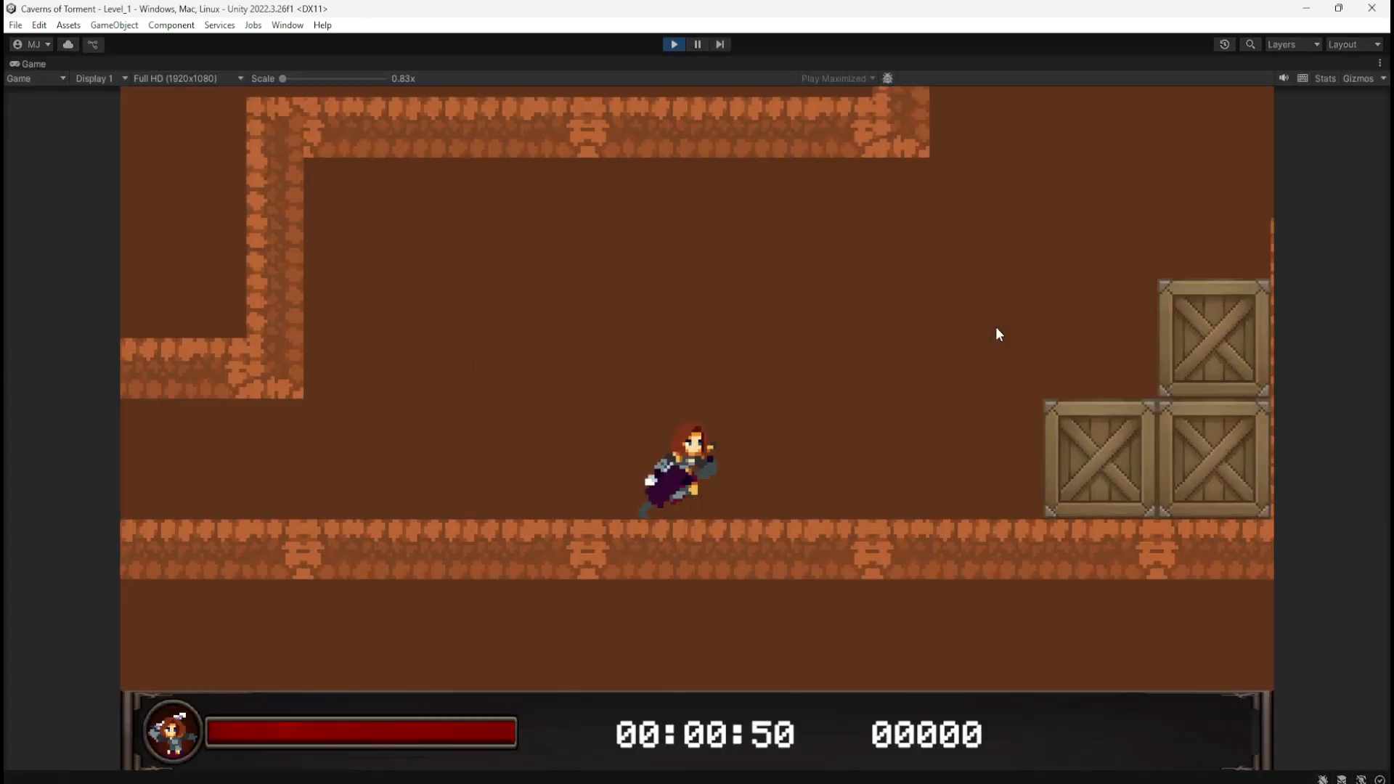
{"action": "key", "text": "space"}
{"action": "key", "text": "space"}
{"action": "key", "text": "space"}
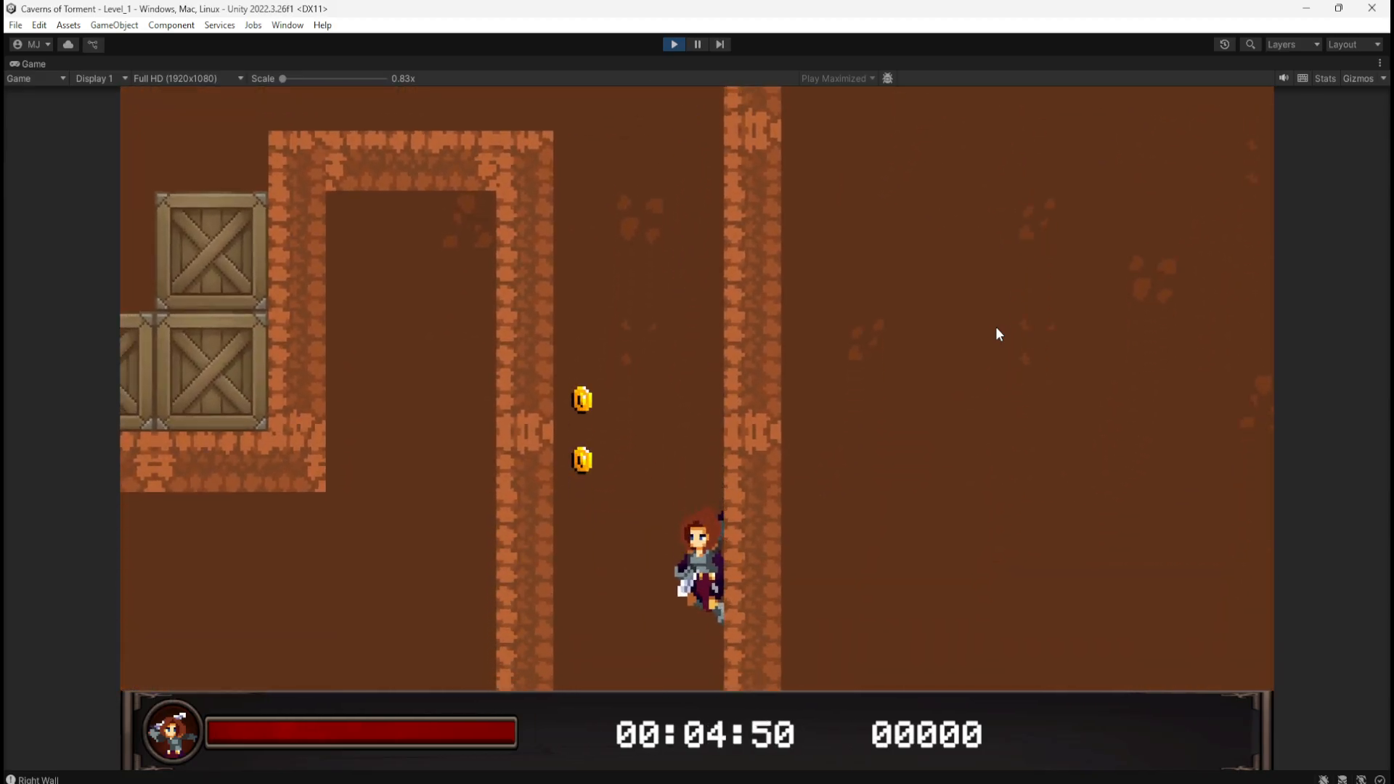
{"action": "key", "text": "space"}
{"action": "key", "text": "a"}
{"action": "key", "text": "d"}
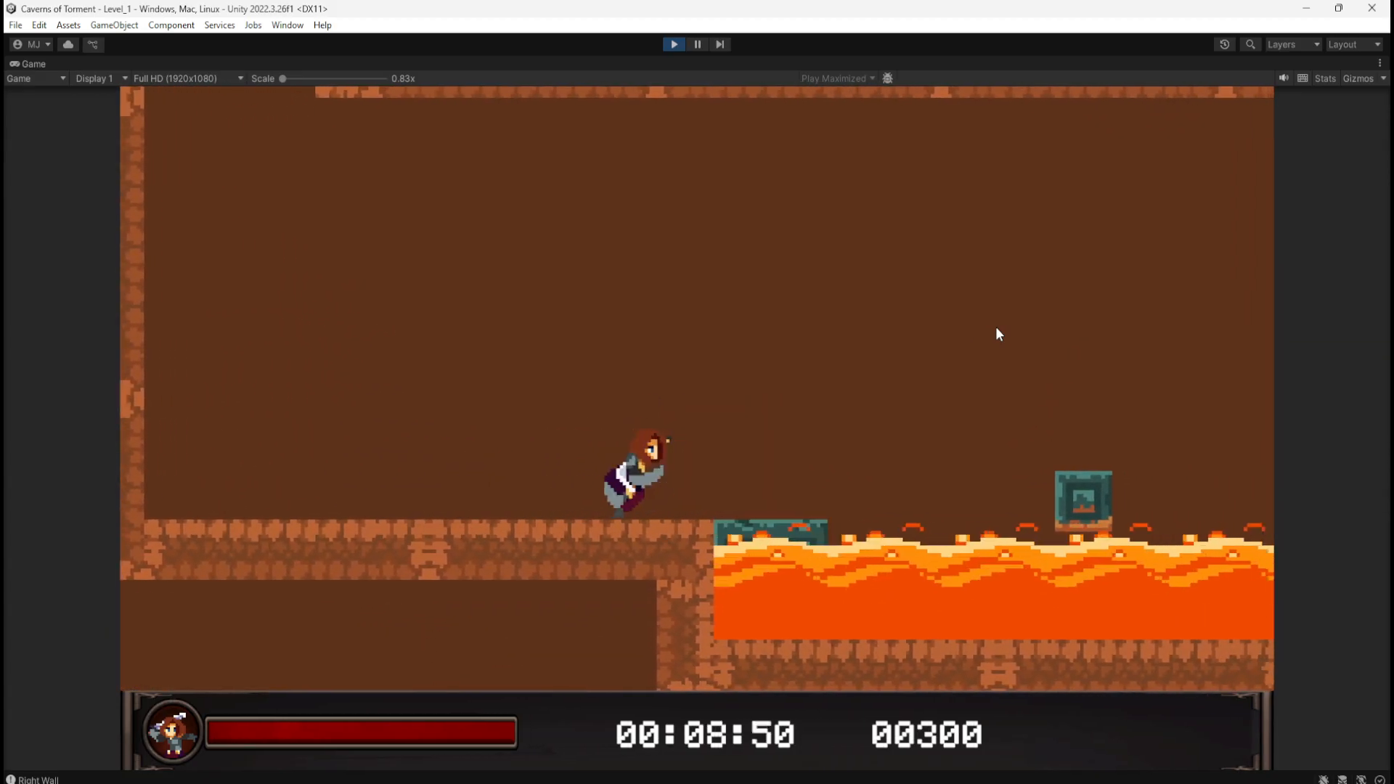
{"action": "key", "text": "d"}
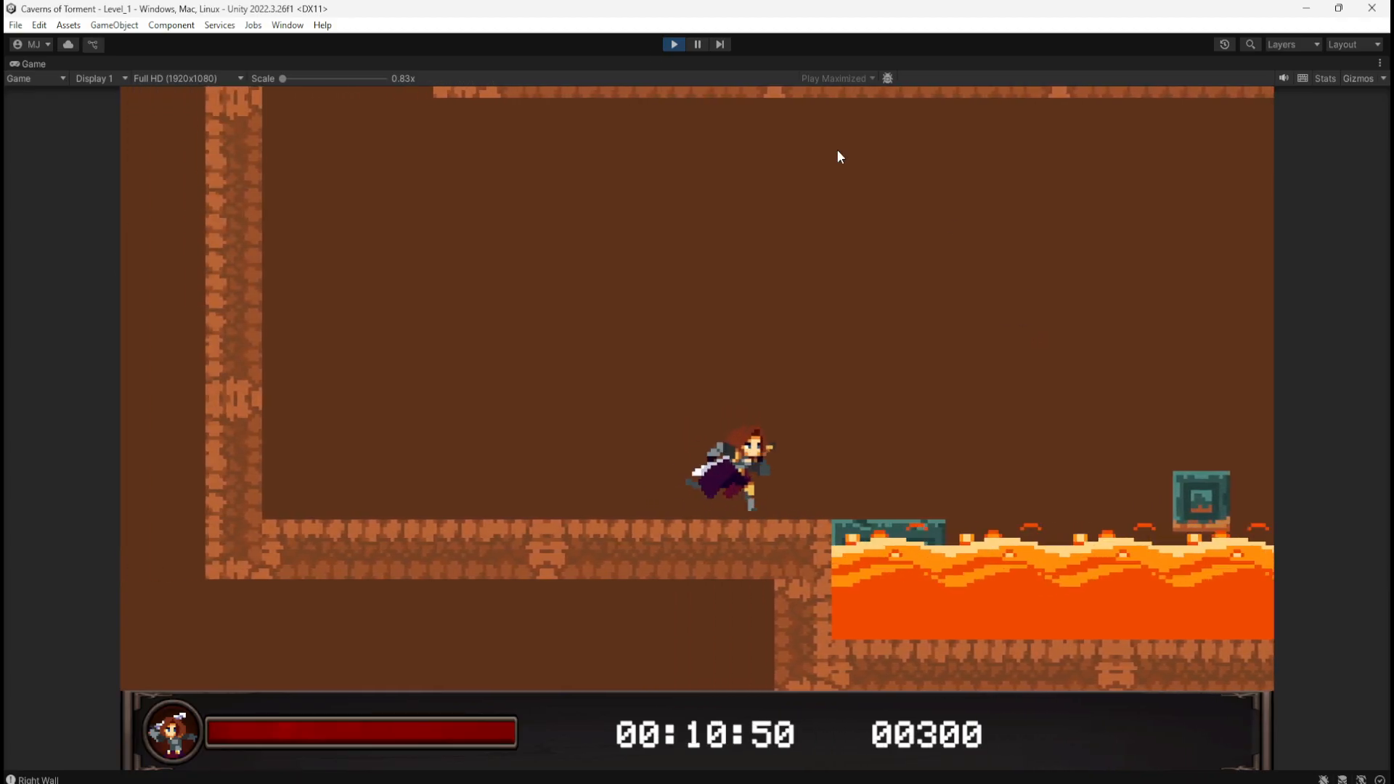
{"action": "left_click", "coordinate": [674, 45]}
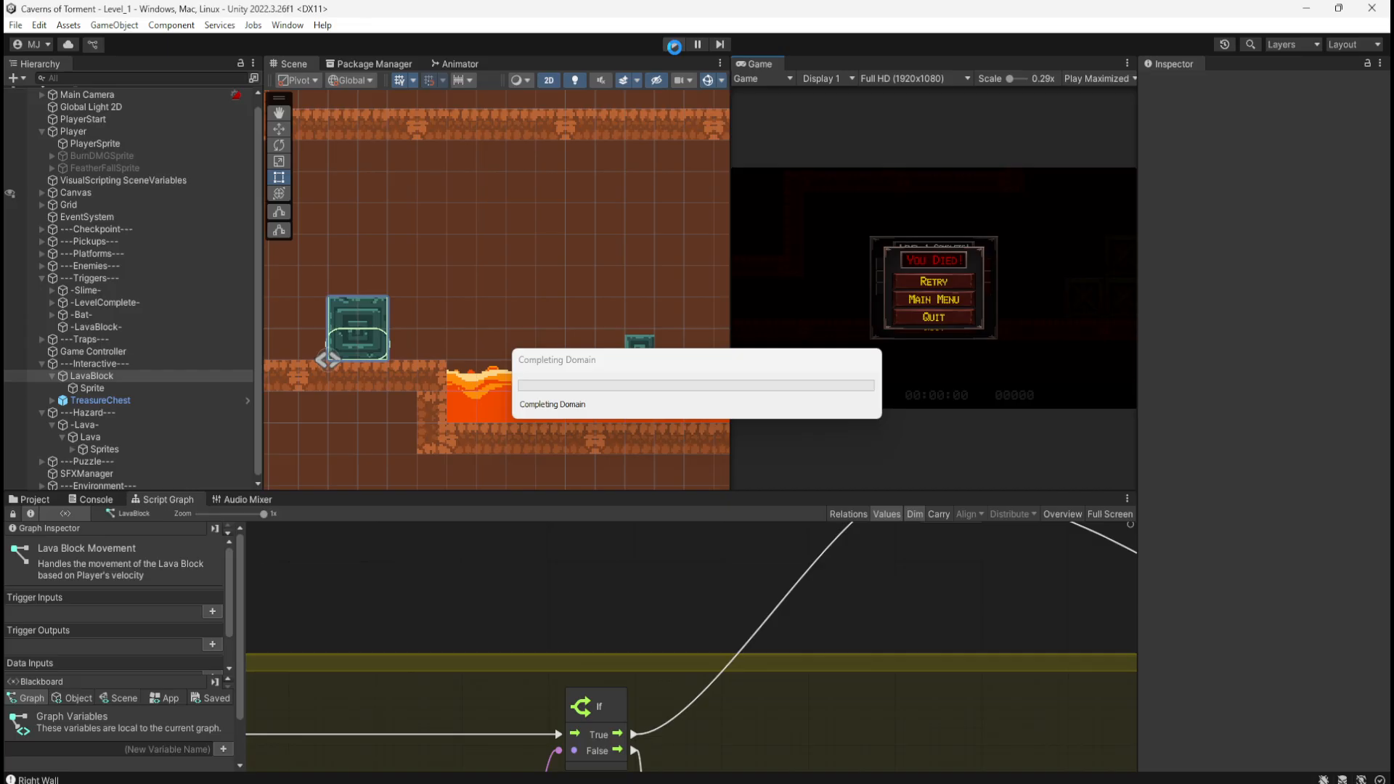
{"action": "key", "text": "d"}
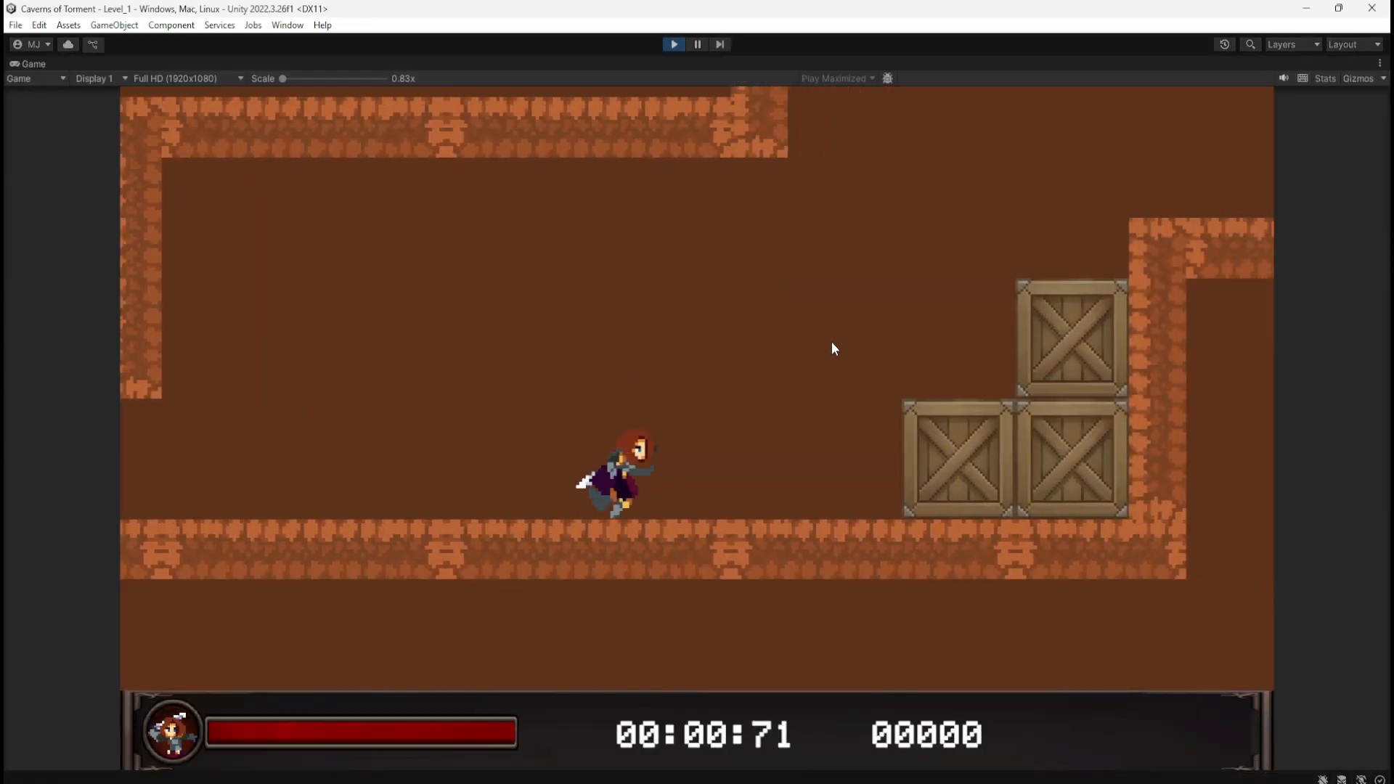
{"action": "key", "text": "space"}
{"action": "key", "text": "space"}
{"action": "key", "text": "space"}
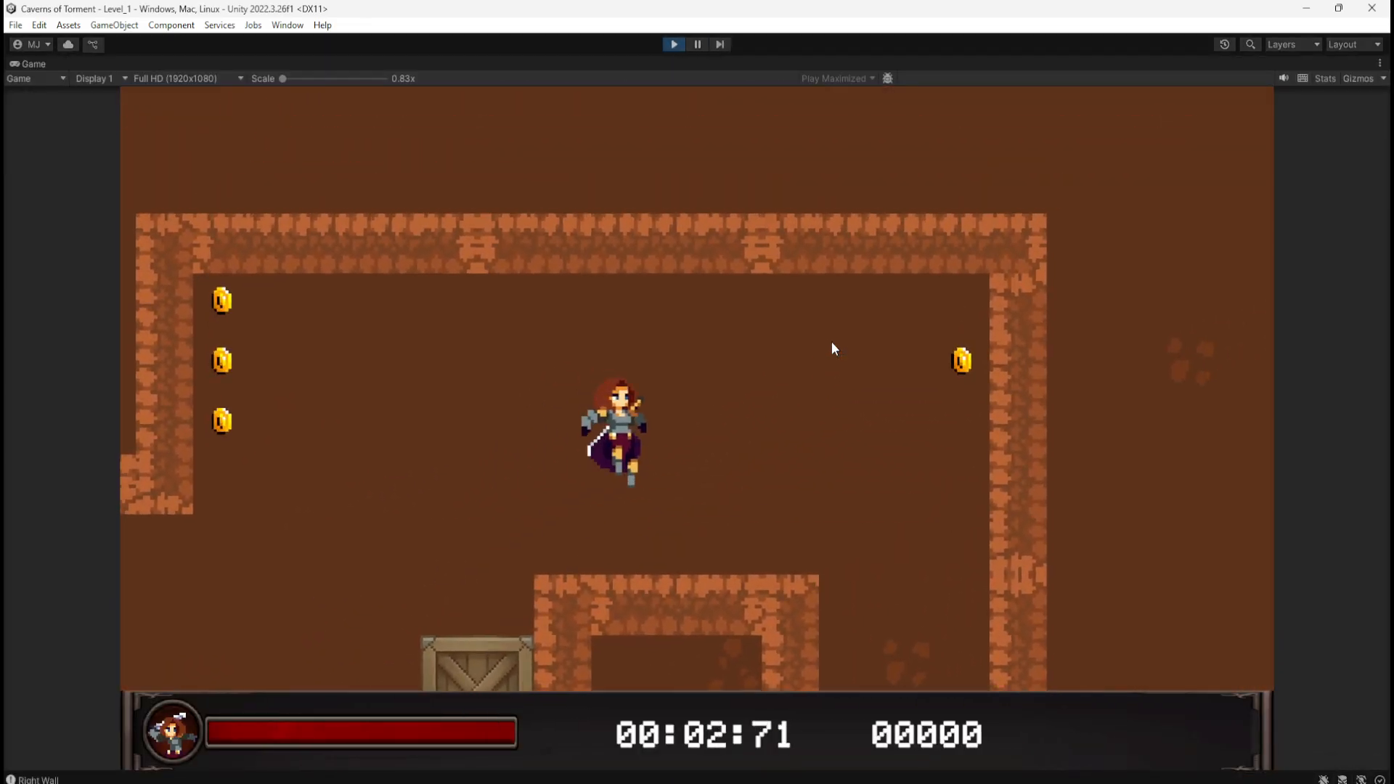
Step: Push the stone block into the lava, stop the game, and look over the maximized Script Graph
{"action": "key", "text": "d"}
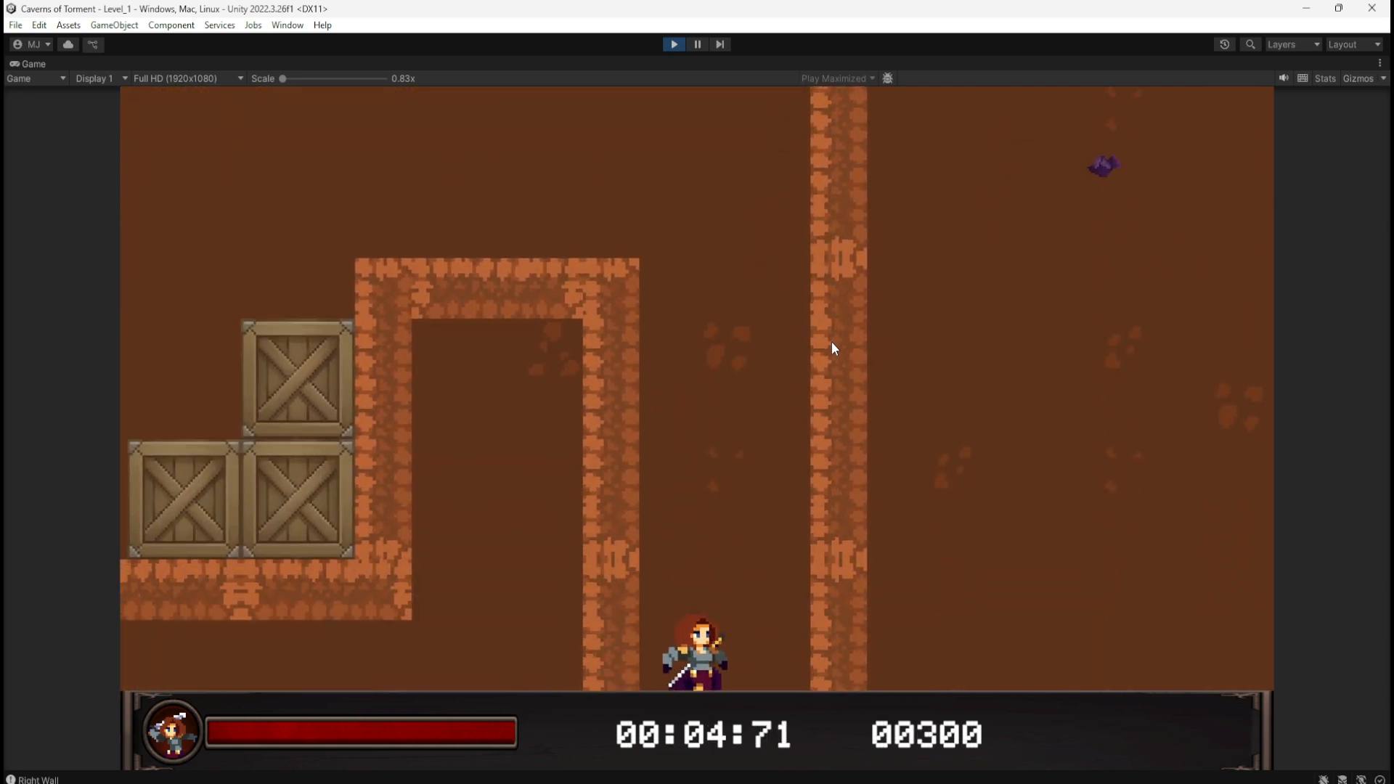
{"action": "key", "text": "d"}
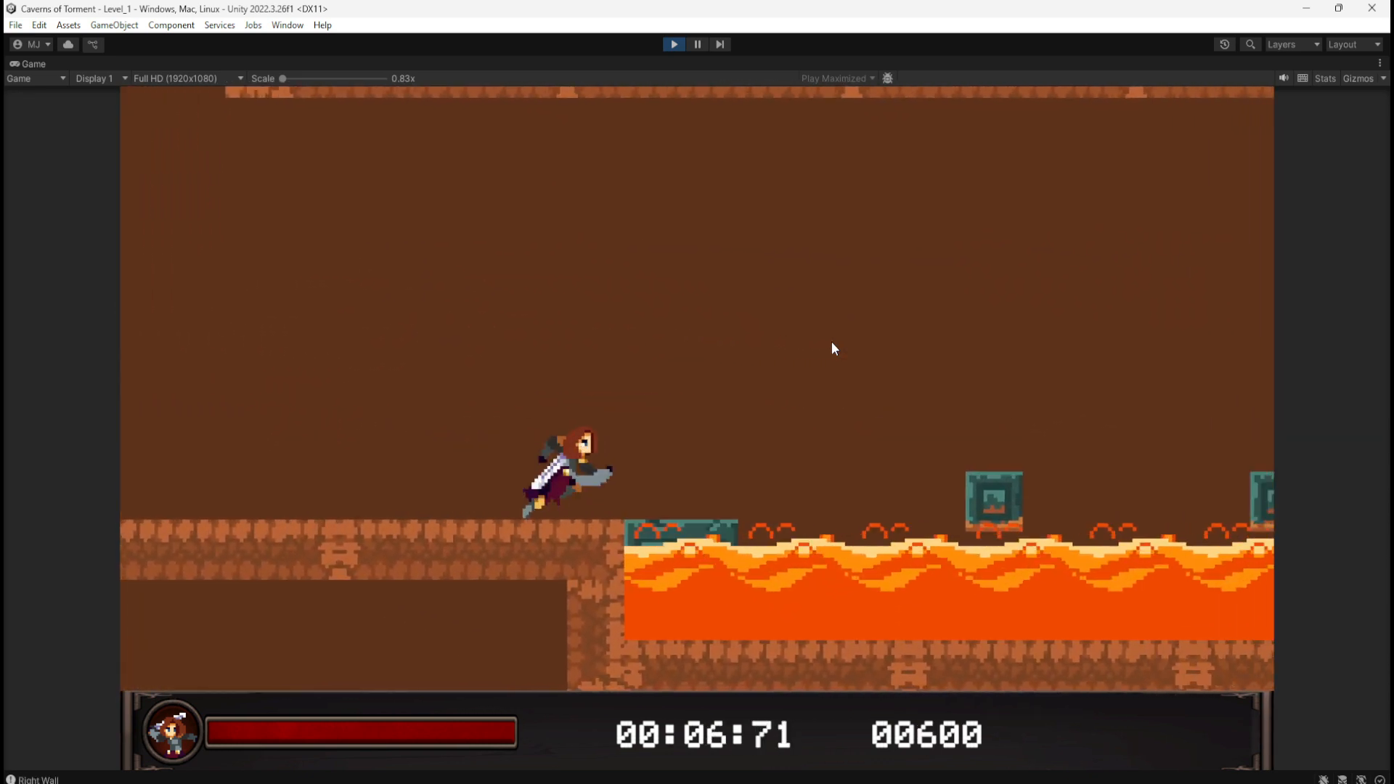
{"action": "key", "text": "d"}
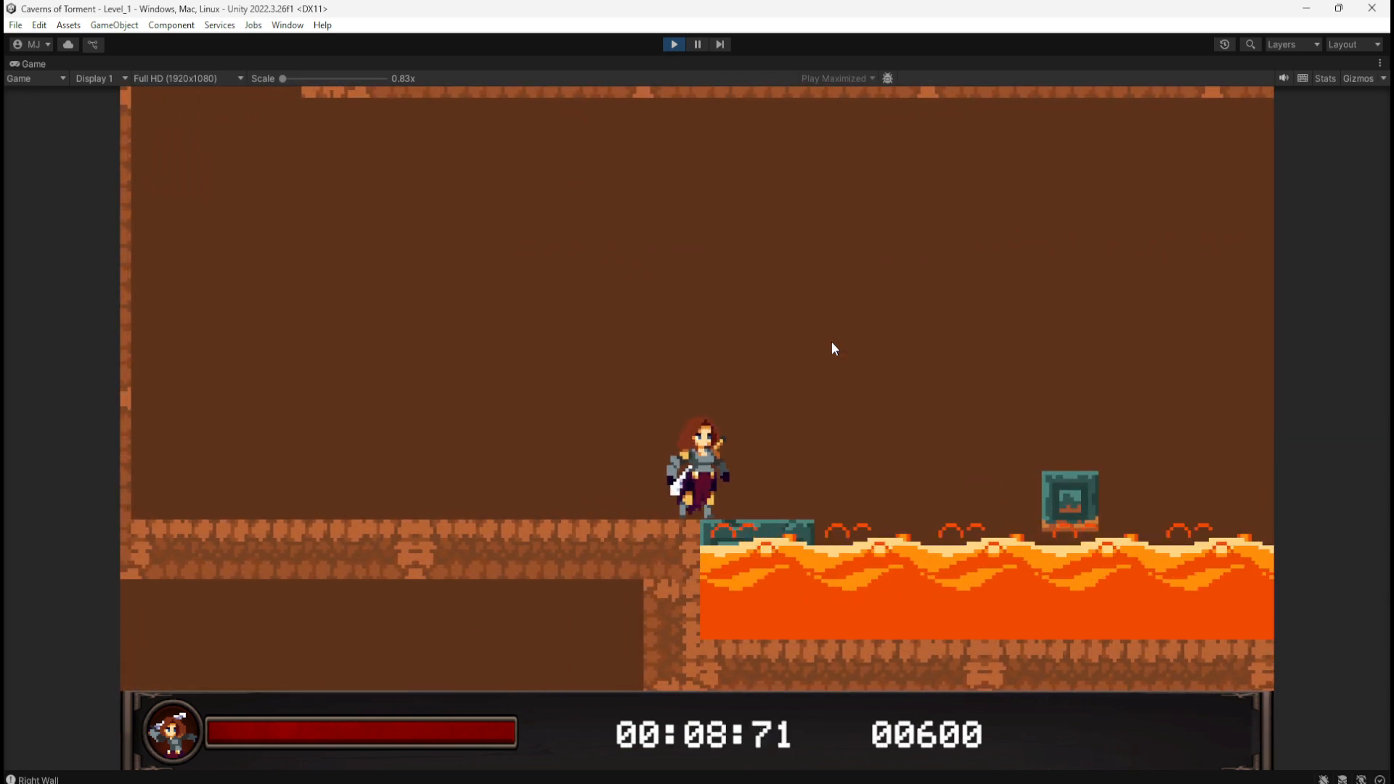
{"action": "key", "text": "a"}
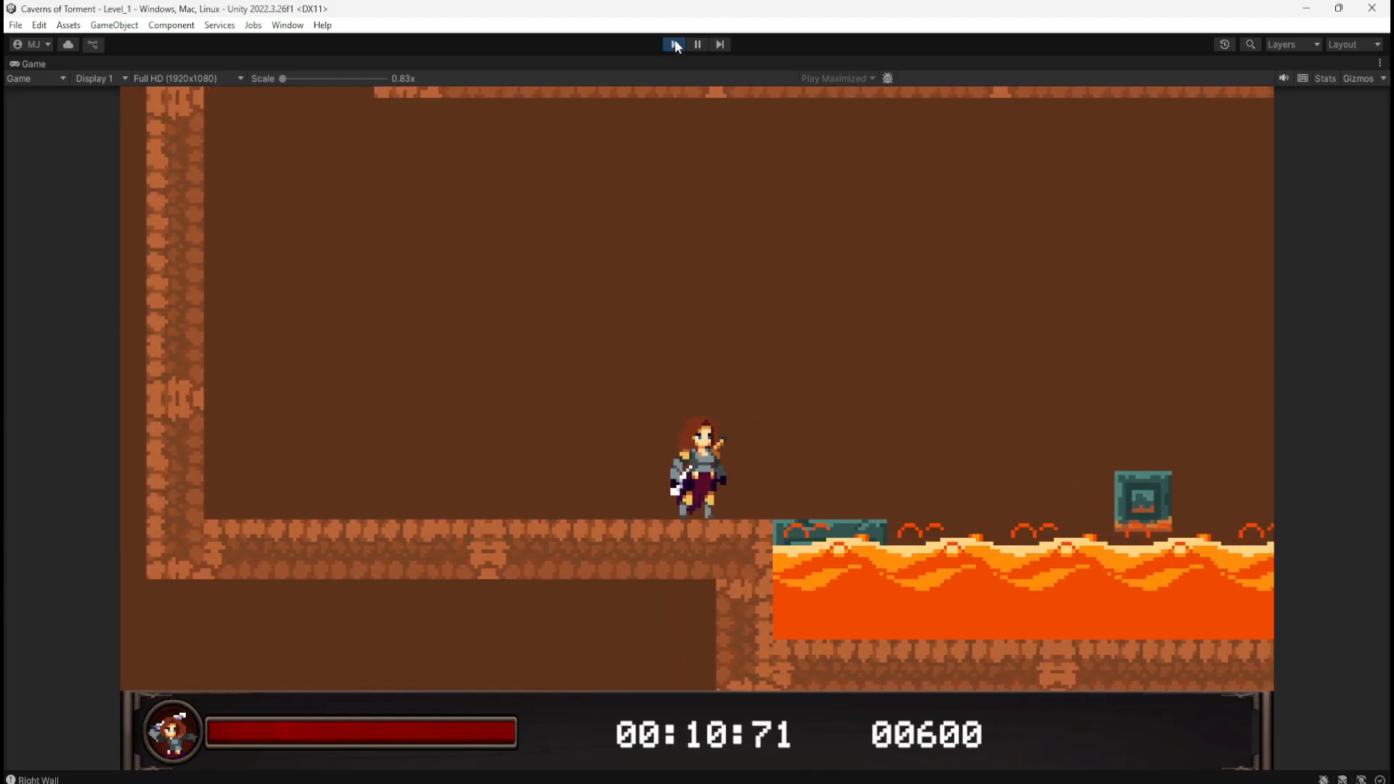
{"action": "left_click", "coordinate": [675, 45]}
{"action": "key", "text": "shift+space"}
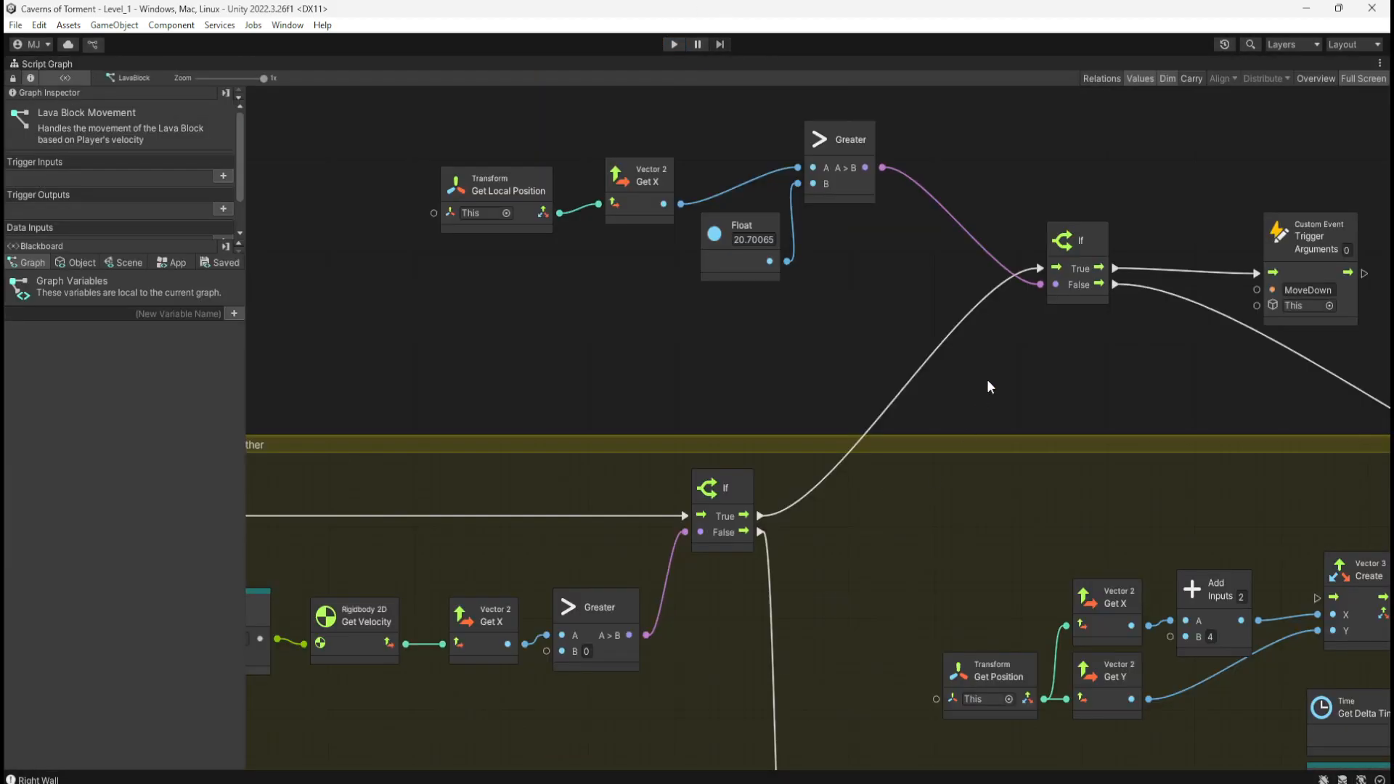
{"action": "mouse_move", "coordinate": [986, 386]}
{"action": "middle_mouse_down"}
{"action": "mouse_move", "coordinate": [960, 470]}
{"action": "mouse_move", "coordinate": [914, 163]}
{"action": "middle_mouse_up"}
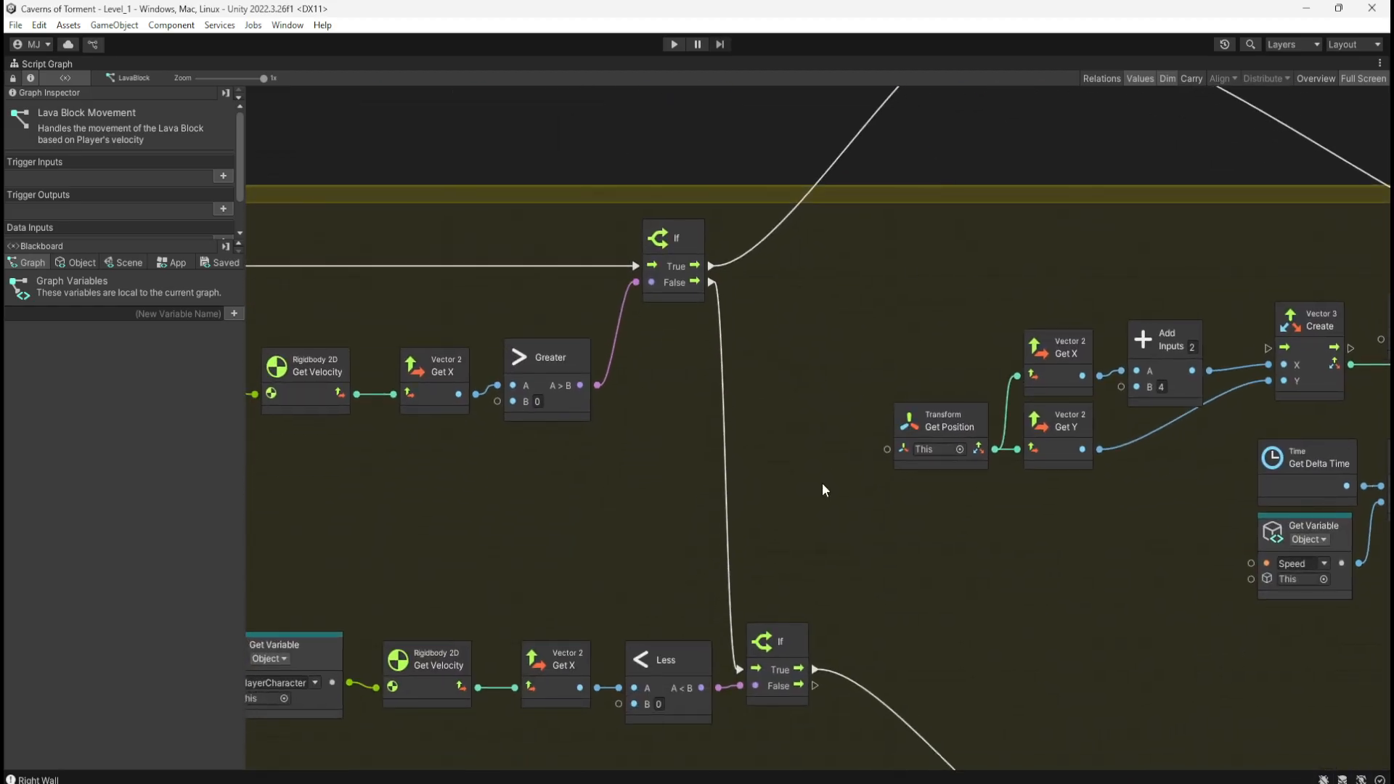
{"action": "mouse_move", "coordinate": [822, 482]}
{"action": "middle_mouse_down"}
{"action": "mouse_move", "coordinate": [799, 238]}
{"action": "mouse_move", "coordinate": [829, 545]}
{"action": "middle_mouse_up"}
{"action": "middle_click_drag", "start_coordinate": [857, 271], "coordinate": [883, 544]}
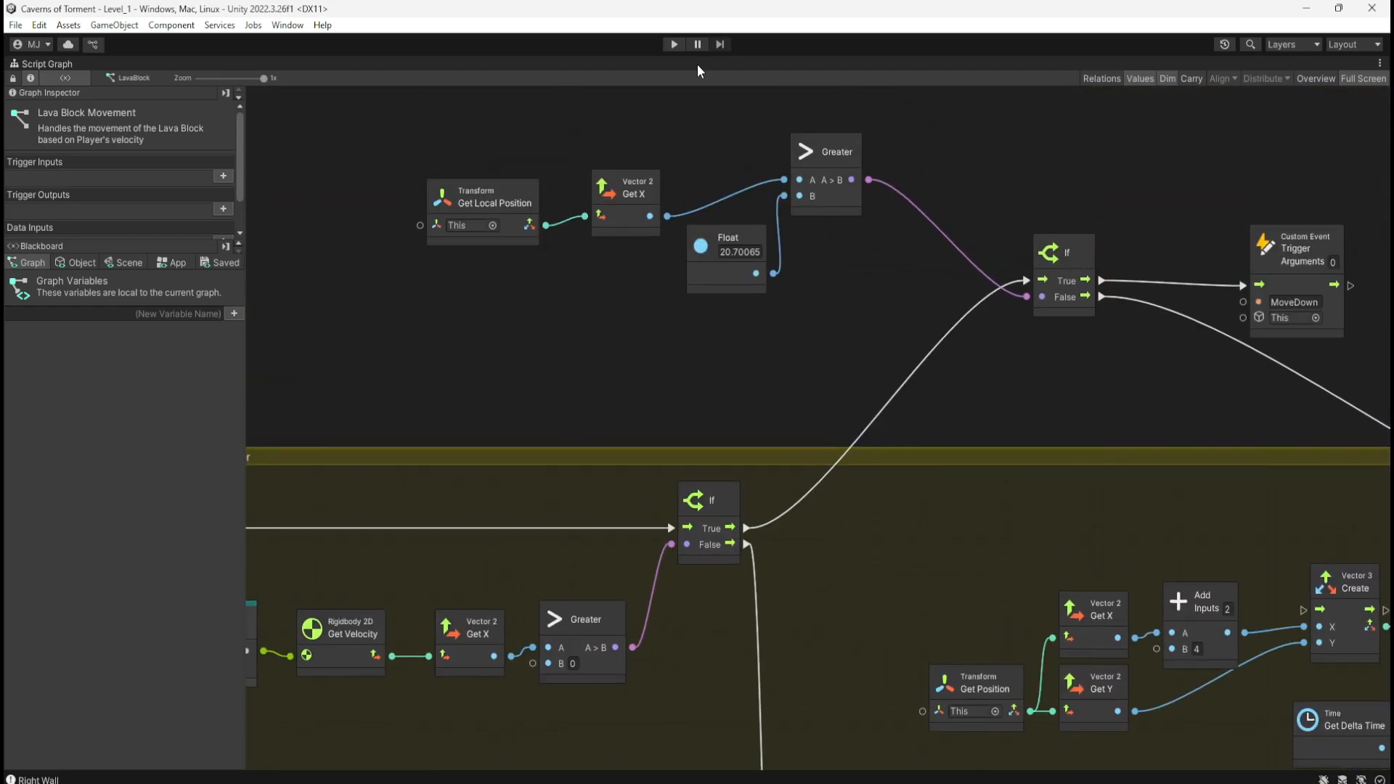
Step: Replay the level until the character dies near the lava block, then stop
{"action": "left_click", "coordinate": [675, 46]}
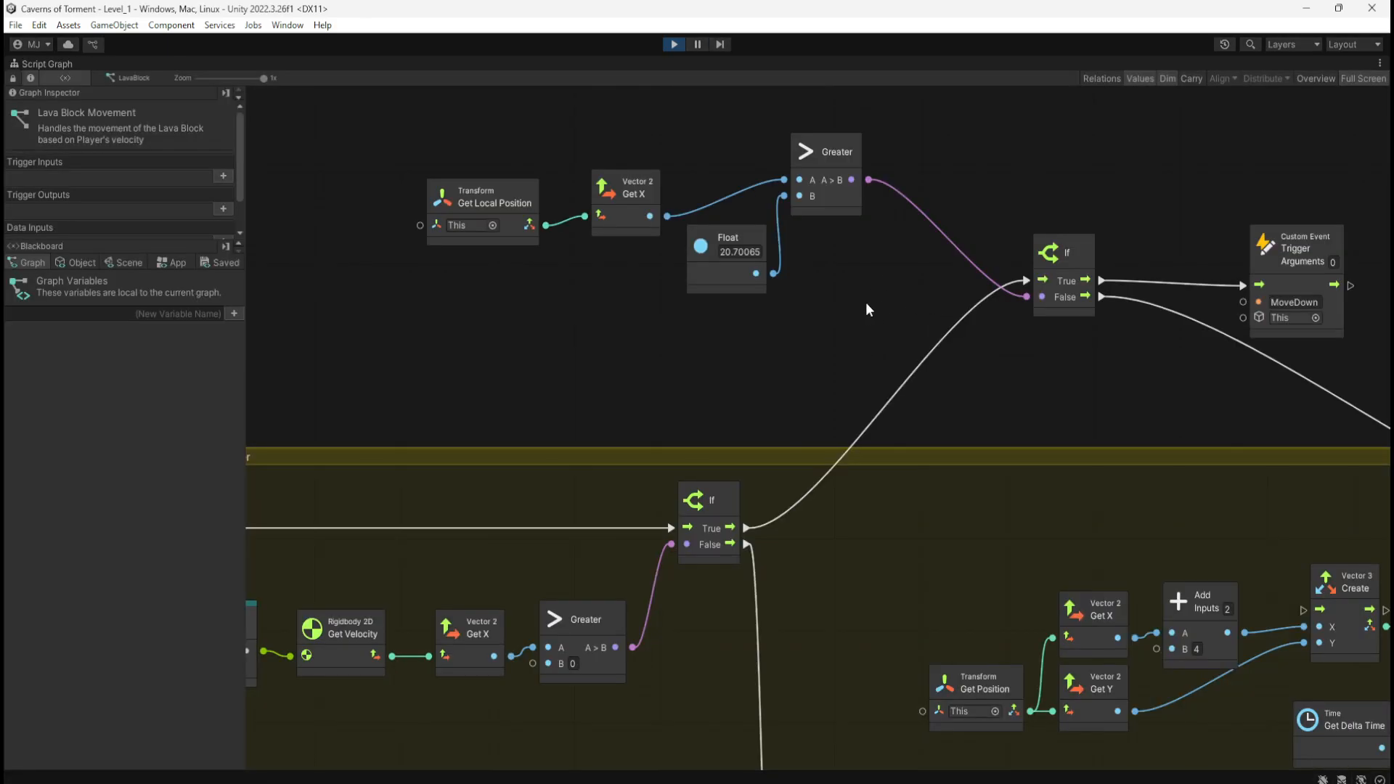
{"action": "double_click", "coordinate": [866, 302]}
{"action": "left_click", "coordinate": [889, 279]}
{"action": "key", "text": "d"}
{"action": "key", "text": "space"}
{"action": "key", "text": "space"}
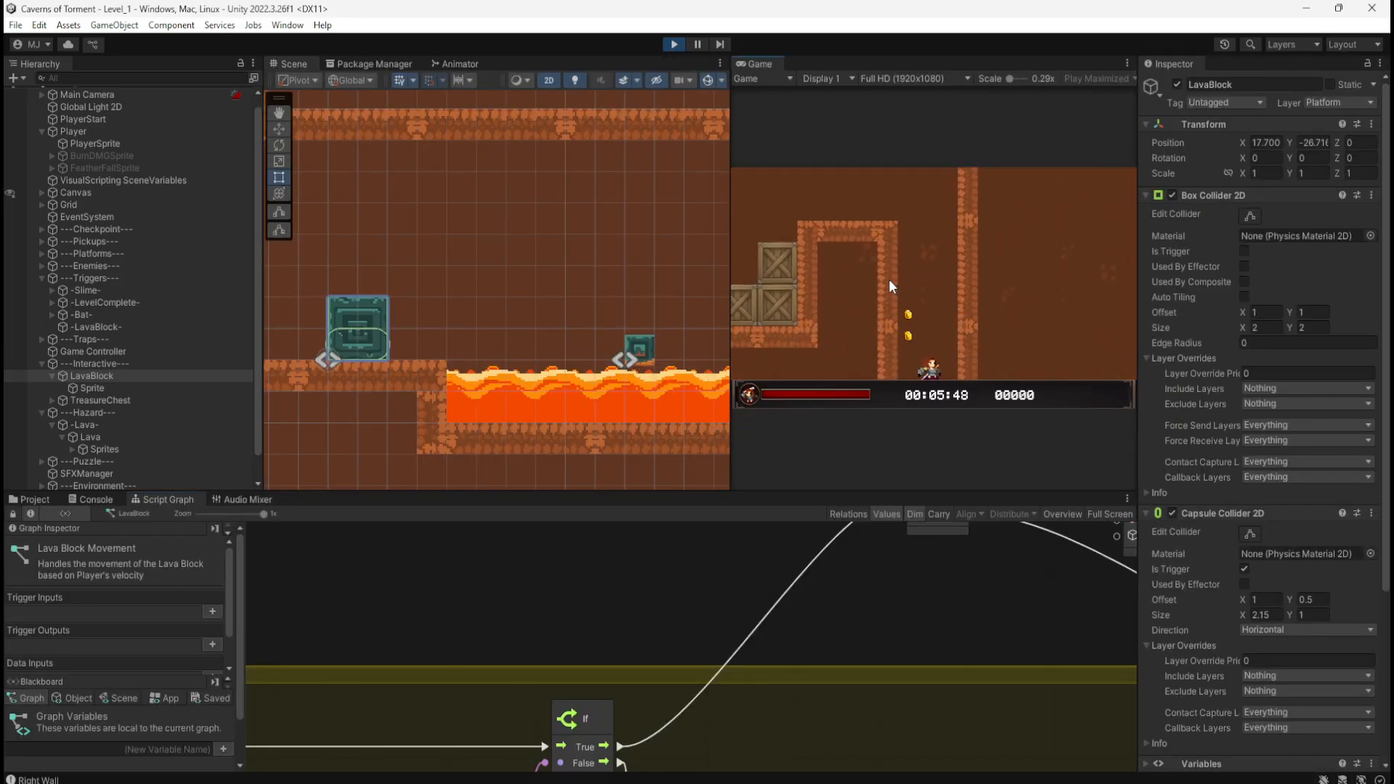
{"action": "key", "text": "d"}
{"action": "key", "text": "d"}
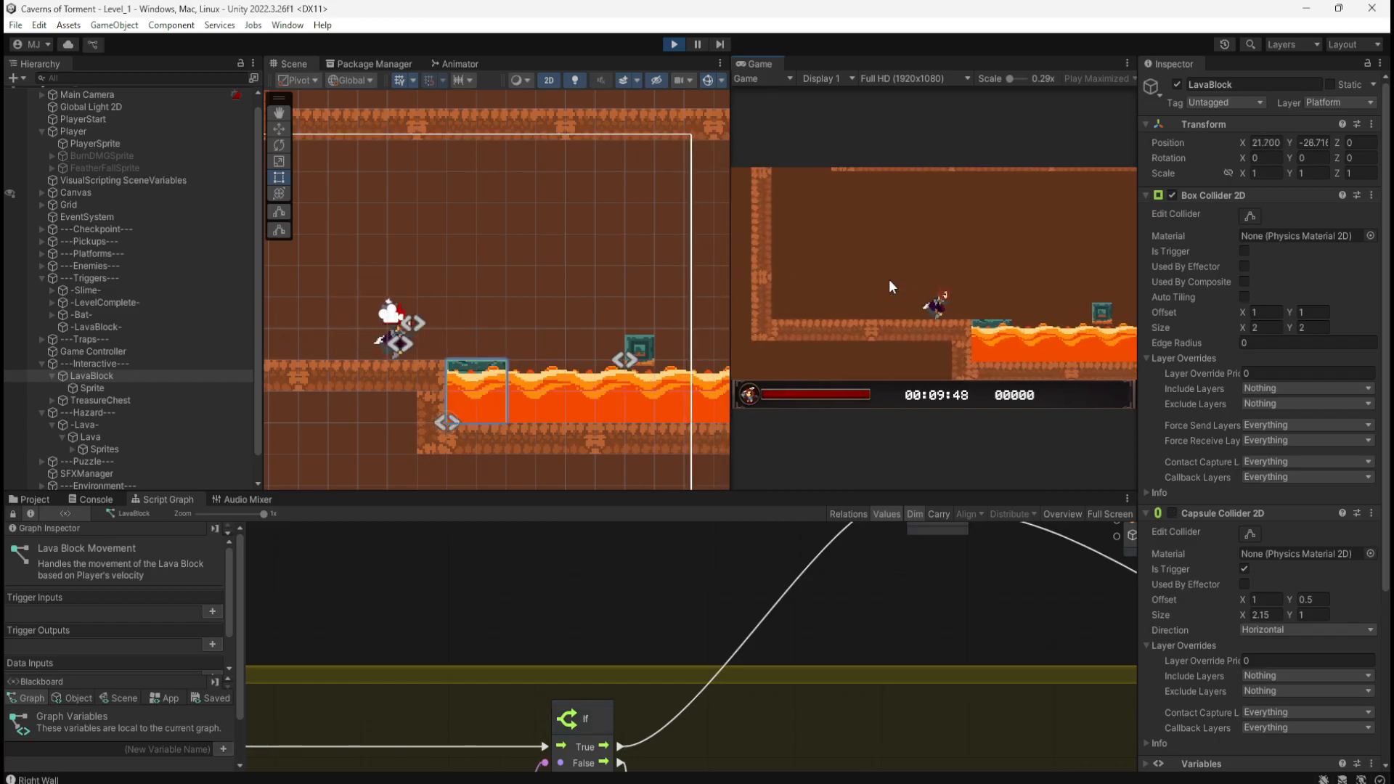
{"action": "left_click", "coordinate": [672, 45]}
Step: Maximize the graph and pan through the Greater, Less and If chains to the local position comparison
{"action": "key", "text": "shift+space"}
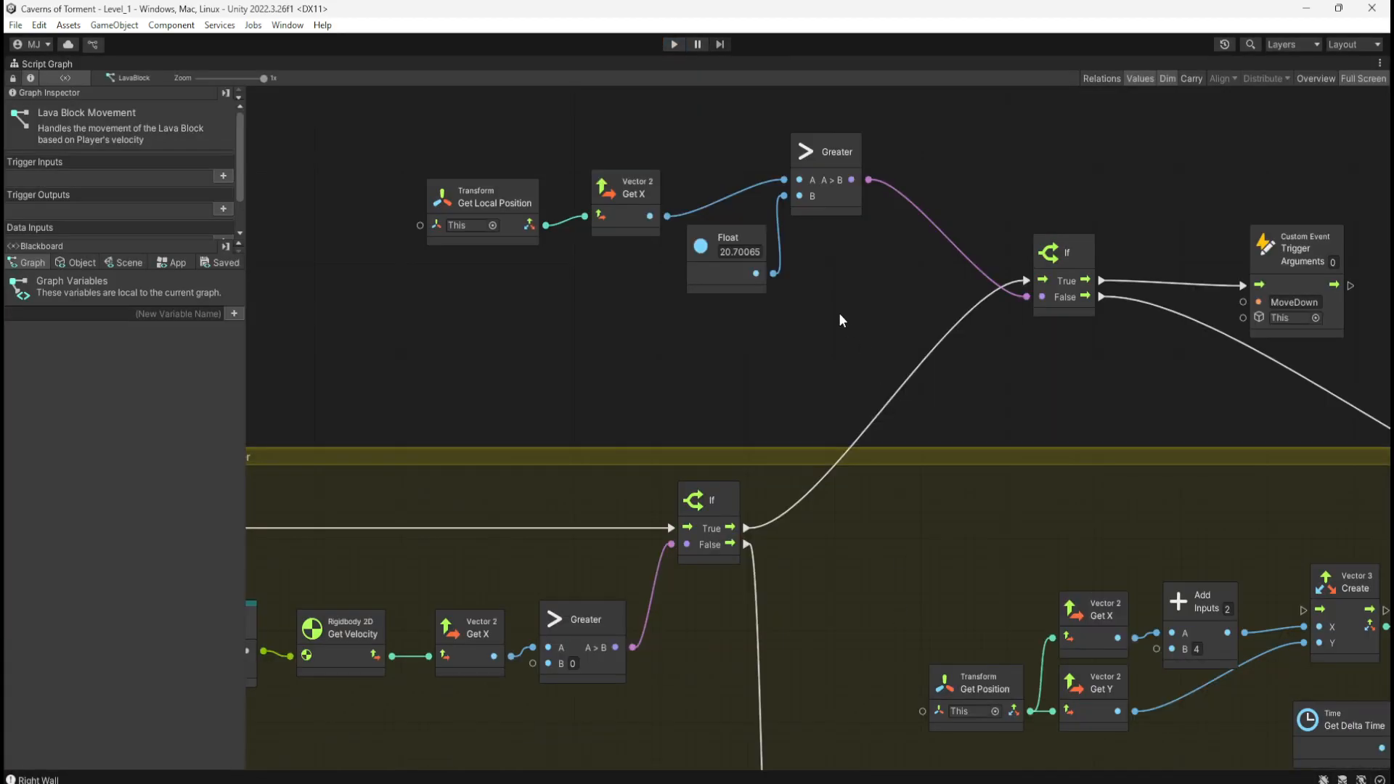
{"action": "middle_click_drag", "start_coordinate": [809, 379], "coordinate": [786, 145]}
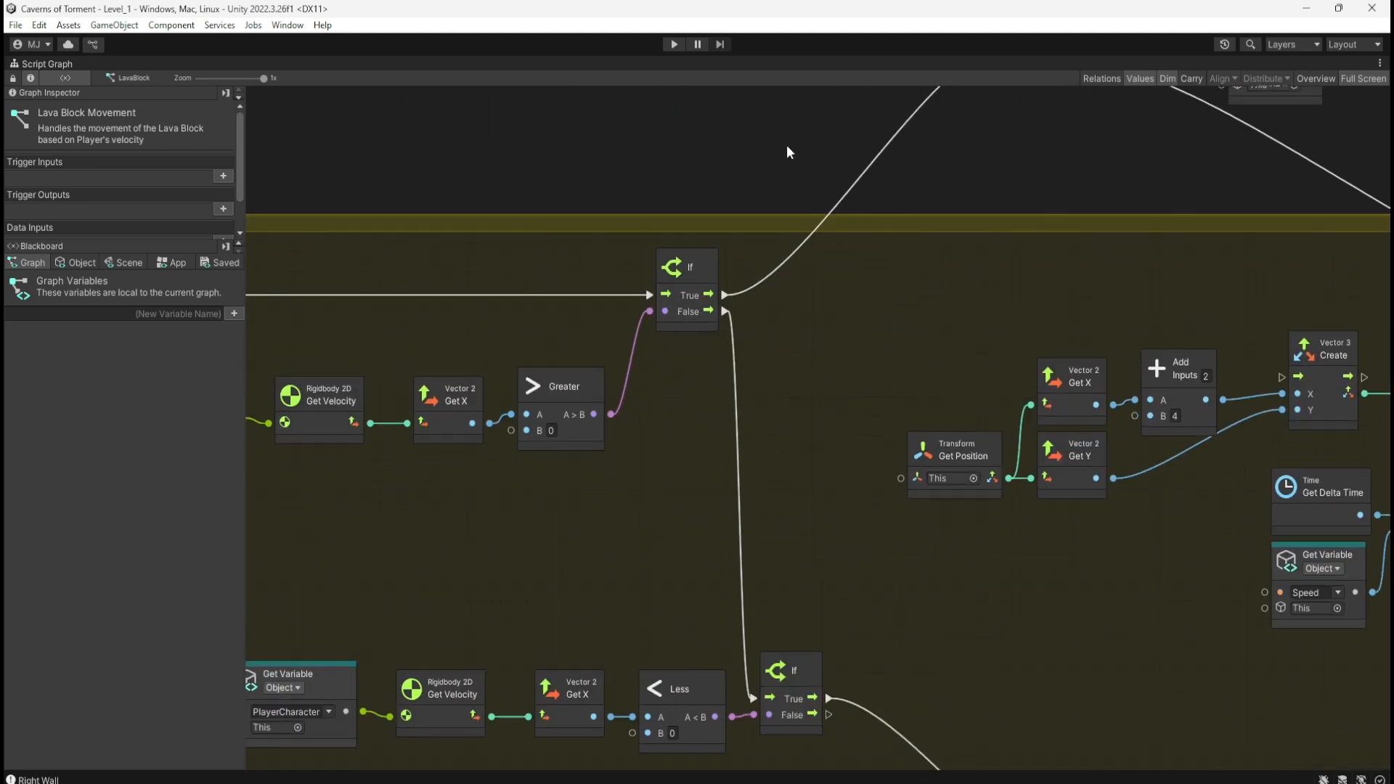
{"action": "middle_click_drag", "start_coordinate": [909, 552], "coordinate": [887, 205]}
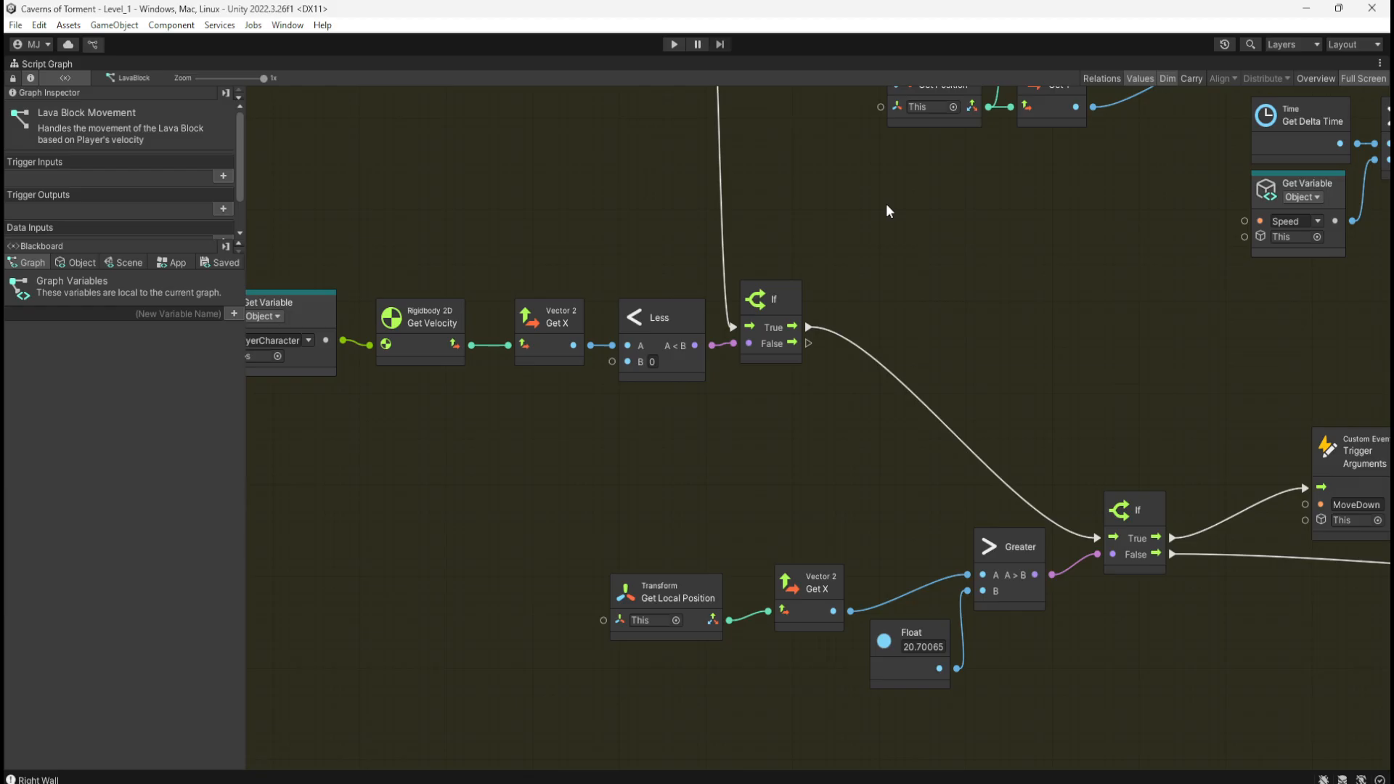
{"action": "middle_click_drag", "start_coordinate": [886, 205], "coordinate": [999, 658]}
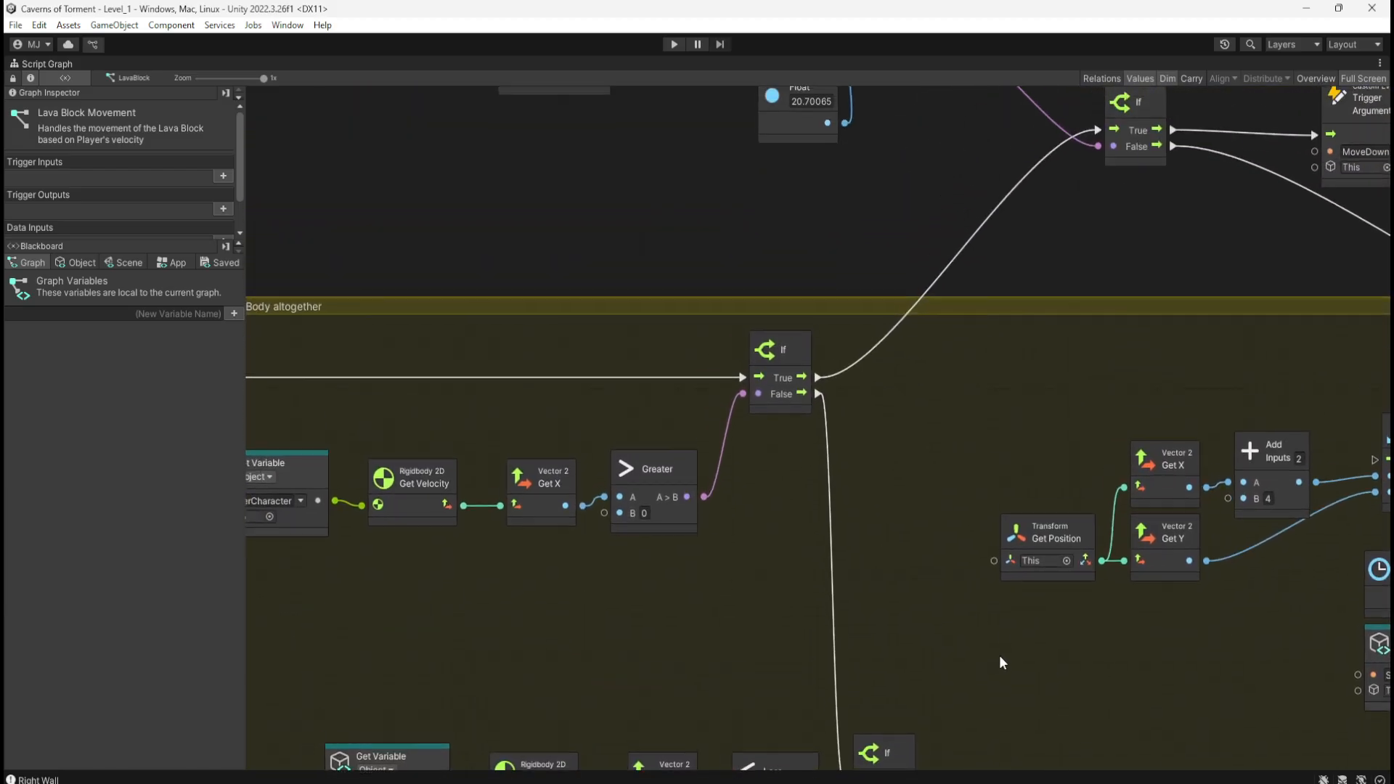
{"action": "middle_click_drag", "start_coordinate": [924, 243], "coordinate": [922, 456]}
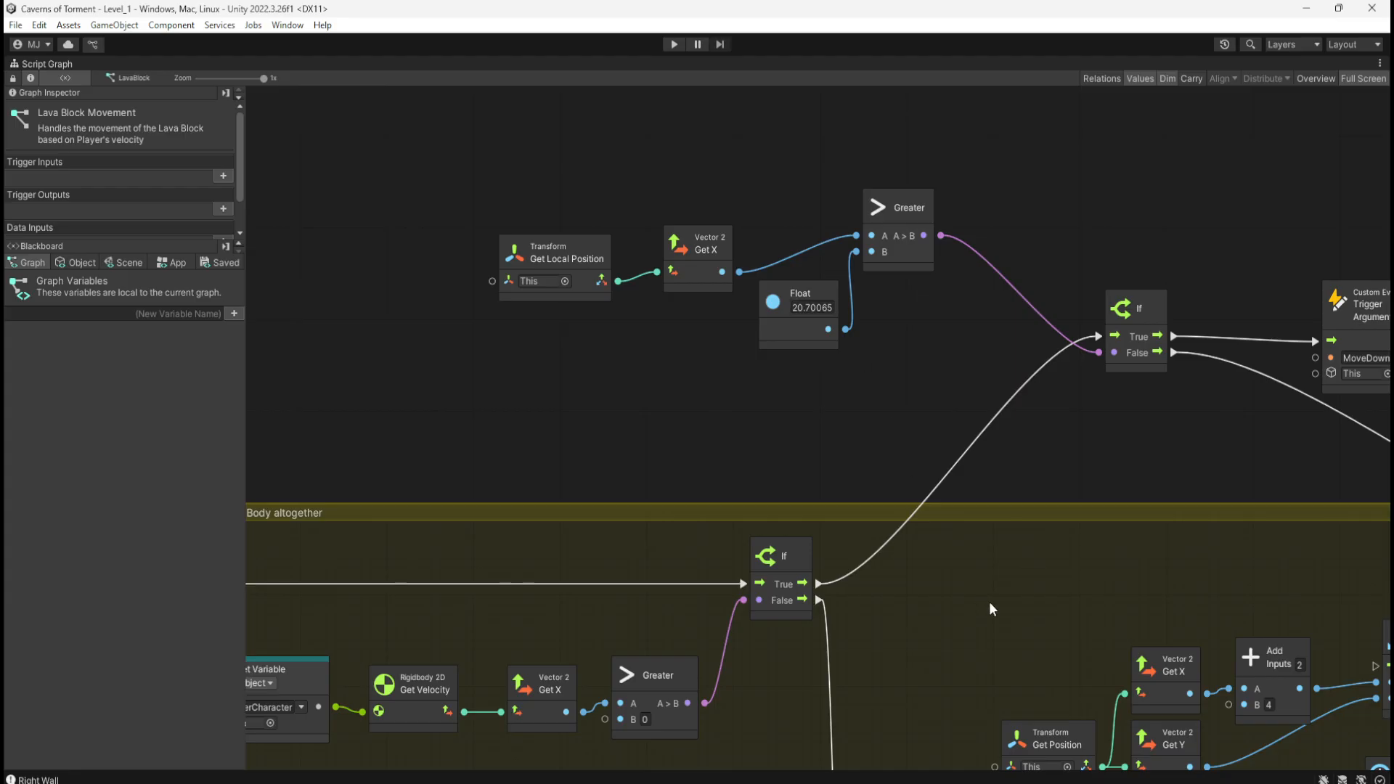
{"action": "middle_click_drag", "start_coordinate": [988, 755], "coordinate": [904, 233]}
{"action": "middle_click_drag", "start_coordinate": [969, 556], "coordinate": [970, 525]}
{"action": "middle_click_drag", "start_coordinate": [895, 270], "coordinate": [932, 546]}
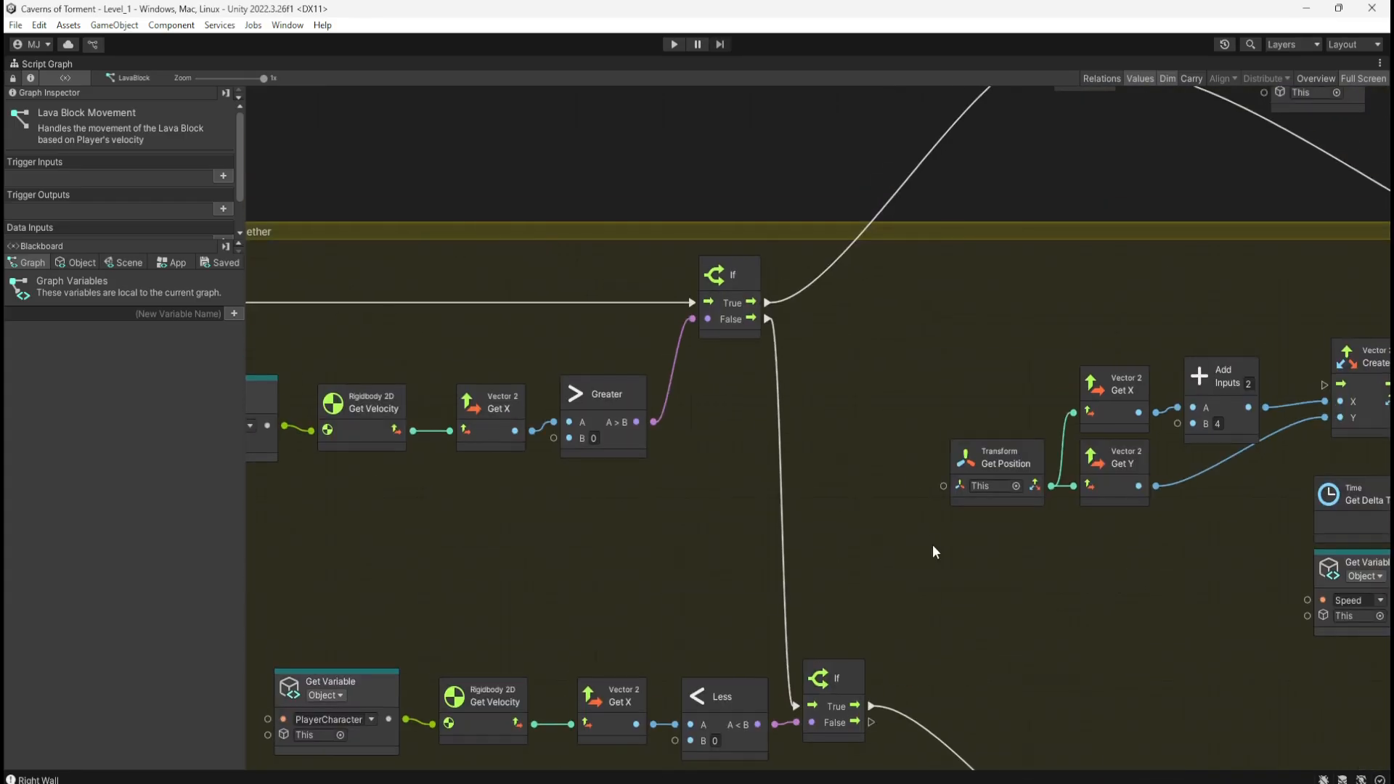
{"action": "middle_click_drag", "start_coordinate": [876, 322], "coordinate": [876, 572]}
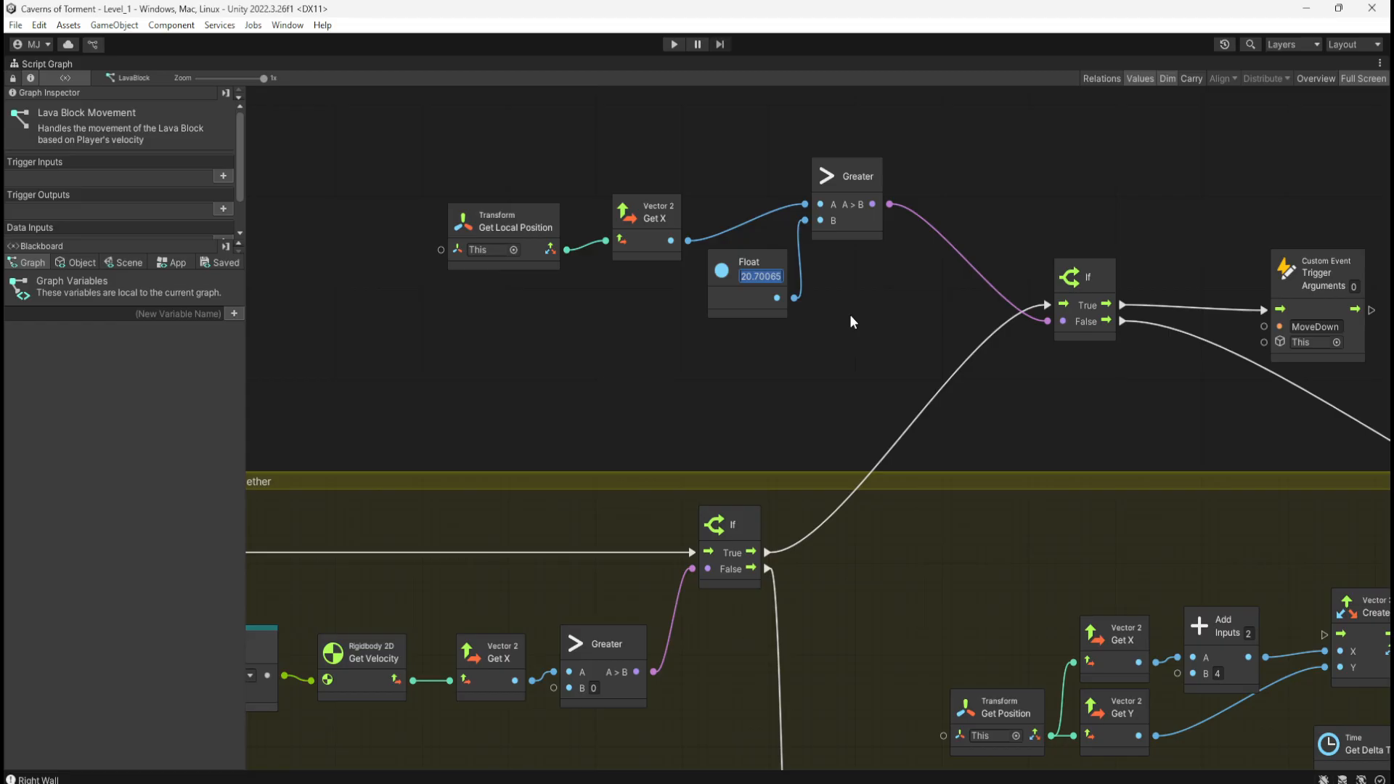
Step: Enter 21.2 as the Float threshold and restore the normal editor layout
{"action": "type", "text": "21"}
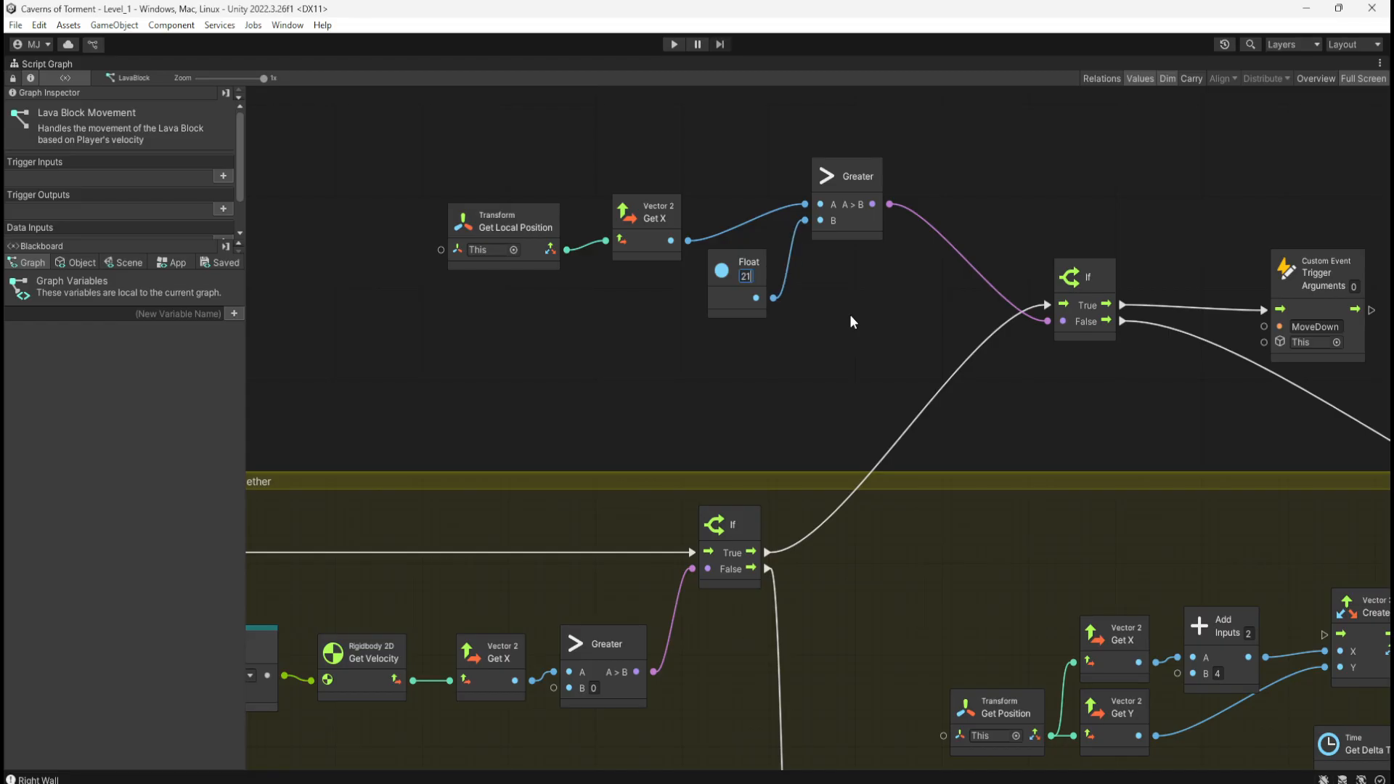
{"action": "type", "text": ".2"}
{"action": "scroll", "coordinate": [838, 421], "scroll_direction": "down", "scroll_amount": 3}
{"action": "scroll", "coordinate": [868, 507], "scroll_direction": "down", "scroll_amount": 5}
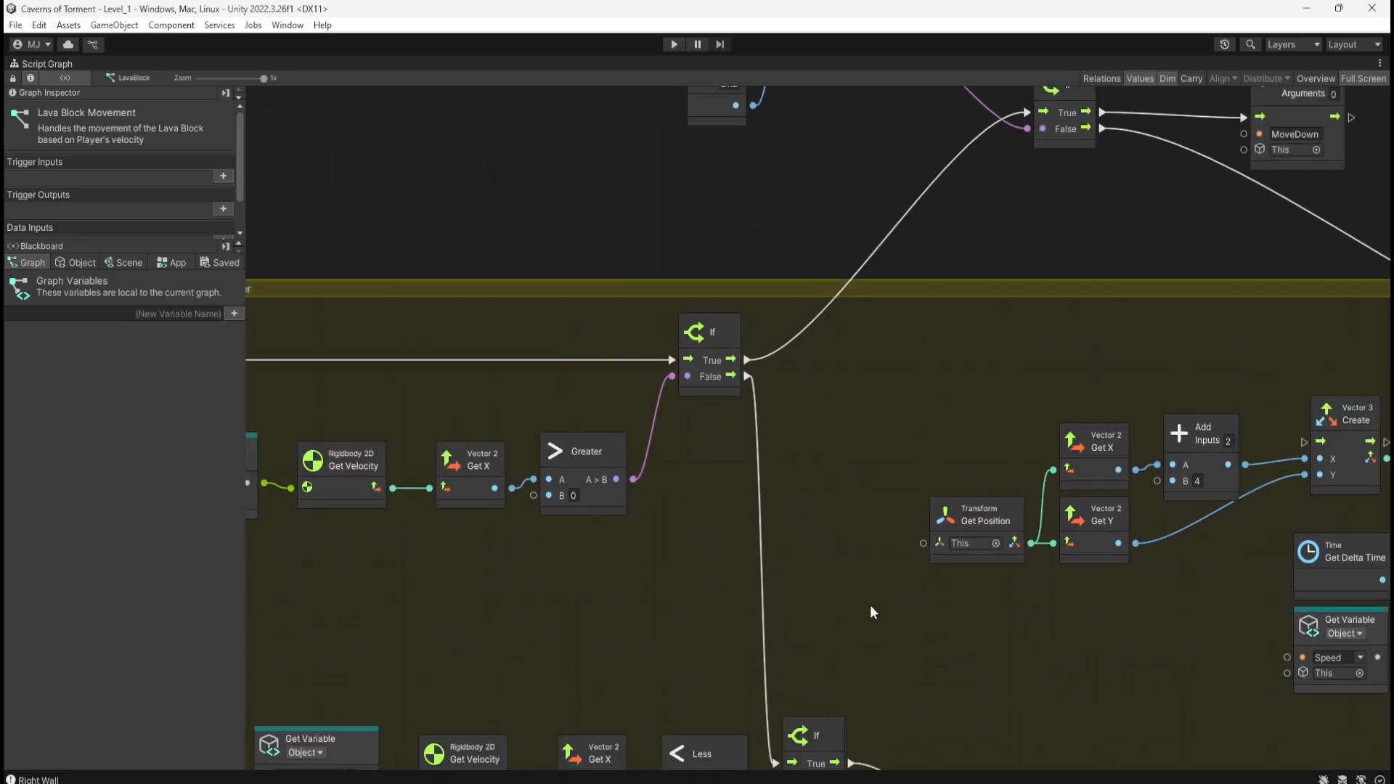
{"action": "middle_click_drag", "start_coordinate": [1005, 740], "coordinate": [968, 604]}
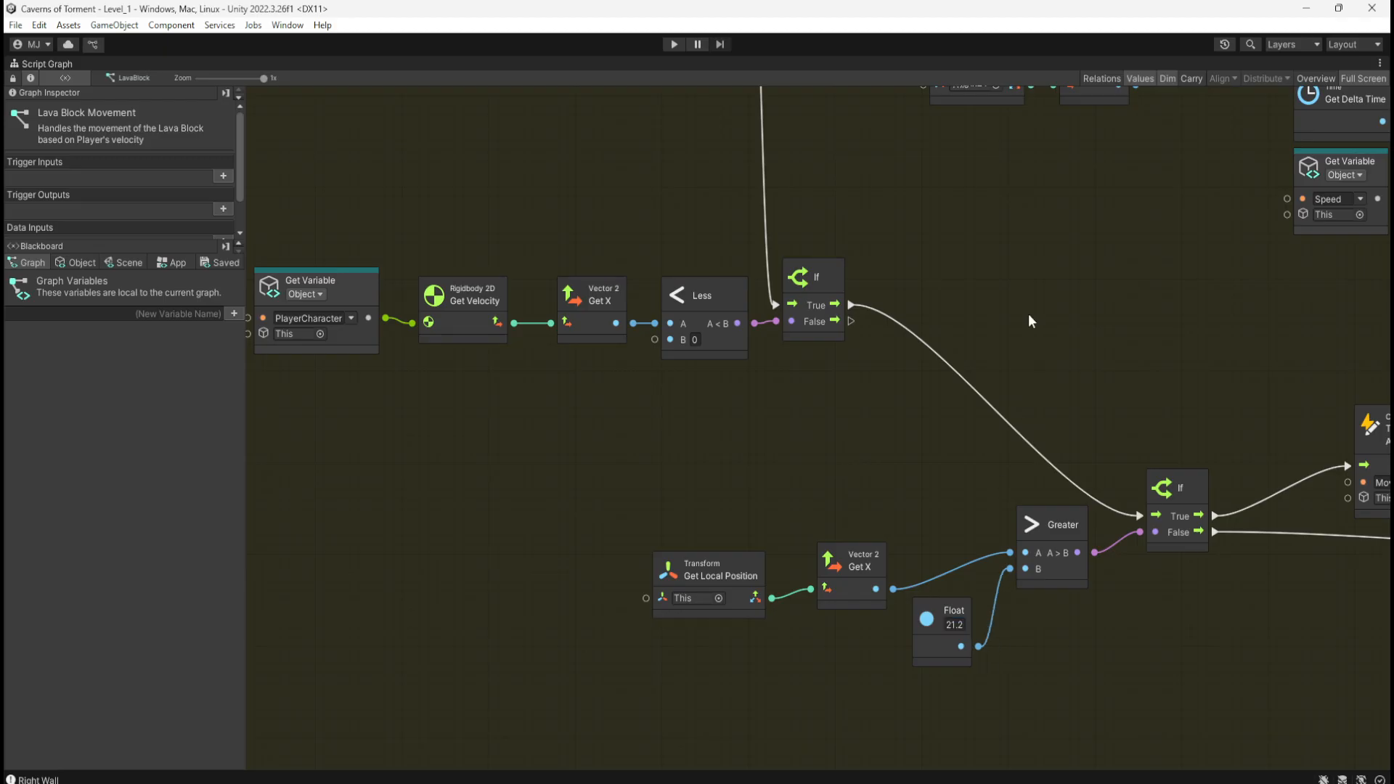
{"action": "scroll", "coordinate": [998, 381], "scroll_direction": "up", "scroll_amount": 2}
{"action": "key", "text": "shift+space"}
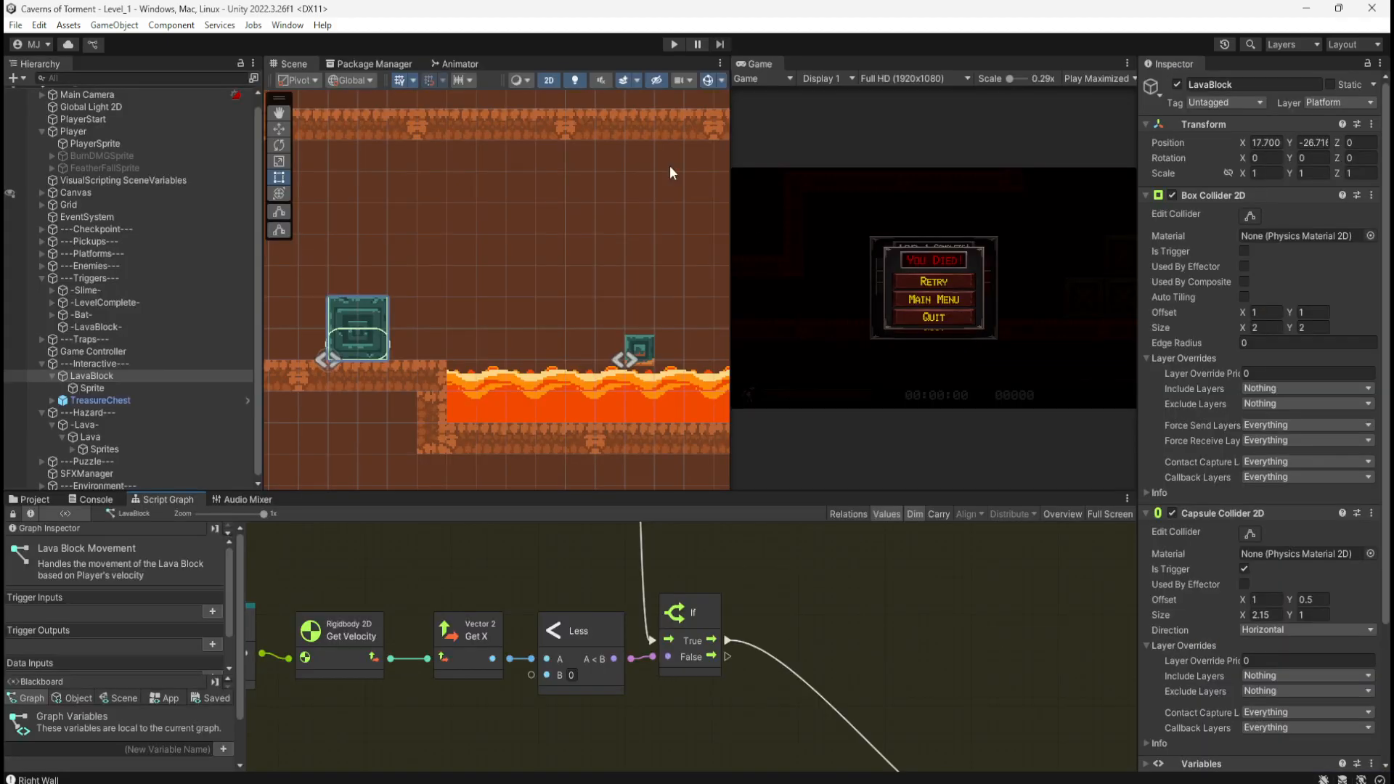
Step: Start the game with the 21.2 threshold, push the teal block into the lava, and stop
{"action": "left_click", "coordinate": [673, 43]}
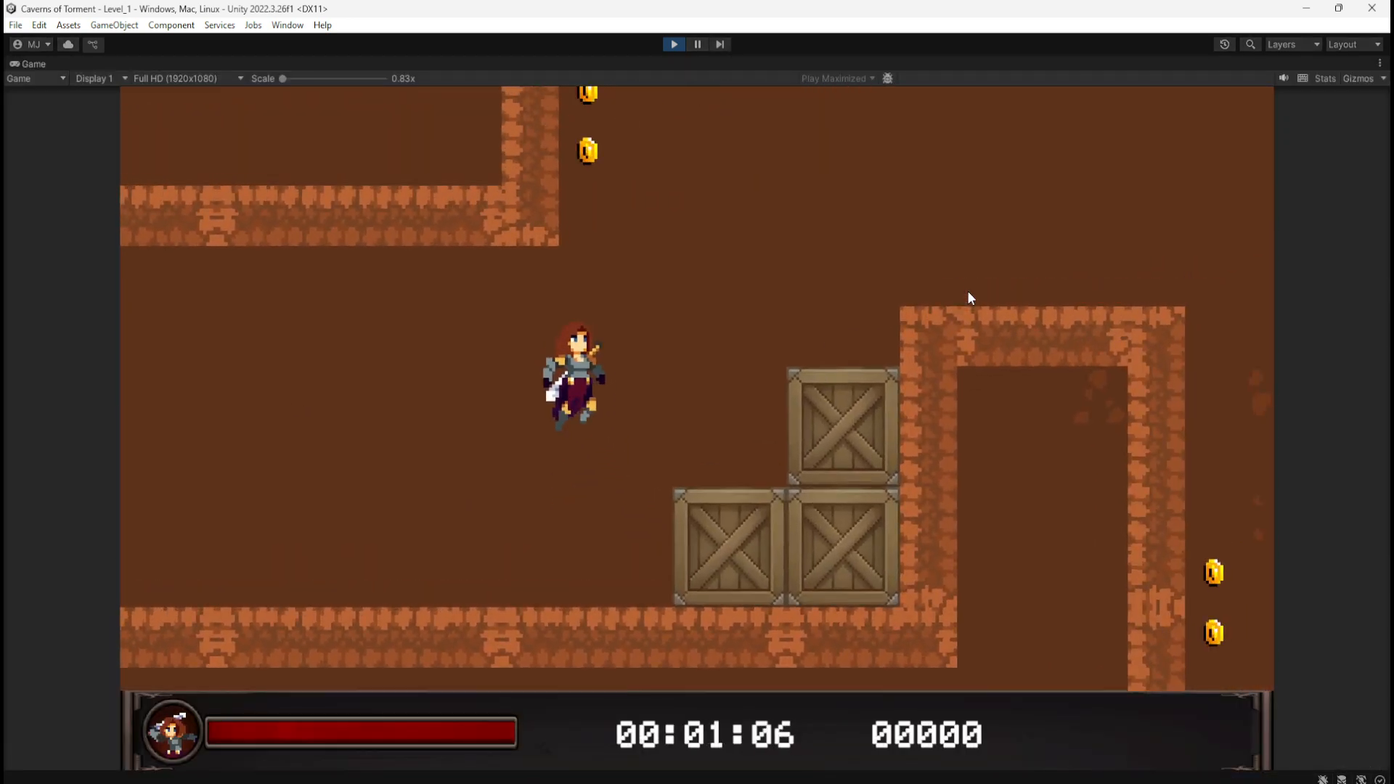
{"action": "key", "text": "d"}
{"action": "key", "text": "space"}
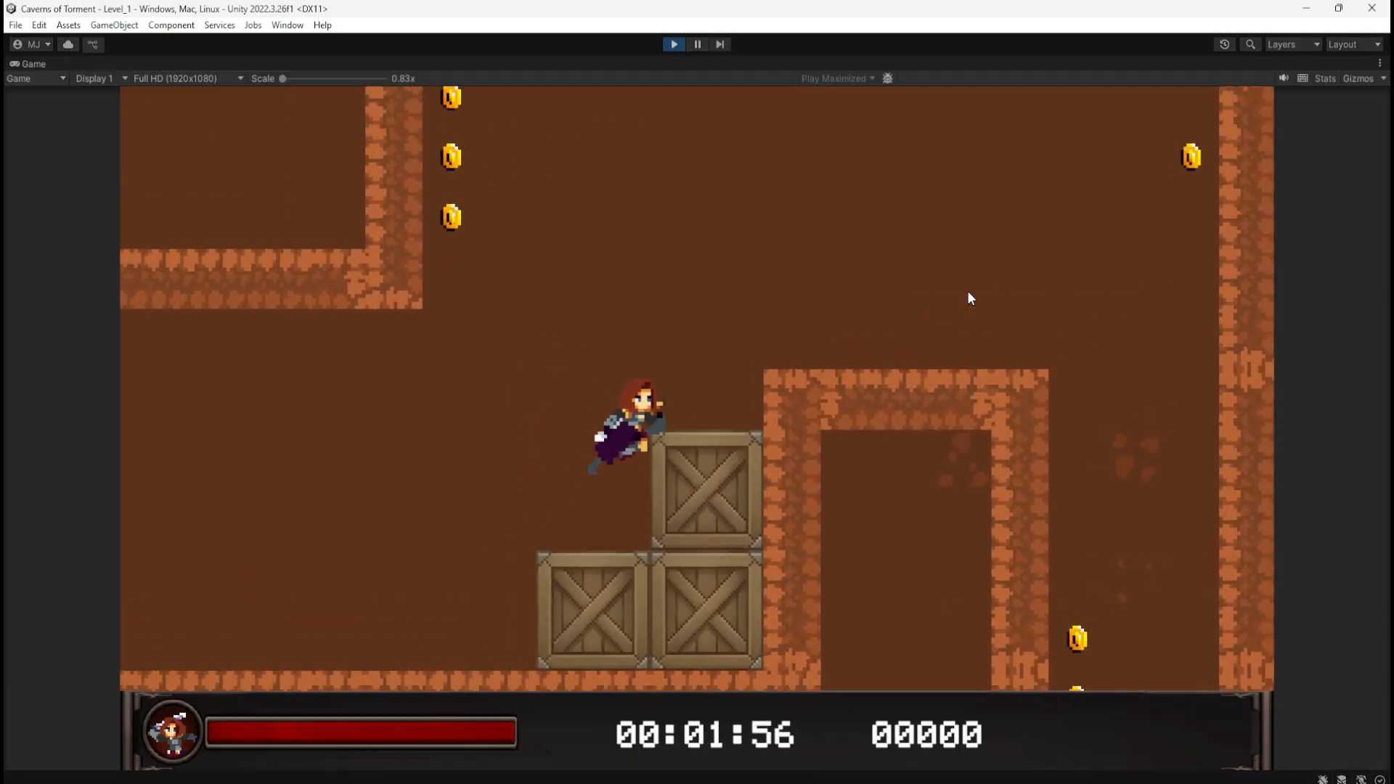
{"action": "key", "text": "space"}
{"action": "key", "text": "d"}
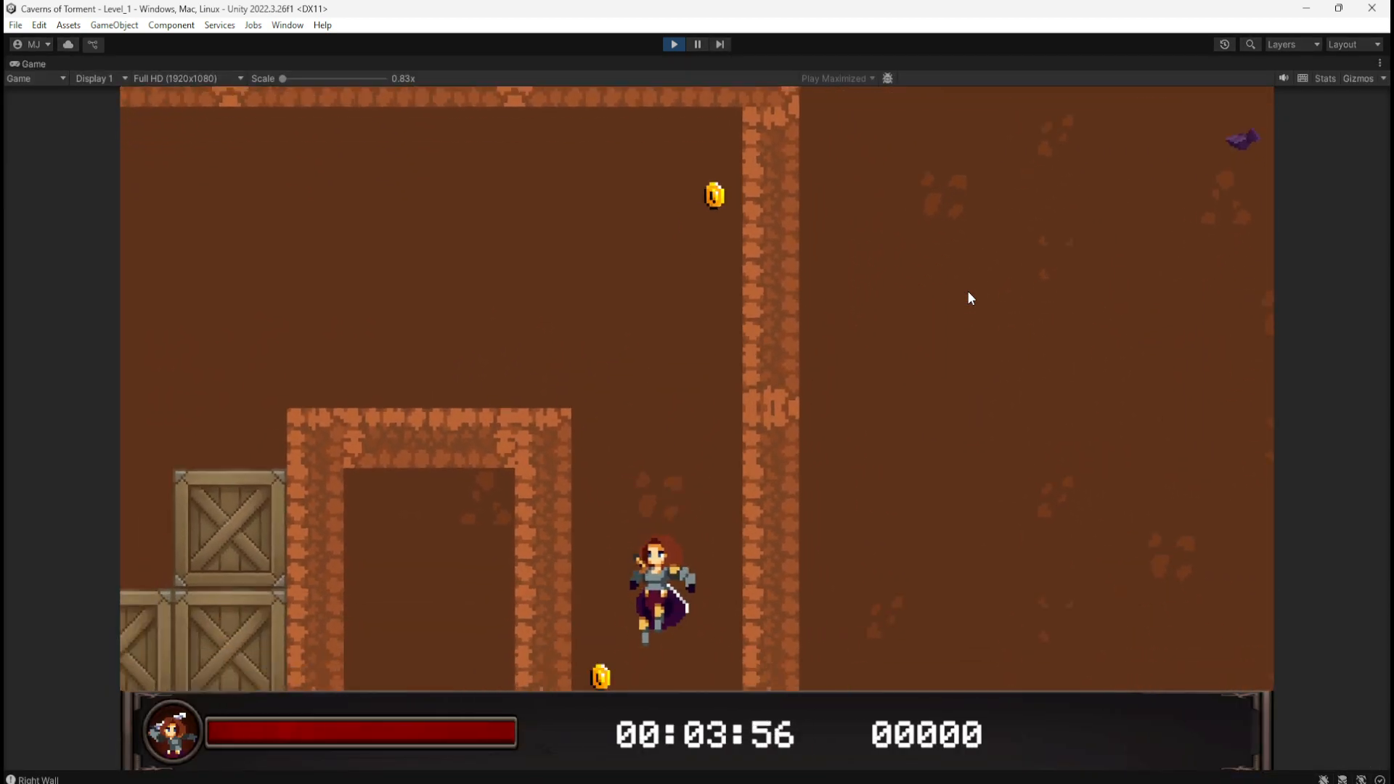
{"action": "key", "text": "d"}
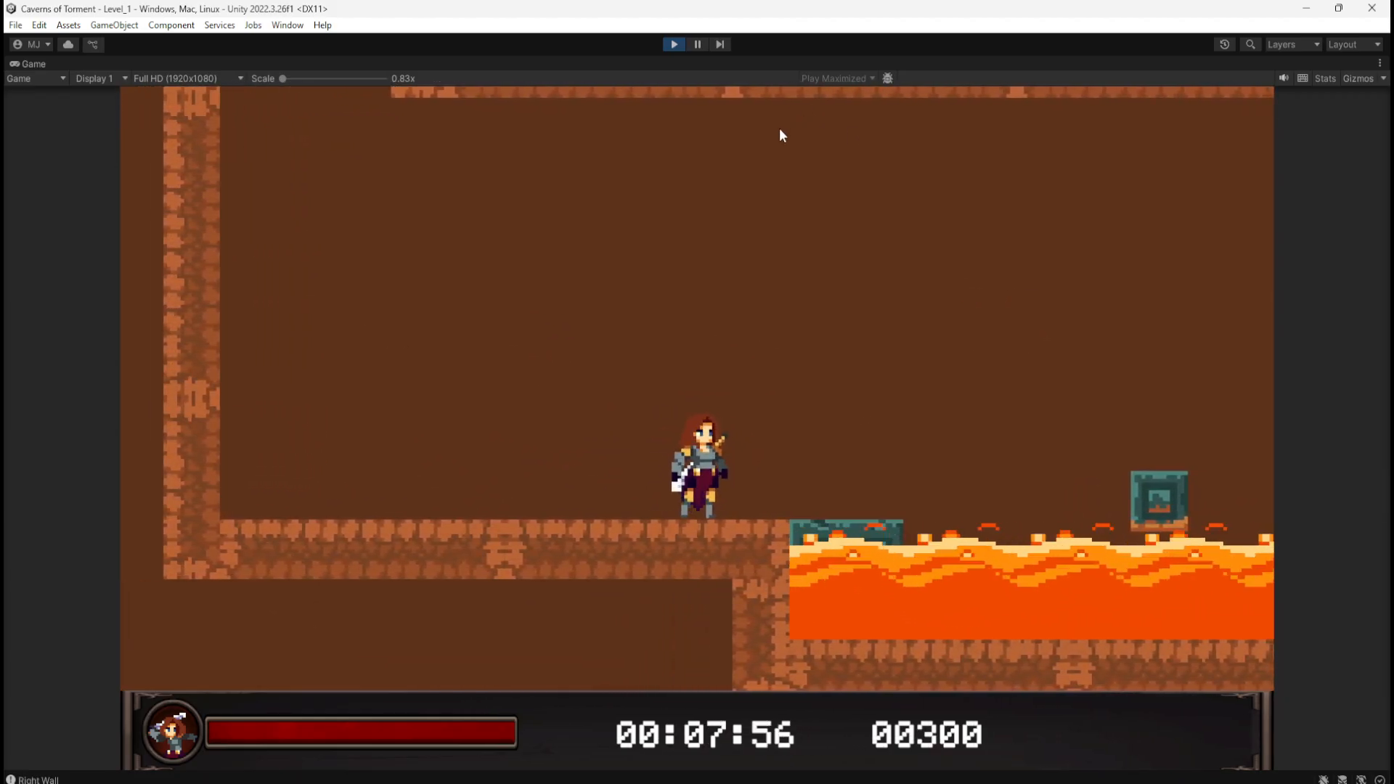
{"action": "left_click", "coordinate": [674, 45]}
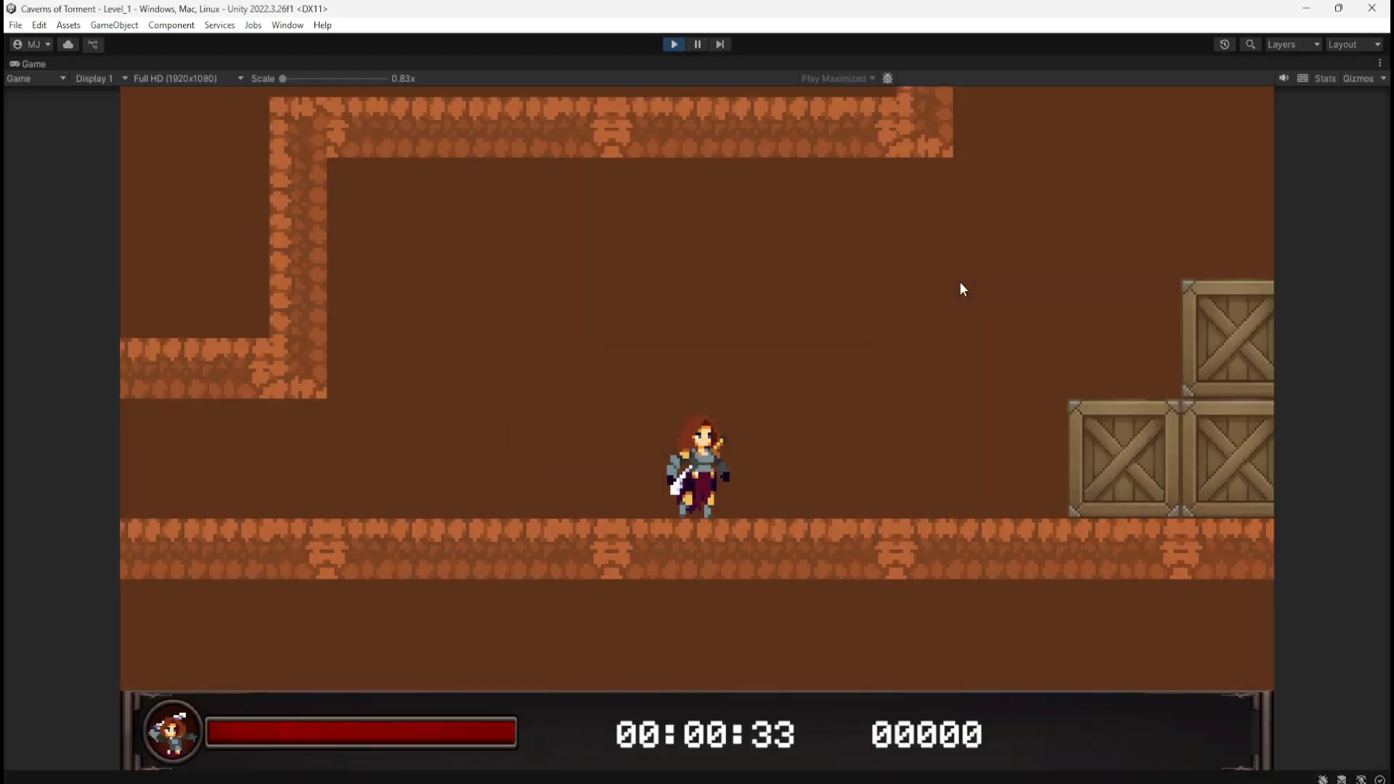
Step: Replay, push the block into the lava, step back left, and stop the game
{"action": "key", "text": "d"}
{"action": "key", "text": "space"}
{"action": "key", "text": "space"}
{"action": "key", "text": "space"}
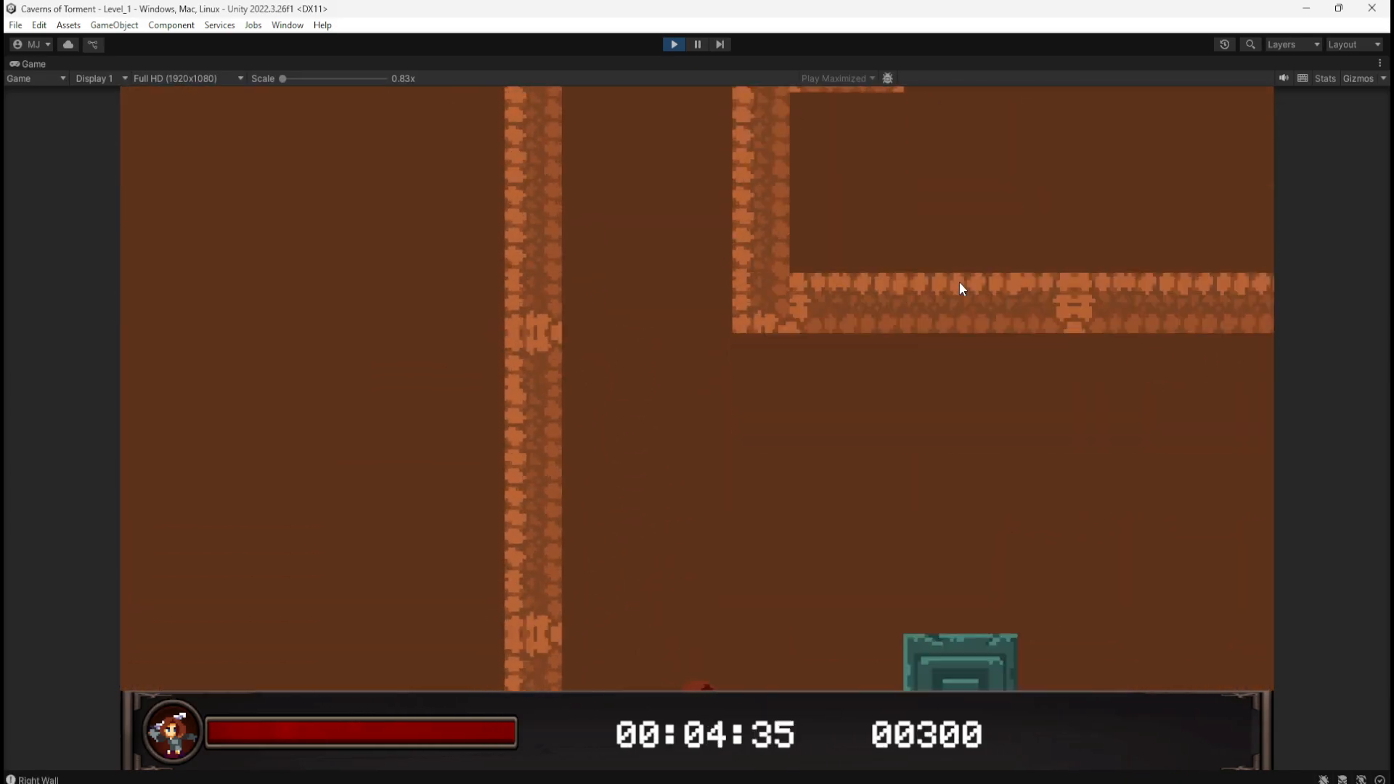
{"action": "key", "text": "d"}
{"action": "key", "text": "d"}
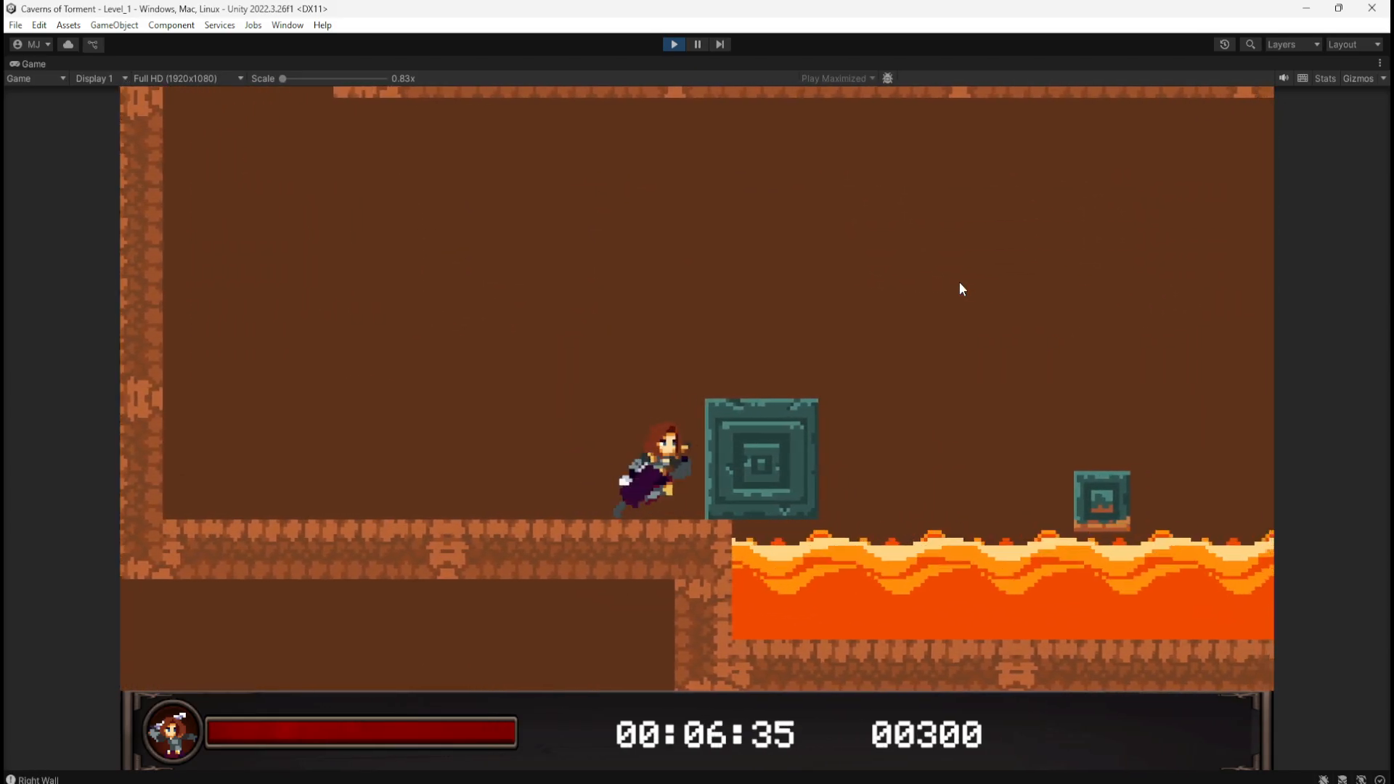
{"action": "key", "text": "space"}
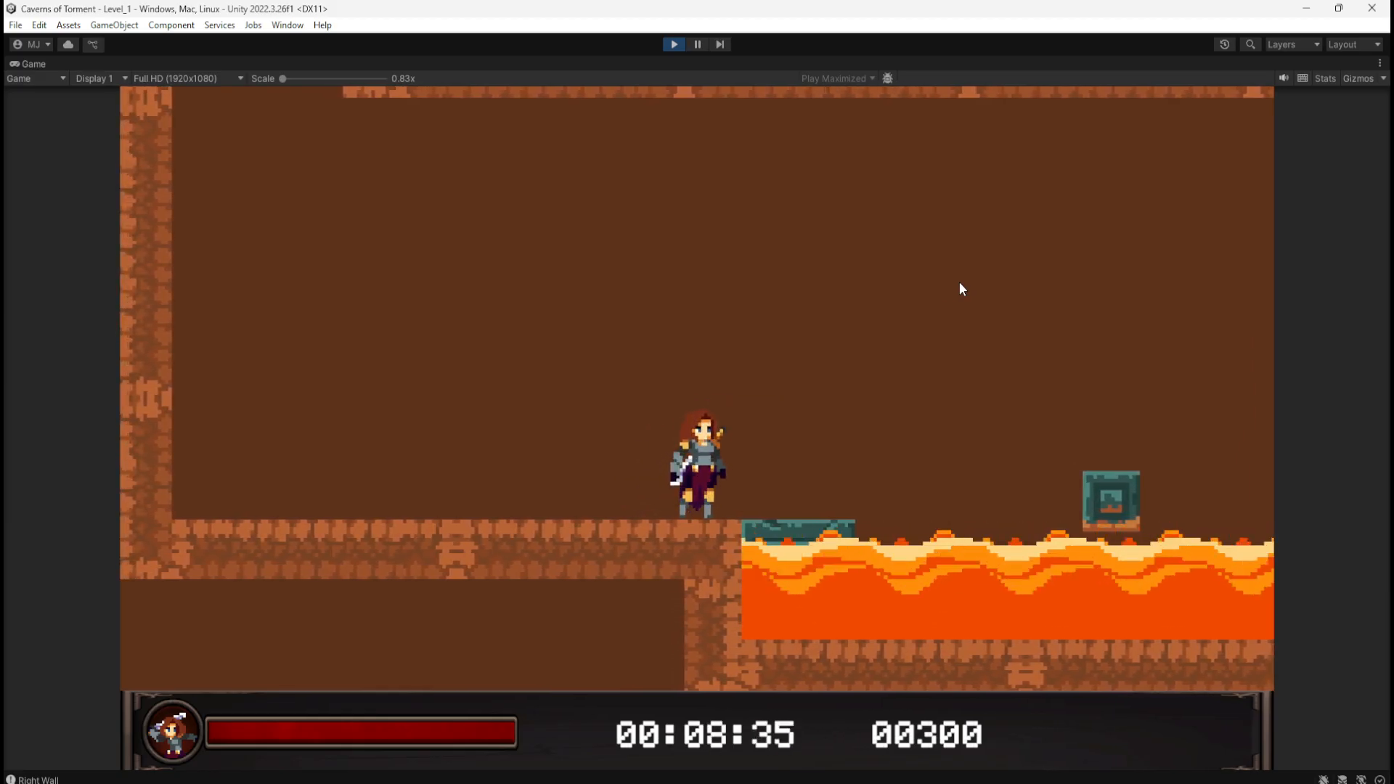
{"action": "key", "text": "a"}
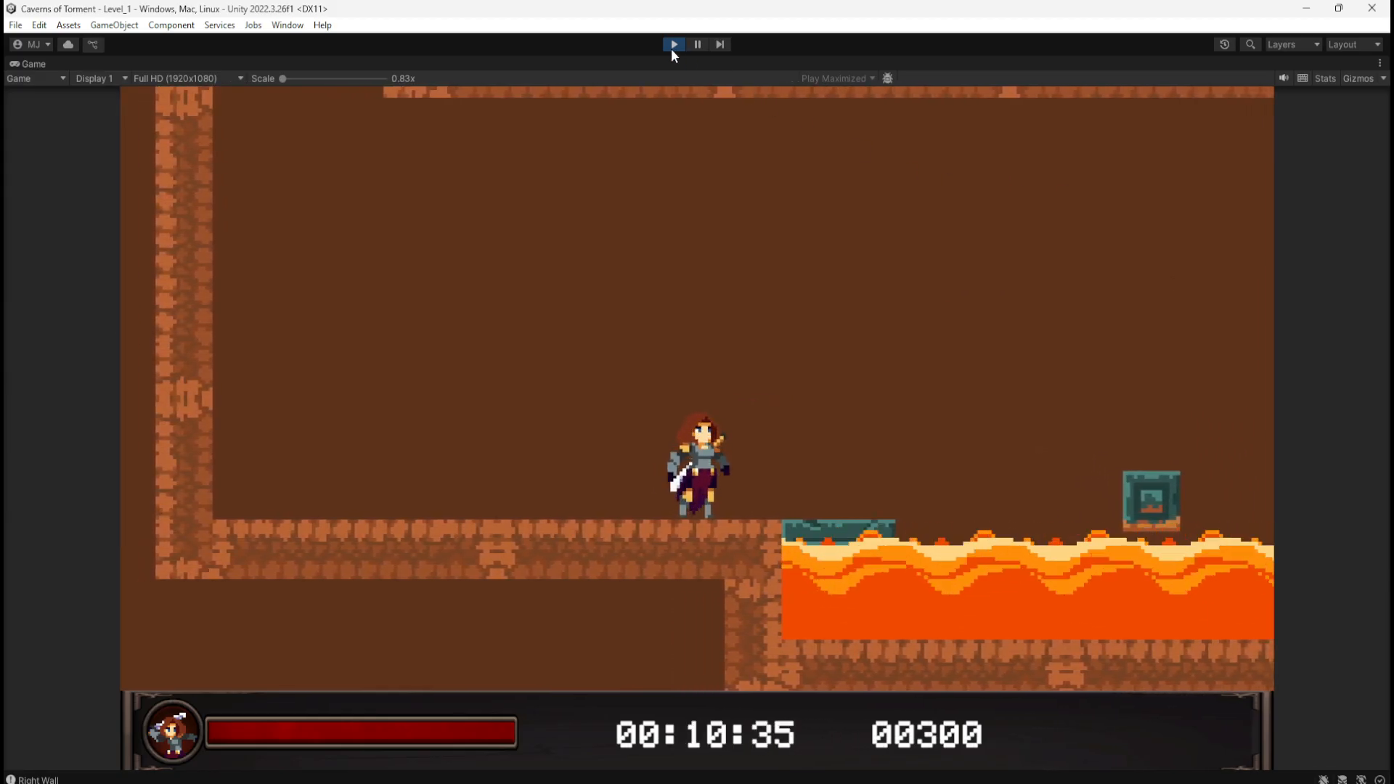
{"action": "left_click", "coordinate": [671, 47]}
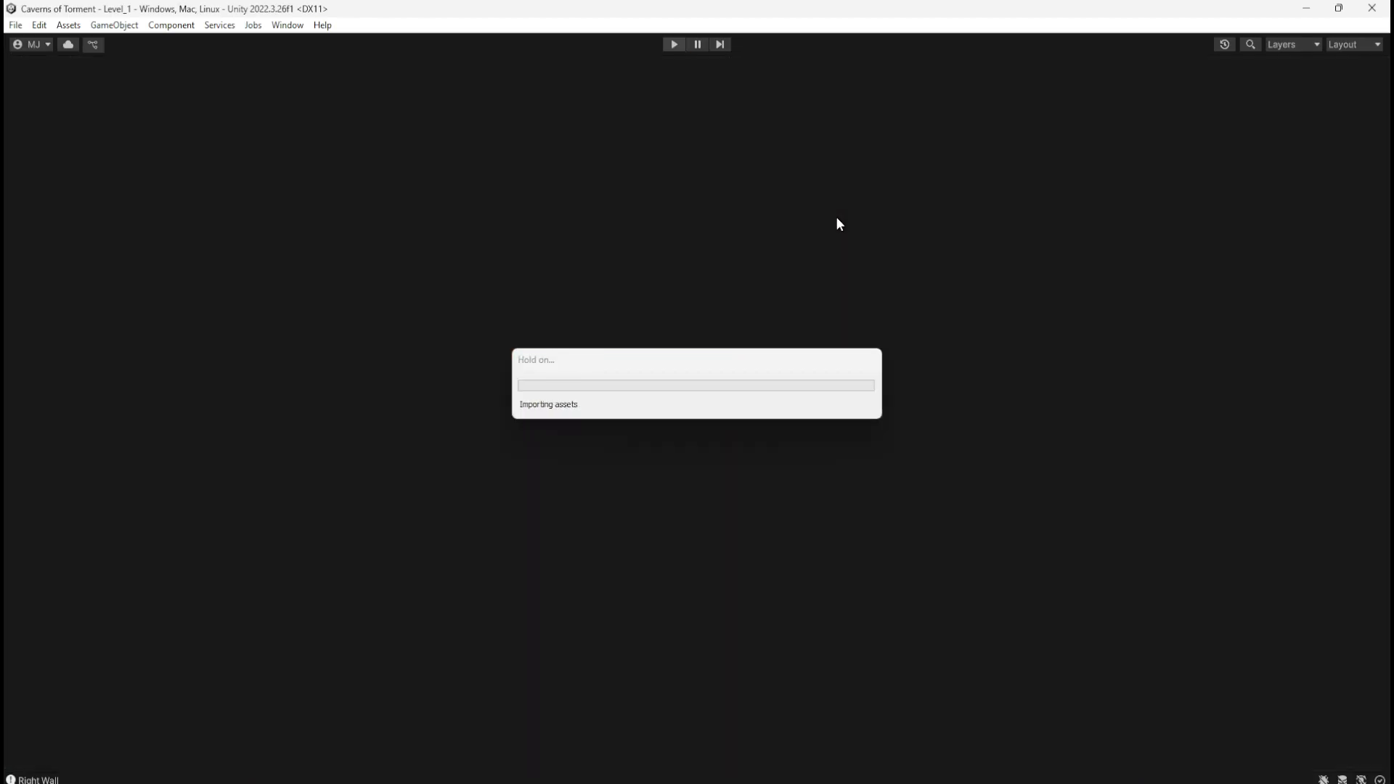
Step: Run a final attempt, shoving the green block off the ledge into the lava, then stop
{"action": "key", "text": "d"}
{"action": "key", "text": "space"}
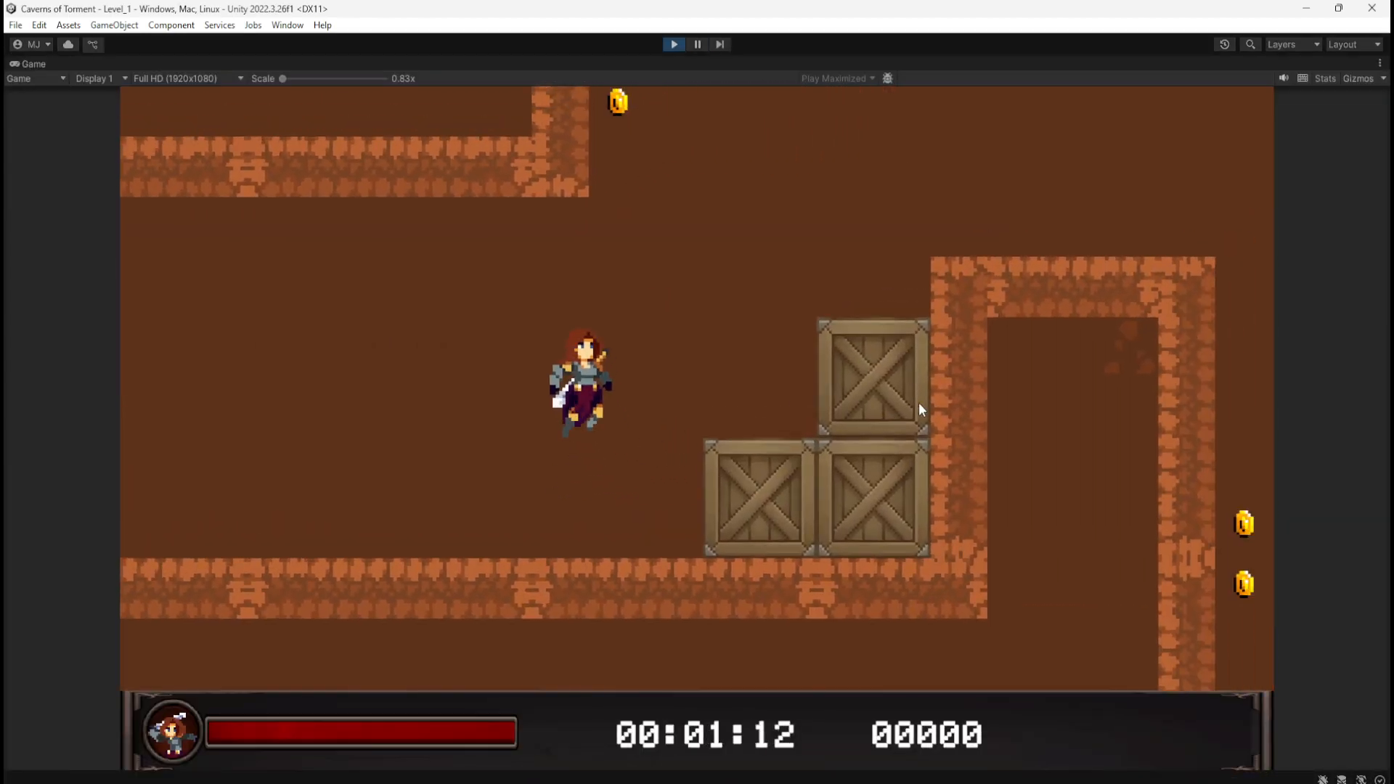
{"action": "key", "text": "space"}
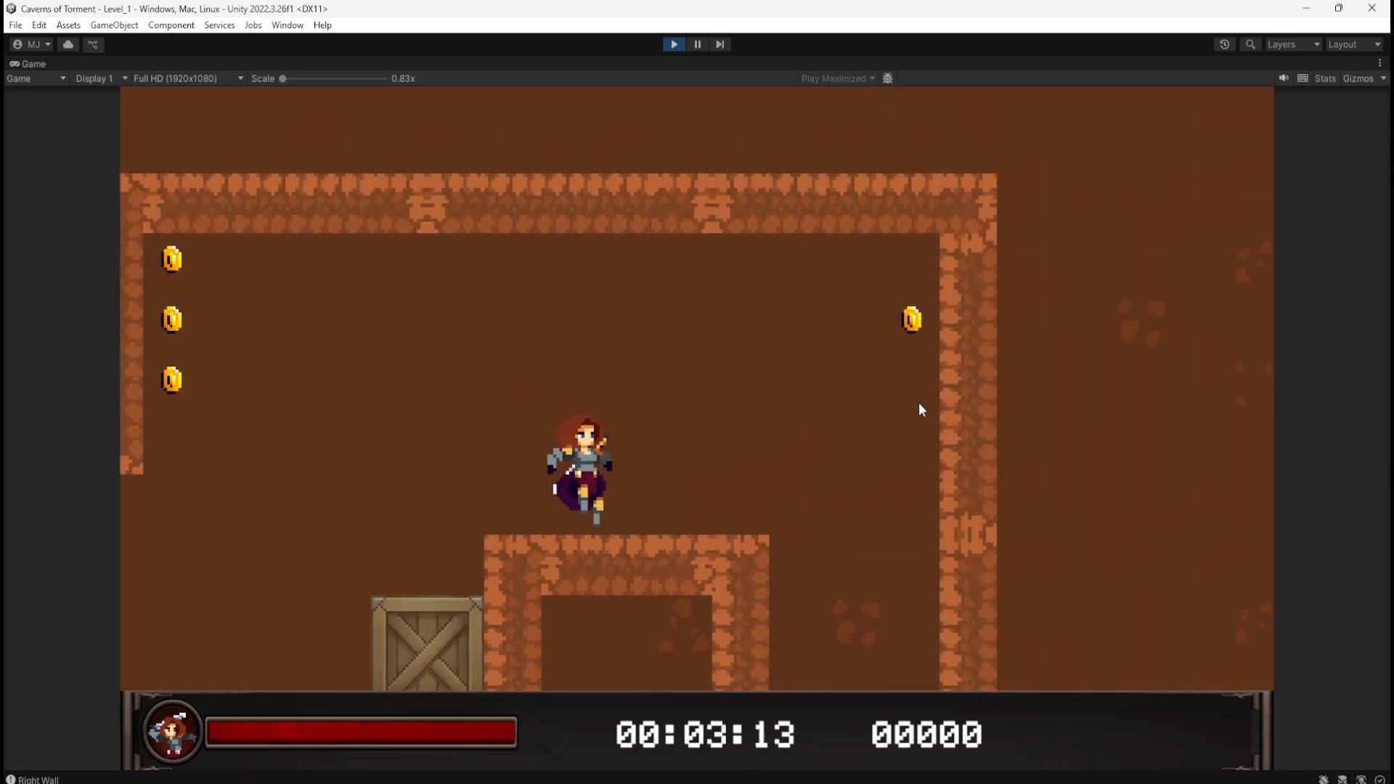
{"action": "key", "text": "space"}
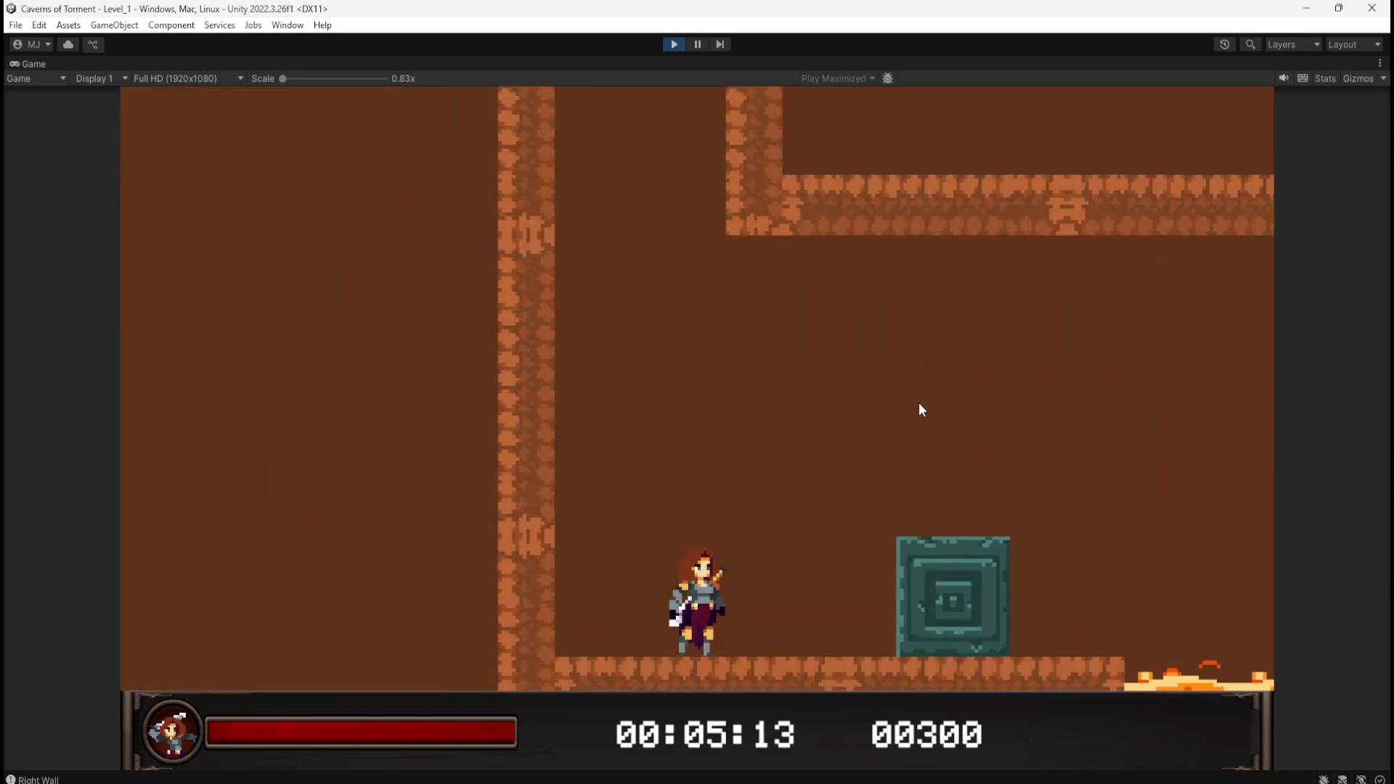
{"action": "key", "text": "d"}
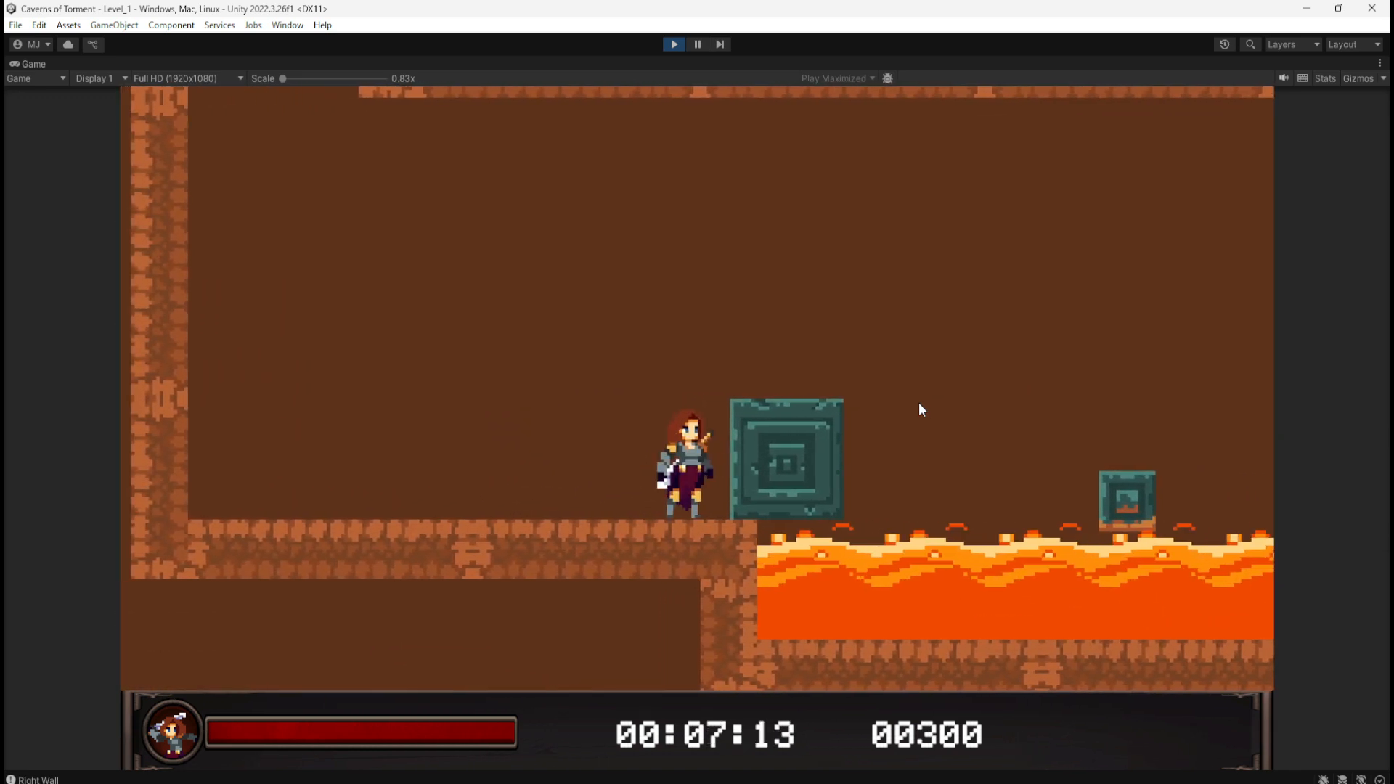
{"action": "key", "text": "d"}
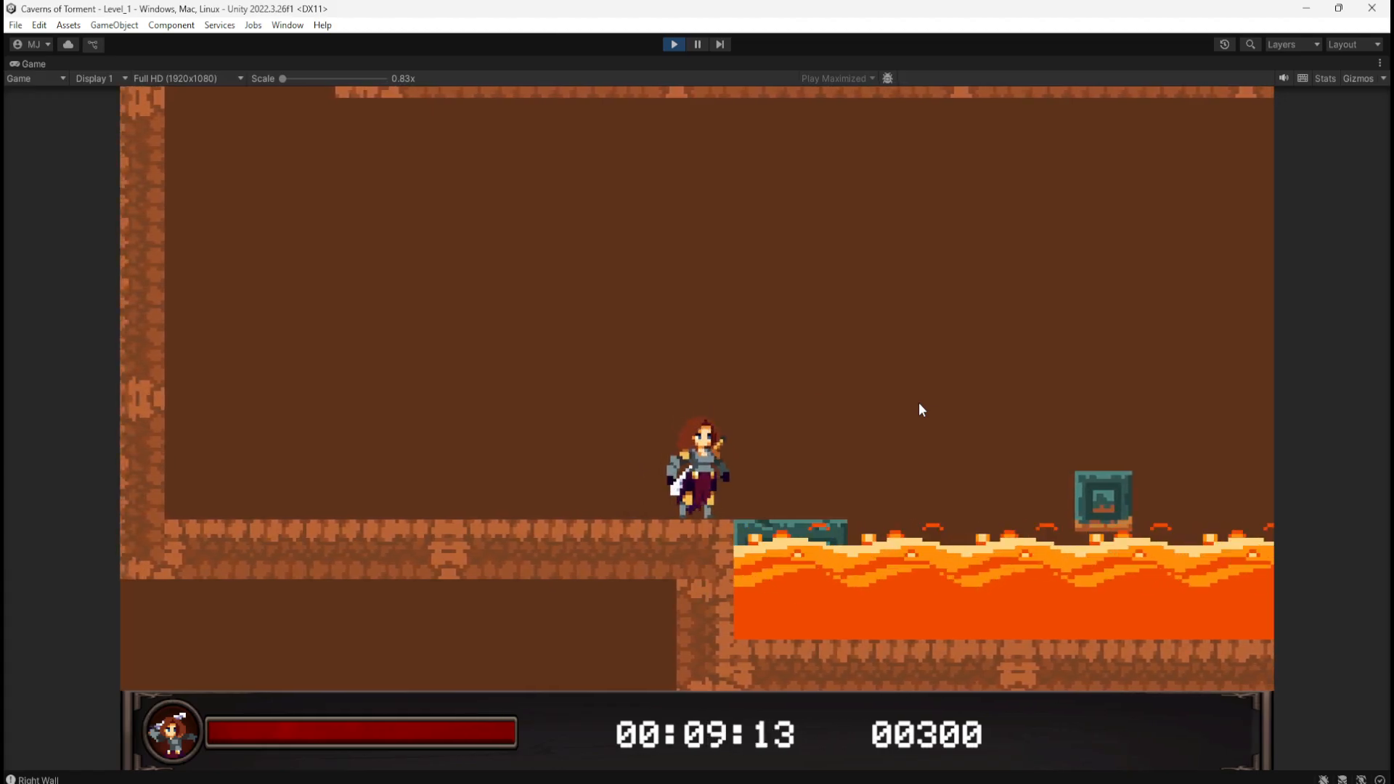
{"action": "left_click", "coordinate": [674, 45]}
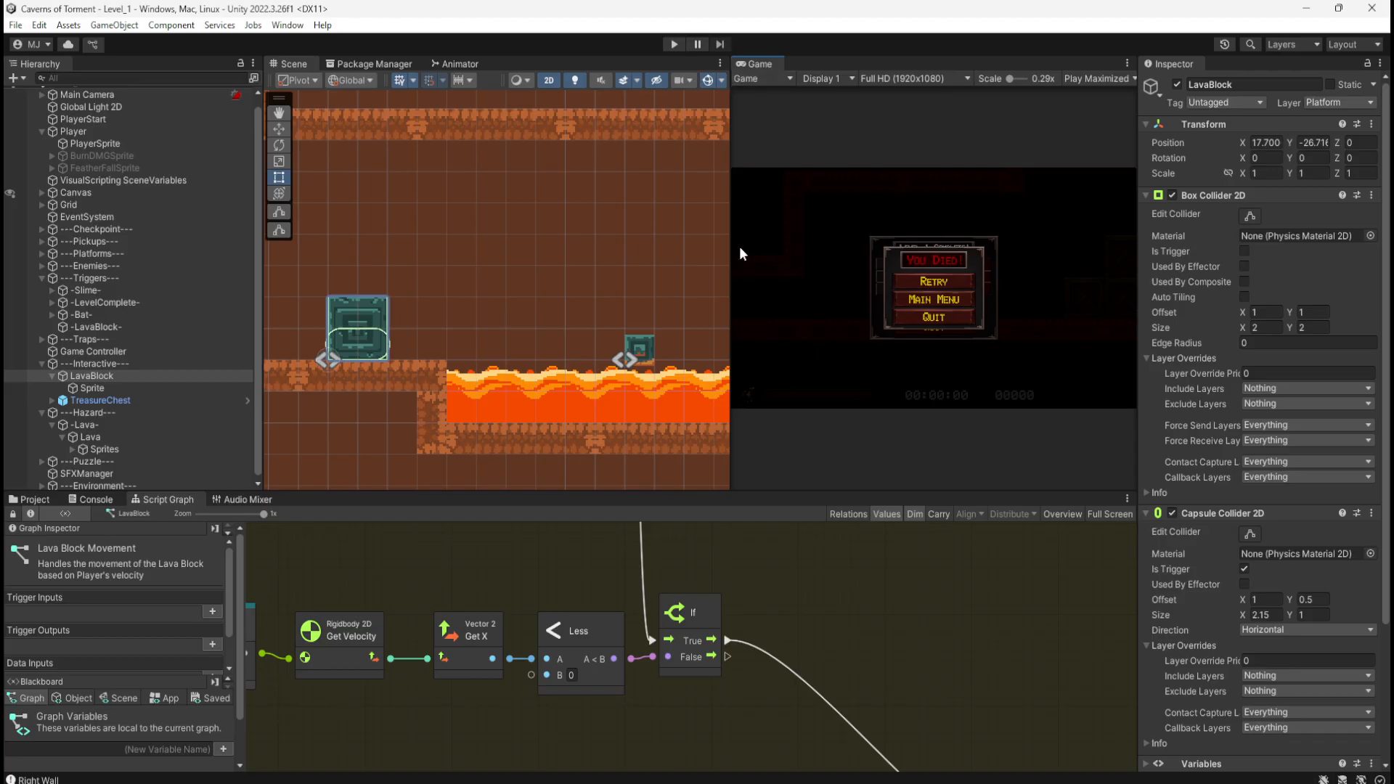
Step: In the maximized Script Graph, change the Float node from 21.2 to 21.5
{"action": "middle_click_drag", "start_coordinate": [849, 719], "coordinate": [851, 589]}
{"action": "middle_click_drag", "start_coordinate": [823, 645], "coordinate": [844, 522]}
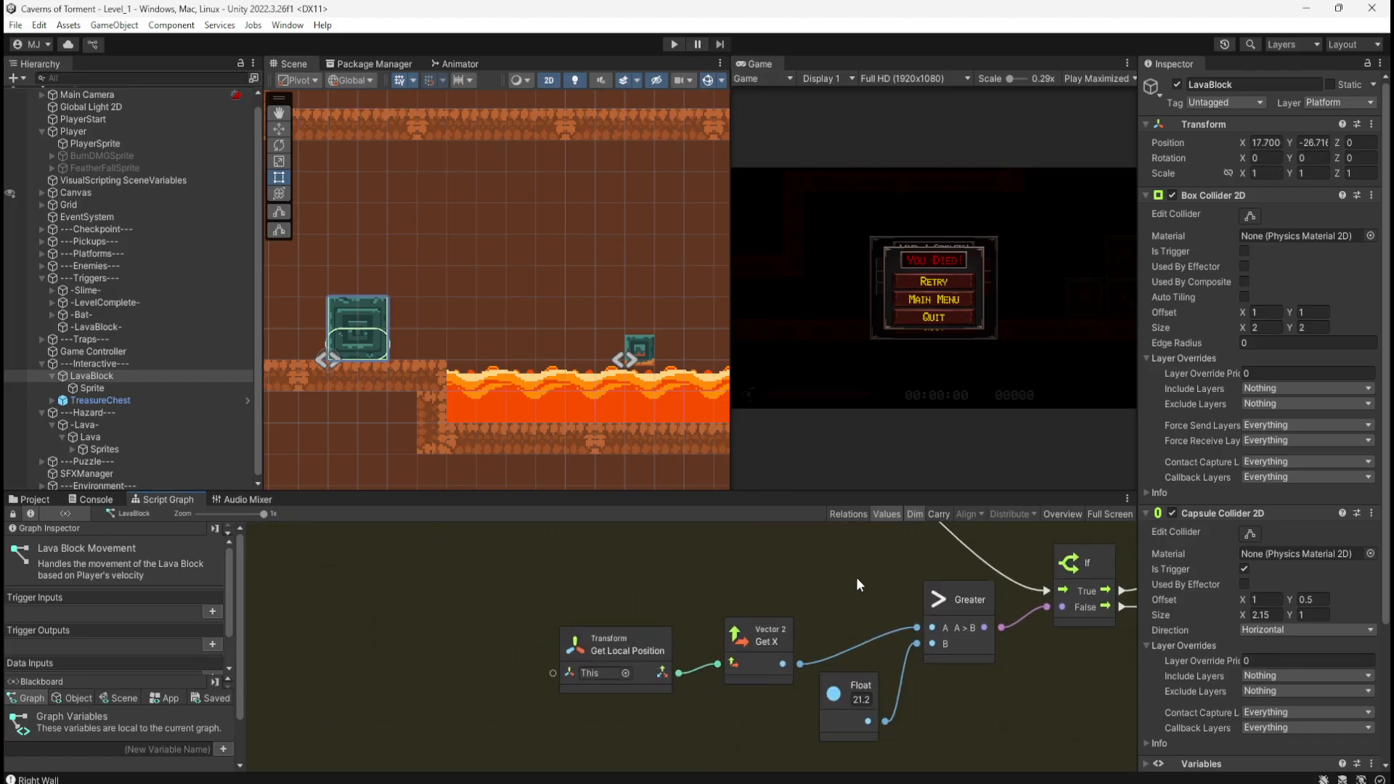
{"action": "key", "text": "shift+space"}
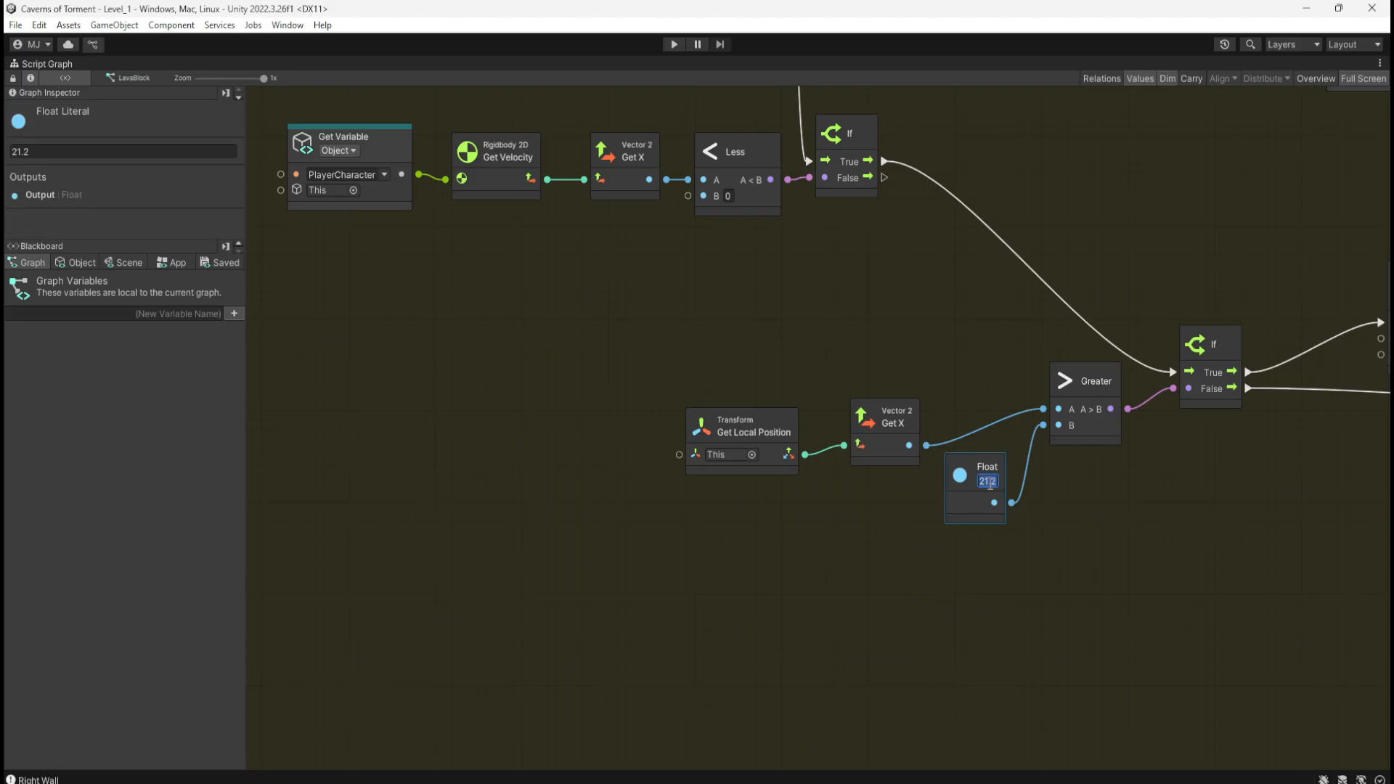
{"action": "key", "text": "BackSpace"}
{"action": "type", "text": "5"}
{"action": "middle_click_drag", "start_coordinate": [945, 345], "coordinate": [929, 638]}
{"action": "middle_click_drag", "start_coordinate": [901, 309], "coordinate": [911, 610]}
{"action": "middle_click_drag", "start_coordinate": [825, 360], "coordinate": [882, 553]}
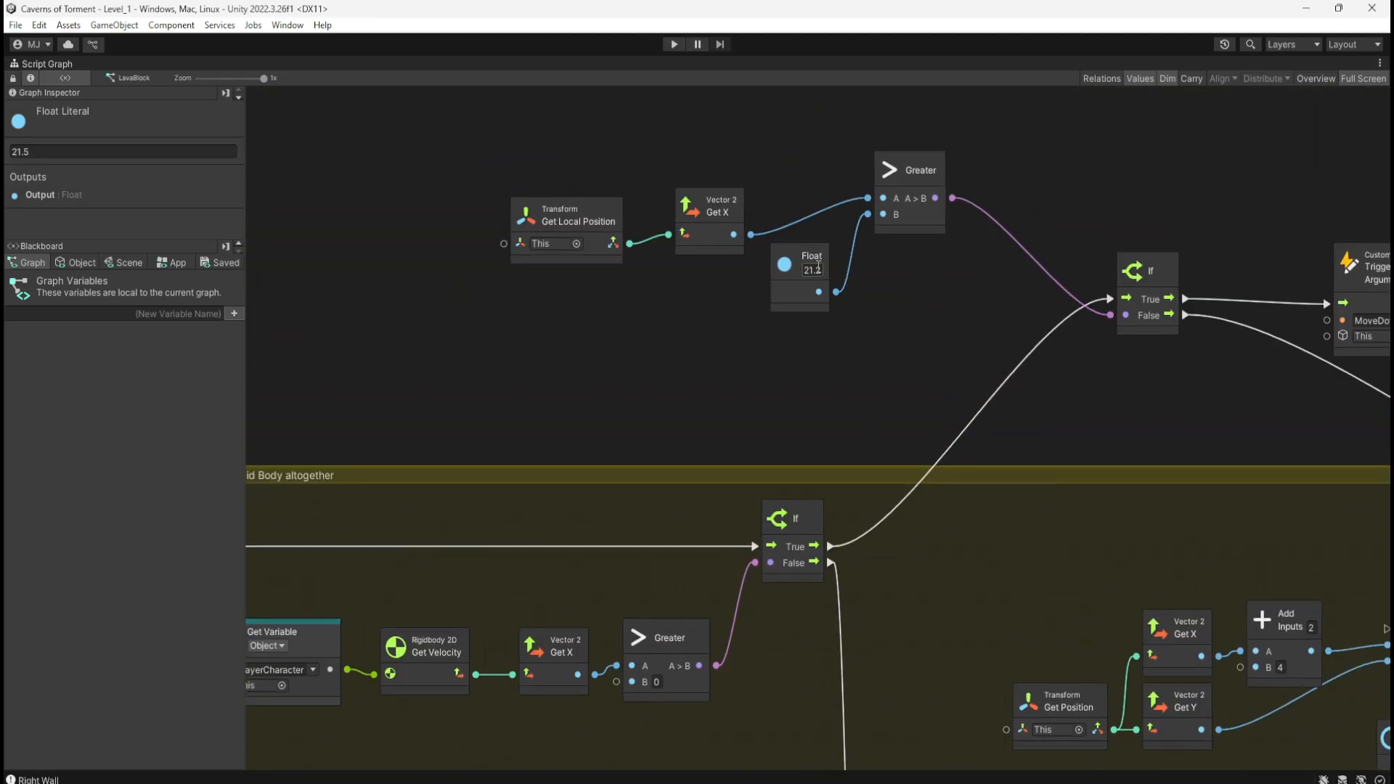
{"action": "key", "text": "shift+space"}
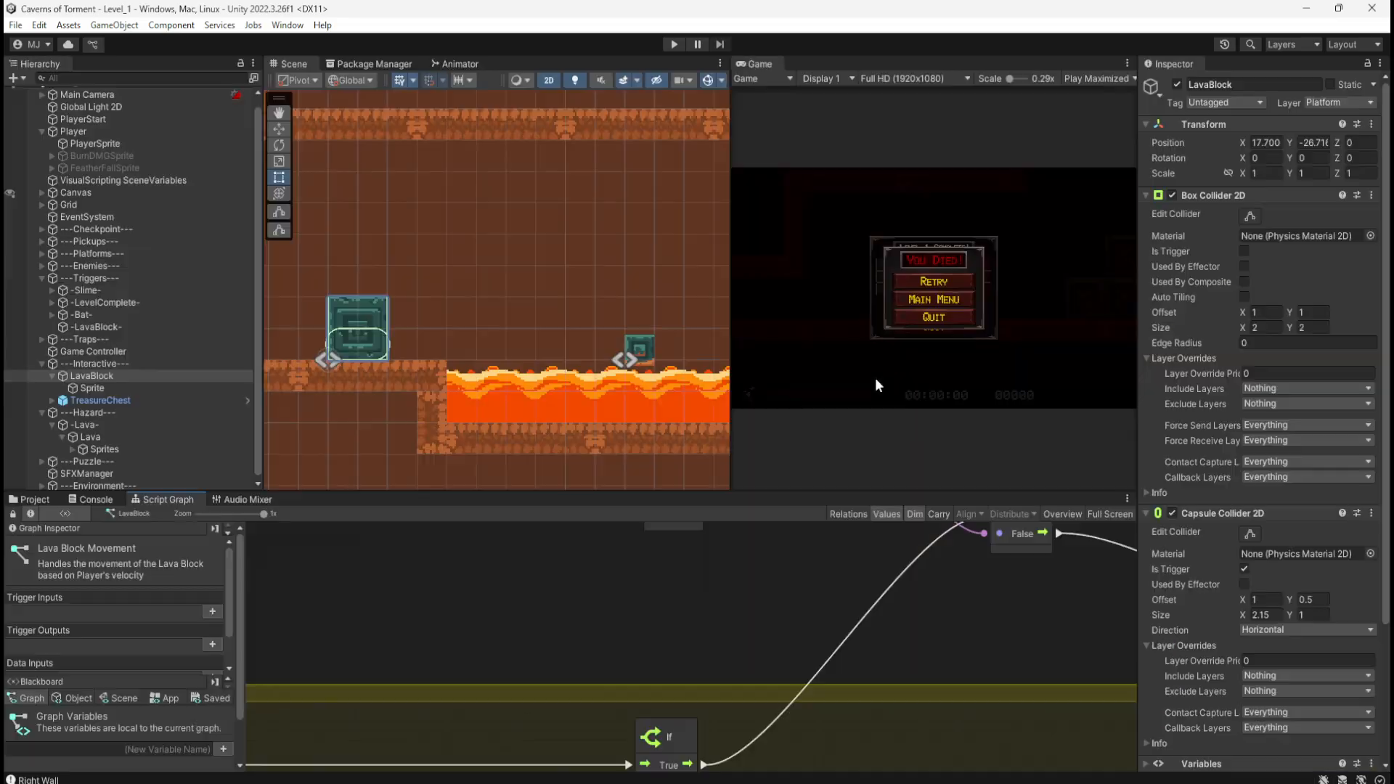
Step: Start a playtest and run the character over the crates and down to the ledge
{"action": "left_click", "coordinate": [672, 44]}
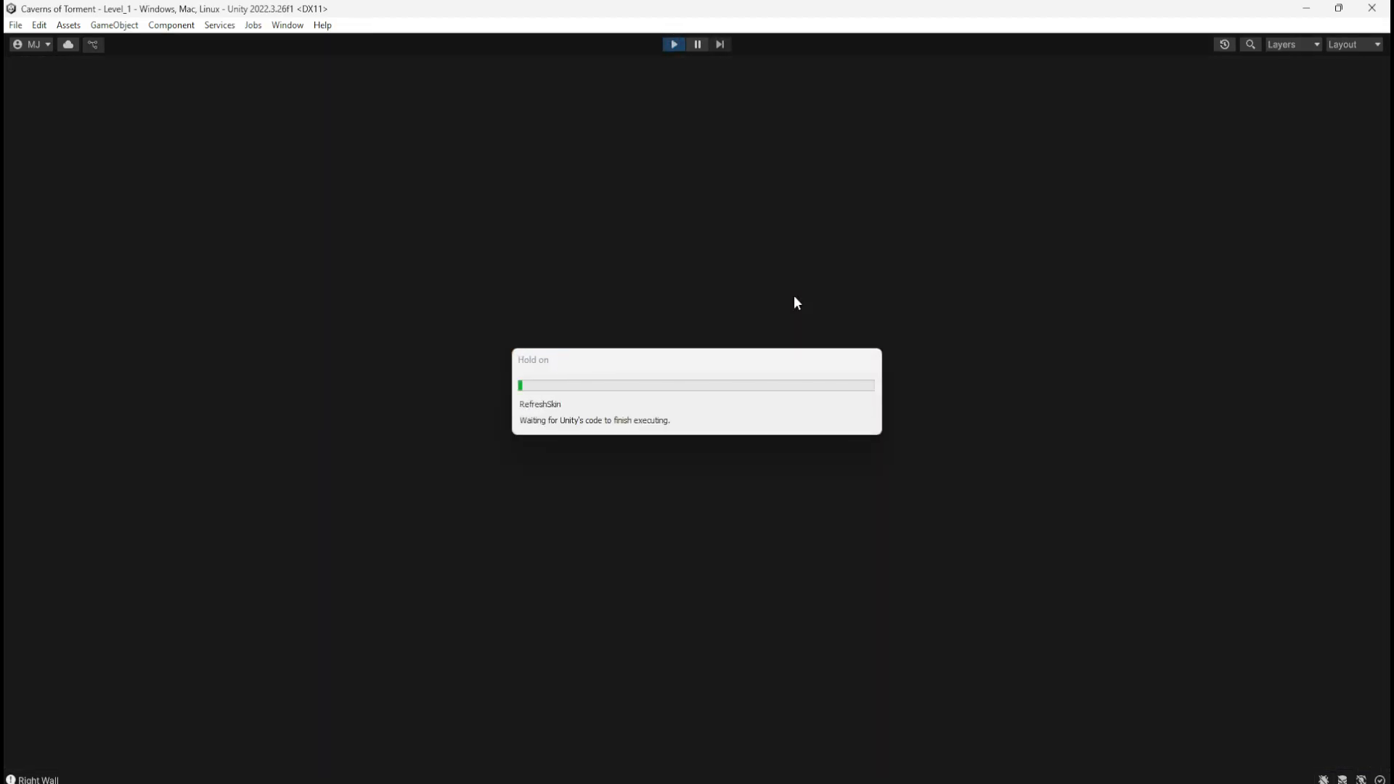
{"action": "key", "text": "d"}
{"action": "key", "text": "space"}
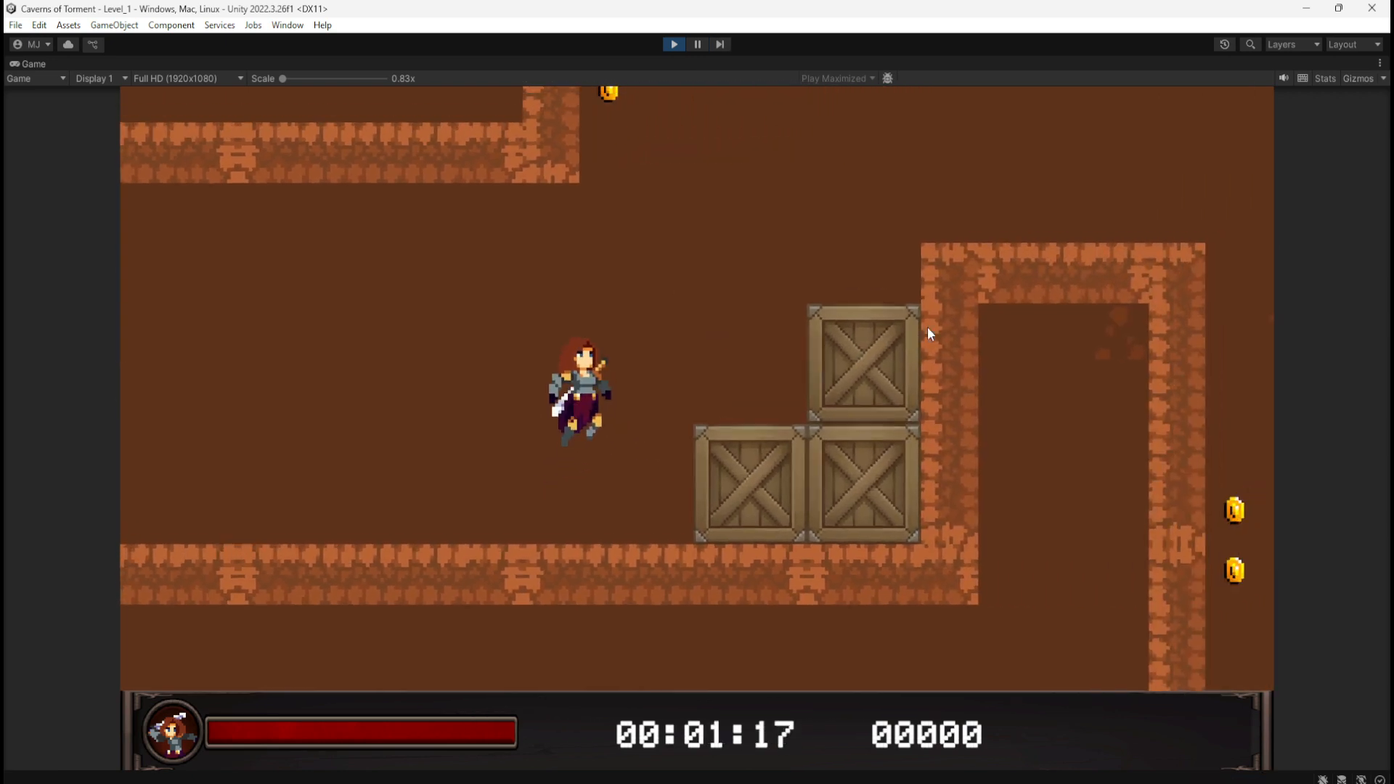
{"action": "key", "text": "space"}
{"action": "key", "text": "space"}
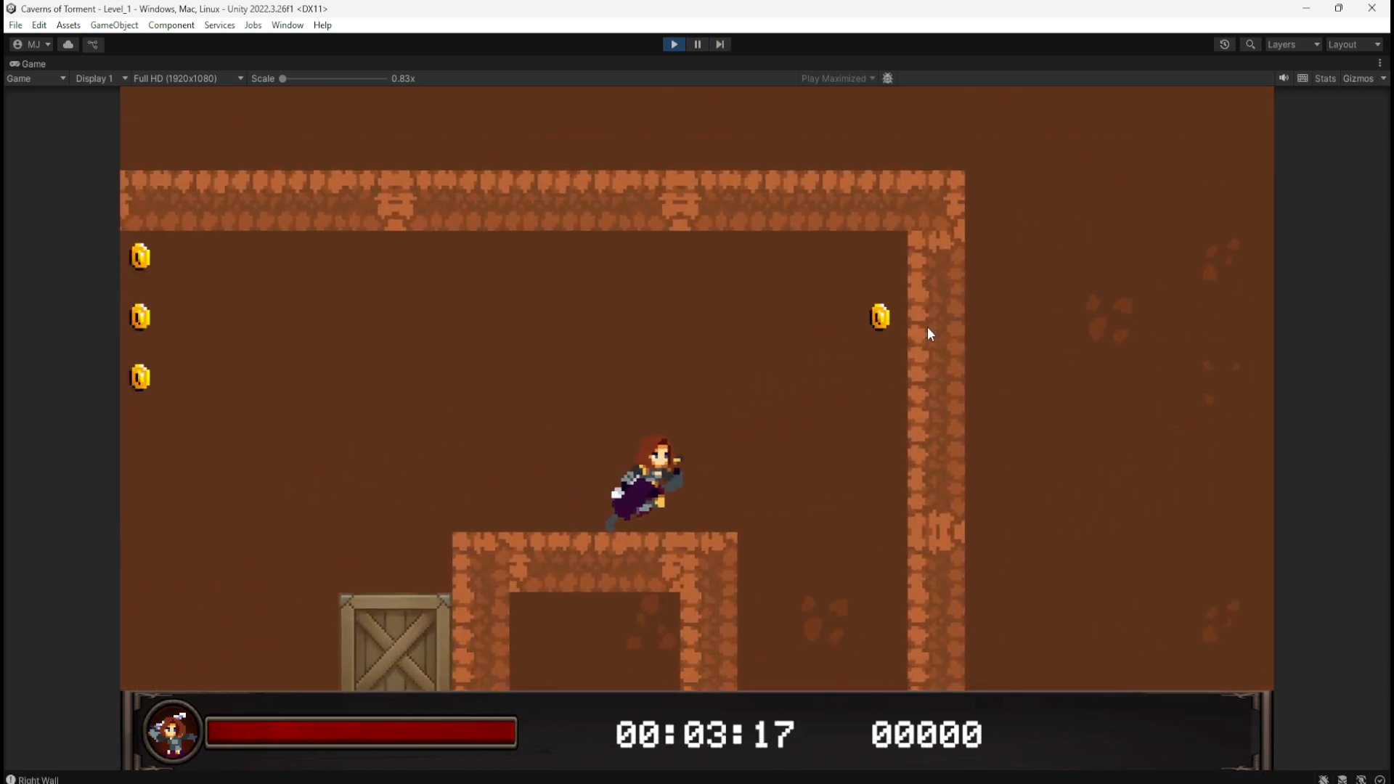
{"action": "key", "text": "d"}
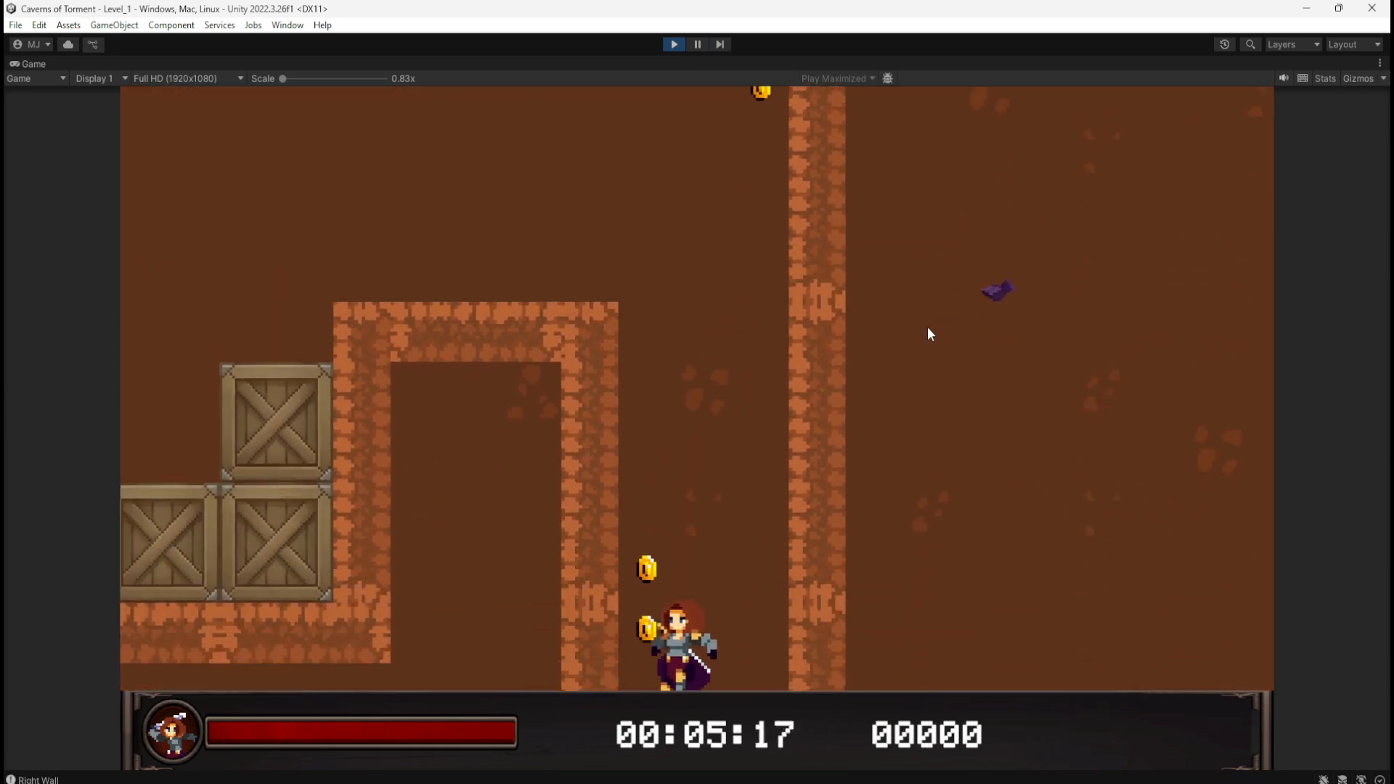
{"action": "key", "text": "d"}
{"action": "key", "text": "d"}
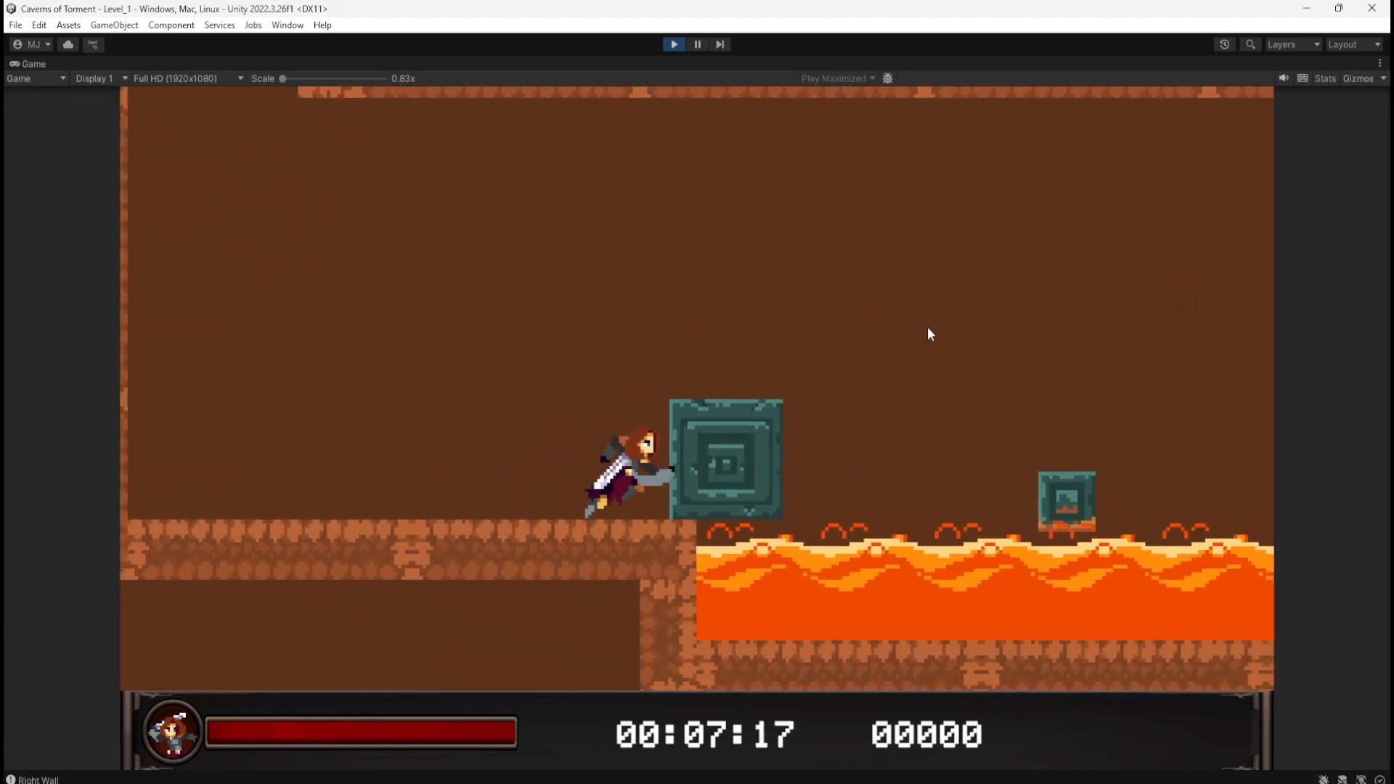
{"action": "key", "text": "a"}
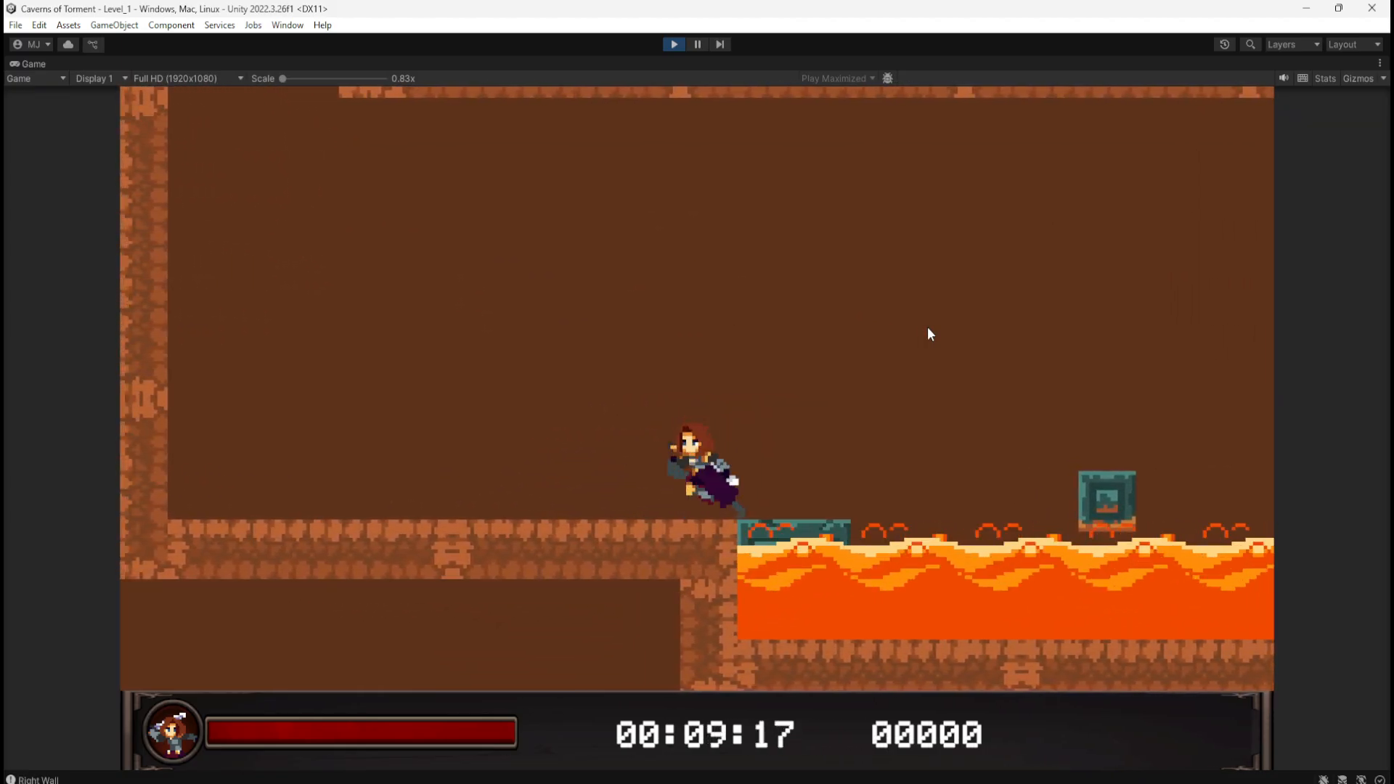
{"action": "key", "text": "d"}
{"action": "key", "text": "a"}
{"action": "key", "text": "d"}
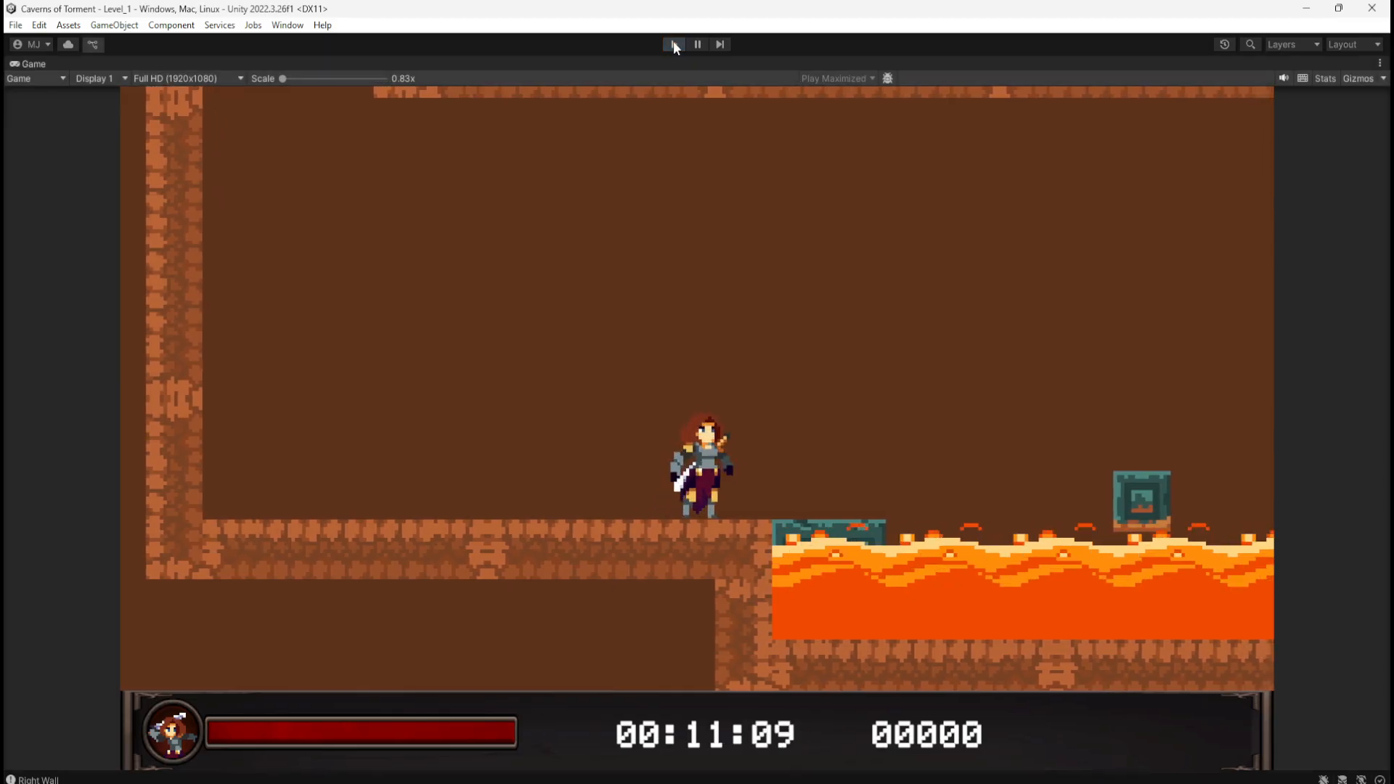
Step: Restart the playtest, push the green block into the lava, then stop playing
{"action": "left_click", "coordinate": [673, 43]}
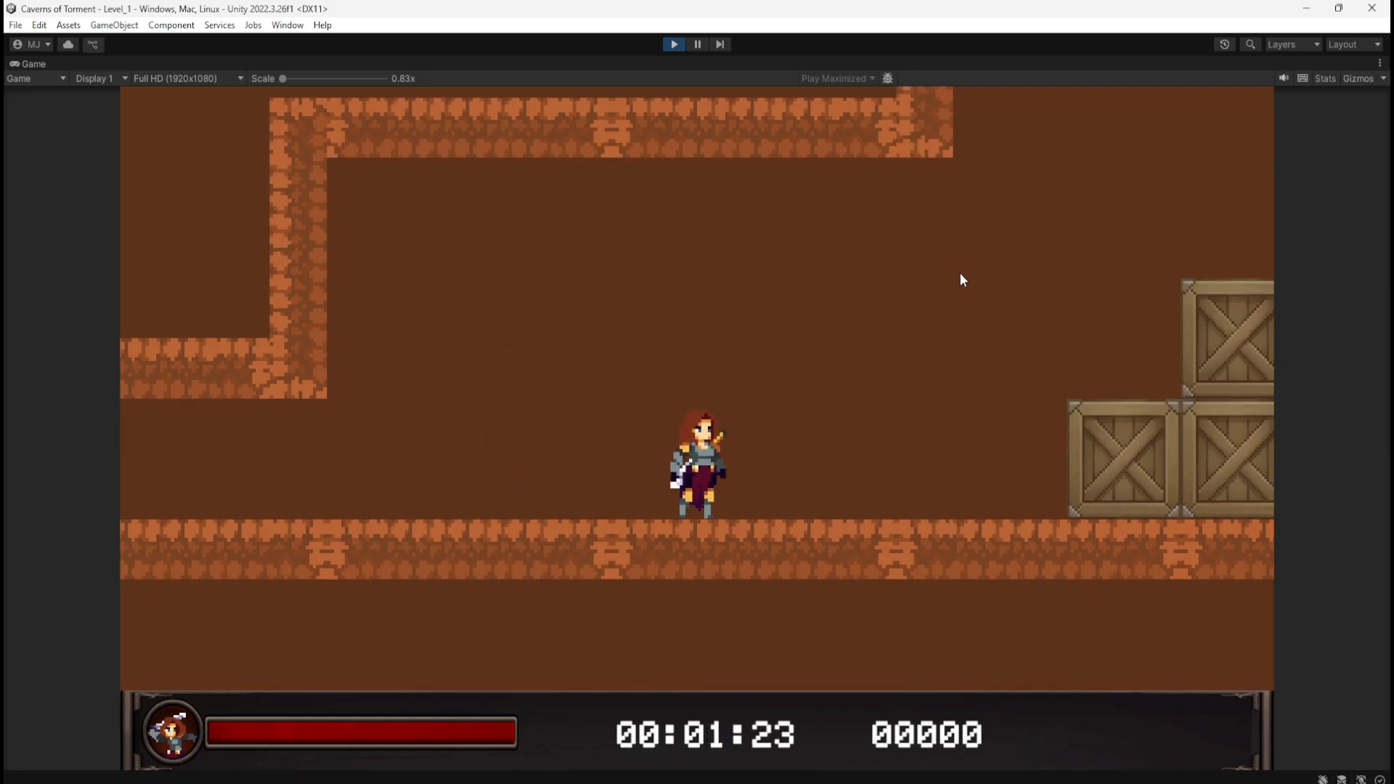
{"action": "key", "text": "d"}
{"action": "key", "text": "space"}
{"action": "key", "text": "space"}
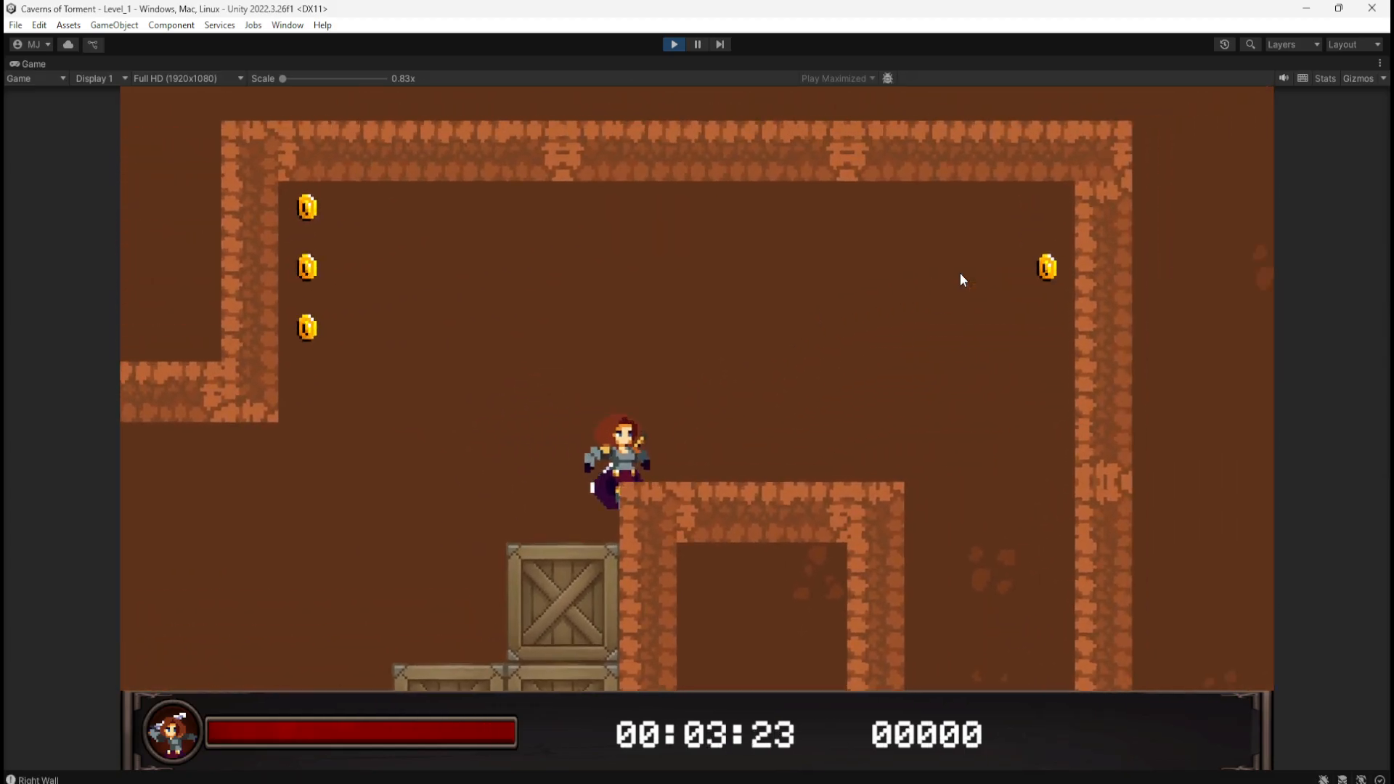
{"action": "key", "text": "d"}
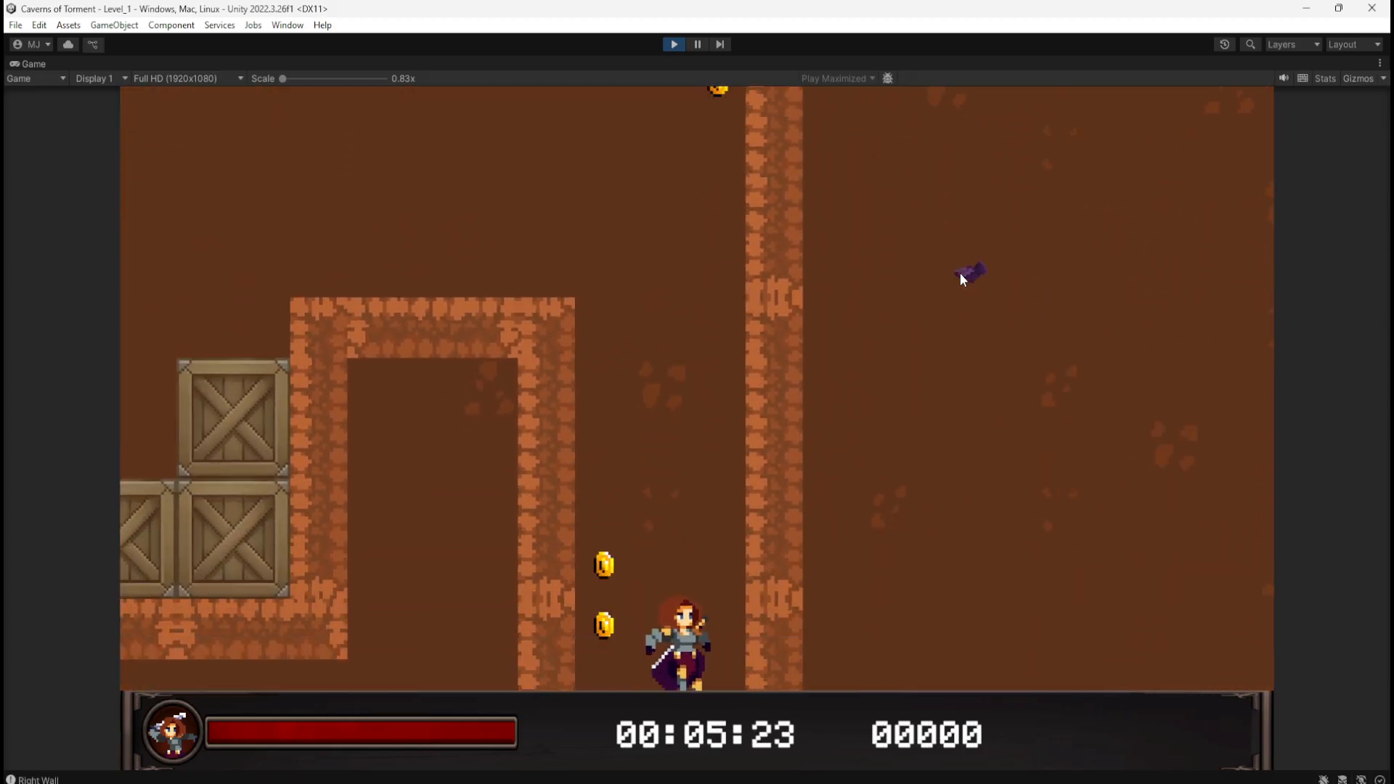
{"action": "key", "text": "d"}
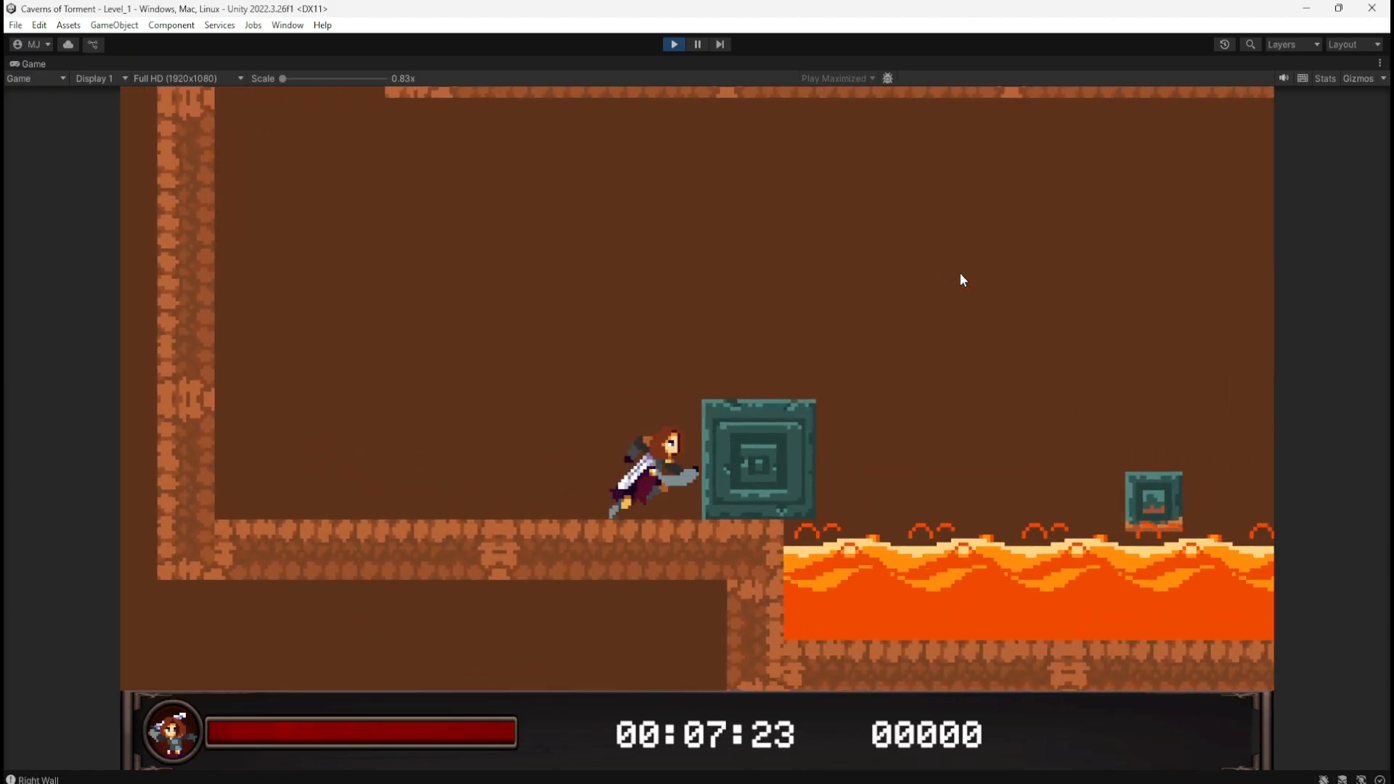
{"action": "key", "text": "d"}
{"action": "key", "text": "space"}
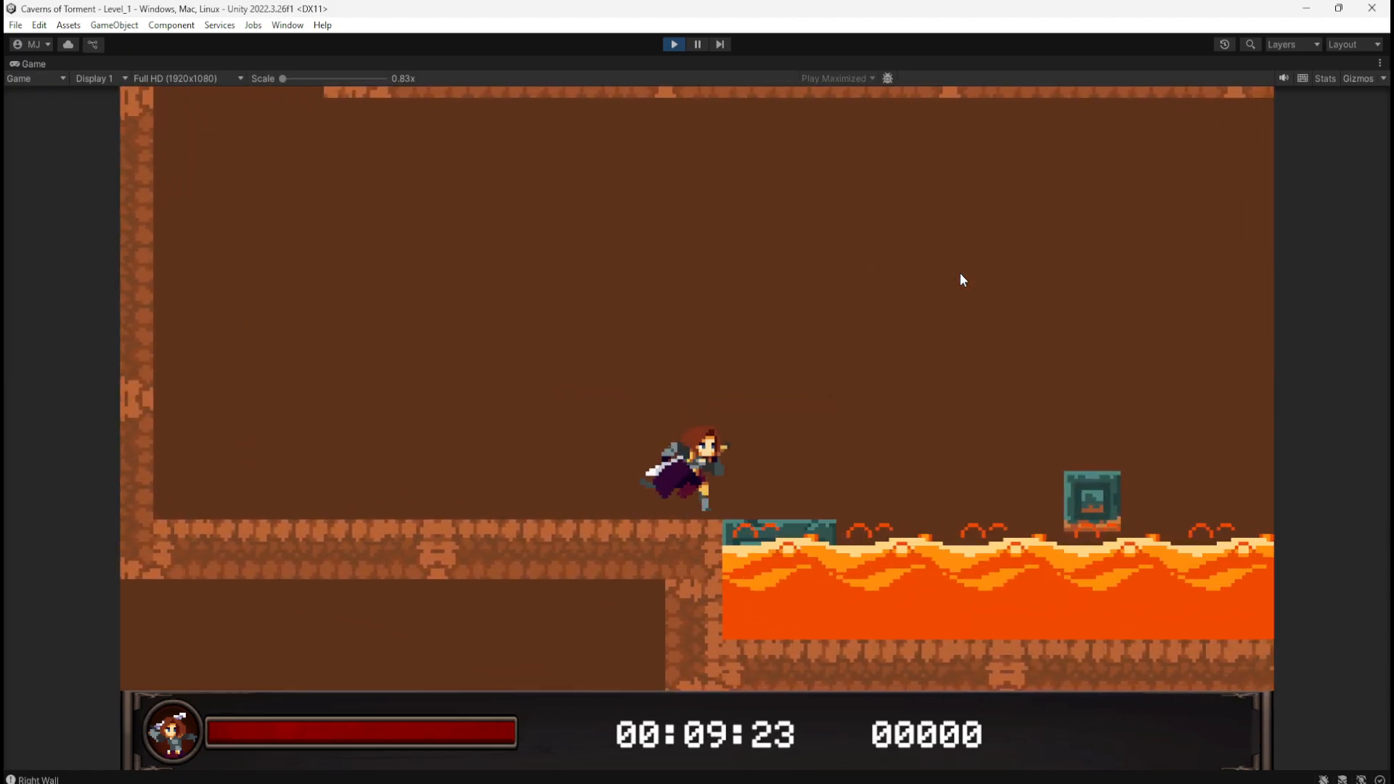
{"action": "key", "text": "a"}
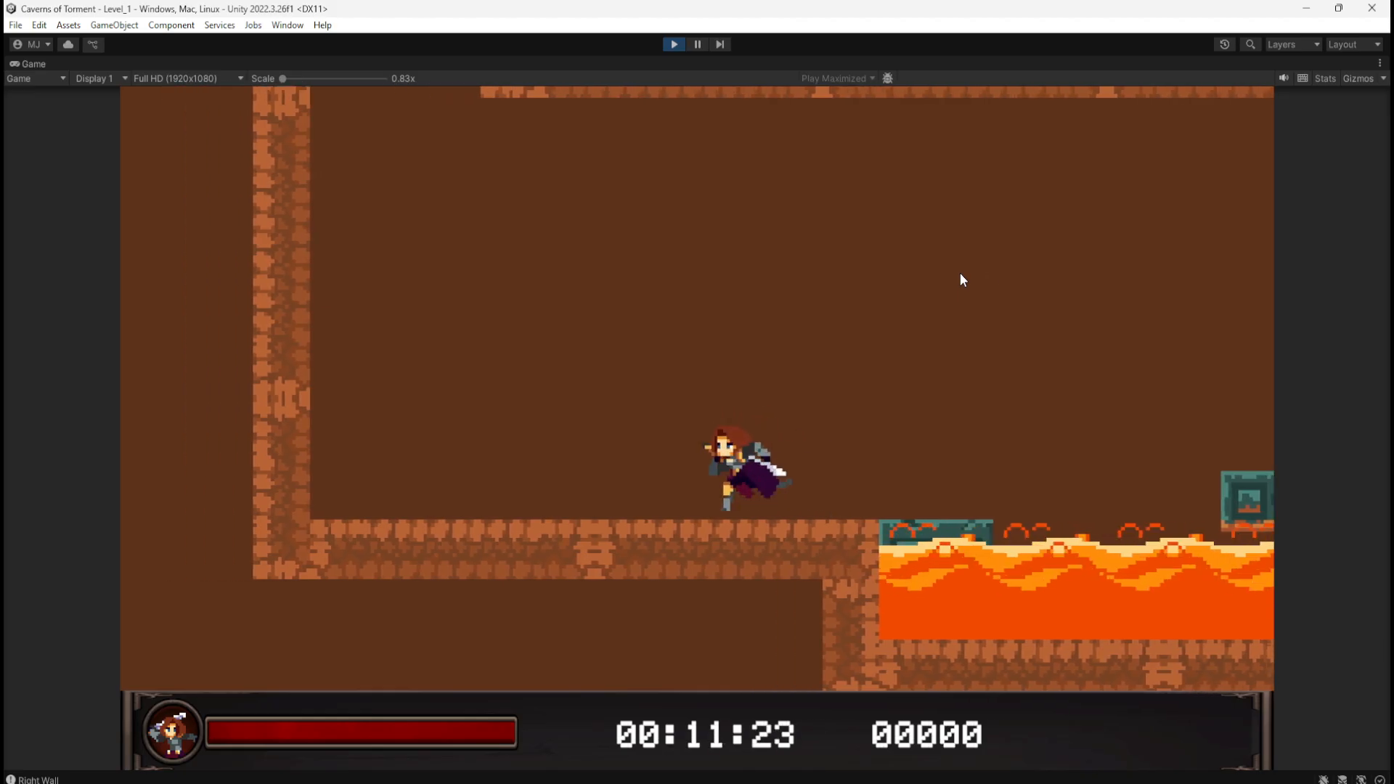
{"action": "key", "text": "d"}
{"action": "key", "text": "a"}
{"action": "key", "text": "d"}
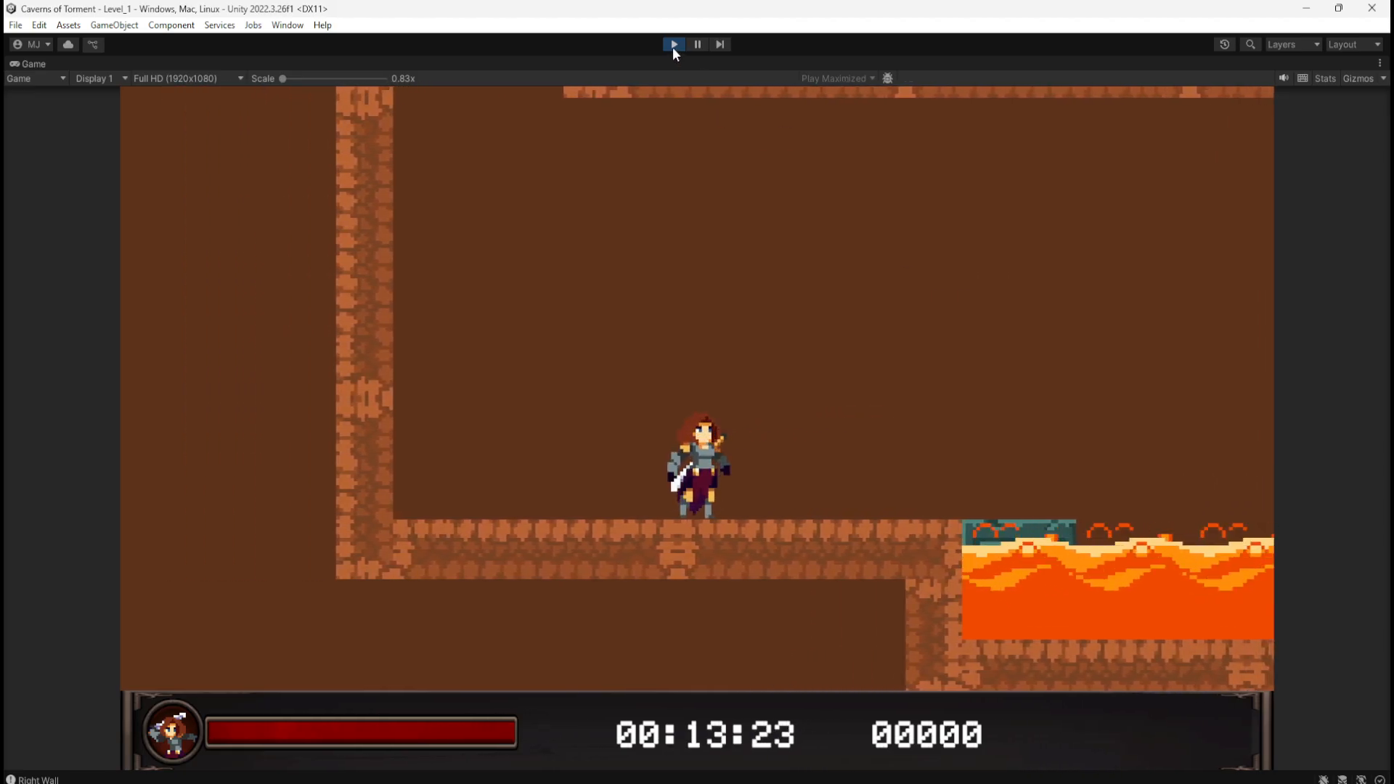
{"action": "left_click", "coordinate": [674, 45]}
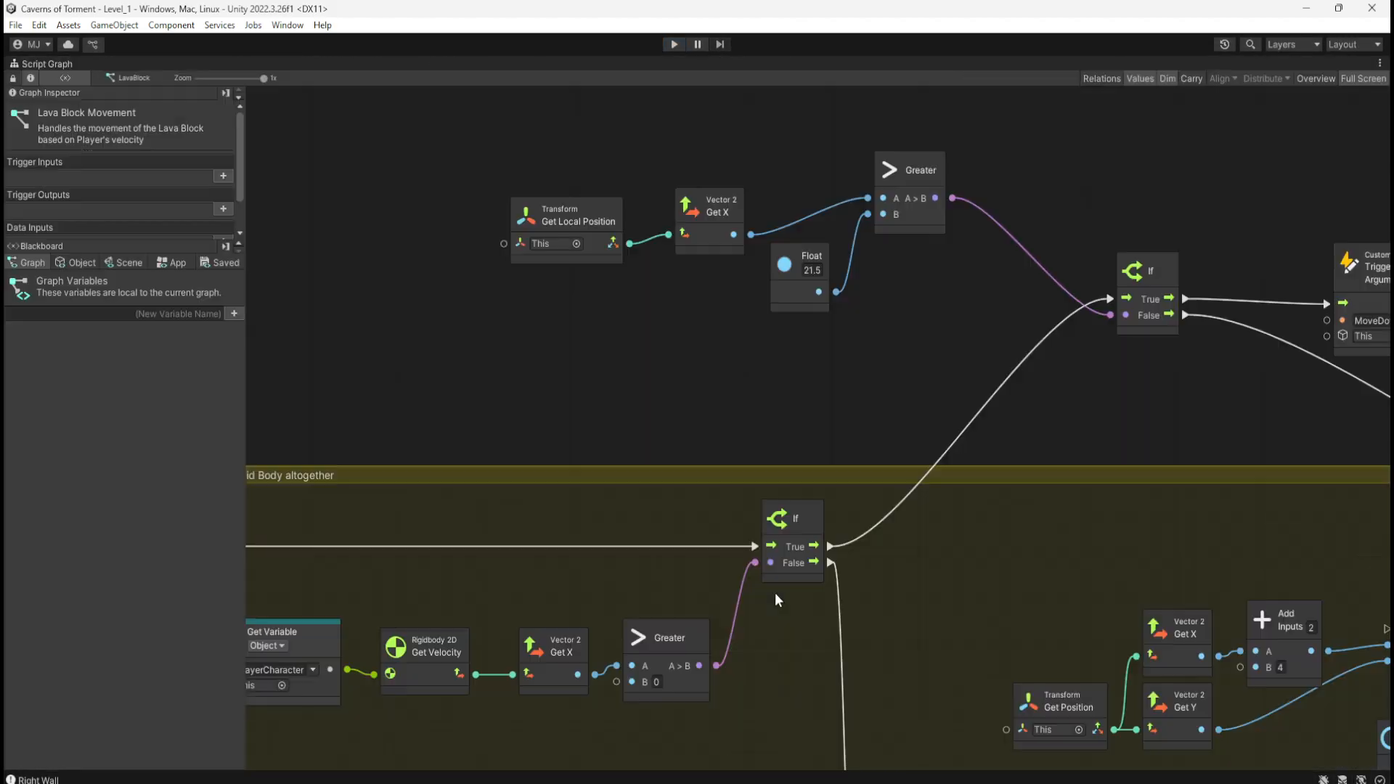
Step: Zoom out over the LavaBlock graph and enlarge the yellow comment group
{"action": "scroll", "coordinate": [775, 600], "scroll_direction": "down", "scroll_amount": 6}
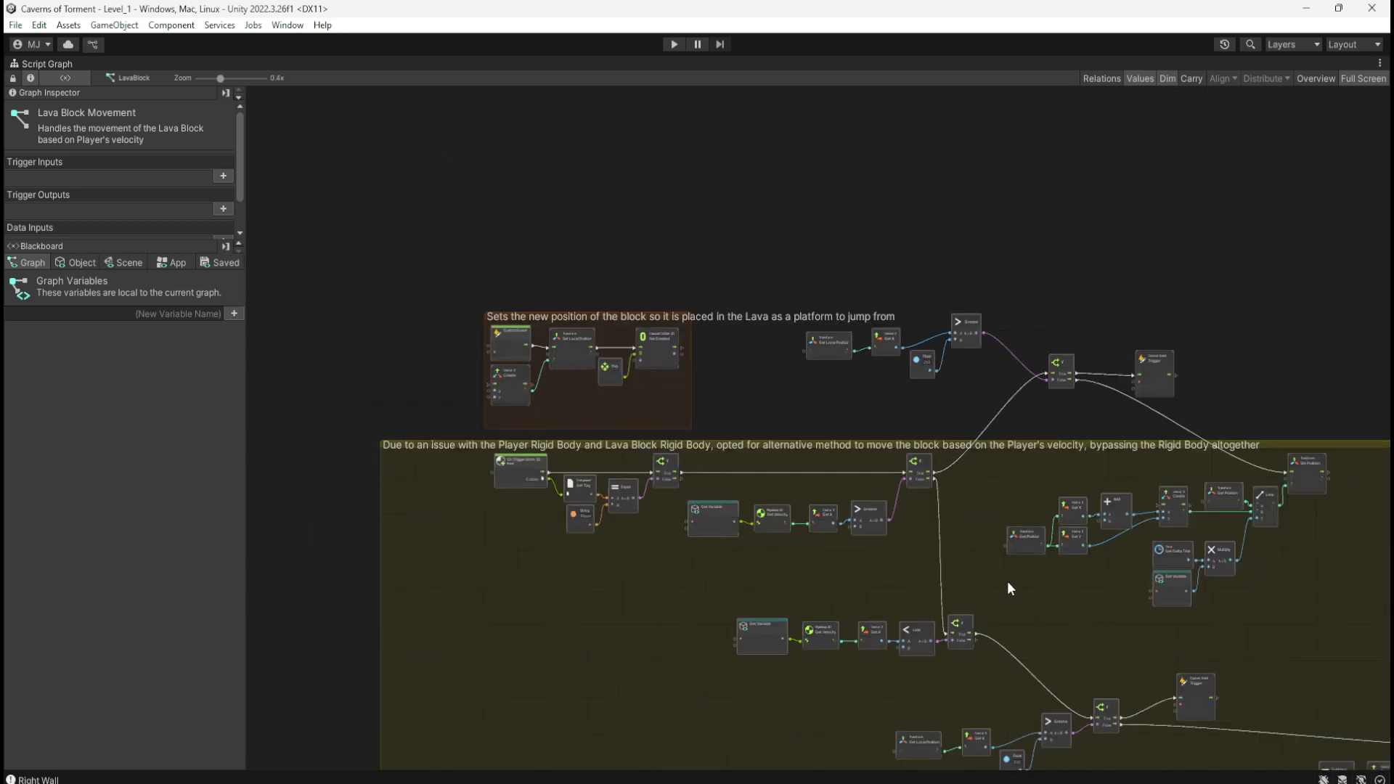
{"action": "middle_click_drag", "start_coordinate": [1008, 582], "coordinate": [884, 261]}
{"action": "middle_click_drag", "start_coordinate": [947, 545], "coordinate": [704, 562]}
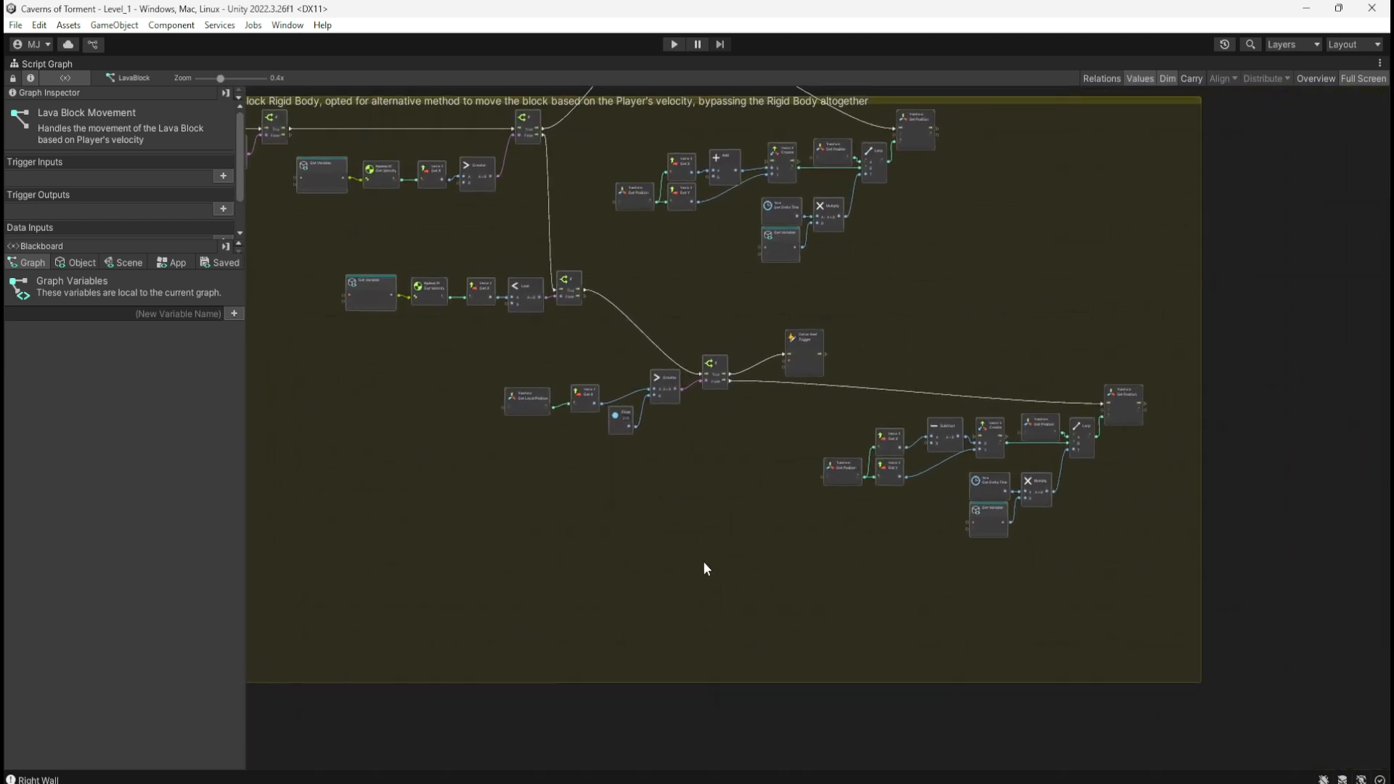
{"action": "scroll", "coordinate": [954, 280], "scroll_direction": "down", "scroll_amount": 3}
{"action": "middle_click_drag", "start_coordinate": [887, 433], "coordinate": [839, 530]}
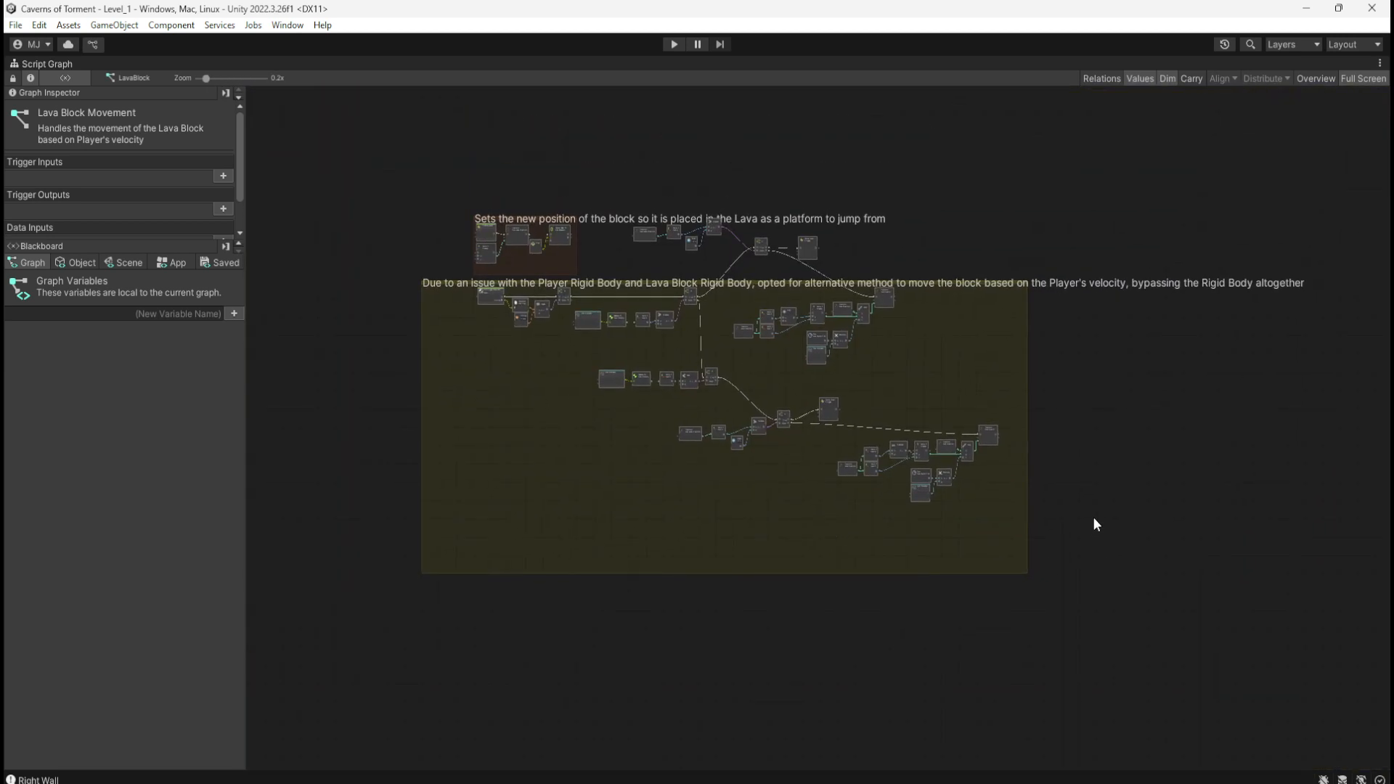
{"action": "scroll", "coordinate": [427, 384], "scroll_direction": "up", "scroll_amount": 6}
{"action": "middle_click_drag", "start_coordinate": [697, 199], "coordinate": [709, 589]}
{"action": "scroll", "coordinate": [535, 523], "scroll_direction": "up", "scroll_amount": 2}
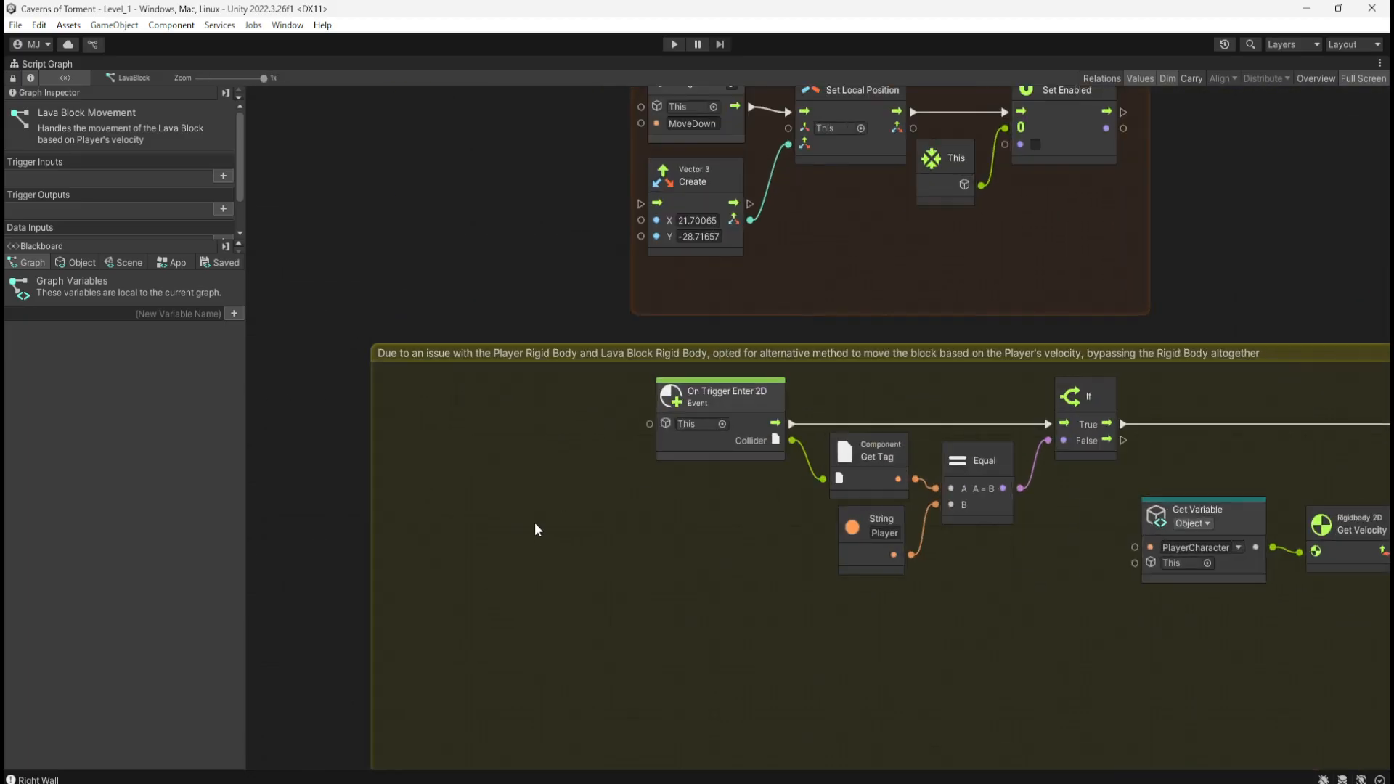
{"action": "left_click_drag", "start_coordinate": [369, 470], "coordinate": [597, 512]}
Step: Spread the lower and right-hand clusters down-right and pull the Get Local Position–Trigger chain into the group
{"action": "middle_click_drag", "start_coordinate": [945, 706], "coordinate": [547, 591]}
{"action": "middle_click_drag", "start_coordinate": [829, 559], "coordinate": [533, 487]}
{"action": "scroll", "coordinate": [621, 459], "scroll_direction": "down", "scroll_amount": 2}
{"action": "scroll", "coordinate": [654, 458], "scroll_direction": "down", "scroll_amount": 3}
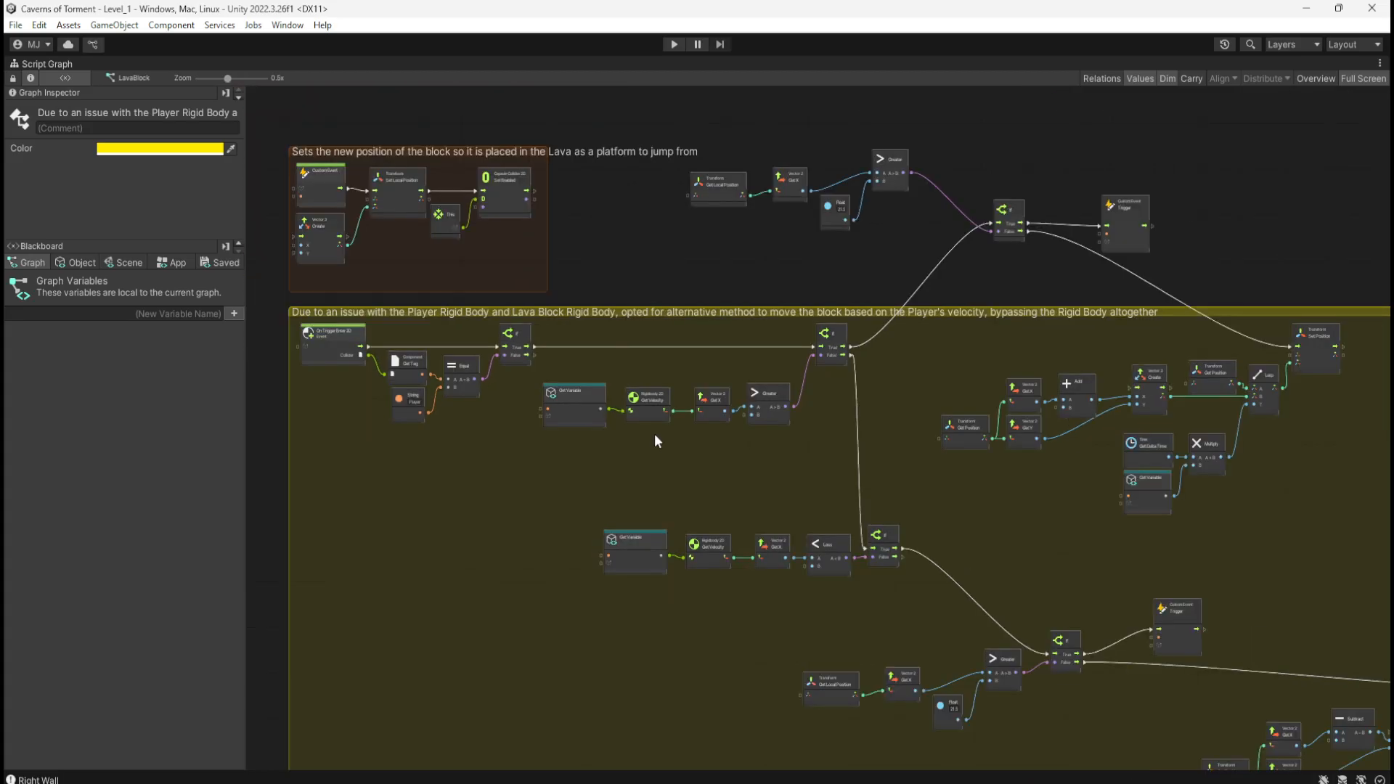
{"action": "middle_click_drag", "start_coordinate": [1101, 464], "coordinate": [955, 411]}
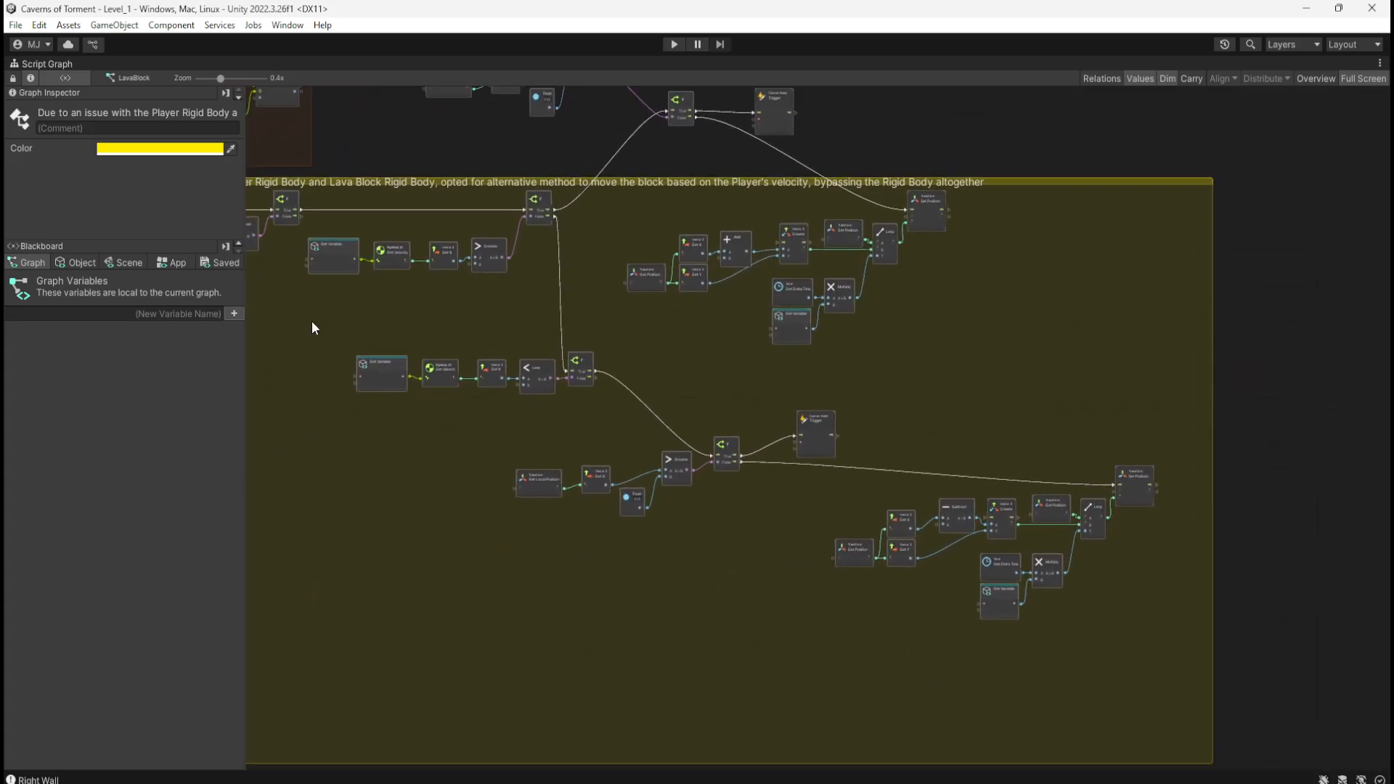
{"action": "left_click_drag", "start_coordinate": [327, 342], "coordinate": [1191, 706]}
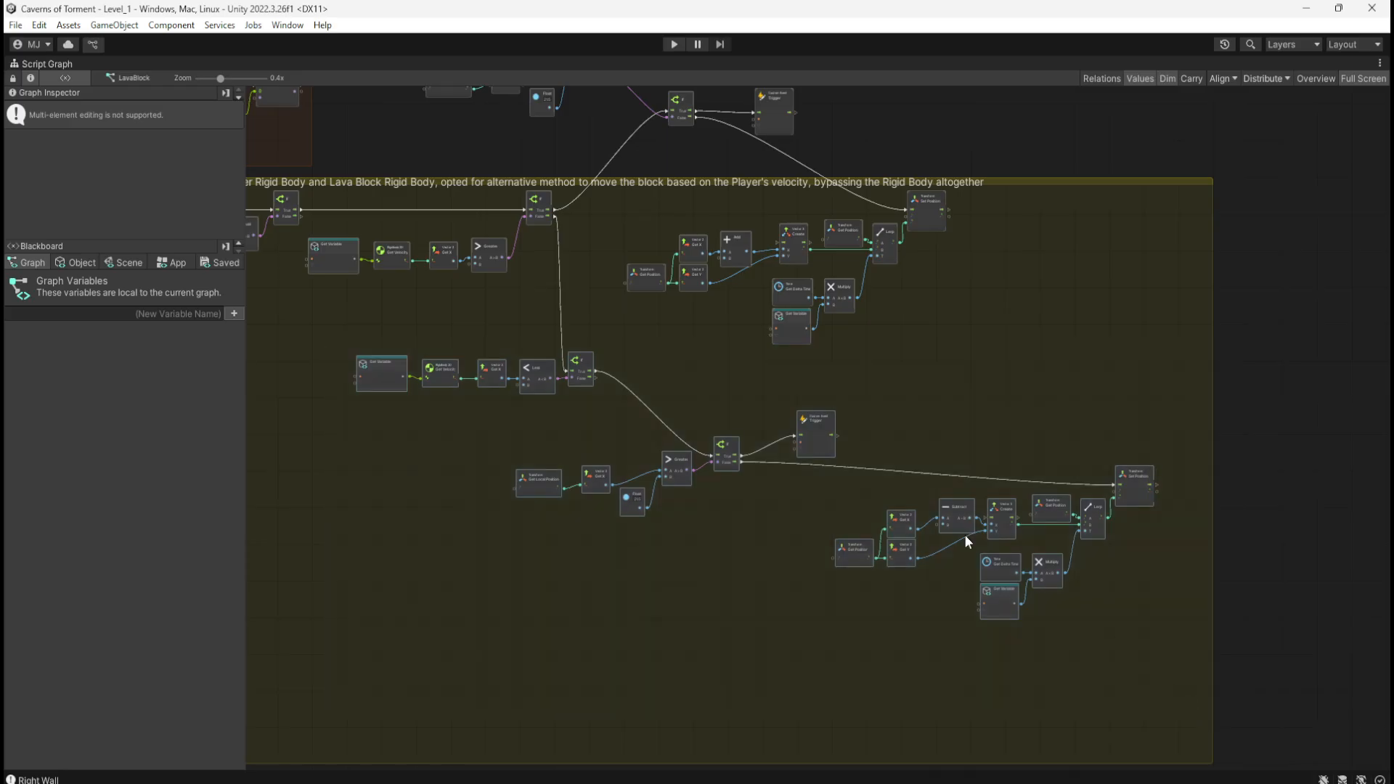
{"action": "left_click_drag", "start_coordinate": [813, 442], "coordinate": [861, 560]}
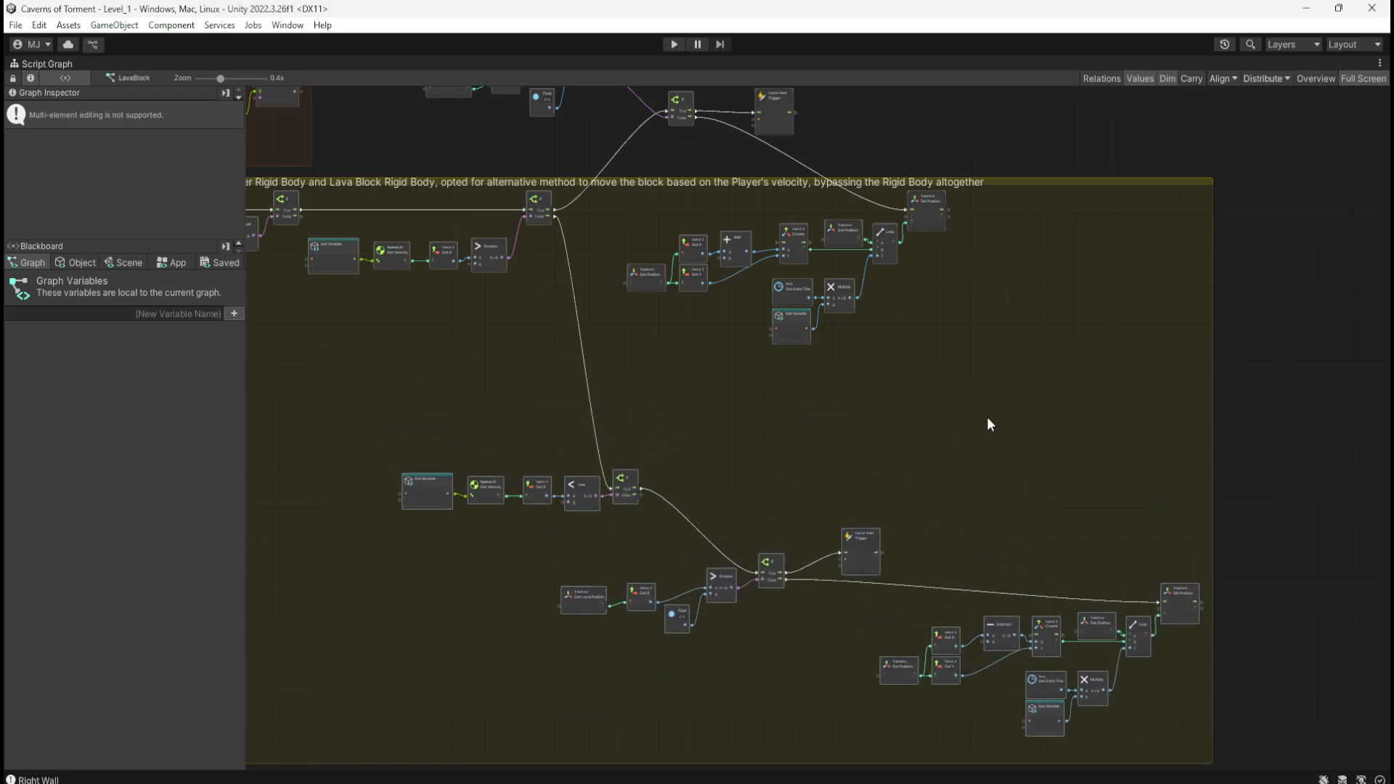
{"action": "middle_click_drag", "start_coordinate": [715, 263], "coordinate": [737, 423]}
{"action": "left_click_drag", "start_coordinate": [649, 353], "coordinate": [1021, 516]}
{"action": "left_click_drag", "start_coordinate": [971, 405], "coordinate": [1108, 508]}
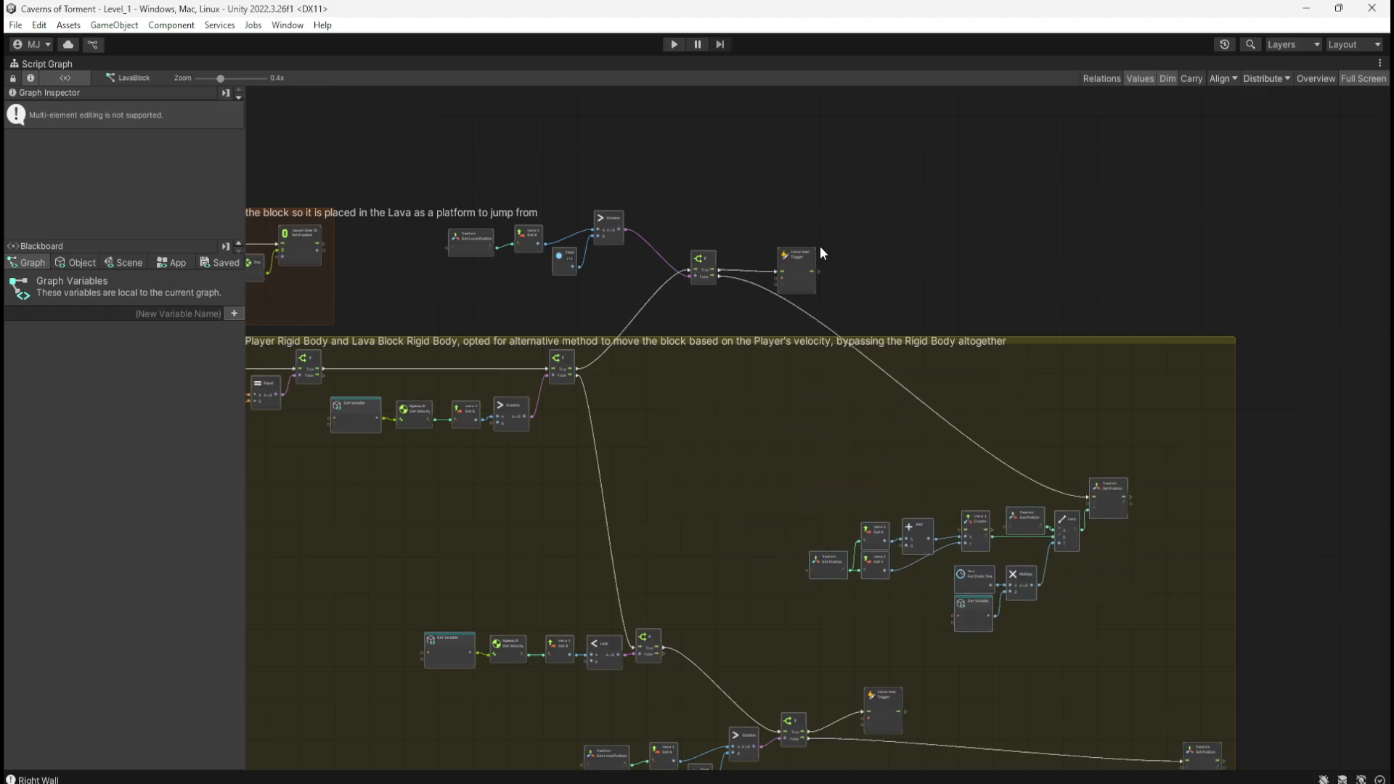
{"action": "left_click_drag", "start_coordinate": [877, 184], "coordinate": [449, 295]}
{"action": "left_click_drag", "start_coordinate": [591, 232], "coordinate": [772, 381]}
Step: Line the If and MoveDown Trigger nodes up beside Greater, with Trigger close to If
{"action": "scroll", "coordinate": [767, 380], "scroll_direction": "up", "scroll_amount": 6}
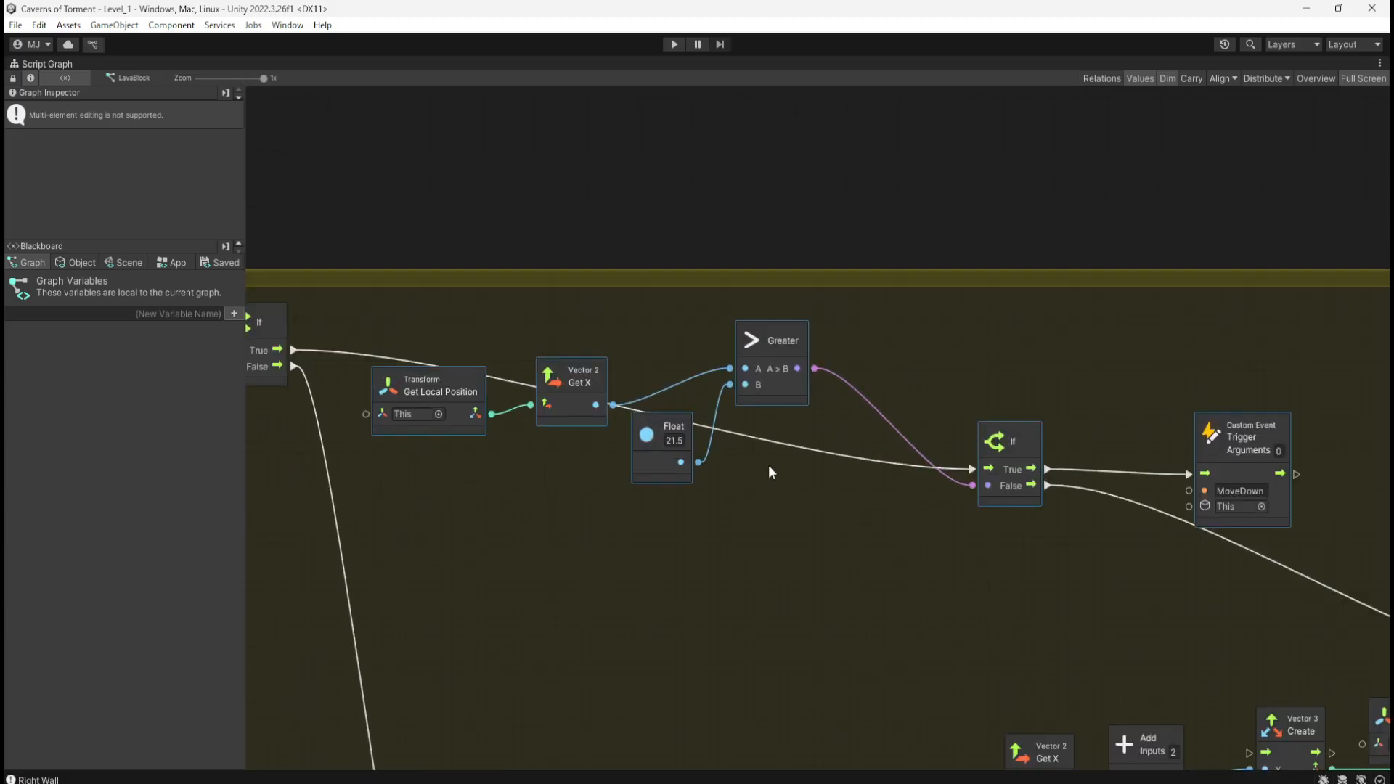
{"action": "left_click", "coordinate": [773, 472]}
{"action": "left_click_drag", "start_coordinate": [997, 359], "coordinate": [1248, 519]}
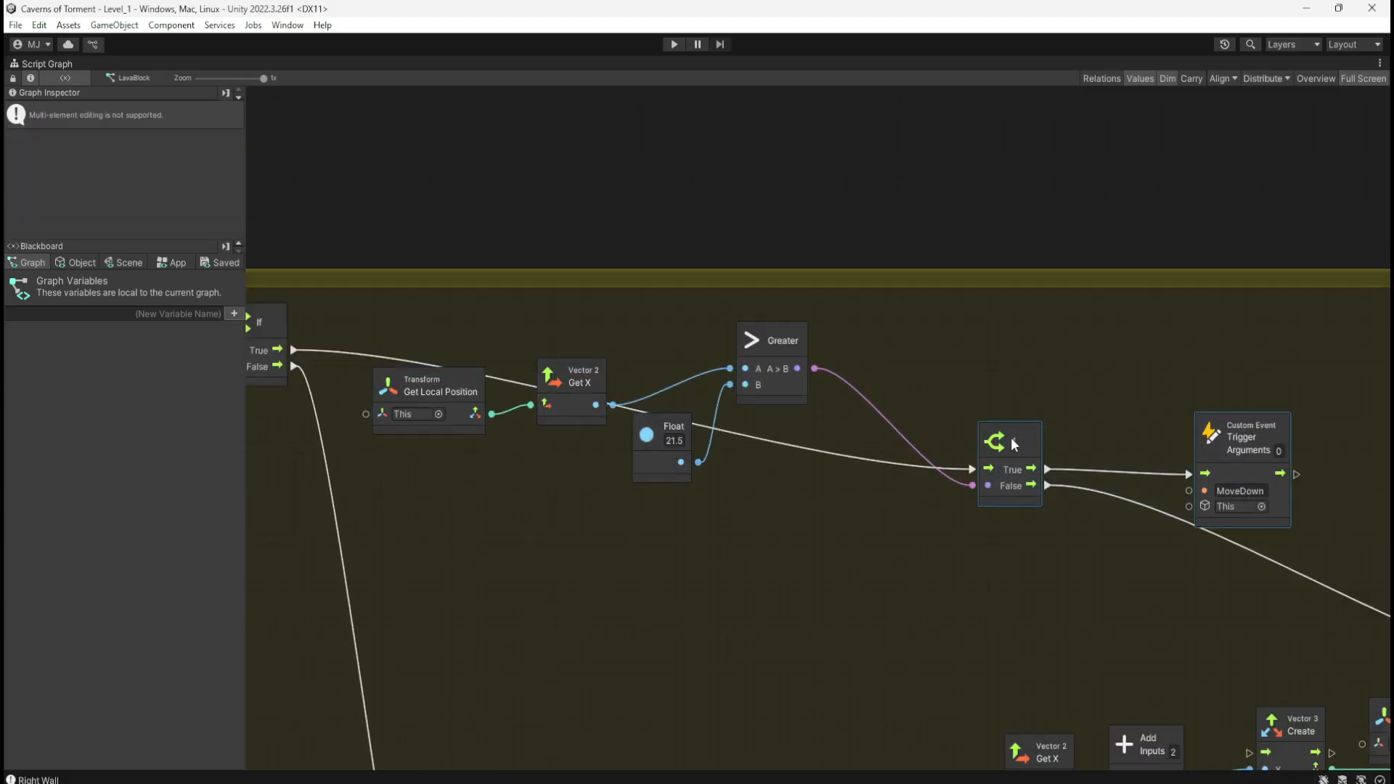
{"action": "left_click_drag", "start_coordinate": [1010, 437], "coordinate": [890, 317]}
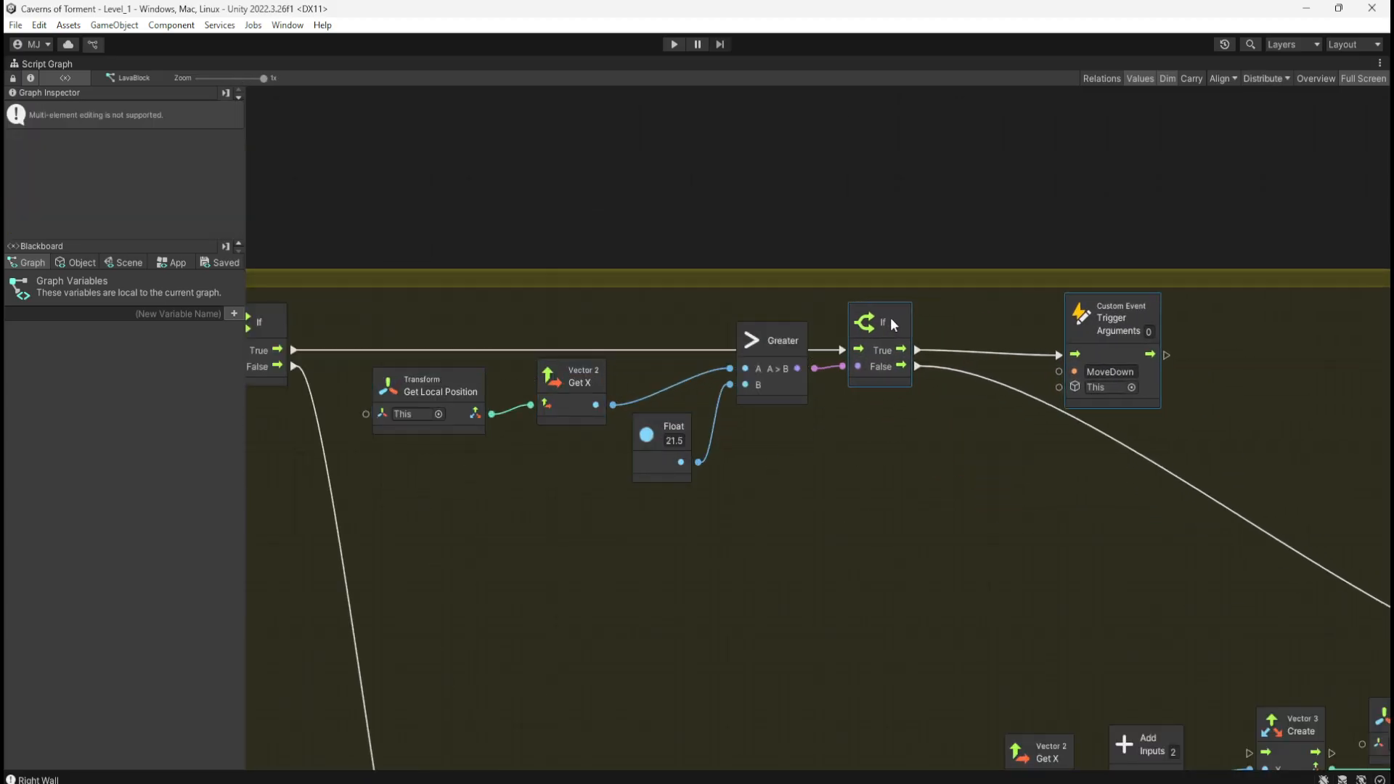
{"action": "left_click", "coordinate": [967, 459]}
{"action": "left_click_drag", "start_coordinate": [1100, 351], "coordinate": [1017, 354]}
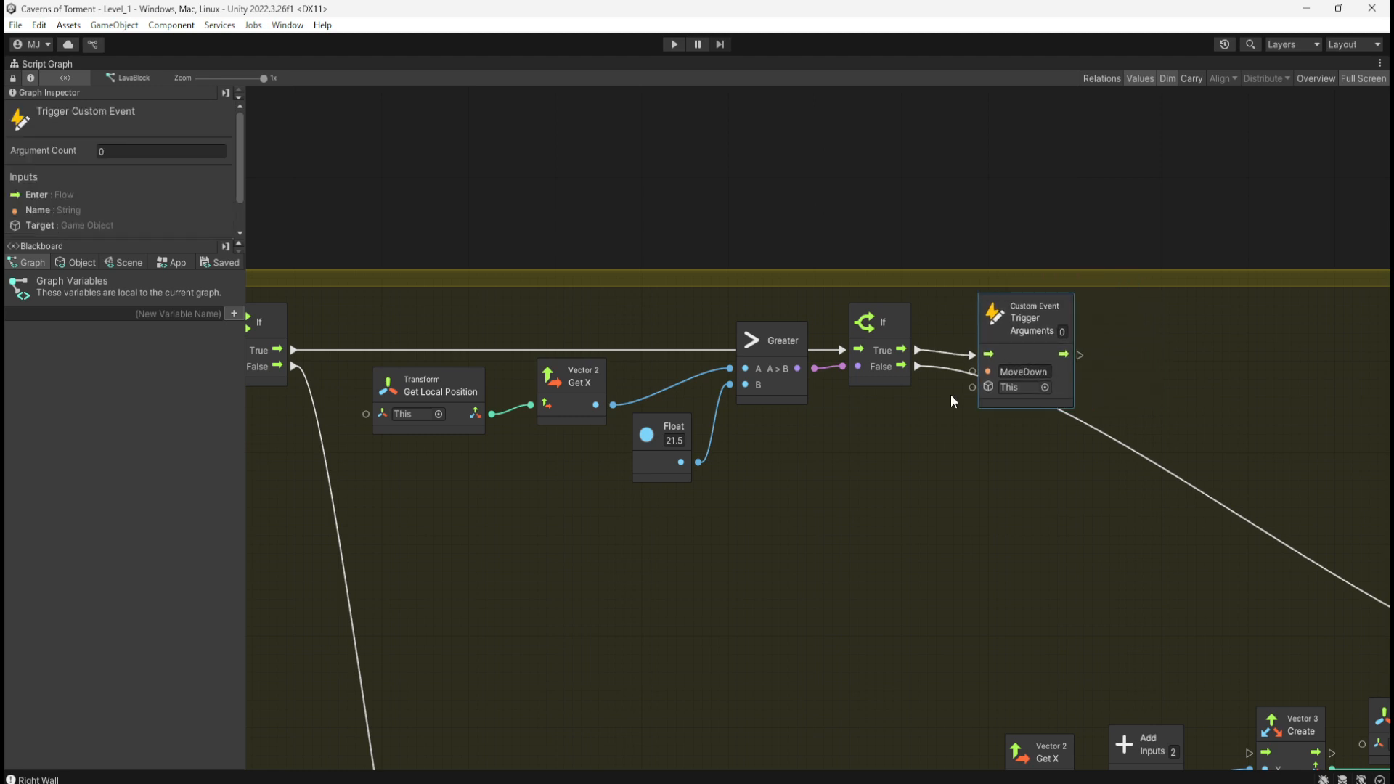
Step: Rearrange Get Local Position, Get X and Float, then shift the six-node row left toward the first If
{"action": "middle_click_drag", "start_coordinate": [637, 501], "coordinate": [711, 494]}
{"action": "left_click", "coordinate": [736, 462]}
{"action": "left_click_drag", "start_coordinate": [739, 469], "coordinate": [750, 453]}
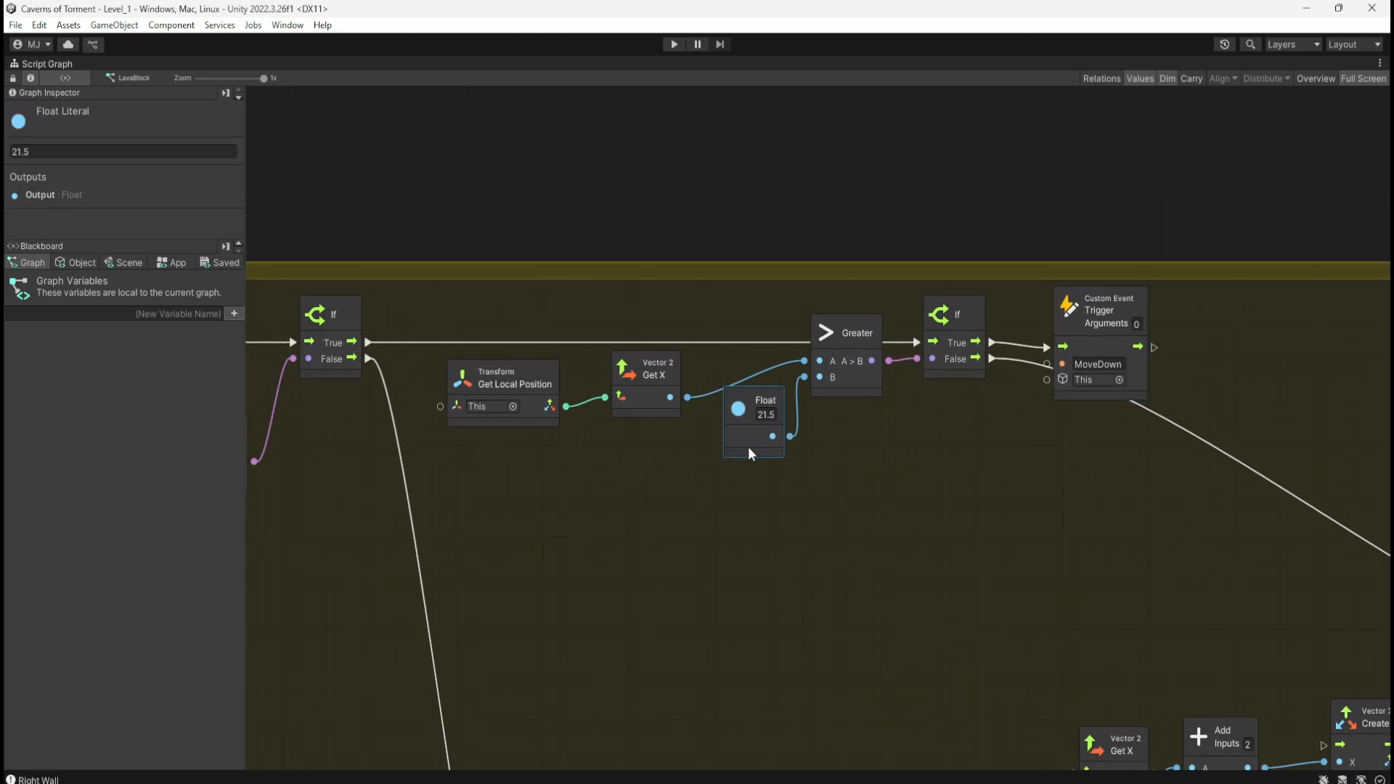
{"action": "left_click_drag", "start_coordinate": [662, 405], "coordinate": [682, 472]}
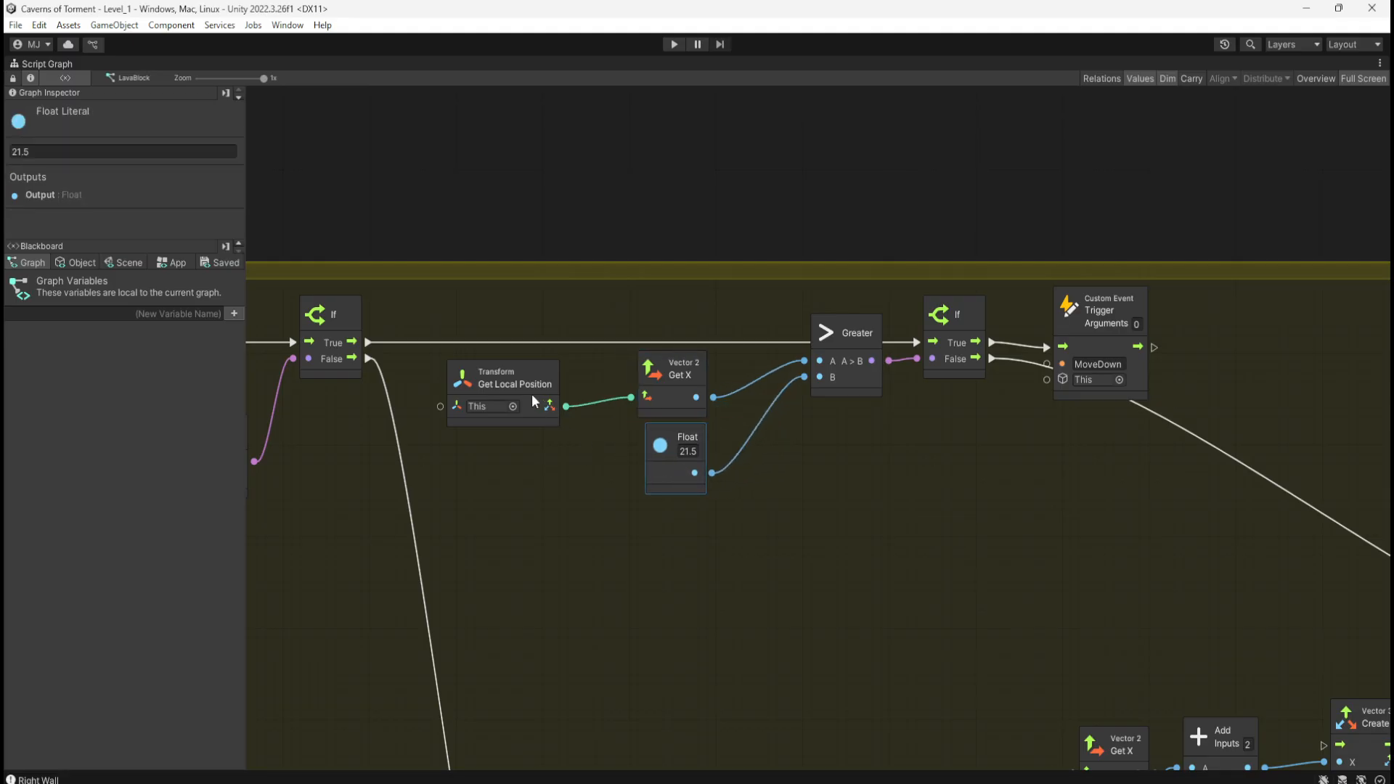
{"action": "left_click_drag", "start_coordinate": [535, 401], "coordinate": [581, 390]}
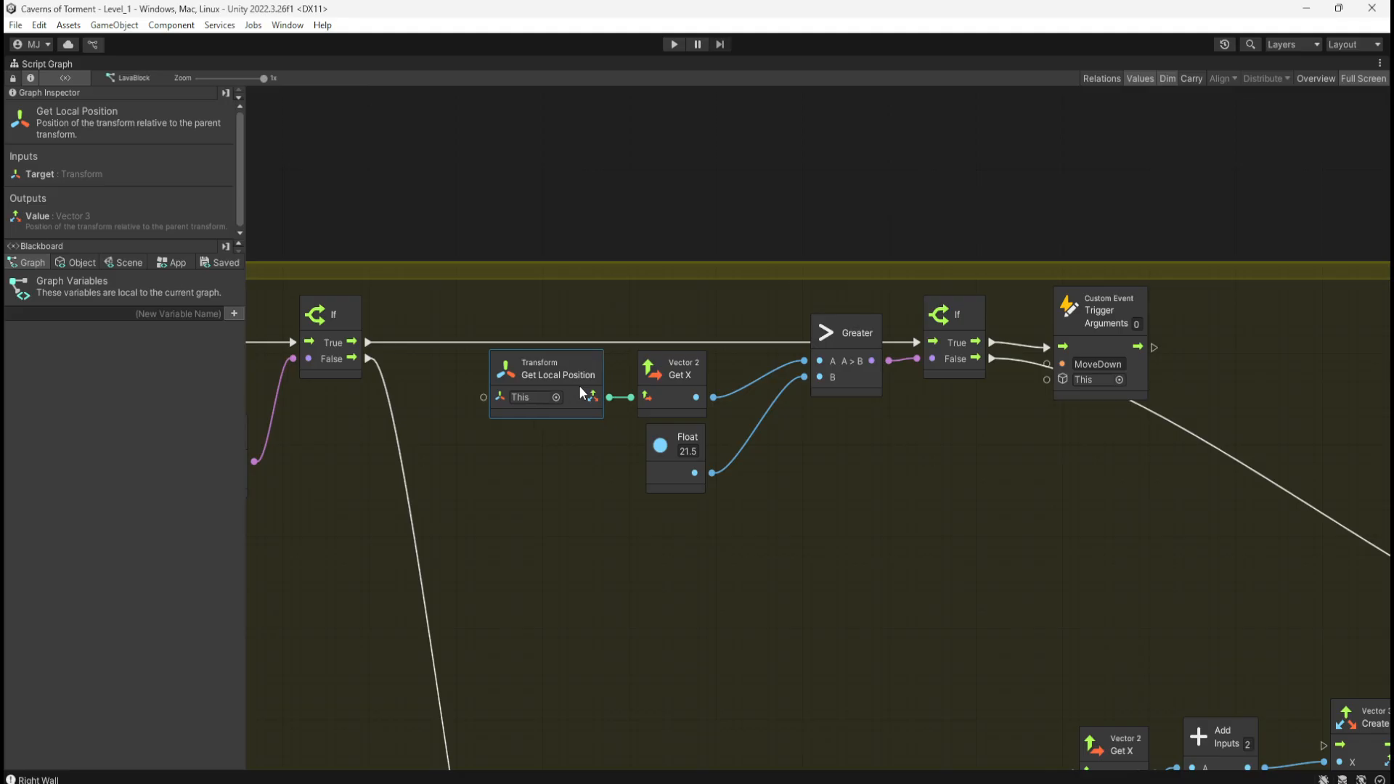
{"action": "left_click_drag", "start_coordinate": [568, 487], "coordinate": [738, 408]}
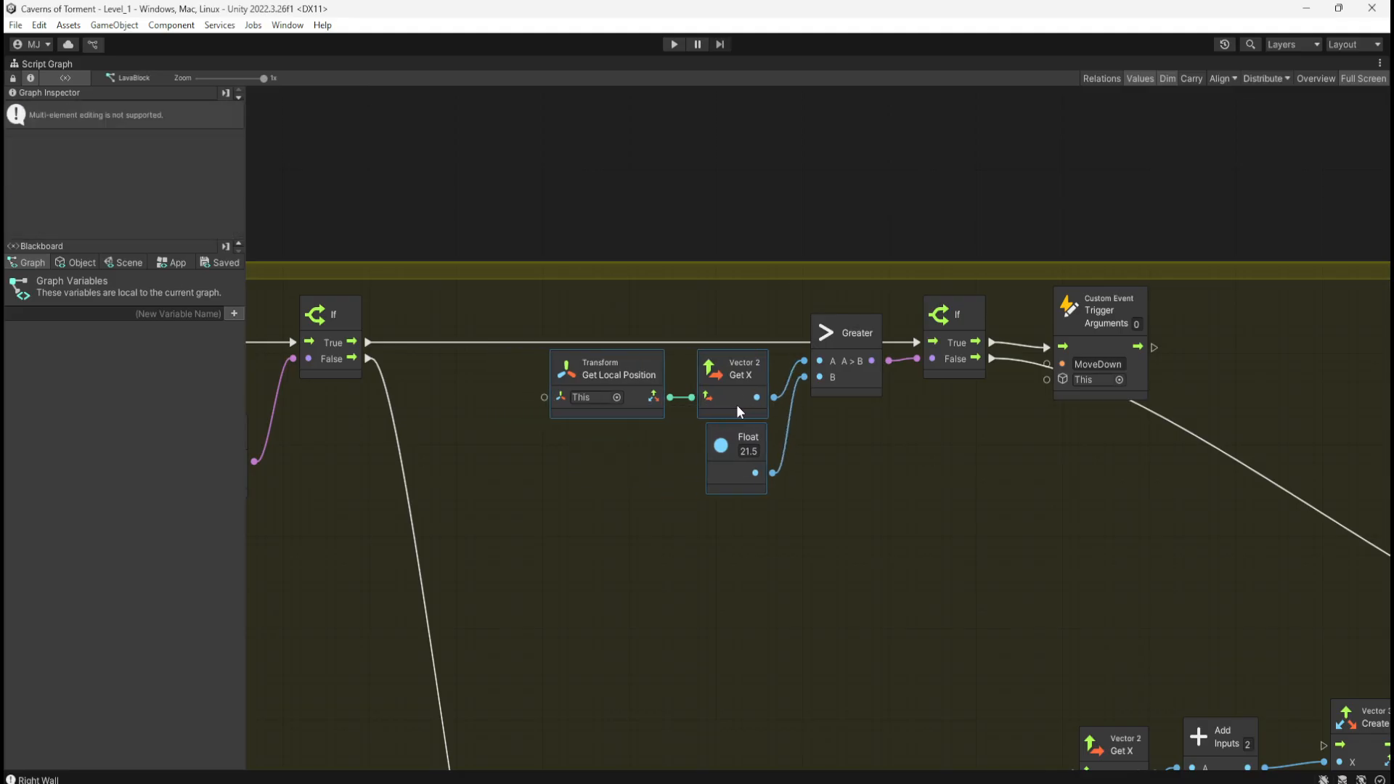
{"action": "left_click_drag", "start_coordinate": [608, 308], "coordinate": [1091, 507]}
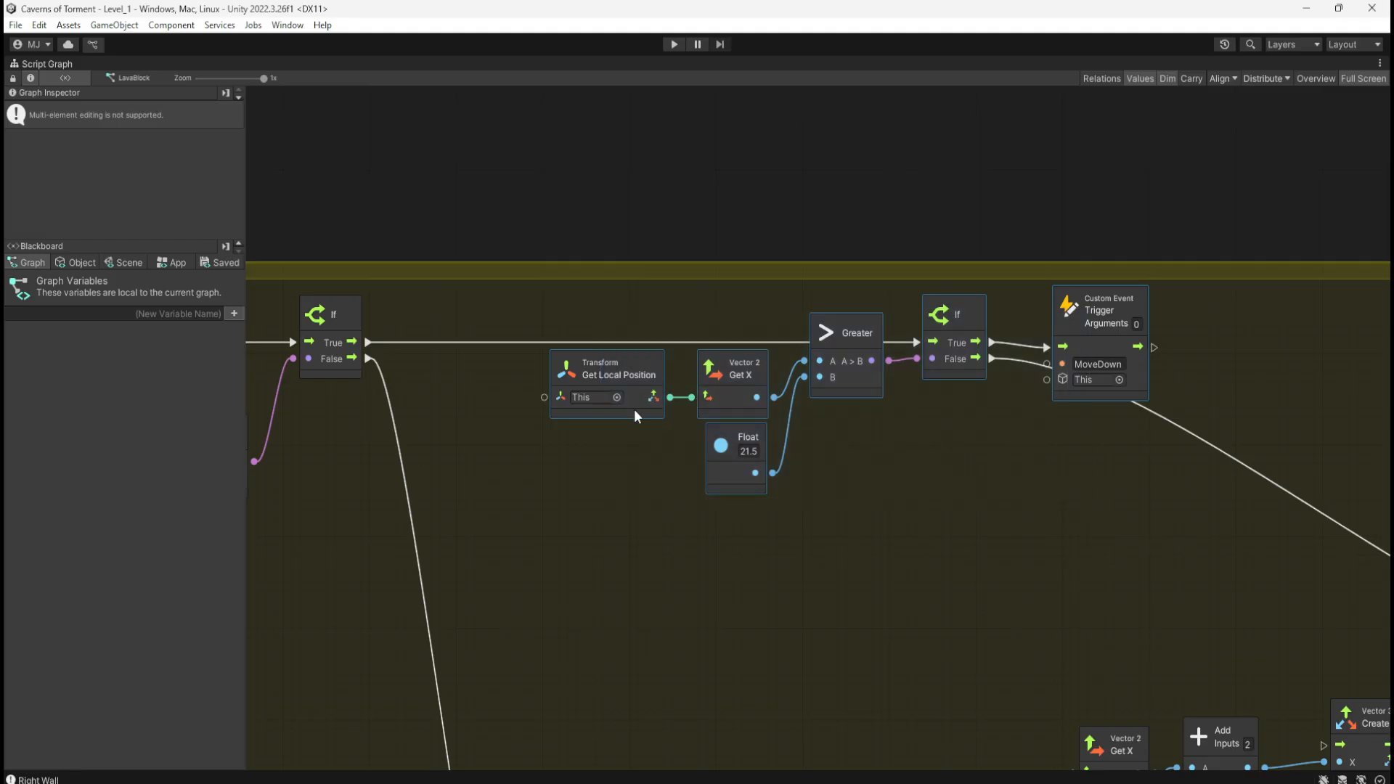
{"action": "left_click_drag", "start_coordinate": [634, 408], "coordinate": [505, 412]}
{"action": "left_click", "coordinate": [936, 523]}
Step: Raise the eleven-node Set Position chain beneath Greater and align the MoveDown trigger above Set Position
{"action": "middle_click_drag", "start_coordinate": [983, 530], "coordinate": [620, 314]}
{"action": "scroll", "coordinate": [625, 319], "scroll_direction": "down", "scroll_amount": 2, "text": "ctrl"}
{"action": "left_click_drag", "start_coordinate": [591, 348], "coordinate": [1215, 684]}
{"action": "left_click_drag", "start_coordinate": [834, 521], "coordinate": [556, 354]}
{"action": "left_click_drag", "start_coordinate": [634, 184], "coordinate": [953, 183]}
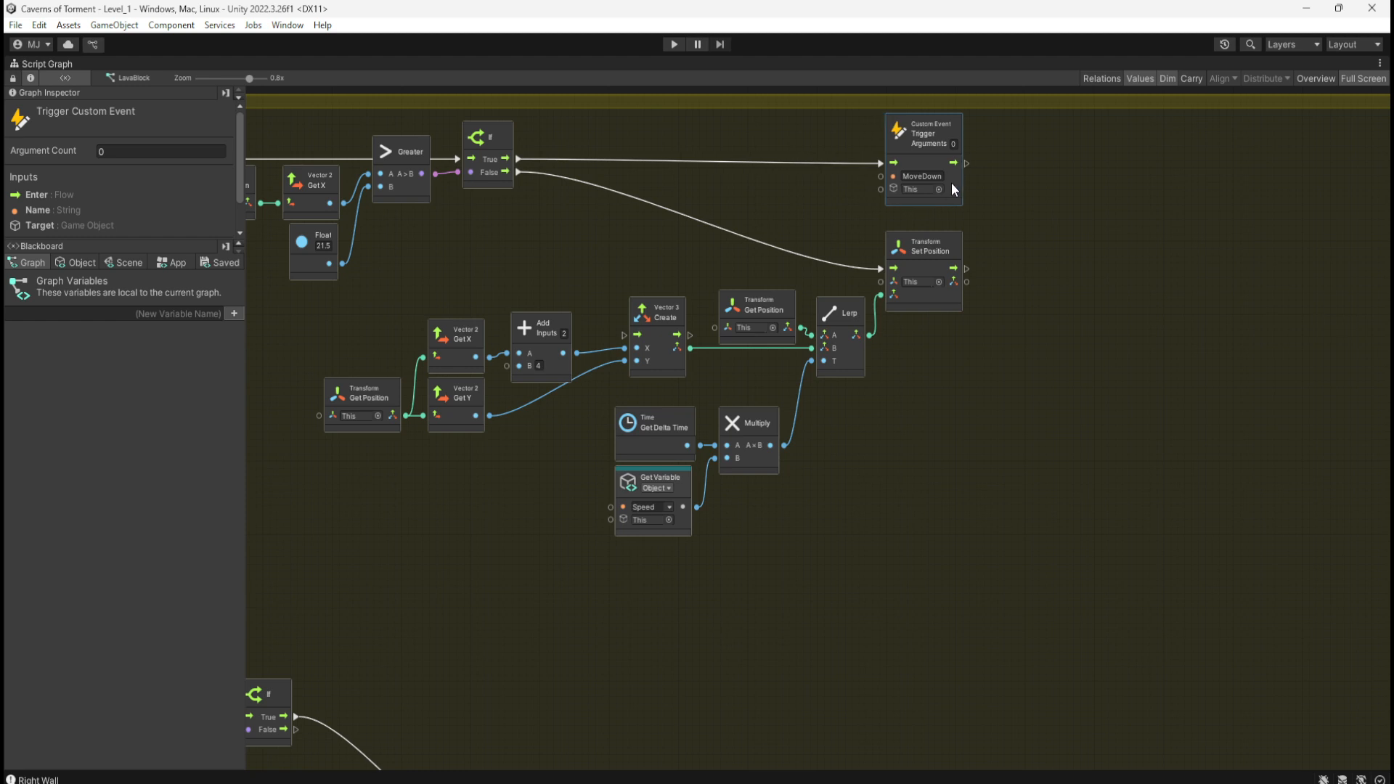
{"action": "middle_click_drag", "start_coordinate": [1102, 268], "coordinate": [1256, 325]}
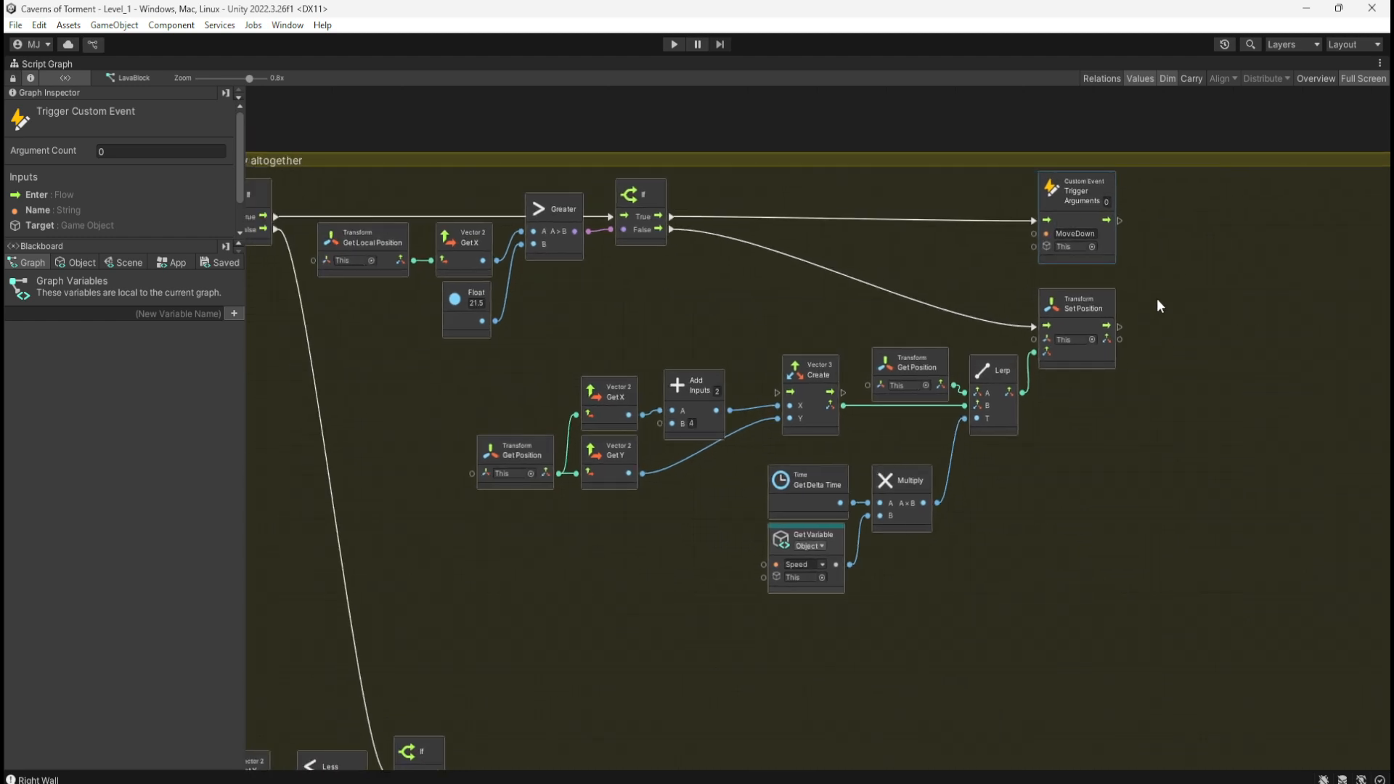
Step: Raise the Get Variable-to-If row and move the lower Get Local Position-to-trigger row beneath the Less row
{"action": "scroll", "coordinate": [1159, 296], "scroll_direction": "down", "scroll_amount": 4}
{"action": "middle_click_drag", "start_coordinate": [1115, 521], "coordinate": [1030, 303]}
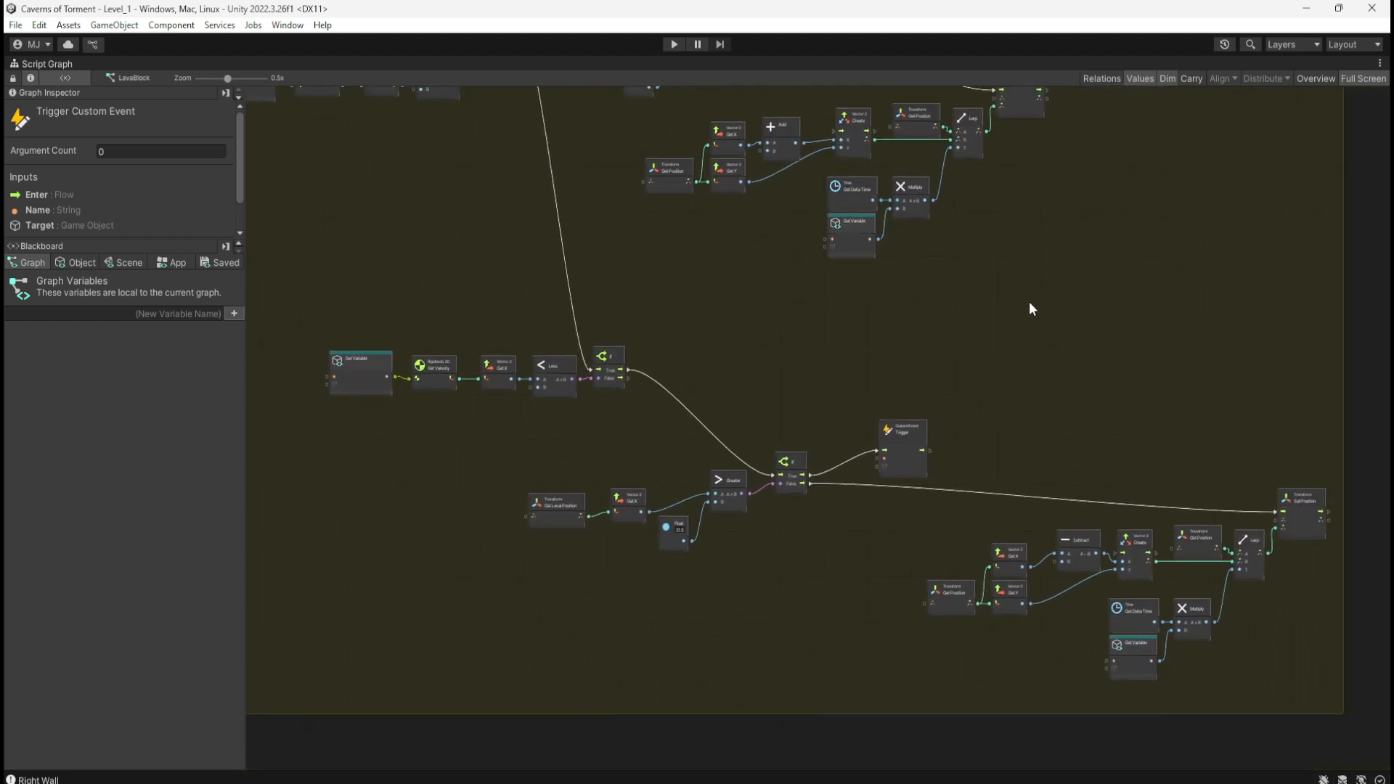
{"action": "left_click_drag", "start_coordinate": [333, 316], "coordinate": [625, 414]}
{"action": "middle_click_drag", "start_coordinate": [722, 308], "coordinate": [907, 447]}
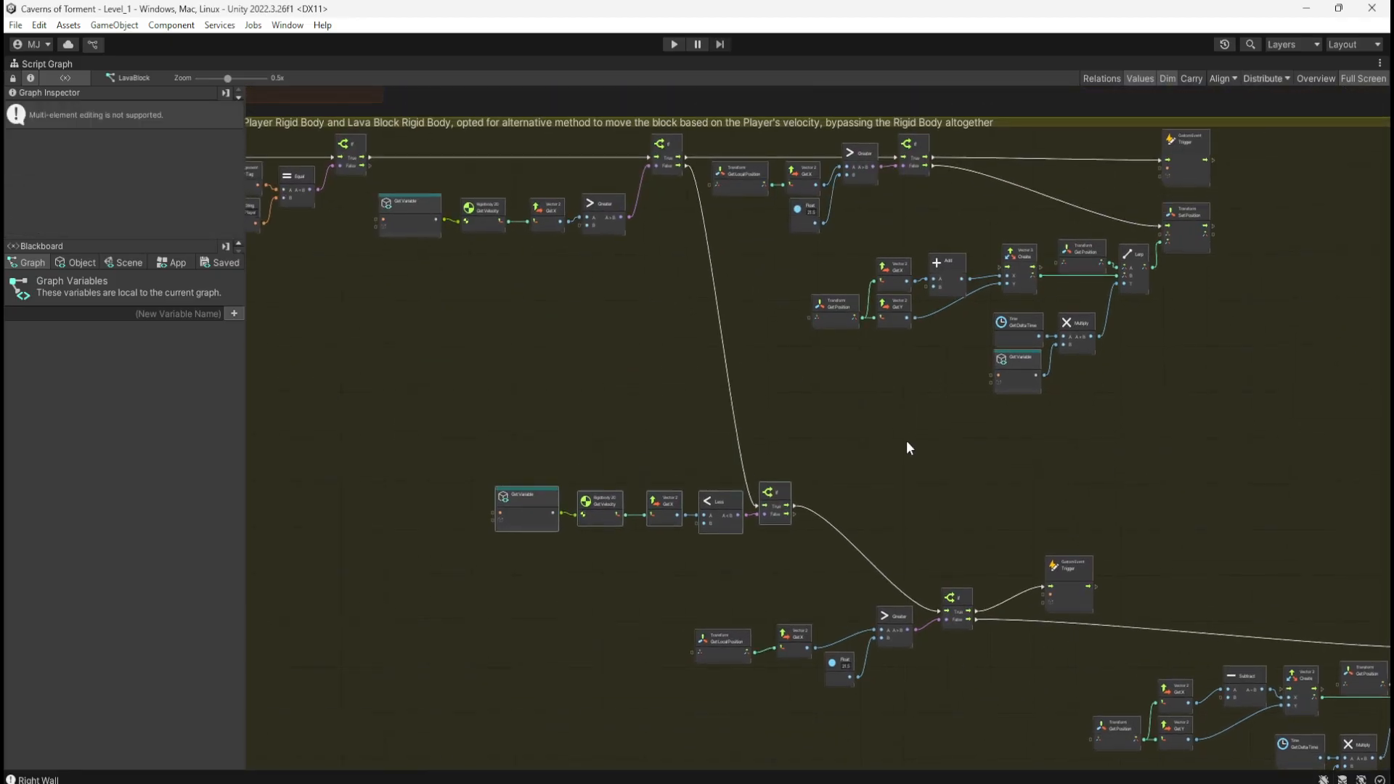
{"action": "left_click_drag", "start_coordinate": [730, 514], "coordinate": [739, 411]}
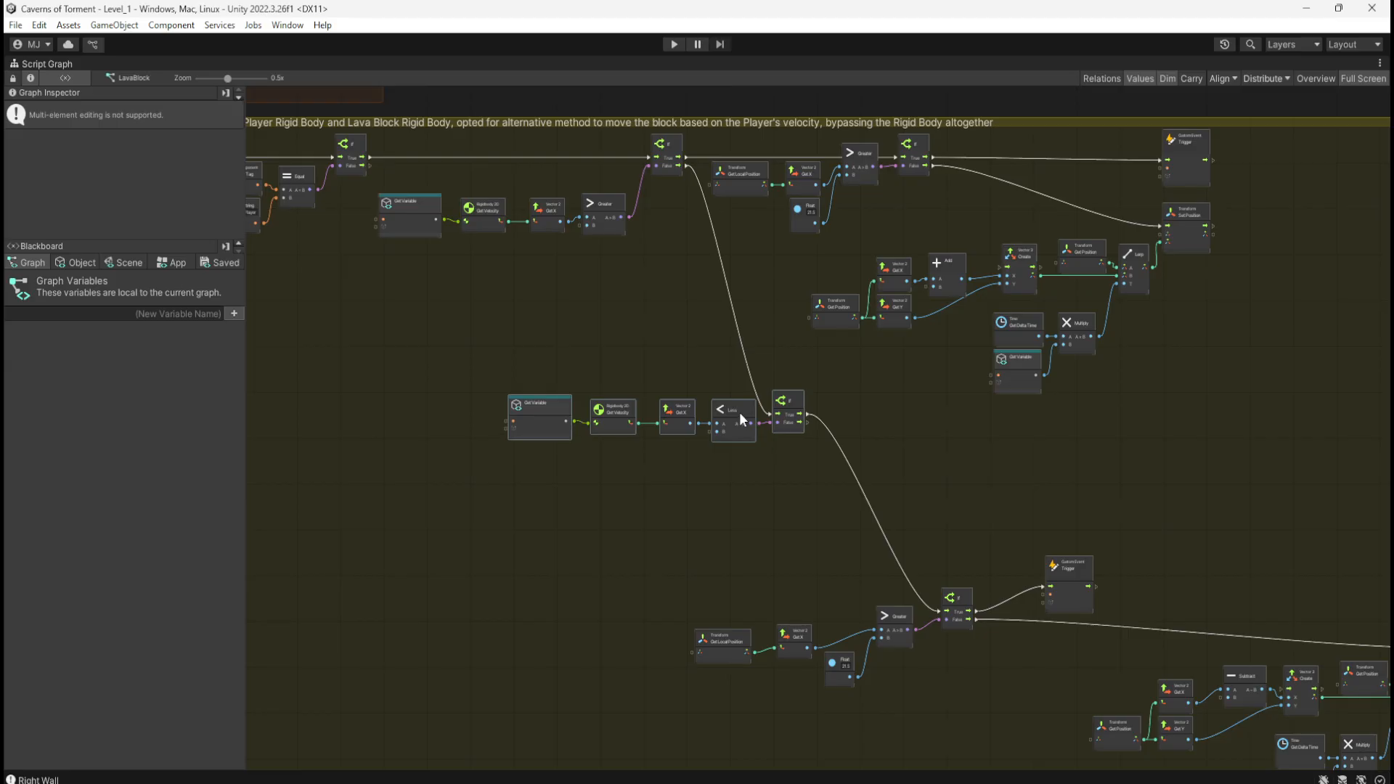
{"action": "middle_click_drag", "start_coordinate": [865, 552], "coordinate": [689, 453]}
{"action": "left_click_drag", "start_coordinate": [506, 444], "coordinate": [878, 585]}
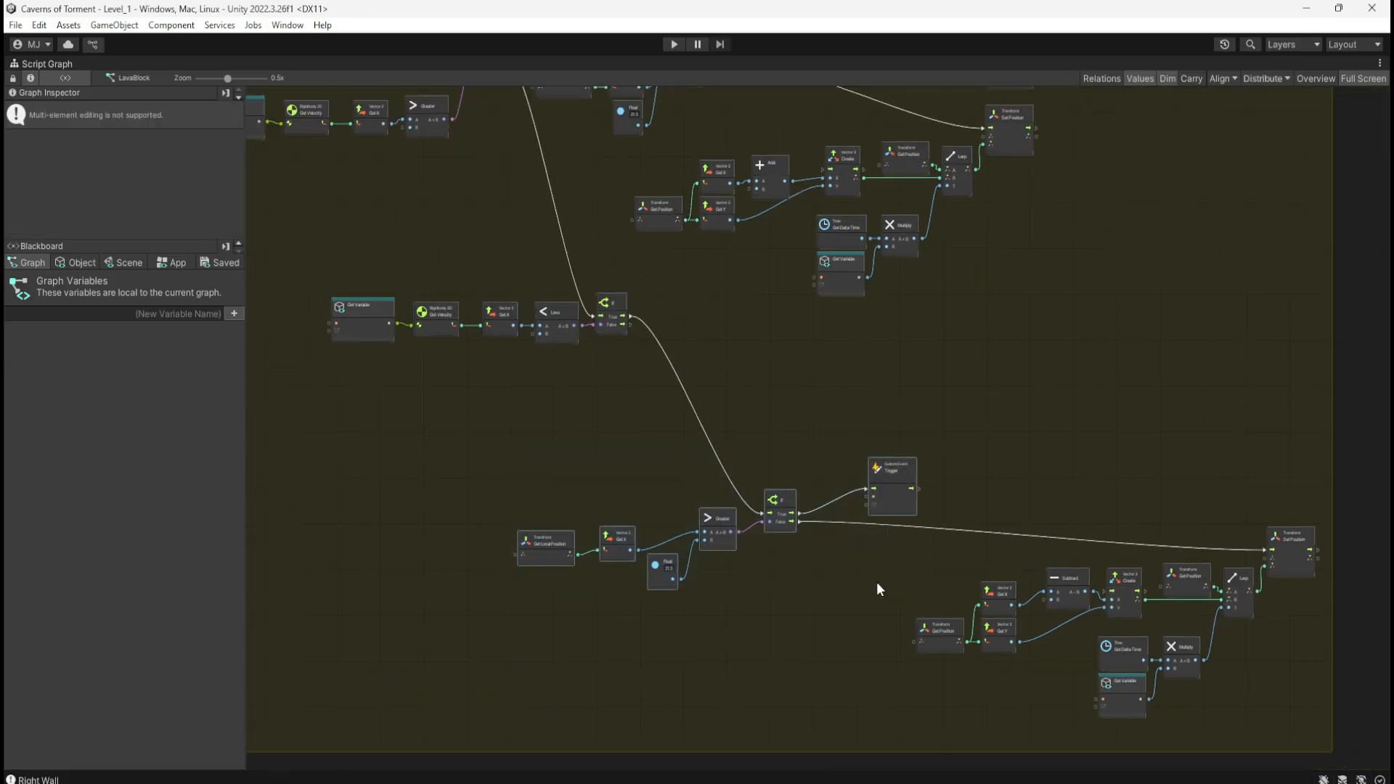
{"action": "left_click_drag", "start_coordinate": [781, 532], "coordinate": [690, 398]}
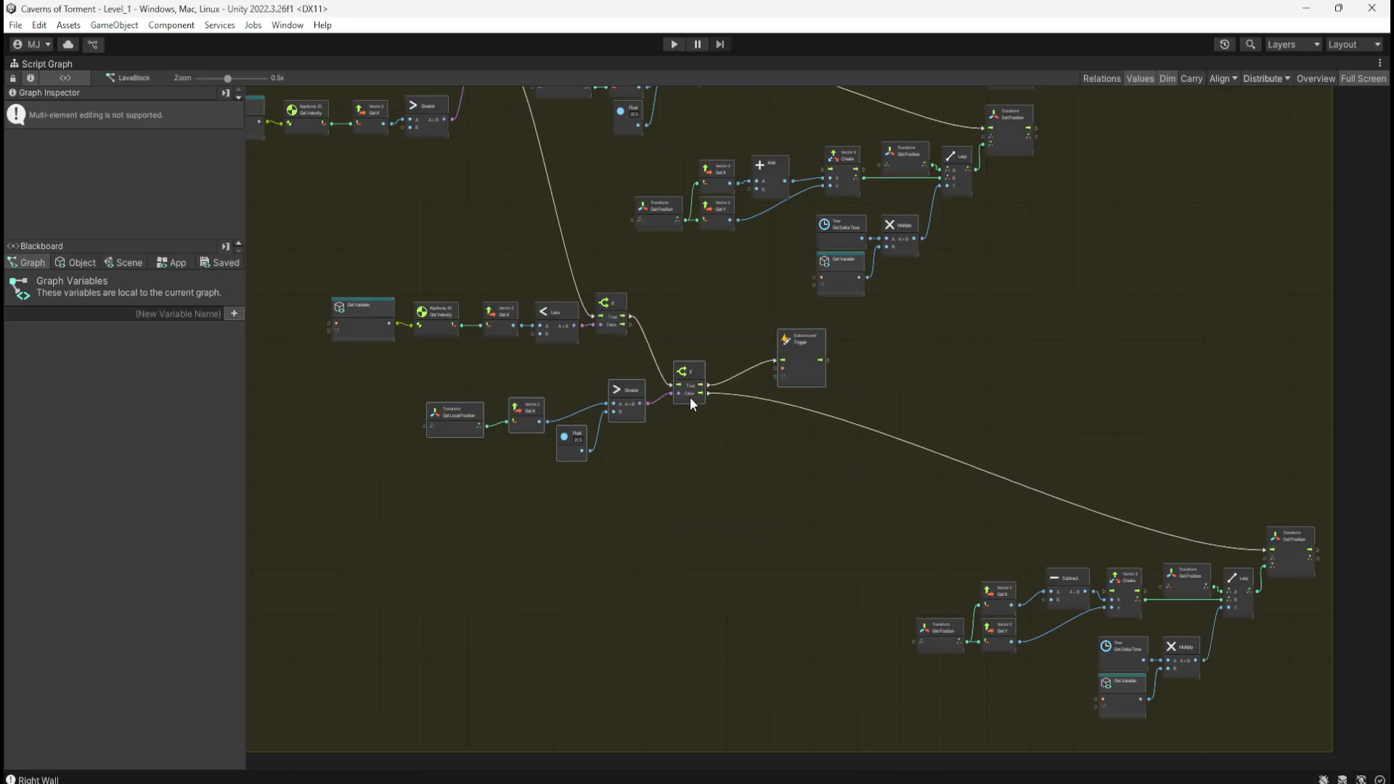
Step: Align Get Local Position, Get X and Float with Greater and level the trigger with If's True output
{"action": "scroll", "coordinate": [412, 355], "scroll_direction": "up", "scroll_amount": 5}
{"action": "left_click", "coordinate": [486, 408]}
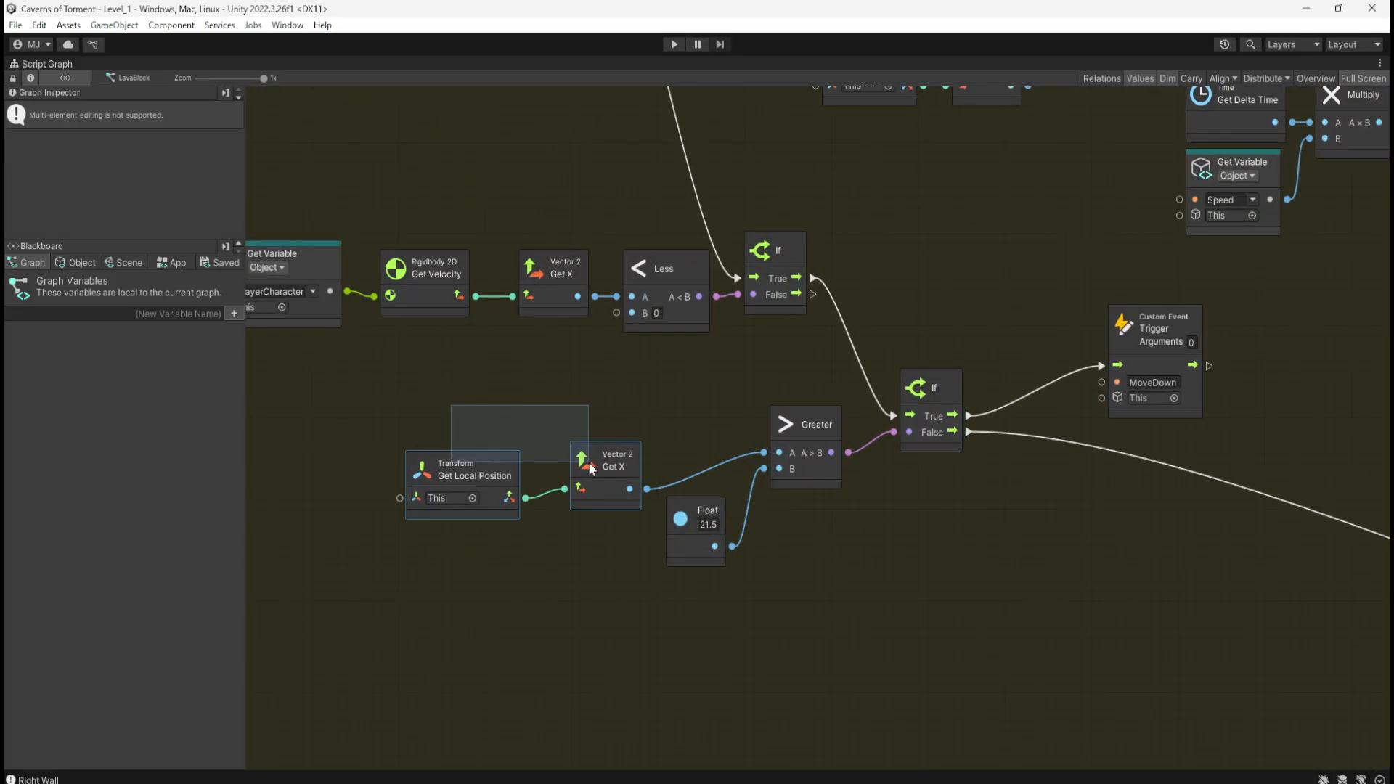
{"action": "left_click", "coordinate": [512, 463]}
{"action": "left_click_drag", "start_coordinate": [513, 463], "coordinate": [526, 452]}
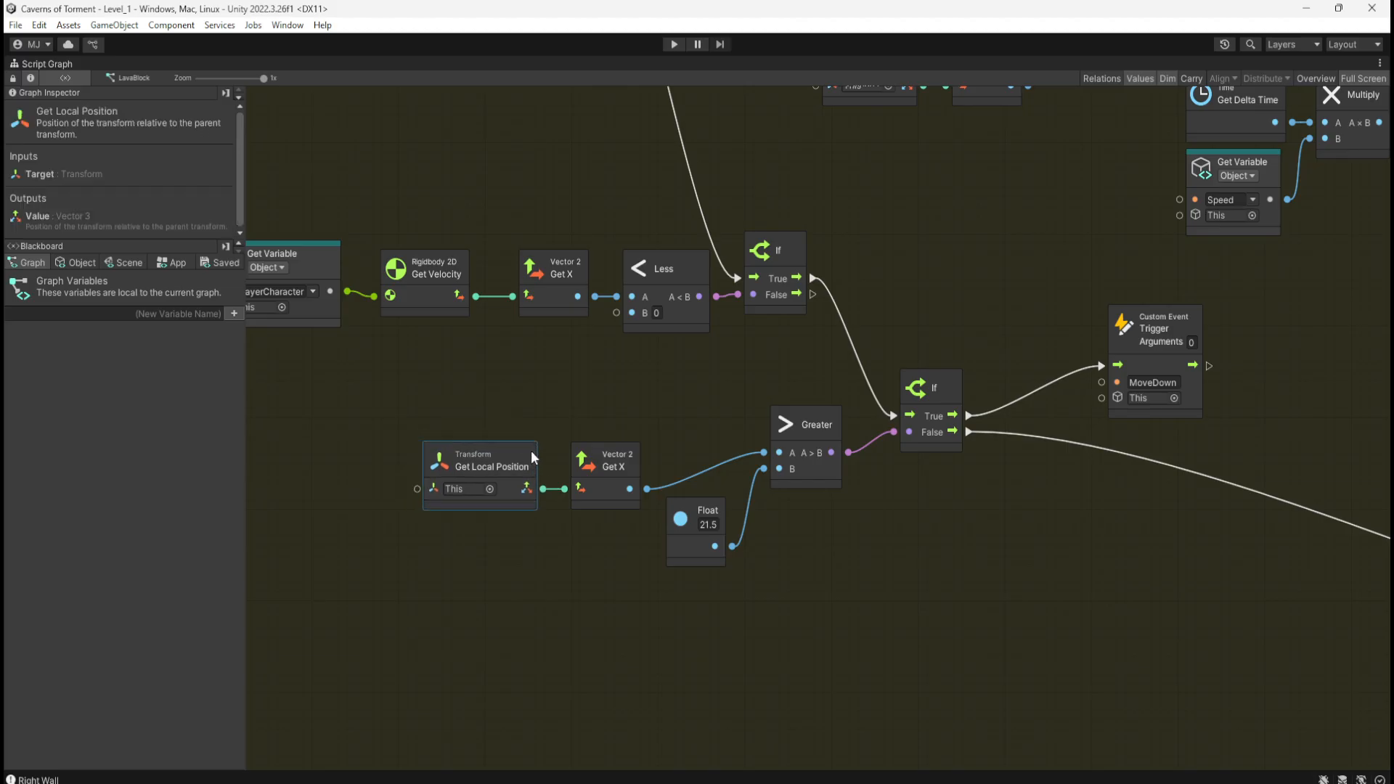
{"action": "mouse_move", "coordinate": [499, 392]}
{"action": "left_mouse_down"}
{"action": "mouse_move", "coordinate": [576, 466]}
{"action": "mouse_move", "coordinate": [611, 473]}
{"action": "mouse_move", "coordinate": [646, 441]}
{"action": "mouse_move", "coordinate": [701, 451]}
{"action": "left_mouse_up"}
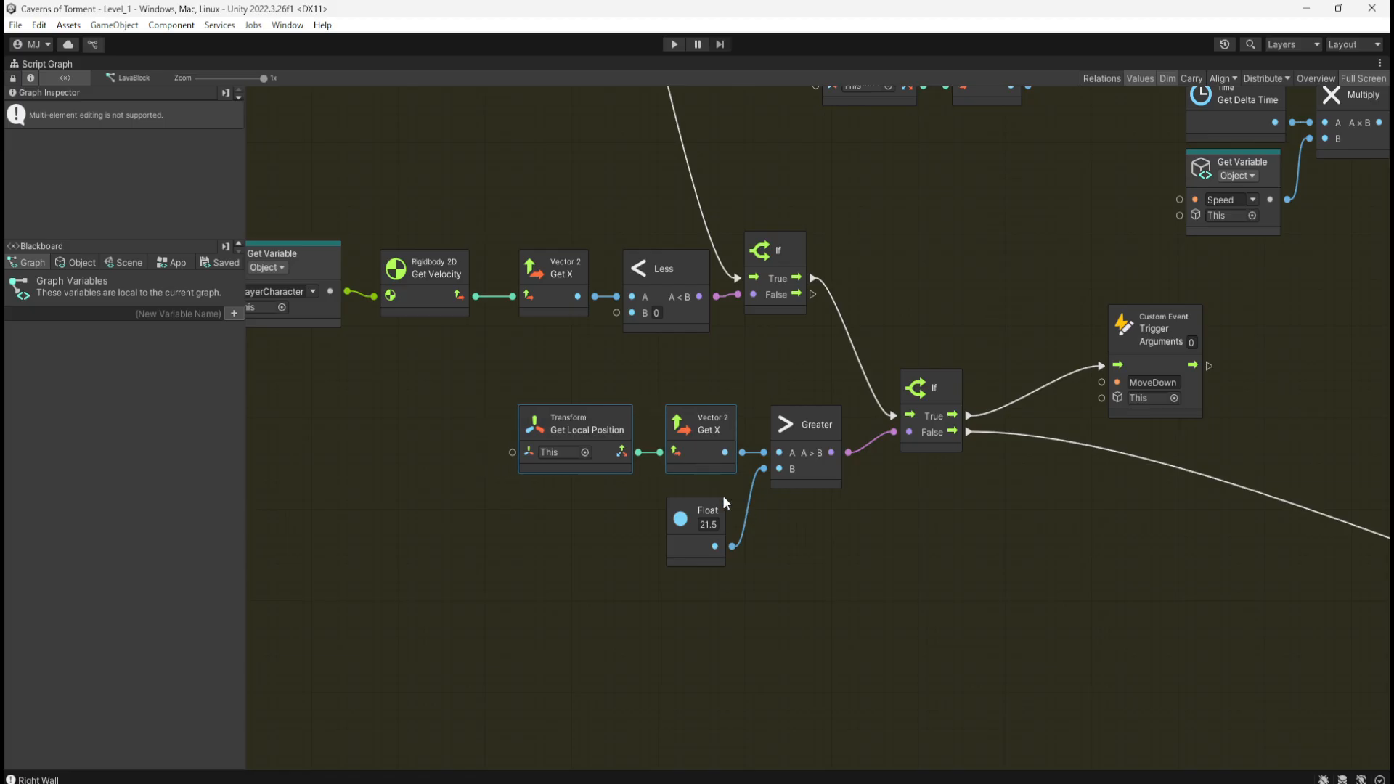
{"action": "left_click_drag", "start_coordinate": [719, 508], "coordinate": [719, 488]}
{"action": "left_click", "coordinate": [914, 532]}
{"action": "middle_click_drag", "start_coordinate": [1102, 481], "coordinate": [957, 490]}
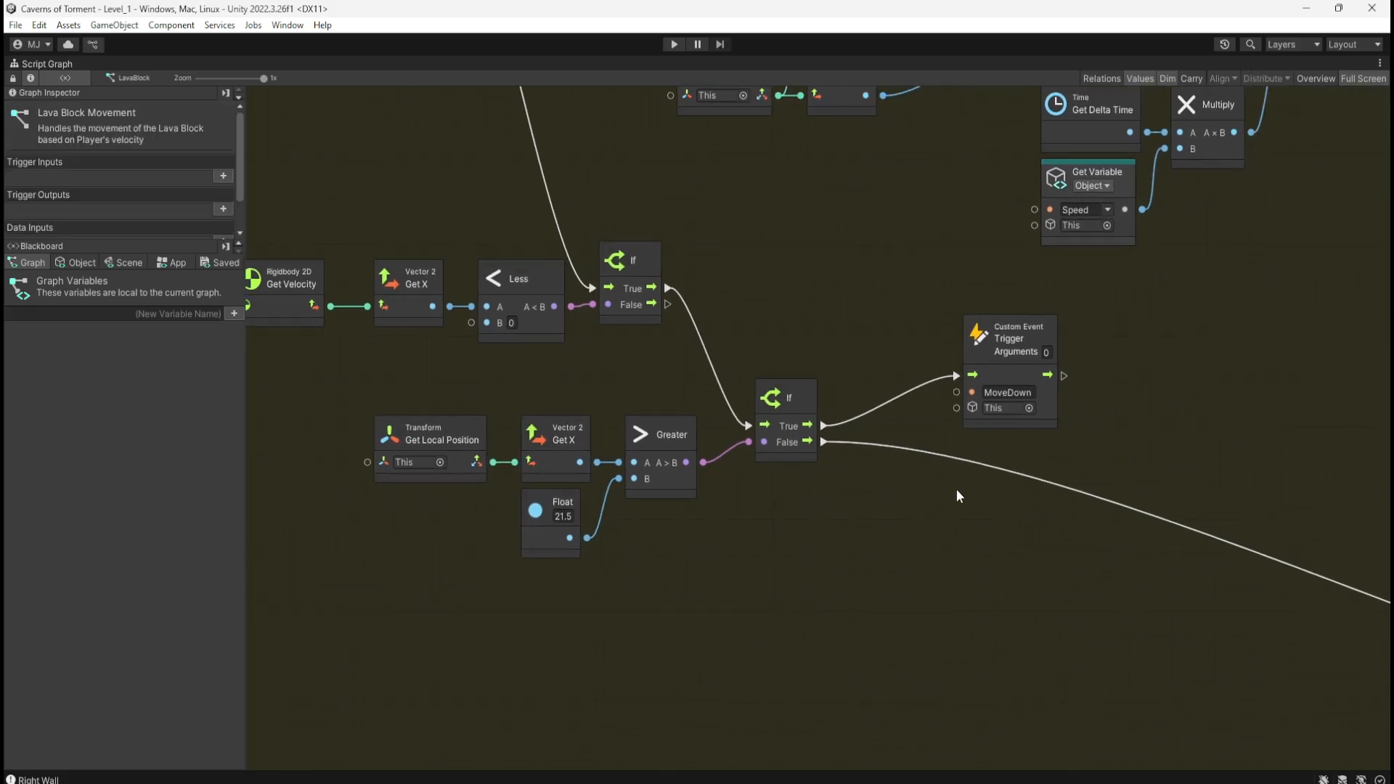
{"action": "left_click_drag", "start_coordinate": [1046, 417], "coordinate": [1048, 464]}
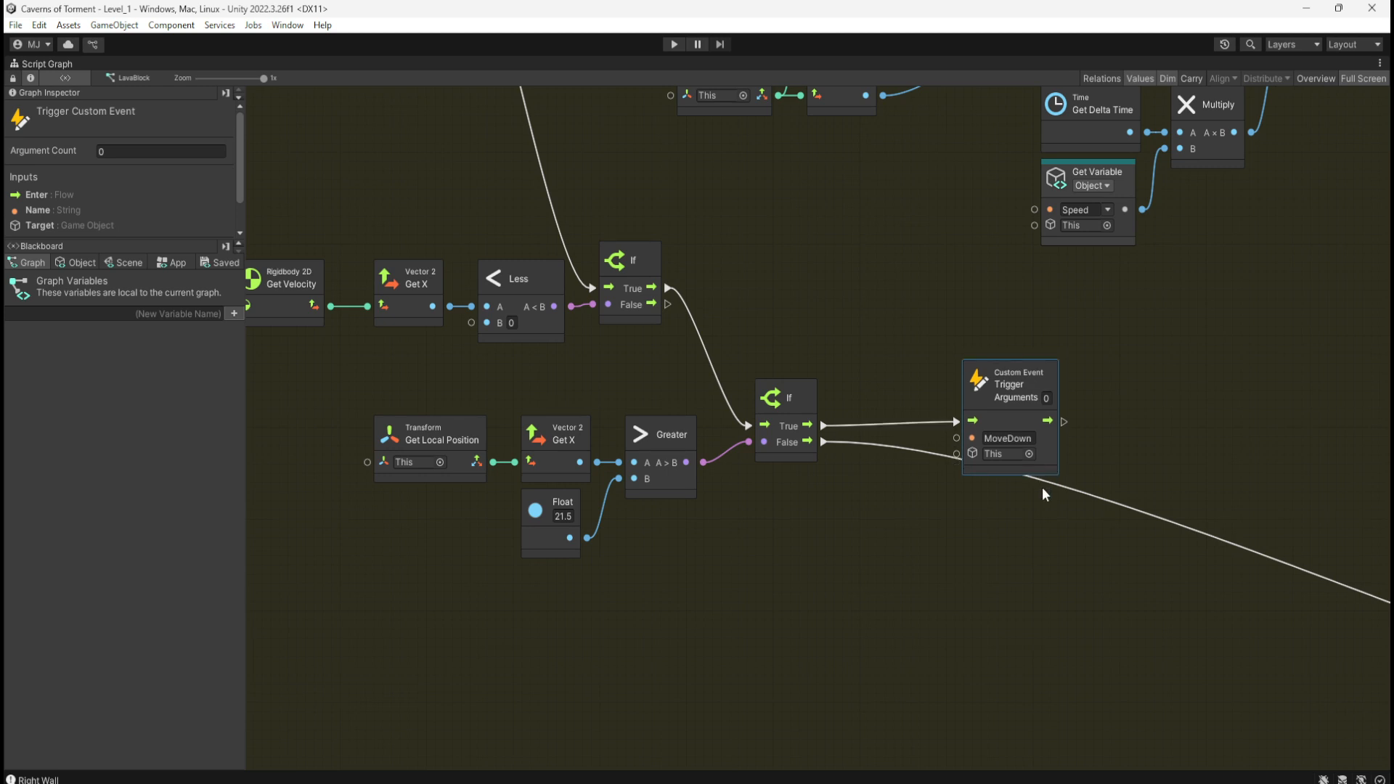
Step: Move the lower eleven-node Set Position chain beneath the second branch, with its trigger above Set Position
{"action": "scroll", "coordinate": [519, 528], "scroll_direction": "down", "scroll_amount": 6, "text": "ctrl"}
{"action": "scroll", "coordinate": [1030, 716], "scroll_direction": "up", "scroll_amount": 3, "text": "ctrl"}
{"action": "middle_click_drag", "start_coordinate": [1054, 678], "coordinate": [1061, 588]}
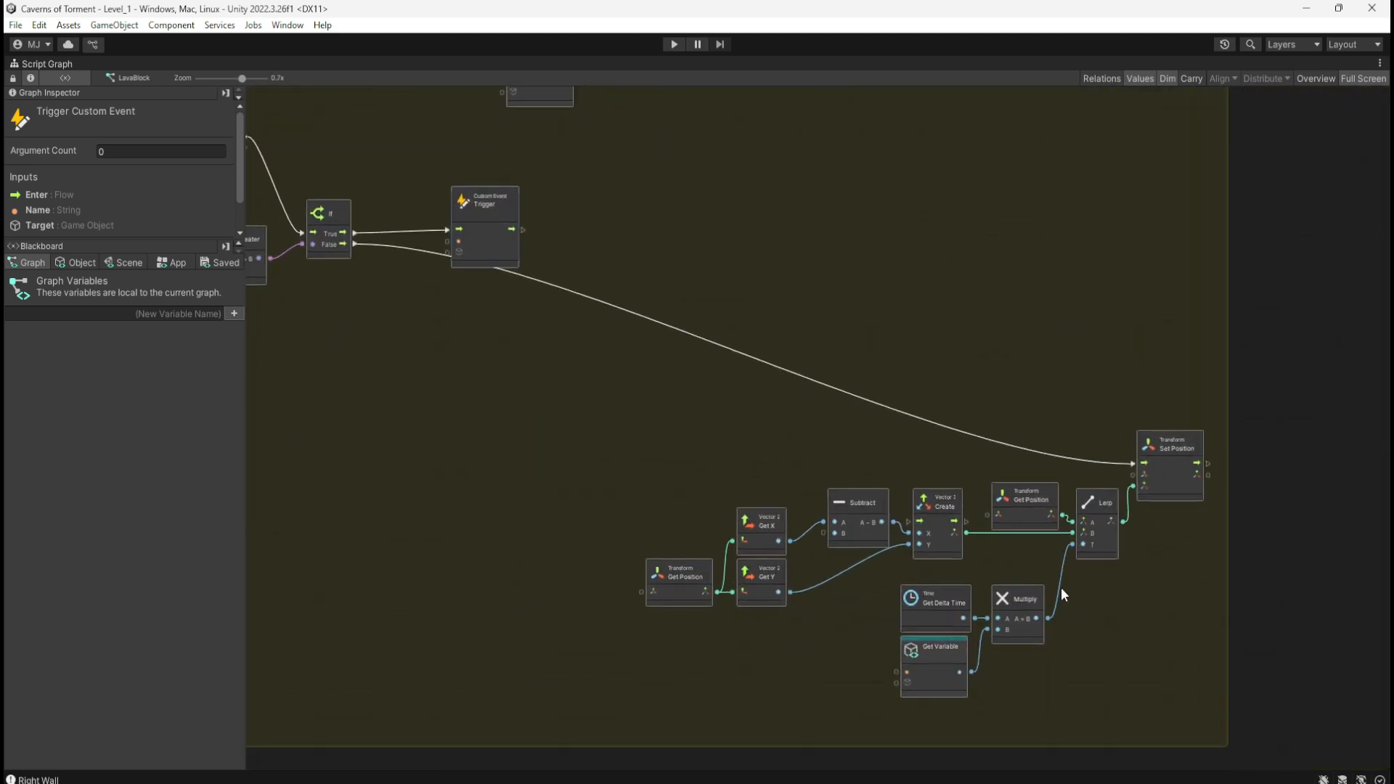
{"action": "left_click_drag", "start_coordinate": [675, 394], "coordinate": [1183, 680]}
{"action": "left_click_drag", "start_coordinate": [869, 534], "coordinate": [486, 398]}
{"action": "middle_click_drag", "start_coordinate": [636, 243], "coordinate": [883, 498]}
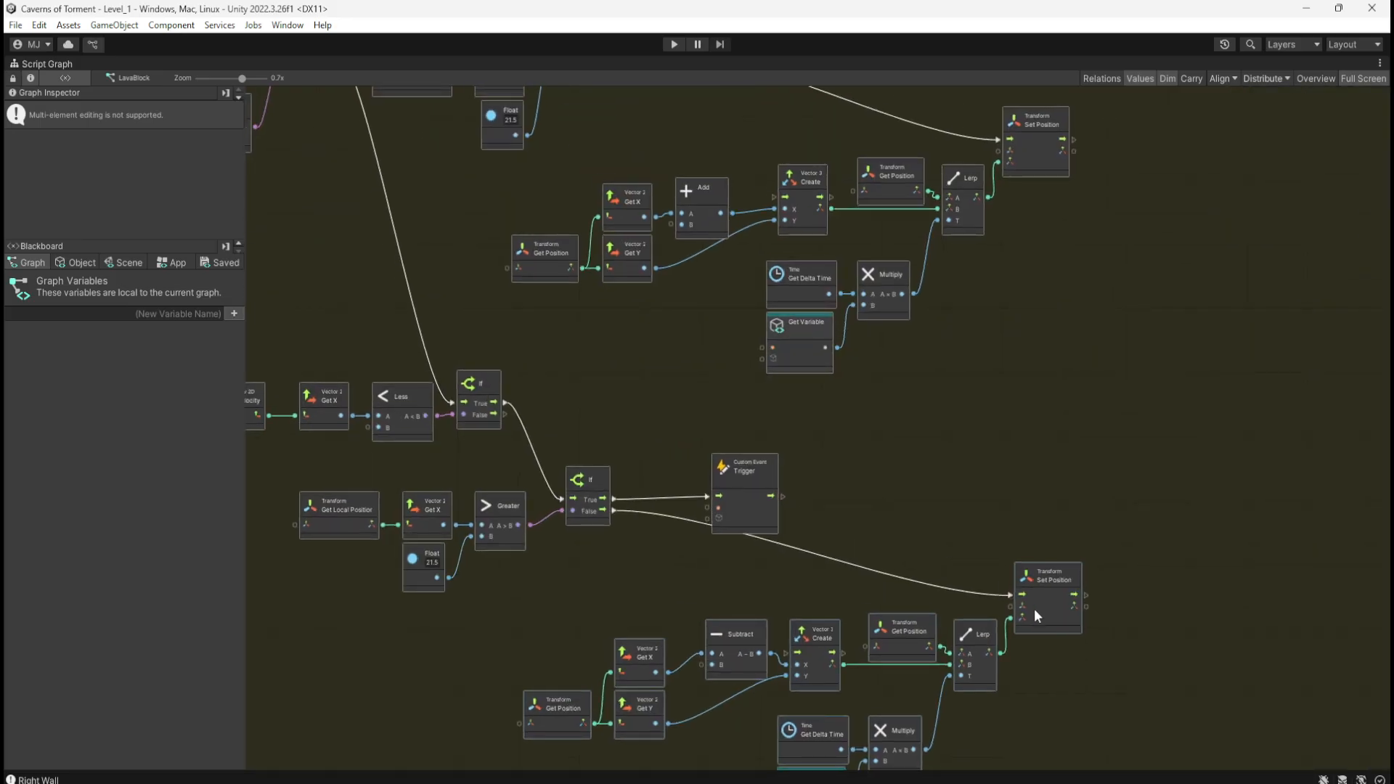
{"action": "left_click_drag", "start_coordinate": [1046, 610], "coordinate": [1034, 614]}
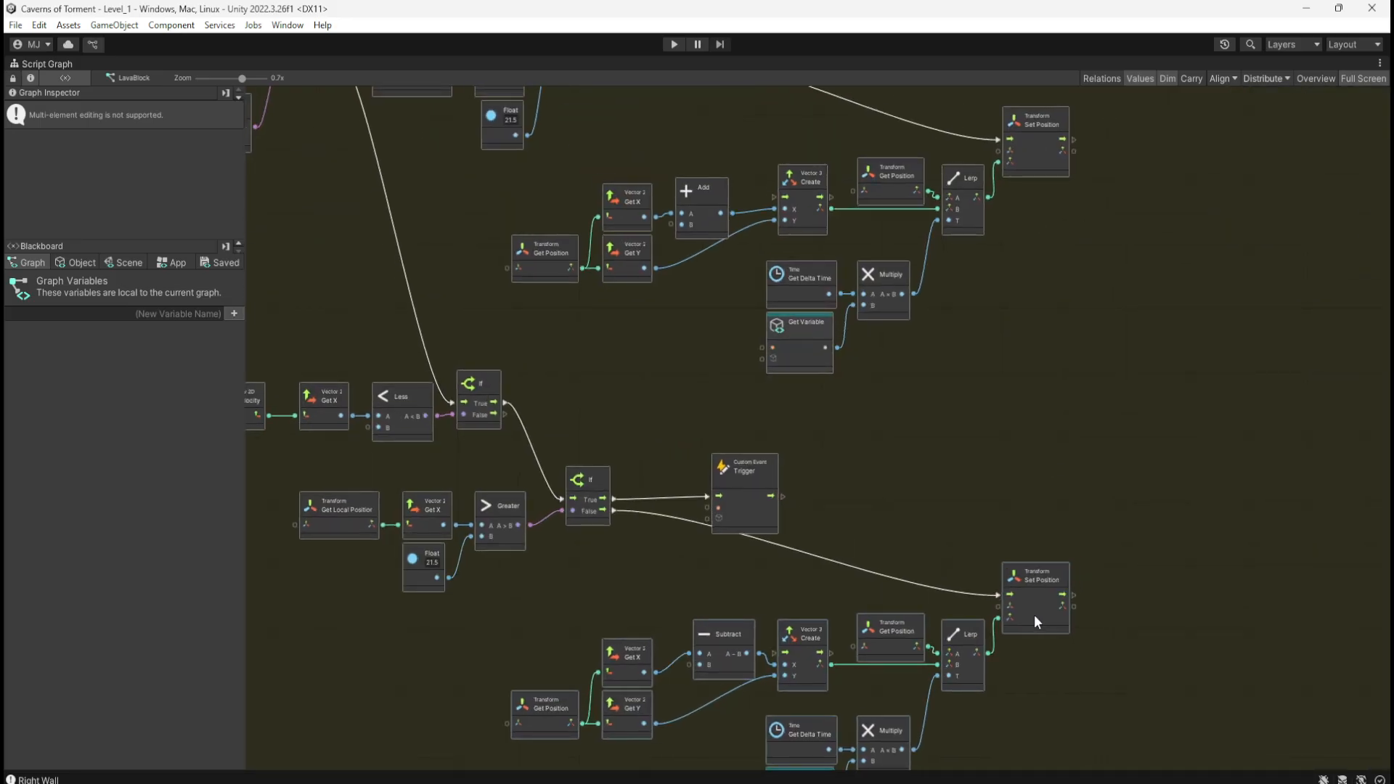
{"action": "left_click_drag", "start_coordinate": [760, 517], "coordinate": [1045, 518]}
{"action": "left_click", "coordinate": [929, 544]}
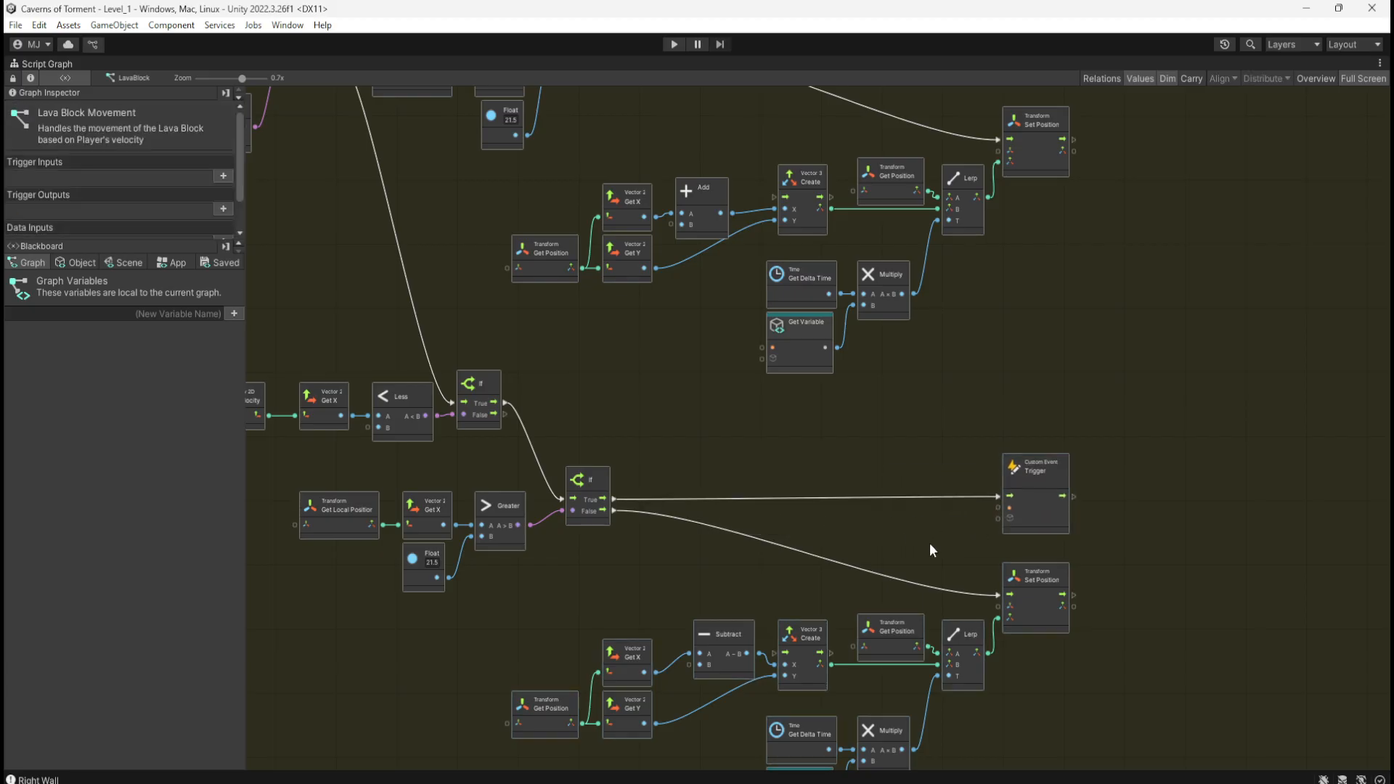
{"action": "middle_click_drag", "start_coordinate": [572, 615], "coordinate": [619, 522]}
{"action": "left_click_drag", "start_coordinate": [605, 468], "coordinate": [1117, 701]}
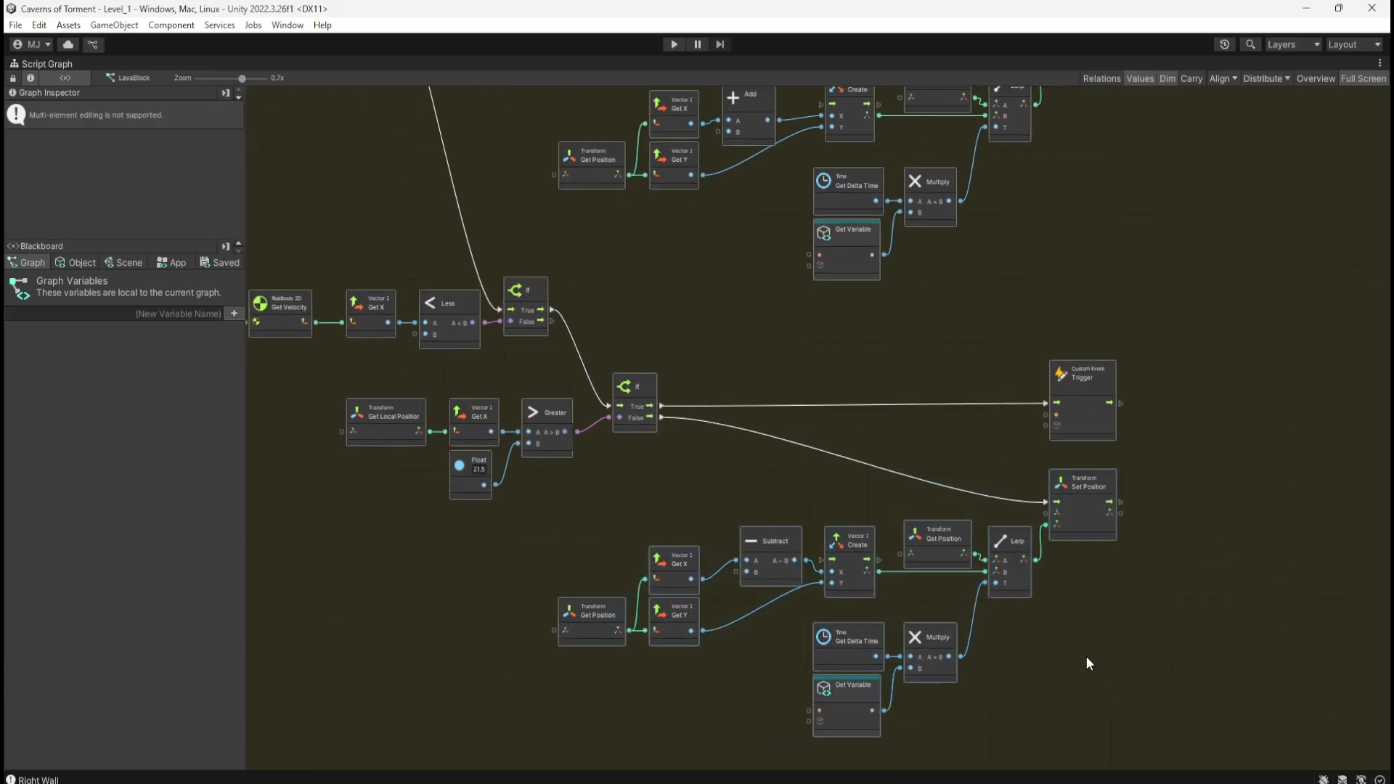
{"action": "left_click_drag", "start_coordinate": [1082, 521], "coordinate": [1082, 503]}
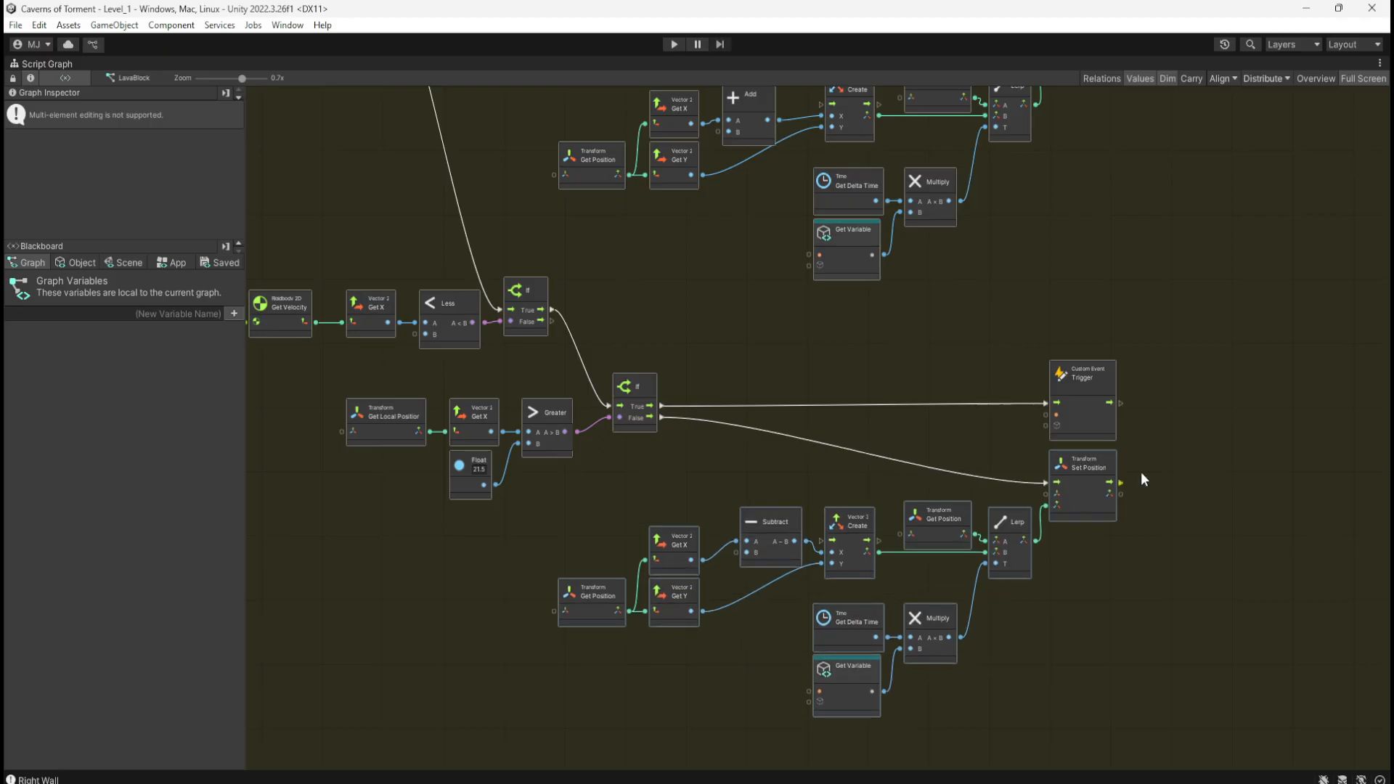
Step: Raise the middle Set Position cluster to meet the If node's False output
{"action": "scroll", "coordinate": [1213, 507], "scroll_direction": "up", "scroll_amount": 3}
{"action": "middle_click_drag", "start_coordinate": [1212, 506], "coordinate": [1196, 535]}
{"action": "left_click", "coordinate": [1176, 481]}
{"action": "middle_click_drag", "start_coordinate": [1153, 395], "coordinate": [1152, 570]}
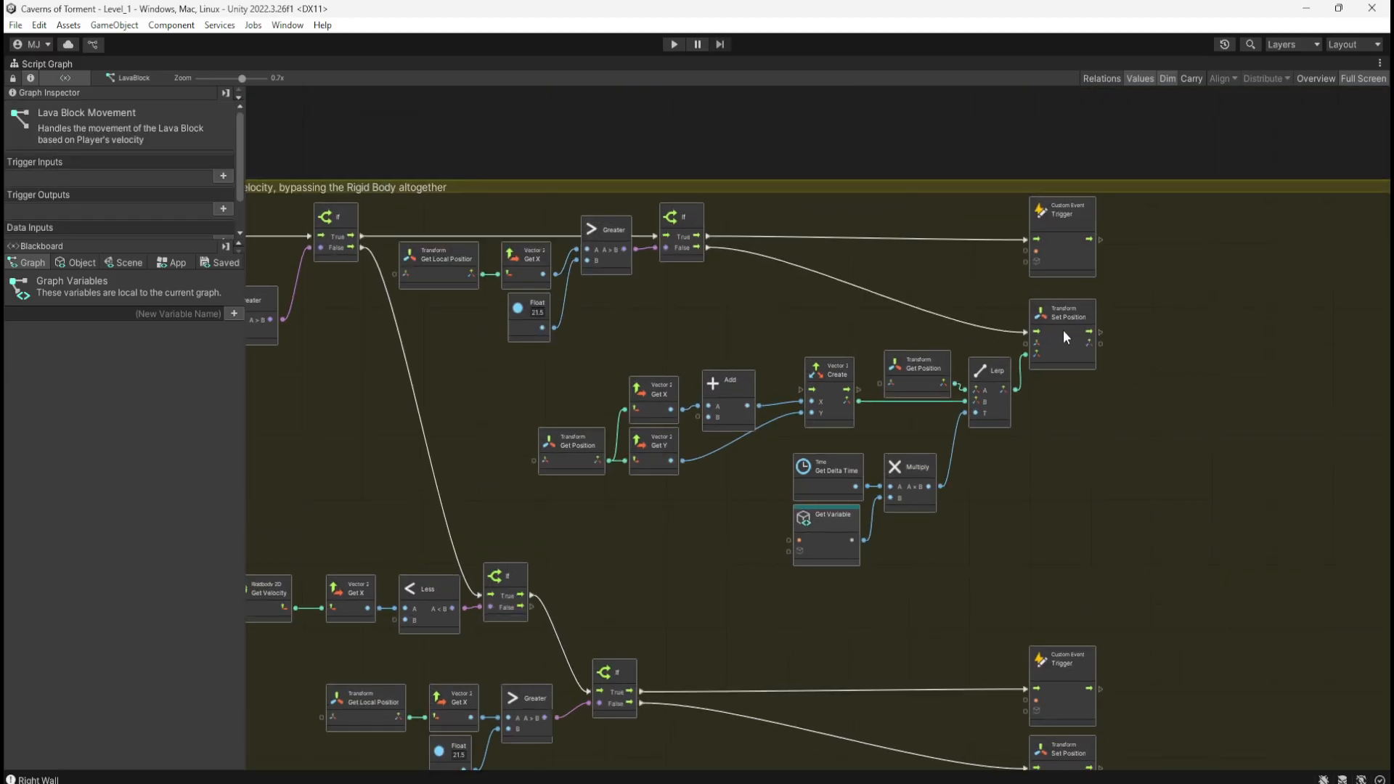
{"action": "left_click_drag", "start_coordinate": [623, 337], "coordinate": [1070, 541]}
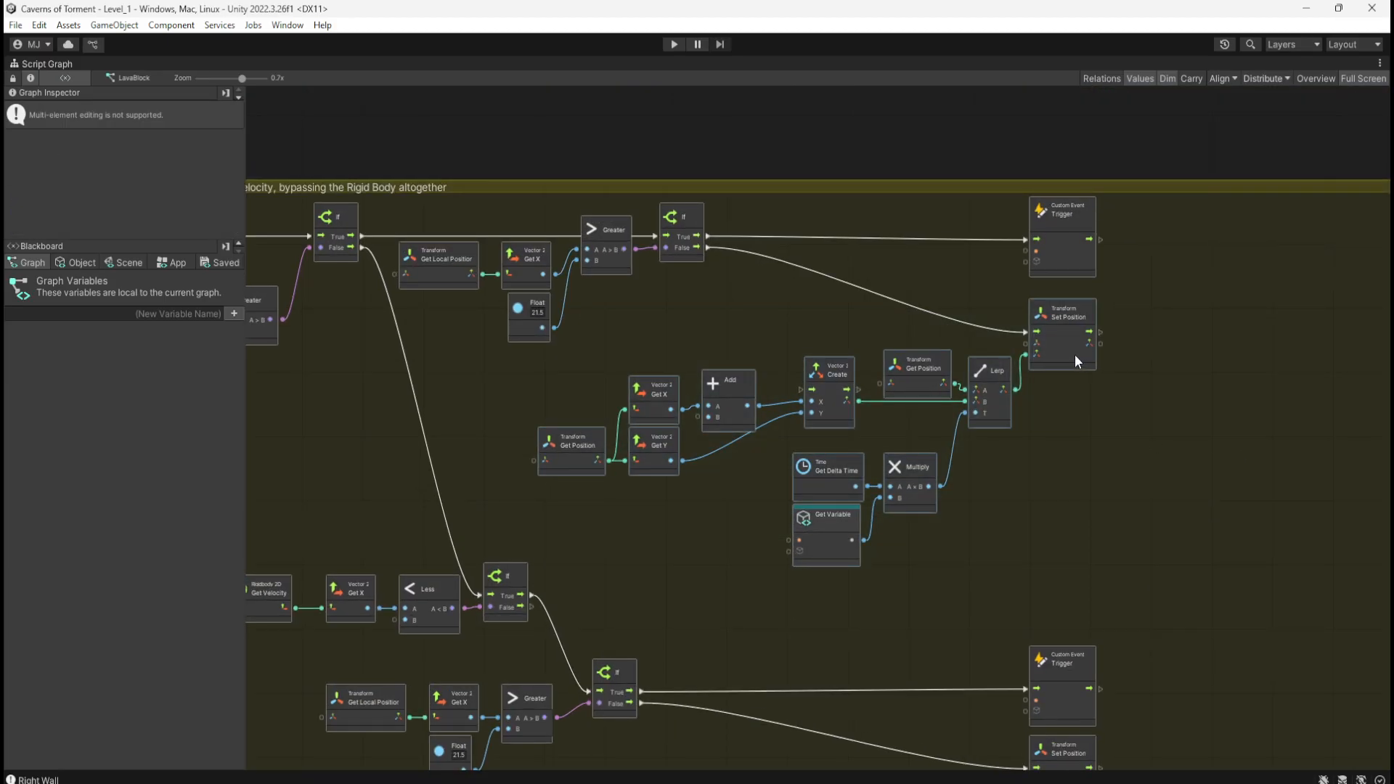
{"action": "left_click_drag", "start_coordinate": [1075, 356], "coordinate": [1076, 344]}
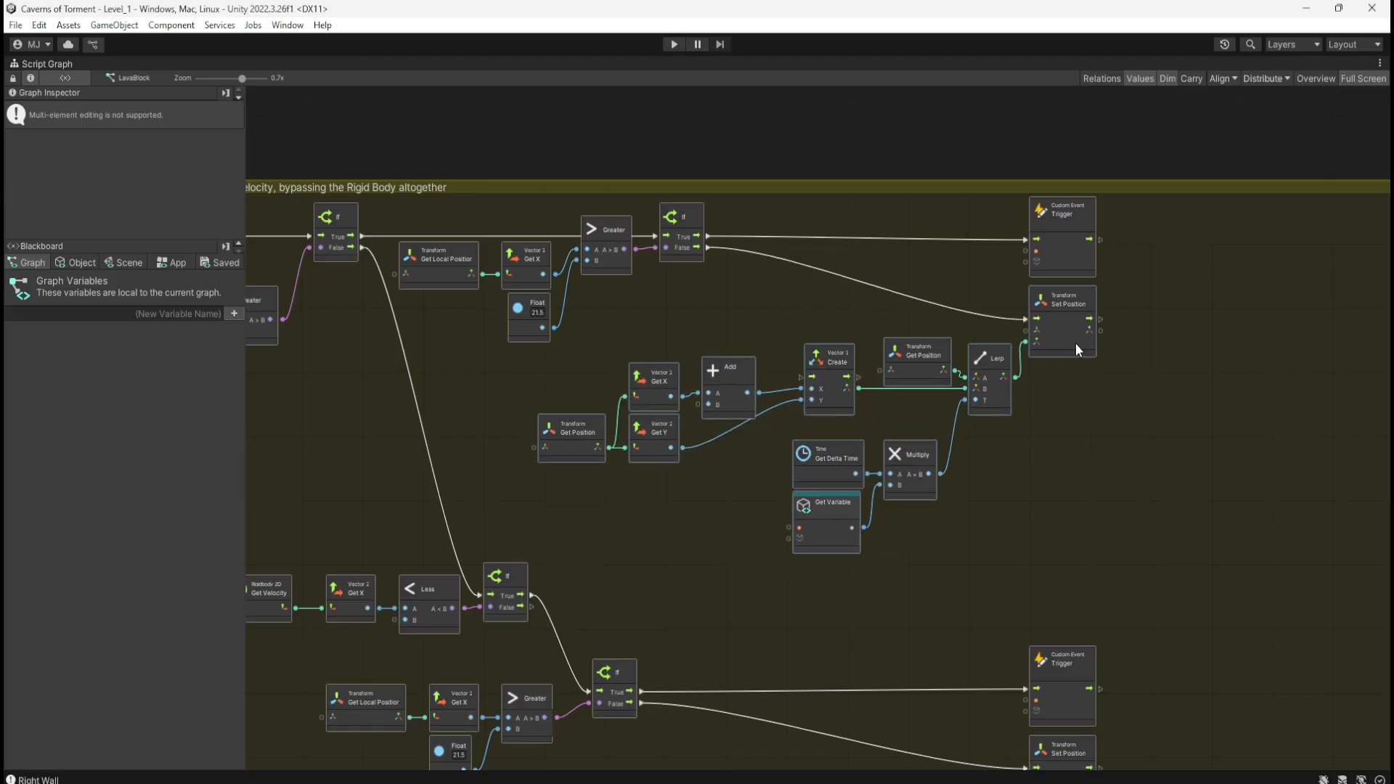
{"action": "left_click", "coordinate": [1099, 474]}
Step: Shift the second branch's lower rows up and right, then bring the lower If branch into view
{"action": "scroll", "coordinate": [1023, 399], "scroll_direction": "down", "scroll_amount": 4}
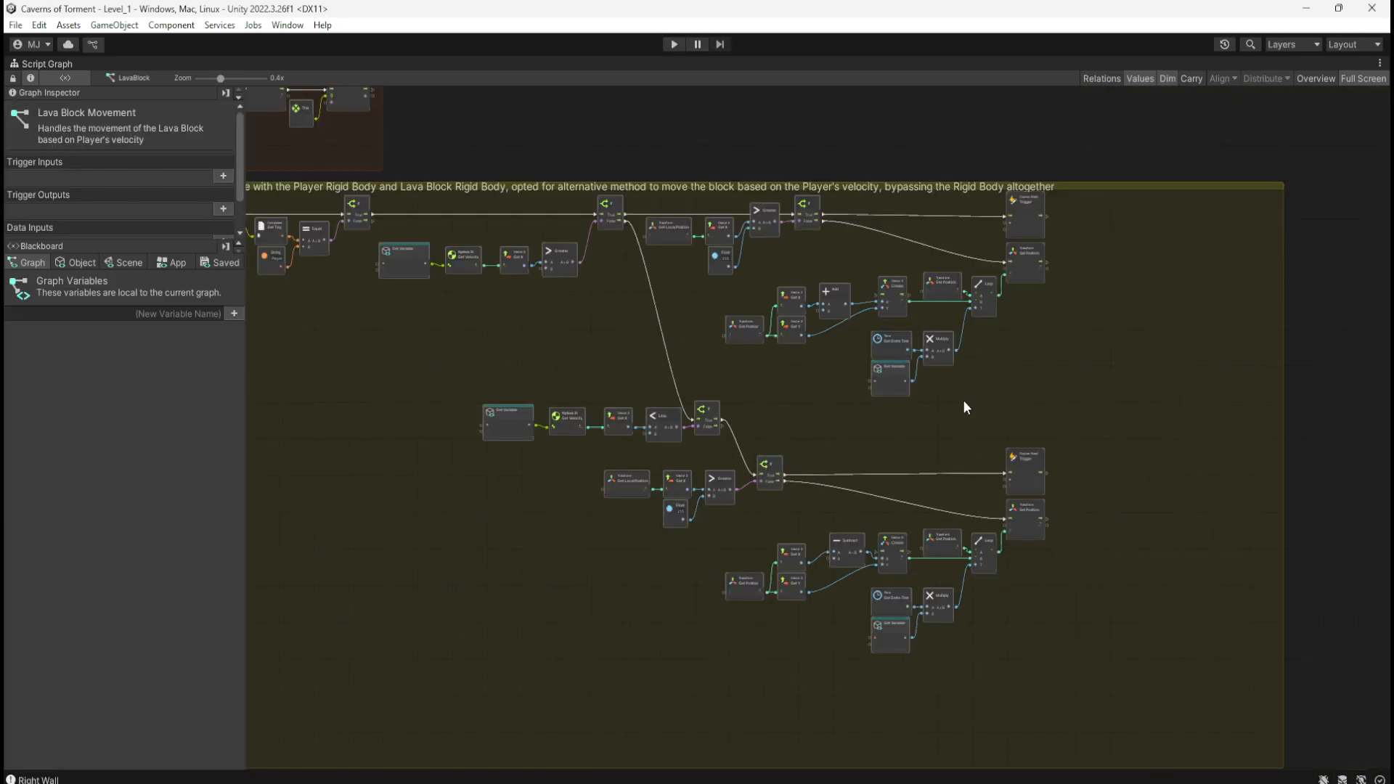
{"action": "scroll", "coordinate": [982, 397], "scroll_direction": "up", "scroll_amount": 2}
{"action": "scroll", "coordinate": [913, 465], "scroll_direction": "up", "scroll_amount": 1}
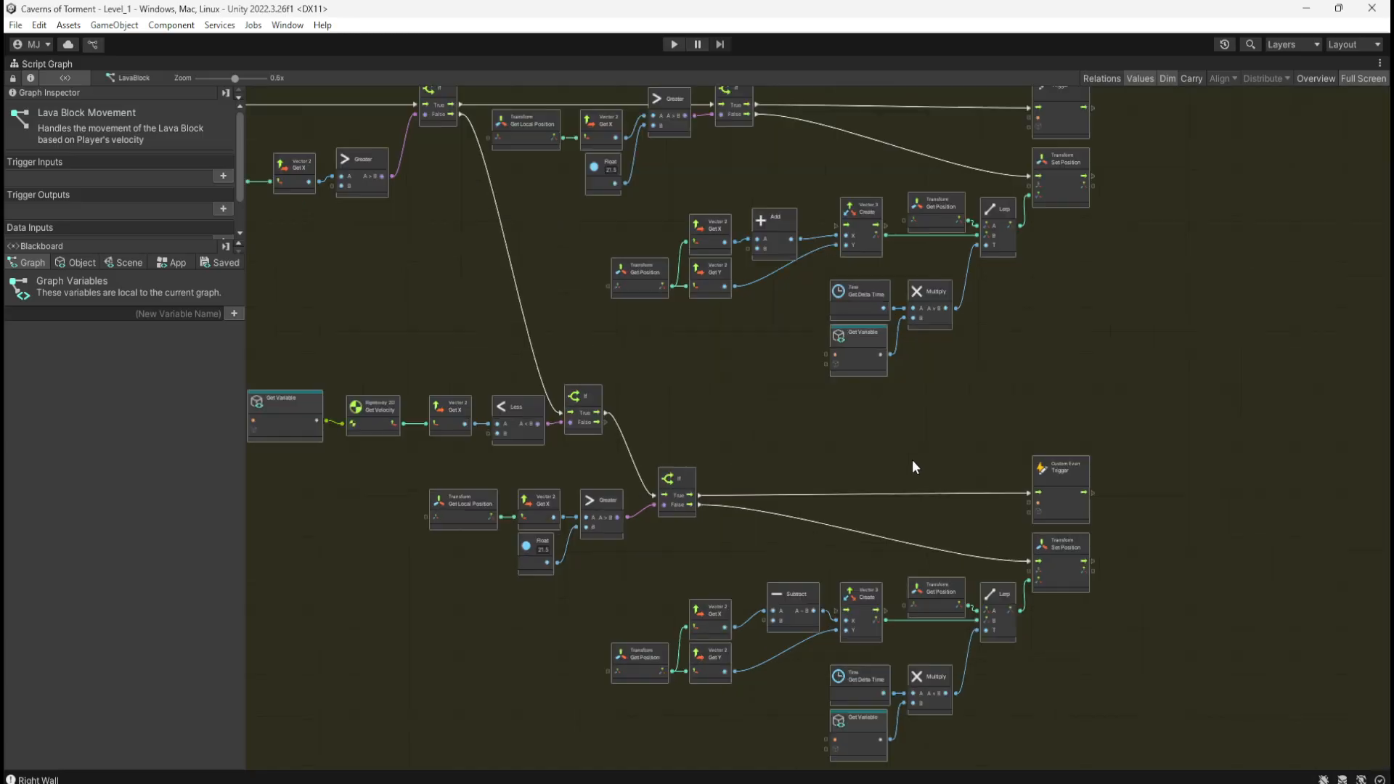
{"action": "middle_click_drag", "start_coordinate": [906, 450], "coordinate": [912, 403]}
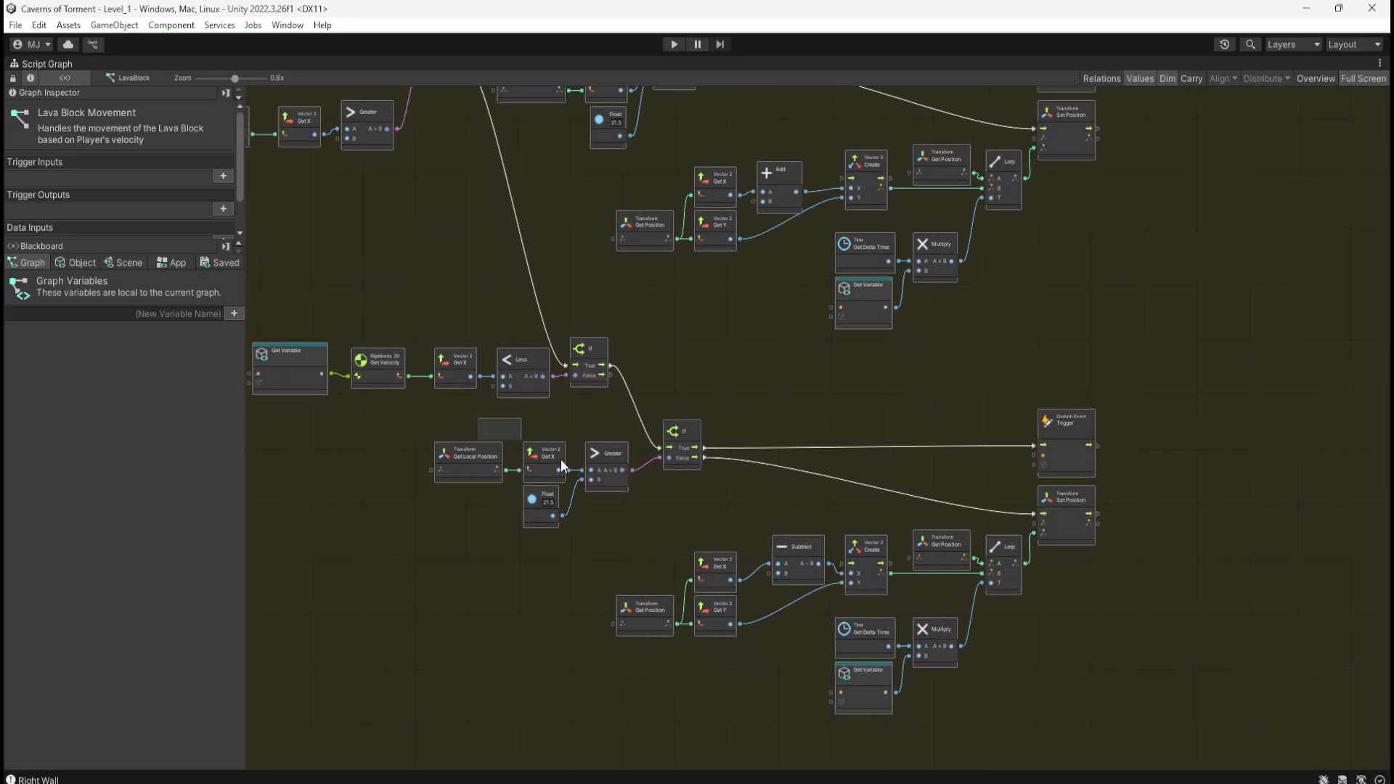
{"action": "left_click_drag", "start_coordinate": [560, 459], "coordinate": [1146, 719]}
{"action": "left_click_drag", "start_coordinate": [688, 472], "coordinate": [749, 451]}
{"action": "left_click", "coordinate": [790, 509]}
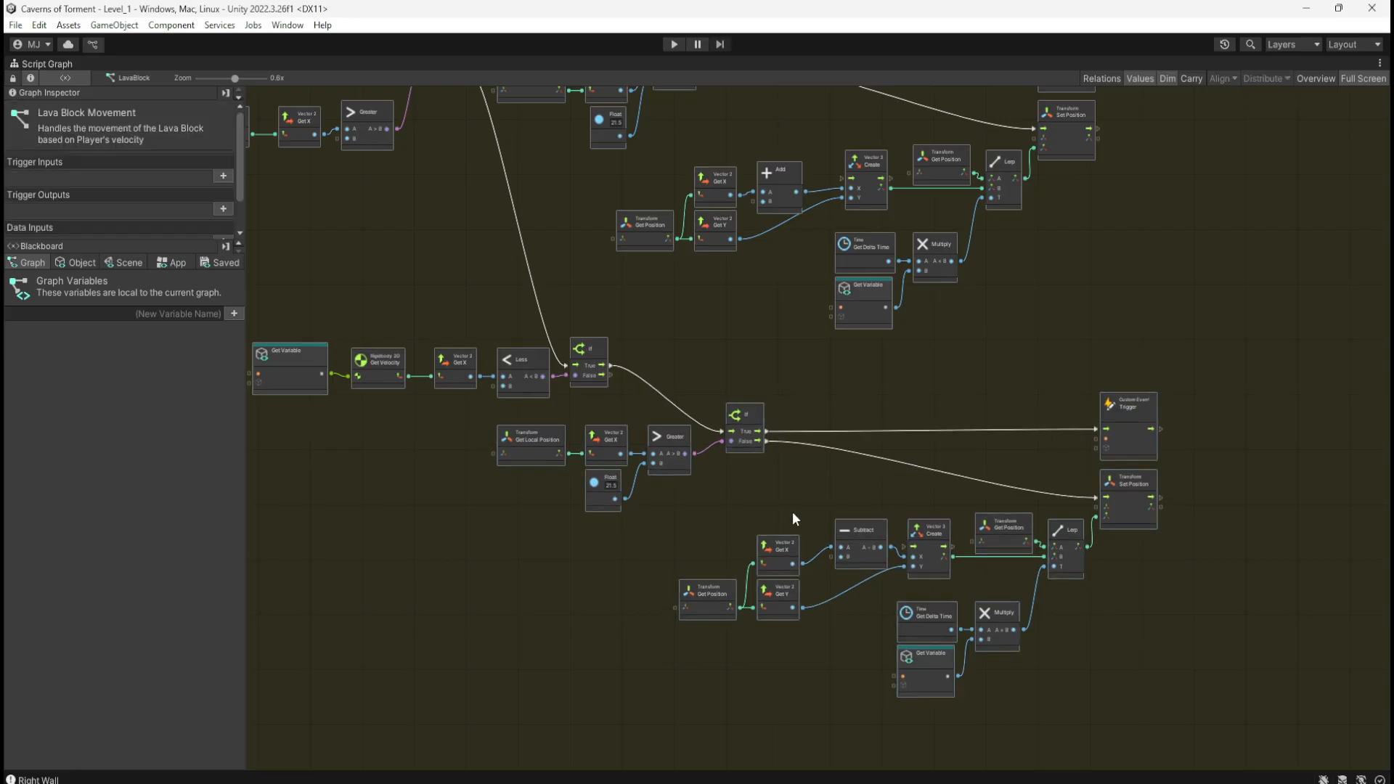
{"action": "middle_click_drag", "start_coordinate": [848, 504], "coordinate": [708, 456]}
{"action": "scroll", "coordinate": [709, 456], "scroll_direction": "down", "scroll_amount": 2, "text": "ctrl"}
{"action": "middle_click_drag", "start_coordinate": [656, 638], "coordinate": [712, 587]}
{"action": "scroll", "coordinate": [912, 337], "scroll_direction": "up", "scroll_amount": 6, "text": "ctrl"}
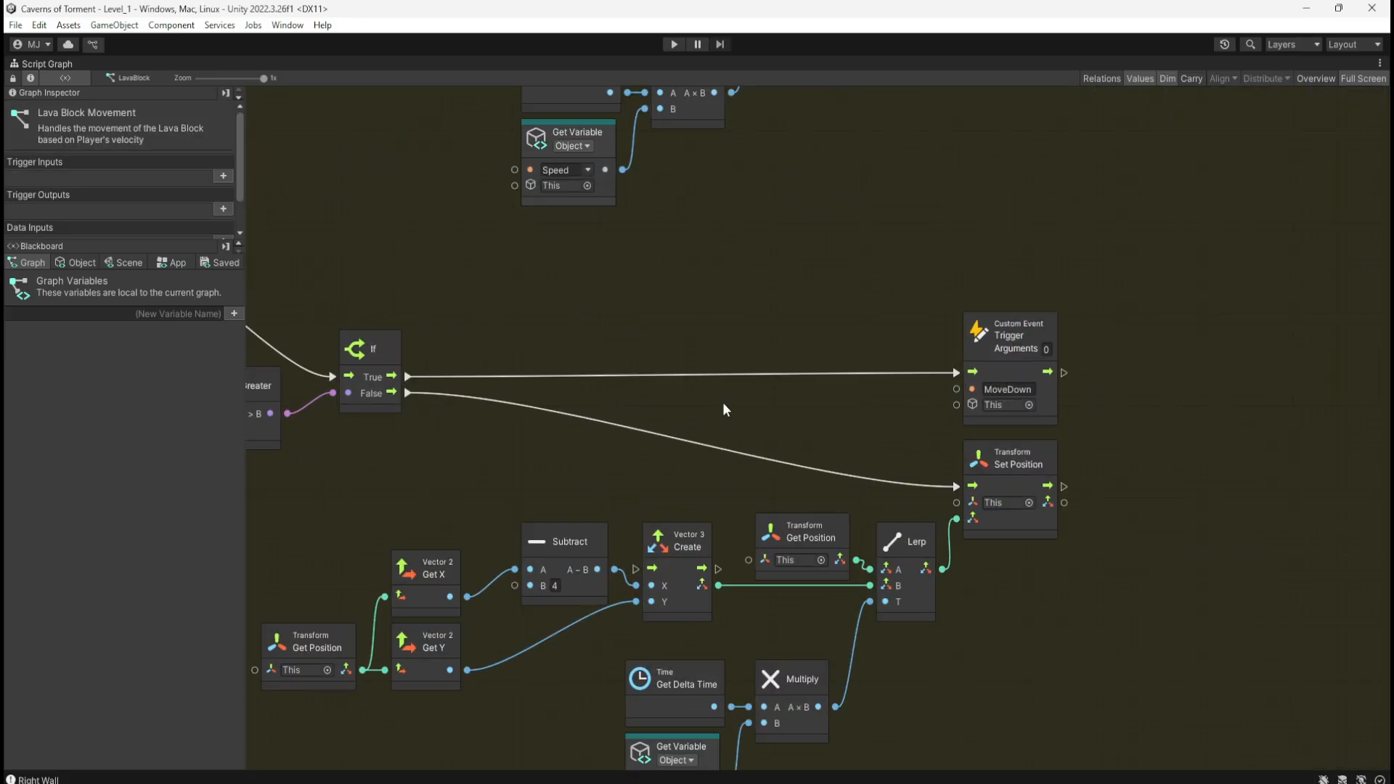
Step: Pull the yellow comment group's bottom edge up to sit just below its nodes
{"action": "scroll", "coordinate": [1035, 283], "scroll_direction": "down", "scroll_amount": 6, "text": "ctrl"}
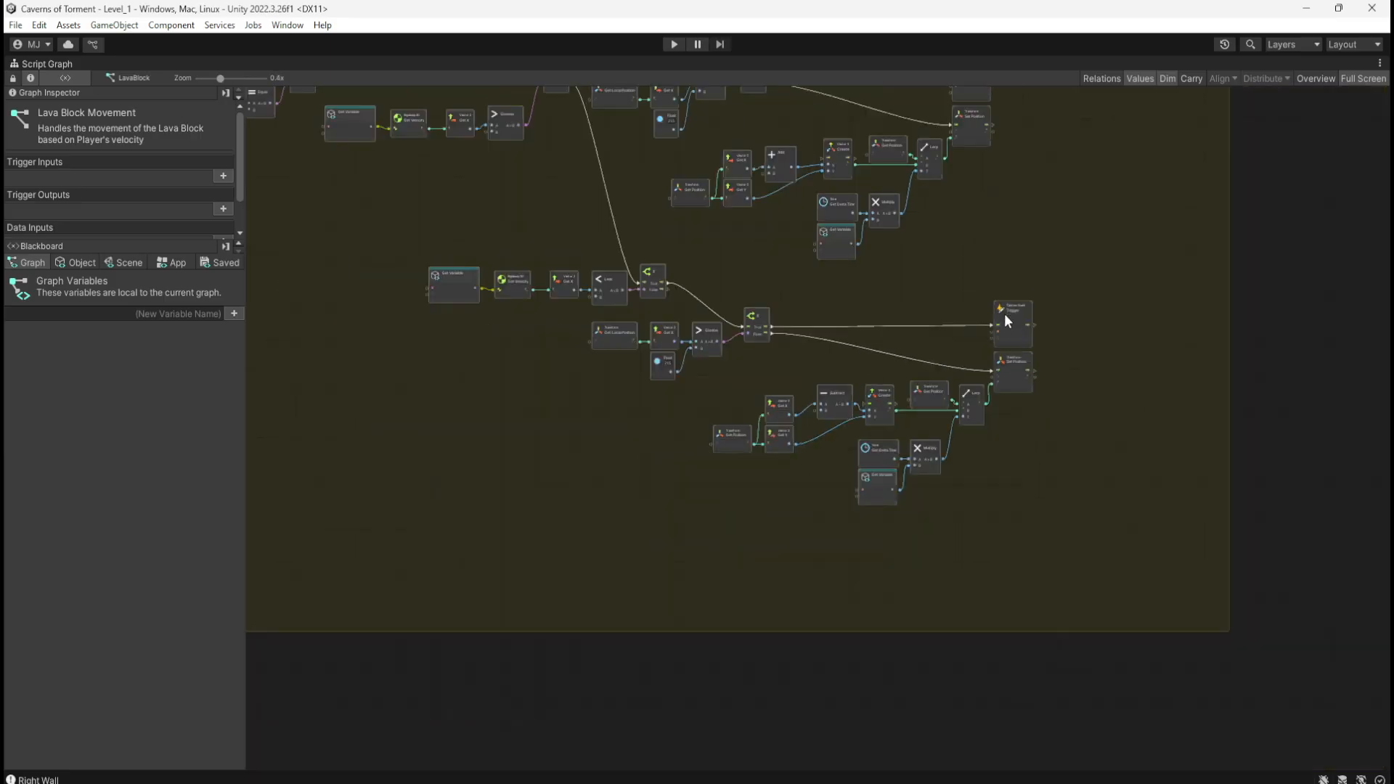
{"action": "scroll", "coordinate": [690, 572], "scroll_direction": "up", "scroll_amount": 3, "text": "ctrl"}
{"action": "scroll", "coordinate": [930, 581], "scroll_direction": "down", "scroll_amount": 2, "text": "ctrl"}
{"action": "scroll", "coordinate": [936, 610], "scroll_direction": "up", "scroll_amount": 4, "text": "ctrl"}
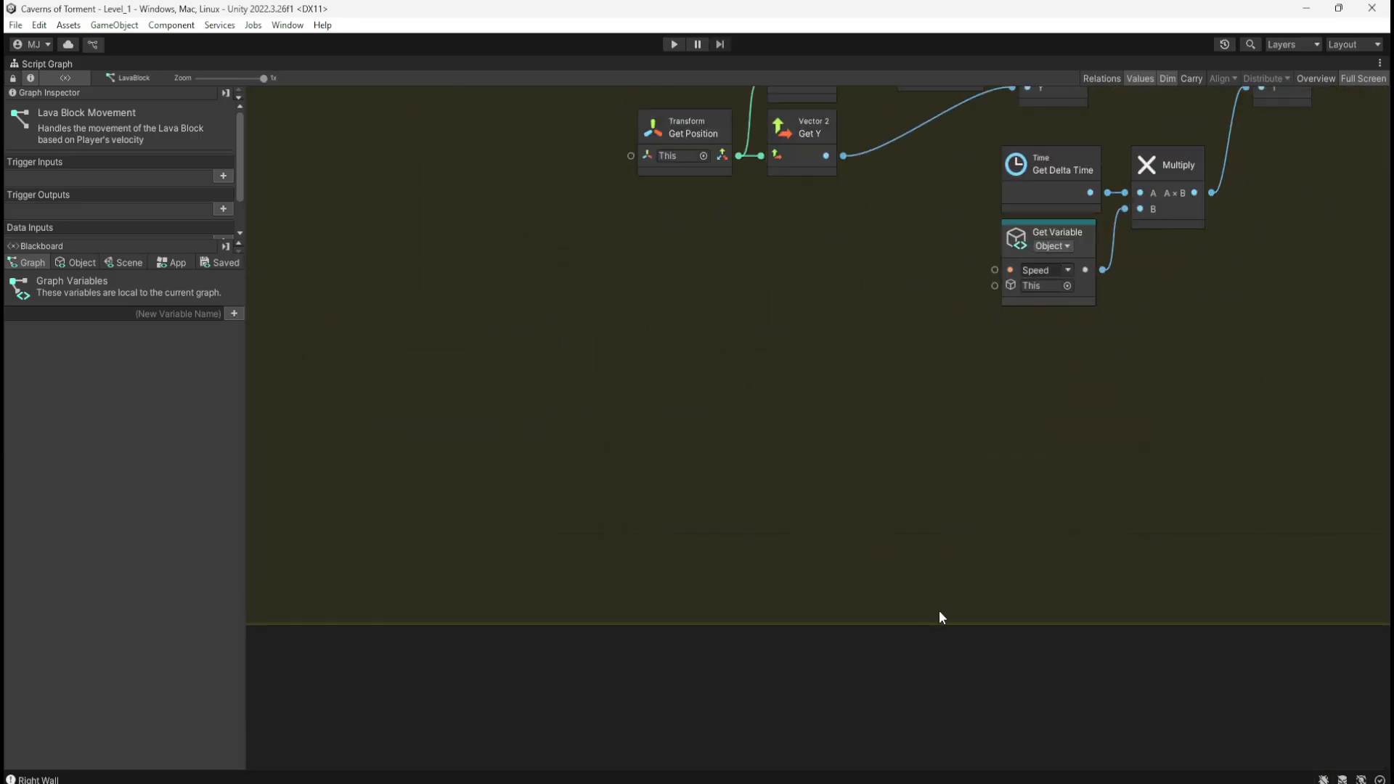
{"action": "left_click_drag", "start_coordinate": [939, 620], "coordinate": [942, 346]}
{"action": "scroll", "coordinate": [872, 567], "scroll_direction": "down", "scroll_amount": 6, "text": "ctrl"}
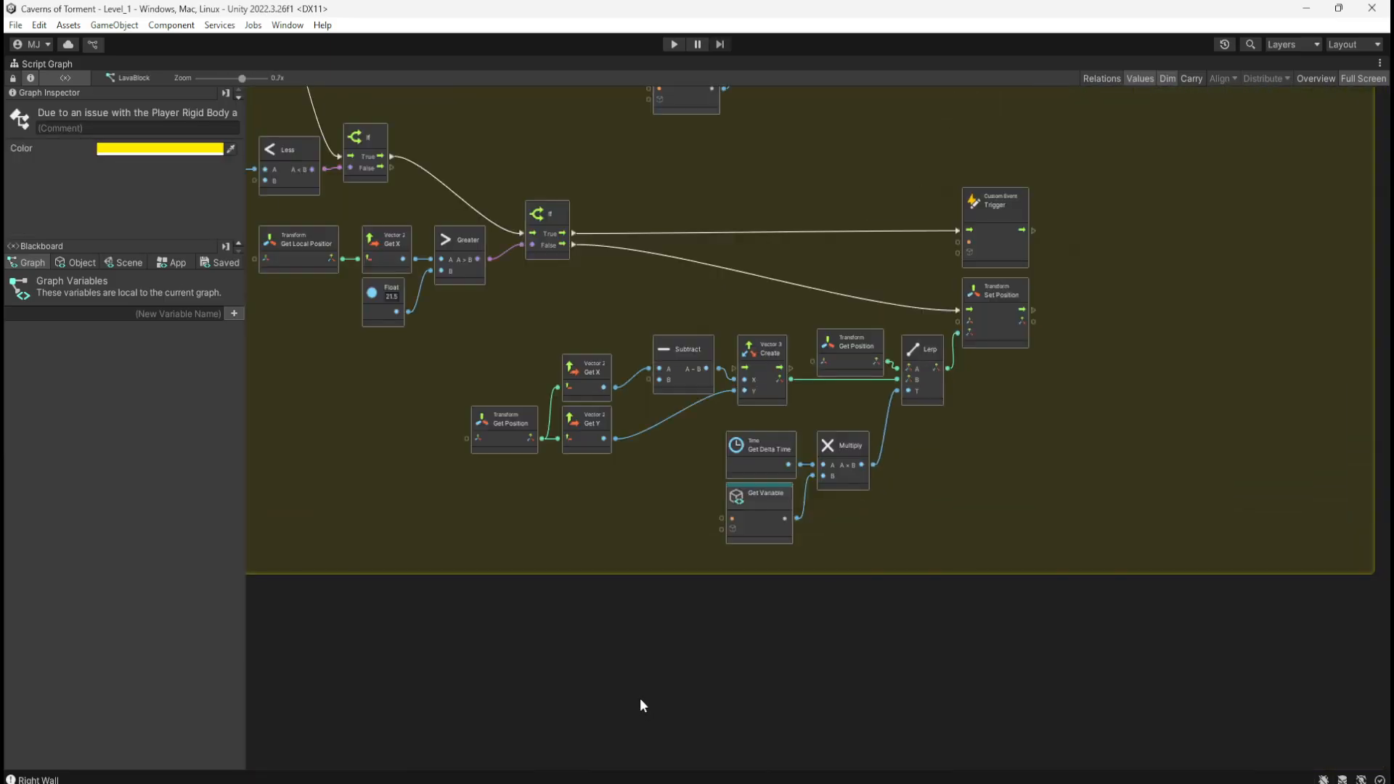
{"action": "scroll", "coordinate": [930, 352], "scroll_direction": "up", "scroll_amount": 4, "text": "ctrl"}
Step: Pull the yellow group's right edge in toward the nodes and check both comment groups
{"action": "left_click", "coordinate": [1213, 371]}
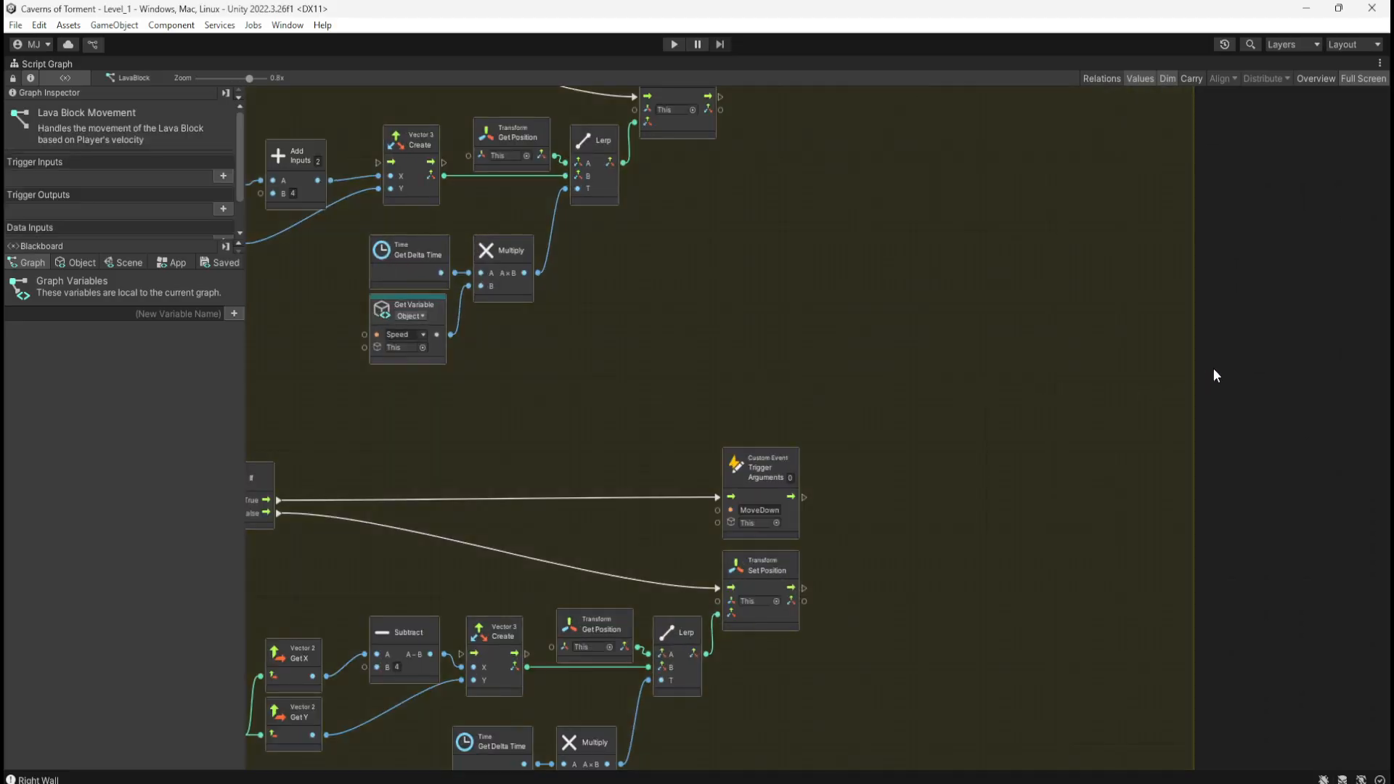
{"action": "left_click_drag", "start_coordinate": [1191, 380], "coordinate": [844, 573]}
{"action": "left_click", "coordinate": [978, 554]}
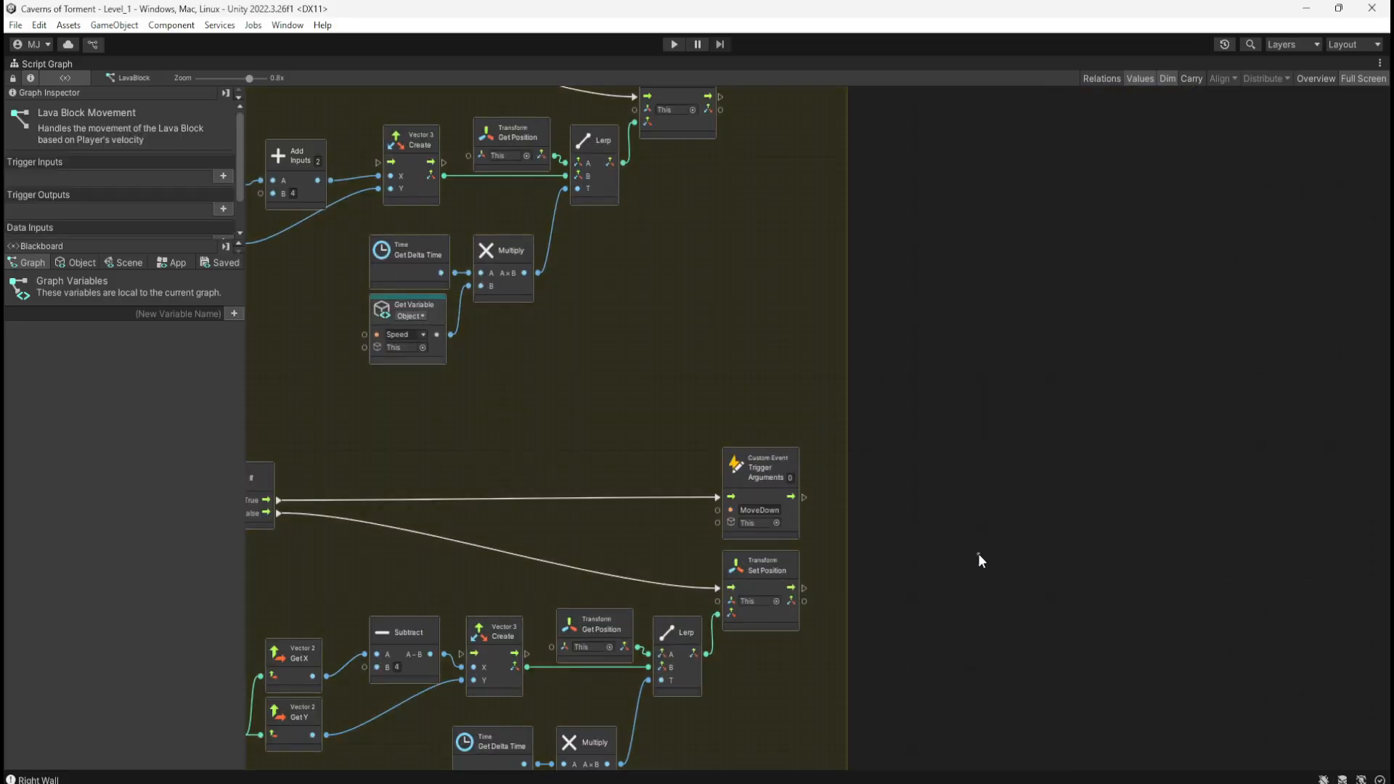
{"action": "scroll", "coordinate": [978, 552], "scroll_direction": "down", "scroll_amount": 5, "text": "ctrl"}
{"action": "scroll", "coordinate": [693, 582], "scroll_direction": "up", "scroll_amount": 2, "text": "ctrl"}
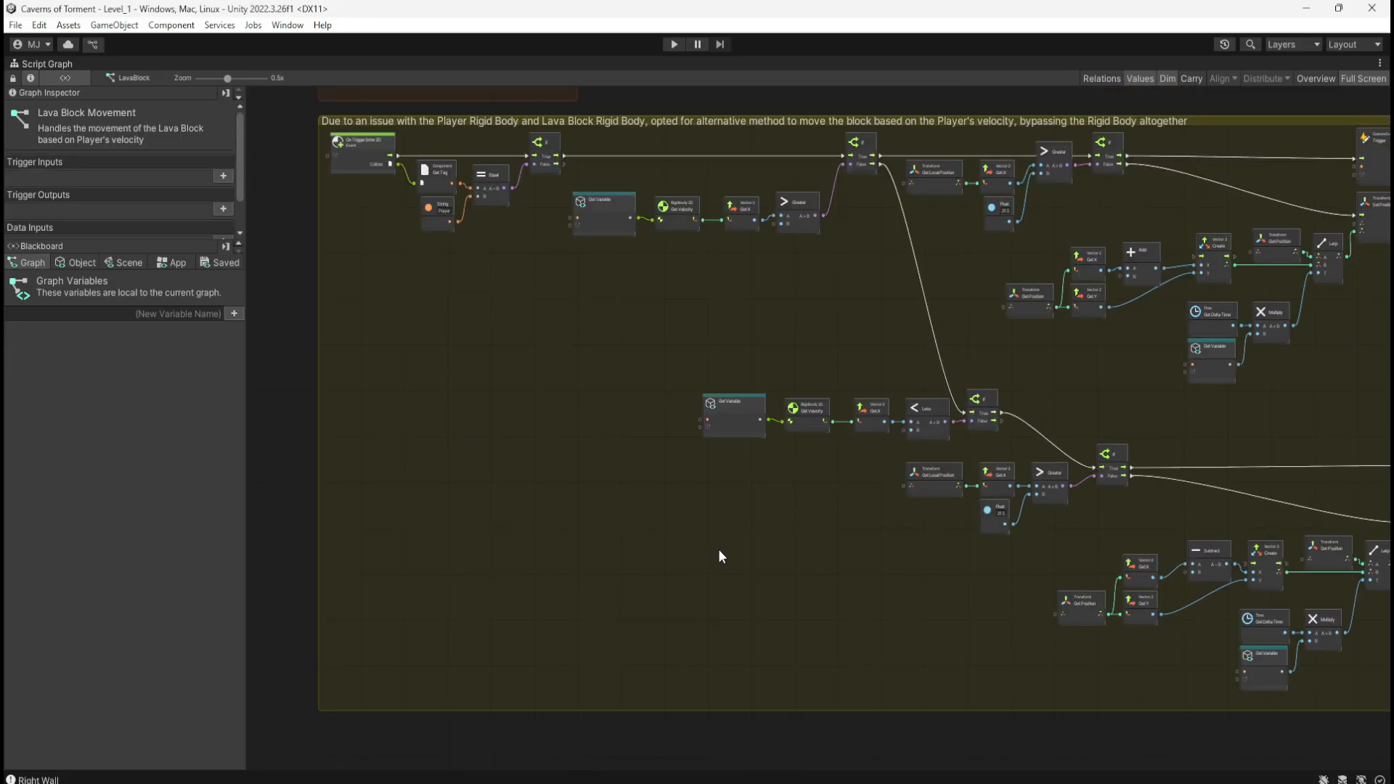
{"action": "scroll", "coordinate": [598, 561], "scroll_direction": "down", "scroll_amount": 2, "text": "ctrl"}
{"action": "scroll", "coordinate": [420, 244], "scroll_direction": "up", "scroll_amount": 4, "text": "ctrl"}
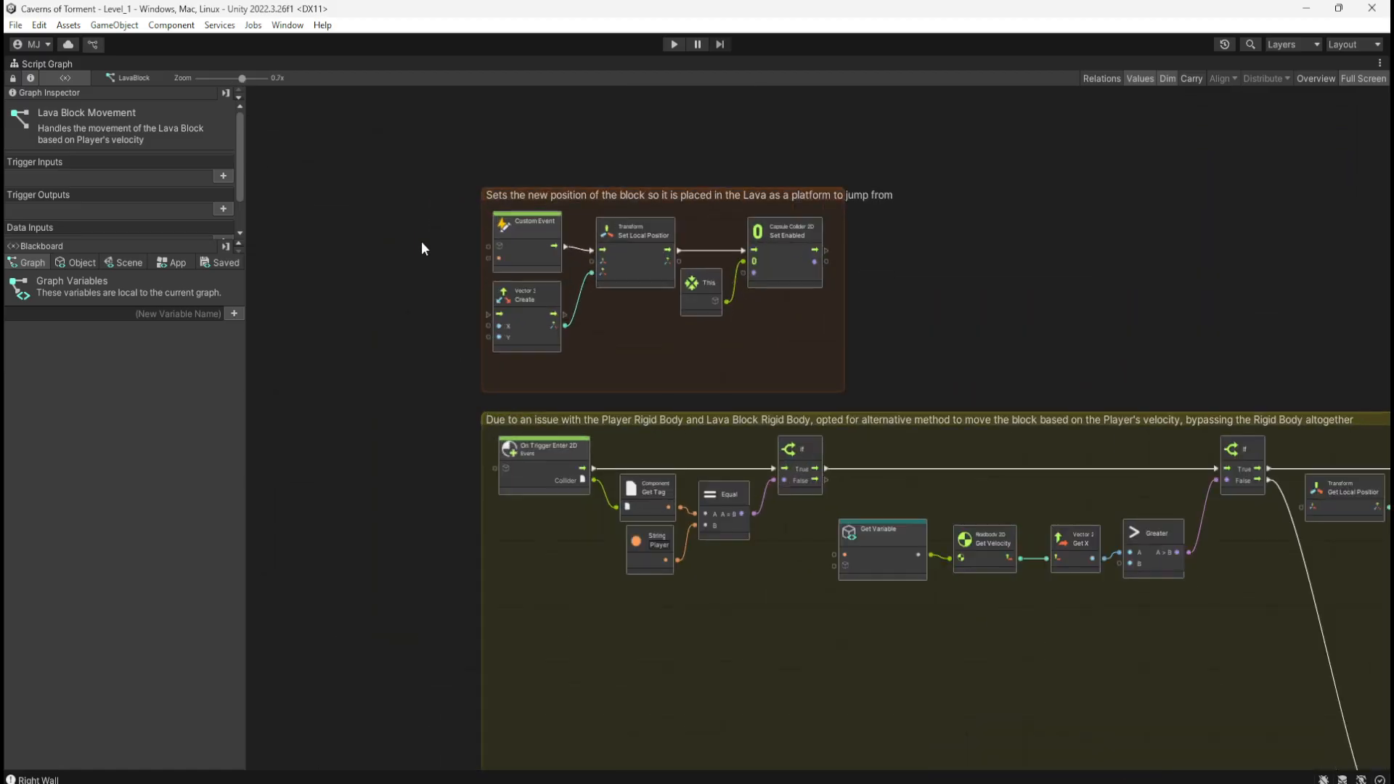
{"action": "middle_click_drag", "start_coordinate": [1059, 278], "coordinate": [916, 260]}
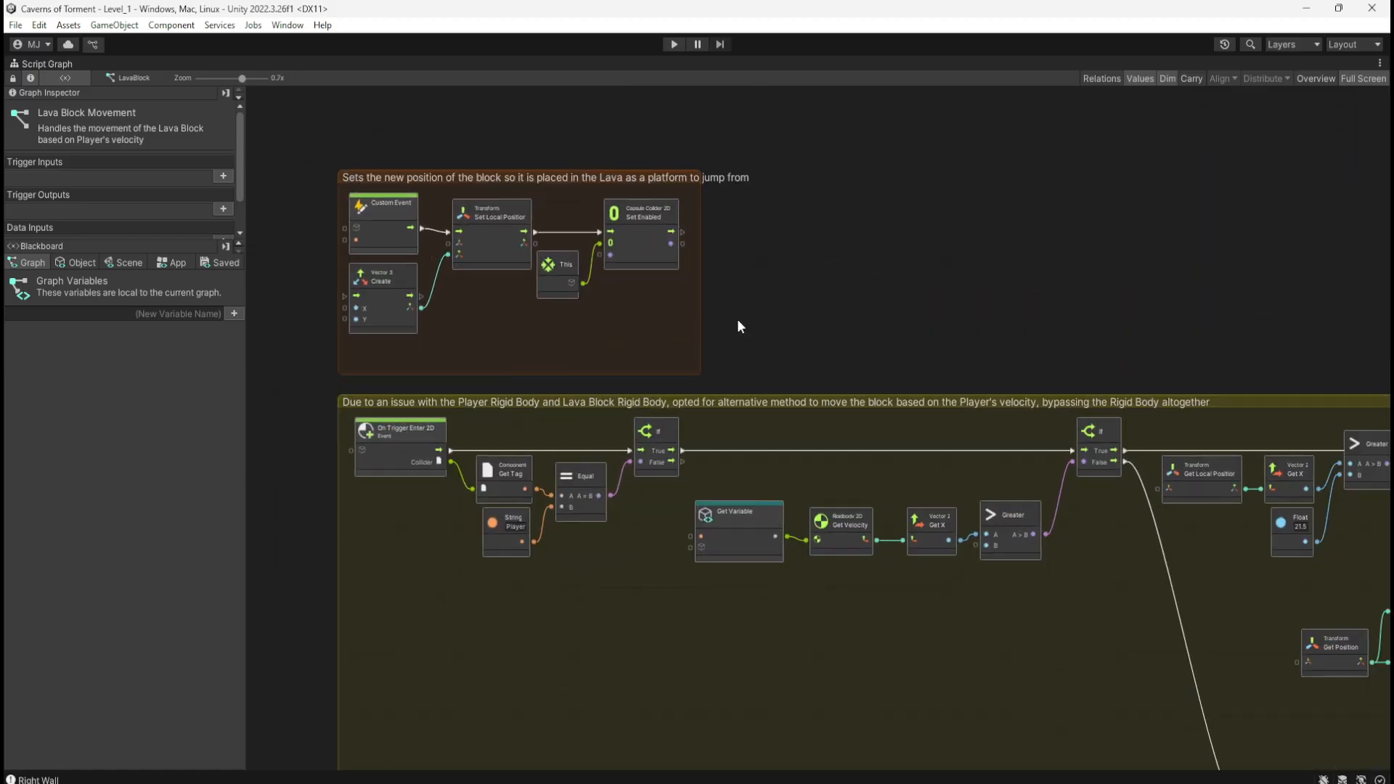
{"action": "scroll", "coordinate": [494, 241], "scroll_direction": "up", "scroll_amount": 1, "text": "ctrl"}
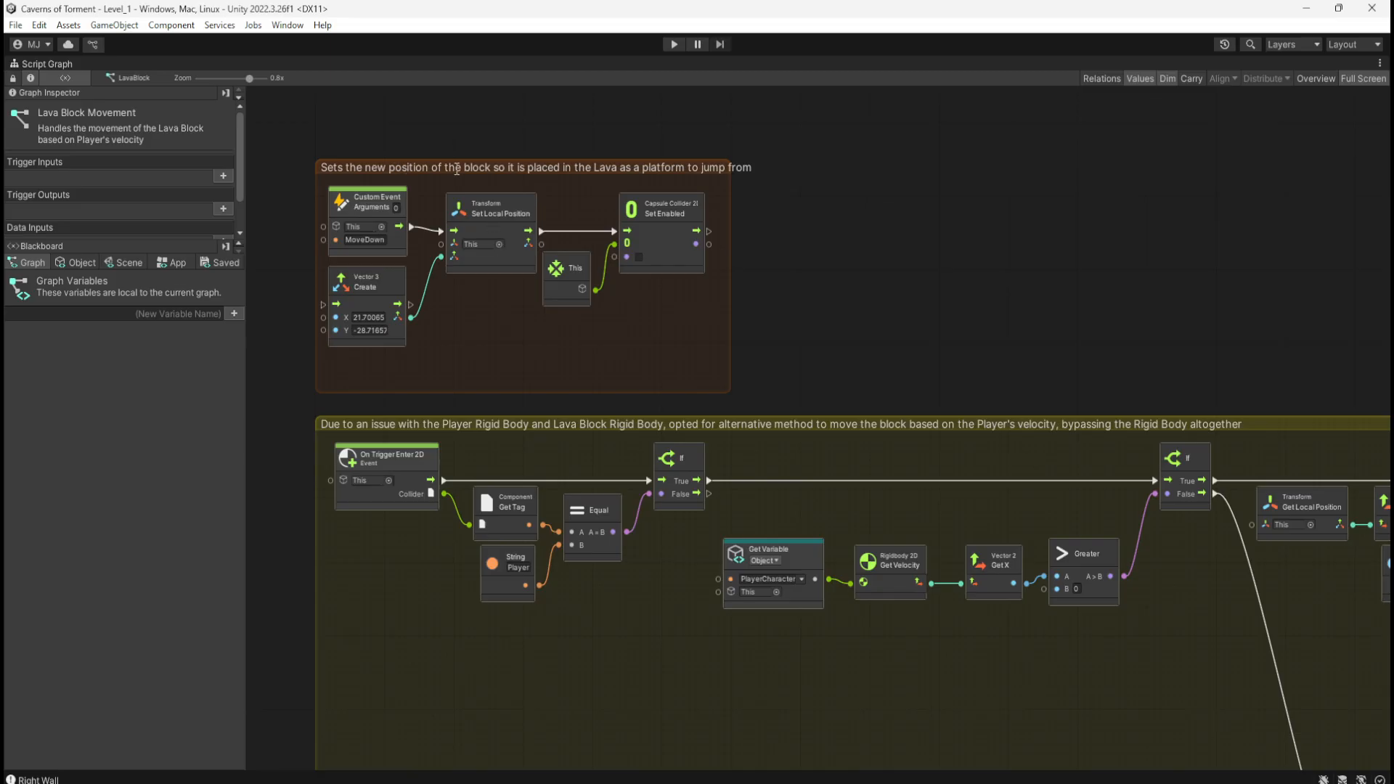
{"action": "scroll", "coordinate": [565, 162], "scroll_direction": "up", "scroll_amount": 2, "text": "ctrl"}
{"action": "scroll", "coordinate": [880, 262], "scroll_direction": "down", "scroll_amount": 5, "text": "ctrl"}
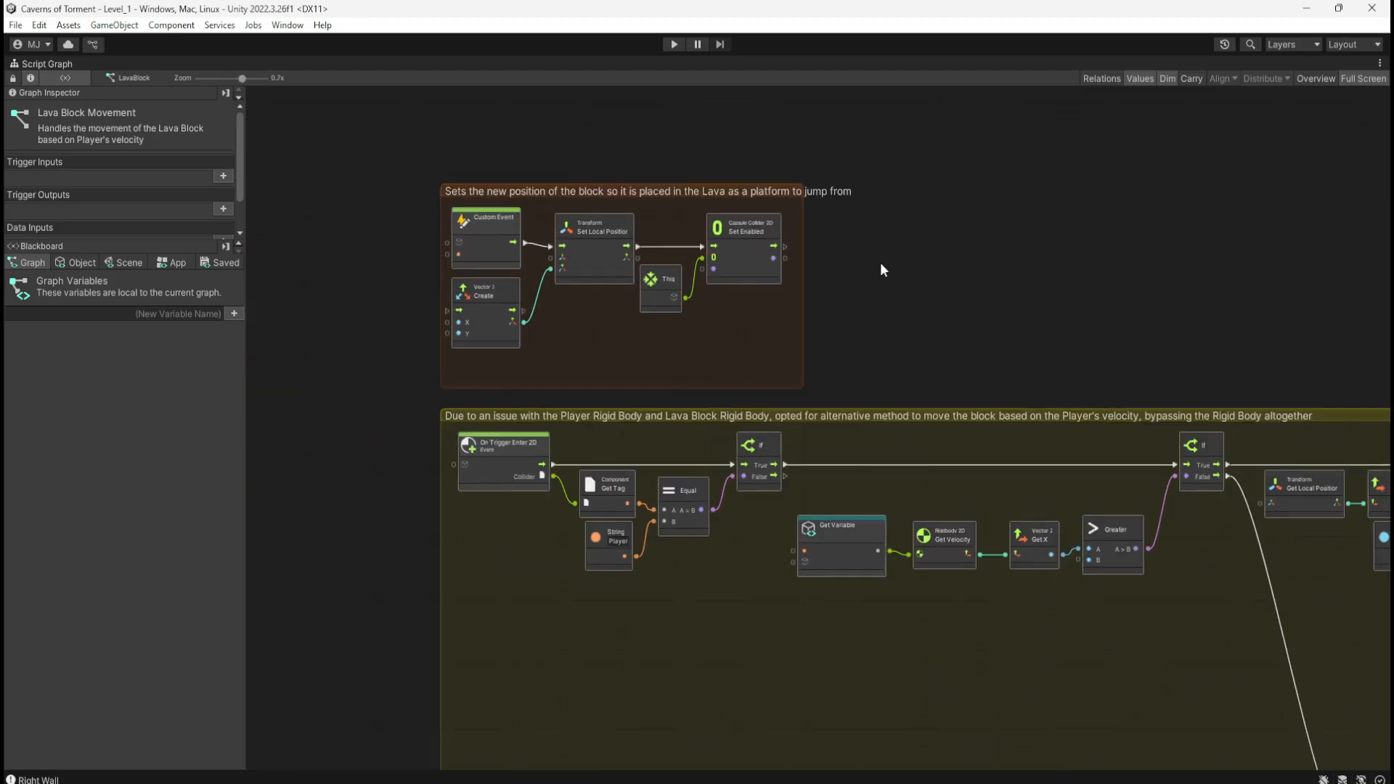
Step: Return to the full editor layout, enter Play mode, and climb the crates collecting the coin and pickups
{"action": "key", "text": "shift+space"}
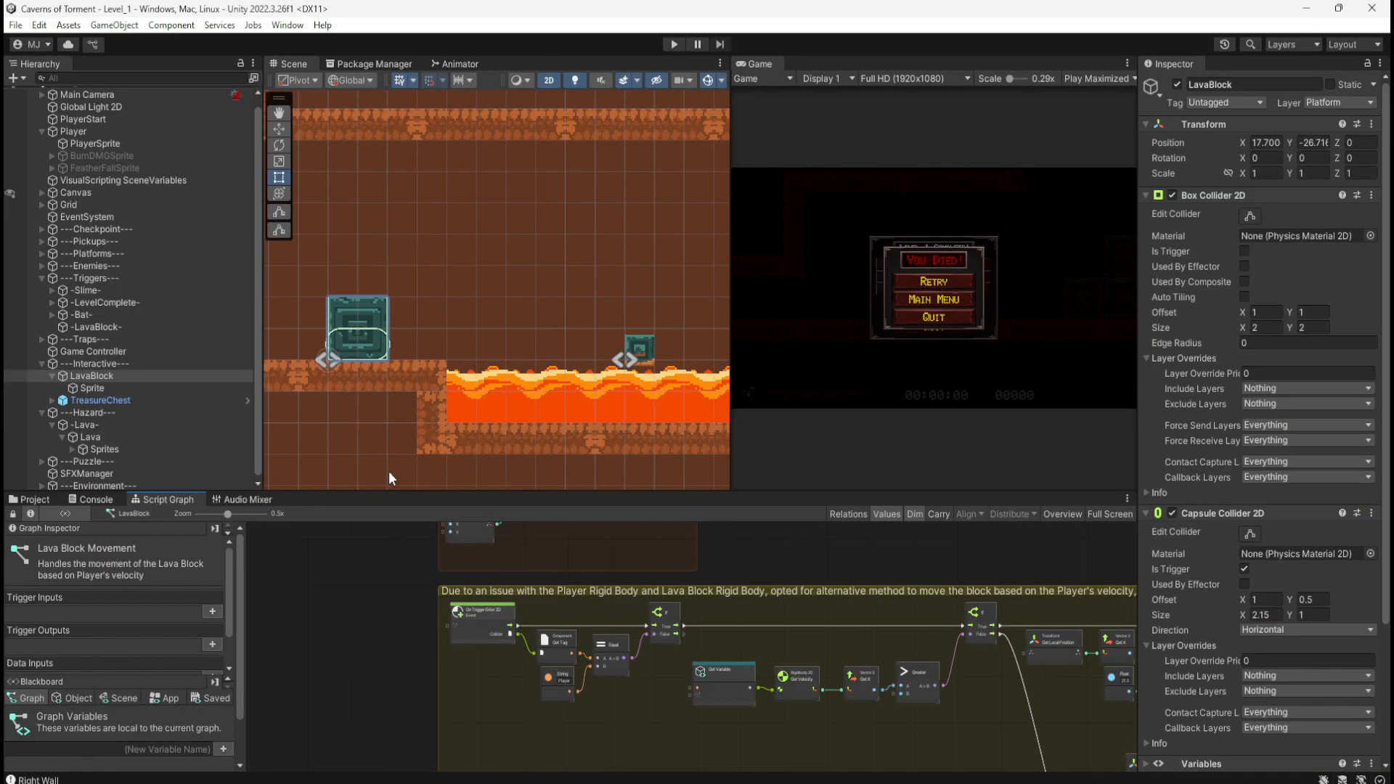
{"action": "left_click", "coordinate": [675, 45]}
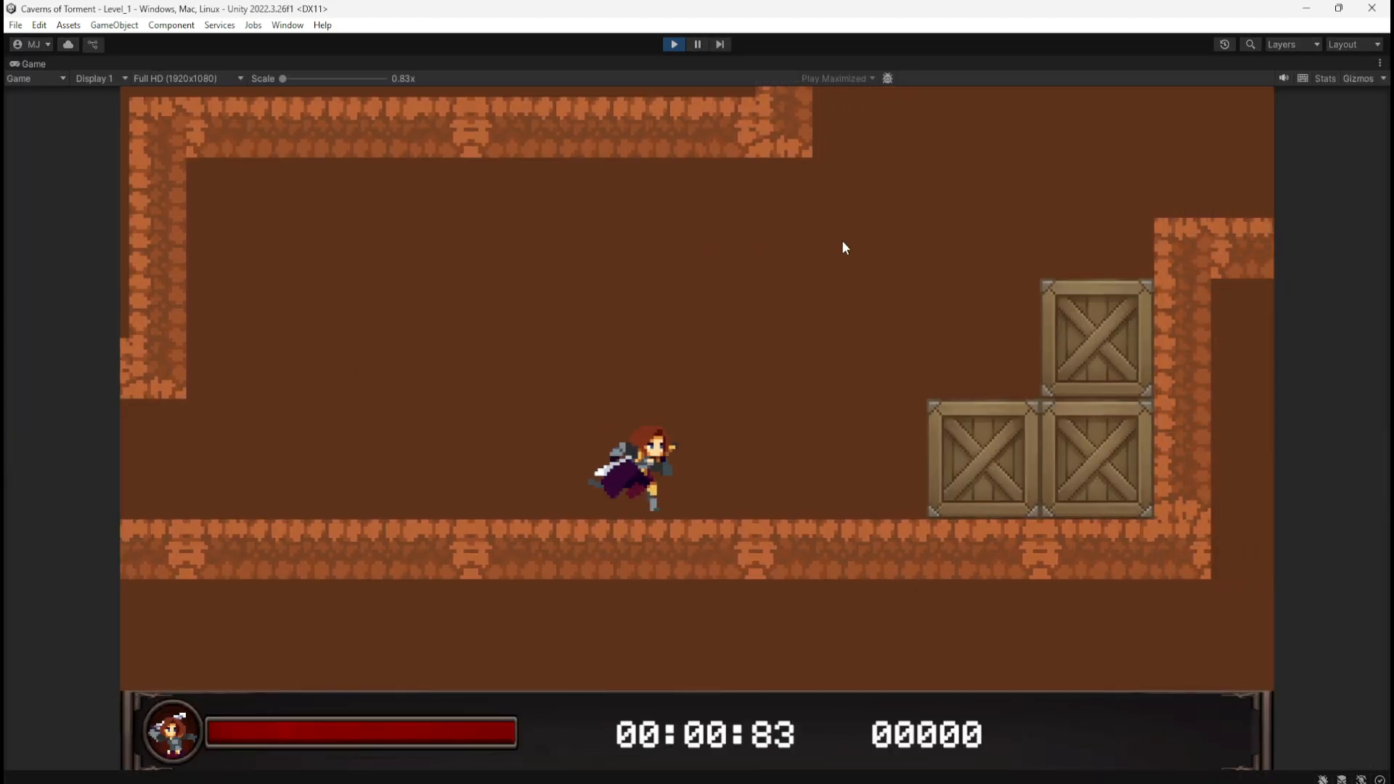
{"action": "key", "text": "d"}
{"action": "key", "text": "space"}
{"action": "key", "text": "space"}
{"action": "key", "text": "space"}
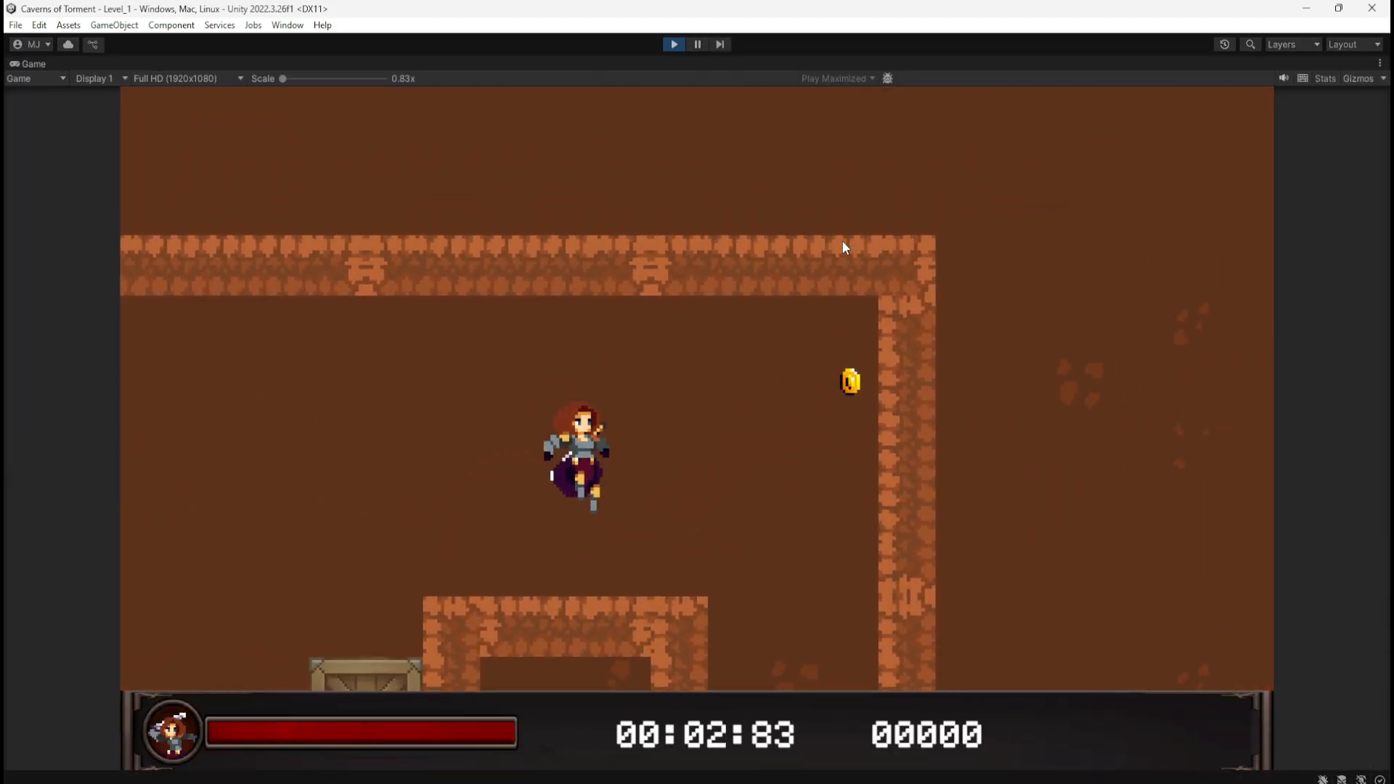
{"action": "key", "text": "d"}
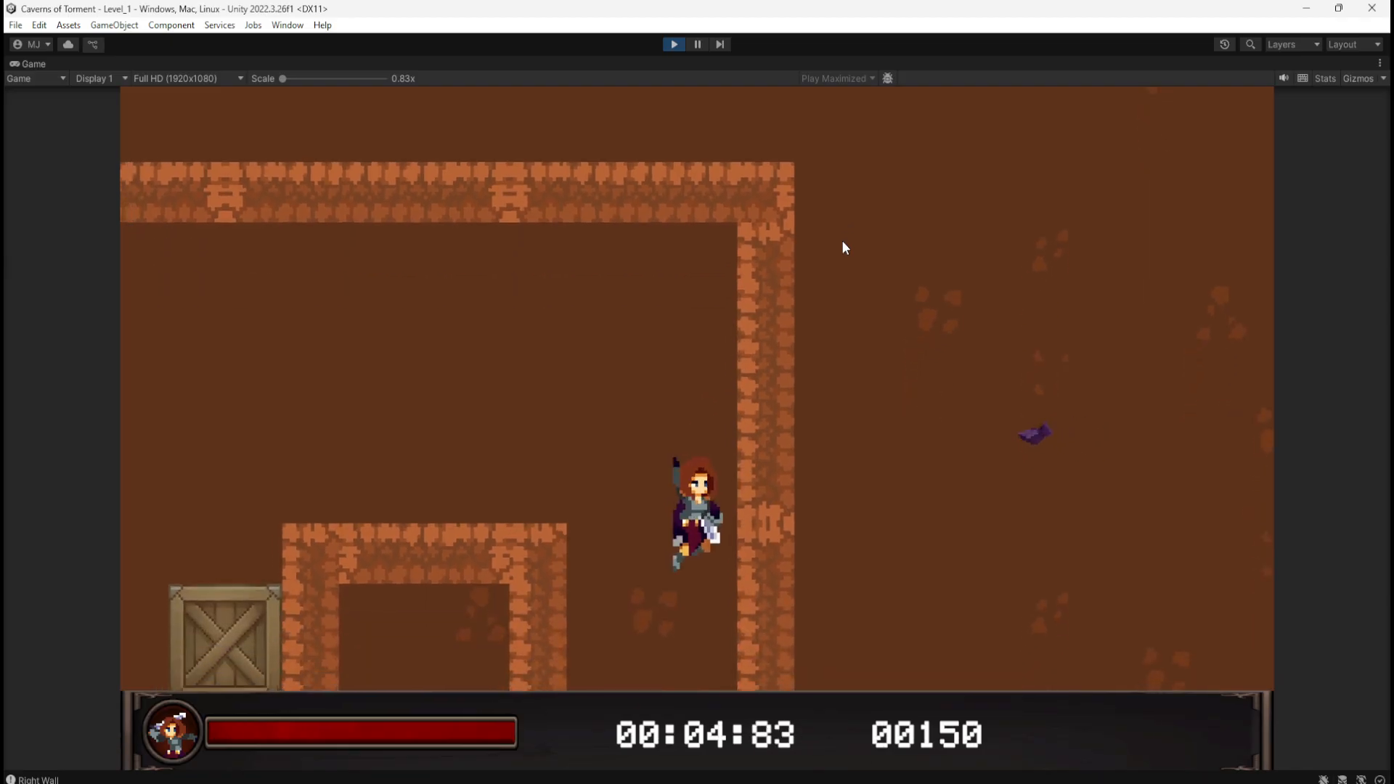
{"action": "key", "text": "a"}
{"action": "key", "text": "d"}
Step: Drop to the floor, push the stone block into the lava, and hop across the lava blocks
{"action": "key", "text": "a"}
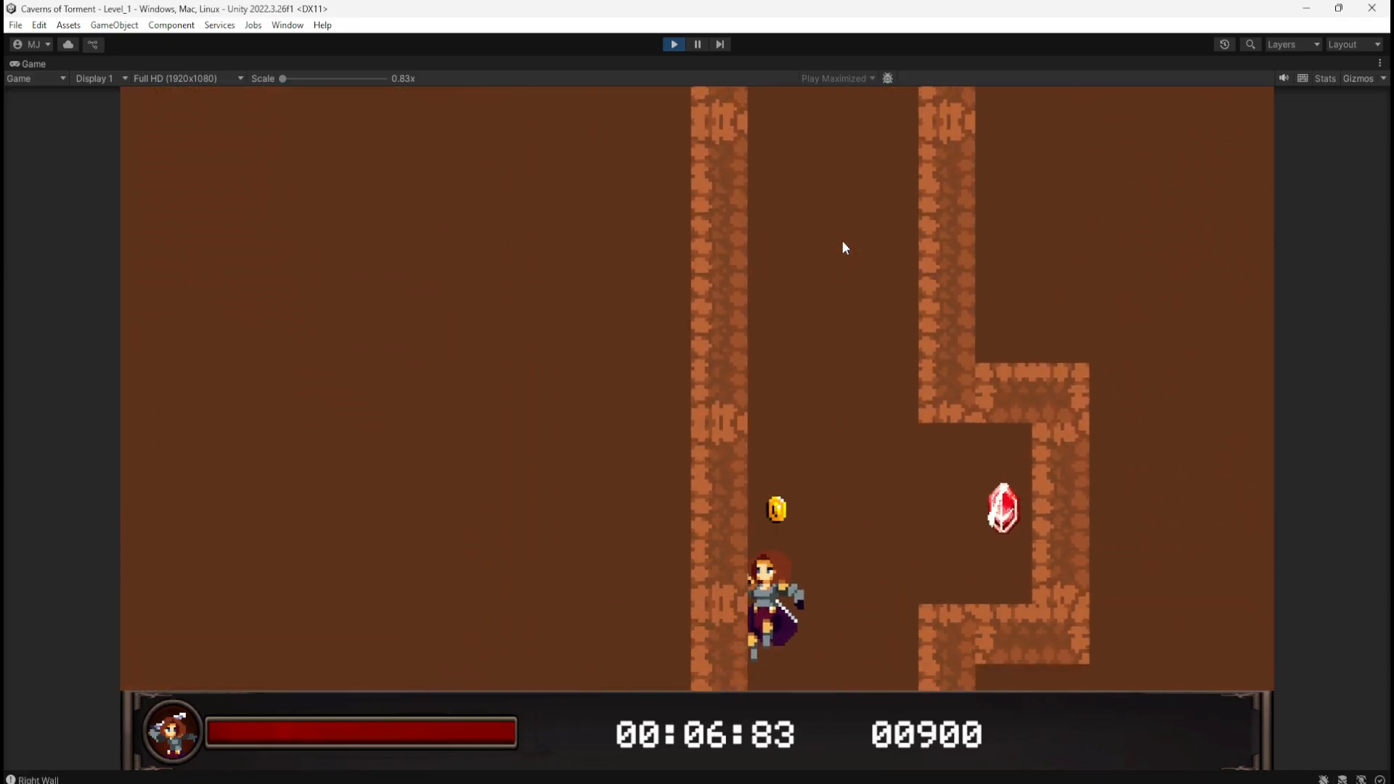
{"action": "key", "text": "space"}
{"action": "key", "text": "d"}
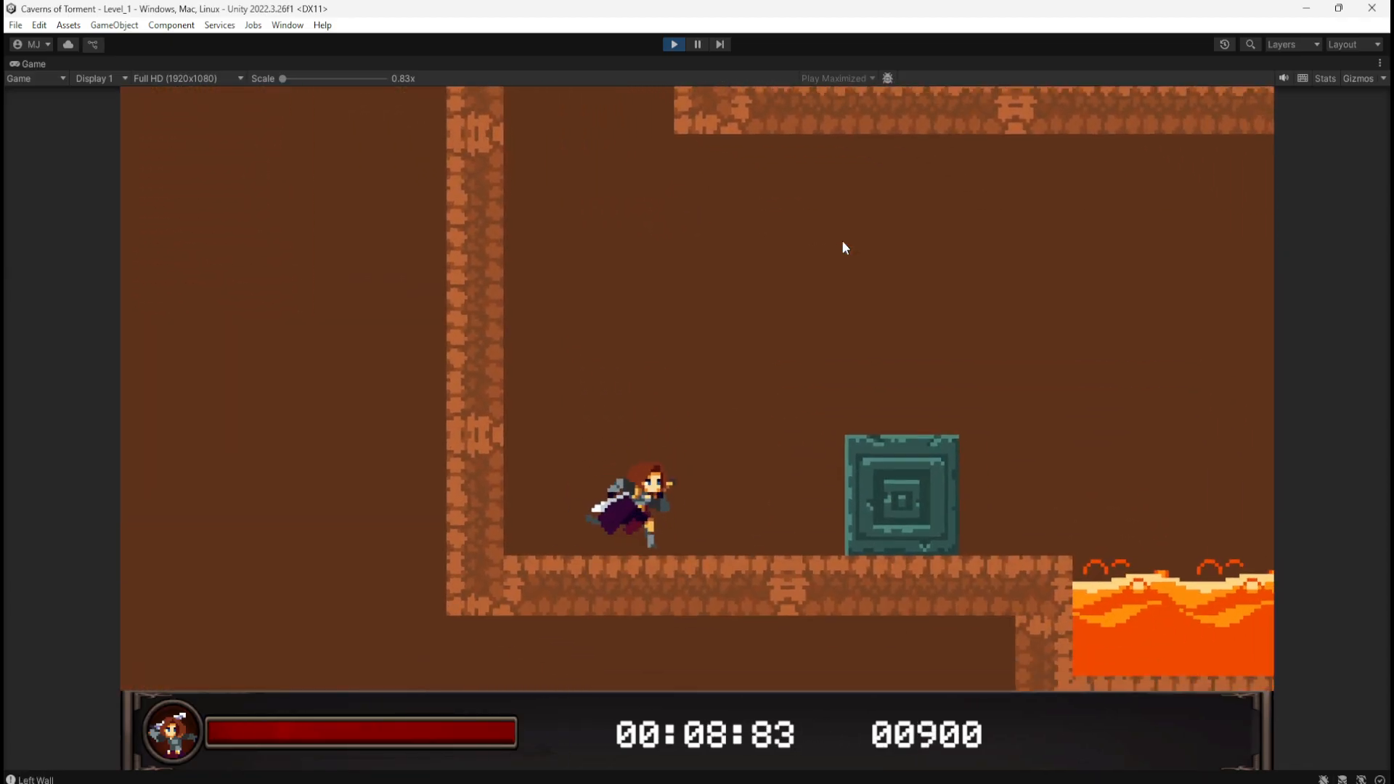
{"action": "key", "text": "d"}
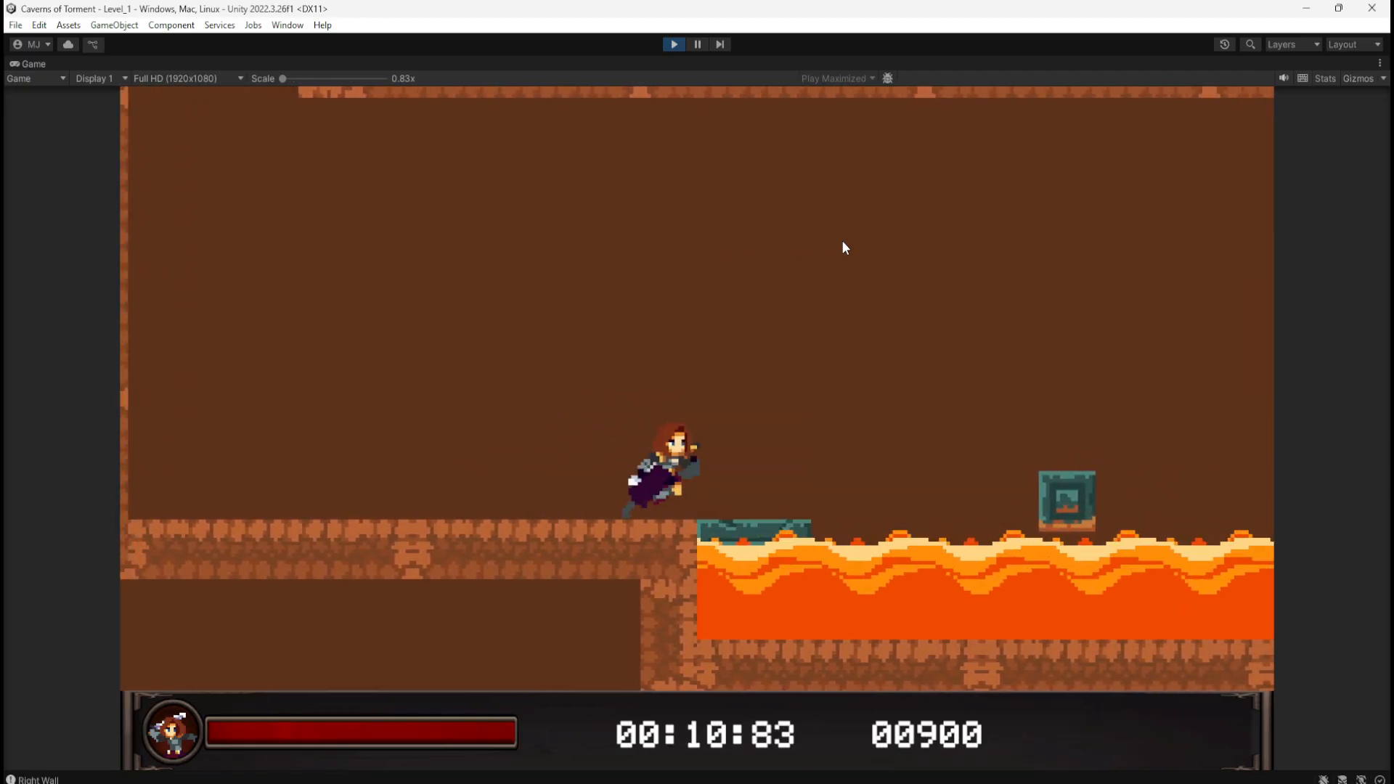
{"action": "key", "text": "space"}
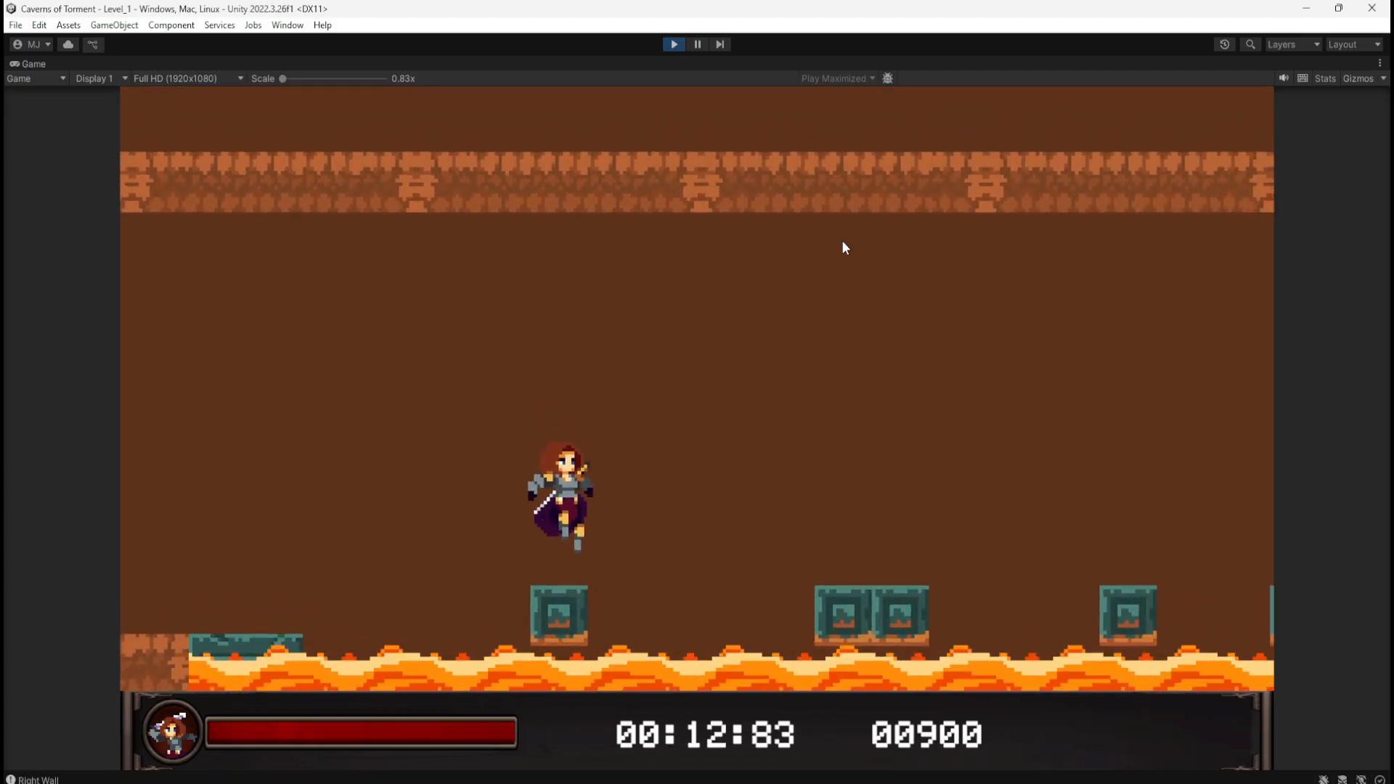
{"action": "key", "text": "space"}
{"action": "key", "text": "d"}
{"action": "key", "text": "space"}
{"action": "key", "text": "d"}
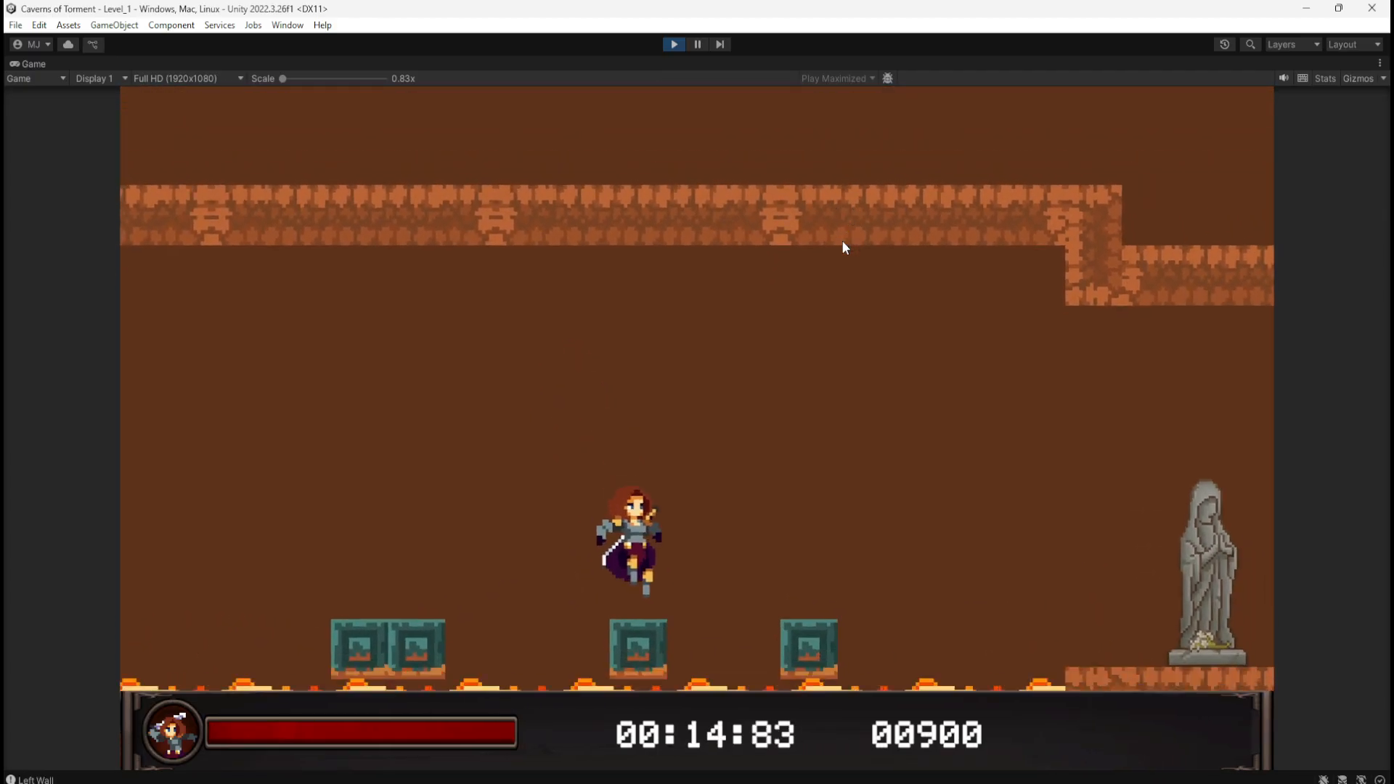
Step: Jump onto the checkpoint statue ledge, move around beside the statue, then run back into the lava
{"action": "key", "text": "space"}
{"action": "key", "text": "d"}
{"action": "key", "text": "space"}
{"action": "key", "text": "d"}
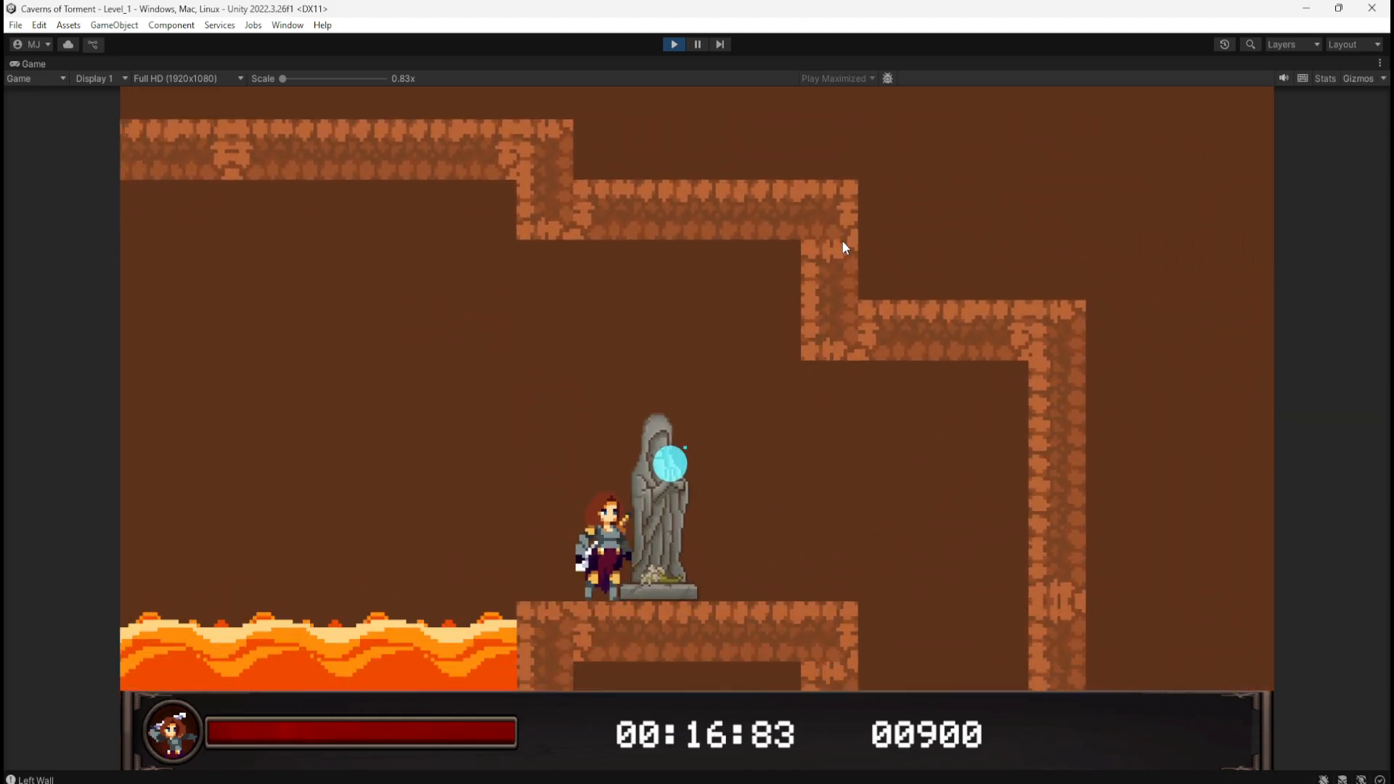
{"action": "key", "text": "d"}
{"action": "key", "text": "a"}
{"action": "key", "text": "d"}
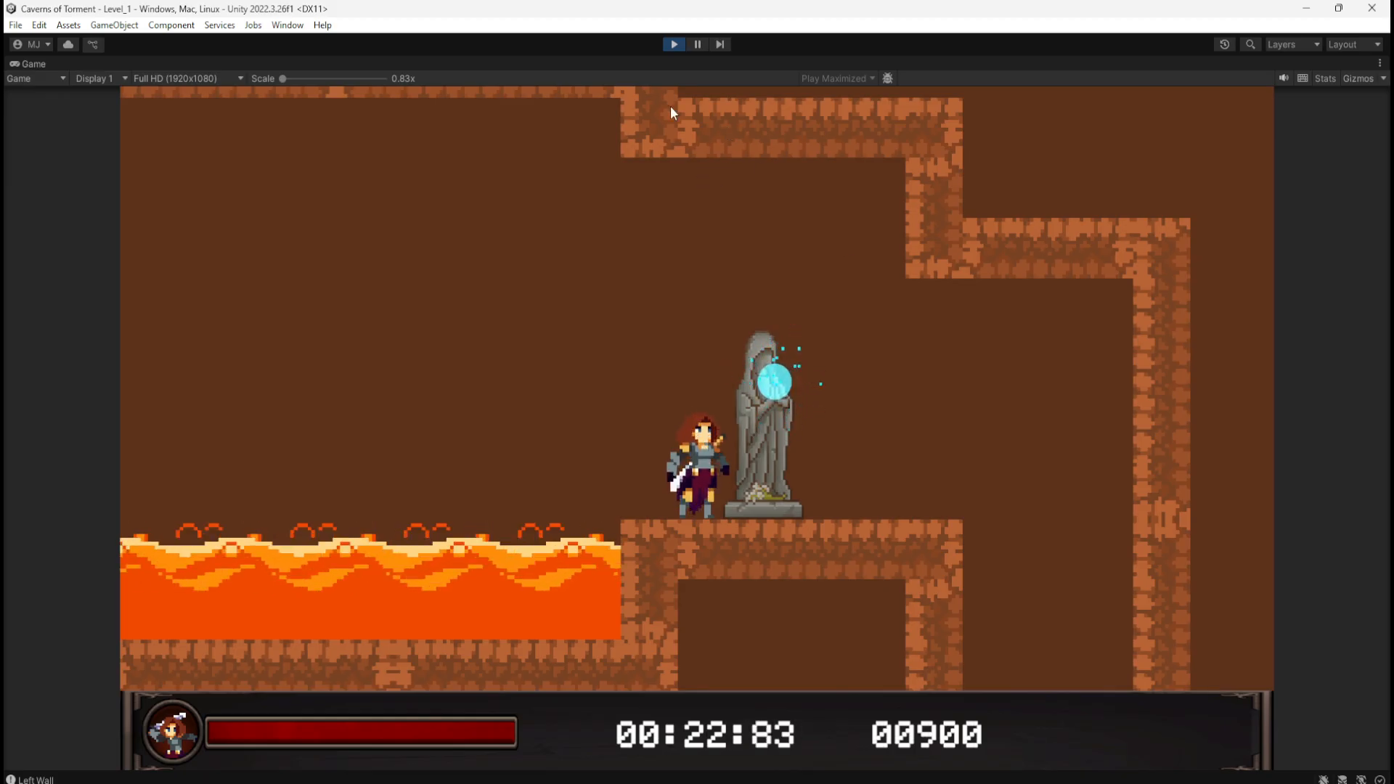
{"action": "key", "text": "a"}
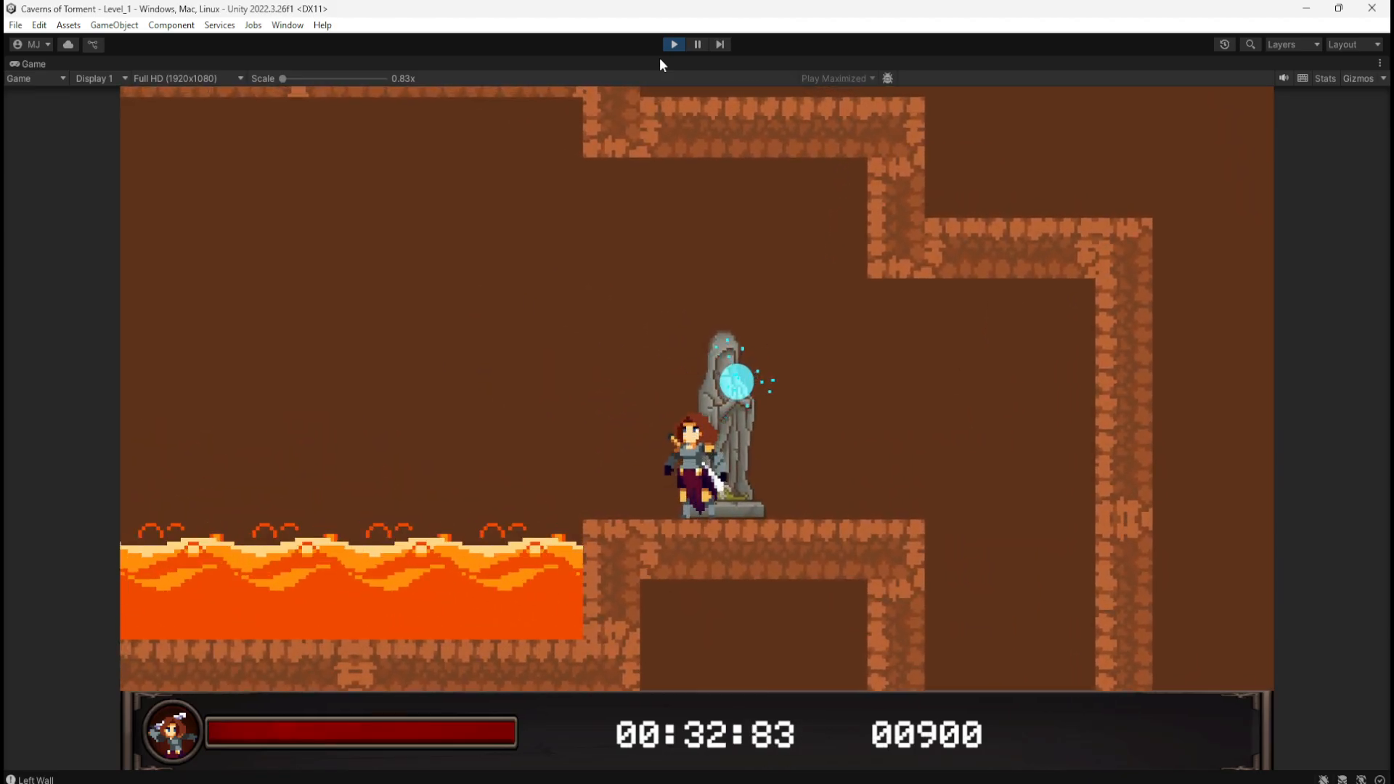
Step: Stop and restart the Level_1 playtest, with the hand-drawn level sketch open alongside
{"action": "left_click", "coordinate": [669, 44]}
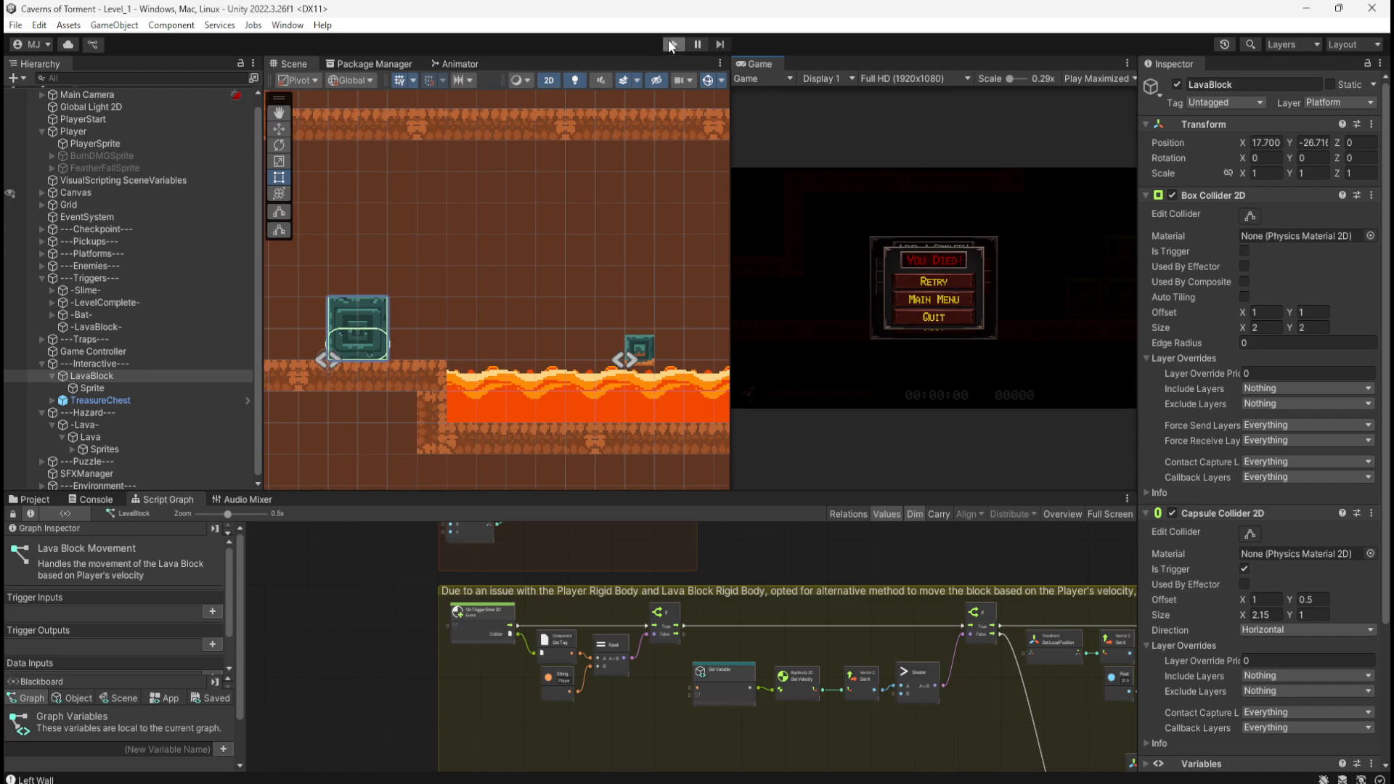
{"action": "left_click", "coordinate": [672, 44]}
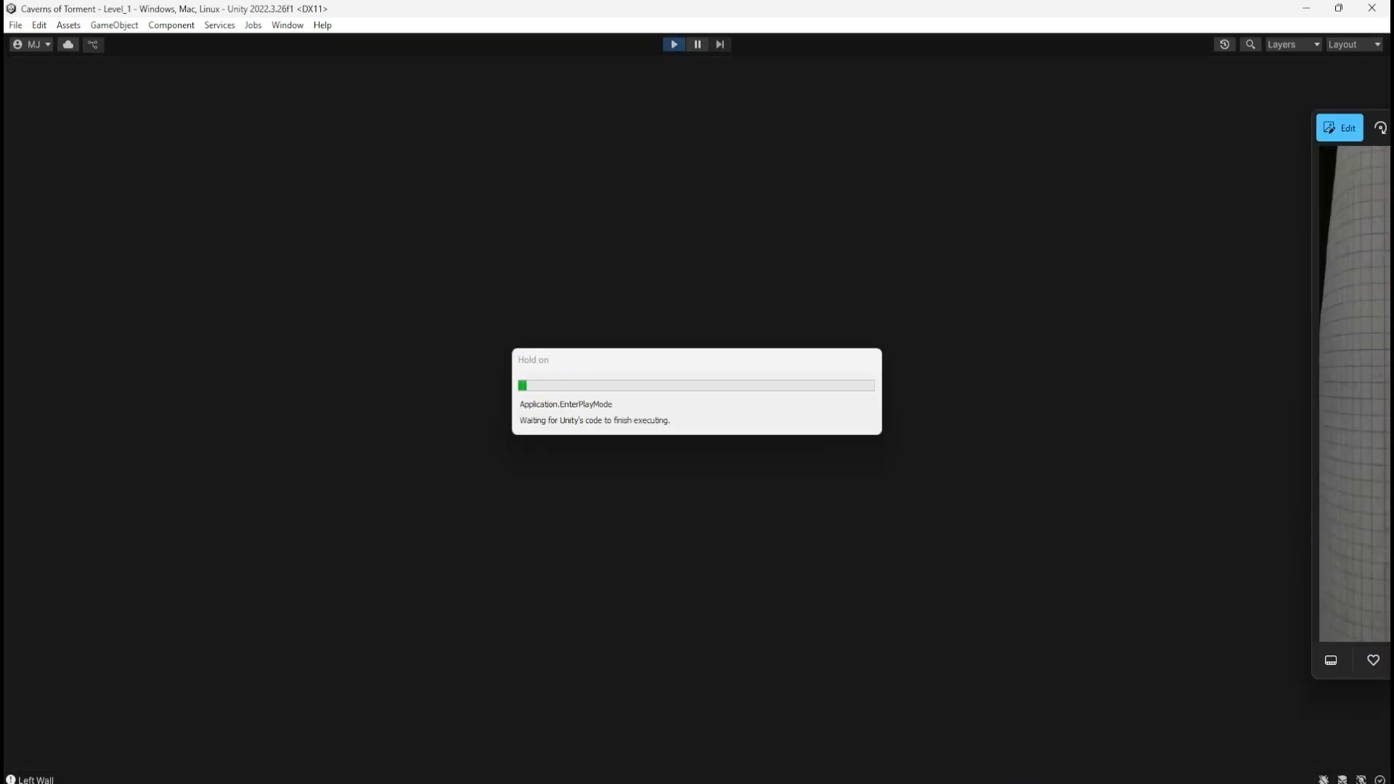
{"action": "mouse_move", "coordinate": [1393, 121]}
{"action": "left_mouse_down"}
{"action": "mouse_move", "coordinate": [822, 108]}
{"action": "mouse_move", "coordinate": [896, 106]}
{"action": "left_mouse_up"}
{"action": "scroll", "coordinate": [763, 295], "scroll_direction": "up", "scroll_amount": 5}
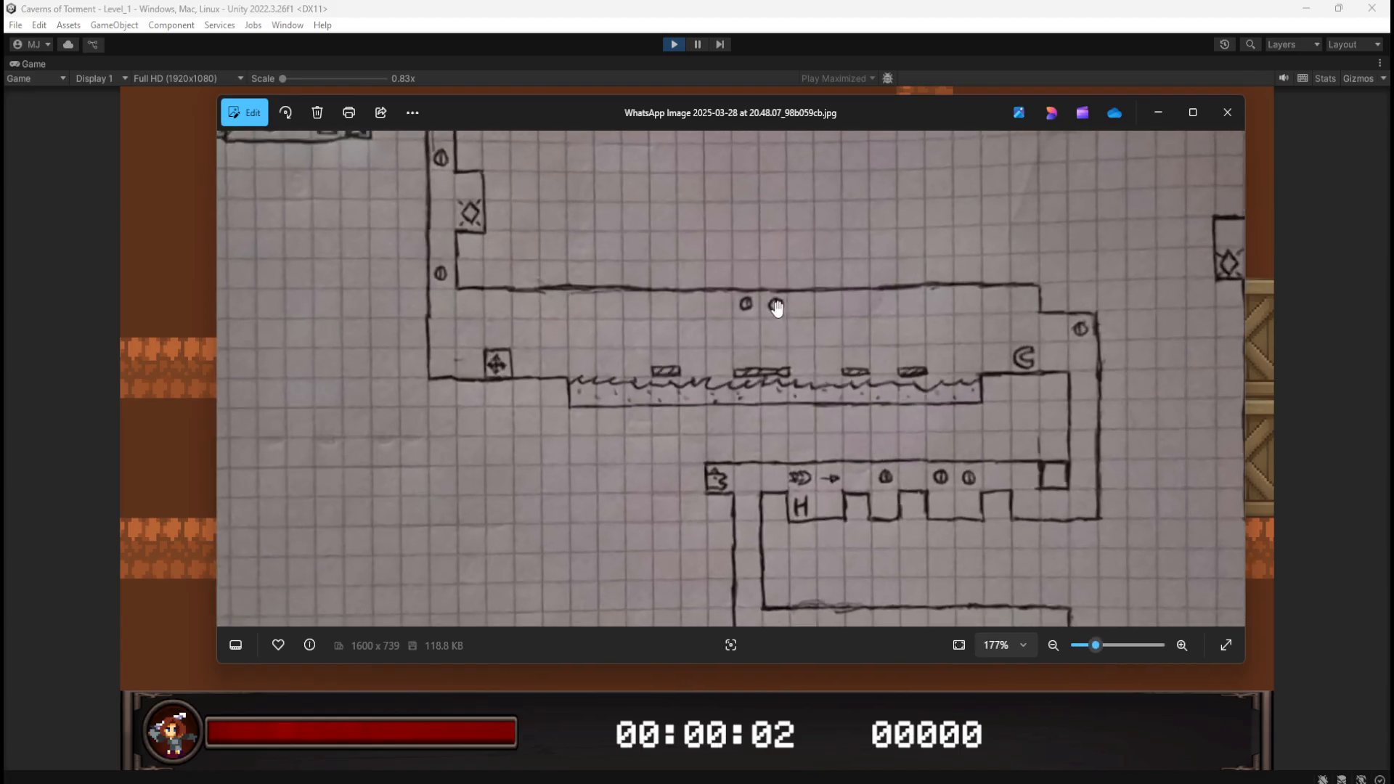
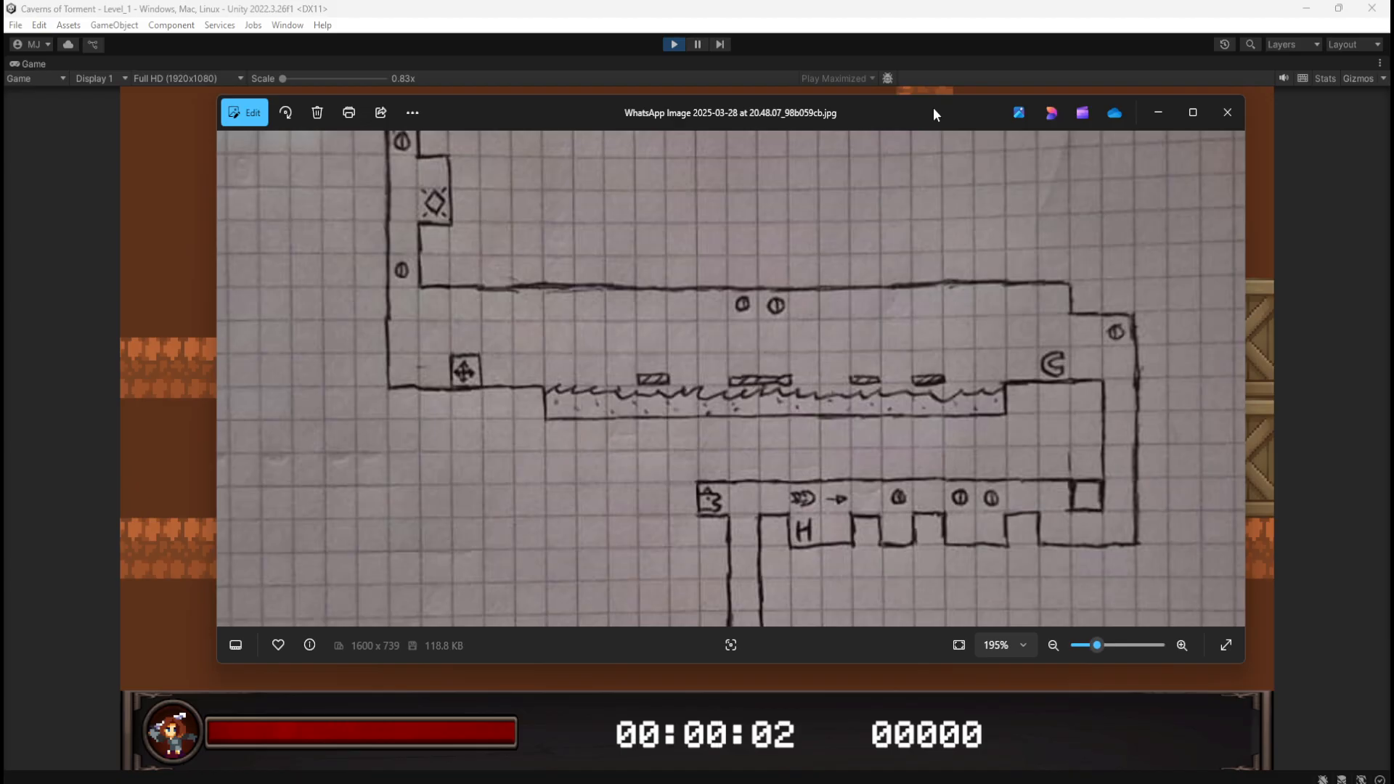
Step: Drag the level sketch photo off the right screen edge to reveal the running Game view
{"action": "left_click_drag", "start_coordinate": [934, 108], "coordinate": [1393, 102]}
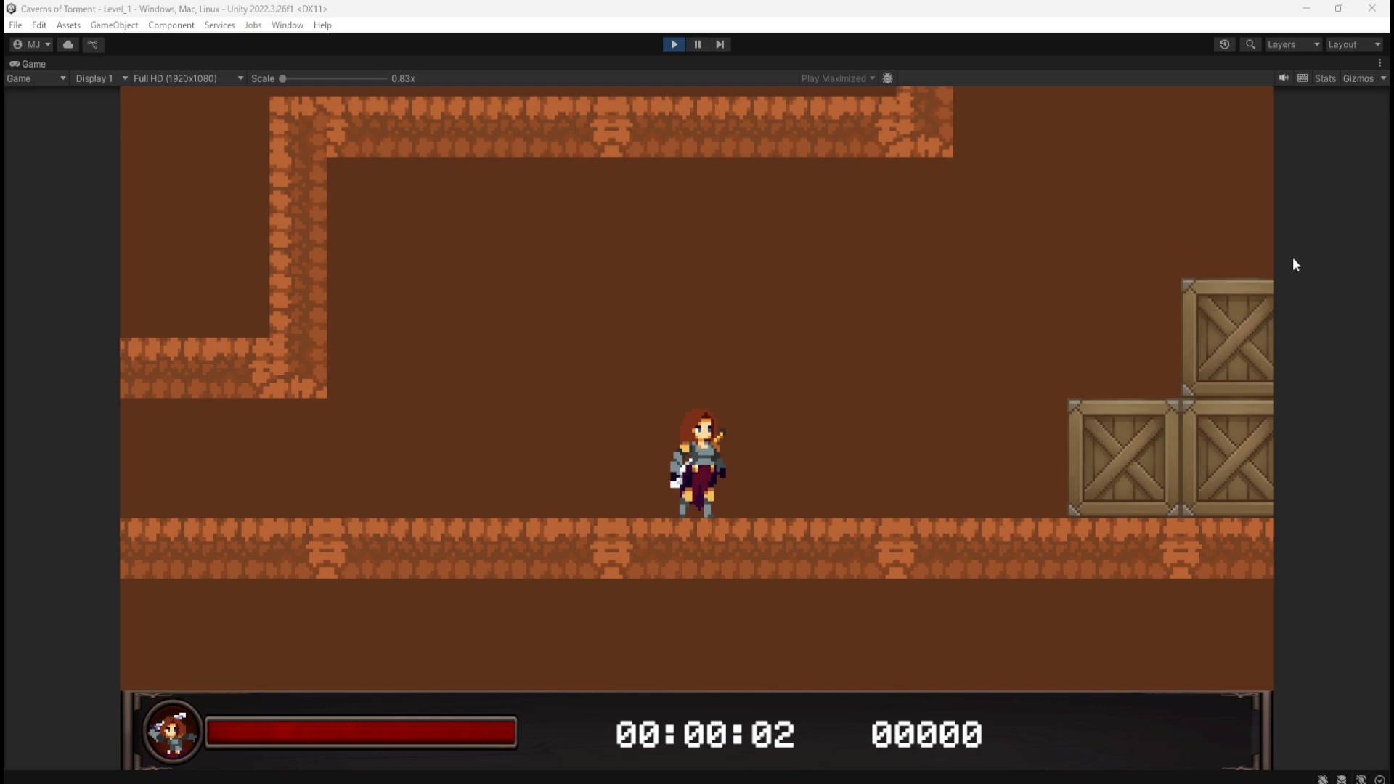
Step: Resume the play-test, jump over the crates and pillar, and slide down the shaft
{"action": "left_click", "coordinate": [802, 367]}
{"action": "key", "text": "d"}
{"action": "key", "text": "space"}
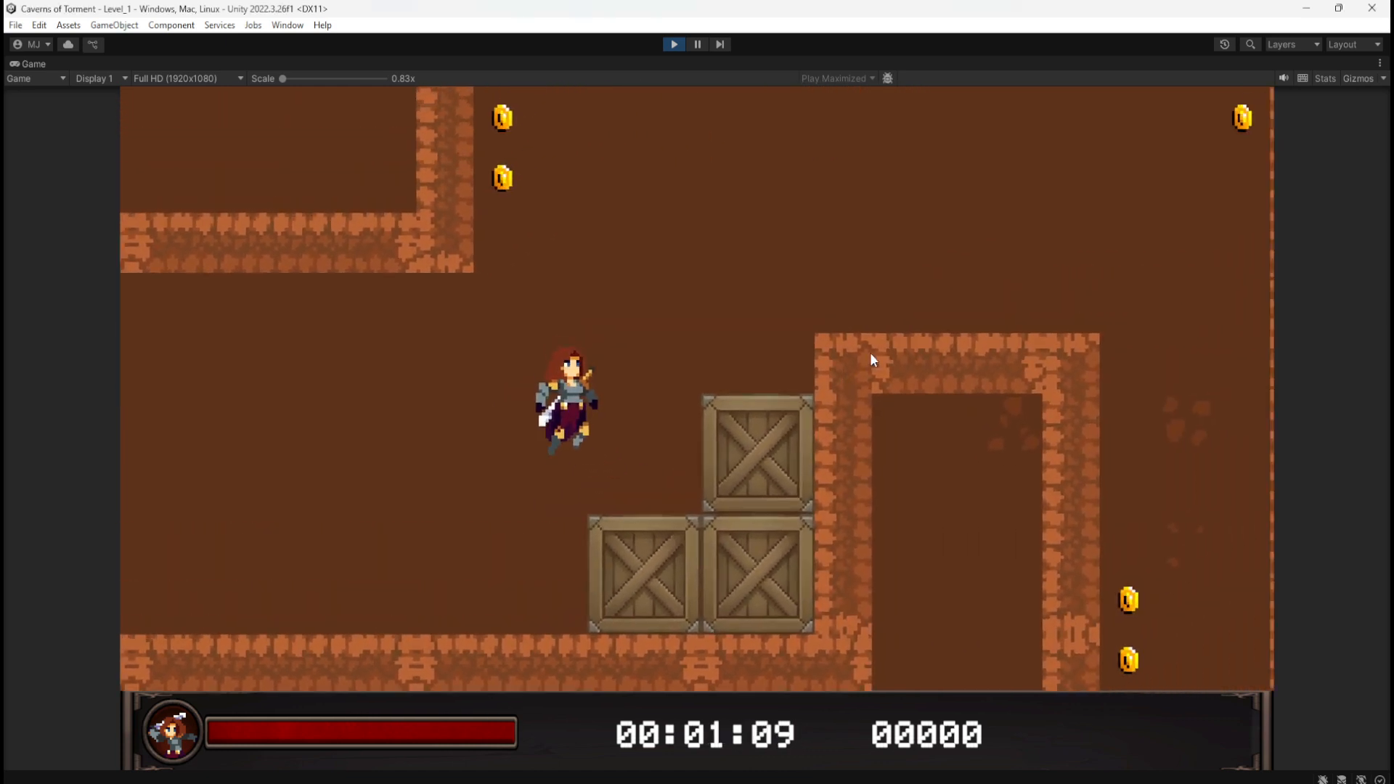
{"action": "key", "text": "space"}
{"action": "key", "text": "space"}
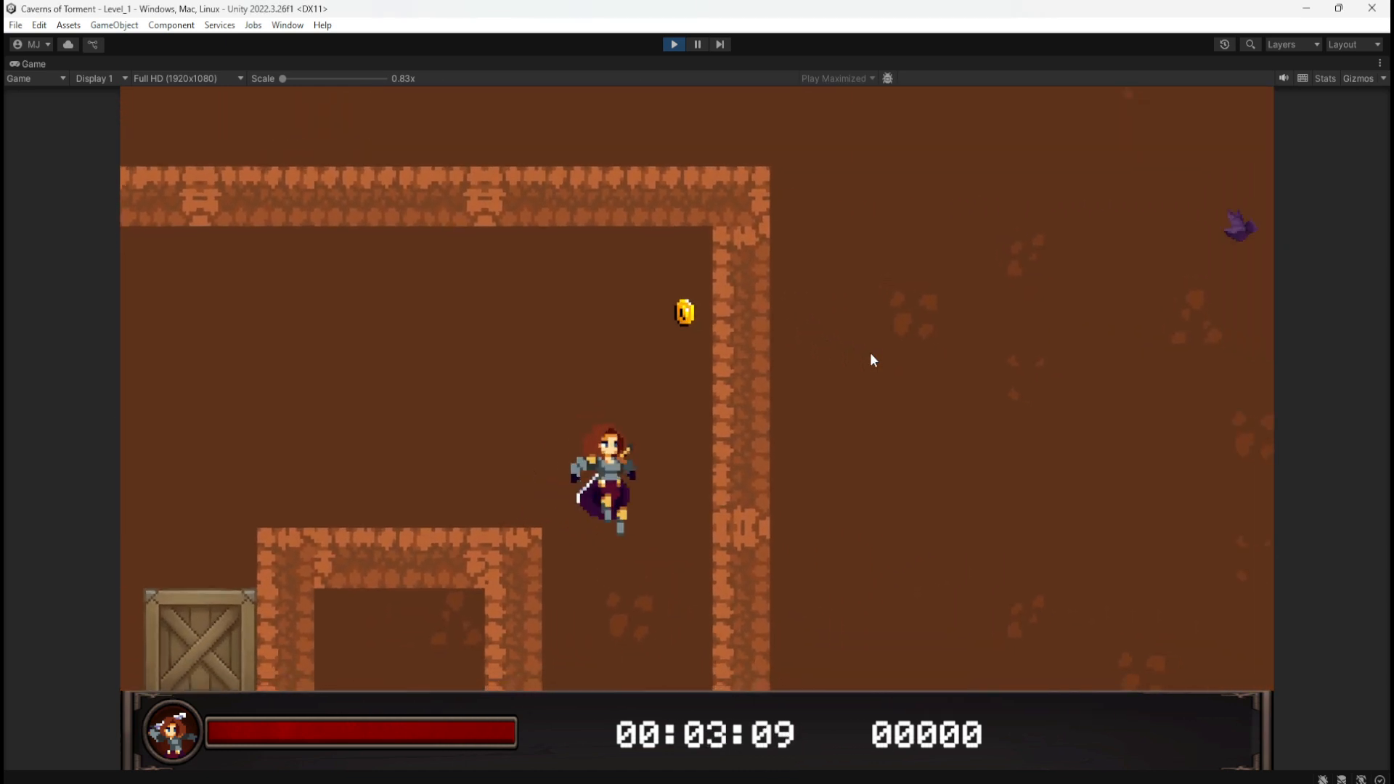
{"action": "key", "text": "a"}
{"action": "key", "text": "d"}
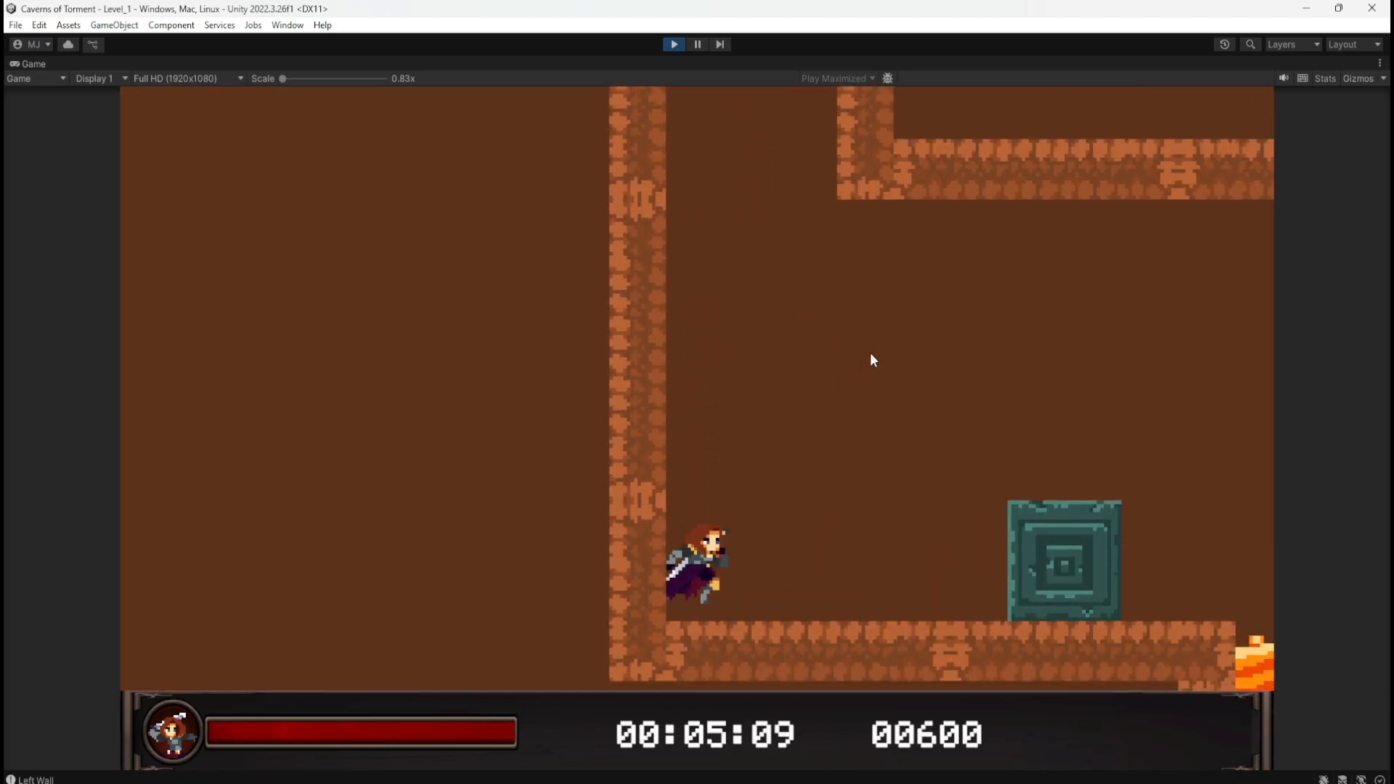
Step: Hop across the teal blocks over the lava toward the statue
{"action": "key", "text": "space"}
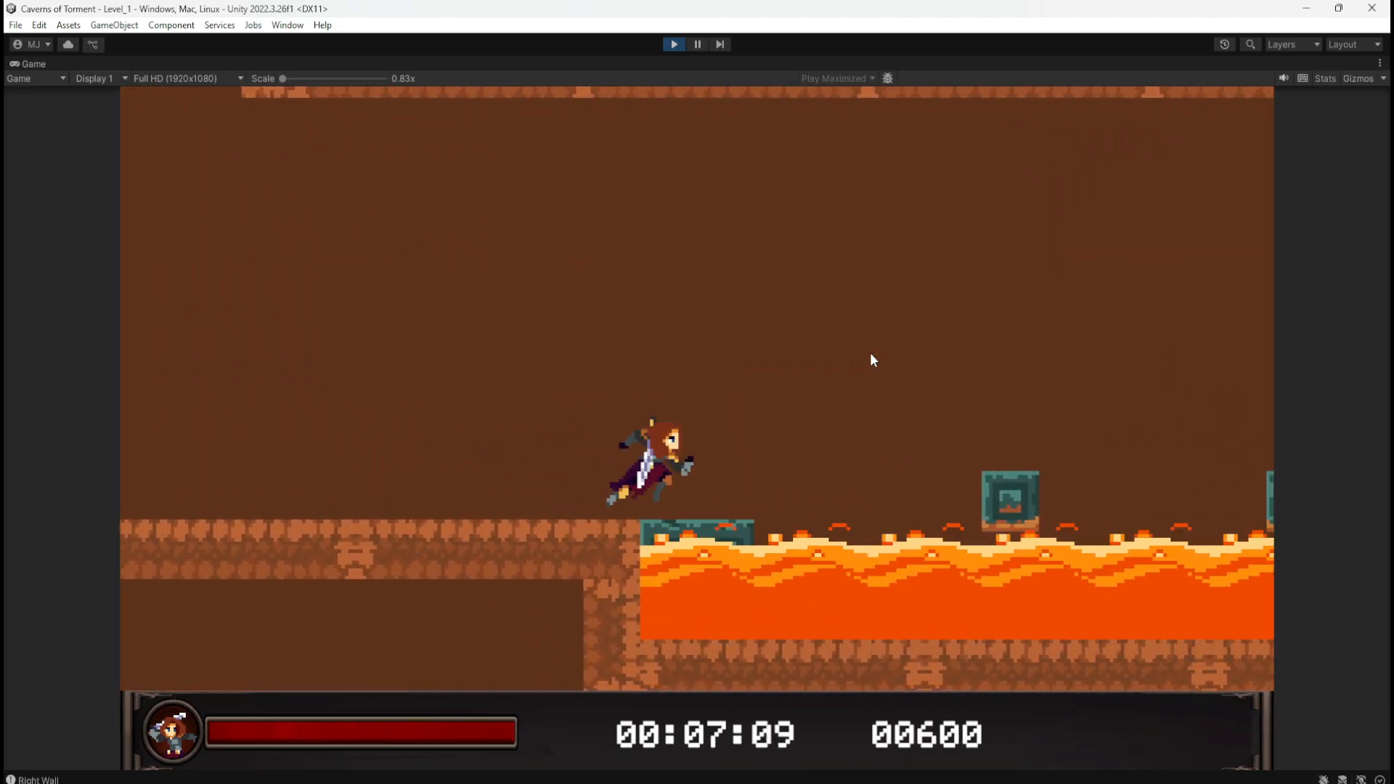
{"action": "key", "text": "space"}
{"action": "key", "text": "space"}
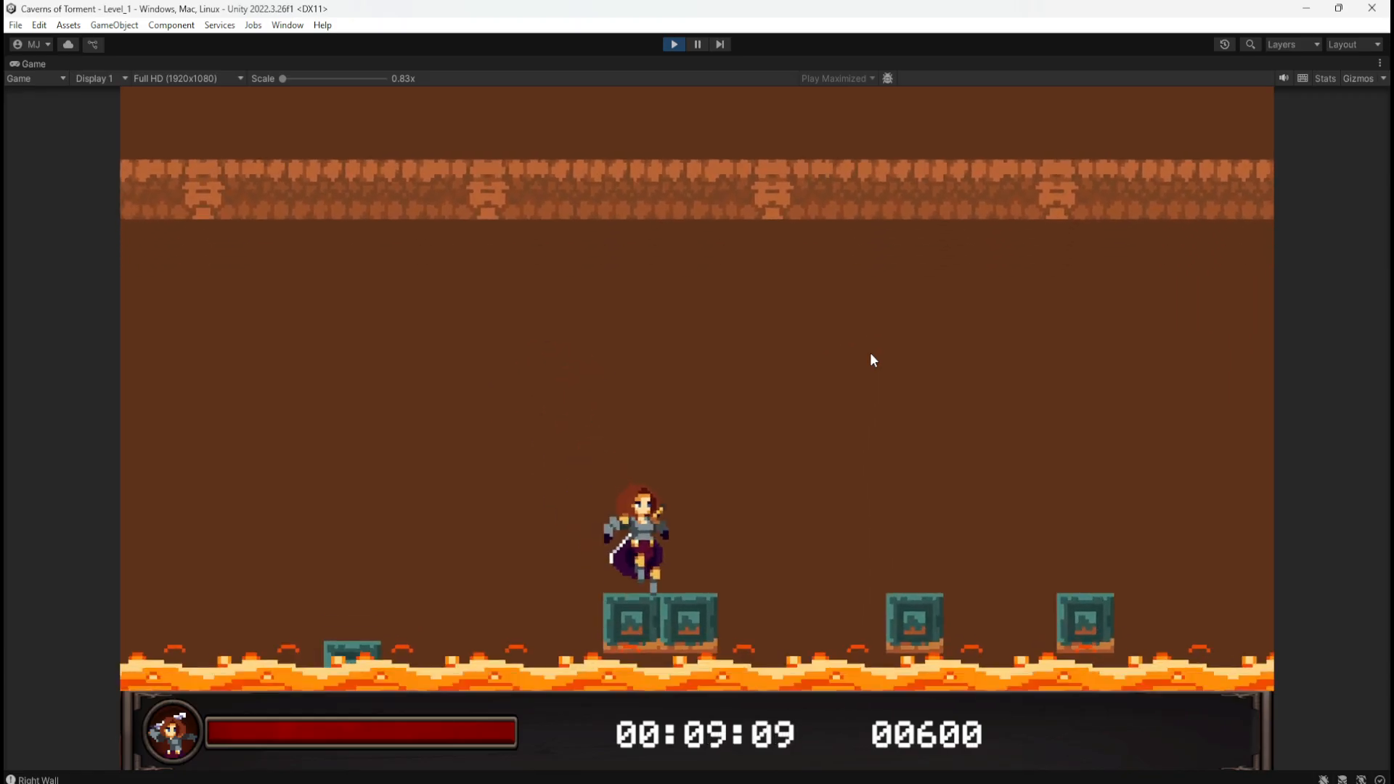
{"action": "key", "text": "space"}
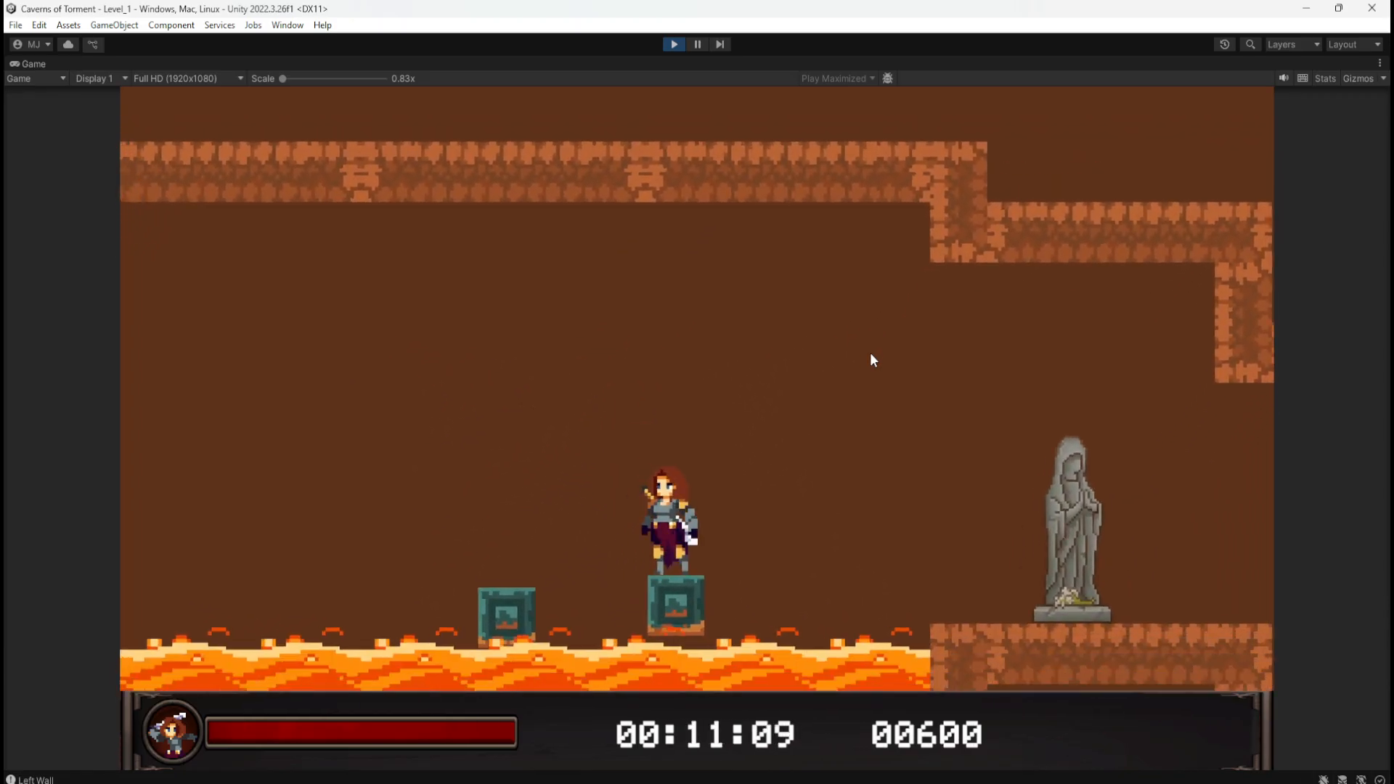
{"action": "key", "text": "space"}
{"action": "key", "text": "space"}
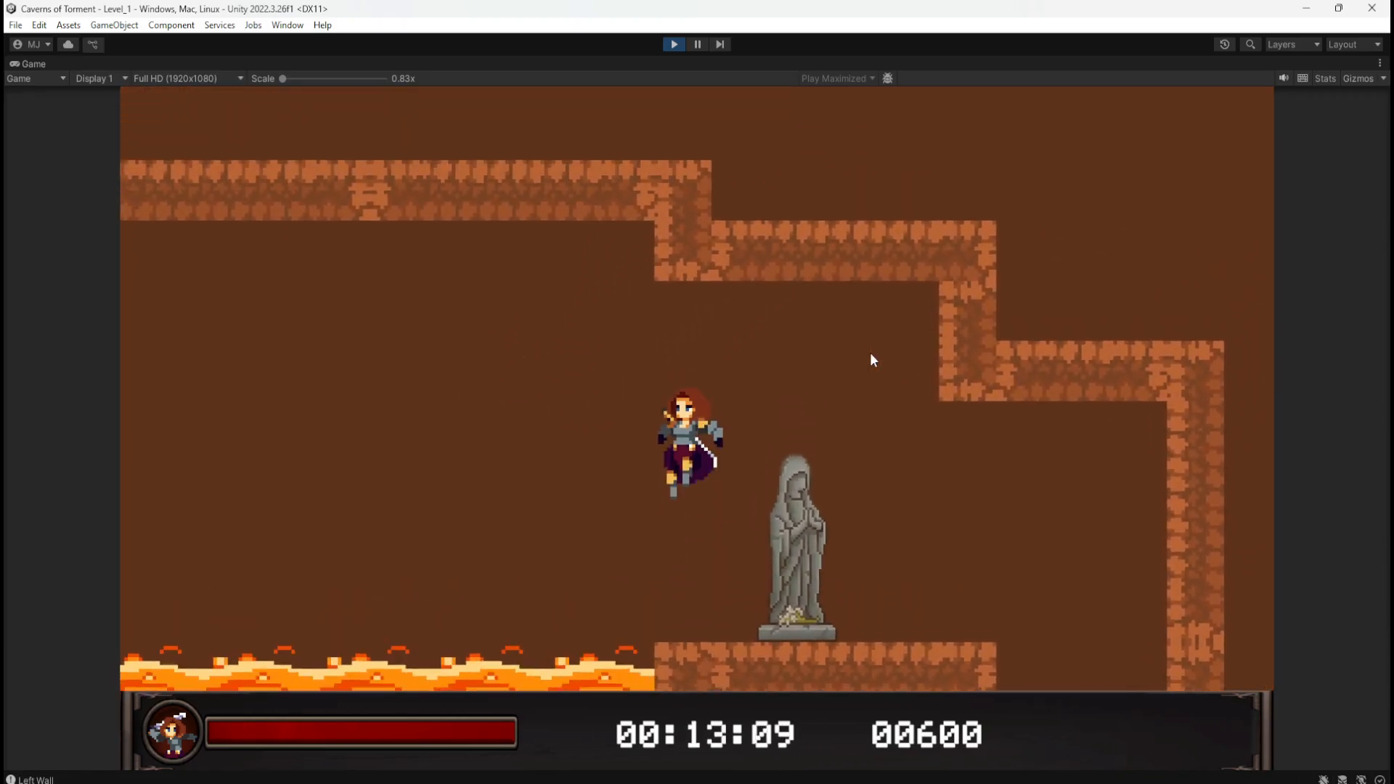
Step: Jump past the statue to light its orb, turn around, then stop the play-test
{"action": "key", "text": "space"}
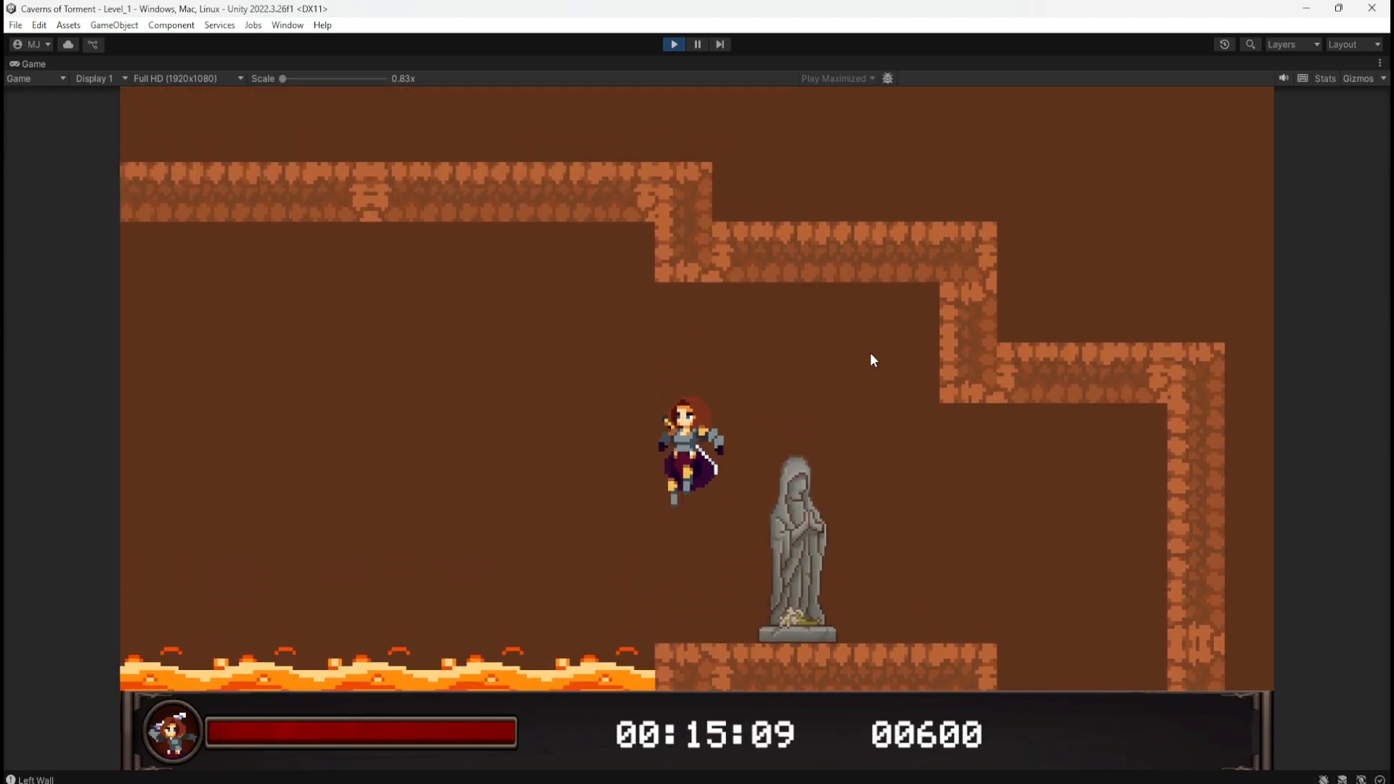
{"action": "key", "text": "d"}
{"action": "key", "text": "space"}
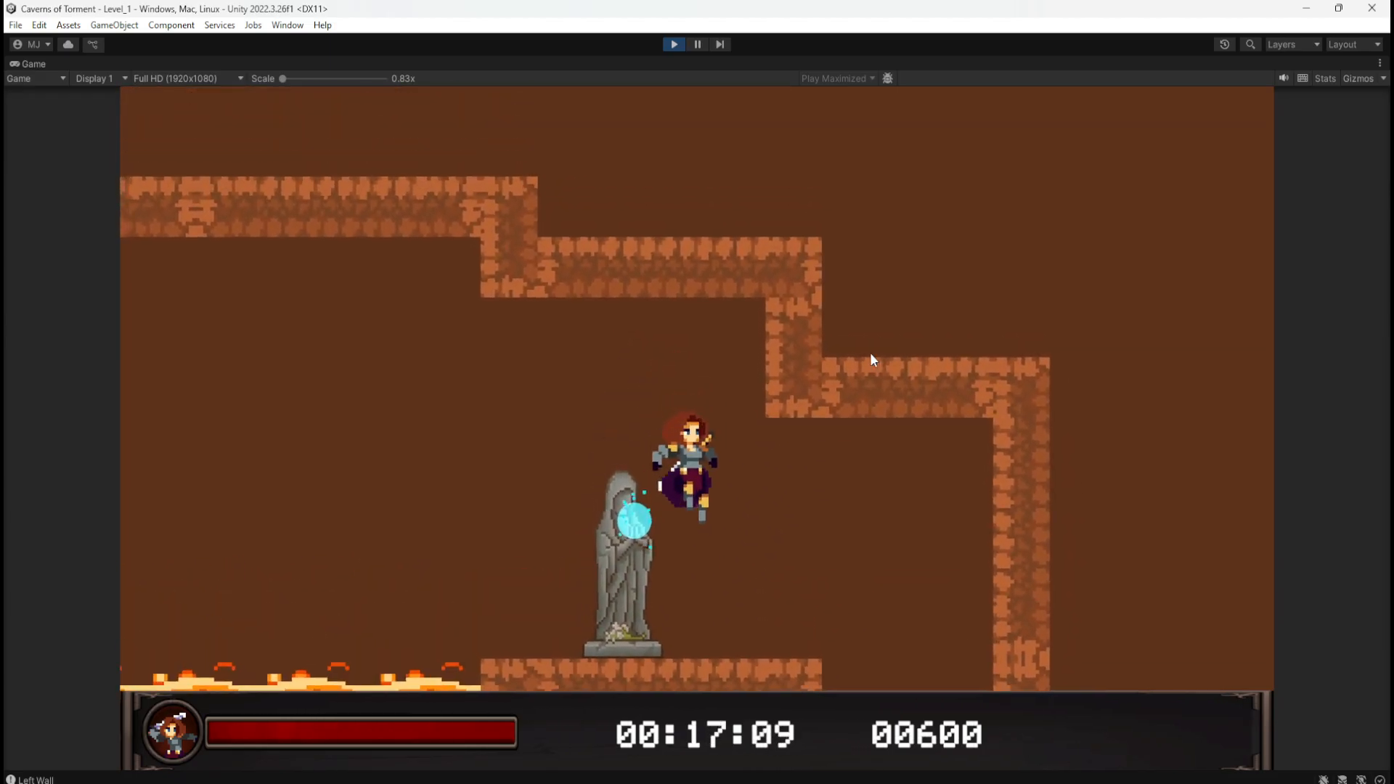
{"action": "key", "text": "d"}
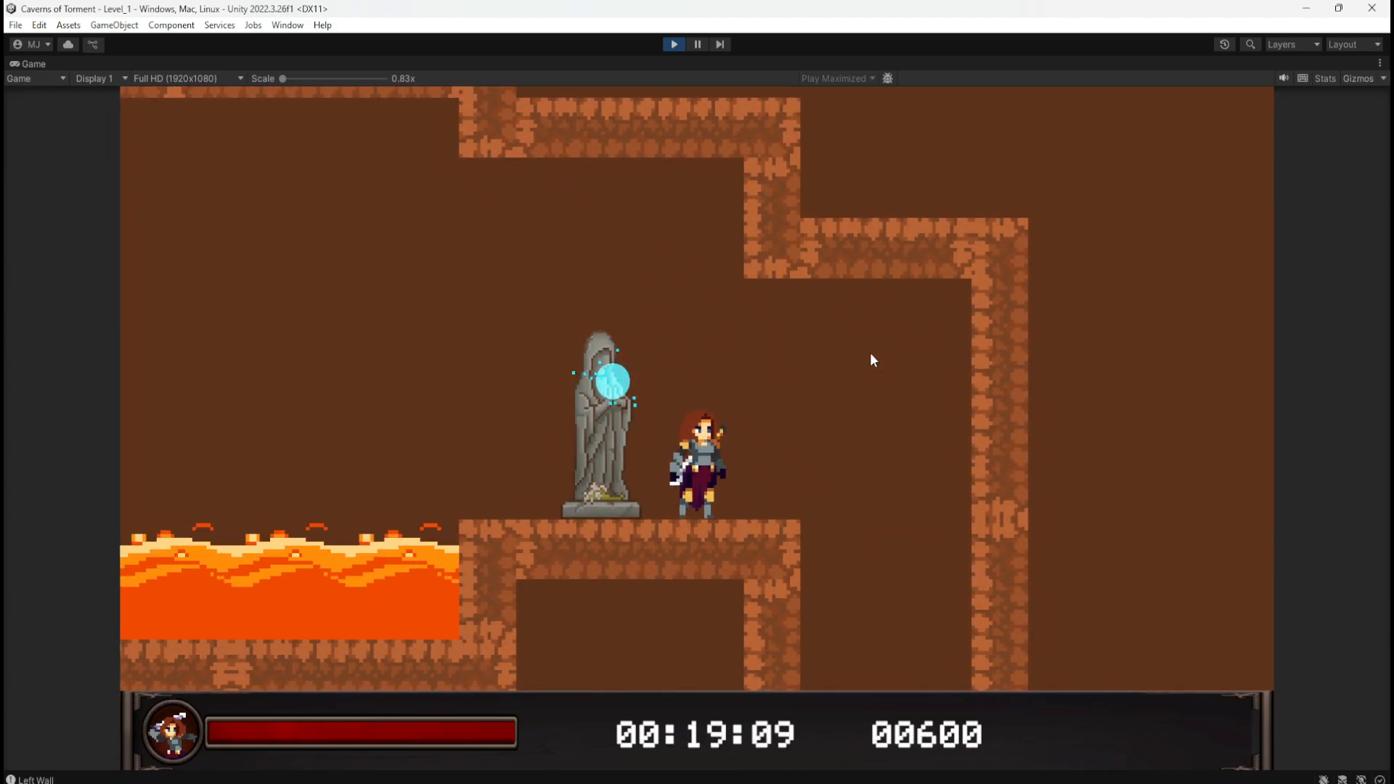
{"action": "key", "text": "a"}
{"action": "key", "text": "d"}
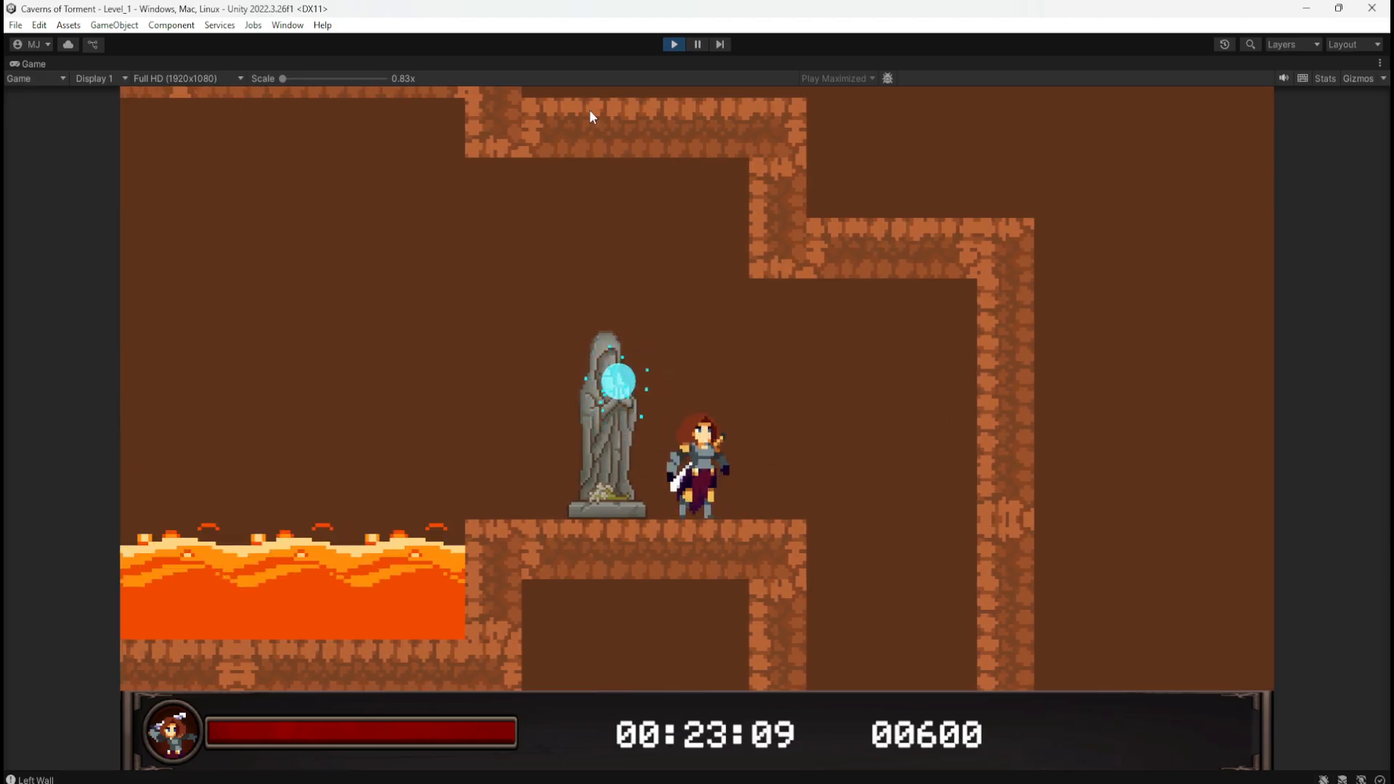
{"action": "left_click", "coordinate": [681, 45]}
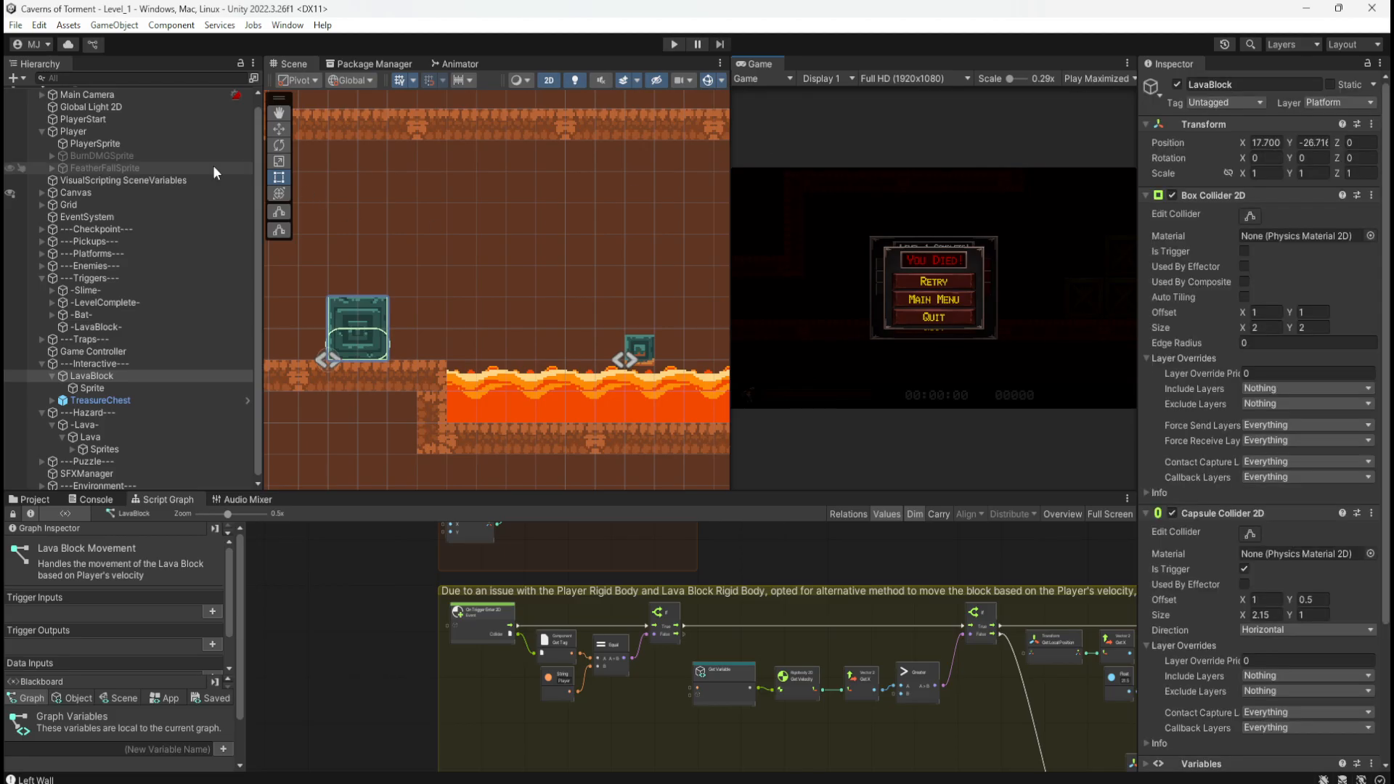
Step: Inspect the PlayerSprite object, then the Player object and its movement graph
{"action": "scroll", "coordinate": [581, 324], "scroll_direction": "down", "scroll_amount": 8}
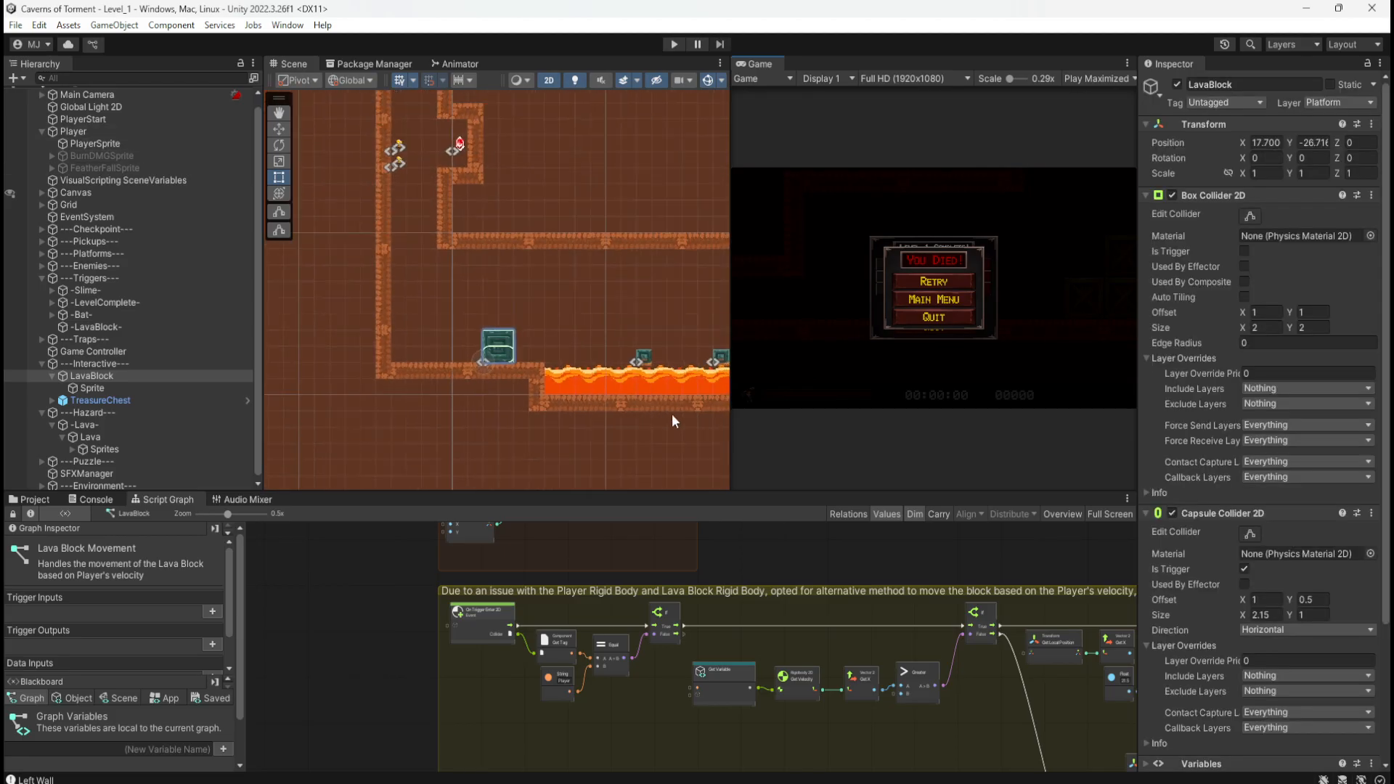
{"action": "scroll", "coordinate": [671, 416], "scroll_direction": "down", "scroll_amount": 15}
{"action": "scroll", "coordinate": [499, 271], "scroll_direction": "up", "scroll_amount": 12}
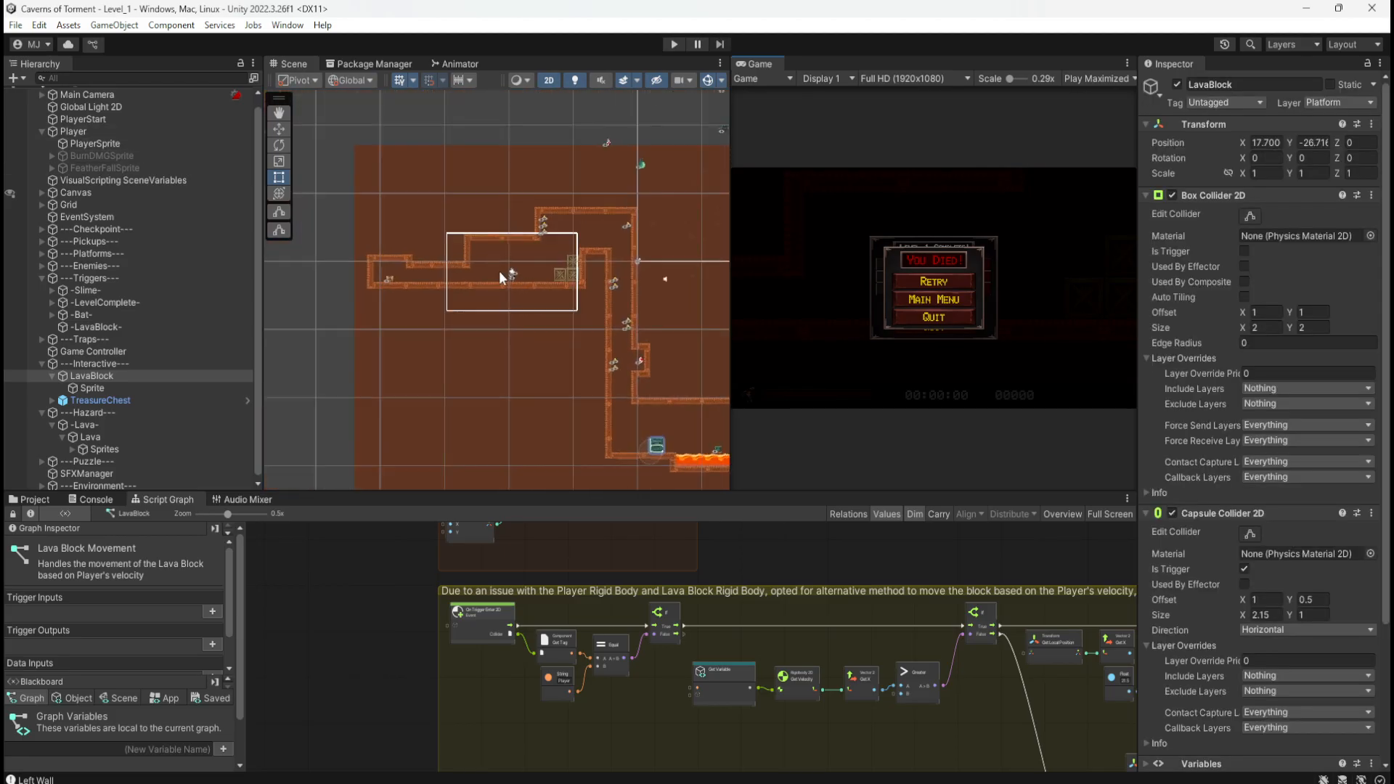
{"action": "scroll", "coordinate": [529, 276], "scroll_direction": "up", "scroll_amount": 10}
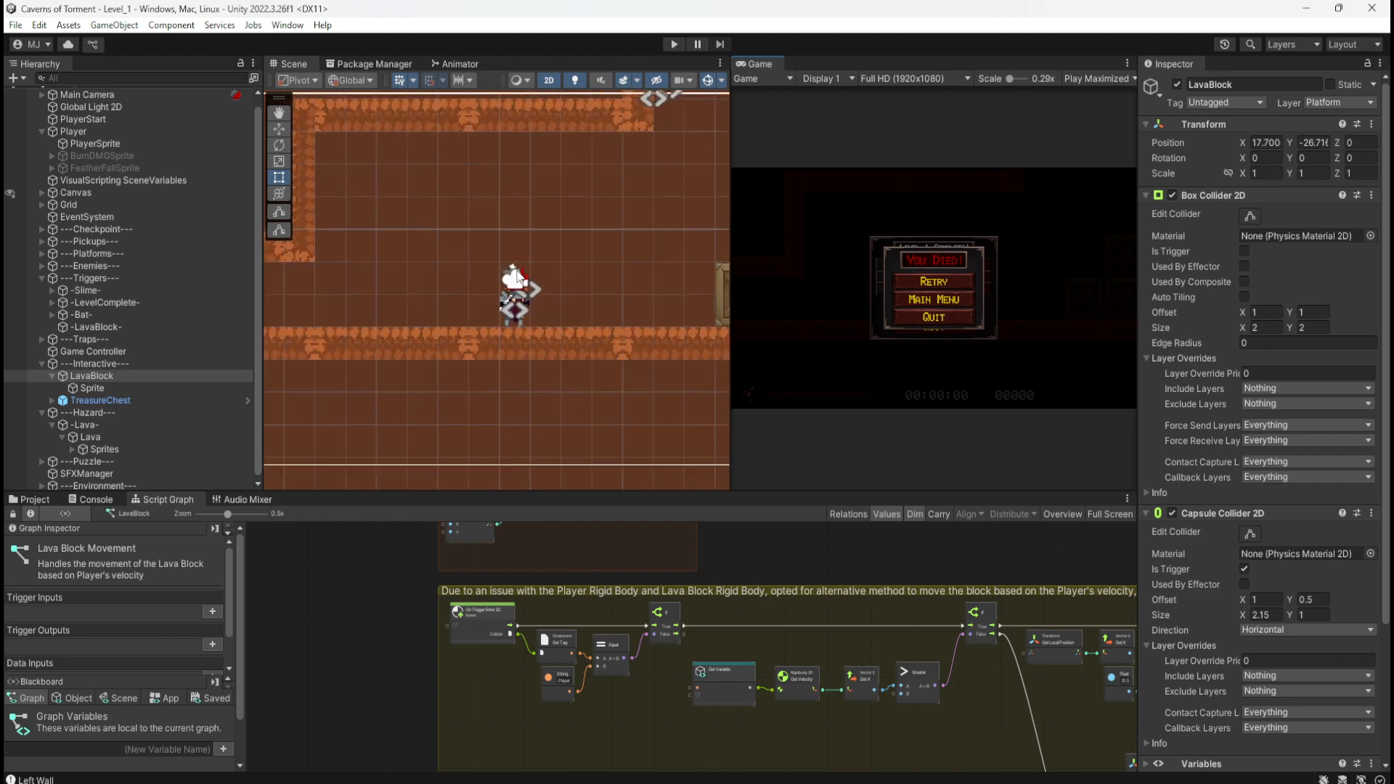
{"action": "left_click", "coordinate": [106, 142]}
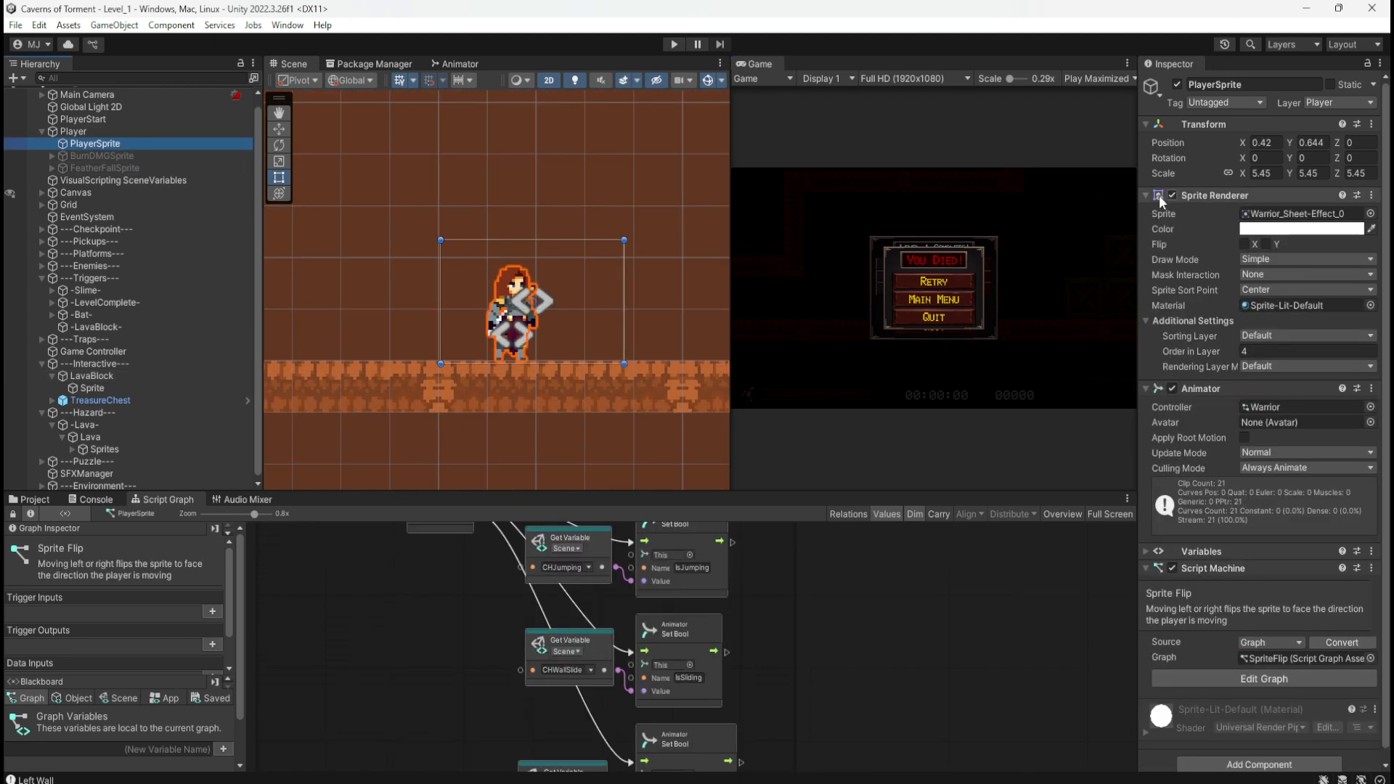
{"action": "left_click", "coordinate": [73, 131]}
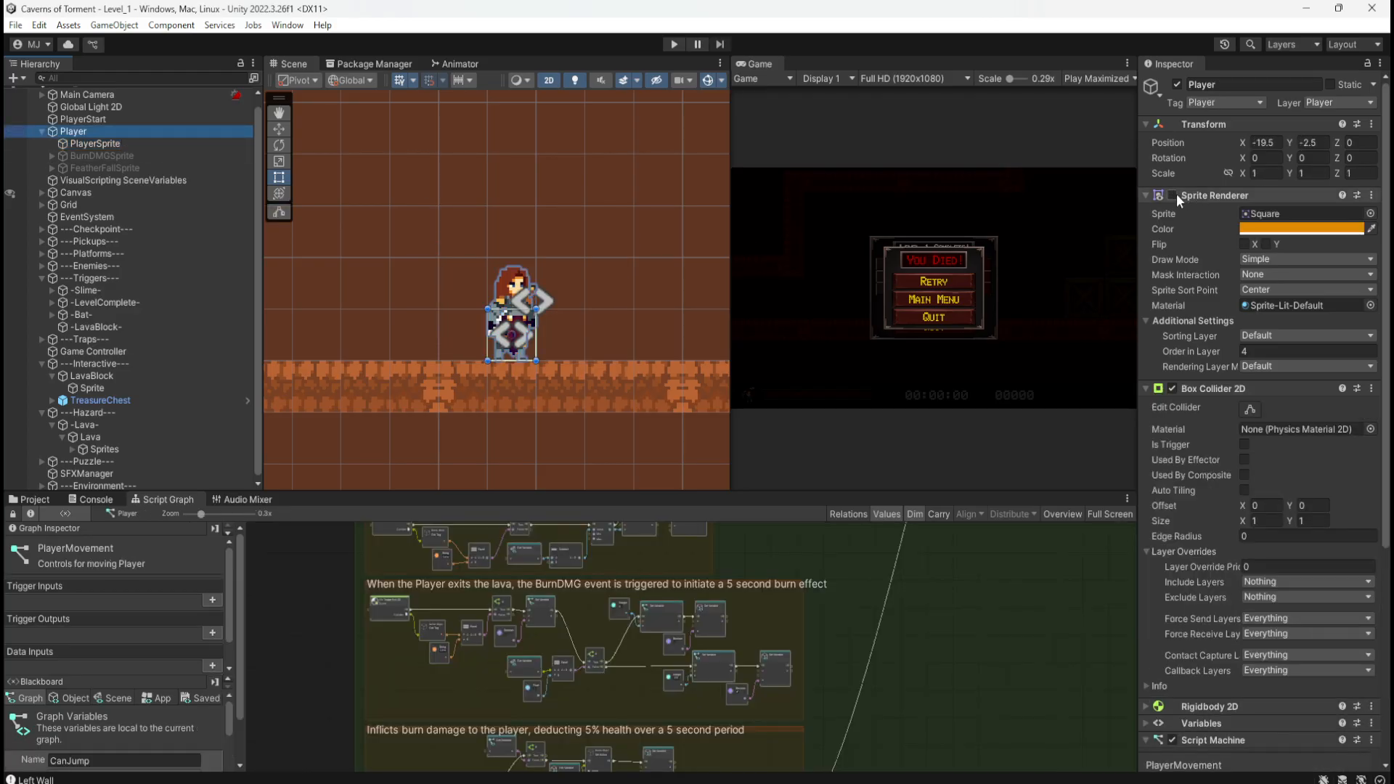
Step: Turn the Player's Sprite Renderer on to show the orange placeholder square, then off again
{"action": "left_click", "coordinate": [1173, 195]}
{"action": "scroll", "coordinate": [539, 320], "scroll_direction": "up", "scroll_amount": 3}
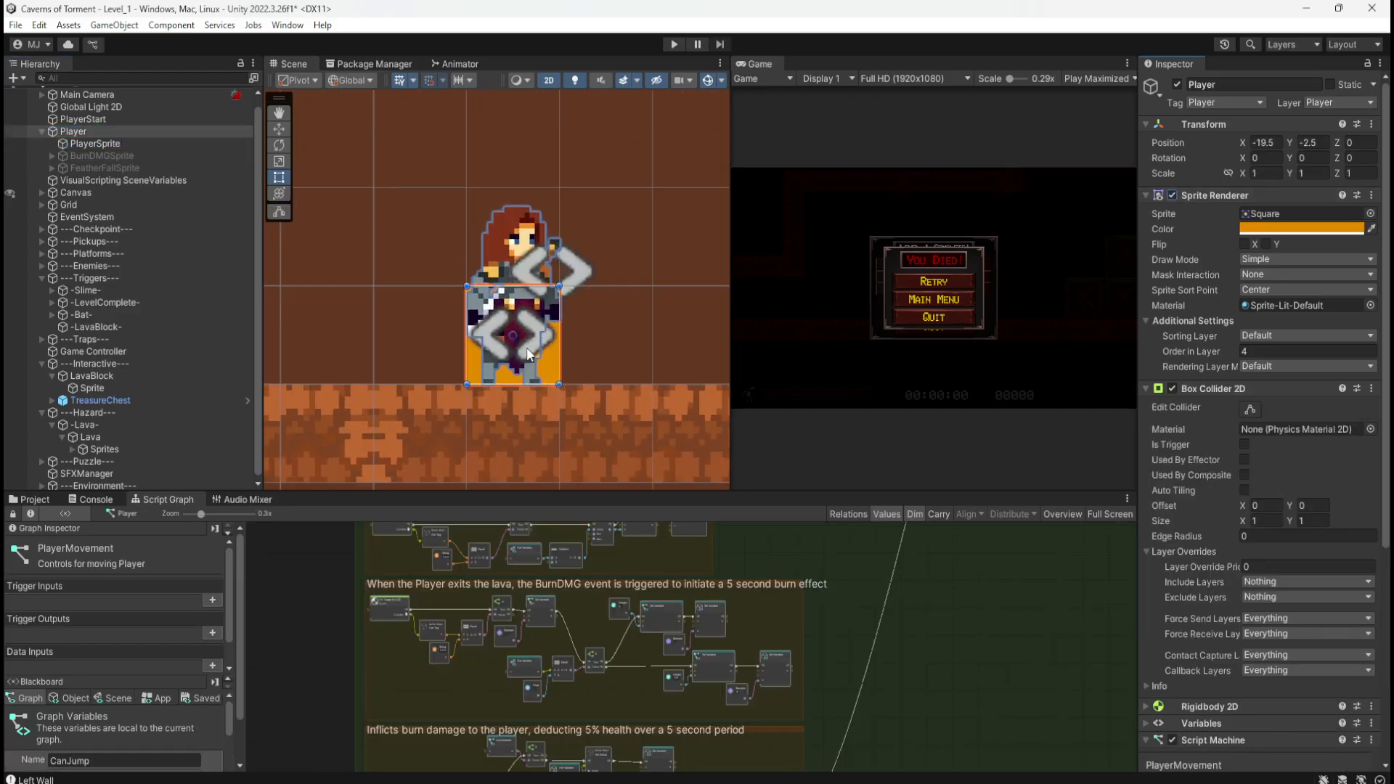
{"action": "scroll", "coordinate": [453, 324], "scroll_direction": "down", "scroll_amount": 2}
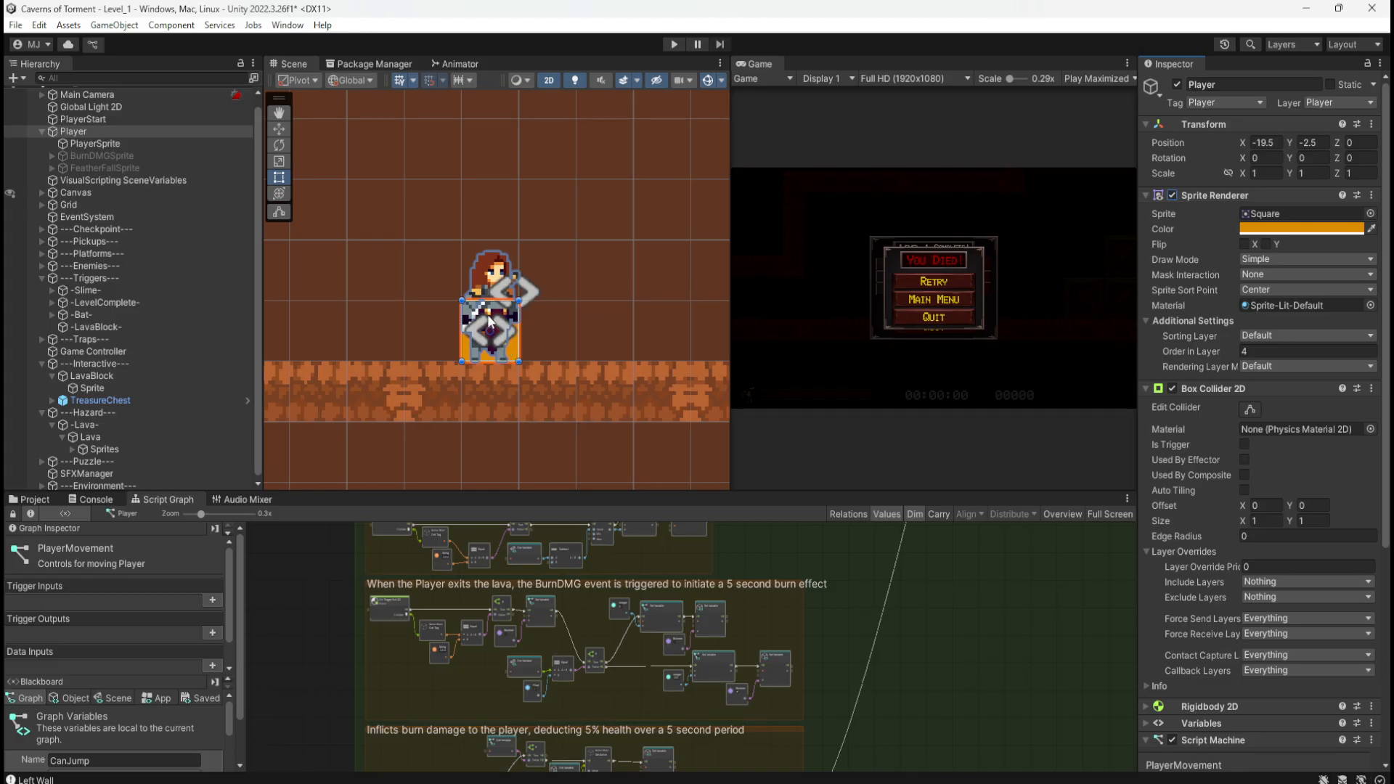
{"action": "scroll", "coordinate": [485, 323], "scroll_direction": "up", "scroll_amount": 3}
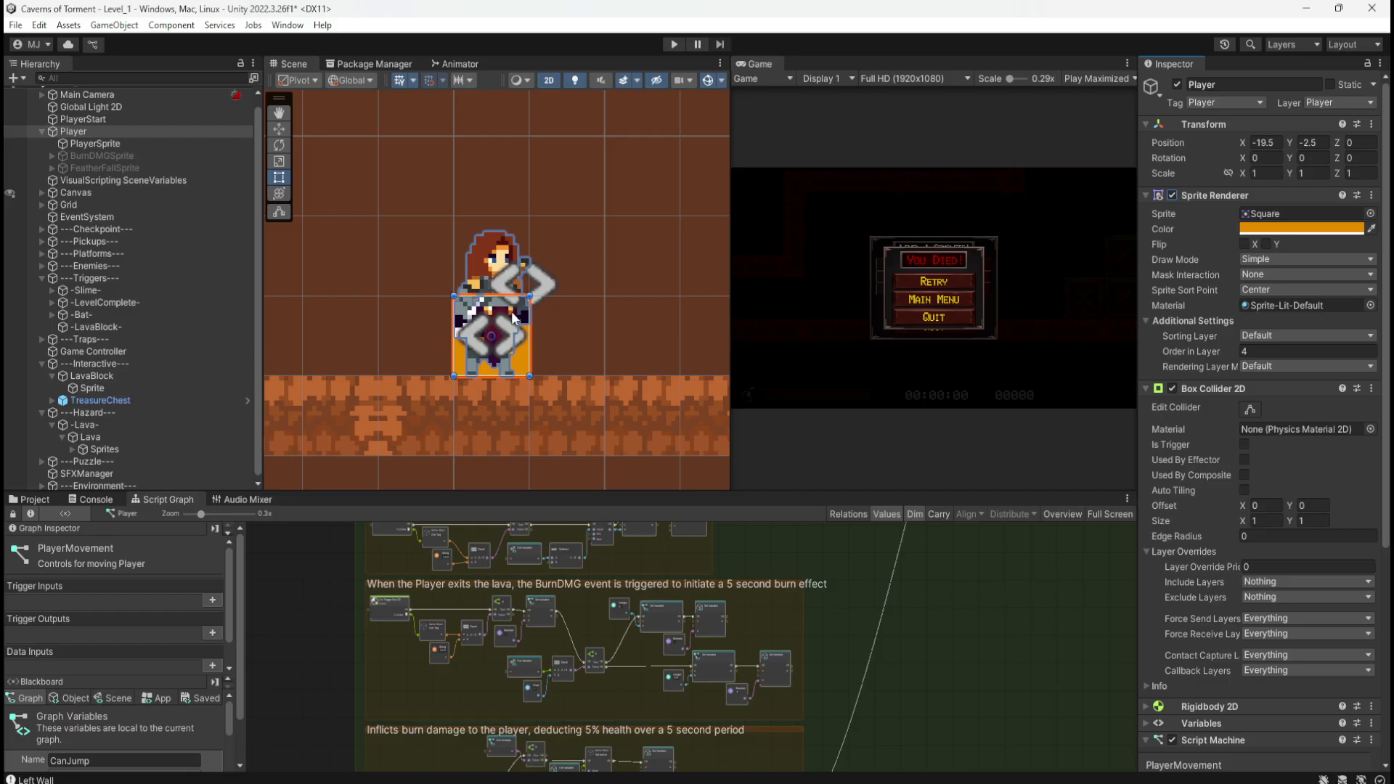
{"action": "left_click", "coordinate": [1172, 195]}
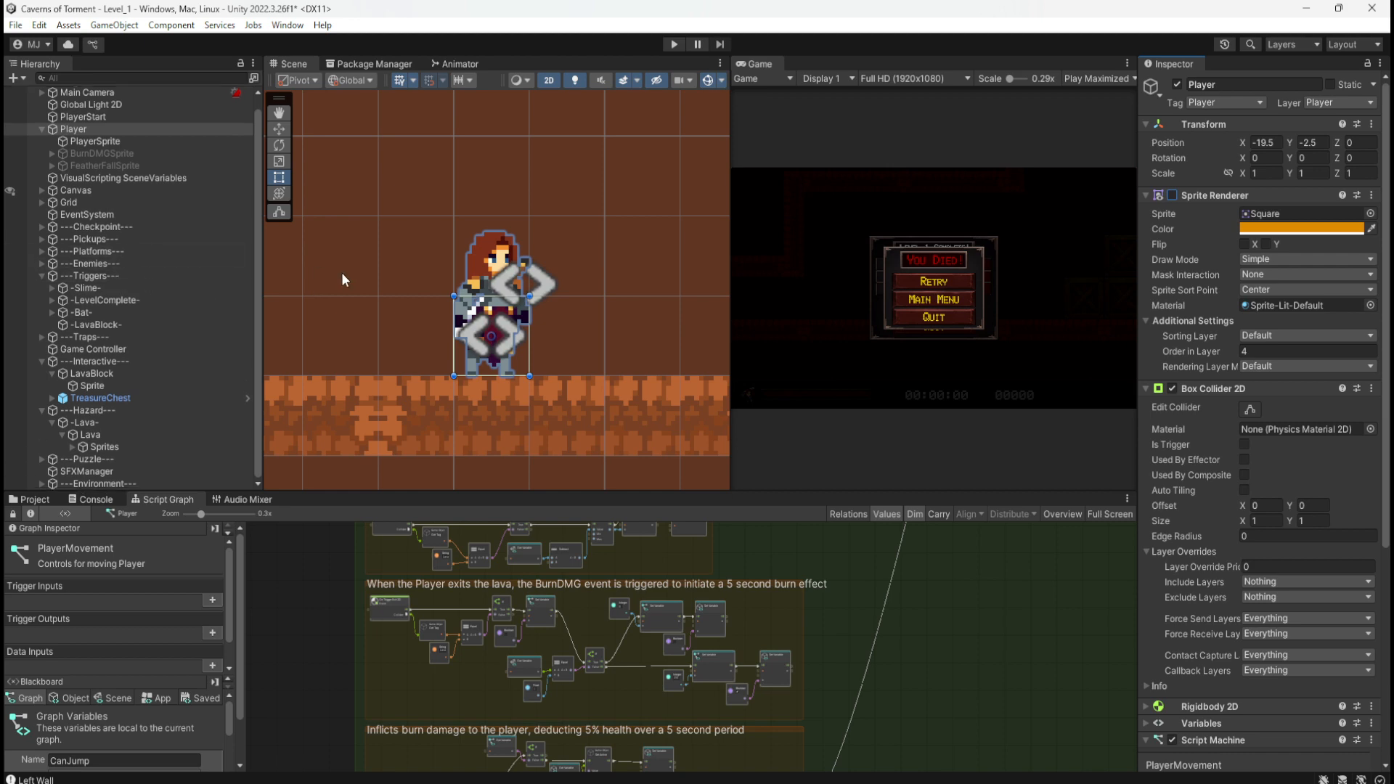
Step: Bring the hand-drawn level map photo back over the editor
{"action": "scroll", "coordinate": [343, 279], "scroll_direction": "down", "scroll_amount": 10}
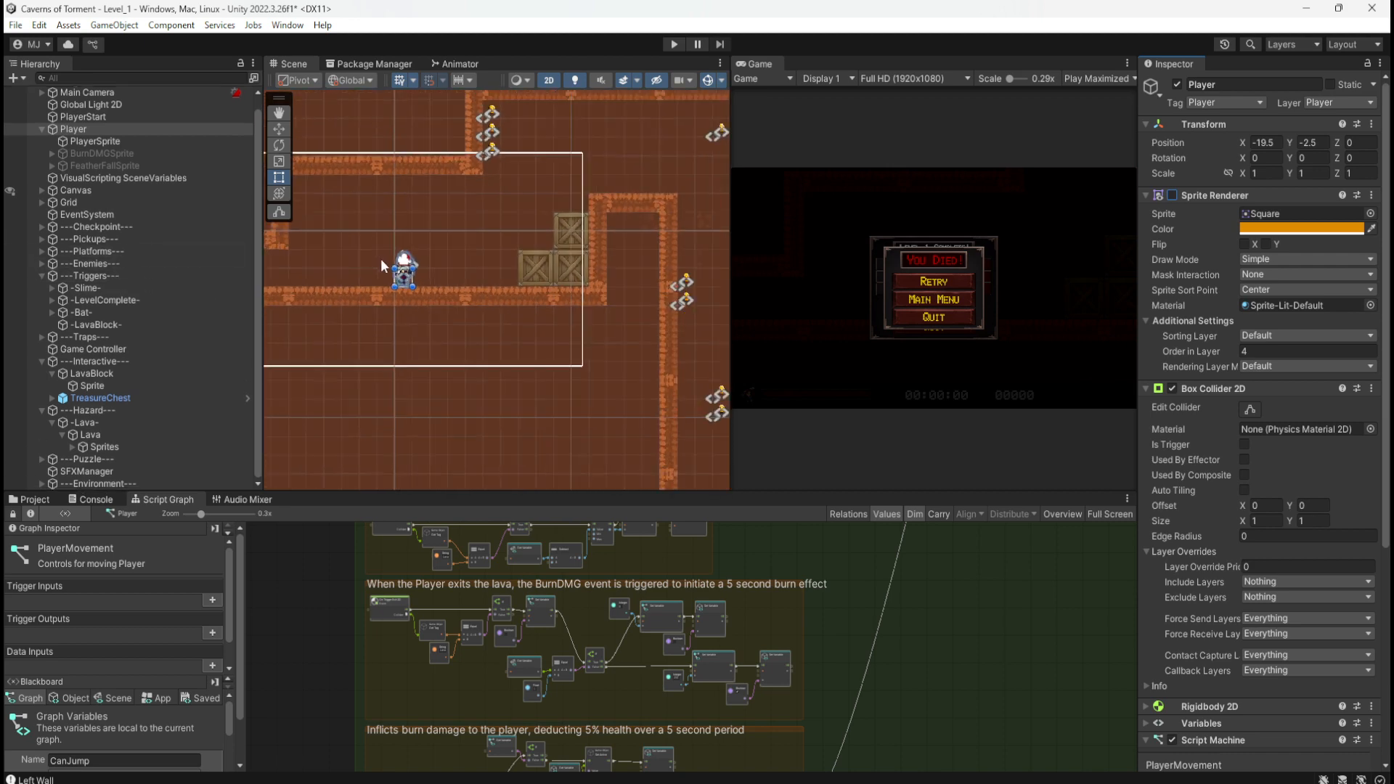
{"action": "scroll", "coordinate": [380, 258], "scroll_direction": "down", "scroll_amount": 10}
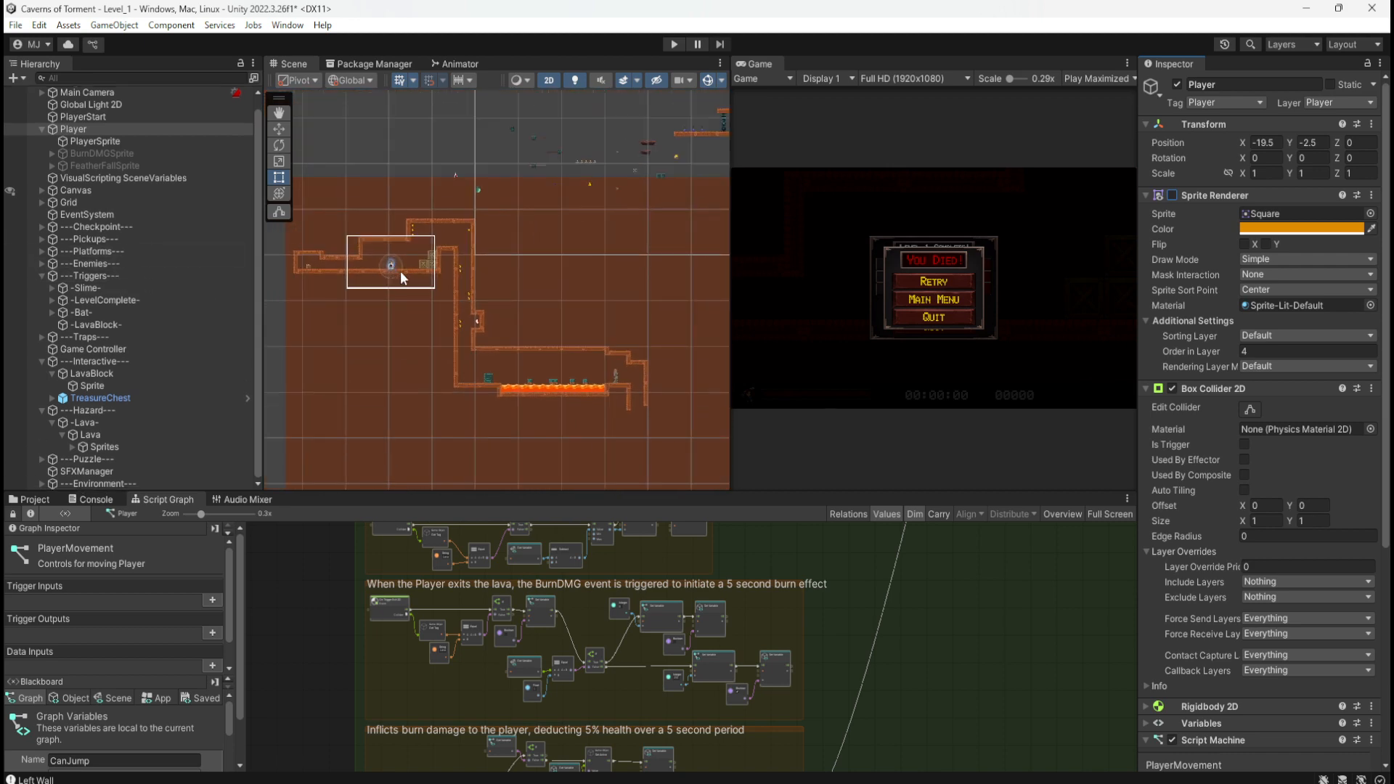
{"action": "scroll", "coordinate": [523, 398], "scroll_direction": "up", "scroll_amount": 1}
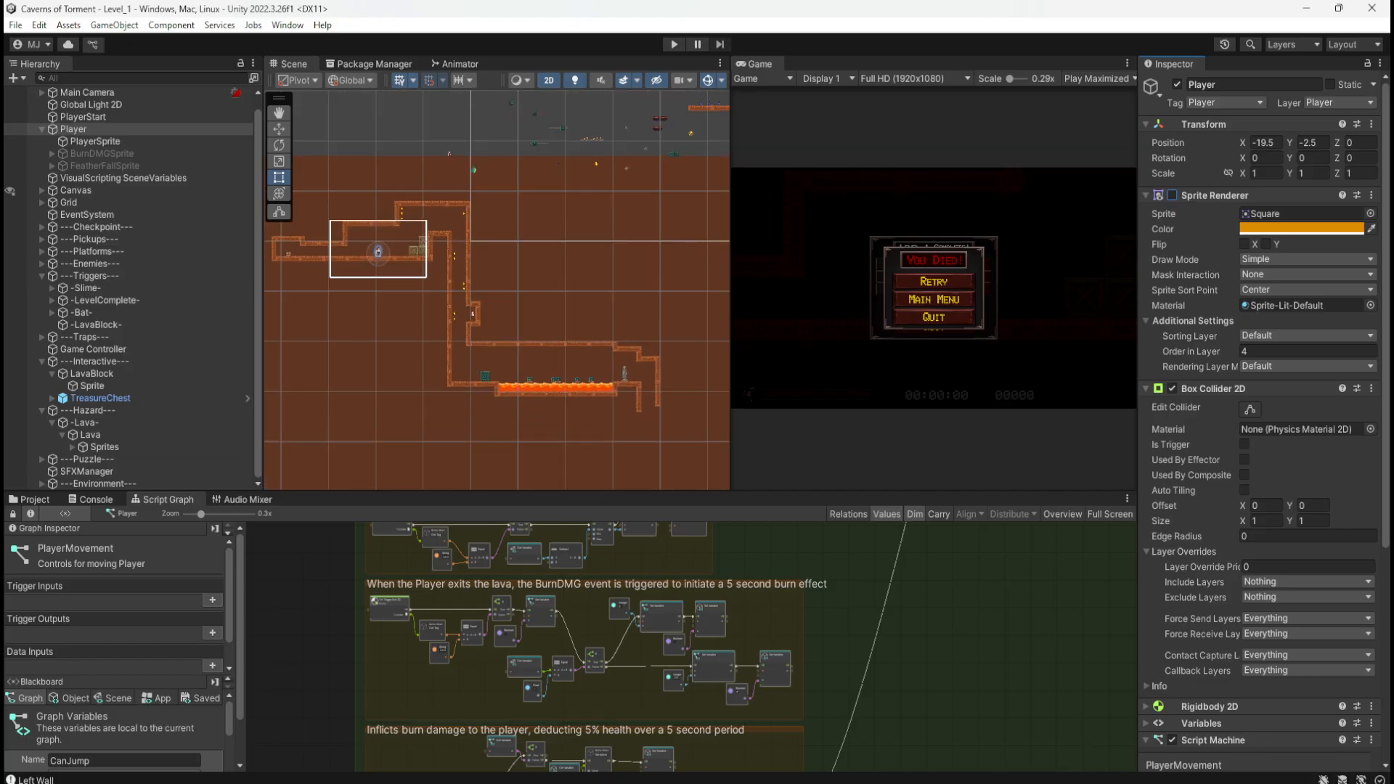
{"action": "mouse_move", "coordinate": [1393, 142]}
{"action": "left_mouse_down"}
{"action": "mouse_move", "coordinate": [1083, 142]}
{"action": "mouse_move", "coordinate": [928, 118]}
{"action": "mouse_move", "coordinate": [959, 116]}
{"action": "left_mouse_up"}
{"action": "scroll", "coordinate": [784, 363], "scroll_direction": "down", "scroll_amount": 7}
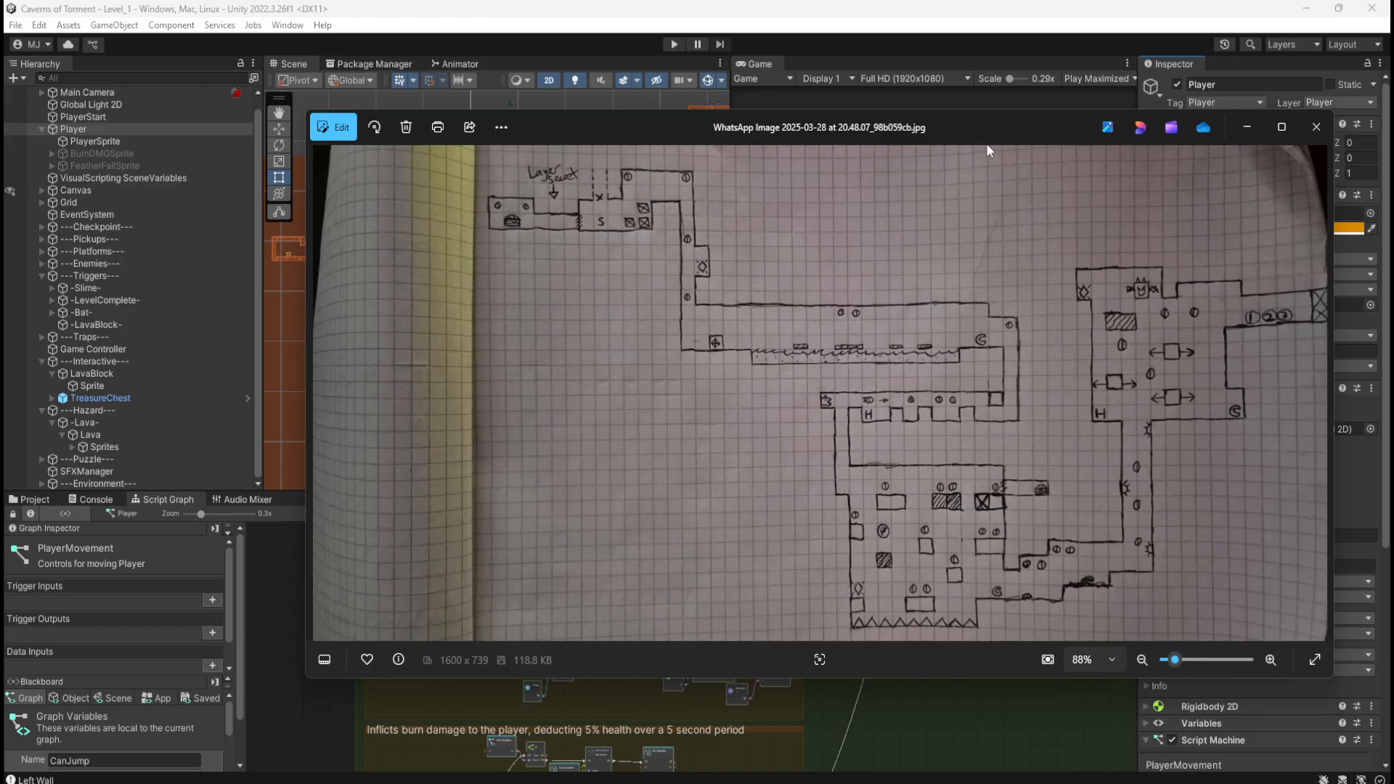
Step: Drag the map photo off the right screen edge to show the Level_1 scene and Player inspector
{"action": "left_click_drag", "start_coordinate": [1008, 124], "coordinate": [1393, 177]}
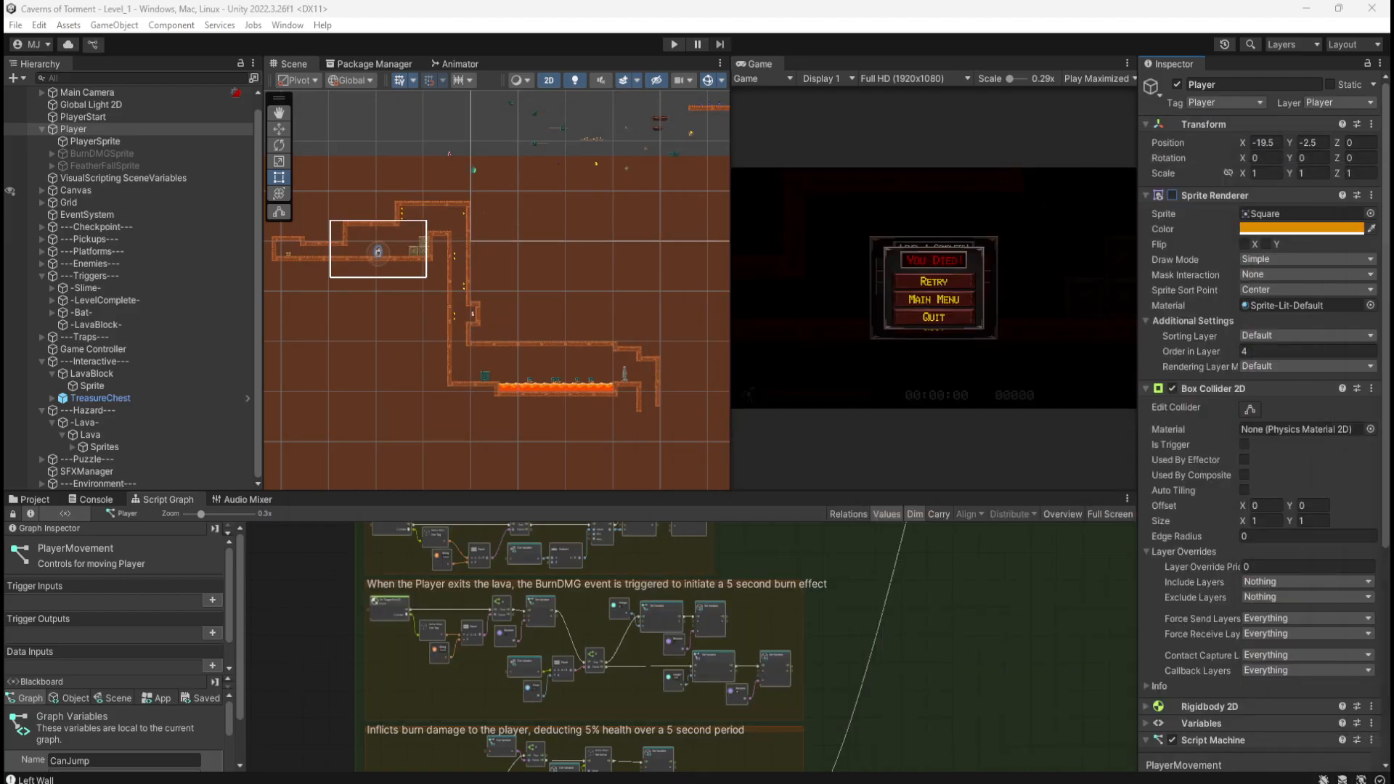
Step: Duplicate Coin (9) as Coin (10) and place it over the lava pit
{"action": "scroll", "coordinate": [547, 334], "scroll_direction": "up", "scroll_amount": 10}
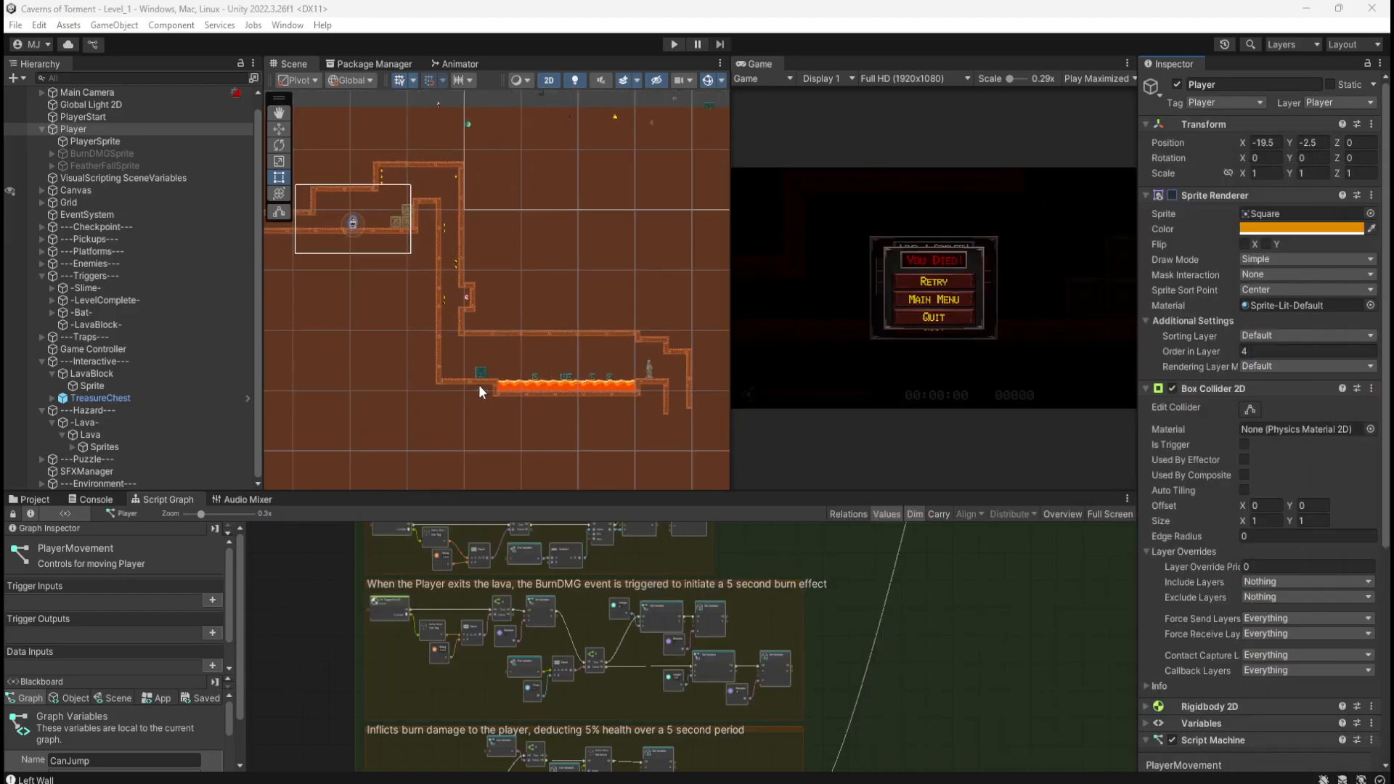
{"action": "scroll", "coordinate": [432, 298], "scroll_direction": "up", "scroll_amount": 4}
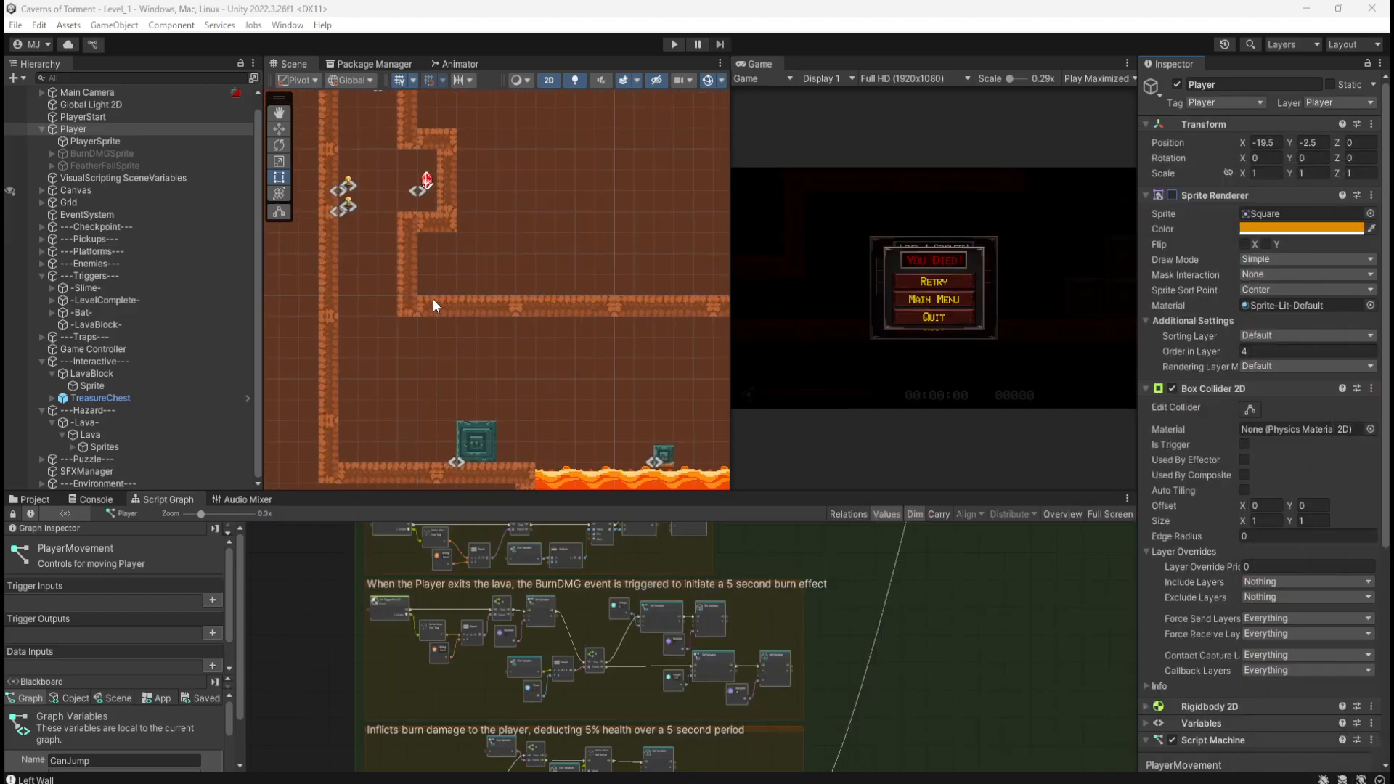
{"action": "left_click", "coordinate": [345, 199]}
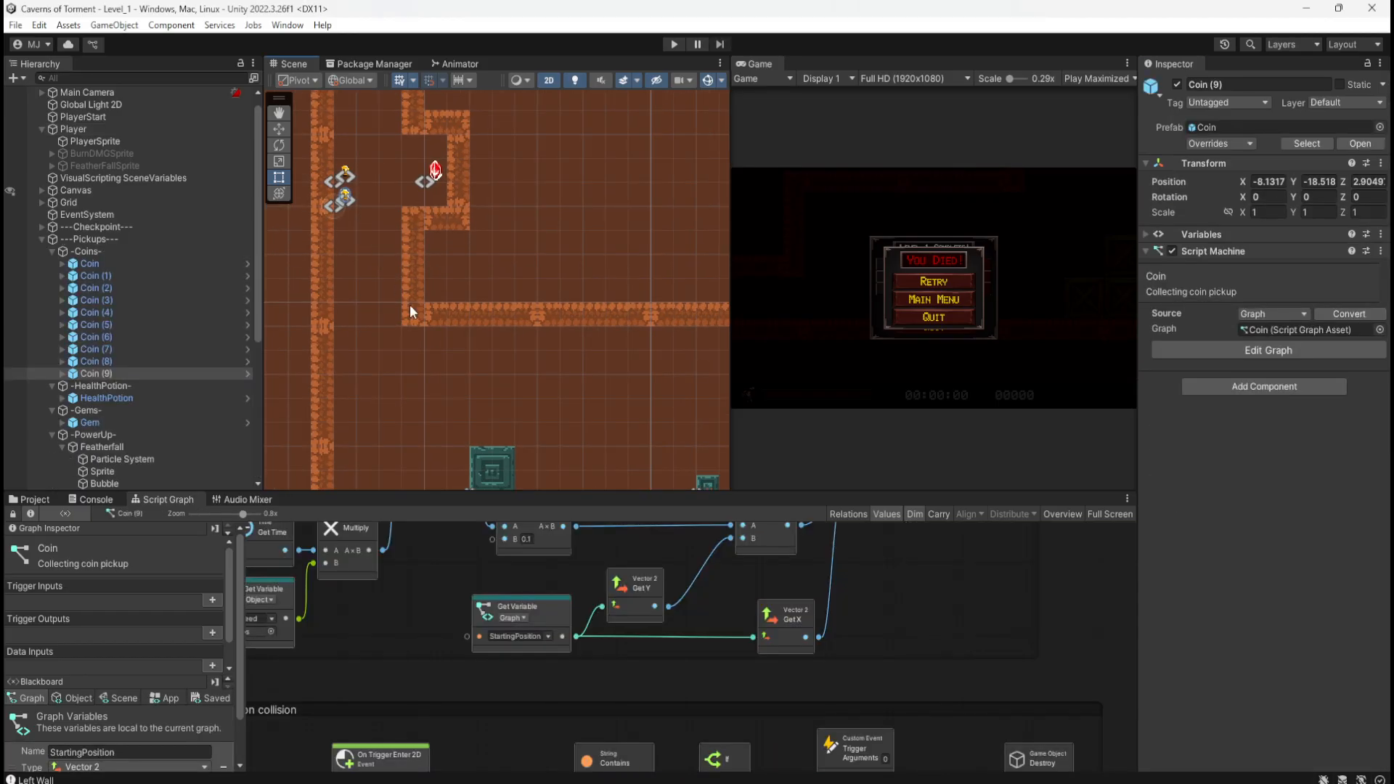
{"action": "left_click", "coordinate": [116, 370]}
{"action": "key", "text": "ctrl+d"}
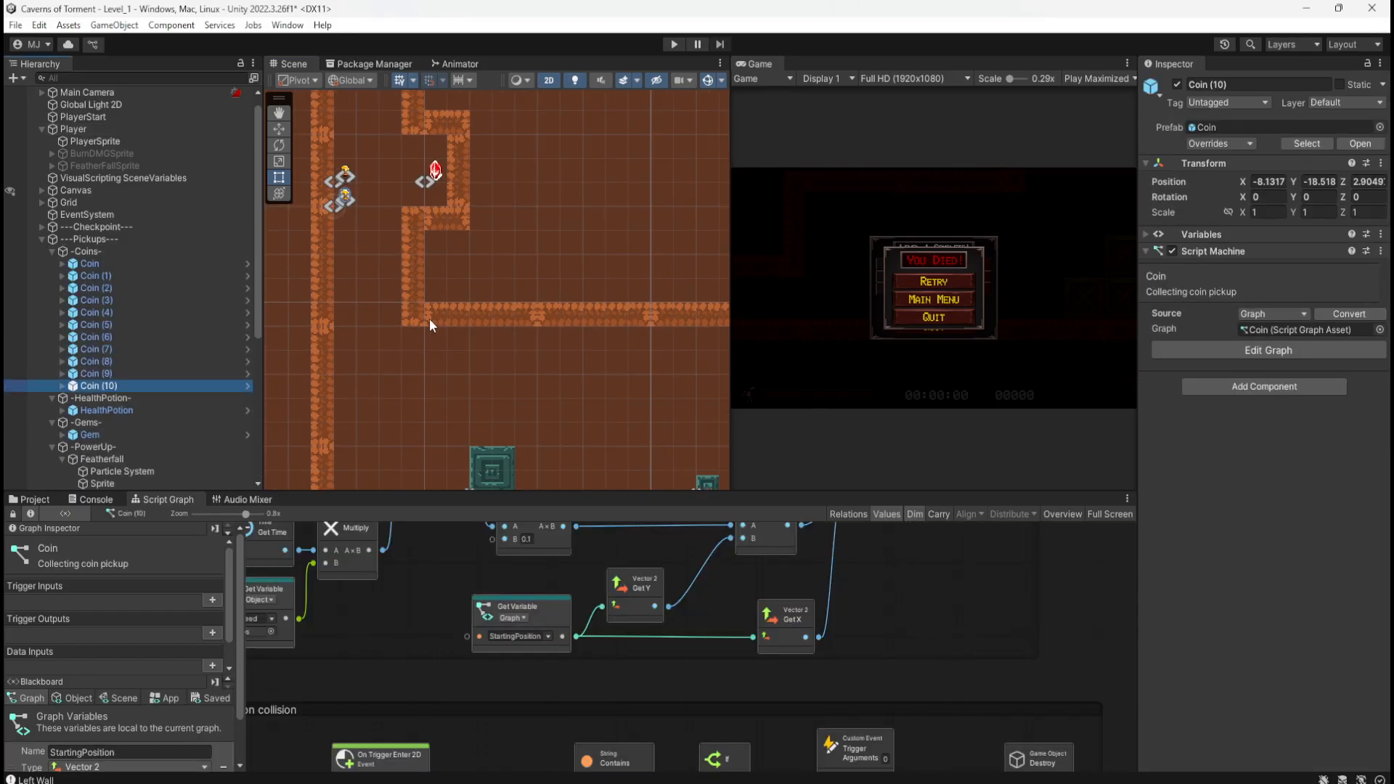
{"action": "left_click_drag", "start_coordinate": [731, 296], "coordinate": [986, 301]}
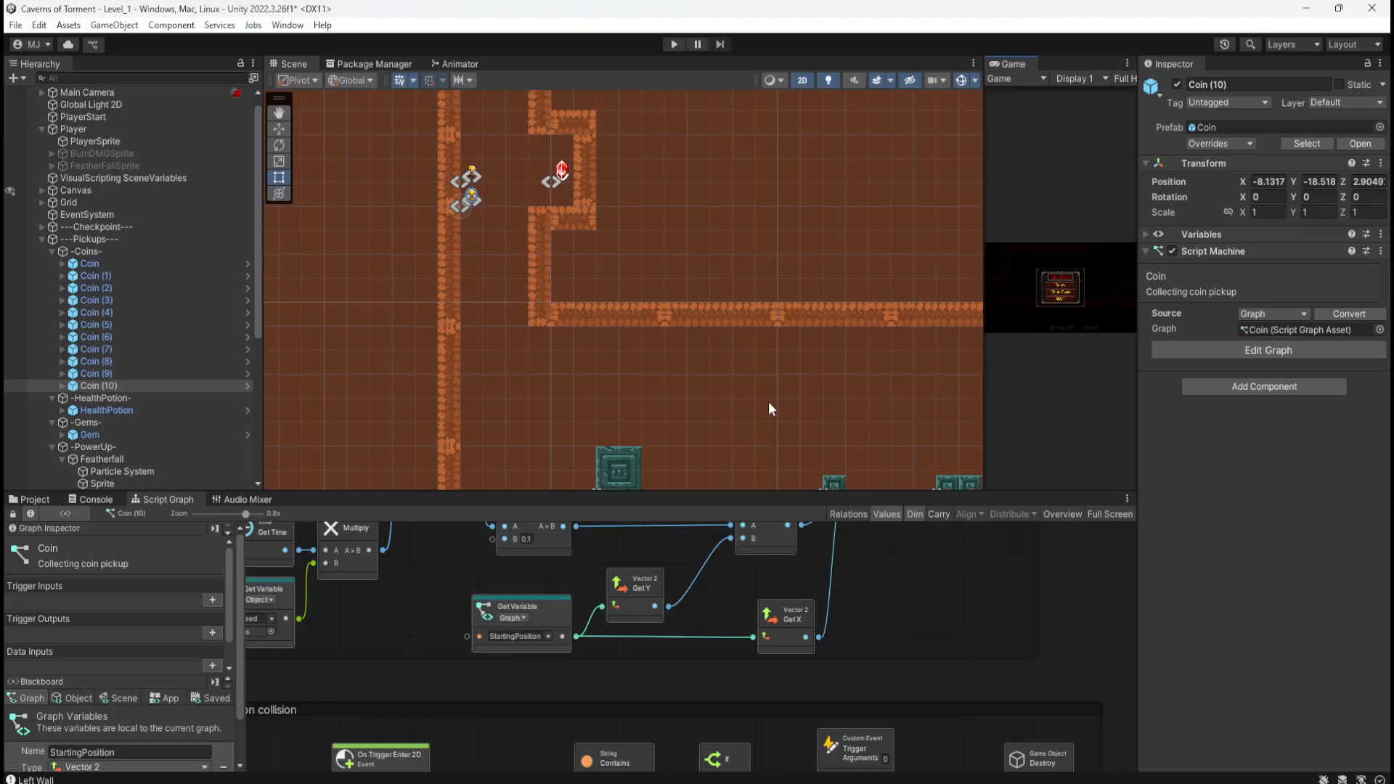
{"action": "middle_click_drag", "start_coordinate": [768, 402], "coordinate": [673, 339]}
{"action": "key", "text": "w"}
{"action": "left_click_drag", "start_coordinate": [399, 147], "coordinate": [812, 357]}
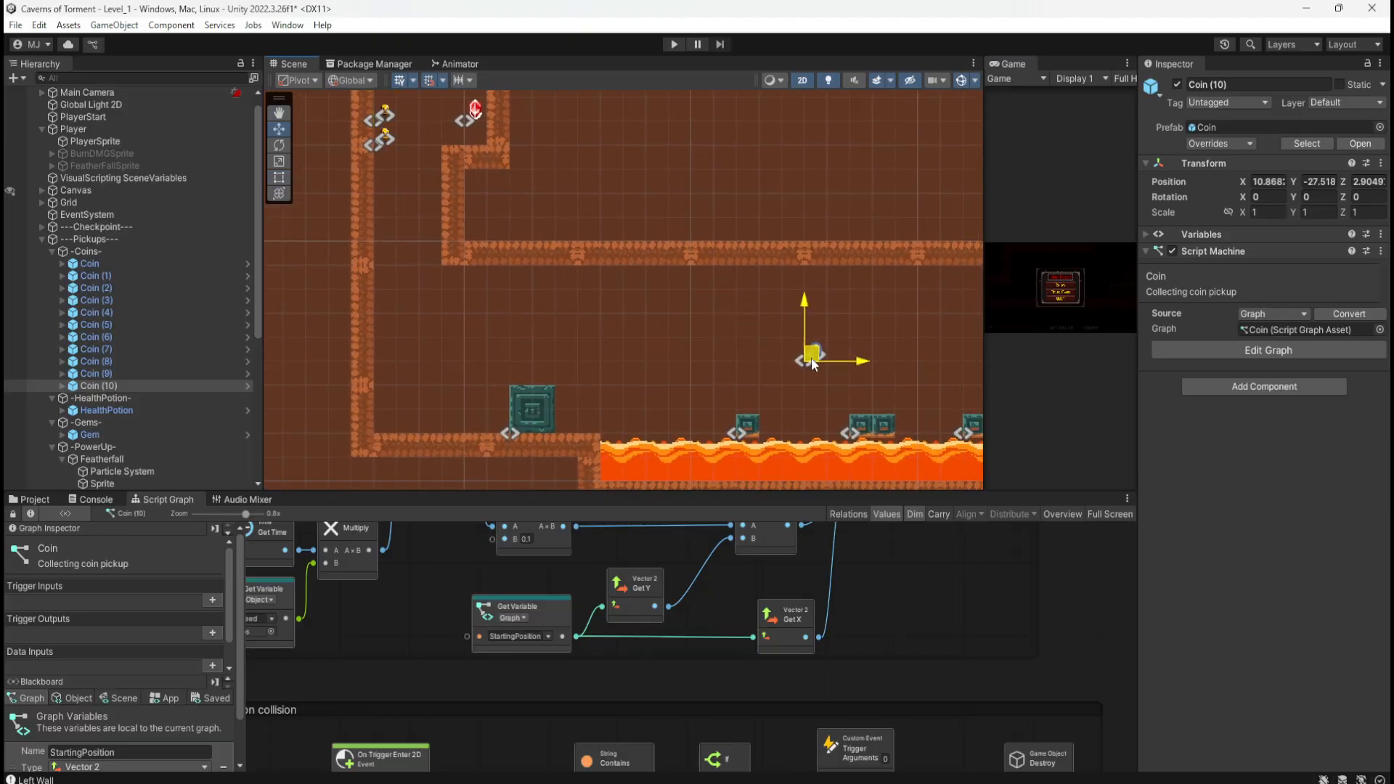
{"action": "key", "text": "ctrl+z"}
Step: Add Coin (11) and Coin (12) further right in a row above the lava
{"action": "middle_click_drag", "start_coordinate": [866, 389], "coordinate": [712, 265]}
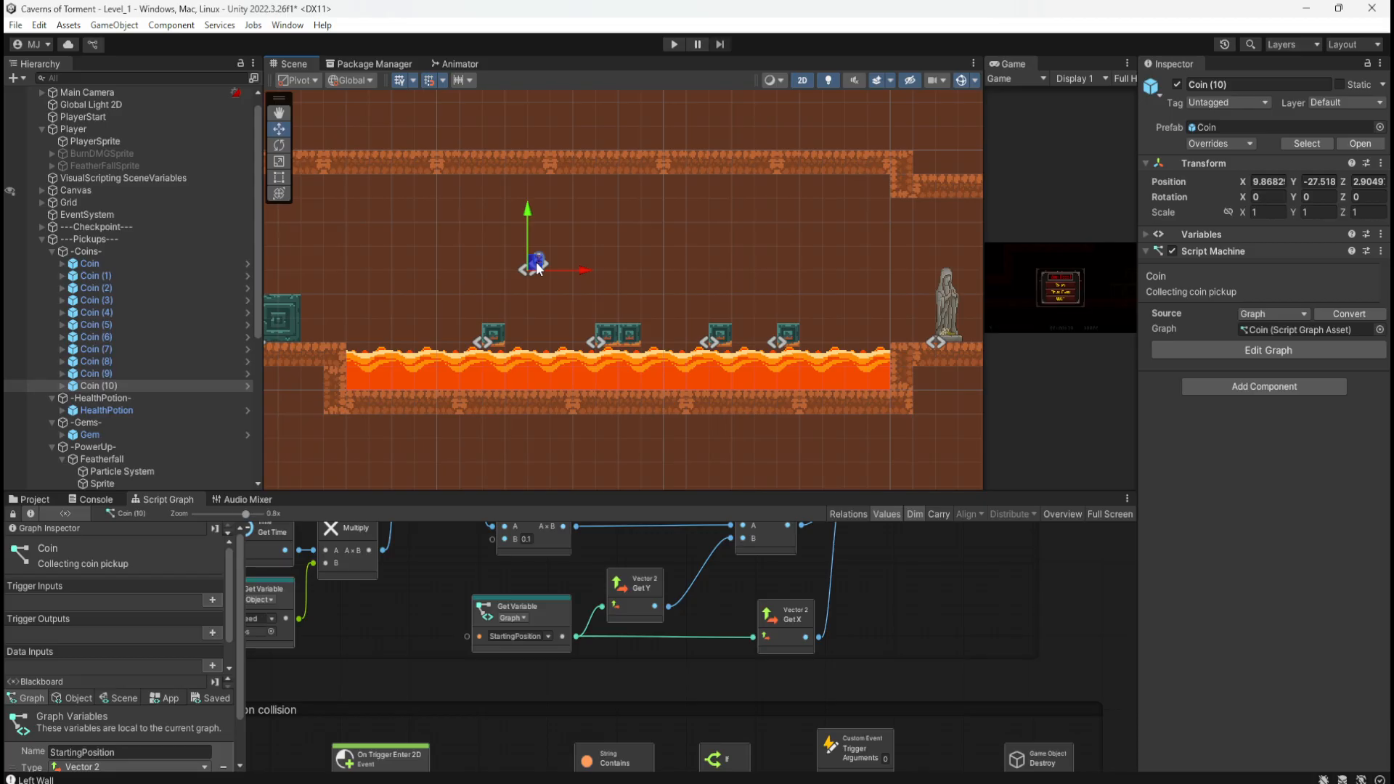
{"action": "key", "text": "ctrl+d"}
{"action": "left_click_drag", "start_coordinate": [539, 268], "coordinate": [675, 270]}
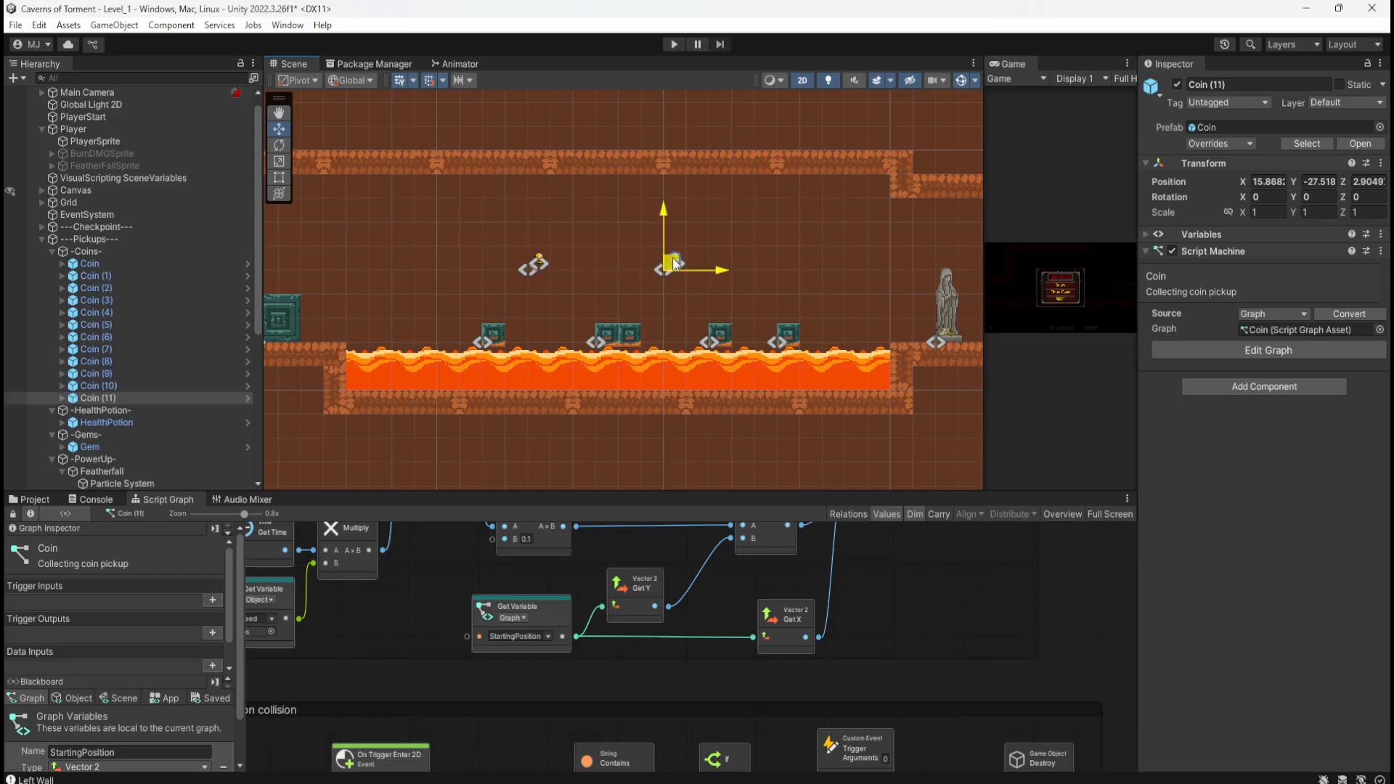
{"action": "key", "text": "ctrl+d"}
{"action": "left_click_drag", "start_coordinate": [667, 267], "coordinate": [824, 268]}
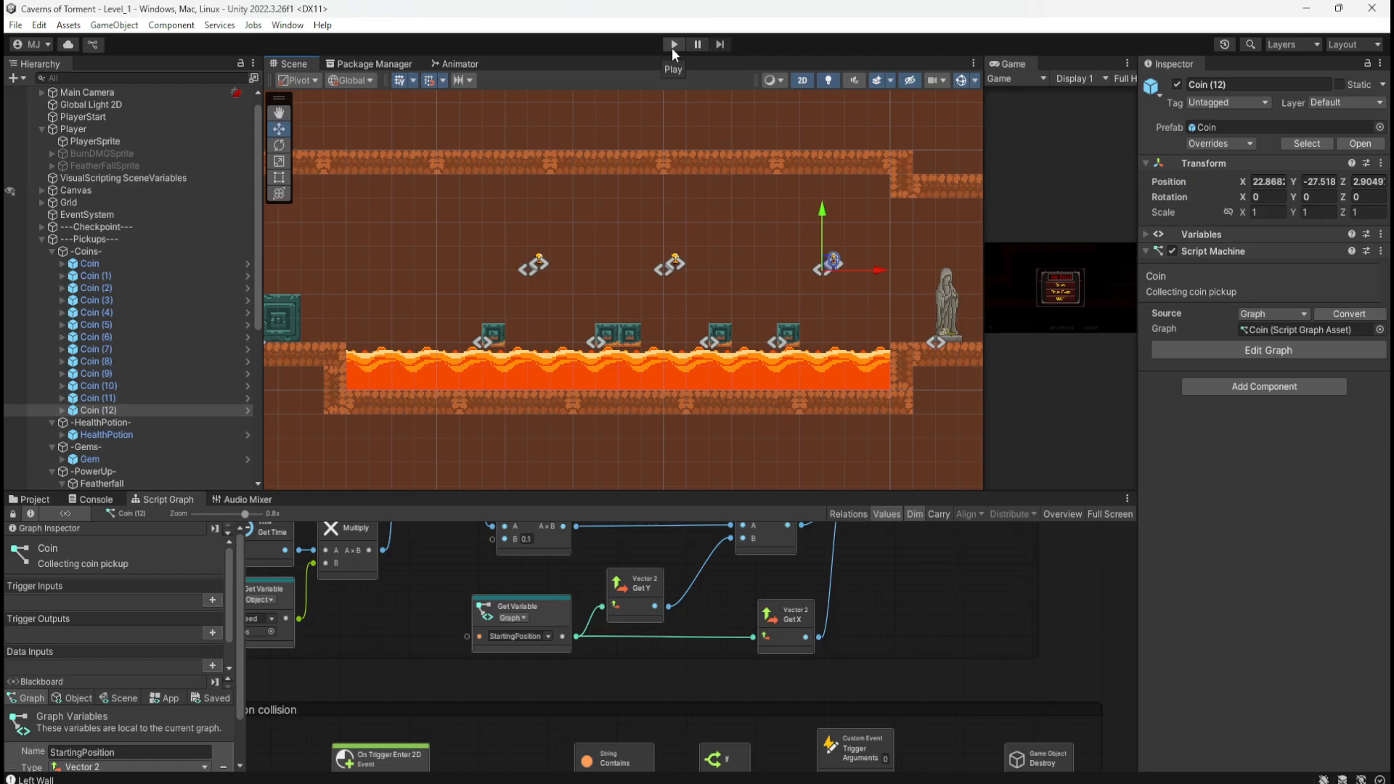
{"action": "left_click", "coordinate": [673, 46]}
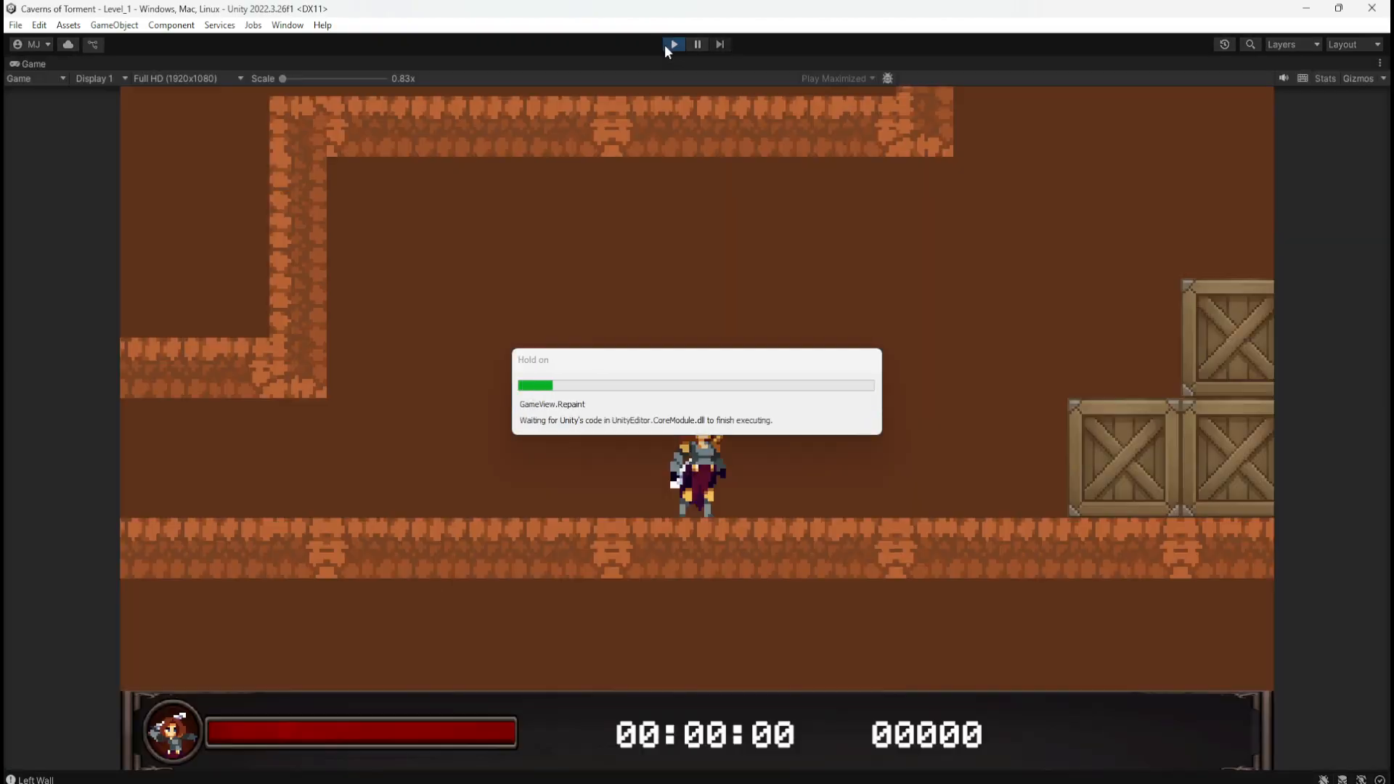
{"action": "key", "text": "d"}
{"action": "key", "text": "space"}
{"action": "key", "text": "space"}
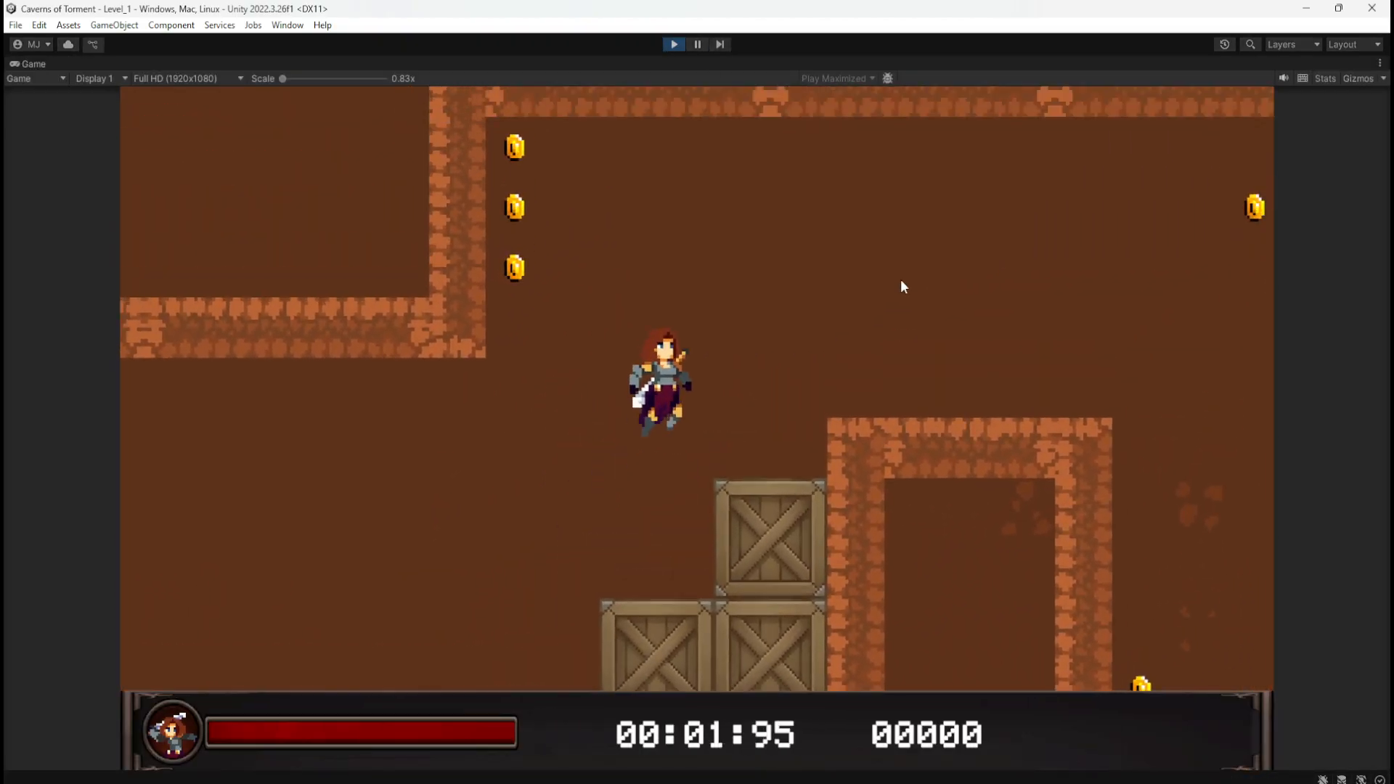
{"action": "key", "text": "d"}
{"action": "key", "text": "space"}
{"action": "key", "text": "d"}
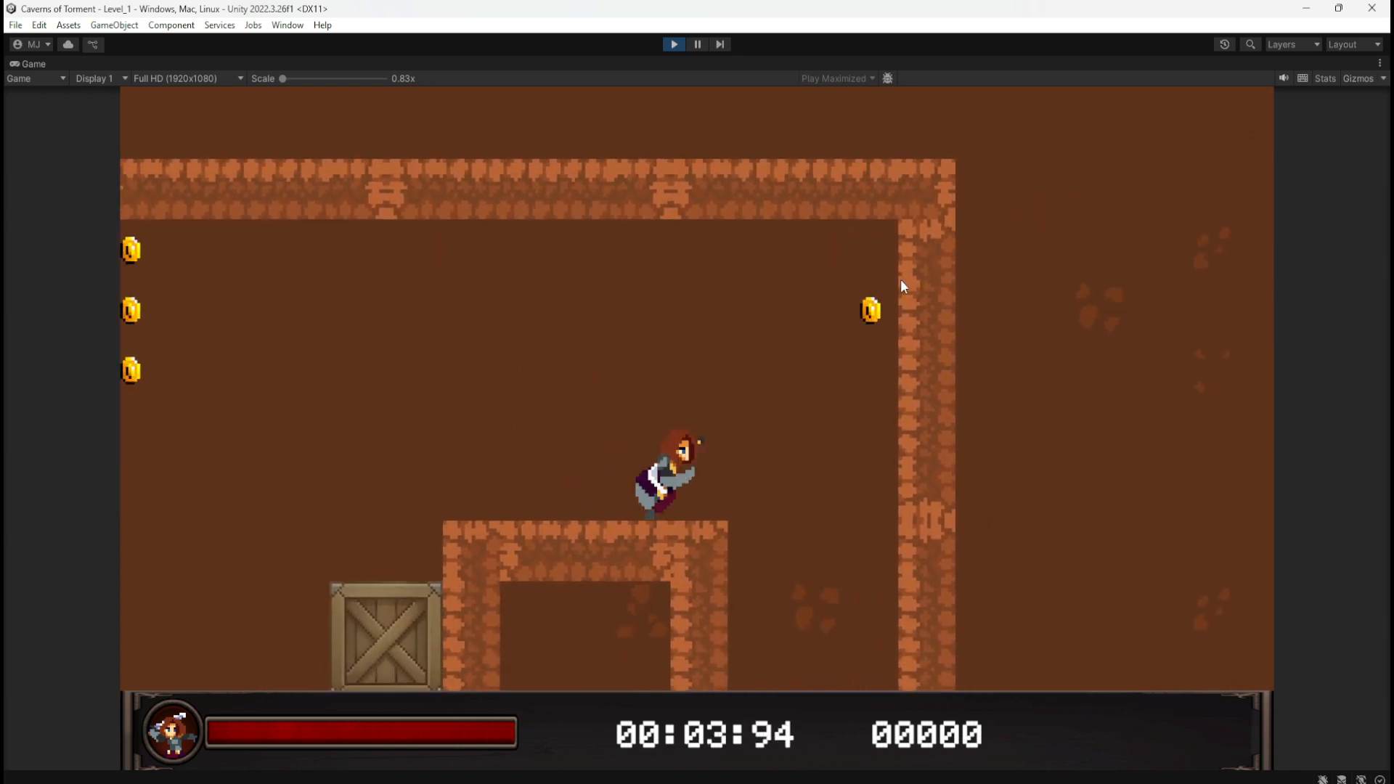
{"action": "key", "text": "d"}
{"action": "key", "text": "d"}
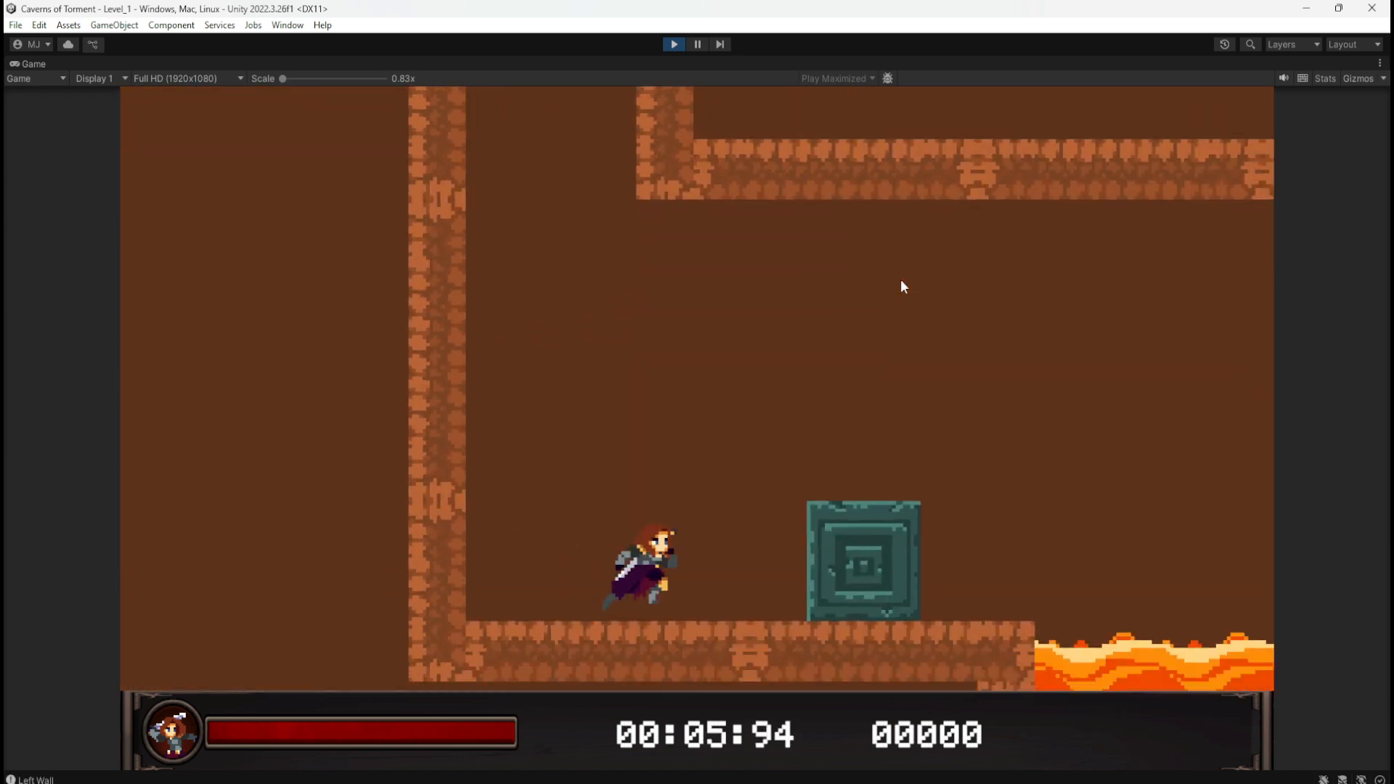
{"action": "key", "text": "space"}
{"action": "key", "text": "d"}
{"action": "key", "text": "space"}
{"action": "key", "text": "a"}
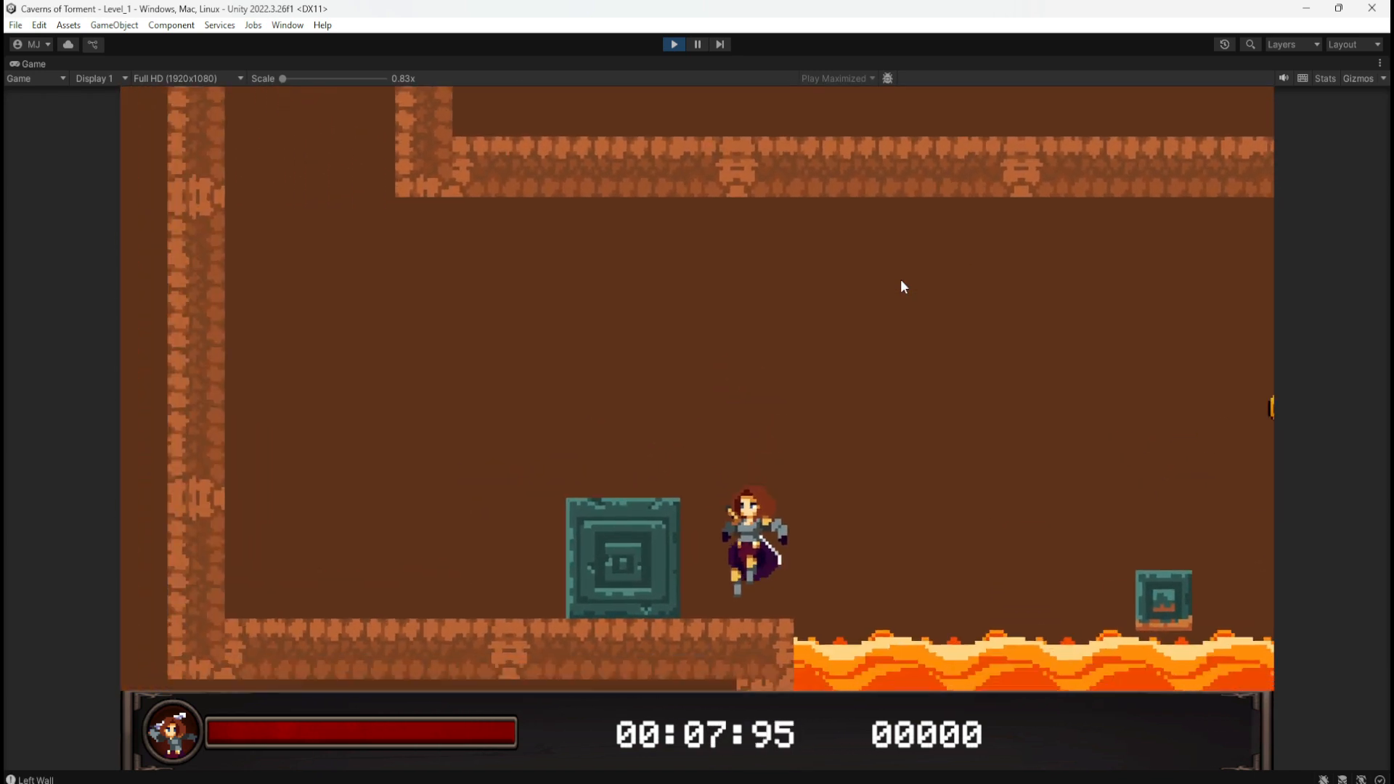
{"action": "key", "text": "d"}
{"action": "key", "text": "a"}
{"action": "key", "text": "space"}
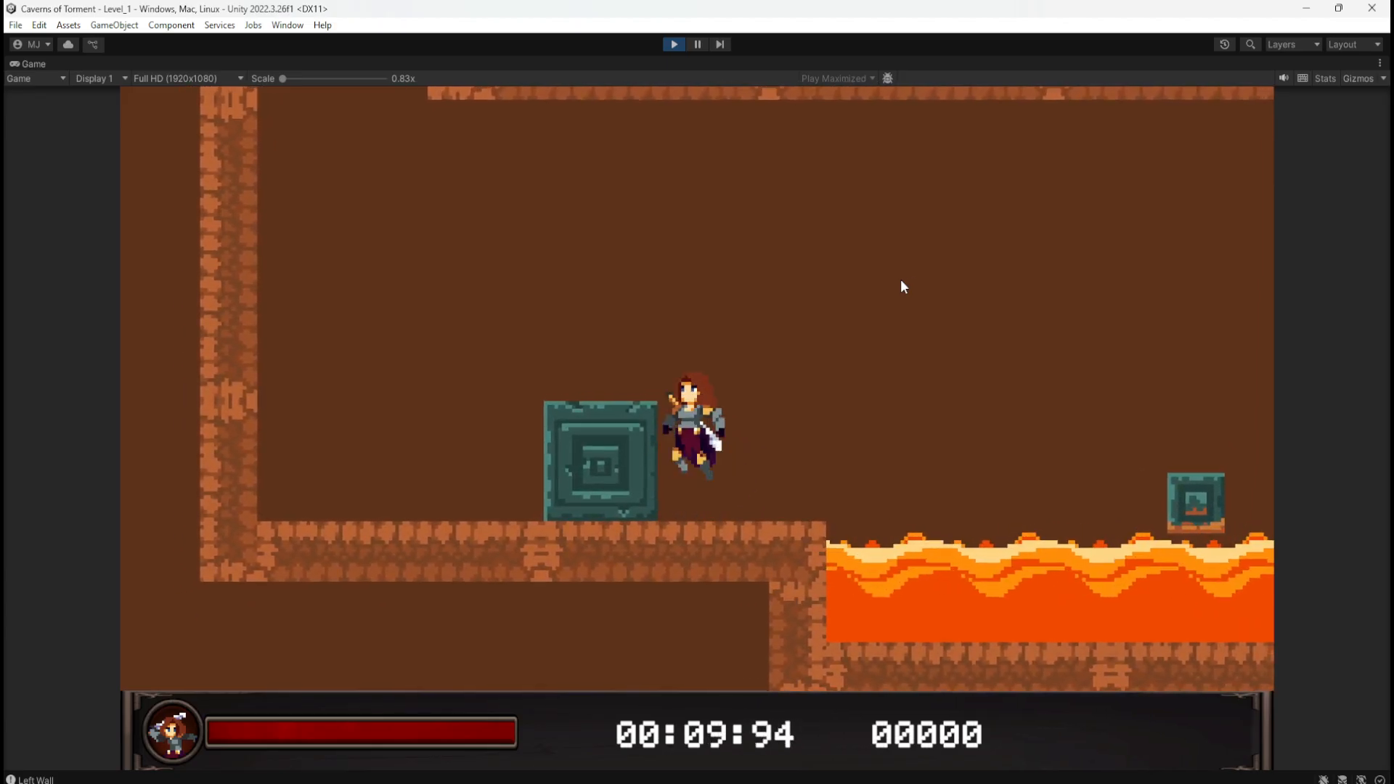
{"action": "key", "text": "d"}
{"action": "key", "text": "space"}
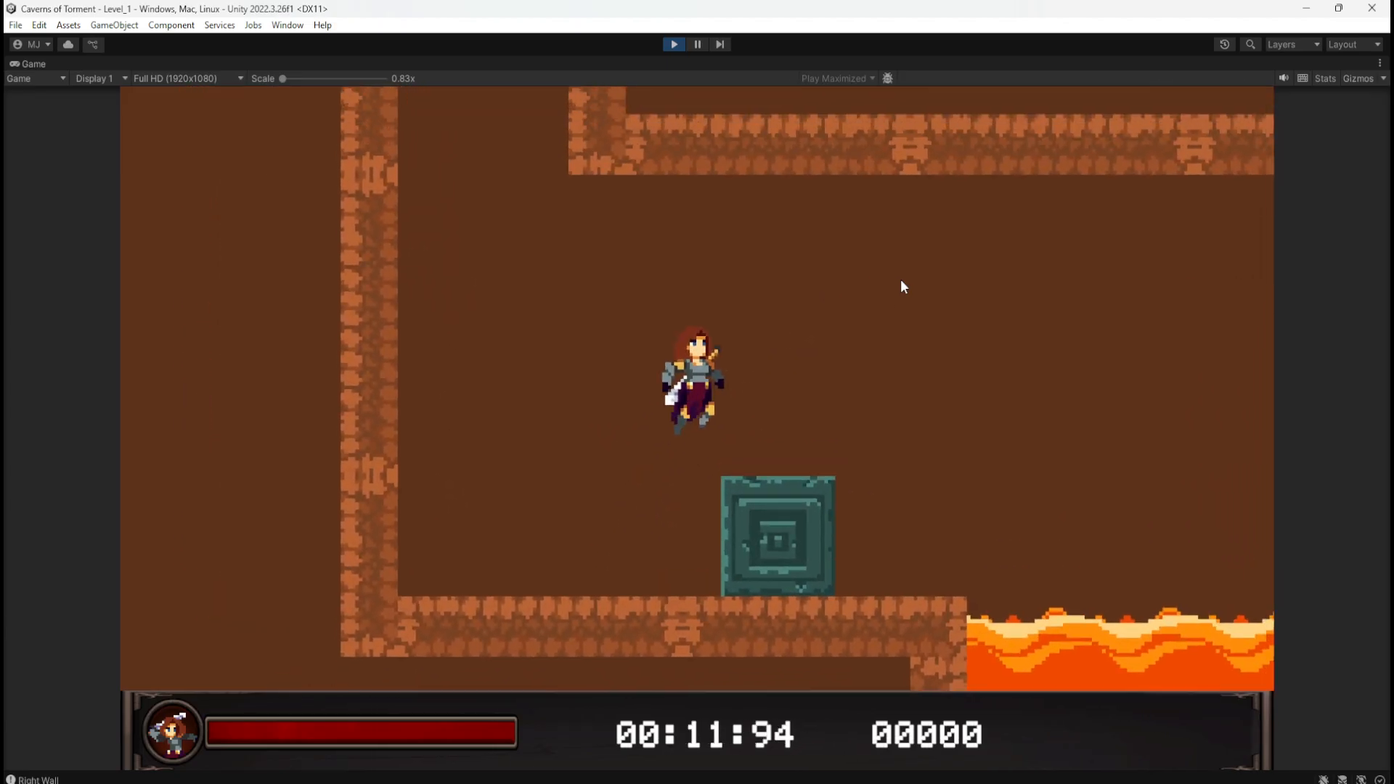
{"action": "key", "text": "a"}
{"action": "key", "text": "d"}
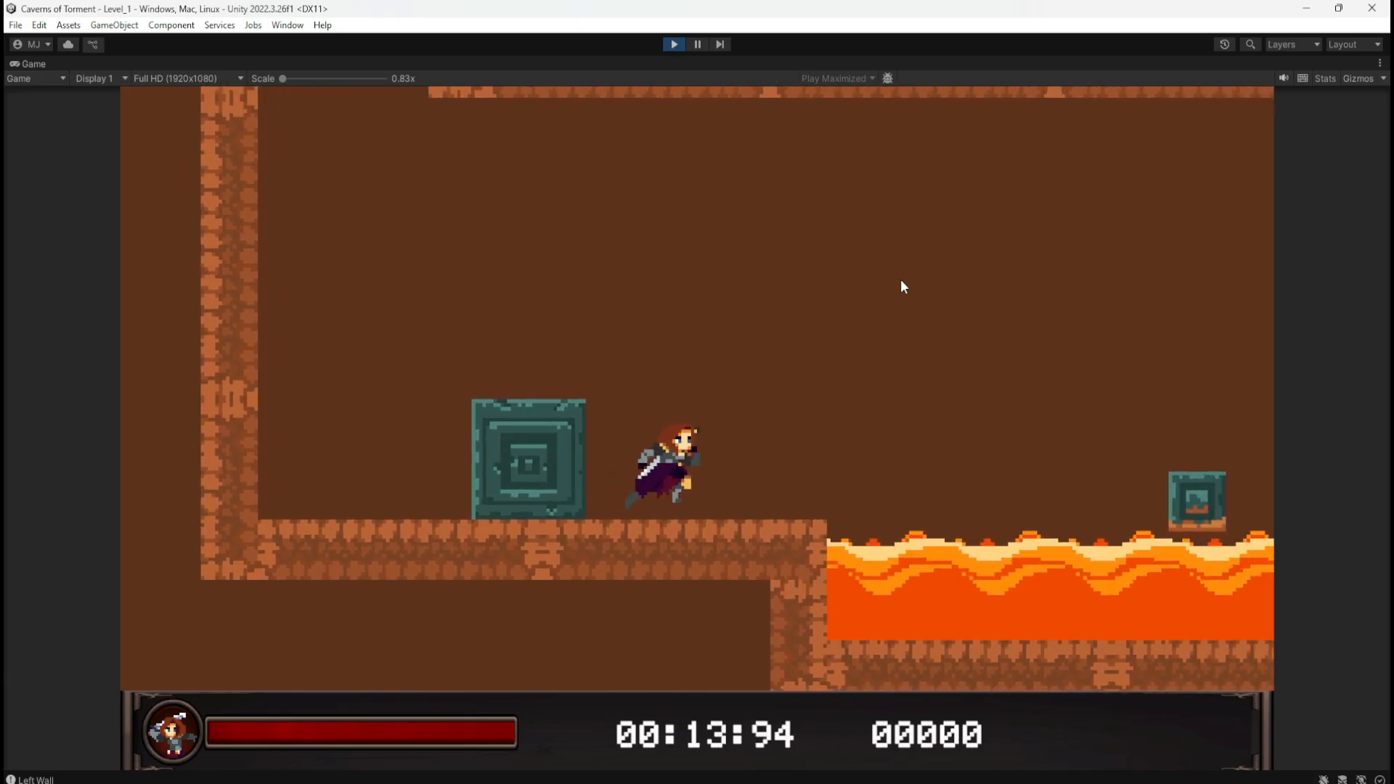
{"action": "key", "text": "space"}
{"action": "key", "text": "a"}
{"action": "key", "text": "space"}
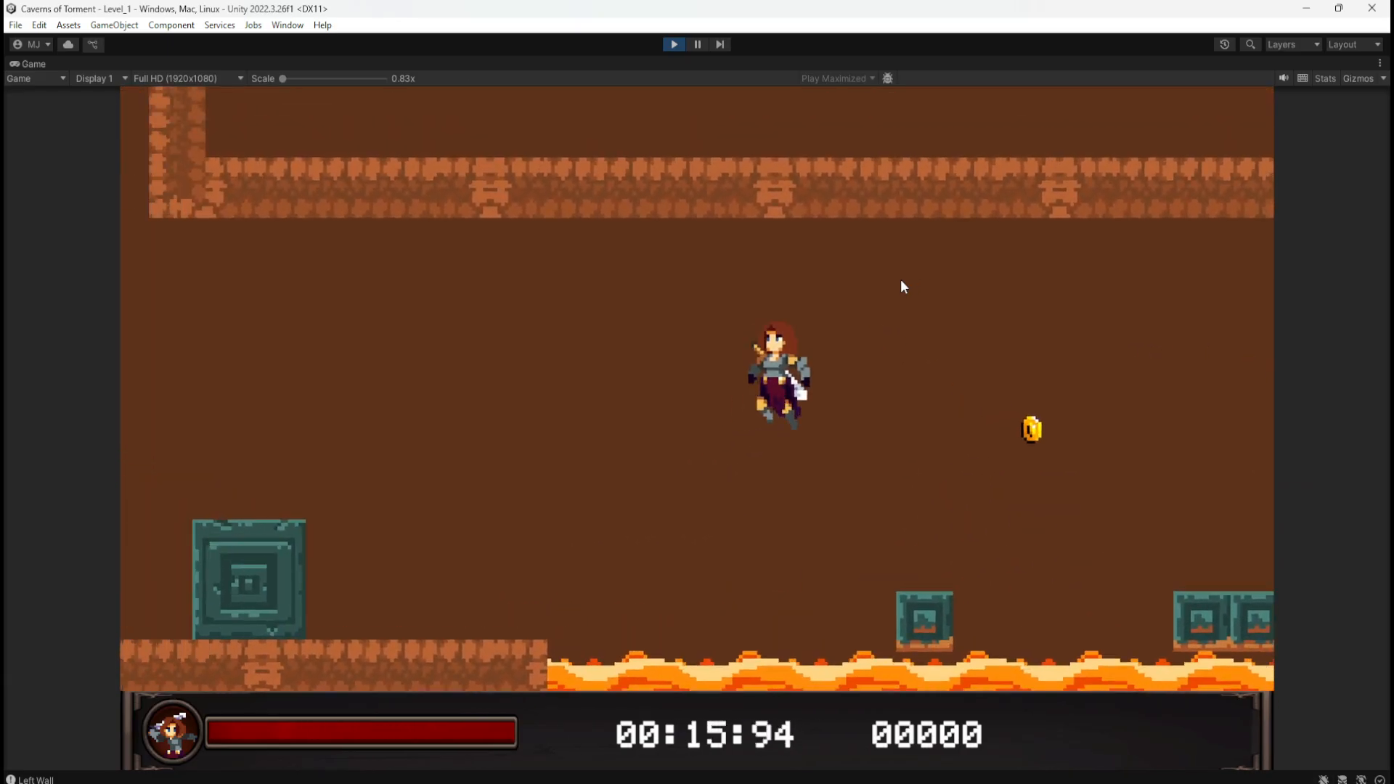
{"action": "key", "text": "d"}
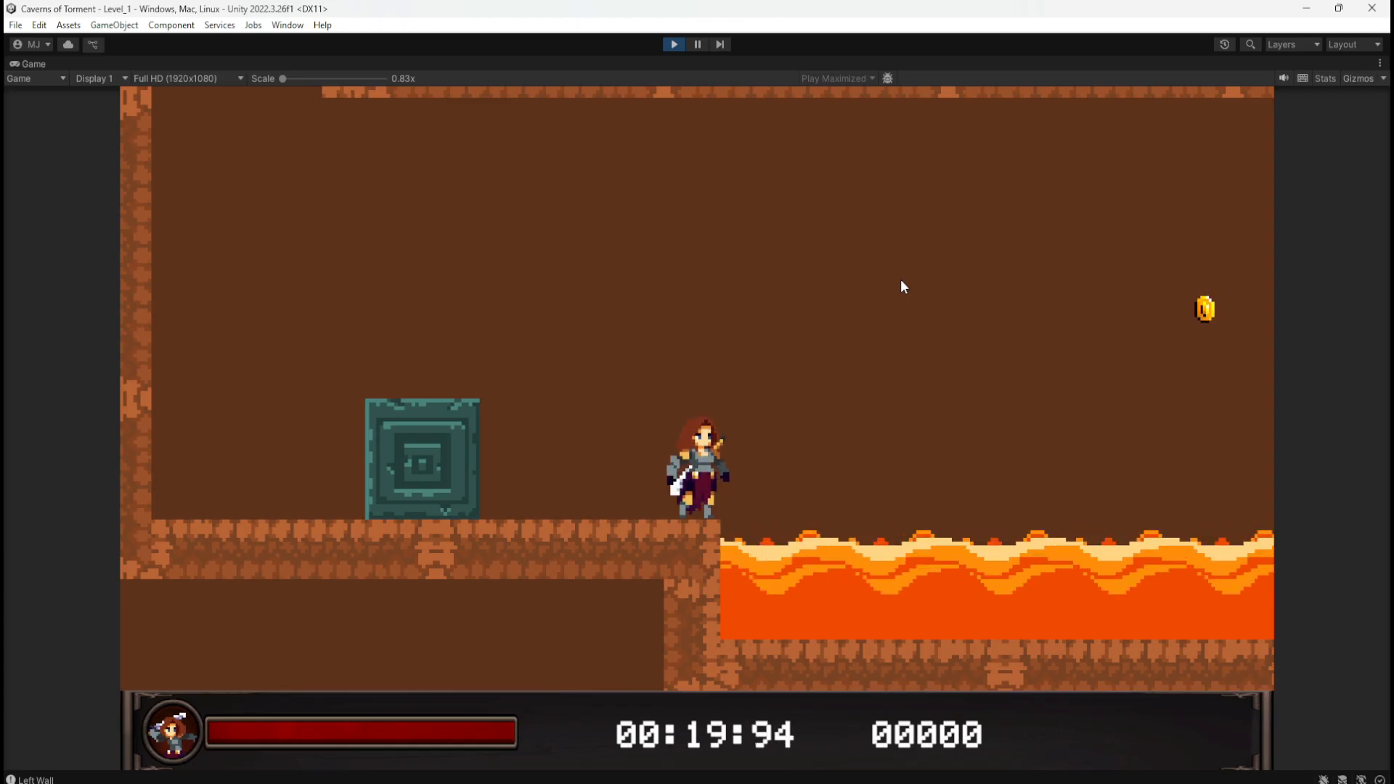
{"action": "left_click", "coordinate": [673, 44]}
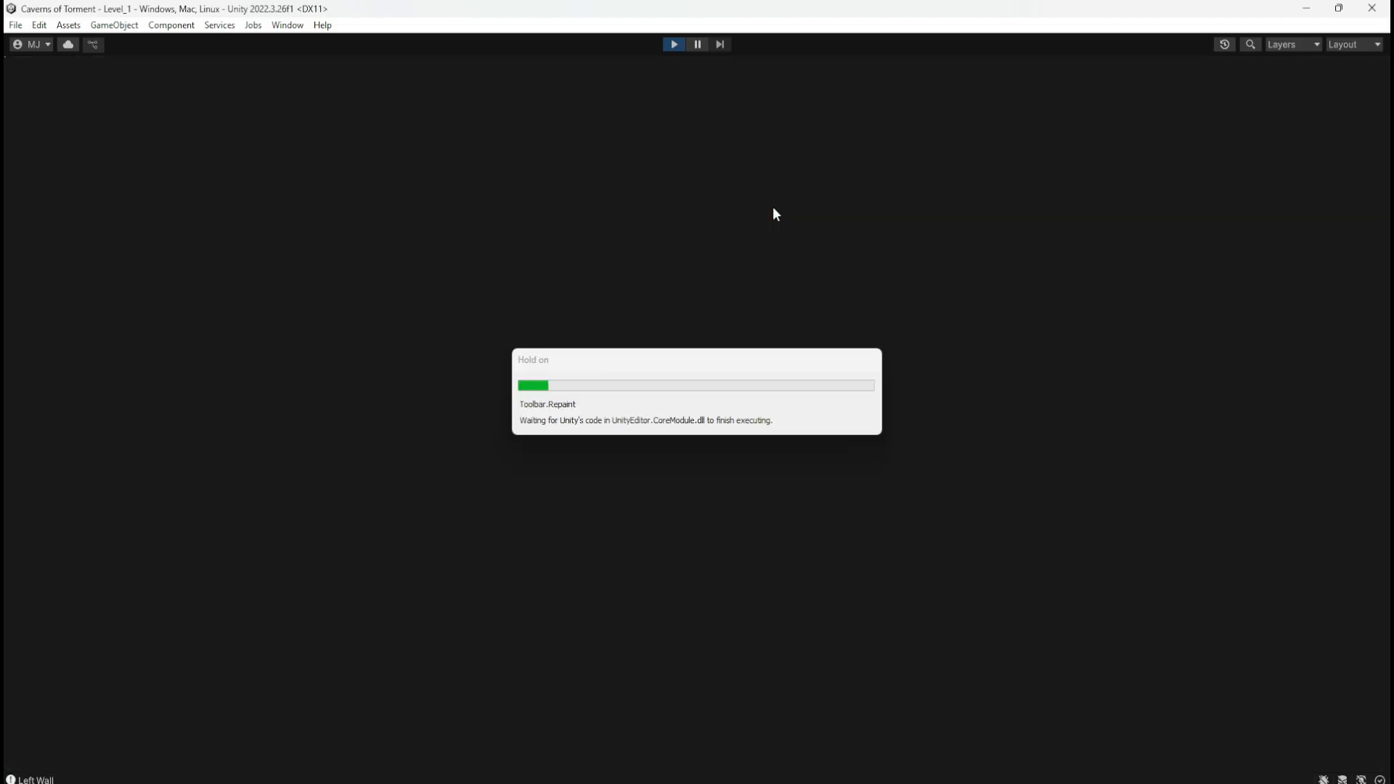
{"action": "key", "text": "space"}
{"action": "key", "text": "space"}
{"action": "key", "text": "space"}
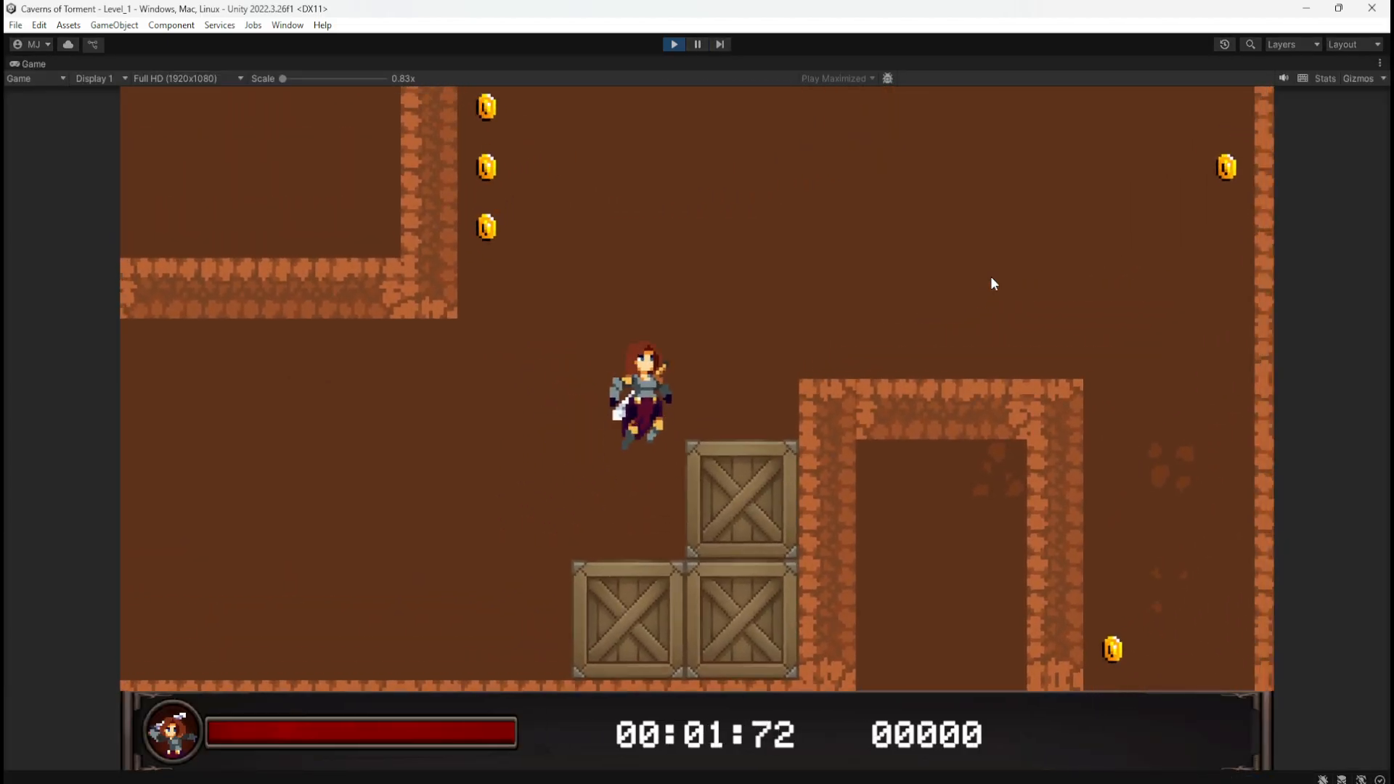
{"action": "key", "text": "space"}
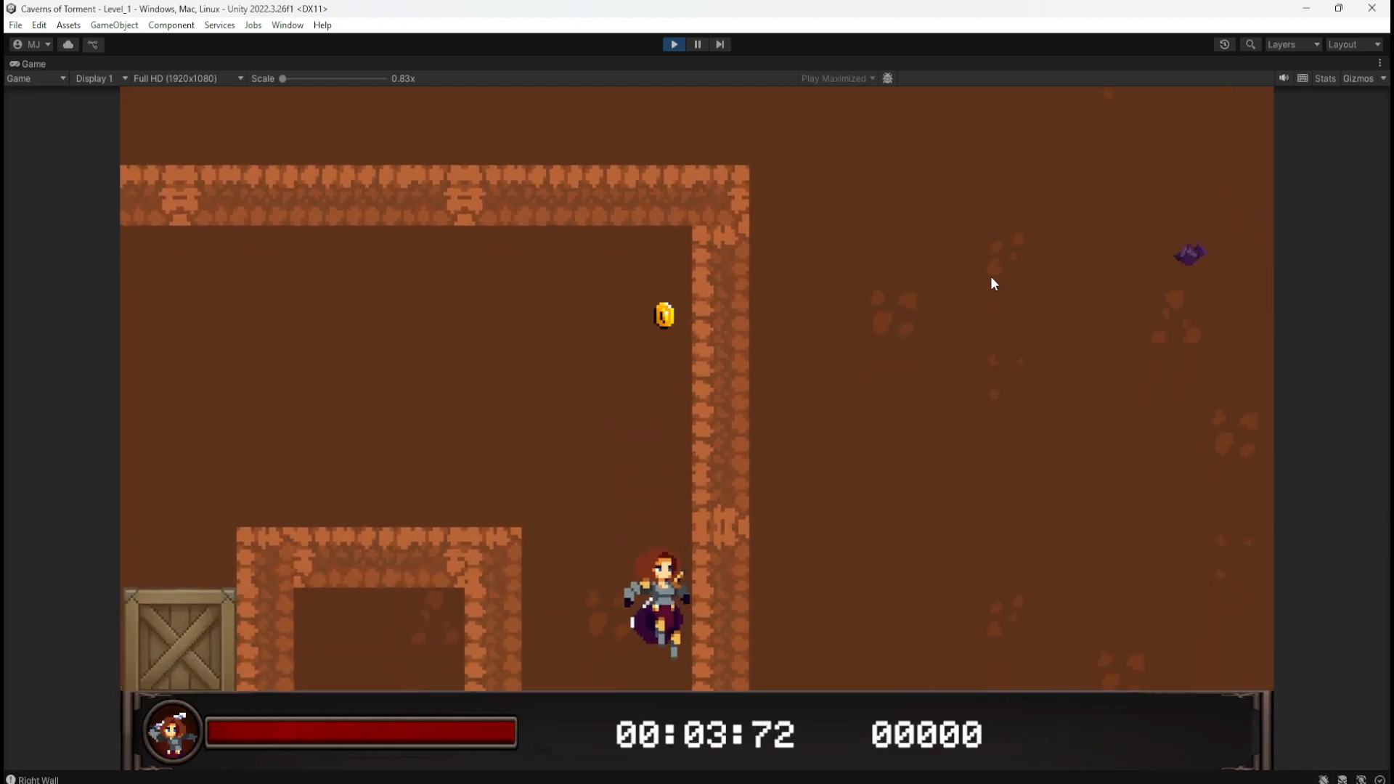
{"action": "key", "text": "d"}
{"action": "key", "text": "space"}
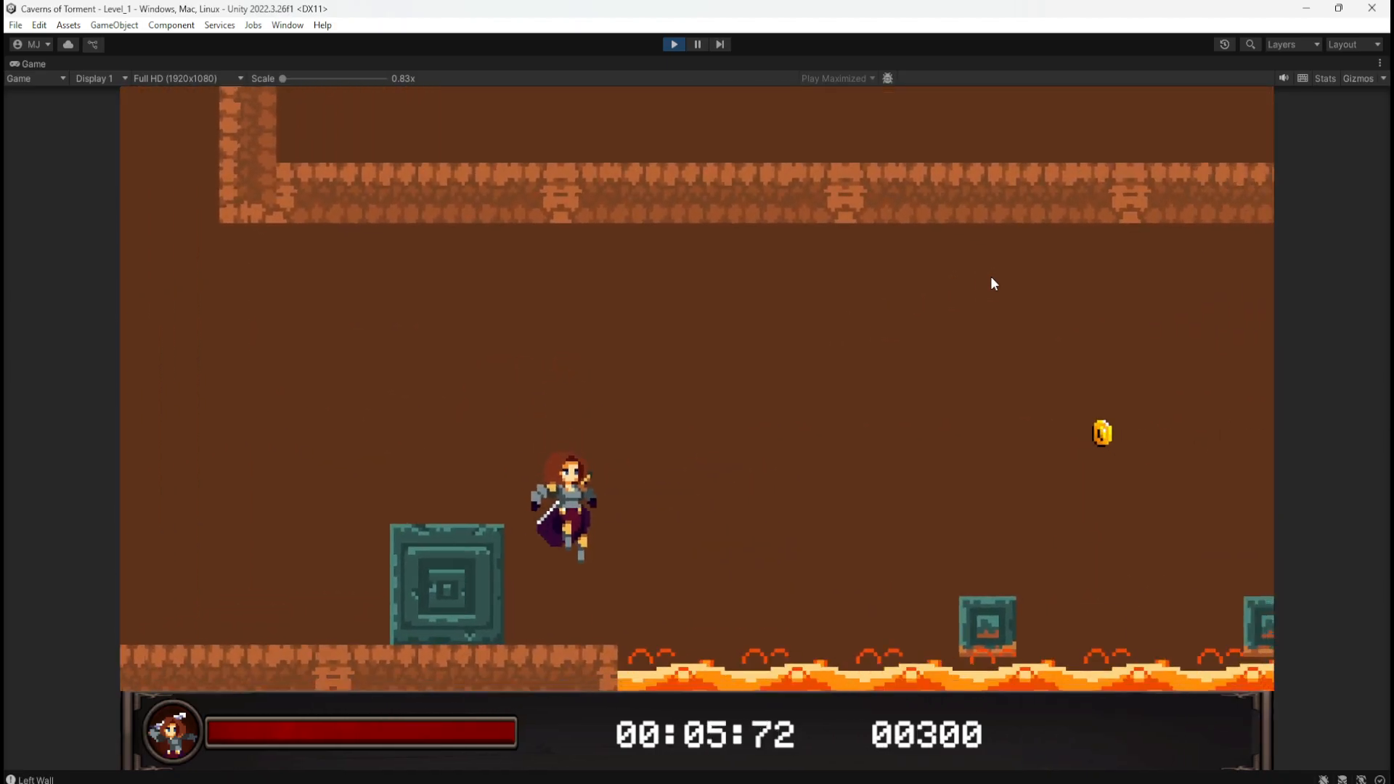
{"action": "key", "text": "space"}
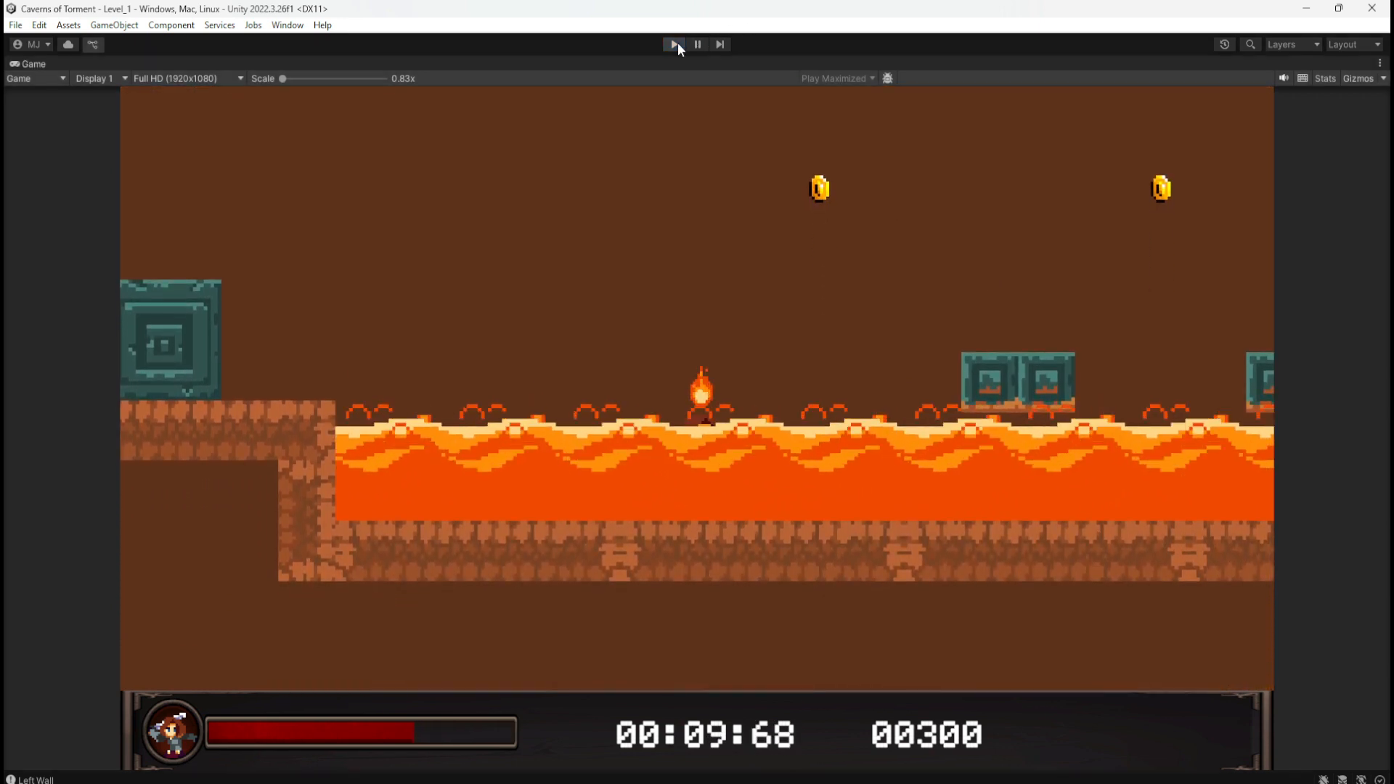
{"action": "left_click", "coordinate": [675, 44]}
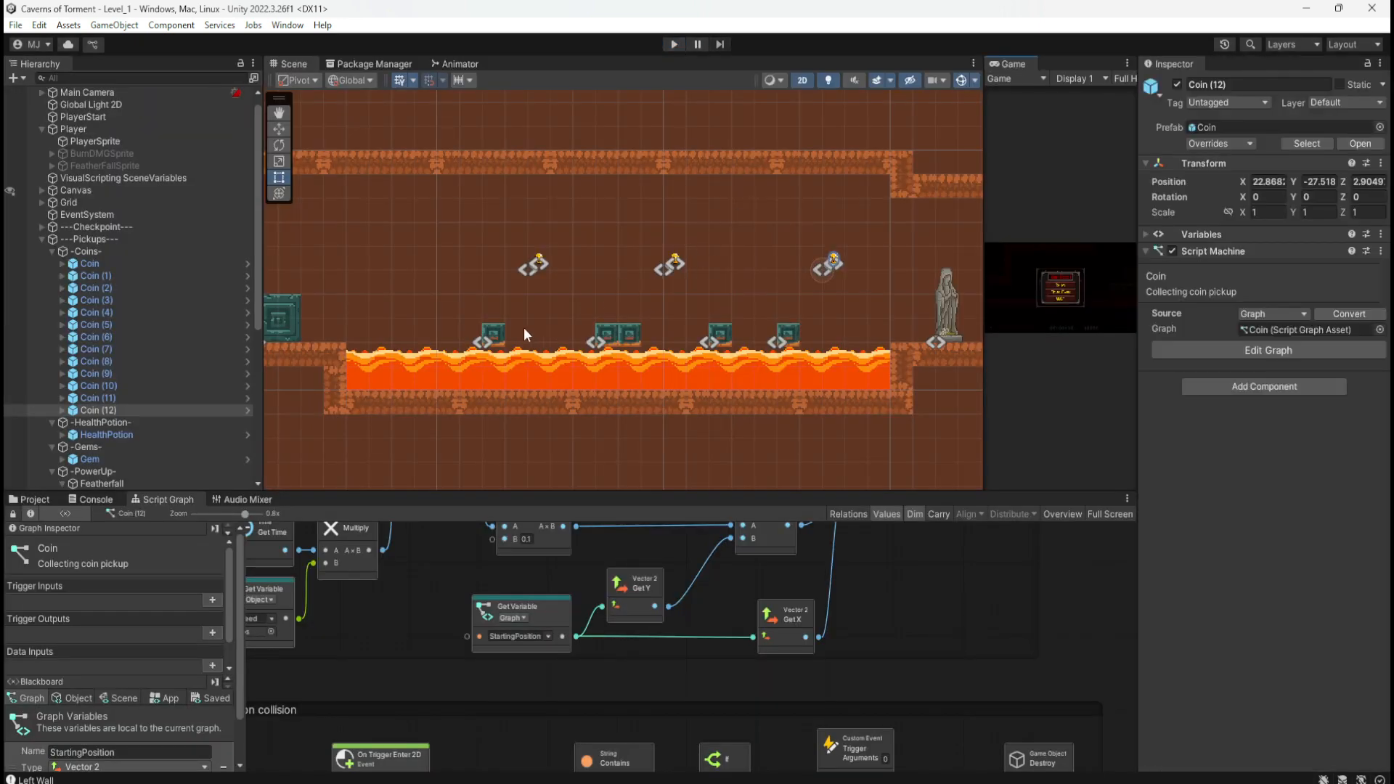
Step: Shift the four teal blocks over the lava slightly right
{"action": "left_click_drag", "start_coordinate": [467, 295], "coordinate": [807, 355]}
{"action": "key", "text": "w"}
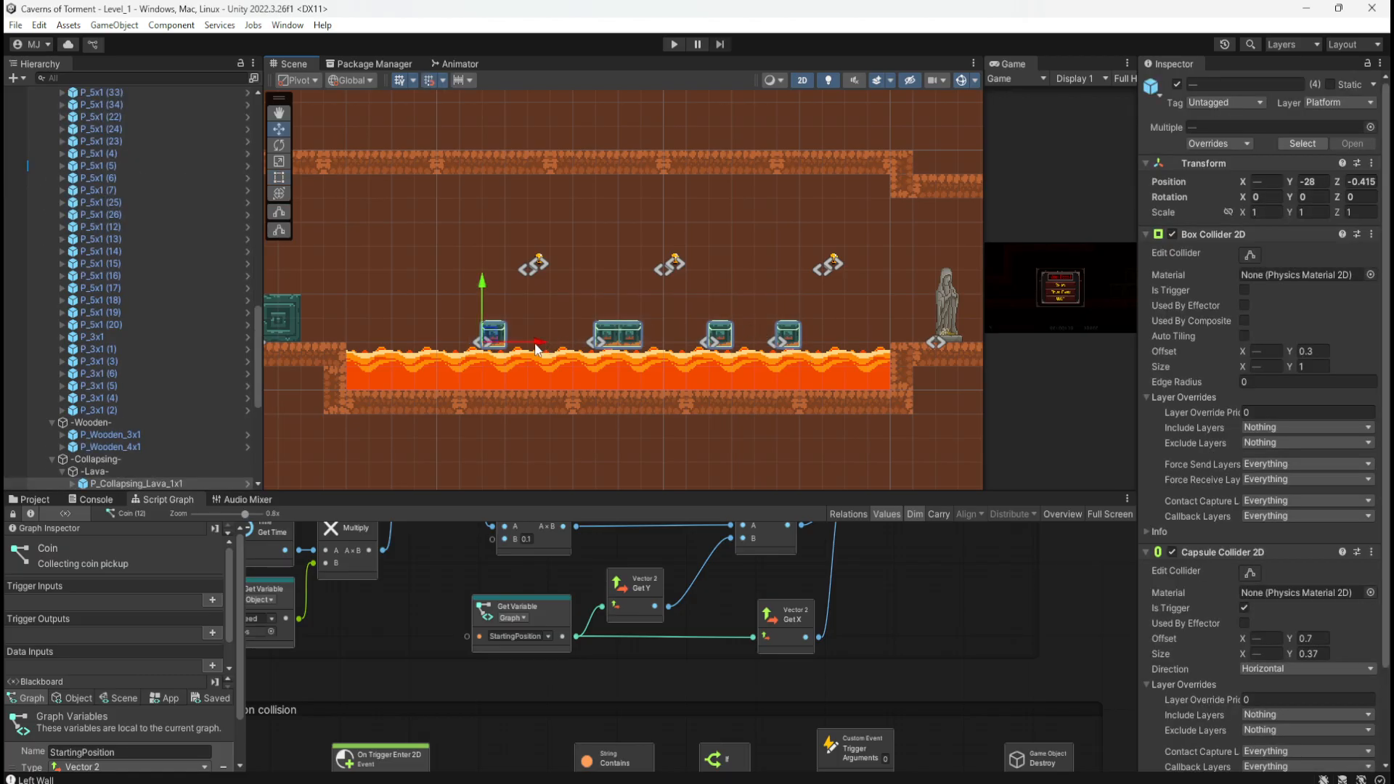
{"action": "left_click_drag", "start_coordinate": [536, 349], "coordinate": [553, 349]}
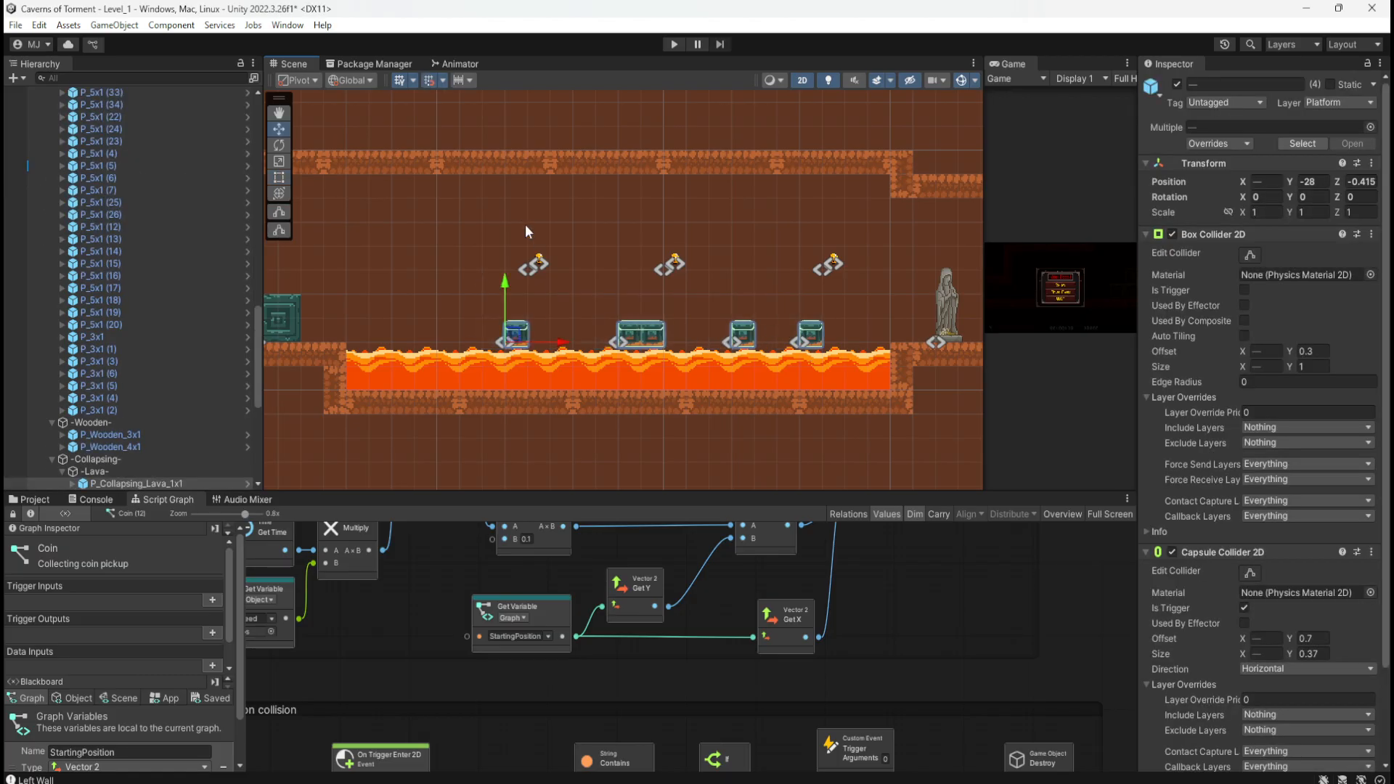
Step: Shift the three floating coins slightly right, save the scene, and start play mode
{"action": "left_click_drag", "start_coordinate": [525, 224], "coordinate": [849, 286]}
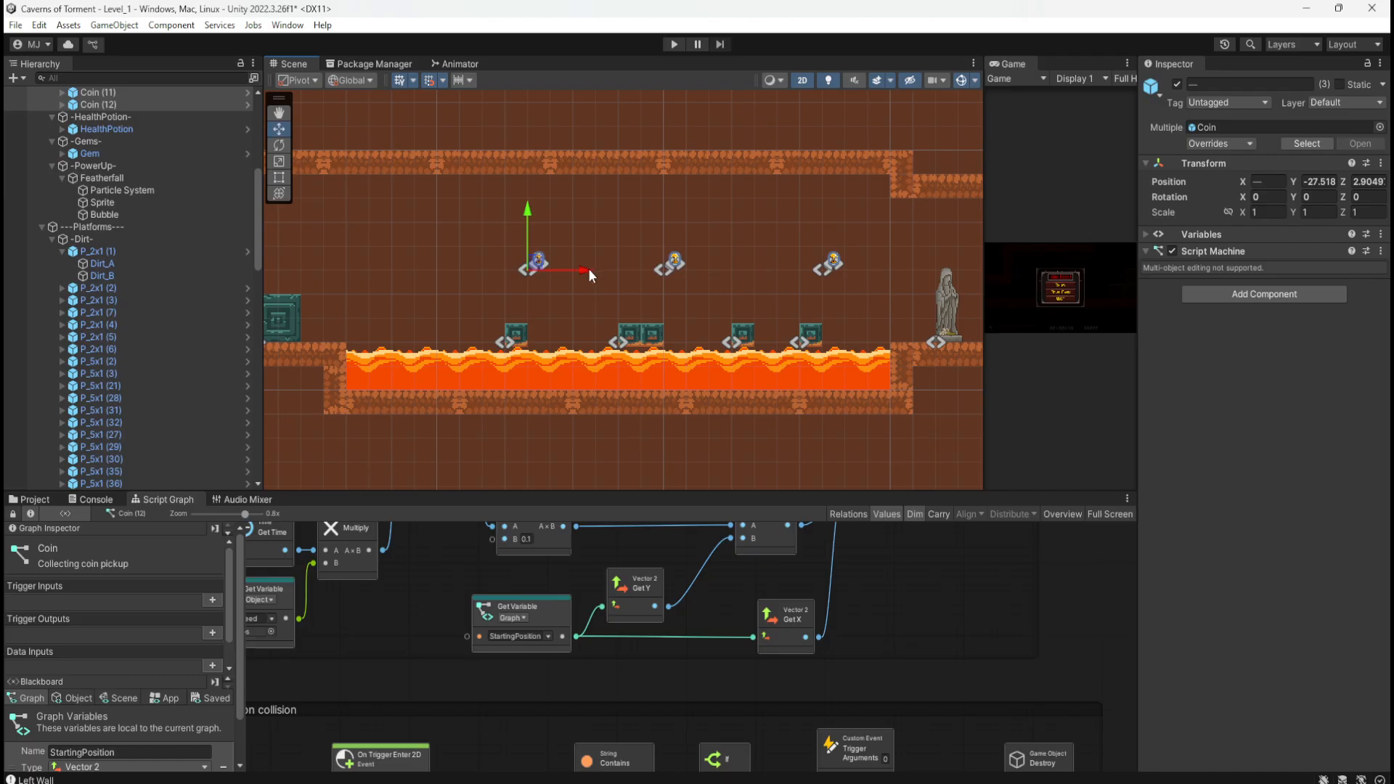
{"action": "left_click_drag", "start_coordinate": [588, 268], "coordinate": [608, 275]}
{"action": "left_click", "coordinate": [581, 308]}
{"action": "key", "text": "ctrl+s"}
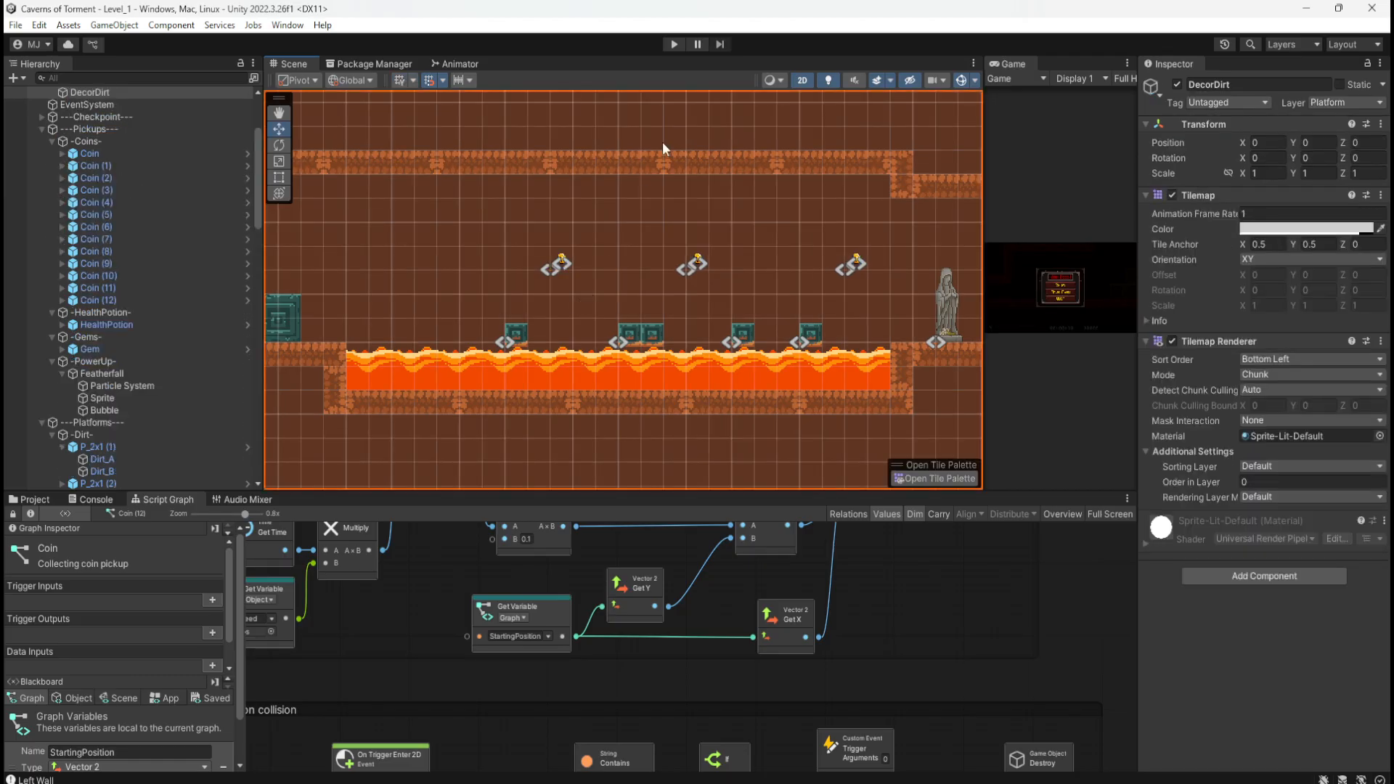
{"action": "left_click", "coordinate": [673, 45]}
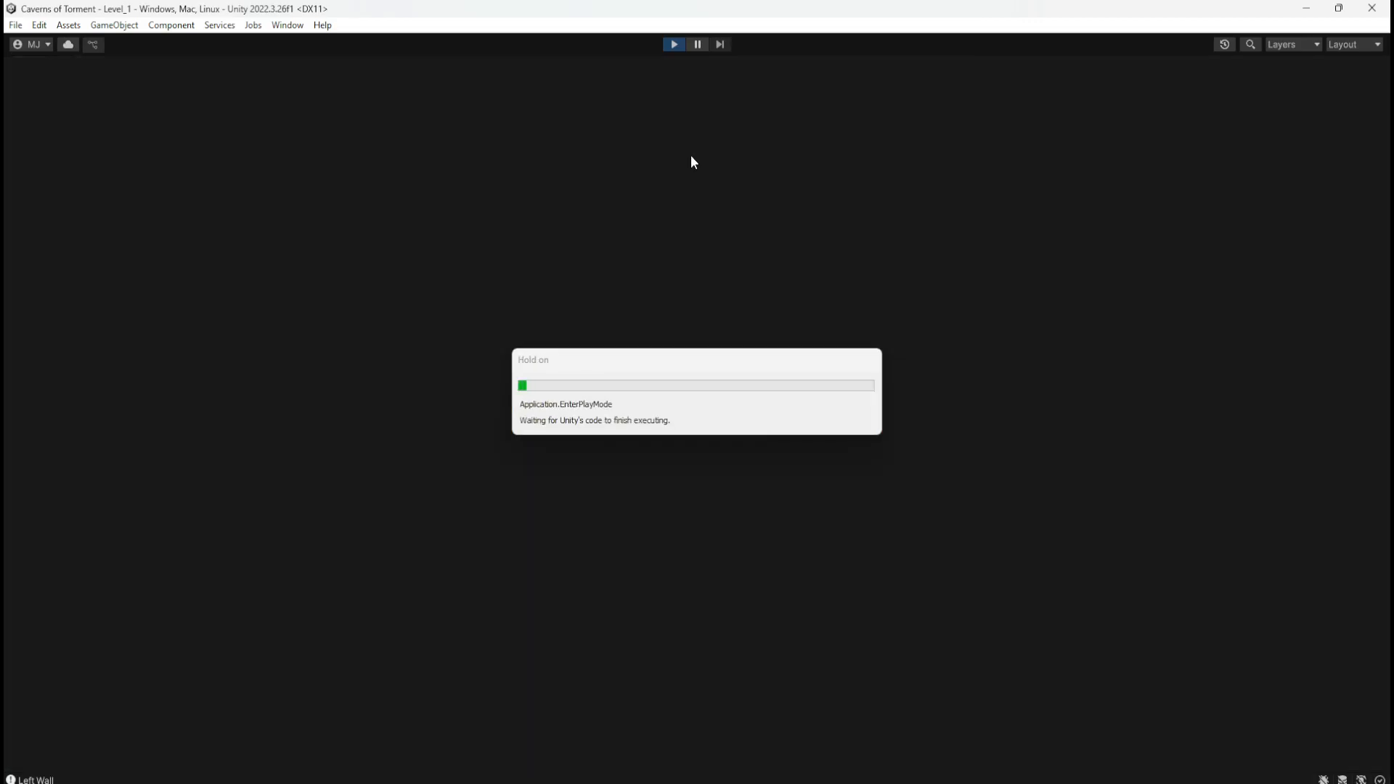
Step: Run over the crates, drop down the shaft, and reach the ledge near the lava
{"action": "key", "text": "d"}
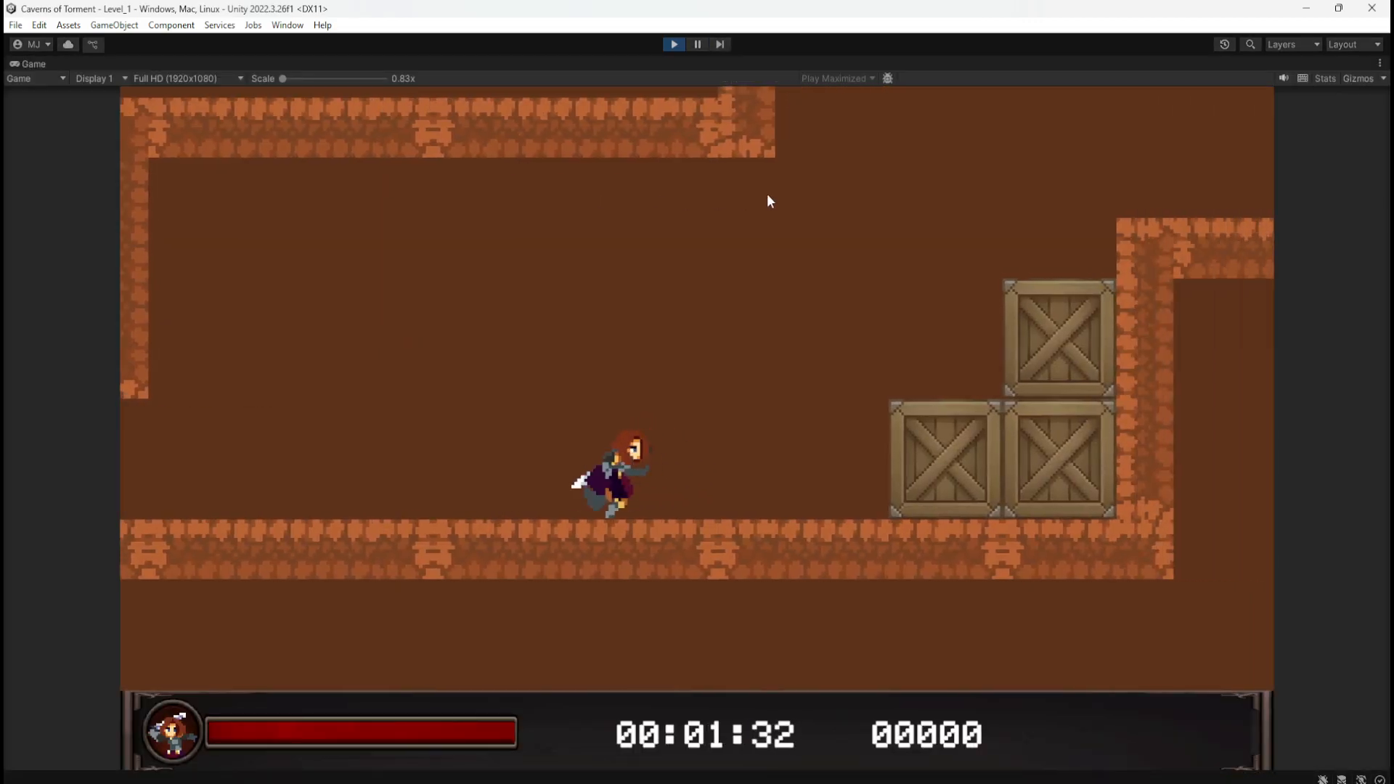
{"action": "key", "text": "space"}
{"action": "key", "text": "space"}
{"action": "key", "text": "d"}
{"action": "key", "text": "space"}
{"action": "key", "text": "d"}
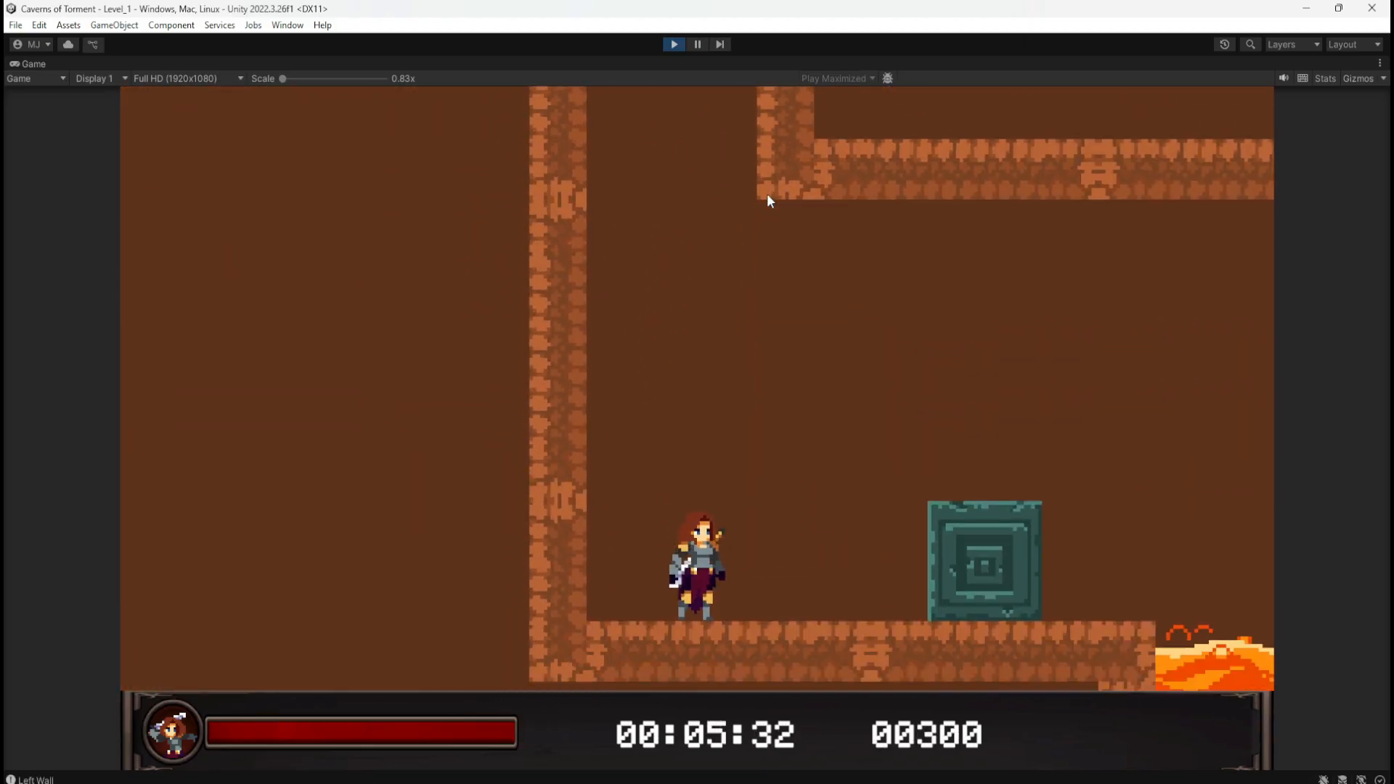
{"action": "key", "text": "d"}
{"action": "key", "text": "space"}
{"action": "key", "text": "d"}
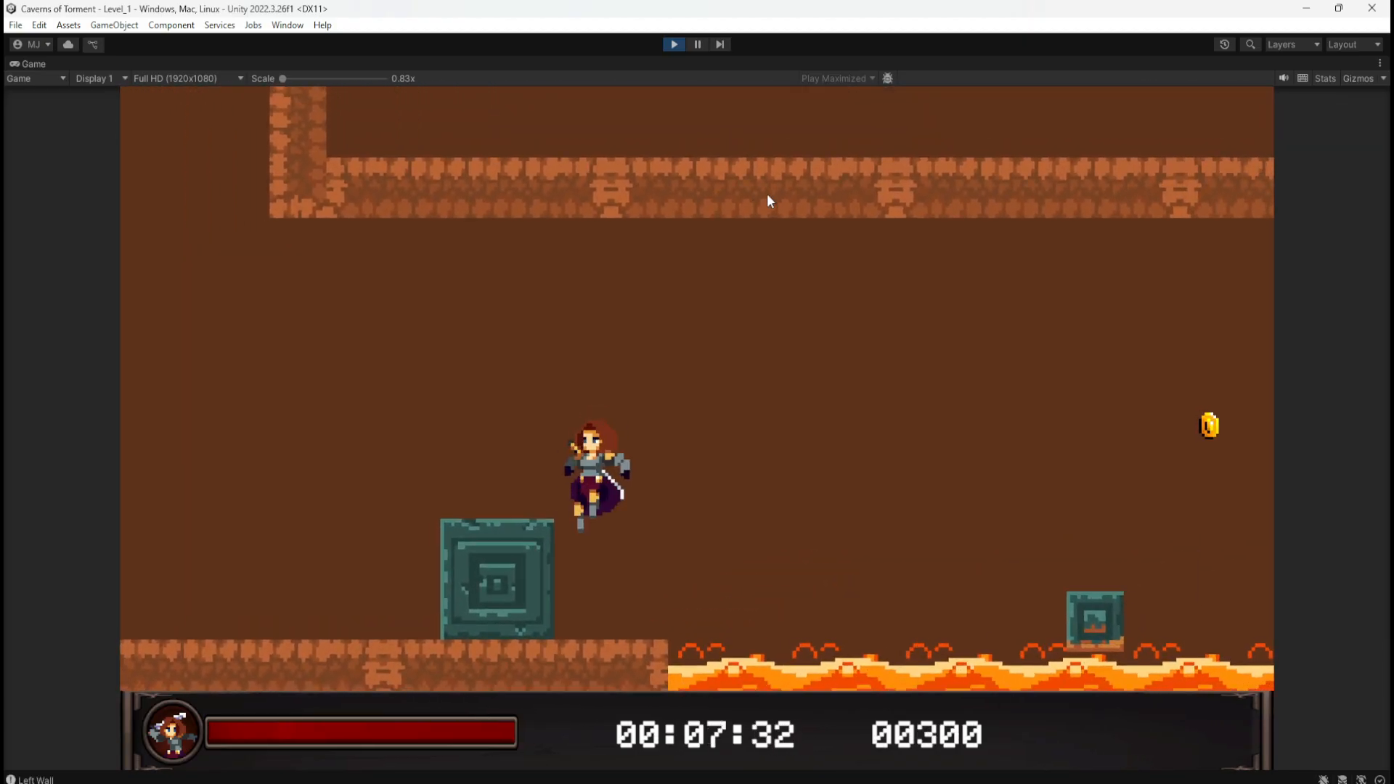
Step: Attempt a jump over the lava, fall in, and get back onto the ledge
{"action": "key", "text": "d"}
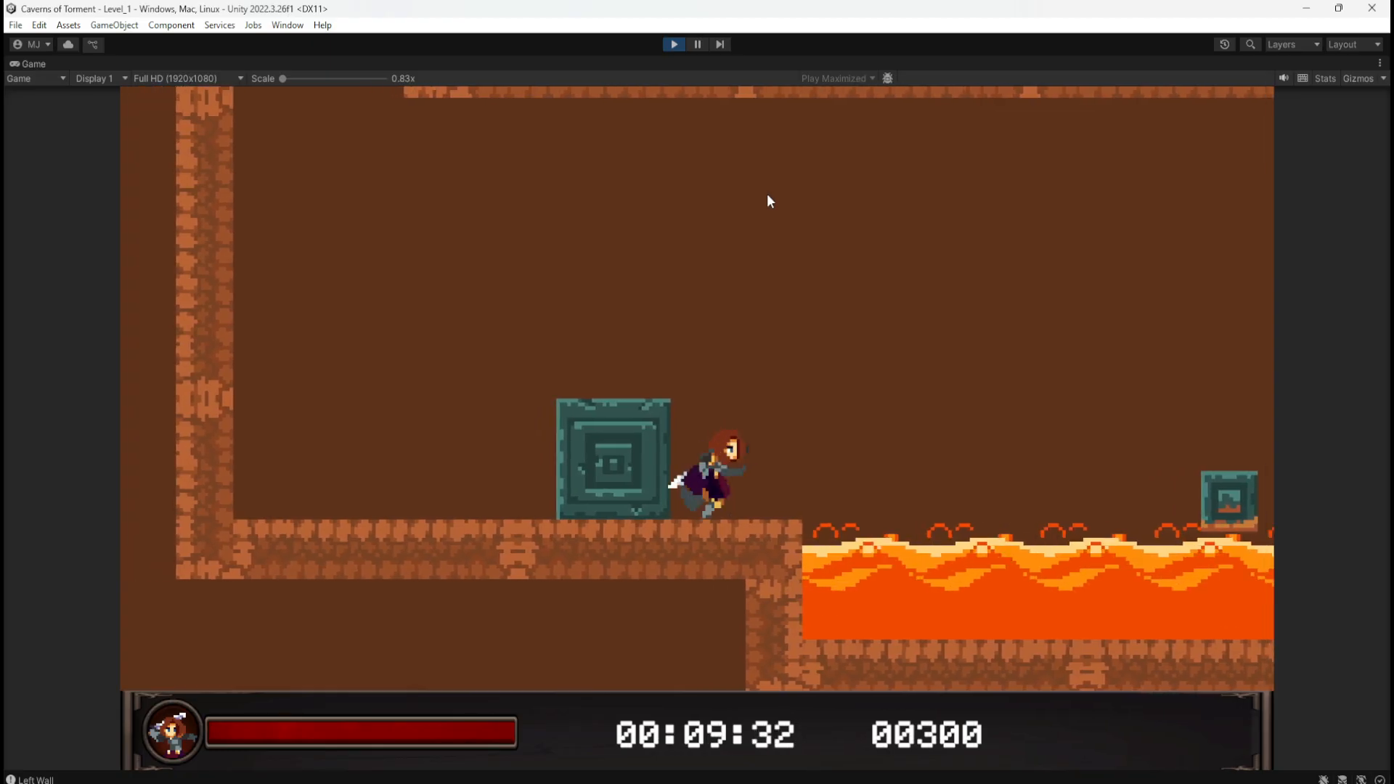
{"action": "key", "text": "a"}
{"action": "key", "text": "d"}
{"action": "key", "text": "space"}
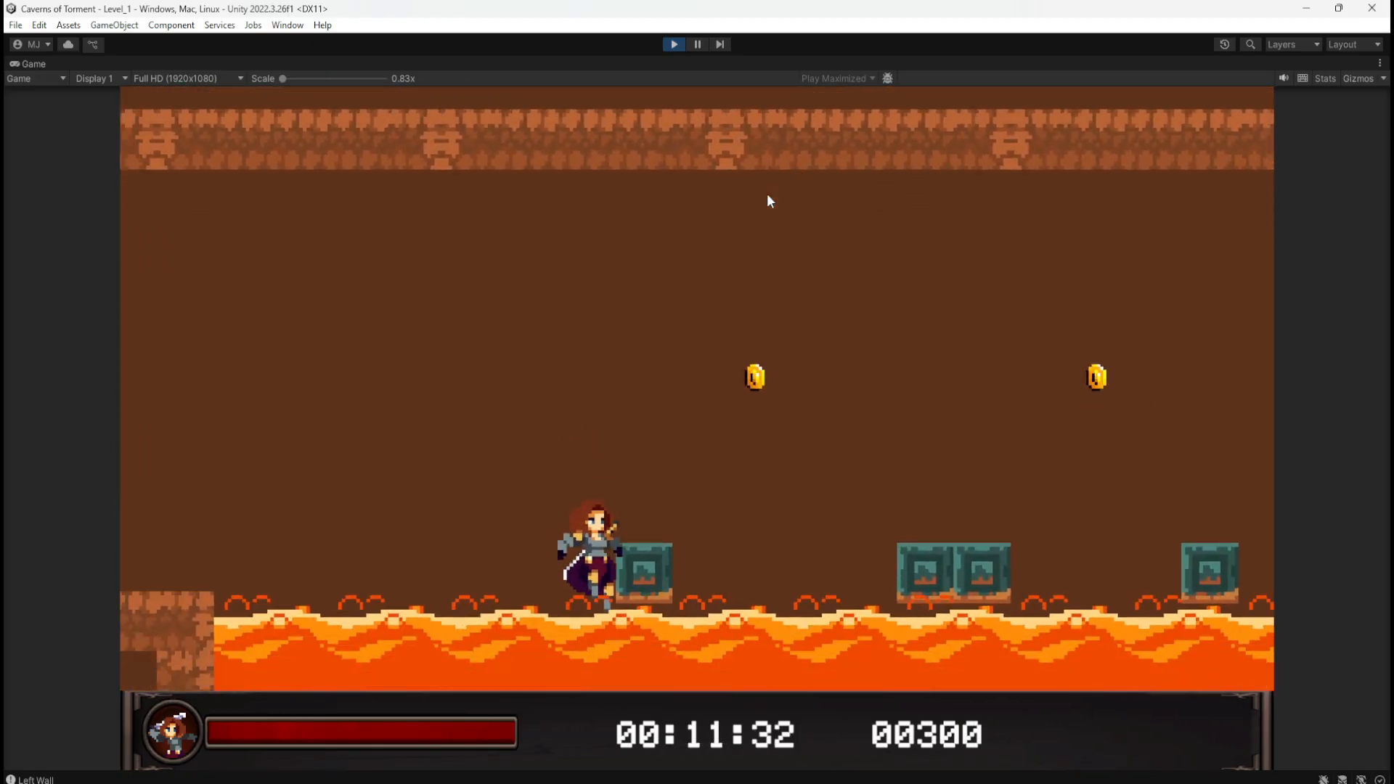
{"action": "key", "text": "a"}
{"action": "key", "text": "space"}
{"action": "key", "text": "d"}
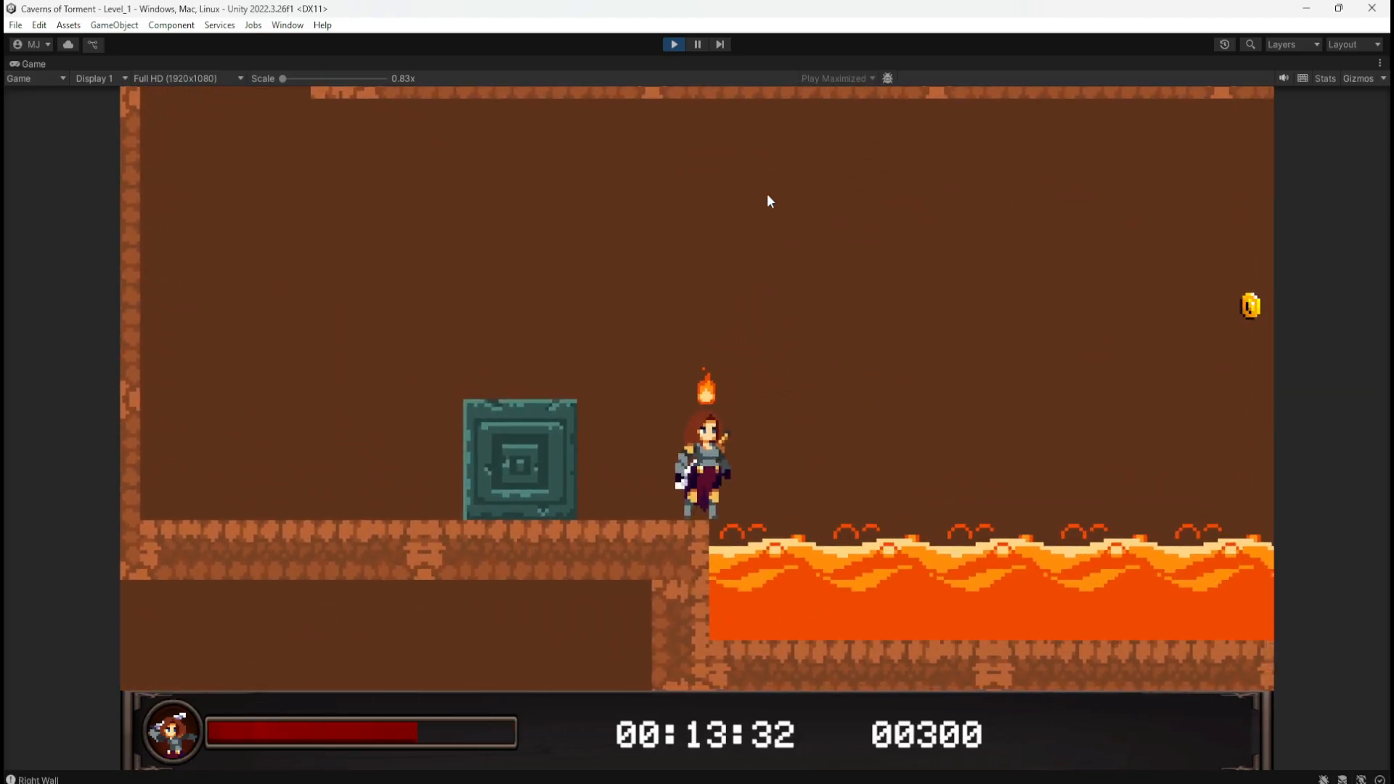
Step: Restart the play-test and run over the crates and wall down the shaft
{"action": "left_click", "coordinate": [675, 44]}
{"action": "left_click", "coordinate": [675, 44]}
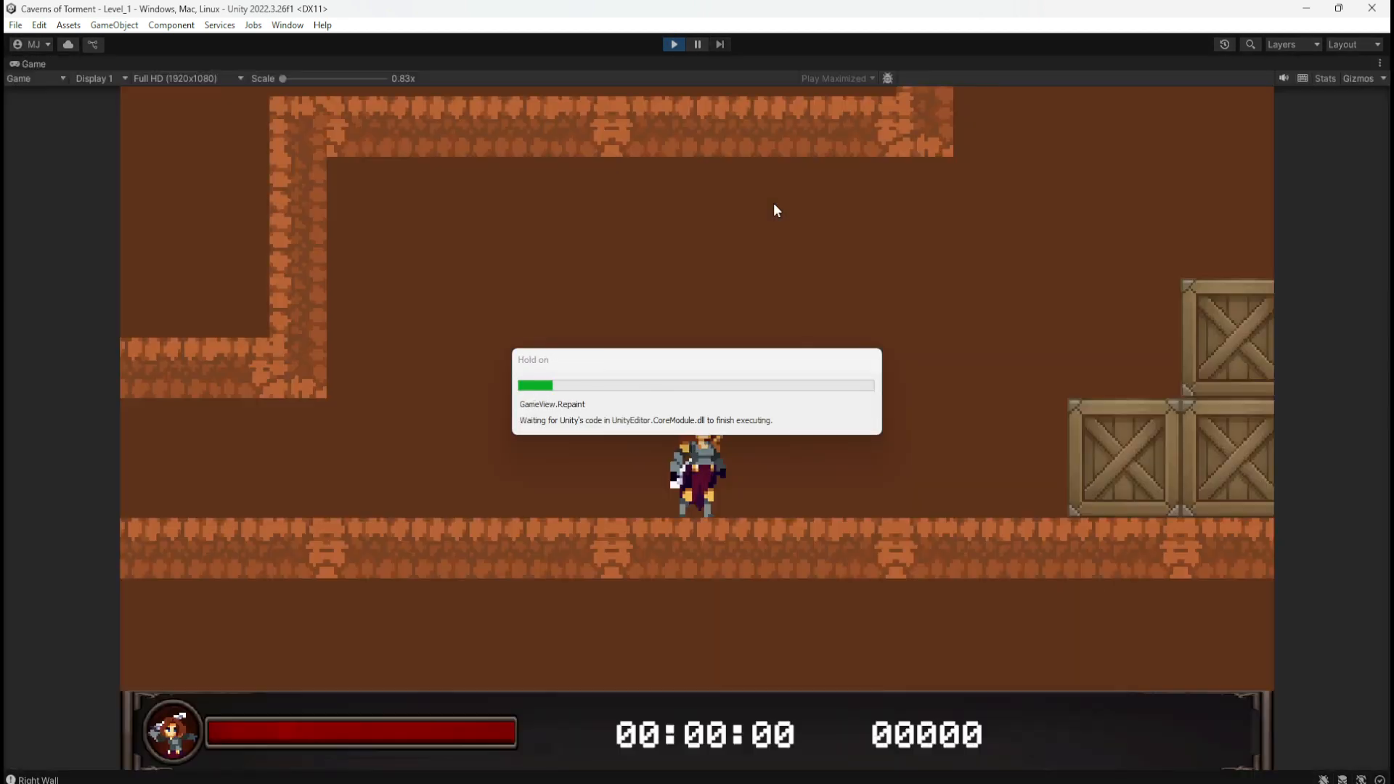
{"action": "key", "text": "d"}
{"action": "key", "text": "space"}
{"action": "key", "text": "space"}
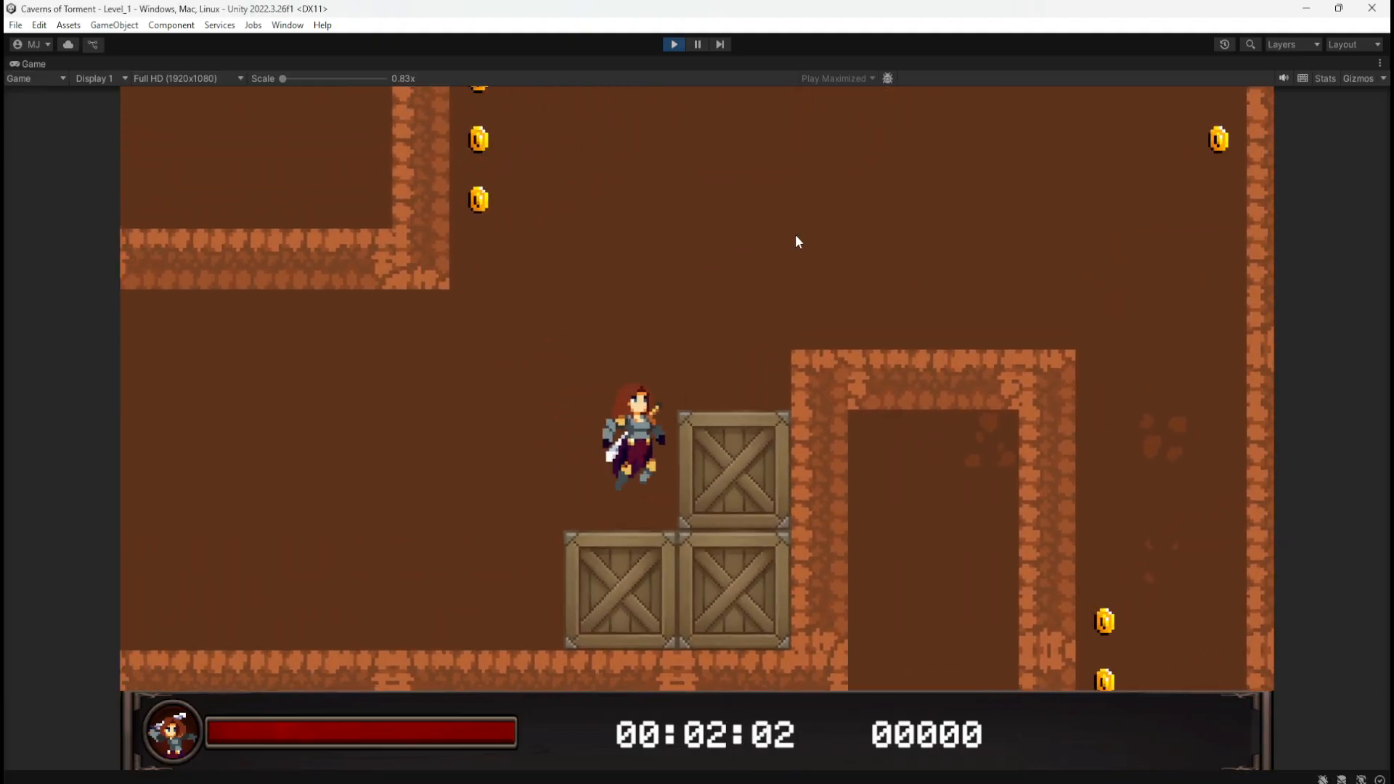
{"action": "key", "text": "space"}
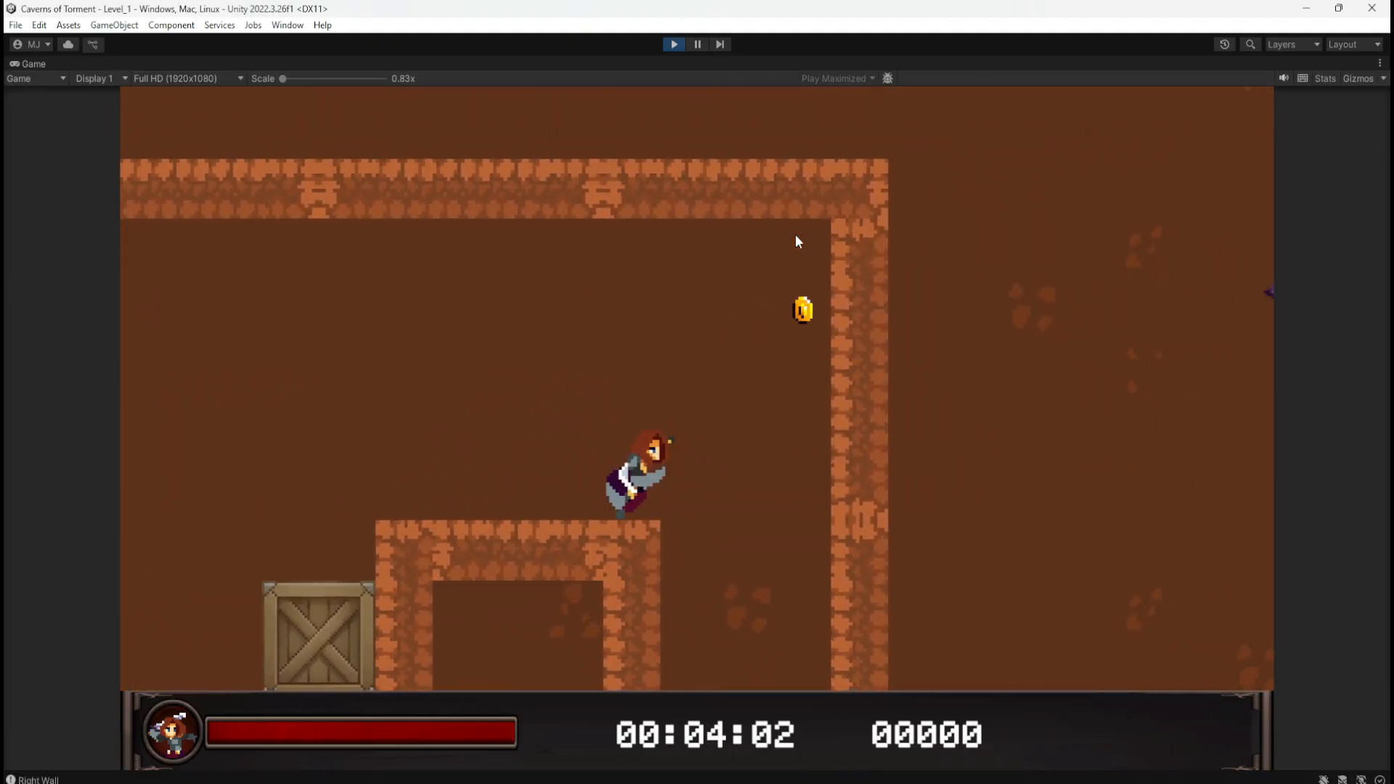
{"action": "key", "text": "space"}
Step: Push the teal block into the lava and hop across collecting coins to the statue, reaching 00450 points
{"action": "key", "text": "d"}
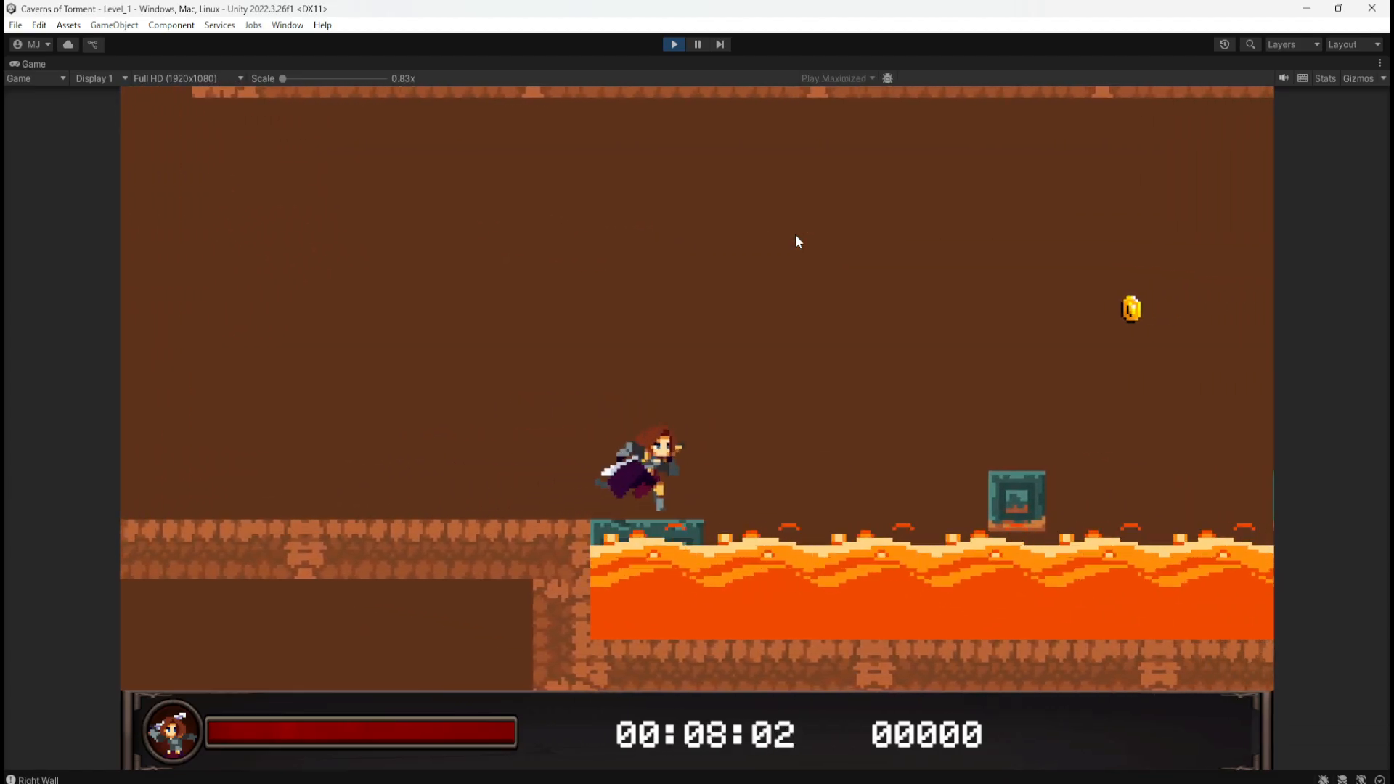
{"action": "key", "text": "space"}
{"action": "key", "text": "space"}
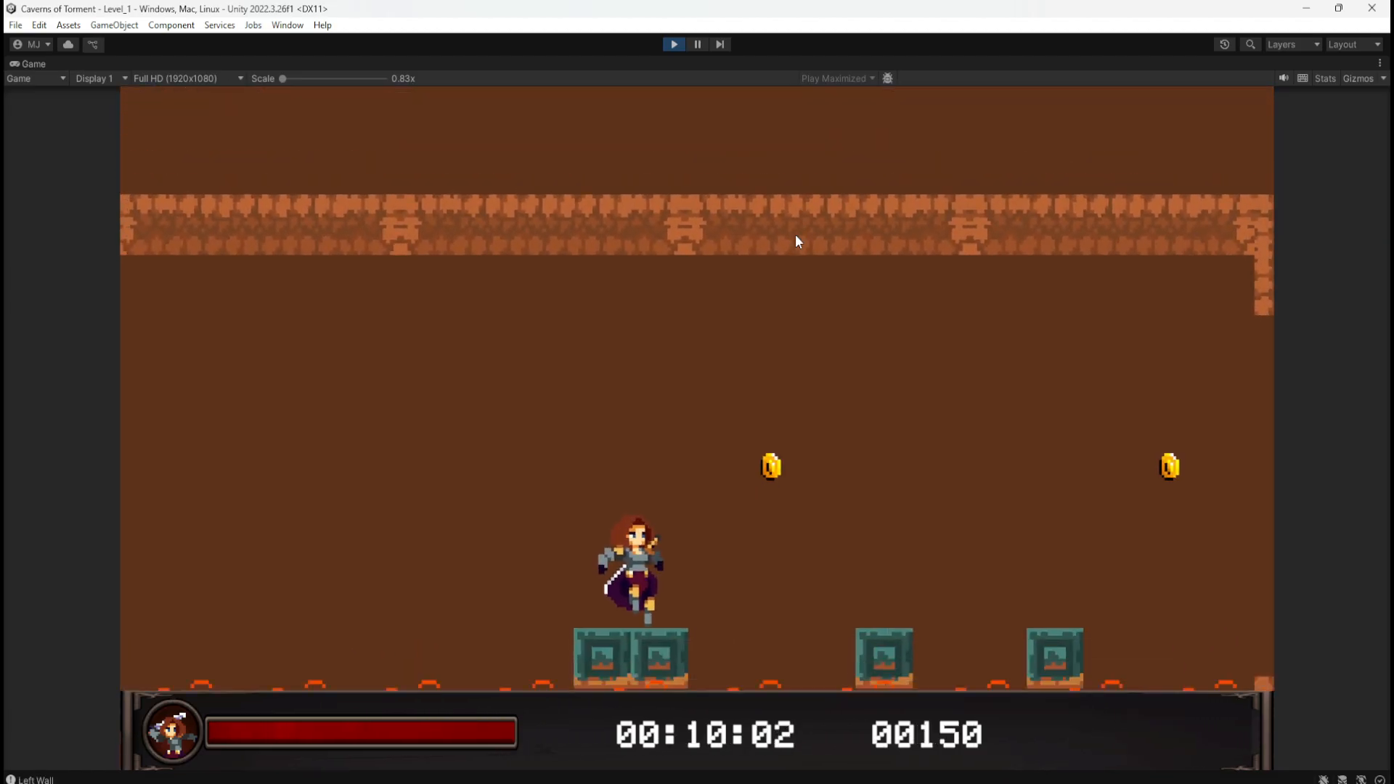
{"action": "key", "text": "space"}
{"action": "key", "text": "space"}
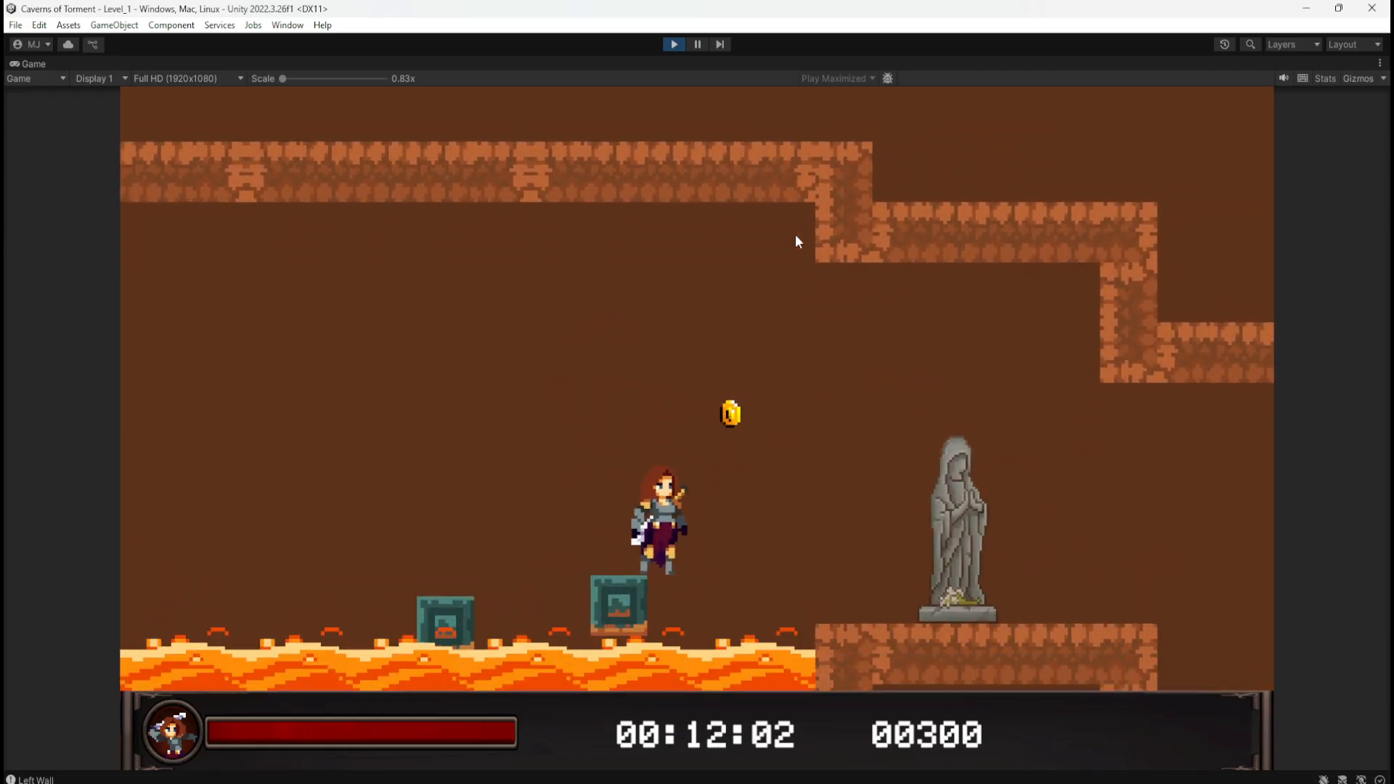
{"action": "key", "text": "space"}
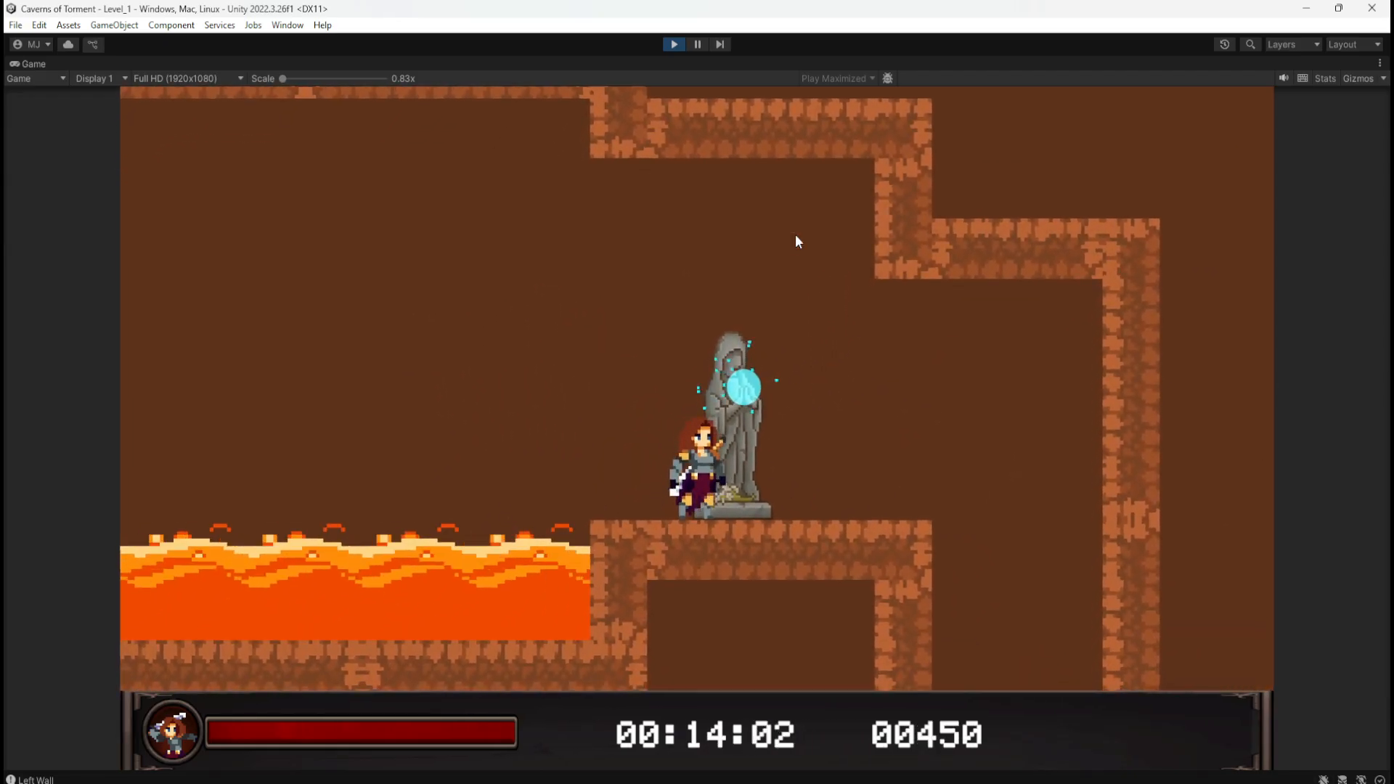
Step: Walk the character around the statue, then stop the play-test
{"action": "key", "text": "a"}
{"action": "key", "text": "a"}
{"action": "key", "text": "a"}
{"action": "key", "text": "d"}
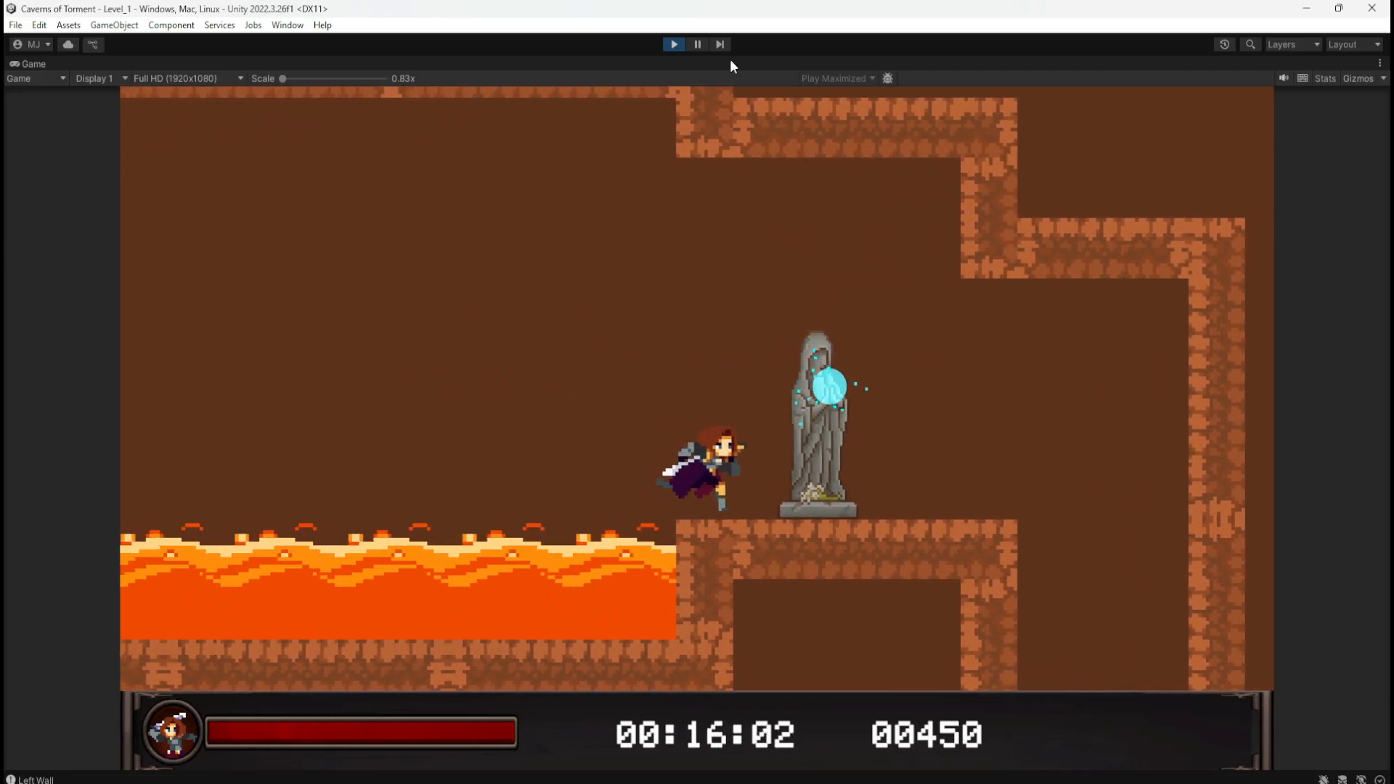
{"action": "left_click", "coordinate": [673, 44]}
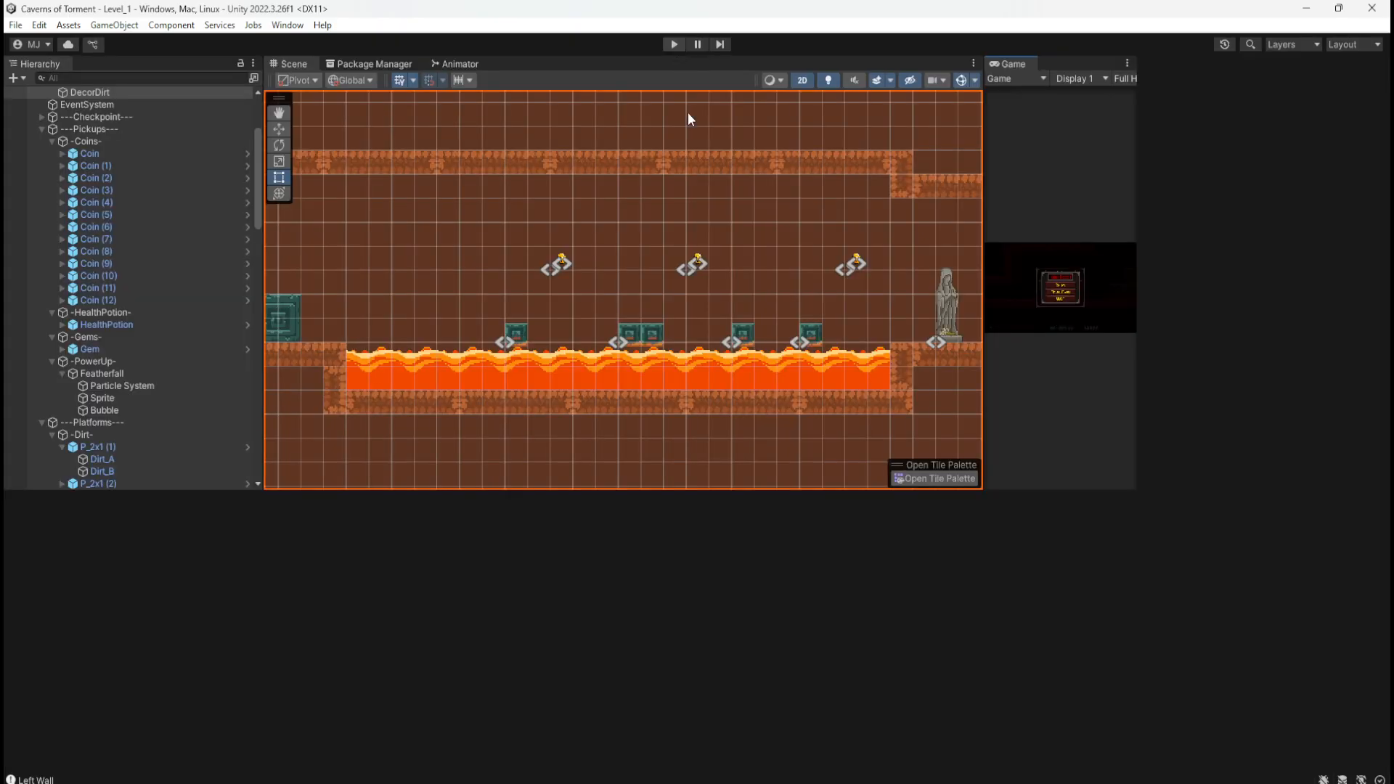
Step: Bring the hand-drawn level map photo over the editor and zoom into it
{"action": "scroll", "coordinate": [610, 337], "scroll_direction": "down", "scroll_amount": 6}
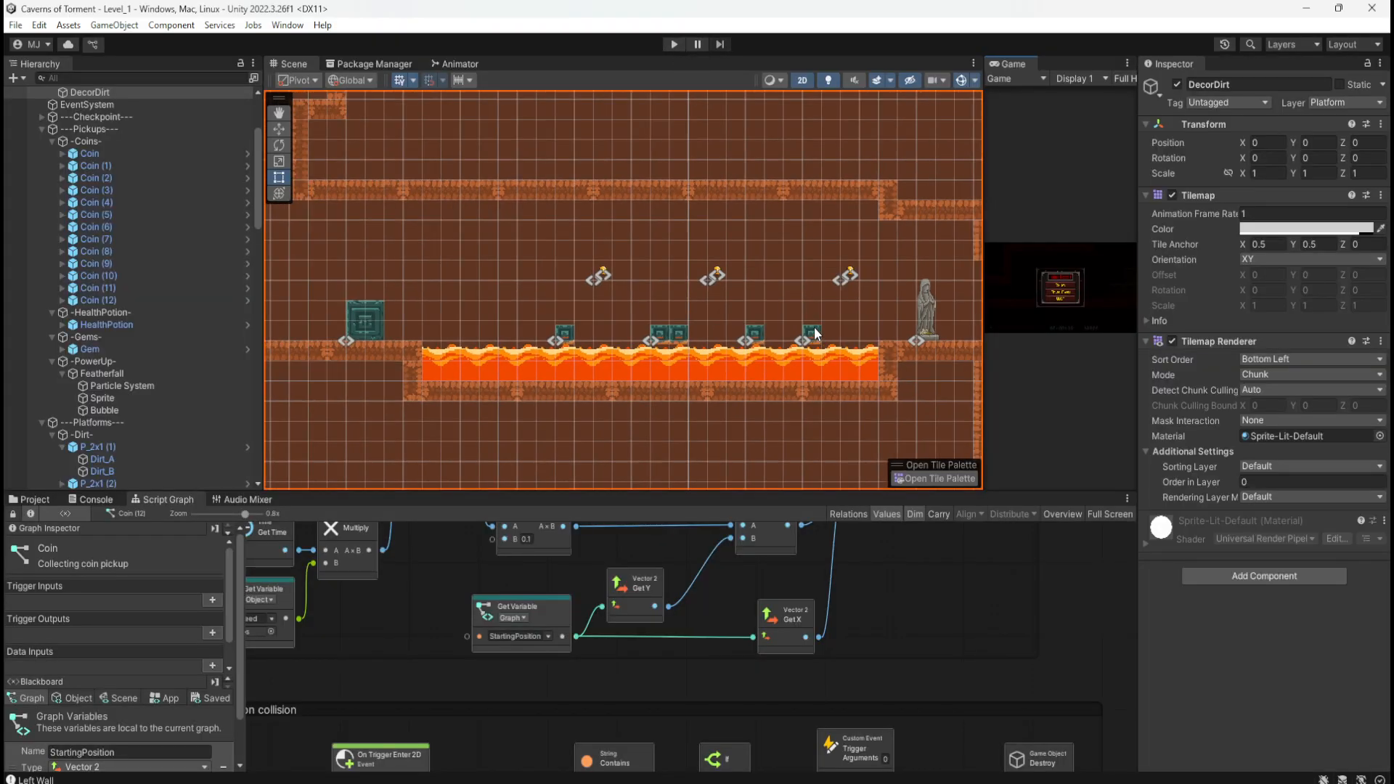
{"action": "scroll", "coordinate": [620, 330], "scroll_direction": "down", "scroll_amount": 4}
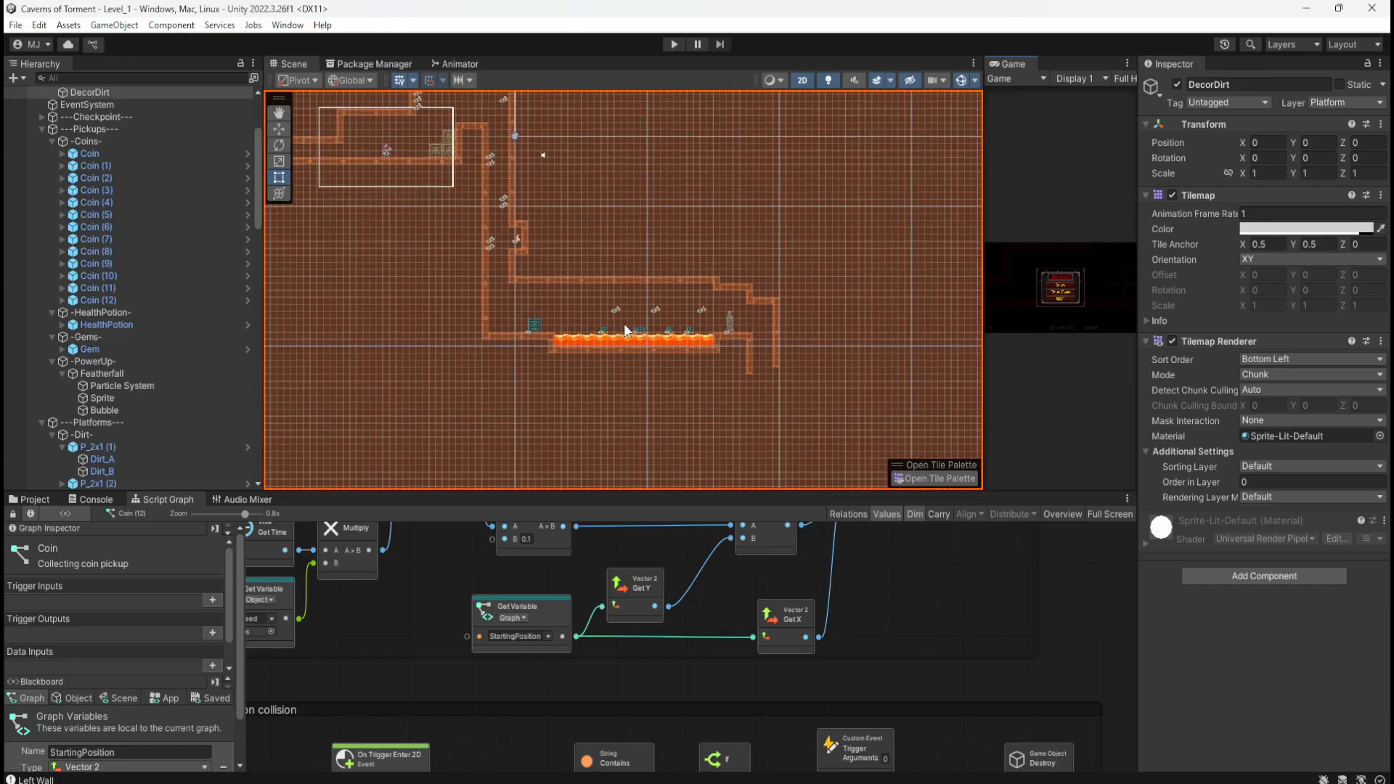
{"action": "mouse_move", "coordinate": [1392, 178]}
{"action": "left_mouse_down"}
{"action": "mouse_move", "coordinate": [1078, 190]}
{"action": "mouse_move", "coordinate": [864, 155]}
{"action": "mouse_move", "coordinate": [917, 179]}
{"action": "left_mouse_up"}
{"action": "scroll", "coordinate": [908, 412], "scroll_direction": "up", "scroll_amount": 10}
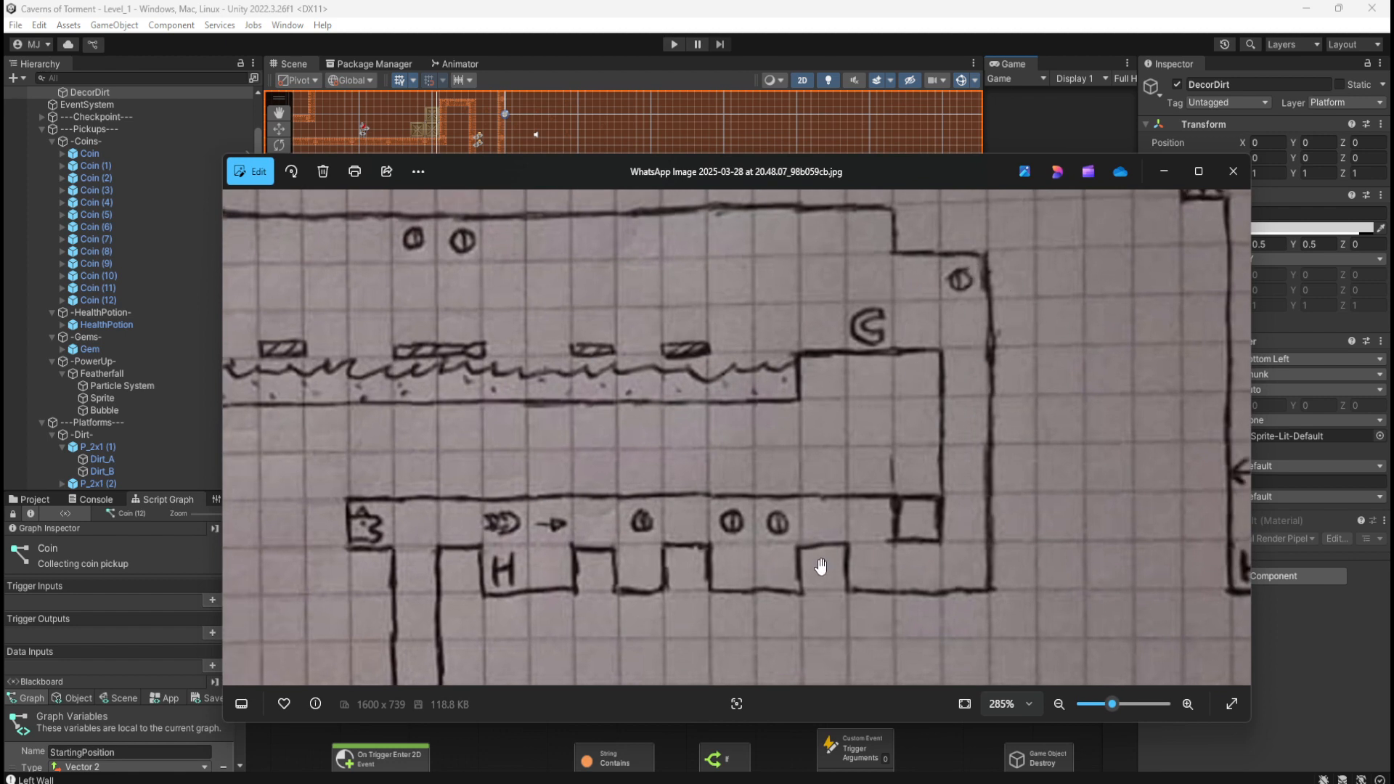
Step: Pan the map to the upper passage and shaft section, then move the photo off to the right
{"action": "left_click_drag", "start_coordinate": [825, 566], "coordinate": [964, 414]}
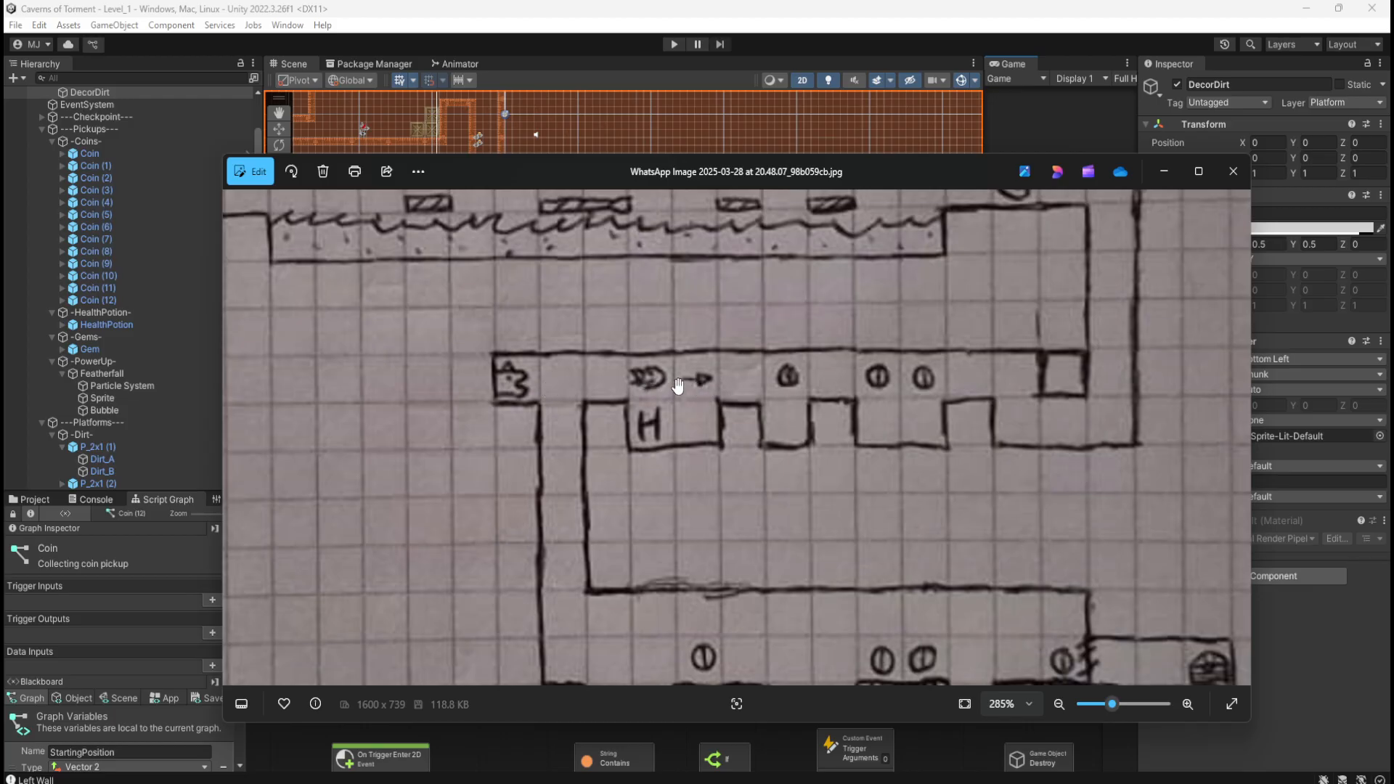
{"action": "left_click_drag", "start_coordinate": [958, 309], "coordinate": [877, 402]}
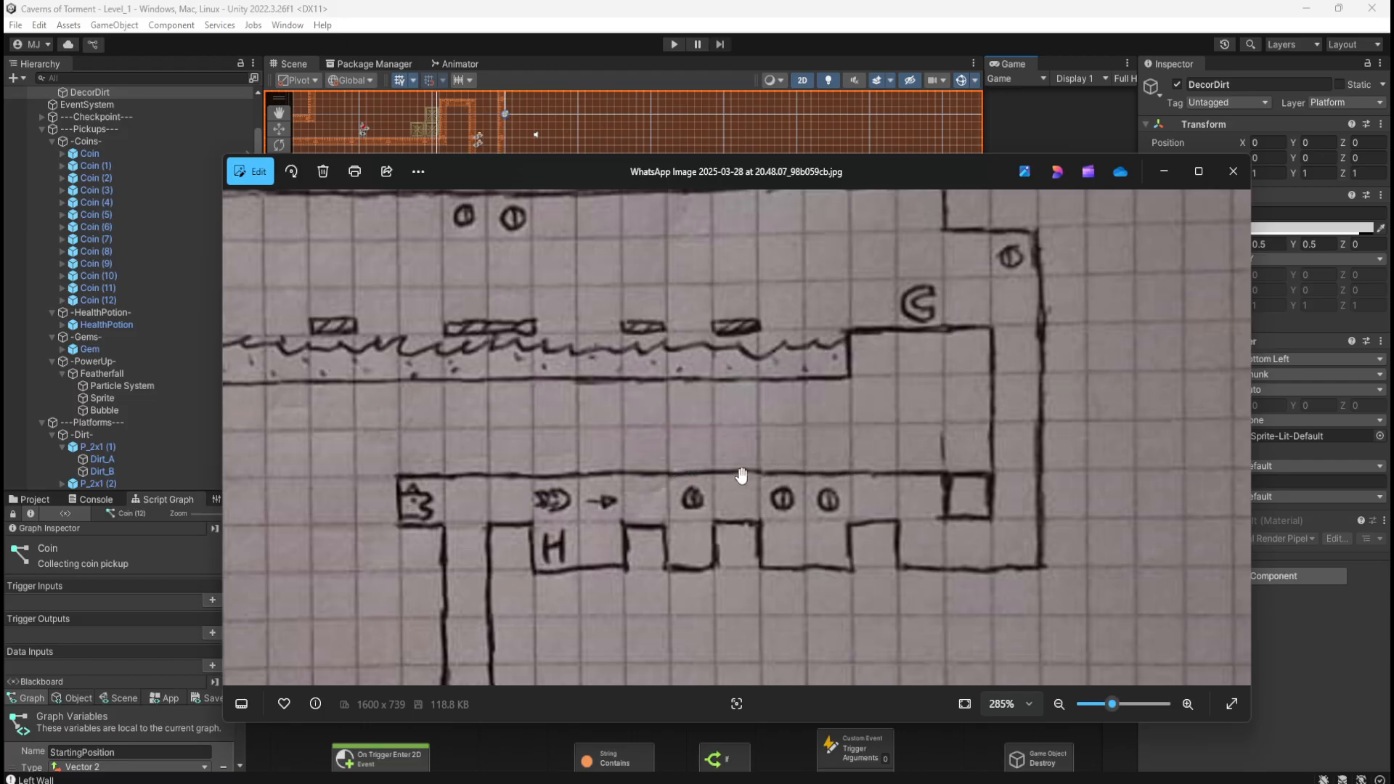
{"action": "left_click_drag", "start_coordinate": [949, 173], "coordinate": [1393, 155]}
Step: Duplicate the coin above the lava as Coin (13) and move it right of the statue near the shaft top
{"action": "scroll", "coordinate": [748, 341], "scroll_direction": "up", "scroll_amount": 4}
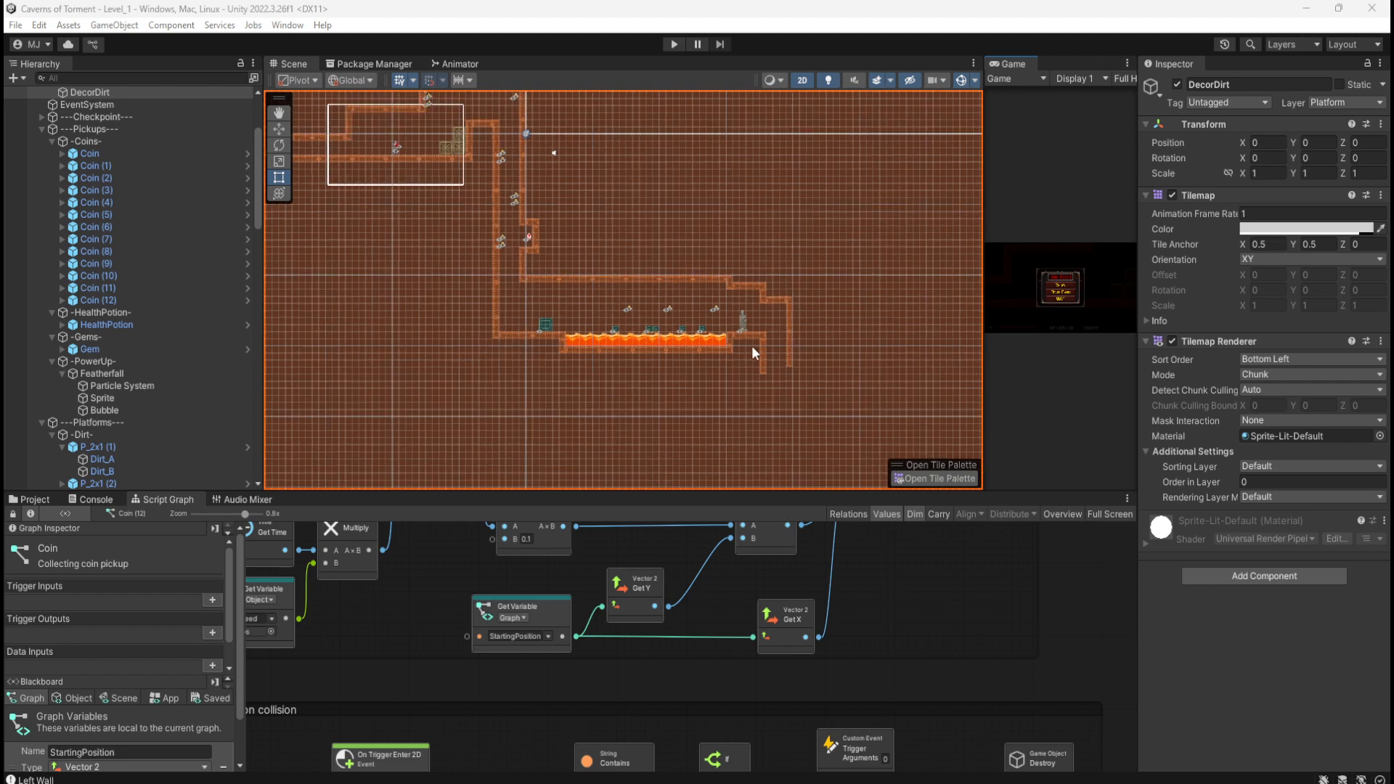
{"action": "scroll", "coordinate": [808, 387], "scroll_direction": "up", "scroll_amount": 5}
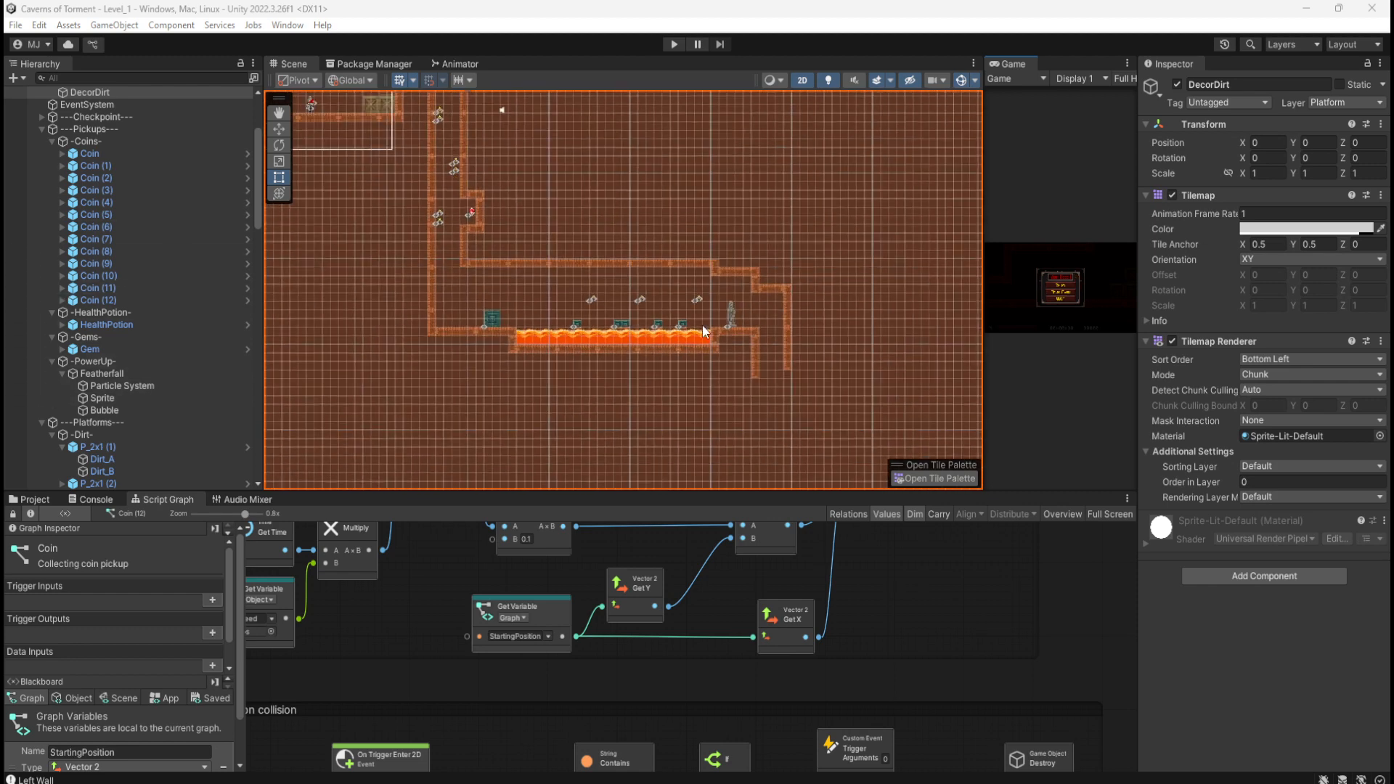
{"action": "scroll", "coordinate": [778, 389], "scroll_direction": "up", "scroll_amount": 6}
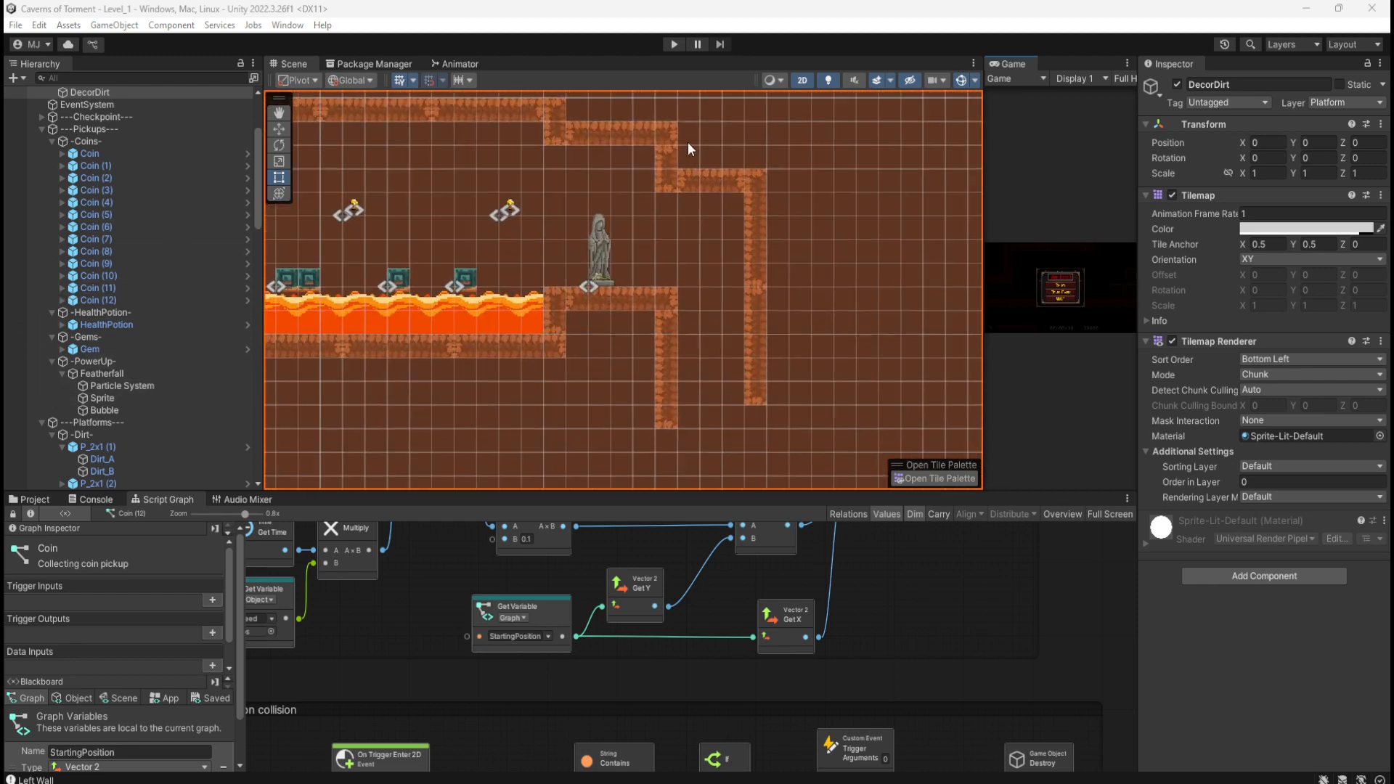
{"action": "scroll", "coordinate": [719, 215], "scroll_direction": "up", "scroll_amount": 2}
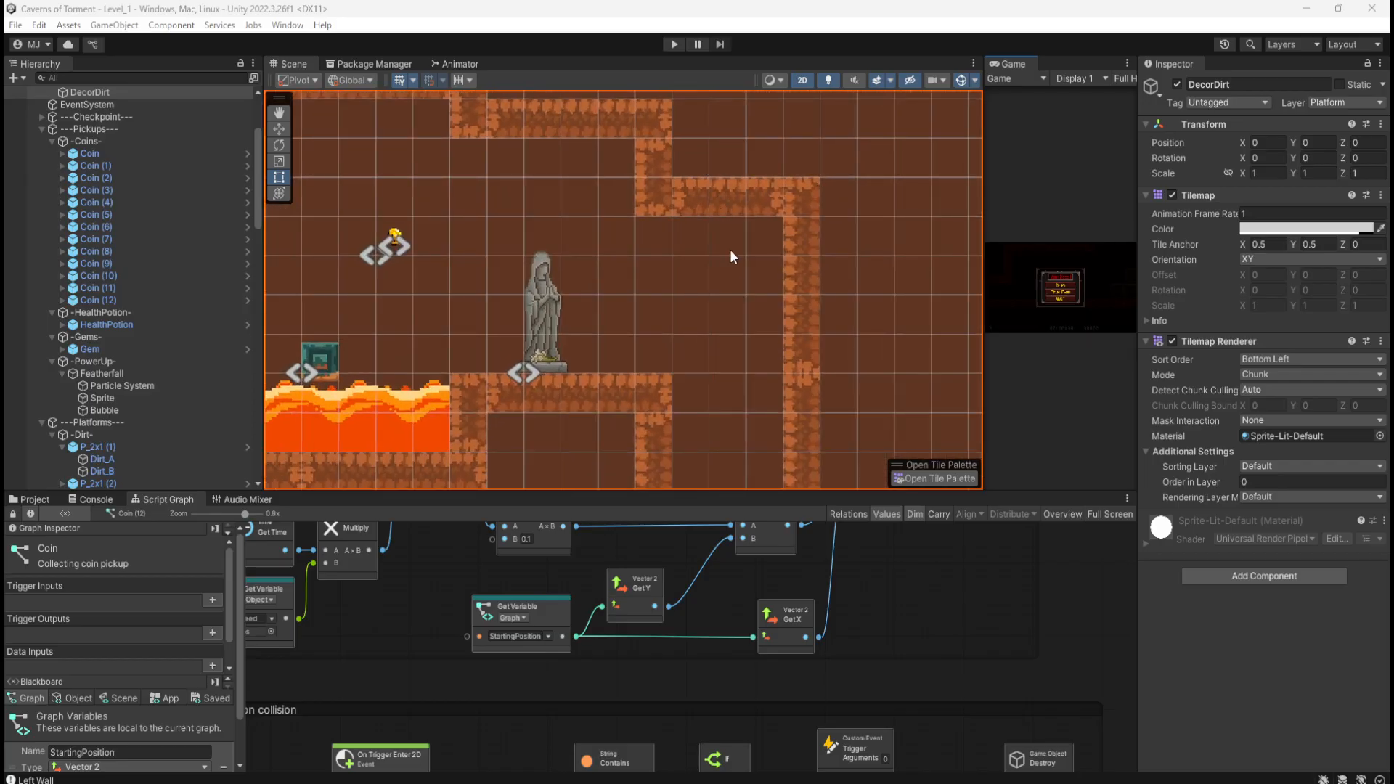
{"action": "scroll", "coordinate": [740, 263], "scroll_direction": "down", "scroll_amount": 1}
{"action": "left_click", "coordinate": [424, 236]}
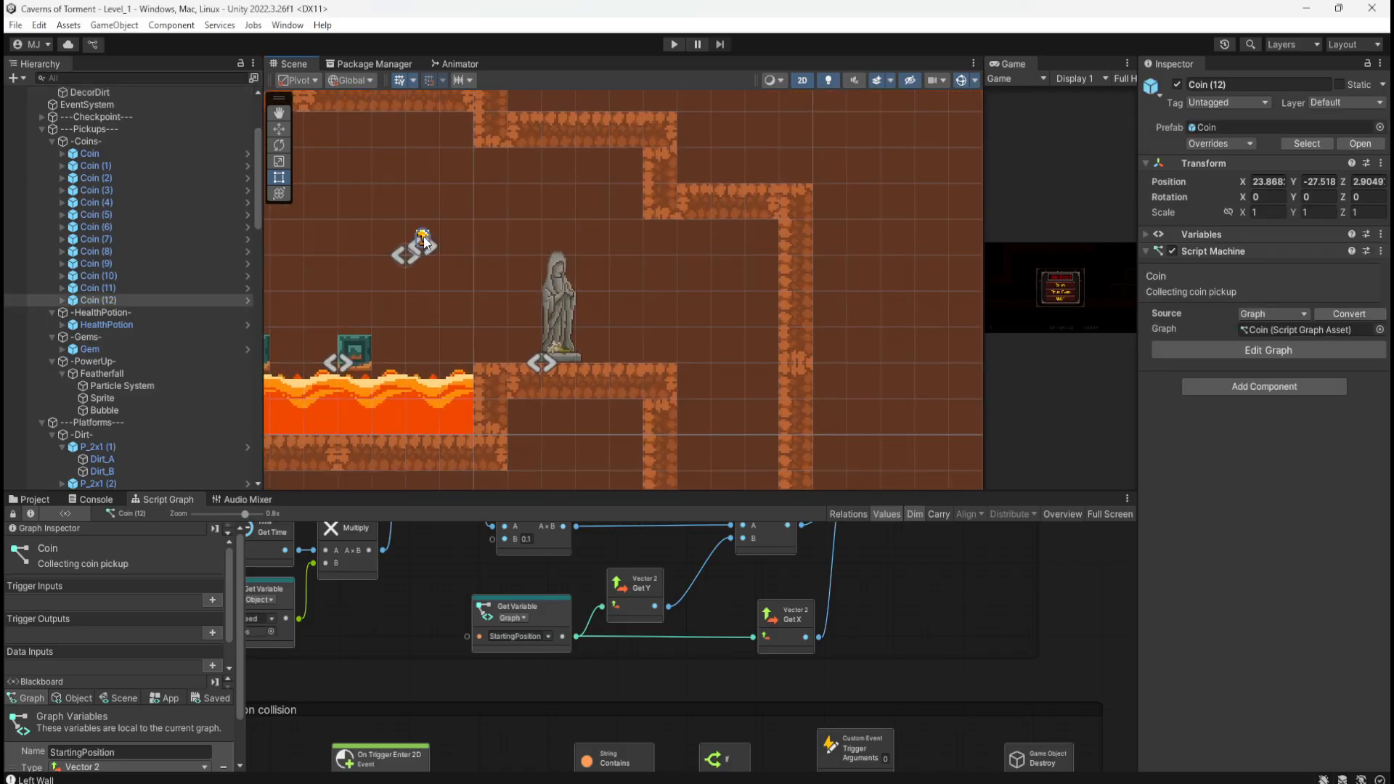
{"action": "key", "text": "ctrl+d"}
{"action": "key", "text": "w"}
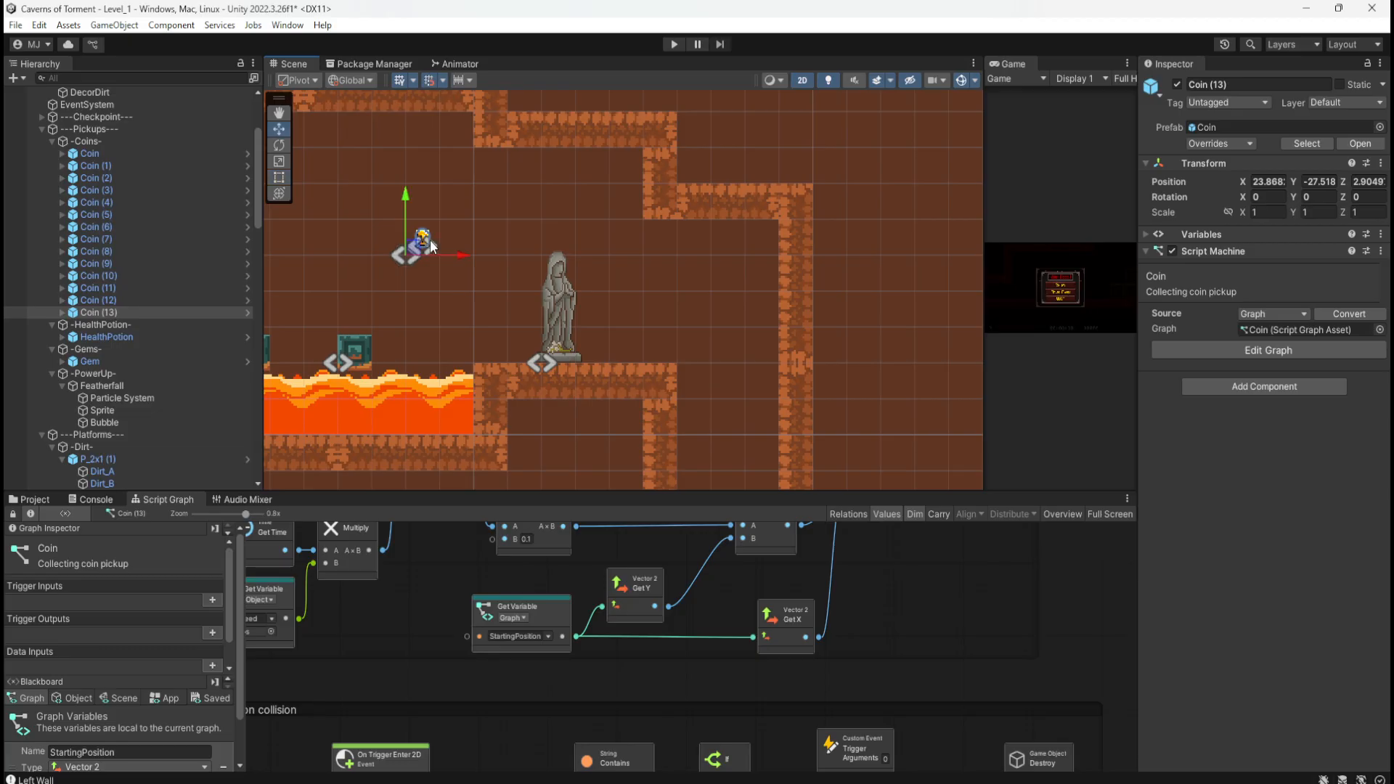
{"action": "left_click_drag", "start_coordinate": [421, 248], "coordinate": [756, 250]}
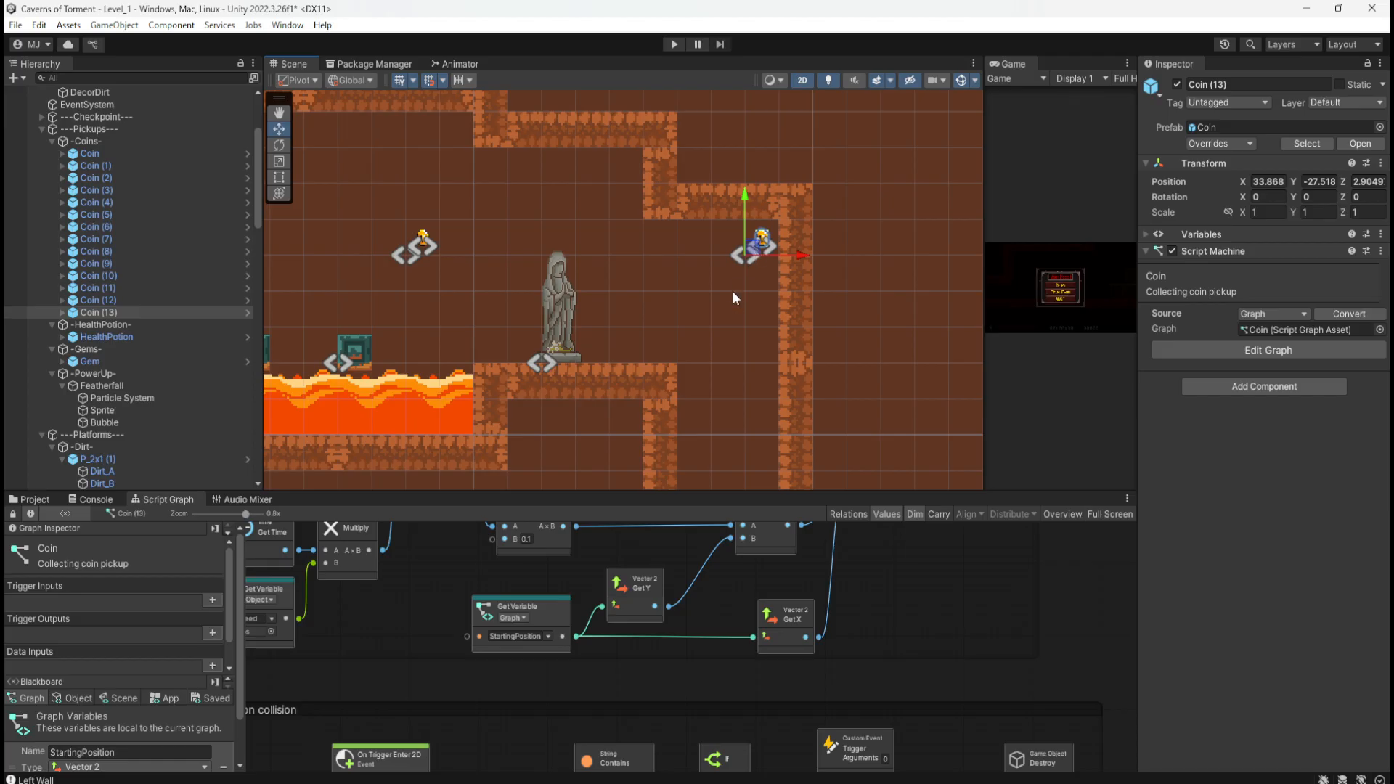
Step: Select the vertical shaft wall platform
{"action": "scroll", "coordinate": [676, 161], "scroll_direction": "down", "scroll_amount": 3}
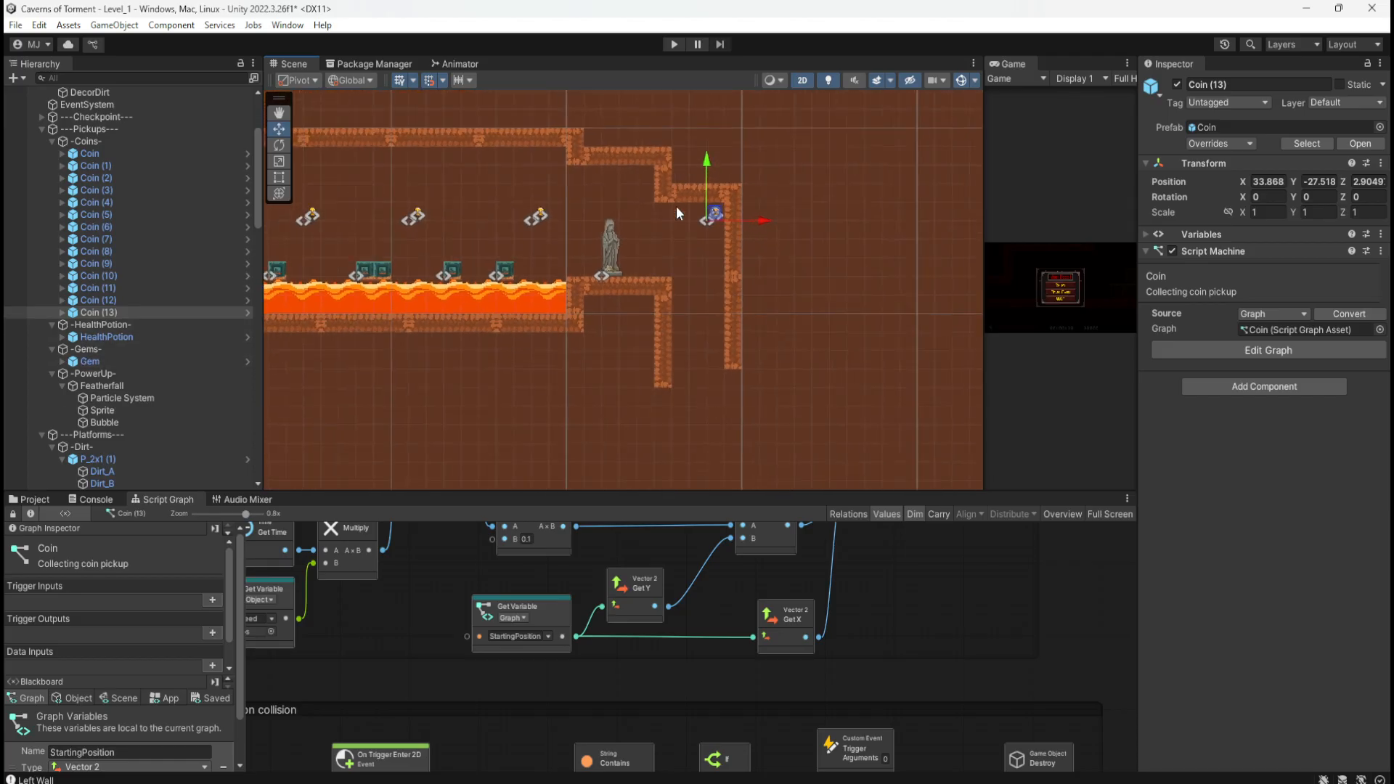
{"action": "scroll", "coordinate": [709, 362], "scroll_direction": "up", "scroll_amount": 2}
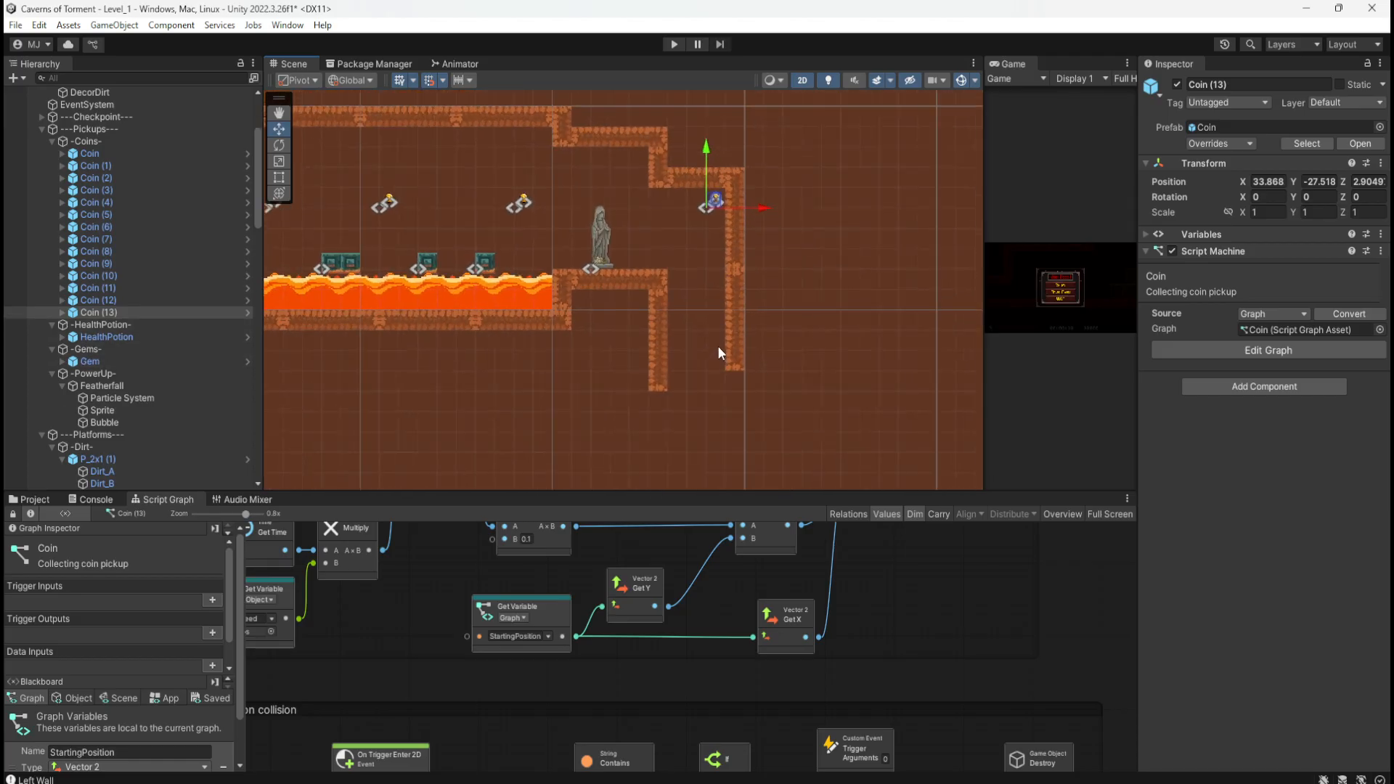
{"action": "left_click", "coordinate": [662, 362]}
Step: Duplicate the right shaft wall piece and drag the copy downward
{"action": "middle_click_drag", "start_coordinate": [752, 389], "coordinate": [804, 241]}
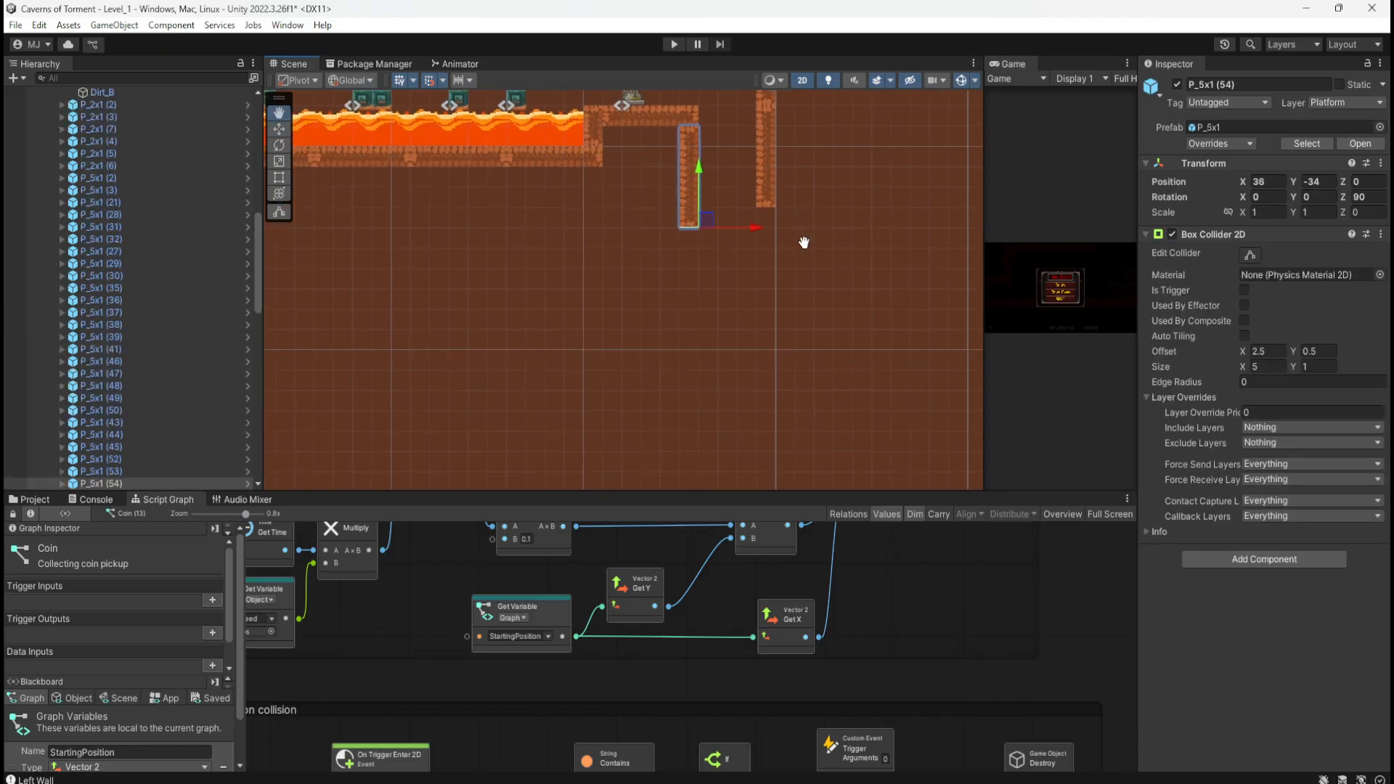
{"action": "key", "text": "ctrl+d"}
{"action": "left_click_drag", "start_coordinate": [699, 175], "coordinate": [697, 281]}
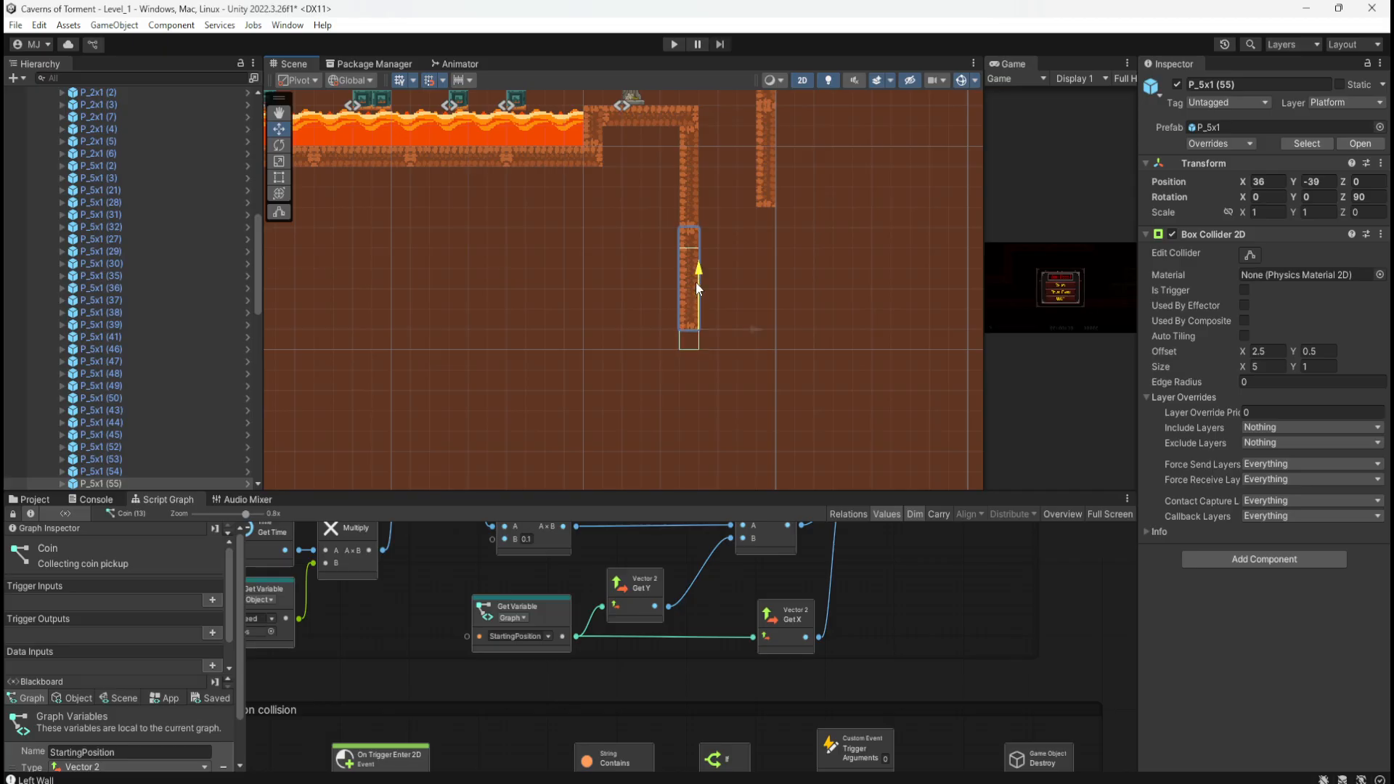
{"action": "middle_click_drag", "start_coordinate": [528, 254], "coordinate": [765, 342]}
{"action": "scroll", "coordinate": [893, 404], "scroll_direction": "down", "scroll_amount": 10}
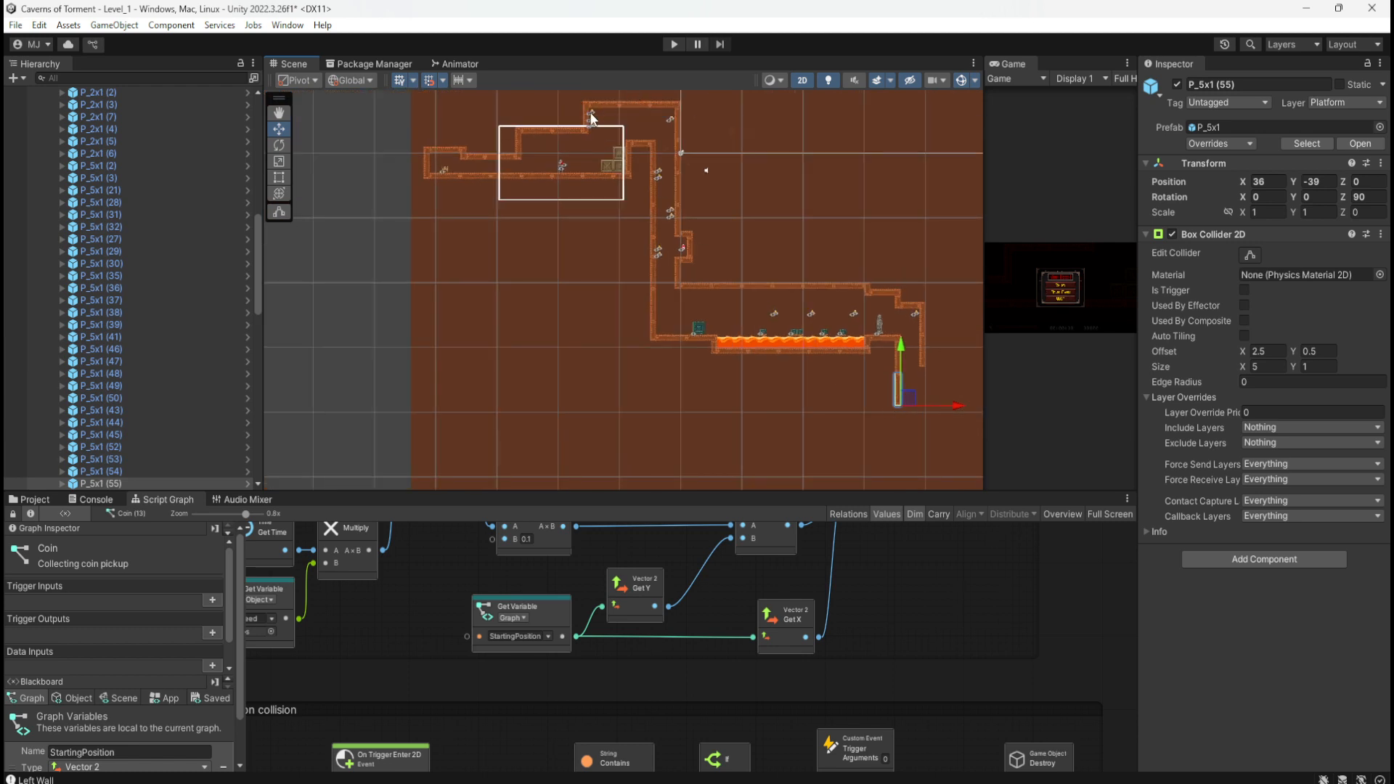
{"action": "scroll", "coordinate": [590, 116], "scroll_direction": "up", "scroll_amount": 2}
{"action": "scroll", "coordinate": [454, 197], "scroll_direction": "down", "scroll_amount": 3}
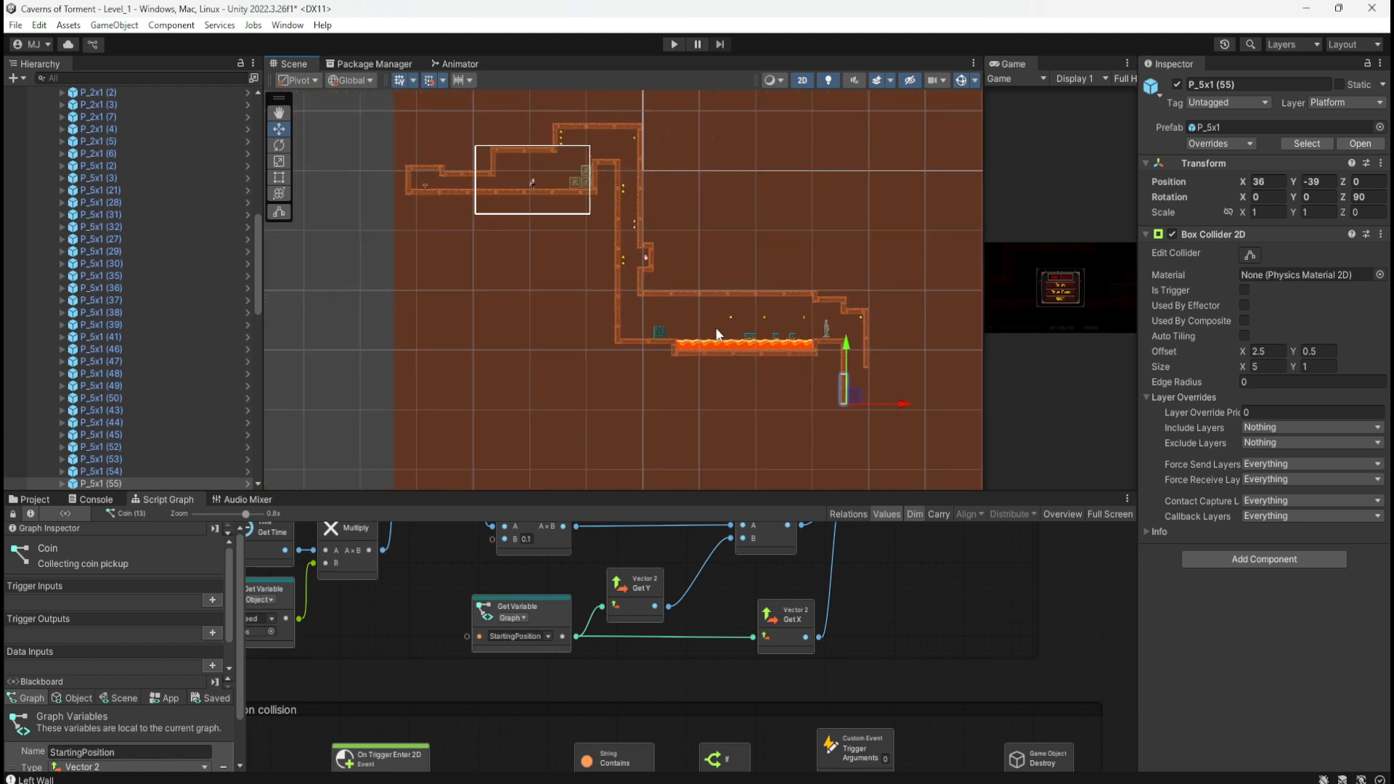
{"action": "scroll", "coordinate": [824, 392], "scroll_direction": "up", "scroll_amount": 3}
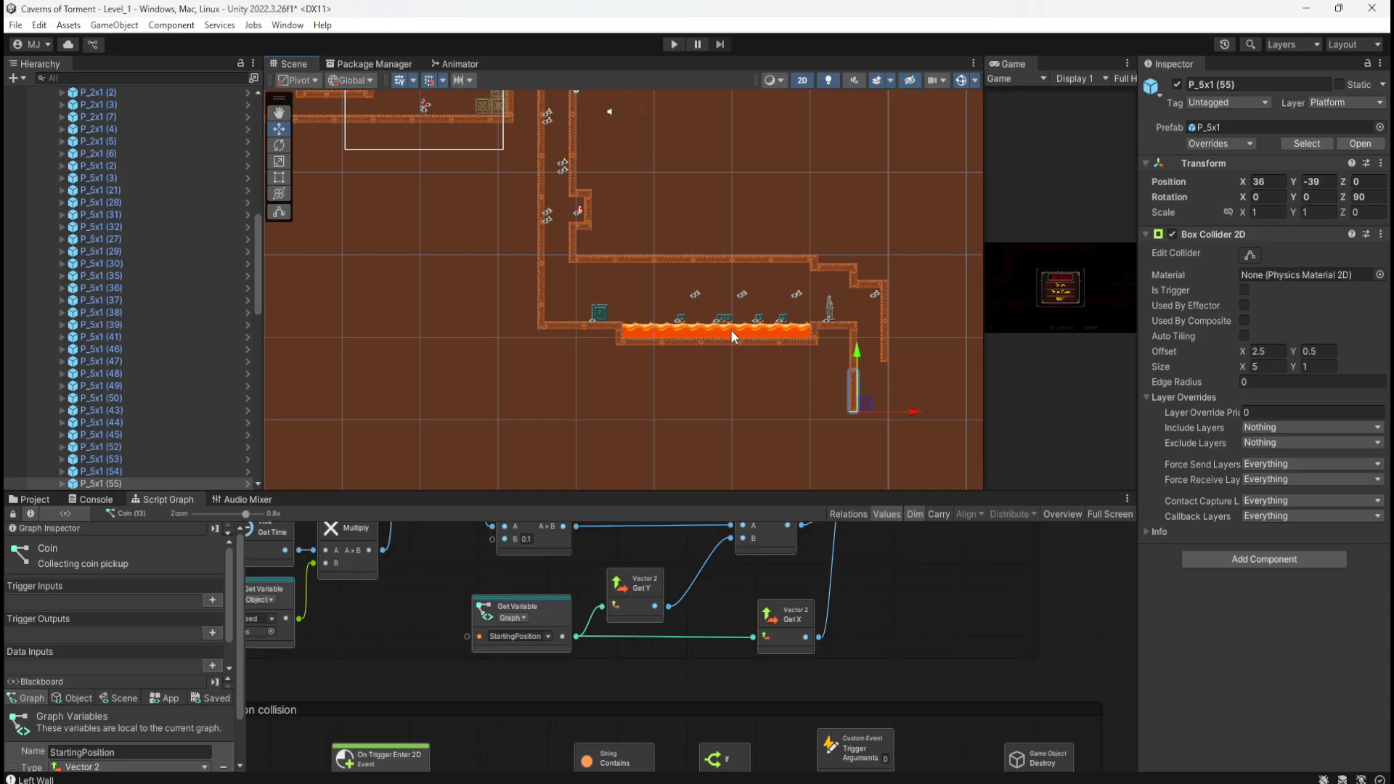
Step: Copy the right wall piece again as P_5x1 (56), placed beneath it at X 40, Y -38
{"action": "middle_click_drag", "start_coordinate": [859, 432], "coordinate": [723, 374]}
{"action": "scroll", "coordinate": [765, 326], "scroll_direction": "up", "scroll_amount": 15}
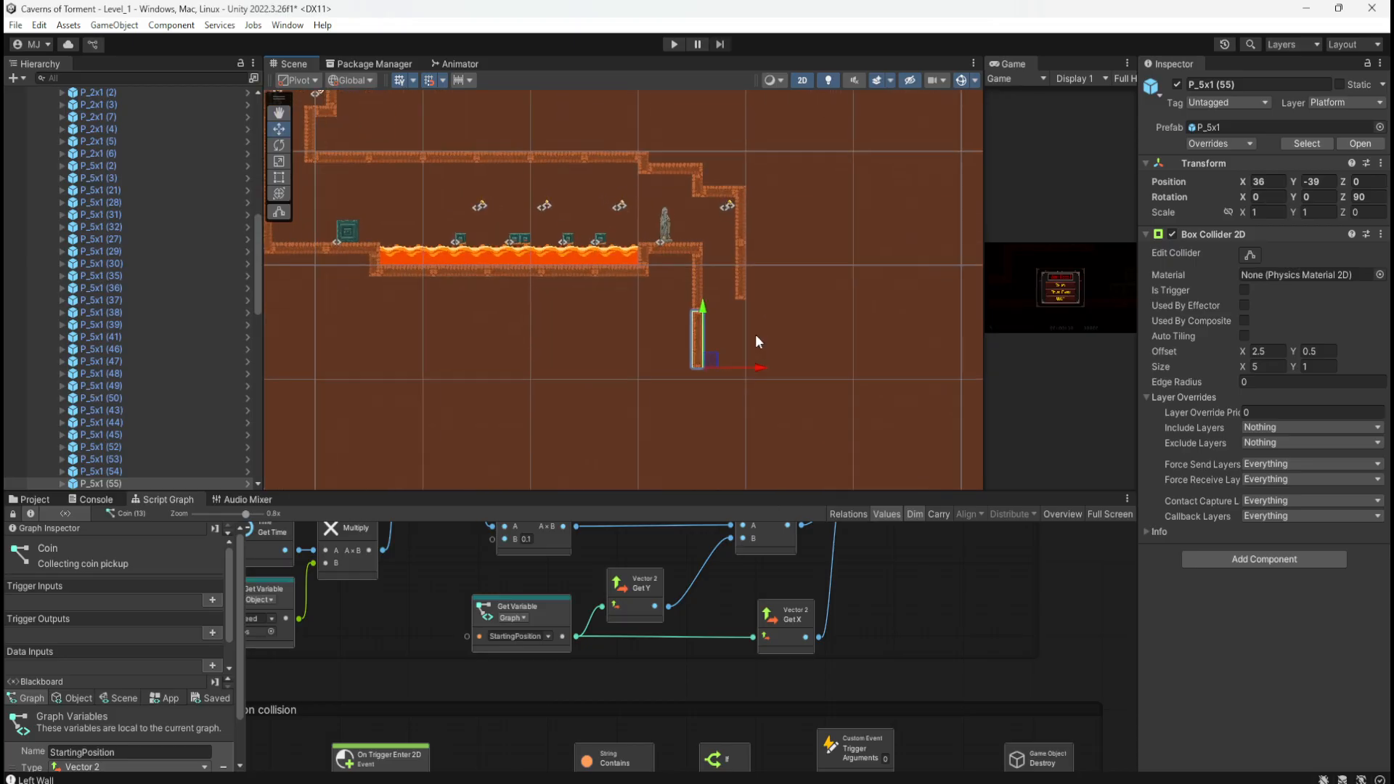
{"action": "left_click", "coordinate": [735, 262]}
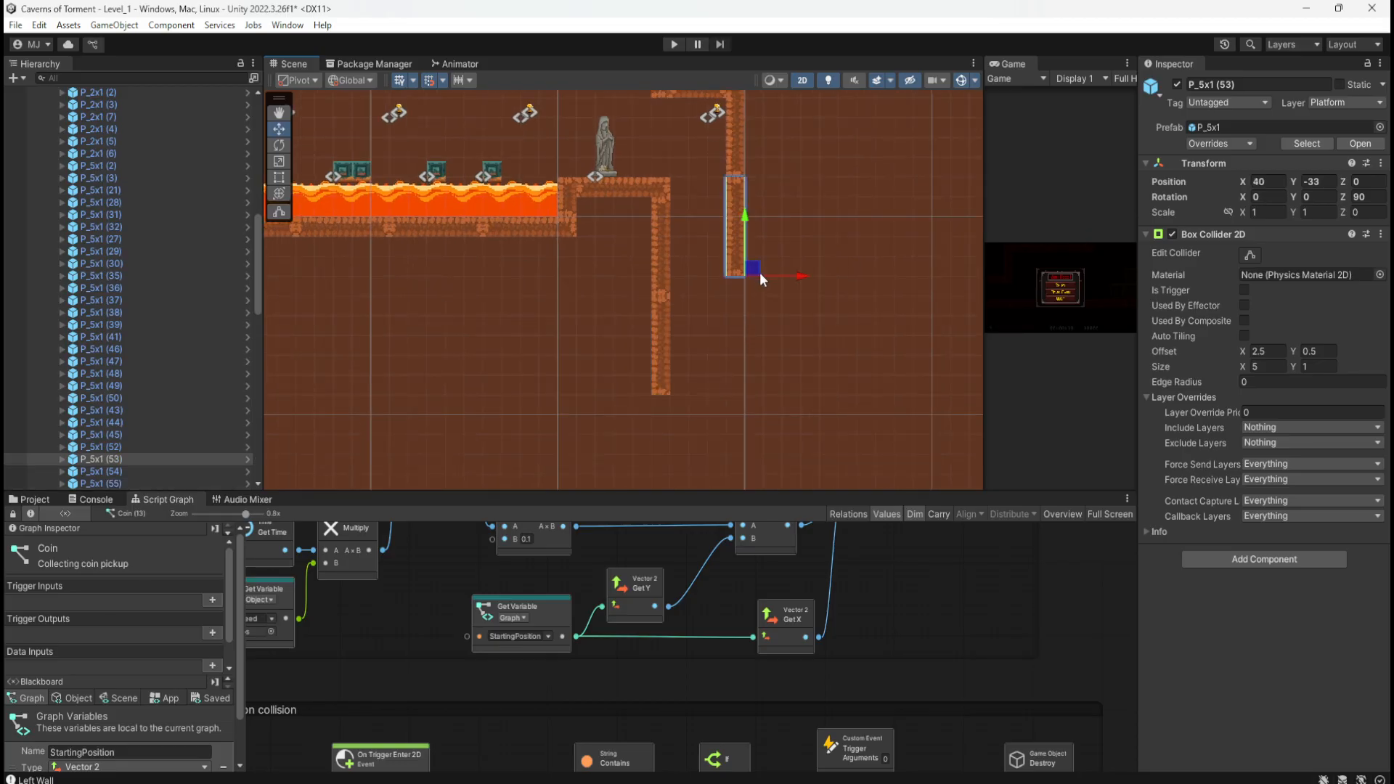
{"action": "key", "text": "ctrl+d"}
{"action": "left_click_drag", "start_coordinate": [743, 223], "coordinate": [736, 322]}
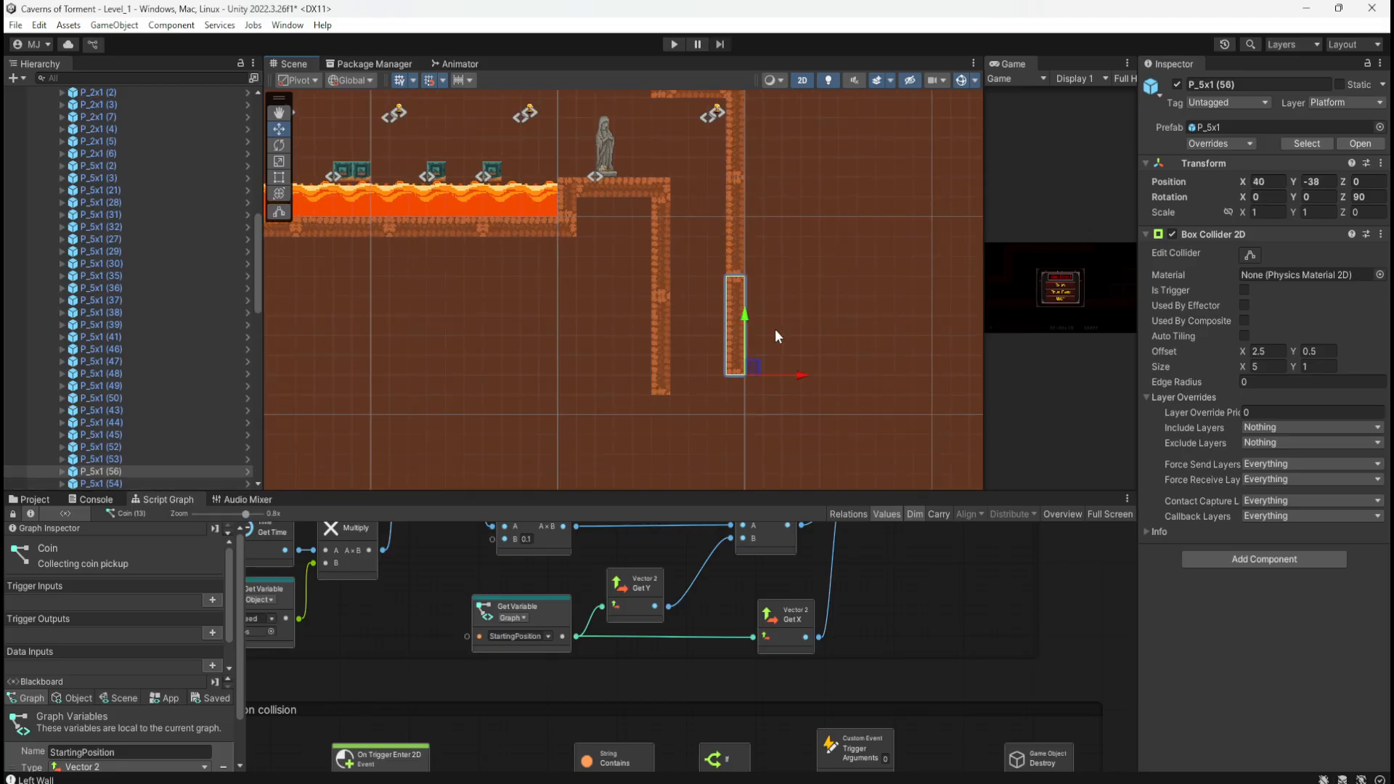
{"action": "middle_click_drag", "start_coordinate": [774, 330], "coordinate": [760, 232]}
Step: Select the coin beside the top of the shaft
{"action": "middle_click_drag", "start_coordinate": [548, 260], "coordinate": [619, 292]}
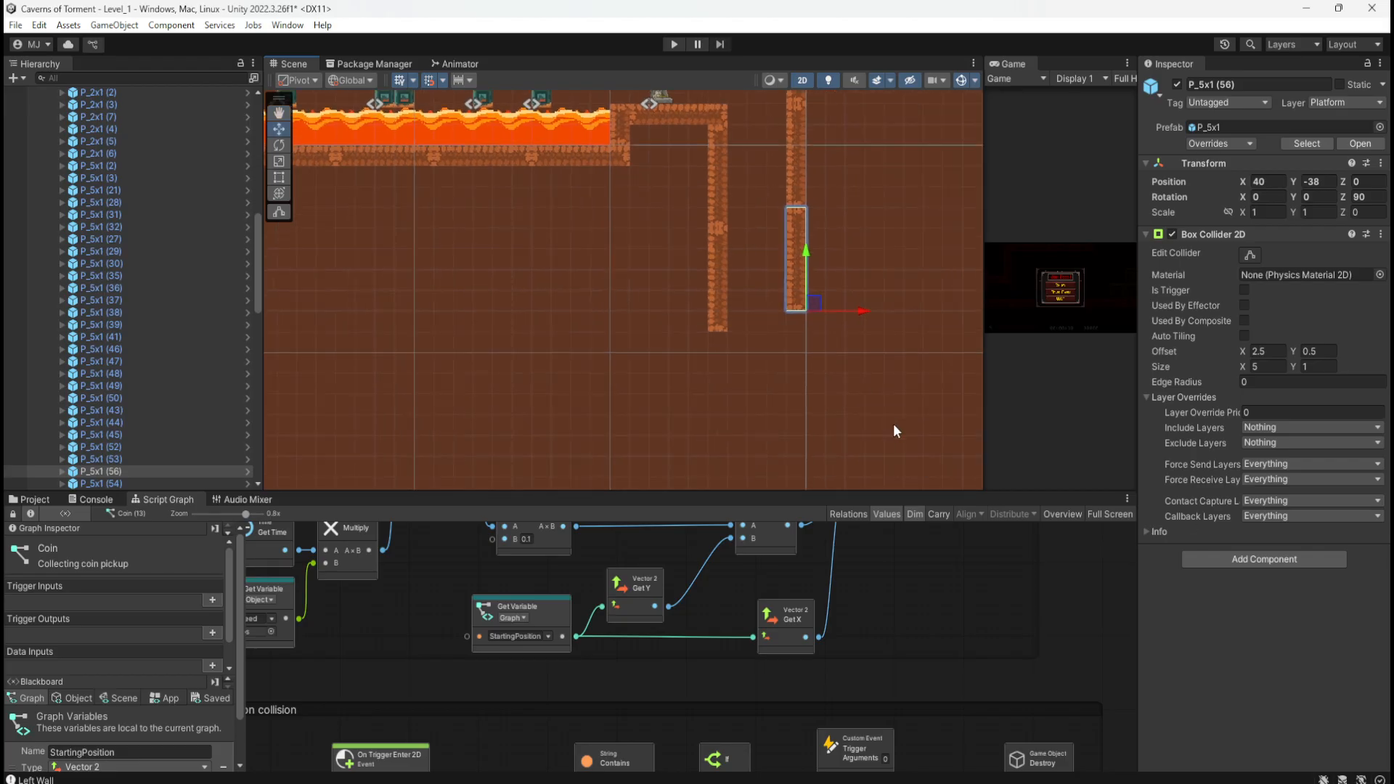
{"action": "middle_click_drag", "start_coordinate": [815, 349], "coordinate": [814, 435]}
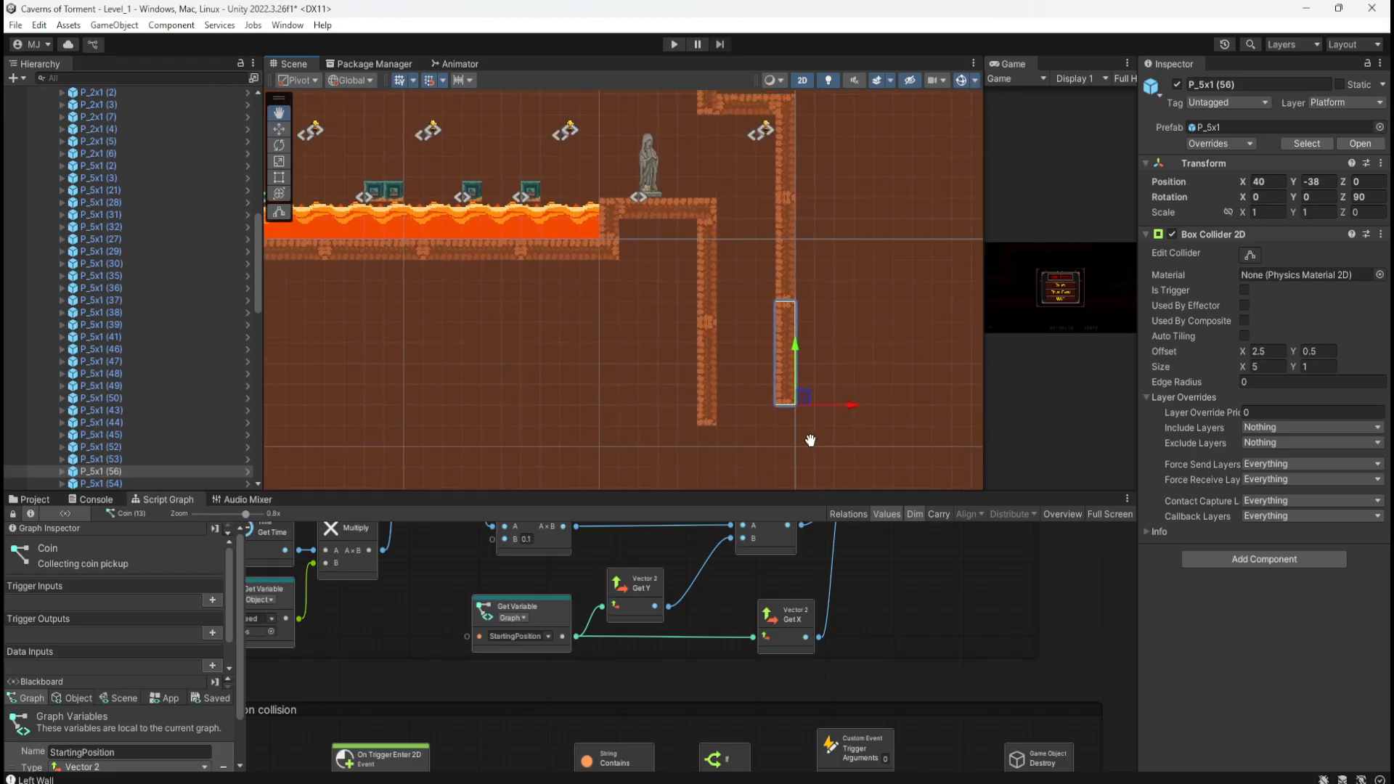
{"action": "left_click", "coordinate": [770, 125]}
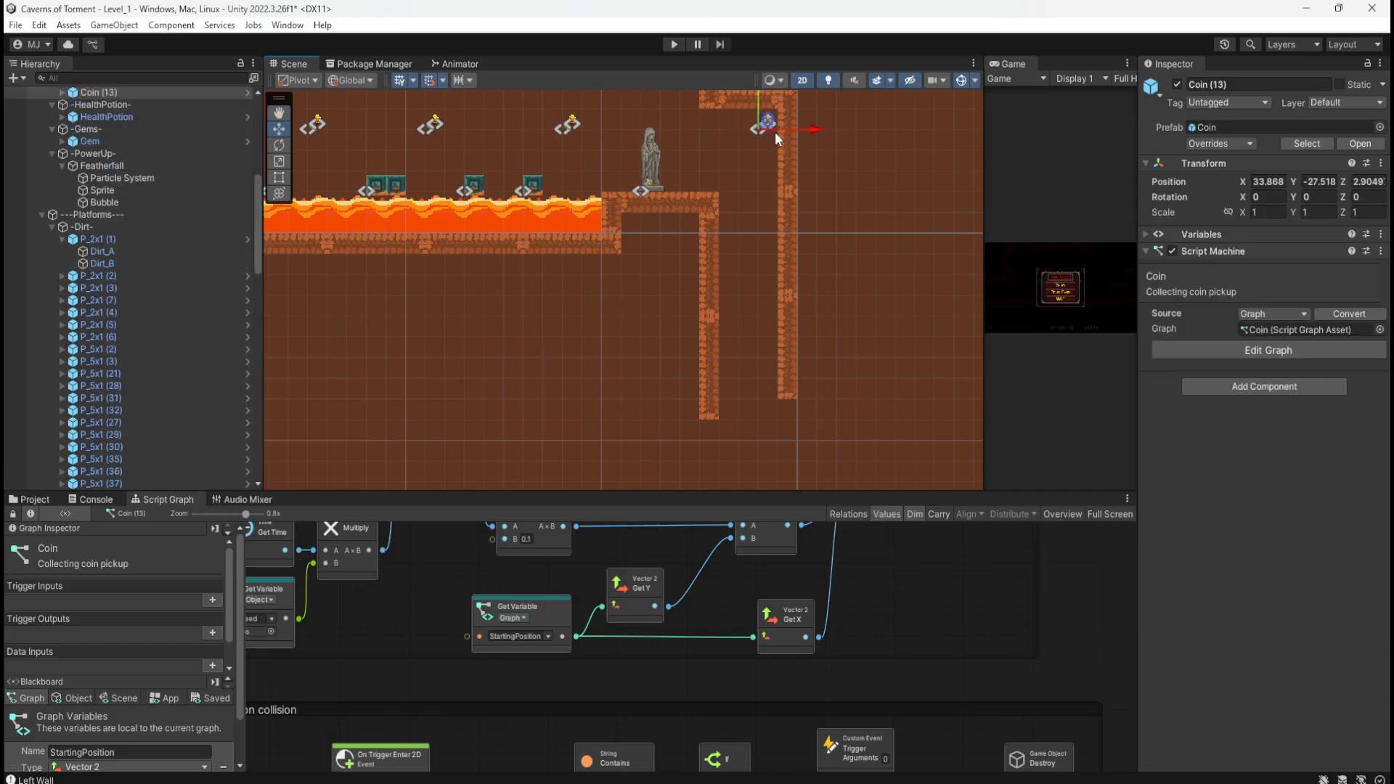
Step: Add a second coin lower in the shaft by copying the top coin
{"action": "key", "text": "ctrl+d"}
{"action": "left_click_drag", "start_coordinate": [771, 128], "coordinate": [771, 295]}
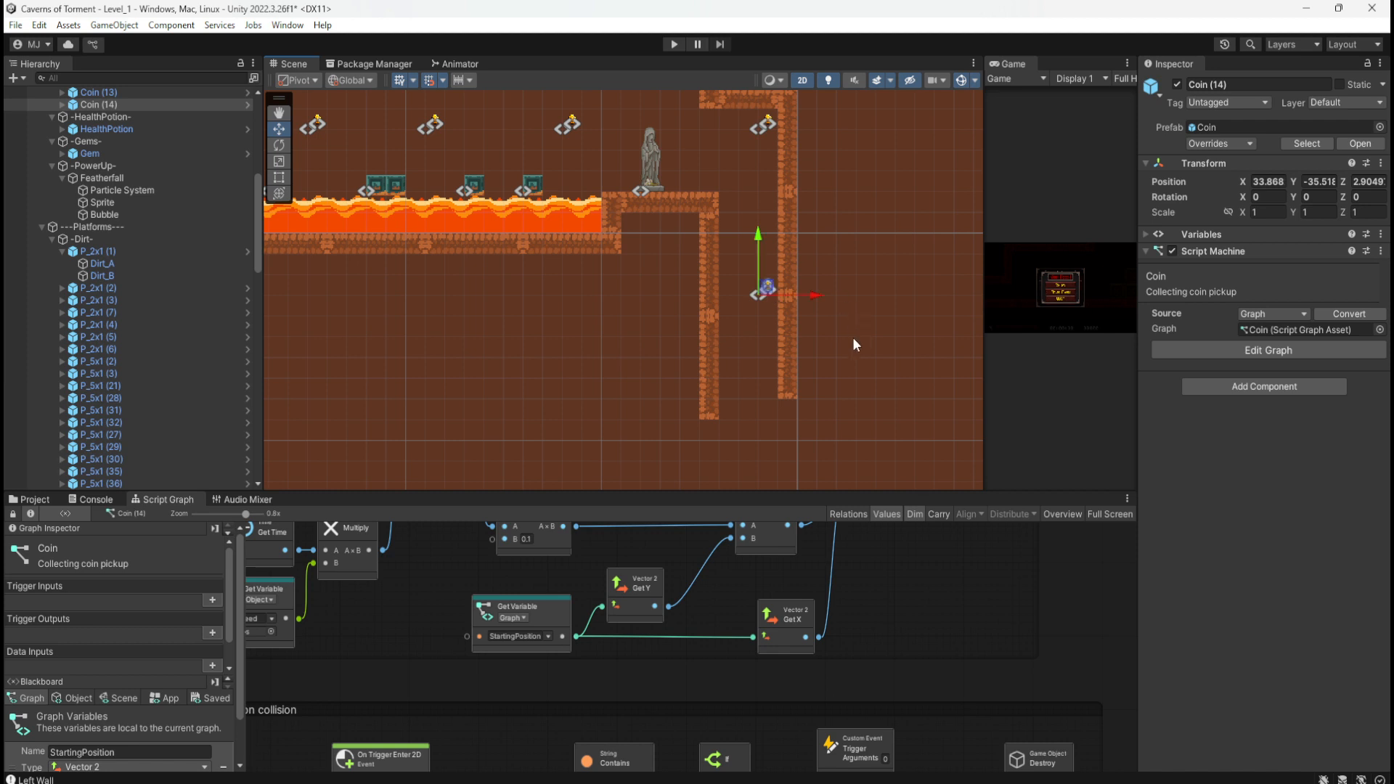
{"action": "scroll", "coordinate": [842, 319], "scroll_direction": "down", "scroll_amount": 3}
Step: Extend the right shaft wall further down with a copy of the new wall piece
{"action": "left_click", "coordinate": [783, 230]}
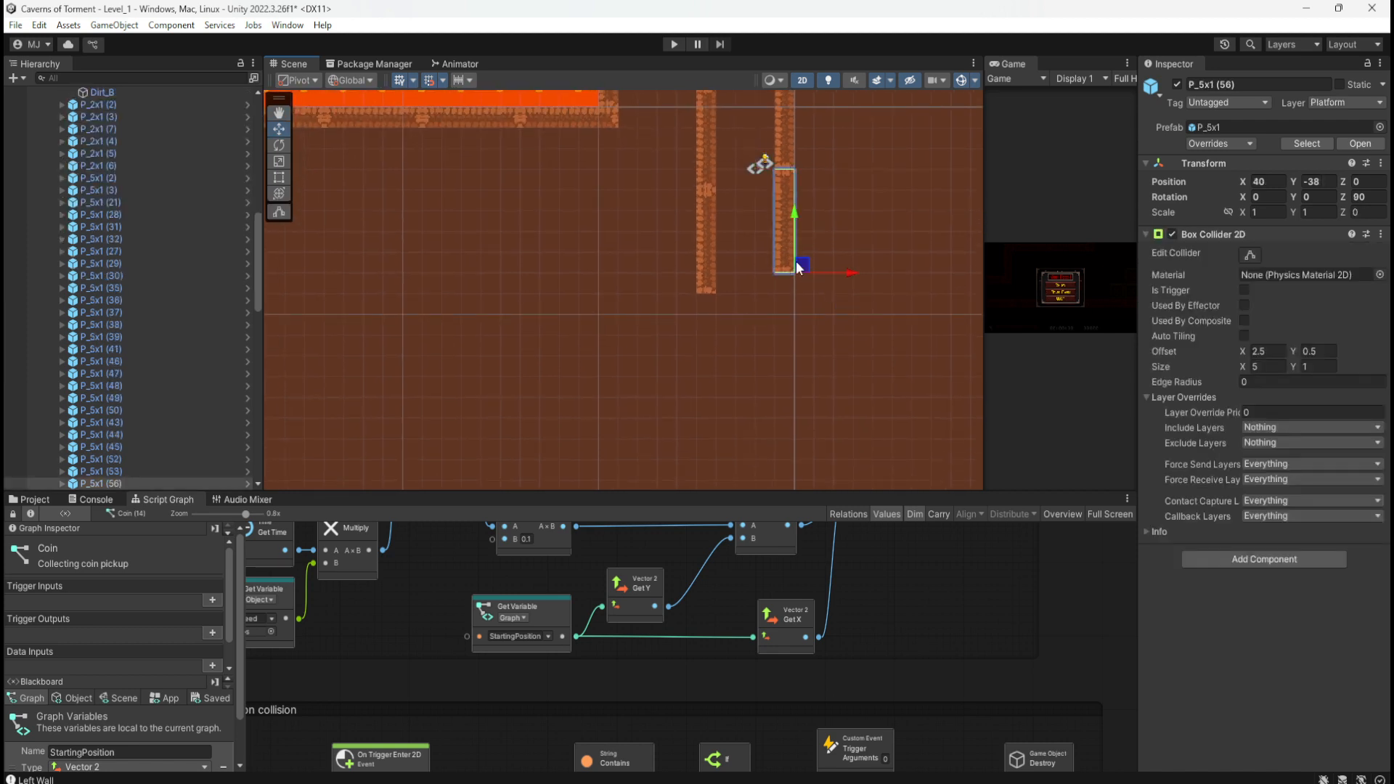
{"action": "key", "text": "ctrl+d"}
{"action": "left_click_drag", "start_coordinate": [795, 212], "coordinate": [794, 335]}
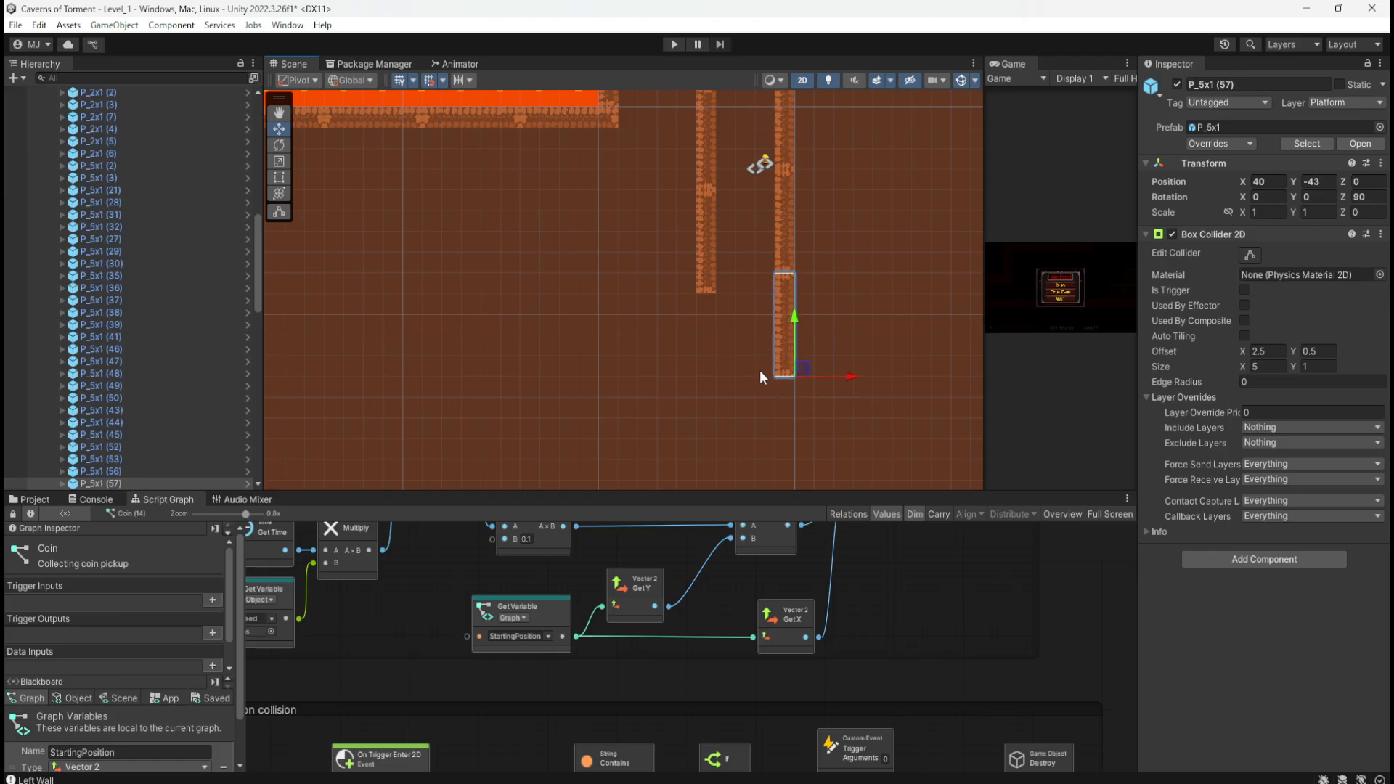
{"action": "middle_click_drag", "start_coordinate": [742, 254], "coordinate": [815, 283]}
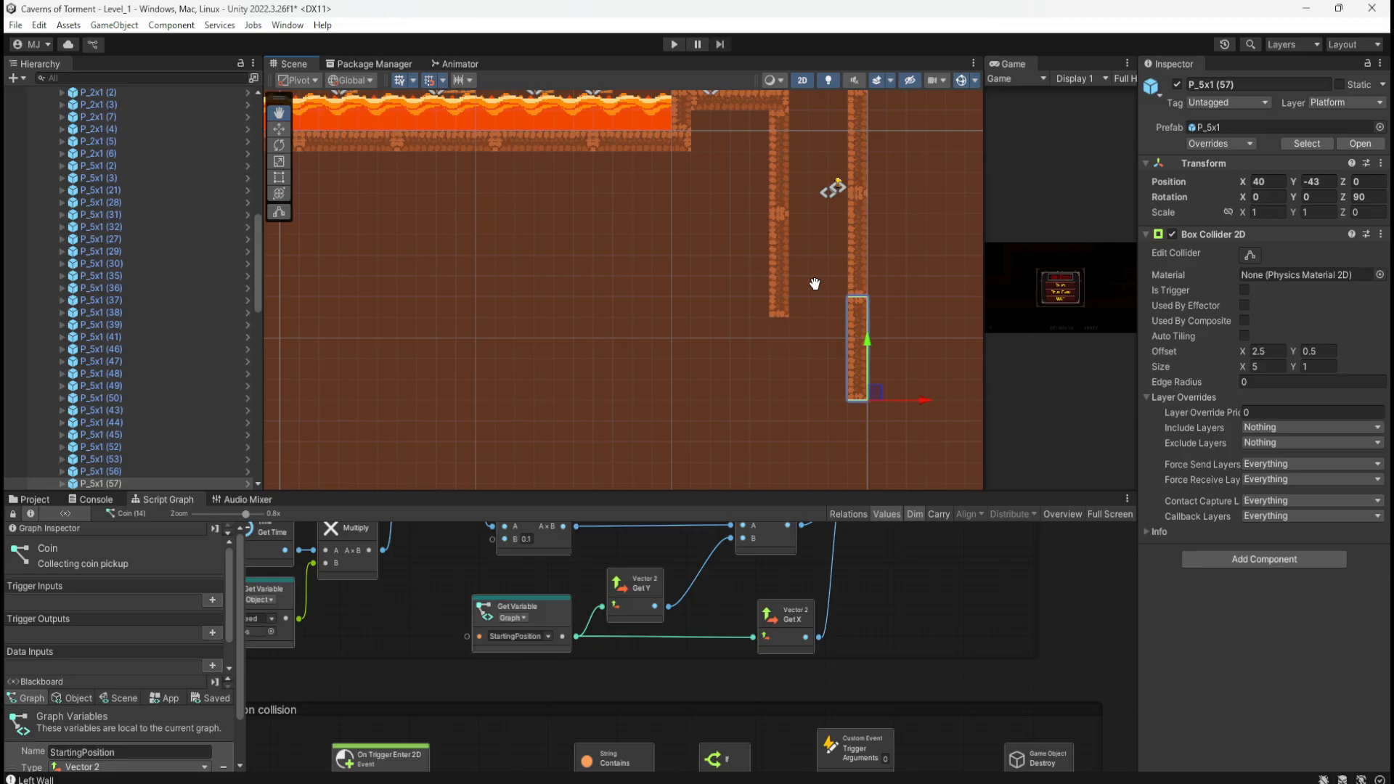
{"action": "key", "text": "w"}
Step: Extend the left shaft wall downward with a copy of its bottom block
{"action": "left_click", "coordinate": [782, 313]}
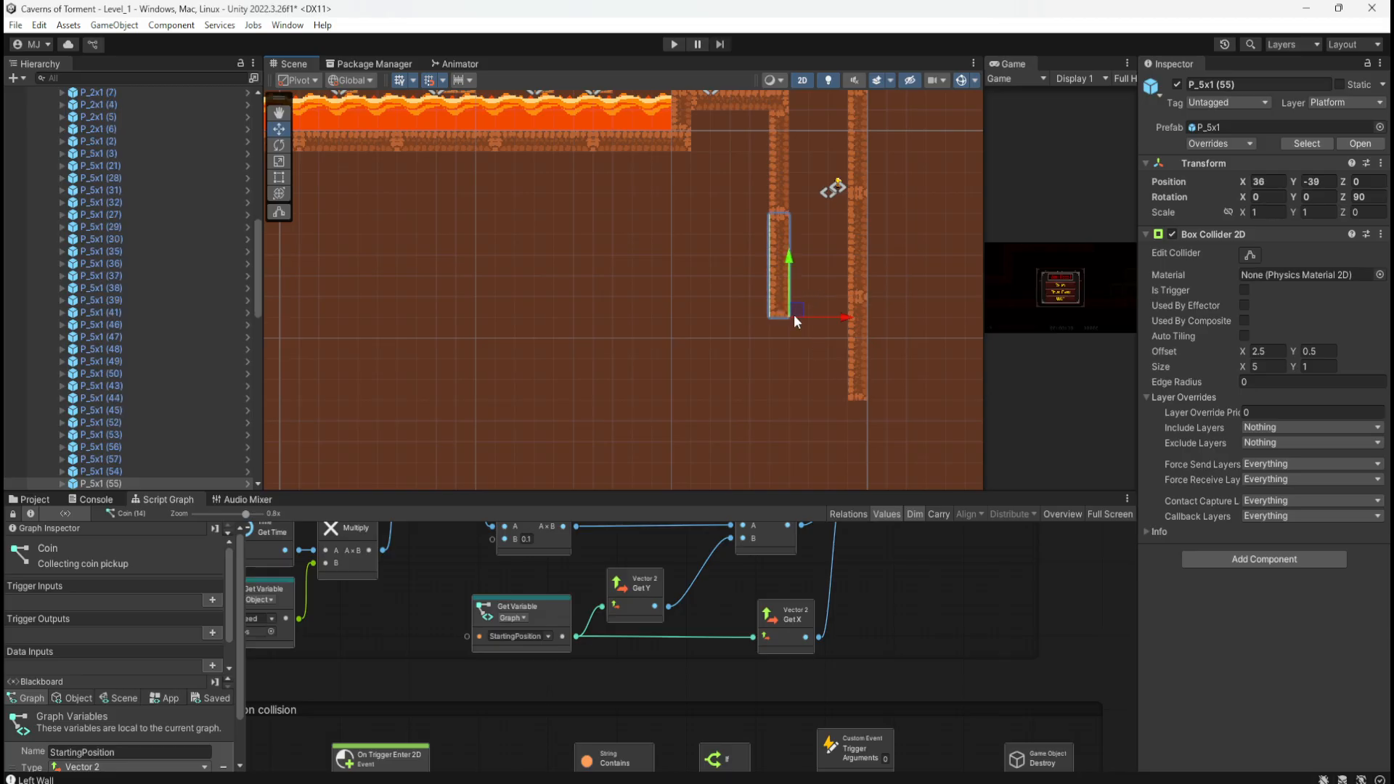
{"action": "key", "text": "ctrl+d"}
{"action": "left_click_drag", "start_coordinate": [795, 264], "coordinate": [780, 365]}
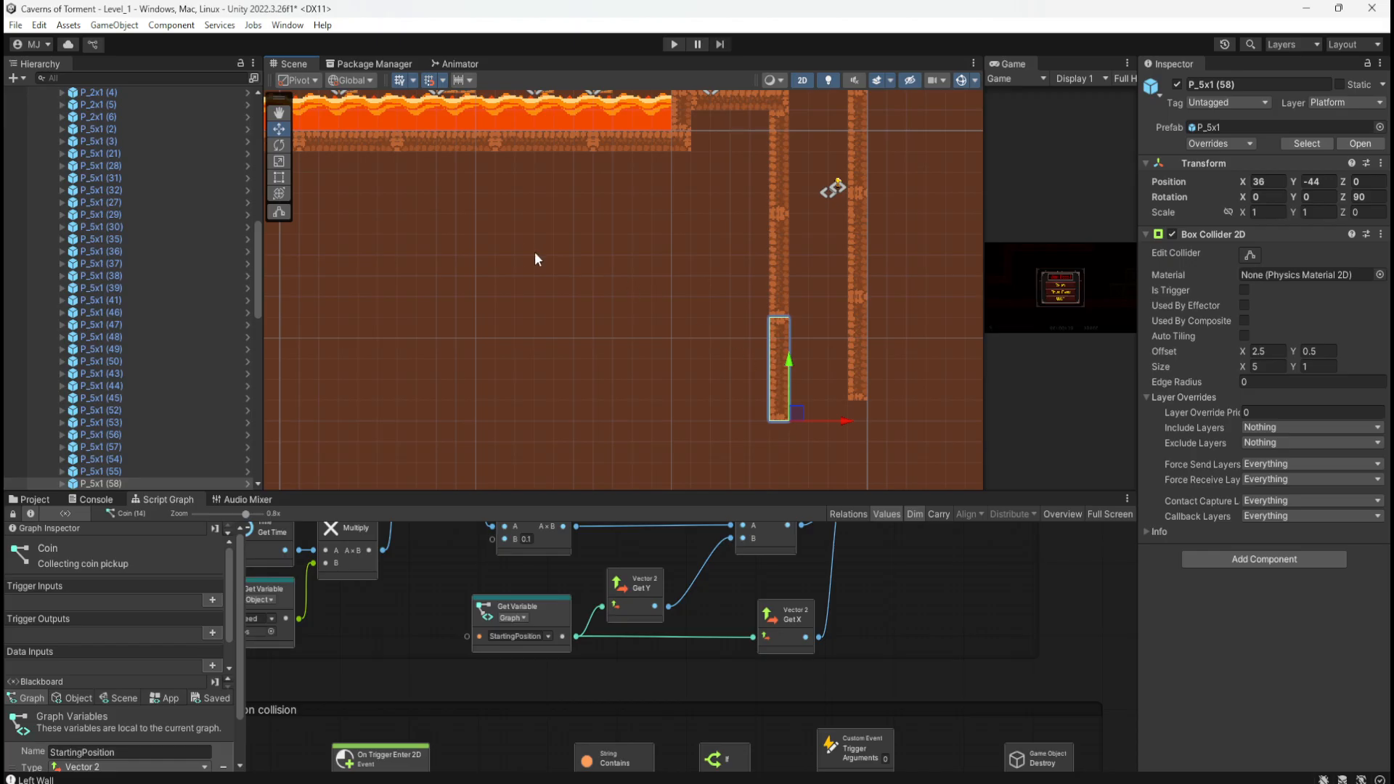
{"action": "middle_click_drag", "start_coordinate": [550, 277], "coordinate": [862, 323]}
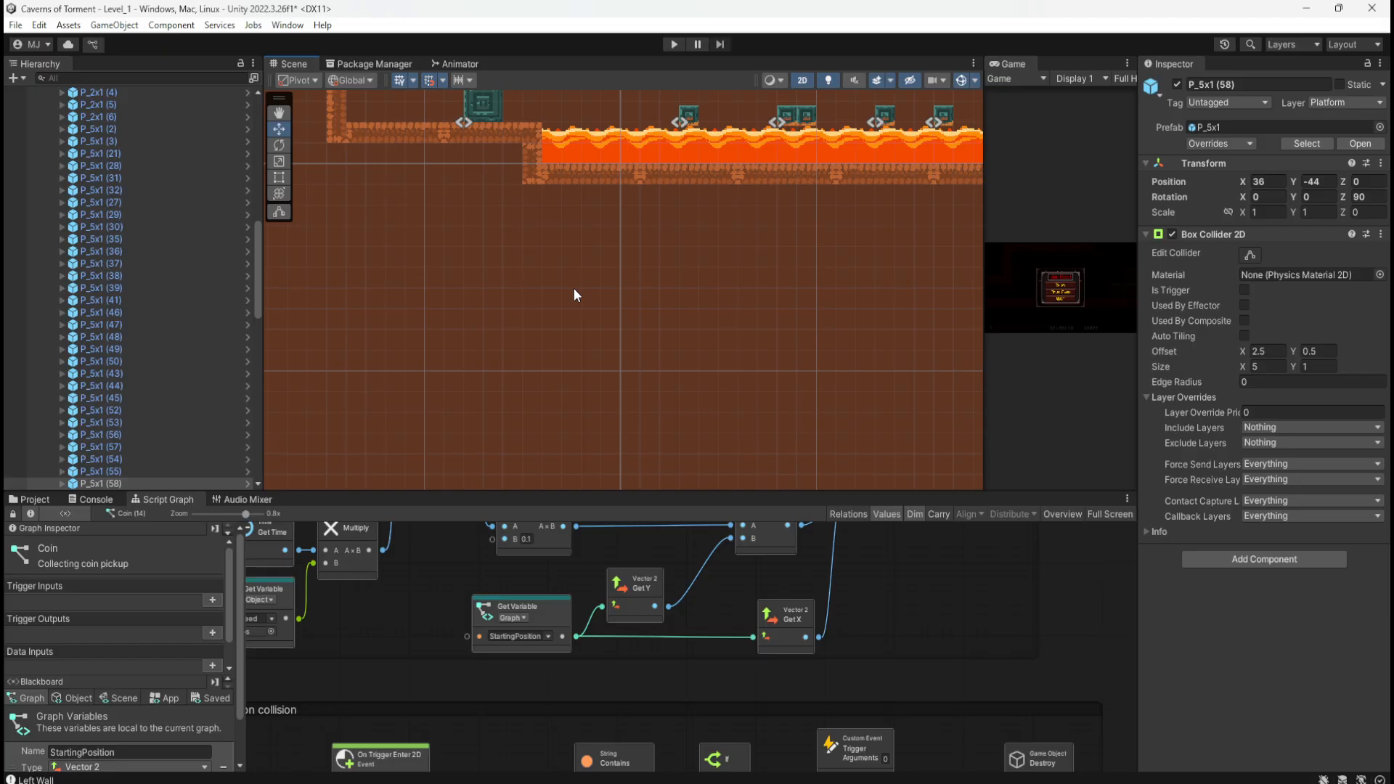
{"action": "middle_click_drag", "start_coordinate": [765, 327], "coordinate": [515, 194]}
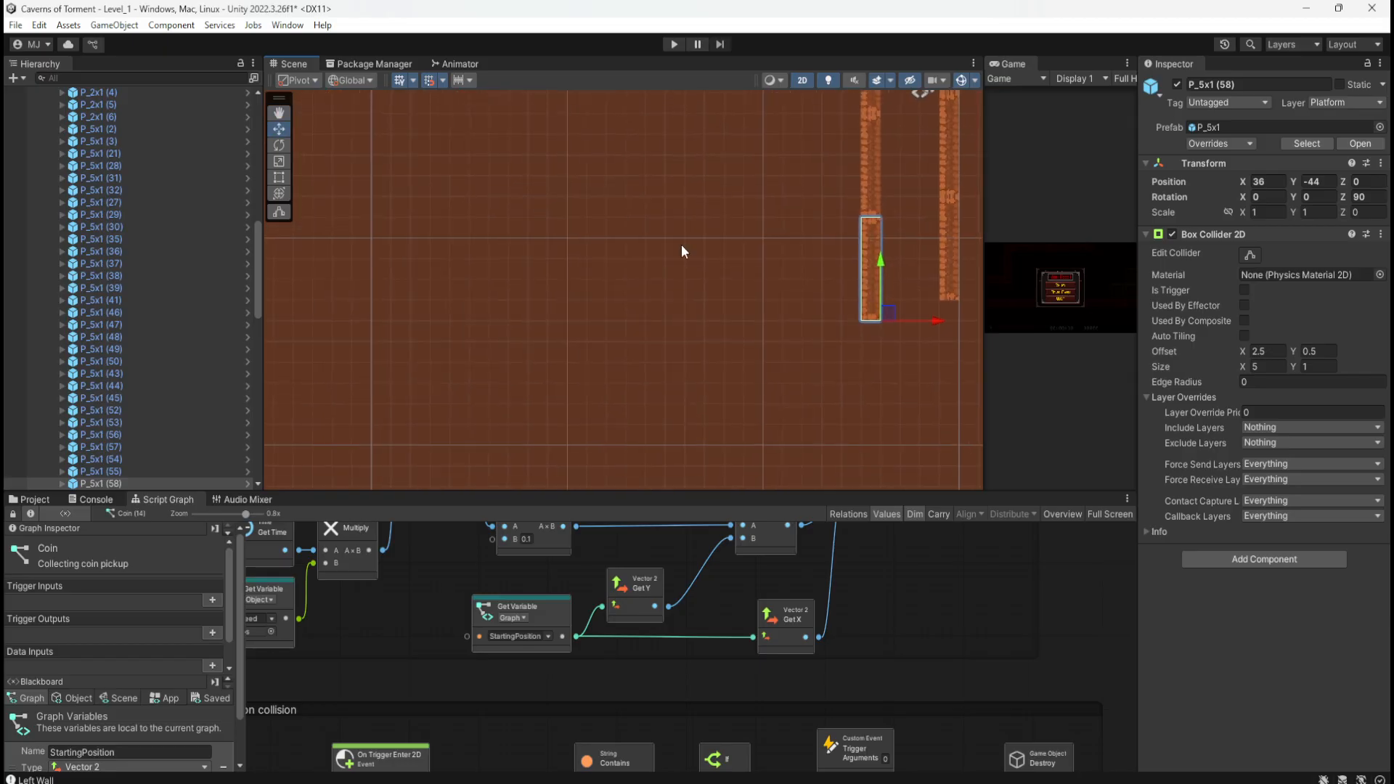
{"action": "middle_click_drag", "start_coordinate": [710, 264], "coordinate": [542, 402]}
{"action": "scroll", "coordinate": [829, 263], "scroll_direction": "down", "scroll_amount": 7}
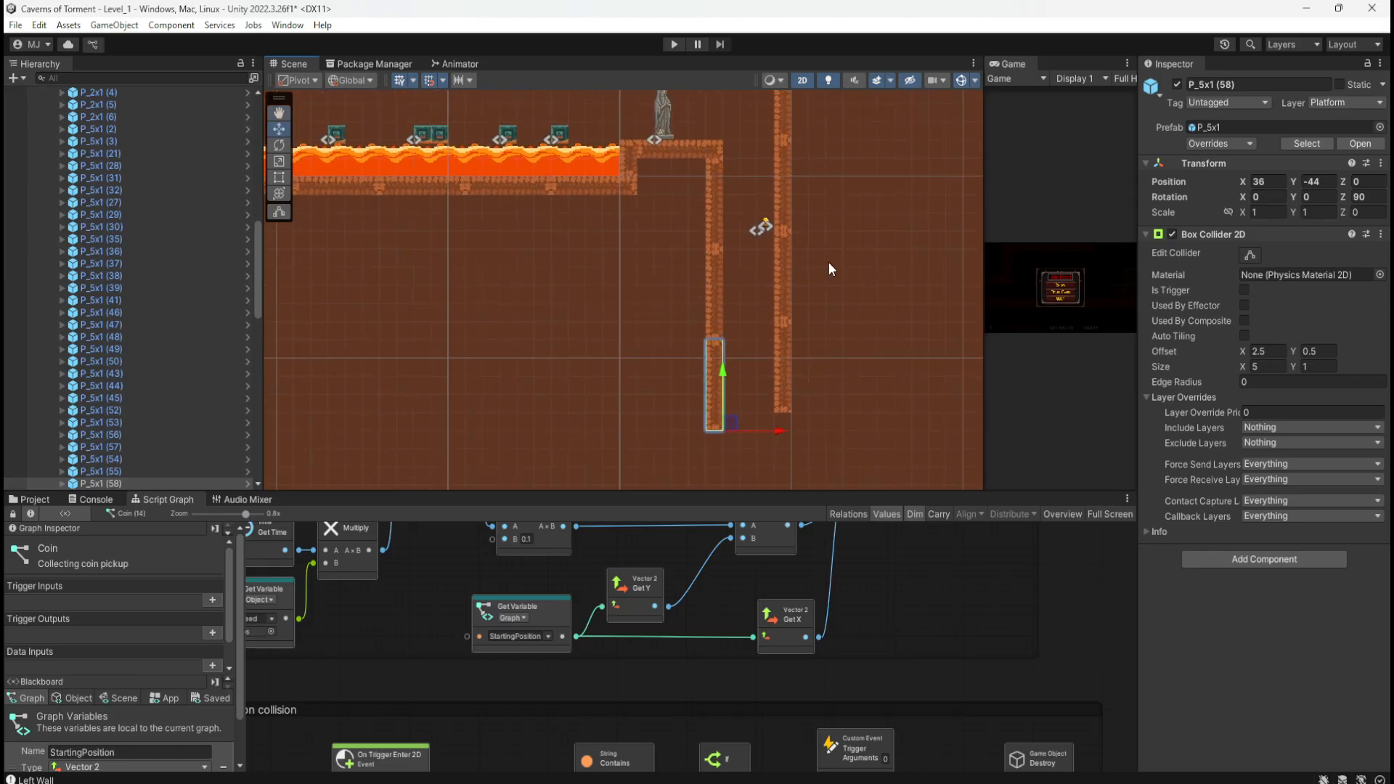
{"action": "scroll", "coordinate": [909, 307], "scroll_direction": "down", "scroll_amount": 4}
{"action": "scroll", "coordinate": [712, 319], "scroll_direction": "up", "scroll_amount": 4}
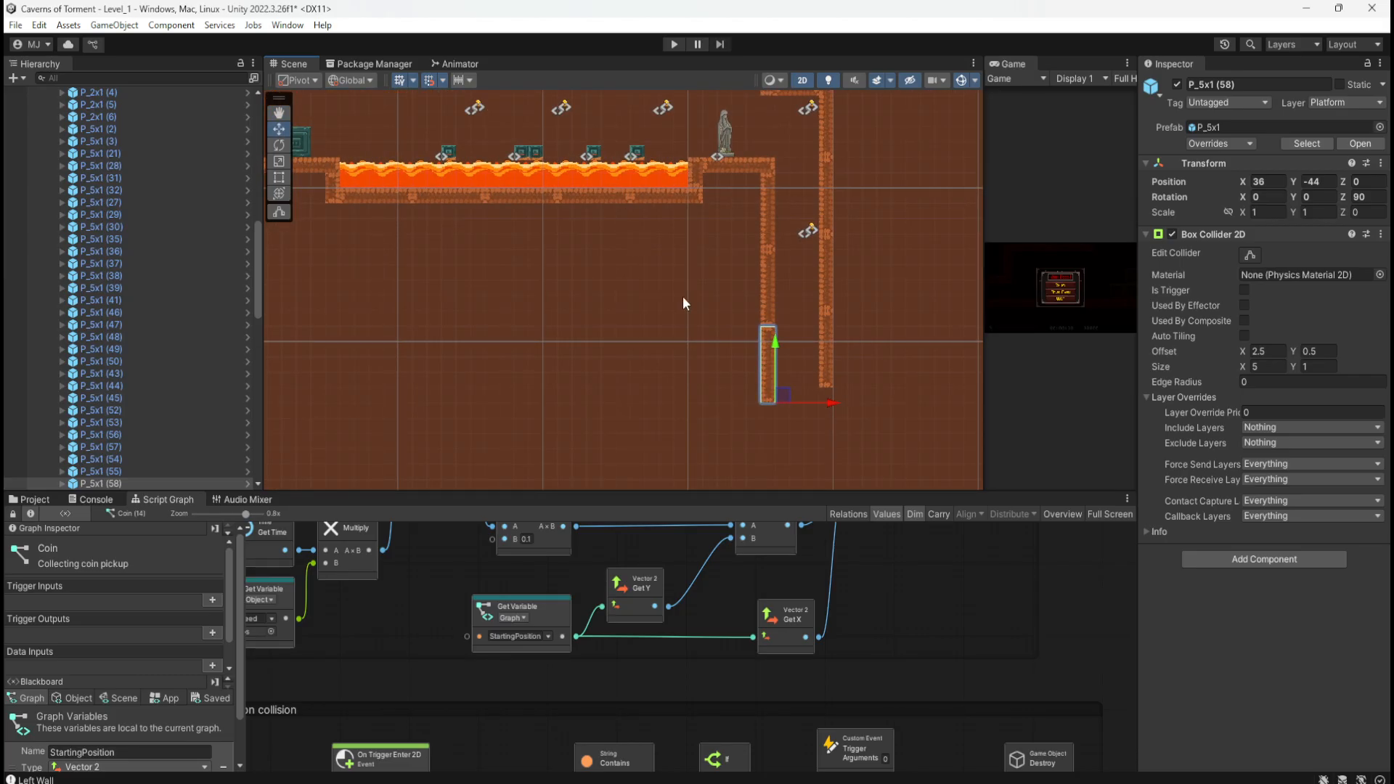
{"action": "scroll", "coordinate": [821, 421], "scroll_direction": "up", "scroll_amount": 1}
Step: Copy the lowest right wall piece P_5x1 (57) down to Y -48
{"action": "left_click", "coordinate": [830, 369]}
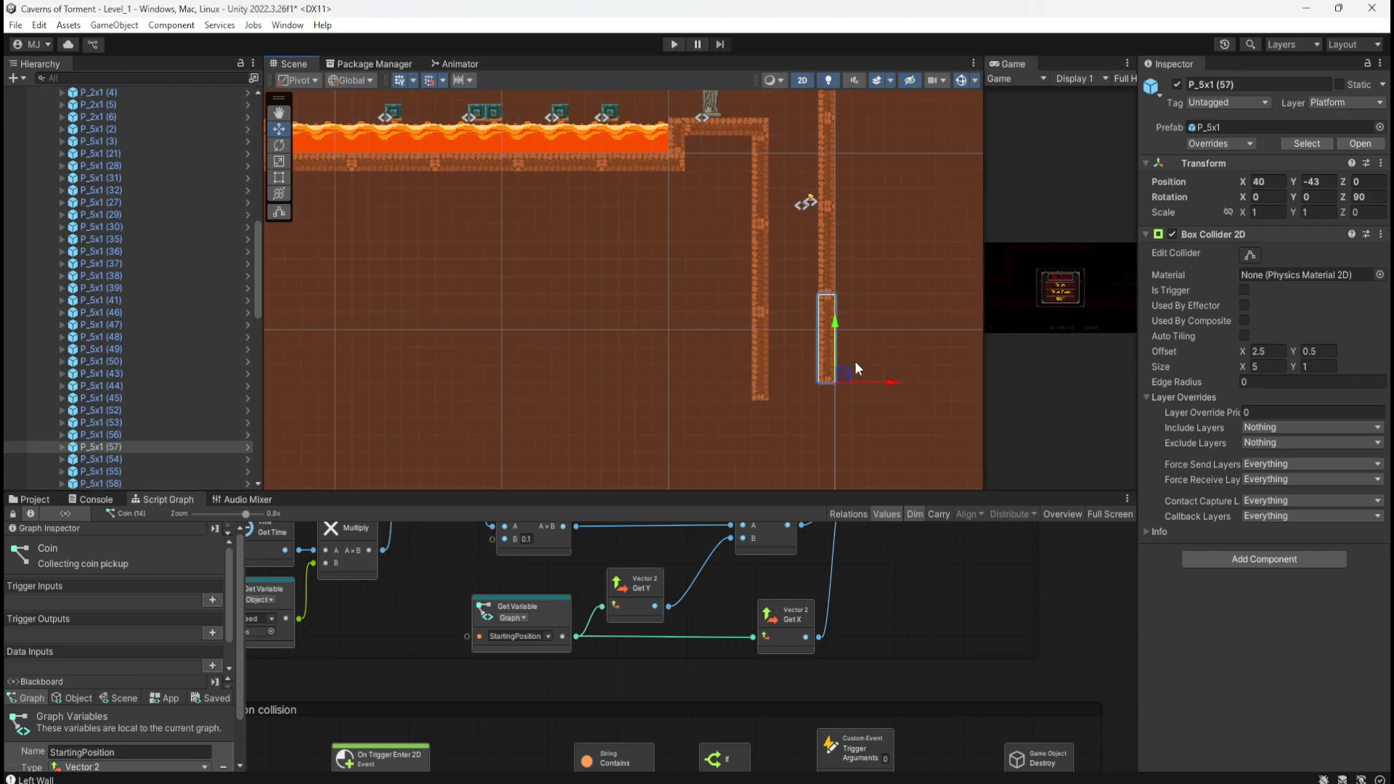
{"action": "key", "text": "ctrl+d"}
{"action": "left_click_drag", "start_coordinate": [836, 323], "coordinate": [838, 411]}
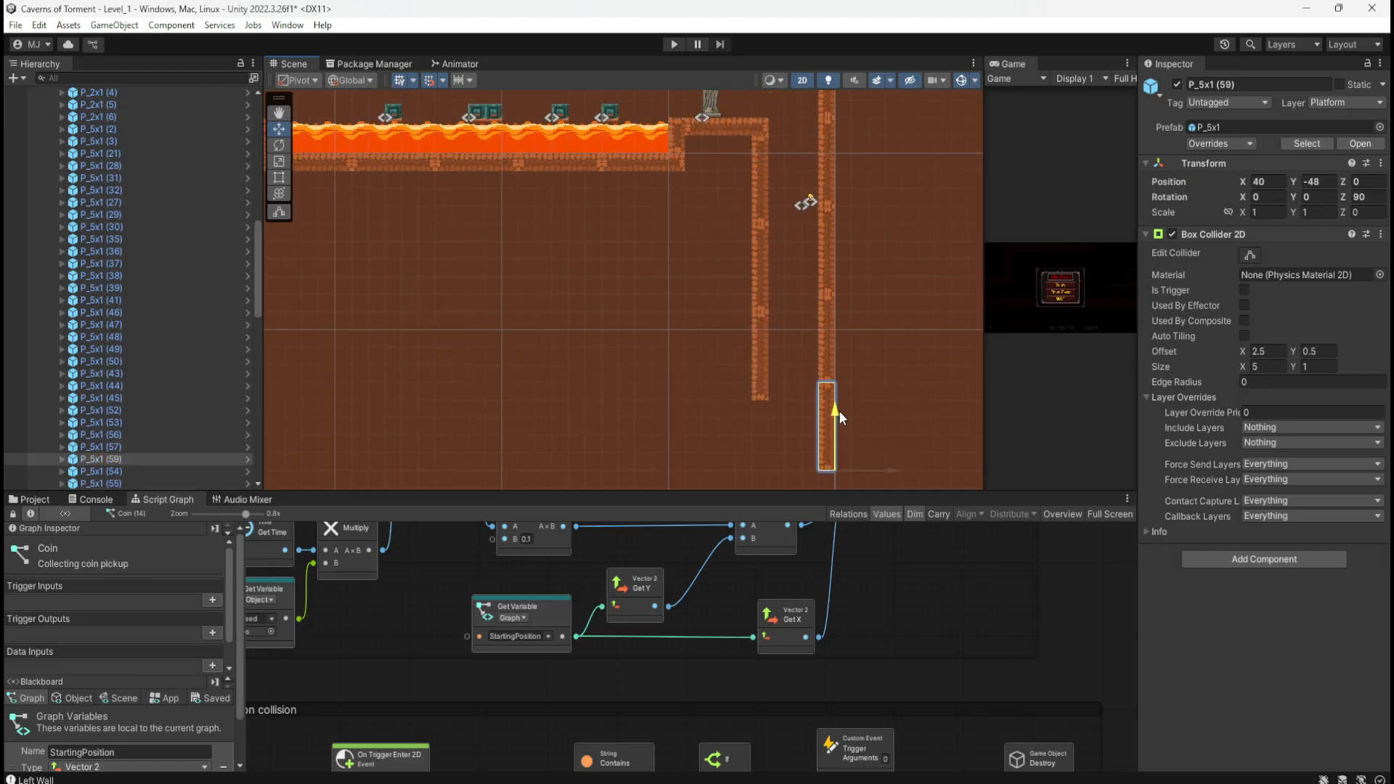
{"action": "left_click", "coordinate": [737, 123]}
{"action": "left_click", "coordinate": [676, 147]}
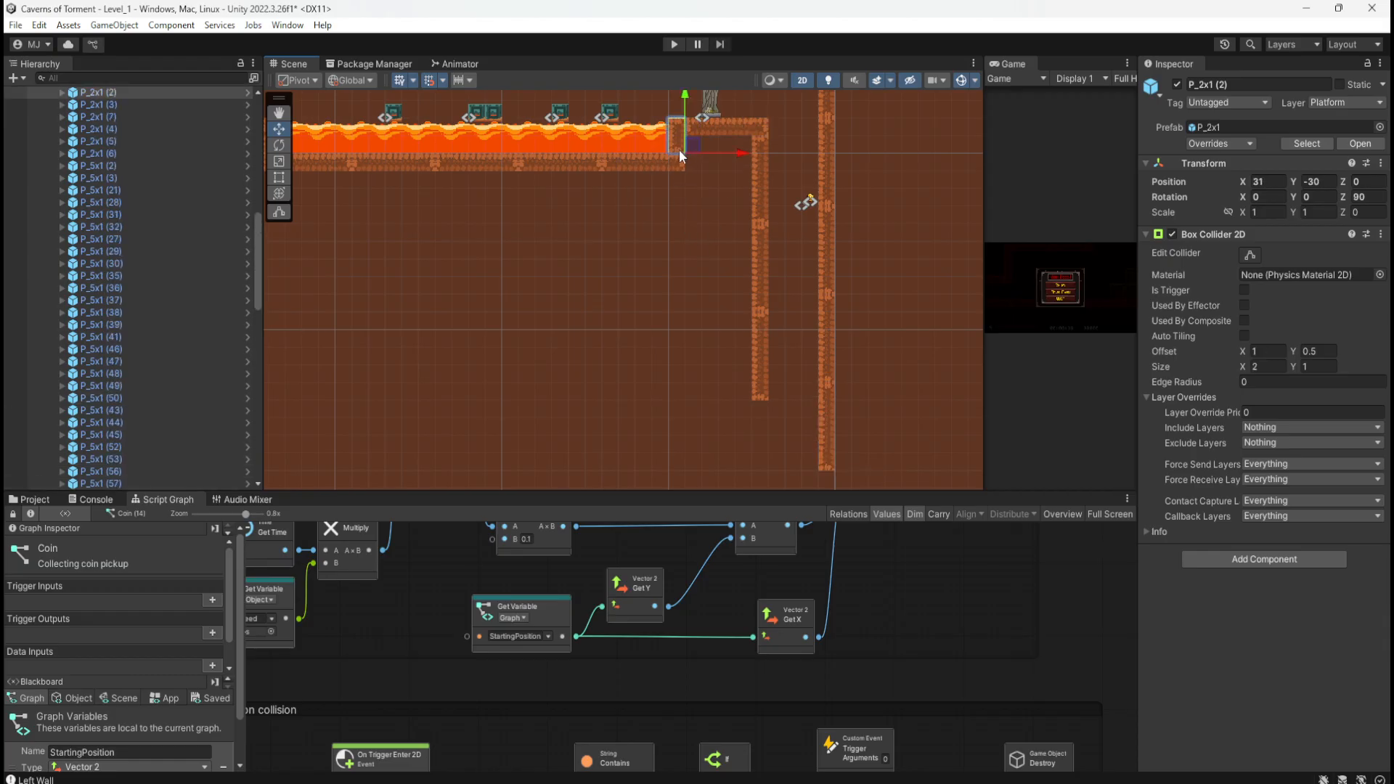
Step: Duplicate the lower left wall piece P_5x1 (58)
{"action": "left_click", "coordinate": [765, 370]}
{"action": "middle_click_drag", "start_coordinate": [746, 472], "coordinate": [755, 396]}
{"action": "key", "text": "ctrl+d"}
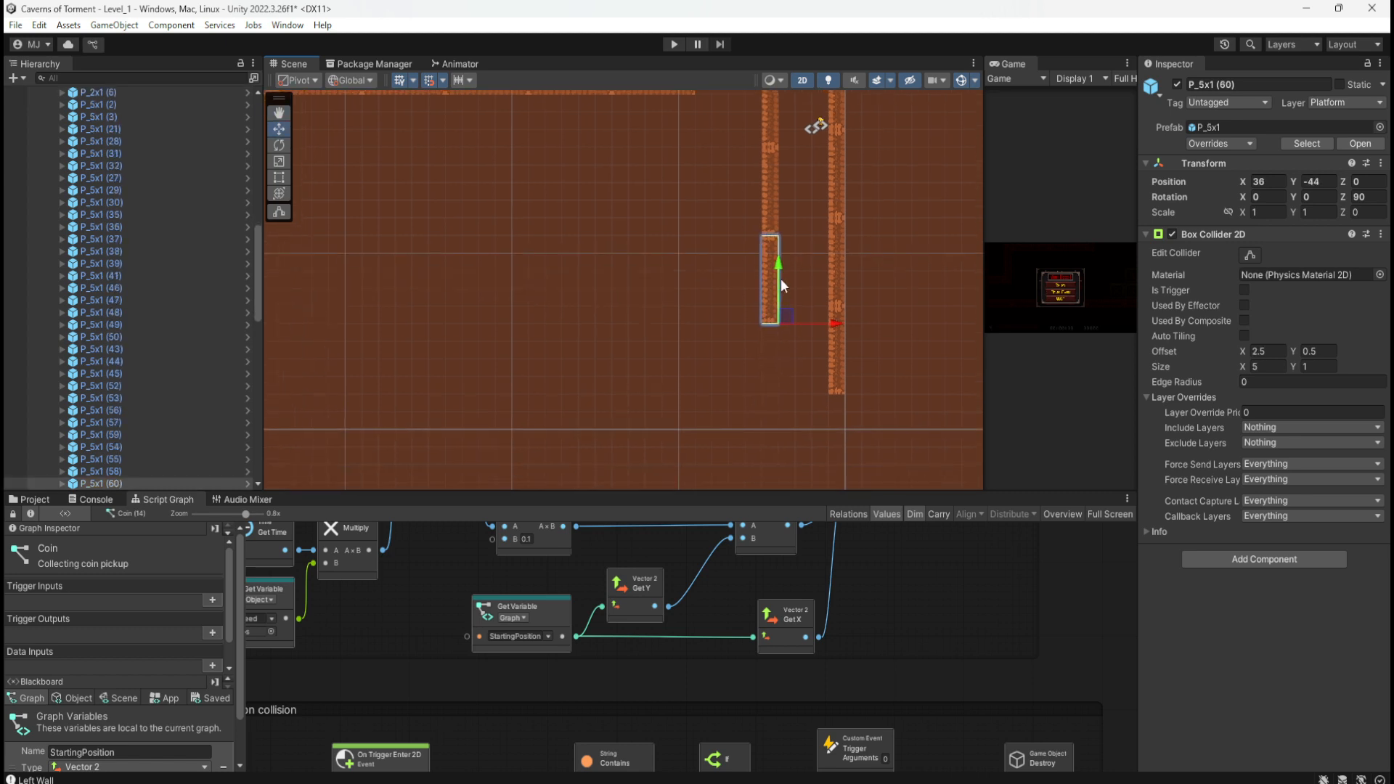
Step: Lay the copy P_5x1 (60) flat (rotation Z 0) across the shaft bottom at X 34, Y -48
{"action": "left_click_drag", "start_coordinate": [786, 316], "coordinate": [753, 405]}
{"action": "left_click", "coordinate": [1365, 196]}
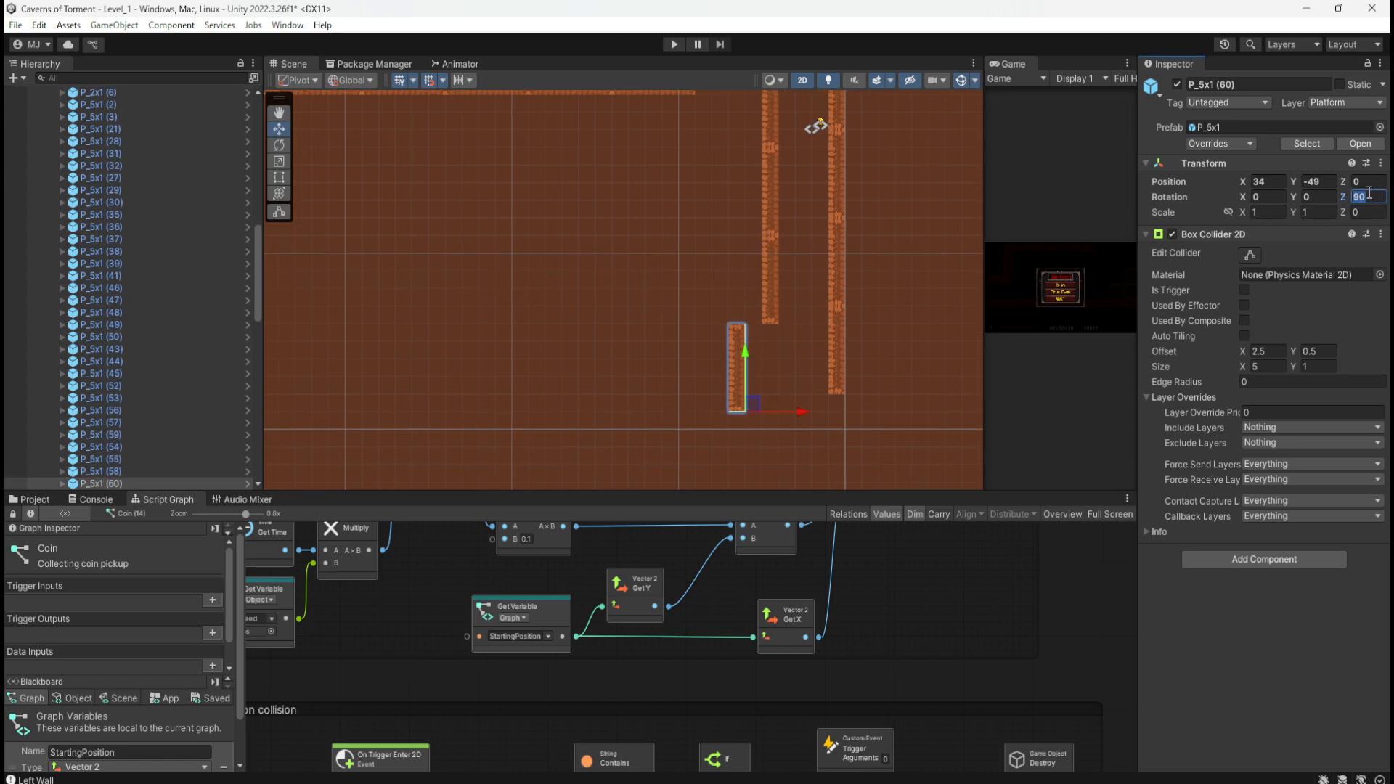
{"action": "type", "text": "0"}
{"action": "left_click_drag", "start_coordinate": [748, 361], "coordinate": [750, 344]}
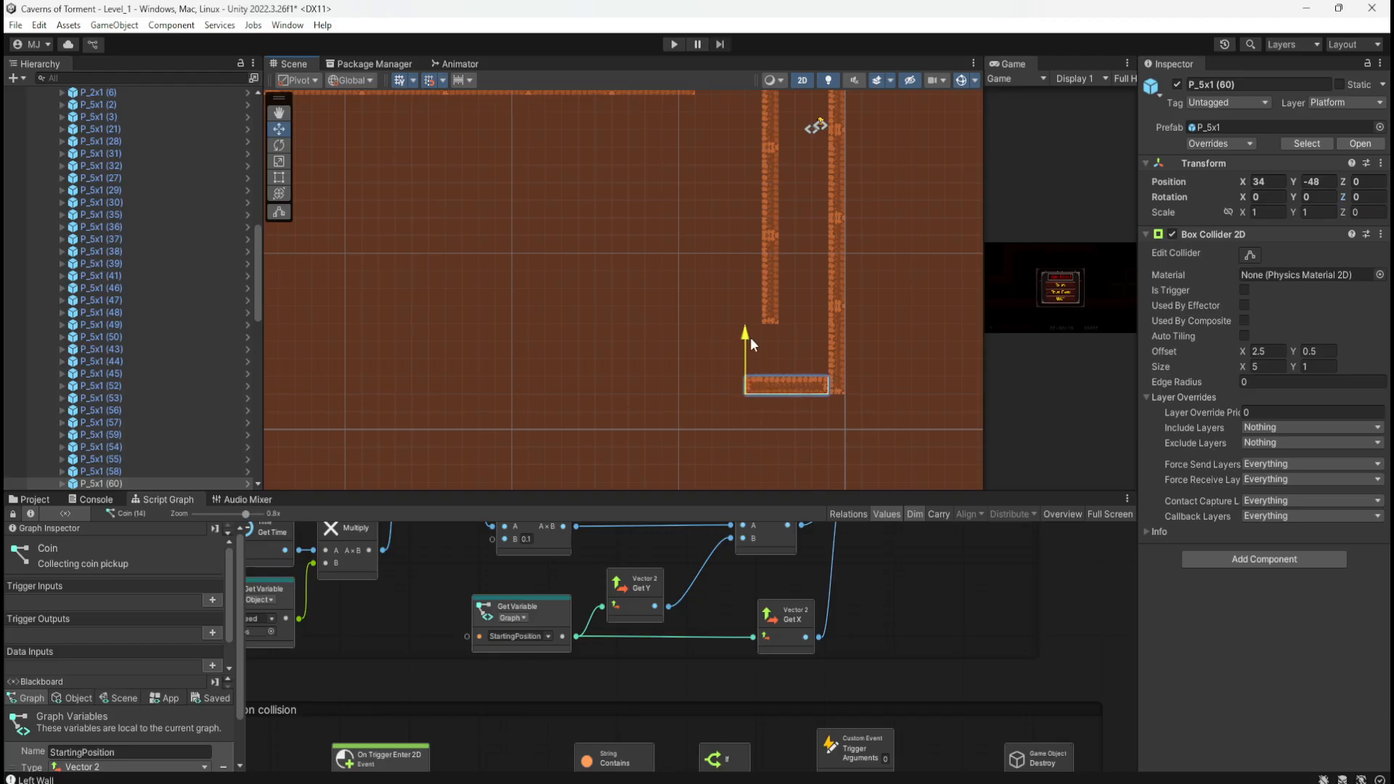
{"action": "middle_click_drag", "start_coordinate": [751, 344], "coordinate": [776, 384]}
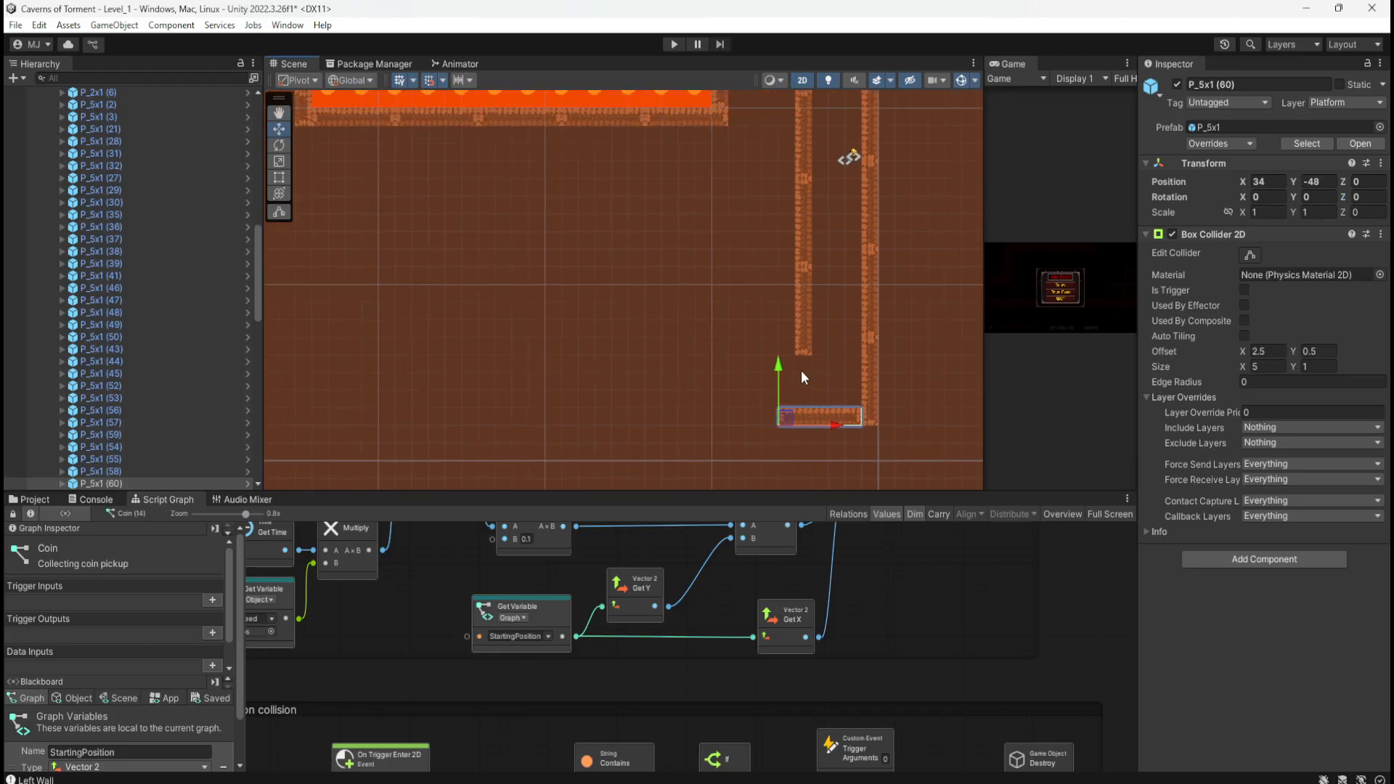
{"action": "middle_click_drag", "start_coordinate": [756, 257], "coordinate": [755, 304]}
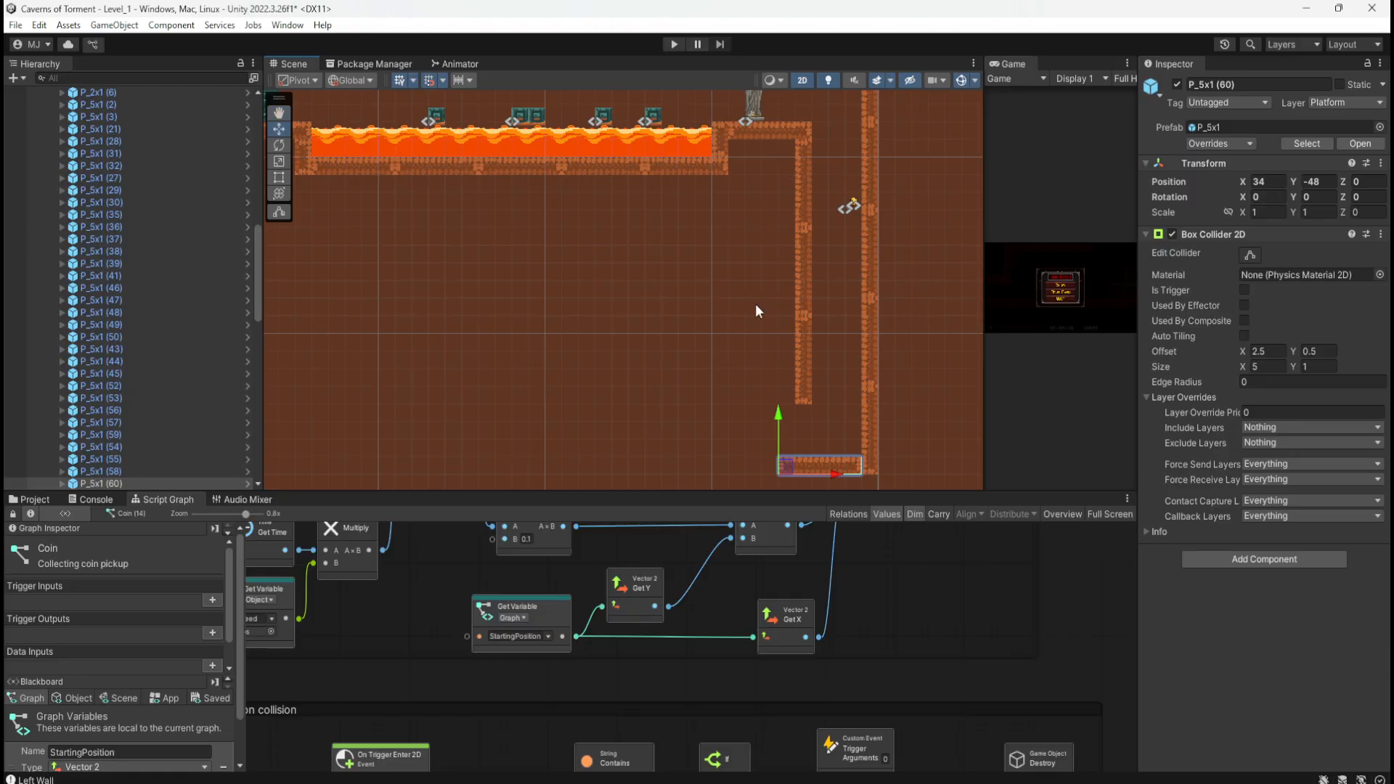
Step: Duplicate the short upper-corridor wall piece P_3x1 (3)
{"action": "left_click", "coordinate": [717, 145]}
{"action": "middle_click_drag", "start_coordinate": [717, 252], "coordinate": [705, 421]}
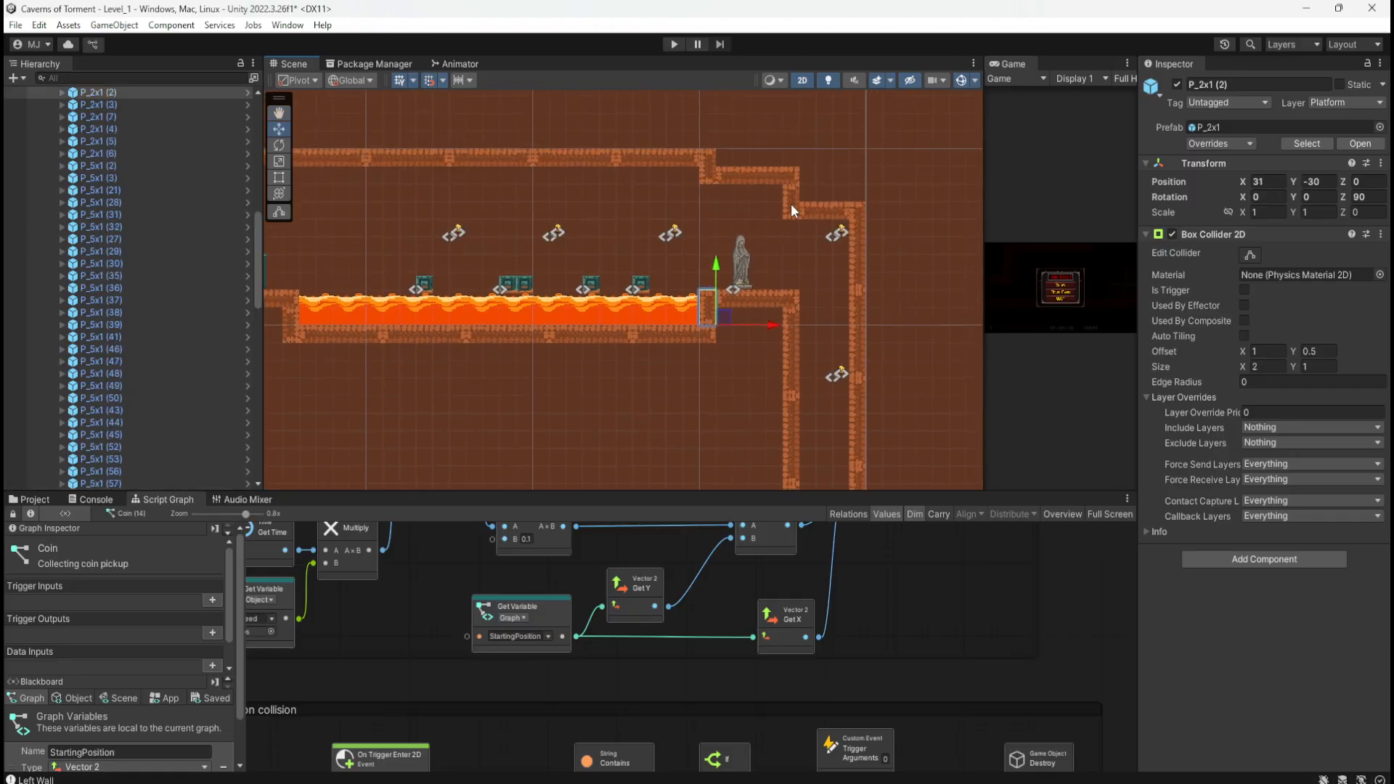
{"action": "middle_click_drag", "start_coordinate": [549, 211], "coordinate": [646, 216]}
{"action": "middle_click_drag", "start_coordinate": [636, 125], "coordinate": [636, 186]}
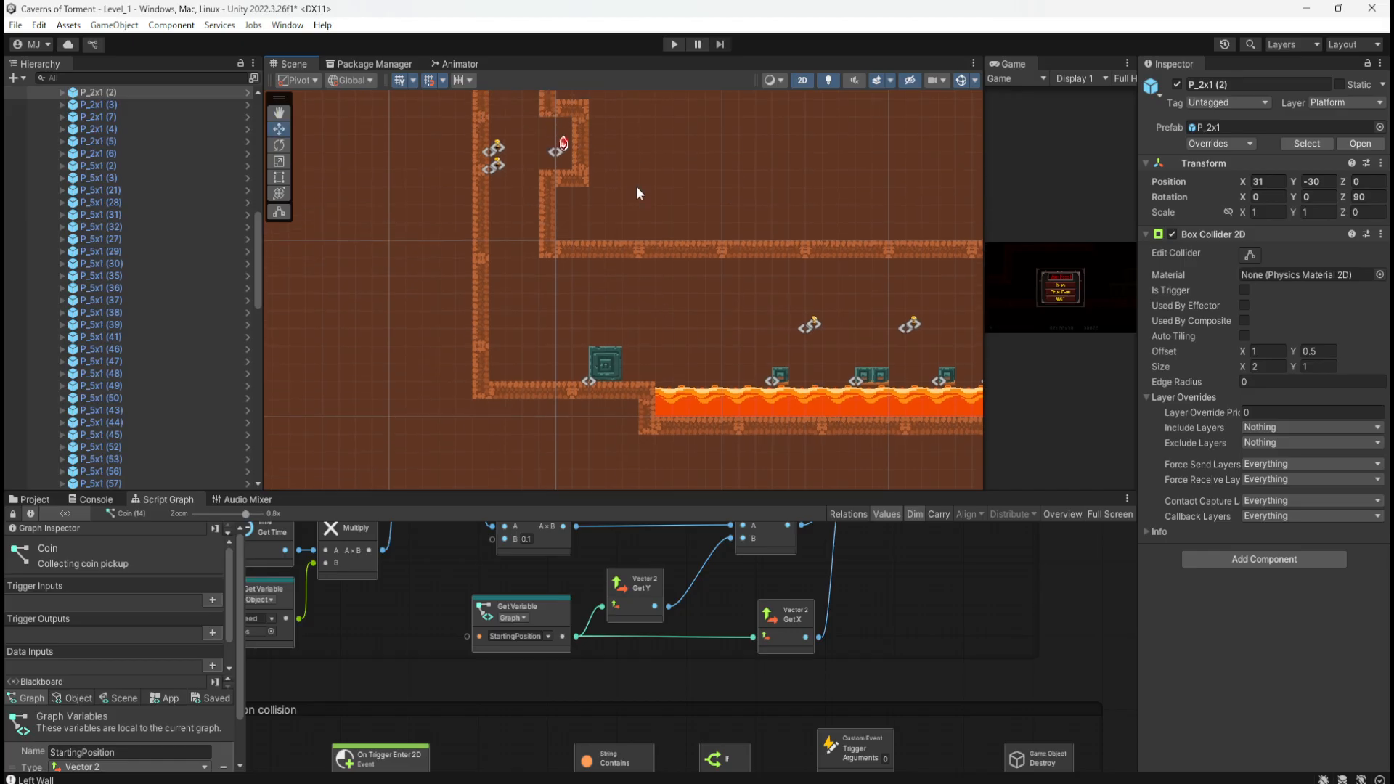
{"action": "left_click", "coordinate": [581, 143]}
{"action": "key", "text": "ctrl+d"}
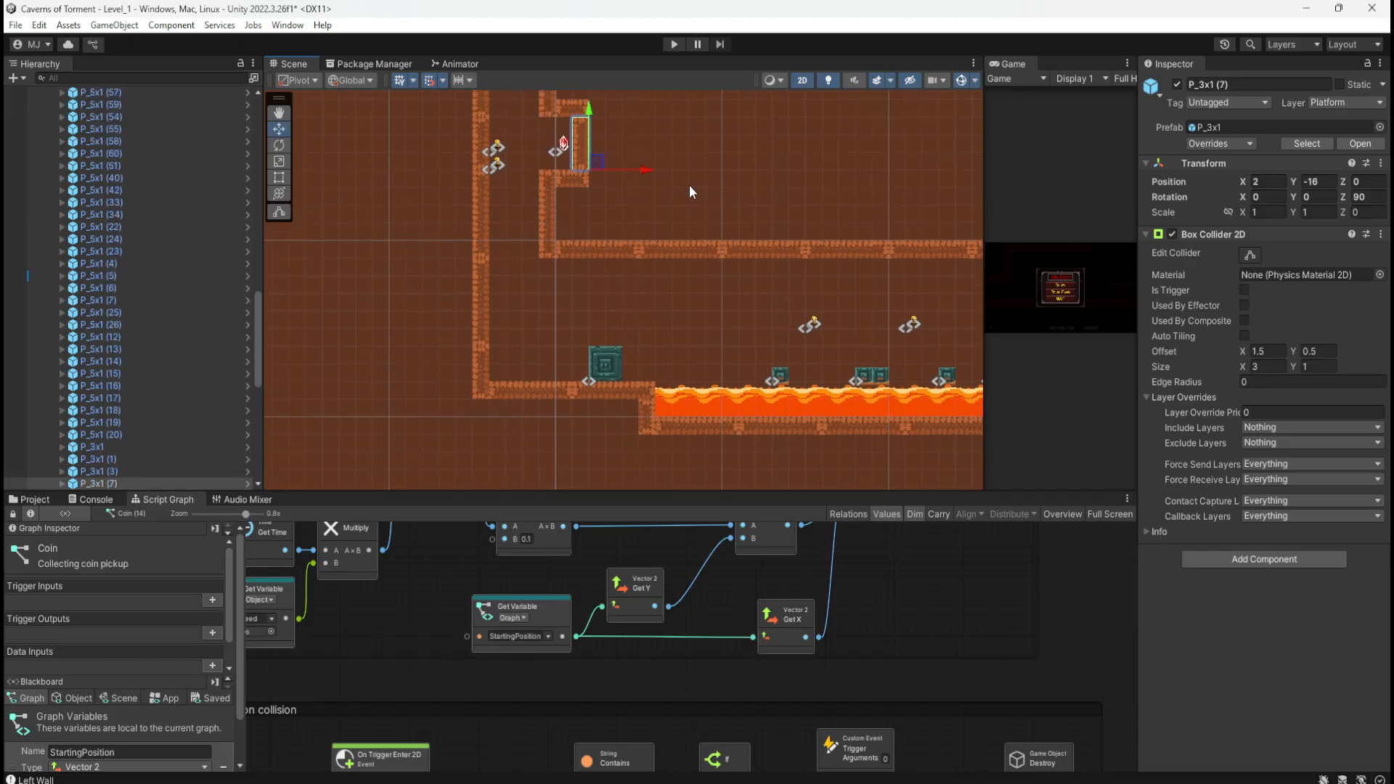
Step: Move P_3x1 (7) to the shaft and lay it flat (Z 0) at X 33, Y -45 as a ledge
{"action": "left_click_drag", "start_coordinate": [598, 162], "coordinate": [868, 329]}
{"action": "middle_click_drag", "start_coordinate": [866, 384], "coordinate": [500, 212]}
{"action": "left_click_drag", "start_coordinate": [469, 127], "coordinate": [662, 432]}
{"action": "middle_click_drag", "start_coordinate": [662, 432], "coordinate": [684, 293]}
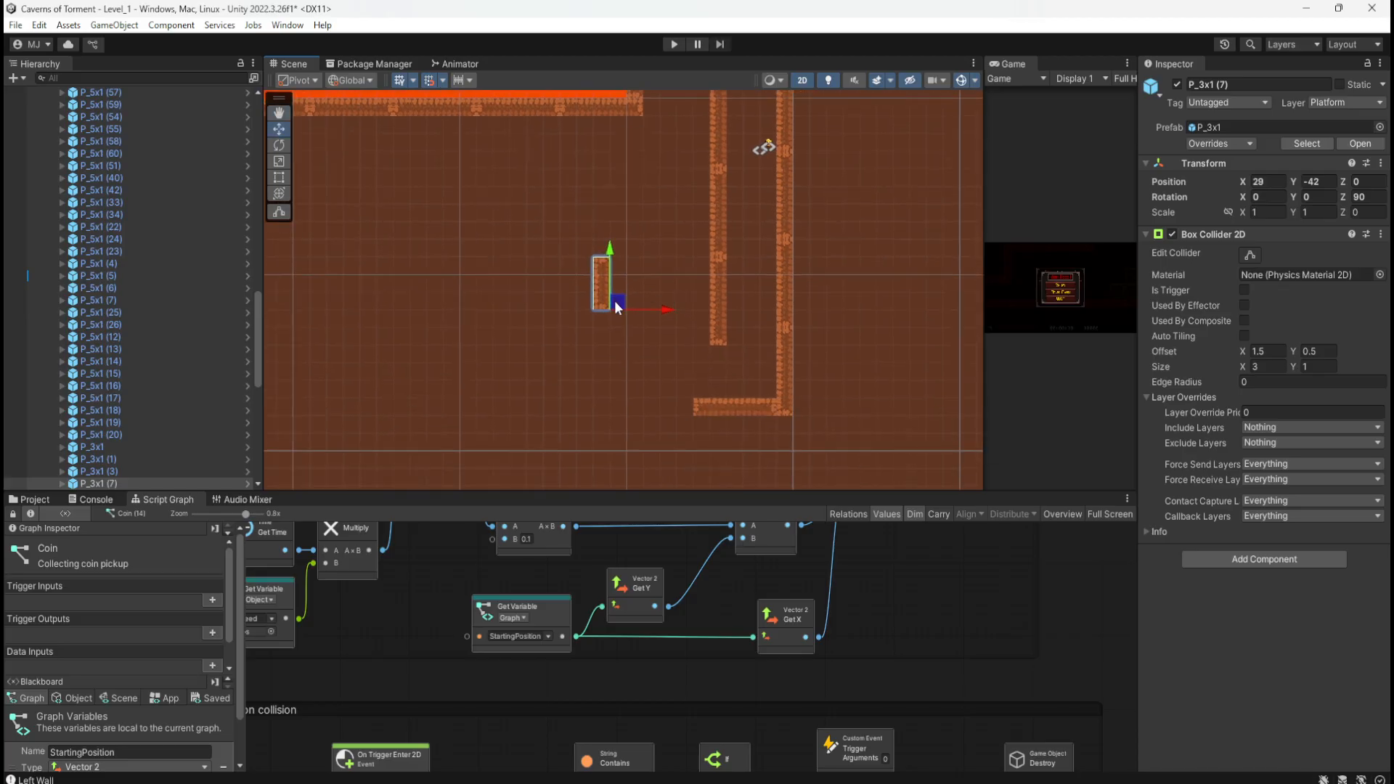
{"action": "left_click_drag", "start_coordinate": [614, 300], "coordinate": [664, 417]}
{"action": "scroll", "coordinate": [663, 403], "scroll_direction": "up", "scroll_amount": 4}
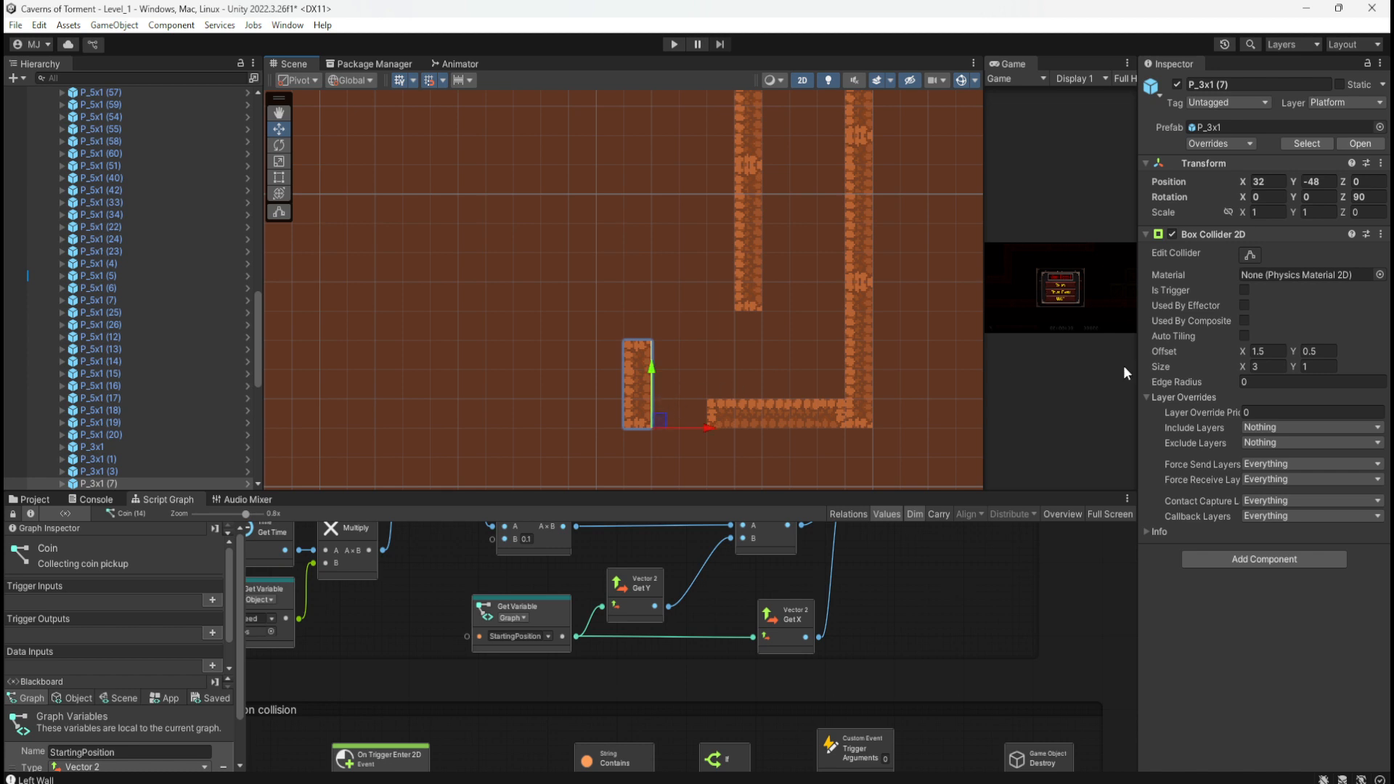
{"action": "left_click", "coordinate": [1365, 197]}
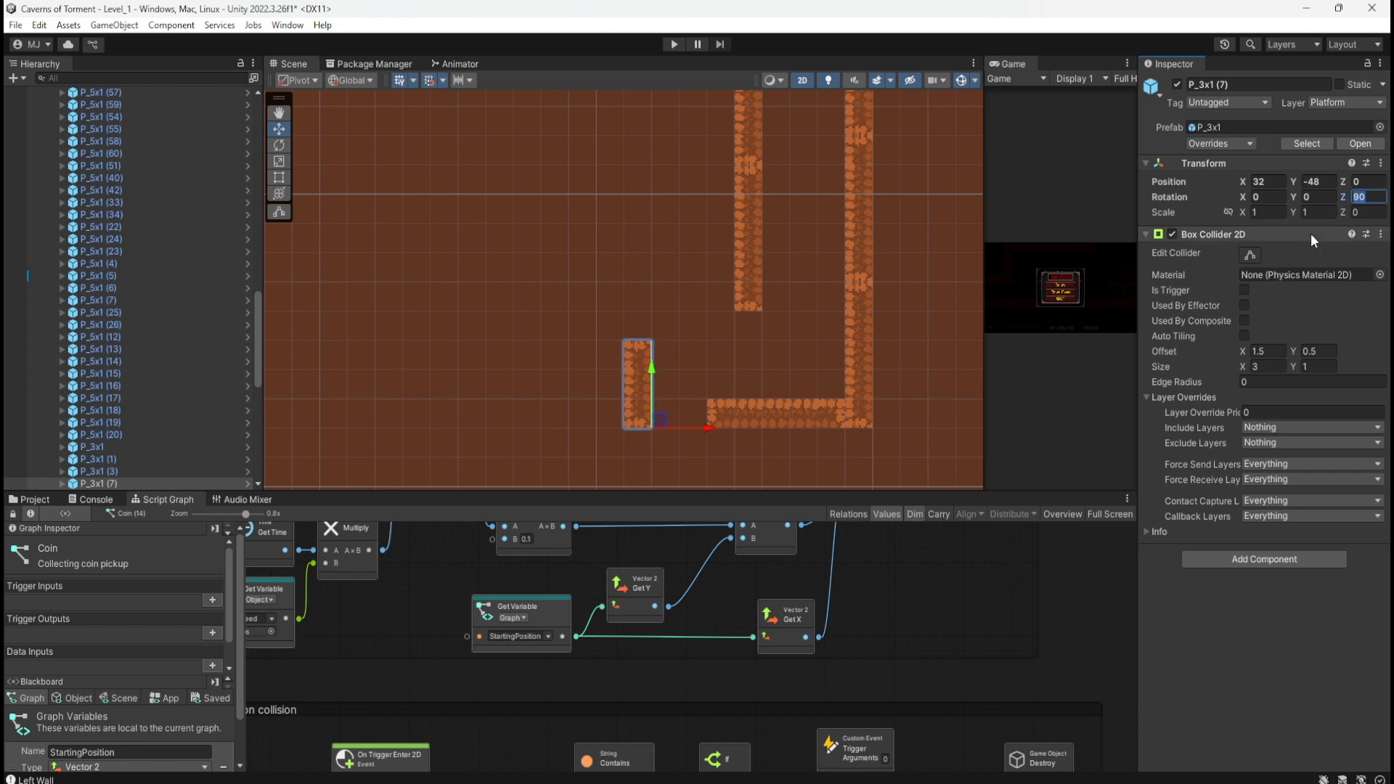
{"action": "type", "text": "0"}
{"action": "left_click_drag", "start_coordinate": [660, 421], "coordinate": [682, 322]}
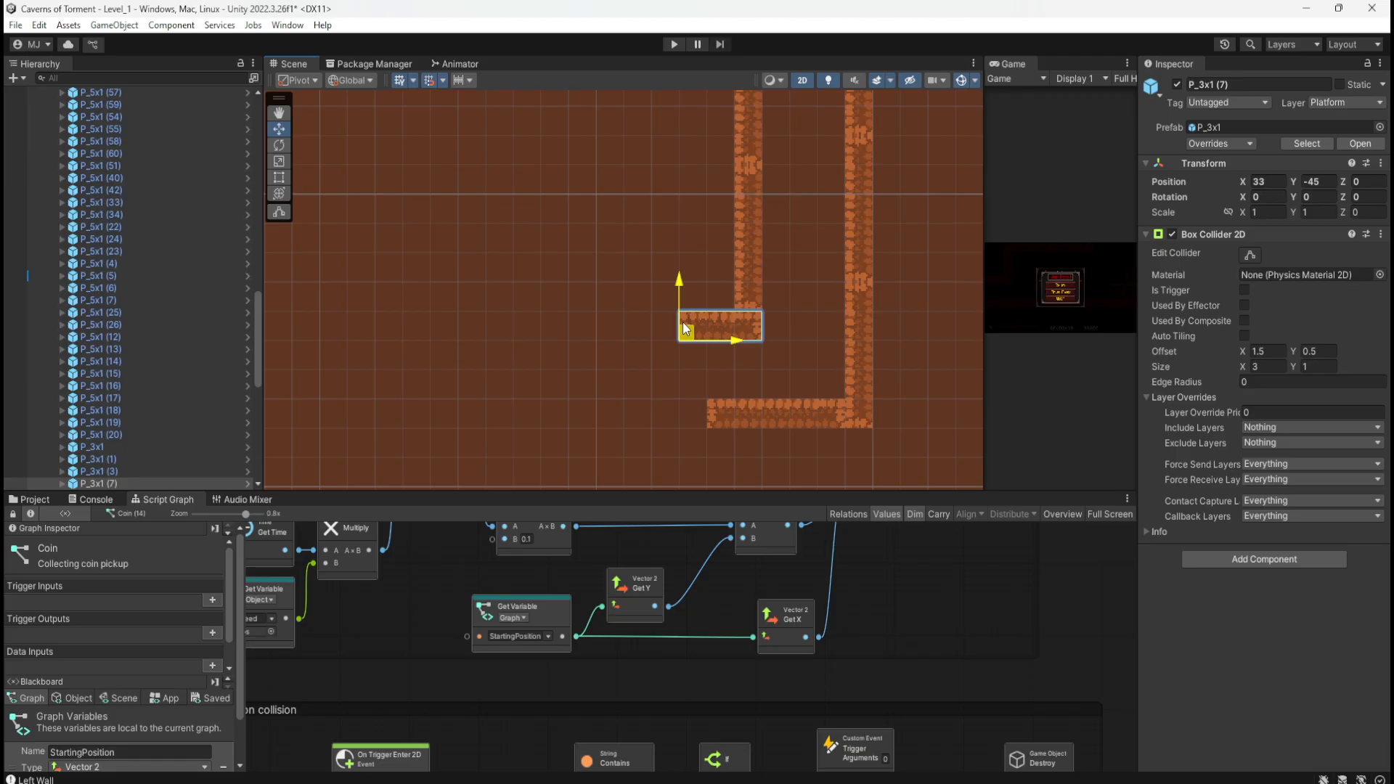
{"action": "mouse_move", "coordinate": [682, 321]}
{"action": "left_mouse_down"}
{"action": "mouse_move", "coordinate": [660, 328]}
{"action": "mouse_move", "coordinate": [662, 307]}
{"action": "mouse_move", "coordinate": [673, 313]}
{"action": "left_mouse_up"}
{"action": "left_click", "coordinate": [643, 342]}
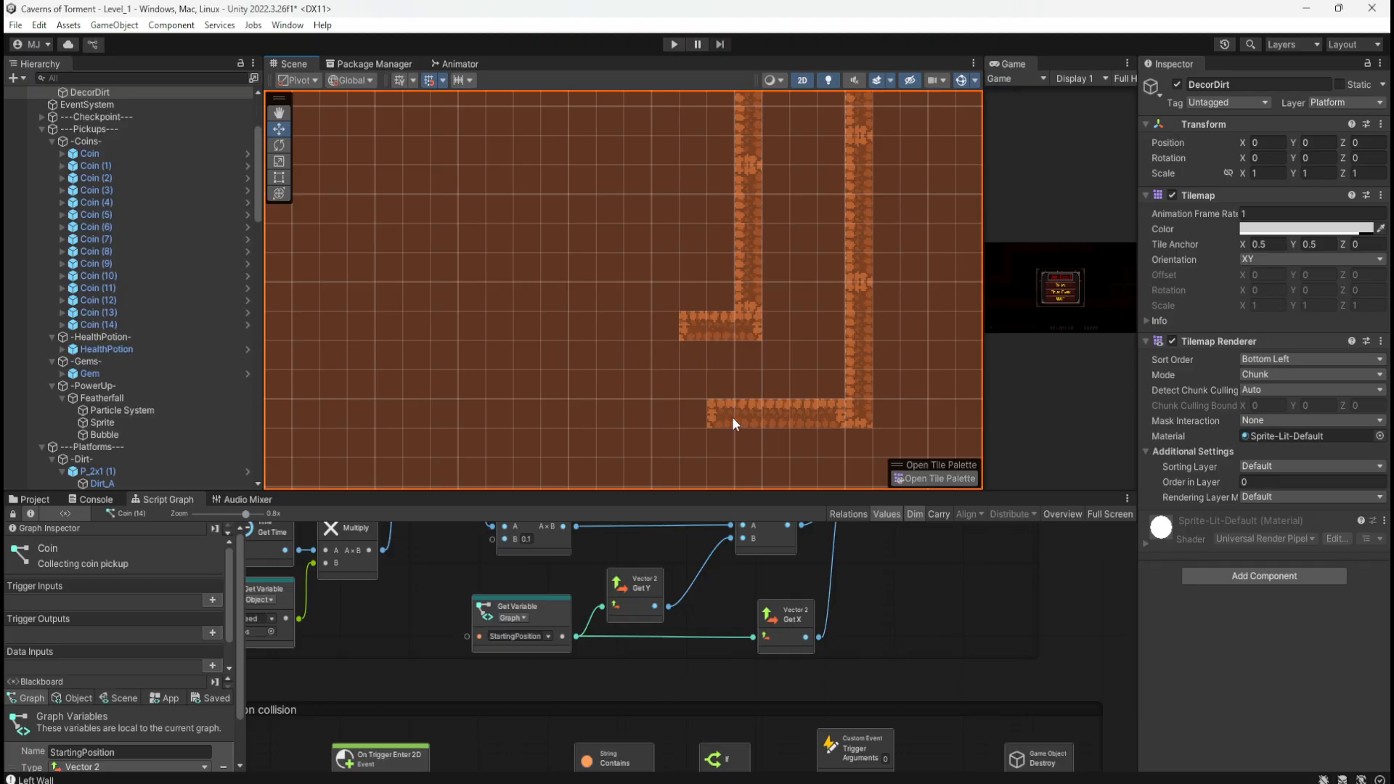
Step: Copy ledge P_3x1 (7) onto the floor line and stand a copy upright at rotation Z 90
{"action": "left_click", "coordinate": [720, 328]}
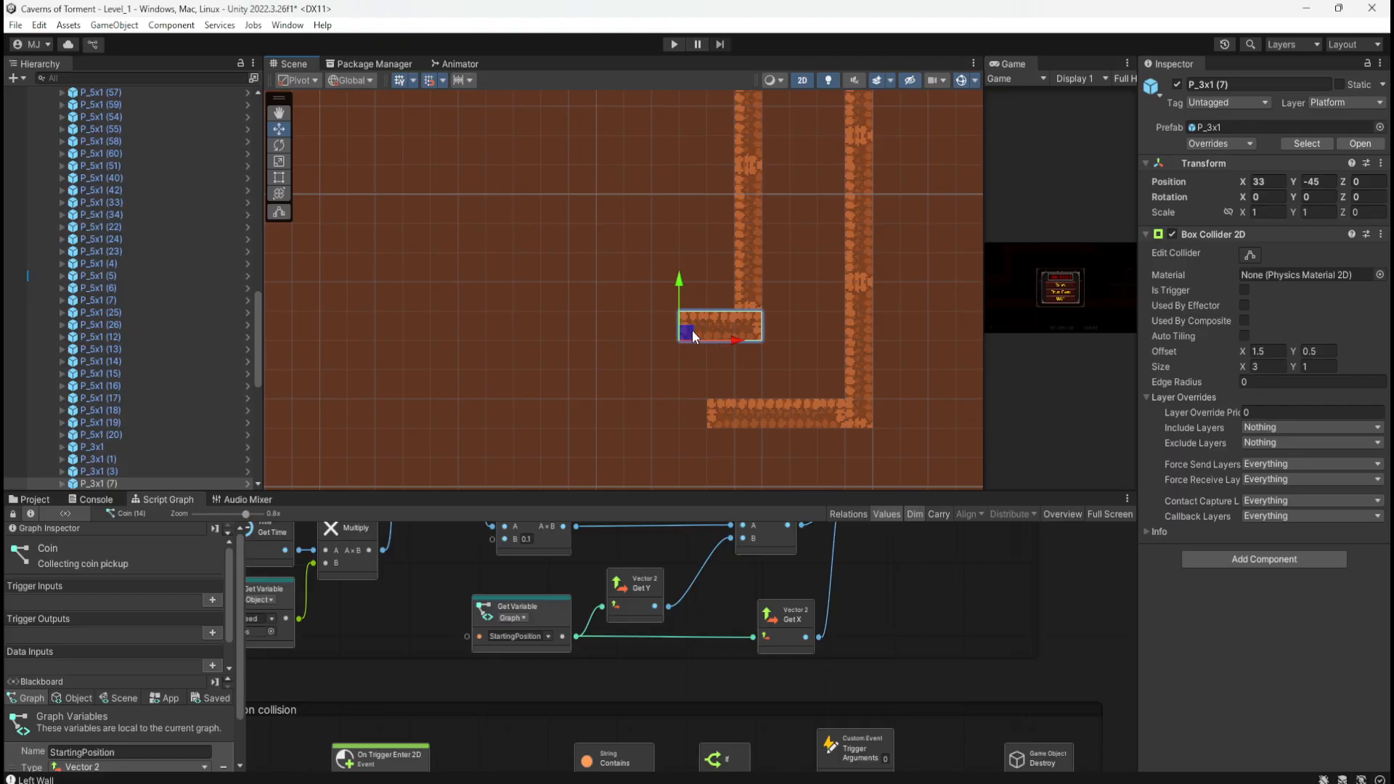
{"action": "key", "text": "ctrl+d"}
{"action": "left_click_drag", "start_coordinate": [692, 331], "coordinate": [552, 411]}
{"action": "key", "text": "ctrl+d"}
{"action": "left_click", "coordinate": [1360, 199]}
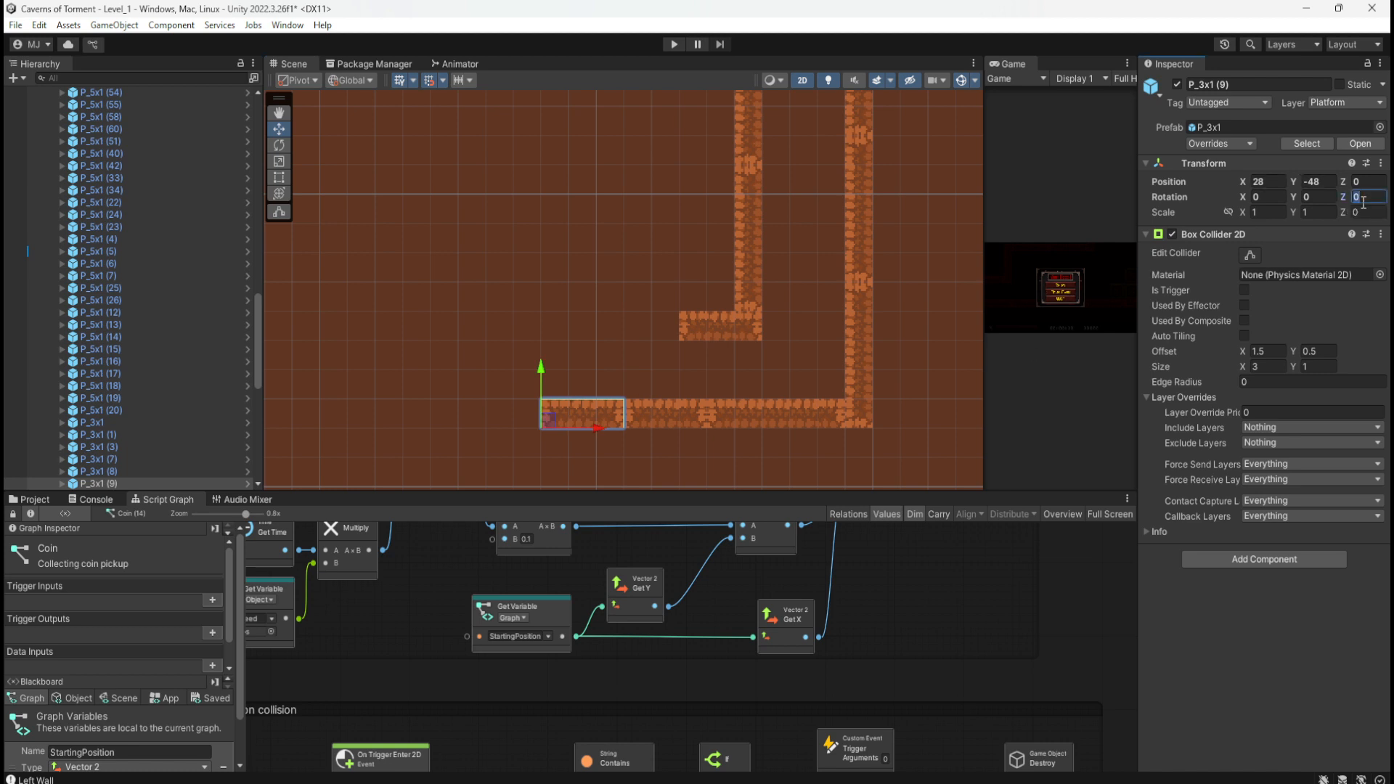
{"action": "type", "text": "90"}
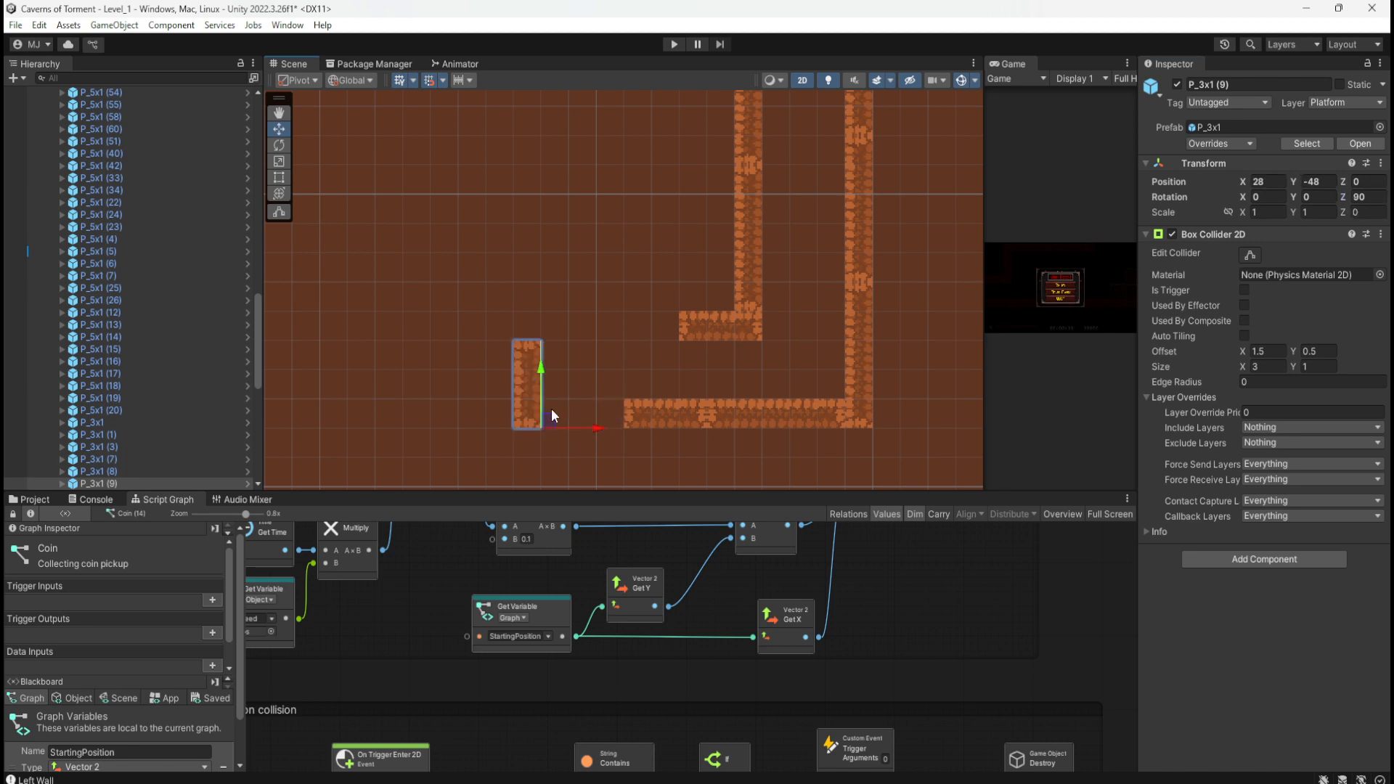
{"action": "left_click", "coordinate": [549, 415]}
Step: Move upright P_3x1 (9) to X 31 and place a copy at X 34, Y -44
{"action": "left_click", "coordinate": [546, 410]}
{"action": "left_click_drag", "start_coordinate": [546, 410], "coordinate": [623, 419]}
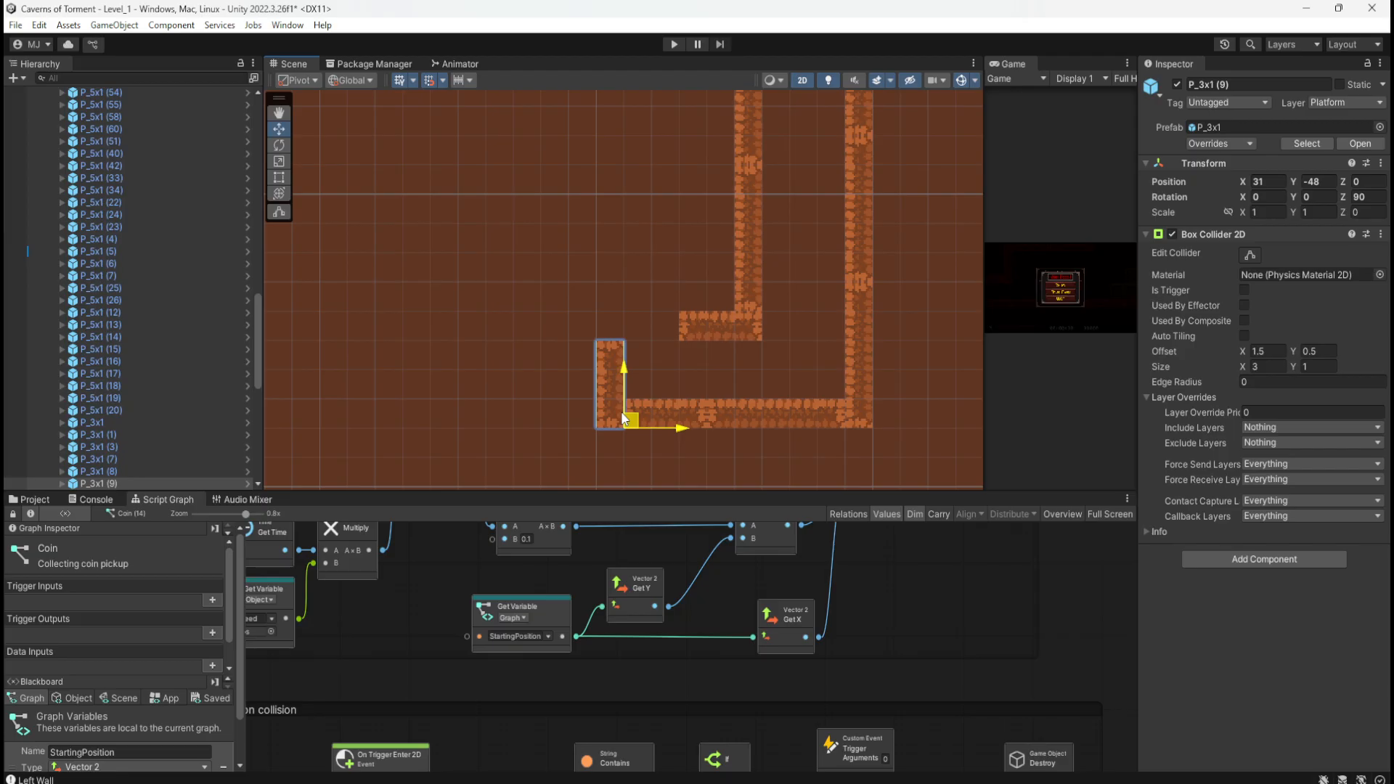
{"action": "key", "text": "ctrl+d"}
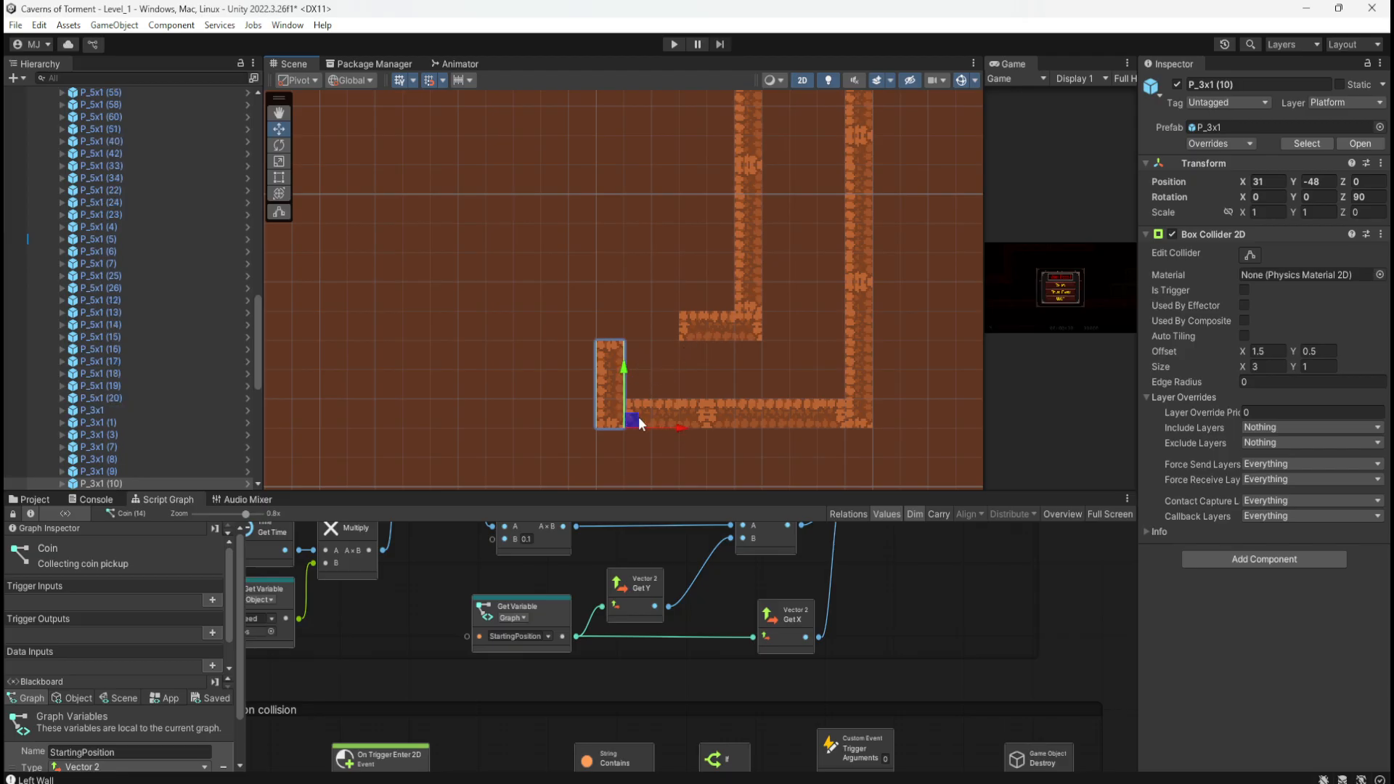
{"action": "left_click_drag", "start_coordinate": [638, 417], "coordinate": [713, 293]}
Step: Copy the long floor platform P_5x1 (60) up-left beside the upper wall as a ledge
{"action": "middle_click_drag", "start_coordinate": [582, 268], "coordinate": [629, 330]}
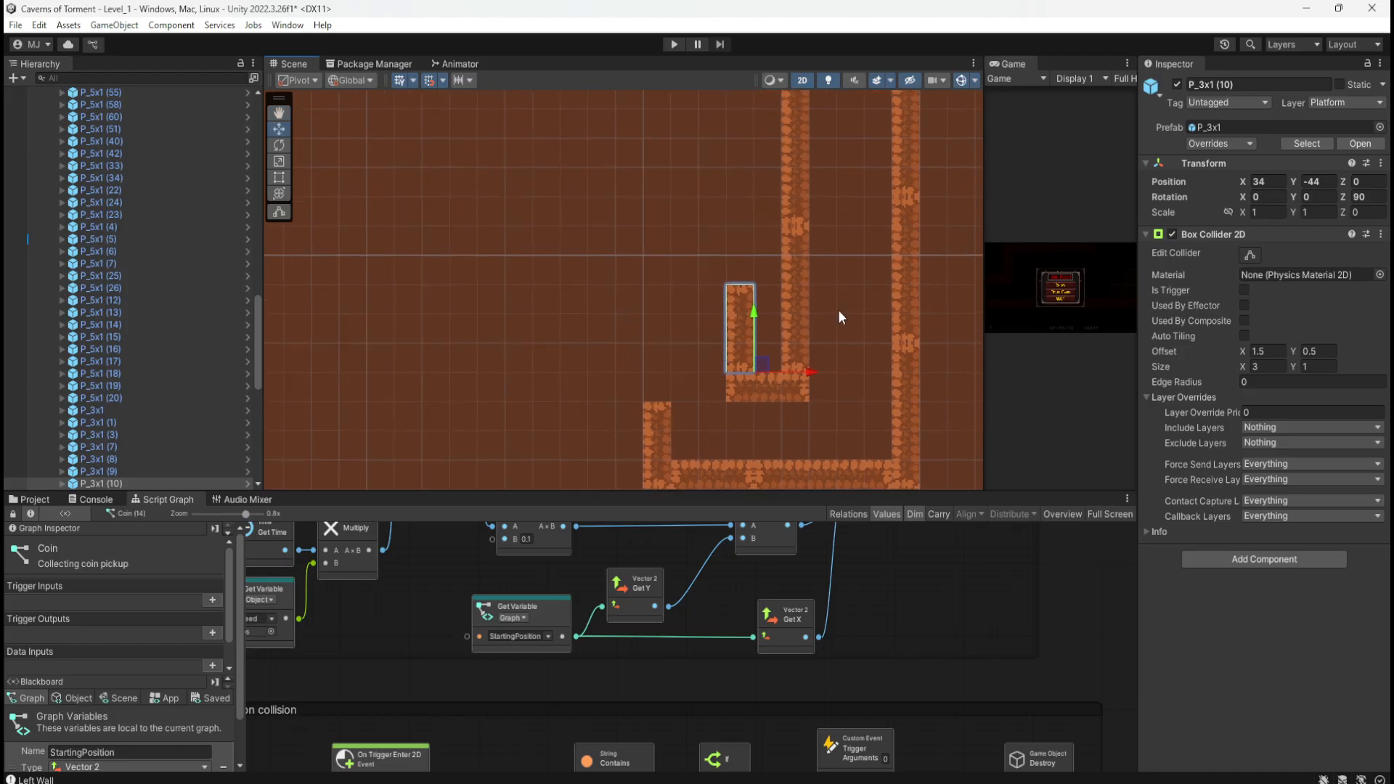
{"action": "left_click", "coordinate": [747, 468]}
{"action": "left_click", "coordinate": [809, 476]}
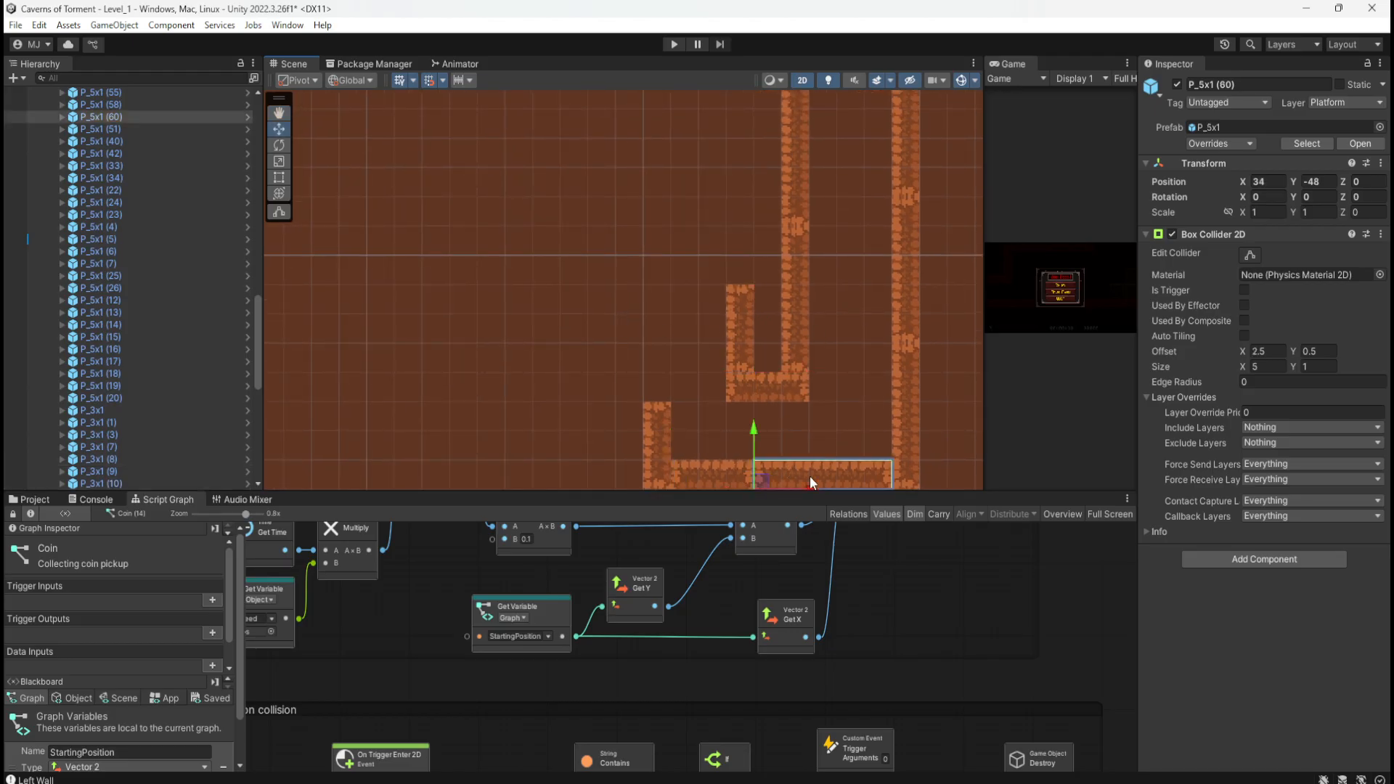
{"action": "key", "text": "ctrl+d"}
{"action": "left_click_drag", "start_coordinate": [760, 482], "coordinate": [591, 305]}
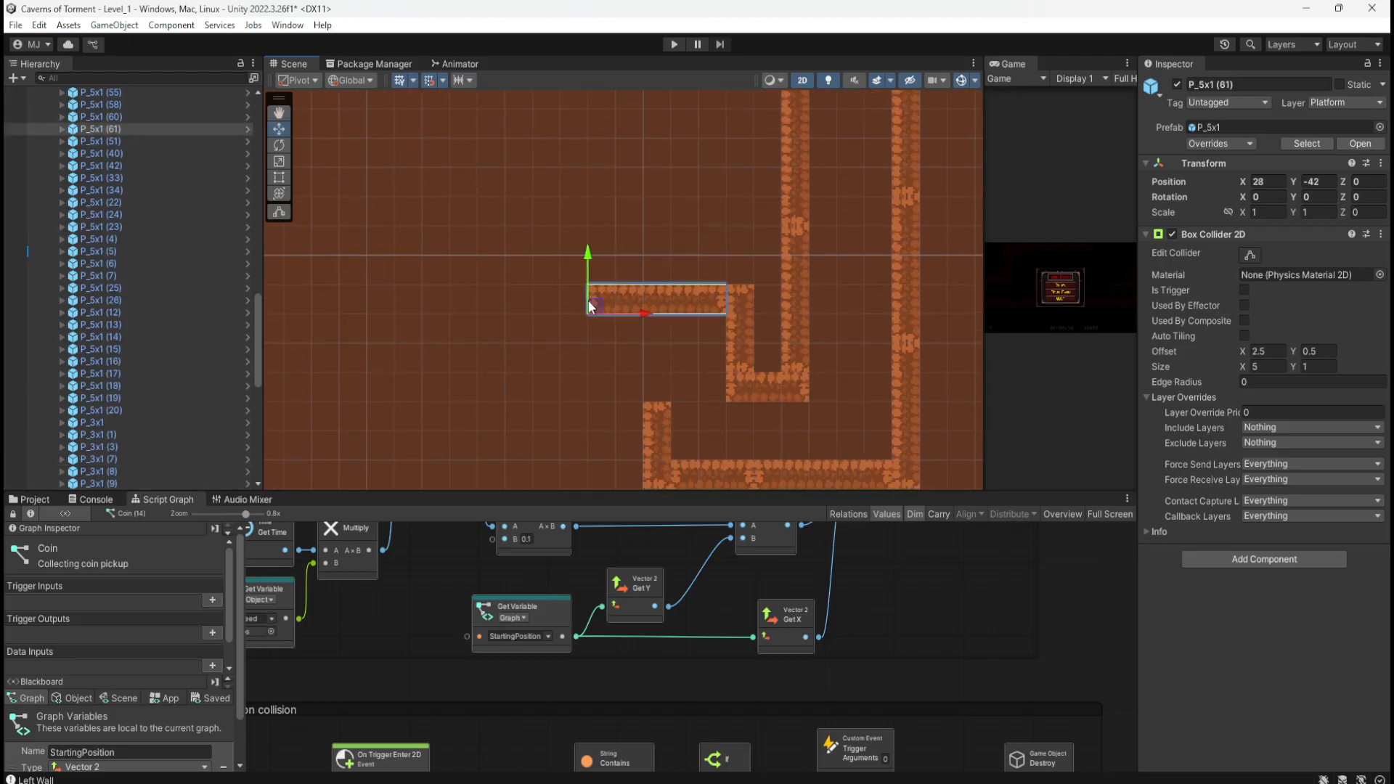
{"action": "middle_click_drag", "start_coordinate": [636, 392], "coordinate": [711, 313]}
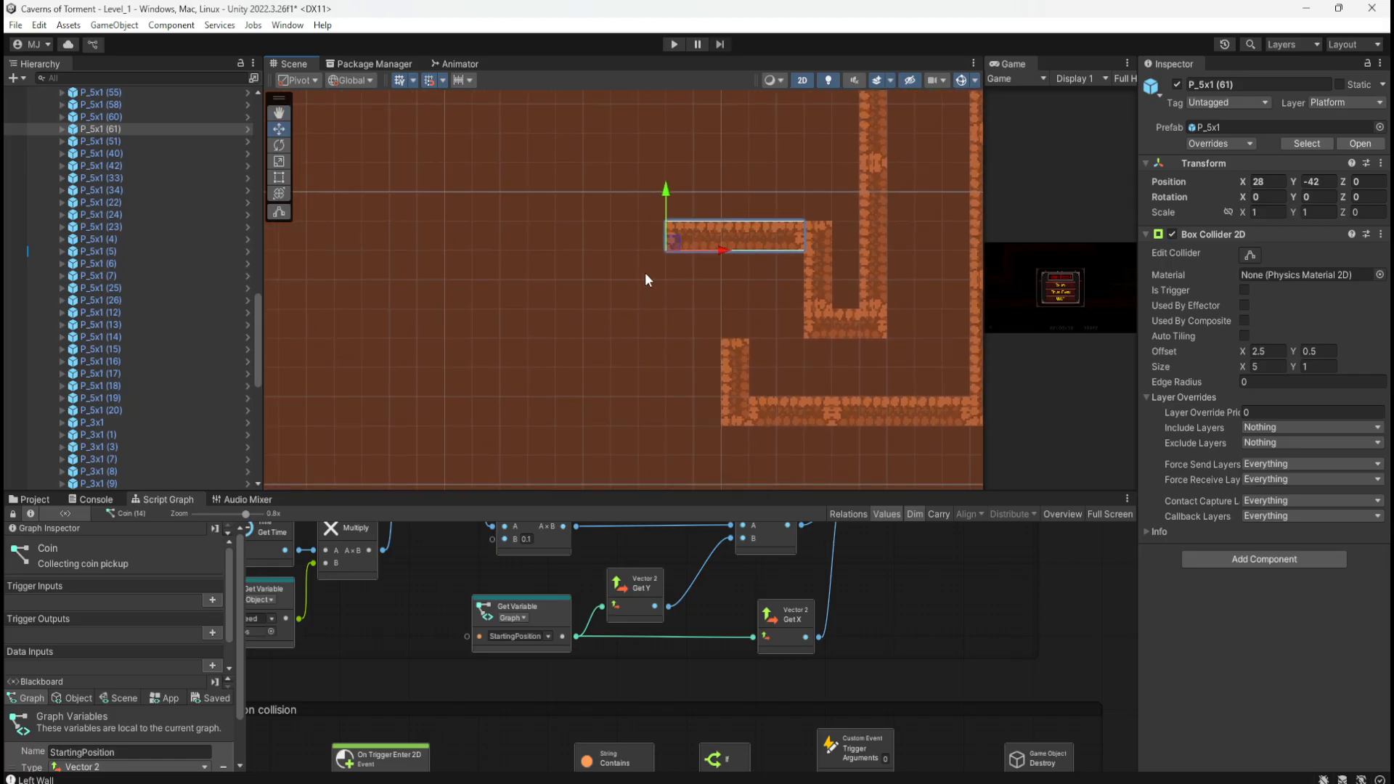
{"action": "middle_click_drag", "start_coordinate": [644, 273], "coordinate": [723, 281]}
Step: Lay P_3x1 (11) flat (rotation Z 0) just left of the pillar as a floor bump
{"action": "left_click", "coordinate": [810, 365]}
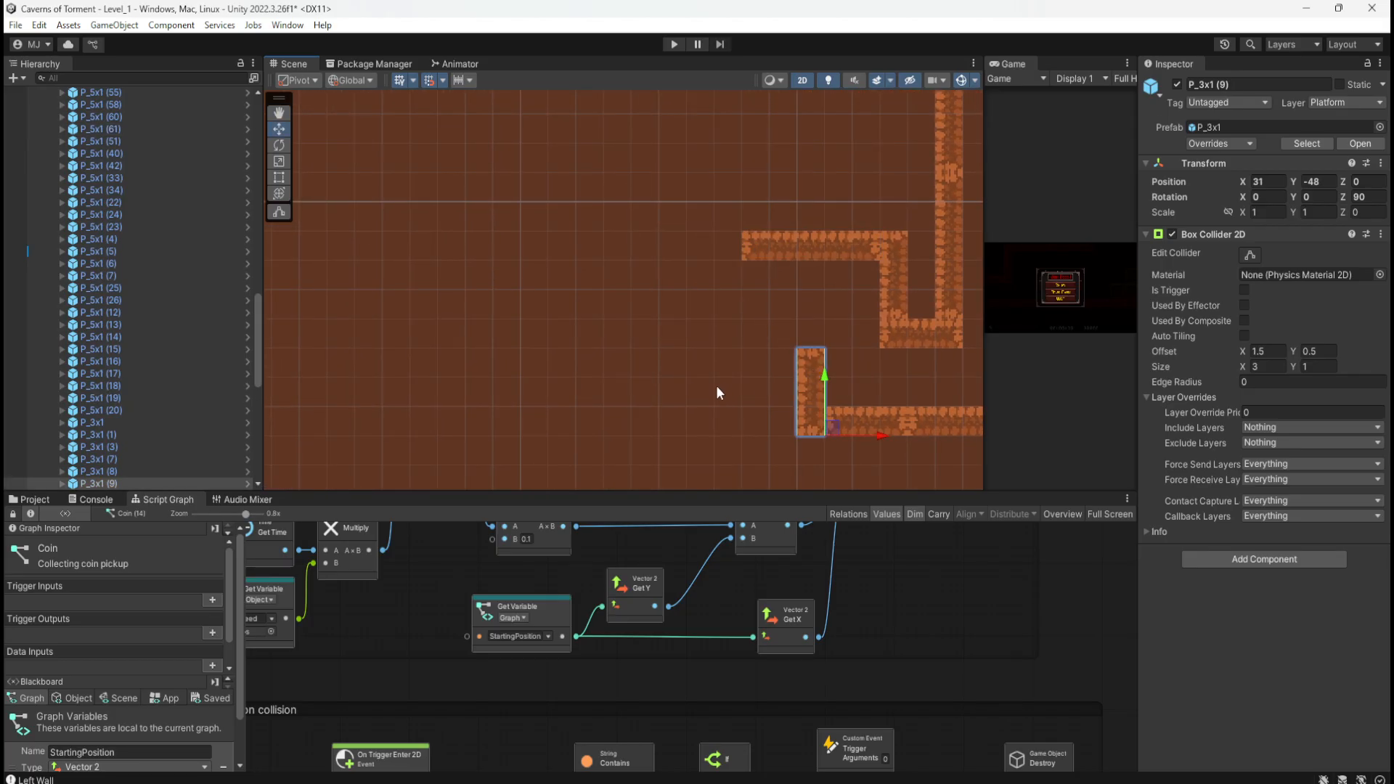
{"action": "middle_click_drag", "start_coordinate": [716, 384], "coordinate": [614, 360]}
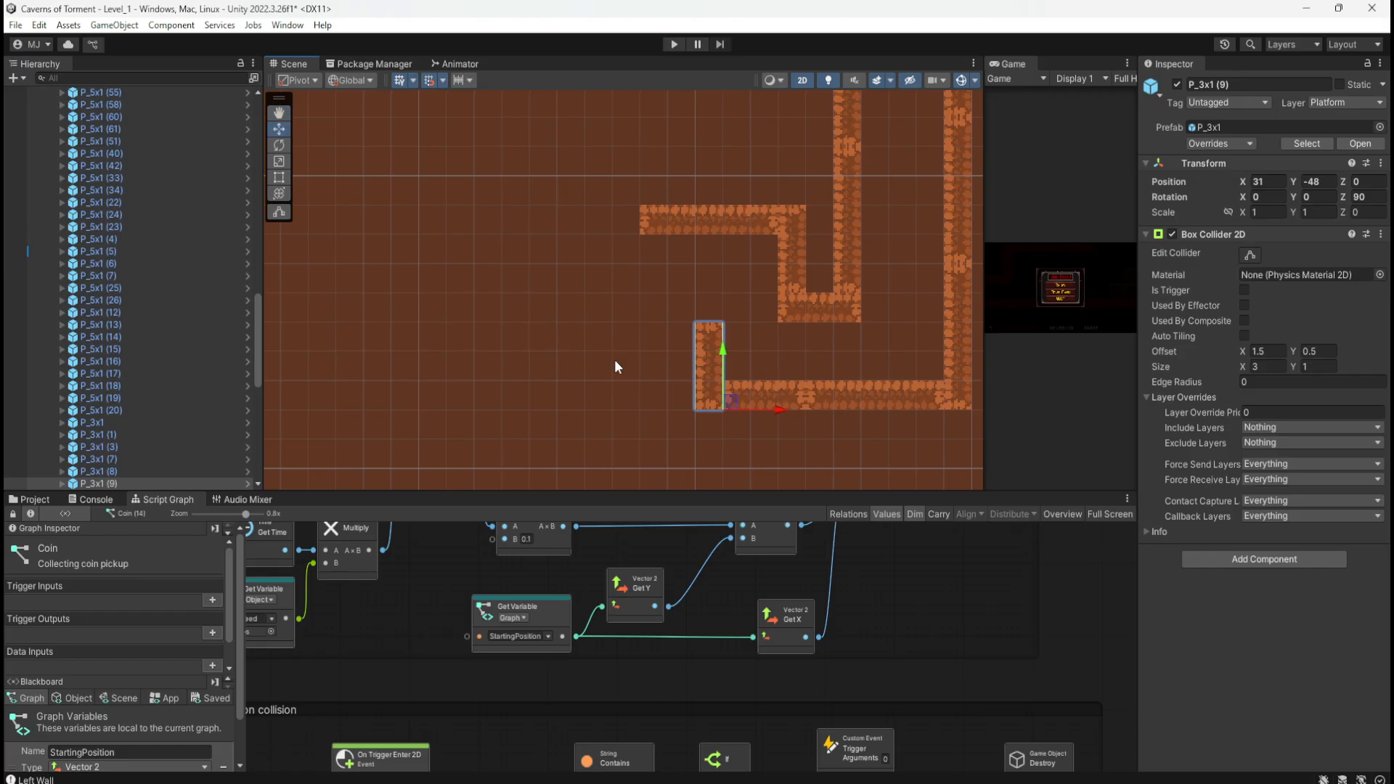
{"action": "left_click", "coordinate": [703, 369]}
{"action": "left_click_drag", "start_coordinate": [731, 391], "coordinate": [676, 361]}
{"action": "left_click", "coordinate": [1365, 193]}
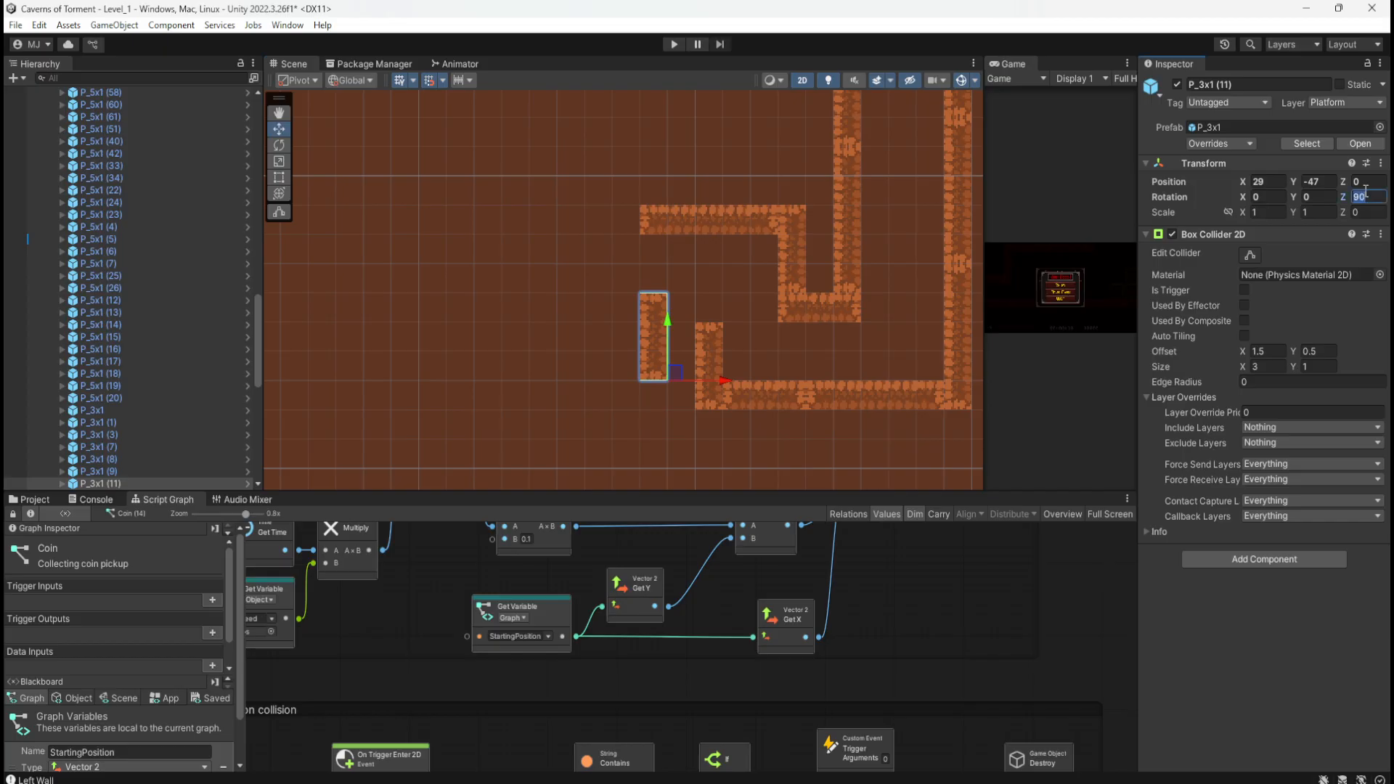
{"action": "type", "text": "0"}
{"action": "left_click_drag", "start_coordinate": [681, 384], "coordinate": [626, 358]}
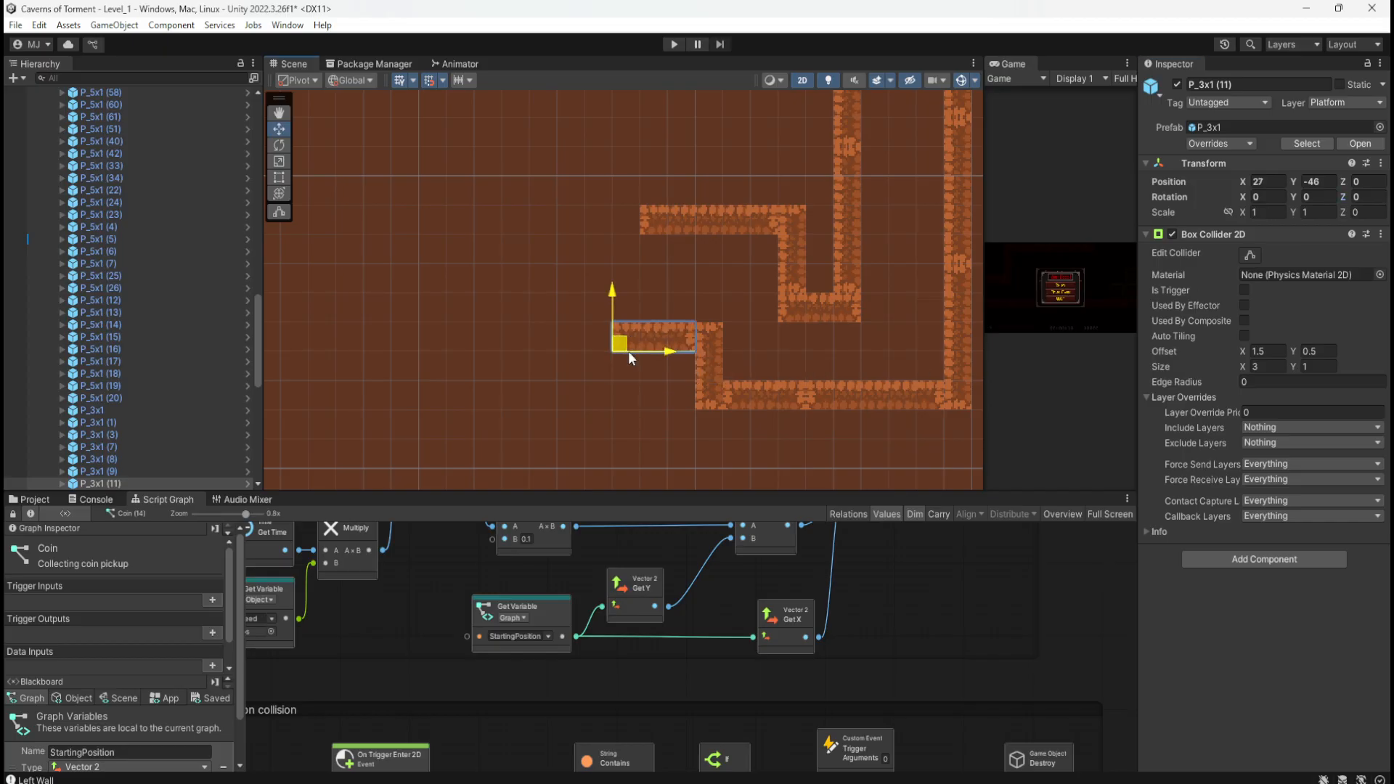
Step: Add a copy of upright P_3x1 (9) three units to its left
{"action": "left_click", "coordinate": [715, 374]}
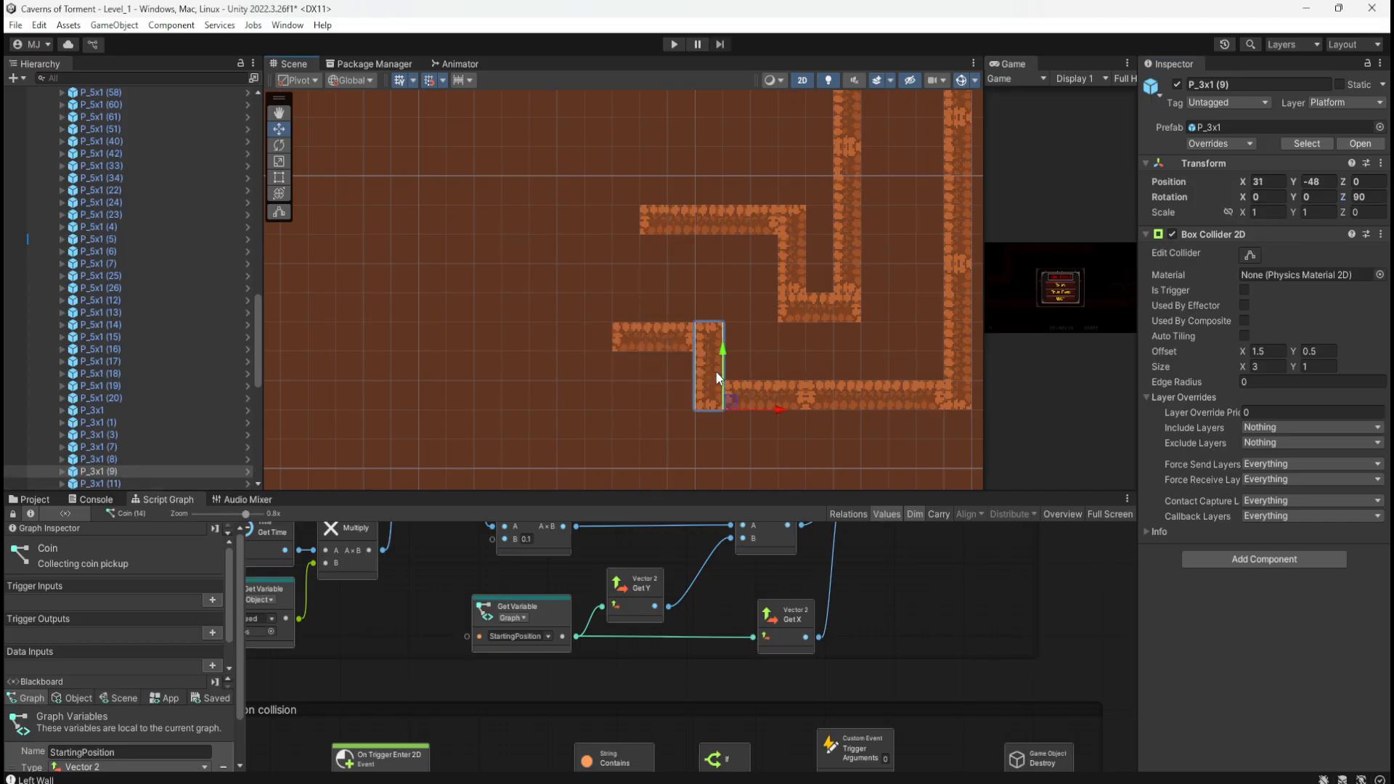
{"action": "key", "text": "ctrl+d"}
{"action": "left_click_drag", "start_coordinate": [731, 398], "coordinate": [645, 405]}
{"action": "middle_click_drag", "start_coordinate": [535, 334], "coordinate": [609, 332]}
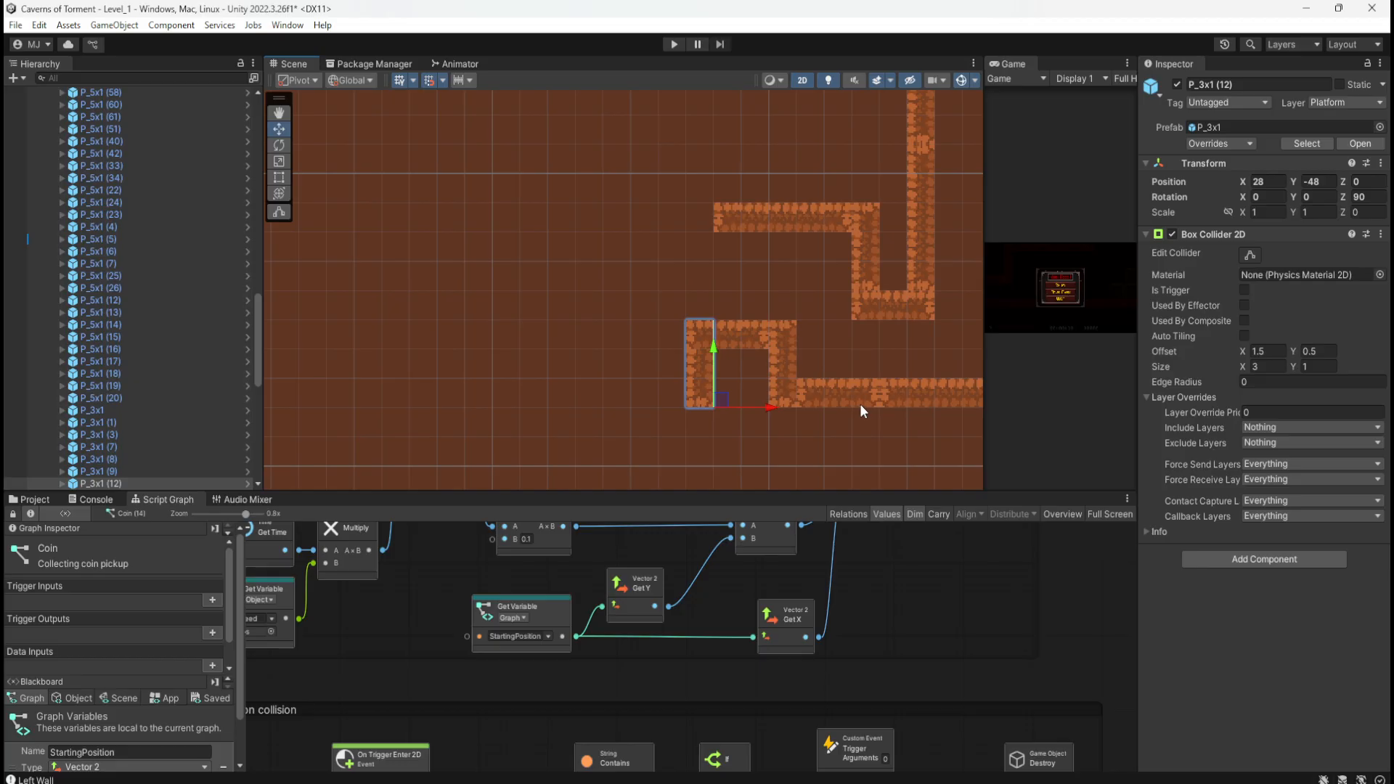
{"action": "middle_click_drag", "start_coordinate": [857, 358], "coordinate": [740, 373]}
Step: Extend the floor leftward with a copy of P_5x1 (60) at X 22
{"action": "left_click", "coordinate": [743, 376]}
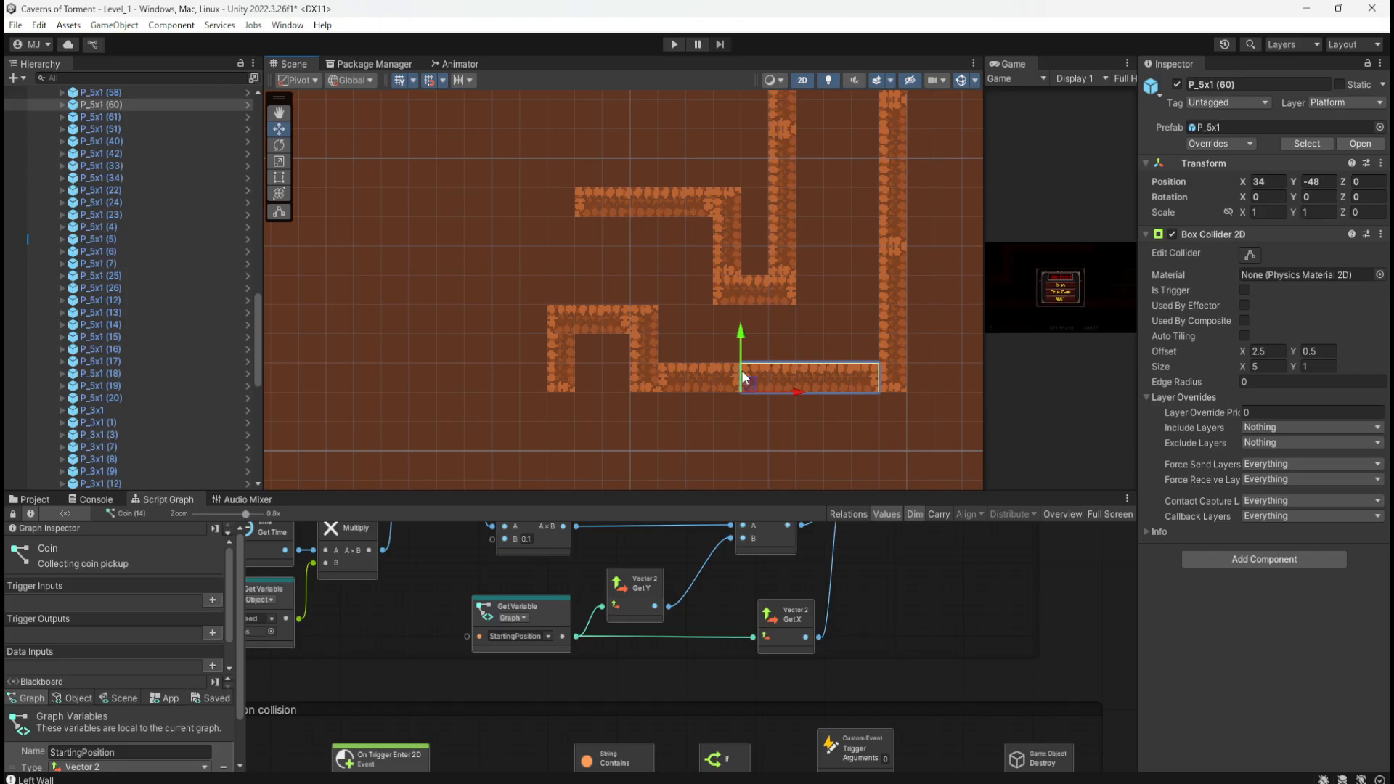
{"action": "key", "text": "ctrl+d"}
{"action": "left_click_drag", "start_coordinate": [743, 376], "coordinate": [426, 379]}
{"action": "middle_click_drag", "start_coordinate": [510, 273], "coordinate": [617, 306]}
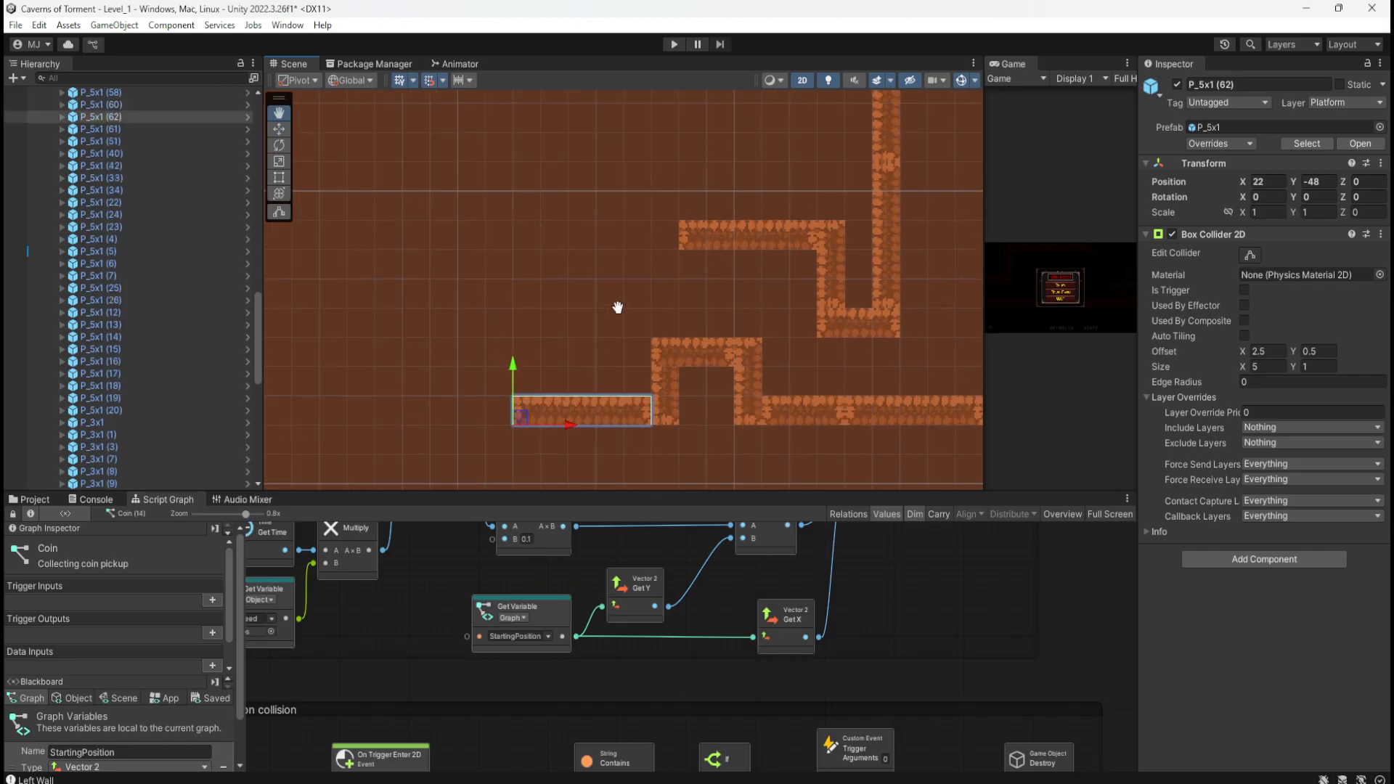
Step: Add upright wall P_3x1 (13) at X 23, Y -48 closing the floor's left end
{"action": "left_click", "coordinate": [666, 377]}
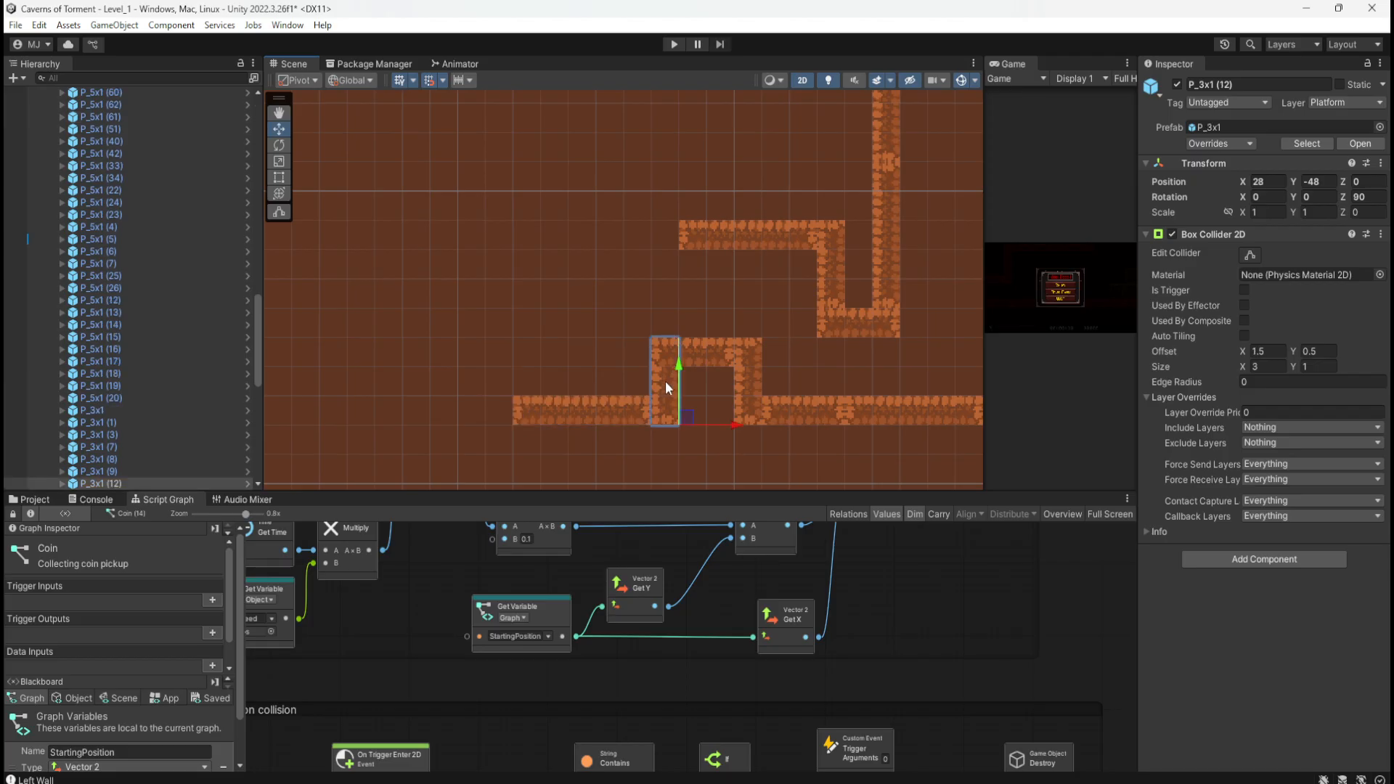
{"action": "key", "text": "ctrl+d"}
{"action": "left_click_drag", "start_coordinate": [695, 415], "coordinate": [558, 408]}
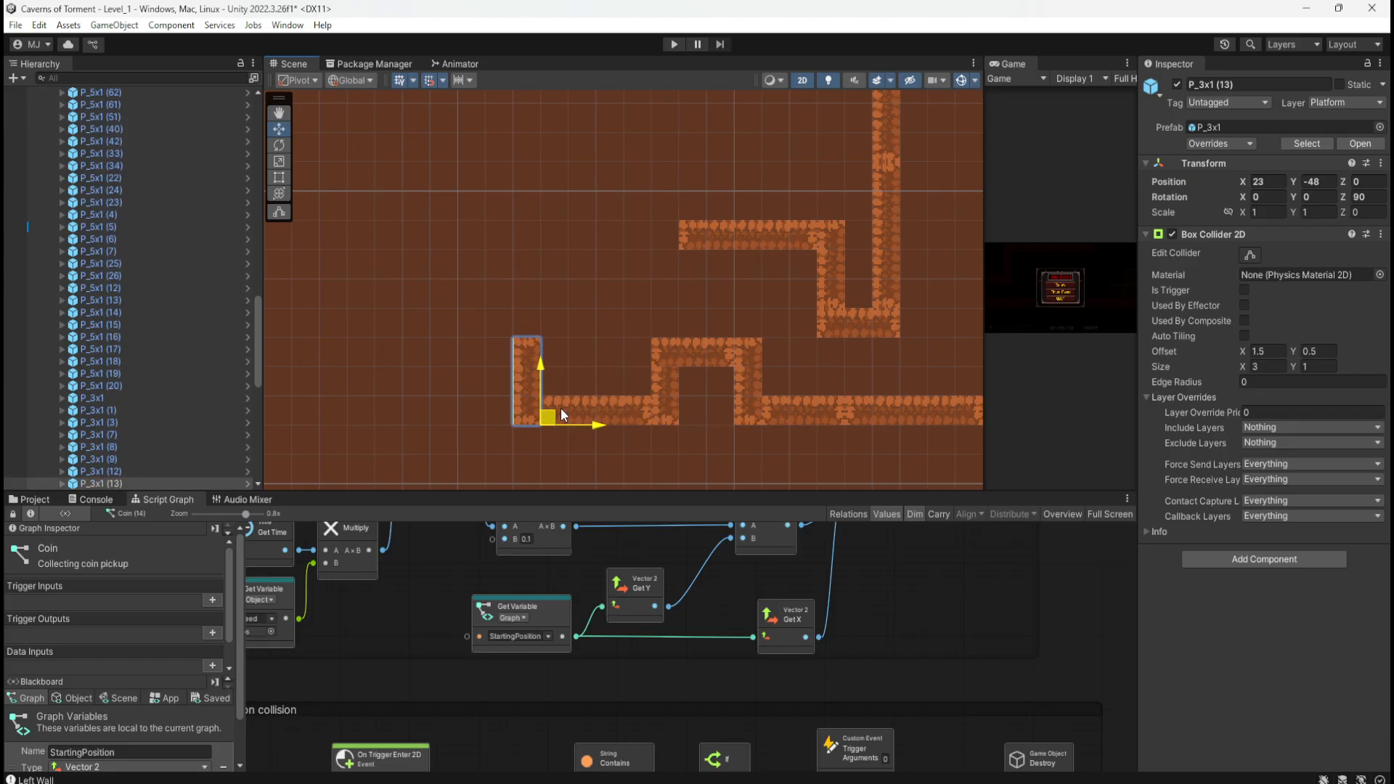
{"action": "mouse_move", "coordinate": [561, 407]}
{"action": "left_mouse_down"}
{"action": "mouse_move", "coordinate": [538, 408]}
{"action": "mouse_move", "coordinate": [586, 403]}
{"action": "mouse_move", "coordinate": [508, 397]}
{"action": "mouse_move", "coordinate": [573, 400]}
{"action": "mouse_move", "coordinate": [557, 402]}
{"action": "left_mouse_up"}
Step: Shift upper ledge P_5x1 (63) to X 23, extend it with a copy at X 18, and save
{"action": "left_click", "coordinate": [785, 227]}
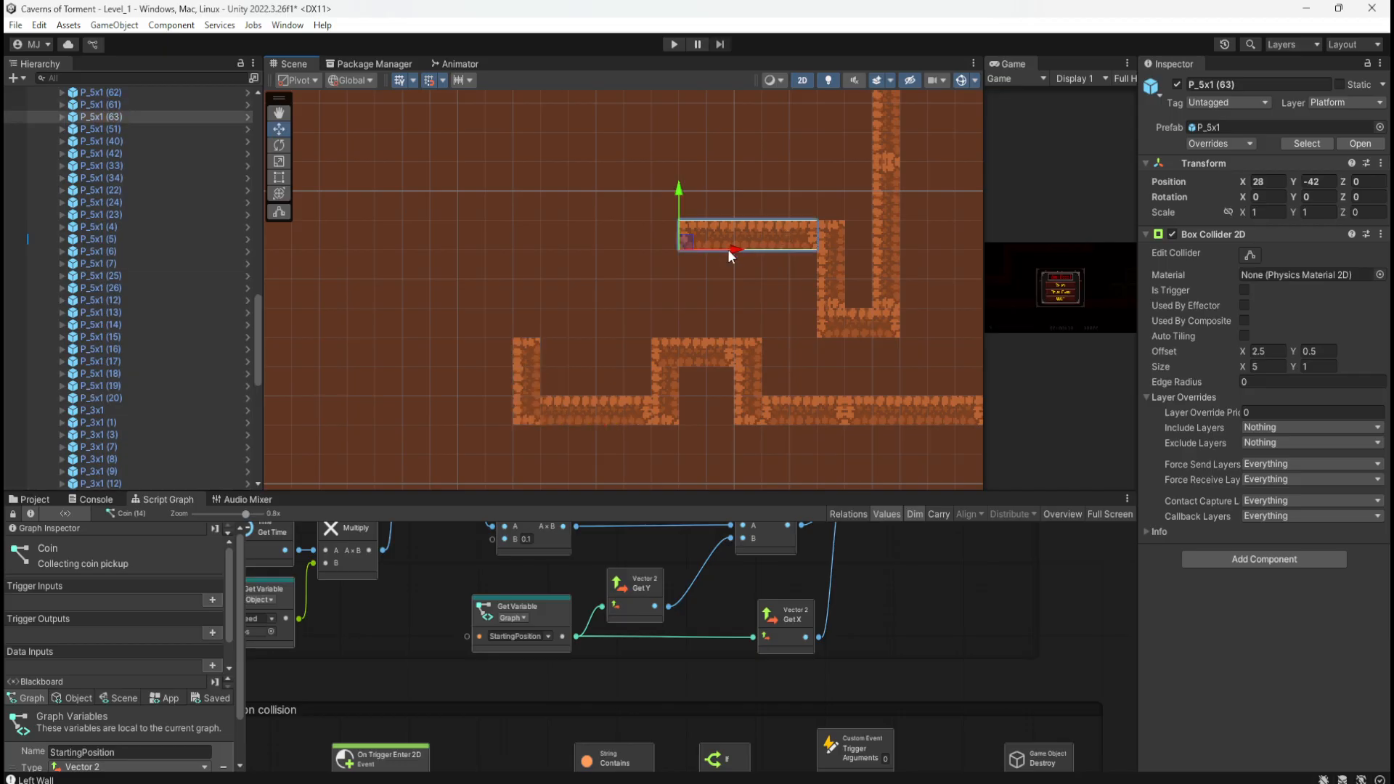
{"action": "left_click_drag", "start_coordinate": [729, 254], "coordinate": [583, 256]}
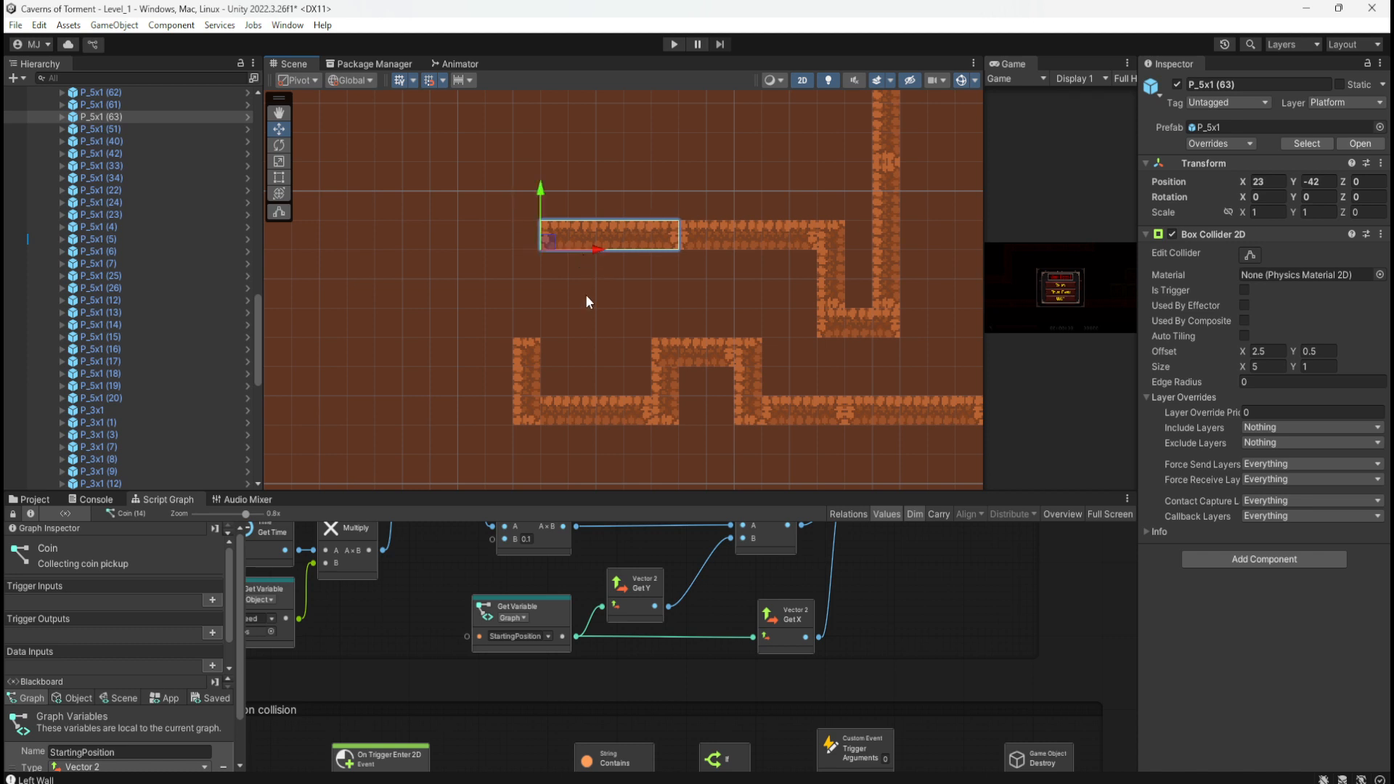
{"action": "middle_click_drag", "start_coordinate": [587, 297], "coordinate": [710, 300]}
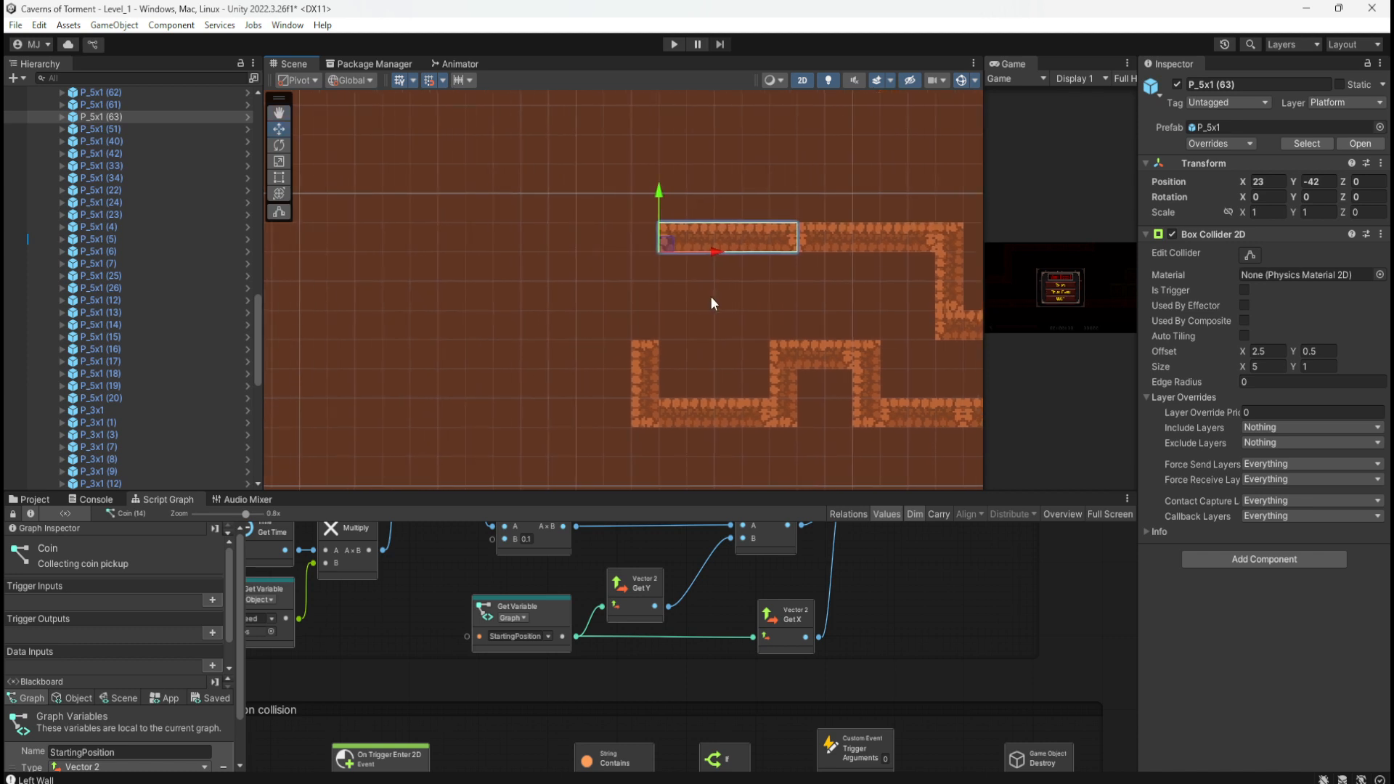
{"action": "key", "text": "ctrl+d"}
{"action": "left_click_drag", "start_coordinate": [716, 253], "coordinate": [571, 249]}
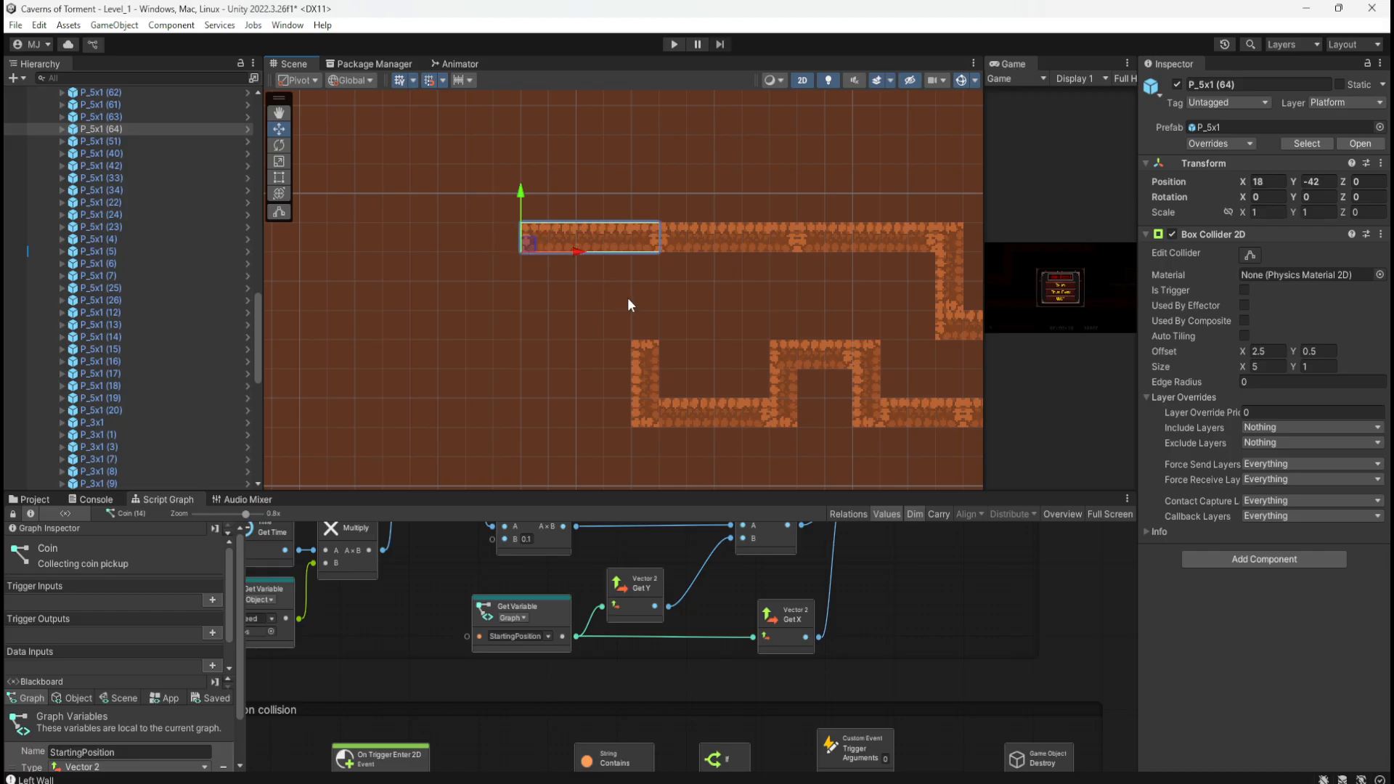
{"action": "key", "text": "ctrl+s"}
Step: Copy horizontal bump piece P_3x1 (11) to X 20 and move upright P_3x1 (15) to X 21
{"action": "left_click", "coordinate": [822, 359]}
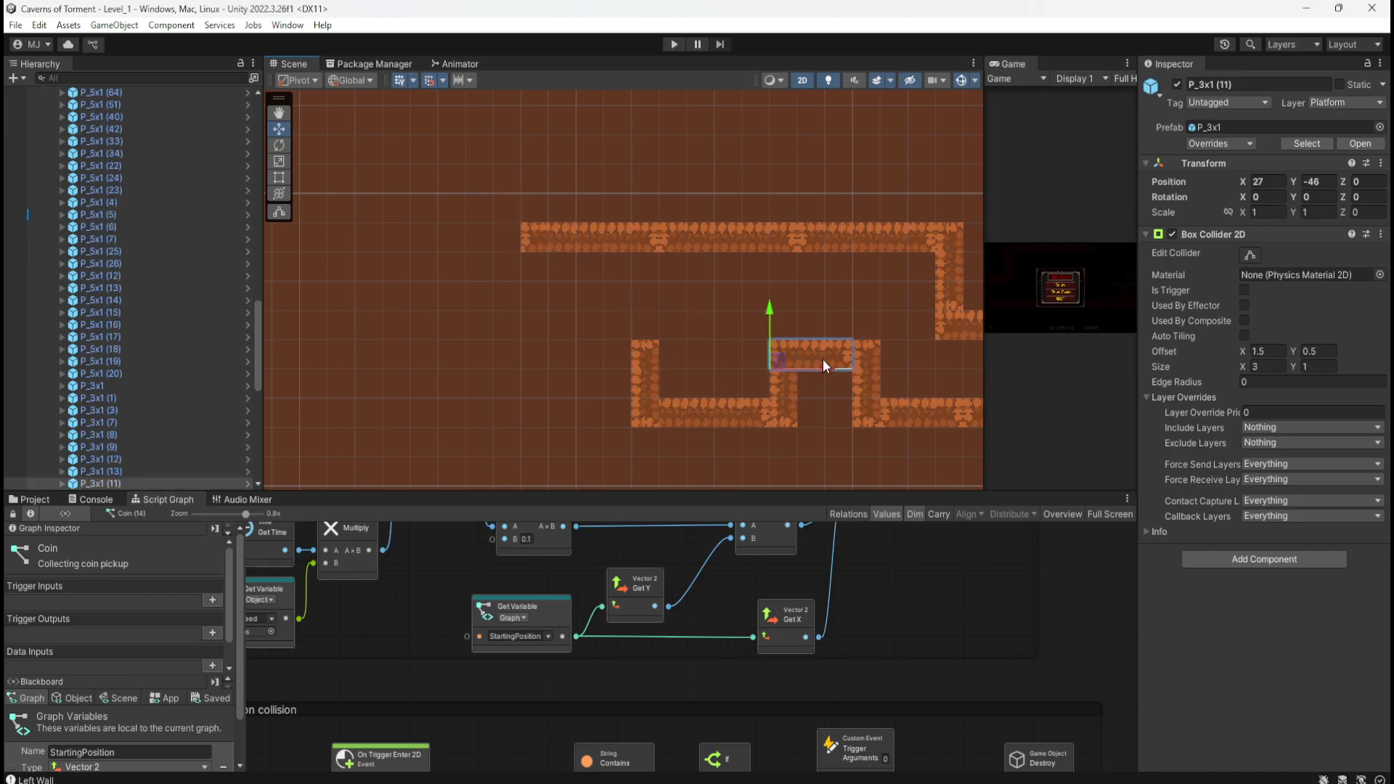
{"action": "key", "text": "ctrl+d"}
{"action": "left_click_drag", "start_coordinate": [831, 367], "coordinate": [629, 359]}
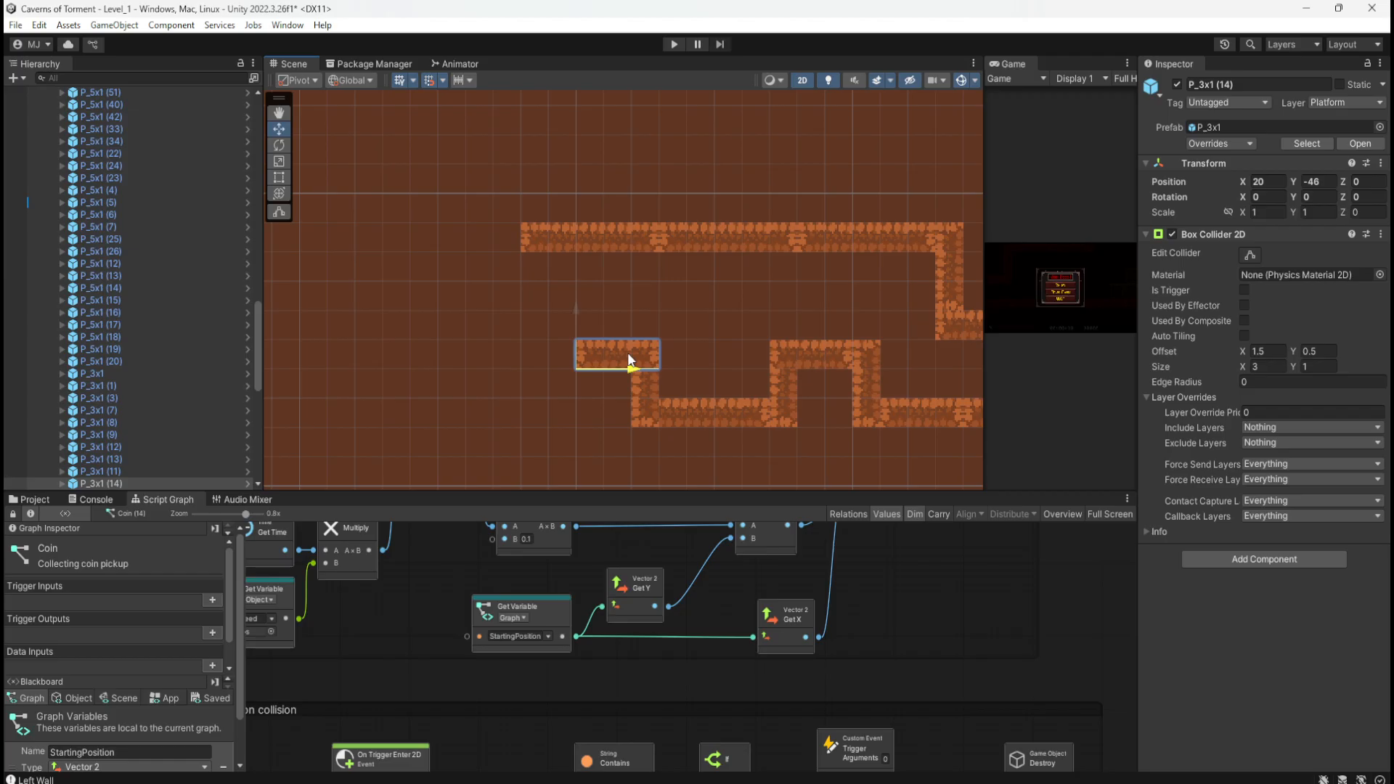
{"action": "left_click", "coordinate": [860, 379]}
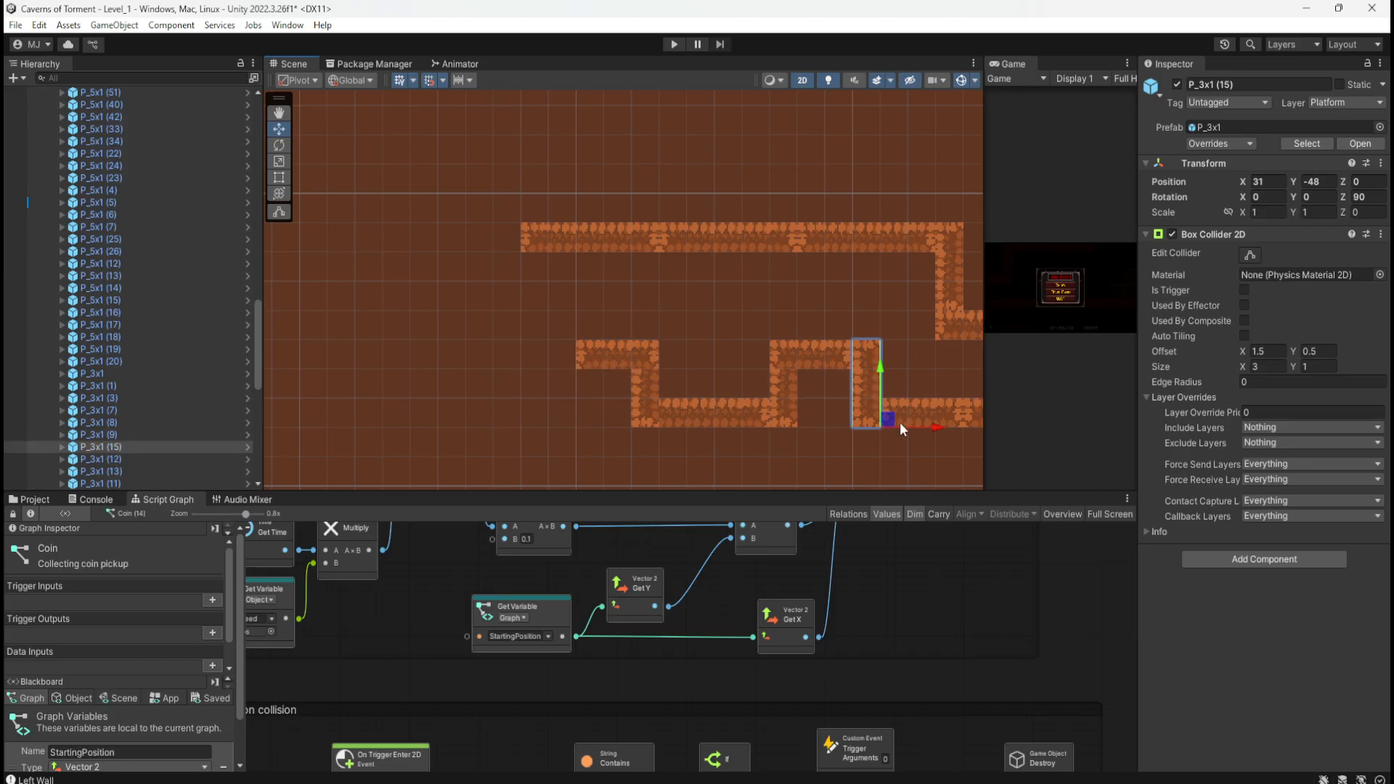
{"action": "left_click_drag", "start_coordinate": [935, 432], "coordinate": [655, 406]}
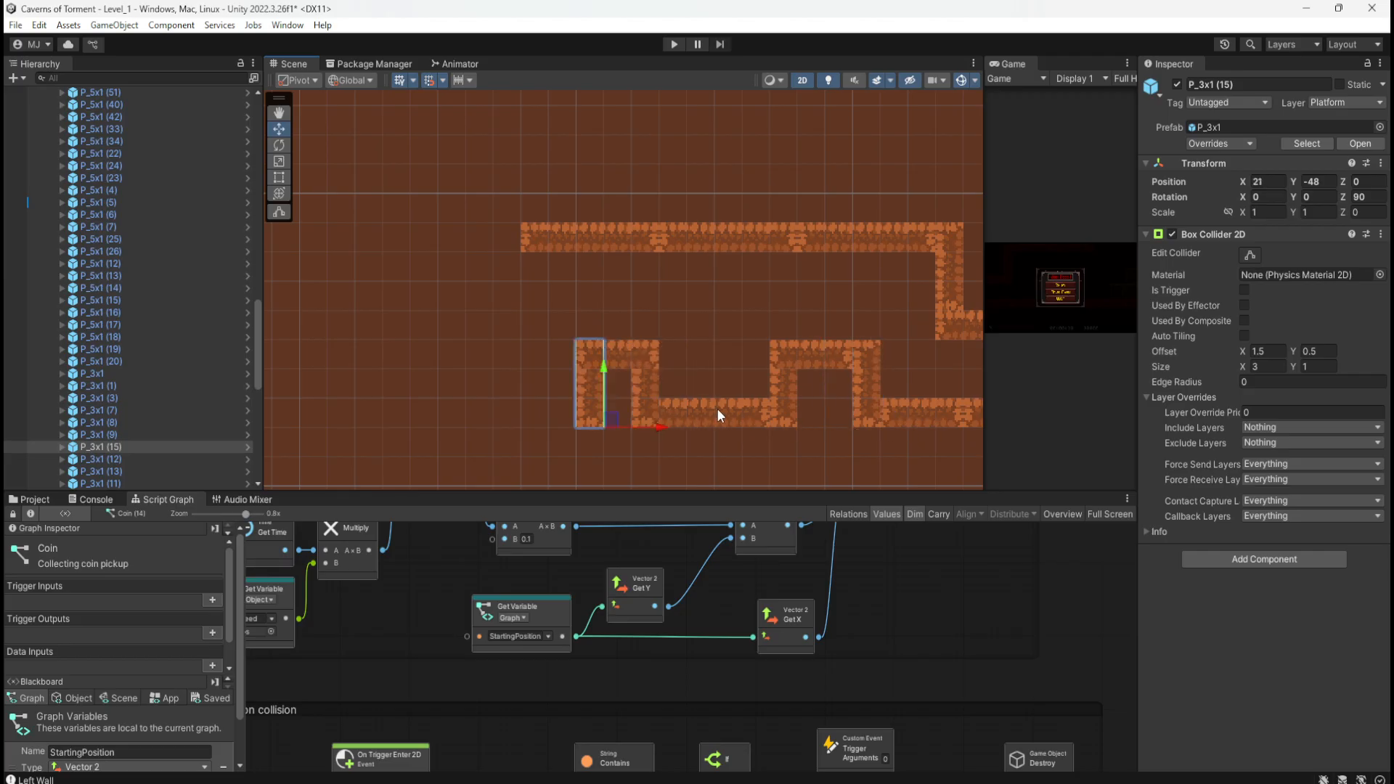
Step: Add another bump: a horizontal copy at X 17 and an upright copy at X 20
{"action": "left_click", "coordinate": [840, 361]}
{"action": "key", "text": "ctrl+d"}
{"action": "left_click_drag", "start_coordinate": [826, 369], "coordinate": [528, 419]}
{"action": "left_click", "coordinate": [594, 378]}
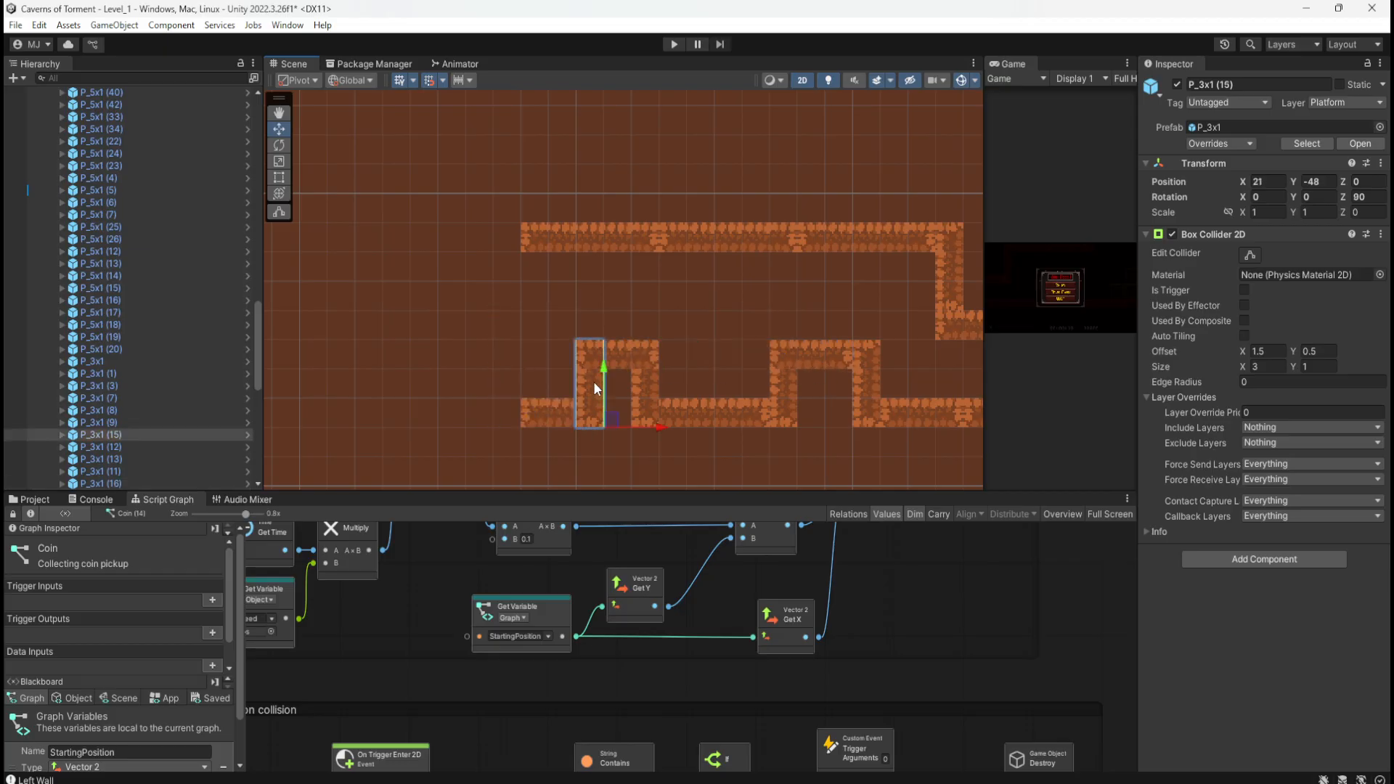
{"action": "key", "text": "ctrl+d"}
{"action": "left_click_drag", "start_coordinate": [644, 426], "coordinate": [579, 426]}
Step: Move bump top P_3x1 (18) further left and add an upright copy at X 16
{"action": "middle_click_drag", "start_coordinate": [631, 312], "coordinate": [722, 311]}
{"action": "left_click", "coordinate": [715, 333]}
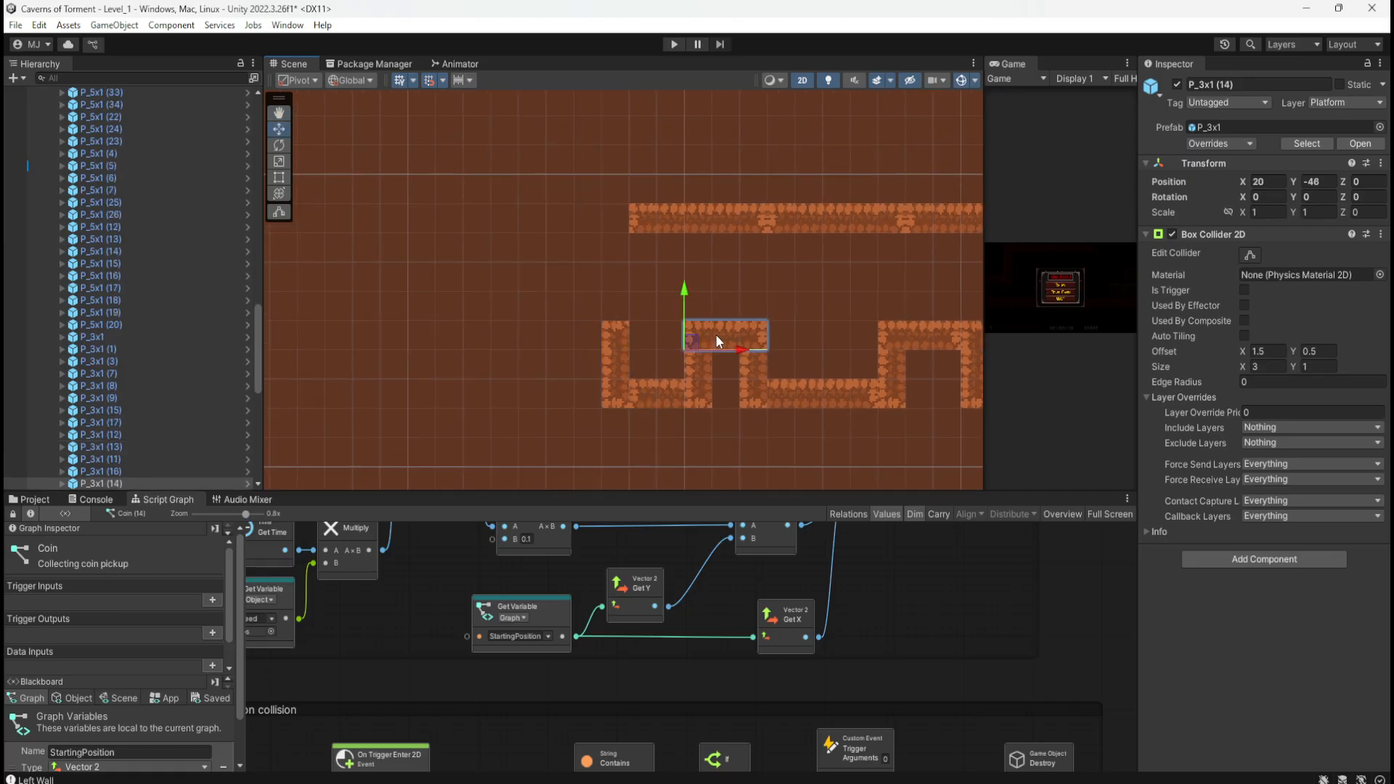
{"action": "left_click_drag", "start_coordinate": [740, 352], "coordinate": [594, 351]}
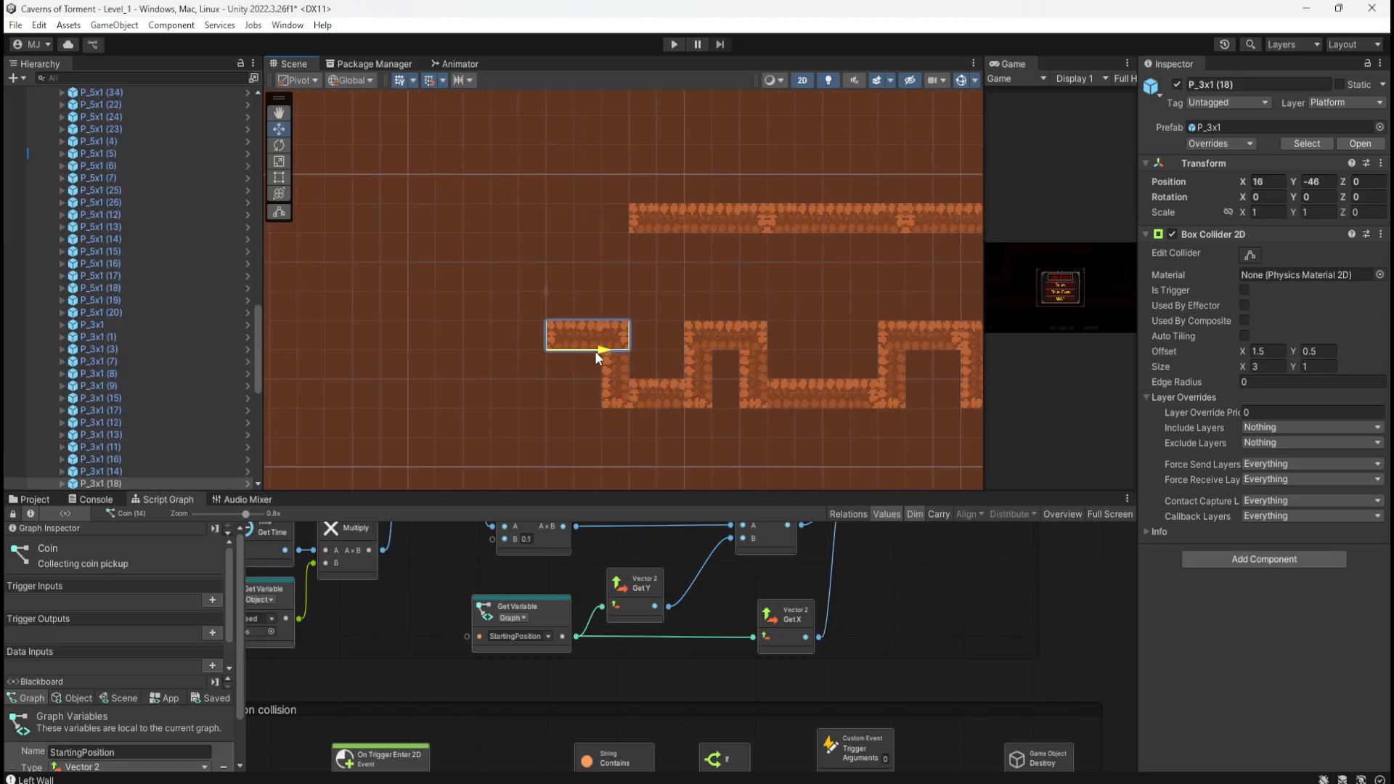
{"action": "left_click", "coordinate": [698, 368]}
{"action": "key", "text": "ctrl+d"}
{"action": "left_click_drag", "start_coordinate": [762, 405], "coordinate": [626, 405]}
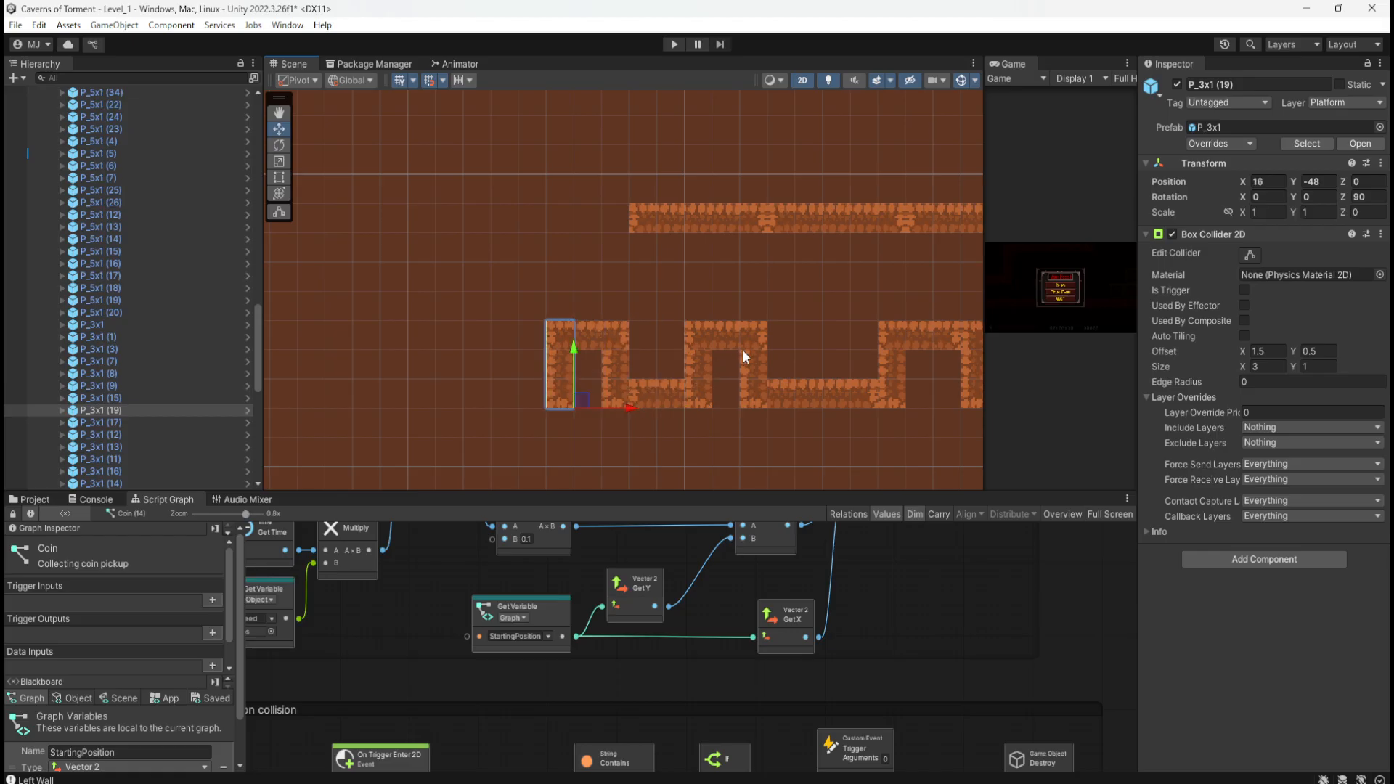
Step: Extend the lower floor left with a copy of P_5x1 (62), placed as P_5x1 (65) at X 10, Y -48
{"action": "left_click", "coordinate": [825, 385]}
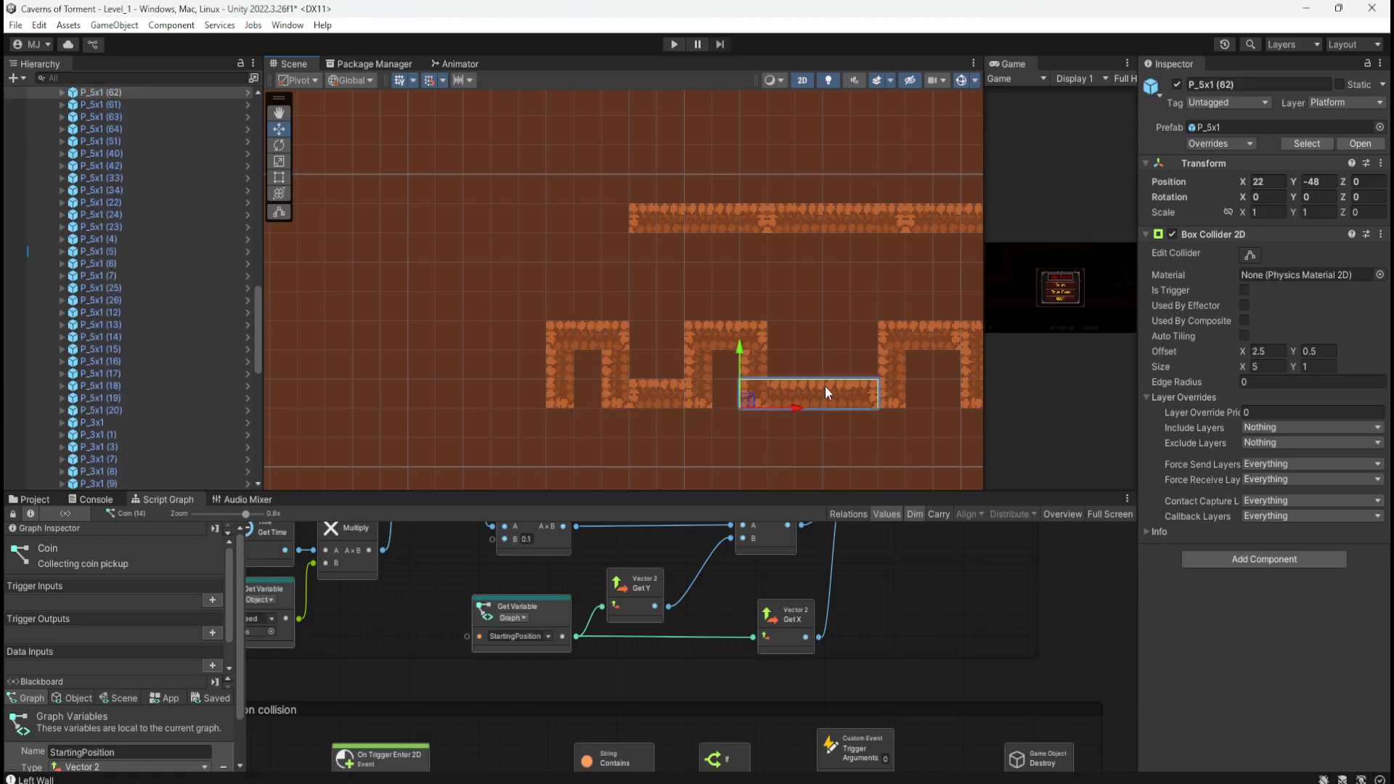
{"action": "key", "text": "ctrl+d"}
{"action": "left_click_drag", "start_coordinate": [798, 406], "coordinate": [469, 403]}
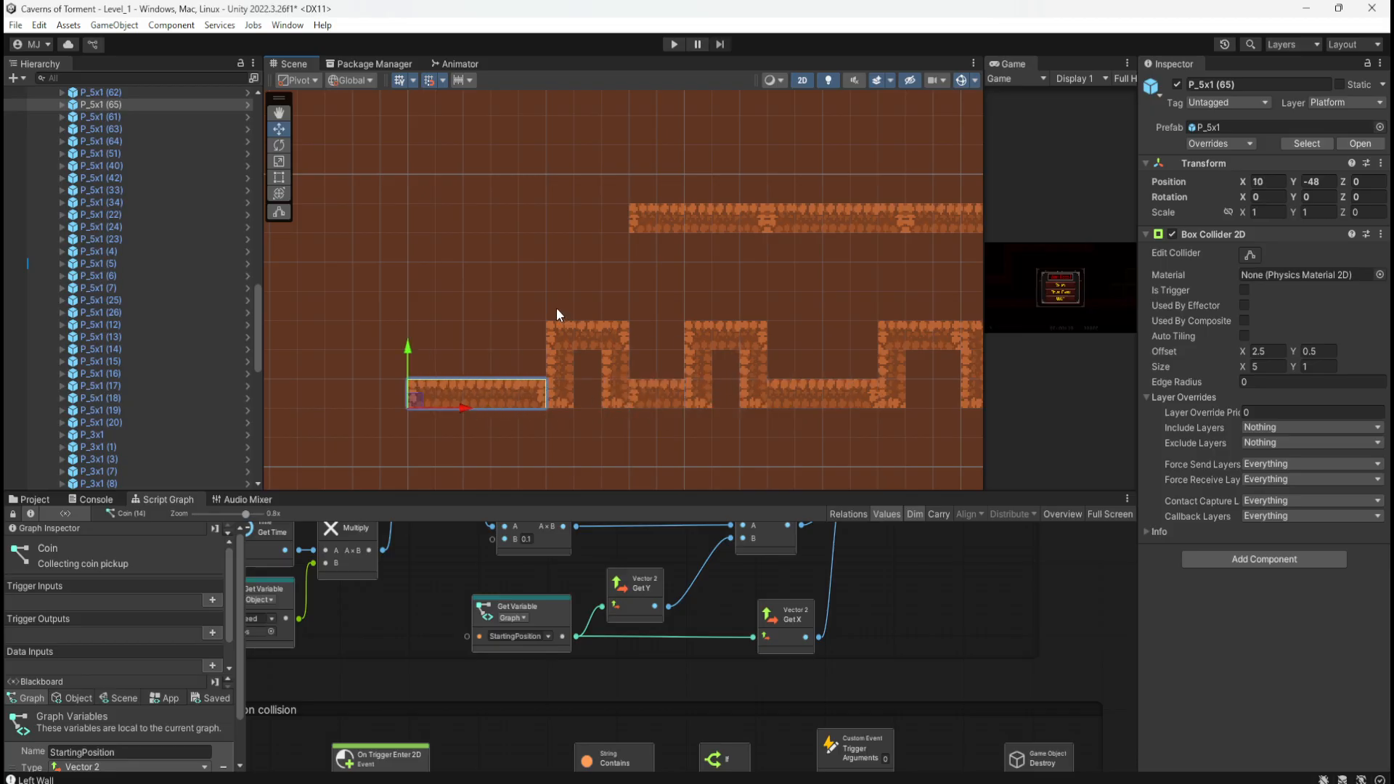
{"action": "left_click_drag", "start_coordinate": [545, 307], "coordinate": [491, 402]}
{"action": "left_click", "coordinate": [516, 294]}
{"action": "scroll", "coordinate": [490, 299], "scroll_direction": "down", "scroll_amount": 7}
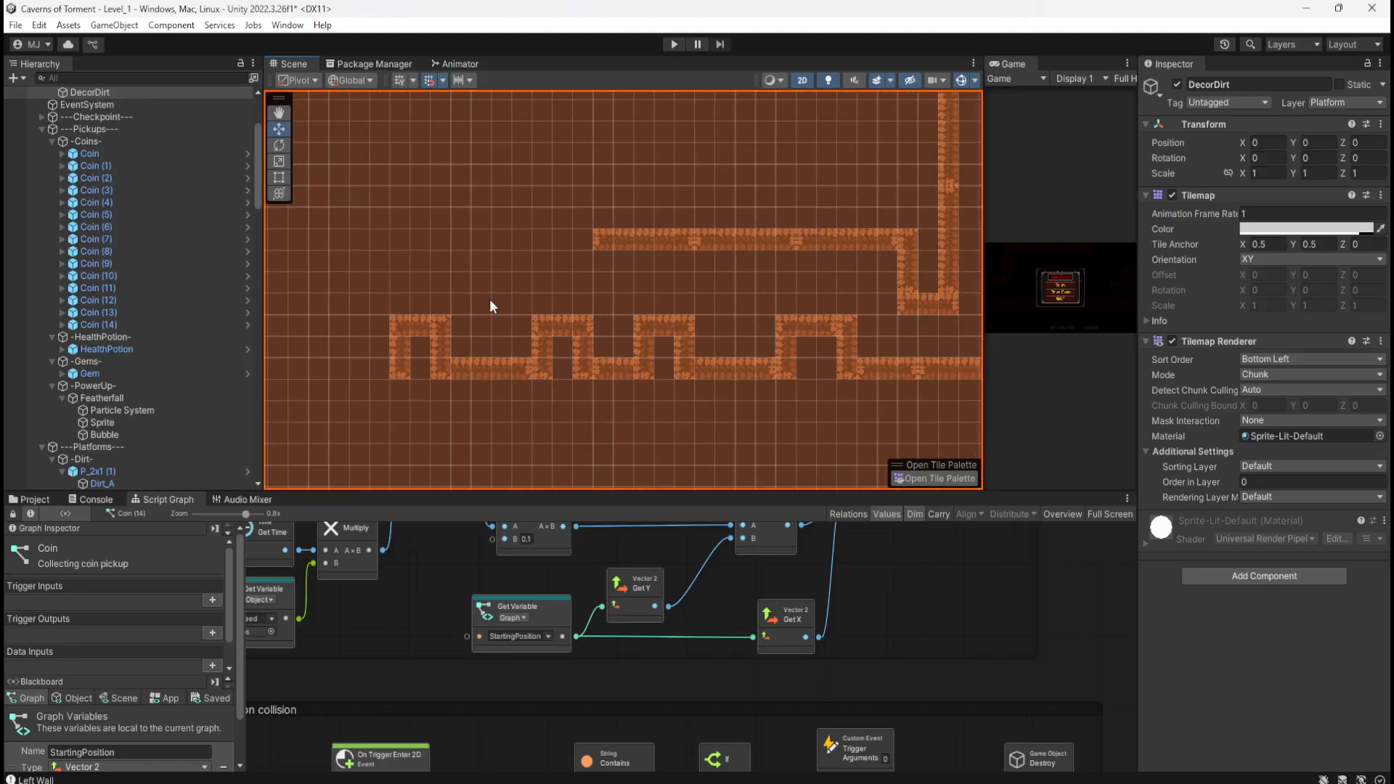
{"action": "scroll", "coordinate": [489, 299], "scroll_direction": "down", "scroll_amount": 2}
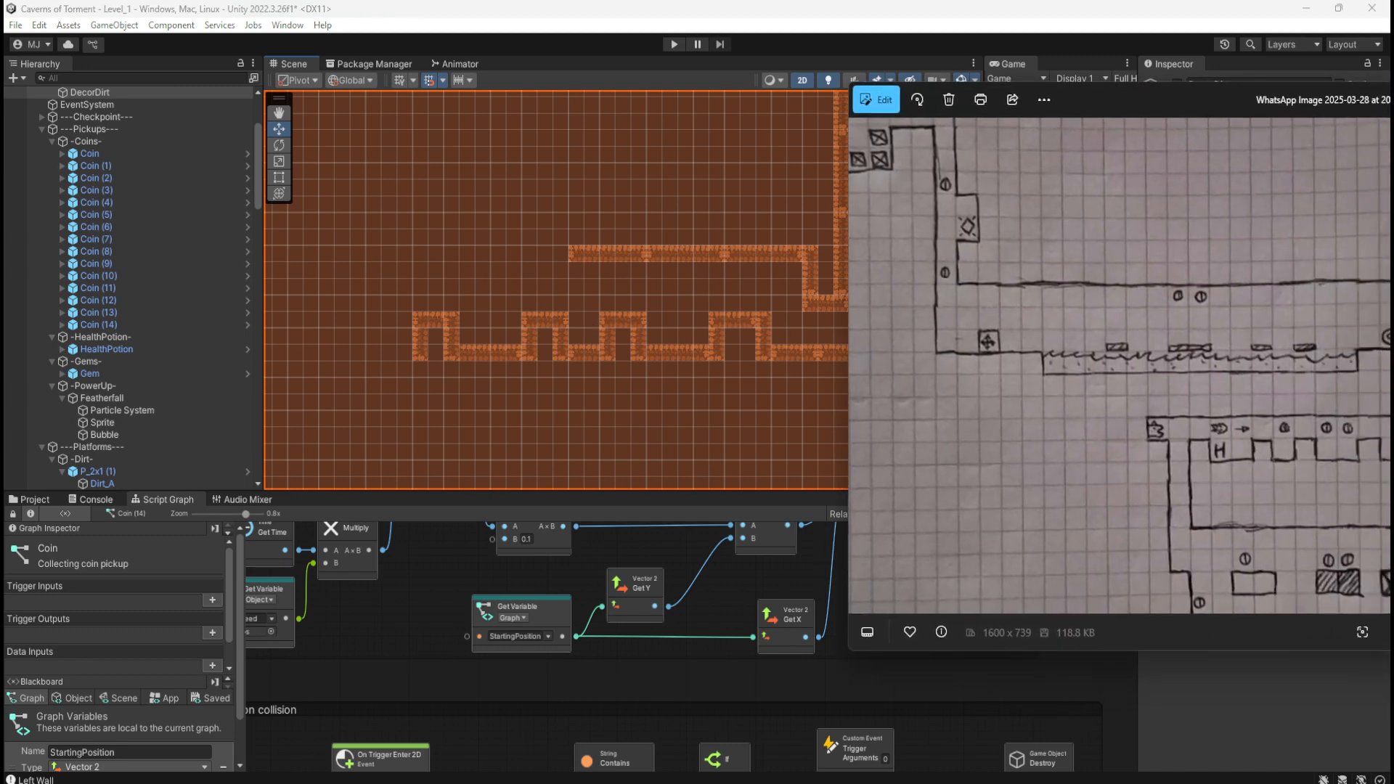
{"action": "scroll", "coordinate": [373, 419], "scroll_direction": "down", "scroll_amount": 4}
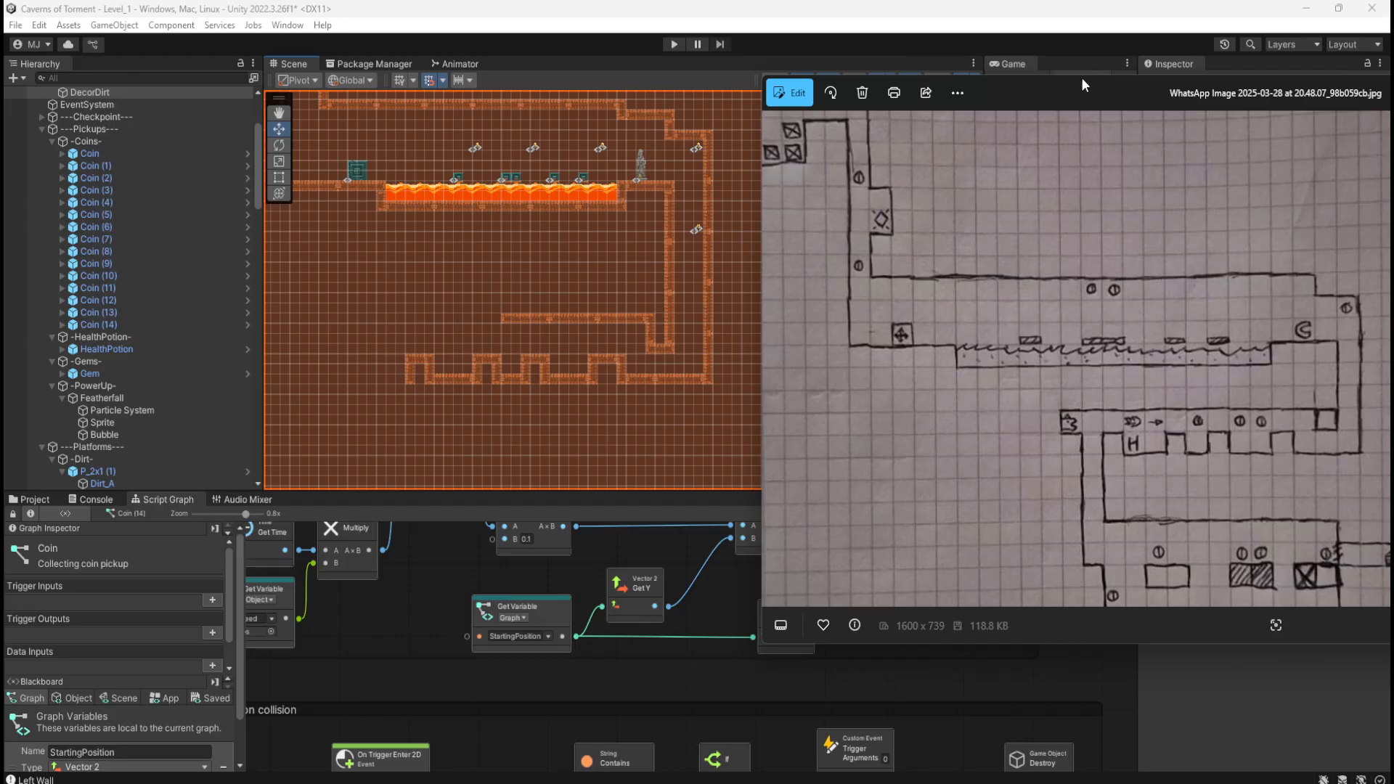
{"action": "left_click_drag", "start_coordinate": [1081, 80], "coordinate": [1392, 106]}
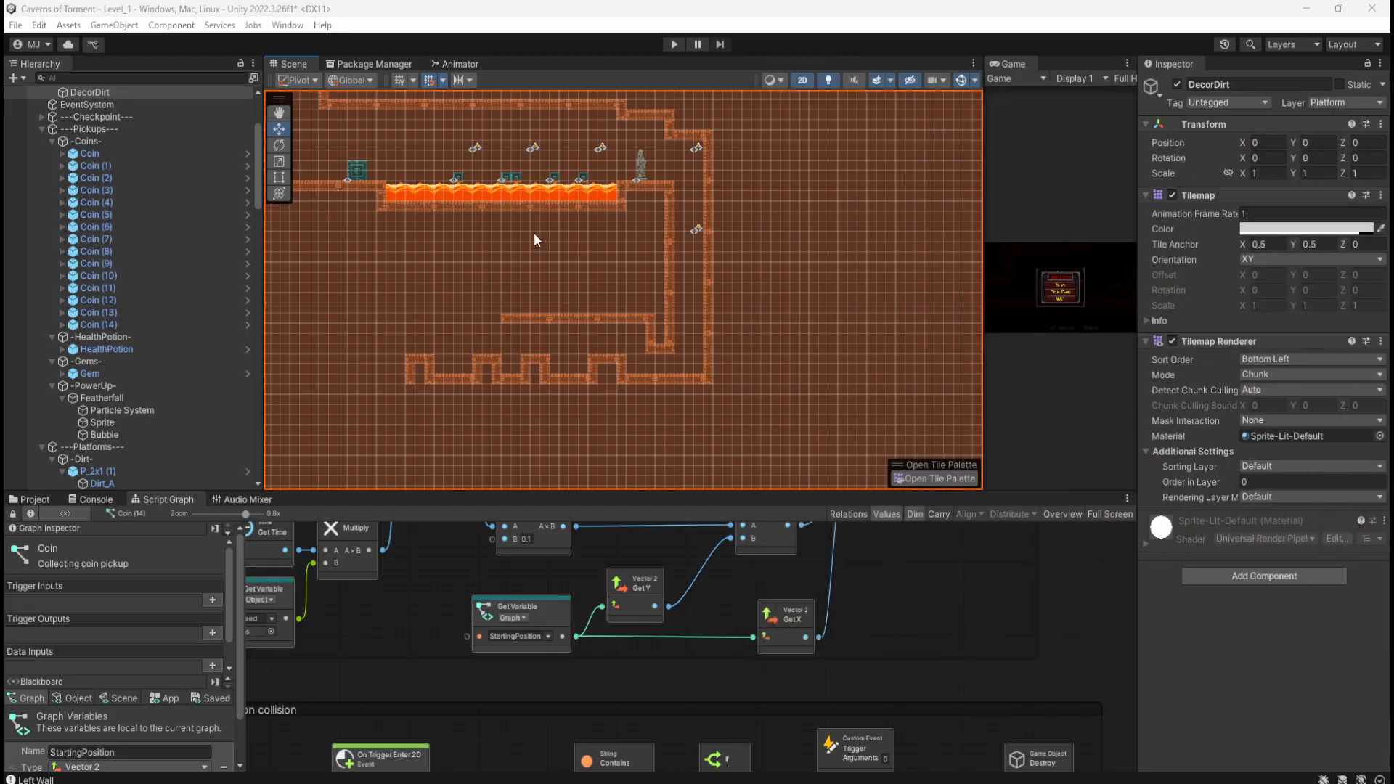
{"action": "scroll", "coordinate": [390, 344], "scroll_direction": "up", "scroll_amount": 10}
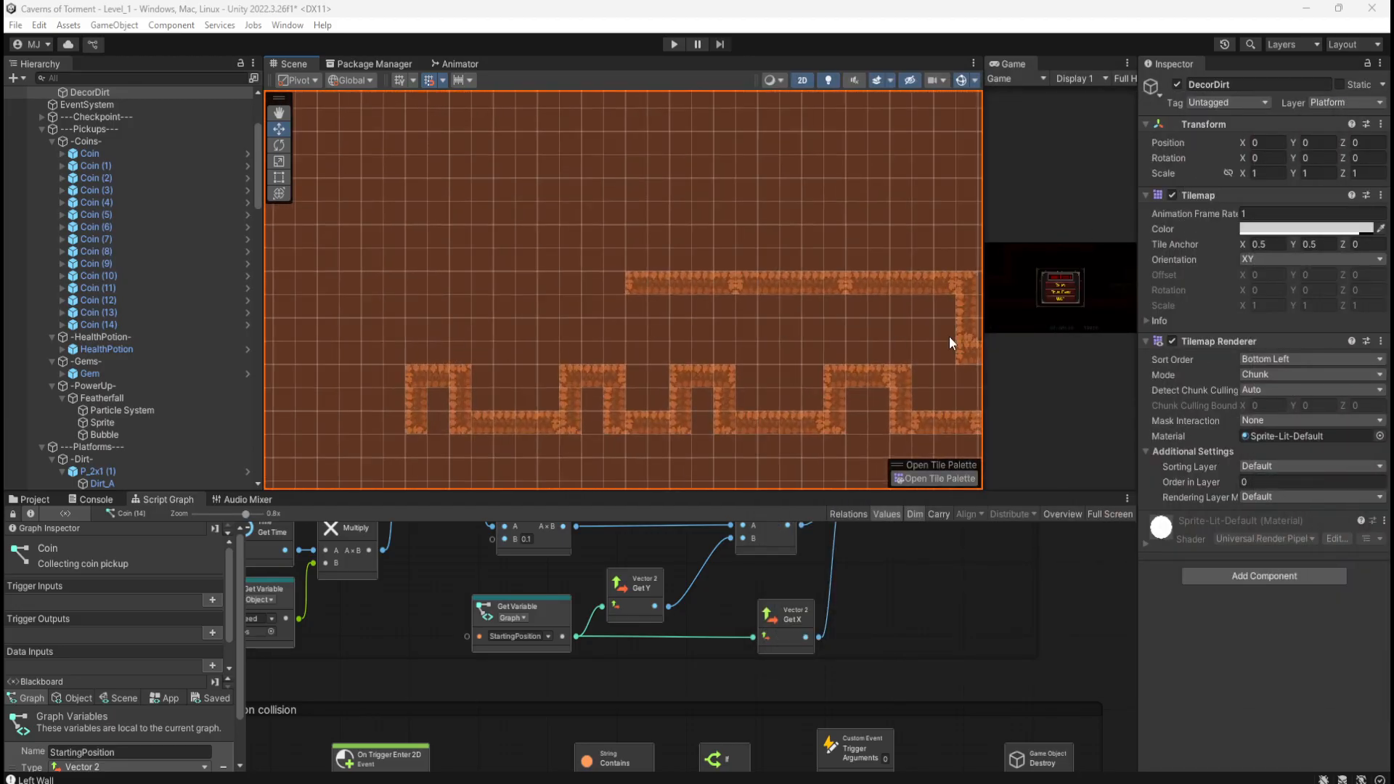
{"action": "middle_click_drag", "start_coordinate": [893, 341], "coordinate": [738, 312]}
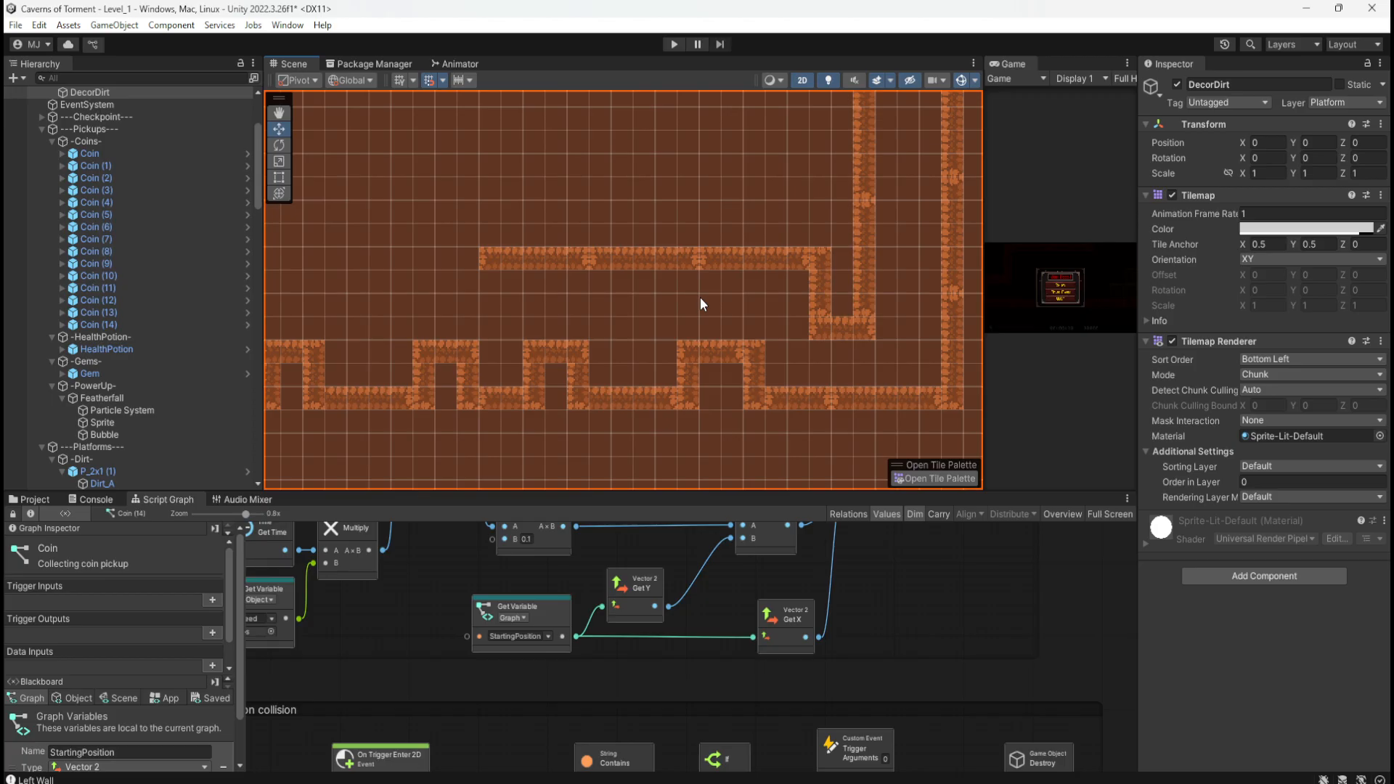
{"action": "middle_click_drag", "start_coordinate": [569, 307], "coordinate": [738, 277]}
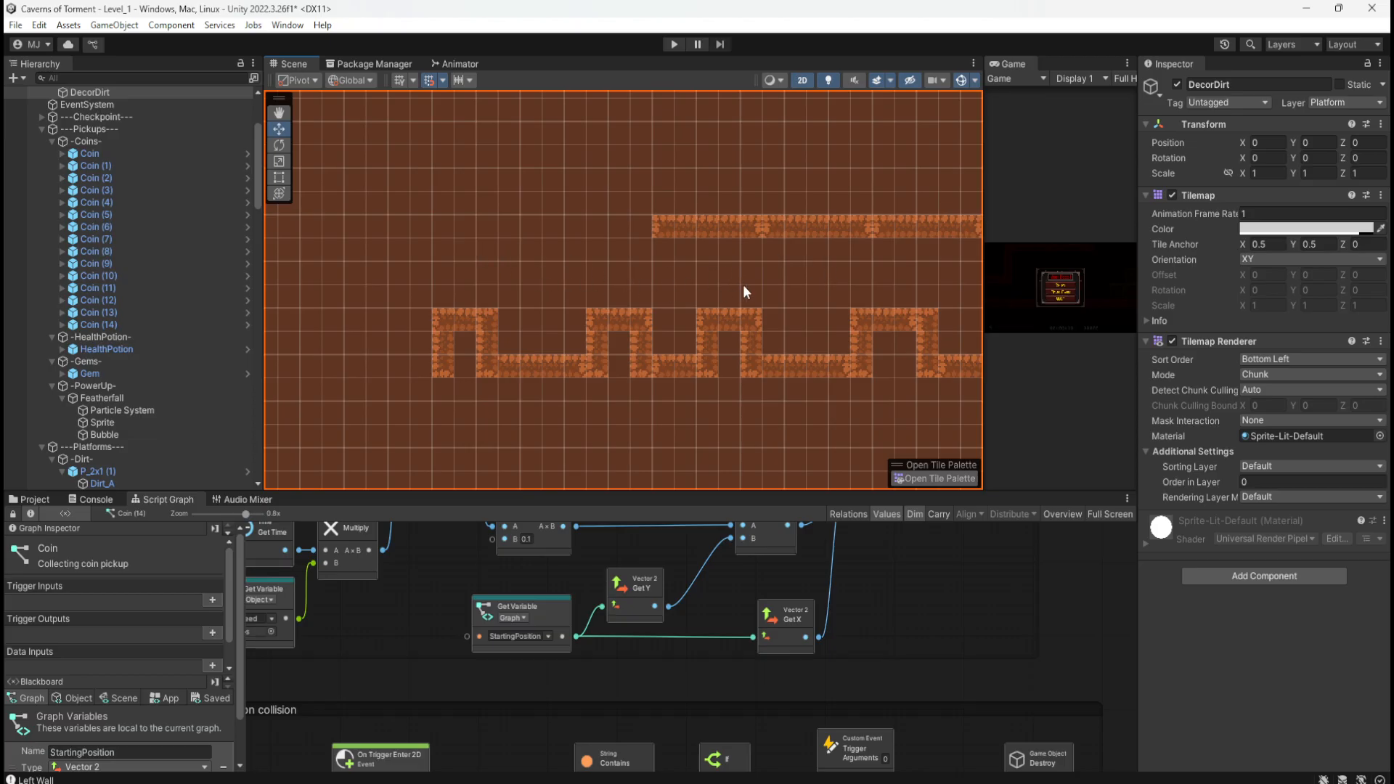
Step: Extend the upper platform leftward with three 5-wide copies at X 13, 8 and 3
{"action": "left_click", "coordinate": [712, 230]}
{"action": "key", "text": "ctrl+v"}
{"action": "left_click_drag", "start_coordinate": [710, 239], "coordinate": [605, 240]}
{"action": "key", "text": "ctrl+v"}
{"action": "left_click_drag", "start_coordinate": [710, 237], "coordinate": [492, 238]}
{"action": "middle_click_drag", "start_coordinate": [521, 277], "coordinate": [729, 306]}
{"action": "key", "text": "w"}
{"action": "key", "text": "ctrl+v"}
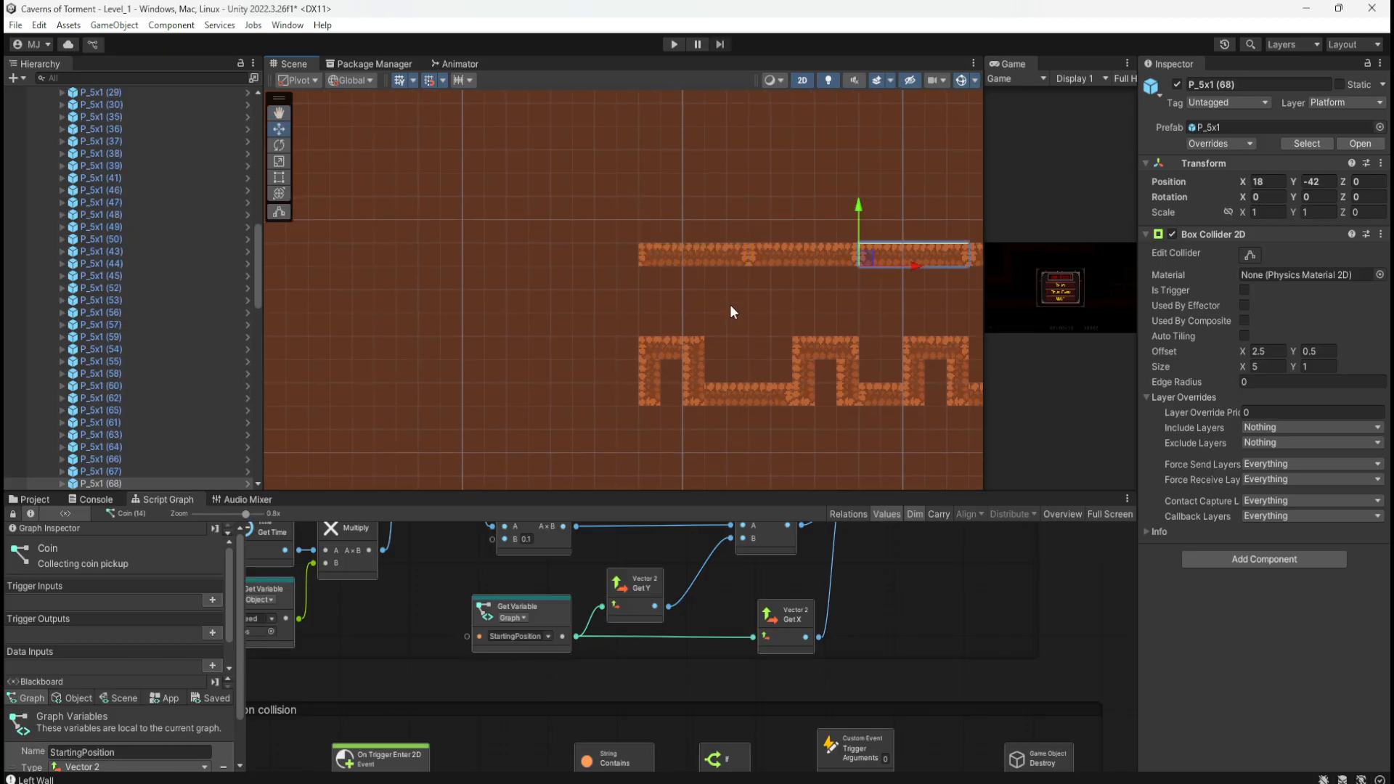
{"action": "left_click_drag", "start_coordinate": [904, 265], "coordinate": [577, 265]}
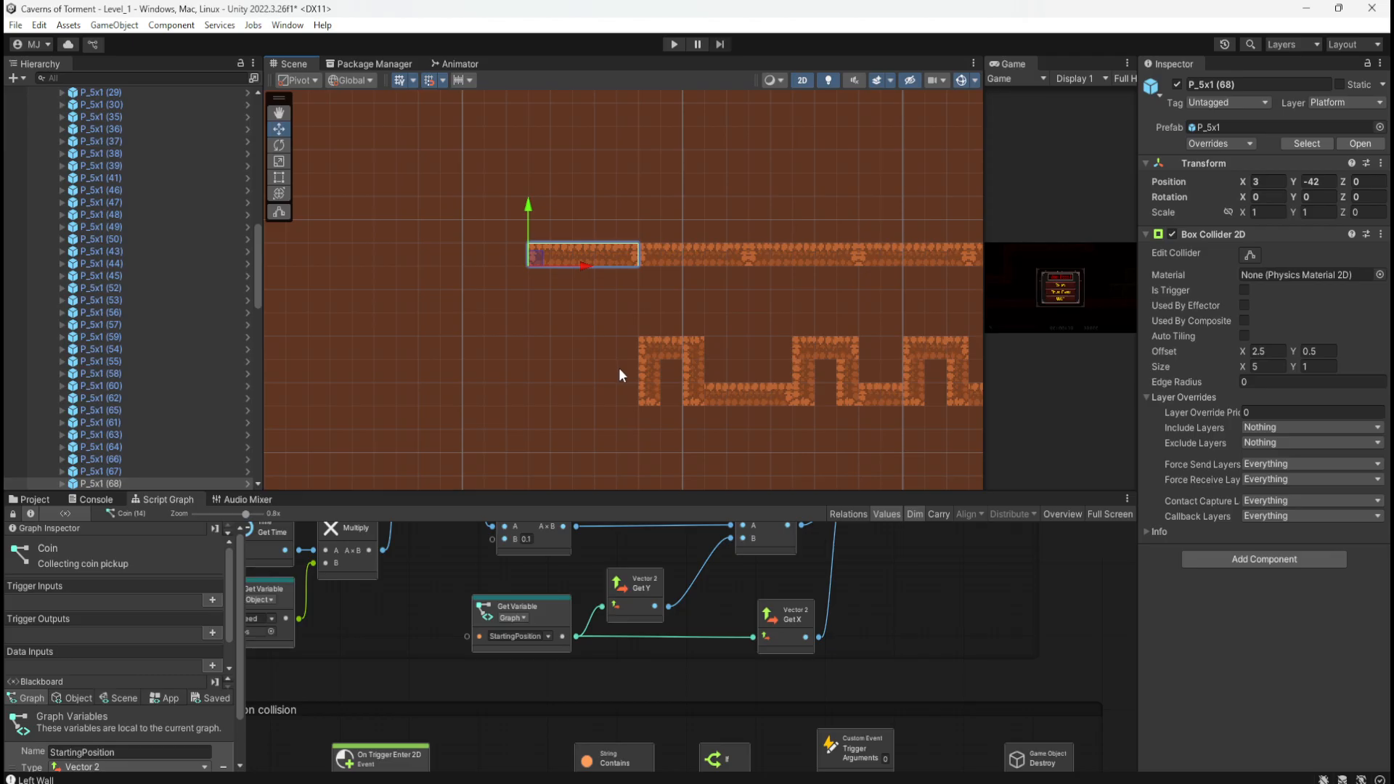
Step: Move the 3-wide piece P_3x1 (23) left to X 3, Y -46
{"action": "left_click", "coordinate": [821, 350]}
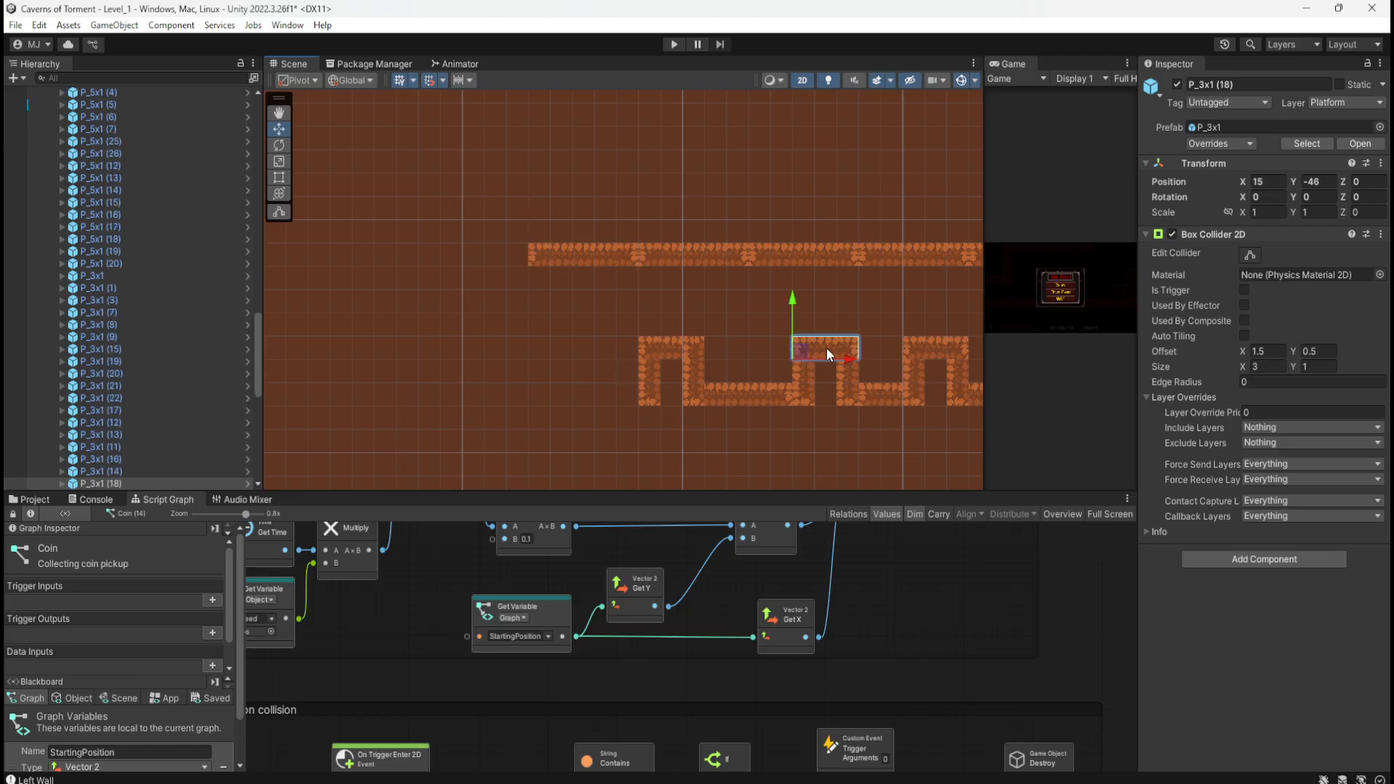
{"action": "left_click_drag", "start_coordinate": [856, 357], "coordinate": [594, 352]}
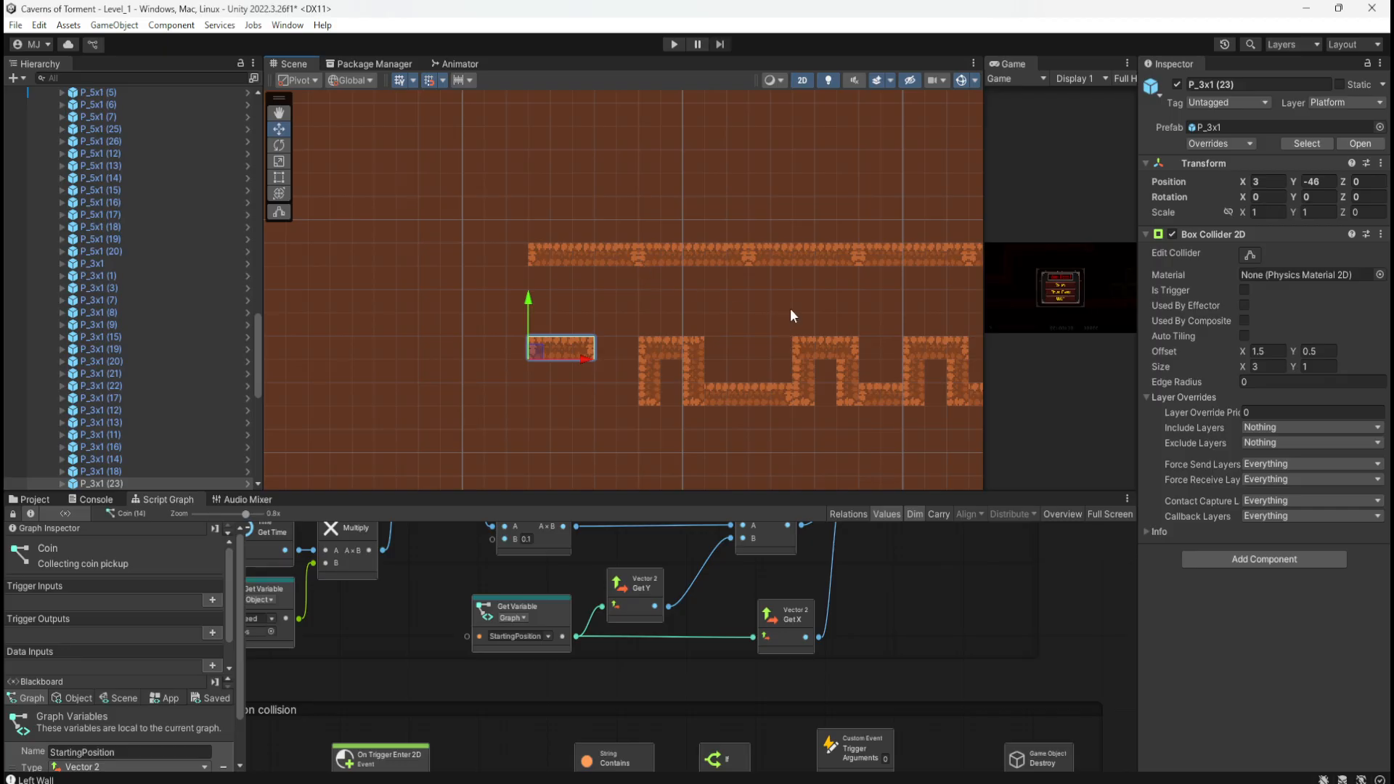
{"action": "scroll", "coordinate": [707, 408], "scroll_direction": "down", "scroll_amount": 3}
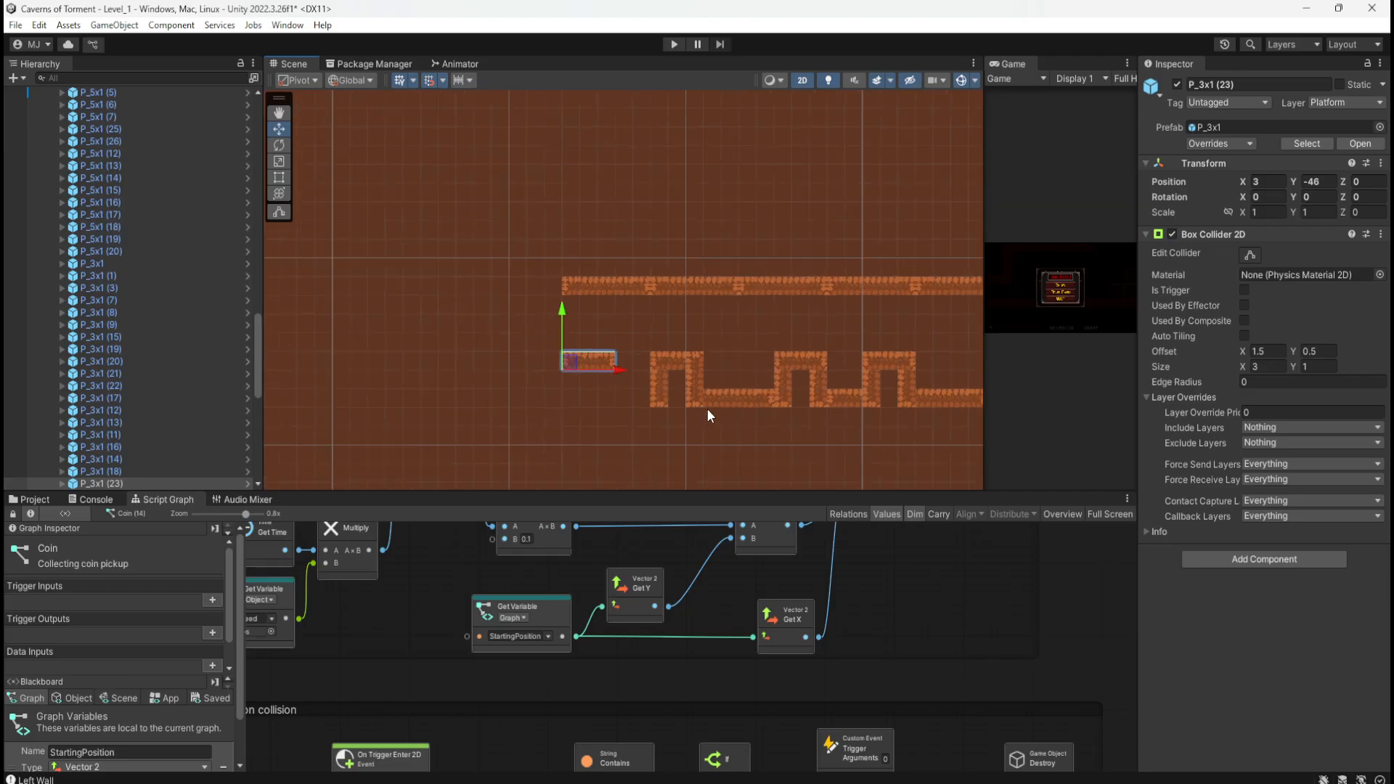
{"action": "scroll", "coordinate": [690, 413], "scroll_direction": "up", "scroll_amount": 4}
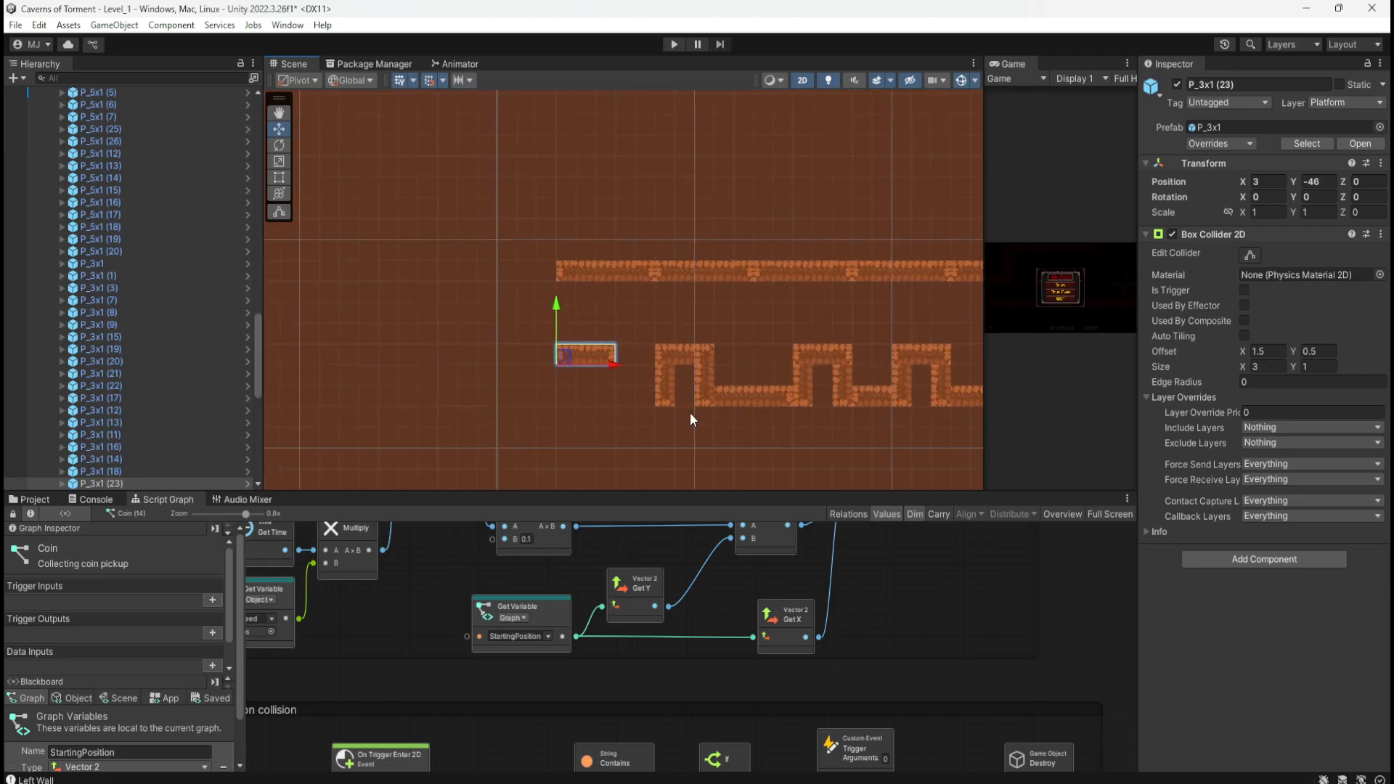
{"action": "scroll", "coordinate": [450, 376], "scroll_direction": "down", "scroll_amount": 5}
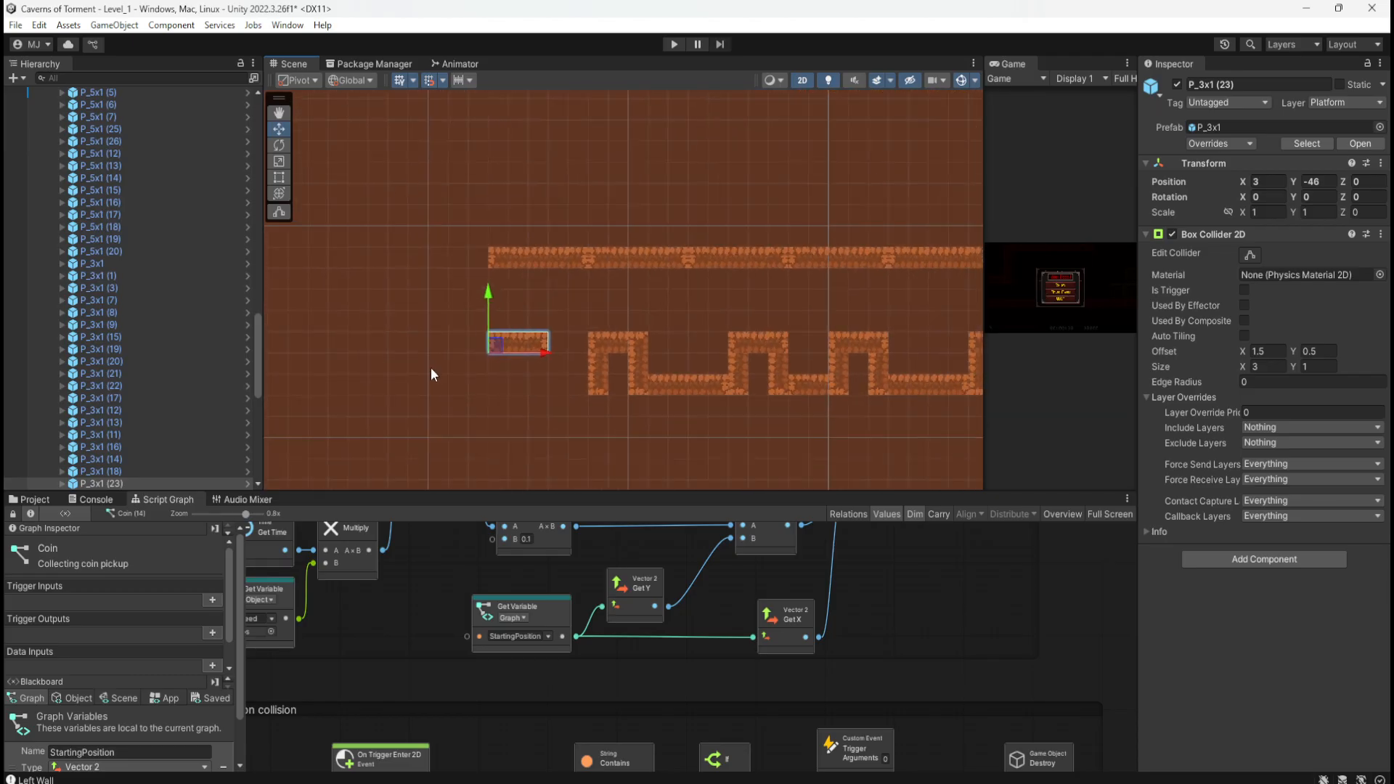
{"action": "scroll", "coordinate": [427, 360], "scroll_direction": "up", "scroll_amount": 3}
{"action": "scroll", "coordinate": [563, 371], "scroll_direction": "up", "scroll_amount": 5}
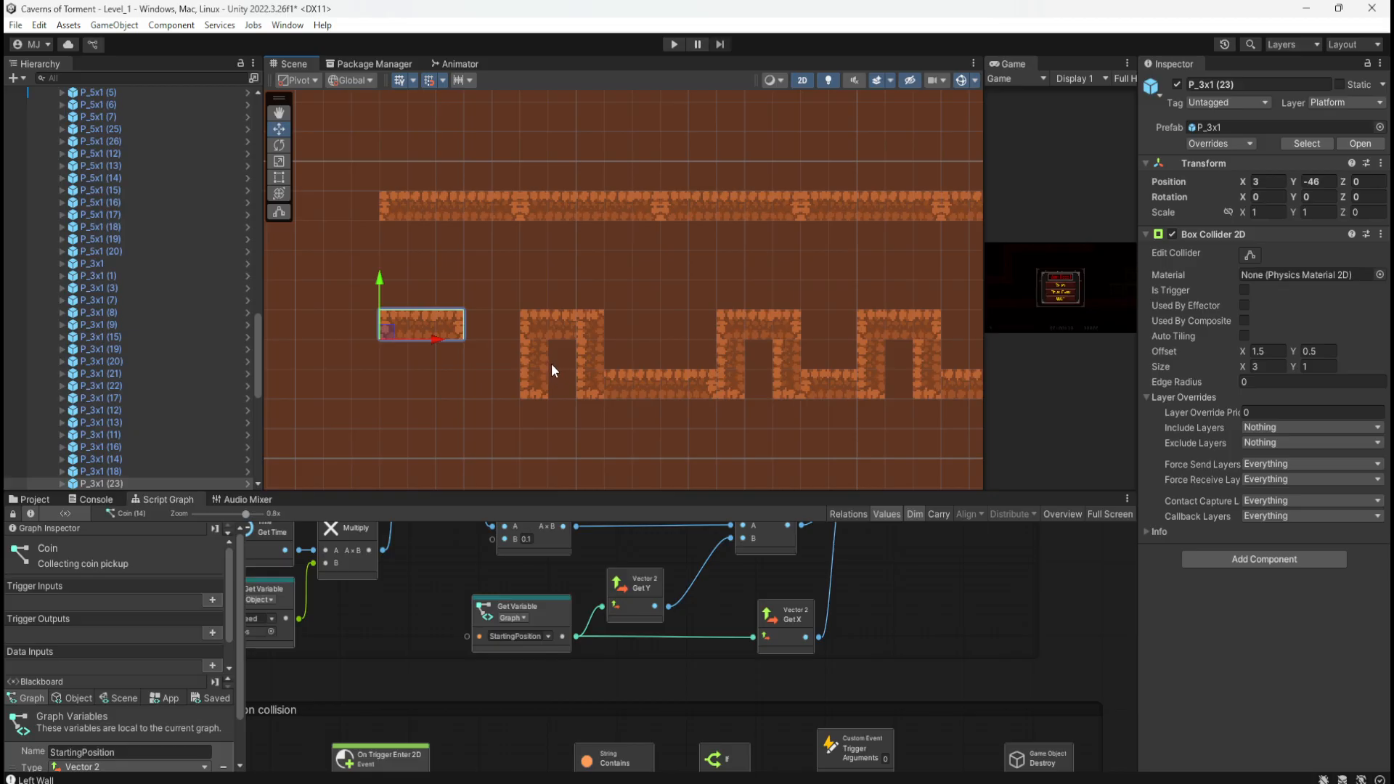
{"action": "scroll", "coordinate": [547, 366], "scroll_direction": "down", "scroll_amount": 4}
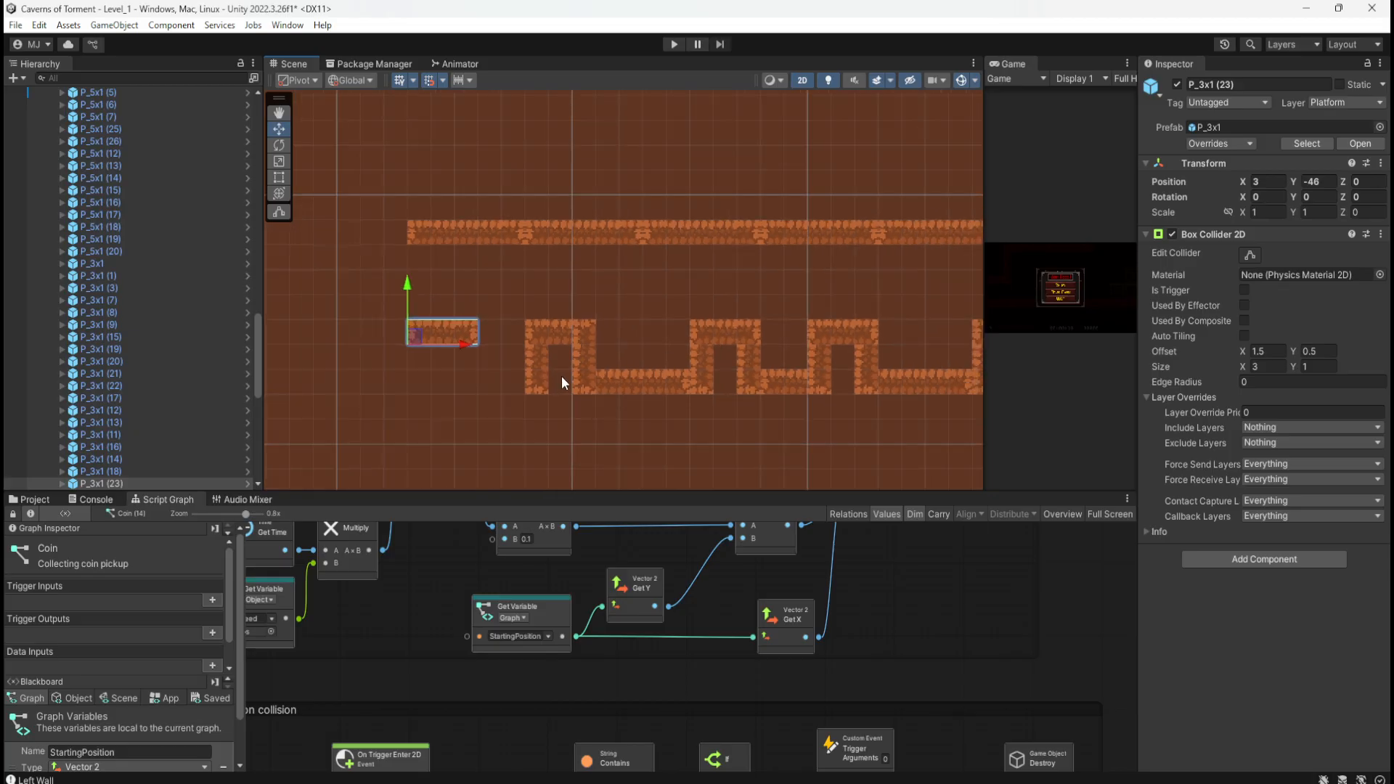
{"action": "scroll", "coordinate": [668, 386], "scroll_direction": "up", "scroll_amount": 3}
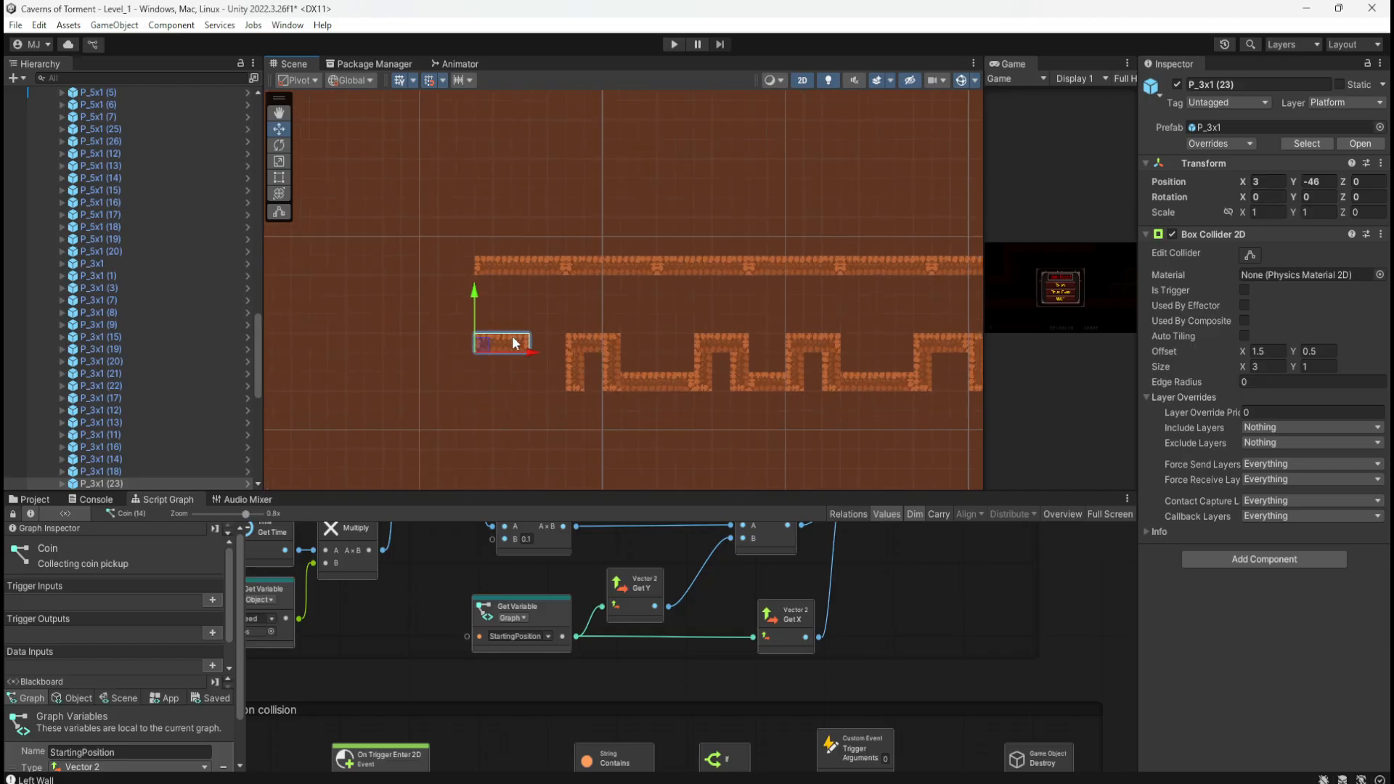
Step: Rotate the leftmost upper piece 90 degrees and place it as the left wall at X 4
{"action": "left_click", "coordinate": [527, 263]}
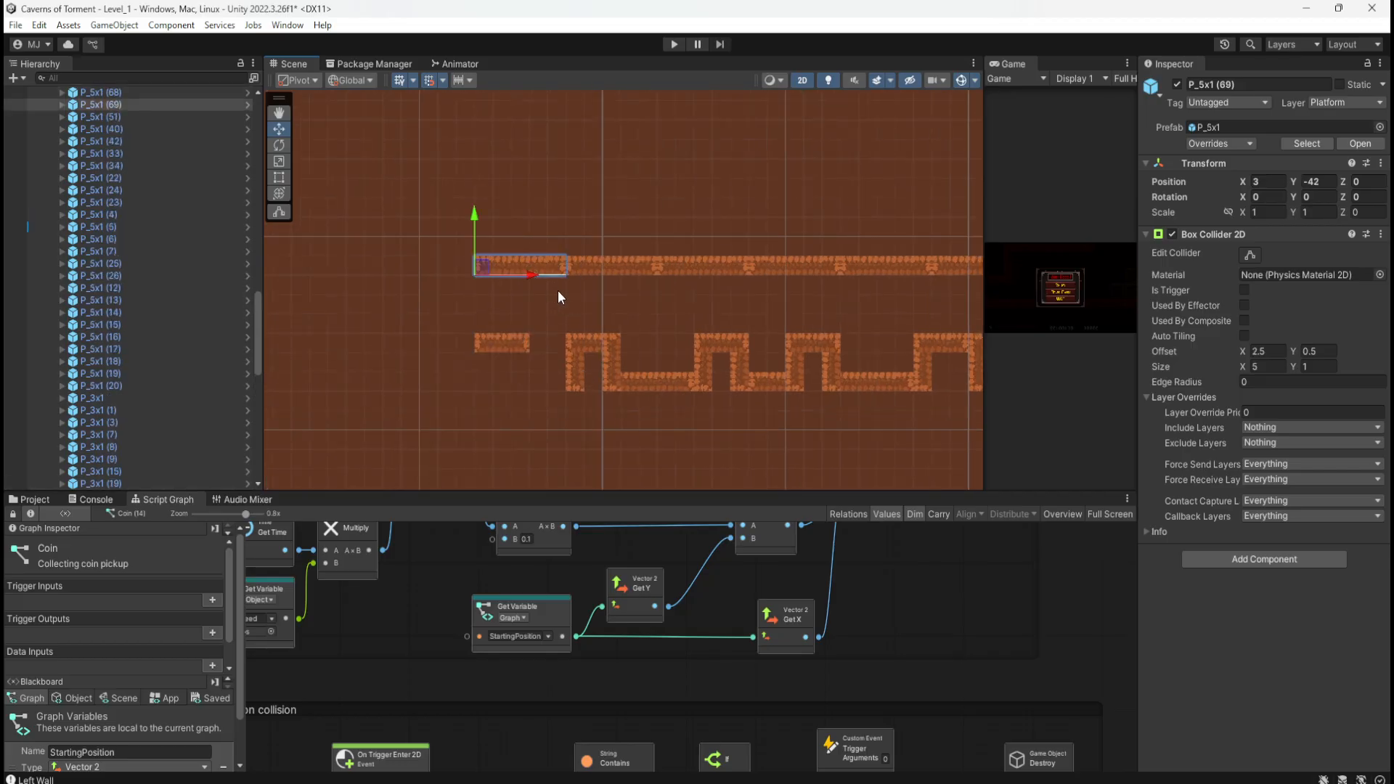
{"action": "left_click_drag", "start_coordinate": [486, 271], "coordinate": [450, 308]}
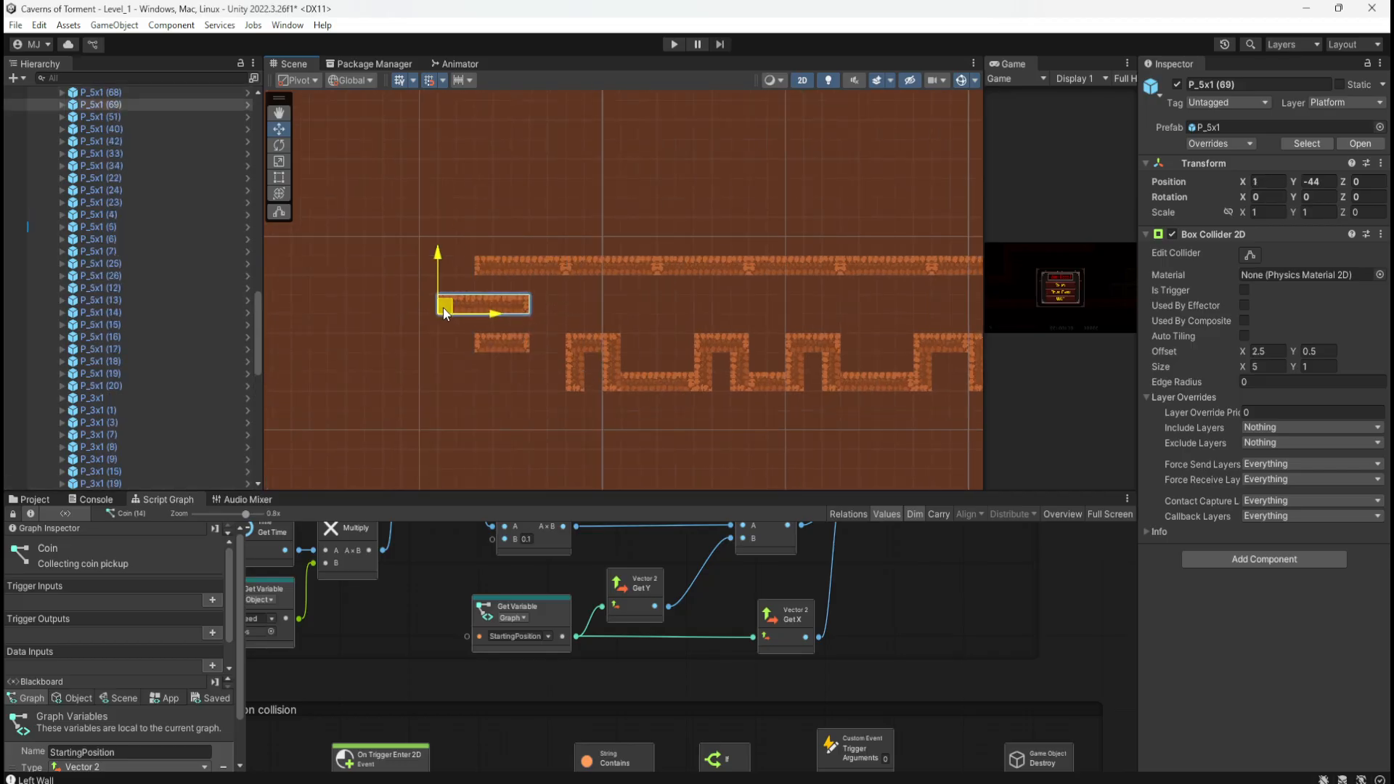
{"action": "left_click", "coordinate": [1364, 197]}
{"action": "type", "text": "90"}
{"action": "key", "text": "Return"}
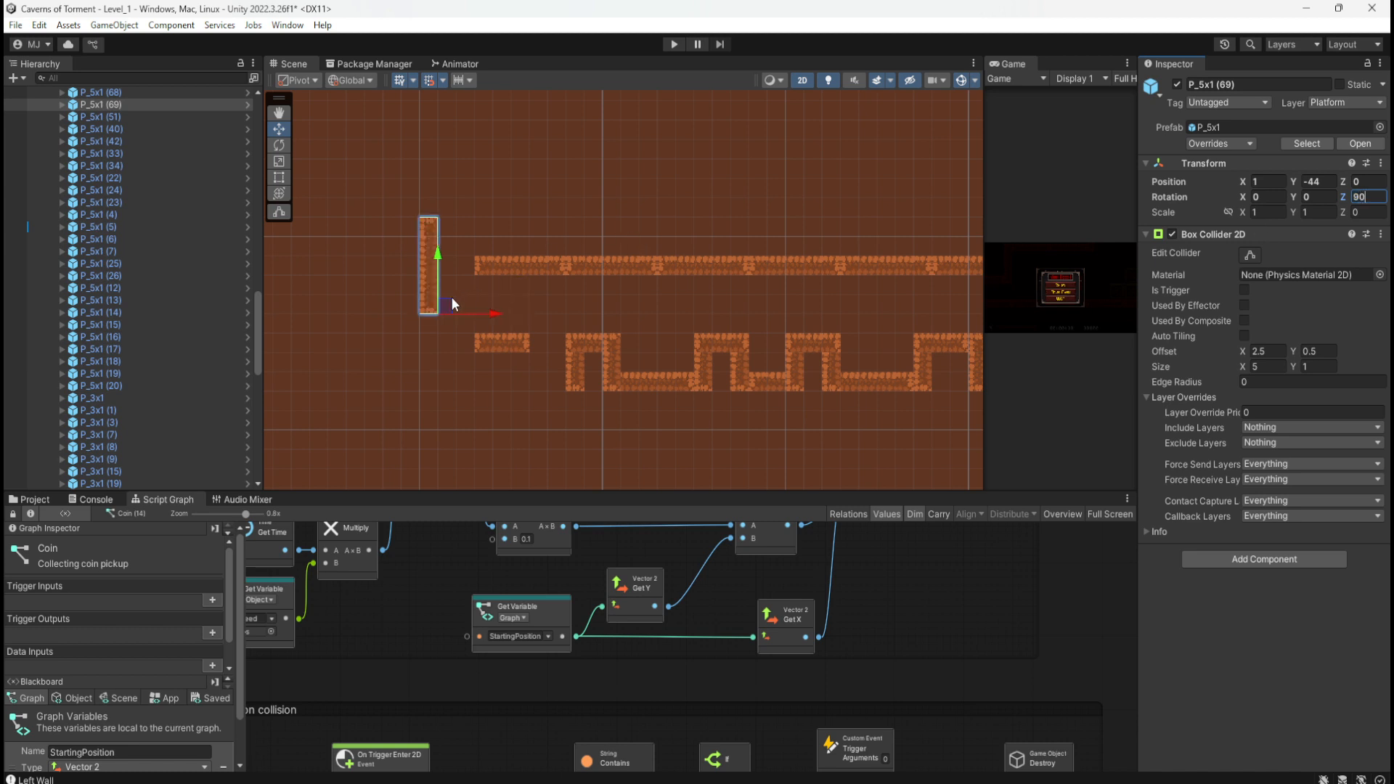
{"action": "left_click_drag", "start_coordinate": [450, 296], "coordinate": [472, 347]}
{"action": "left_click", "coordinate": [408, 356]}
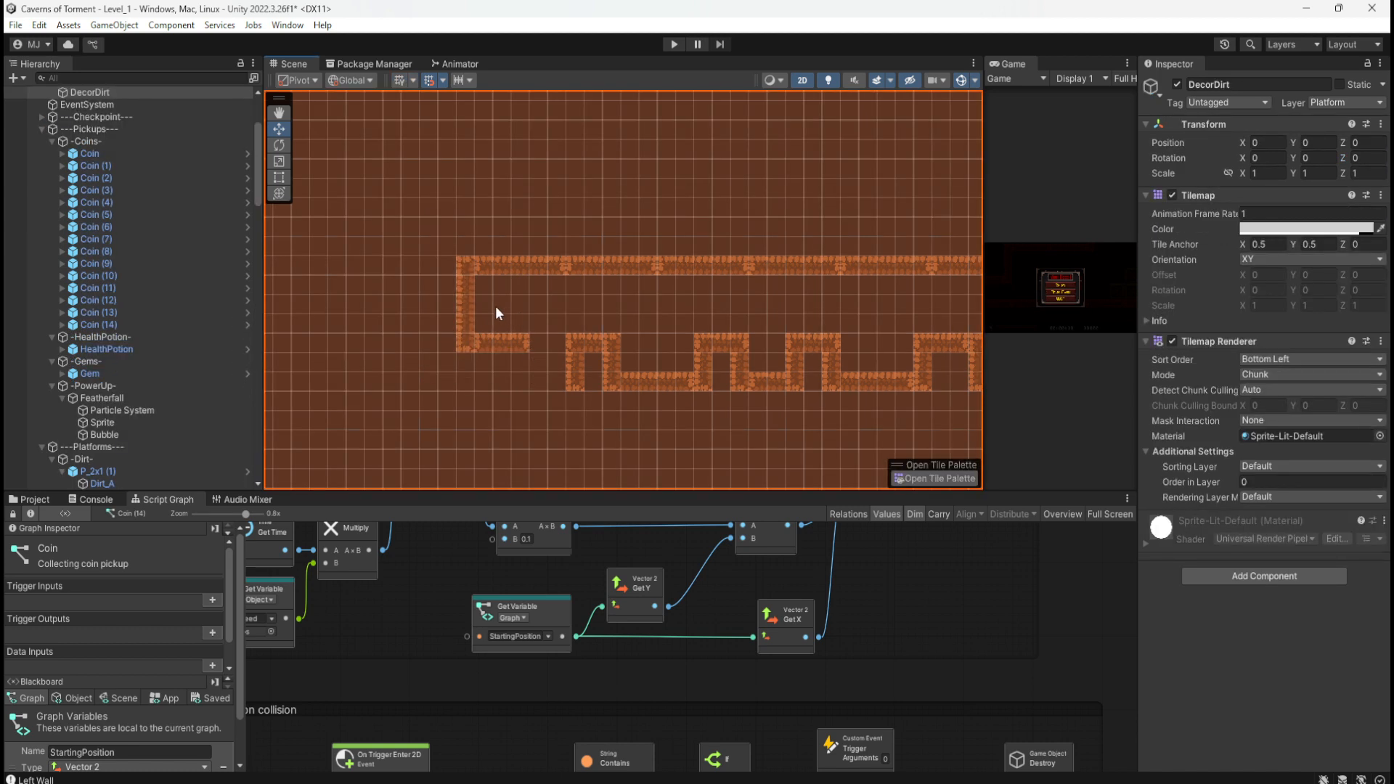
{"action": "left_click", "coordinate": [468, 299]}
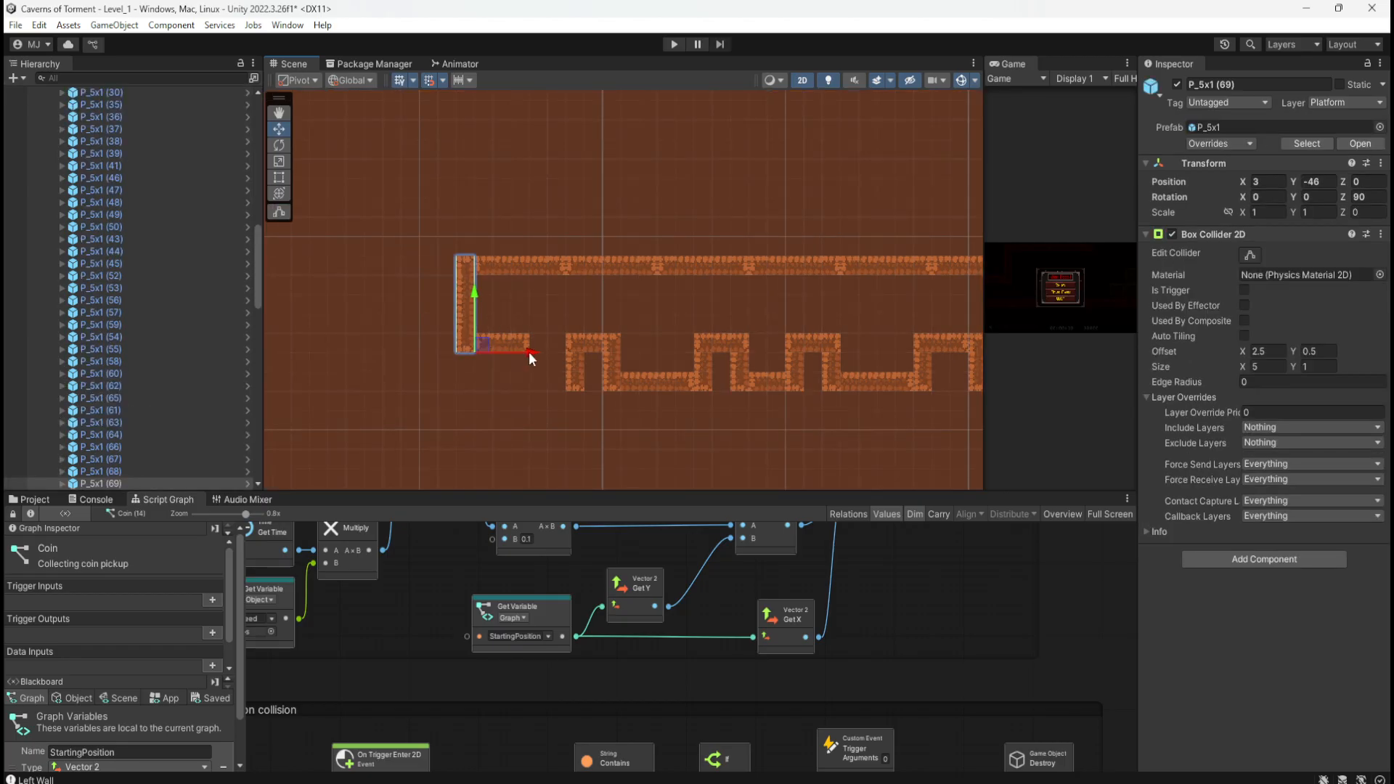
{"action": "mouse_move", "coordinate": [530, 351]}
{"action": "left_mouse_down"}
{"action": "mouse_move", "coordinate": [563, 353]}
{"action": "mouse_move", "coordinate": [551, 354]}
{"action": "left_mouse_up"}
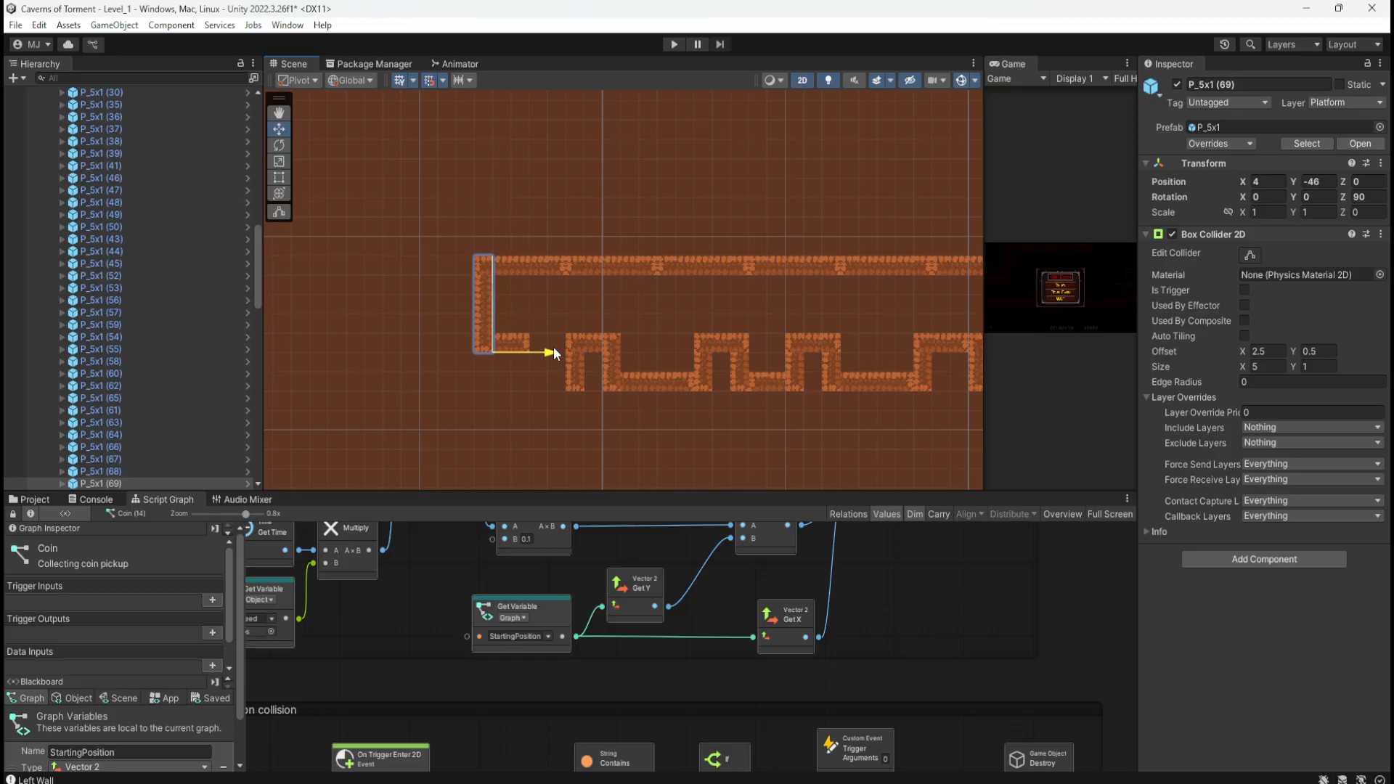
{"action": "left_click", "coordinate": [465, 372]}
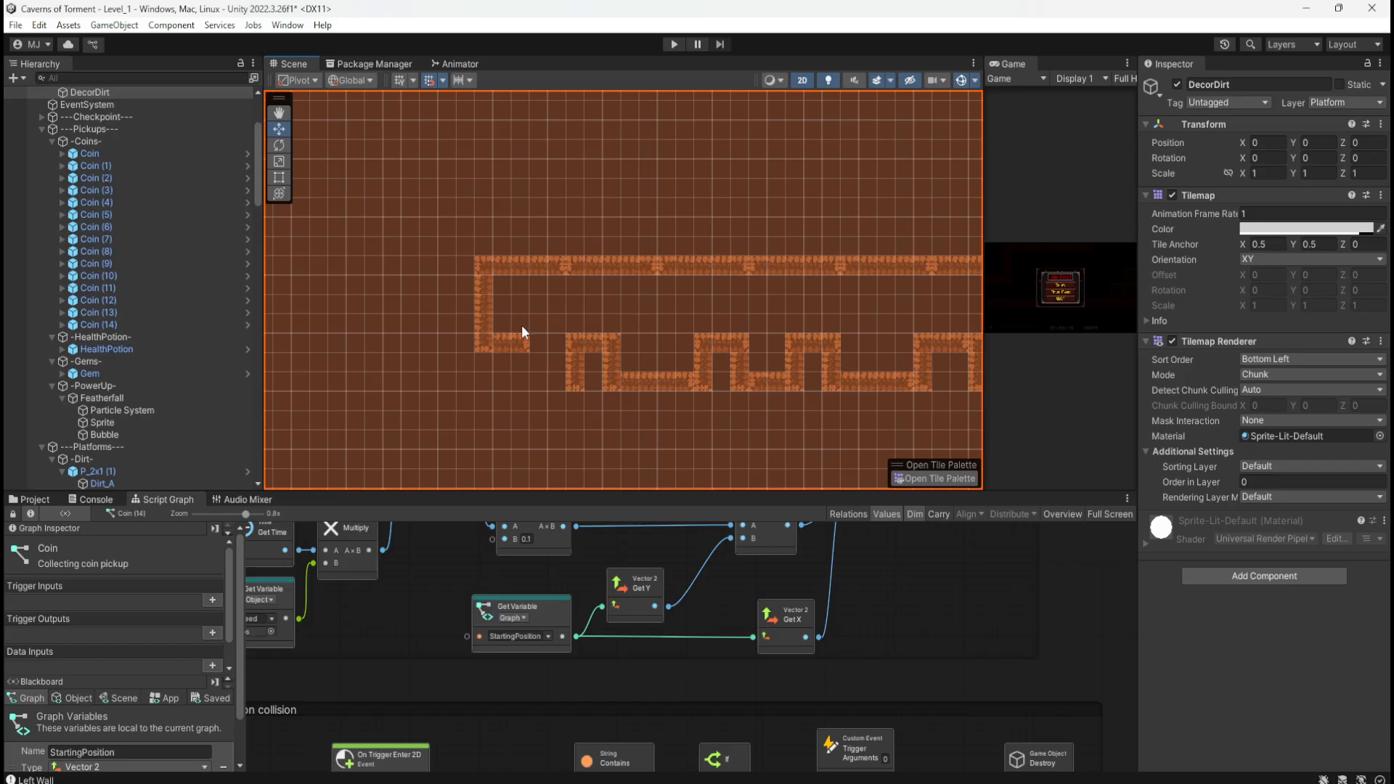
Step: Duplicate the P_2x1 (1) platform and drag the copy down onto the lower corridor
{"action": "scroll", "coordinate": [521, 325], "scroll_direction": "up", "scroll_amount": 5}
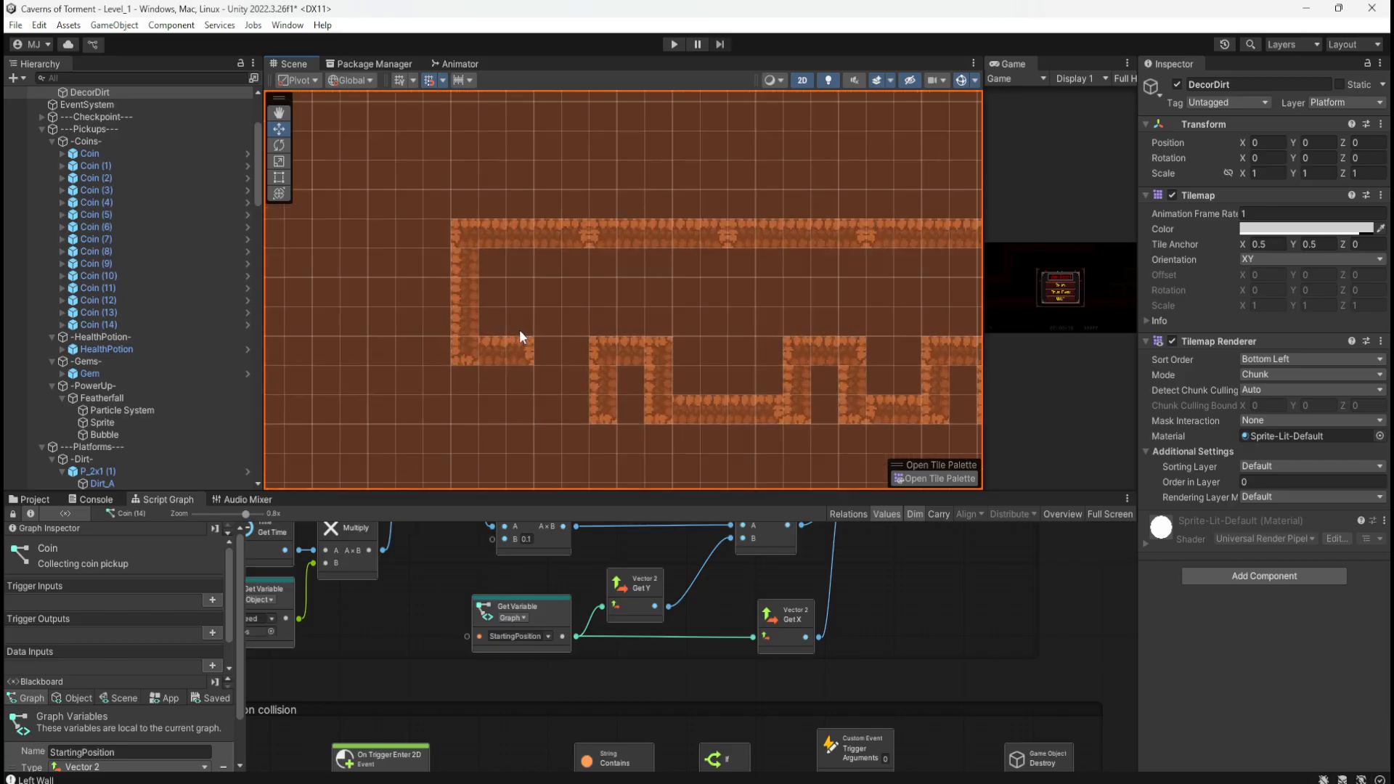
{"action": "scroll", "coordinate": [520, 329], "scroll_direction": "up", "scroll_amount": 1}
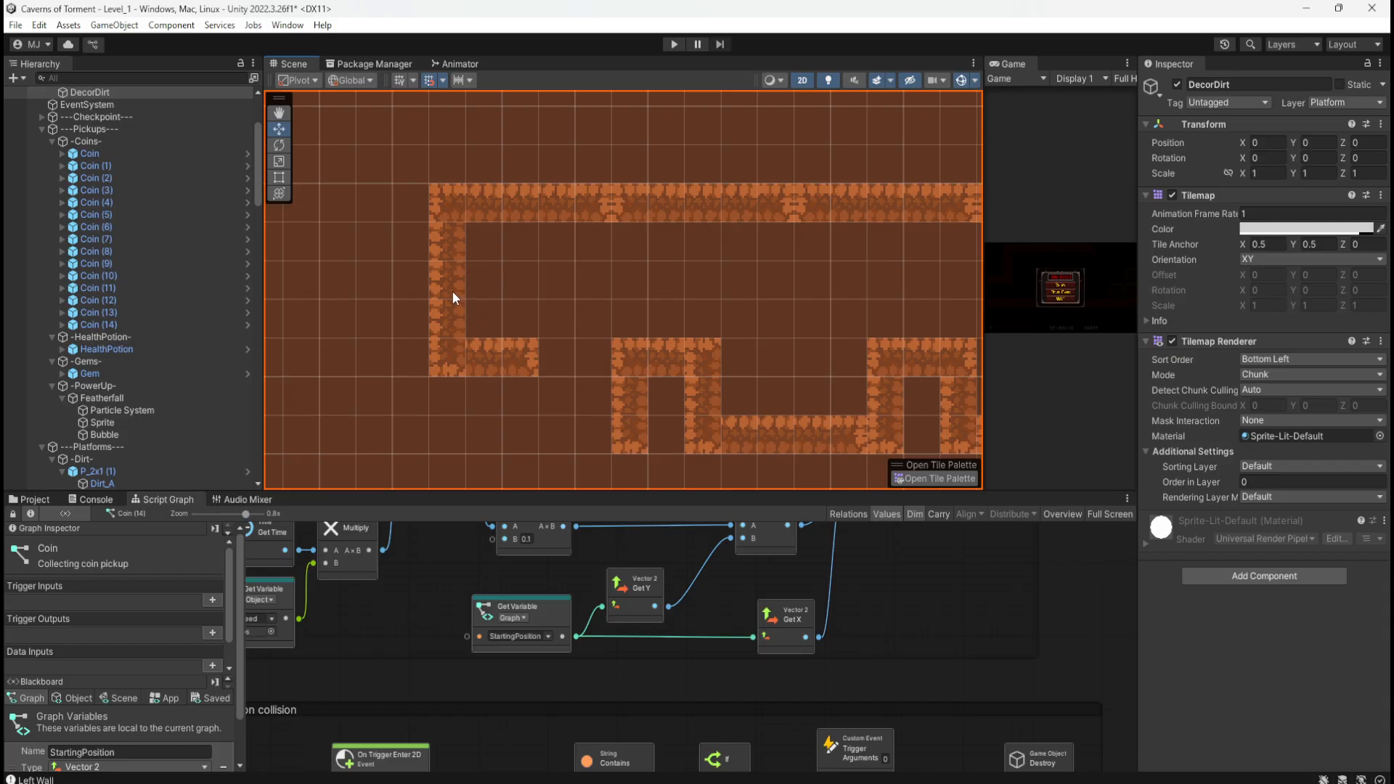
{"action": "left_click", "coordinate": [512, 347]}
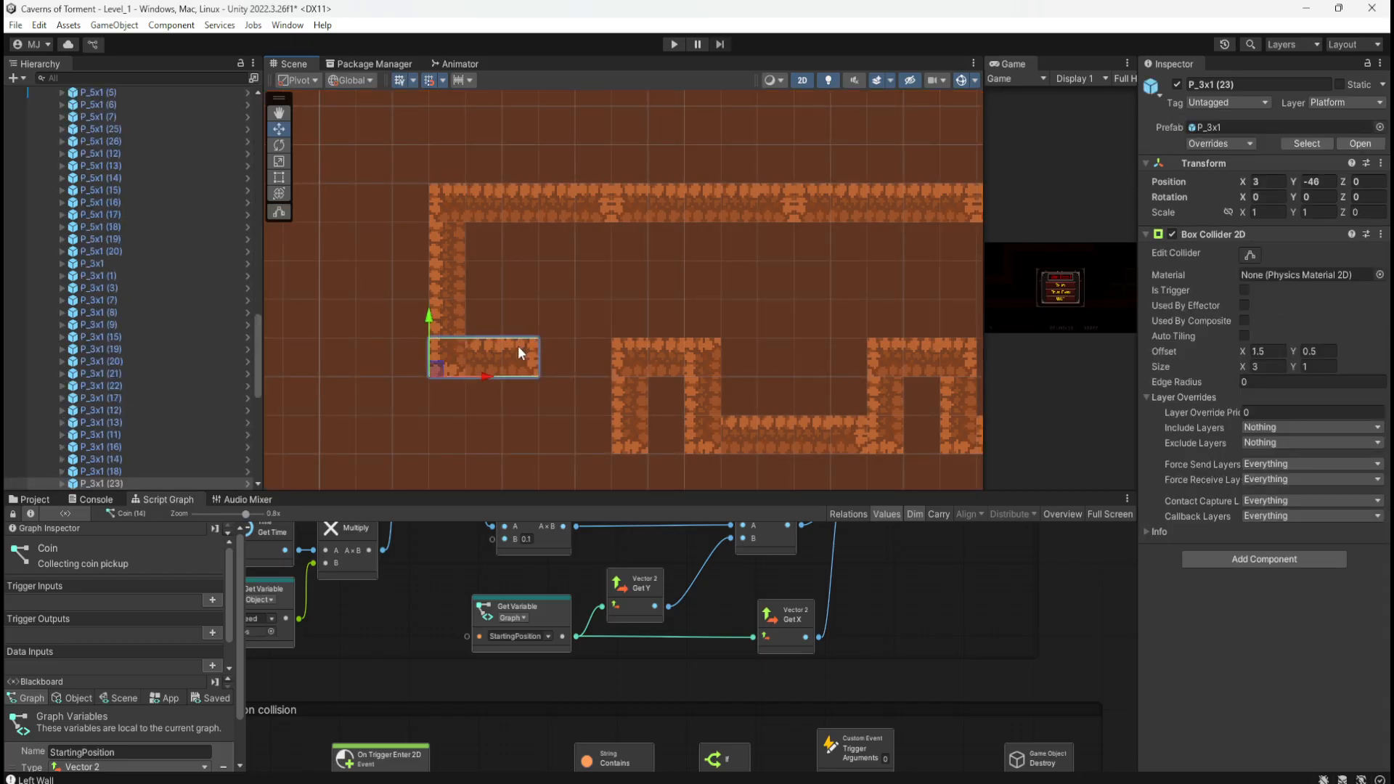
{"action": "scroll", "coordinate": [211, 294], "scroll_direction": "up", "scroll_amount": 10}
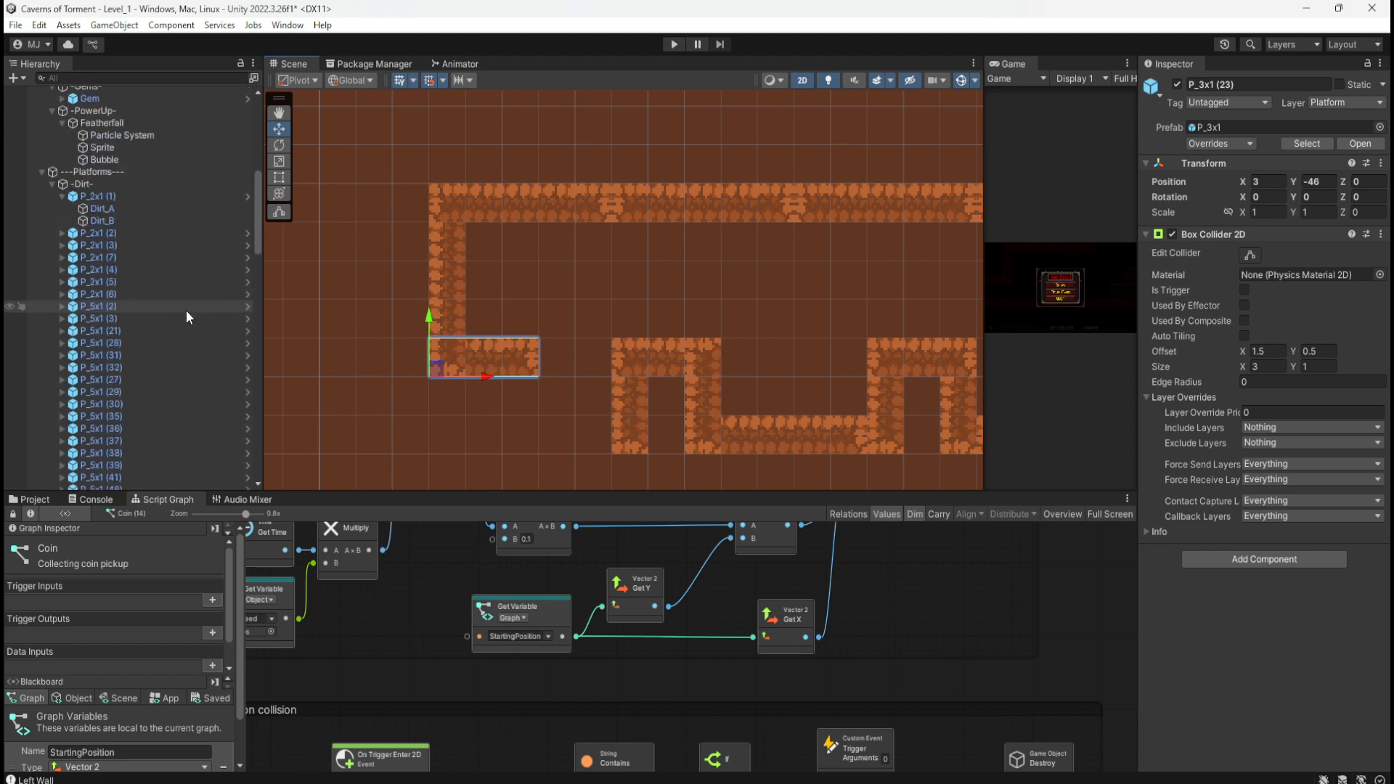
{"action": "left_click", "coordinate": [62, 196]}
{"action": "left_click", "coordinate": [82, 195]}
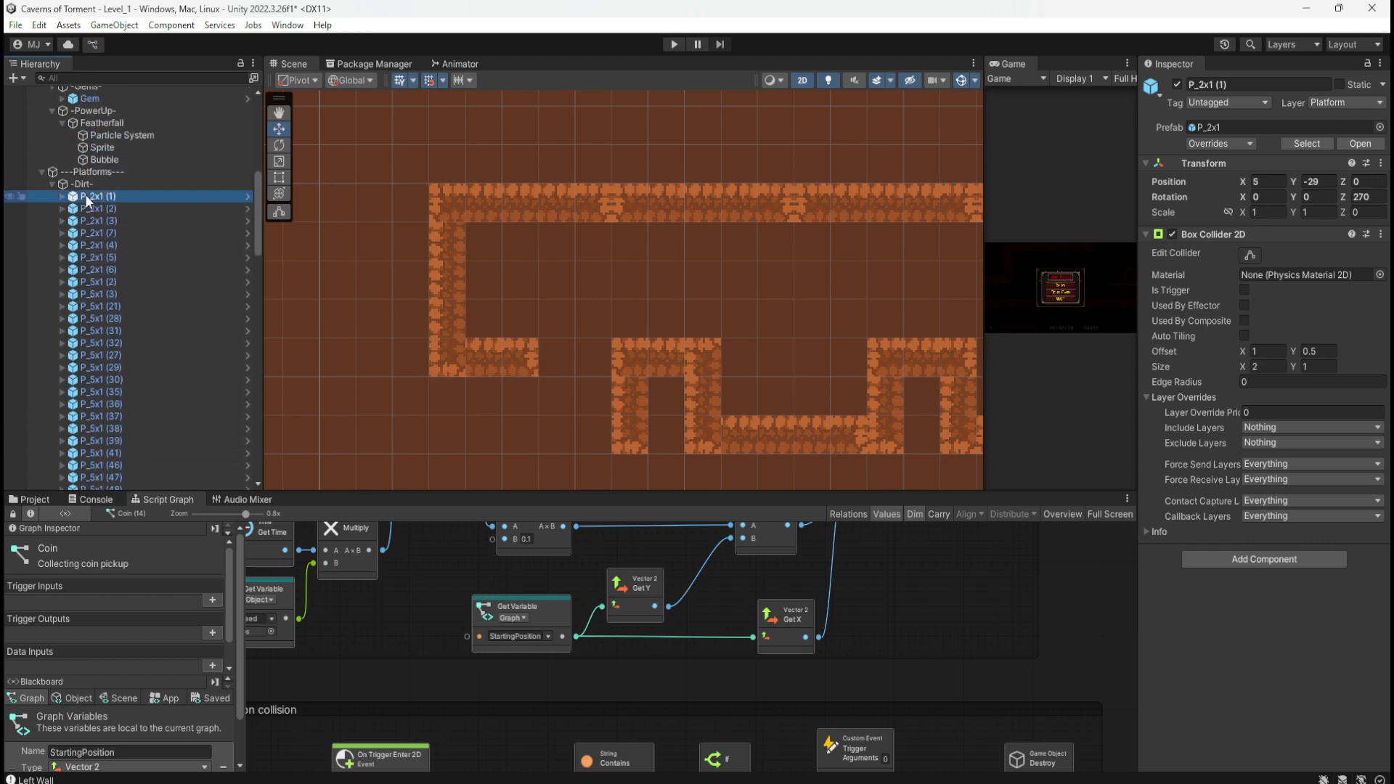
{"action": "scroll", "coordinate": [463, 364], "scroll_direction": "down", "scroll_amount": 2}
{"action": "scroll", "coordinate": [464, 369], "scroll_direction": "down", "scroll_amount": 8}
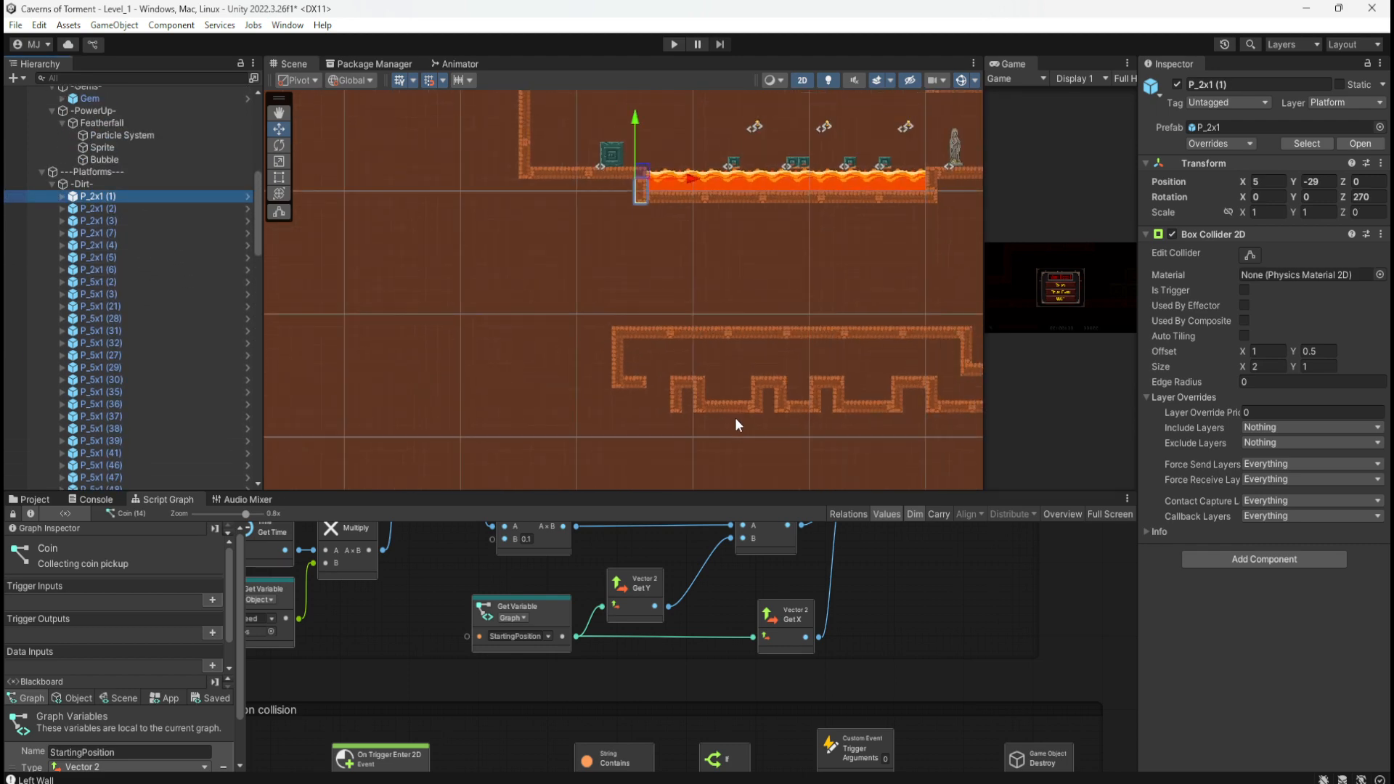
{"action": "key", "text": "ctrl+d"}
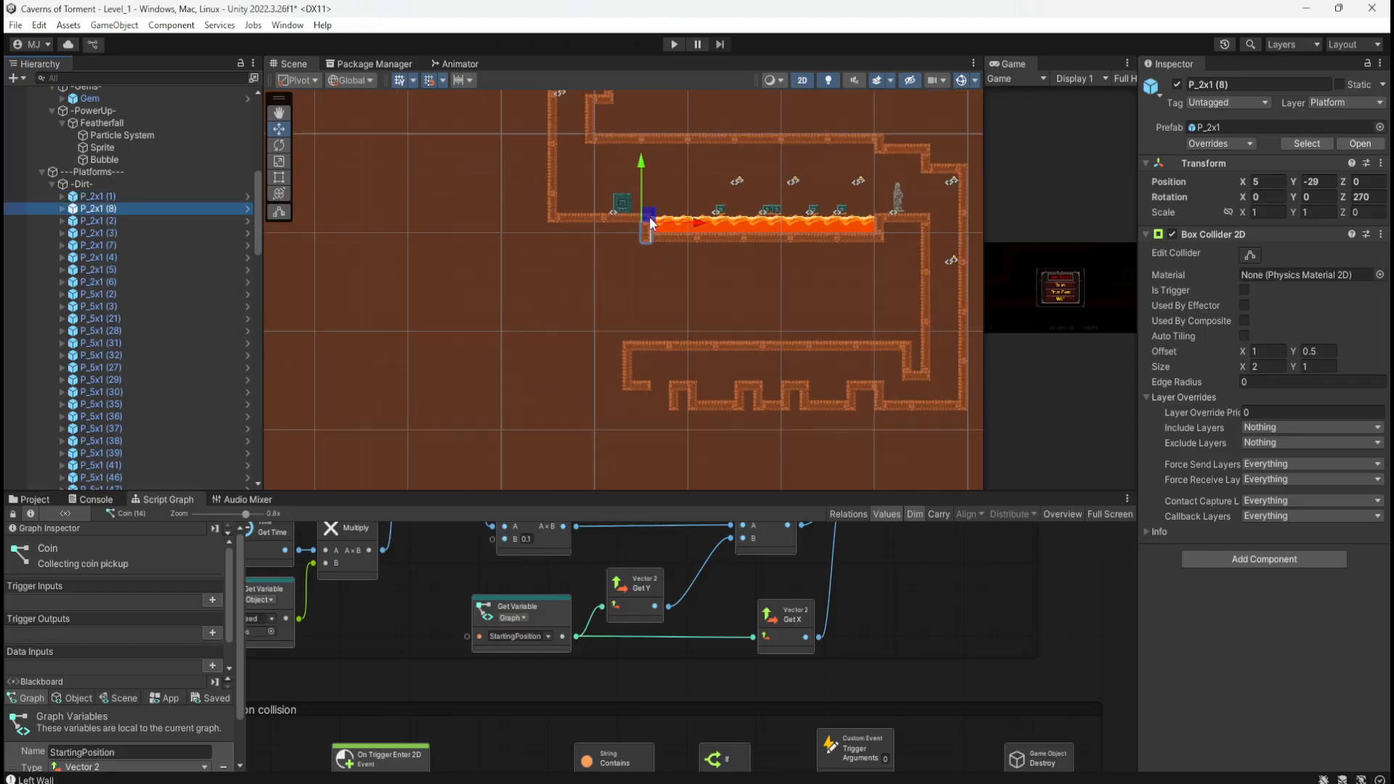
{"action": "left_click_drag", "start_coordinate": [646, 219], "coordinate": [646, 421]}
Step: Set the new P_2x1 (8) platform's Z rotation to 0 so it lies horizontal
{"action": "scroll", "coordinate": [643, 435], "scroll_direction": "up", "scroll_amount": 5}
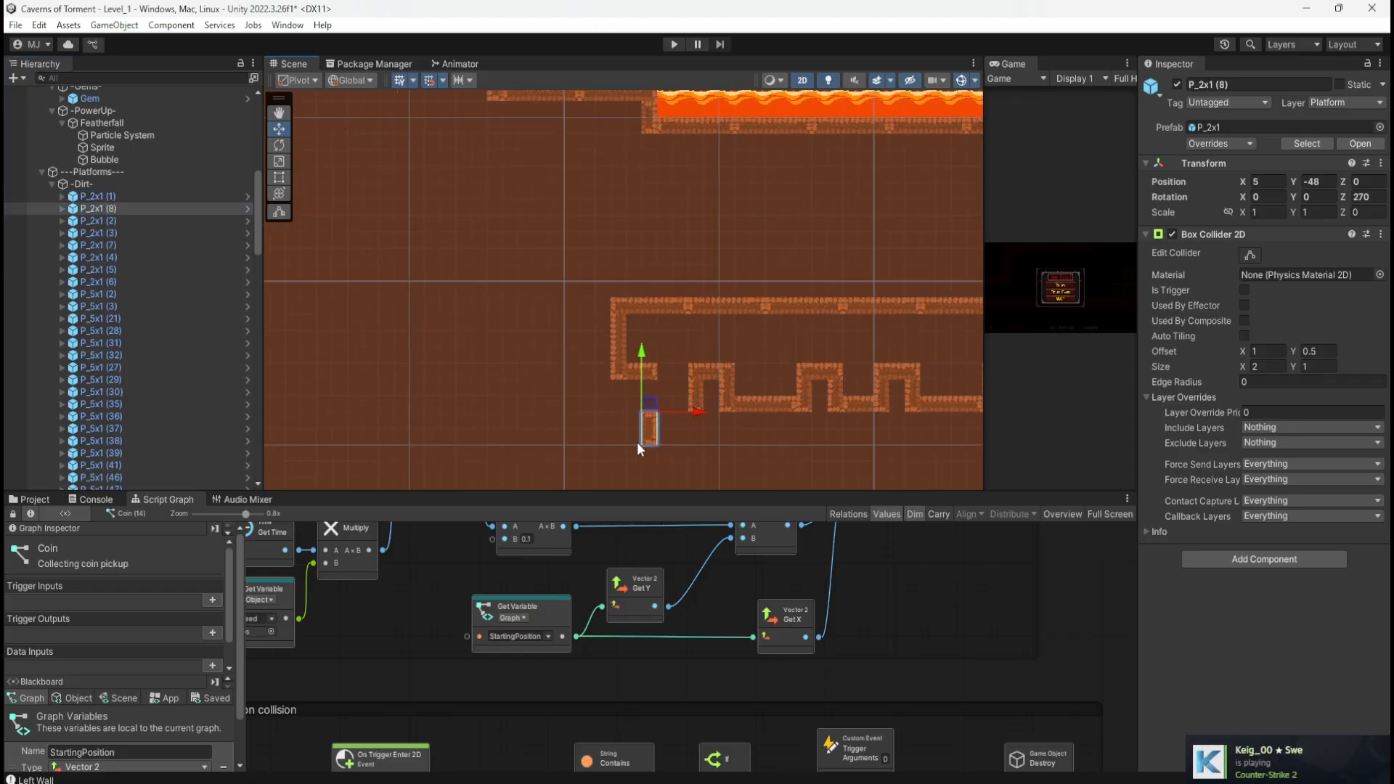
{"action": "left_click", "coordinate": [653, 408]}
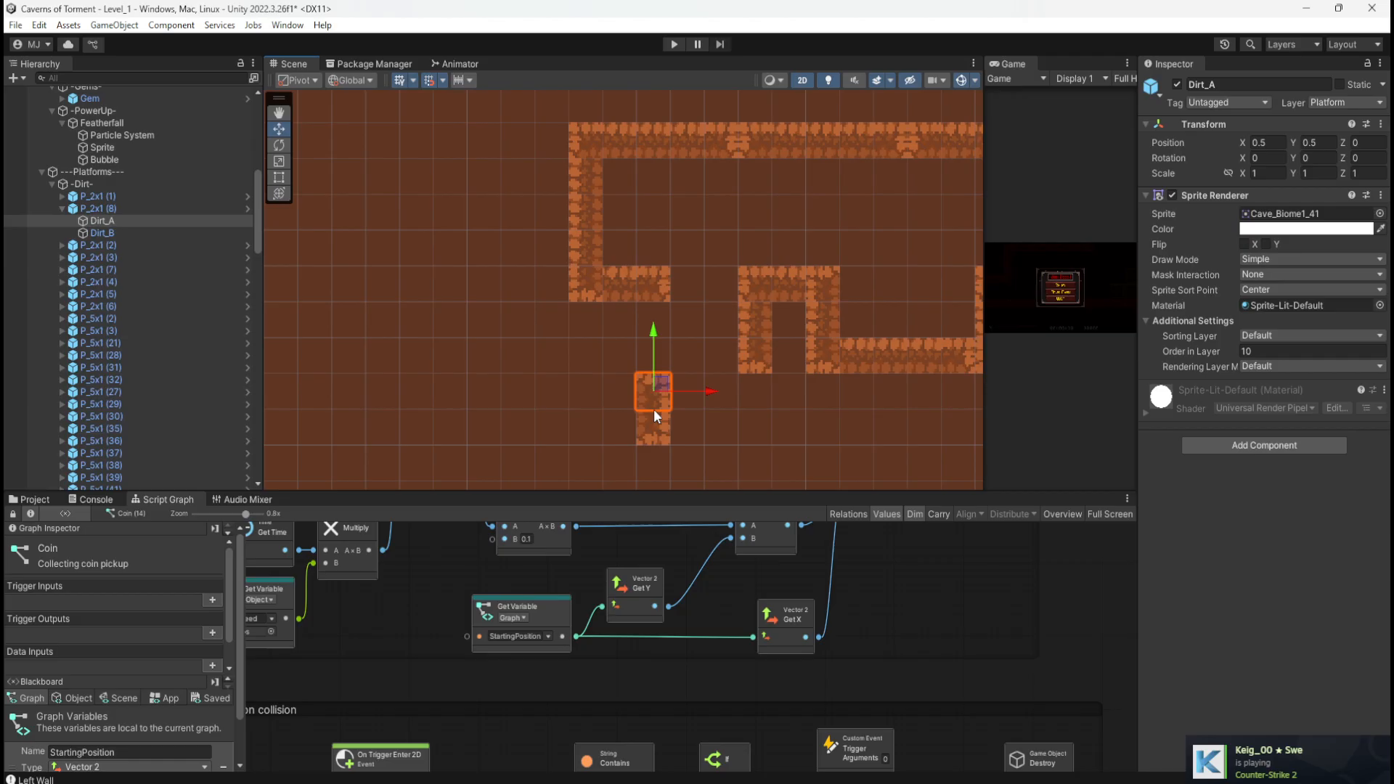
{"action": "left_click", "coordinate": [695, 386]}
{"action": "left_click_drag", "start_coordinate": [613, 356], "coordinate": [697, 463]}
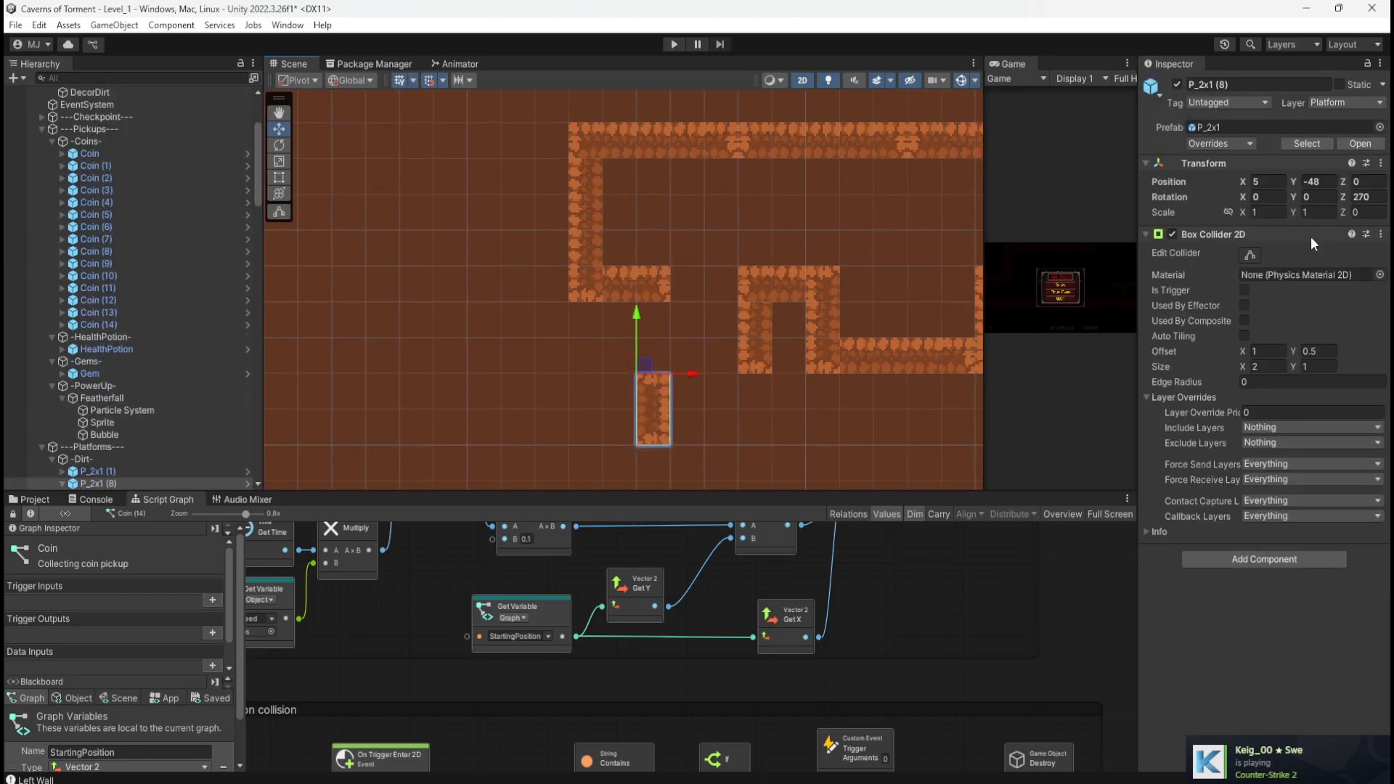
{"action": "left_click", "coordinate": [1363, 197]}
{"action": "type", "text": "0"}
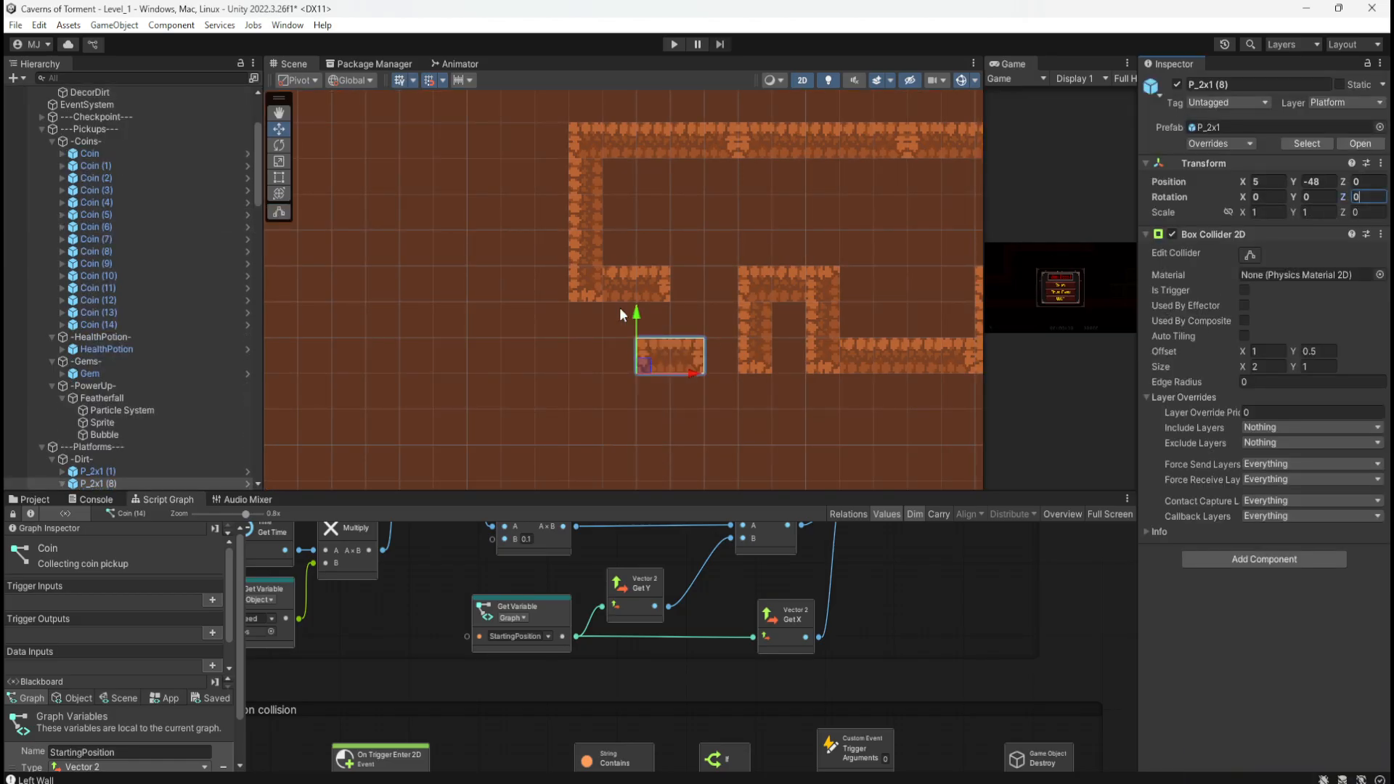
Step: Delete P_3x1 (23) and move P_2x1 (8) up-left beside the left wall
{"action": "left_click", "coordinate": [619, 282]}
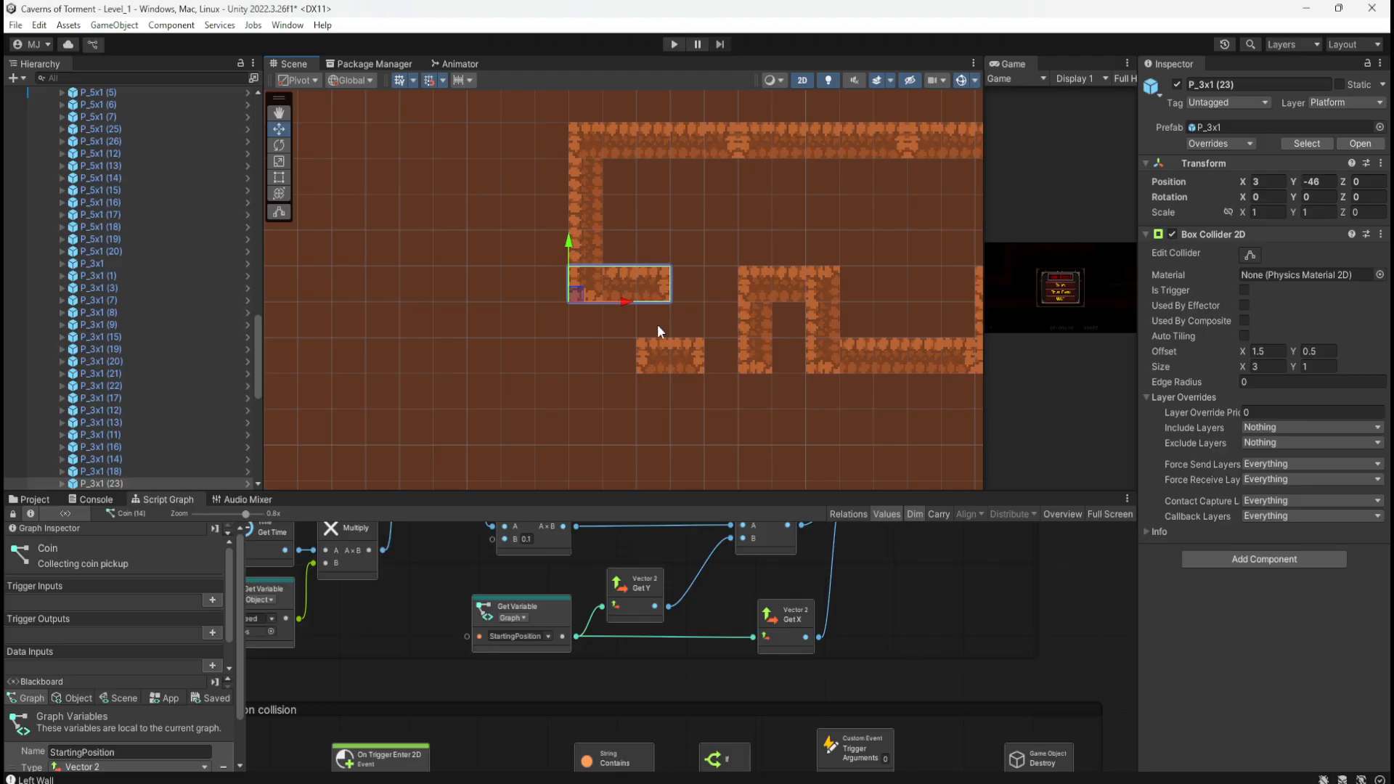
{"action": "key", "text": "Delete"}
{"action": "left_click", "coordinate": [661, 355]}
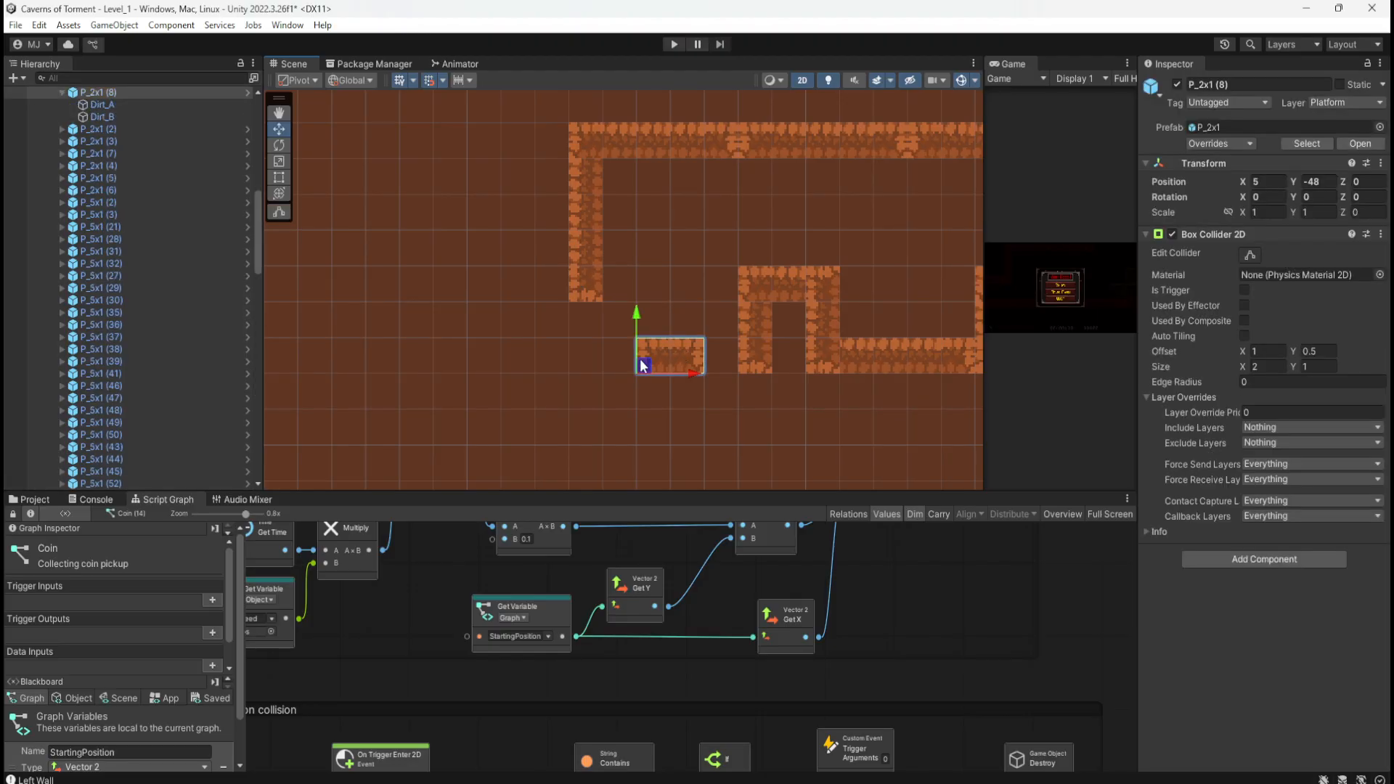
{"action": "left_click_drag", "start_coordinate": [643, 365], "coordinate": [609, 294]}
Step: Shift the vertical wall P_5x1 (69) one unit right and delete the top-left platform P_5x1 (68)
{"action": "left_click", "coordinate": [586, 189]}
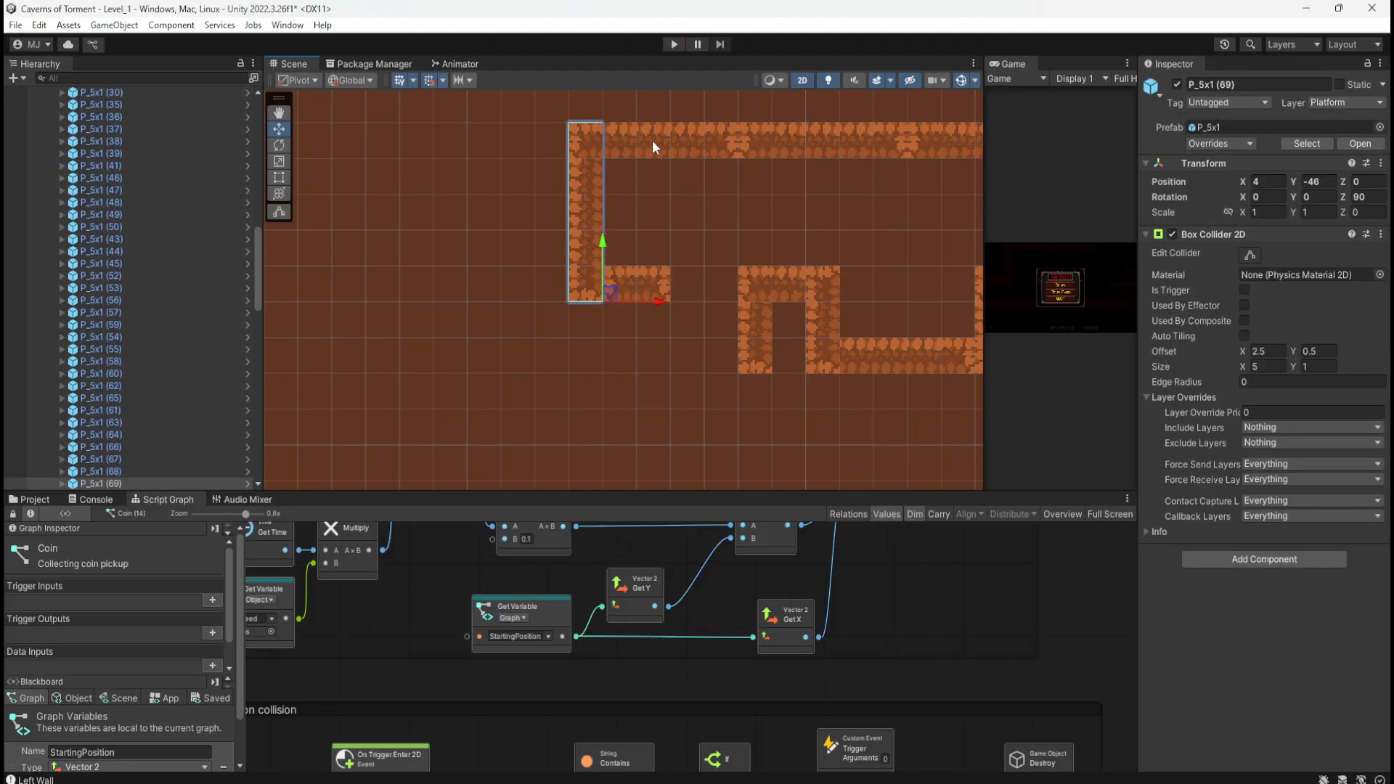
{"action": "left_click", "coordinate": [652, 141]}
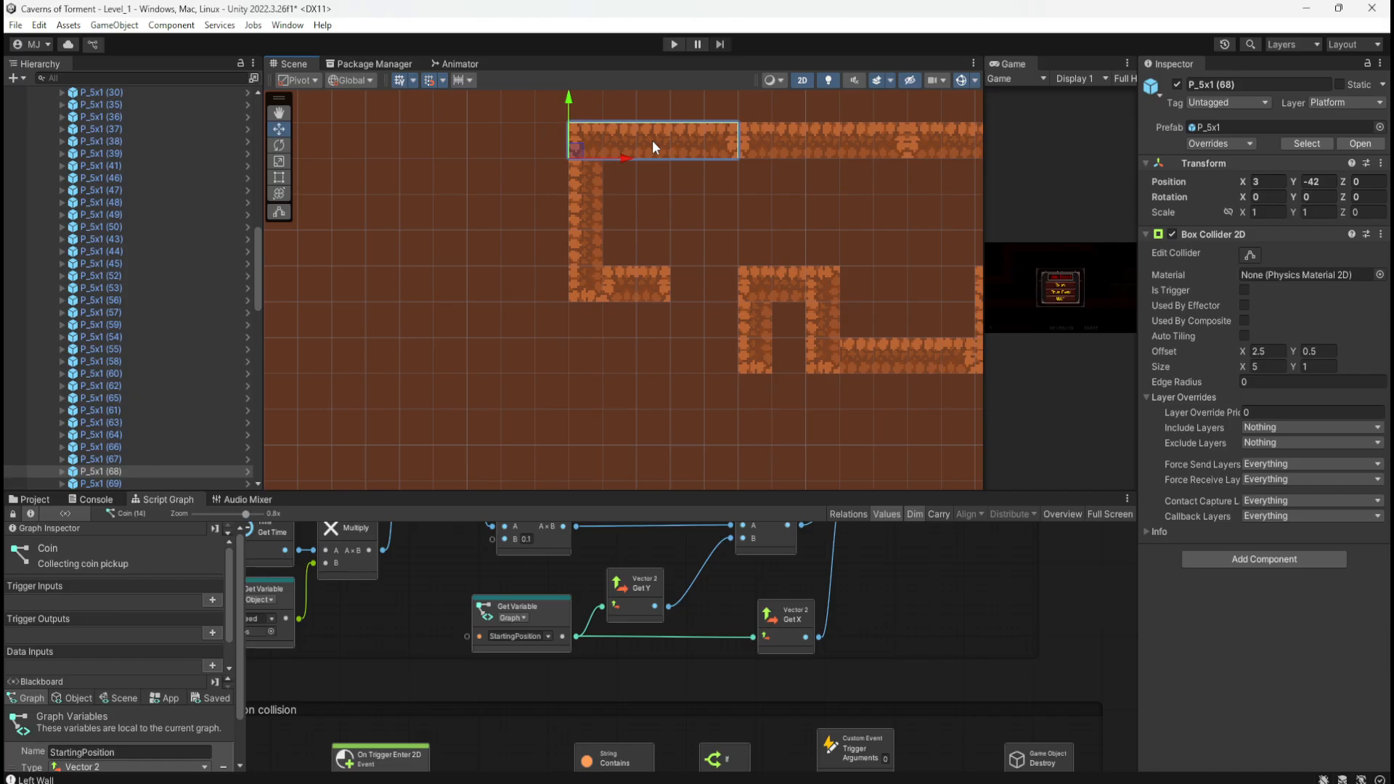
{"action": "left_click", "coordinate": [601, 220]}
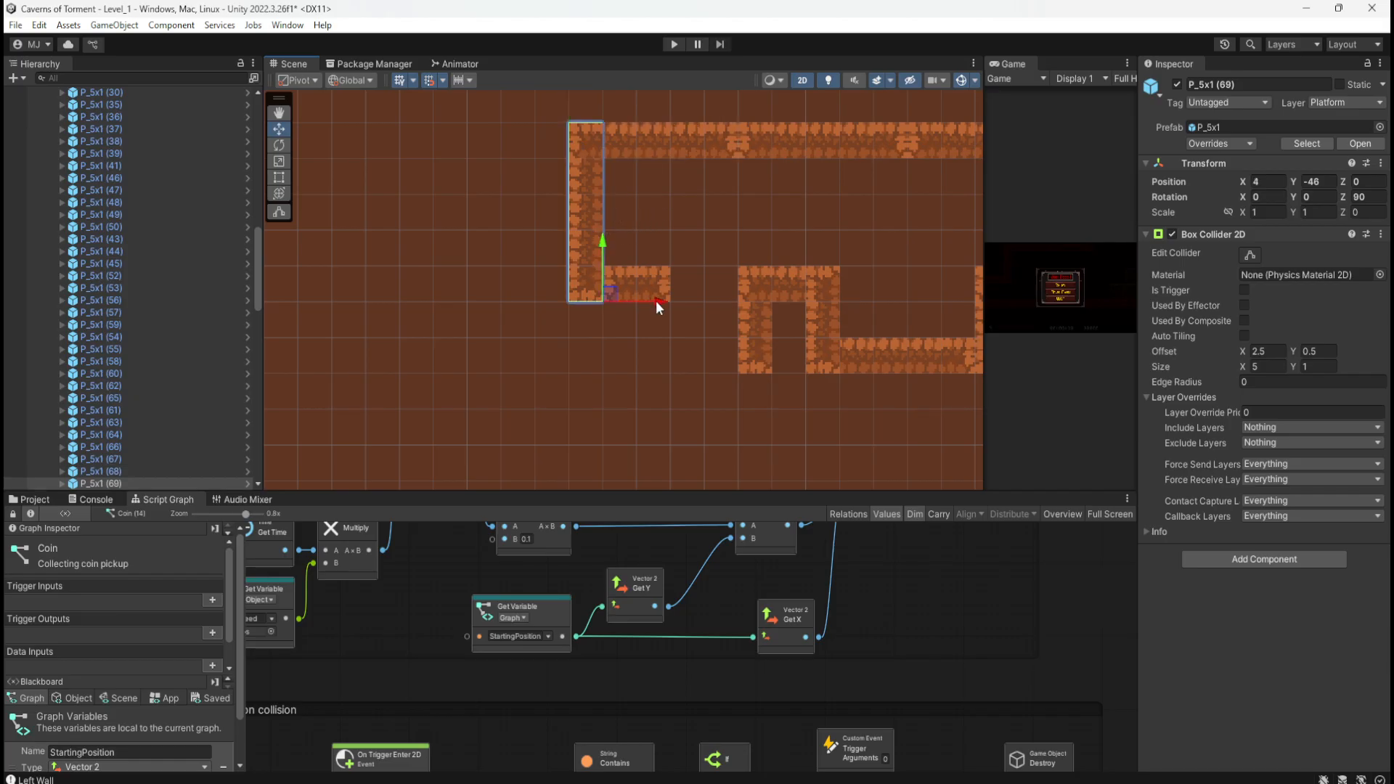
{"action": "left_click_drag", "start_coordinate": [655, 300], "coordinate": [683, 298]}
{"action": "left_click", "coordinate": [711, 132]}
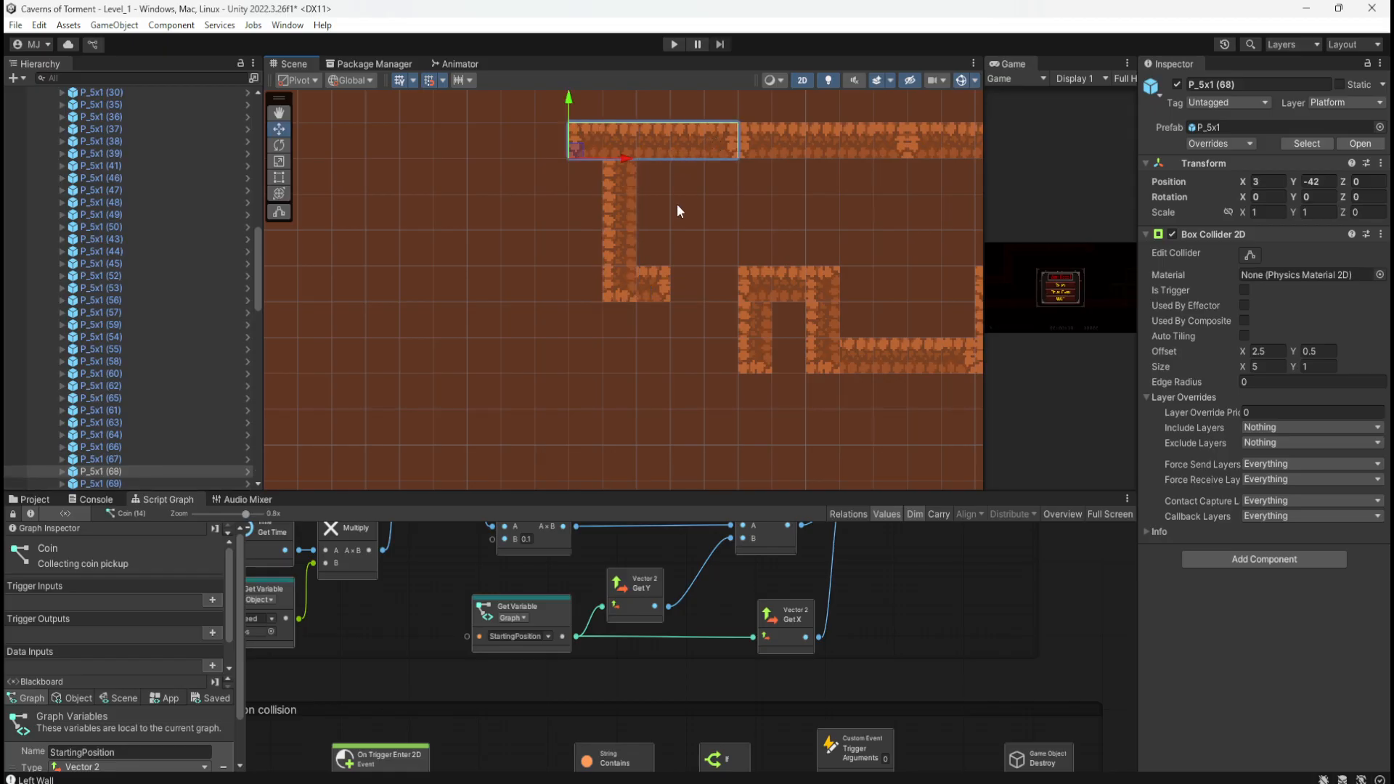
{"action": "key", "text": "Delete"}
Step: Duplicate P_3x1 (22) and place the copy at the top-left corner
{"action": "left_click", "coordinate": [793, 289]}
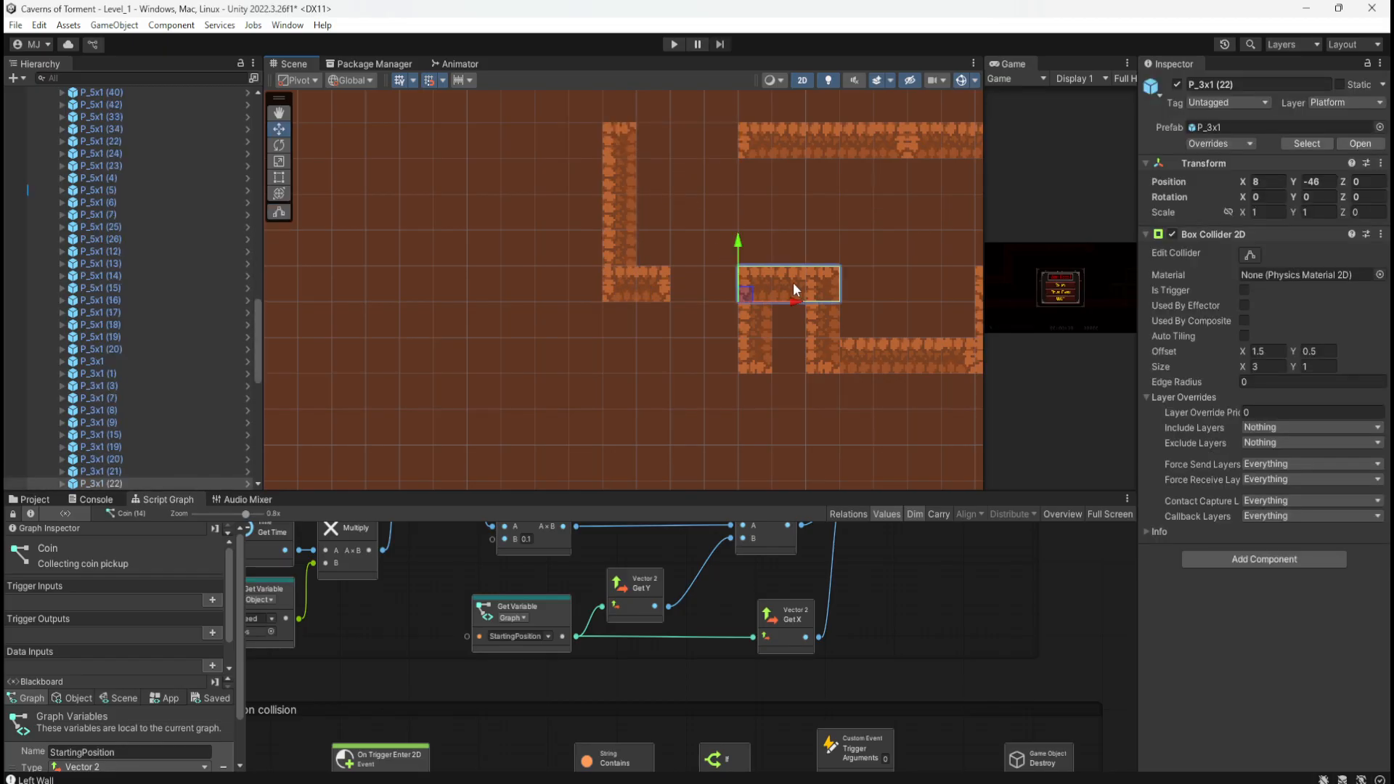
{"action": "key", "text": "ctrl+d"}
{"action": "left_click_drag", "start_coordinate": [793, 289], "coordinate": [665, 186]}
{"action": "left_click", "coordinate": [566, 246]}
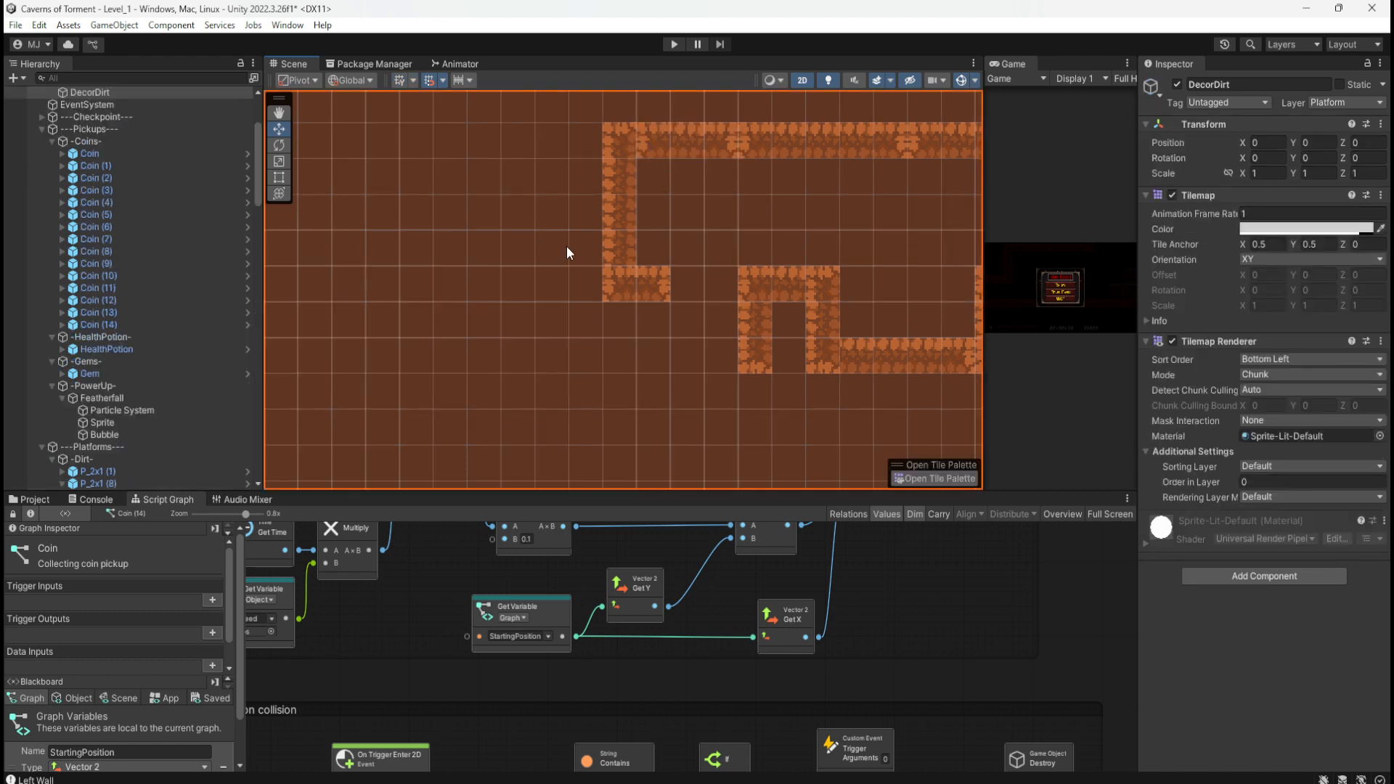
Step: Collapse the Pickups, Platforms, Triggers and Interactive groups and expand Traps in the Hierarchy
{"action": "middle_click_drag", "start_coordinate": [566, 247], "coordinate": [485, 354]}
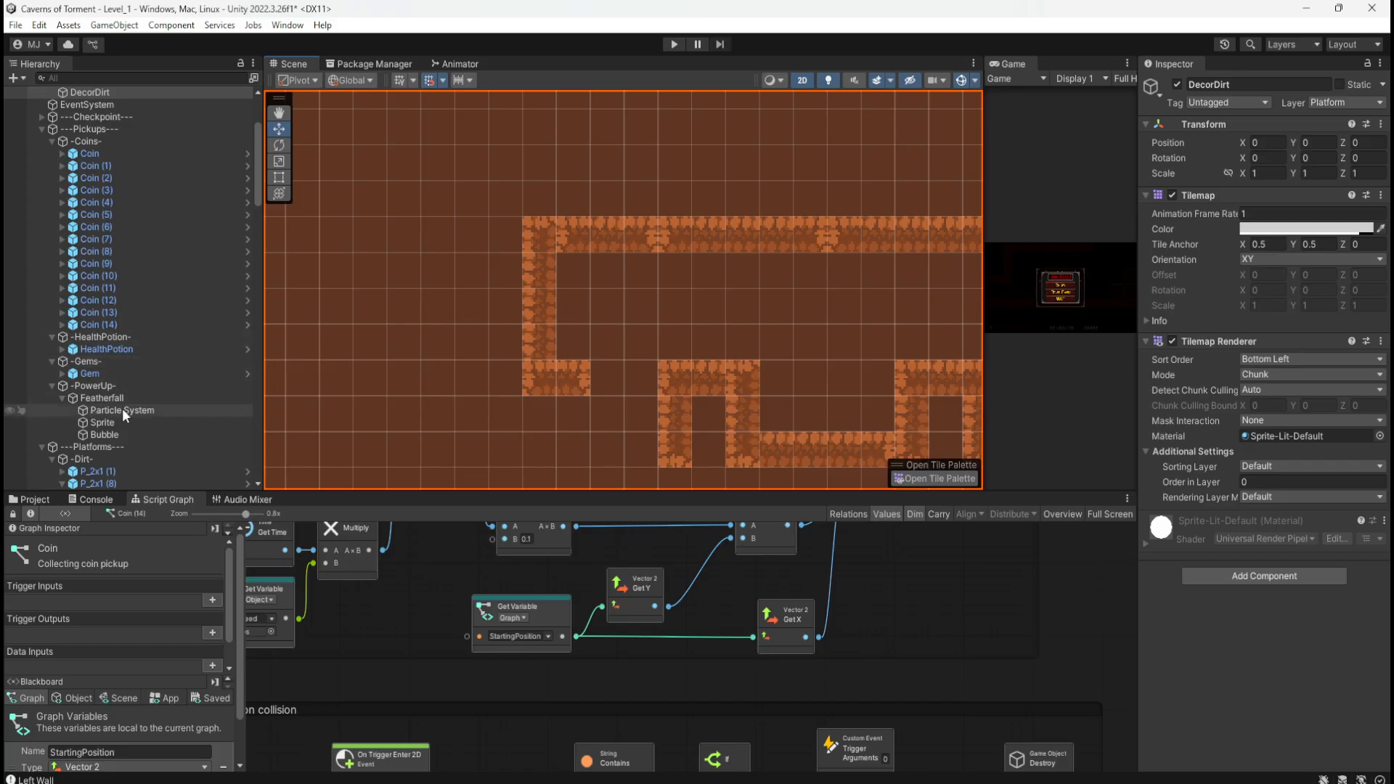
{"action": "scroll", "coordinate": [122, 411], "scroll_direction": "up", "scroll_amount": 5}
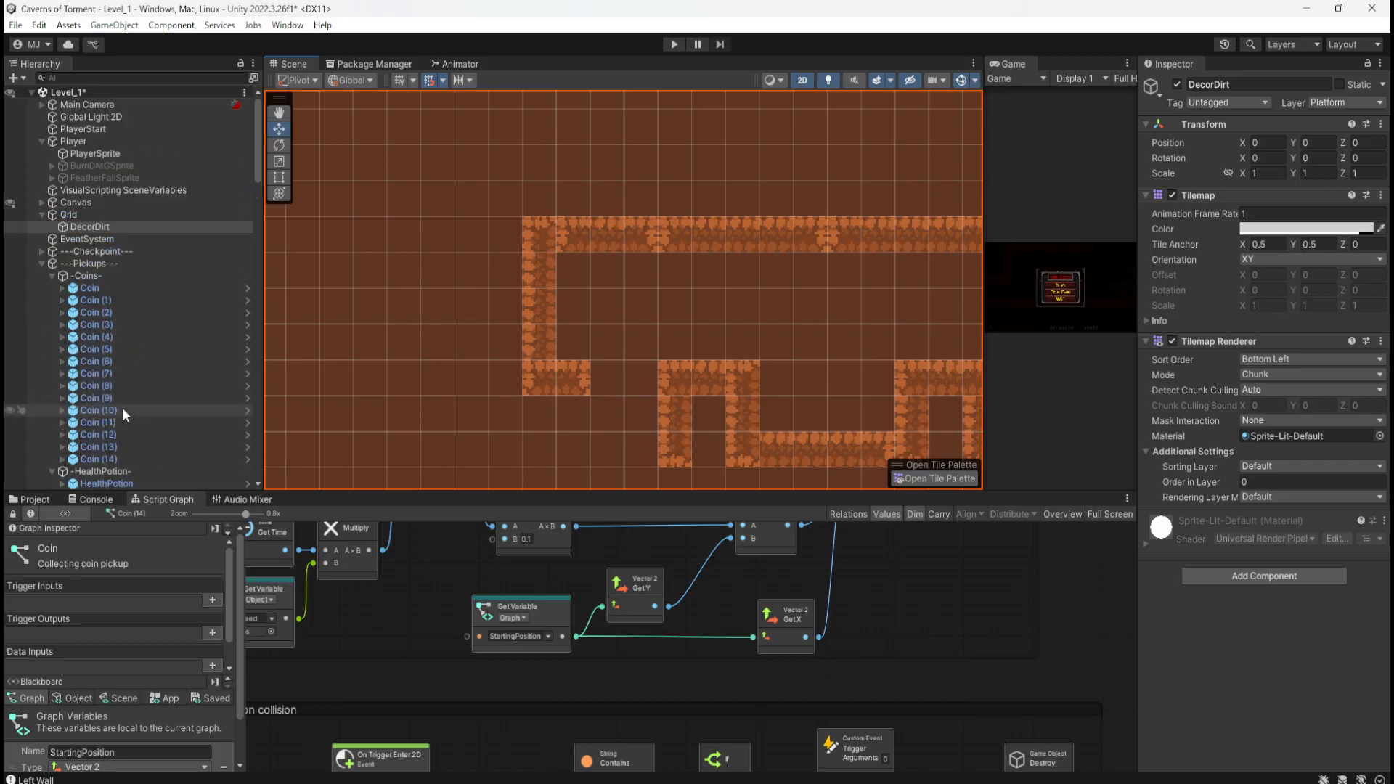
{"action": "left_click", "coordinate": [41, 264]}
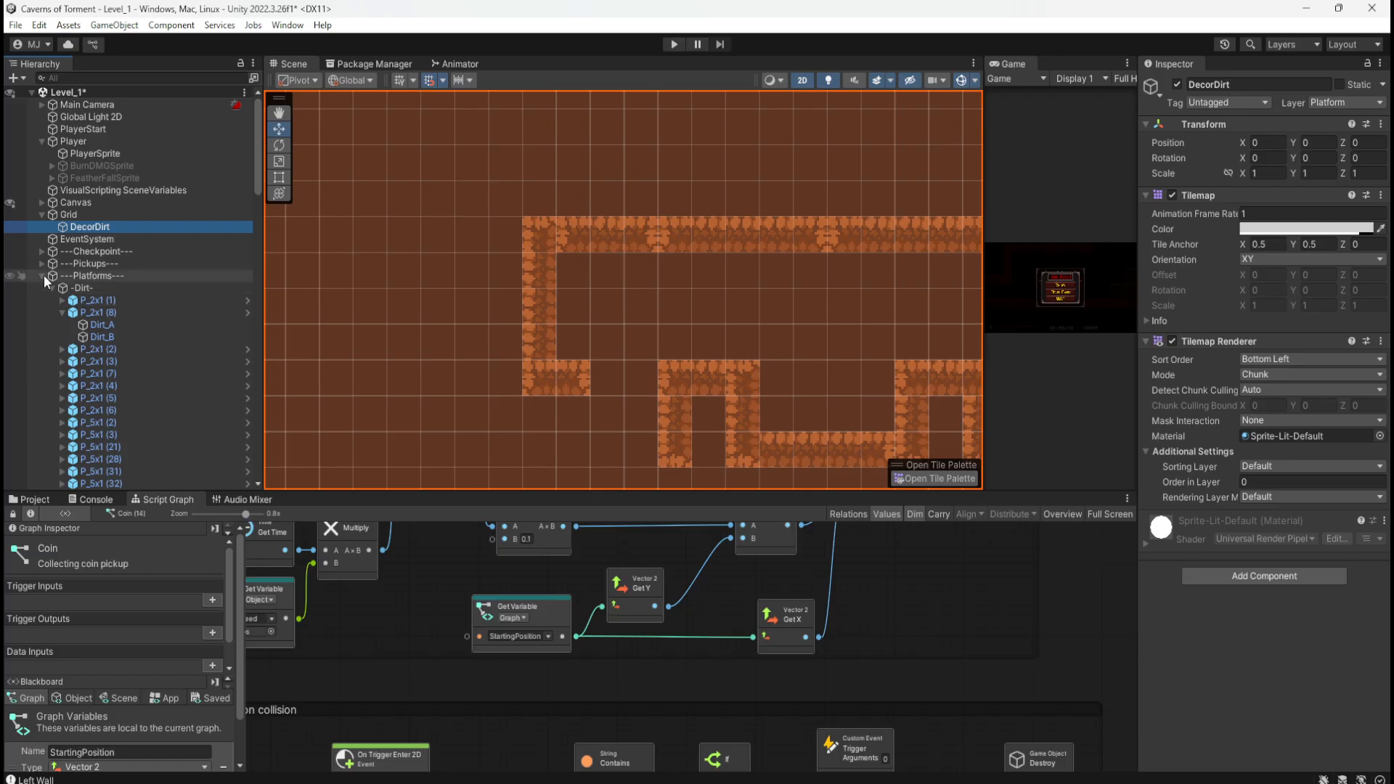
{"action": "left_click", "coordinate": [42, 276]}
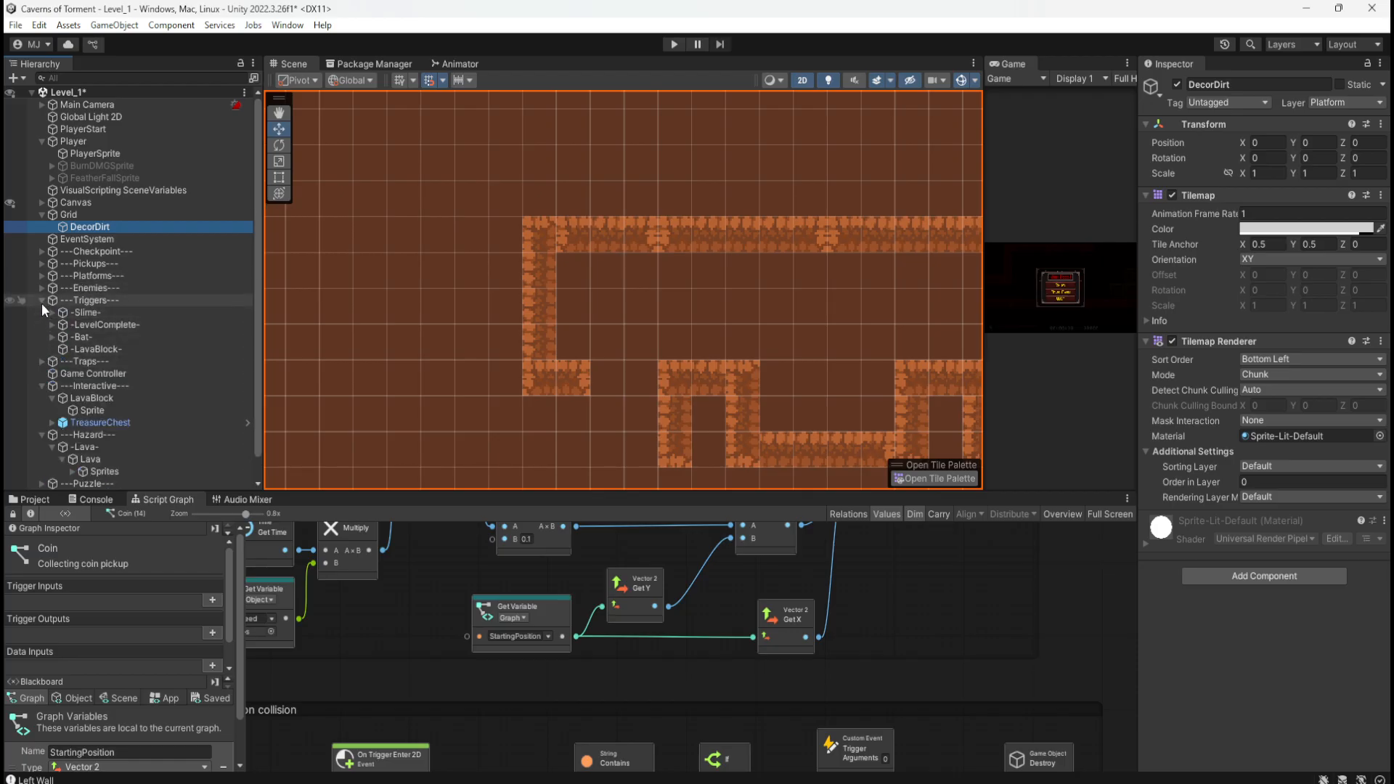
{"action": "left_click", "coordinate": [41, 301]}
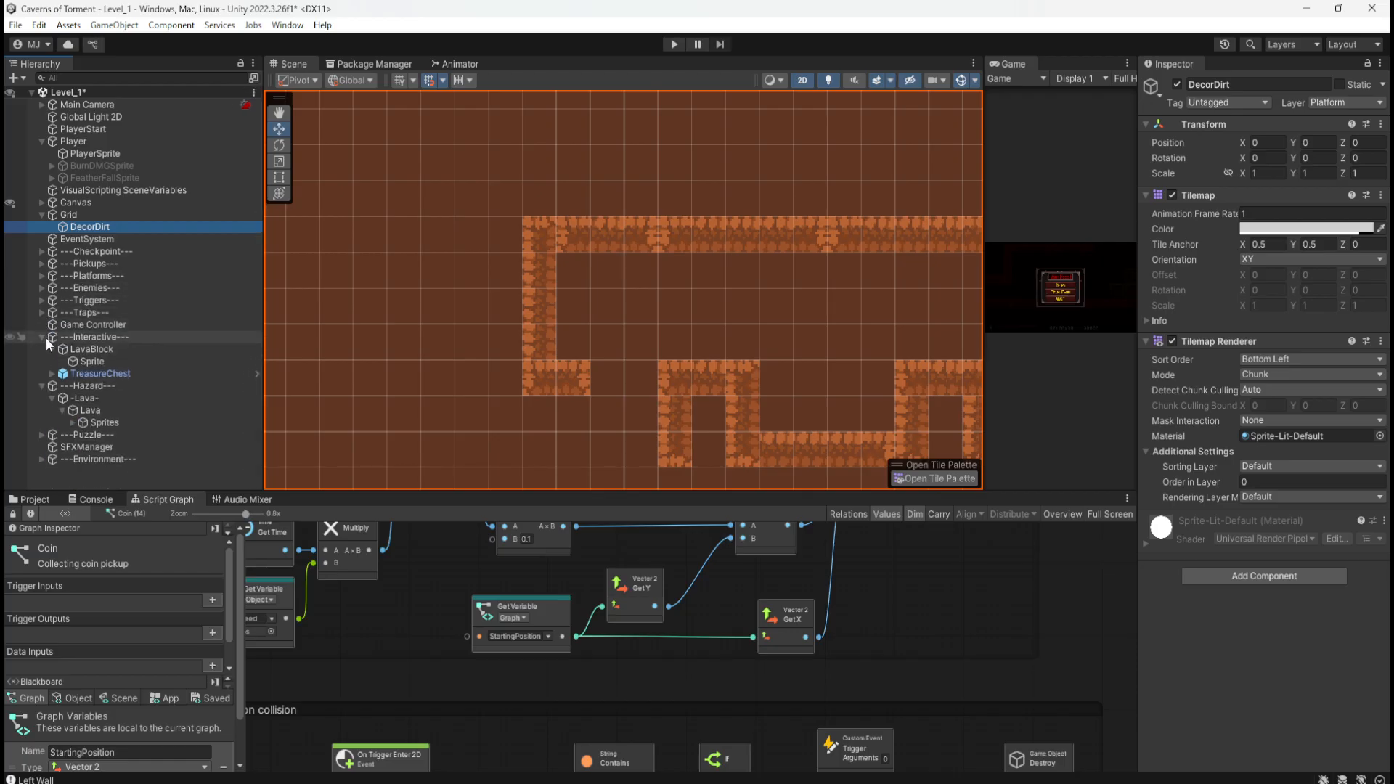
{"action": "left_click", "coordinate": [43, 336]}
{"action": "left_click", "coordinate": [42, 312]}
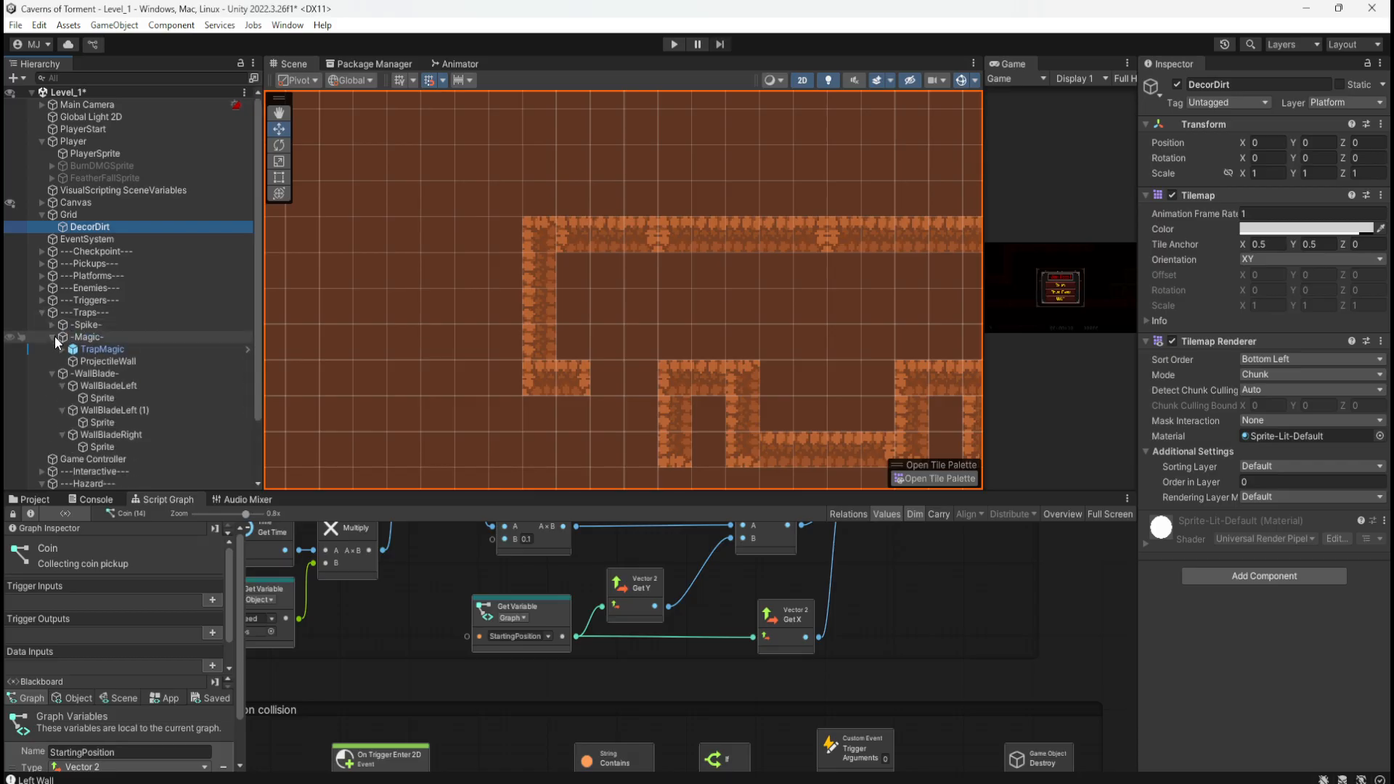
Step: Frame TrapMagic and drag it down into the lower corridor at X 24.746, Y -45.28
{"action": "left_click", "coordinate": [91, 347]}
{"action": "key", "text": "f"}
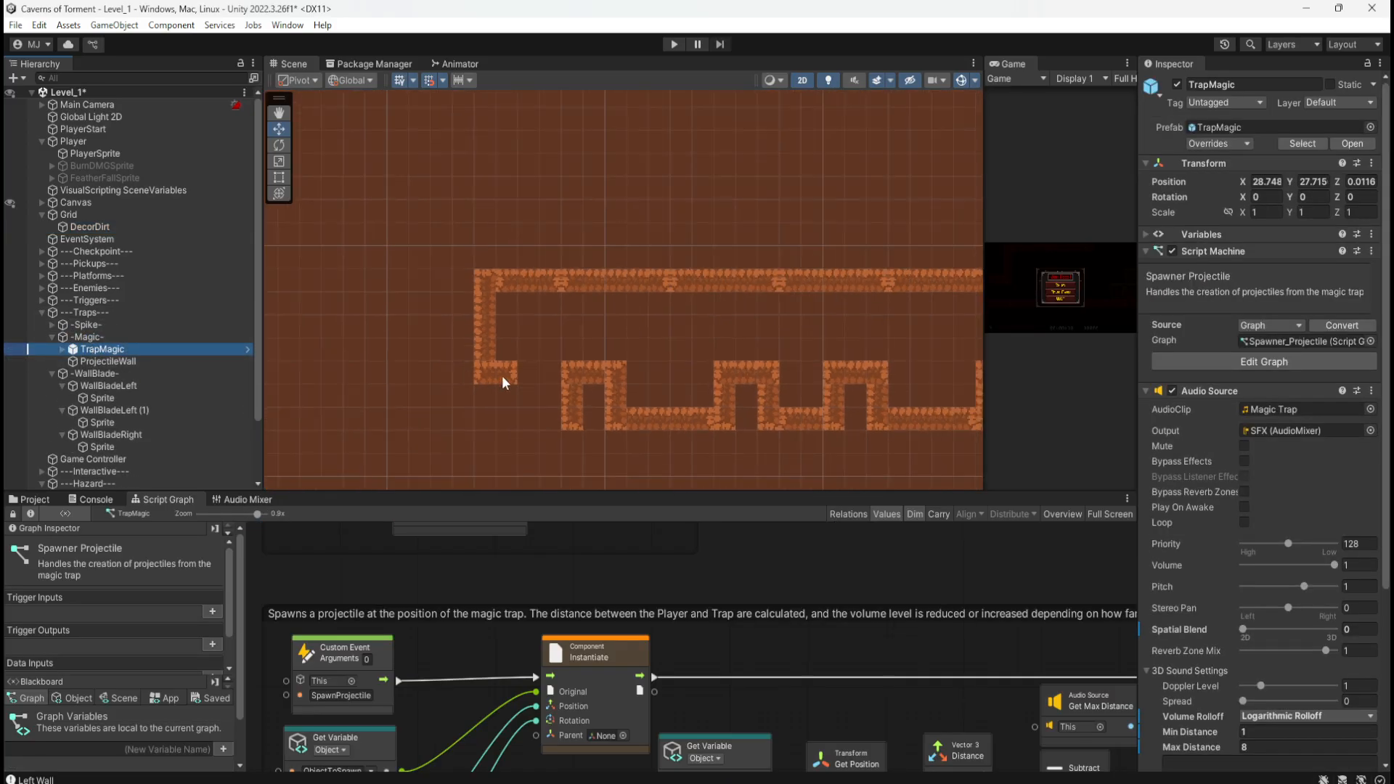
{"action": "scroll", "coordinate": [594, 395], "scroll_direction": "down", "scroll_amount": 8}
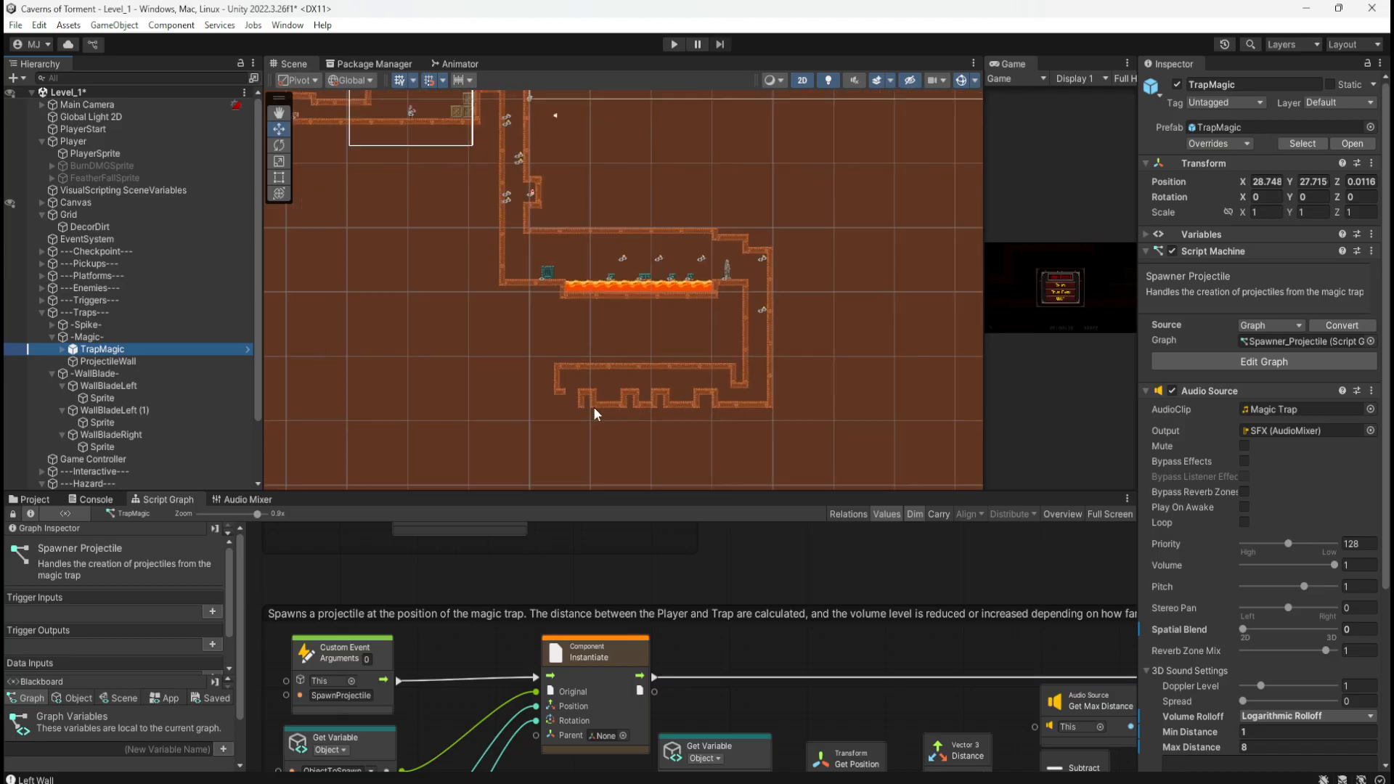
{"action": "scroll", "coordinate": [588, 375], "scroll_direction": "down", "scroll_amount": 2}
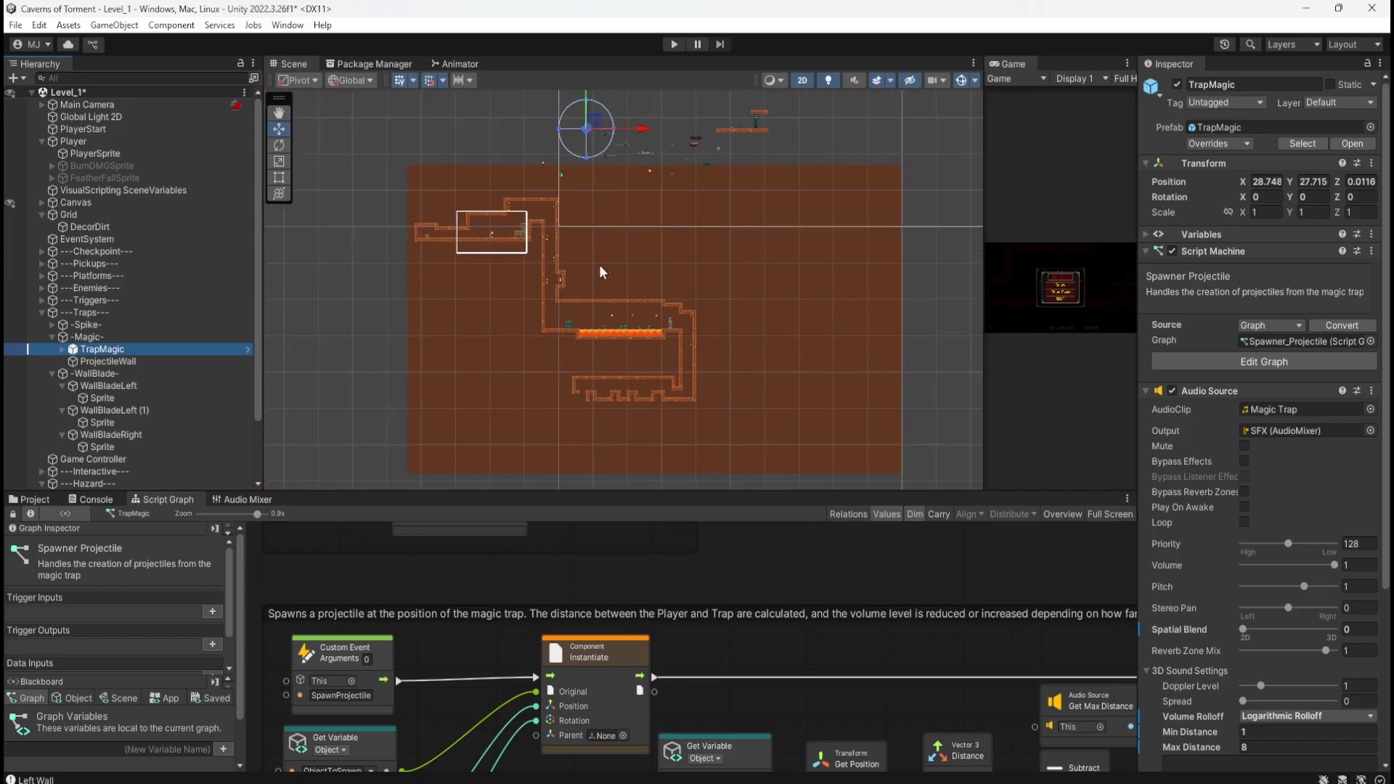
{"action": "left_click_drag", "start_coordinate": [599, 129], "coordinate": [585, 394]}
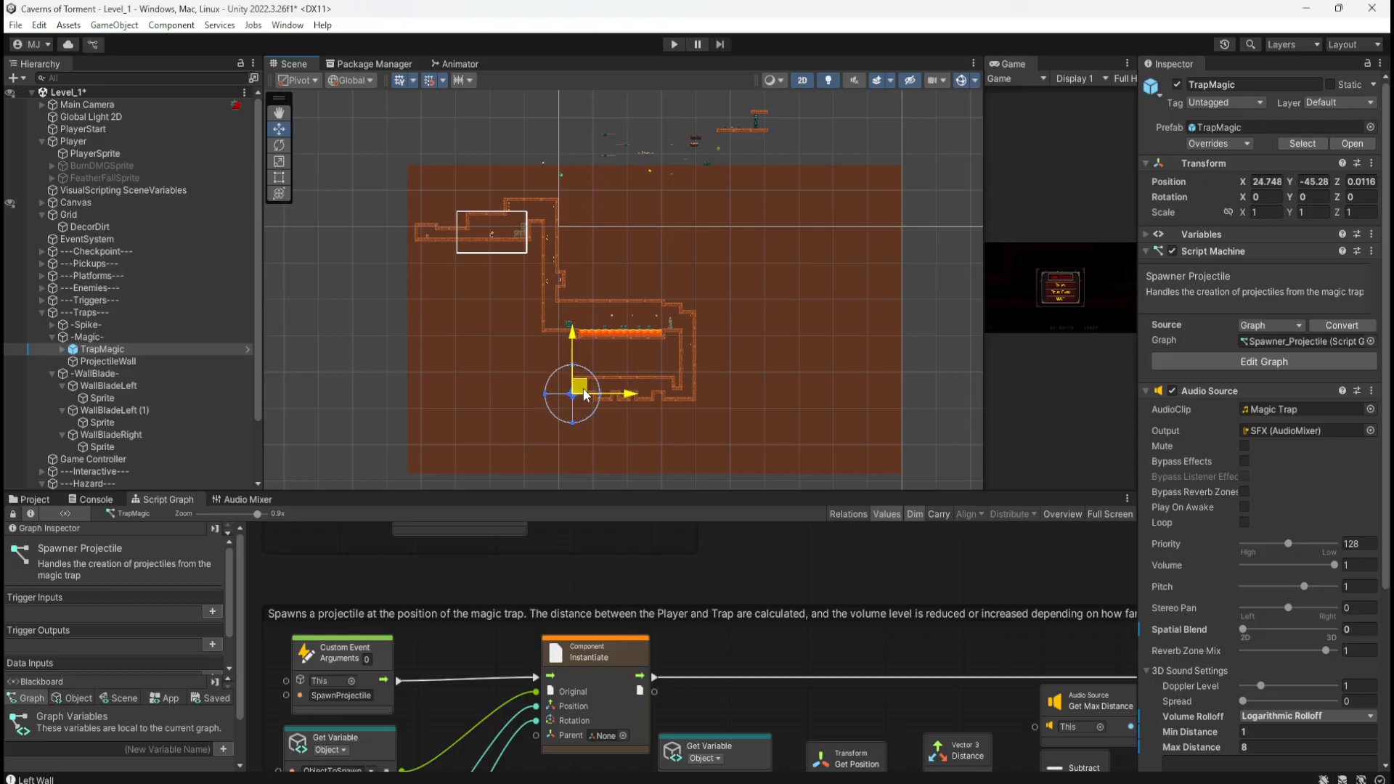
{"action": "scroll", "coordinate": [585, 392], "scroll_direction": "up", "scroll_amount": 8}
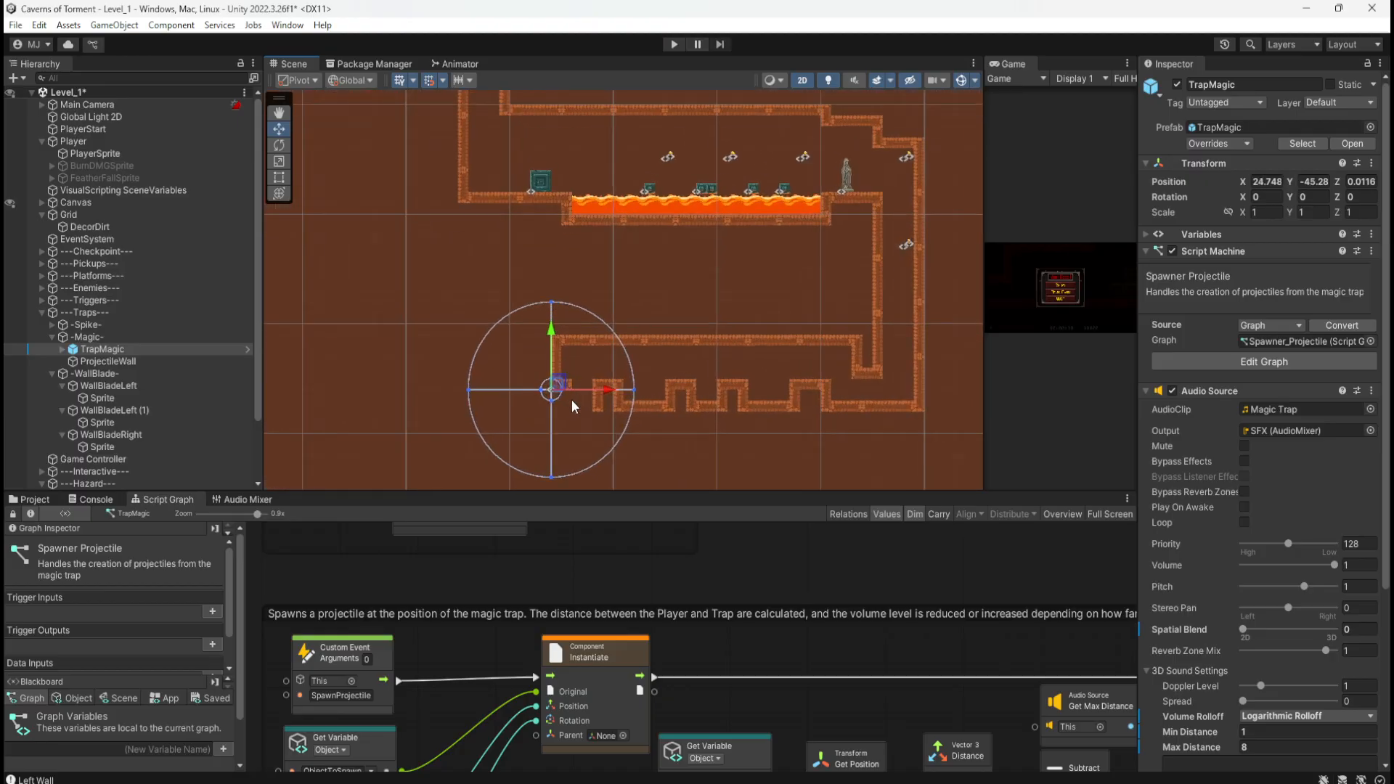
{"action": "scroll", "coordinate": [572, 399], "scroll_direction": "up", "scroll_amount": 10}
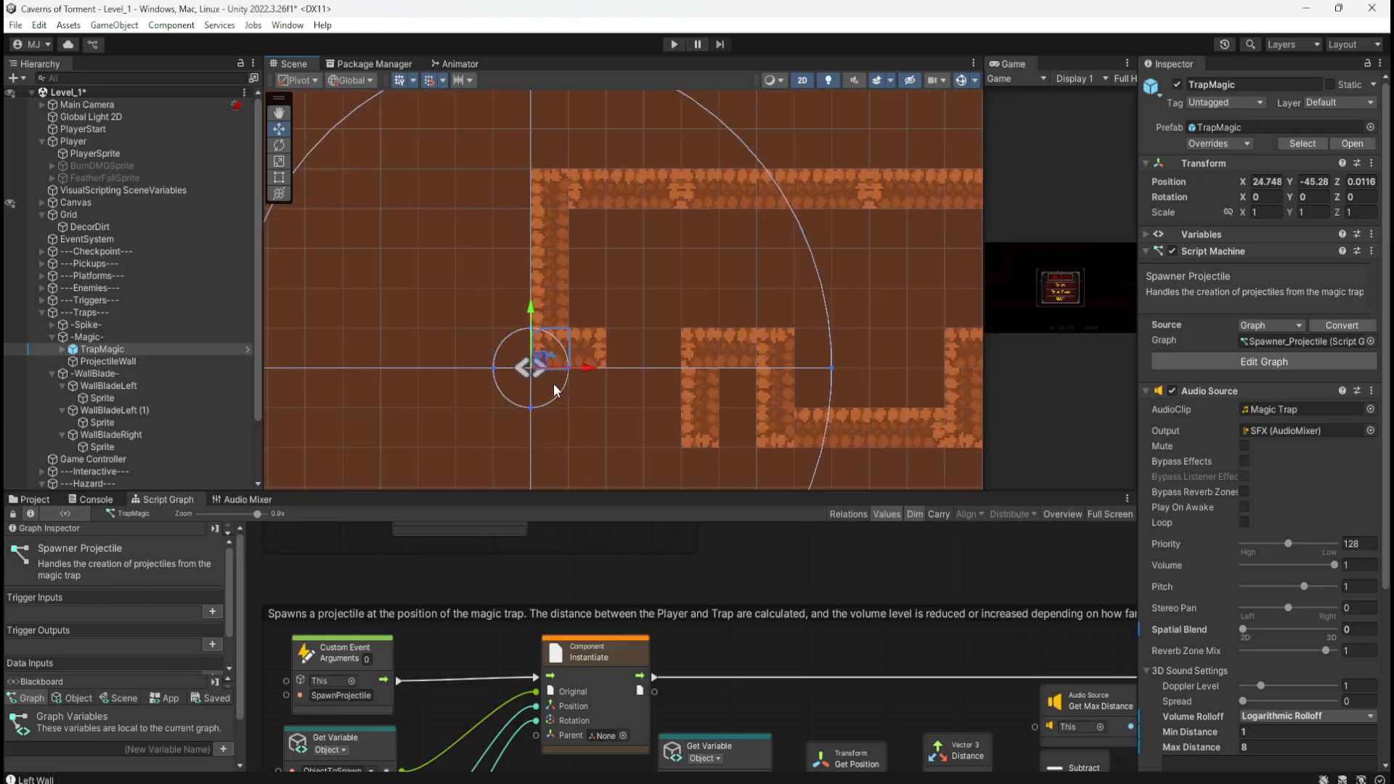
Step: Nudge TrapMagic to X 25.748, Y -44.28, collapse its Audio Source, and show the Project assets
{"action": "left_click_drag", "start_coordinate": [556, 357], "coordinate": [593, 318], "text": "ctrl"}
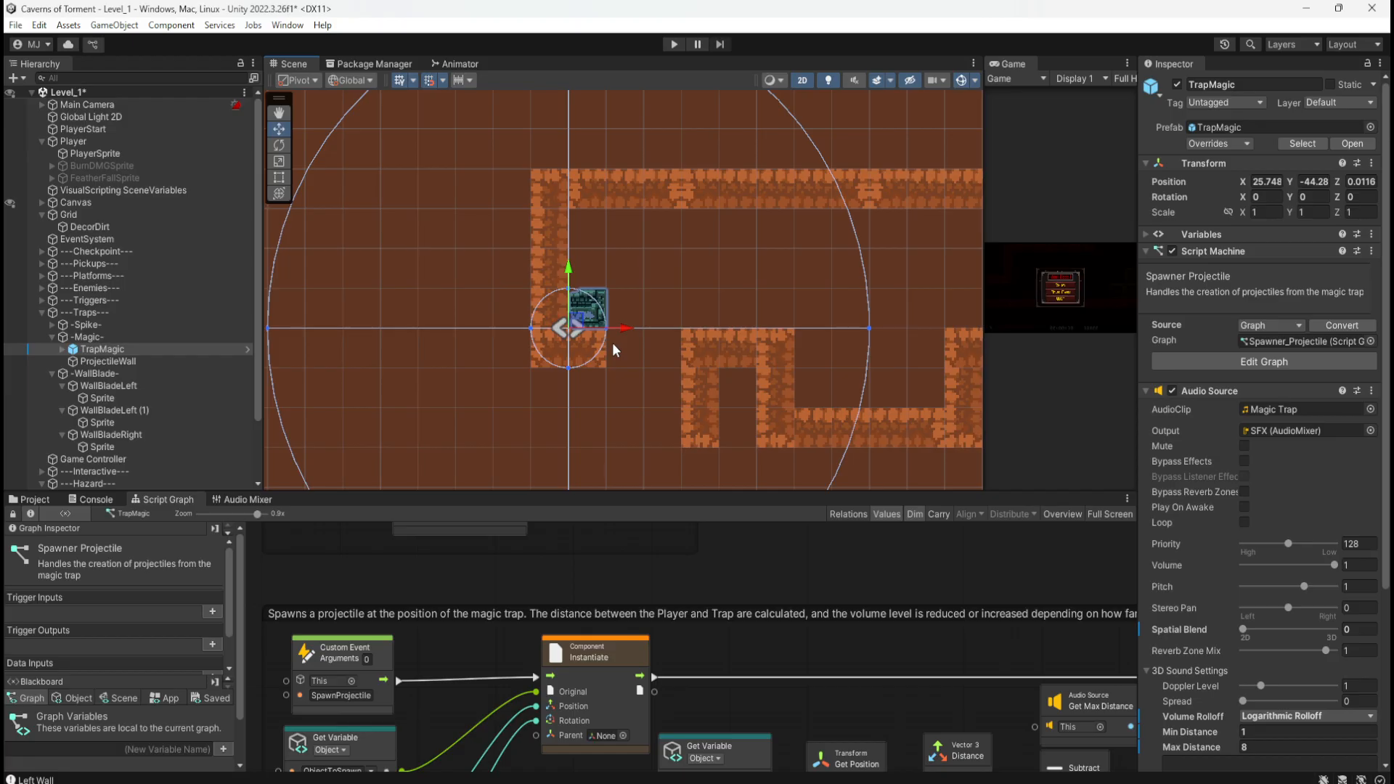
{"action": "left_click", "coordinate": [1147, 389]}
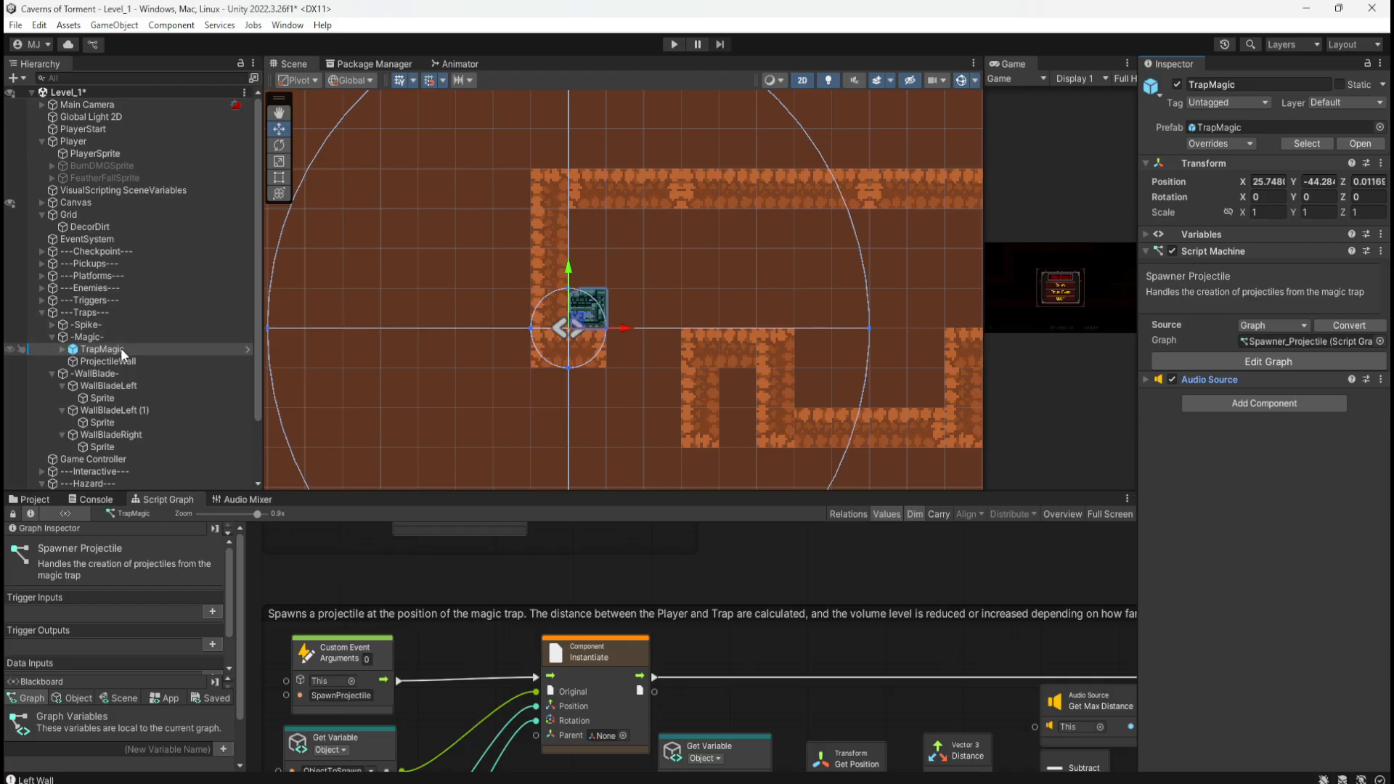
{"action": "left_click", "coordinate": [34, 500]}
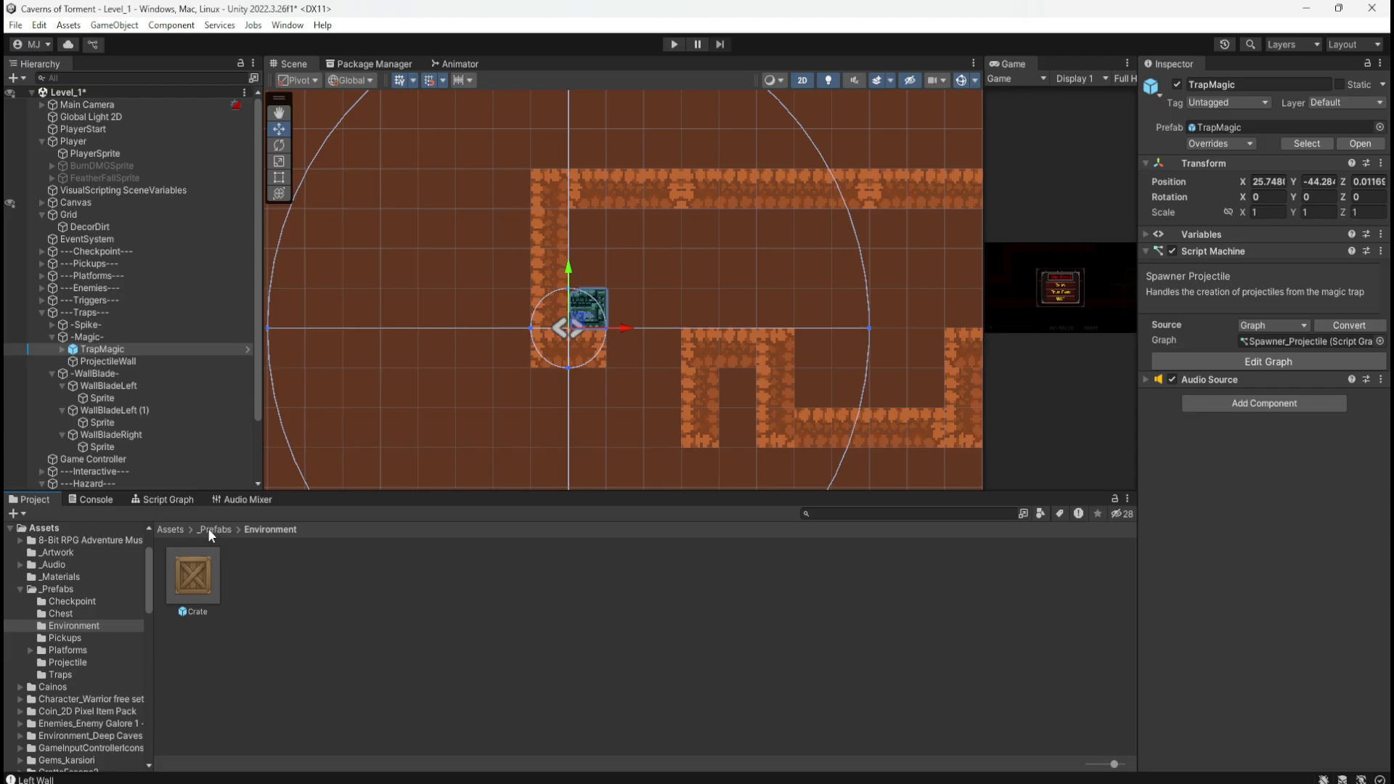
Step: Open the TrapMagic prefab from the _Prefabs Traps folder in prefab mode
{"action": "left_click", "coordinate": [208, 529]}
{"action": "double_click", "coordinate": [592, 600]}
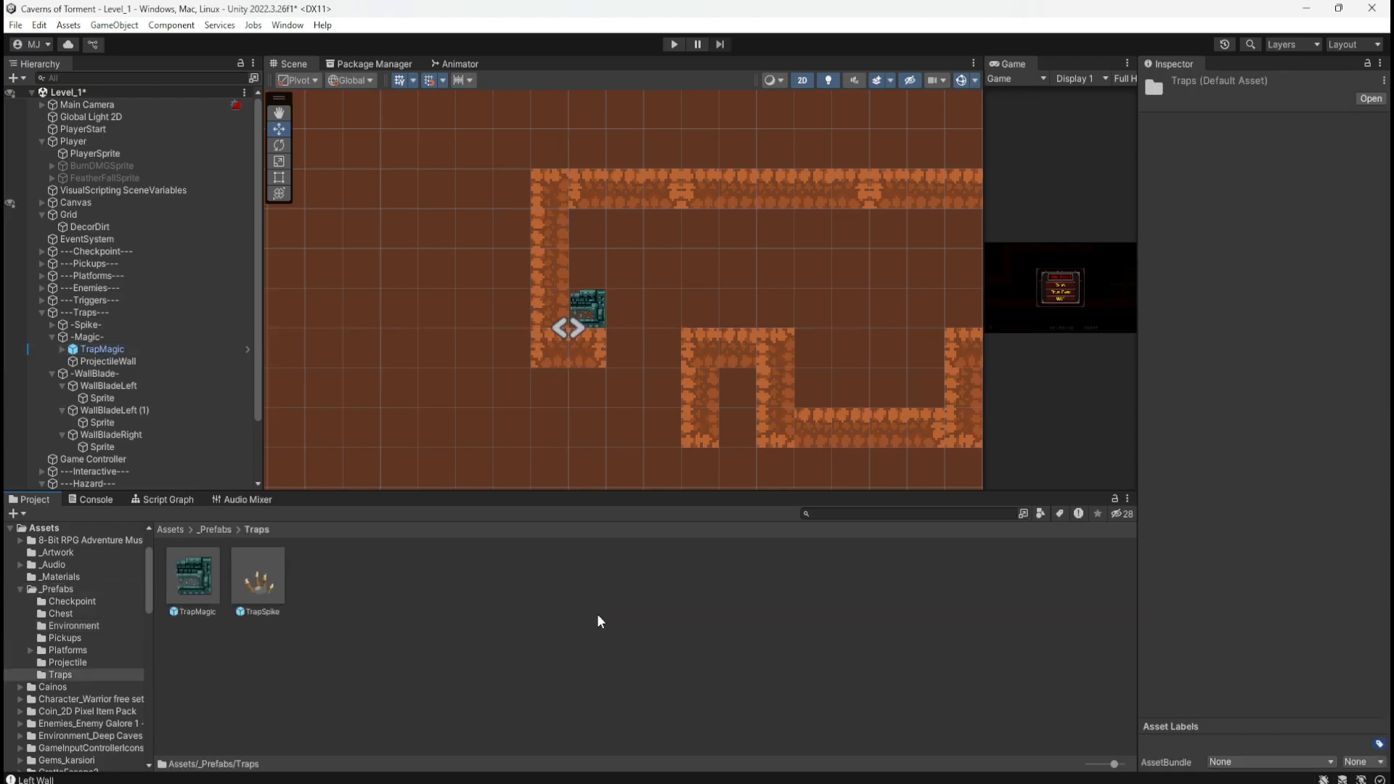
{"action": "double_click", "coordinate": [208, 576]}
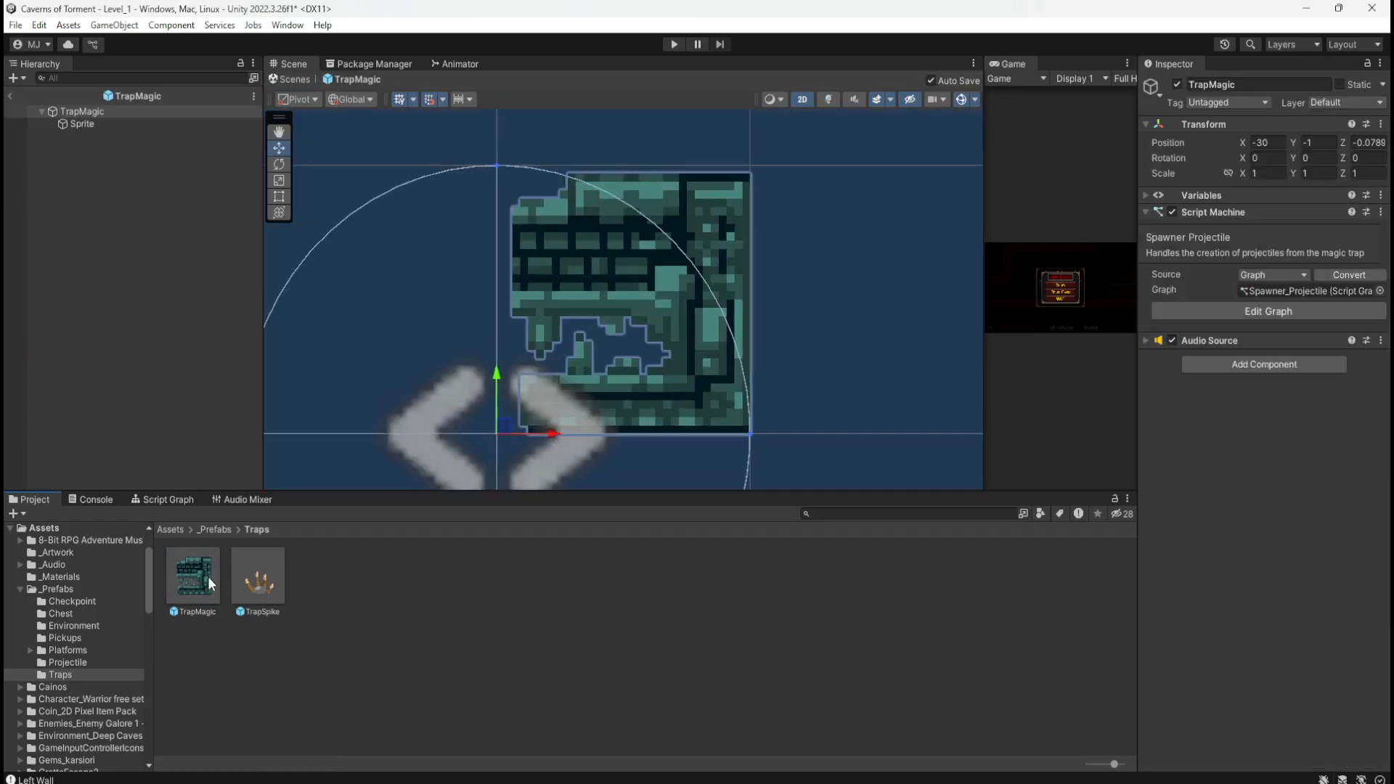
{"action": "left_click", "coordinate": [115, 124]}
{"action": "left_click", "coordinate": [132, 113]}
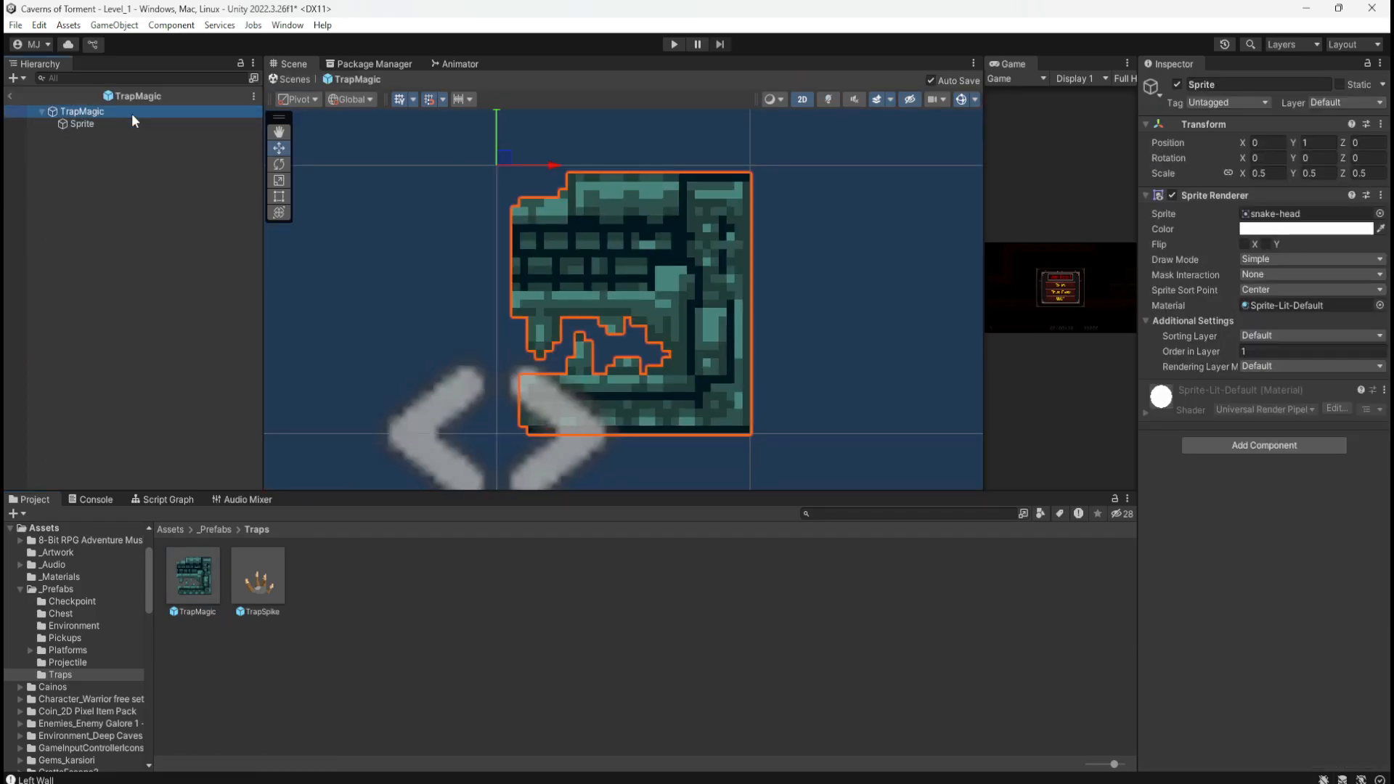
{"action": "scroll", "coordinate": [658, 306], "scroll_direction": "down", "scroll_amount": 5}
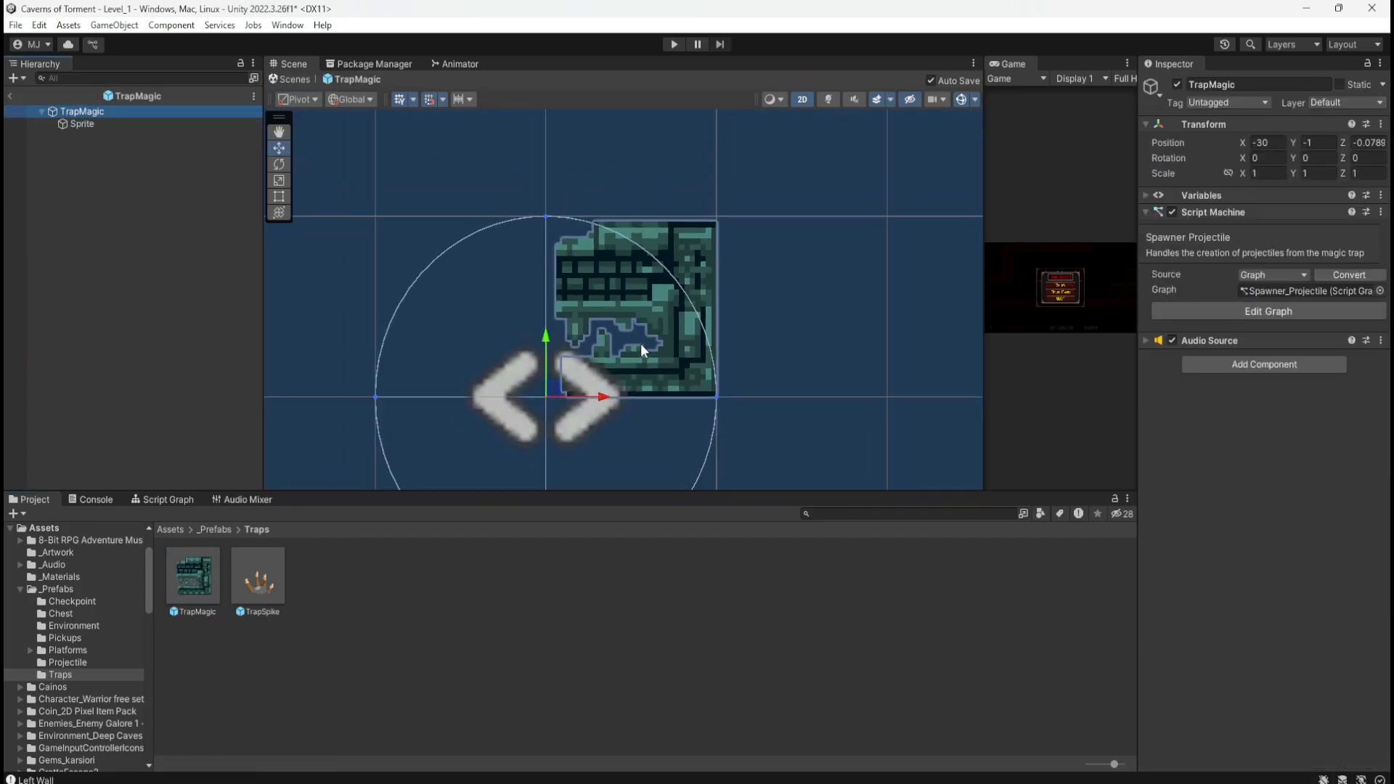
{"action": "scroll", "coordinate": [627, 361], "scroll_direction": "up", "scroll_amount": 1}
Step: Add a Box Collider 2D to TrapMagic with offset 0.5, 0.5
{"action": "left_click", "coordinate": [1293, 366]}
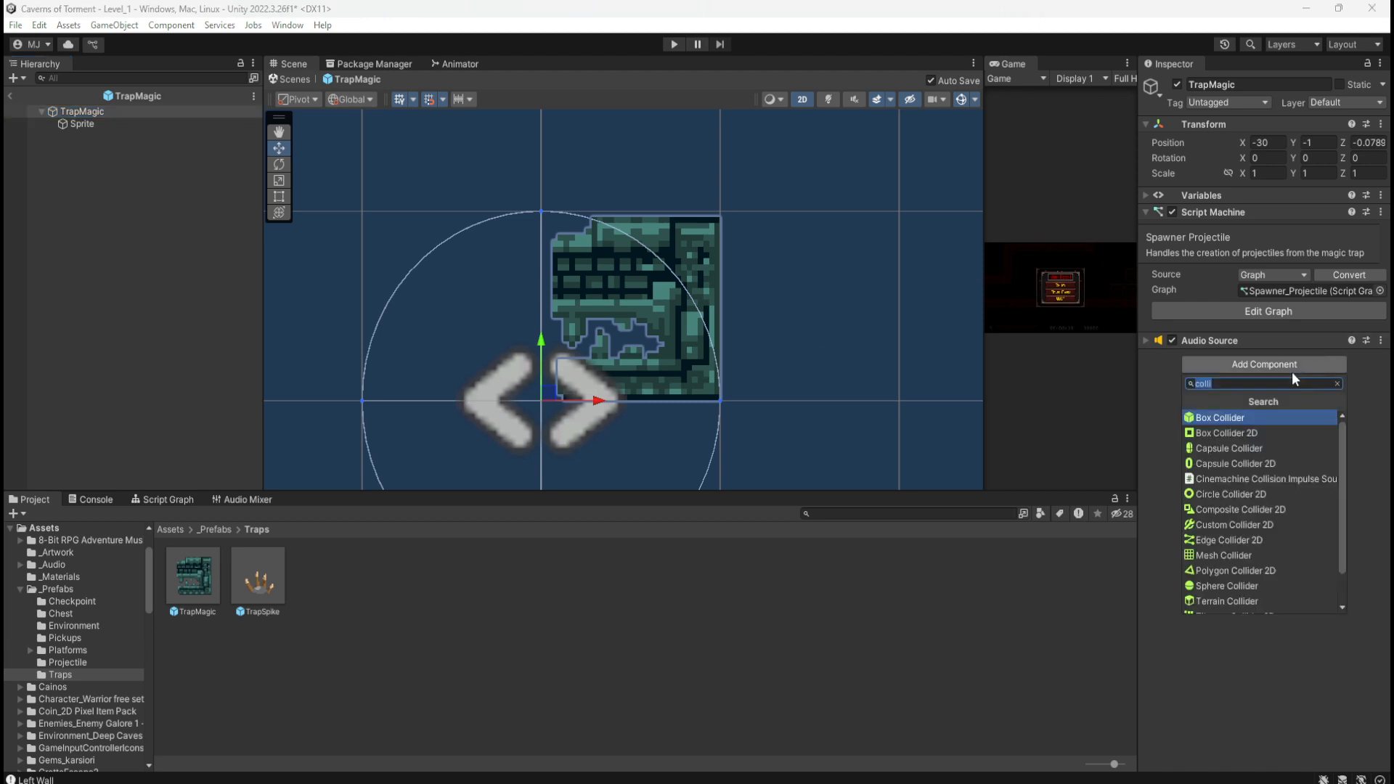
{"action": "key", "text": "Down"}
{"action": "key", "text": "Return"}
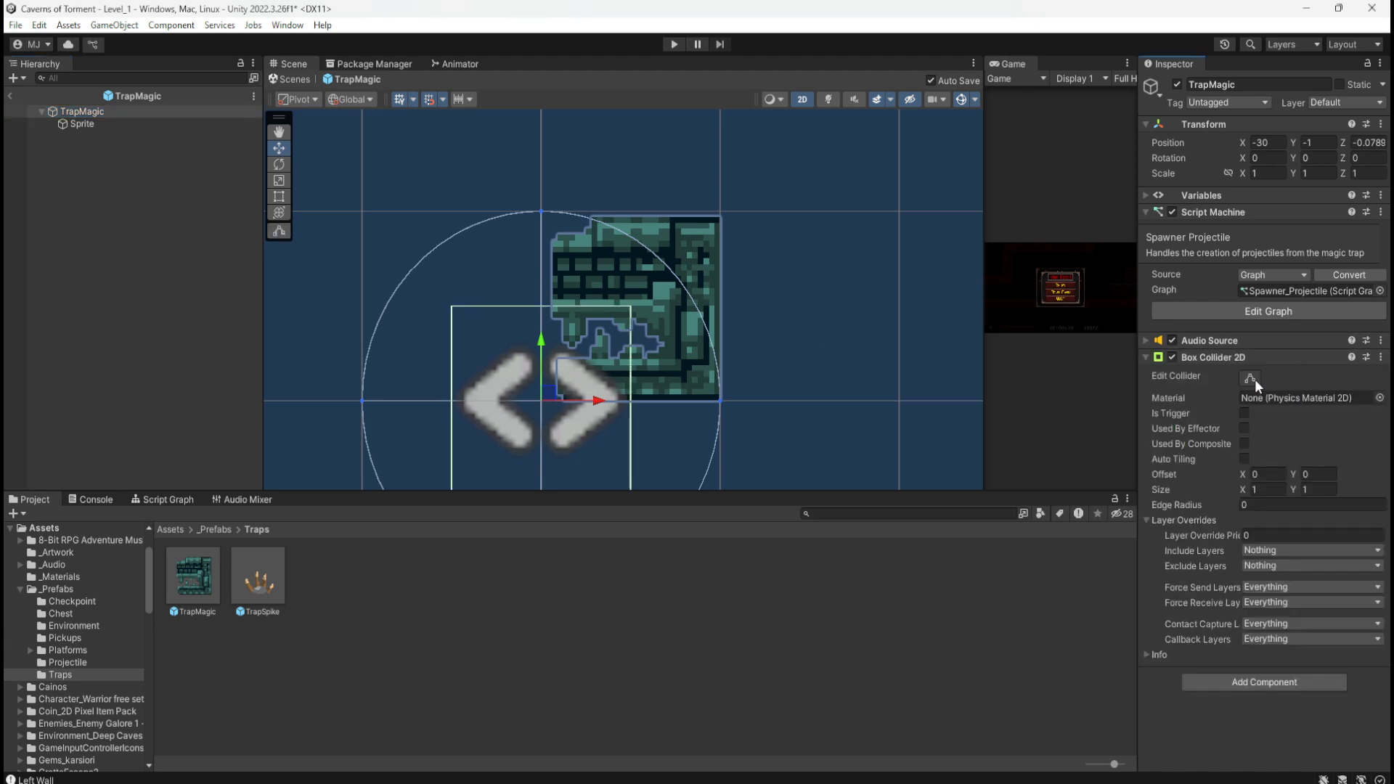
{"action": "left_click", "coordinate": [1267, 474]}
{"action": "type", "text": "0.5"}
{"action": "key", "text": "Tab"}
{"action": "key", "text": "BackSpace"}
{"action": "type", "text": ".5"}
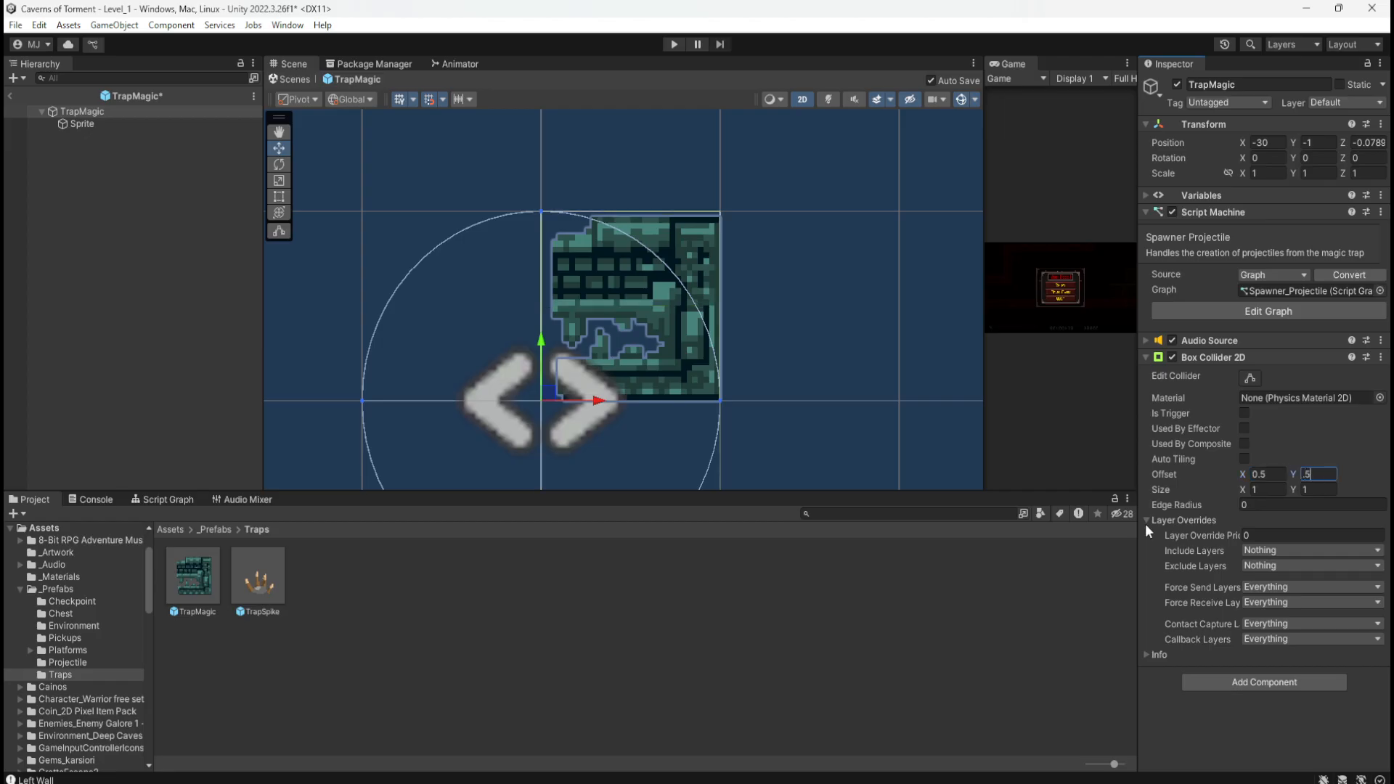
{"action": "key", "text": "Return"}
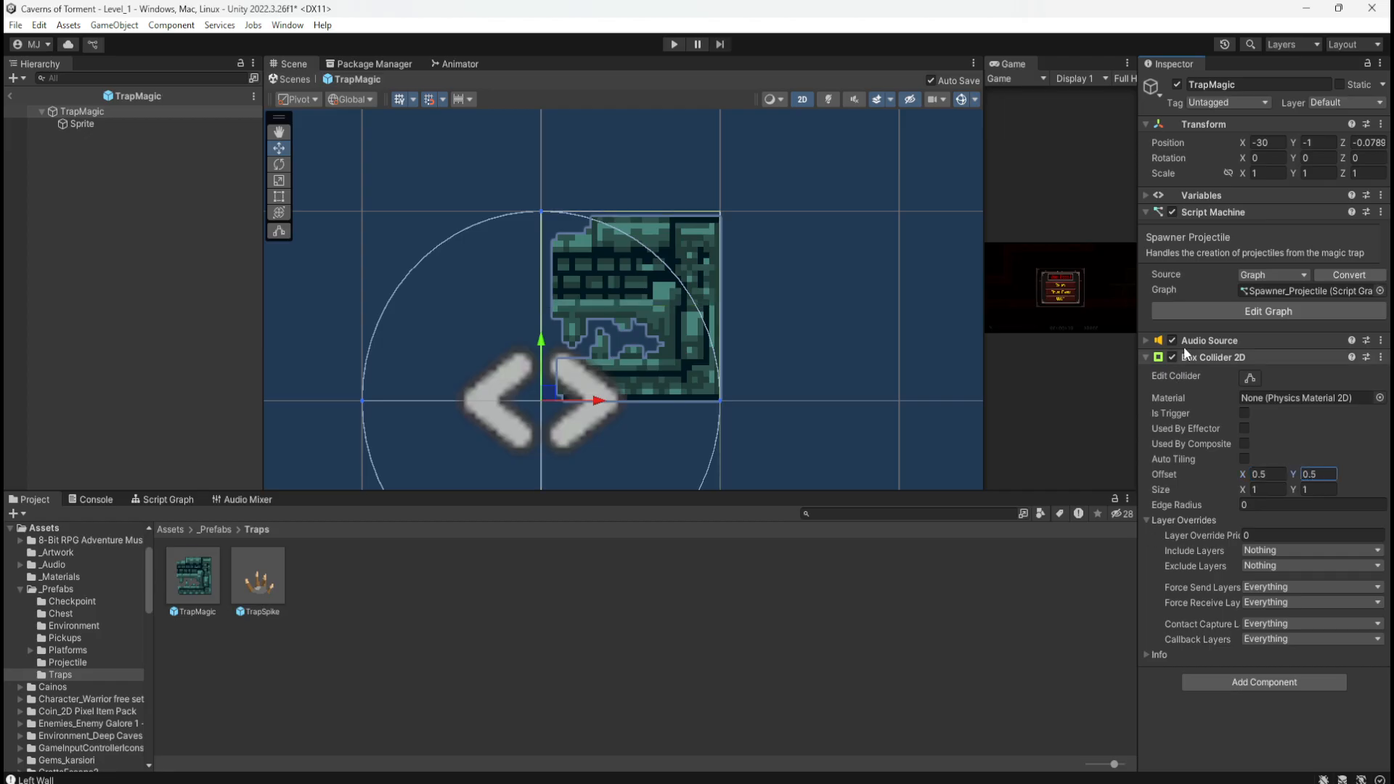
Step: Flip the Sprite child on X, set its Position X to 1, and return to Level_1
{"action": "left_click", "coordinate": [154, 128]}
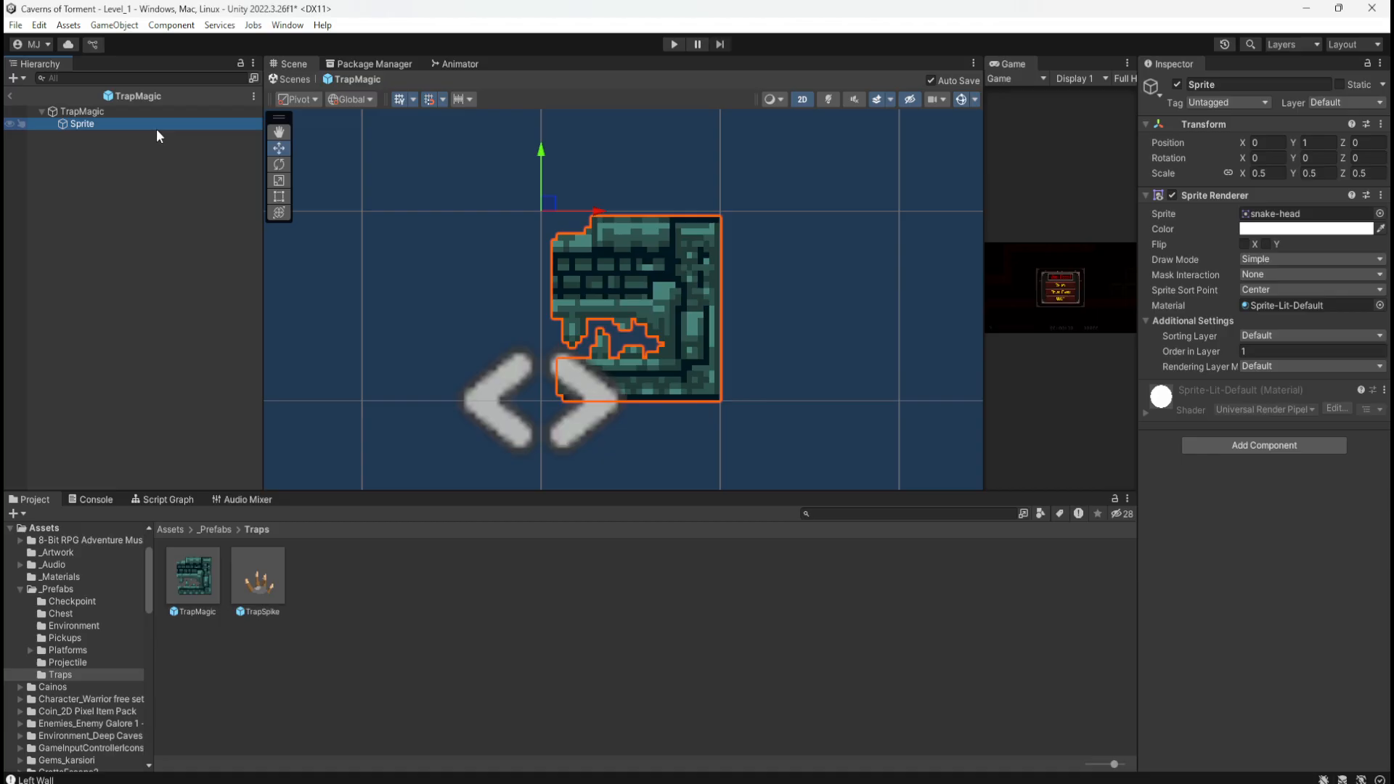
{"action": "left_click", "coordinate": [1245, 244]}
{"action": "left_click", "coordinate": [1245, 245]}
{"action": "left_click", "coordinate": [1245, 244]}
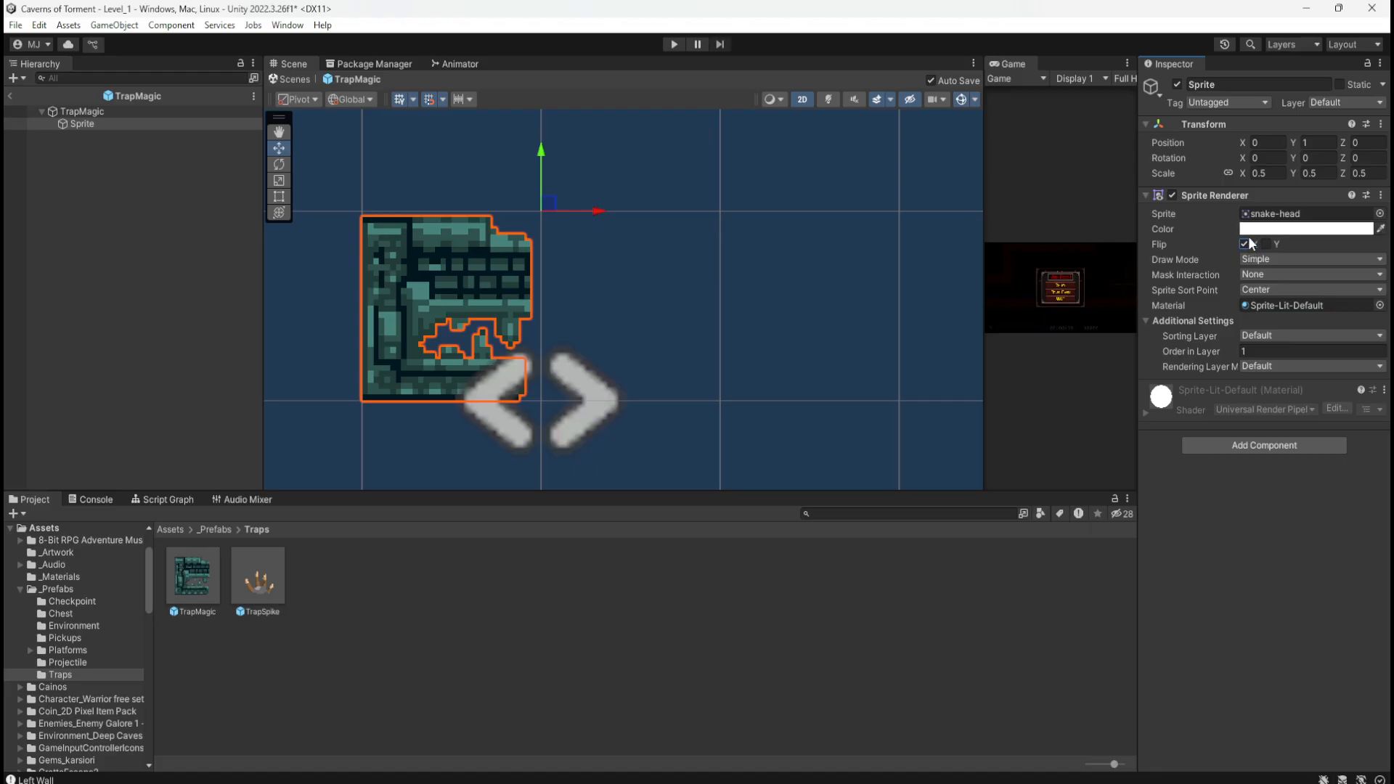
{"action": "left_click", "coordinate": [1279, 142]}
{"action": "type", "text": "1"}
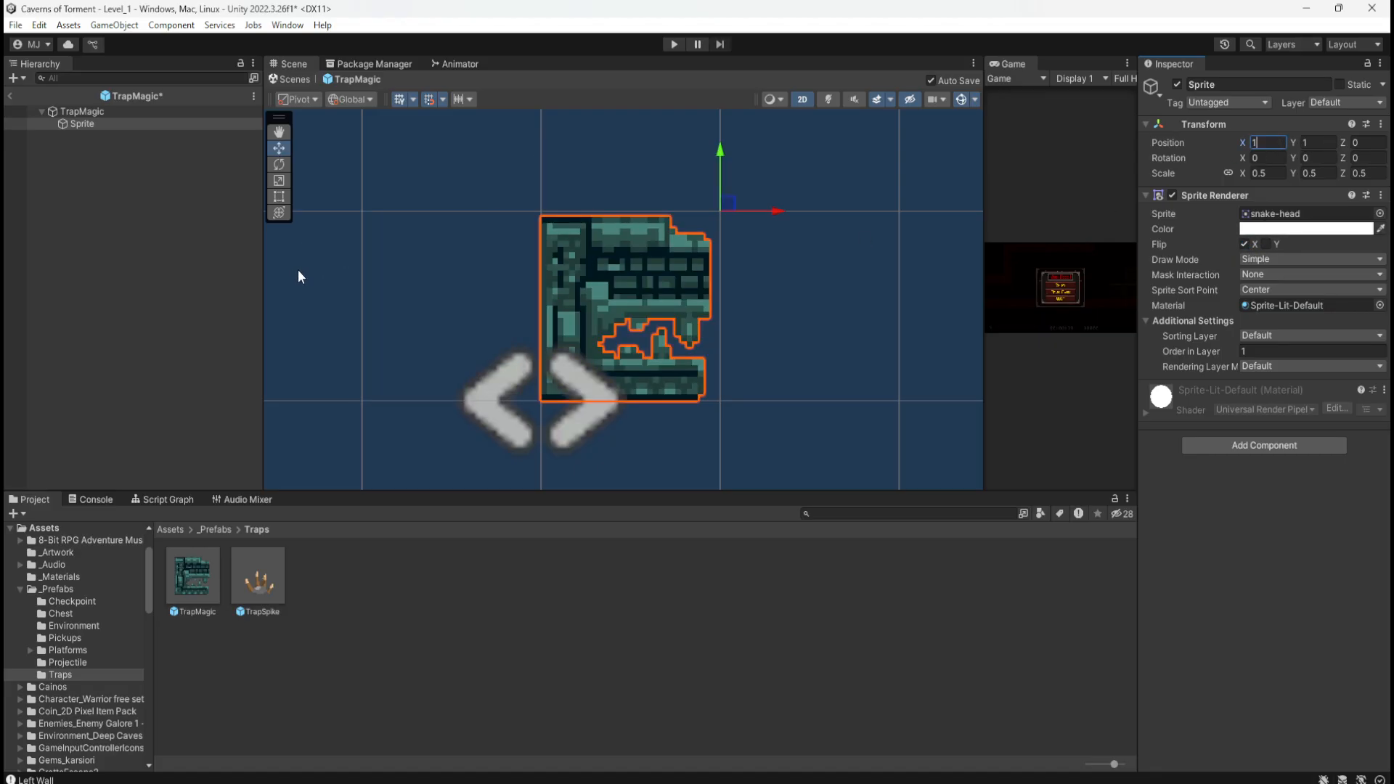
{"action": "left_click", "coordinate": [116, 111]}
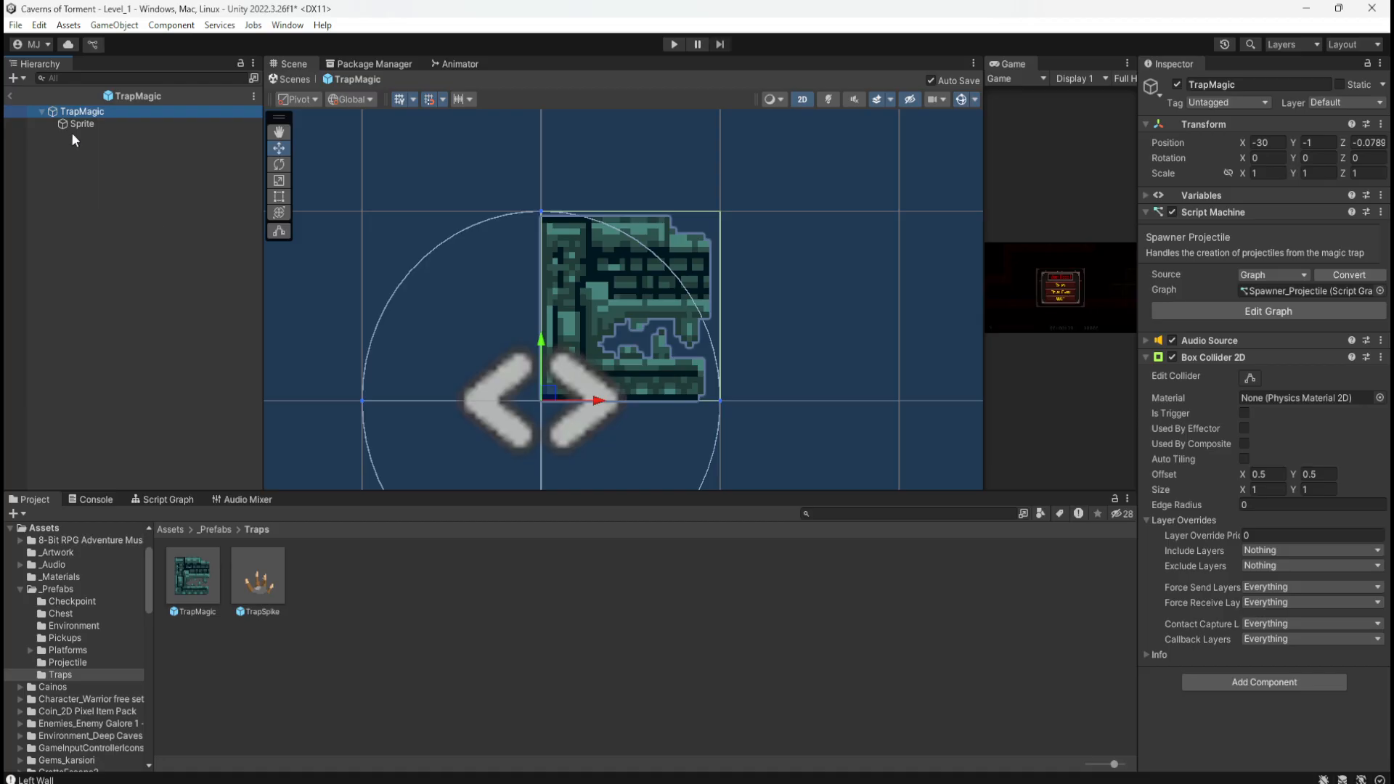
{"action": "left_click", "coordinate": [10, 96]}
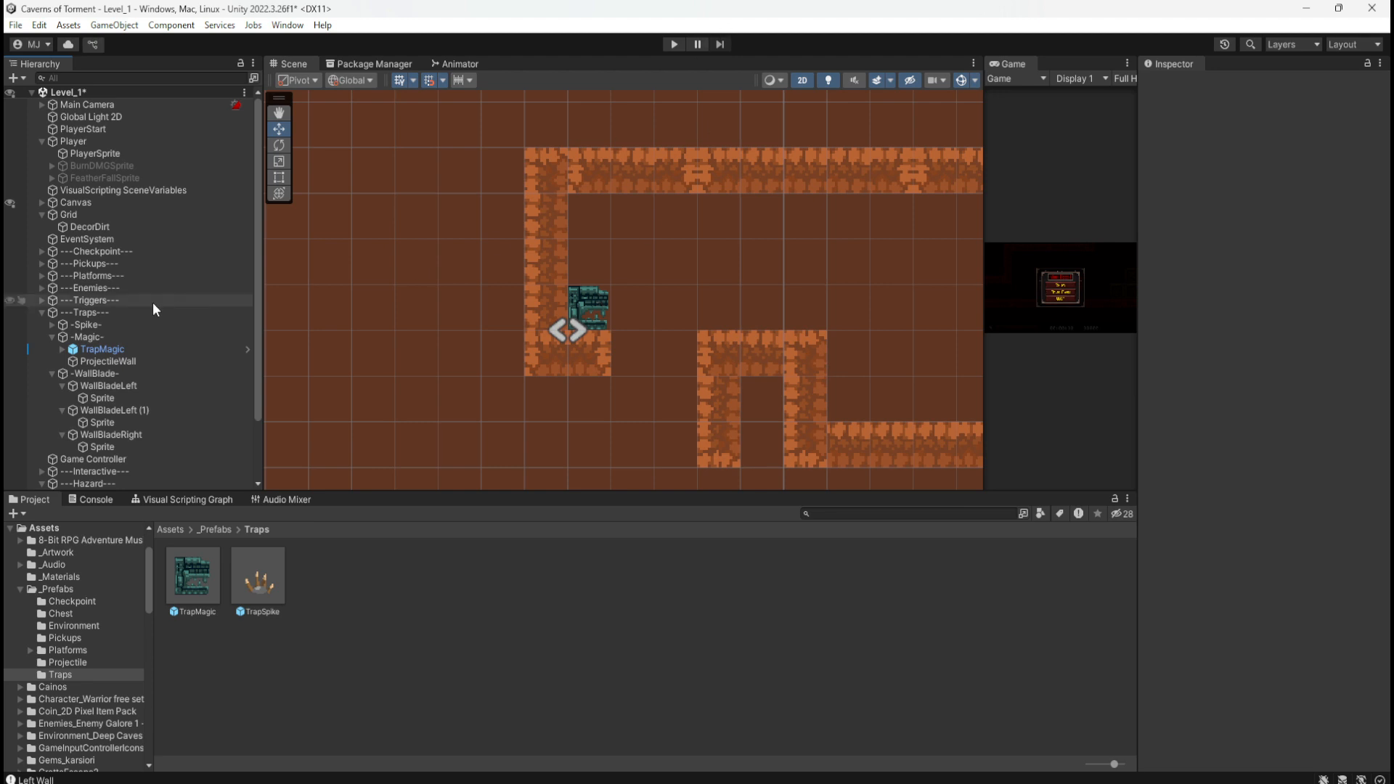
Step: Duplicate TrapMagic twice, raising TrapMagic (1) one unit, to stack copies up the wall
{"action": "left_click", "coordinate": [137, 350]}
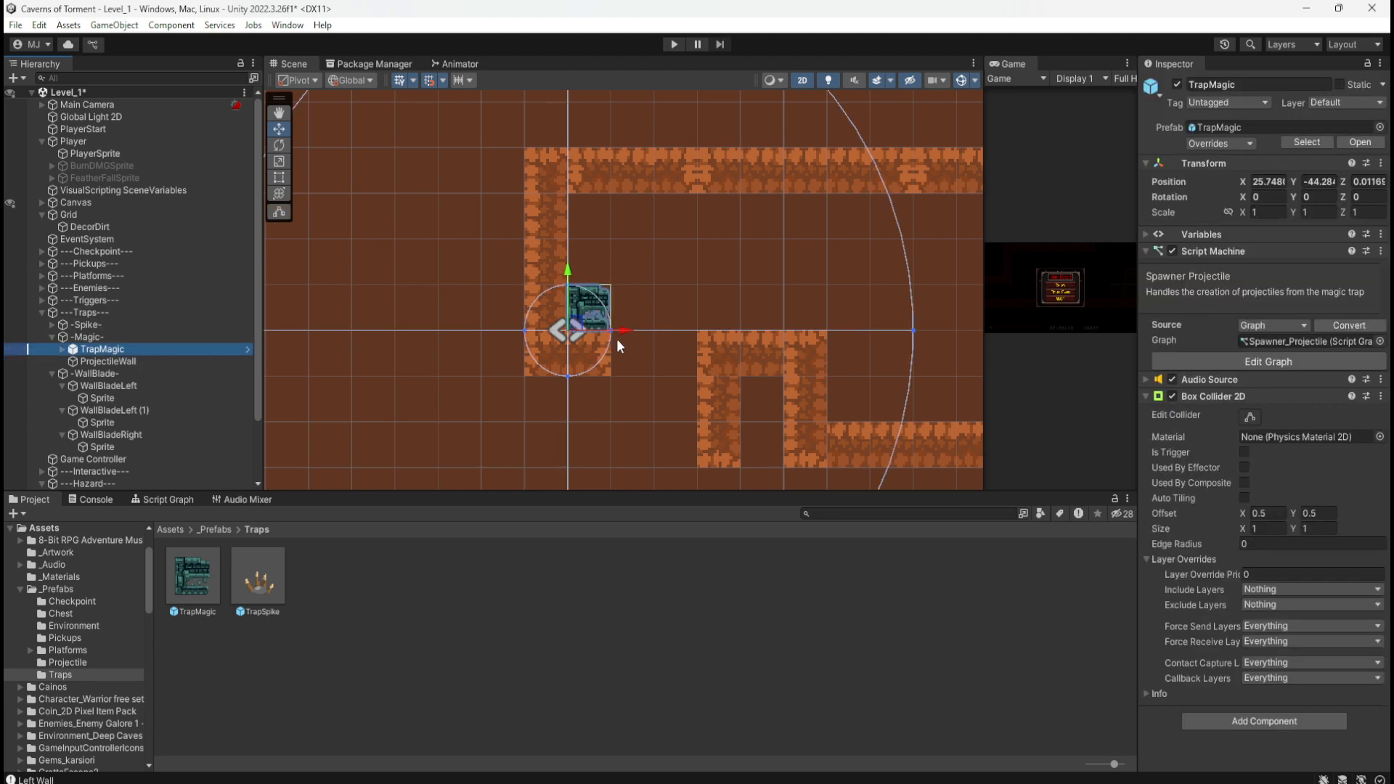
{"action": "key", "text": "ctrl+d"}
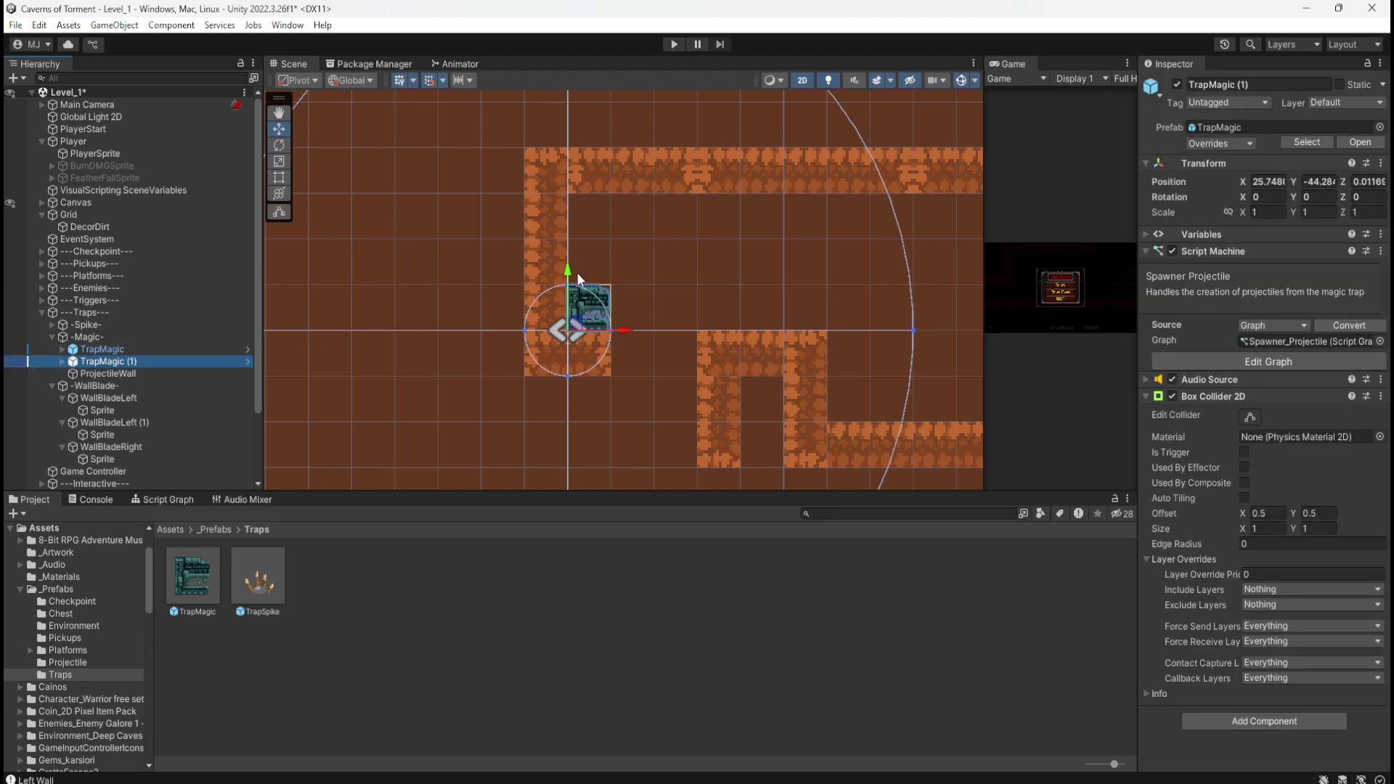
{"action": "left_click_drag", "start_coordinate": [568, 273], "coordinate": [578, 200]}
{"action": "key", "text": "ctrl+d"}
Step: Select ProjectileWall and drag it down into the trap corridor
{"action": "left_click", "coordinate": [437, 262]}
{"action": "scroll", "coordinate": [348, 300], "scroll_direction": "down", "scroll_amount": 3}
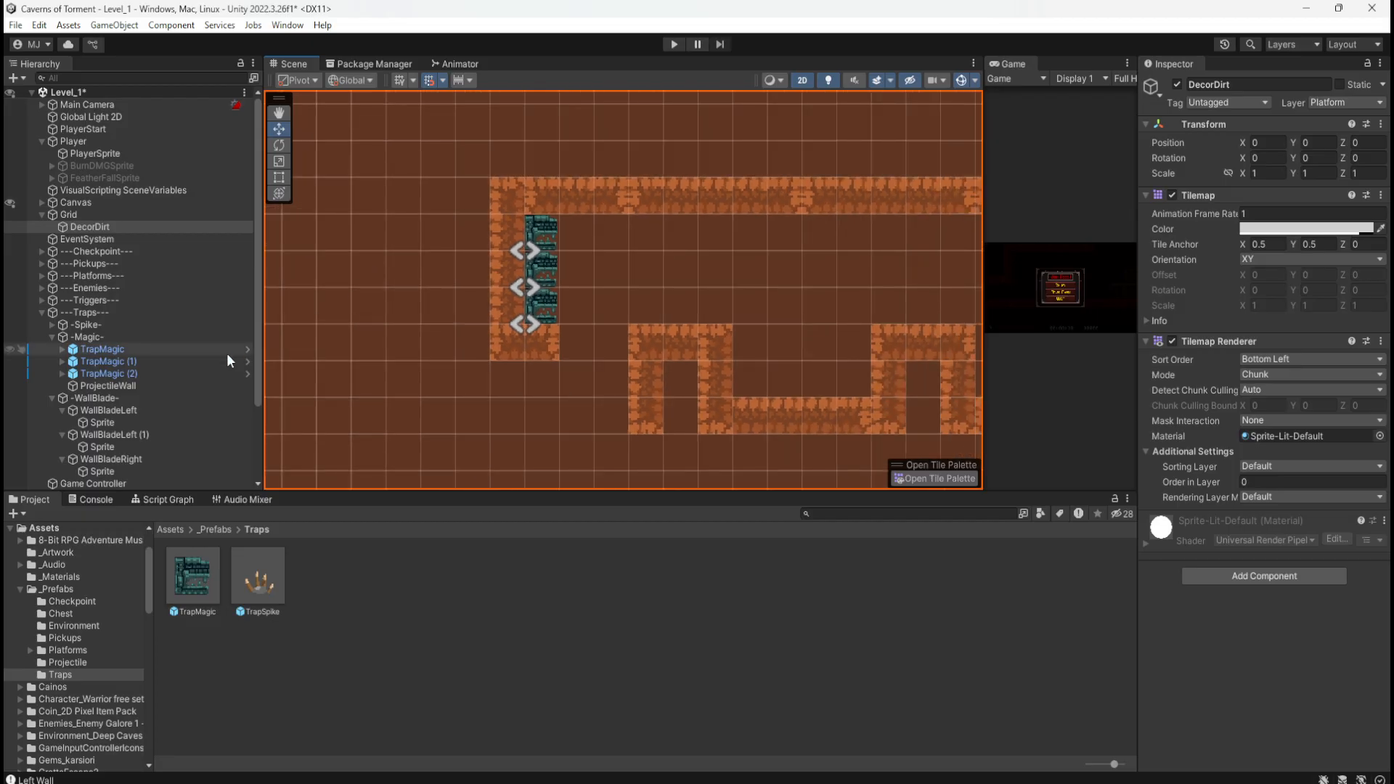
{"action": "left_click", "coordinate": [169, 385]}
{"action": "scroll", "coordinate": [508, 347], "scroll_direction": "down", "scroll_amount": 1}
{"action": "scroll", "coordinate": [508, 353], "scroll_direction": "down", "scroll_amount": 5}
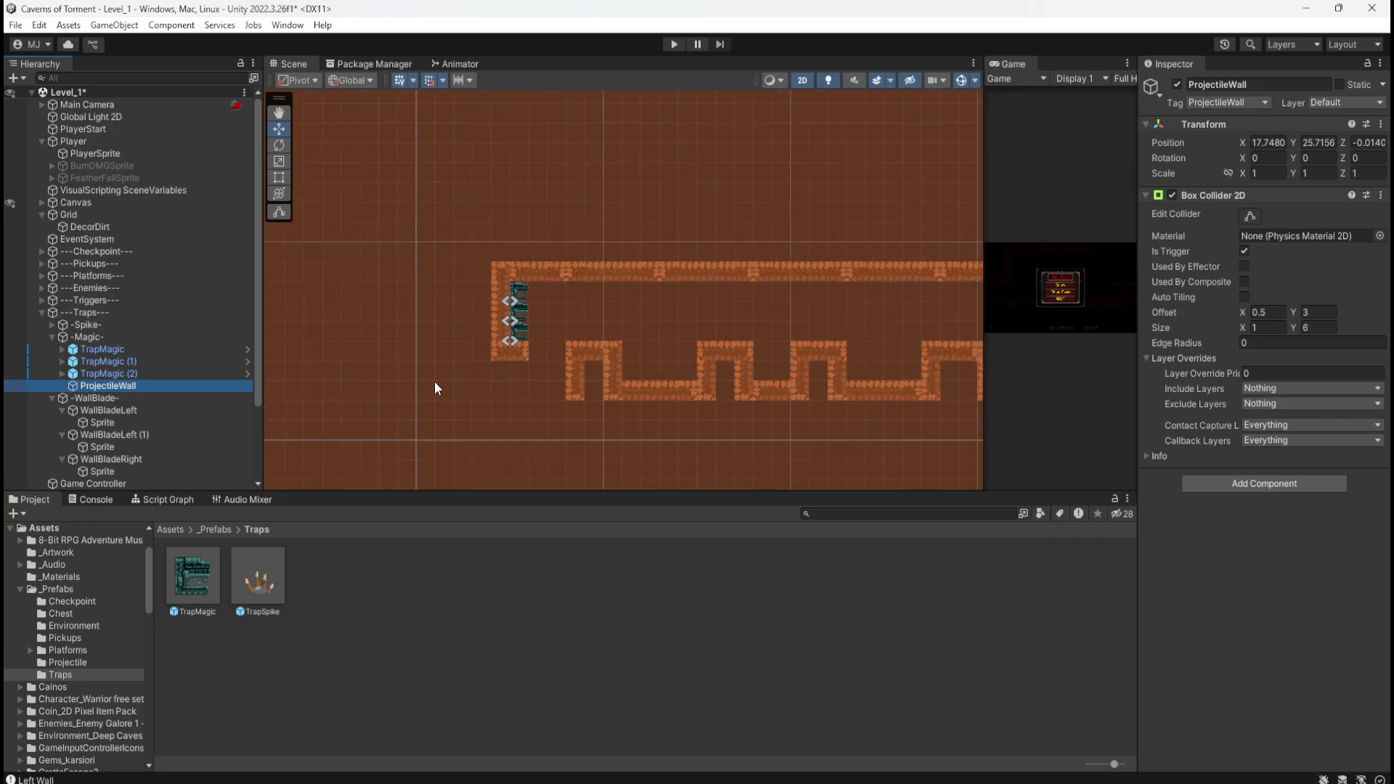
{"action": "scroll", "coordinate": [655, 419], "scroll_direction": "down", "scroll_amount": 6}
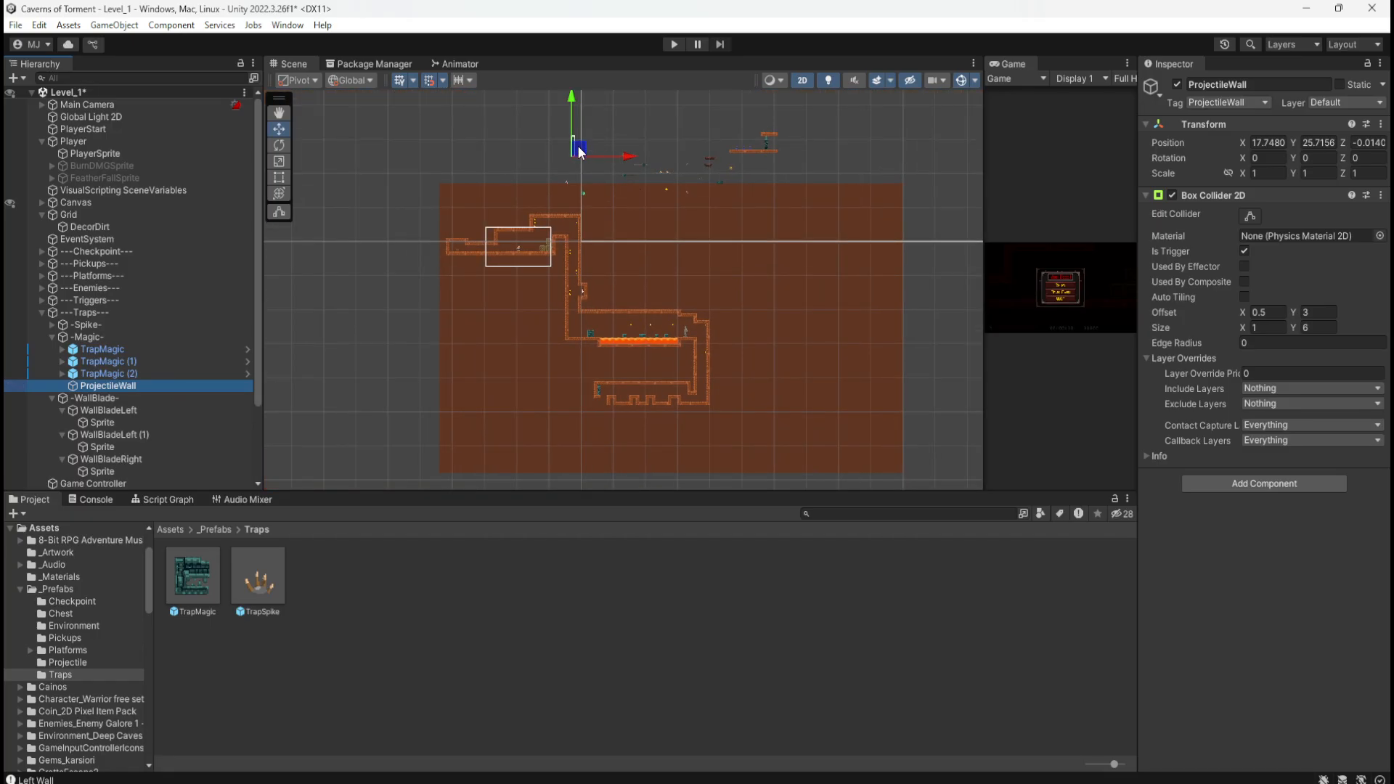
{"action": "left_click_drag", "start_coordinate": [580, 147], "coordinate": [676, 394]}
Step: Shift ProjectileWall right to the corridor's end beside the shaft, at X 53.748
{"action": "scroll", "coordinate": [639, 413], "scroll_direction": "up", "scroll_amount": 8}
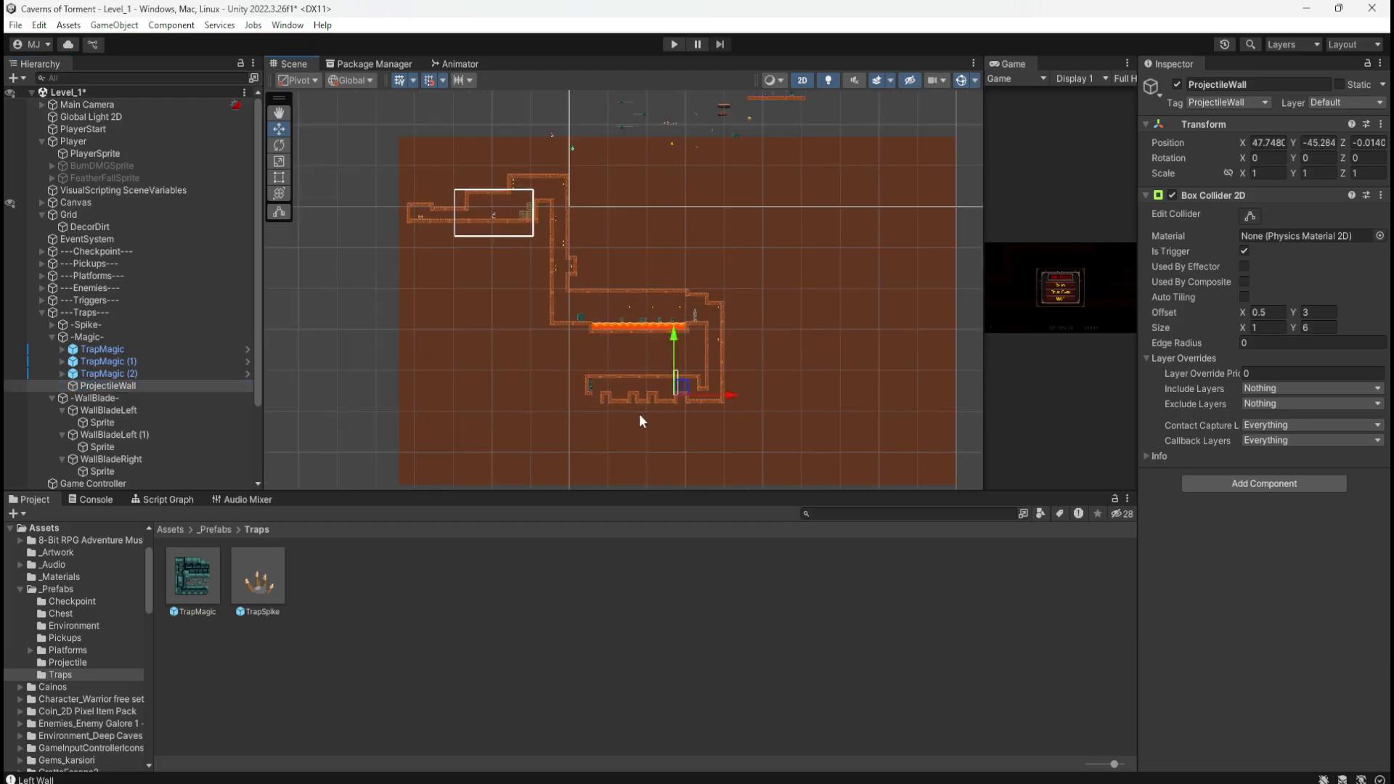
{"action": "scroll", "coordinate": [640, 423], "scroll_direction": "up", "scroll_amount": 6}
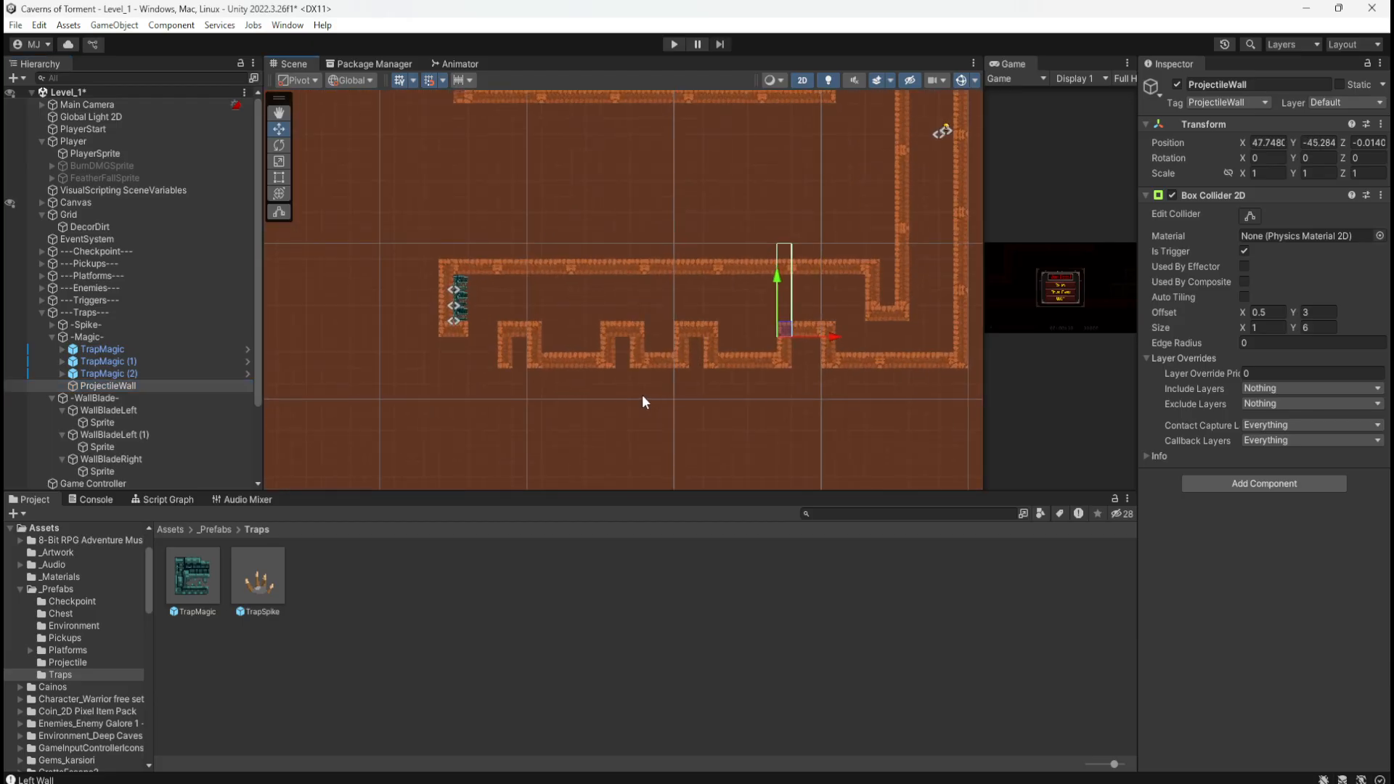
{"action": "scroll", "coordinate": [429, 291], "scroll_direction": "up", "scroll_amount": 1}
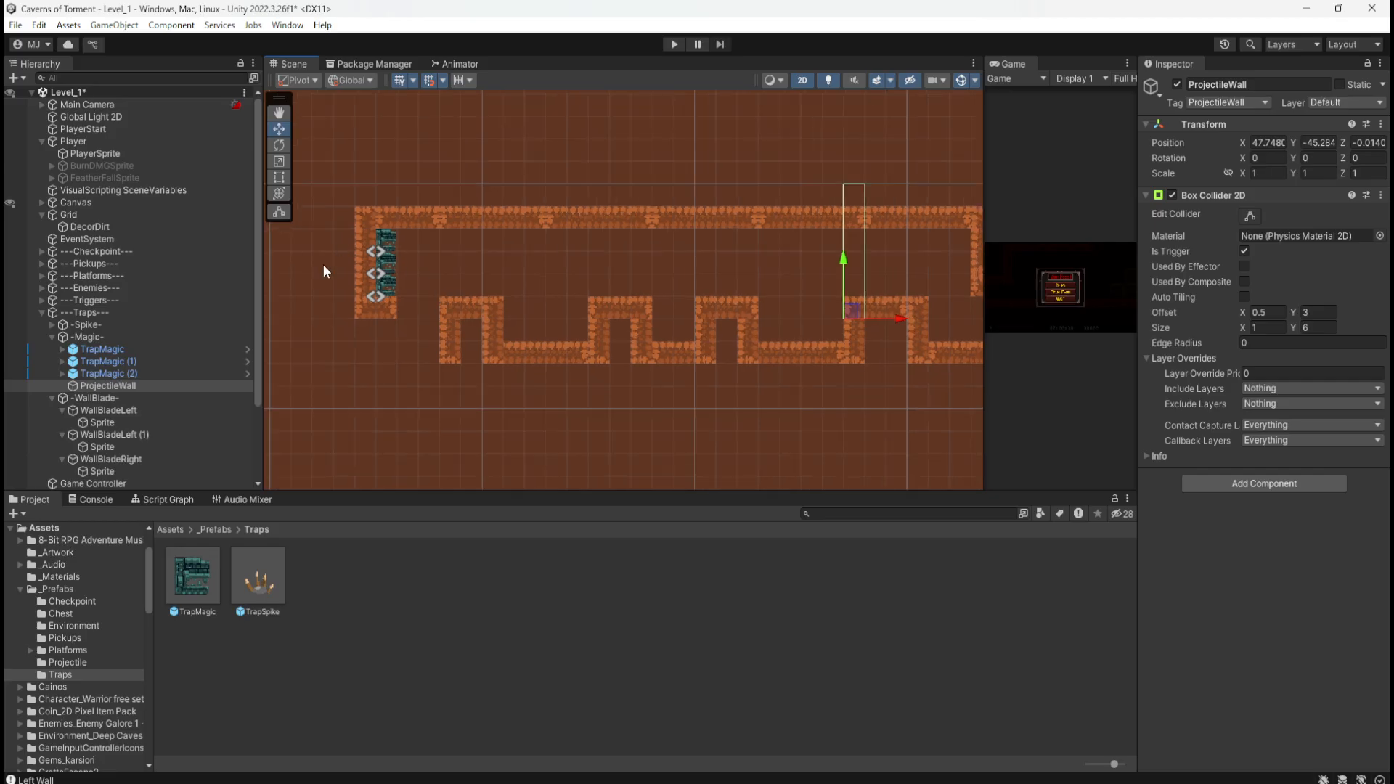
{"action": "scroll", "coordinate": [916, 290], "scroll_direction": "up", "scroll_amount": 3}
{"action": "scroll", "coordinate": [499, 282], "scroll_direction": "down", "scroll_amount": 8}
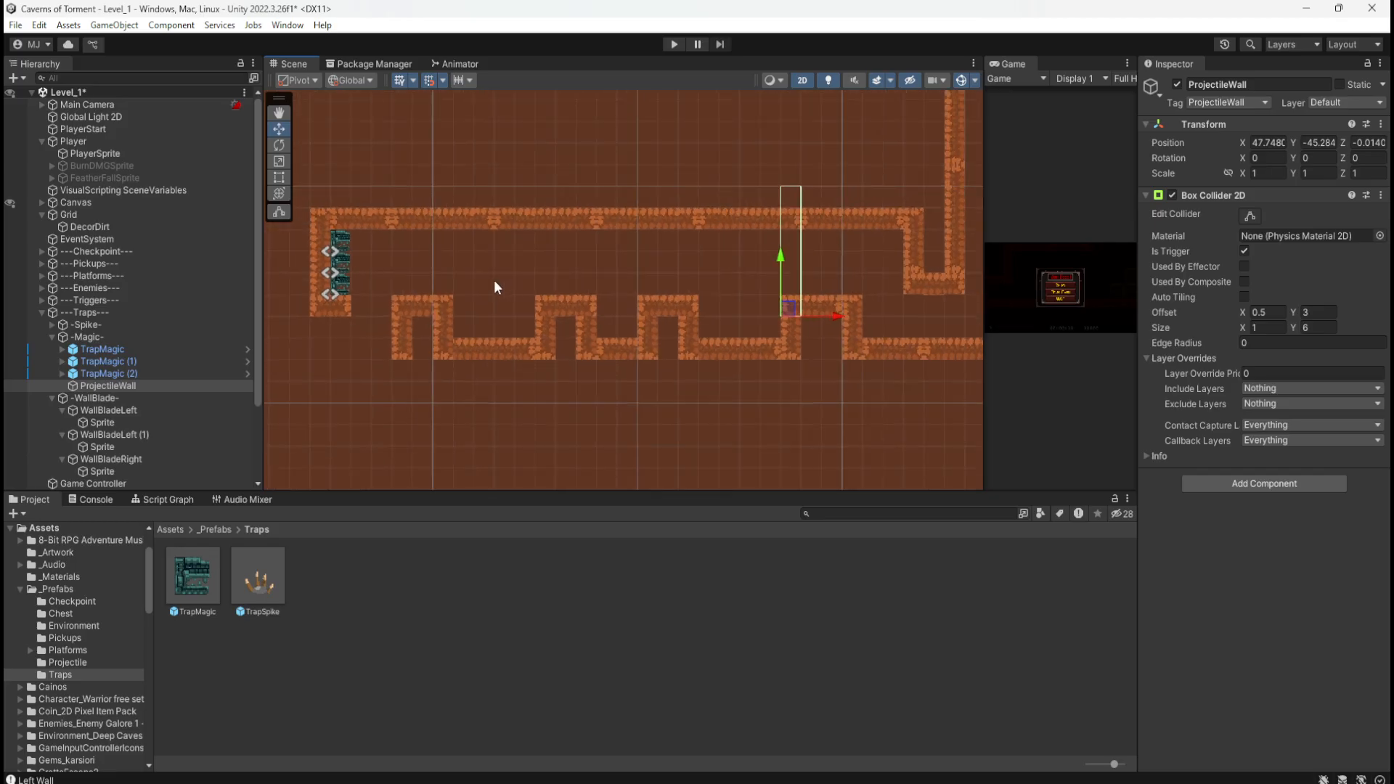
{"action": "scroll", "coordinate": [835, 320], "scroll_direction": "up", "scroll_amount": 7}
{"action": "scroll", "coordinate": [838, 319], "scroll_direction": "up", "scroll_amount": 1}
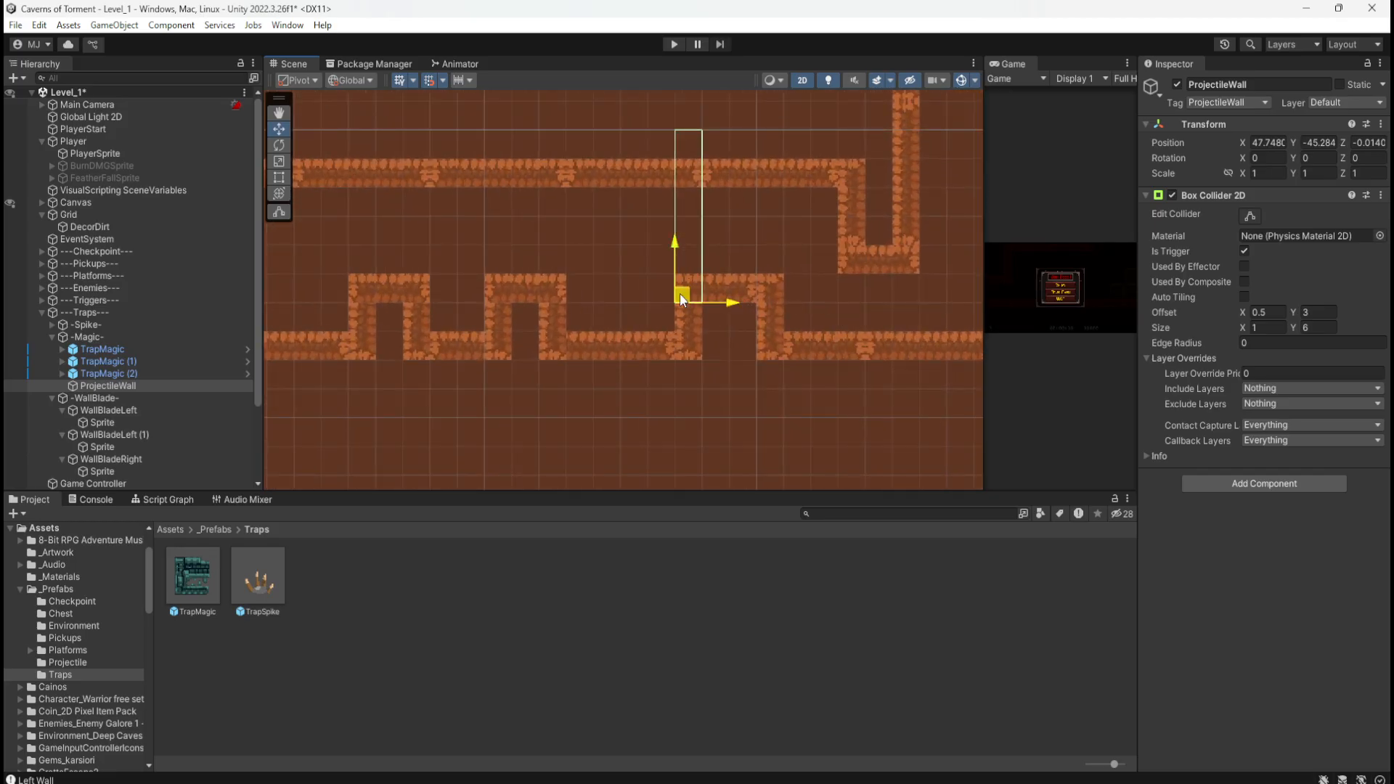
{"action": "left_click_drag", "start_coordinate": [683, 294], "coordinate": [846, 266]}
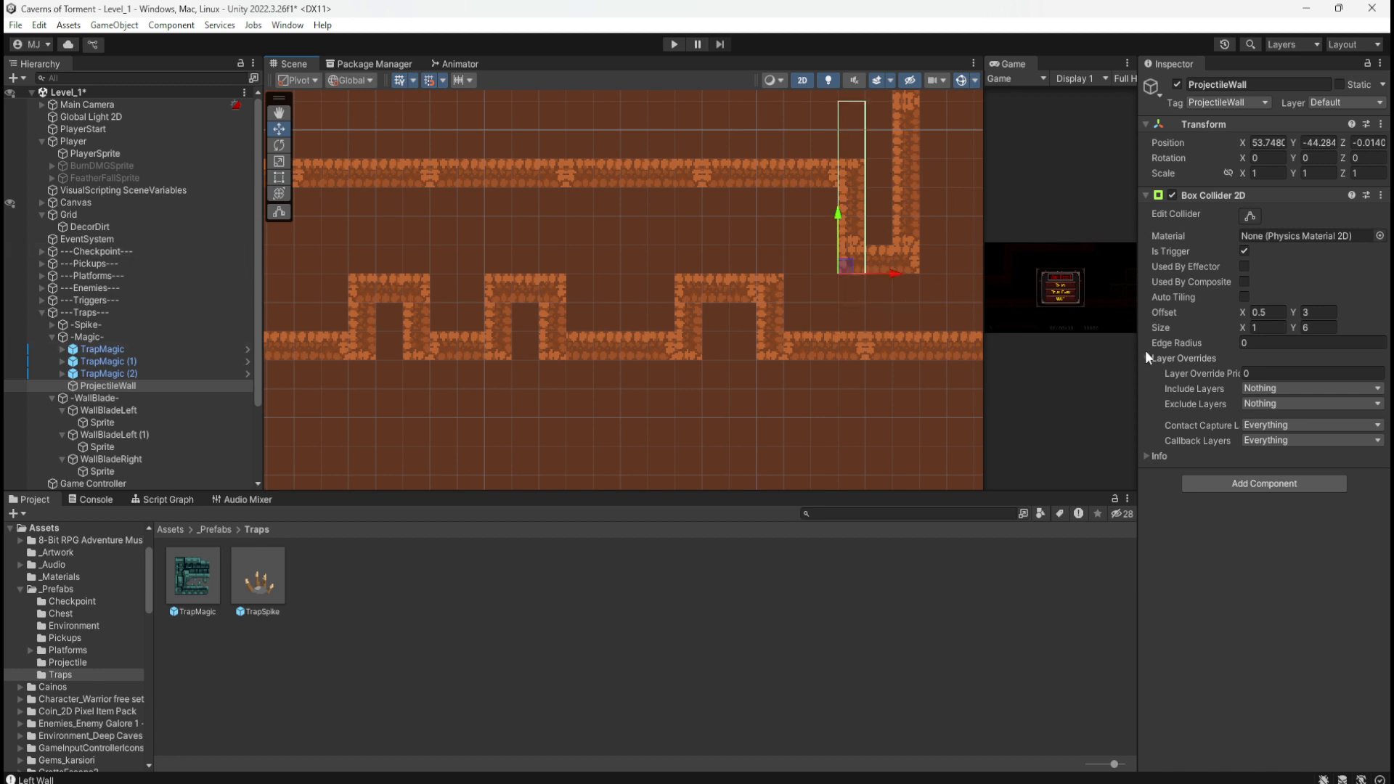
Step: Set the ProjectileWall Box Collider 2D's Size Y to 3
{"action": "left_click", "coordinate": [1306, 312]}
{"action": "key", "text": "BackSpace"}
{"action": "type", "text": "2"}
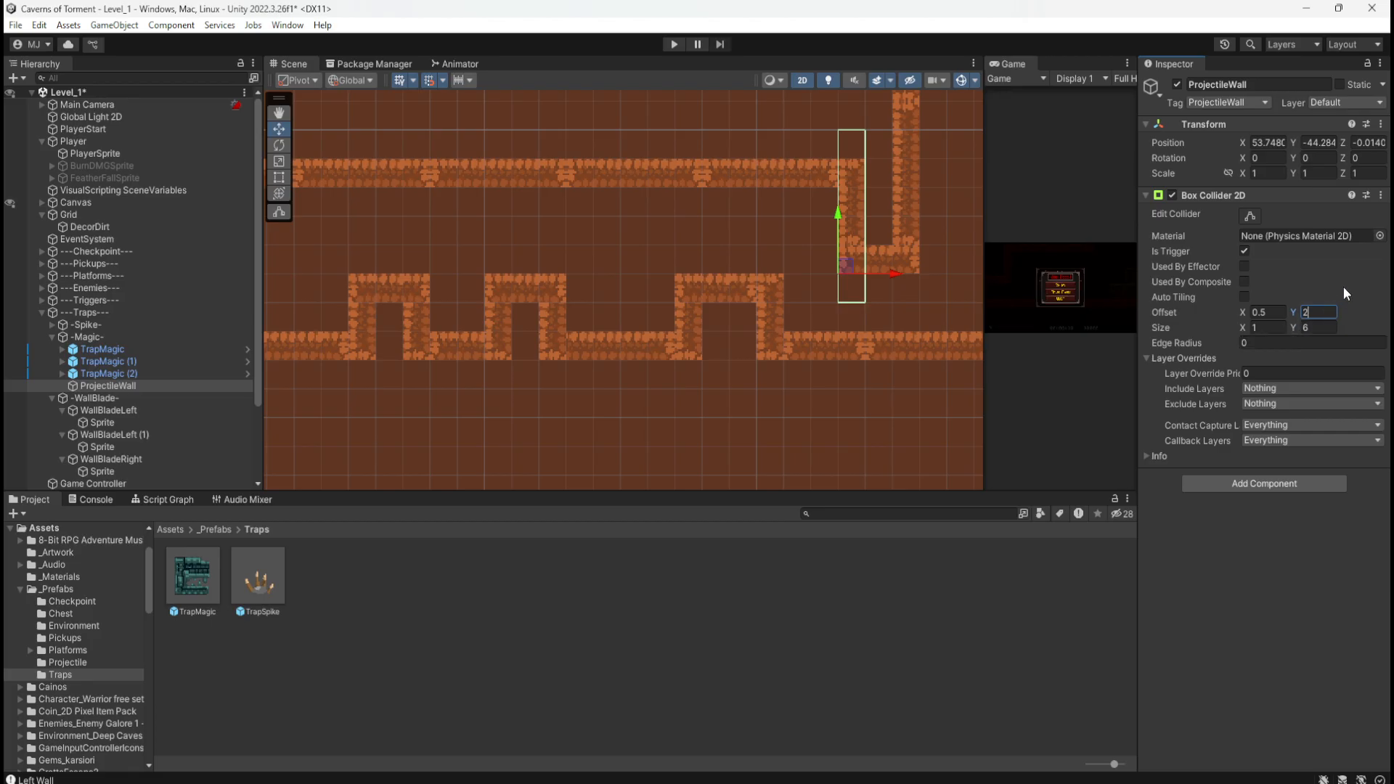
{"action": "key", "text": "BackSpace"}
{"action": "type", "text": "3"}
{"action": "left_click", "coordinate": [1316, 328]}
{"action": "key", "text": "BackSpace"}
{"action": "type", "text": "3"}
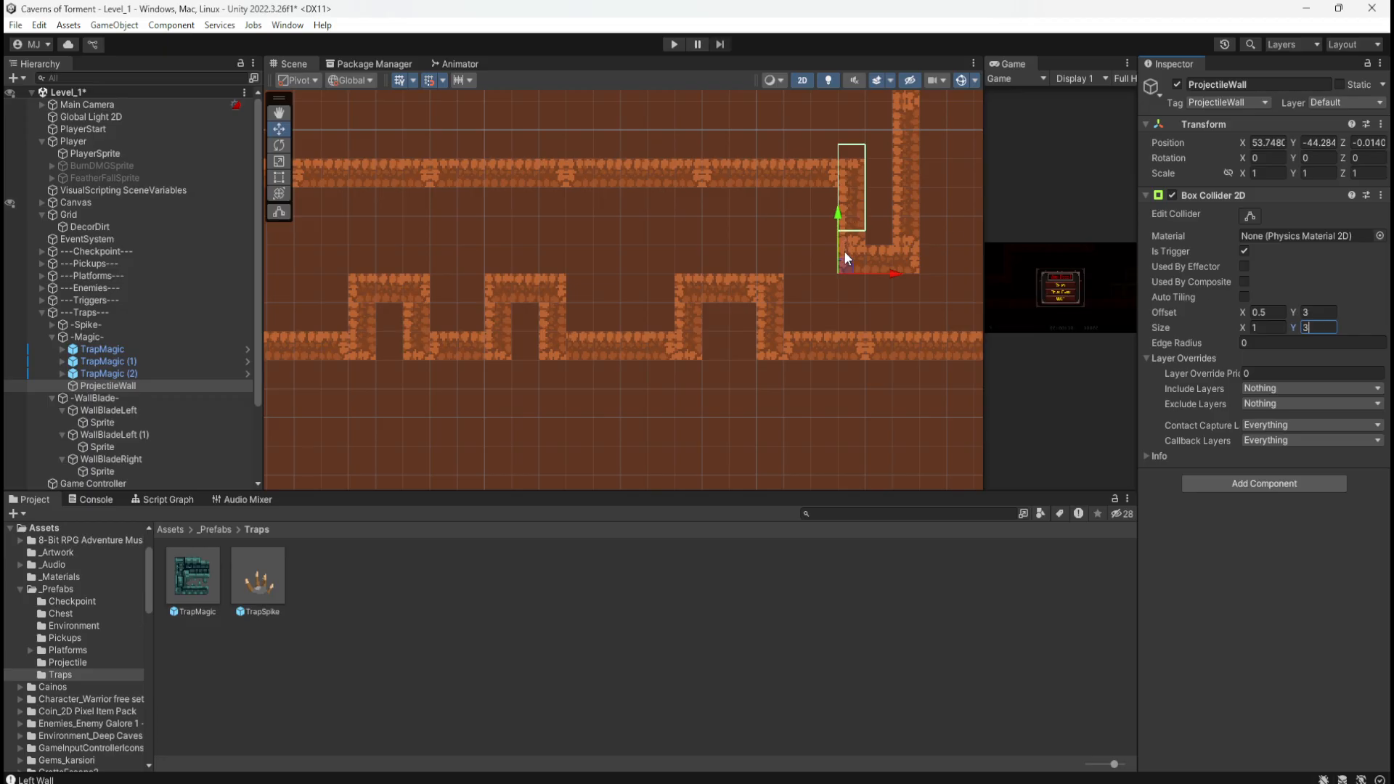
Step: Set the collider's Offset Y to 1.5 so the trigger spans the corridor's height
{"action": "left_click", "coordinate": [1309, 313]}
{"action": "type", "text": "2"}
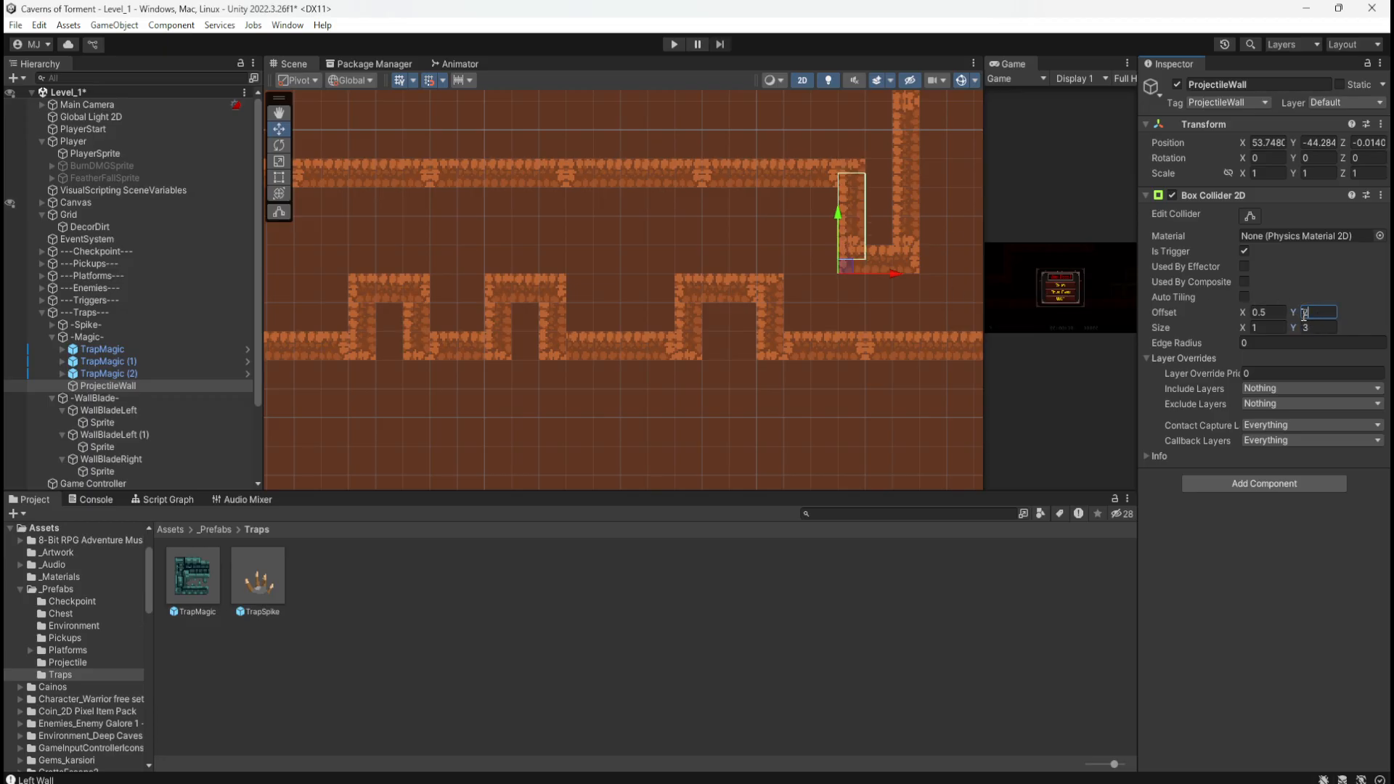
{"action": "key", "text": "BackSpace"}
{"action": "type", "text": "1"}
{"action": "key", "text": "Return"}
{"action": "type", "text": "1.5"}
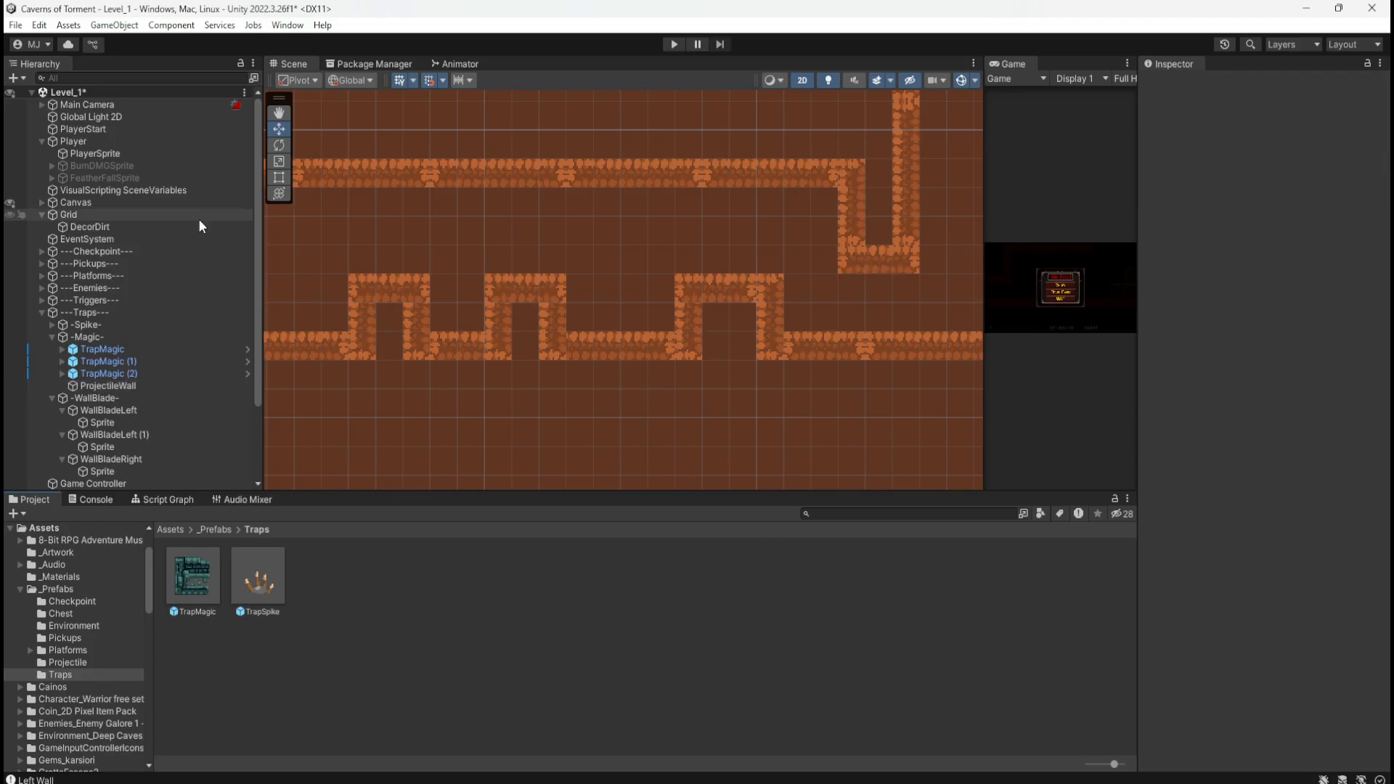
{"action": "left_click", "coordinate": [109, 386]}
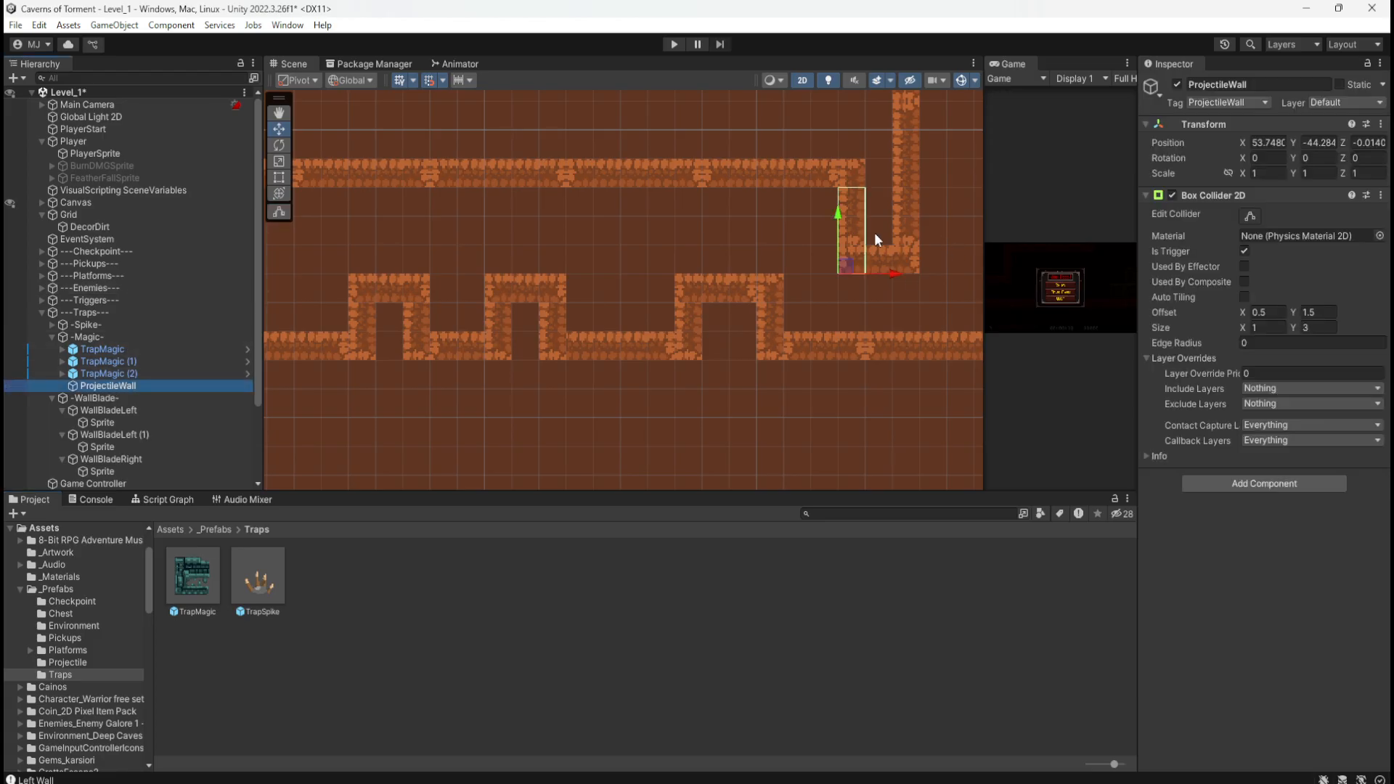
{"action": "scroll", "coordinate": [930, 250], "scroll_direction": "down", "scroll_amount": 4}
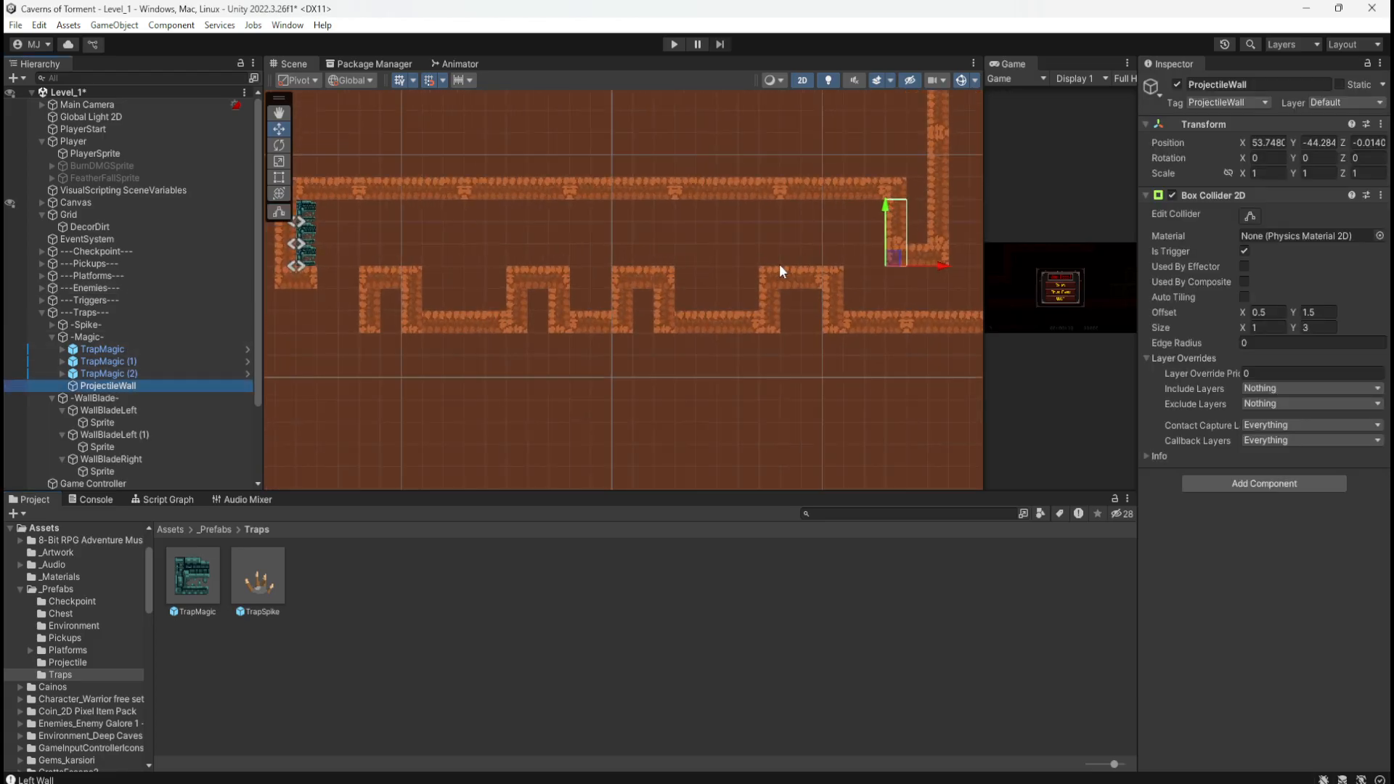
{"action": "middle_click_drag", "start_coordinate": [742, 244], "coordinate": [812, 258]}
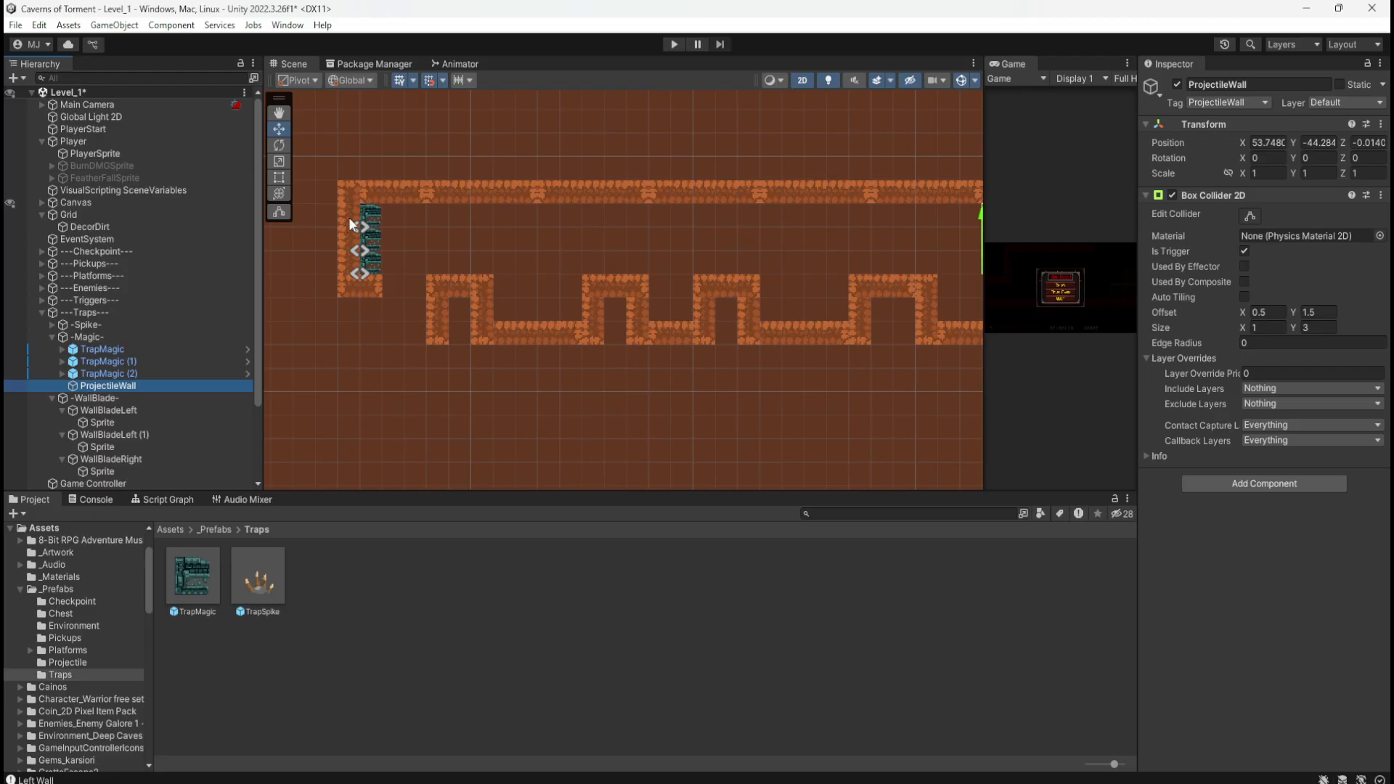
{"action": "scroll", "coordinate": [347, 225], "scroll_direction": "down", "scroll_amount": 2}
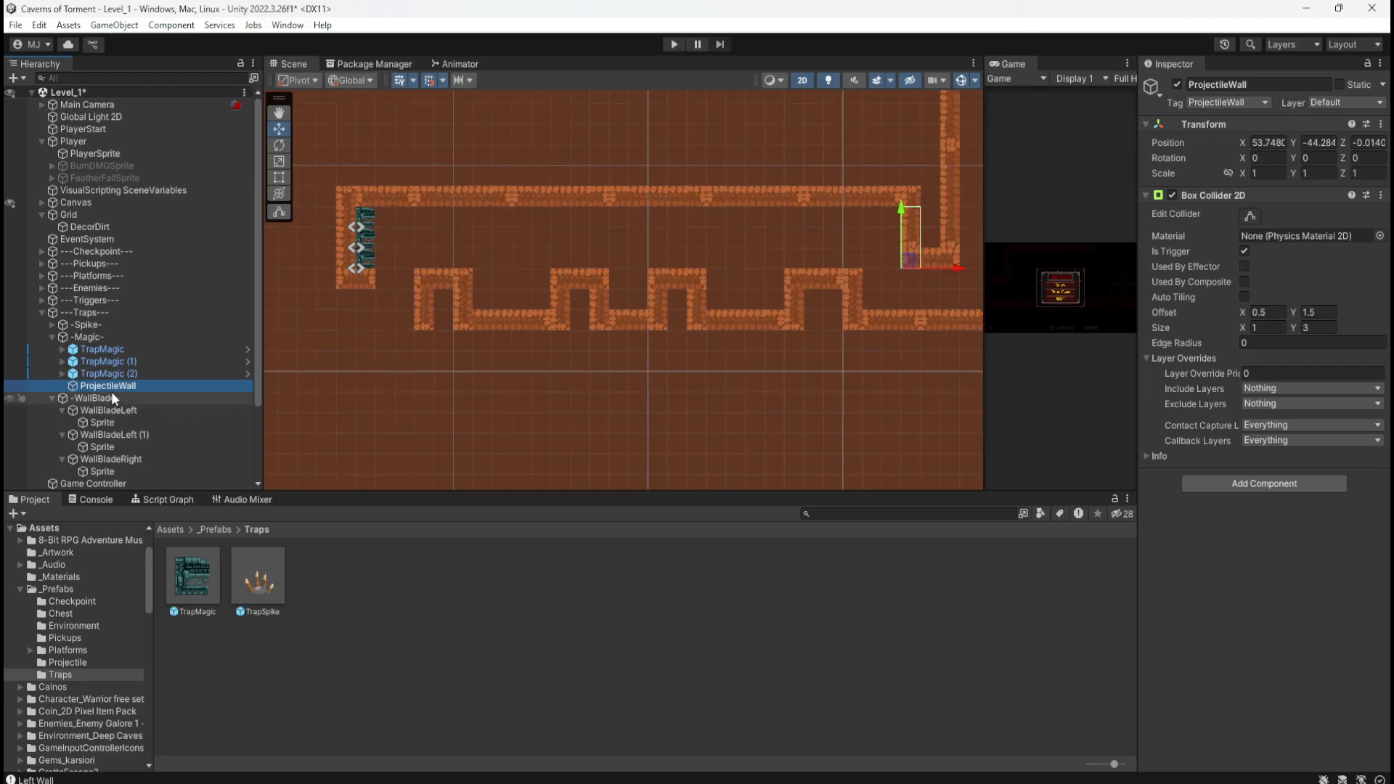
Step: Rename the -LavaBlock- object under Triggers to -MagicTrap-, keeping the surrounding dashes
{"action": "left_click", "coordinate": [42, 299]}
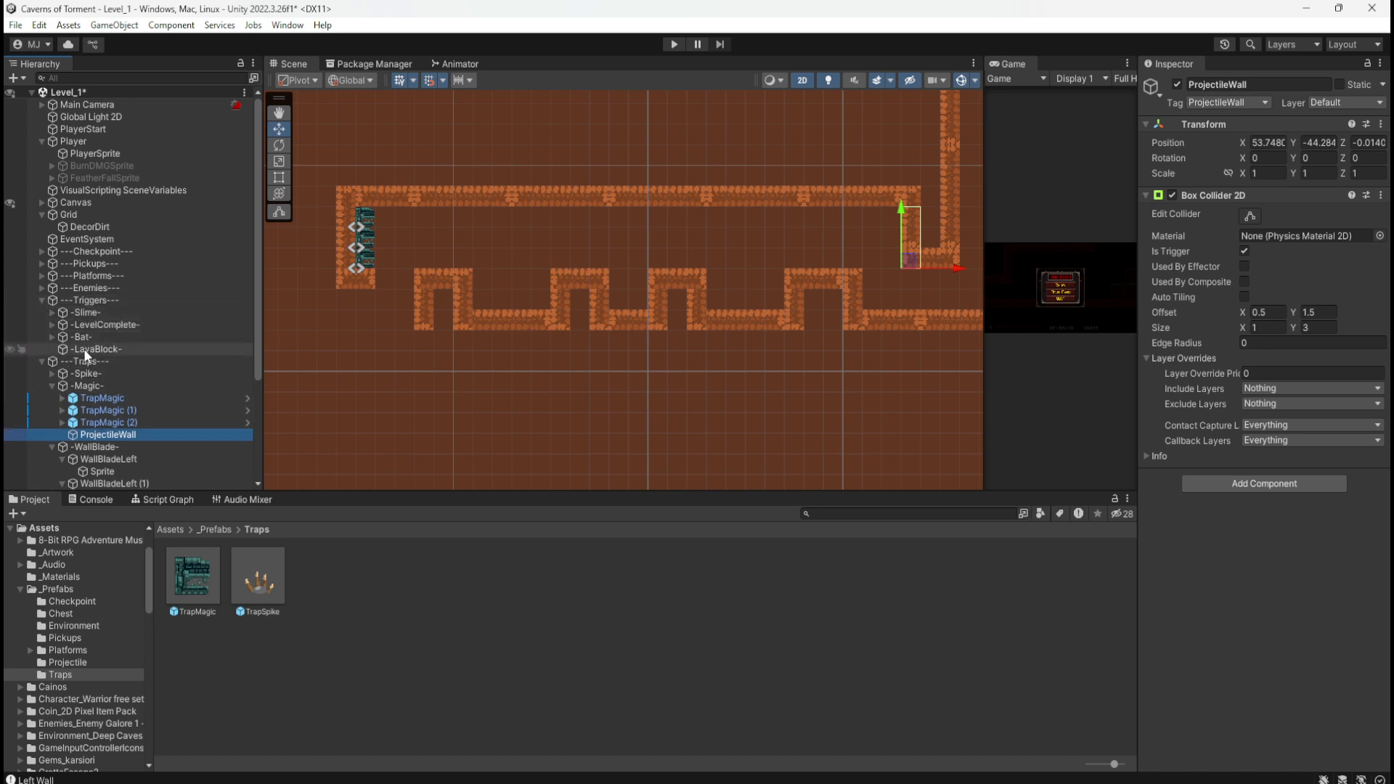
{"action": "left_click", "coordinate": [64, 350]}
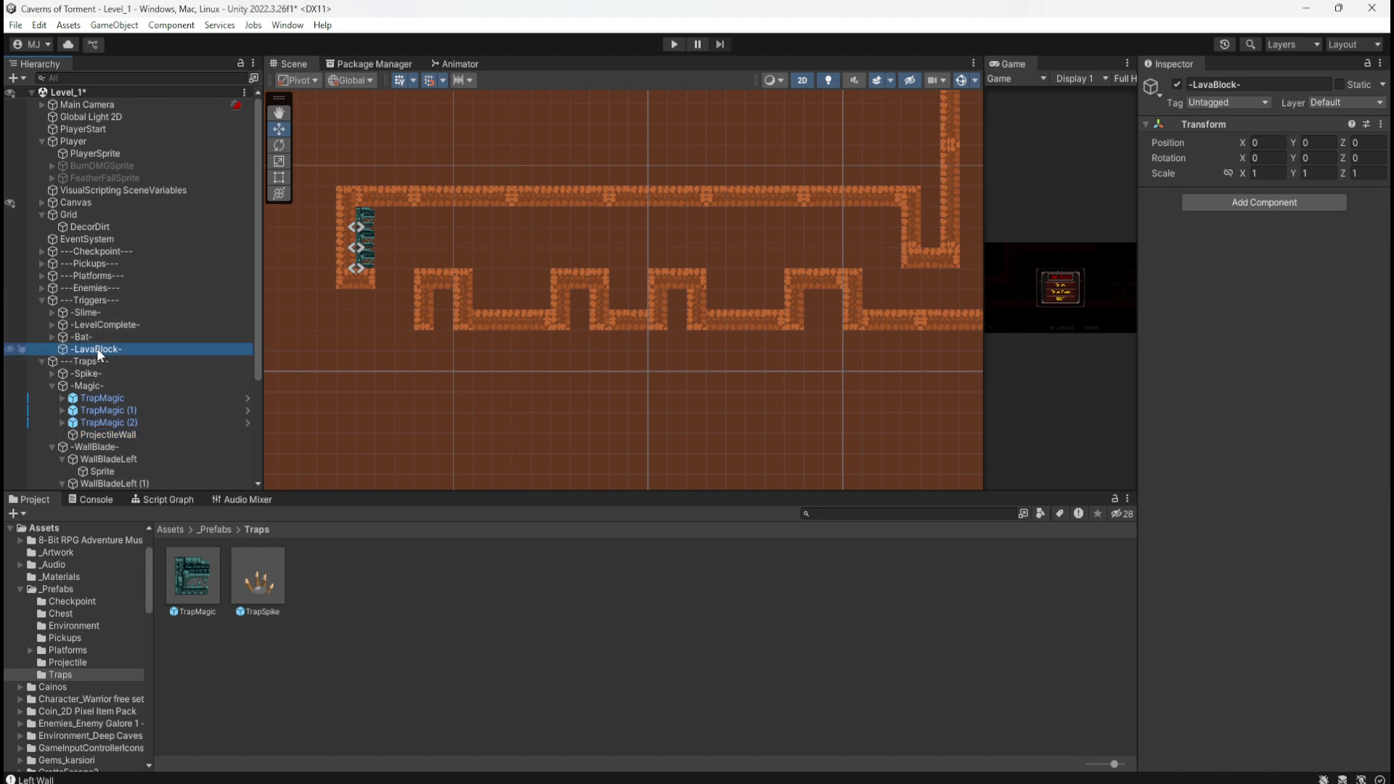
{"action": "left_click", "coordinate": [97, 349]}
{"action": "key", "text": "shift+Right"}
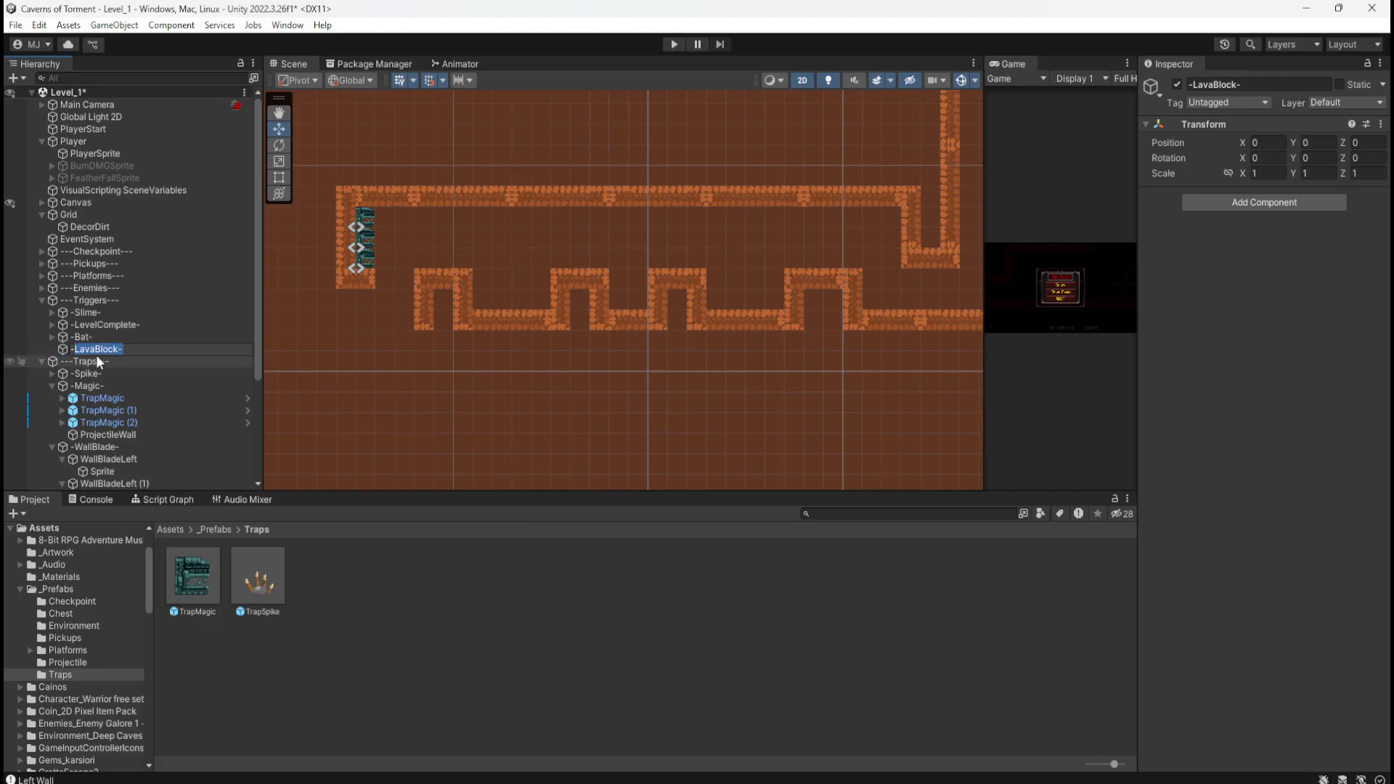
{"action": "key", "text": "shift+Left"}
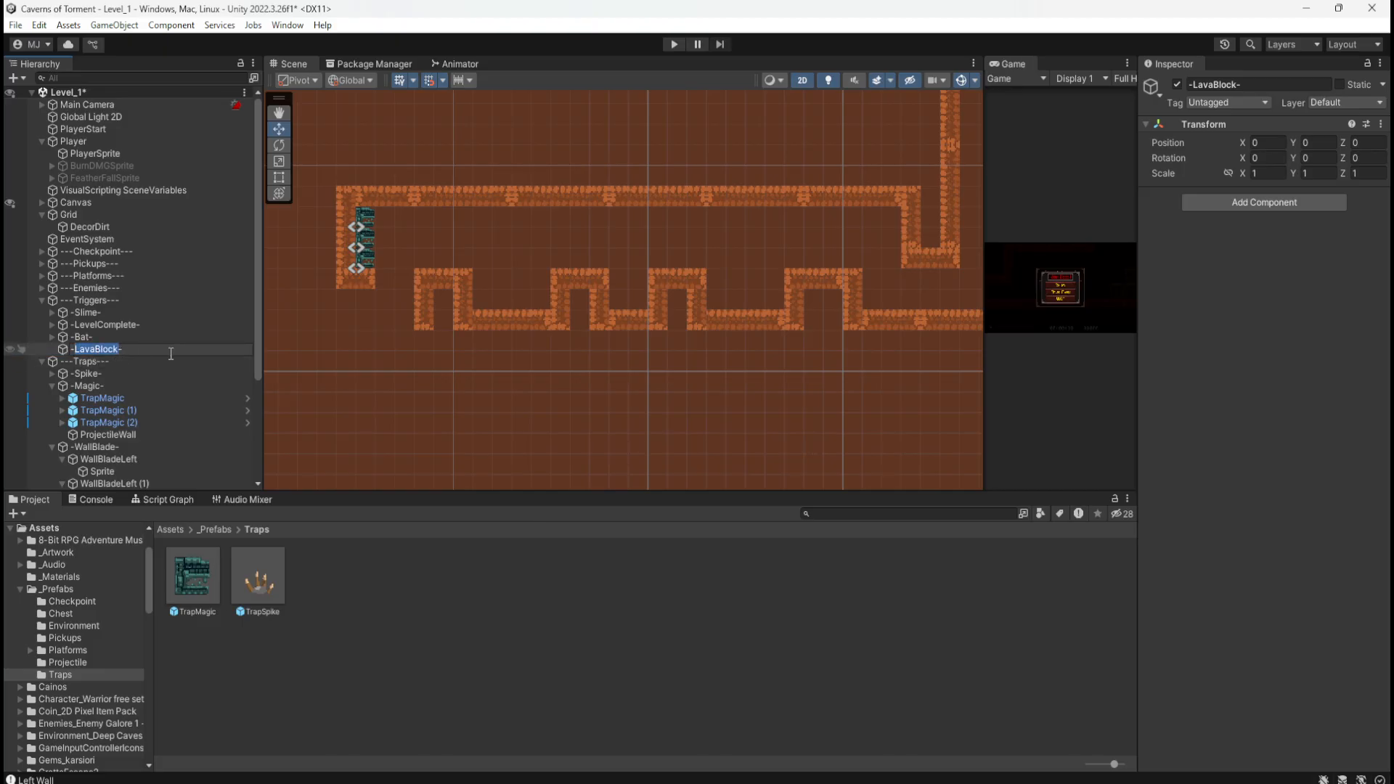
{"action": "type", "text": "MagicTrap-"}
{"action": "key", "text": "Return"}
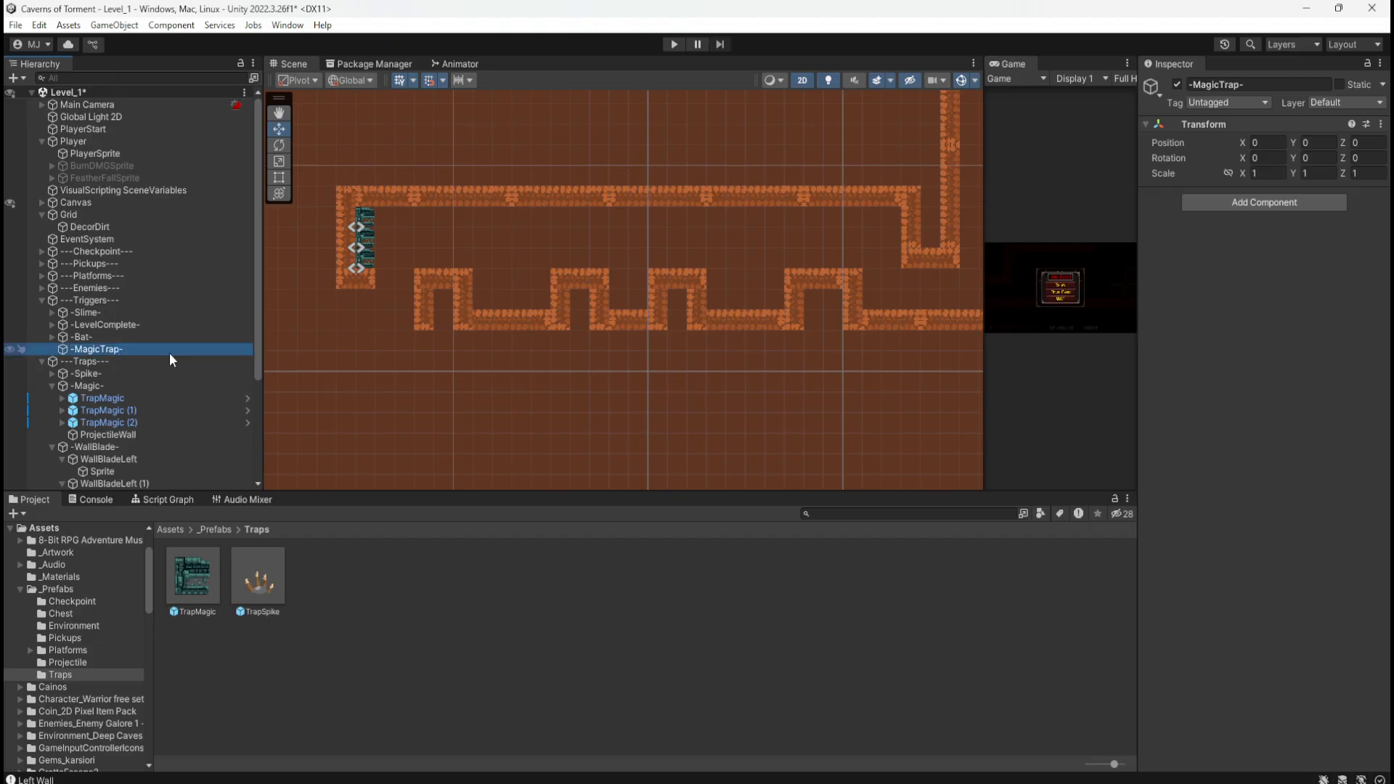
Step: Nest ProjectileWall inside -MagicTrap-, then collapse the Triggers, -Magic- and Traps groups
{"action": "left_click_drag", "start_coordinate": [108, 434], "coordinate": [102, 352]}
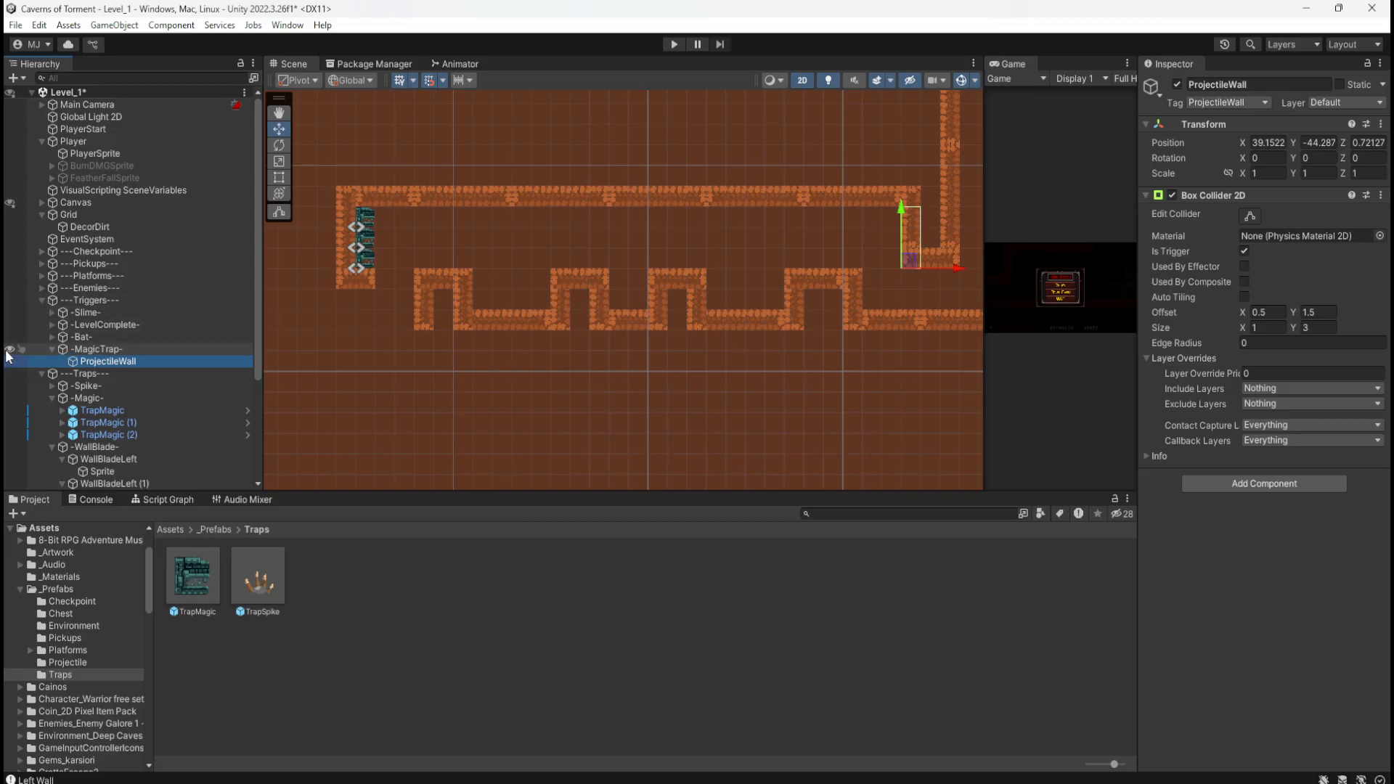
{"action": "left_click", "coordinate": [43, 301]}
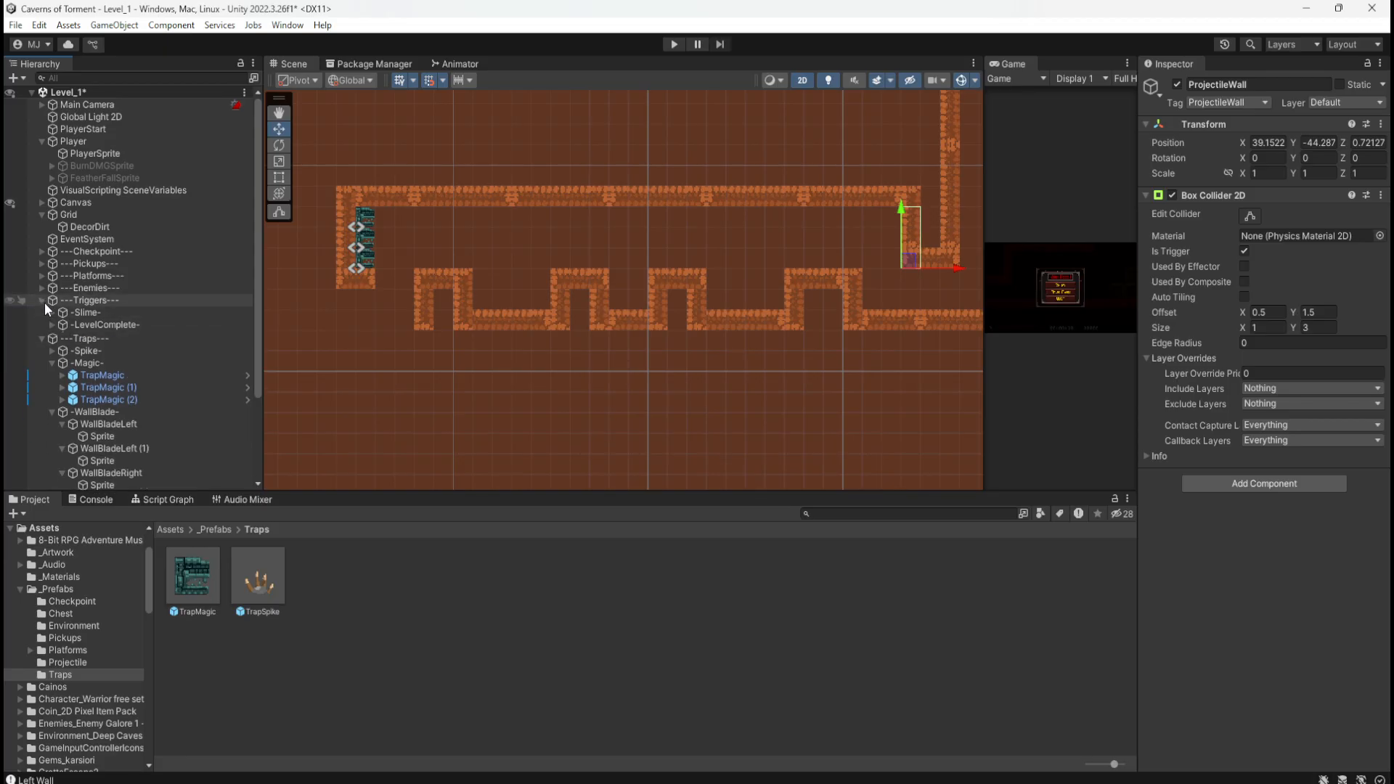
{"action": "left_click", "coordinate": [51, 337]}
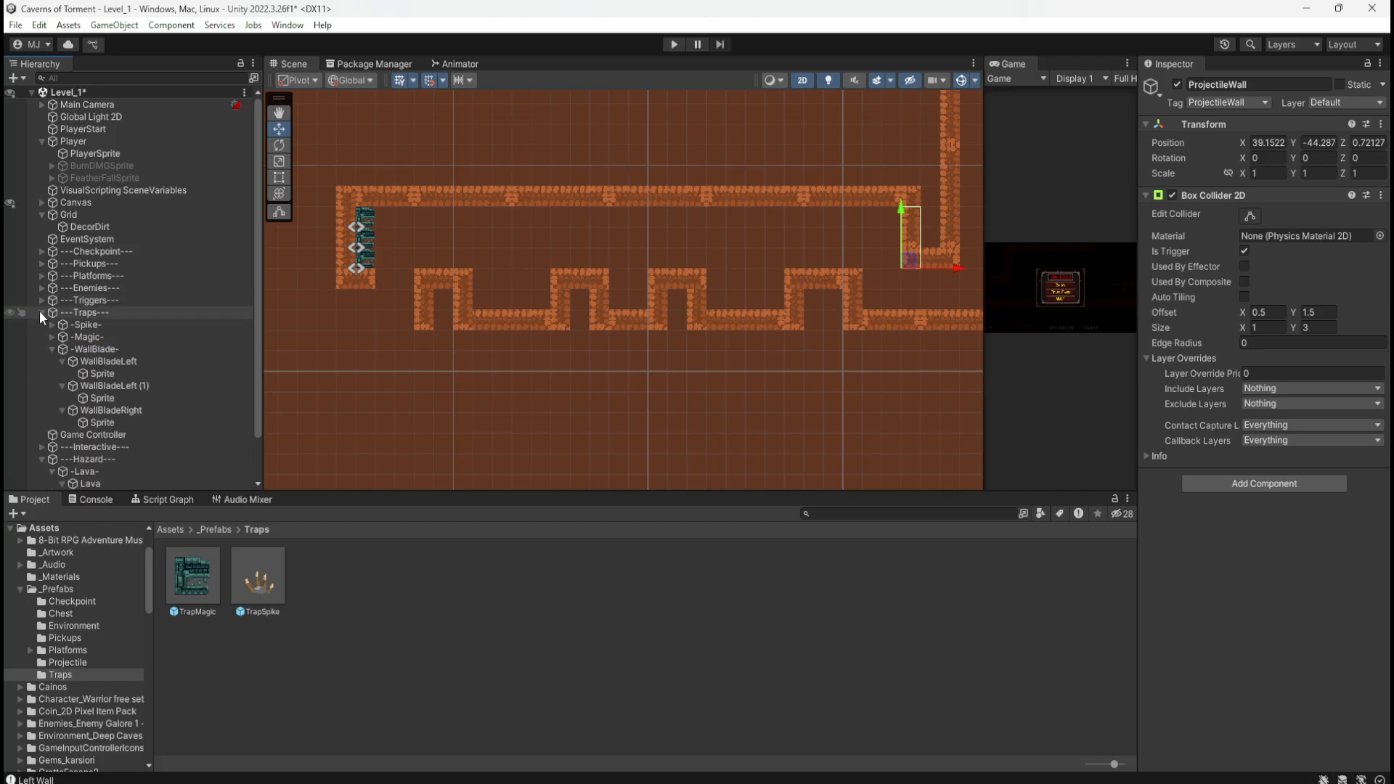
{"action": "left_click", "coordinate": [41, 312]}
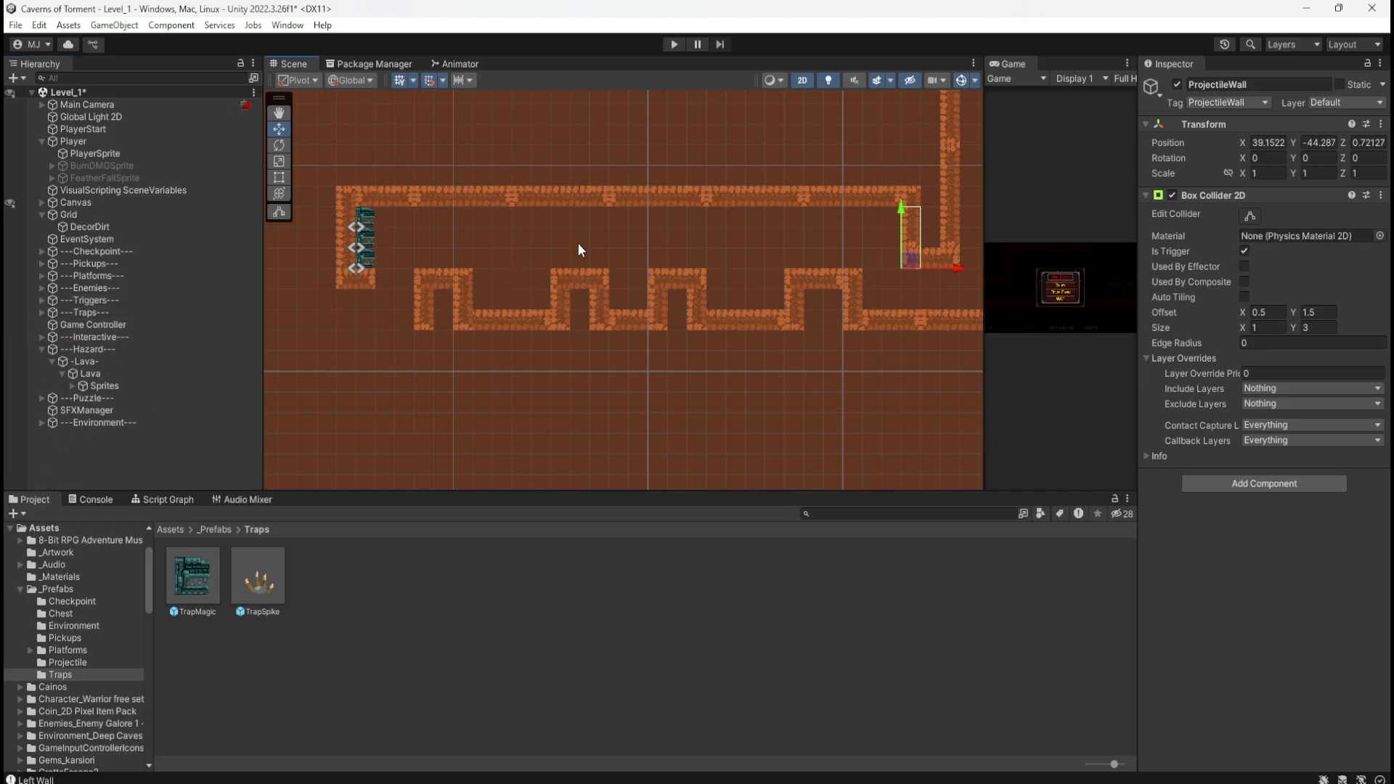
{"action": "middle_click_drag", "start_coordinate": [578, 247], "coordinate": [701, 358]}
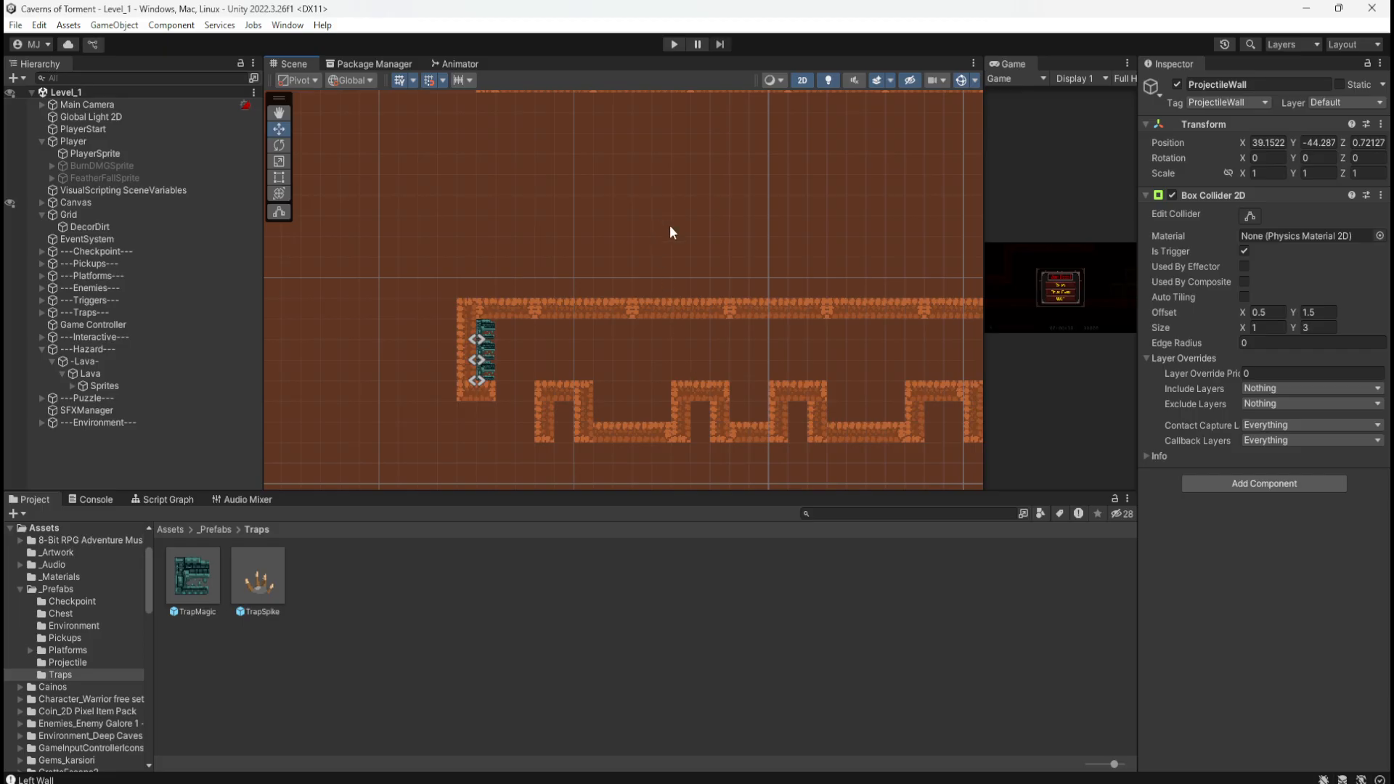
{"action": "middle_click_drag", "start_coordinate": [725, 204], "coordinate": [567, 267]}
{"action": "scroll", "coordinate": [760, 396], "scroll_direction": "down", "scroll_amount": 8}
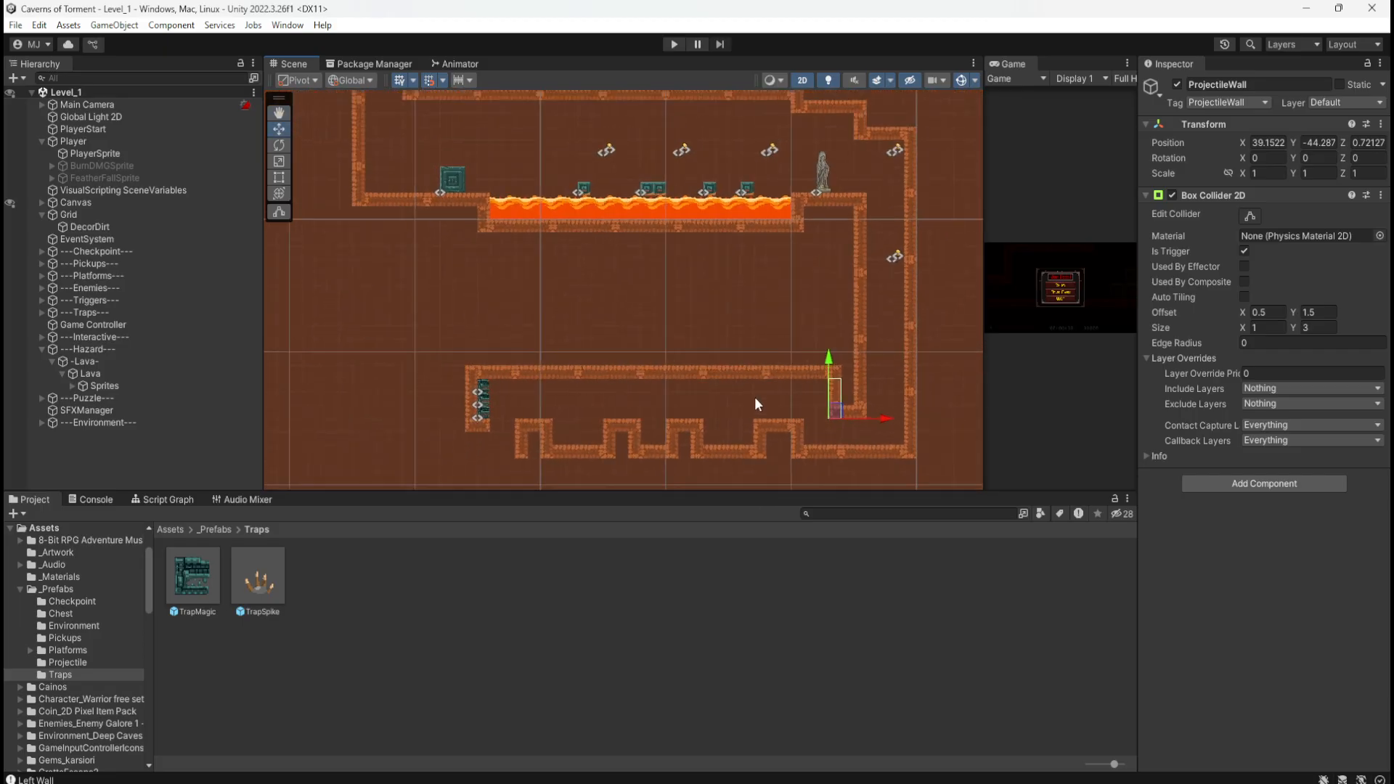
{"action": "scroll", "coordinate": [768, 396], "scroll_direction": "up", "scroll_amount": 8}
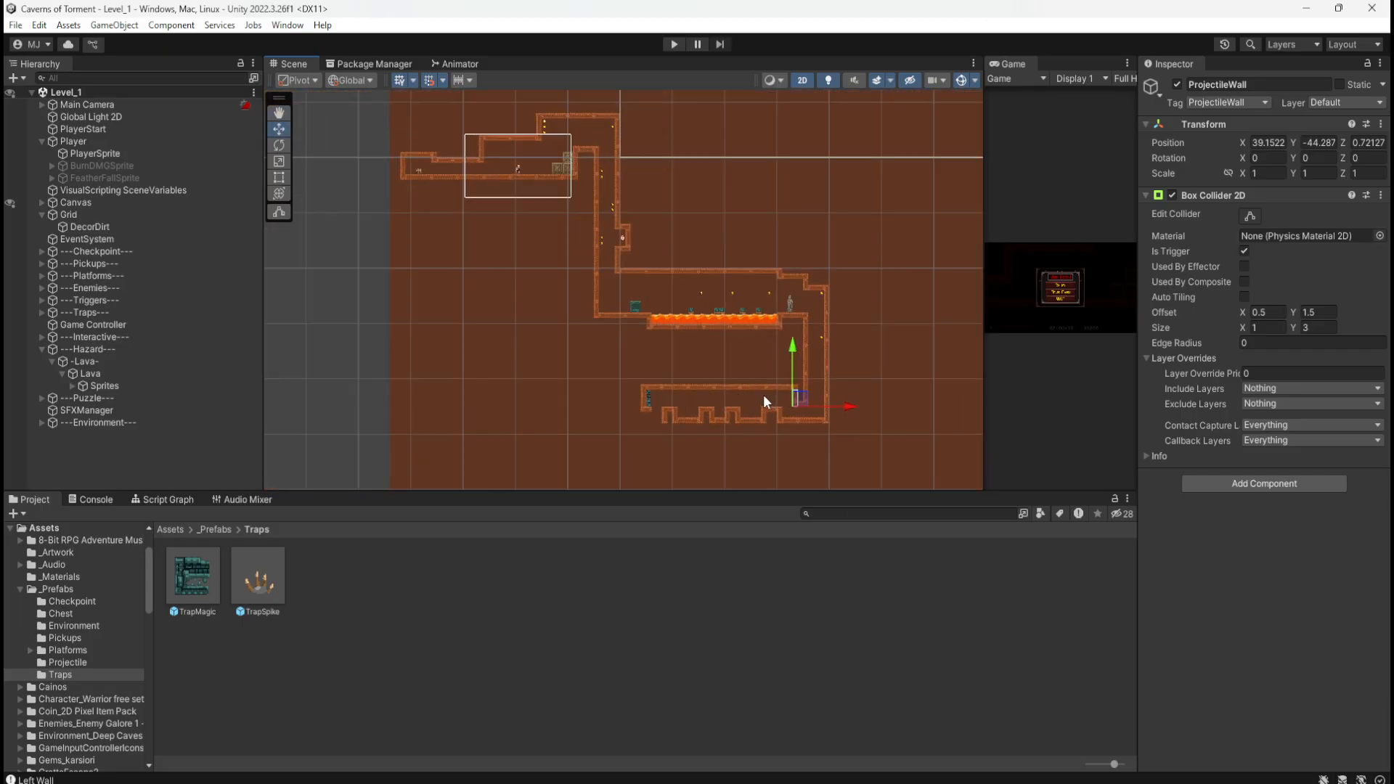
{"action": "scroll", "coordinate": [771, 397], "scroll_direction": "up", "scroll_amount": 2}
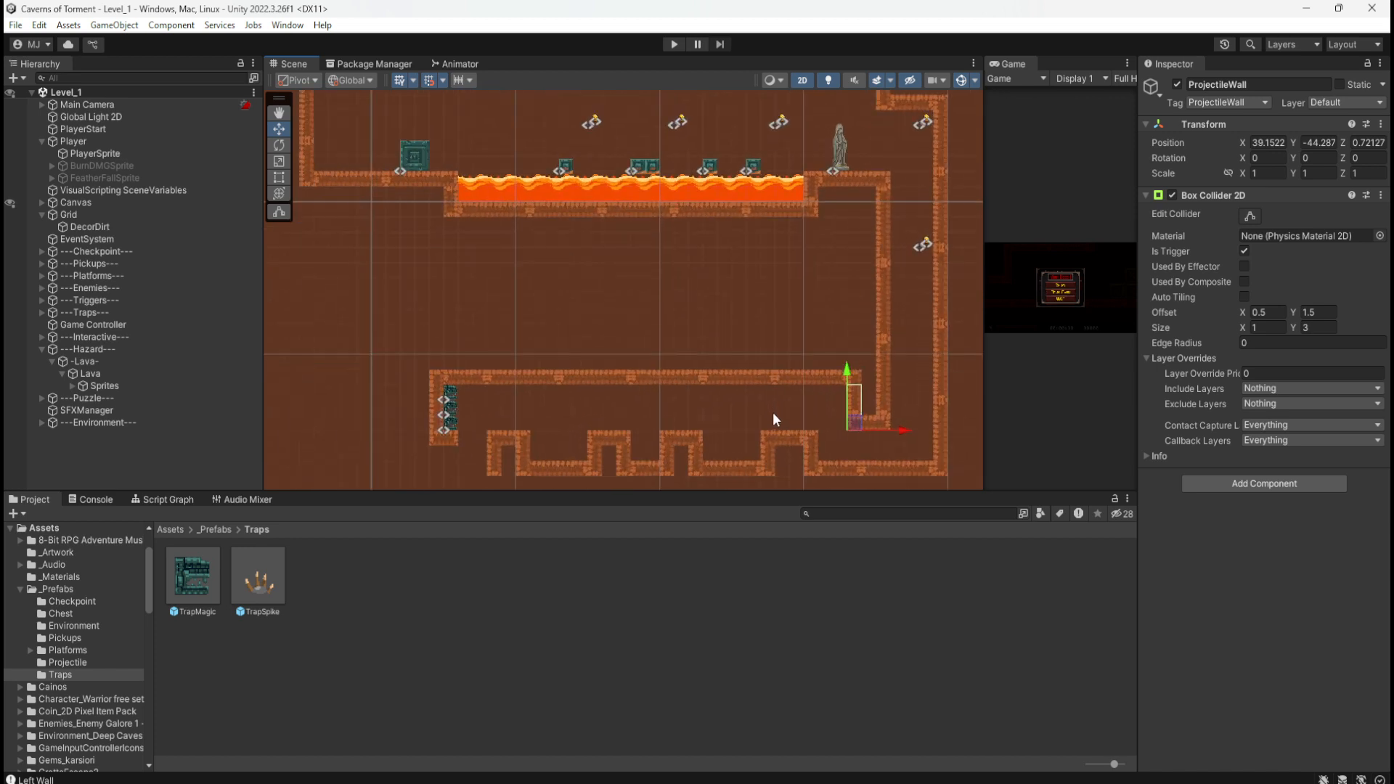
{"action": "left_click", "coordinate": [673, 44]}
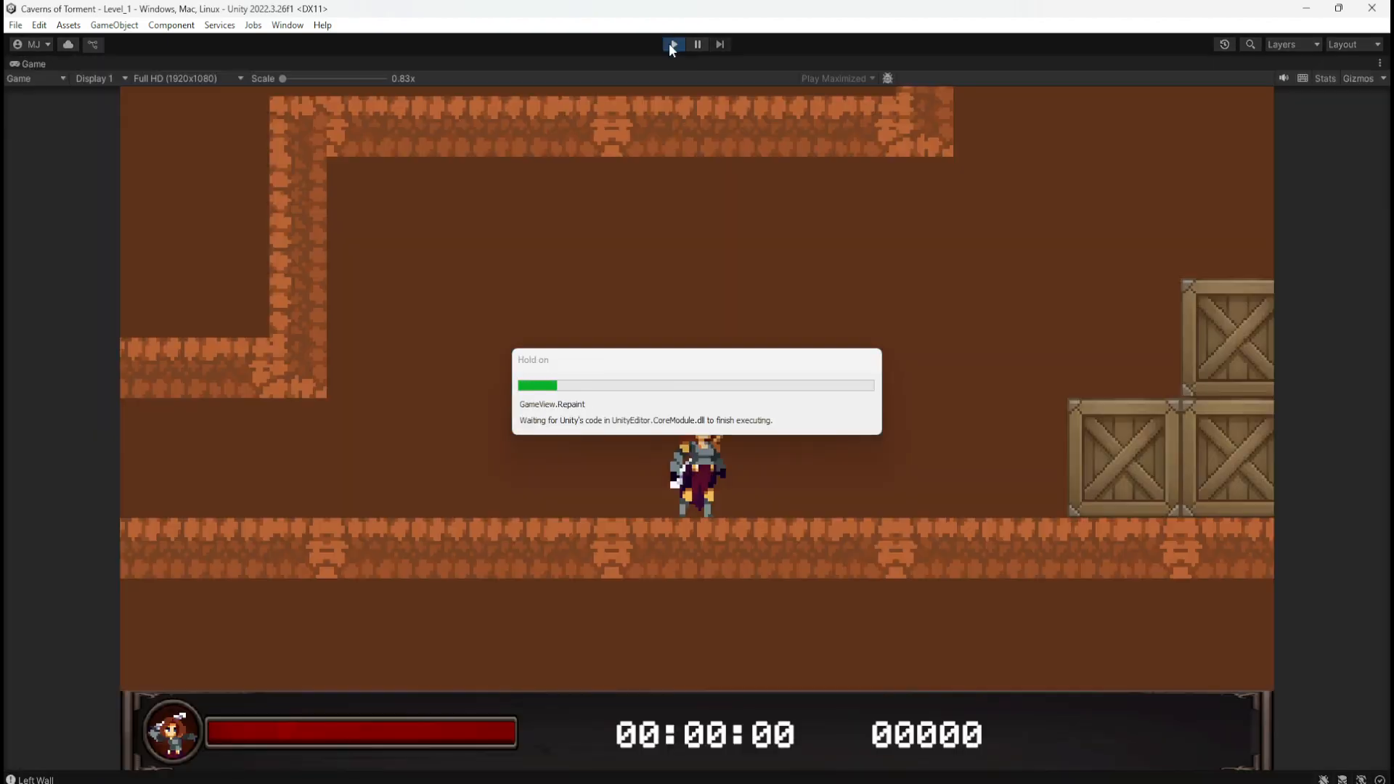
{"action": "key", "text": "space"}
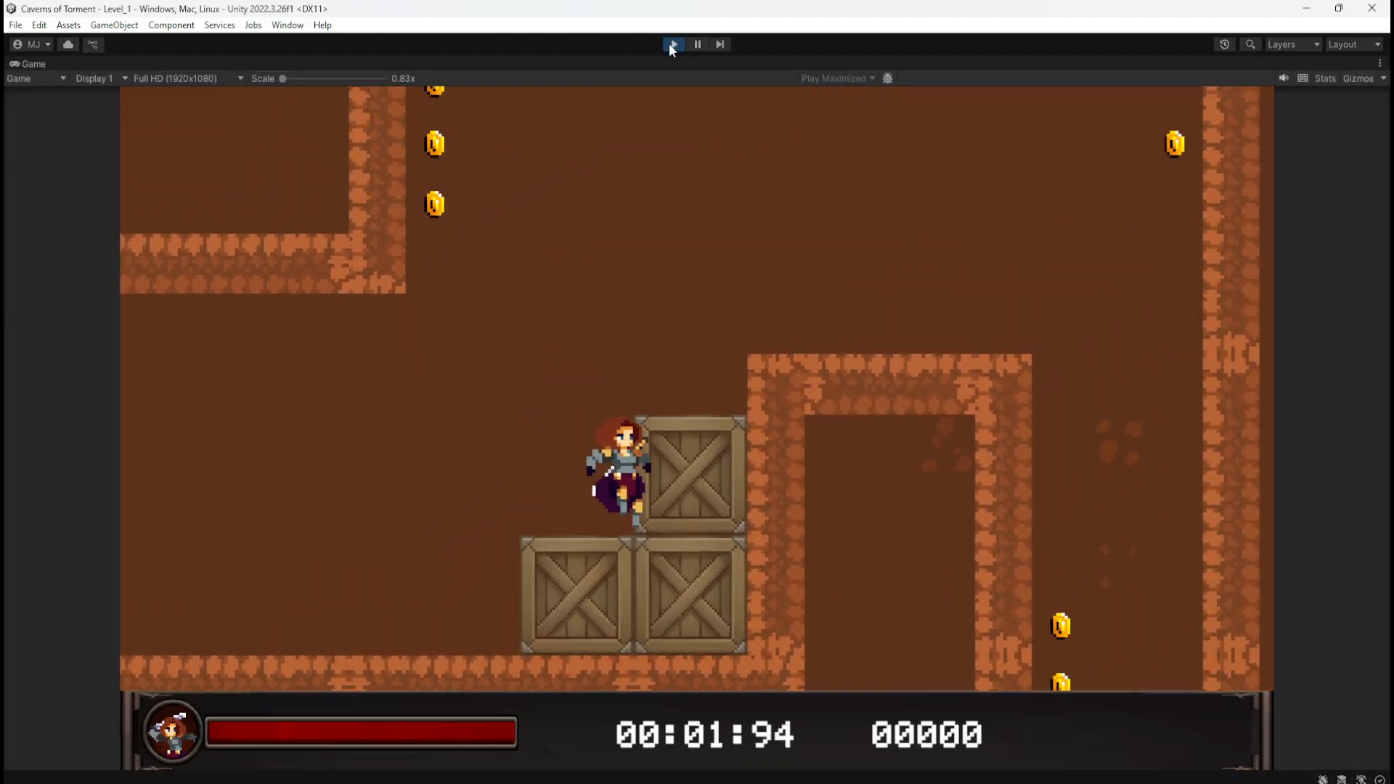
{"action": "key", "text": "space"}
{"action": "key", "text": "space"}
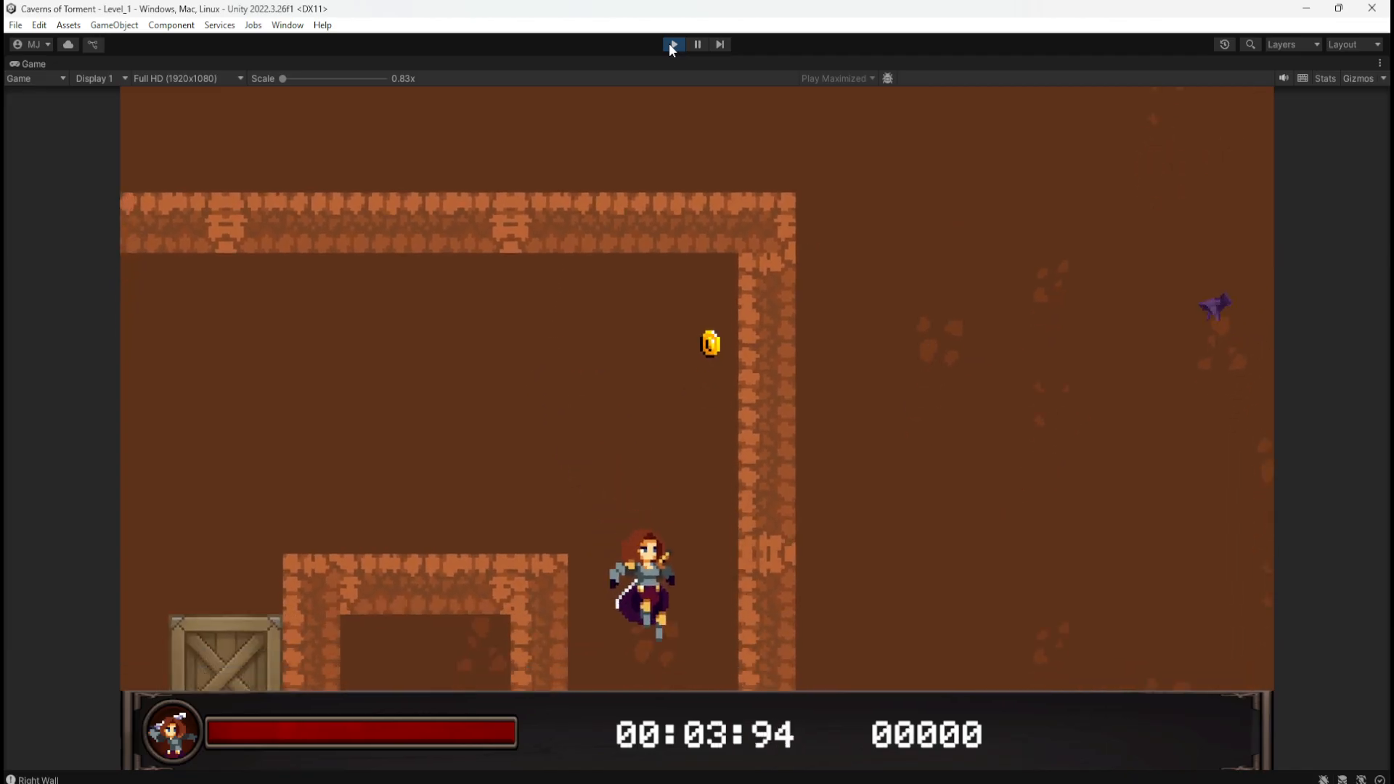
{"action": "key", "text": "d"}
{"action": "key", "text": "space"}
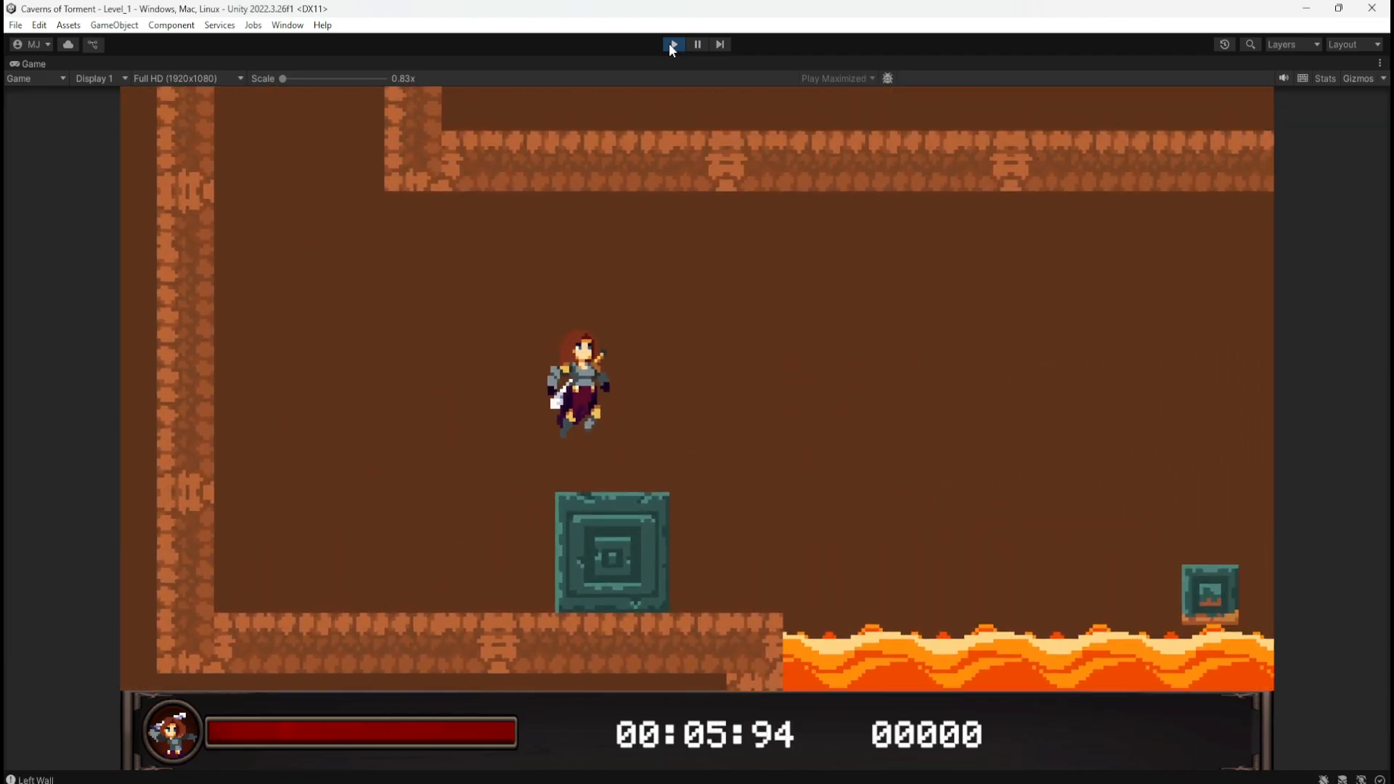
{"action": "key", "text": "d"}
{"action": "key", "text": "a"}
{"action": "key", "text": "d"}
{"action": "key", "text": "space"}
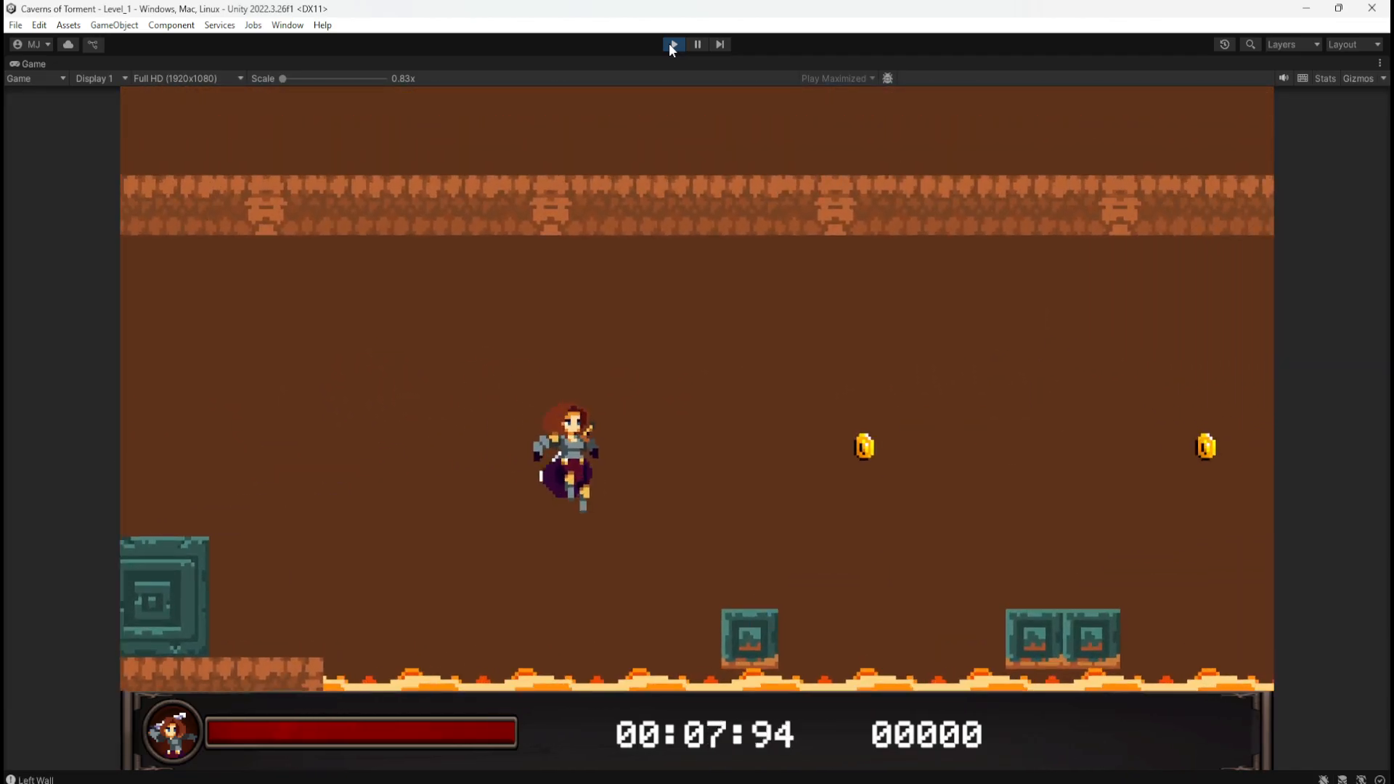
{"action": "key", "text": "space"}
{"action": "key", "text": "space"}
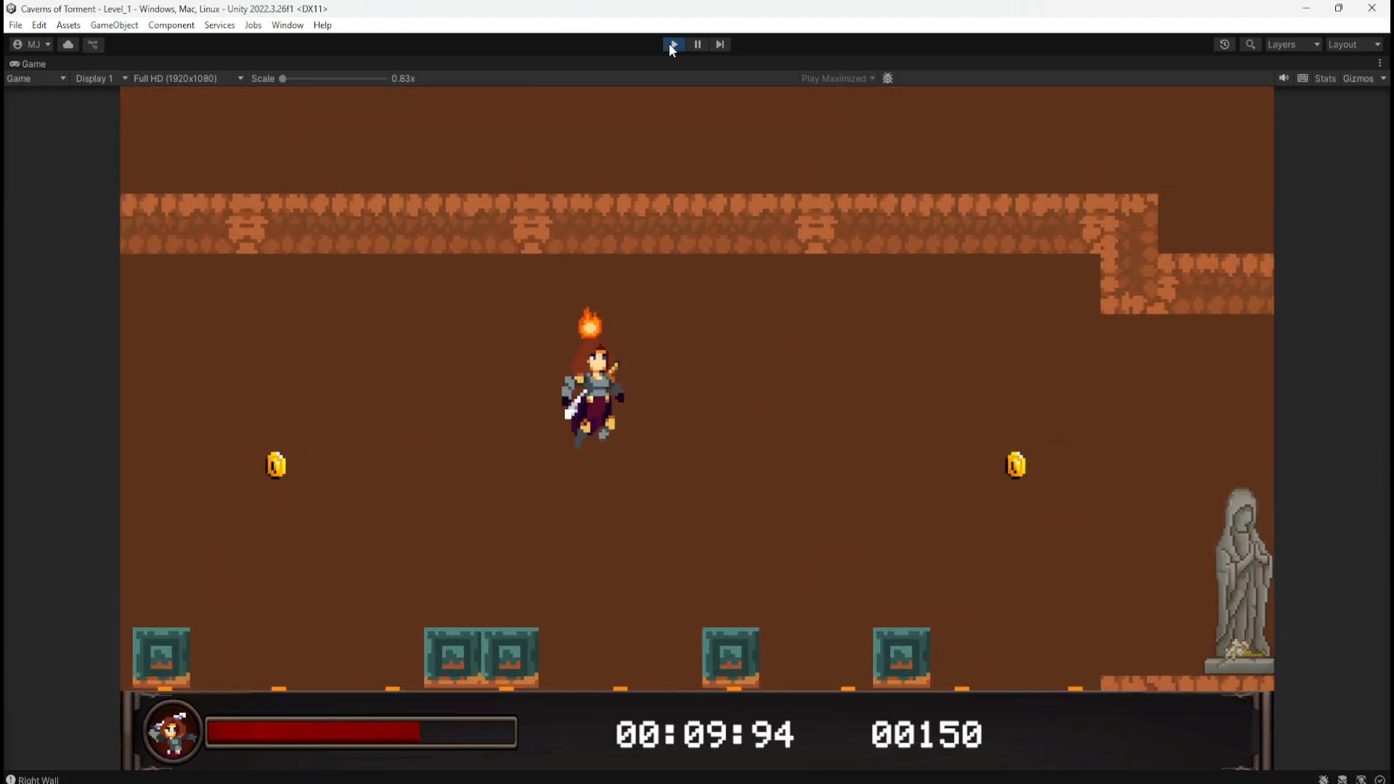
{"action": "key", "text": "space"}
{"action": "key", "text": "a"}
{"action": "key", "text": "d"}
{"action": "key", "text": "space"}
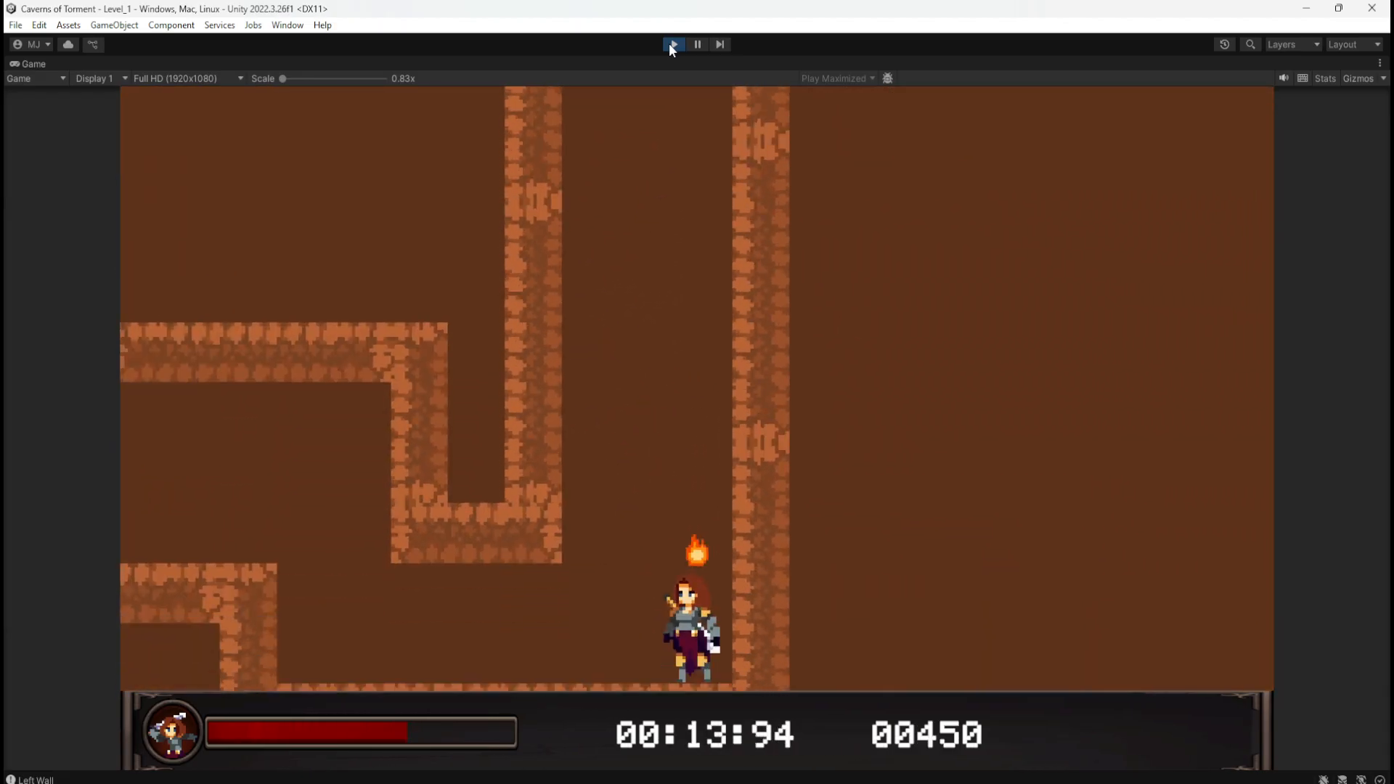
{"action": "key", "text": "a"}
{"action": "key", "text": "space"}
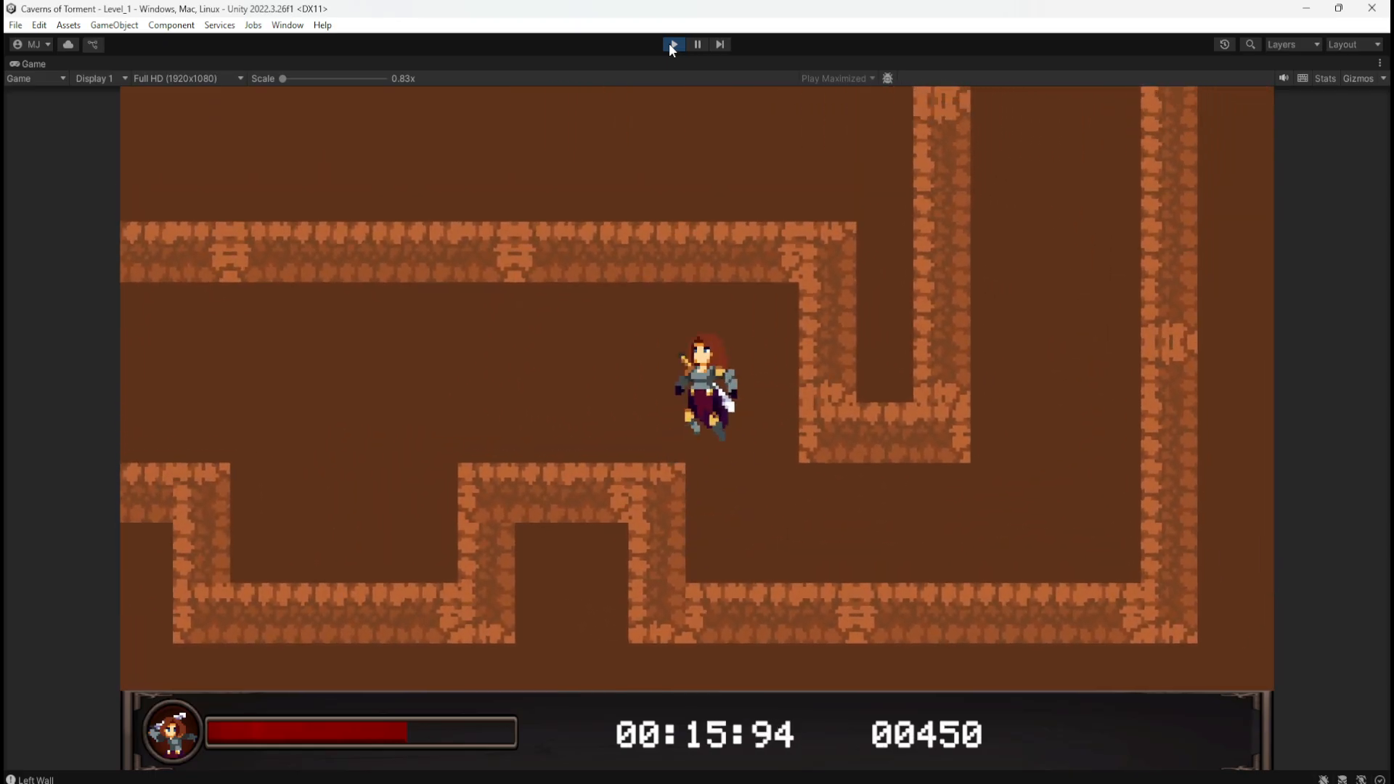
{"action": "key", "text": "space"}
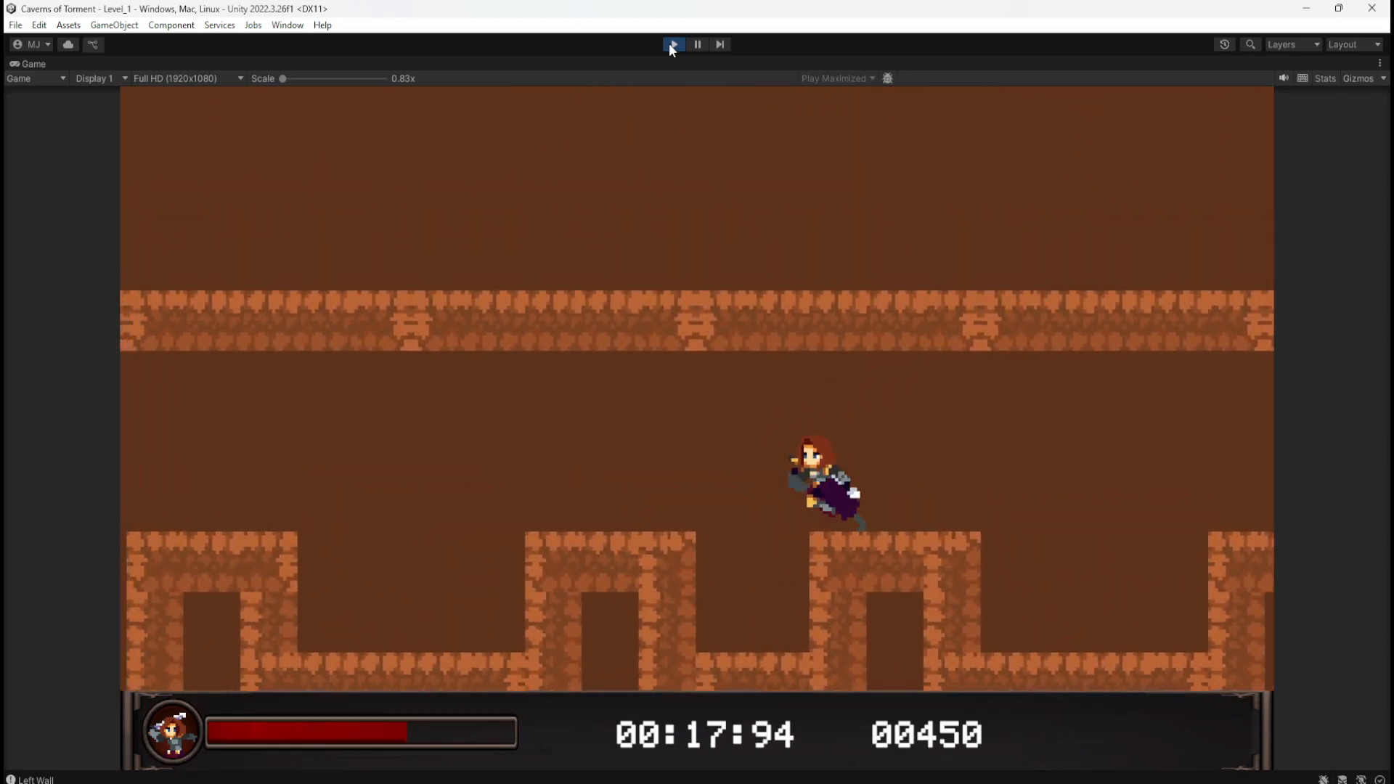
{"action": "key", "text": "space"}
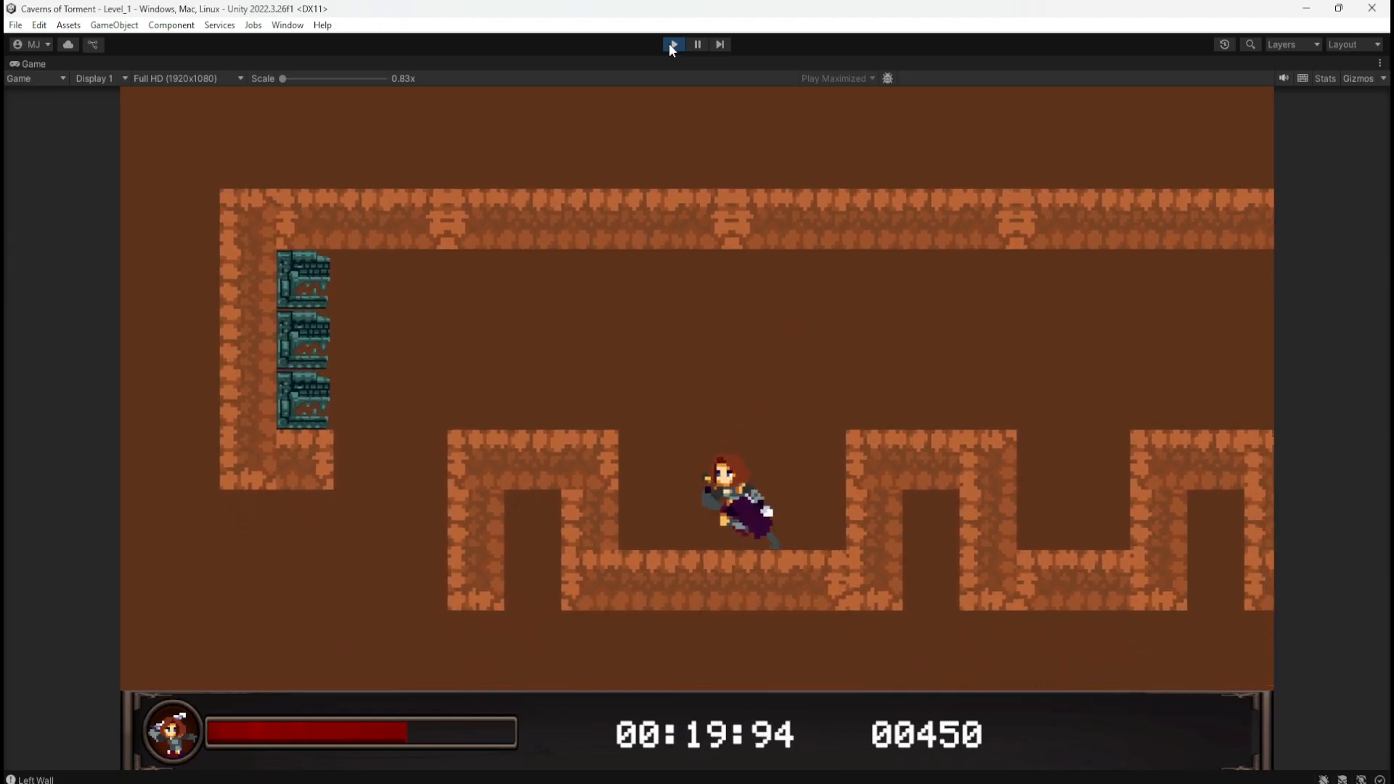
{"action": "key", "text": "space"}
{"action": "key", "text": "a"}
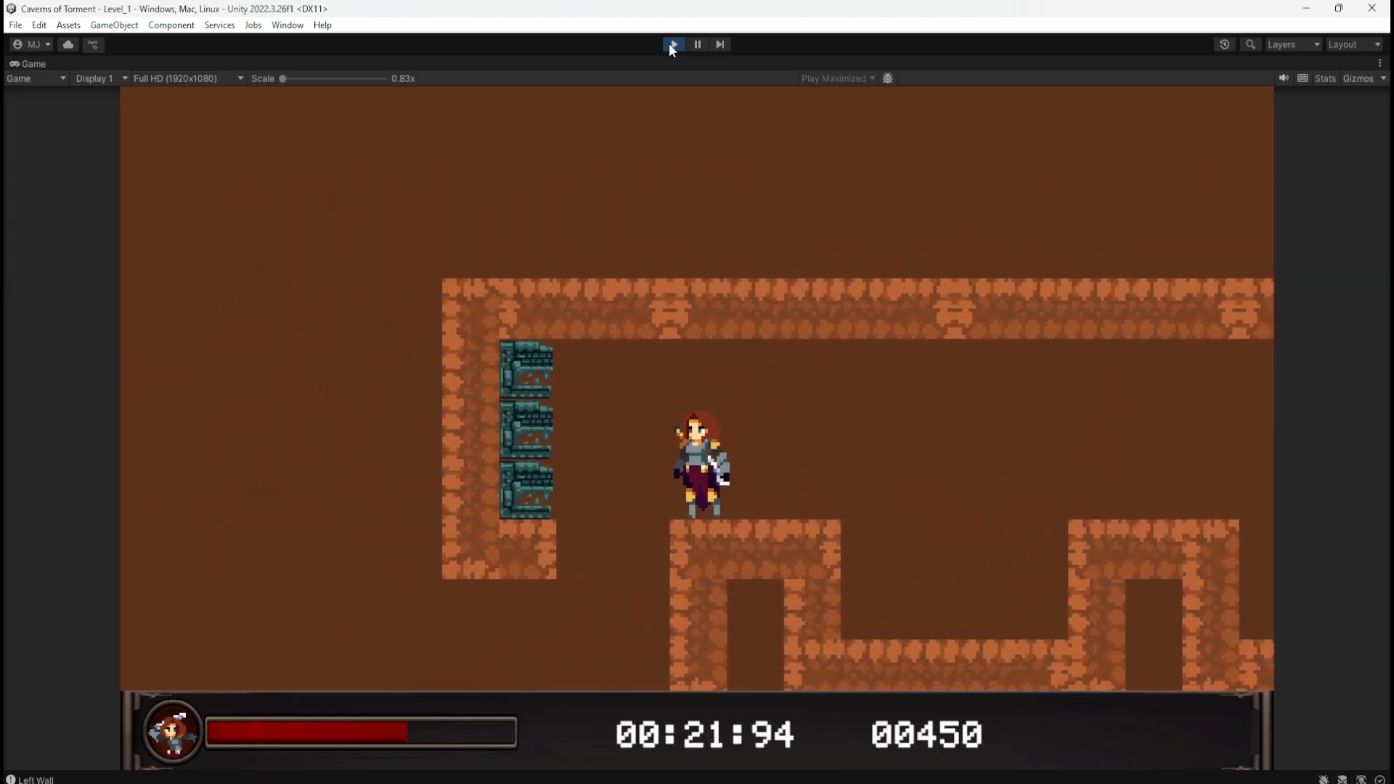
{"action": "key", "text": "a"}
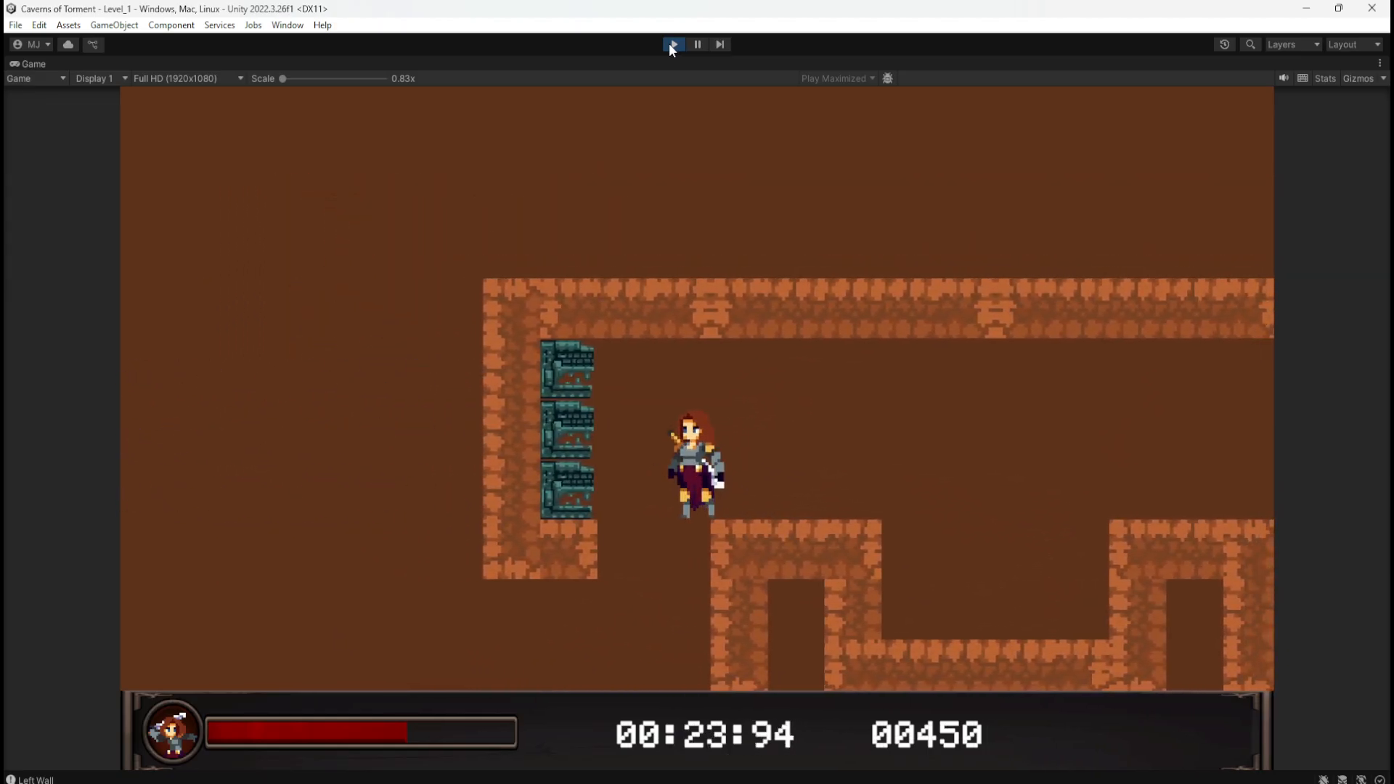
{"action": "key", "text": "a"}
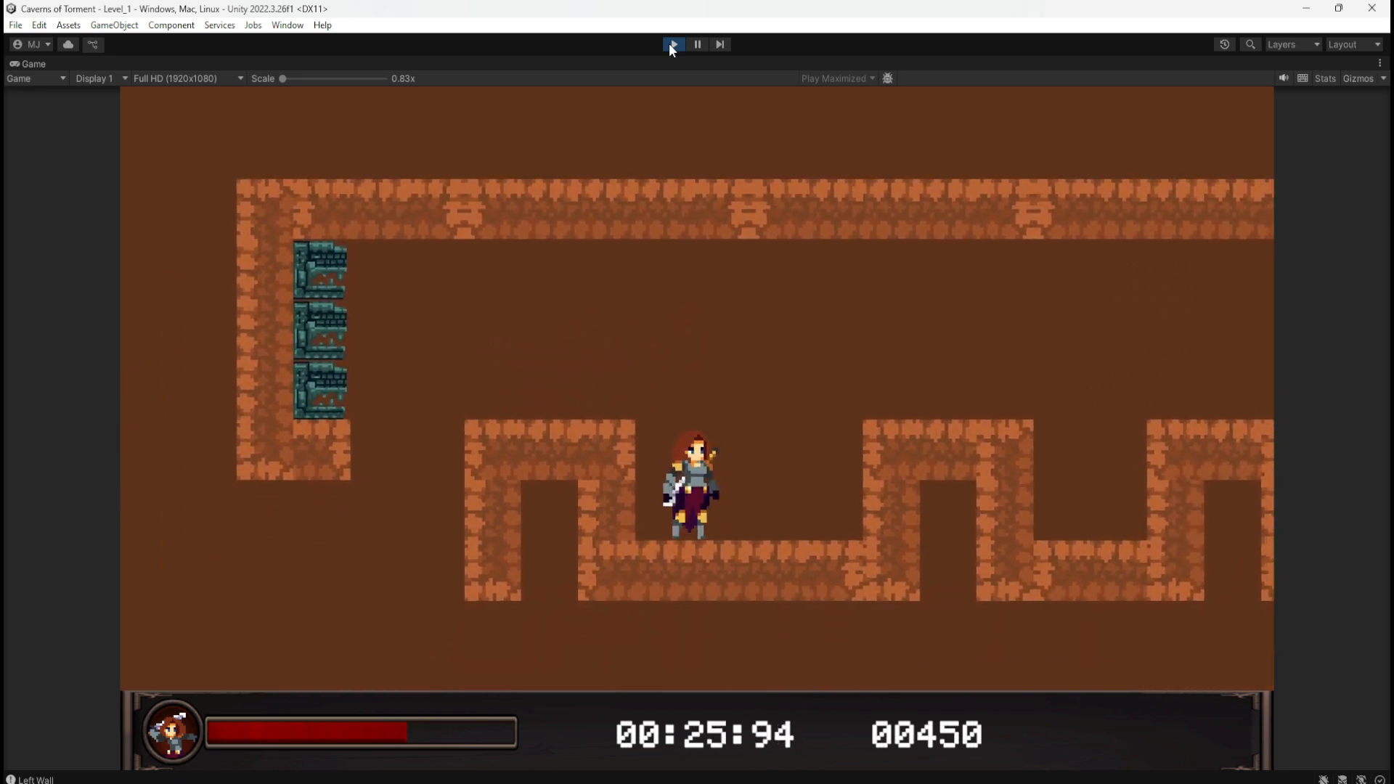
{"action": "left_click", "coordinate": [669, 44]}
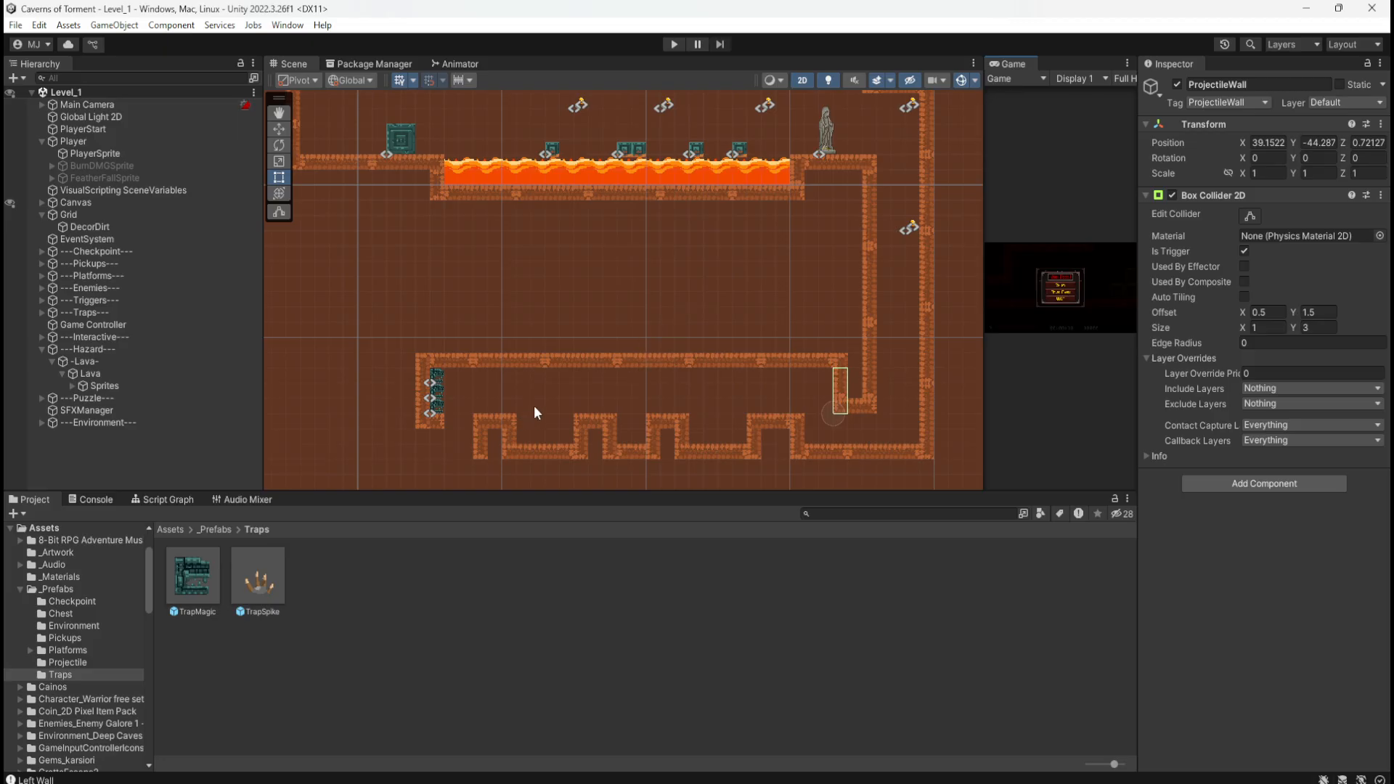
Step: Frame the lower corridor's left wall in the Scene view and return the Project window to the root Assets folder
{"action": "middle_click_drag", "start_coordinate": [535, 408], "coordinate": [561, 345]}
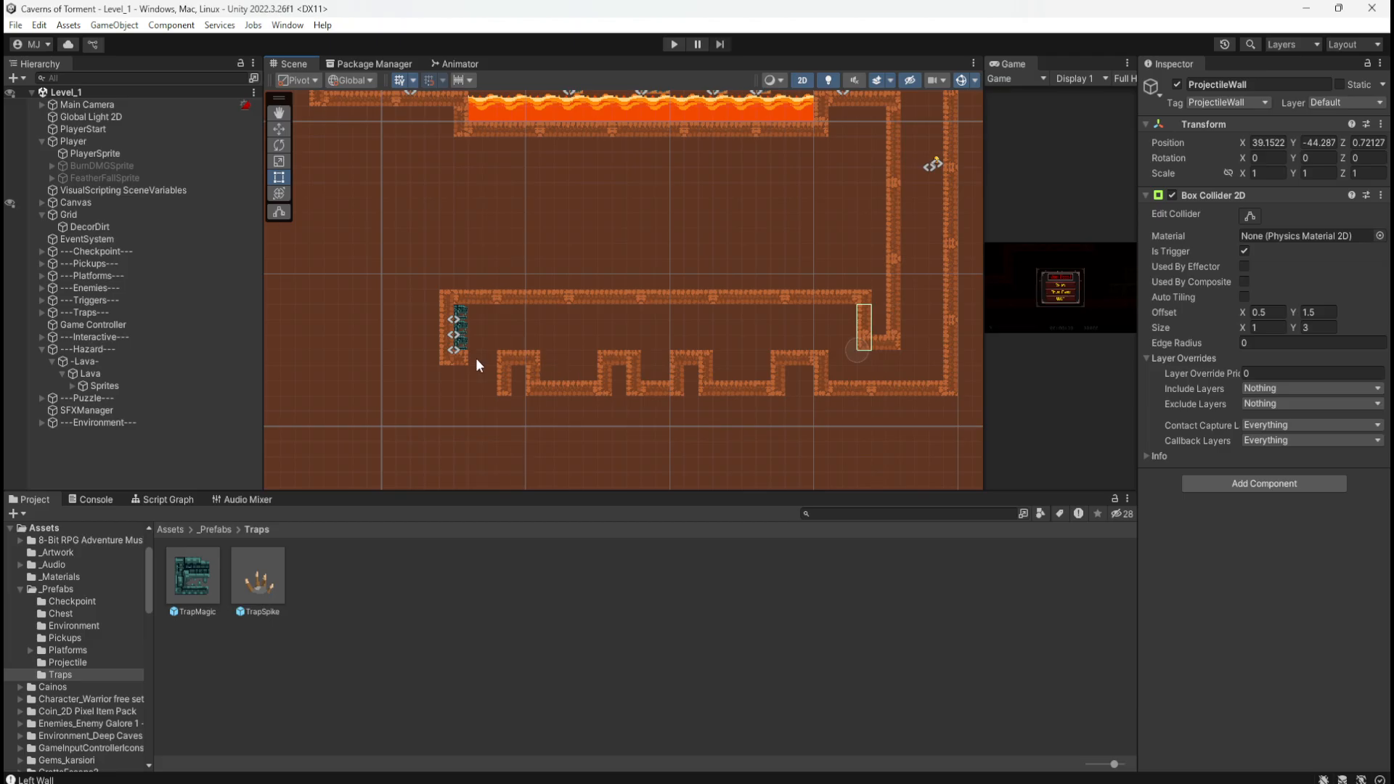
{"action": "scroll", "coordinate": [451, 408], "scroll_direction": "up", "scroll_amount": 3}
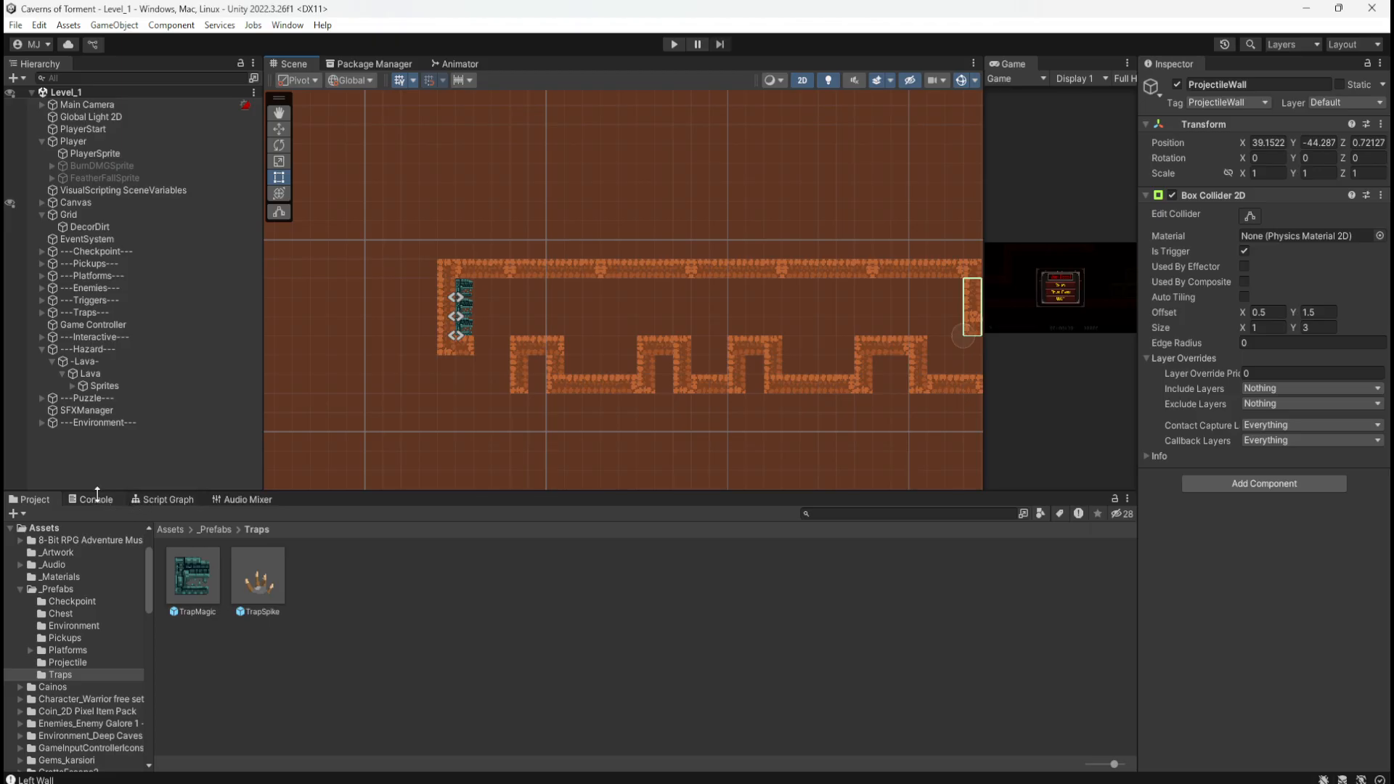
{"action": "left_click", "coordinate": [178, 528]}
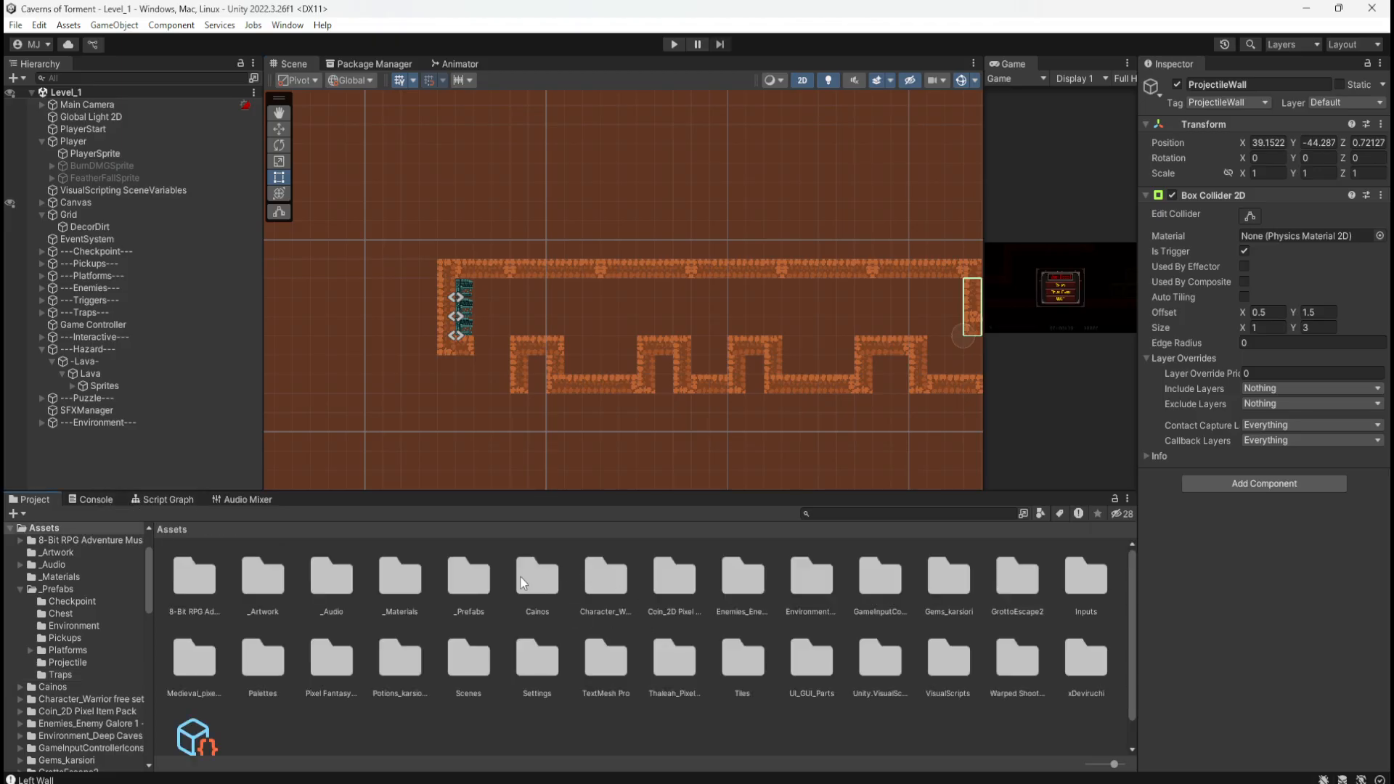
Step: Open the TrapMagicProjectile prefab from _Prefabs/Projectile
{"action": "double_click", "coordinate": [470, 581]}
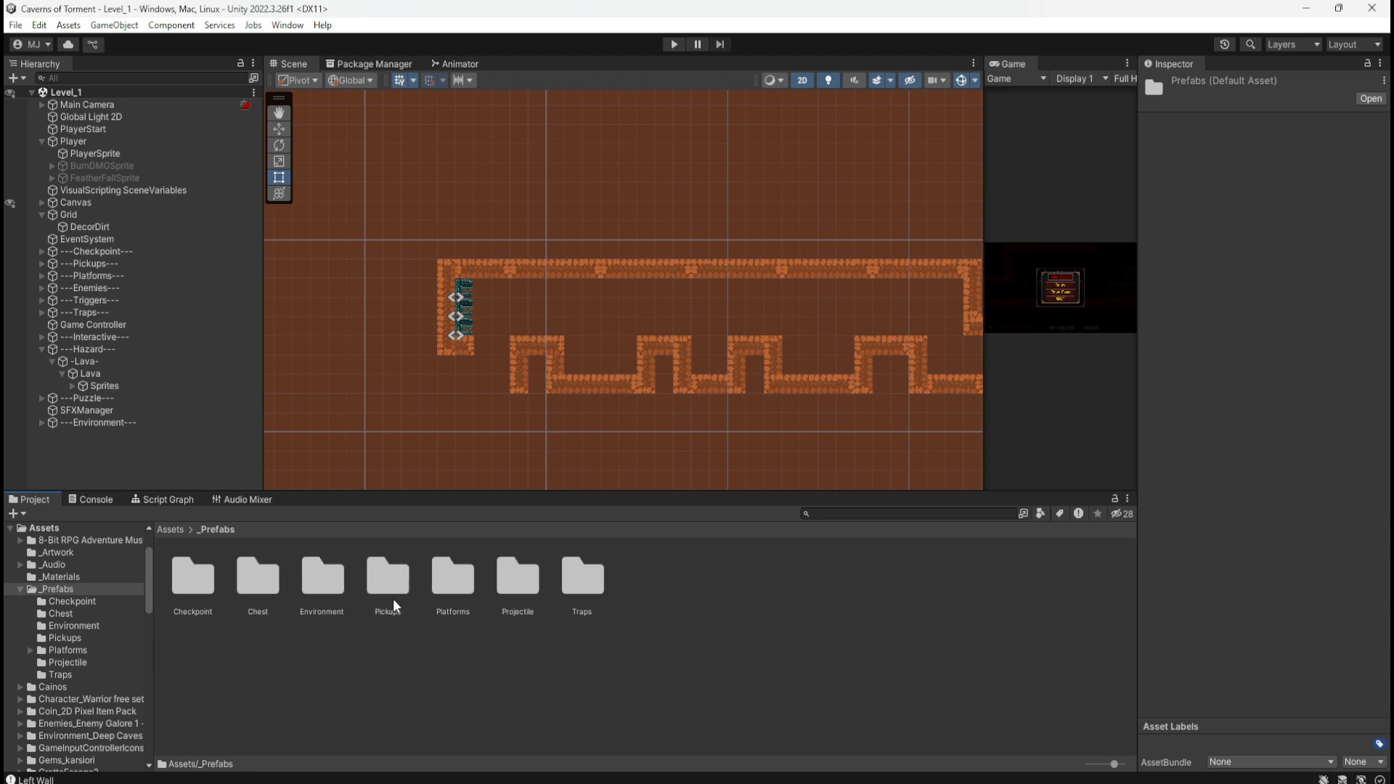
{"action": "double_click", "coordinate": [518, 577]}
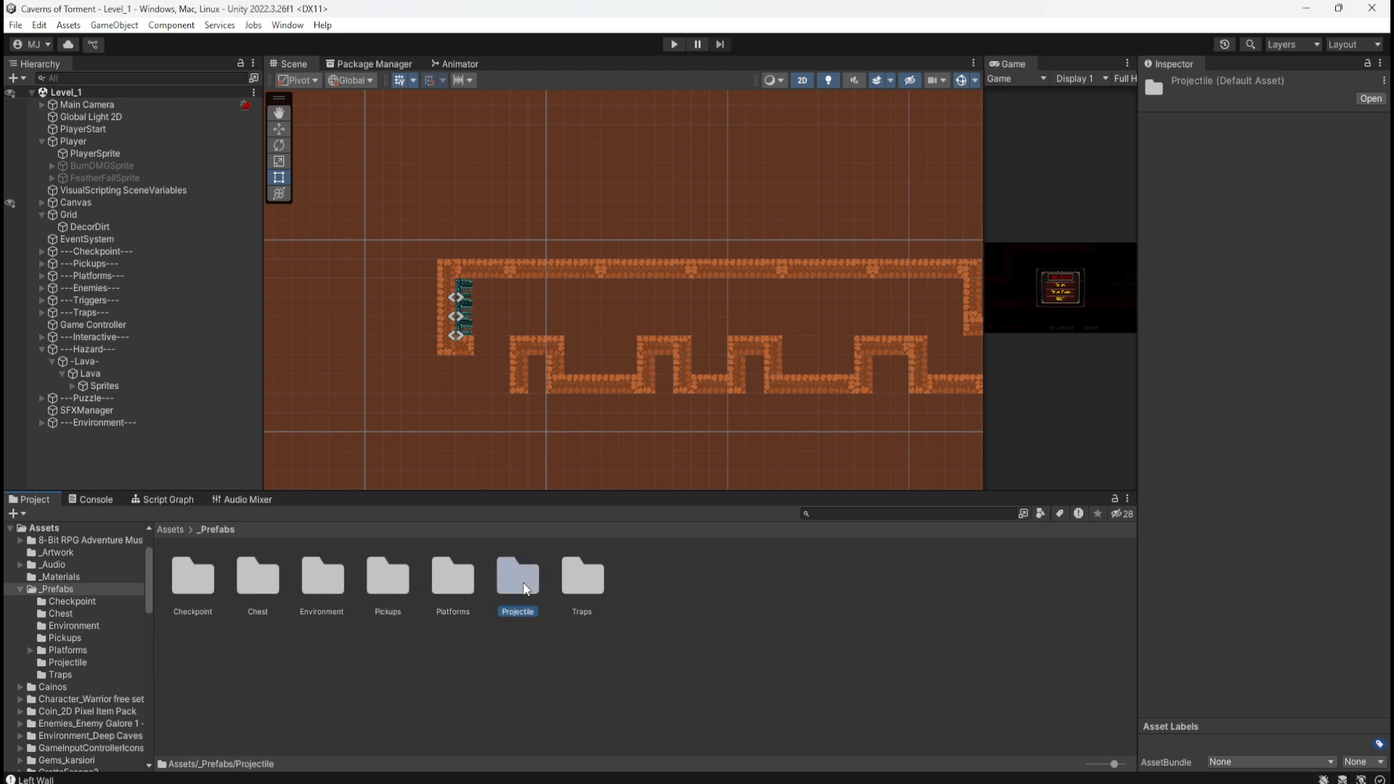
{"action": "double_click", "coordinate": [211, 579]}
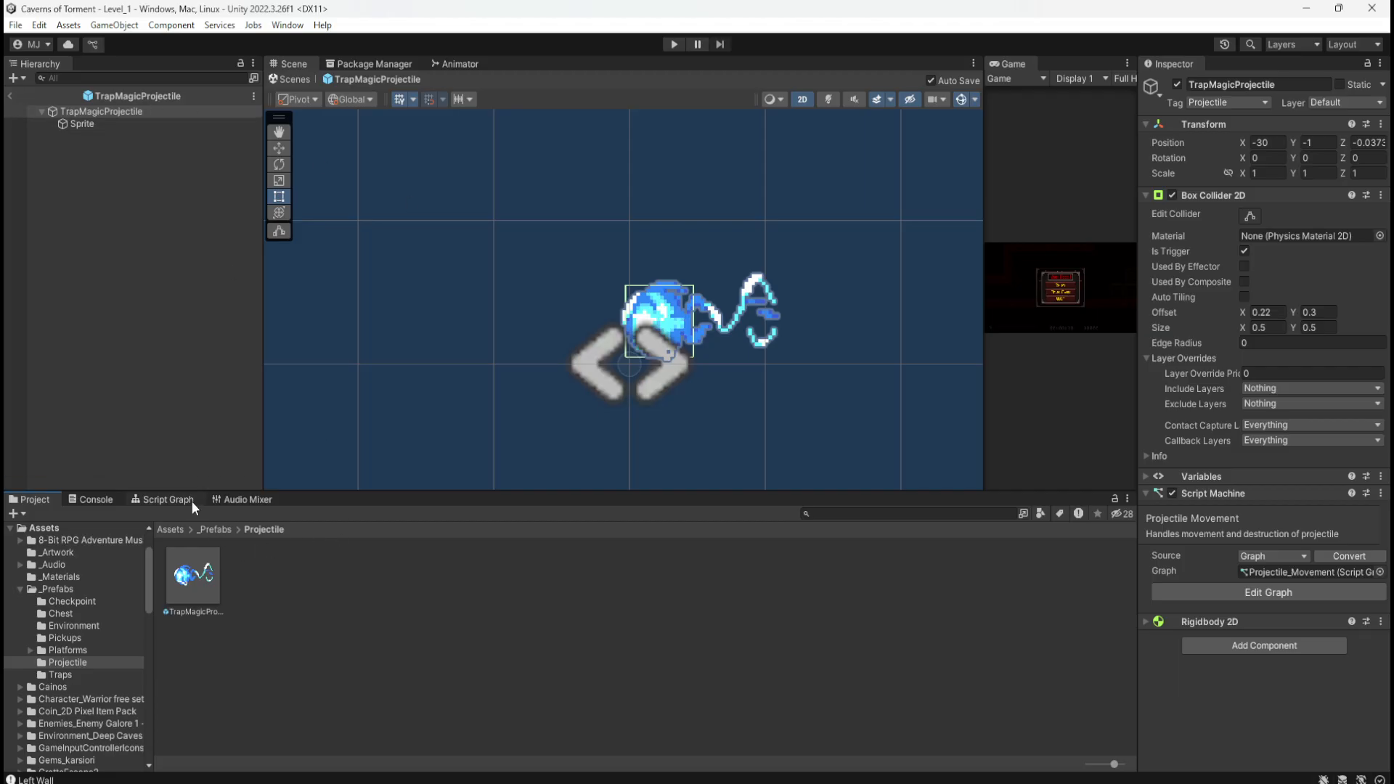
Step: Show the projectile's Script Graph maximized, framing its movement and destruction groups
{"action": "left_click", "coordinate": [166, 499]}
{"action": "double_click", "coordinate": [1028, 585]}
{"action": "middle_click_drag", "start_coordinate": [931, 614], "coordinate": [956, 493]}
{"action": "scroll", "coordinate": [623, 550], "scroll_direction": "up", "scroll_amount": 3, "text": "ctrl"}
{"action": "scroll", "coordinate": [621, 549], "scroll_direction": "up", "scroll_amount": 2, "text": "ctrl"}
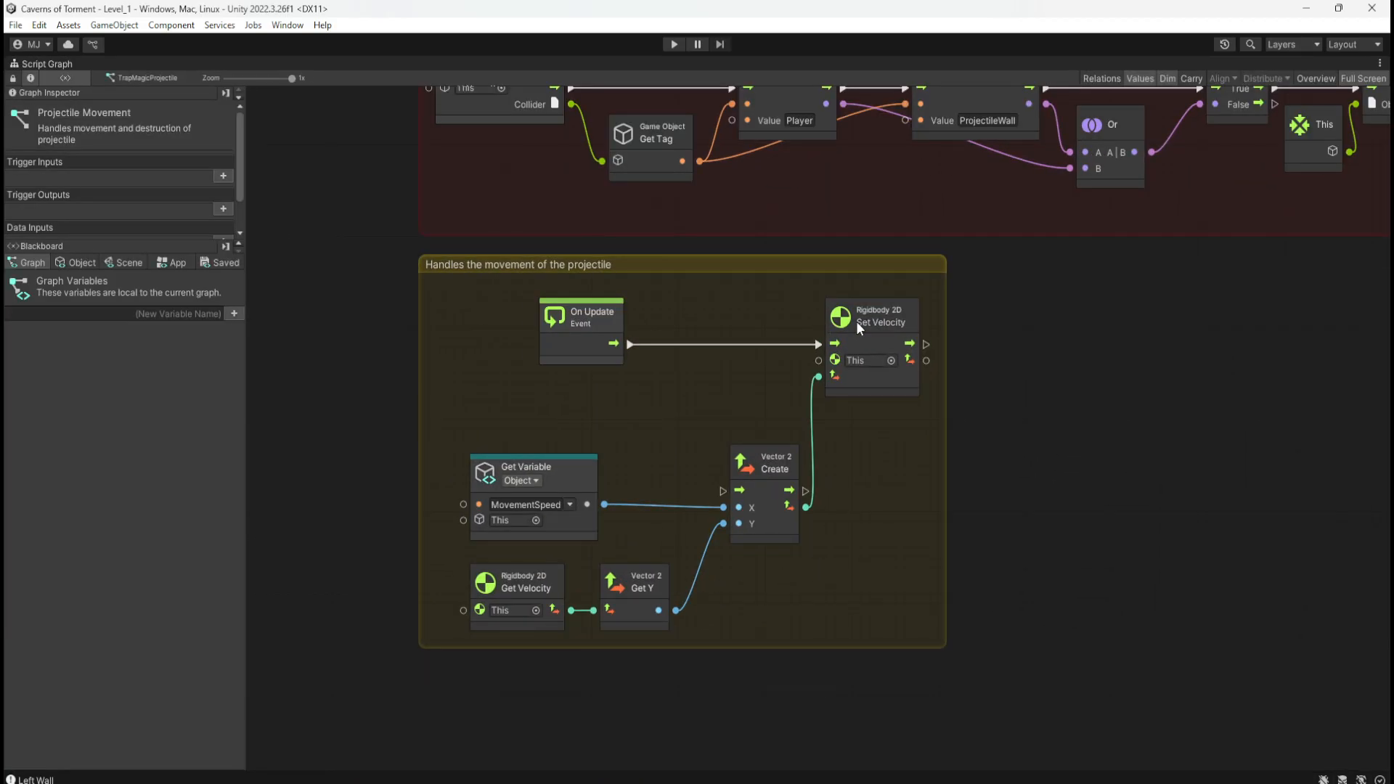
{"action": "middle_click_drag", "start_coordinate": [1108, 376], "coordinate": [981, 539]}
{"action": "middle_click_drag", "start_coordinate": [859, 587], "coordinate": [909, 433]}
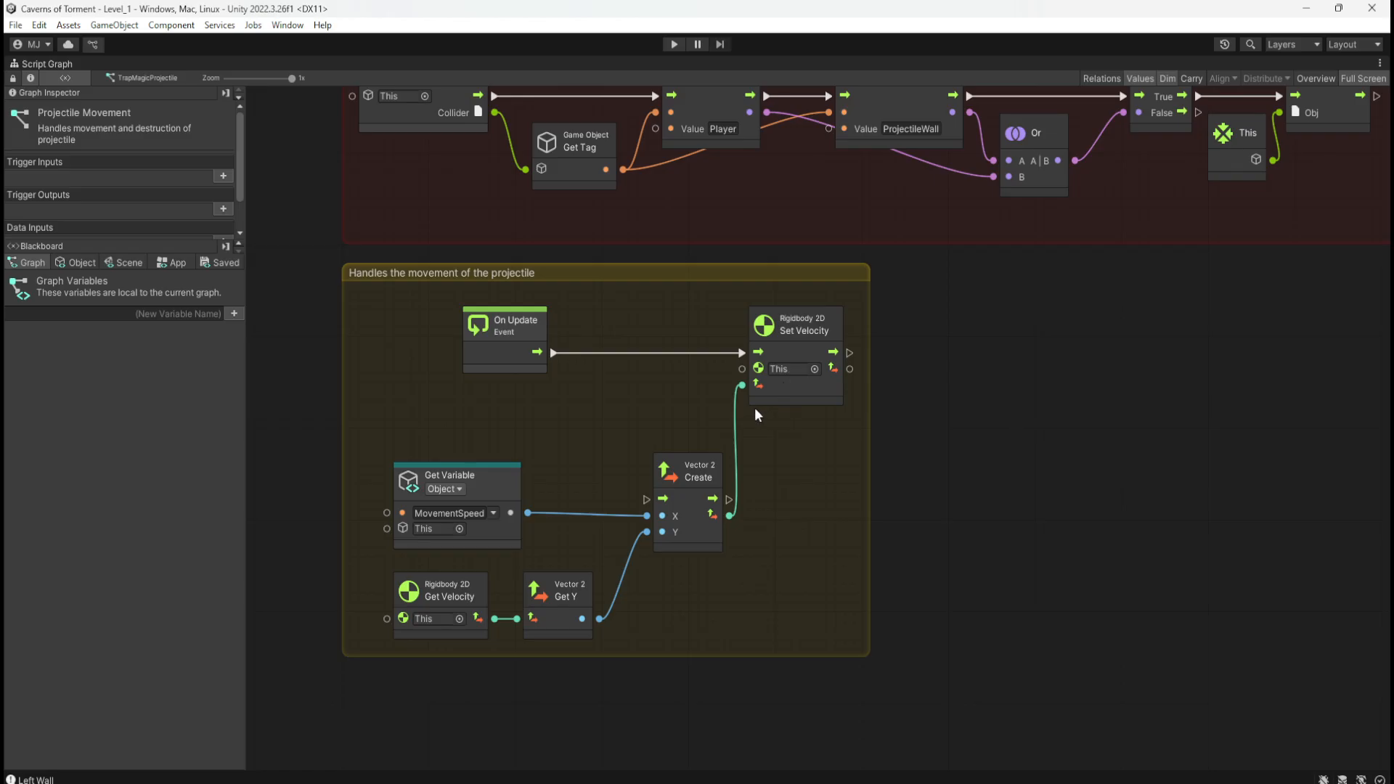
Step: Change the MovementSpeed object variable from -5 to 5 and restore the editor layout
{"action": "left_click", "coordinate": [75, 262]}
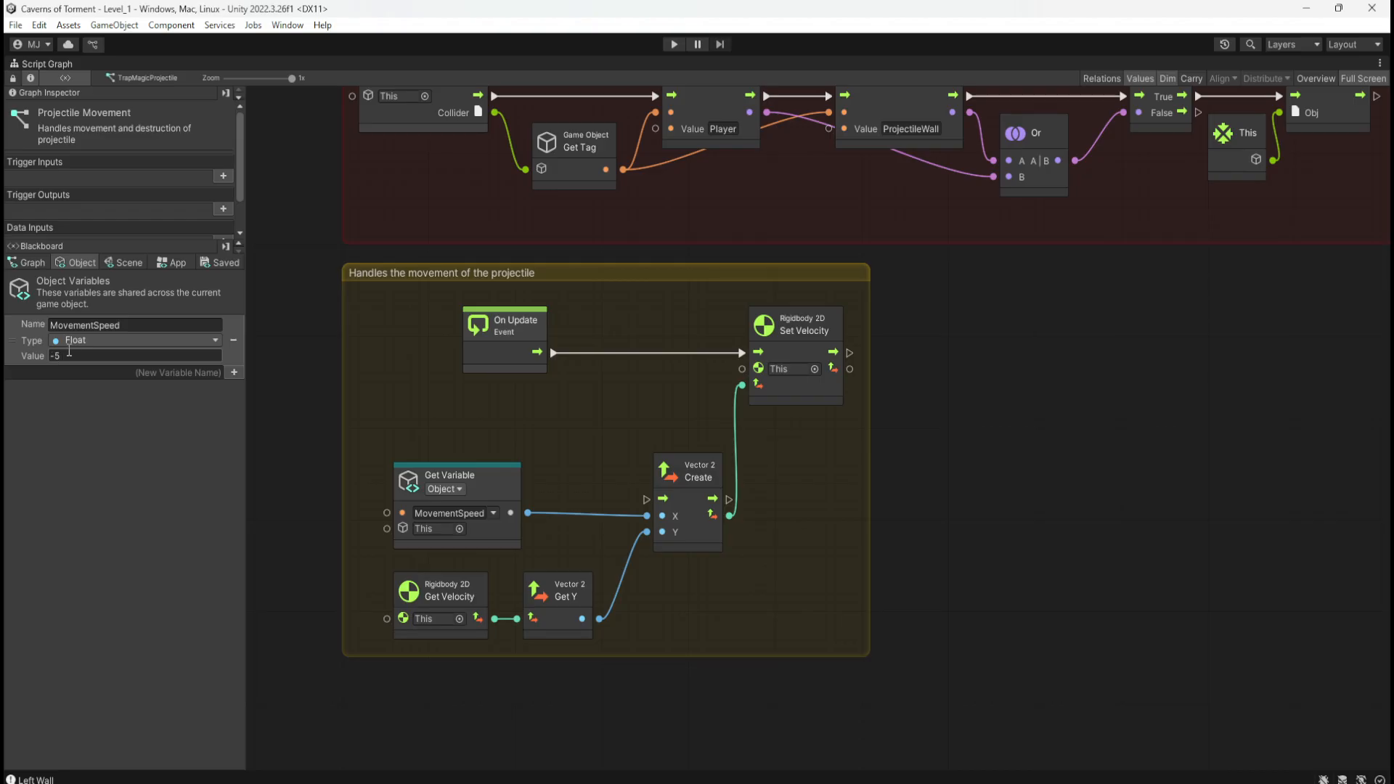
{"action": "left_click", "coordinate": [57, 355]}
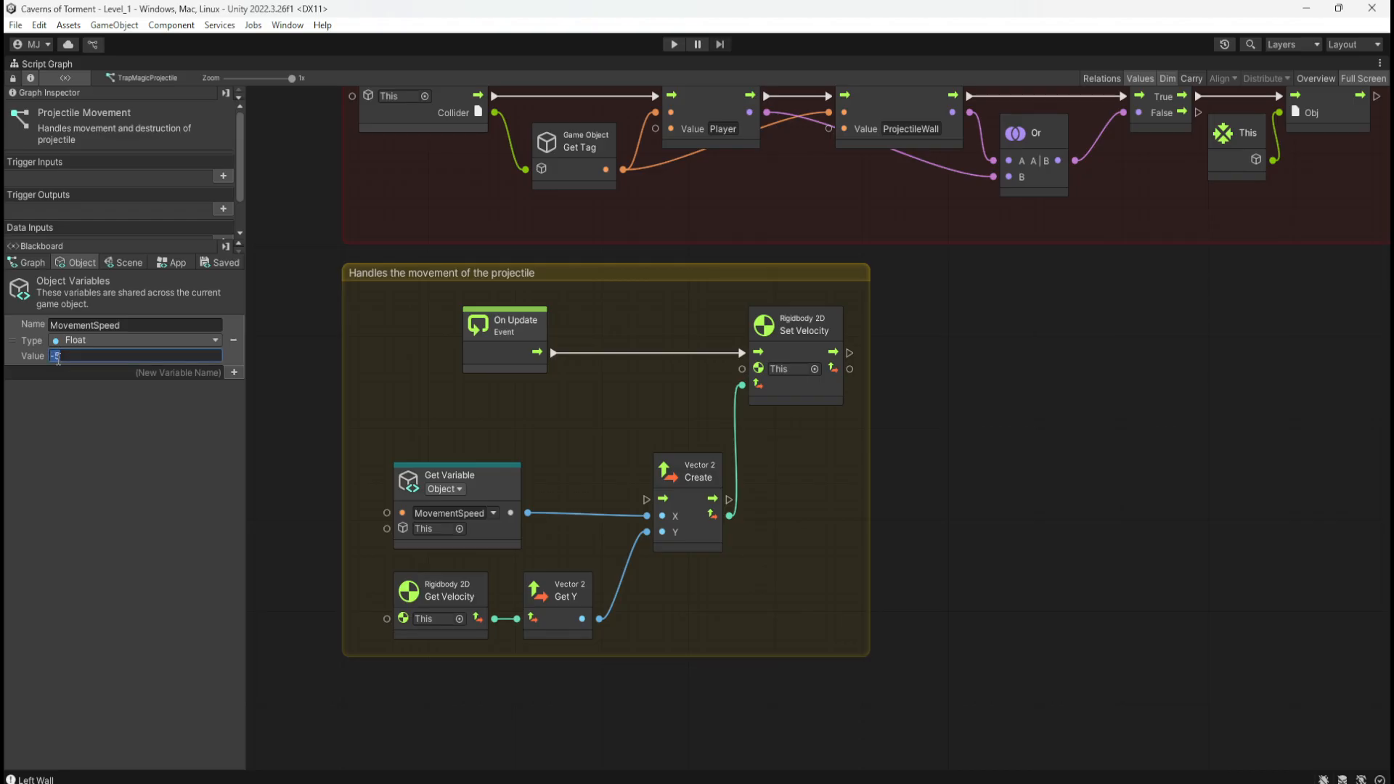
{"action": "type", "text": "5"}
{"action": "left_click", "coordinate": [914, 429]}
{"action": "middle_click_drag", "start_coordinate": [973, 363], "coordinate": [942, 485]}
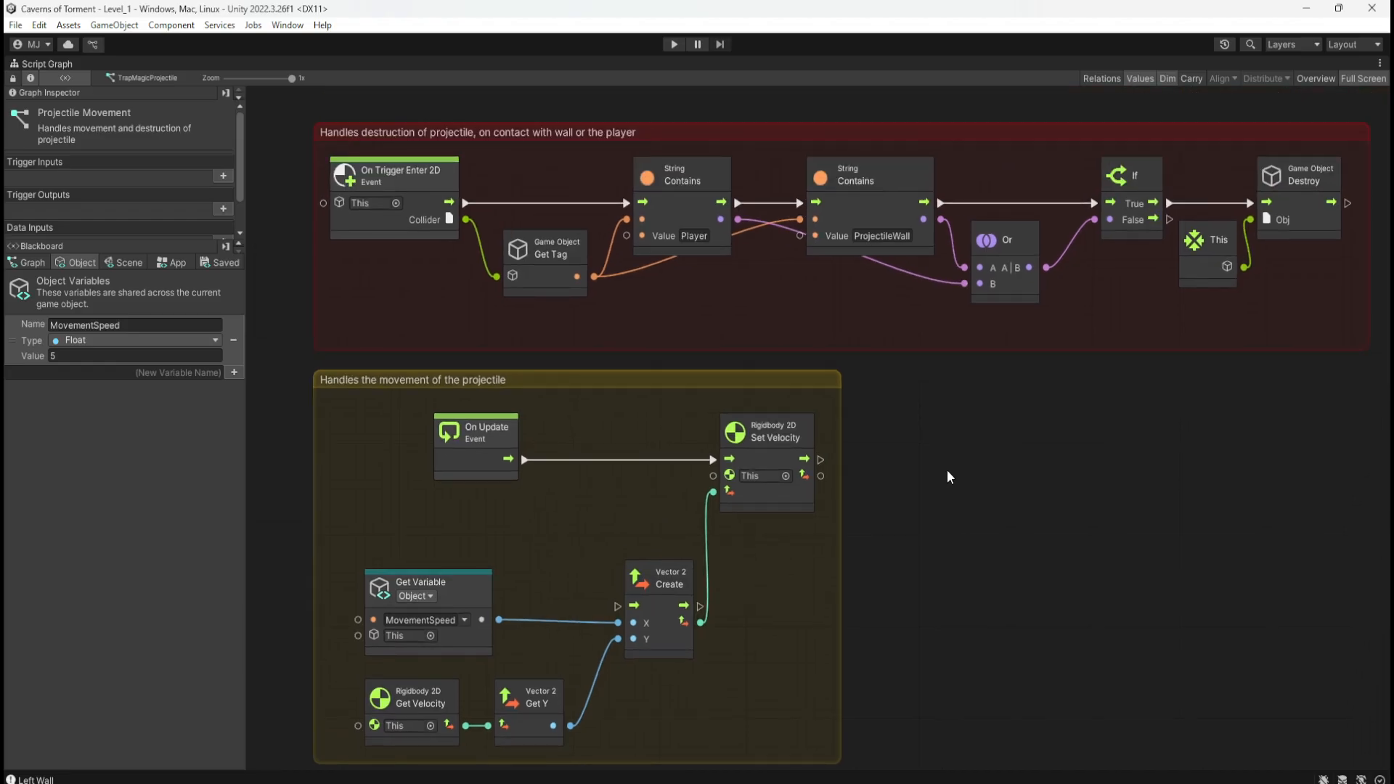
{"action": "key", "text": "shift+space"}
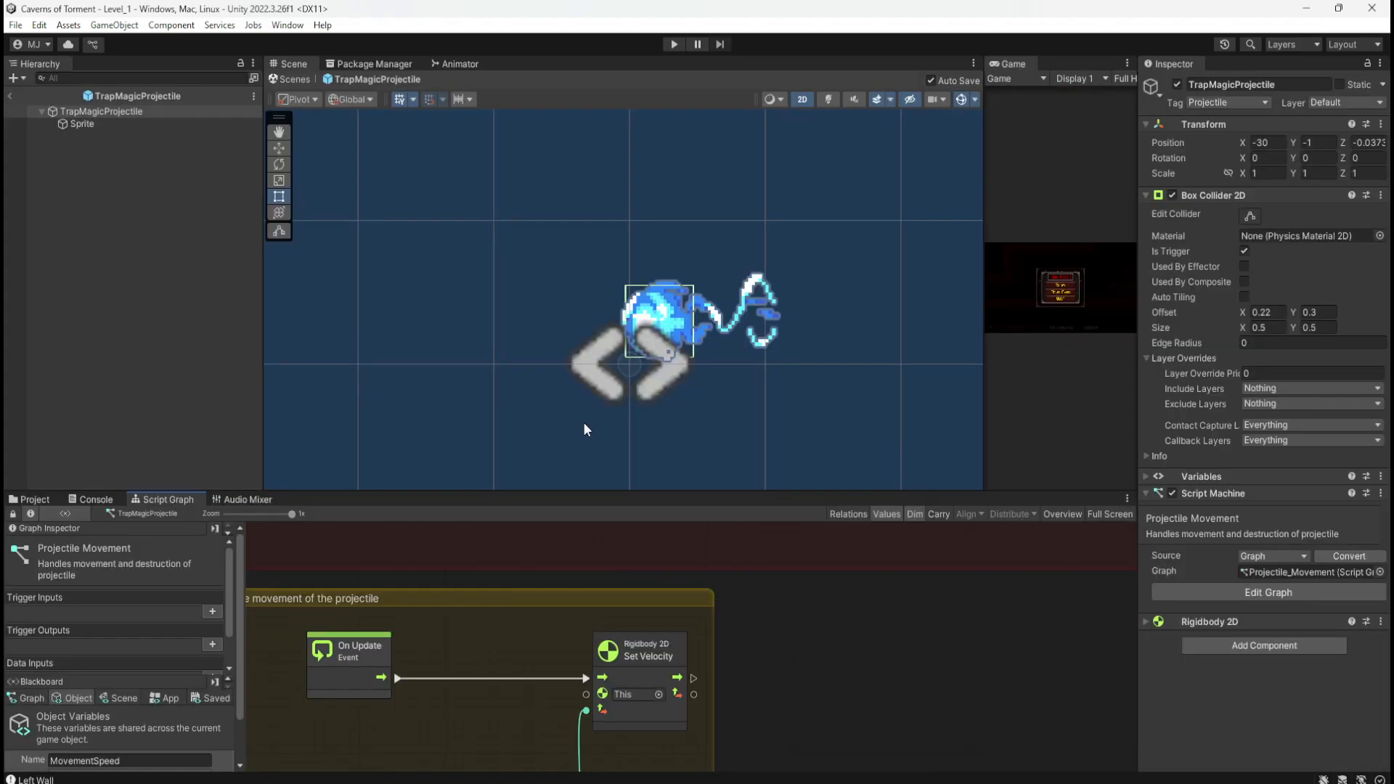
Step: Set the projectile's Sprite child Transform Rotation Z to 180
{"action": "left_click", "coordinate": [119, 125]}
{"action": "left_click", "coordinate": [128, 113]}
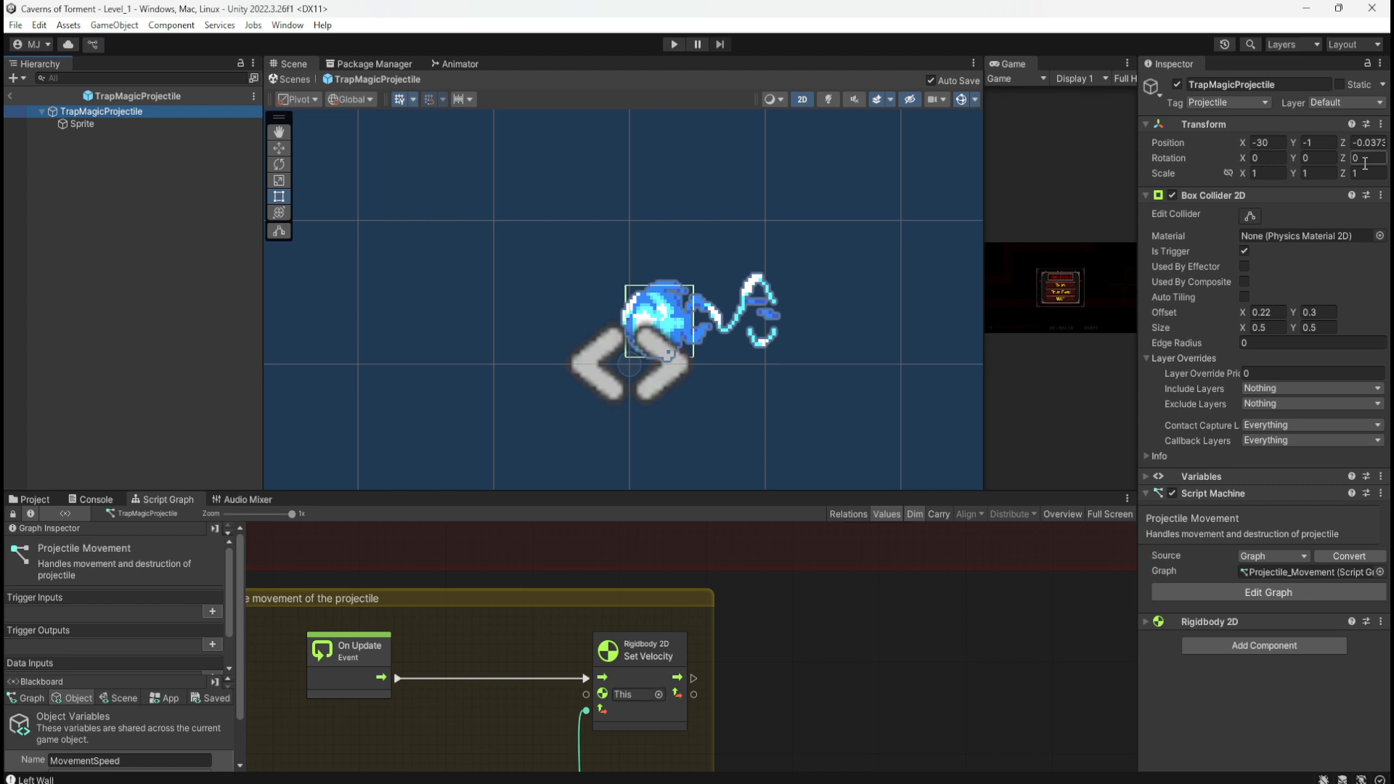
{"action": "left_click", "coordinate": [138, 125]}
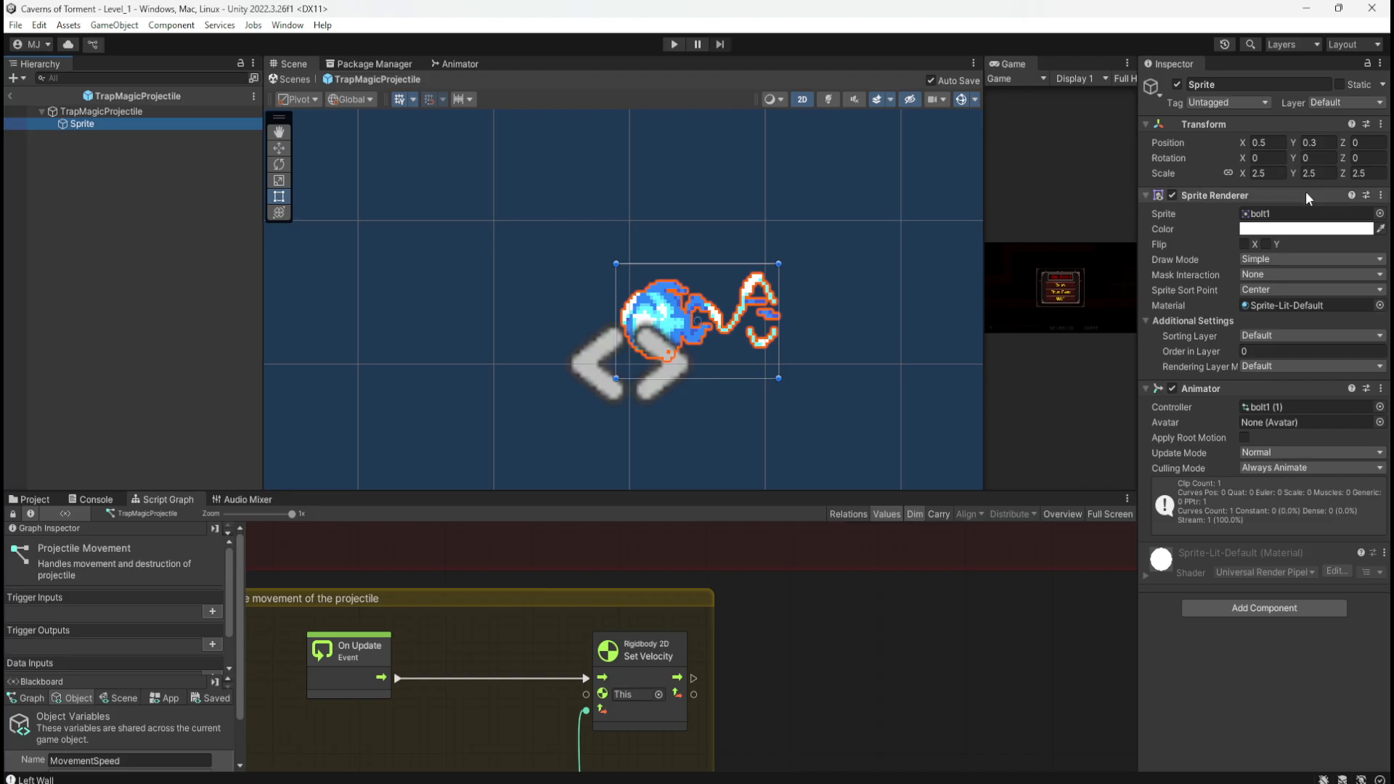
{"action": "left_click", "coordinate": [1364, 157]}
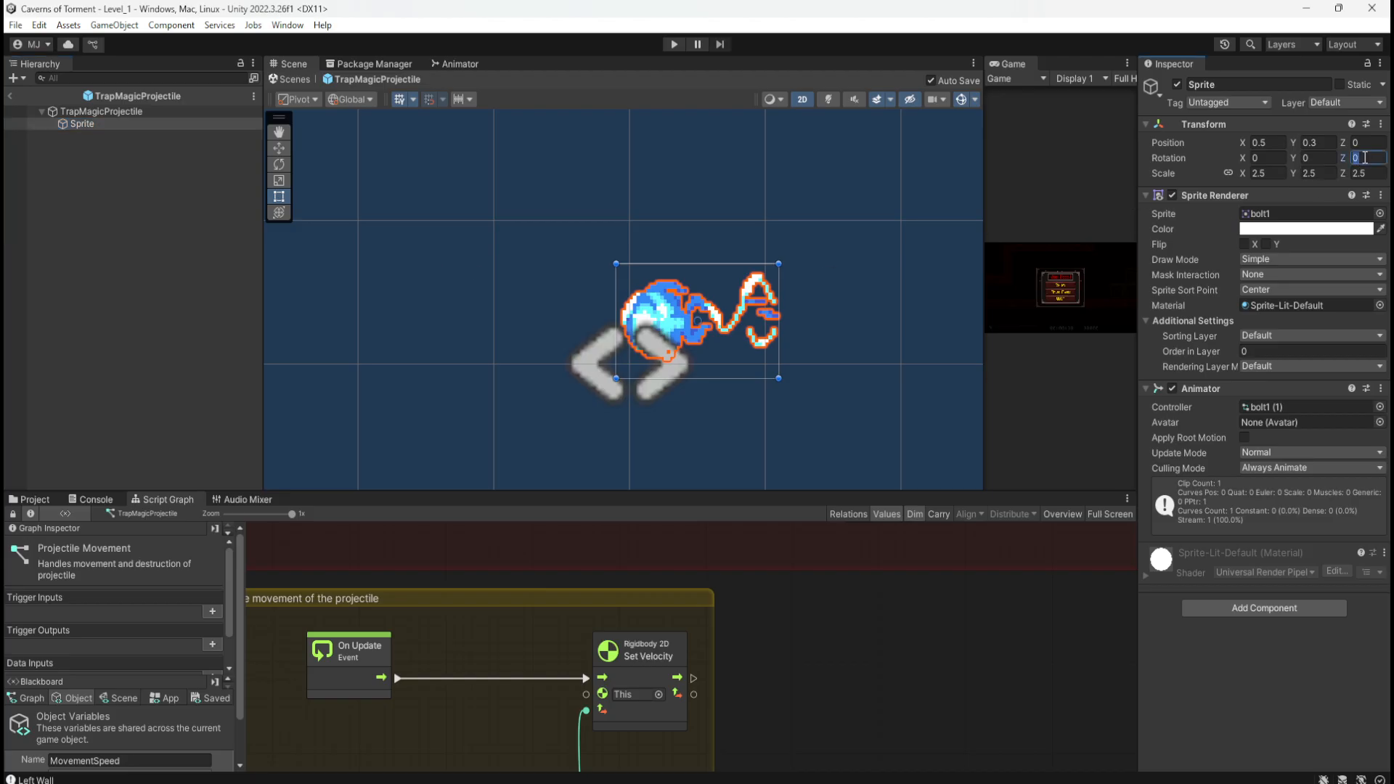
{"action": "type", "text": "180"}
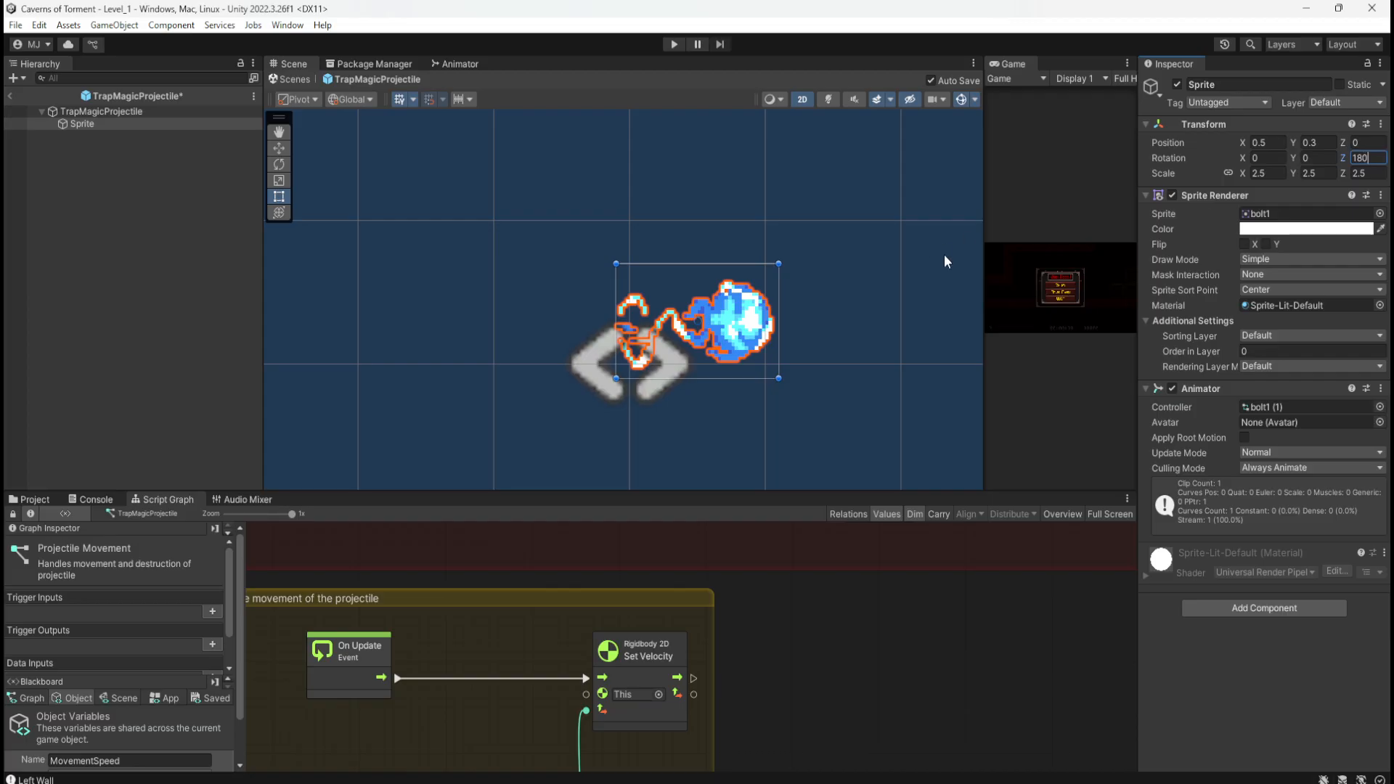
{"action": "left_click", "coordinate": [114, 300]}
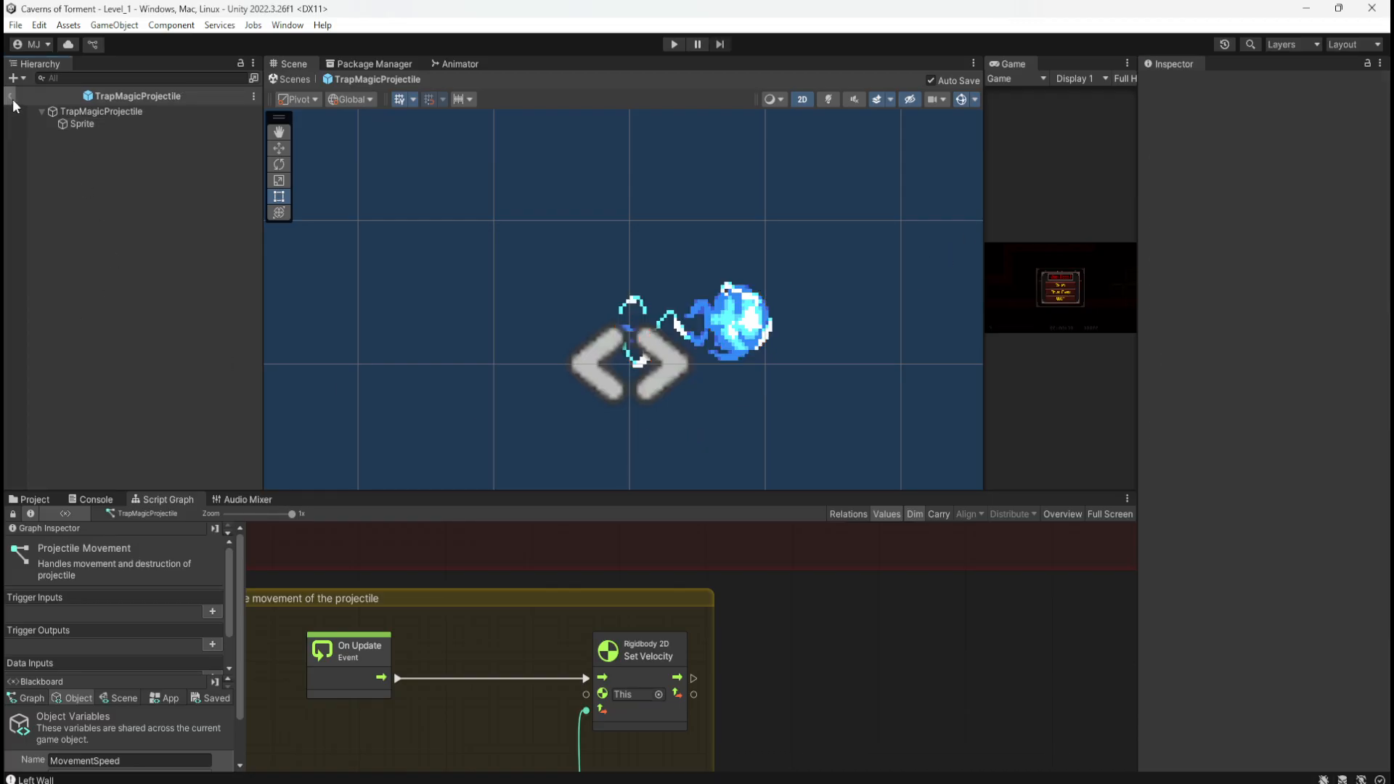
Step: Exit Prefab Mode to Level_1, resize the Game view, set its play-mode option, and start playing
{"action": "left_click", "coordinate": [11, 96]}
{"action": "scroll", "coordinate": [581, 406], "scroll_direction": "down", "scroll_amount": 4}
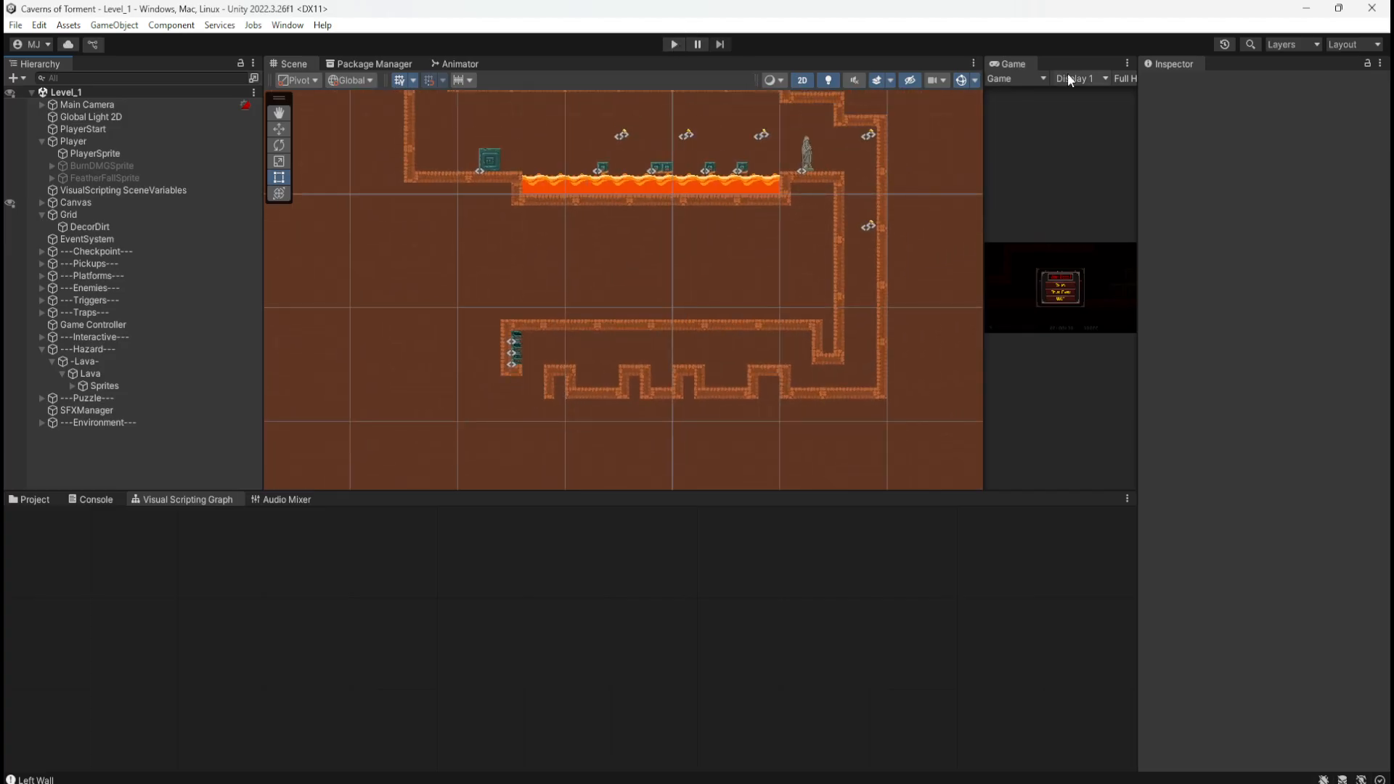
{"action": "left_click_drag", "start_coordinate": [981, 134], "coordinate": [635, 160]}
{"action": "left_click", "coordinate": [1016, 79]}
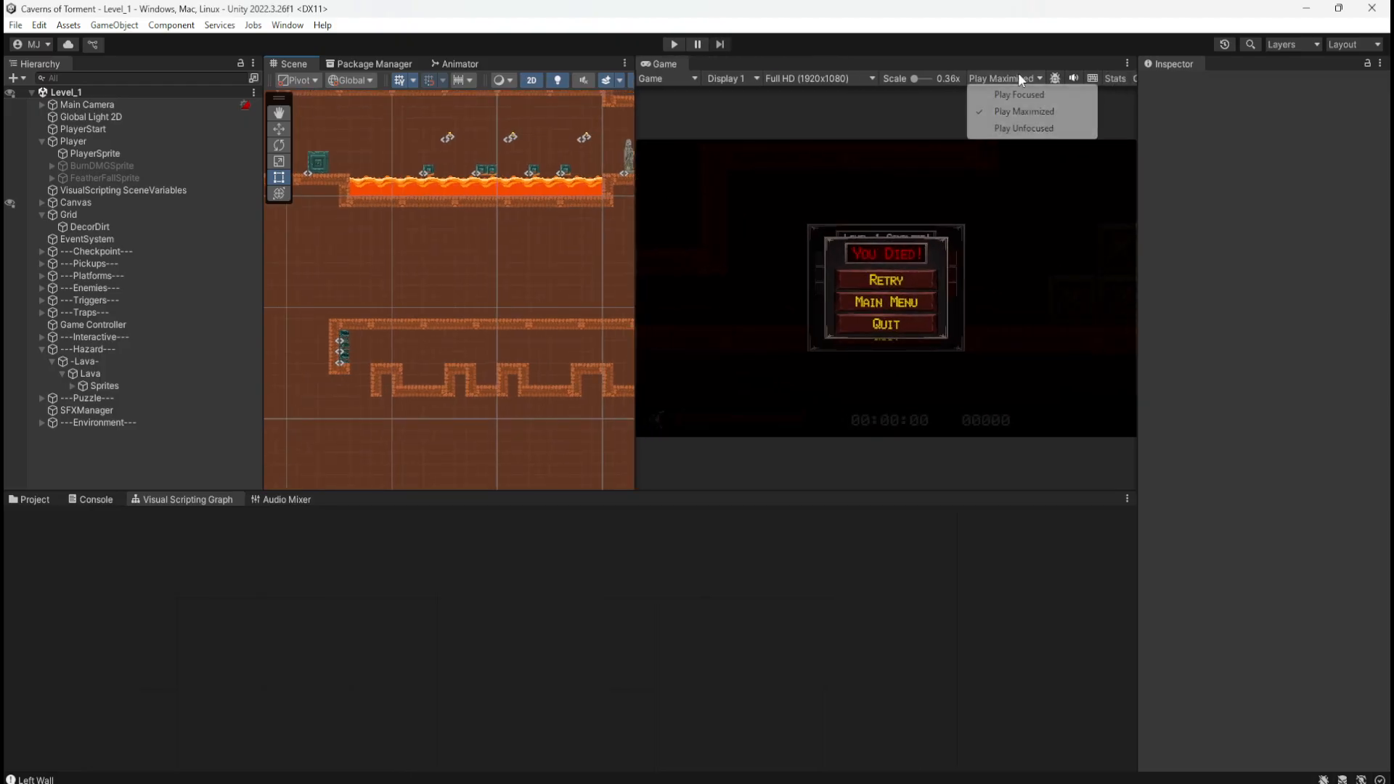
{"action": "left_click", "coordinate": [1031, 95]}
{"action": "left_click_drag", "start_coordinate": [637, 226], "coordinate": [791, 228]}
{"action": "left_click", "coordinate": [675, 44]}
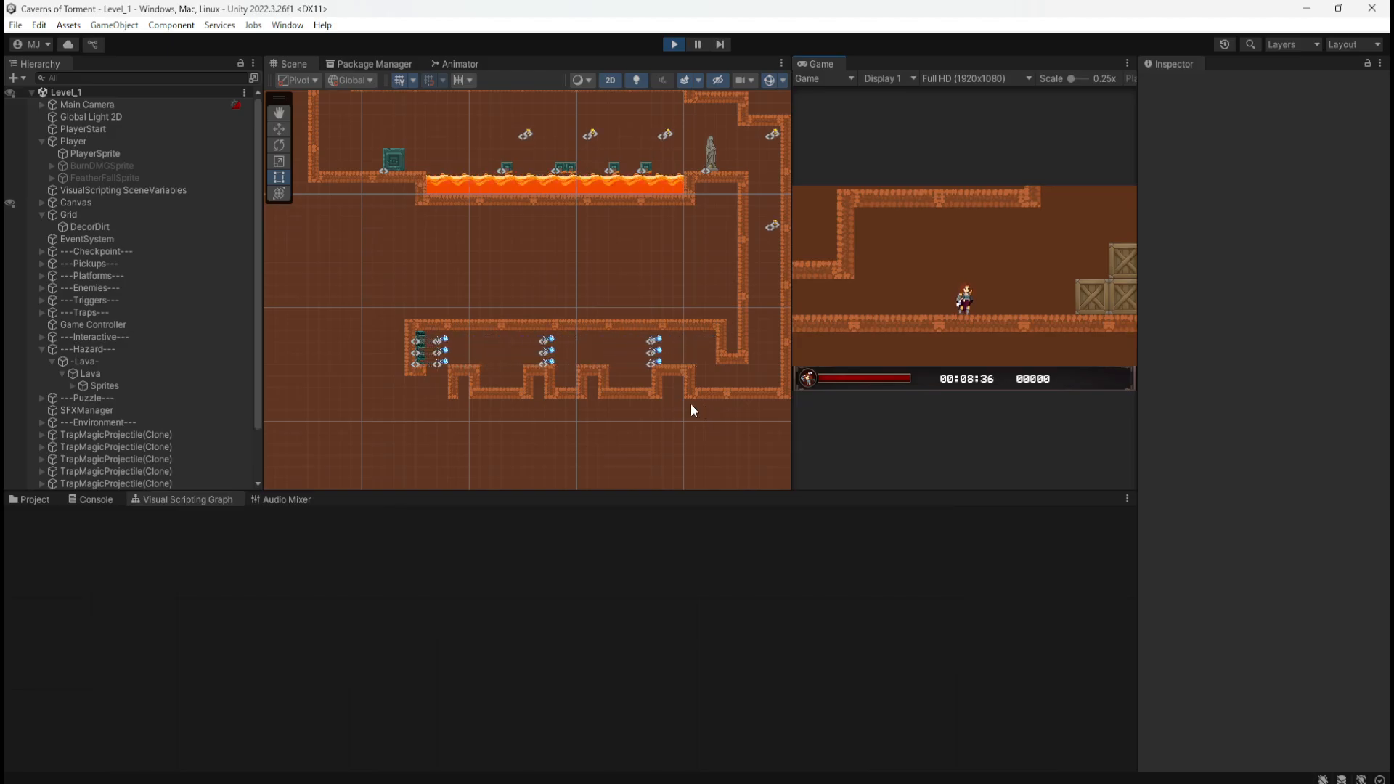
{"action": "scroll", "coordinate": [655, 398], "scroll_direction": "up", "scroll_amount": 1}
{"action": "scroll", "coordinate": [728, 385], "scroll_direction": "up", "scroll_amount": 5}
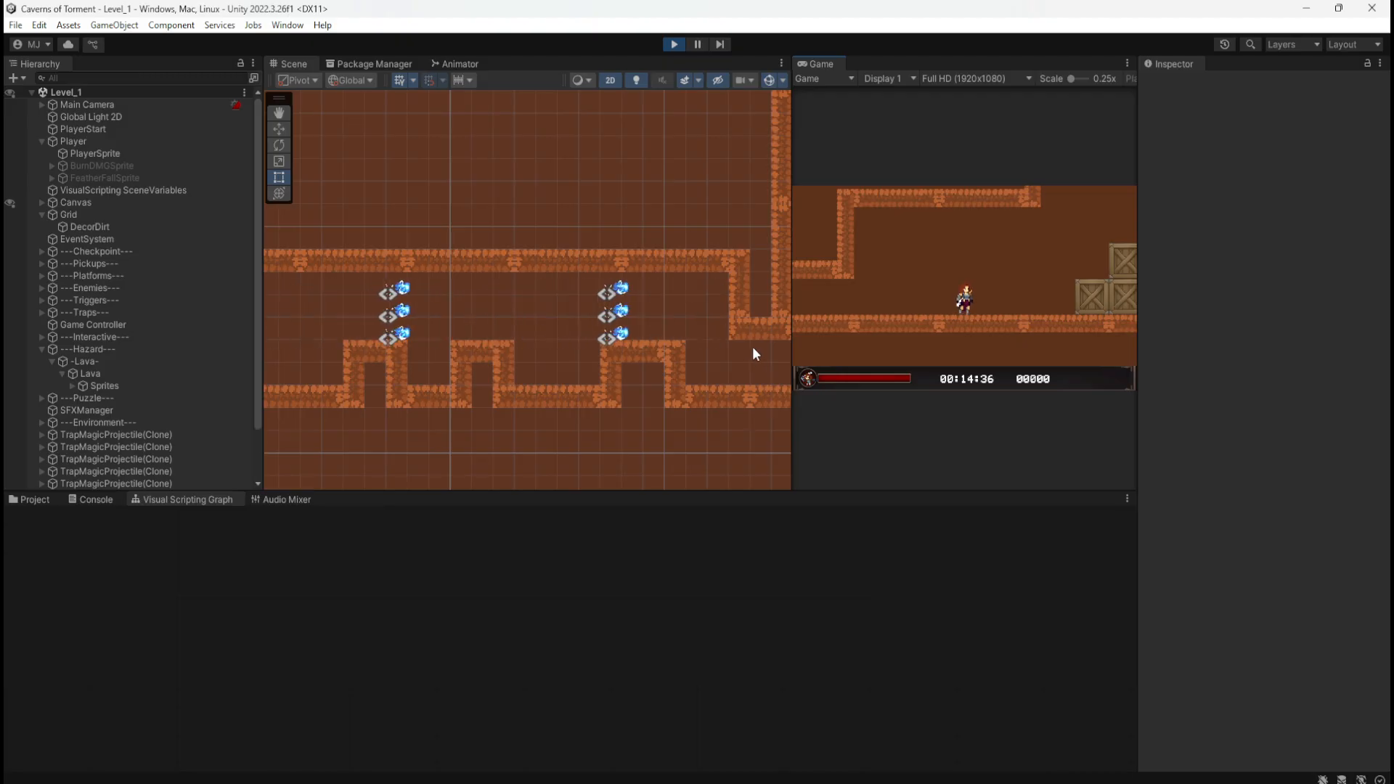
{"action": "scroll", "coordinate": [752, 346], "scroll_direction": "down", "scroll_amount": 1}
{"action": "scroll", "coordinate": [750, 349], "scroll_direction": "down", "scroll_amount": 6}
{"action": "scroll", "coordinate": [355, 328], "scroll_direction": "up", "scroll_amount": 12}
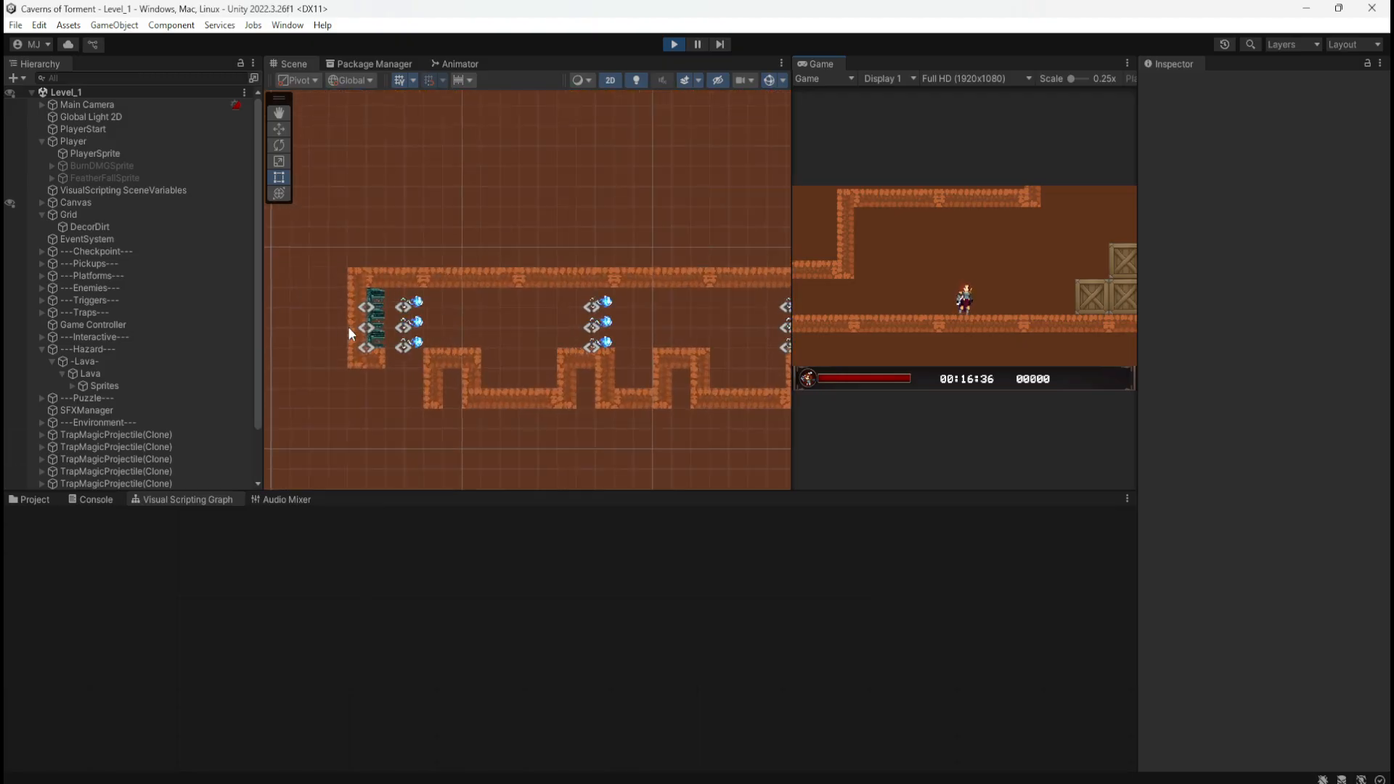
{"action": "scroll", "coordinate": [351, 330], "scroll_direction": "up", "scroll_amount": 5}
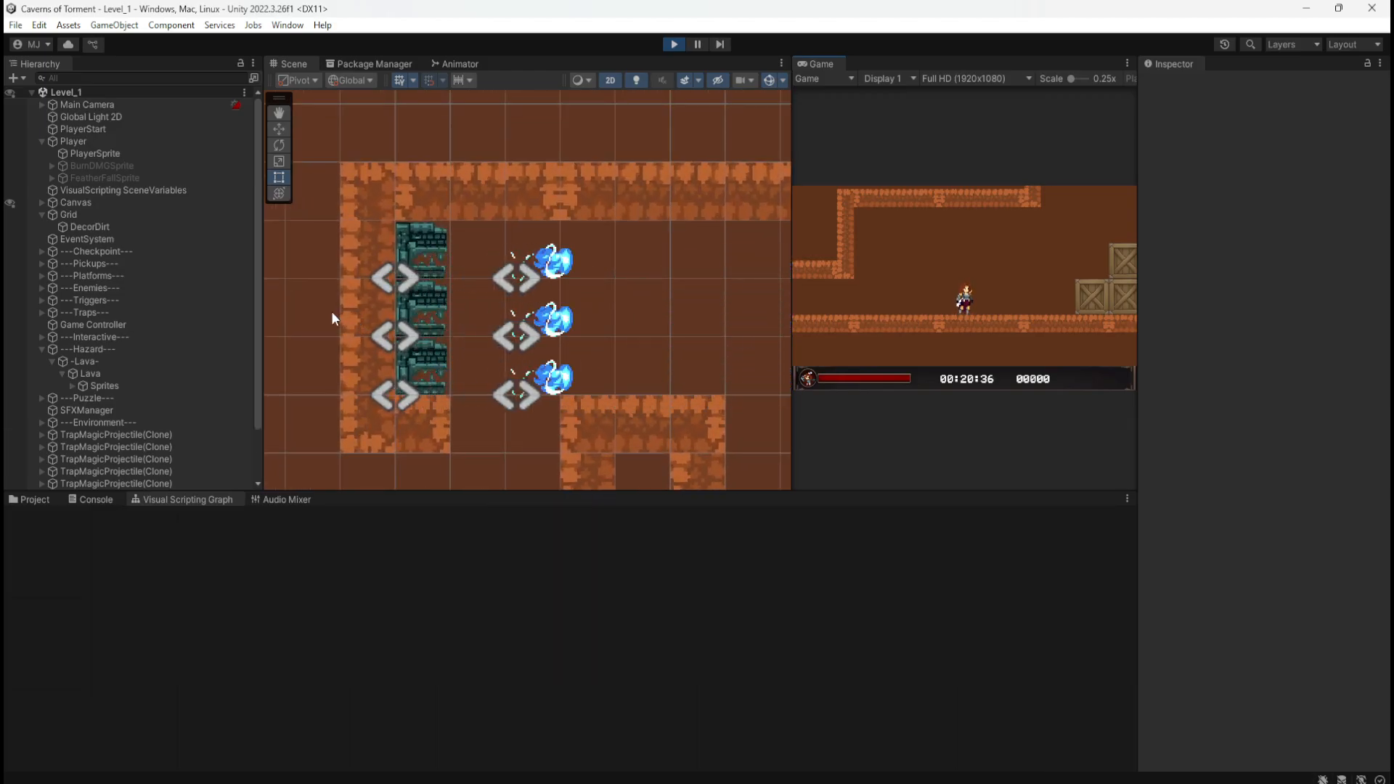
{"action": "scroll", "coordinate": [333, 314], "scroll_direction": "down", "scroll_amount": 1}
{"action": "scroll", "coordinate": [332, 310], "scroll_direction": "down", "scroll_amount": 8}
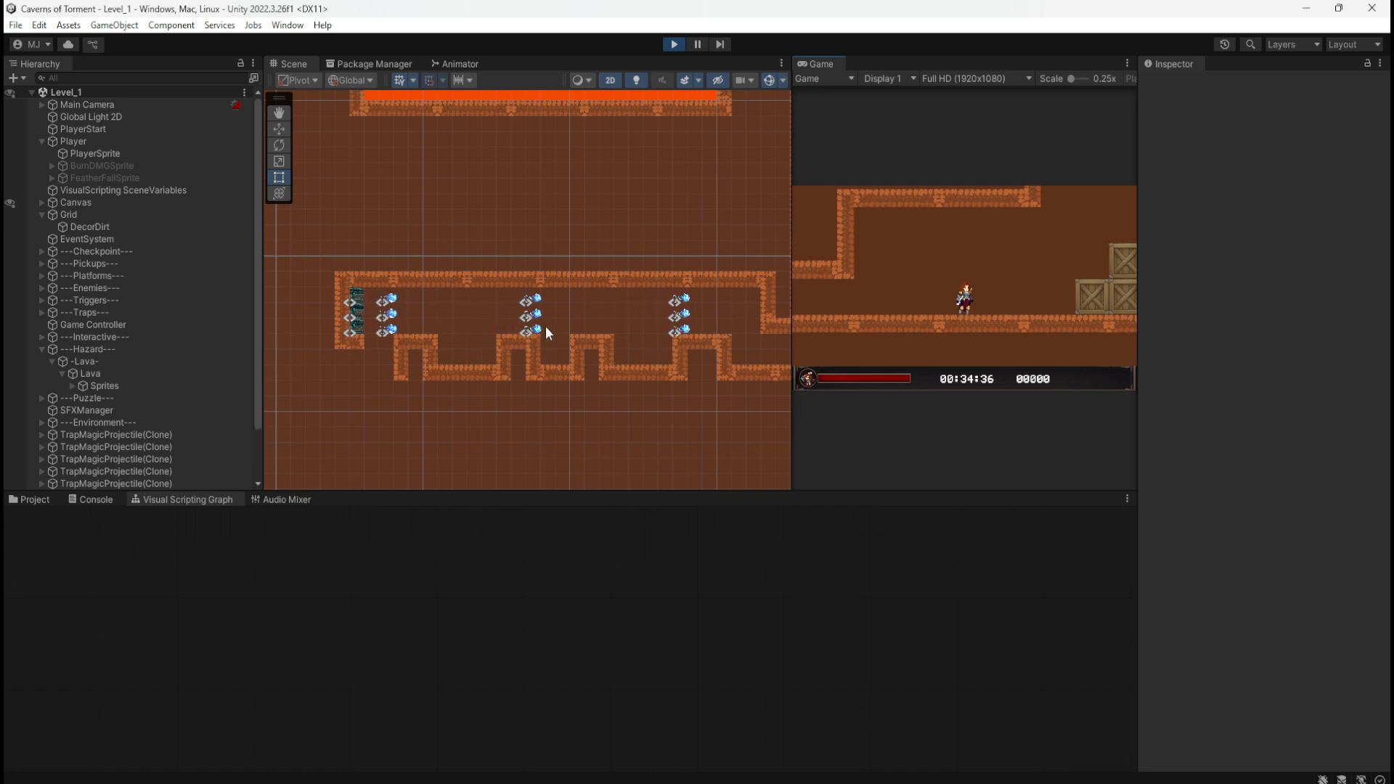
Step: Run right over the crates, push the green block, clear the lava collecting coins, and drop down the shaft
{"action": "key", "text": "d"}
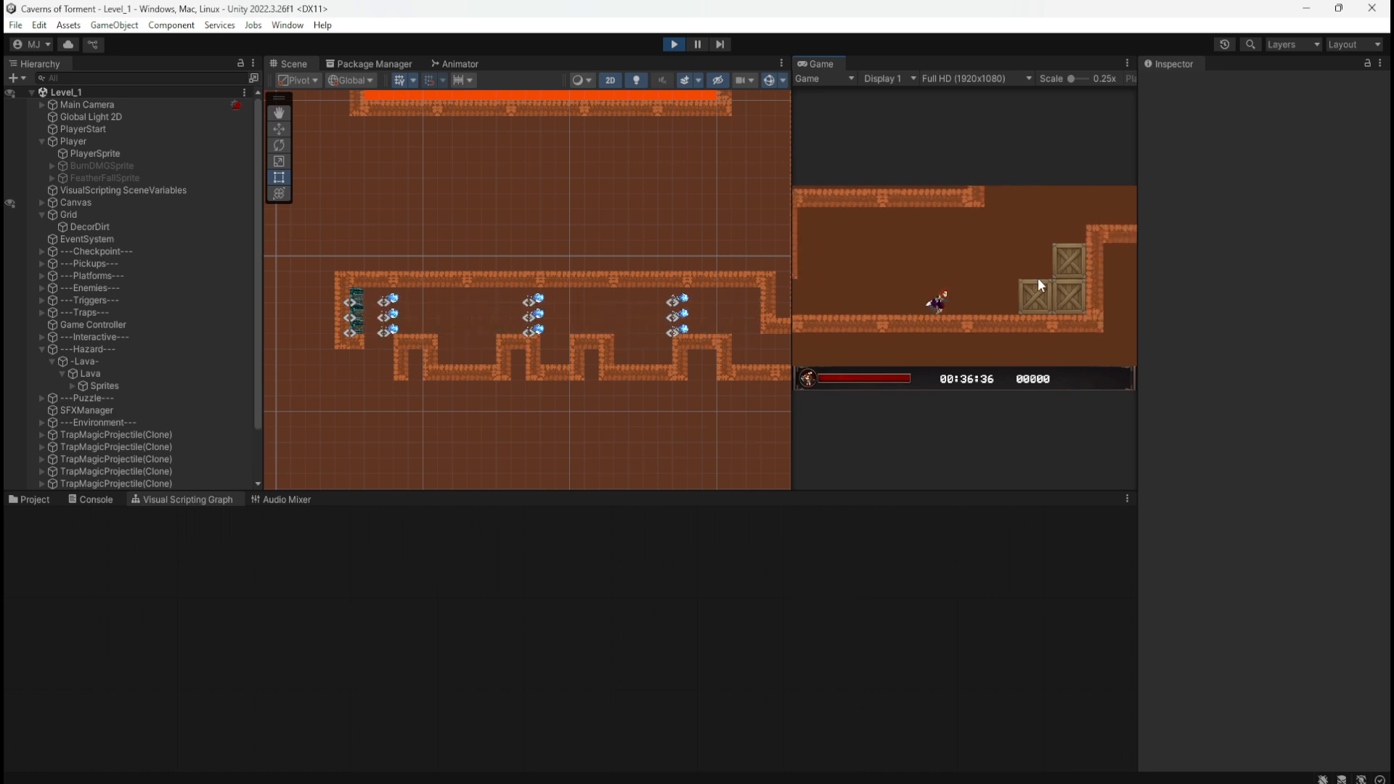
{"action": "key", "text": "space"}
{"action": "key", "text": "d"}
{"action": "key", "text": "space"}
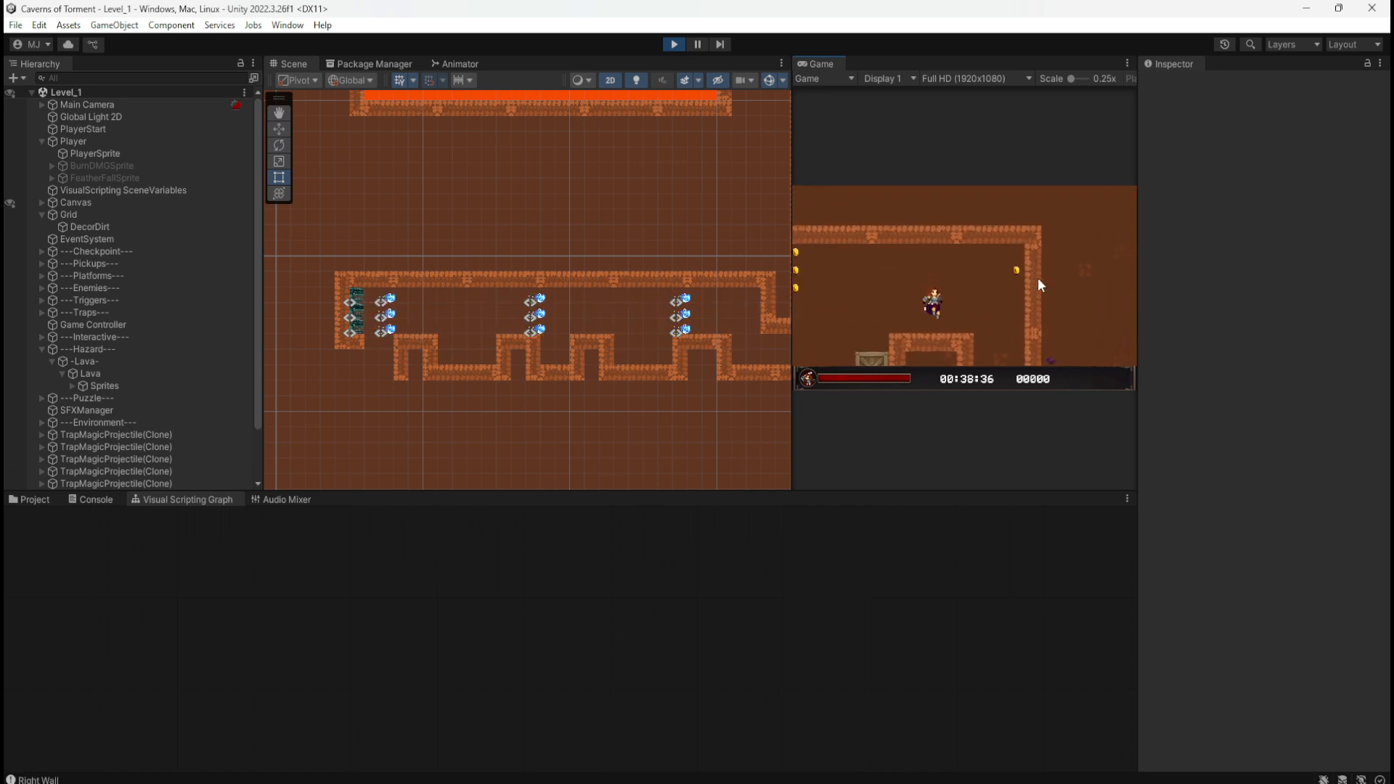
{"action": "key", "text": "d"}
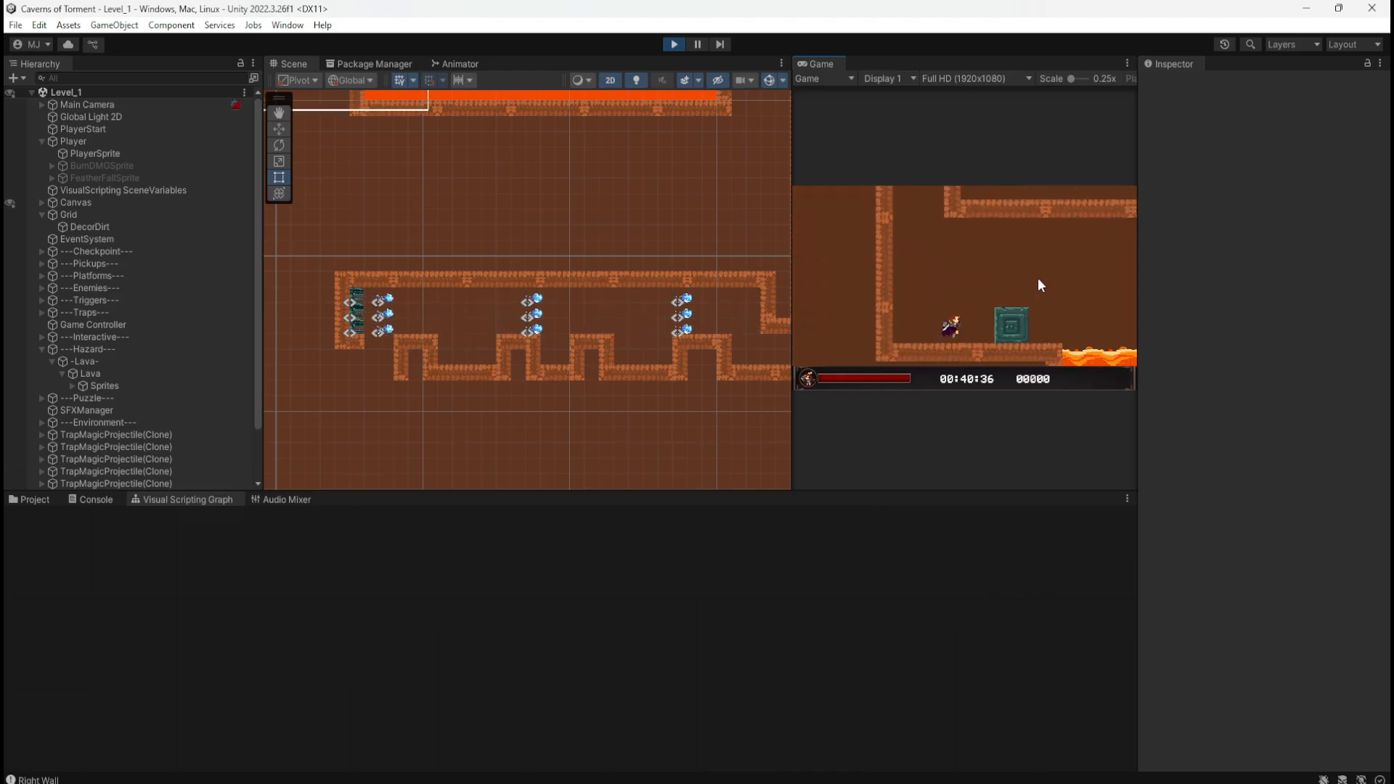
{"action": "key", "text": "space"}
{"action": "key", "text": "d"}
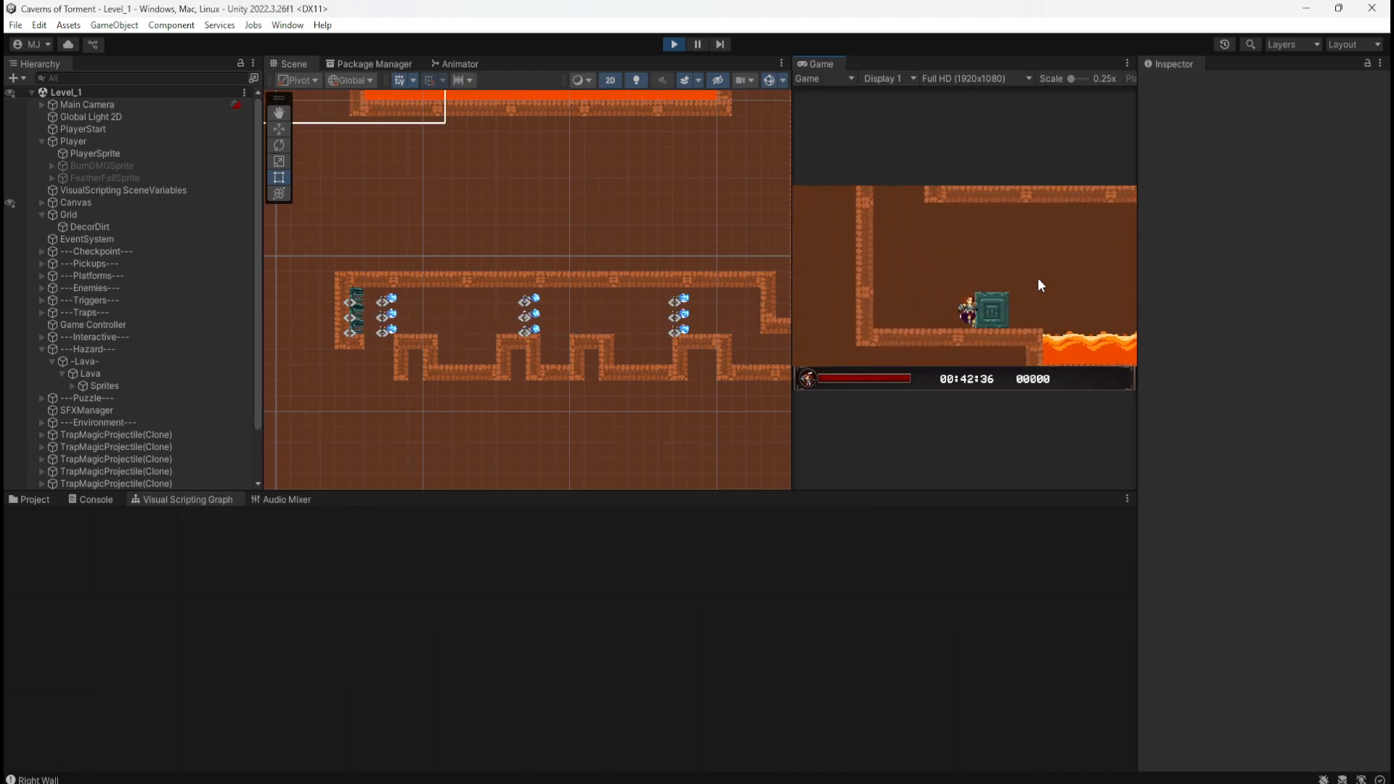
{"action": "key", "text": "d"}
{"action": "key", "text": "space"}
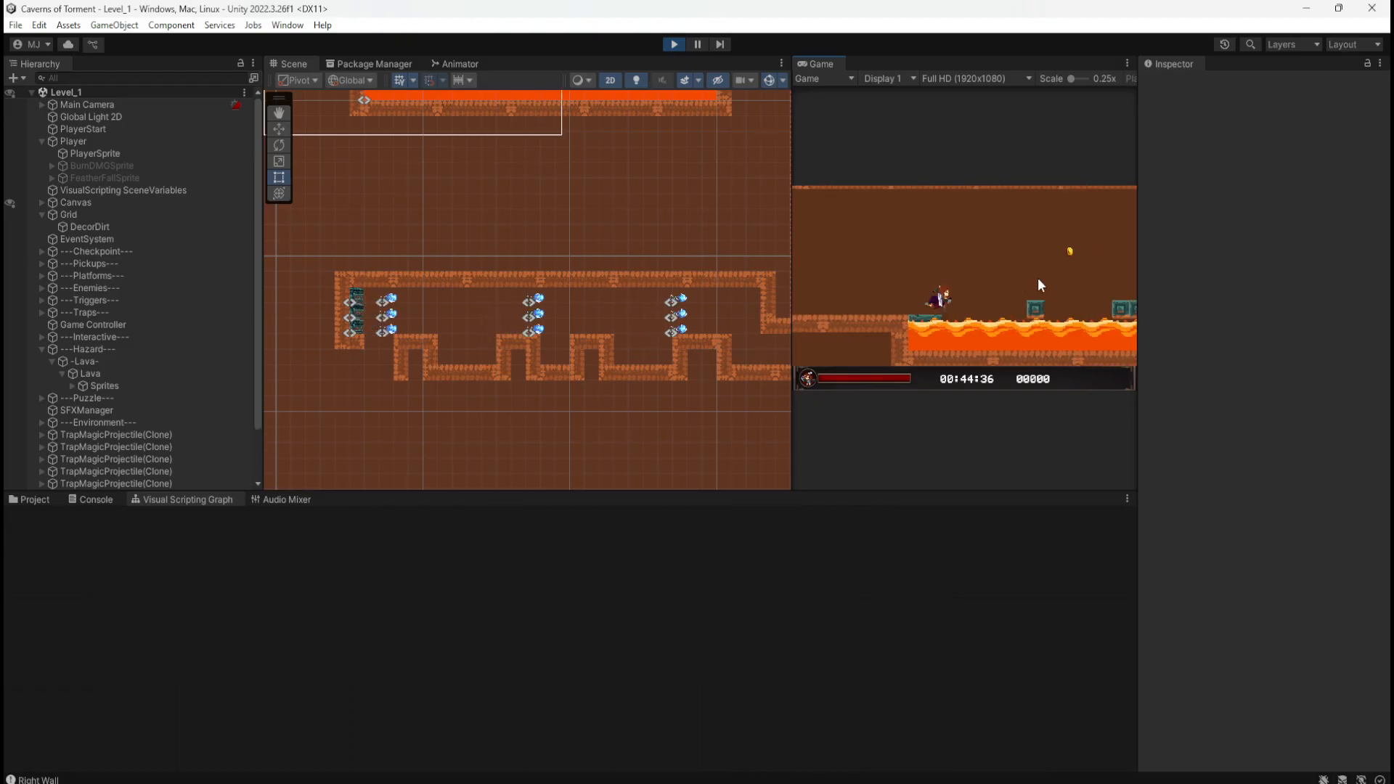
{"action": "key", "text": "d"}
{"action": "key", "text": "space"}
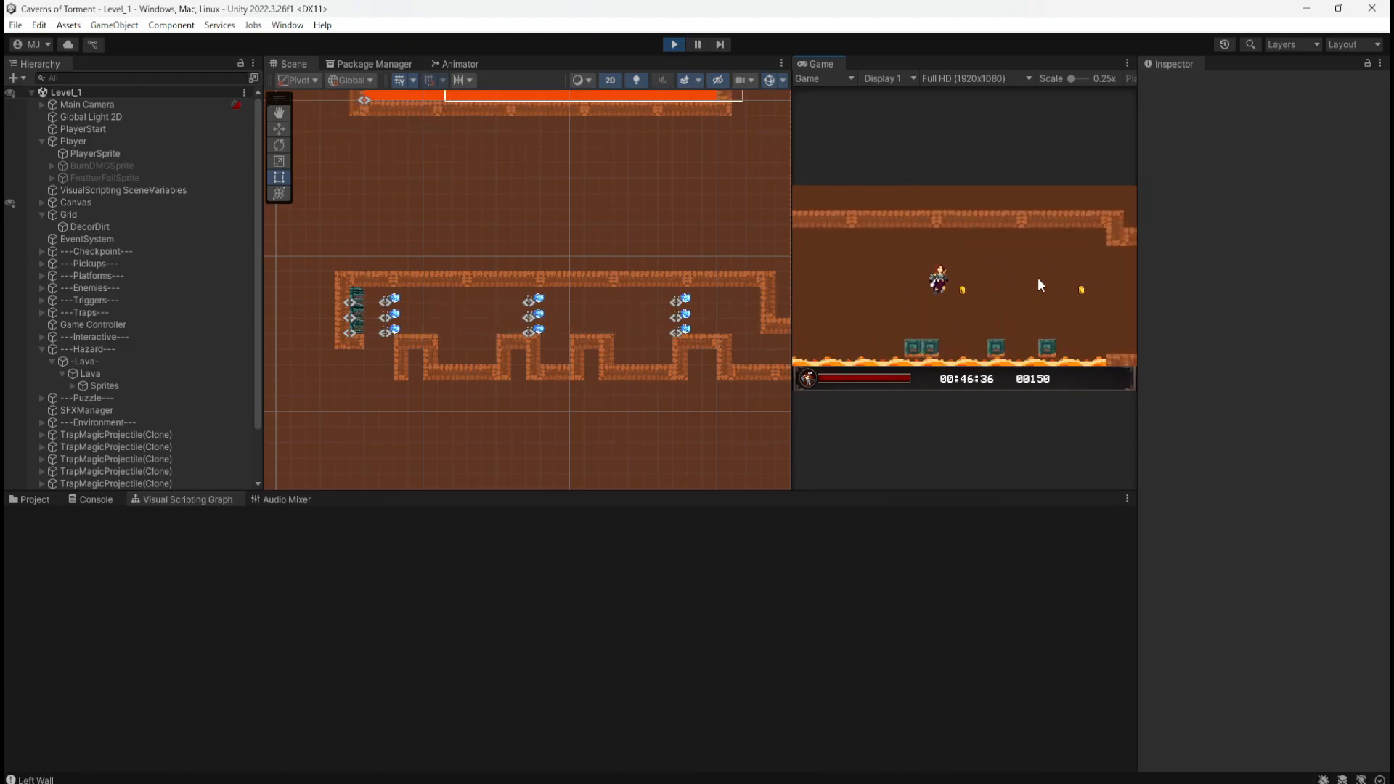
{"action": "key", "text": "d"}
{"action": "key", "text": "space"}
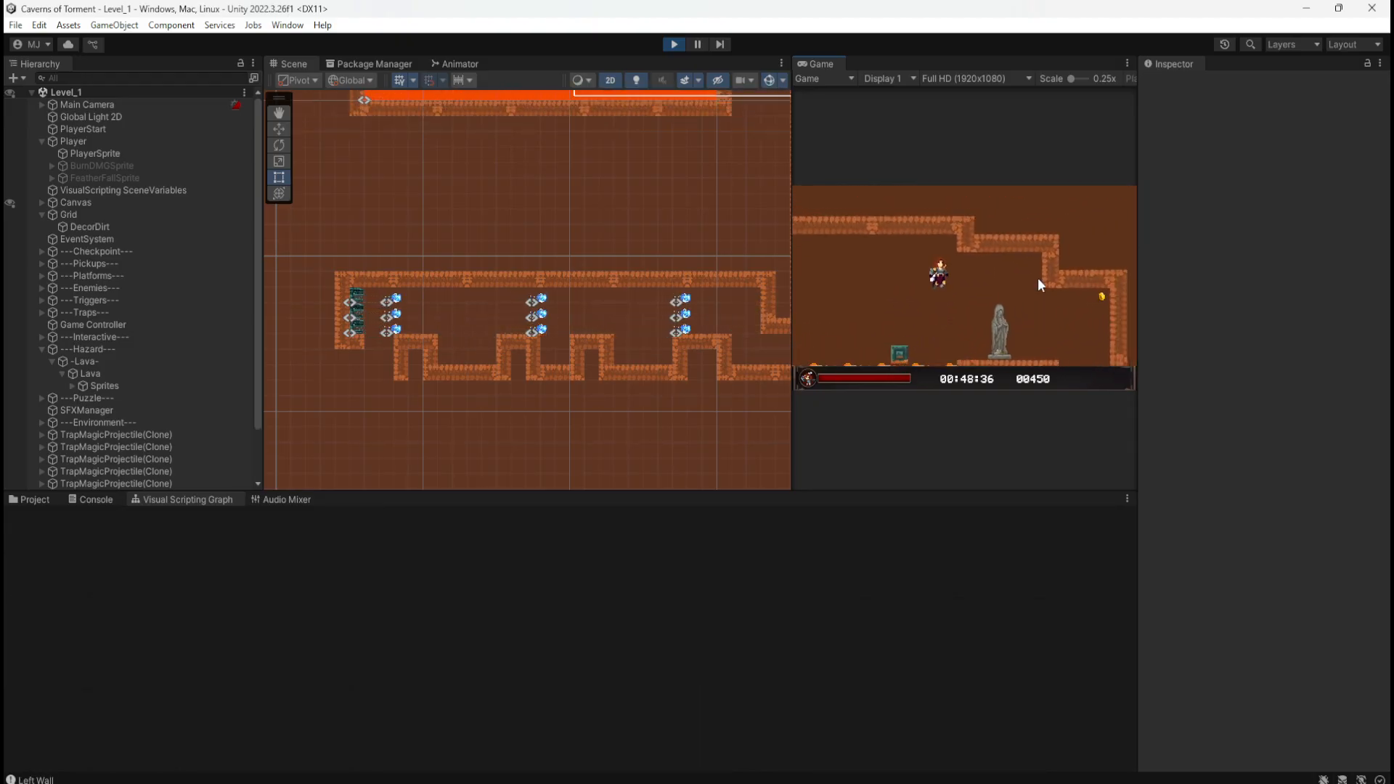
{"action": "key", "text": "d"}
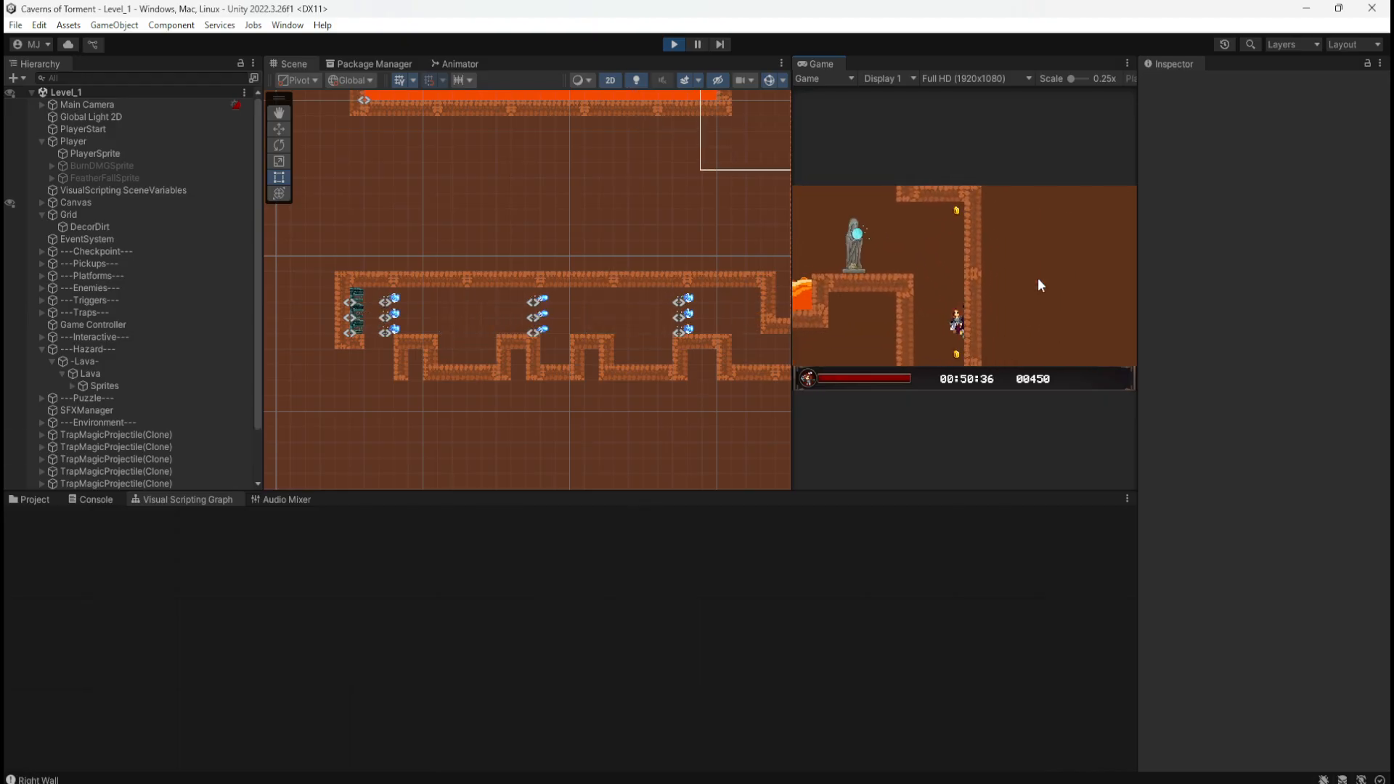
Step: Run left through the magic projectile traps until the character dies, then stop play mode
{"action": "key", "text": "a"}
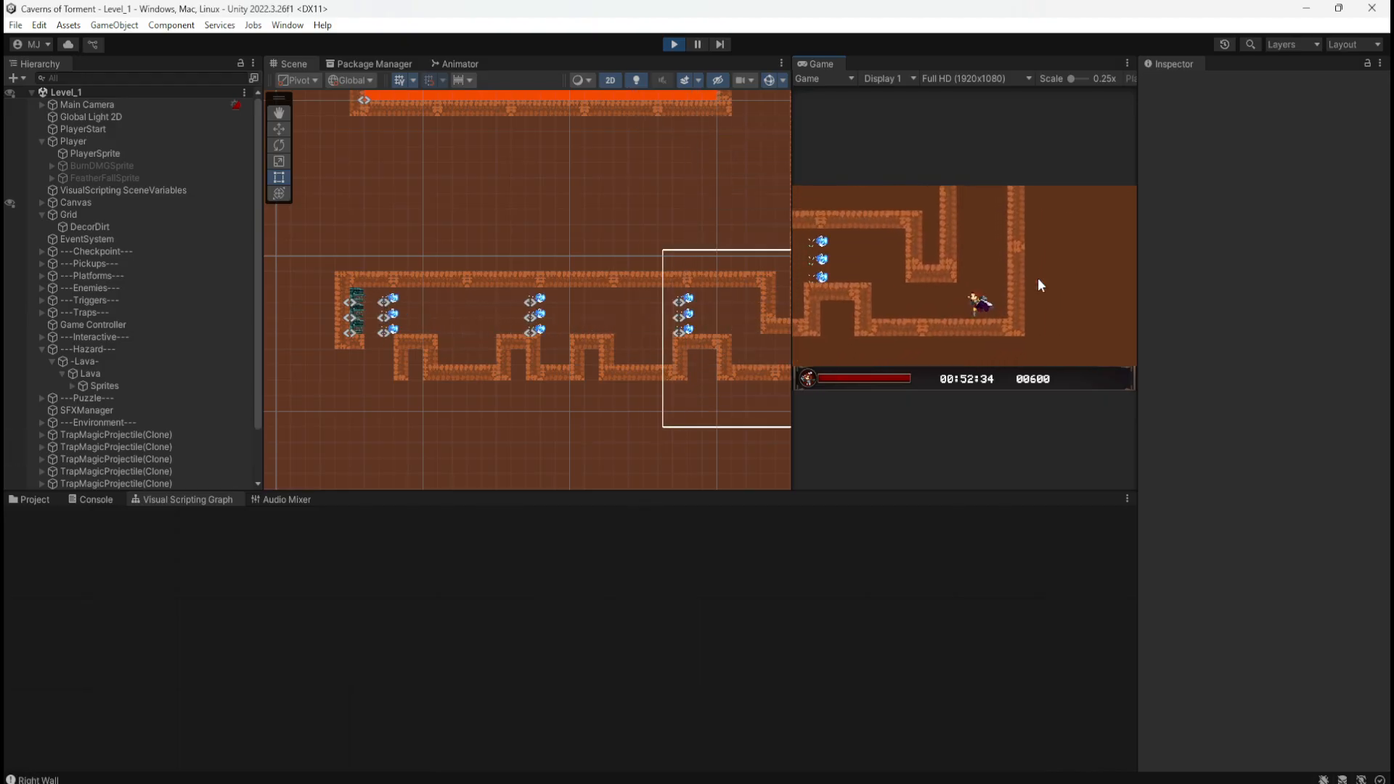
{"action": "key", "text": "a"}
{"action": "key", "text": "space"}
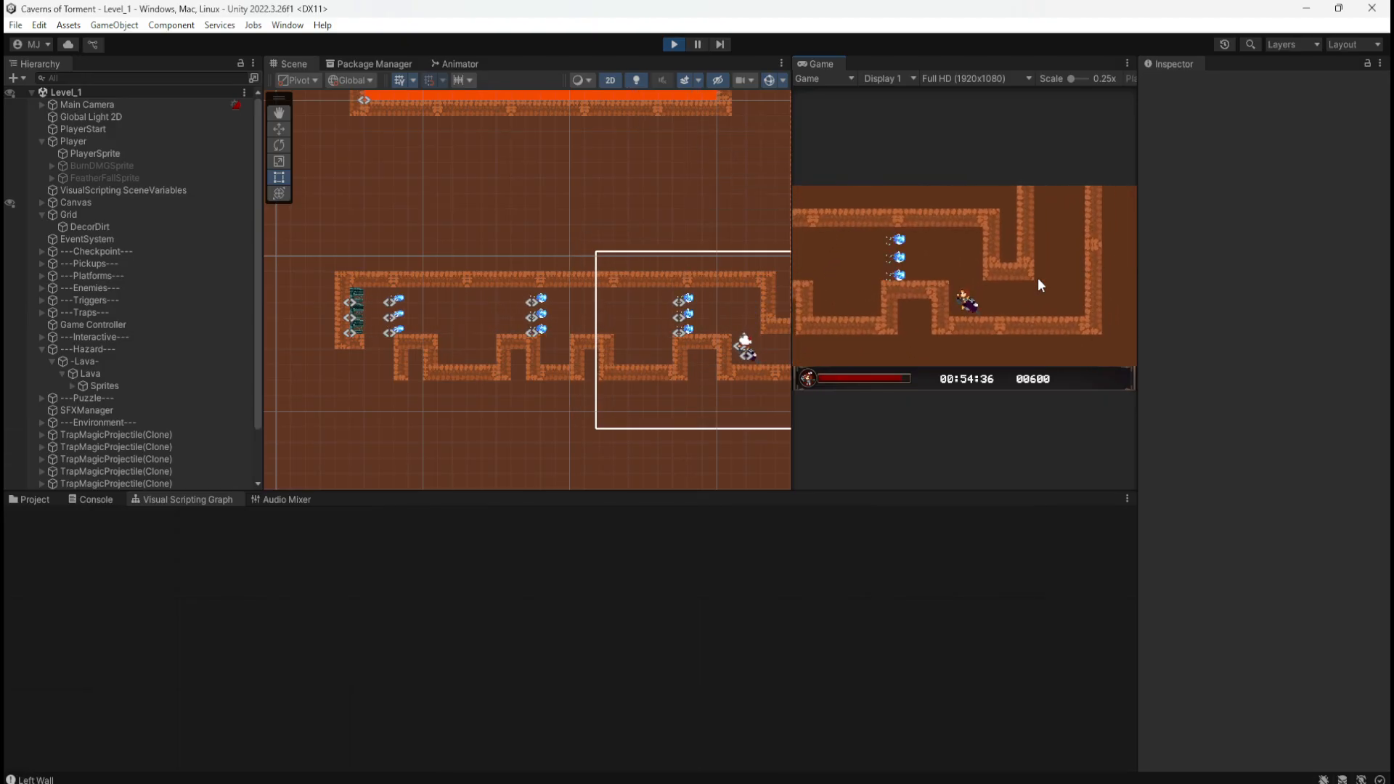
{"action": "key", "text": "a"}
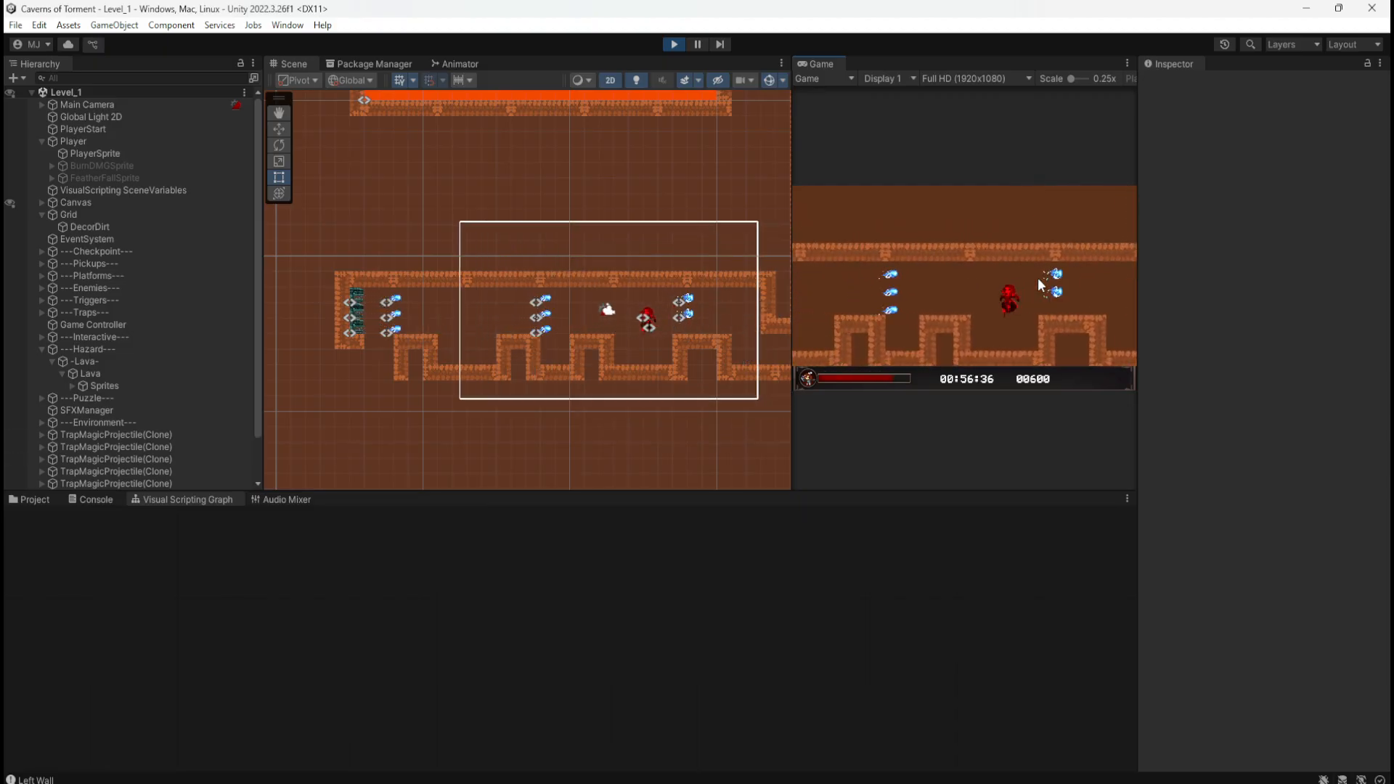
{"action": "key", "text": "space"}
{"action": "key", "text": "a"}
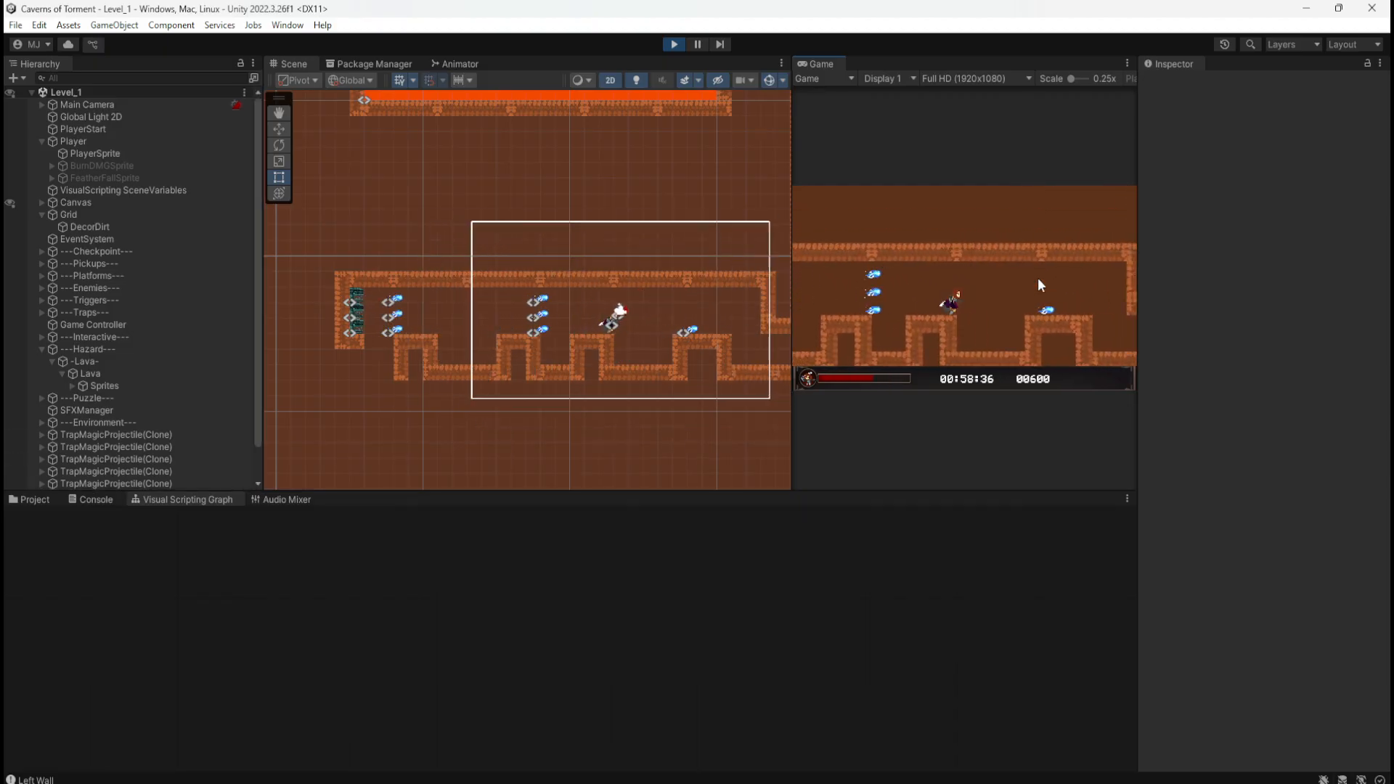
{"action": "key", "text": "a"}
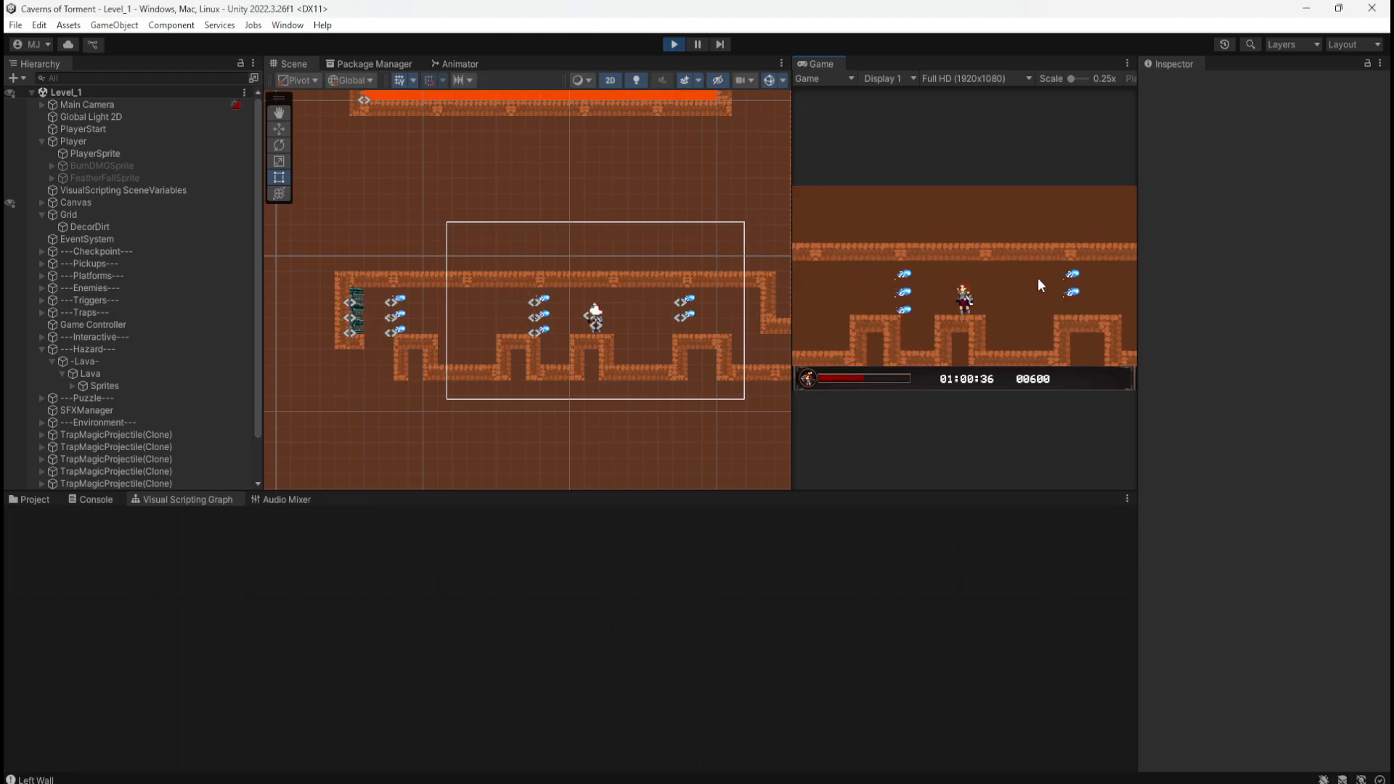
{"action": "key", "text": "space"}
{"action": "key", "text": "a"}
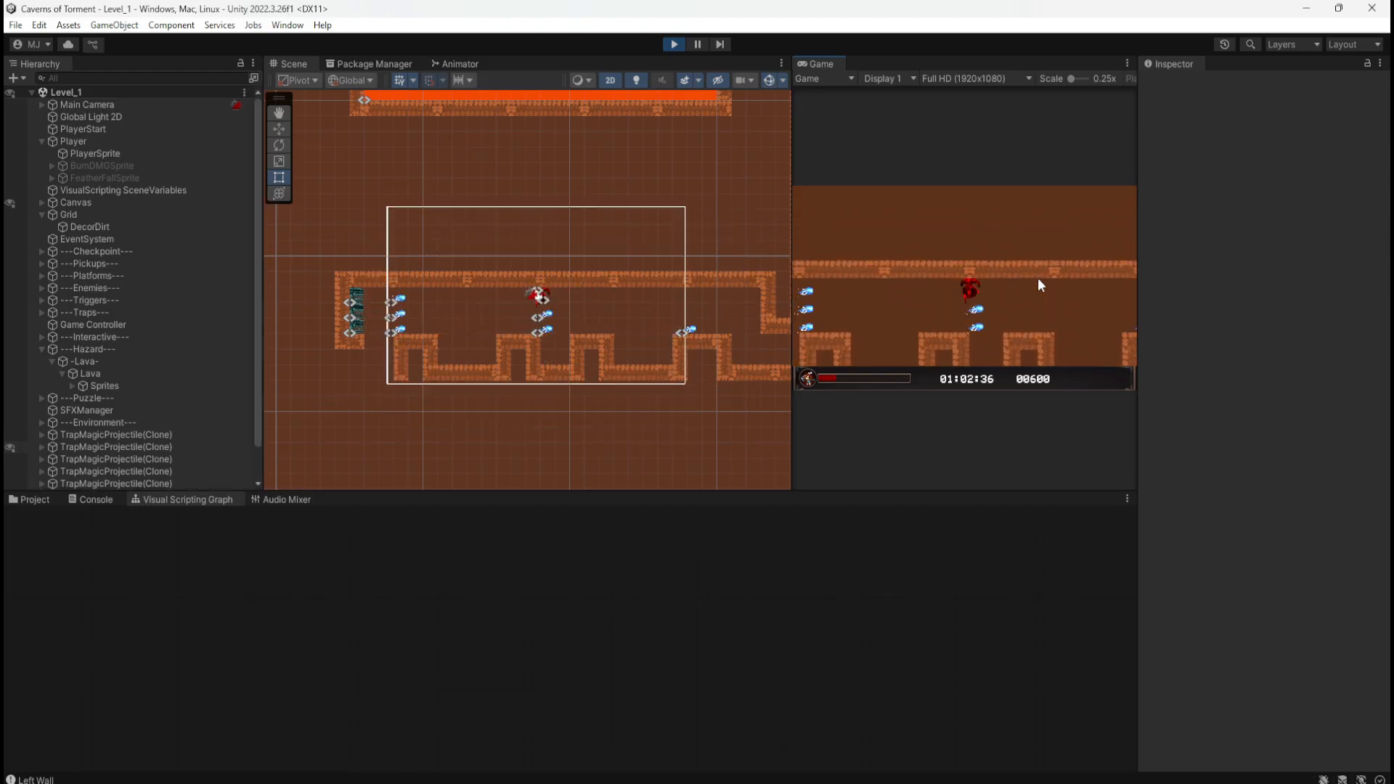
{"action": "key", "text": "a"}
{"action": "left_click", "coordinate": [673, 44]}
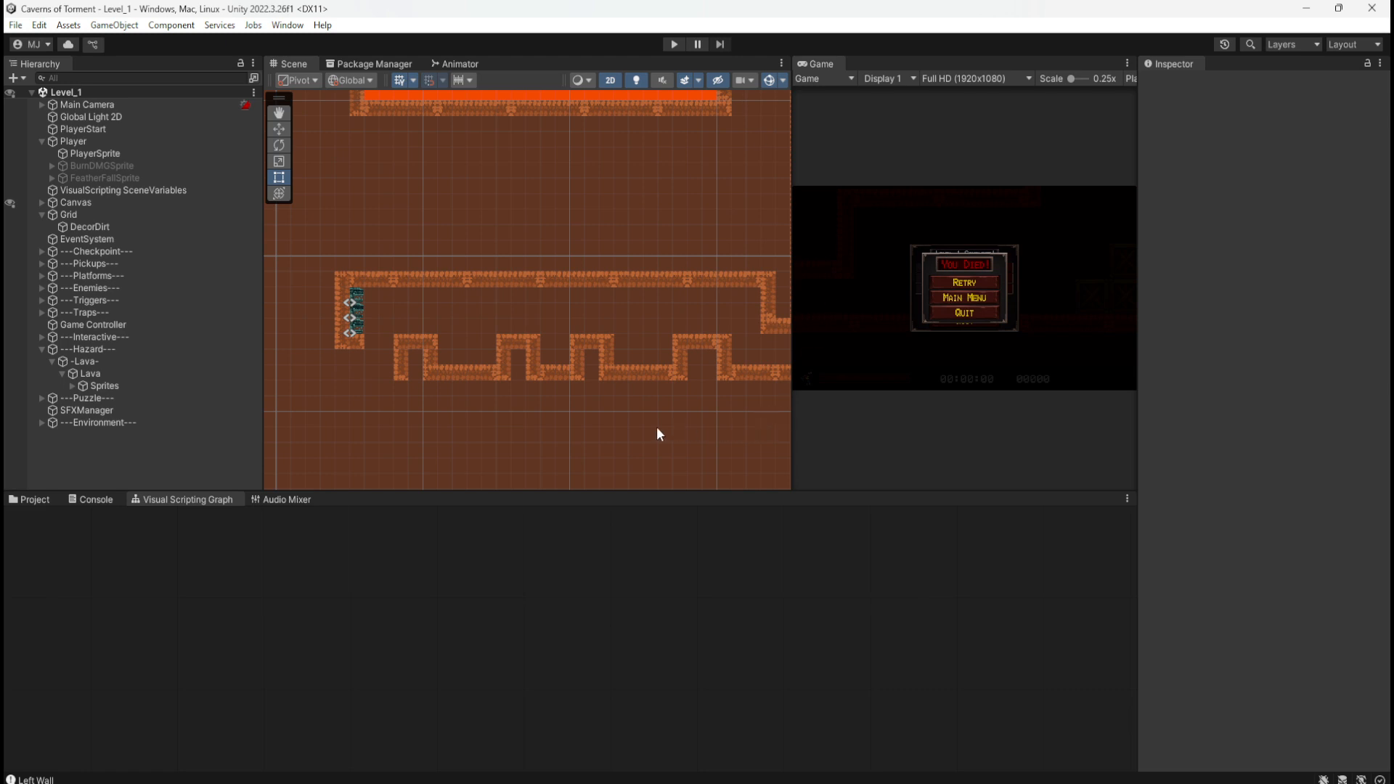
Step: Review the Magic Trap Add Force group in the Player's PlayerMovement graph, then start another playtest
{"action": "left_click", "coordinate": [115, 142]}
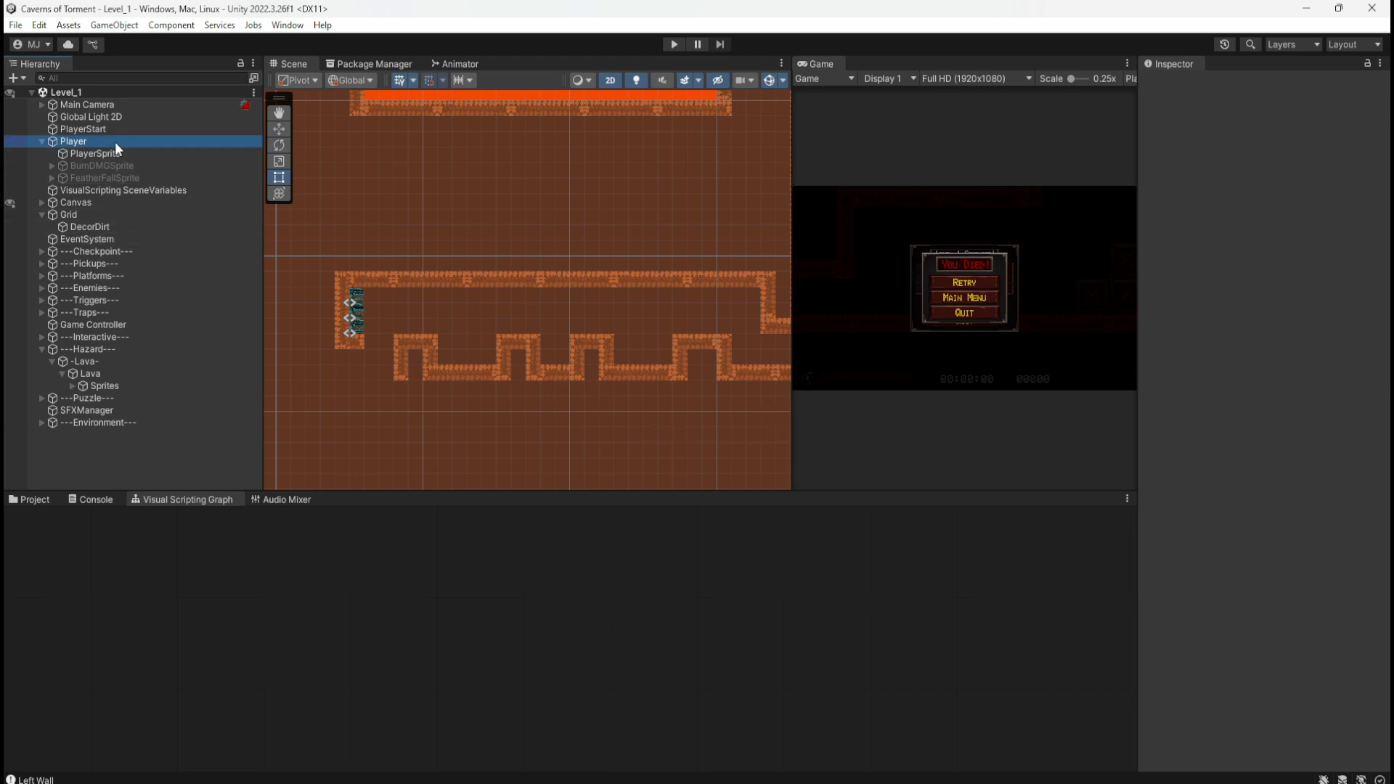
{"action": "key", "text": "shift+space"}
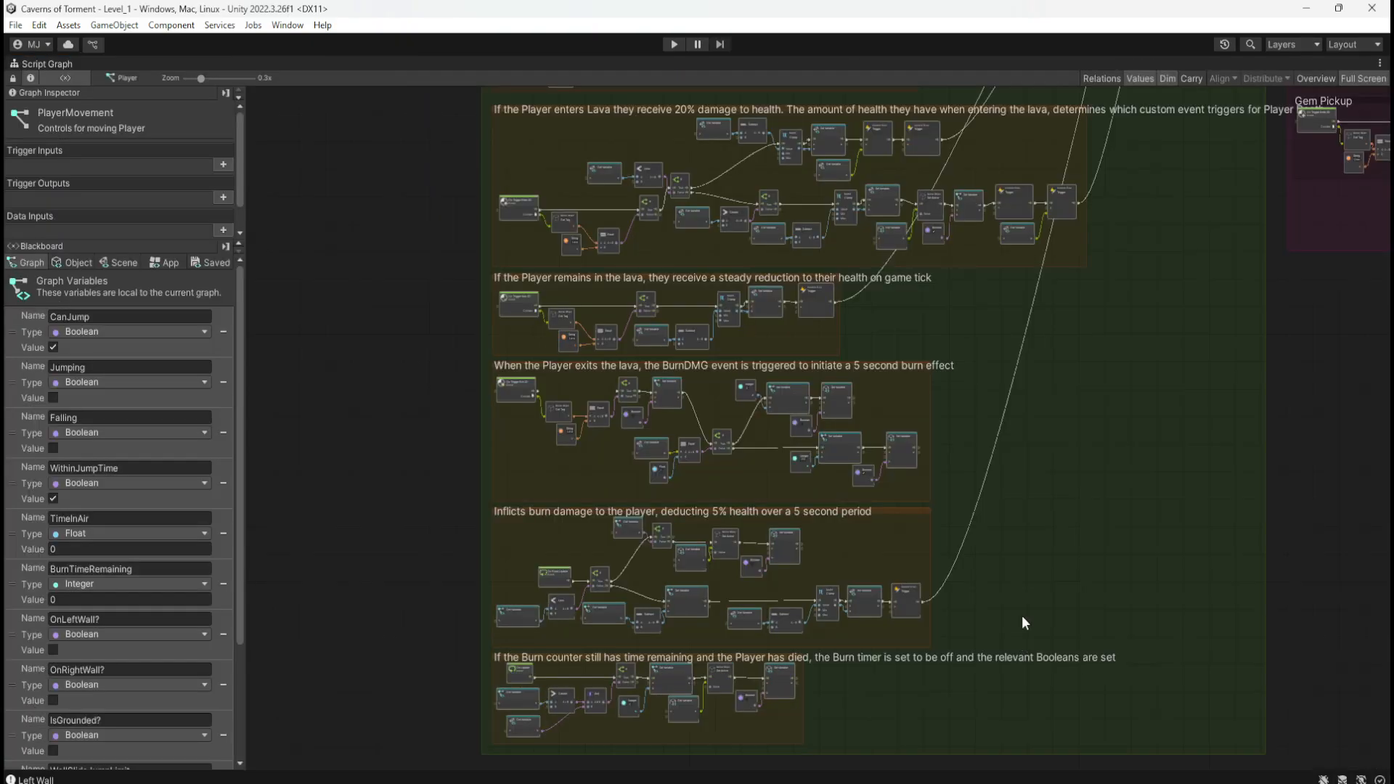
{"action": "middle_click_drag", "start_coordinate": [1112, 352], "coordinate": [1083, 650]}
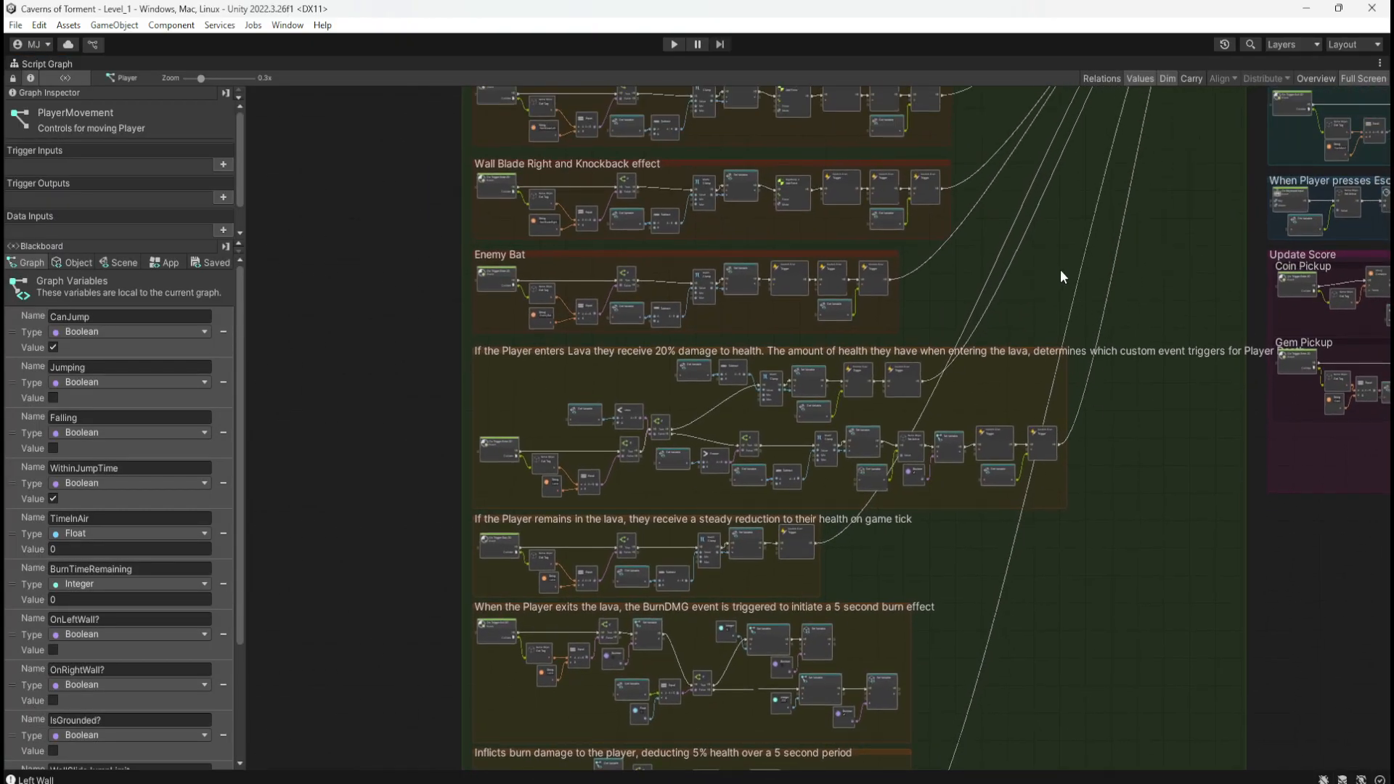
{"action": "mouse_move", "coordinate": [1060, 269]}
{"action": "middle_mouse_down"}
{"action": "mouse_move", "coordinate": [1034, 452]}
{"action": "mouse_move", "coordinate": [1045, 573]}
{"action": "middle_mouse_up"}
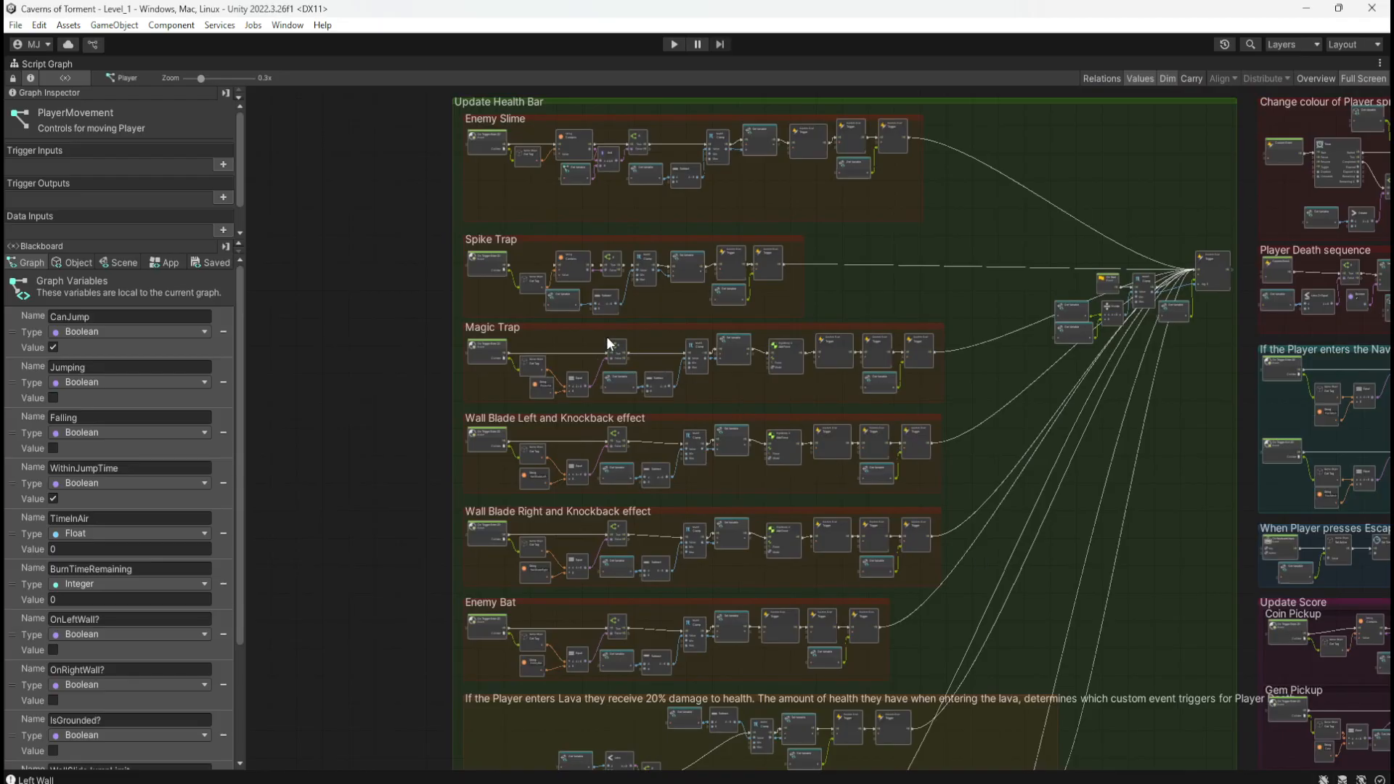
{"action": "scroll", "coordinate": [607, 337], "scroll_direction": "up", "scroll_amount": 8}
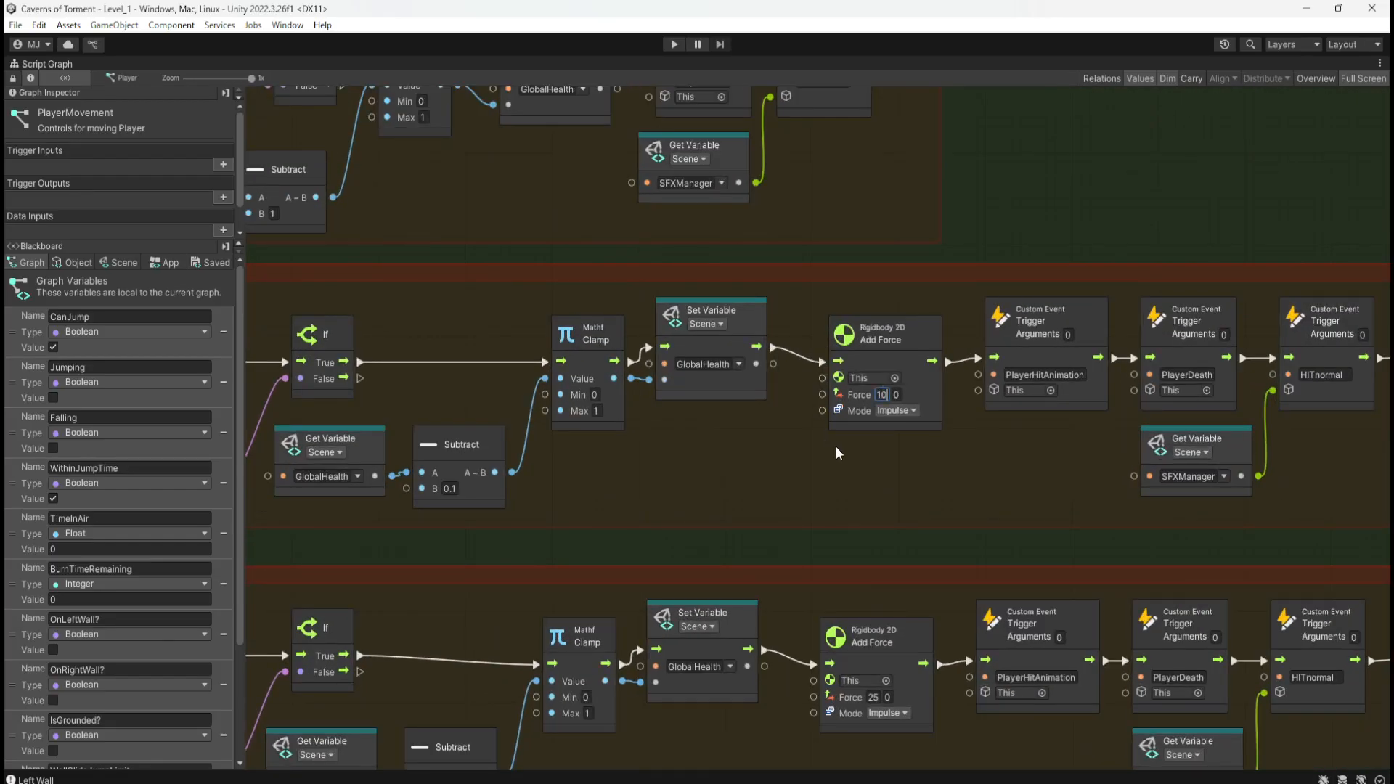
{"action": "scroll", "coordinate": [883, 474], "scroll_direction": "down", "scroll_amount": 8}
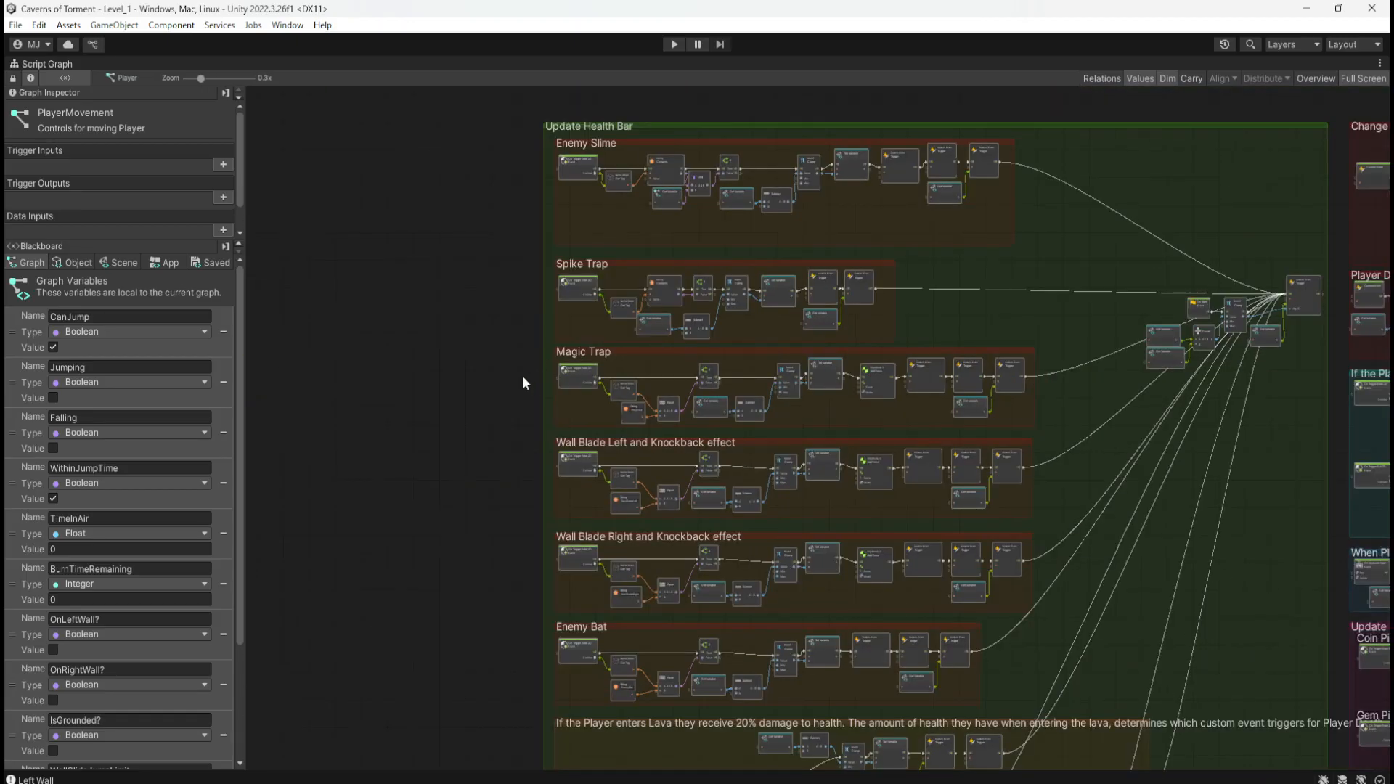
{"action": "scroll", "coordinate": [454, 355], "scroll_direction": "down", "scroll_amount": 4}
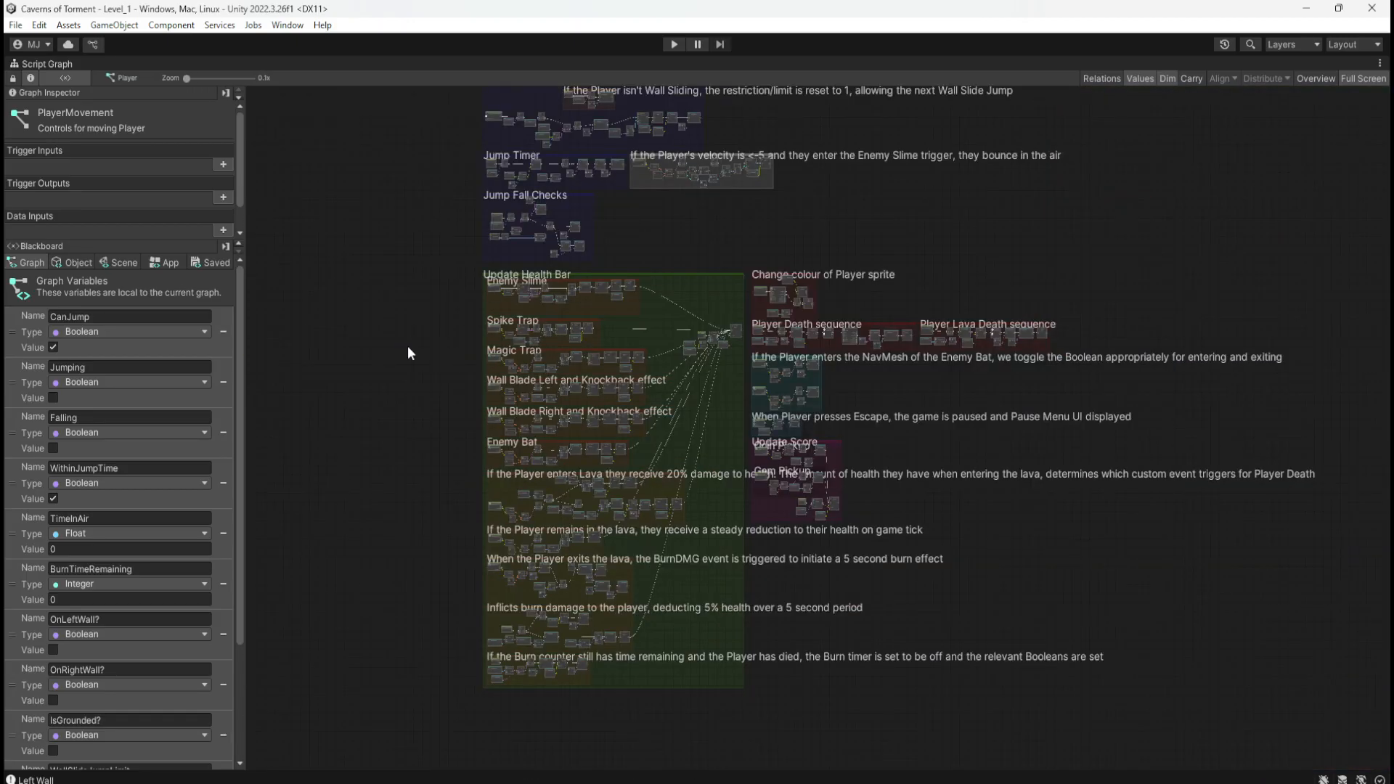
{"action": "key", "text": "shift+space"}
{"action": "left_click", "coordinate": [673, 44]}
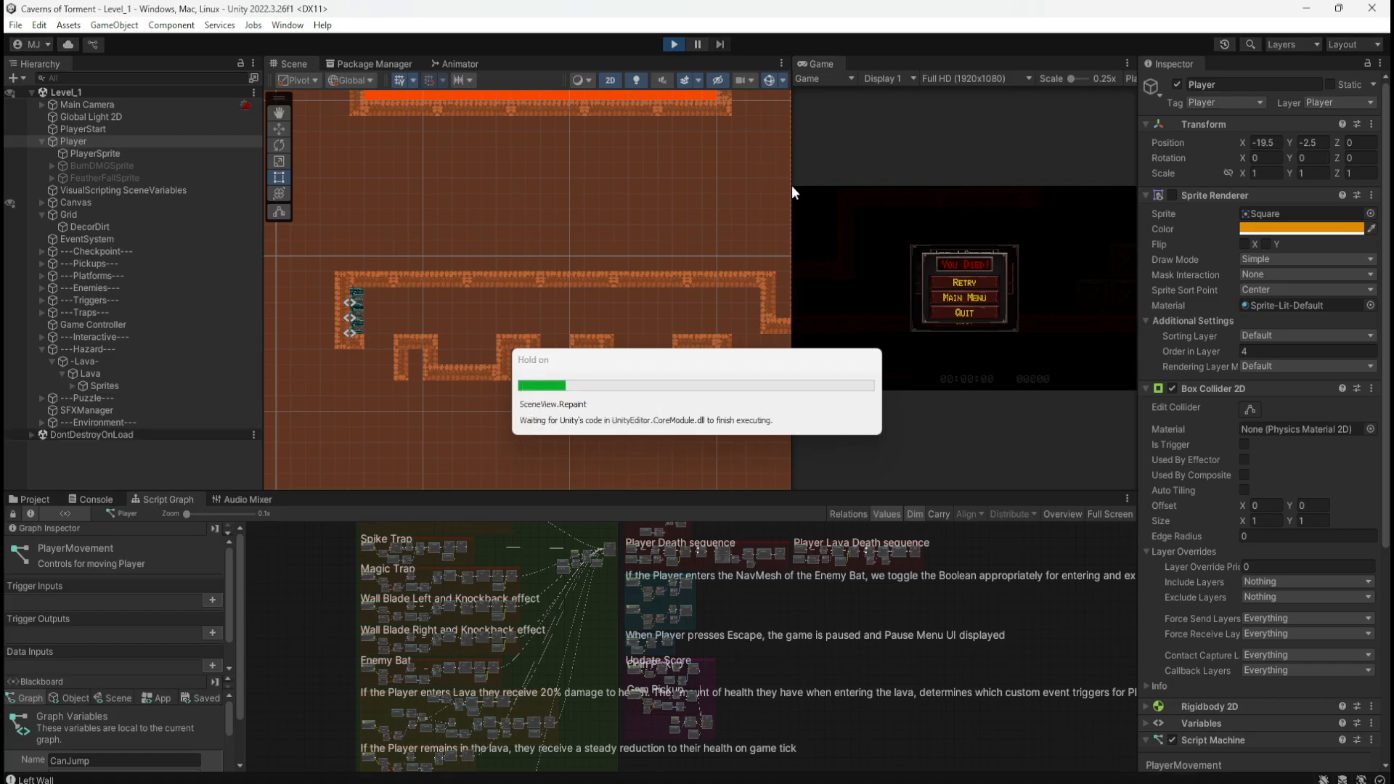
Step: Widen the Game view, jump over the crates and down the shaft, then restart play mode
{"action": "left_click_drag", "start_coordinate": [789, 207], "coordinate": [756, 208]}
{"action": "key", "text": "d"}
{"action": "key", "text": "space"}
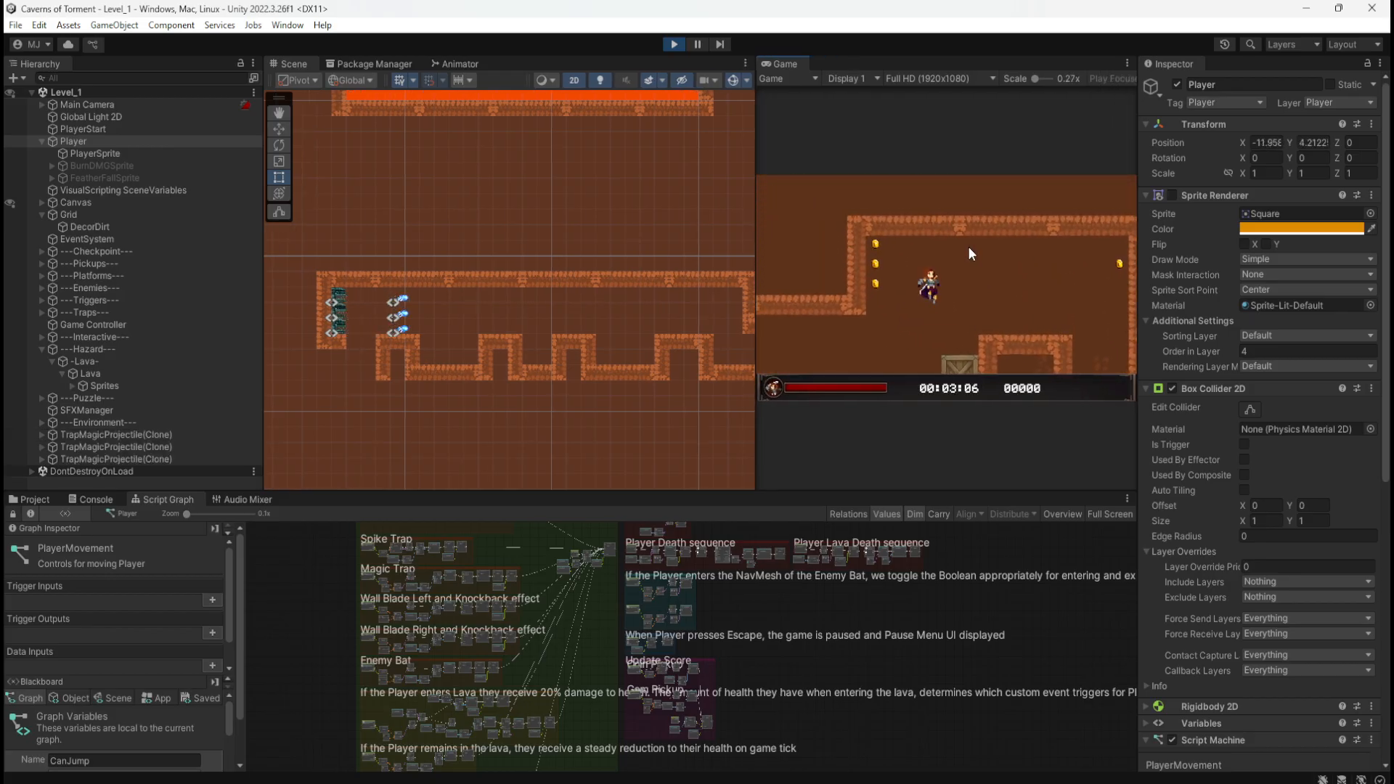
{"action": "key", "text": "space"}
{"action": "key", "text": "space"}
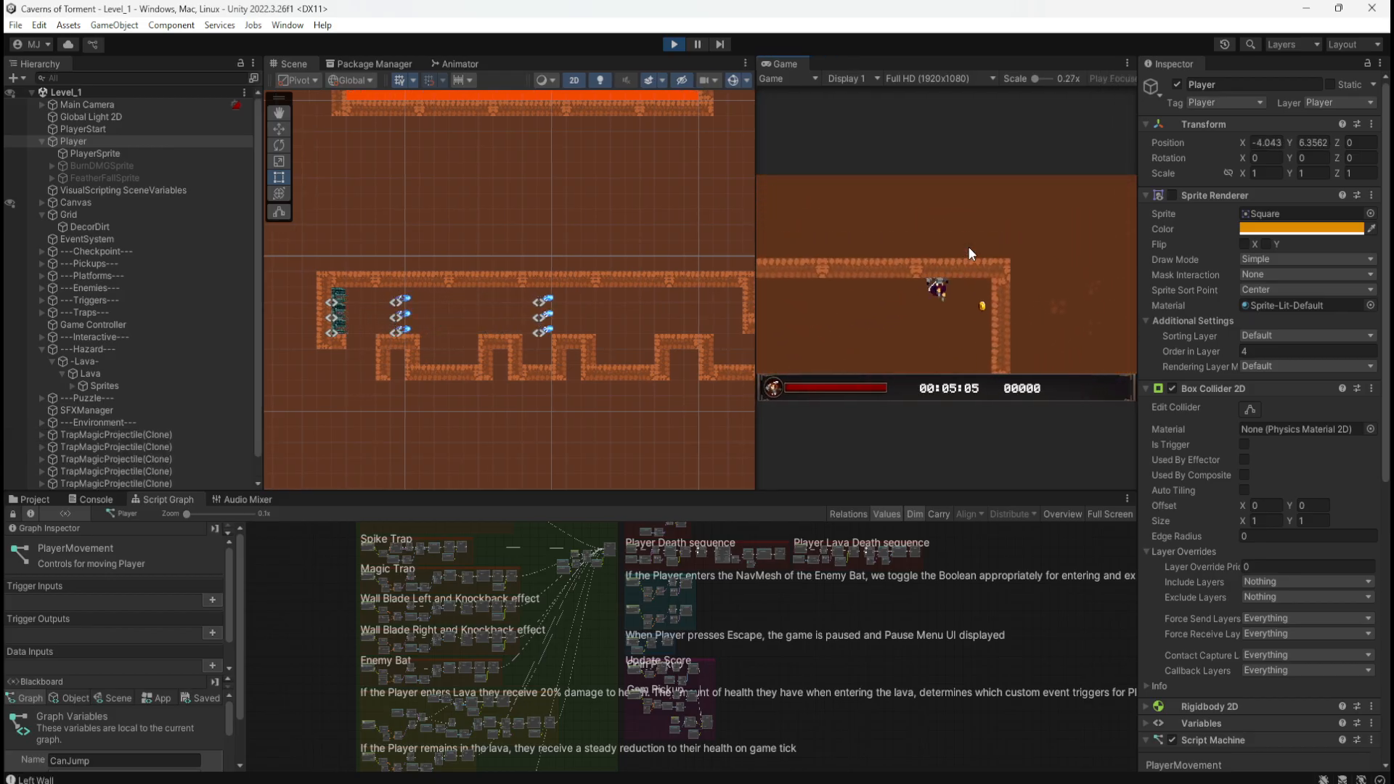
{"action": "key", "text": "space"}
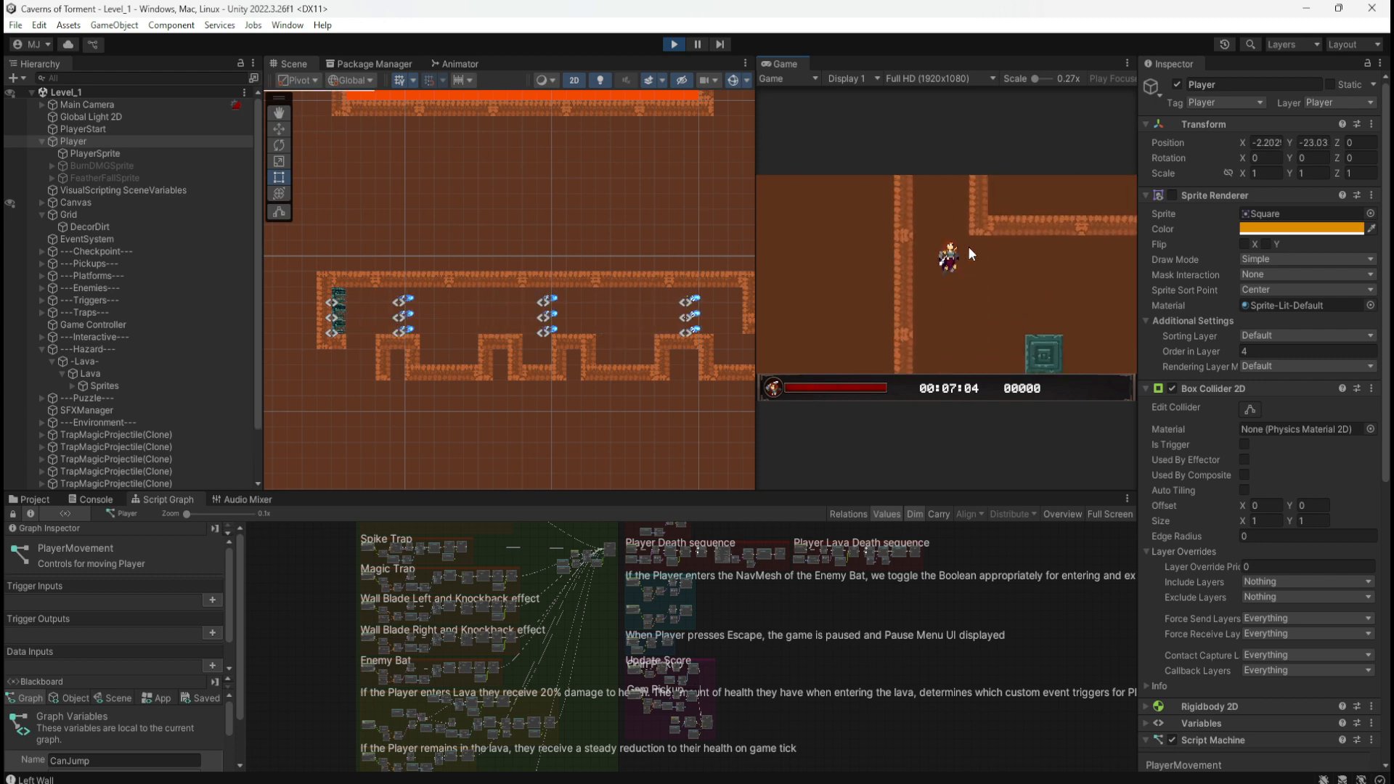
{"action": "key", "text": "d"}
{"action": "key", "text": "space"}
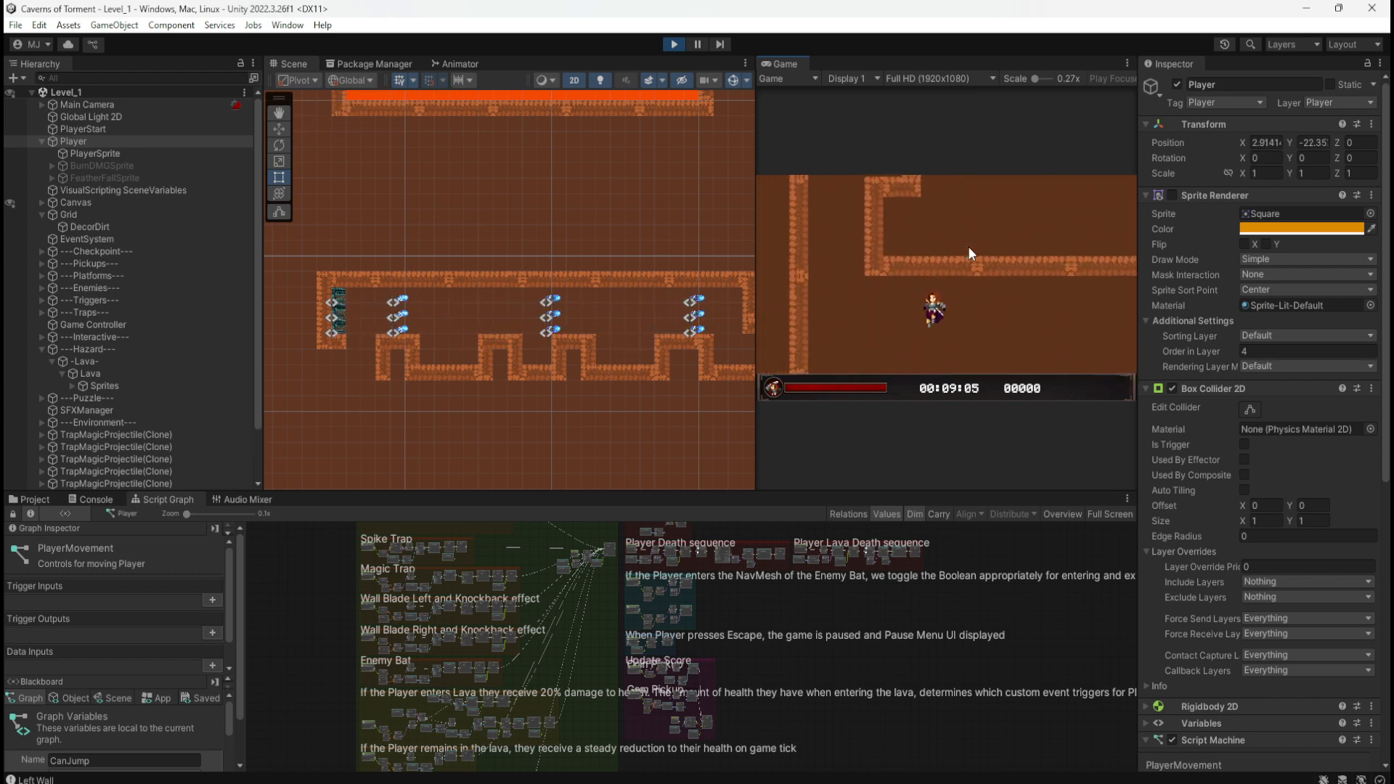
{"action": "left_click", "coordinate": [673, 44]}
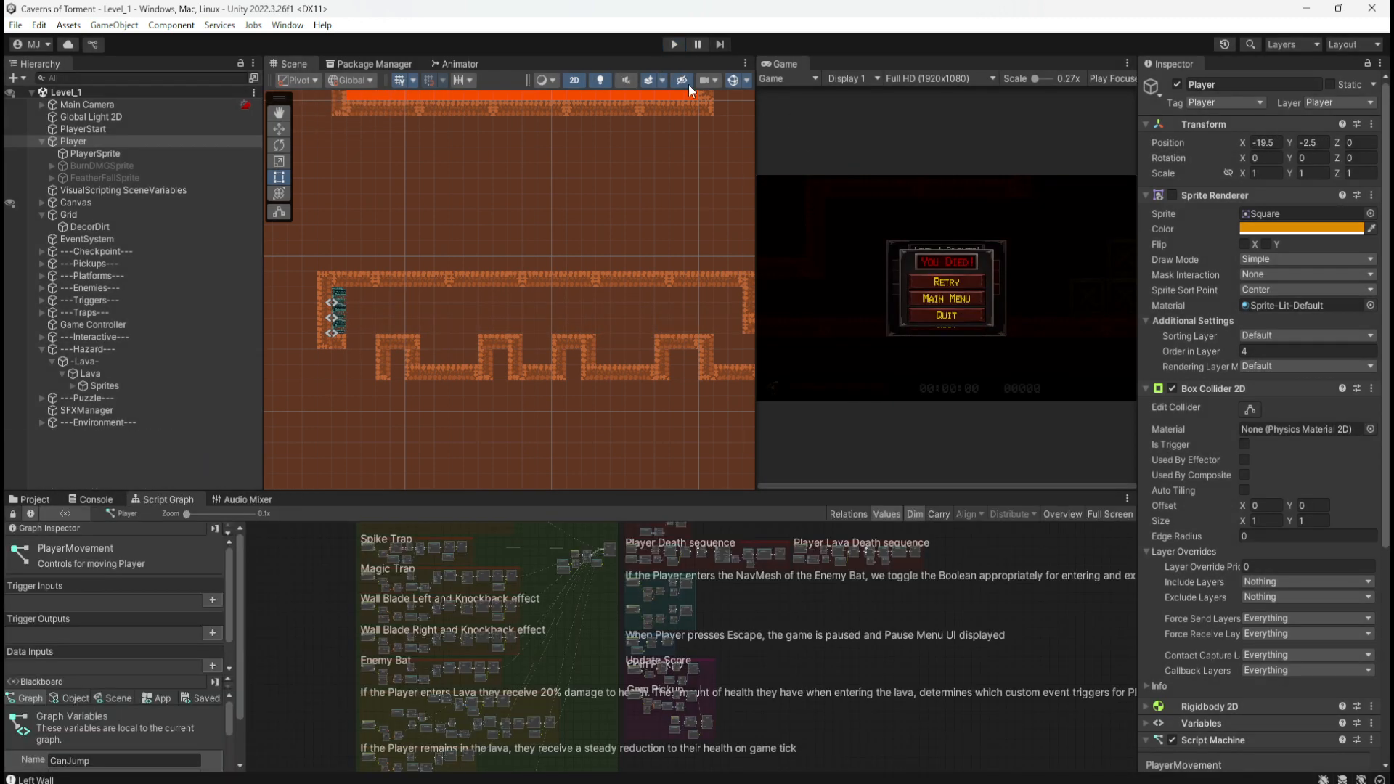
{"action": "left_click", "coordinate": [677, 44]}
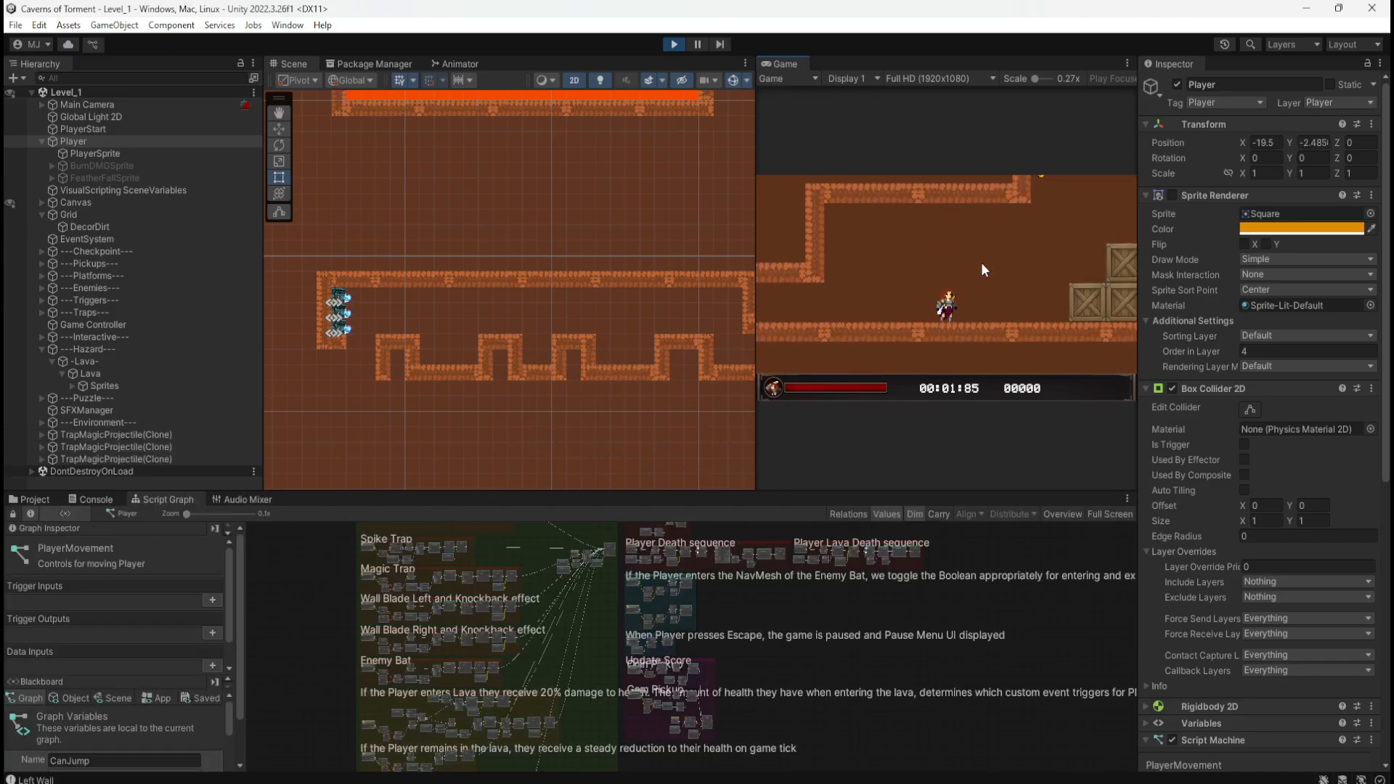
Step: Check the Player's MaxSpeed and JumpStrength object variables in the Blackboard during play
{"action": "key", "text": "d"}
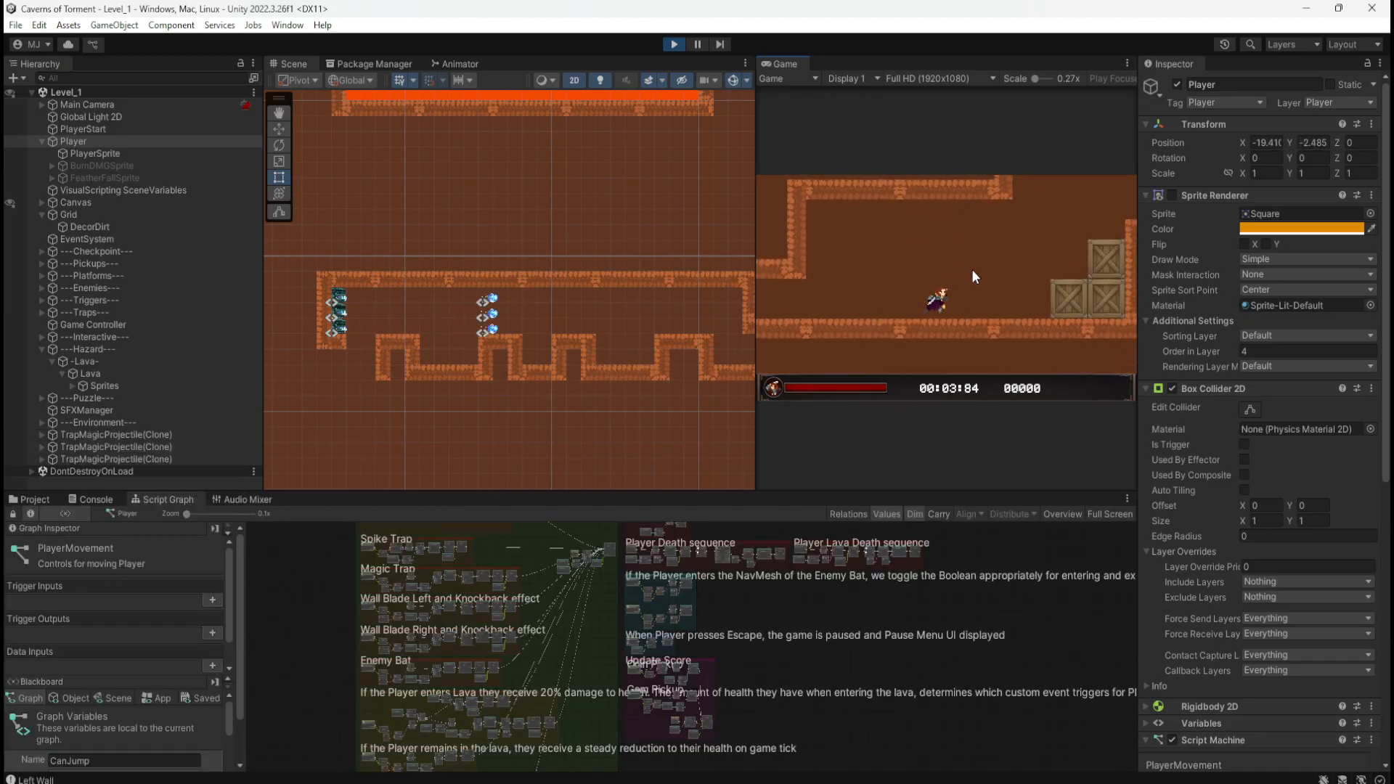
{"action": "key", "text": "space"}
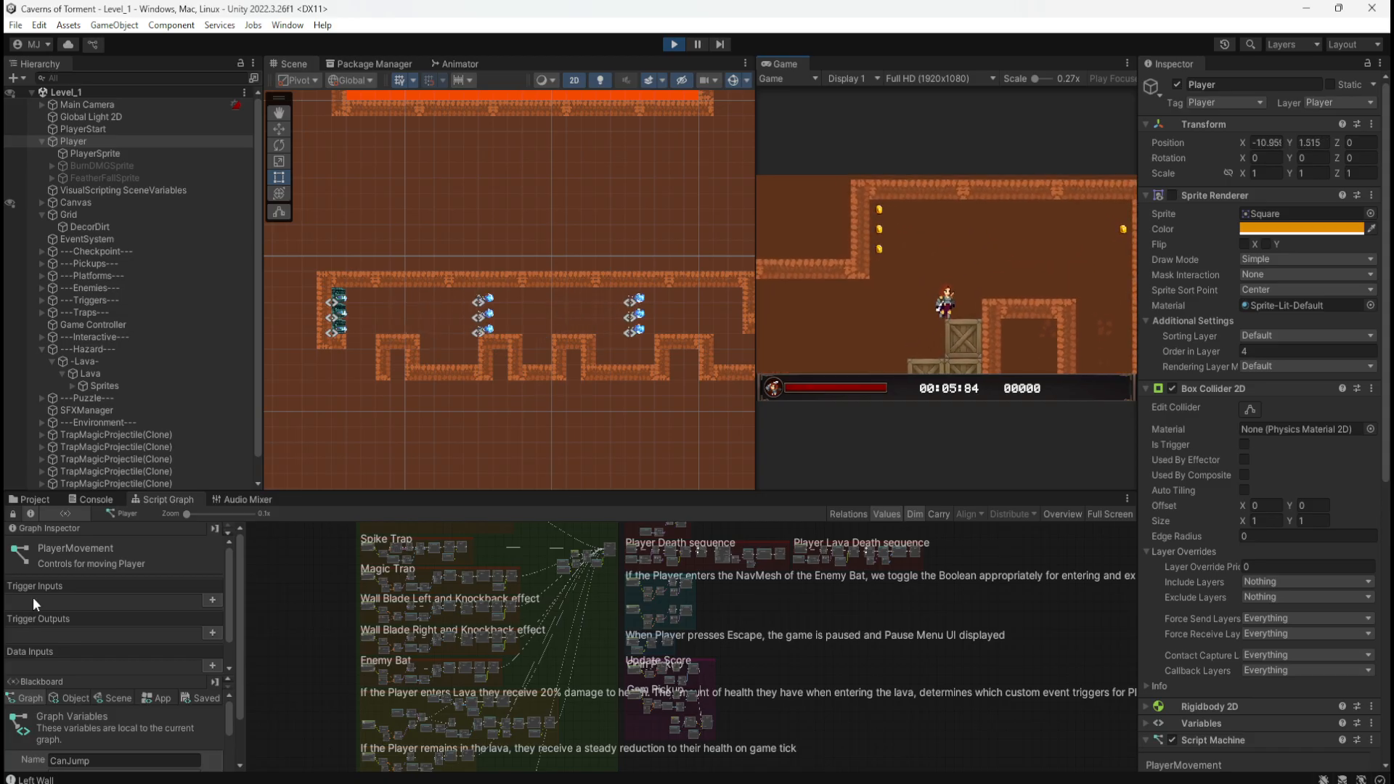
{"action": "scroll", "coordinate": [143, 726], "scroll_direction": "down", "scroll_amount": 3}
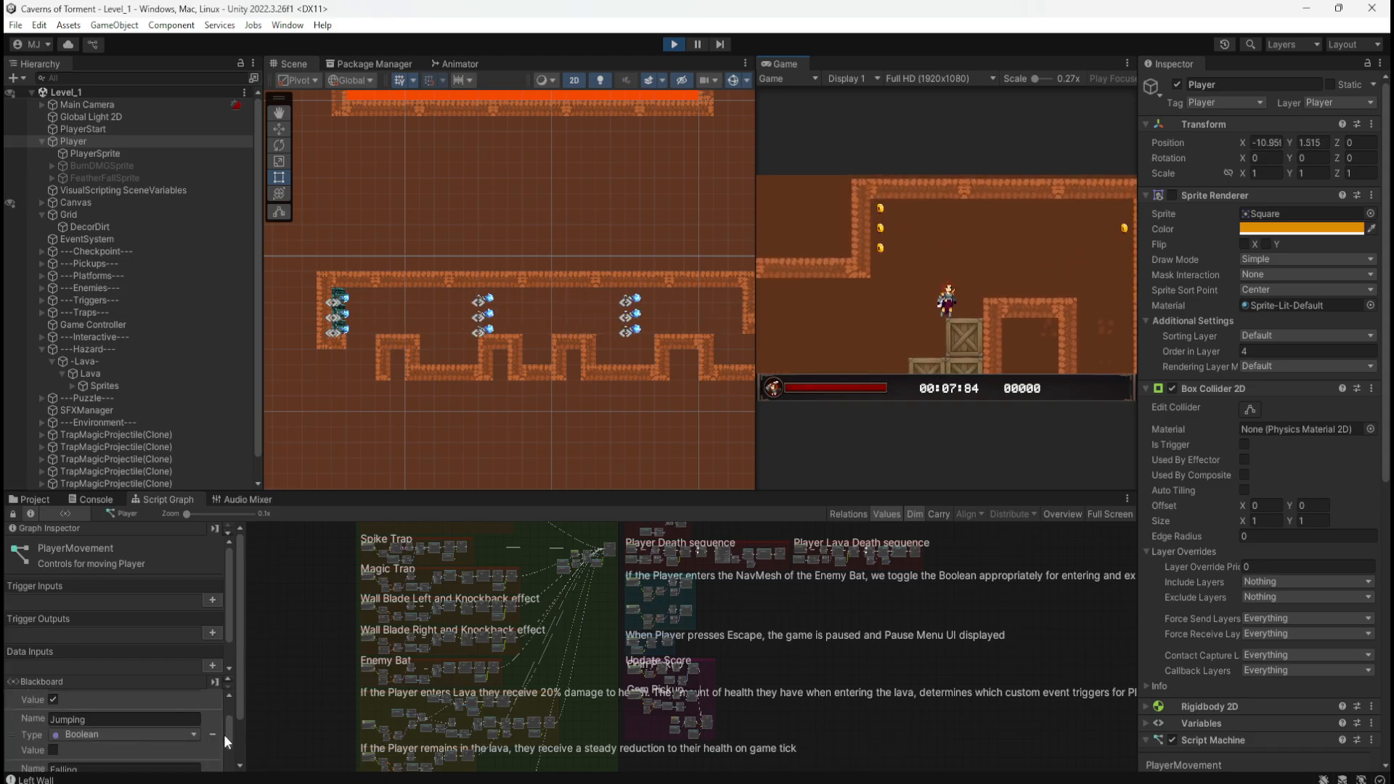
{"action": "scroll", "coordinate": [236, 724], "scroll_direction": "down", "scroll_amount": 2}
{"action": "scroll", "coordinate": [196, 719], "scroll_direction": "up", "scroll_amount": 3}
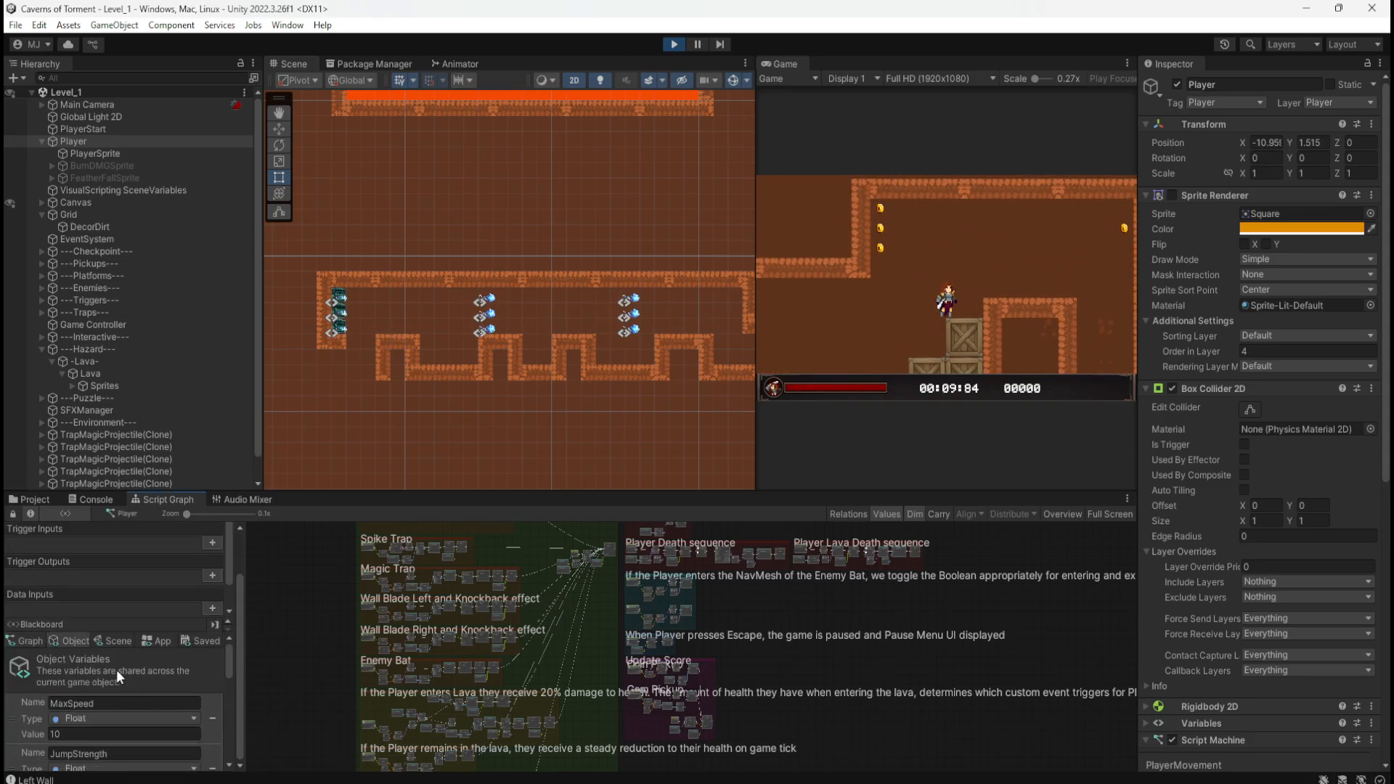
{"action": "scroll", "coordinate": [134, 688], "scroll_direction": "down", "scroll_amount": 4}
{"action": "scroll", "coordinate": [134, 702], "scroll_direction": "up", "scroll_amount": 1}
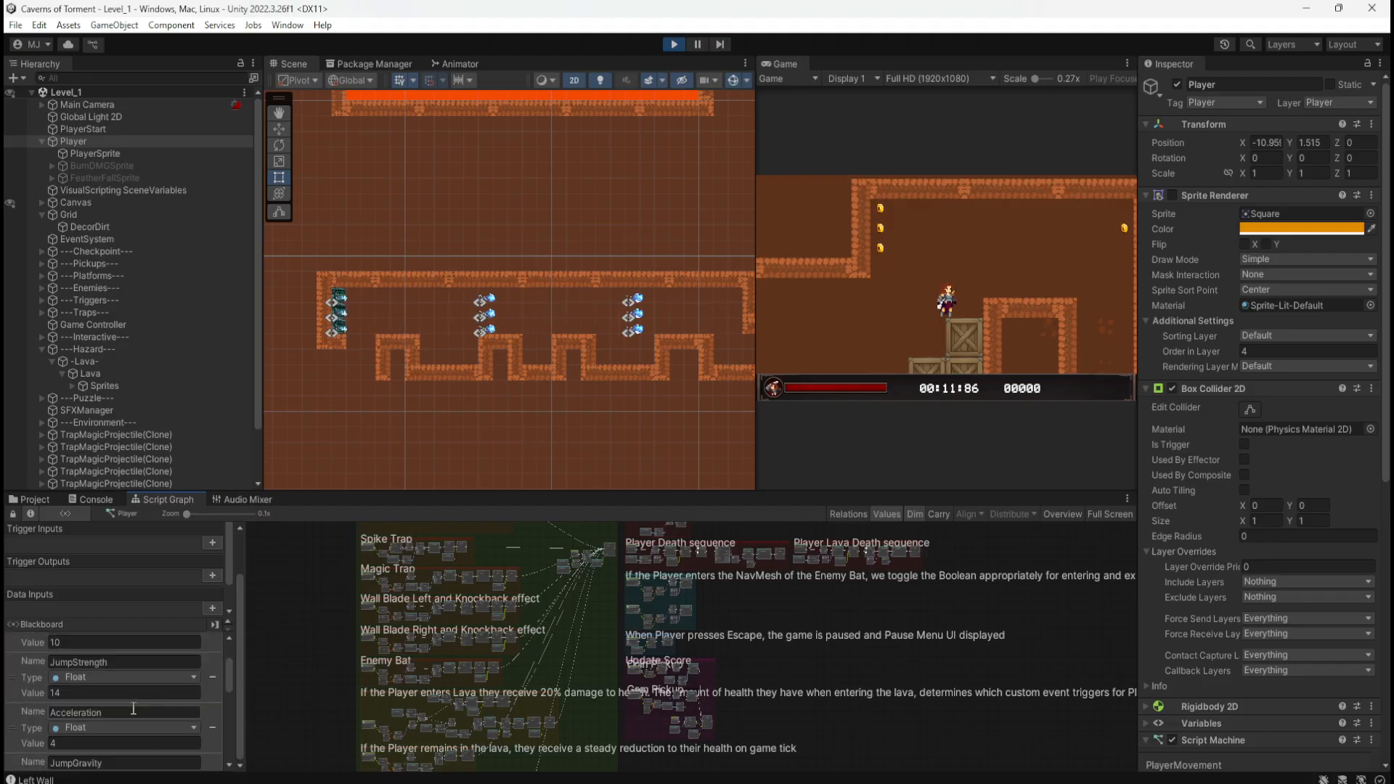
{"action": "scroll", "coordinate": [112, 703], "scroll_direction": "up", "scroll_amount": 1}
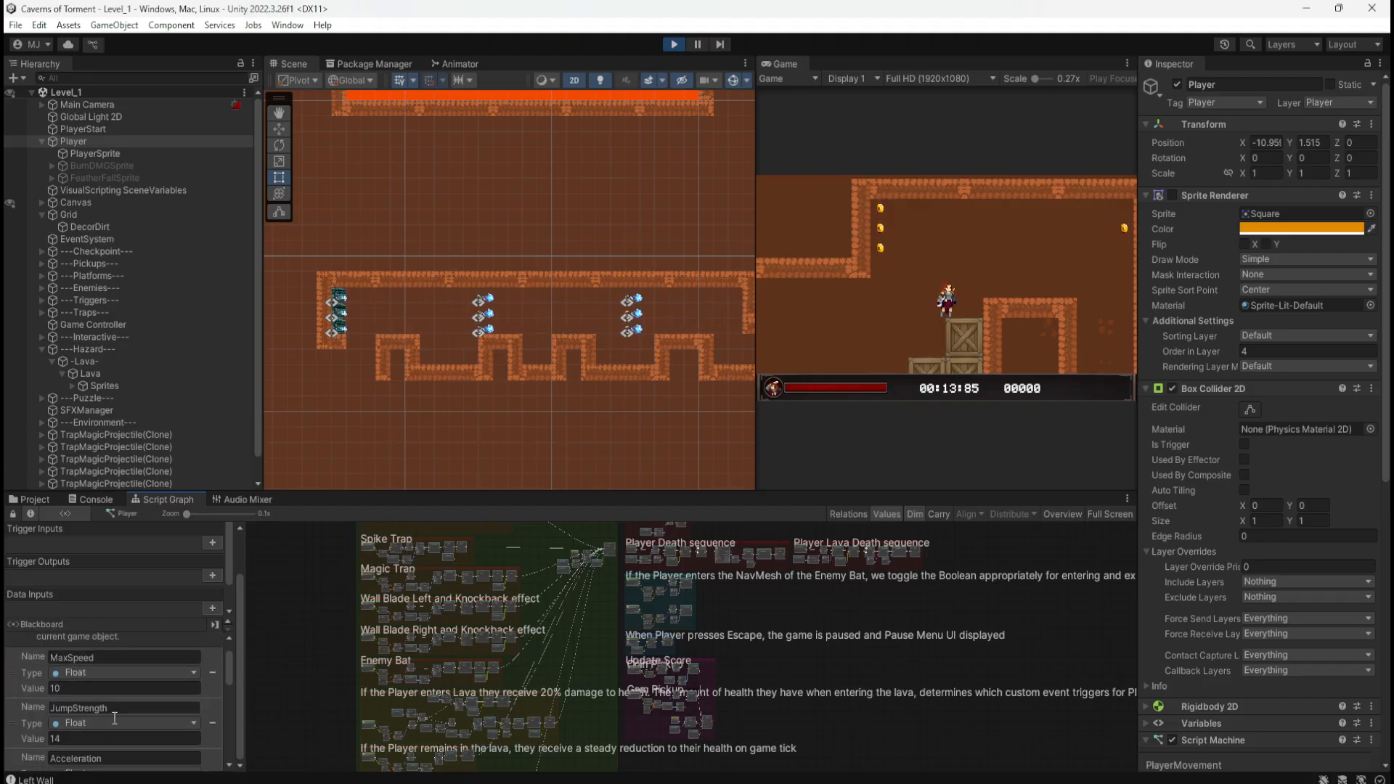
{"action": "scroll", "coordinate": [112, 721], "scroll_direction": "down", "scroll_amount": 2}
{"action": "scroll", "coordinate": [135, 704], "scroll_direction": "up", "scroll_amount": 3}
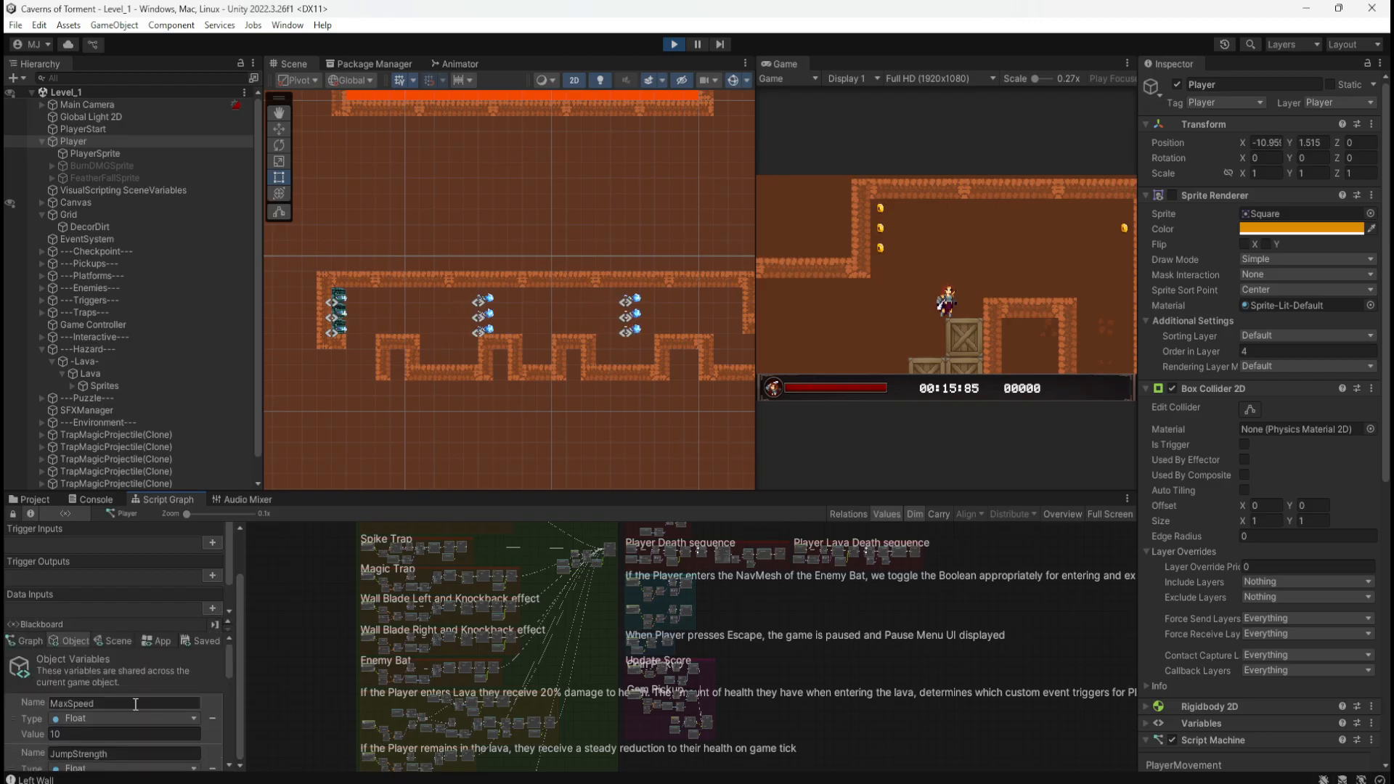
Step: Show Assets/_Prefabs/Projectile in the Project window and relaunch Level_1
{"action": "left_click", "coordinate": [34, 500]}
{"action": "left_click", "coordinate": [673, 45]}
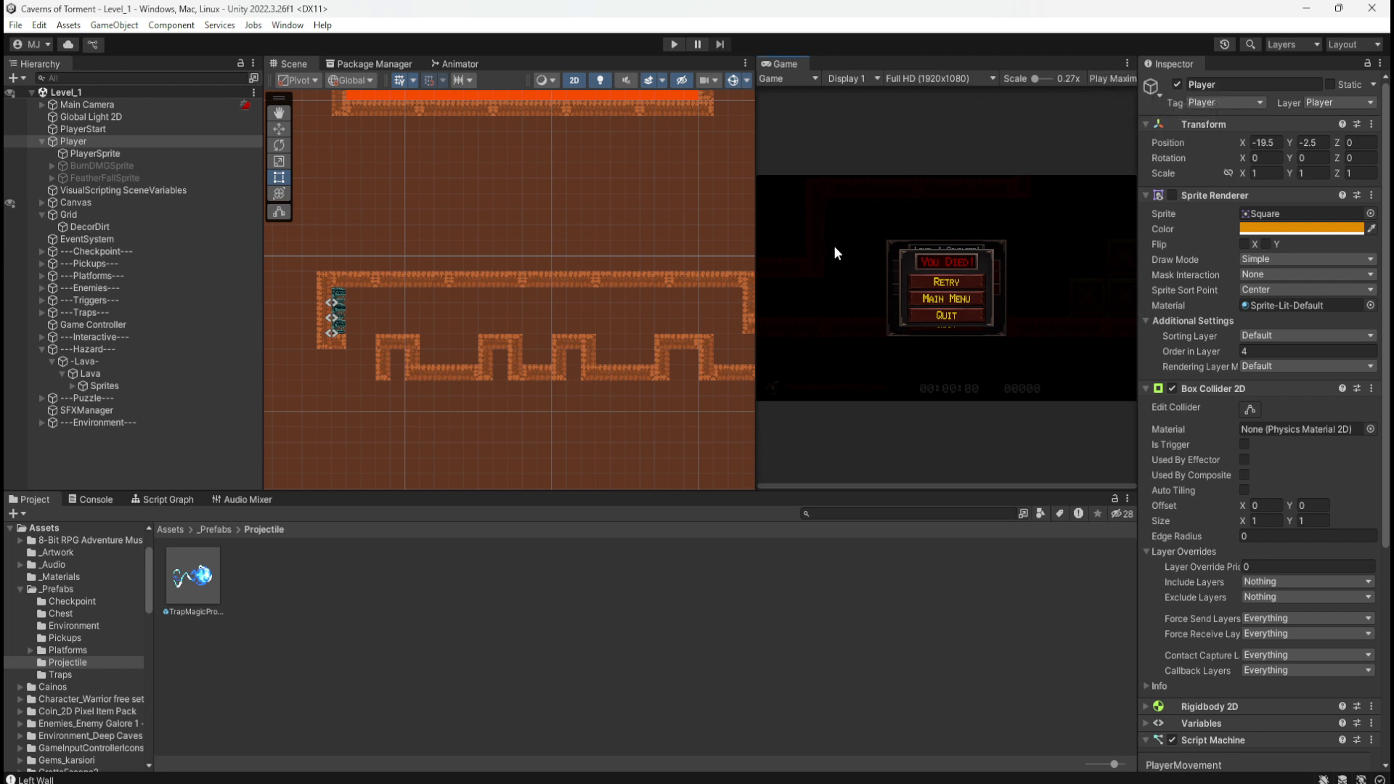
{"action": "left_click", "coordinate": [673, 45]}
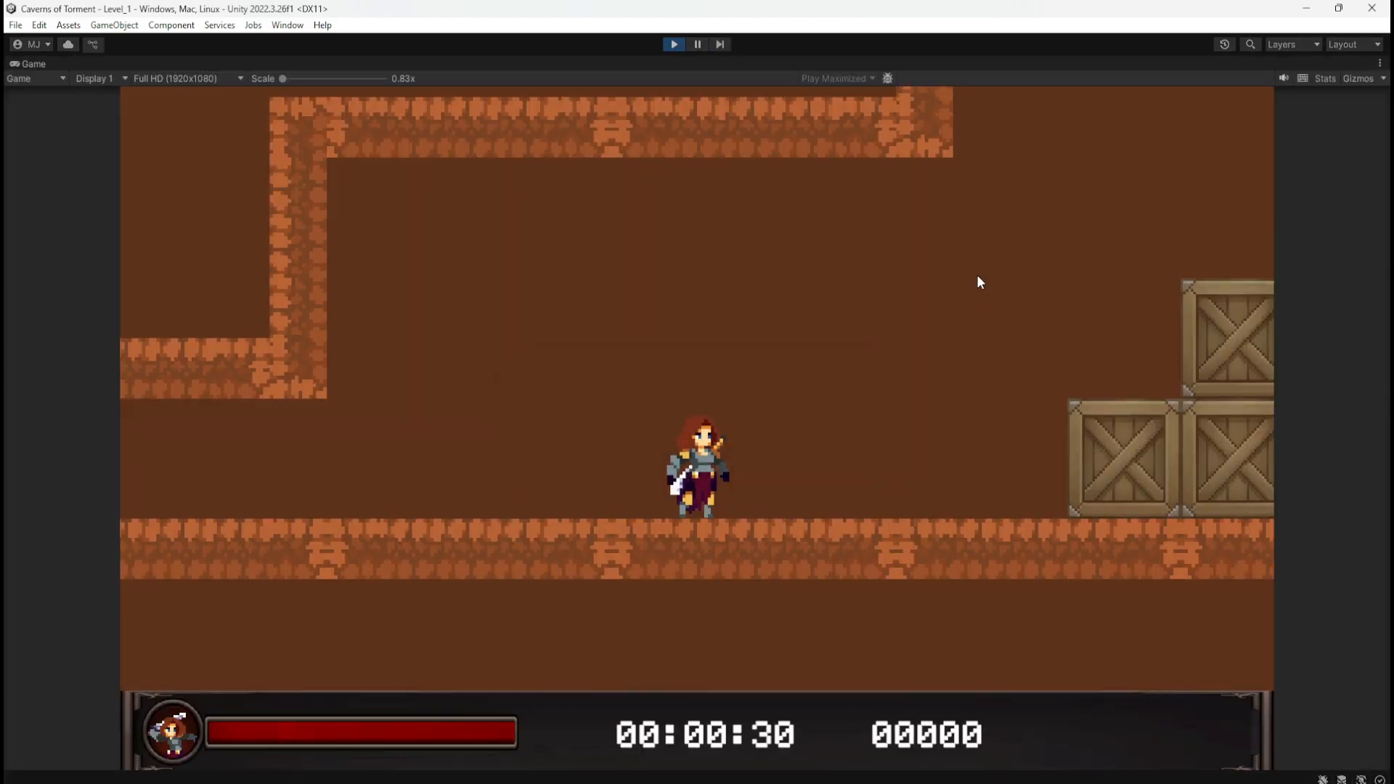
Step: Climb over the crate stack and wall-jump into the alcove to grab the gem
{"action": "key", "text": "d"}
{"action": "key", "text": "space"}
{"action": "key", "text": "space"}
{"action": "key", "text": "a"}
{"action": "key", "text": "d"}
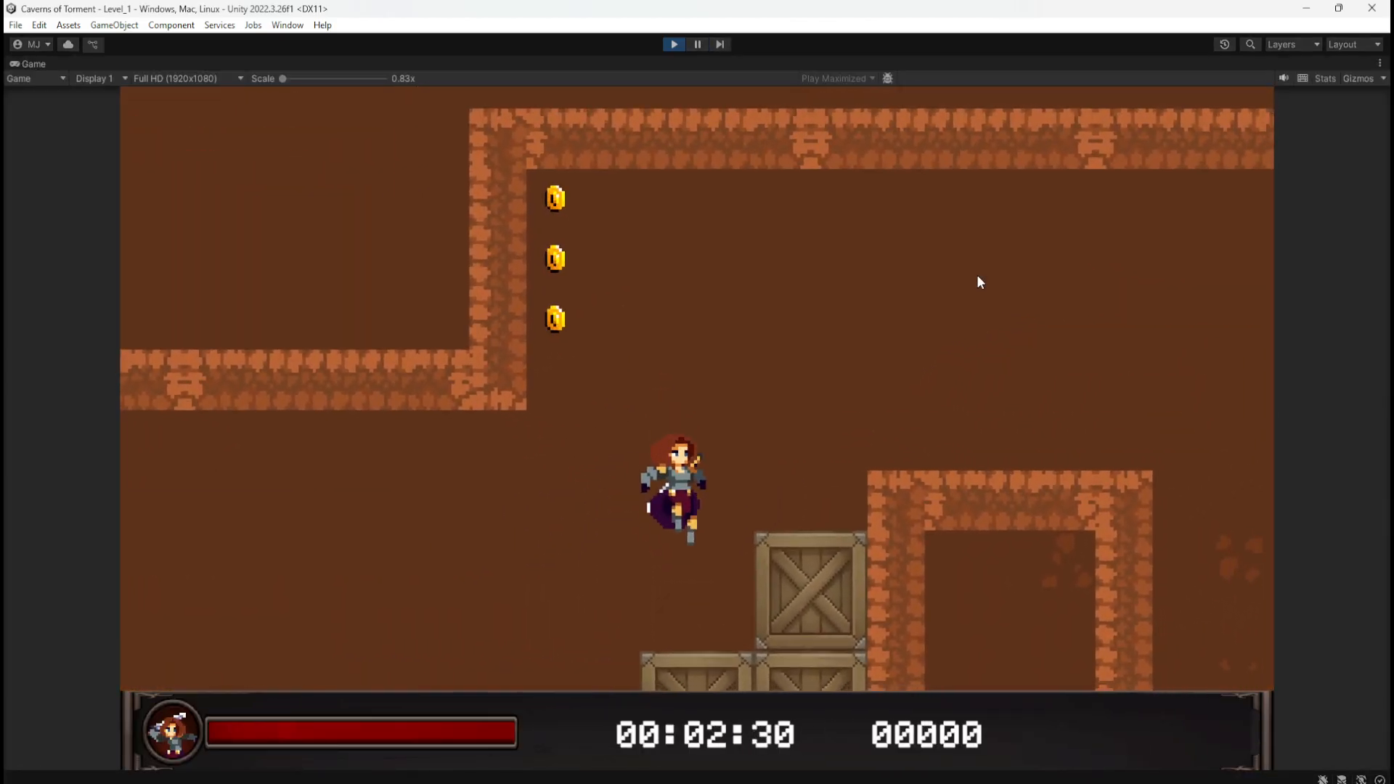
{"action": "key", "text": "a"}
{"action": "key", "text": "space"}
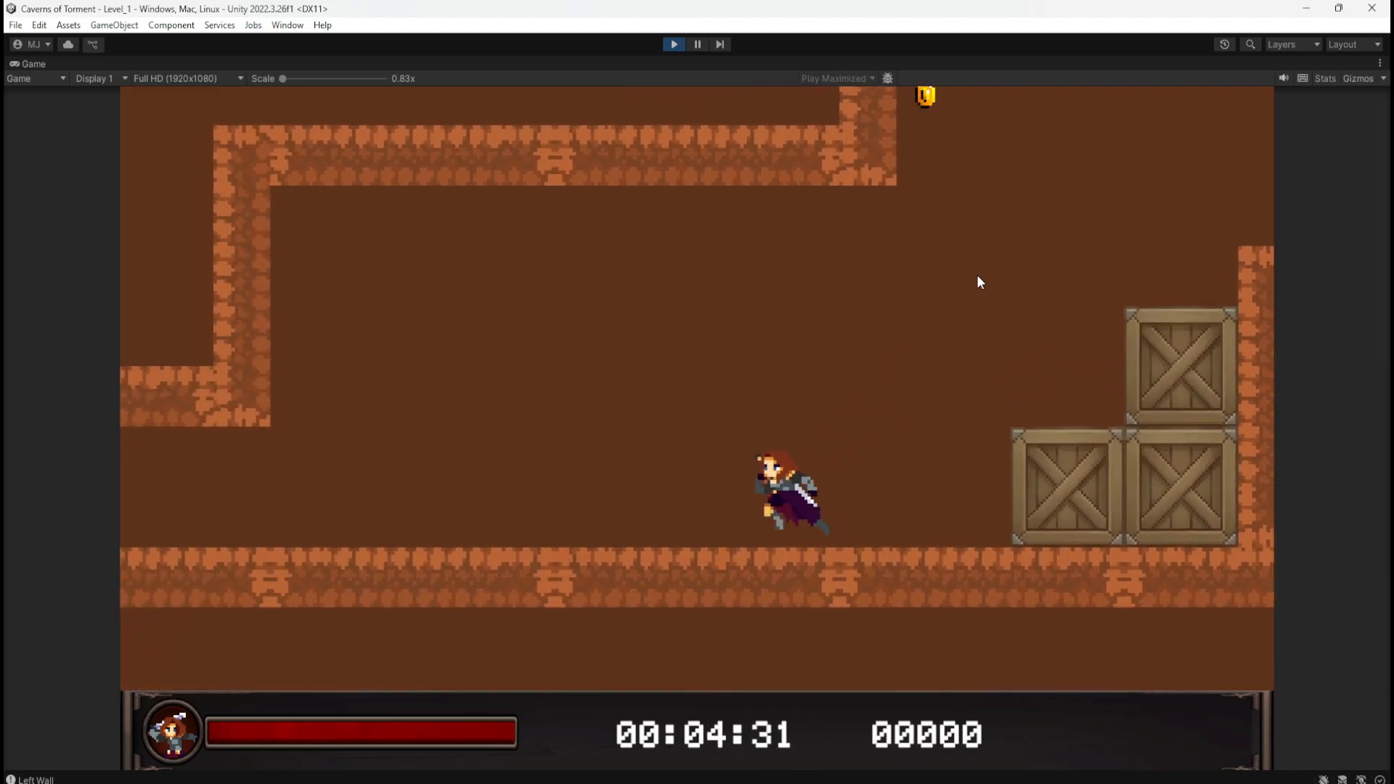
{"action": "key", "text": "space"}
{"action": "key", "text": "d"}
{"action": "key", "text": "space"}
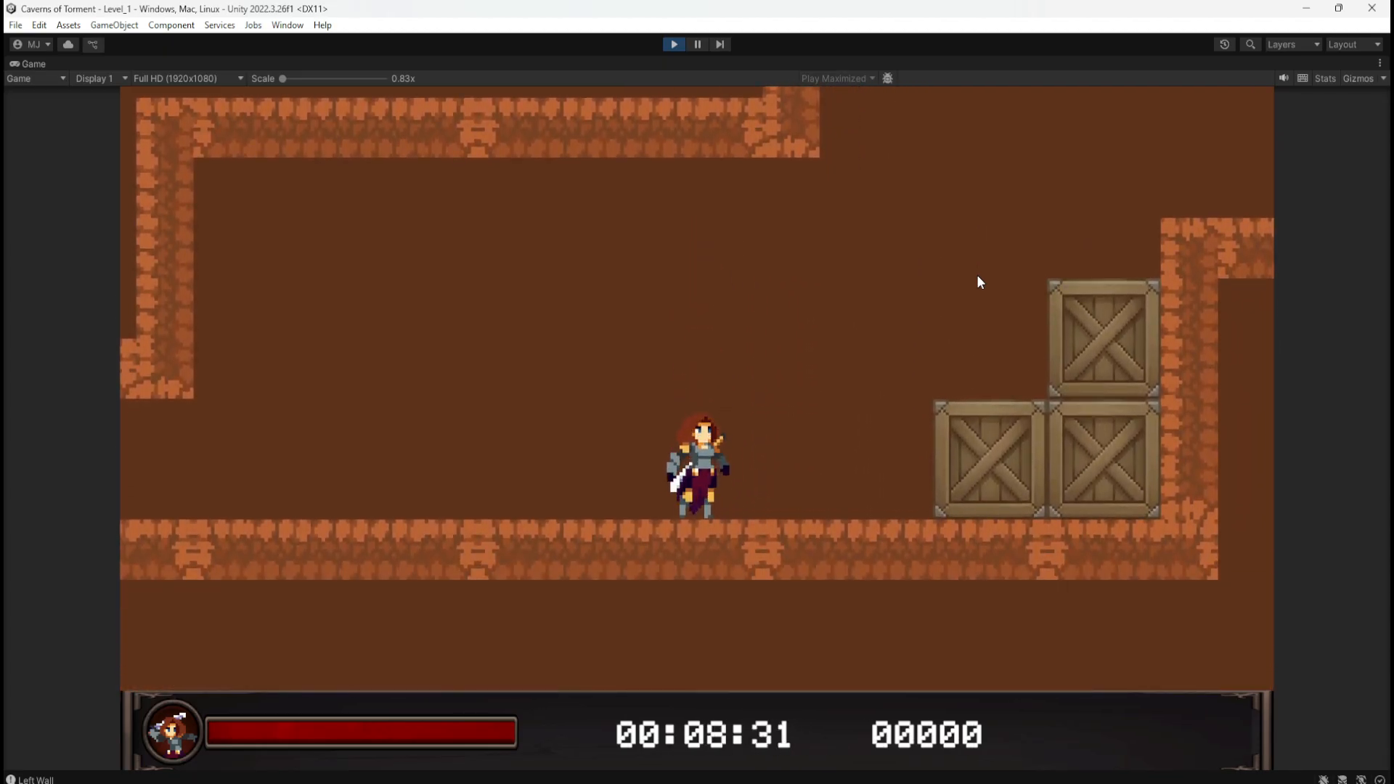
{"action": "key", "text": "space"}
{"action": "key", "text": "d"}
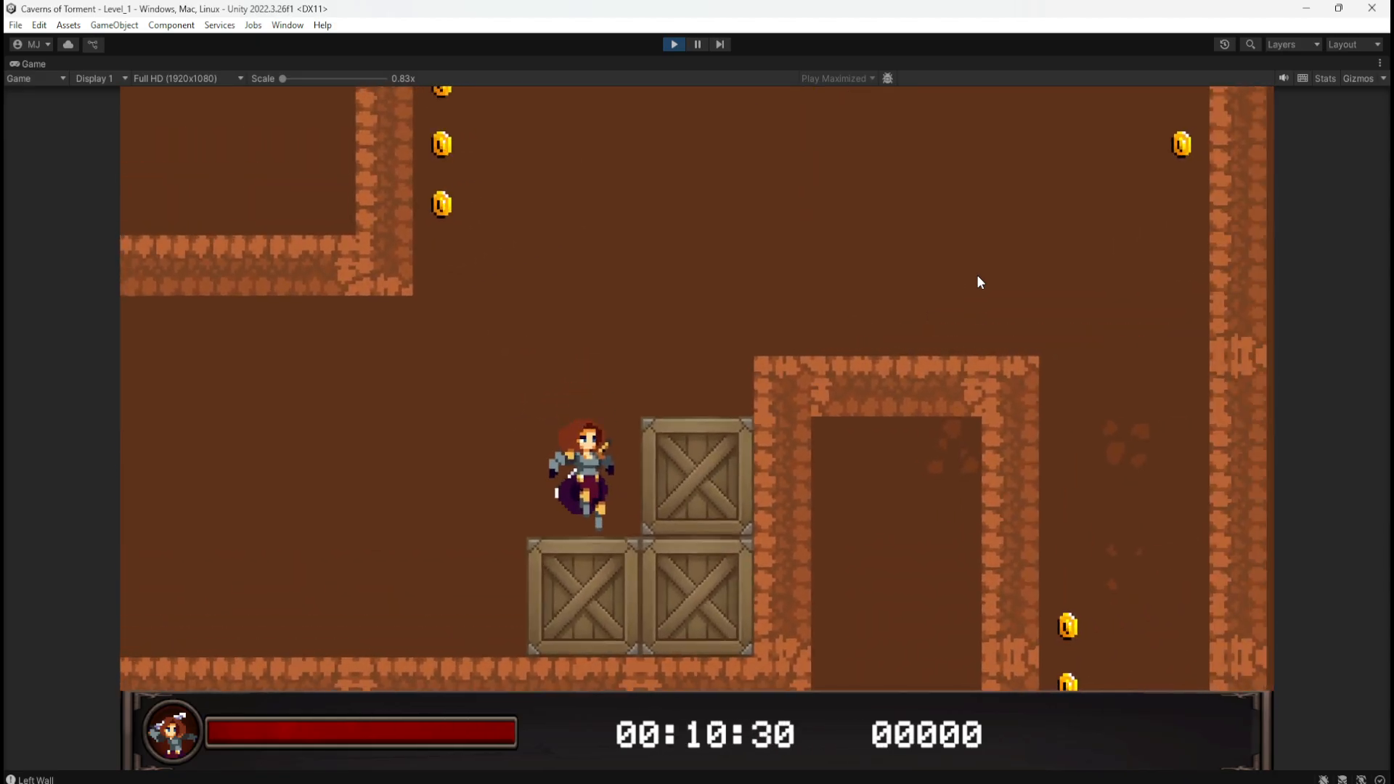
{"action": "key", "text": "space"}
{"action": "key", "text": "space"}
{"action": "key", "text": "d"}
{"action": "key", "text": "d"}
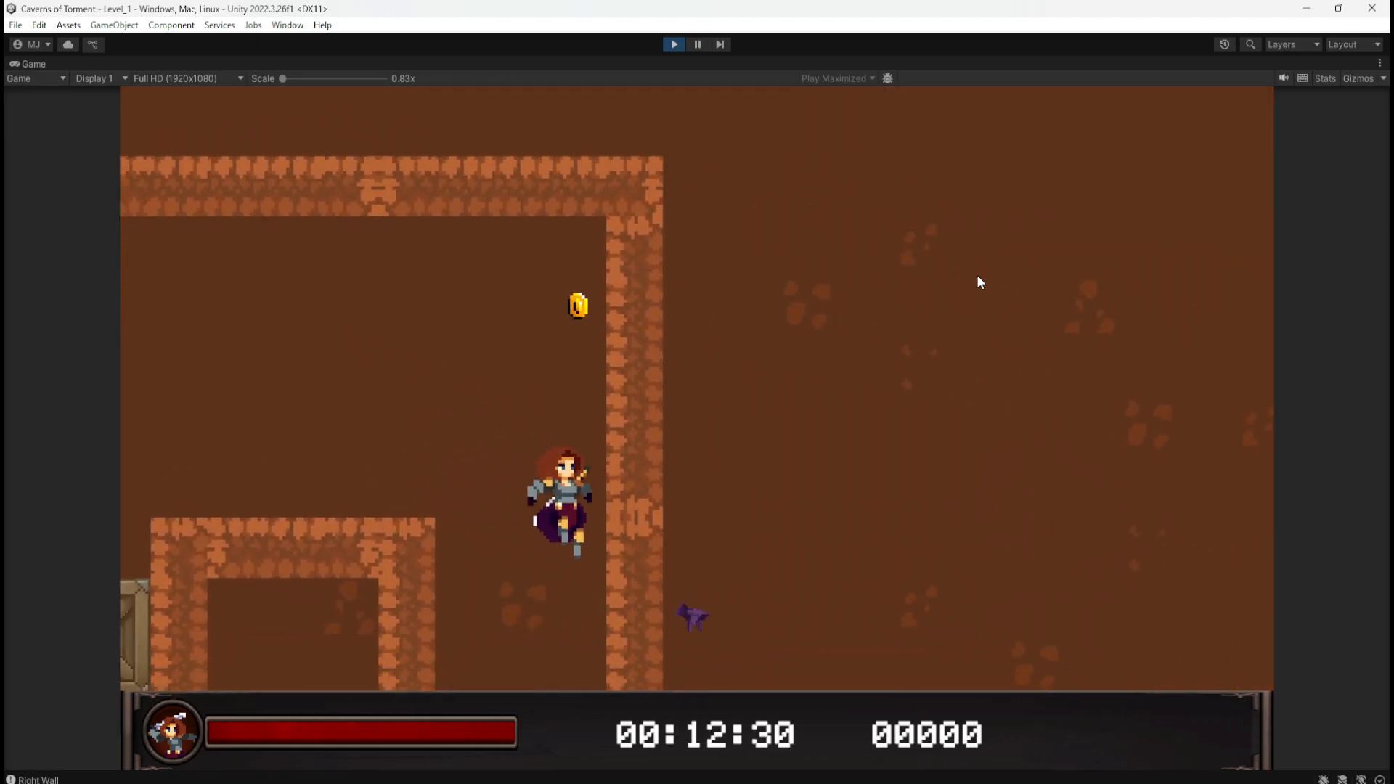
{"action": "key", "text": "space"}
{"action": "key", "text": "d"}
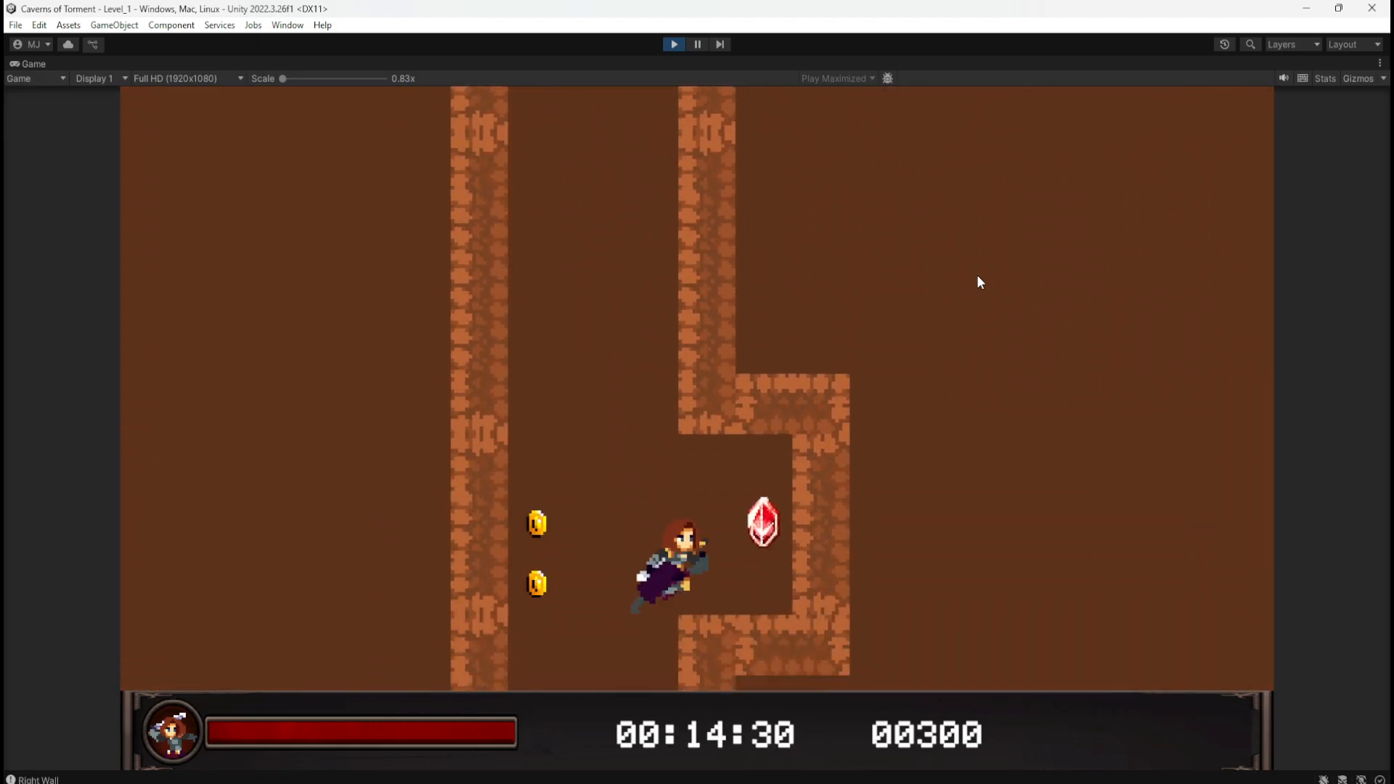
{"action": "key", "text": "a"}
{"action": "key", "text": "space"}
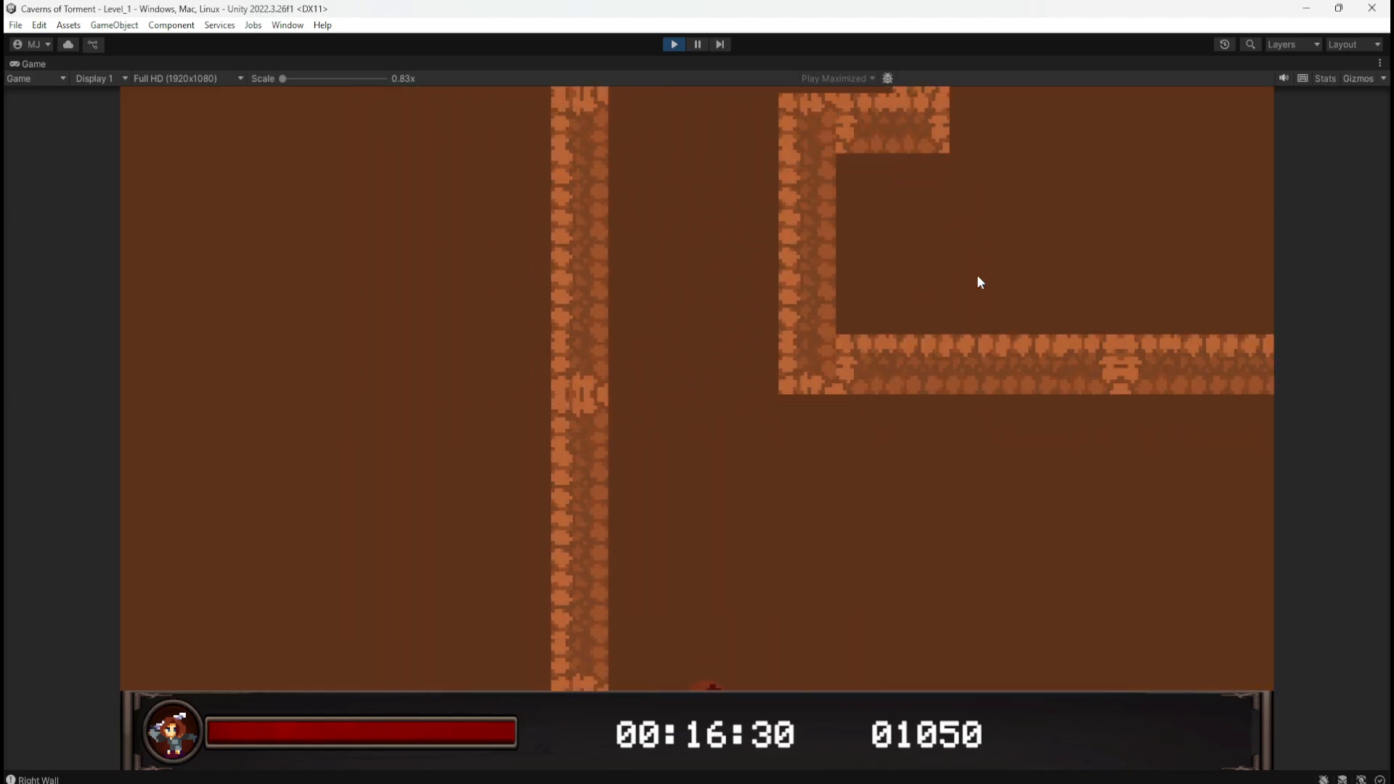
Step: Push the block into the lava and jump across to the coin and statue checkpoint
{"action": "key", "text": "d"}
{"action": "key", "text": "d"}
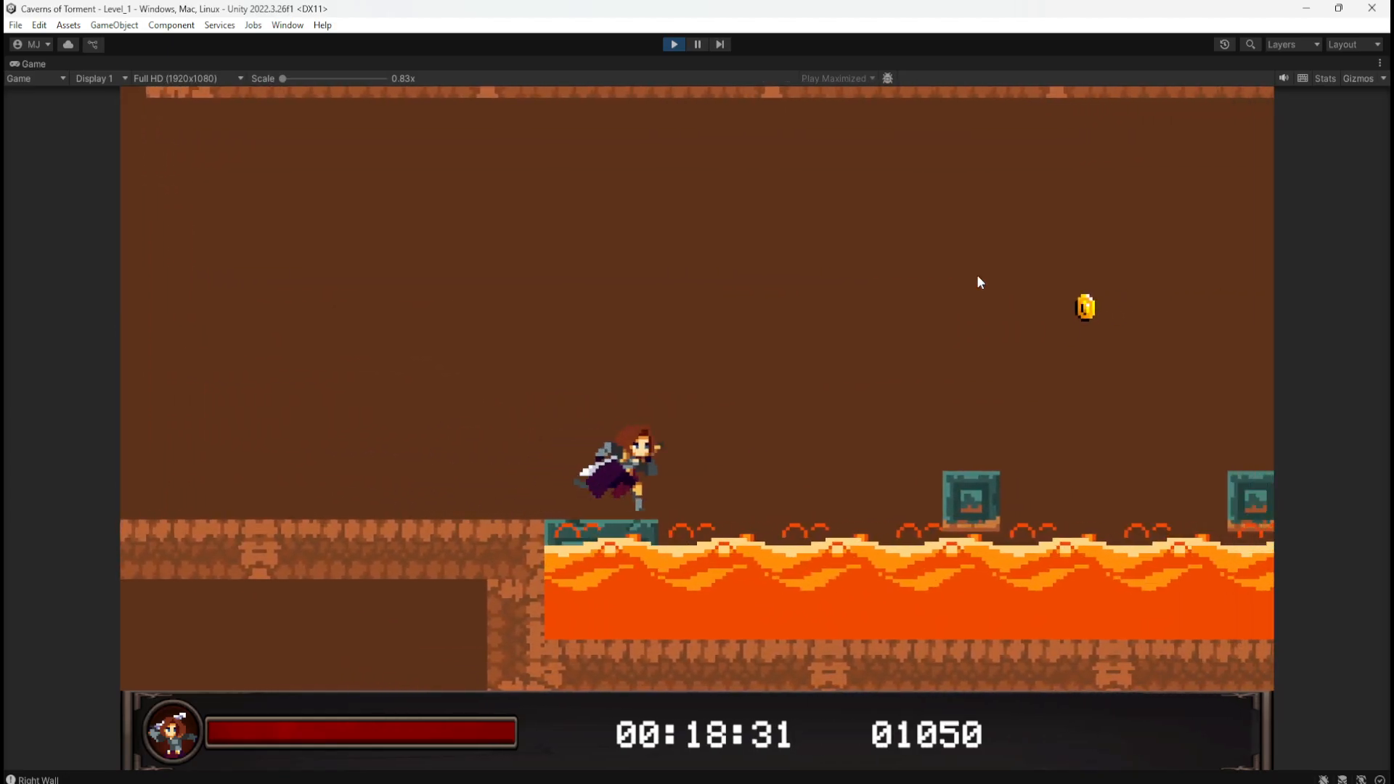
{"action": "key", "text": "space"}
{"action": "key", "text": "d"}
{"action": "key", "text": "space"}
{"action": "key", "text": "d"}
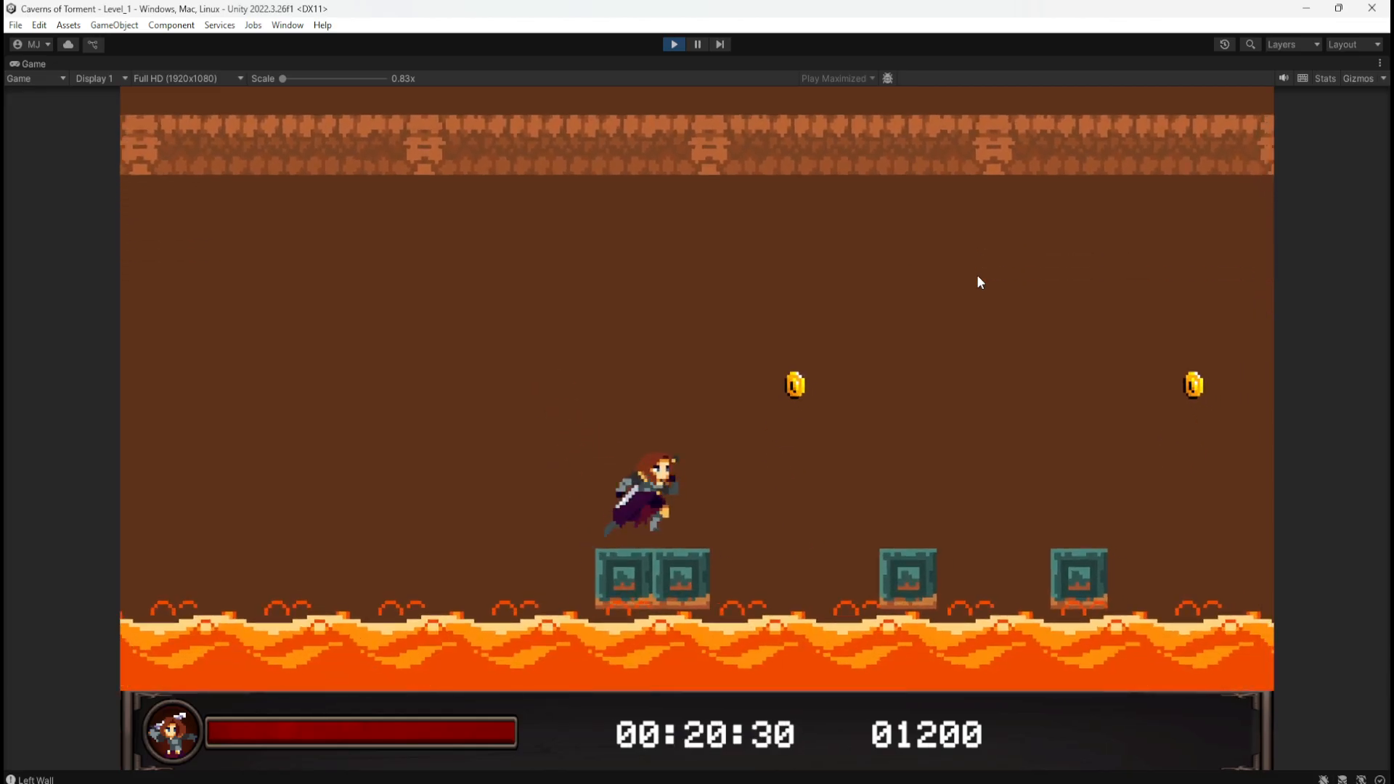
{"action": "key", "text": "space"}
{"action": "key", "text": "d"}
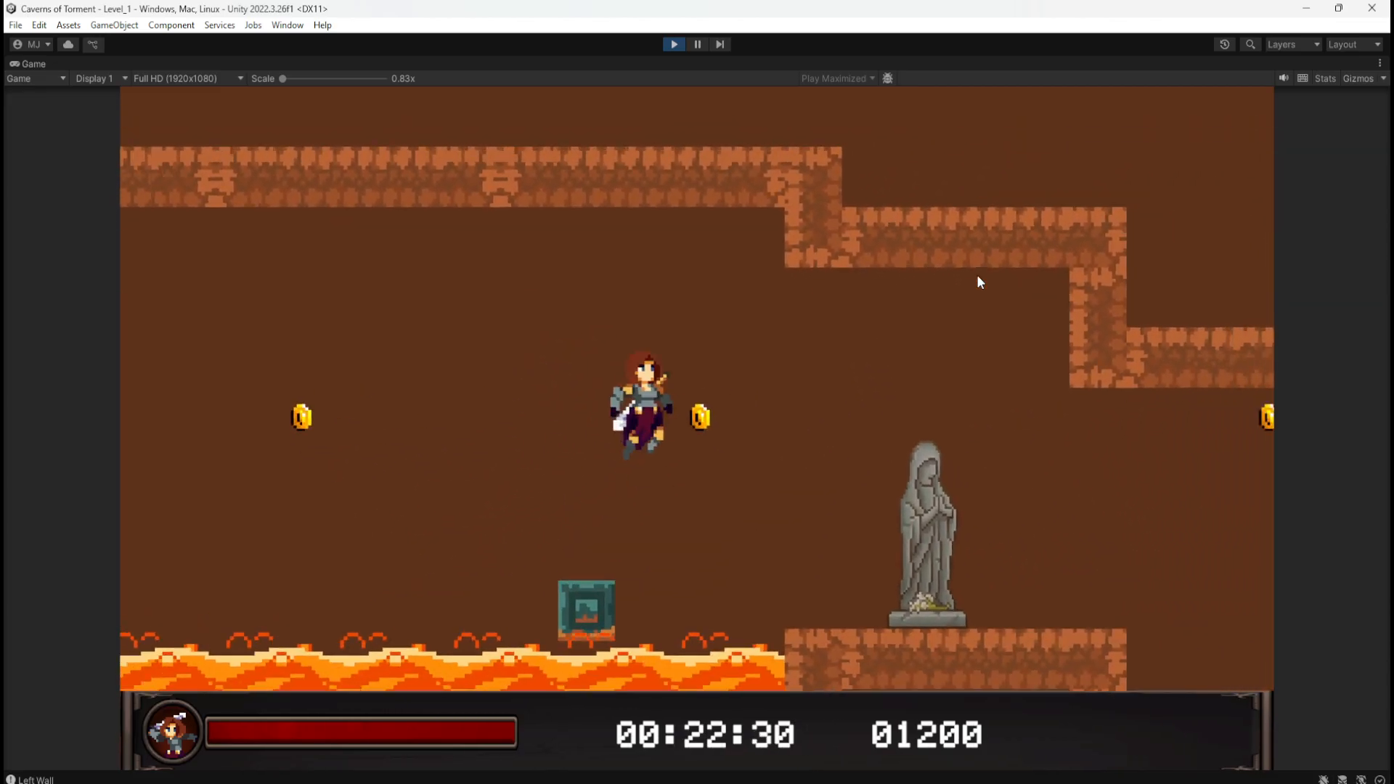
{"action": "key", "text": "d"}
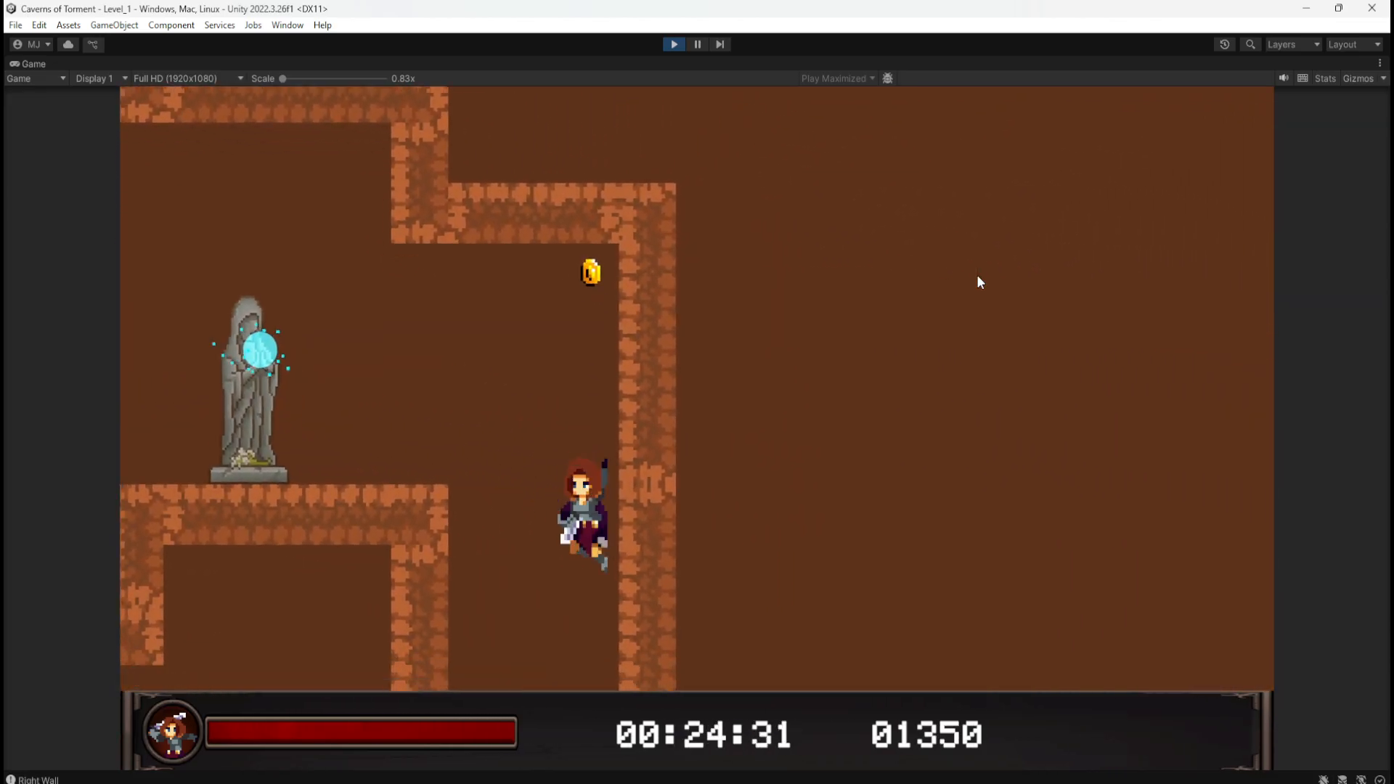
Step: Run left over the blocks and through the pit past the magic fireball traps
{"action": "key", "text": "a"}
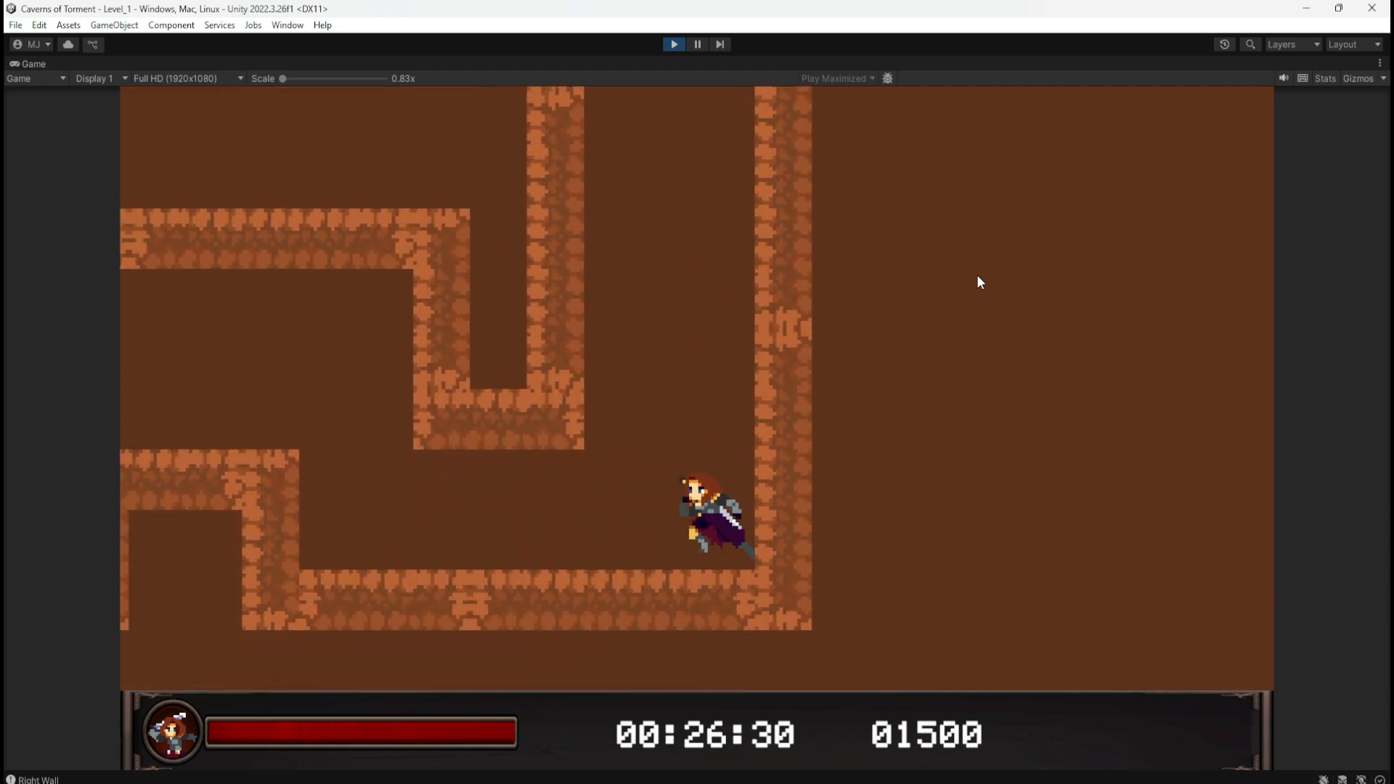
{"action": "key", "text": "d"}
{"action": "key", "text": "a"}
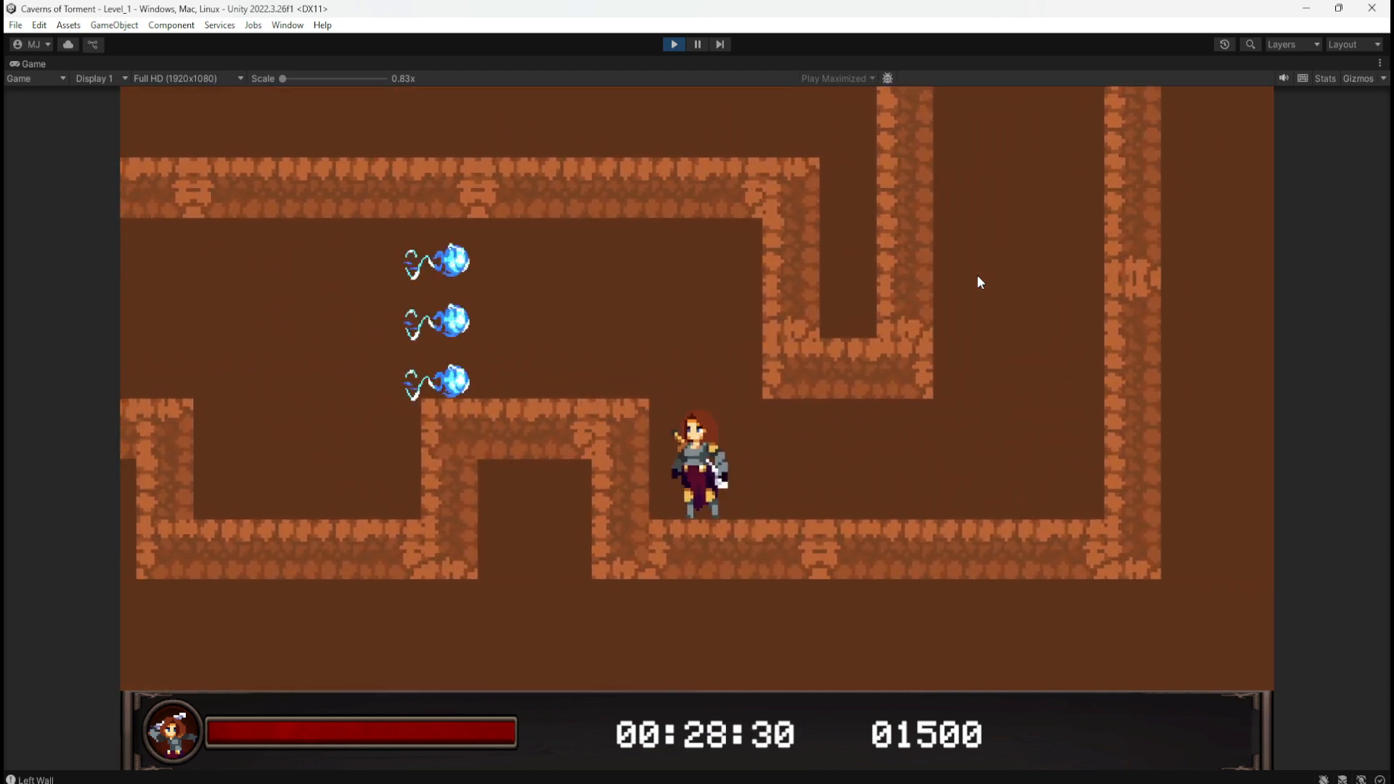
{"action": "key", "text": "a"}
{"action": "key", "text": "space"}
{"action": "key", "text": "a"}
{"action": "key", "text": "a"}
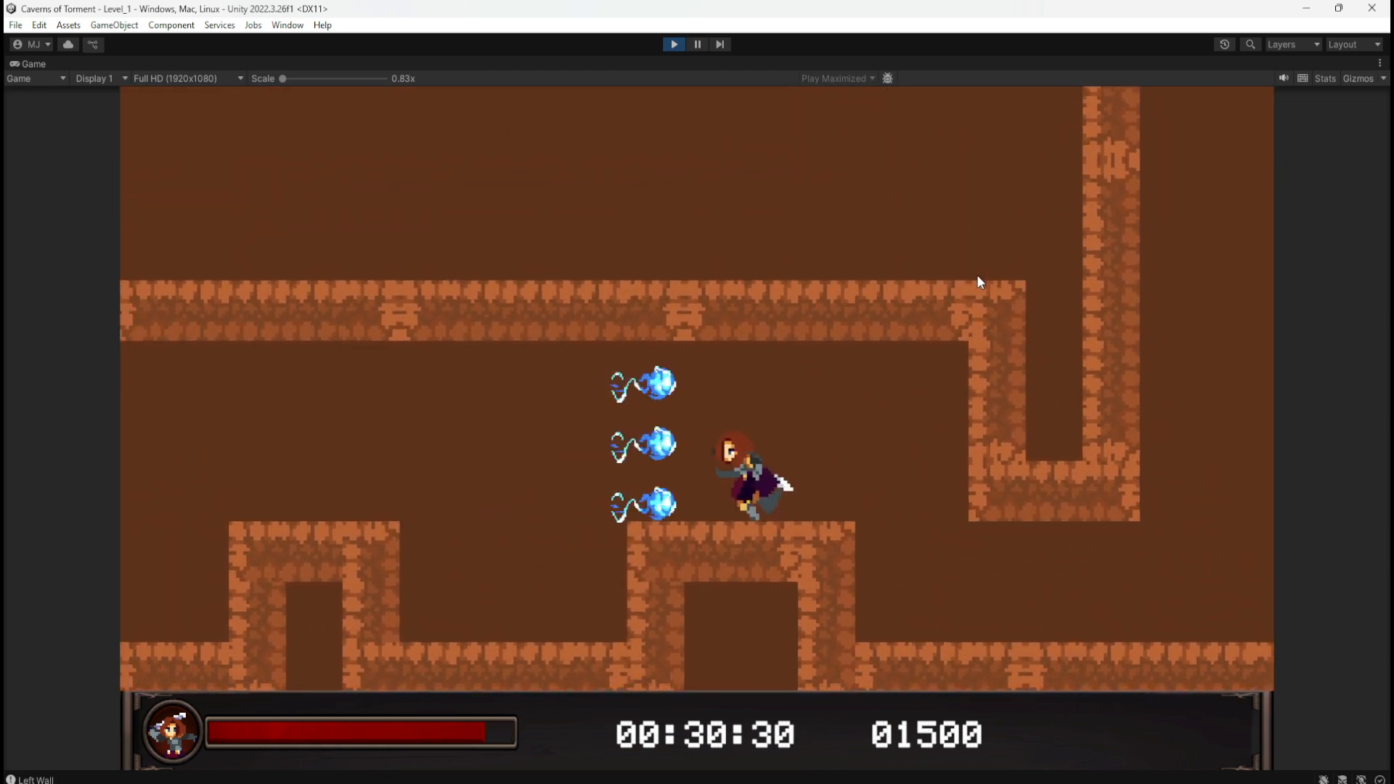
{"action": "key", "text": "d"}
{"action": "key", "text": "a"}
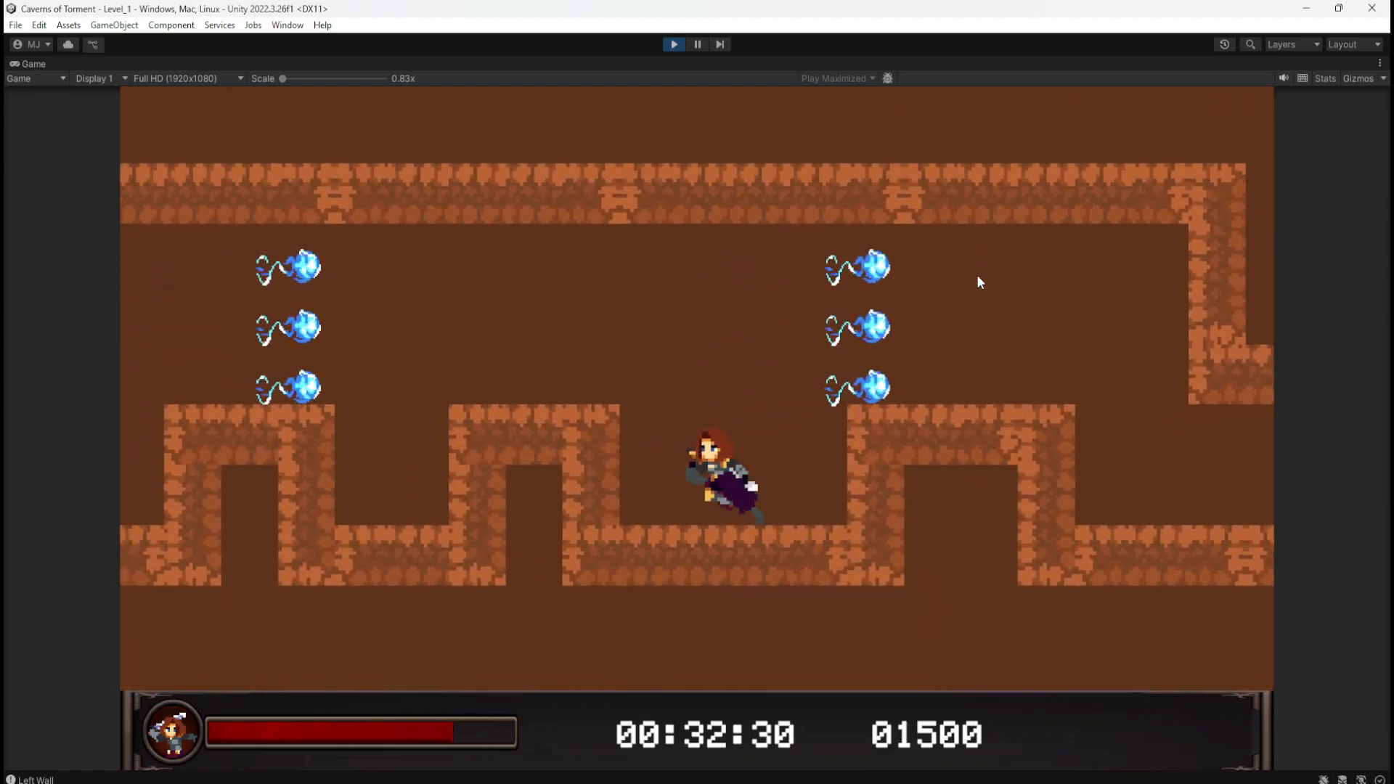
{"action": "key", "text": "a"}
{"action": "key", "text": "space"}
{"action": "key", "text": "a"}
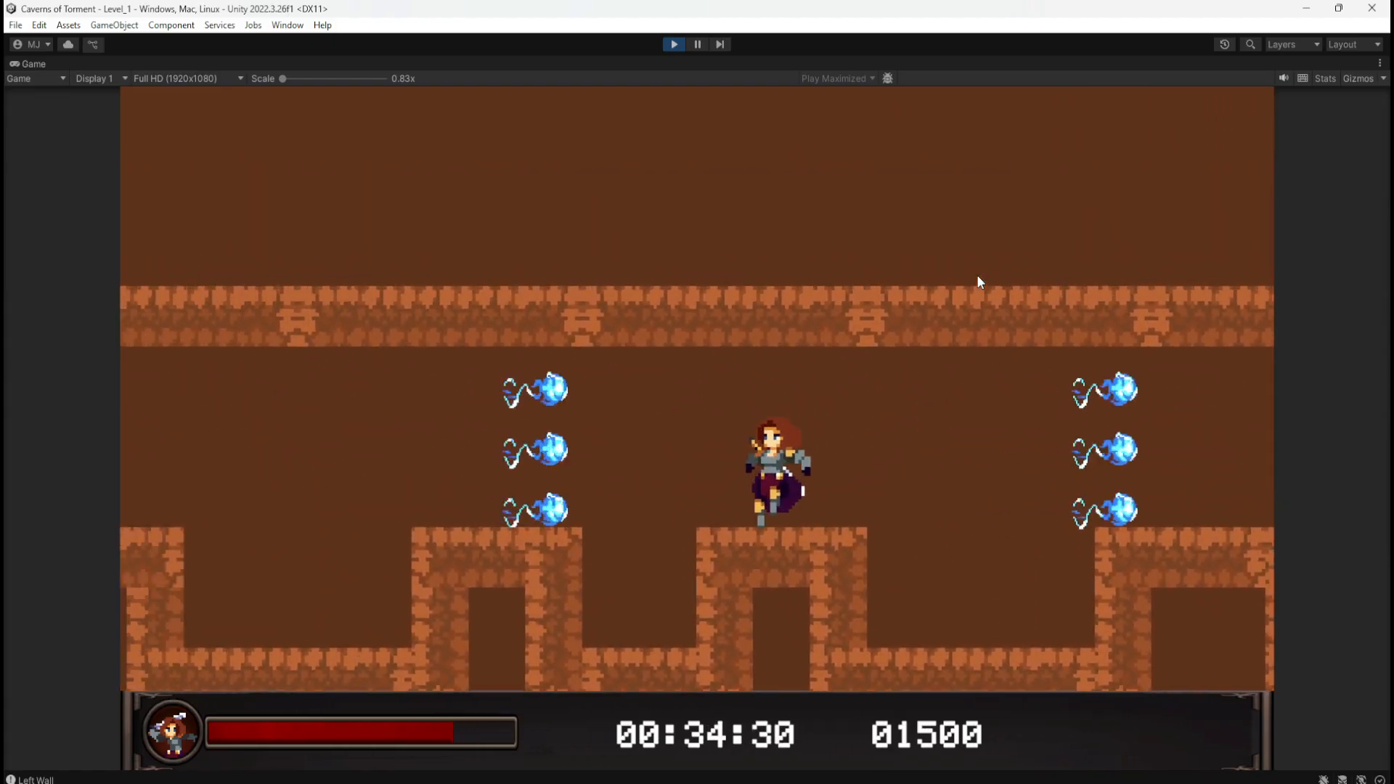
{"action": "key", "text": "a"}
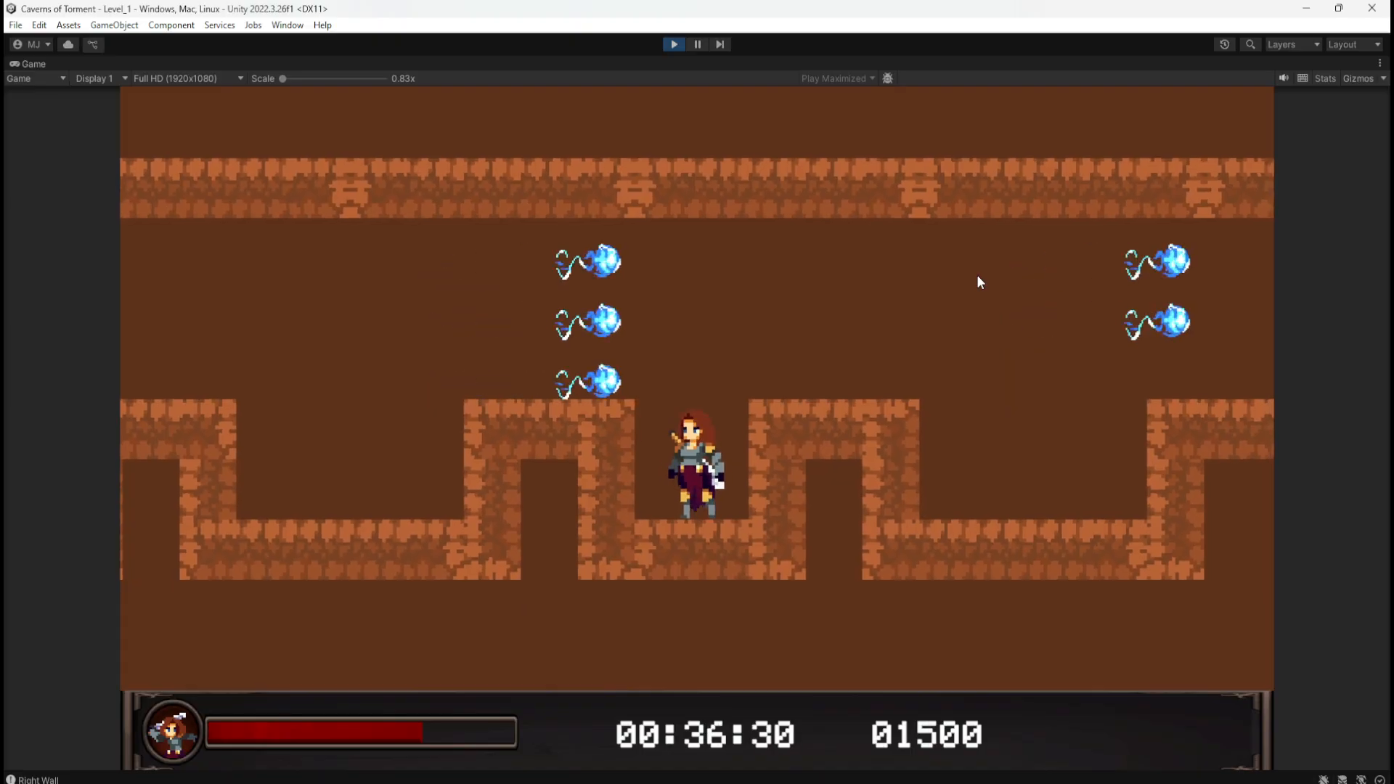
{"action": "key", "text": "space"}
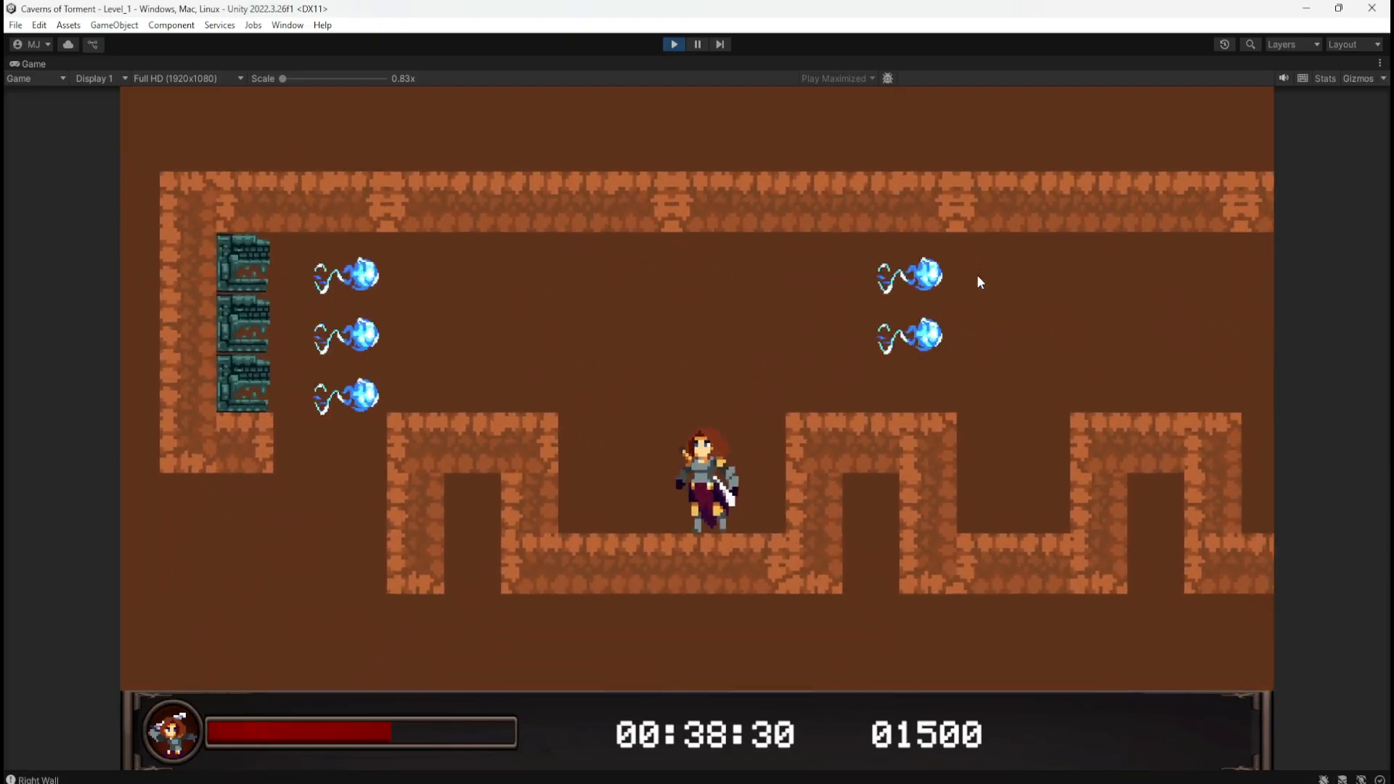
Step: Stop the playtest and set TrapMagicProjectile's MovementSpeed object variable to 3
{"action": "left_click", "coordinate": [681, 47]}
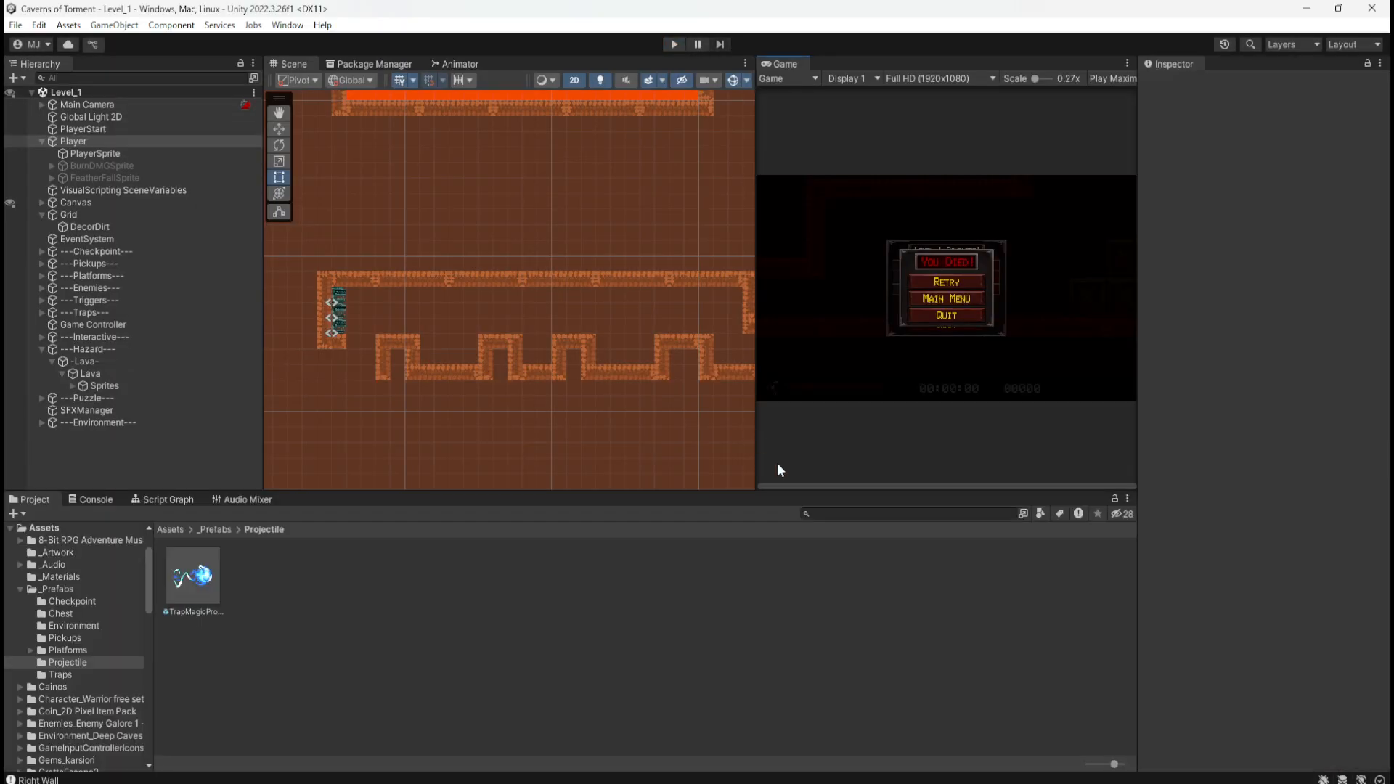
{"action": "left_click", "coordinate": [206, 587]}
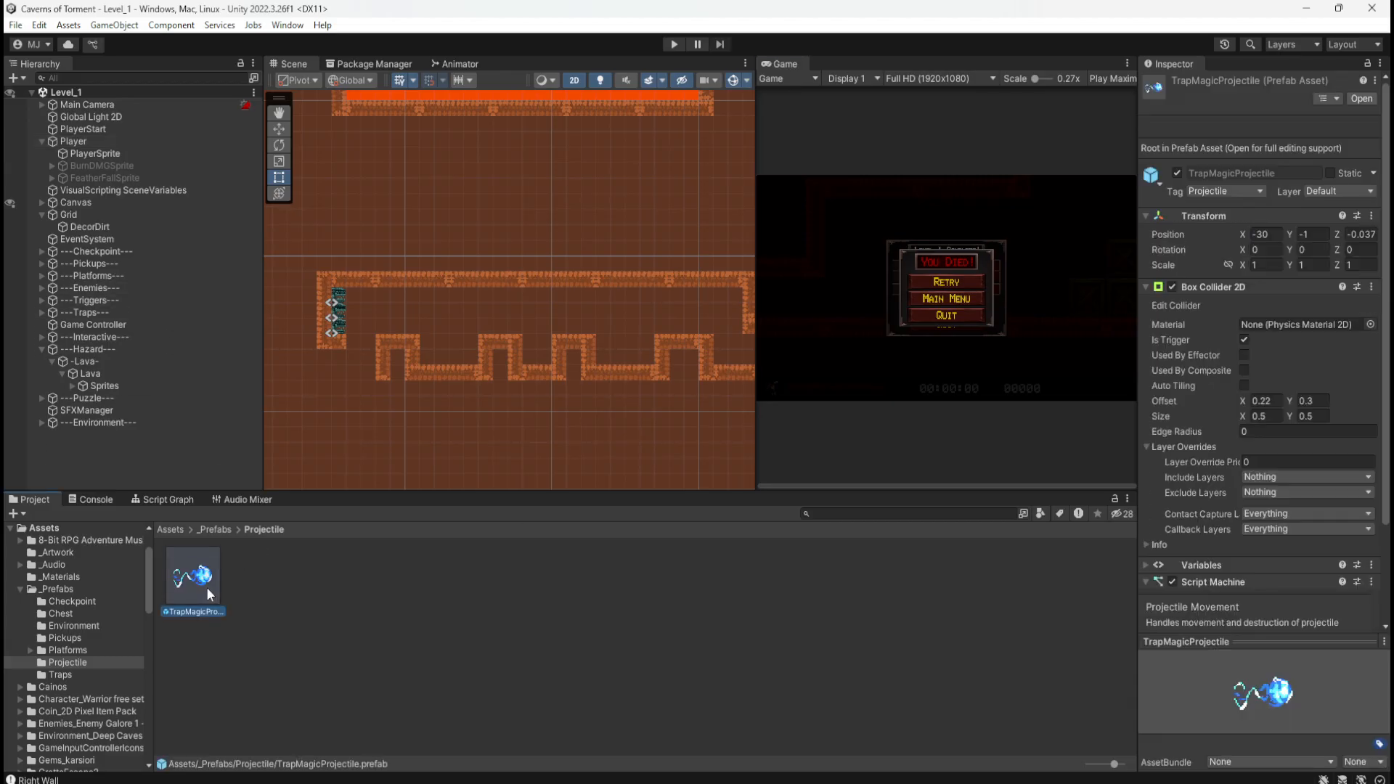
{"action": "left_click", "coordinate": [174, 500]}
{"action": "middle_click_drag", "start_coordinate": [776, 647], "coordinate": [939, 582]}
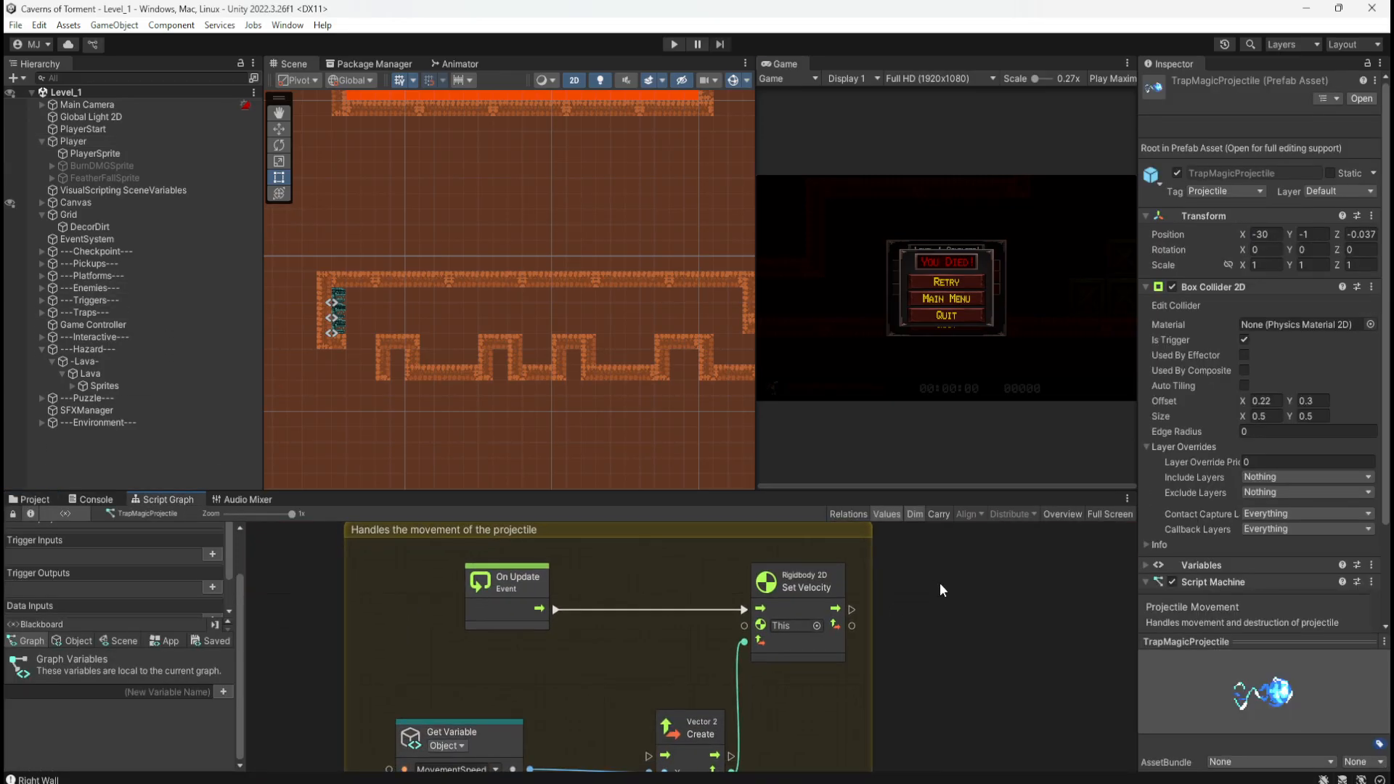
{"action": "key", "text": "shift+space"}
{"action": "left_click", "coordinate": [77, 264]}
{"action": "left_click", "coordinate": [70, 358]}
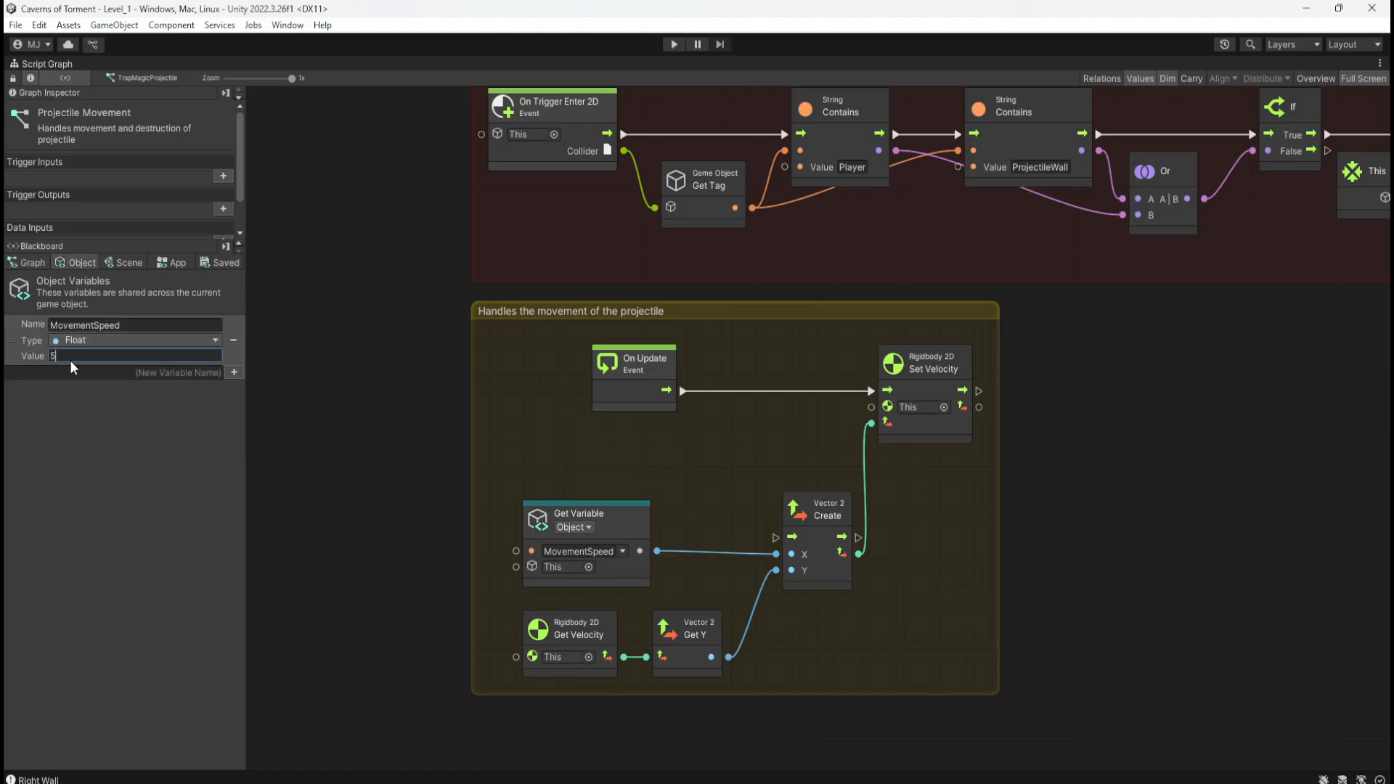
{"action": "type", "text": "3"}
{"action": "key", "text": "Return"}
{"action": "key", "text": "shift+space"}
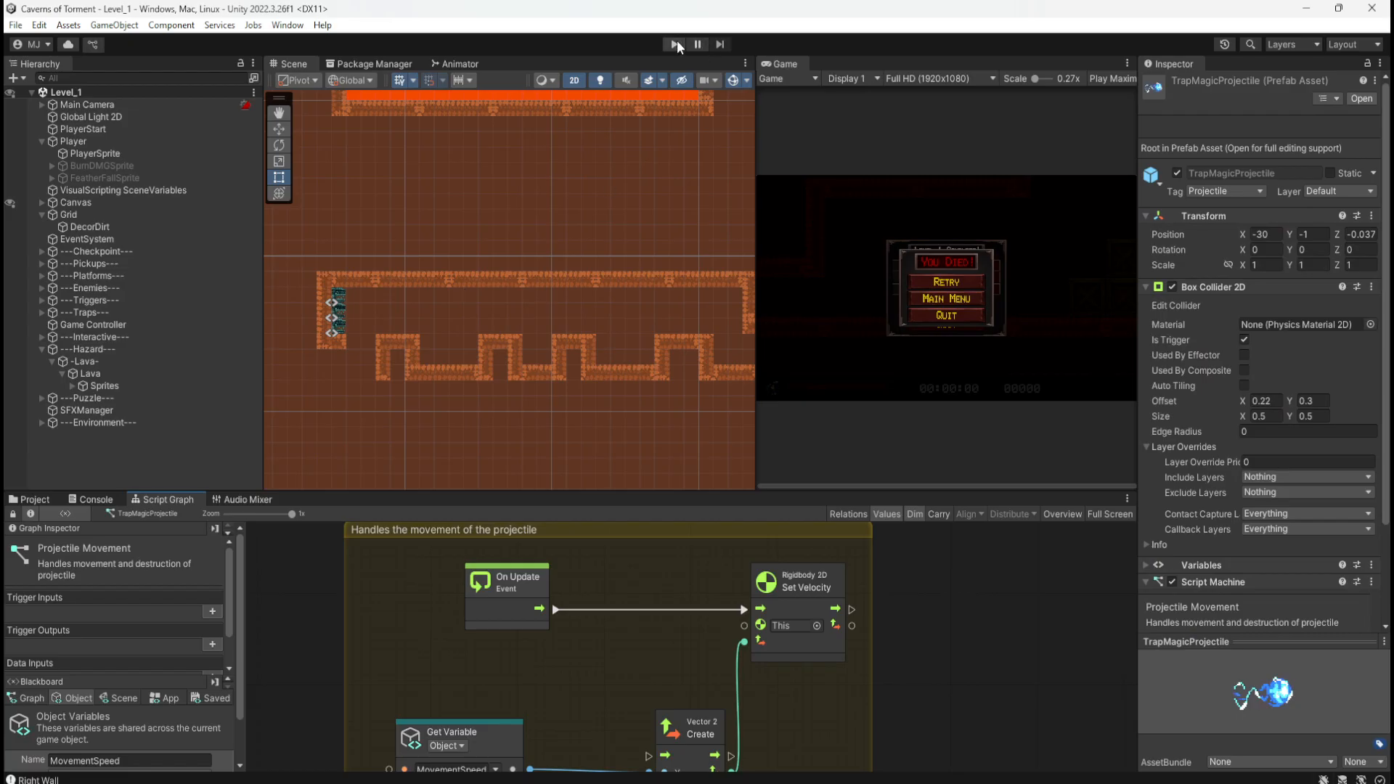
Step: Start Play mode and run right over the crates, pushing the block into the lava
{"action": "left_click", "coordinate": [675, 45]}
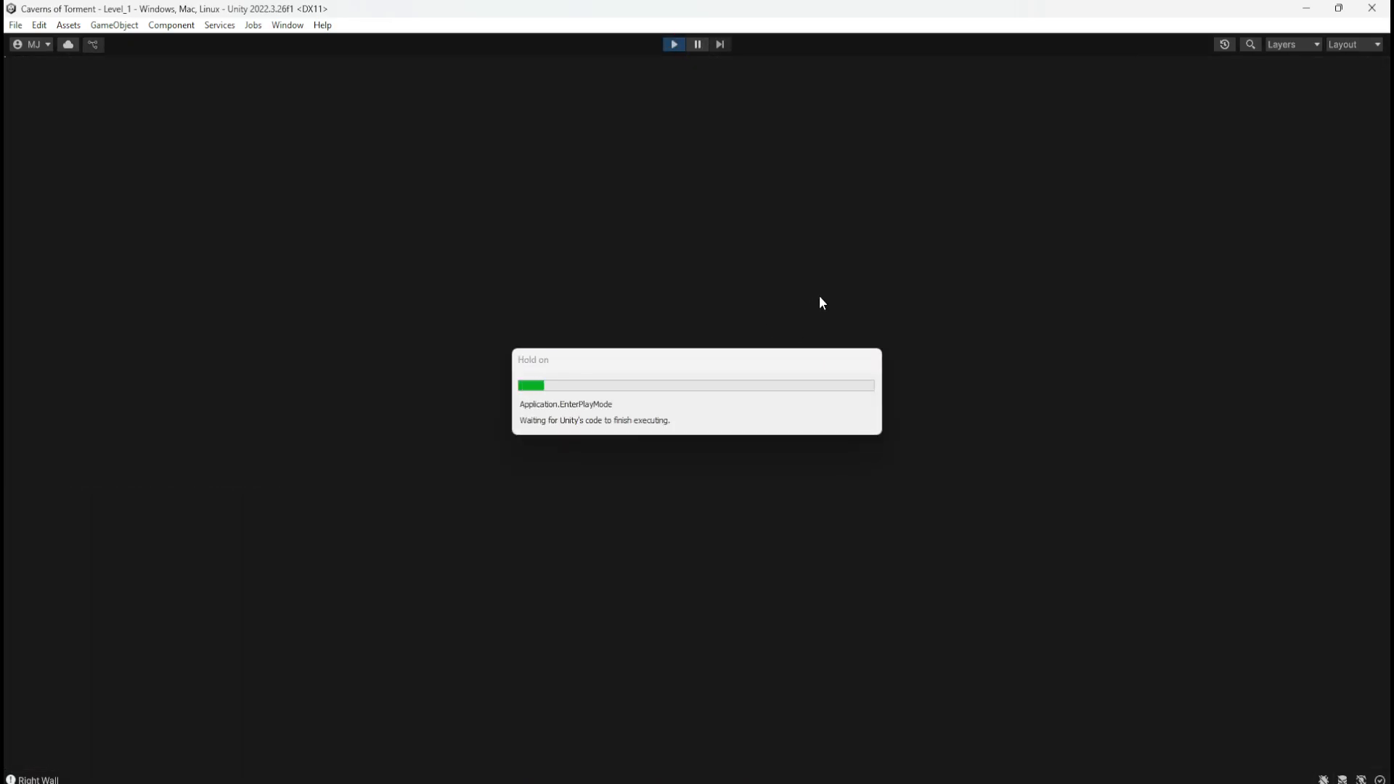
{"action": "key", "text": "d"}
{"action": "key", "text": "space"}
{"action": "key", "text": "space"}
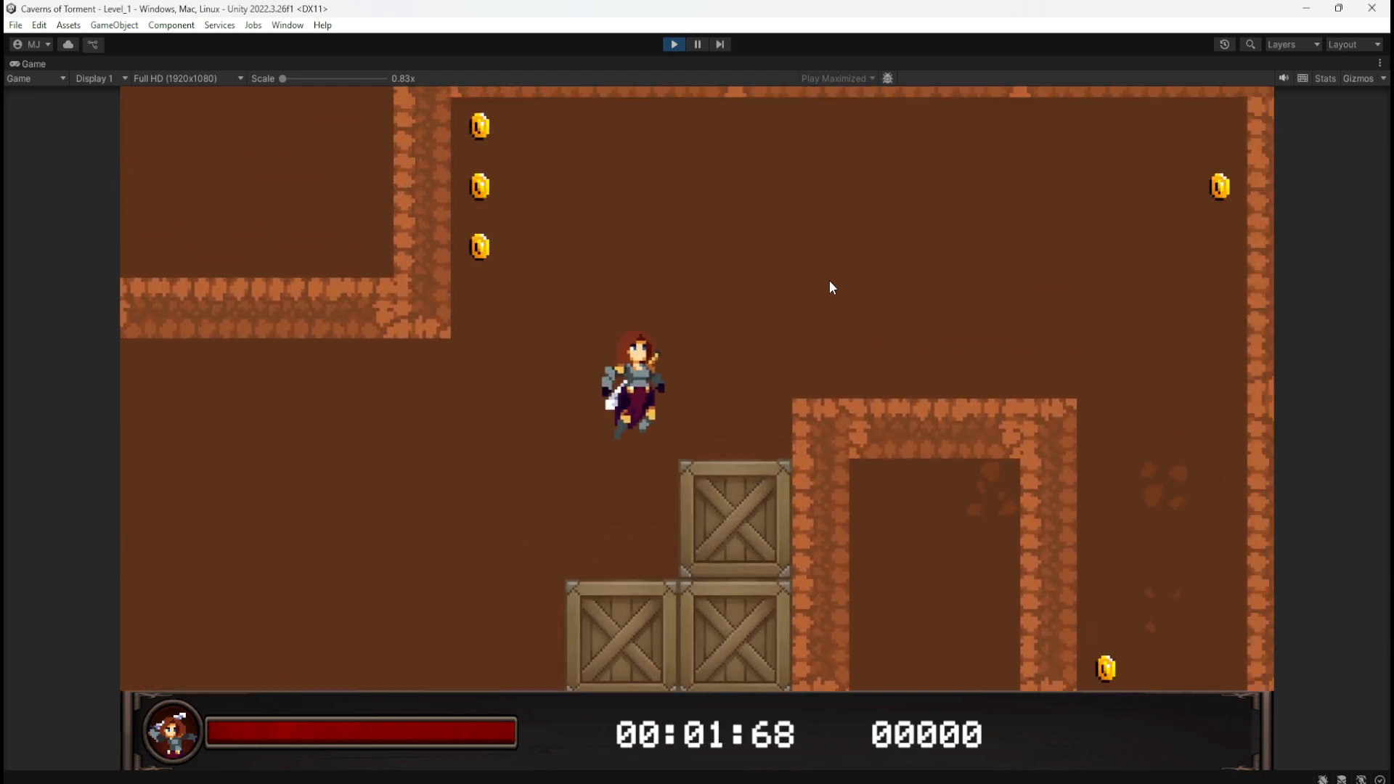
{"action": "key", "text": "space"}
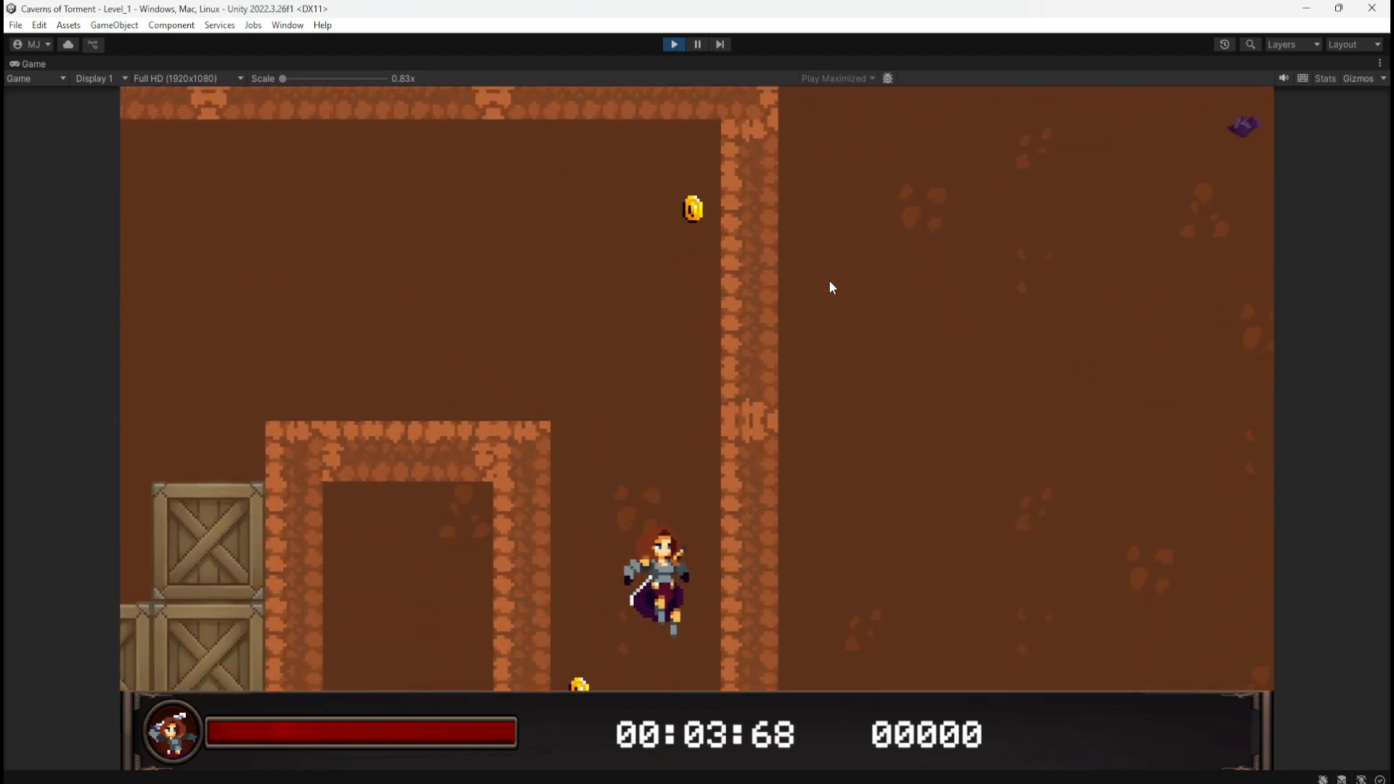
{"action": "key", "text": "d"}
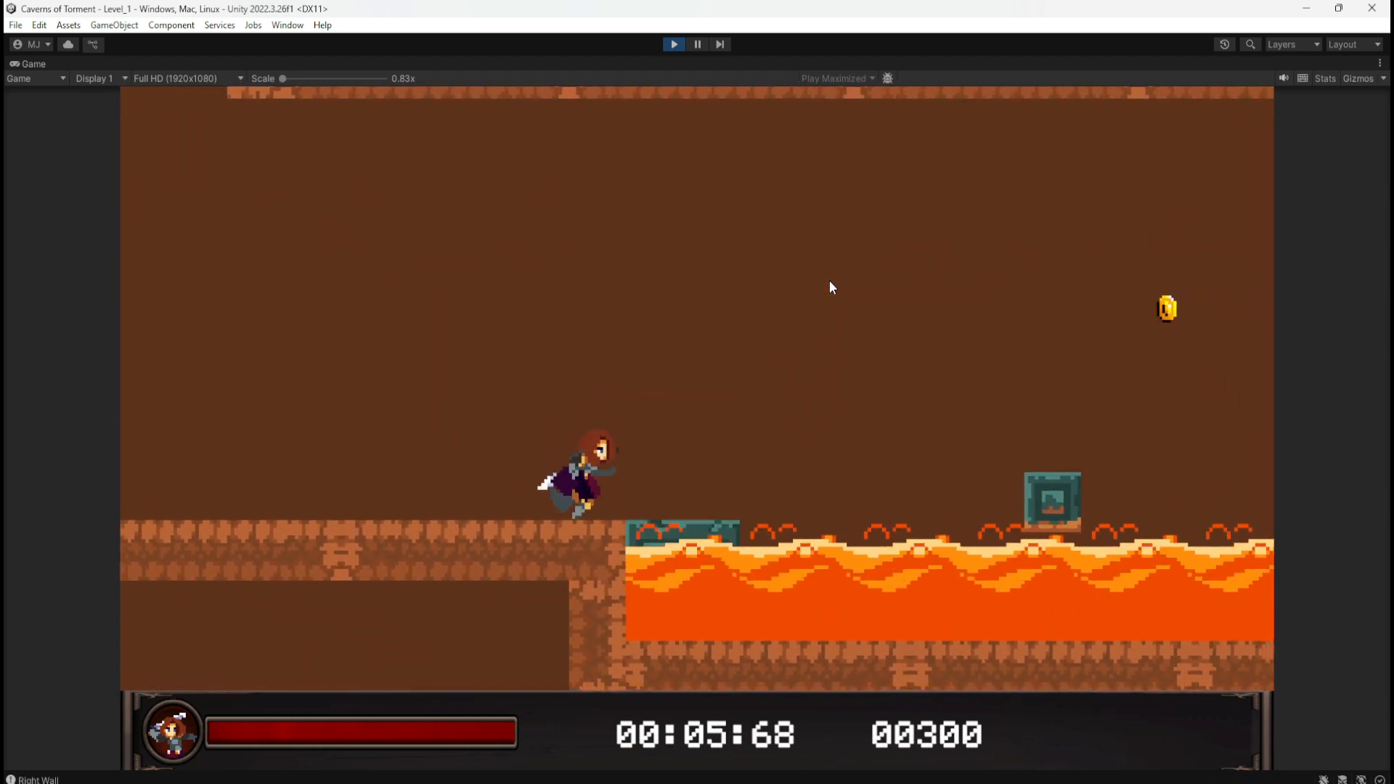
Step: Hop across the lava blocks past the statue, then run left into the magic trap corridor
{"action": "key", "text": "space"}
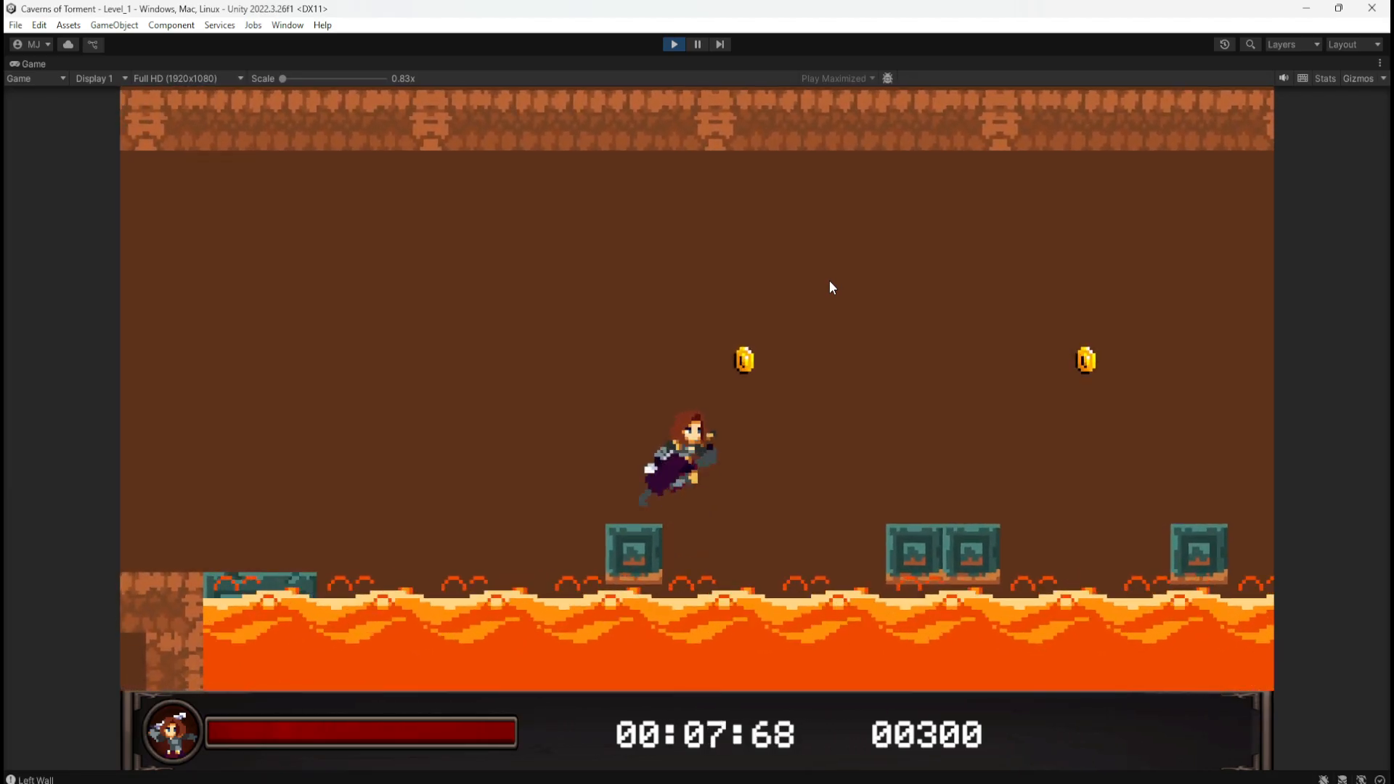
{"action": "key", "text": "space"}
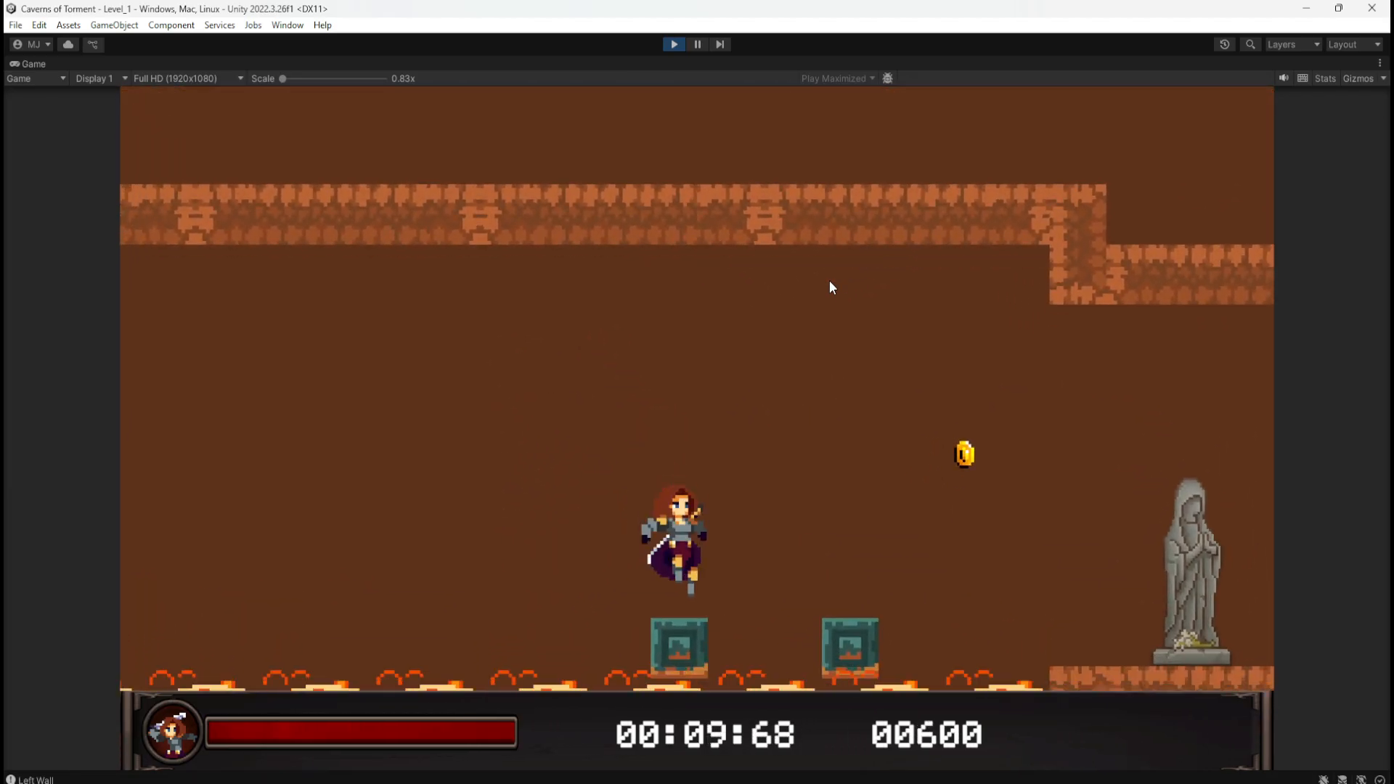
{"action": "key", "text": "space"}
{"action": "key", "text": "space"}
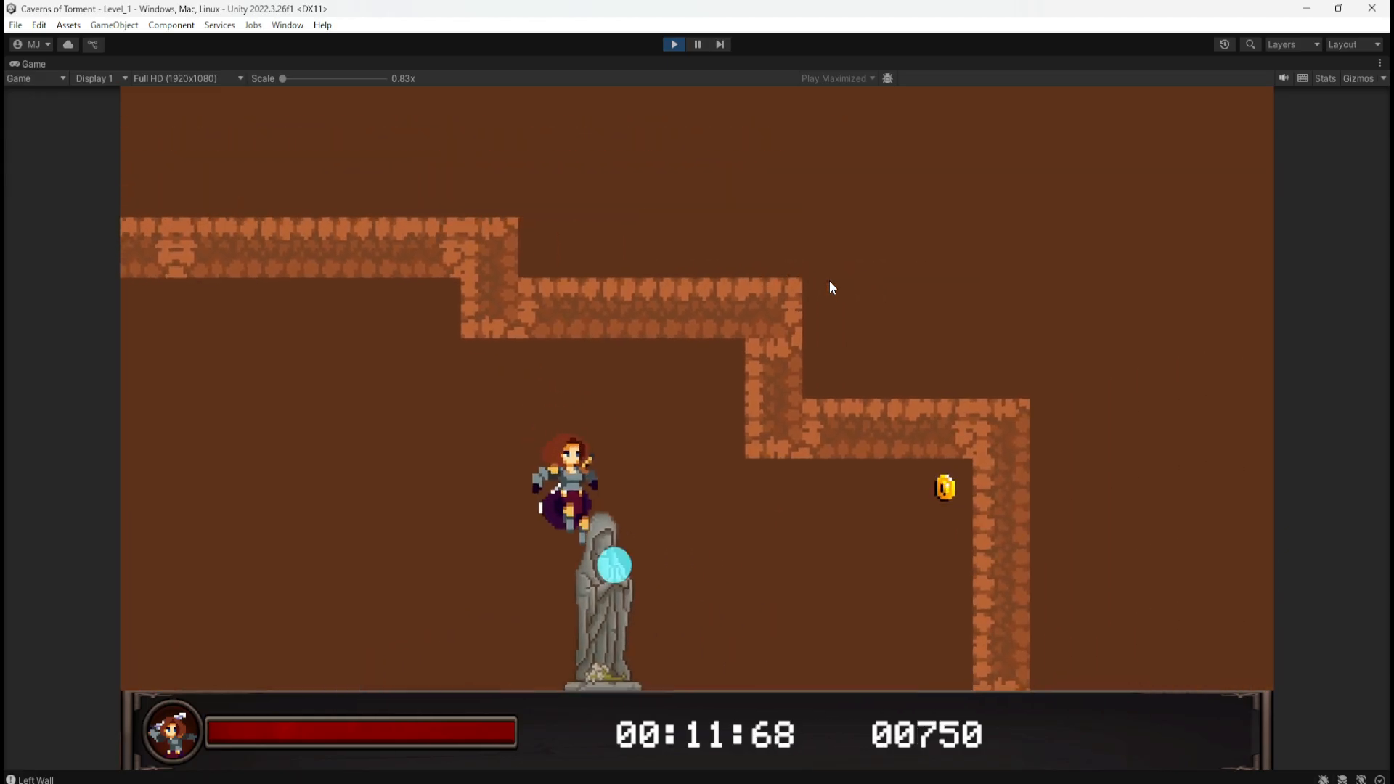
{"action": "key", "text": "space"}
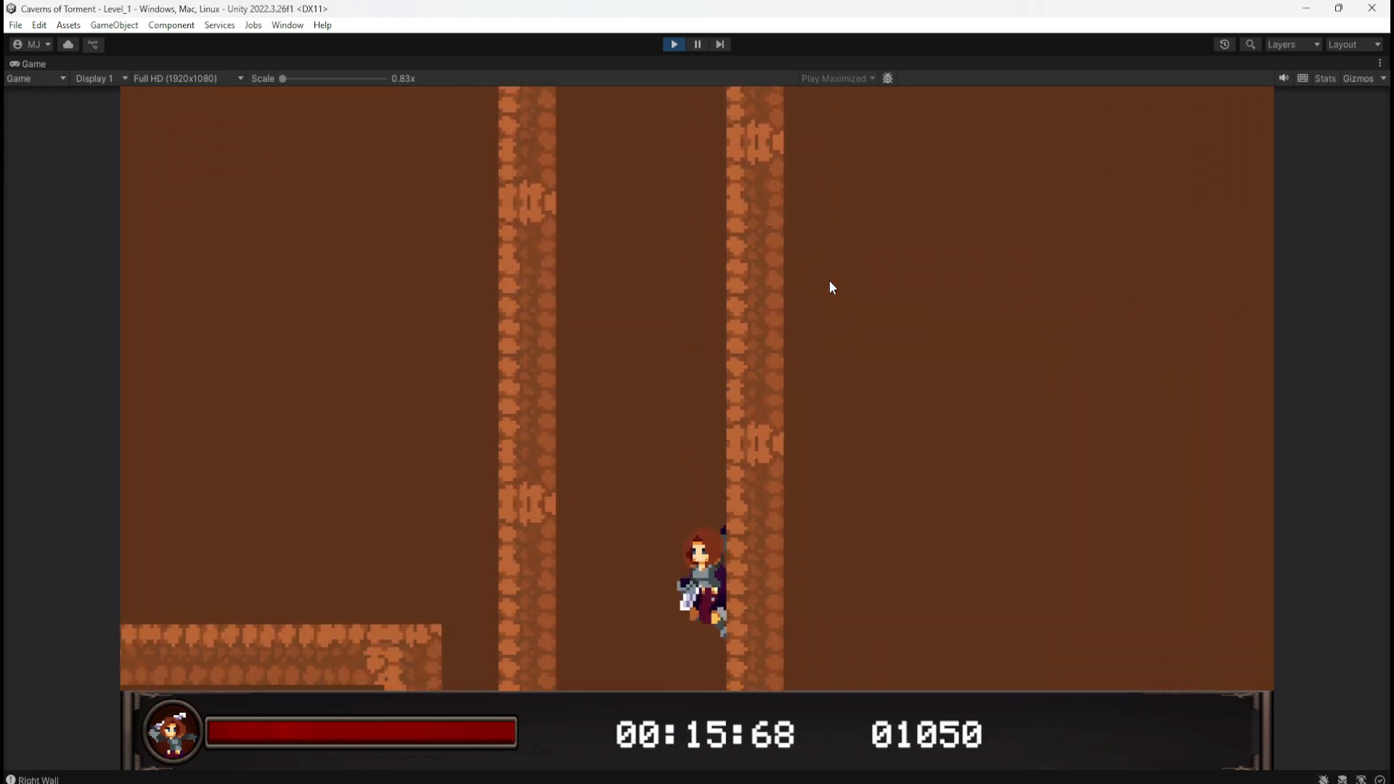
{"action": "key", "text": "a"}
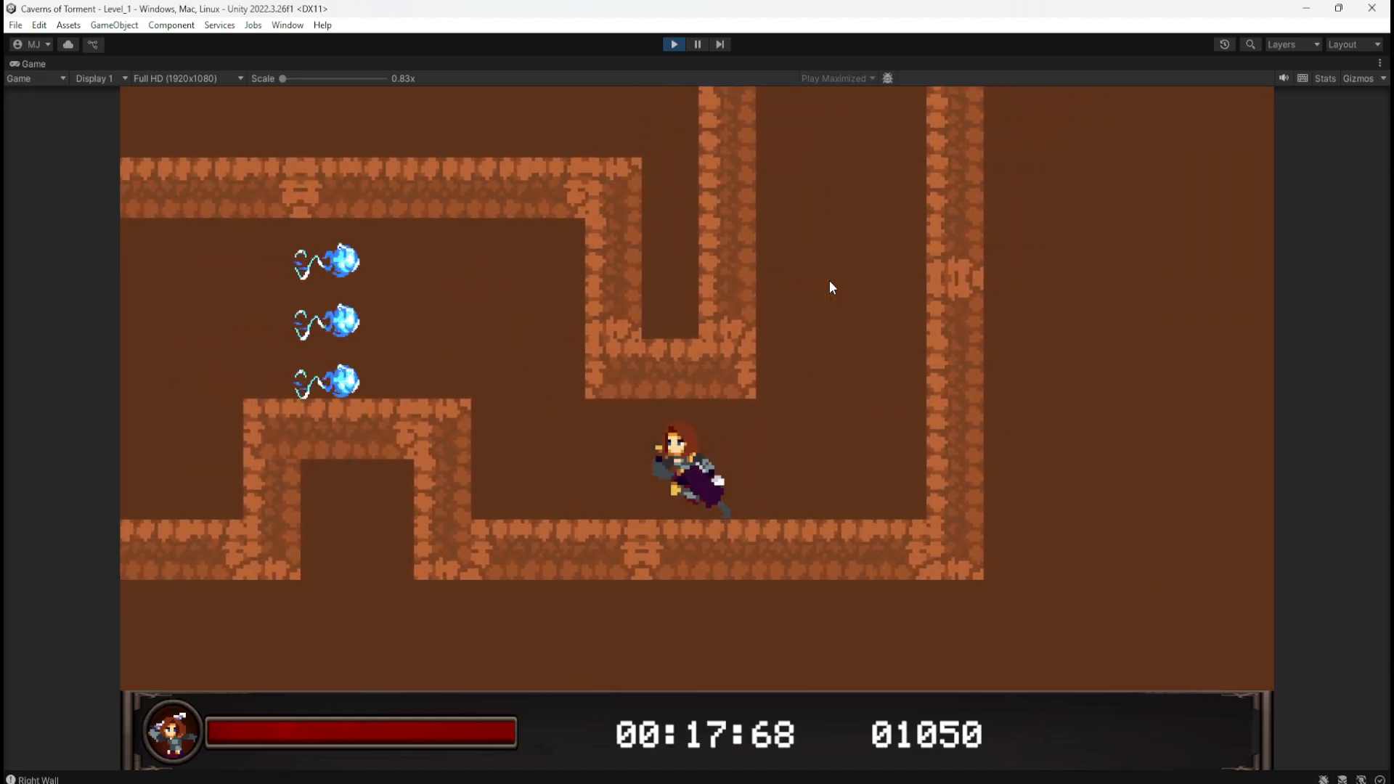
{"action": "key", "text": "a"}
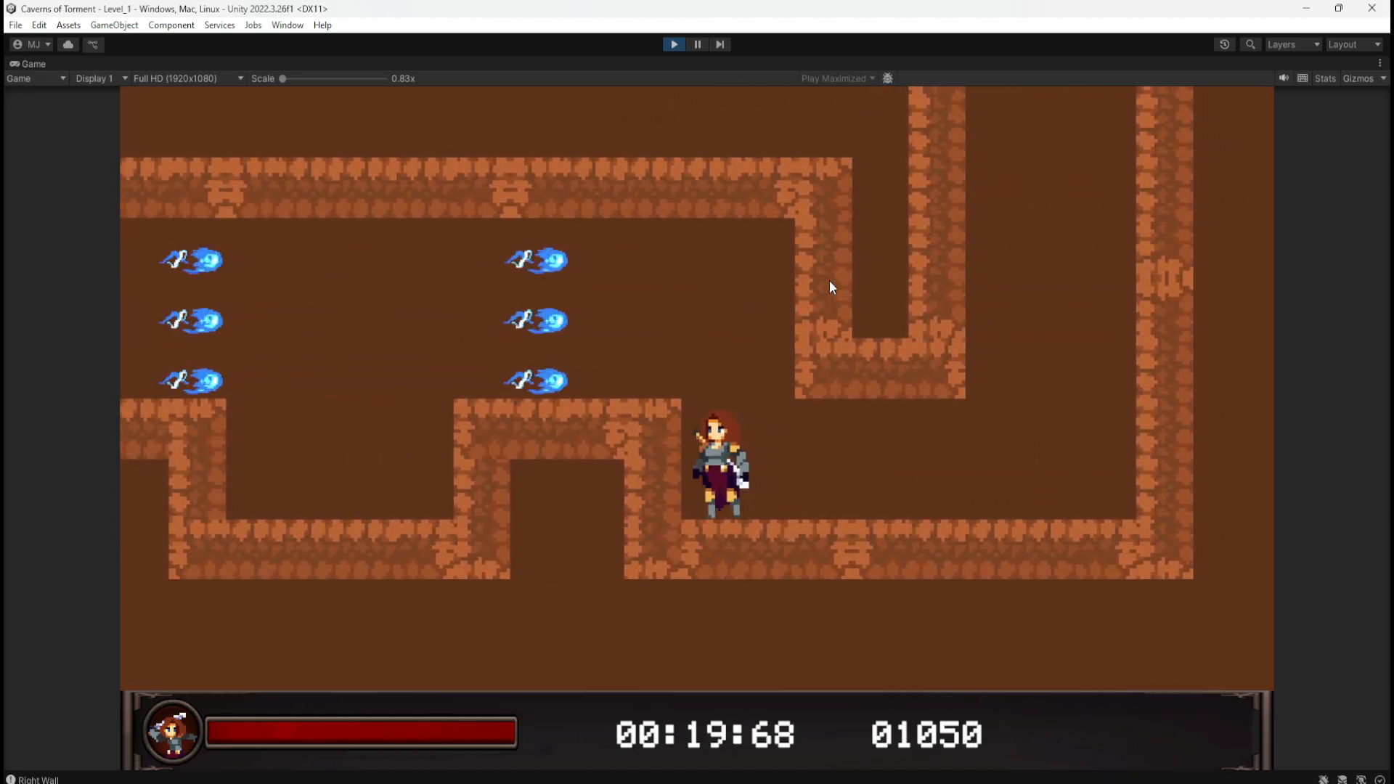
{"action": "key", "text": "a"}
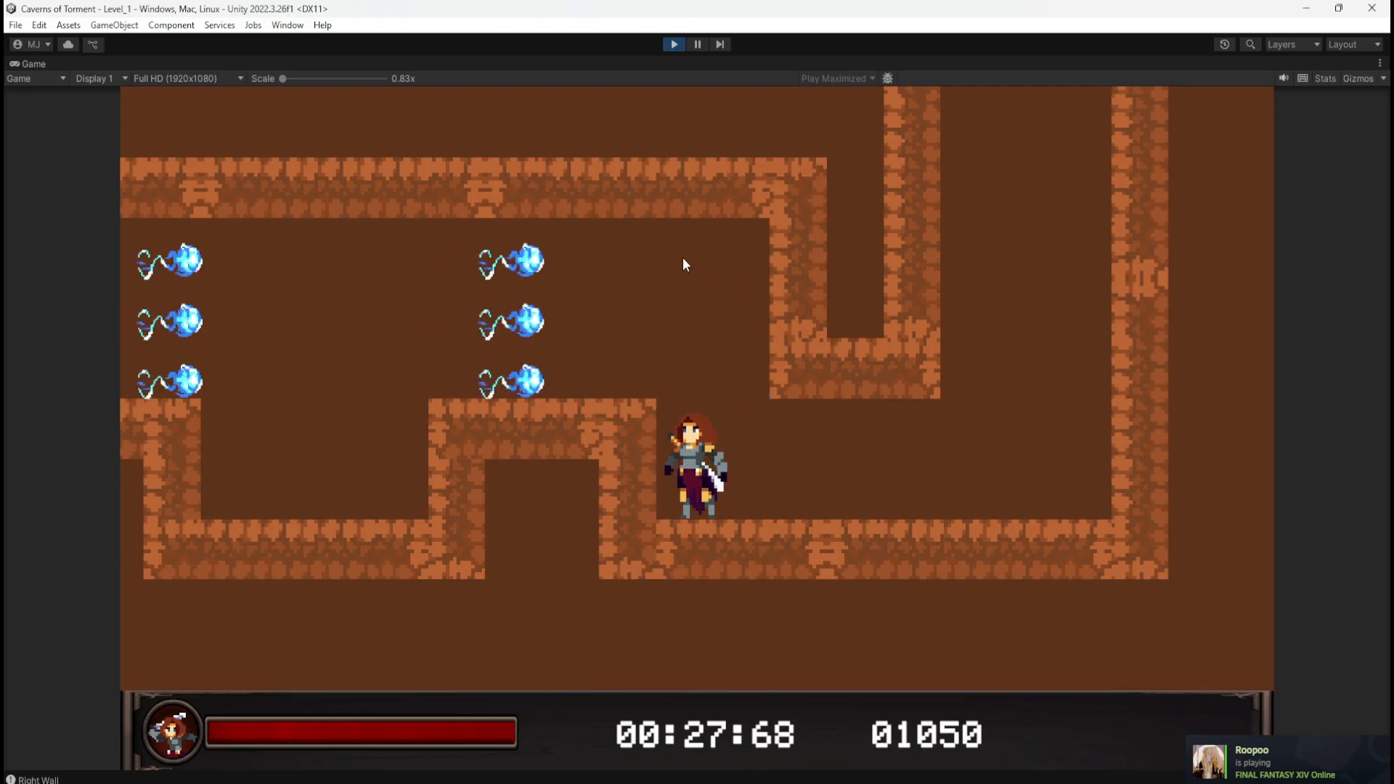
Step: Stop Play mode and inspect the maximized script graph's object variables such as MovementSpeed
{"action": "left_click", "coordinate": [671, 46]}
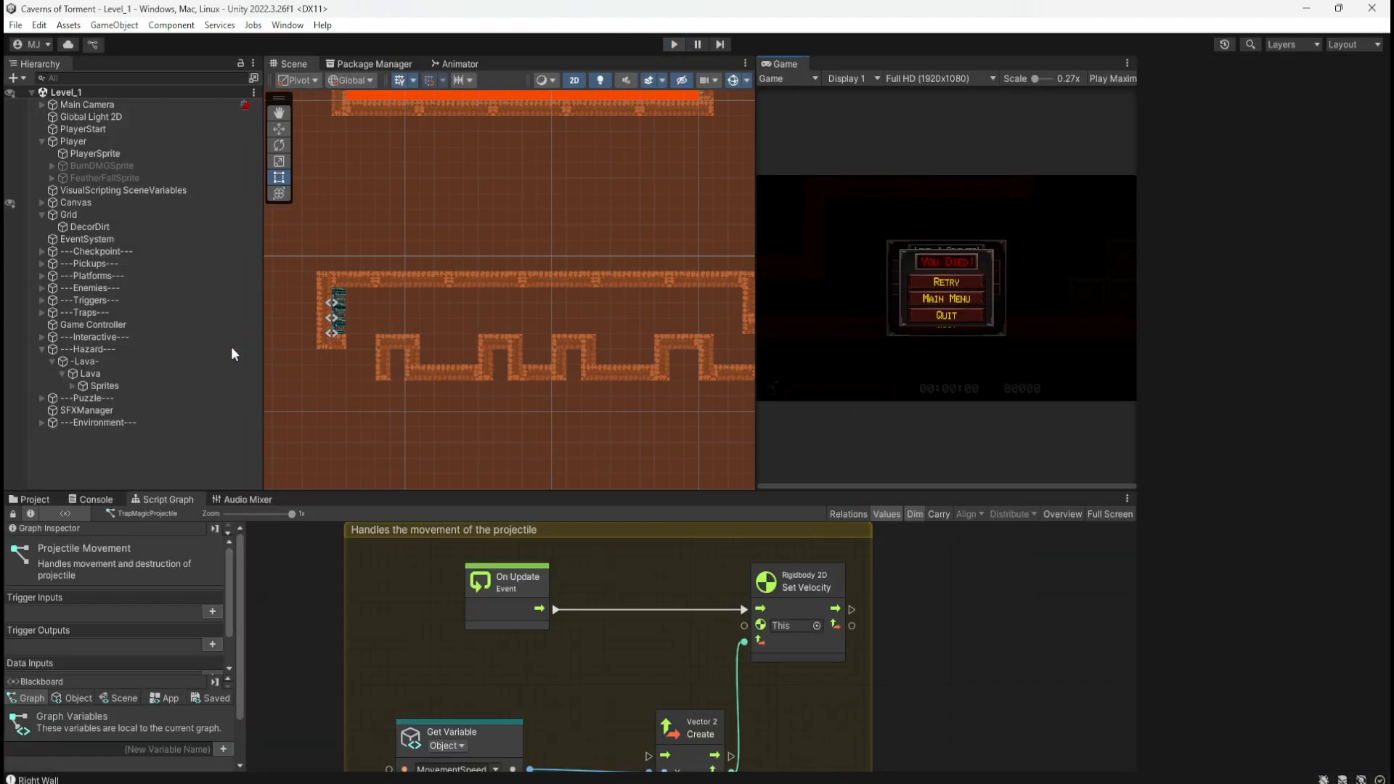
{"action": "key", "text": "shift+space"}
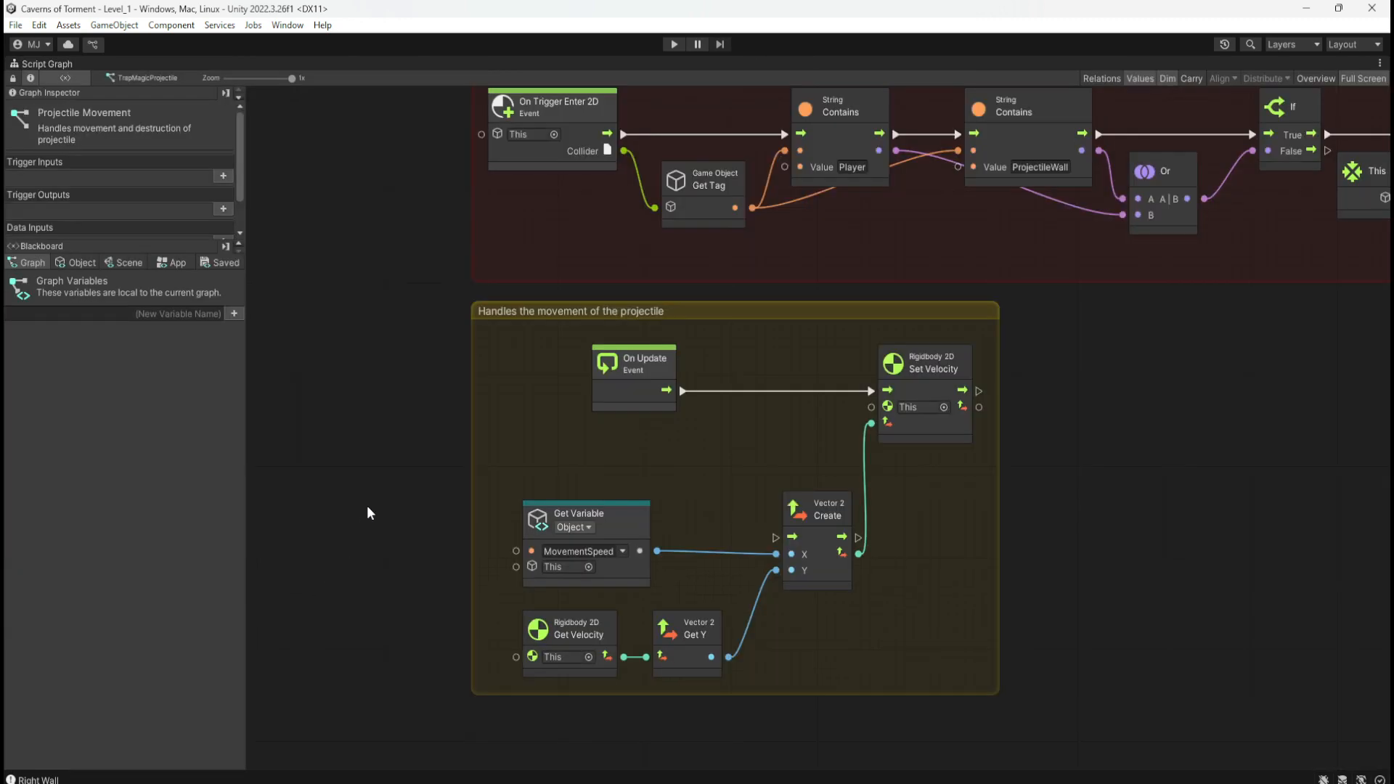
{"action": "left_click", "coordinate": [80, 261]}
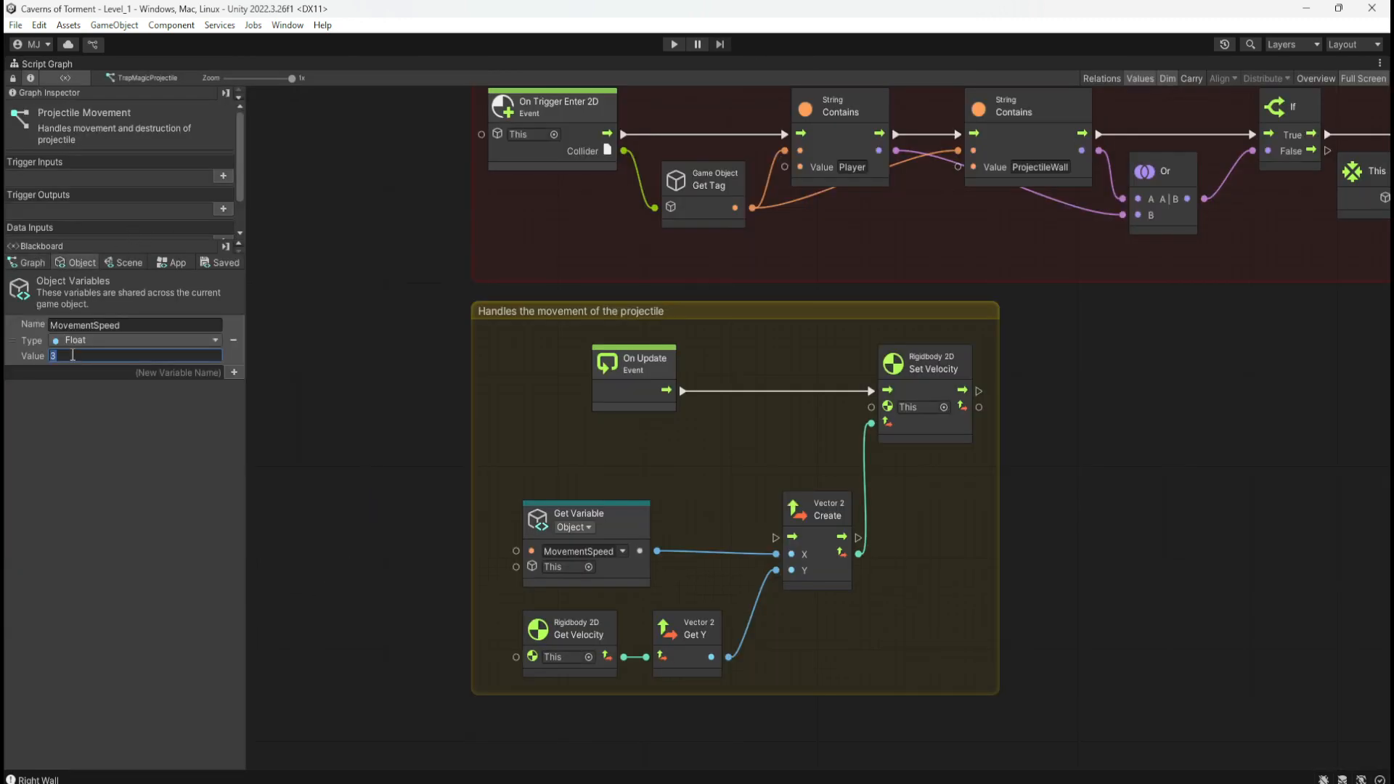
{"action": "key", "text": "shift+space"}
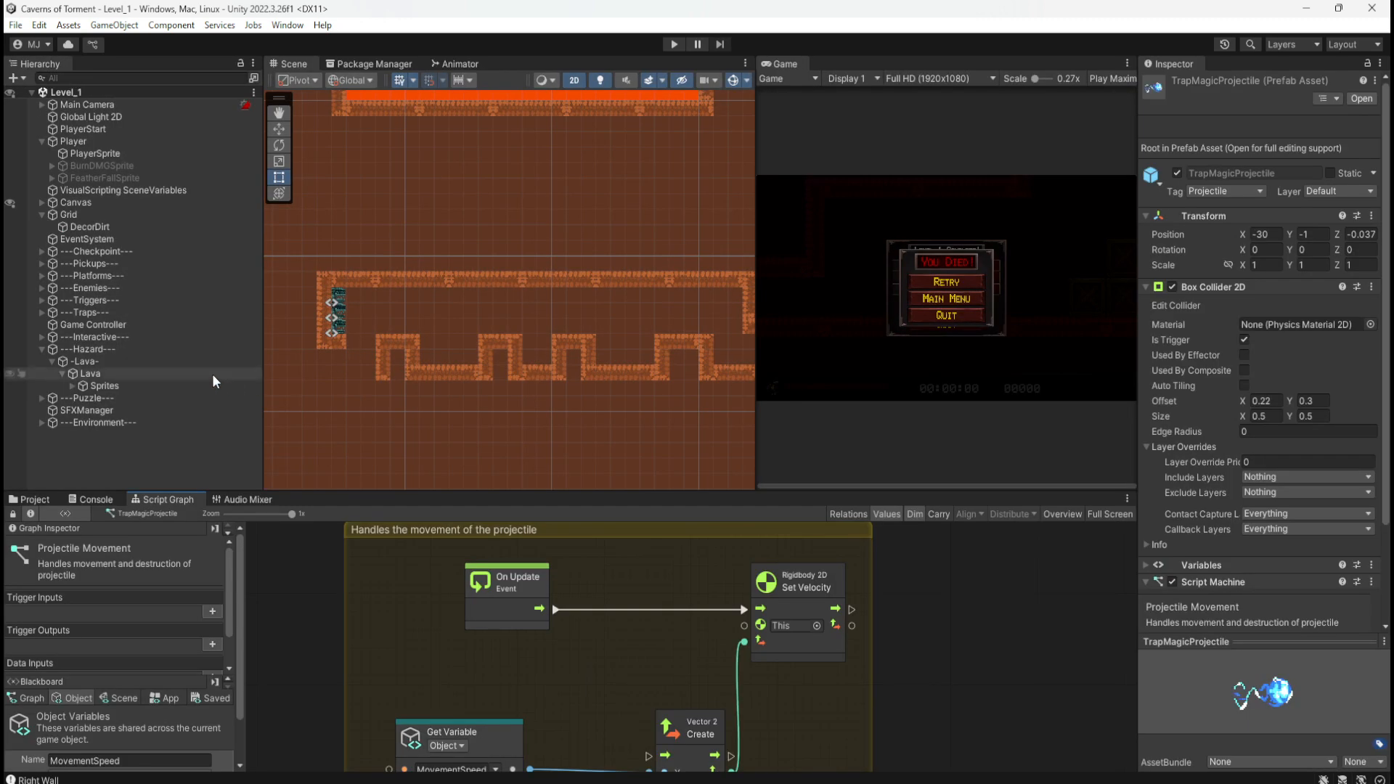
Step: Select the TrapMagic prefab in the _Prefabs/Traps folder to show its graph
{"action": "left_click", "coordinate": [94, 498]}
{"action": "left_click", "coordinate": [48, 498]}
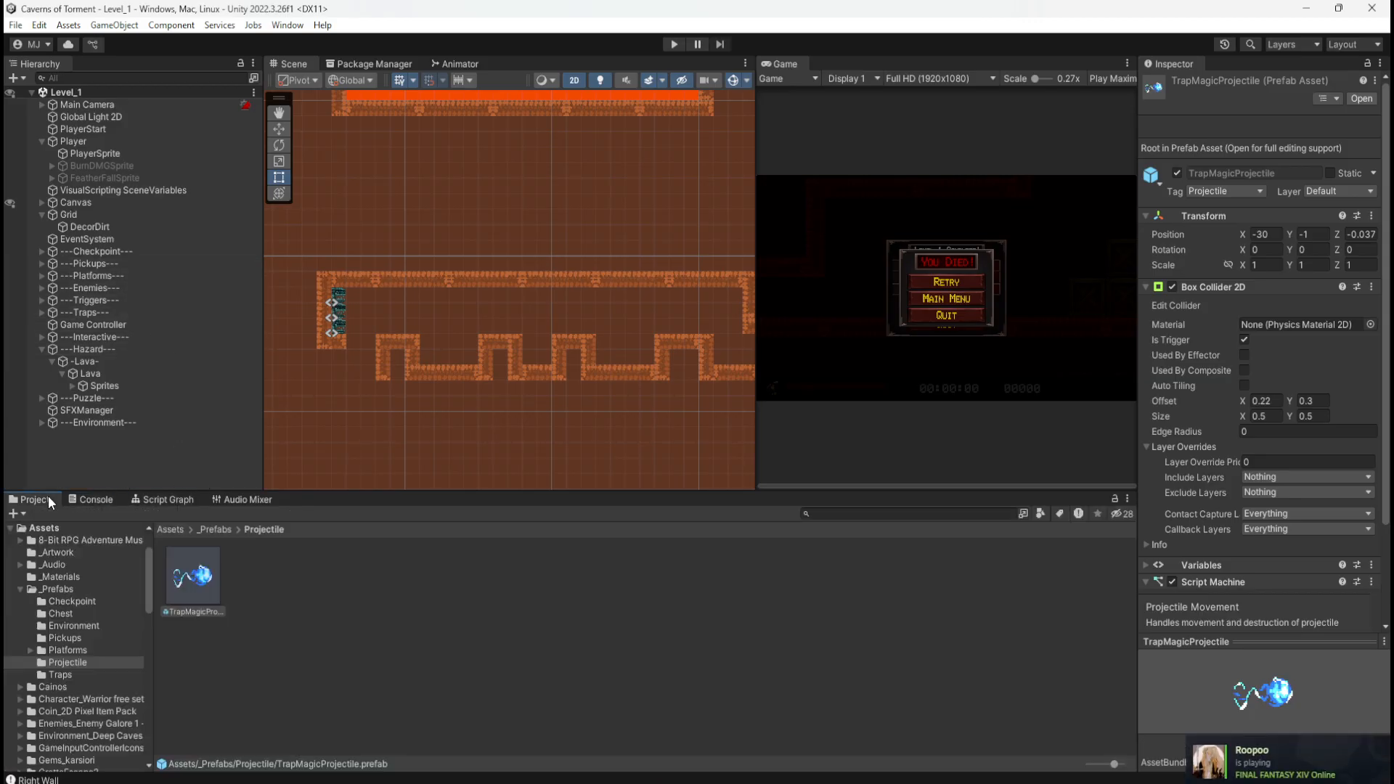
{"action": "left_click", "coordinate": [214, 529]}
{"action": "double_click", "coordinate": [591, 594]}
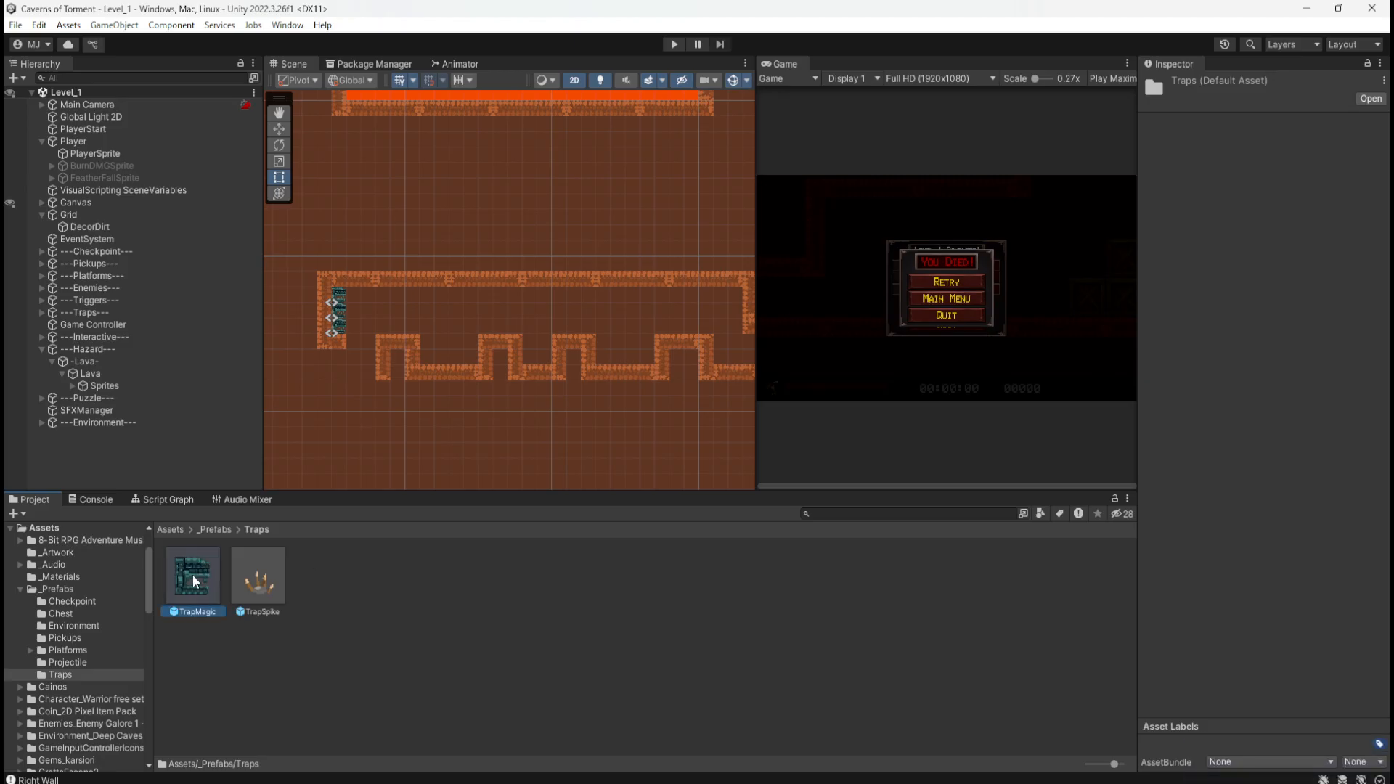
{"action": "left_click", "coordinate": [172, 500]}
Step: Set the Spawner Projectile graph's Timer Duration to 1.5 seconds
{"action": "key", "text": "shift+space"}
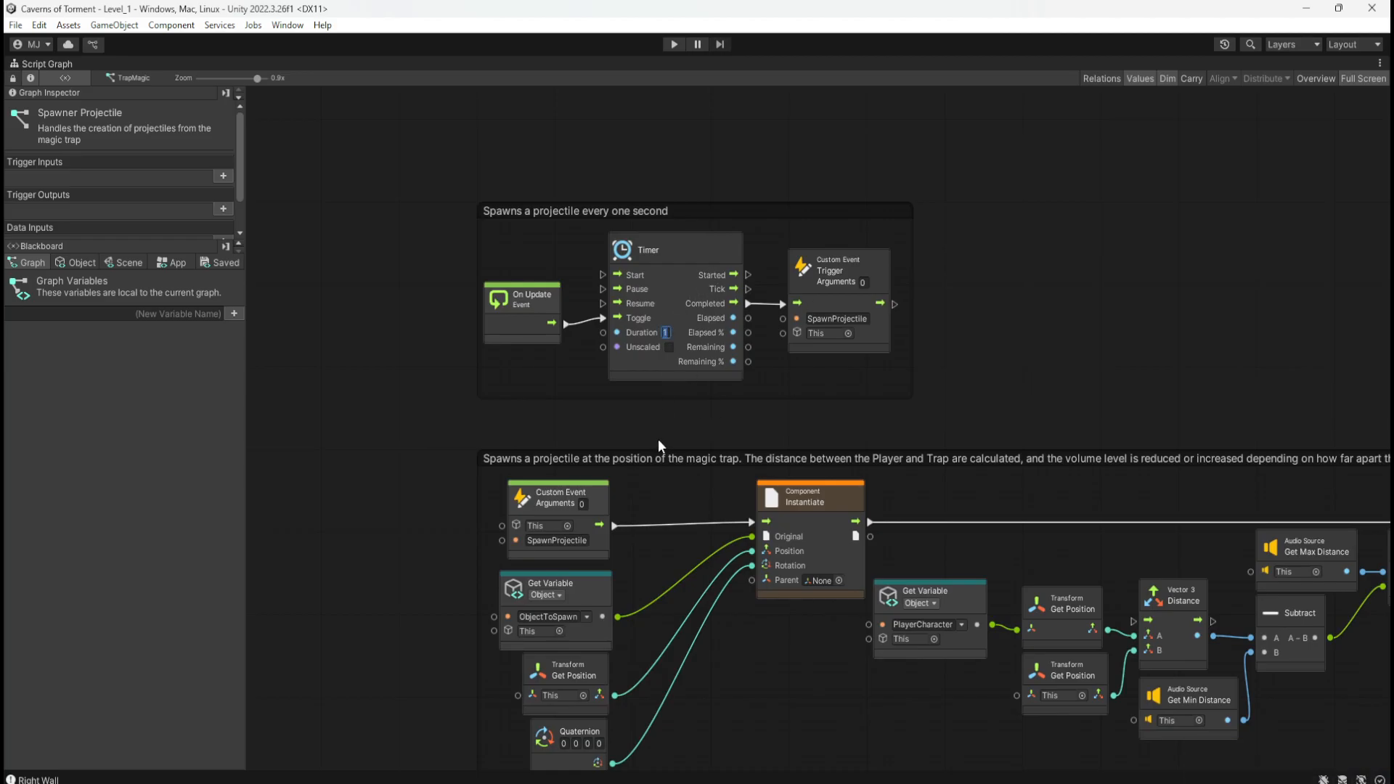
{"action": "type", "text": "1.5"}
{"action": "key", "text": "Return"}
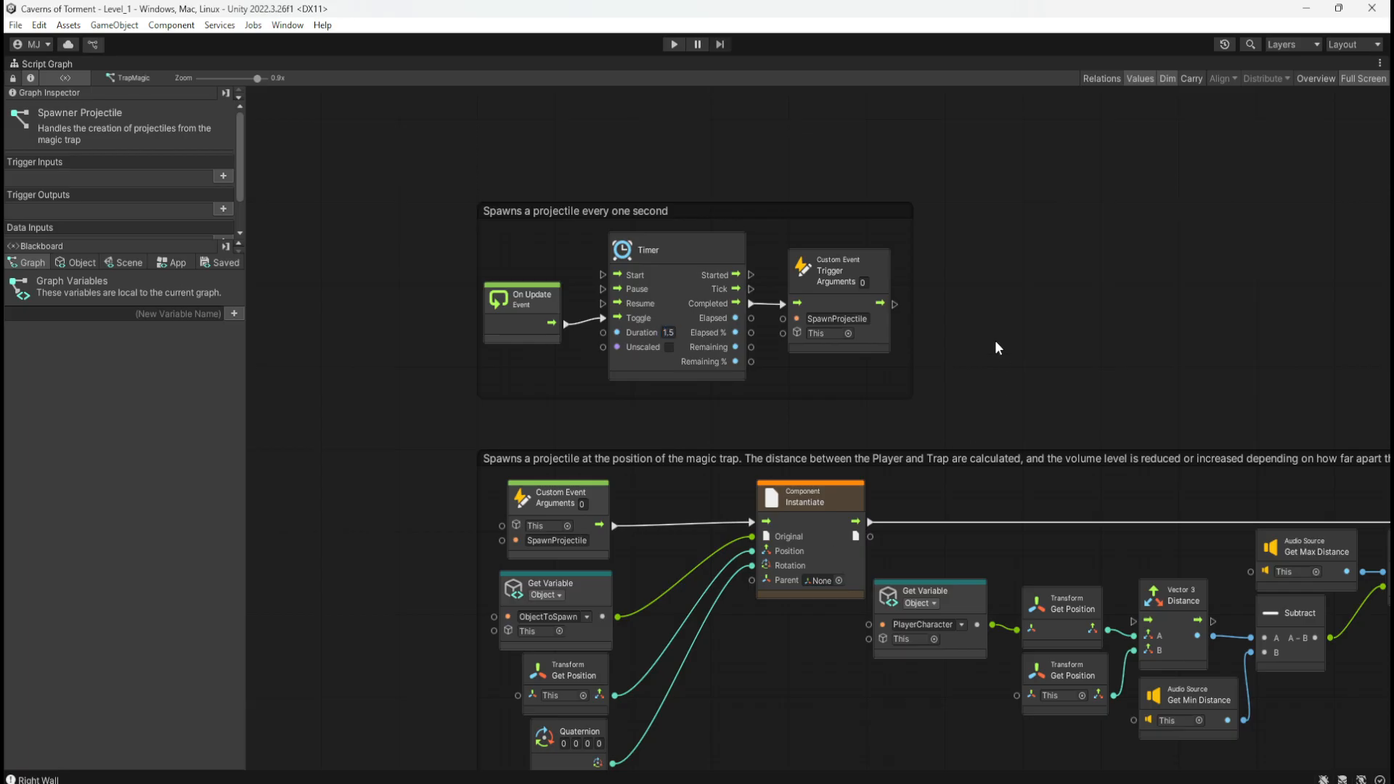
{"action": "key", "text": "shift+space"}
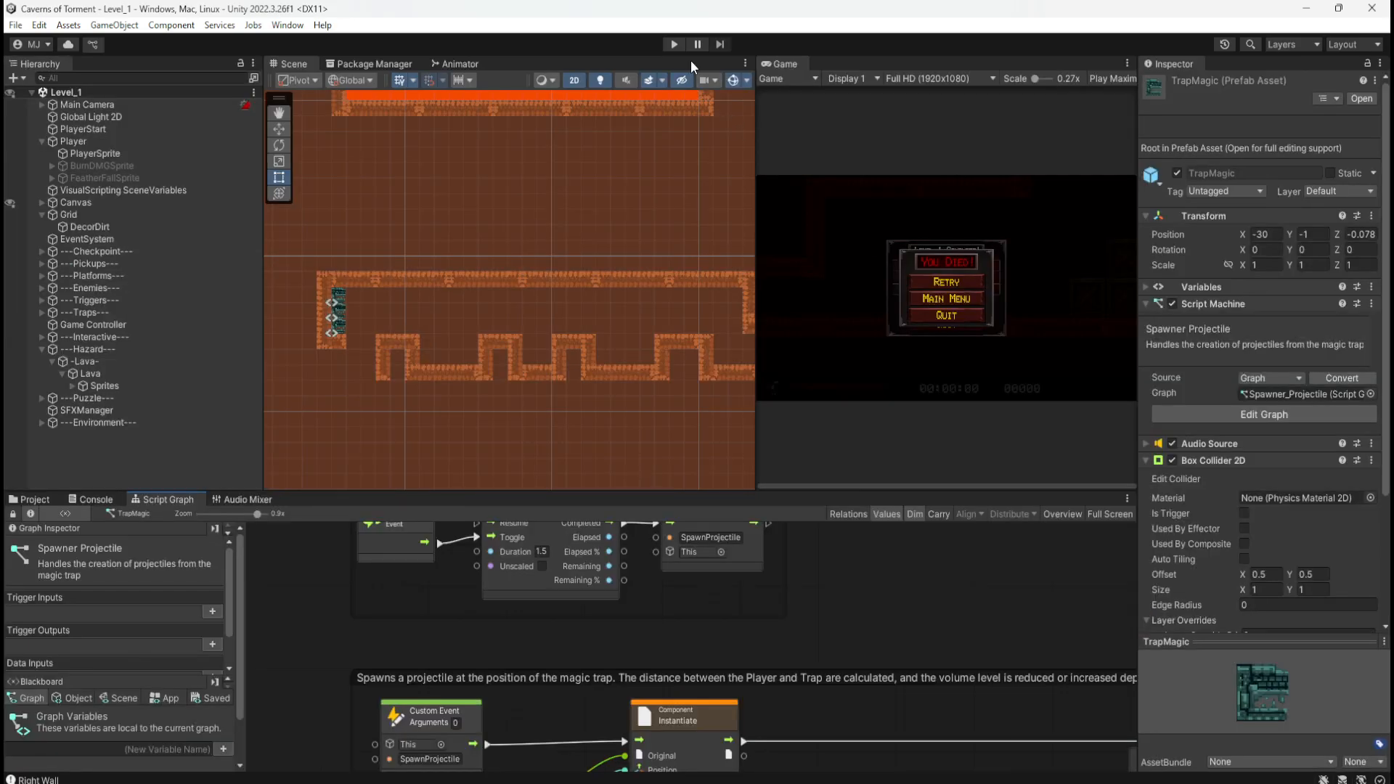
Step: Start the game and run right over the crates and off the platform down the shaft
{"action": "left_click", "coordinate": [674, 45]}
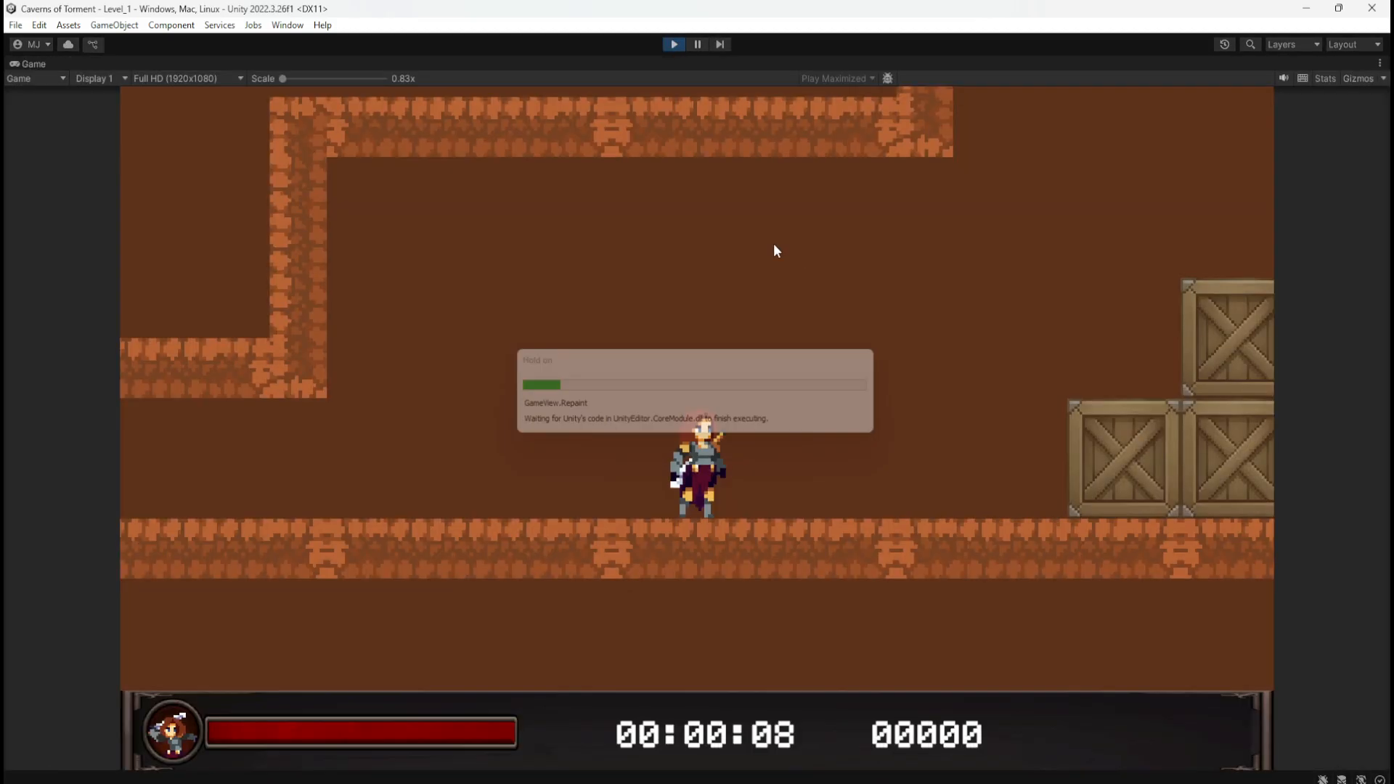
{"action": "key", "text": "d"}
{"action": "key", "text": "space"}
{"action": "key", "text": "space"}
{"action": "key", "text": "space"}
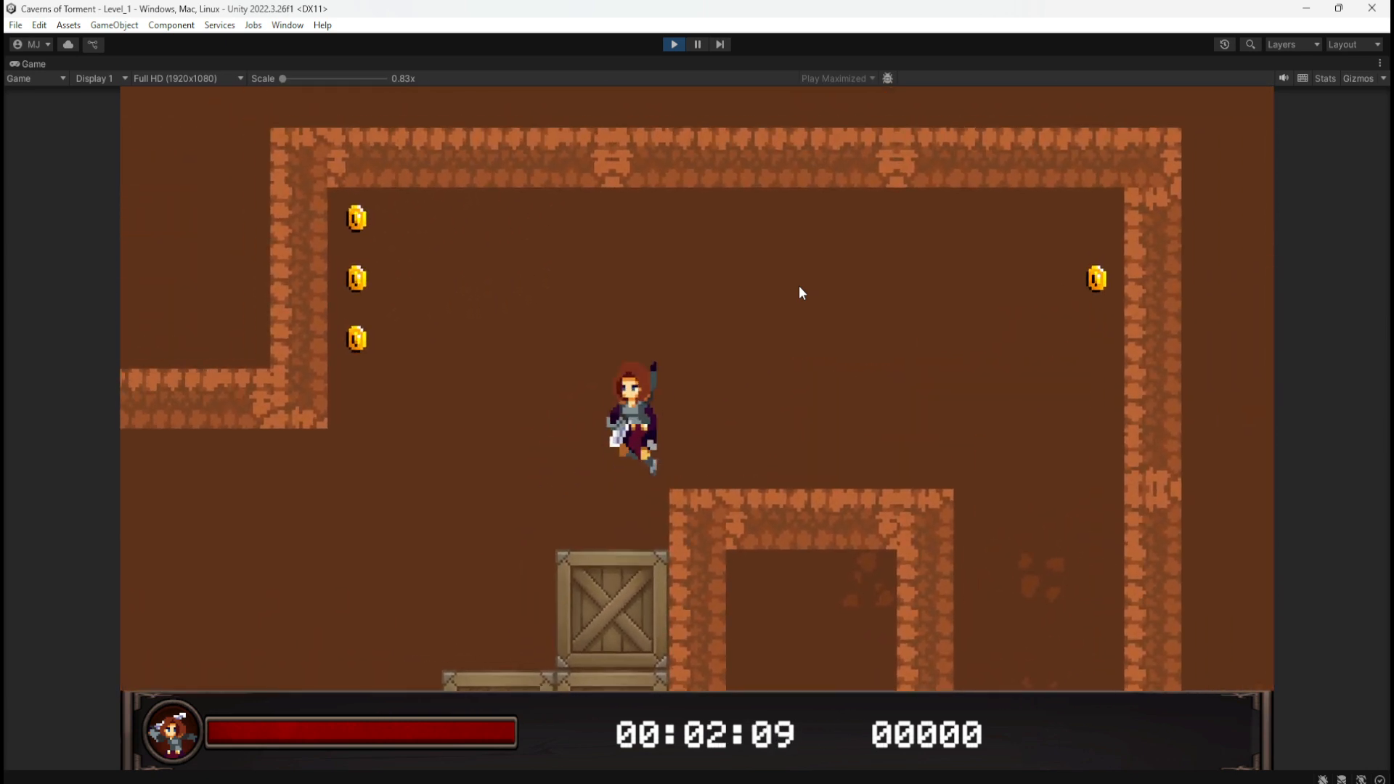
{"action": "key", "text": "d"}
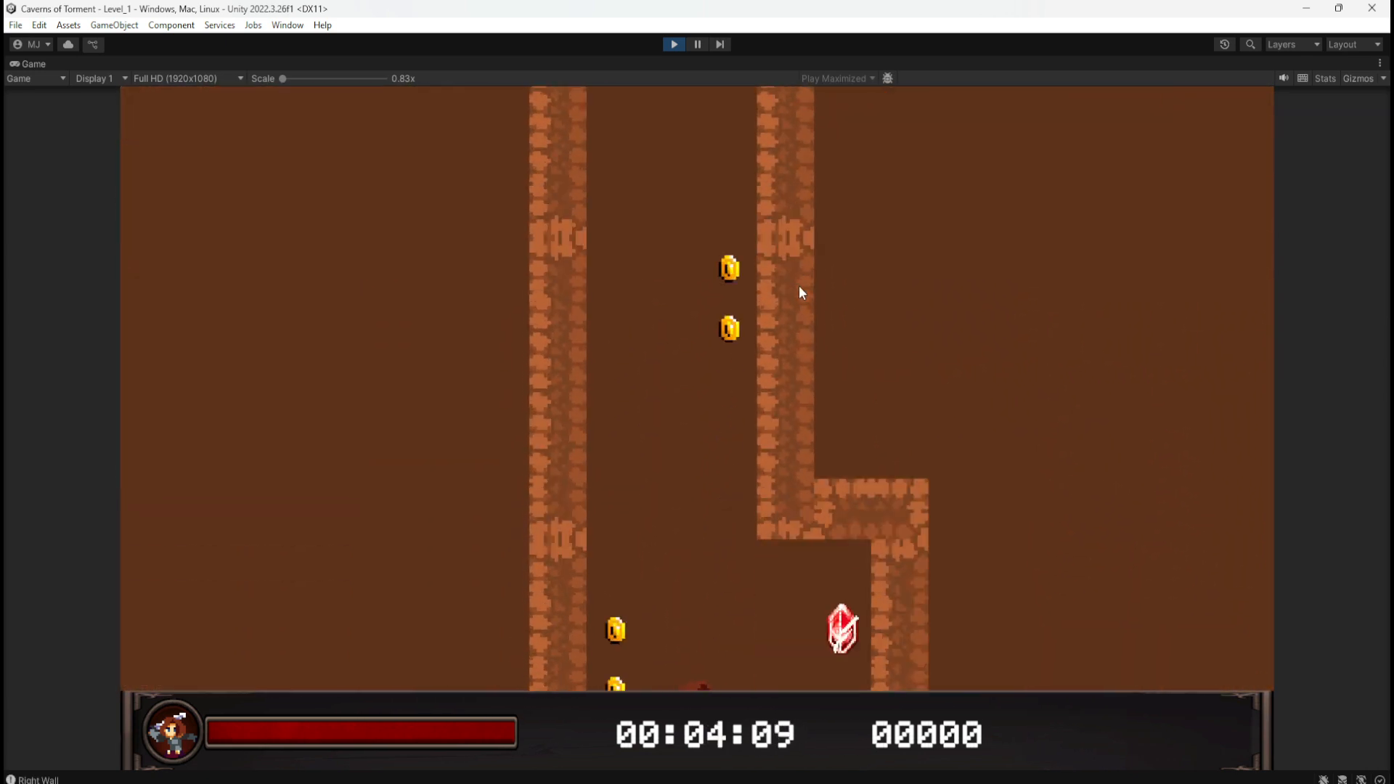
{"action": "key", "text": "d"}
{"action": "key", "text": "d"}
Step: Jump across the lava blocks, collecting the coins
{"action": "key", "text": "space"}
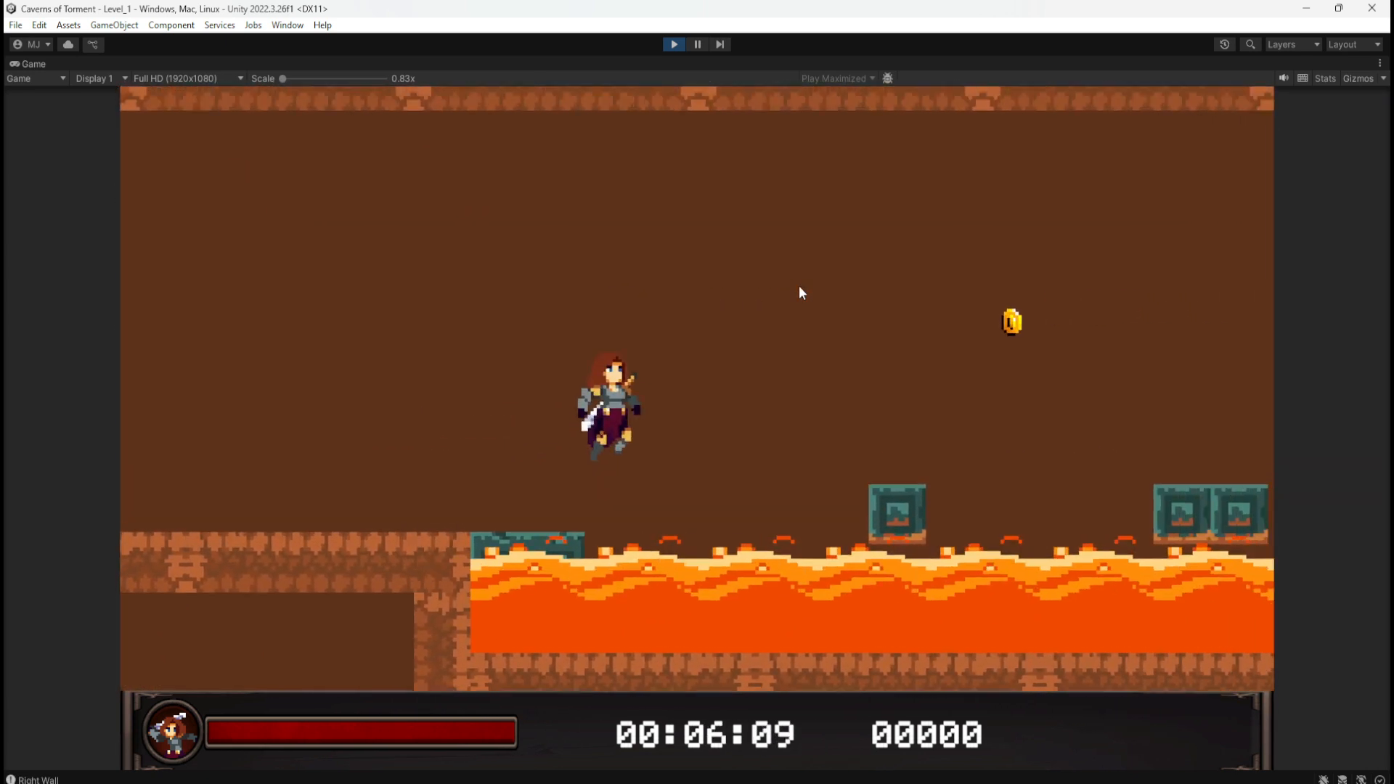
{"action": "key", "text": "d"}
{"action": "key", "text": "space"}
{"action": "key", "text": "space"}
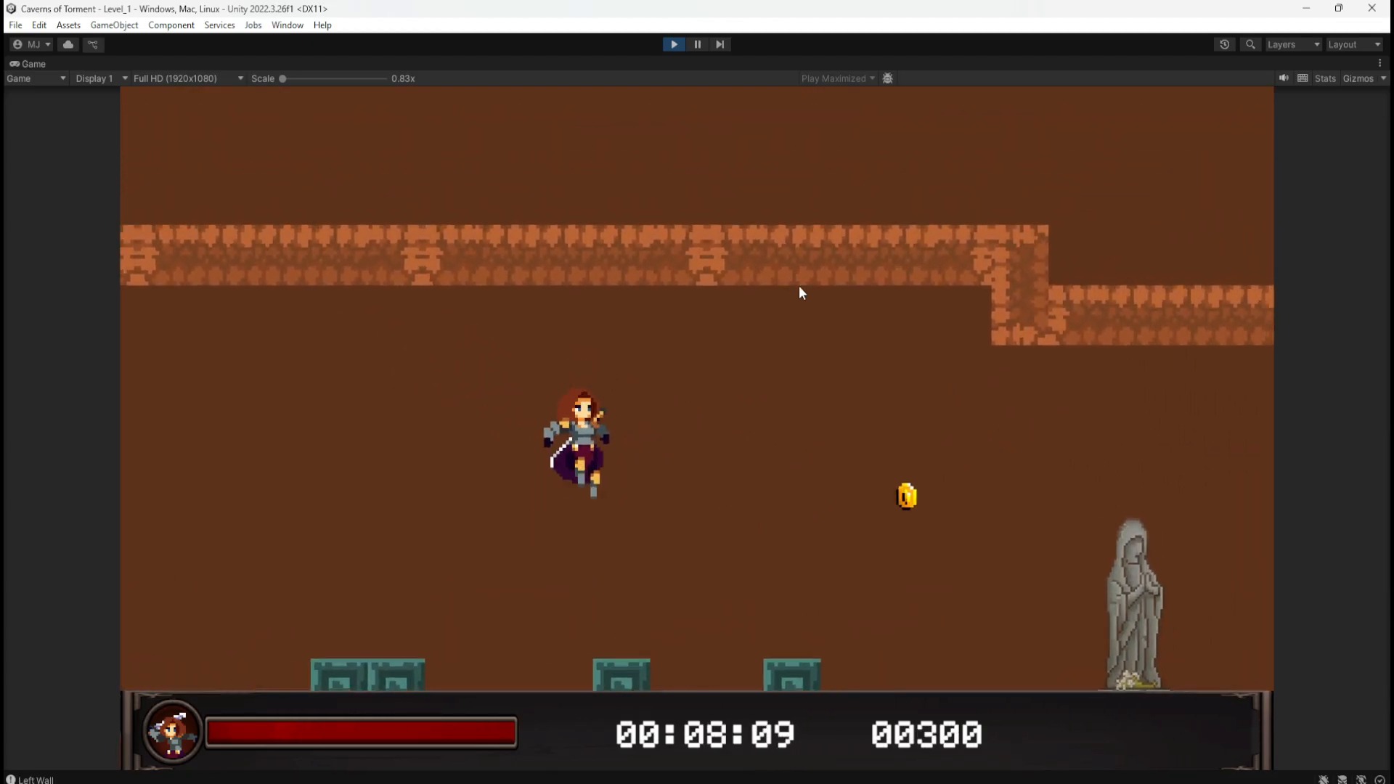
{"action": "key", "text": "space"}
{"action": "key", "text": "d"}
{"action": "key", "text": "space"}
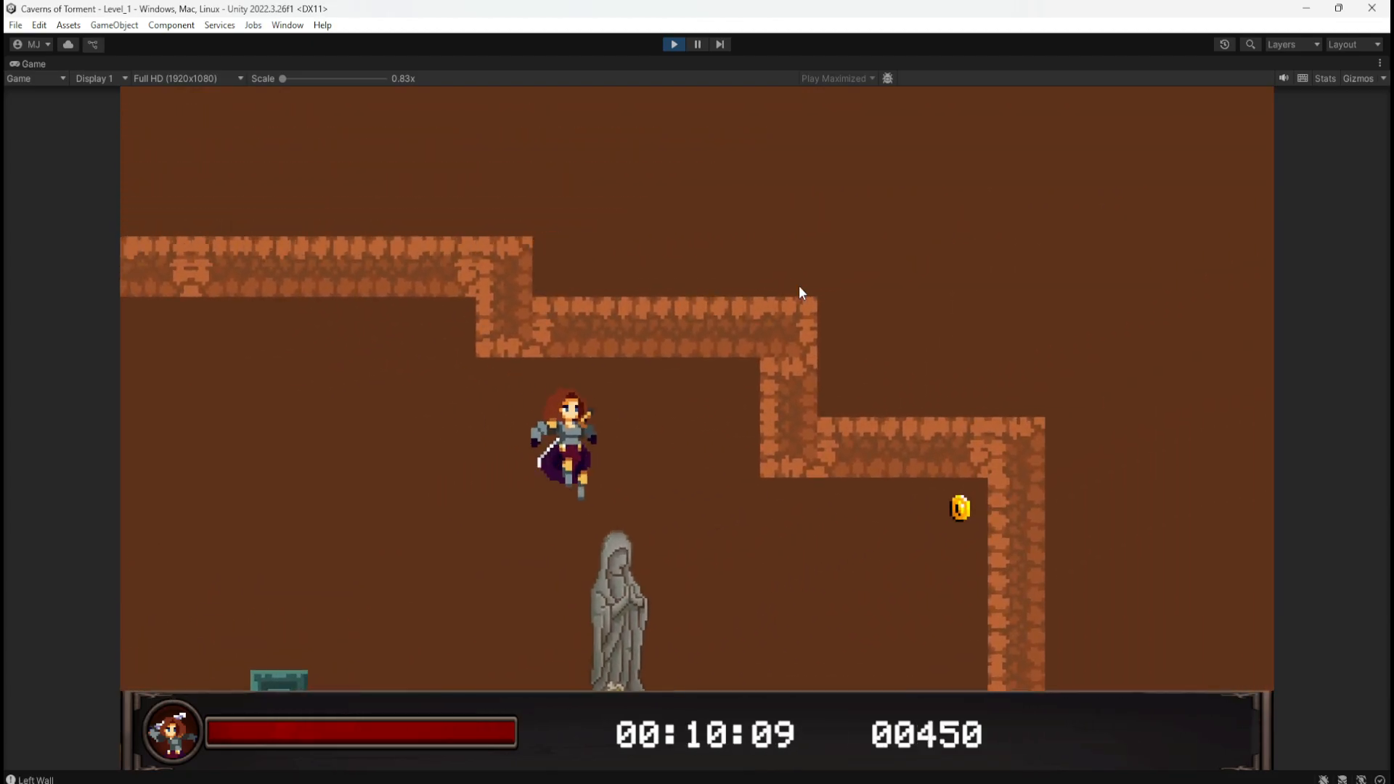
Step: Slide down the cave wall and head left through the magic-trap projectiles into the narrow pits
{"action": "key", "text": "d"}
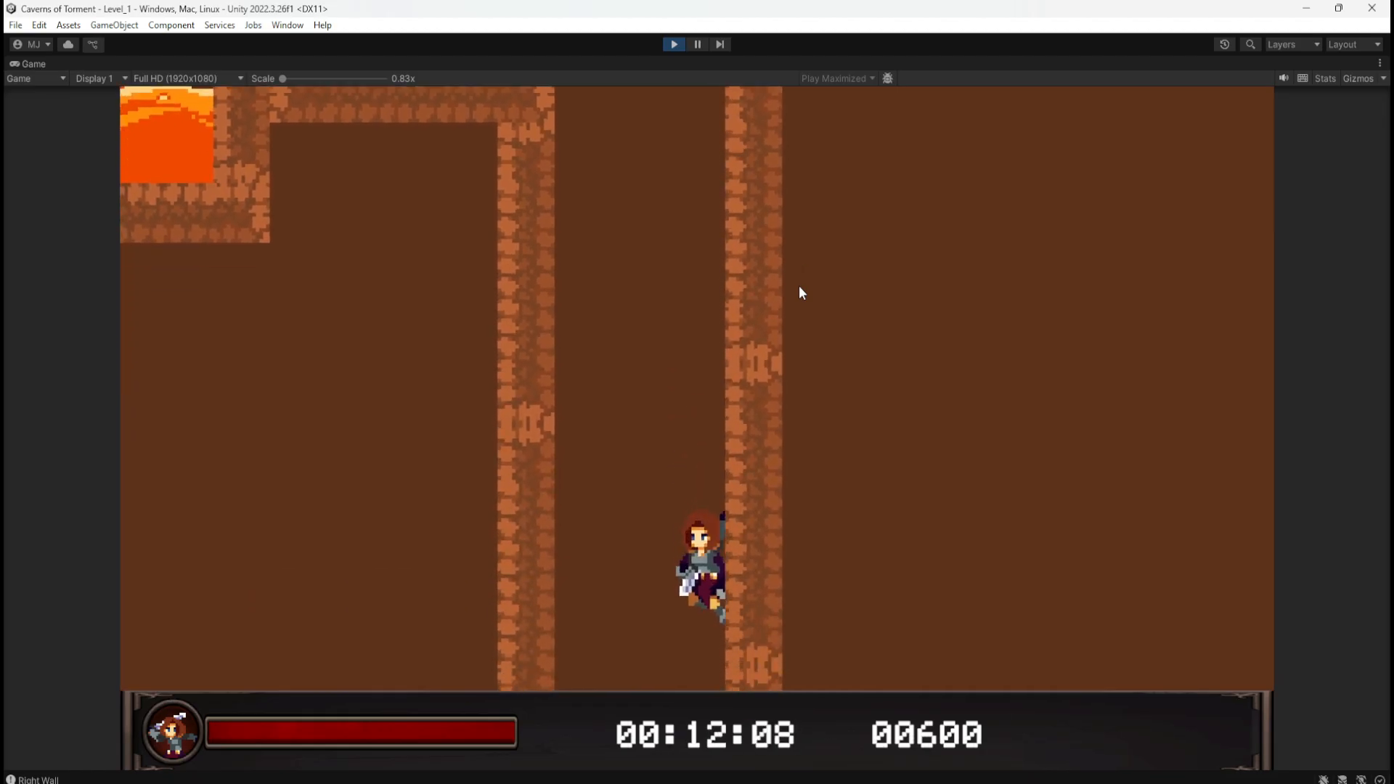
{"action": "key", "text": "a"}
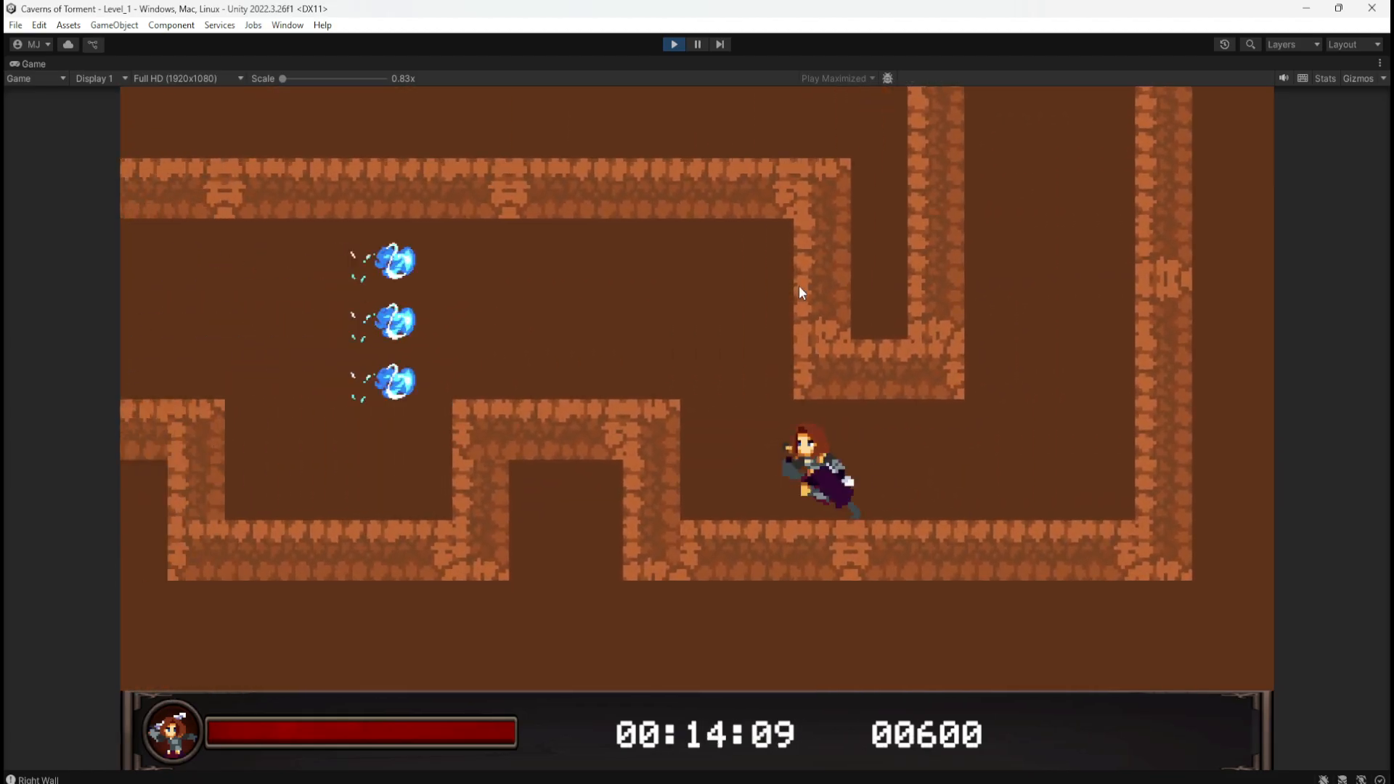
{"action": "key", "text": "space"}
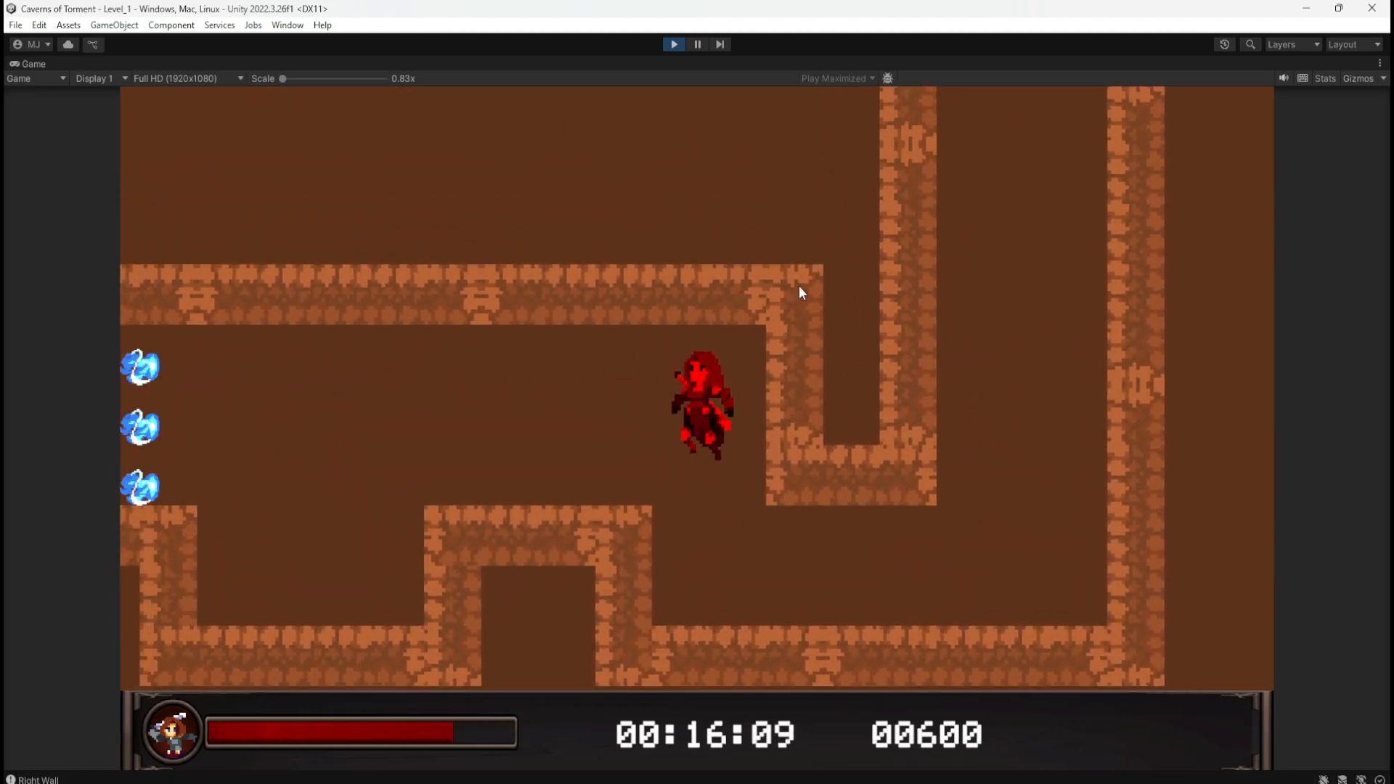
{"action": "key", "text": "a"}
{"action": "key", "text": "space"}
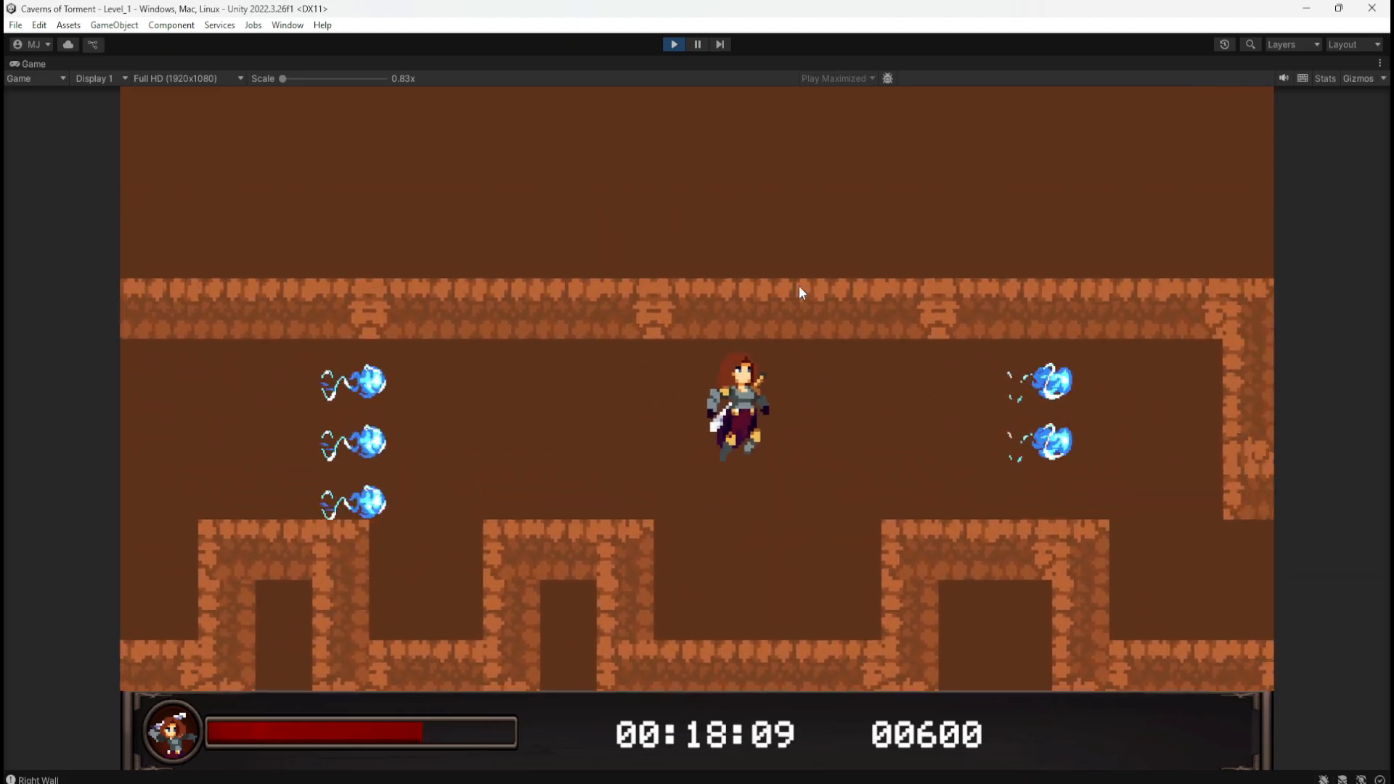
{"action": "key", "text": "space"}
{"action": "key", "text": "a"}
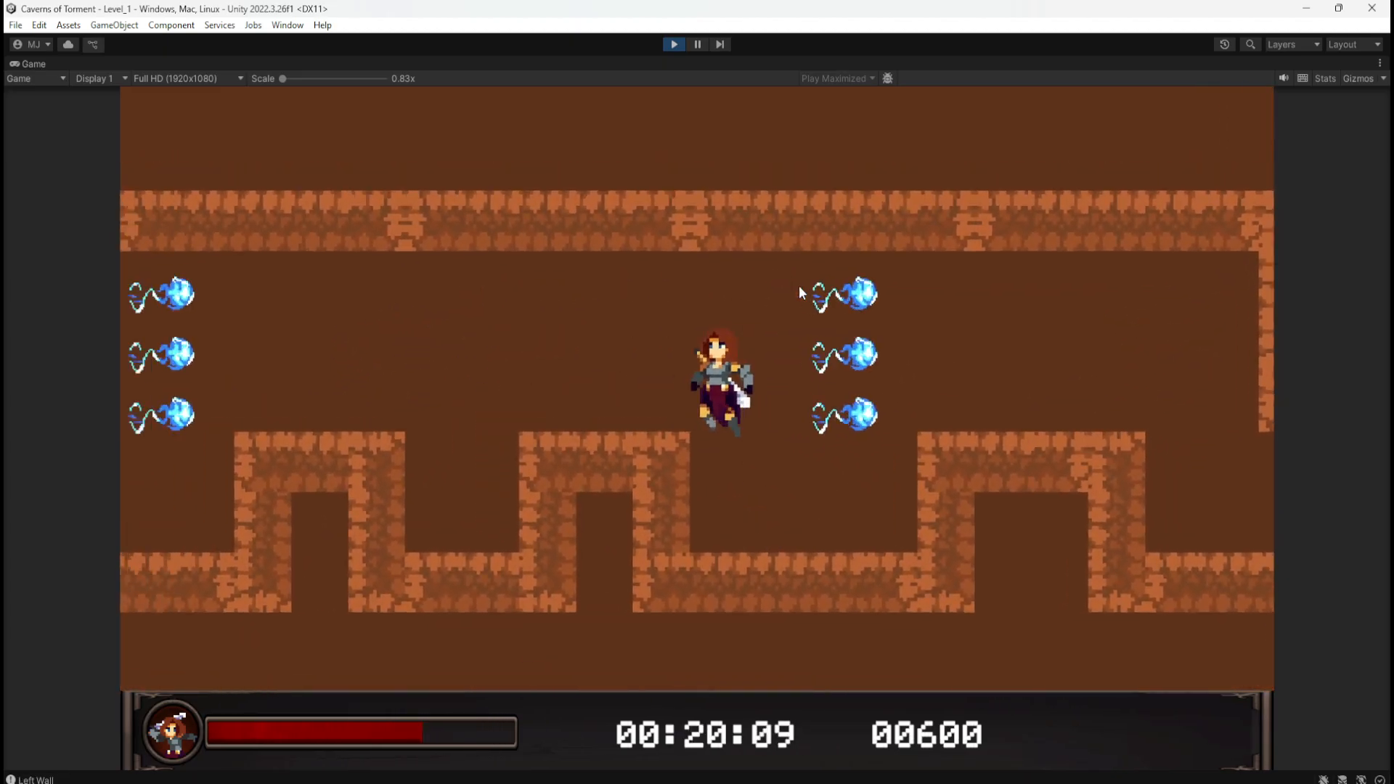
{"action": "key", "text": "d"}
Step: Climb left out of the narrow pit and the wide pit along the lower corridor
{"action": "key", "text": "space"}
{"action": "key", "text": "a"}
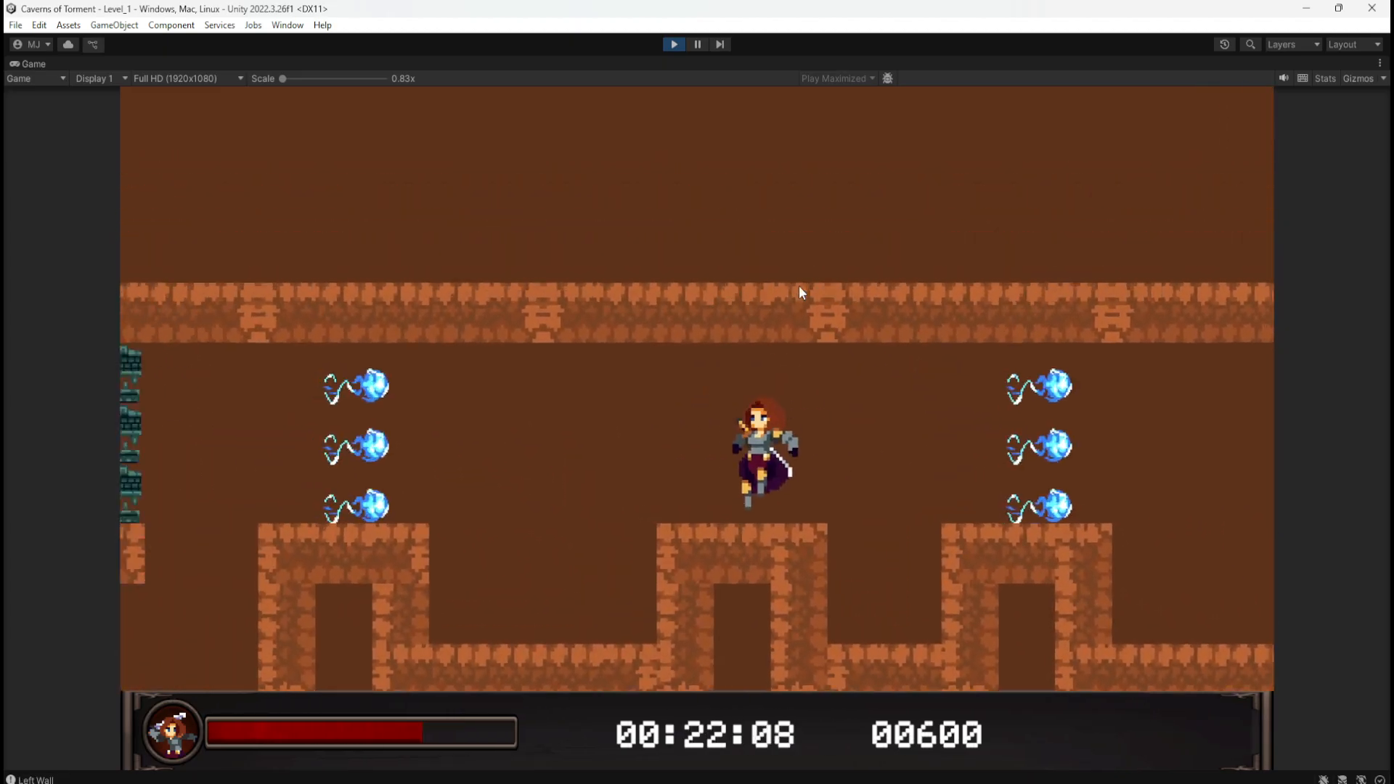
{"action": "key", "text": "space"}
{"action": "key", "text": "a"}
{"action": "key", "text": "d"}
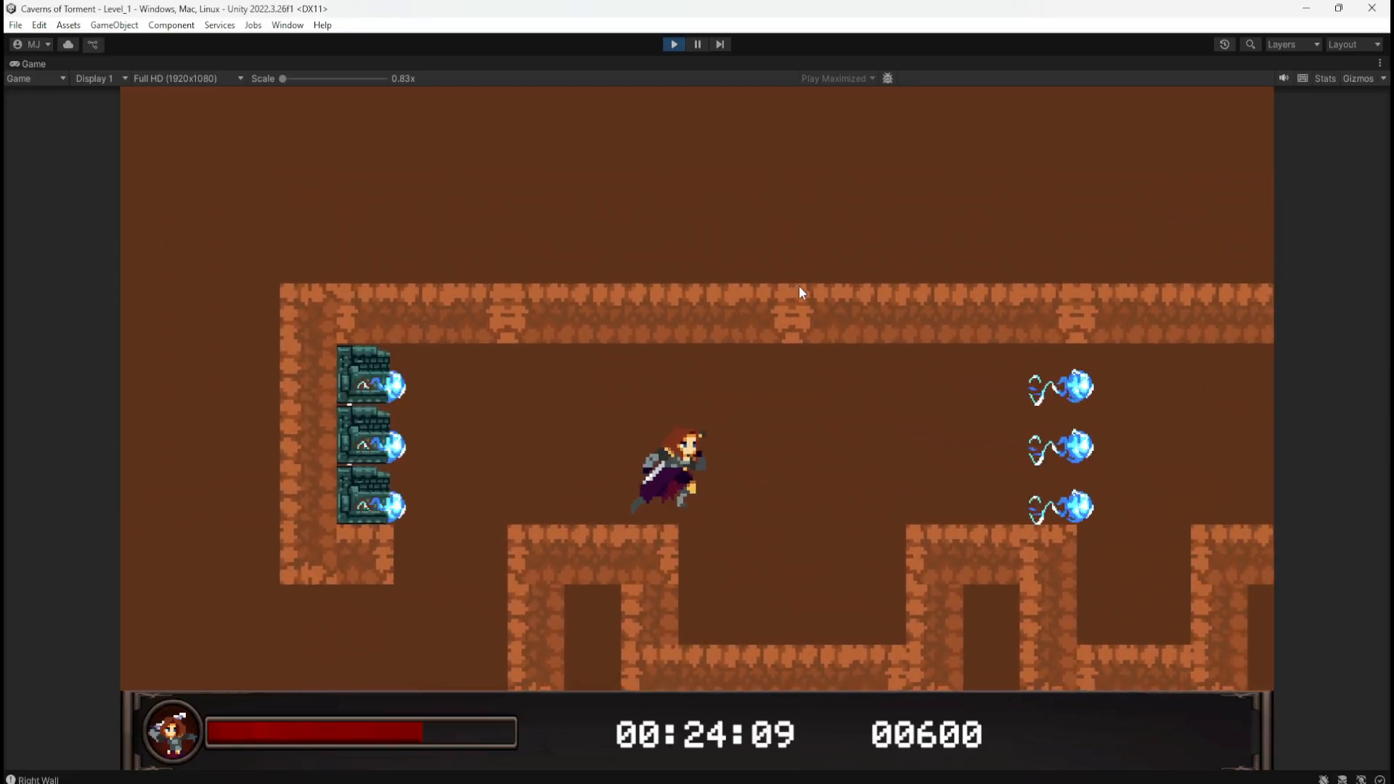
{"action": "key", "text": "a"}
{"action": "key", "text": "space"}
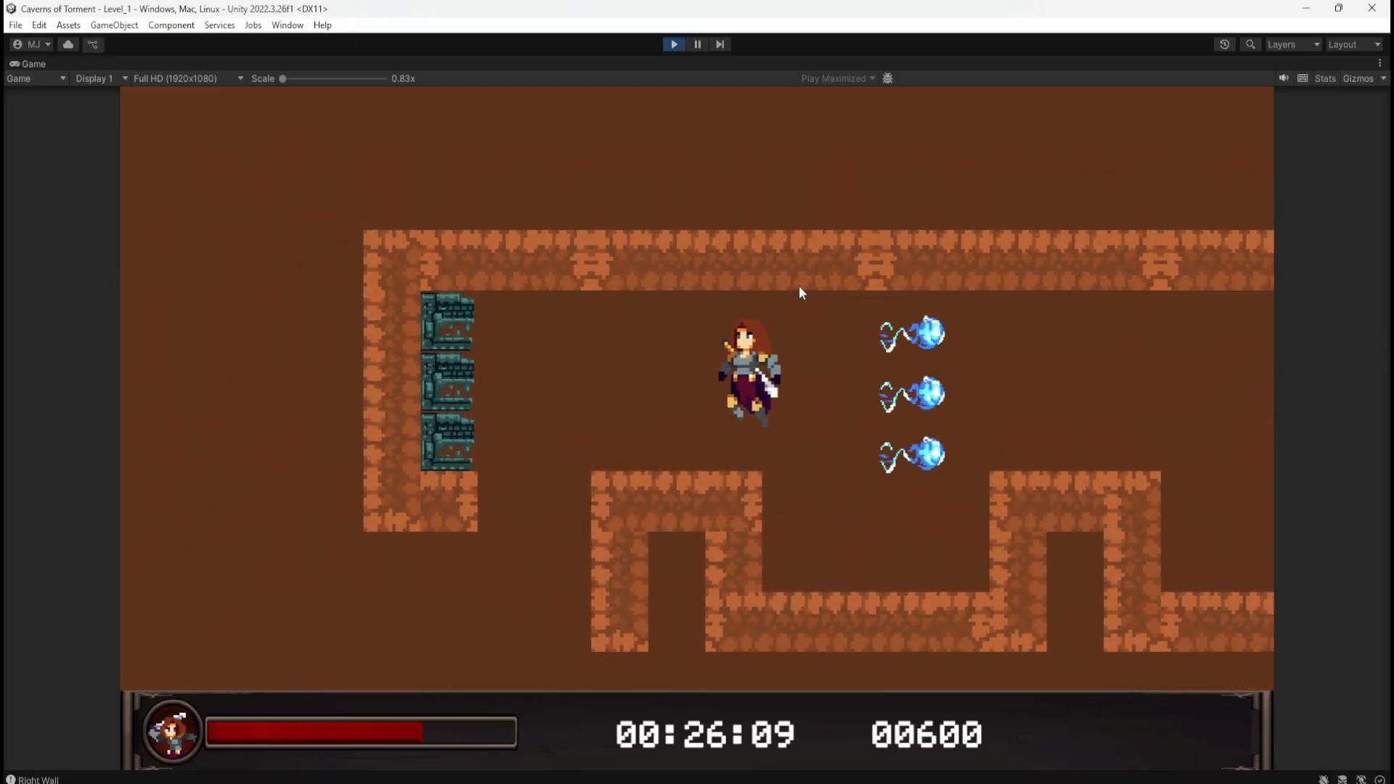
{"action": "key", "text": "d"}
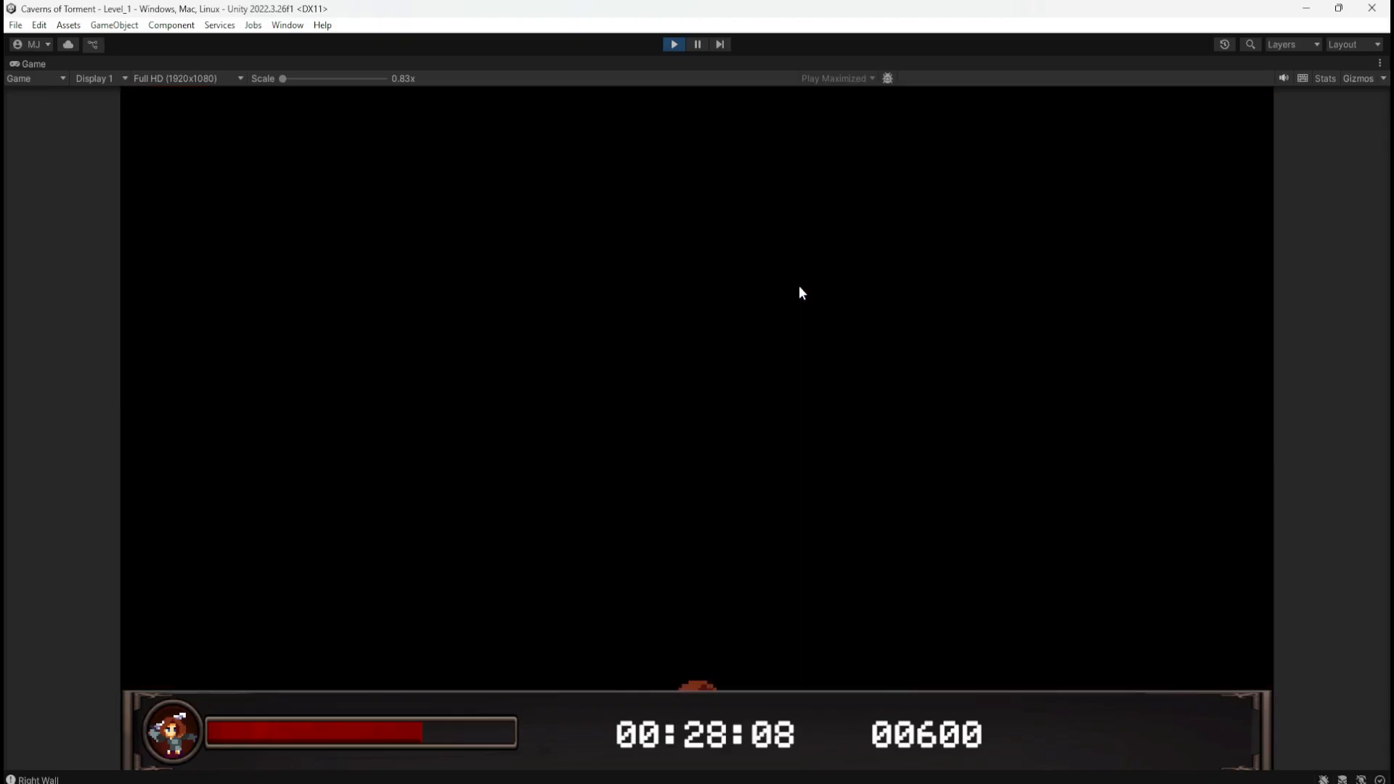
Step: Stop the game and duplicate the right shaft's coin, placing the copy just below it
{"action": "left_click", "coordinate": [671, 46]}
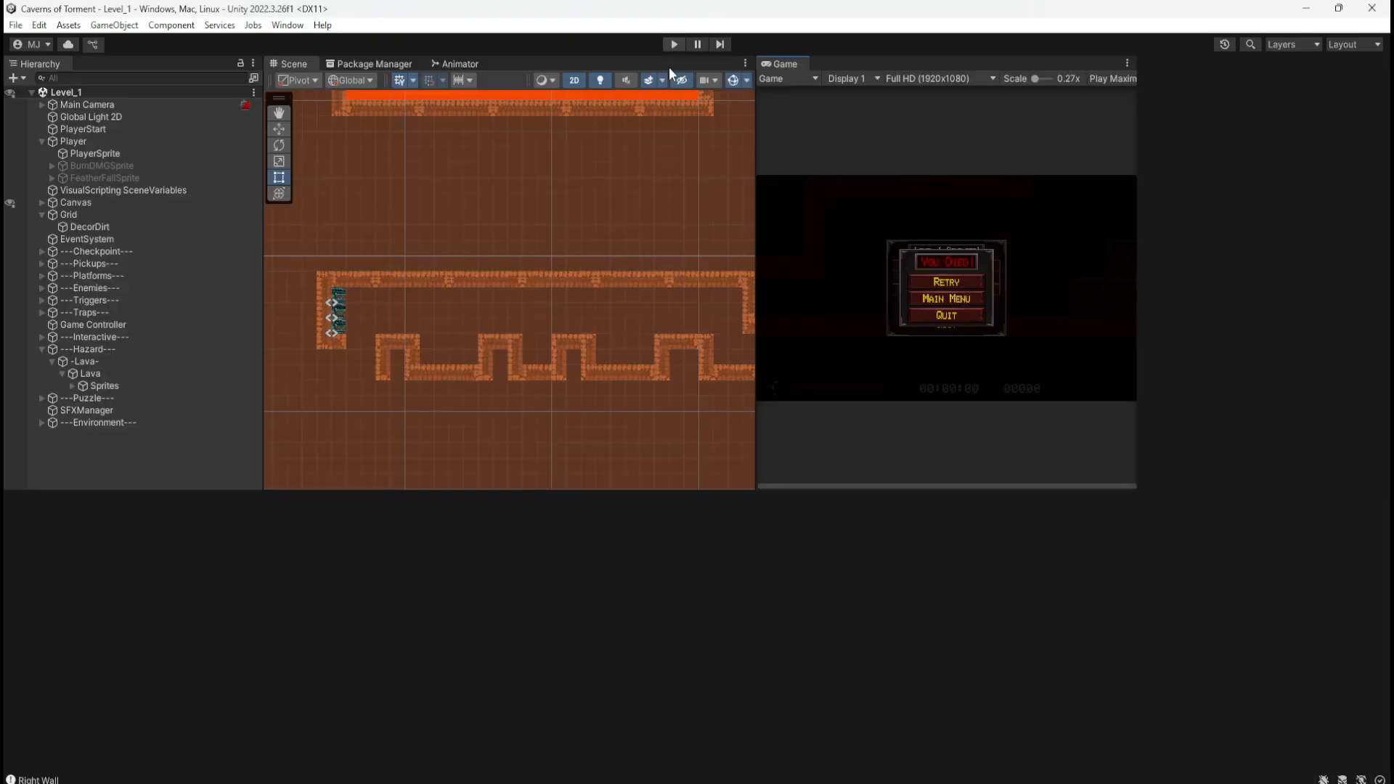
{"action": "middle_click_drag", "start_coordinate": [628, 323], "coordinate": [419, 393]}
{"action": "middle_click_drag", "start_coordinate": [646, 246], "coordinate": [654, 301]}
{"action": "scroll", "coordinate": [622, 244], "scroll_direction": "up", "scroll_amount": 5}
{"action": "scroll", "coordinate": [620, 278], "scroll_direction": "up", "scroll_amount": 2}
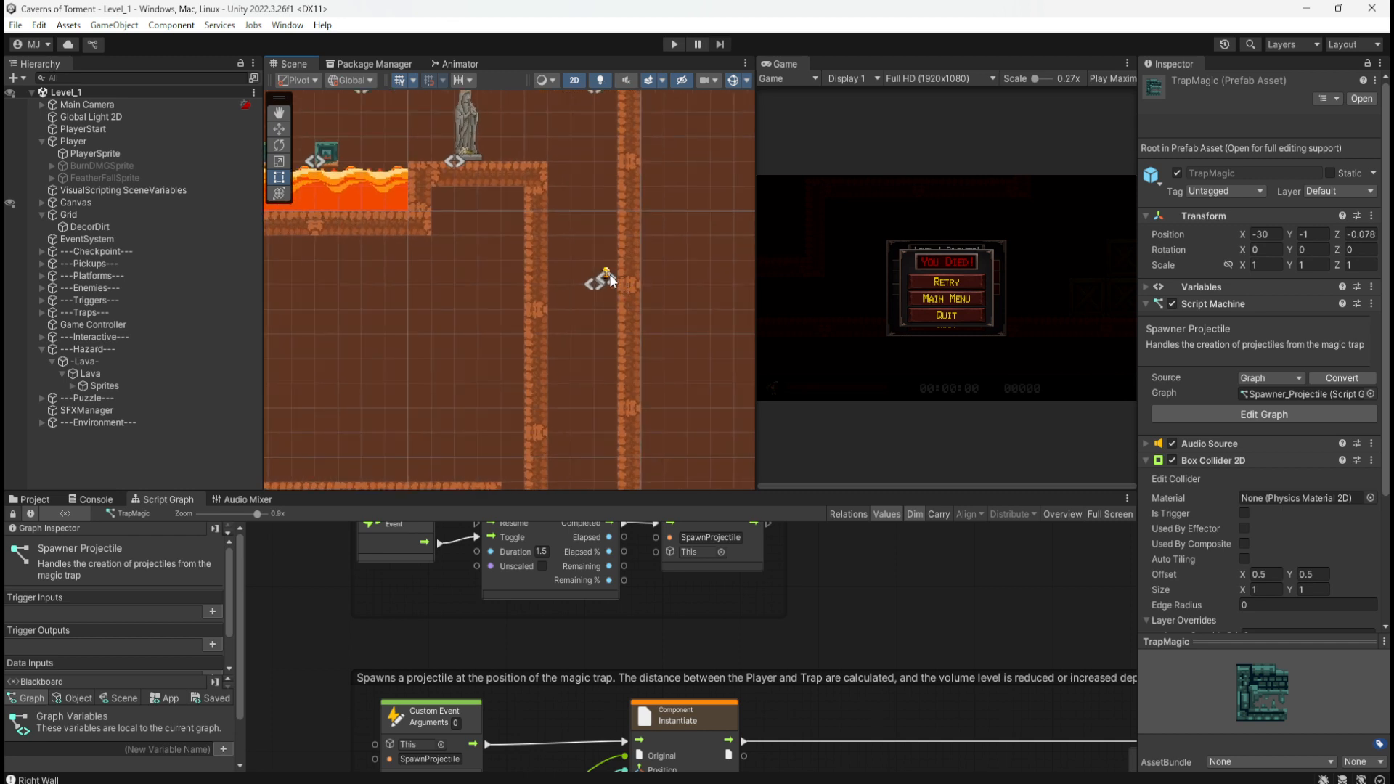
{"action": "left_click", "coordinate": [605, 281]}
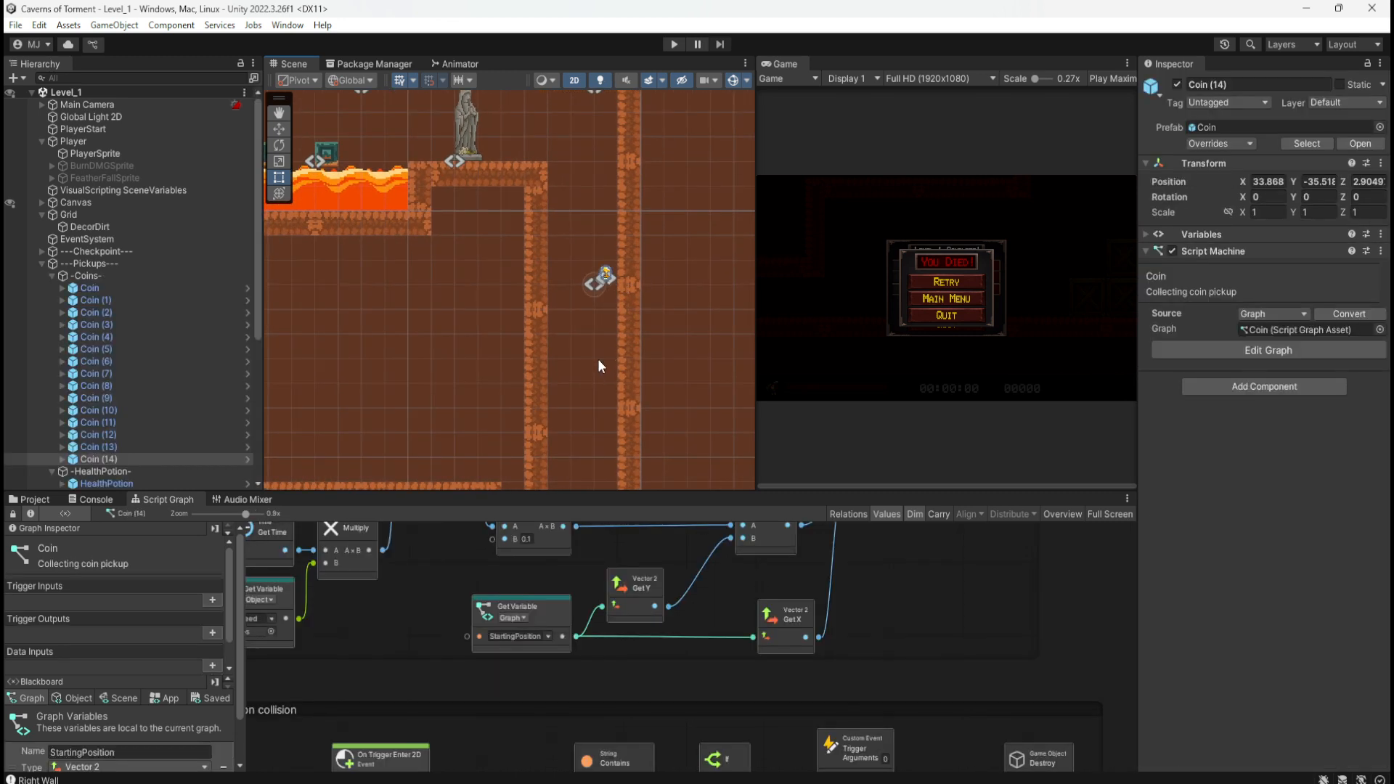
{"action": "key", "text": "ctrl+d"}
{"action": "key", "text": "w"}
{"action": "left_click_drag", "start_coordinate": [601, 285], "coordinate": [608, 308]}
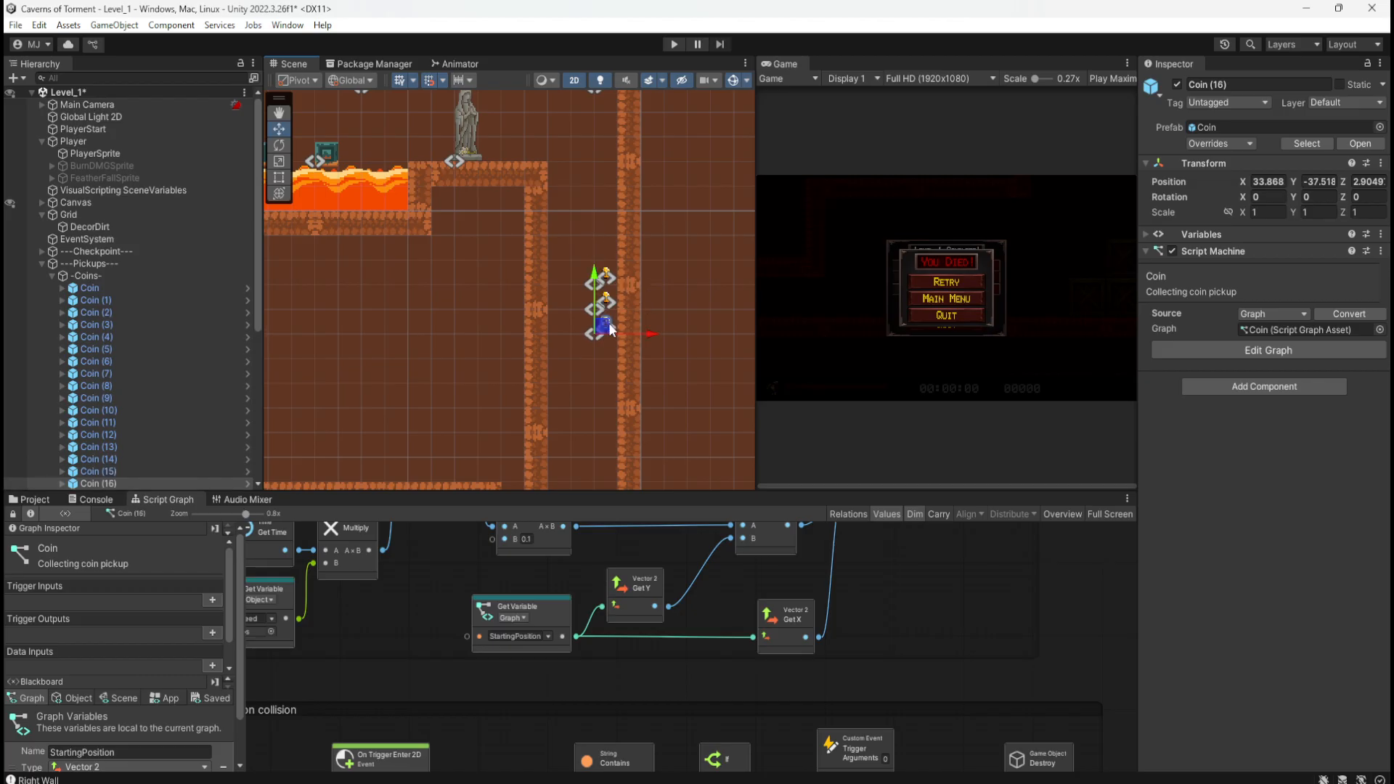
{"action": "middle_click_drag", "start_coordinate": [654, 405], "coordinate": [644, 318]}
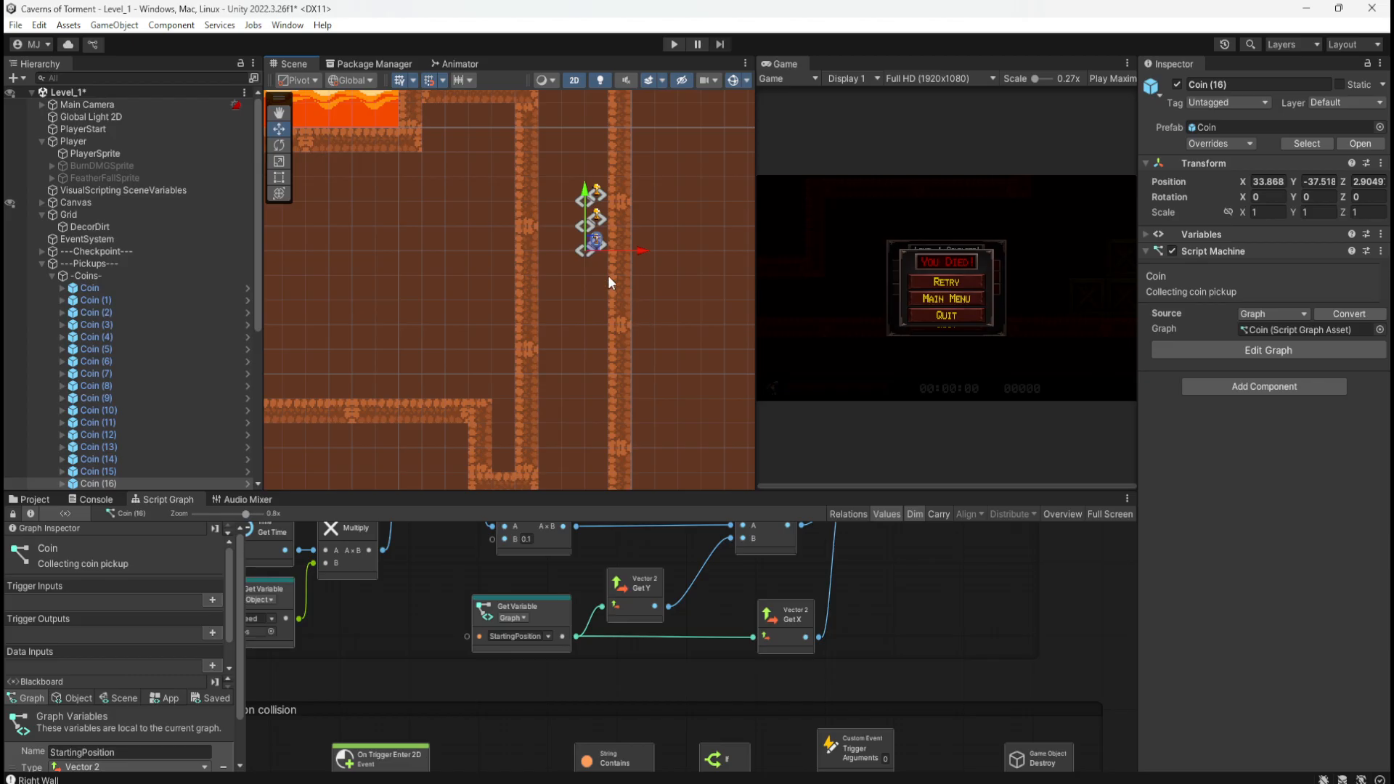
Step: Paste several more coin copies and place them down the shaft column
{"action": "key", "text": "ctrl+v"}
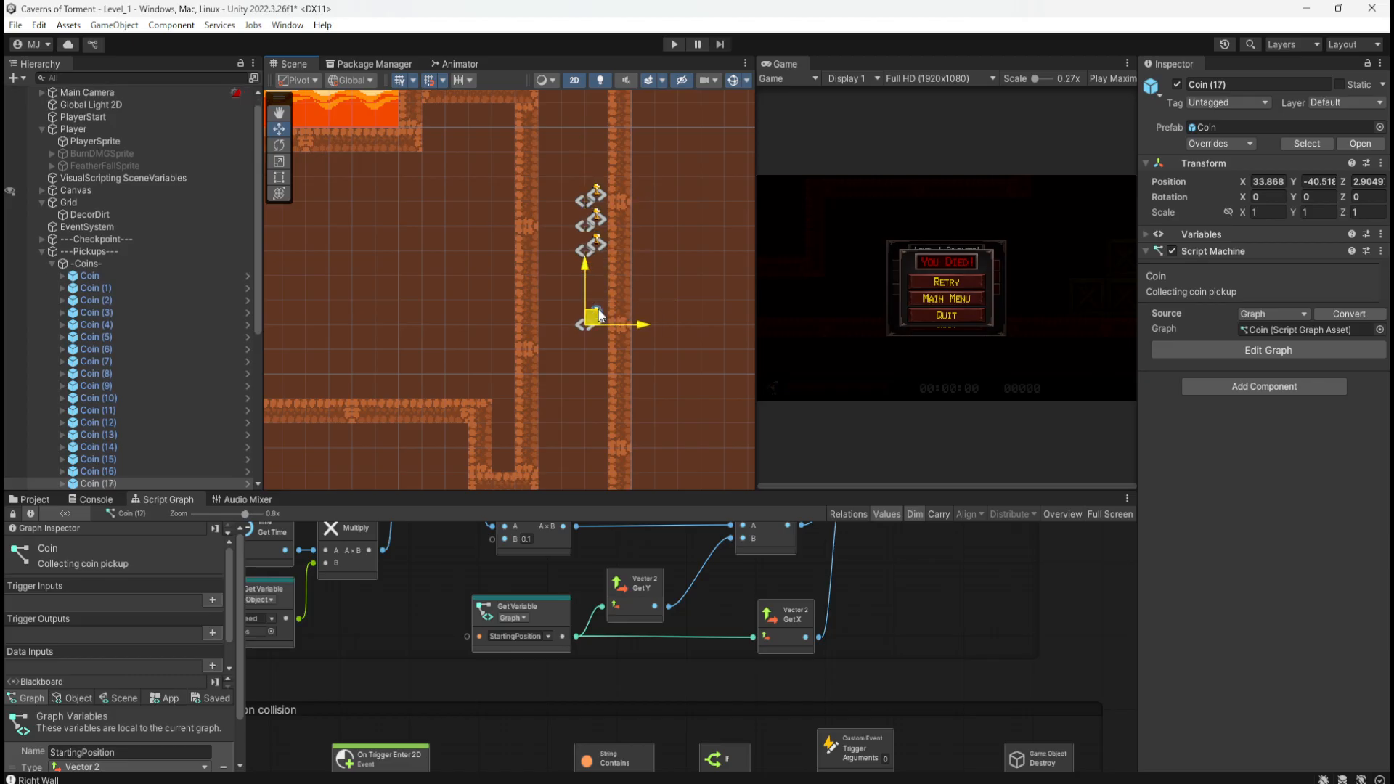
{"action": "left_click_drag", "start_coordinate": [598, 273], "coordinate": [598, 272]}
{"action": "key", "text": "ctrl+v"}
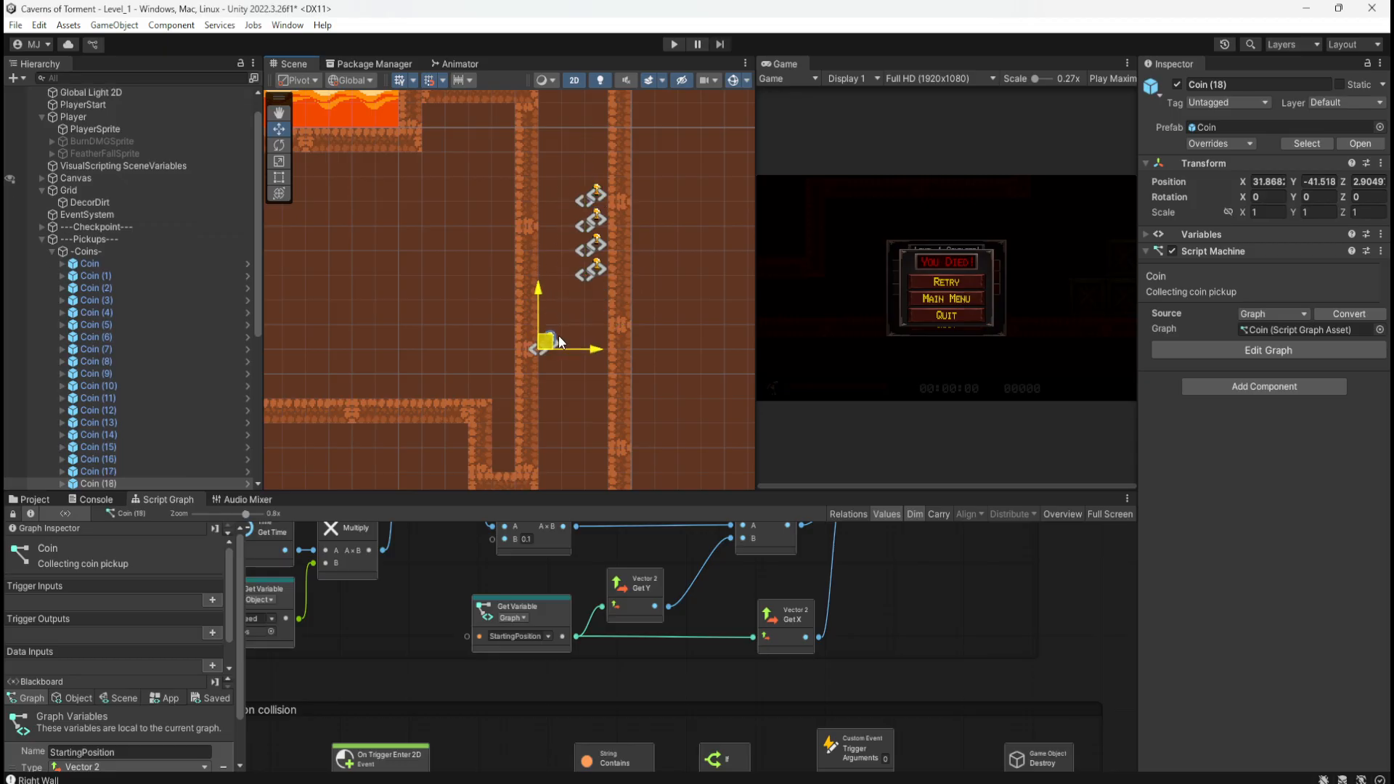
{"action": "left_click_drag", "start_coordinate": [559, 335], "coordinate": [559, 336]}
{"action": "key", "text": "ctrl+v"}
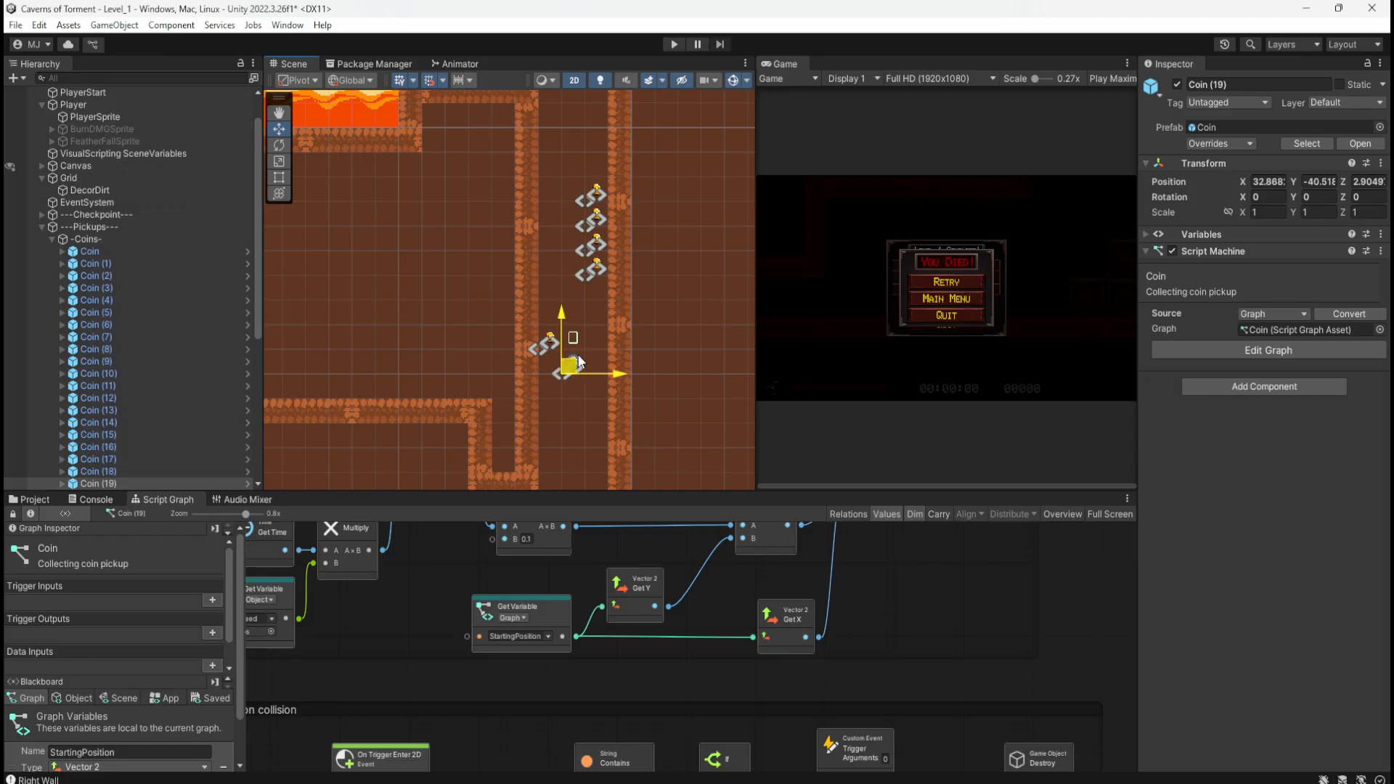
{"action": "middle_click_drag", "start_coordinate": [633, 229], "coordinate": [633, 379]}
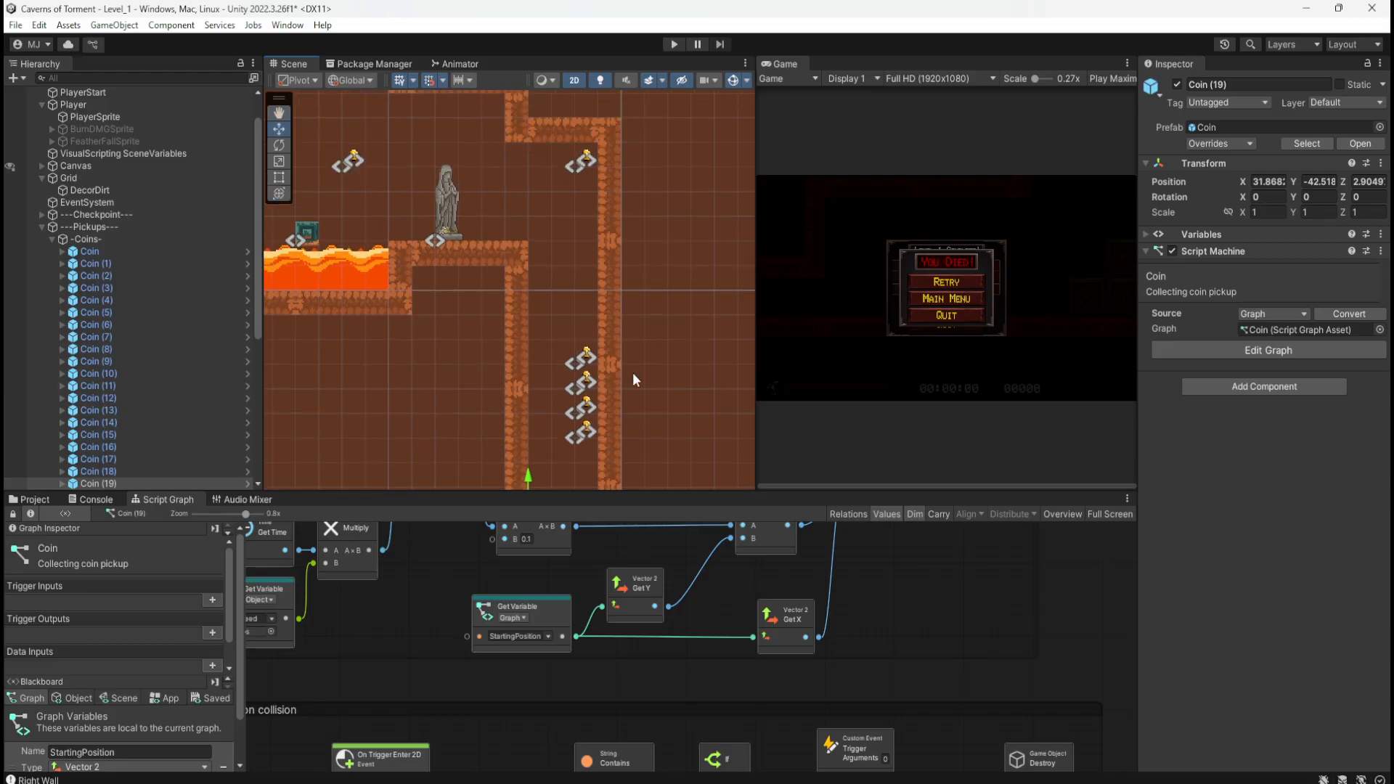
{"action": "key", "text": "ctrl+v"}
{"action": "left_click_drag", "start_coordinate": [584, 358], "coordinate": [583, 336]}
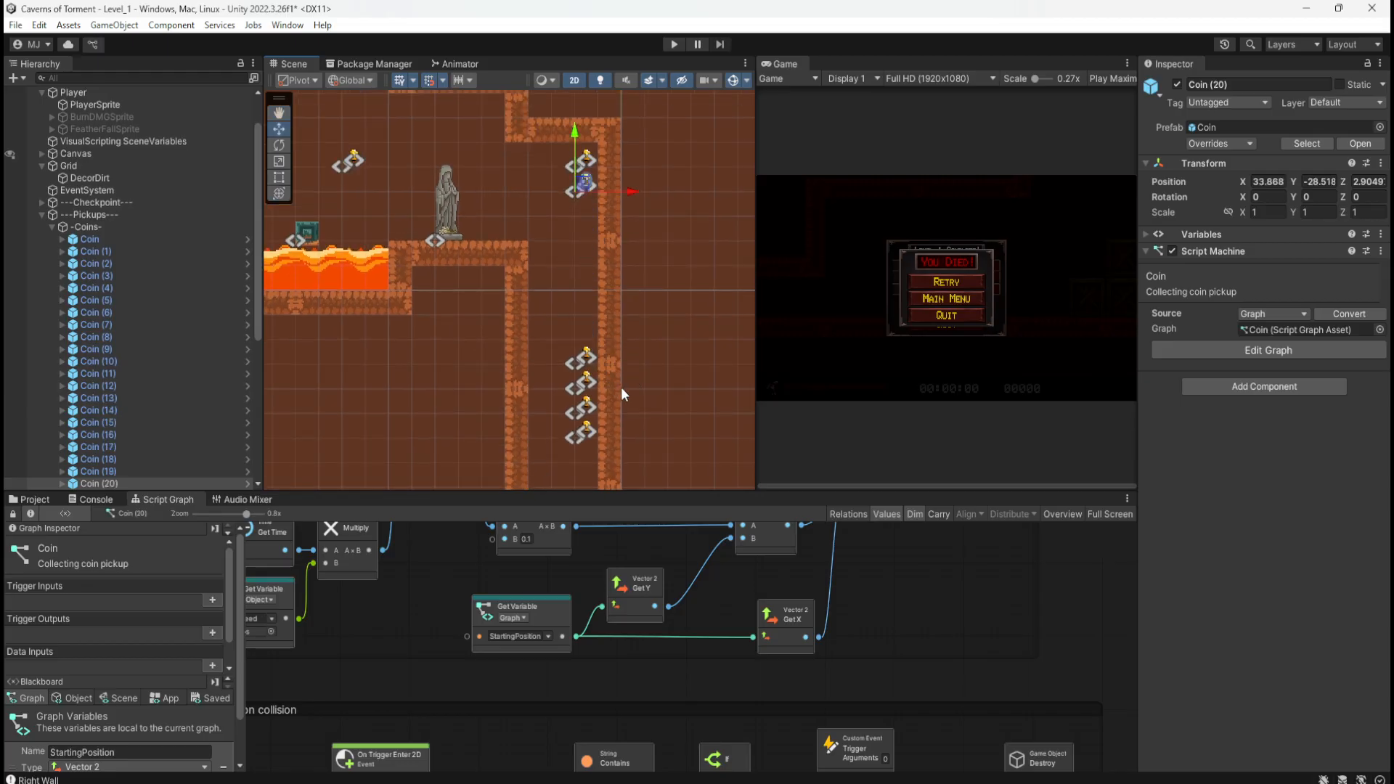
{"action": "scroll", "coordinate": [631, 391], "scroll_direction": "up", "scroll_amount": 1}
{"action": "middle_click_drag", "start_coordinate": [631, 390], "coordinate": [669, 169]}
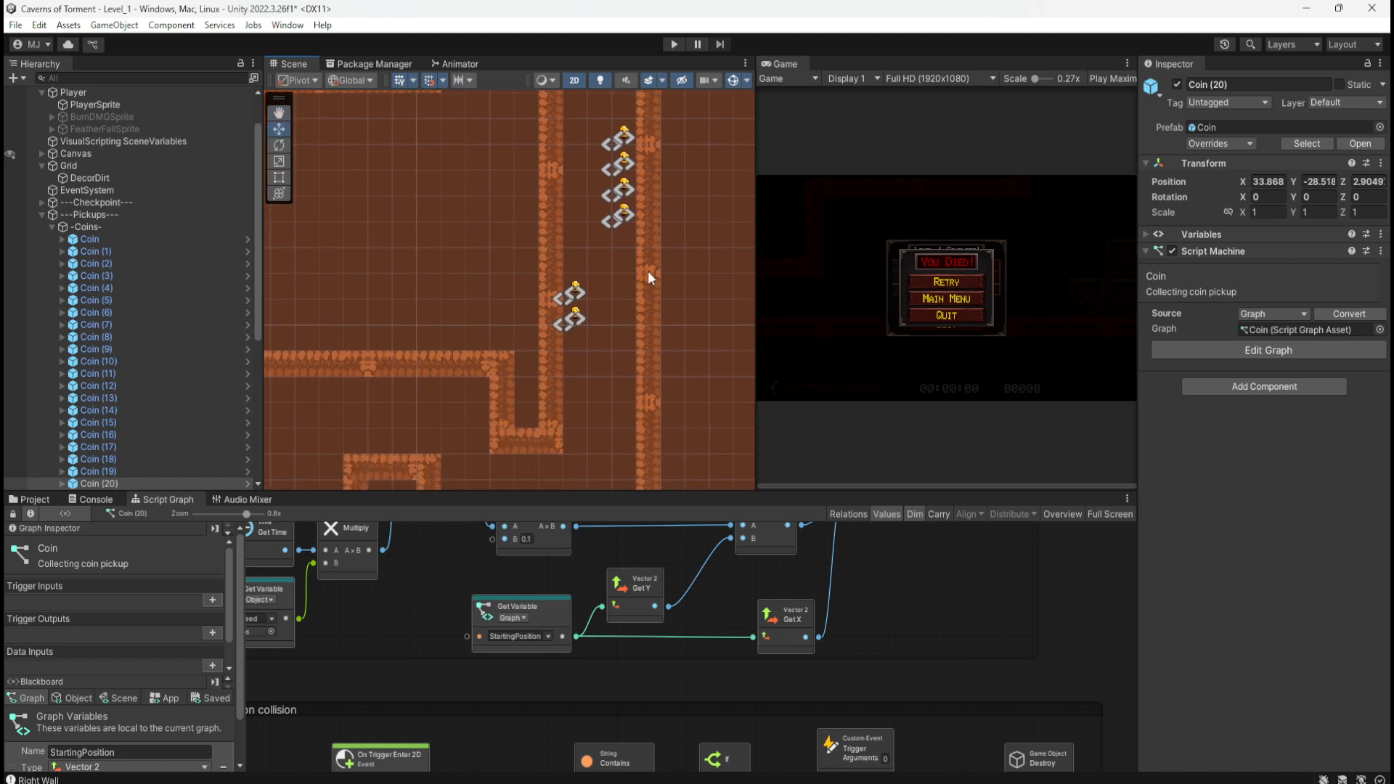
{"action": "key", "text": "ctrl+v"}
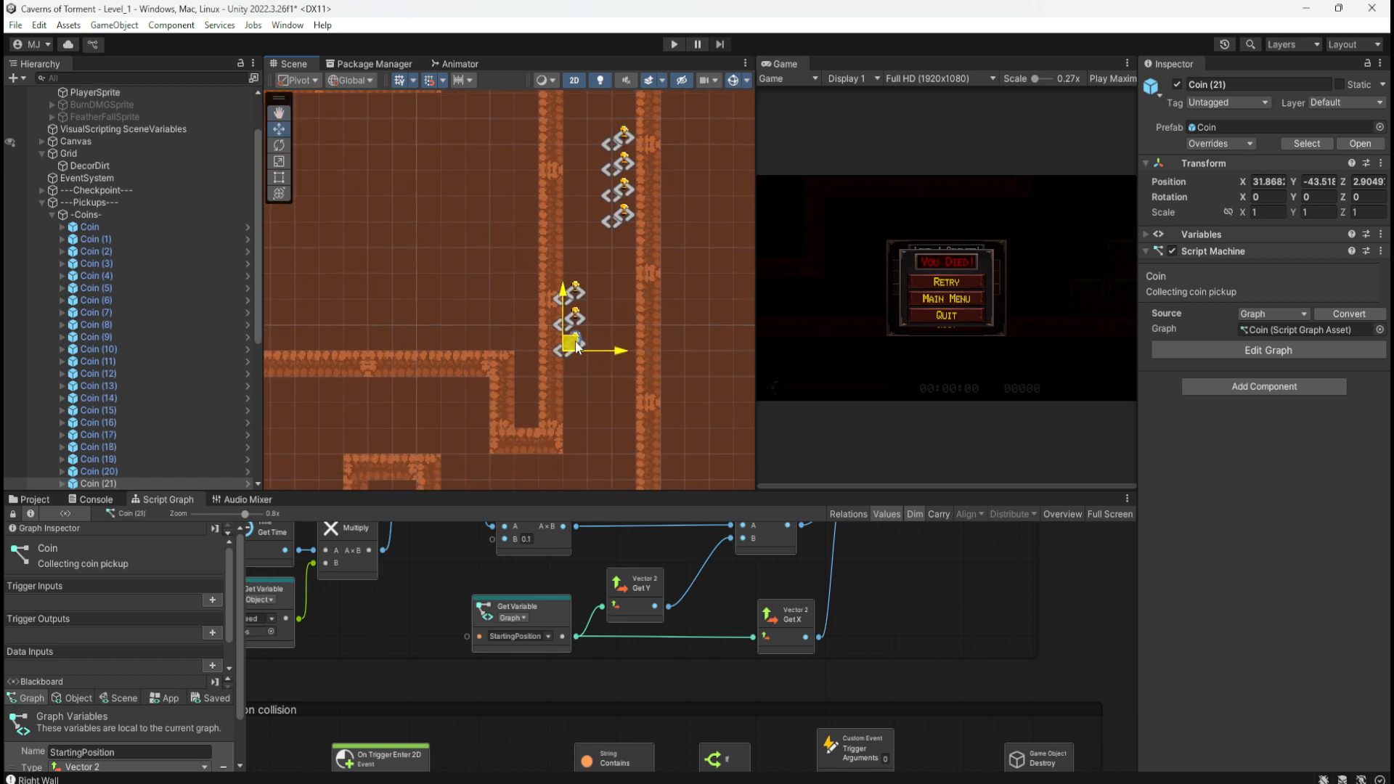
{"action": "middle_click_drag", "start_coordinate": [672, 390], "coordinate": [652, 444]}
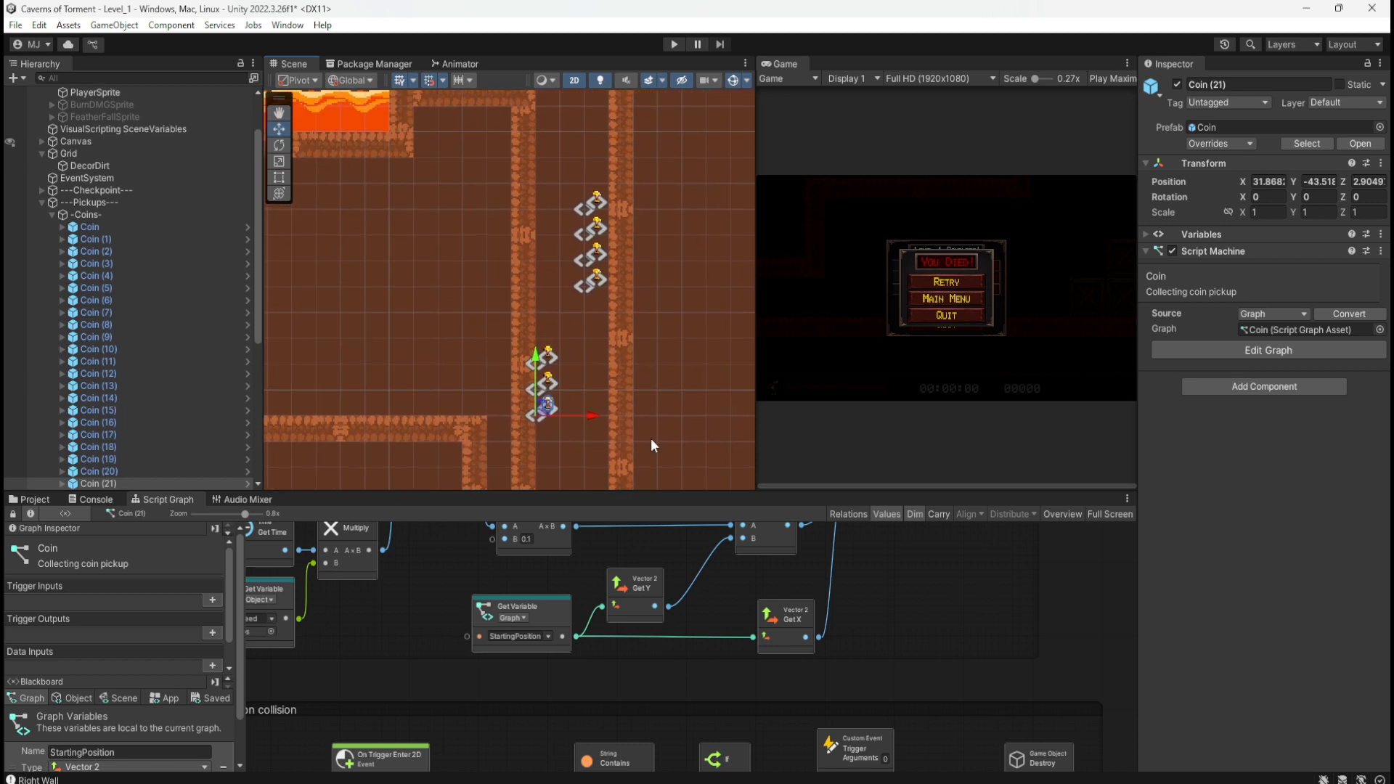
Step: Marquee-select coin pairs and reposition them to alternate between the left and right walls
{"action": "left_click_drag", "start_coordinate": [569, 173], "coordinate": [607, 289]}
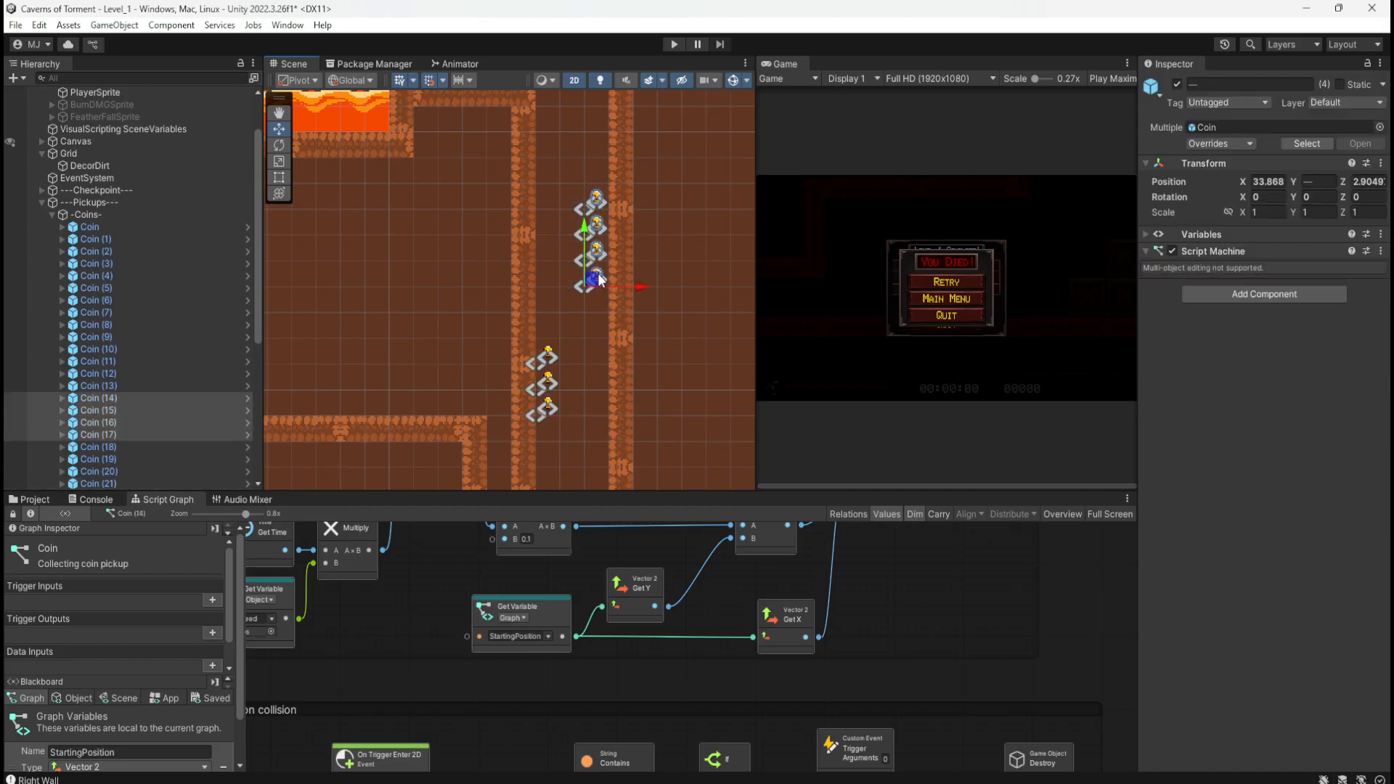
{"action": "middle_click_drag", "start_coordinate": [676, 203], "coordinate": [657, 367]}
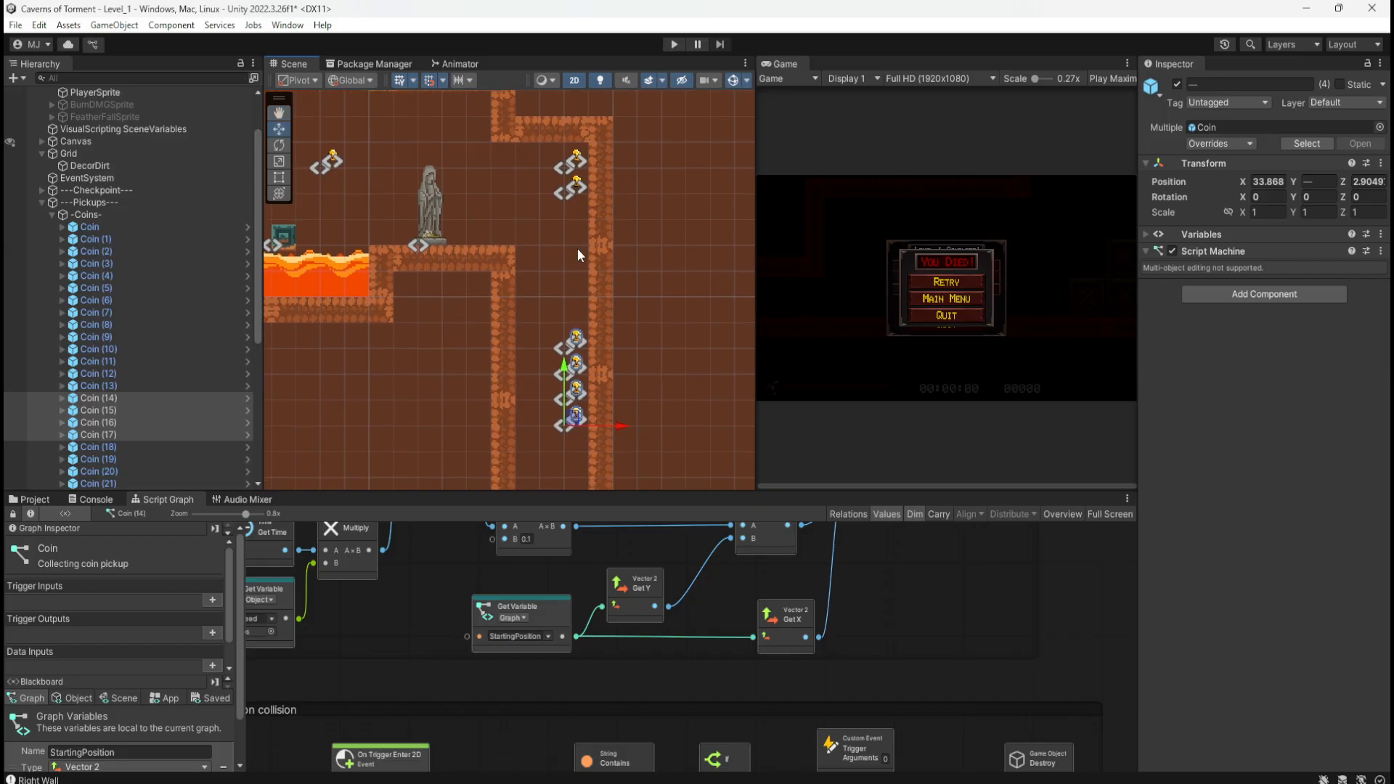
{"action": "left_click_drag", "start_coordinate": [552, 216], "coordinate": [585, 157]}
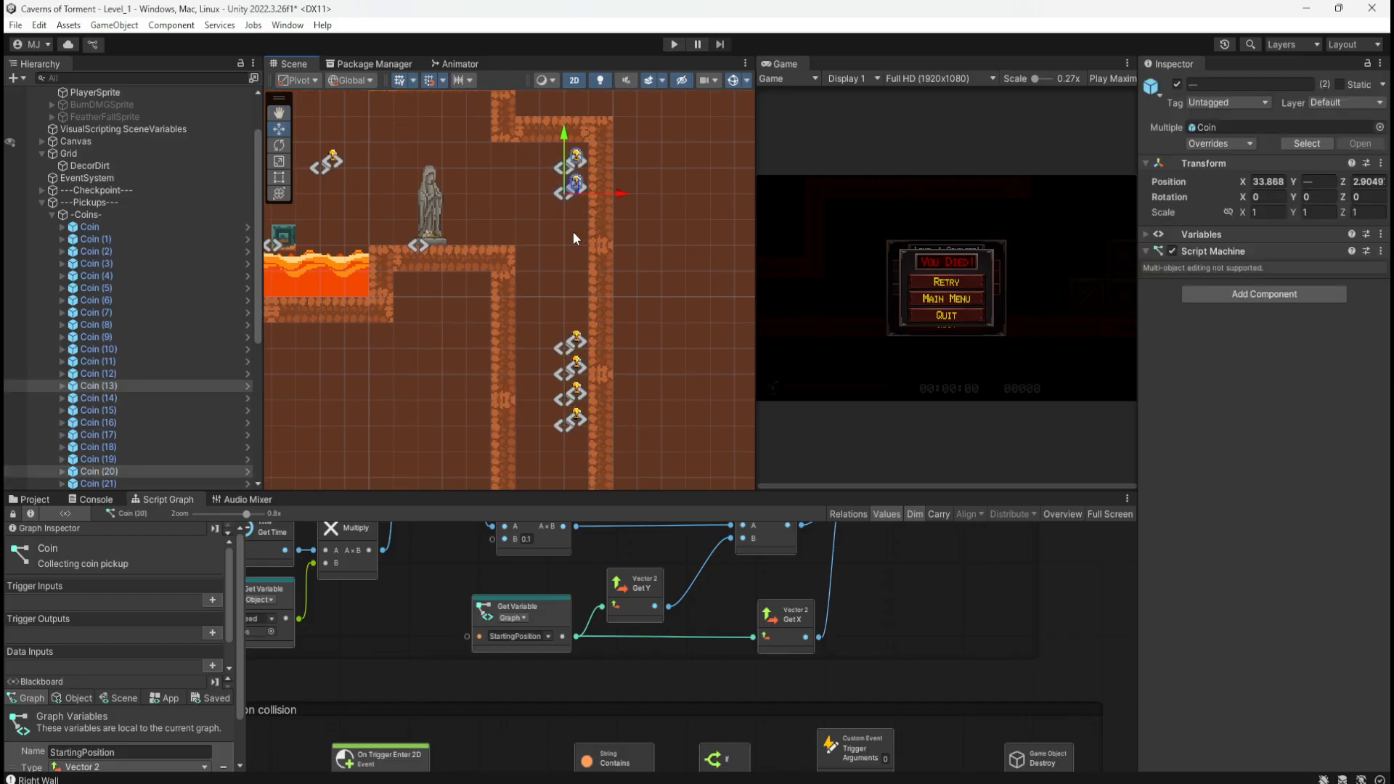
{"action": "left_click", "coordinate": [576, 342]}
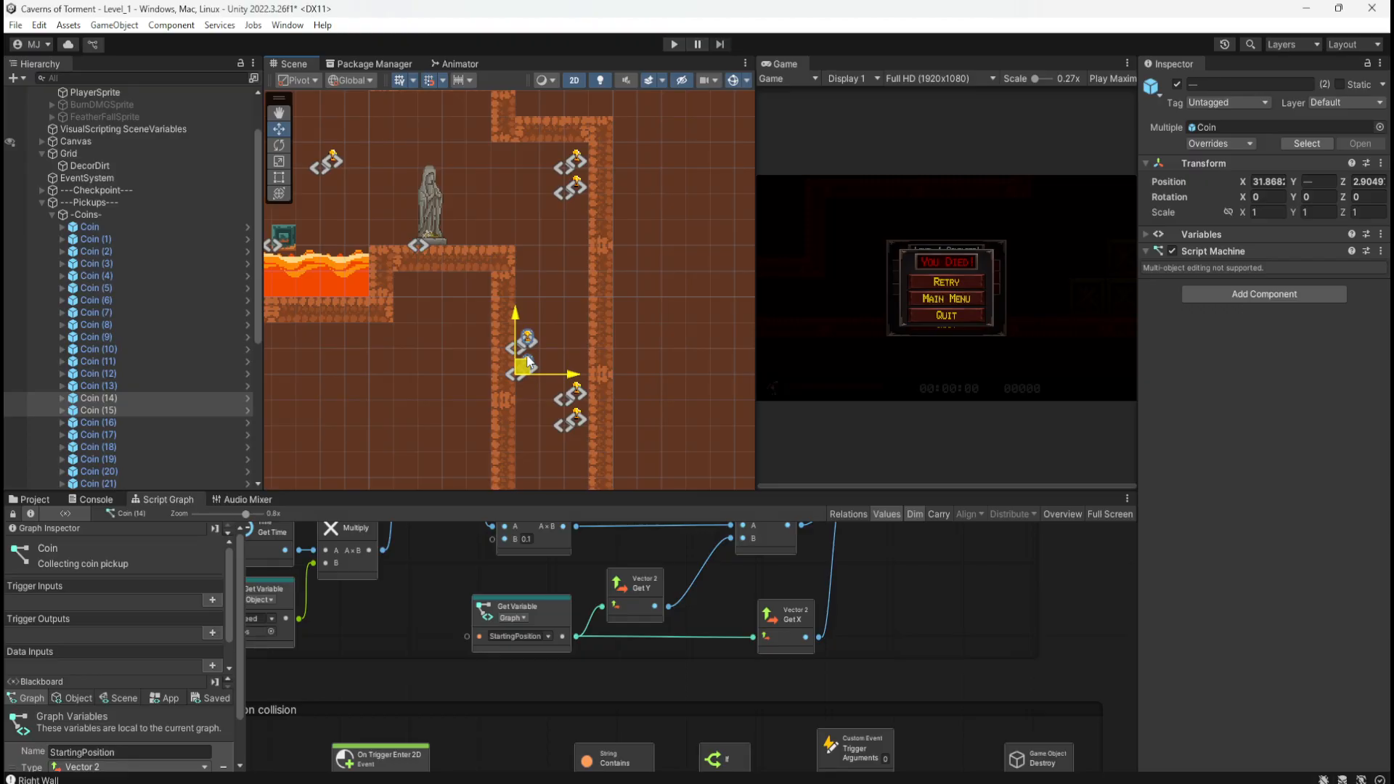
{"action": "middle_click_drag", "start_coordinate": [623, 401], "coordinate": [641, 242]}
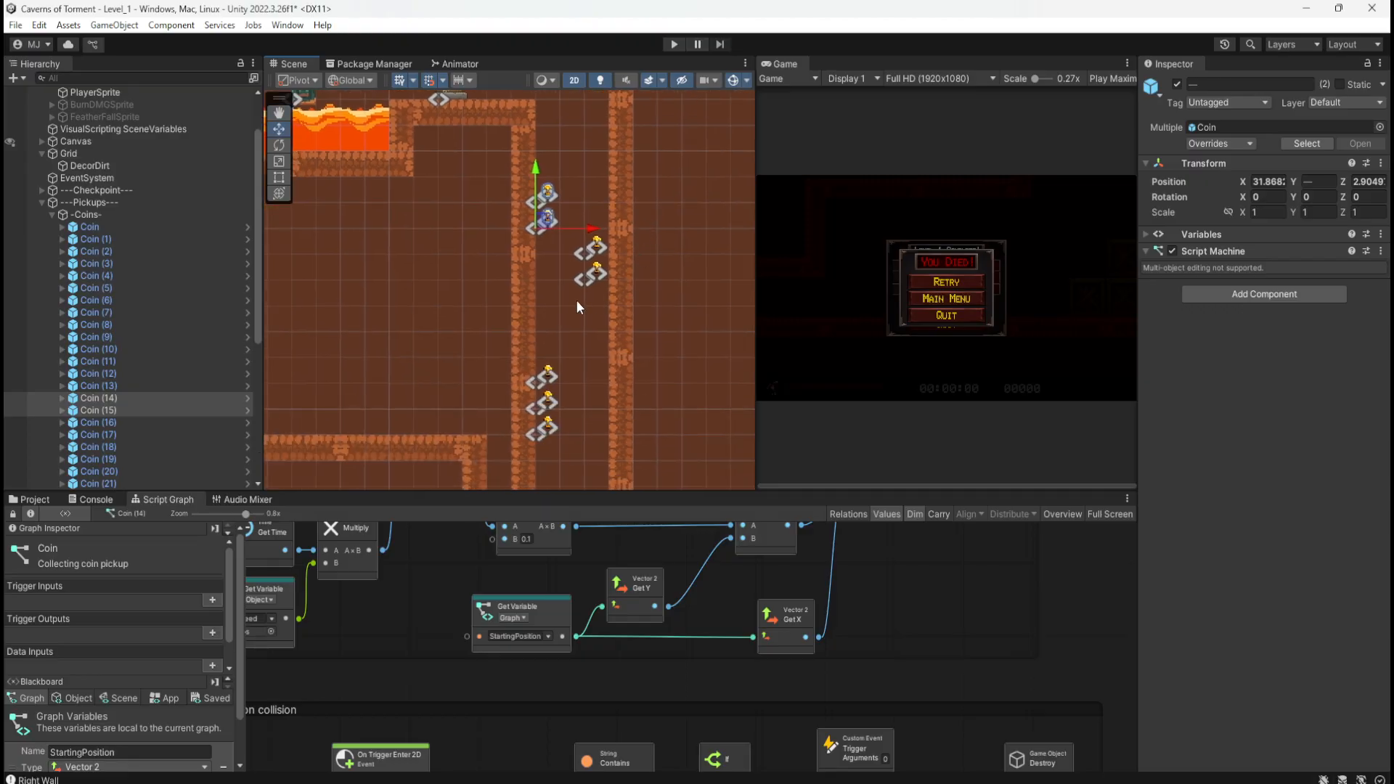
{"action": "left_click_drag", "start_coordinate": [576, 299], "coordinate": [614, 233]}
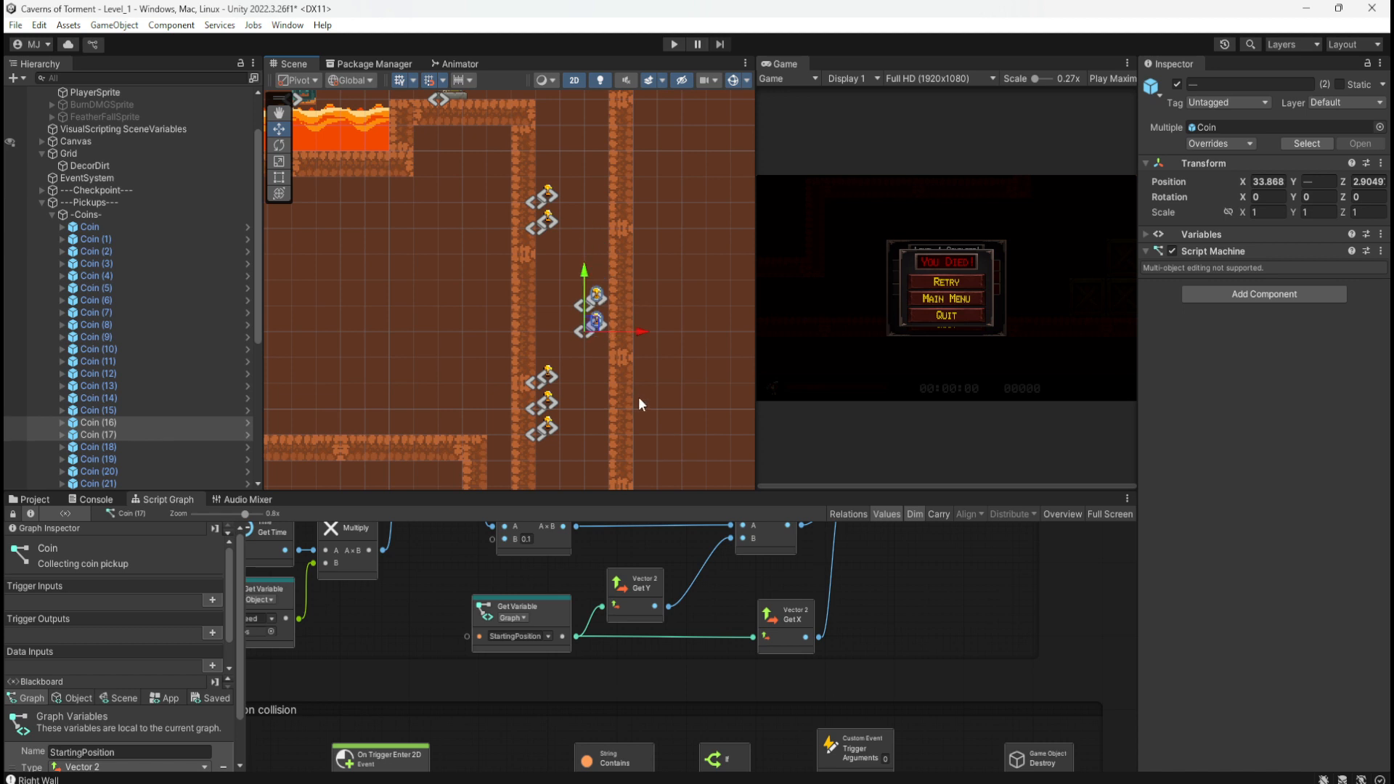
{"action": "middle_click_drag", "start_coordinate": [639, 403], "coordinate": [643, 343]}
Step: Delete the leftover Coin (18) and start a fresh playtest
{"action": "left_click_drag", "start_coordinate": [561, 307], "coordinate": [552, 317]}
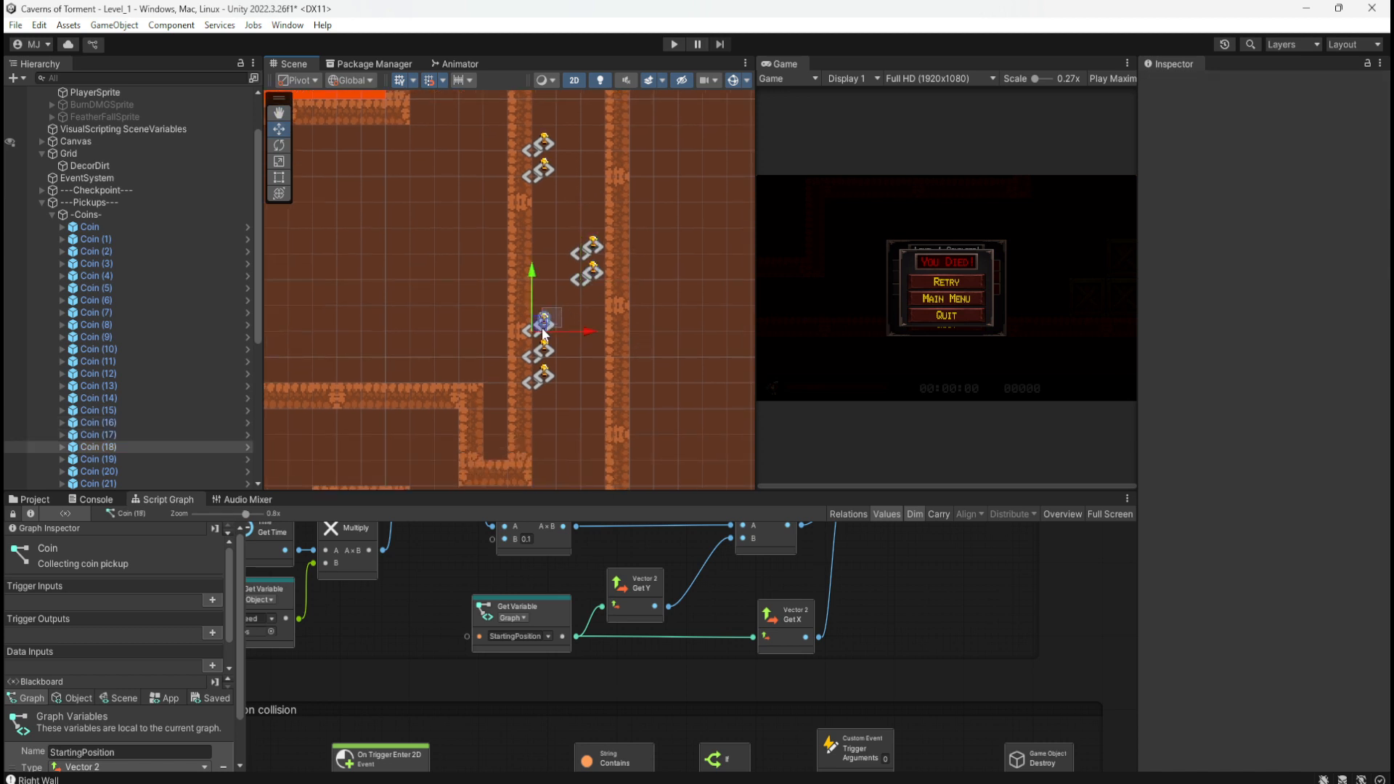
{"action": "key", "text": "Delete"}
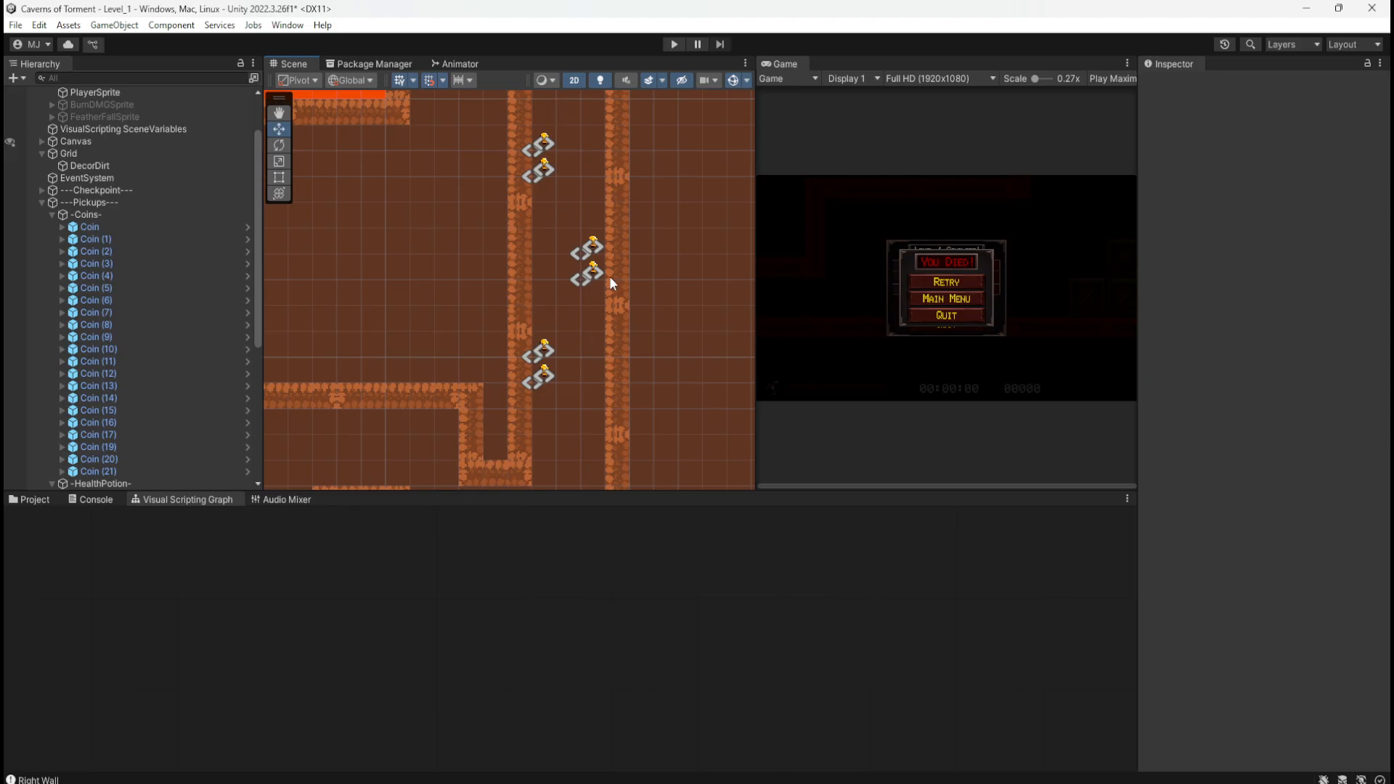
{"action": "middle_click_drag", "start_coordinate": [678, 361], "coordinate": [678, 320]}
{"action": "middle_click_drag", "start_coordinate": [431, 399], "coordinate": [486, 370]}
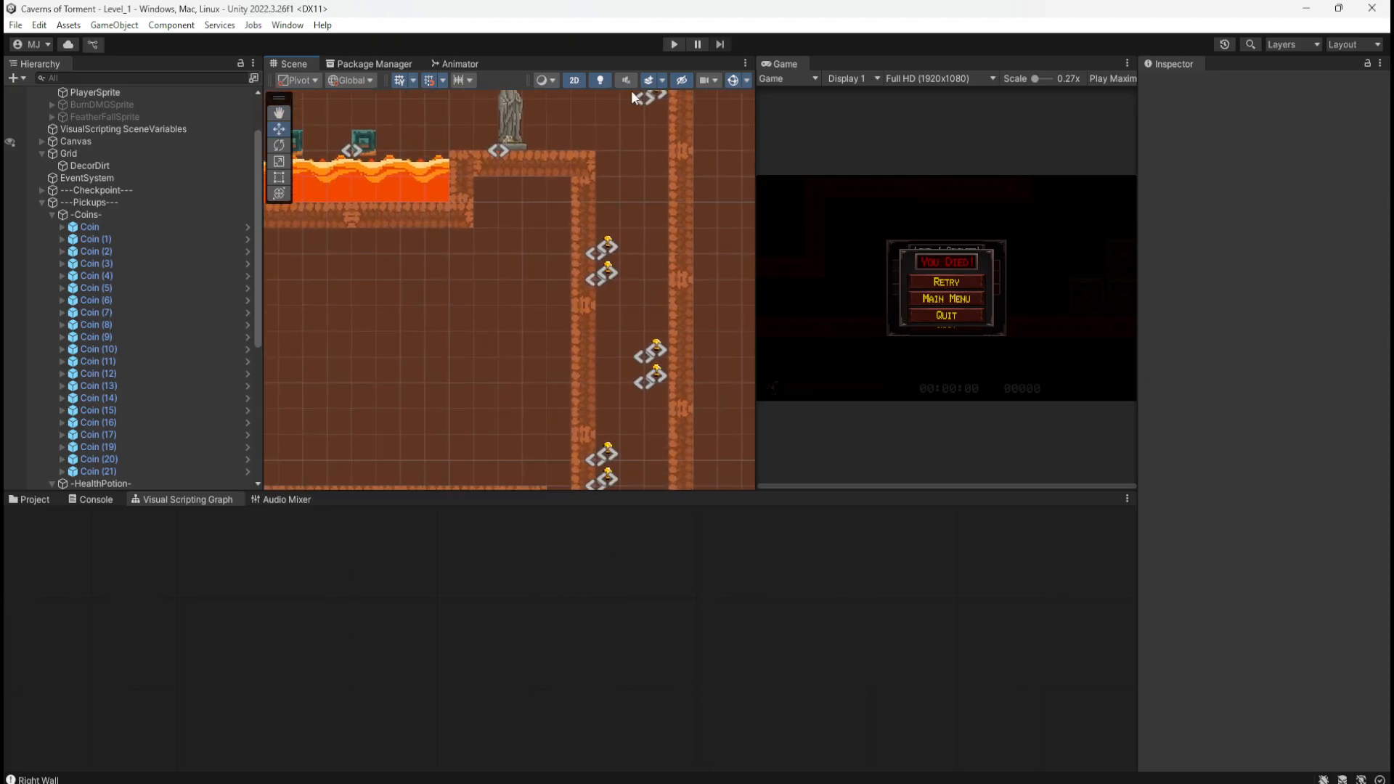
{"action": "left_click", "coordinate": [673, 45]}
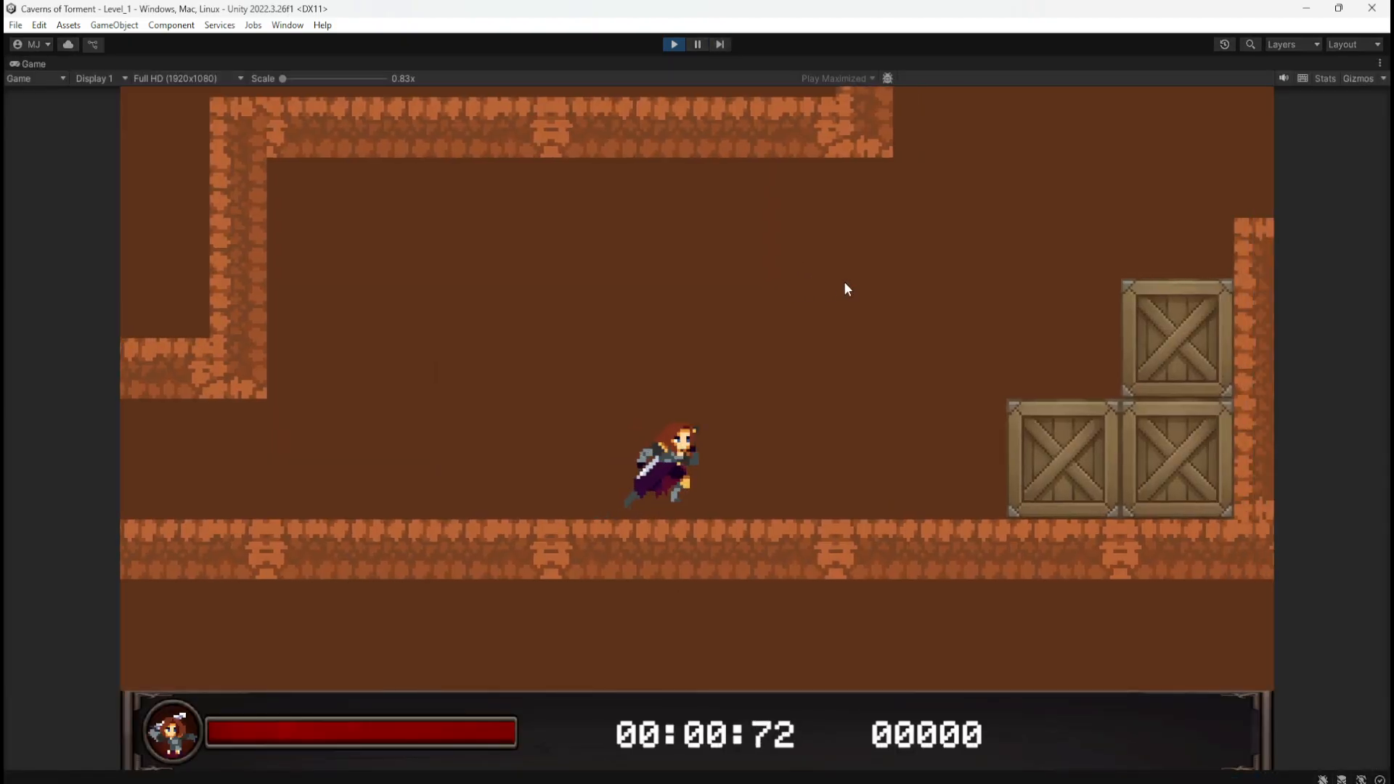
Step: Run right over the crates, push the crate into the lava, and hop across collecting a coin
{"action": "key", "text": "space"}
{"action": "key", "text": "space"}
{"action": "key", "text": "space"}
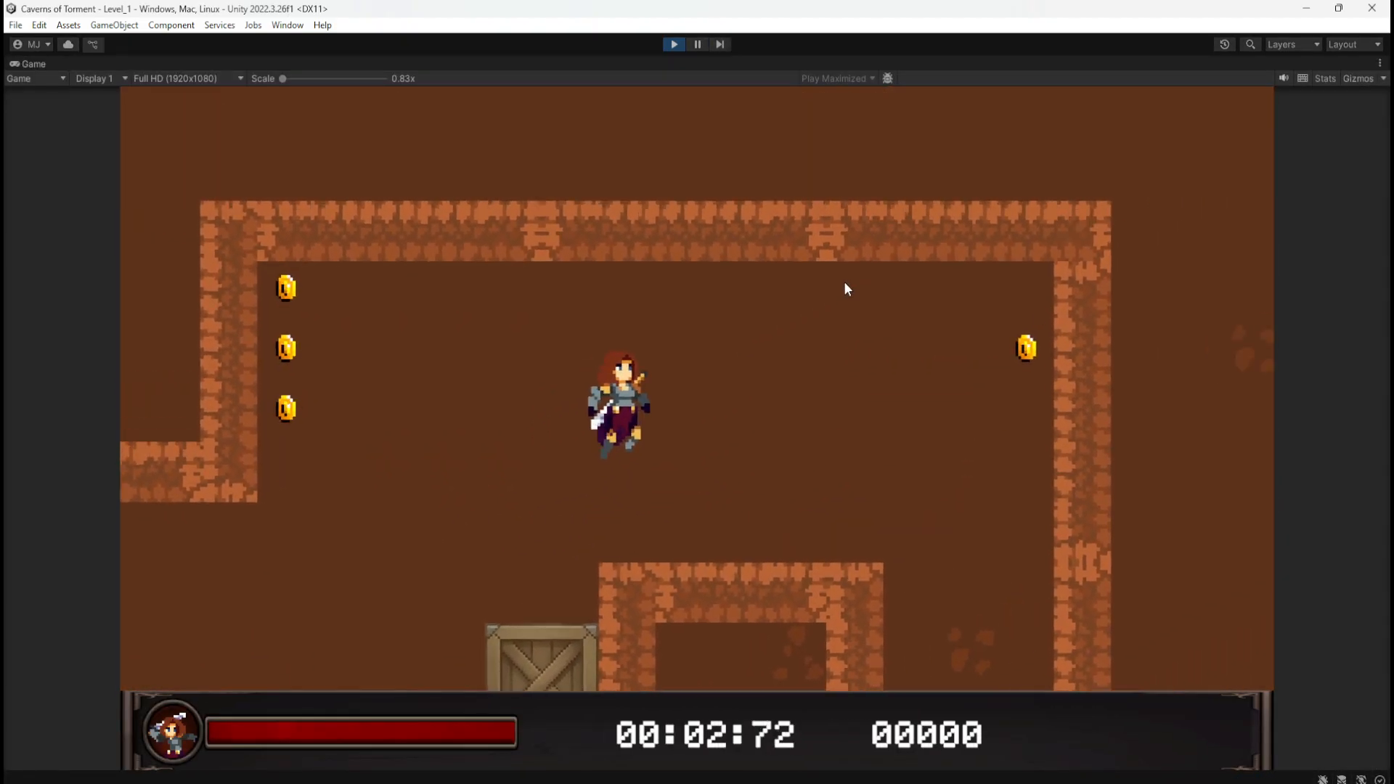
{"action": "key", "text": "d"}
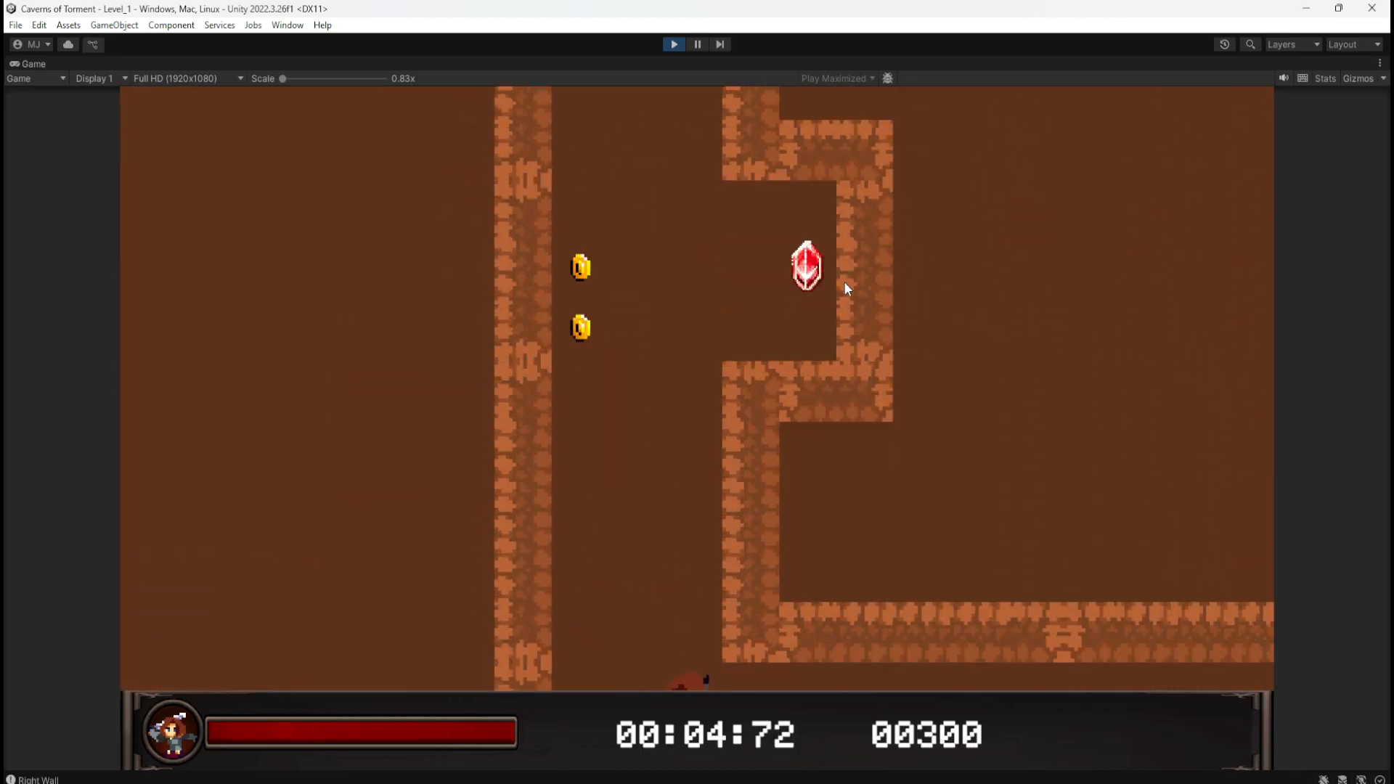
{"action": "key", "text": "d"}
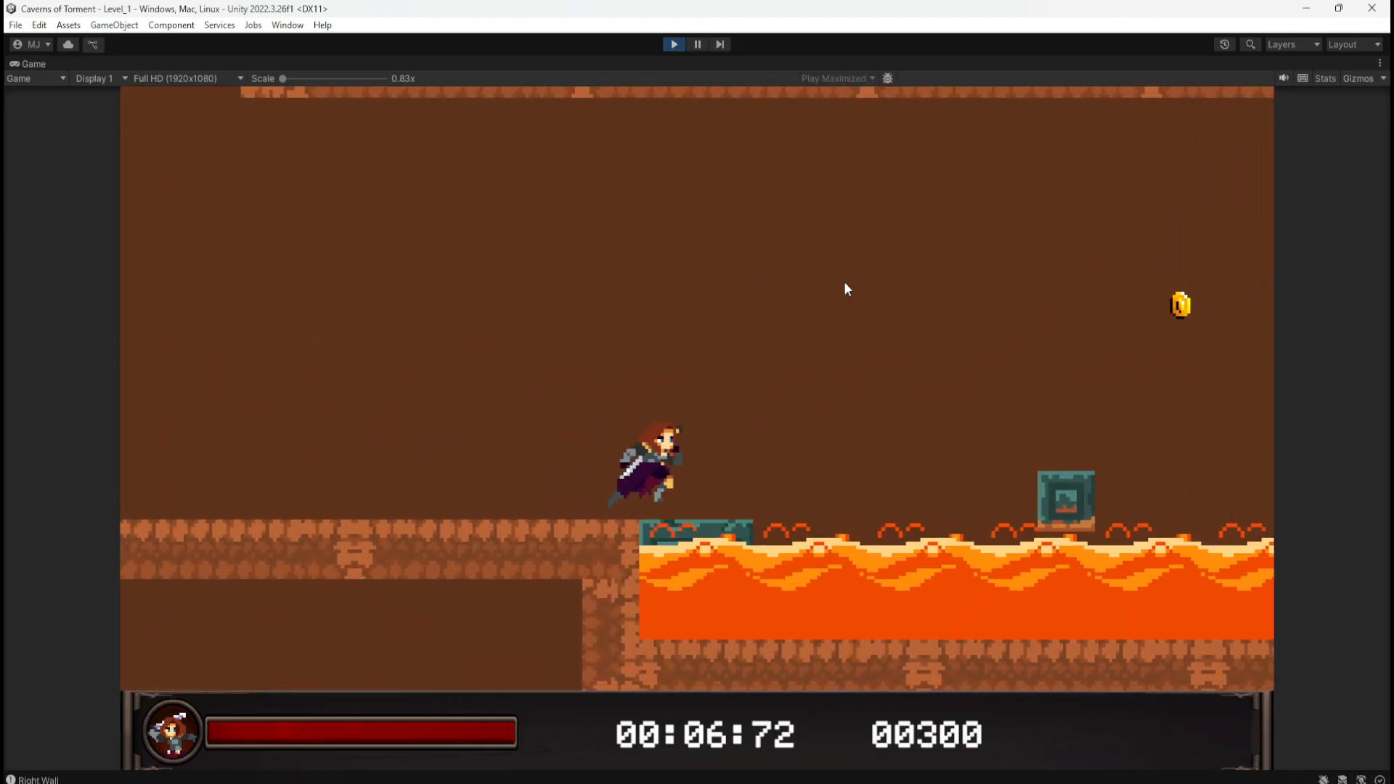
{"action": "key", "text": "space"}
{"action": "key", "text": "space"}
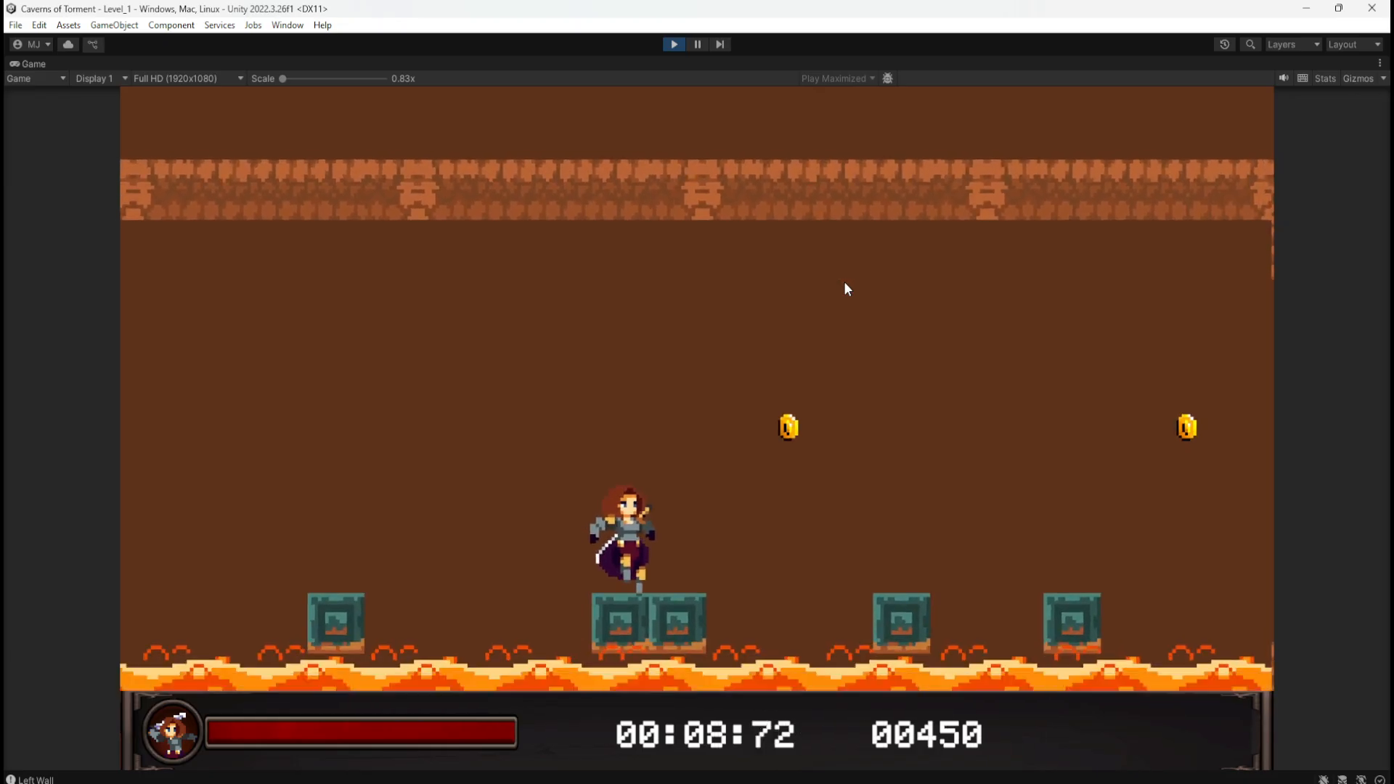
{"action": "key", "text": "d"}
{"action": "key", "text": "space"}
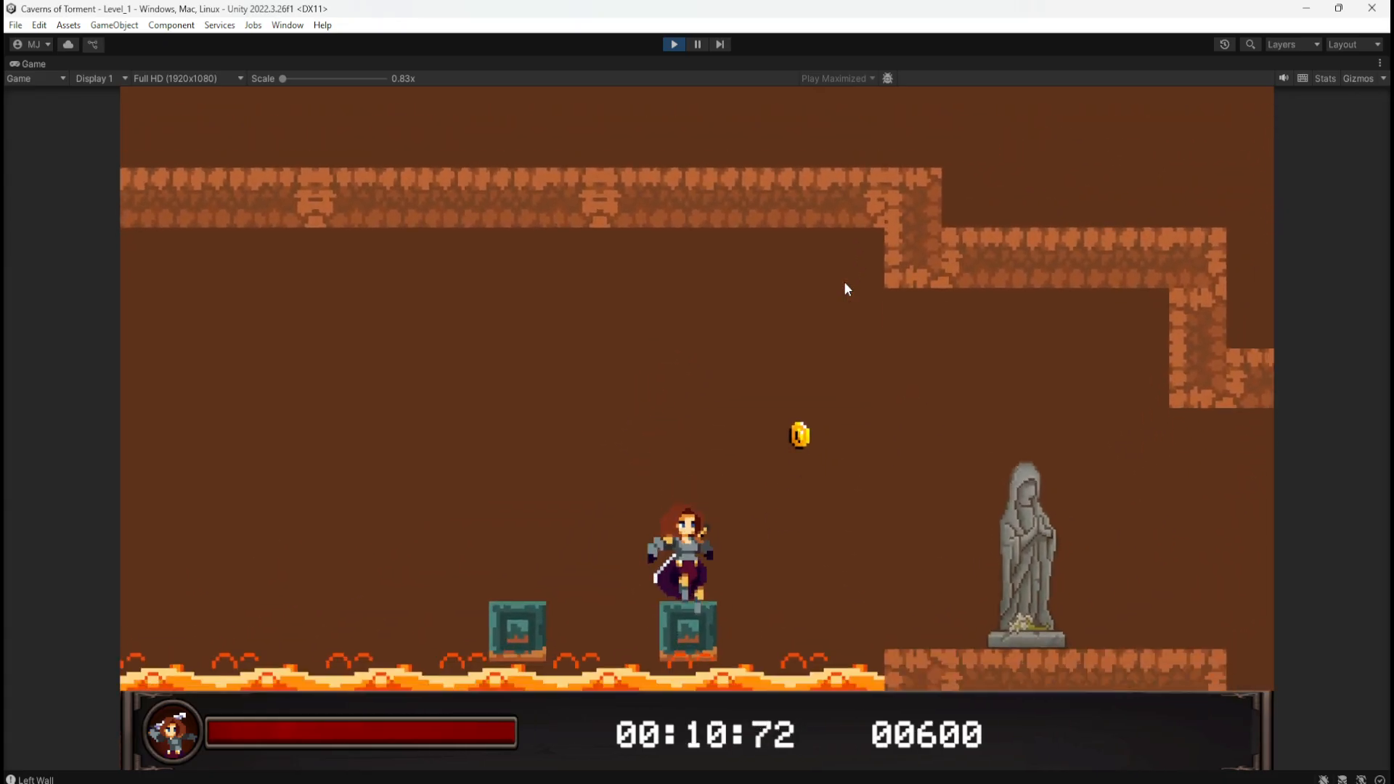
Step: Jump past the statue and zigzag down the shaft between walls collecting the new coins
{"action": "key", "text": "space"}
{"action": "key", "text": "d"}
{"action": "key", "text": "space"}
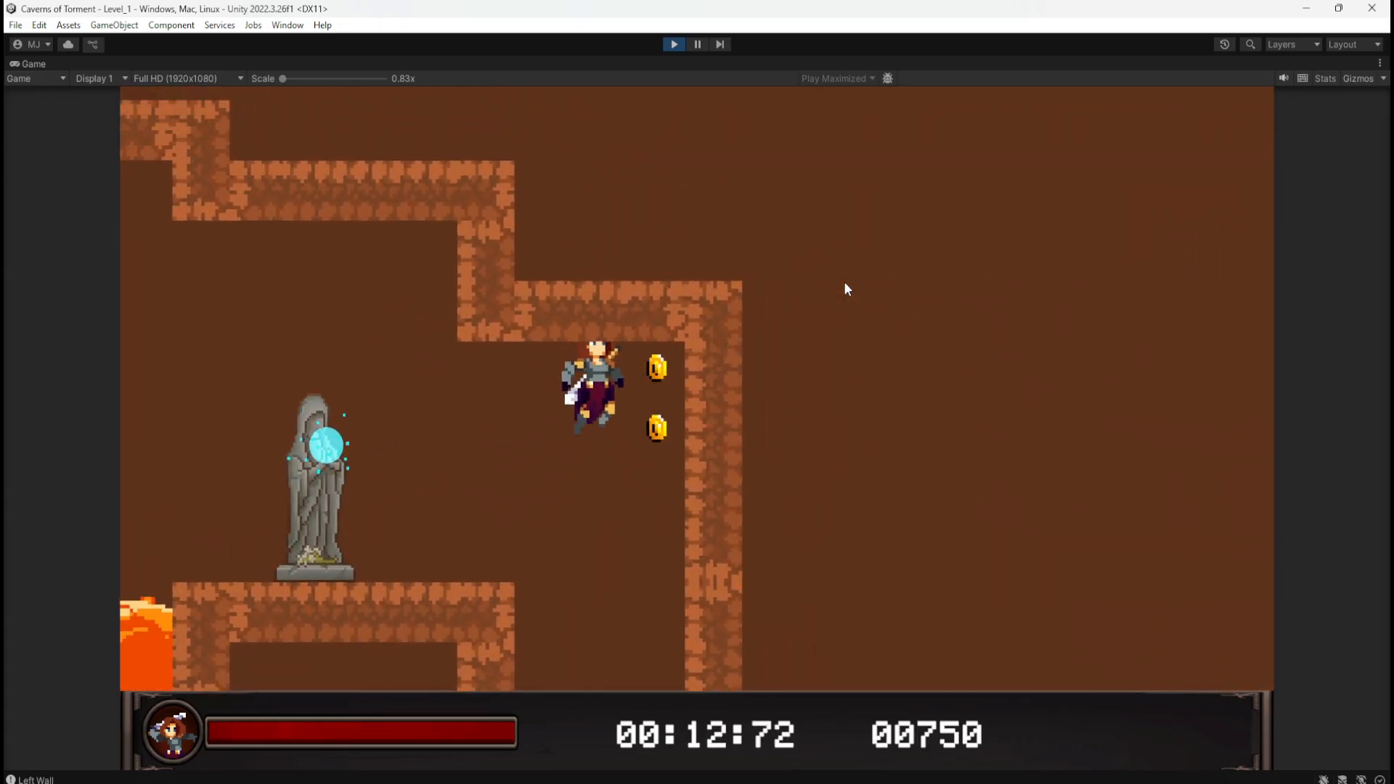
{"action": "key", "text": "d"}
{"action": "key", "text": "space"}
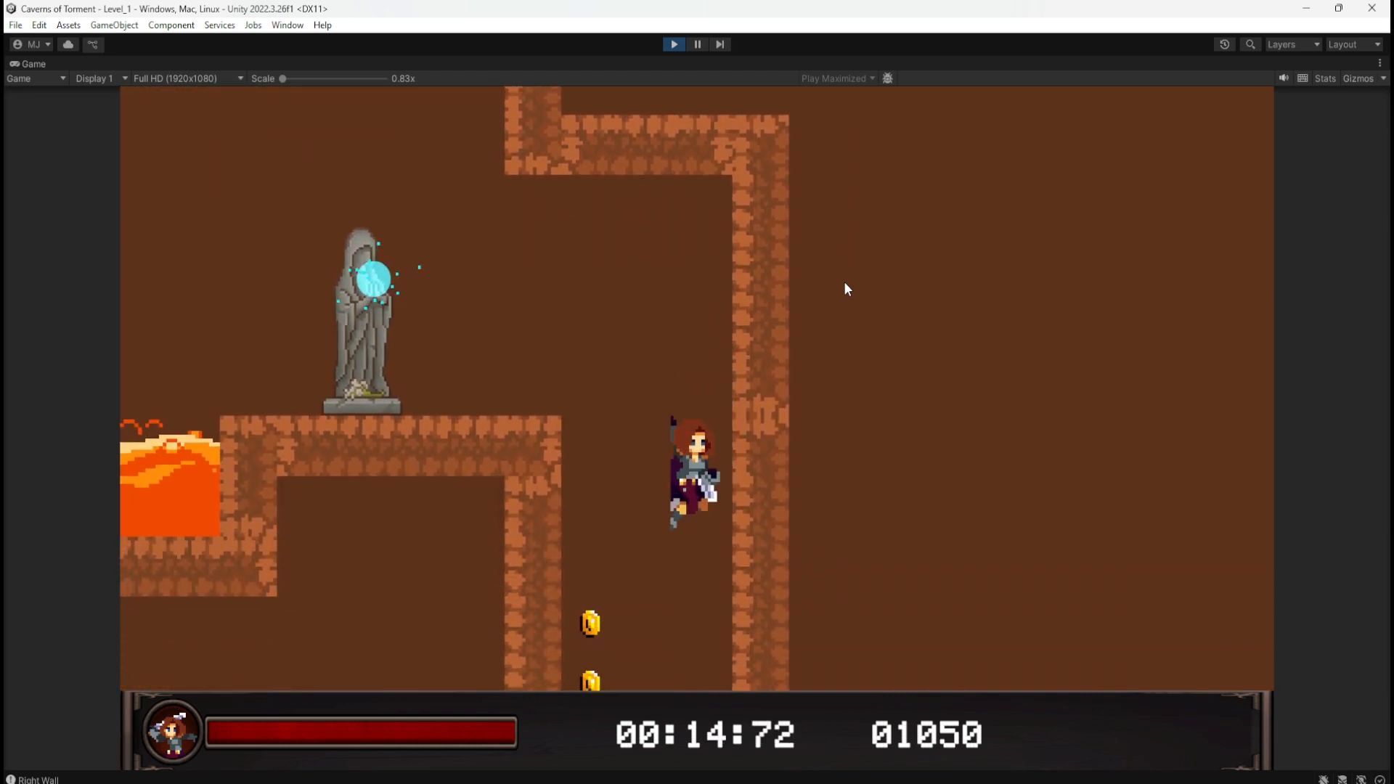
{"action": "key", "text": "a"}
{"action": "key", "text": "d"}
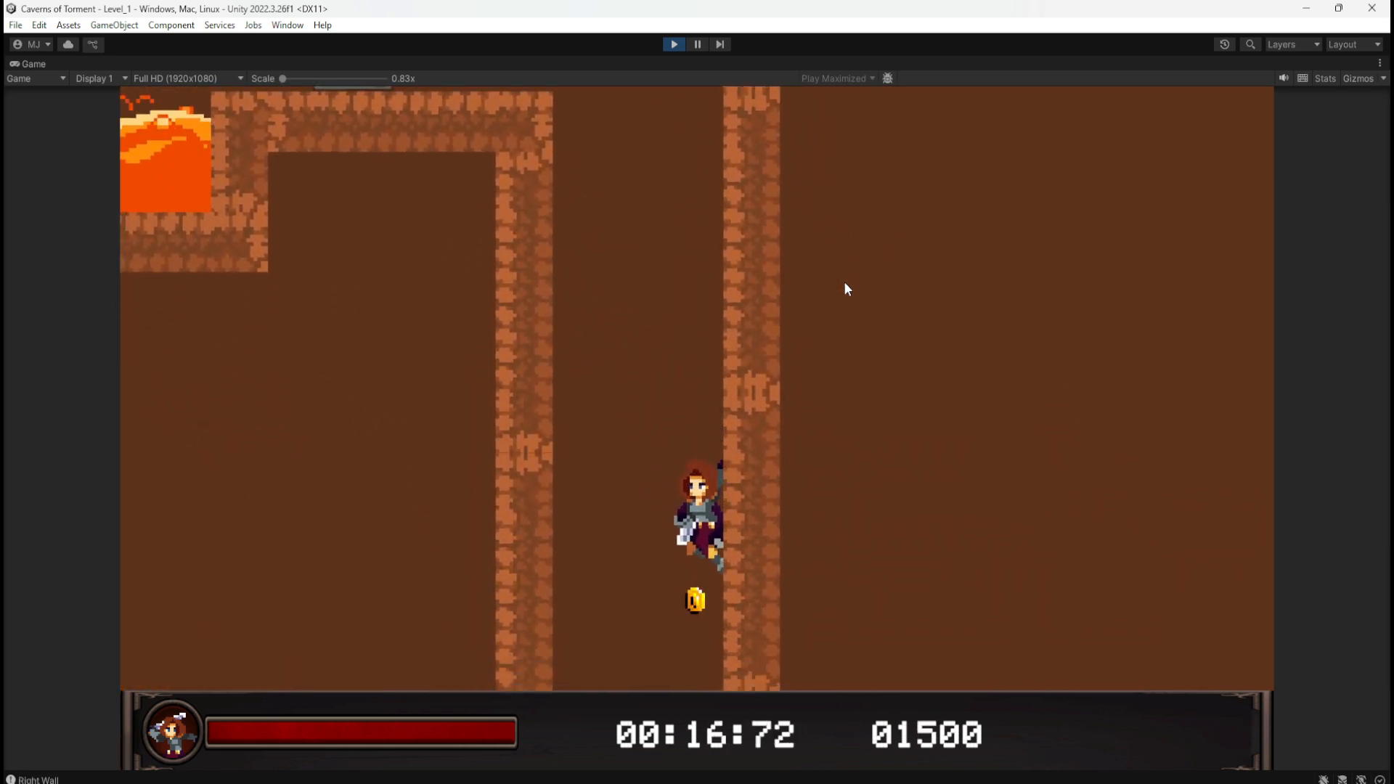
{"action": "key", "text": "a"}
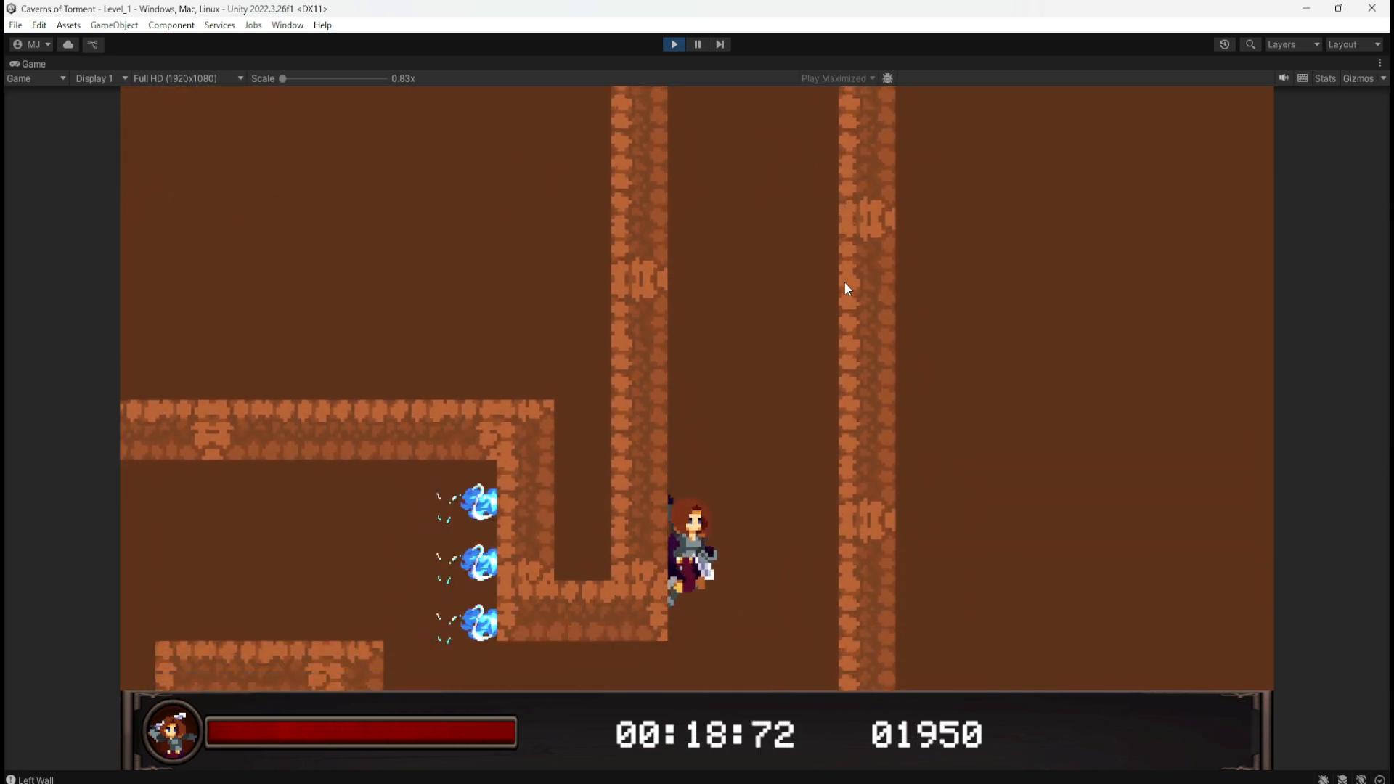
Step: Run right into the first pit, climb back onto the block, and jump the next pit
{"action": "key", "text": "d"}
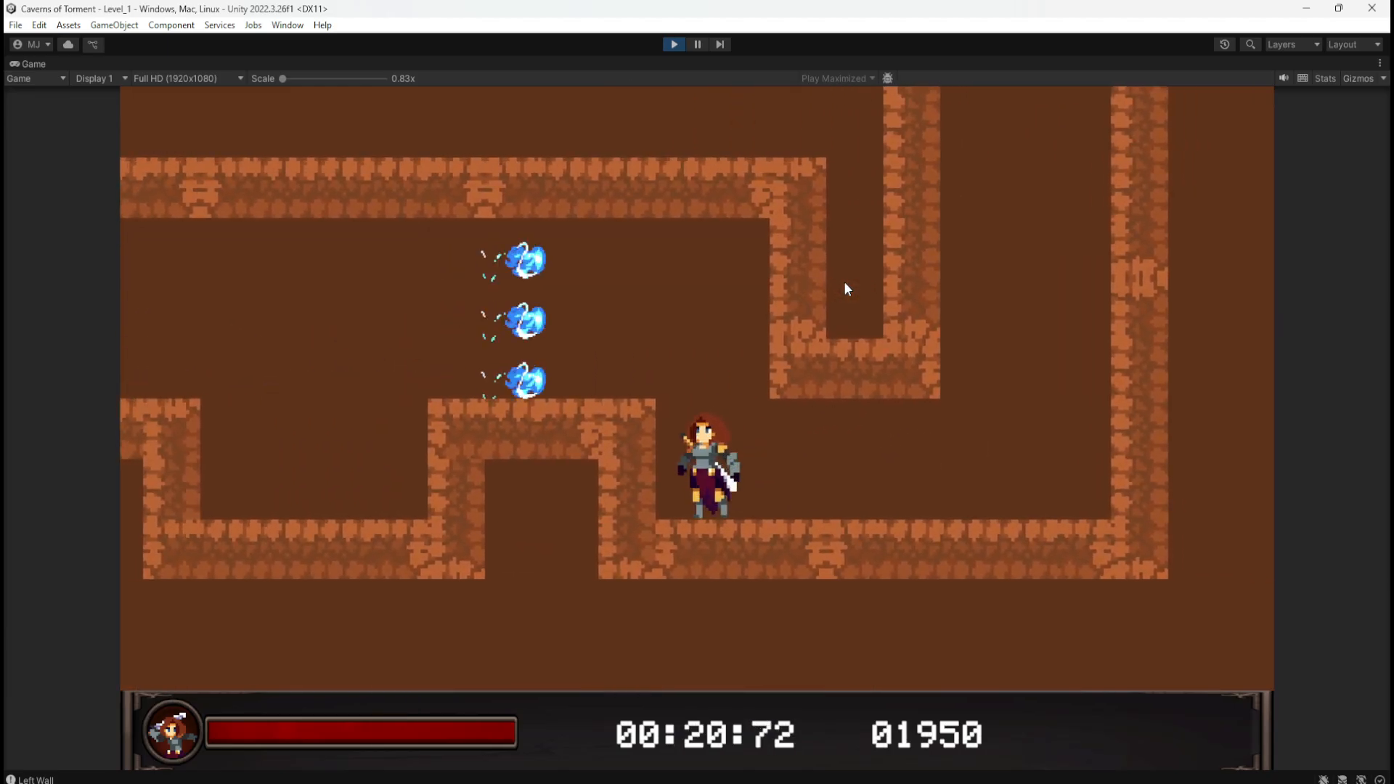
{"action": "key", "text": "space"}
{"action": "key", "text": "a"}
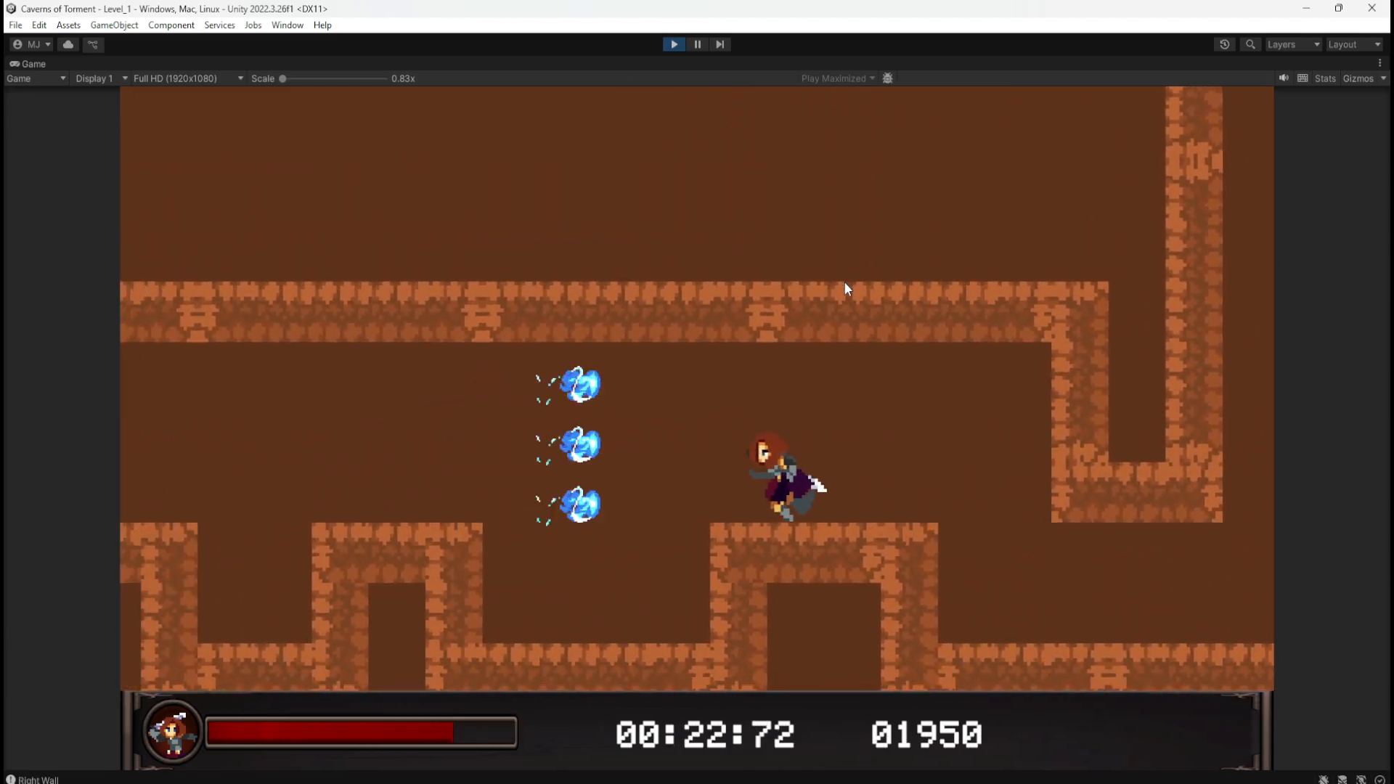
{"action": "key", "text": "a"}
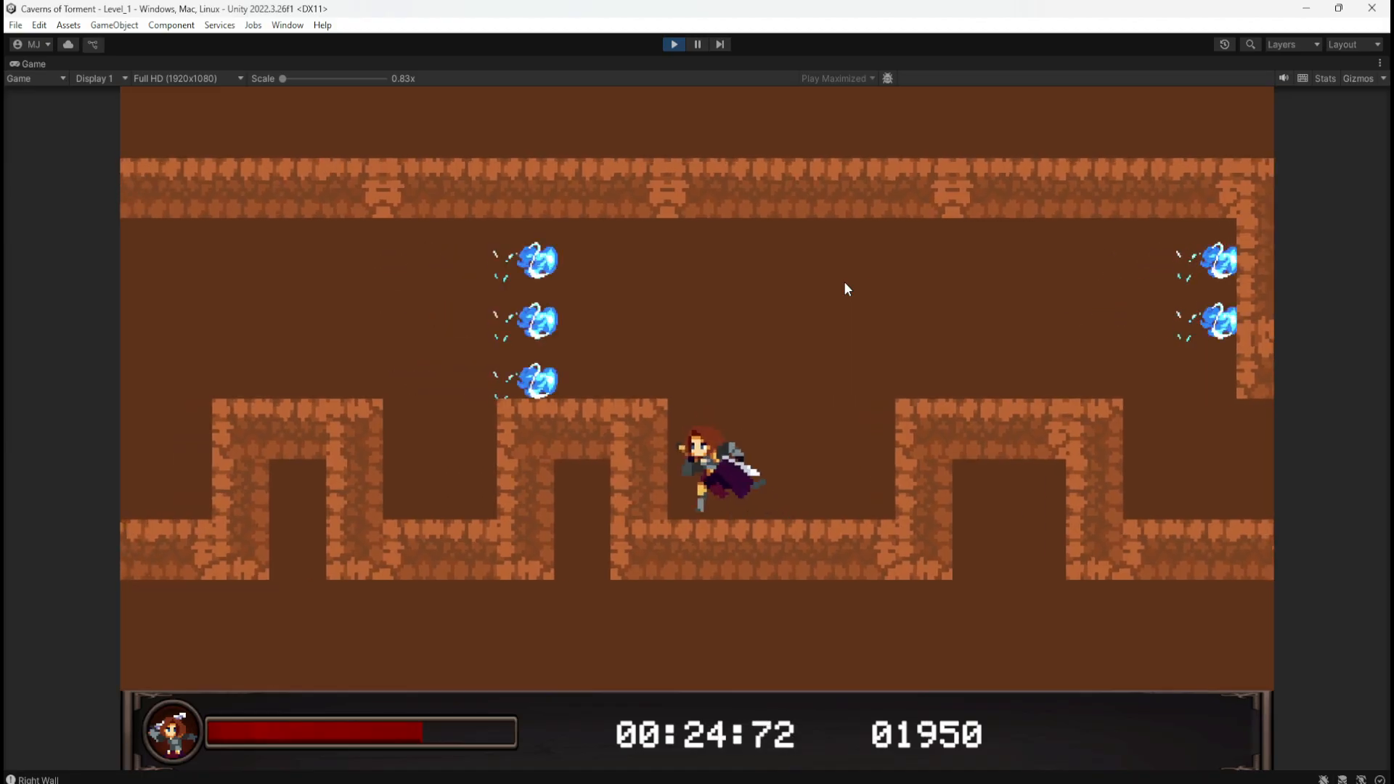
{"action": "key", "text": "space"}
{"action": "key", "text": "a"}
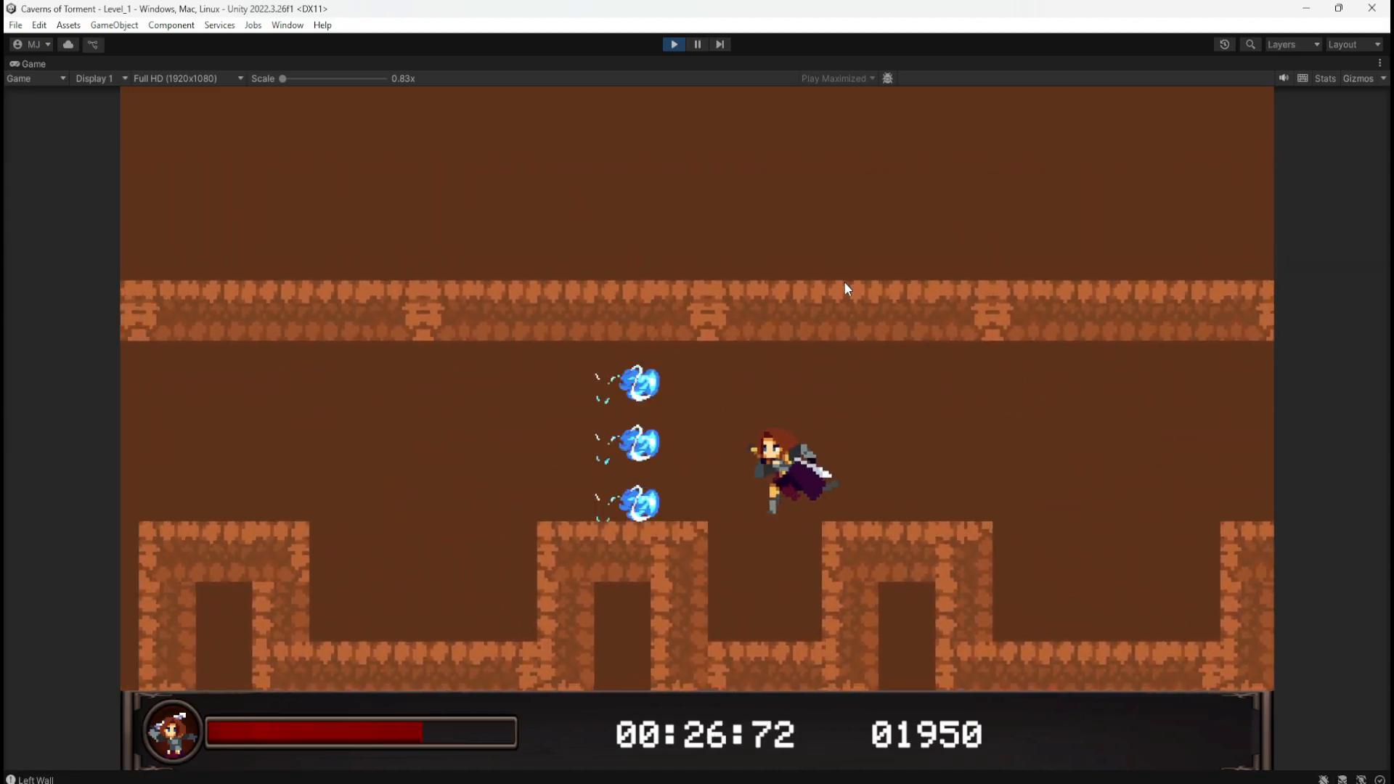
{"action": "key", "text": "a"}
{"action": "key", "text": "space"}
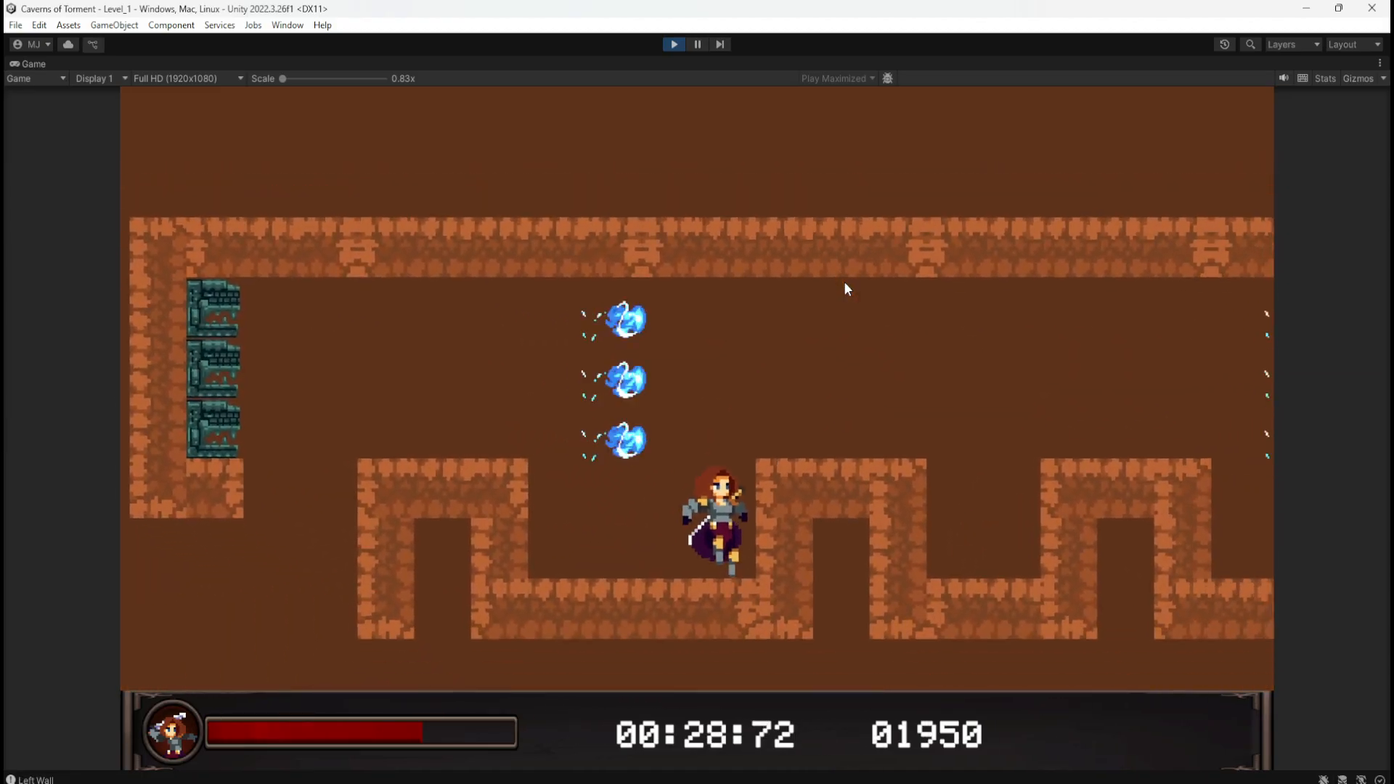
{"action": "key", "text": "a"}
{"action": "key", "text": "space"}
{"action": "key", "text": "d"}
{"action": "key", "text": "a"}
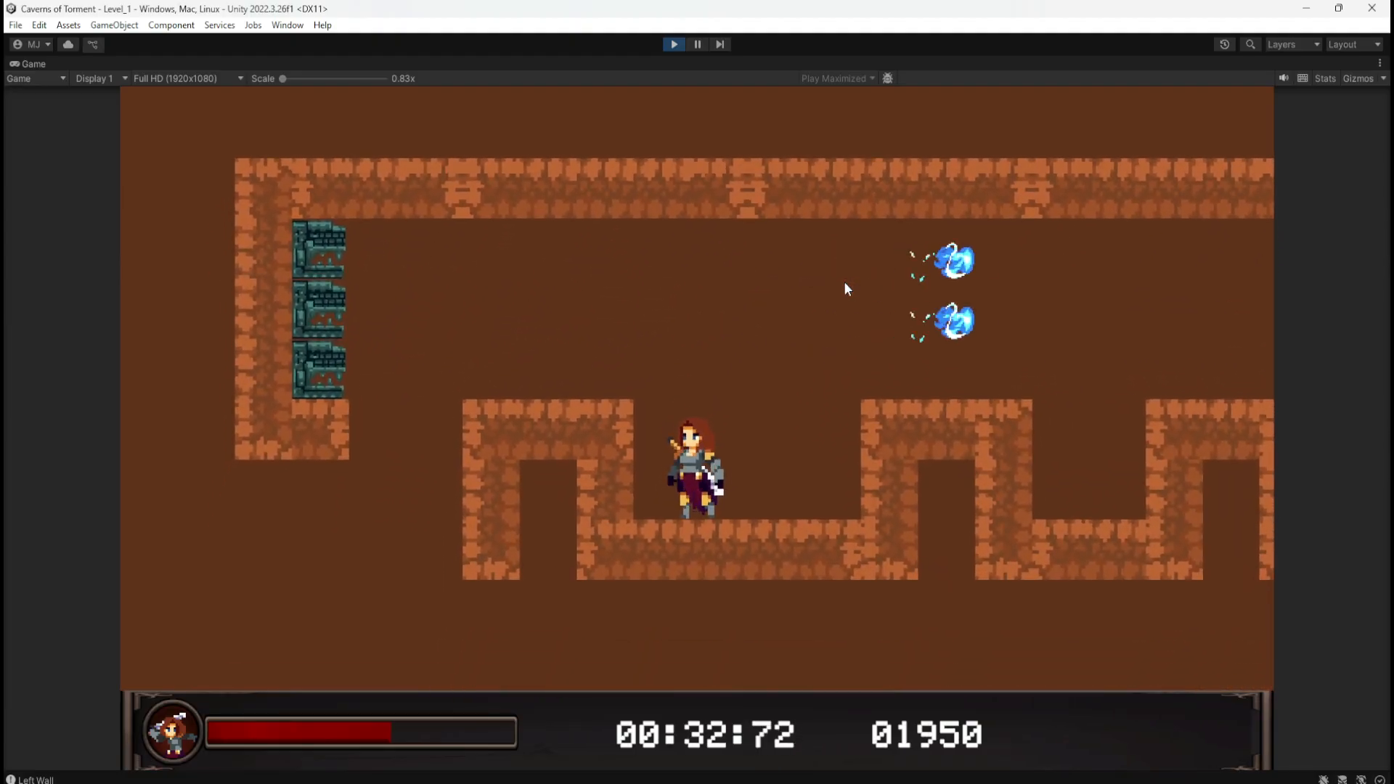
{"action": "key", "text": "d"}
{"action": "key", "text": "space"}
{"action": "key", "text": "space"}
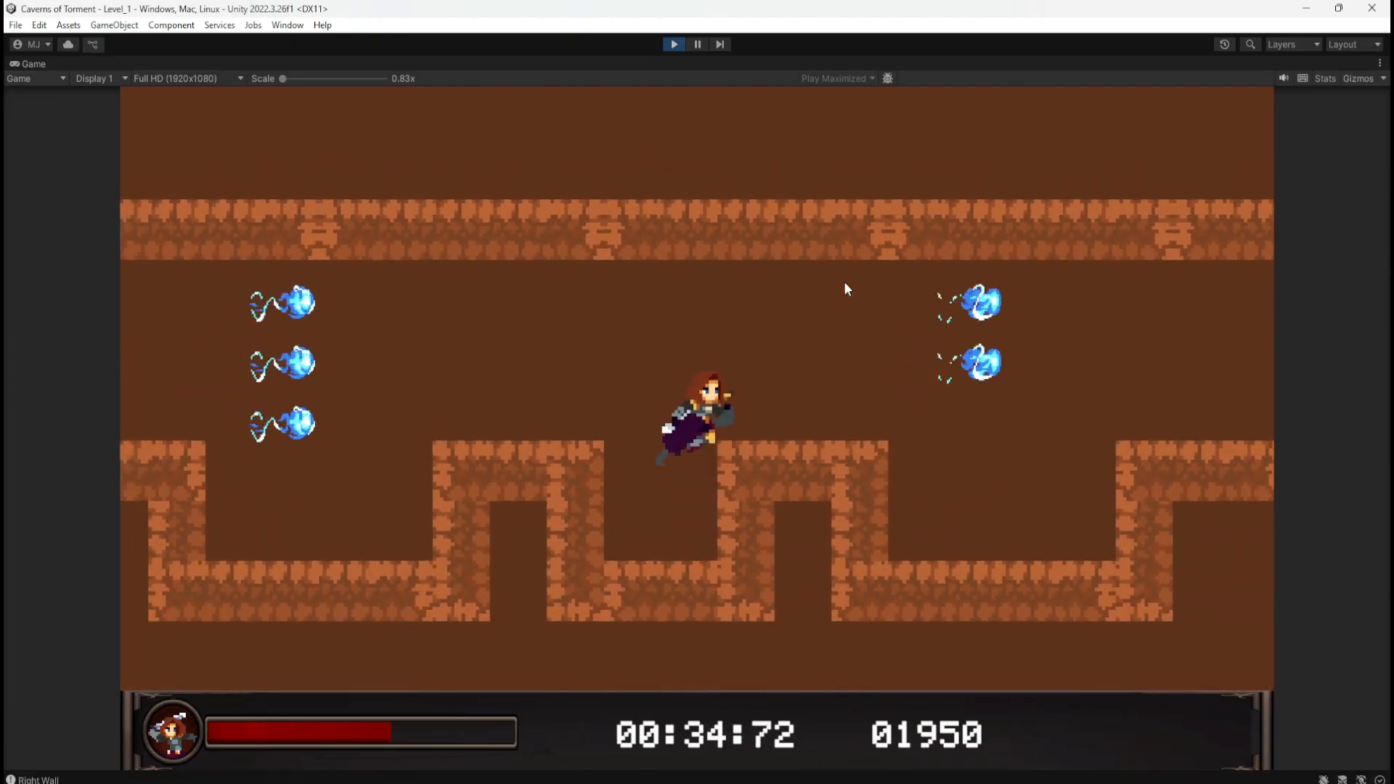
Step: Drop into the second pit, climb out, and hop between the block and the lower floor
{"action": "key", "text": "a"}
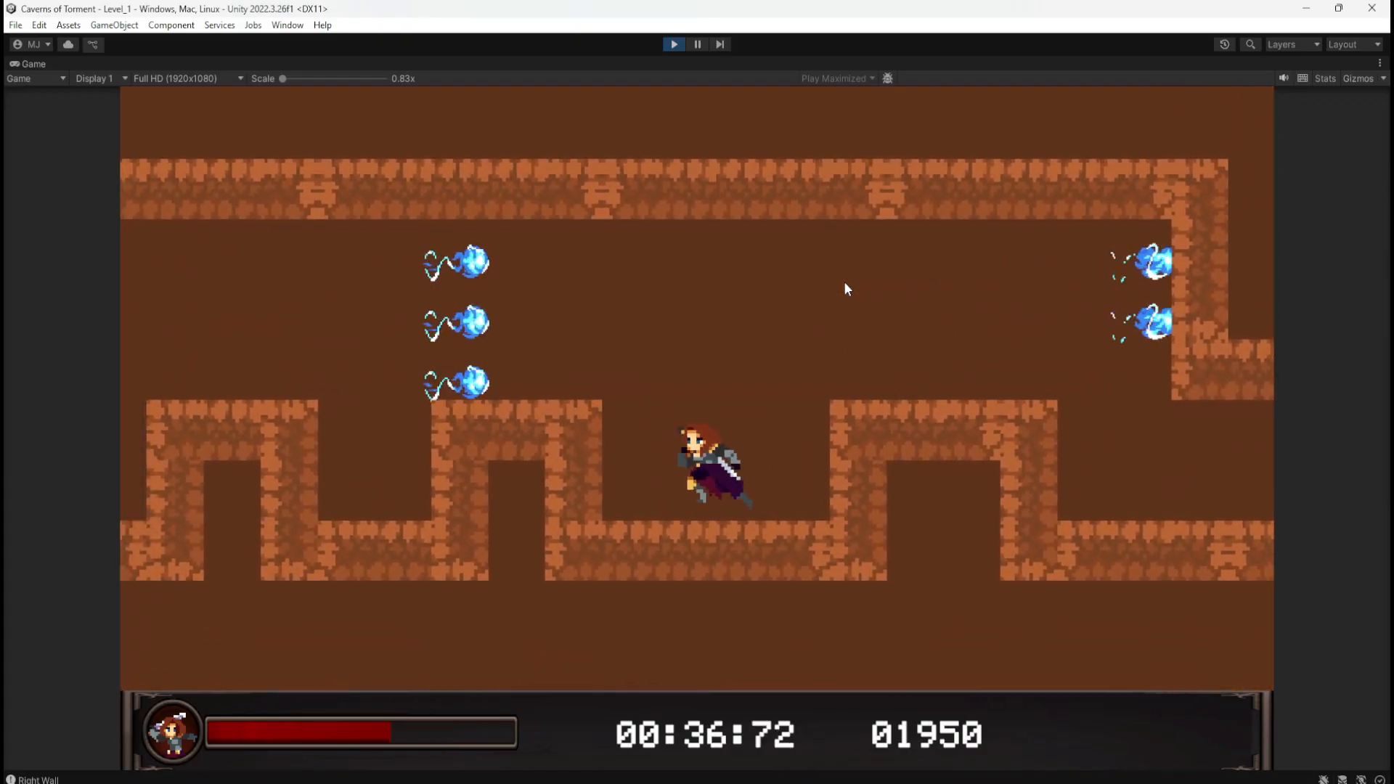
{"action": "key", "text": "a"}
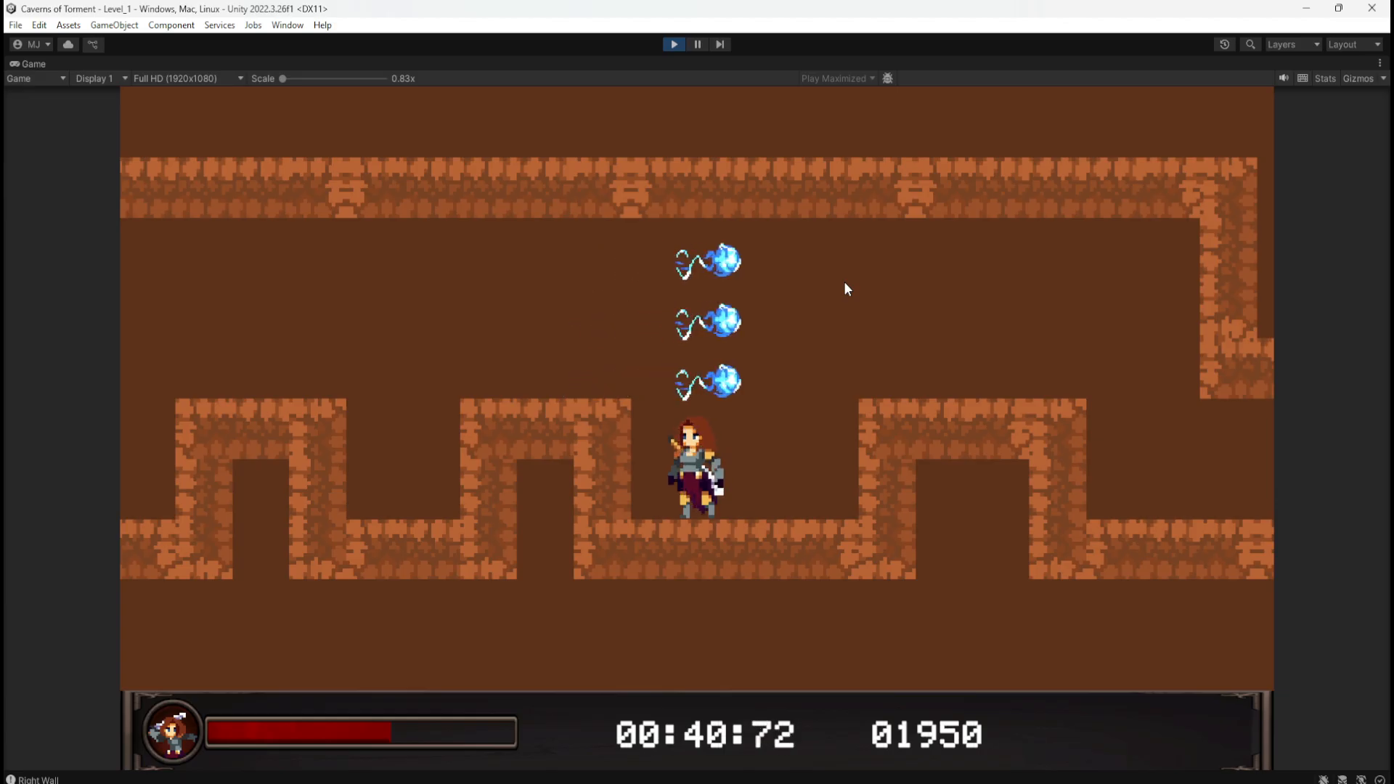
{"action": "key", "text": "d"}
{"action": "key", "text": "space"}
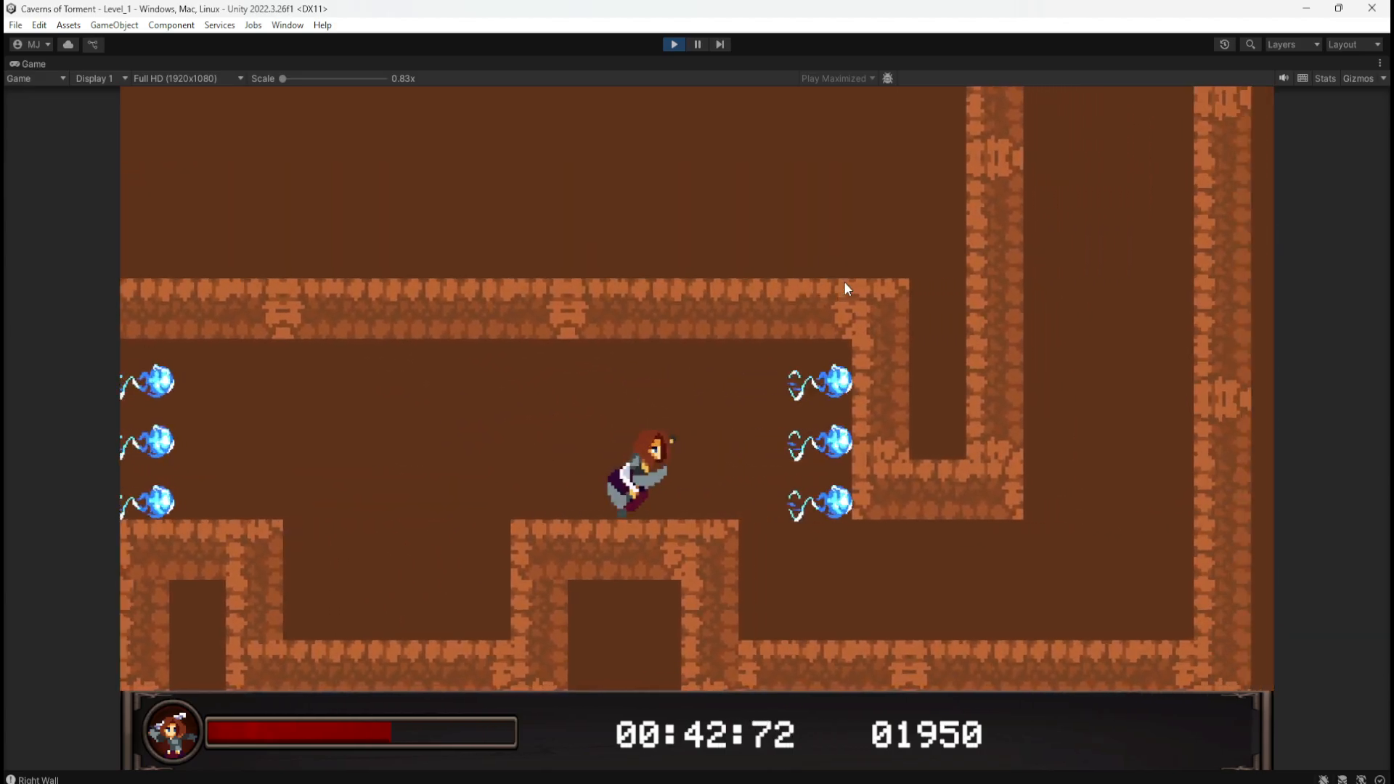
{"action": "key", "text": "d"}
{"action": "key", "text": "a"}
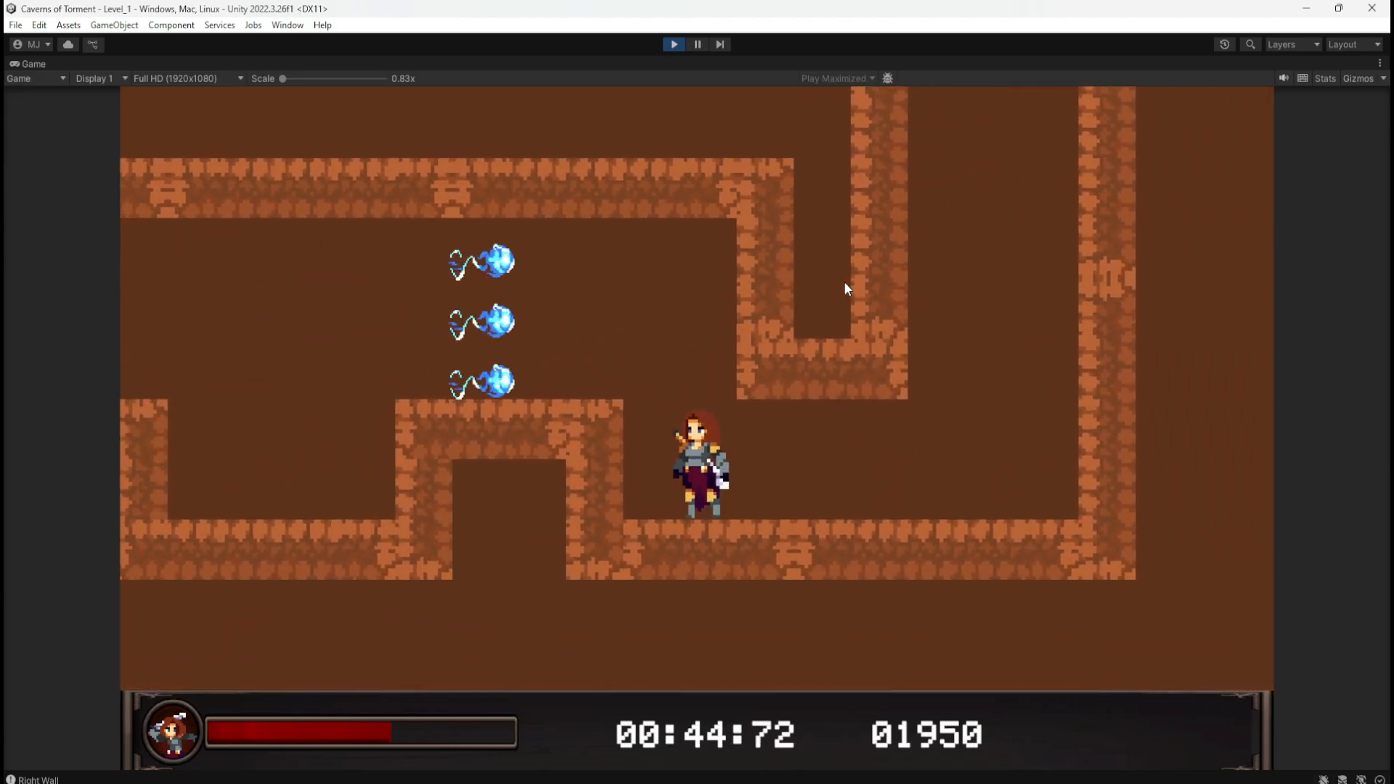
{"action": "key", "text": "space"}
{"action": "key", "text": "a"}
{"action": "key", "text": "d"}
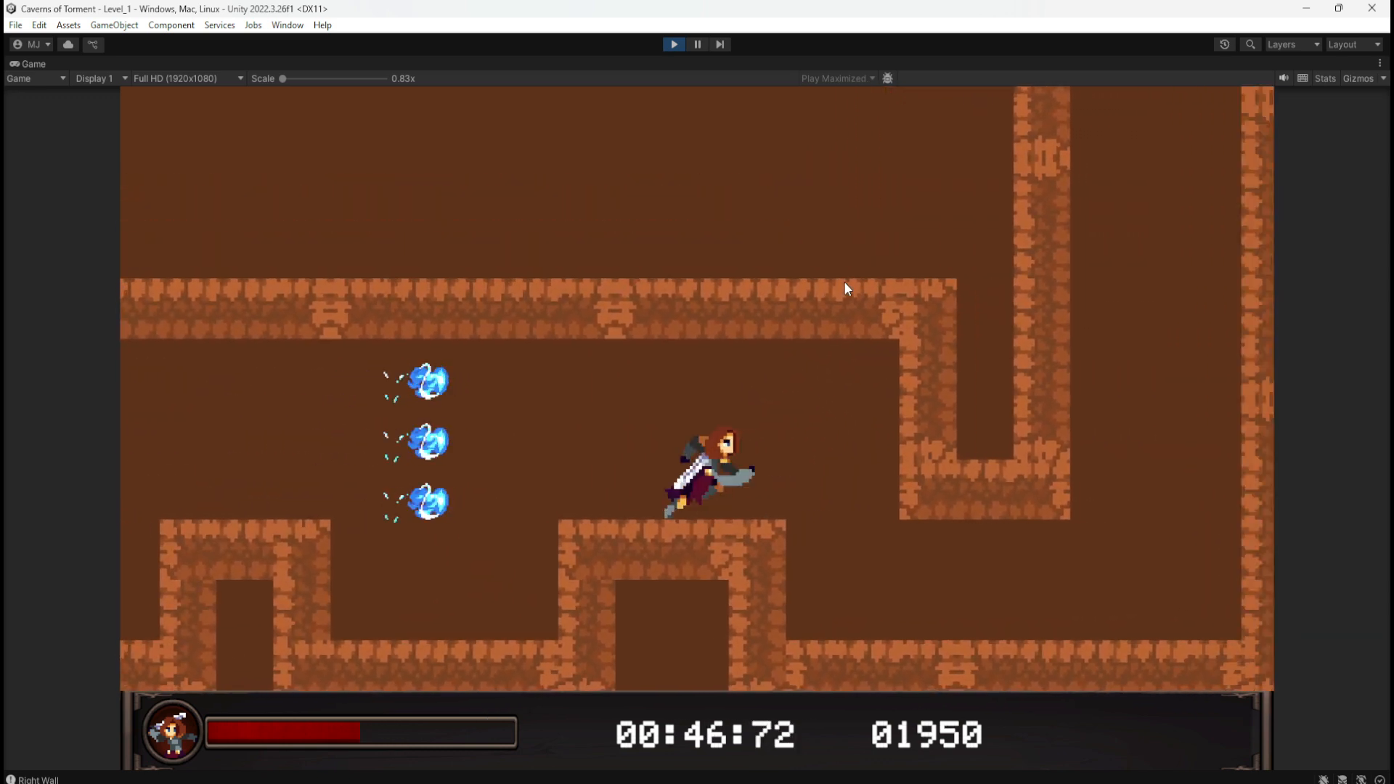
{"action": "key", "text": "a"}
{"action": "key", "text": "a"}
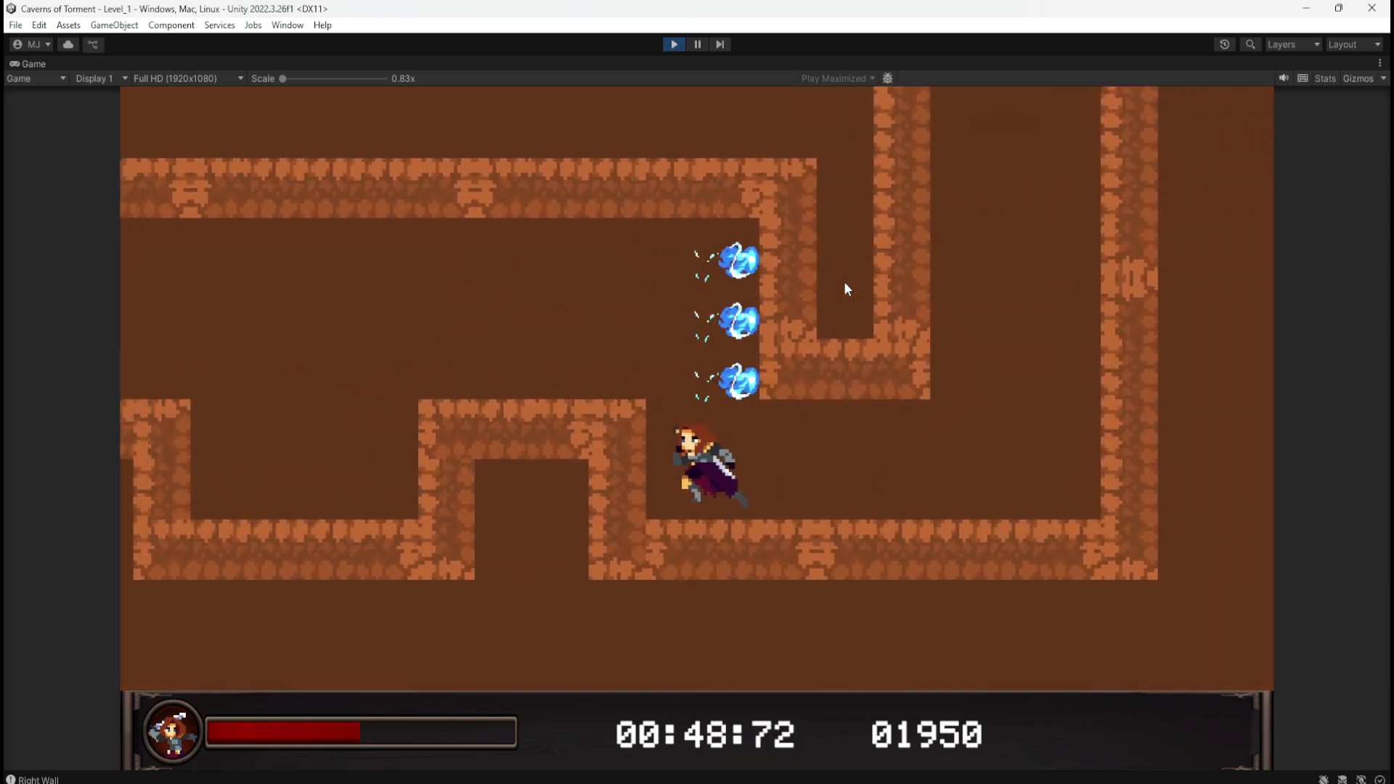
{"action": "key", "text": "space"}
{"action": "key", "text": "d"}
{"action": "key", "text": "a"}
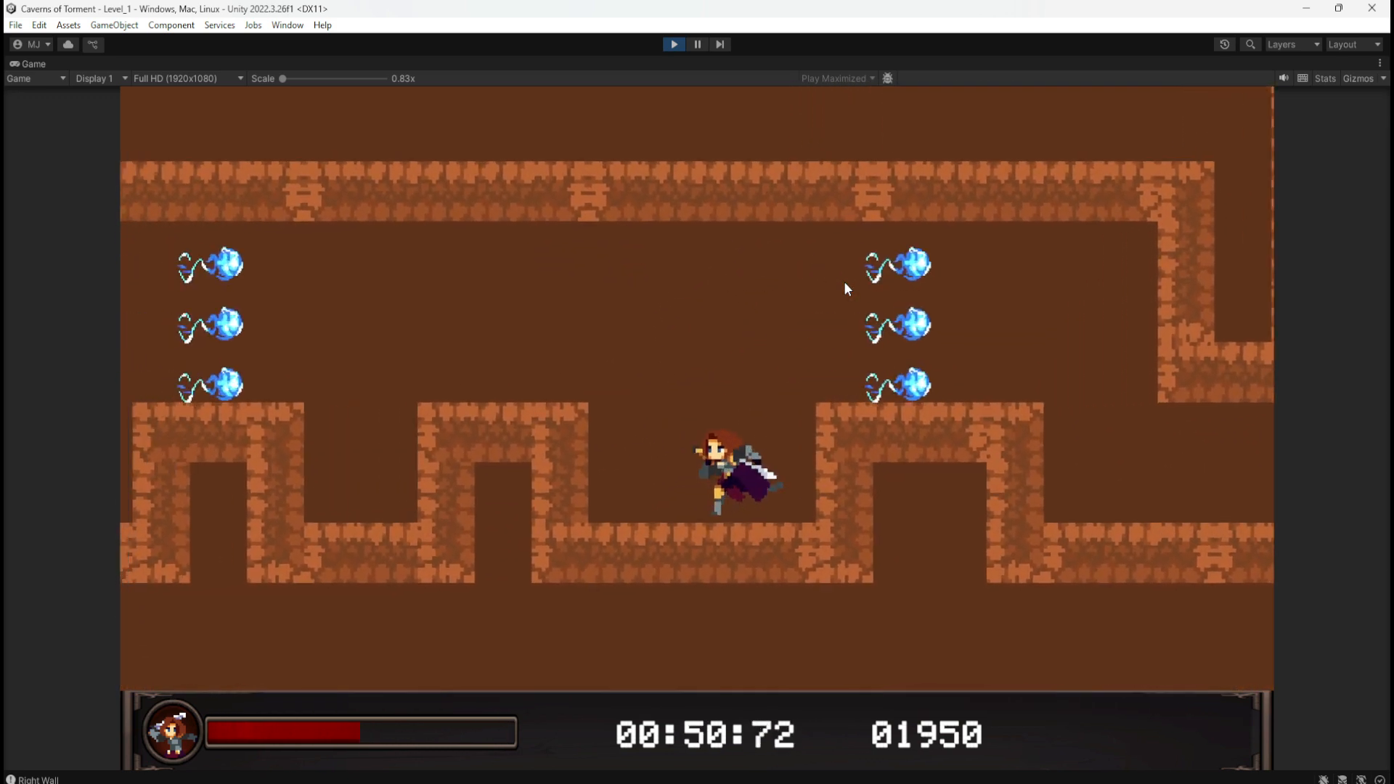
Step: Jump back and forth over the blocks, dodging the TrapMagic fireballs along the lower floor
{"action": "key", "text": "d"}
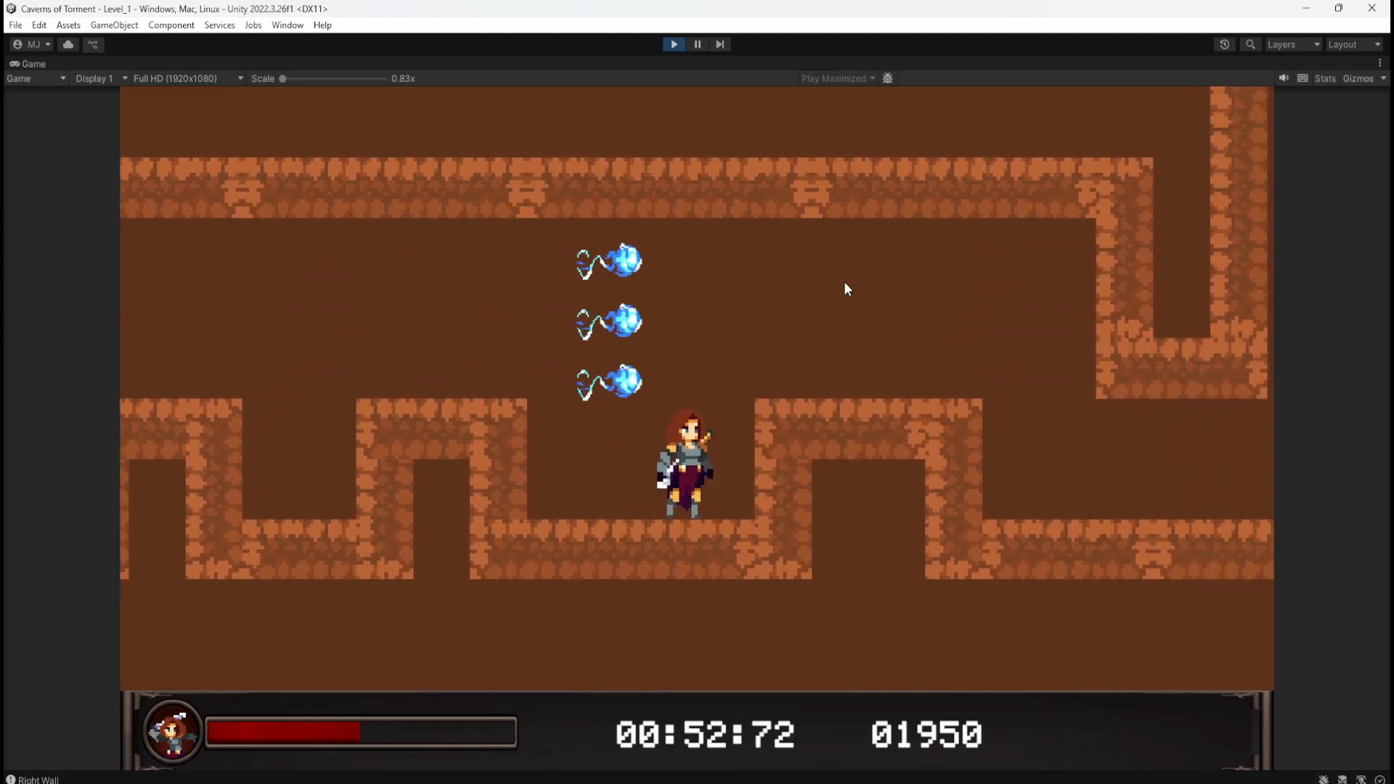
{"action": "key", "text": "space"}
{"action": "key", "text": "d"}
{"action": "key", "text": "d"}
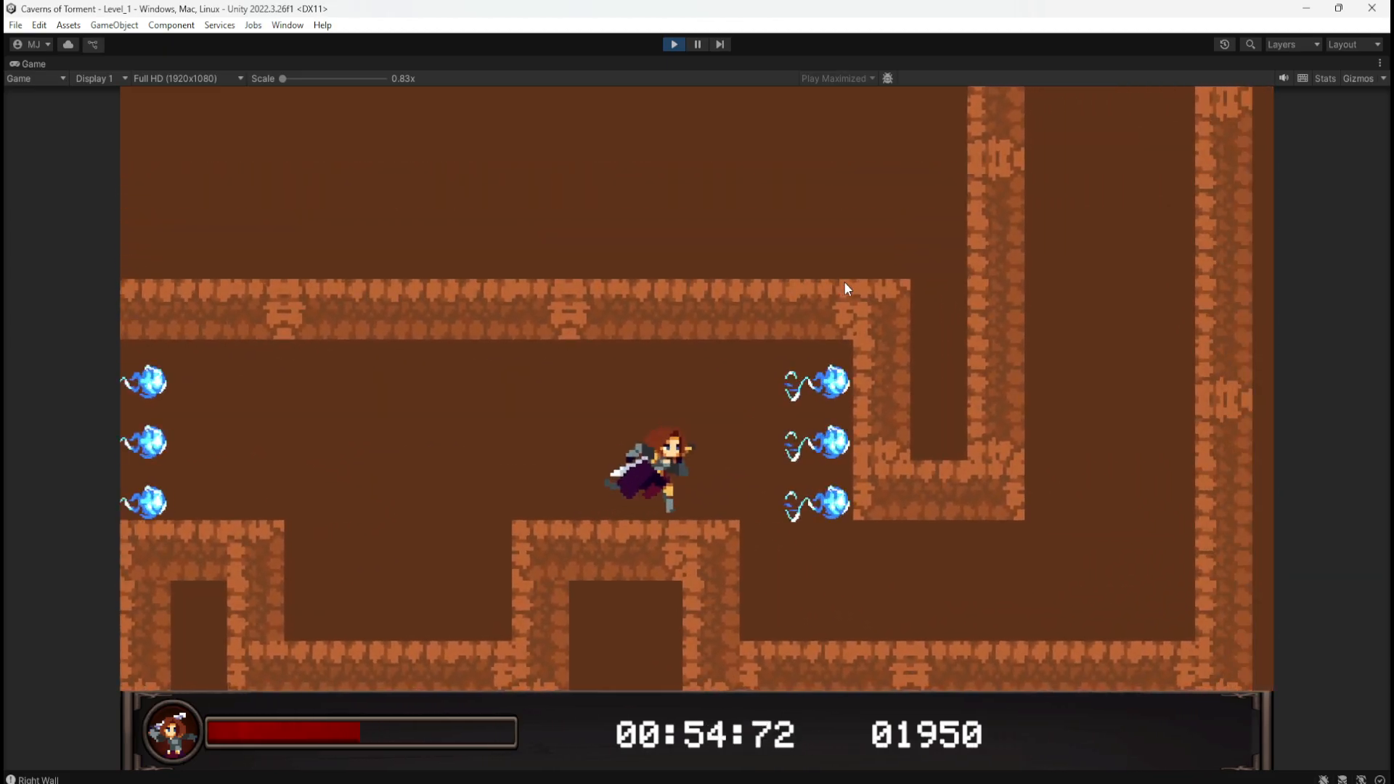
{"action": "key", "text": "a"}
{"action": "key", "text": "a"}
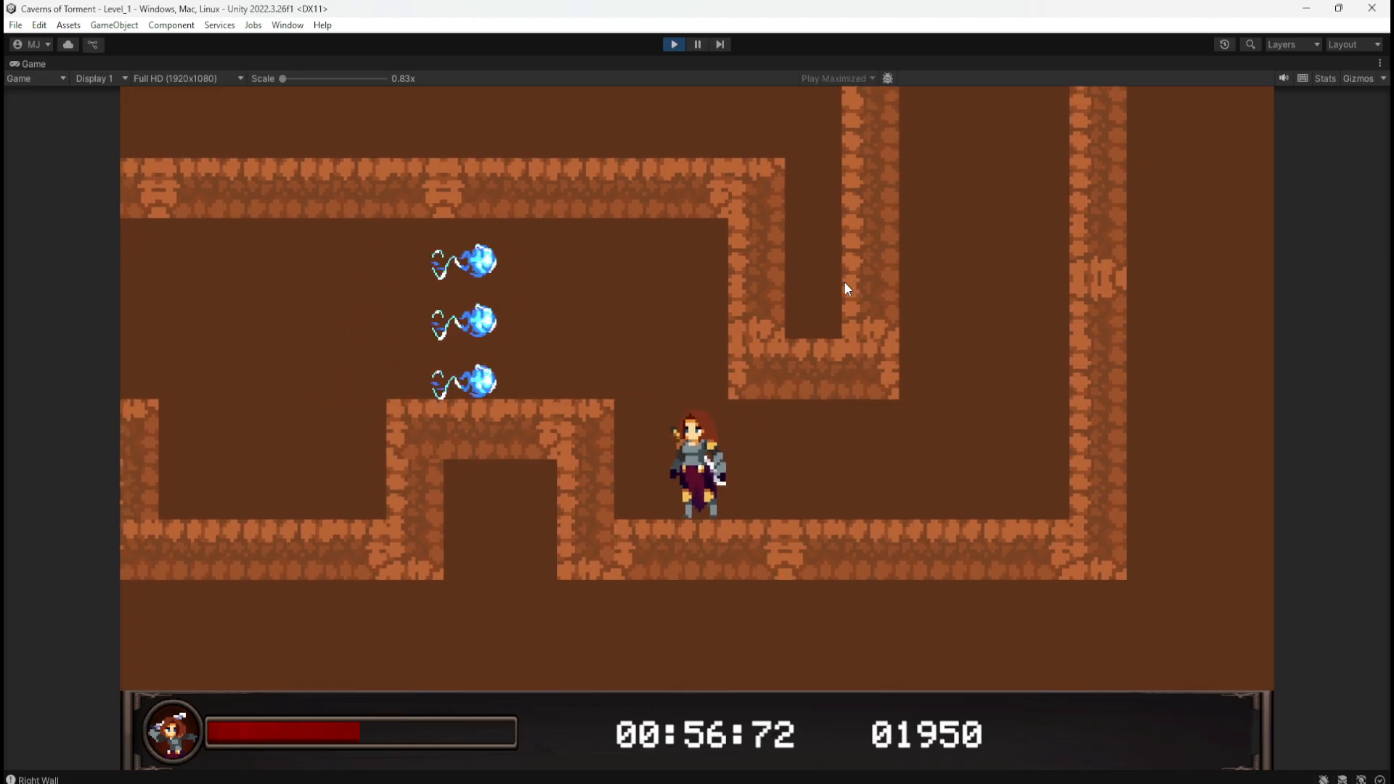
{"action": "key", "text": "space"}
{"action": "key", "text": "a"}
{"action": "key", "text": "d"}
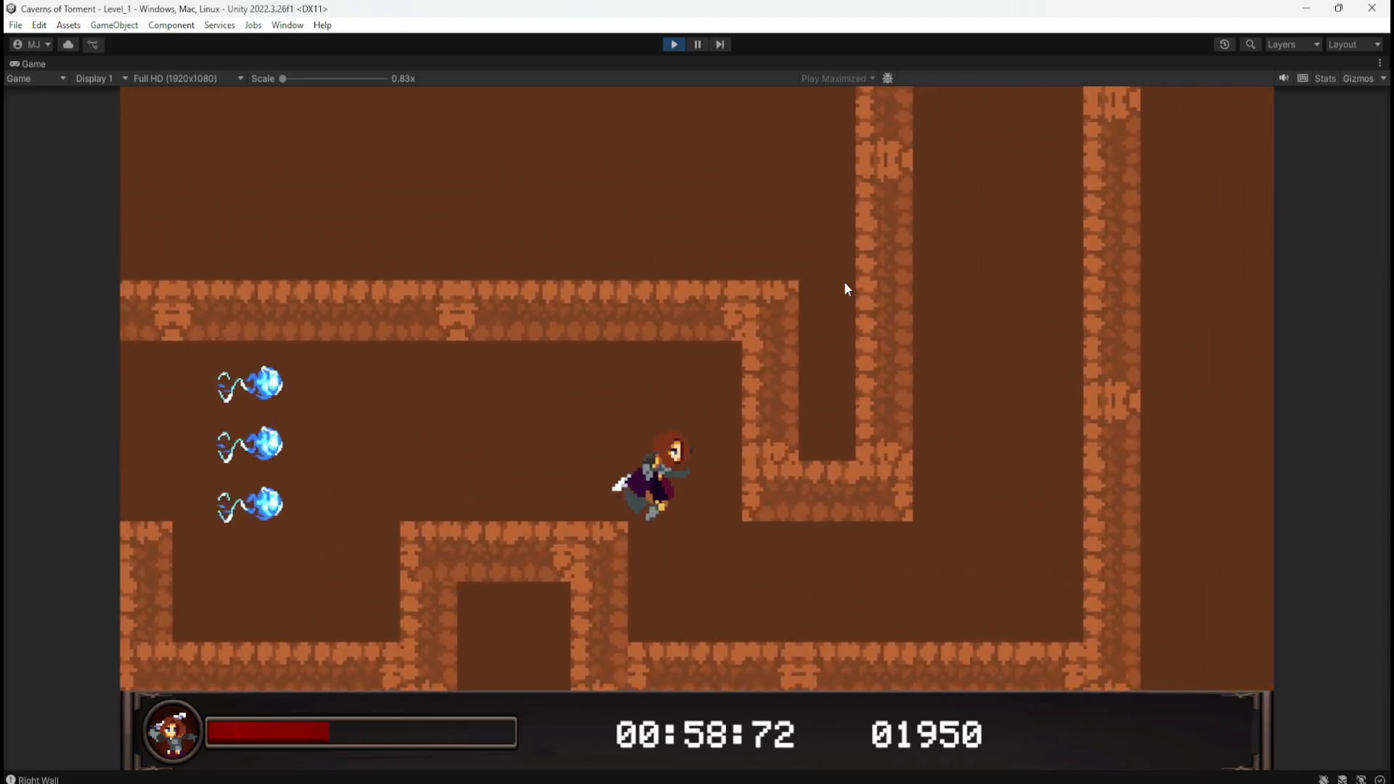
{"action": "key", "text": "a"}
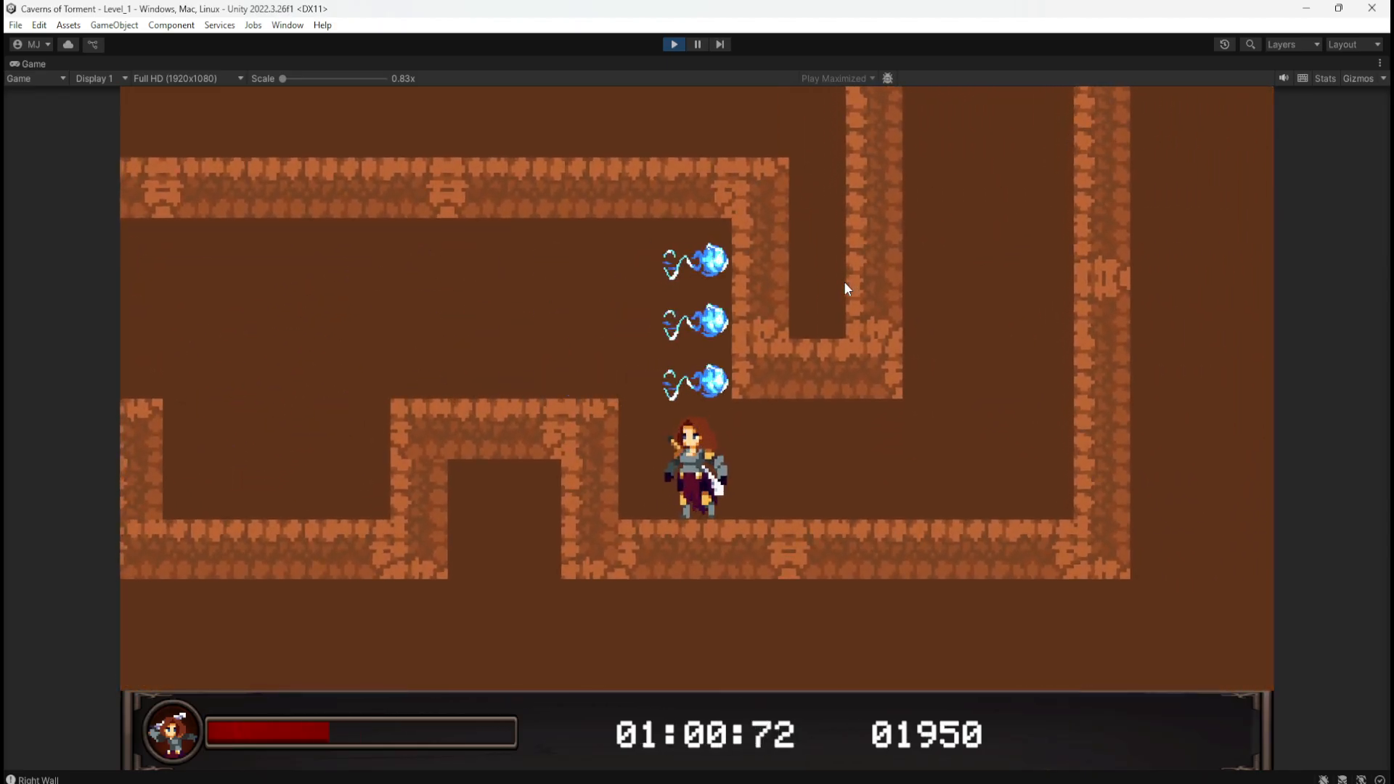
{"action": "key", "text": "space"}
{"action": "key", "text": "d"}
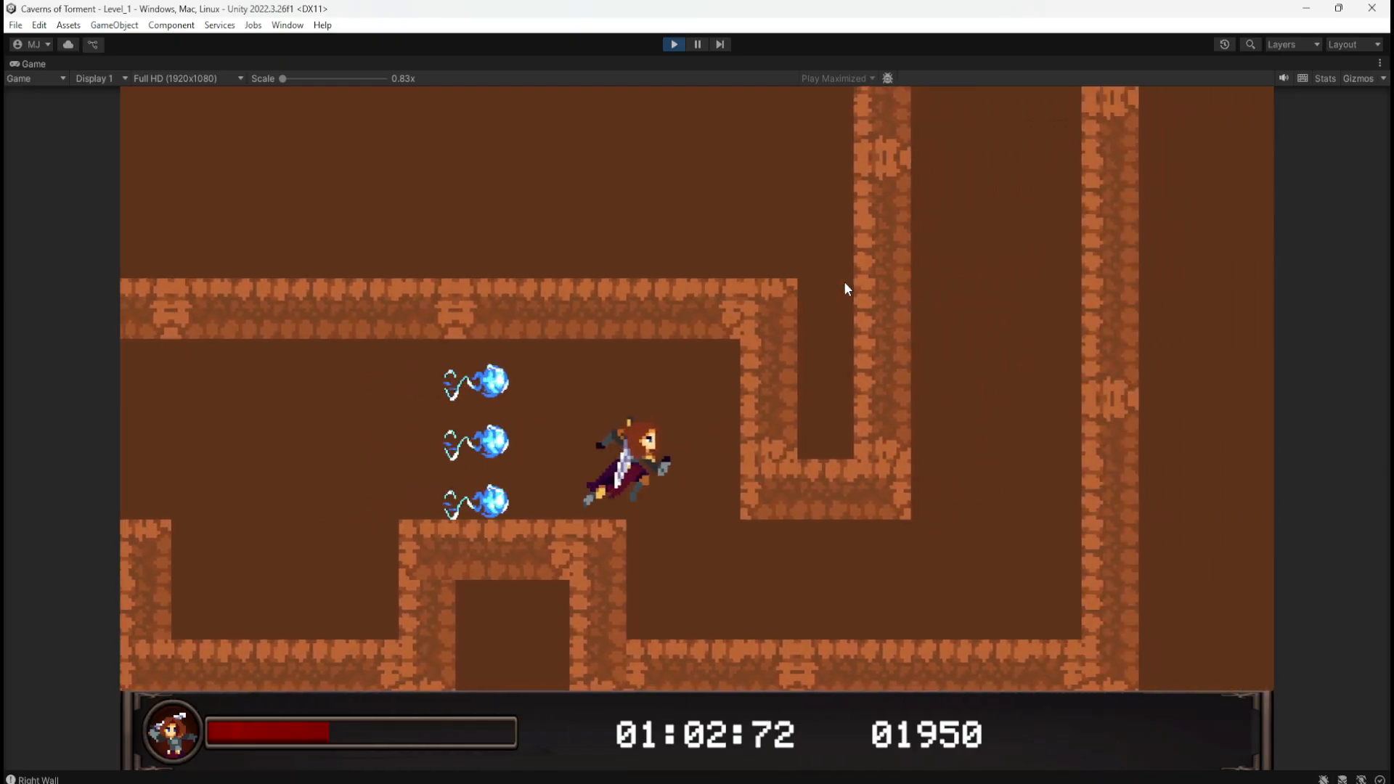
{"action": "key", "text": "space"}
{"action": "key", "text": "a"}
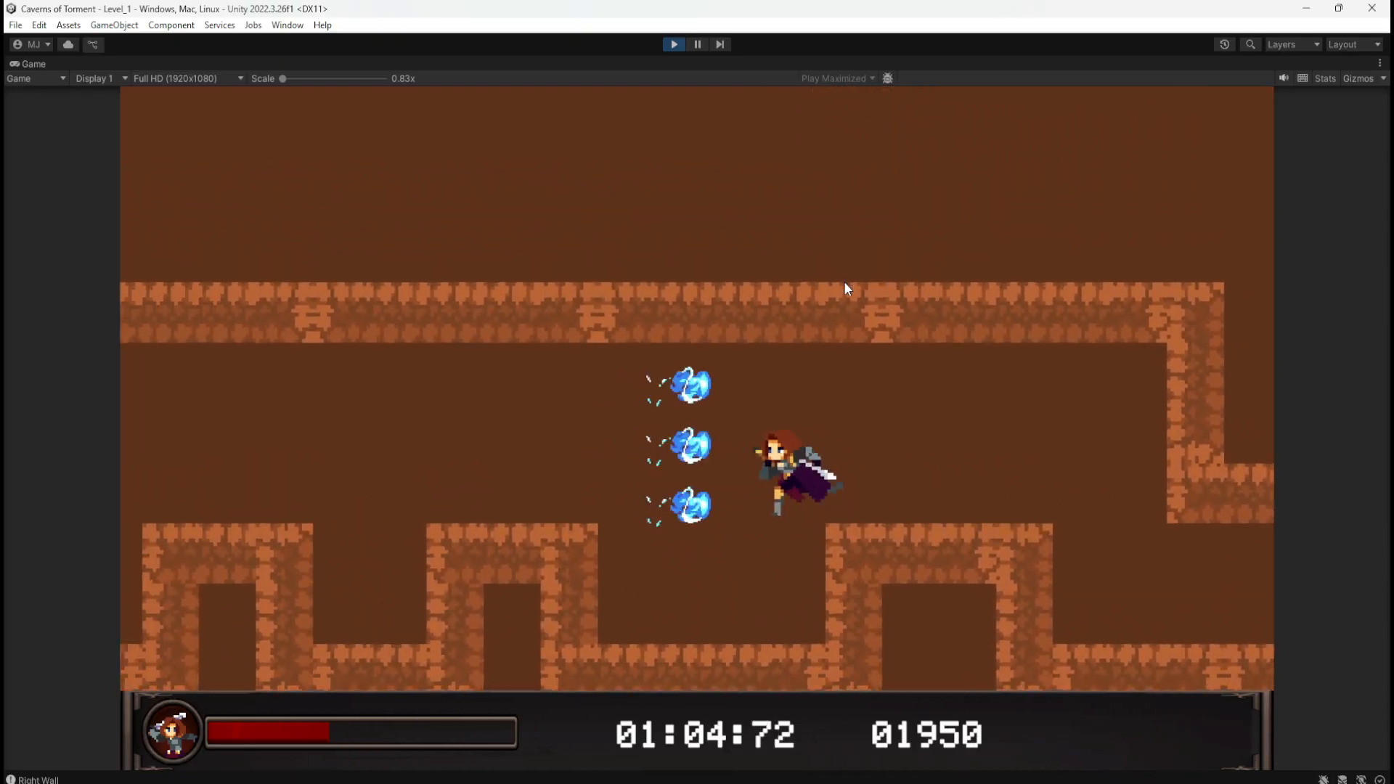
{"action": "key", "text": "d"}
{"action": "key", "text": "a"}
{"action": "key", "text": "d"}
{"action": "key", "text": "a"}
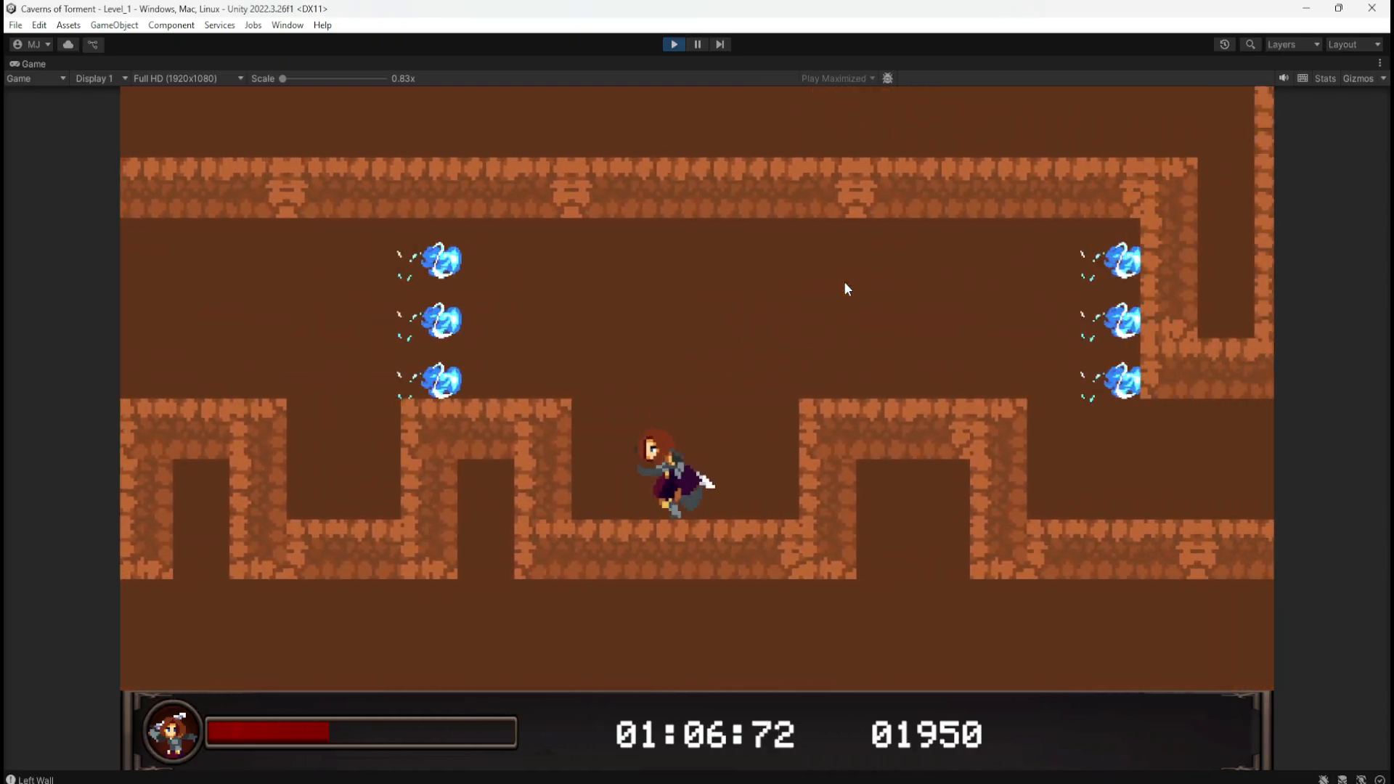
{"action": "key", "text": "space"}
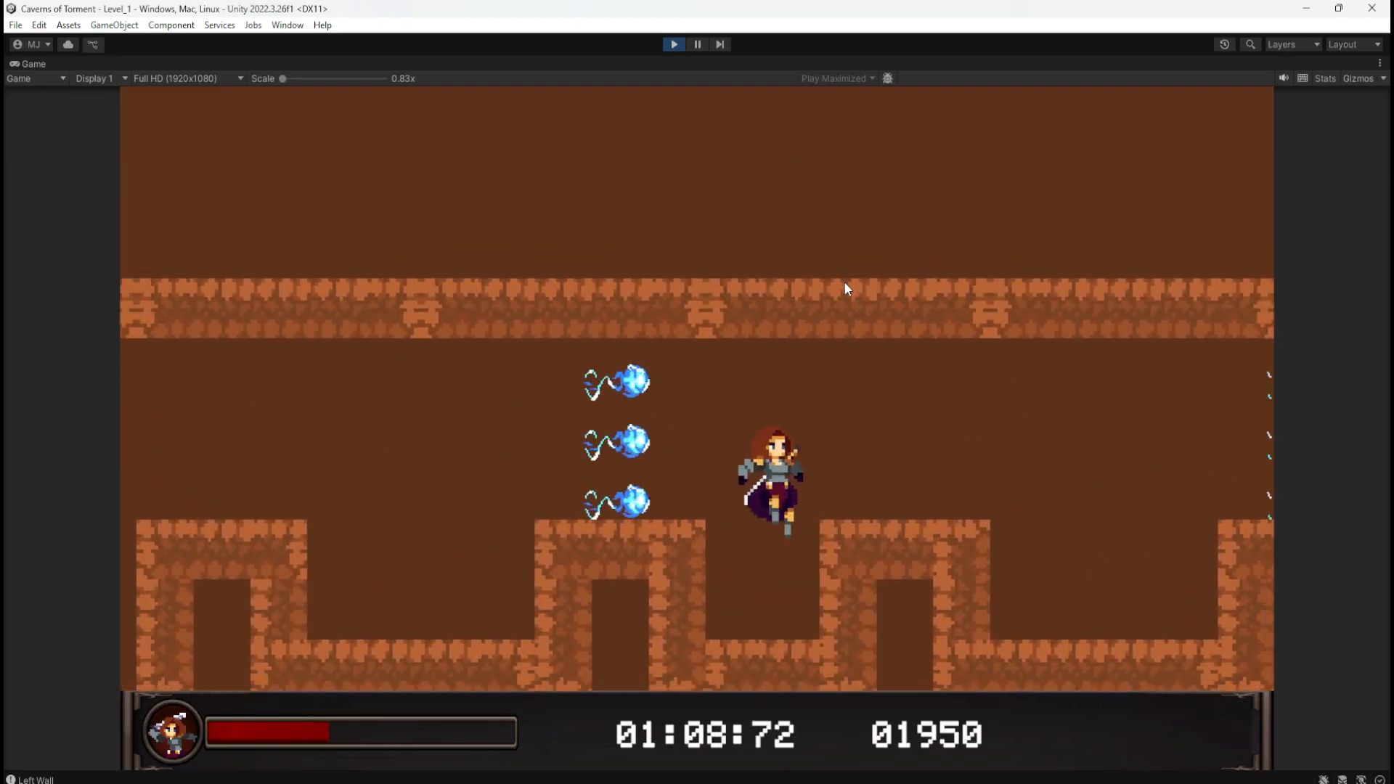
Step: Drop into the narrow pit, then jump out and fall through the gap
{"action": "key", "text": "space"}
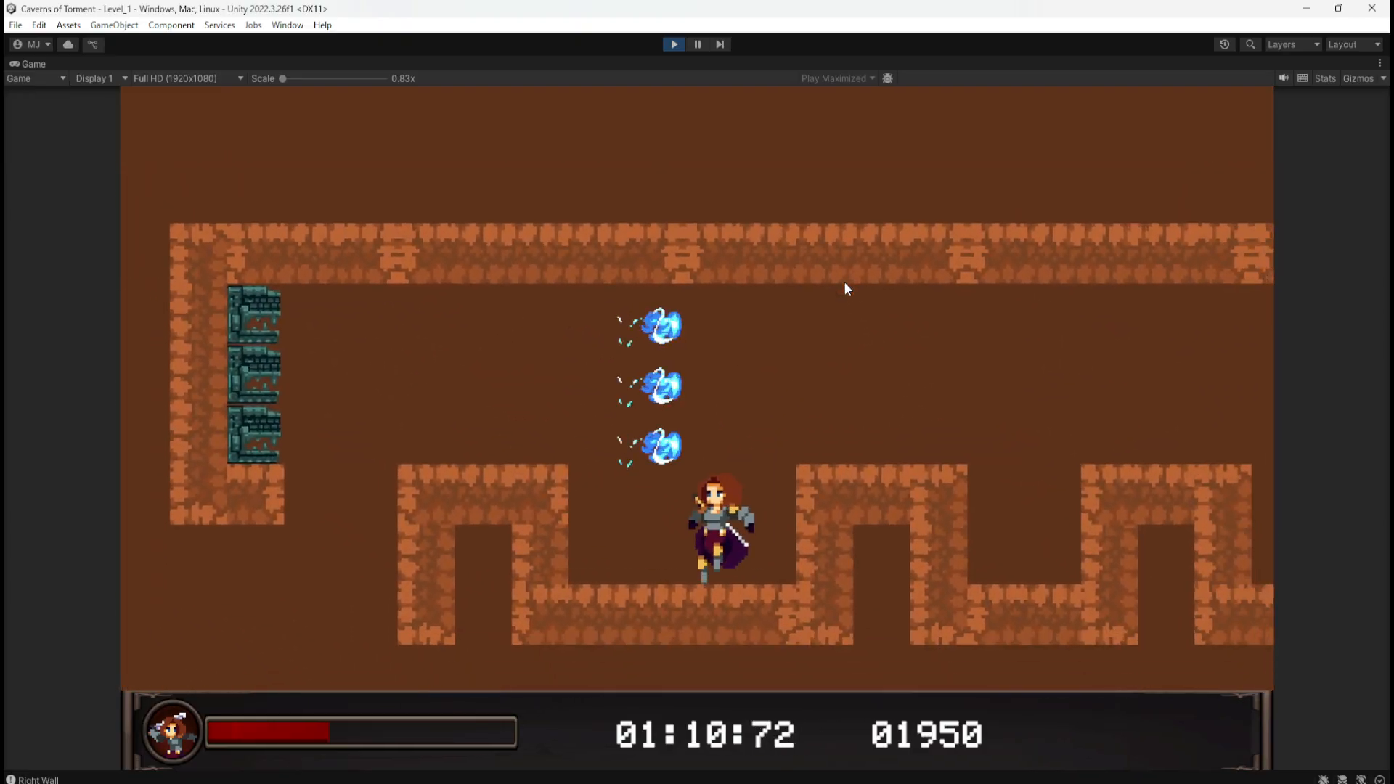
{"action": "key", "text": "d"}
{"action": "key", "text": "a"}
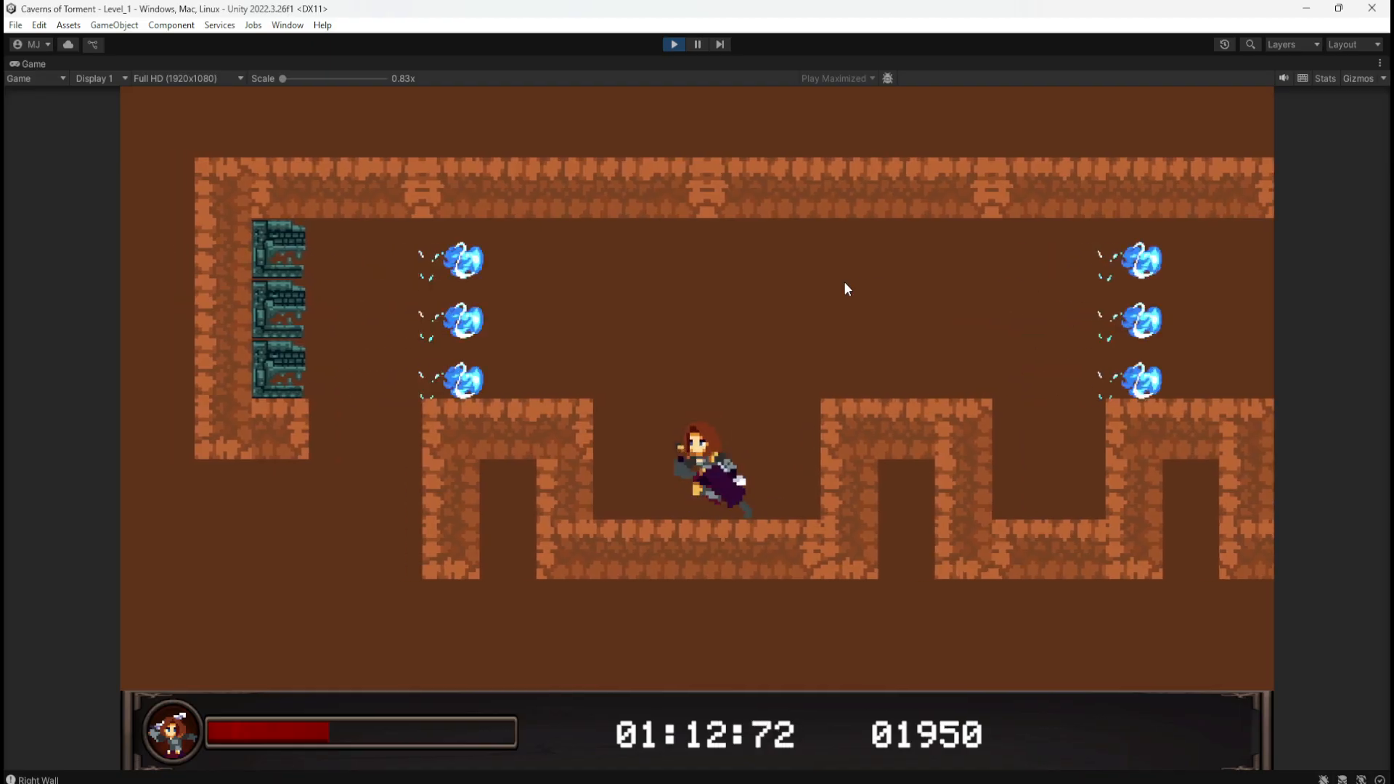
{"action": "key", "text": "space"}
{"action": "key", "text": "d"}
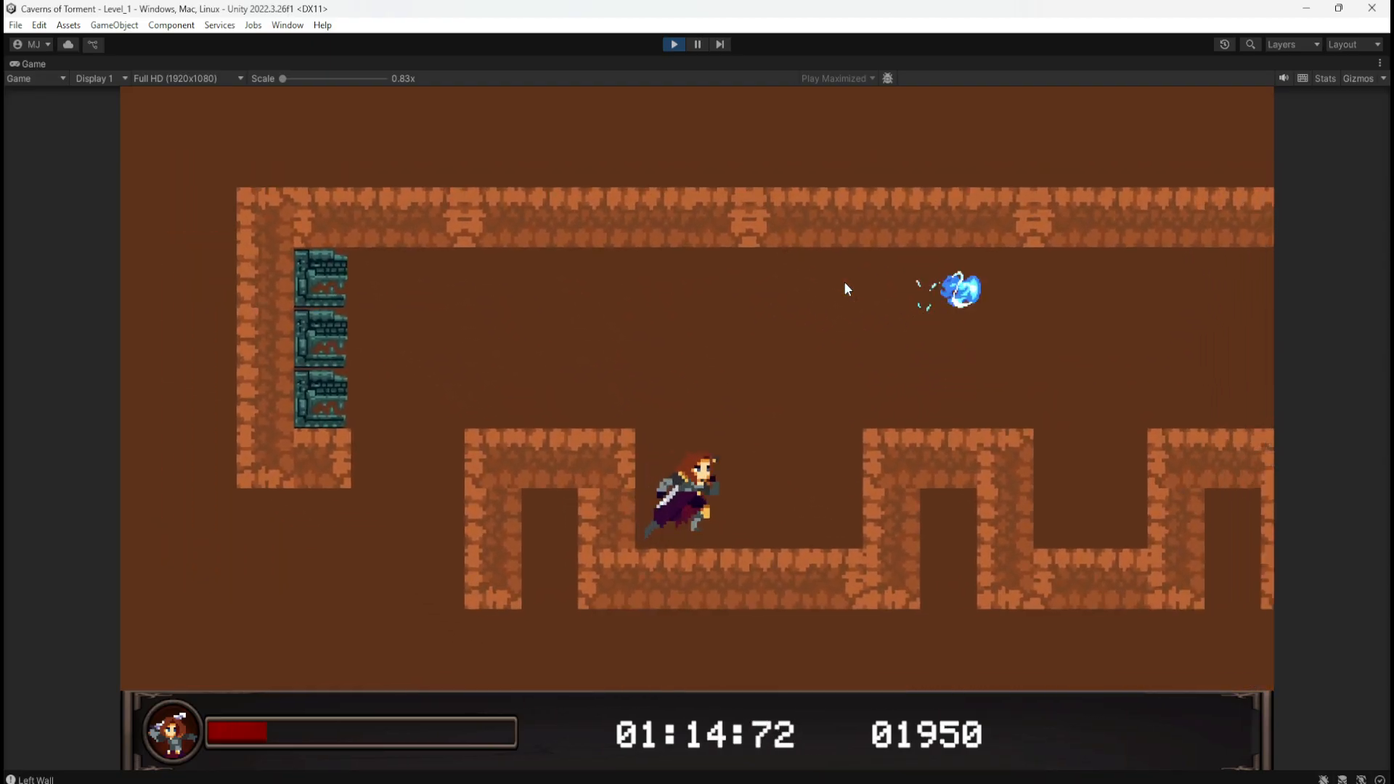
{"action": "key", "text": "a"}
{"action": "key", "text": "d"}
{"action": "key", "text": "a"}
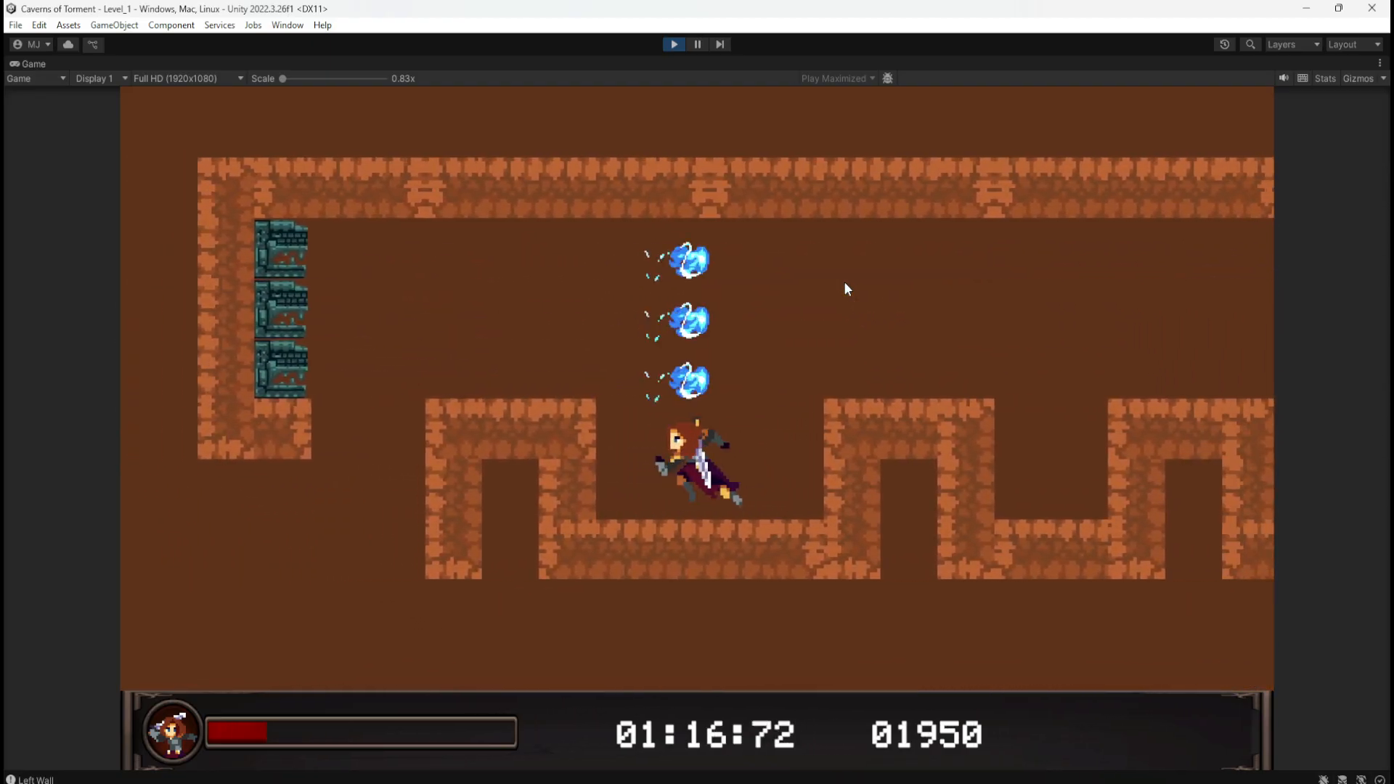
{"action": "key", "text": "space"}
{"action": "key", "text": "d"}
{"action": "key", "text": "a"}
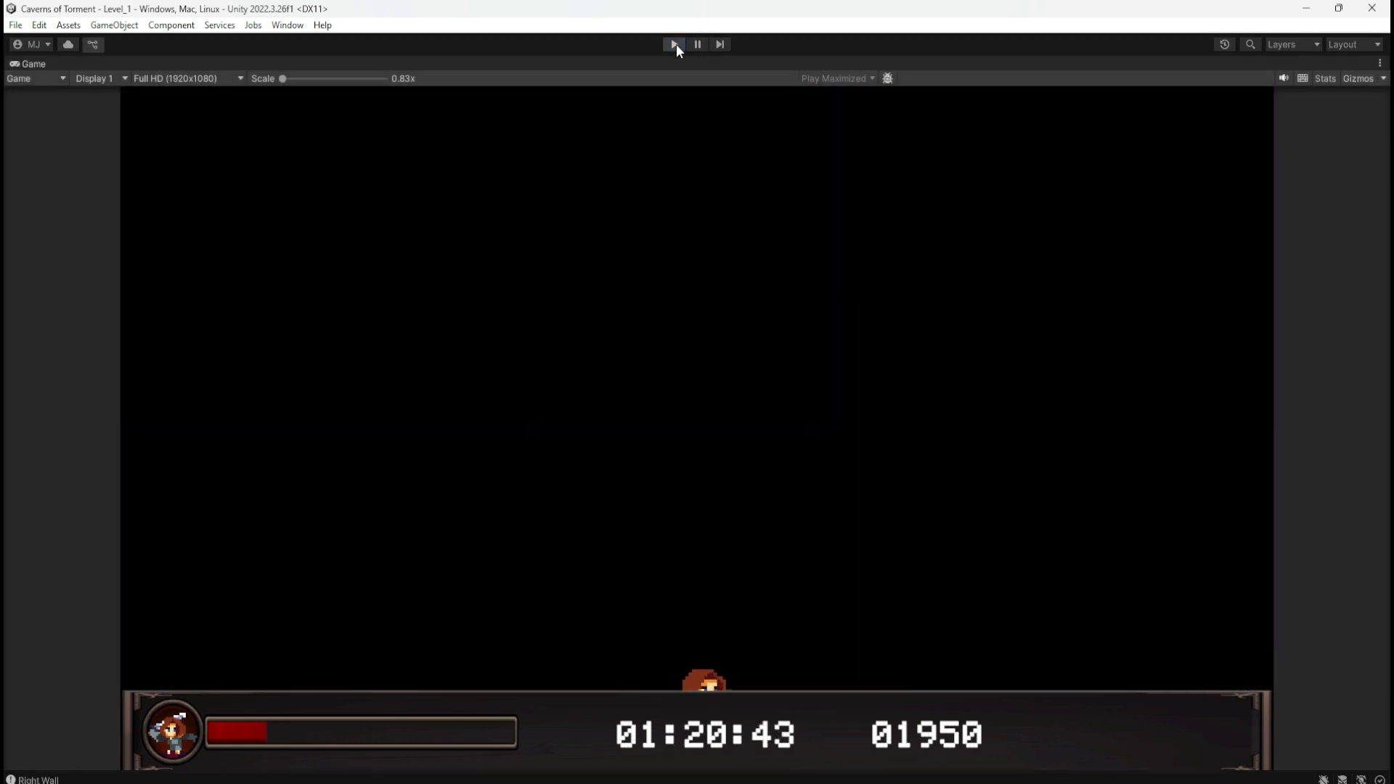
Step: Exit Play mode, collapse ---Pickups---, and list the Traps prefabs in the Project tab
{"action": "left_click", "coordinate": [675, 45]}
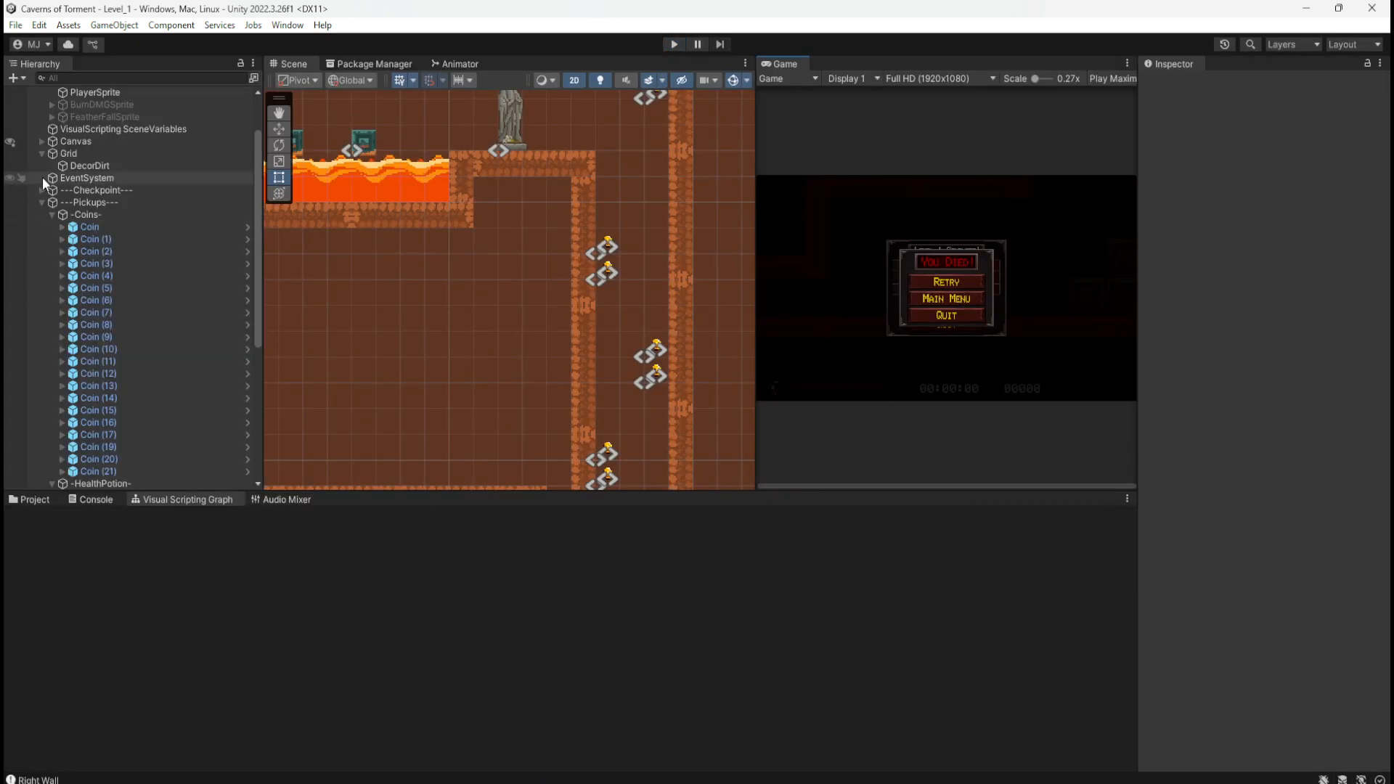
{"action": "left_click", "coordinate": [43, 201]}
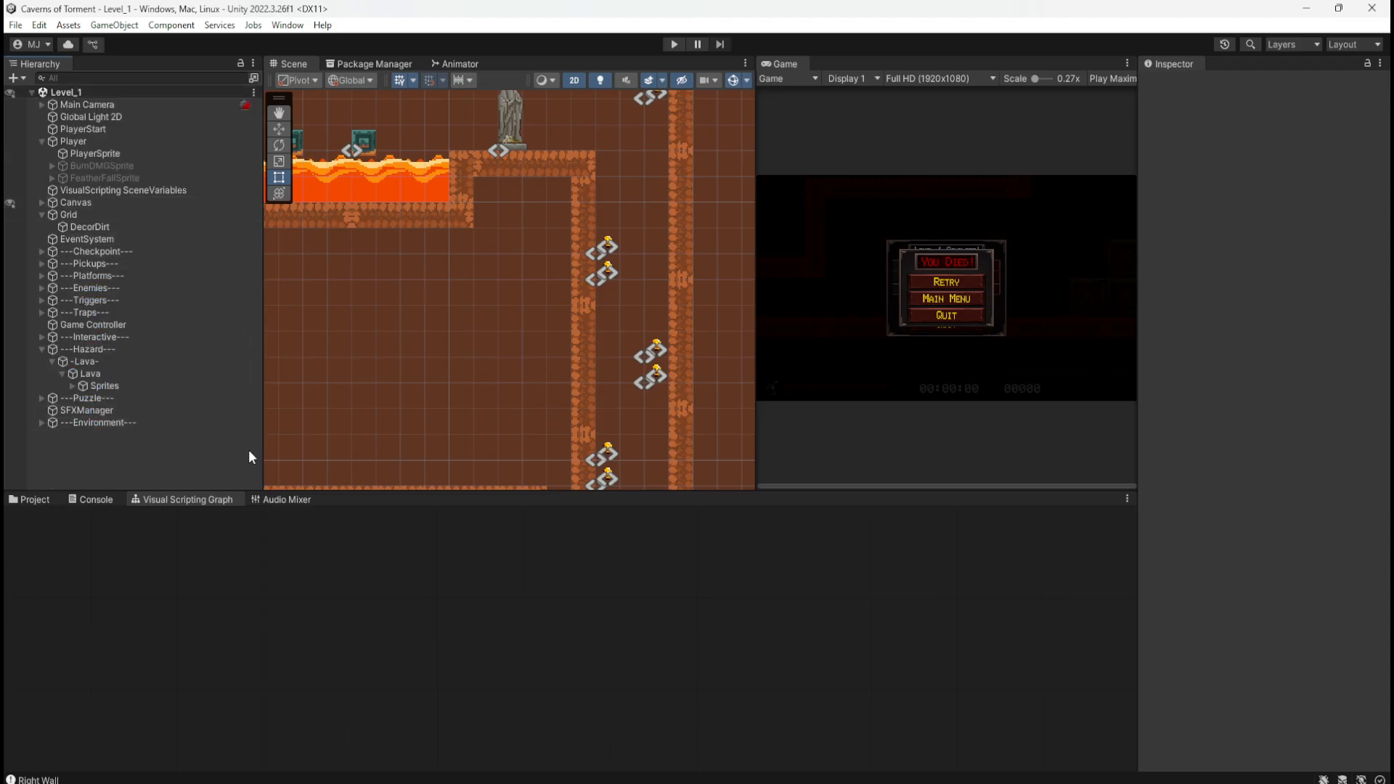
{"action": "left_click", "coordinate": [33, 499]}
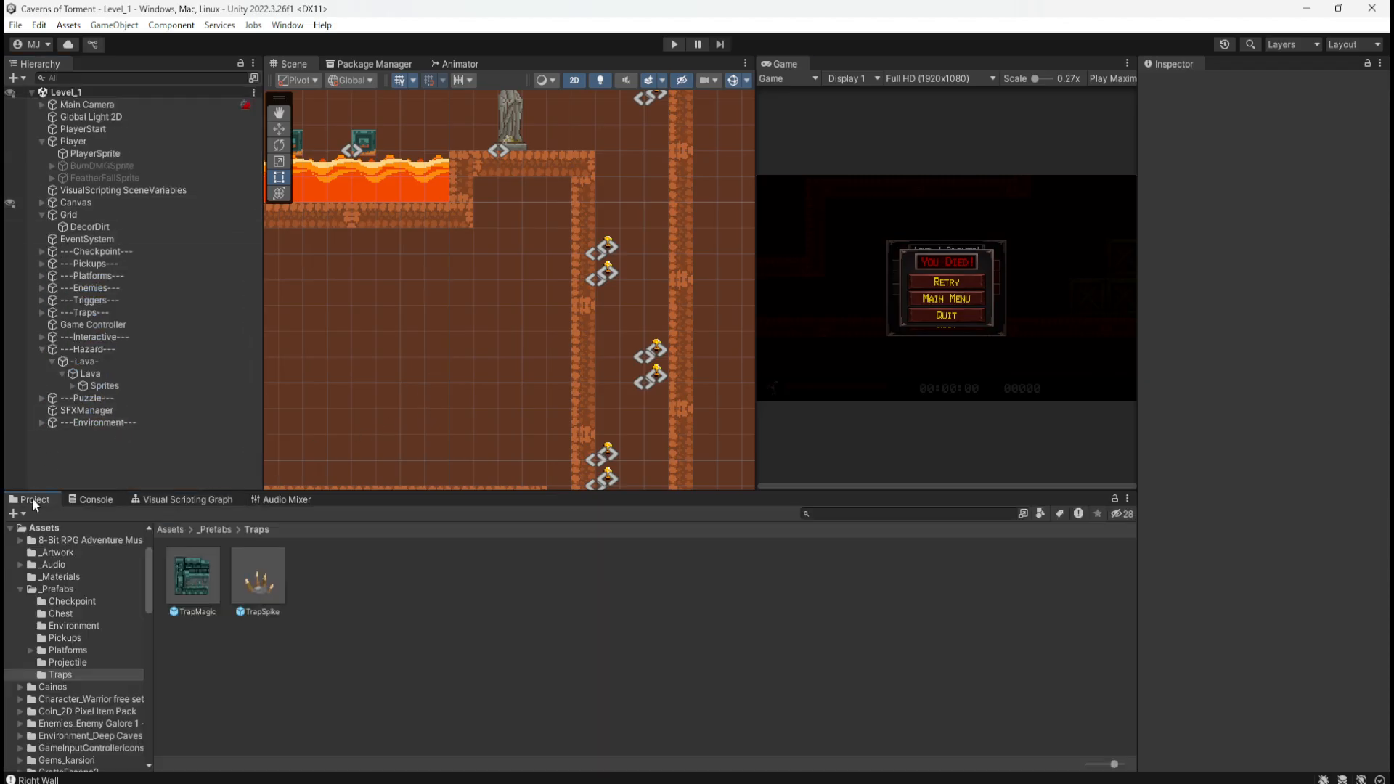
{"action": "scroll", "coordinate": [607, 295], "scroll_direction": "down", "scroll_amount": 8}
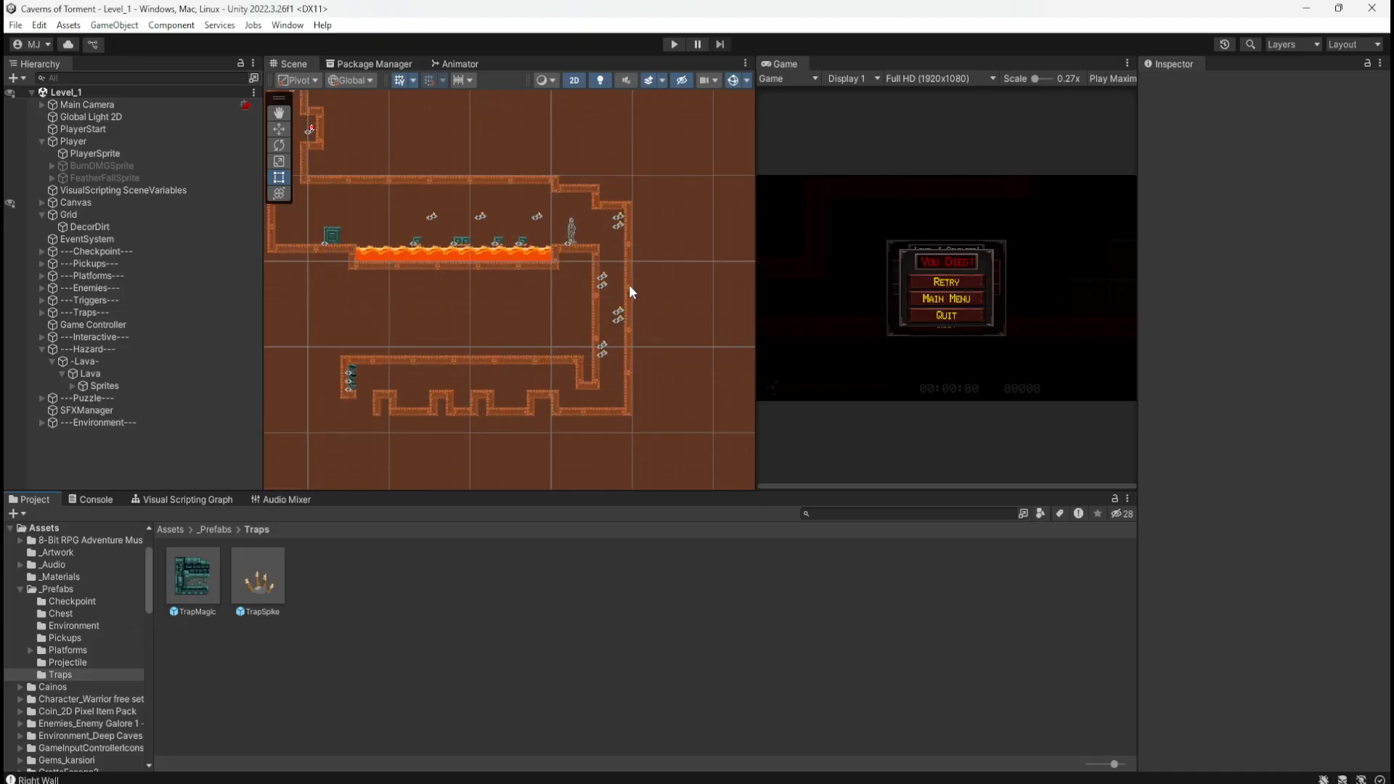
{"action": "scroll", "coordinate": [641, 285], "scroll_direction": "down", "scroll_amount": 6}
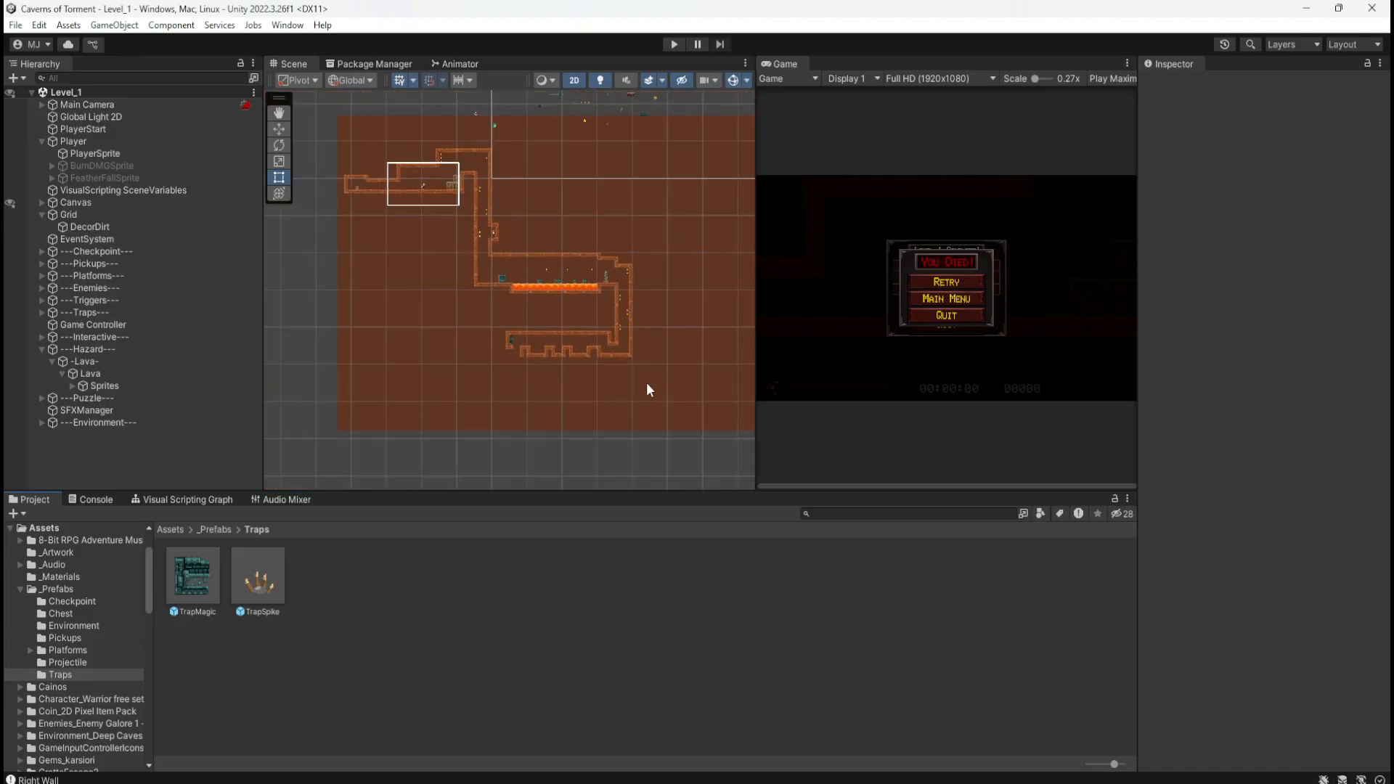
Step: Pan and zoom the Scene view from the lava area over to the lower corridor
{"action": "middle_click_drag", "start_coordinate": [651, 373], "coordinate": [608, 379]}
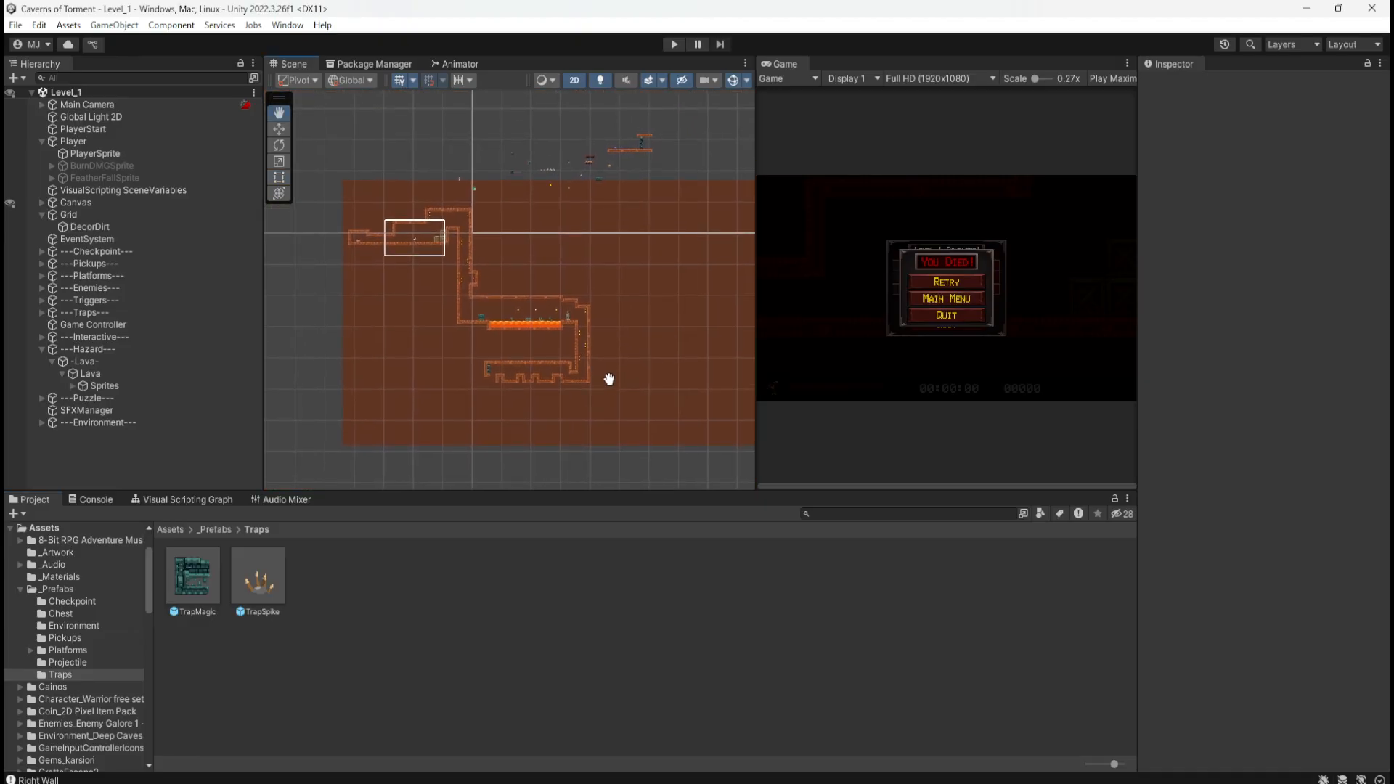
{"action": "scroll", "coordinate": [566, 198], "scroll_direction": "up", "scroll_amount": 10}
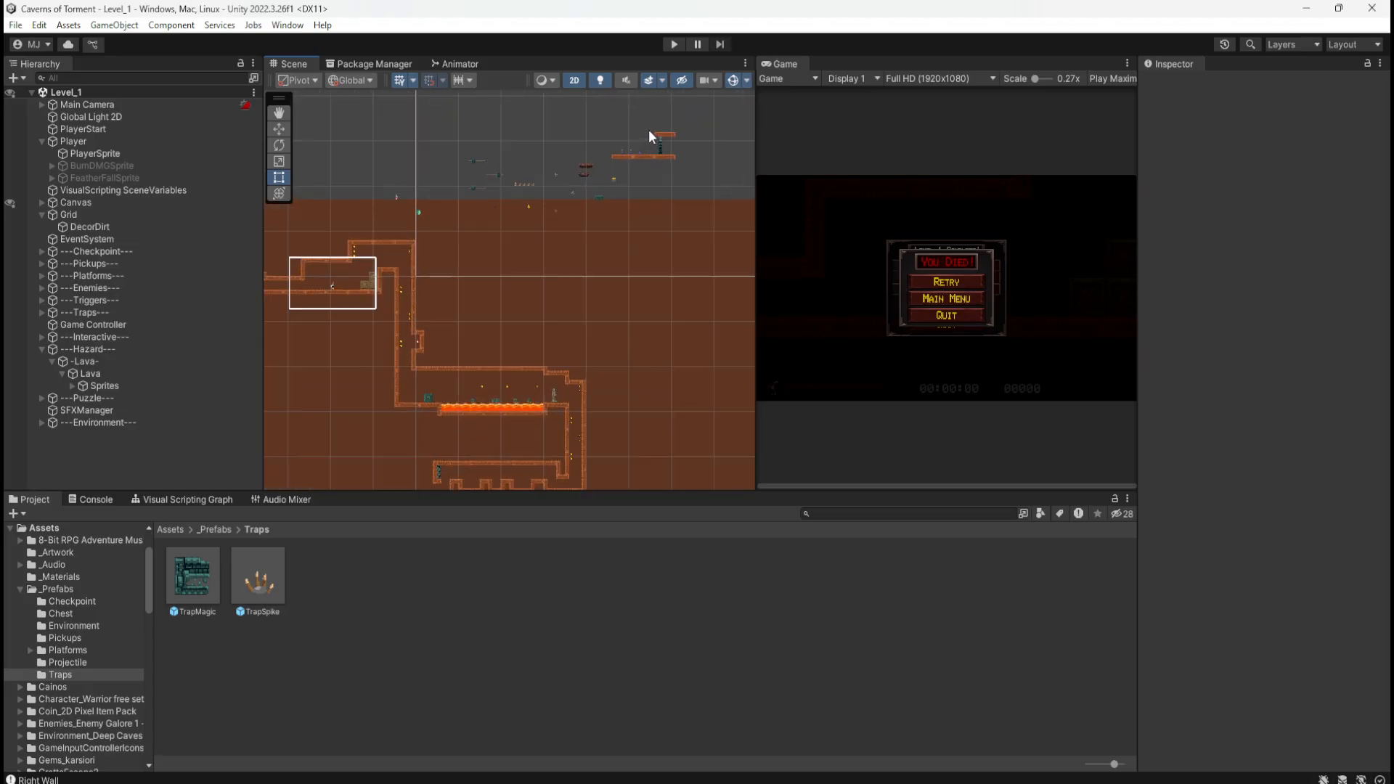
{"action": "scroll", "coordinate": [319, 279], "scroll_direction": "up", "scroll_amount": 4}
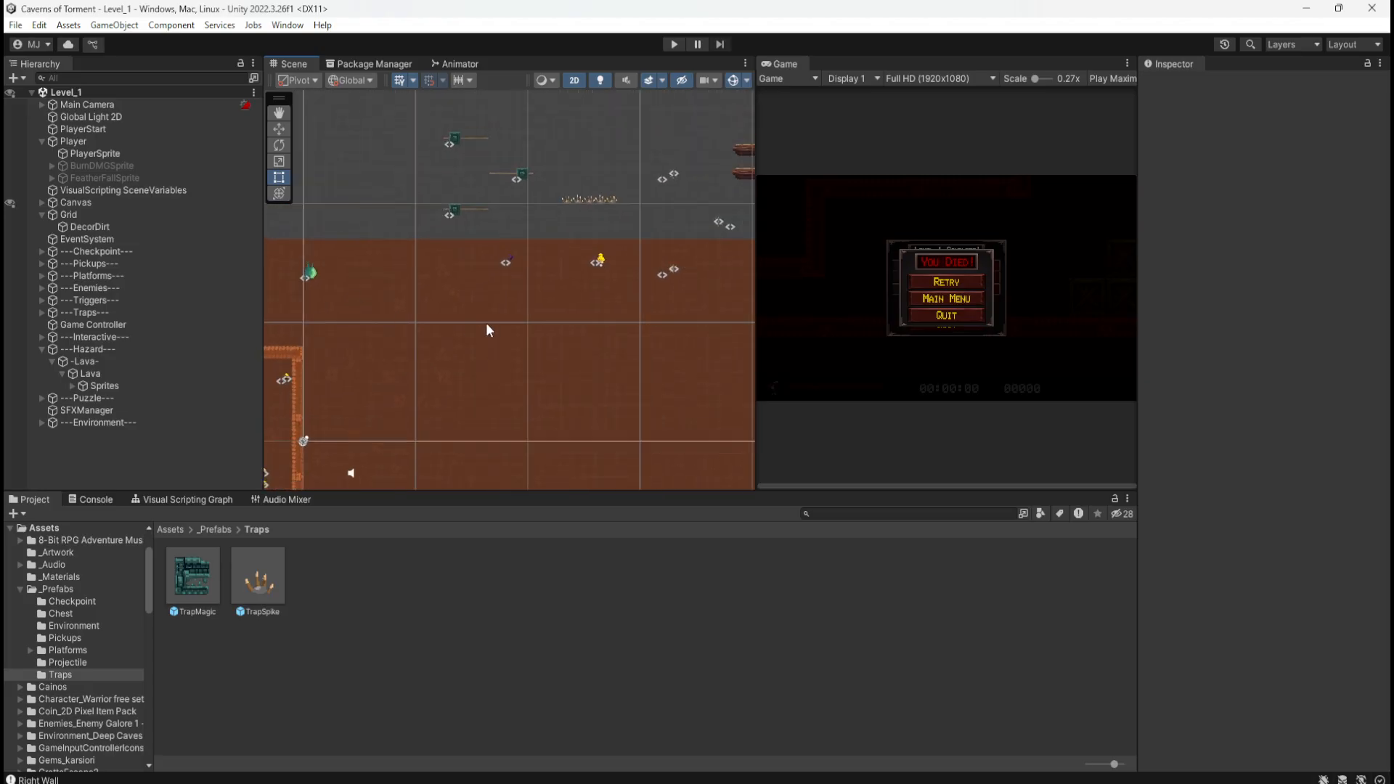
{"action": "scroll", "coordinate": [516, 320], "scroll_direction": "down", "scroll_amount": 8}
{"action": "scroll", "coordinate": [318, 279], "scroll_direction": "up", "scroll_amount": 5}
{"action": "scroll", "coordinate": [461, 323], "scroll_direction": "down", "scroll_amount": 3}
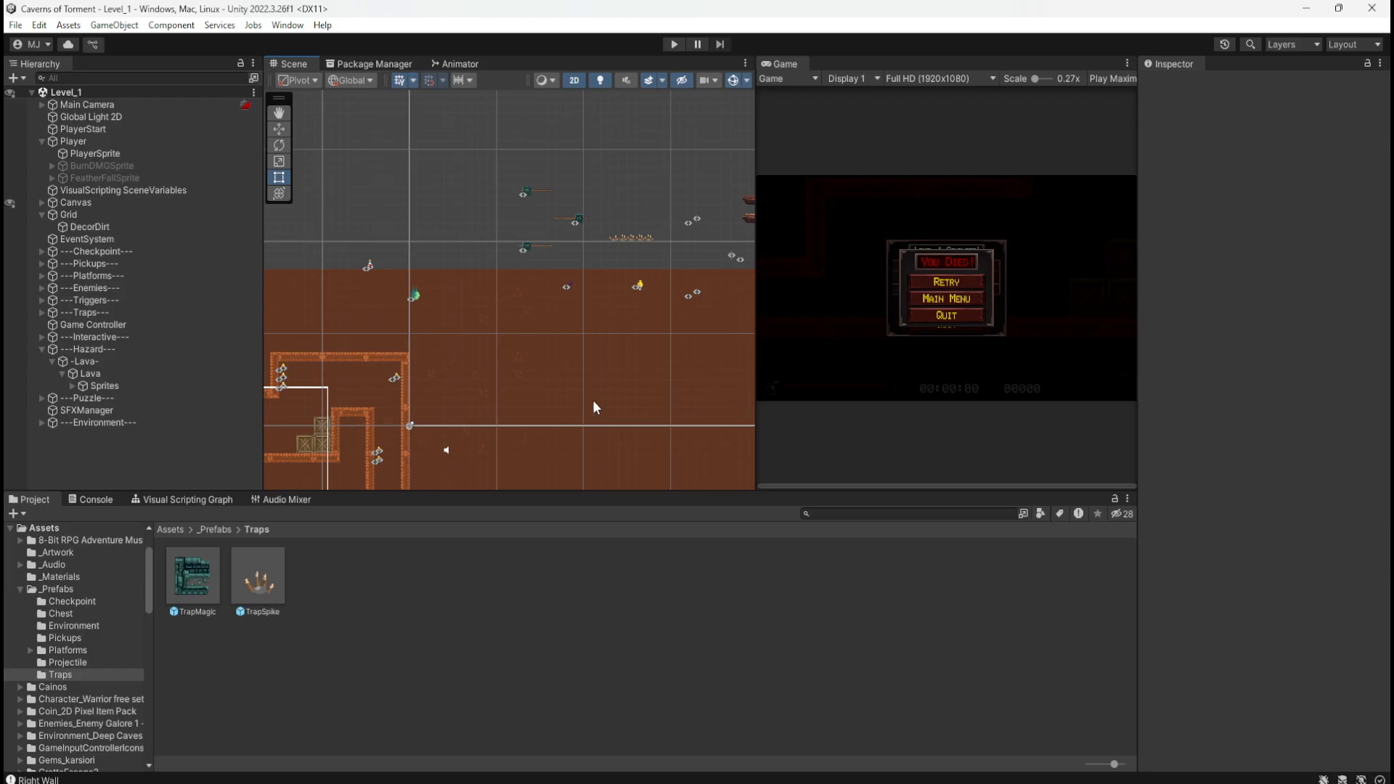
{"action": "scroll", "coordinate": [657, 334], "scroll_direction": "down", "scroll_amount": 8}
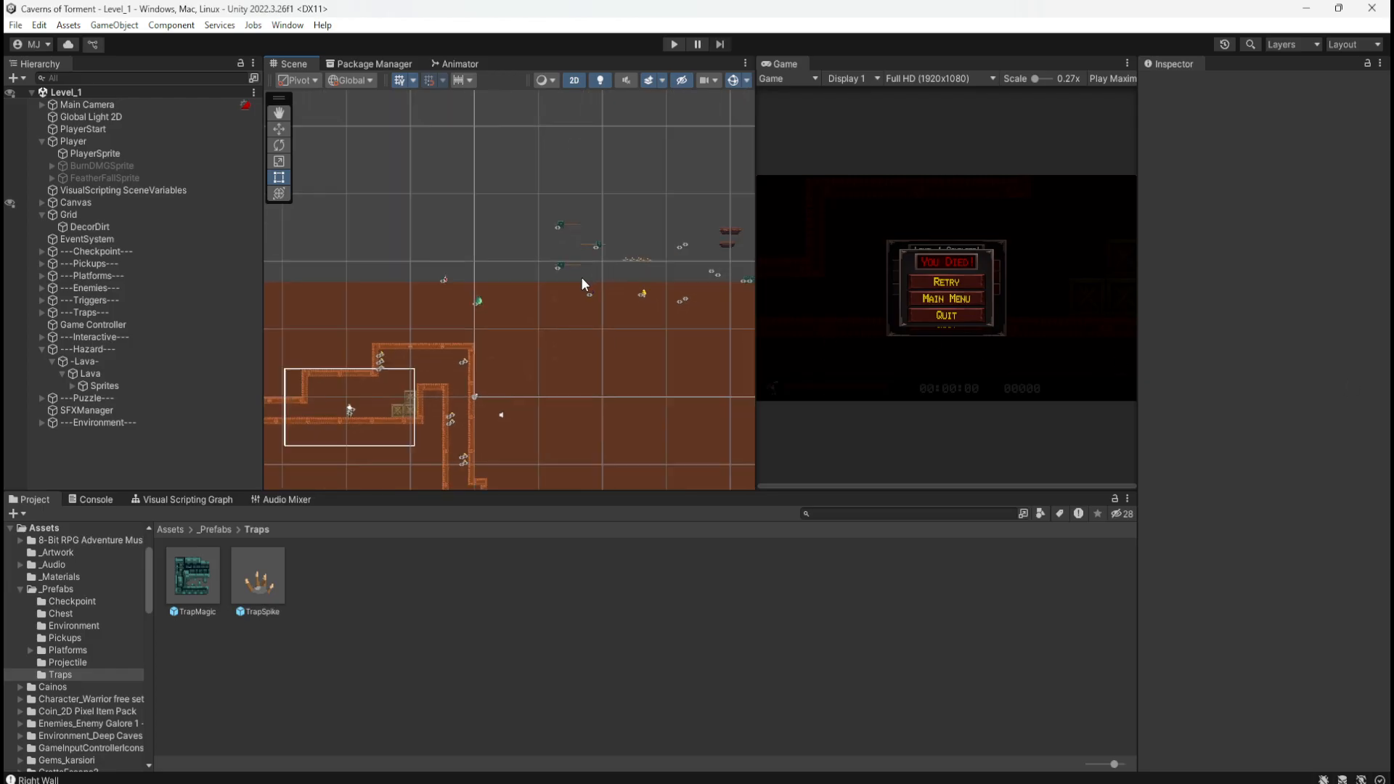
{"action": "middle_click_drag", "start_coordinate": [632, 392], "coordinate": [563, 170]}
{"action": "scroll", "coordinate": [541, 452], "scroll_direction": "up", "scroll_amount": 3}
{"action": "scroll", "coordinate": [548, 447], "scroll_direction": "up", "scroll_amount": 8}
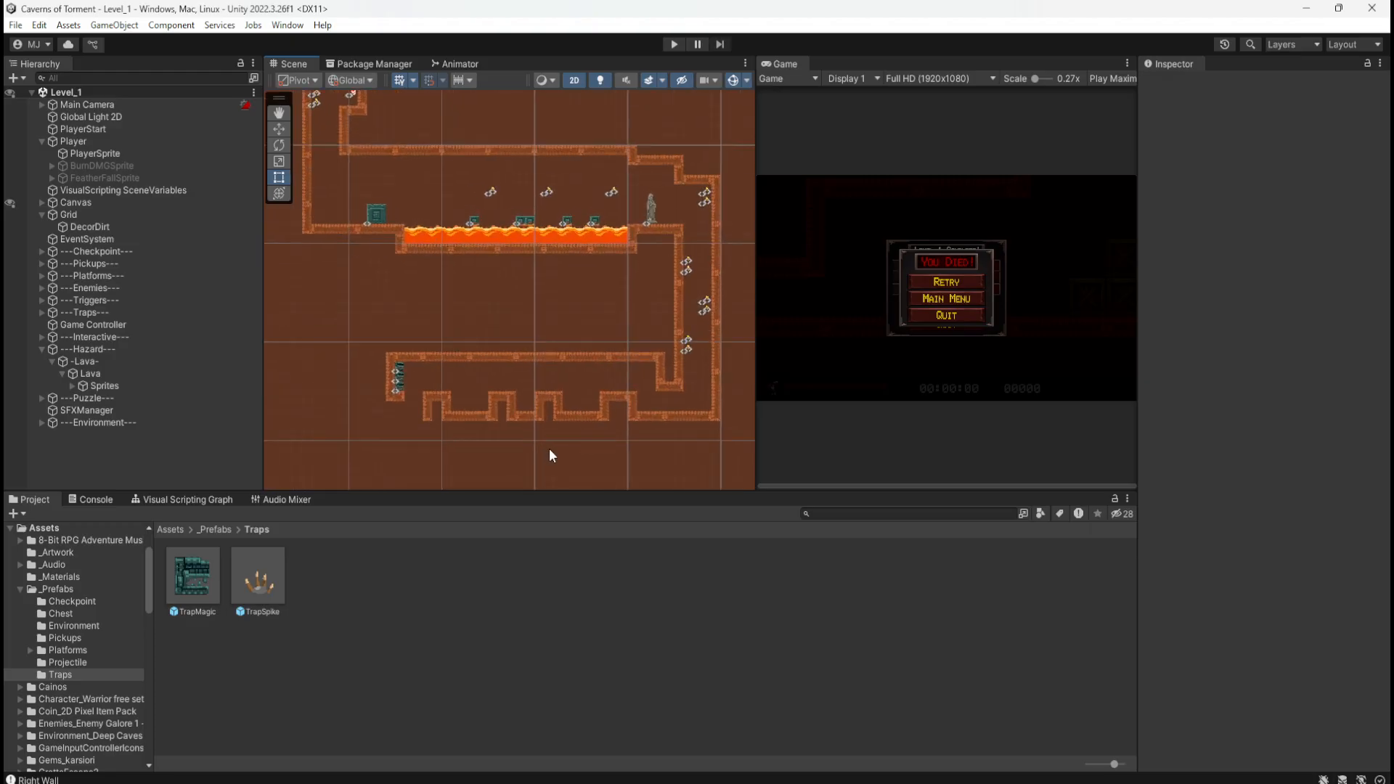
{"action": "middle_click_drag", "start_coordinate": [636, 359], "coordinate": [438, 339]}
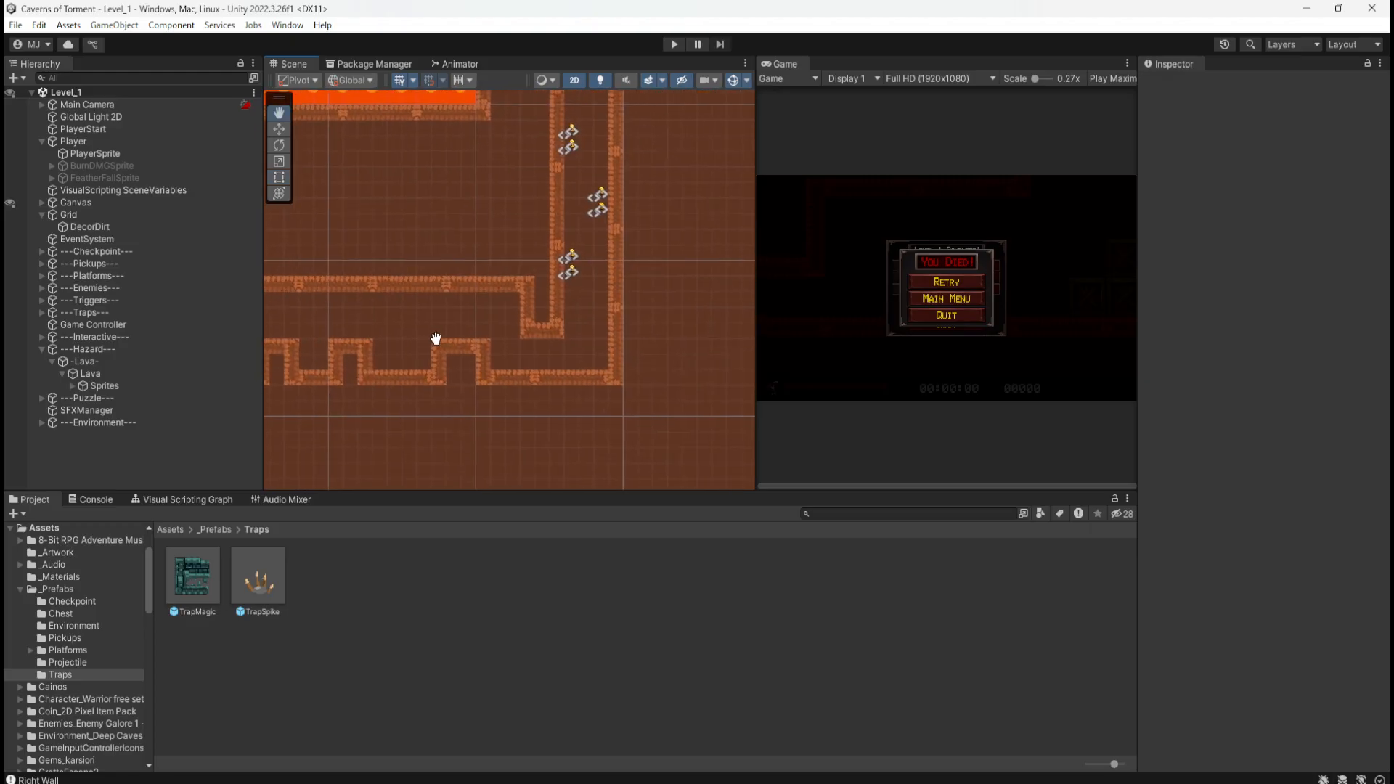
Step: Bring the hand-drawn level sketch in Microsoft Photos over the editor
{"action": "left_click_drag", "start_coordinate": [1393, 145], "coordinate": [846, 120]}
{"action": "scroll", "coordinate": [797, 352], "scroll_direction": "down", "scroll_amount": 1}
{"action": "scroll", "coordinate": [697, 457], "scroll_direction": "up", "scroll_amount": 2}
{"action": "scroll", "coordinate": [583, 465], "scroll_direction": "up", "scroll_amount": 3}
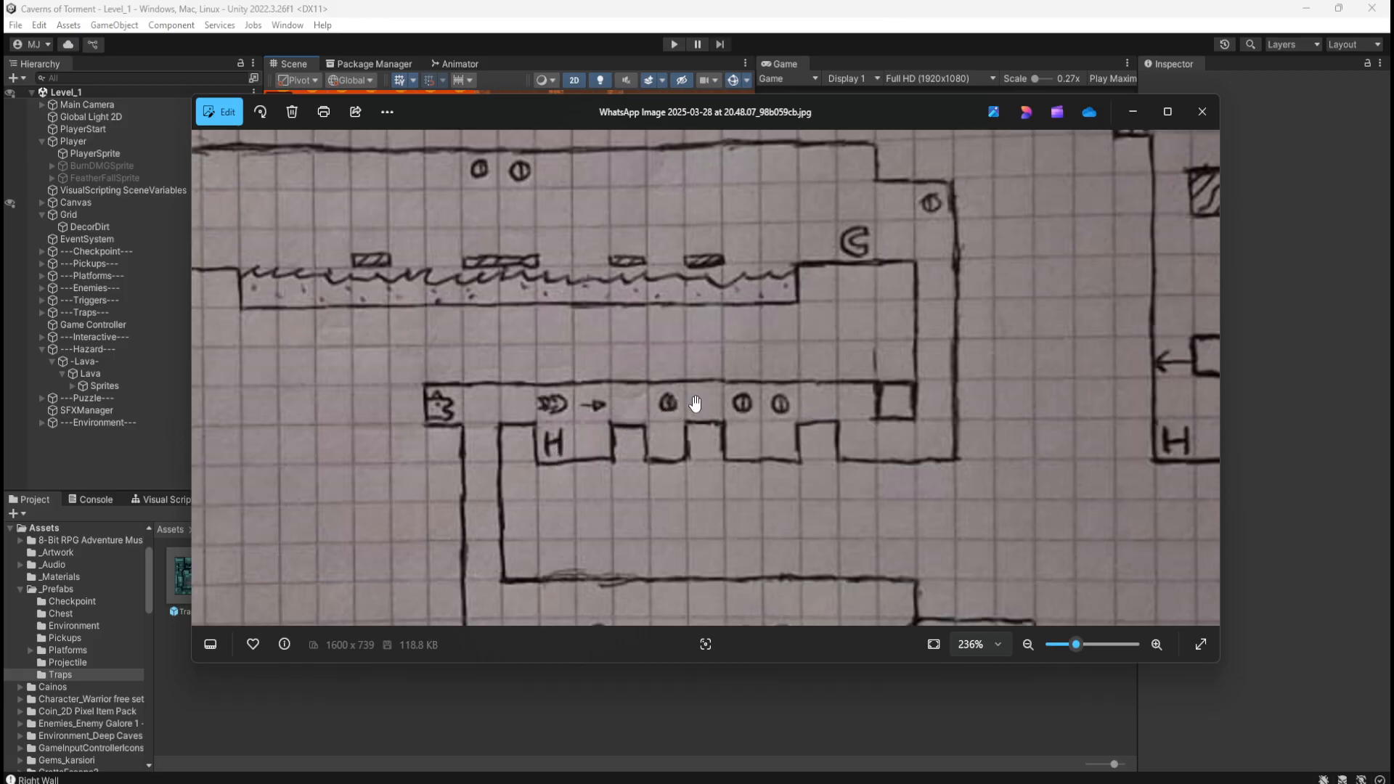
Step: Minimize the sketch, widen and heighten the Scene view, and zoom into the lower corridor
{"action": "left_click", "coordinate": [967, 4]}
{"action": "middle_click_drag", "start_coordinate": [465, 292], "coordinate": [524, 263]}
{"action": "left_click_drag", "start_coordinate": [755, 307], "coordinate": [837, 321]}
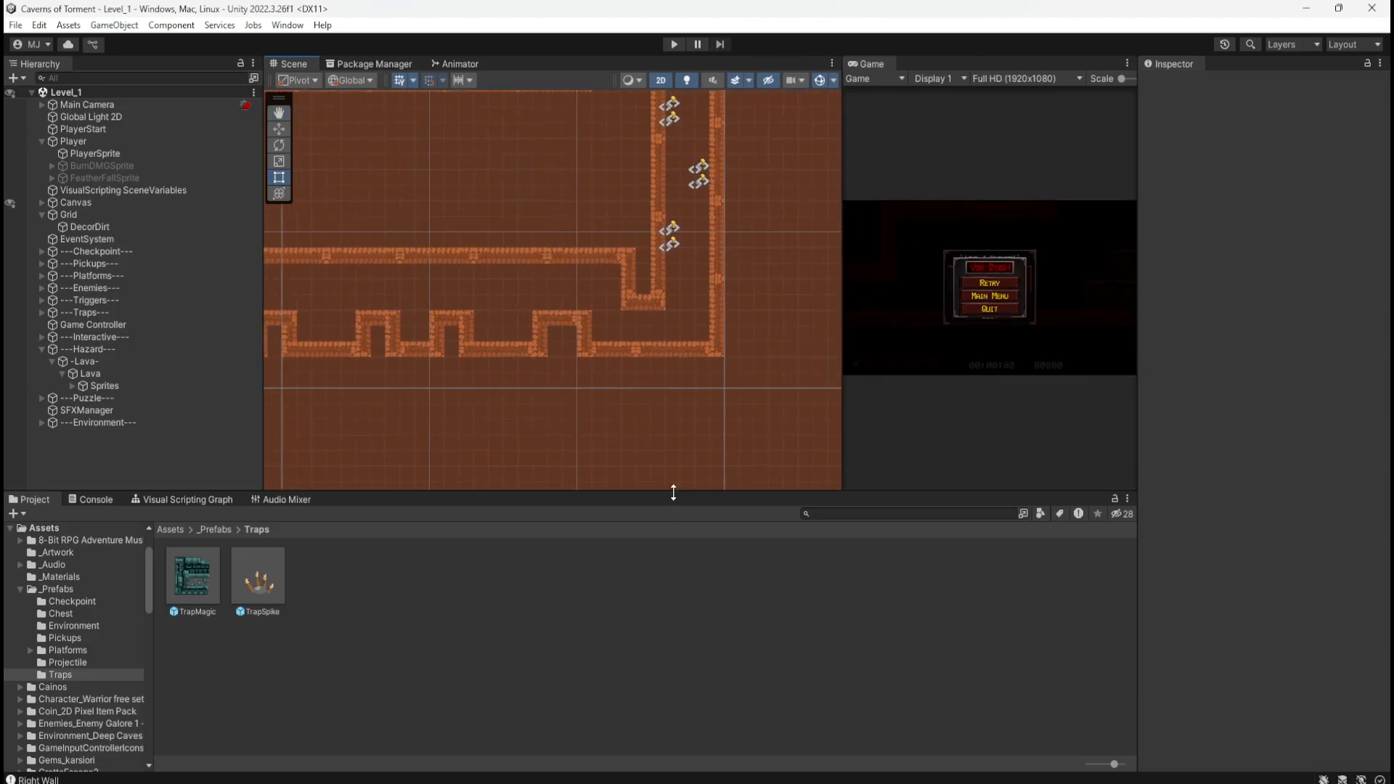
{"action": "left_click_drag", "start_coordinate": [674, 492], "coordinate": [653, 606]}
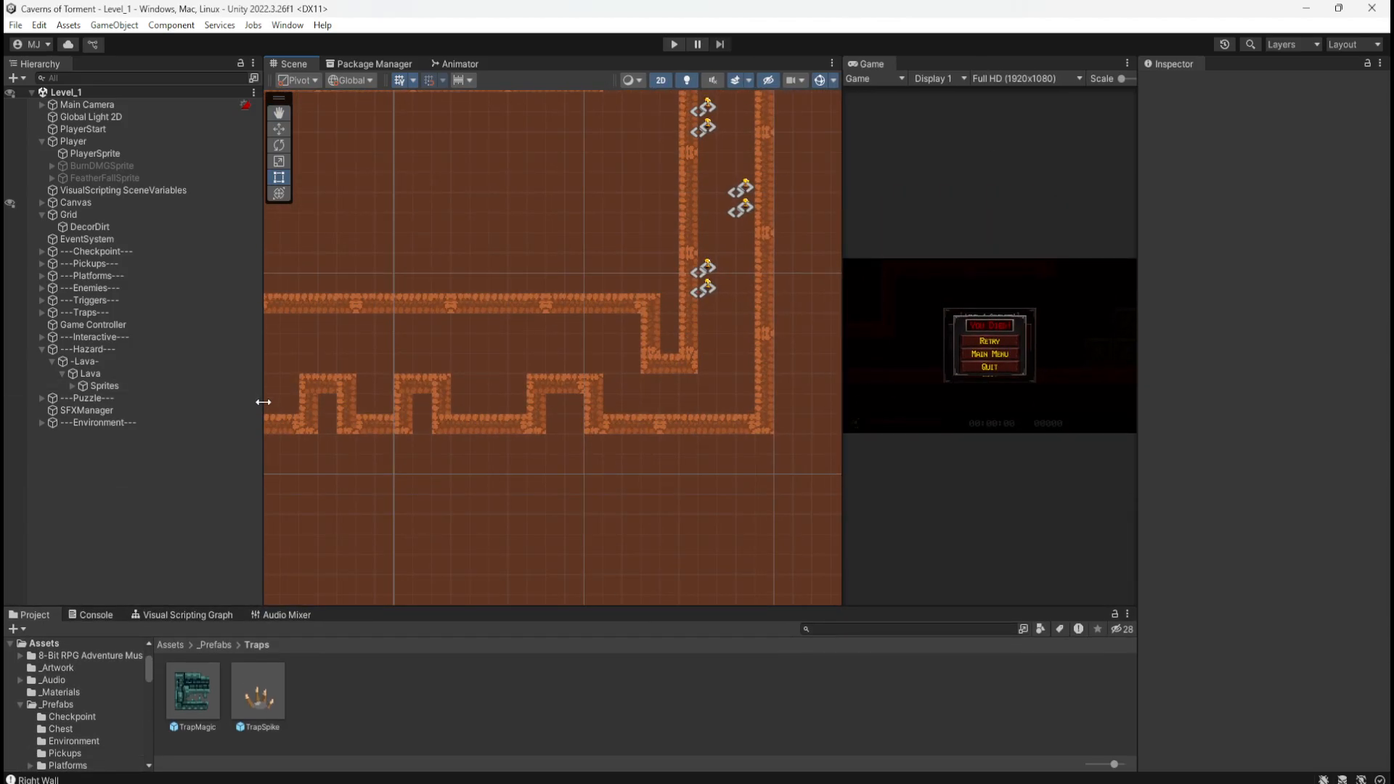
{"action": "left_click_drag", "start_coordinate": [263, 402], "coordinate": [196, 434]}
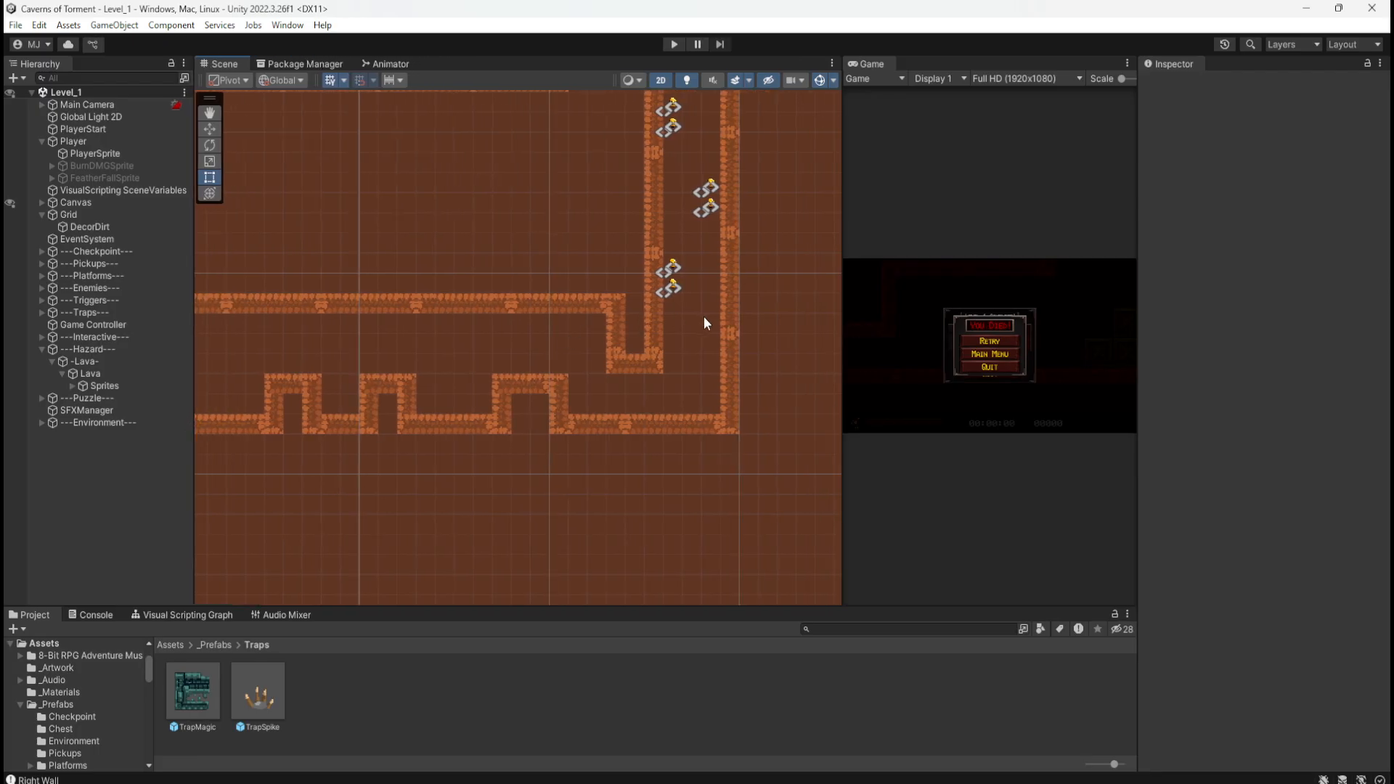
{"action": "scroll", "coordinate": [701, 309], "scroll_direction": "up", "scroll_amount": 3}
Step: Duplicate Coin (21) and move the copy into the lower corridor
{"action": "left_click", "coordinate": [662, 285]}
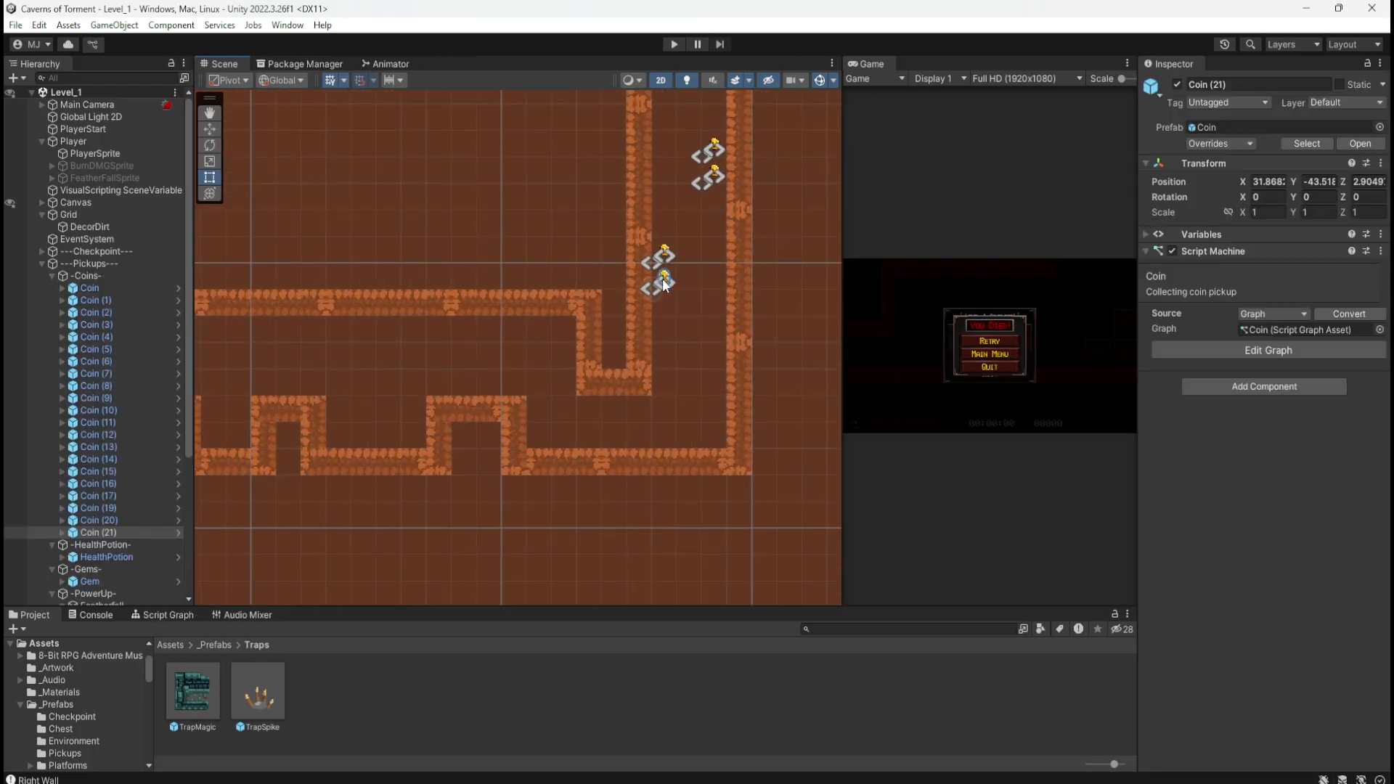
{"action": "left_click", "coordinate": [111, 529]}
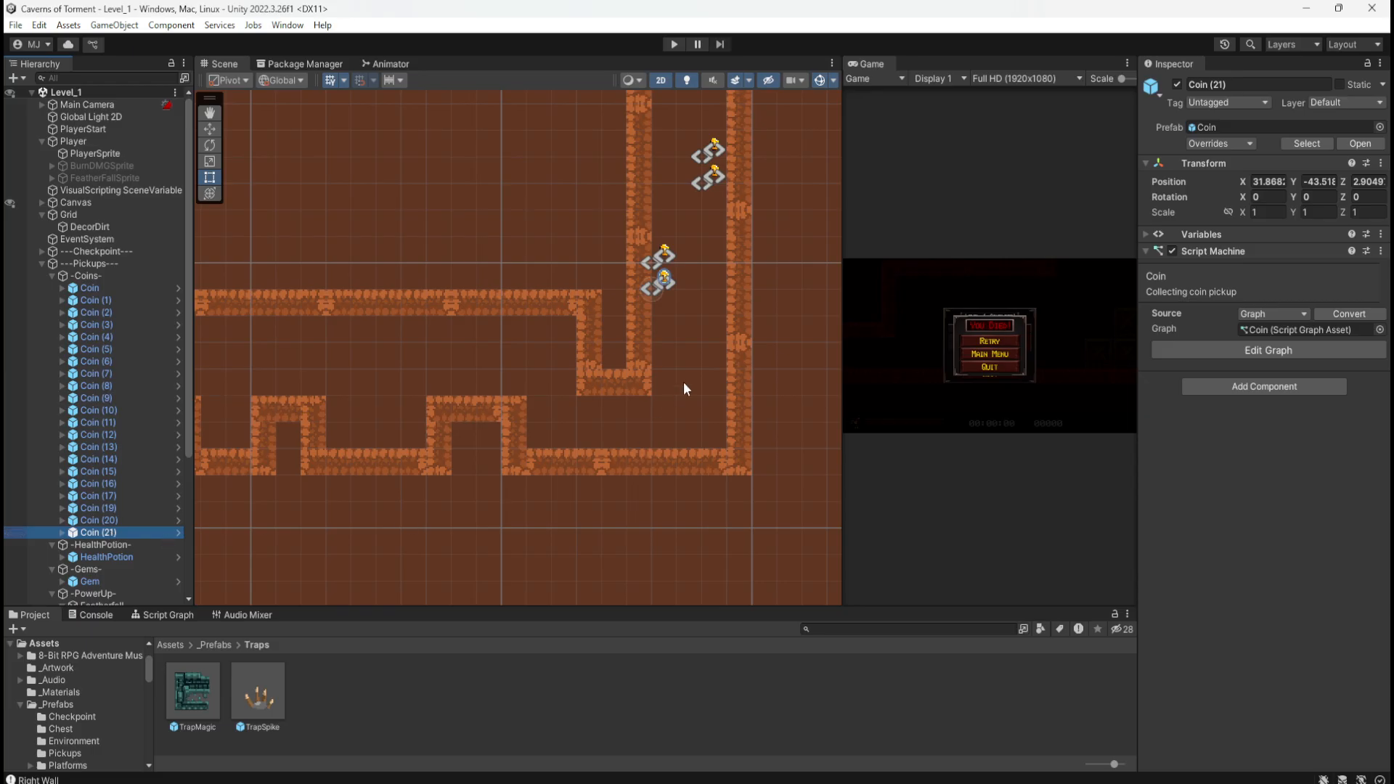
{"action": "key", "text": "ctrl+d"}
{"action": "key", "text": "w"}
{"action": "left_click_drag", "start_coordinate": [656, 290], "coordinate": [370, 359]}
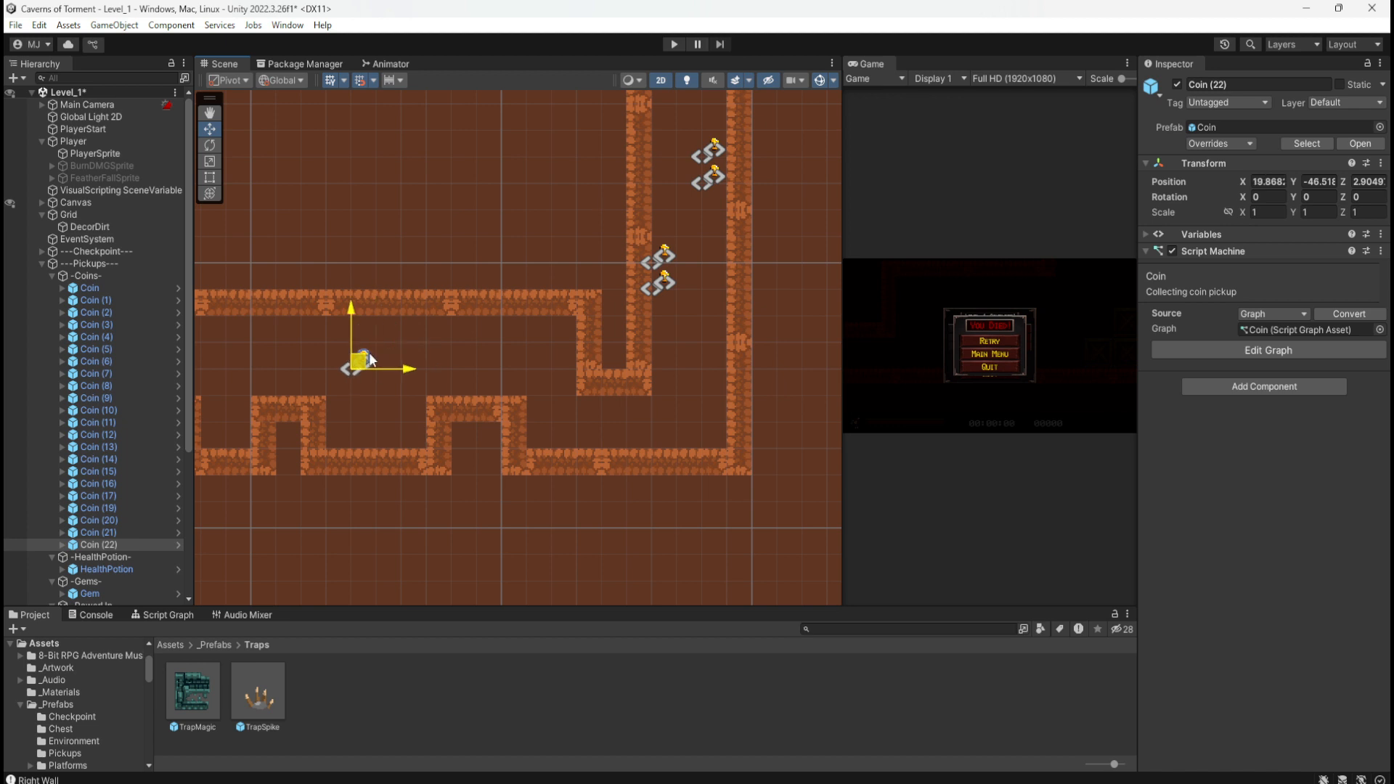
{"action": "middle_click_drag", "start_coordinate": [410, 339], "coordinate": [658, 329]}
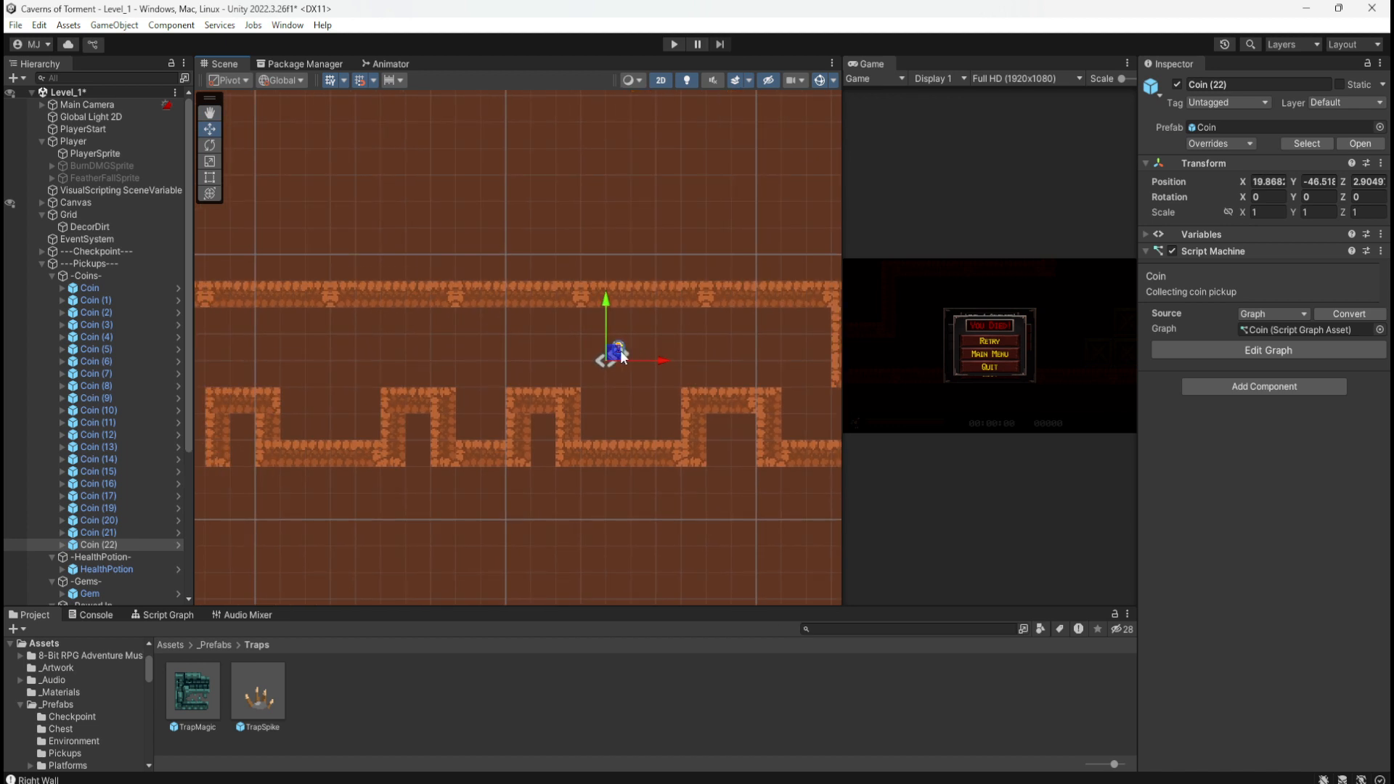
Step: Duplicate coins to form the first two side-by-side pairs, one unit apart
{"action": "key", "text": "ctrl+d"}
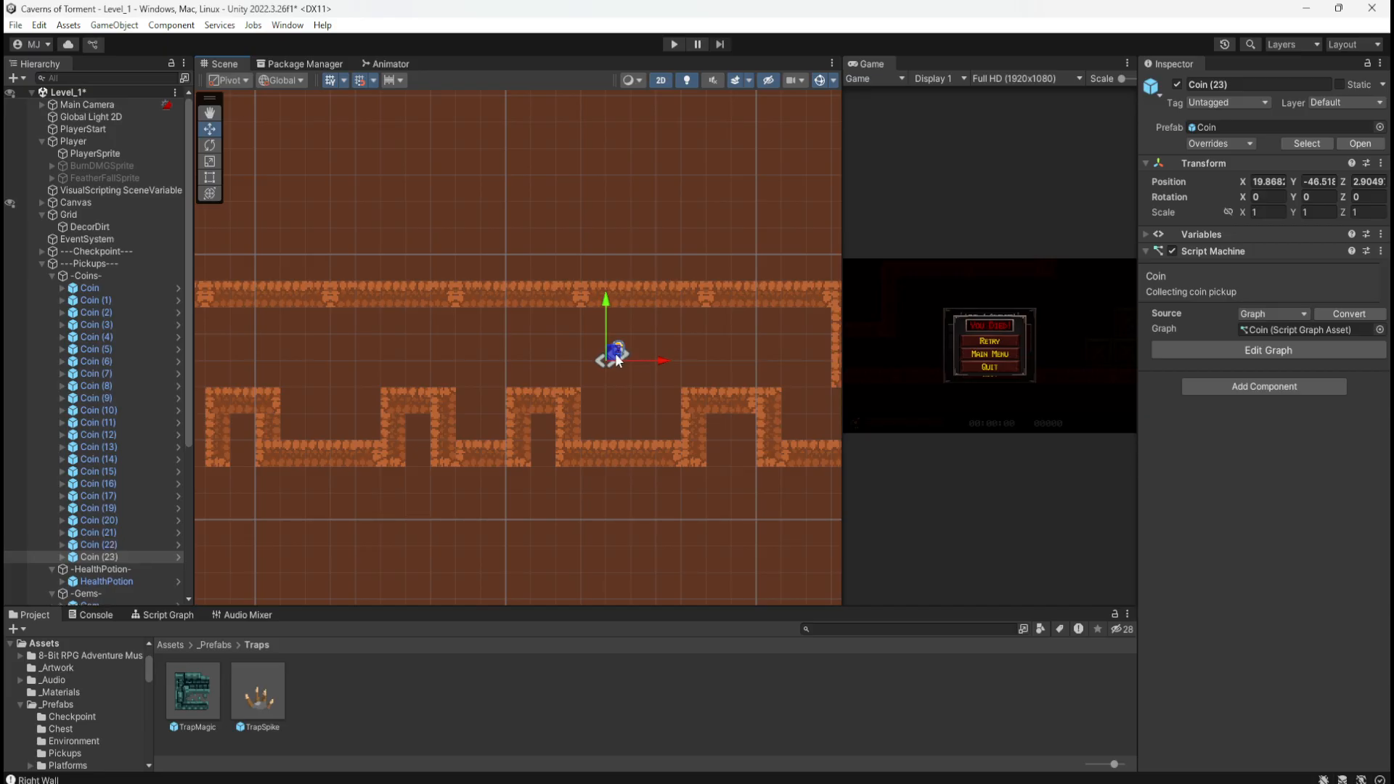
{"action": "left_click_drag", "start_coordinate": [642, 360], "coordinate": [660, 361]}
{"action": "middle_click_drag", "start_coordinate": [520, 335], "coordinate": [590, 336]}
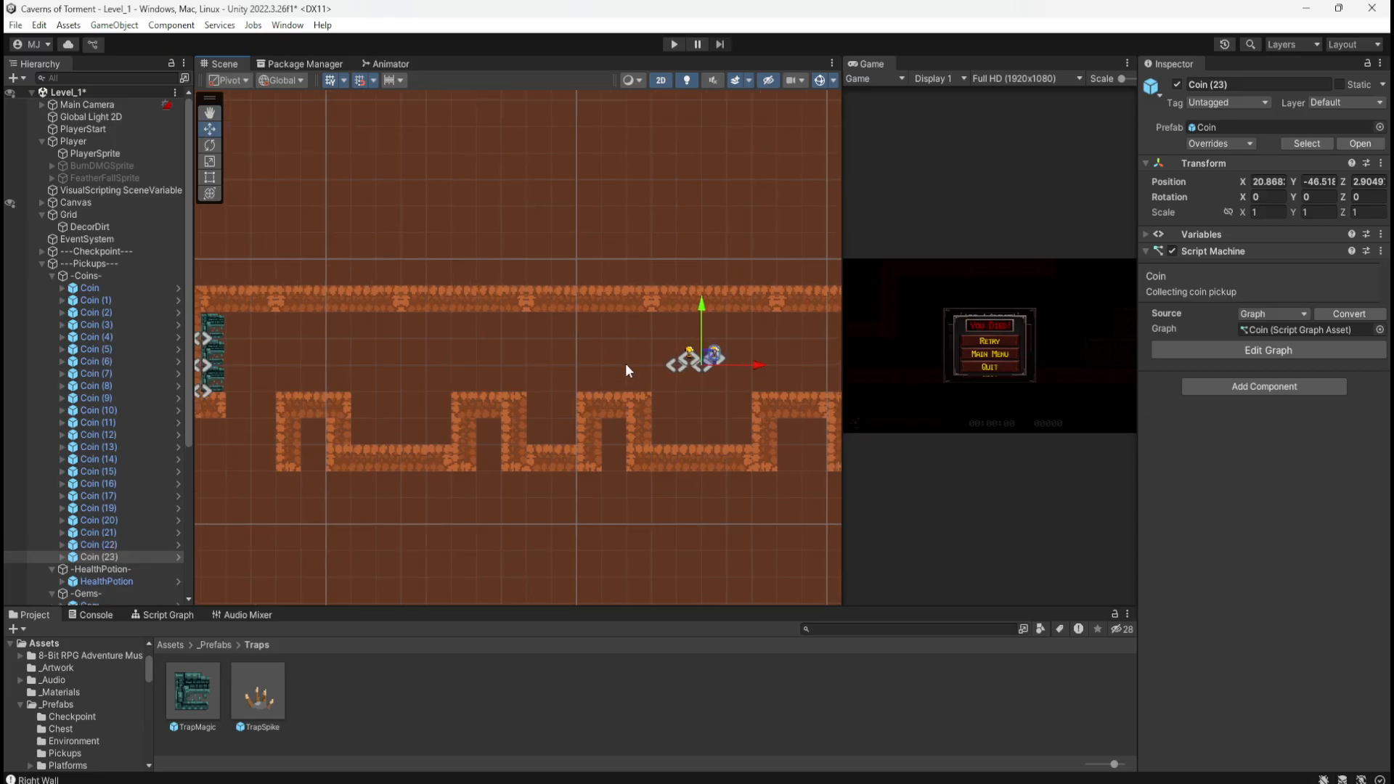
{"action": "key", "text": "ctrl+d"}
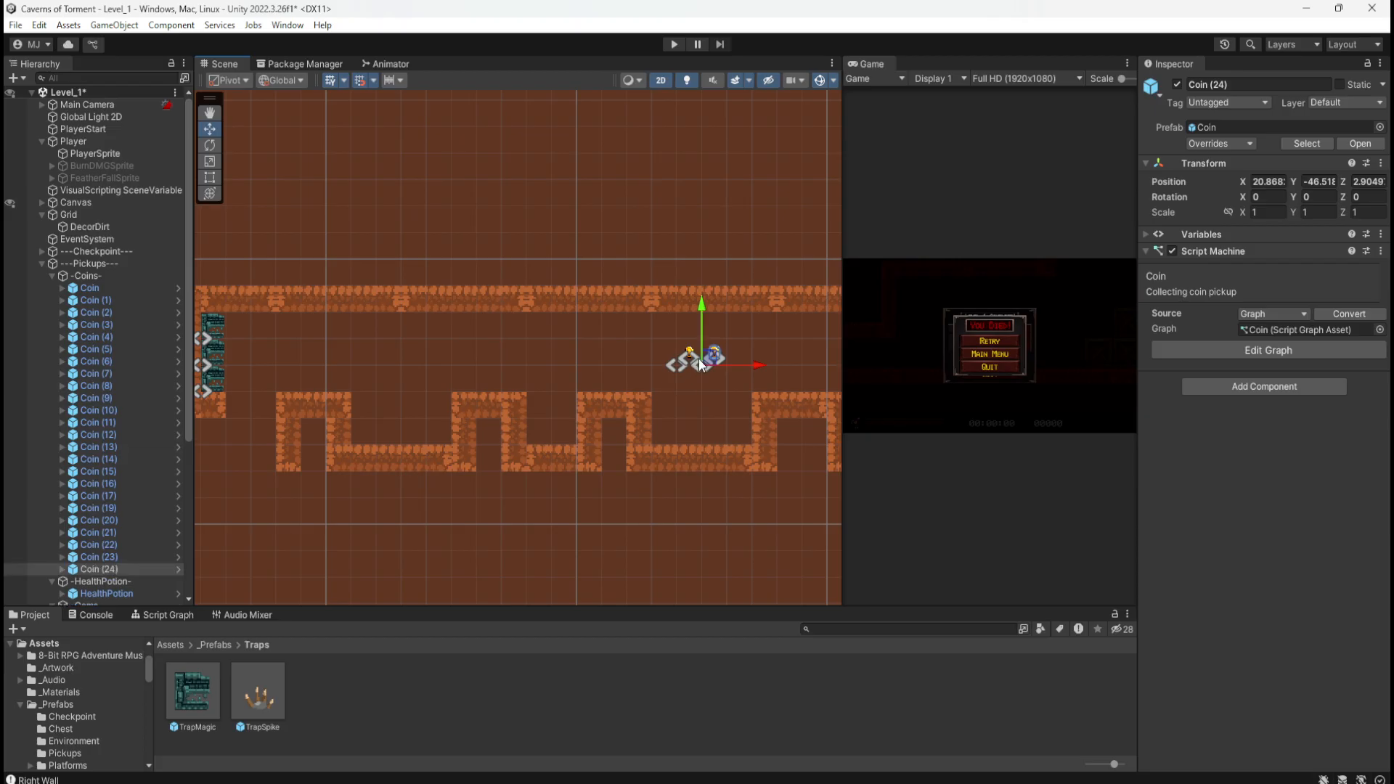
{"action": "left_click_drag", "start_coordinate": [708, 357], "coordinate": [541, 359]}
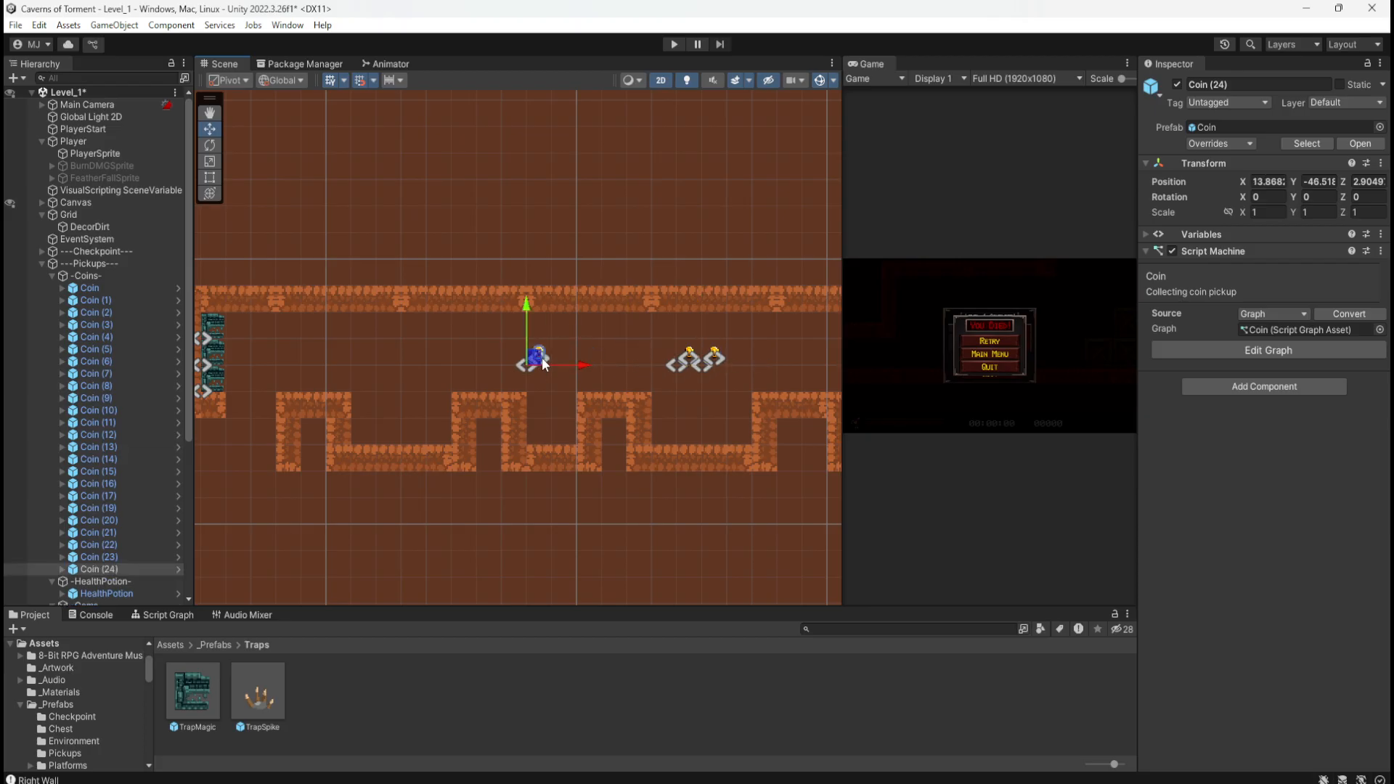
{"action": "key", "text": "ctrl+d"}
{"action": "left_click_drag", "start_coordinate": [533, 375], "coordinate": [558, 376]}
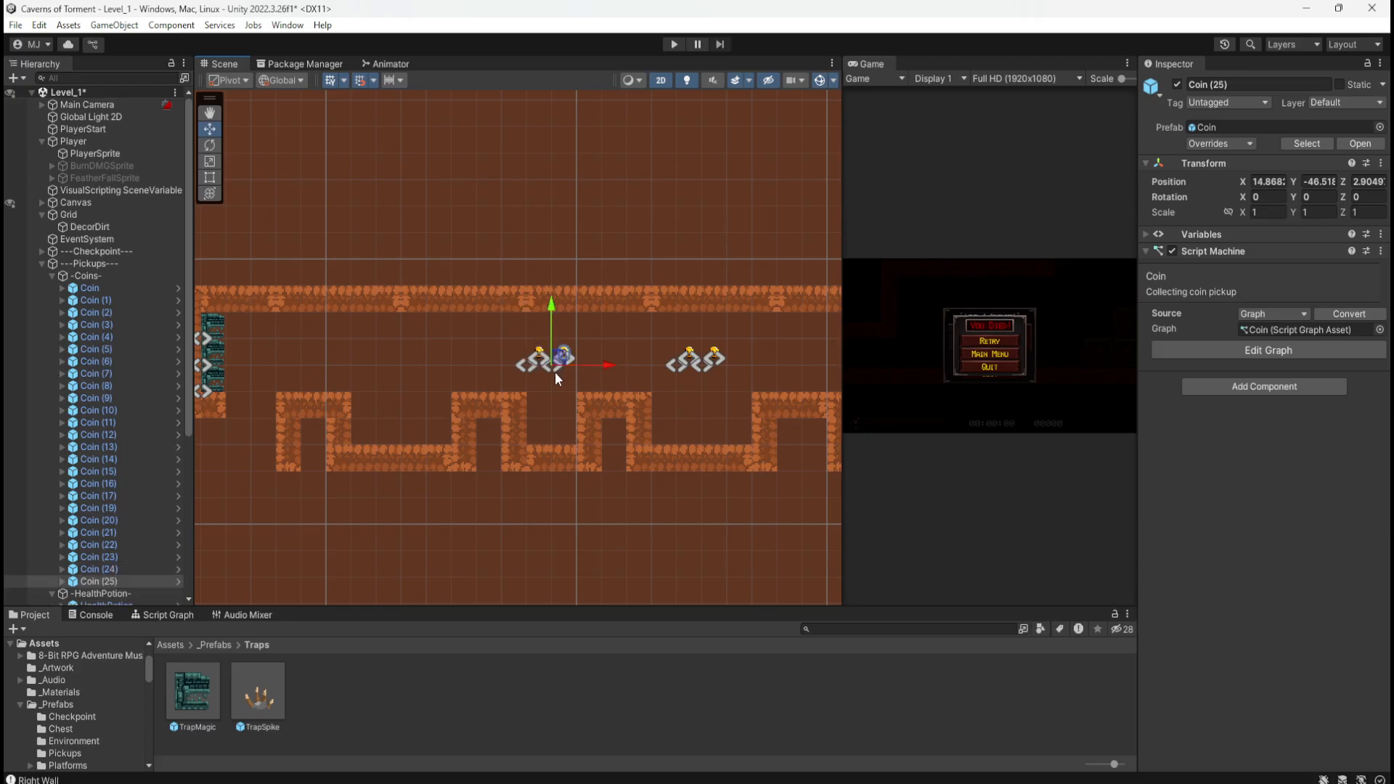
Step: Start the third pair and move Coin (27) right beside Coin (26)
{"action": "key", "text": "ctrl+d"}
{"action": "left_click_drag", "start_coordinate": [560, 362], "coordinate": [390, 355]}
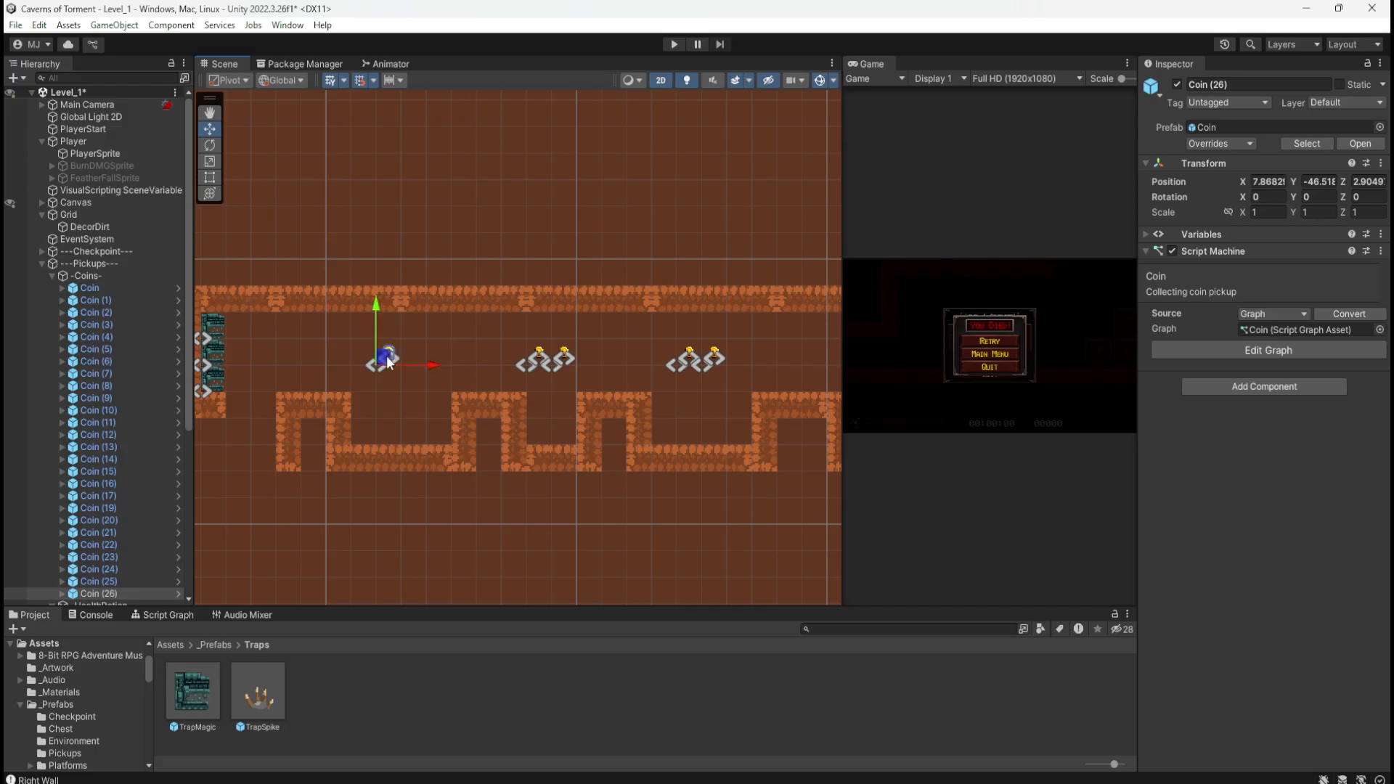
{"action": "key", "text": "ctrl+d"}
{"action": "left_click", "coordinate": [416, 355]}
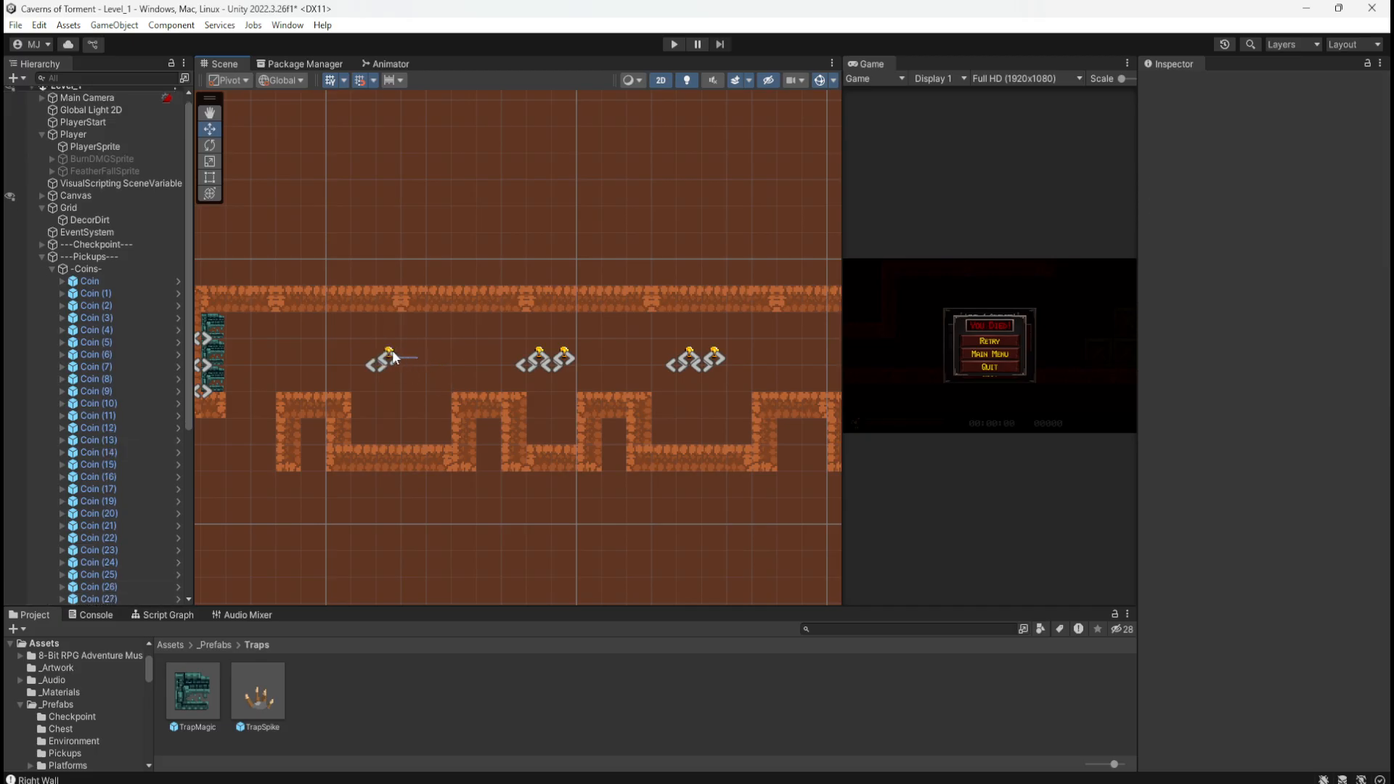
{"action": "left_click", "coordinate": [405, 429]}
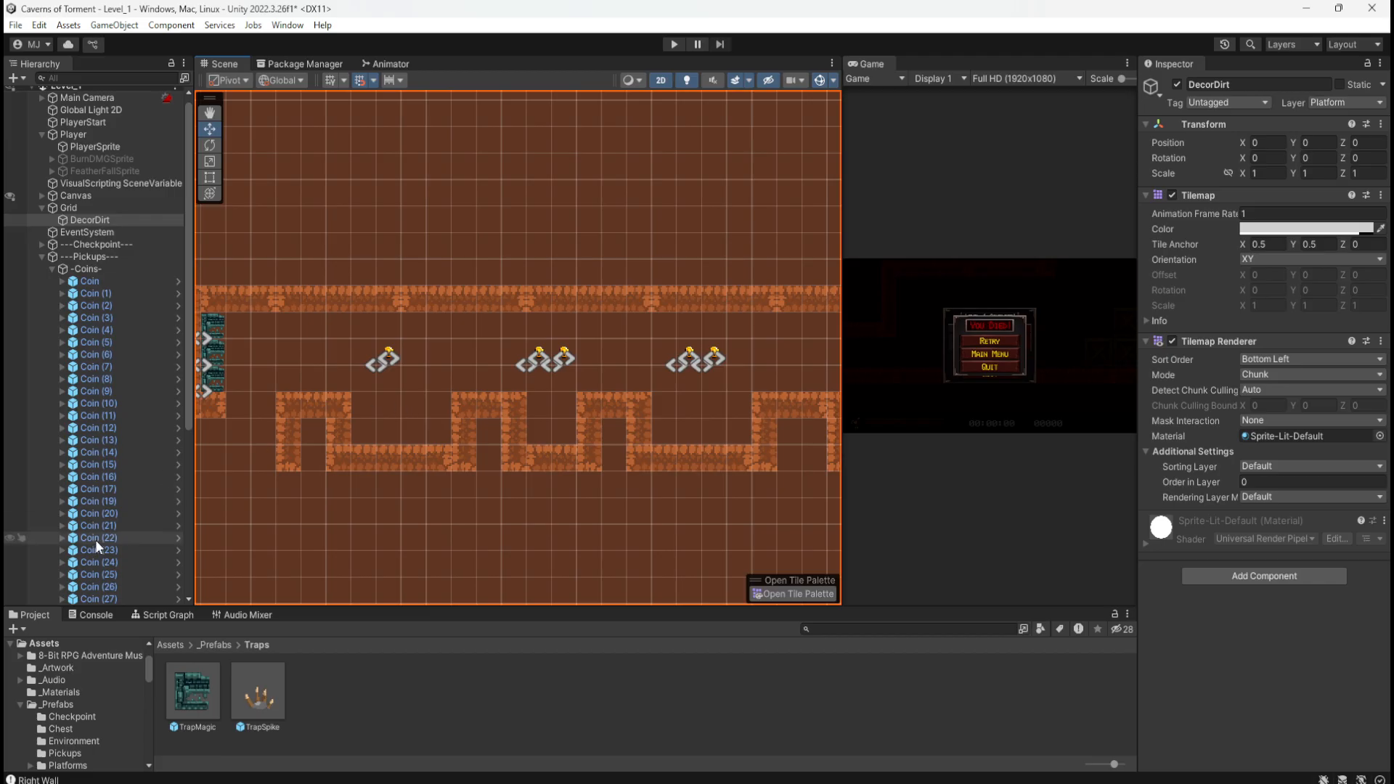
{"action": "scroll", "coordinate": [94, 539], "scroll_direction": "down", "scroll_amount": 5}
{"action": "left_click", "coordinate": [129, 411]}
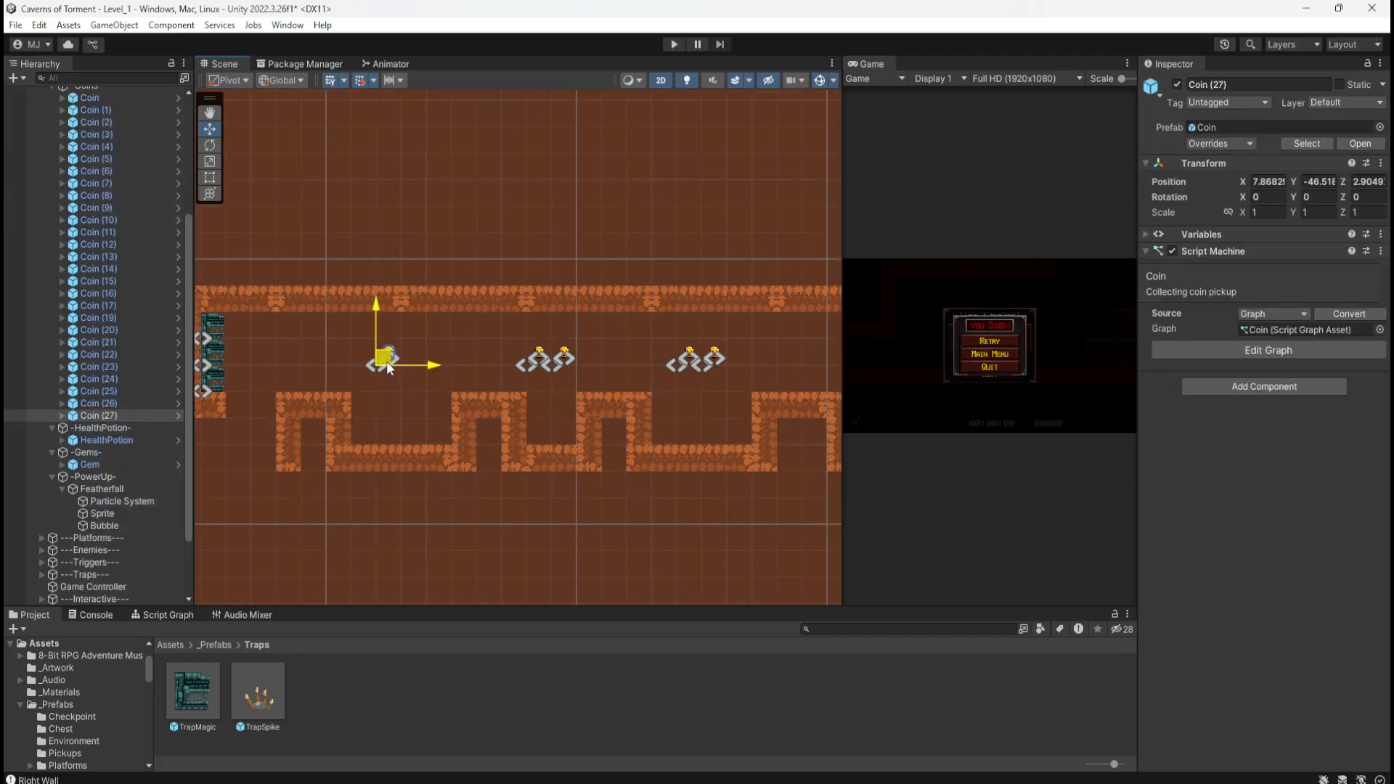
{"action": "left_click_drag", "start_coordinate": [380, 359], "coordinate": [405, 365]}
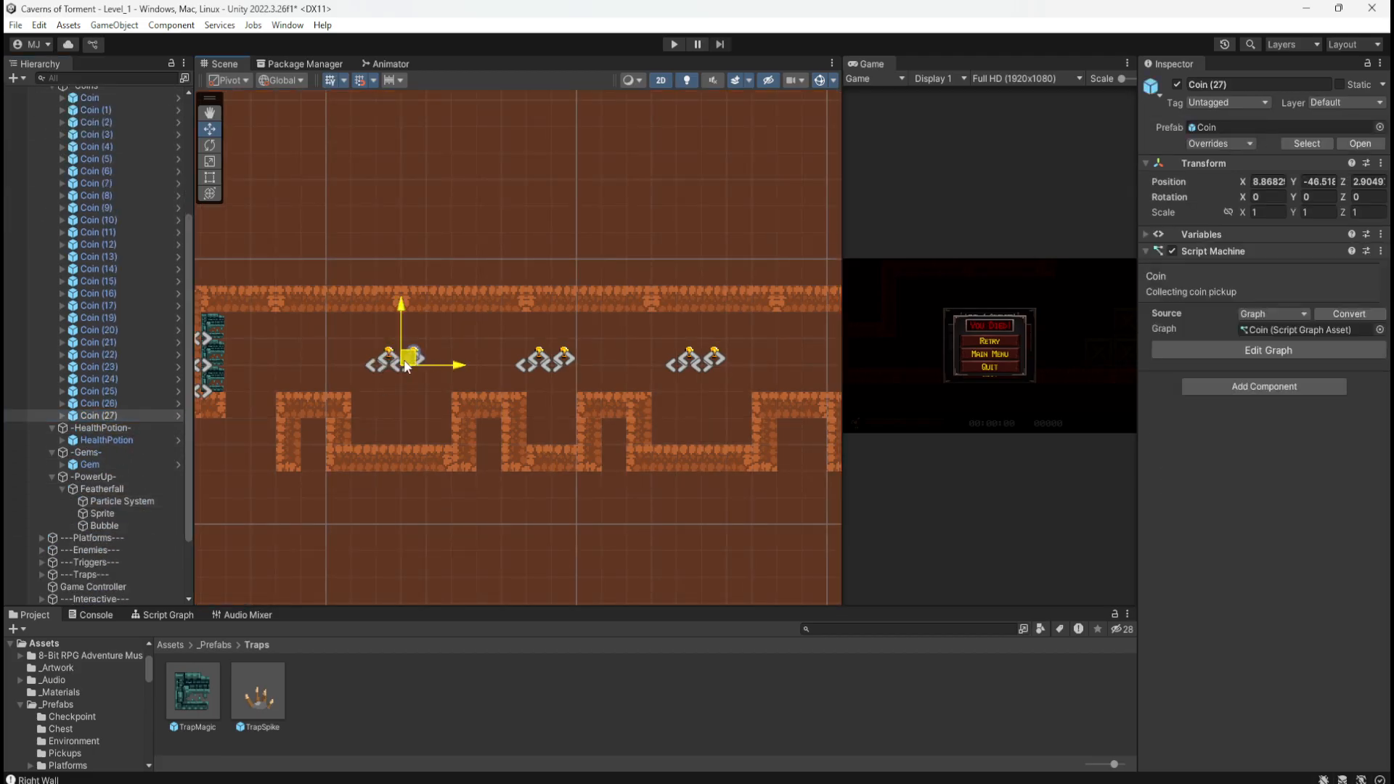
Step: Check the positions of Coin (26) and Coin (25)
{"action": "left_click", "coordinate": [120, 400]}
{"action": "left_click", "coordinate": [121, 390]}
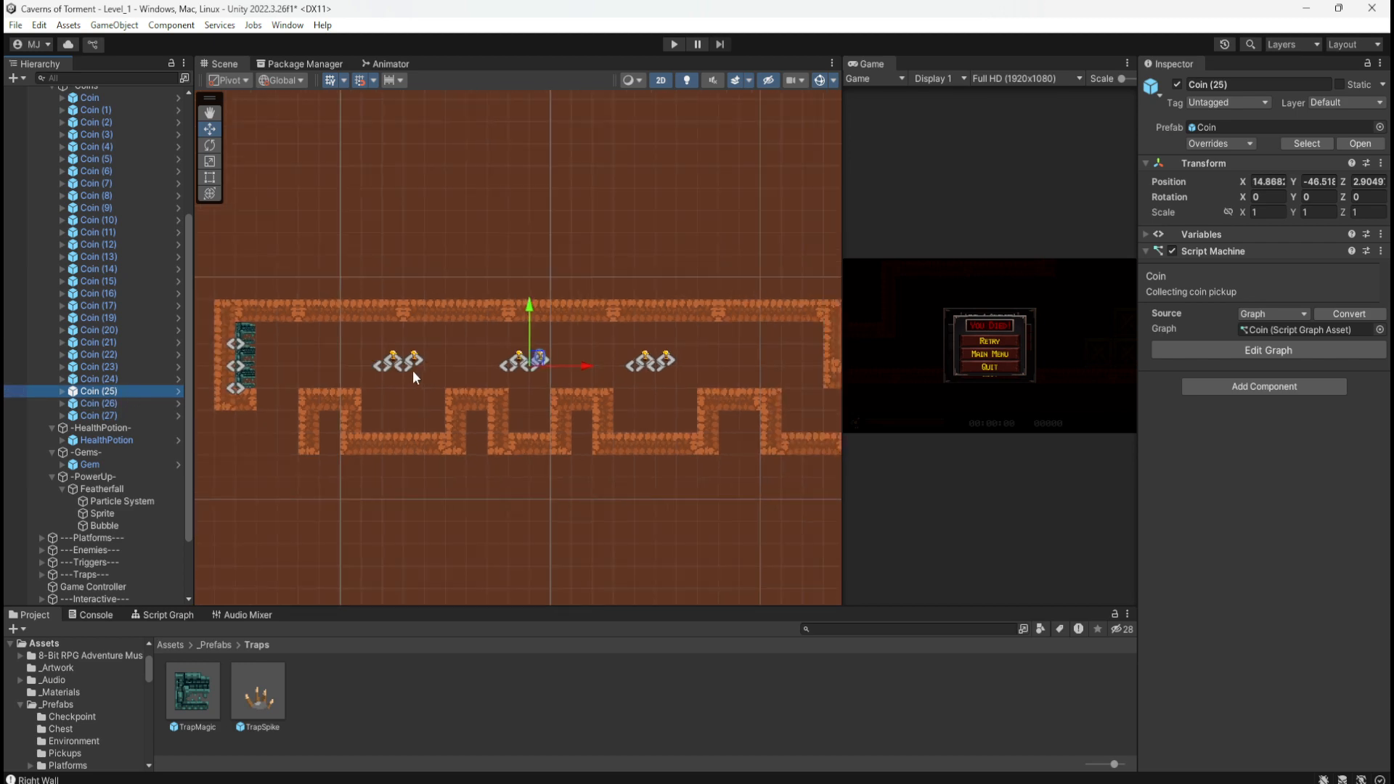
{"action": "scroll", "coordinate": [560, 377], "scroll_direction": "up", "scroll_amount": 2}
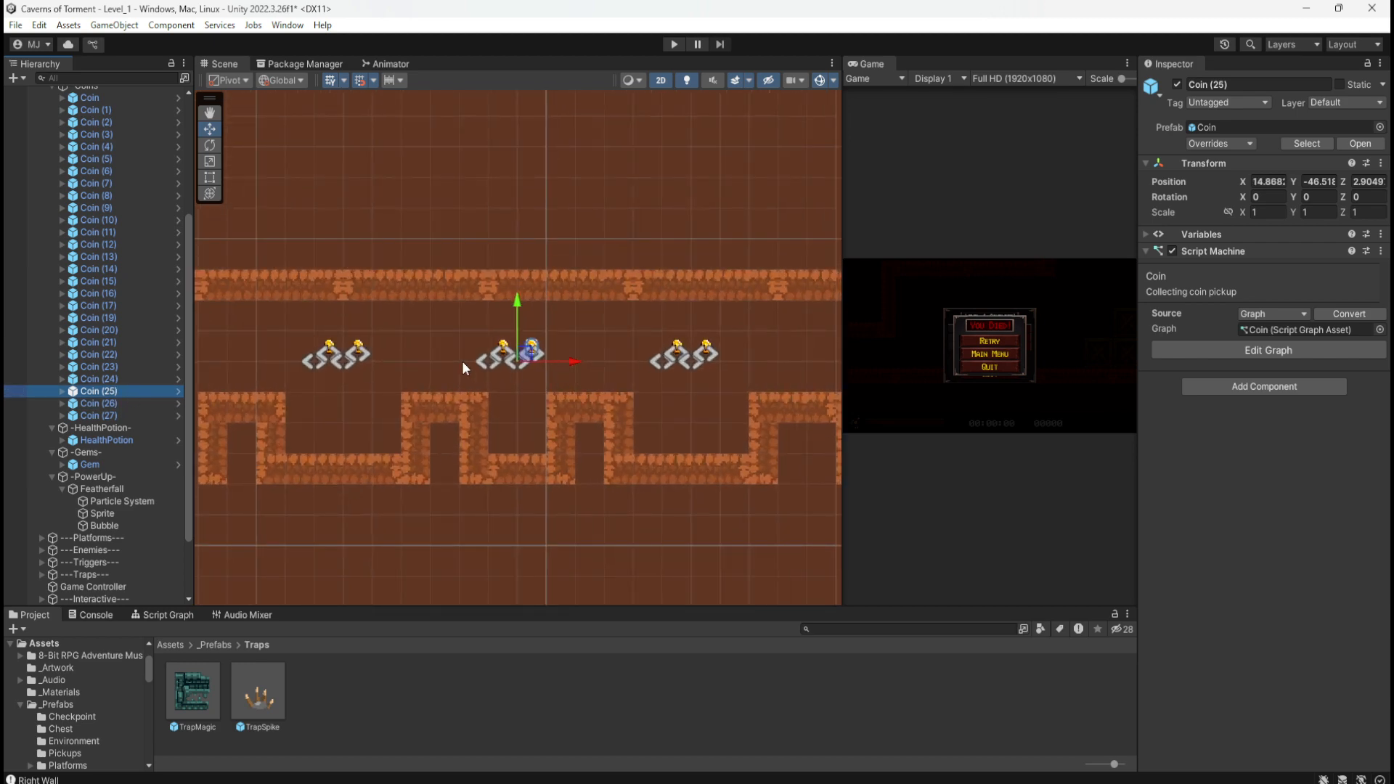
{"action": "scroll", "coordinate": [429, 354], "scroll_direction": "down", "scroll_amount": 3}
{"action": "scroll", "coordinate": [390, 368], "scroll_direction": "up", "scroll_amount": 4}
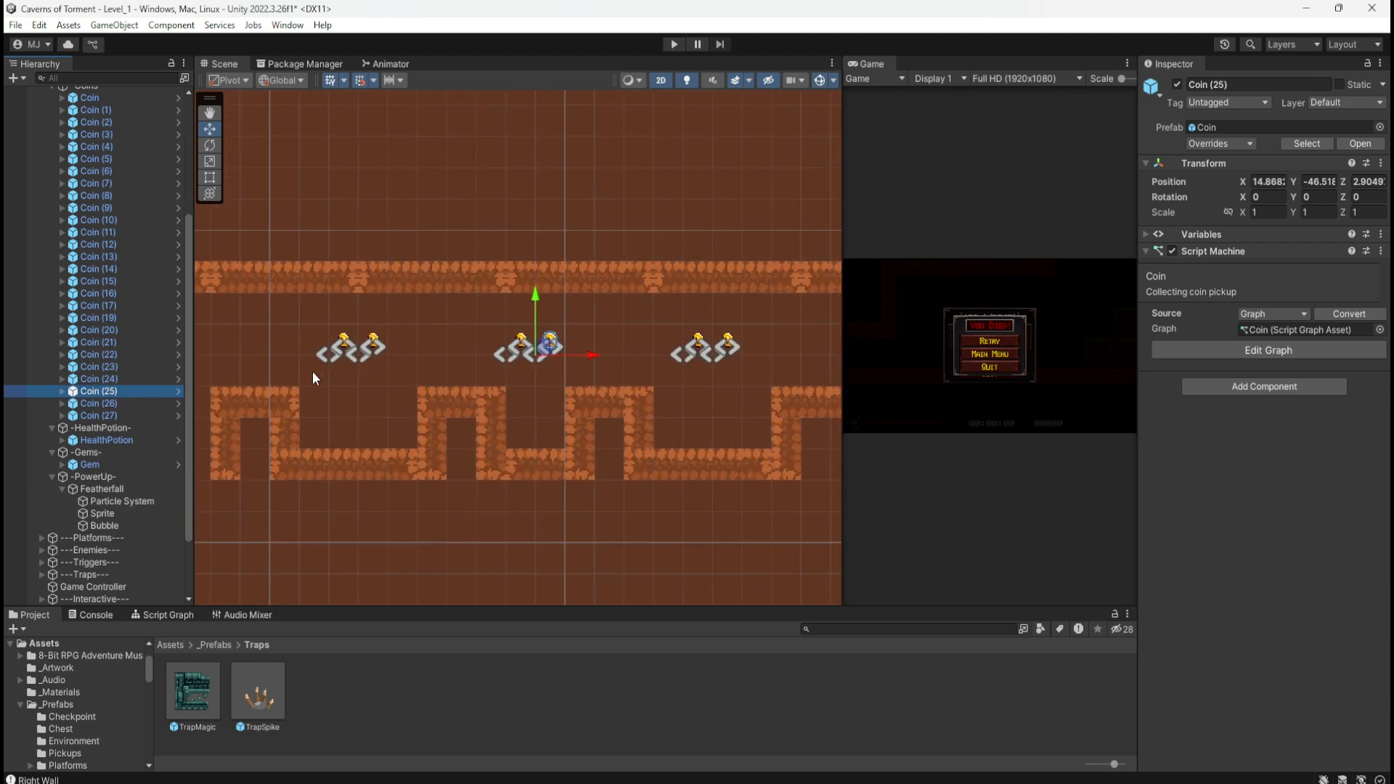
{"action": "scroll", "coordinate": [490, 537], "scroll_direction": "down", "scroll_amount": 5}
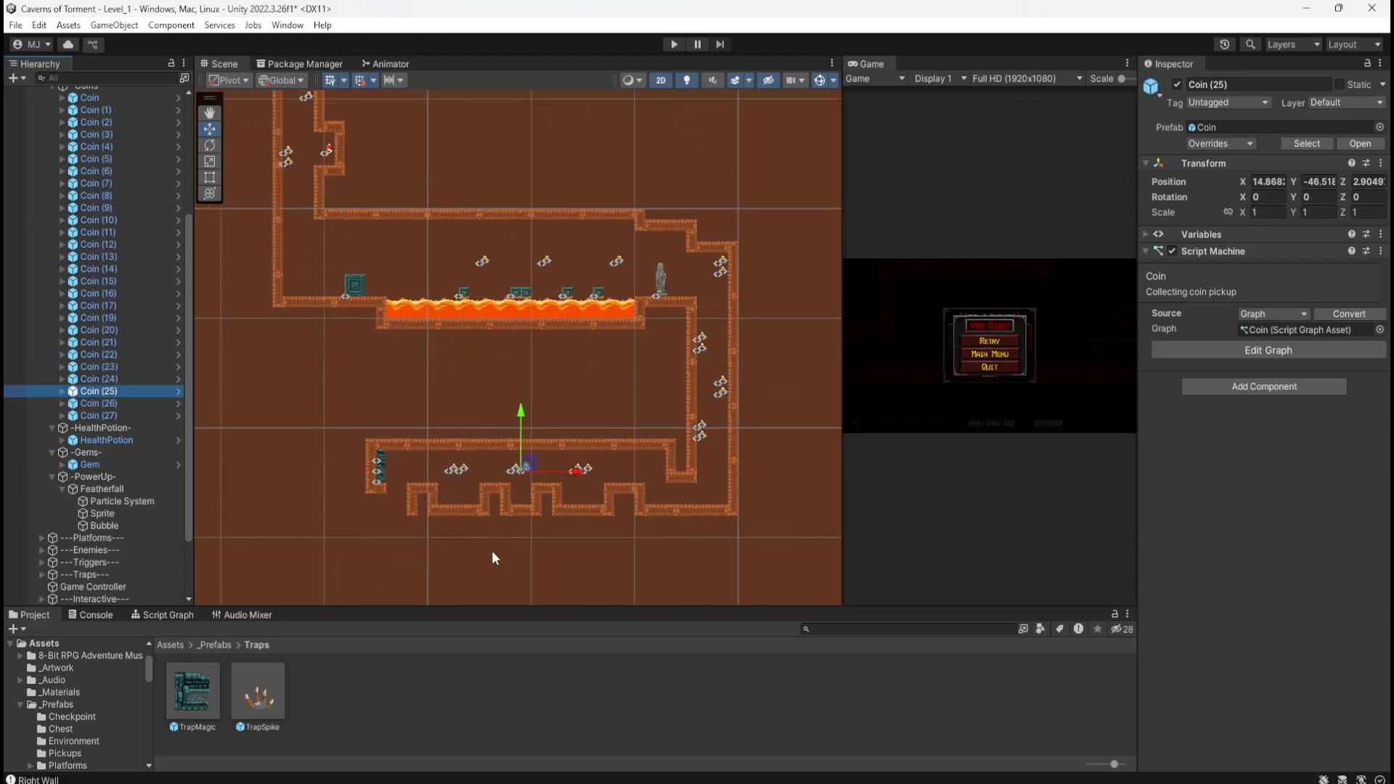
{"action": "scroll", "coordinate": [491, 551], "scroll_direction": "down", "scroll_amount": 4}
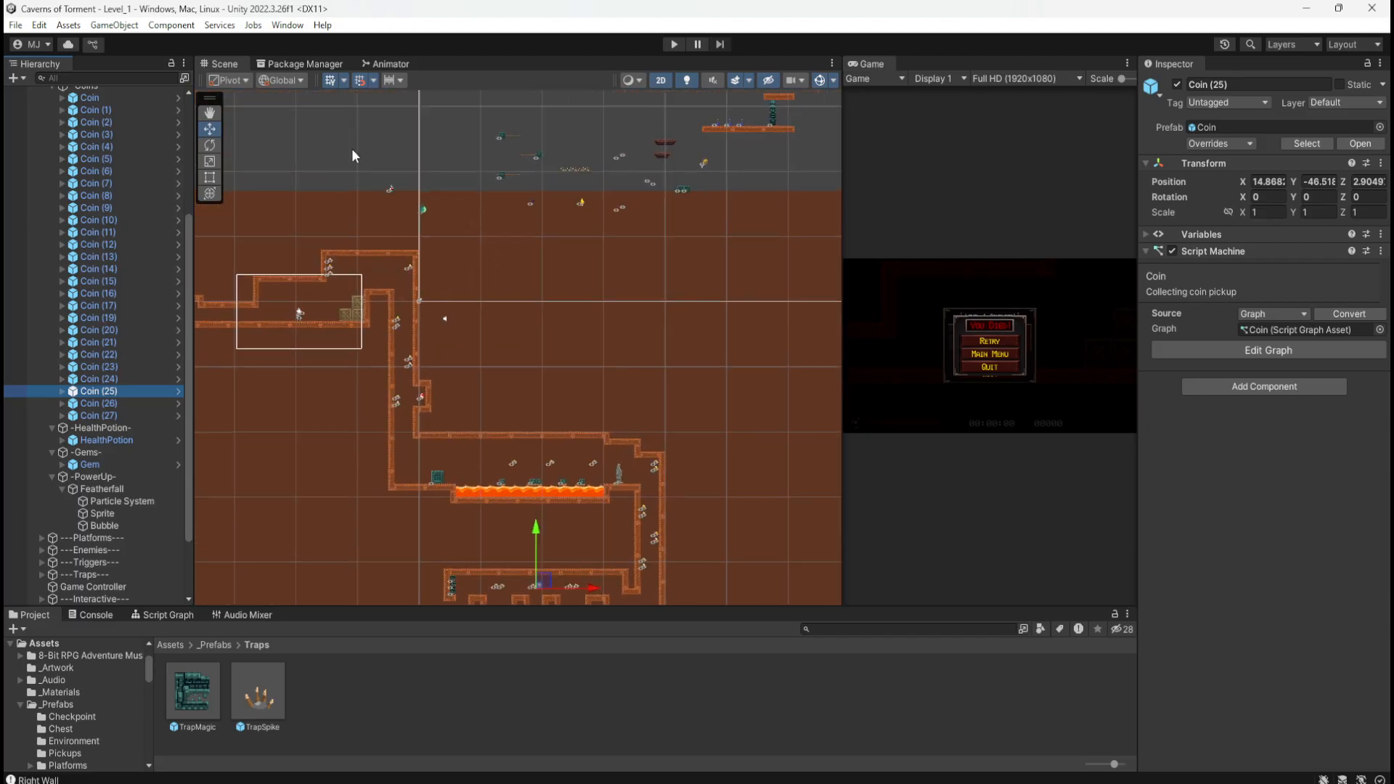
{"action": "scroll", "coordinate": [357, 154], "scroll_direction": "up", "scroll_amount": 8}
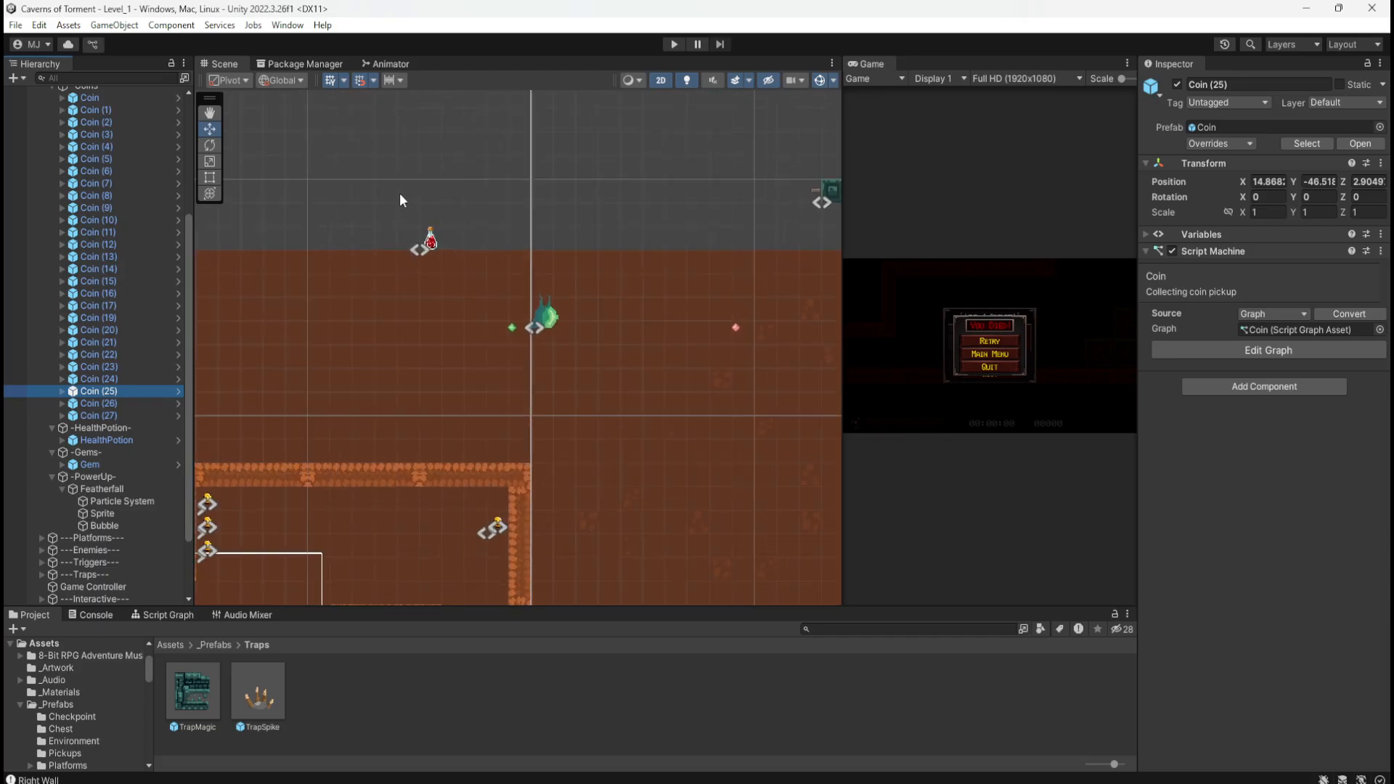
Step: Drag the HealthPotion down into the lower corridor's floor notch at X 7.8682, Y -49.518
{"action": "scroll", "coordinate": [399, 200], "scroll_direction": "up", "scroll_amount": 2}
{"action": "left_click", "coordinate": [433, 245]}
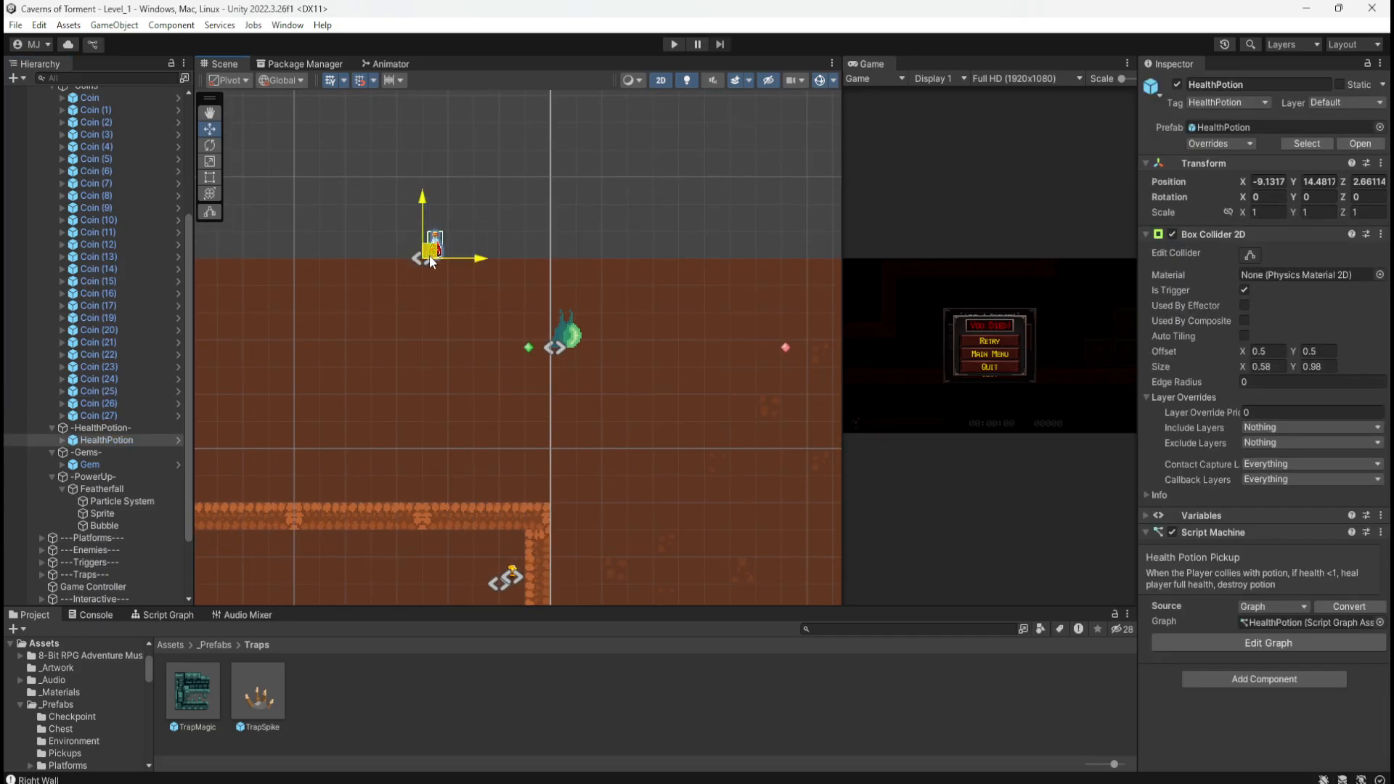
{"action": "left_click_drag", "start_coordinate": [434, 246], "coordinate": [660, 558], "text": "ctrl"}
{"action": "scroll", "coordinate": [501, 255], "scroll_direction": "down", "scroll_amount": 3}
{"action": "scroll", "coordinate": [436, 232], "scroll_direction": "down", "scroll_amount": 6}
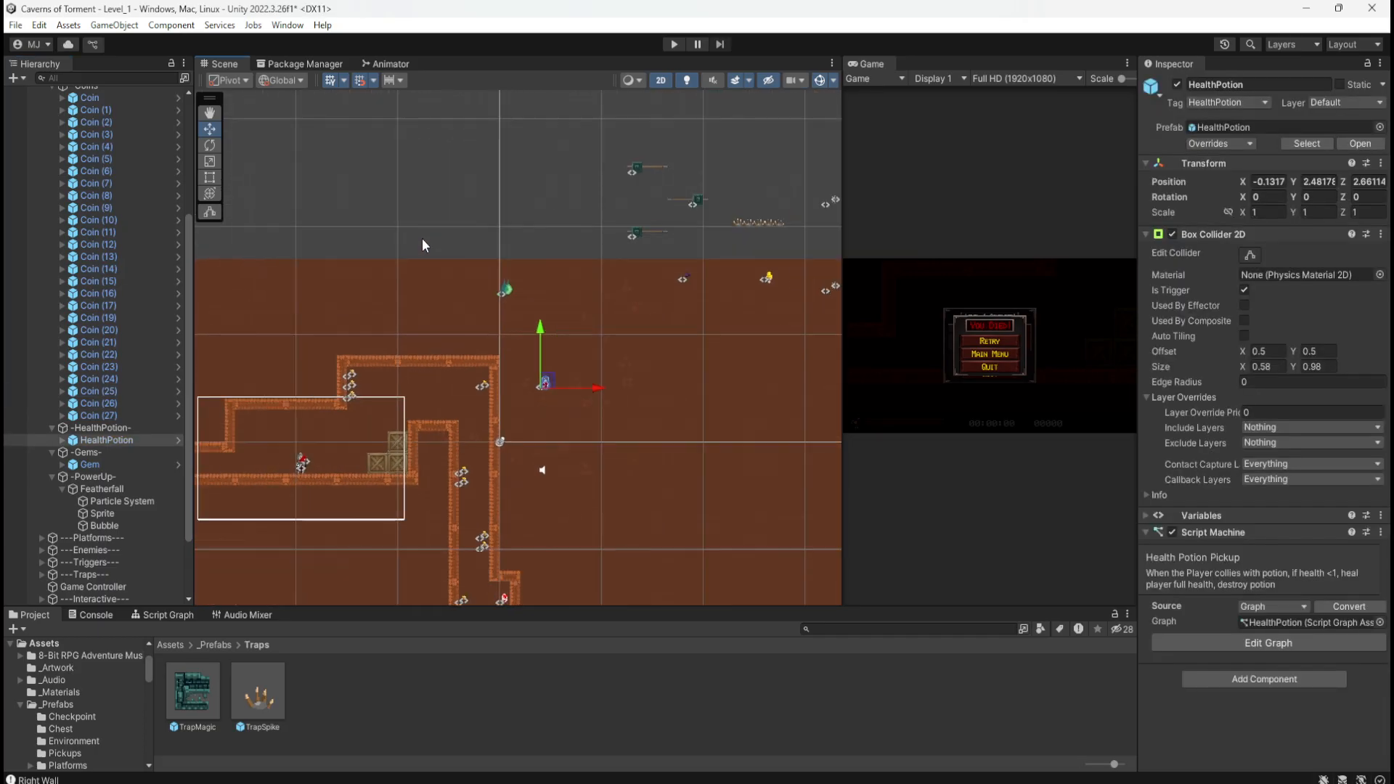
{"action": "scroll", "coordinate": [533, 525], "scroll_direction": "up", "scroll_amount": 4}
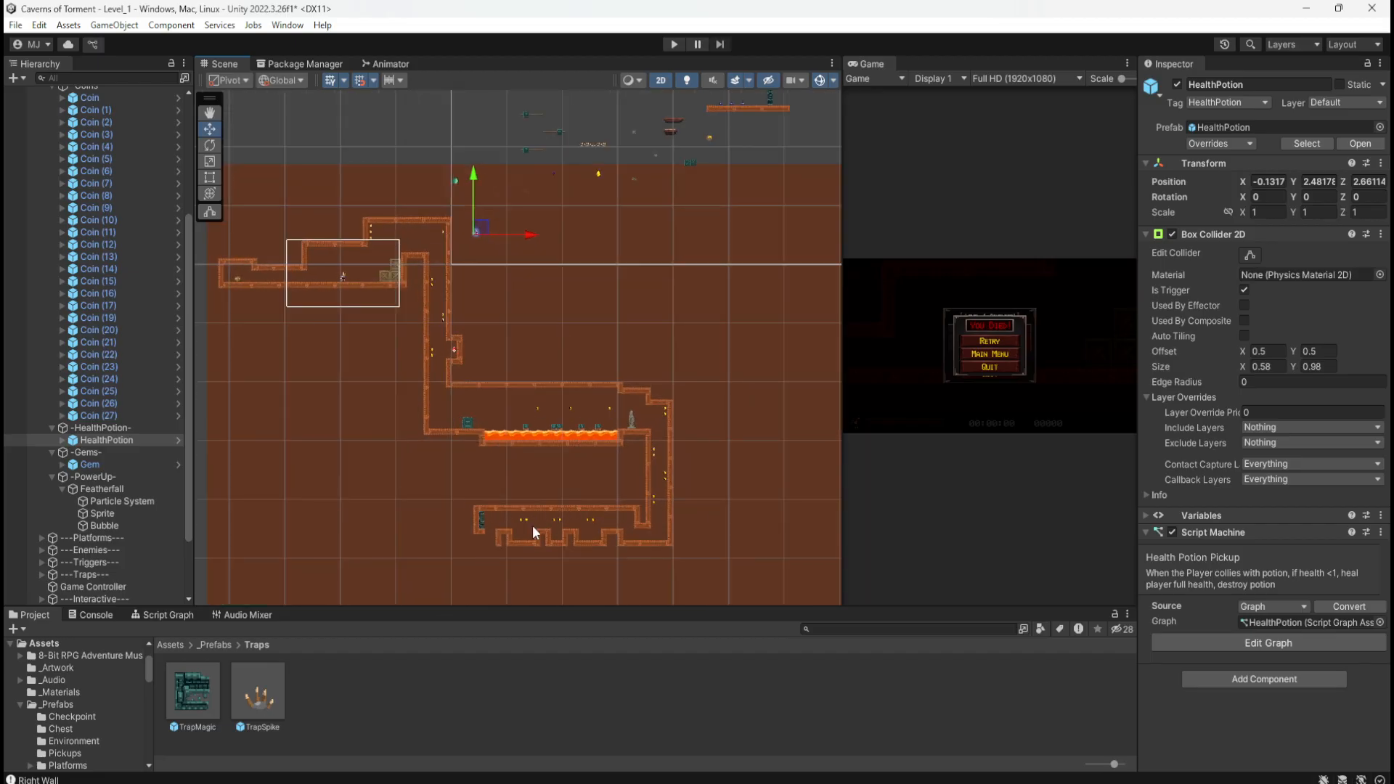
{"action": "mouse_move", "coordinate": [473, 162]}
{"action": "left_mouse_down"}
{"action": "mouse_move", "coordinate": [506, 468]}
{"action": "mouse_move", "coordinate": [526, 521]}
{"action": "left_mouse_up"}
{"action": "scroll", "coordinate": [515, 559], "scroll_direction": "up", "scroll_amount": 5}
{"action": "scroll", "coordinate": [533, 541], "scroll_direction": "up", "scroll_amount": 8}
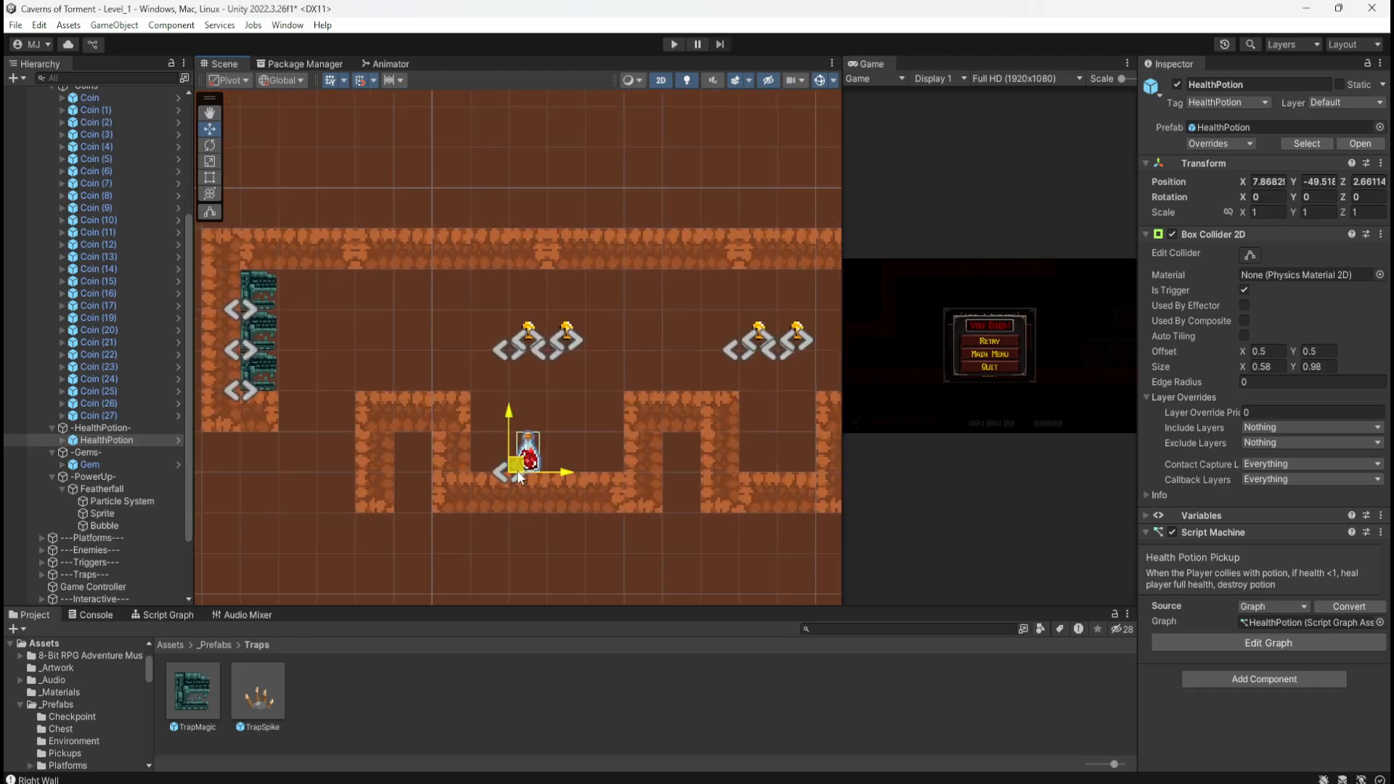
{"action": "left_click_drag", "start_coordinate": [516, 469], "coordinate": [486, 473]}
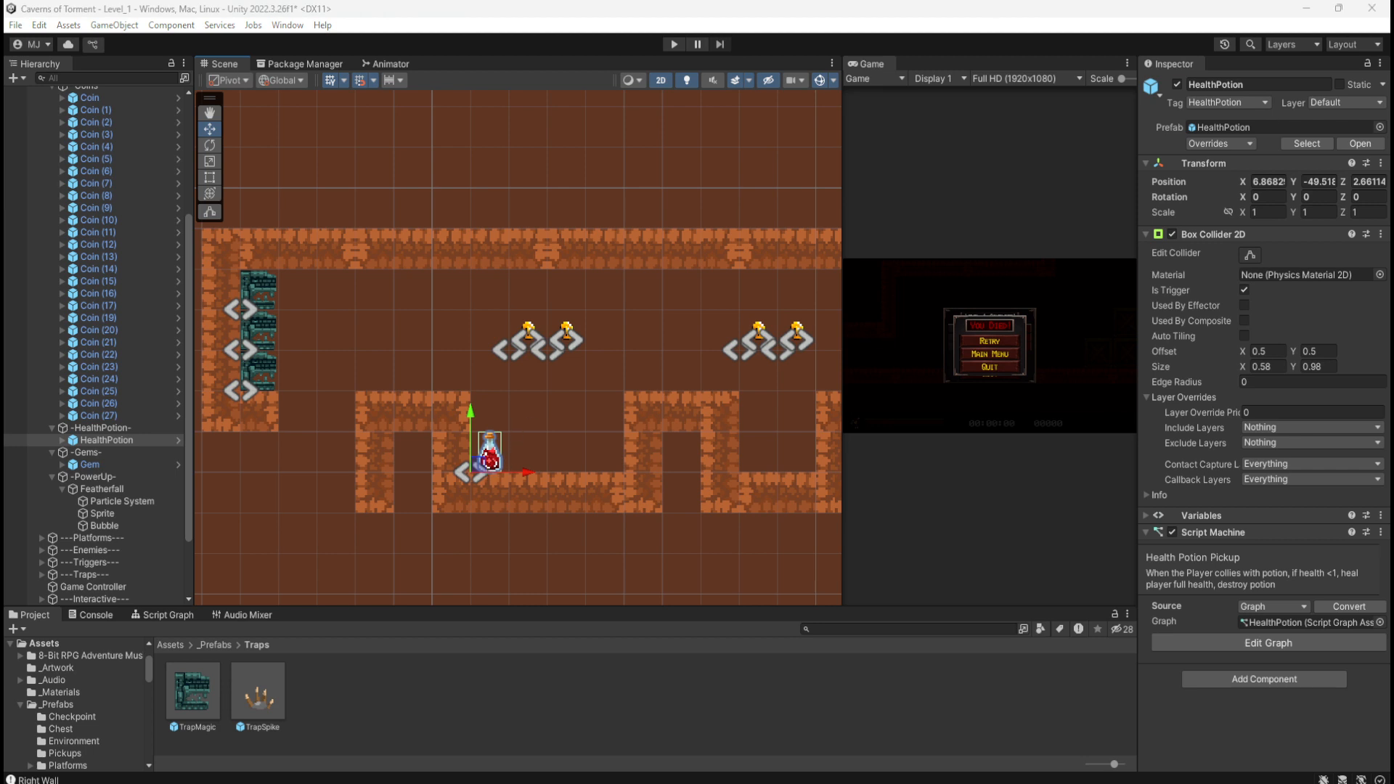
Step: Return to the sketch at 121% zoom, showing the lower corridor and the chamber beneath it
{"action": "key", "text": "alt+Tab"}
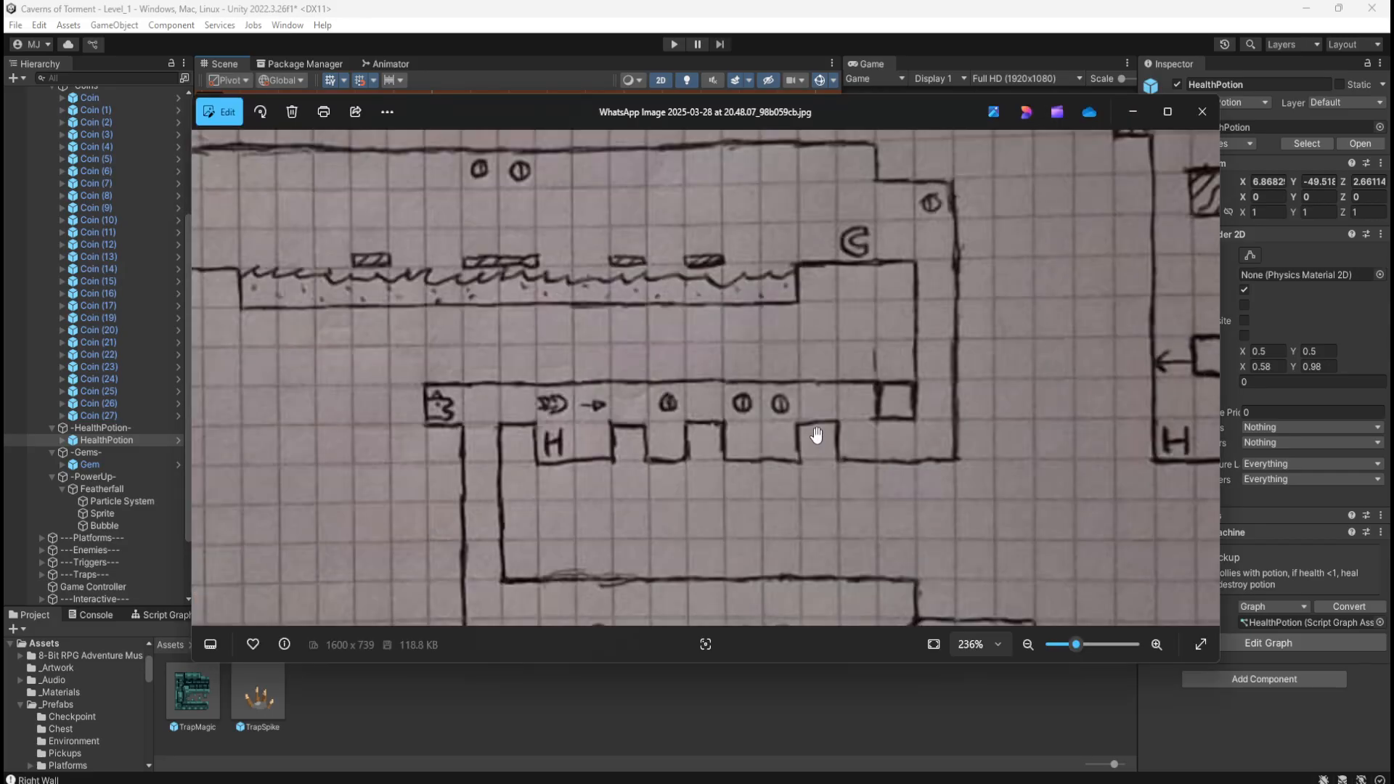
{"action": "scroll", "coordinate": [815, 434], "scroll_direction": "down", "scroll_amount": 5}
{"action": "mouse_move", "coordinate": [821, 543]}
{"action": "left_mouse_down"}
{"action": "mouse_move", "coordinate": [815, 439]}
{"action": "mouse_move", "coordinate": [834, 473]}
{"action": "mouse_move", "coordinate": [813, 482]}
{"action": "left_mouse_up"}
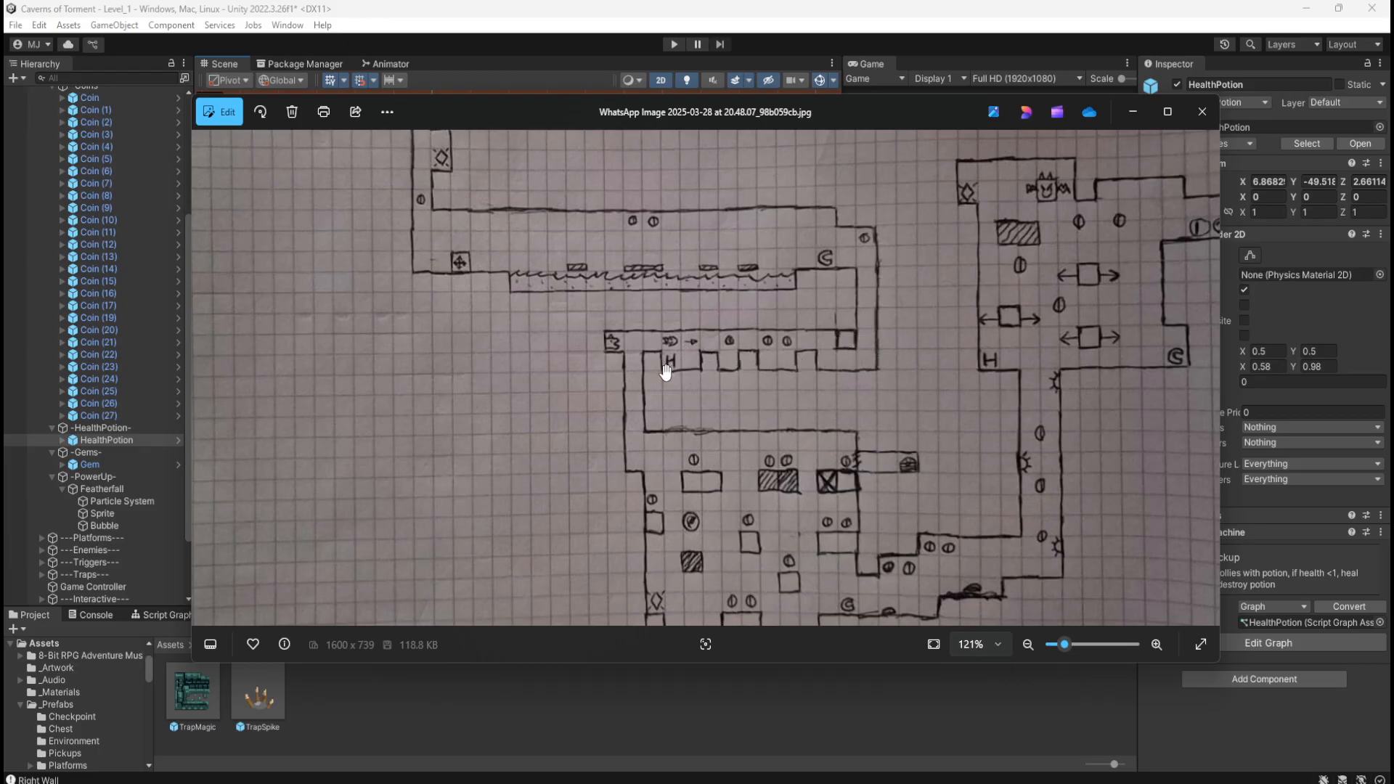
{"action": "left_click_drag", "start_coordinate": [737, 529], "coordinate": [654, 482]}
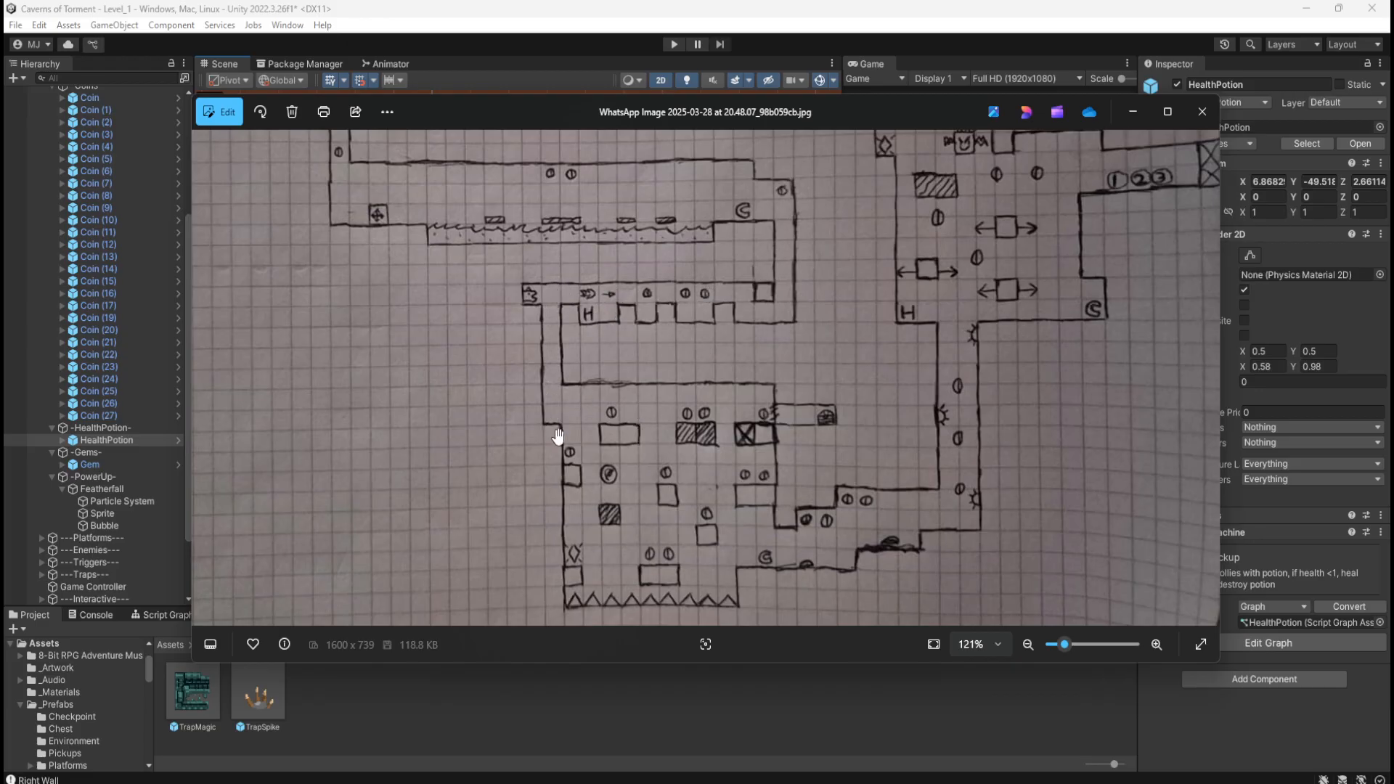
Step: Pan around the level sketch photo, looking over its middle, lower and upper-left rooms
{"action": "left_click_drag", "start_coordinate": [810, 284], "coordinate": [454, 220]}
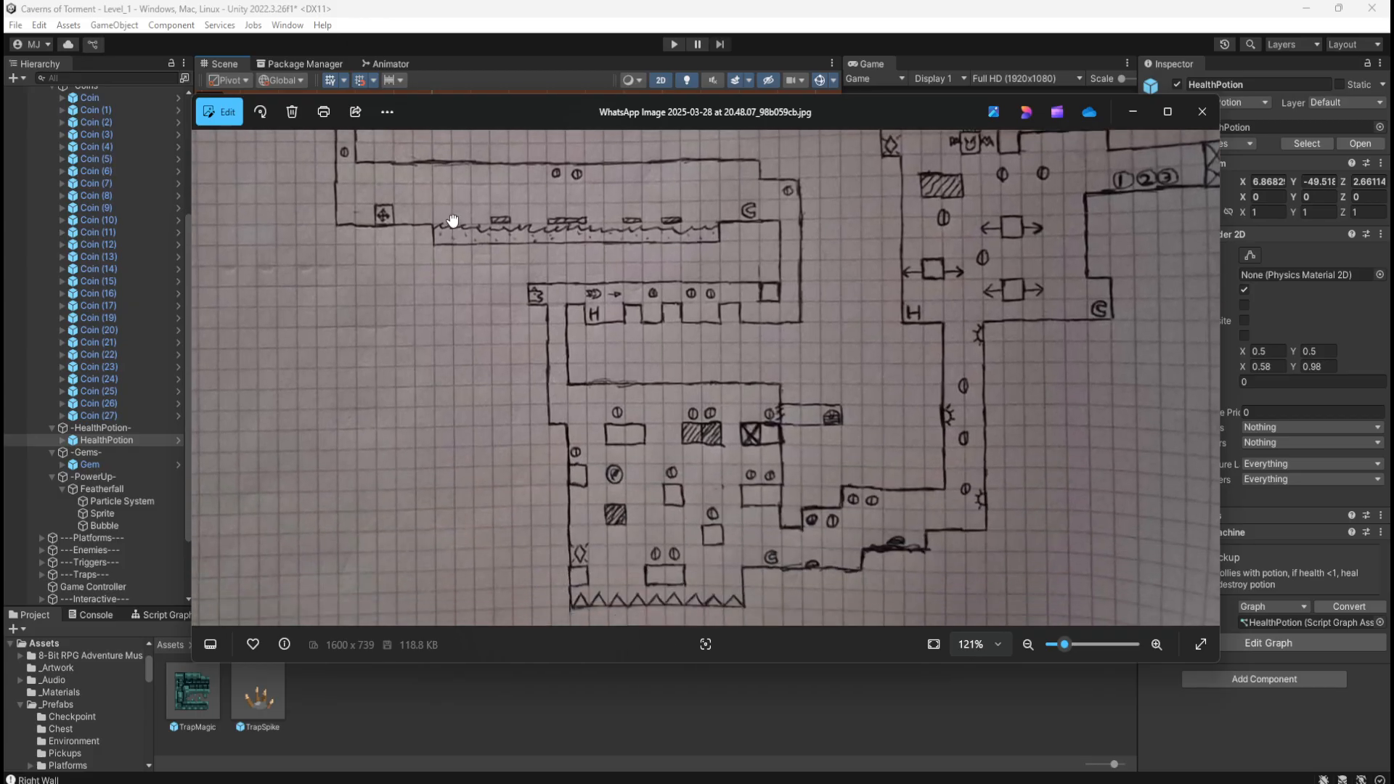
{"action": "left_click_drag", "start_coordinate": [714, 234], "coordinate": [710, 311]}
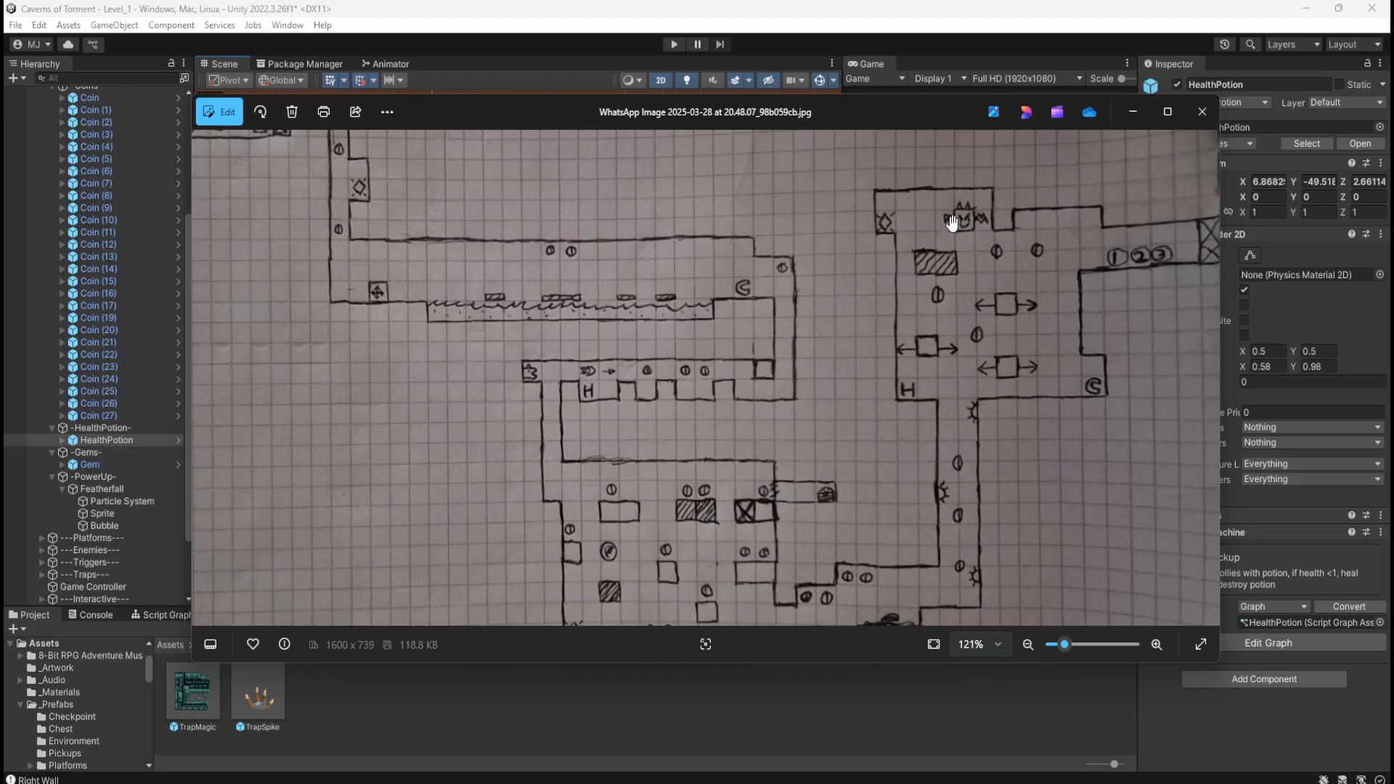
{"action": "mouse_move", "coordinate": [930, 443]}
{"action": "left_mouse_down"}
{"action": "mouse_move", "coordinate": [961, 249]}
{"action": "mouse_move", "coordinate": [821, 247]}
{"action": "left_mouse_up"}
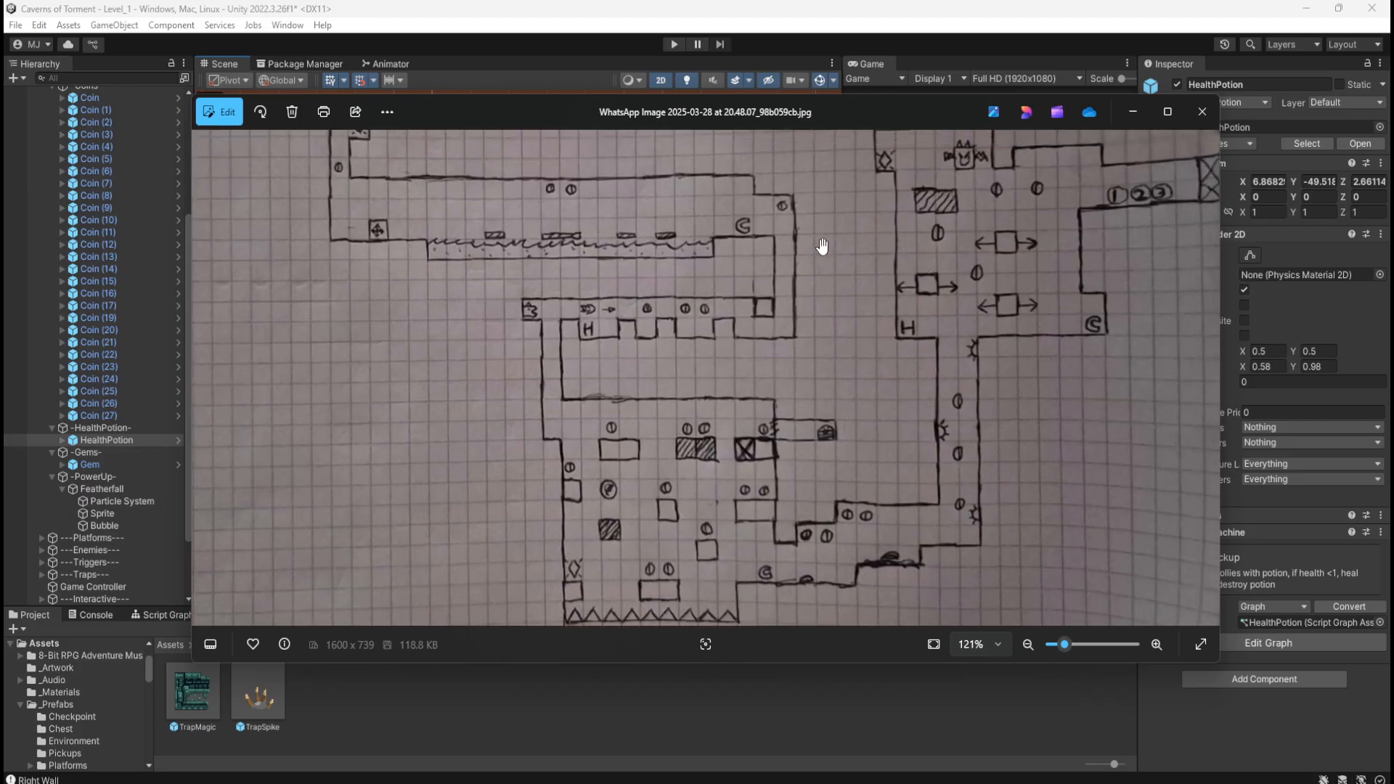
{"action": "left_click_drag", "start_coordinate": [808, 500], "coordinate": [784, 401]}
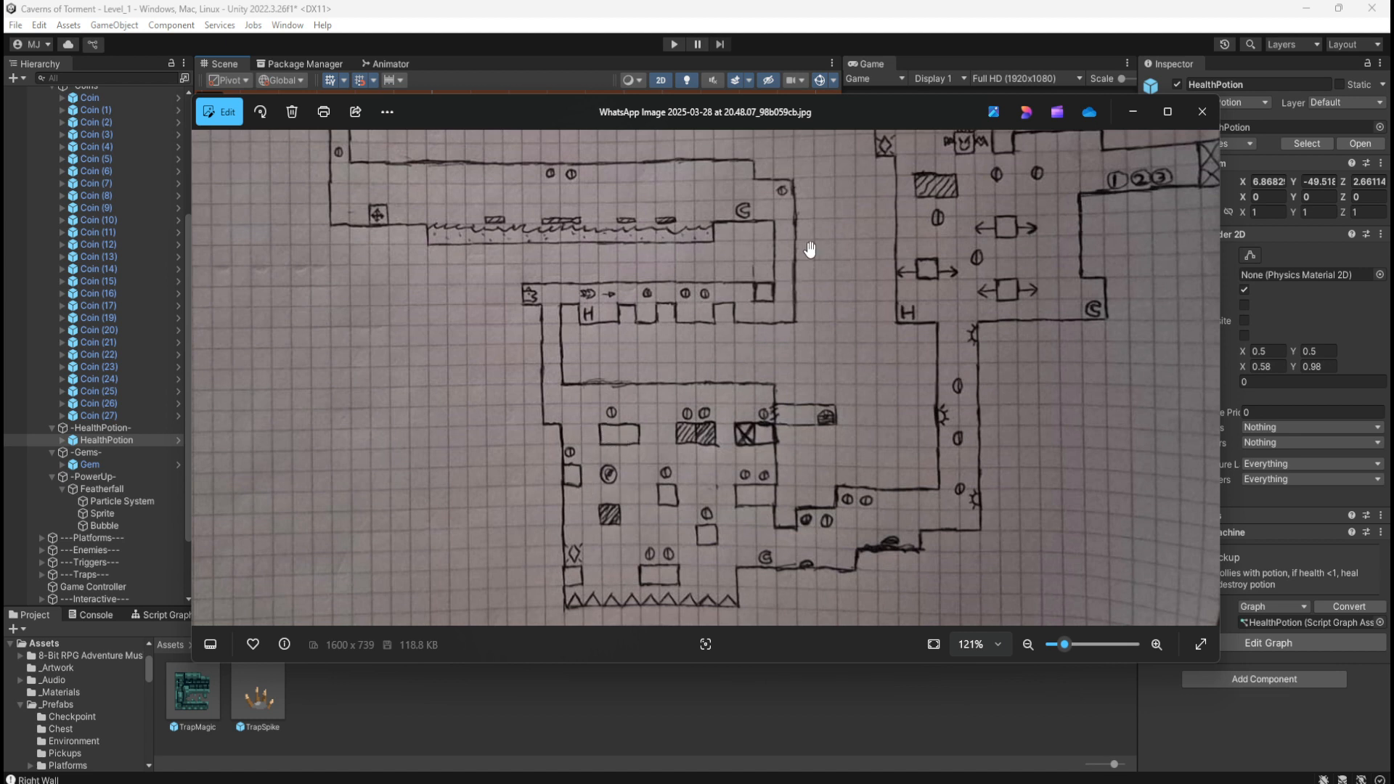
{"action": "mouse_move", "coordinate": [805, 243]}
{"action": "left_mouse_down"}
{"action": "mouse_move", "coordinate": [715, 331]}
{"action": "mouse_move", "coordinate": [709, 270]}
{"action": "mouse_move", "coordinate": [762, 315]}
{"action": "mouse_move", "coordinate": [712, 196]}
{"action": "mouse_move", "coordinate": [722, 236]}
{"action": "left_mouse_up"}
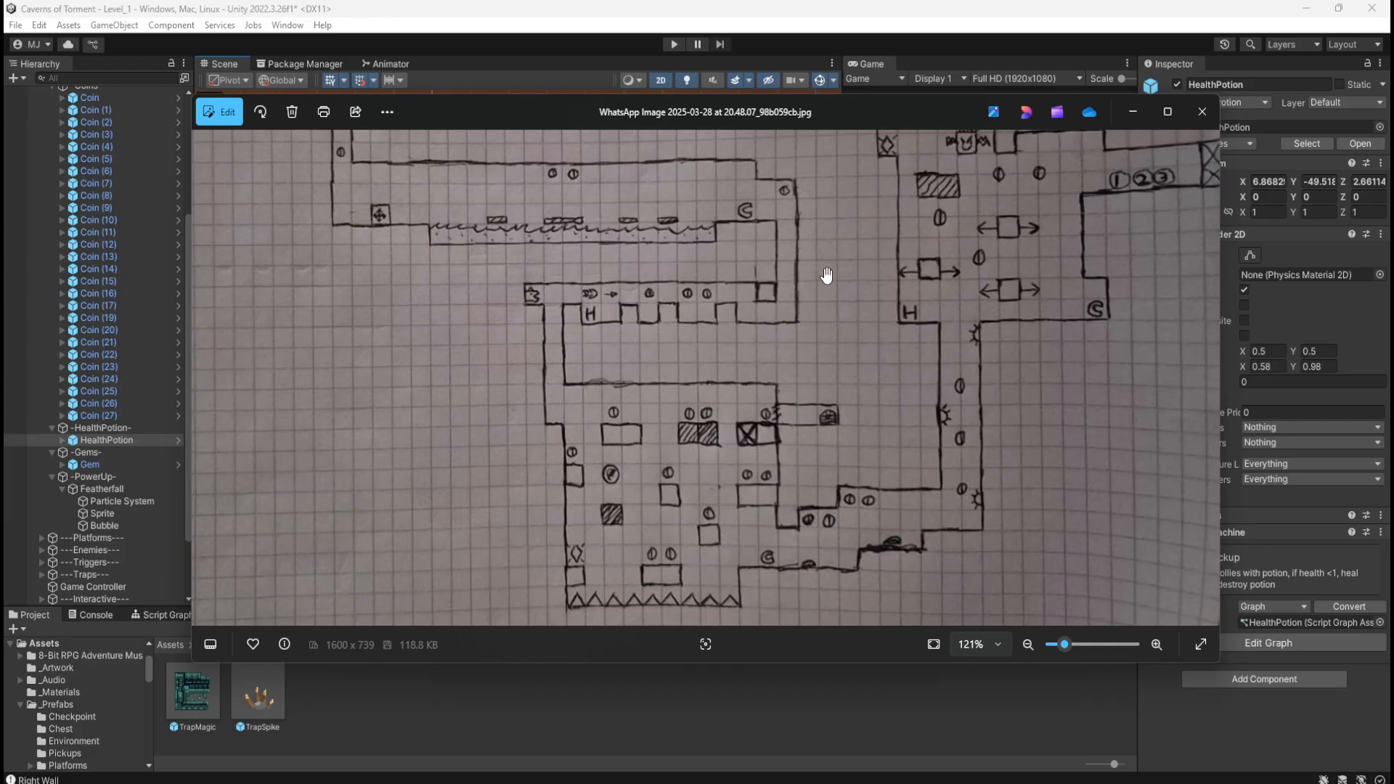
{"action": "mouse_move", "coordinate": [824, 273]}
{"action": "left_mouse_down"}
{"action": "mouse_move", "coordinate": [815, 358]}
{"action": "mouse_move", "coordinate": [766, 280]}
{"action": "mouse_move", "coordinate": [968, 473]}
{"action": "mouse_move", "coordinate": [759, 249]}
{"action": "mouse_move", "coordinate": [755, 219]}
{"action": "left_mouse_up"}
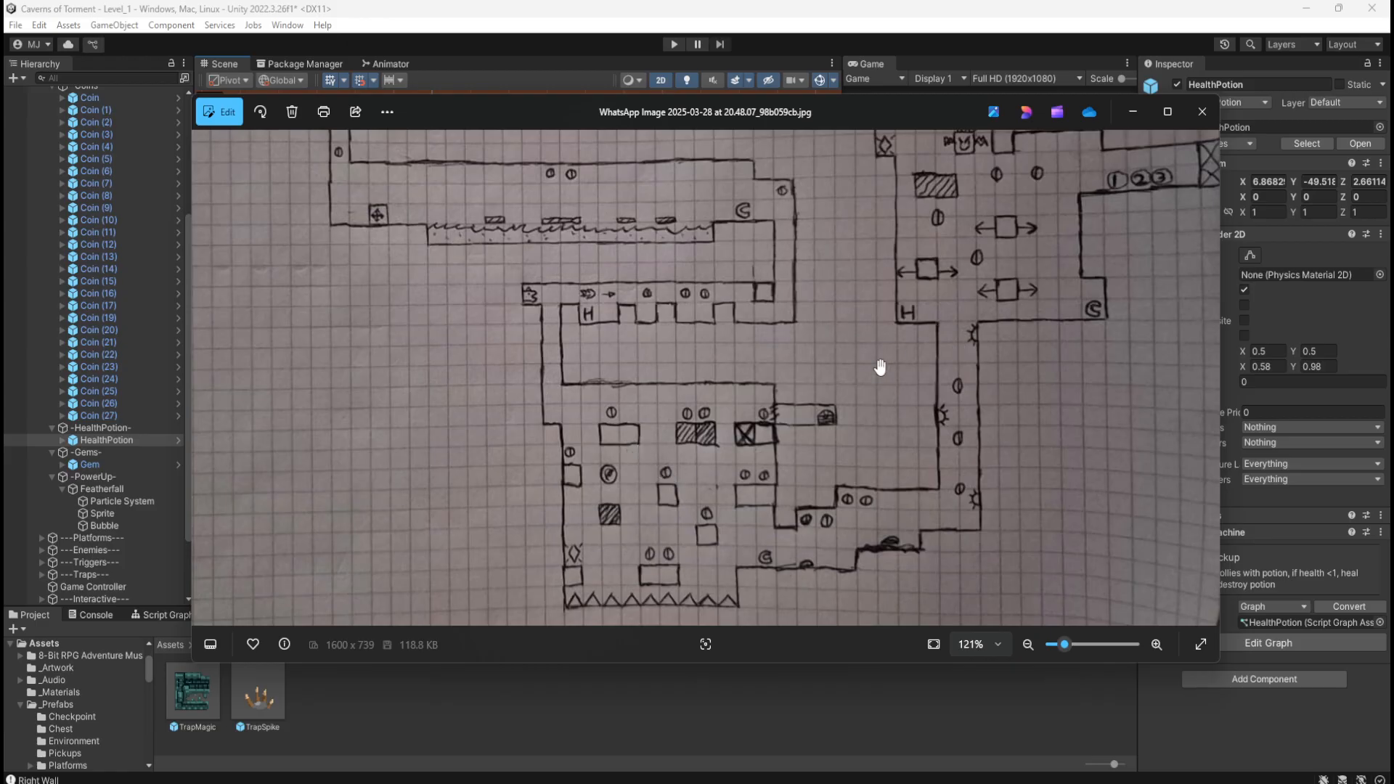
{"action": "mouse_move", "coordinate": [769, 454]}
{"action": "left_mouse_down"}
{"action": "mouse_move", "coordinate": [772, 398]}
{"action": "mouse_move", "coordinate": [860, 372]}
{"action": "mouse_move", "coordinate": [843, 367]}
{"action": "mouse_move", "coordinate": [812, 414]}
{"action": "mouse_move", "coordinate": [781, 329]}
{"action": "mouse_move", "coordinate": [712, 314]}
{"action": "mouse_move", "coordinate": [709, 346]}
{"action": "mouse_move", "coordinate": [682, 375]}
{"action": "mouse_move", "coordinate": [653, 302]}
{"action": "left_mouse_up"}
Step: Center the sketch on the lower shaft rooms, then move the Photos window off-screen
{"action": "scroll", "coordinate": [632, 414], "scroll_direction": "down", "scroll_amount": 2}
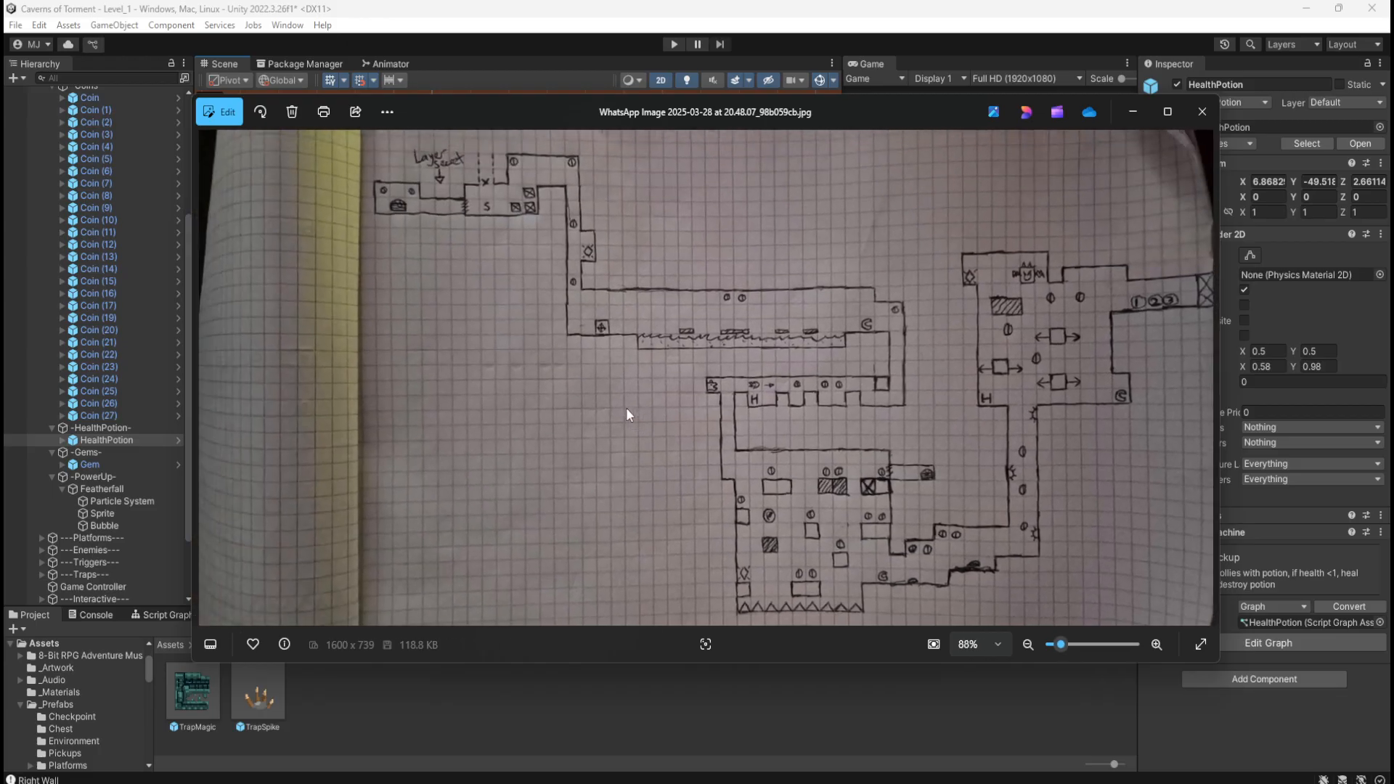
{"action": "scroll", "coordinate": [980, 547], "scroll_direction": "up", "scroll_amount": 2}
{"action": "scroll", "coordinate": [917, 310], "scroll_direction": "down", "scroll_amount": 2}
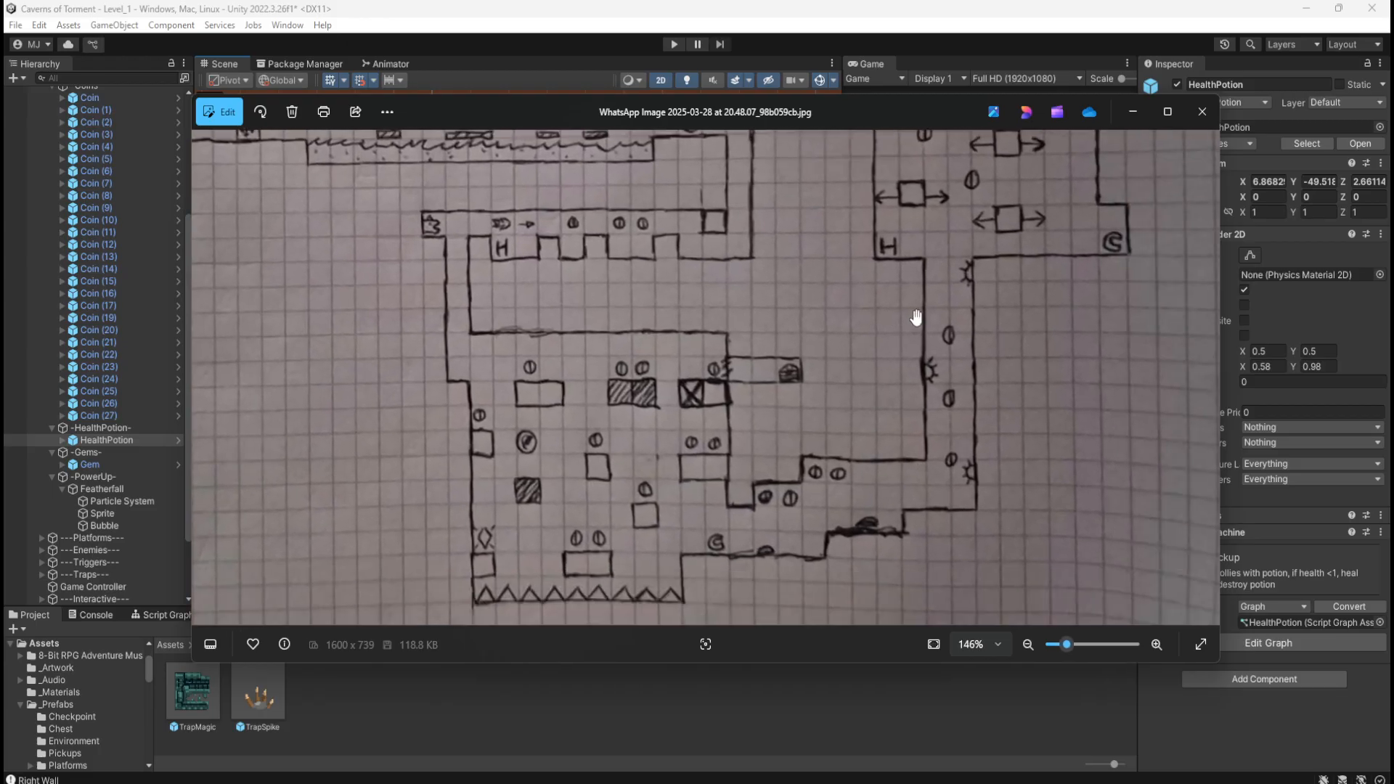
{"action": "scroll", "coordinate": [847, 477], "scroll_direction": "up", "scroll_amount": 3}
{"action": "scroll", "coordinate": [847, 477], "scroll_direction": "down", "scroll_amount": 2}
{"action": "scroll", "coordinate": [997, 164], "scroll_direction": "up", "scroll_amount": 2}
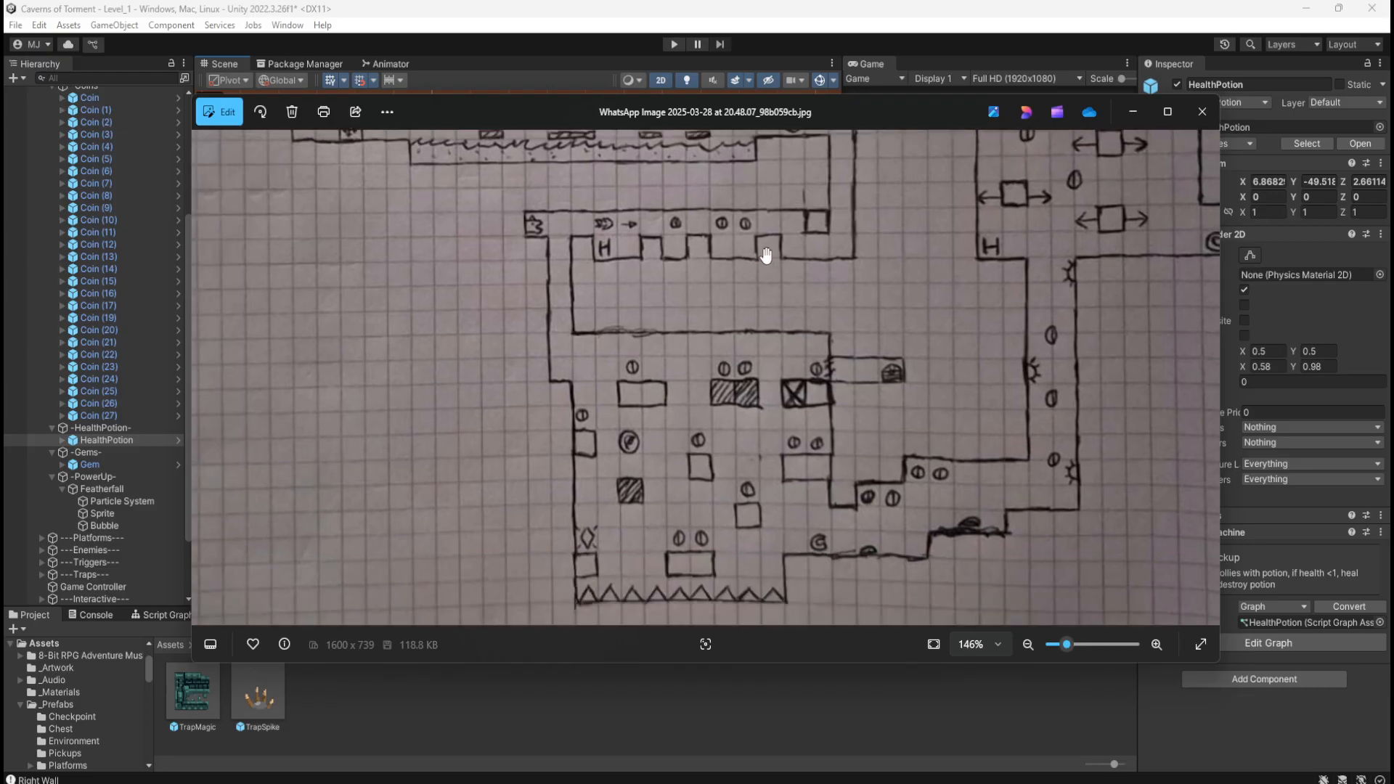
{"action": "left_click_drag", "start_coordinate": [747, 299], "coordinate": [772, 370]}
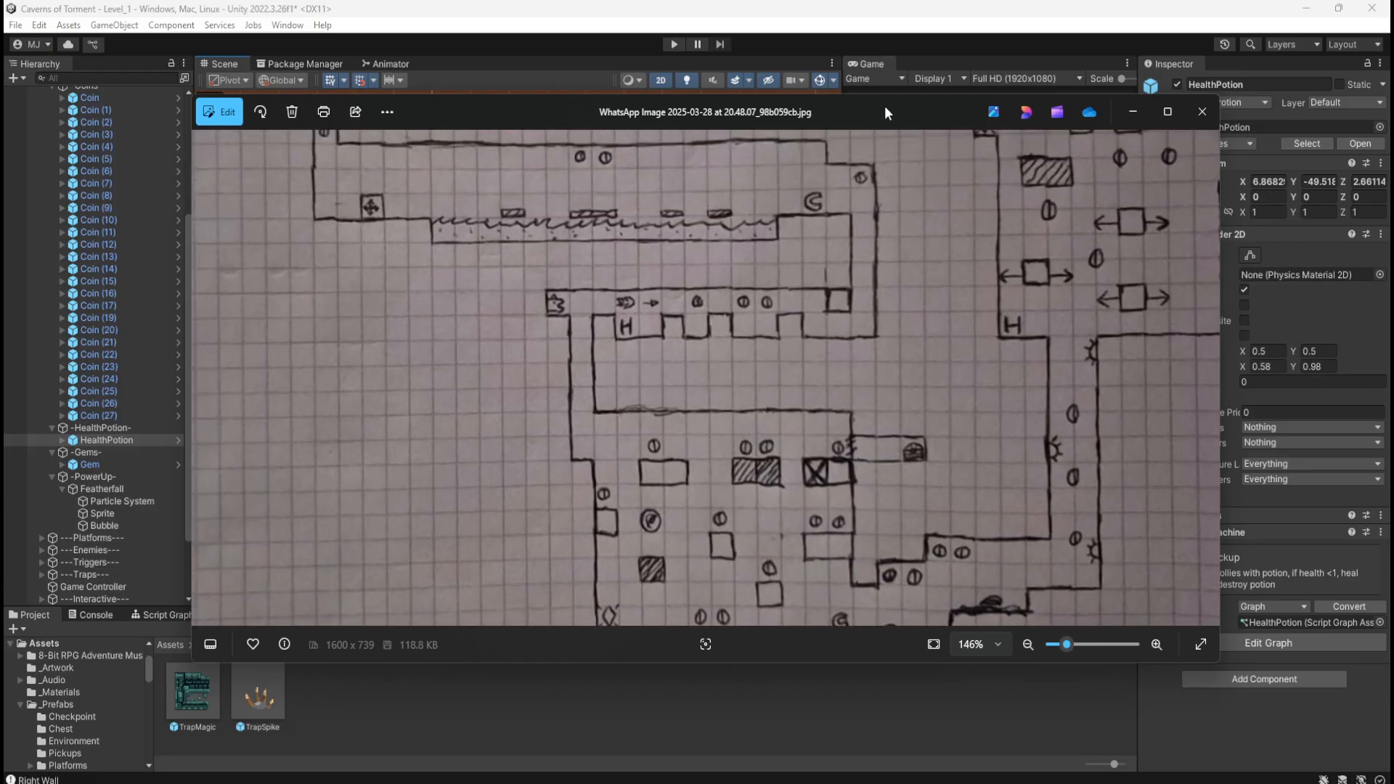
{"action": "left_click_drag", "start_coordinate": [886, 110], "coordinate": [1393, 111]}
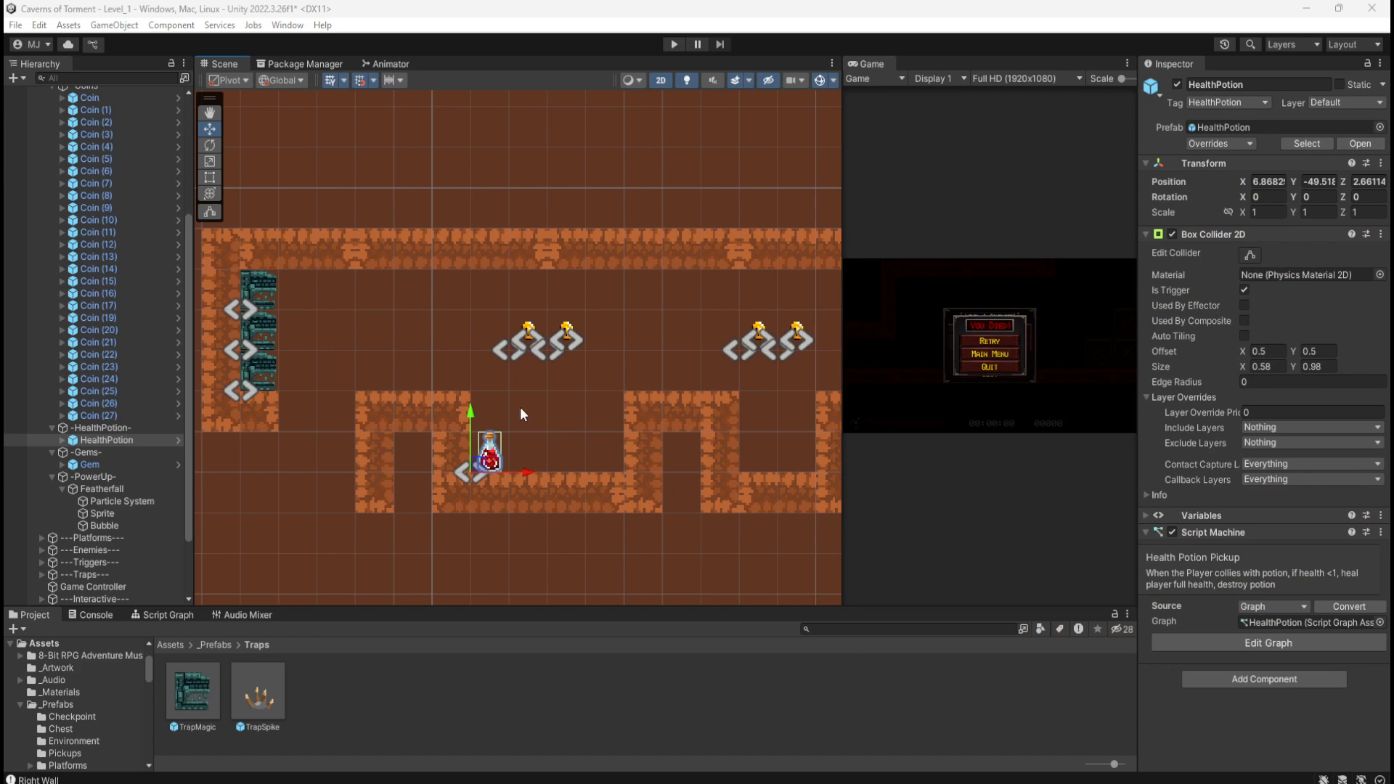
Step: Duplicate the 5x1 platform near the potion, rotate it to Z 90 and stand it beneath the left wall
{"action": "scroll", "coordinate": [429, 327], "scroll_direction": "down", "scroll_amount": 5}
{"action": "scroll", "coordinate": [404, 329], "scroll_direction": "down", "scroll_amount": 1}
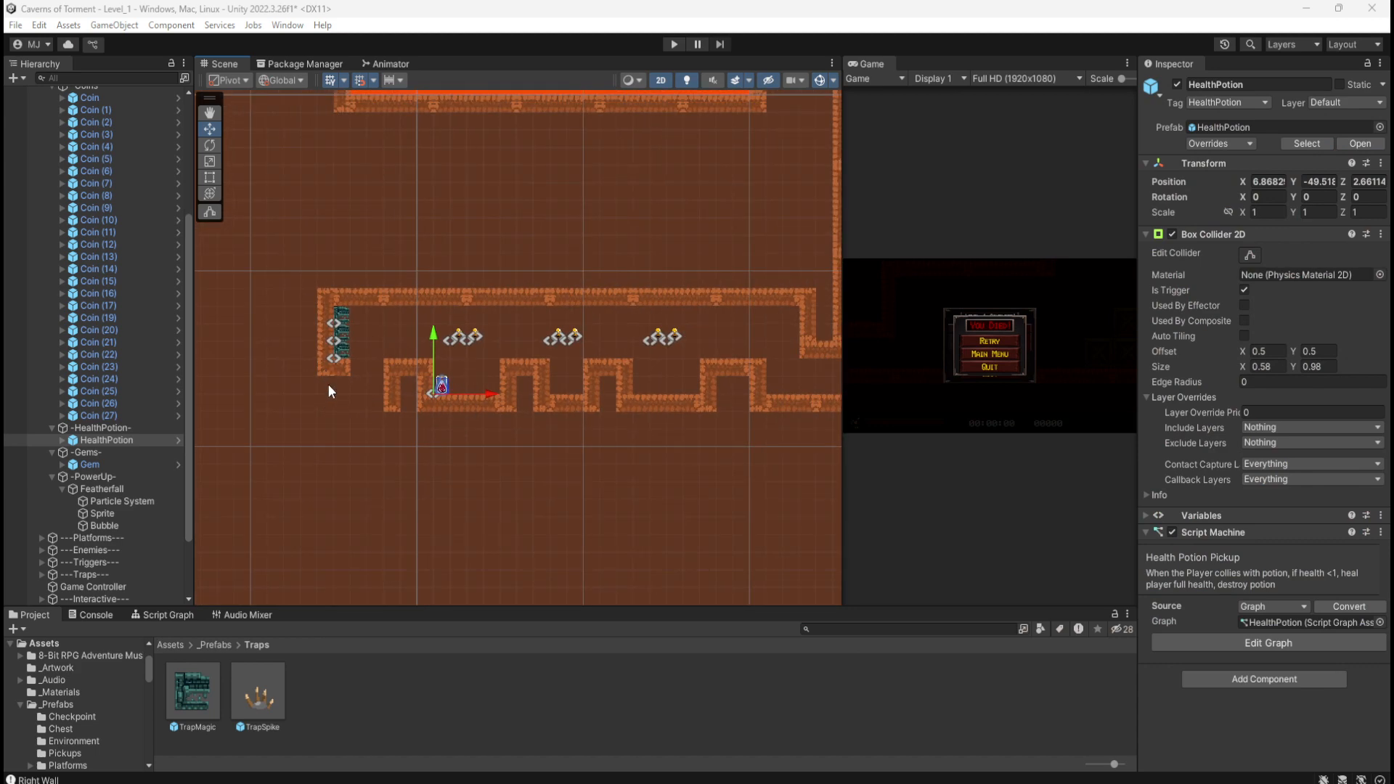
{"action": "left_click", "coordinate": [477, 411]}
{"action": "key", "text": "ctrl+d"}
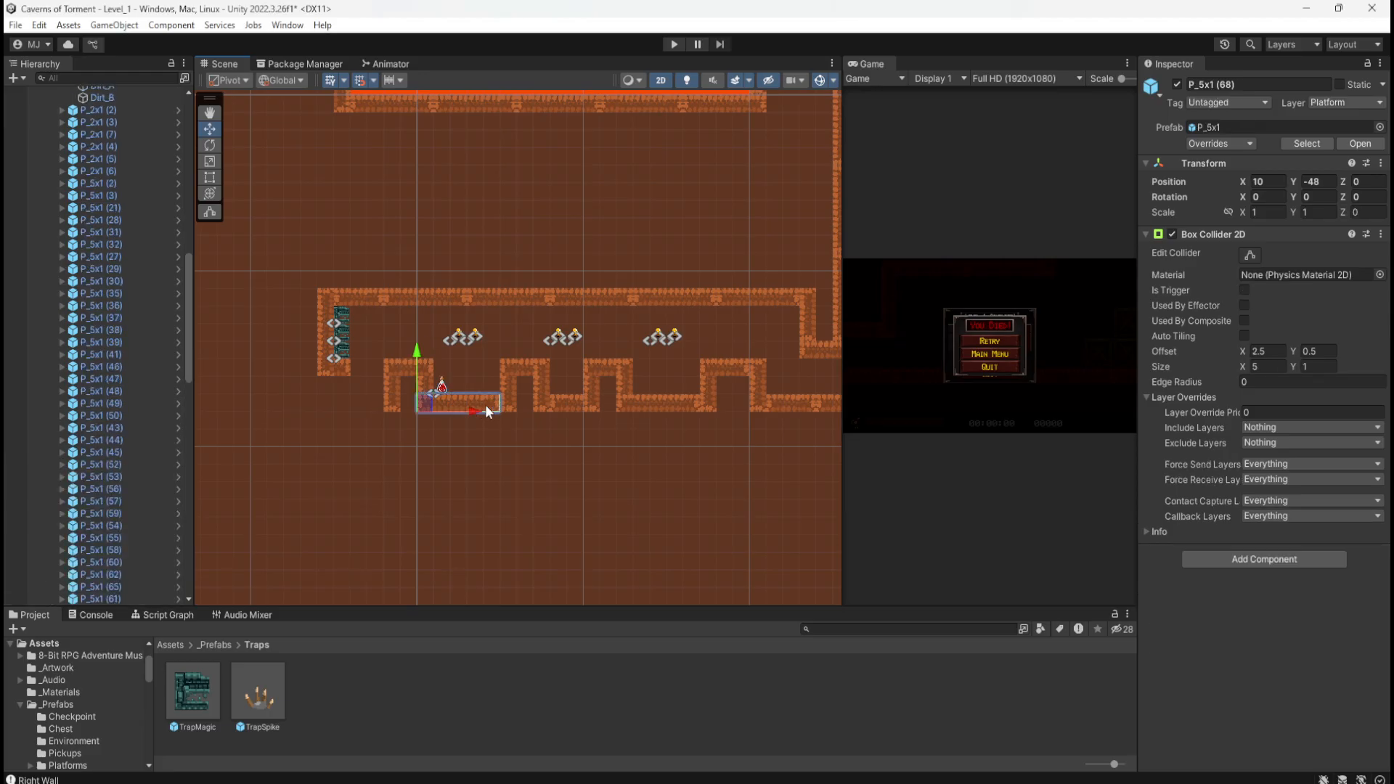
{"action": "left_click_drag", "start_coordinate": [426, 407], "coordinate": [325, 434]}
{"action": "left_click", "coordinate": [1367, 197]}
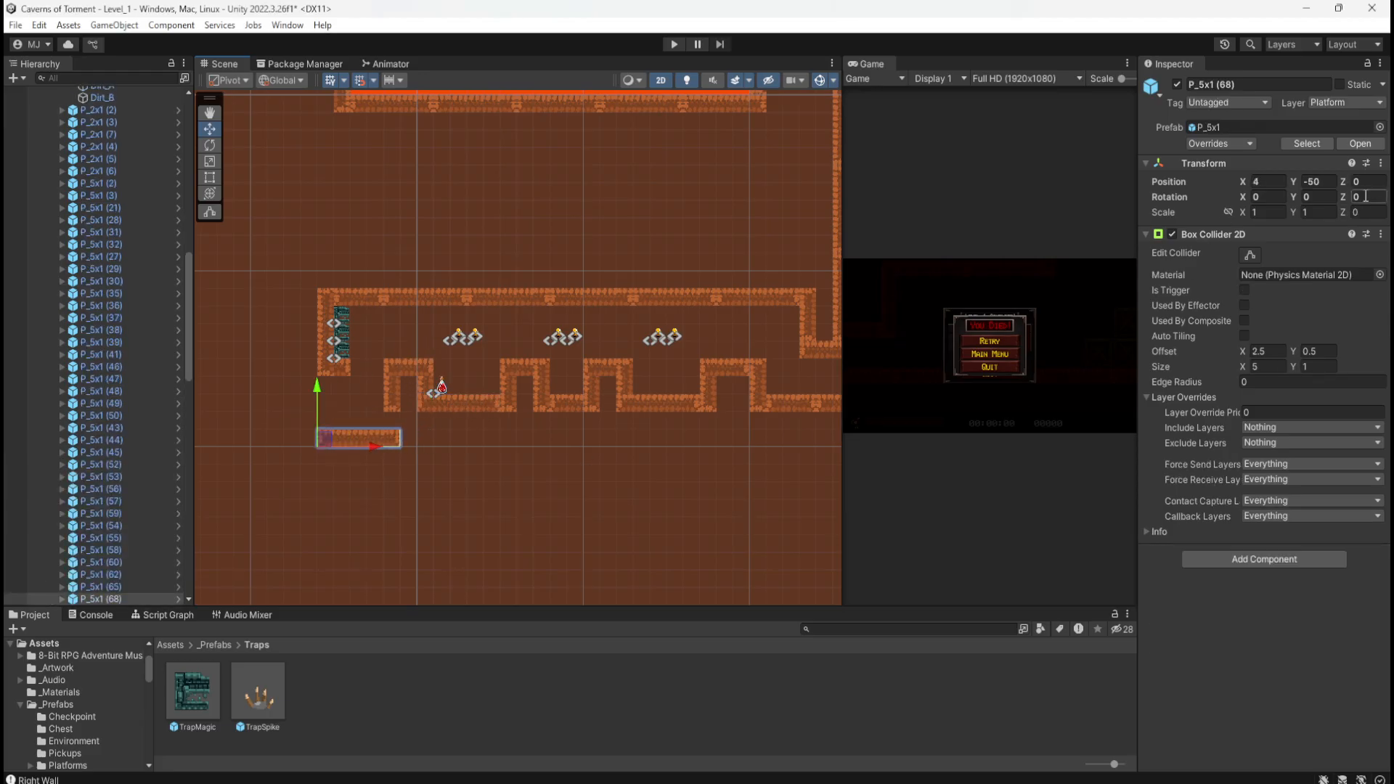
{"action": "type", "text": "90"}
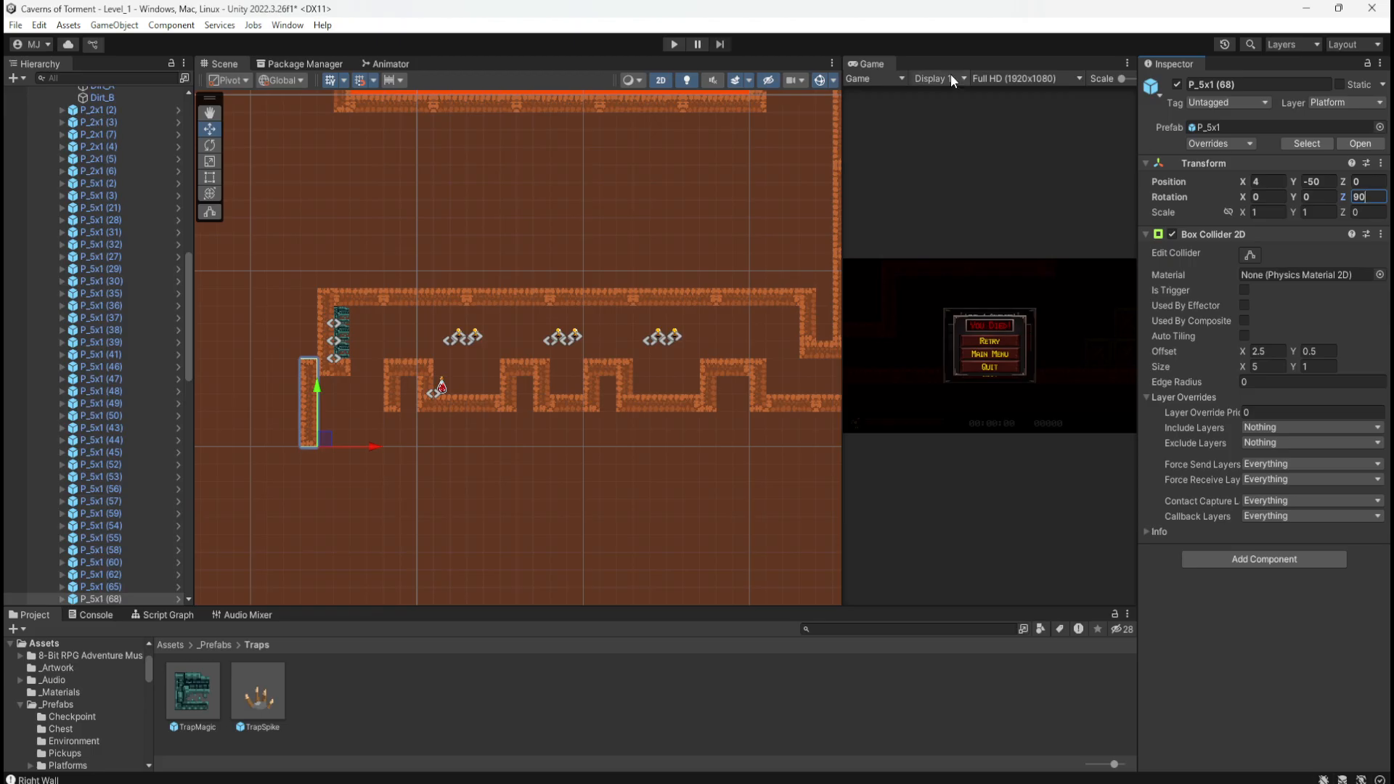
{"action": "left_click_drag", "start_coordinate": [324, 437], "coordinate": [355, 455]}
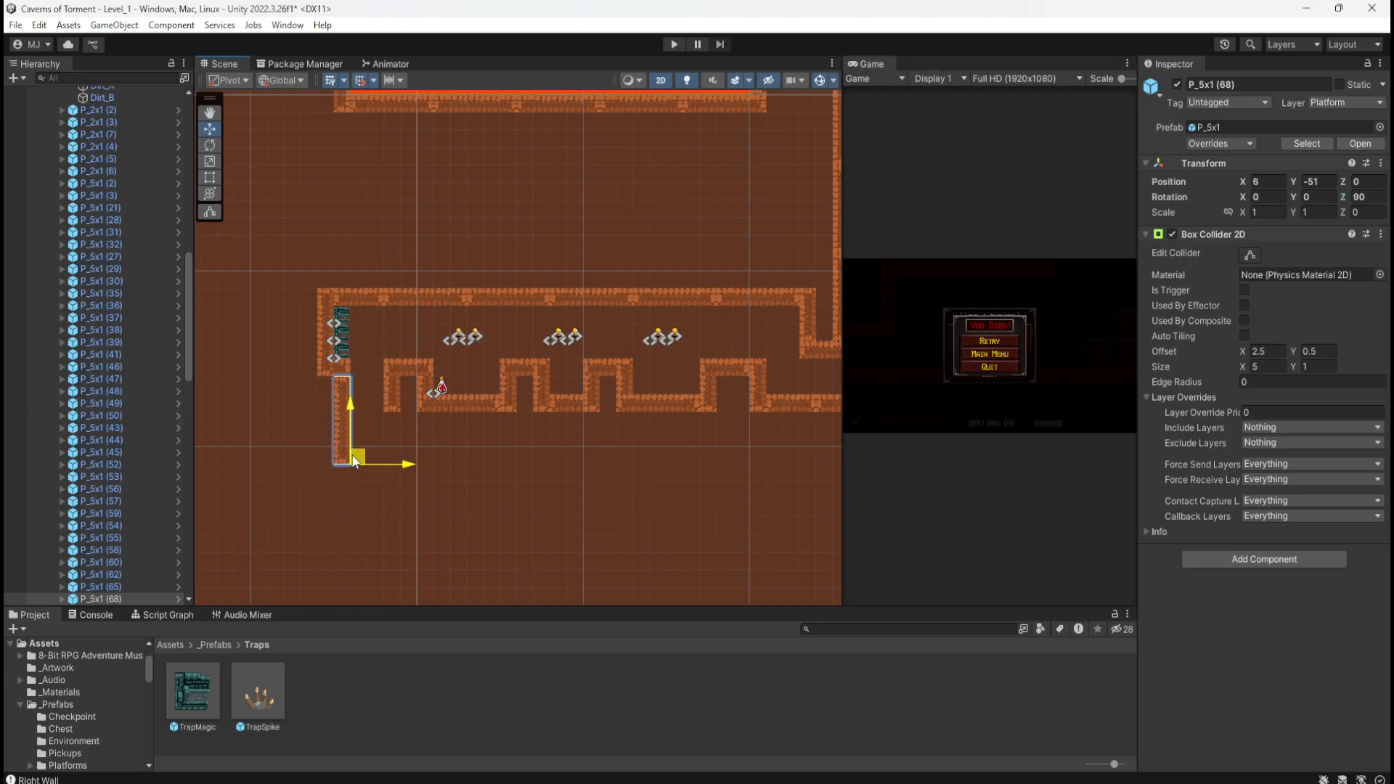
{"action": "middle_click_drag", "start_coordinate": [607, 477], "coordinate": [616, 532]}
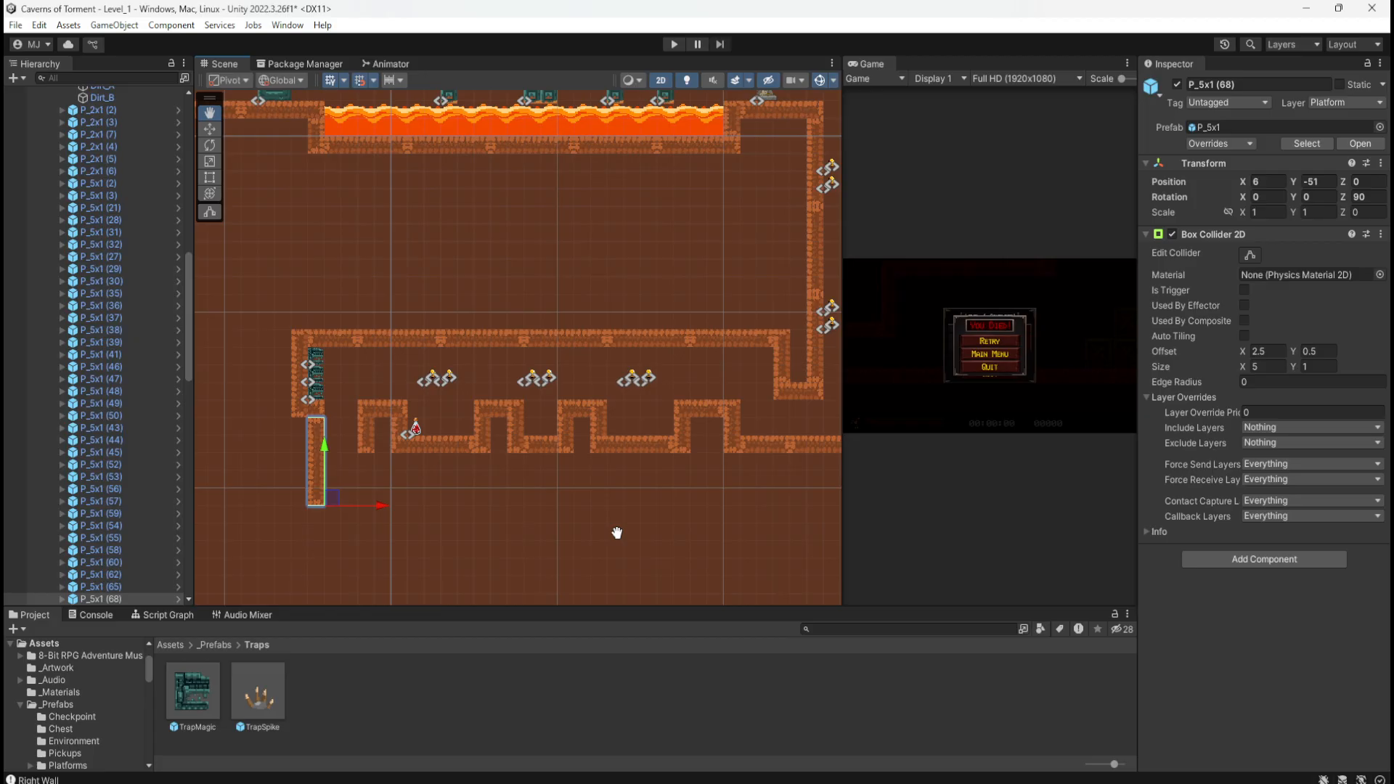
Step: Duplicate the upright platform and place the copy as the shaft's right wall
{"action": "middle_click_drag", "start_coordinate": [617, 532], "coordinate": [491, 598]}
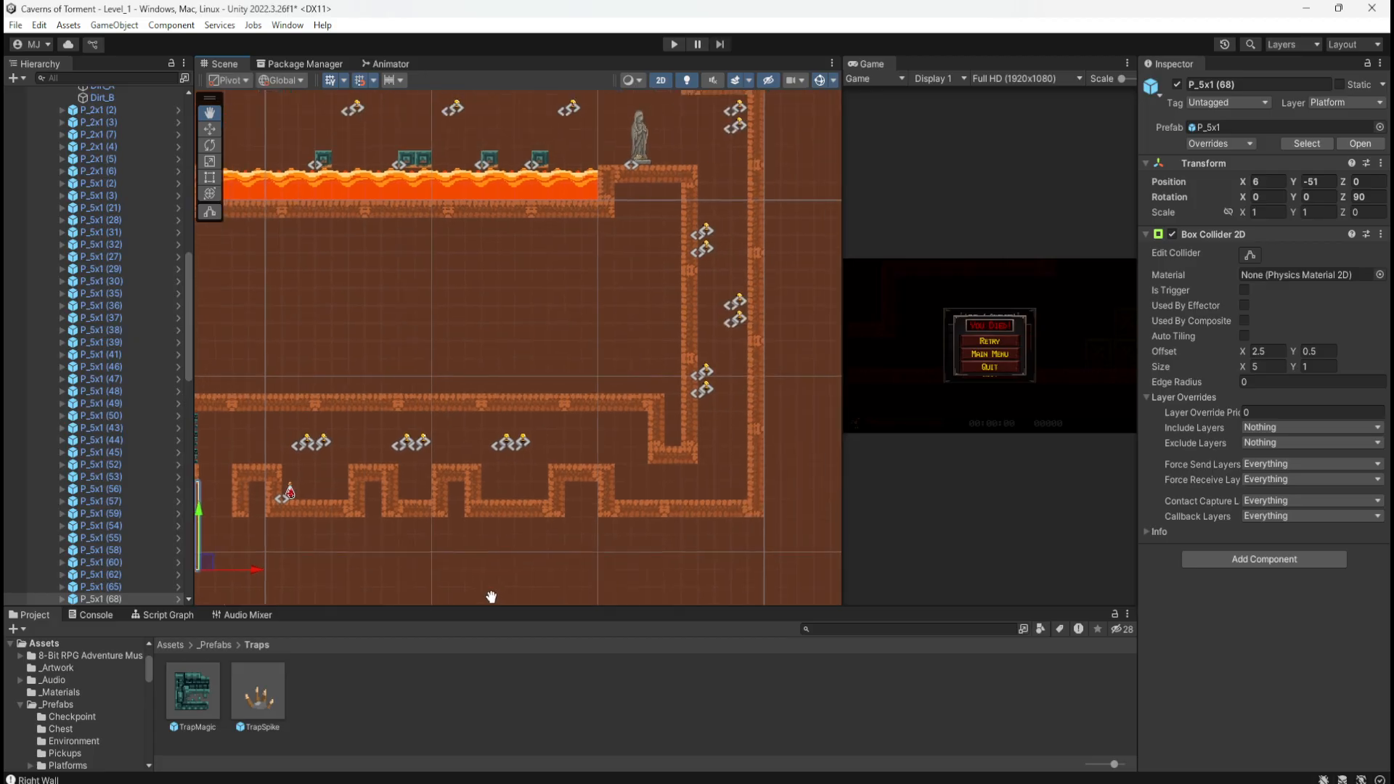
{"action": "mouse_move", "coordinate": [508, 488]}
{"action": "middle_mouse_down"}
{"action": "mouse_move", "coordinate": [542, 538]}
{"action": "mouse_move", "coordinate": [632, 535]}
{"action": "mouse_move", "coordinate": [799, 491]}
{"action": "mouse_move", "coordinate": [506, 504]}
{"action": "middle_mouse_up"}
{"action": "middle_click_drag", "start_coordinate": [530, 346], "coordinate": [482, 280]}
{"action": "middle_click_drag", "start_coordinate": [563, 509], "coordinate": [334, 377]}
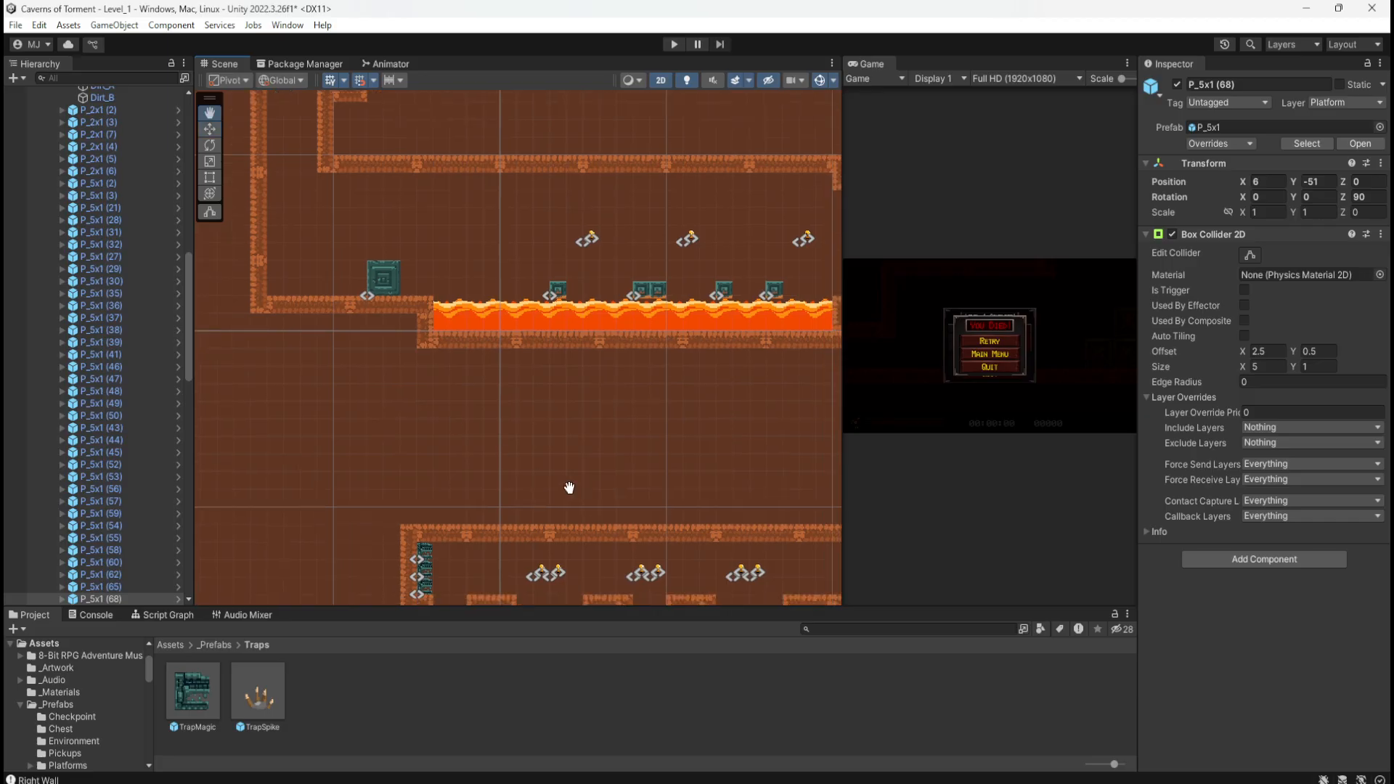
{"action": "middle_click_drag", "start_coordinate": [569, 486], "coordinate": [517, 440]}
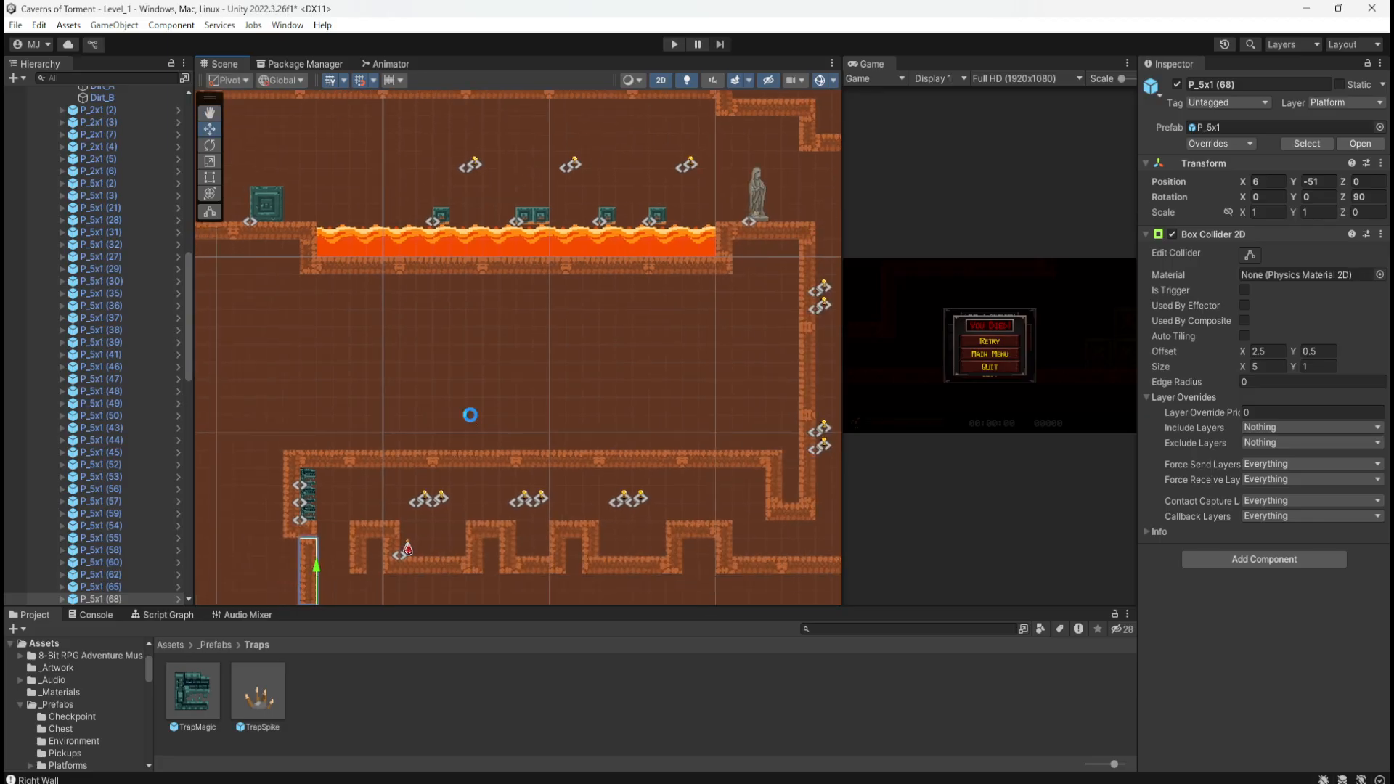
{"action": "middle_click_drag", "start_coordinate": [529, 547], "coordinate": [626, 455]}
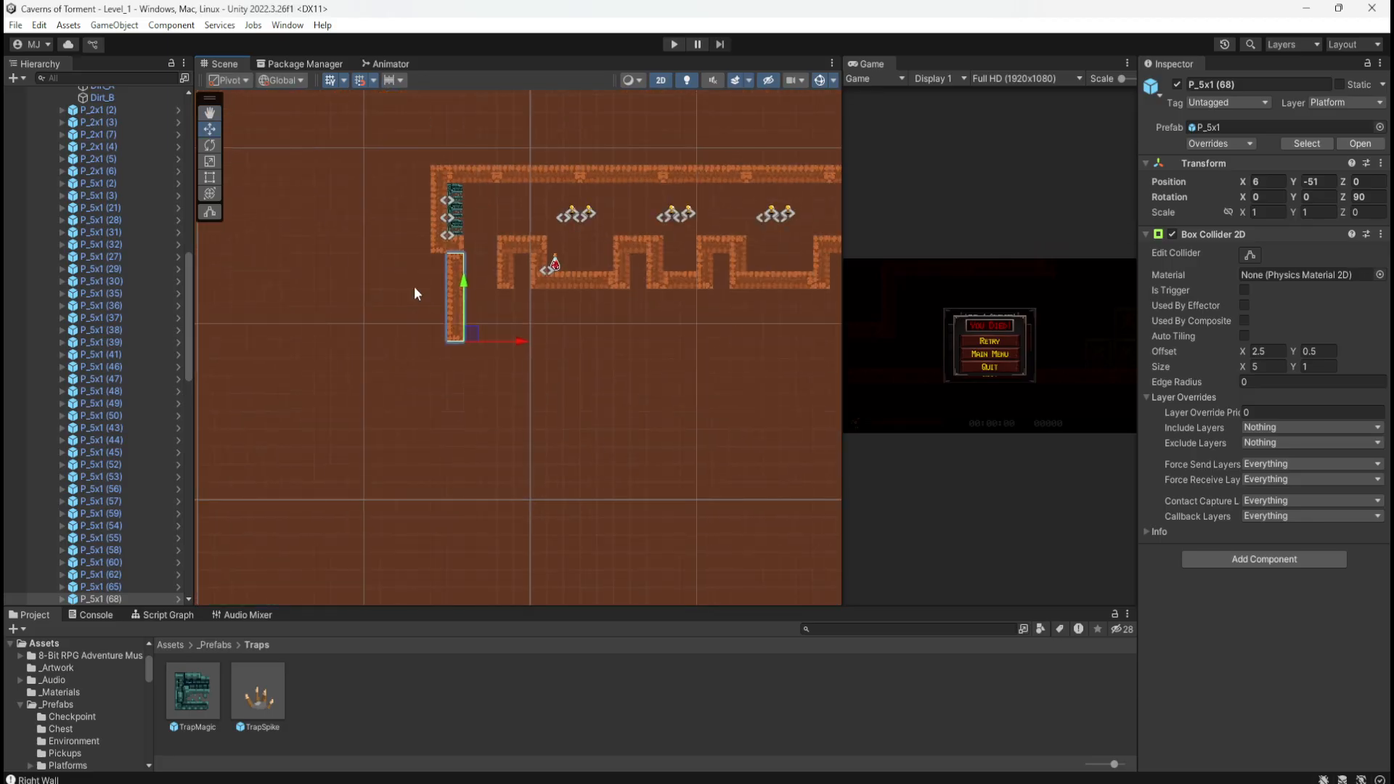
{"action": "scroll", "coordinate": [414, 286], "scroll_direction": "up", "scroll_amount": 10}
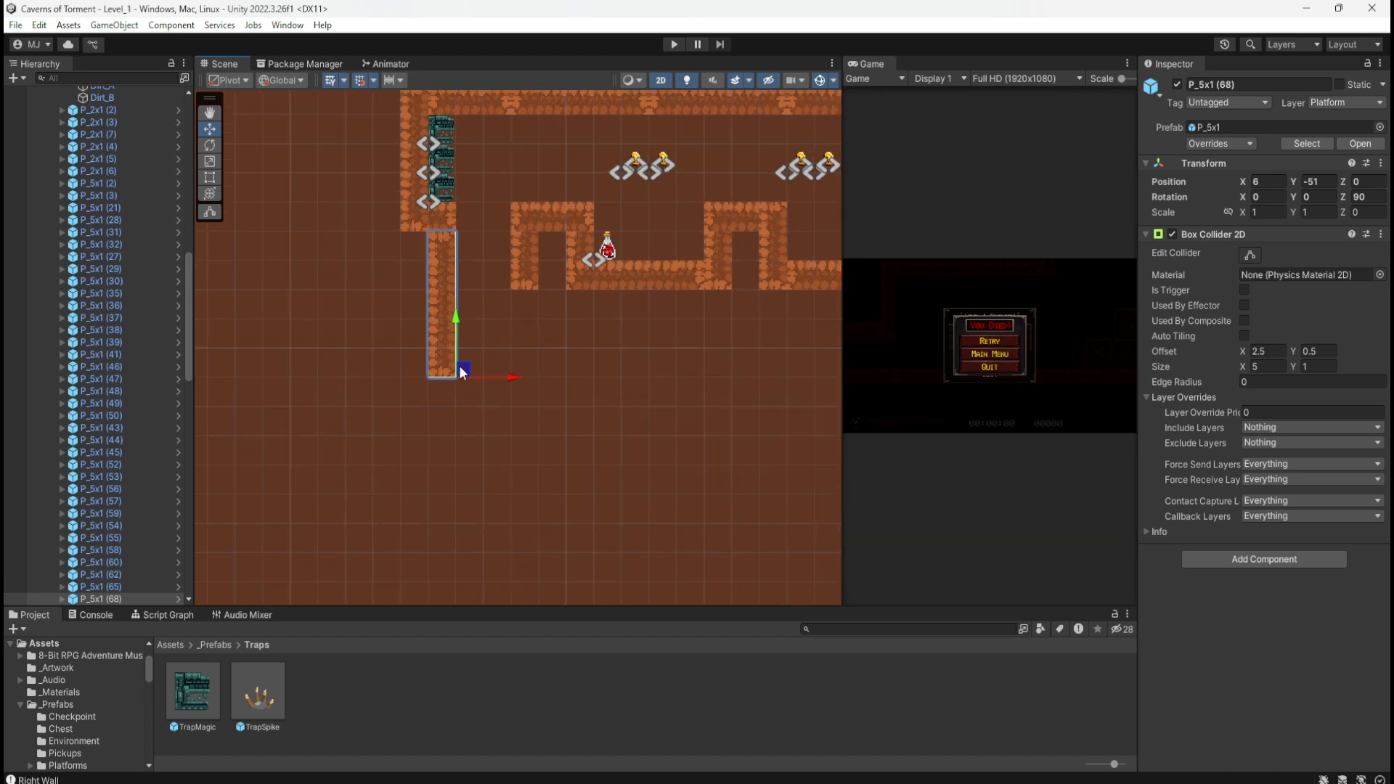
{"action": "key", "text": "ctrl+d"}
{"action": "left_click_drag", "start_coordinate": [464, 371], "coordinate": [544, 439]}
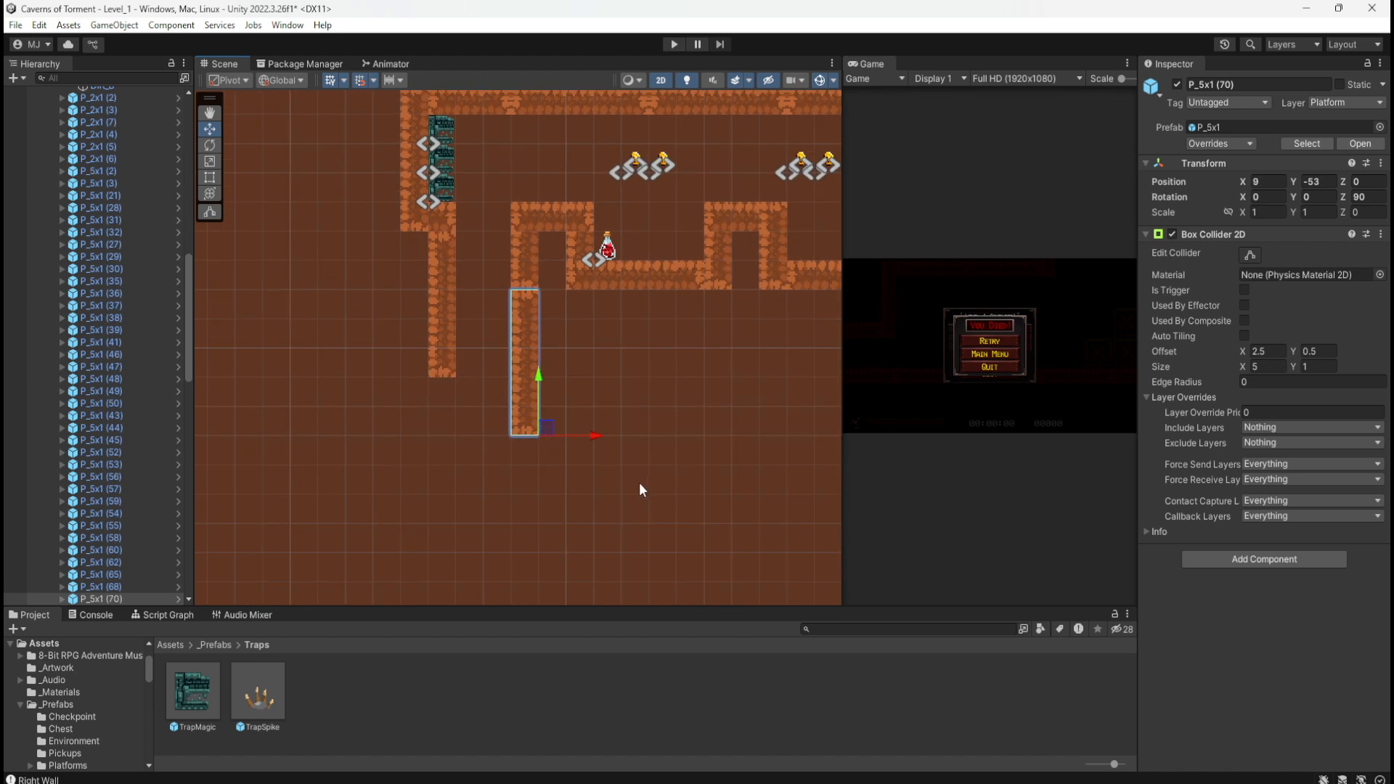
{"action": "middle_click_drag", "start_coordinate": [632, 475], "coordinate": [616, 424]}
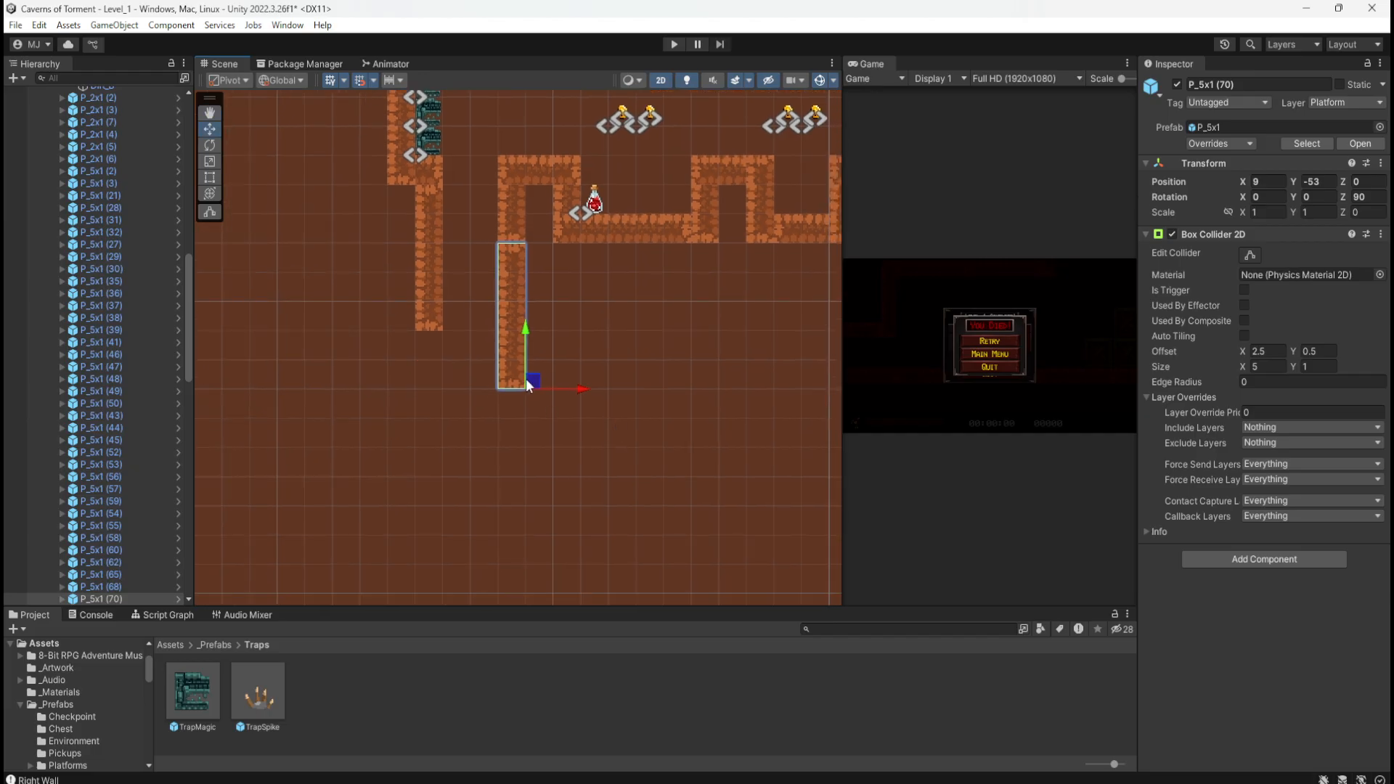
Step: Add a third upright copy below the left wall, extending it down to X 6, Y -56
{"action": "key", "text": "ctrl+d"}
{"action": "left_click_drag", "start_coordinate": [533, 382], "coordinate": [456, 476]}
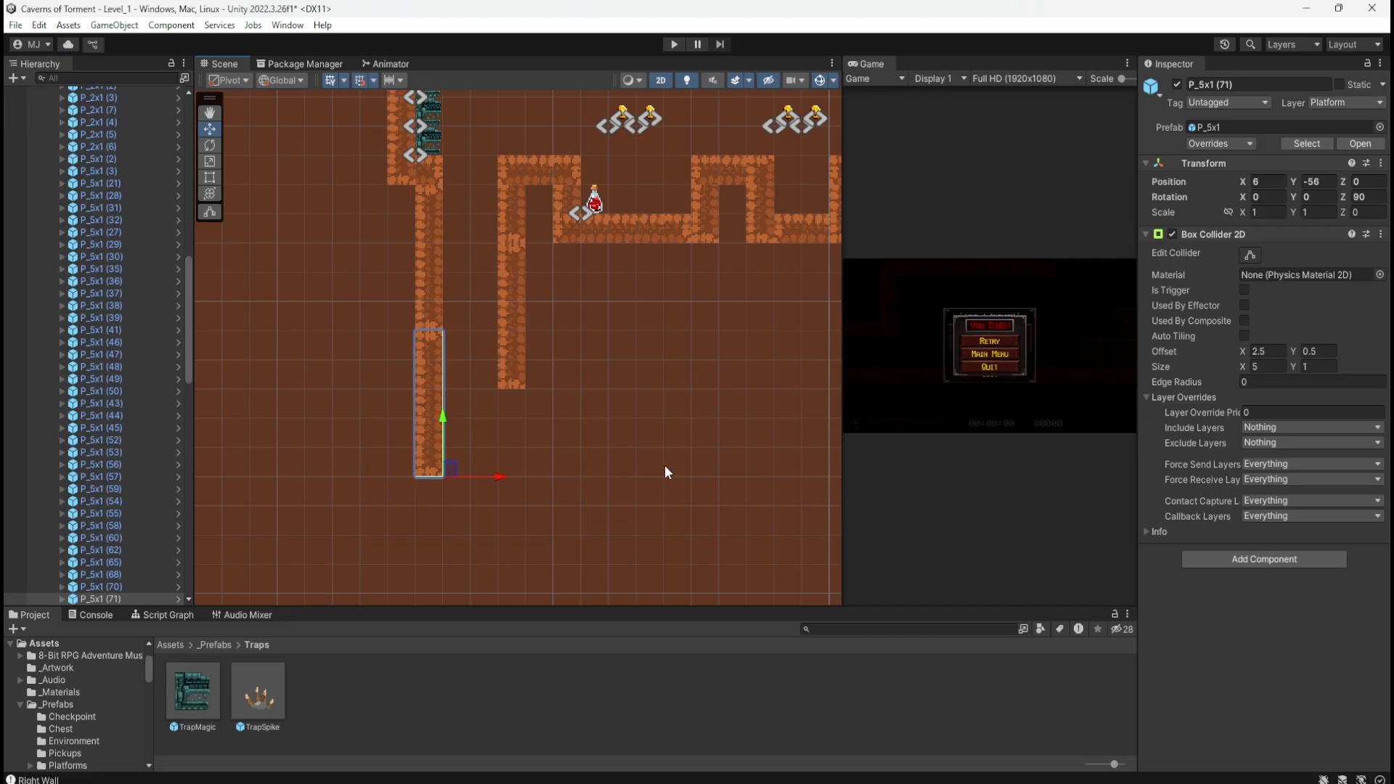
{"action": "middle_click_drag", "start_coordinate": [666, 472], "coordinate": [589, 402]}
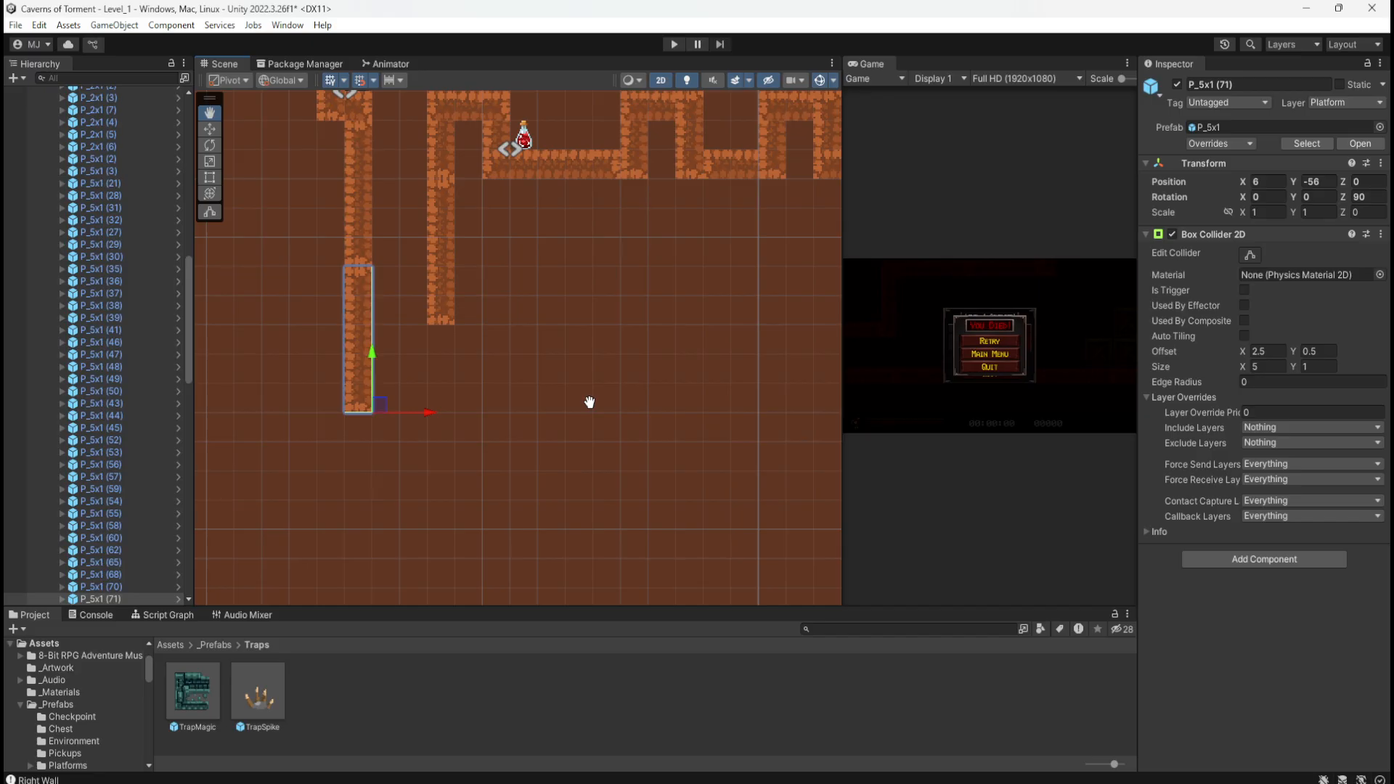
{"action": "middle_click_drag", "start_coordinate": [589, 402], "coordinate": [529, 481]}
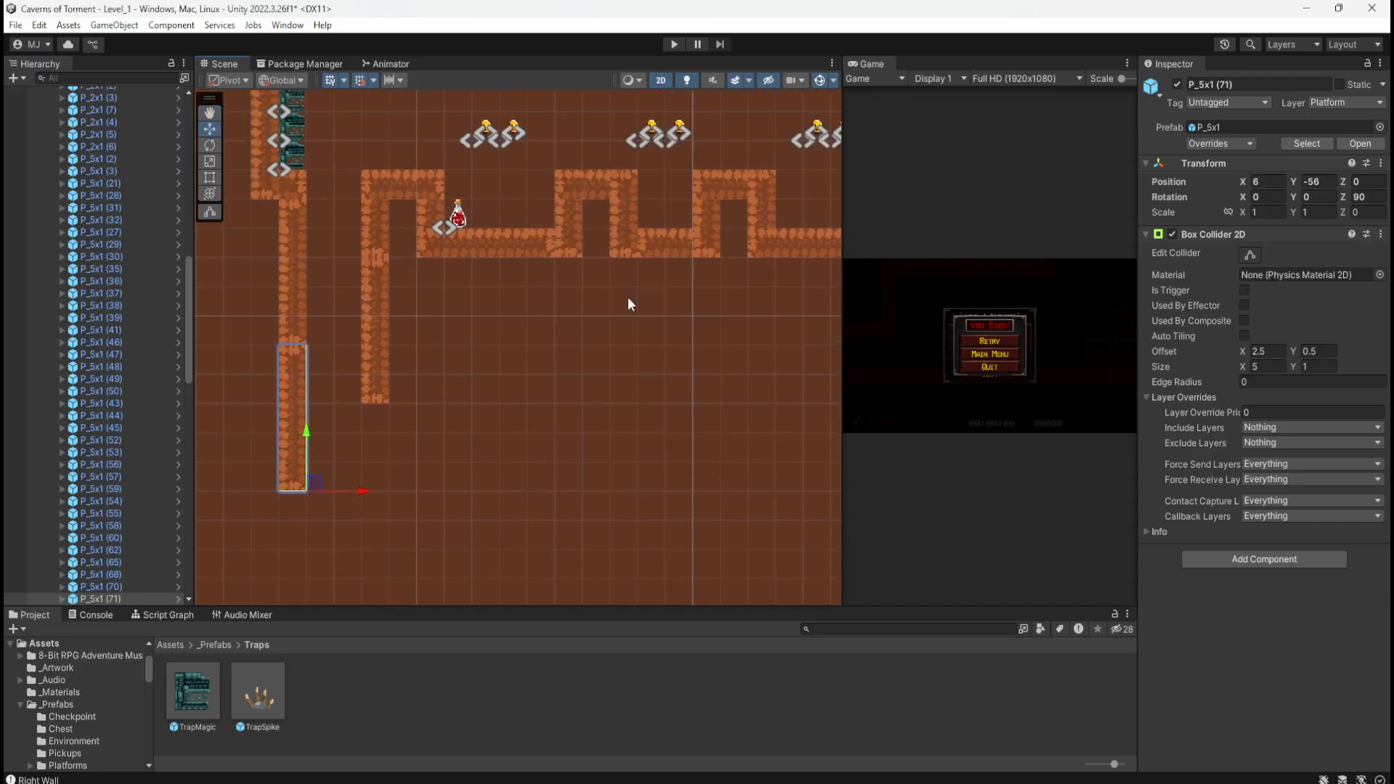
{"action": "scroll", "coordinate": [550, 468], "scroll_direction": "down", "scroll_amount": 3}
{"action": "scroll", "coordinate": [501, 498], "scroll_direction": "up", "scroll_amount": 4}
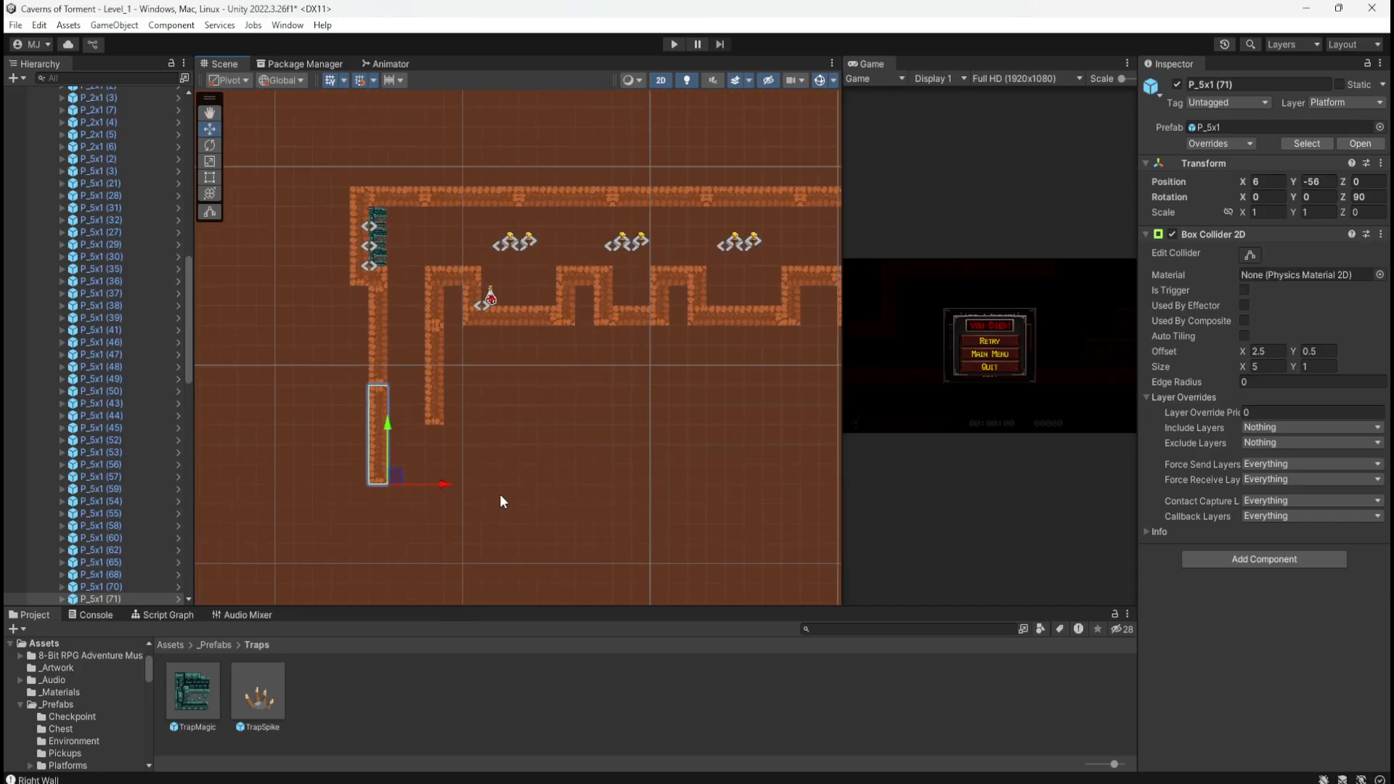
{"action": "scroll", "coordinate": [307, 516], "scroll_direction": "up", "scroll_amount": 2}
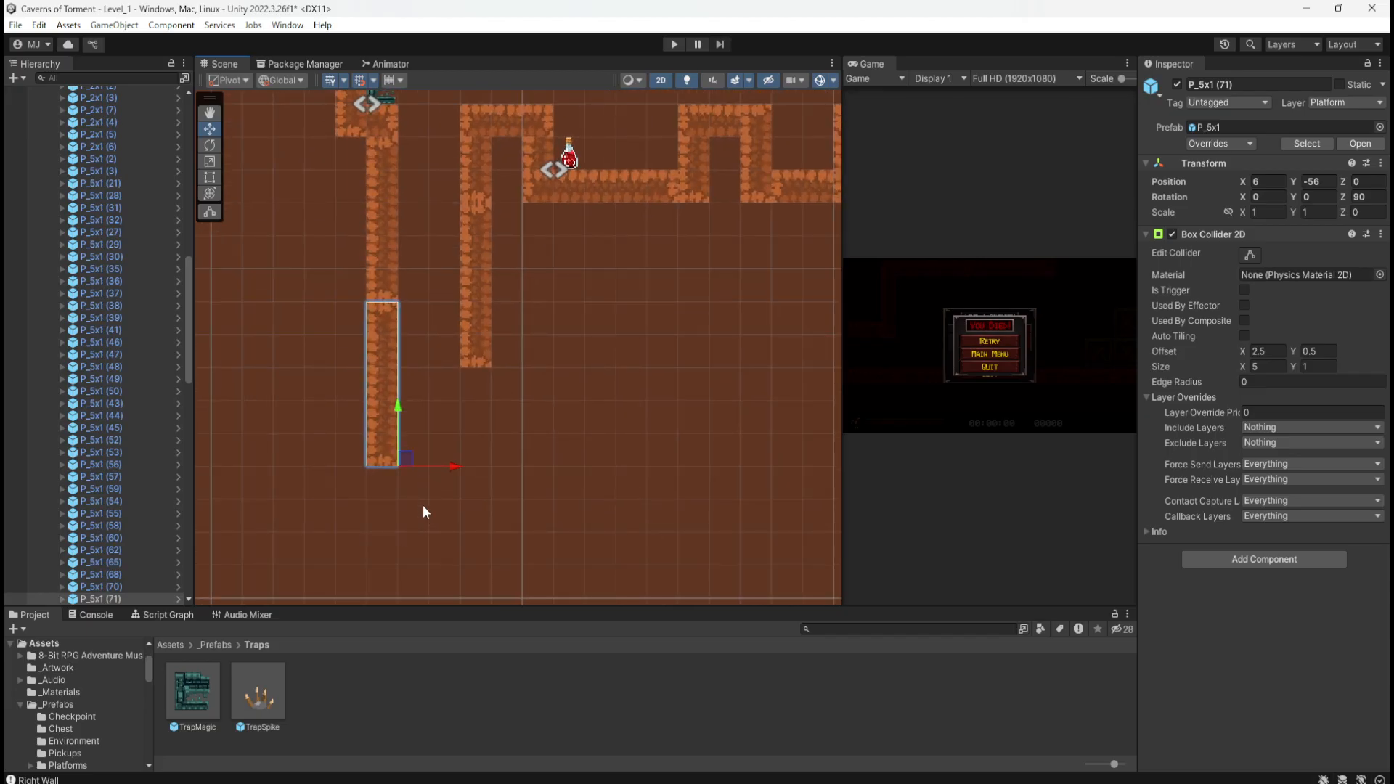
{"action": "middle_click_drag", "start_coordinate": [426, 501], "coordinate": [424, 524]}
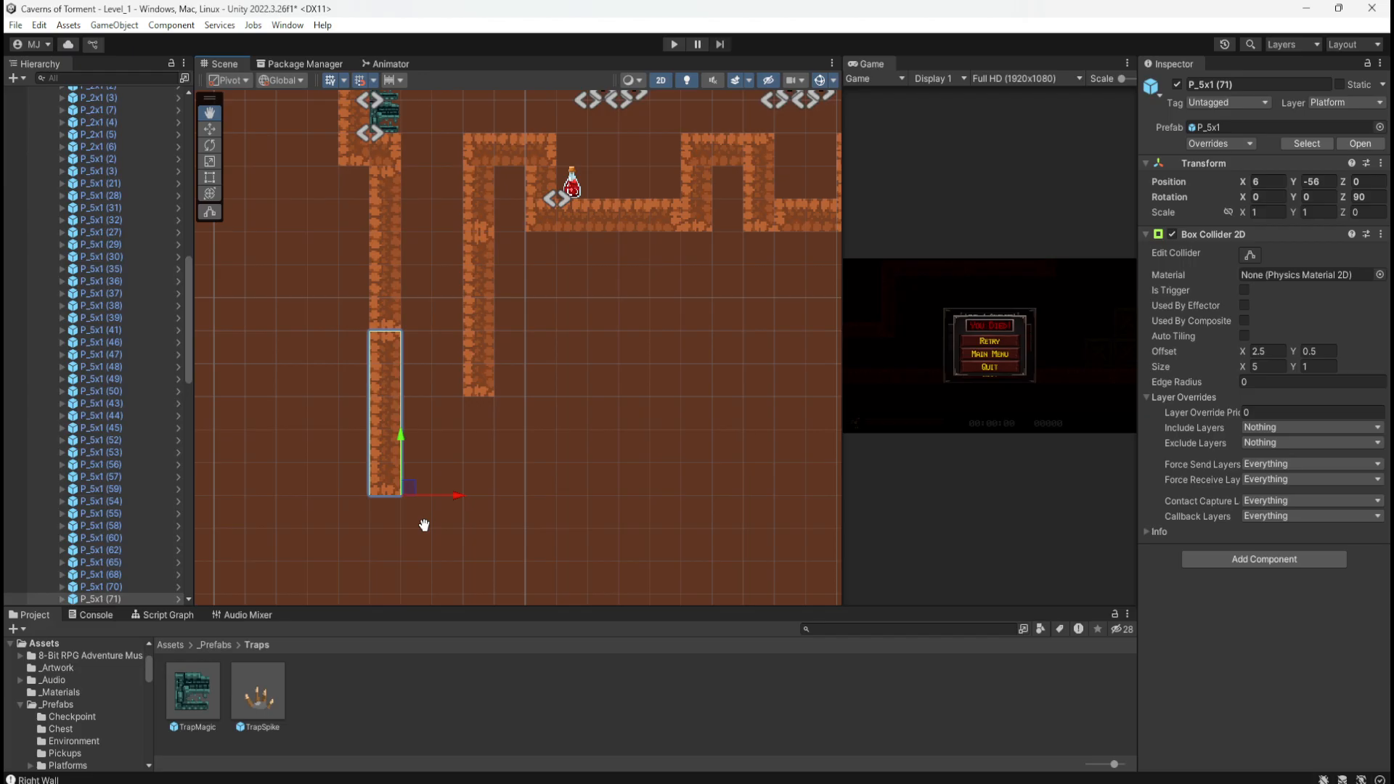
{"action": "middle_click_drag", "start_coordinate": [424, 524], "coordinate": [436, 494]}
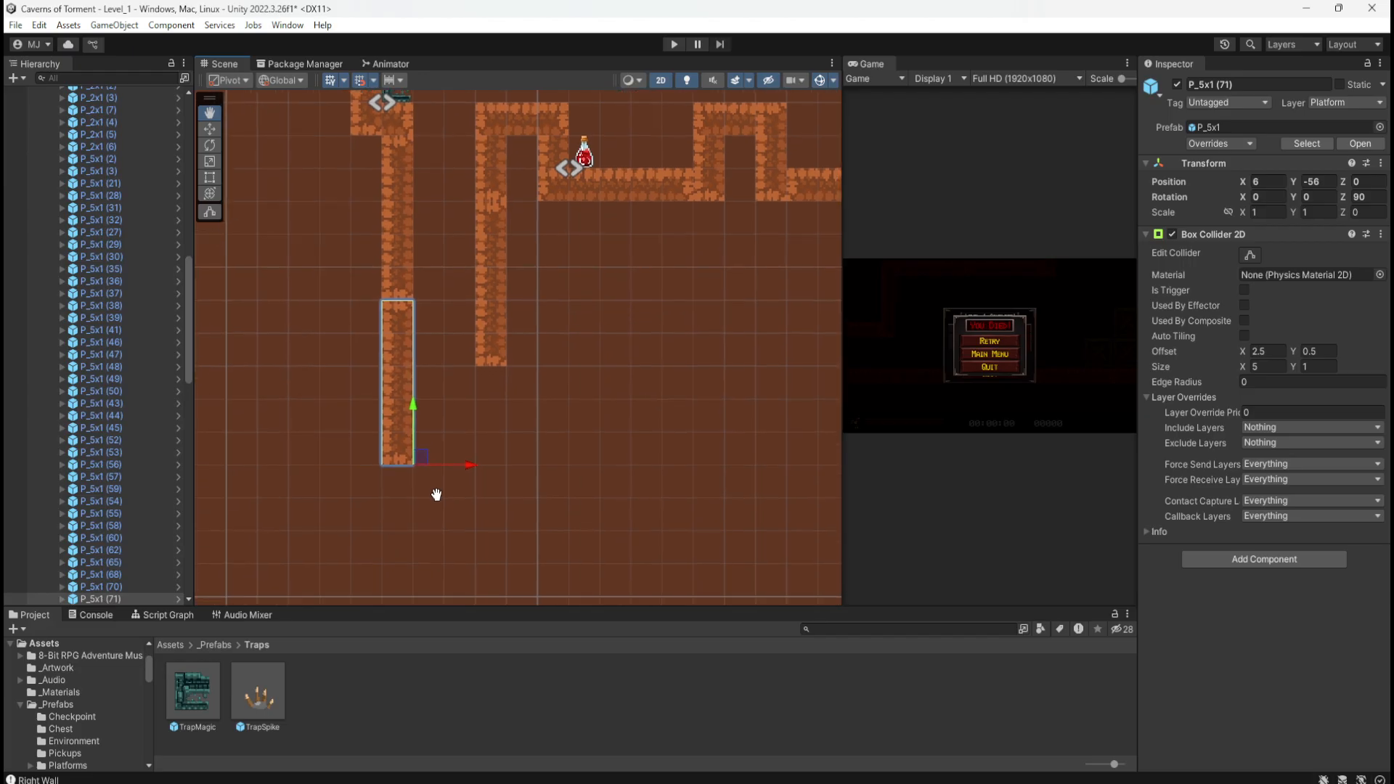
Step: Copy wall piece P_3x1 (21) and platform P_3x1 (22) to lengthen the shaft wall and floor it
{"action": "left_click", "coordinate": [551, 141]}
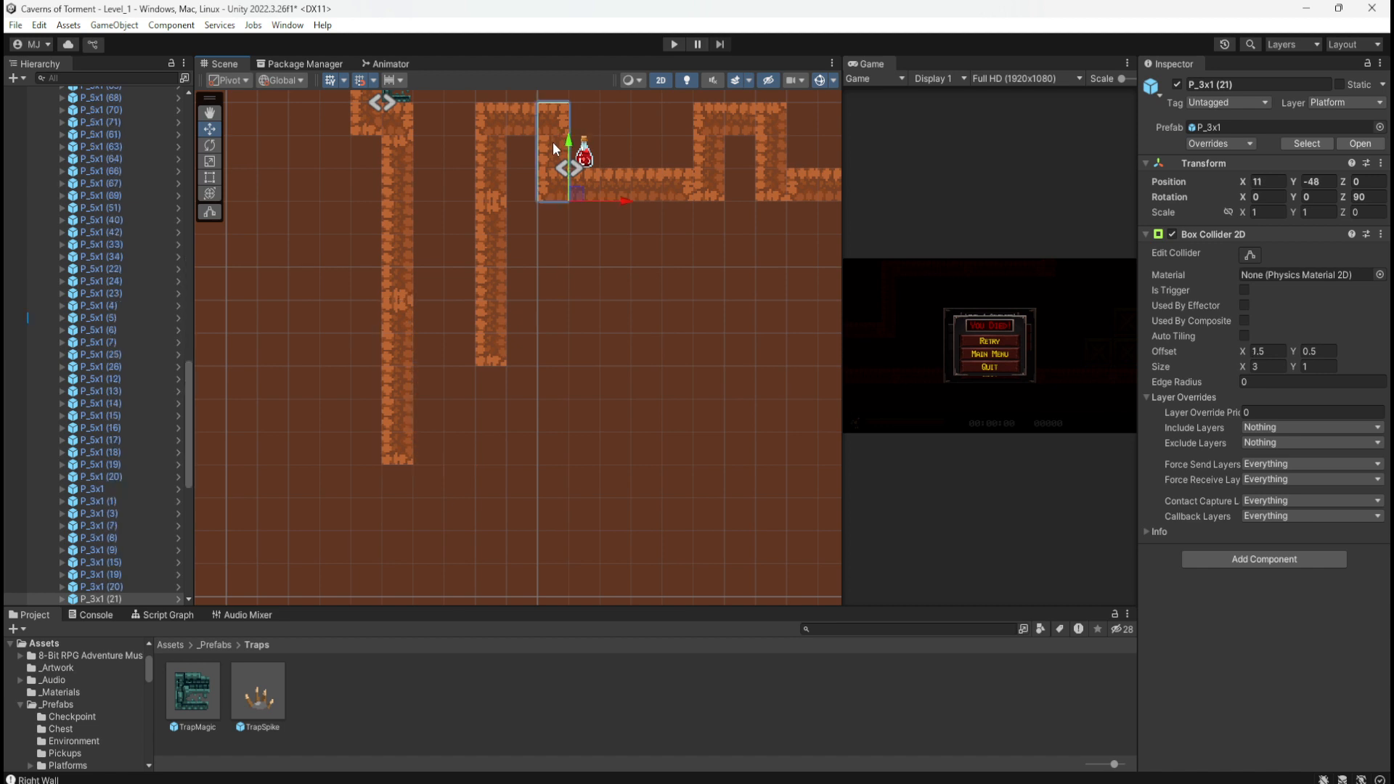
{"action": "key", "text": "ctrl+d"}
{"action": "left_click_drag", "start_coordinate": [583, 203], "coordinate": [429, 559]}
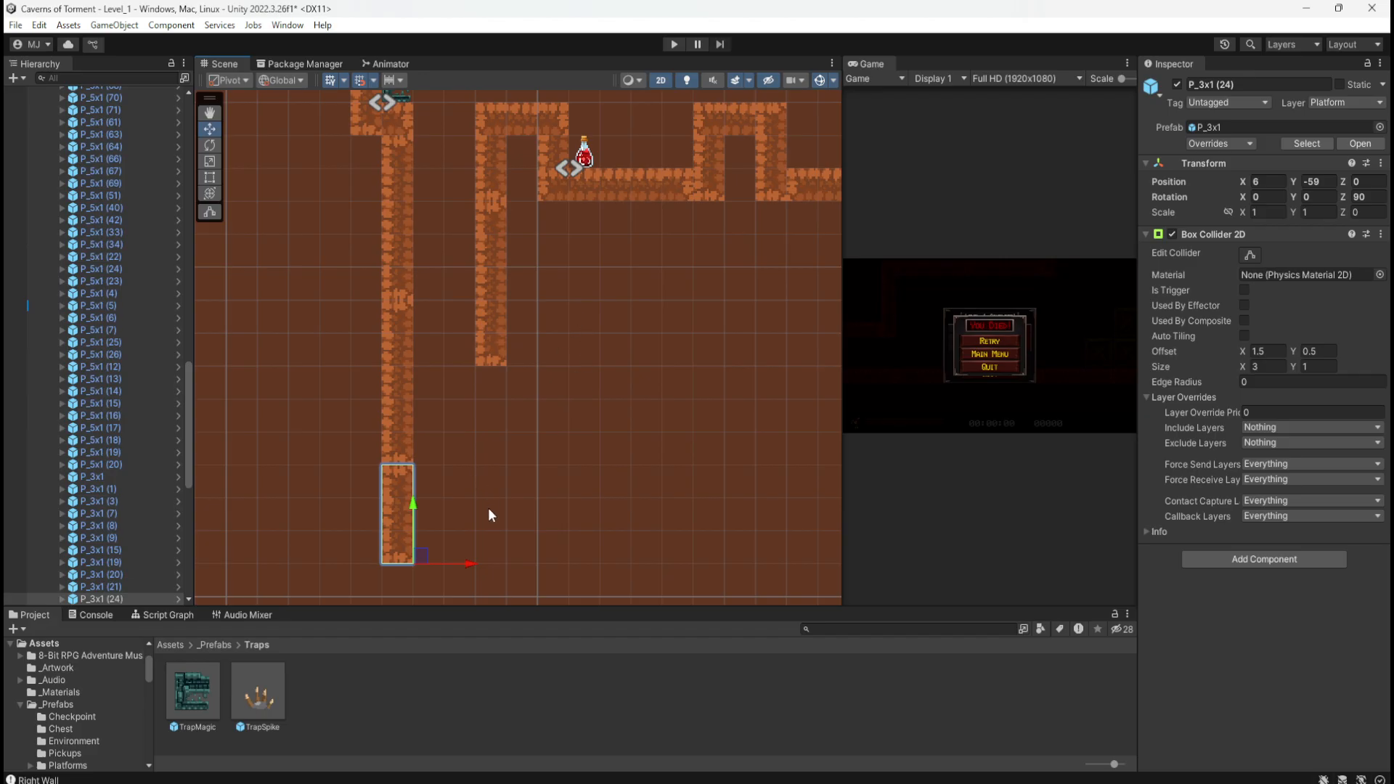
{"action": "left_click", "coordinate": [524, 129]}
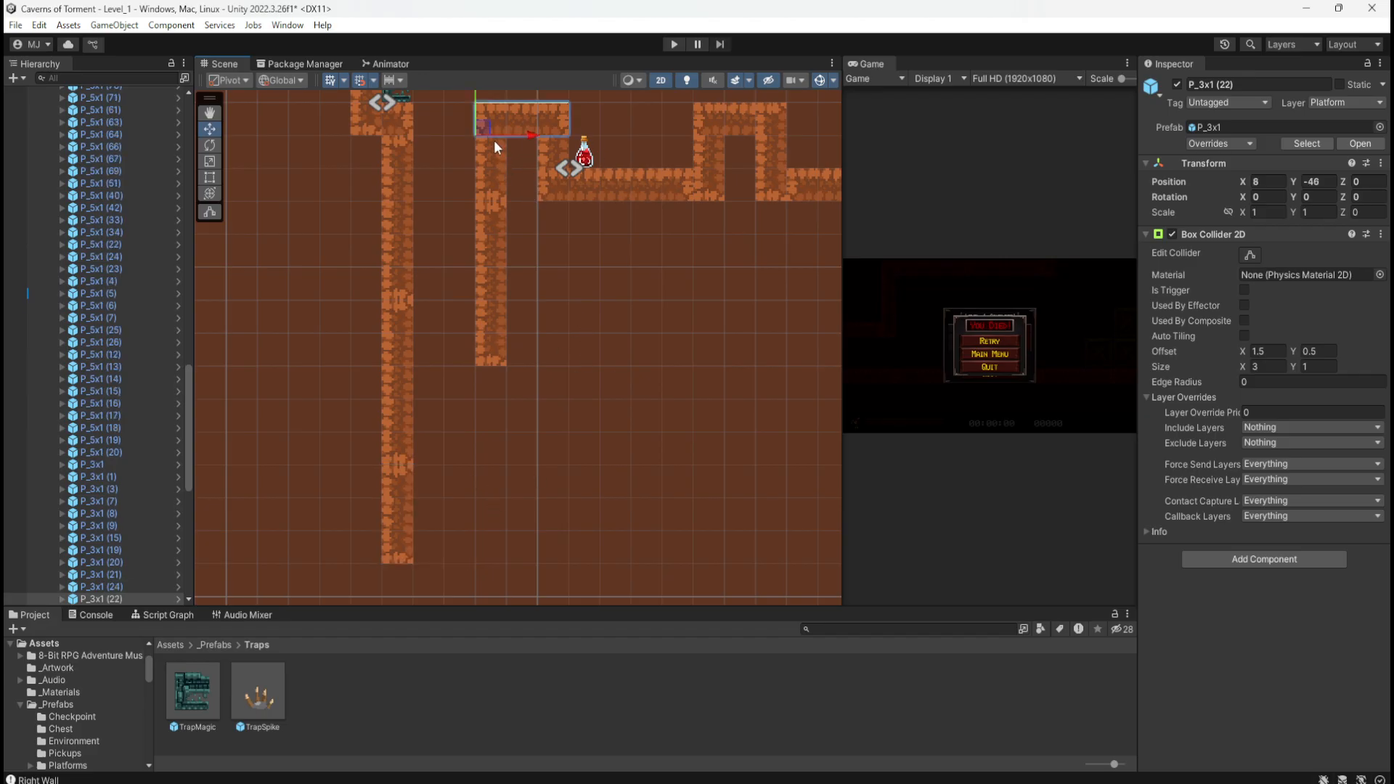
{"action": "key", "text": "ctrl+d"}
{"action": "left_click_drag", "start_coordinate": [494, 141], "coordinate": [430, 554]}
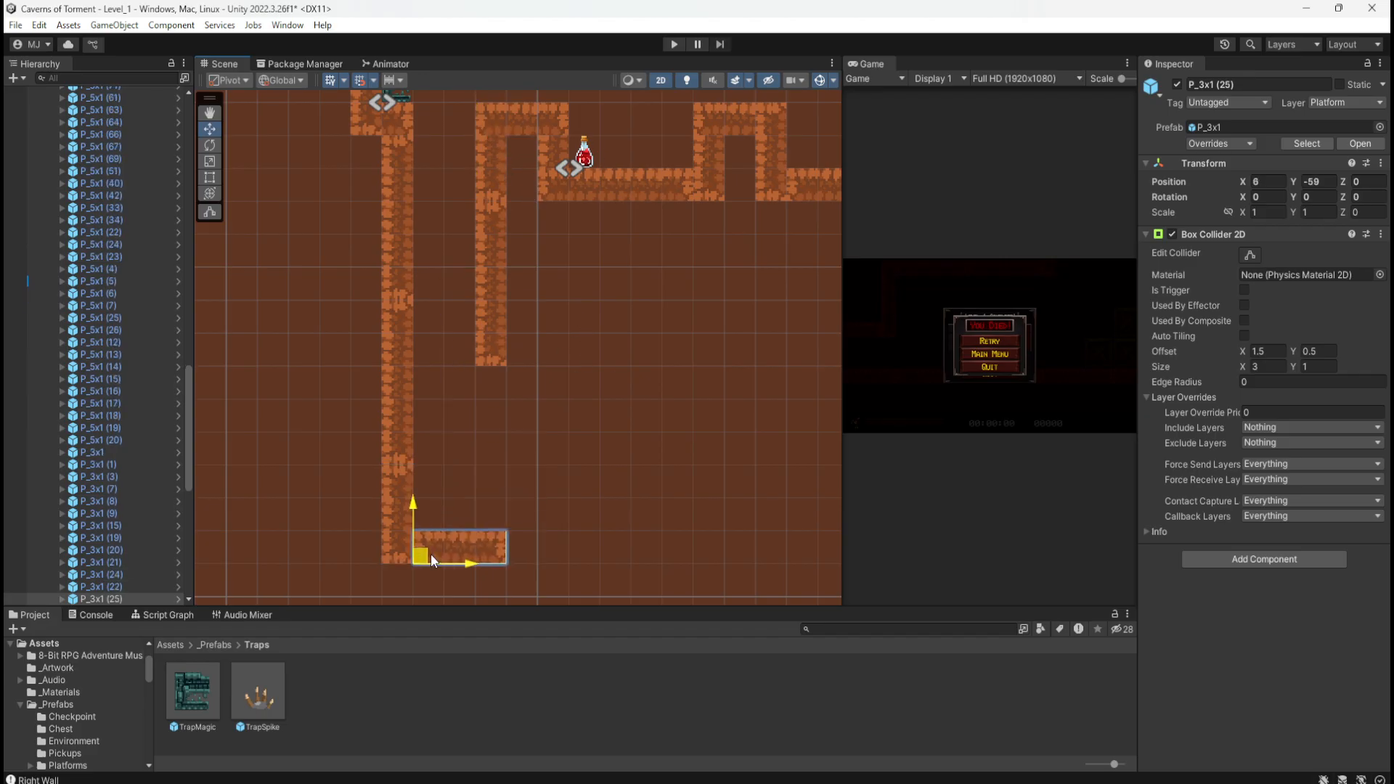
Step: Duplicate P_5x1 (70), set its Rotation Z to 0, and set it as a ledge against the inner shaft wall
{"action": "left_click", "coordinate": [492, 353]}
{"action": "key", "text": "ctrl+d"}
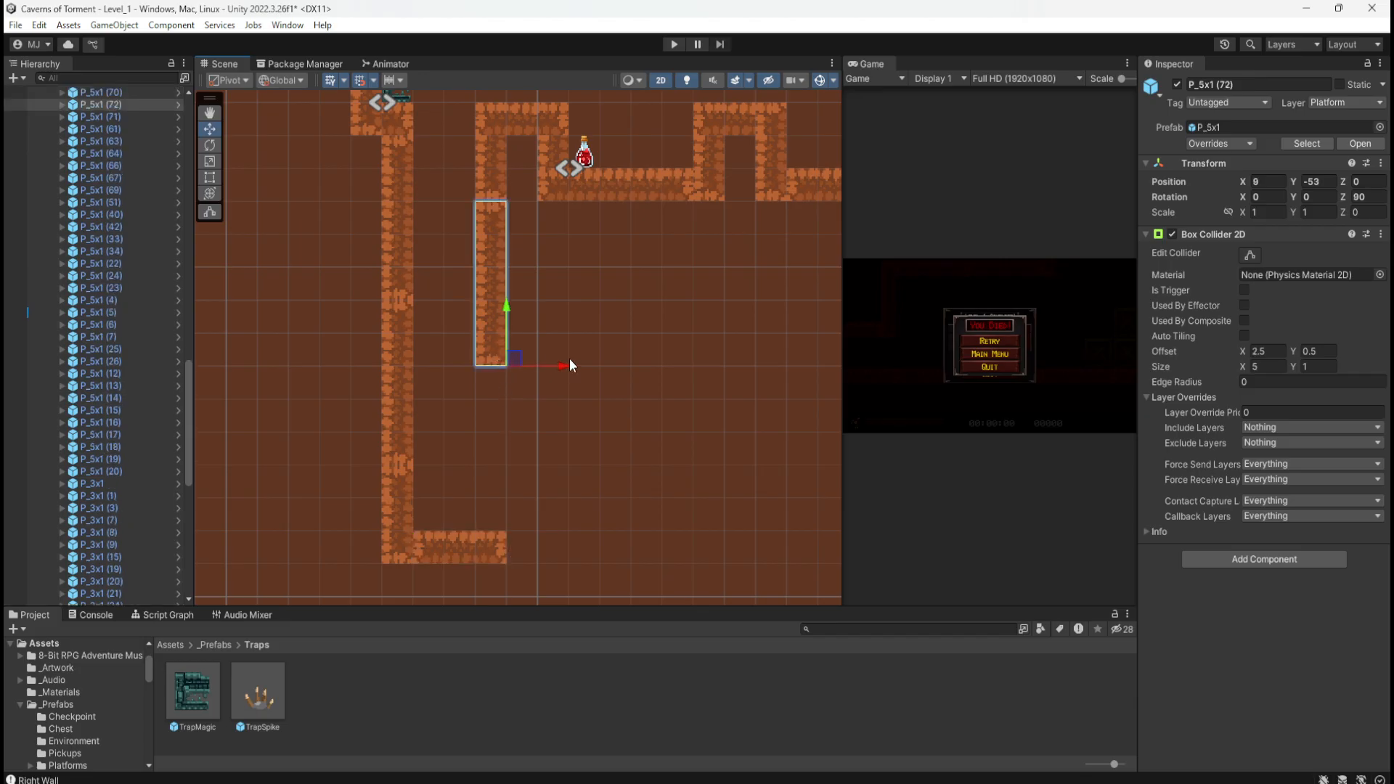
{"action": "left_click_drag", "start_coordinate": [514, 358], "coordinate": [576, 457]}
{"action": "left_click", "coordinate": [1375, 197]}
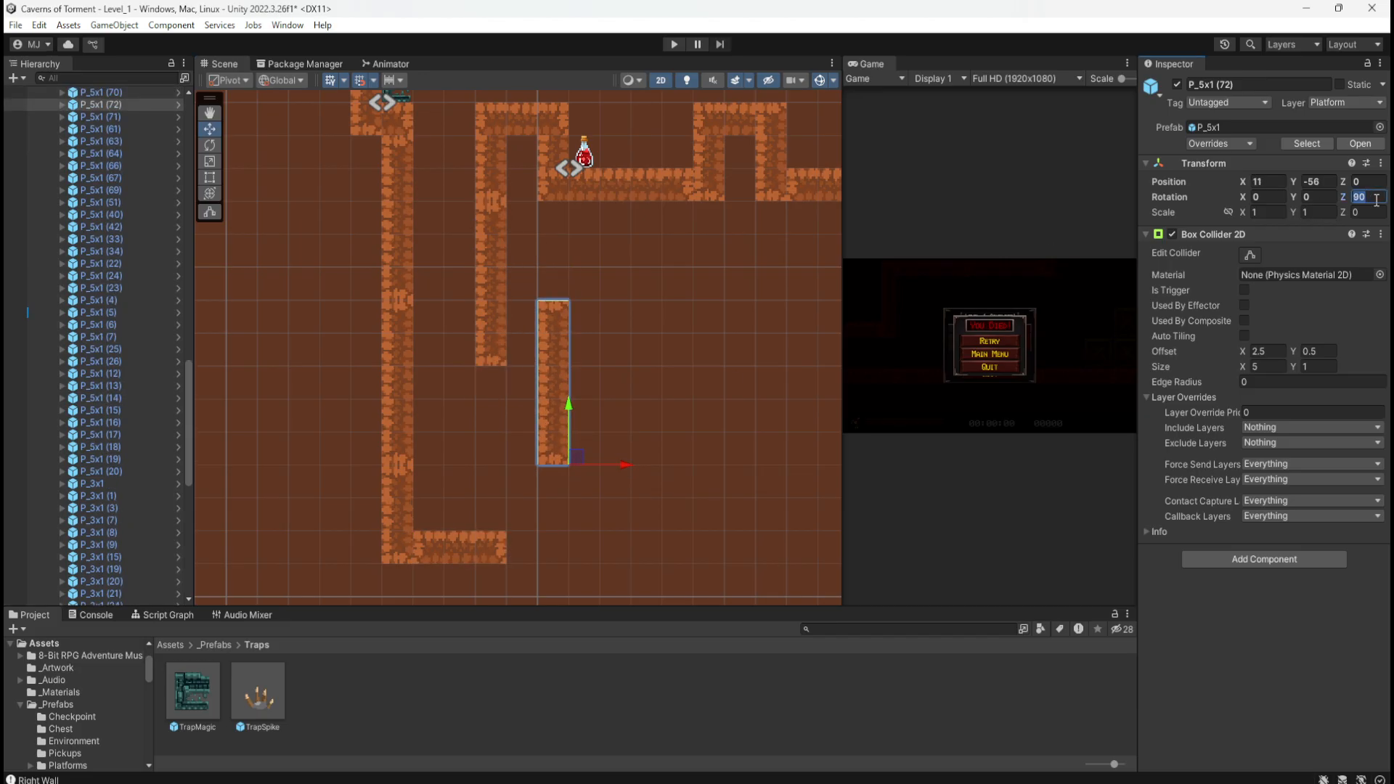
{"action": "type", "text": "0"}
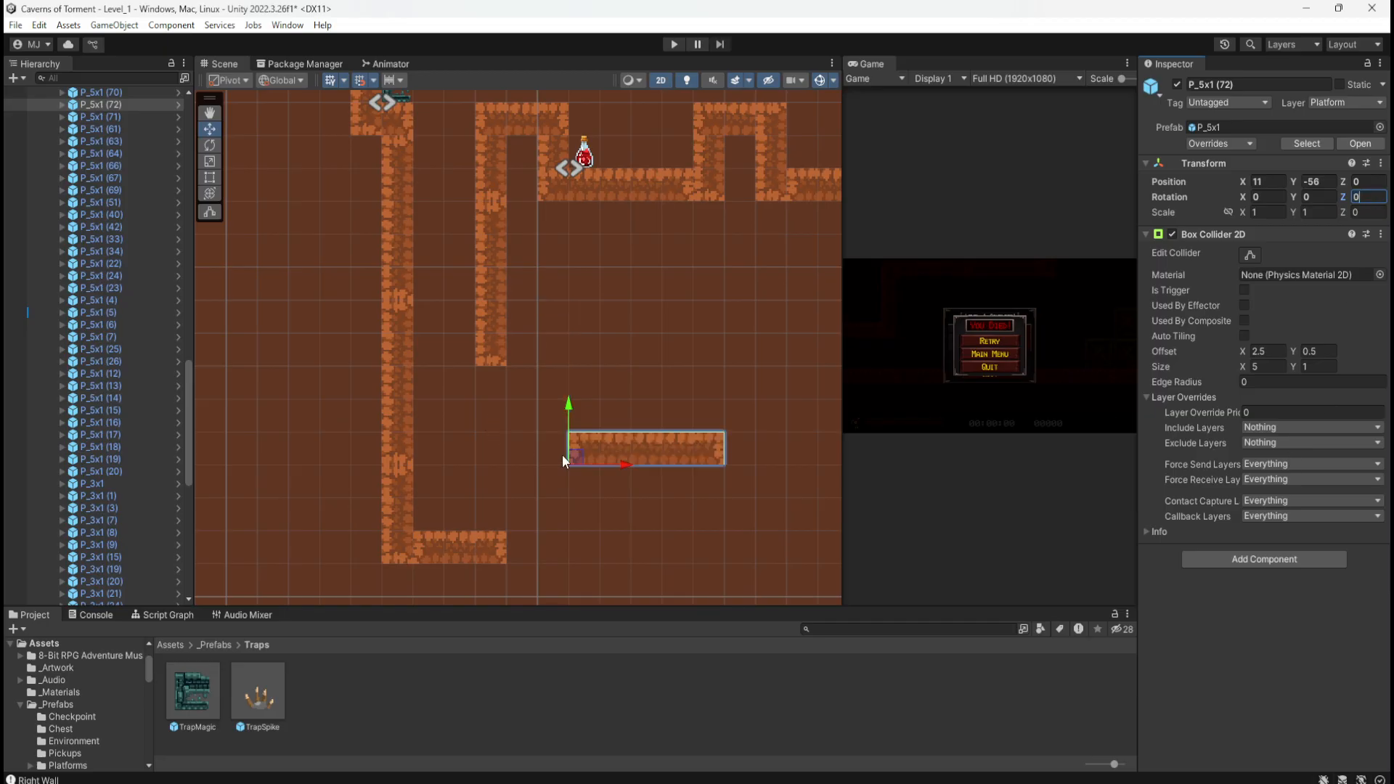
{"action": "left_click_drag", "start_coordinate": [562, 458], "coordinate": [488, 392]}
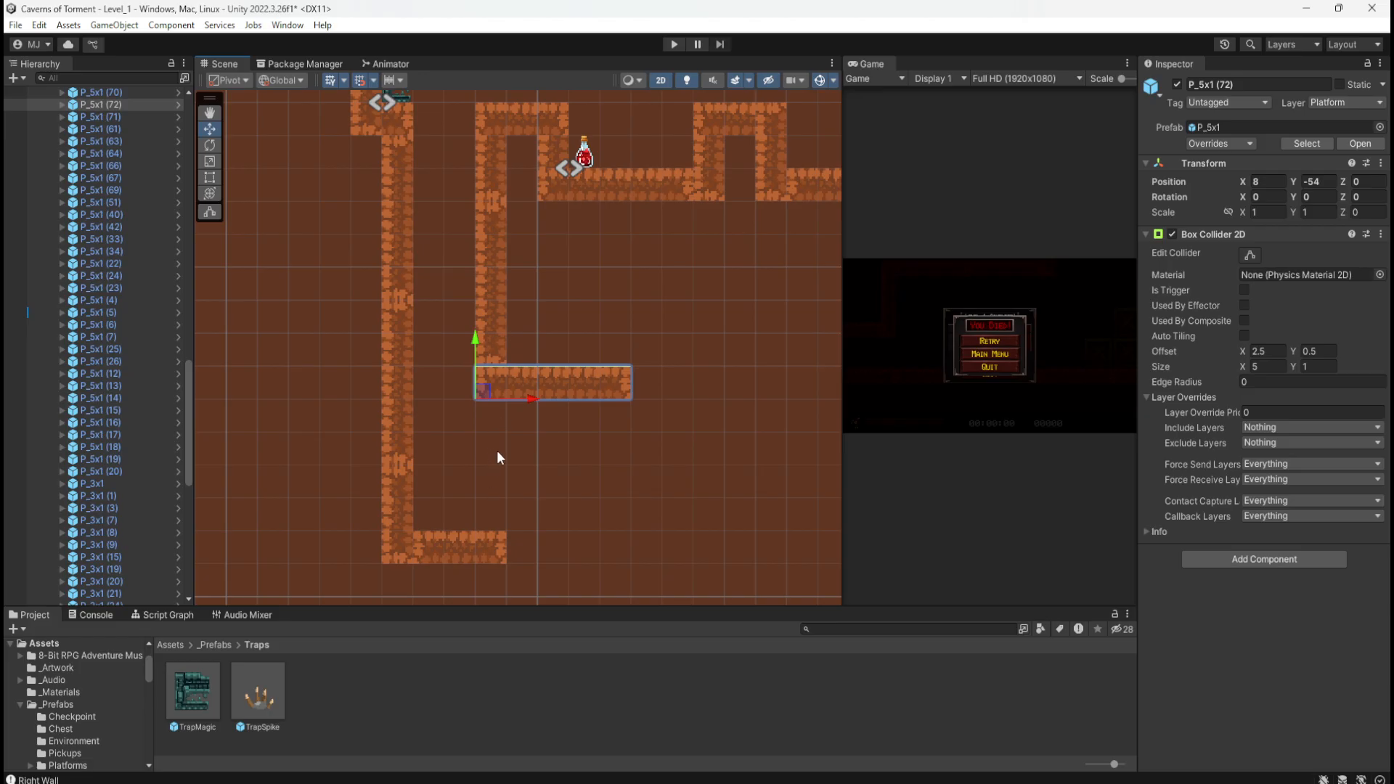
{"action": "scroll", "coordinate": [691, 540], "scroll_direction": "down", "scroll_amount": 10}
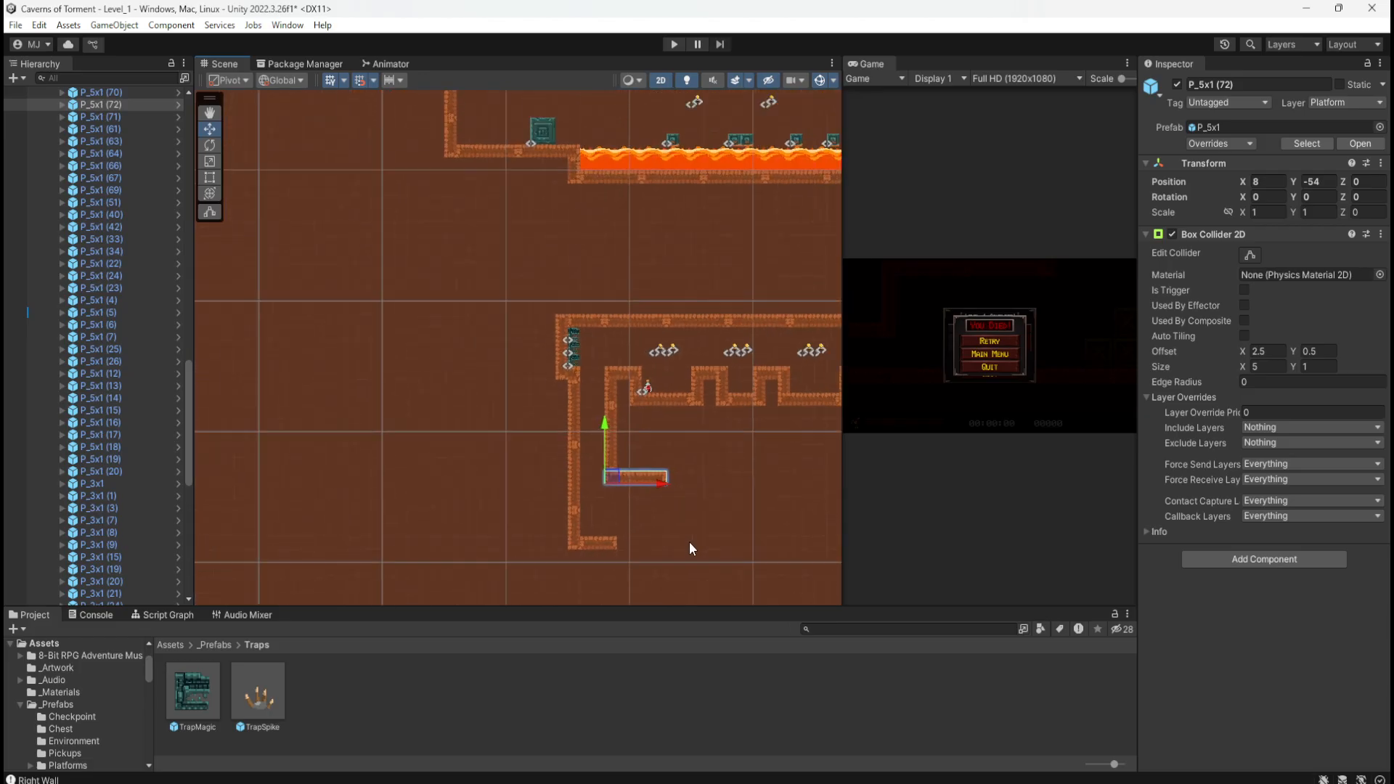
{"action": "scroll", "coordinate": [691, 541], "scroll_direction": "down", "scroll_amount": 3}
{"action": "scroll", "coordinate": [489, 222], "scroll_direction": "up", "scroll_amount": 7}
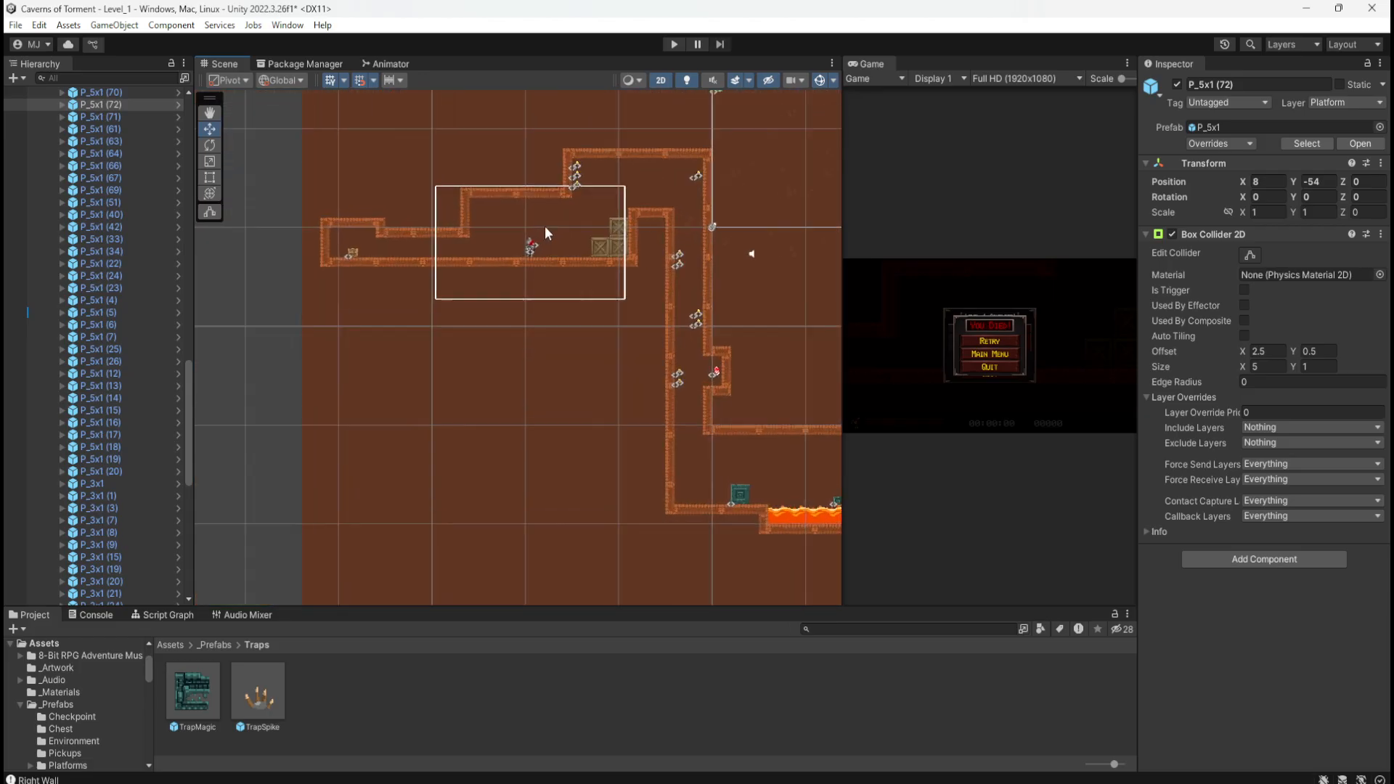
{"action": "scroll", "coordinate": [557, 215], "scroll_direction": "up", "scroll_amount": 5}
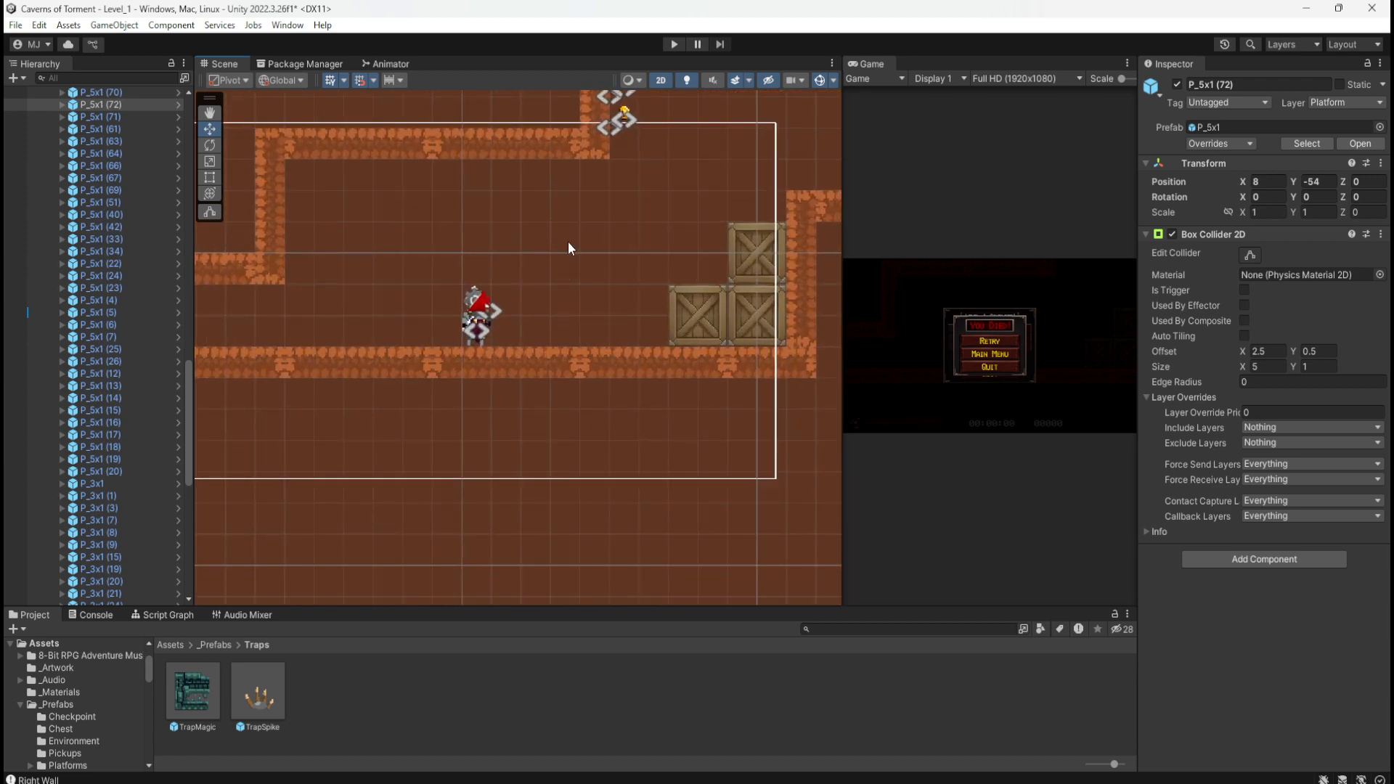
{"action": "scroll", "coordinate": [426, 184], "scroll_direction": "down", "scroll_amount": 10}
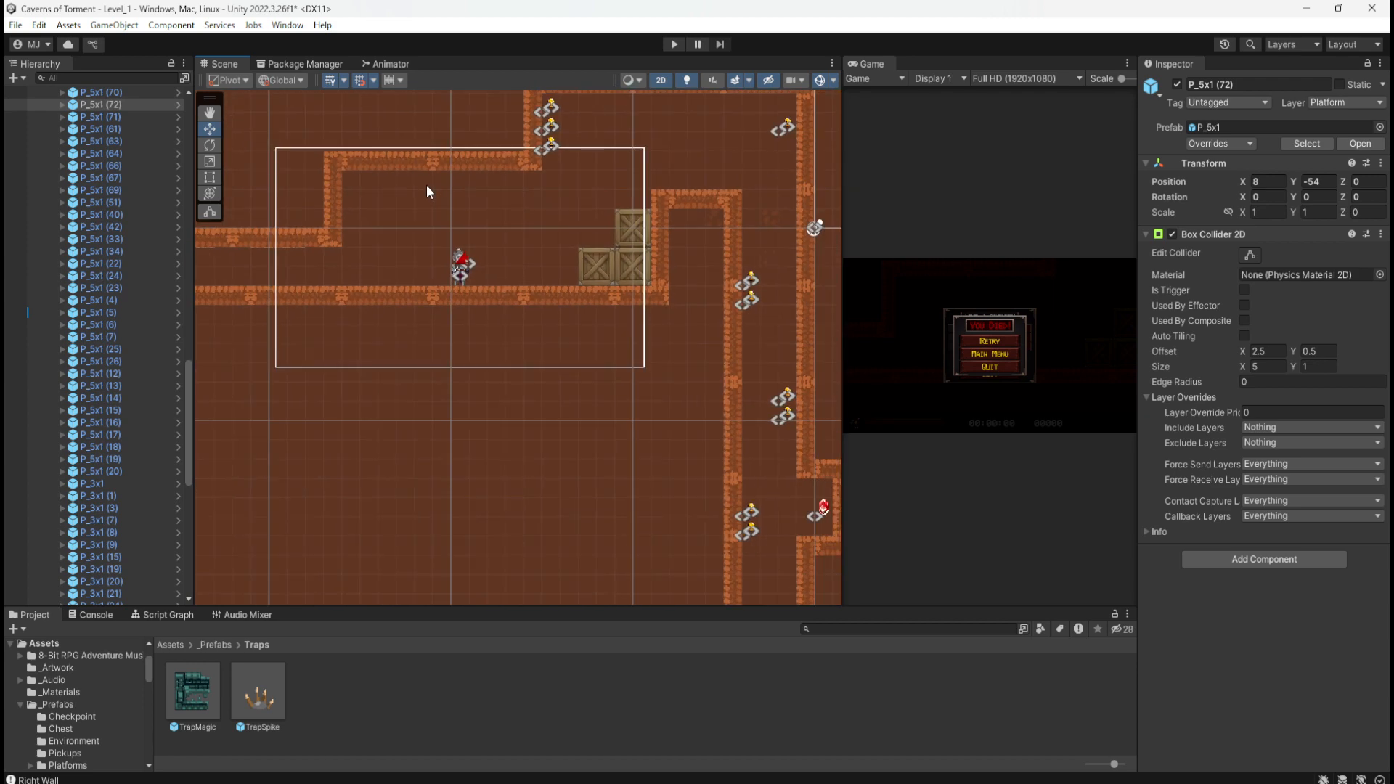
{"action": "scroll", "coordinate": [450, 211], "scroll_direction": "down", "scroll_amount": 3}
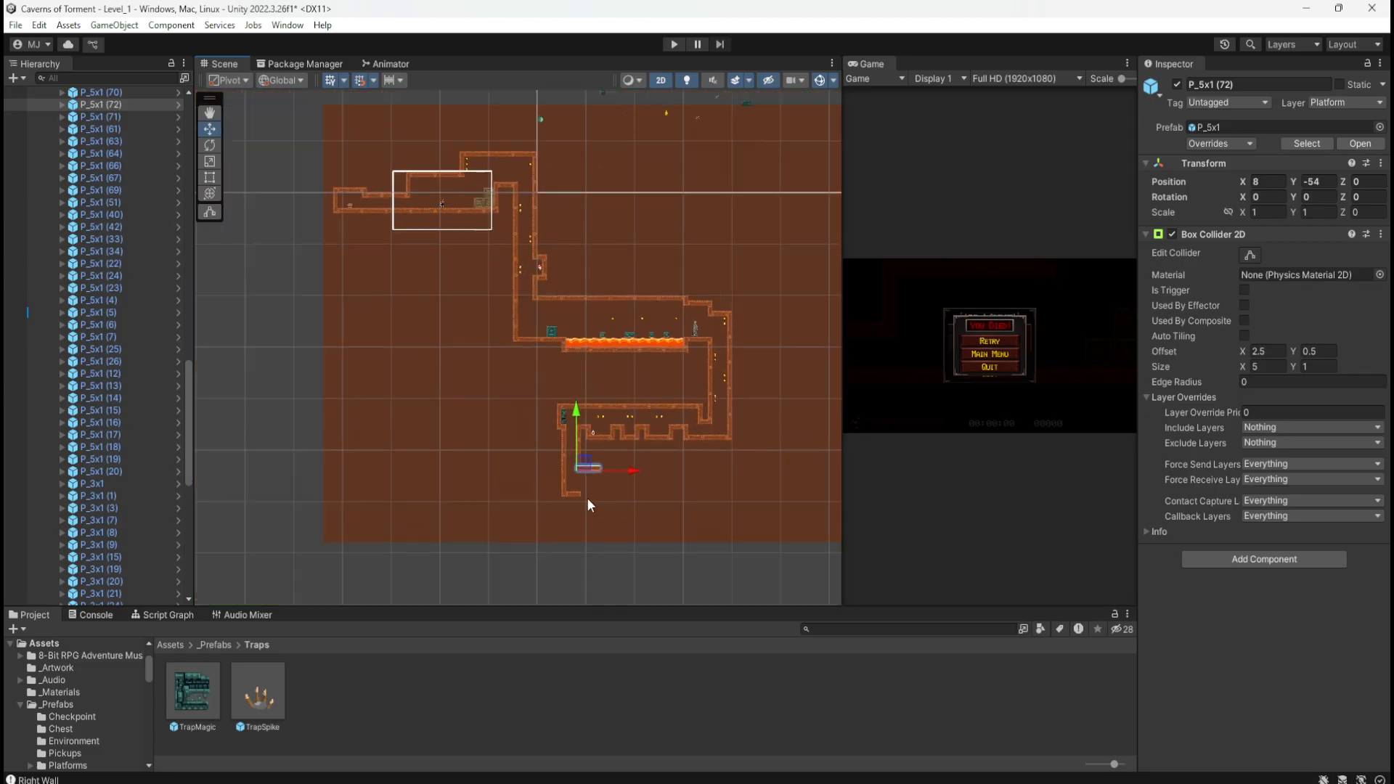
{"action": "scroll", "coordinate": [586, 501], "scroll_direction": "up", "scroll_amount": 8}
{"action": "scroll", "coordinate": [585, 490], "scroll_direction": "up", "scroll_amount": 8}
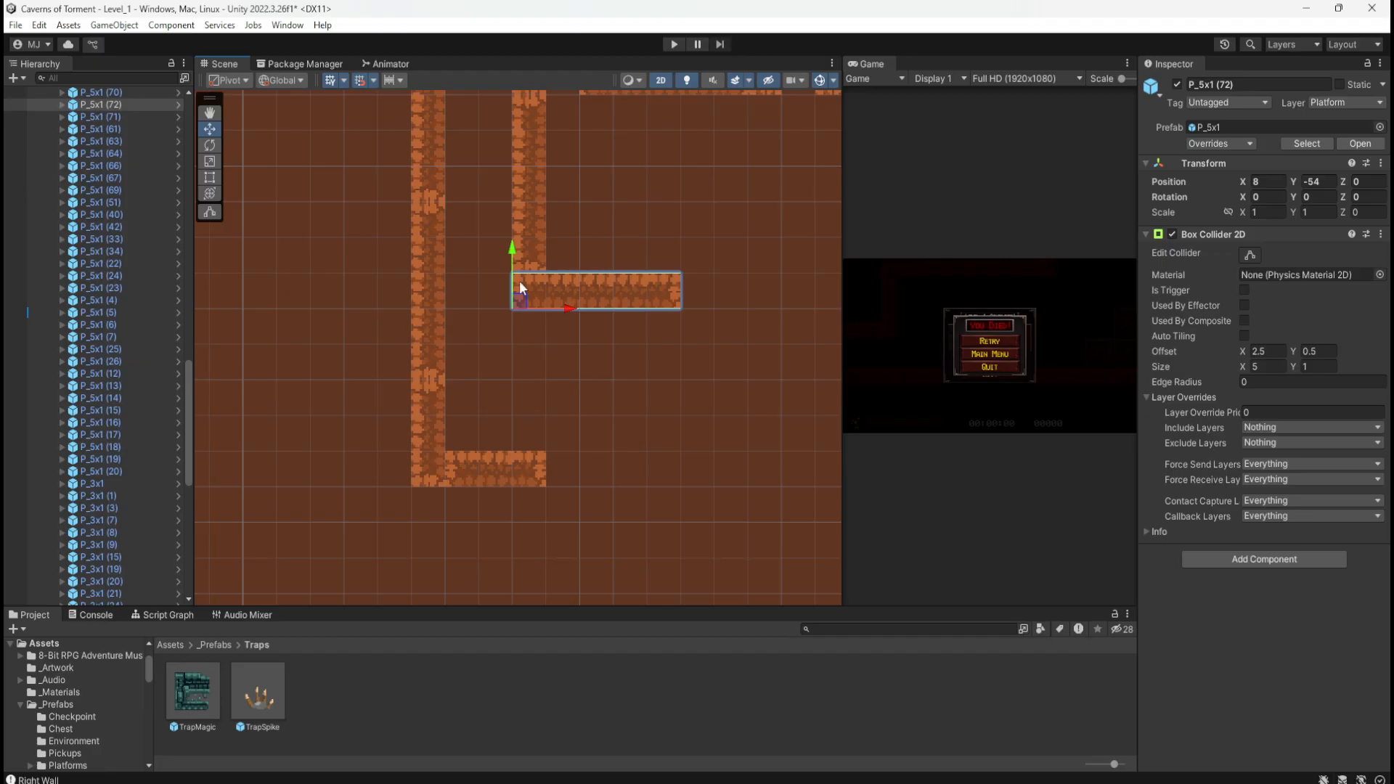
{"action": "left_click_drag", "start_coordinate": [516, 298], "coordinate": [514, 277]}
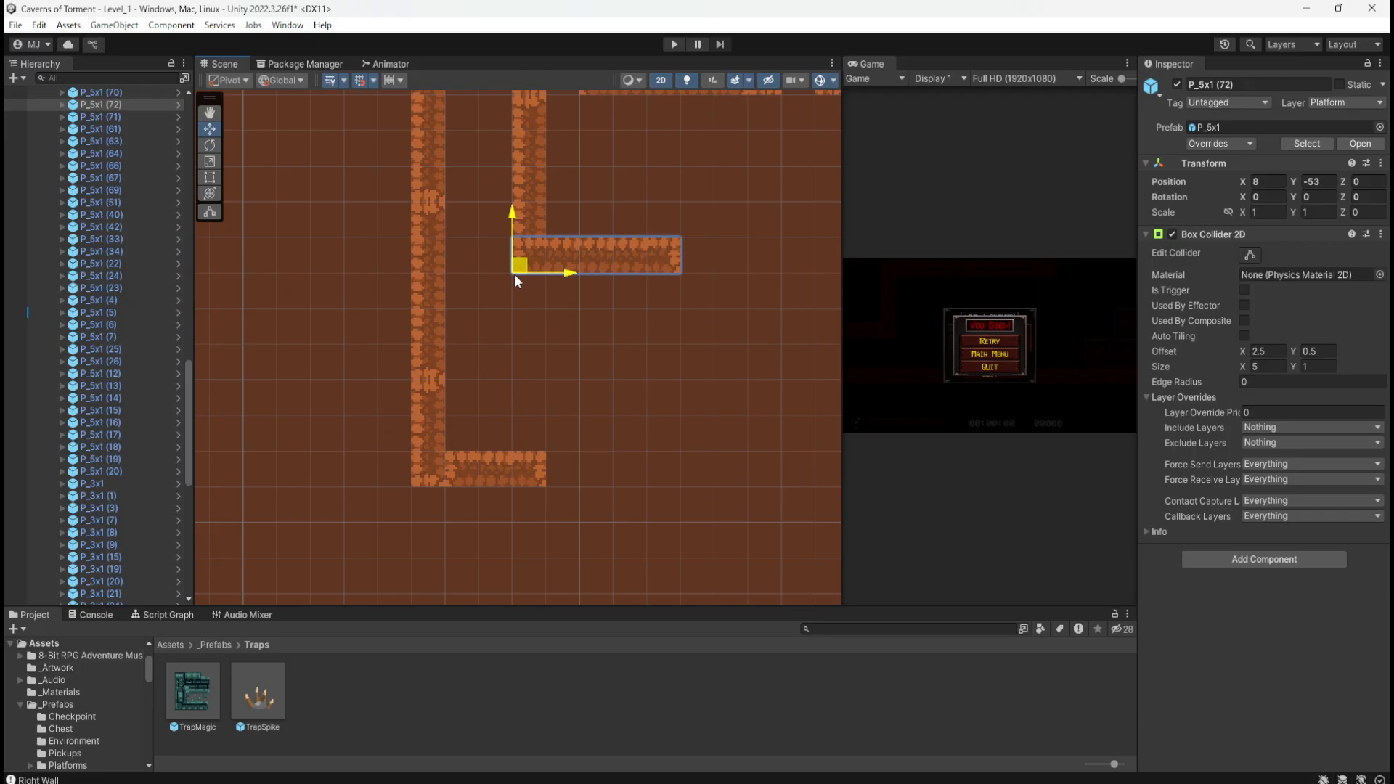
{"action": "mouse_move", "coordinate": [516, 275]}
{"action": "left_mouse_down"}
{"action": "mouse_move", "coordinate": [517, 302]}
{"action": "mouse_move", "coordinate": [518, 279]}
{"action": "left_mouse_up"}
Step: Delete the vertical column P_5x1 (70)
{"action": "left_click", "coordinate": [533, 193]}
{"action": "middle_click_drag", "start_coordinate": [629, 159], "coordinate": [530, 264]}
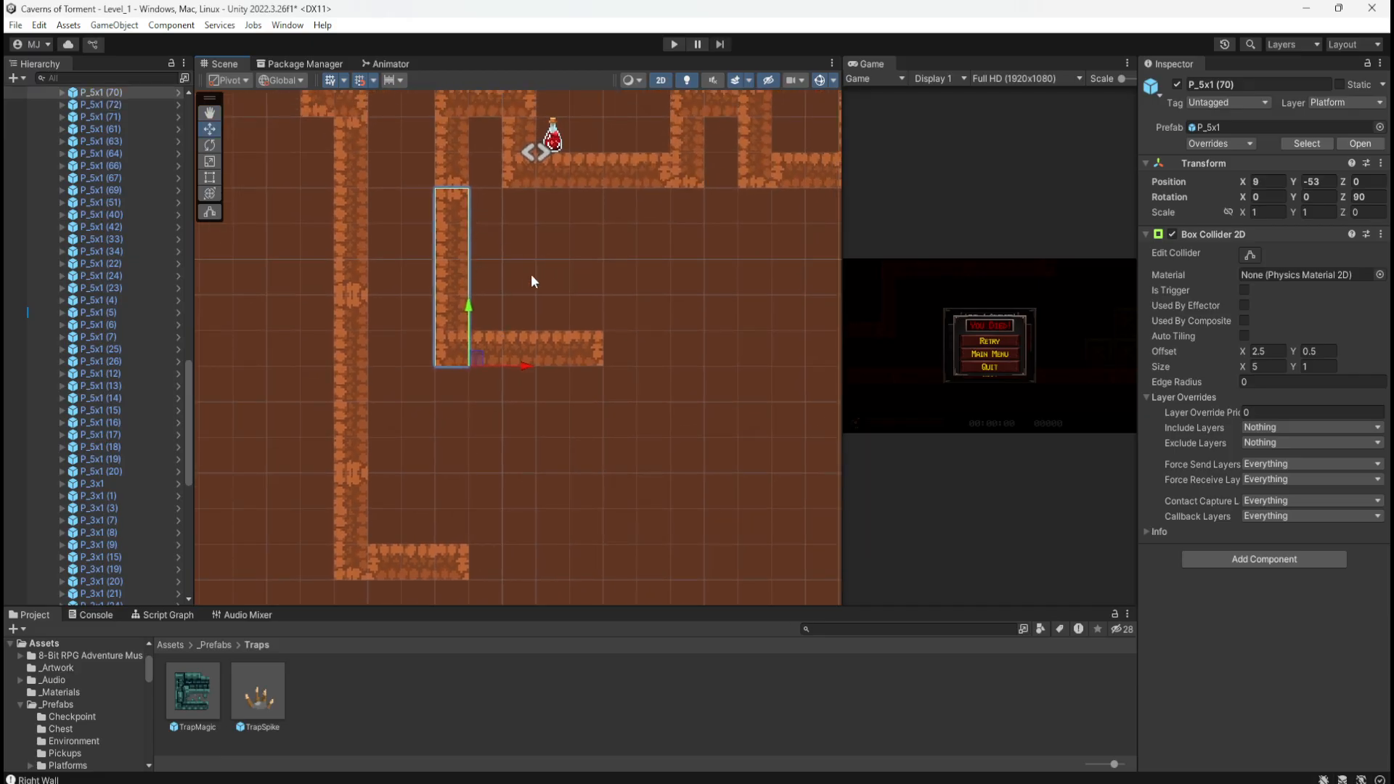
{"action": "key", "text": "Delete"}
{"action": "middle_click_drag", "start_coordinate": [503, 237], "coordinate": [515, 306]}
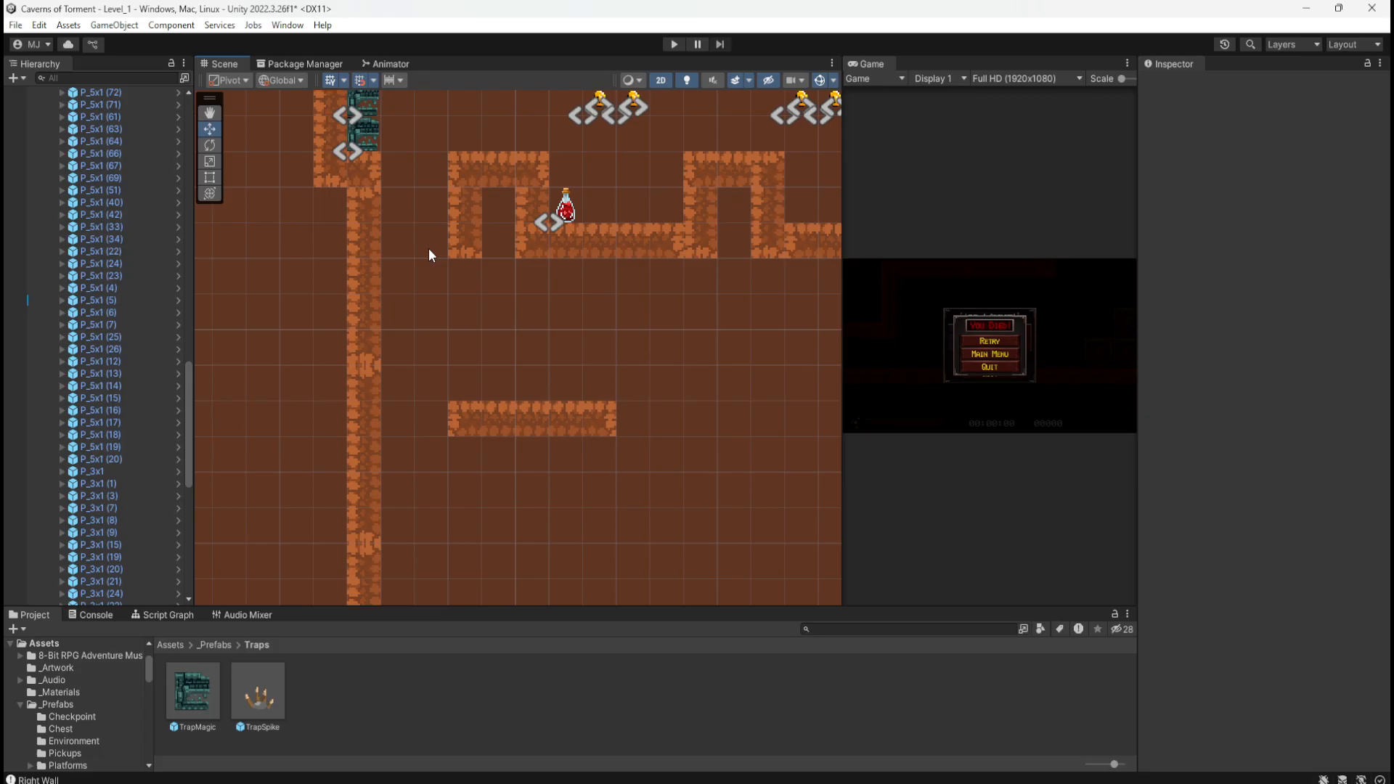
Step: Move P_2x1 (9) into the shaft, rotate it to Z 90 and rest it on the ledge
{"action": "left_click", "coordinate": [348, 180]}
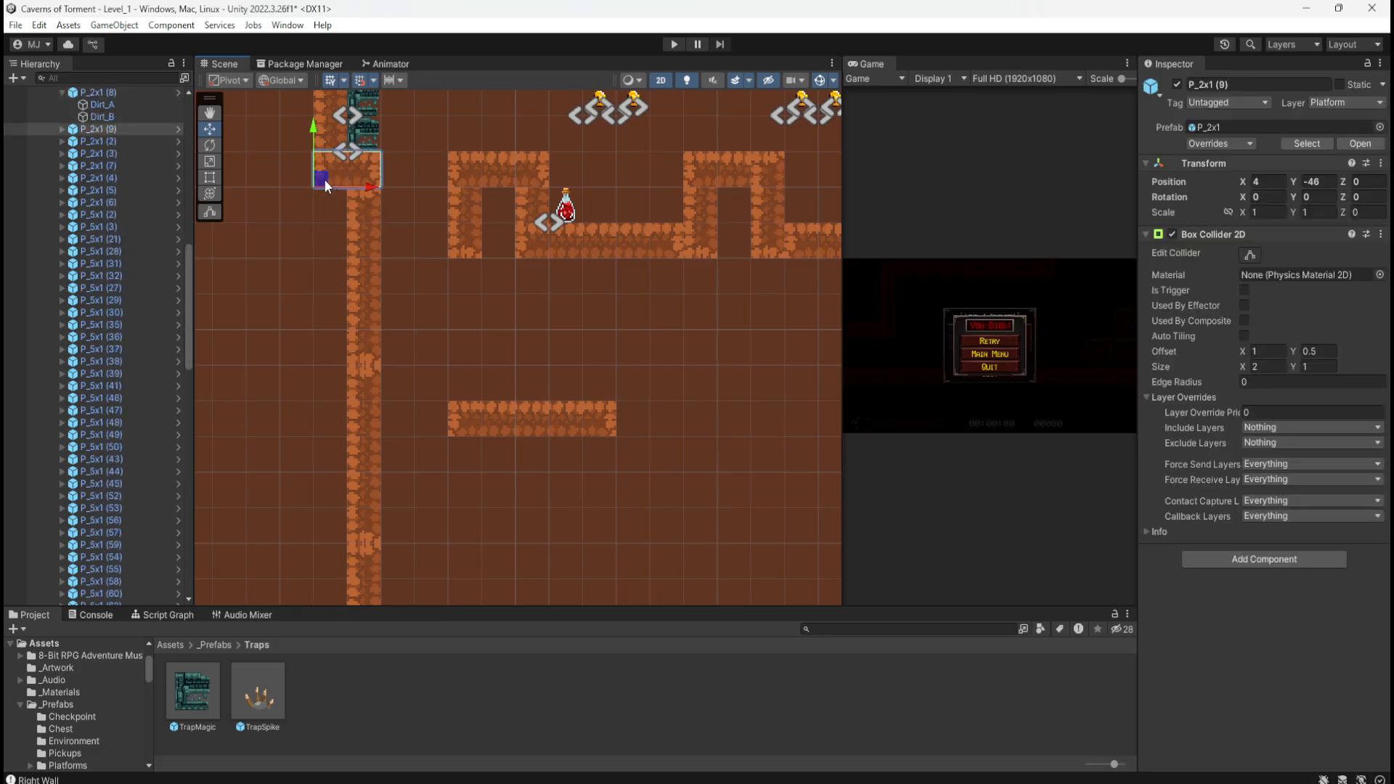
{"action": "left_click_drag", "start_coordinate": [325, 185], "coordinate": [459, 326]}
{"action": "left_click", "coordinate": [1361, 196]}
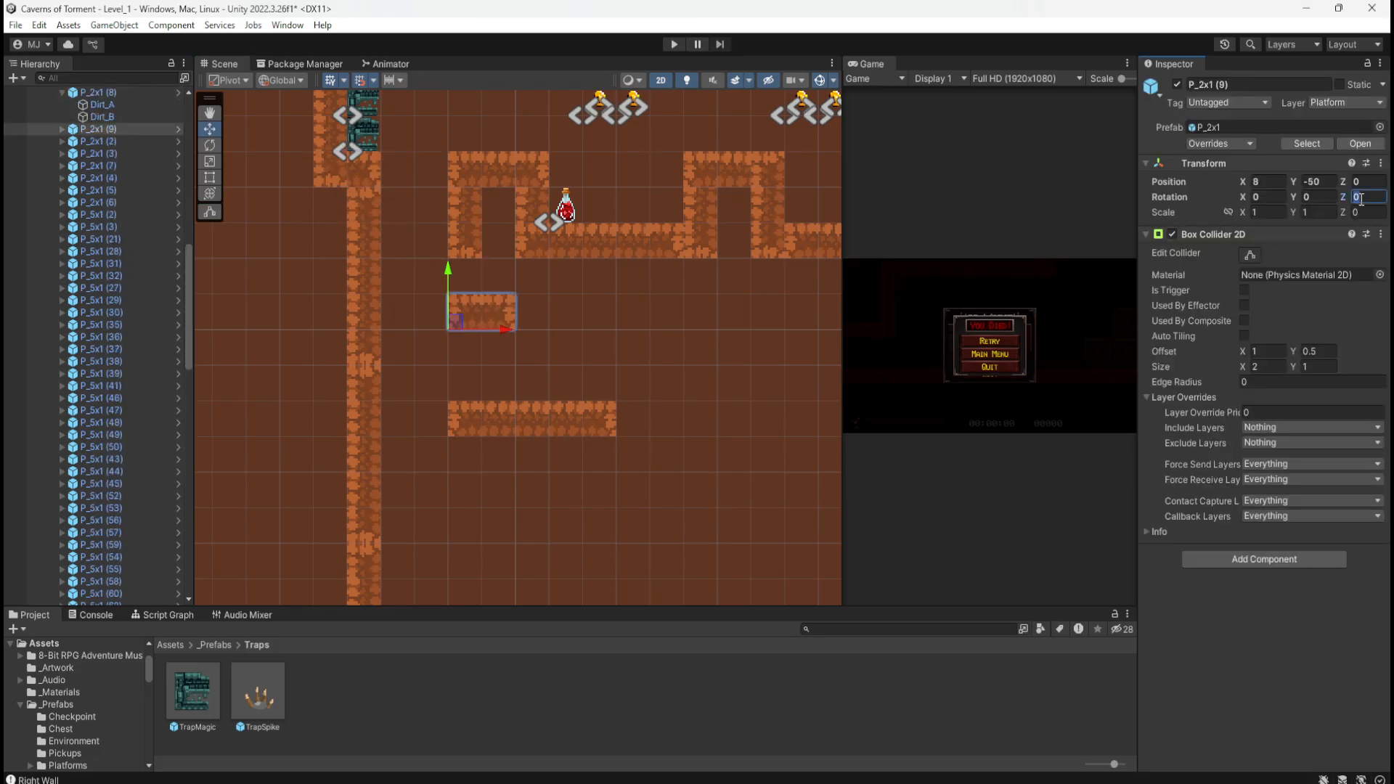
{"action": "type", "text": "90"}
{"action": "left_click_drag", "start_coordinate": [440, 332], "coordinate": [476, 327]}
{"action": "left_click_drag", "start_coordinate": [479, 322], "coordinate": [483, 395]}
{"action": "middle_click_drag", "start_coordinate": [673, 512], "coordinate": [559, 299]}
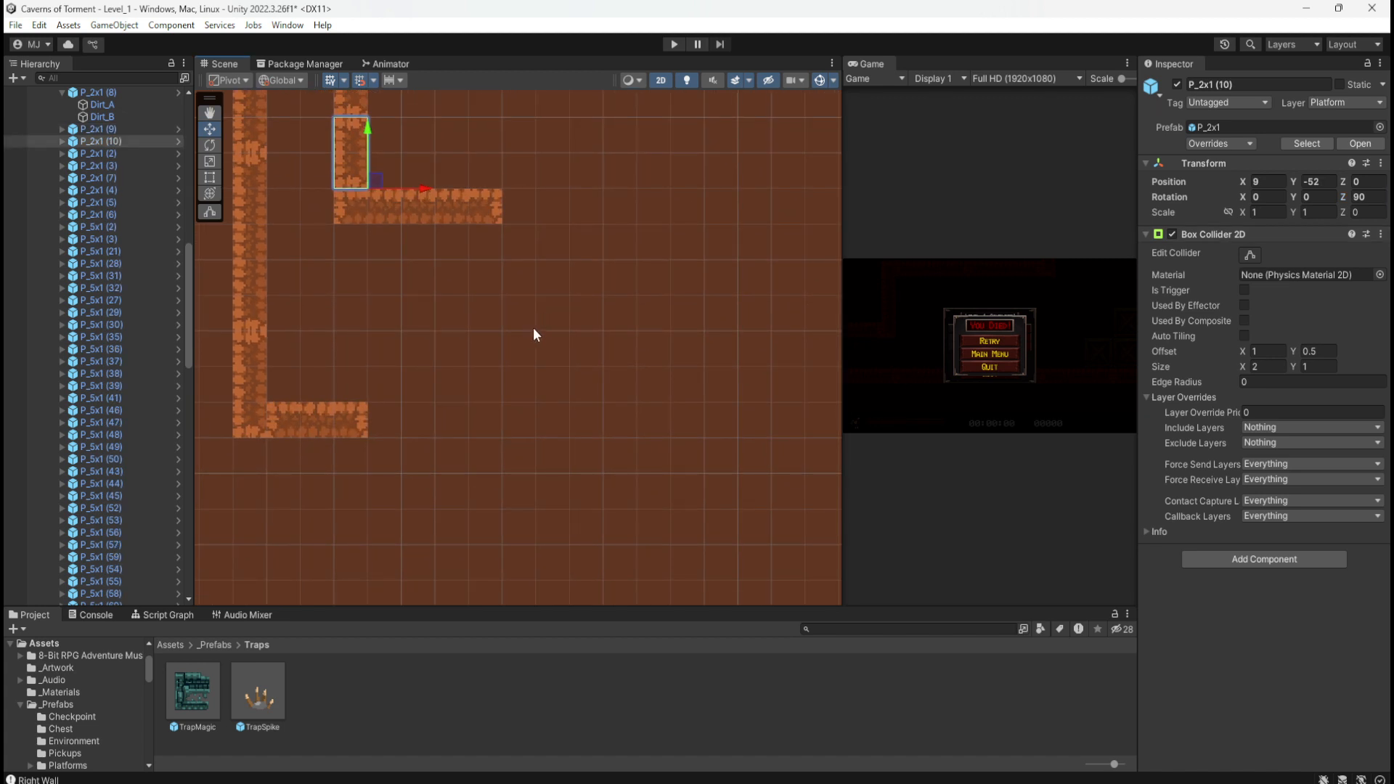
{"action": "scroll", "coordinate": [535, 334], "scroll_direction": "down", "scroll_amount": 4}
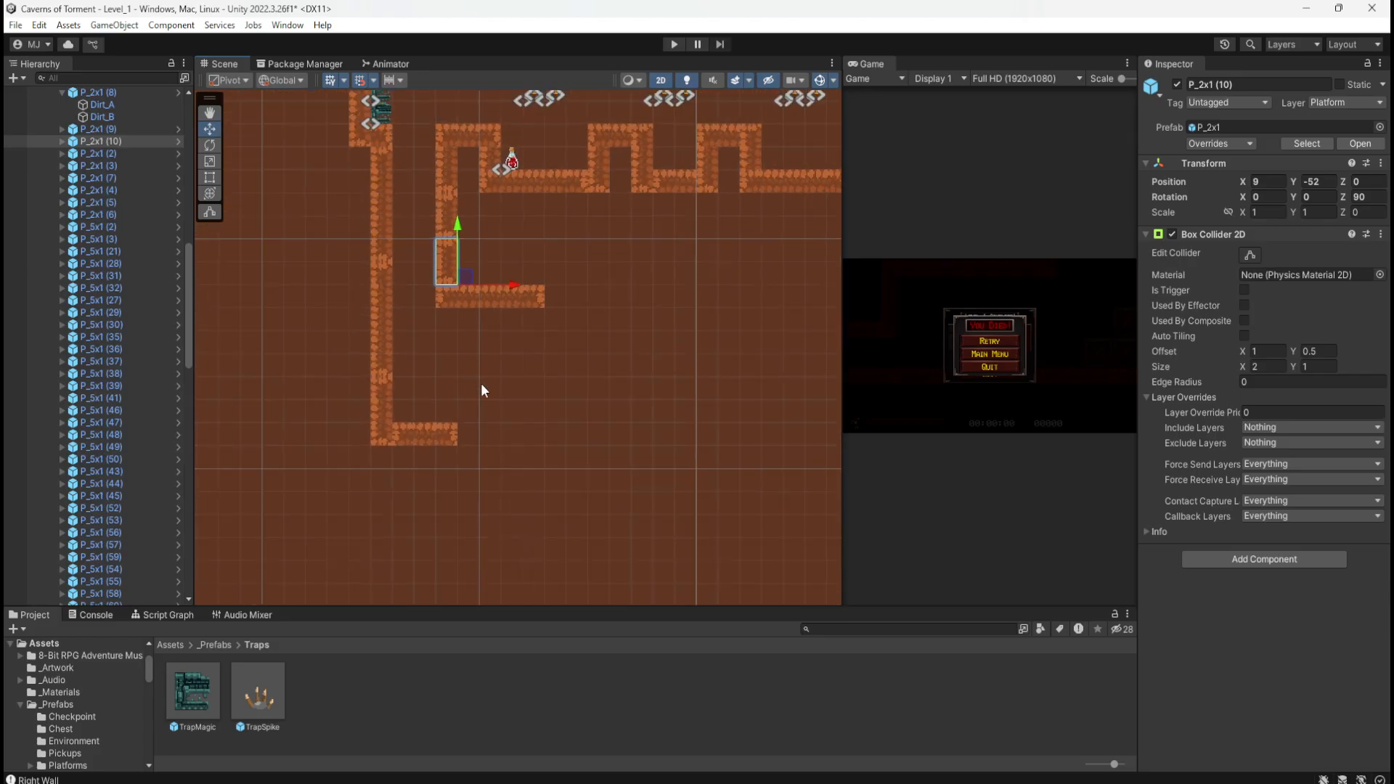
Step: Frame the whole level, save the Level_1 scene and start Play mode
{"action": "left_click", "coordinate": [577, 358]}
{"action": "middle_click_drag", "start_coordinate": [625, 328], "coordinate": [481, 403]}
{"action": "scroll", "coordinate": [481, 403], "scroll_direction": "down", "scroll_amount": 3}
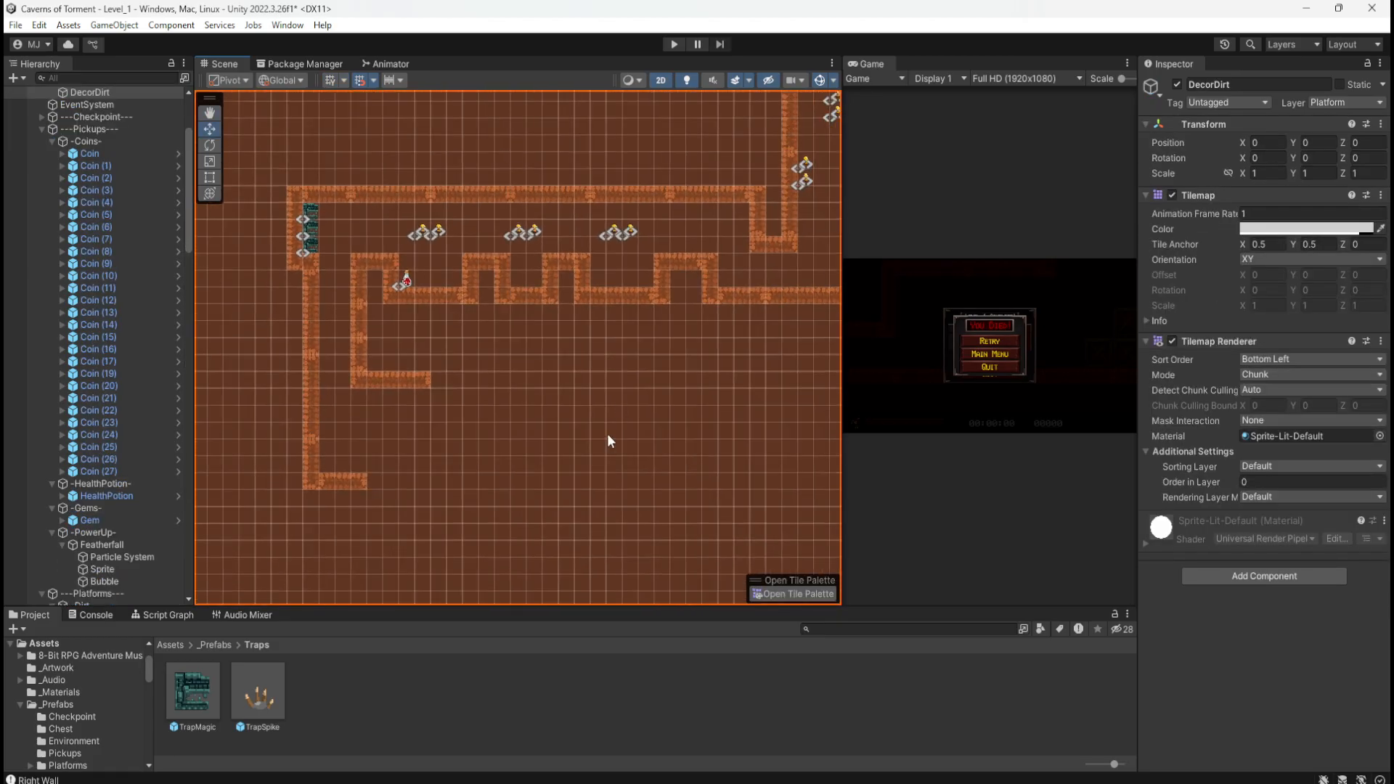
{"action": "scroll", "coordinate": [606, 480], "scroll_direction": "down", "scroll_amount": 6}
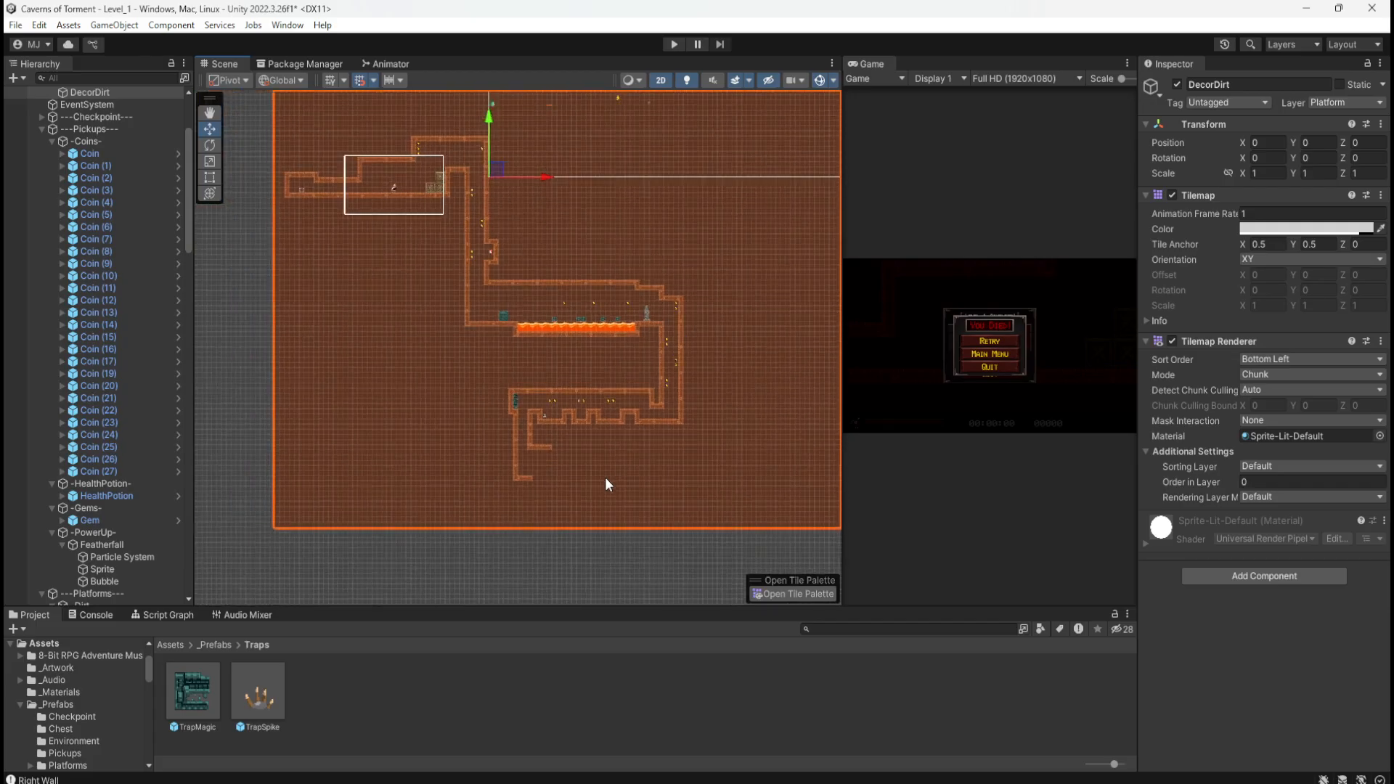
{"action": "scroll", "coordinate": [606, 480], "scroll_direction": "up", "scroll_amount": 3}
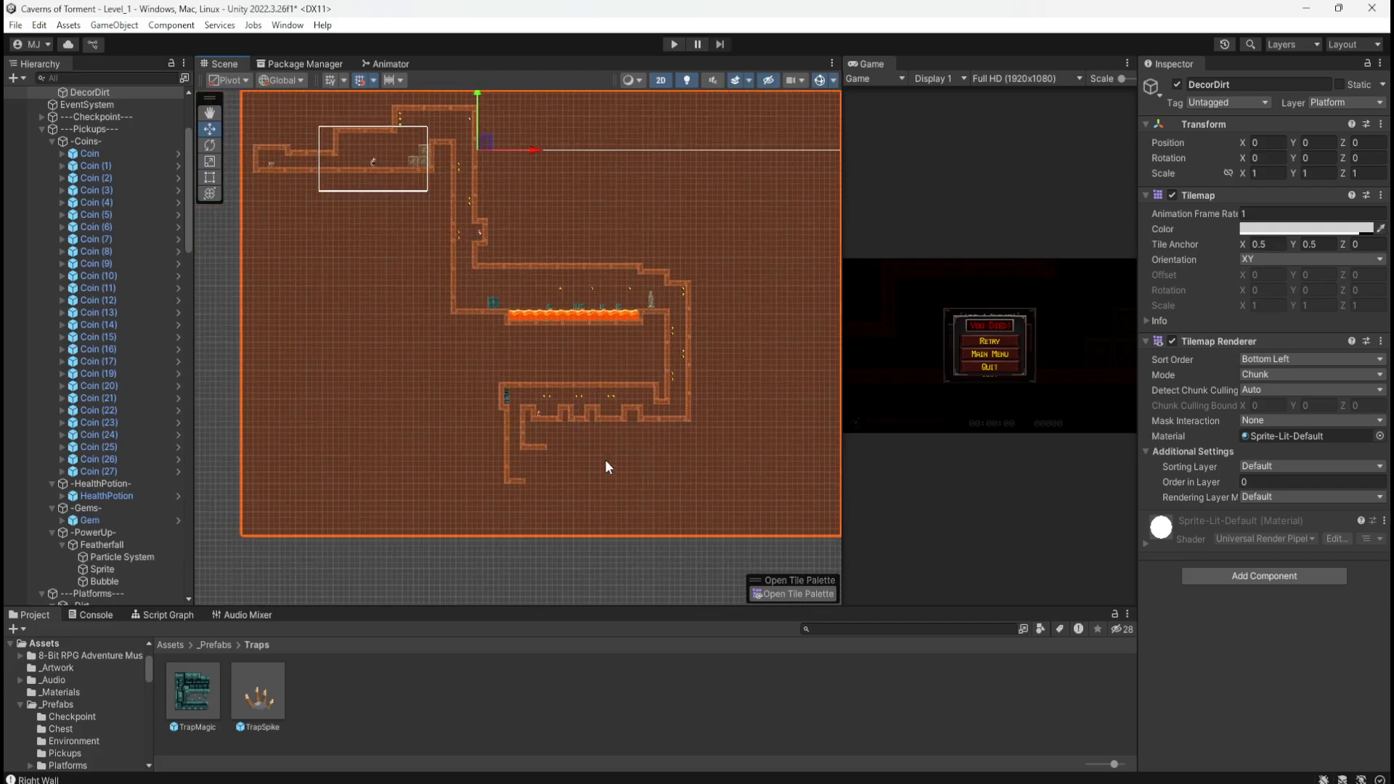
{"action": "middle_click_drag", "start_coordinate": [619, 458], "coordinate": [615, 484]}
{"action": "key", "text": "ctrl+s"}
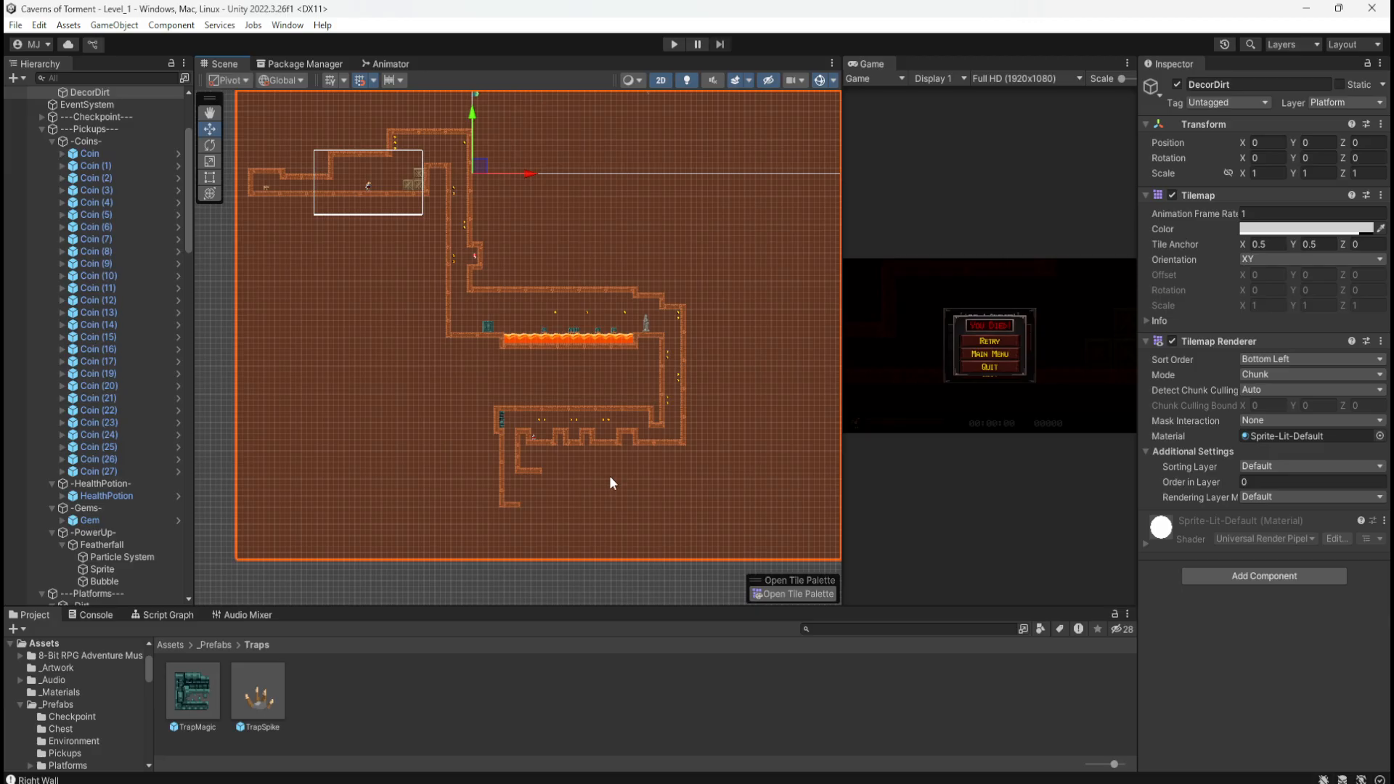
{"action": "left_click", "coordinate": [675, 43]}
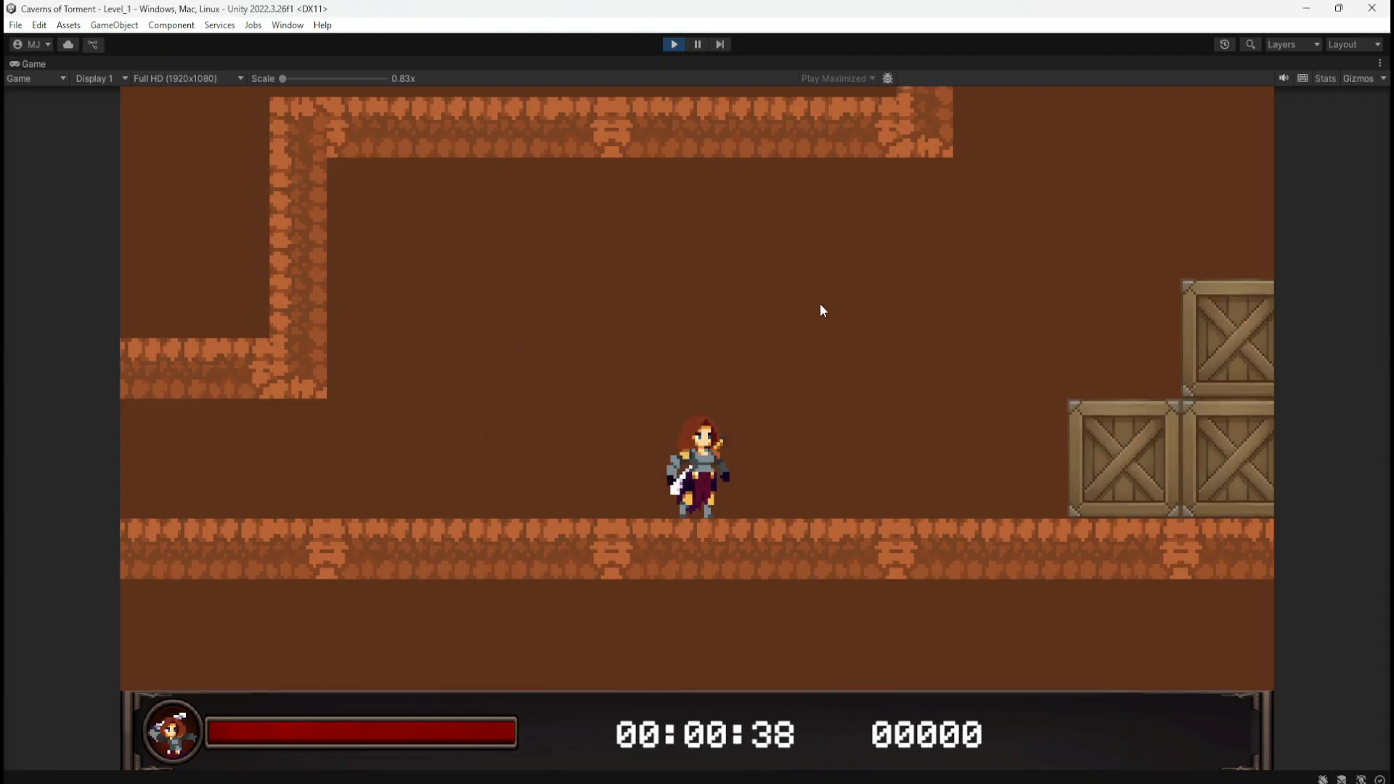
Step: Climb the crates, push the stone block into the lava, jump to the statue checkpoint and drop down the shaft
{"action": "key", "text": "d"}
{"action": "key", "text": "space"}
{"action": "key", "text": "space"}
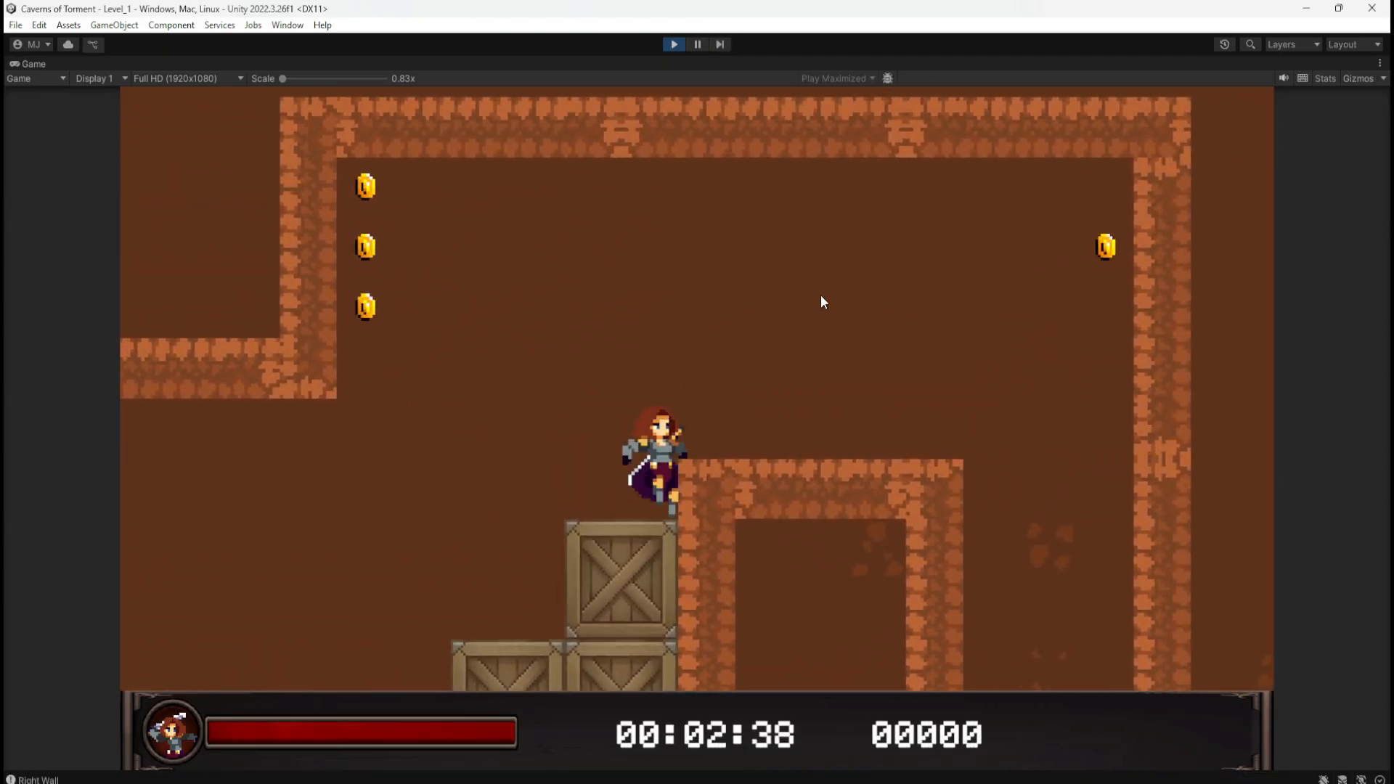
{"action": "key", "text": "space"}
{"action": "key", "text": "d"}
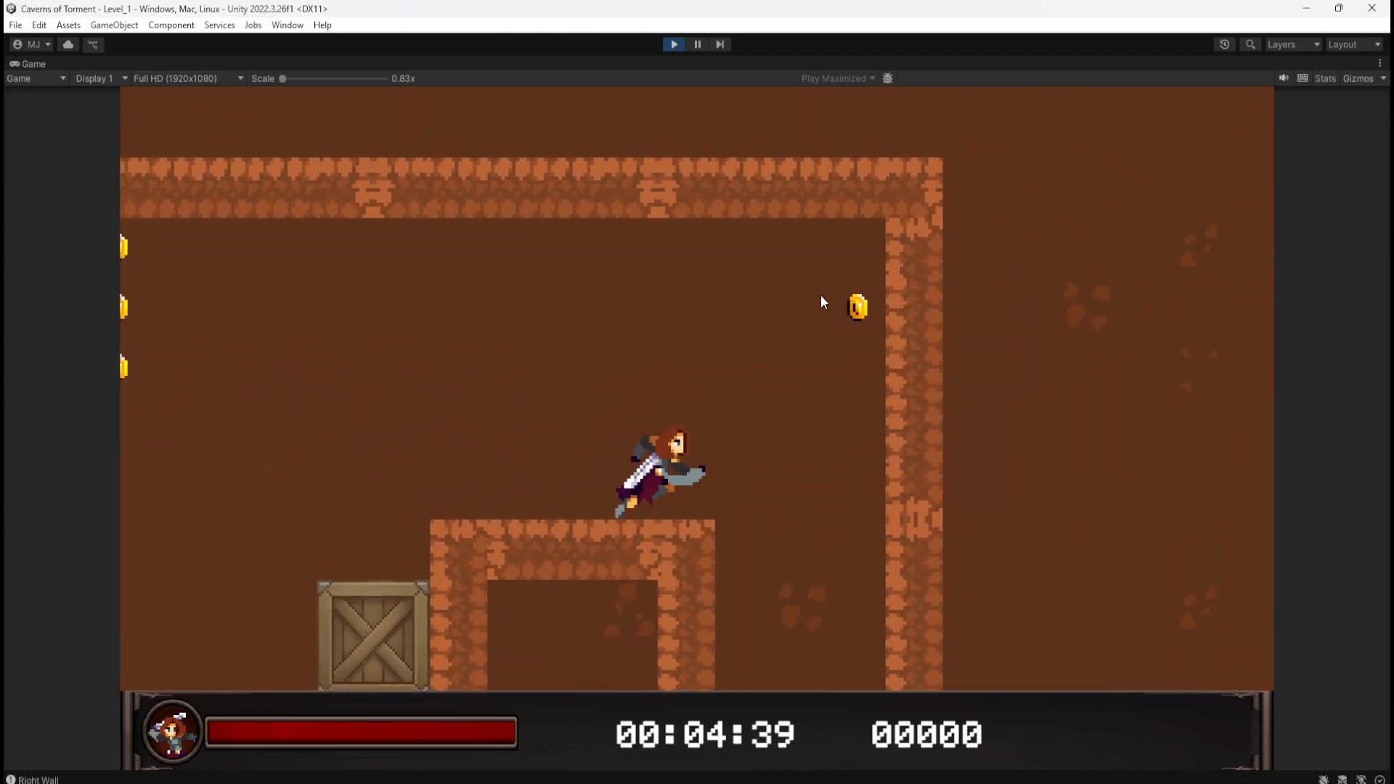
{"action": "key", "text": "d"}
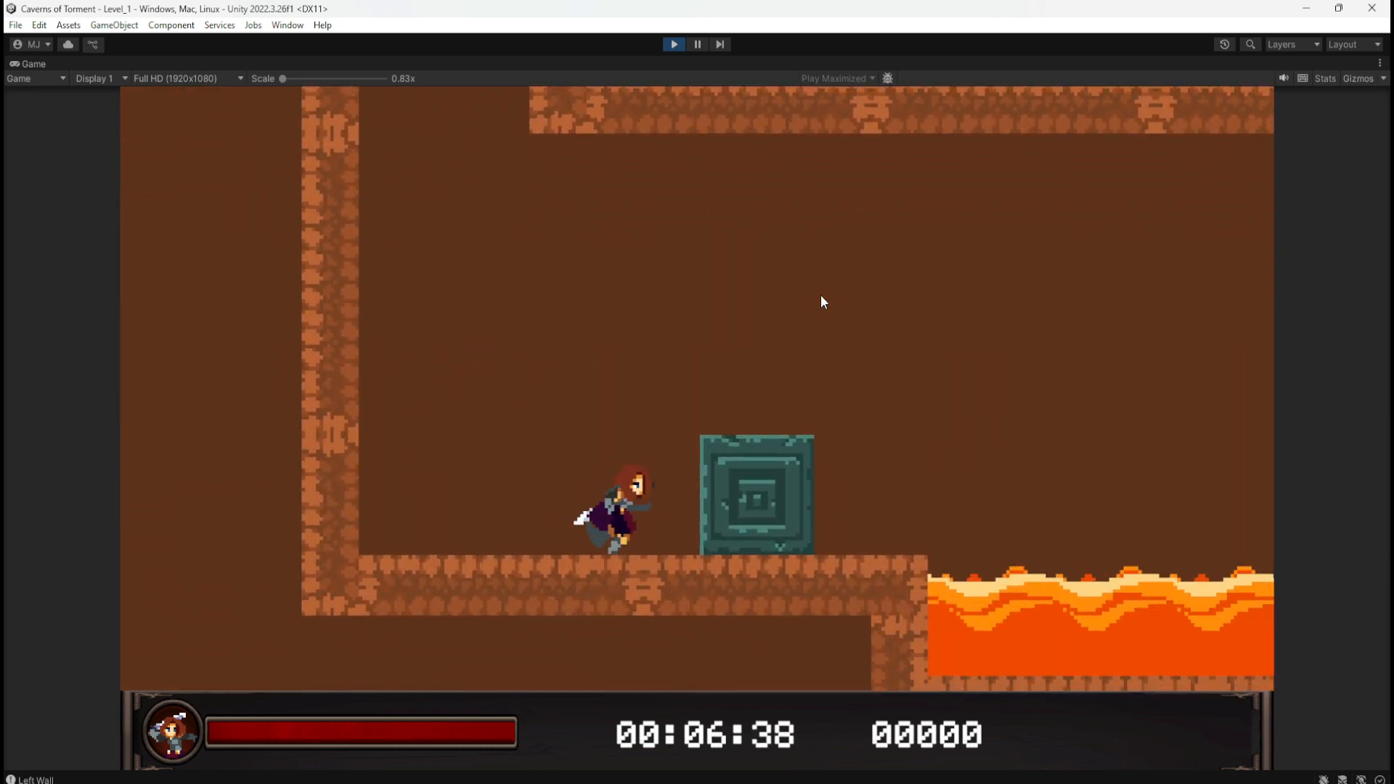
{"action": "key", "text": "space"}
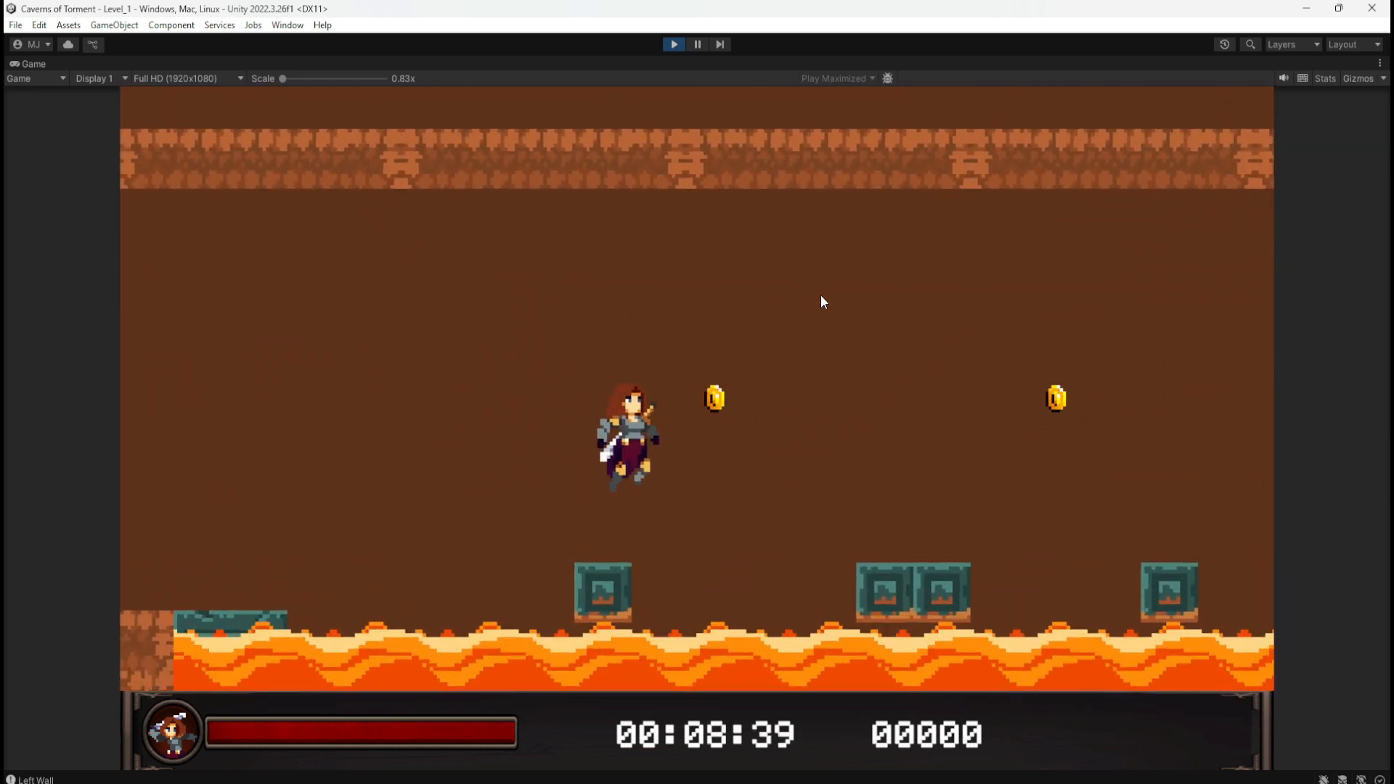
{"action": "key", "text": "space"}
{"action": "key", "text": "space"}
{"action": "key", "text": "d"}
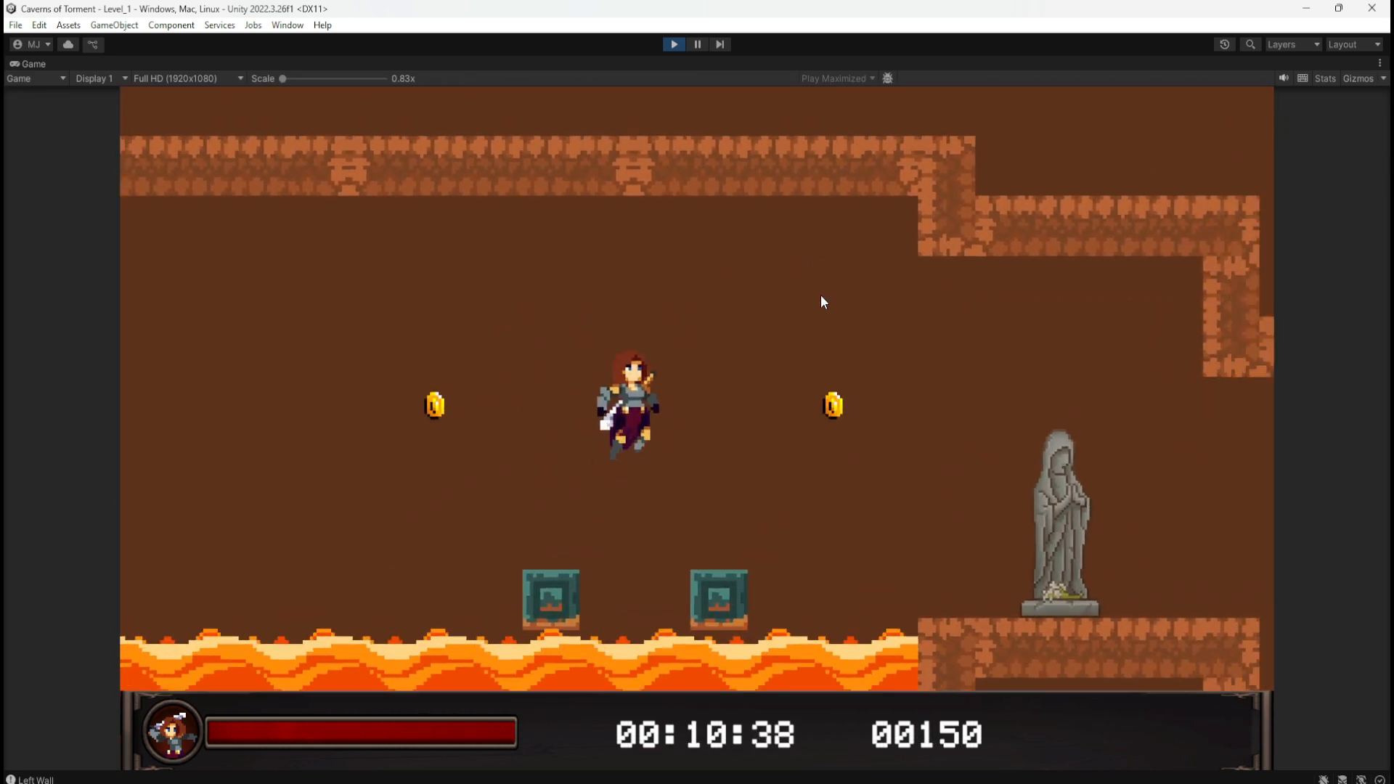
{"action": "key", "text": "d"}
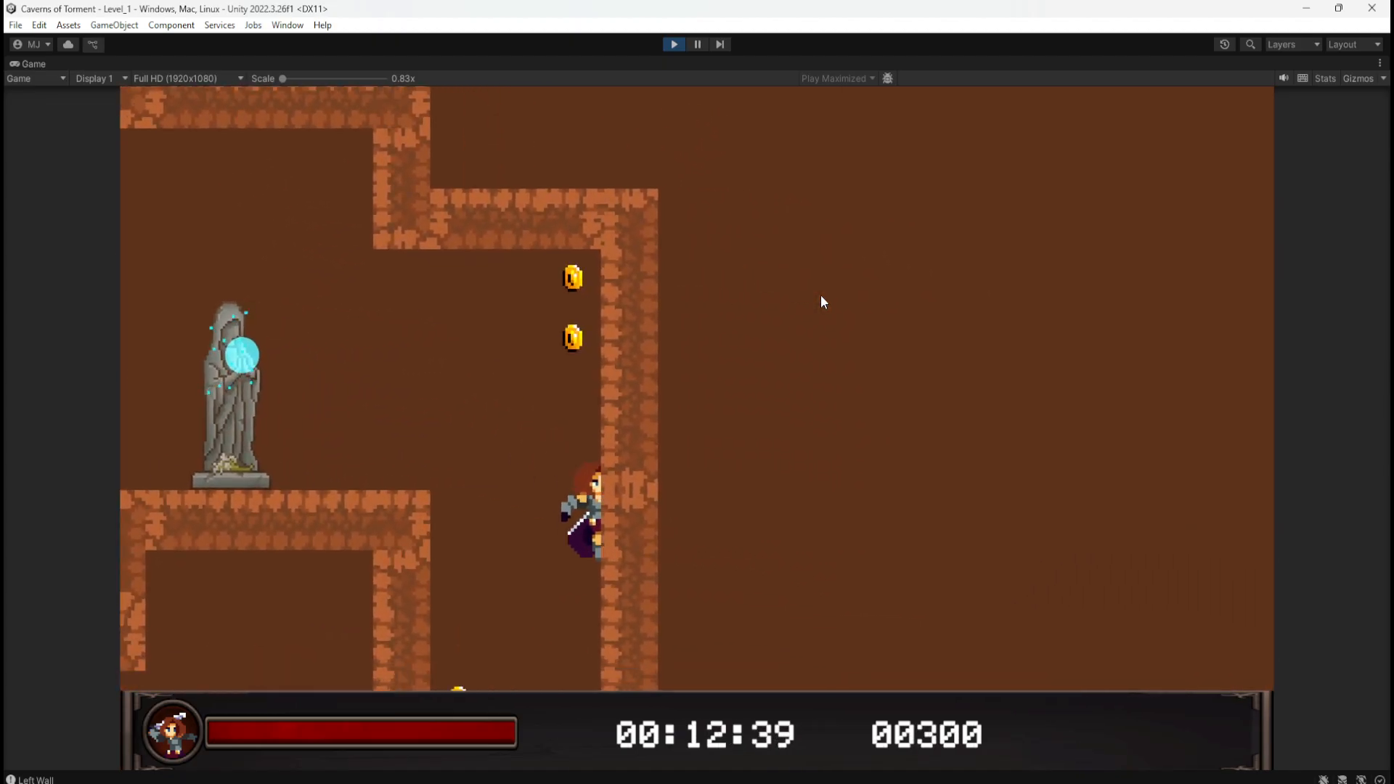
Step: Run left through the lower corridor collecting coins and the health potion, then exit Play mode
{"action": "key", "text": "a"}
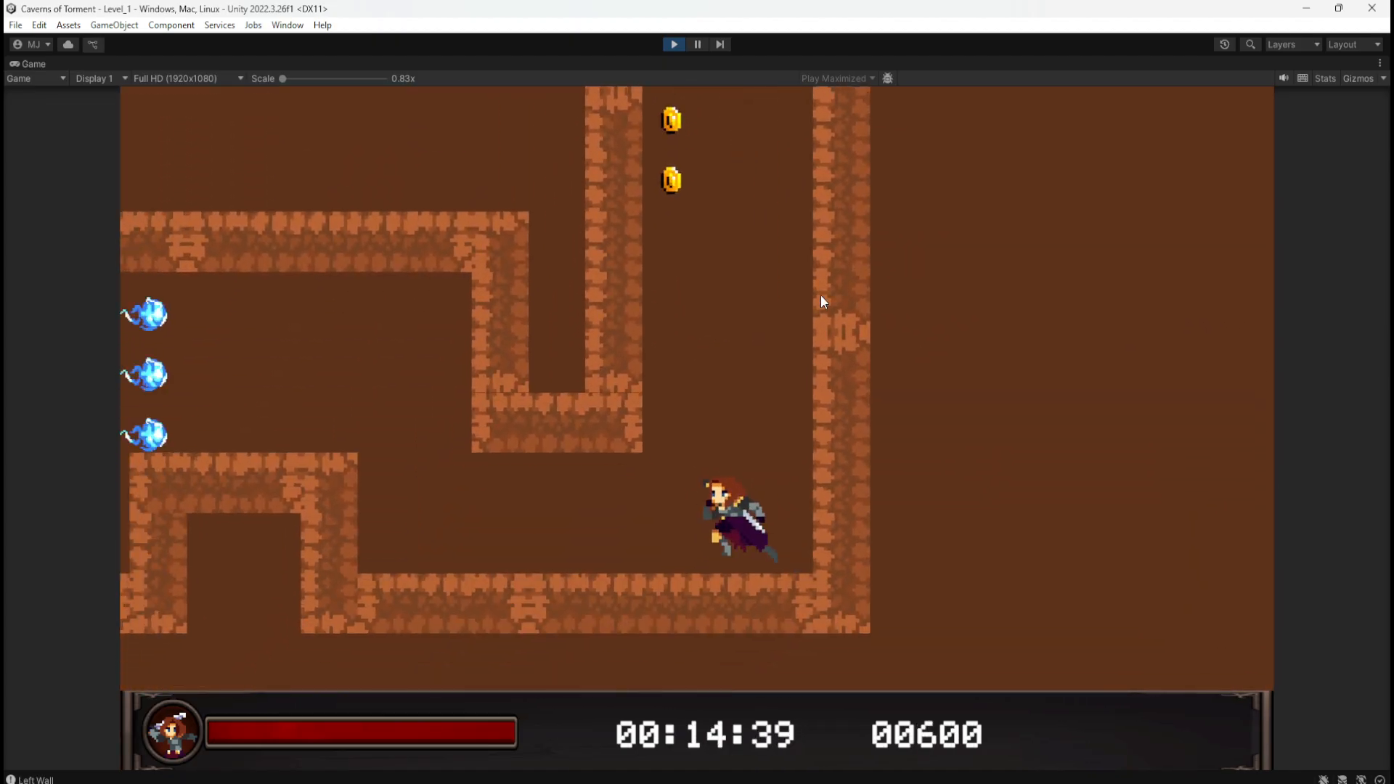
{"action": "key", "text": "space"}
{"action": "key", "text": "a"}
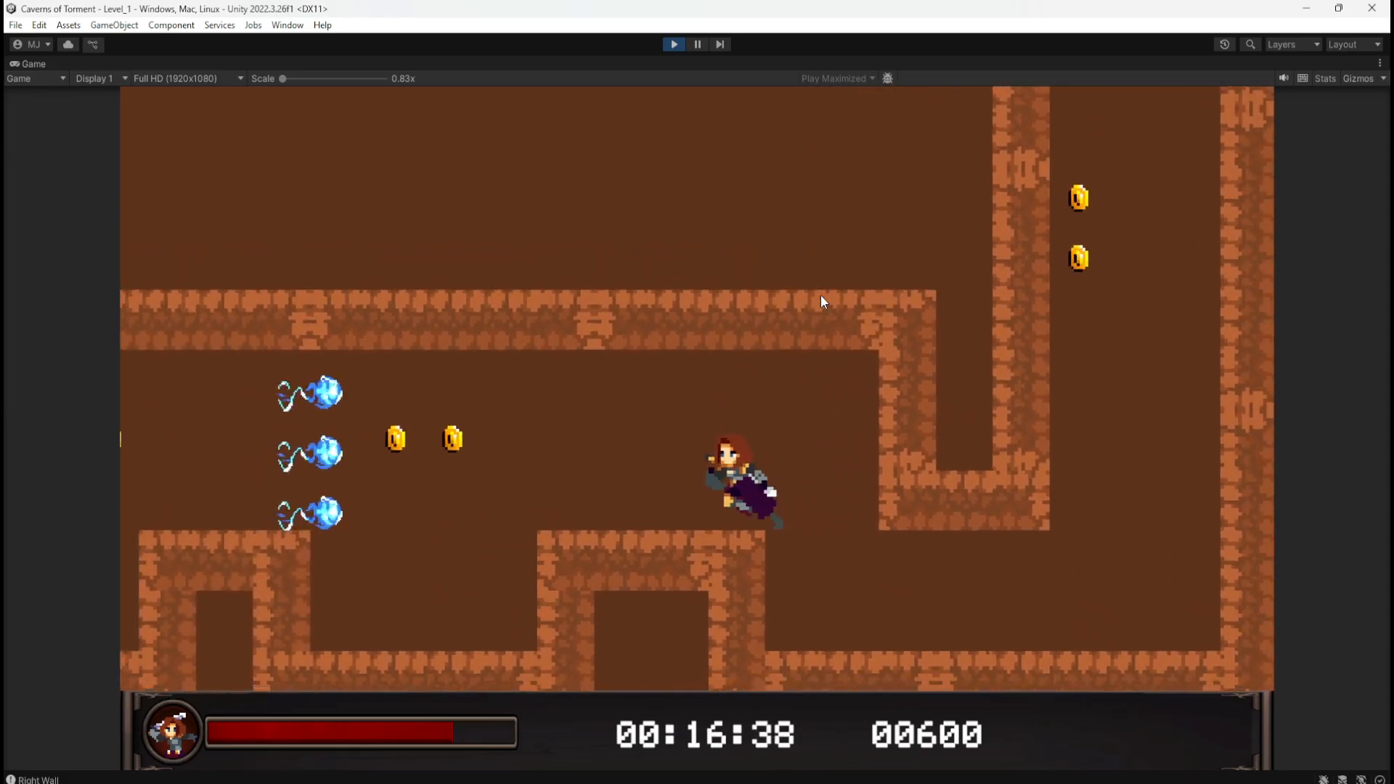
{"action": "key", "text": "a"}
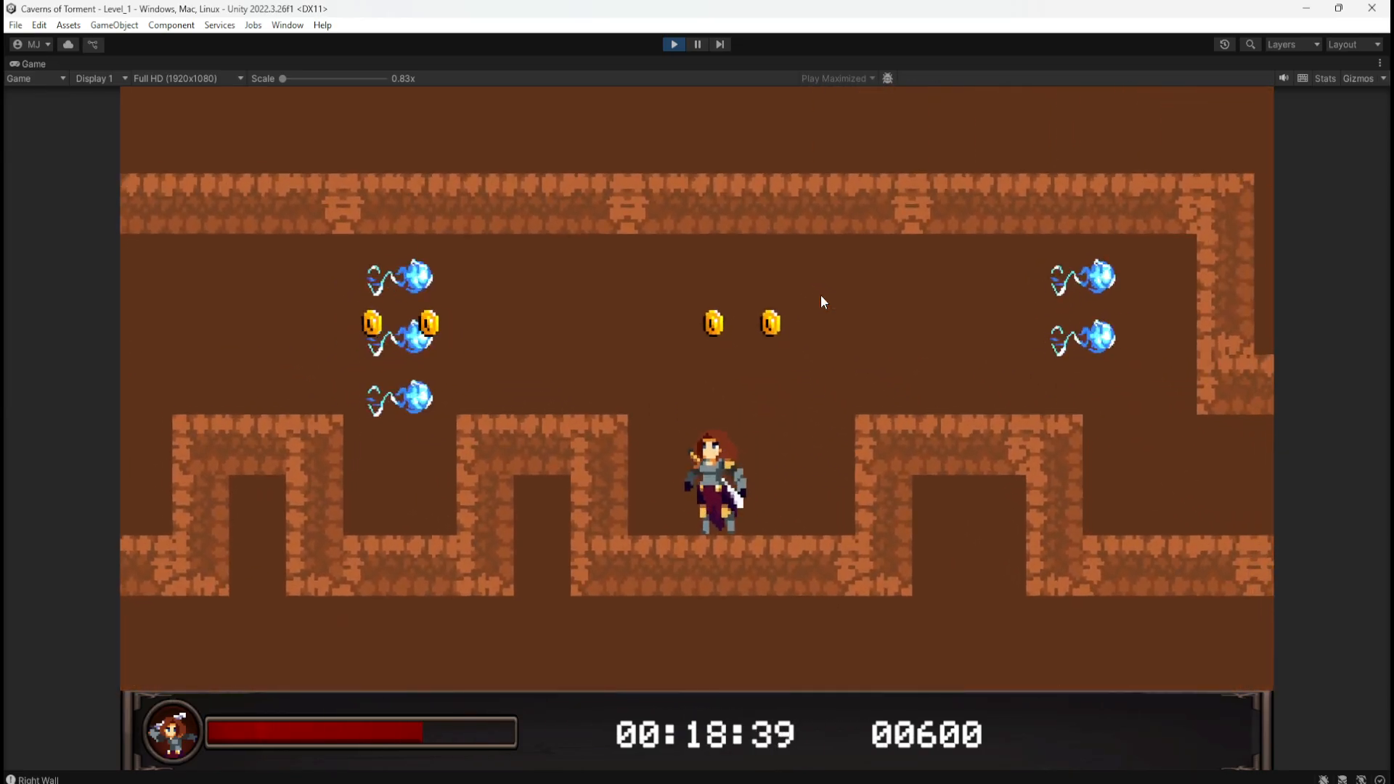
{"action": "key", "text": "space"}
{"action": "key", "text": "a"}
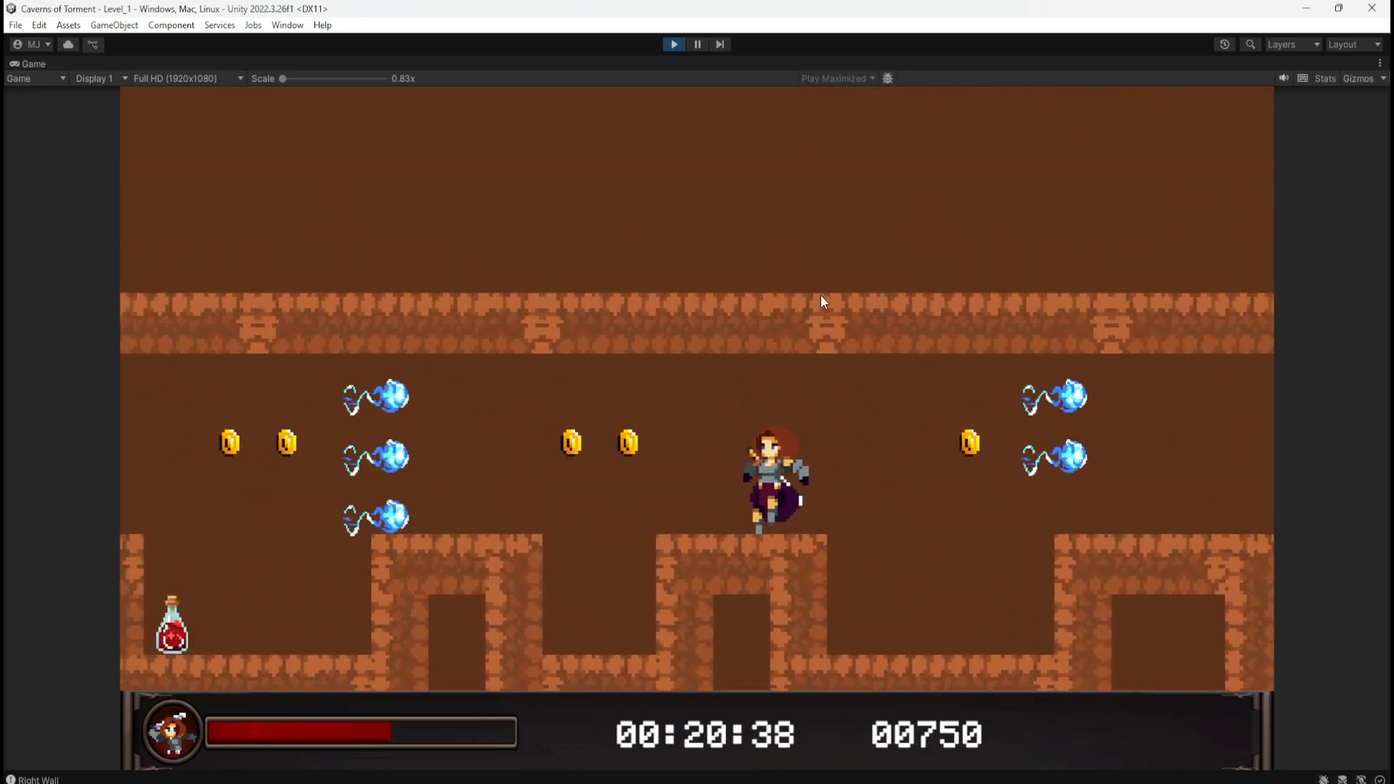
{"action": "key", "text": "a"}
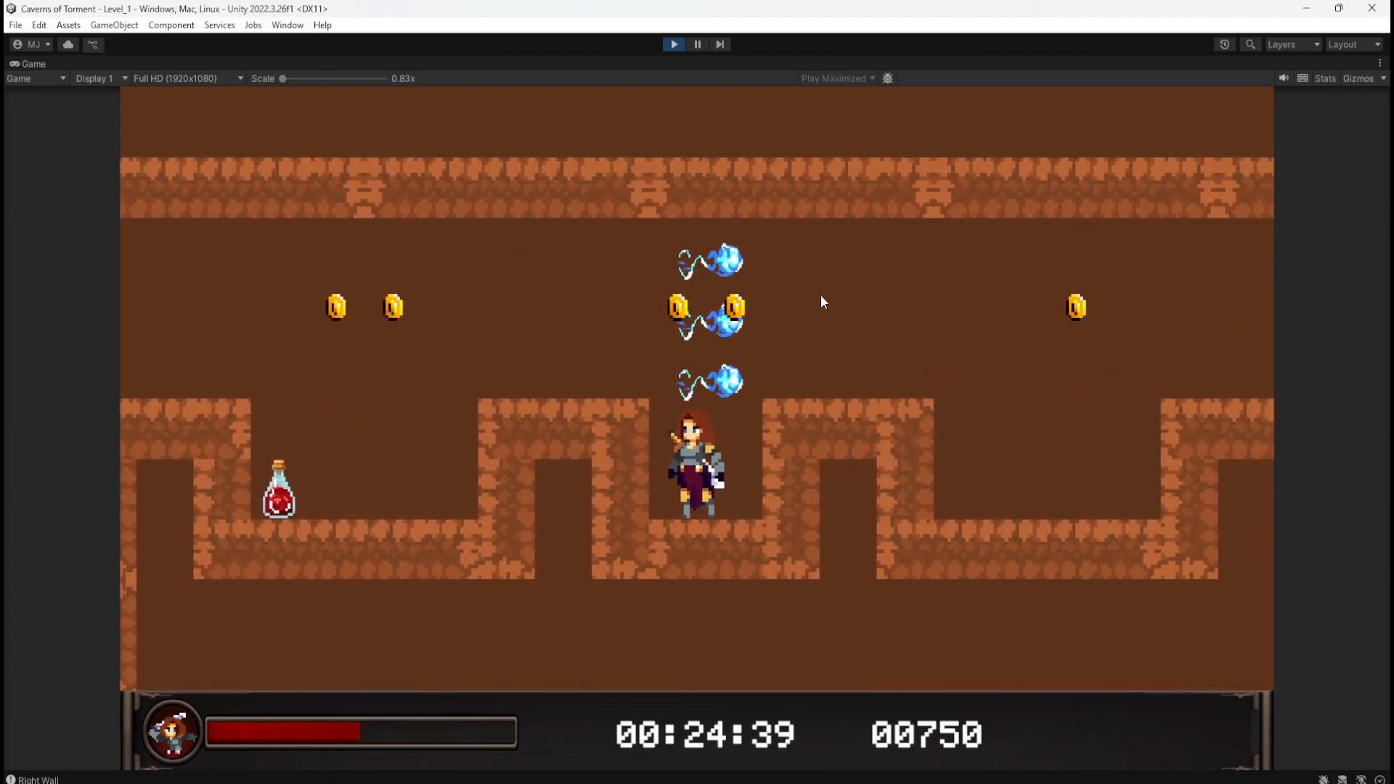
{"action": "key", "text": "space"}
{"action": "key", "text": "a"}
{"action": "key", "text": "a"}
{"action": "key", "text": "space"}
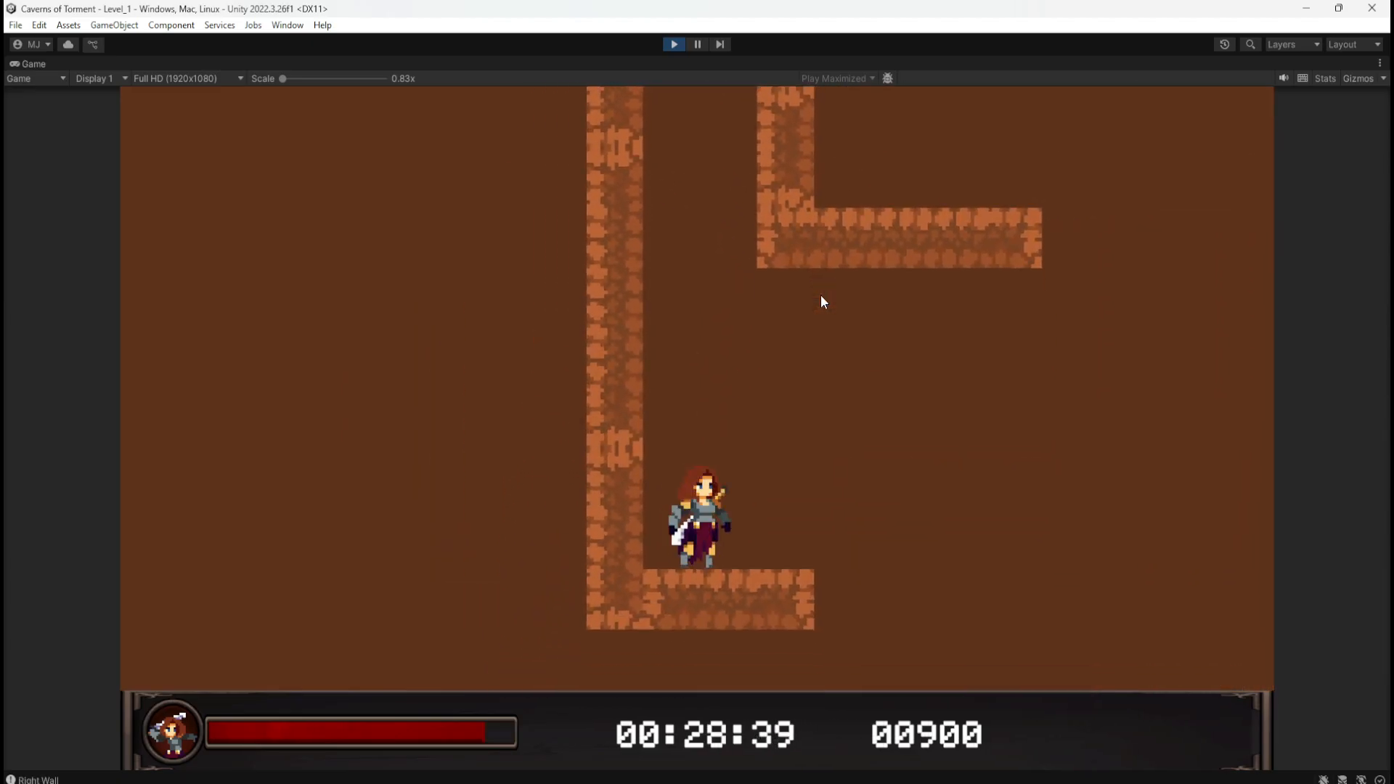
{"action": "left_click", "coordinate": [674, 44]}
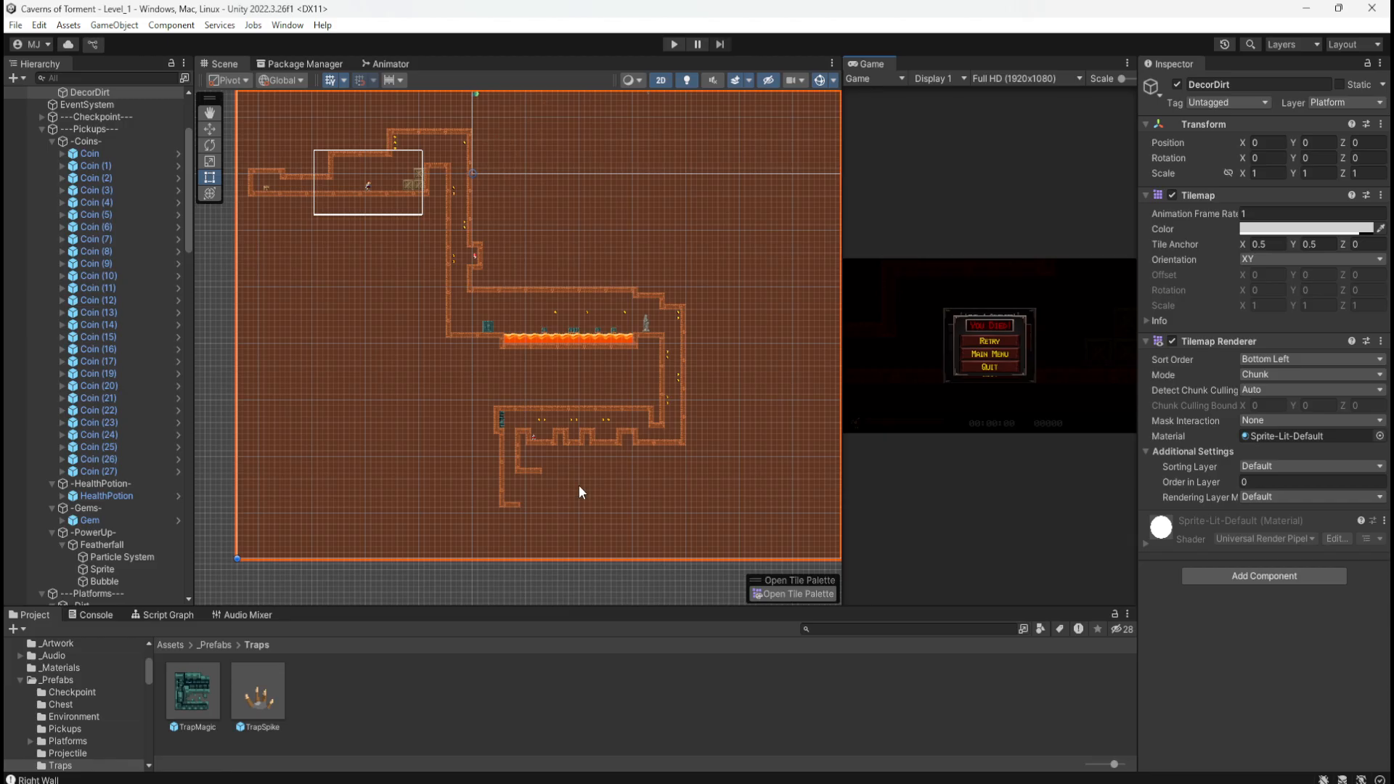
{"action": "left_click_drag", "start_coordinate": [1393, 215], "coordinate": [828, 154]}
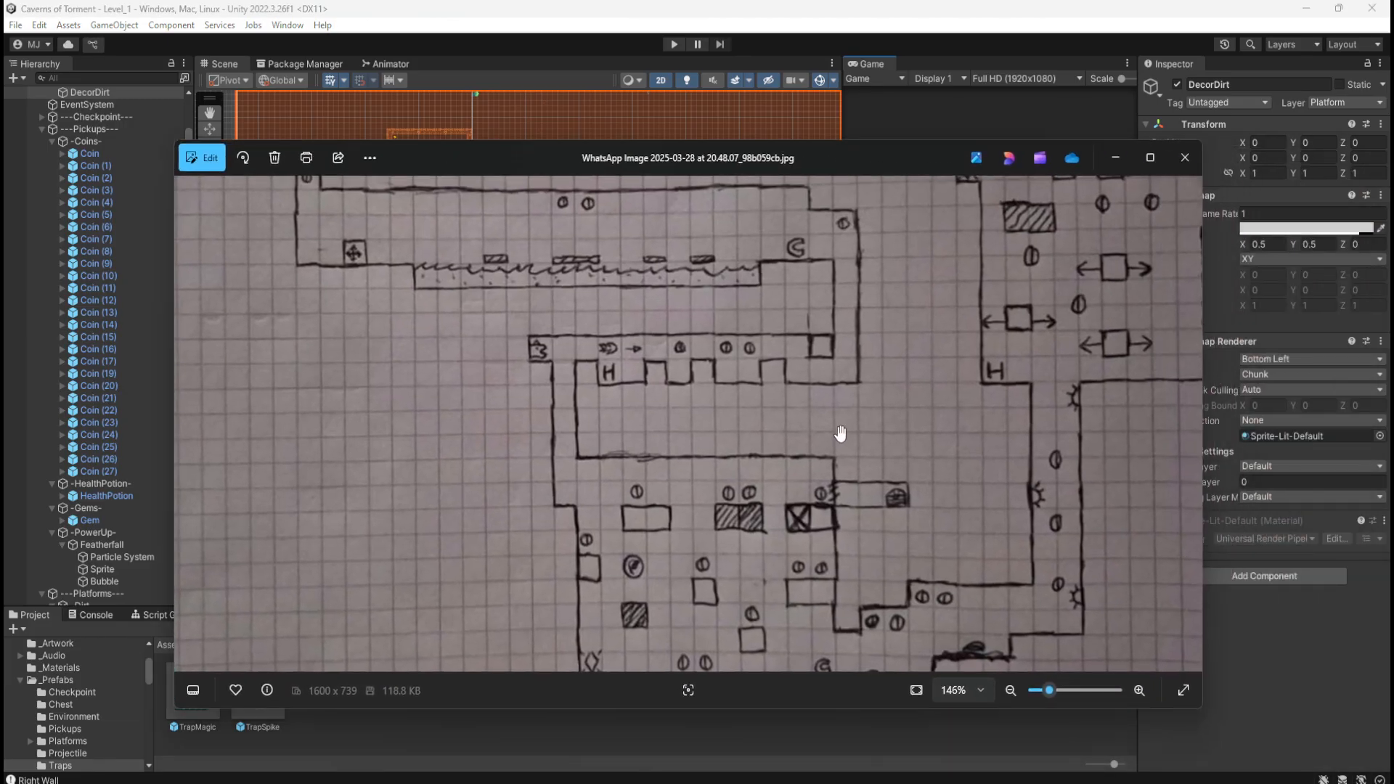
{"action": "scroll", "coordinate": [840, 465], "scroll_direction": "down", "scroll_amount": 2}
{"action": "left_click_drag", "start_coordinate": [769, 518], "coordinate": [769, 520]}
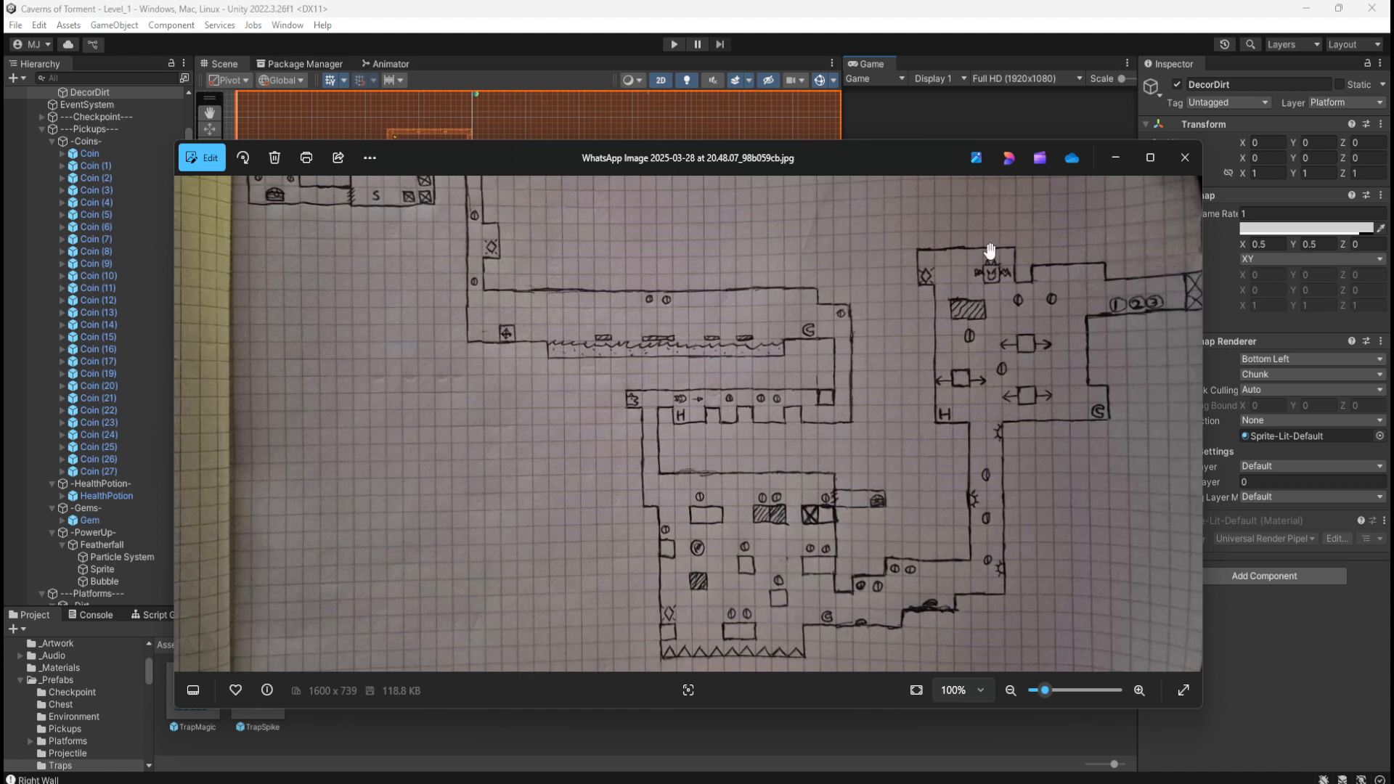
{"action": "left_click_drag", "start_coordinate": [886, 154], "coordinate": [1393, 153]}
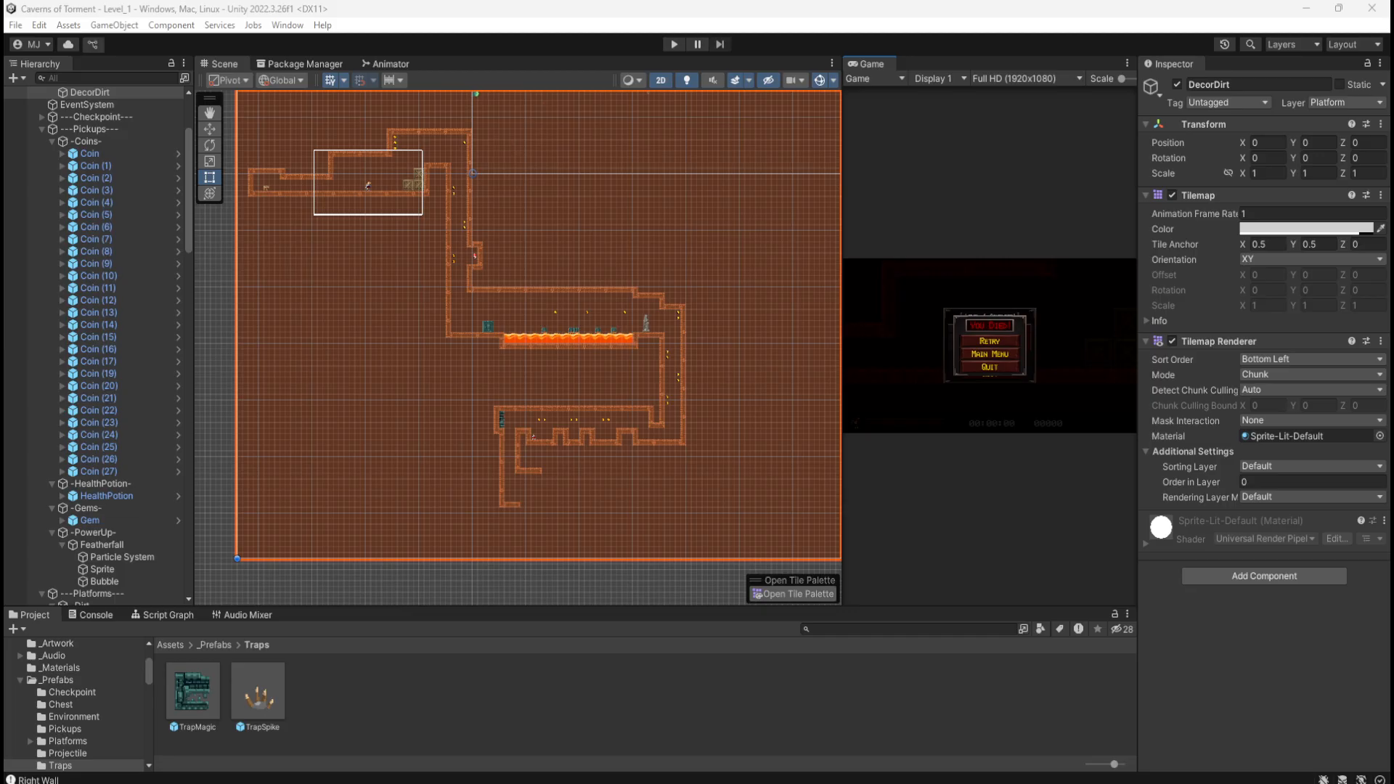
Step: Collapse the Pickups and Platforms groups in the Hierarchy
{"action": "middle_click_drag", "start_coordinate": [701, 539], "coordinate": [621, 417]}
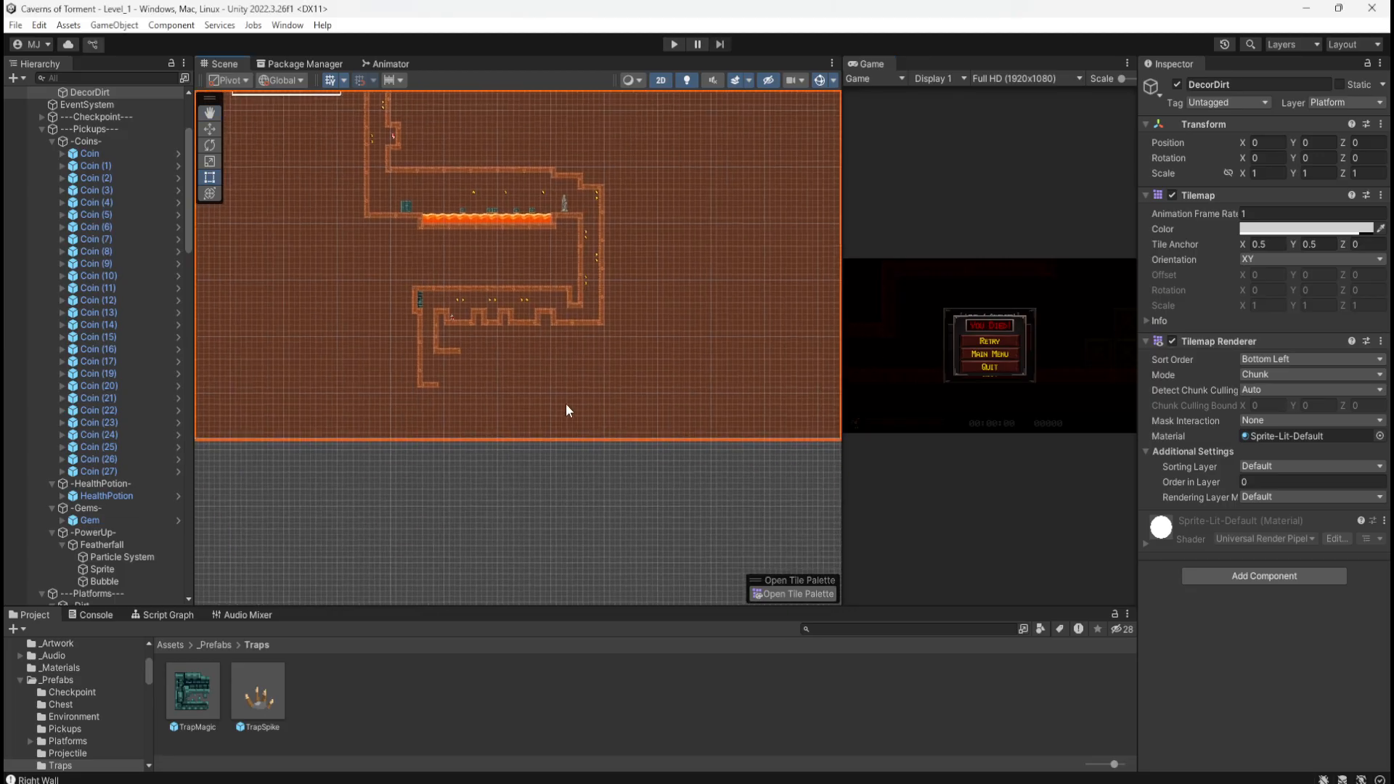
{"action": "scroll", "coordinate": [525, 397], "scroll_direction": "down", "scroll_amount": 12}
{"action": "scroll", "coordinate": [435, 415], "scroll_direction": "up", "scroll_amount": 2}
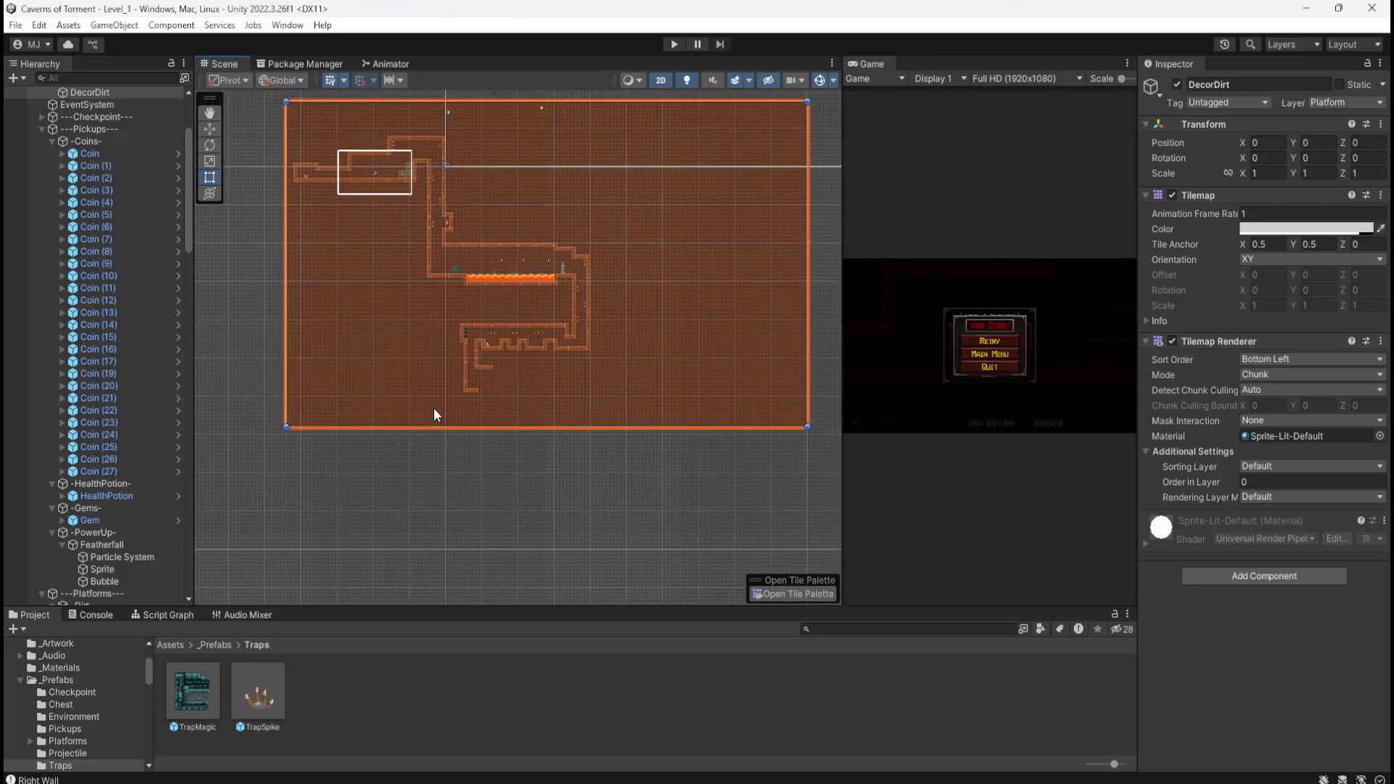
{"action": "scroll", "coordinate": [549, 481], "scroll_direction": "down", "scroll_amount": 1}
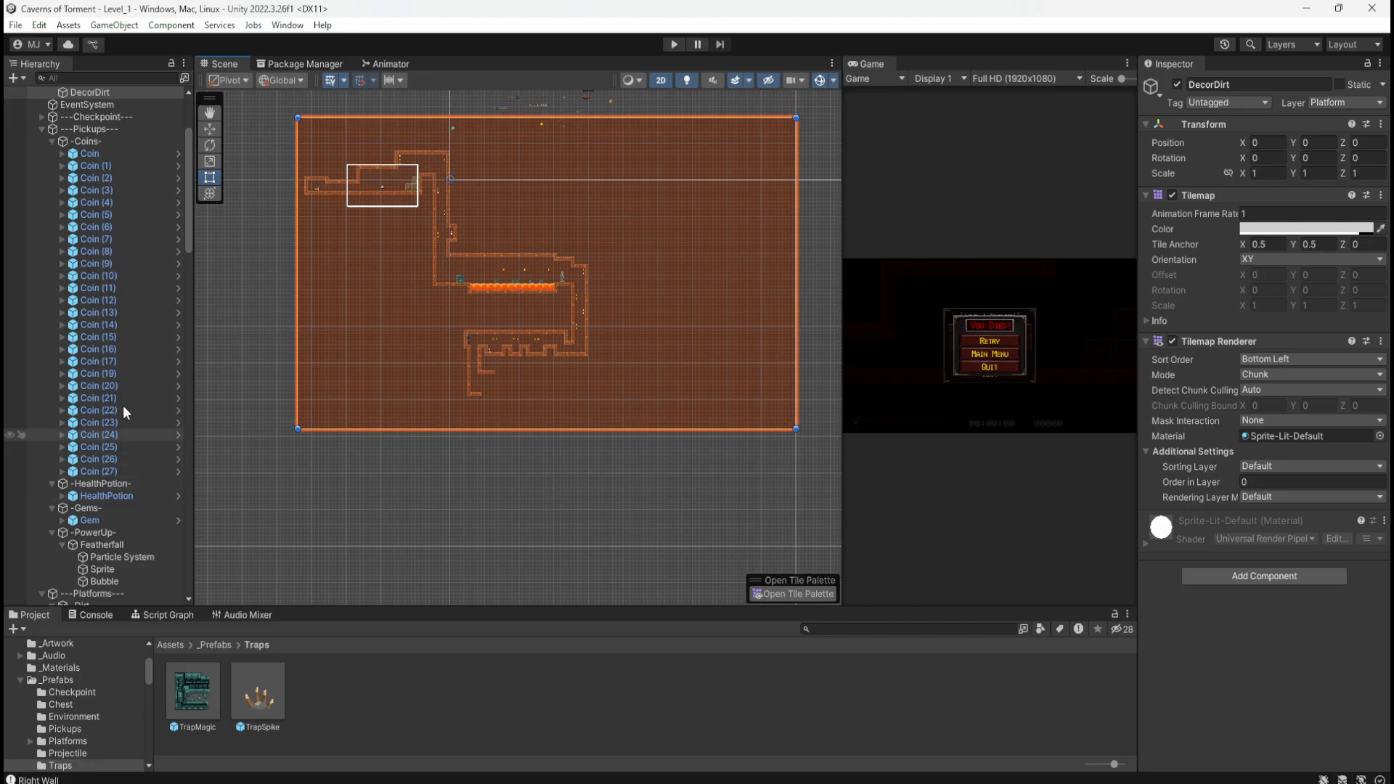
{"action": "left_click", "coordinate": [43, 129]}
{"action": "scroll", "coordinate": [50, 189], "scroll_direction": "up", "scroll_amount": 2}
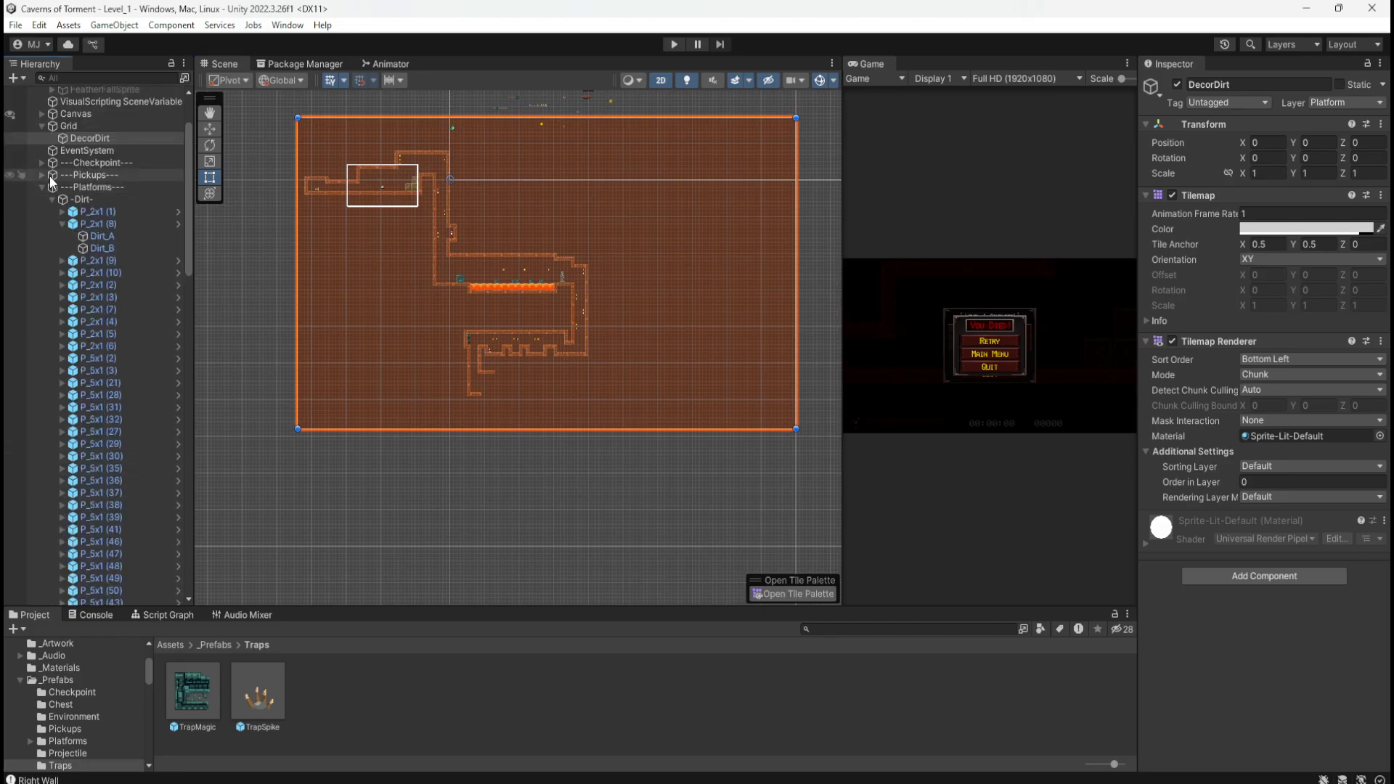
{"action": "left_click", "coordinate": [42, 187]}
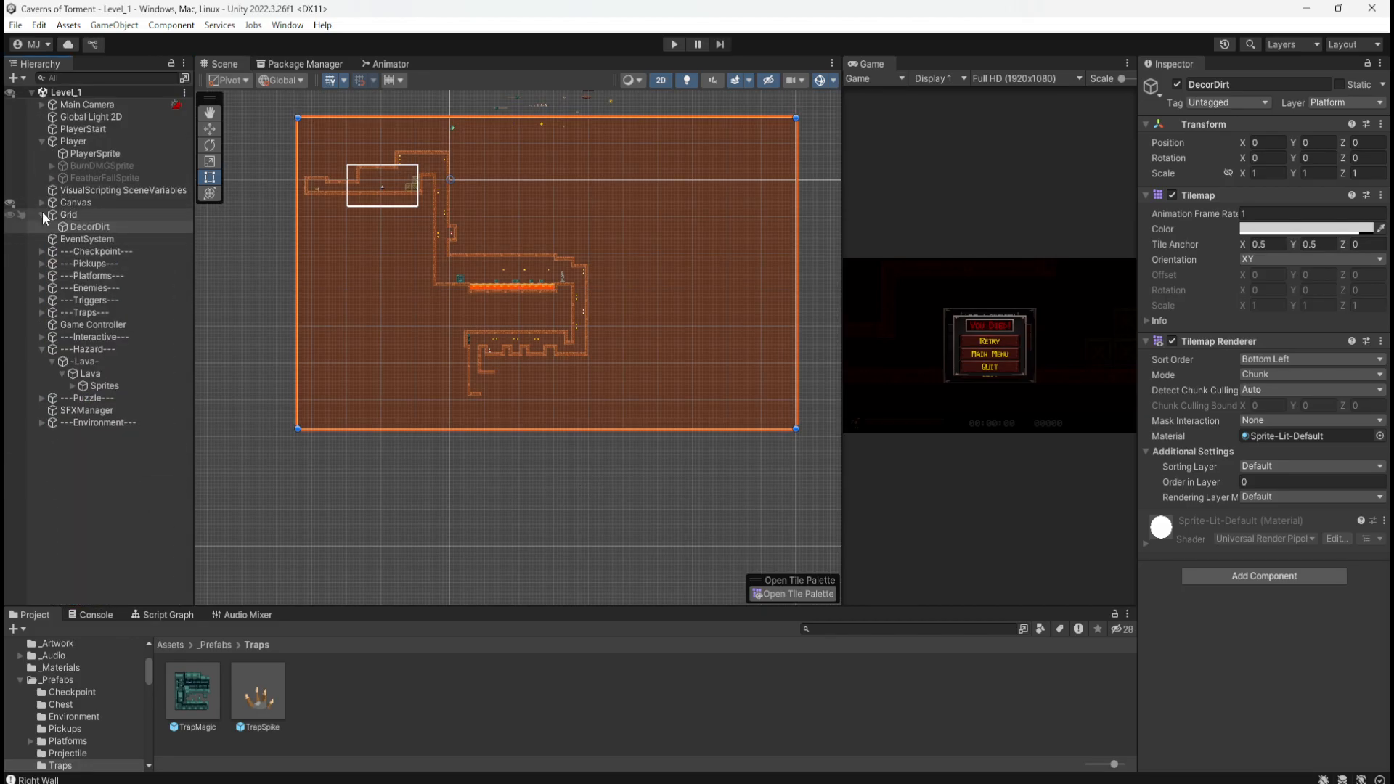
Step: Box-fill the plain dirt tile on DecorDirt below the level's bottom edge and out to the right
{"action": "left_click", "coordinate": [797, 594]}
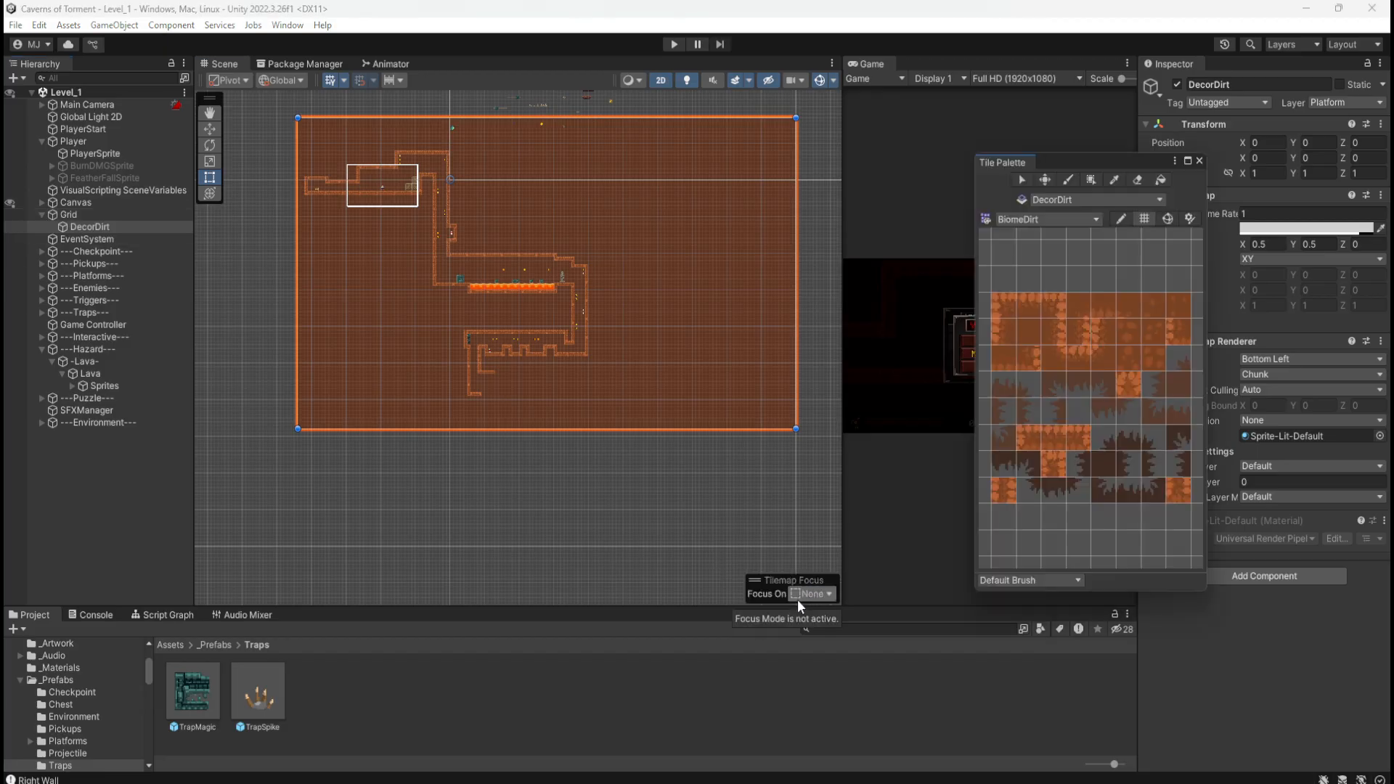
{"action": "left_click", "coordinate": [1091, 182]}
{"action": "left_click", "coordinate": [1035, 331]}
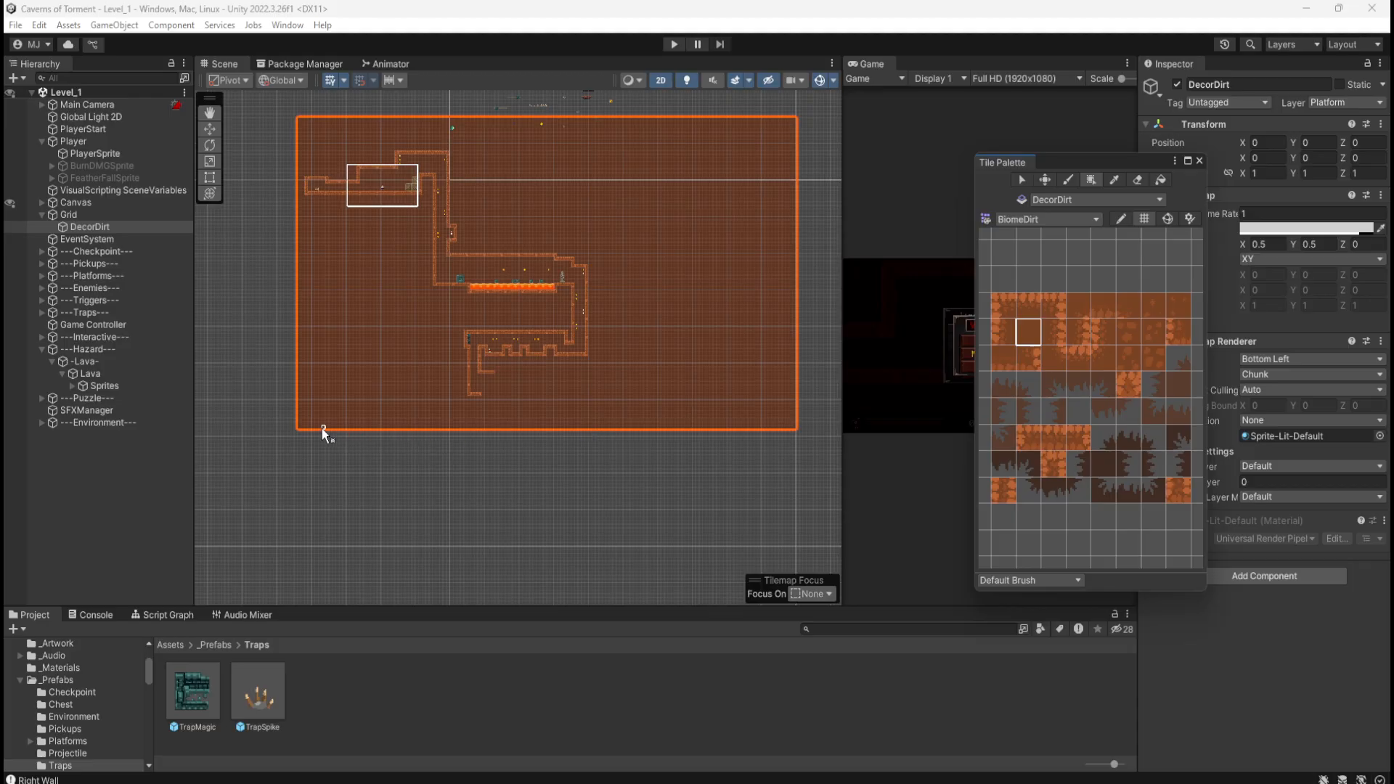
{"action": "left_click_drag", "start_coordinate": [299, 429], "coordinate": [794, 590]}
{"action": "middle_click_drag", "start_coordinate": [741, 415], "coordinate": [495, 398]}
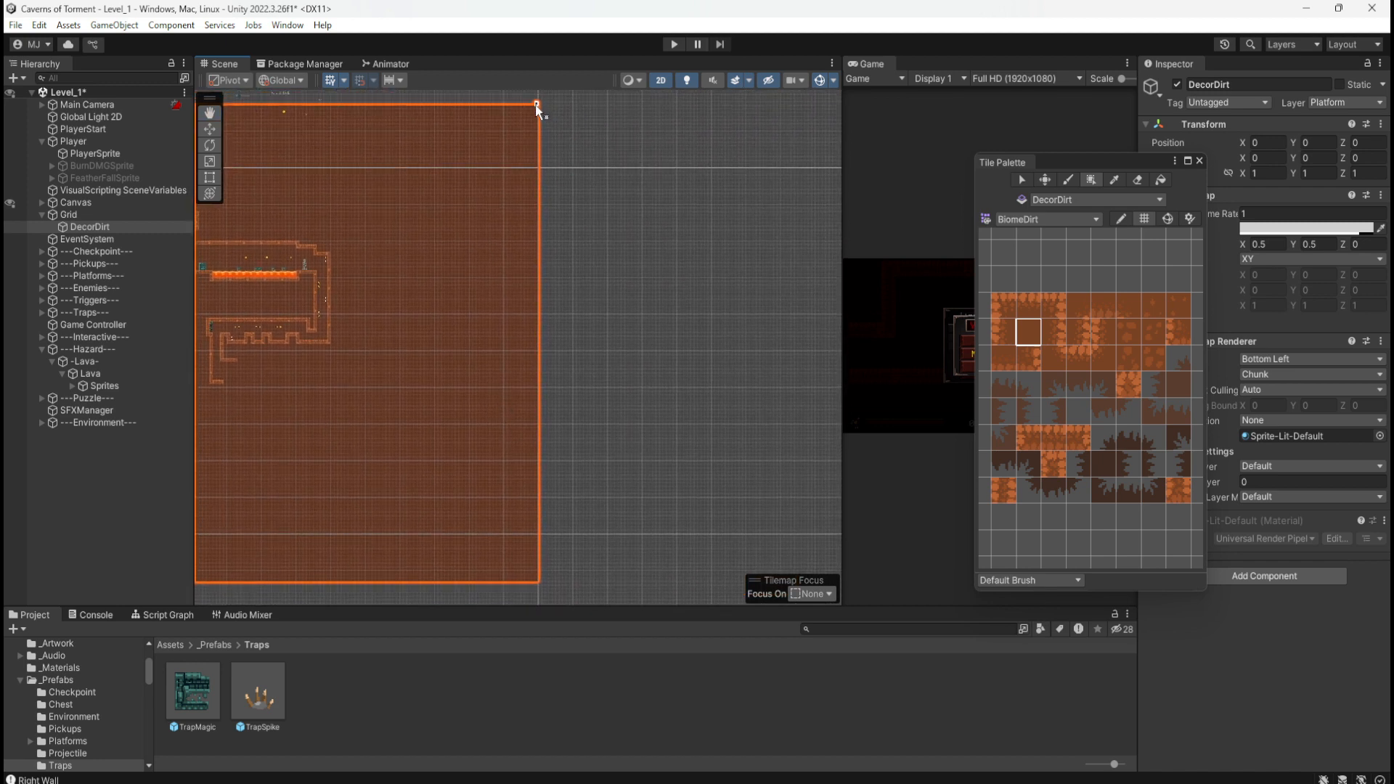
{"action": "left_click_drag", "start_coordinate": [534, 107], "coordinate": [760, 581]}
{"action": "middle_click_drag", "start_coordinate": [412, 447], "coordinate": [694, 508]}
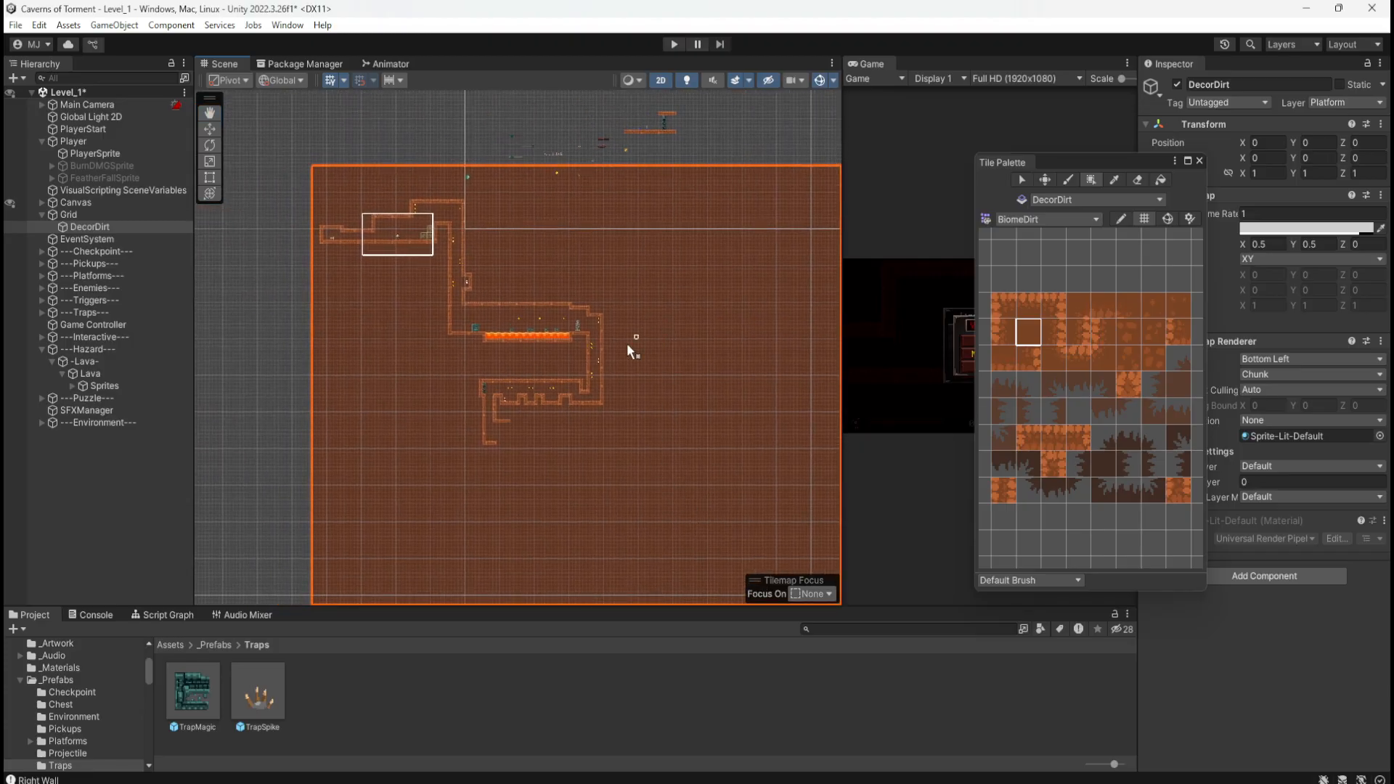
Step: Save Level_1 and close the Tile Palette, bringing the lower shaft back into view
{"action": "key", "text": "ctrl+s"}
{"action": "left_click", "coordinate": [1199, 161]}
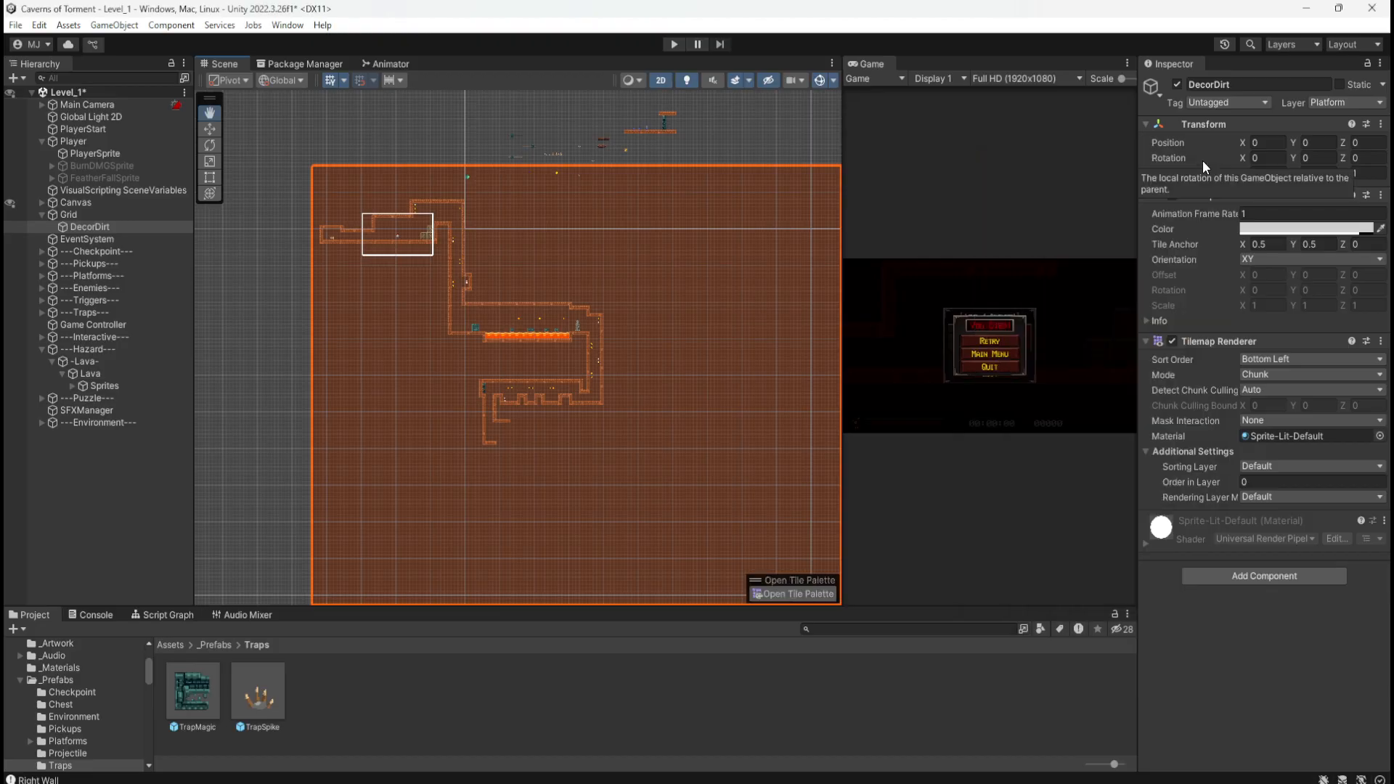
{"action": "scroll", "coordinate": [620, 392], "scroll_direction": "up", "scroll_amount": 1}
{"action": "scroll", "coordinate": [576, 342], "scroll_direction": "up", "scroll_amount": 3}
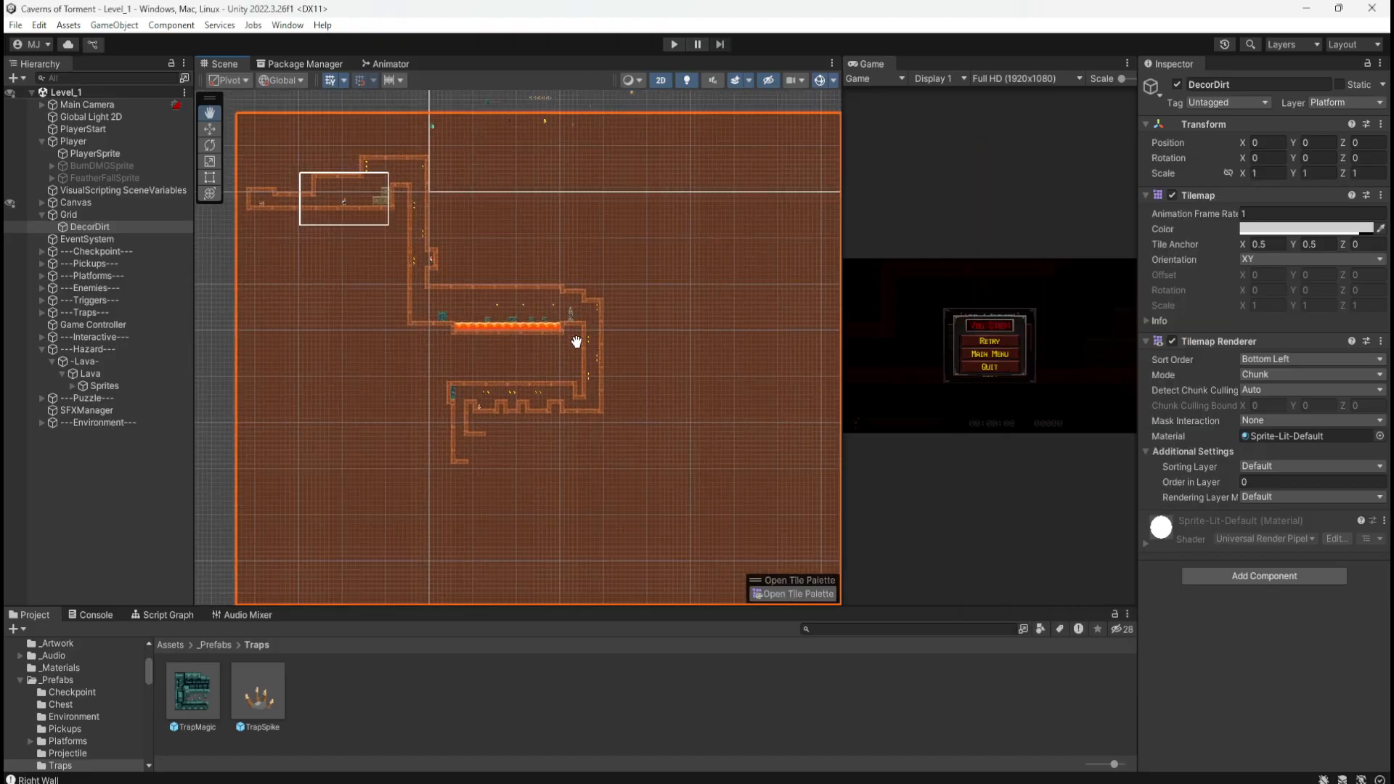
{"action": "left_click_drag", "start_coordinate": [632, 161], "coordinate": [632, 414]}
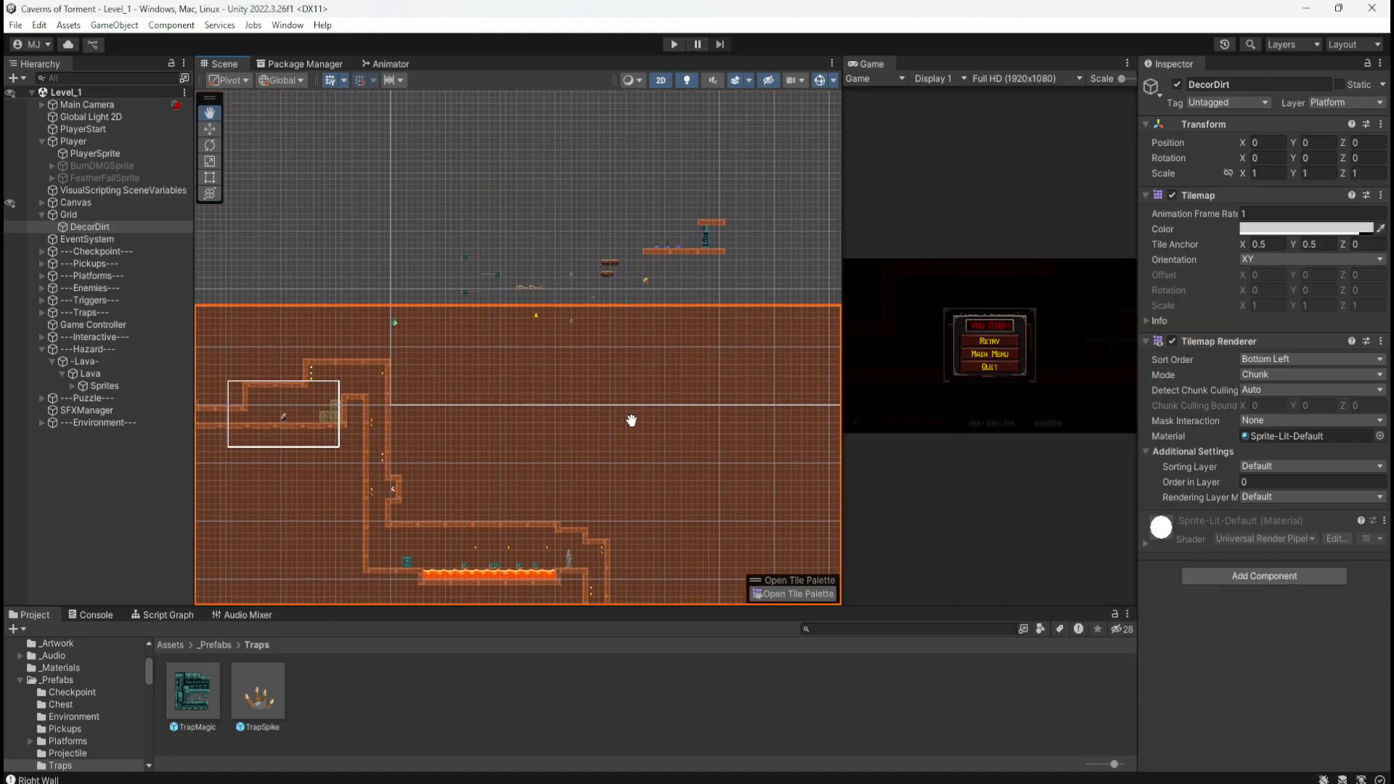
{"action": "scroll", "coordinate": [508, 286], "scroll_direction": "up", "scroll_amount": 5}
{"action": "scroll", "coordinate": [421, 317], "scroll_direction": "up", "scroll_amount": 4}
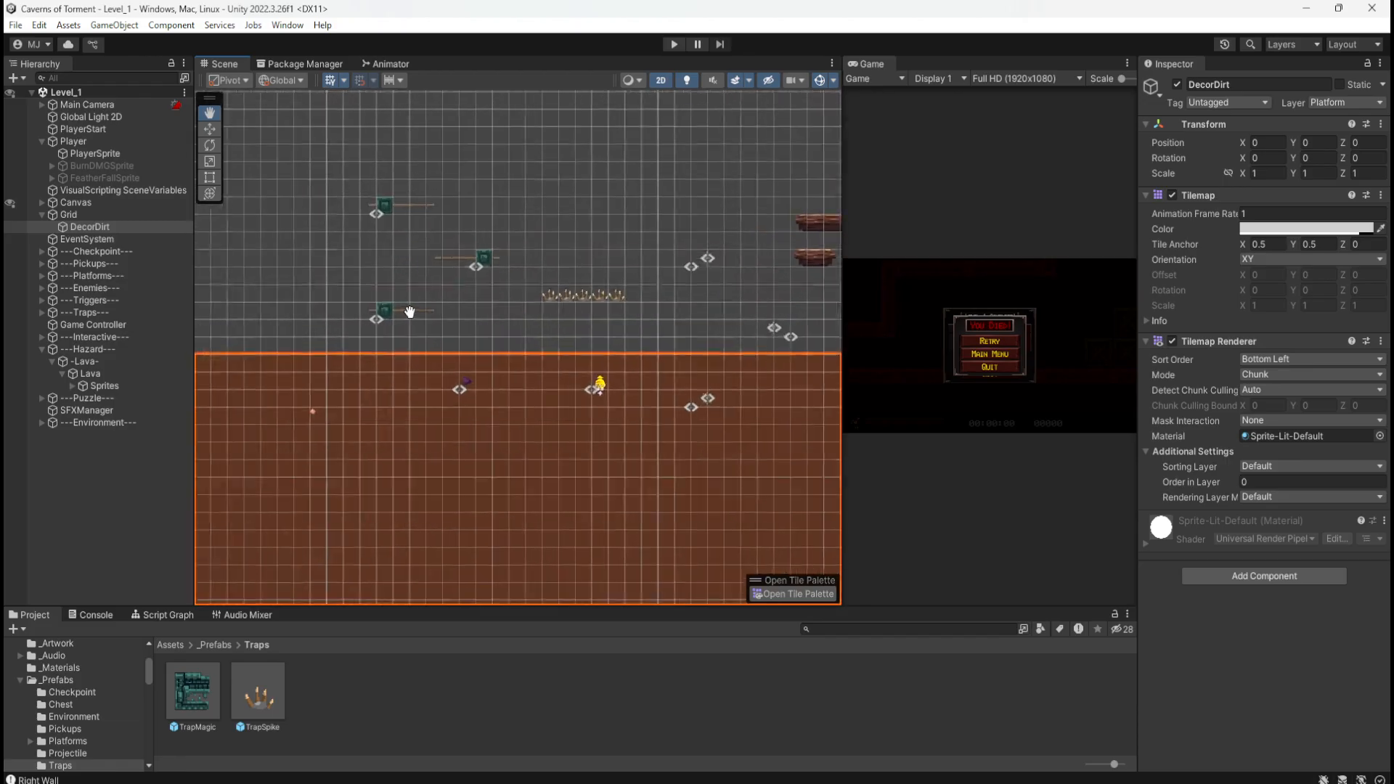
{"action": "left_click_drag", "start_coordinate": [455, 485], "coordinate": [597, 345]}
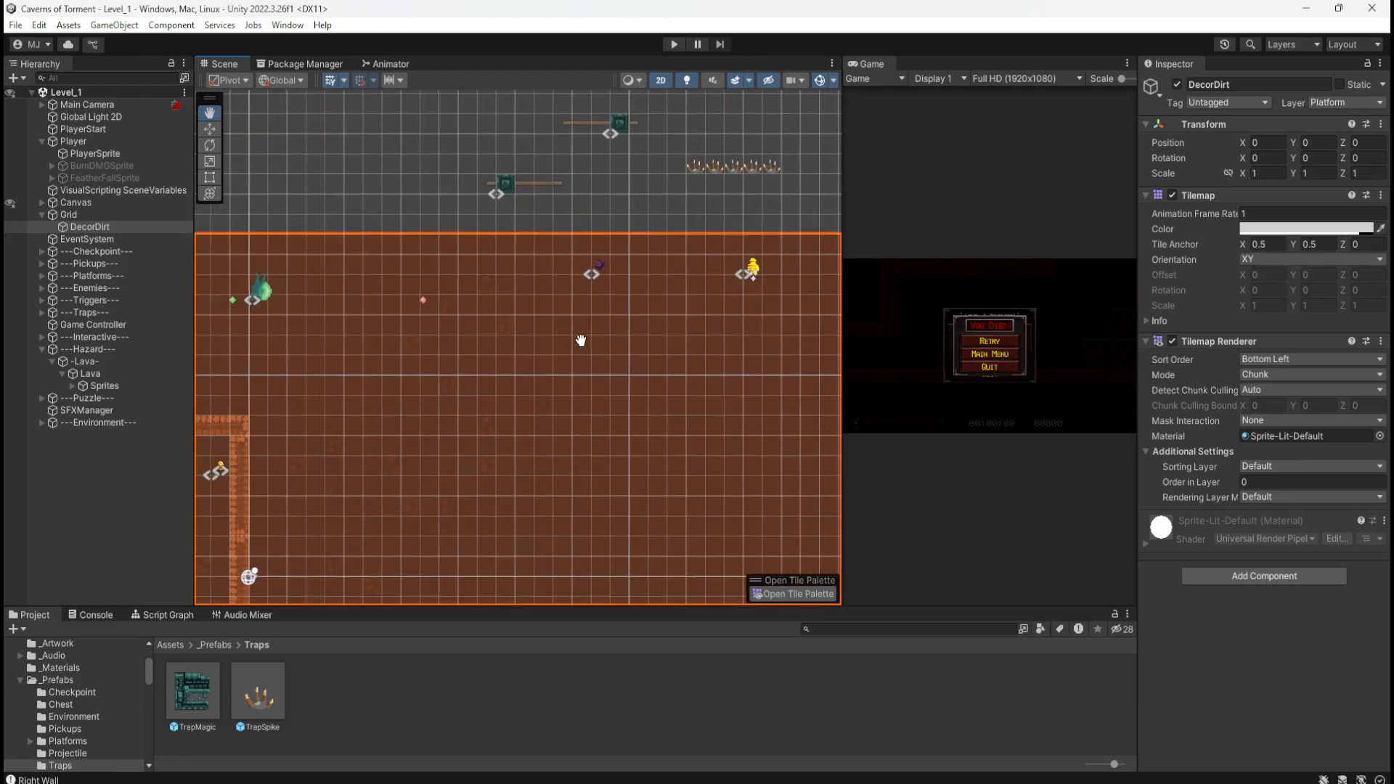
Step: Show the Triggers group's zones, expand the Enemies group and select Enemy_Bat
{"action": "left_click", "coordinate": [68, 299]}
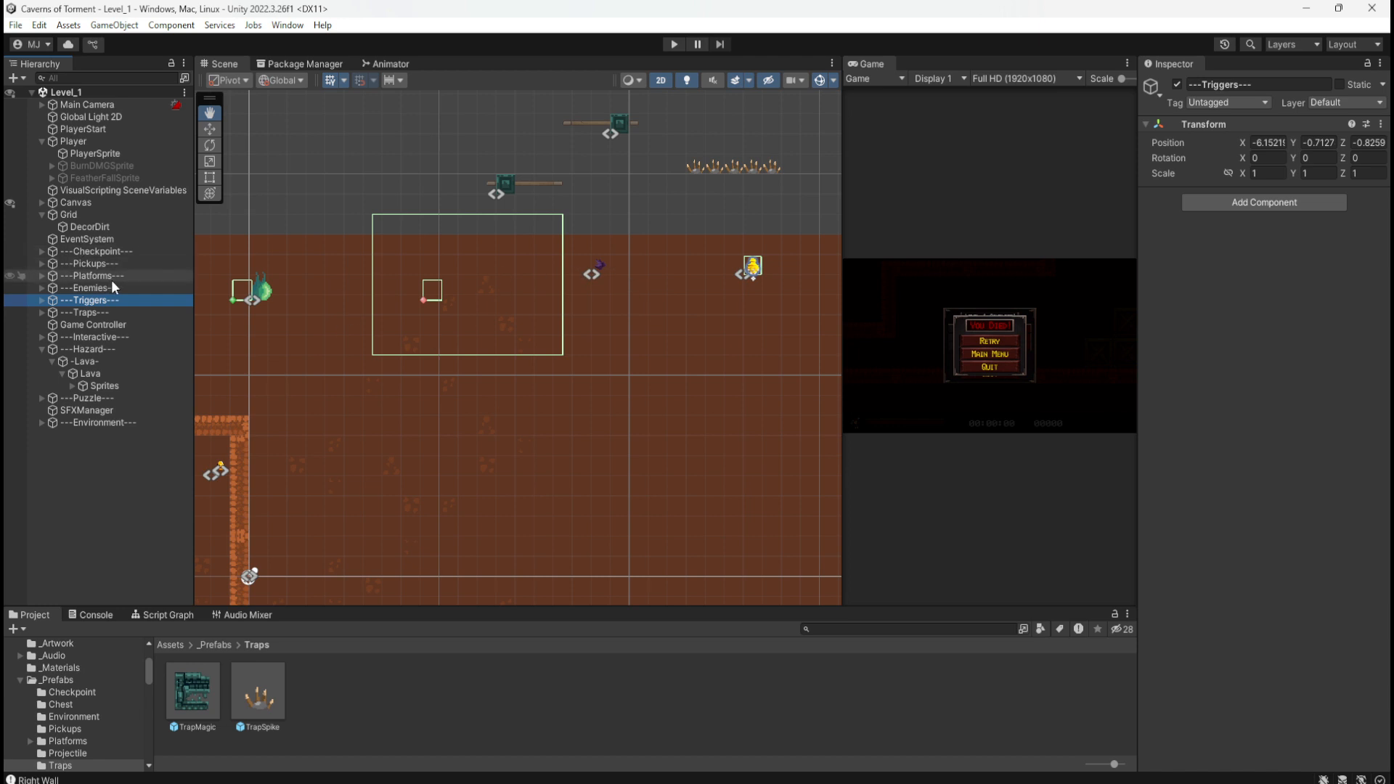
{"action": "left_click", "coordinate": [42, 288]}
{"action": "left_click", "coordinate": [53, 312]}
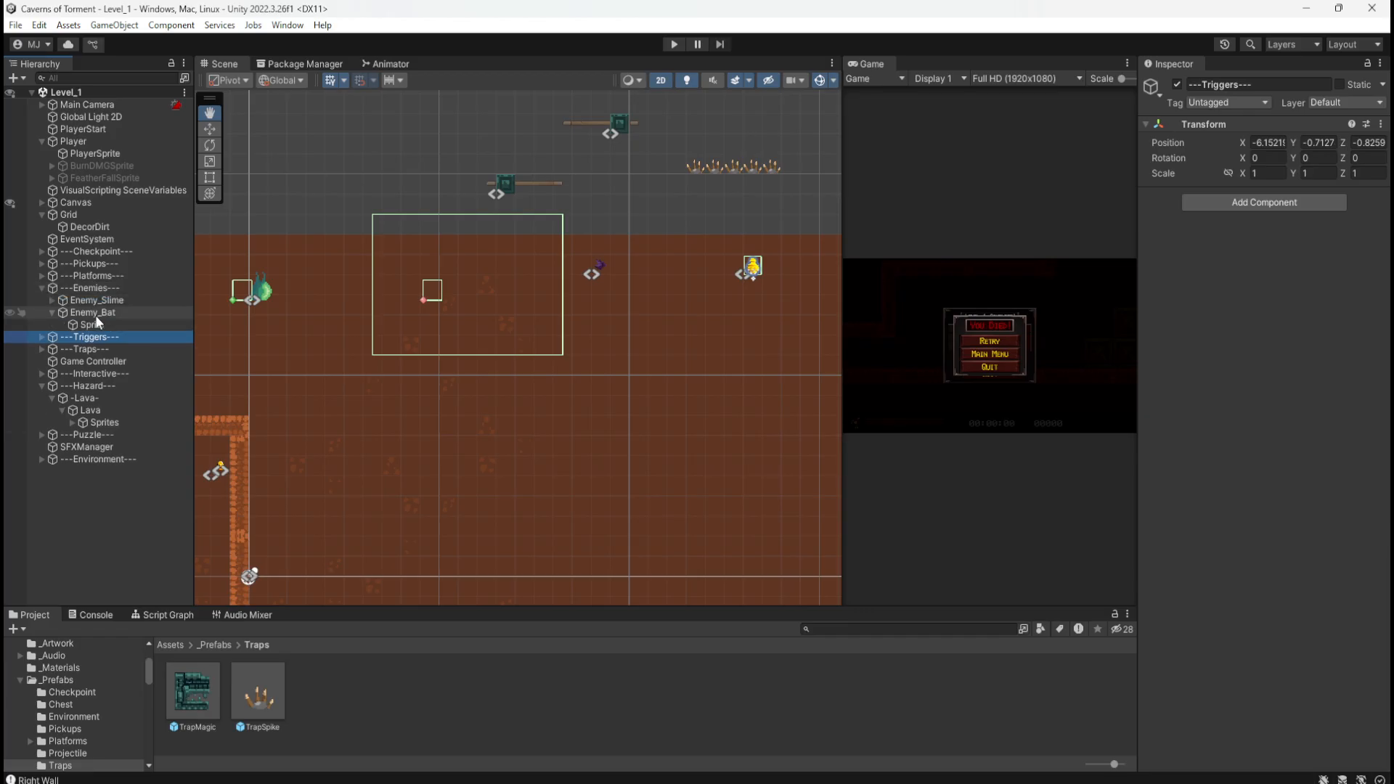
{"action": "left_click", "coordinate": [94, 314]}
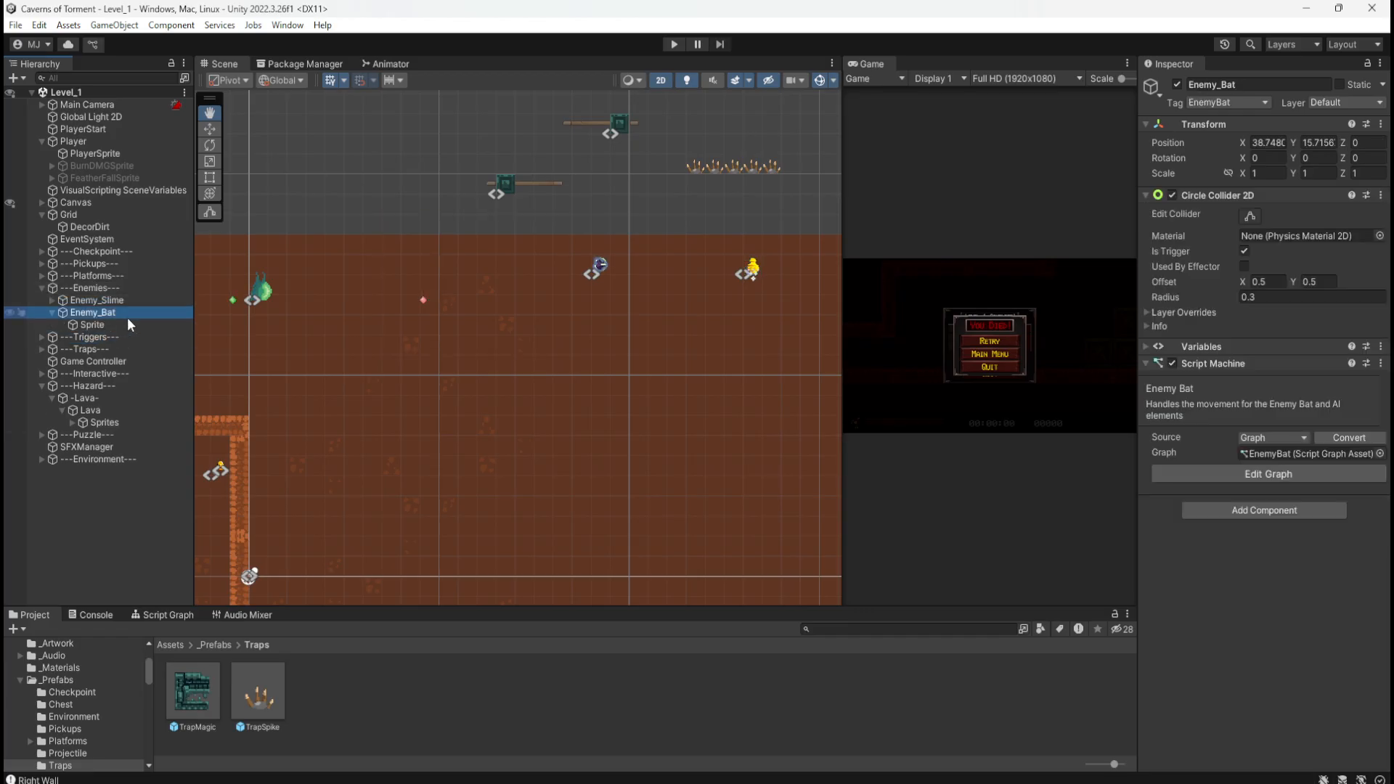
{"action": "left_click", "coordinate": [108, 324]}
{"action": "left_click", "coordinate": [95, 312]}
Step: Move Enemy_Bat left into the trigger zone, ending at X 33.75, Y 14.7156
{"action": "key", "text": "w"}
{"action": "left_click_drag", "start_coordinate": [607, 272], "coordinate": [495, 299]}
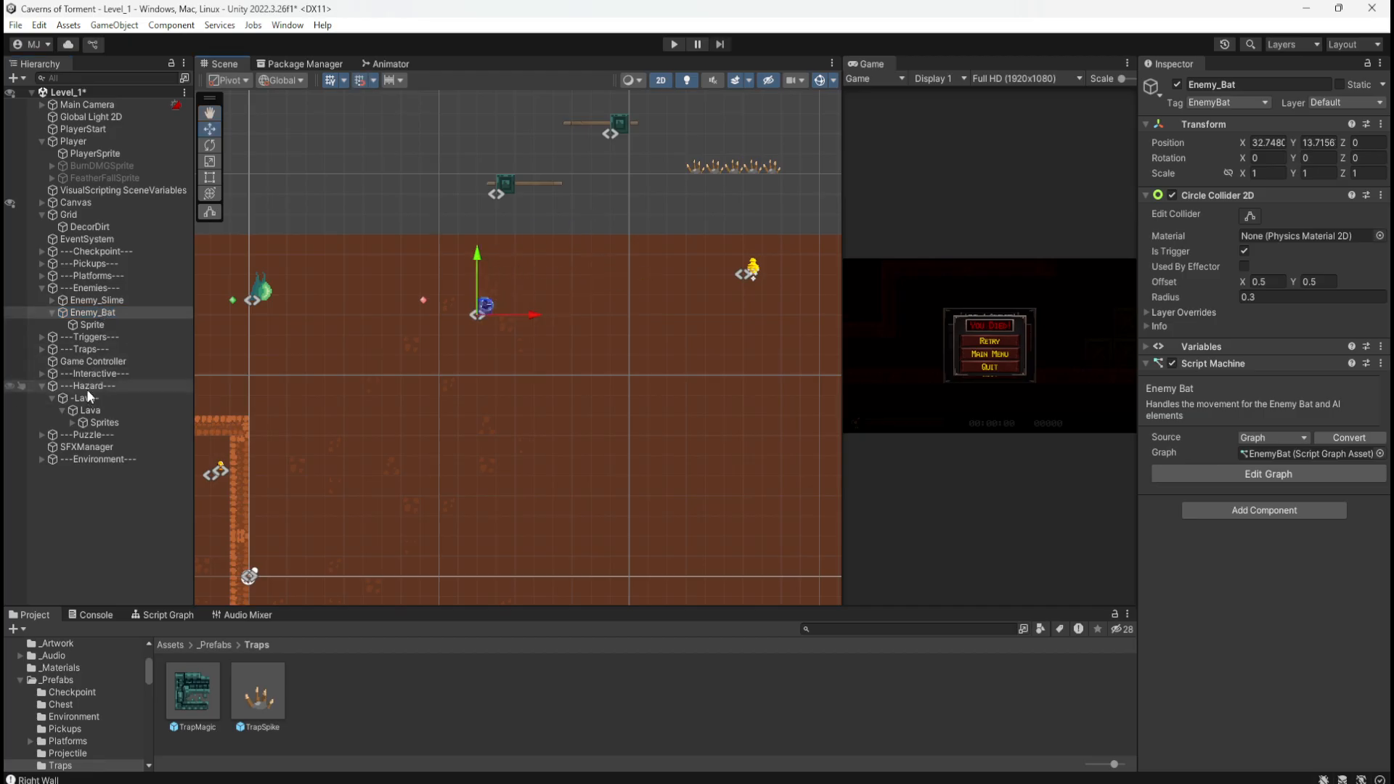
{"action": "left_click", "coordinate": [89, 337]}
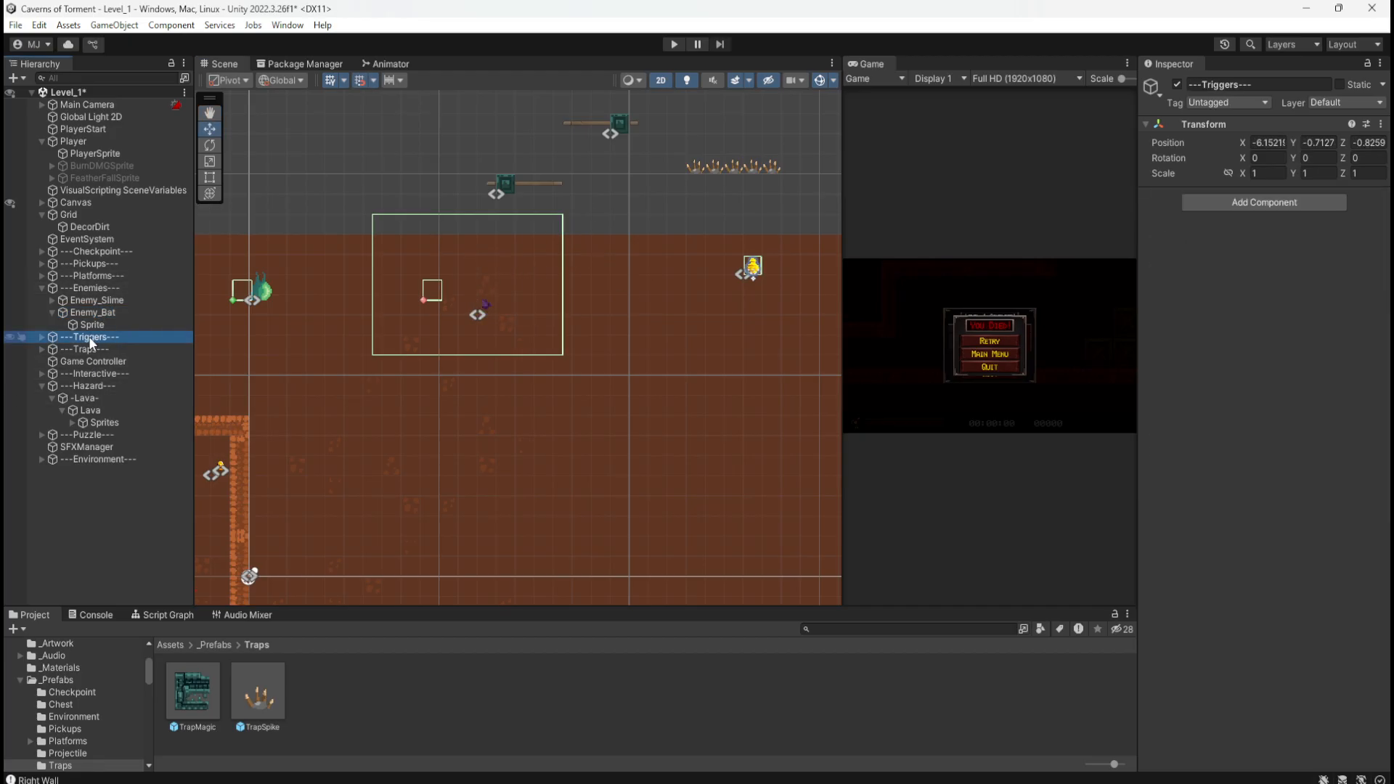
{"action": "left_click", "coordinate": [93, 312]}
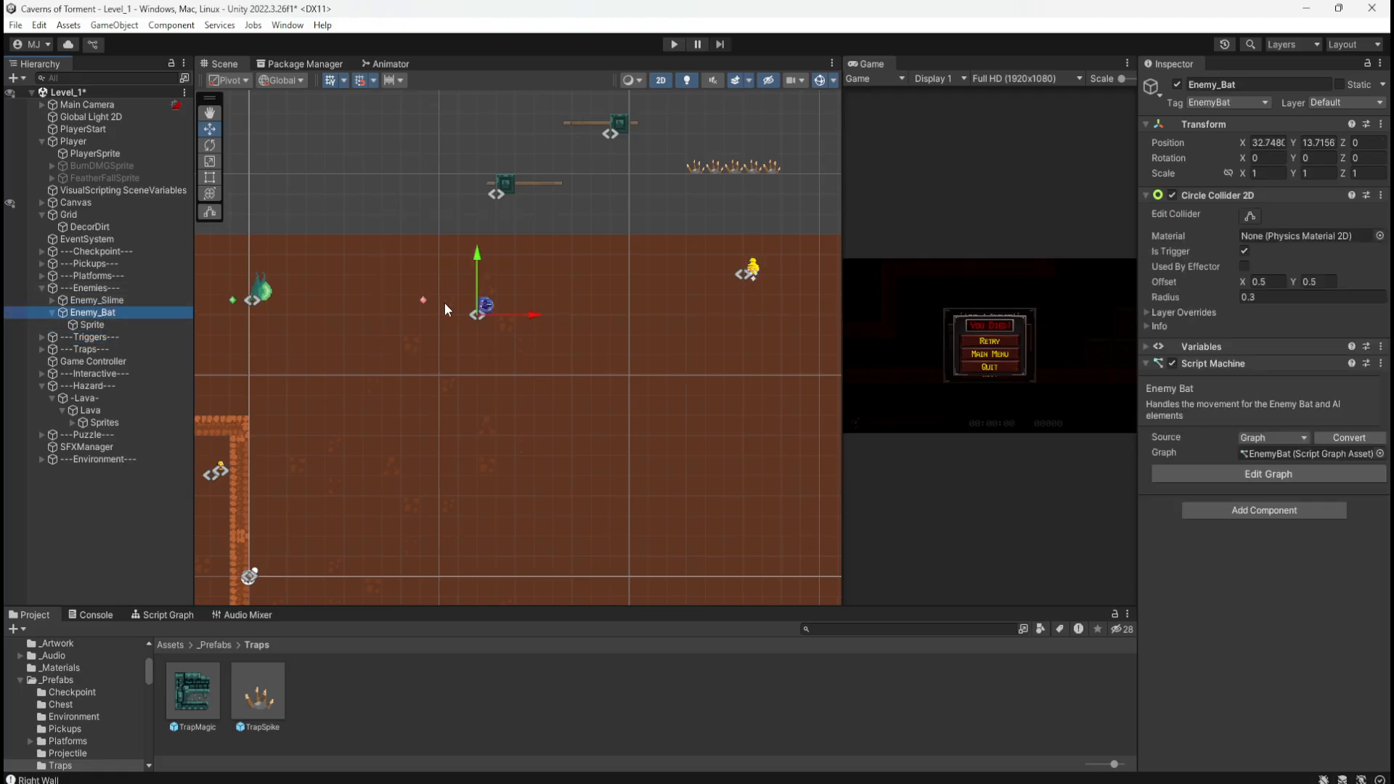
{"action": "mouse_move", "coordinate": [481, 307]}
{"action": "left_mouse_down"}
{"action": "mouse_move", "coordinate": [488, 291]}
{"action": "mouse_move", "coordinate": [466, 291]}
{"action": "mouse_move", "coordinate": [494, 293]}
{"action": "left_mouse_up"}
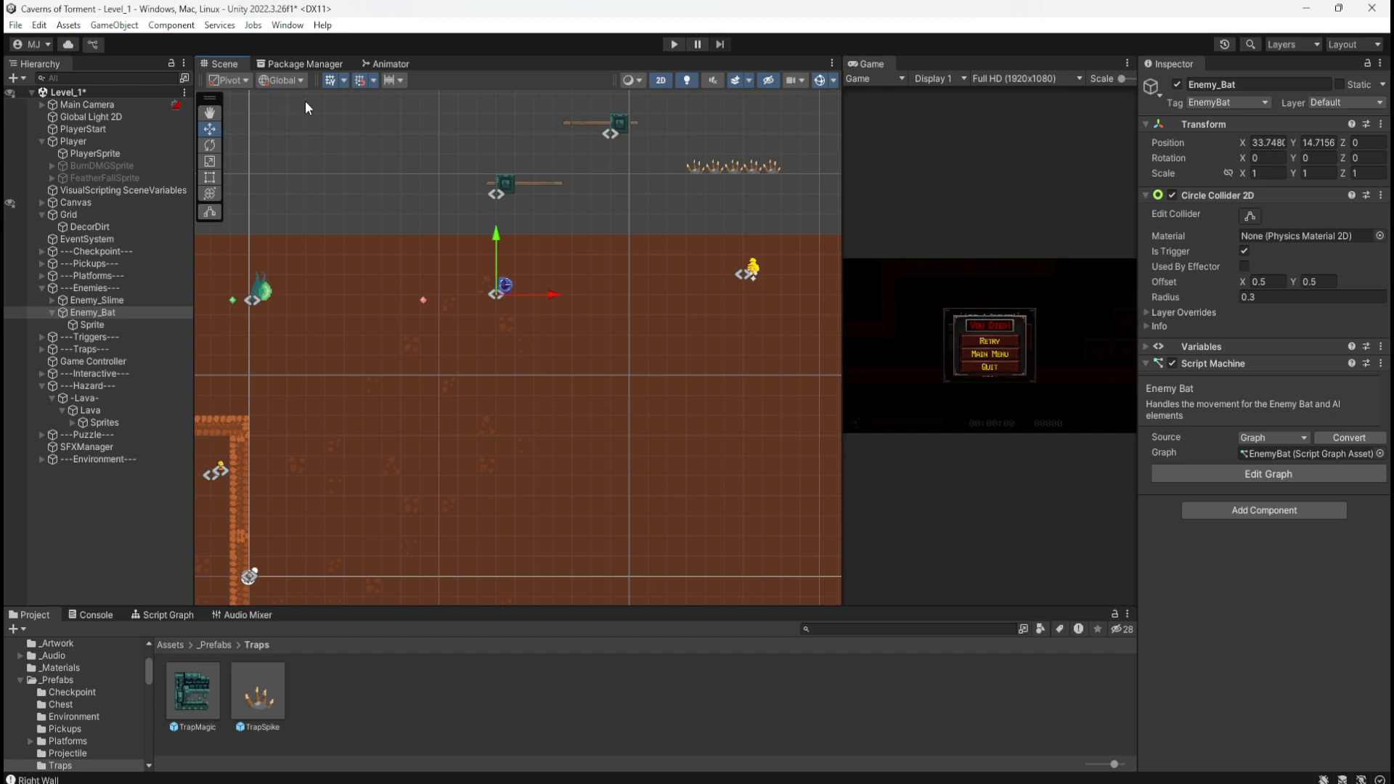
Step: Zoom the Scene view onto the two wooden platforms above the teal collapsing blocks, deselecting Enemy_Bat
{"action": "scroll", "coordinate": [616, 287], "scroll_direction": "down", "scroll_amount": 8}
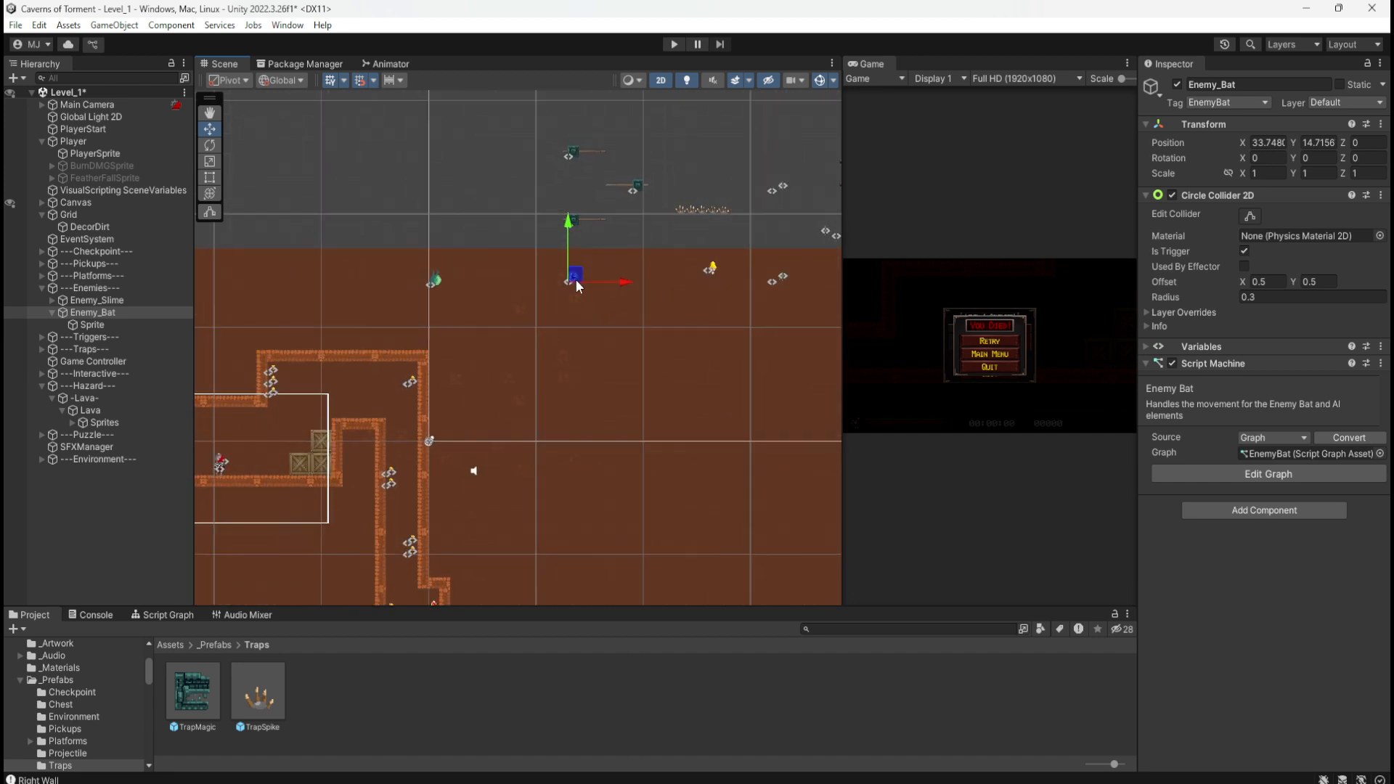
{"action": "scroll", "coordinate": [669, 218], "scroll_direction": "down", "scroll_amount": 8}
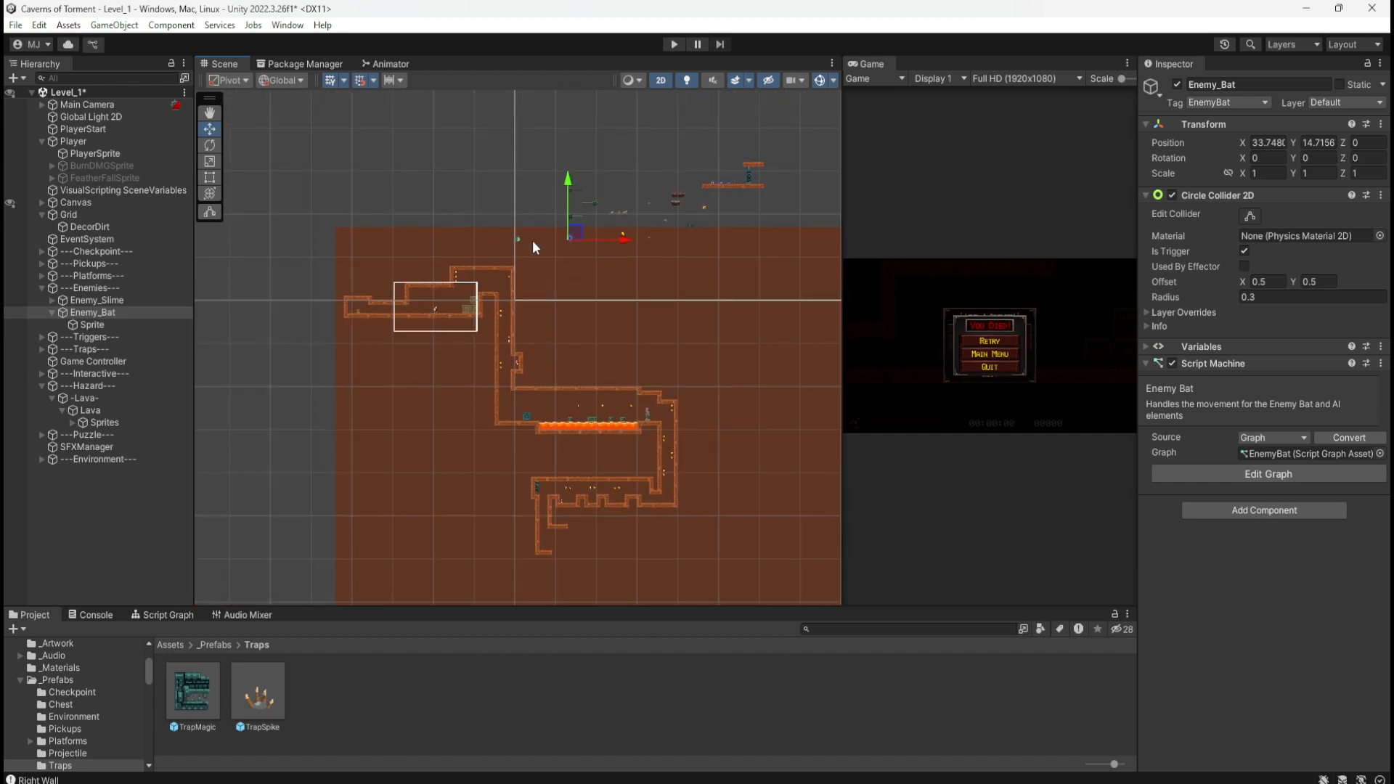
{"action": "scroll", "coordinate": [588, 566], "scroll_direction": "up", "scroll_amount": 5}
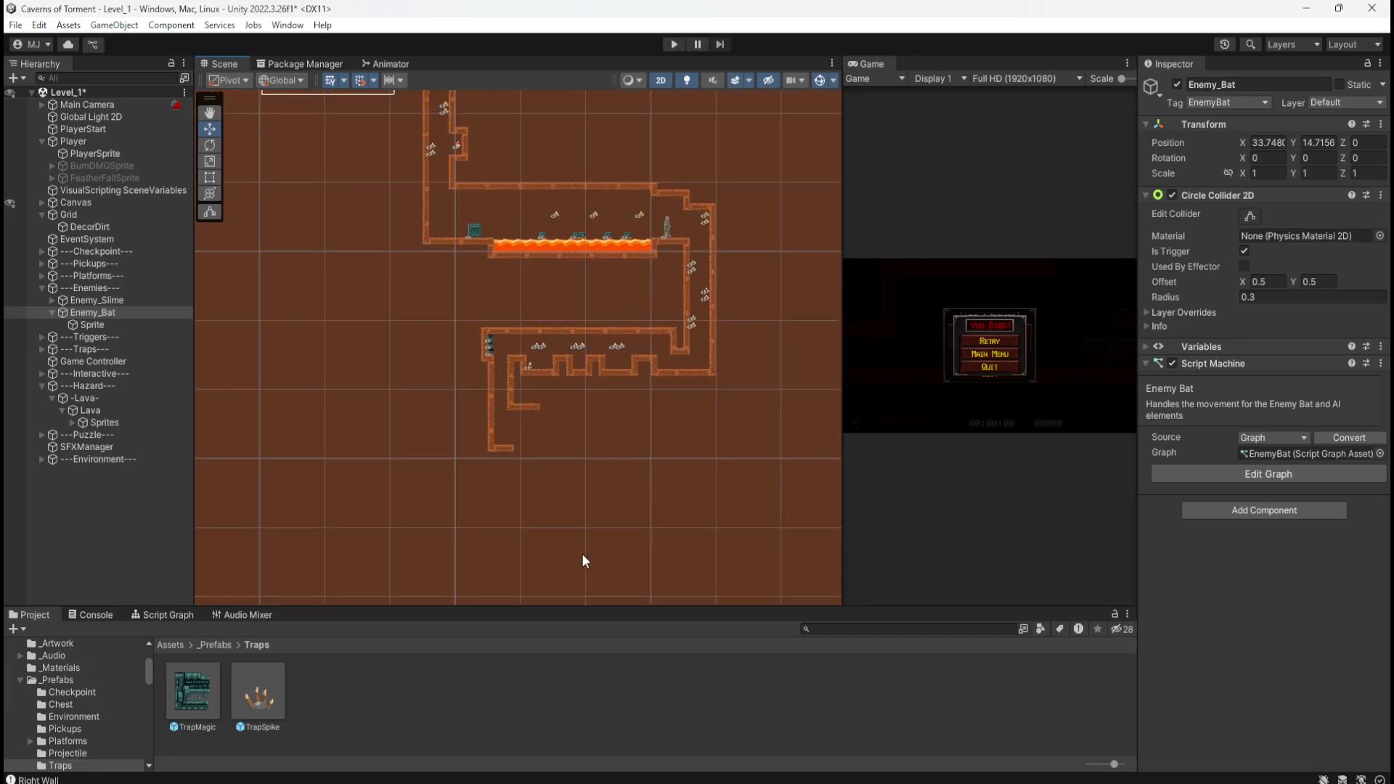
{"action": "scroll", "coordinate": [582, 553], "scroll_direction": "down", "scroll_amount": 2}
{"action": "scroll", "coordinate": [479, 511], "scroll_direction": "down", "scroll_amount": 3}
{"action": "scroll", "coordinate": [628, 147], "scroll_direction": "up", "scroll_amount": 6}
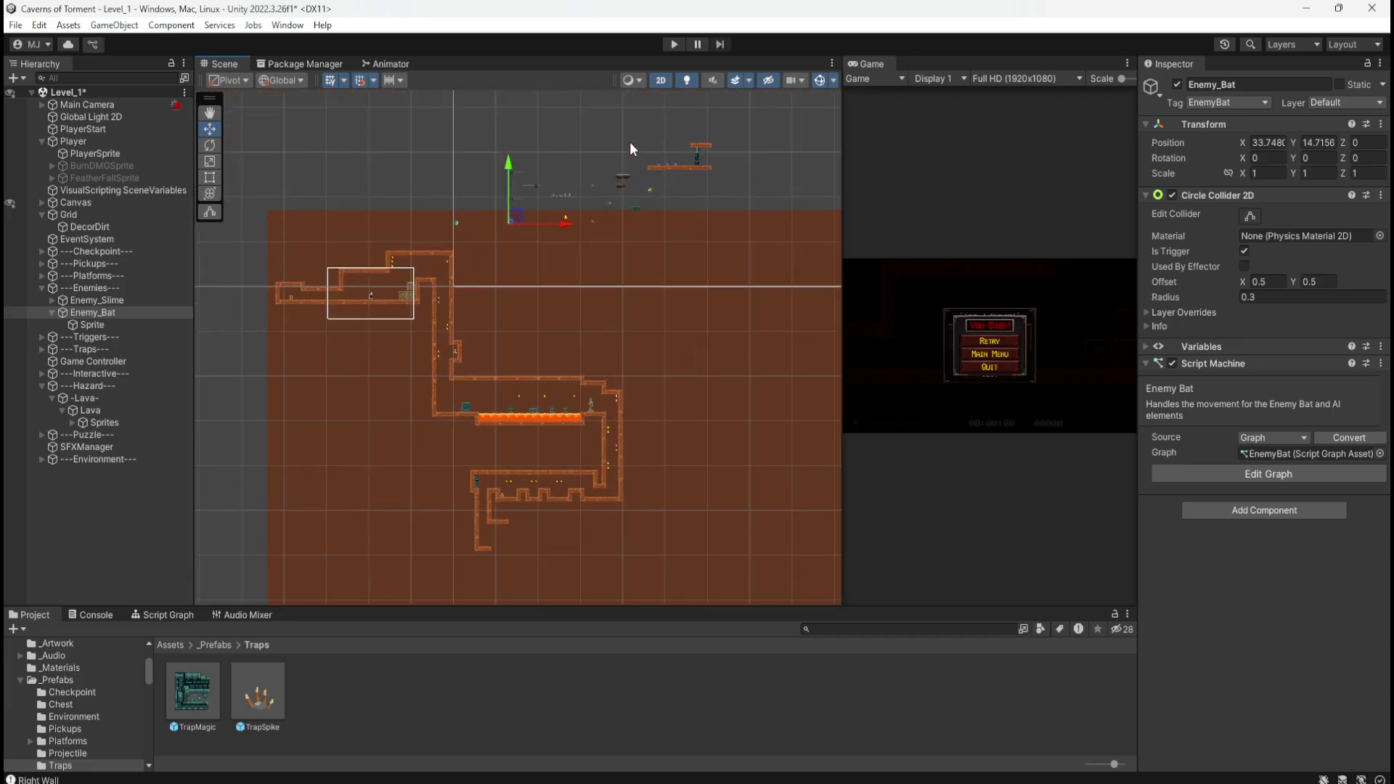
{"action": "scroll", "coordinate": [630, 149], "scroll_direction": "up", "scroll_amount": 5}
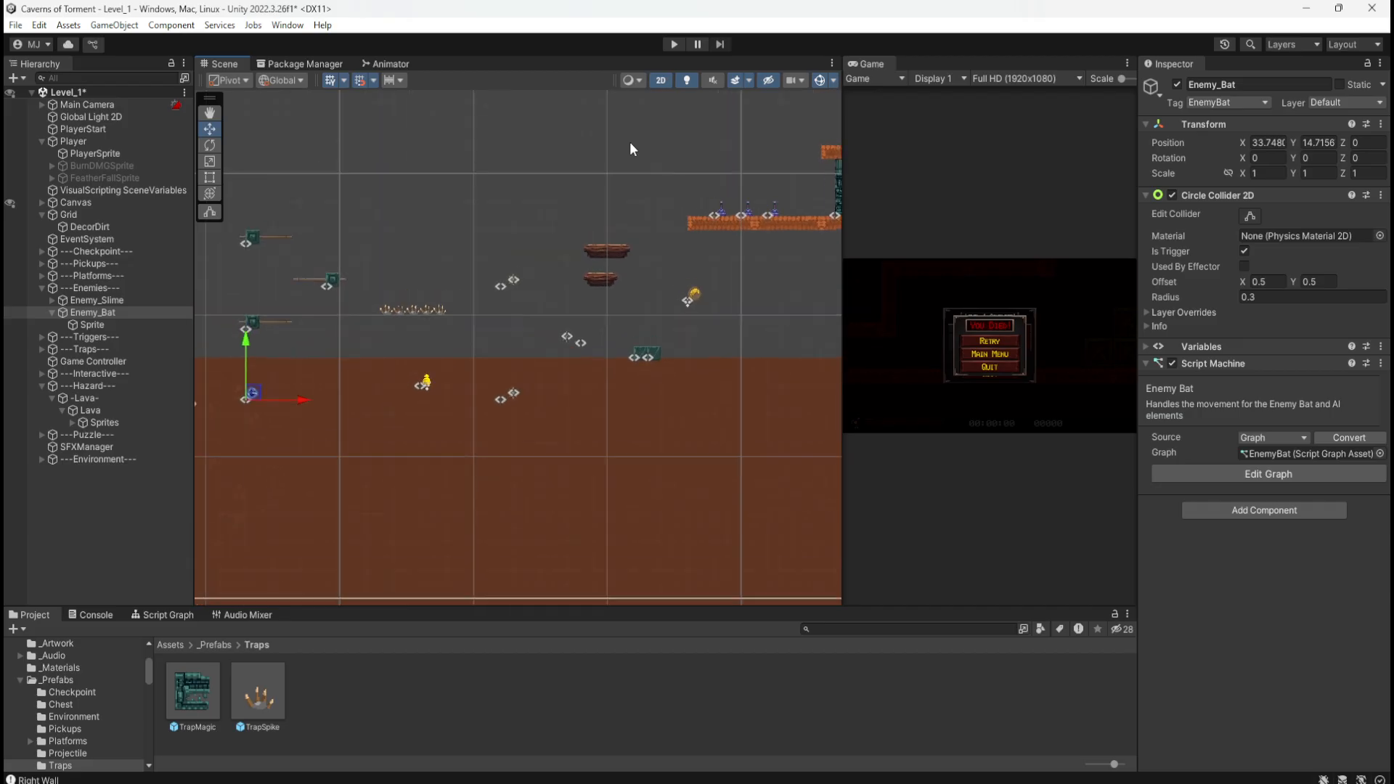
{"action": "scroll", "coordinate": [633, 207], "scroll_direction": "up", "scroll_amount": 2}
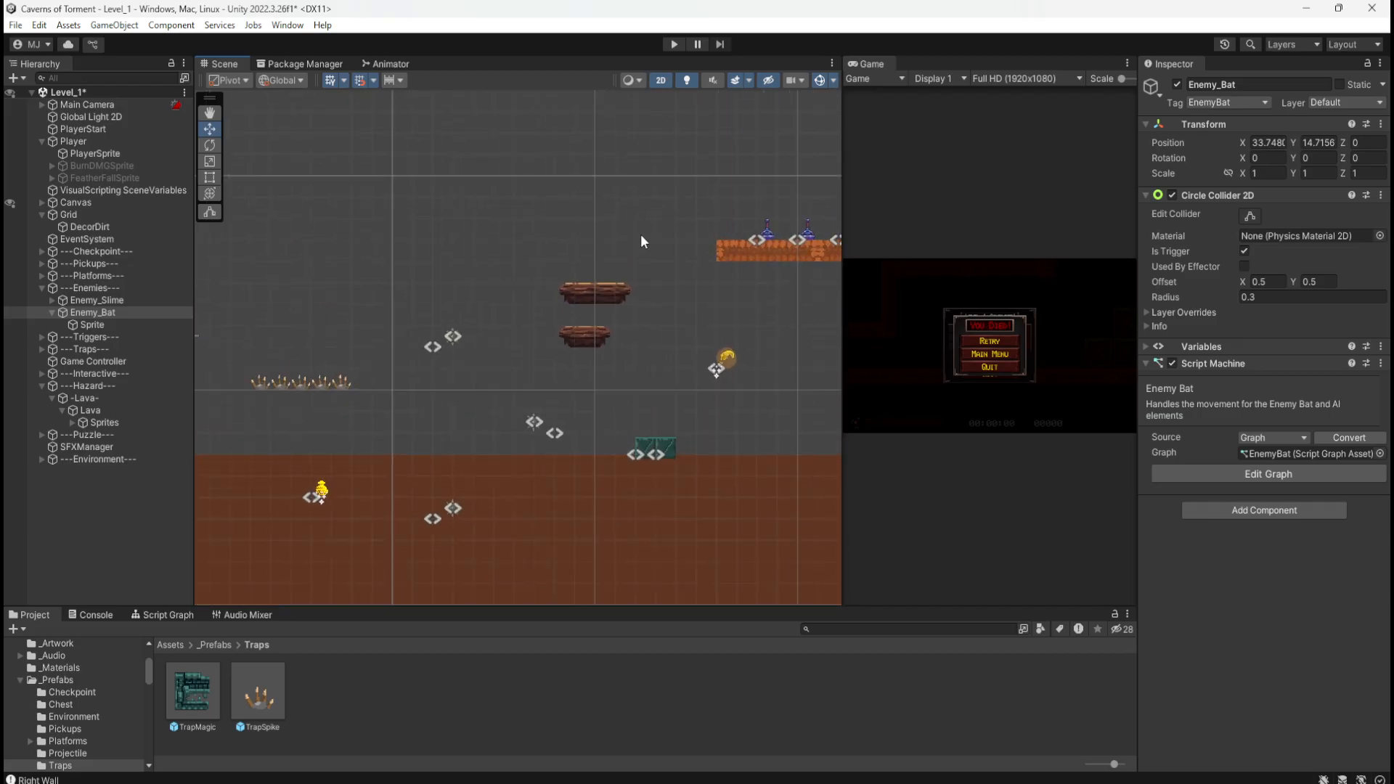
{"action": "scroll", "coordinate": [638, 237], "scroll_direction": "up", "scroll_amount": 1}
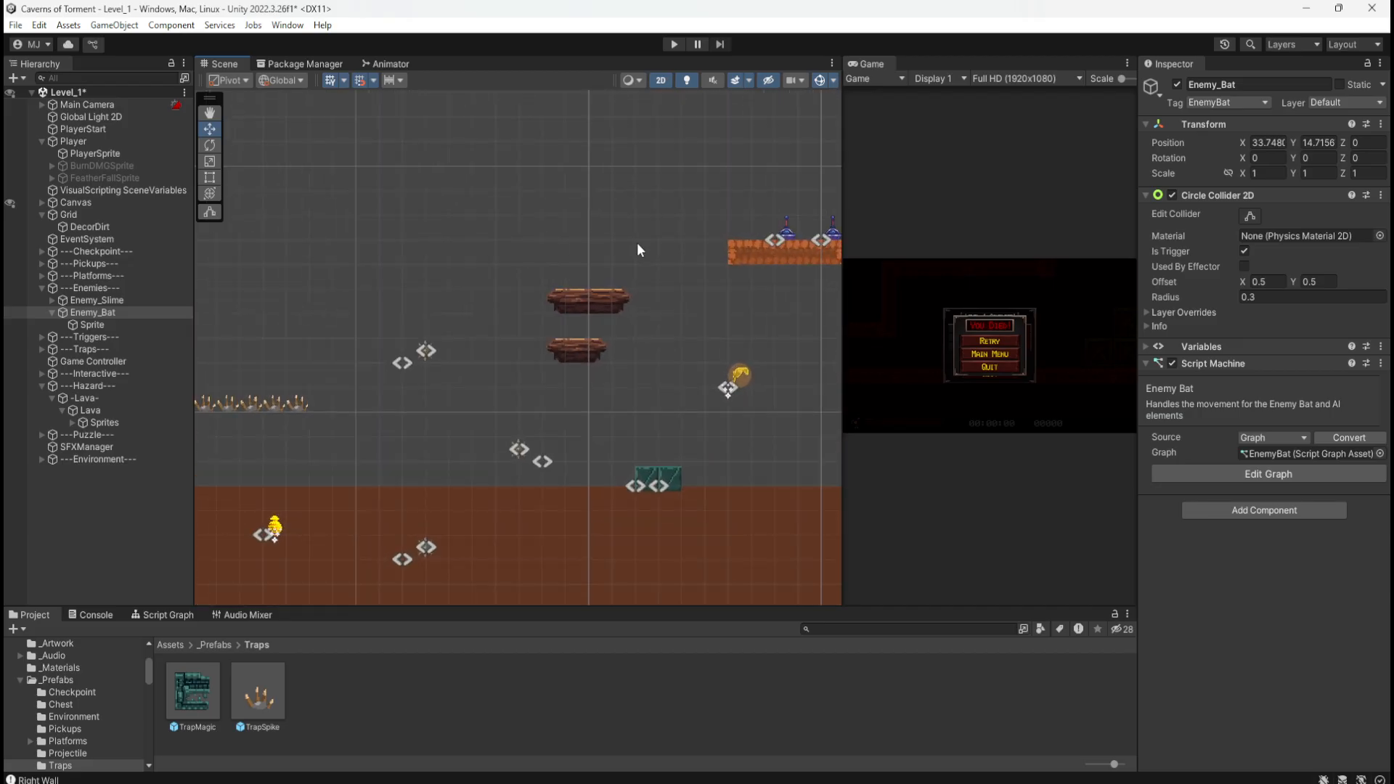
{"action": "left_click", "coordinate": [637, 242]}
{"action": "scroll", "coordinate": [636, 290], "scroll_direction": "up", "scroll_amount": 3}
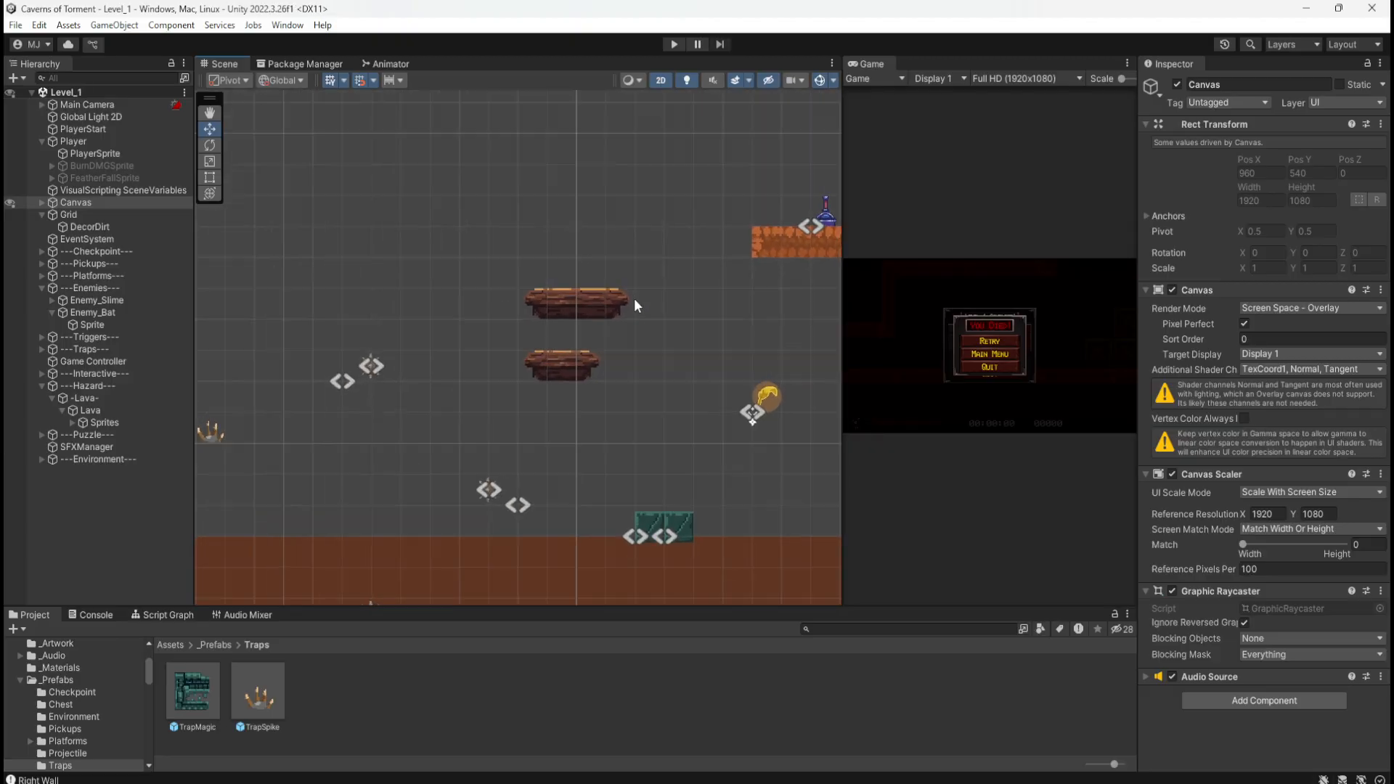
Step: Select the whole P_Wooden_4x1 top platform, folding its parts in the Hierarchy
{"action": "left_click", "coordinate": [591, 307]}
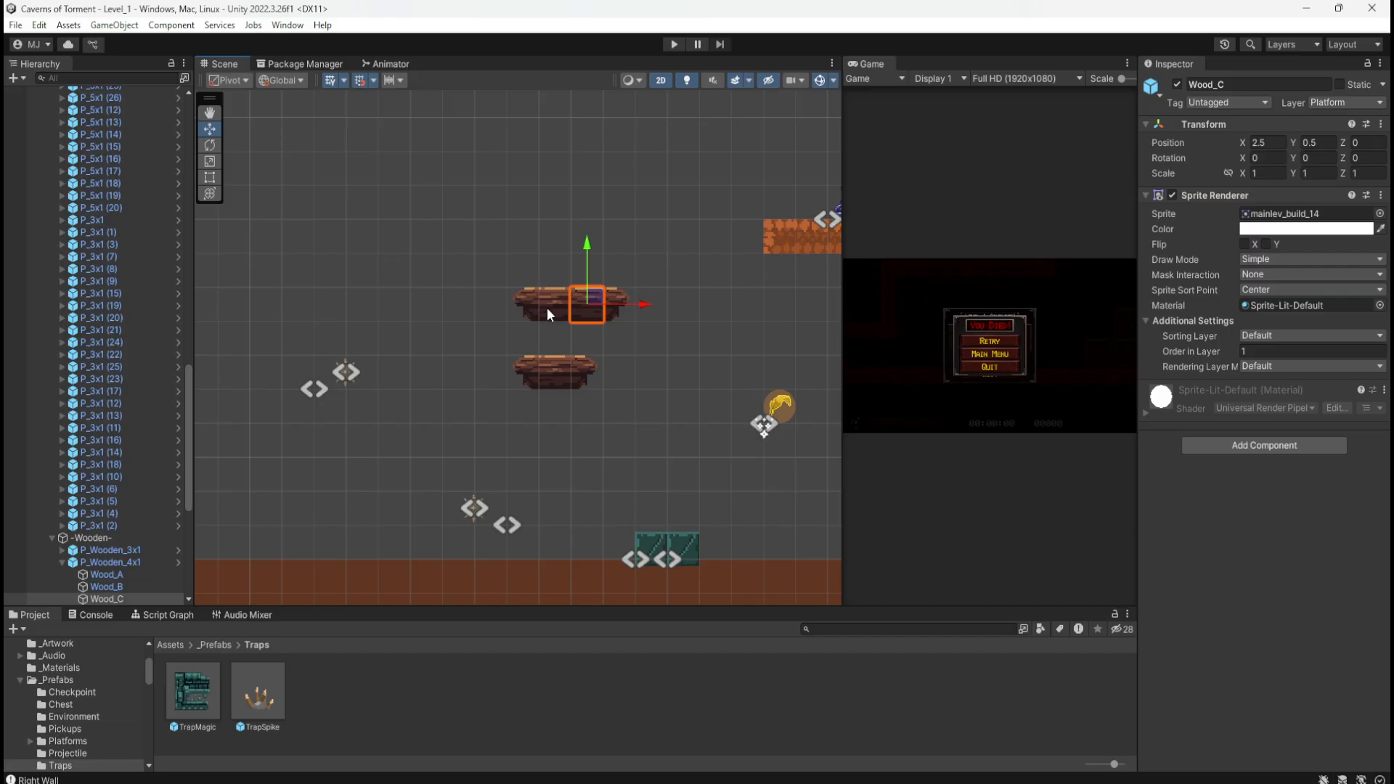
{"action": "scroll", "coordinate": [487, 250], "scroll_direction": "down", "scroll_amount": 6}
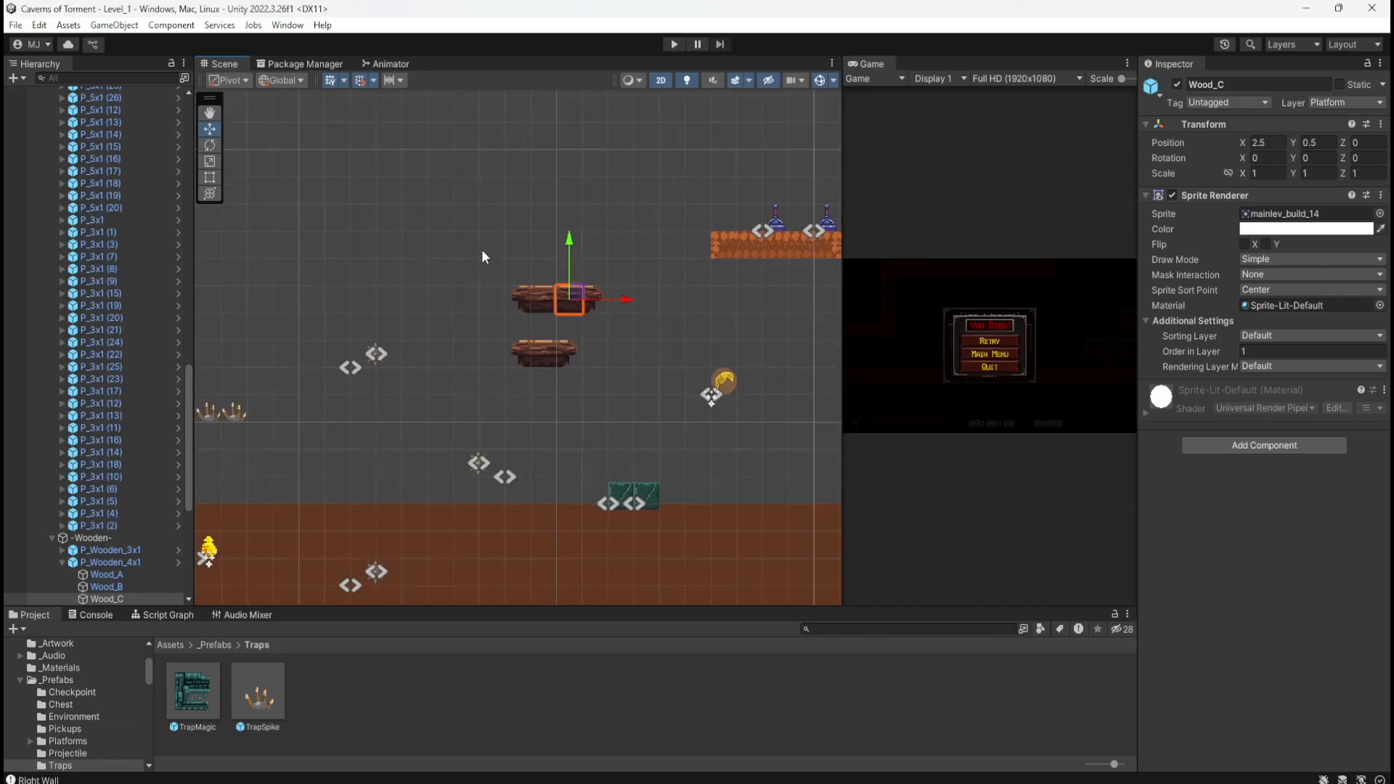
{"action": "scroll", "coordinate": [508, 290], "scroll_direction": "up", "scroll_amount": 4}
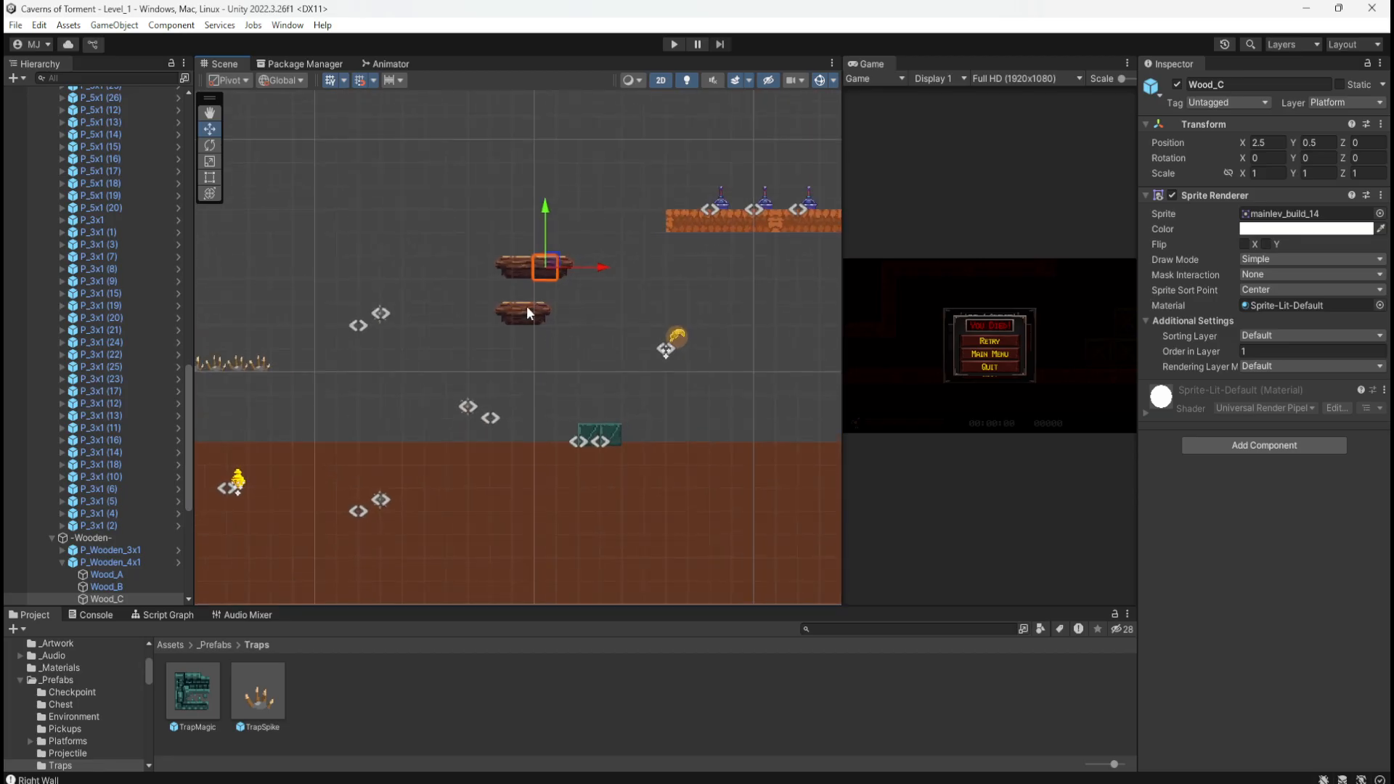
{"action": "scroll", "coordinate": [508, 289], "scroll_direction": "up", "scroll_amount": 3}
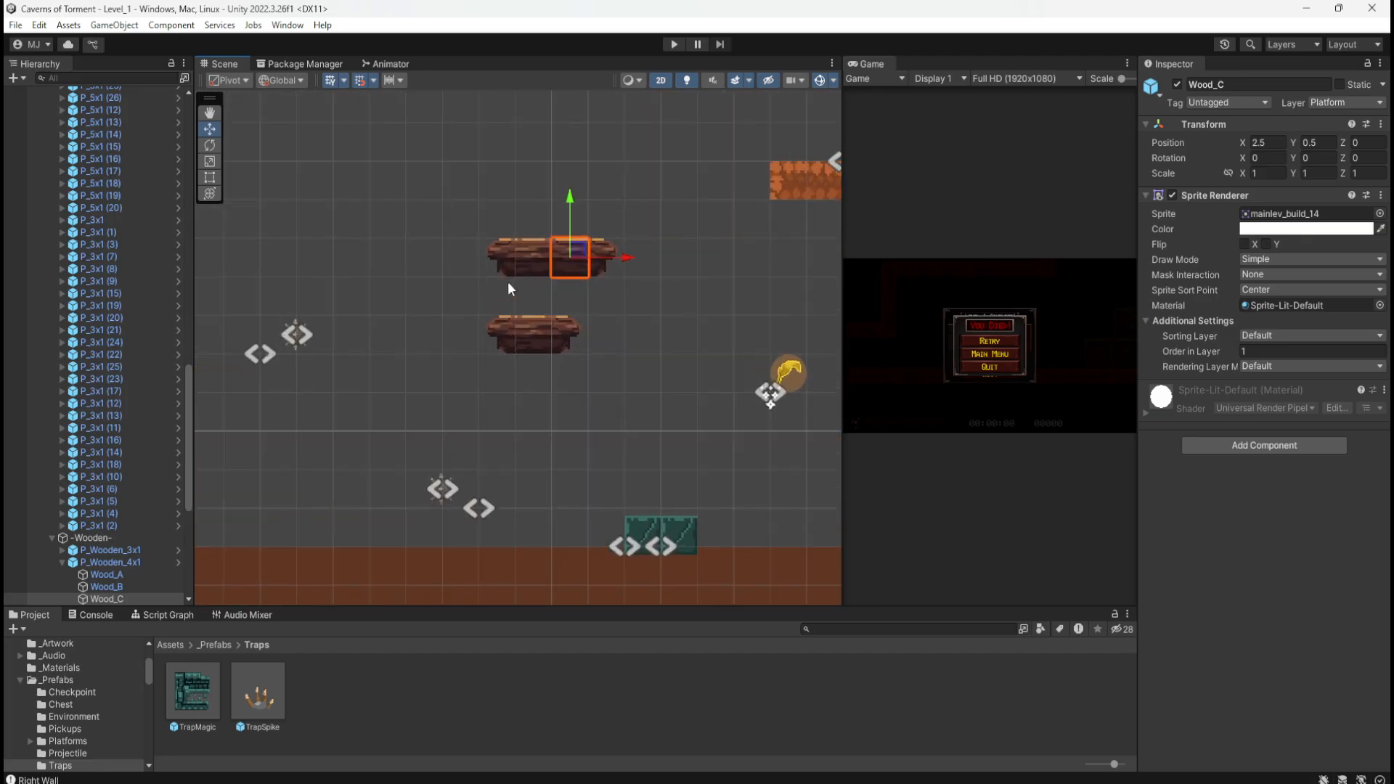
{"action": "left_click", "coordinate": [532, 255]}
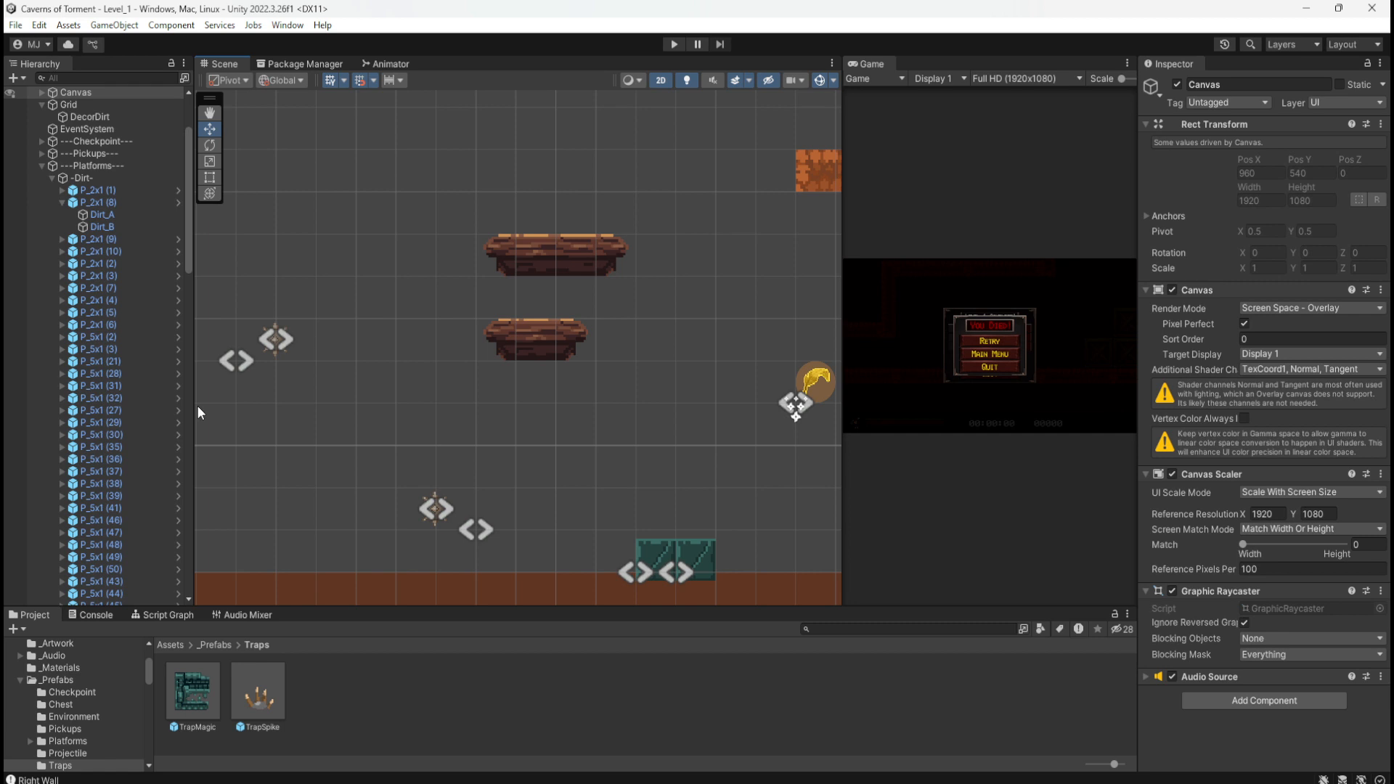
{"action": "left_click", "coordinate": [585, 237]}
{"action": "left_click_drag", "start_coordinate": [439, 192], "coordinate": [647, 297]}
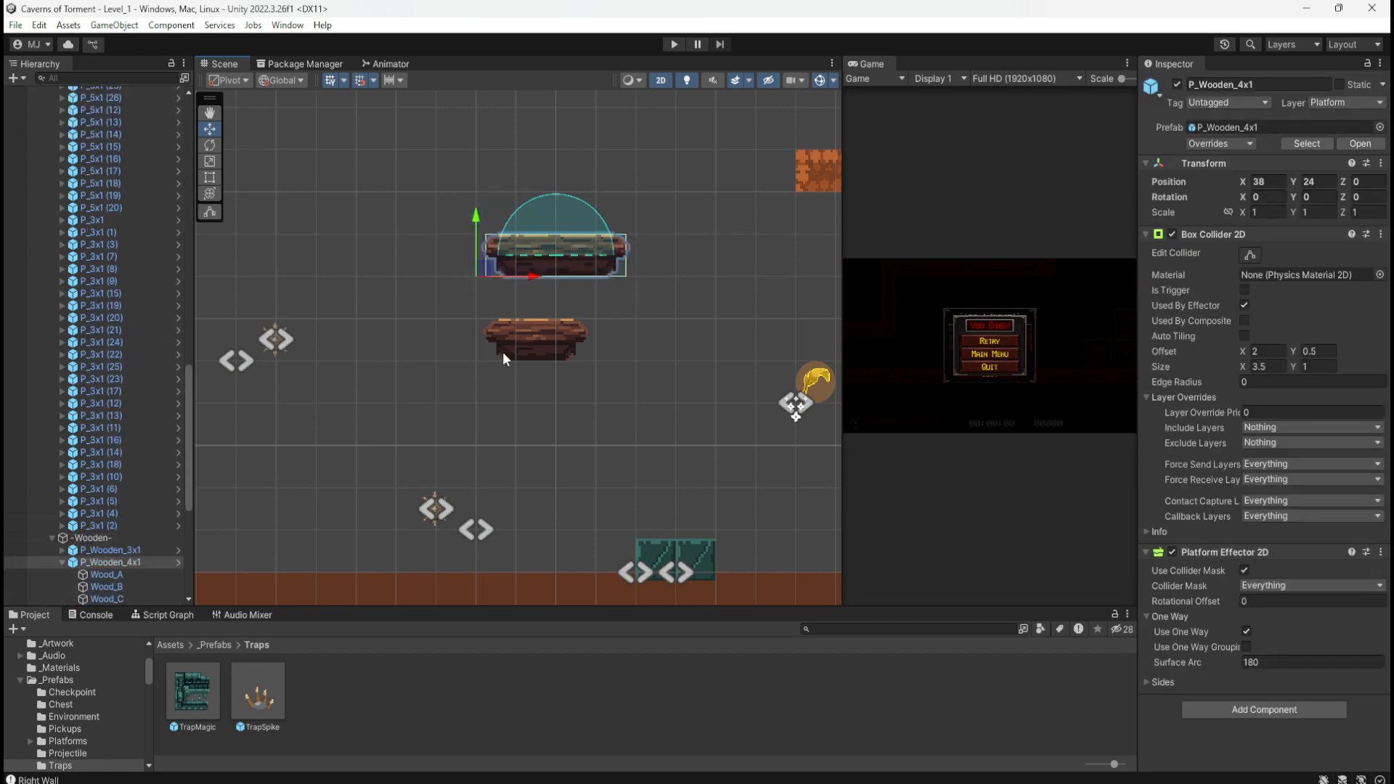
{"action": "left_click", "coordinate": [61, 562]}
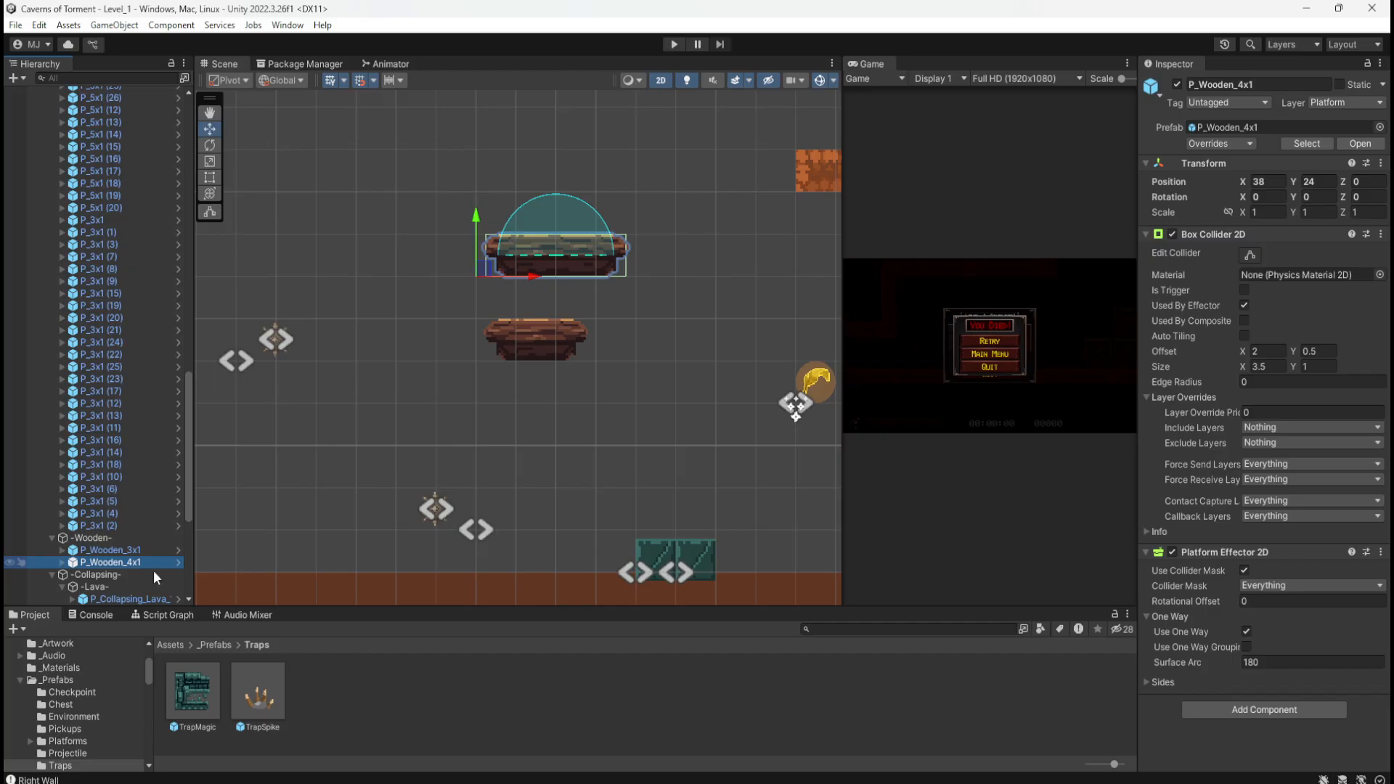
Step: Zoom in and out around P_Wooden_4x1 at X 38, Y 24 to check its one-way collider
{"action": "scroll", "coordinate": [460, 405], "scroll_direction": "down", "scroll_amount": 3}
{"action": "scroll", "coordinate": [551, 283], "scroll_direction": "down", "scroll_amount": 9}
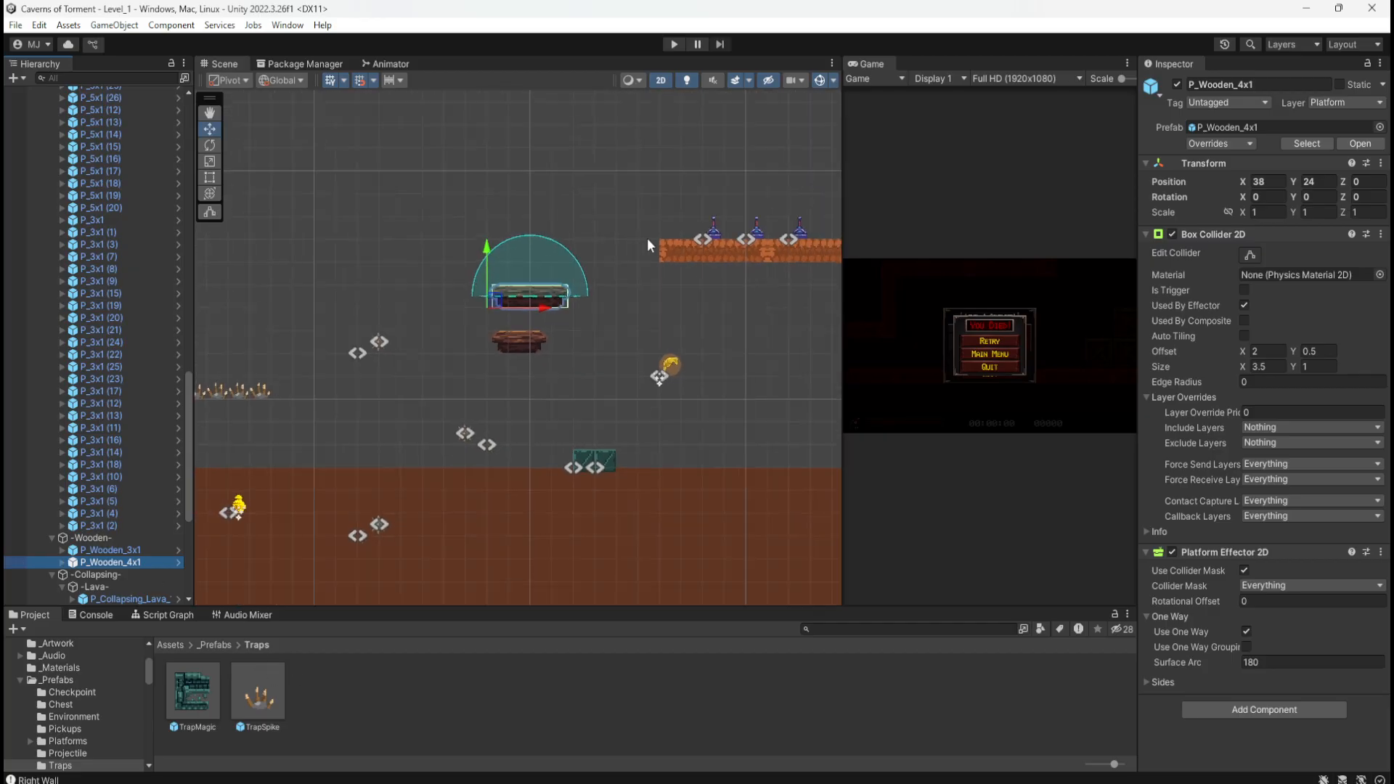
{"action": "scroll", "coordinate": [479, 290], "scroll_direction": "up", "scroll_amount": 13}
{"action": "scroll", "coordinate": [665, 291], "scroll_direction": "up", "scroll_amount": 5}
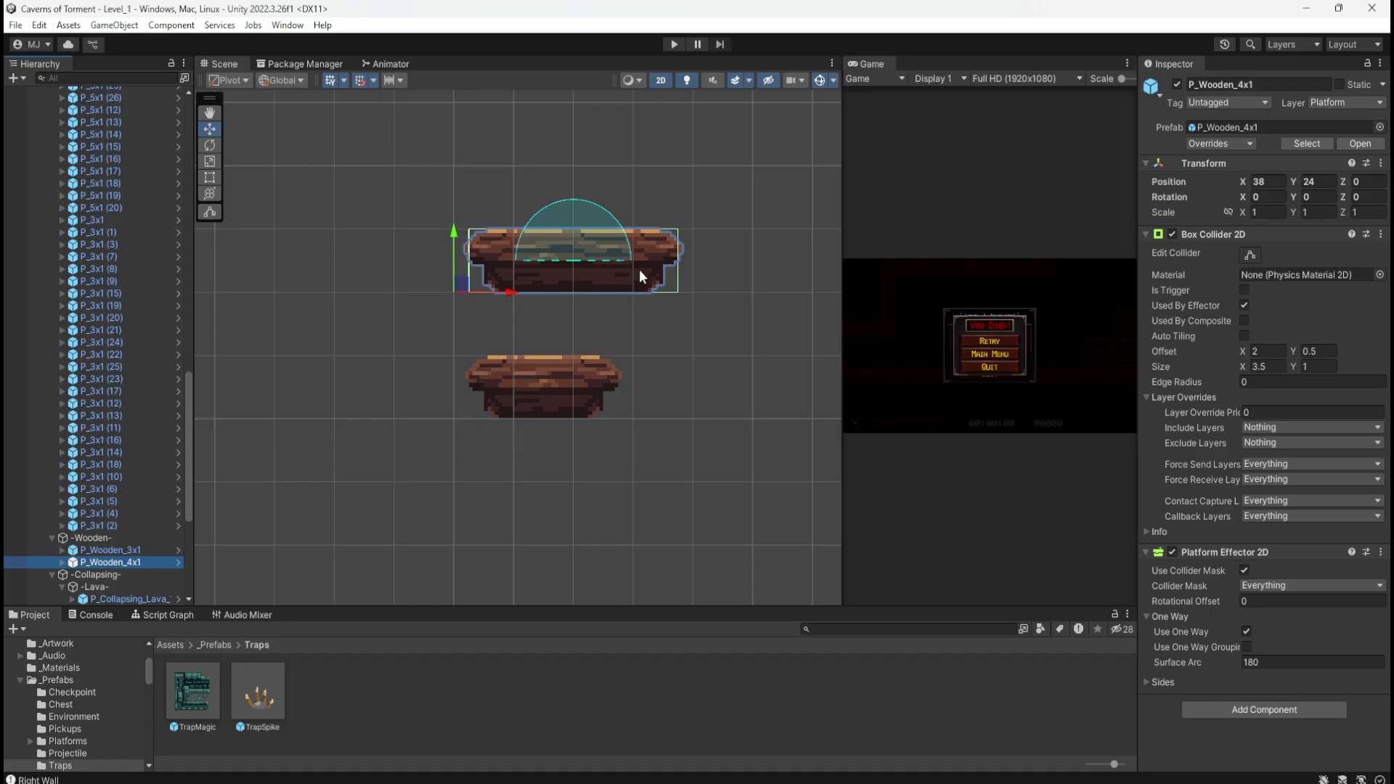
{"action": "scroll", "coordinate": [691, 220], "scroll_direction": "down", "scroll_amount": 5}
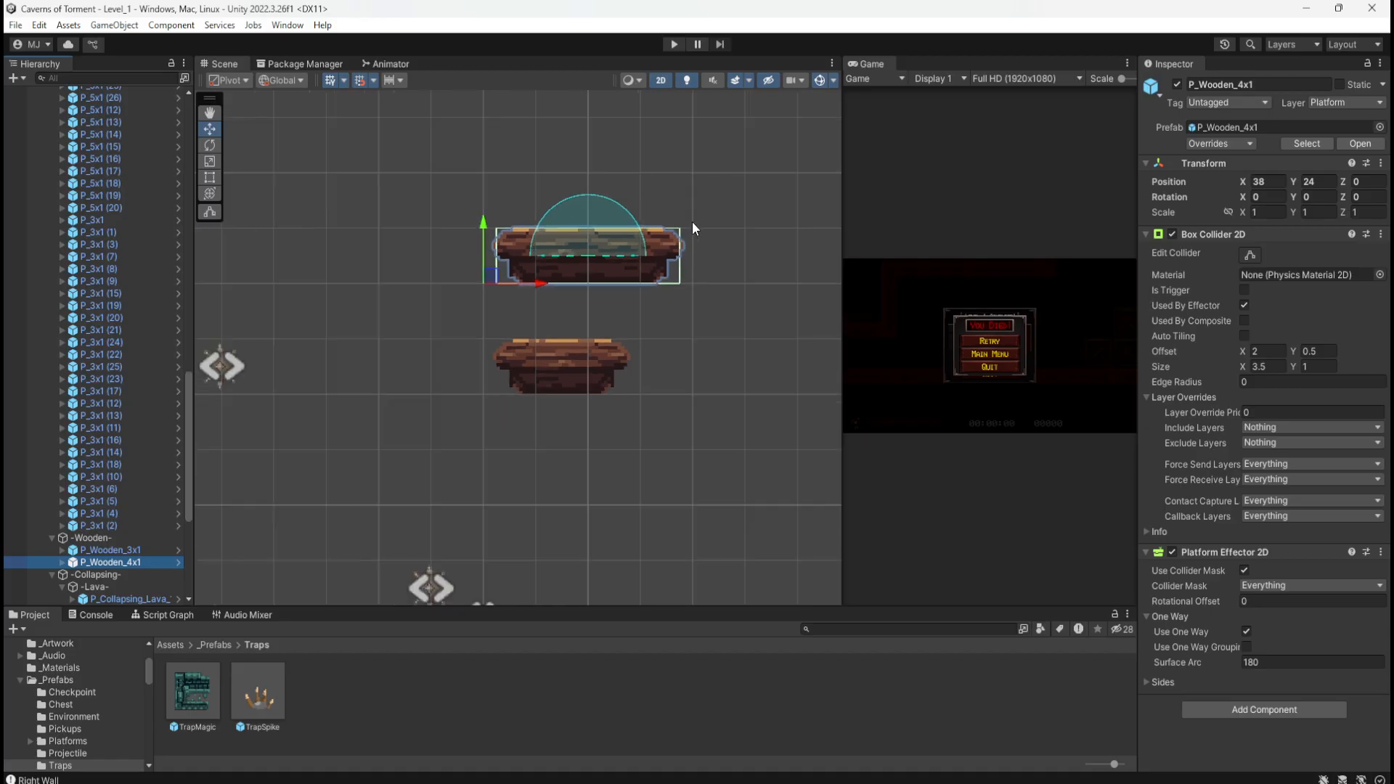
{"action": "scroll", "coordinate": [691, 221], "scroll_direction": "down", "scroll_amount": 4}
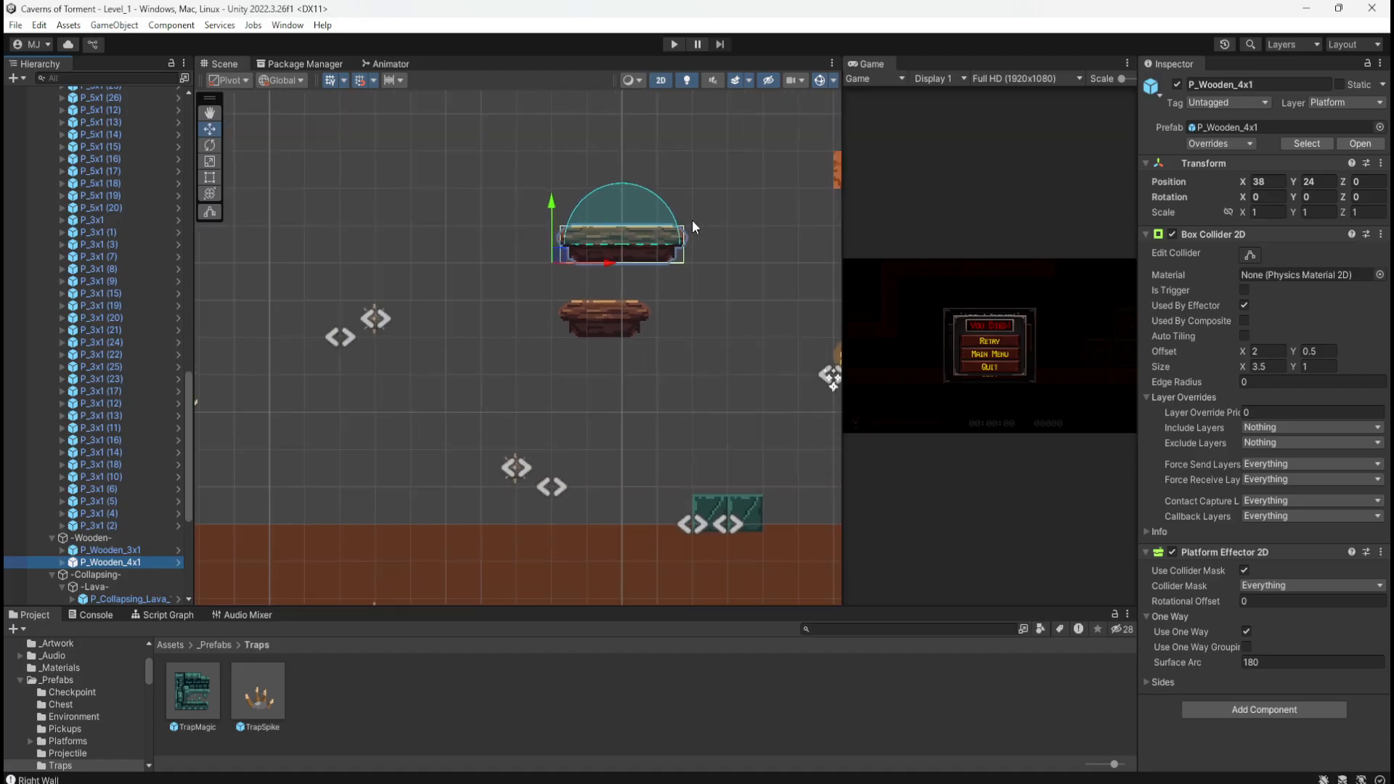
{"action": "scroll", "coordinate": [740, 447], "scroll_direction": "up", "scroll_amount": 6}
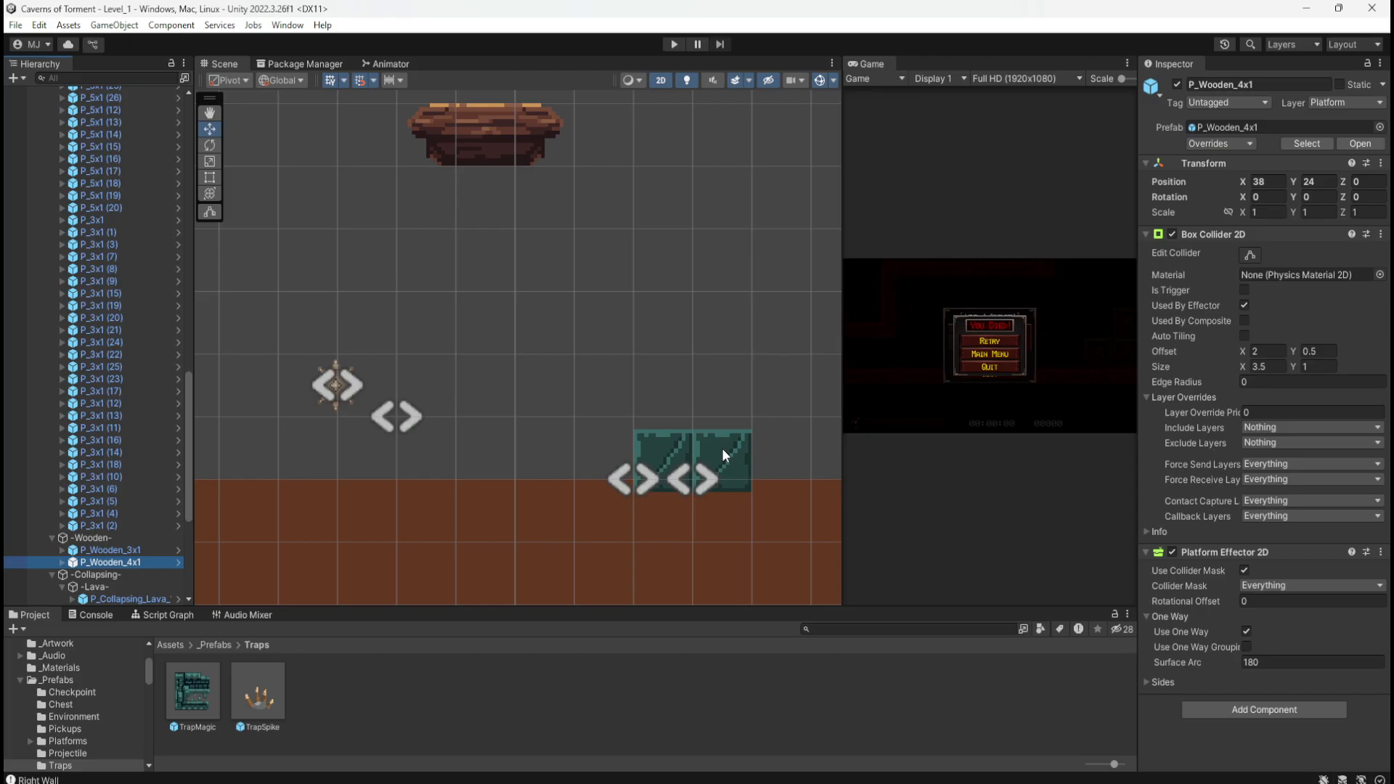
{"action": "scroll", "coordinate": [720, 448], "scroll_direction": "down", "scroll_amount": 6}
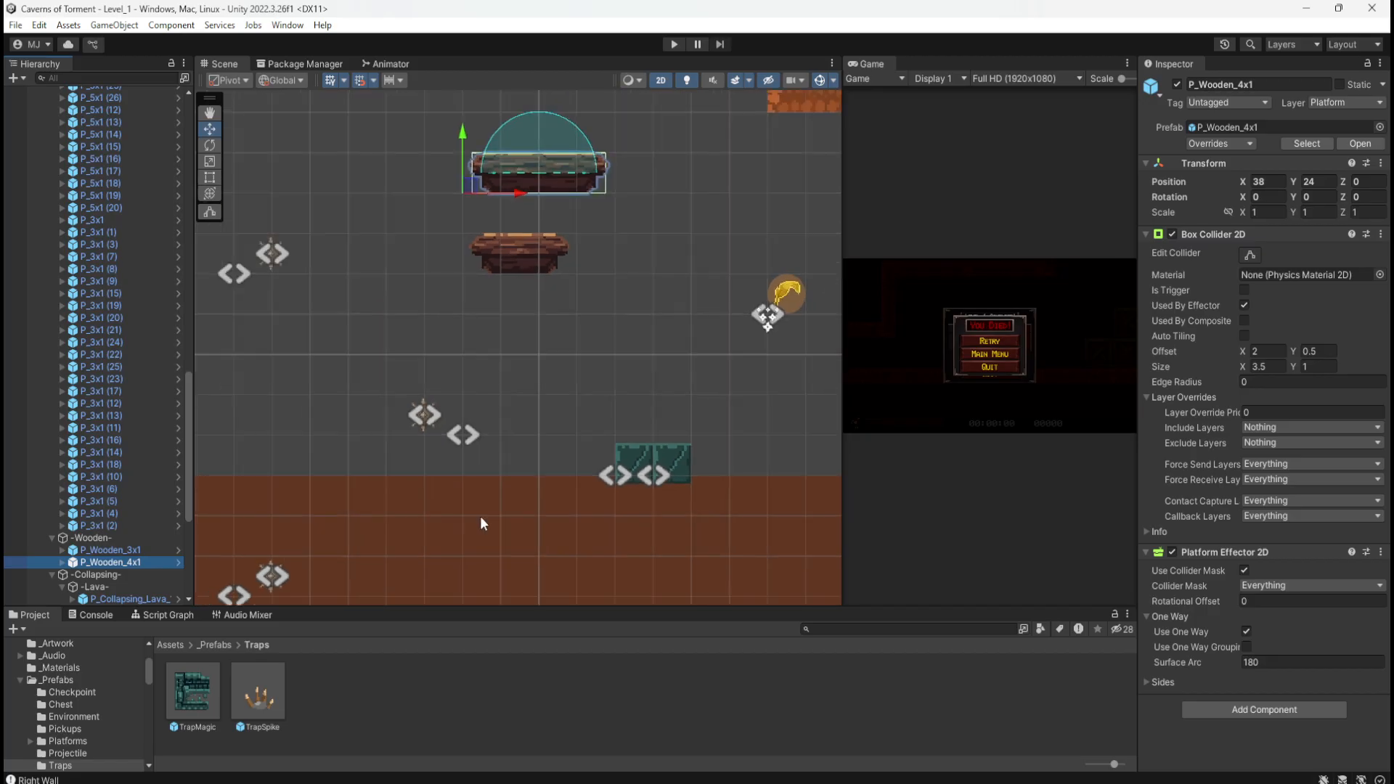
{"action": "scroll", "coordinate": [430, 499], "scroll_direction": "down", "scroll_amount": 12}
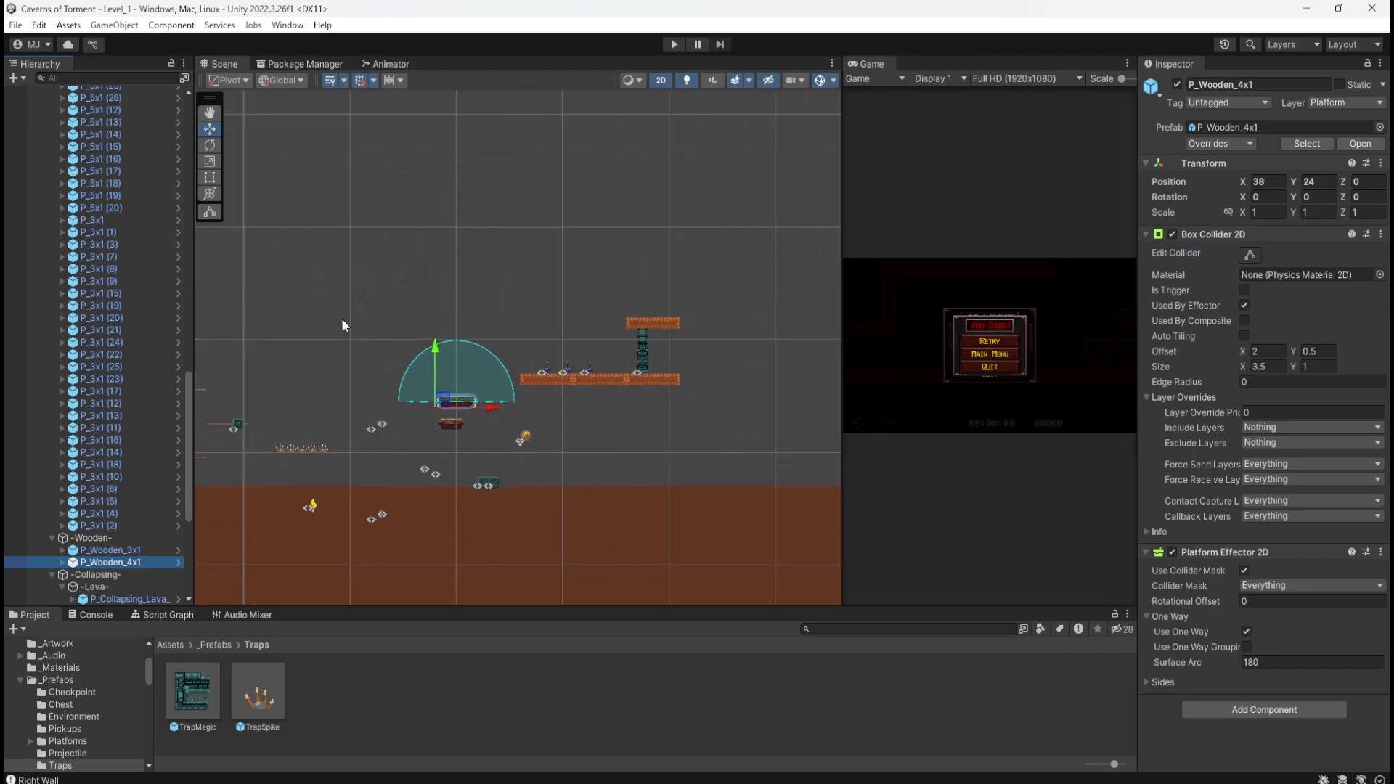
Step: Pan the Scene view from the wooden platforms down the shaft to the lava section
{"action": "middle_click_drag", "start_coordinate": [224, 376], "coordinate": [499, 323]}
{"action": "scroll", "coordinate": [509, 394], "scroll_direction": "up", "scroll_amount": 10}
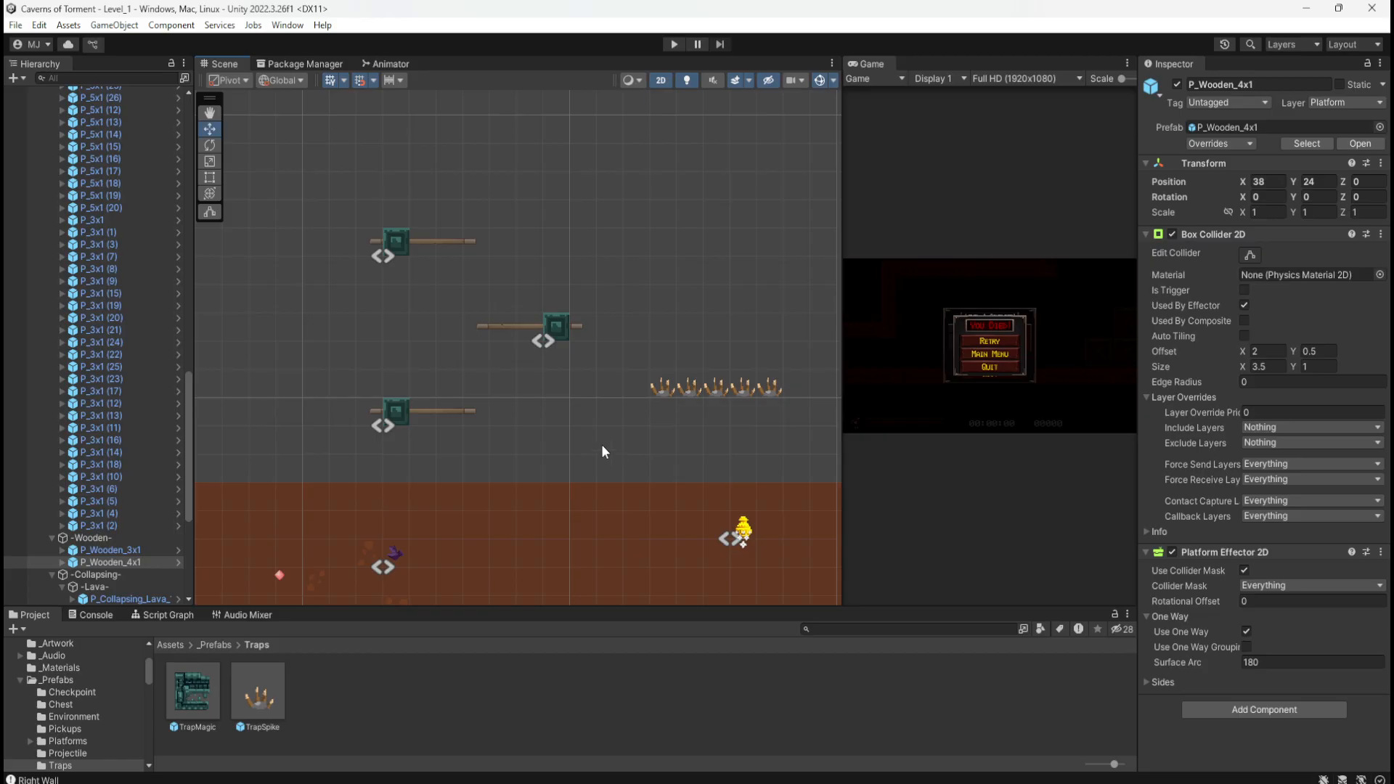
{"action": "scroll", "coordinate": [596, 340], "scroll_direction": "down", "scroll_amount": 10}
{"action": "middle_click_drag", "start_coordinate": [623, 498], "coordinate": [626, 217]}
{"action": "middle_click_drag", "start_coordinate": [616, 410], "coordinate": [608, 210]}
{"action": "mouse_move", "coordinate": [636, 441]}
{"action": "middle_mouse_down"}
{"action": "mouse_move", "coordinate": [647, 370]}
{"action": "mouse_move", "coordinate": [625, 202]}
{"action": "middle_mouse_up"}
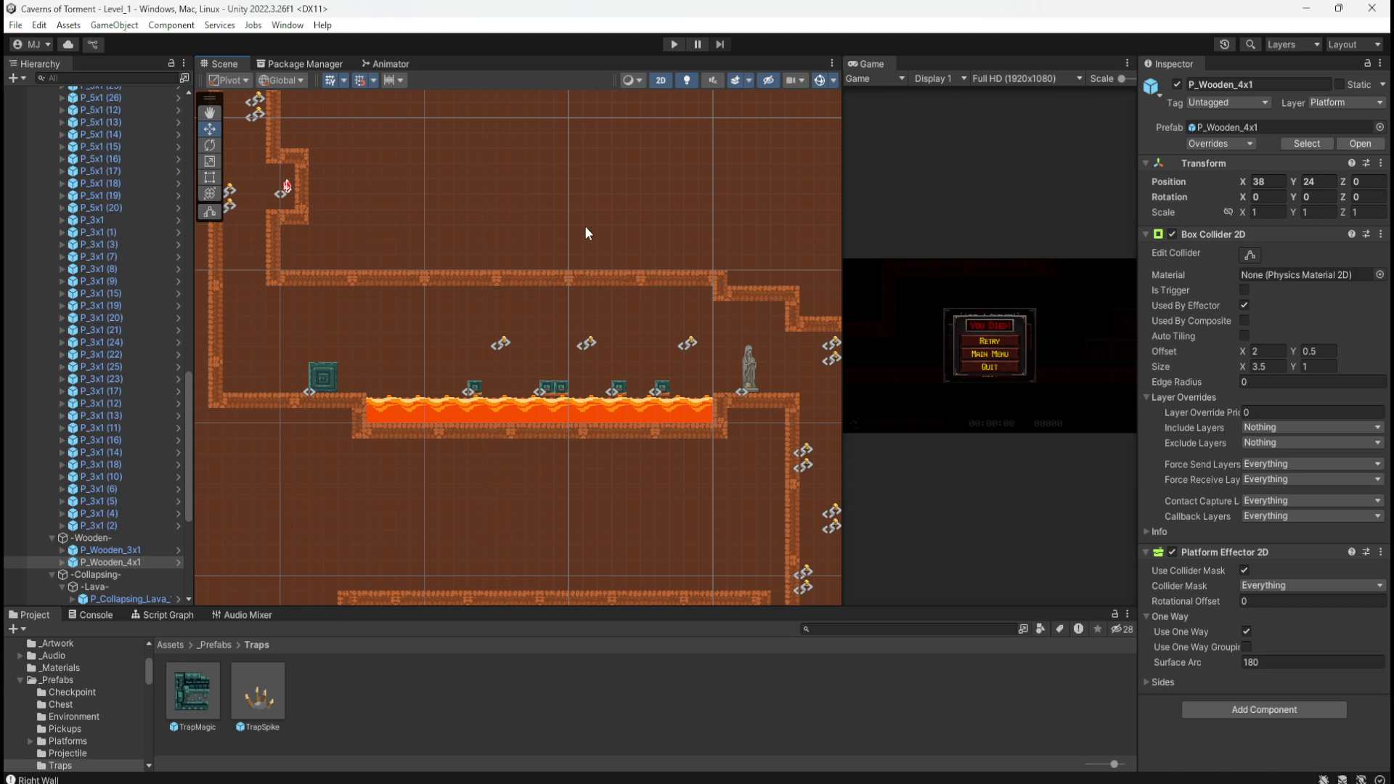
Step: Return to the wooden platforms and marquee-select both teal P_Collapsing_Normal_1x1 blocks at Y 17
{"action": "middle_click_drag", "start_coordinate": [585, 226], "coordinate": [559, 468]}
{"action": "middle_click_drag", "start_coordinate": [635, 256], "coordinate": [595, 457]}
{"action": "mouse_move", "coordinate": [528, 287]}
{"action": "middle_mouse_down"}
{"action": "mouse_move", "coordinate": [486, 428]}
{"action": "mouse_move", "coordinate": [424, 505]}
{"action": "middle_mouse_up"}
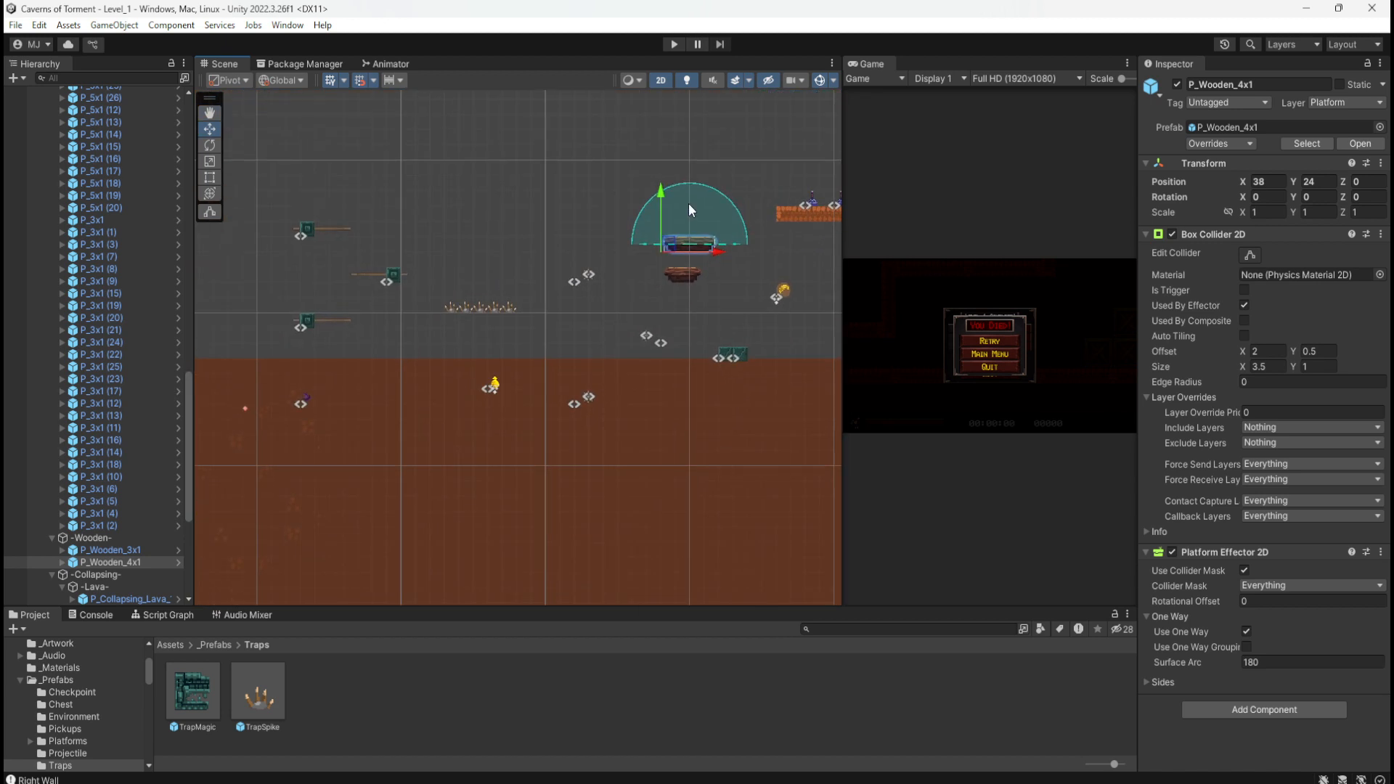
{"action": "mouse_move", "coordinate": [639, 525]}
{"action": "middle_mouse_down"}
{"action": "mouse_move", "coordinate": [617, 479]}
{"action": "mouse_move", "coordinate": [597, 273]}
{"action": "mouse_move", "coordinate": [676, 193]}
{"action": "mouse_move", "coordinate": [619, 215]}
{"action": "mouse_move", "coordinate": [623, 199]}
{"action": "middle_mouse_up"}
{"action": "middle_click_drag", "start_coordinate": [647, 378], "coordinate": [599, 521]}
{"action": "middle_click_drag", "start_coordinate": [540, 286], "coordinate": [501, 504]}
{"action": "middle_click_drag", "start_coordinate": [680, 252], "coordinate": [630, 516]}
{"action": "middle_click_drag", "start_coordinate": [671, 341], "coordinate": [636, 452]}
{"action": "middle_click_drag", "start_coordinate": [690, 172], "coordinate": [645, 312]}
{"action": "middle_click_drag", "start_coordinate": [638, 203], "coordinate": [597, 336]}
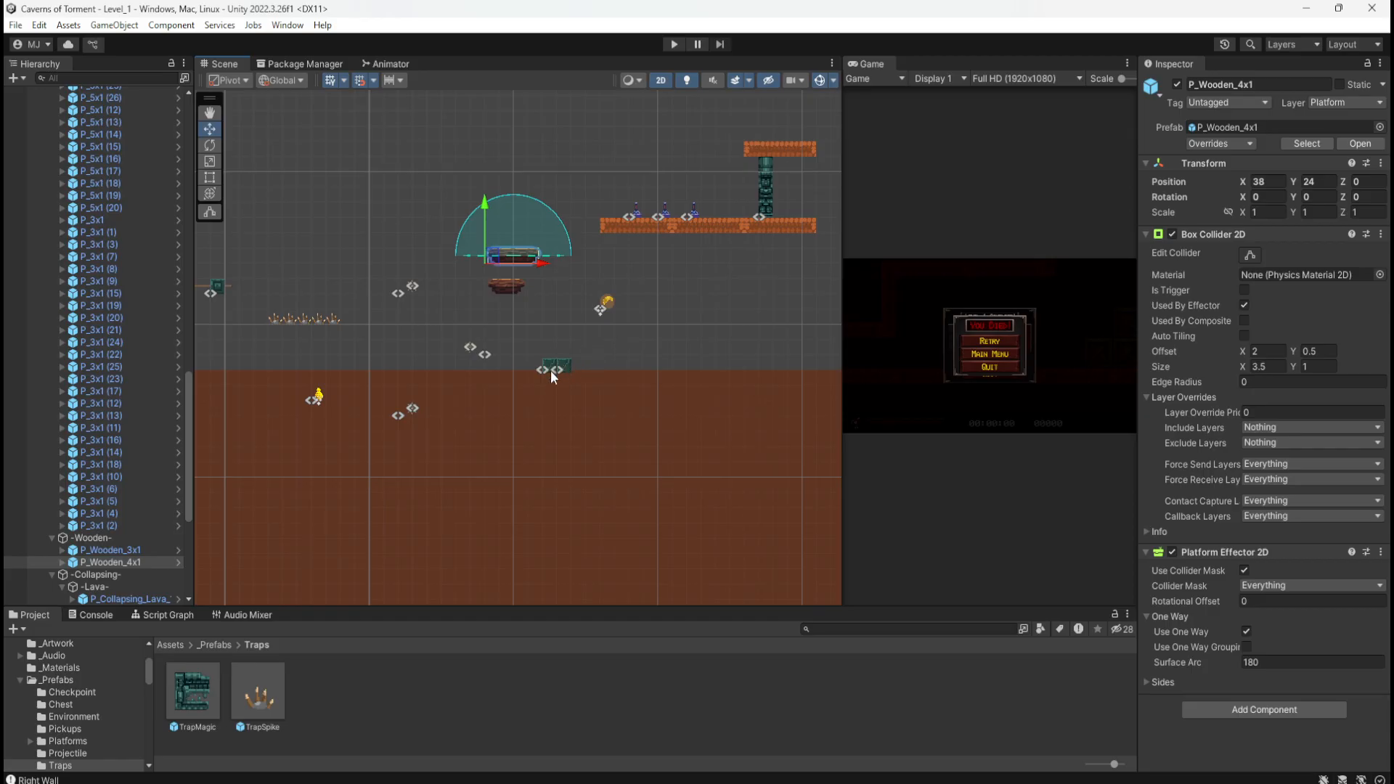
{"action": "mouse_move", "coordinate": [543, 359]}
{"action": "left_mouse_down"}
{"action": "mouse_move", "coordinate": [591, 382]}
{"action": "mouse_move", "coordinate": [551, 370]}
{"action": "left_mouse_up"}
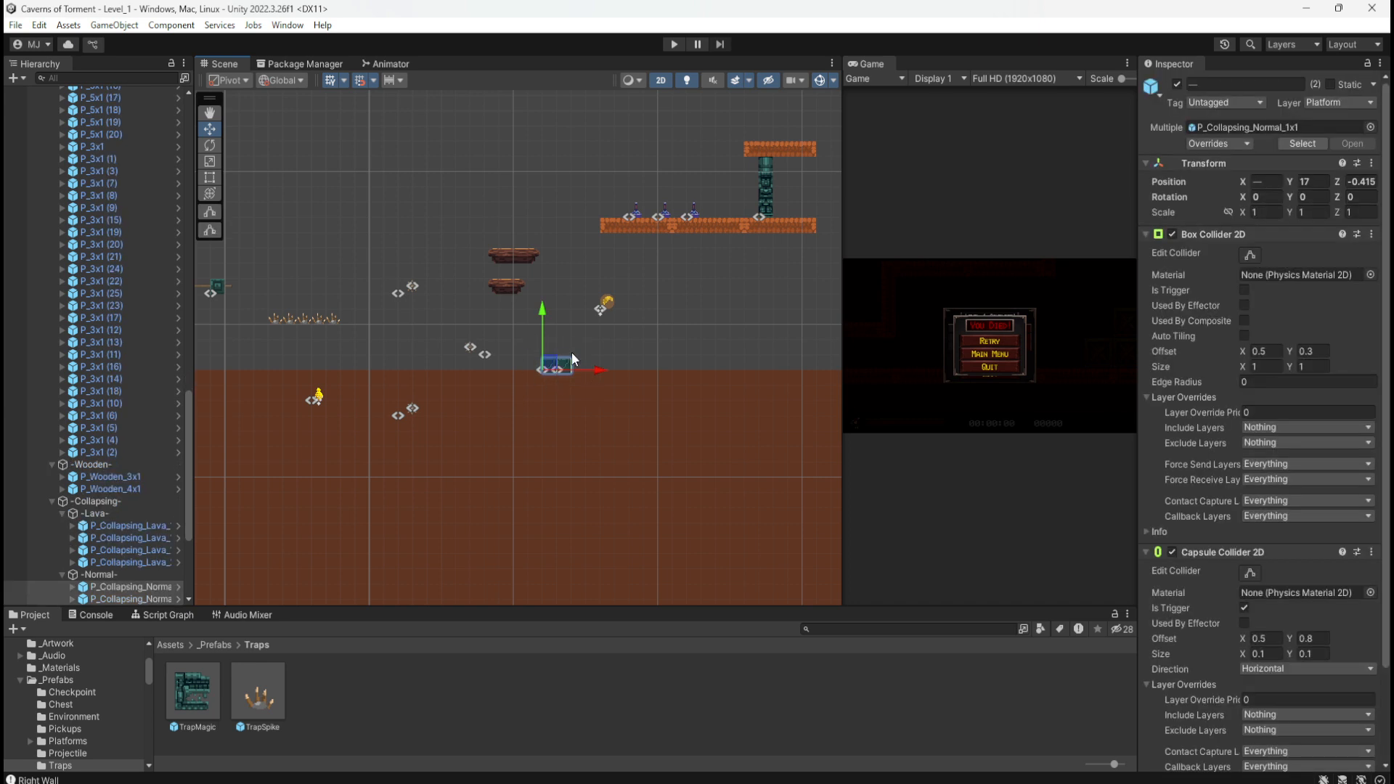
Step: Look over the nearby arrow and spike traps, then bring the hand-drawn level map photo over Unity
{"action": "middle_click_drag", "start_coordinate": [585, 519], "coordinate": [686, 394]}
{"action": "middle_click_drag", "start_coordinate": [355, 137], "coordinate": [629, 361]}
{"action": "scroll", "coordinate": [553, 395], "scroll_direction": "up", "scroll_amount": 5}
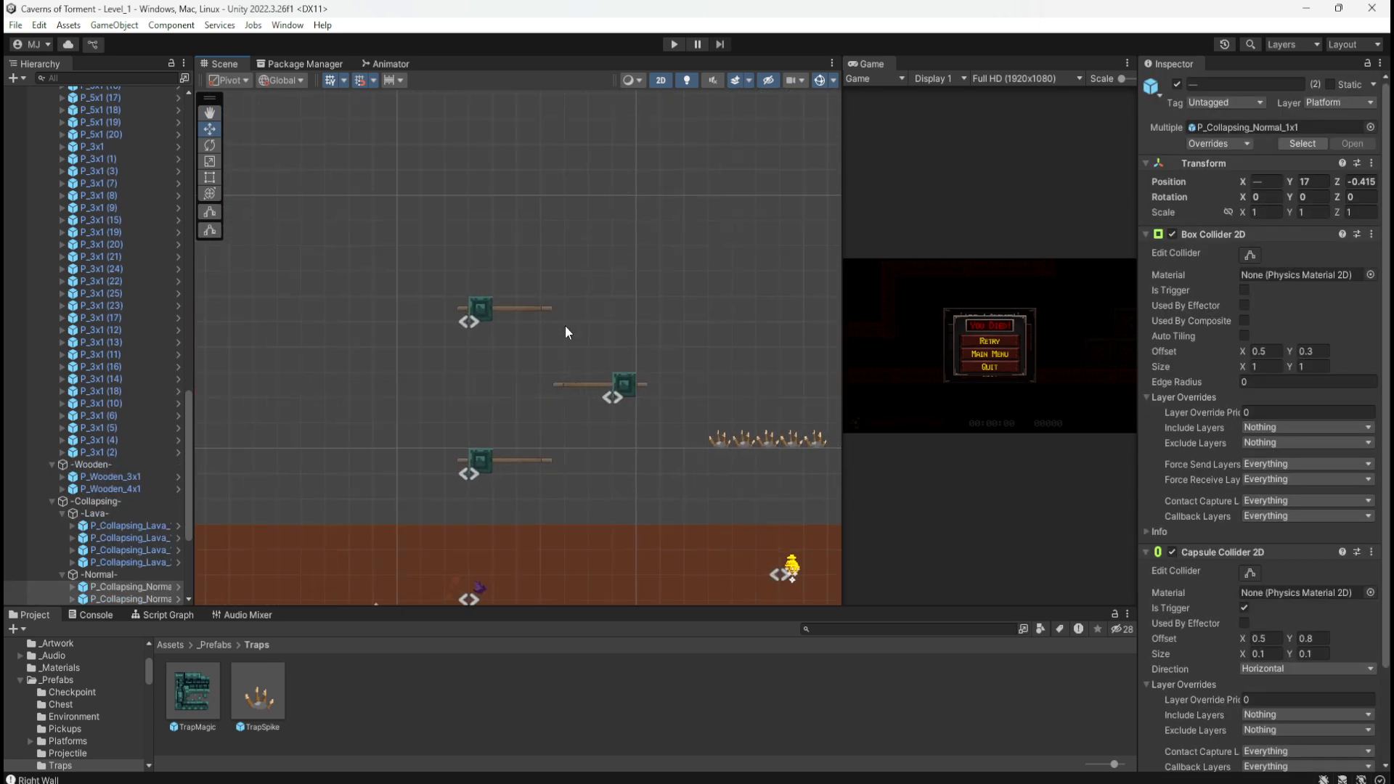
{"action": "middle_click_drag", "start_coordinate": [729, 333], "coordinate": [358, 251]}
{"action": "middle_click_drag", "start_coordinate": [797, 475], "coordinate": [641, 432]}
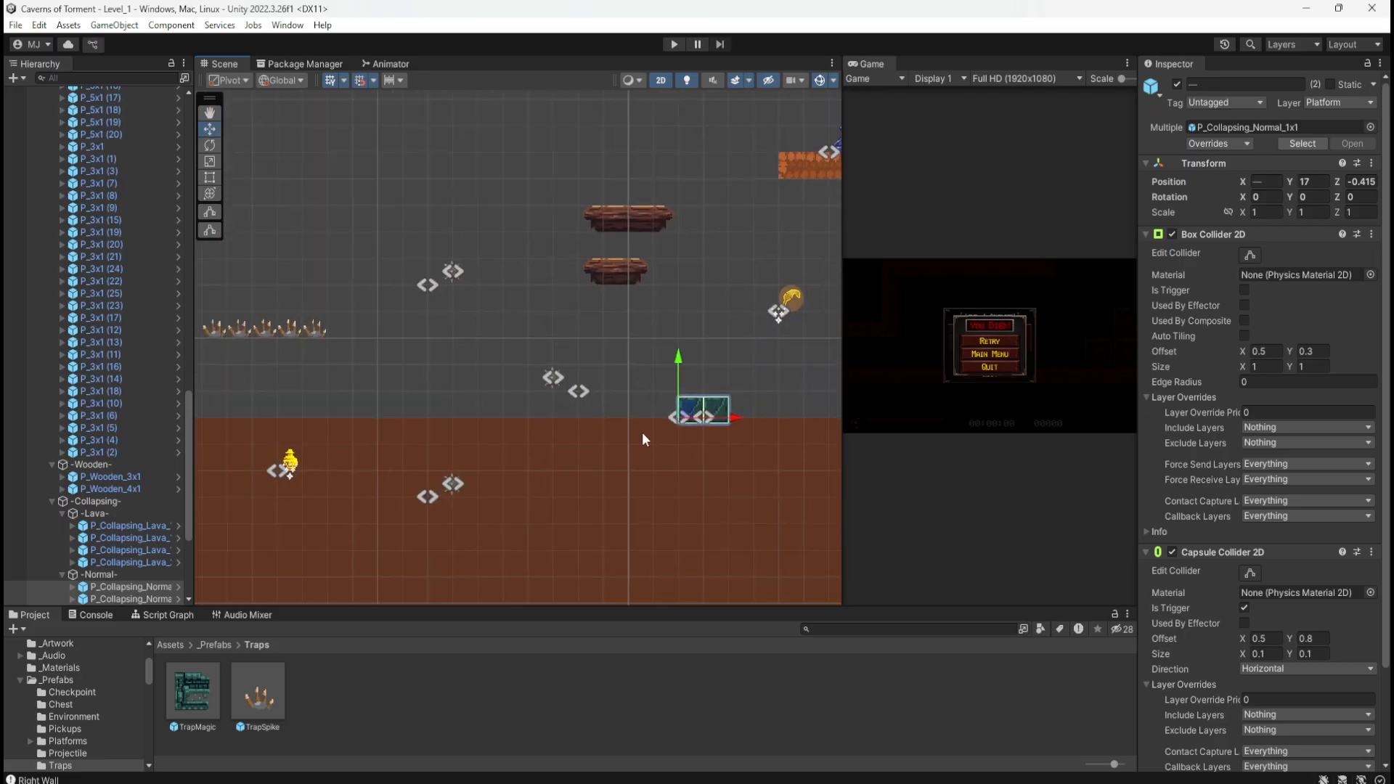
{"action": "middle_click_drag", "start_coordinate": [443, 337], "coordinate": [694, 407]}
{"action": "middle_click_drag", "start_coordinate": [514, 314], "coordinate": [595, 330]}
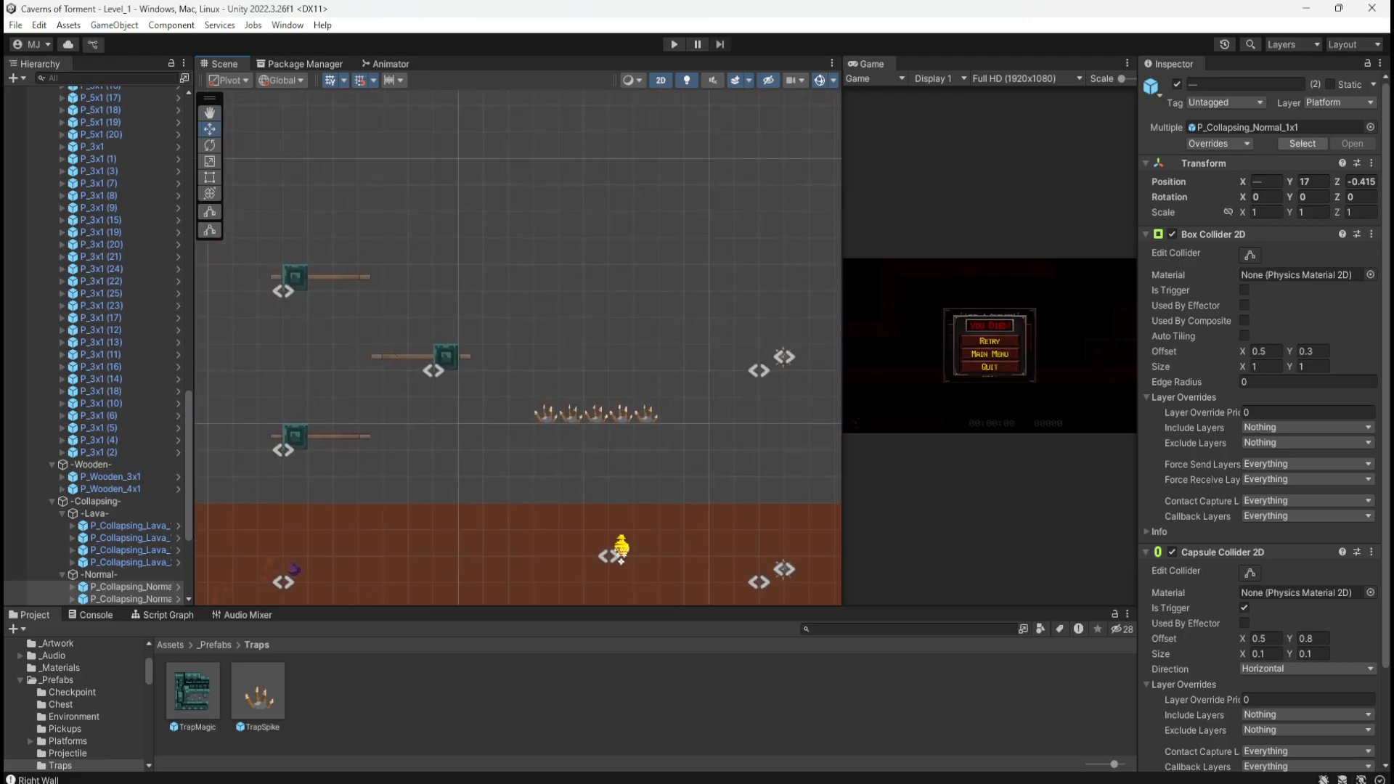
{"action": "mouse_move", "coordinate": [1393, 122]}
{"action": "left_mouse_down"}
{"action": "mouse_move", "coordinate": [1029, 167]}
{"action": "mouse_move", "coordinate": [929, 137]}
{"action": "left_mouse_up"}
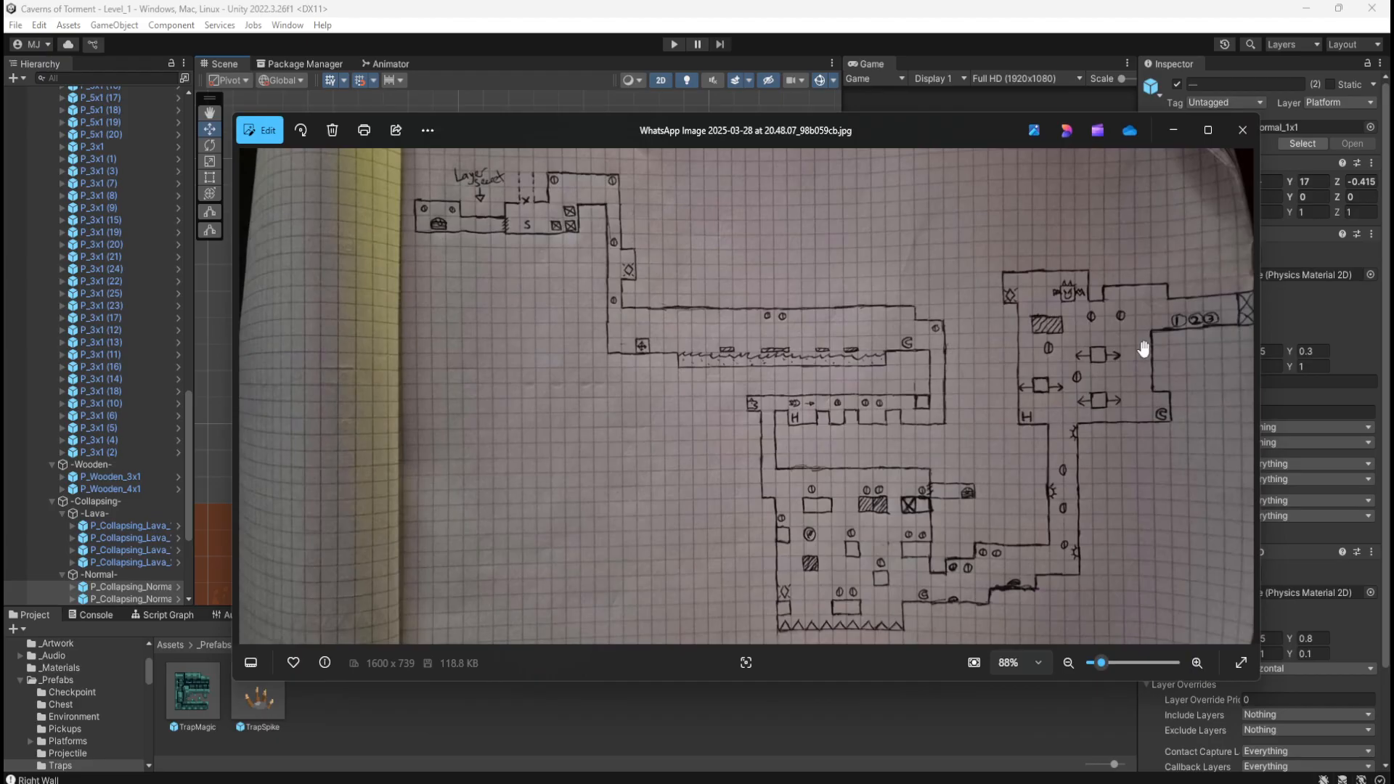
Step: Zoom the map photo to 236% and back to 110%, then move it off screen
{"action": "scroll", "coordinate": [1143, 350], "scroll_direction": "up", "scroll_amount": 6}
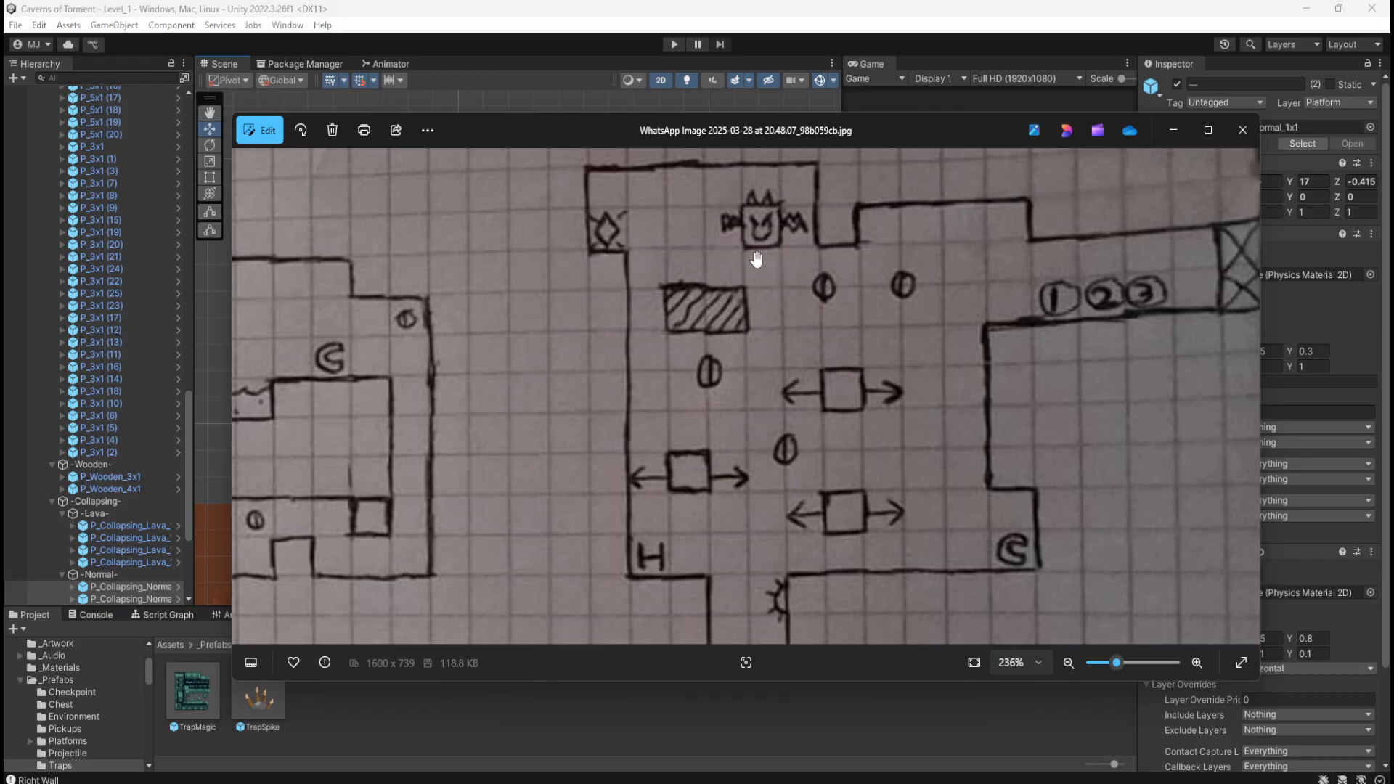
{"action": "scroll", "coordinate": [767, 259], "scroll_direction": "down", "scroll_amount": 5}
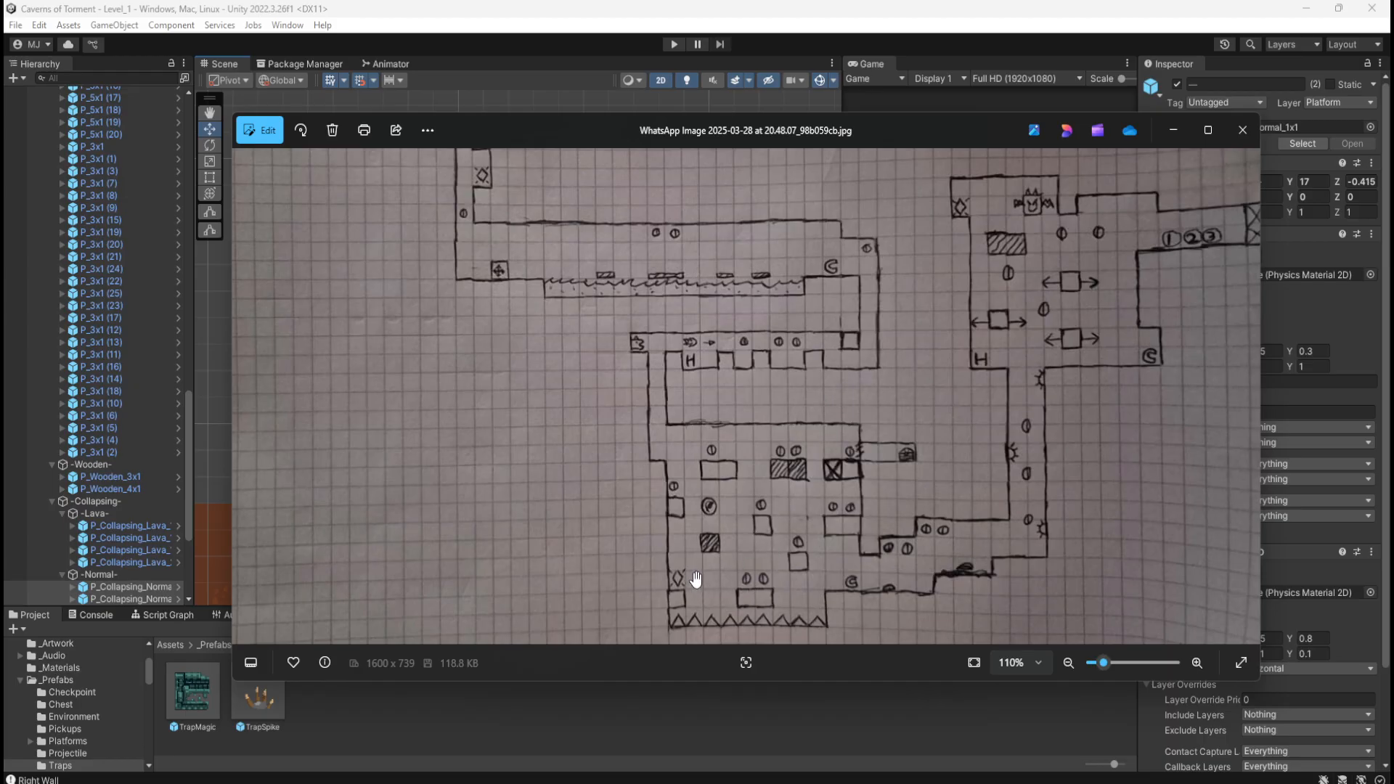
{"action": "left_click_drag", "start_coordinate": [916, 119], "coordinate": [1393, 123]}
Step: Duplicate ledge platform P_5x1 (72) three times, placing the copies at X 13, 18 and 23
{"action": "scroll", "coordinate": [498, 330], "scroll_direction": "down", "scroll_amount": 10}
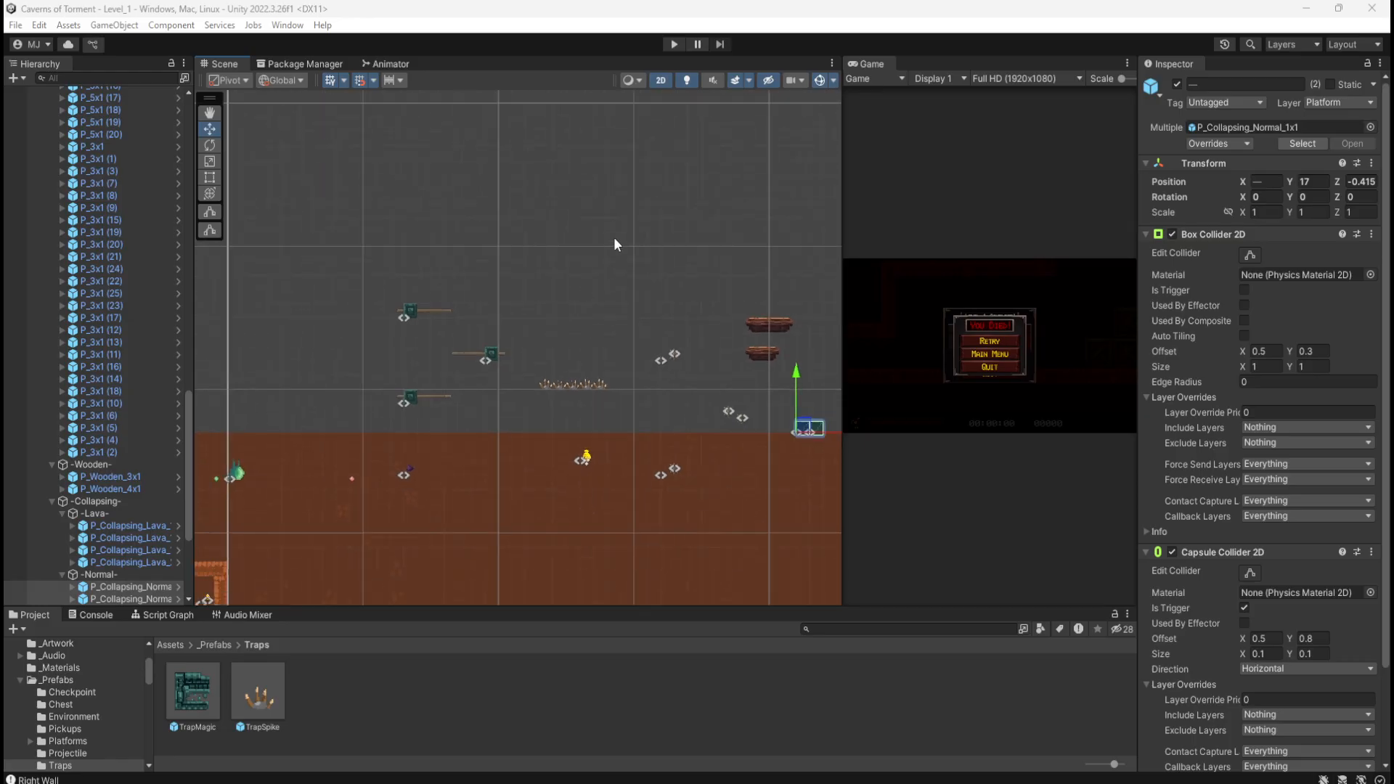
{"action": "scroll", "coordinate": [610, 292], "scroll_direction": "down", "scroll_amount": 7}
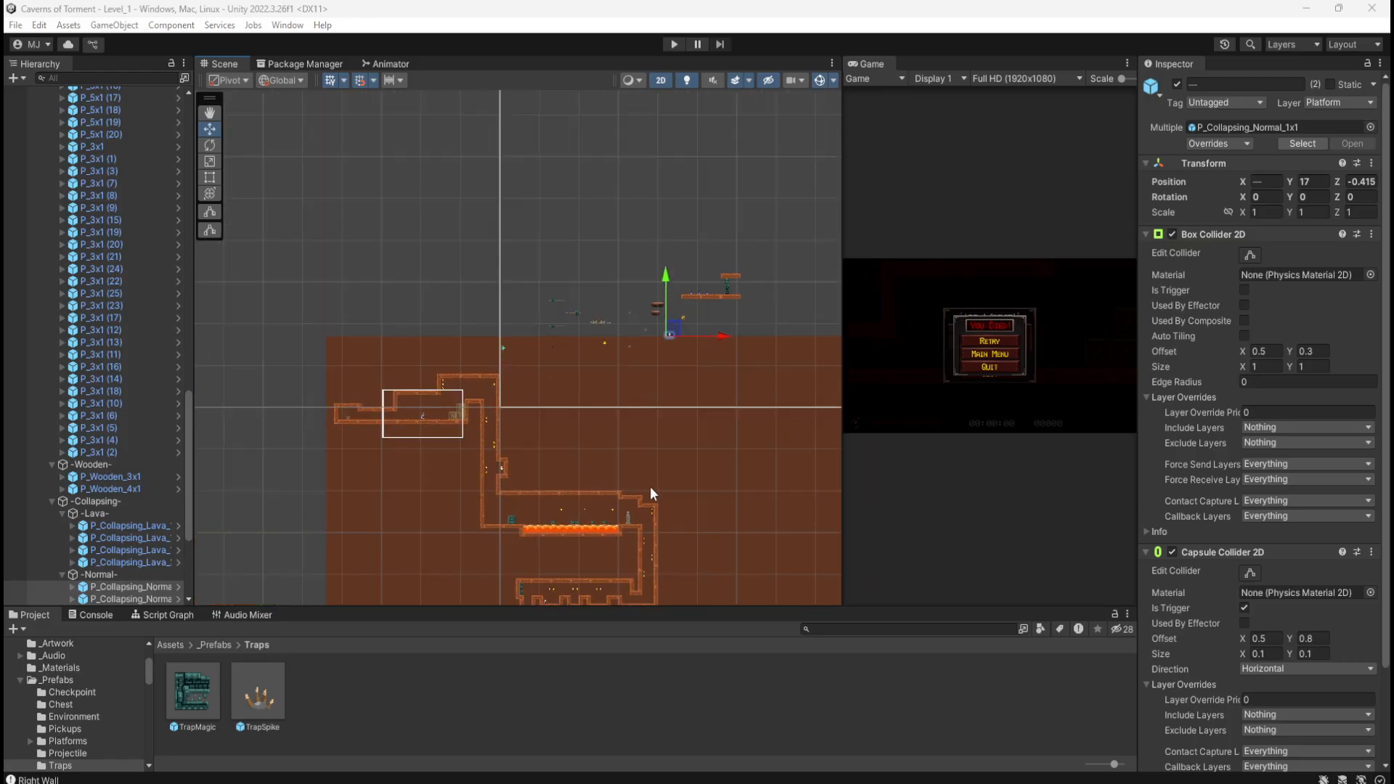
{"action": "middle_click_drag", "start_coordinate": [658, 517], "coordinate": [668, 288]}
{"action": "scroll", "coordinate": [597, 418], "scroll_direction": "up", "scroll_amount": 5}
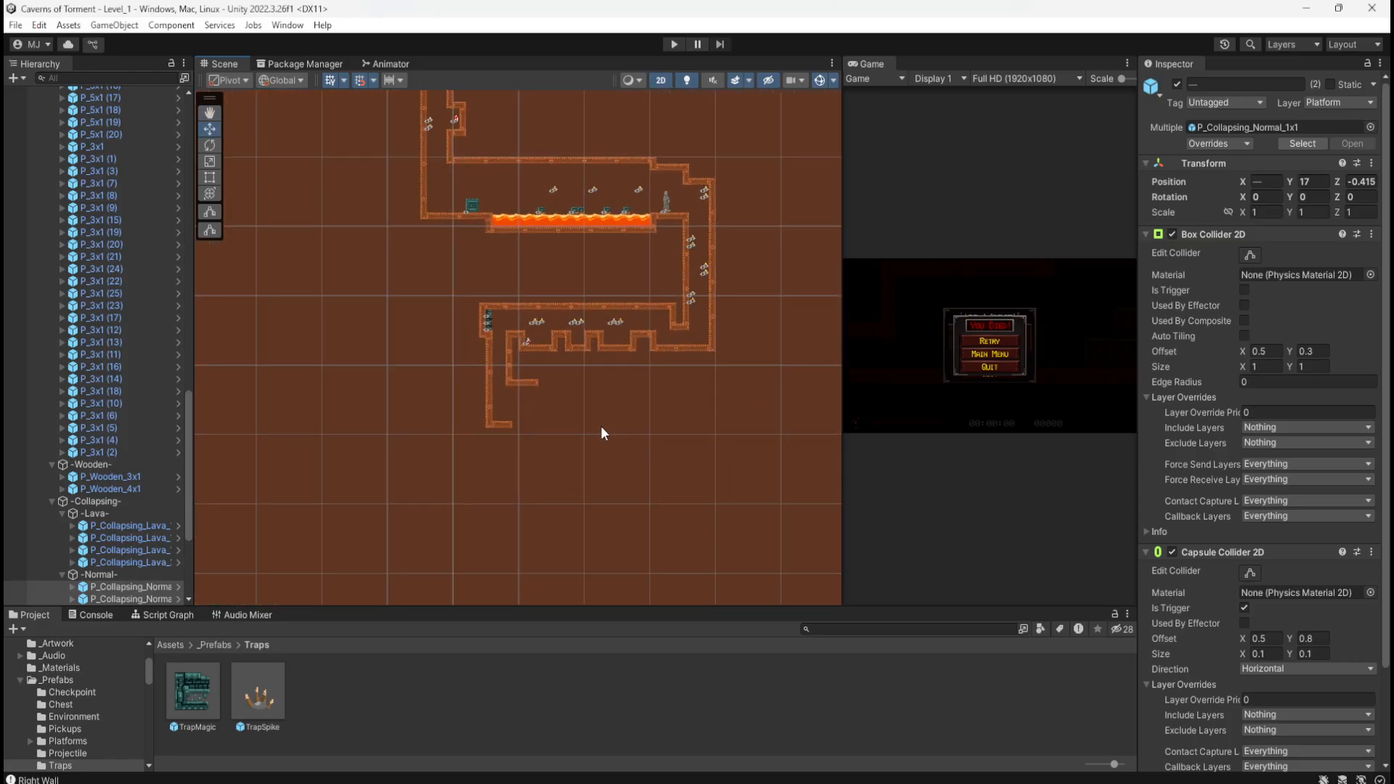
{"action": "scroll", "coordinate": [611, 421], "scroll_direction": "up", "scroll_amount": 1}
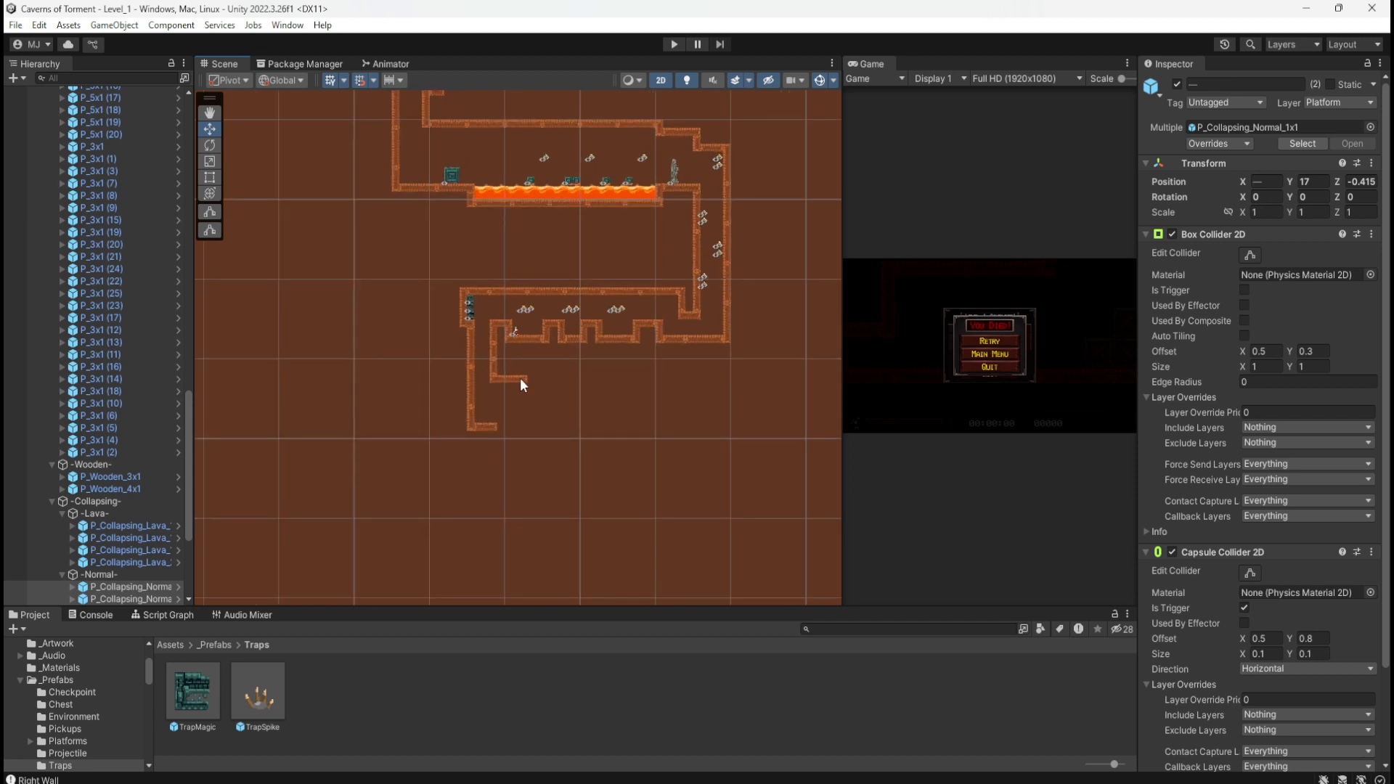
{"action": "left_click", "coordinate": [522, 383]}
{"action": "key", "text": "ctrl+d"}
{"action": "left_click_drag", "start_coordinate": [548, 384], "coordinate": [588, 404]}
{"action": "scroll", "coordinate": [585, 406], "scroll_direction": "up", "scroll_amount": 14}
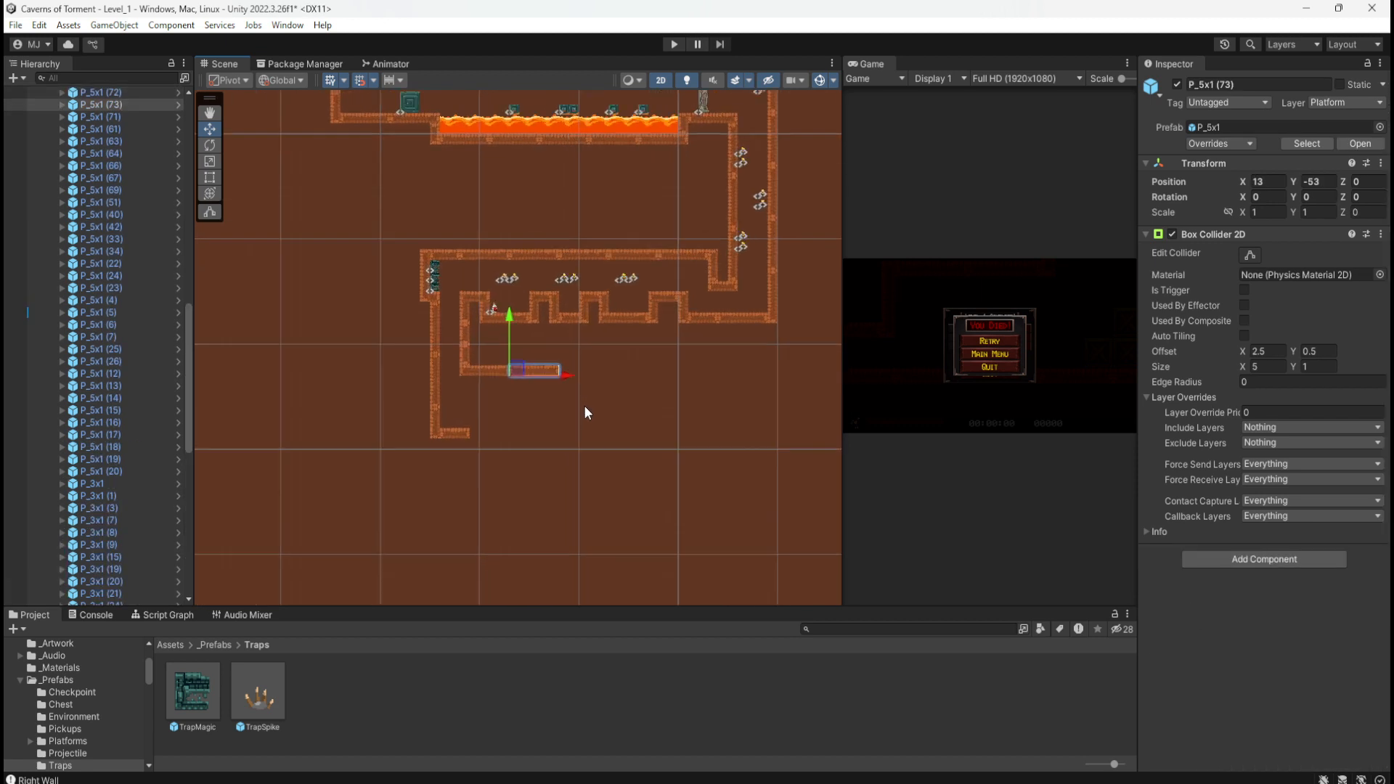
{"action": "key", "text": "ctrl+d"}
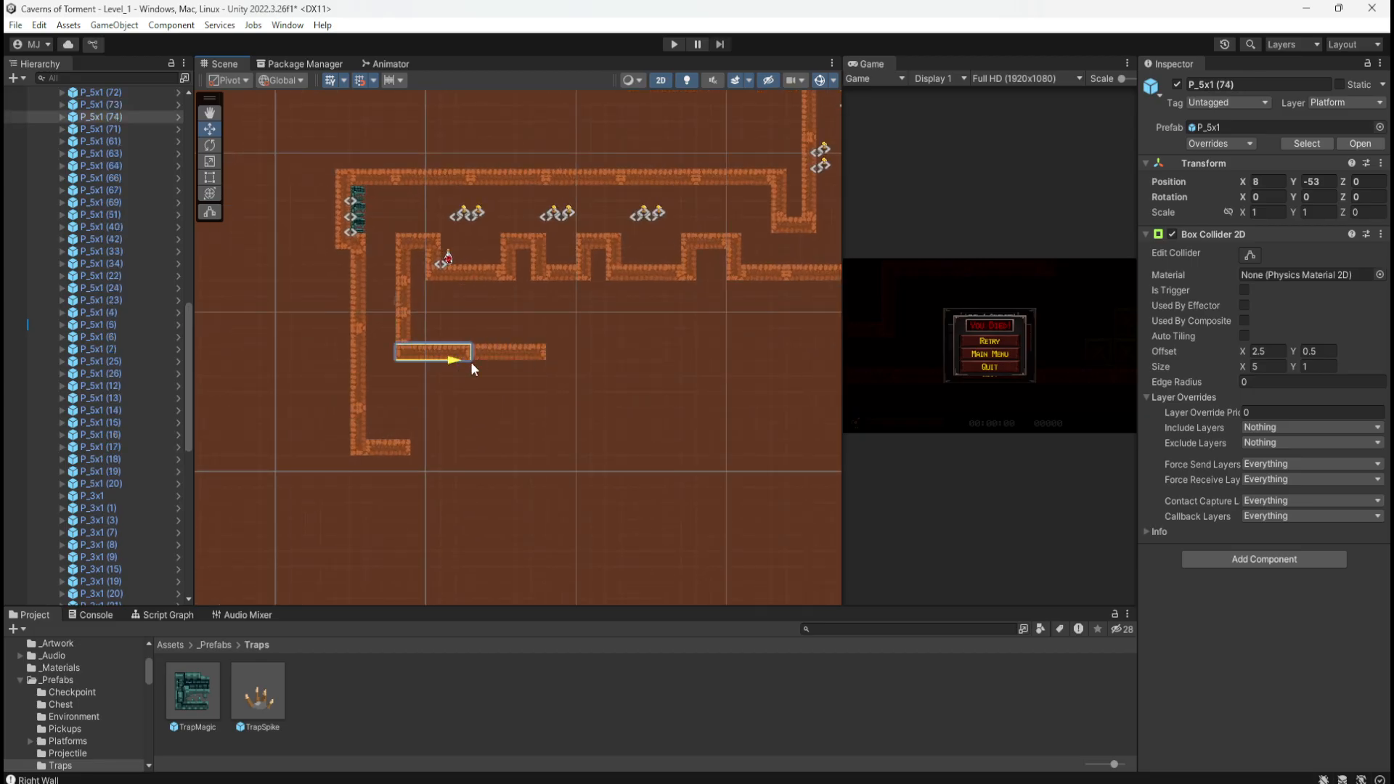
{"action": "left_click_drag", "start_coordinate": [471, 362], "coordinate": [613, 373]}
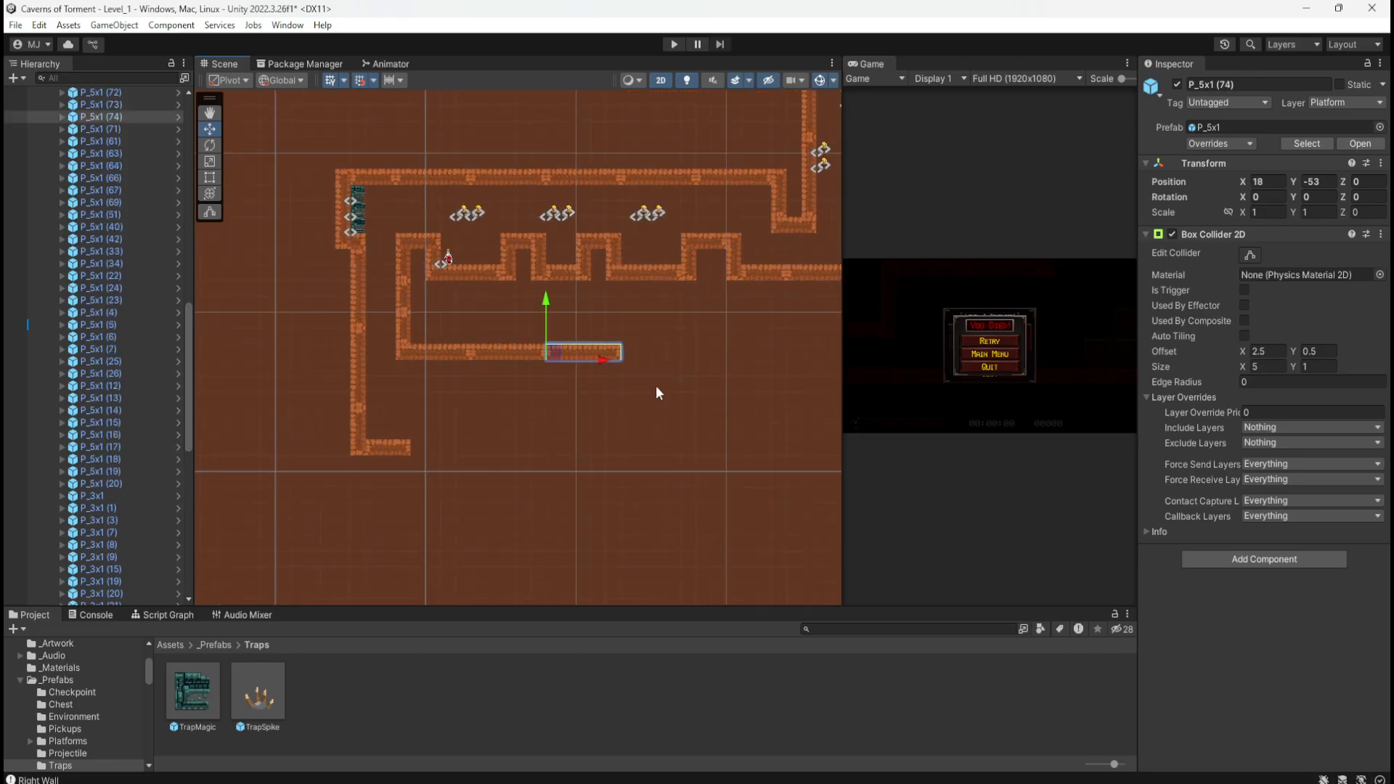
{"action": "key", "text": "ctrl+d"}
{"action": "left_click_drag", "start_coordinate": [450, 360], "coordinate": [678, 374]}
Step: Pan around the extended lower ledge and select the DecorDirt tilemap
{"action": "middle_click_drag", "start_coordinate": [713, 415], "coordinate": [636, 383]}
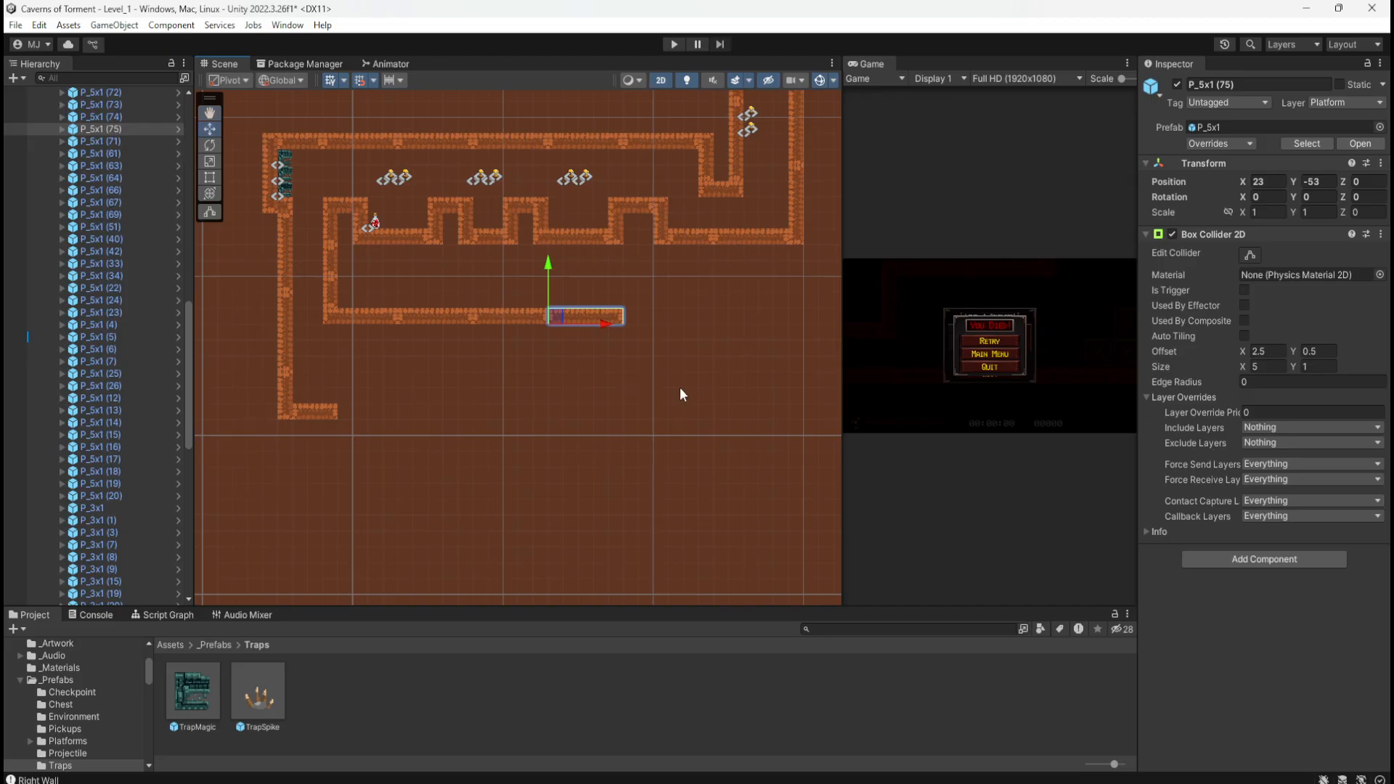
{"action": "middle_click_drag", "start_coordinate": [524, 371], "coordinate": [567, 457]}
{"action": "scroll", "coordinate": [585, 467], "scroll_direction": "down", "scroll_amount": 2}
{"action": "scroll", "coordinate": [589, 508], "scroll_direction": "down", "scroll_amount": 5}
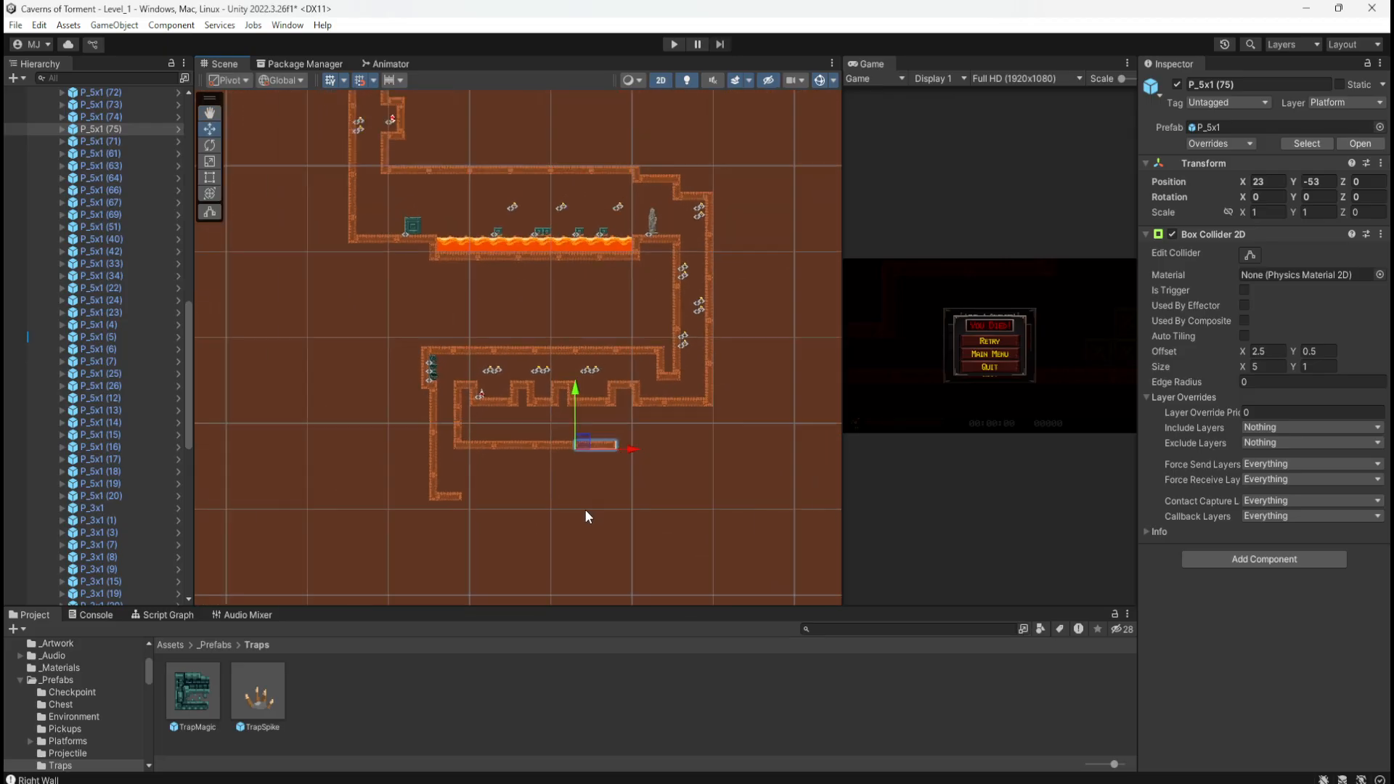
{"action": "scroll", "coordinate": [586, 509], "scroll_direction": "down", "scroll_amount": 3}
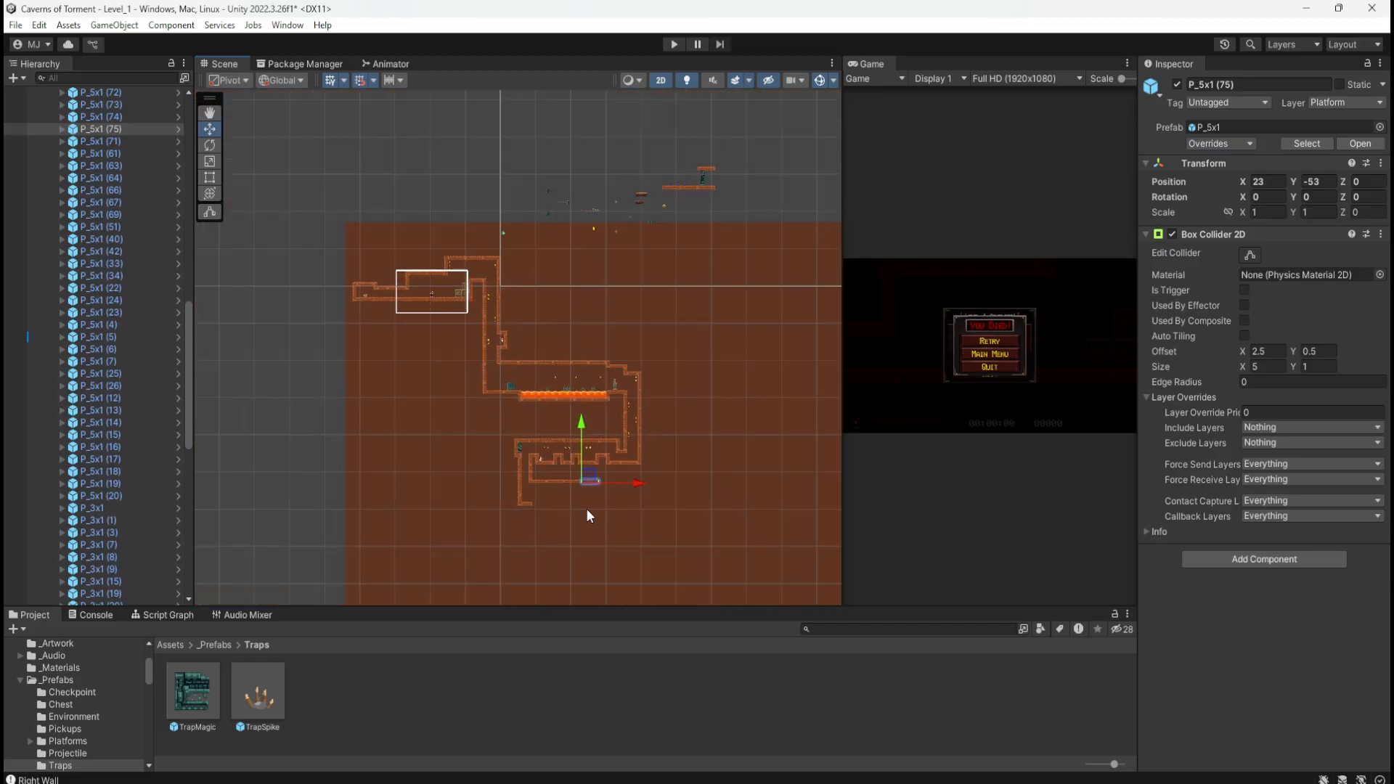
{"action": "scroll", "coordinate": [660, 116], "scroll_direction": "up", "scroll_amount": 4}
{"action": "left_click", "coordinate": [684, 355]}
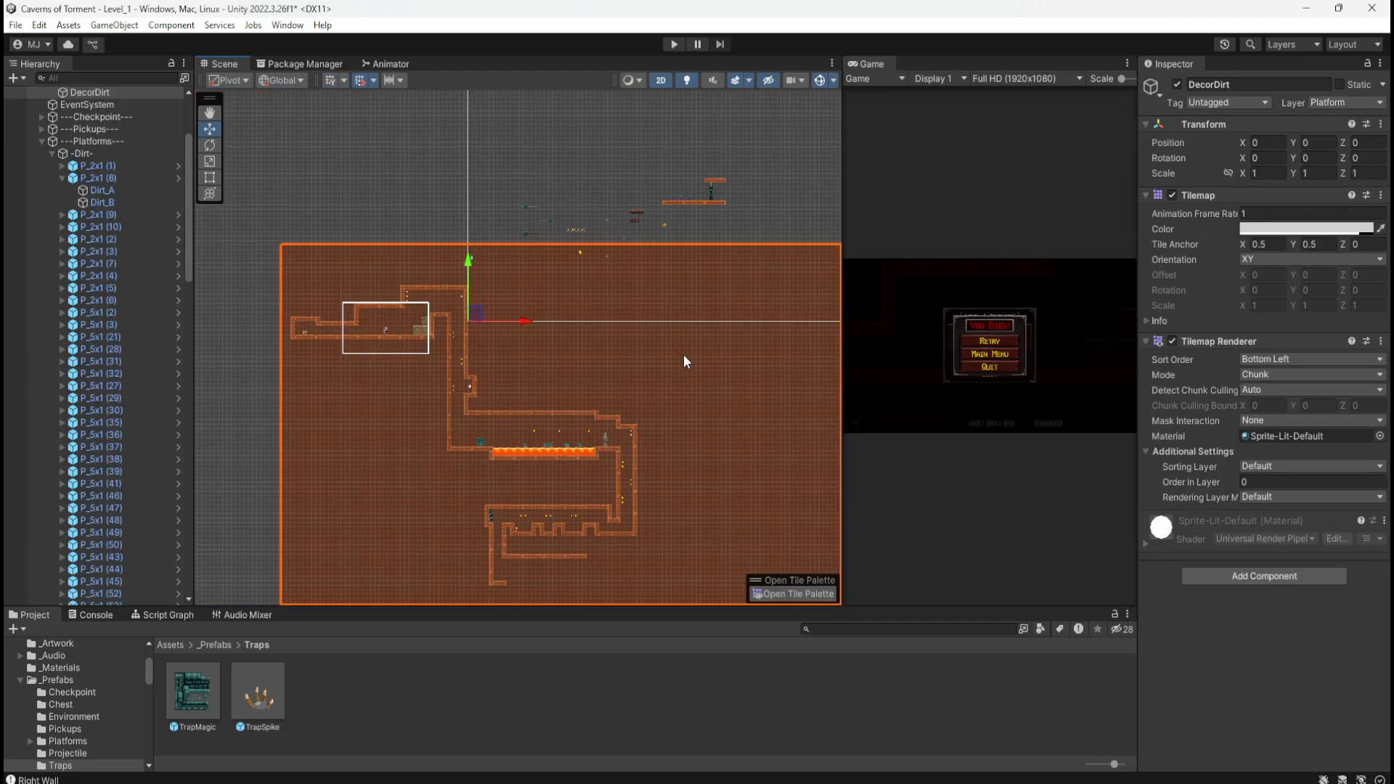
{"action": "key", "text": "ctrl+s"}
{"action": "scroll", "coordinate": [651, 523], "scroll_direction": "up", "scroll_amount": 3}
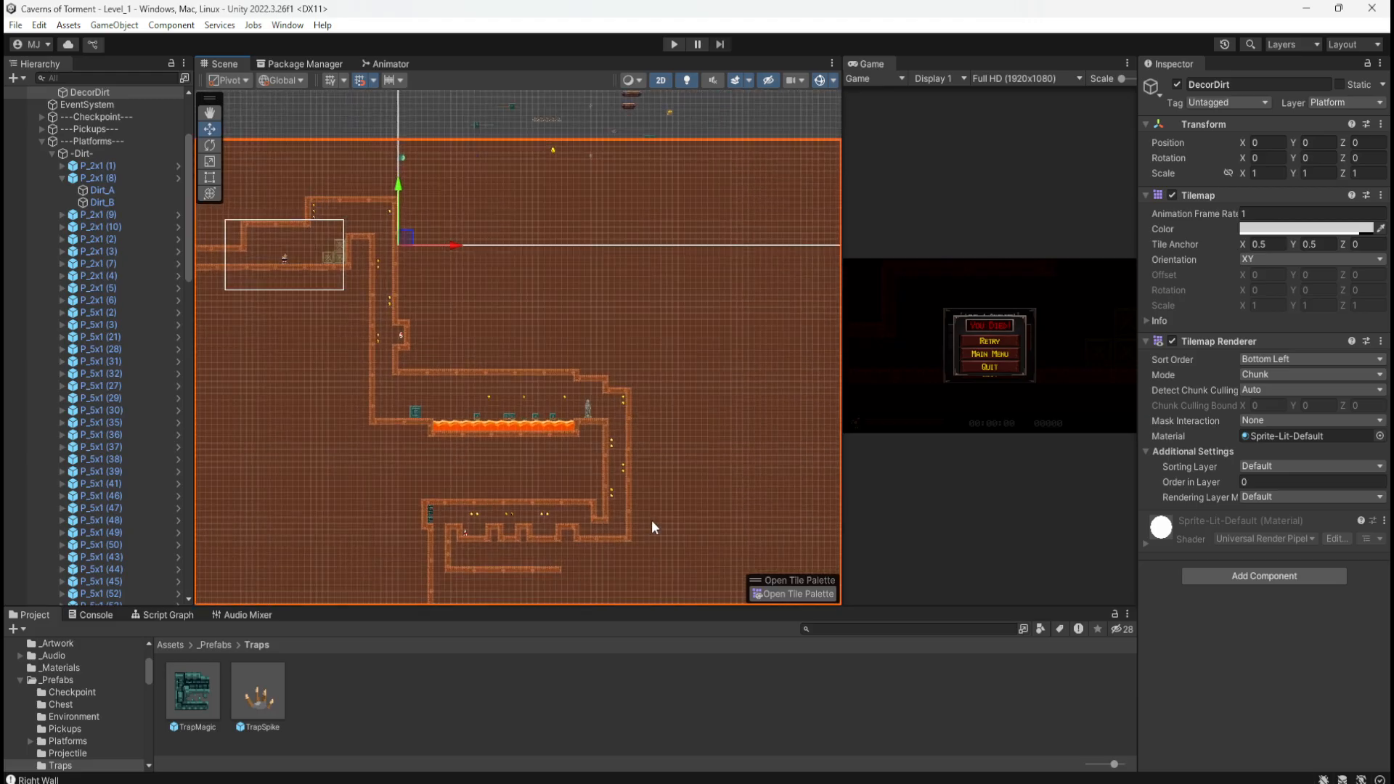
{"action": "middle_click_drag", "start_coordinate": [665, 466], "coordinate": [687, 522]}
{"action": "middle_click_drag", "start_coordinate": [724, 373], "coordinate": [687, 523]}
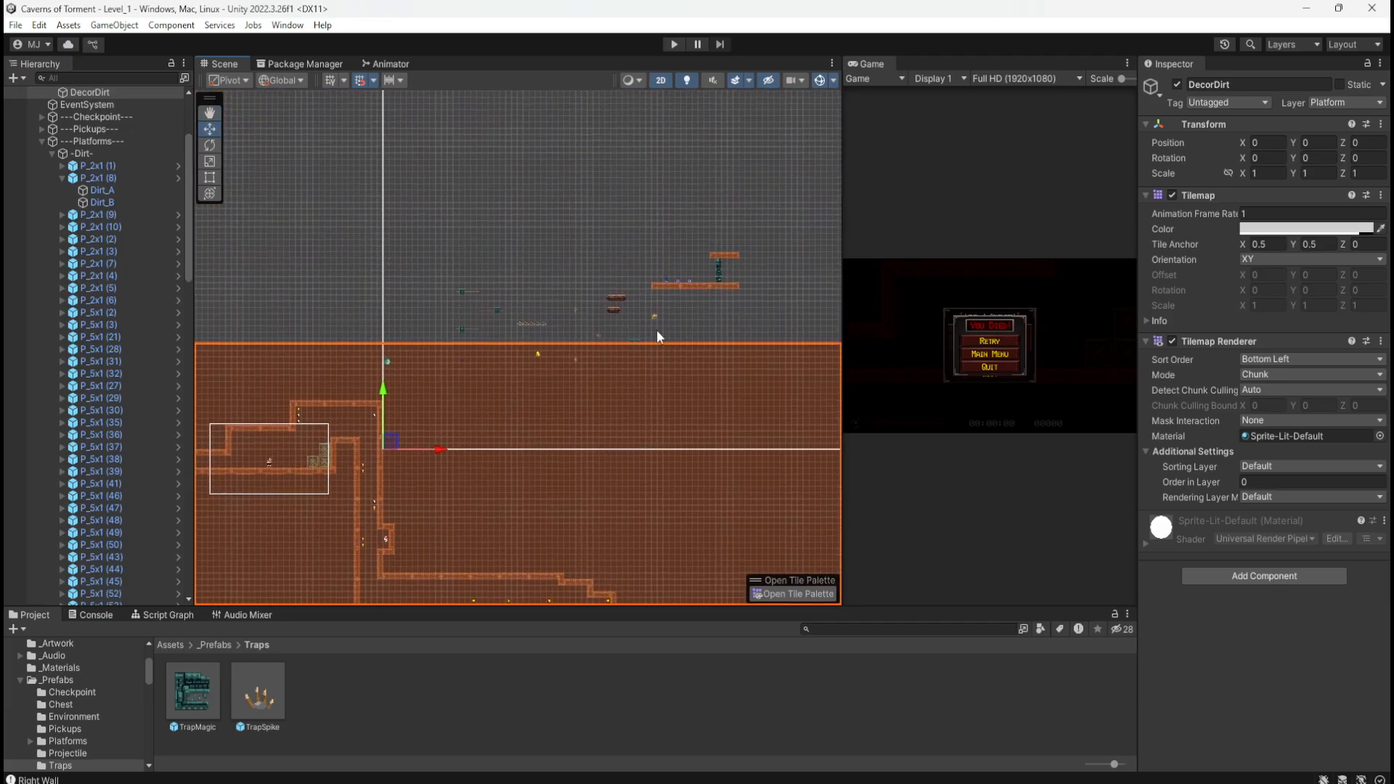
{"action": "scroll", "coordinate": [621, 309], "scroll_direction": "up", "scroll_amount": 2}
{"action": "scroll", "coordinate": [621, 312], "scroll_direction": "up", "scroll_amount": 2}
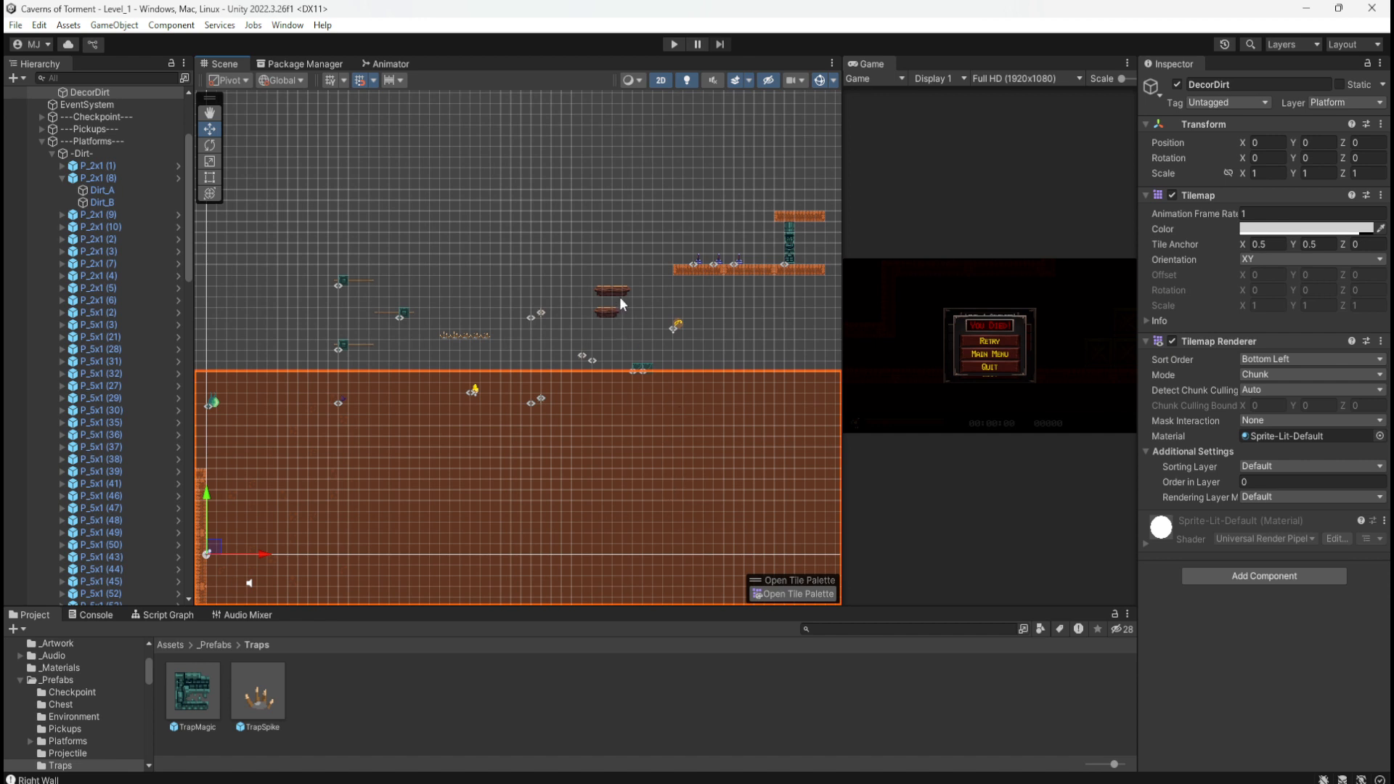
Step: Marquee-select the two small wooden one-way platforms and drag them down into the lower shaft at X 16
{"action": "left_click_drag", "start_coordinate": [581, 269], "coordinate": [646, 341]}
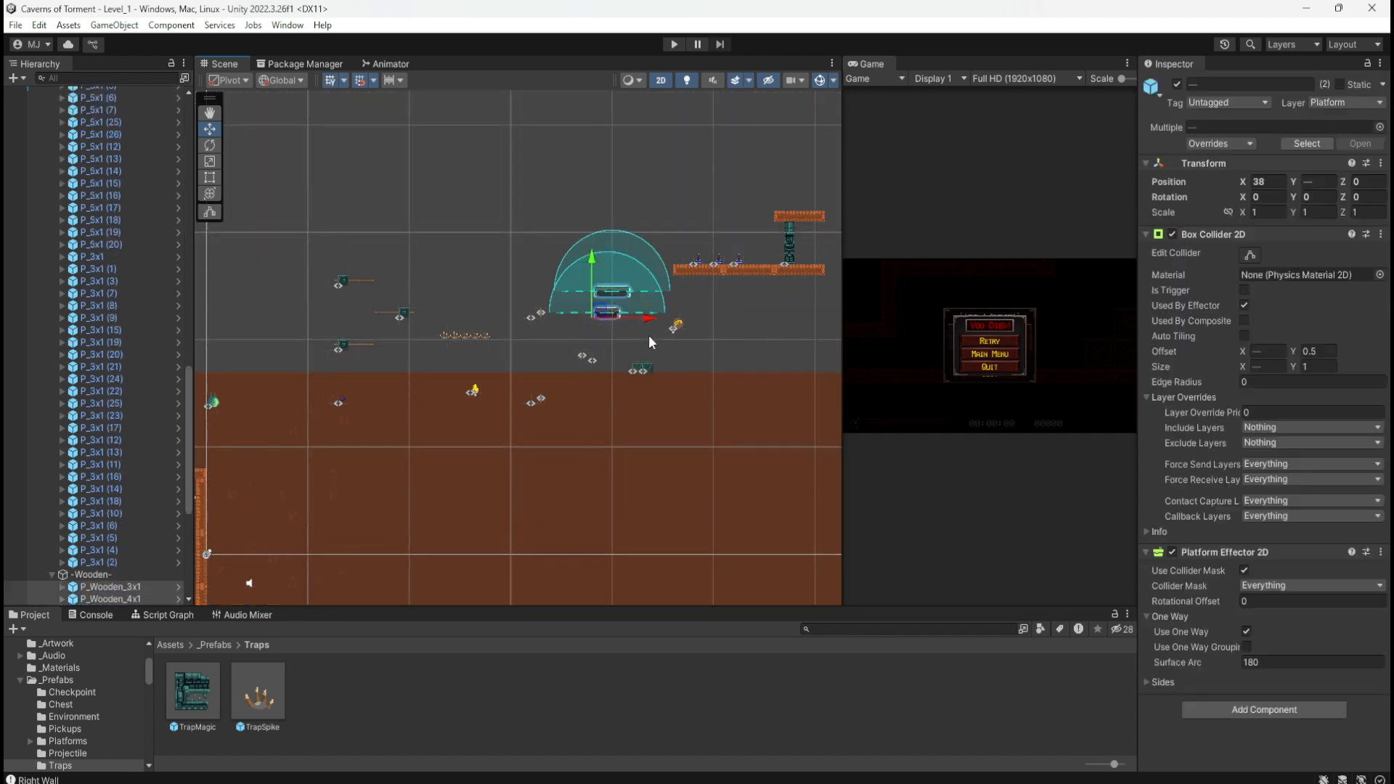
{"action": "middle_click_drag", "start_coordinate": [637, 494], "coordinate": [649, 308]}
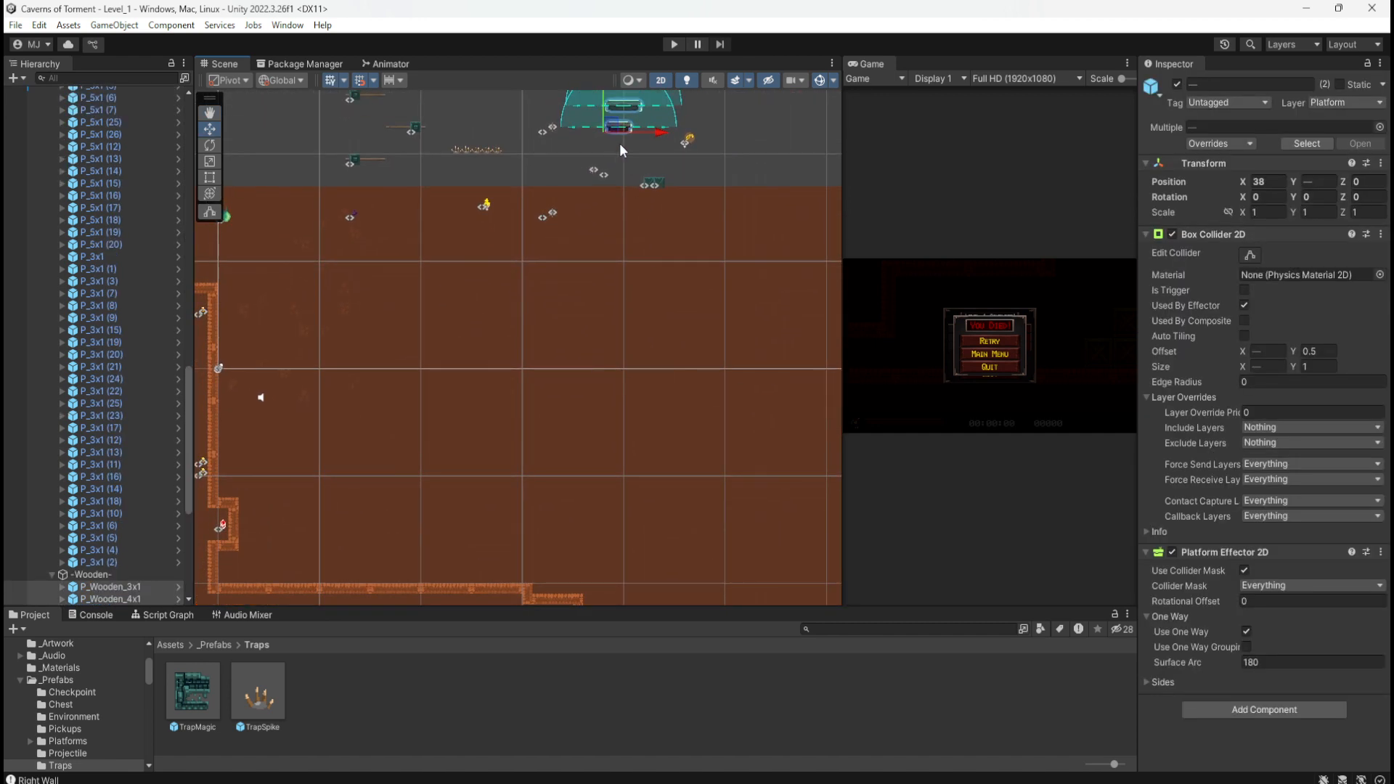
{"action": "left_click_drag", "start_coordinate": [611, 126], "coordinate": [583, 546]}
{"action": "middle_click_drag", "start_coordinate": [699, 544], "coordinate": [734, 162]}
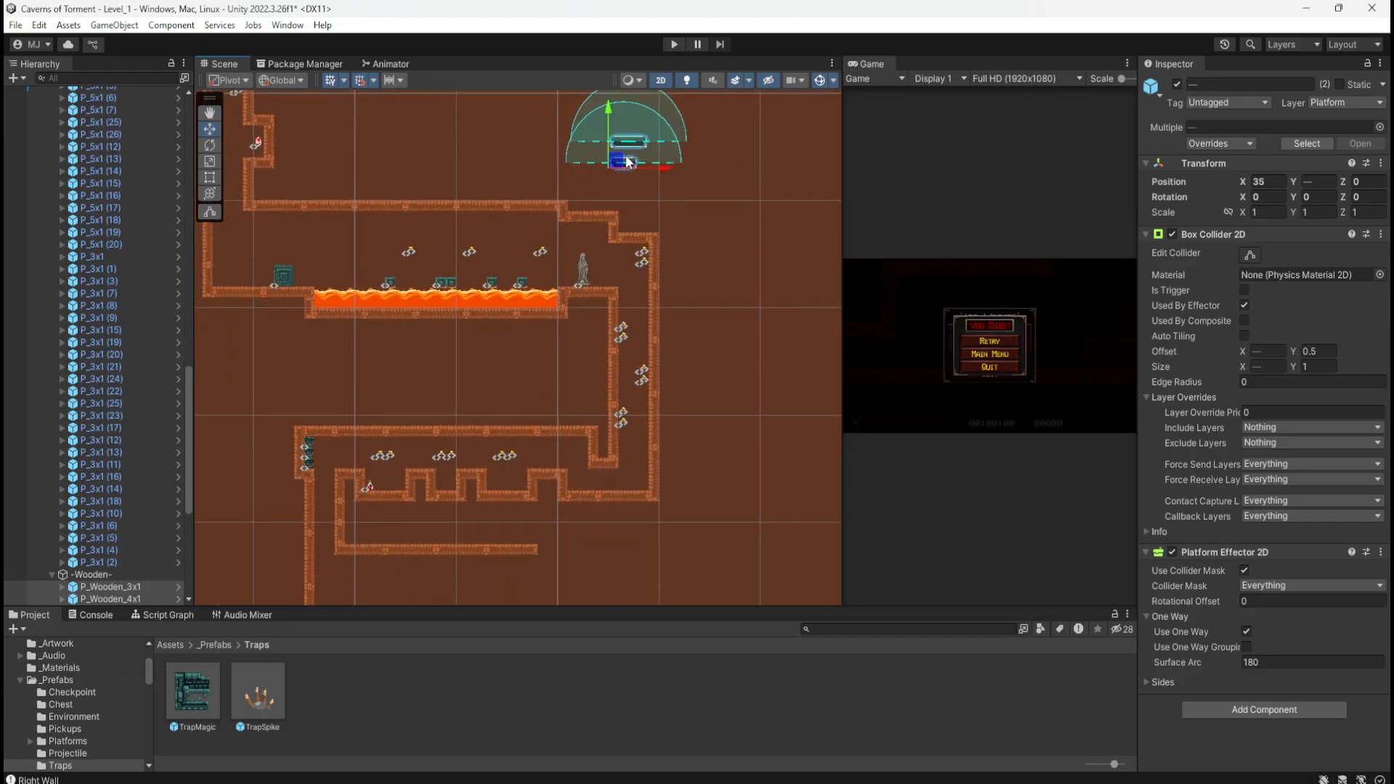
{"action": "left_click_drag", "start_coordinate": [617, 166], "coordinate": [681, 593]}
{"action": "middle_click_drag", "start_coordinate": [623, 562], "coordinate": [671, 294]}
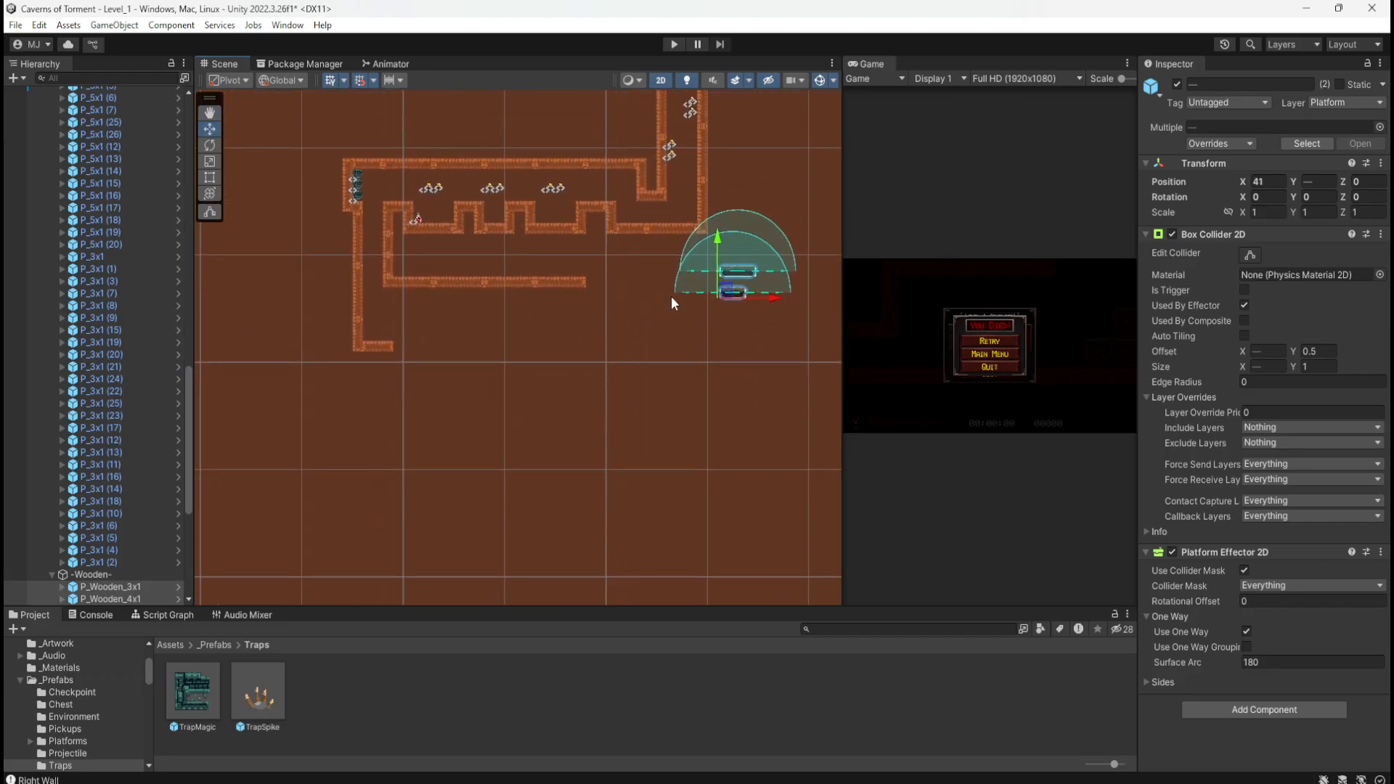
{"action": "left_click_drag", "start_coordinate": [724, 289], "coordinate": [468, 388]}
{"action": "middle_click_drag", "start_coordinate": [664, 268], "coordinate": [663, 465]}
{"action": "middle_click_drag", "start_coordinate": [667, 221], "coordinate": [663, 490]}
{"action": "middle_click_drag", "start_coordinate": [705, 165], "coordinate": [669, 479]}
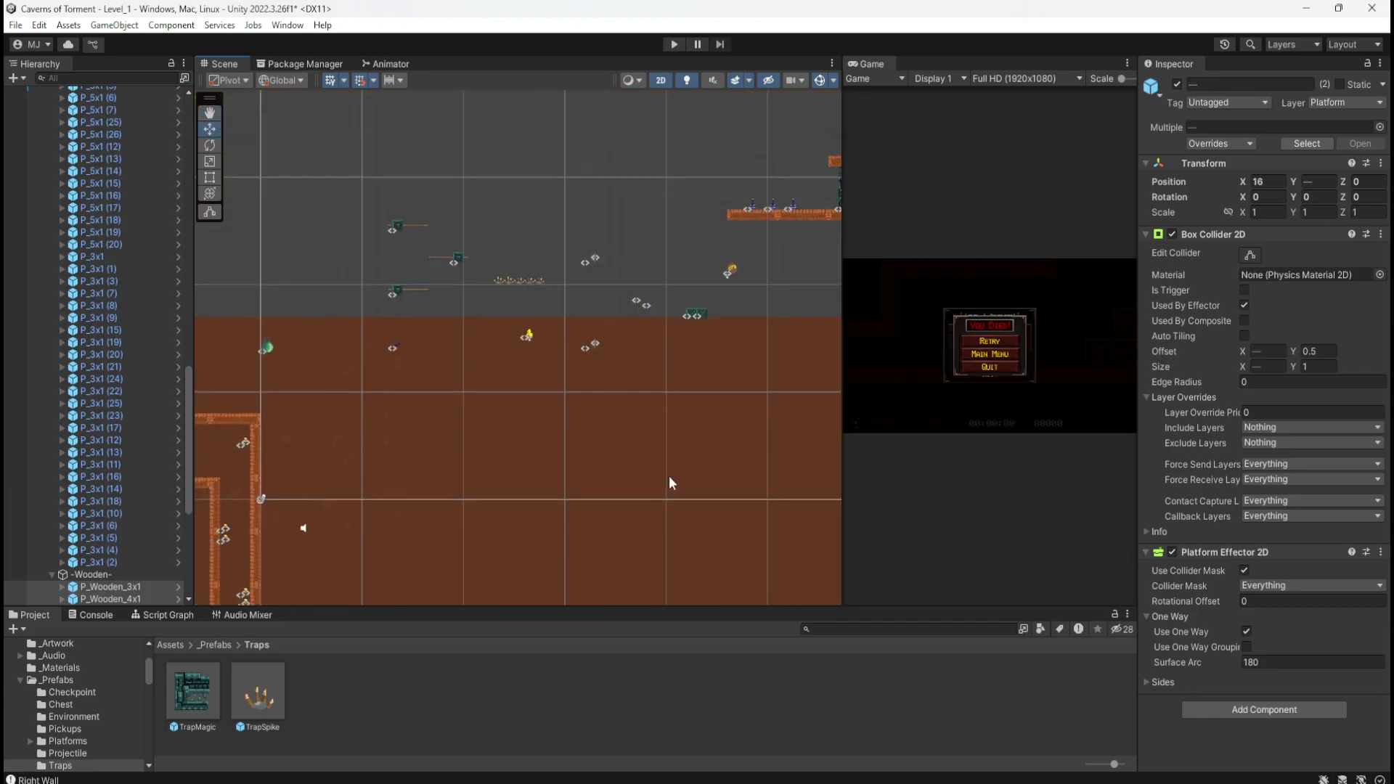
{"action": "middle_click_drag", "start_coordinate": [660, 335], "coordinate": [693, 442]}
Step: Browse to Assets/_Prefabs/Platforms/Collapsing and select the P_Collapsing_Normal_1x1 prefab
{"action": "left_click", "coordinate": [221, 645]}
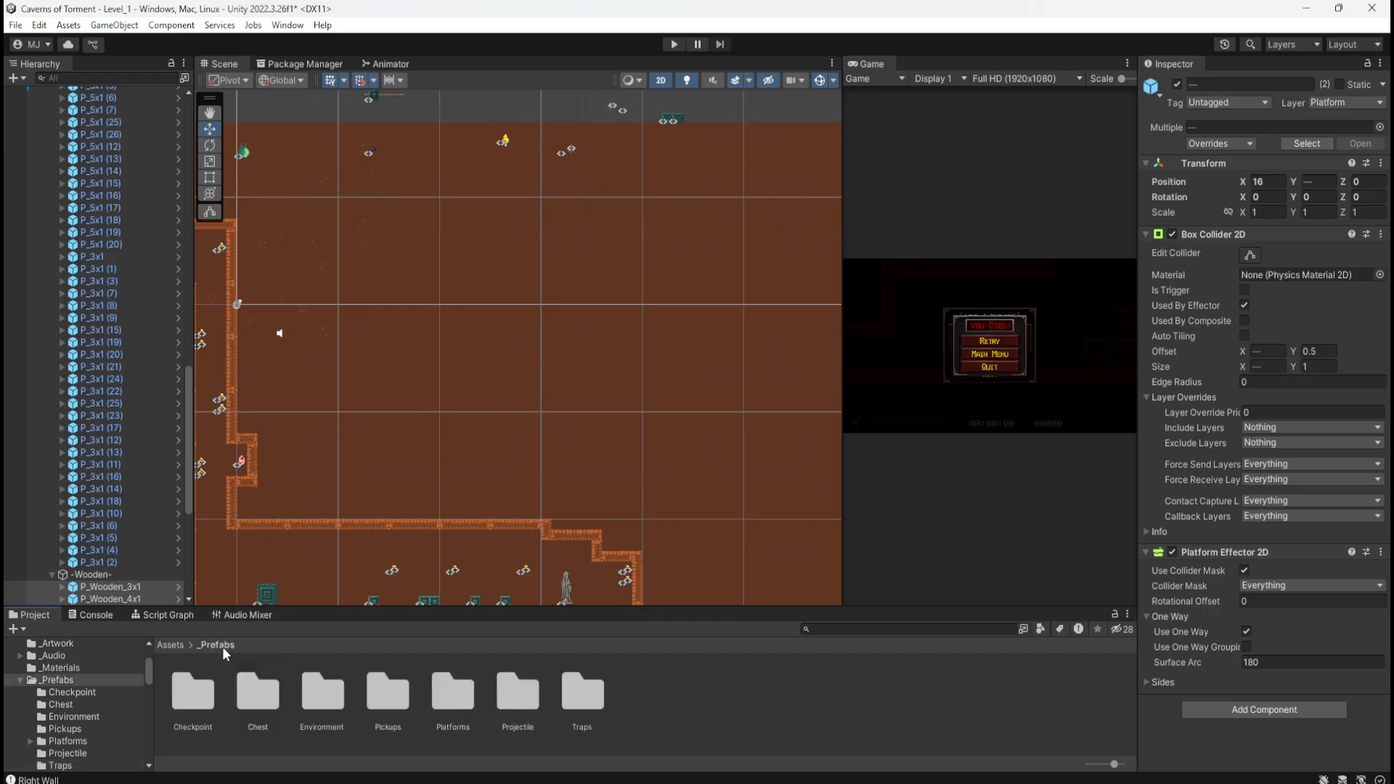
{"action": "double_click", "coordinate": [468, 703]}
{"action": "double_click", "coordinate": [191, 697]}
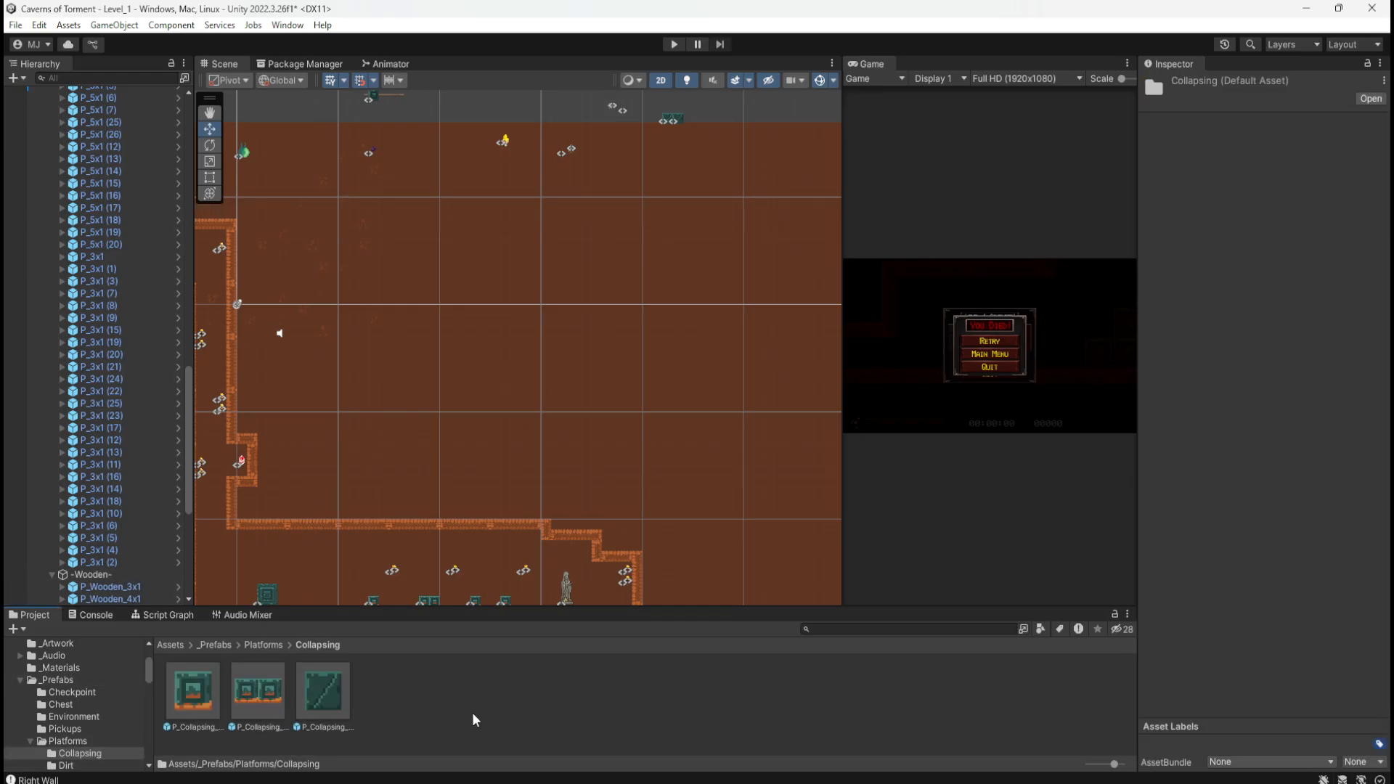
{"action": "left_click", "coordinate": [334, 691]}
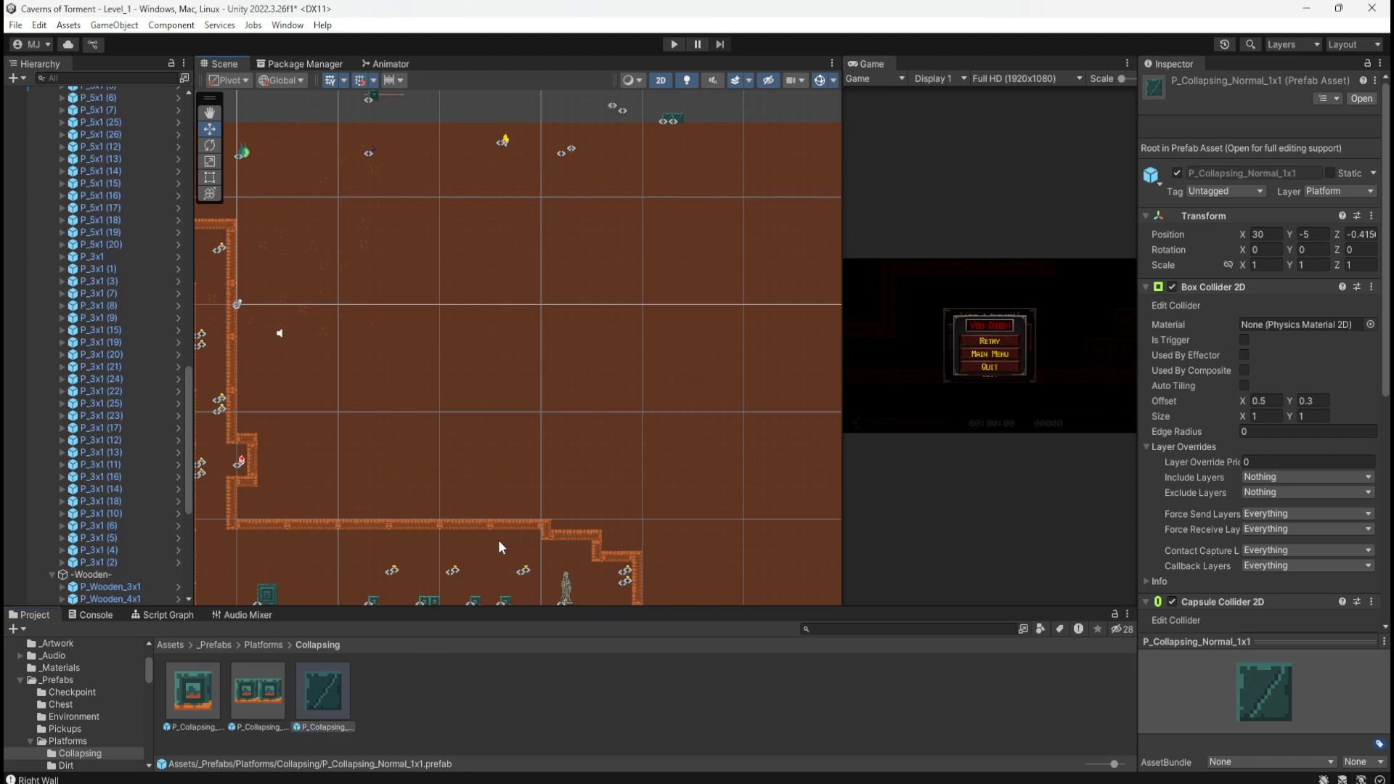
{"action": "middle_click_drag", "start_coordinate": [498, 539], "coordinate": [691, 136]}
{"action": "middle_click_drag", "start_coordinate": [674, 555], "coordinate": [601, 419]}
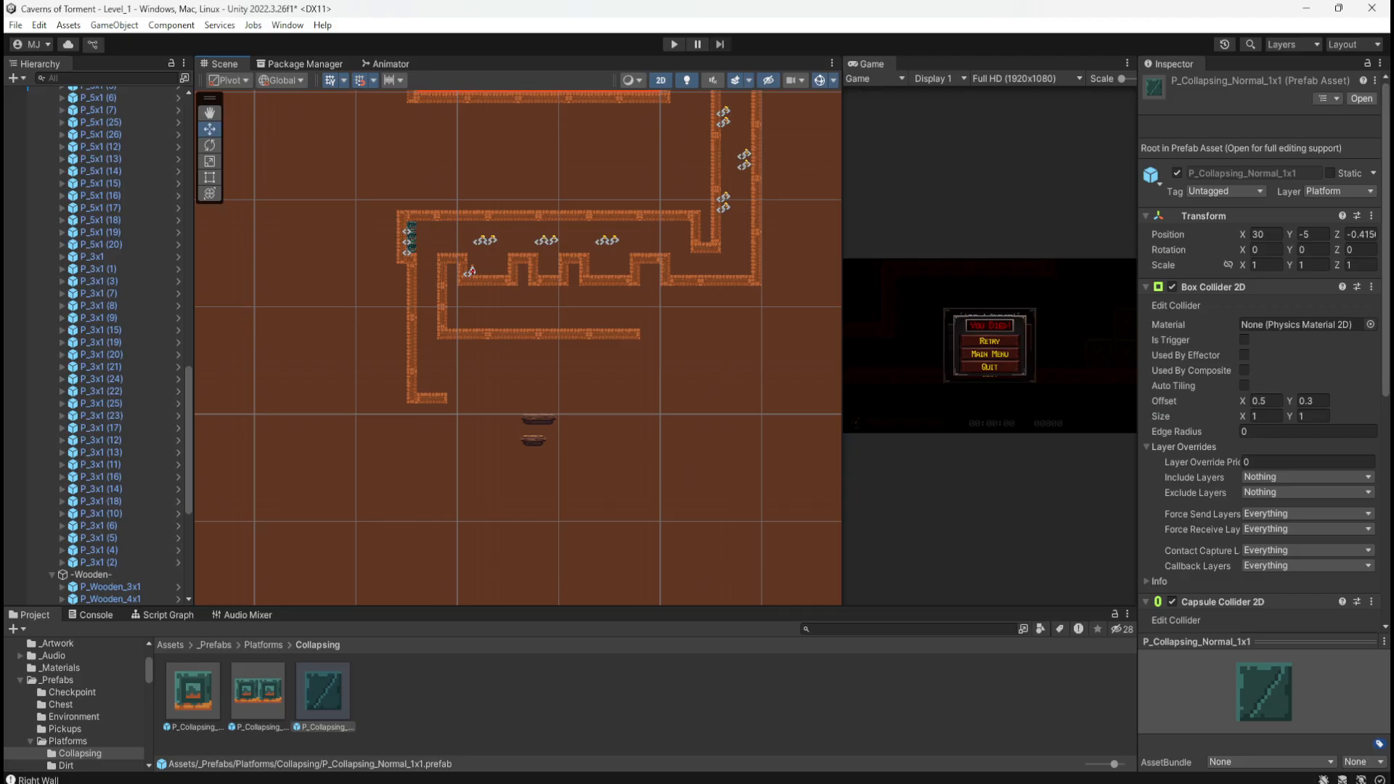
{"action": "scroll", "coordinate": [562, 451], "scroll_direction": "up", "scroll_amount": 8}
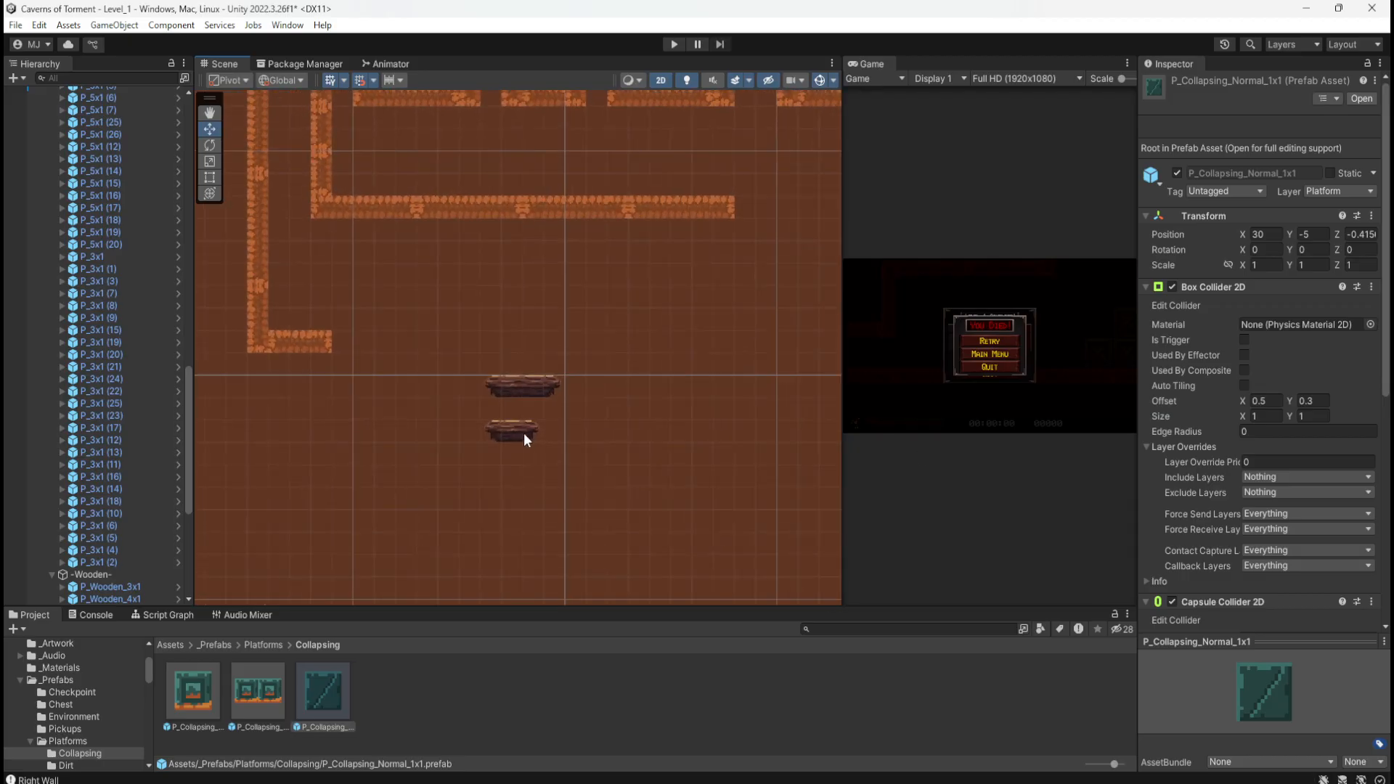
{"action": "scroll", "coordinate": [515, 417], "scroll_direction": "up", "scroll_amount": 3}
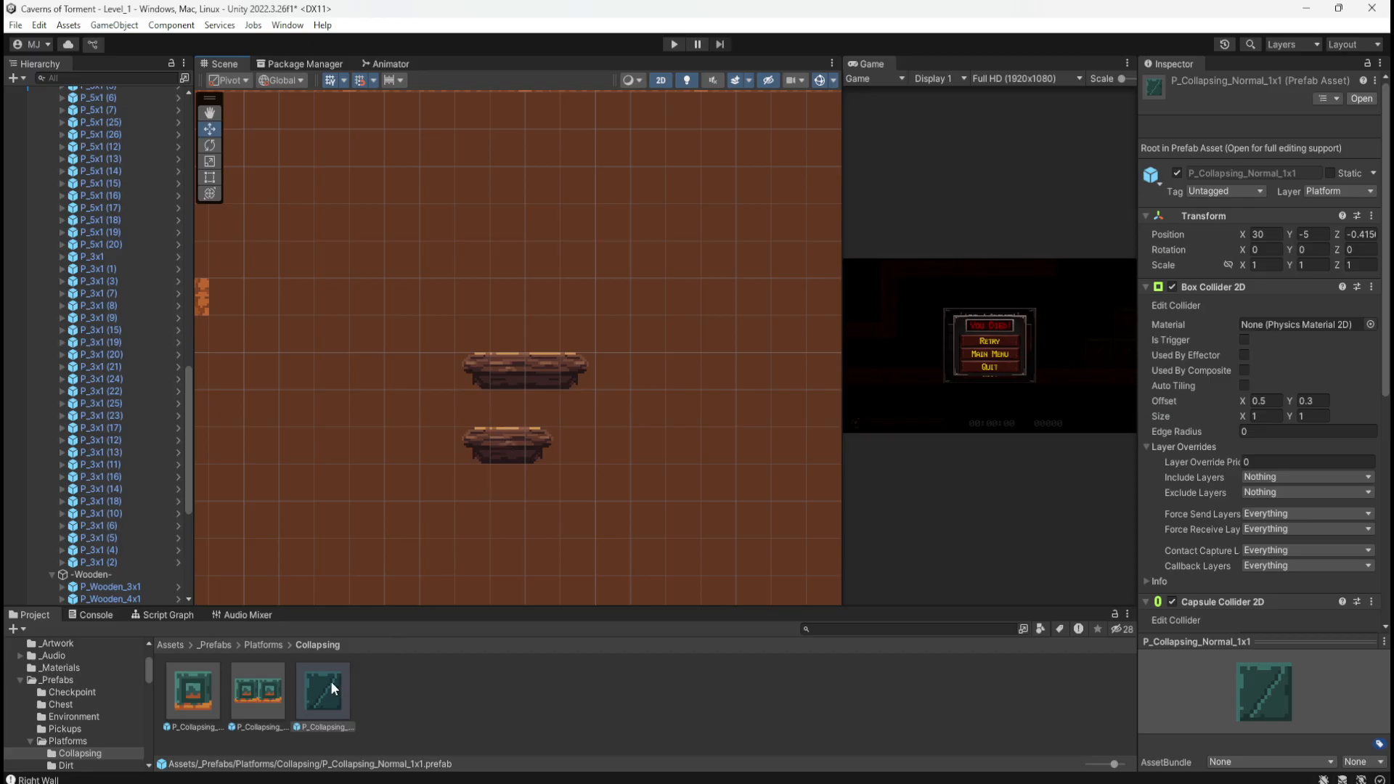
Step: Show the Collapsing Platform script graph maximized and inspect its start-position nodes
{"action": "left_click", "coordinate": [171, 619]}
{"action": "key", "text": "shift+space"}
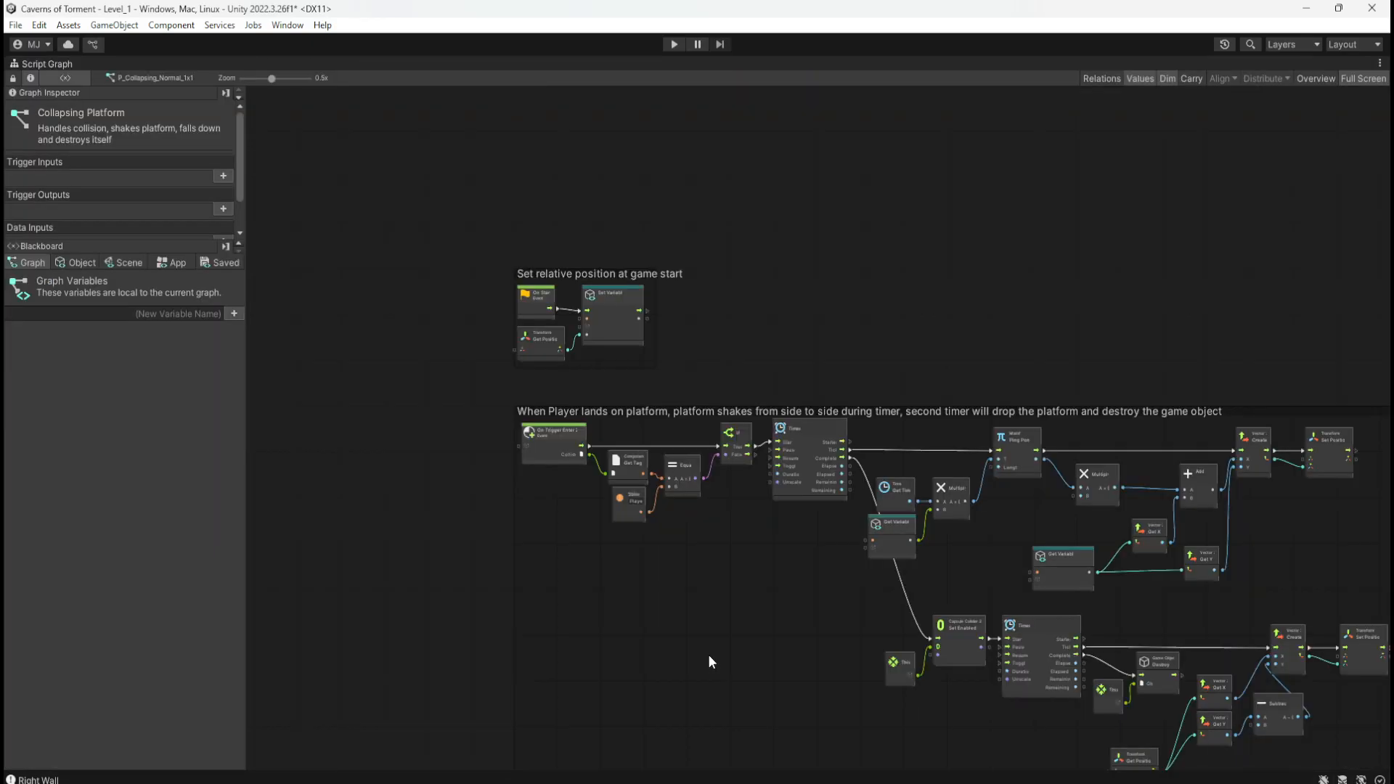
{"action": "scroll", "coordinate": [772, 371], "scroll_direction": "up", "scroll_amount": 2}
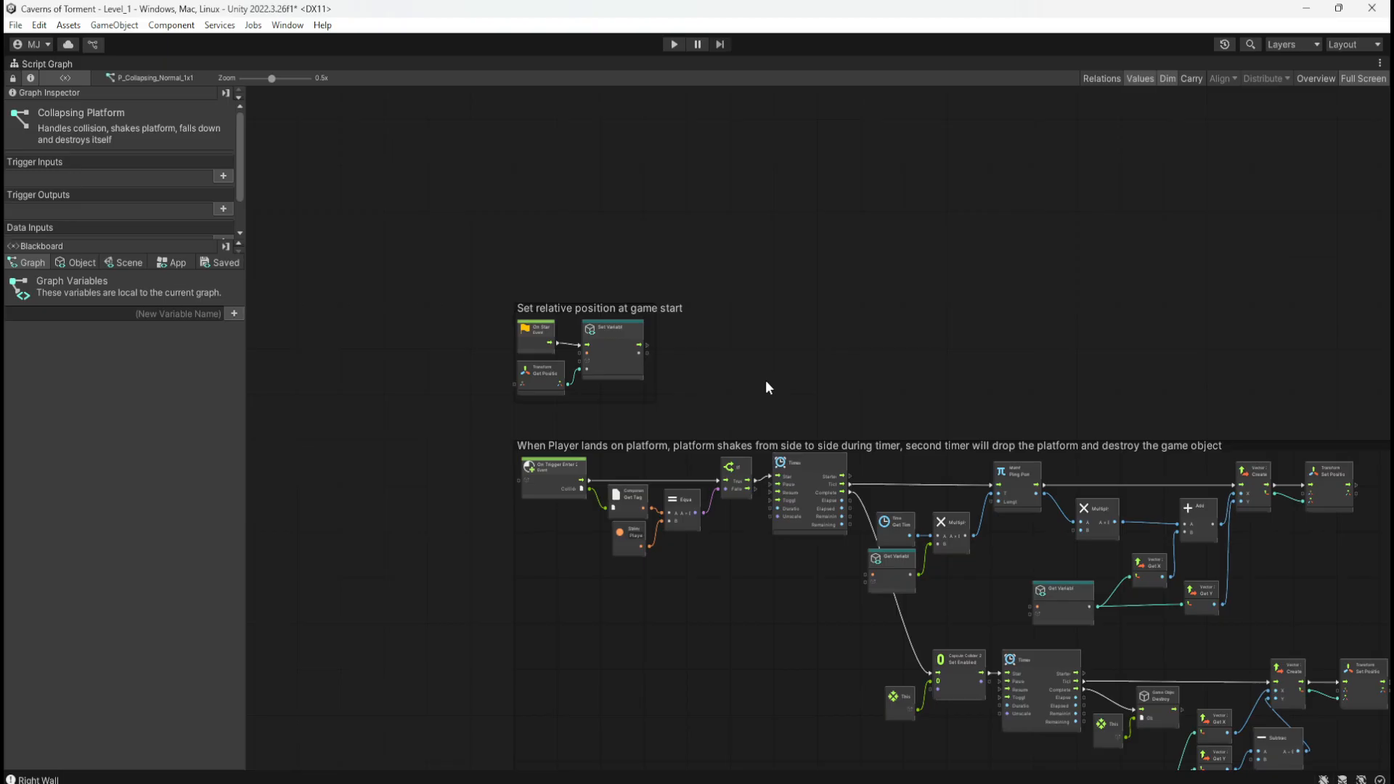
{"action": "scroll", "coordinate": [765, 380], "scroll_direction": "up", "scroll_amount": 5, "text": "ctrl"}
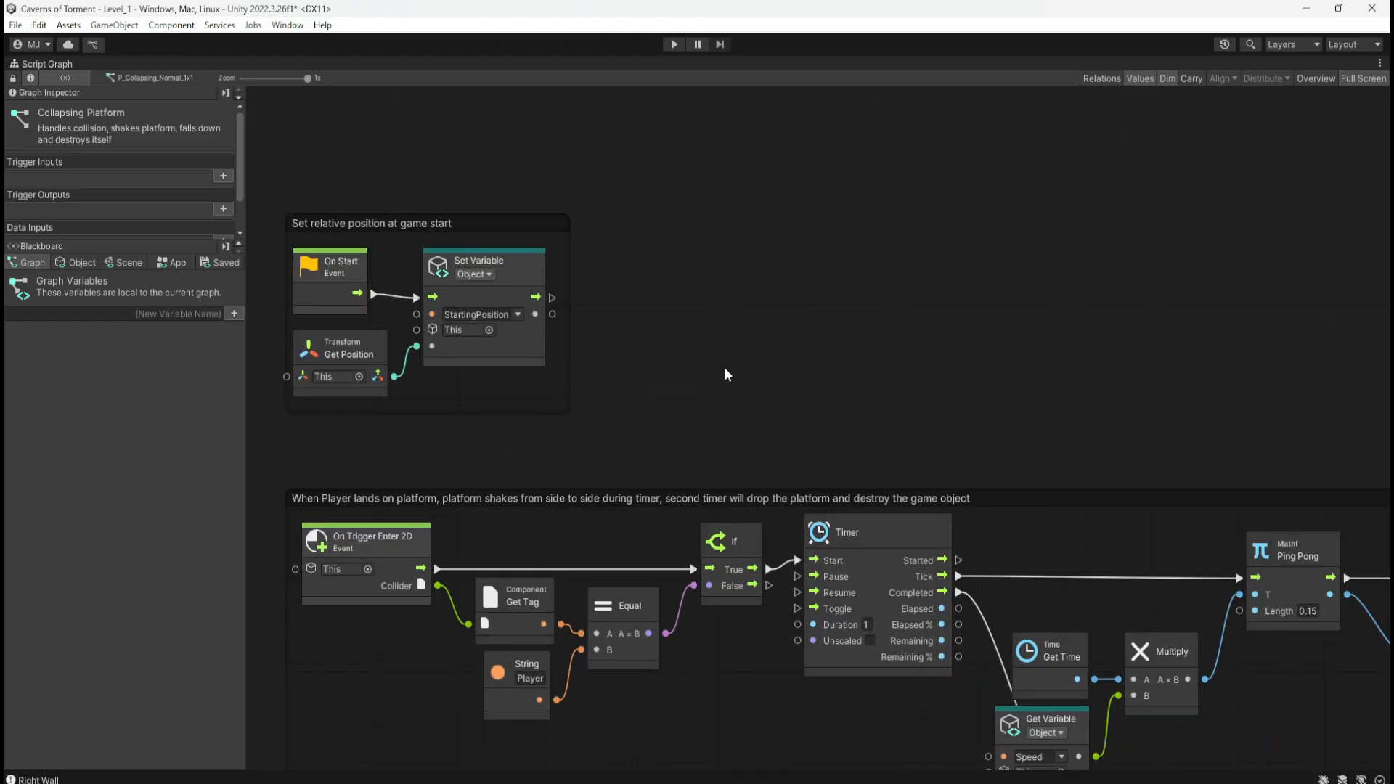
{"action": "middle_click_drag", "start_coordinate": [774, 373], "coordinate": [848, 260]}
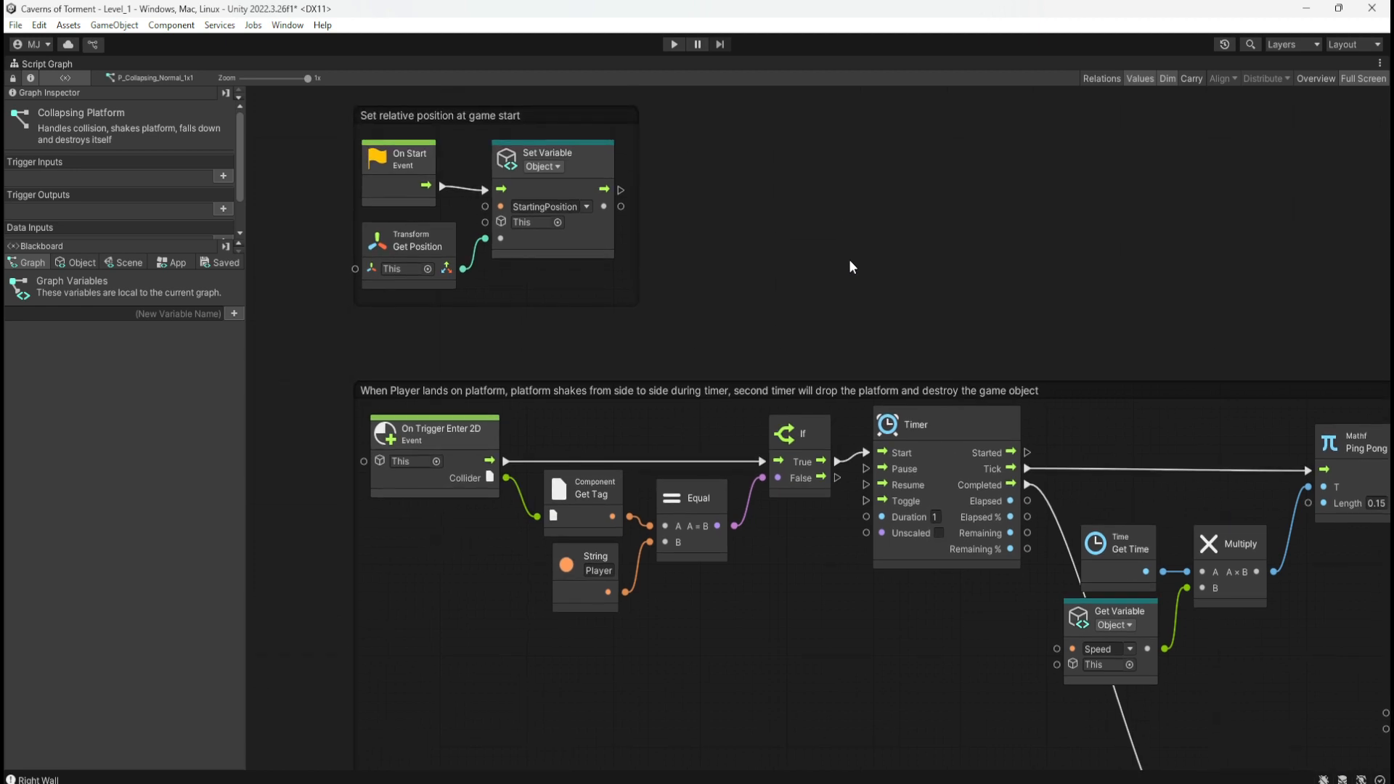
{"action": "key", "text": "shift+space"}
{"action": "key", "text": "shift+space"}
Step: Zoom around the graph's shake, fall and destroy logic, then return it to the docked layout
{"action": "middle_click_drag", "start_coordinate": [928, 668], "coordinate": [826, 587]}
{"action": "scroll", "coordinate": [612, 544], "scroll_direction": "down", "scroll_amount": 5}
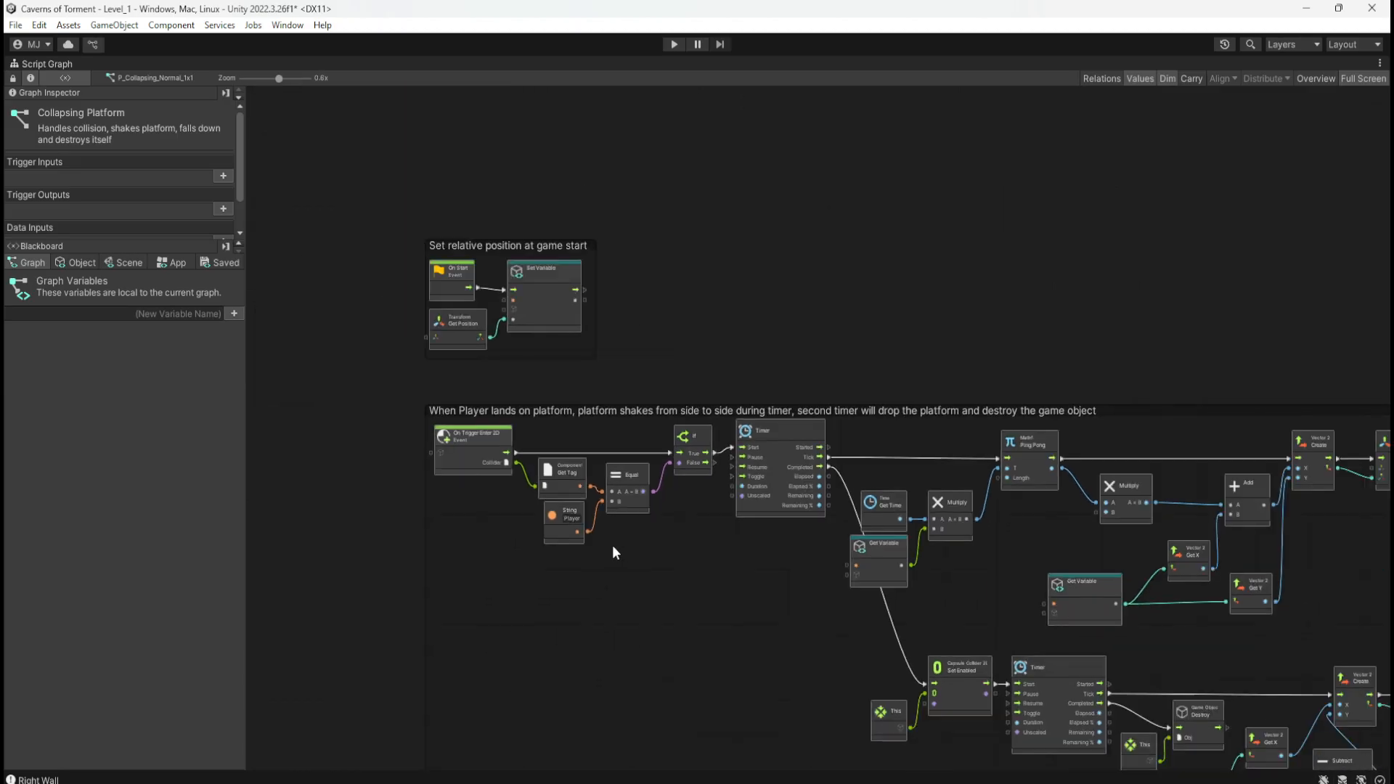
{"action": "scroll", "coordinate": [620, 583], "scroll_direction": "up", "scroll_amount": 3}
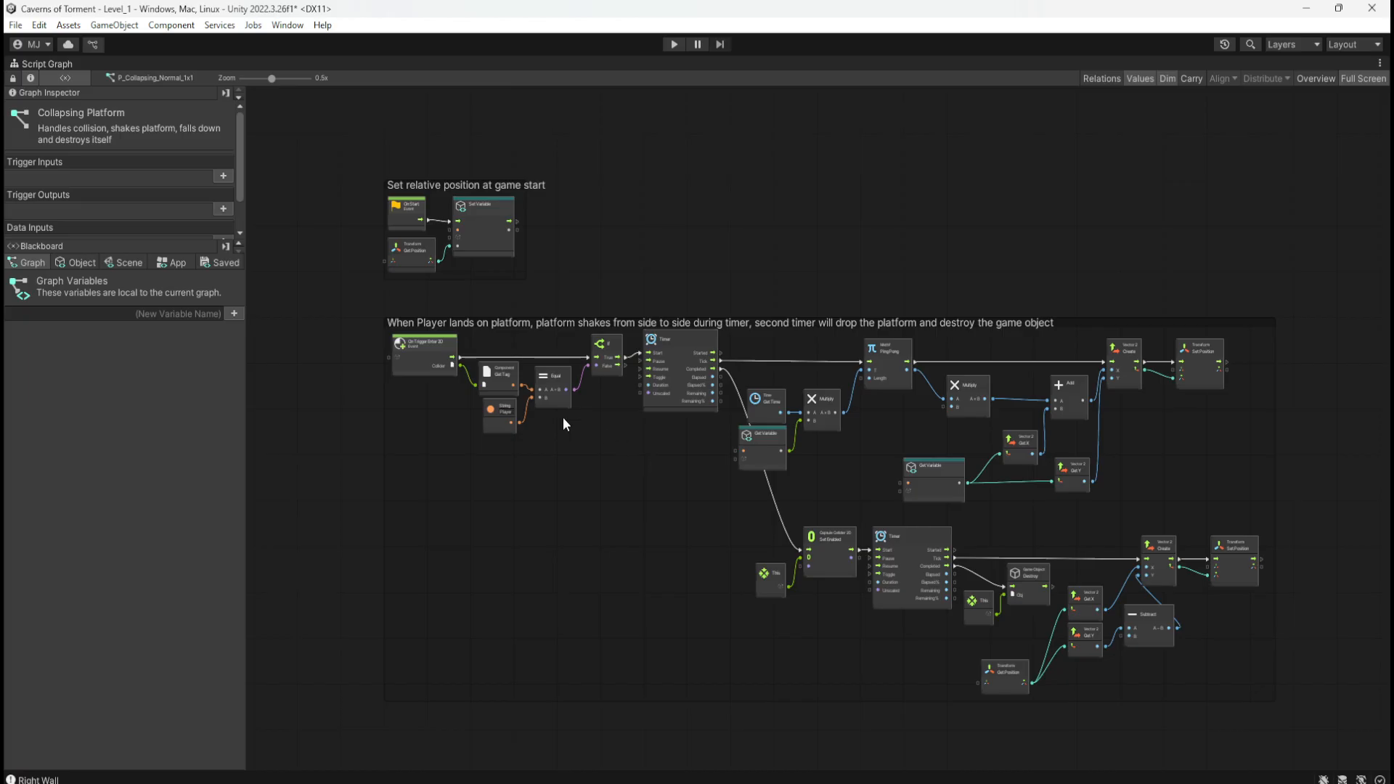
{"action": "scroll", "coordinate": [476, 388], "scroll_direction": "up", "scroll_amount": 2}
{"action": "scroll", "coordinate": [514, 426], "scroll_direction": "down", "scroll_amount": 1}
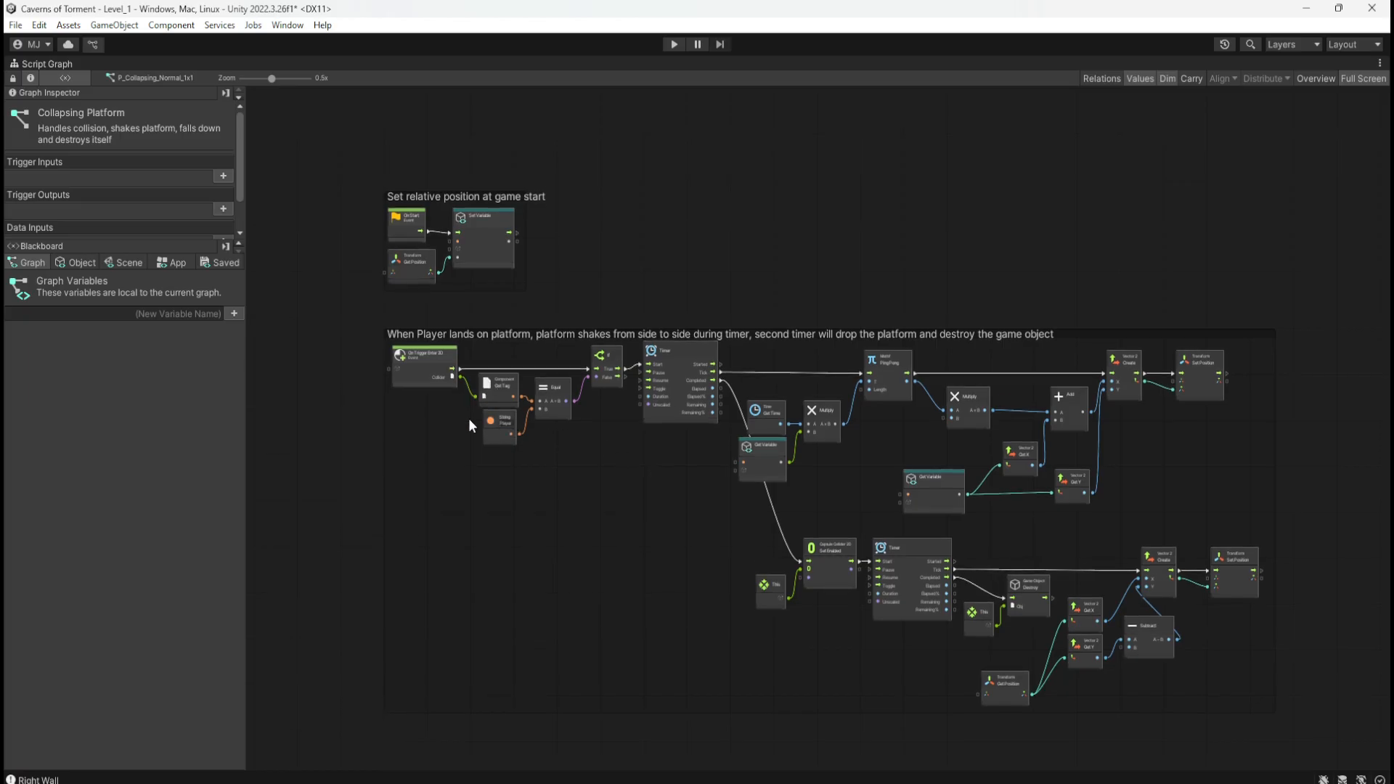
{"action": "scroll", "coordinate": [390, 411], "scroll_direction": "up", "scroll_amount": 4}
{"action": "scroll", "coordinate": [315, 380], "scroll_direction": "down", "scroll_amount": 3}
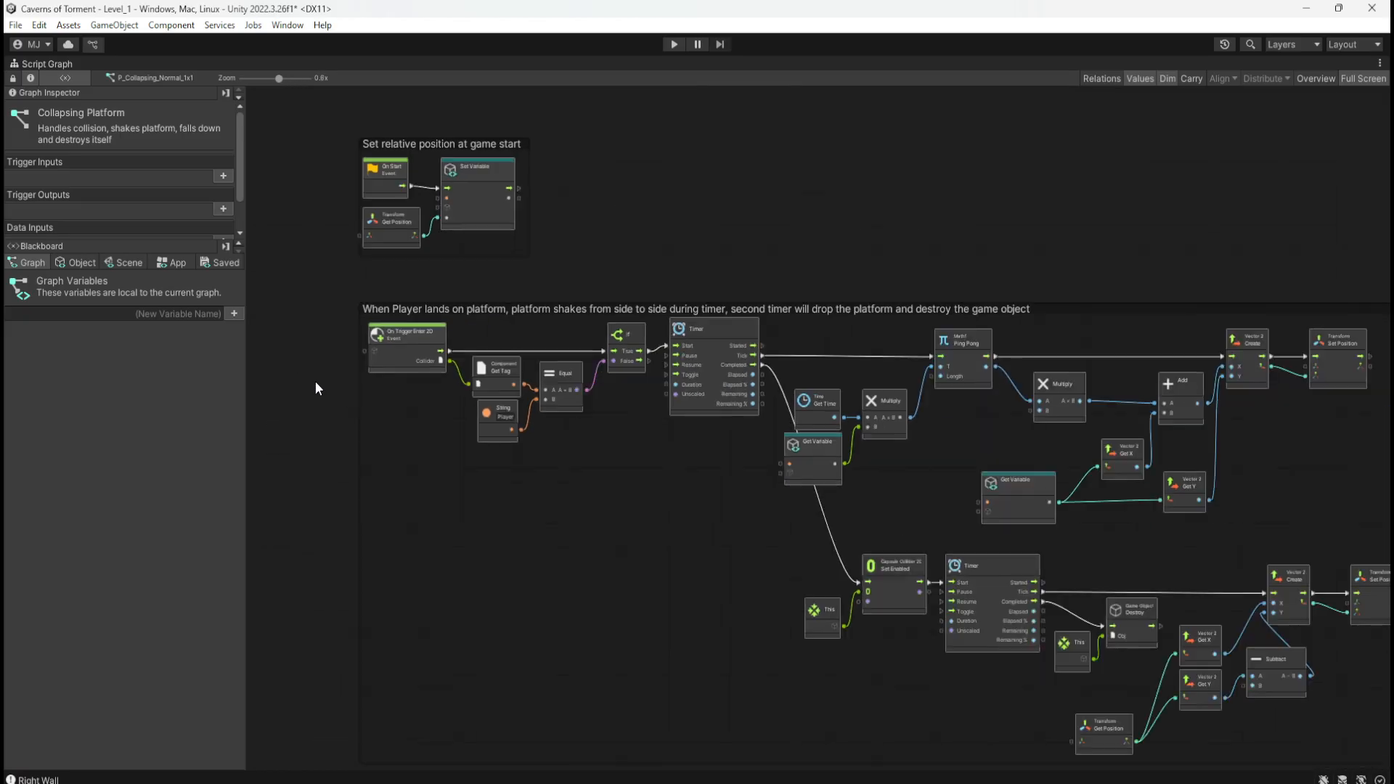
{"action": "scroll", "coordinate": [432, 437], "scroll_direction": "up", "scroll_amount": 3}
{"action": "scroll", "coordinate": [431, 436], "scroll_direction": "down", "scroll_amount": 1}
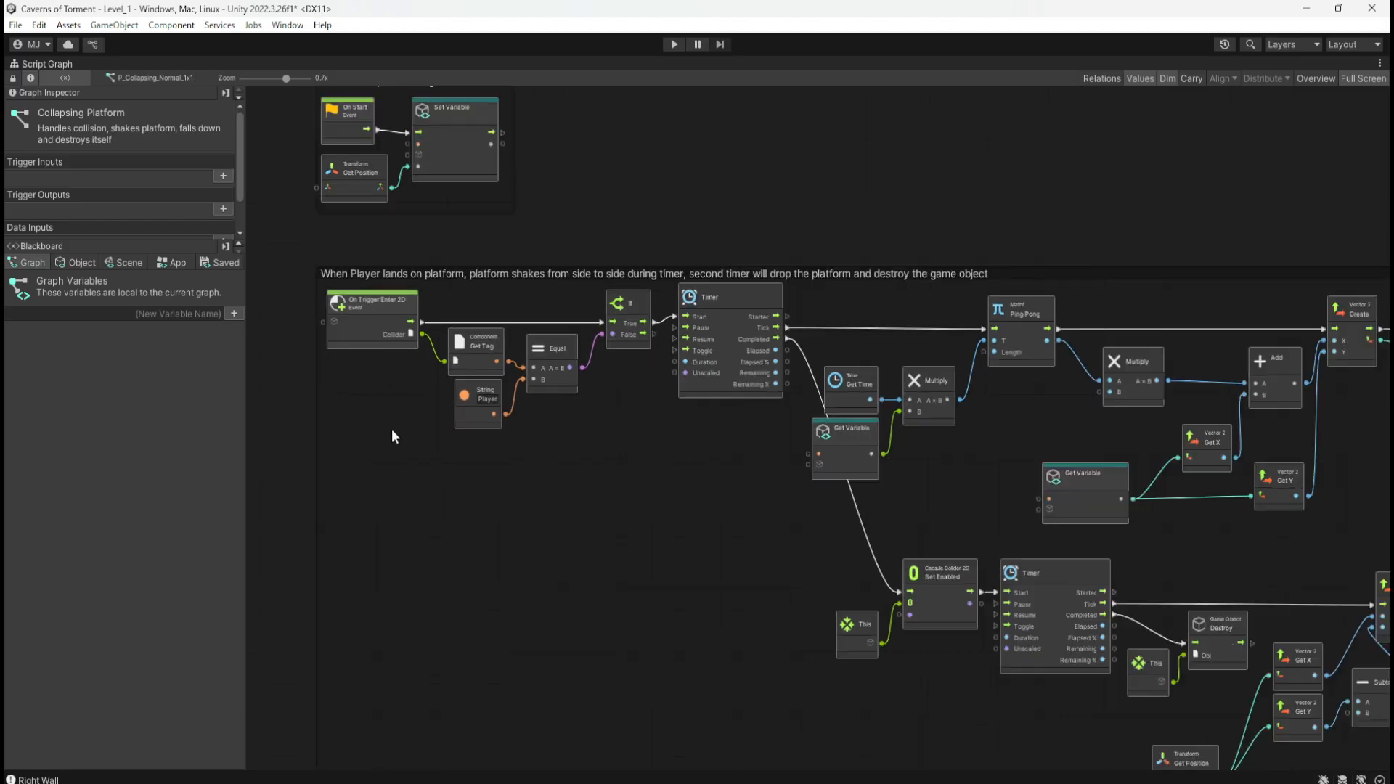
{"action": "scroll", "coordinate": [373, 417], "scroll_direction": "down", "scroll_amount": 1}
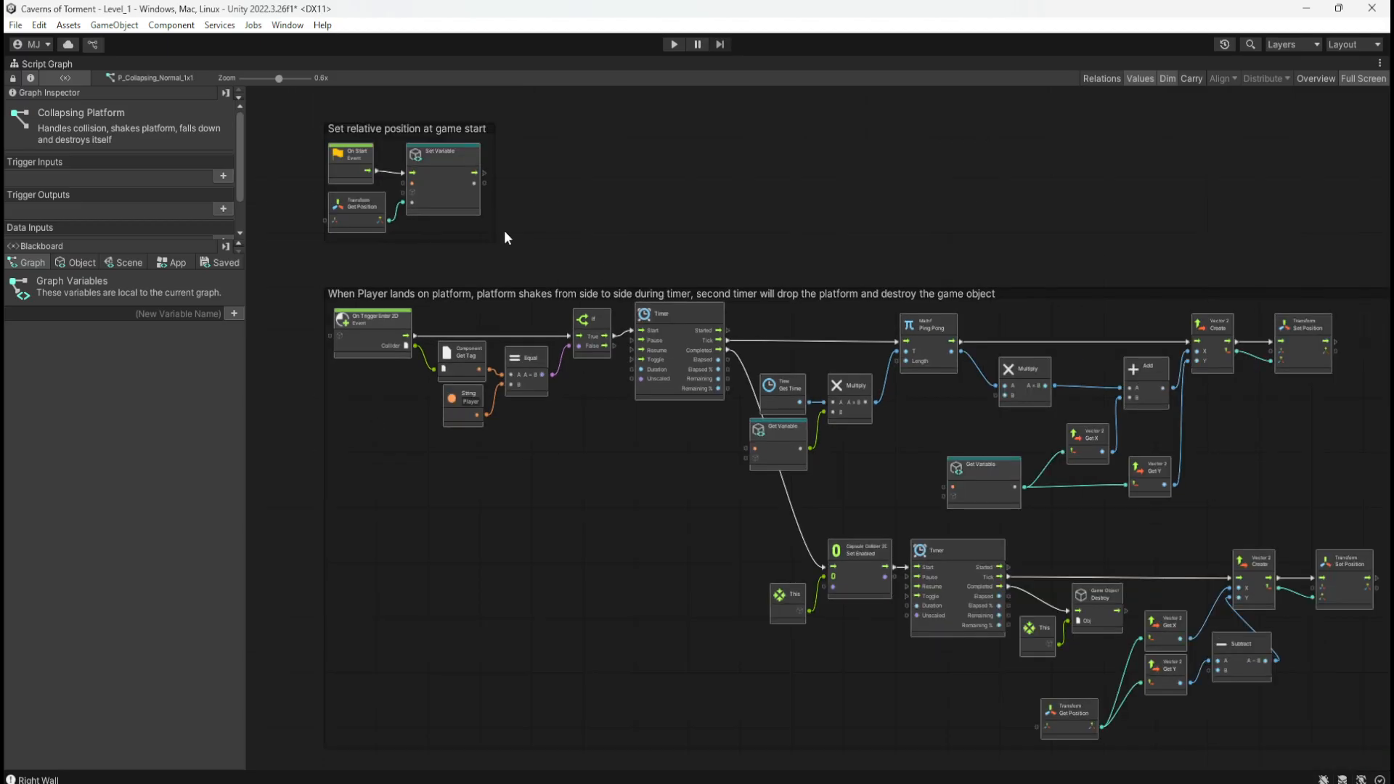
{"action": "key", "text": "shift+space"}
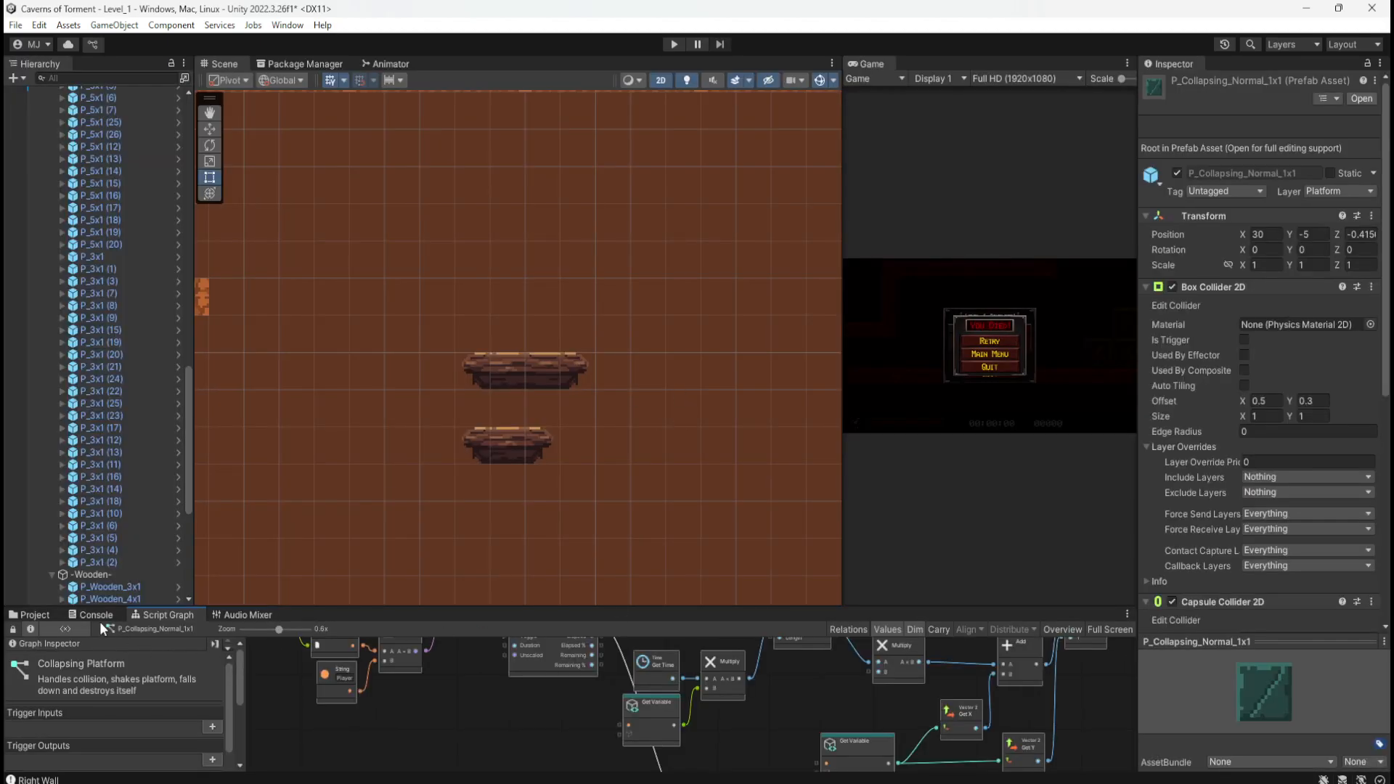
Step: Zoom out the Scene, enlarge the bottom panel, and show the Collapsing prefabs in the Project window
{"action": "scroll", "coordinate": [518, 360], "scroll_direction": "down", "scroll_amount": 6}
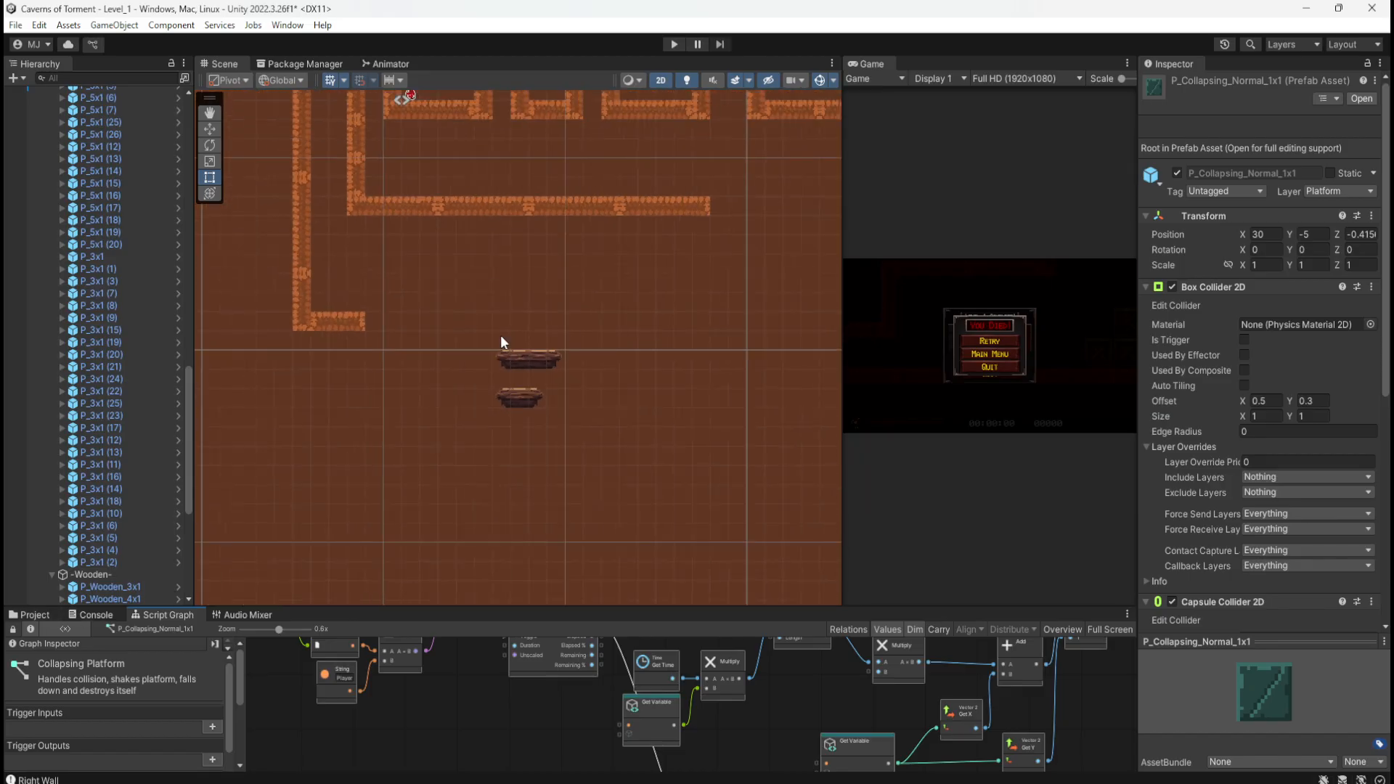
{"action": "scroll", "coordinate": [501, 342], "scroll_direction": "down", "scroll_amount": 1}
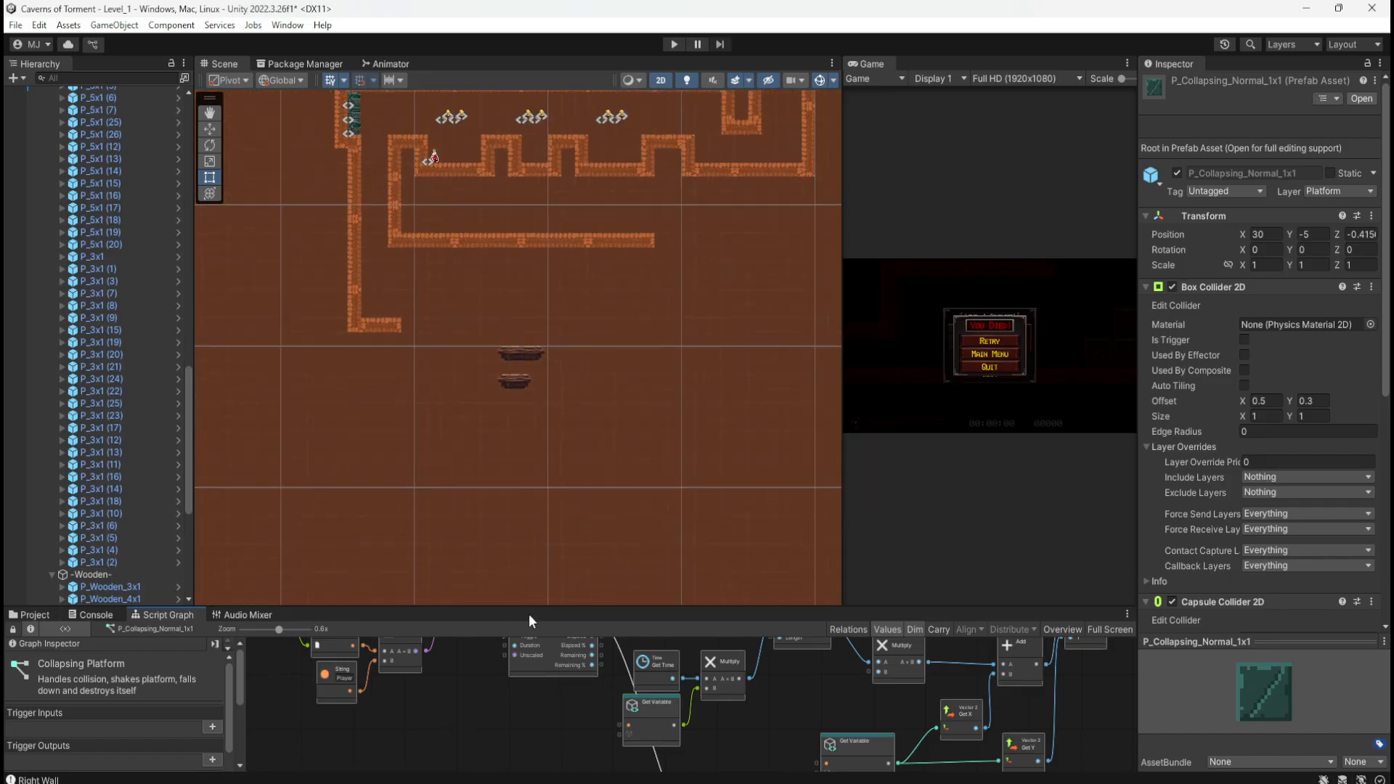
{"action": "left_click_drag", "start_coordinate": [539, 608], "coordinate": [450, 463]}
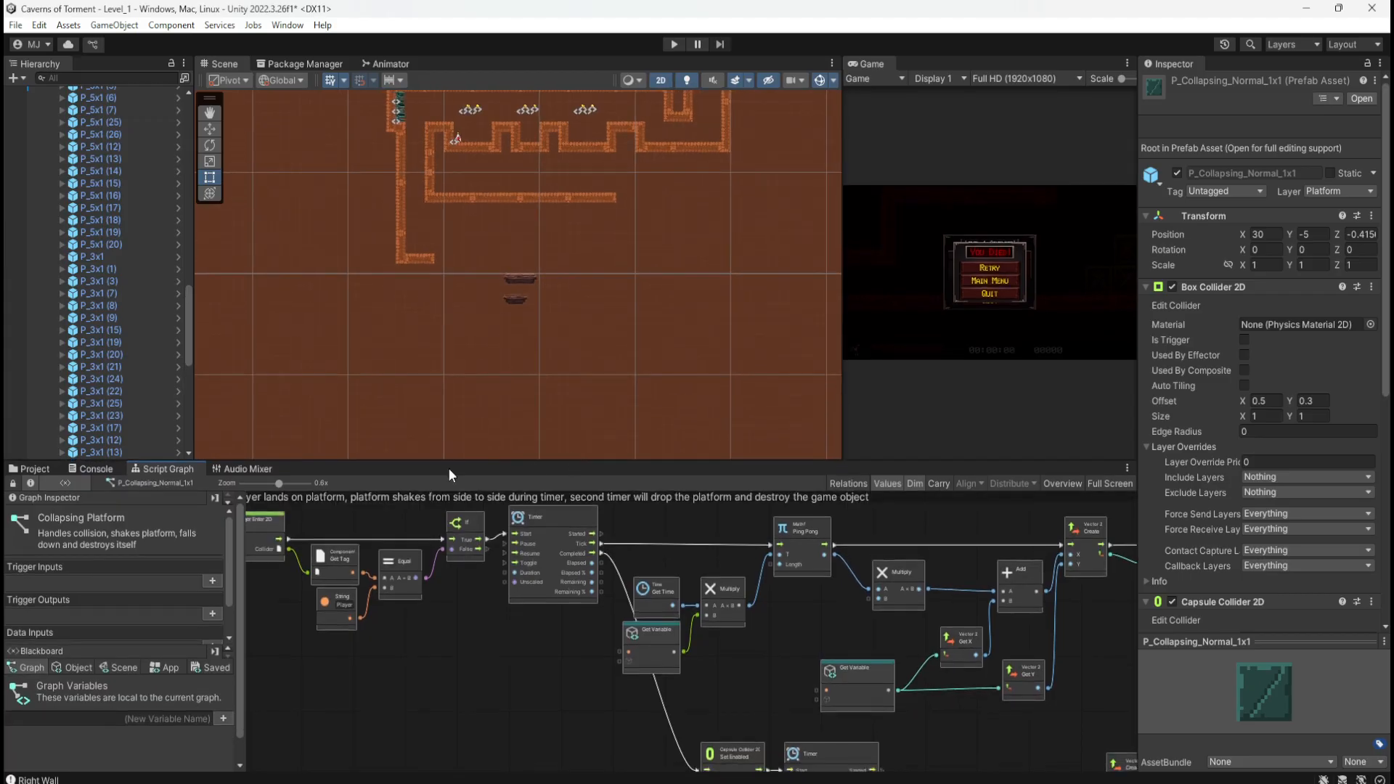
{"action": "left_click", "coordinate": [33, 468]}
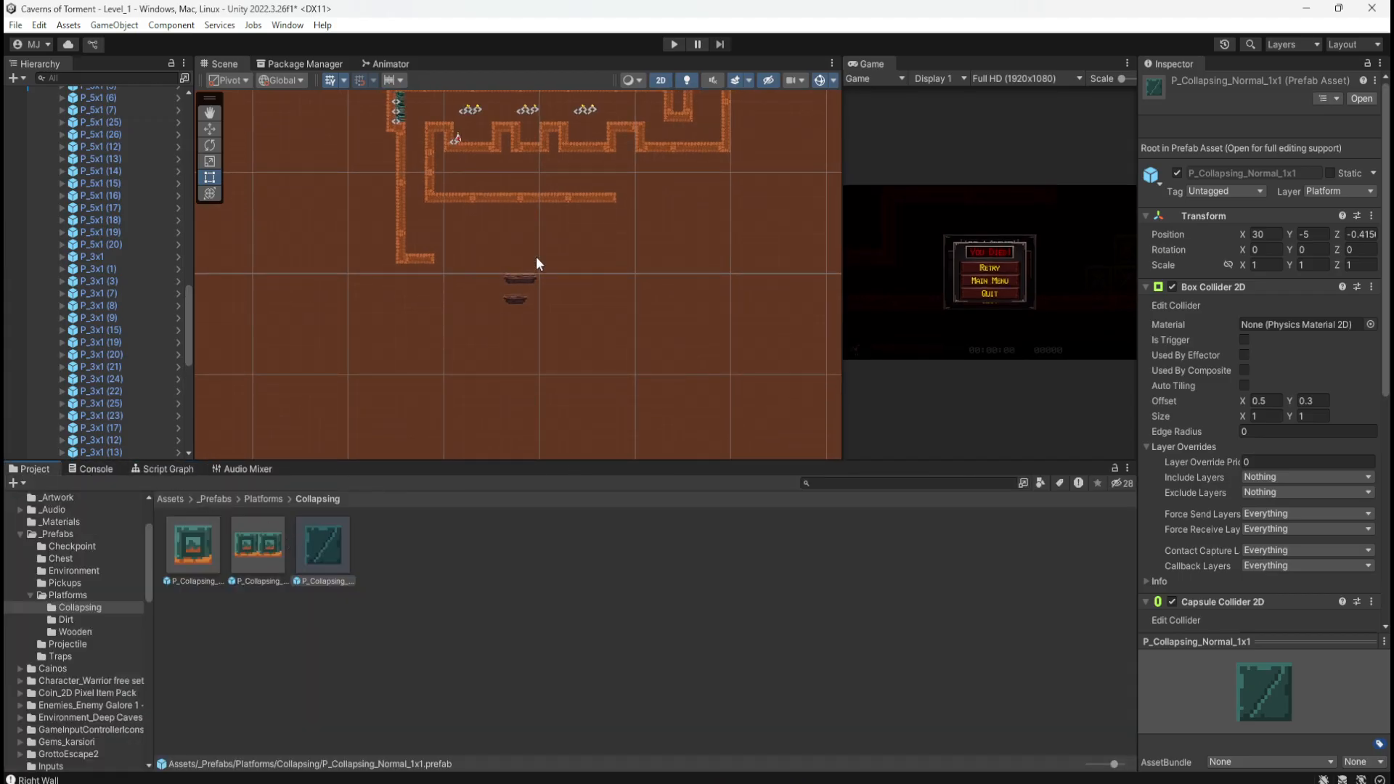
{"action": "scroll", "coordinate": [537, 262], "scroll_direction": "up", "scroll_amount": 5}
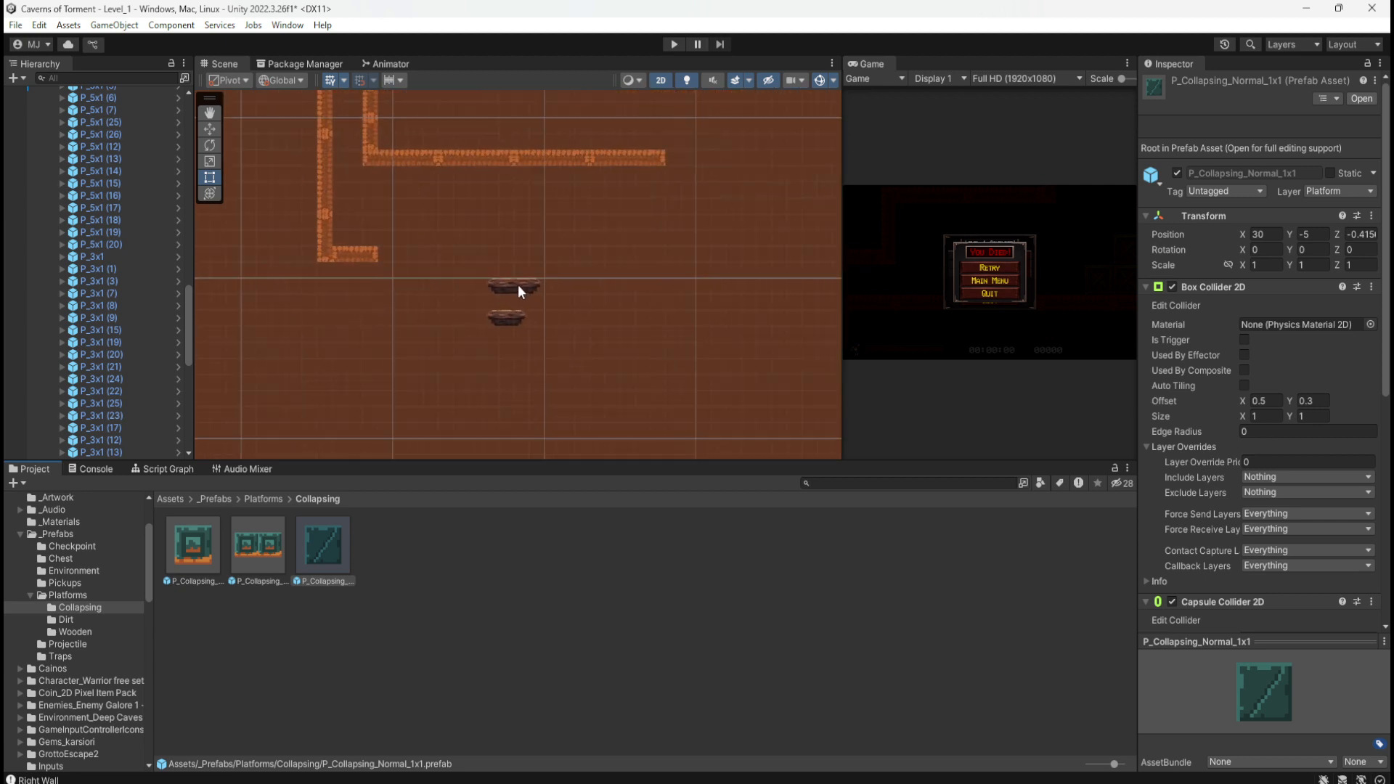
Step: Zoom over the scene's platforms, check the Console log, then return to the Assets folder grid
{"action": "scroll", "coordinate": [514, 285], "scroll_direction": "up", "scroll_amount": 6}
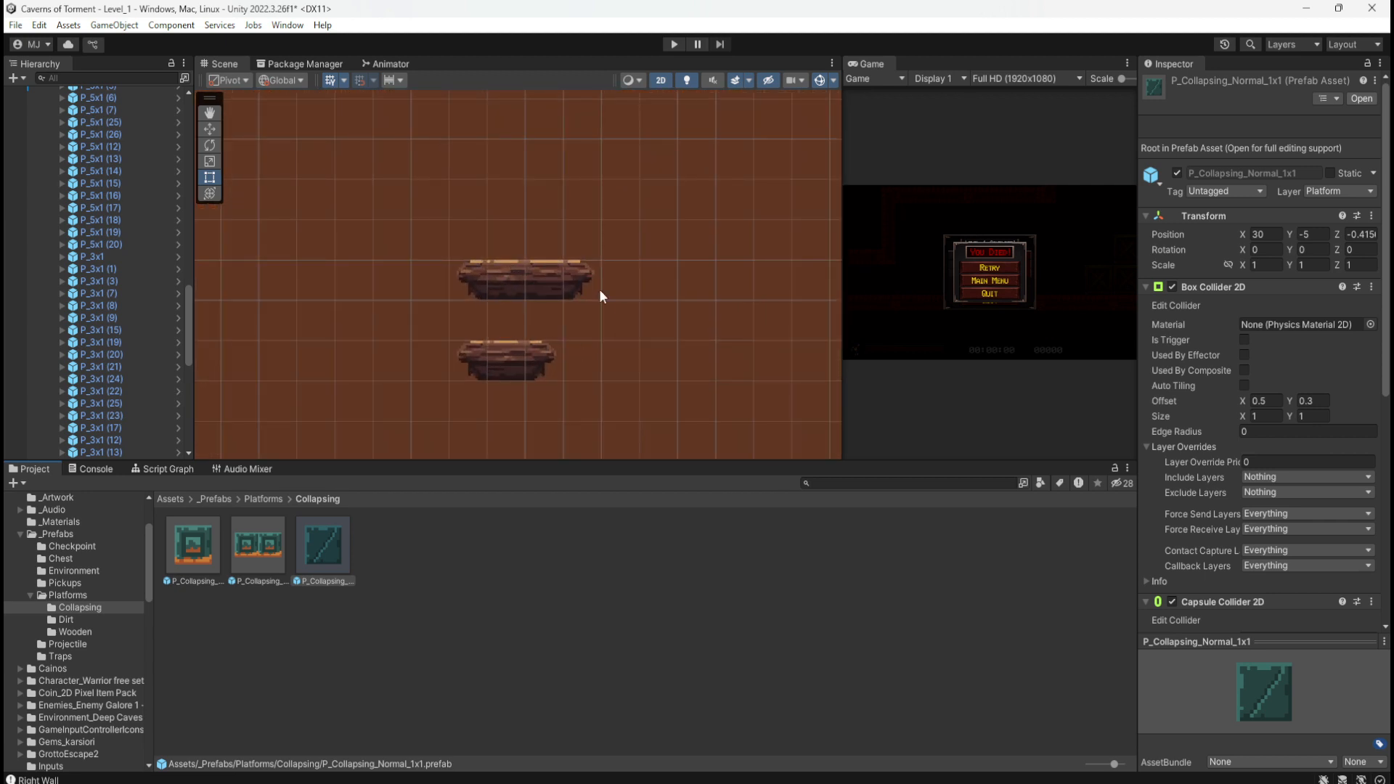
{"action": "scroll", "coordinate": [734, 283], "scroll_direction": "down", "scroll_amount": 3}
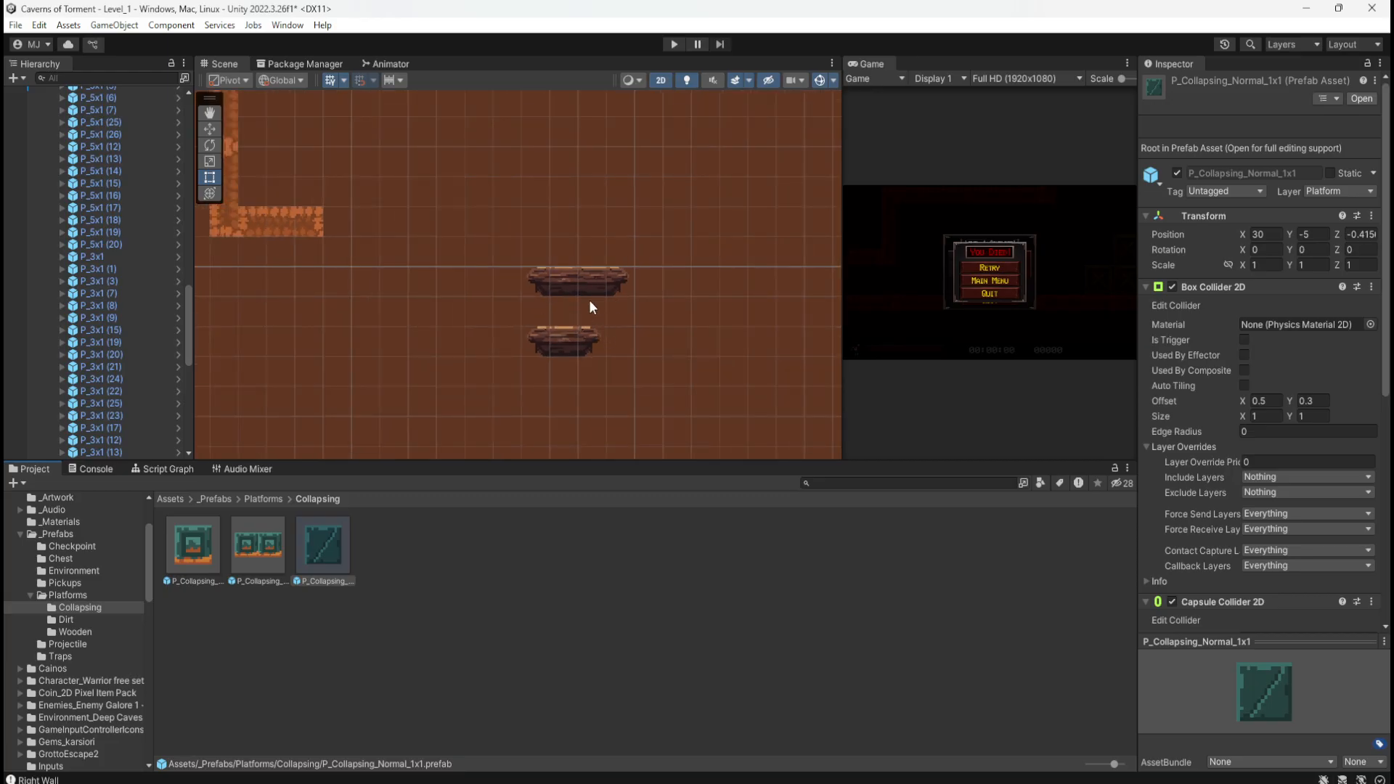
{"action": "left_click", "coordinate": [110, 469]}
{"action": "left_click", "coordinate": [46, 472]}
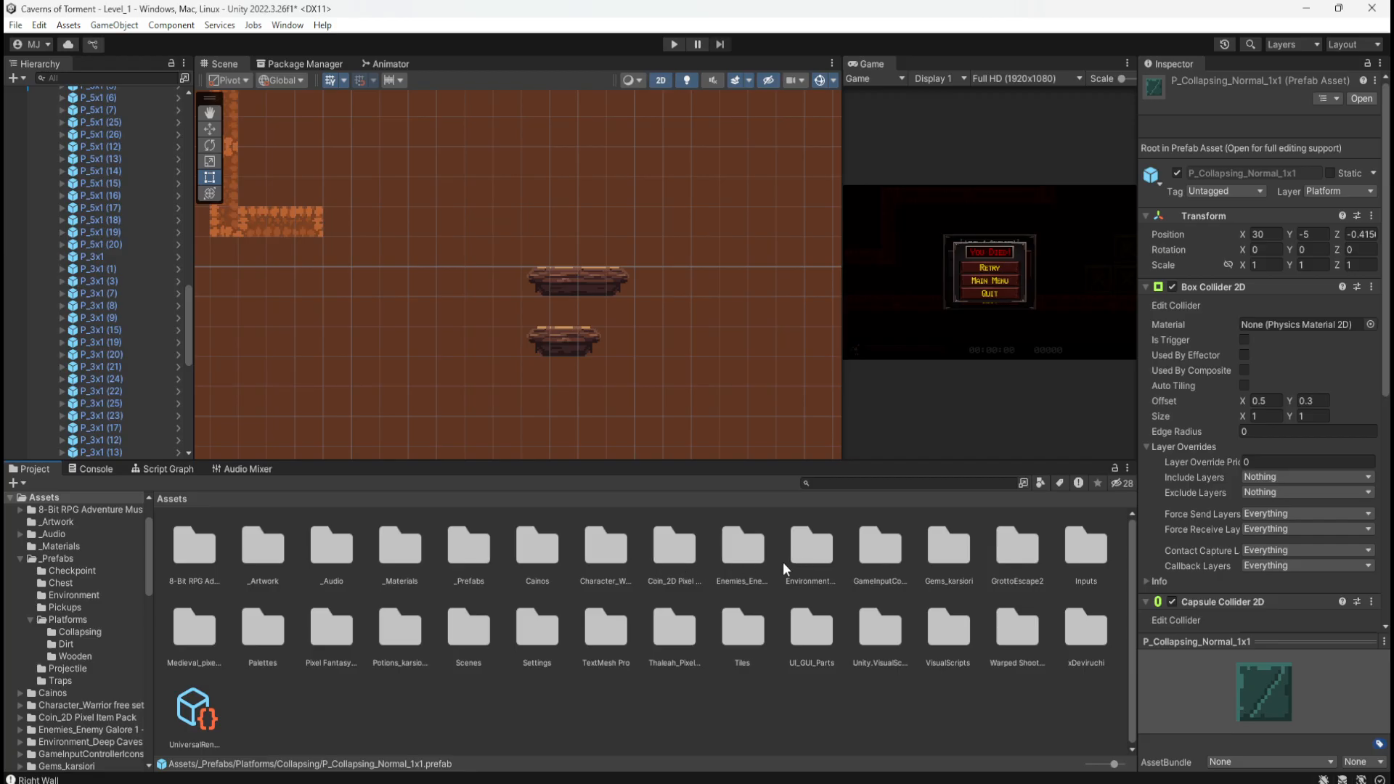
Step: Open Pixel Fantasy Caves > Sliced and expand the mainlev_build sprite sheet
{"action": "left_click", "coordinate": [842, 683]}
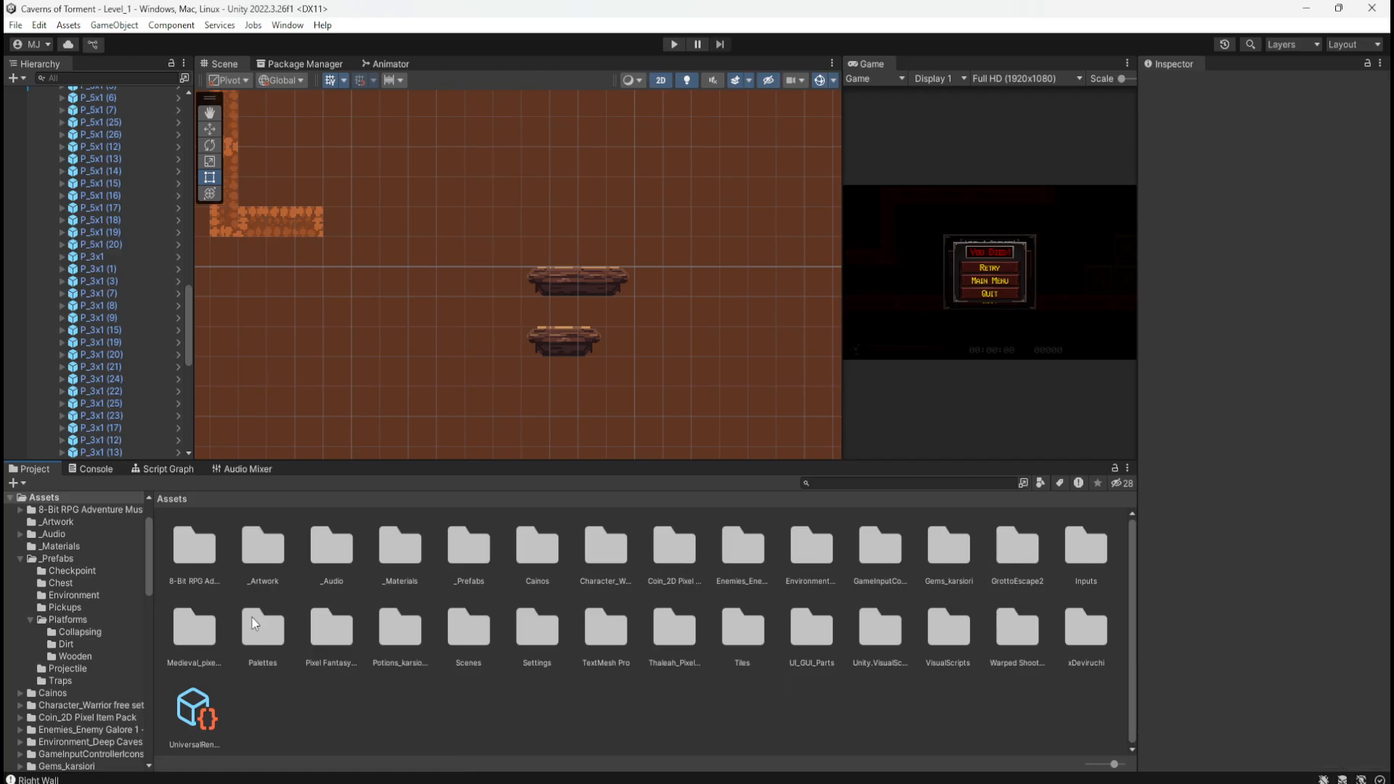
{"action": "double_click", "coordinate": [344, 633]}
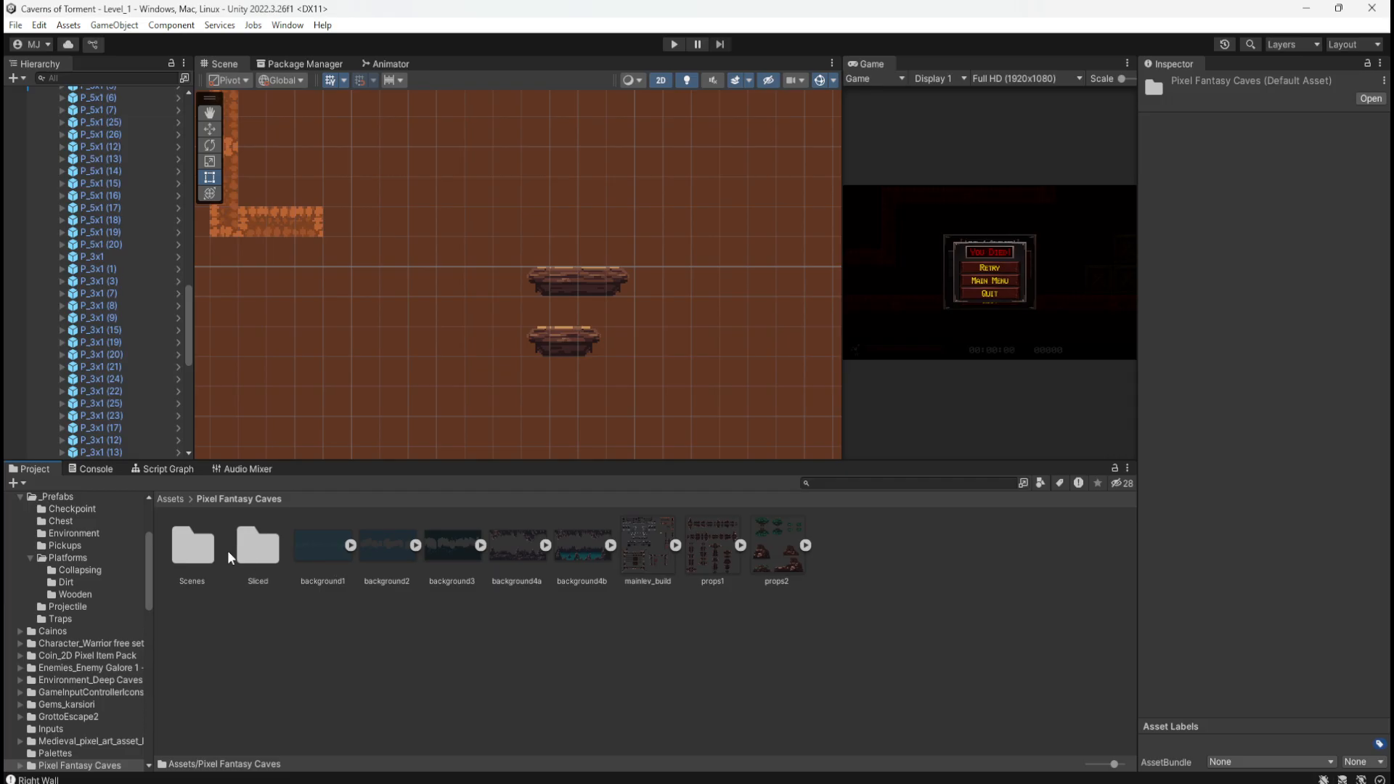
{"action": "double_click", "coordinate": [256, 546]}
{"action": "left_click", "coordinate": [285, 545]}
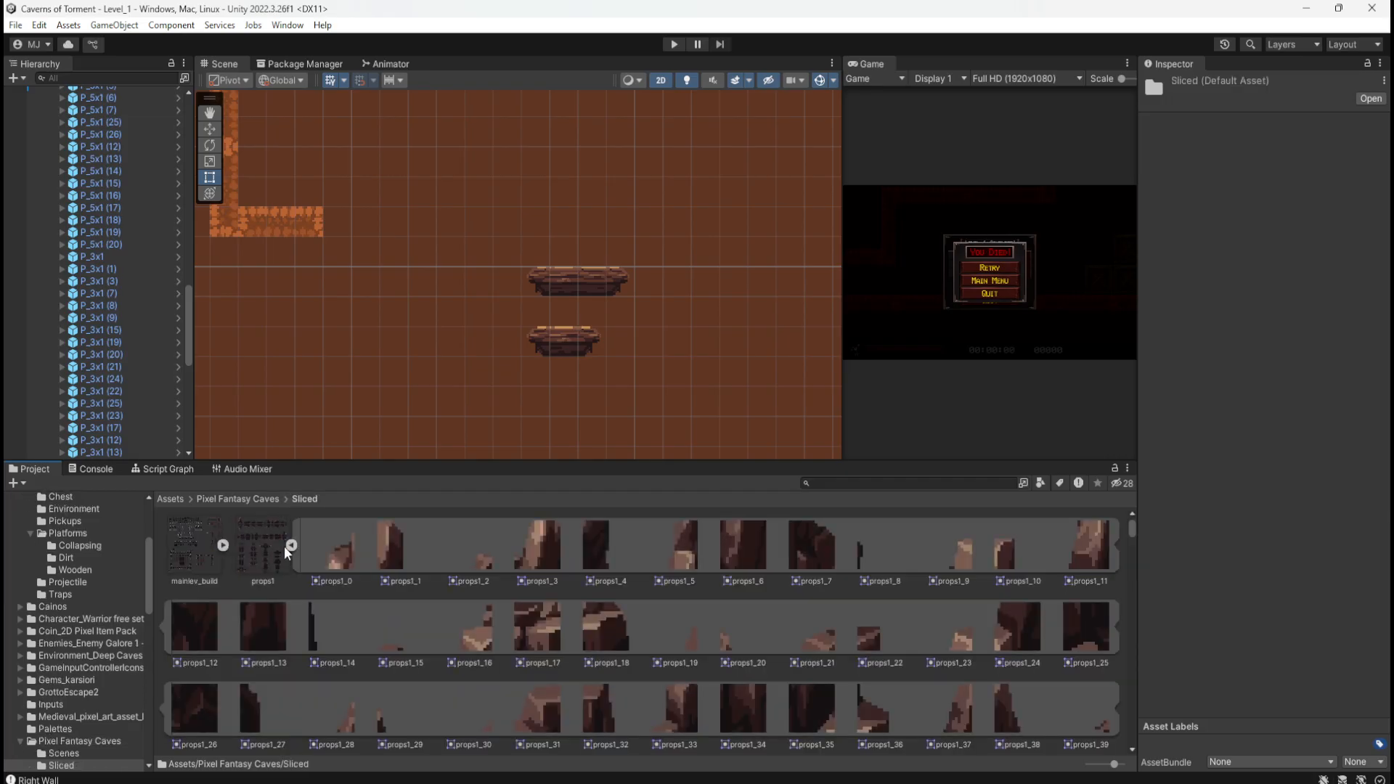
{"action": "left_click", "coordinate": [287, 545]}
{"action": "left_click", "coordinate": [221, 546]}
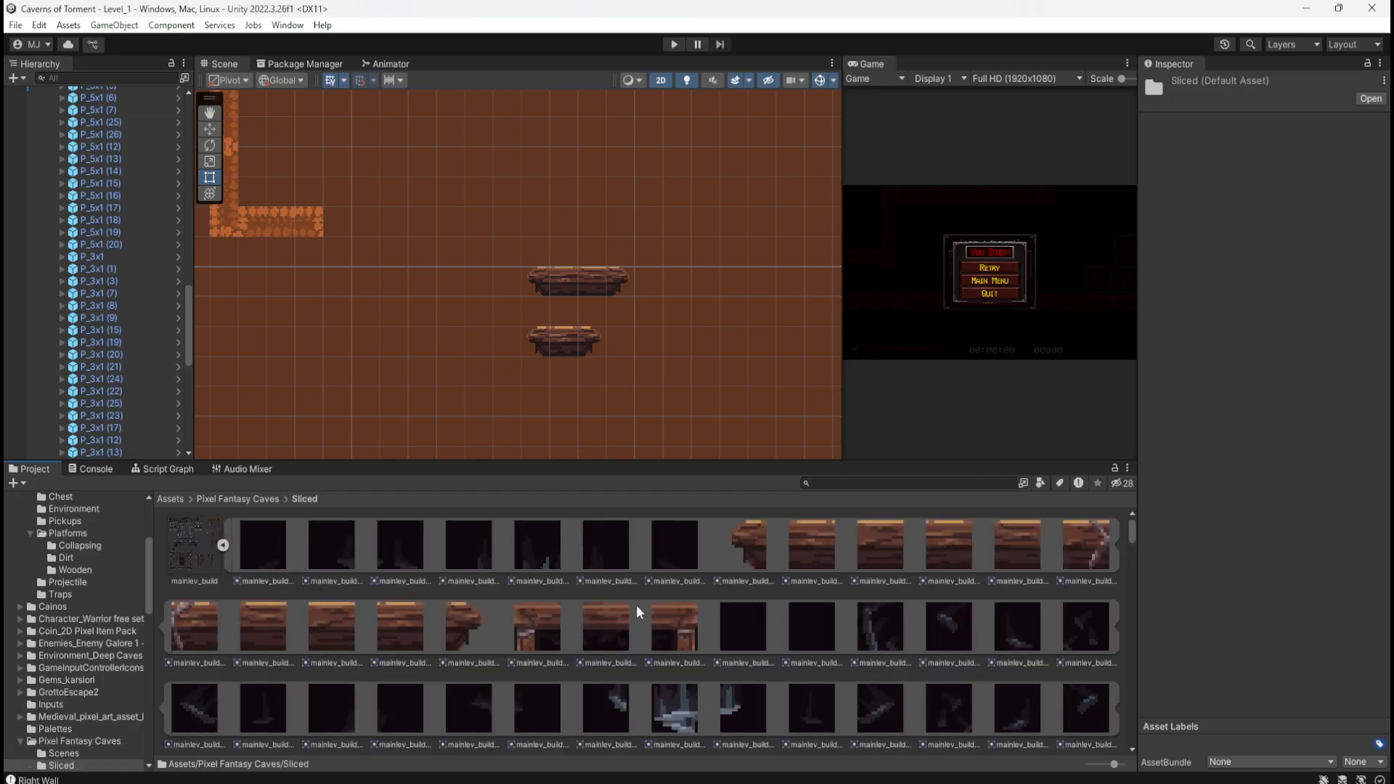
Step: Scroll through the mainlev_build sprites and bring the hand-drawn level map photo over the editor
{"action": "scroll", "coordinate": [657, 619], "scroll_direction": "down", "scroll_amount": 5}
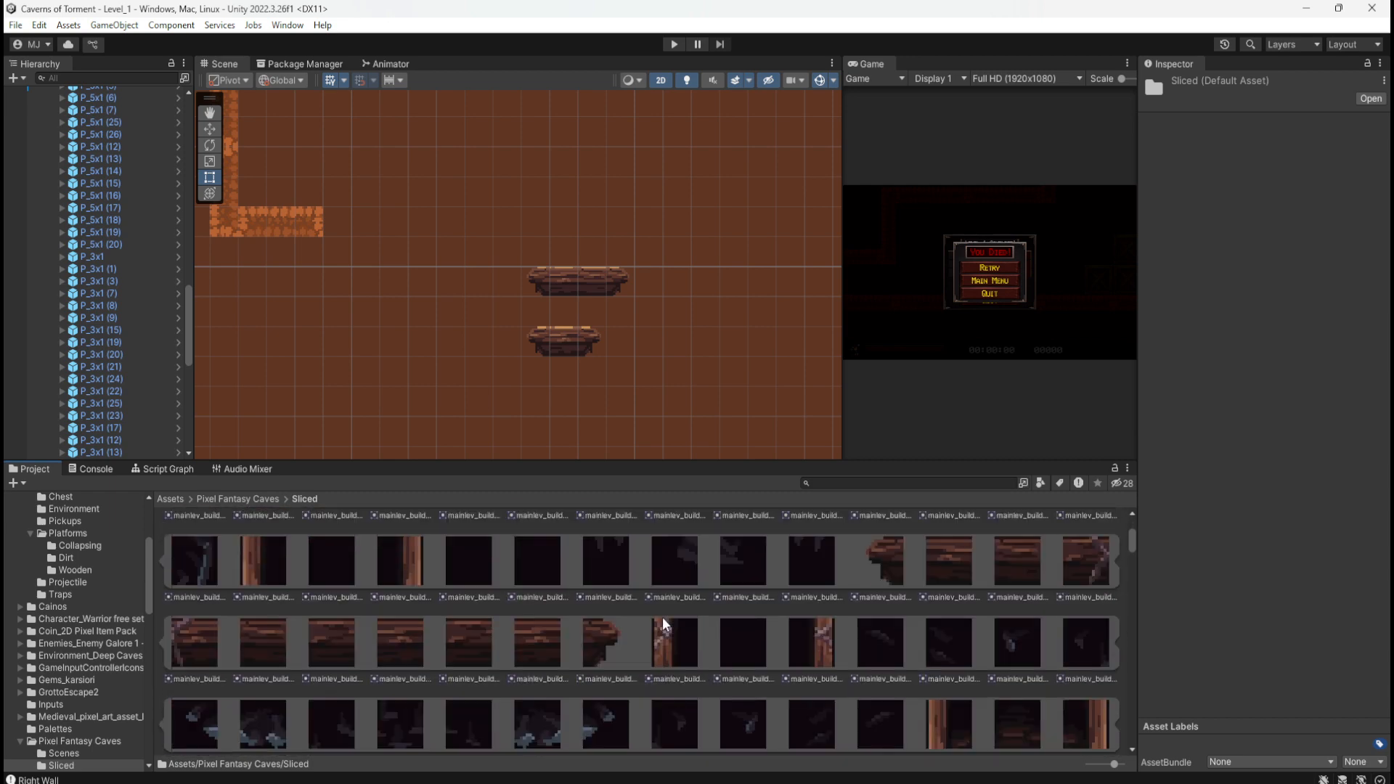
{"action": "scroll", "coordinate": [663, 612], "scroll_direction": "down", "scroll_amount": 5}
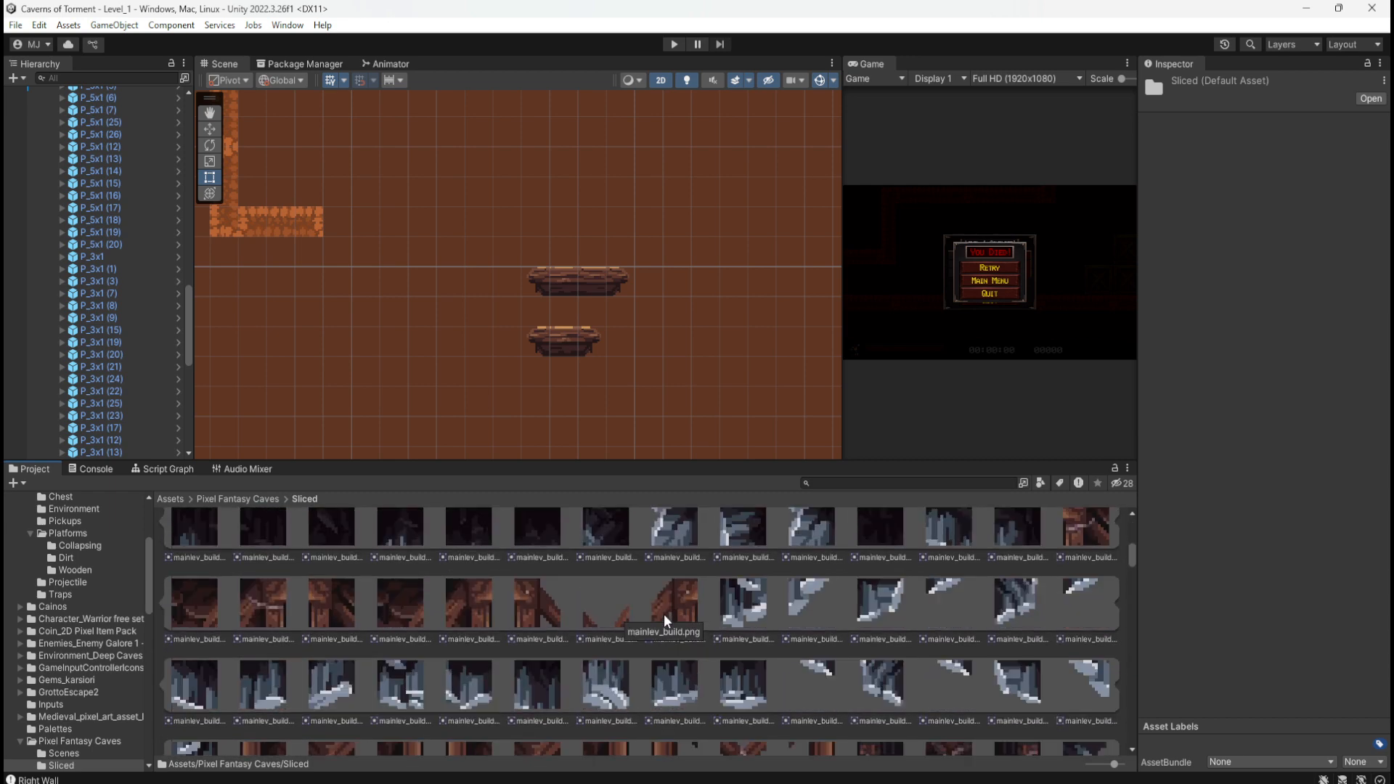
{"action": "scroll", "coordinate": [666, 616], "scroll_direction": "down", "scroll_amount": 3}
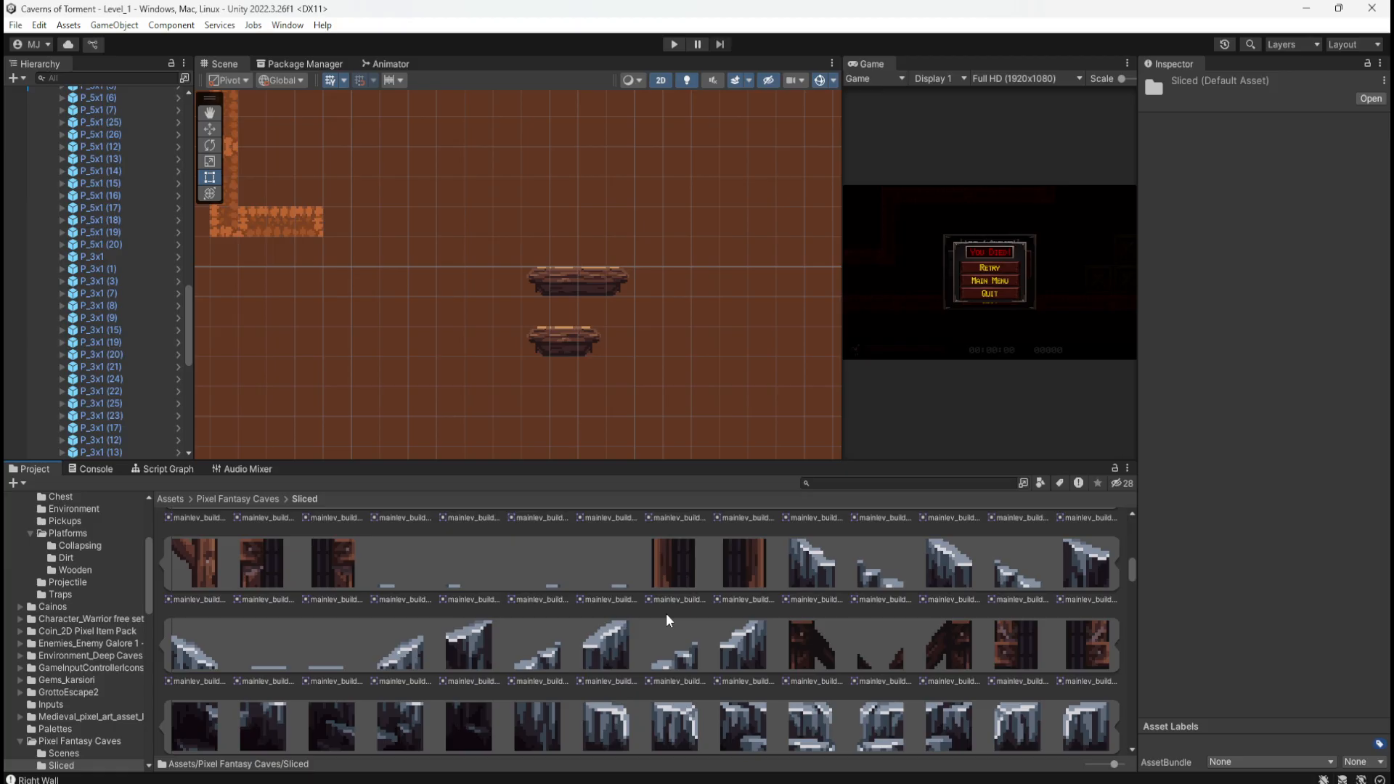
{"action": "scroll", "coordinate": [669, 619], "scroll_direction": "down", "scroll_amount": 5}
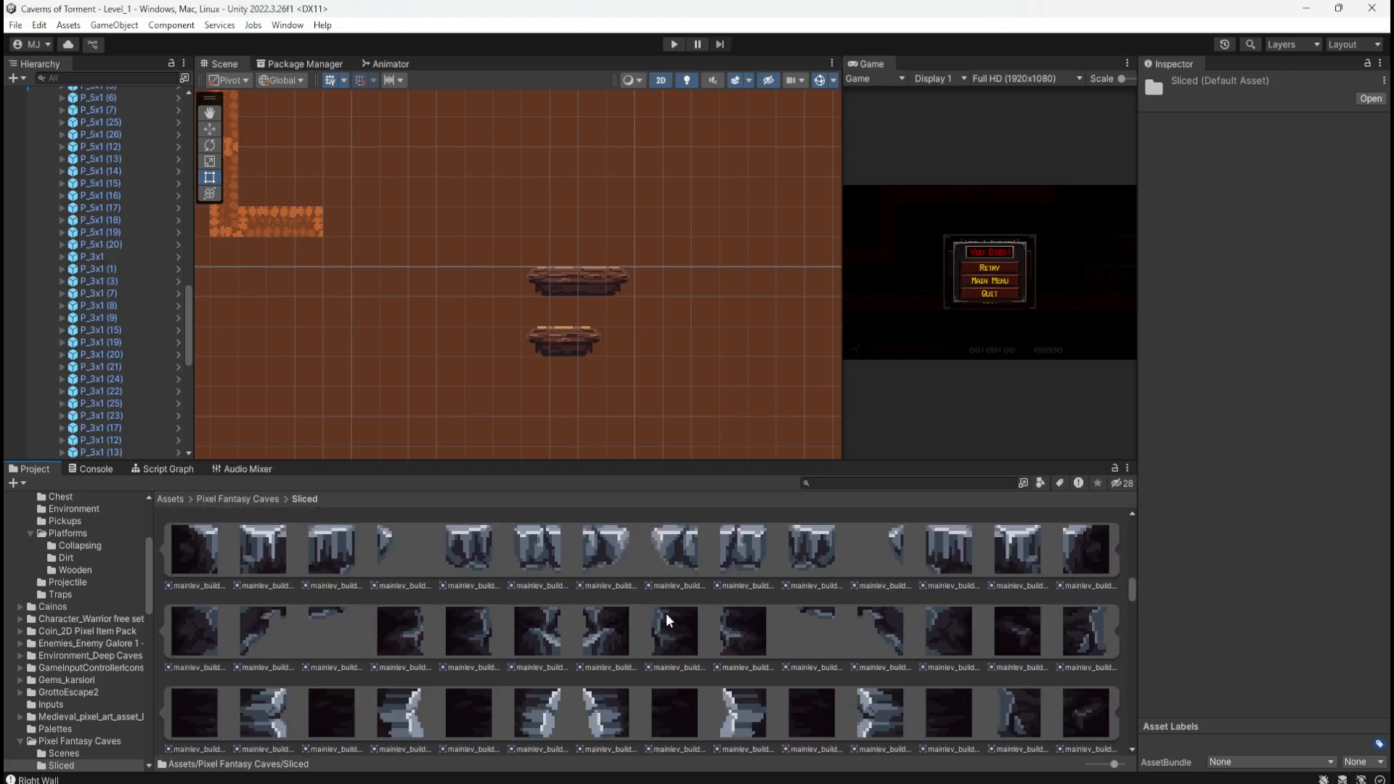
{"action": "scroll", "coordinate": [666, 616], "scroll_direction": "down", "scroll_amount": 8}
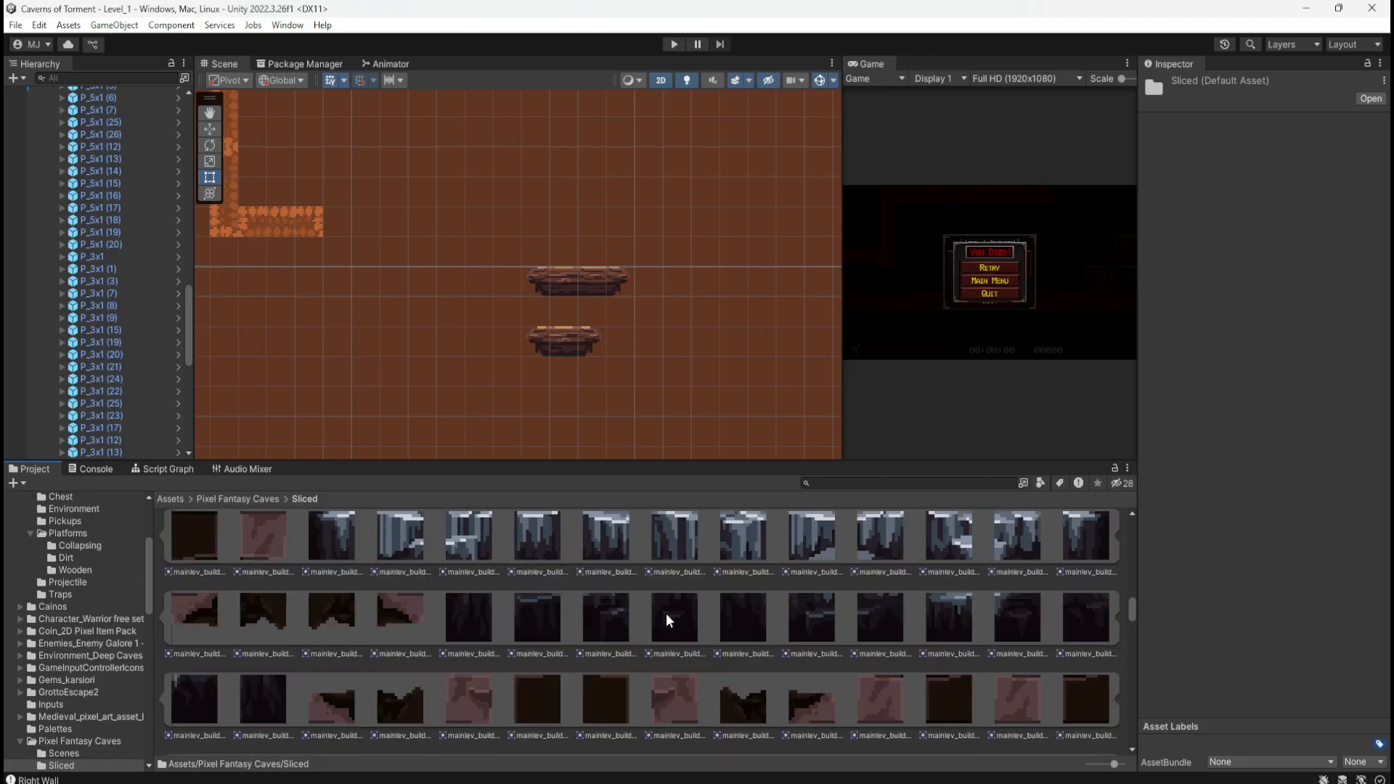
{"action": "scroll", "coordinate": [667, 614], "scroll_direction": "down", "scroll_amount": 8}
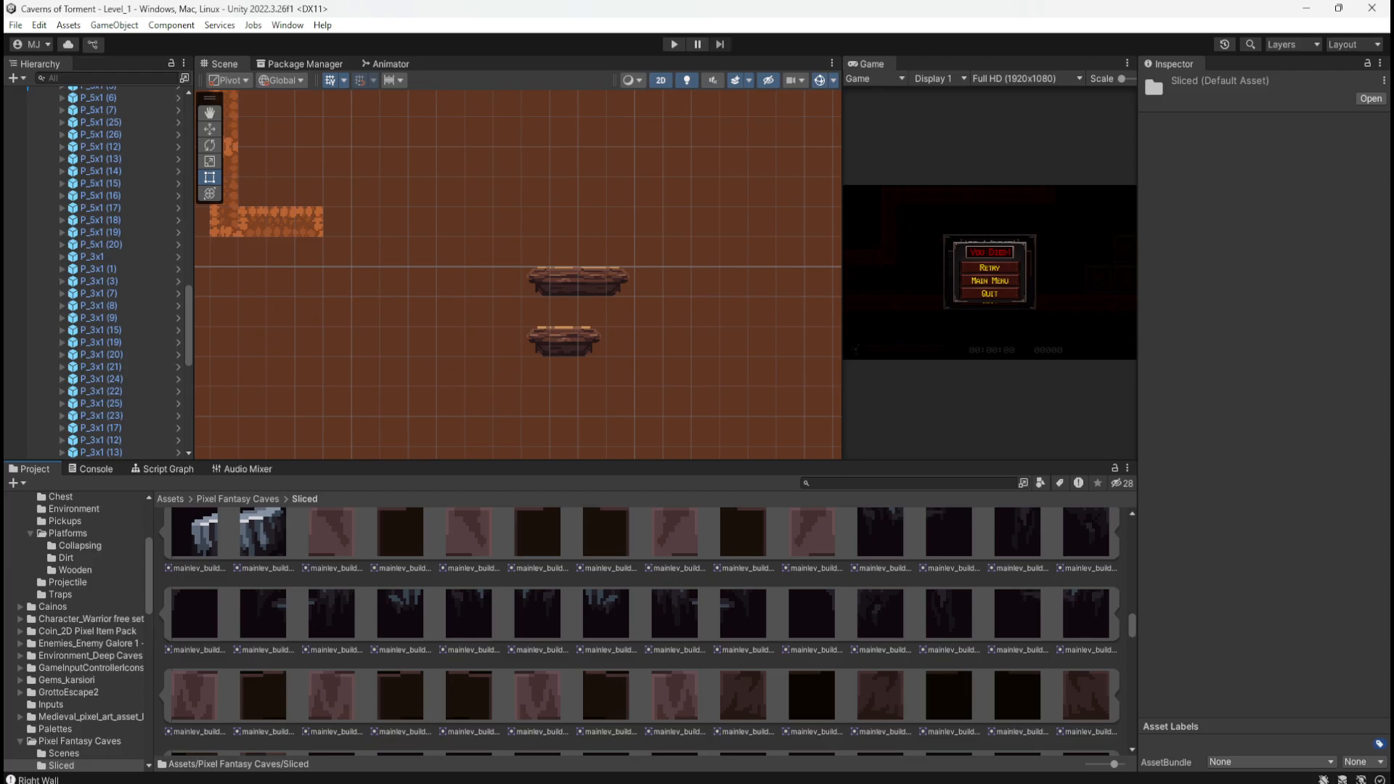
{"action": "mouse_move", "coordinate": [1393, 170]}
{"action": "left_mouse_down"}
{"action": "mouse_move", "coordinate": [1152, 163]}
{"action": "mouse_move", "coordinate": [888, 119]}
{"action": "left_mouse_up"}
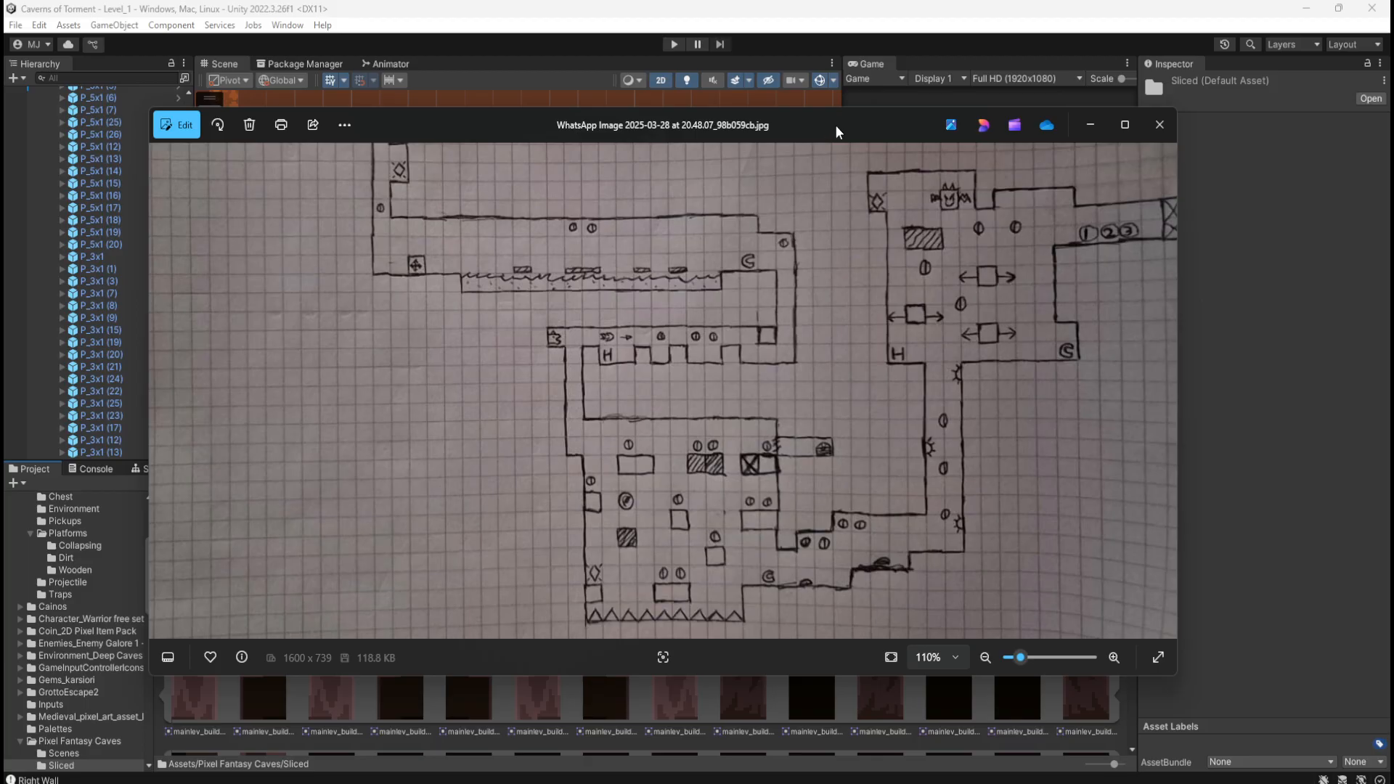
Step: Check the hand-drawn level map photo, then dismiss the Photos viewer to return to Unity
{"action": "left_click_drag", "start_coordinate": [849, 538], "coordinate": [844, 523]}
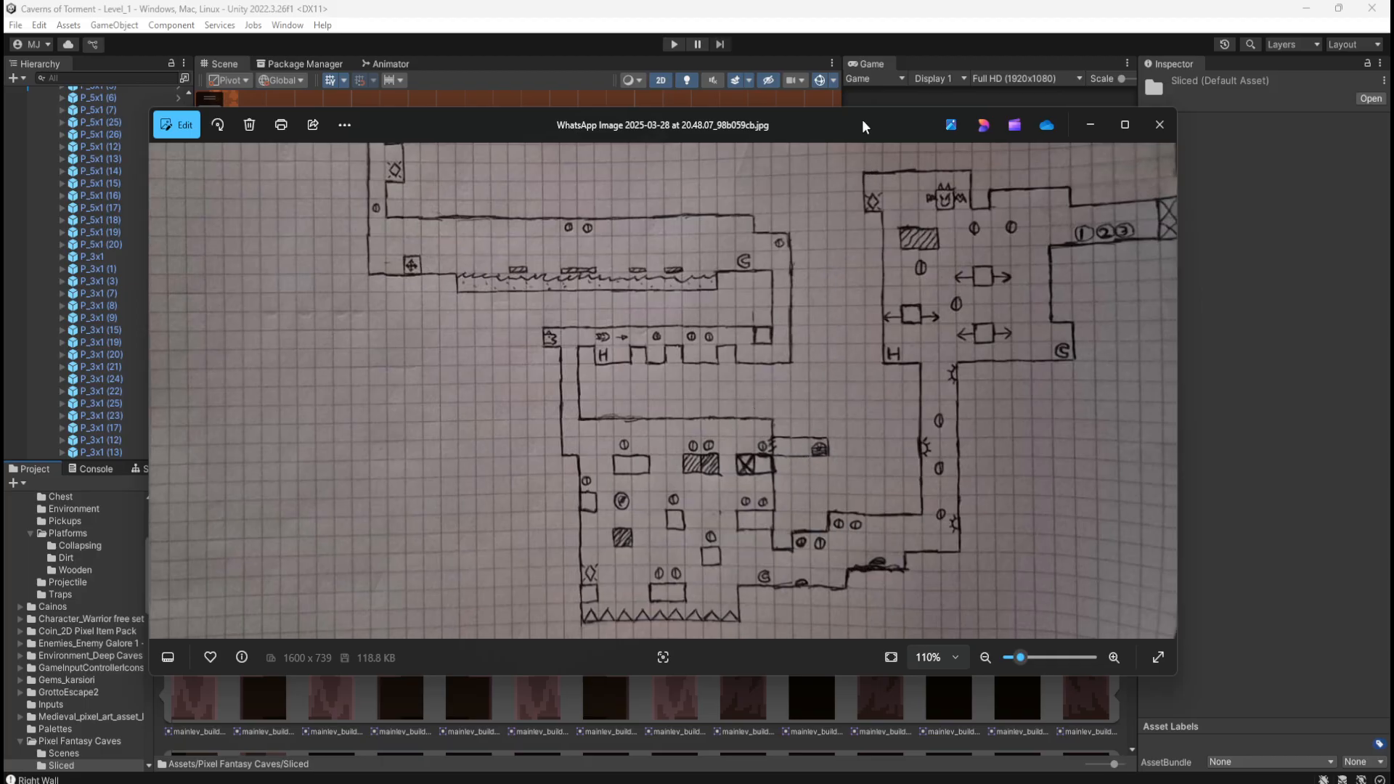
{"action": "left_click", "coordinate": [1152, 71]}
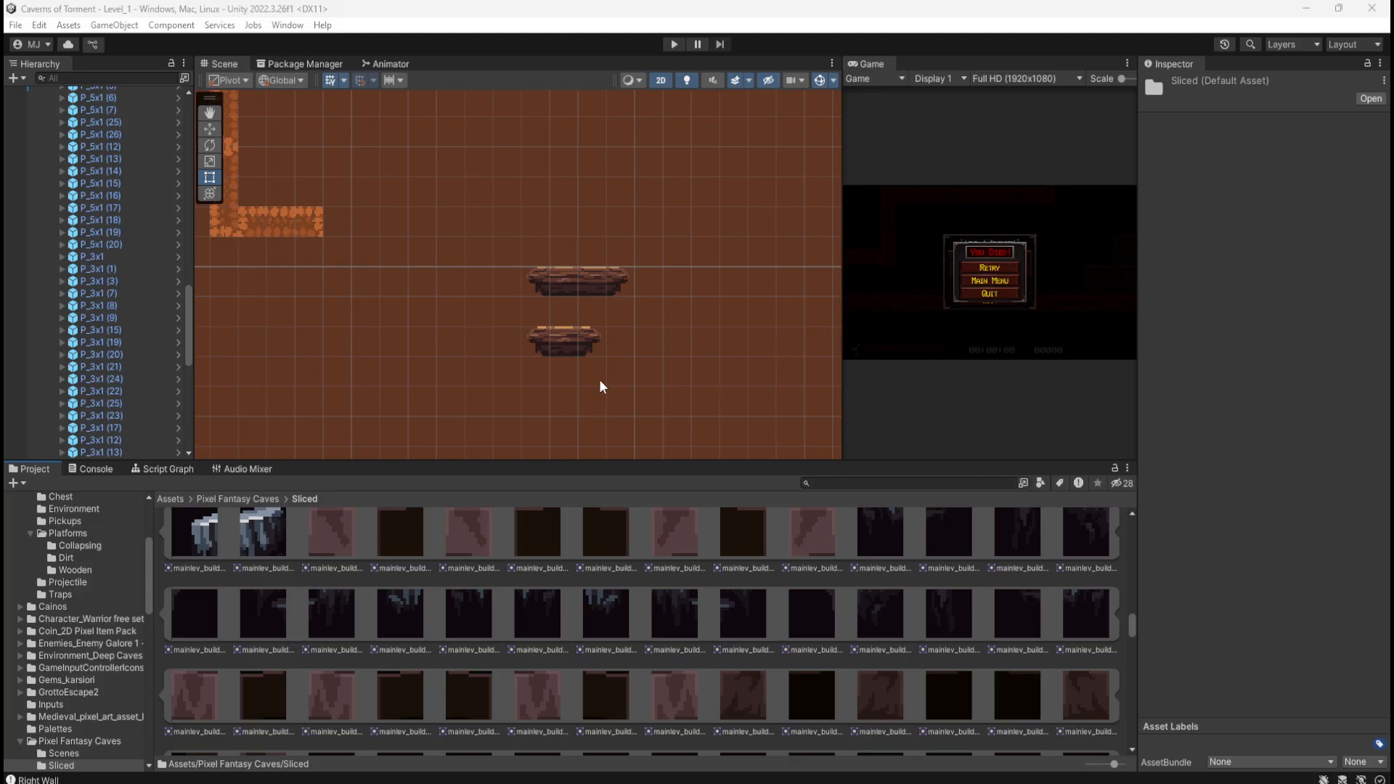
Step: Switch to the Move tool and select the upright wall piece P_5x1 (71)
{"action": "scroll", "coordinate": [514, 385], "scroll_direction": "down", "scroll_amount": 4}
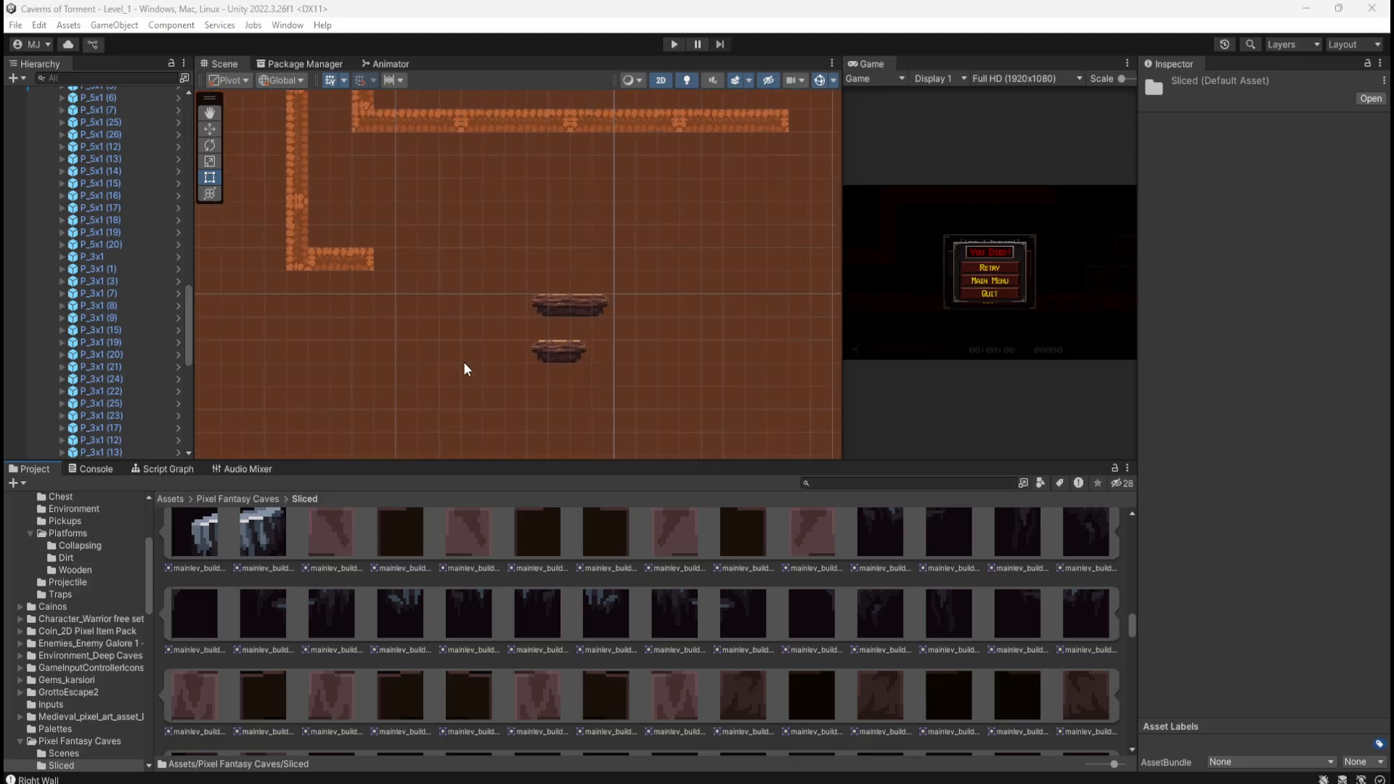
{"action": "scroll", "coordinate": [537, 360], "scroll_direction": "up", "scroll_amount": 3}
{"action": "left_click", "coordinate": [579, 292]}
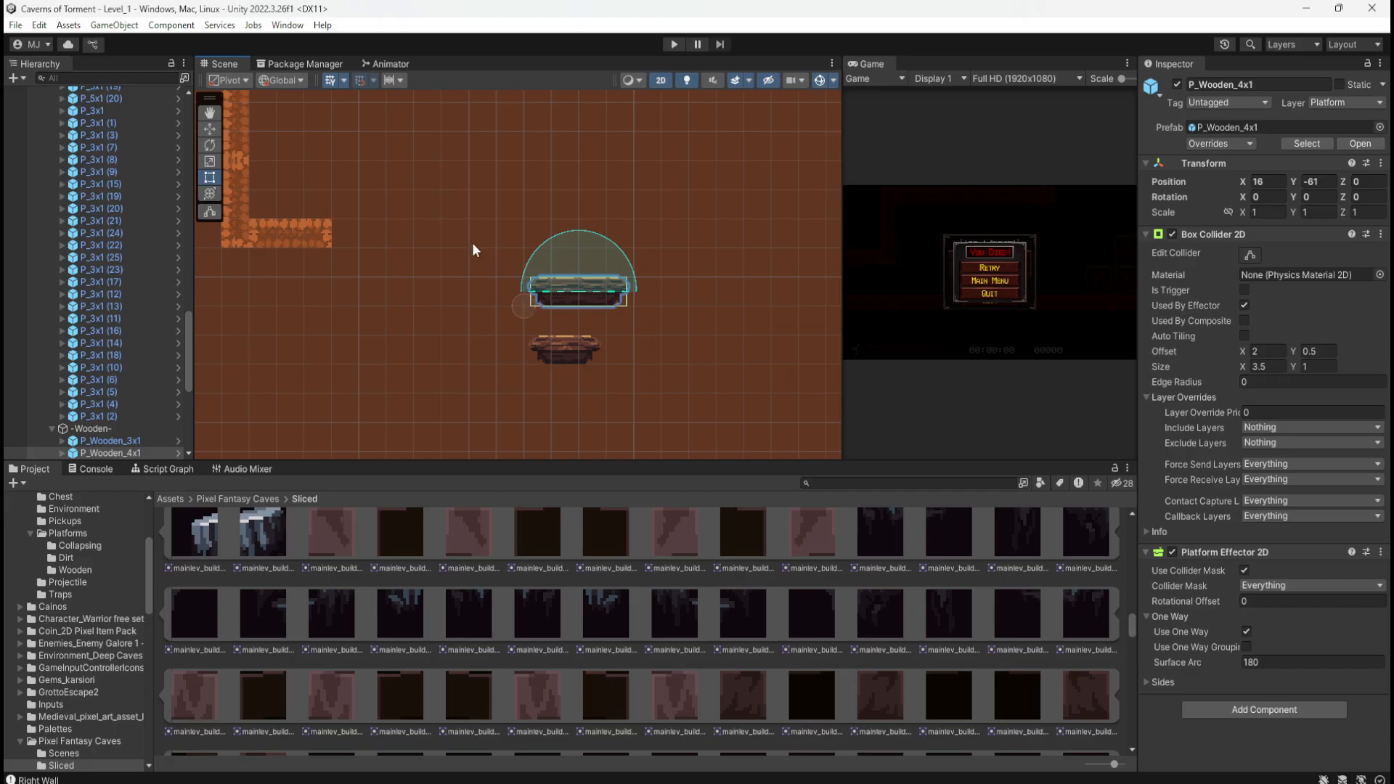
{"action": "middle_click_drag", "start_coordinate": [473, 244], "coordinate": [560, 306]}
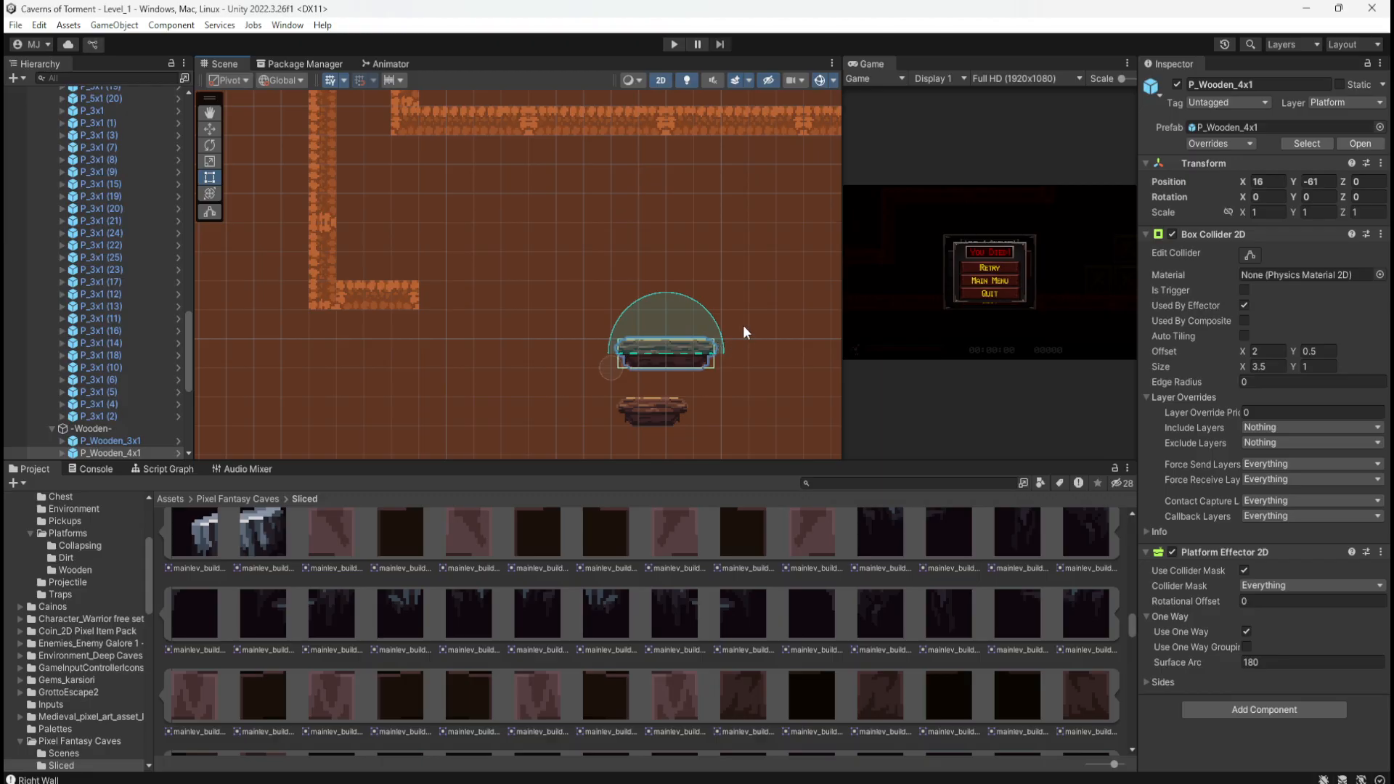
{"action": "key", "text": "w"}
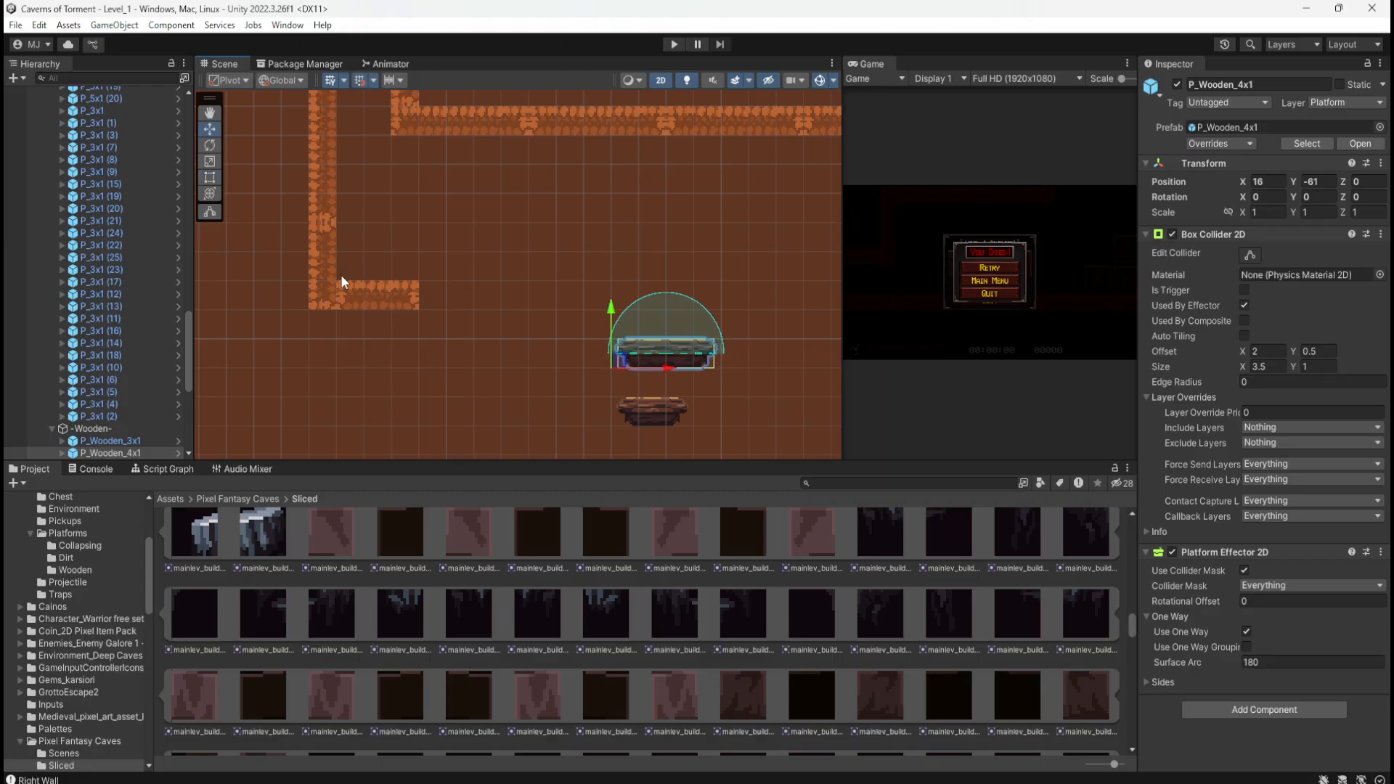
{"action": "left_click", "coordinate": [328, 233]}
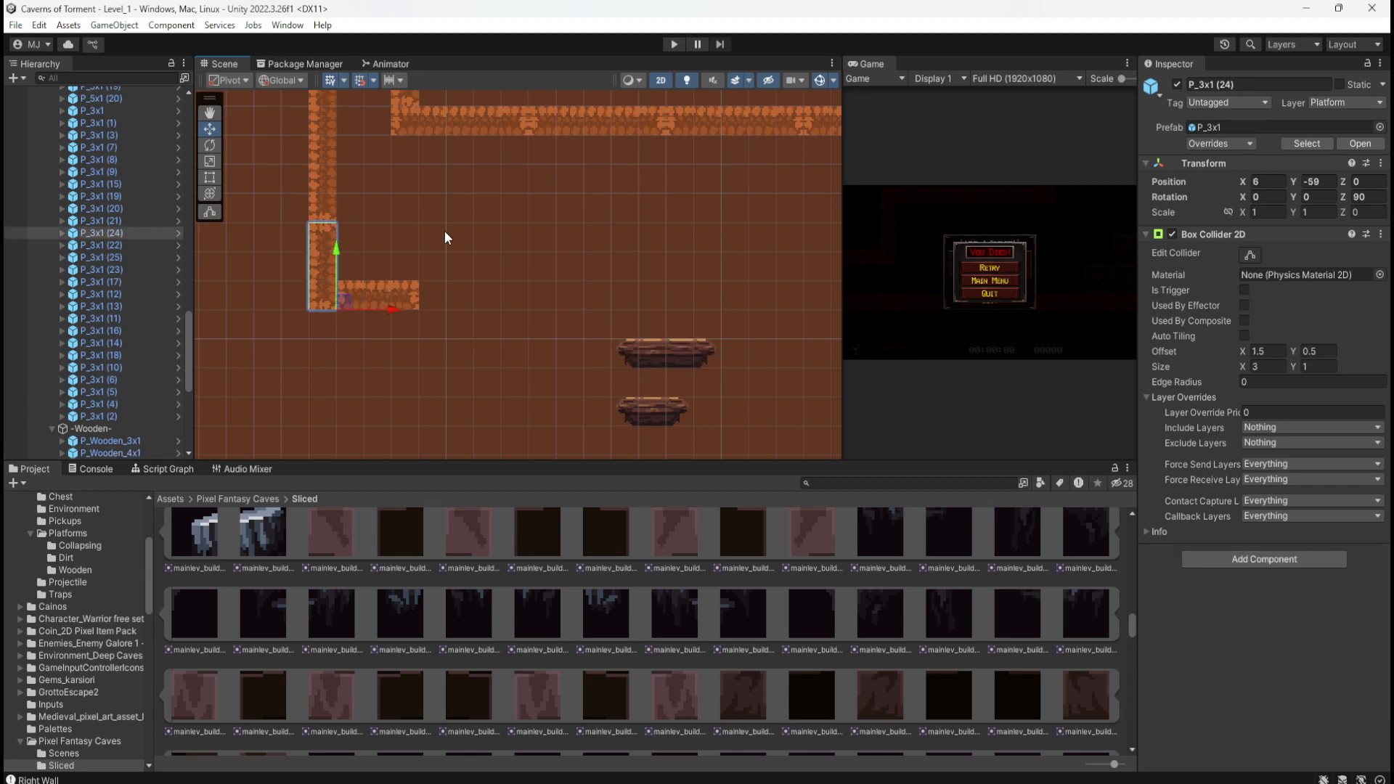
{"action": "middle_click_drag", "start_coordinate": [444, 231], "coordinate": [464, 372]}
{"action": "left_click", "coordinate": [350, 302]}
{"action": "middle_click_drag", "start_coordinate": [550, 363], "coordinate": [591, 267]}
{"action": "scroll", "coordinate": [582, 293], "scroll_direction": "down", "scroll_amount": 1}
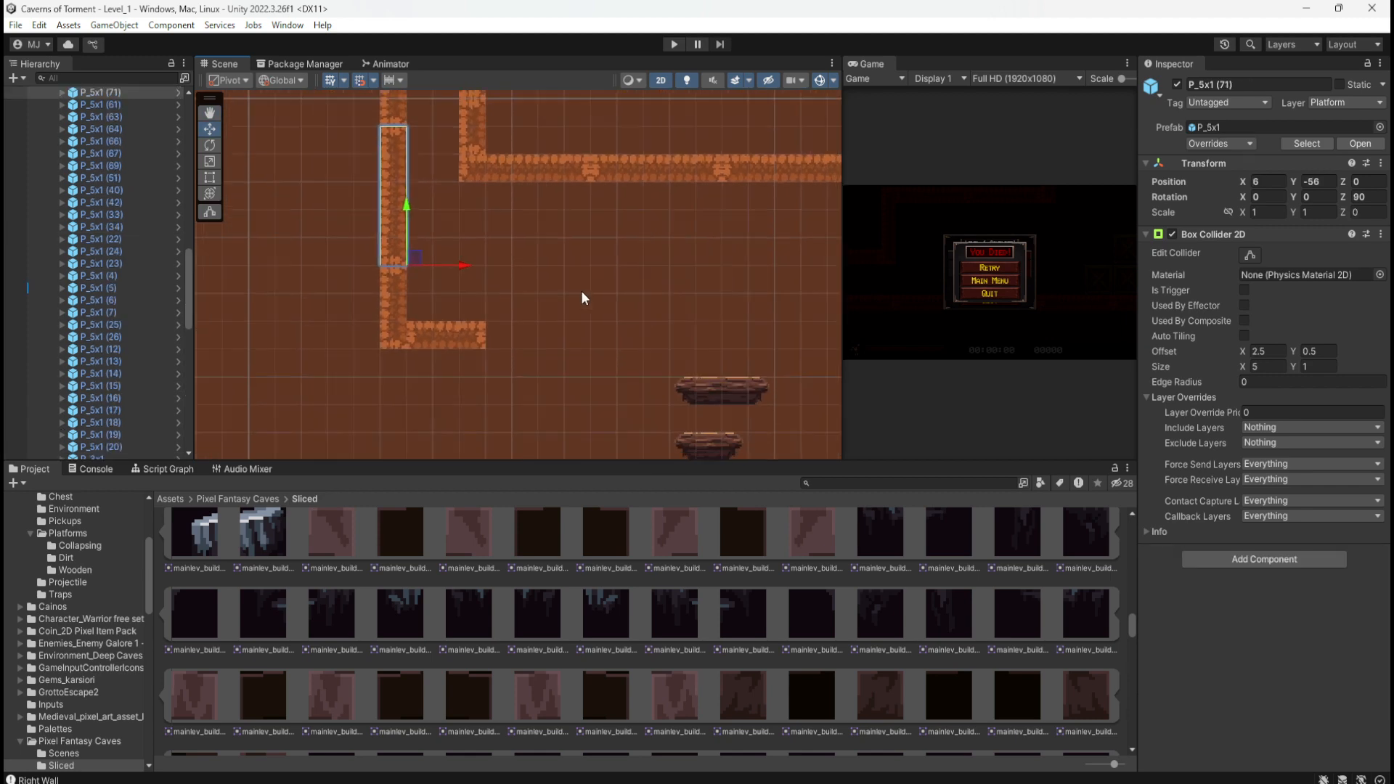
{"action": "scroll", "coordinate": [534, 276], "scroll_direction": "down", "scroll_amount": 12}
{"action": "middle_click_drag", "start_coordinate": [555, 316], "coordinate": [548, 284]}
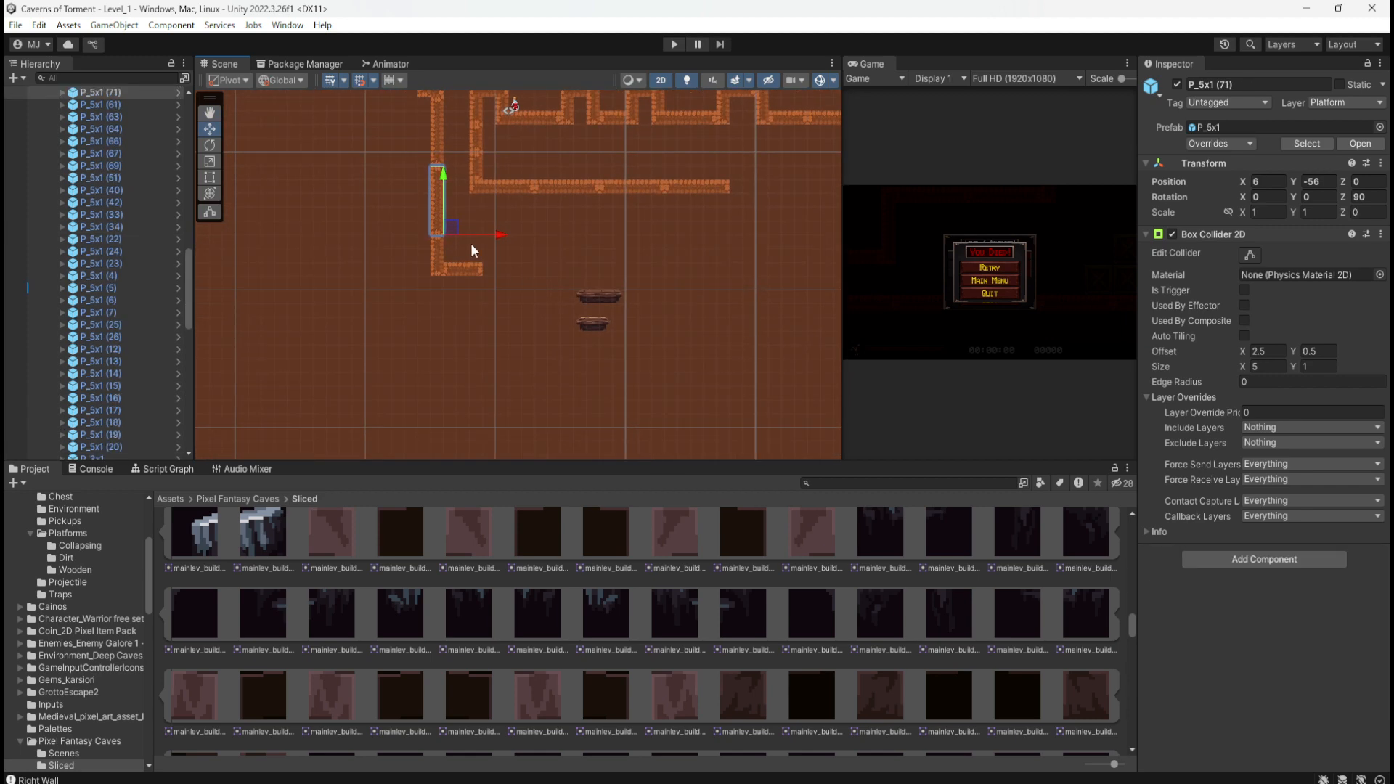
Step: Duplicate P_5x1 three times, stacking copies (76)–(78) down the wall to X 9, Y -74
{"action": "key", "text": "ctrl+d"}
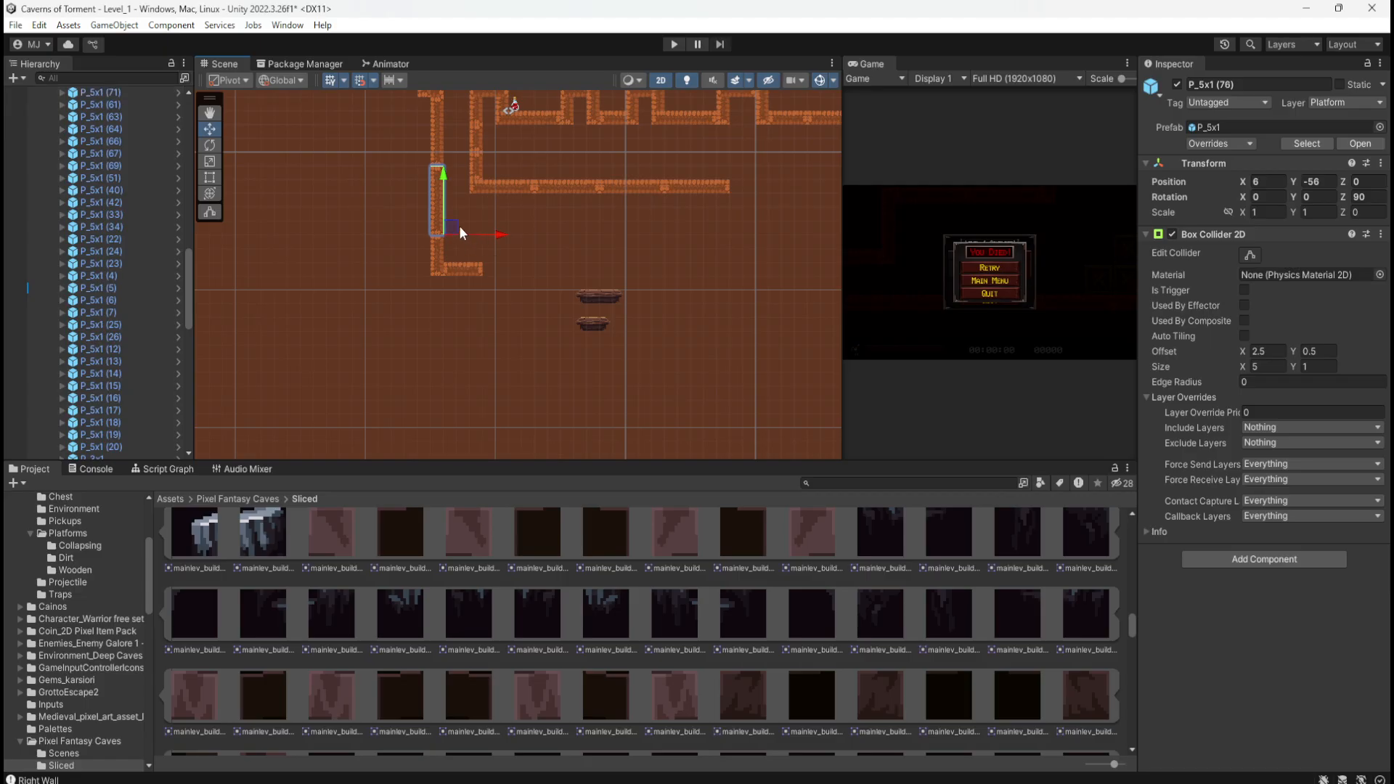
{"action": "left_click_drag", "start_coordinate": [459, 225], "coordinate": [488, 407]}
{"action": "key", "text": "ctrl+d"}
{"action": "middle_click_drag", "start_coordinate": [612, 437], "coordinate": [557, 356]}
{"action": "key", "text": "ctrl+v"}
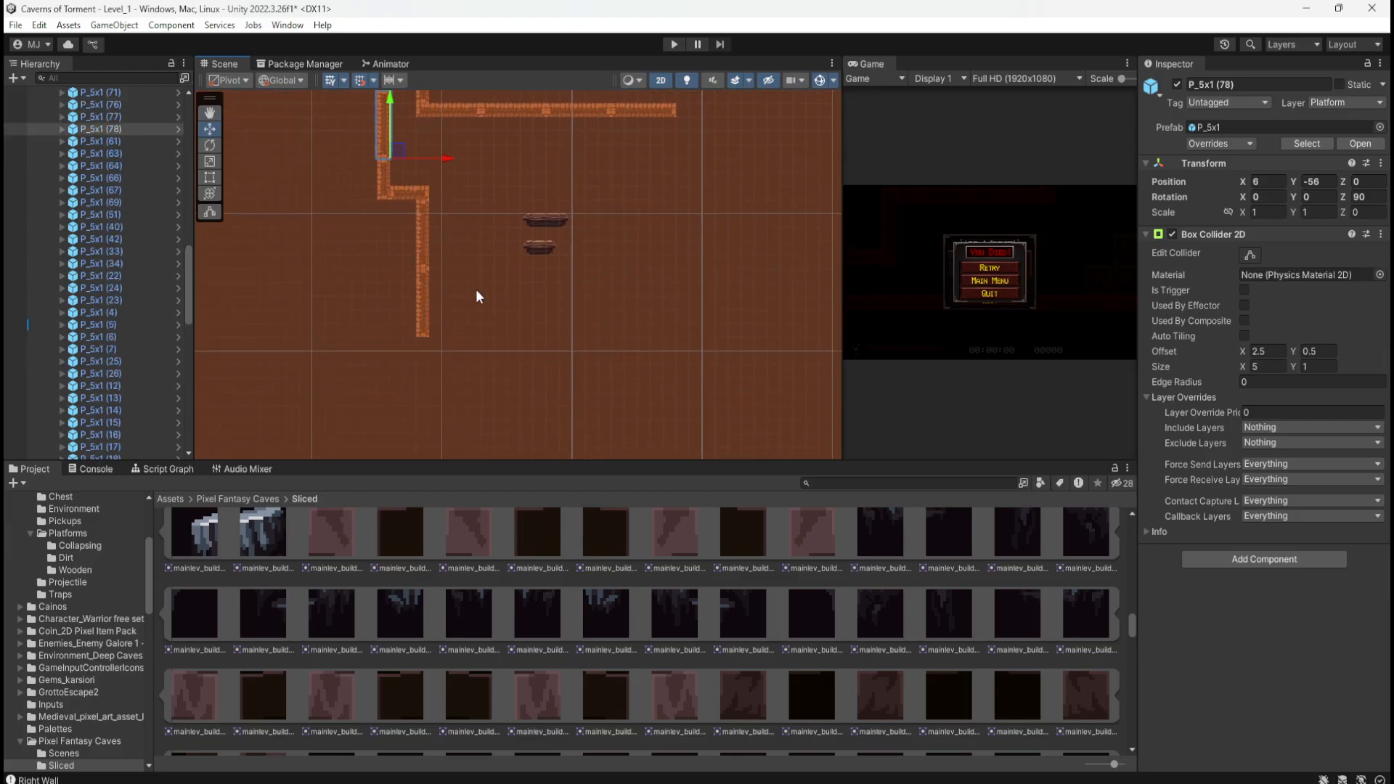
{"action": "left_click_drag", "start_coordinate": [403, 156], "coordinate": [444, 406]}
{"action": "middle_click_drag", "start_coordinate": [482, 244], "coordinate": [506, 322]}
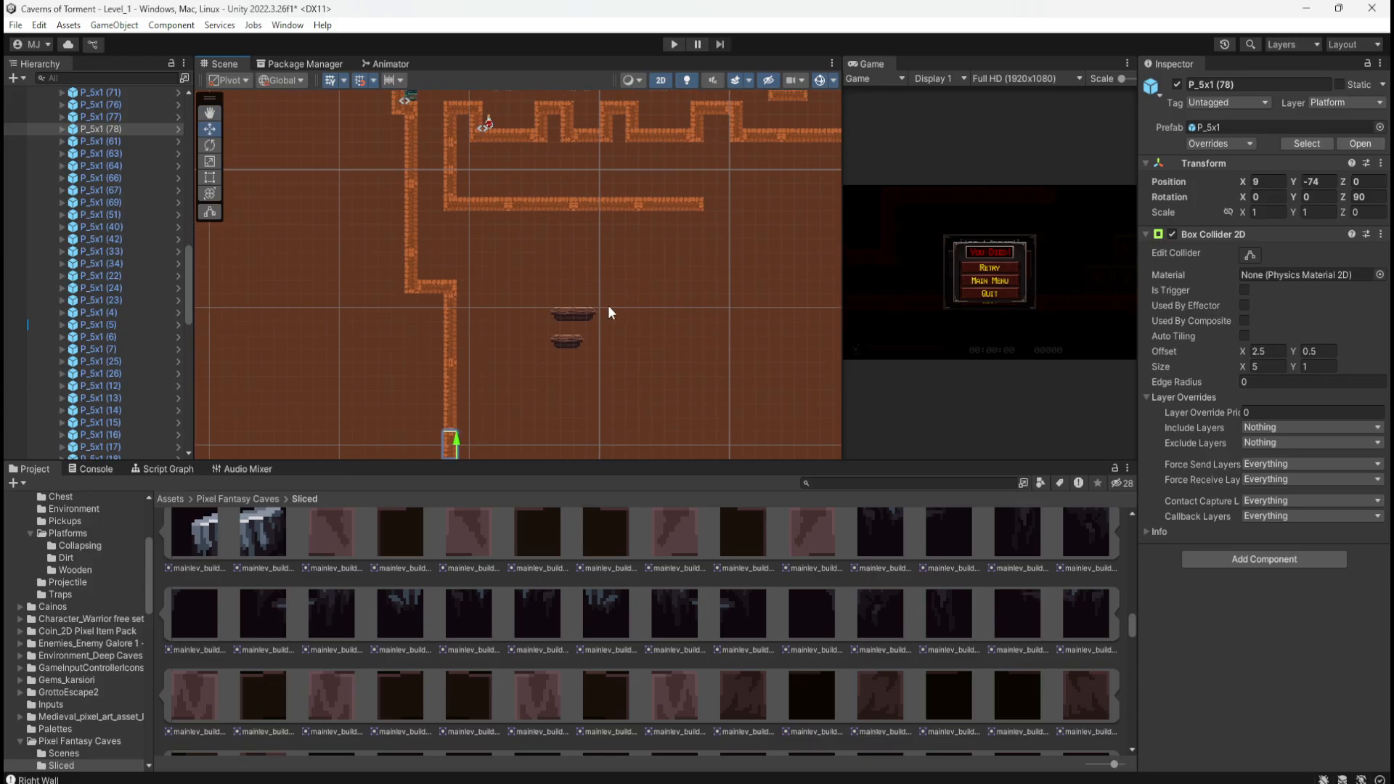
Step: Move the upper wooden platform P_Wooden_4x1 to X 13, Y -59
{"action": "left_click", "coordinate": [573, 315]}
{"action": "left_click_drag", "start_coordinate": [553, 315], "coordinate": [505, 304]}
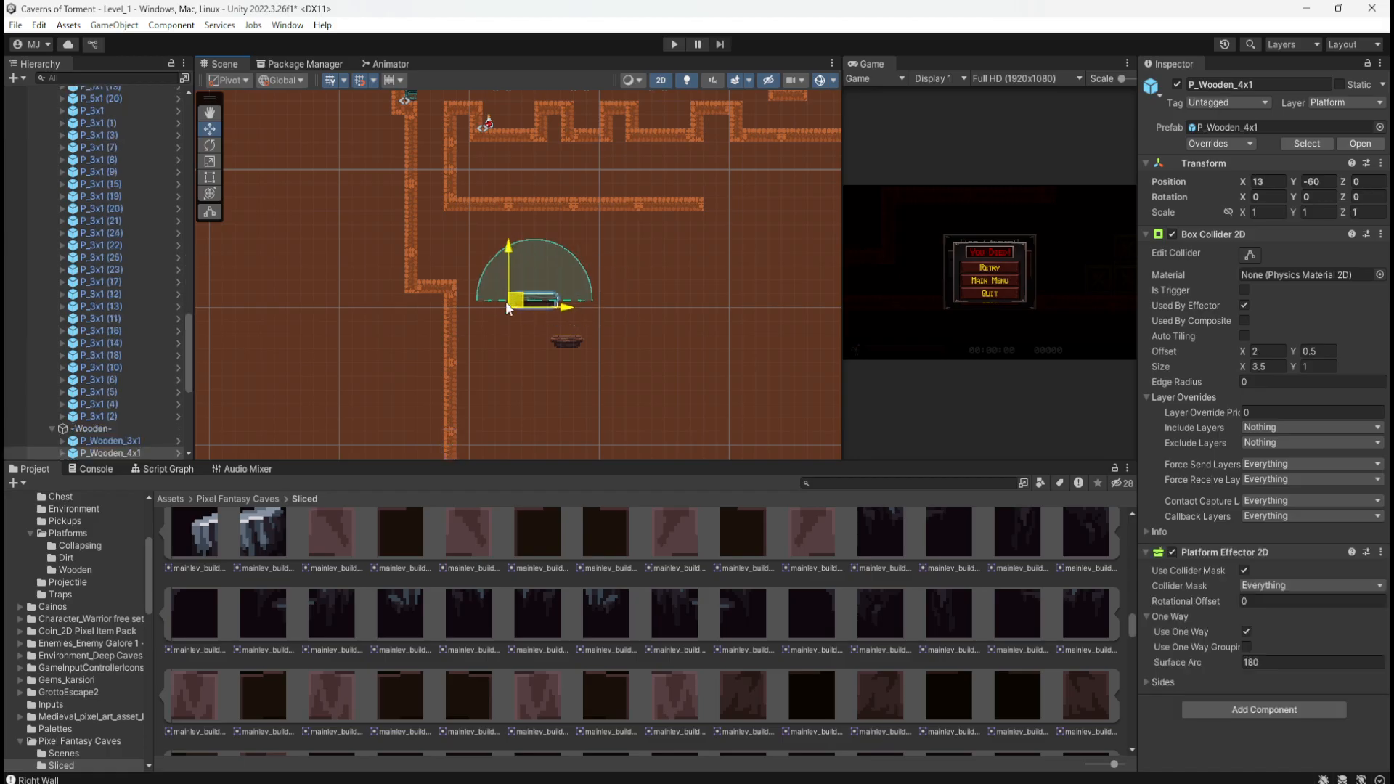
{"action": "scroll", "coordinate": [443, 283], "scroll_direction": "up", "scroll_amount": 5}
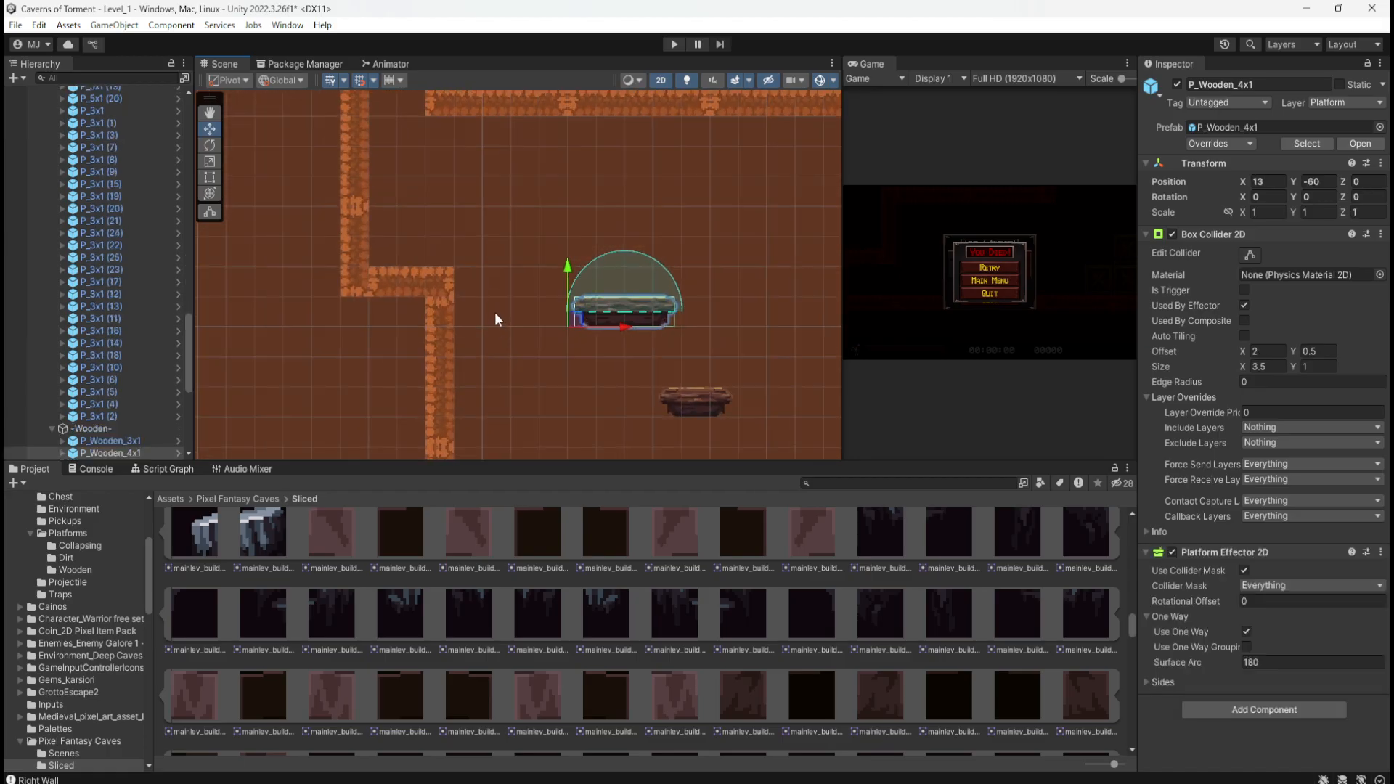
{"action": "scroll", "coordinate": [494, 311], "scroll_direction": "up", "scroll_amount": 1}
{"action": "left_click_drag", "start_coordinate": [586, 325], "coordinate": [556, 290]}
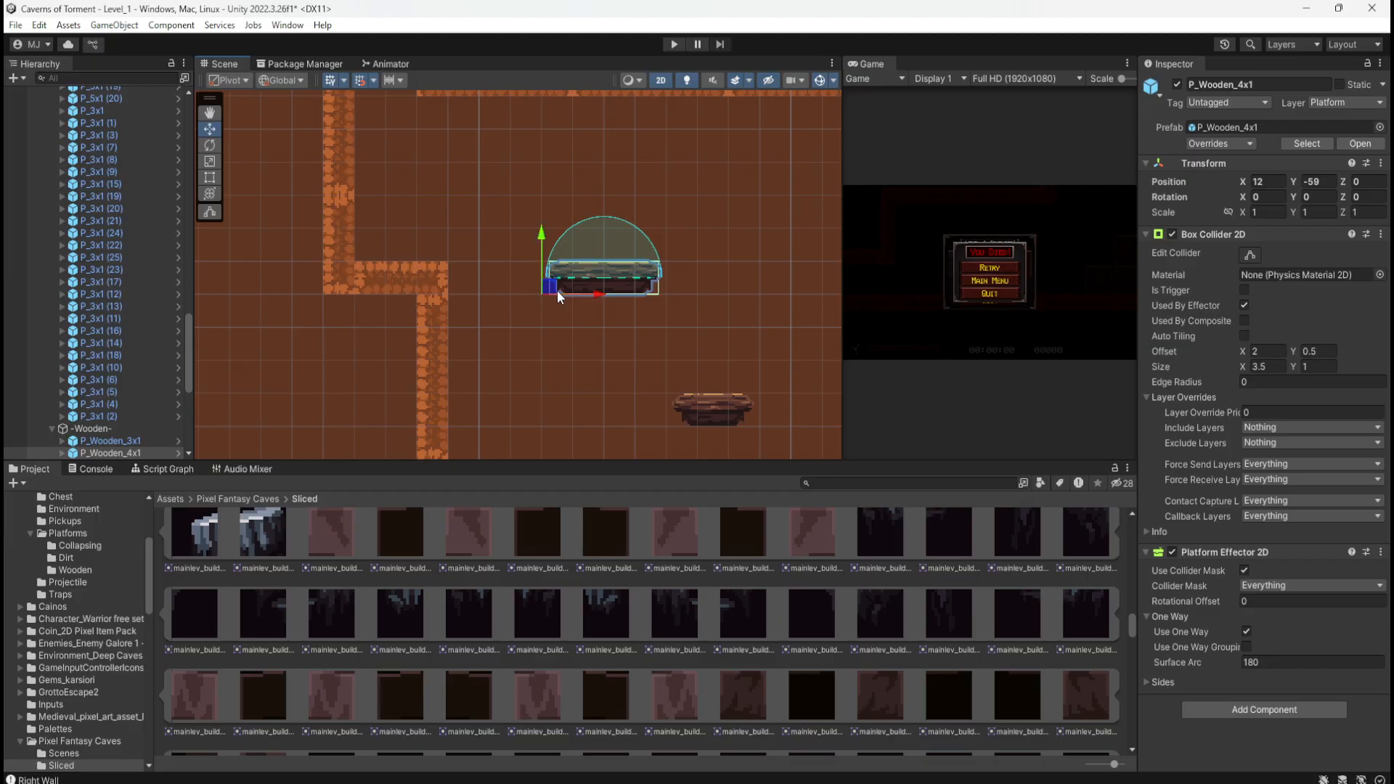
{"action": "scroll", "coordinate": [525, 362], "scroll_direction": "down", "scroll_amount": 8}
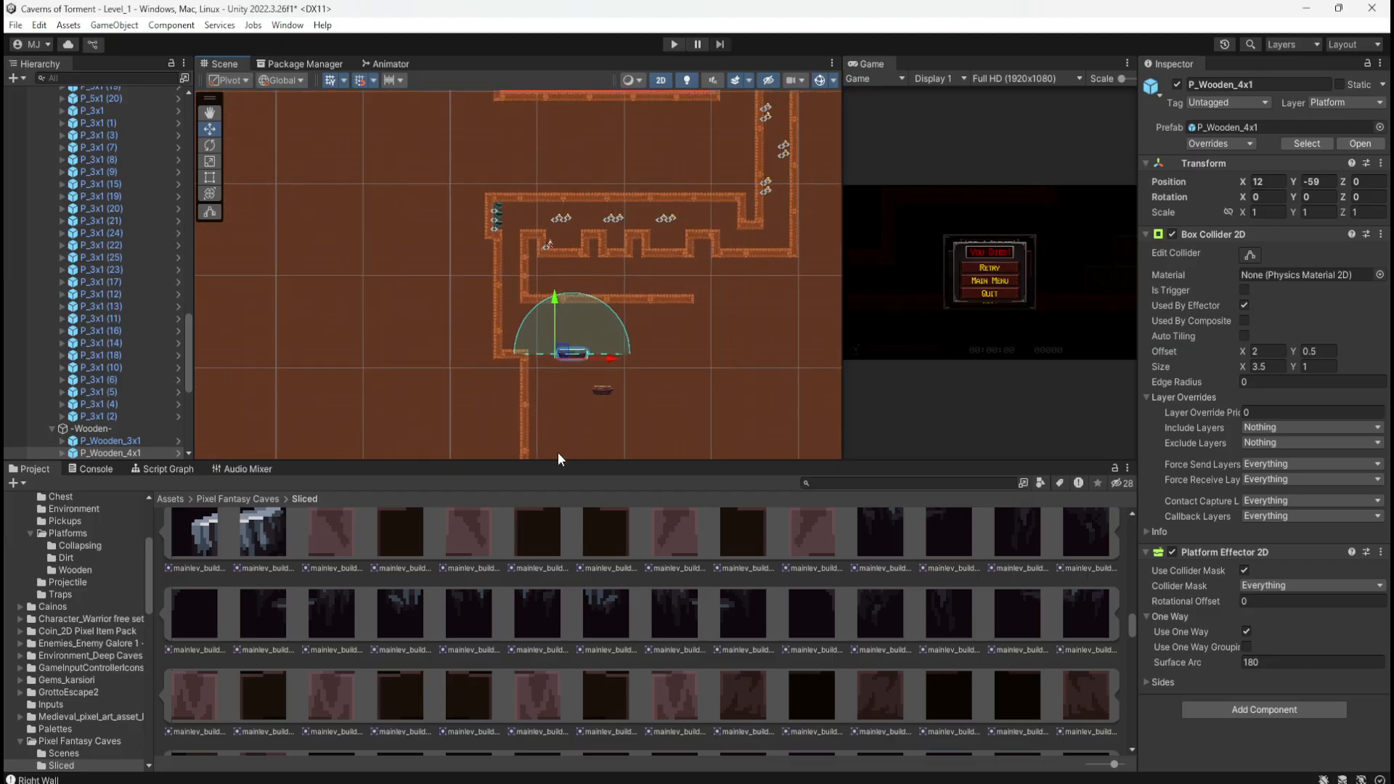
{"action": "scroll", "coordinate": [558, 319], "scroll_direction": "down", "scroll_amount": 2}
{"action": "scroll", "coordinate": [540, 120], "scroll_direction": "up", "scroll_amount": 5}
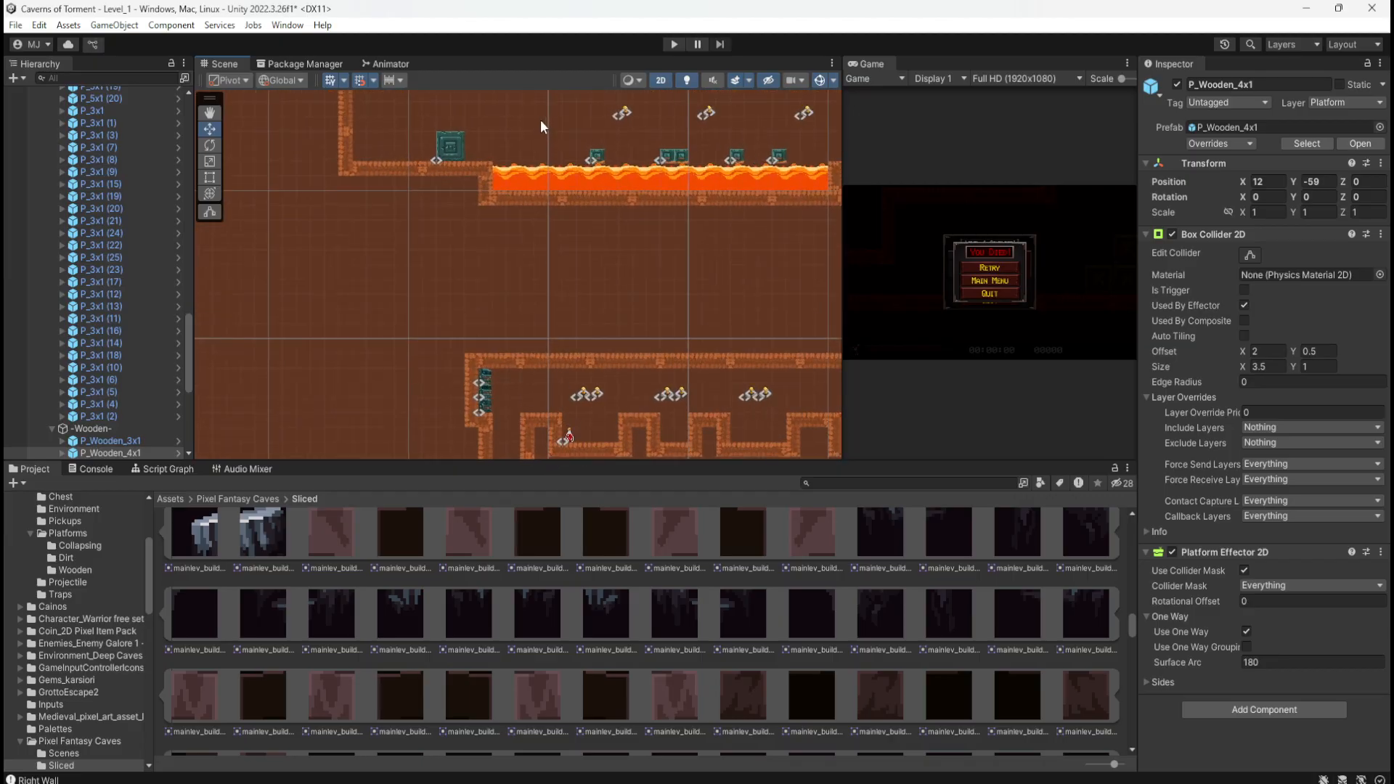
{"action": "scroll", "coordinate": [545, 116], "scroll_direction": "up", "scroll_amount": 6}
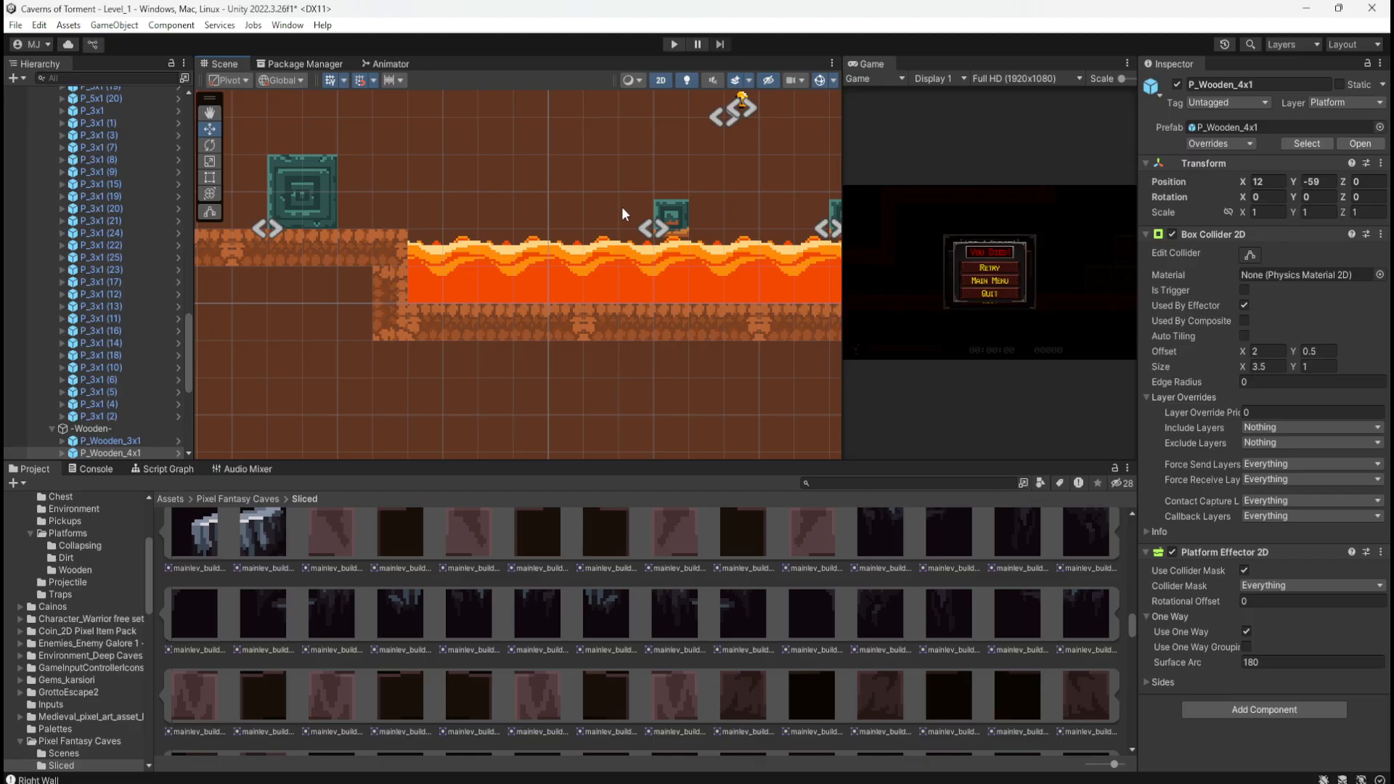
{"action": "scroll", "coordinate": [485, 190], "scroll_direction": "down", "scroll_amount": 5}
{"action": "scroll", "coordinate": [496, 182], "scroll_direction": "down", "scroll_amount": 6}
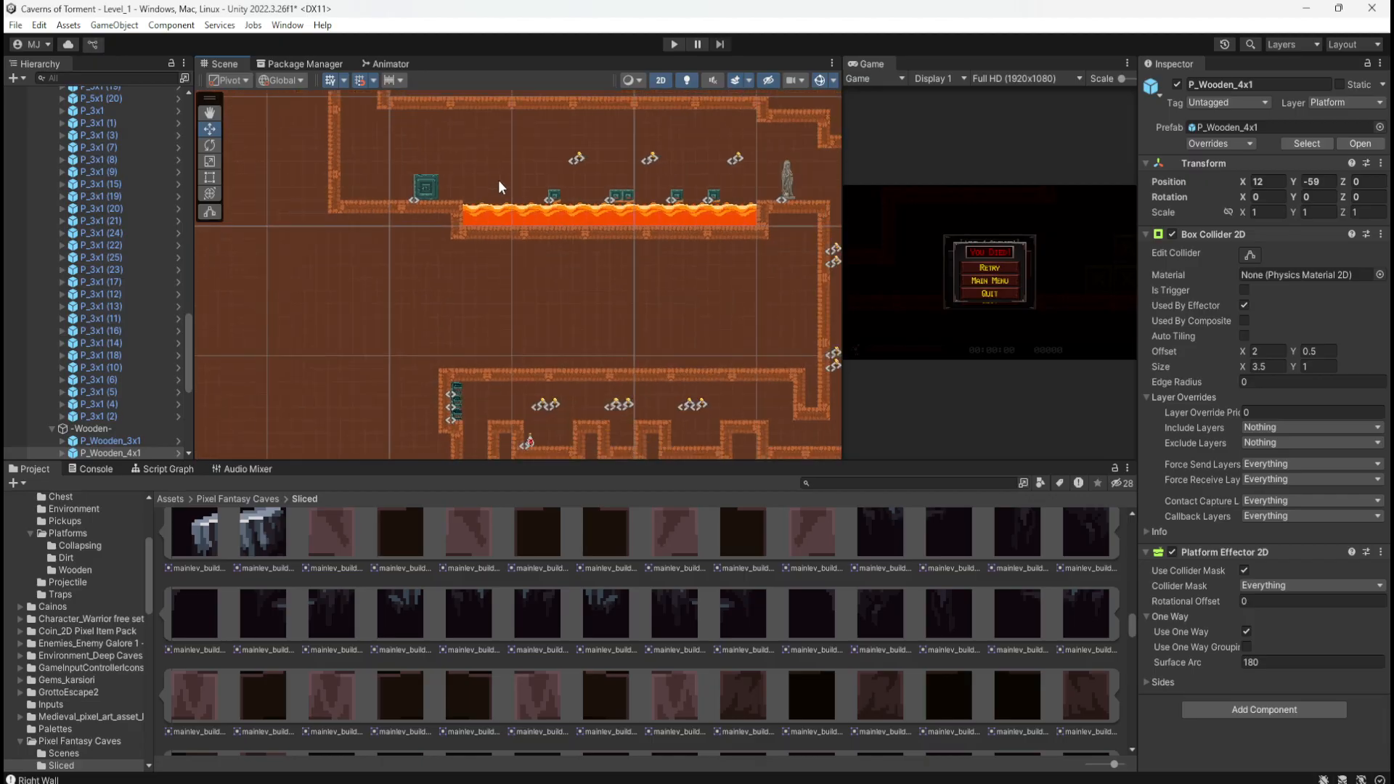
{"action": "key", "text": "f"}
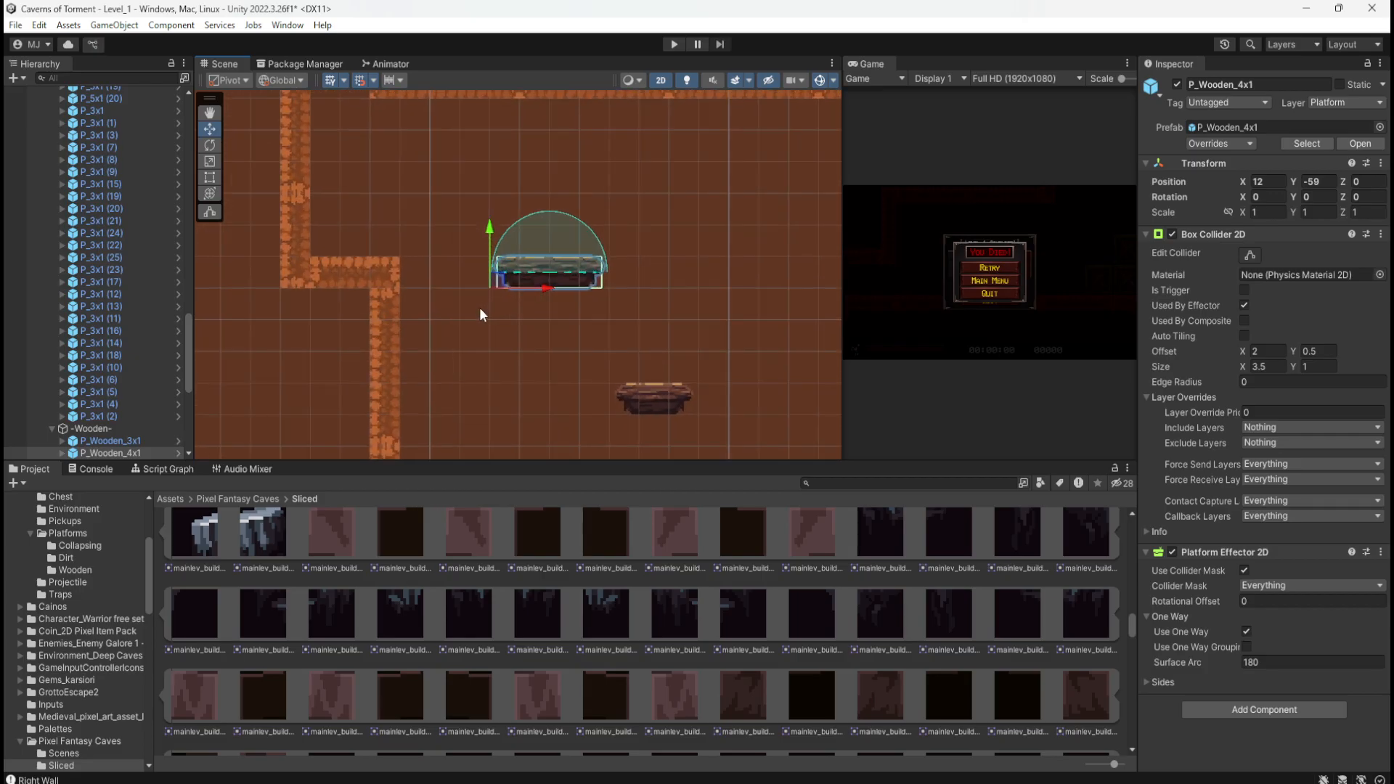
{"action": "left_click_drag", "start_coordinate": [513, 277], "coordinate": [517, 281]}
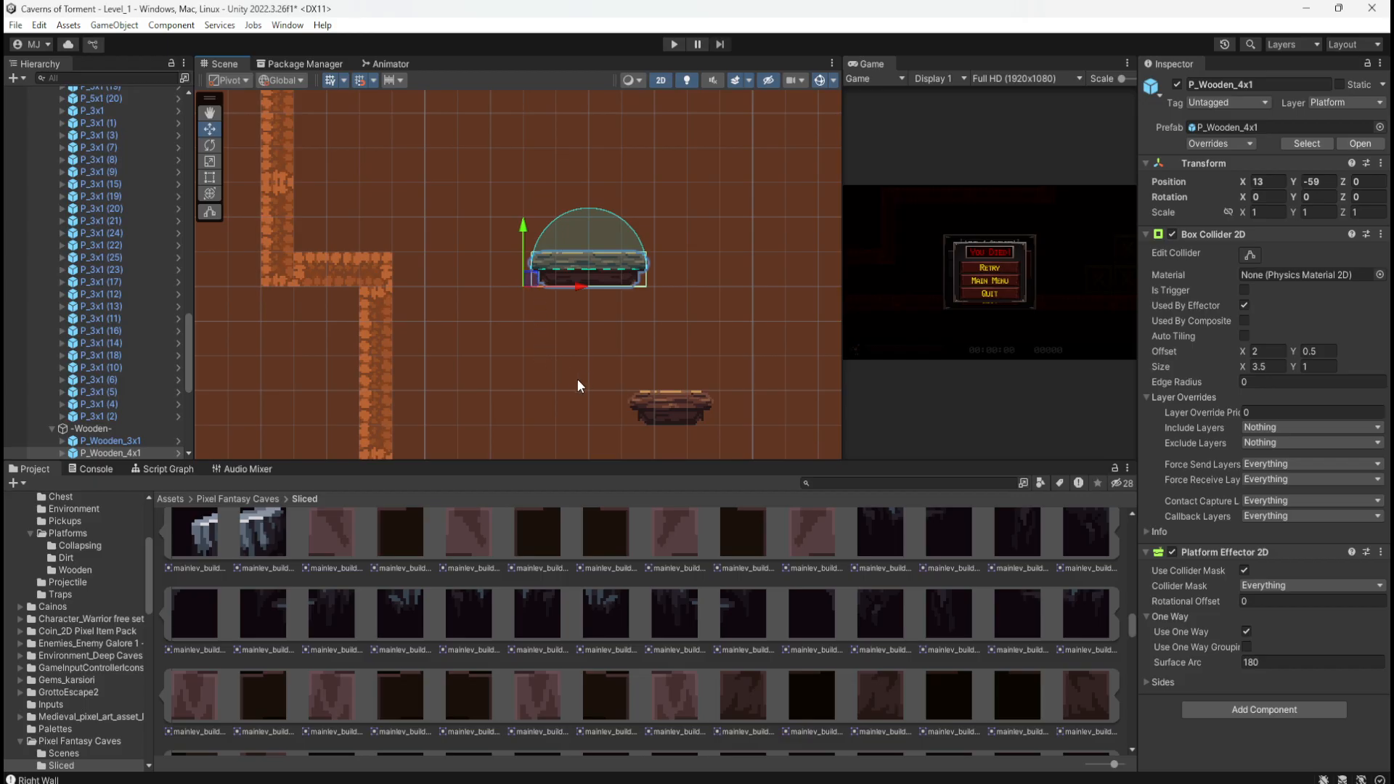
Step: Drag the lower platform P_Wooden_3x1 across against the shaft wall at X 8
{"action": "middle_click_drag", "start_coordinate": [603, 376], "coordinate": [622, 352]}
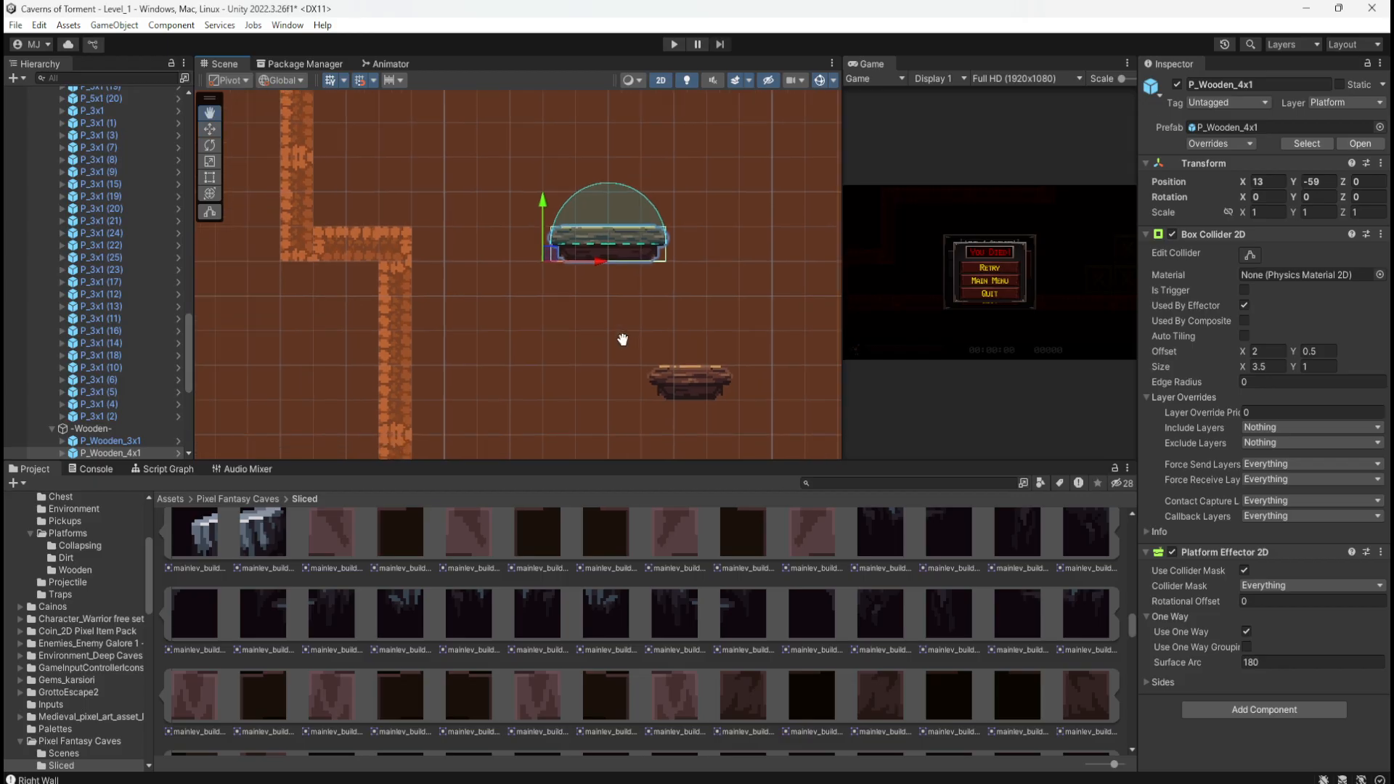
{"action": "left_click", "coordinate": [681, 383]}
{"action": "left_click_drag", "start_coordinate": [652, 393], "coordinate": [405, 375]}
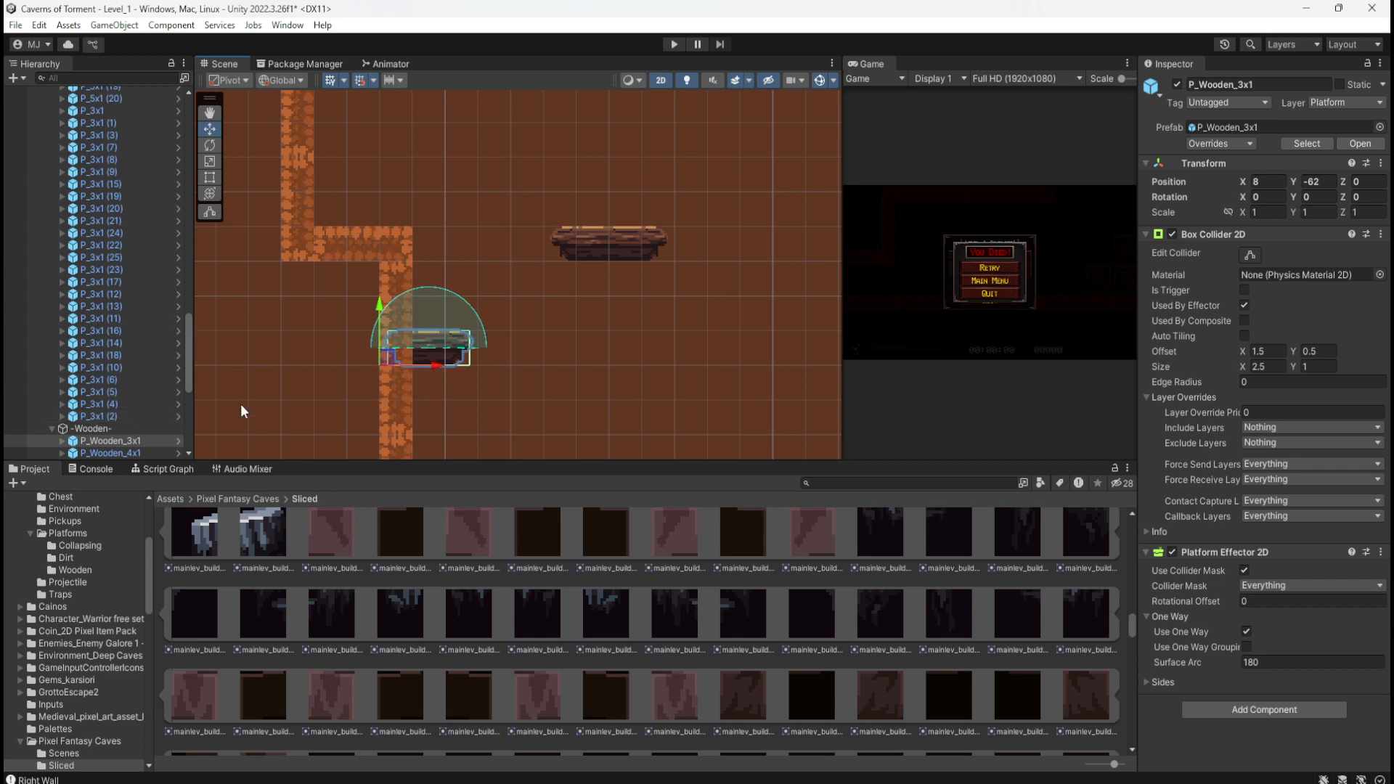
Step: Raise P_Wooden_3x1 by one grid unit beside the shaft wall
{"action": "left_click", "coordinate": [403, 399]}
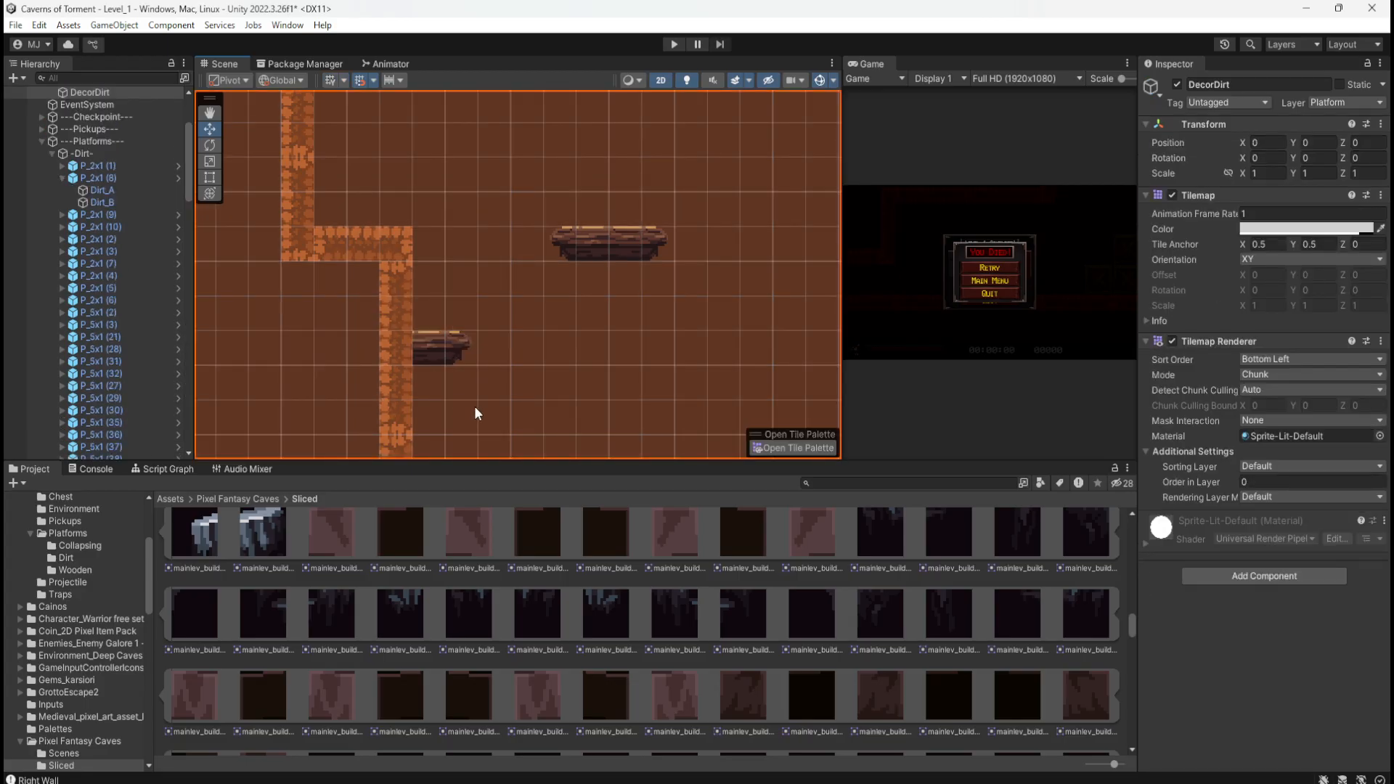
{"action": "left_click", "coordinate": [434, 347]}
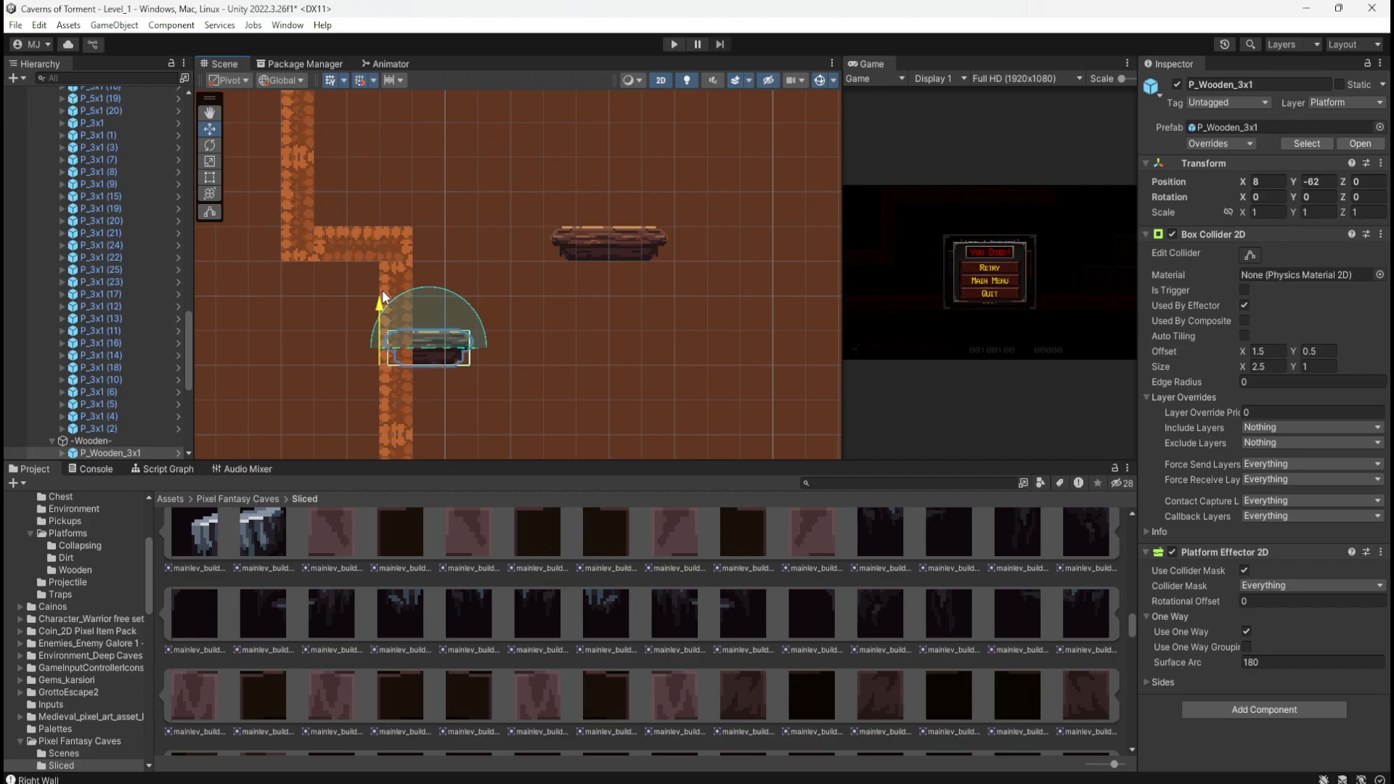
{"action": "left_click_drag", "start_coordinate": [381, 291], "coordinate": [382, 270]}
{"action": "left_click", "coordinate": [306, 344]}
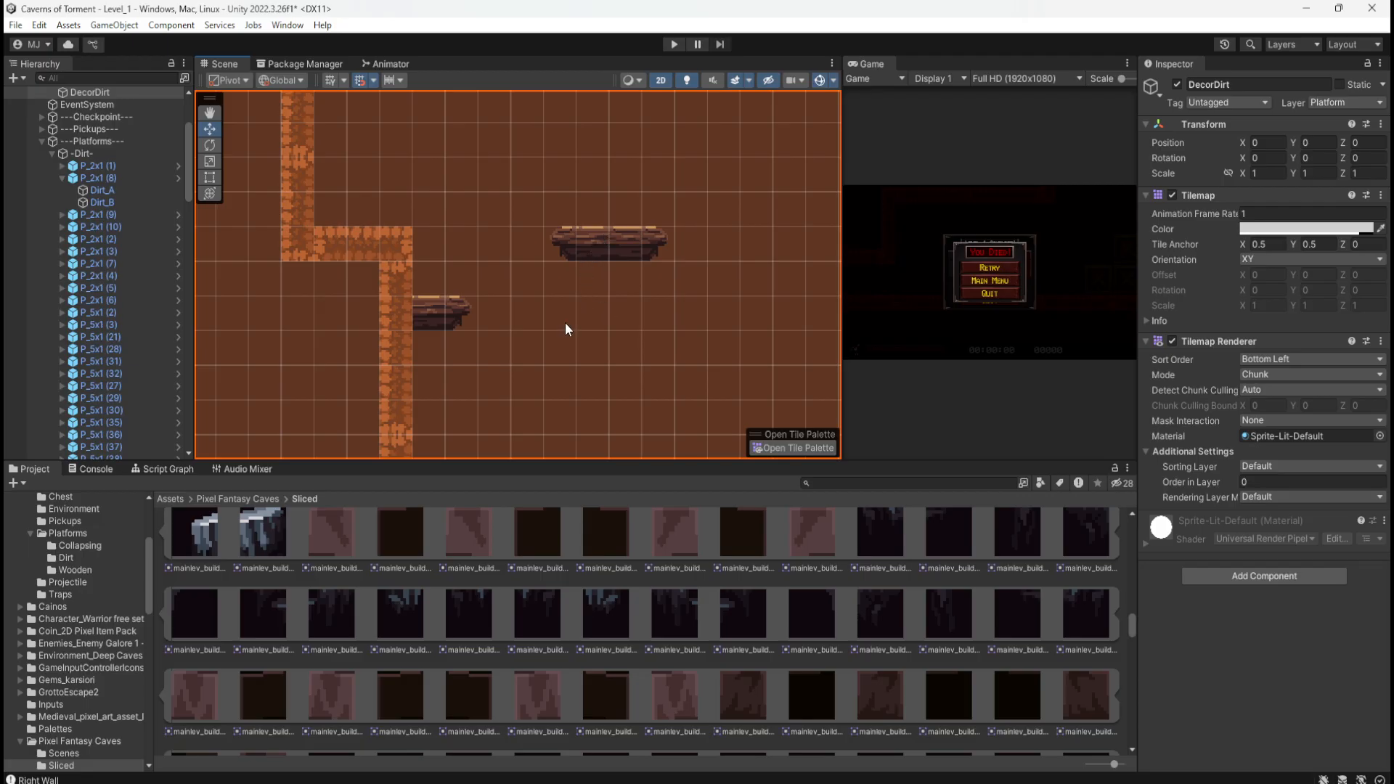
Step: Zoom in and out to review the lower shaft's platforms and wall pieces
{"action": "scroll", "coordinate": [662, 593], "scroll_direction": "up", "scroll_amount": 10}
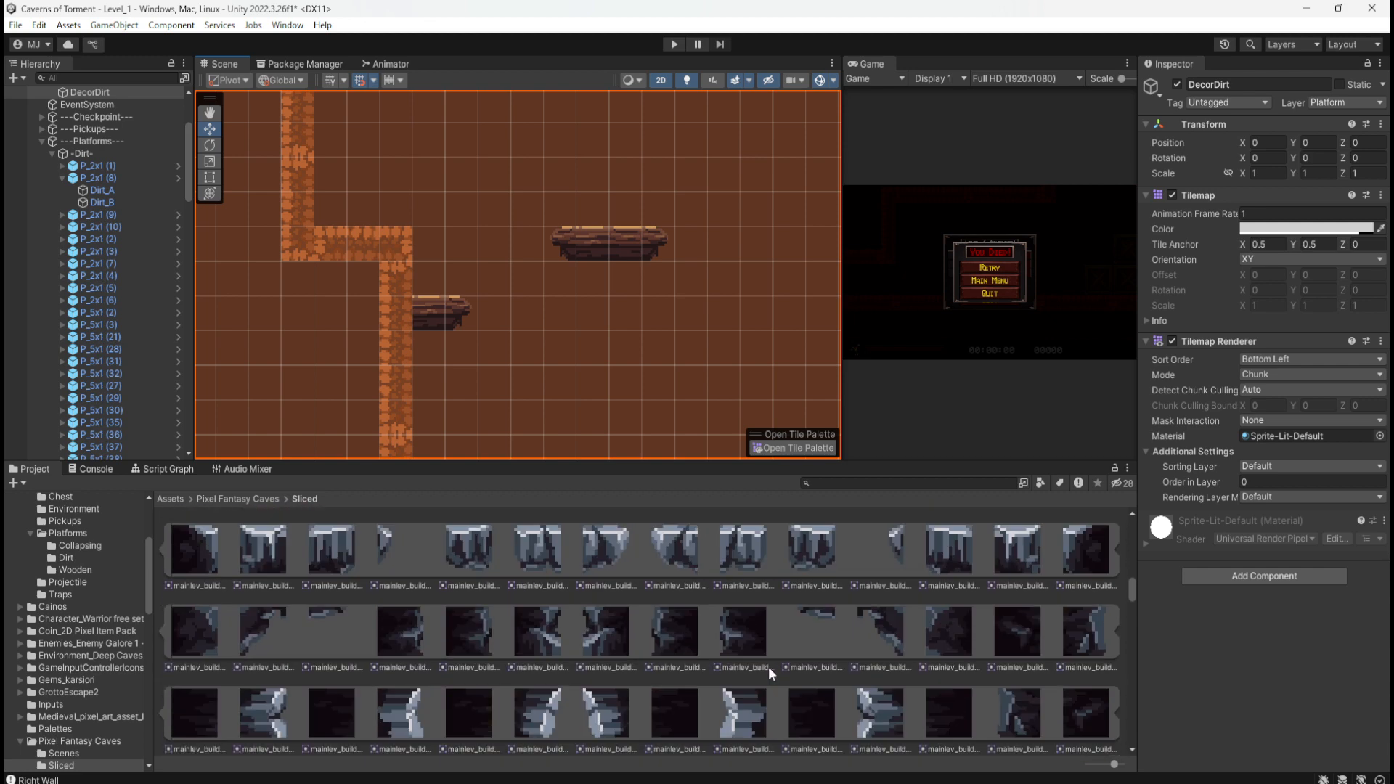
{"action": "scroll", "coordinate": [768, 666], "scroll_direction": "up", "scroll_amount": 10}
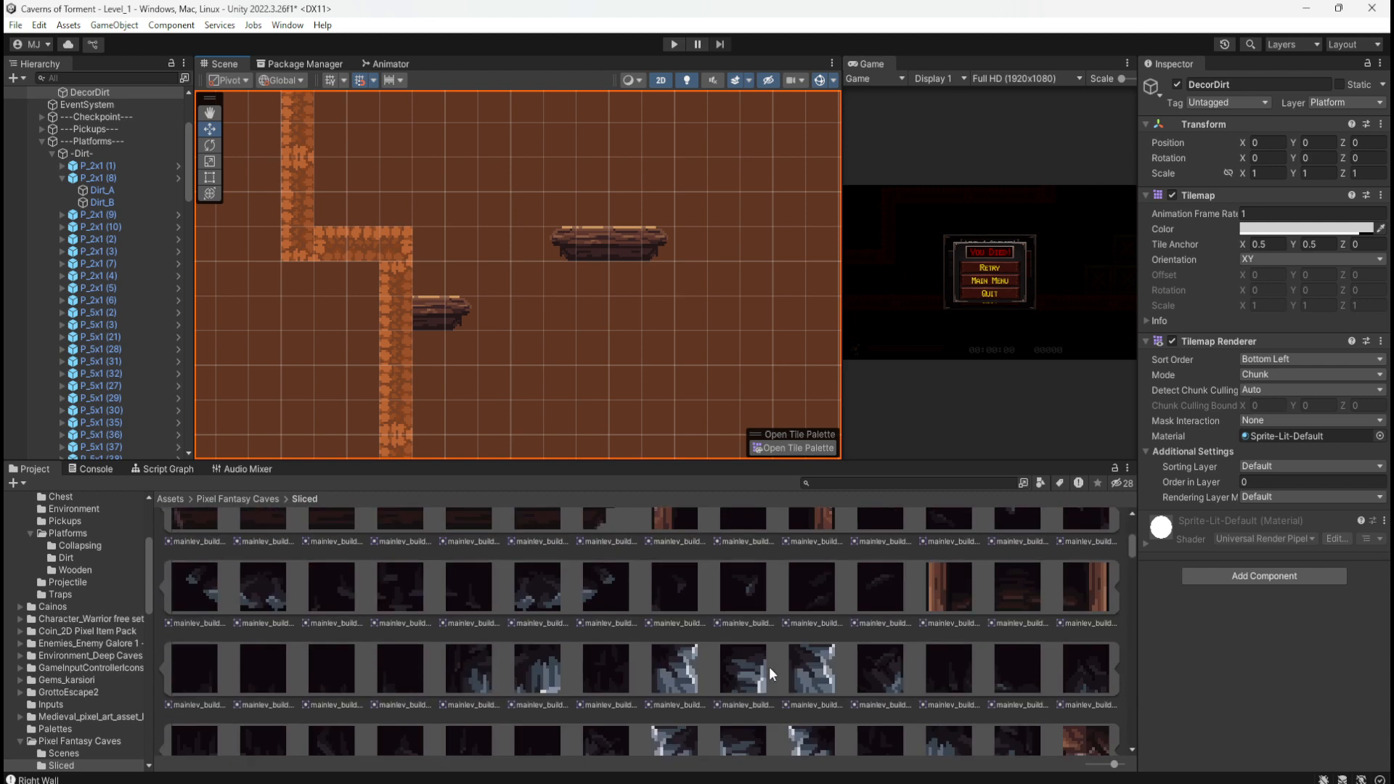
{"action": "scroll", "coordinate": [768, 667], "scroll_direction": "up", "scroll_amount": 5}
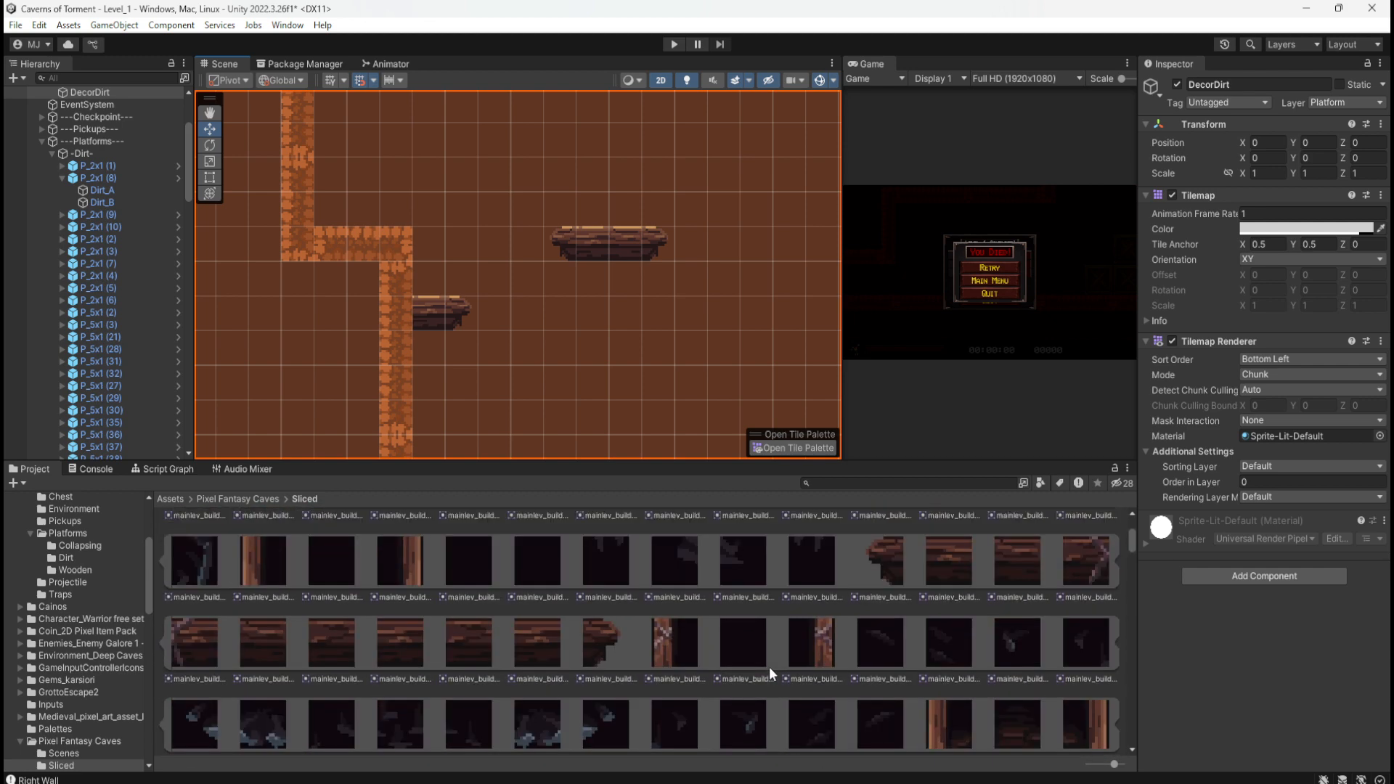
{"action": "scroll", "coordinate": [769, 667], "scroll_direction": "up", "scroll_amount": 4}
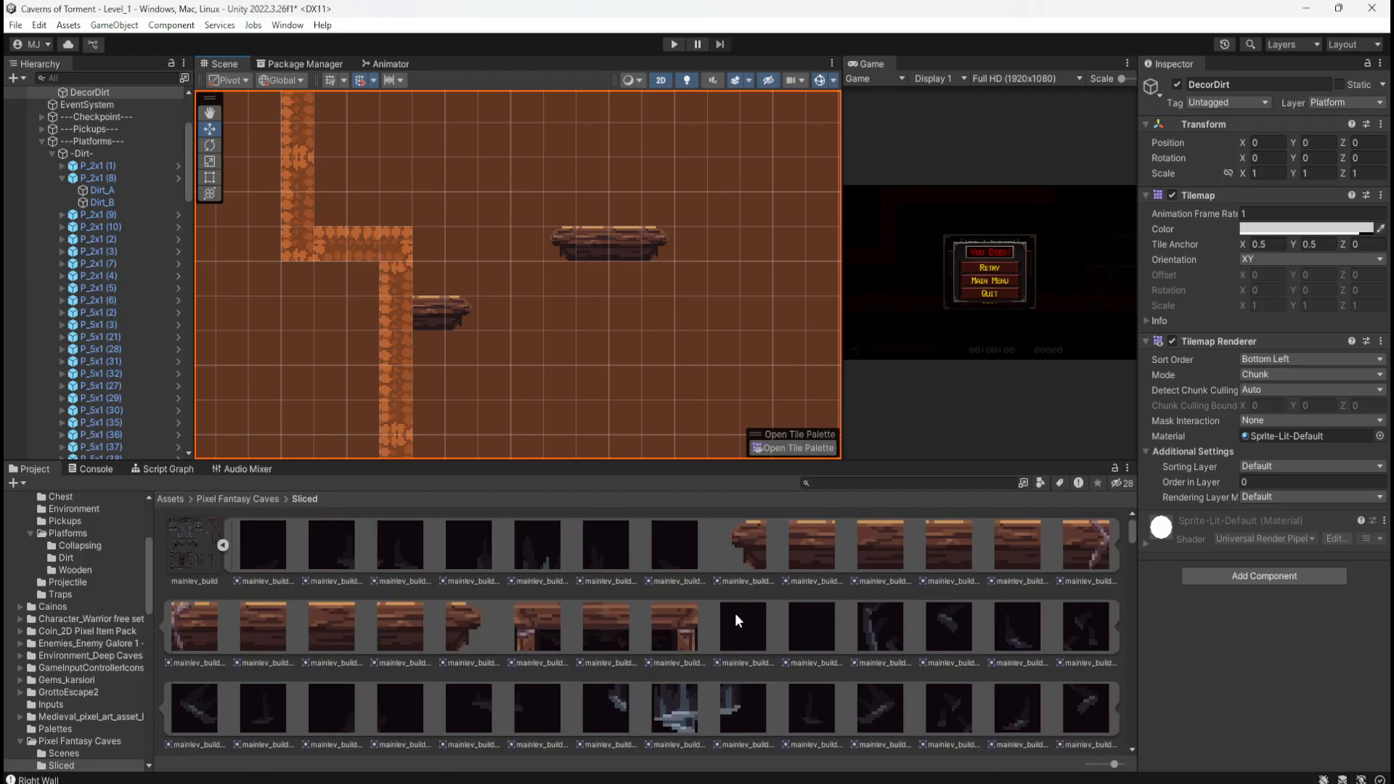
{"action": "scroll", "coordinate": [641, 601], "scroll_direction": "down", "scroll_amount": 3}
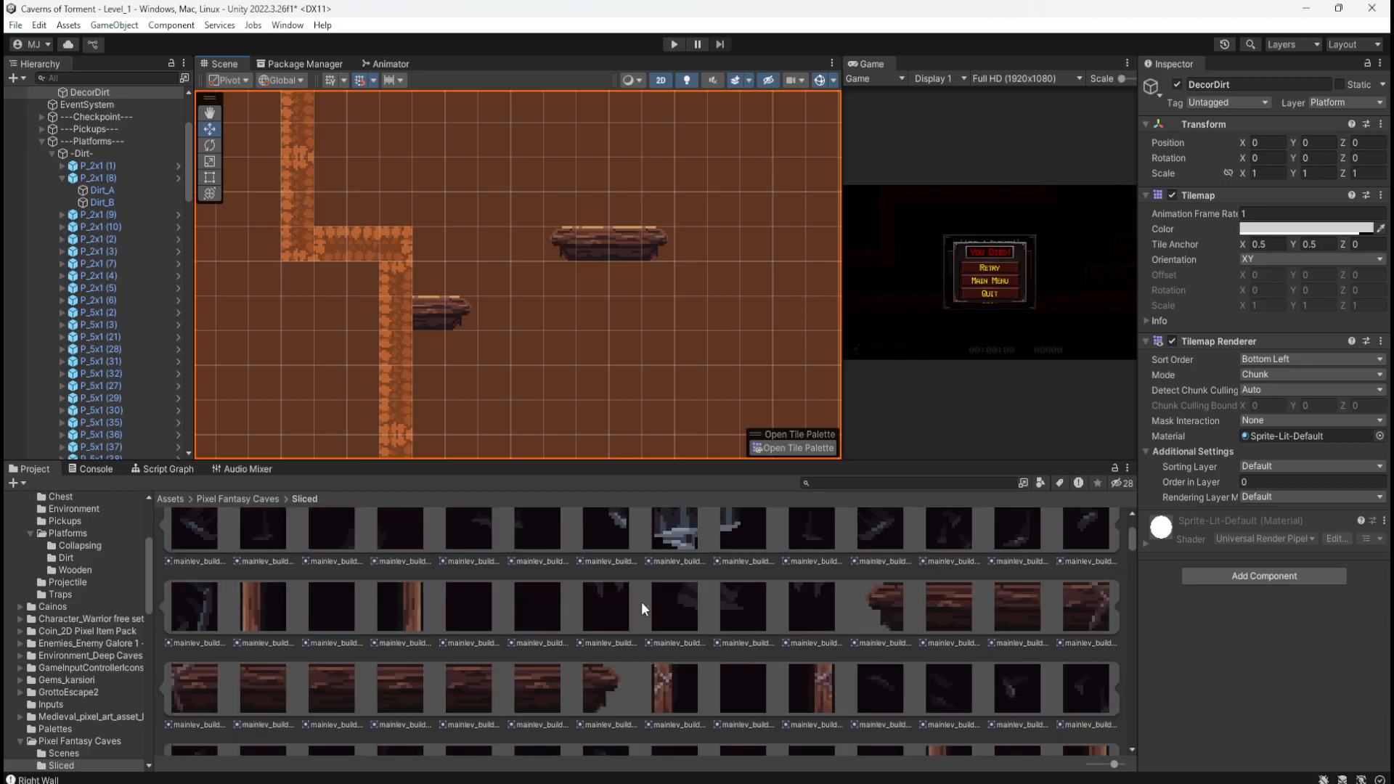
{"action": "scroll", "coordinate": [585, 601], "scroll_direction": "up", "scroll_amount": 3}
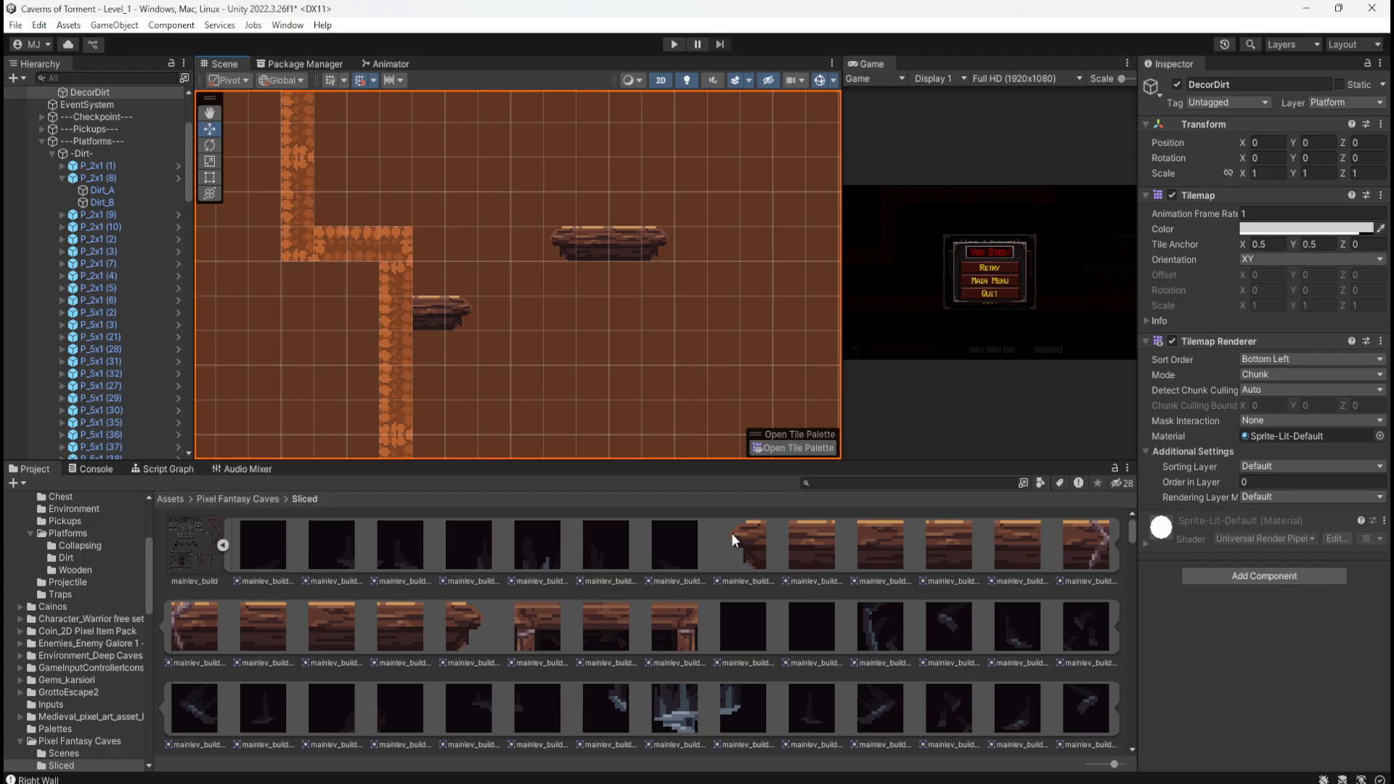
{"action": "scroll", "coordinate": [323, 379], "scroll_direction": "down", "scroll_amount": 5}
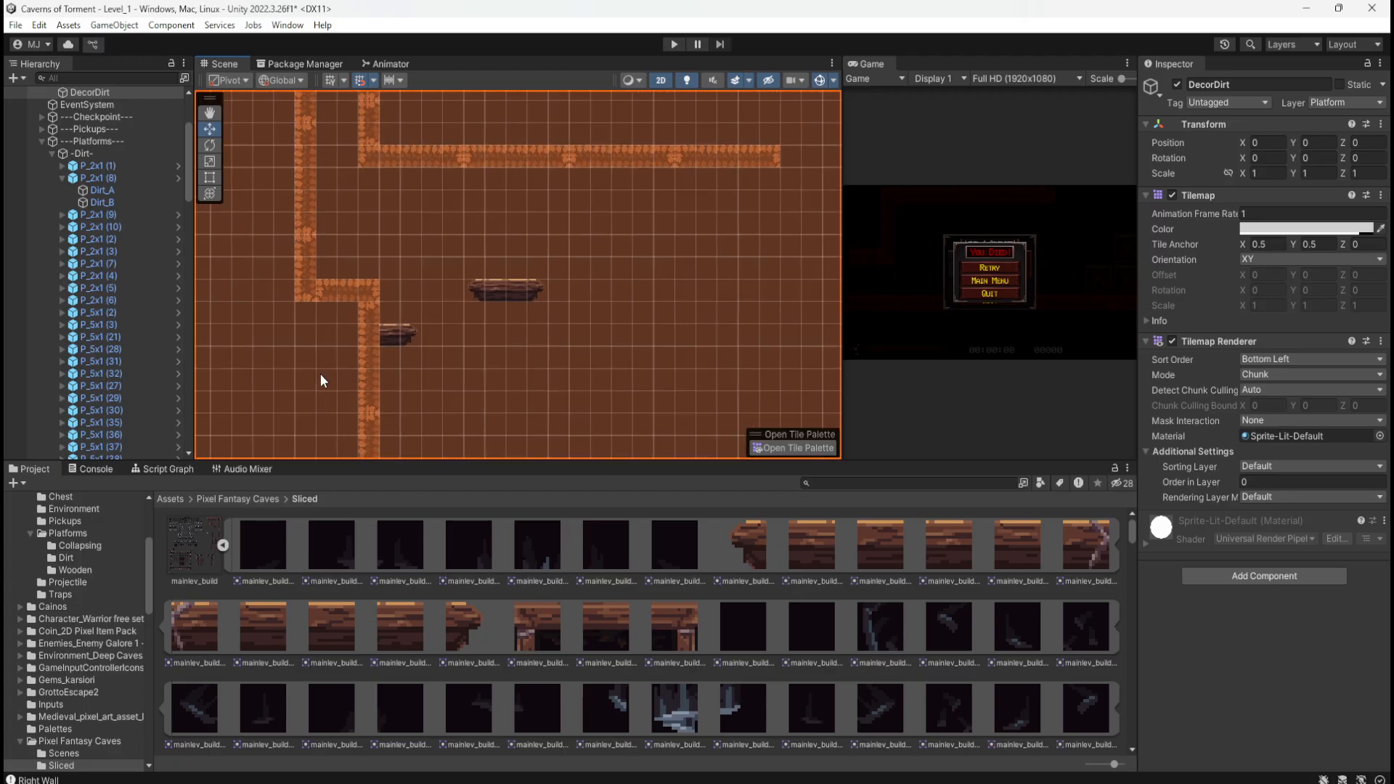
{"action": "scroll", "coordinate": [325, 379], "scroll_direction": "down", "scroll_amount": 4}
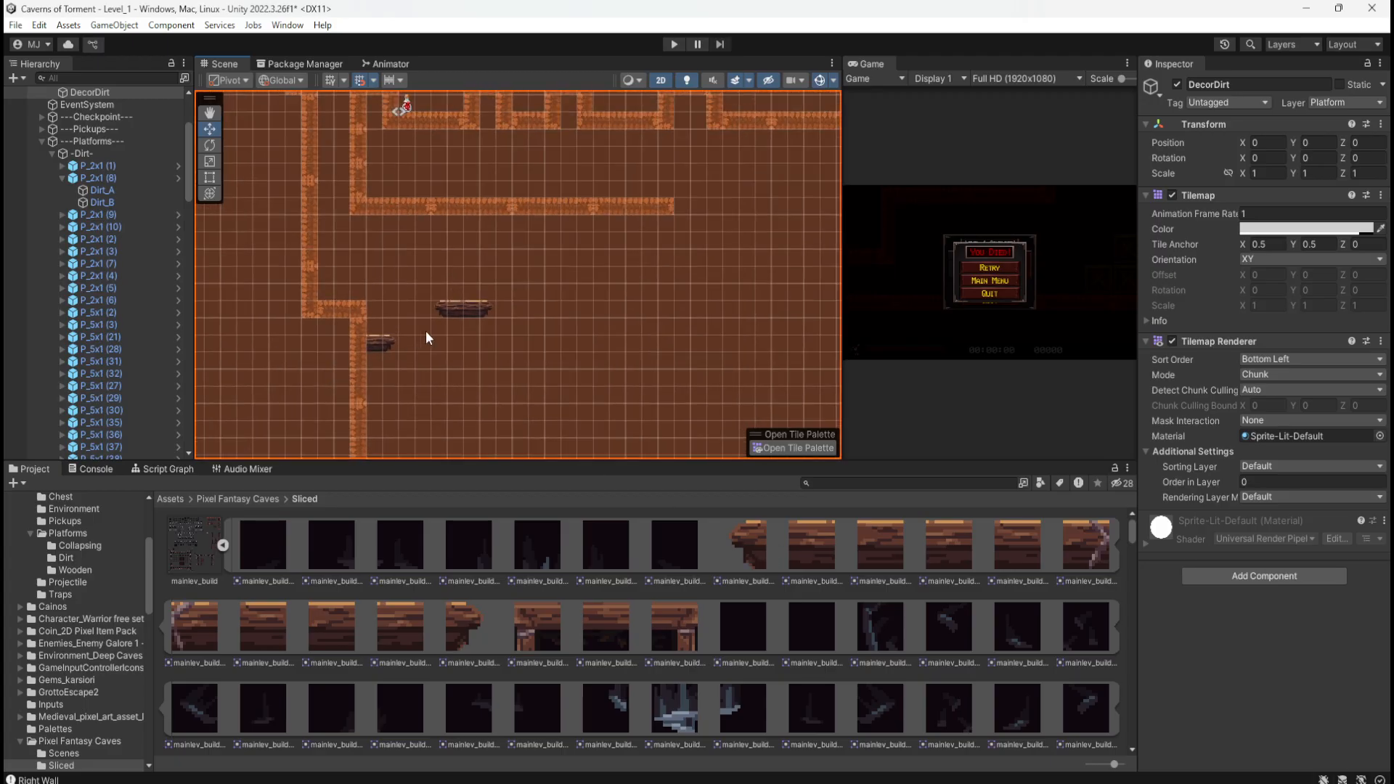
{"action": "scroll", "coordinate": [427, 334], "scroll_direction": "up", "scroll_amount": 4}
{"action": "scroll", "coordinate": [402, 368], "scroll_direction": "down", "scroll_amount": 3}
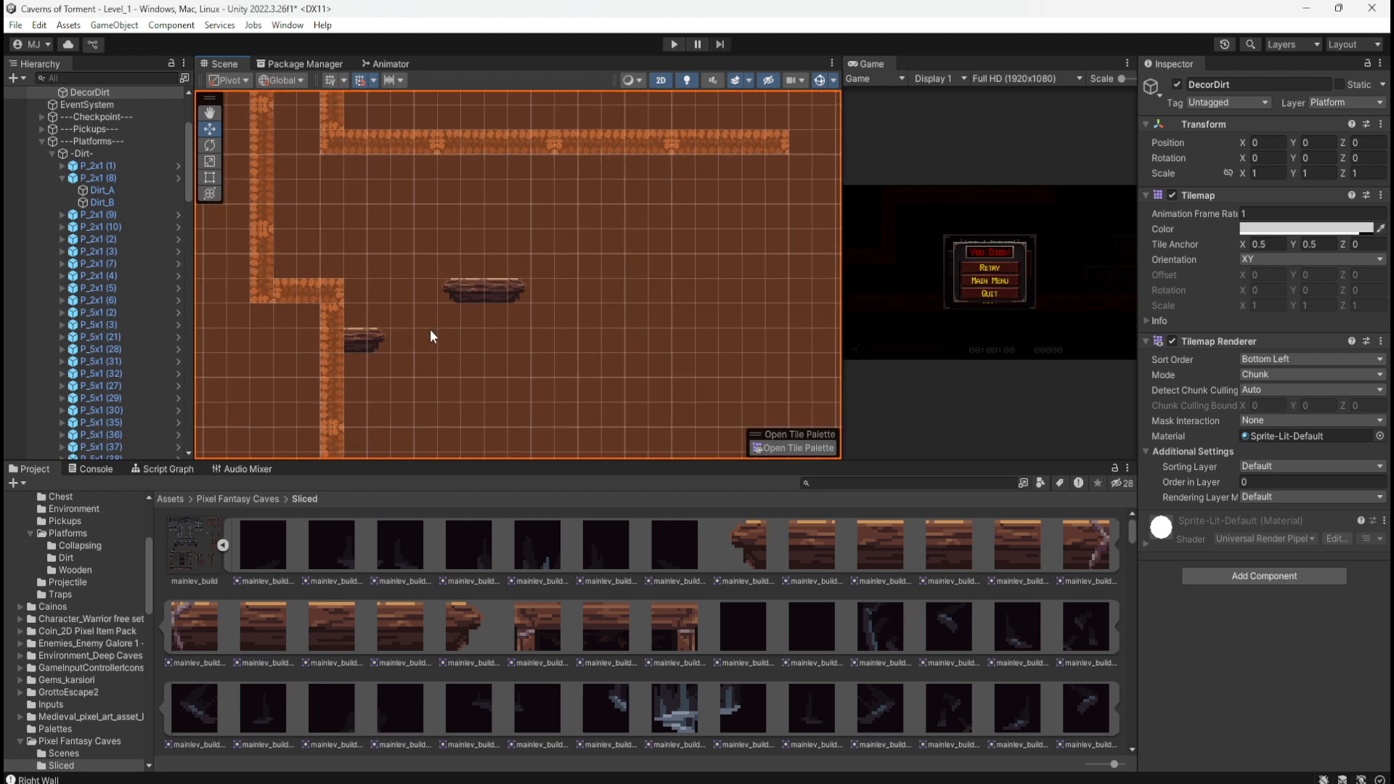
{"action": "scroll", "coordinate": [458, 359], "scroll_direction": "down", "scroll_amount": 2}
{"action": "scroll", "coordinate": [435, 255], "scroll_direction": "up", "scroll_amount": 2}
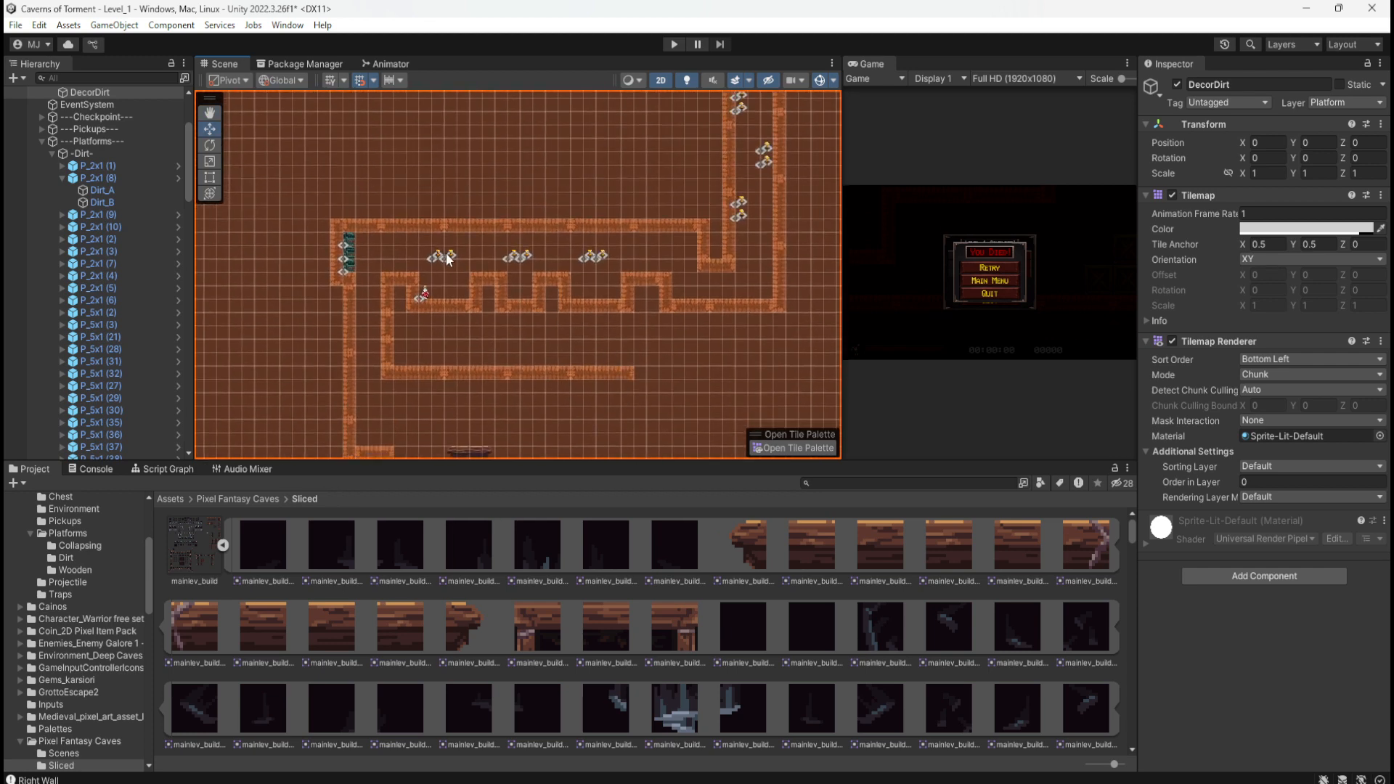
Step: Duplicate Coin (27) and place the new Coin (28) onto the small lower wooden platform
{"action": "left_click", "coordinate": [439, 256]}
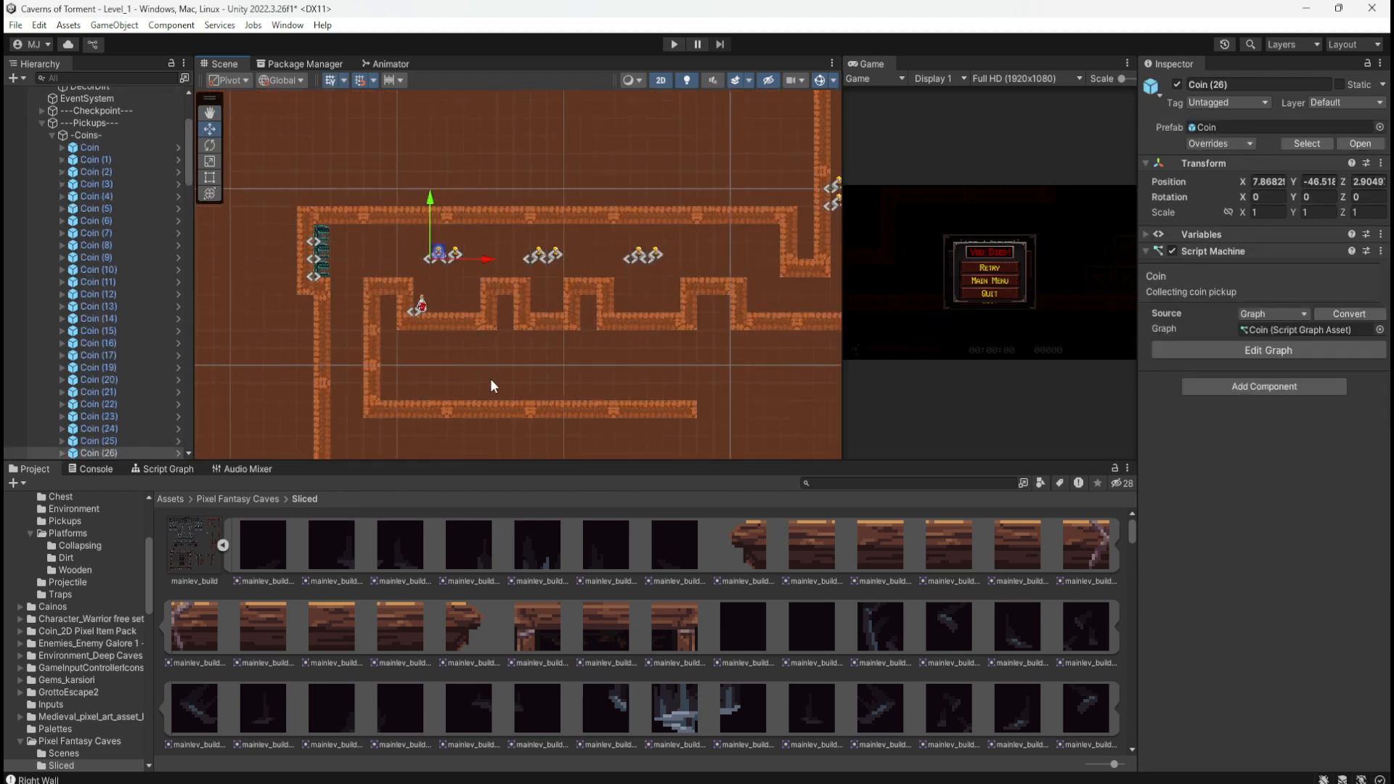
{"action": "middle_click_drag", "start_coordinate": [510, 368], "coordinate": [523, 261]}
{"action": "scroll", "coordinate": [149, 403], "scroll_direction": "down", "scroll_amount": 3}
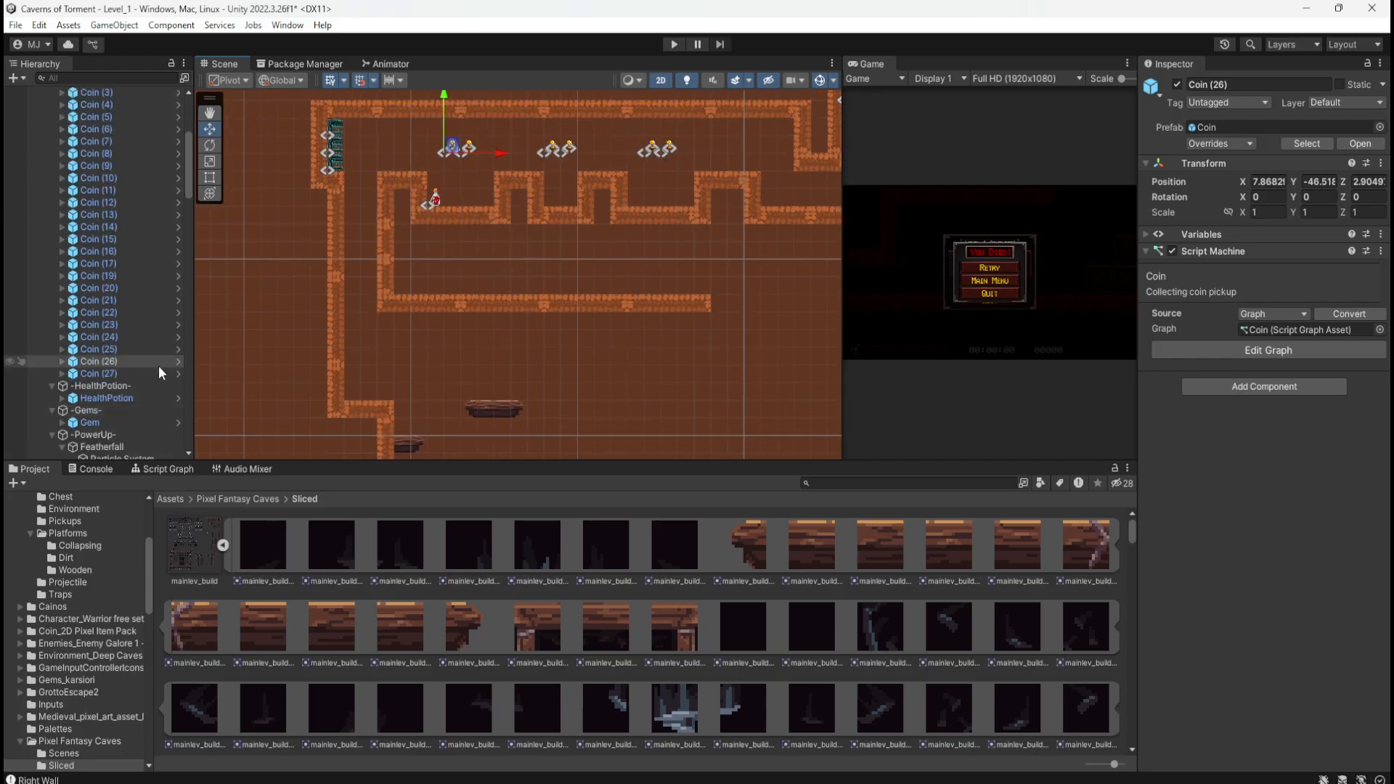
{"action": "left_click", "coordinate": [137, 375]}
{"action": "key", "text": "ctrl+d"}
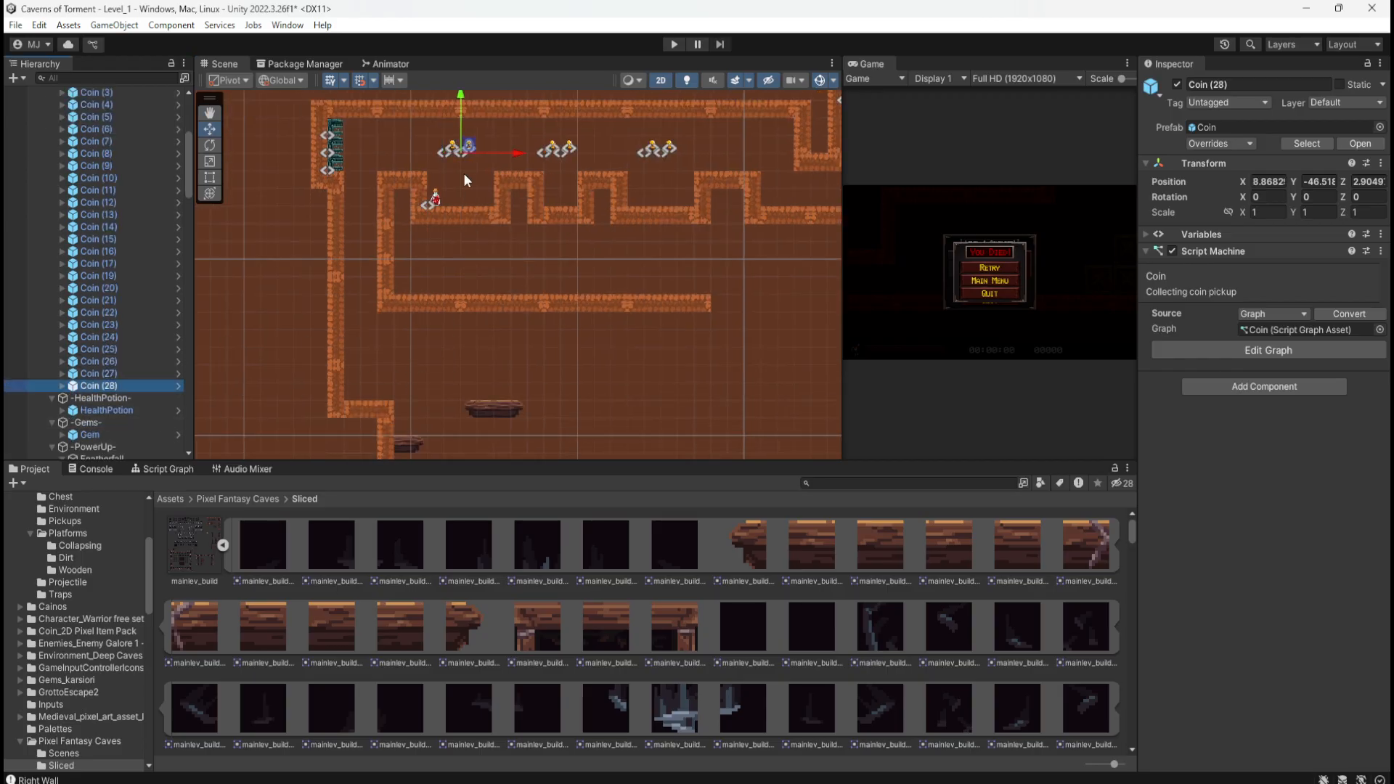
{"action": "left_click_drag", "start_coordinate": [463, 149], "coordinate": [480, 377]}
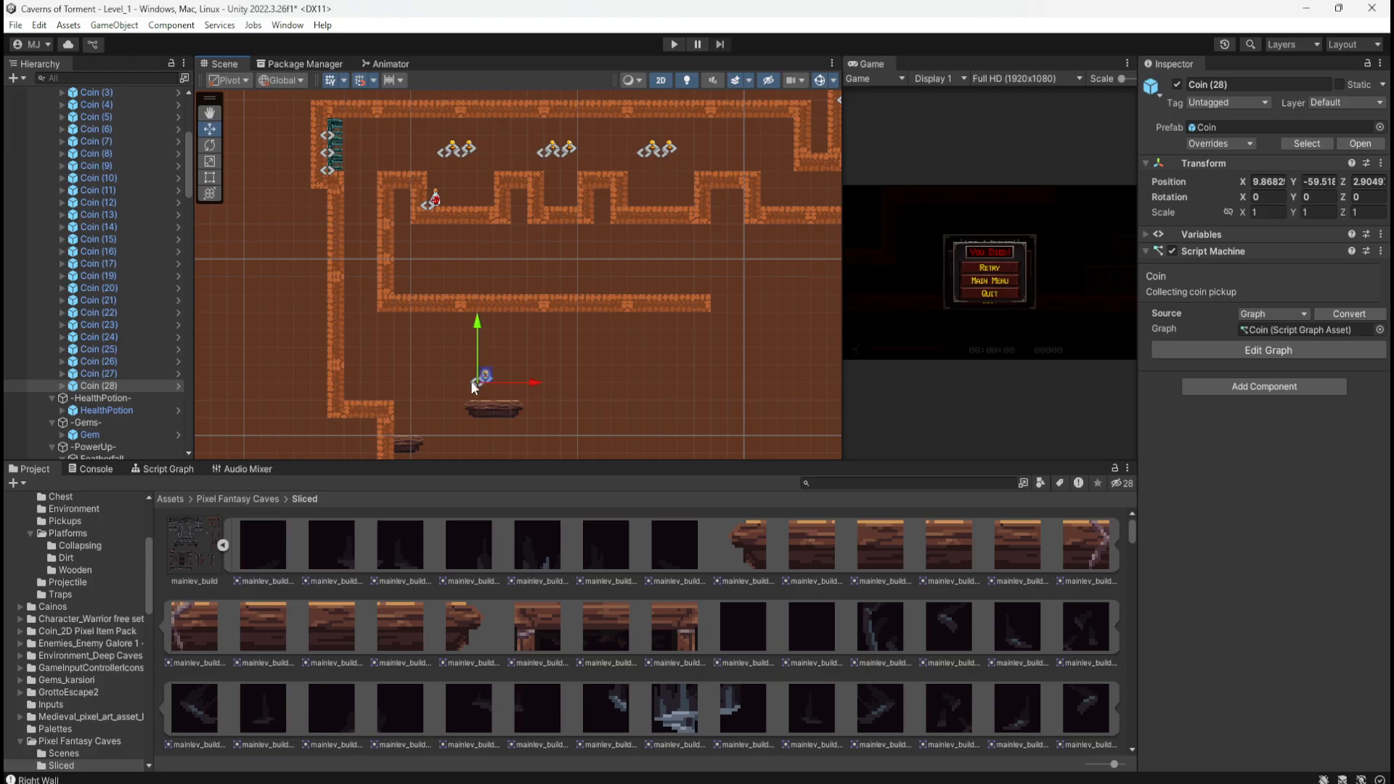
{"action": "scroll", "coordinate": [406, 422], "scroll_direction": "up", "scroll_amount": 4}
{"action": "scroll", "coordinate": [426, 414], "scroll_direction": "up", "scroll_amount": 1}
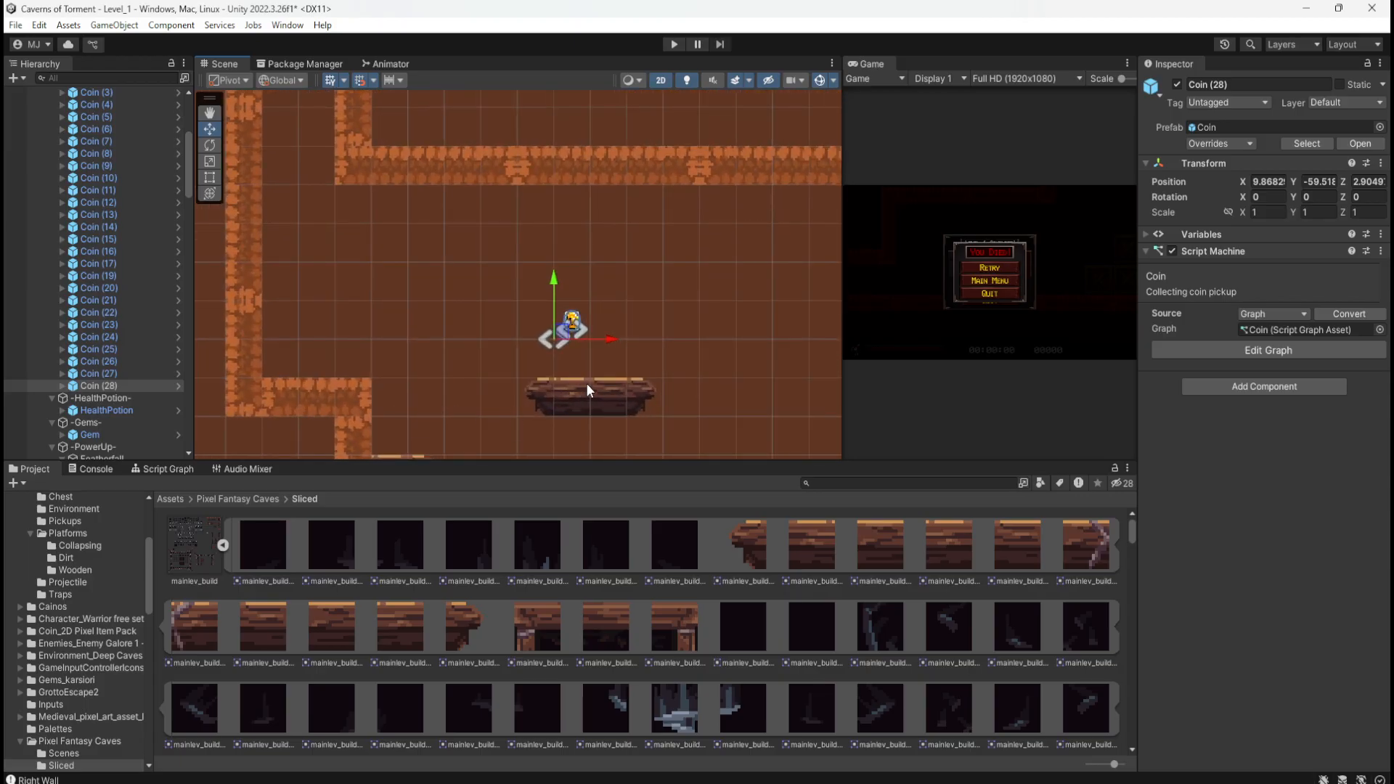
{"action": "middle_click_drag", "start_coordinate": [608, 355], "coordinate": [606, 313]}
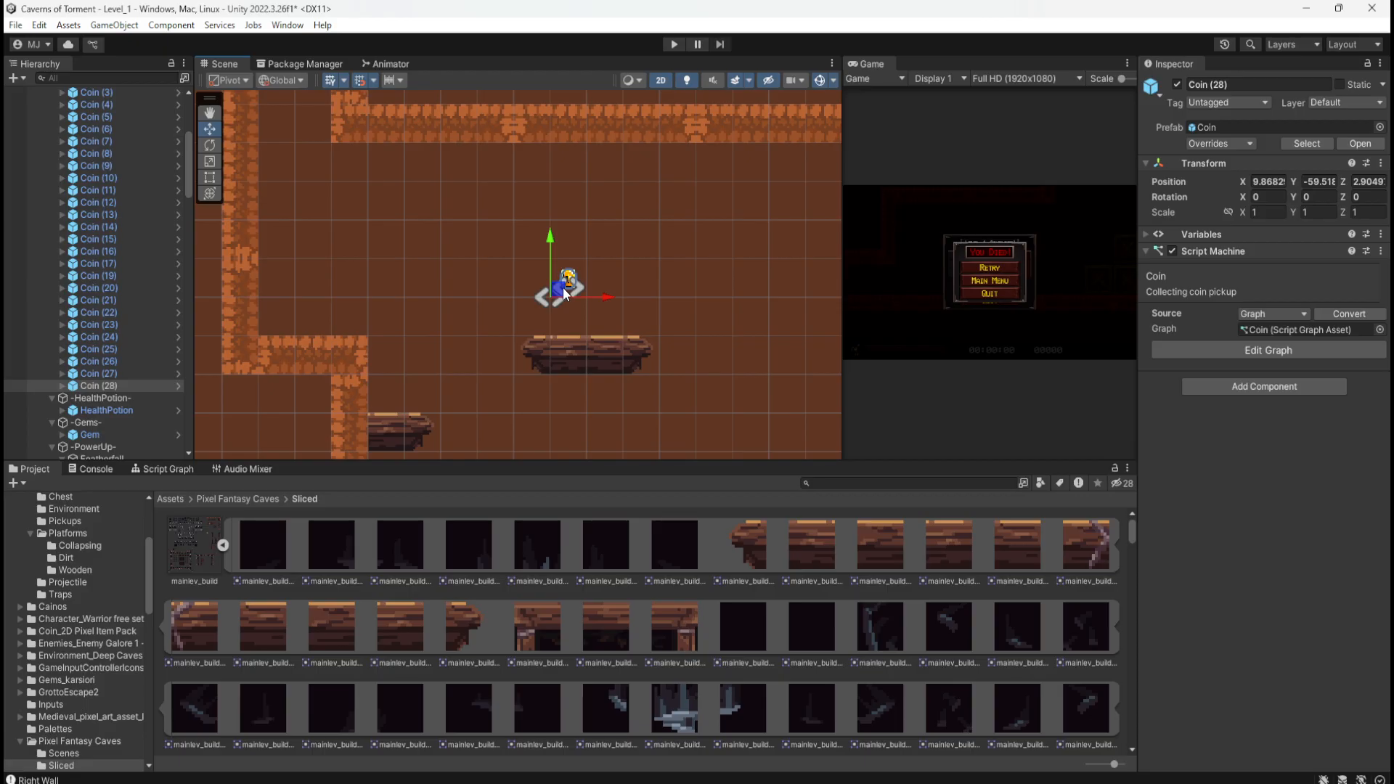
{"action": "left_click_drag", "start_coordinate": [563, 287], "coordinate": [383, 392]}
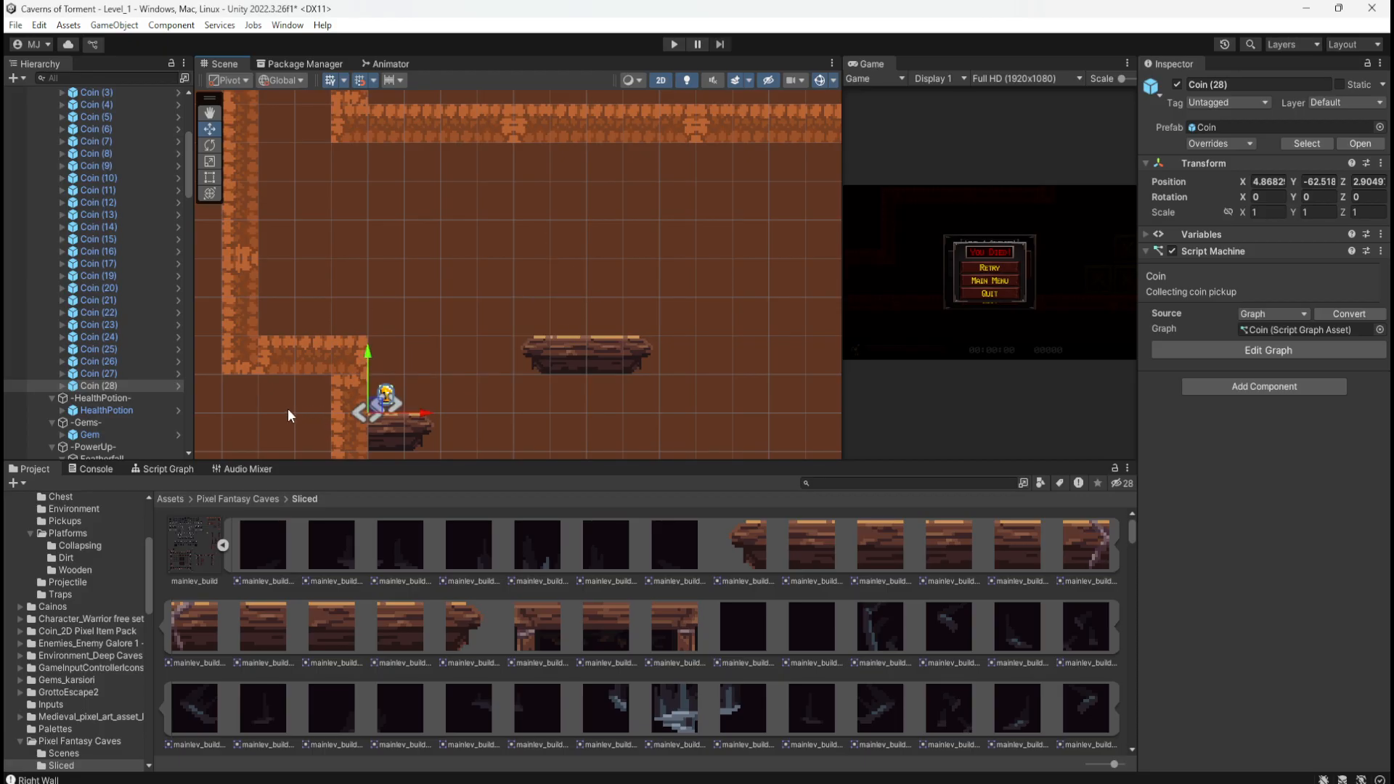
Step: Add Coins (29) and (30) side by side above the wider upper platform
{"action": "middle_click_drag", "start_coordinate": [289, 407], "coordinate": [315, 364]}
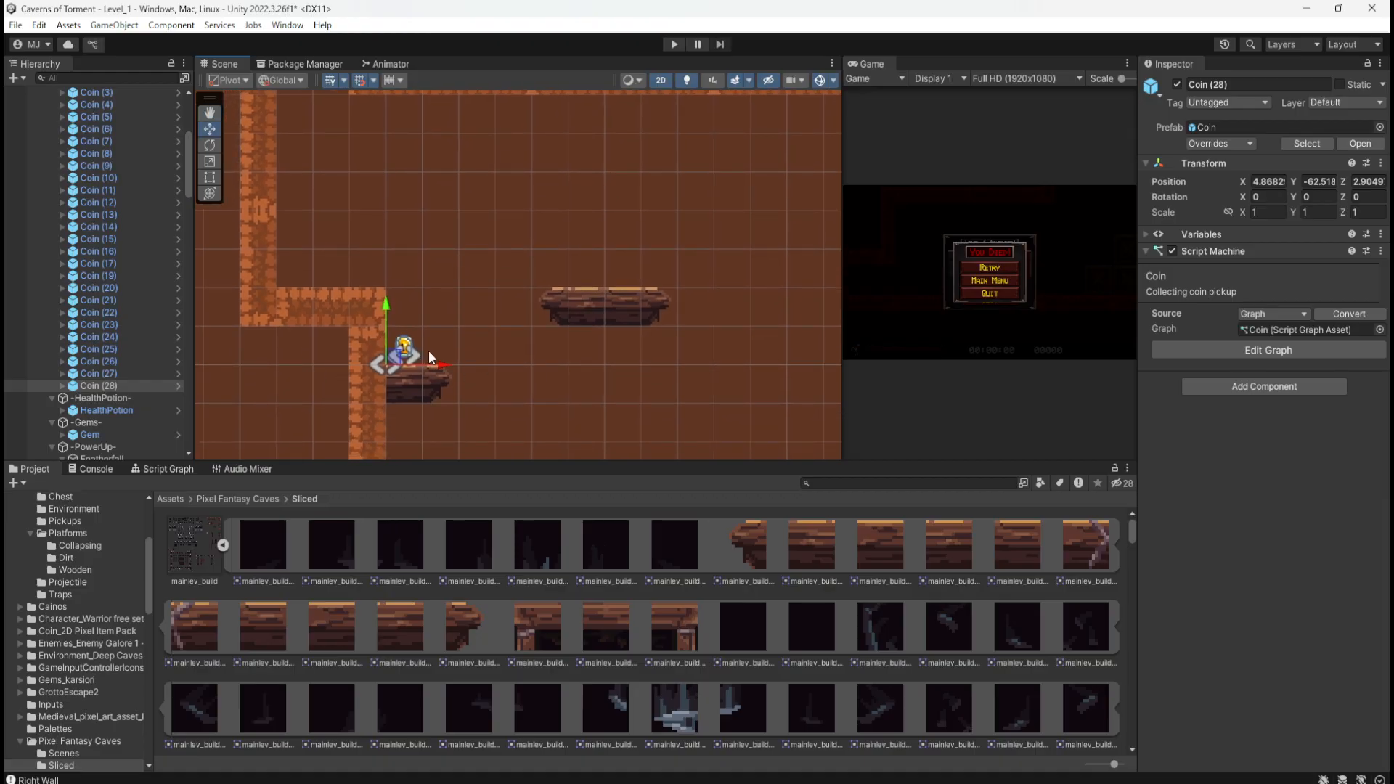
{"action": "key", "text": "ctrl+d"}
{"action": "left_click_drag", "start_coordinate": [398, 359], "coordinate": [606, 237]}
{"action": "key", "text": "ctrl+d"}
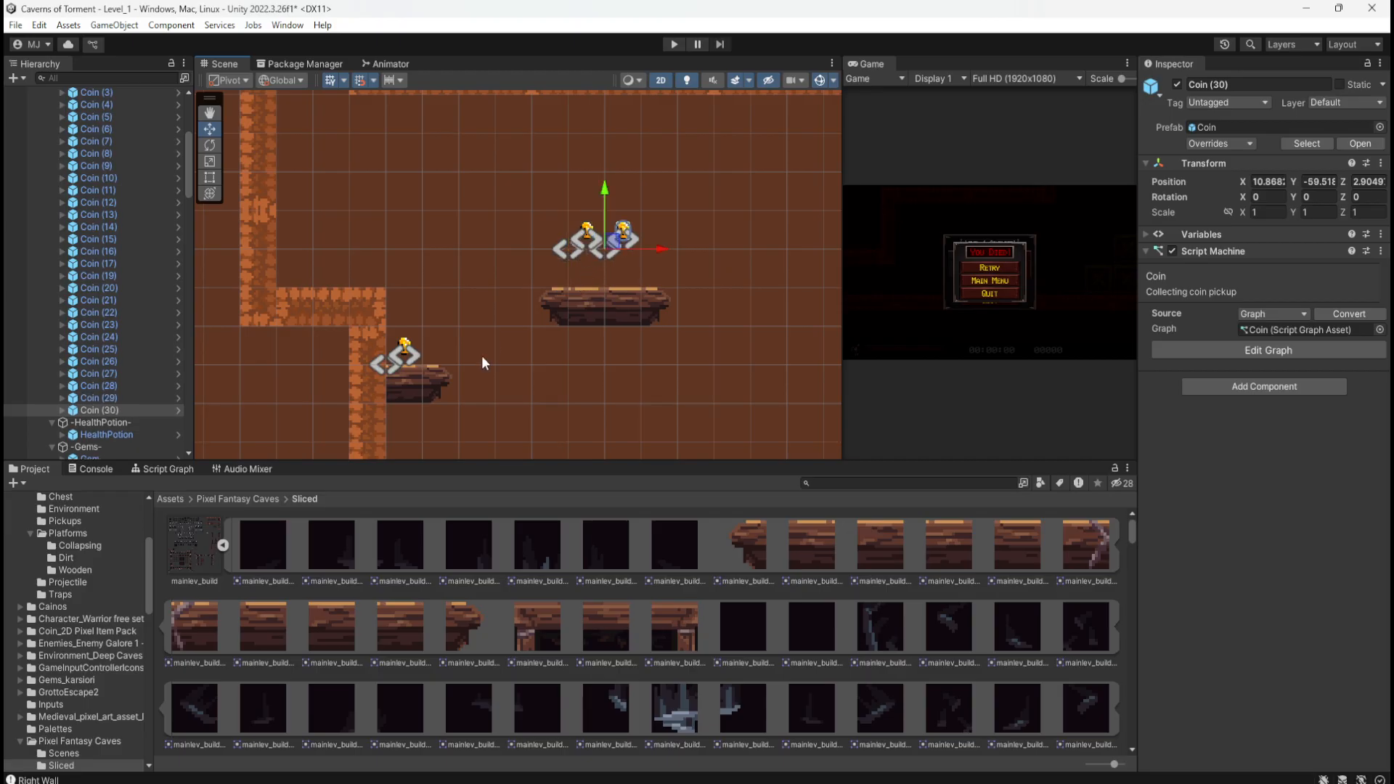
{"action": "middle_click_drag", "start_coordinate": [484, 361], "coordinate": [451, 293]}
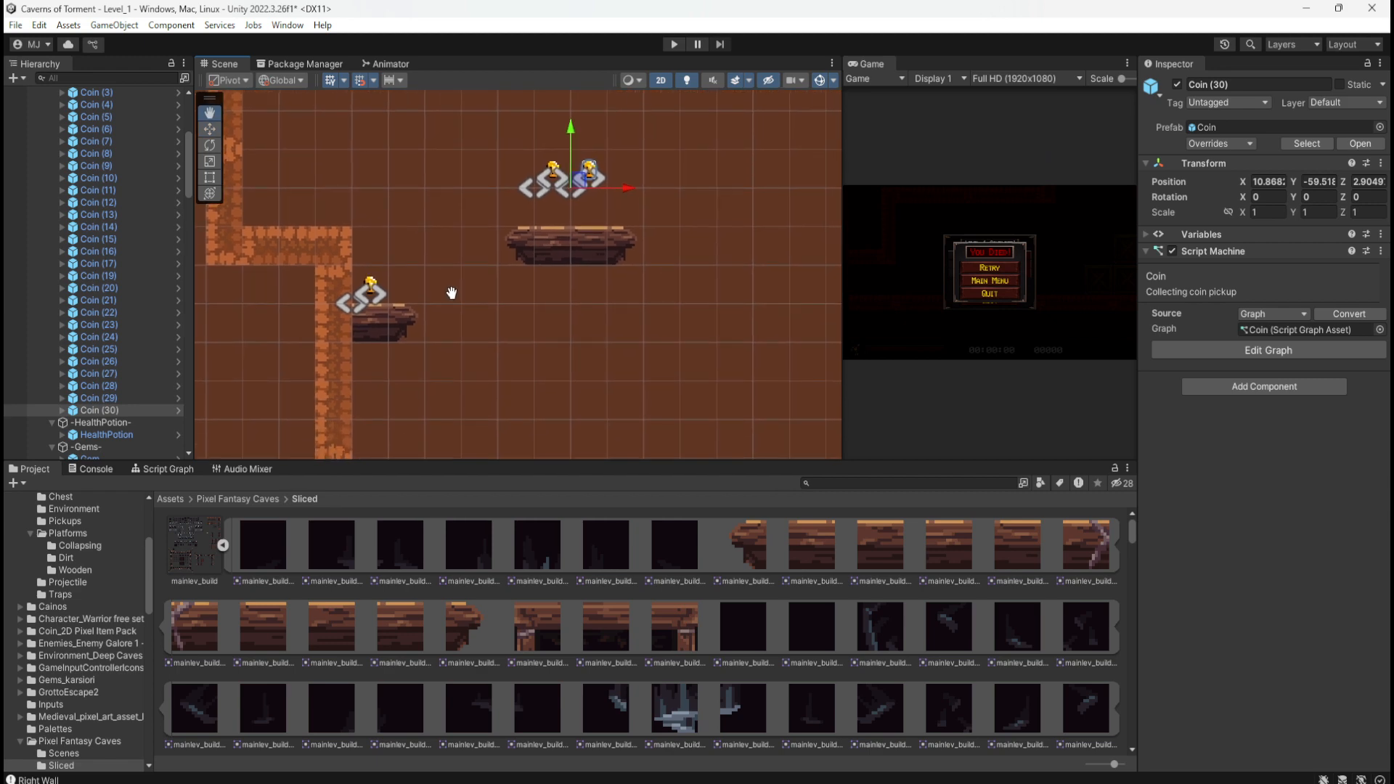
{"action": "left_click", "coordinate": [374, 326]}
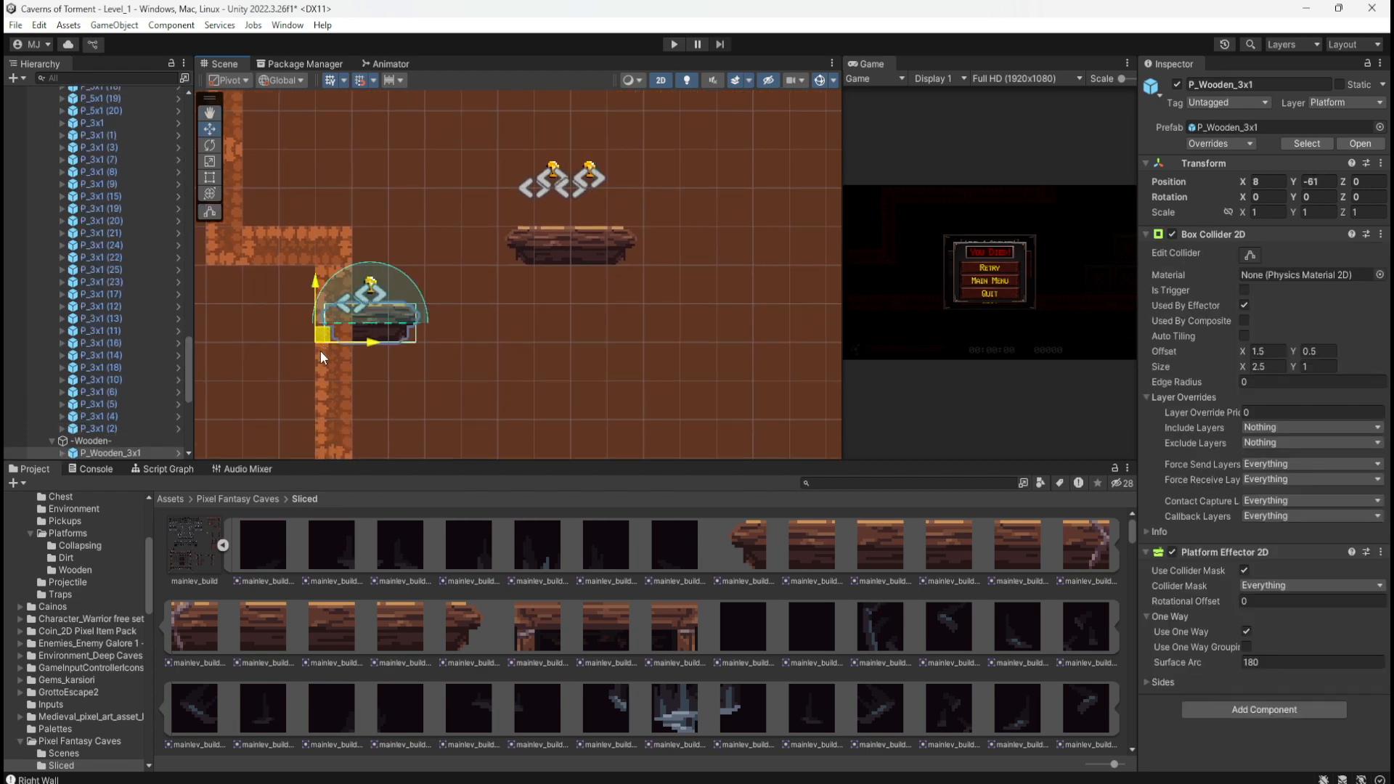
Step: Lower P_Wooden_3x1 one unit to Y -62 and save the scene
{"action": "left_click_drag", "start_coordinate": [332, 330], "coordinate": [332, 368]}
{"action": "left_click", "coordinate": [283, 335]}
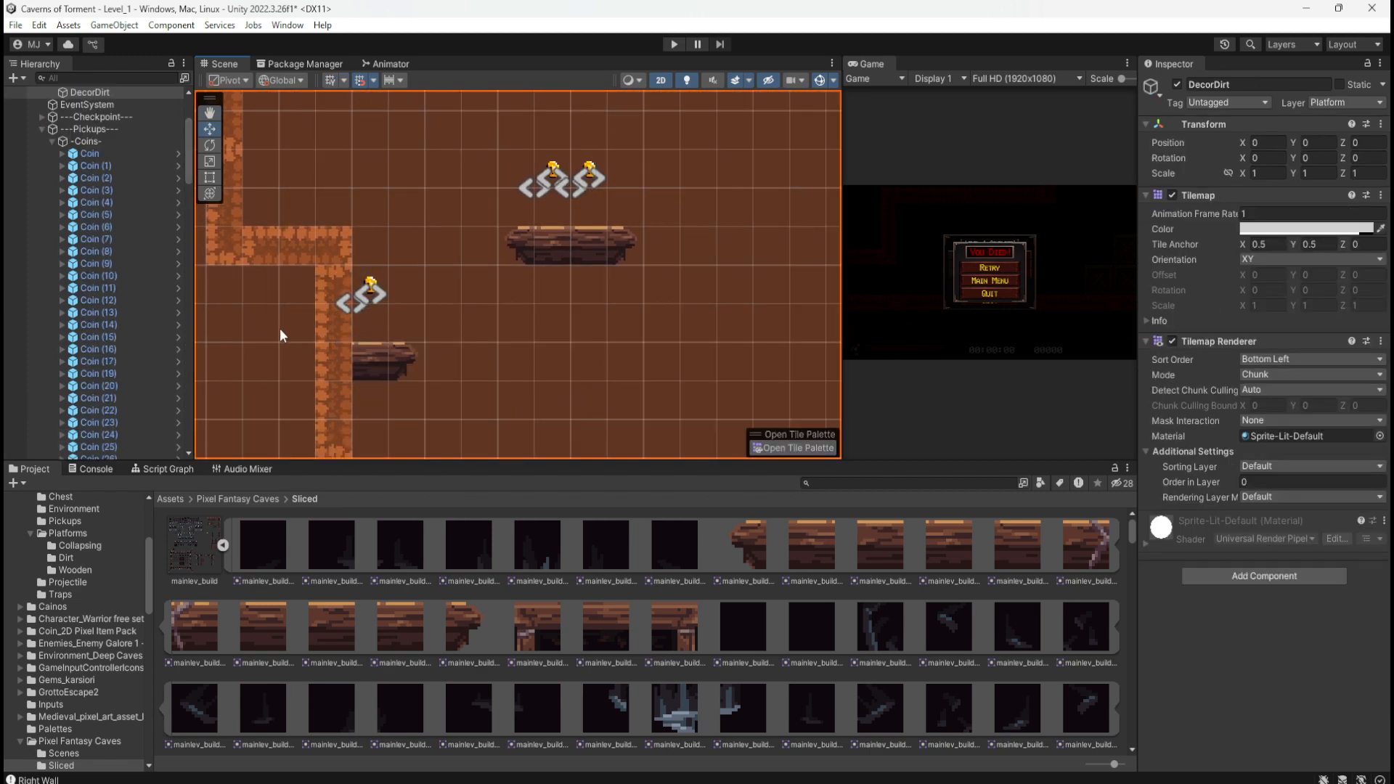
{"action": "middle_click_drag", "start_coordinate": [534, 347], "coordinate": [530, 406]}
{"action": "key", "text": "ctrl+s"}
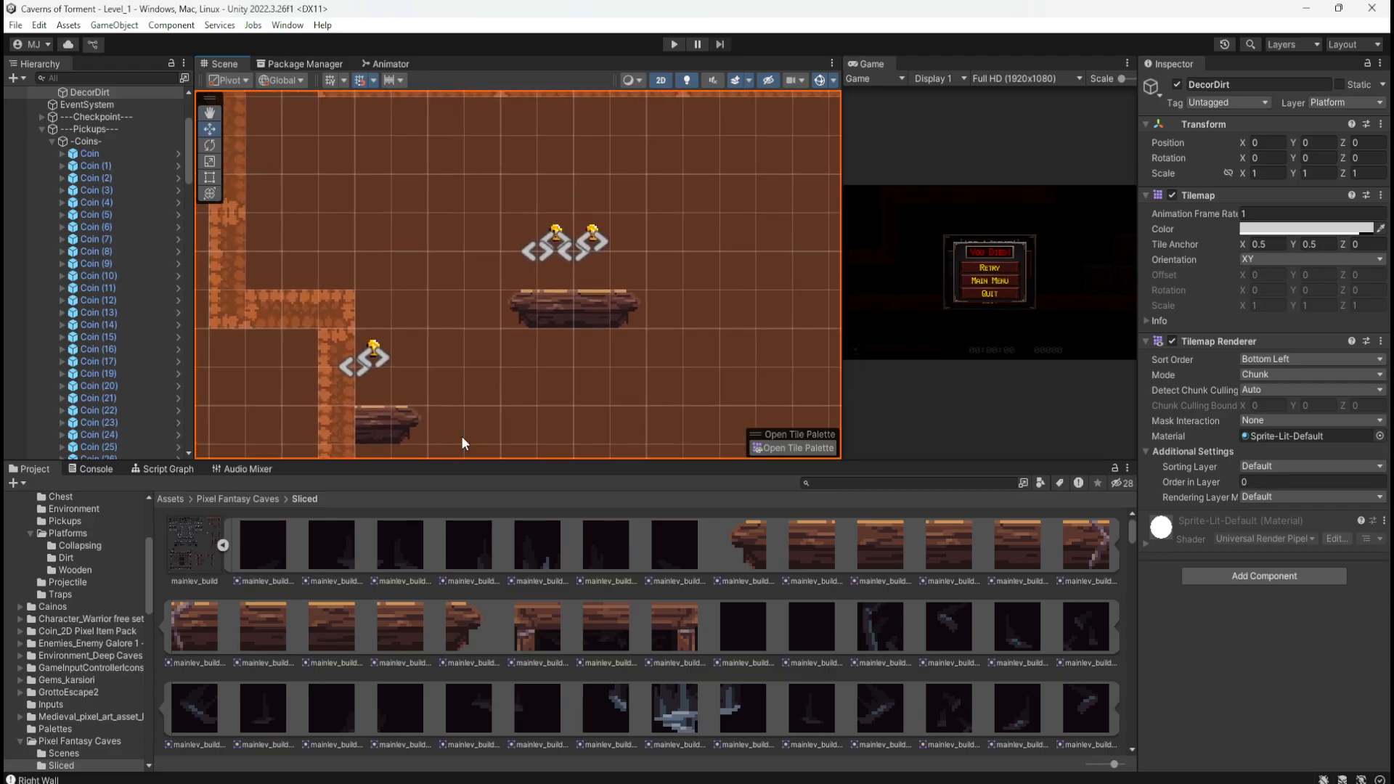
Step: Check the placement by selecting P_Wooden_4x1, then P_Wooden_3x1
{"action": "scroll", "coordinate": [461, 436], "scroll_direction": "down", "scroll_amount": 4}
{"action": "scroll", "coordinate": [464, 381], "scroll_direction": "down", "scroll_amount": 2}
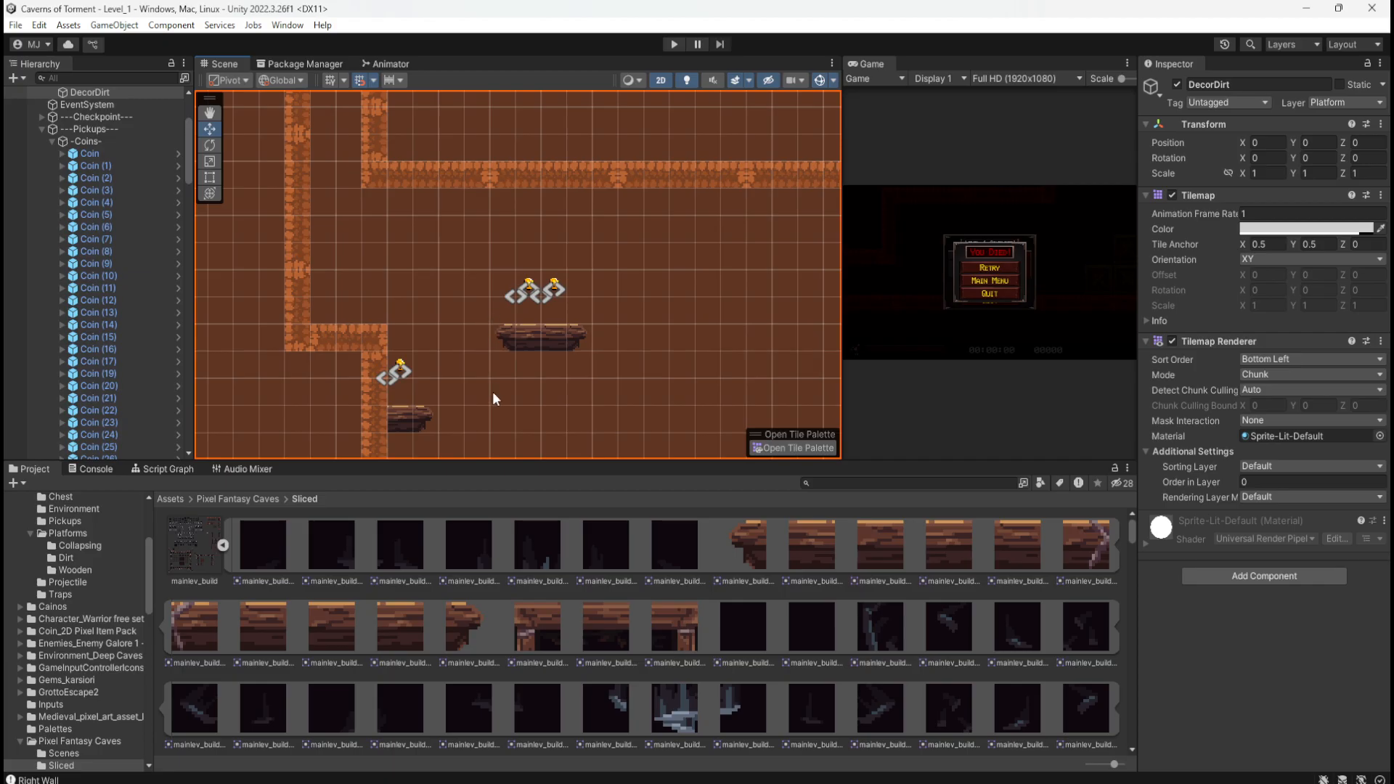
{"action": "middle_click_drag", "start_coordinate": [493, 391], "coordinate": [472, 250]}
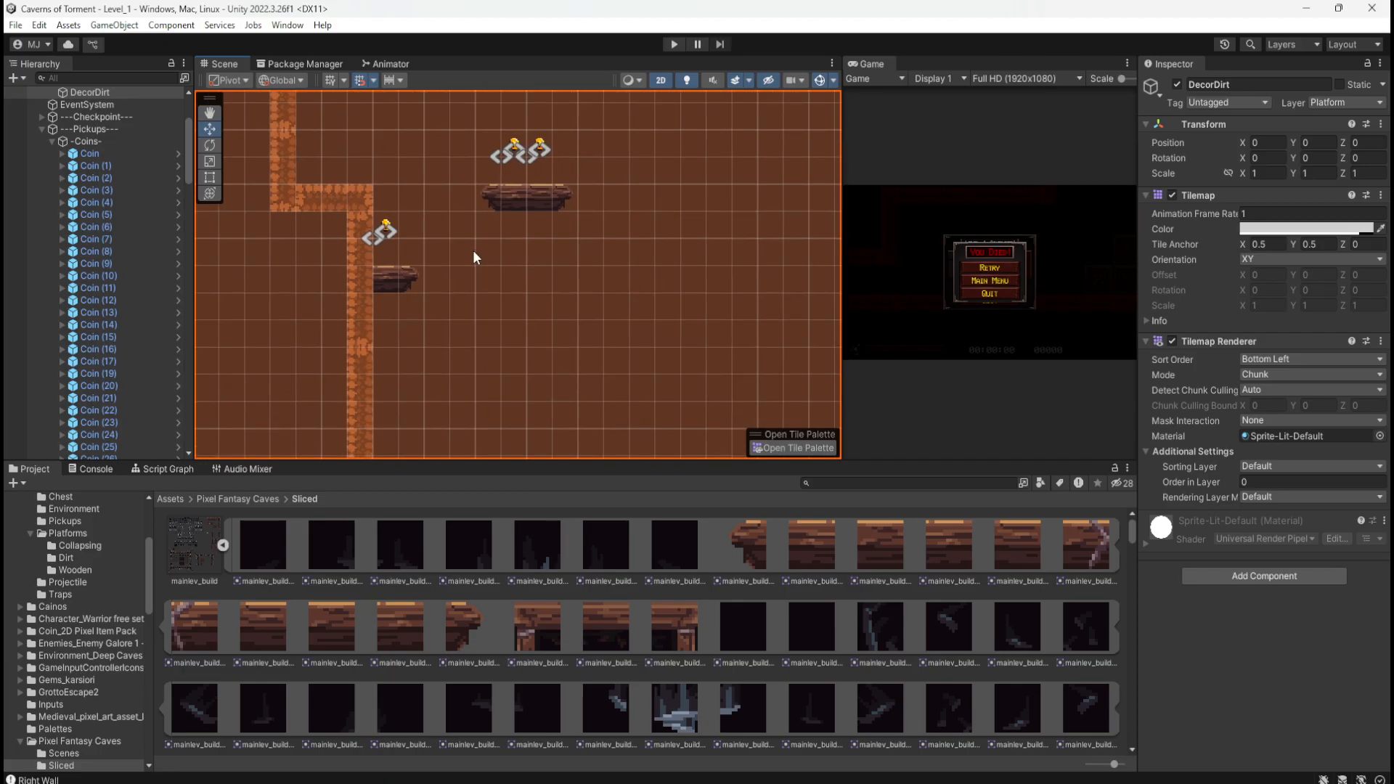
{"action": "left_click", "coordinate": [515, 194]}
{"action": "left_click", "coordinate": [388, 280]}
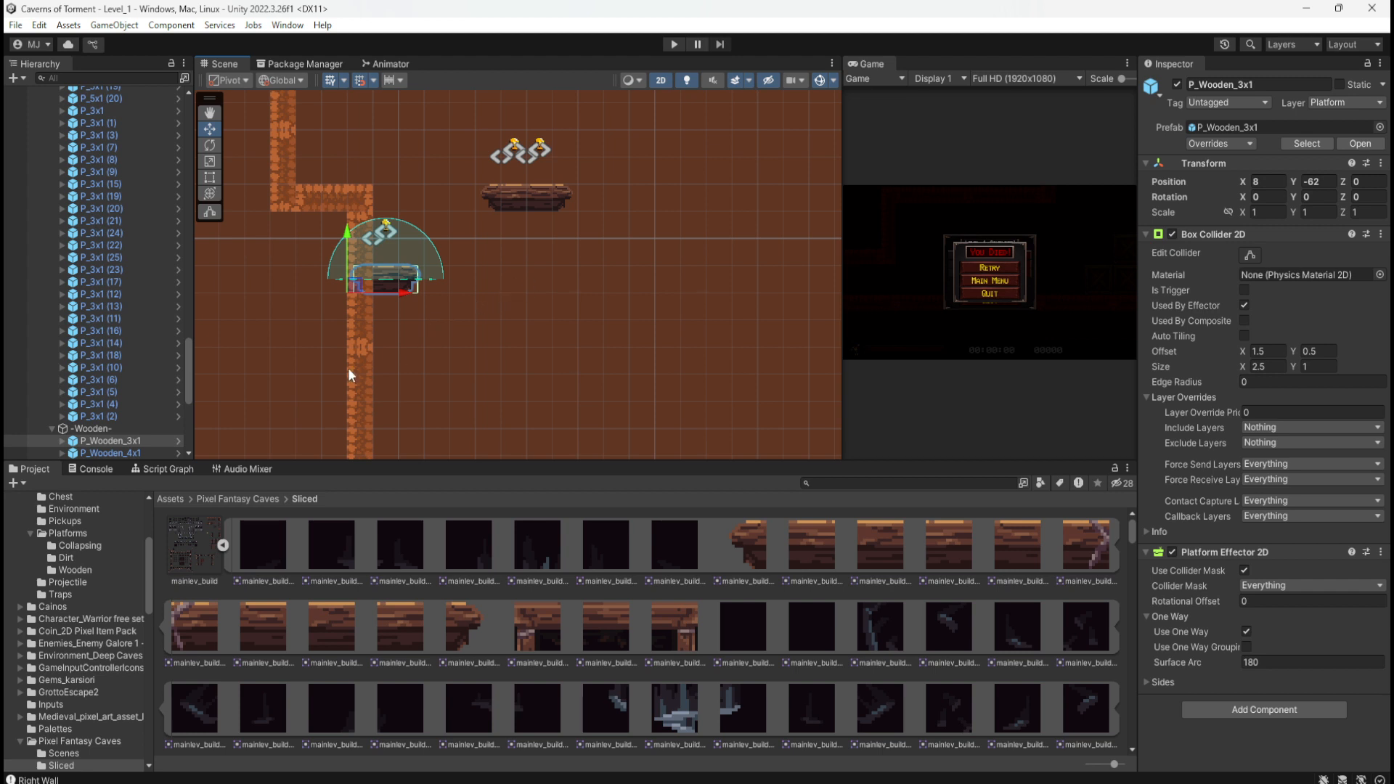
Step: Browse to Assets > _Prefabs > Platforms > Collapsing and select P_Collapsing_Normal_1x1
{"action": "left_click", "coordinate": [171, 500]}
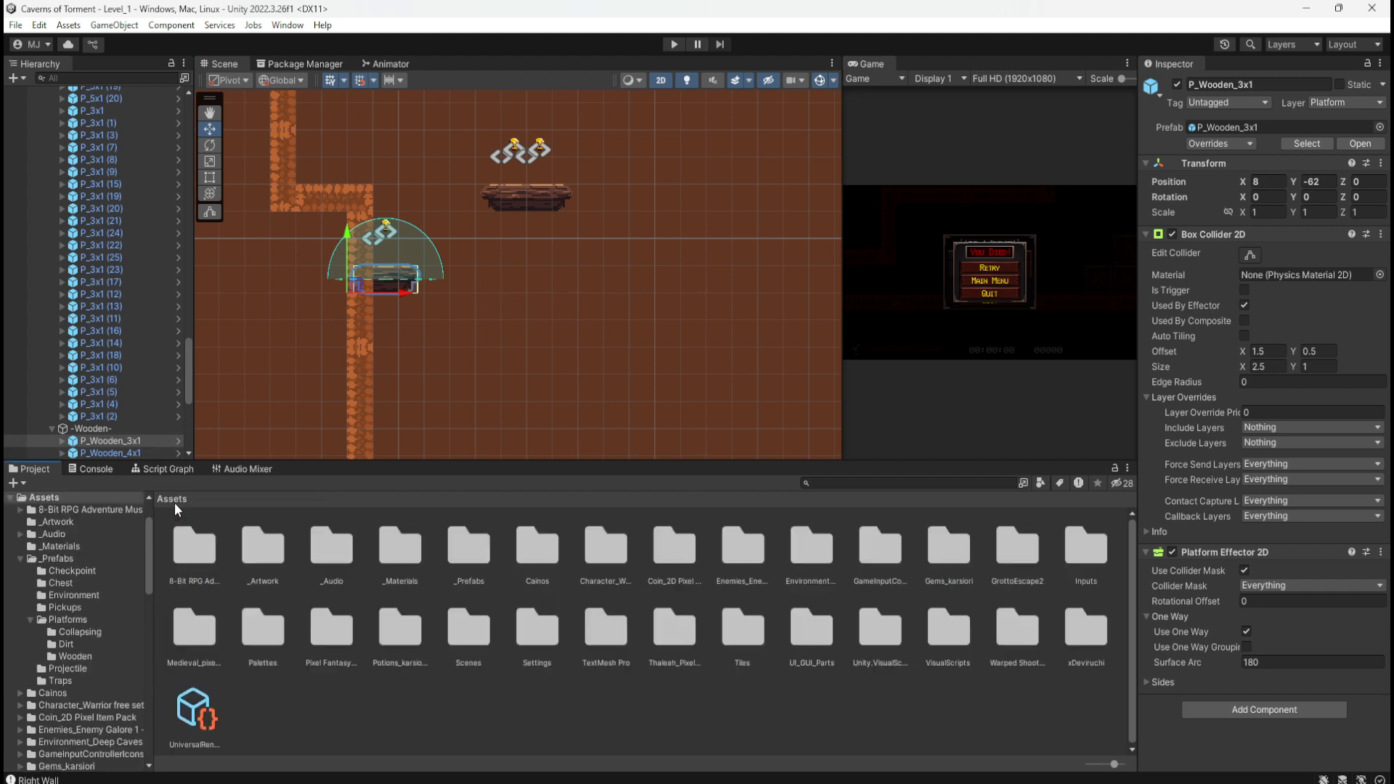
{"action": "left_click", "coordinate": [417, 700]}
{"action": "left_click", "coordinate": [462, 544]}
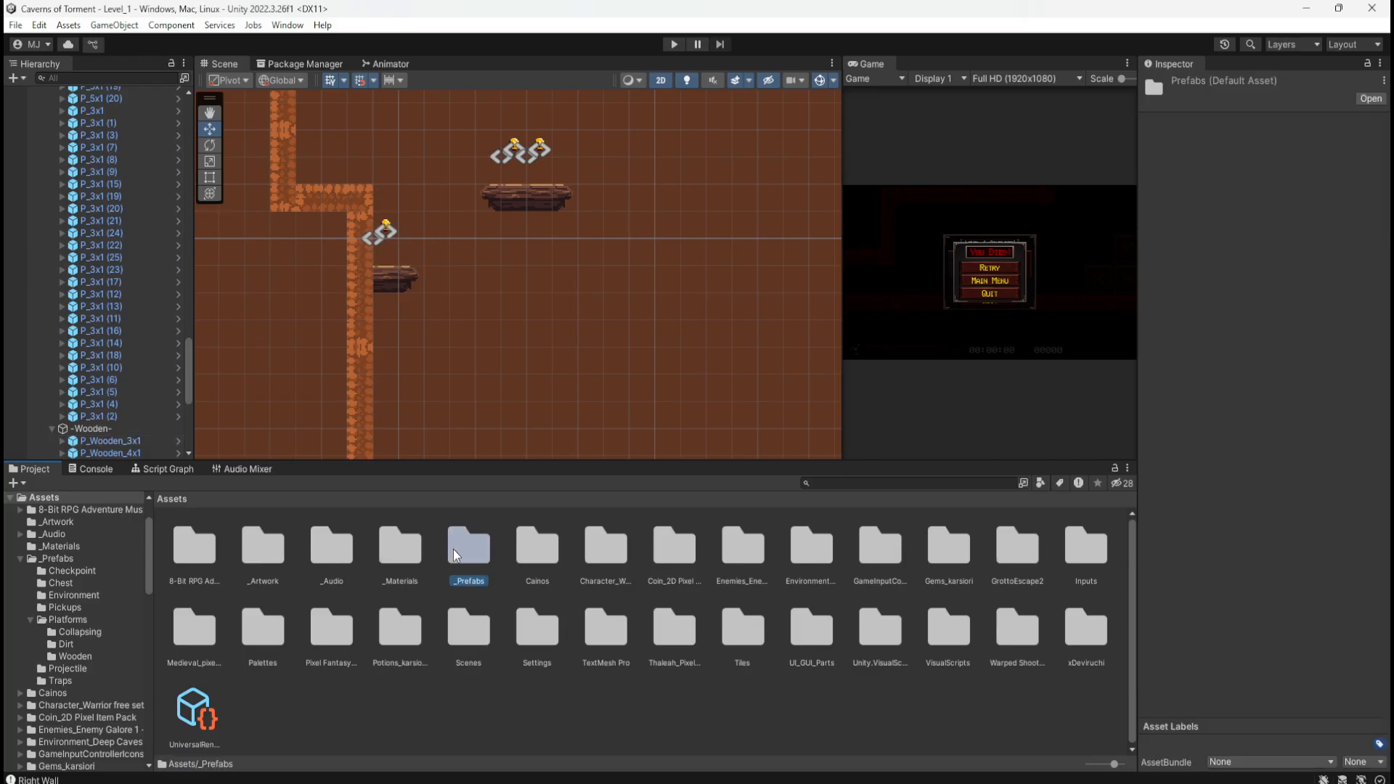
{"action": "double_click", "coordinate": [455, 550]}
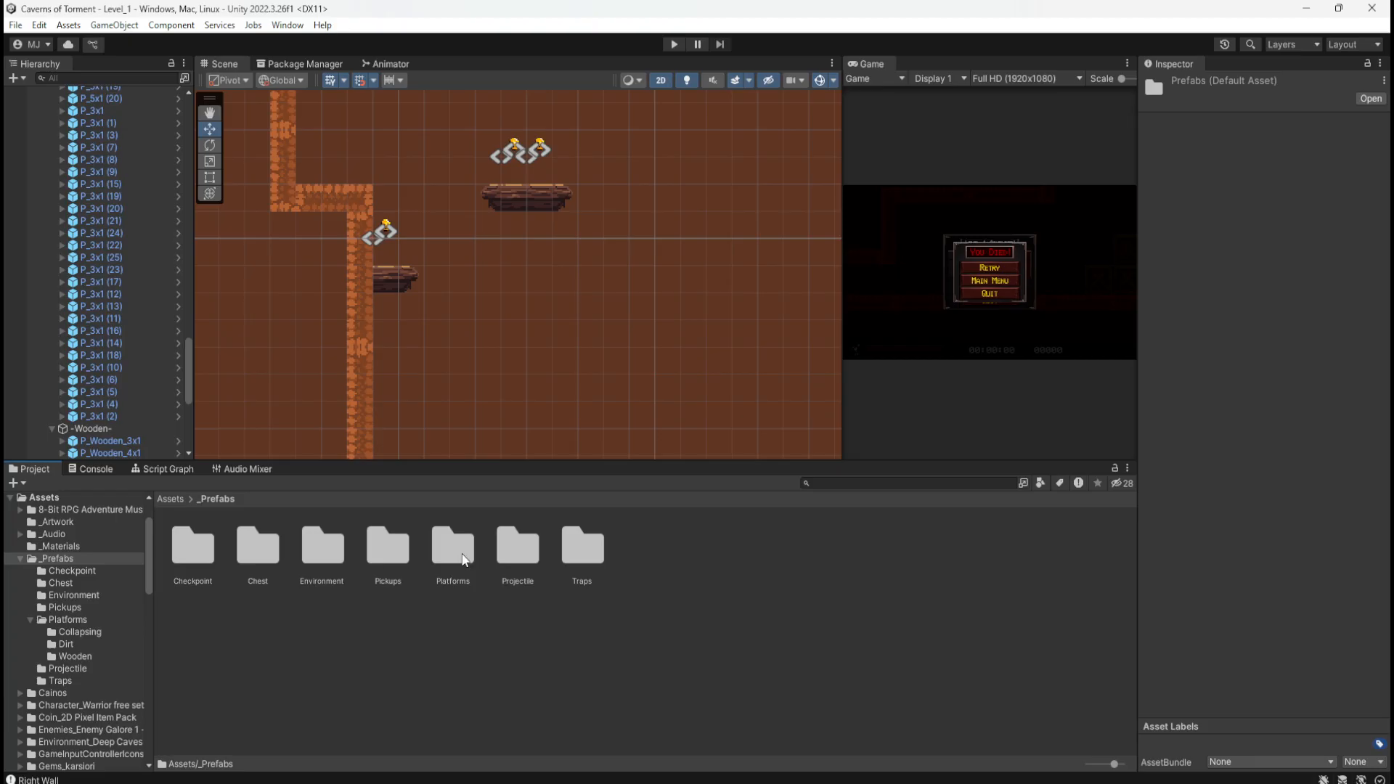
{"action": "double_click", "coordinate": [455, 548]}
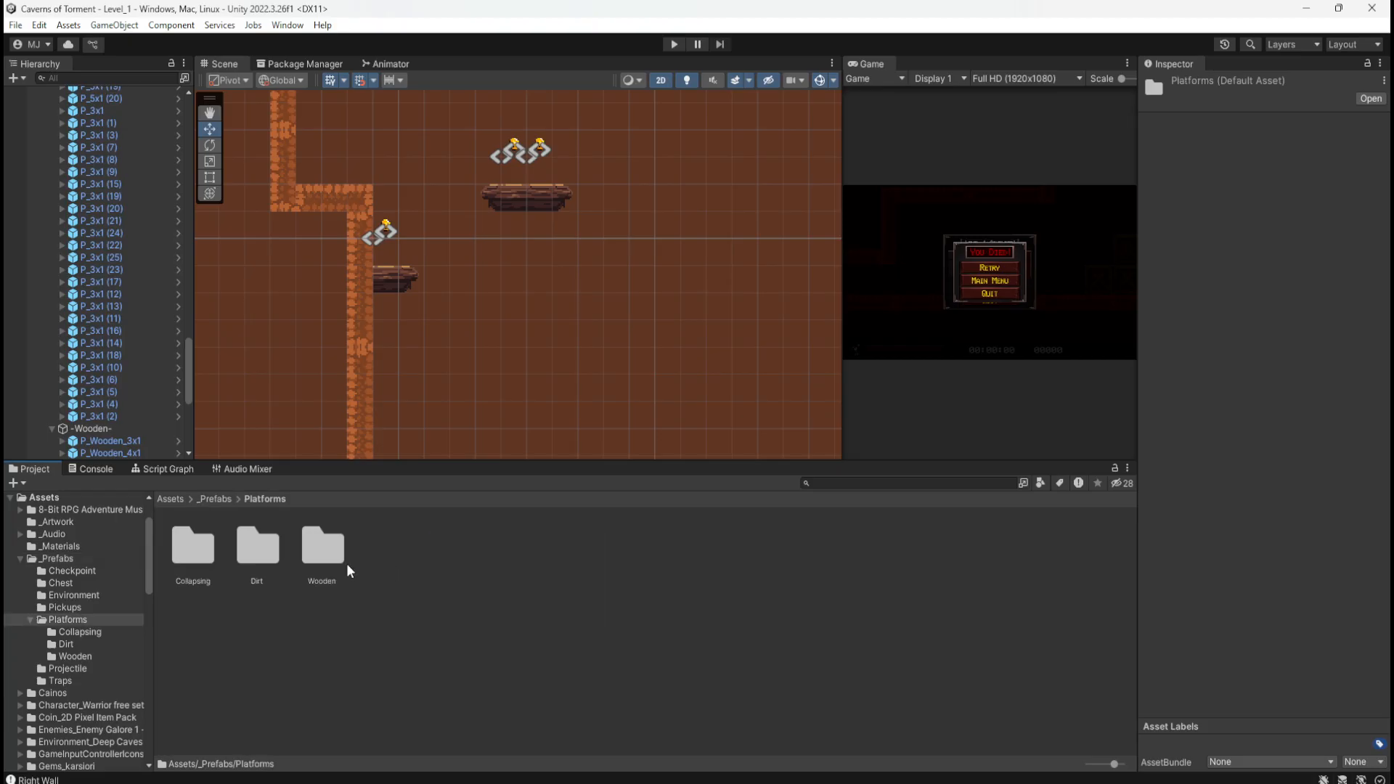
{"action": "double_click", "coordinate": [194, 550]}
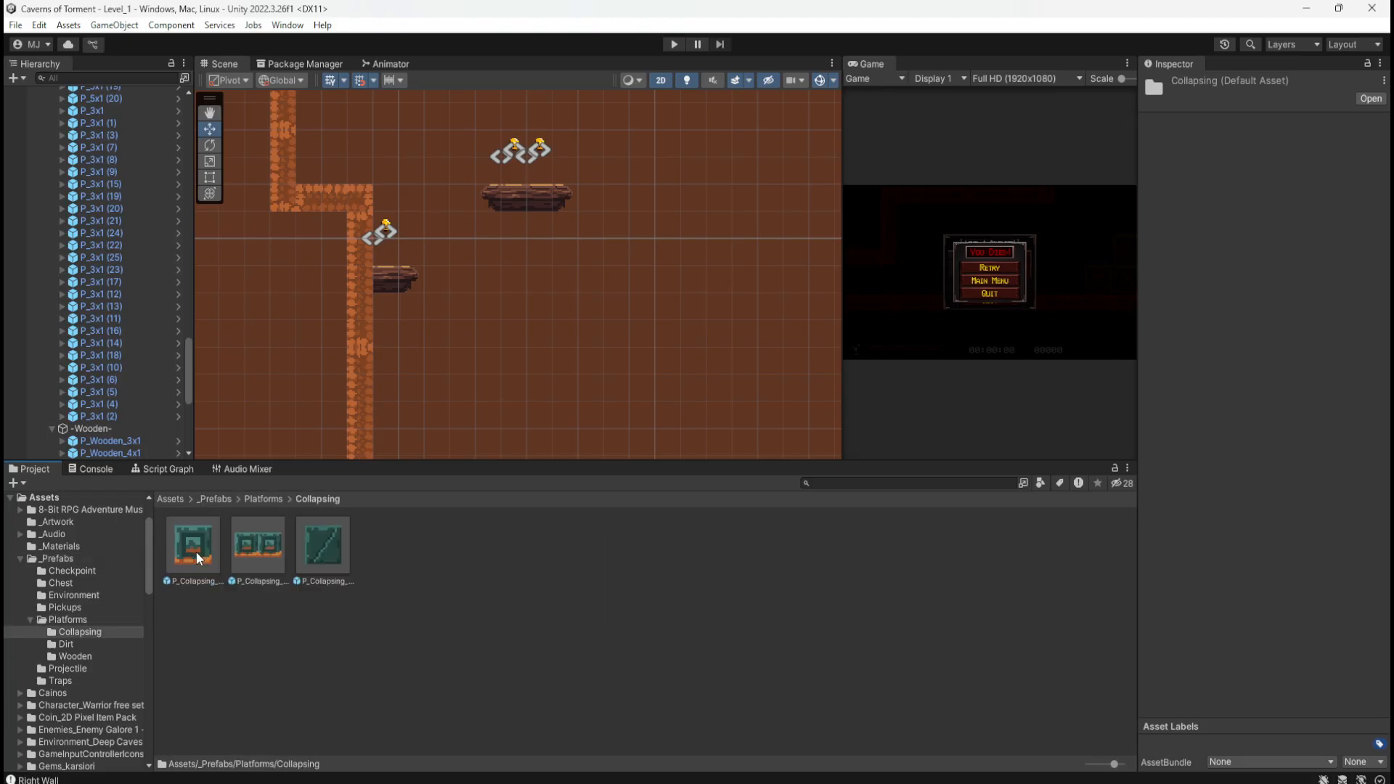
{"action": "left_click", "coordinate": [338, 542]}
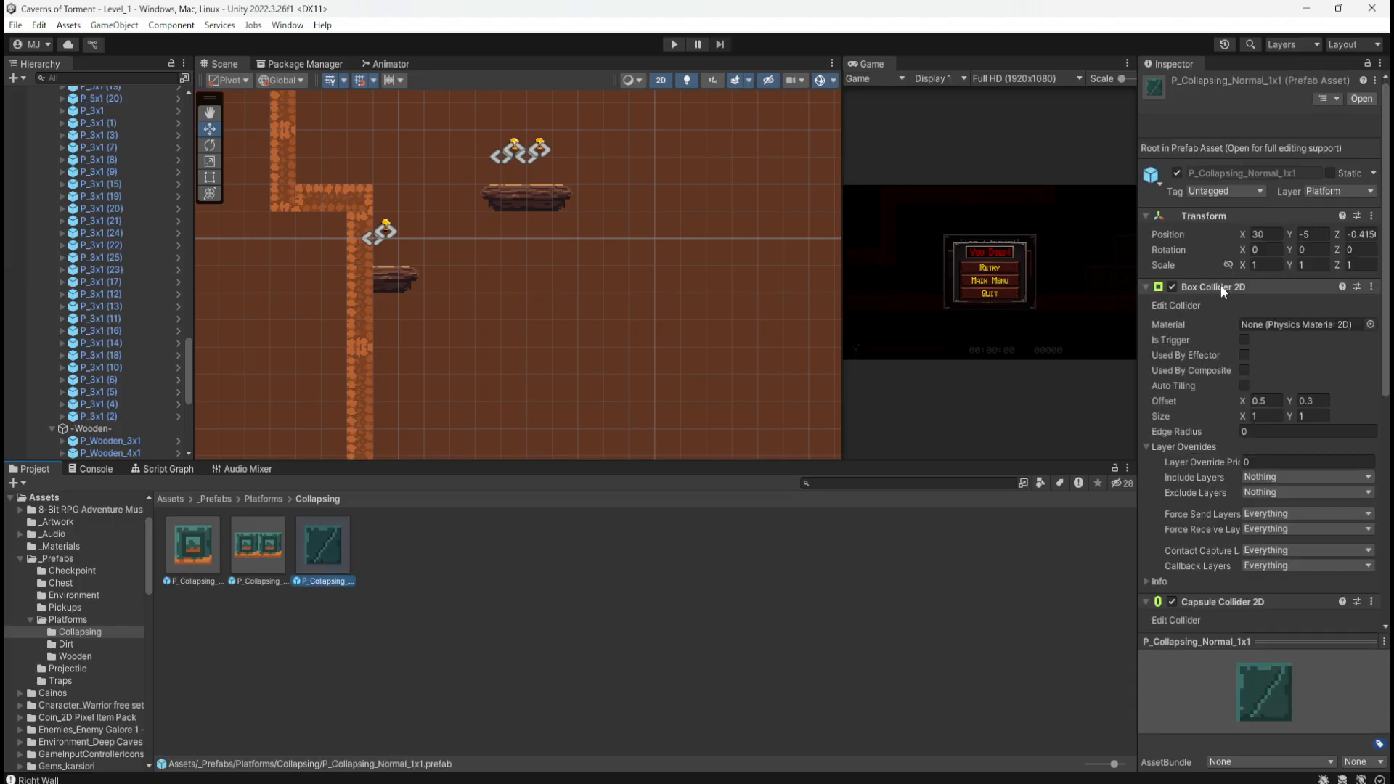
Step: Open P_Collapsing_Normal_1x1 in prefab mode, inspect its colliders, and return to Level_1
{"action": "scroll", "coordinate": [1208, 571], "scroll_direction": "down", "scroll_amount": 4}
{"action": "scroll", "coordinate": [1217, 544], "scroll_direction": "down", "scroll_amount": 3}
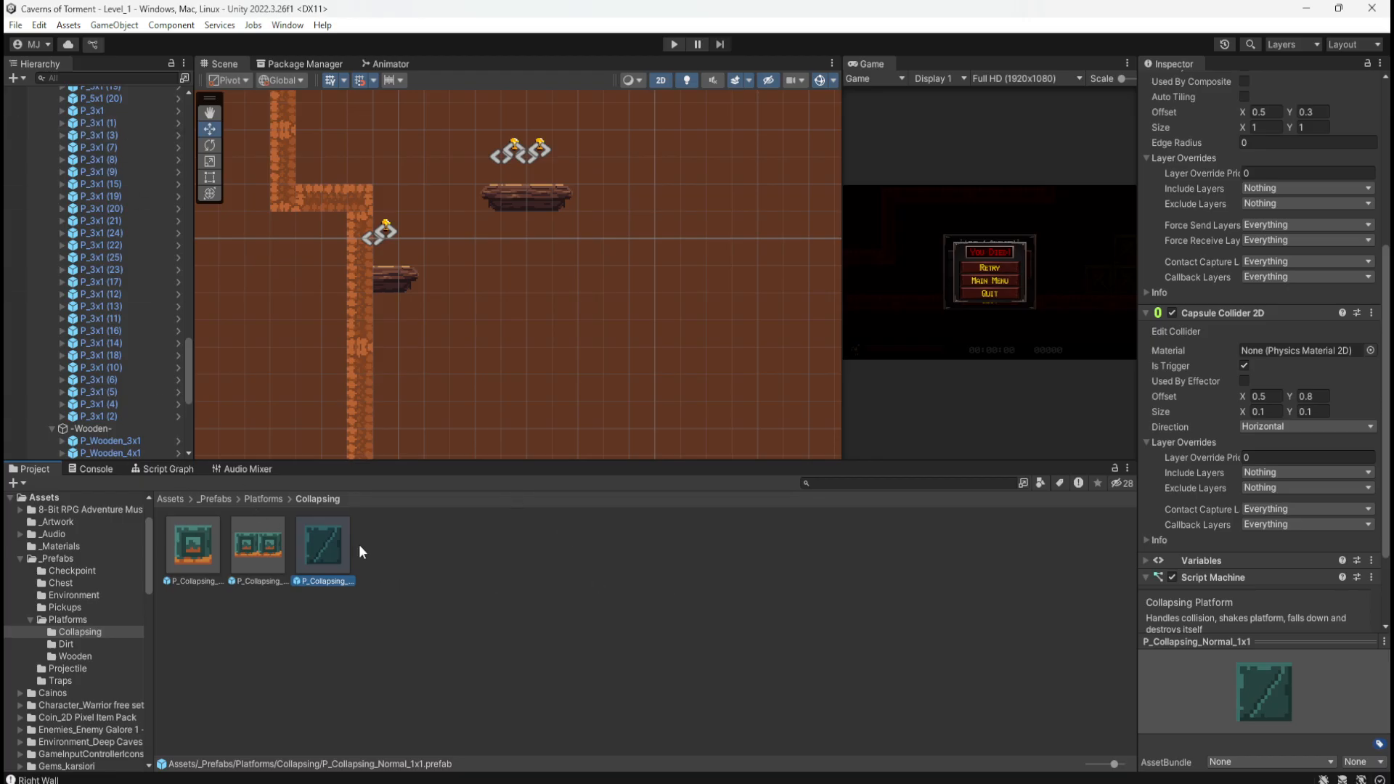
{"action": "double_click", "coordinate": [333, 550]}
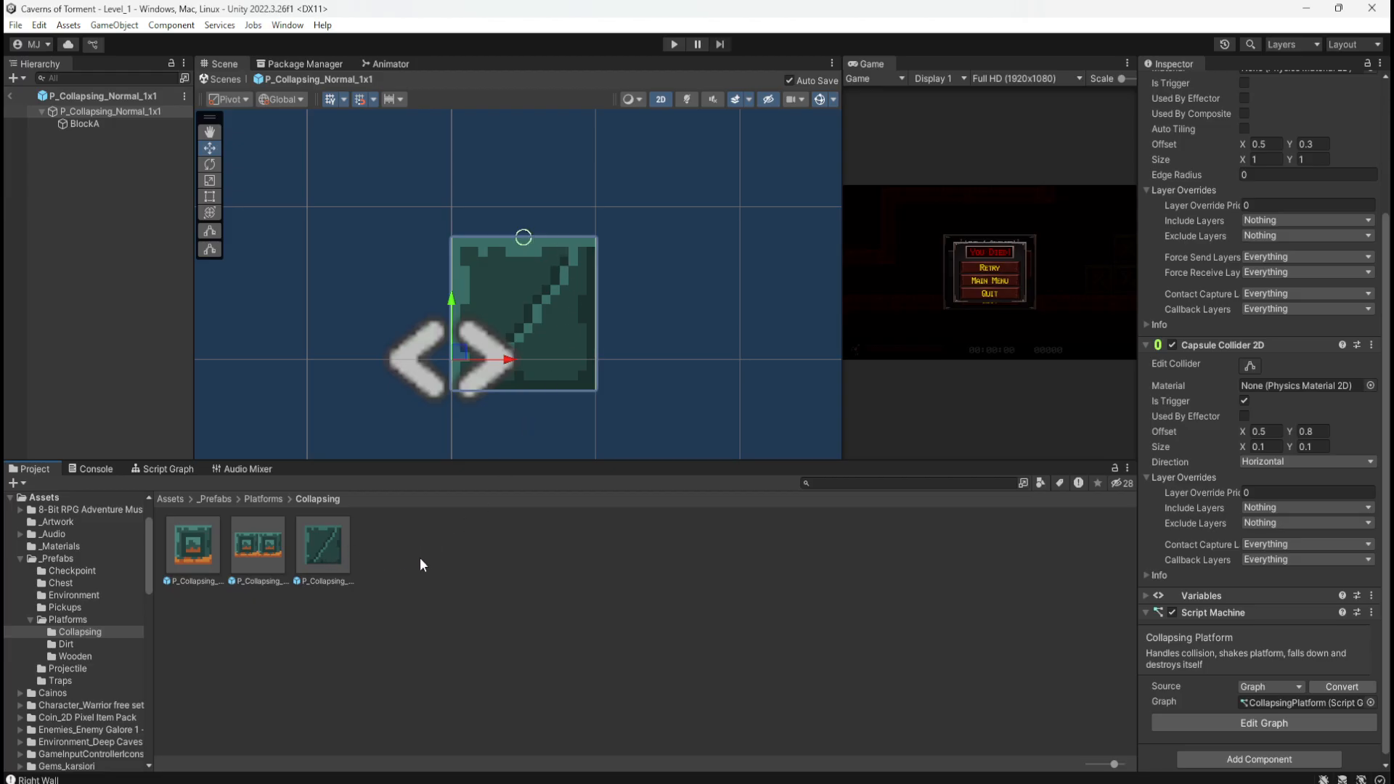
{"action": "left_click", "coordinate": [335, 554]}
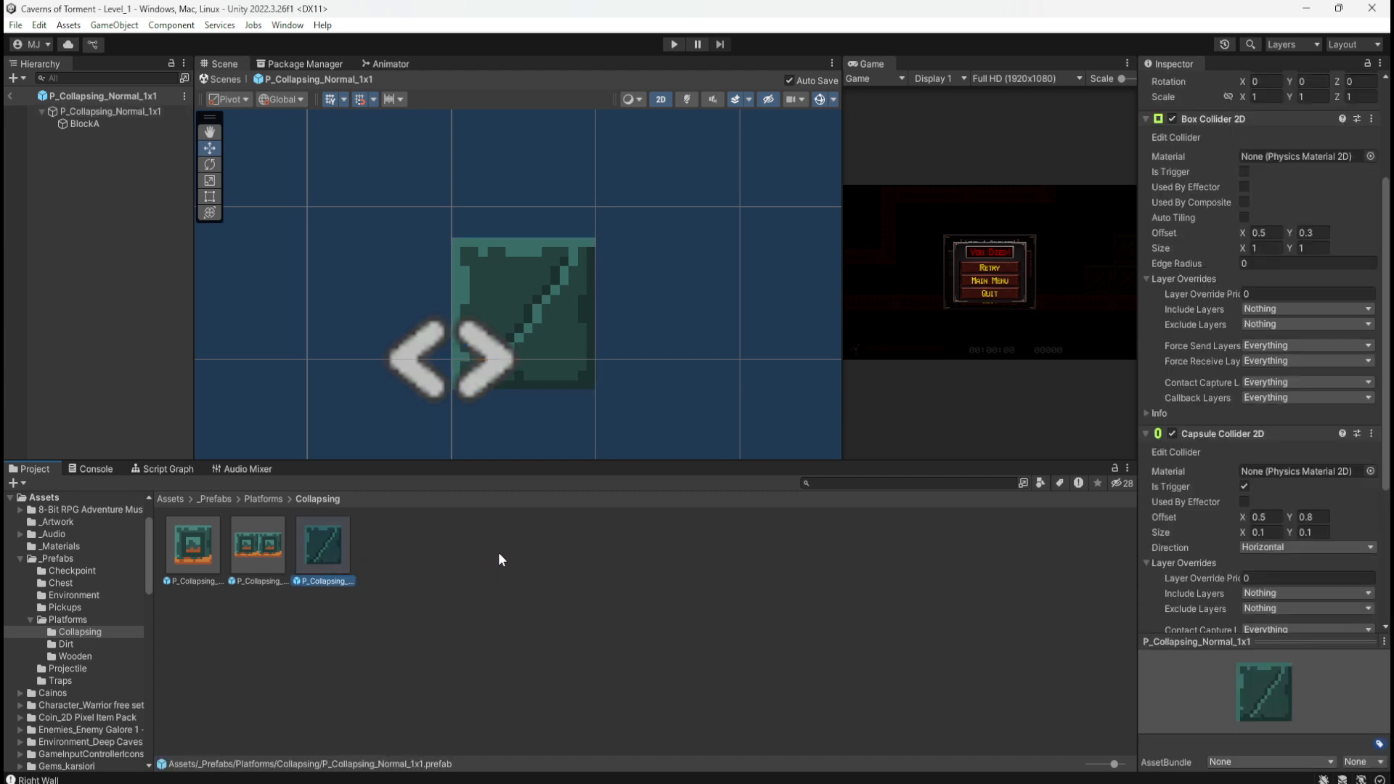
{"action": "left_click", "coordinate": [376, 556]}
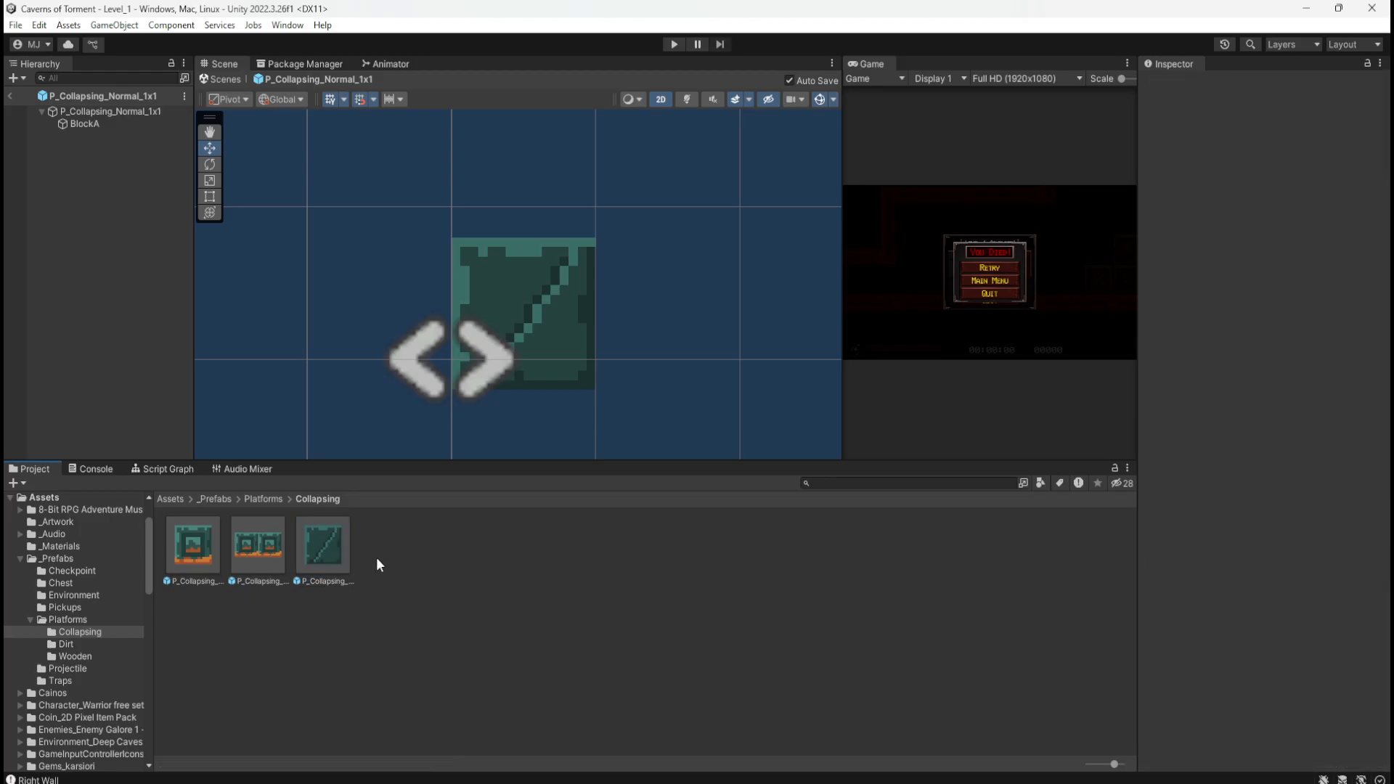
{"action": "left_click", "coordinate": [344, 549]}
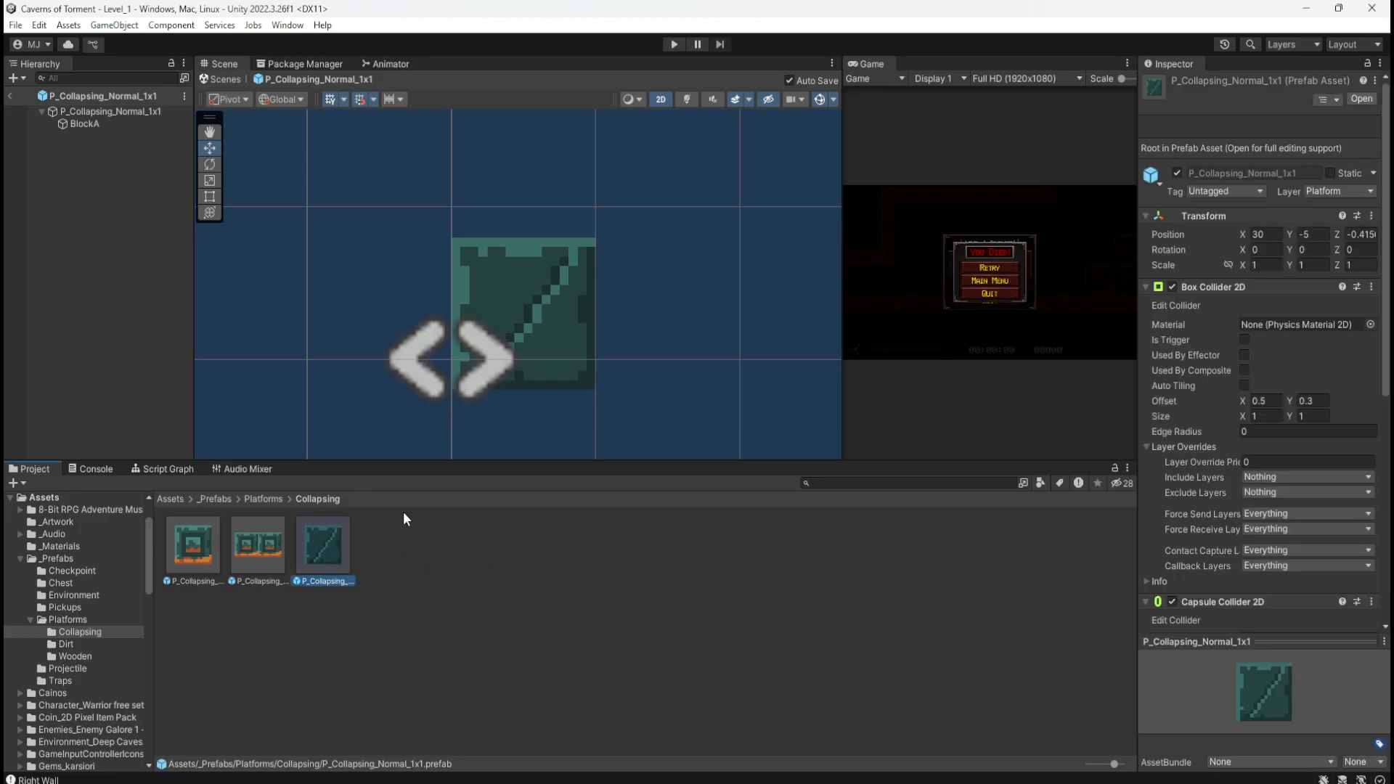
{"action": "left_click", "coordinate": [10, 95]}
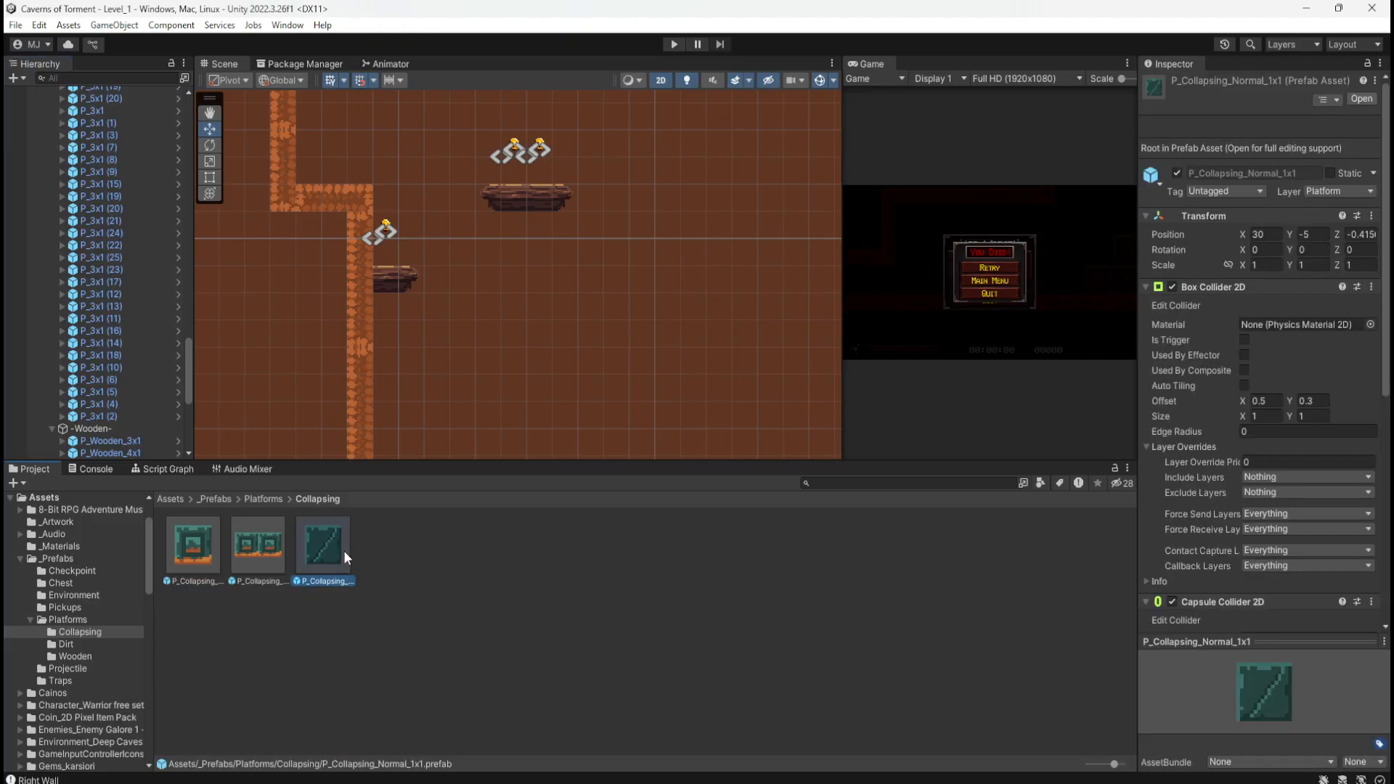
{"action": "left_click", "coordinate": [425, 560]}
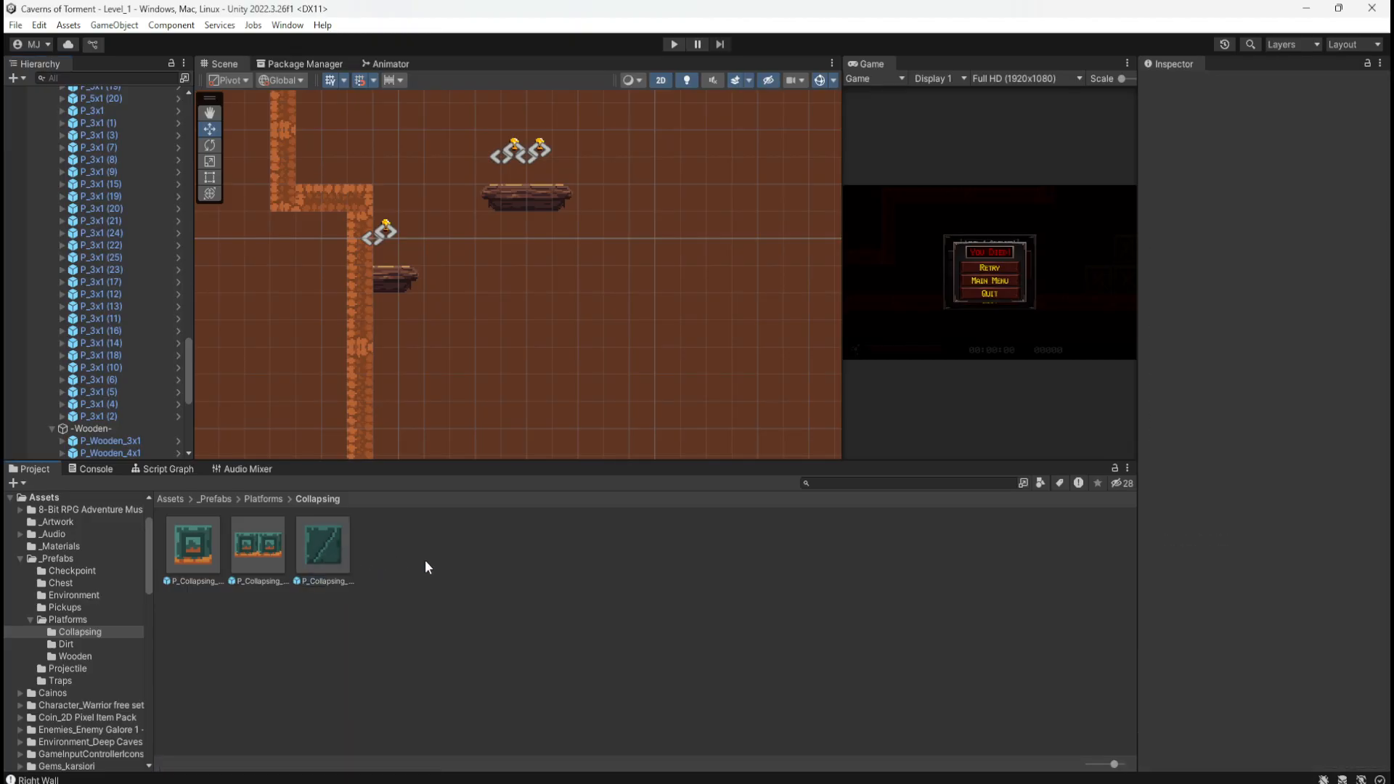
{"action": "left_click", "coordinate": [268, 559]}
{"action": "left_click", "coordinate": [329, 552]}
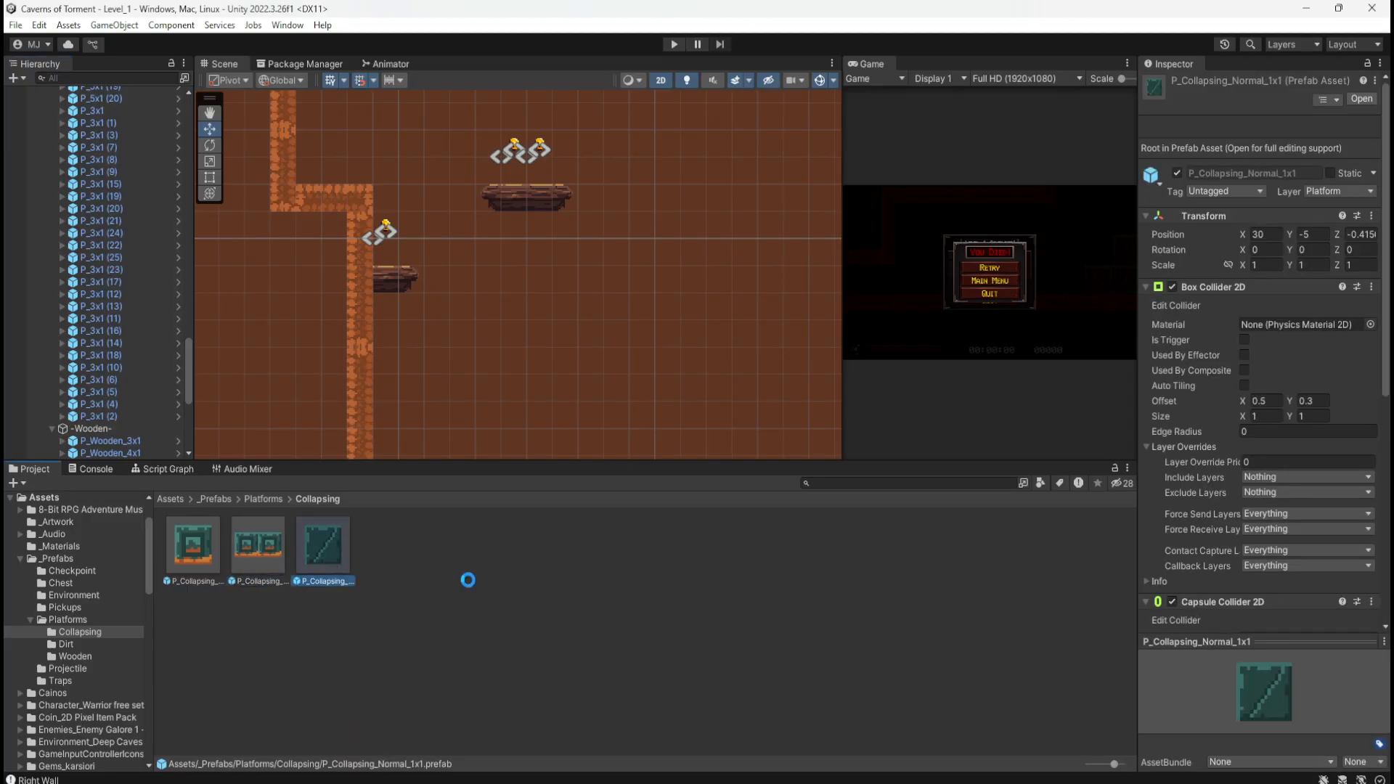
Step: Duplicate P_Collapsing_Normal_1x1 and rename the copy to P_Collapsing_Wooden_1x2
{"action": "key", "text": "ctrl+d"}
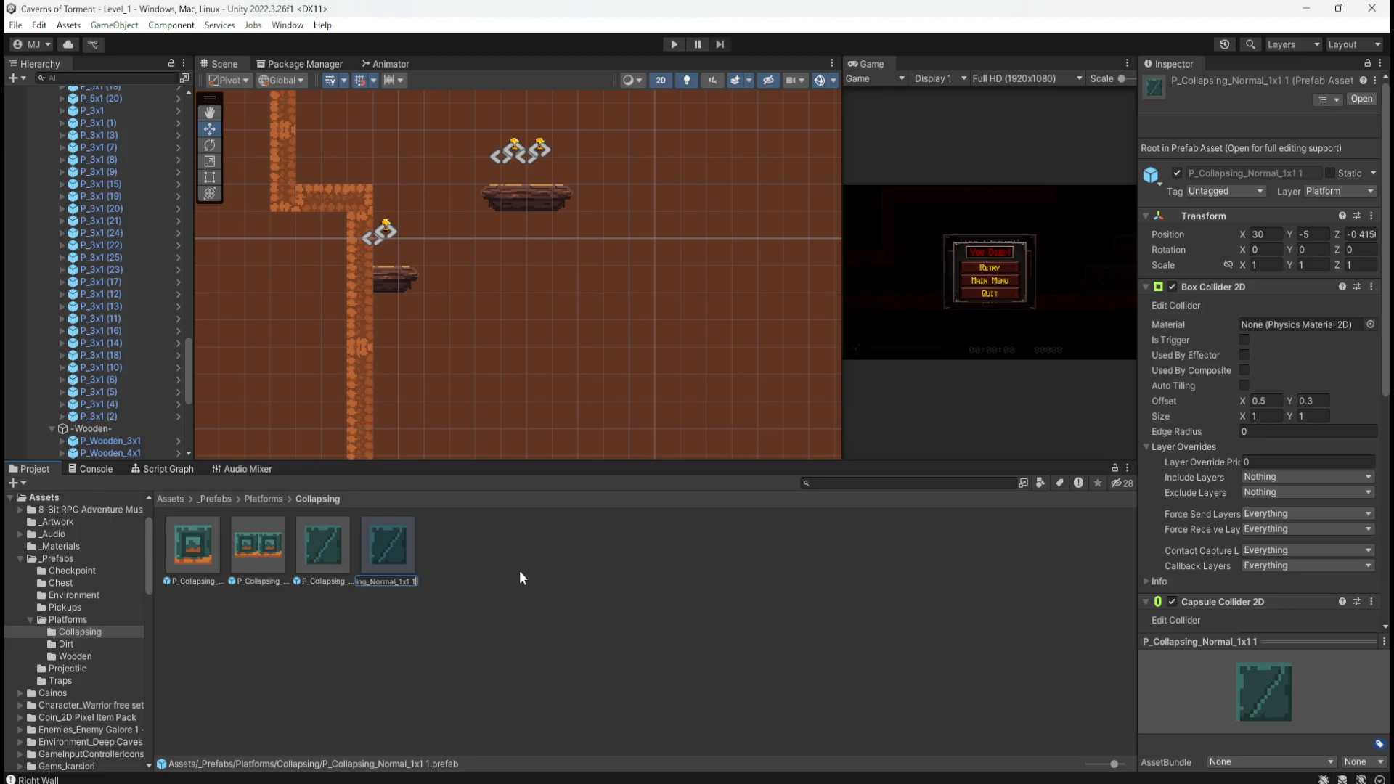
{"action": "key", "text": "BackSpace"}
{"action": "key", "text": "BackSpace"}
{"action": "key", "text": "BackSpace"}
{"action": "type", "text": "2"}
{"action": "key", "text": "Left"}
{"action": "key", "text": "Left"}
{"action": "key", "text": "Left"}
{"action": "key", "text": "BackSpace"}
{"action": "key", "text": "BackSpace"}
{"action": "key", "text": "BackSpace"}
{"action": "key", "text": "BackSpace"}
{"action": "key", "text": "BackSpace"}
{"action": "key", "text": "BackSpace"}
{"action": "type", "text": "Wooden"}
{"action": "key", "text": "Return"}
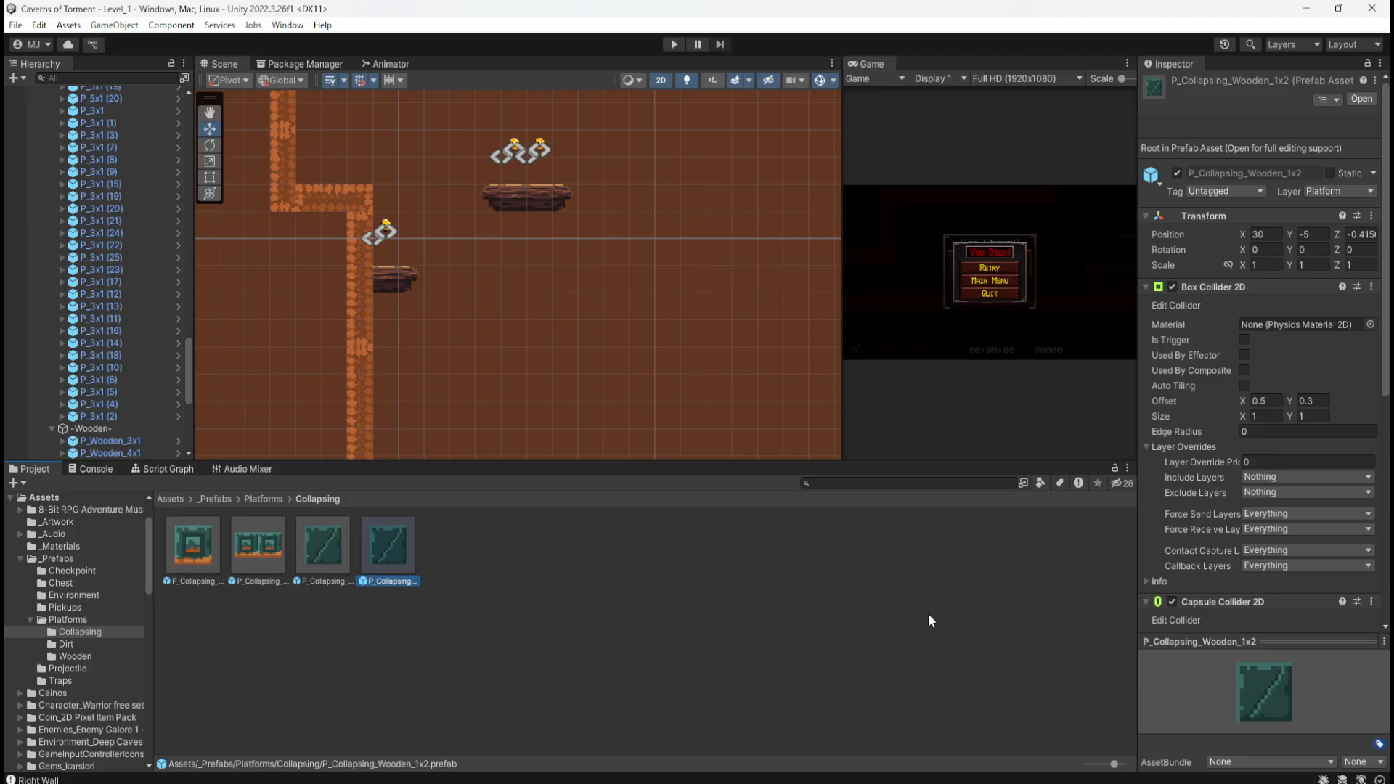
{"action": "scroll", "coordinate": [1257, 603], "scroll_direction": "down", "scroll_amount": 8}
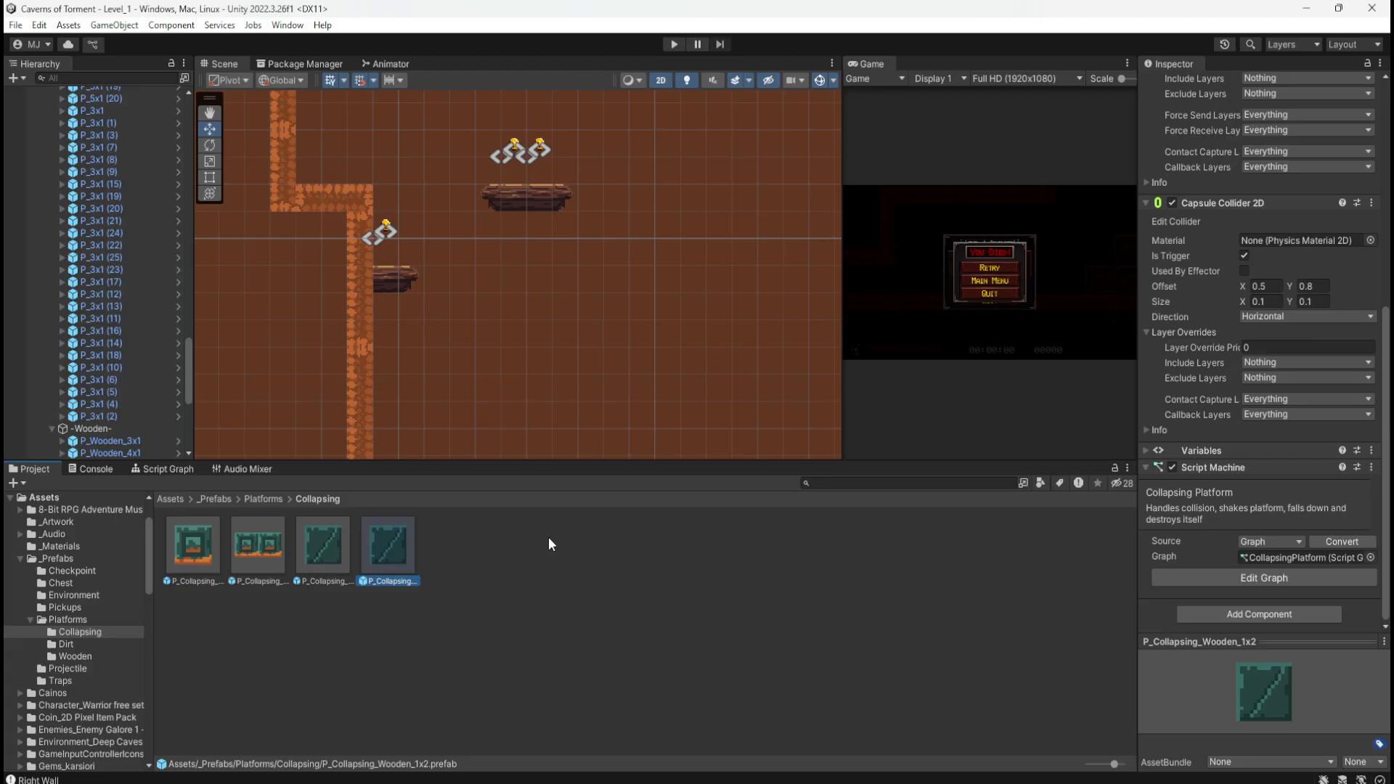
Step: Study the CollapsingPlatform graph's timer-driven shake logic full-screen, then restore the layout at Script Machine
{"action": "left_click", "coordinate": [187, 469]}
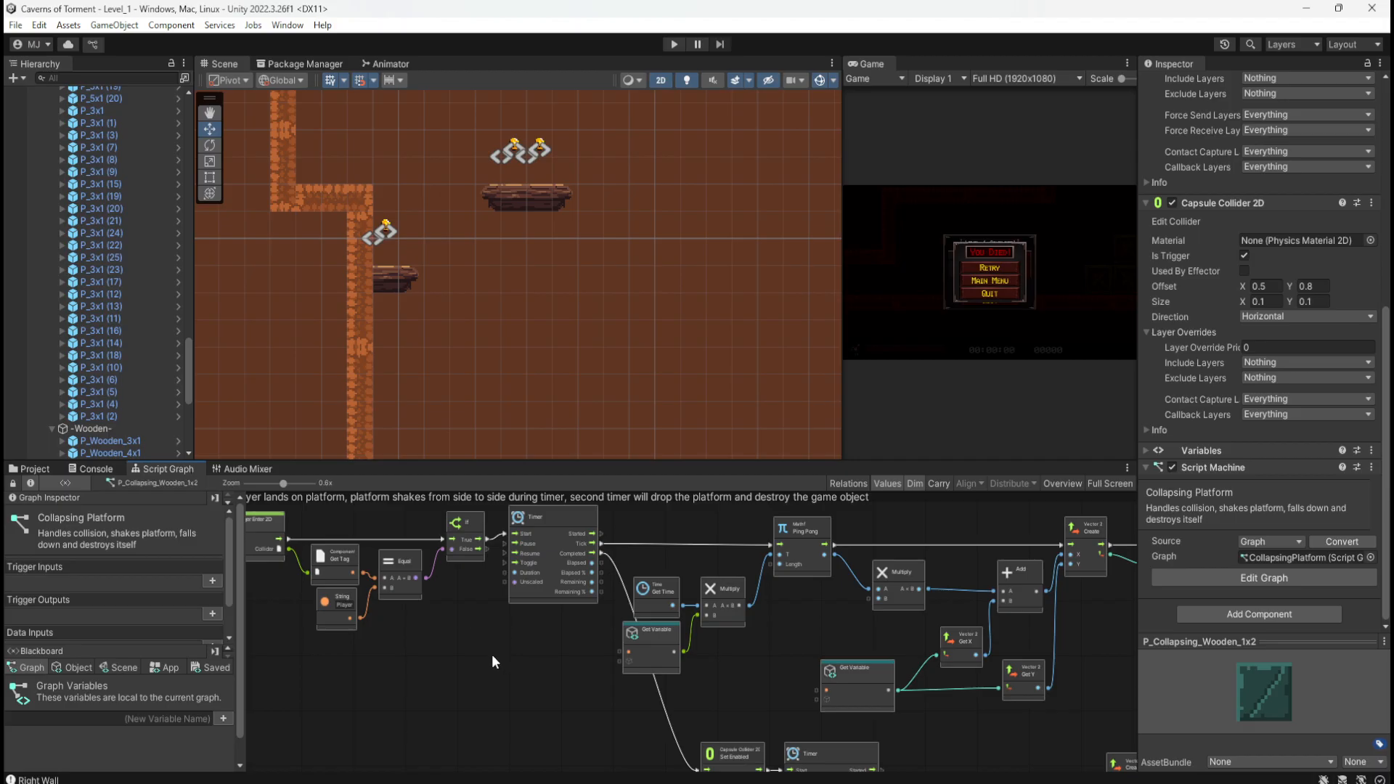
{"action": "key", "text": "shift+space"}
{"action": "scroll", "coordinate": [656, 389], "scroll_direction": "up", "scroll_amount": 4}
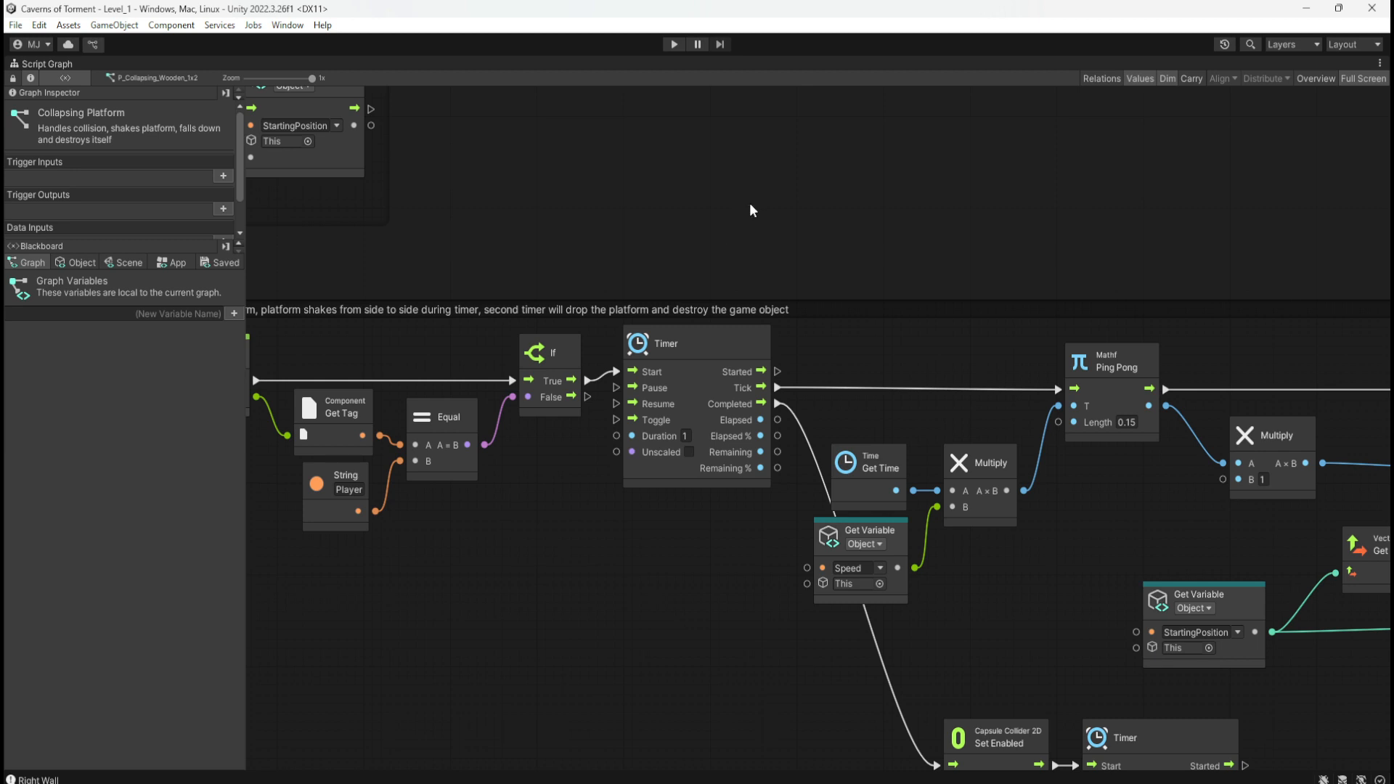
{"action": "key", "text": "shift+space"}
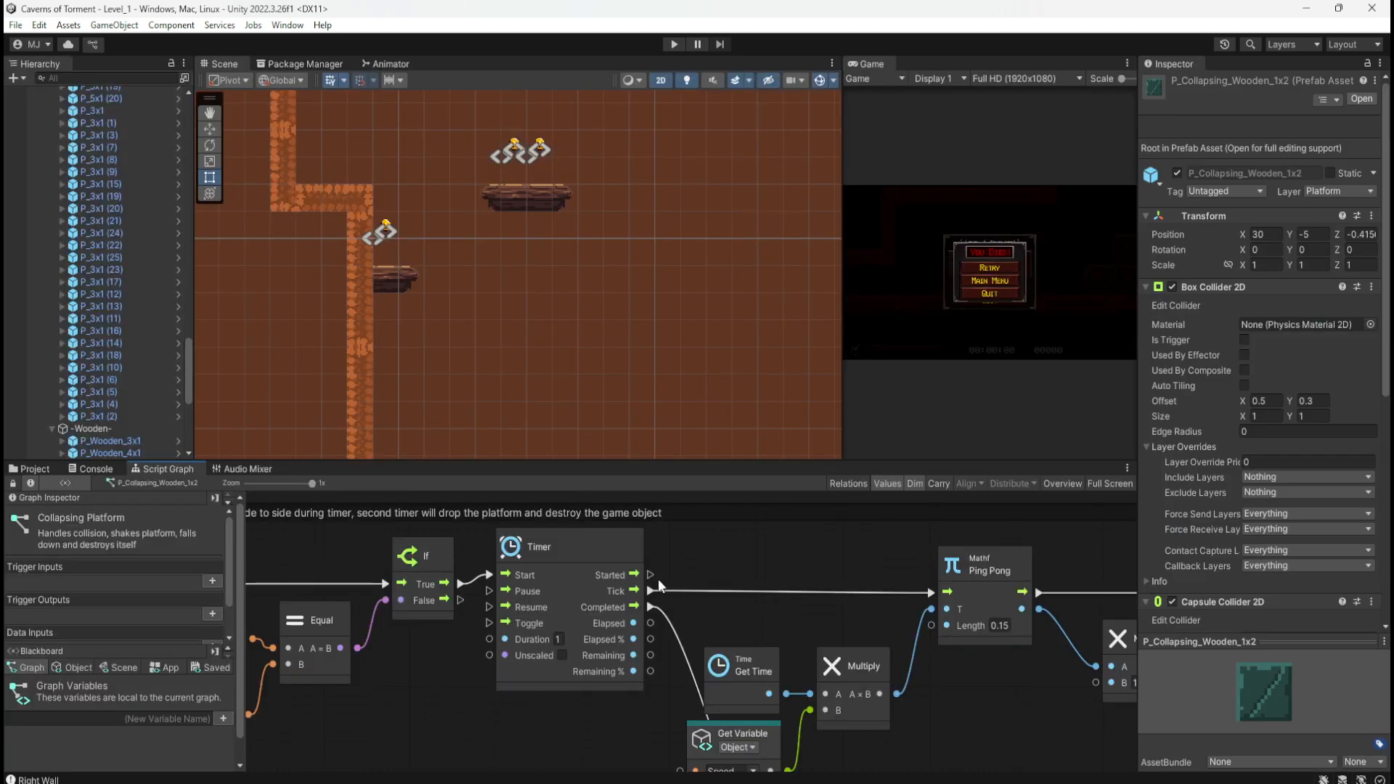
{"action": "scroll", "coordinate": [1174, 604], "scroll_direction": "down", "scroll_amount": 10}
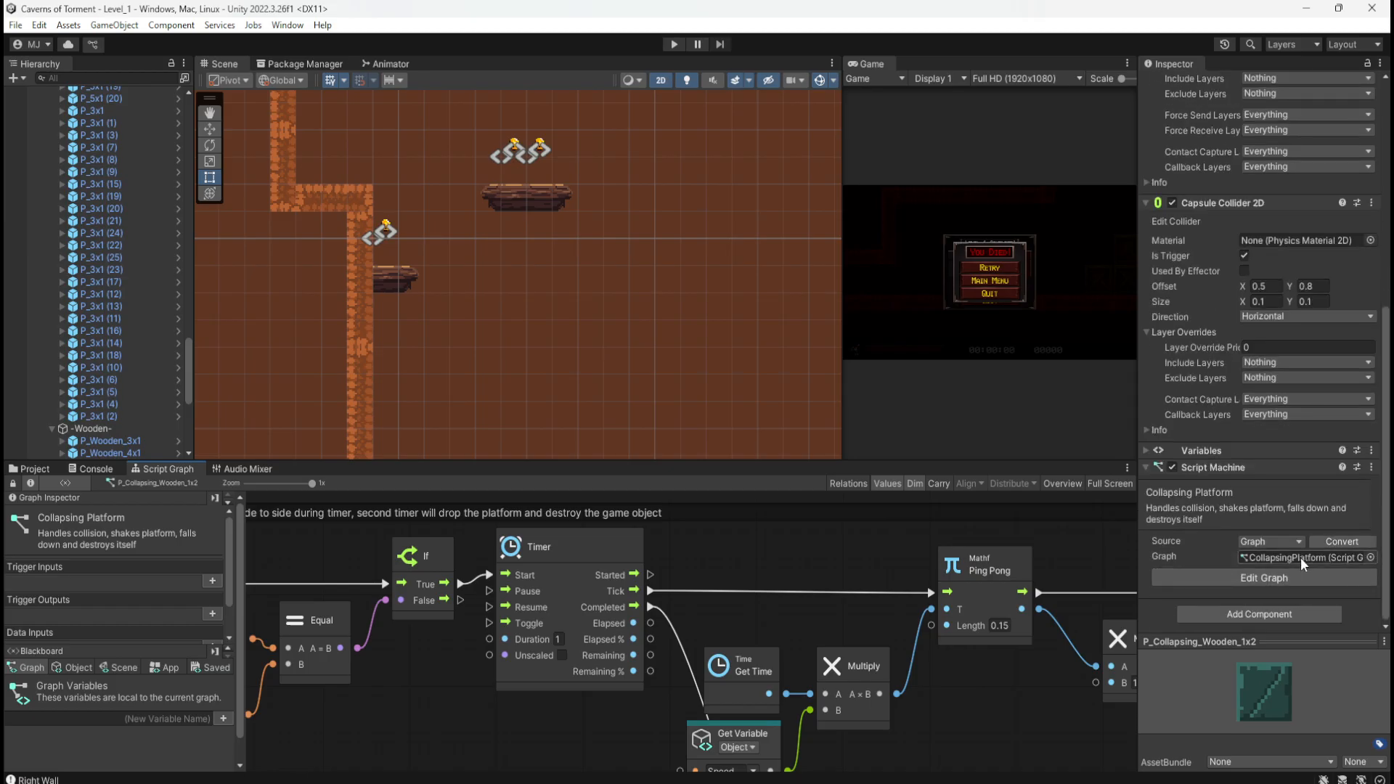
Step: Duplicate the CollapsingPlatform graph in VisualScripts and rename the copy CollapsingPlatformWooden
{"action": "left_click", "coordinate": [34, 468]}
{"action": "left_click", "coordinate": [170, 498]}
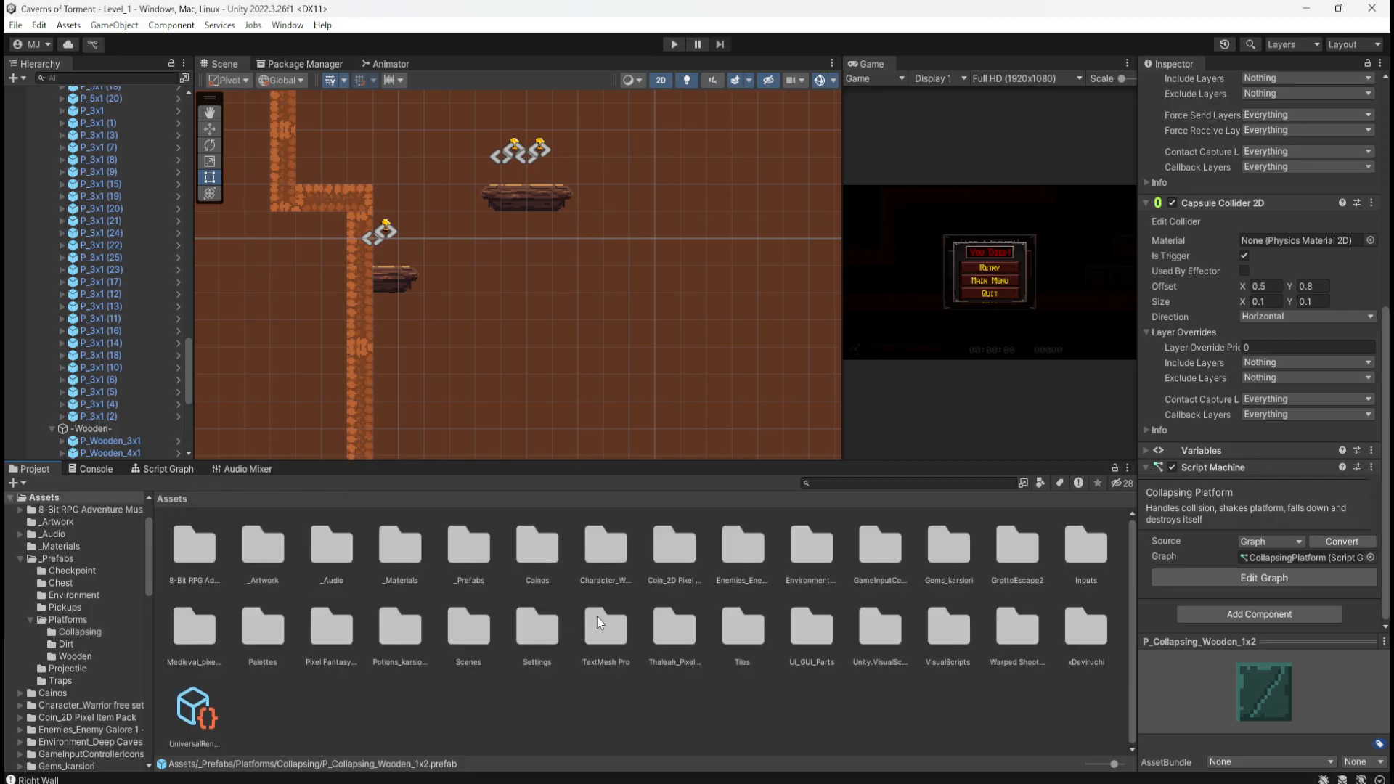
{"action": "double_click", "coordinate": [948, 628]}
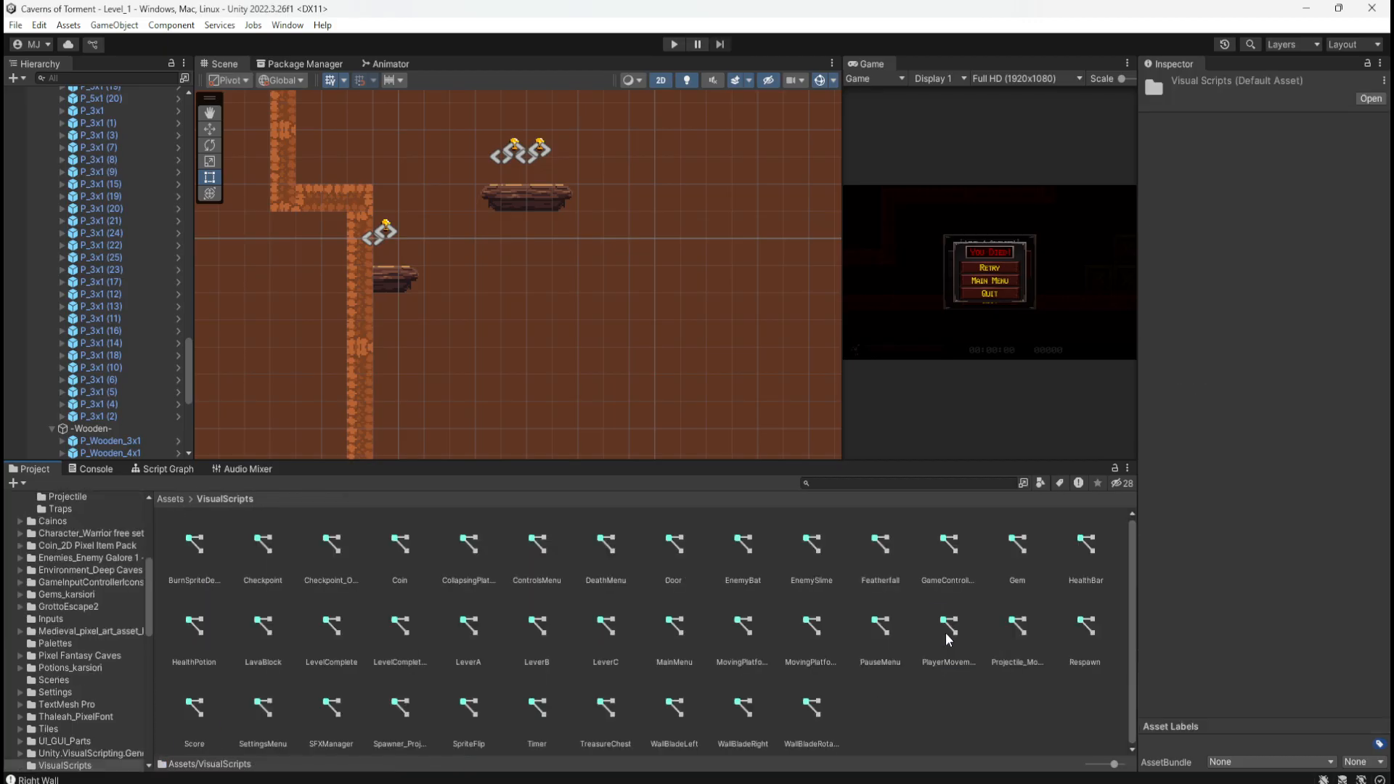
{"action": "left_click", "coordinate": [470, 546]}
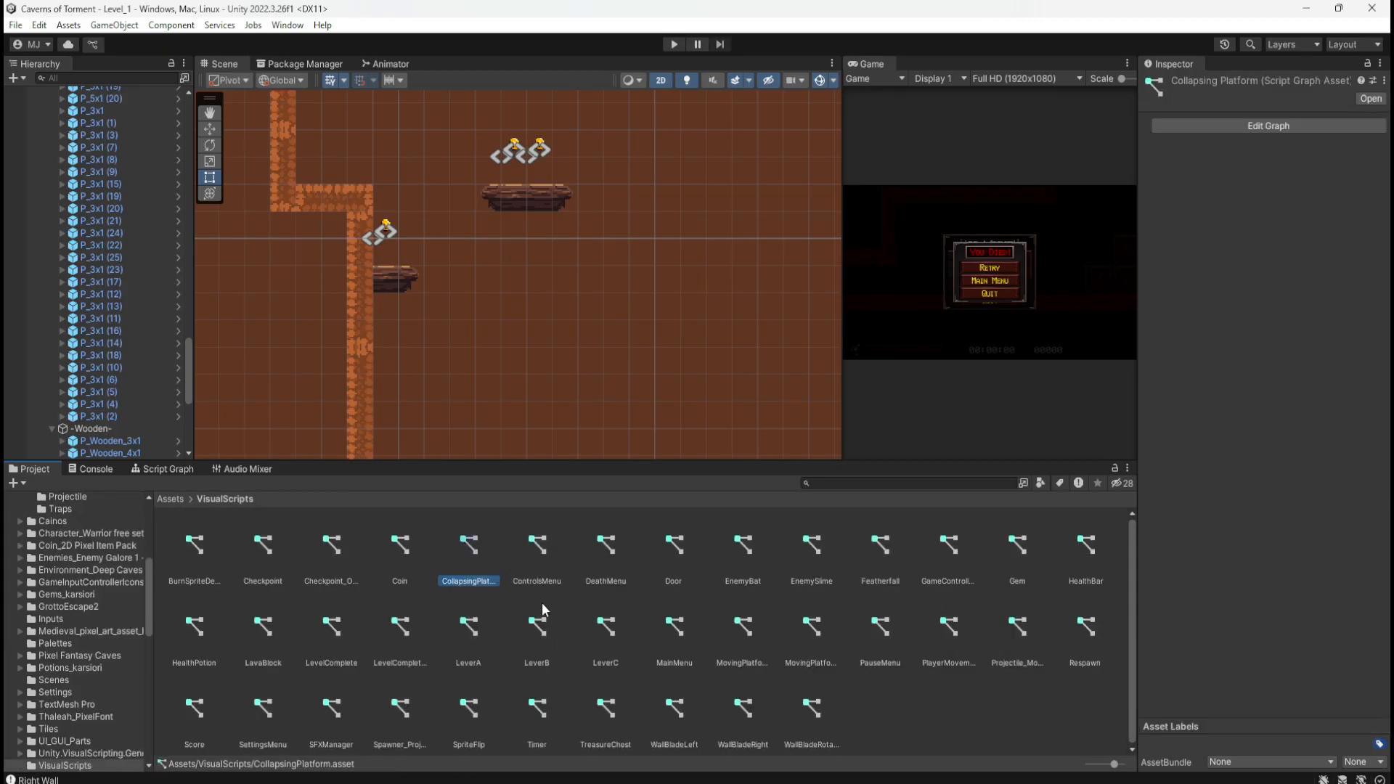
{"action": "key", "text": "ctrl+d"}
{"action": "key", "text": "F2"}
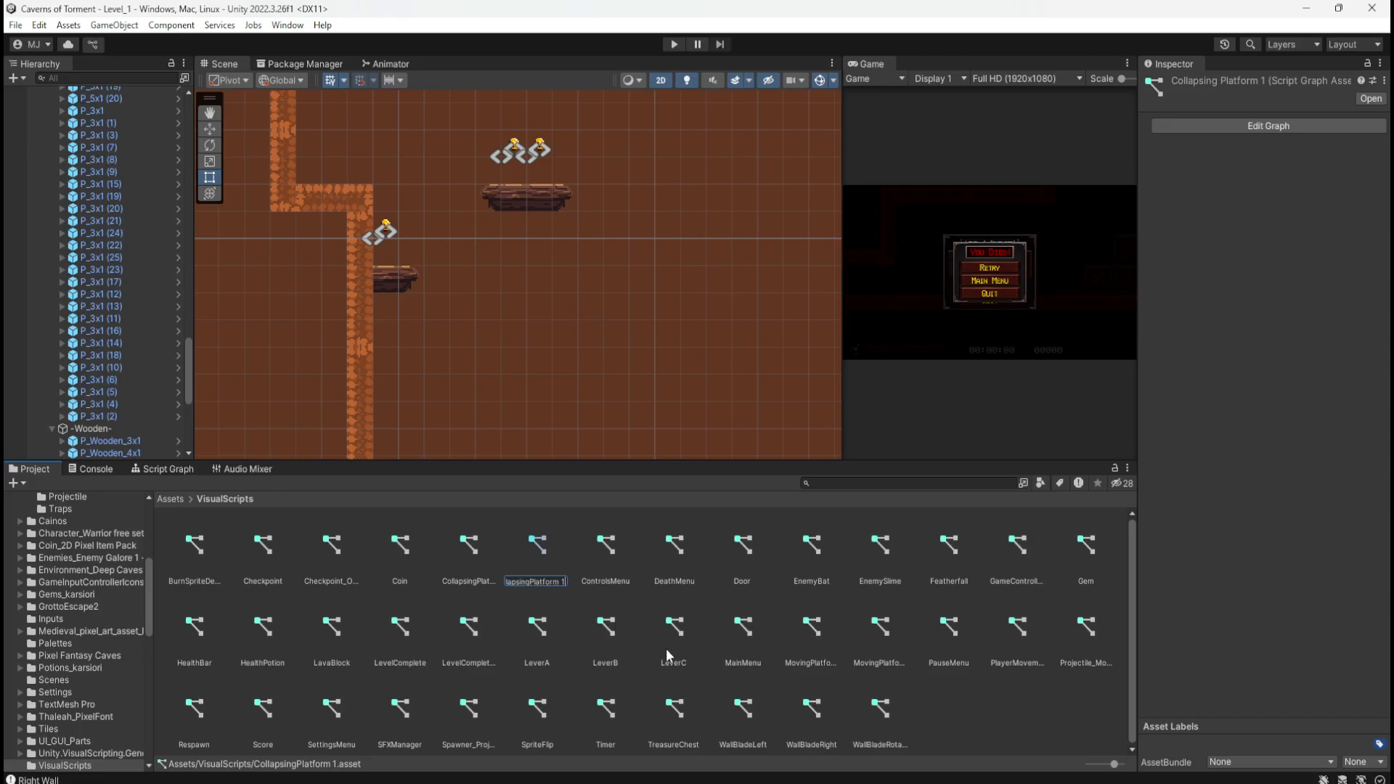
{"action": "key", "text": "BackSpace"}
{"action": "key", "text": "BackSpace"}
{"action": "type", "text": "Wooden"}
{"action": "key", "text": "Return"}
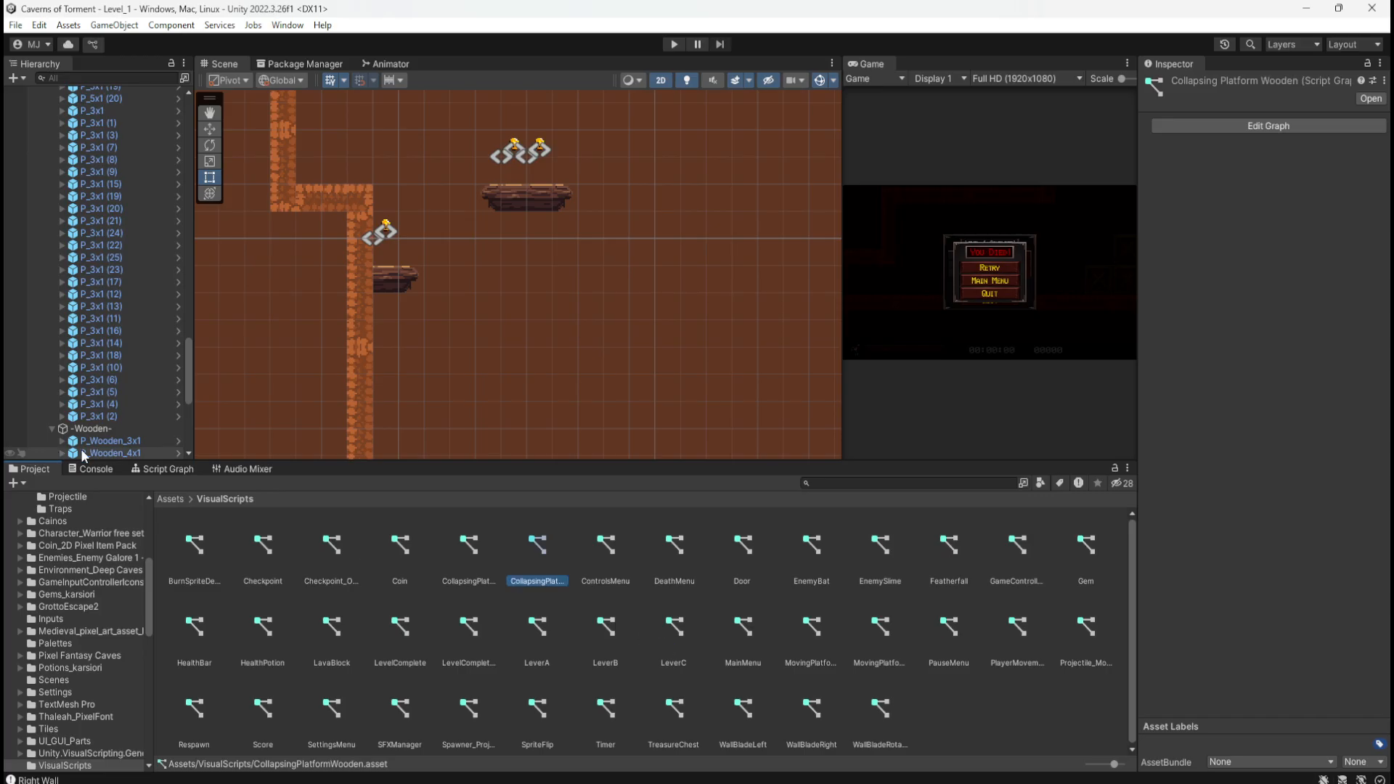
Step: Assign CollapsingPlatformWooden to P_Collapsing_Wooden_1x2's Script Machine and open the prefab for editing
{"action": "left_click", "coordinate": [161, 469]}
{"action": "left_click", "coordinate": [54, 469]}
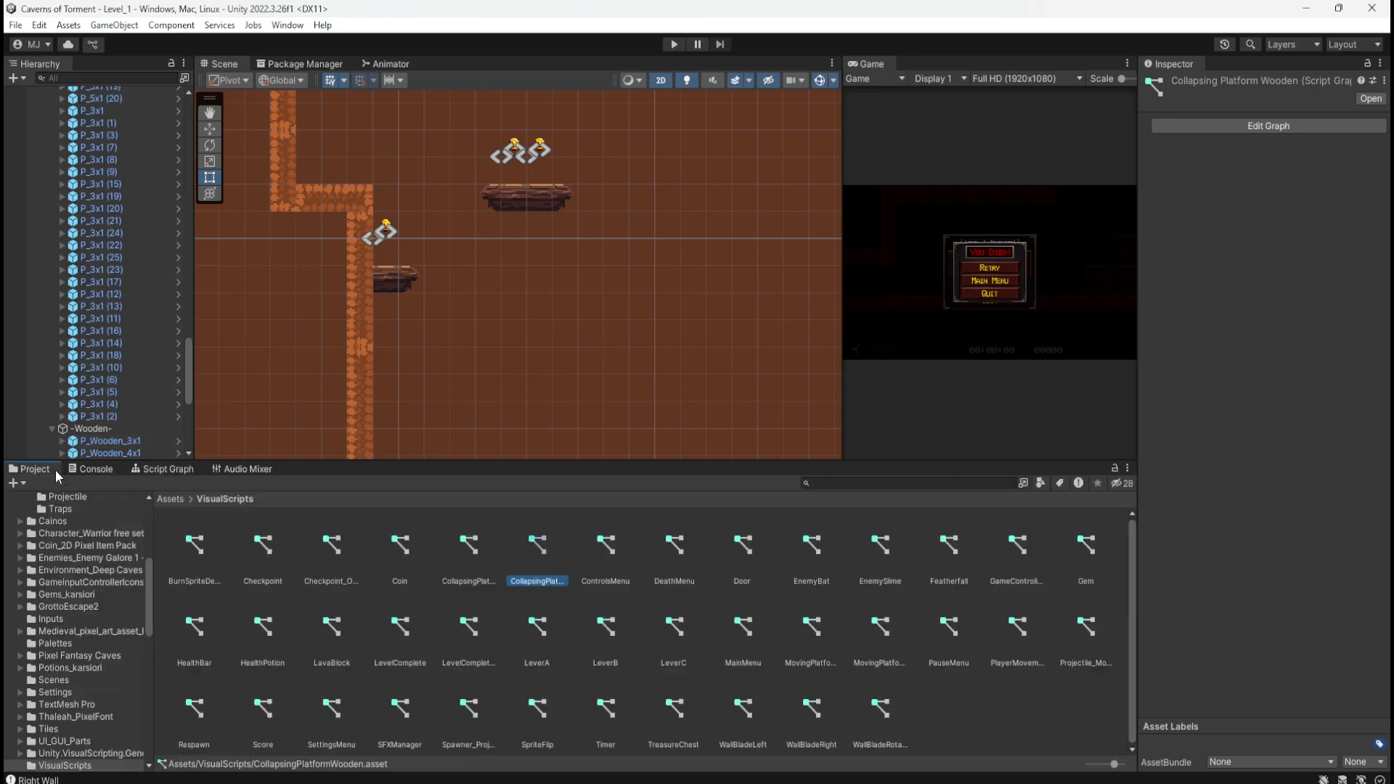
{"action": "left_click", "coordinate": [175, 498]}
{"action": "double_click", "coordinate": [468, 551]}
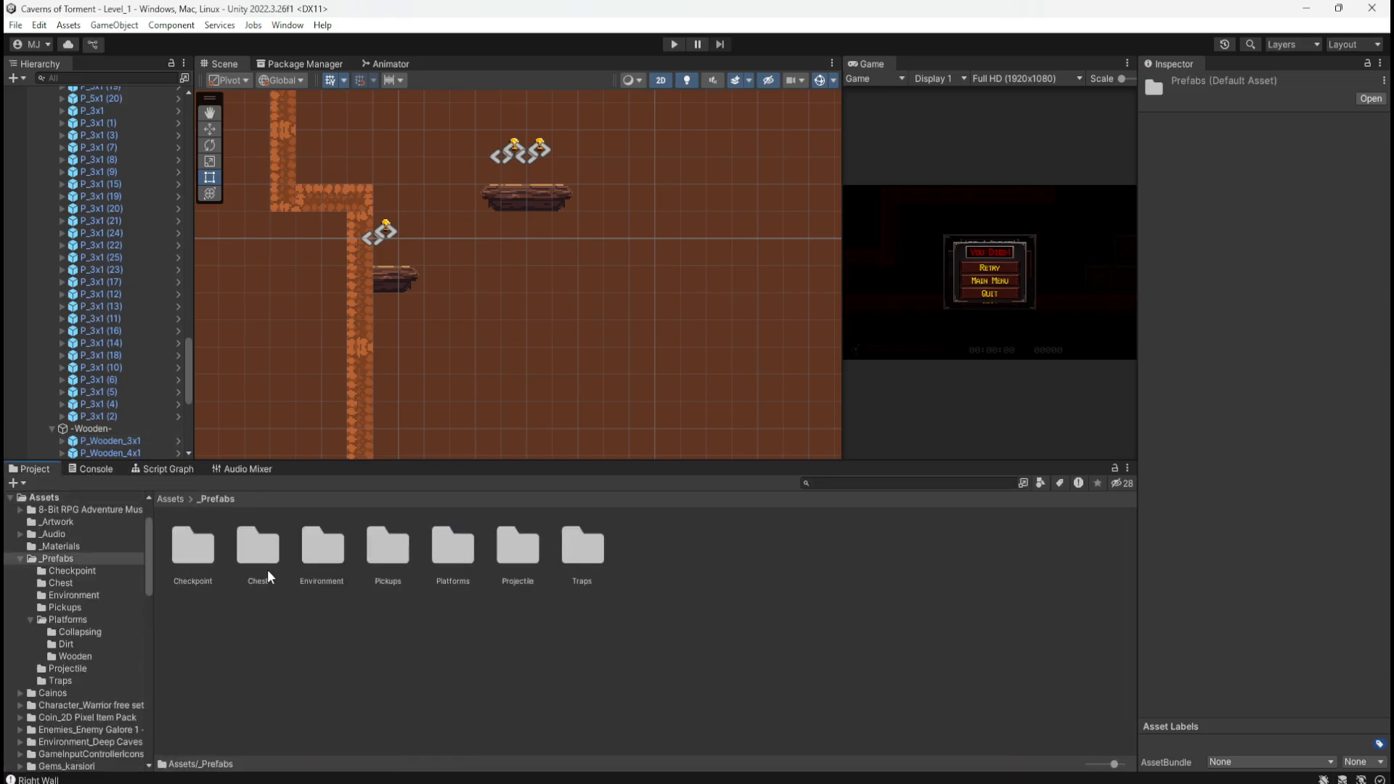
{"action": "double_click", "coordinate": [454, 551]}
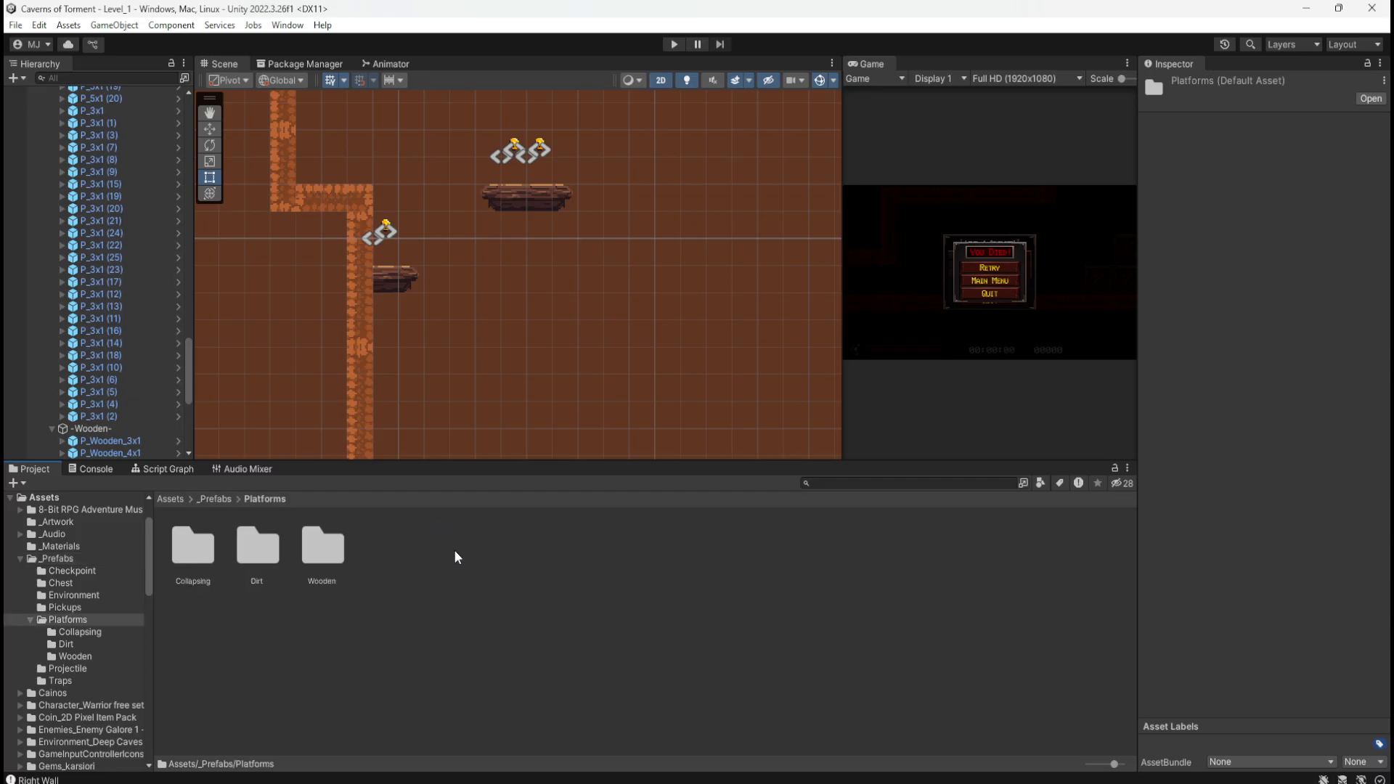
{"action": "double_click", "coordinate": [213, 554]}
{"action": "left_click", "coordinate": [406, 542]}
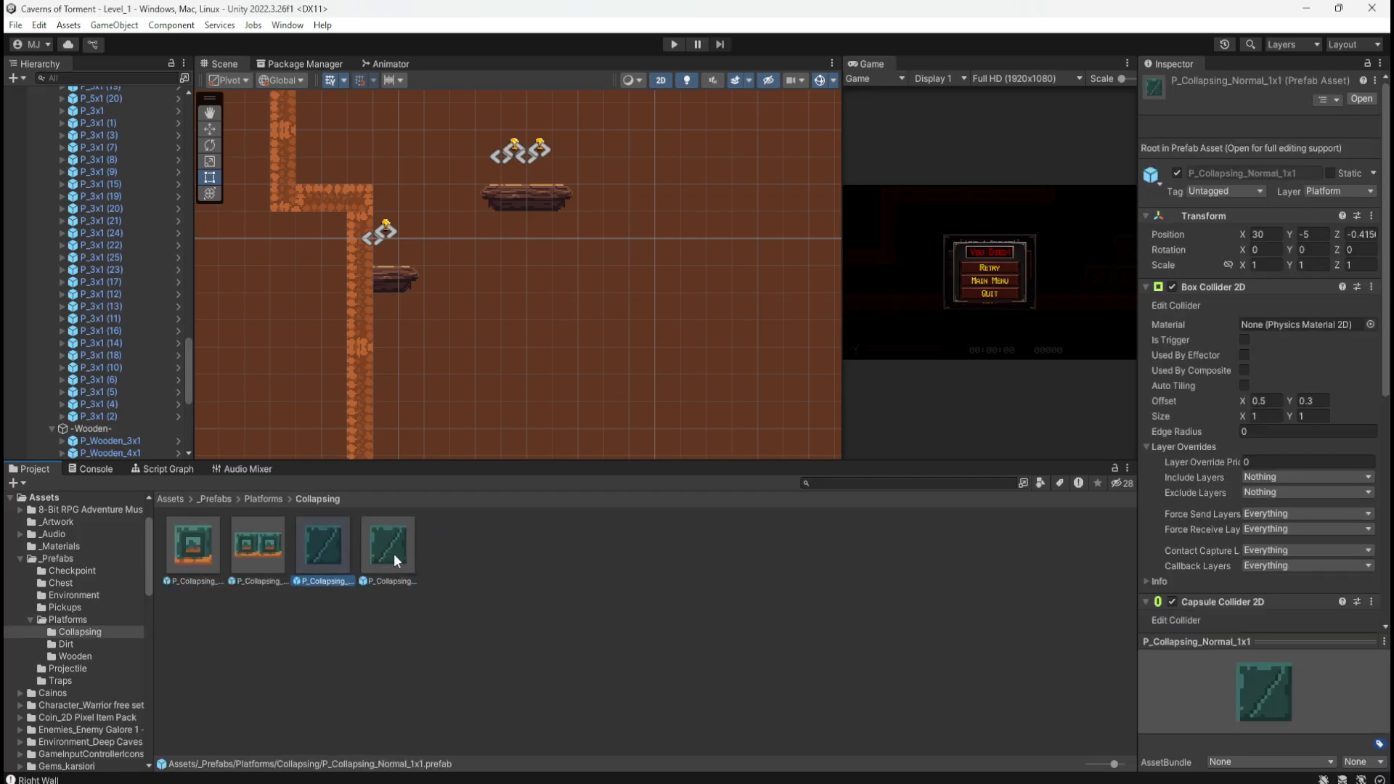
{"action": "scroll", "coordinate": [1240, 577], "scroll_direction": "down", "scroll_amount": 10}
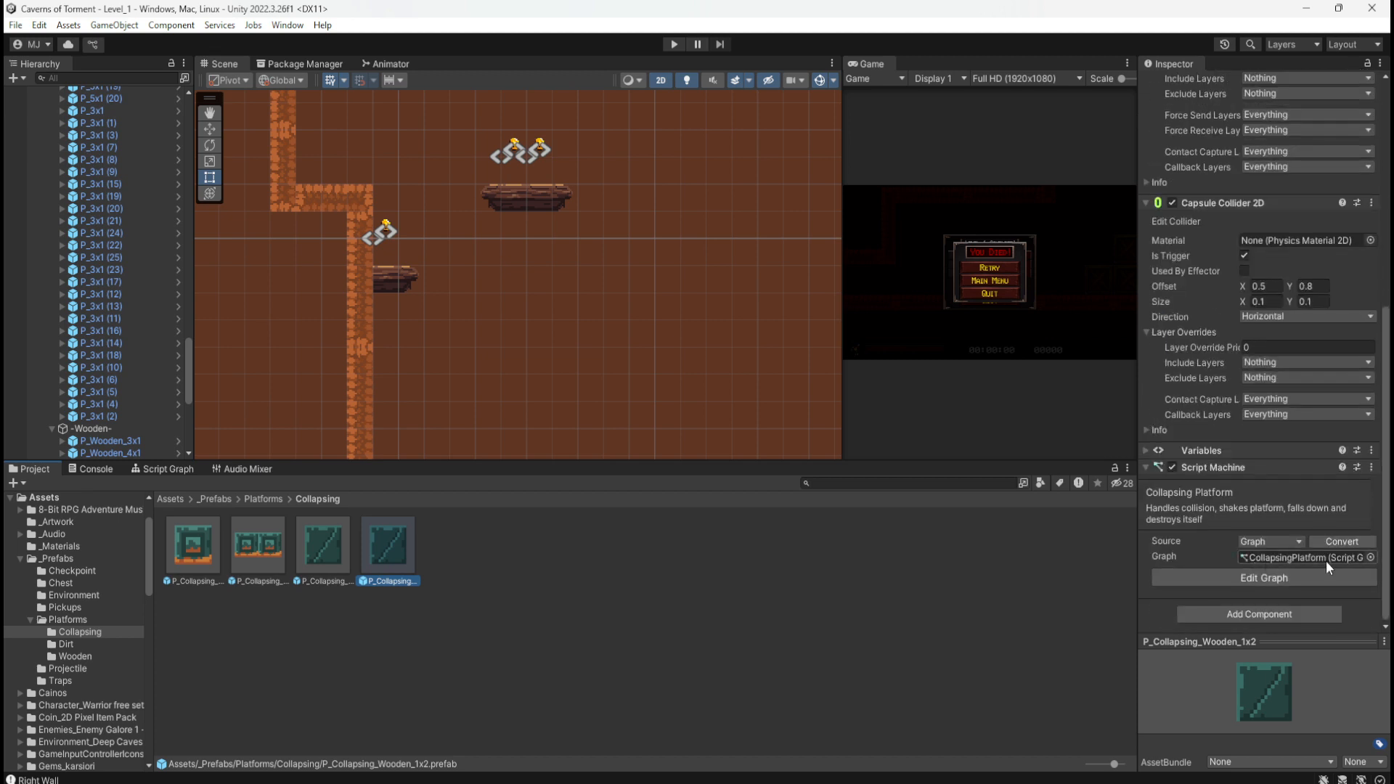
{"action": "left_click", "coordinate": [1370, 557]}
{"action": "left_click", "coordinate": [1233, 605]}
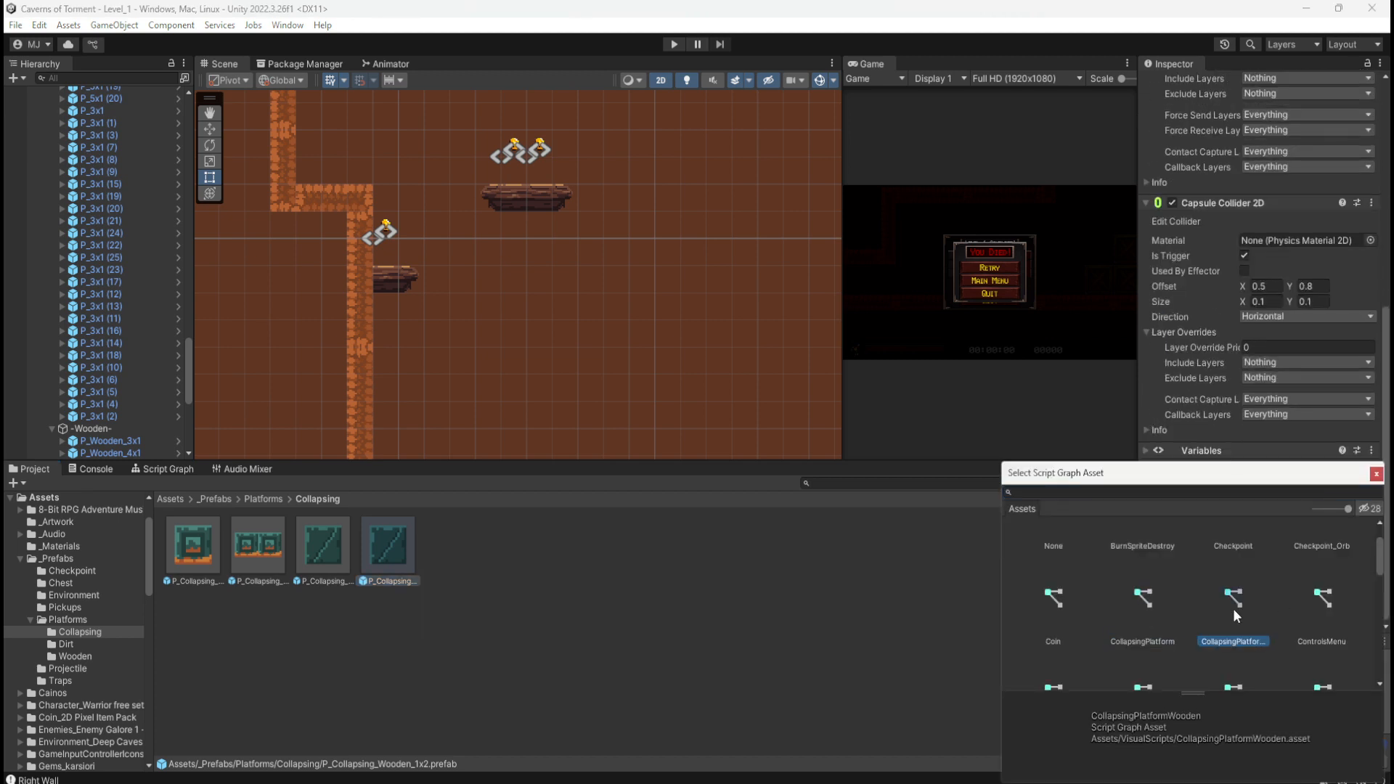
{"action": "double_click", "coordinate": [1234, 604]}
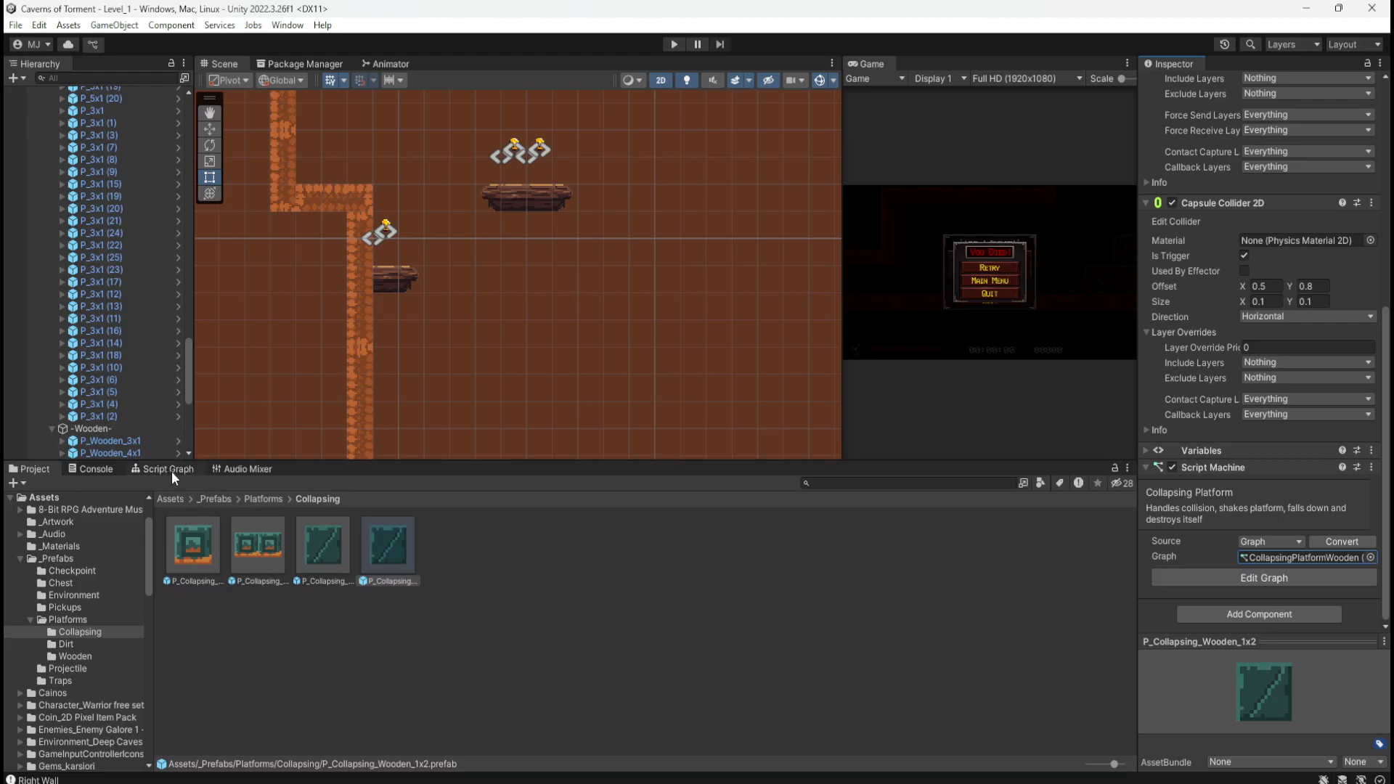
{"action": "double_click", "coordinate": [399, 548]}
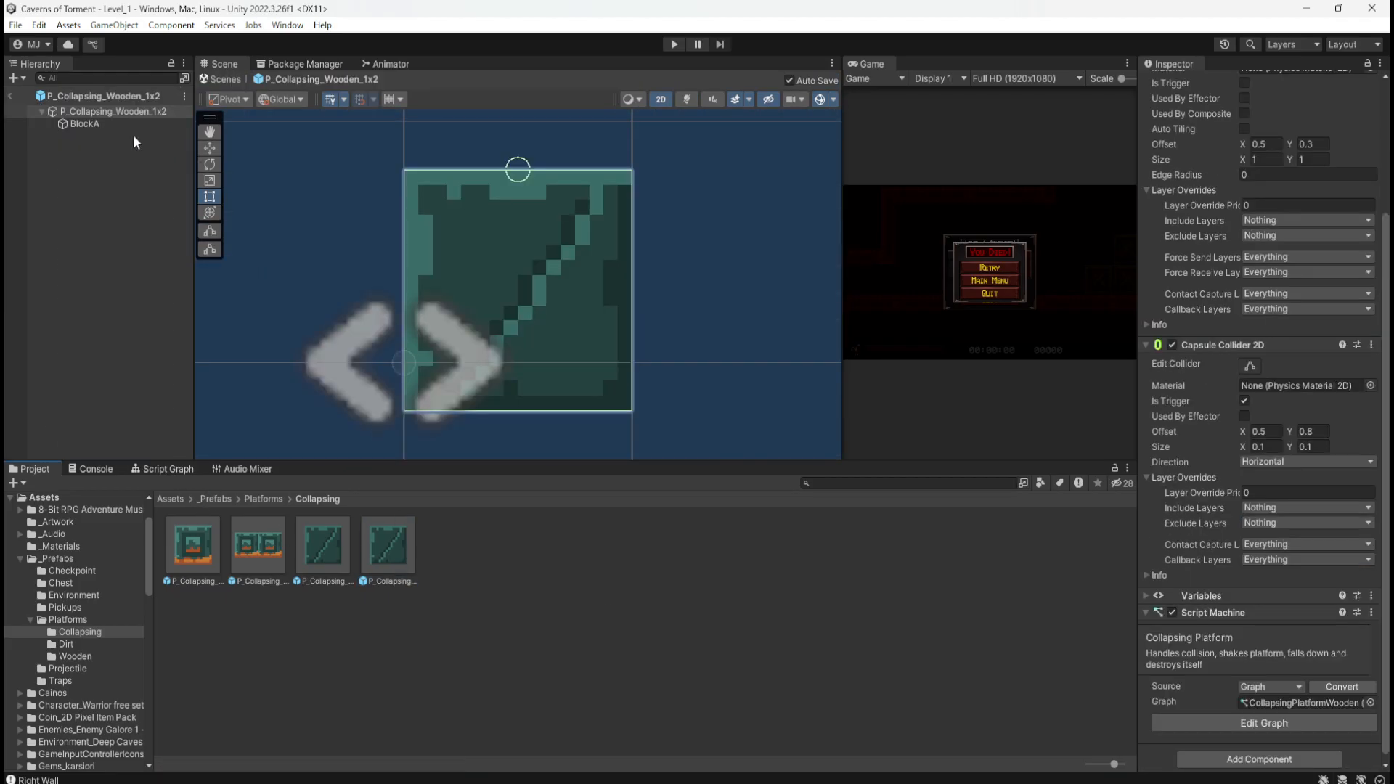
Step: Append ' Wooden' to the graph title, making it Collapsing Platform Wooden
{"action": "left_click", "coordinate": [167, 470]}
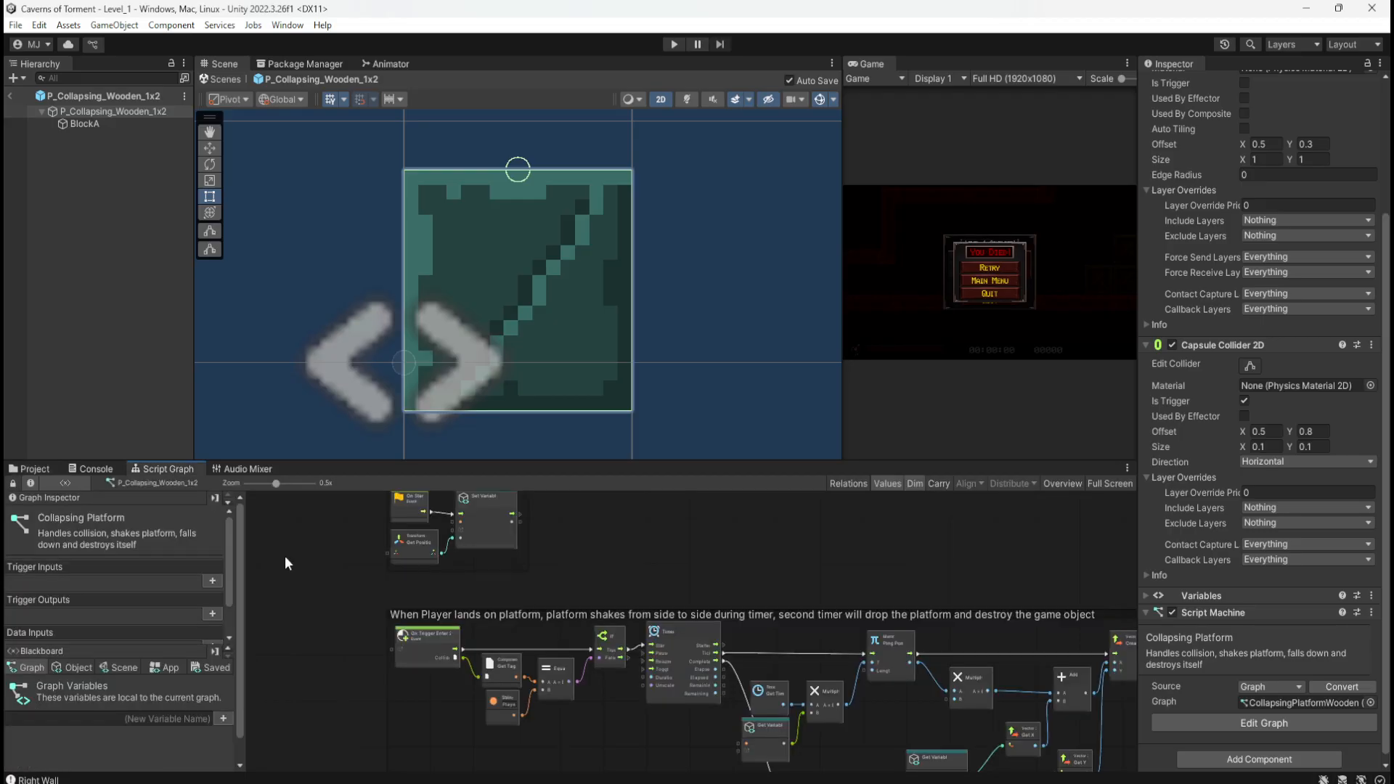
{"action": "left_click", "coordinate": [129, 517]}
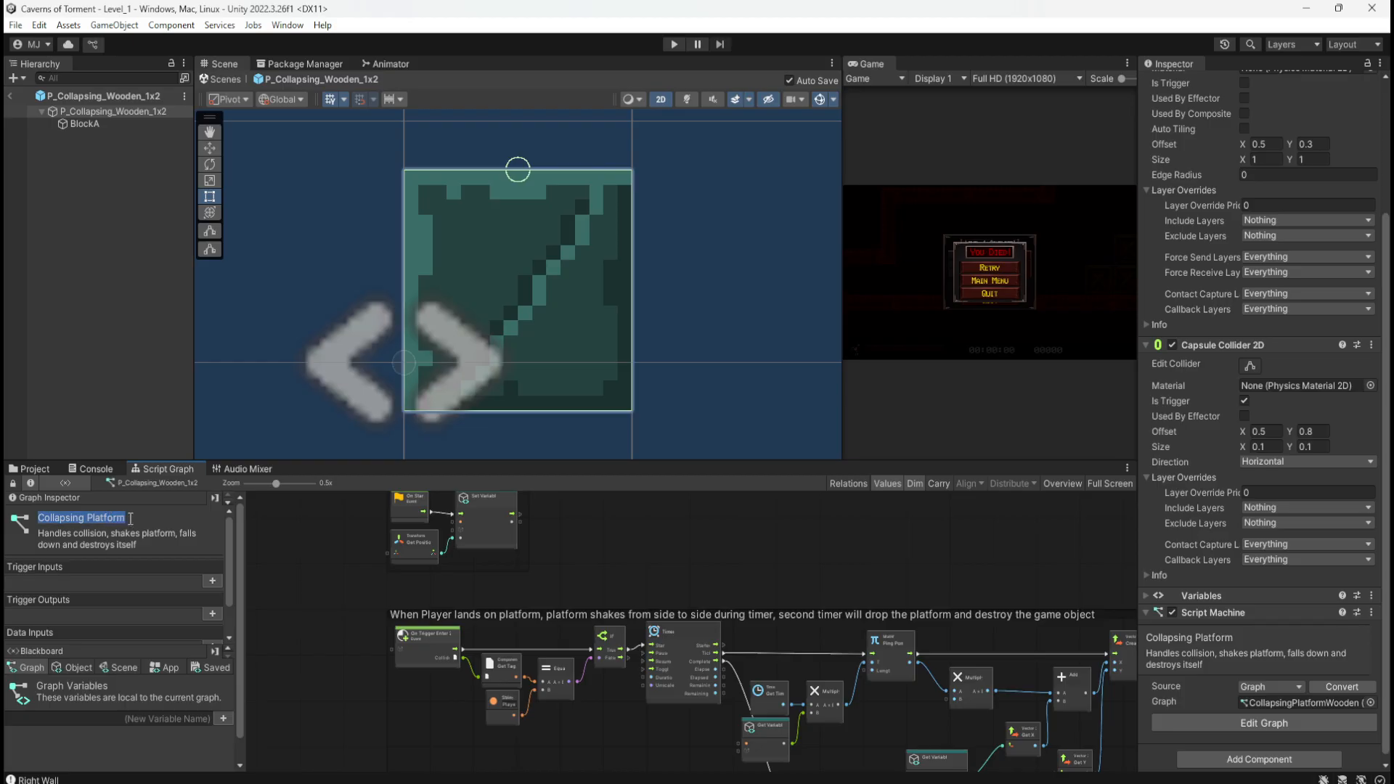
{"action": "left_click", "coordinate": [129, 517]}
{"action": "type", "text": "Wooden"}
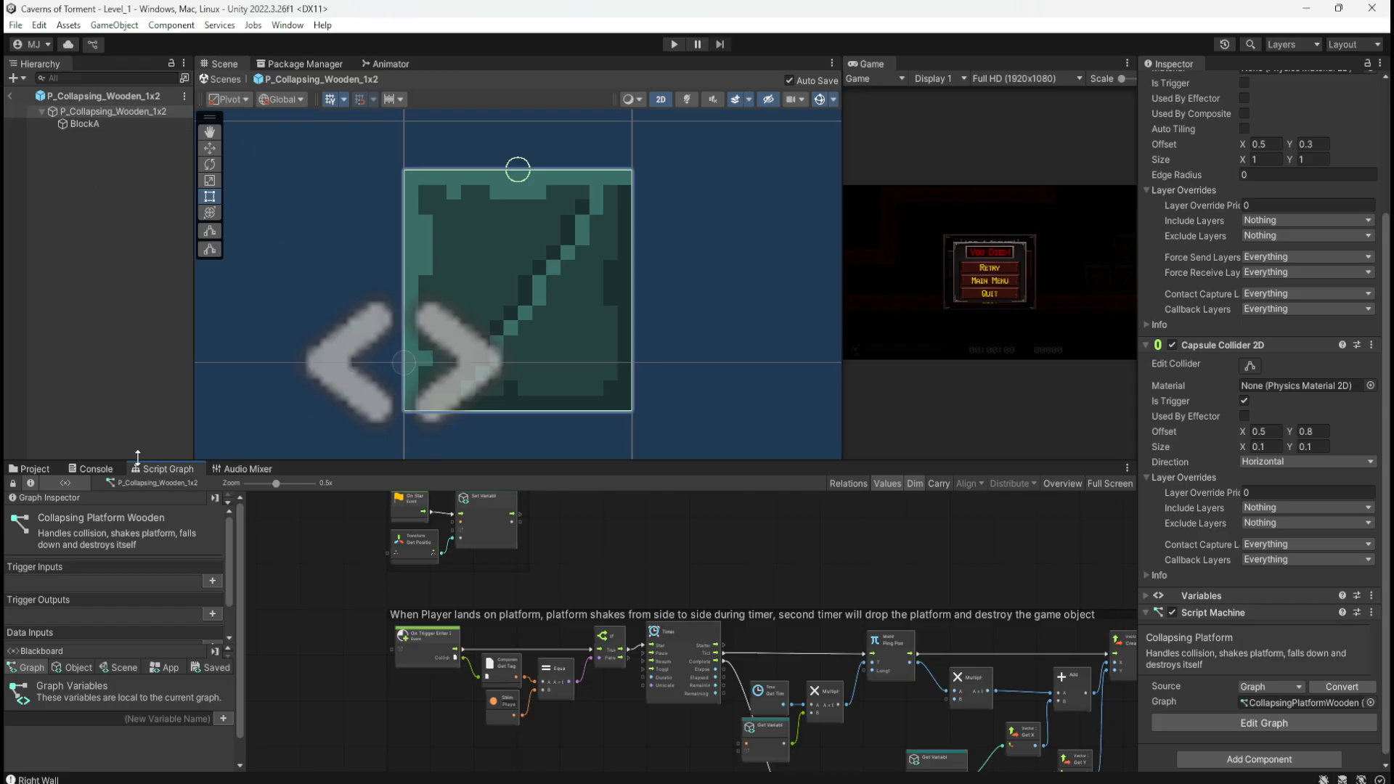
Step: Confirm P_Collapsing_Normal_1x1 still uses the CollapsingPlatform graph, then reselect the wooden prefab
{"action": "left_click", "coordinate": [34, 469]}
{"action": "left_click", "coordinate": [315, 548]}
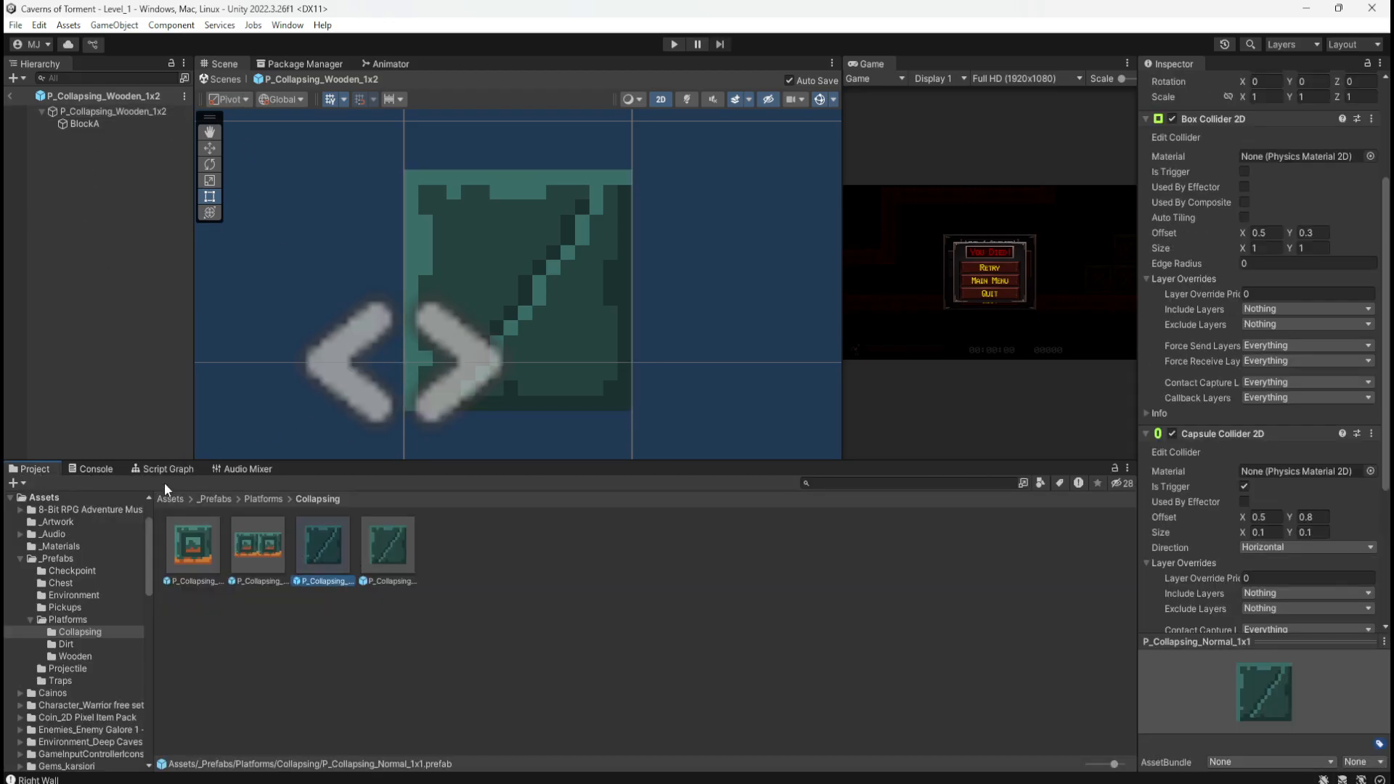
{"action": "left_click", "coordinate": [165, 469]}
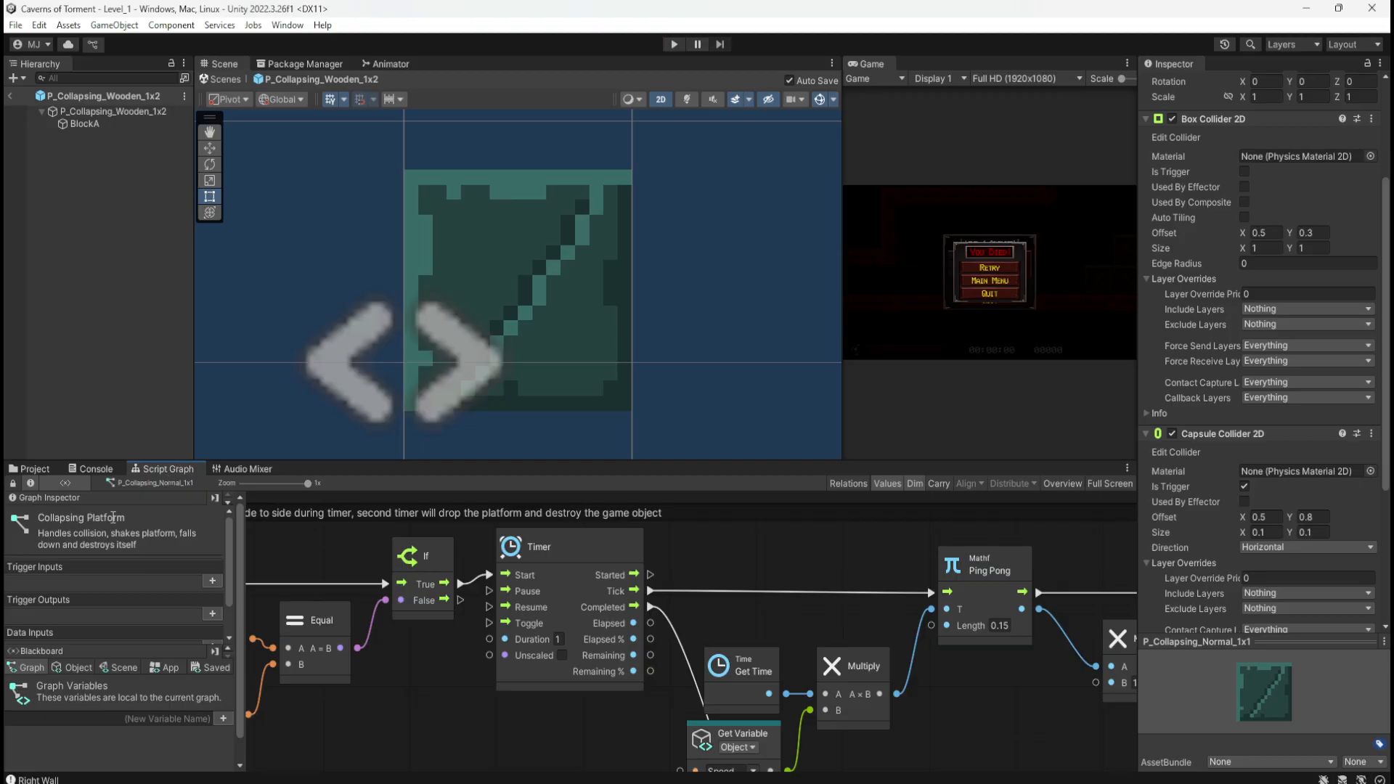
{"action": "scroll", "coordinate": [1227, 501], "scroll_direction": "down", "scroll_amount": 5}
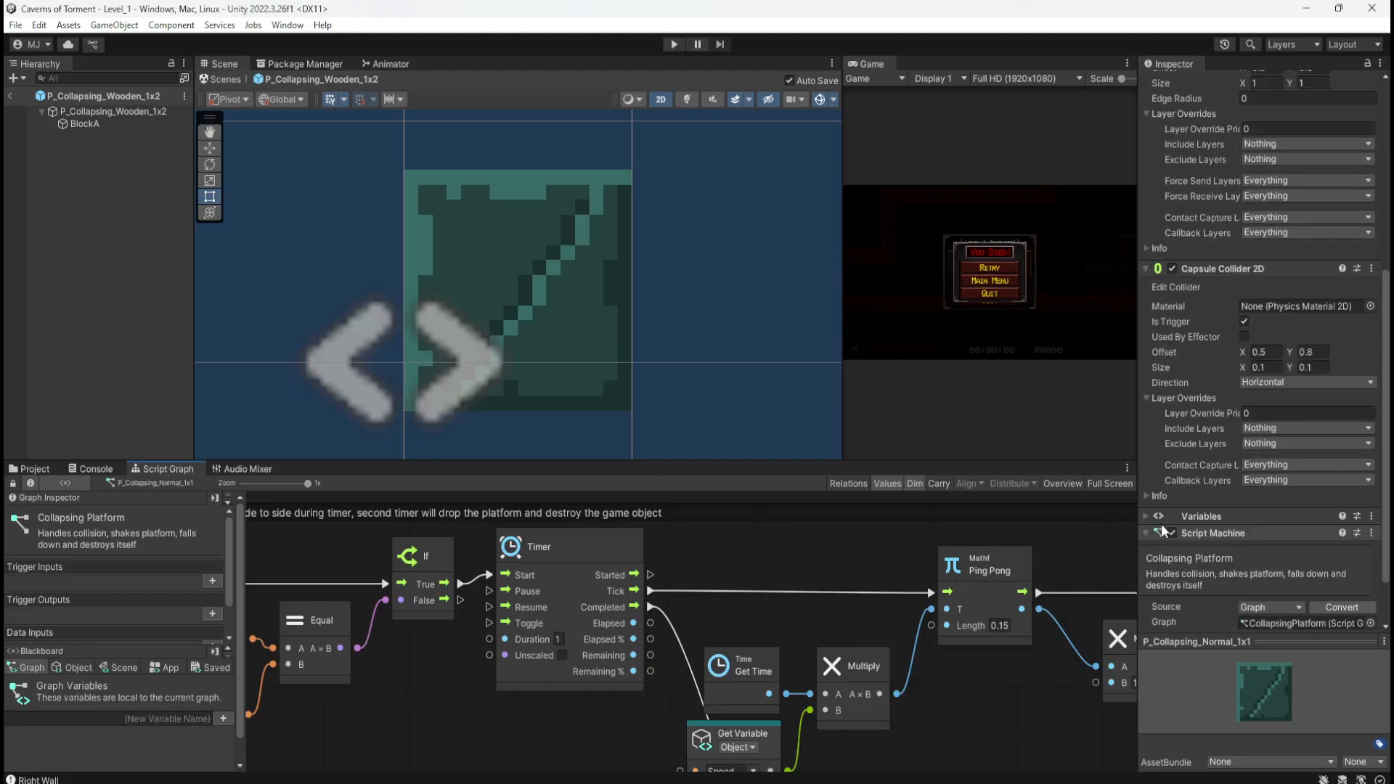
{"action": "left_click", "coordinate": [22, 469]}
{"action": "left_click", "coordinate": [390, 548]}
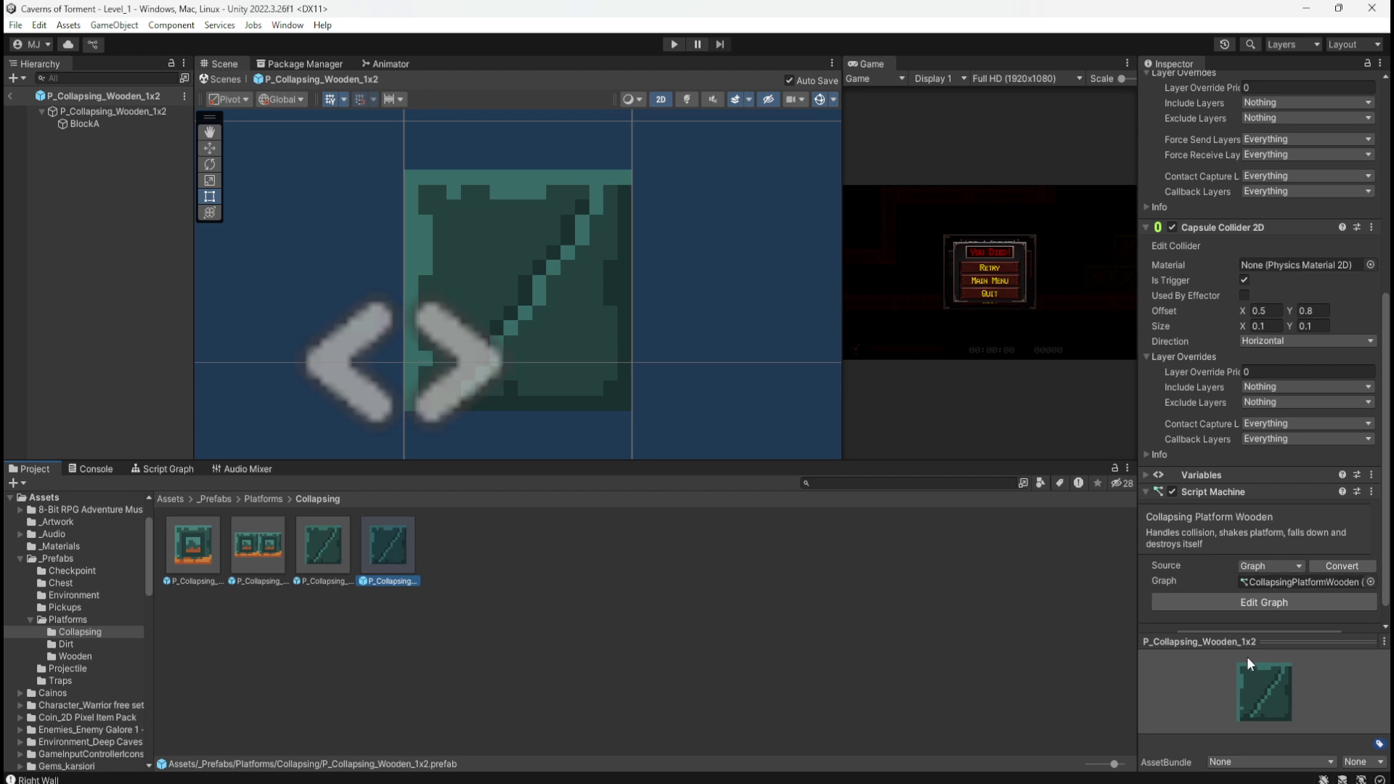
Step: In the maximized wooden graph, set the shake Timer's duration to 2 and bring up the level map photo
{"action": "left_click", "coordinate": [177, 471]}
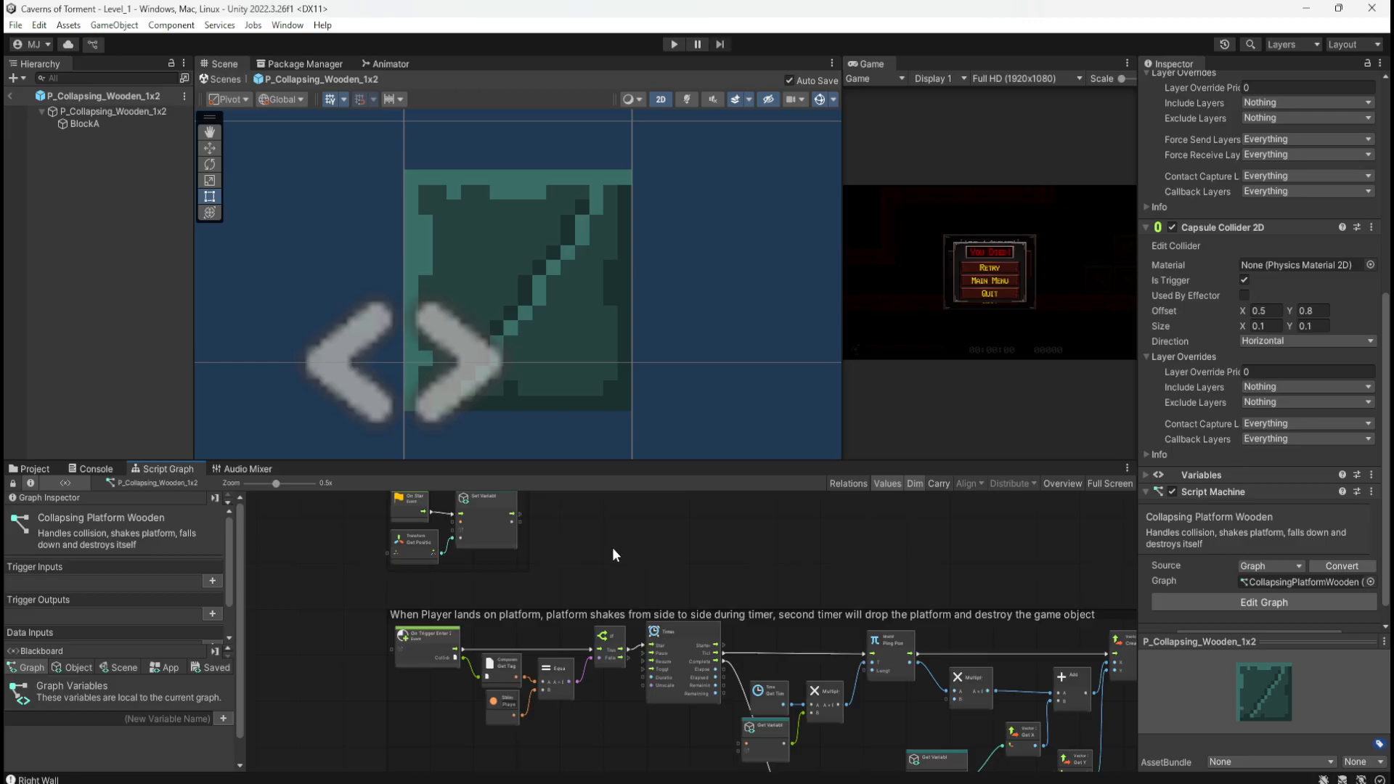
{"action": "key", "text": "shift+space"}
{"action": "scroll", "coordinate": [812, 476], "scroll_direction": "up", "scroll_amount": 5}
{"action": "type", "text": "2"}
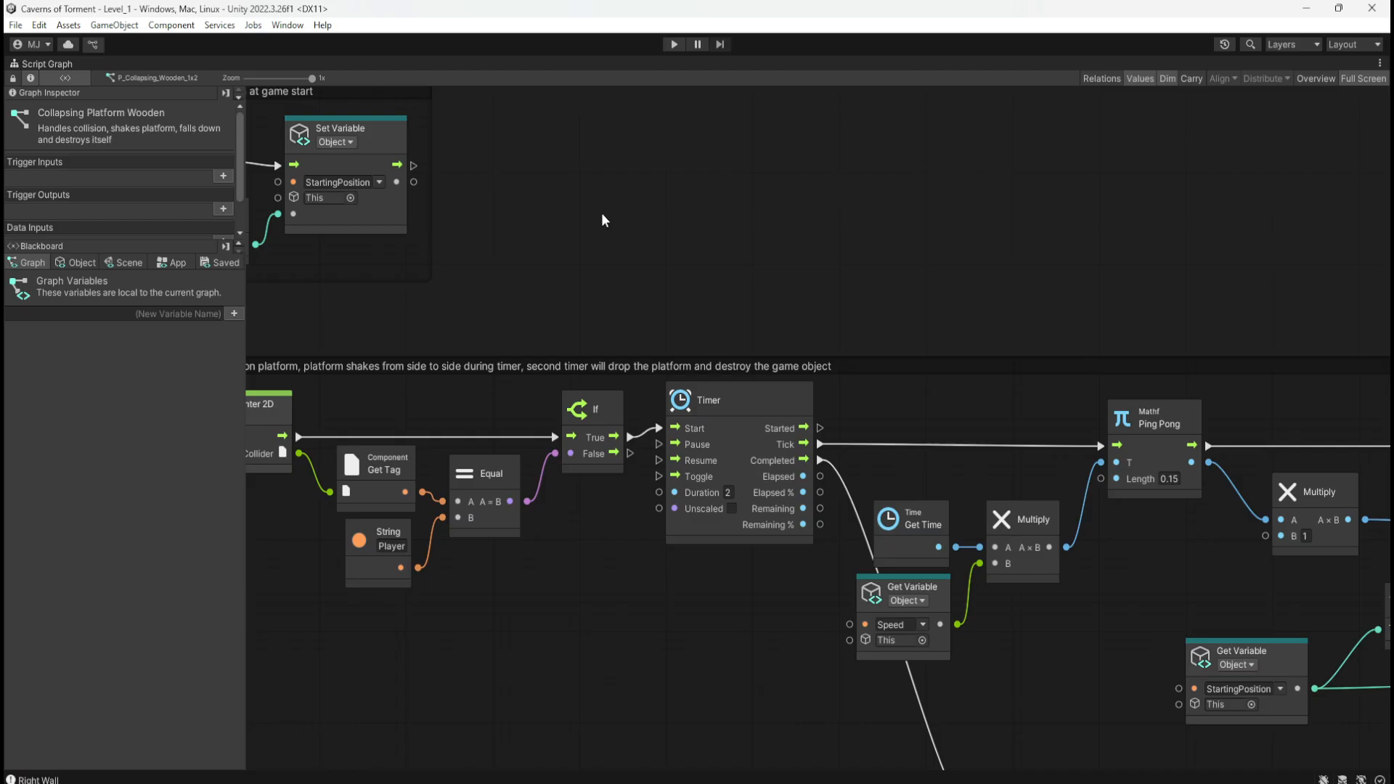
{"action": "middle_click_drag", "start_coordinate": [602, 219], "coordinate": [823, 399]}
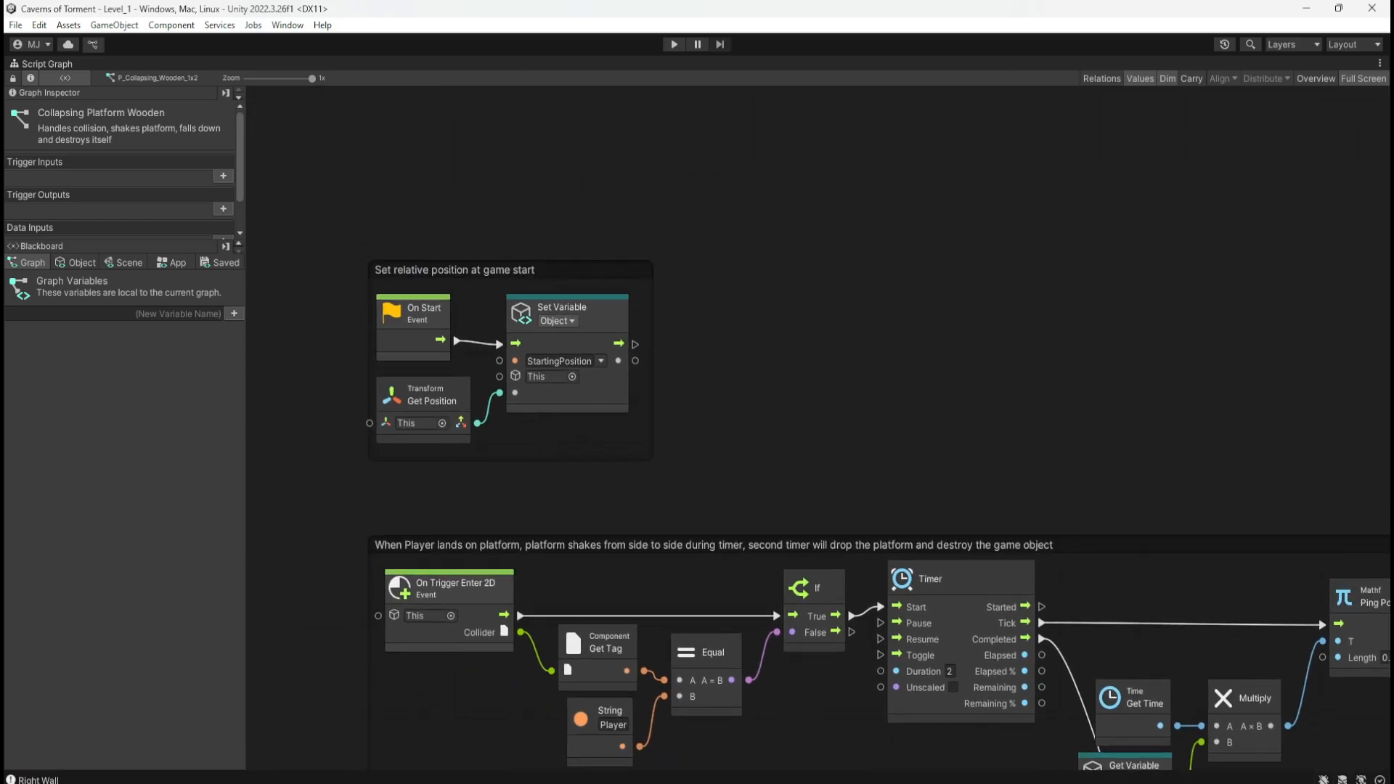
{"action": "mouse_move", "coordinate": [1393, 122]}
{"action": "left_mouse_down"}
{"action": "mouse_move", "coordinate": [1000, 101]}
{"action": "mouse_move", "coordinate": [952, 122]}
{"action": "left_mouse_up"}
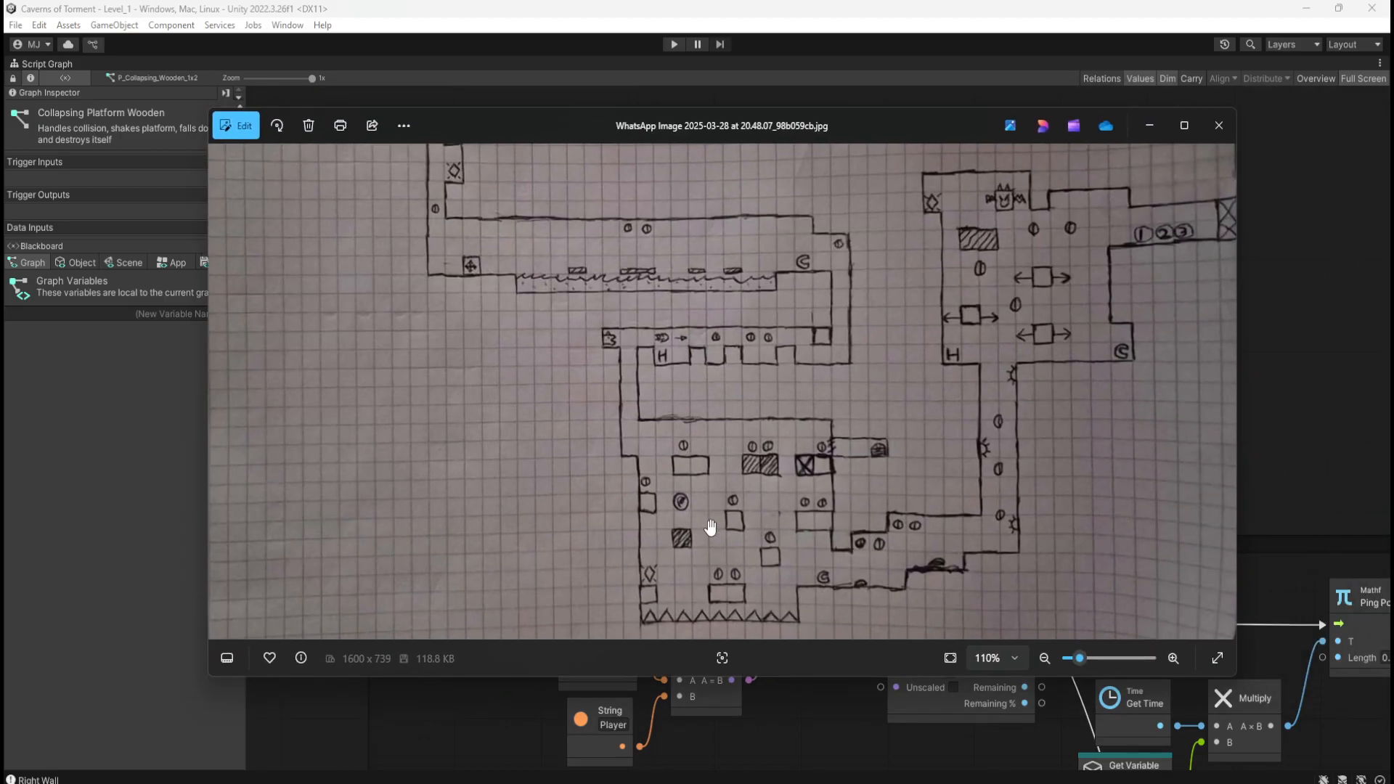
Step: Pan to the top-left of the hand-drawn level map, then drag the Photos viewer off screen
{"action": "left_click_drag", "start_coordinate": [713, 270], "coordinate": [731, 314]}
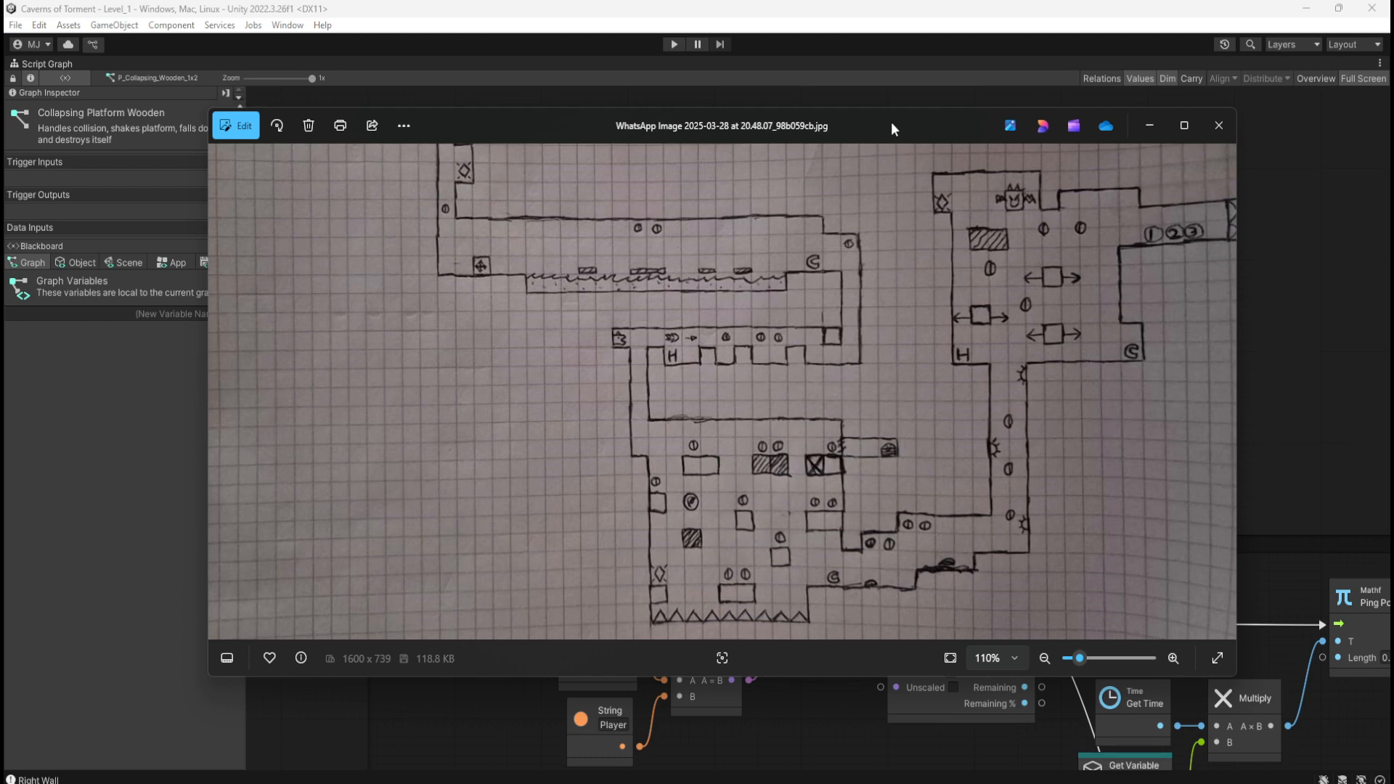
{"action": "left_click_drag", "start_coordinate": [892, 124], "coordinate": [1393, 204]}
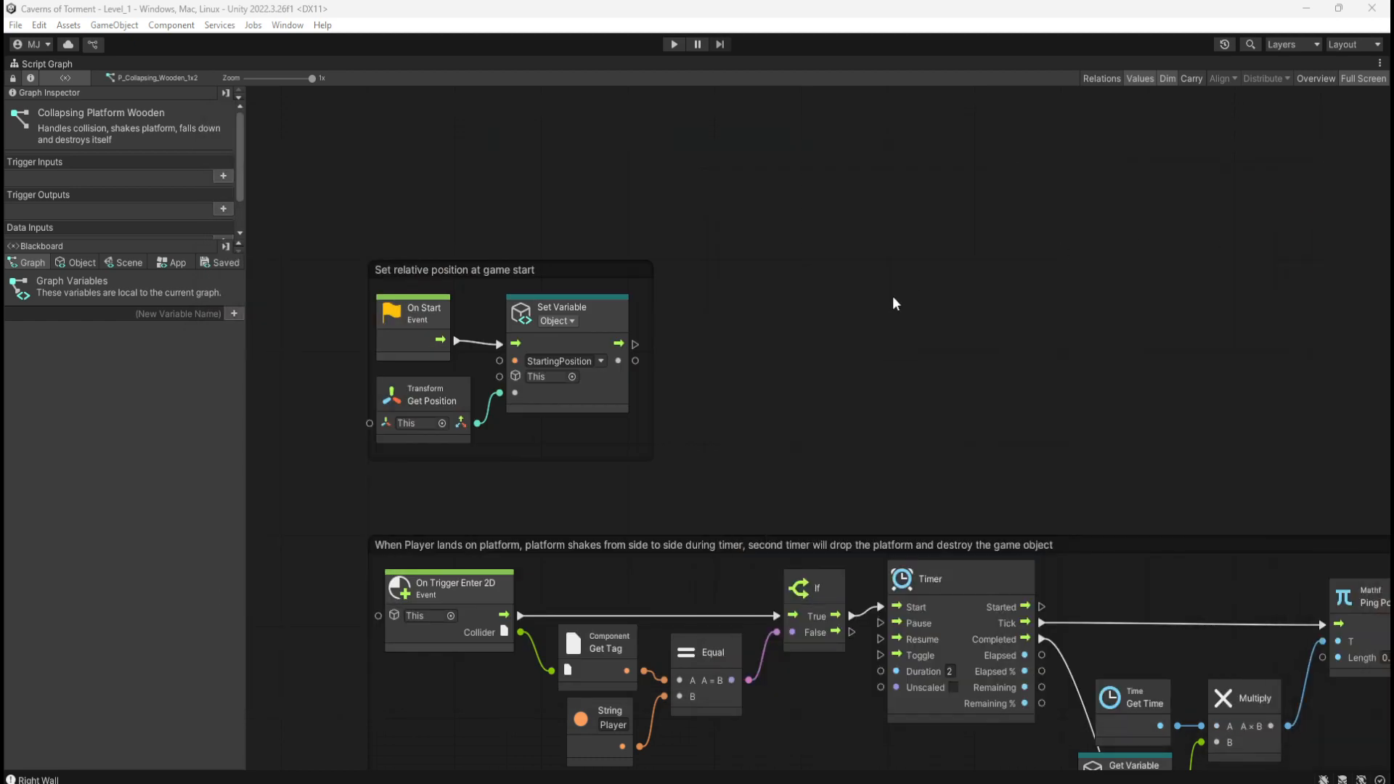
Step: Leave the full-screen graph and zoom the Scene view onto the wooden collapsing platform
{"action": "middle_click_drag", "start_coordinate": [898, 439], "coordinate": [851, 338]}
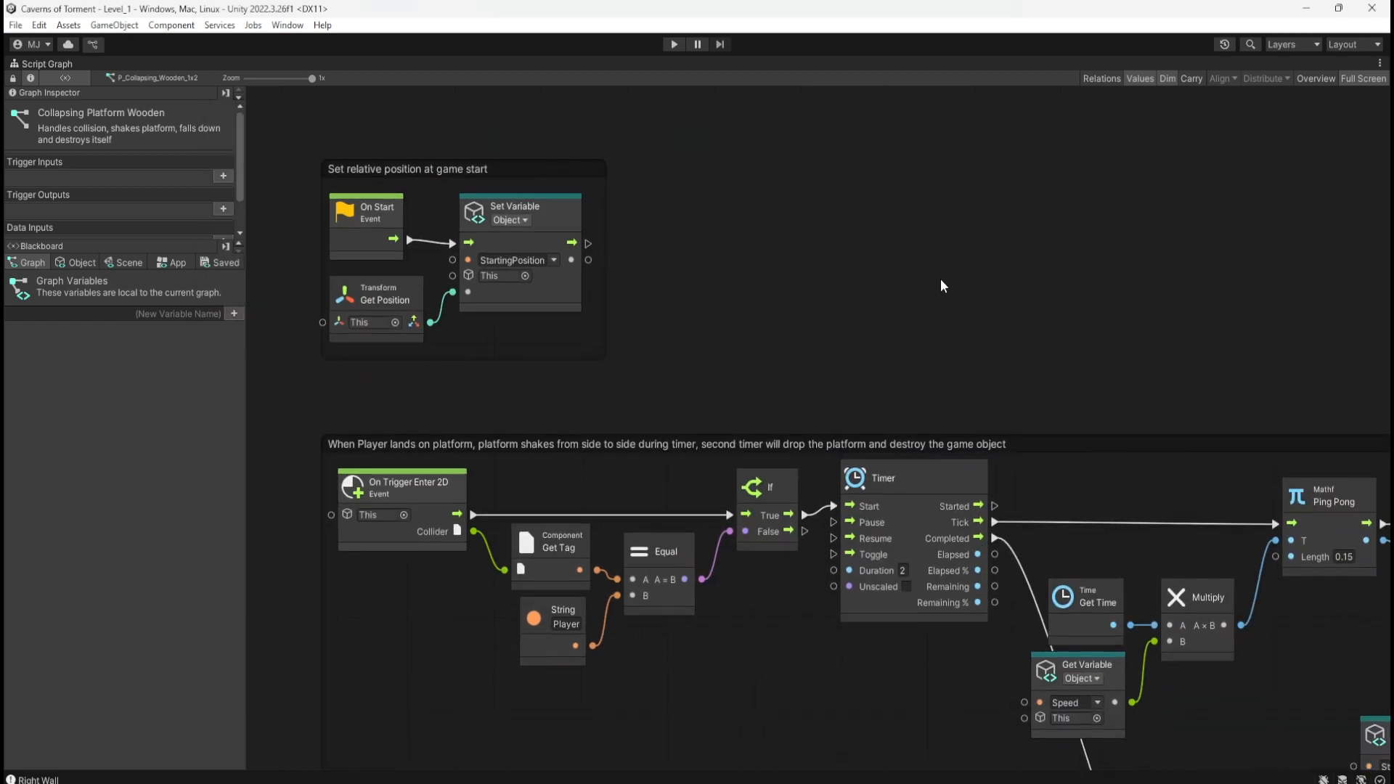
{"action": "key", "text": "shift+space"}
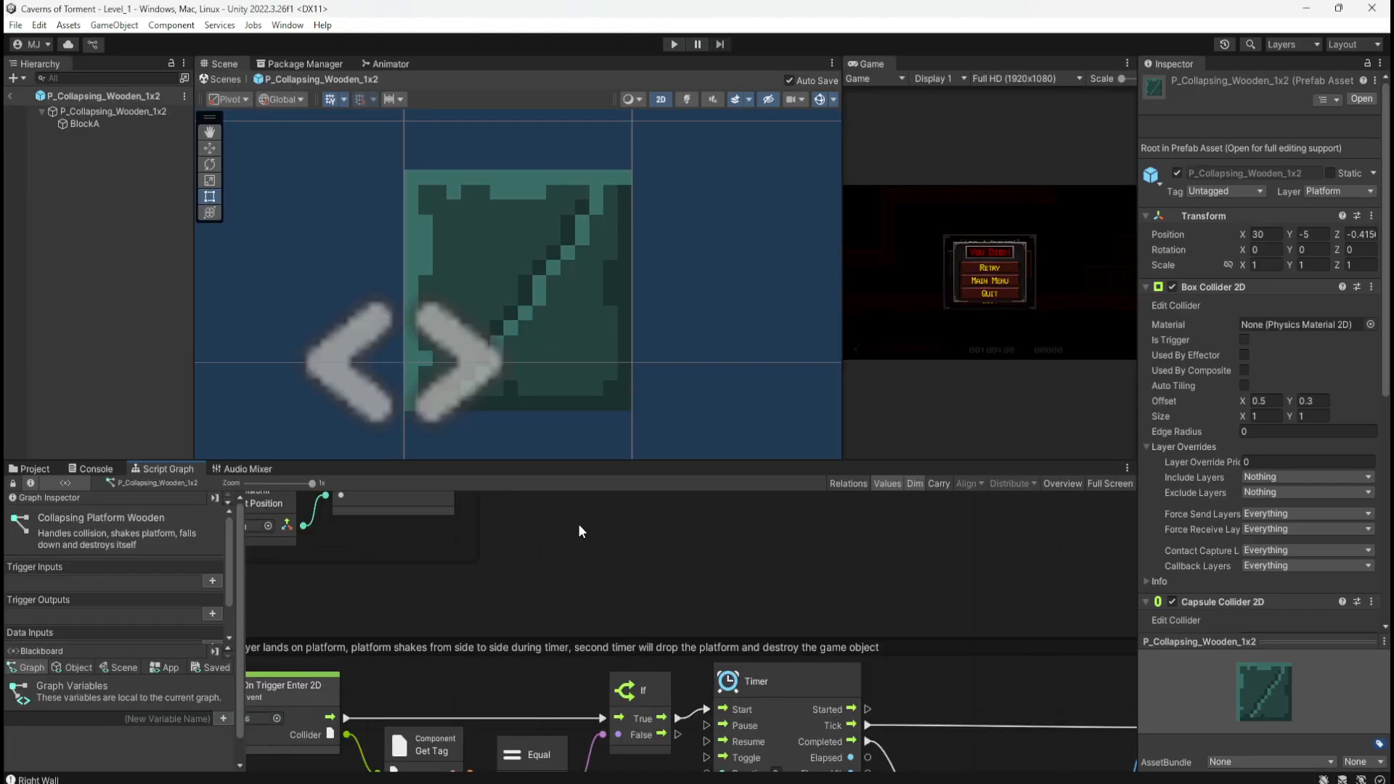
{"action": "scroll", "coordinate": [602, 347], "scroll_direction": "down", "scroll_amount": 4}
{"action": "scroll", "coordinate": [609, 345], "scroll_direction": "down", "scroll_amount": 2}
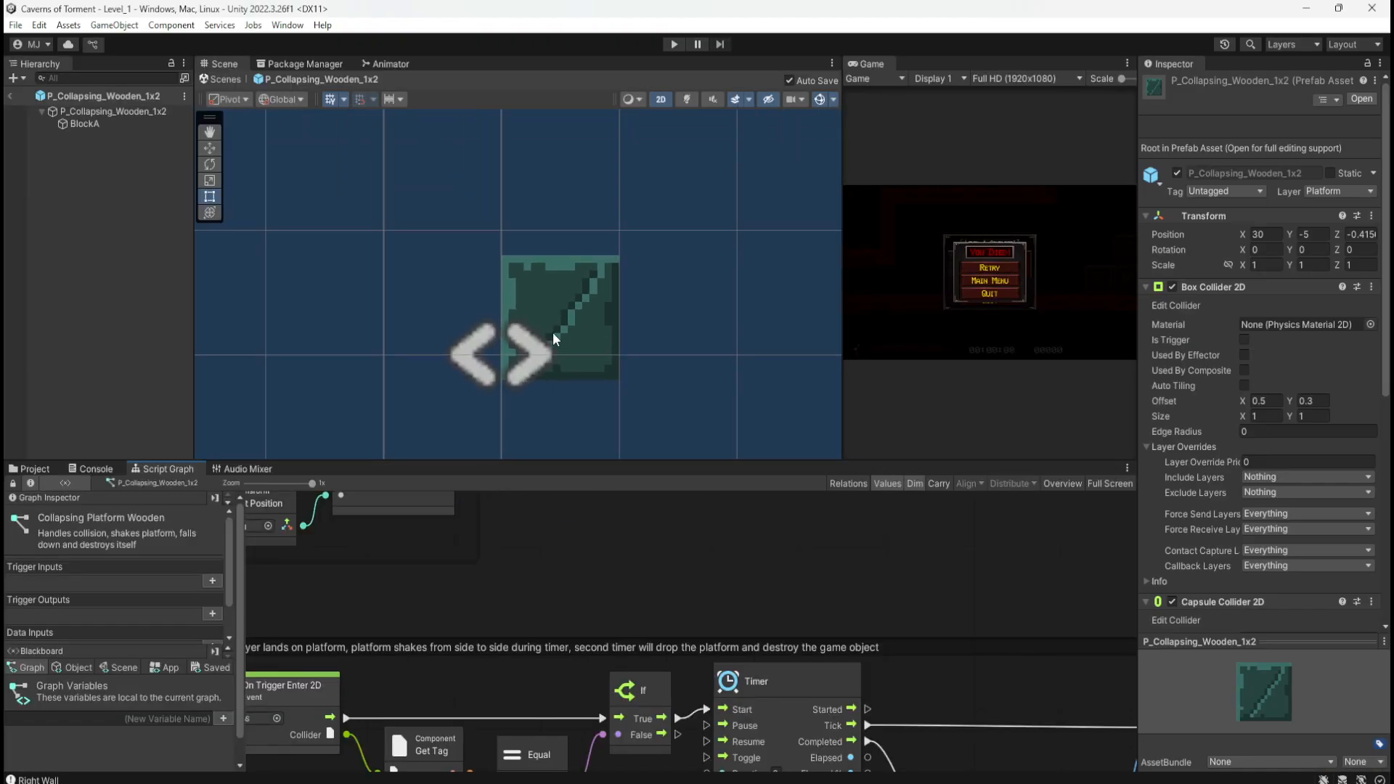
{"action": "scroll", "coordinate": [463, 370], "scroll_direction": "down", "scroll_amount": 1}
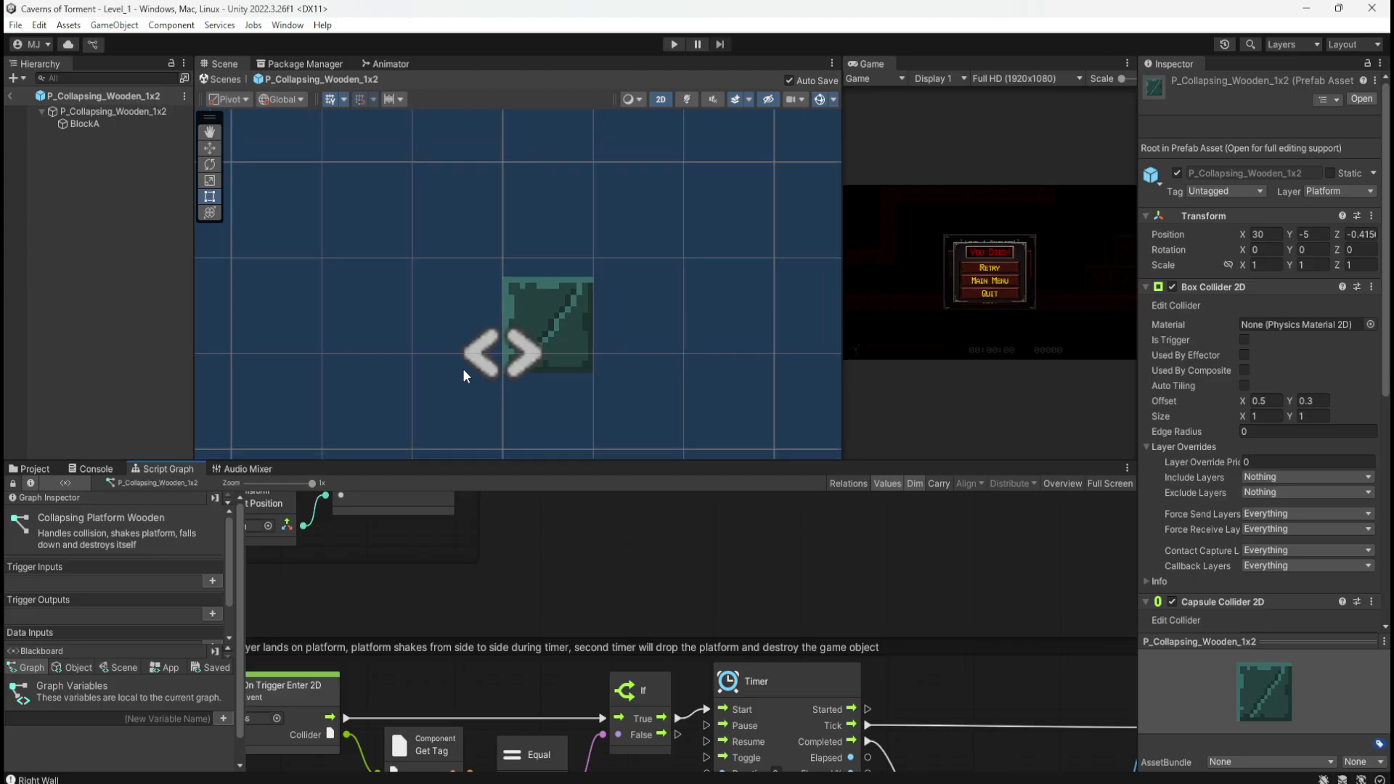
{"action": "scroll", "coordinate": [564, 347], "scroll_direction": "up", "scroll_amount": 2}
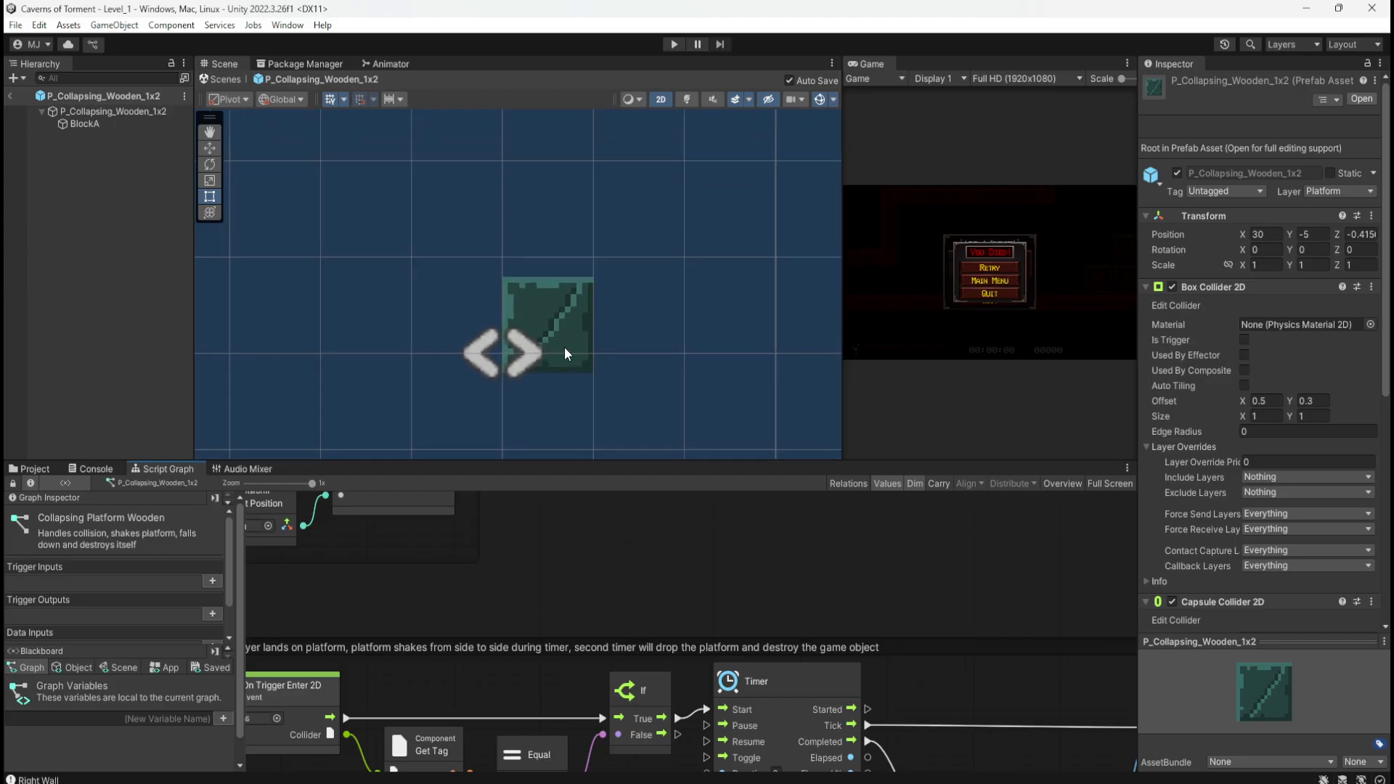
Step: Inspect the BlockA sprite settings and the P_Collapsing_Wooden_1x2 root object
{"action": "left_click", "coordinate": [106, 112]}
{"action": "left_click", "coordinate": [100, 122]}
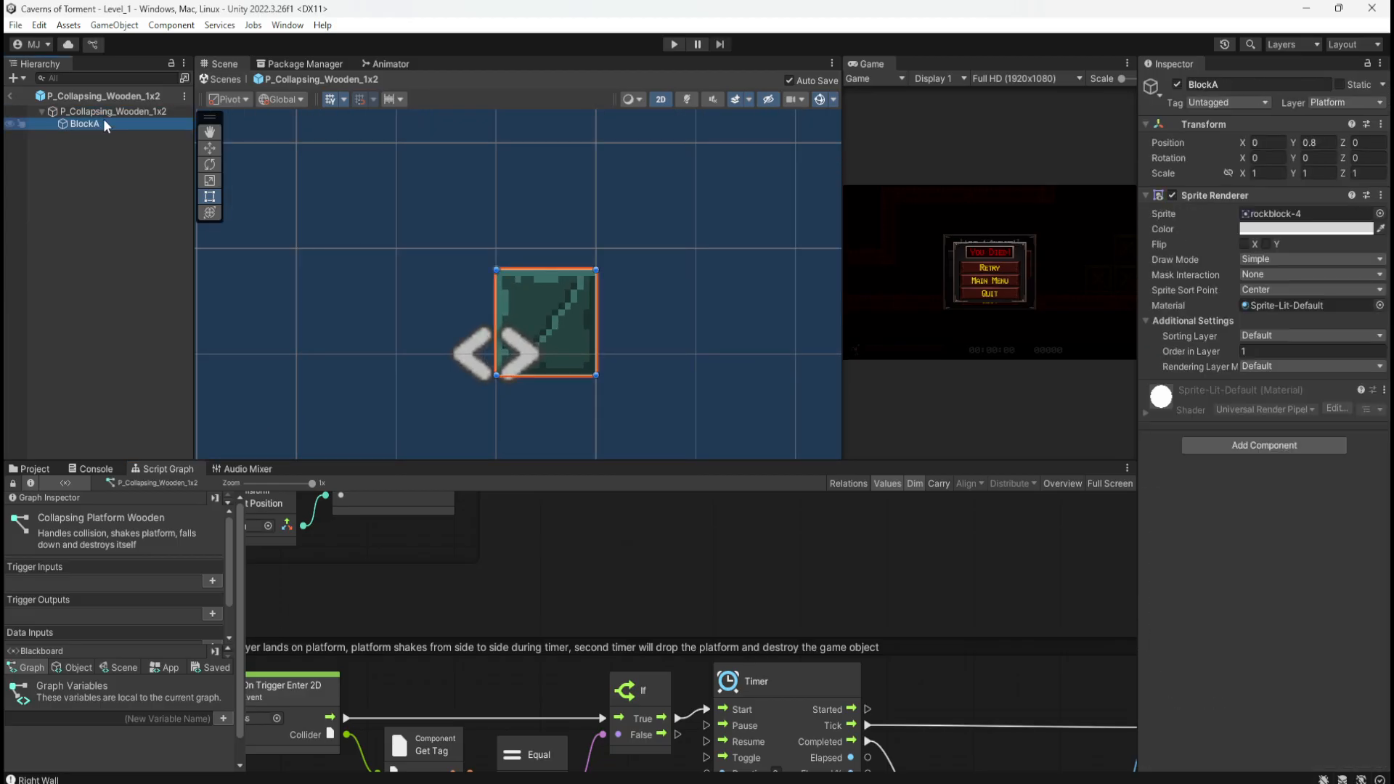
{"action": "left_click", "coordinate": [107, 112]}
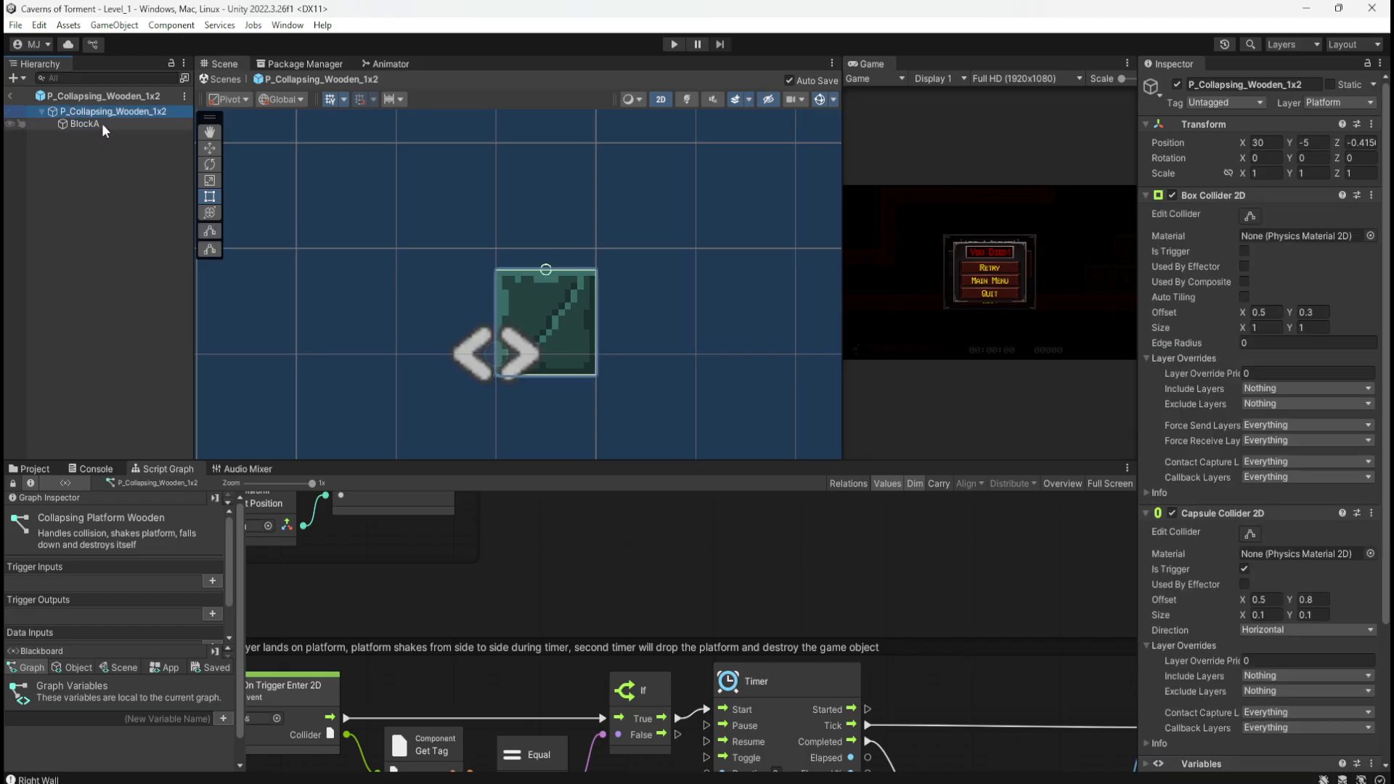
{"action": "scroll", "coordinate": [660, 307], "scroll_direction": "down", "scroll_amount": 3}
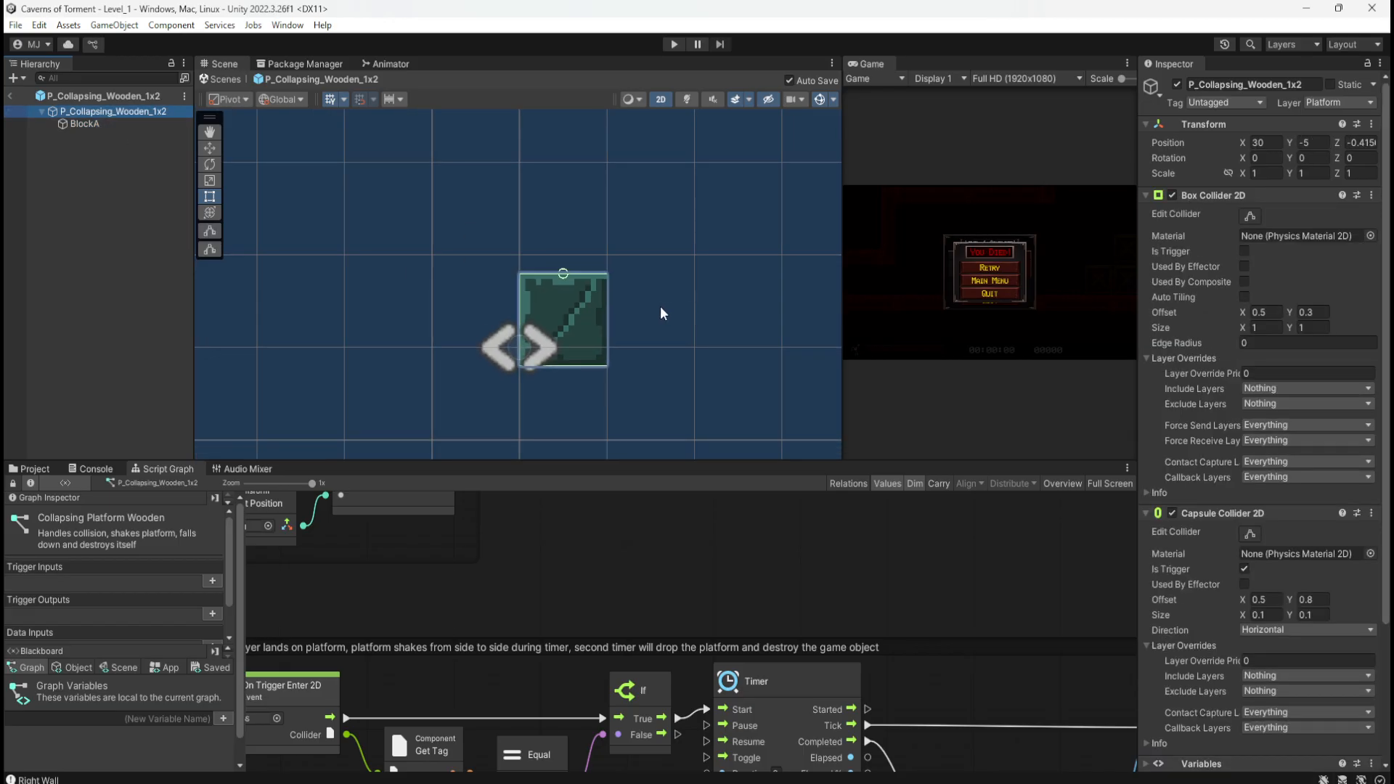
{"action": "scroll", "coordinate": [360, 265], "scroll_direction": "down", "scroll_amount": 3}
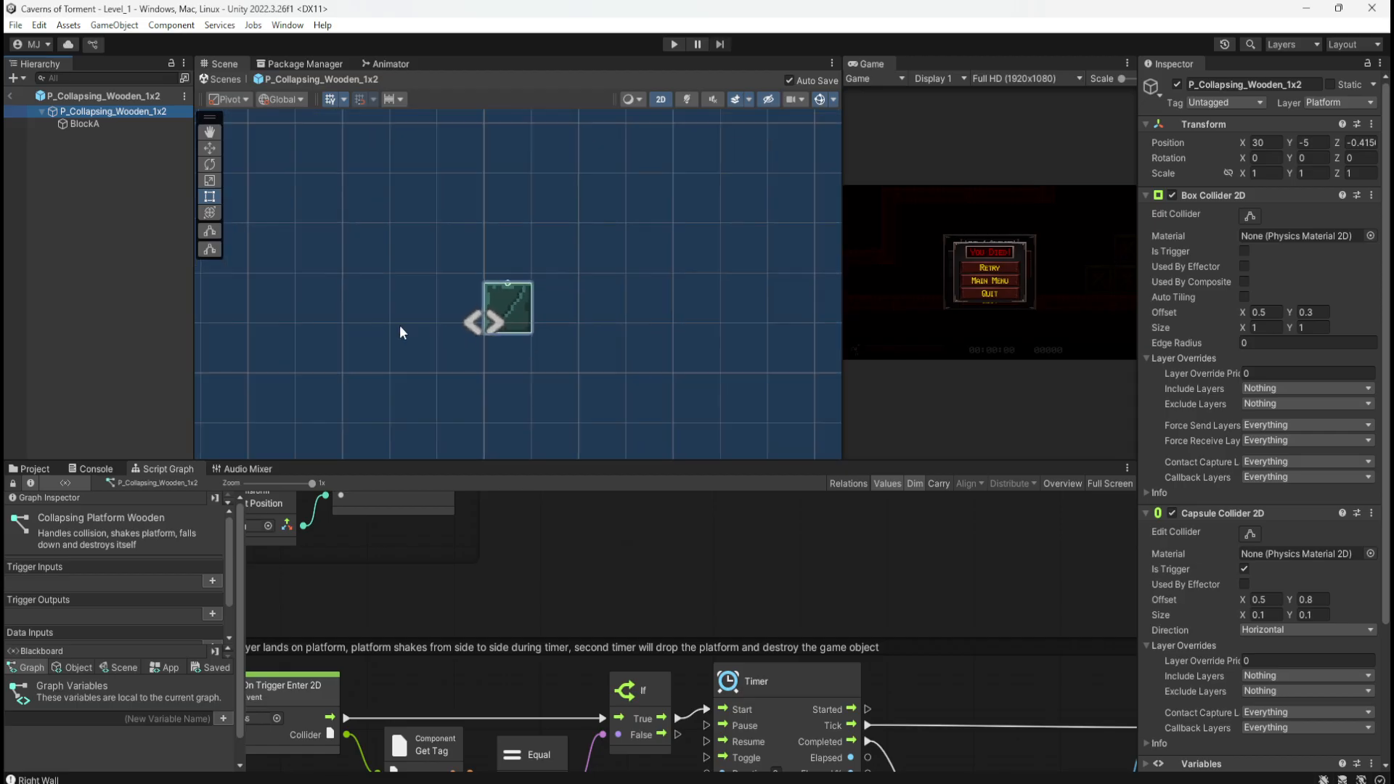
{"action": "scroll", "coordinate": [530, 343], "scroll_direction": "up", "scroll_amount": 3}
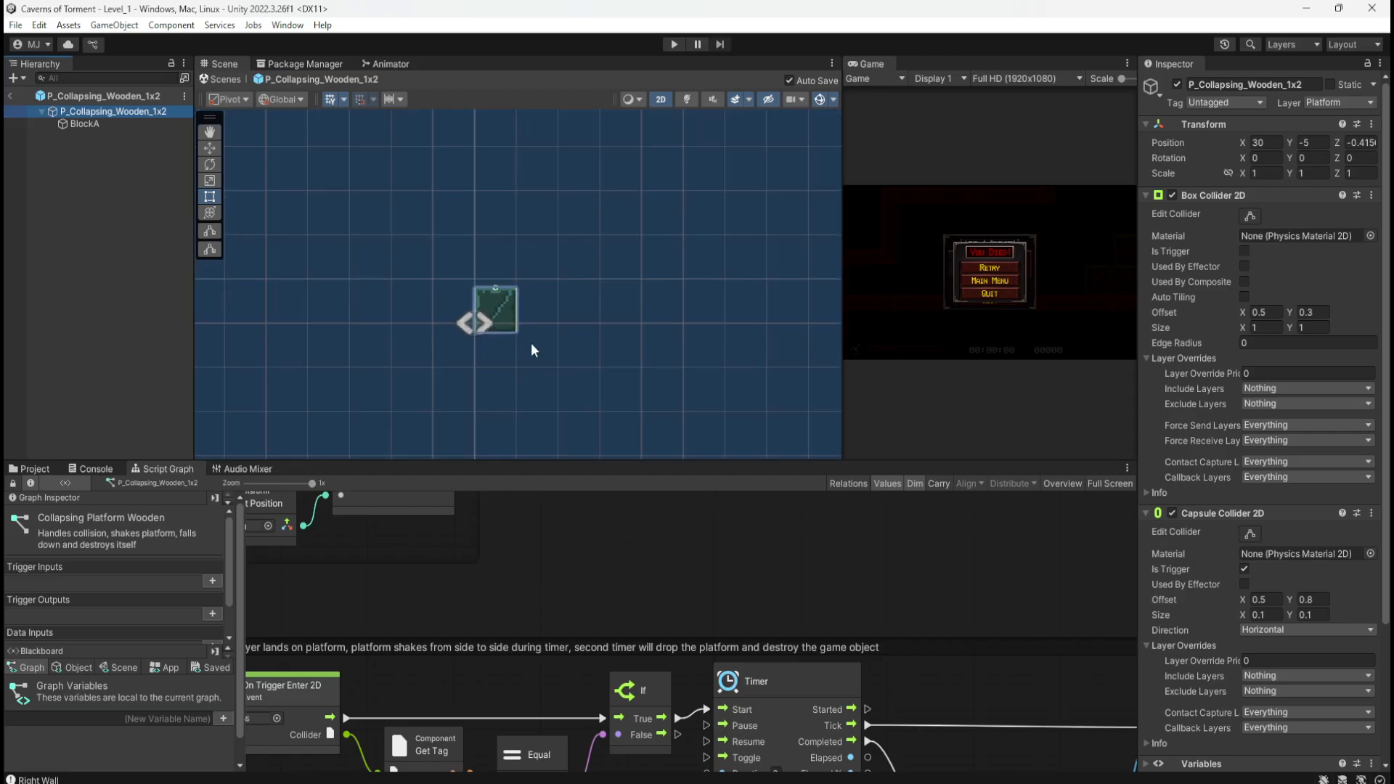
Step: Open the P_Wooden_3x1 and P_Wooden_4x1 prefabs from Platforms > Wooden to look them over
{"action": "scroll", "coordinate": [510, 340], "scroll_direction": "up", "scroll_amount": 5}
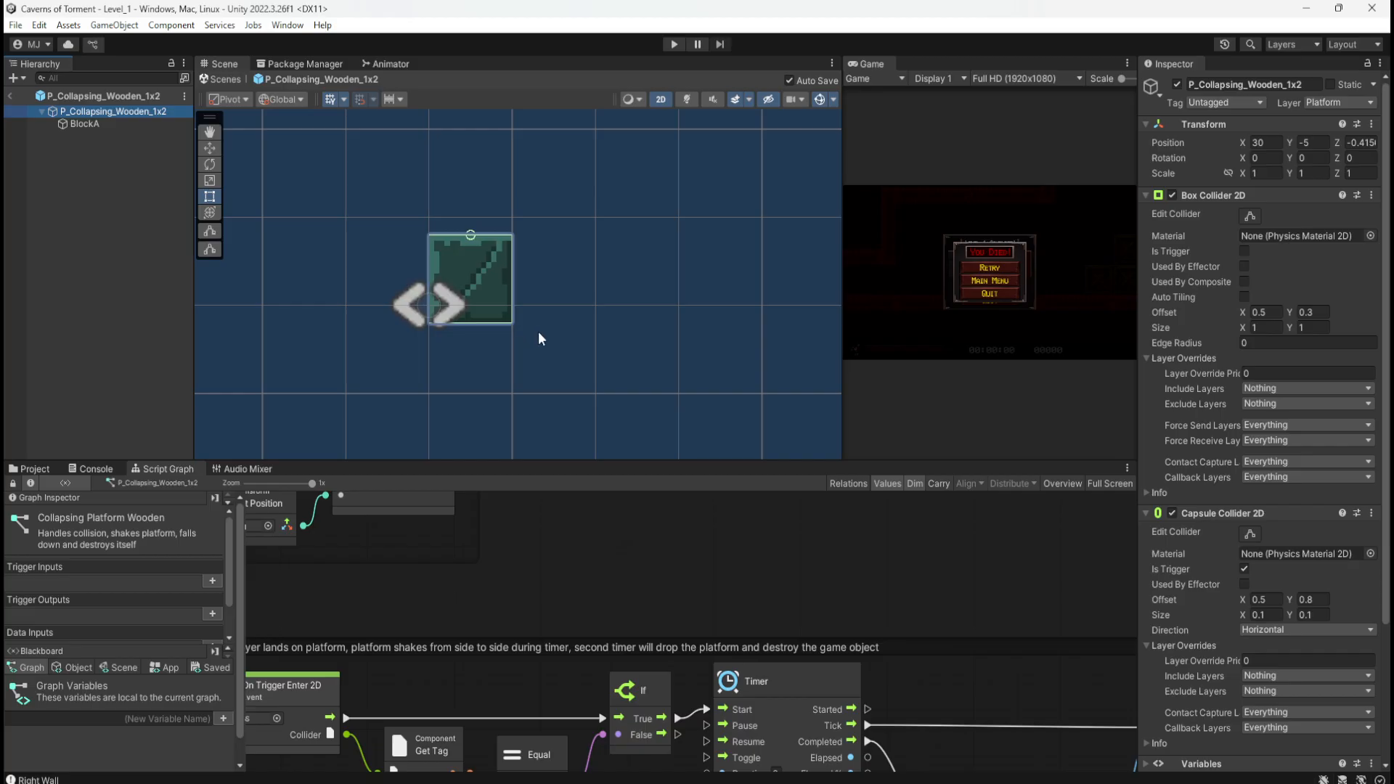
{"action": "scroll", "coordinate": [578, 323], "scroll_direction": "down", "scroll_amount": 5}
{"action": "scroll", "coordinate": [580, 327], "scroll_direction": "down", "scroll_amount": 3}
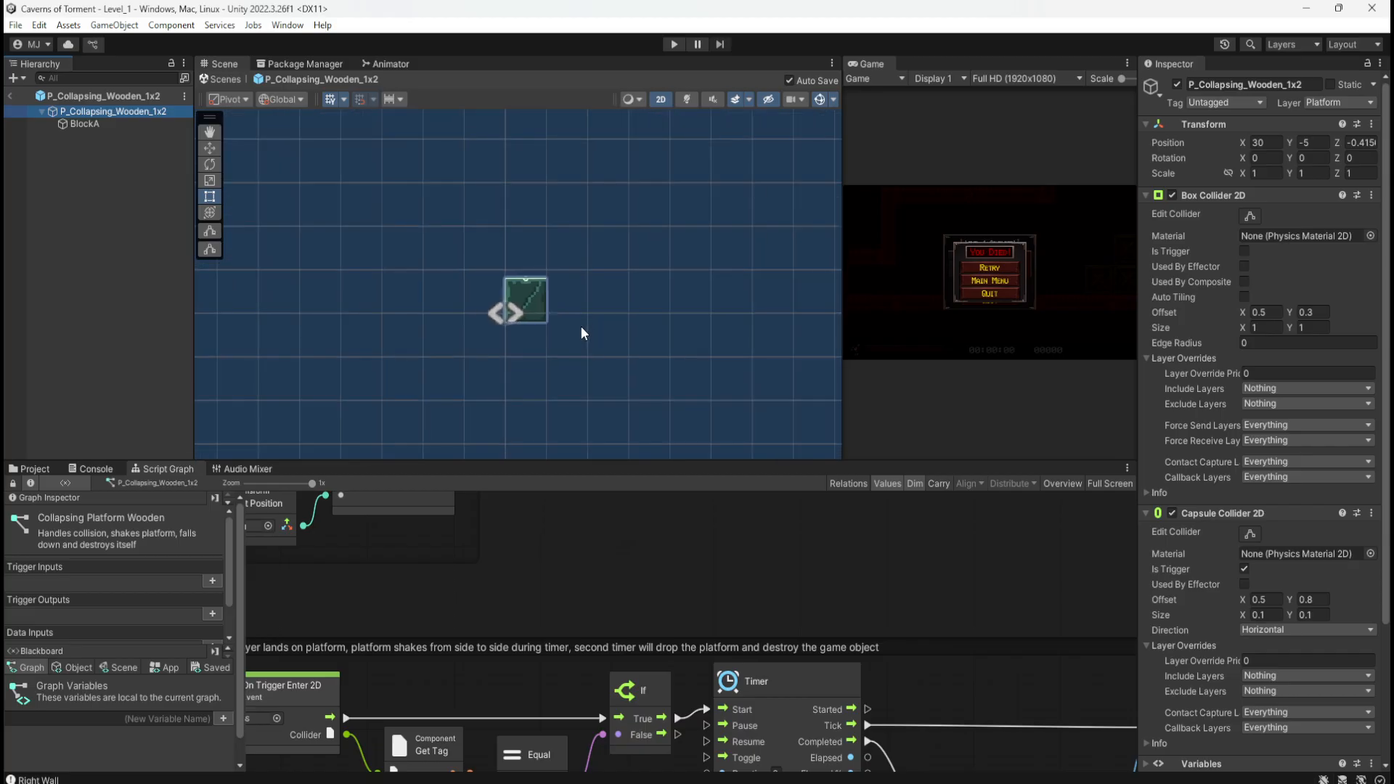
{"action": "left_click", "coordinate": [32, 469]}
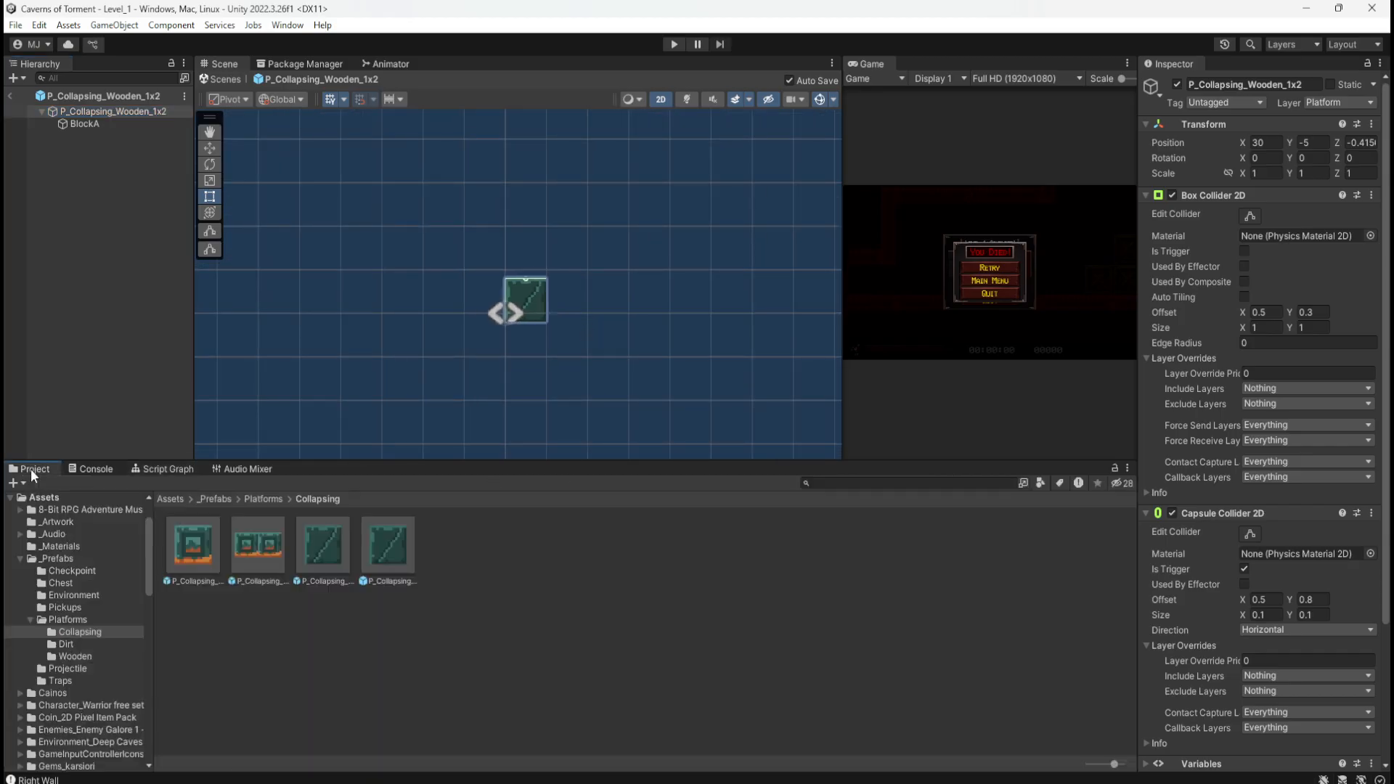
{"action": "left_click", "coordinate": [268, 496]}
{"action": "double_click", "coordinate": [312, 547]}
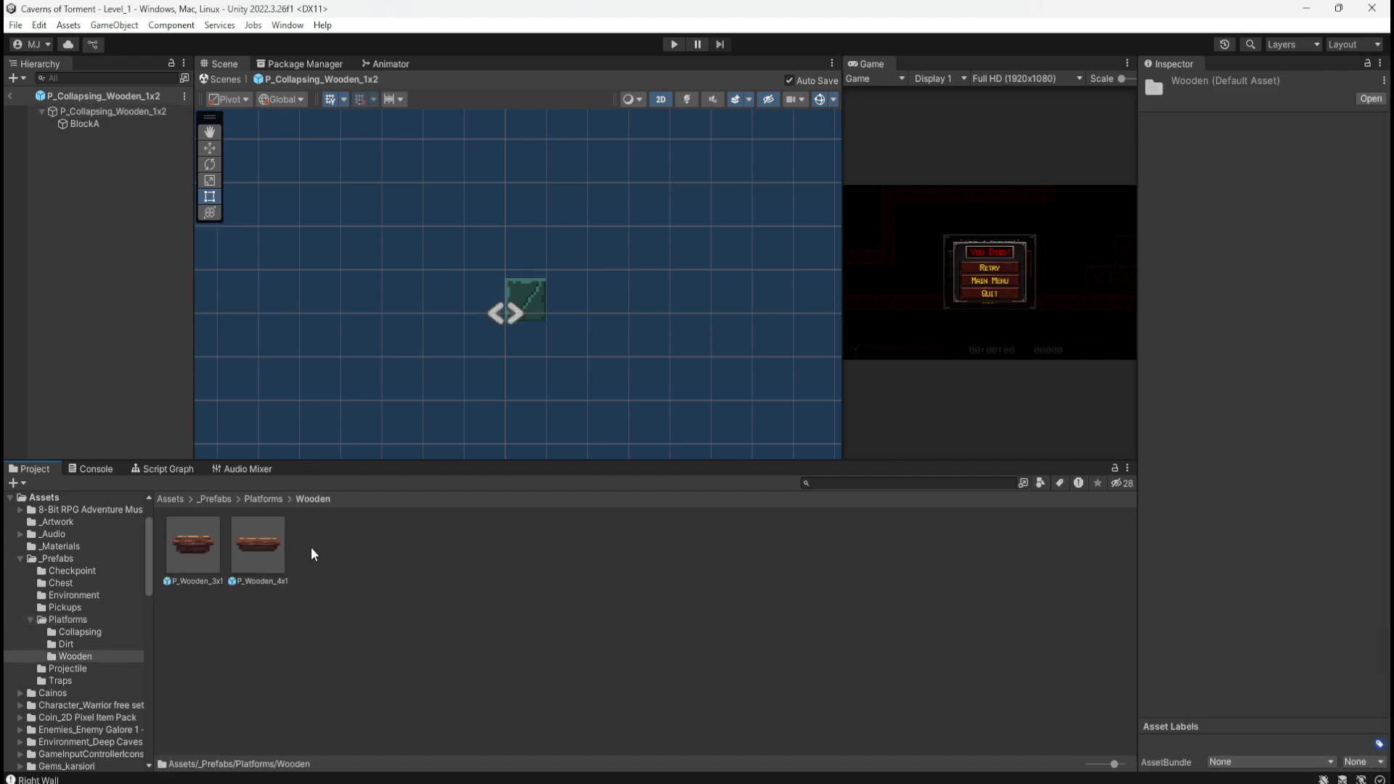
{"action": "left_click", "coordinate": [188, 535]}
{"action": "double_click", "coordinate": [192, 544]}
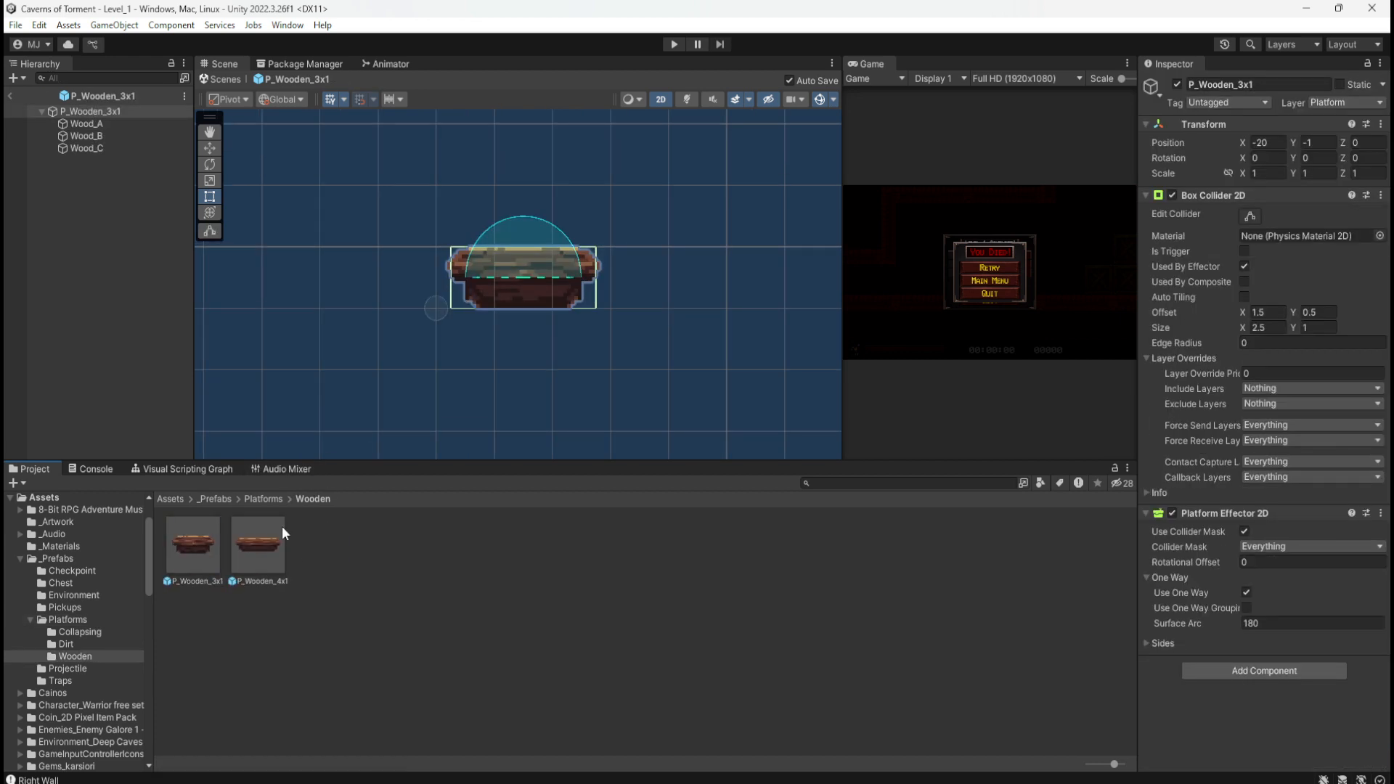
{"action": "double_click", "coordinate": [270, 544]}
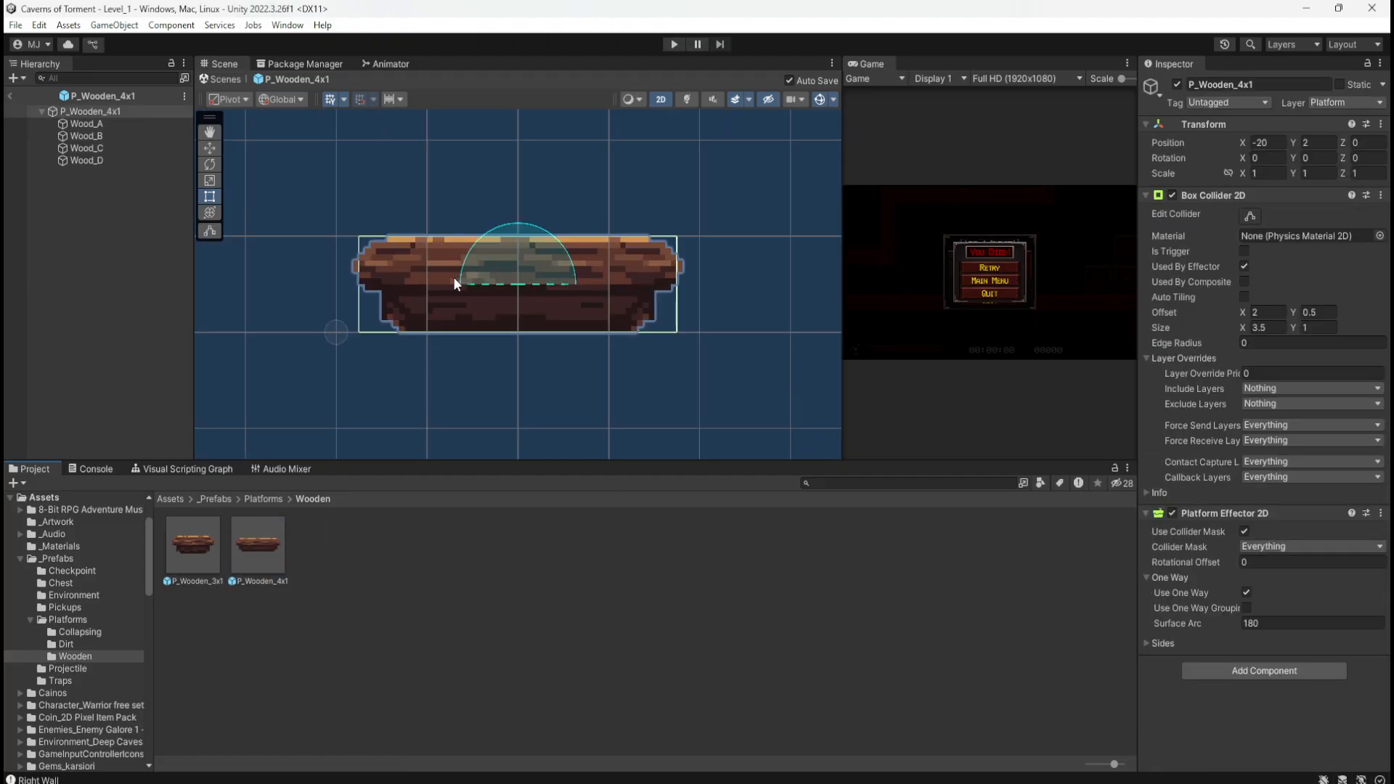
Step: Reopen P_Collapsing_Wooden_1x2 and review BlockA's sprite and the root's colliders
{"action": "left_click", "coordinate": [254, 499]}
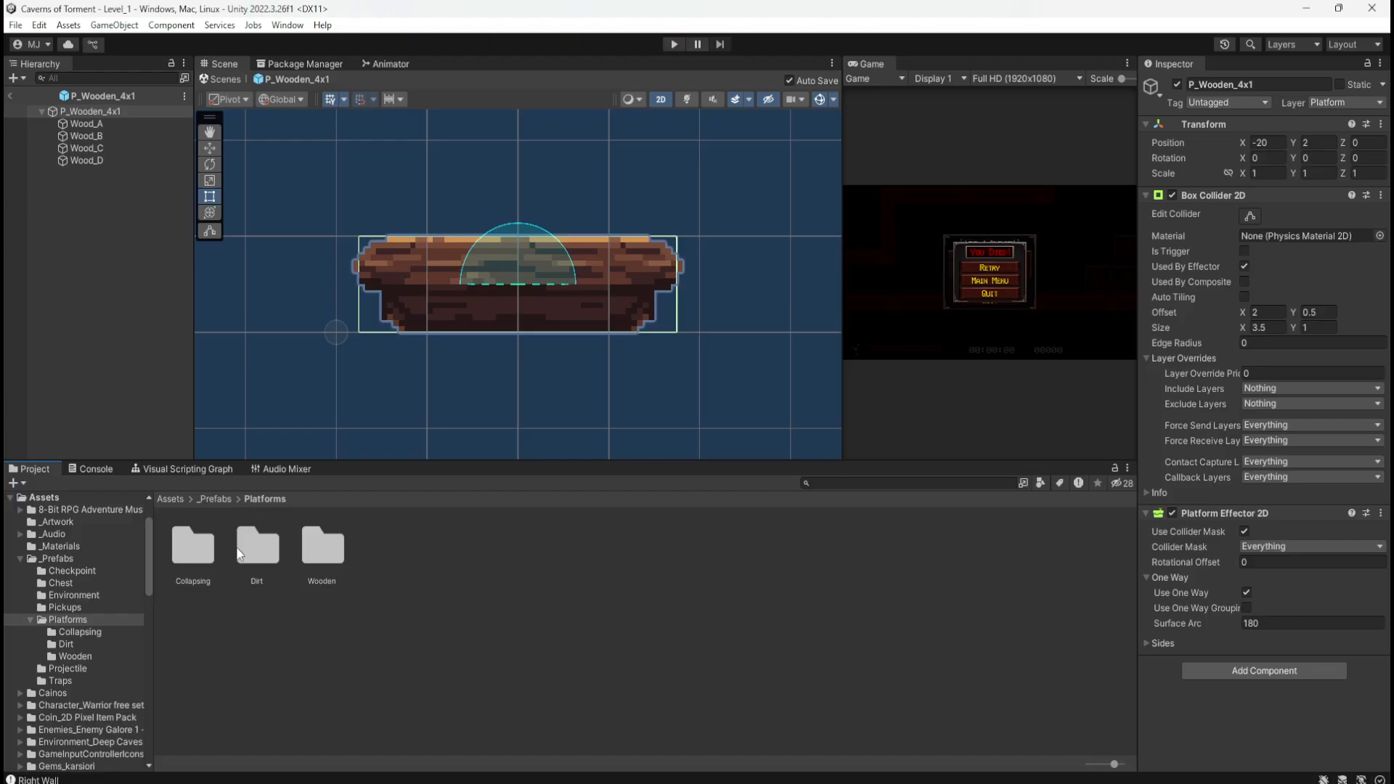
{"action": "double_click", "coordinate": [190, 547]}
{"action": "double_click", "coordinate": [377, 546]}
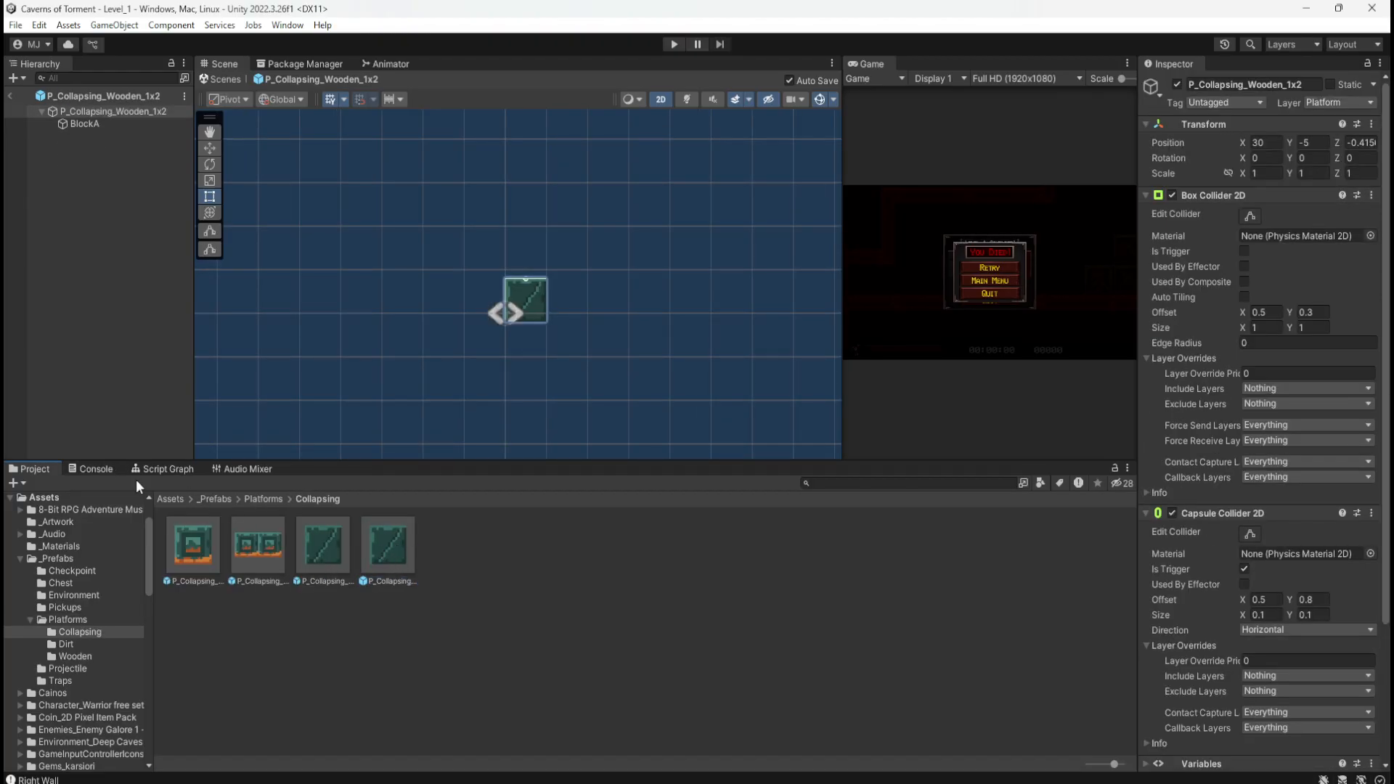
{"action": "left_click", "coordinate": [115, 124]}
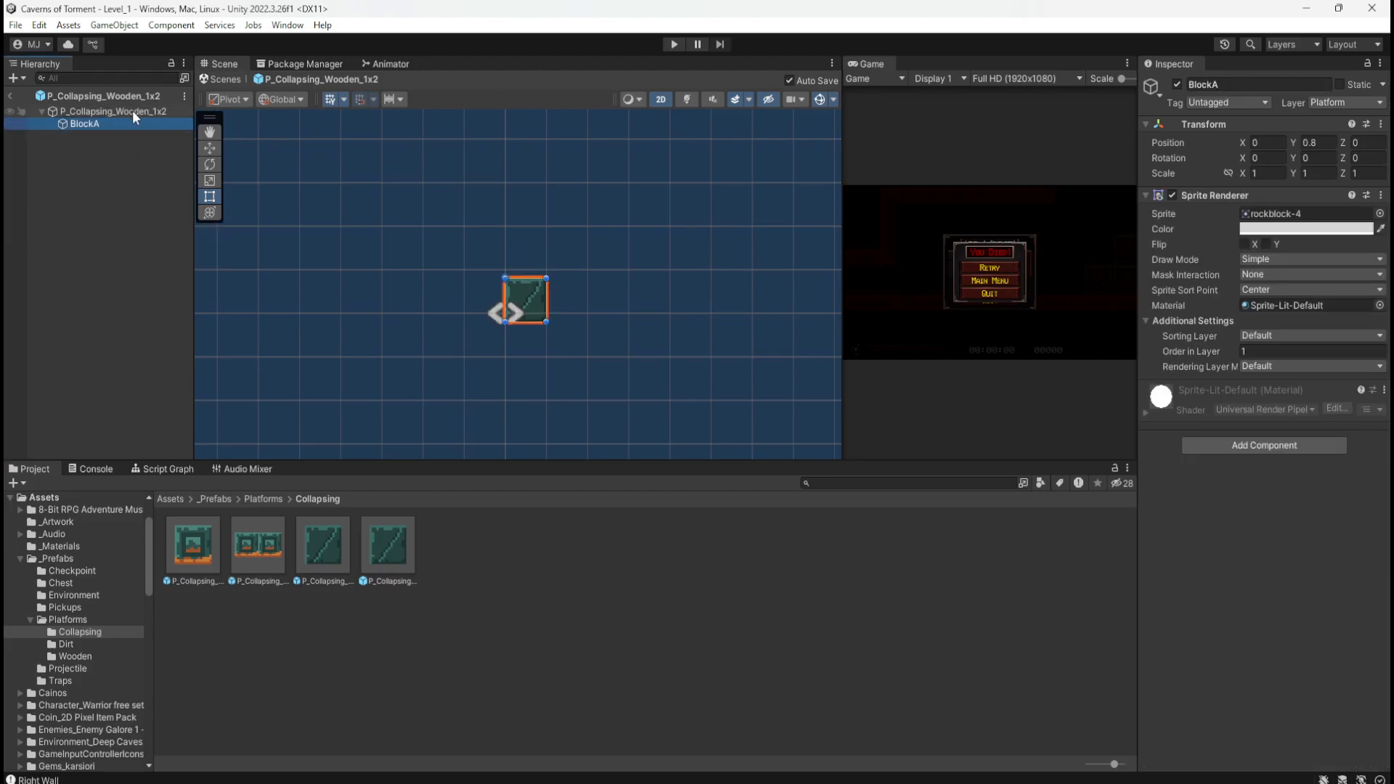
{"action": "left_click", "coordinate": [132, 112]}
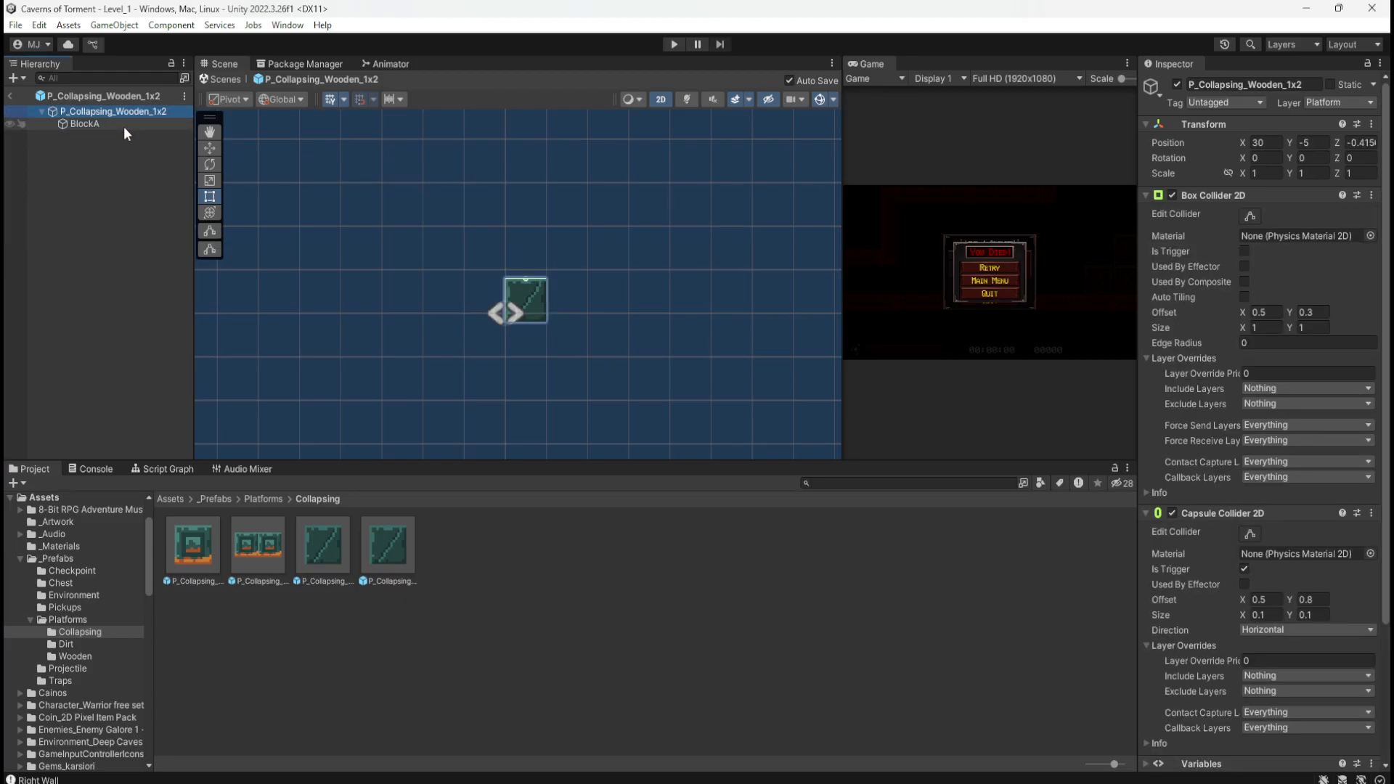
{"action": "left_click", "coordinate": [123, 125]}
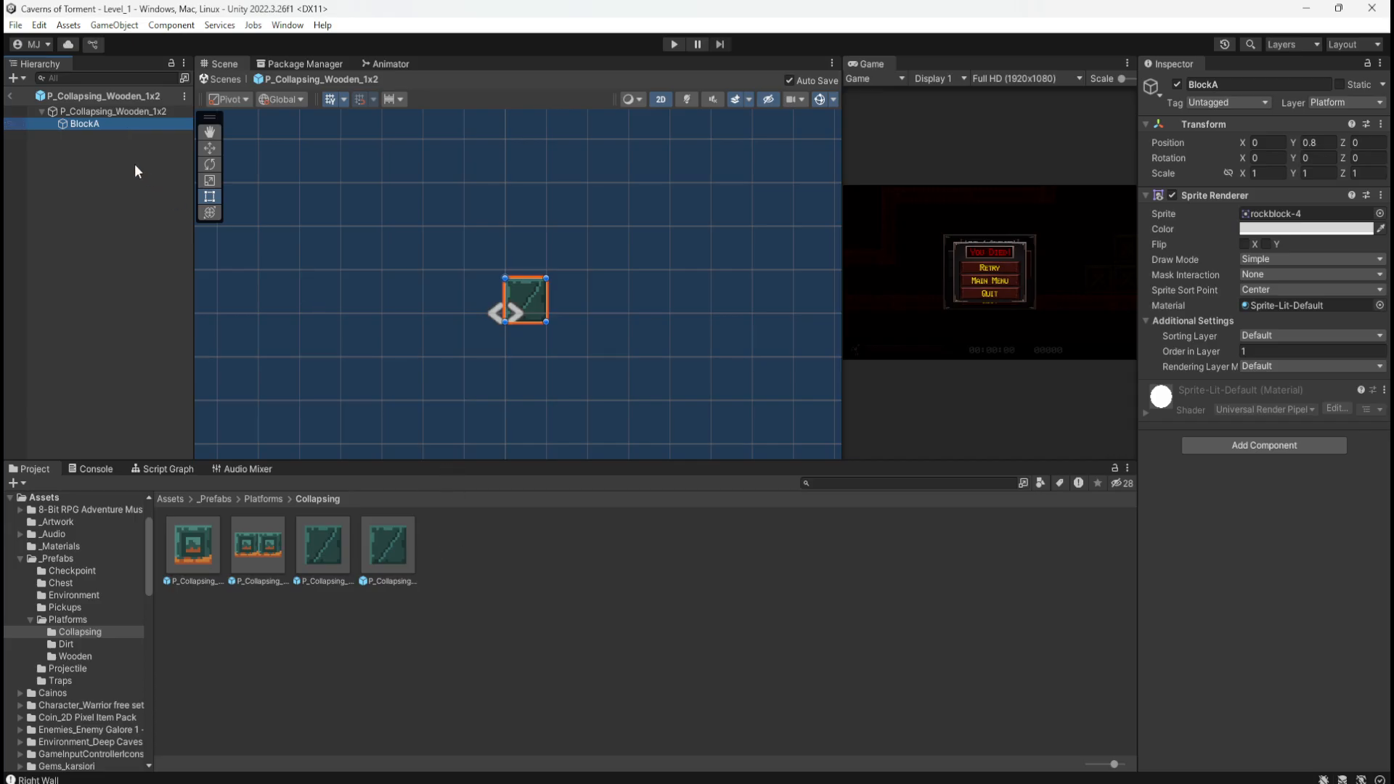
{"action": "left_click", "coordinate": [112, 113]}
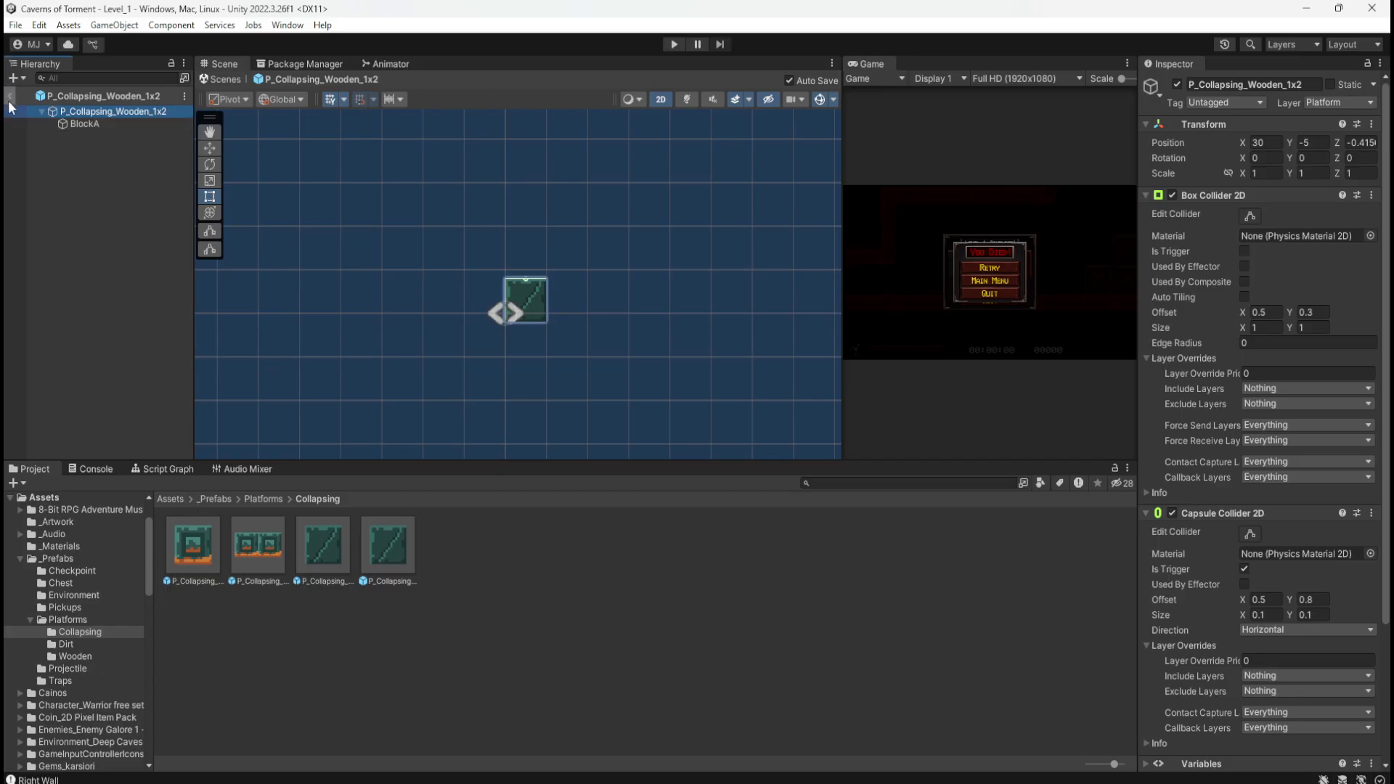
Step: Copy the Platform Effector 2D component from a wooden platform prefab
{"action": "left_click", "coordinate": [221, 499]}
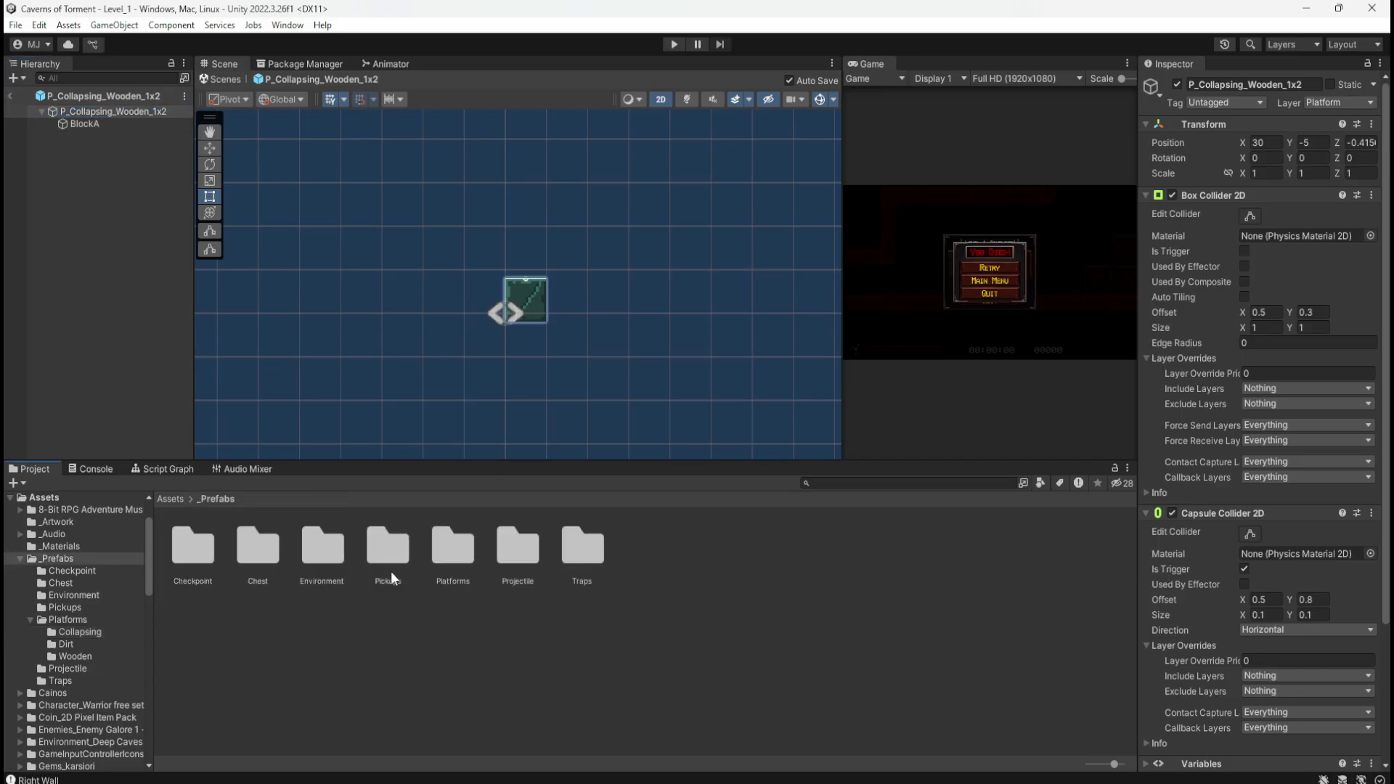
{"action": "double_click", "coordinate": [446, 544]}
{"action": "double_click", "coordinate": [337, 552]}
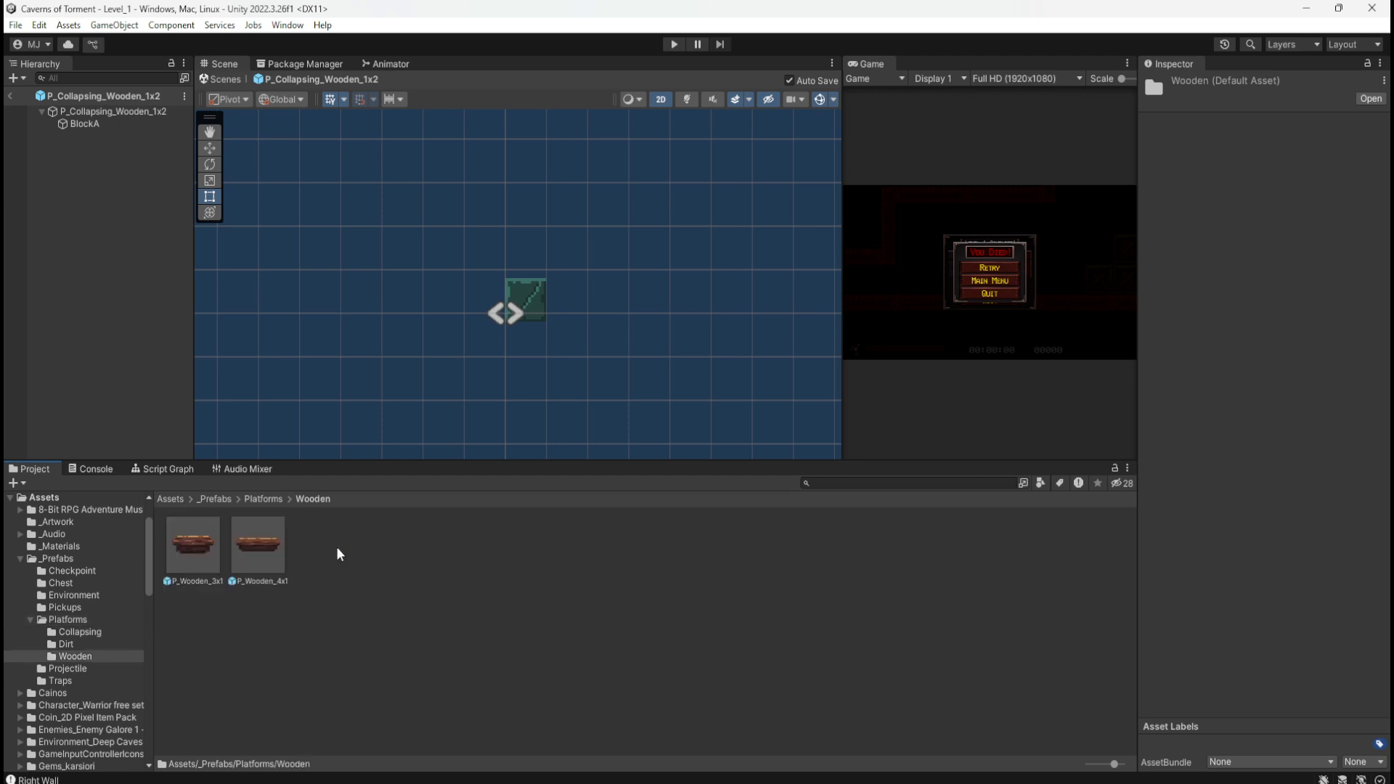
{"action": "scroll", "coordinate": [1242, 374], "scroll_direction": "down", "scroll_amount": 5}
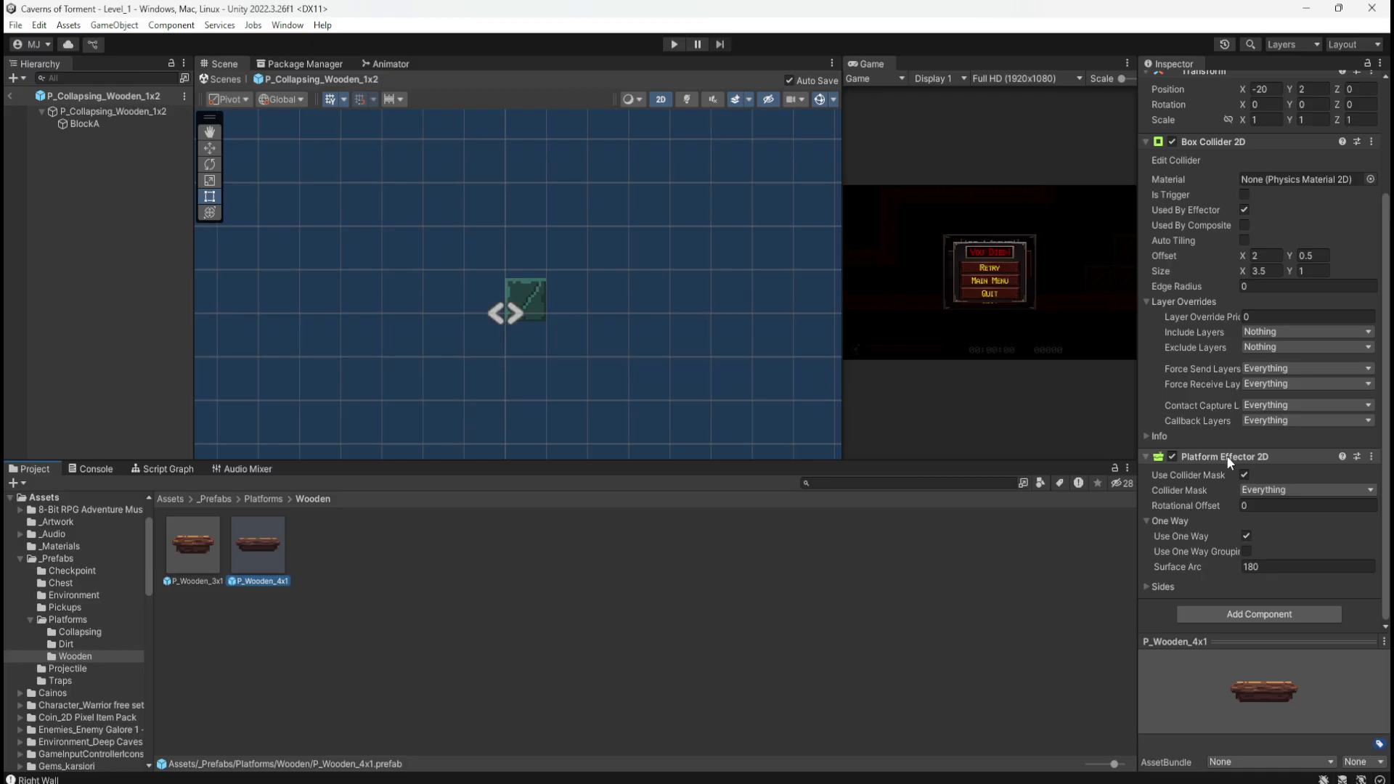
{"action": "right_click", "coordinate": [1226, 455]}
{"action": "left_click", "coordinate": [1265, 542]}
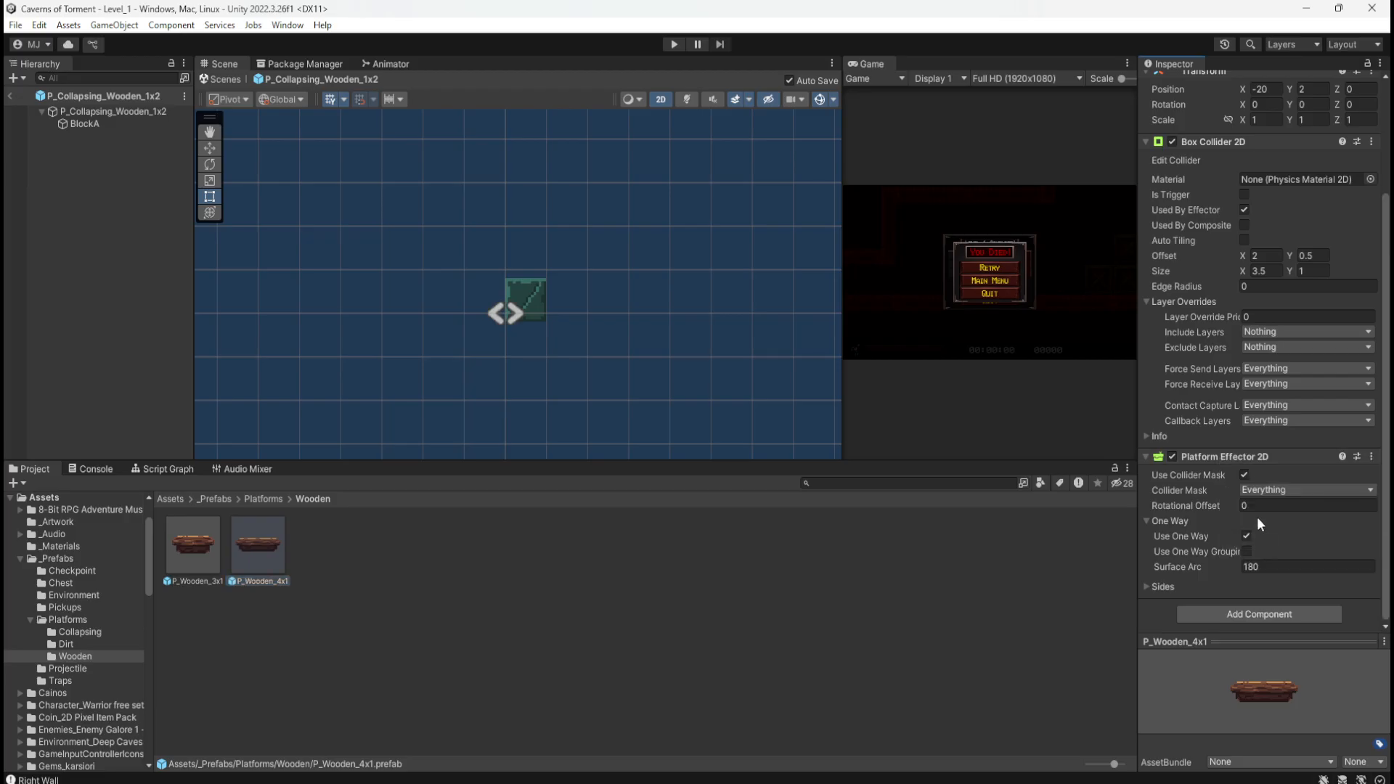
Step: Paste the Platform Effector 2D as a new component onto P_Collapsing_Wooden_1x2
{"action": "left_click", "coordinate": [250, 499]}
{"action": "left_click", "coordinate": [203, 545]}
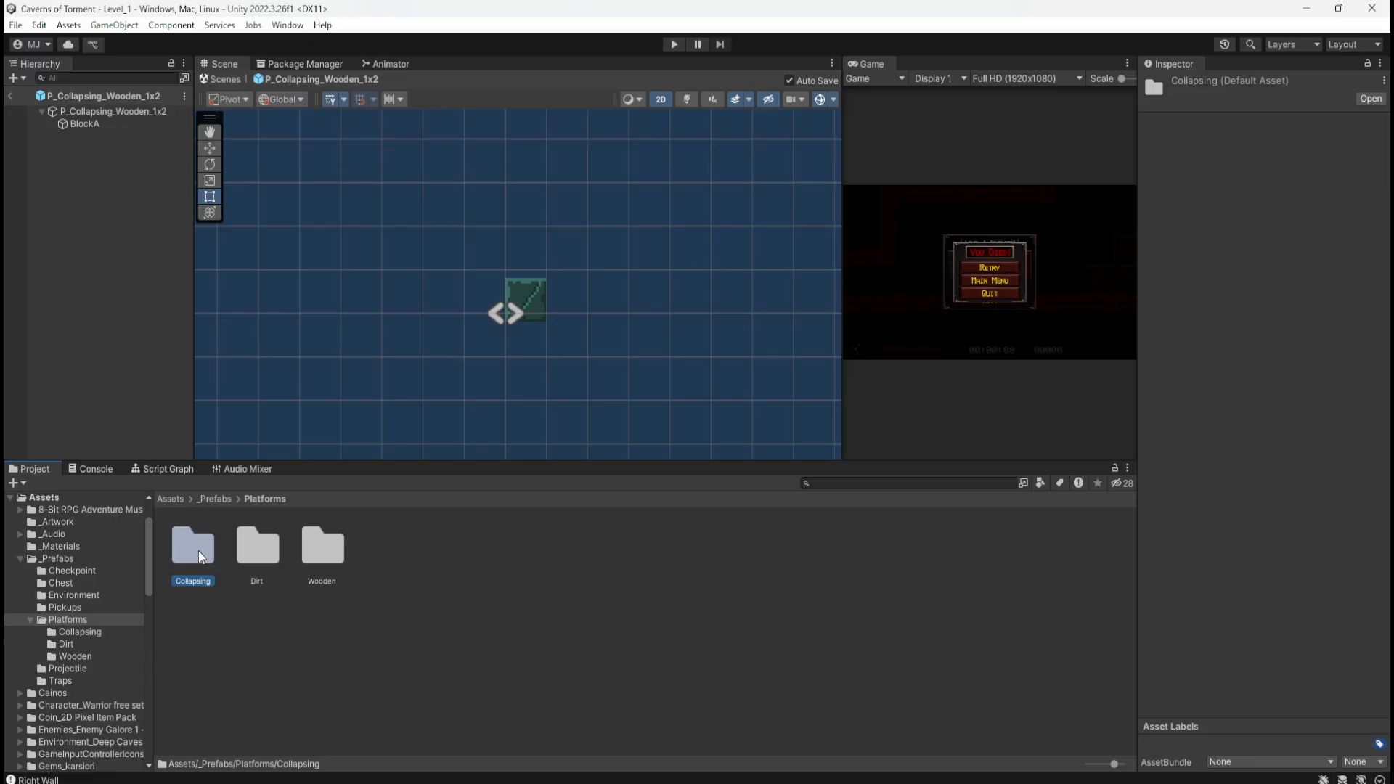
{"action": "double_click", "coordinate": [202, 550]}
{"action": "left_click", "coordinate": [381, 556]}
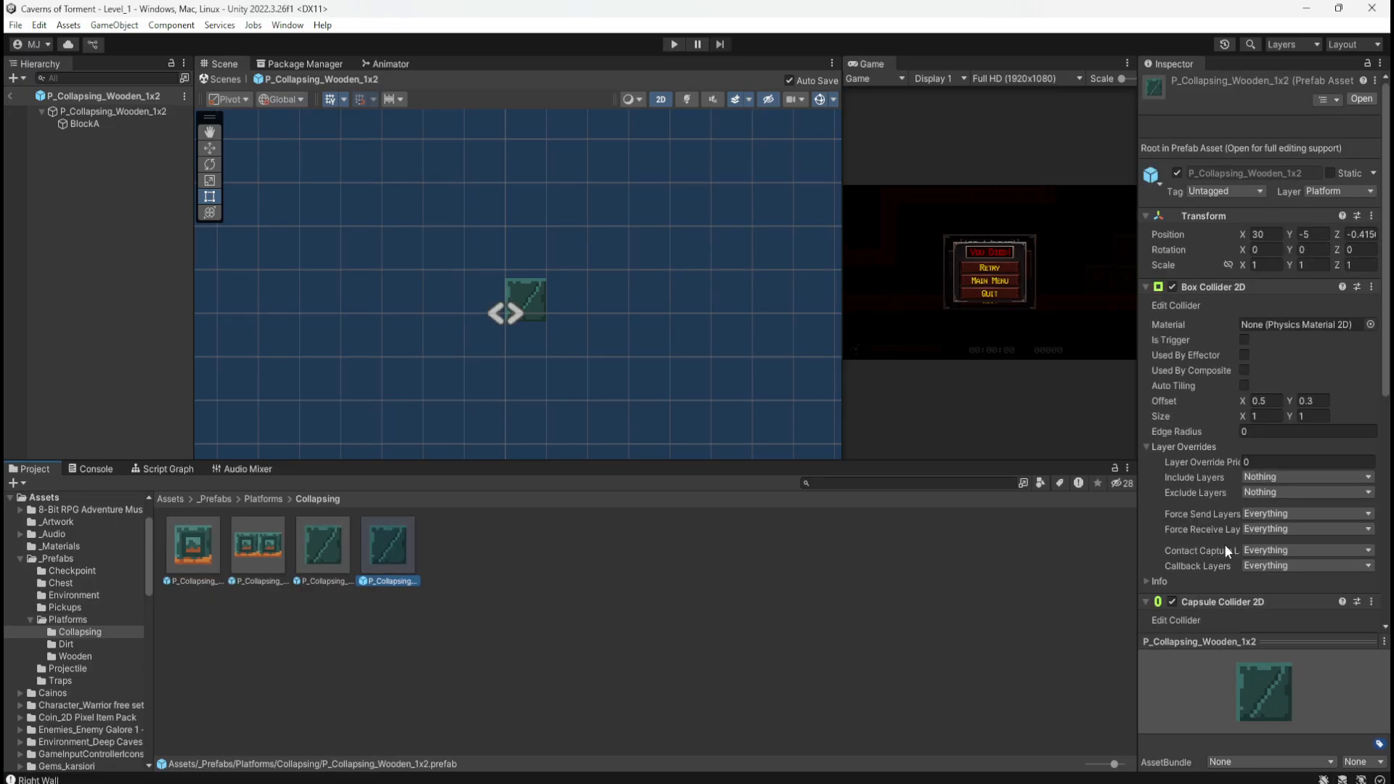
{"action": "right_click", "coordinate": [1256, 601]}
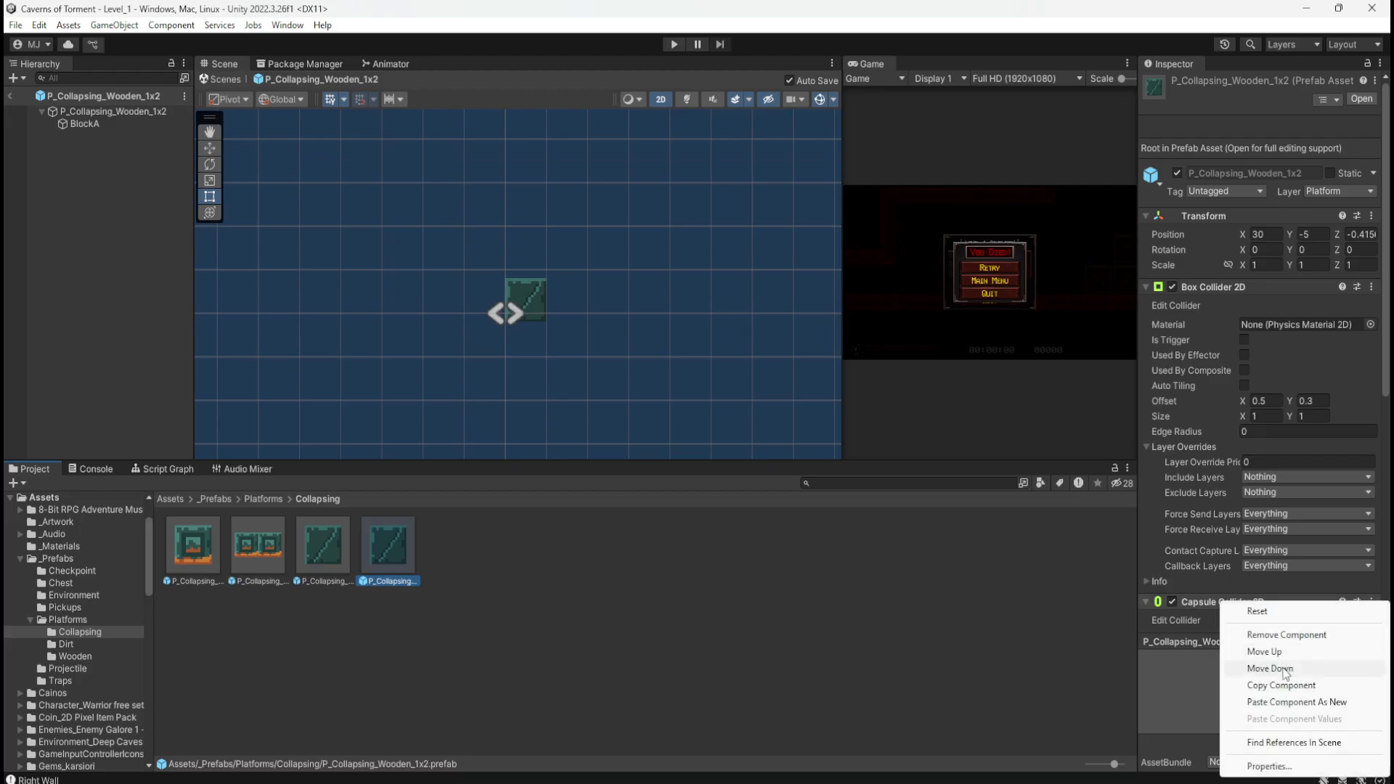
{"action": "left_click", "coordinate": [1276, 704]}
{"action": "scroll", "coordinate": [1201, 572], "scroll_direction": "down", "scroll_amount": 4}
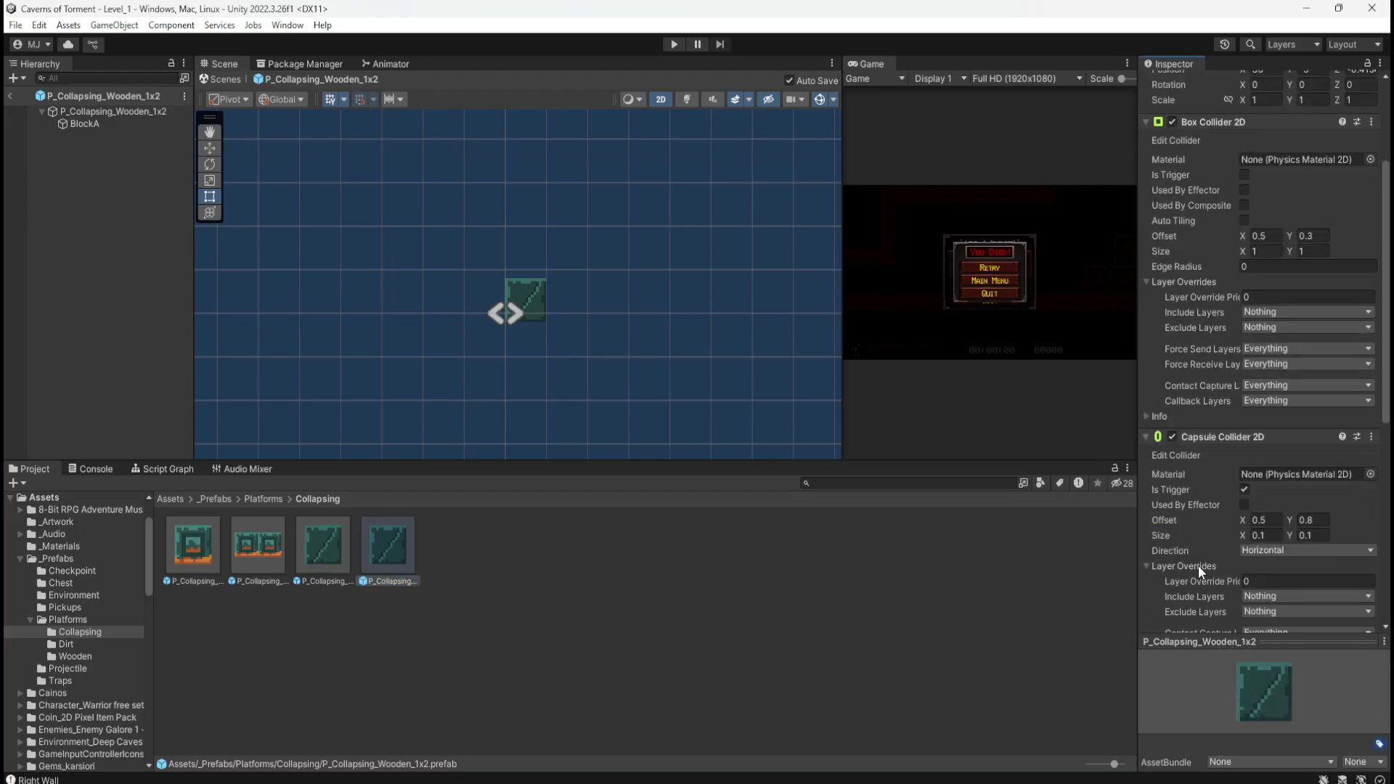
{"action": "scroll", "coordinate": [1198, 565], "scroll_direction": "down", "scroll_amount": 10}
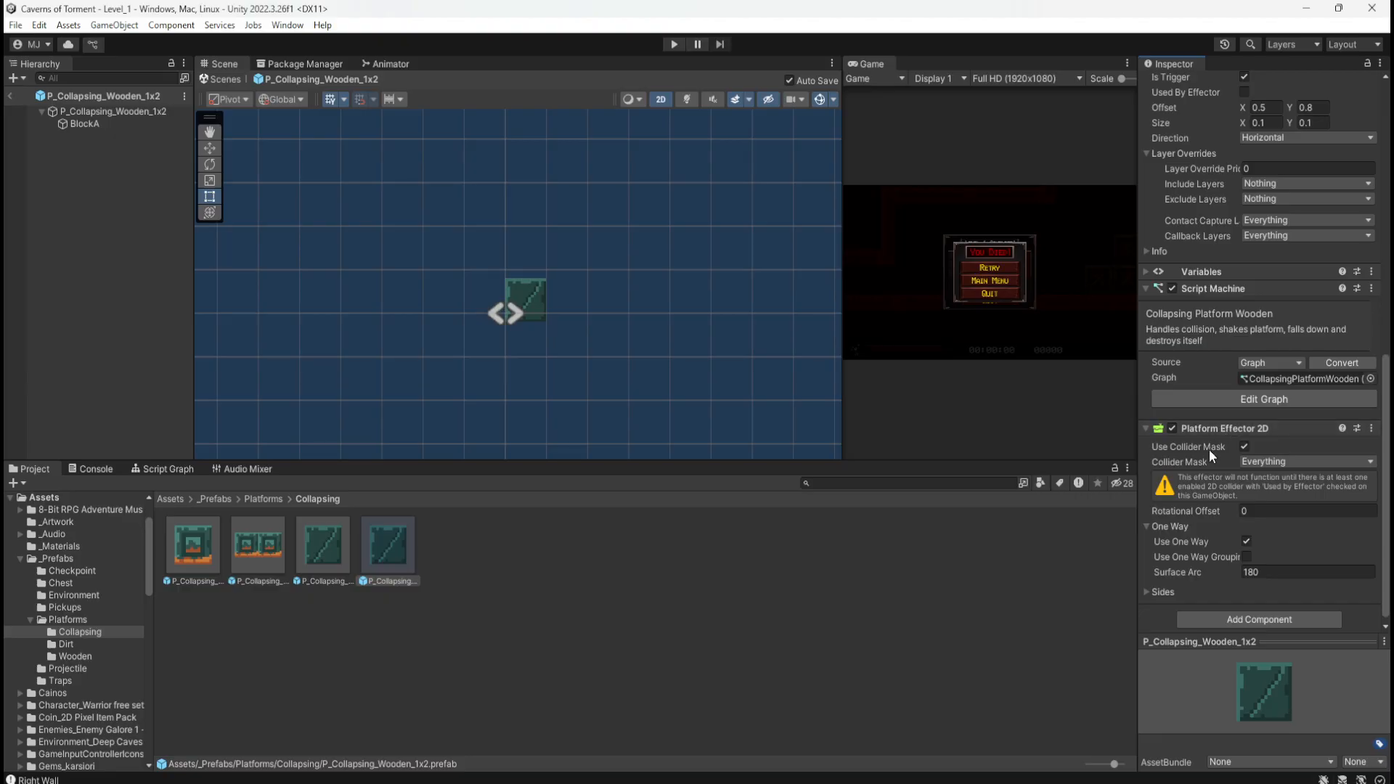
{"action": "scroll", "coordinate": [1204, 499], "scroll_direction": "up", "scroll_amount": 9}
{"action": "scroll", "coordinate": [1204, 499], "scroll_direction": "down", "scroll_amount": 7}
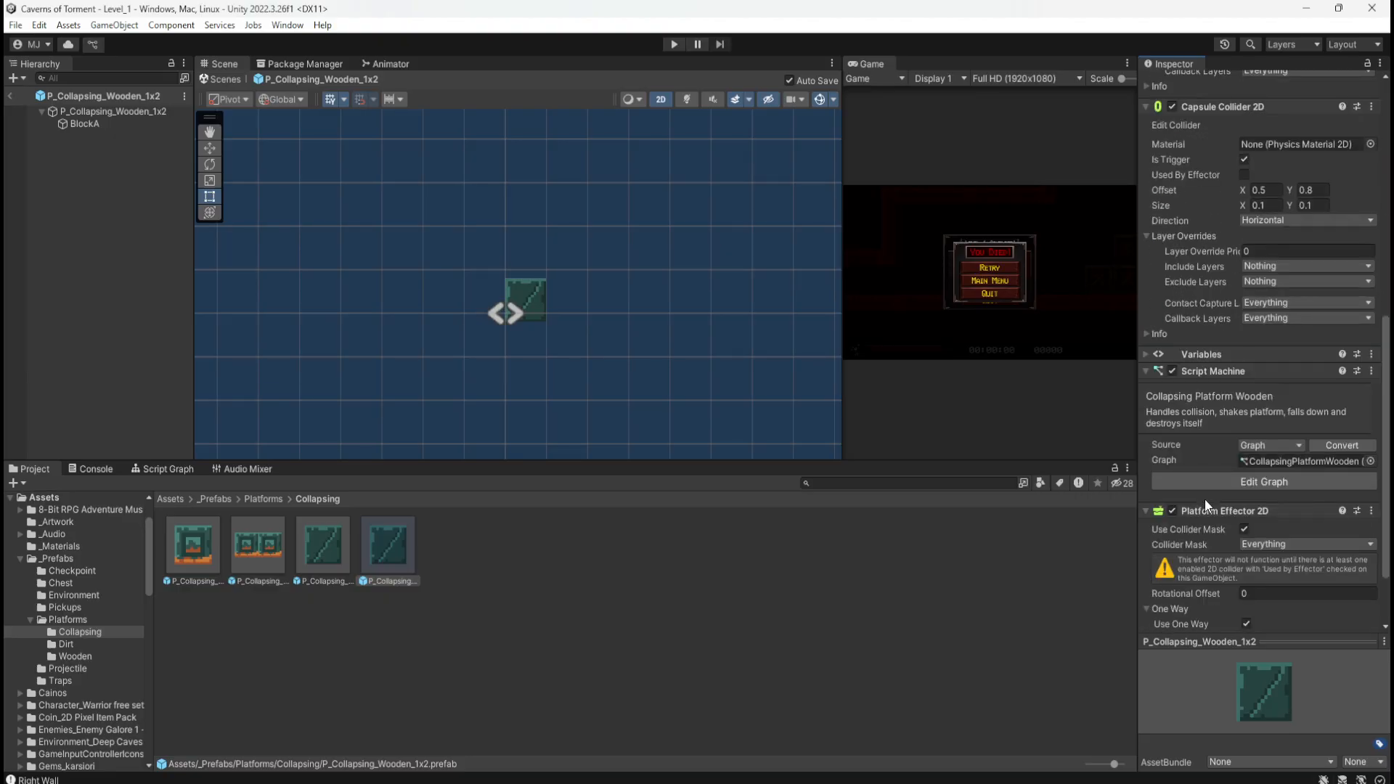
{"action": "scroll", "coordinate": [1204, 499], "scroll_direction": "down", "scroll_amount": 2}
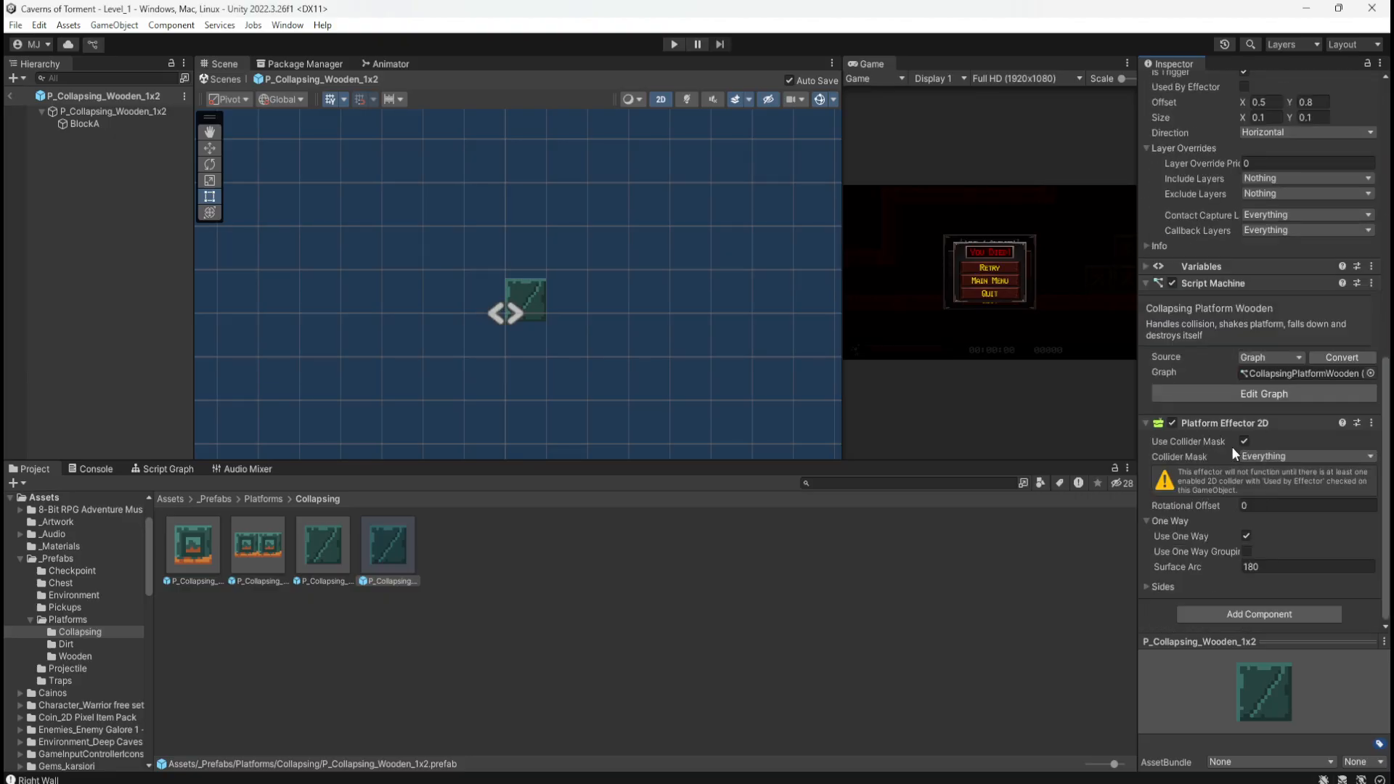
{"action": "scroll", "coordinate": [1200, 524], "scroll_direction": "up", "scroll_amount": 14}
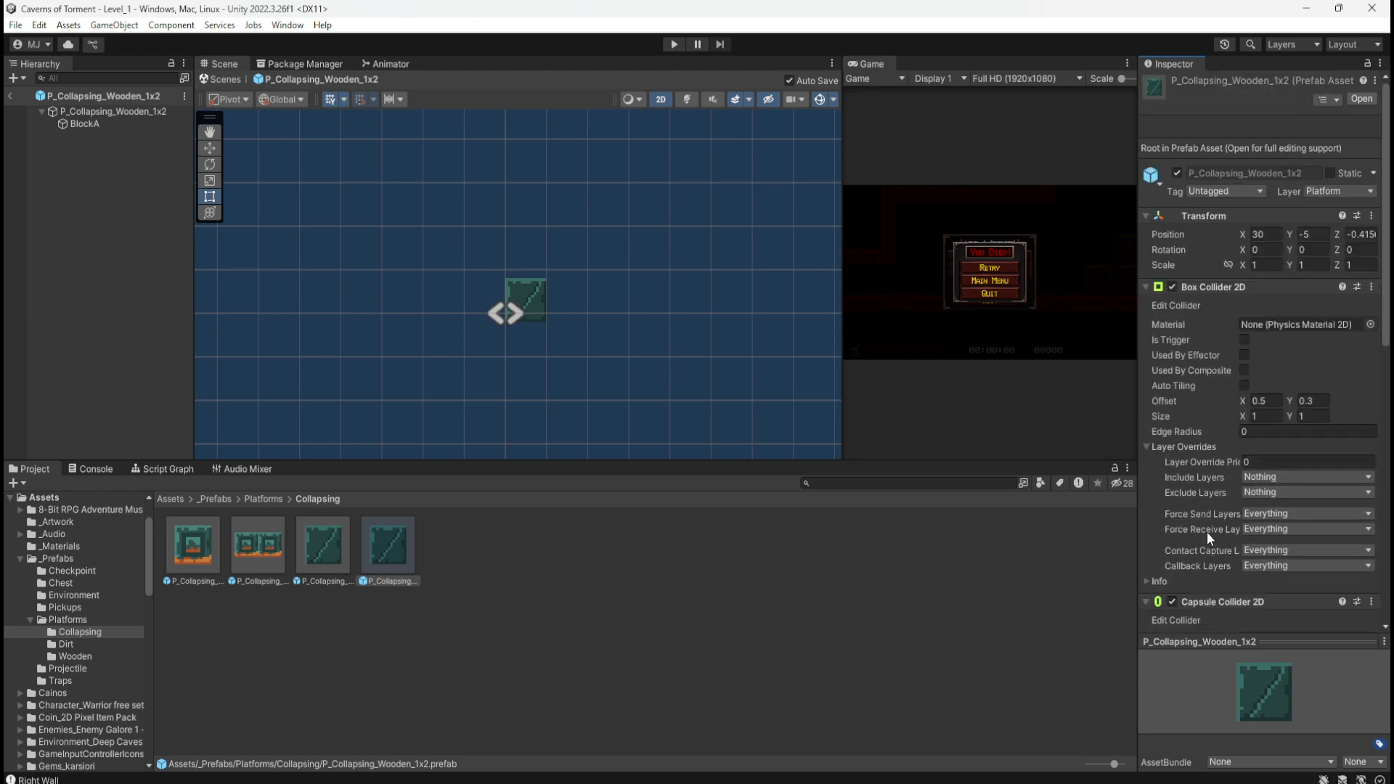
Step: Tick Used By Effector on the Box Collider 2D, then check the root and BlockA
{"action": "left_click", "coordinate": [1244, 355]}
{"action": "left_click", "coordinate": [395, 561]}
{"action": "left_click", "coordinate": [98, 112]}
{"action": "left_click", "coordinate": [99, 120]}
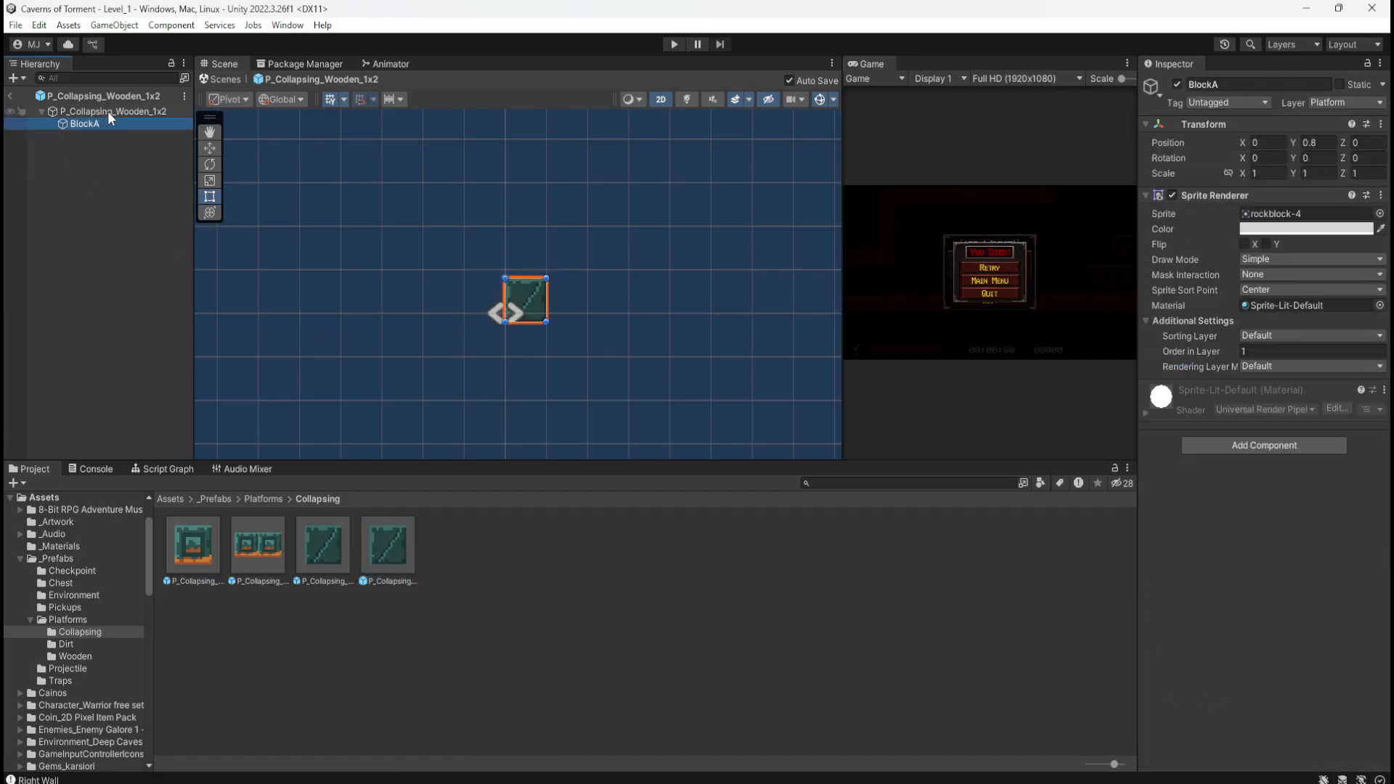
{"action": "left_click", "coordinate": [108, 111]}
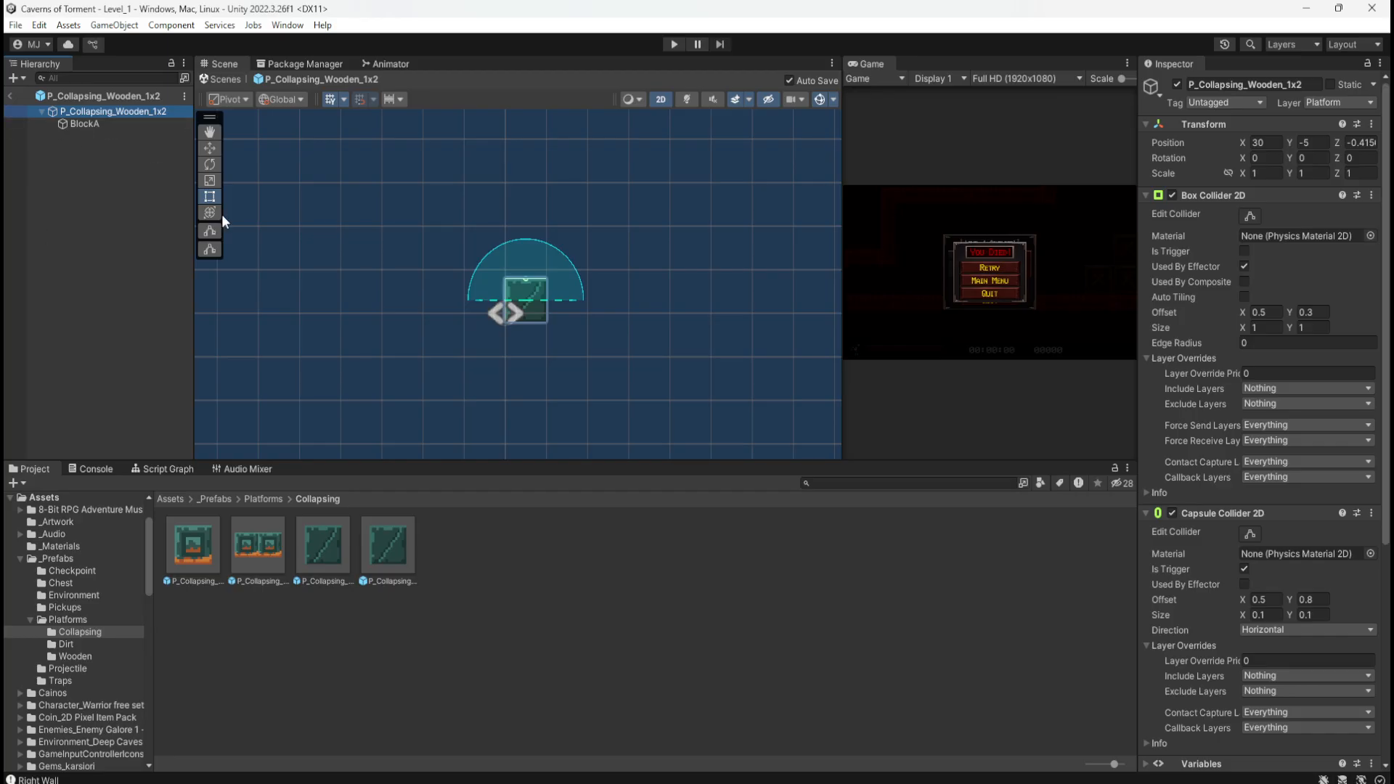
{"action": "scroll", "coordinate": [1198, 464], "scroll_direction": "down", "scroll_amount": 3}
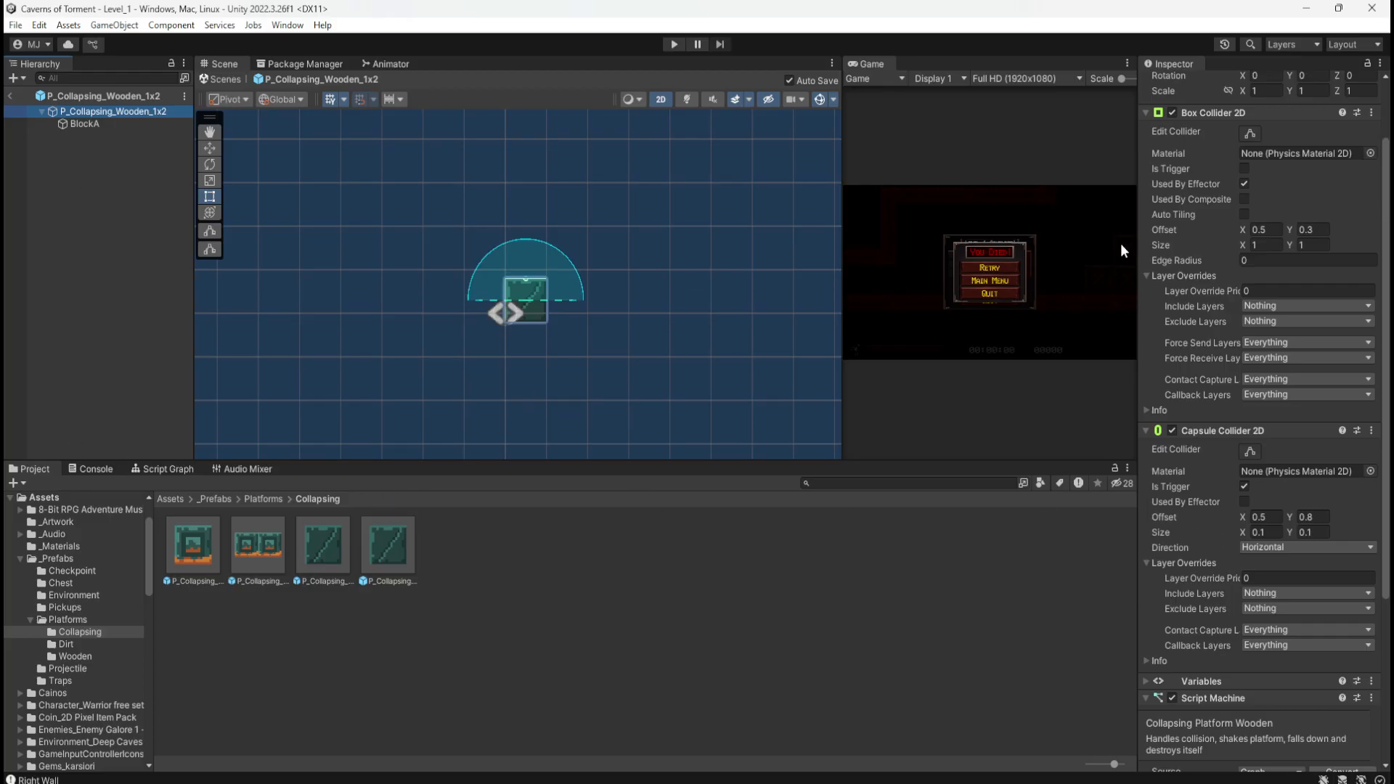
{"action": "left_click", "coordinate": [98, 125]}
{"action": "left_click", "coordinate": [109, 111]}
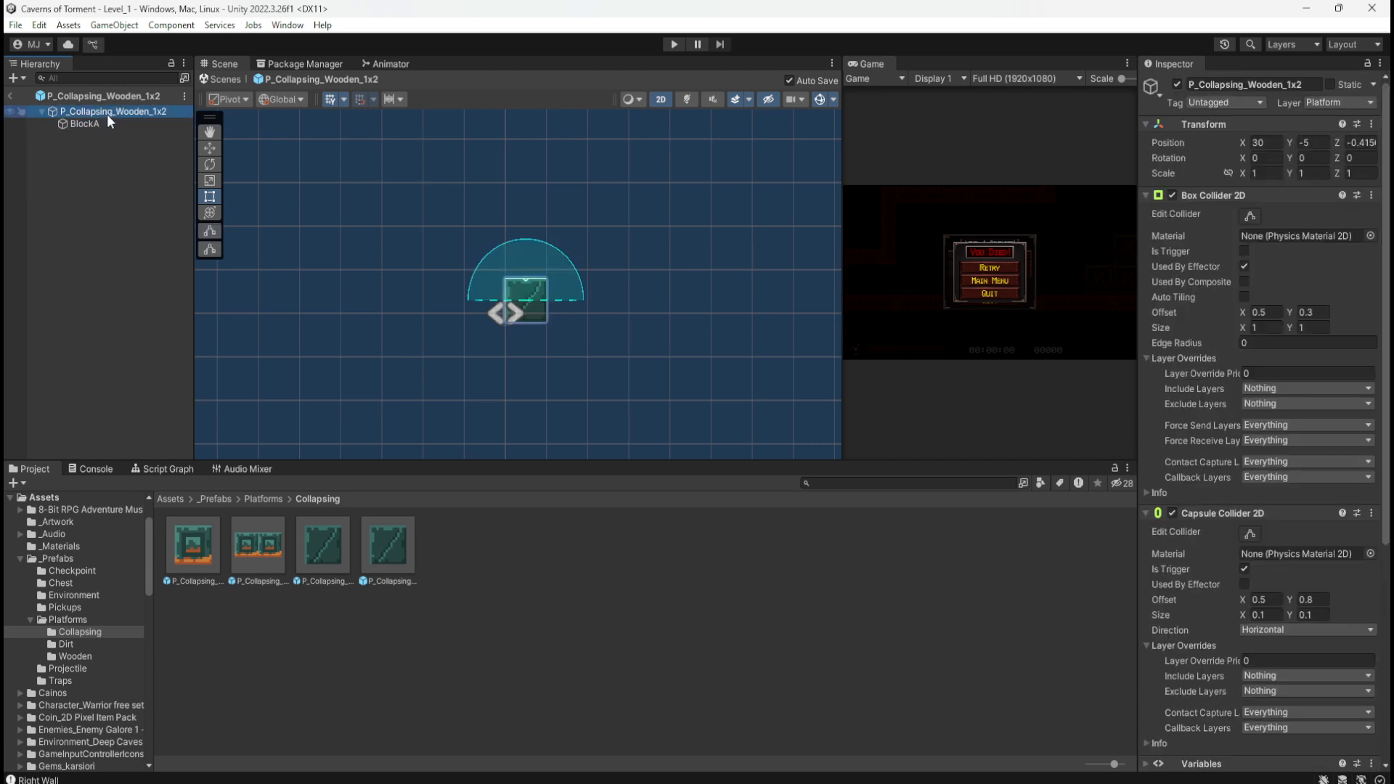
{"action": "left_click", "coordinate": [102, 123]}
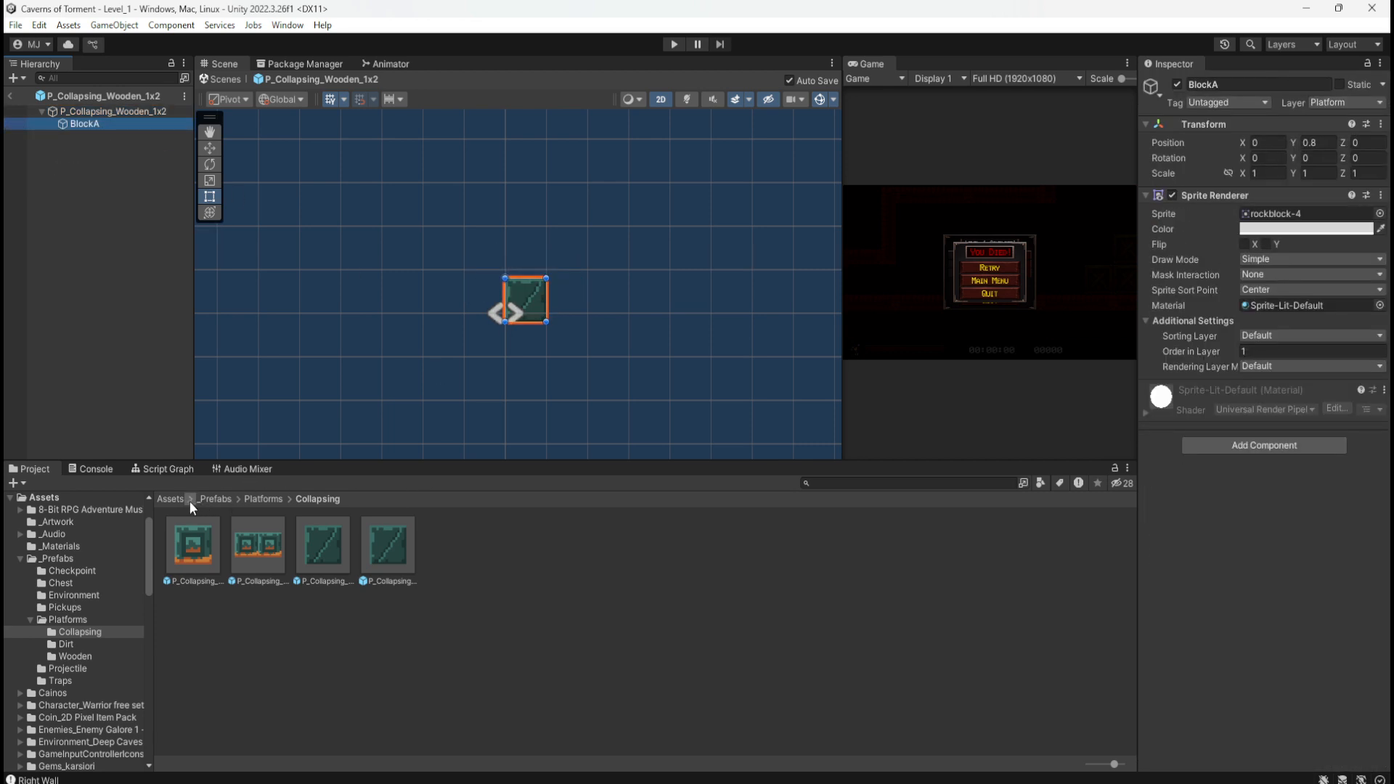
Step: Give BlockA the mainlev_build_7 sprite from Pixel Fantasy Caves > Sliced
{"action": "left_click", "coordinate": [171, 500]}
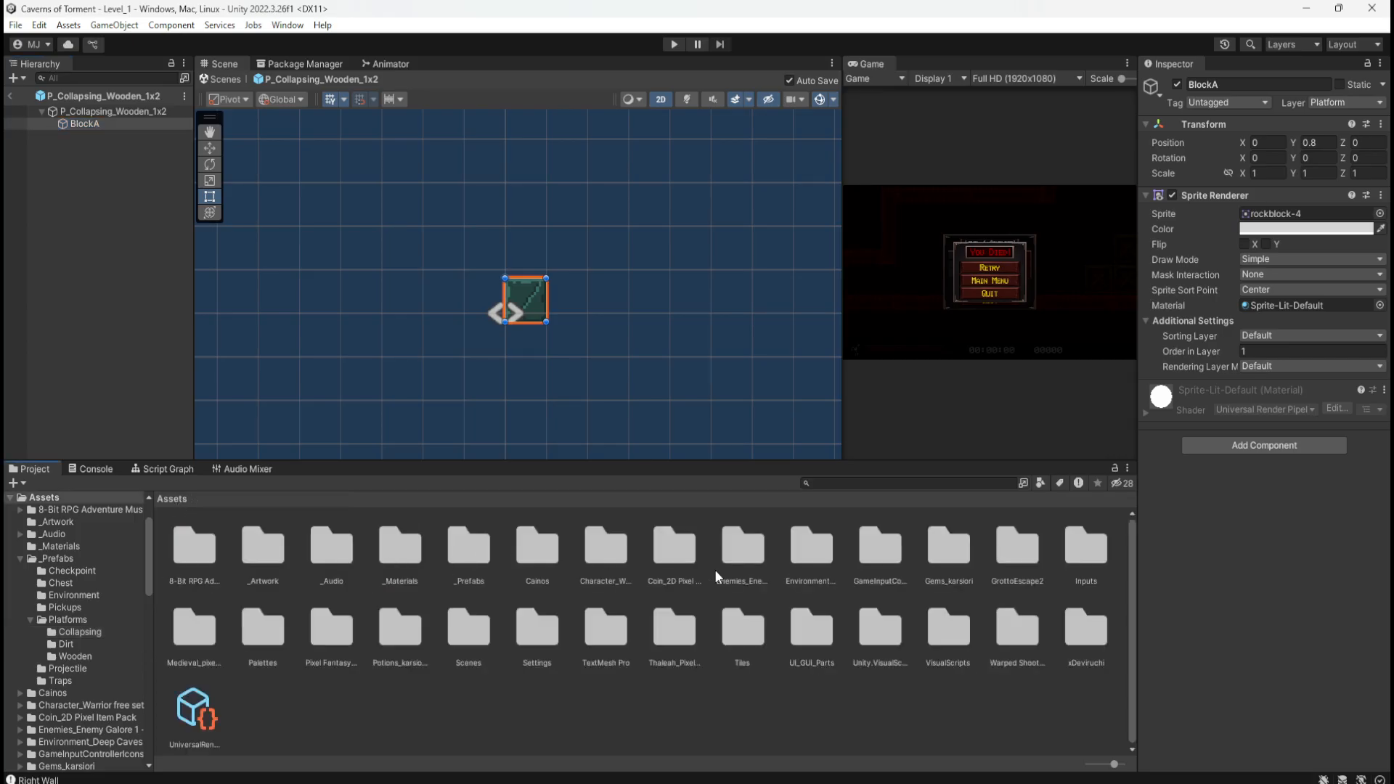
{"action": "double_click", "coordinate": [332, 629]}
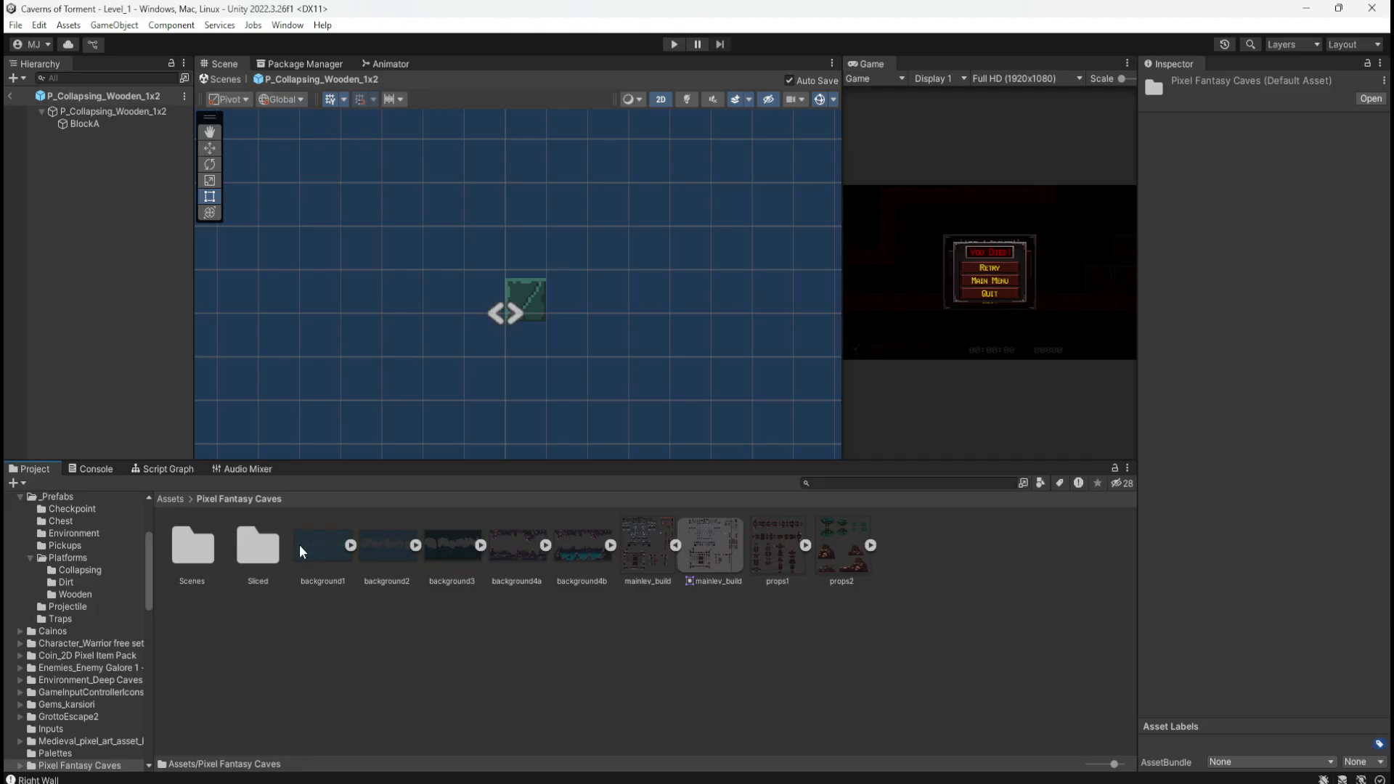
{"action": "double_click", "coordinate": [257, 546]}
{"action": "scroll", "coordinate": [717, 614], "scroll_direction": "down", "scroll_amount": 3}
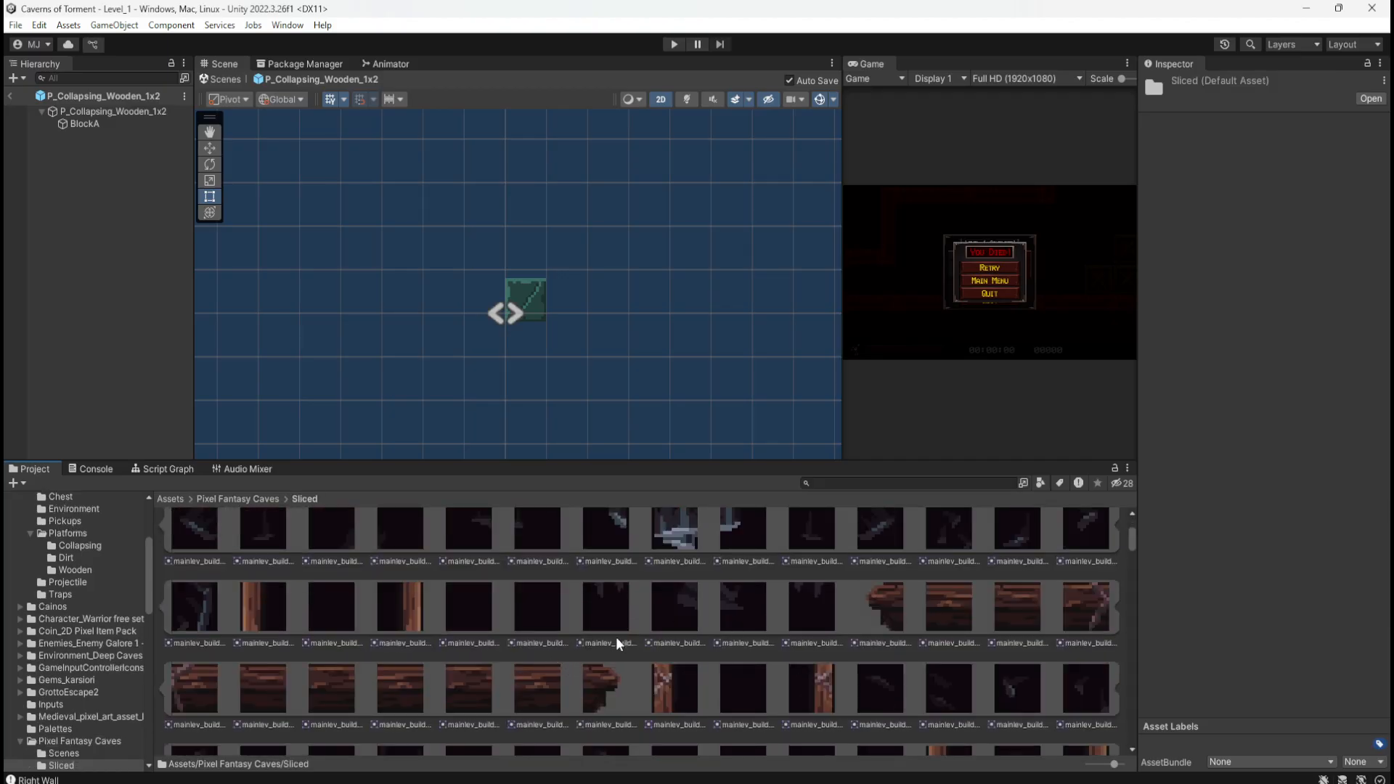
{"action": "scroll", "coordinate": [784, 628], "scroll_direction": "up", "scroll_amount": 3}
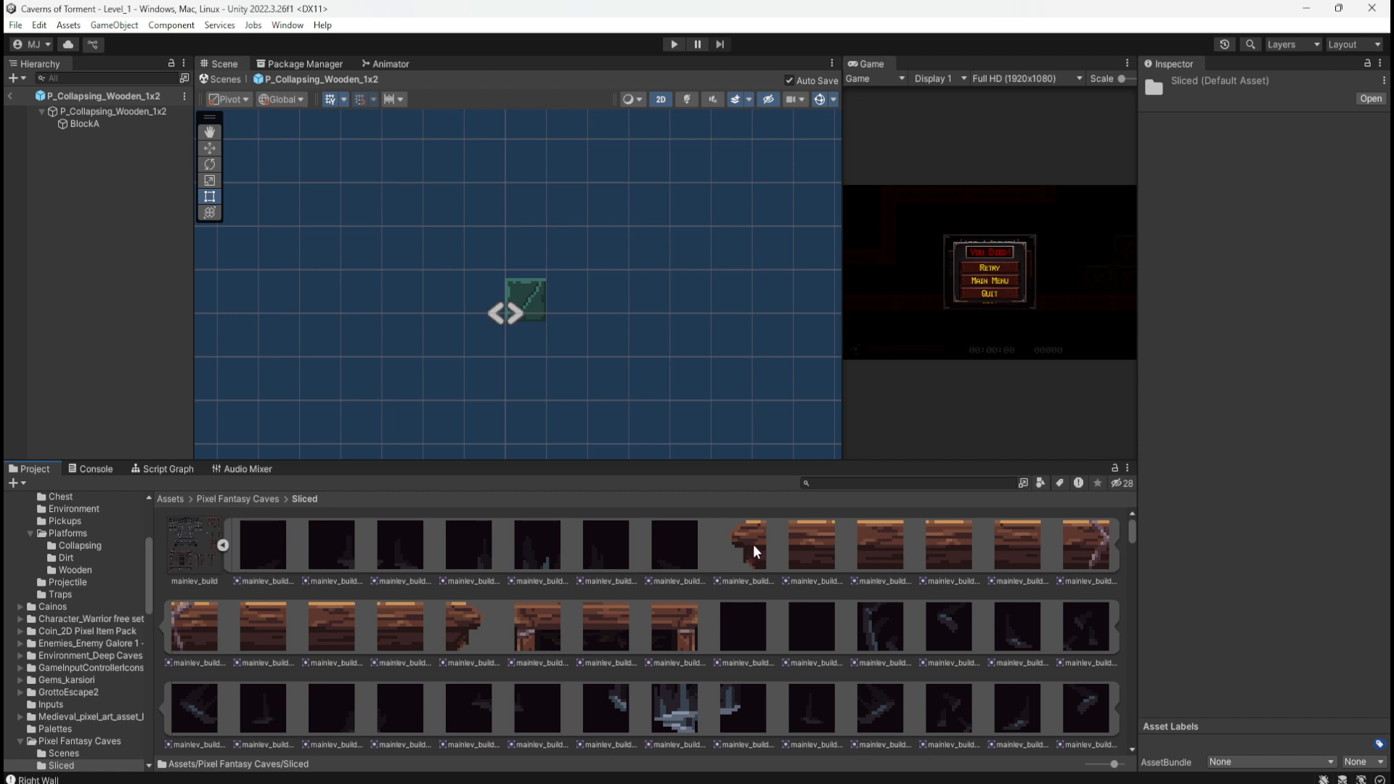
{"action": "left_click", "coordinate": [80, 122]}
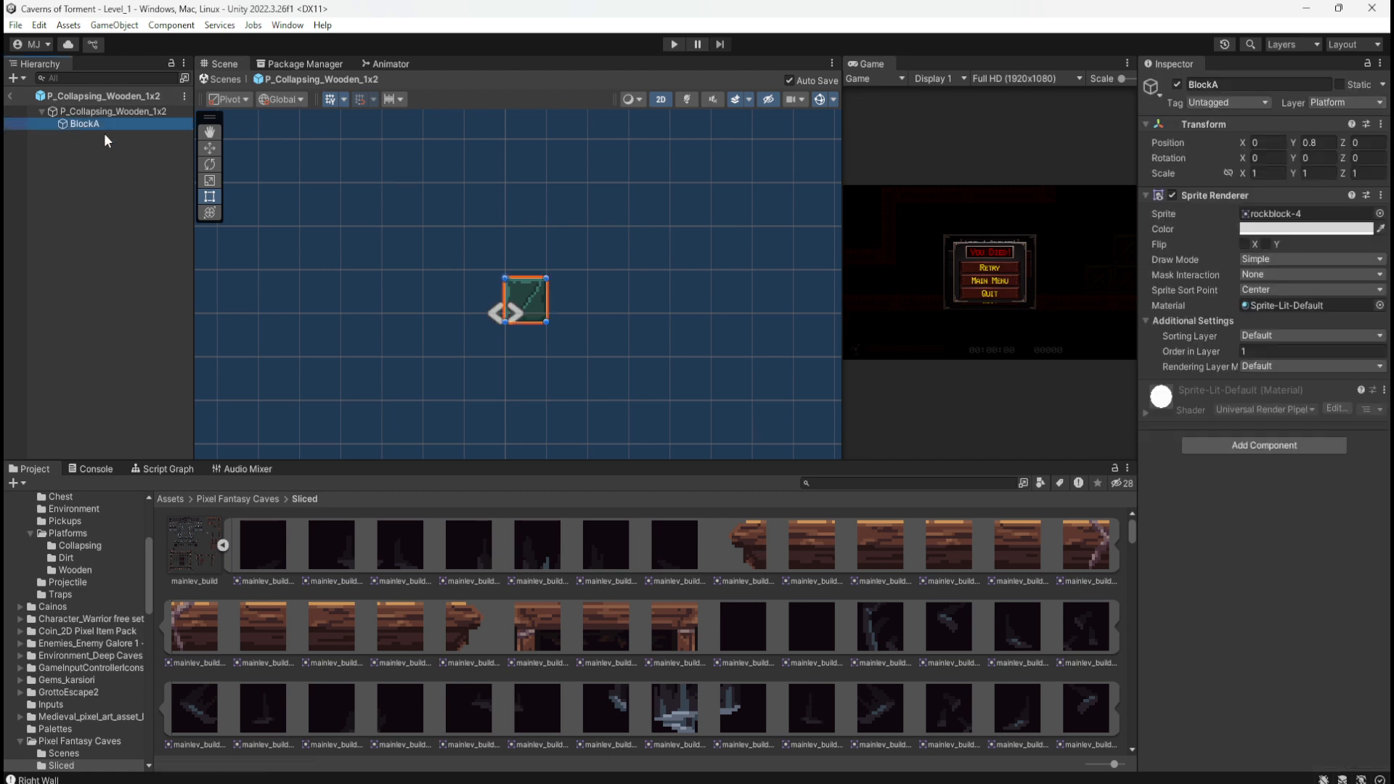
{"action": "left_click_drag", "start_coordinate": [747, 547], "coordinate": [1300, 222]}
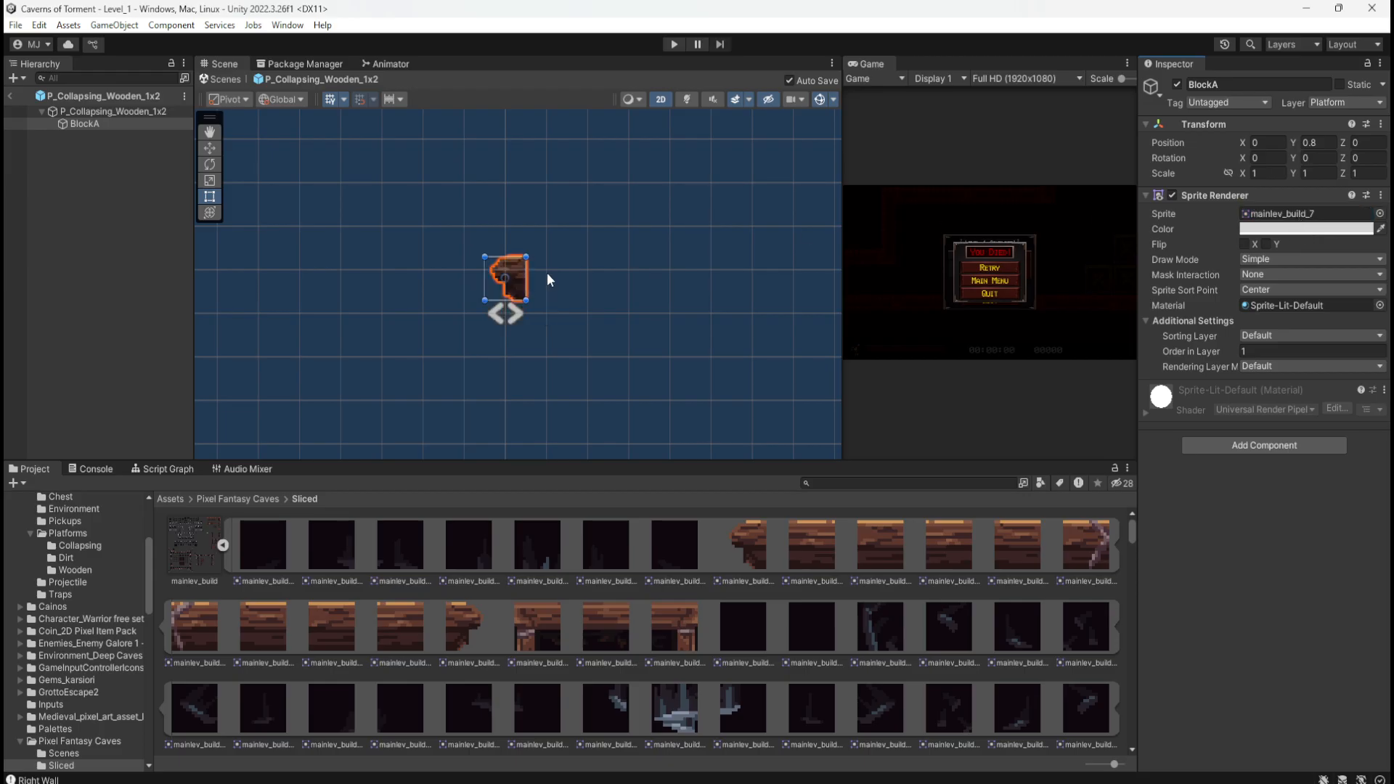
Step: Try a pure white tint on BlockA, undo it back to light grey, and return to _Prefabs
{"action": "scroll", "coordinate": [548, 275], "scroll_direction": "up", "scroll_amount": 4}
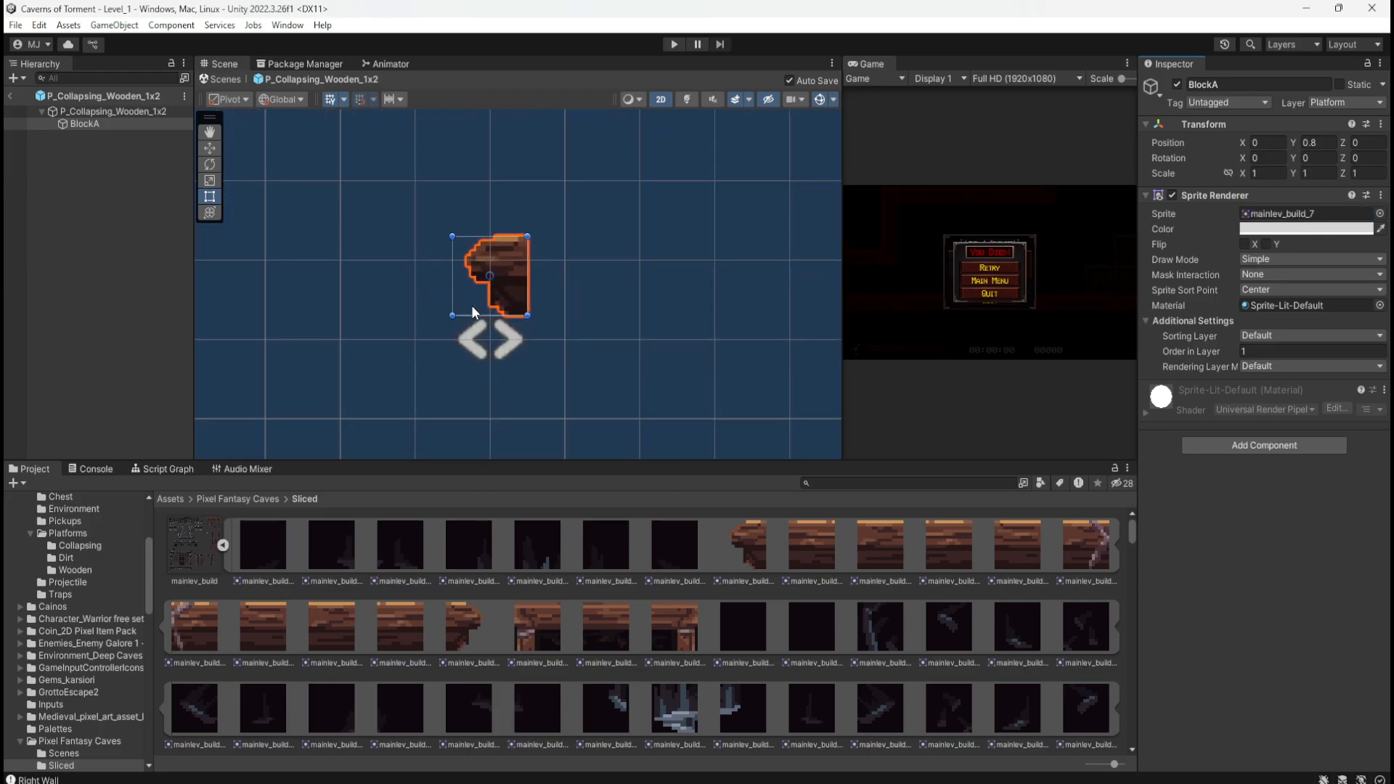
{"action": "scroll", "coordinate": [472, 305], "scroll_direction": "up", "scroll_amount": 3}
{"action": "left_click", "coordinate": [1338, 229]}
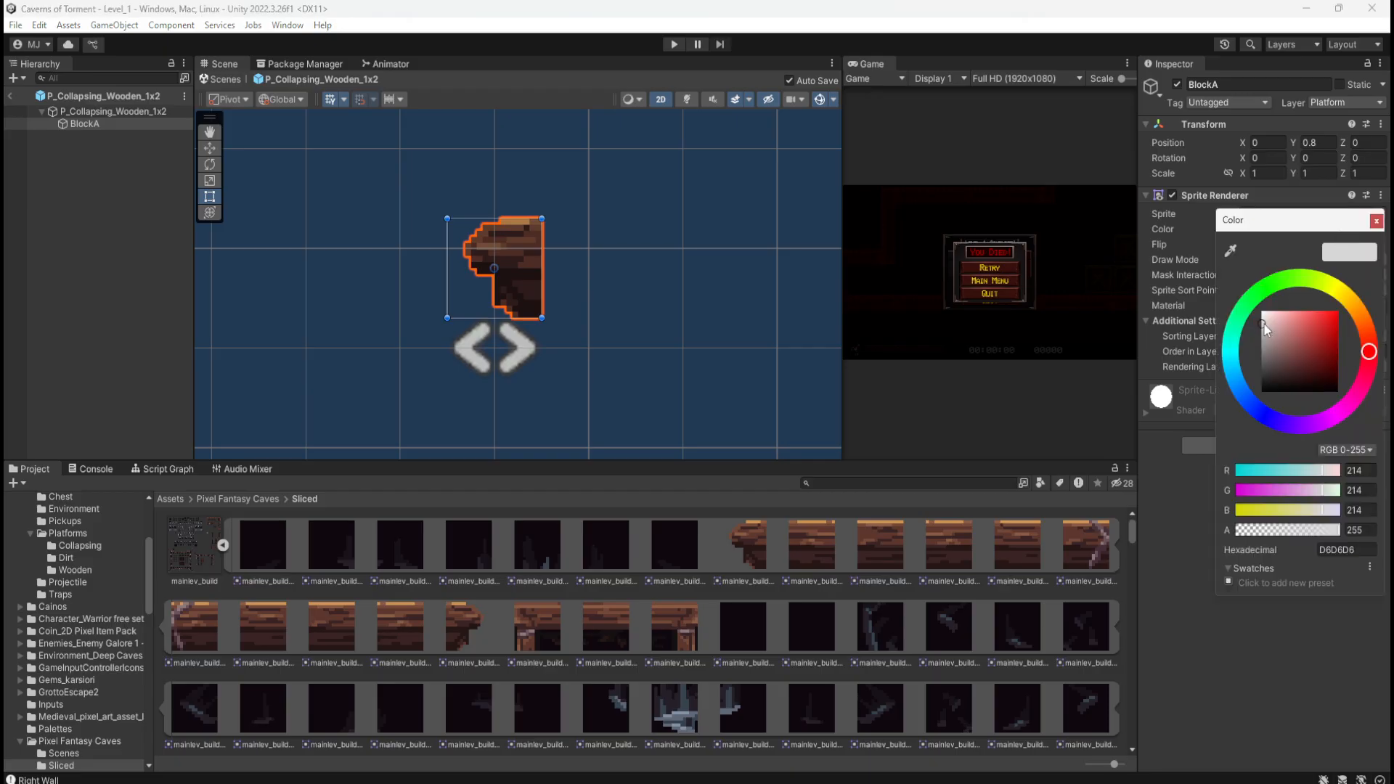
{"action": "left_click_drag", "start_coordinate": [1261, 325], "coordinate": [1225, 273]}
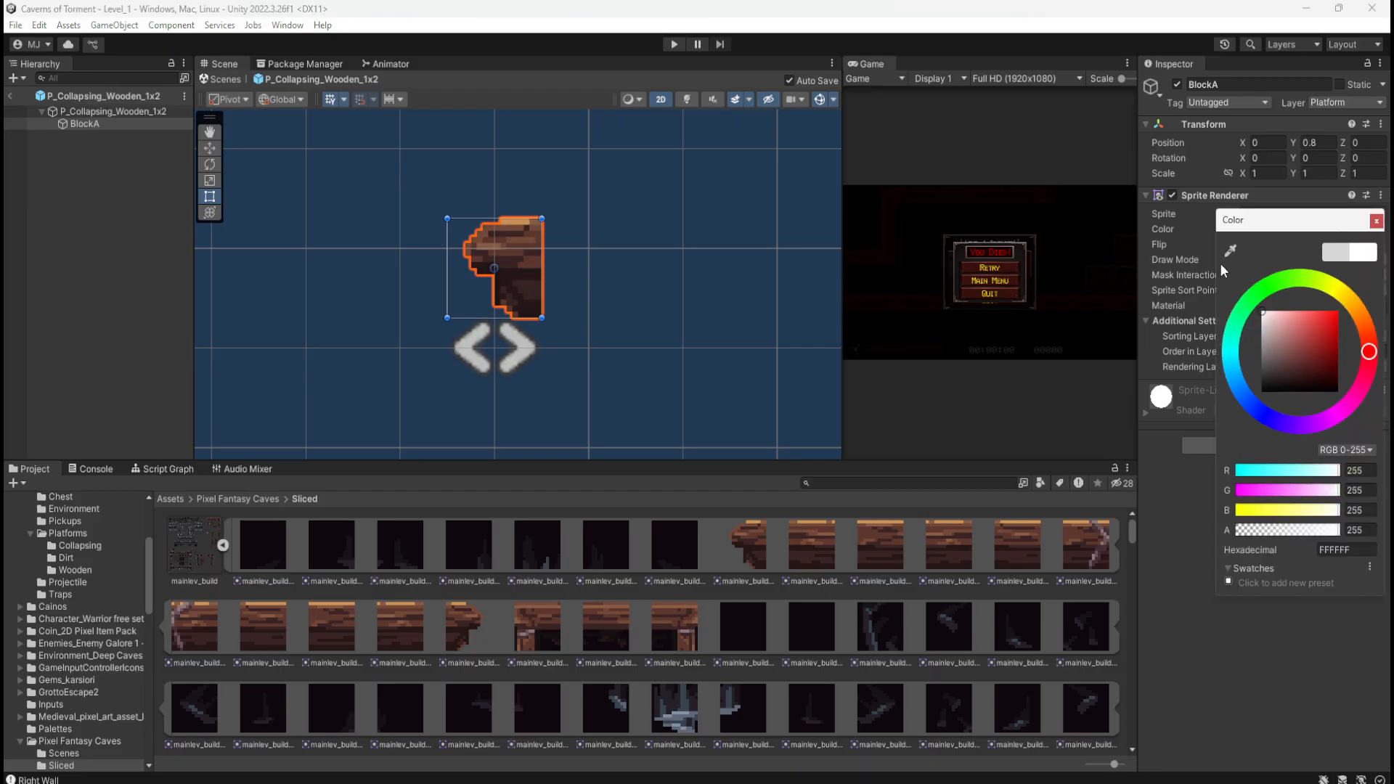
{"action": "left_click", "coordinate": [1226, 637]}
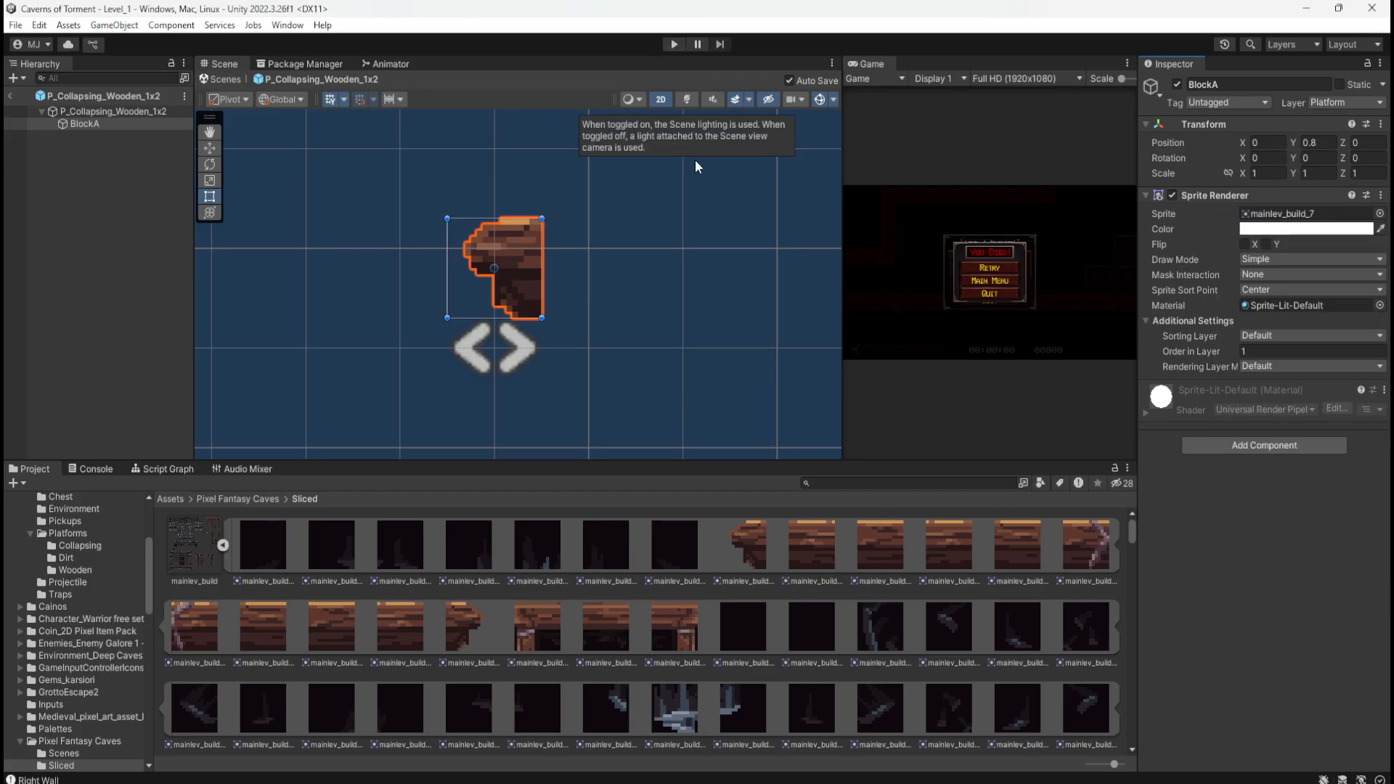
{"action": "key", "text": "ctrl+z"}
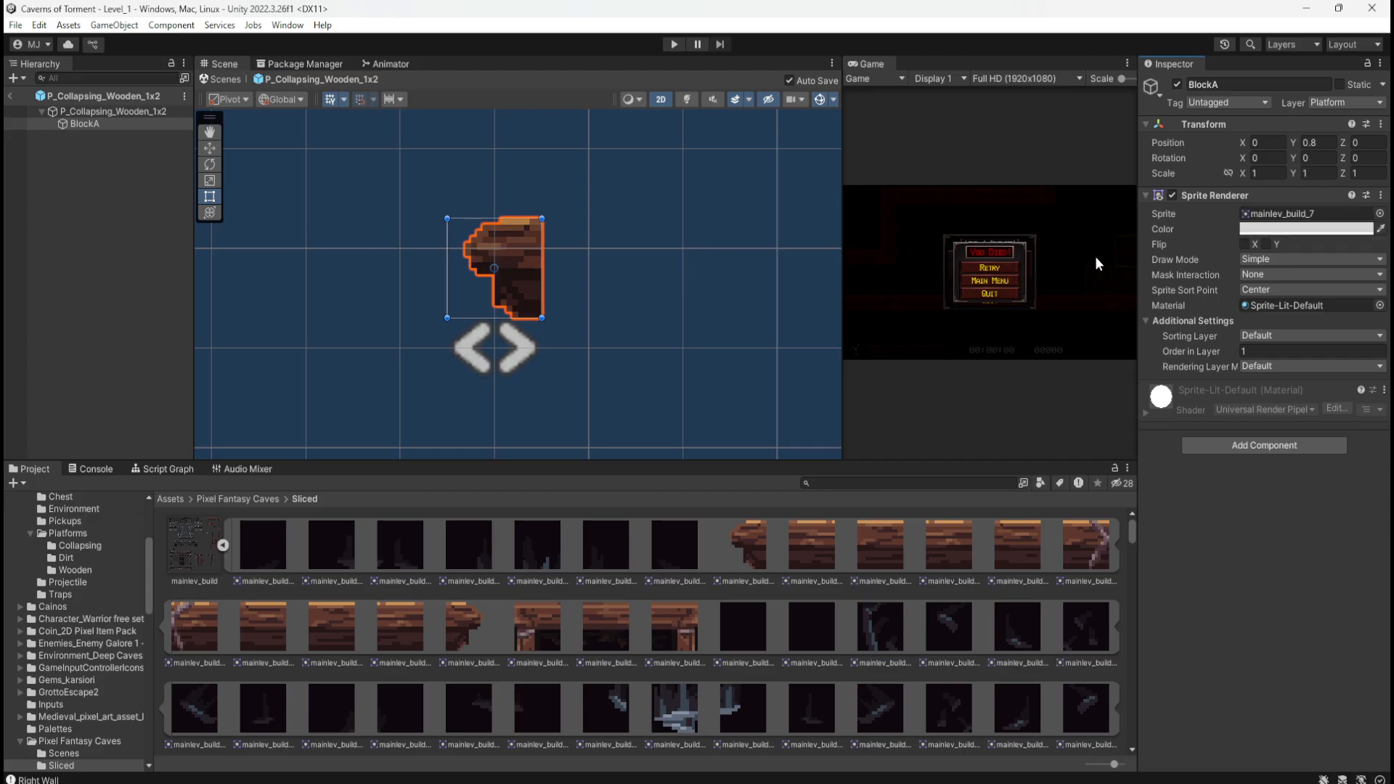
{"action": "left_click", "coordinate": [173, 499]}
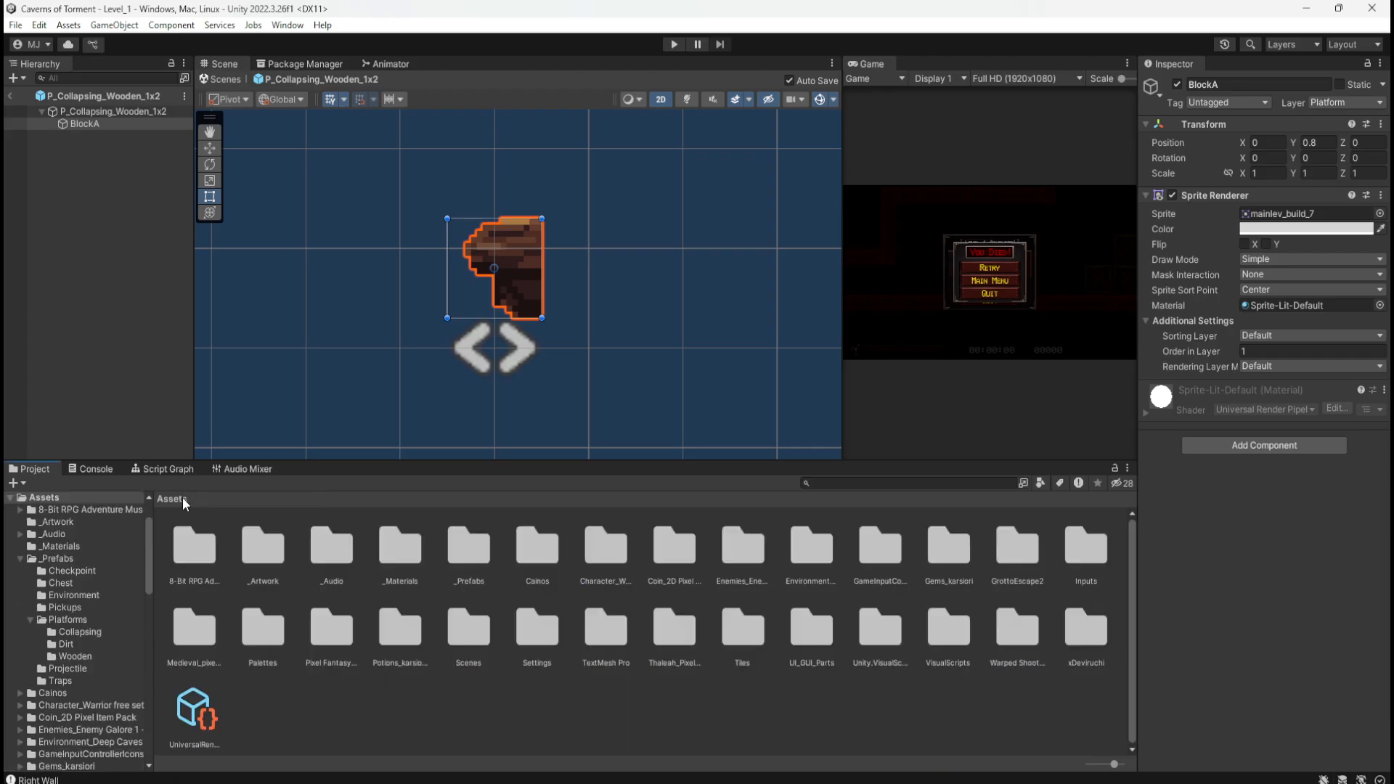
{"action": "double_click", "coordinate": [479, 554]}
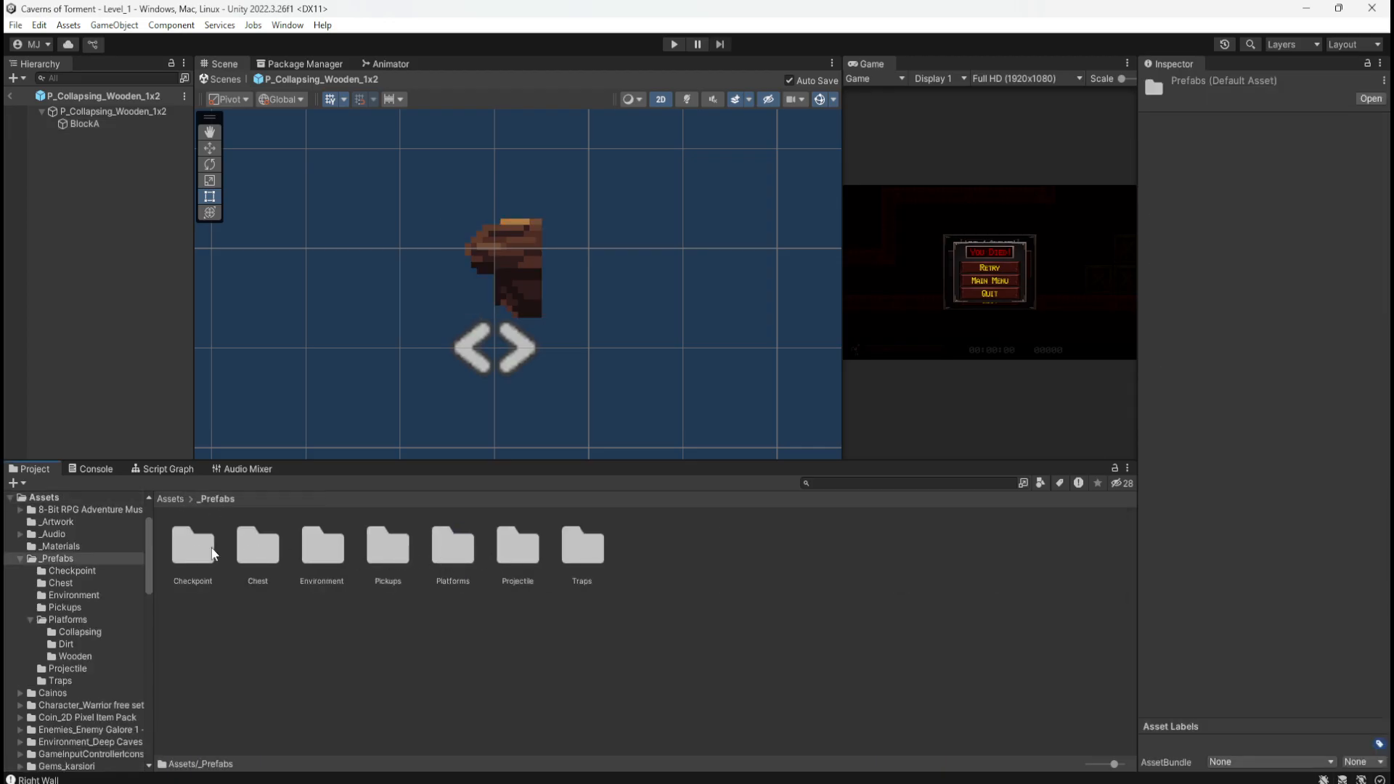
Step: Compare the P_Wooden_3x1 and P_Wooden_4x1 prefabs in Platforms > Wooden with BlockA
{"action": "left_click", "coordinate": [444, 549]}
{"action": "double_click", "coordinate": [440, 544]}
{"action": "double_click", "coordinate": [322, 546]}
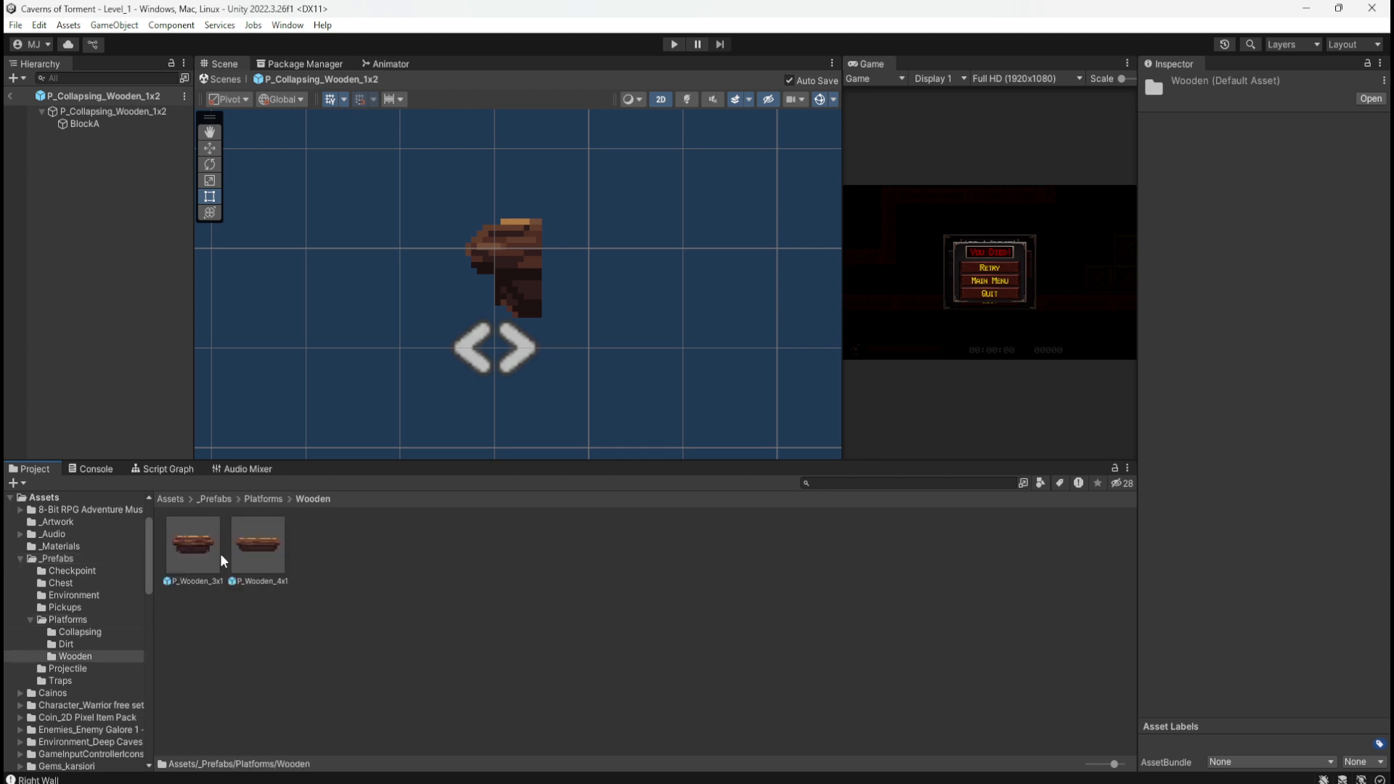
{"action": "left_click", "coordinate": [197, 550]}
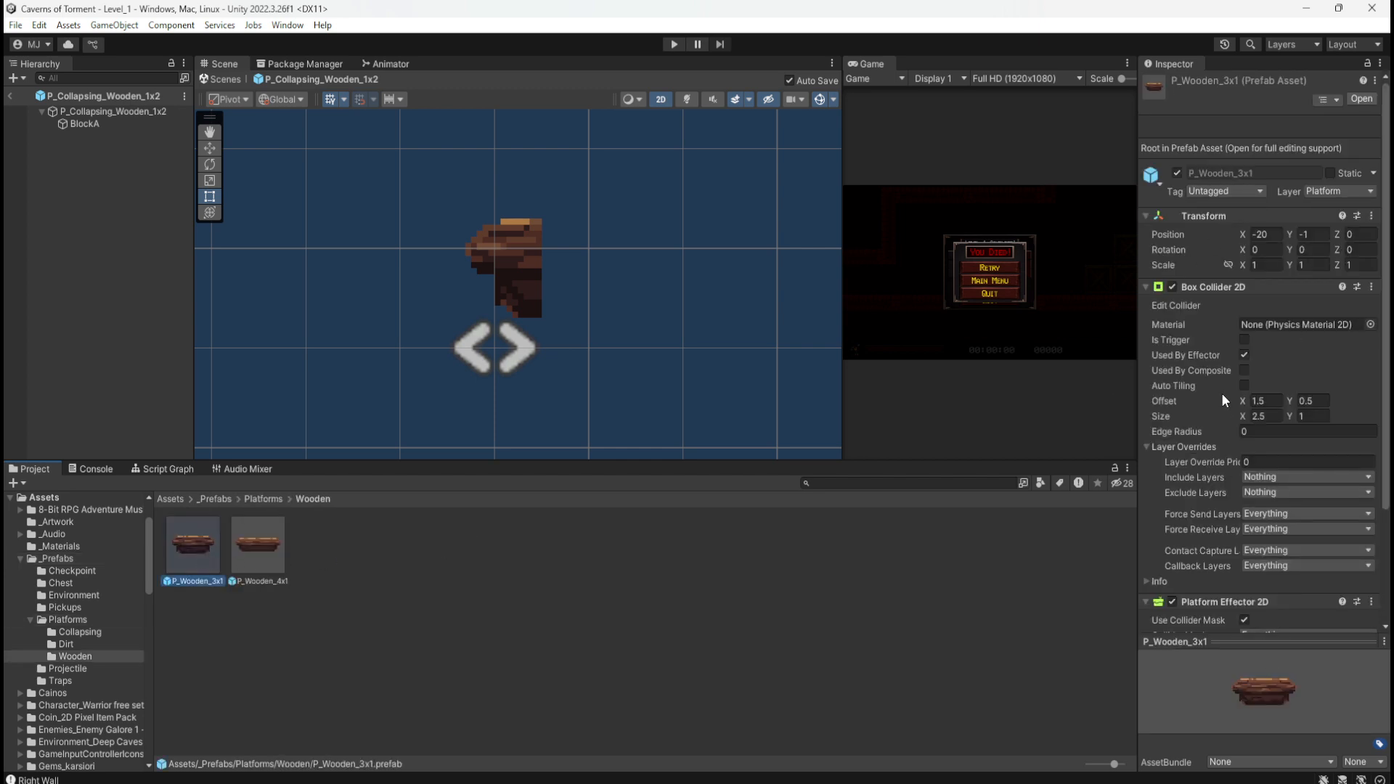
{"action": "left_click", "coordinate": [72, 125]}
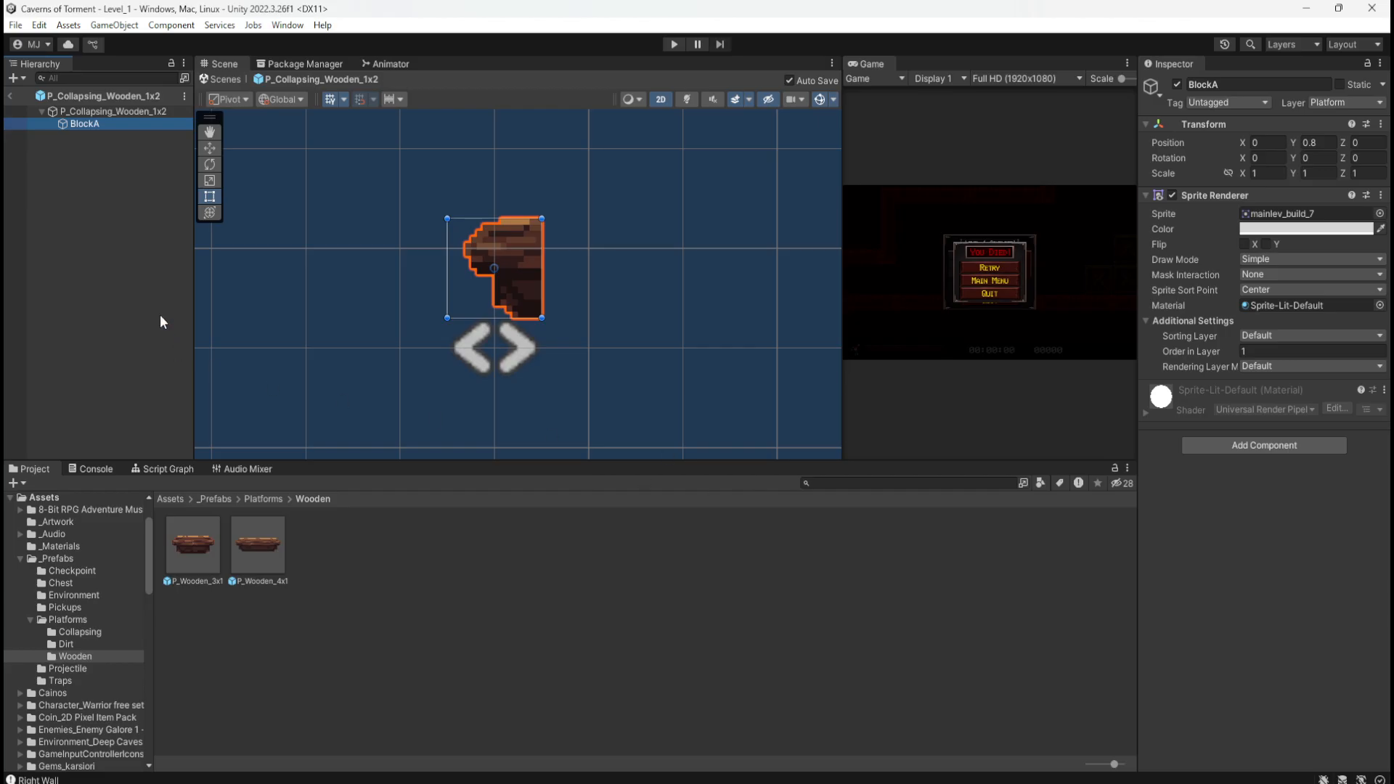
{"action": "left_click", "coordinate": [262, 546]}
{"action": "left_click", "coordinate": [206, 547]}
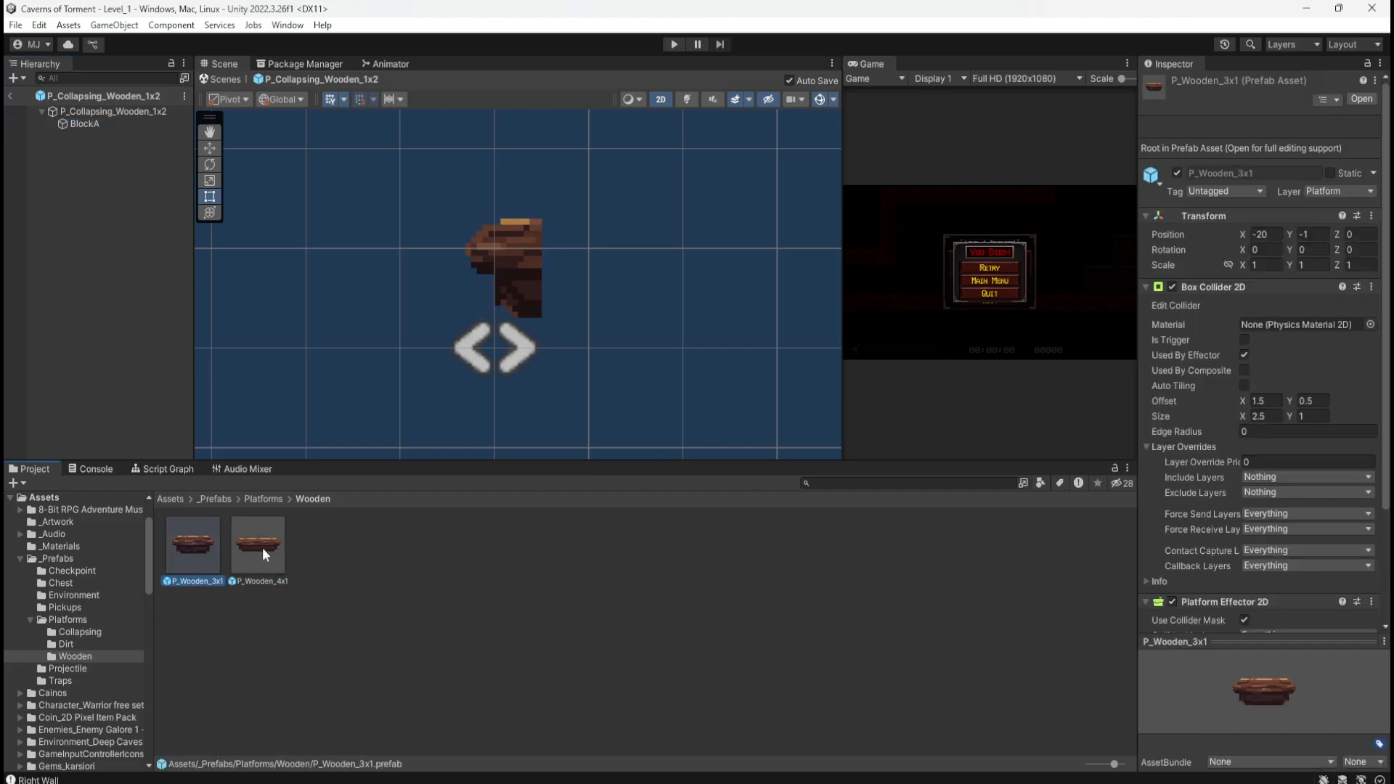
Step: Open P_Wooden_3x1 in Prefab Mode and inspect its Wood_A, Wood_B and Wood_C sprites
{"action": "double_click", "coordinate": [195, 542]}
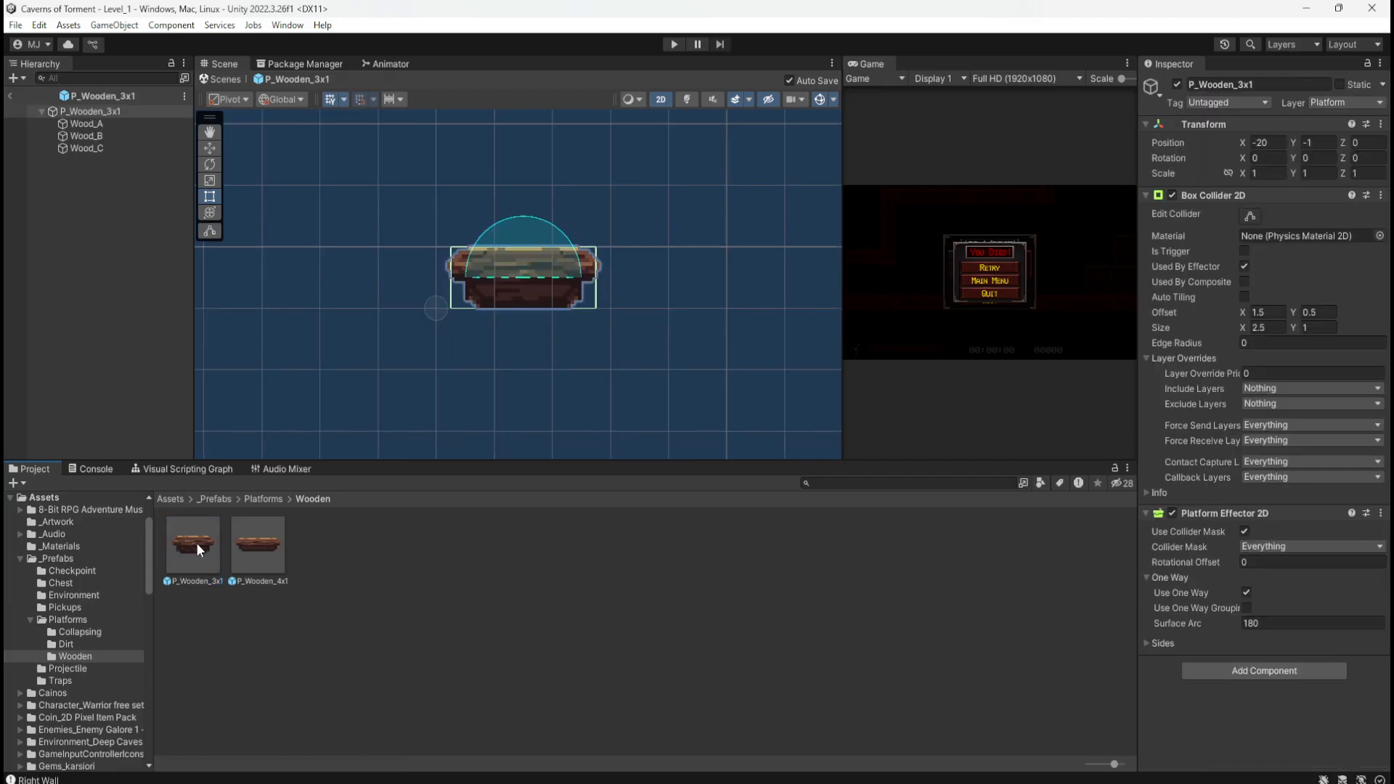
{"action": "left_click", "coordinate": [107, 123]}
{"action": "left_click", "coordinate": [106, 136]}
{"action": "left_click", "coordinate": [100, 147]}
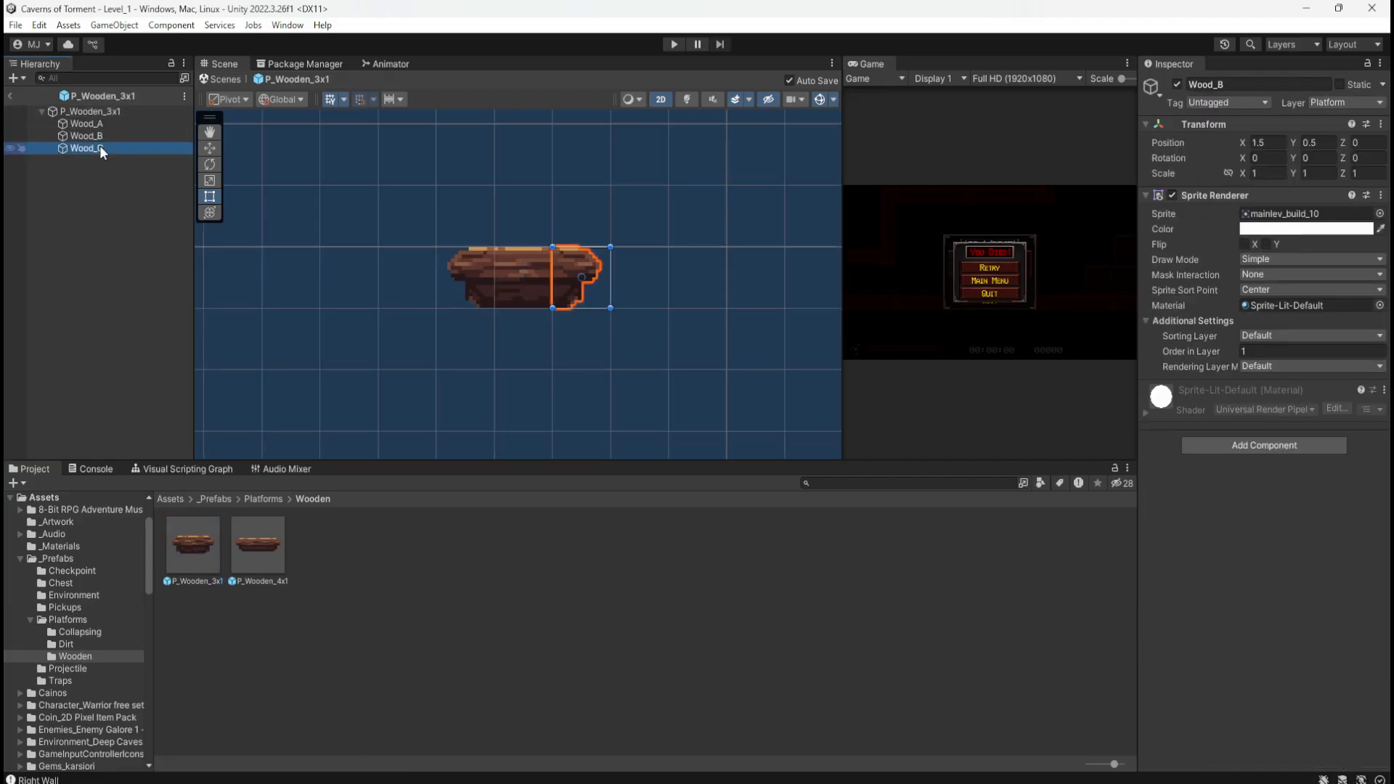
{"action": "left_click", "coordinate": [110, 122]}
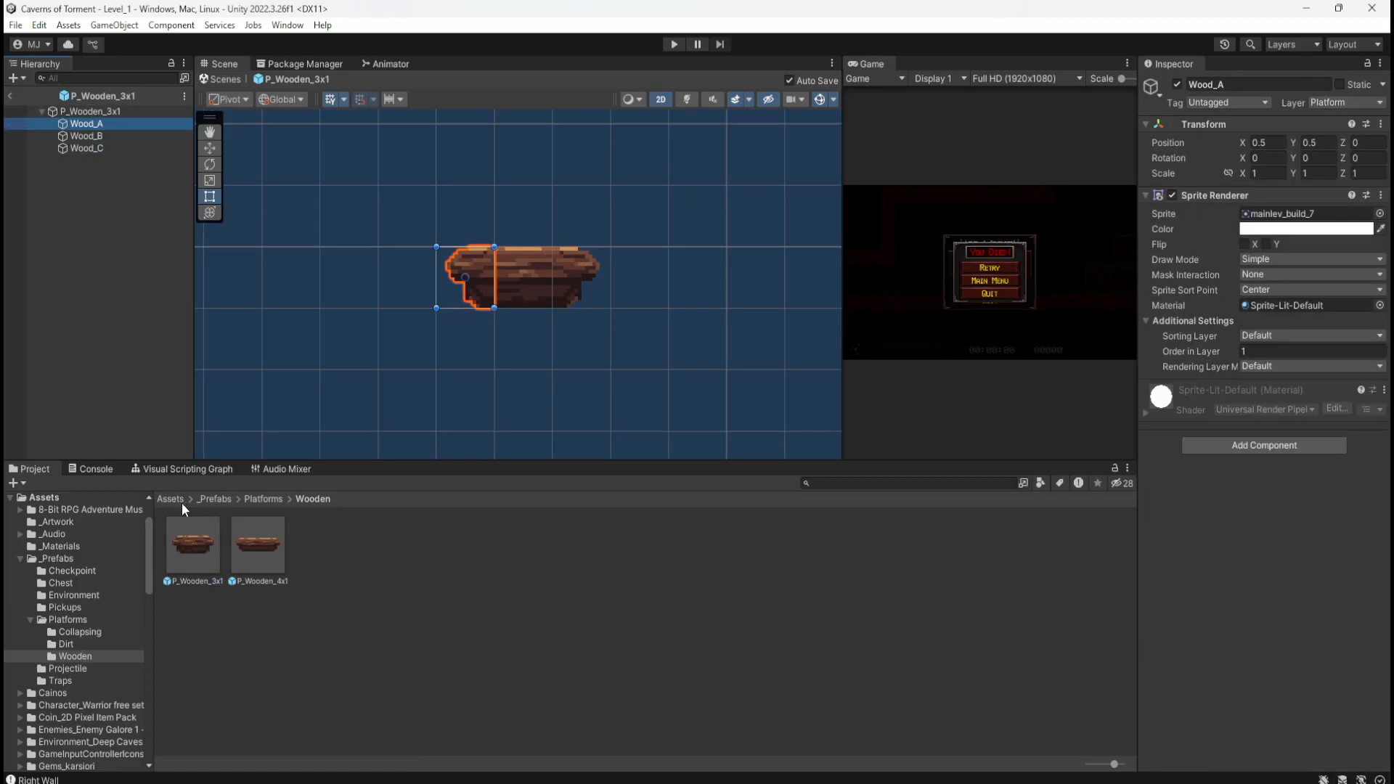
{"action": "left_click", "coordinate": [107, 136]}
{"action": "left_click", "coordinate": [110, 148]}
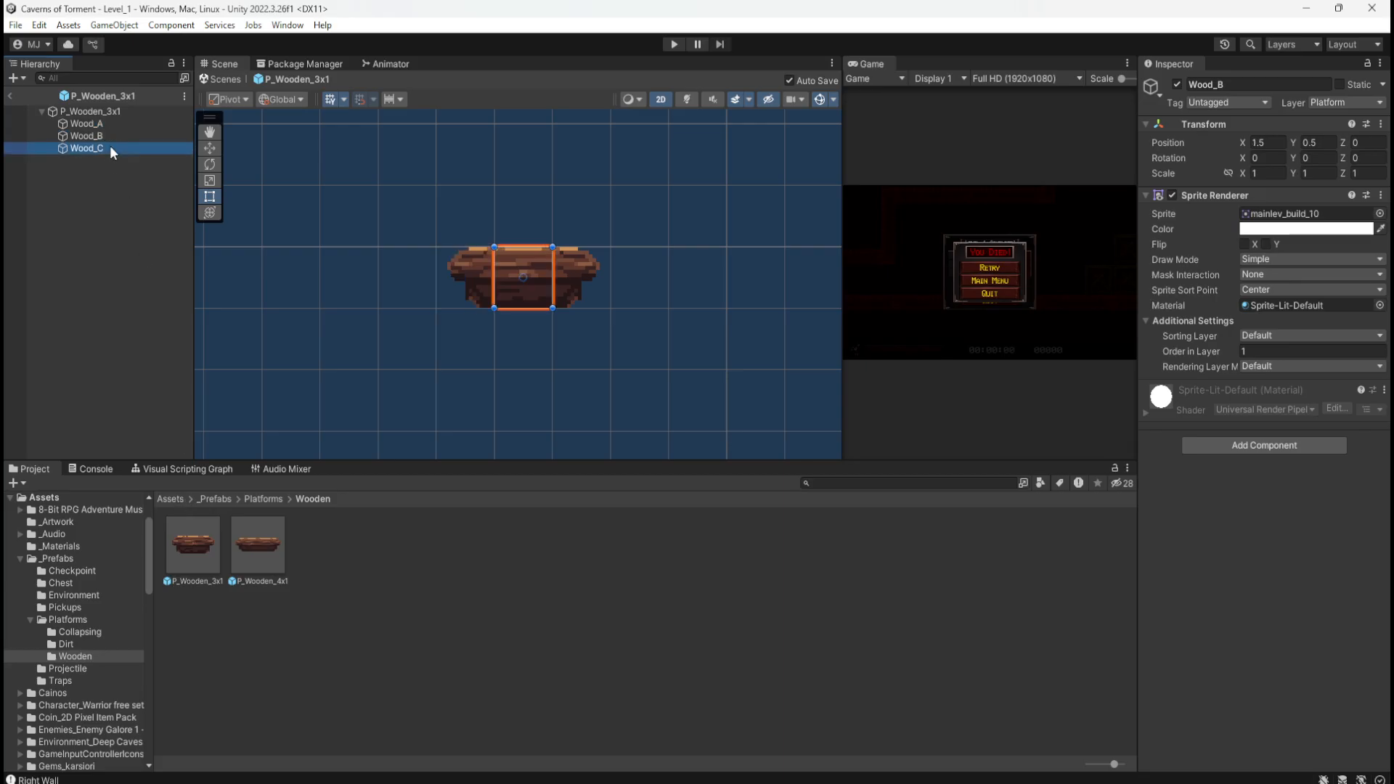
{"action": "left_click", "coordinate": [117, 124]}
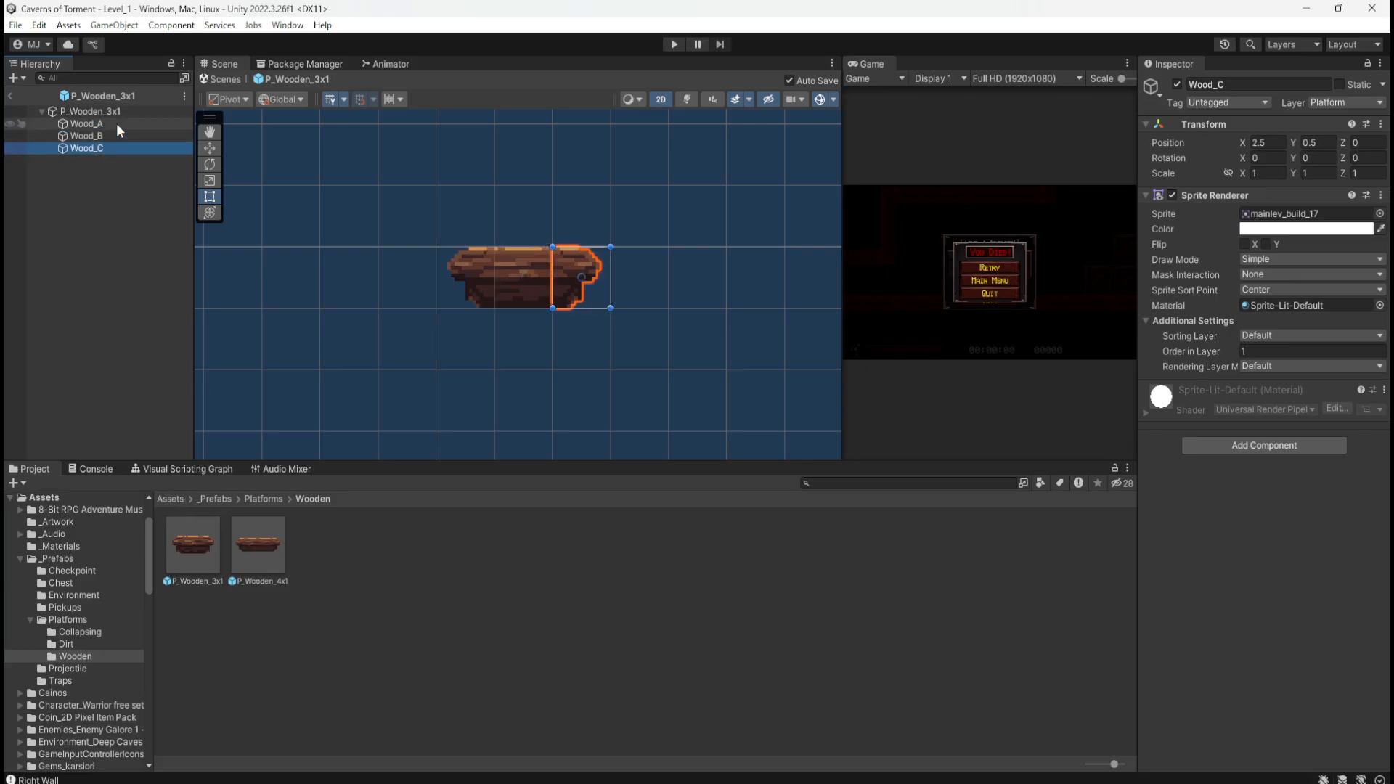
{"action": "left_click", "coordinate": [172, 499]}
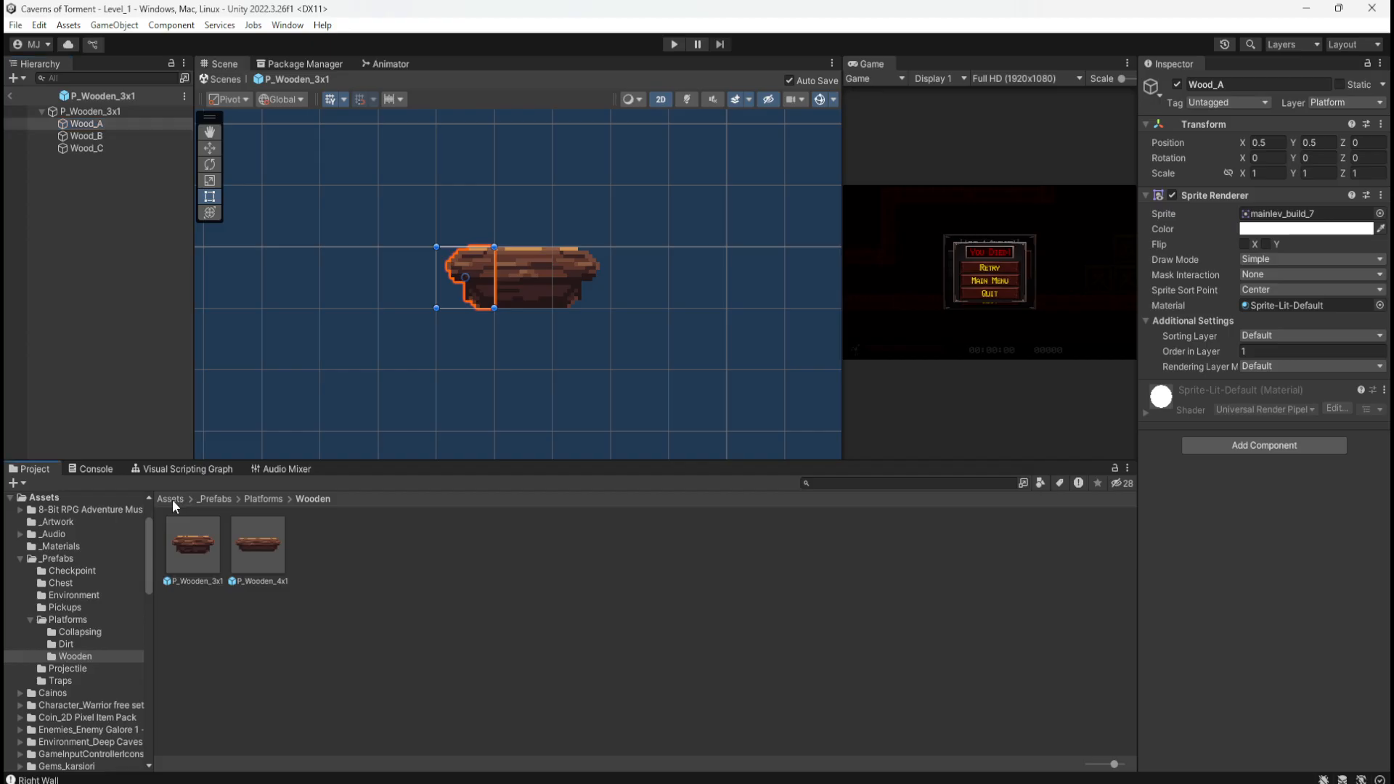
{"action": "left_click", "coordinate": [397, 616]}
Step: Try the darker mainlev_build_51 sprite from Pixel Fantasy Caves > Sliced on Wood_A
{"action": "double_click", "coordinate": [351, 613]}
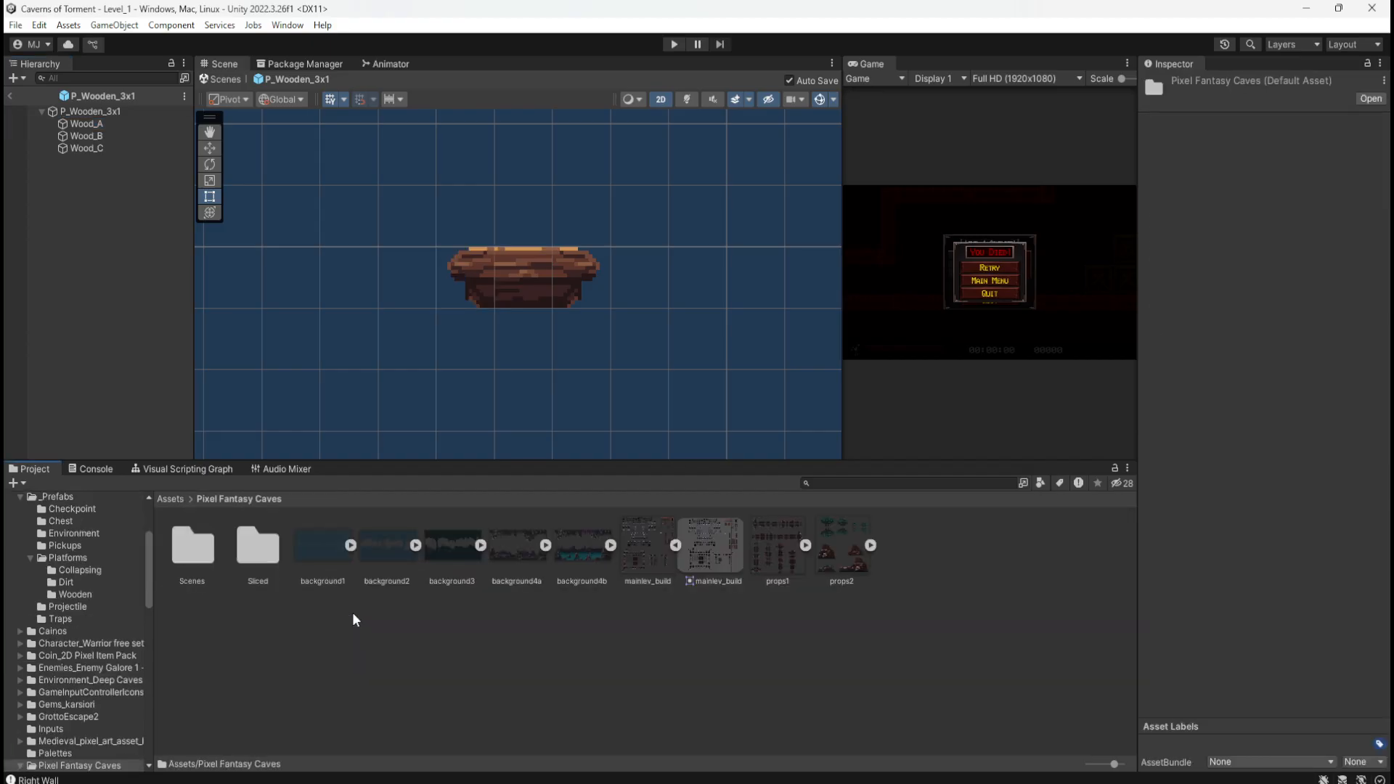
{"action": "left_click", "coordinate": [173, 498]}
{"action": "key", "text": "Right"}
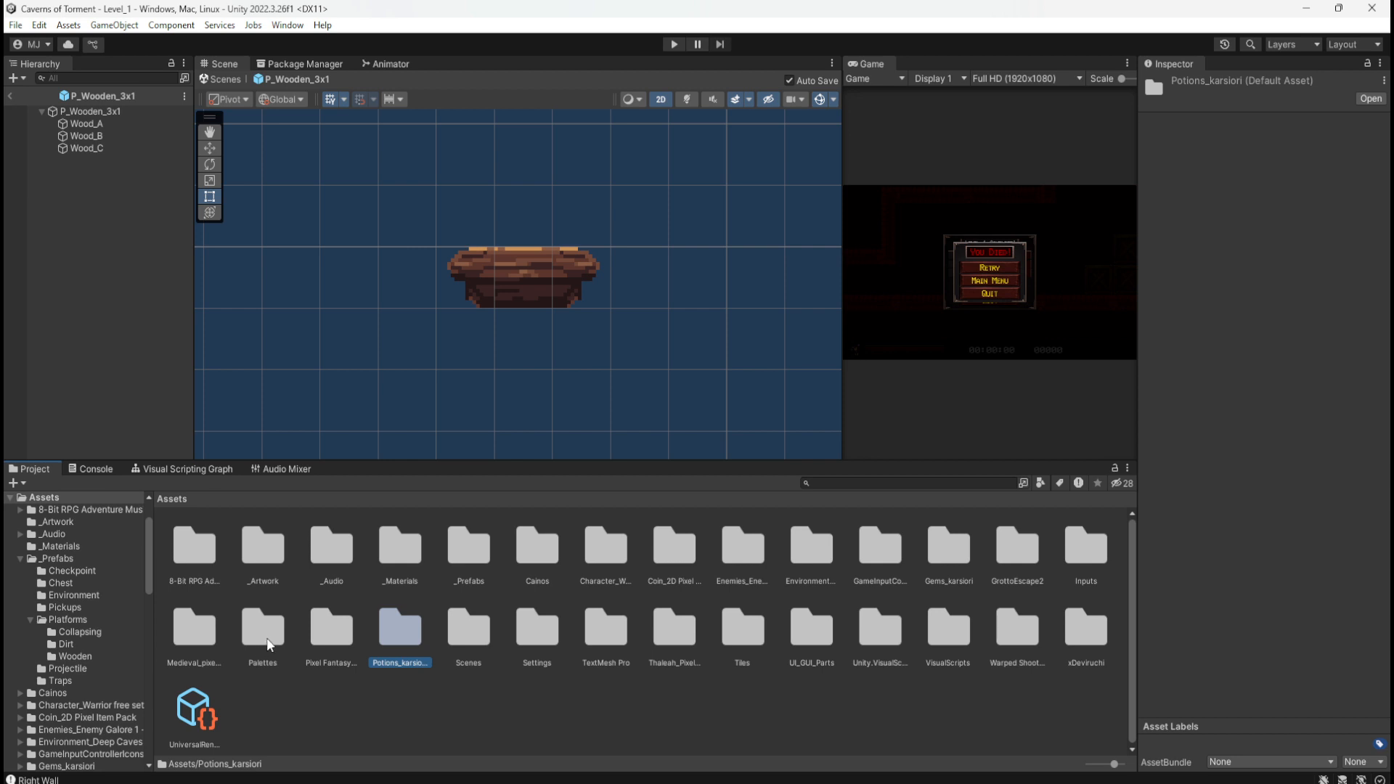
{"action": "double_click", "coordinate": [331, 633]}
{"action": "double_click", "coordinate": [254, 549]}
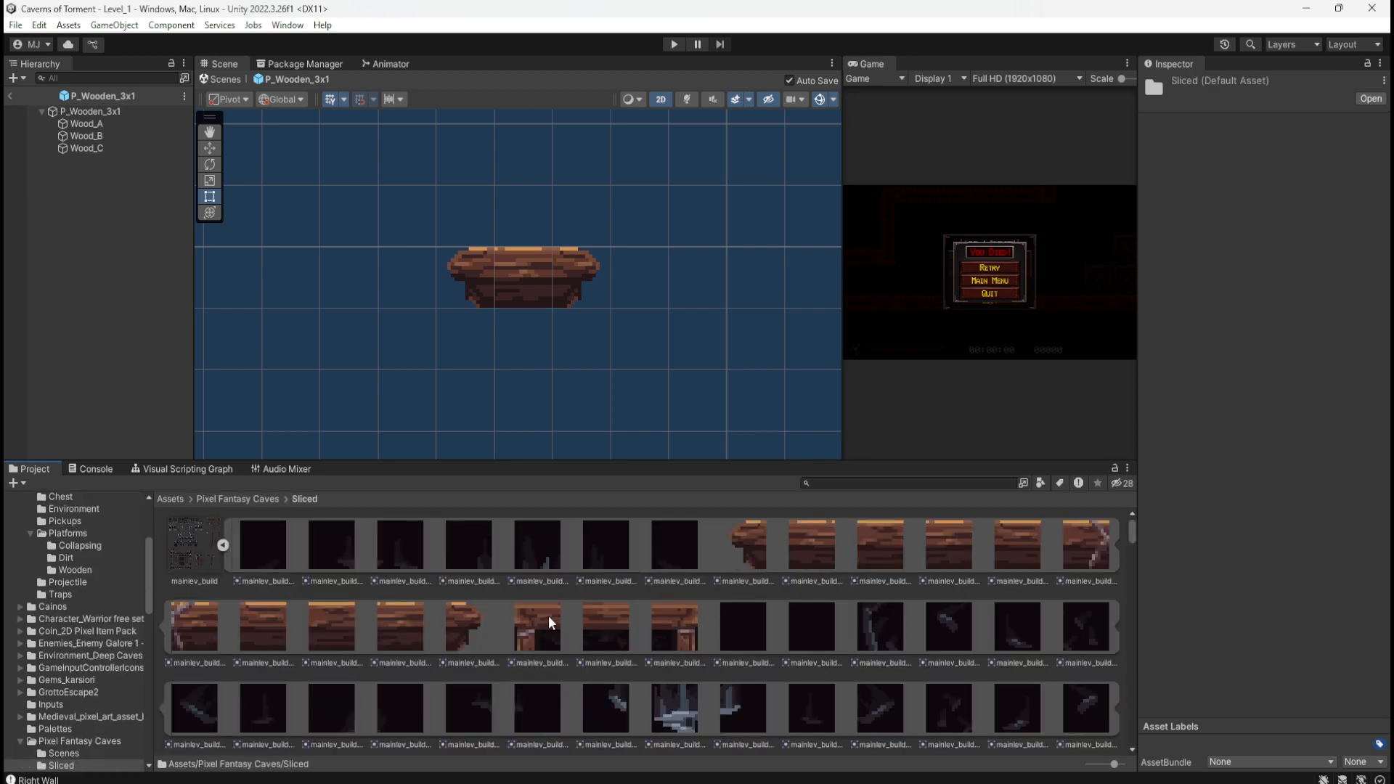
{"action": "scroll", "coordinate": [659, 617], "scroll_direction": "down", "scroll_amount": 3}
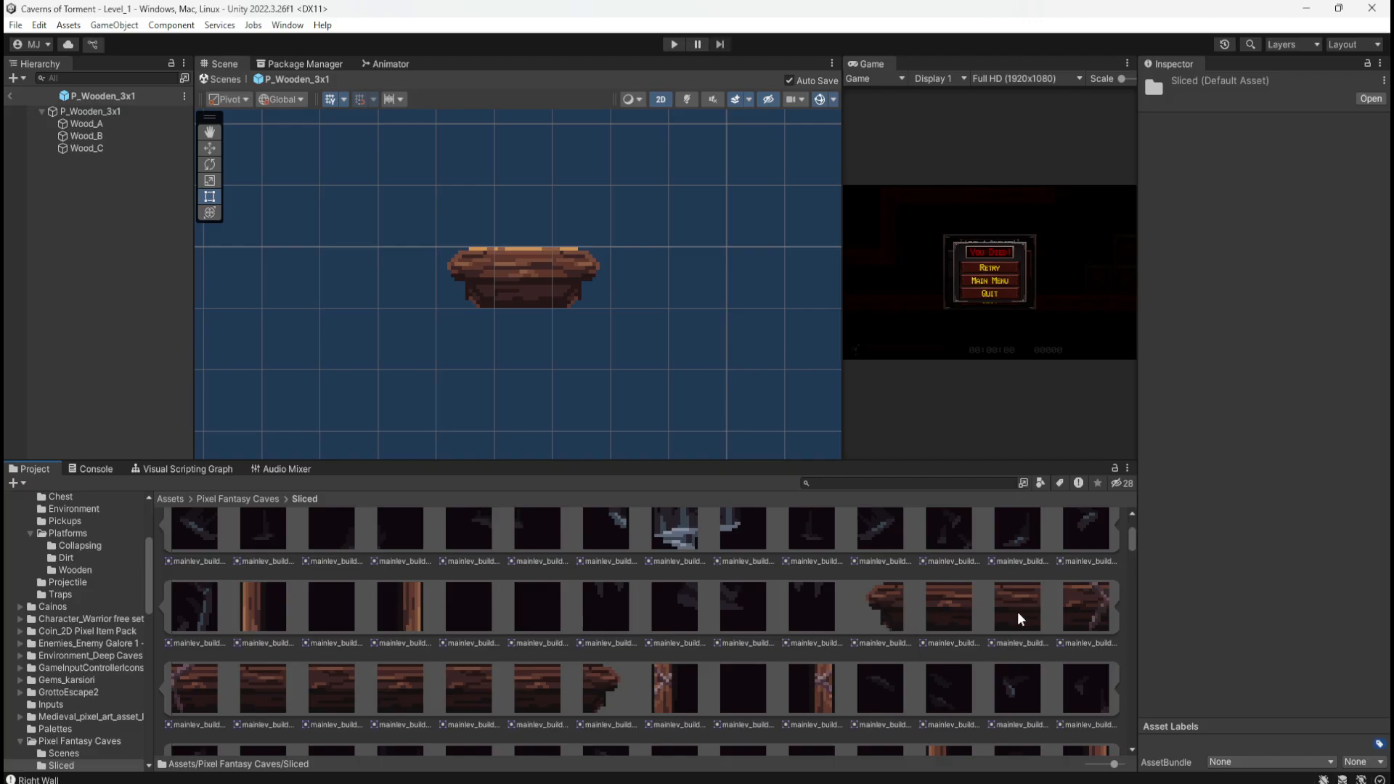
{"action": "left_click", "coordinate": [130, 125]}
{"action": "left_click", "coordinate": [890, 612]}
{"action": "left_click_drag", "start_coordinate": [890, 612], "coordinate": [1283, 220]}
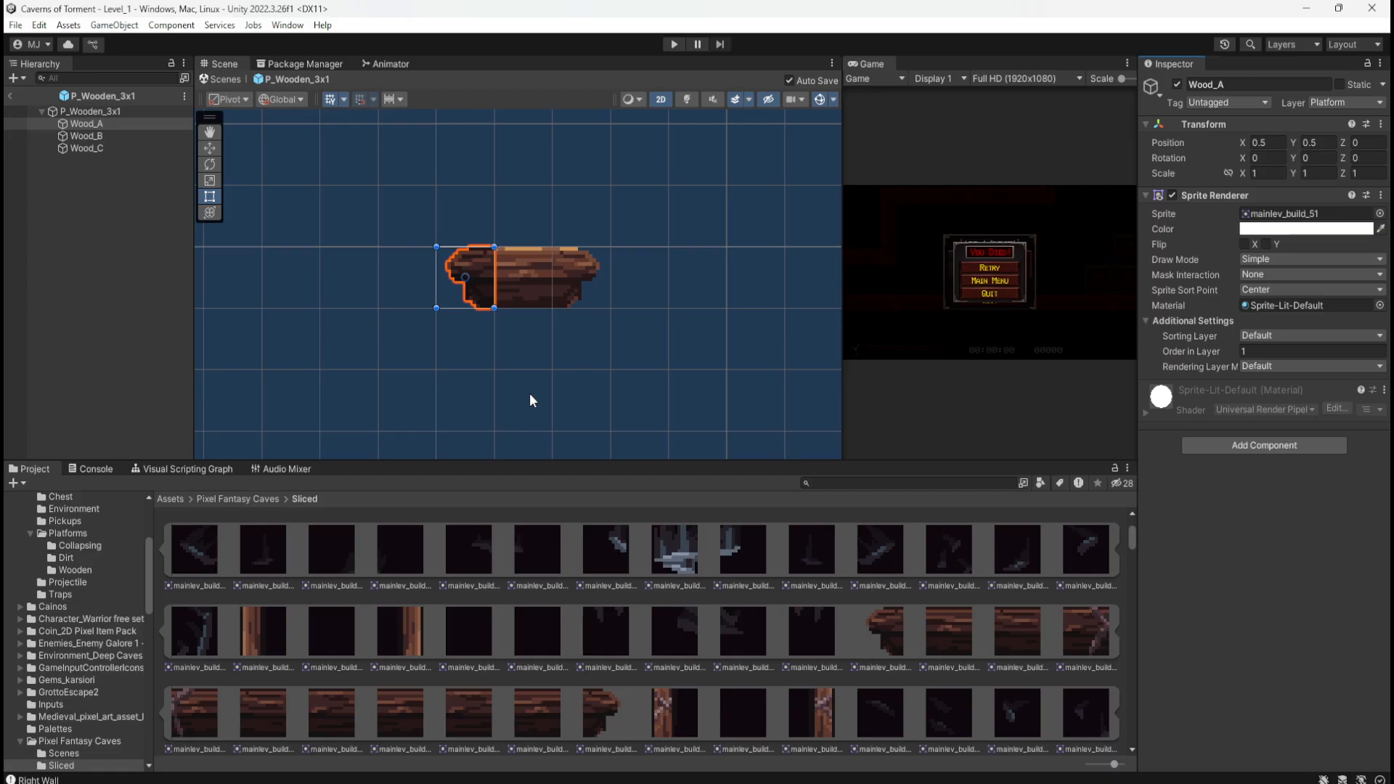
Step: Revert Wood_A to its original wood sprite and open the _Prefabs folder
{"action": "key", "text": "ctrl+z"}
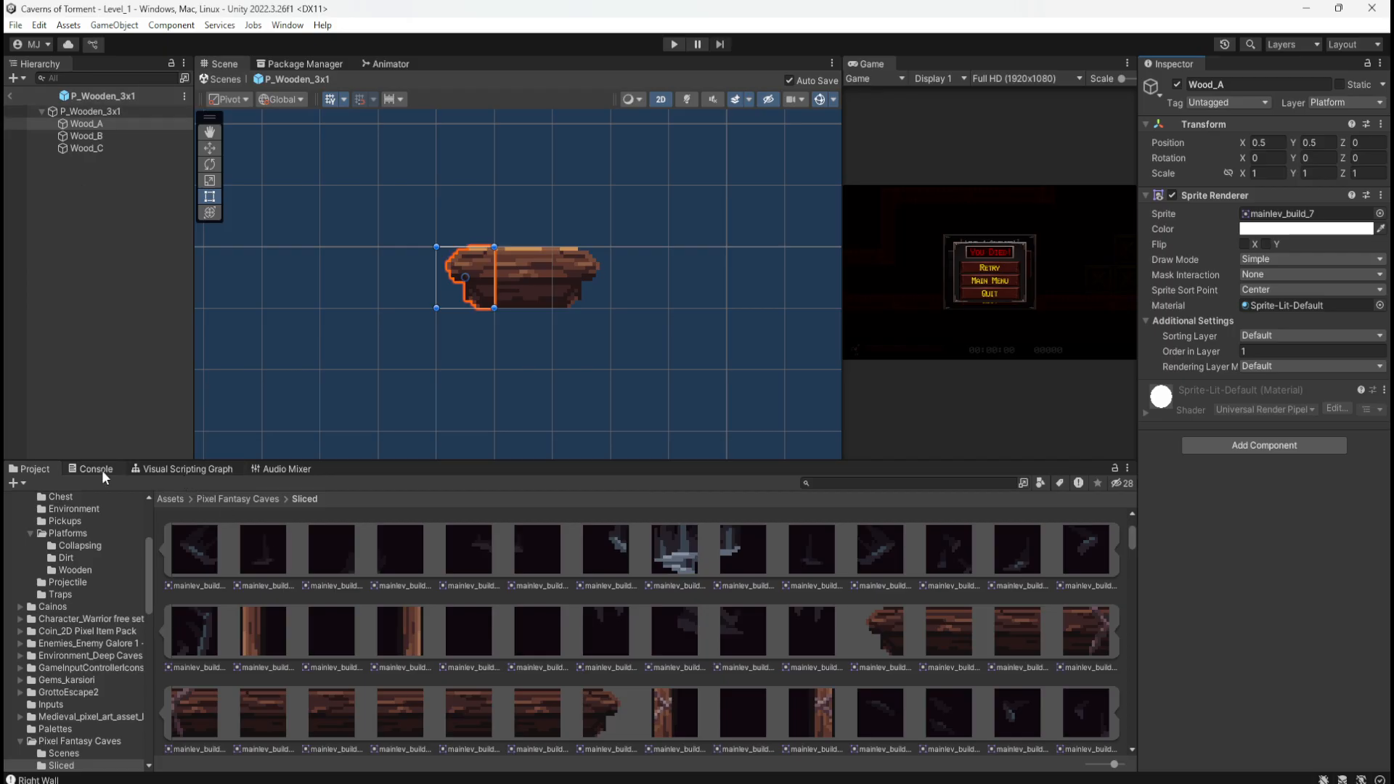
{"action": "left_click", "coordinate": [173, 500]}
{"action": "double_click", "coordinate": [472, 555]}
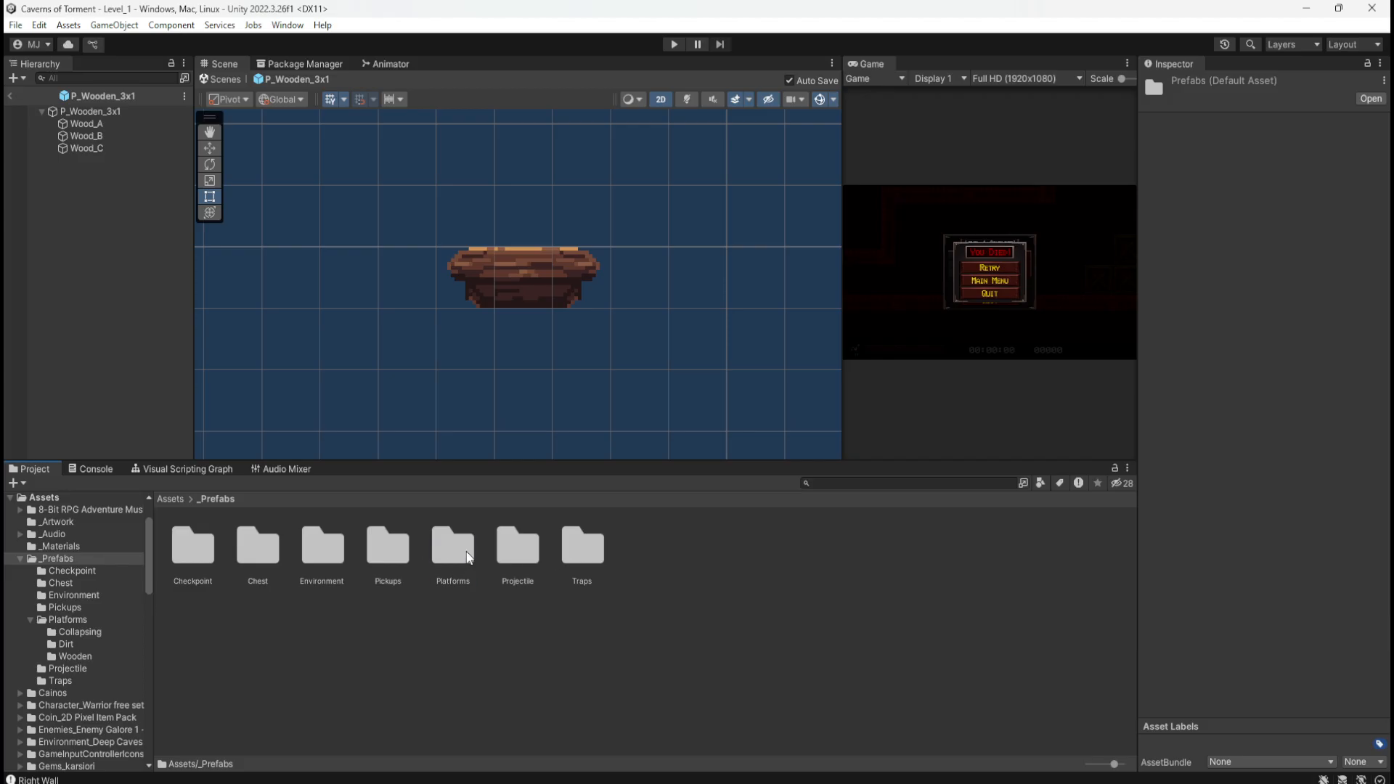
Step: Open the P_Collapsing_Wooden_1x2 prefab from _Prefabs > Platforms > Collapsing for editing
{"action": "double_click", "coordinate": [438, 551]}
{"action": "double_click", "coordinate": [205, 550]}
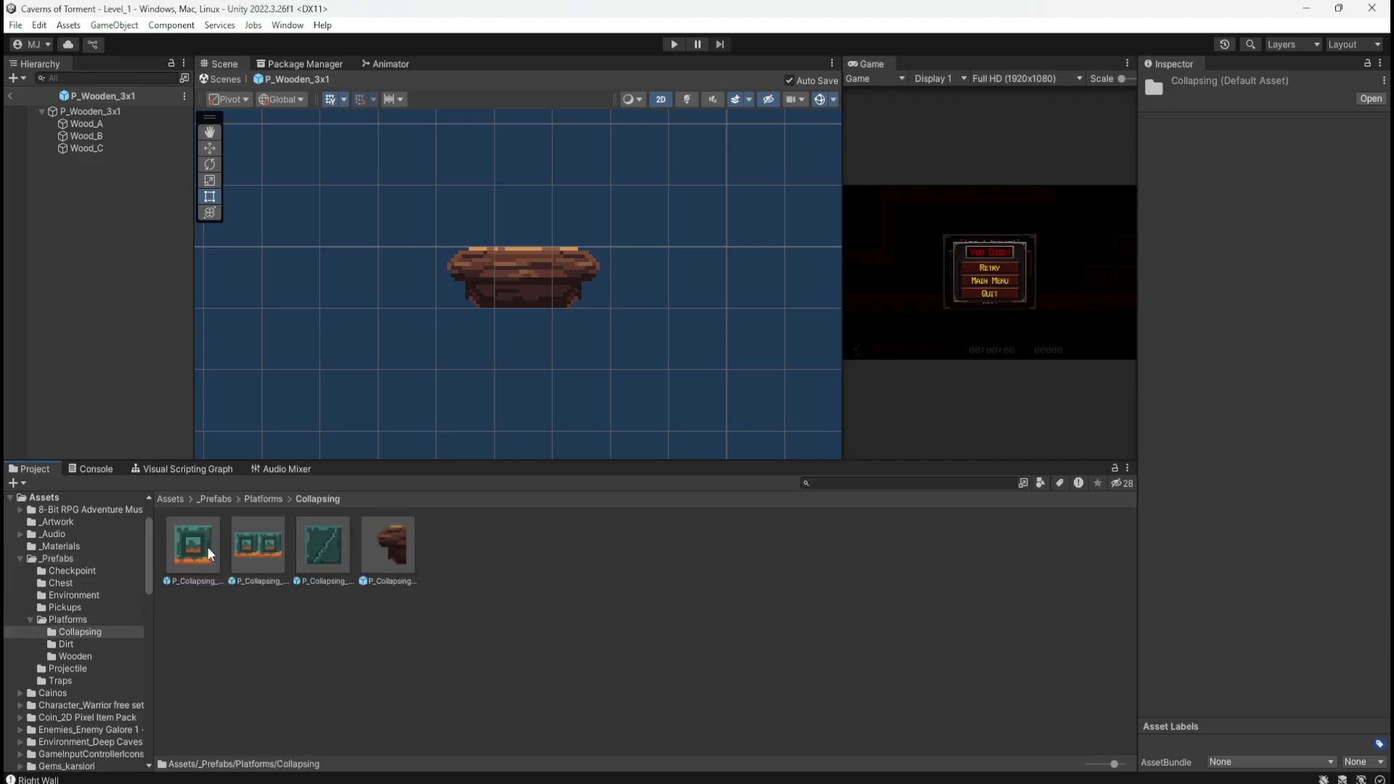
{"action": "left_click", "coordinate": [398, 549]}
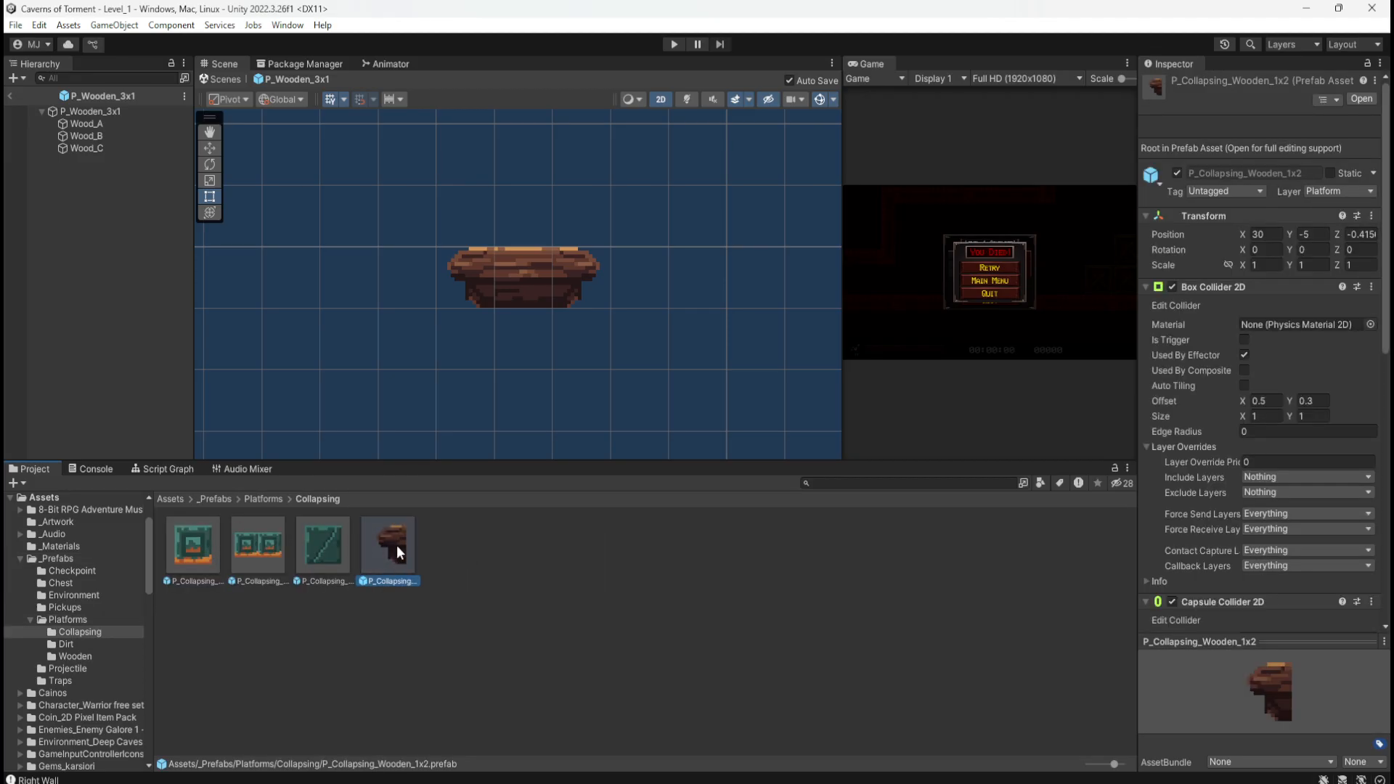
{"action": "double_click", "coordinate": [396, 546]}
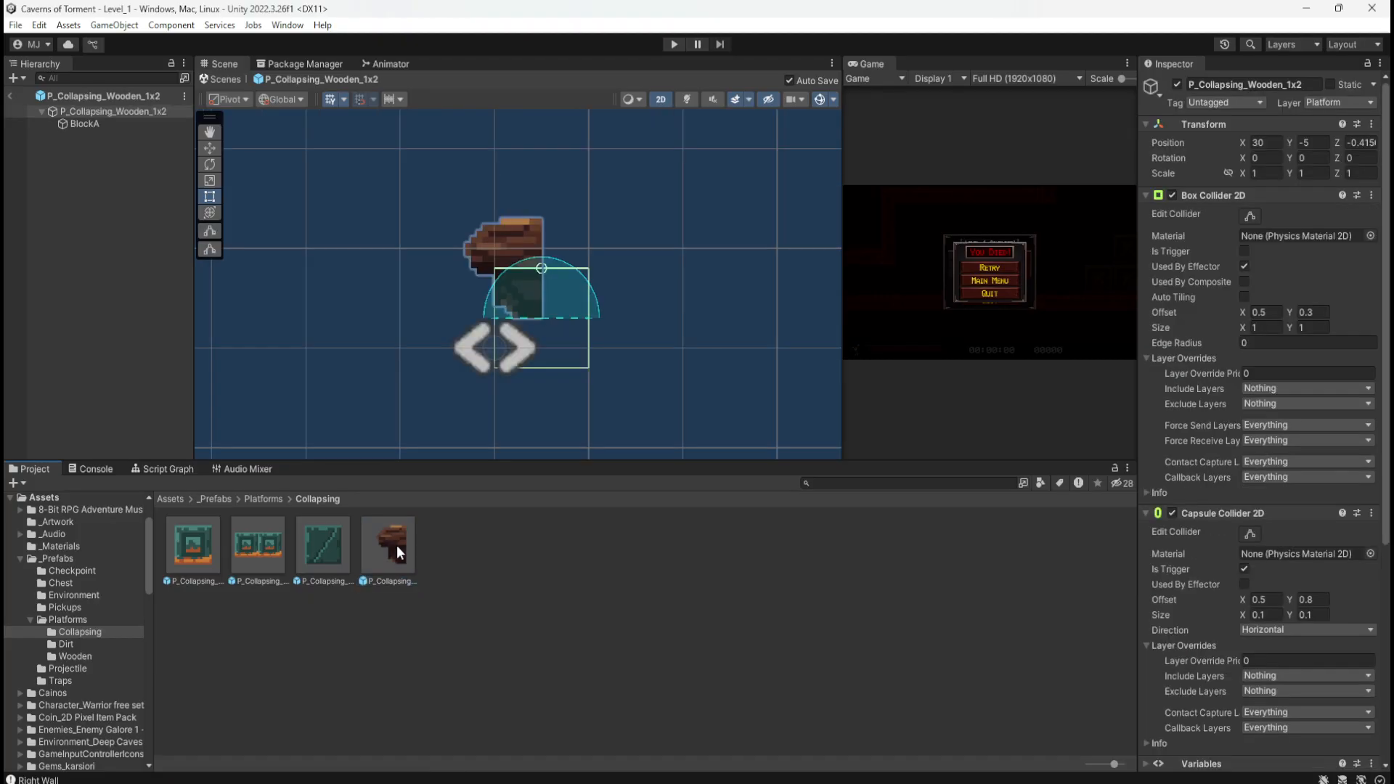
Step: Give BlockA the darker mainlev_build_51 sprite from Pixel Fantasy Caves > Sliced
{"action": "left_click", "coordinate": [171, 500]}
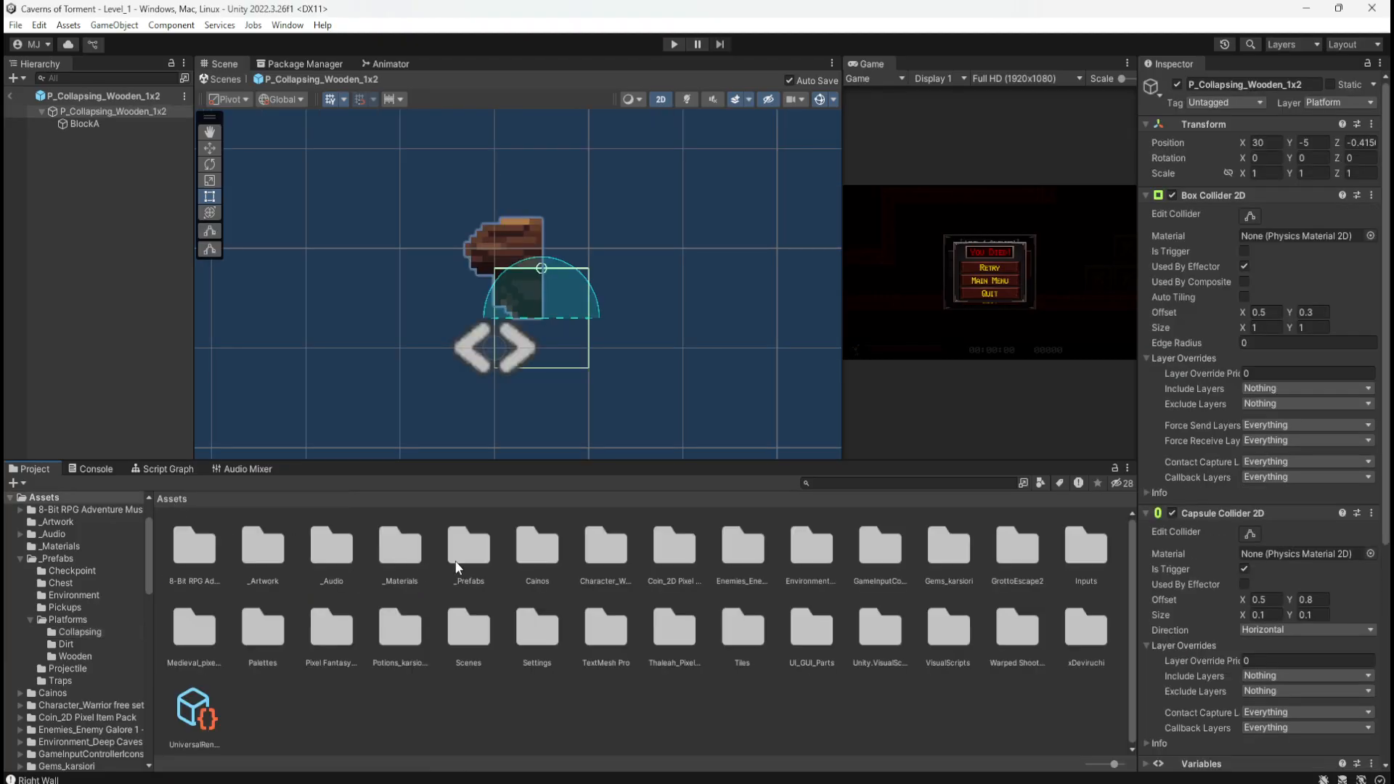
{"action": "double_click", "coordinate": [331, 628]}
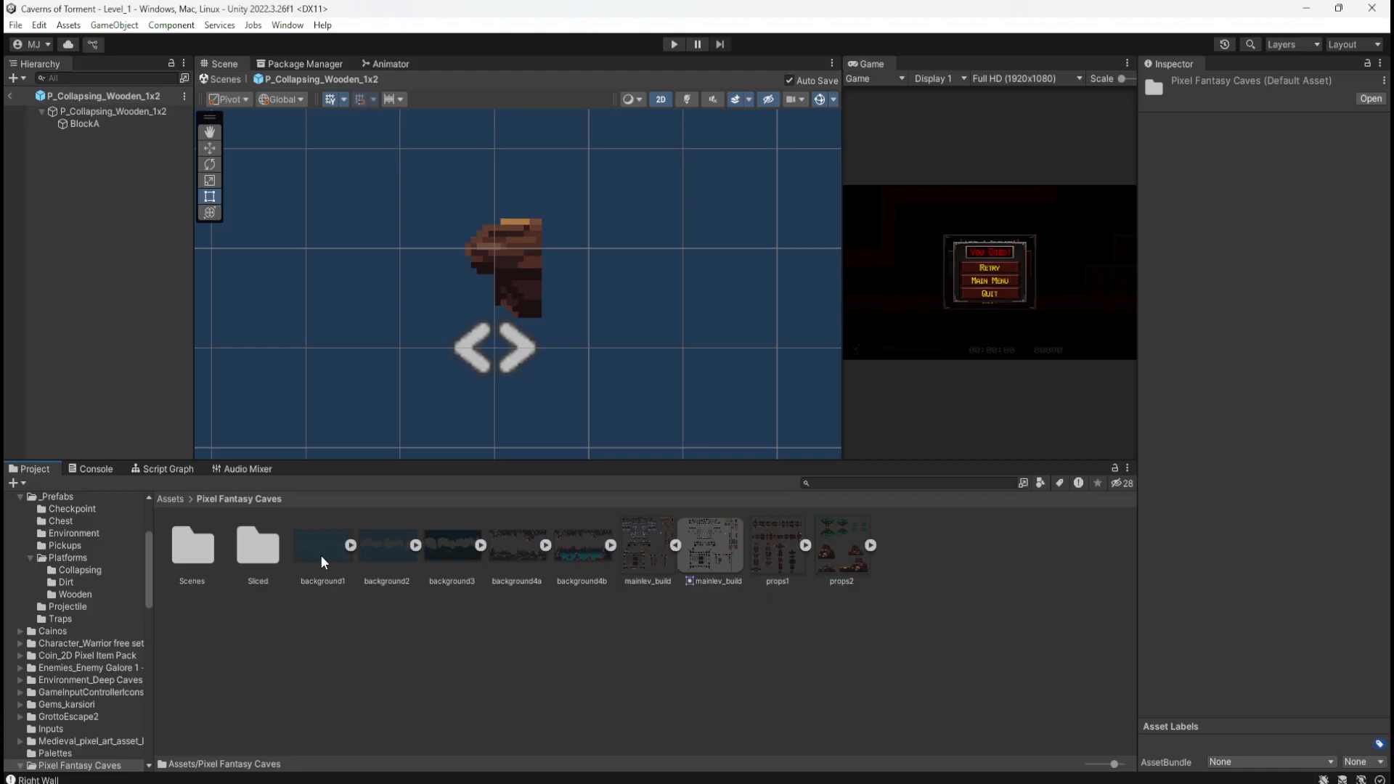
{"action": "double_click", "coordinate": [268, 548]}
{"action": "scroll", "coordinate": [768, 600], "scroll_direction": "down", "scroll_amount": 3}
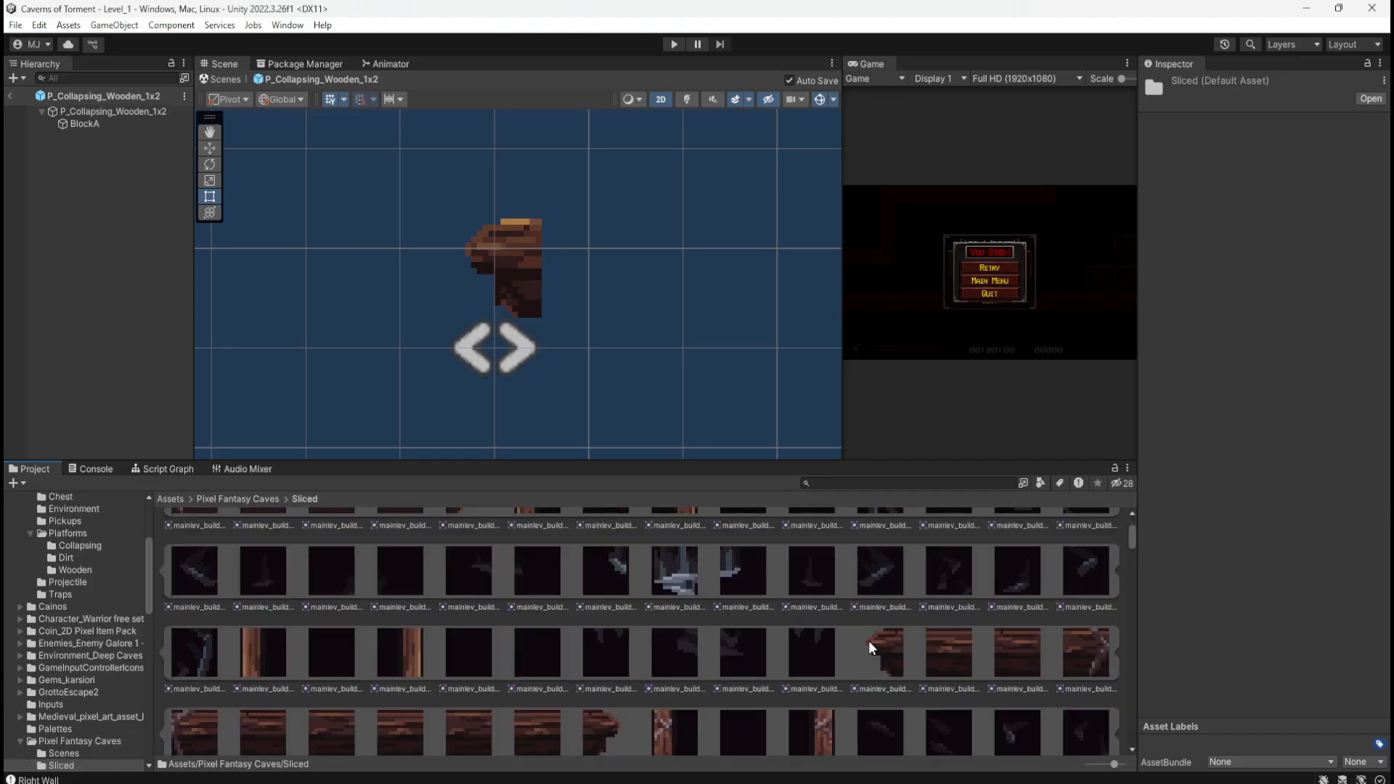
{"action": "left_click", "coordinate": [123, 124]}
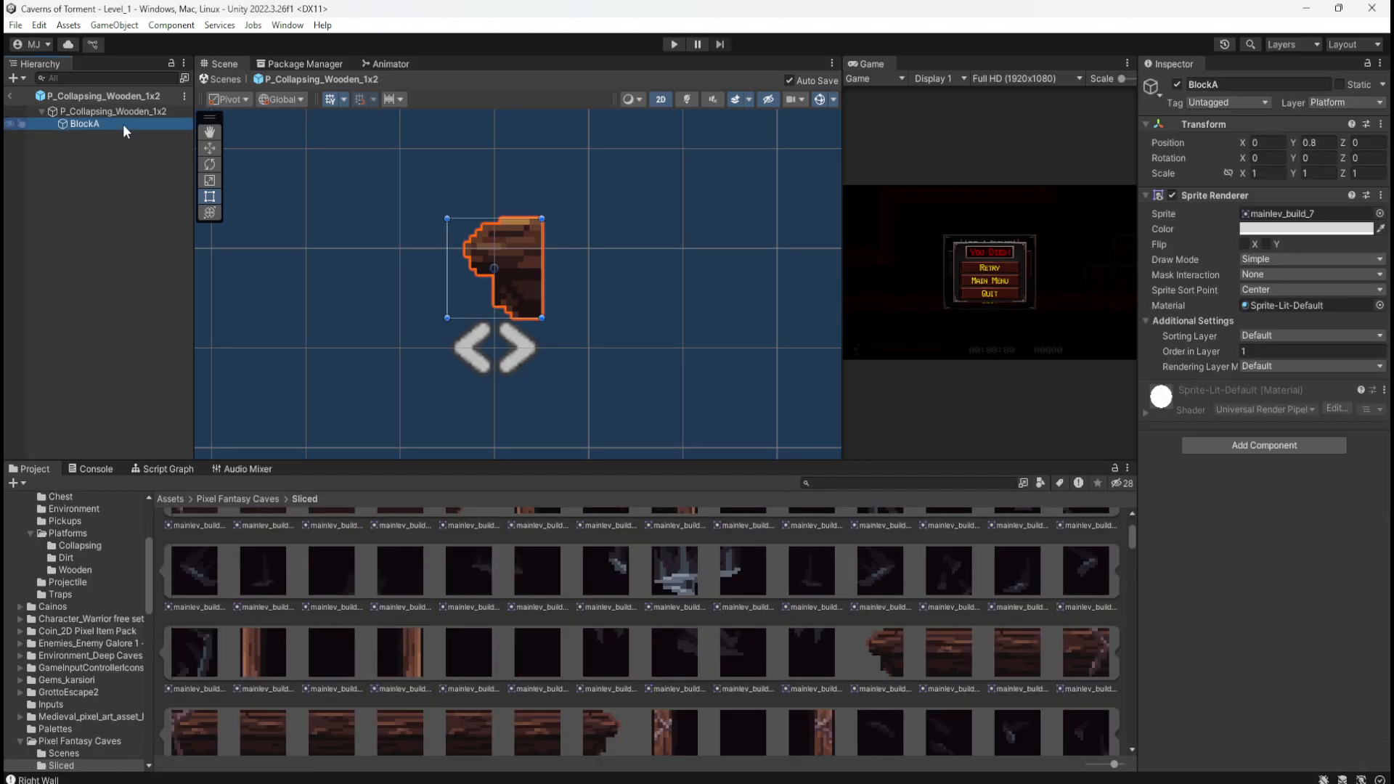
{"action": "left_click_drag", "start_coordinate": [889, 653], "coordinate": [1285, 222]}
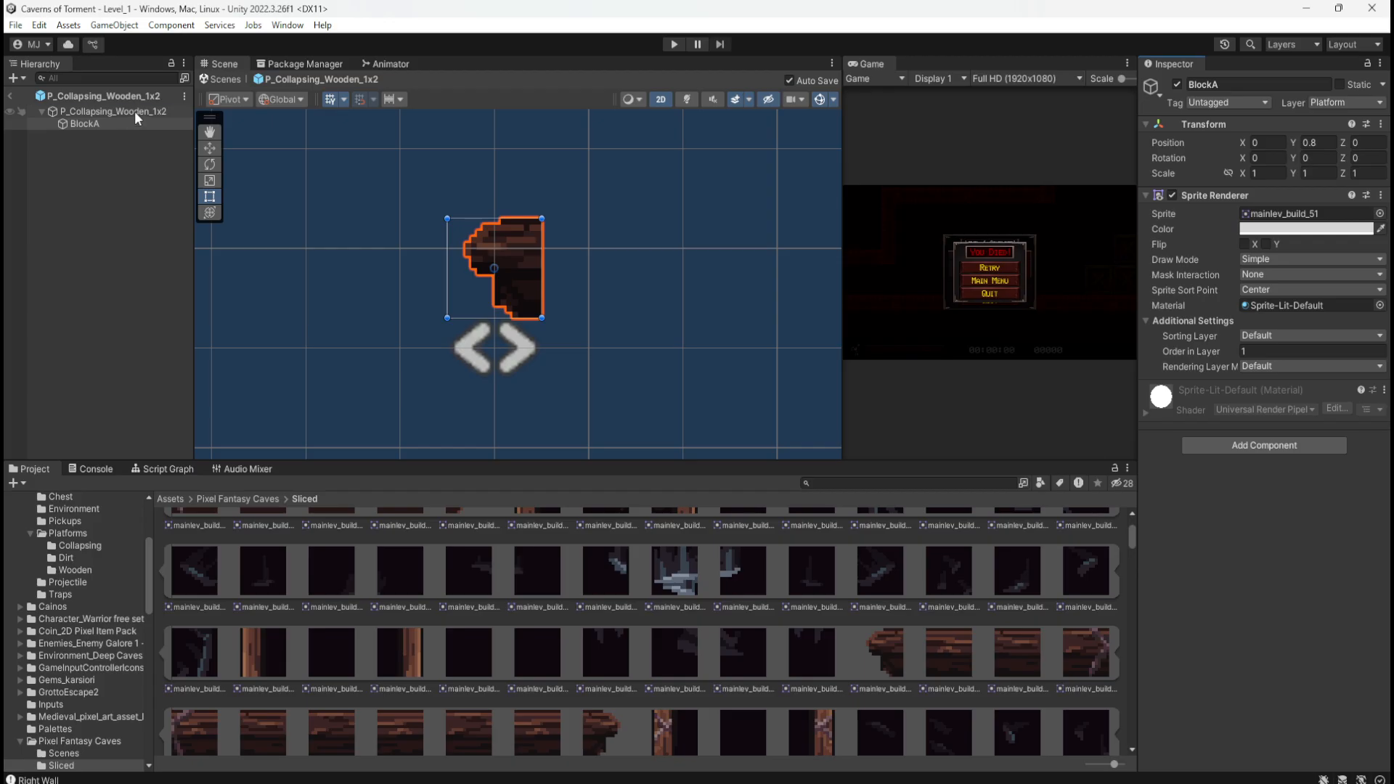
{"action": "left_click", "coordinate": [119, 125]}
Step: Duplicate BlockA as BlockB and give it the mainlev_build_61 sprite
{"action": "key", "text": "ctrl+d"}
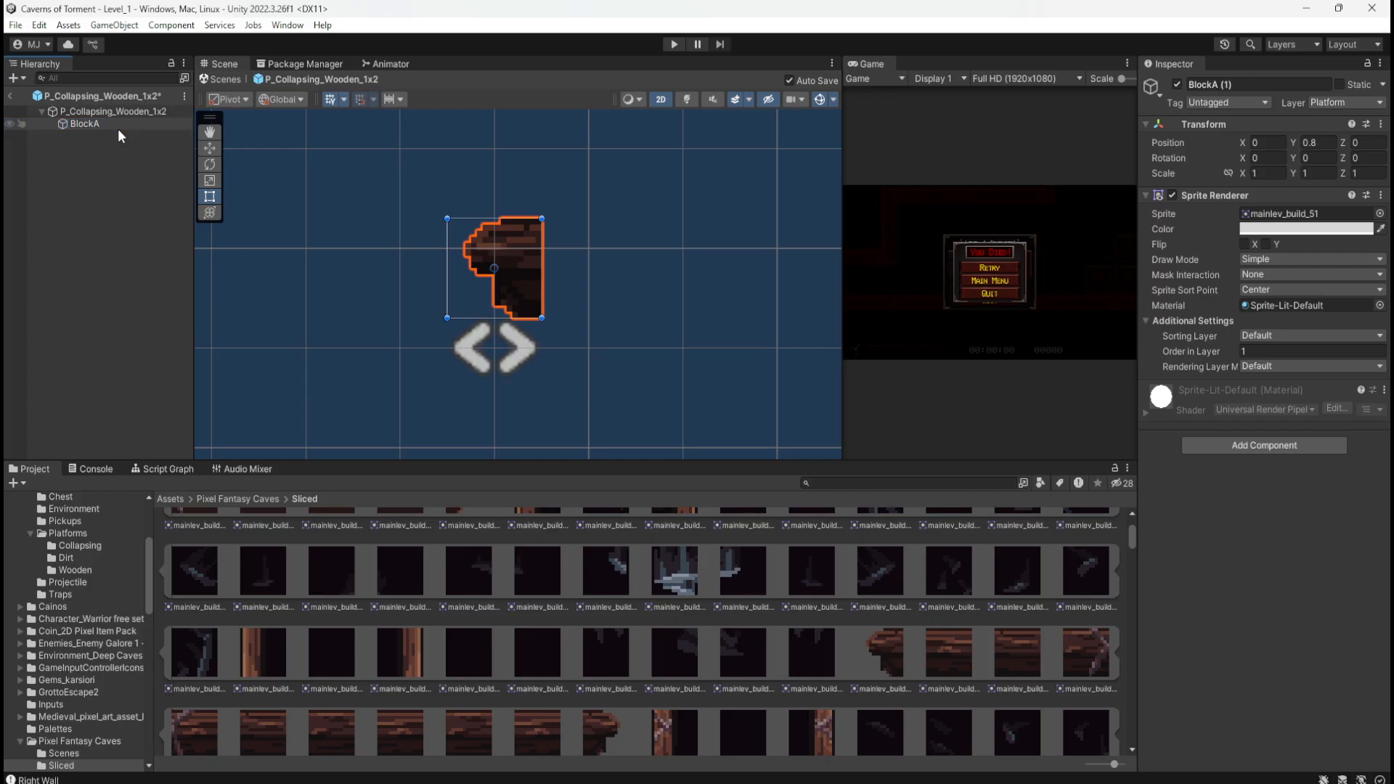
{"action": "key", "text": "F2"}
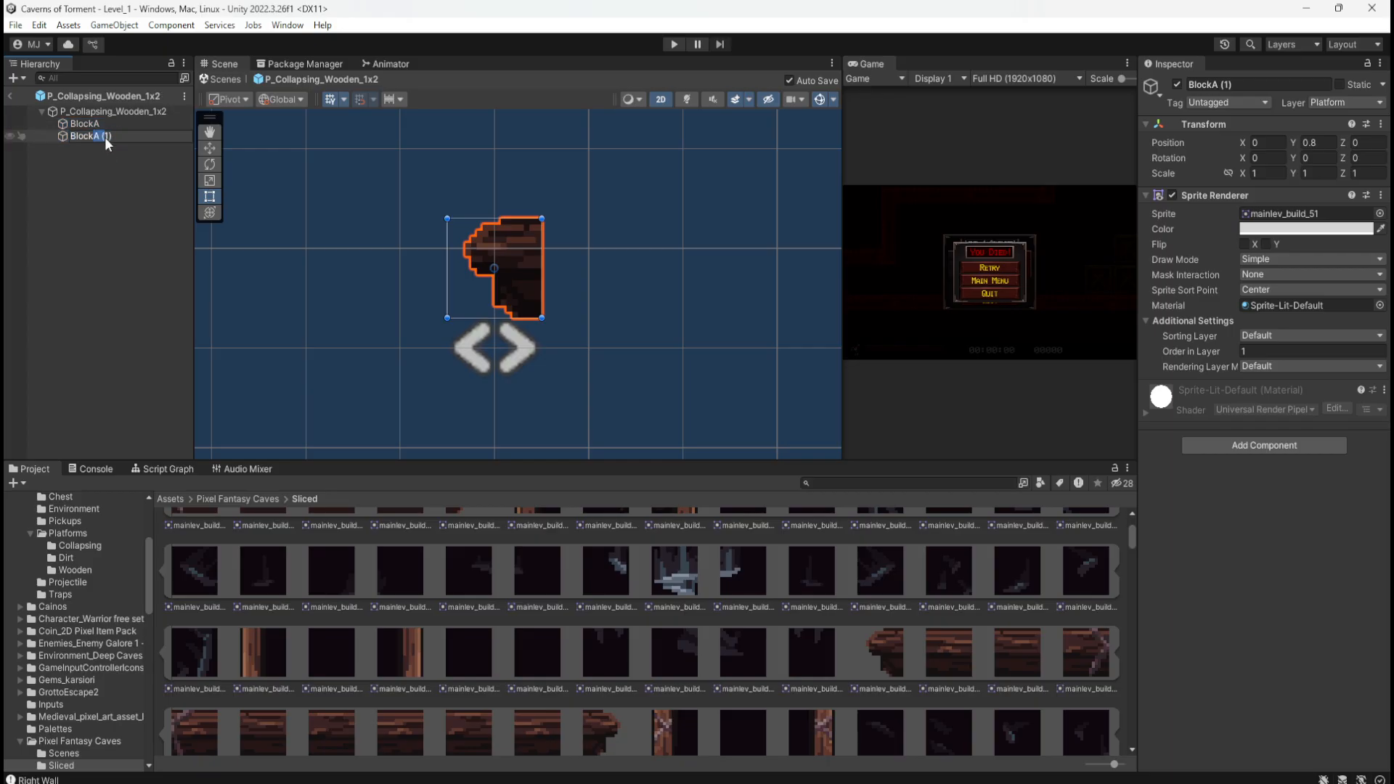
{"action": "type", "text": "BlockB"}
{"action": "left_click", "coordinate": [125, 167]}
{"action": "left_click", "coordinate": [94, 136]}
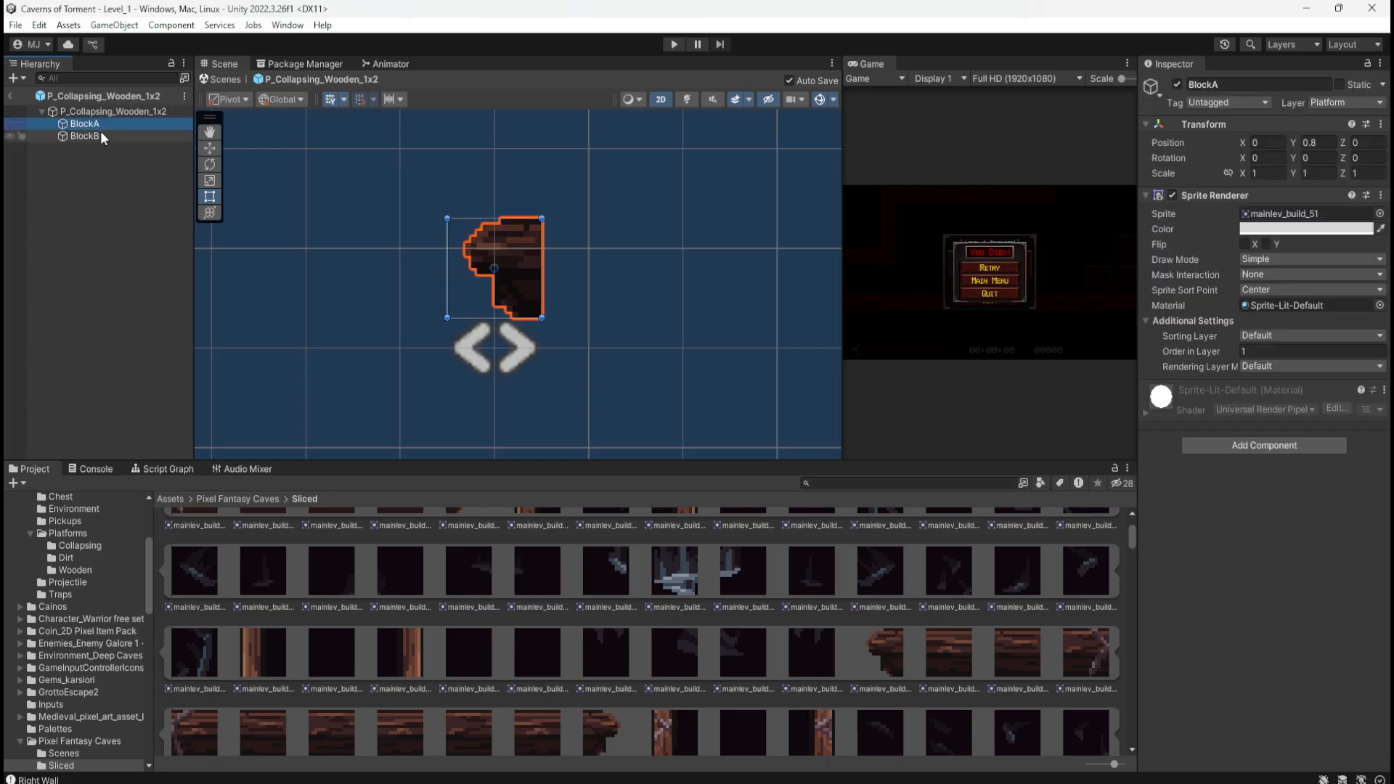
{"action": "scroll", "coordinate": [581, 711], "scroll_direction": "down", "scroll_amount": 1}
{"action": "left_click_drag", "start_coordinate": [599, 734], "coordinate": [1321, 218]}
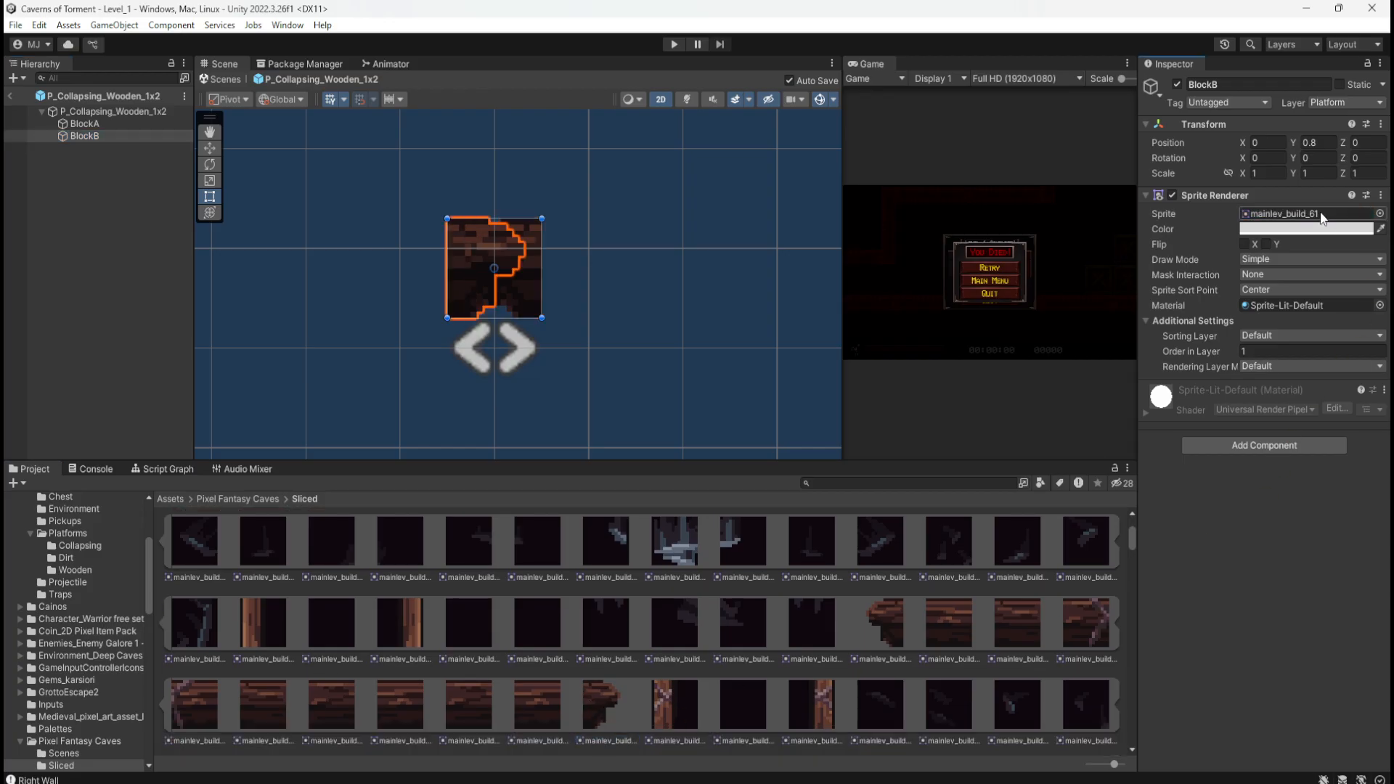
Step: Try raising BlockB to Y 1.3, cancel it, and view the whole platform
{"action": "left_click", "coordinate": [1316, 143]}
{"action": "type", "text": "1.3"}
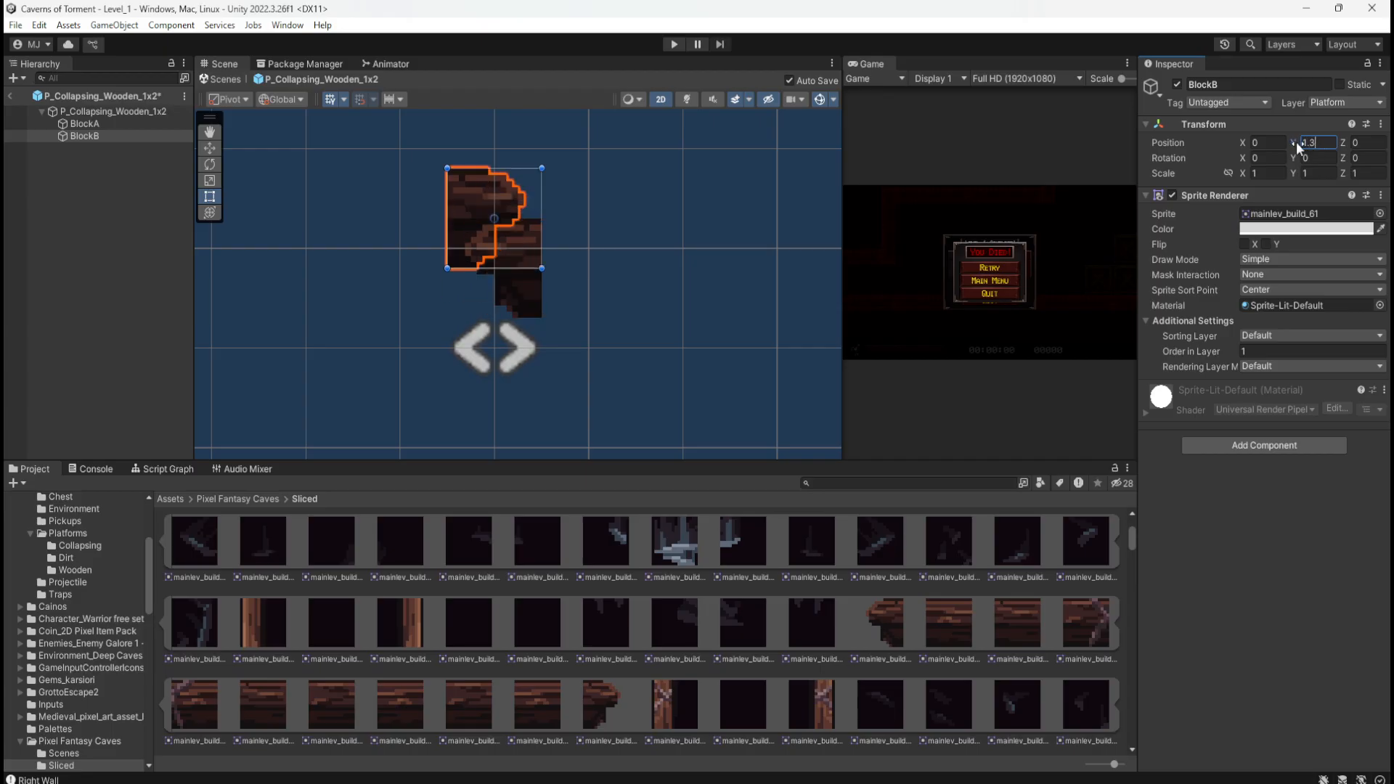
{"action": "key", "text": "Escape"}
{"action": "left_click", "coordinate": [1276, 142]}
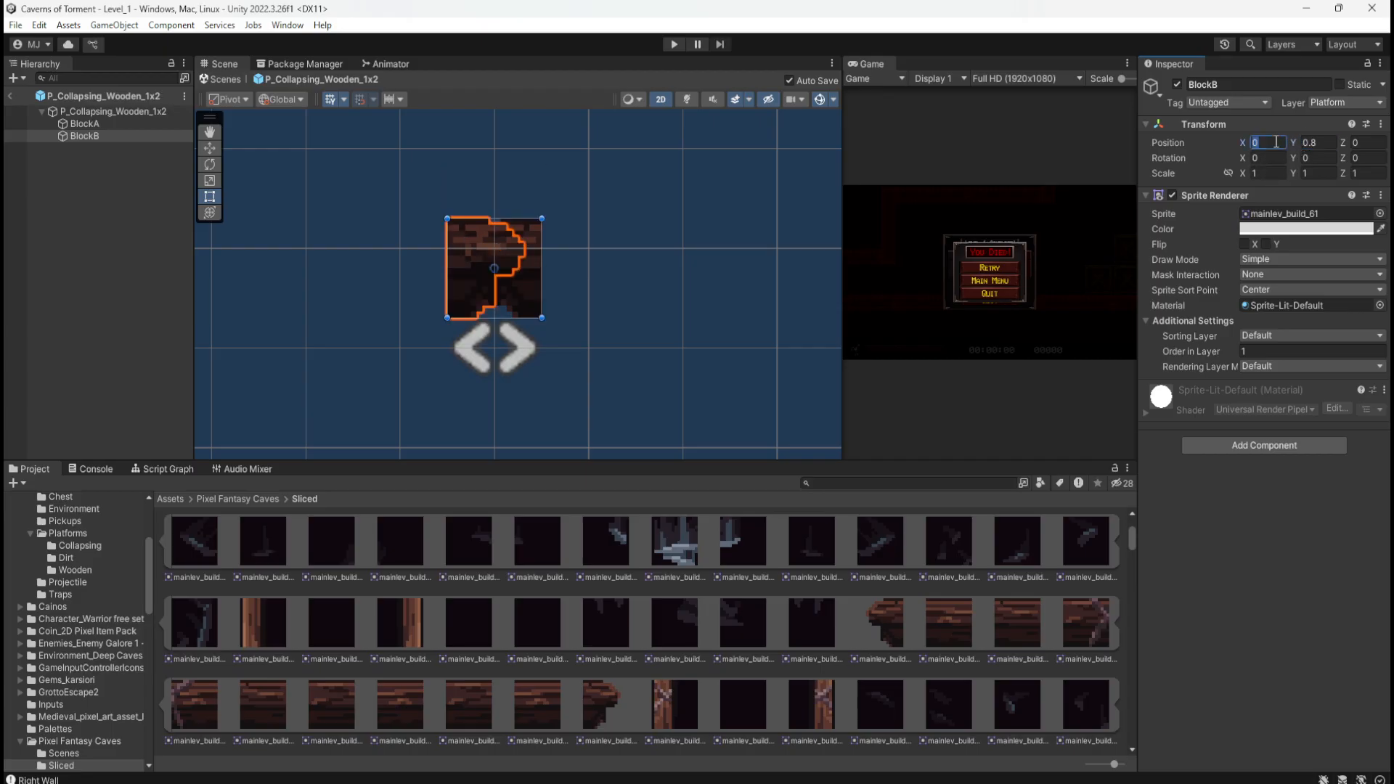
{"action": "left_click", "coordinate": [117, 328]}
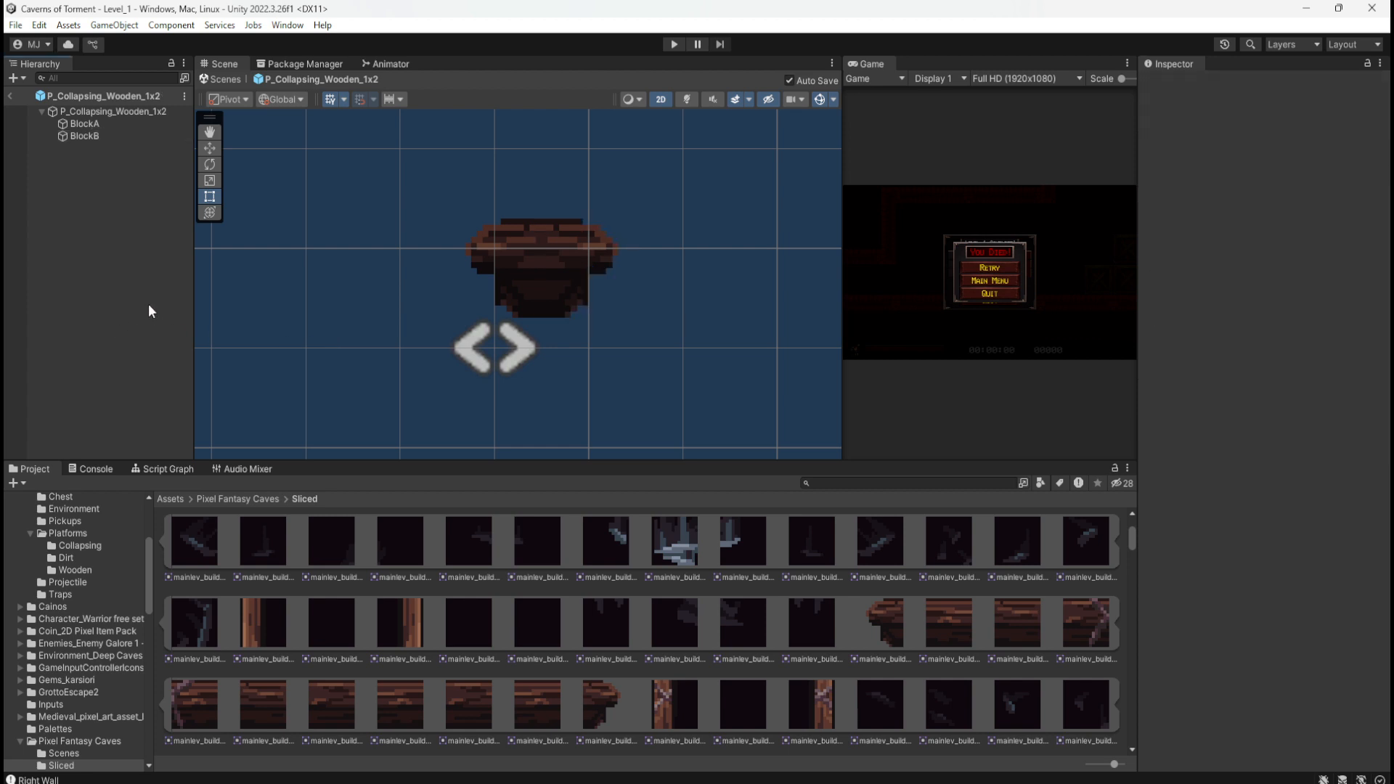
{"action": "scroll", "coordinate": [589, 311], "scroll_direction": "down", "scroll_amount": 3}
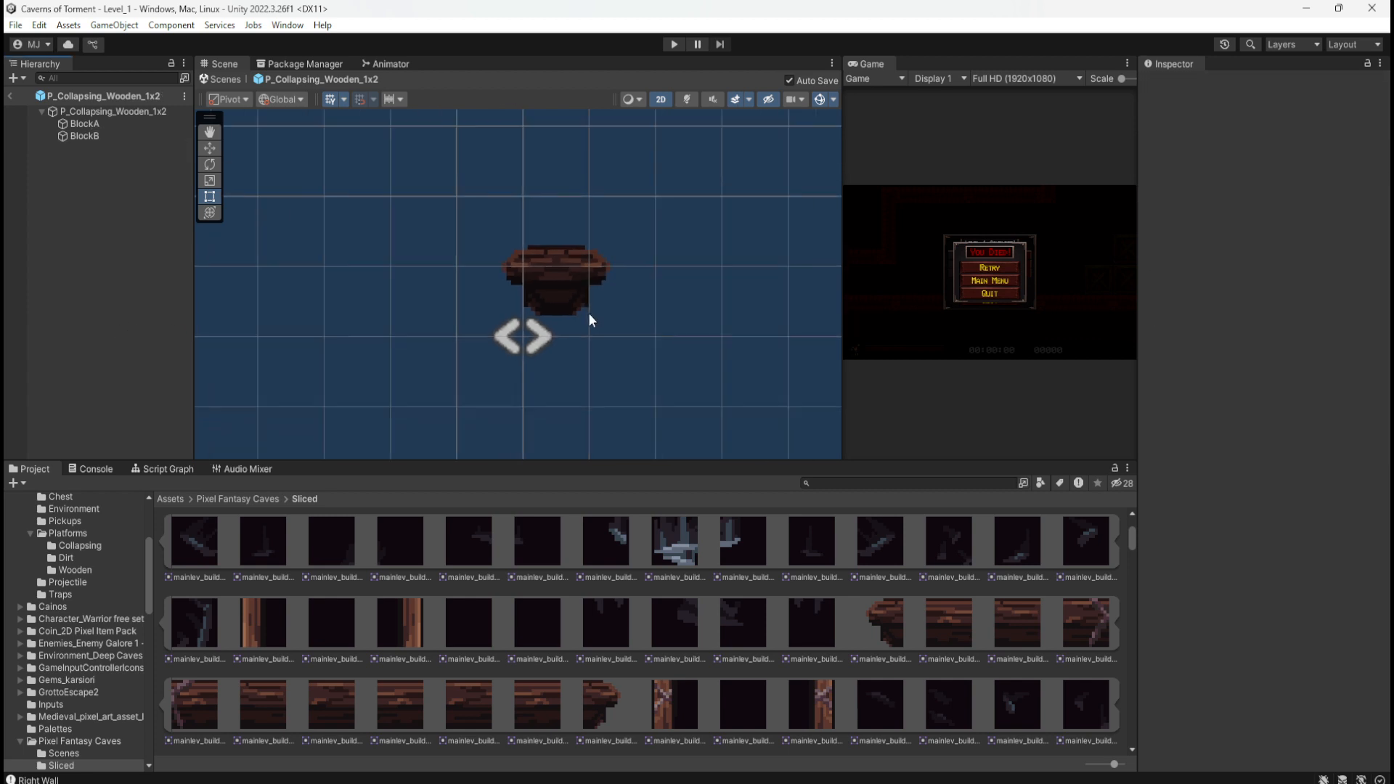
{"action": "scroll", "coordinate": [589, 314], "scroll_direction": "up", "scroll_amount": 2}
{"action": "scroll", "coordinate": [589, 315], "scroll_direction": "down", "scroll_amount": 2}
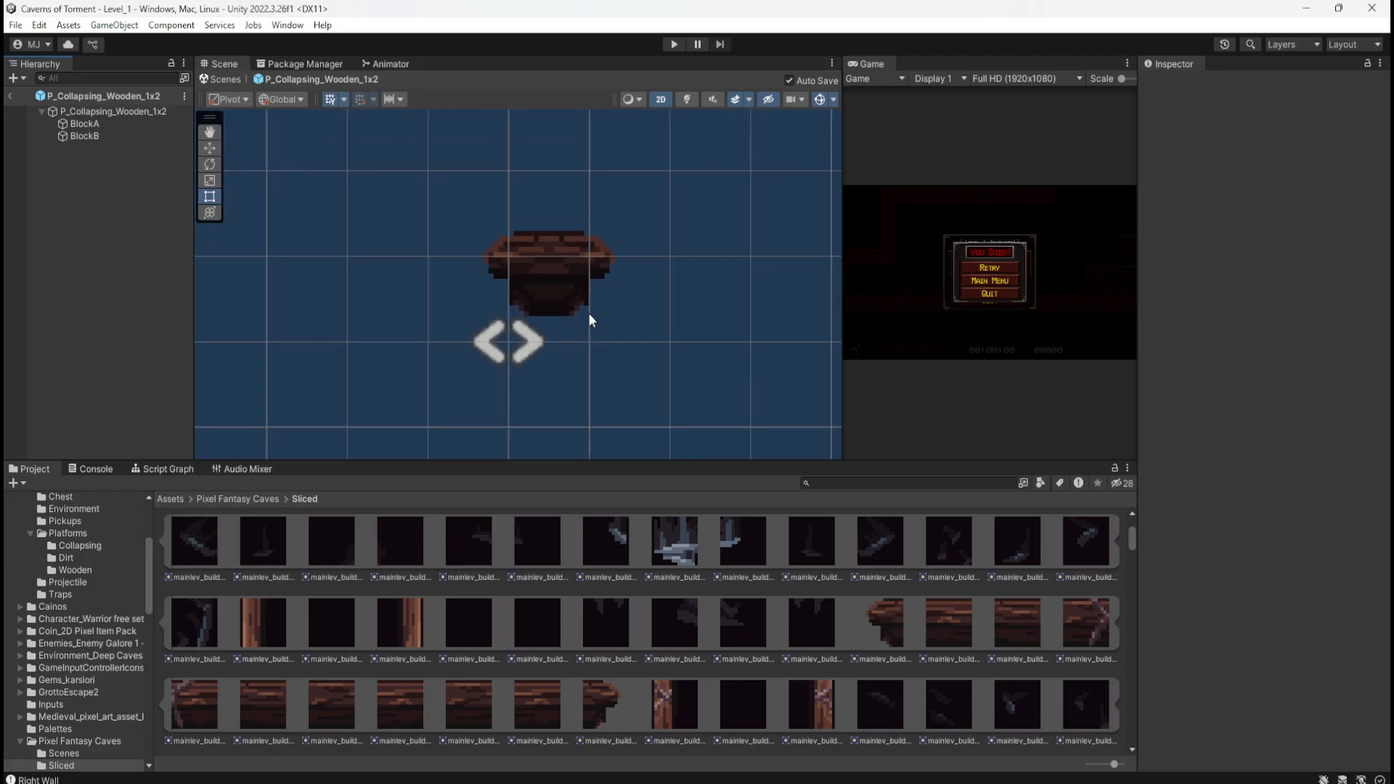
Step: Compare BlockA and BlockB, then set BlockB's X position to 2
{"action": "left_click", "coordinate": [111, 125]}
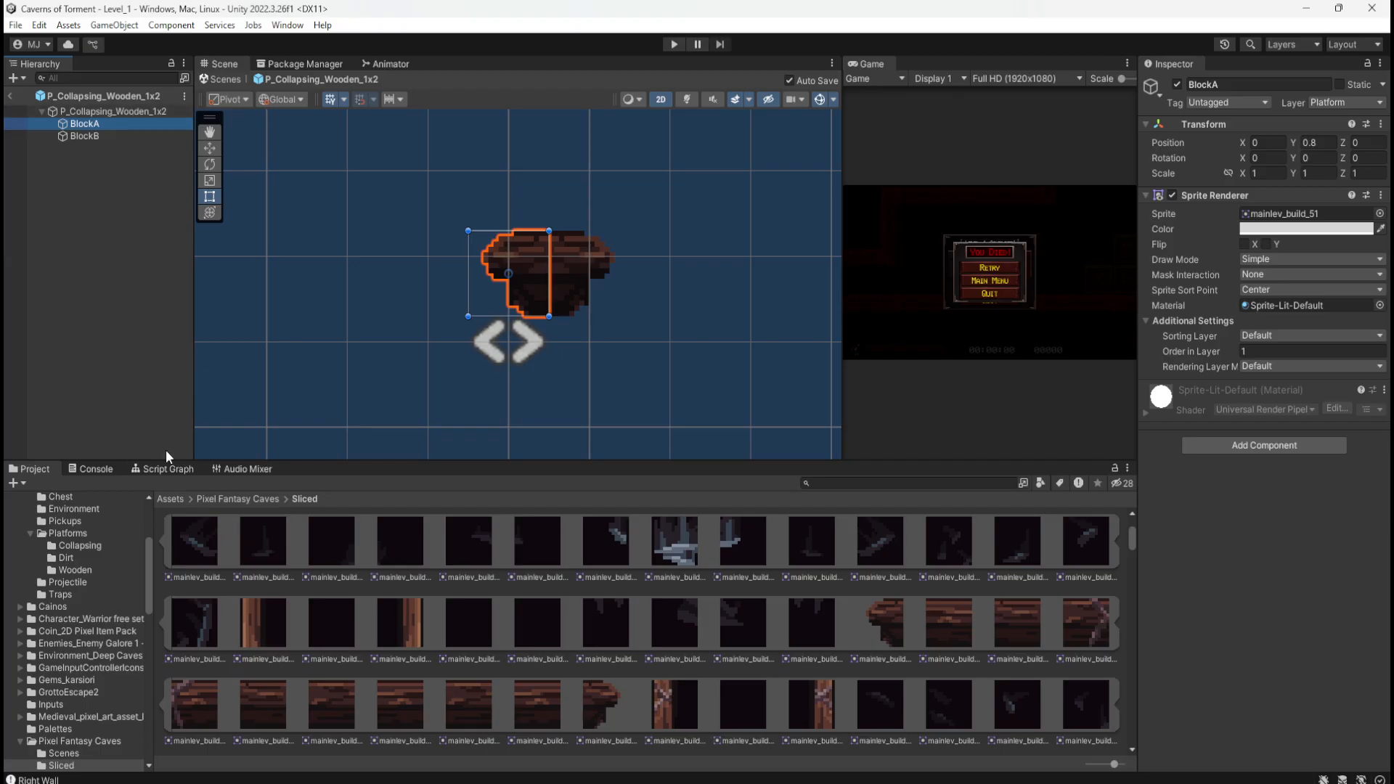
{"action": "left_click", "coordinate": [79, 134]}
{"action": "left_click", "coordinate": [93, 125]}
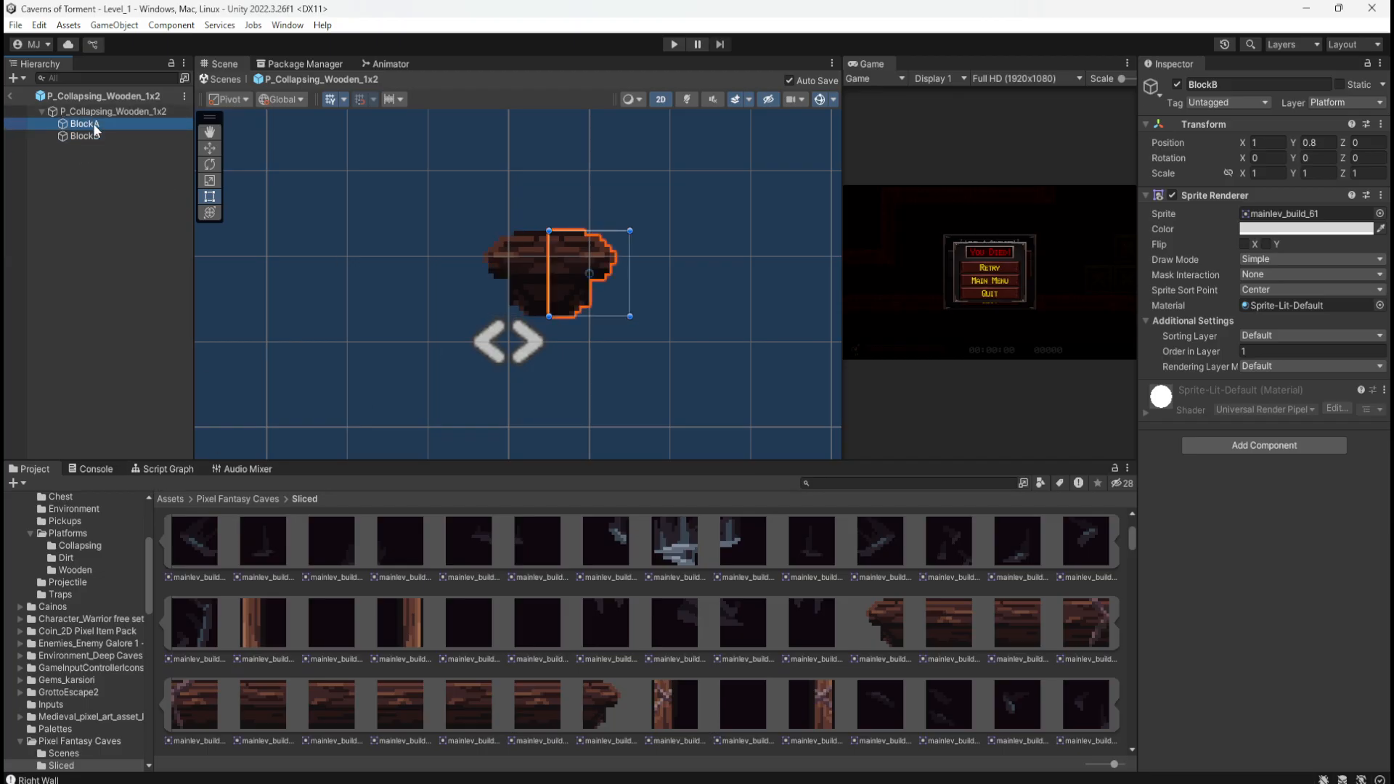
{"action": "left_click", "coordinate": [89, 136]}
{"action": "left_click", "coordinate": [1254, 142]}
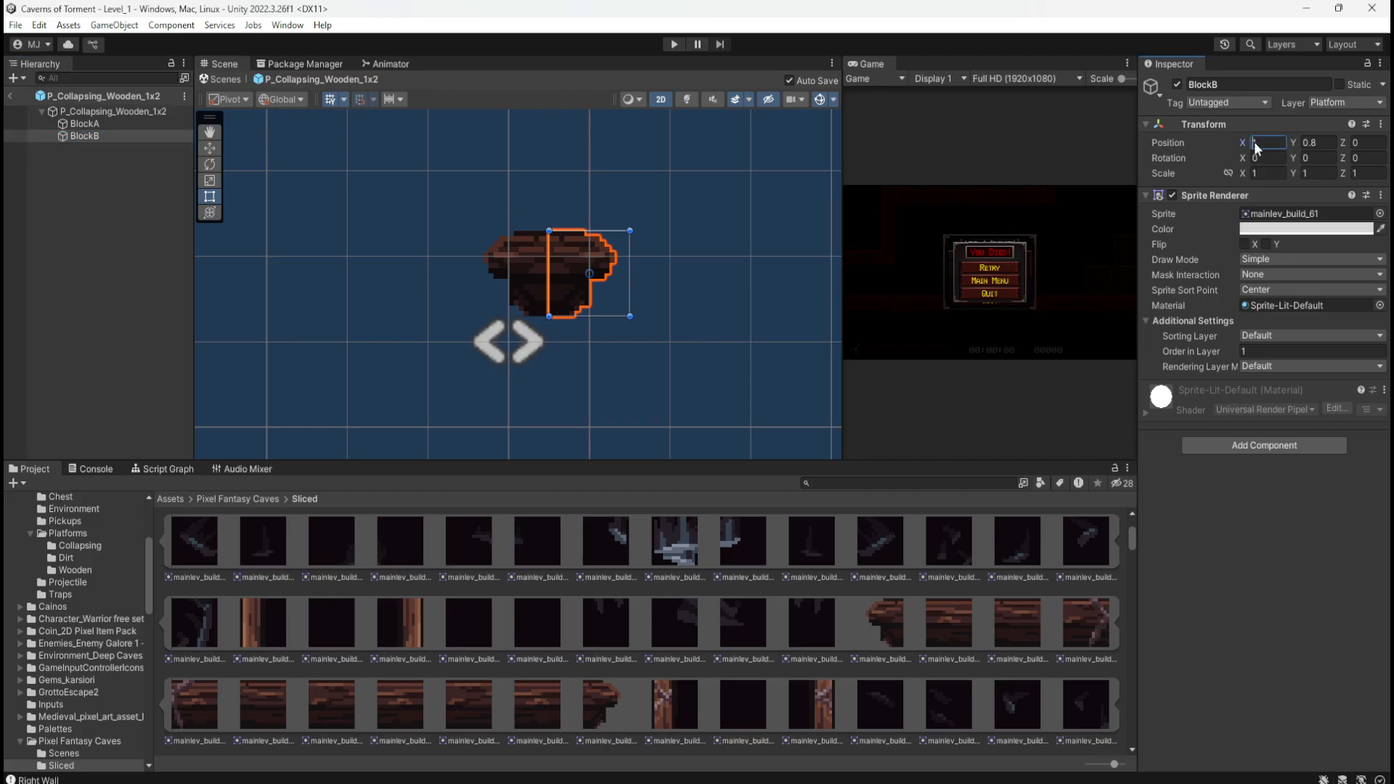
{"action": "type", "text": "2"}
{"action": "key", "text": "Return"}
Step: Rename BlockB to BlockC
{"action": "left_click", "coordinate": [93, 124]}
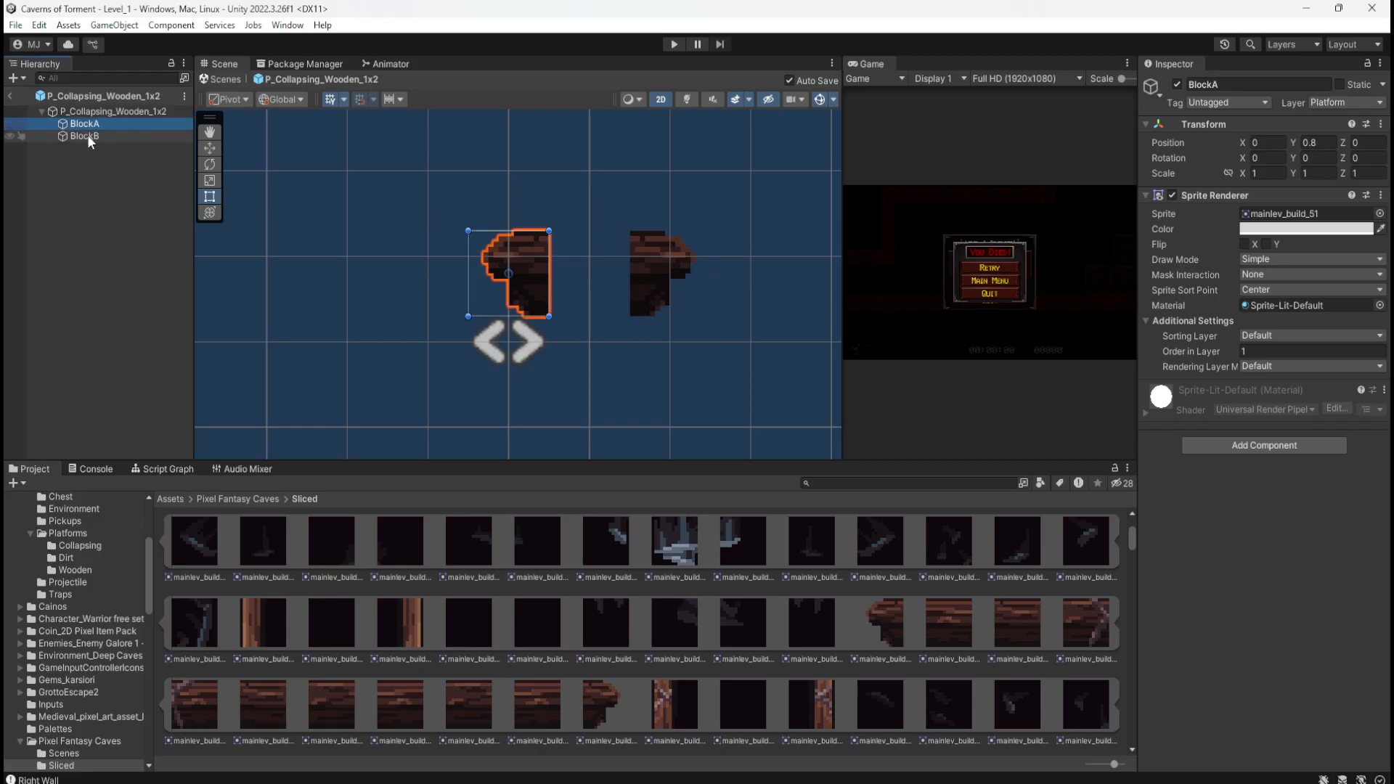
{"action": "left_click", "coordinate": [87, 134]}
{"action": "left_click", "coordinate": [94, 135]}
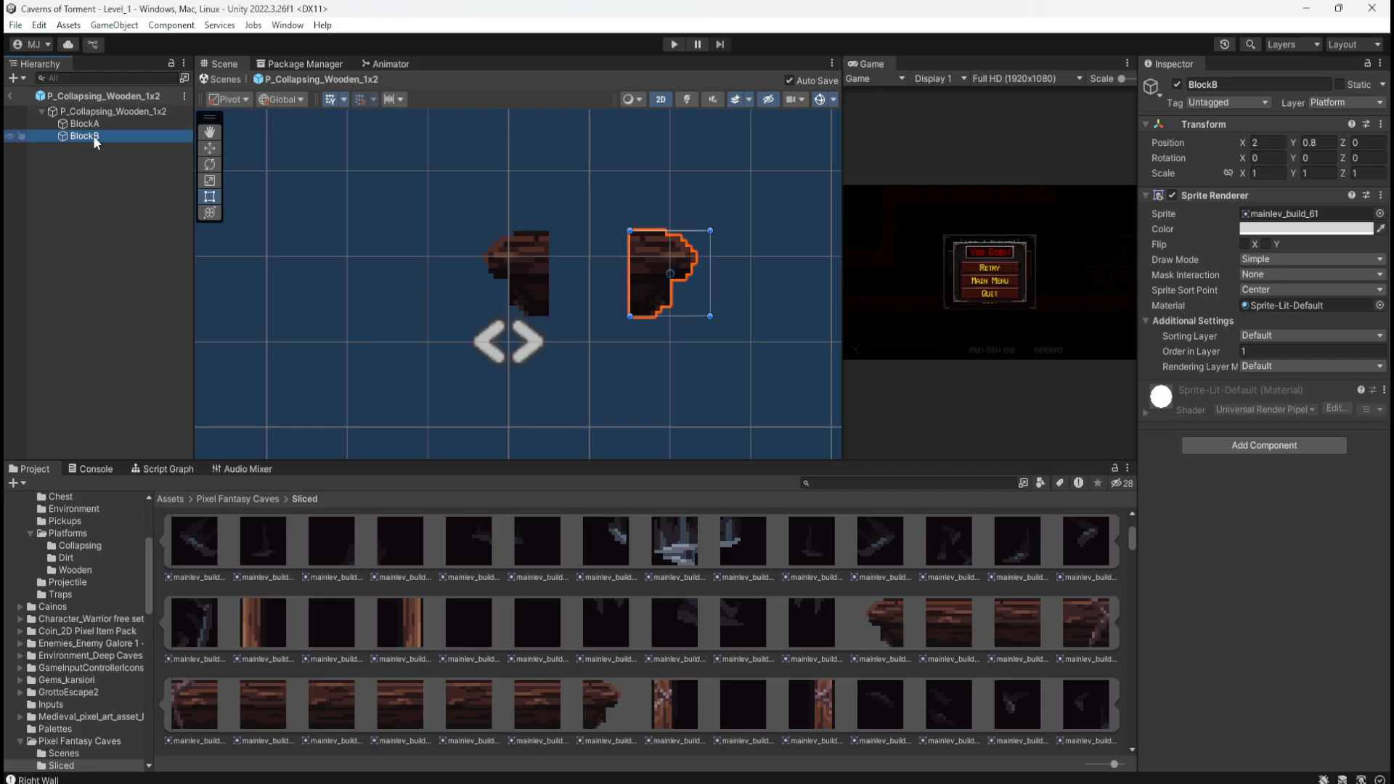
{"action": "left_click_drag", "start_coordinate": [95, 135], "coordinate": [125, 136]}
{"action": "type", "text": "C"}
{"action": "left_click", "coordinate": [111, 128]}
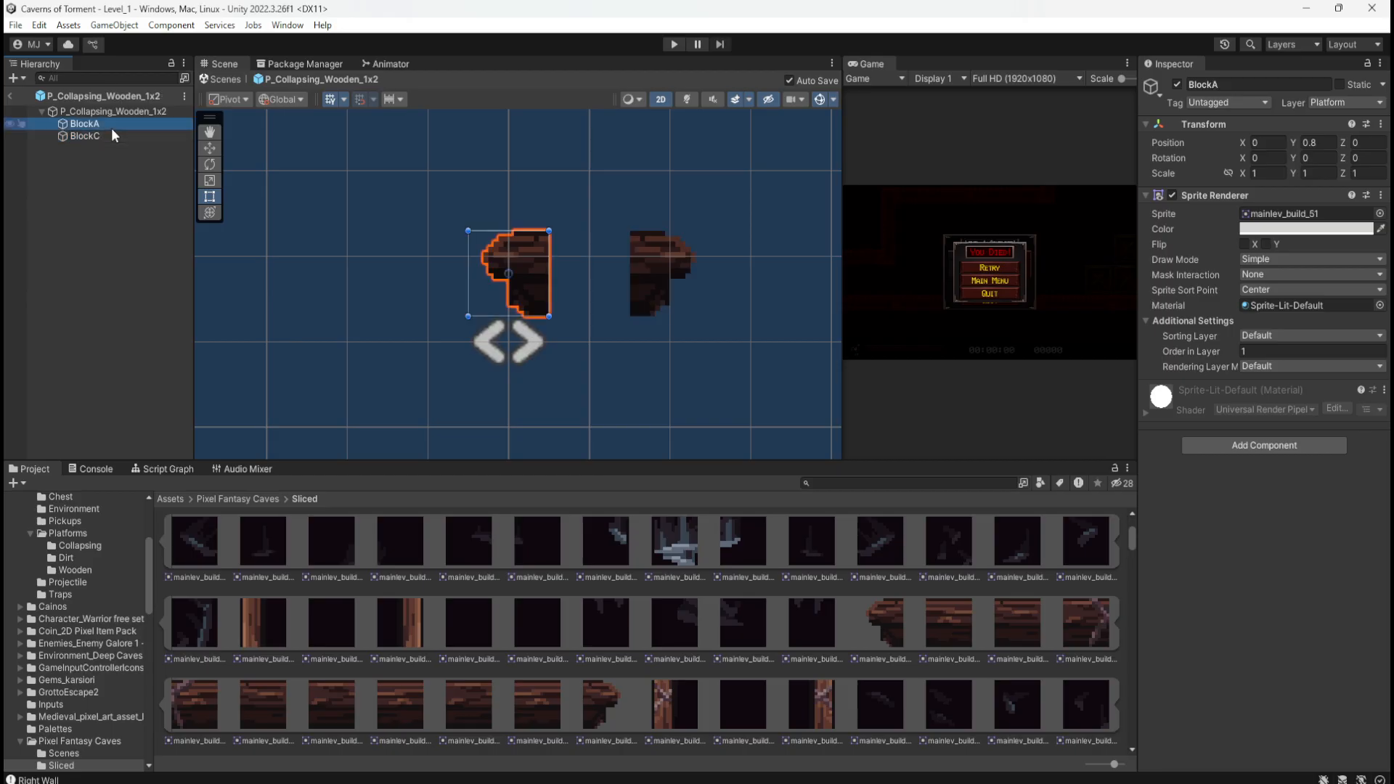
Step: Duplicate BlockA again, name the copy BlockB, and set its X position to 1
{"action": "key", "text": "ctrl+d"}
{"action": "left_click", "coordinate": [92, 139]}
{"action": "left_click_drag", "start_coordinate": [93, 138], "coordinate": [109, 140]}
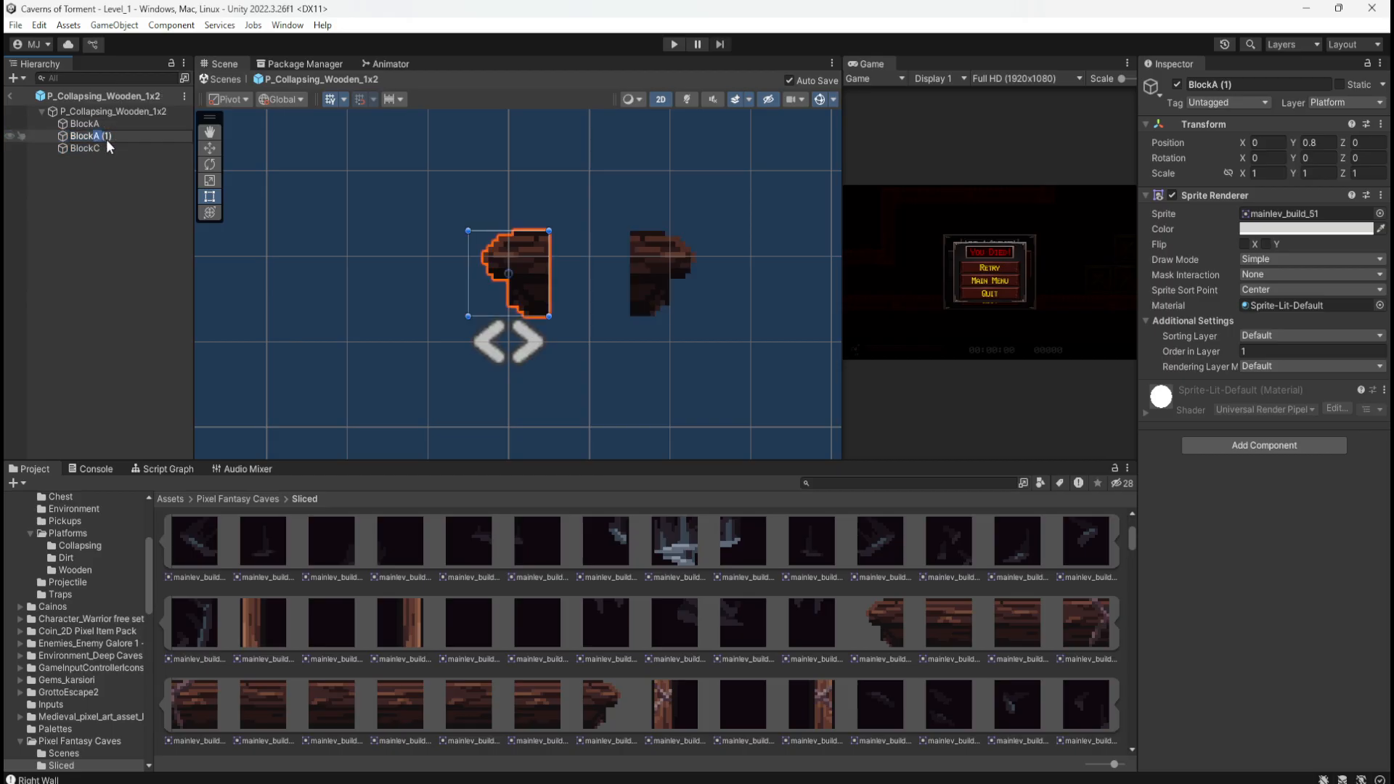
{"action": "type", "text": "B"}
{"action": "left_click", "coordinate": [93, 153]}
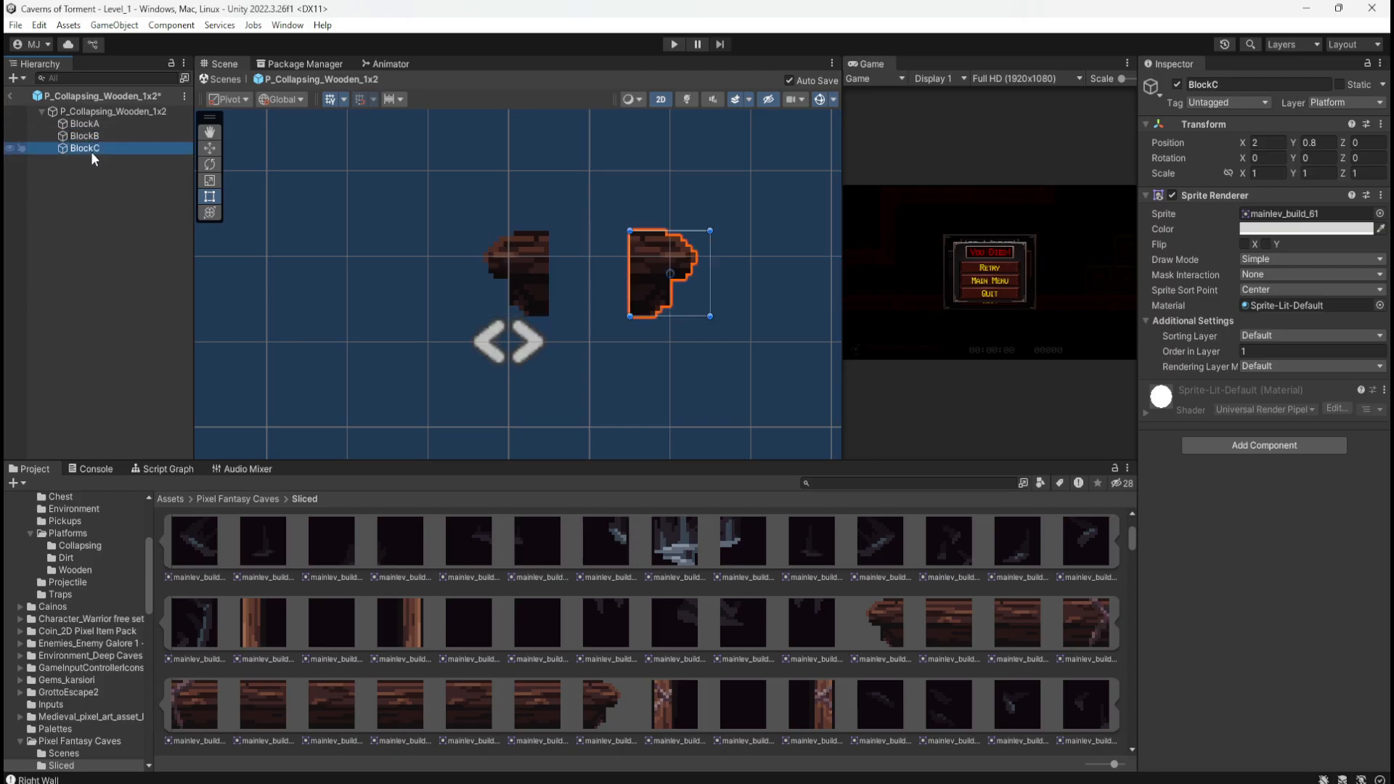
{"action": "left_click", "coordinate": [1268, 141]}
{"action": "type", "text": "1"}
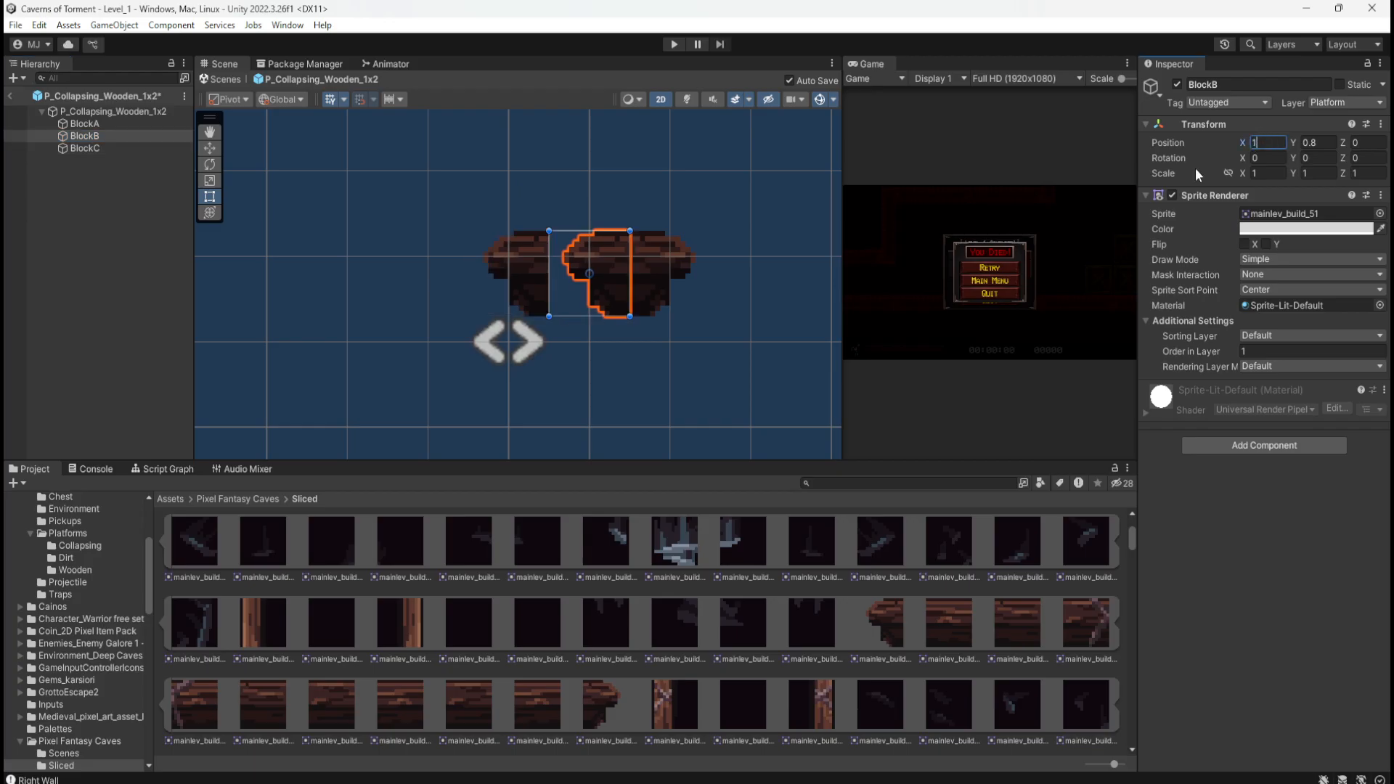
Step: Give the new BlockB the mainlev_build_57 sprite and deselect to view the platform
{"action": "left_click", "coordinate": [103, 135]}
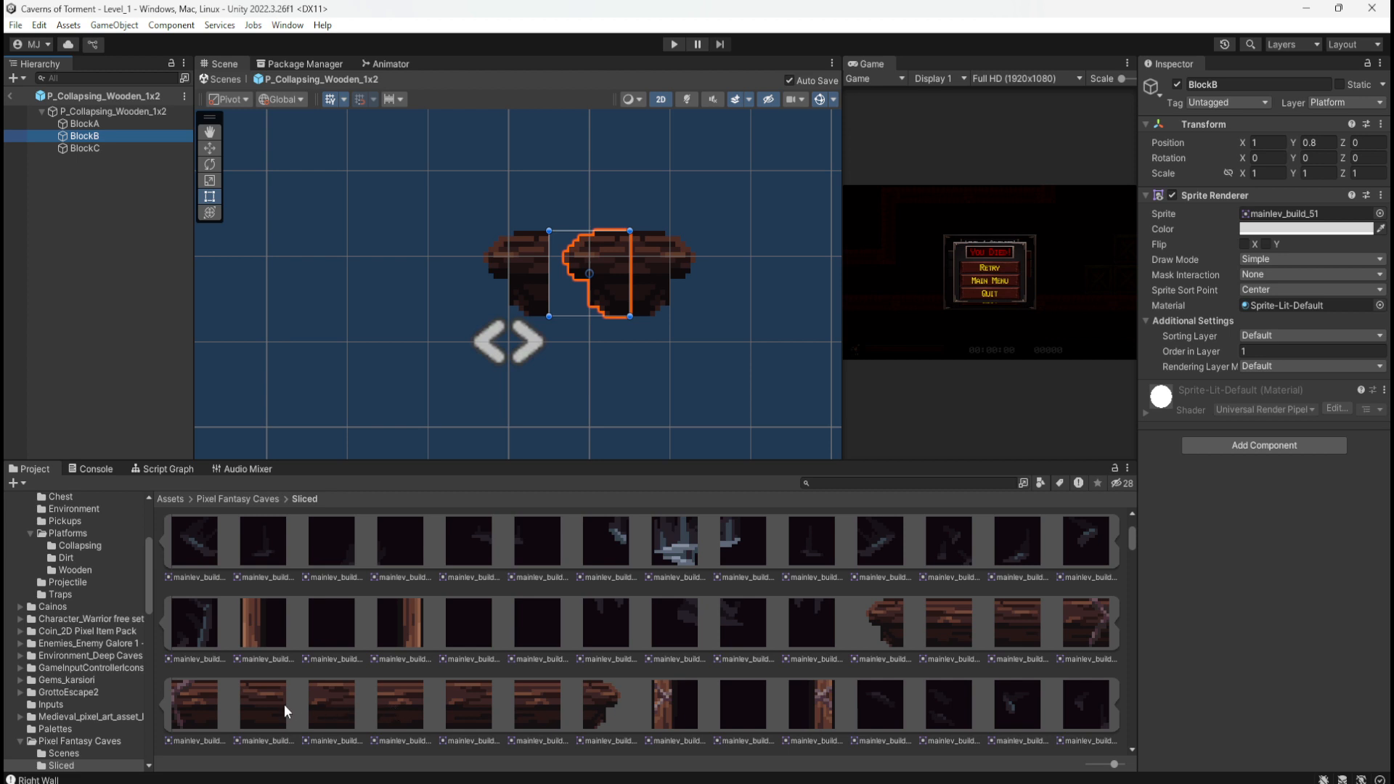
{"action": "left_click_drag", "start_coordinate": [328, 713], "coordinate": [1292, 222]}
{"action": "left_click", "coordinate": [89, 292]}
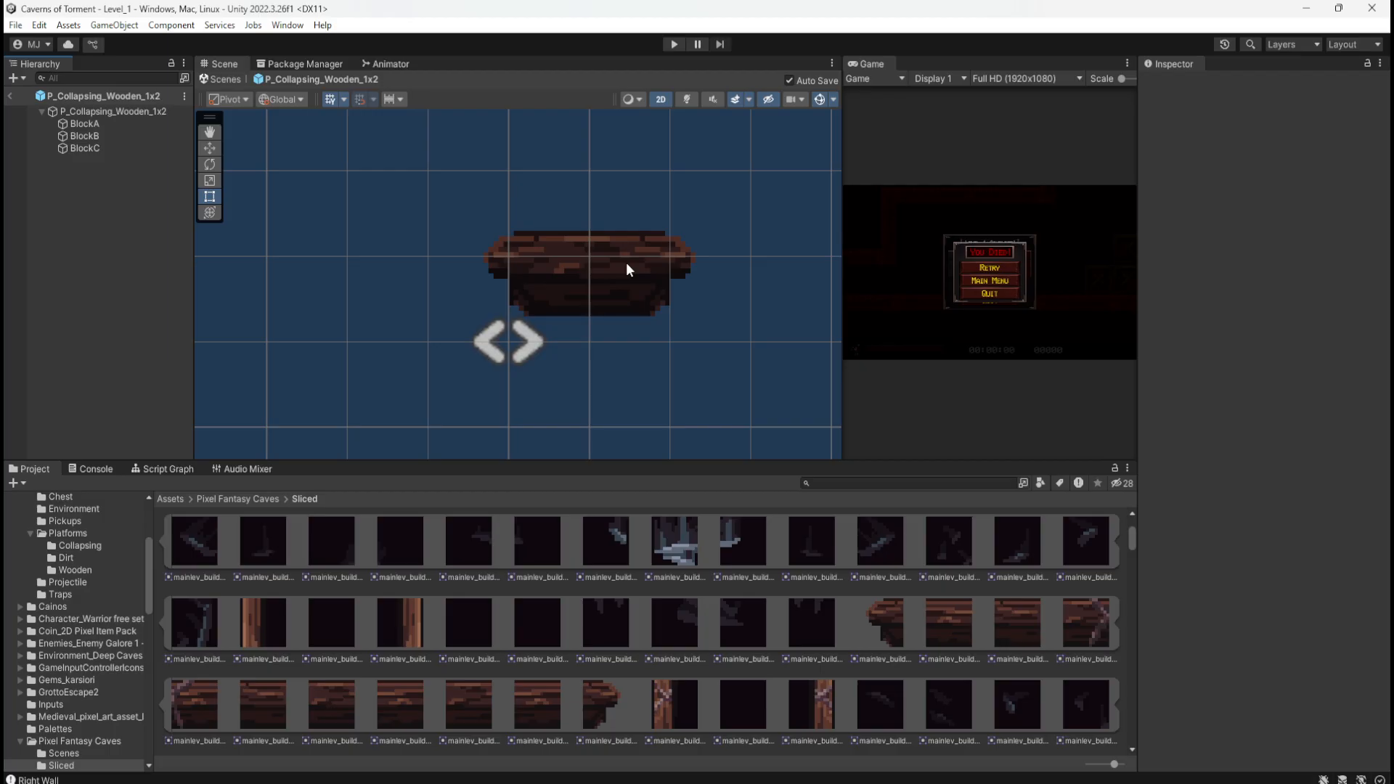
Step: Inspect the platform root and its BlockA, BlockB and BlockC children
{"action": "left_click", "coordinate": [159, 113]}
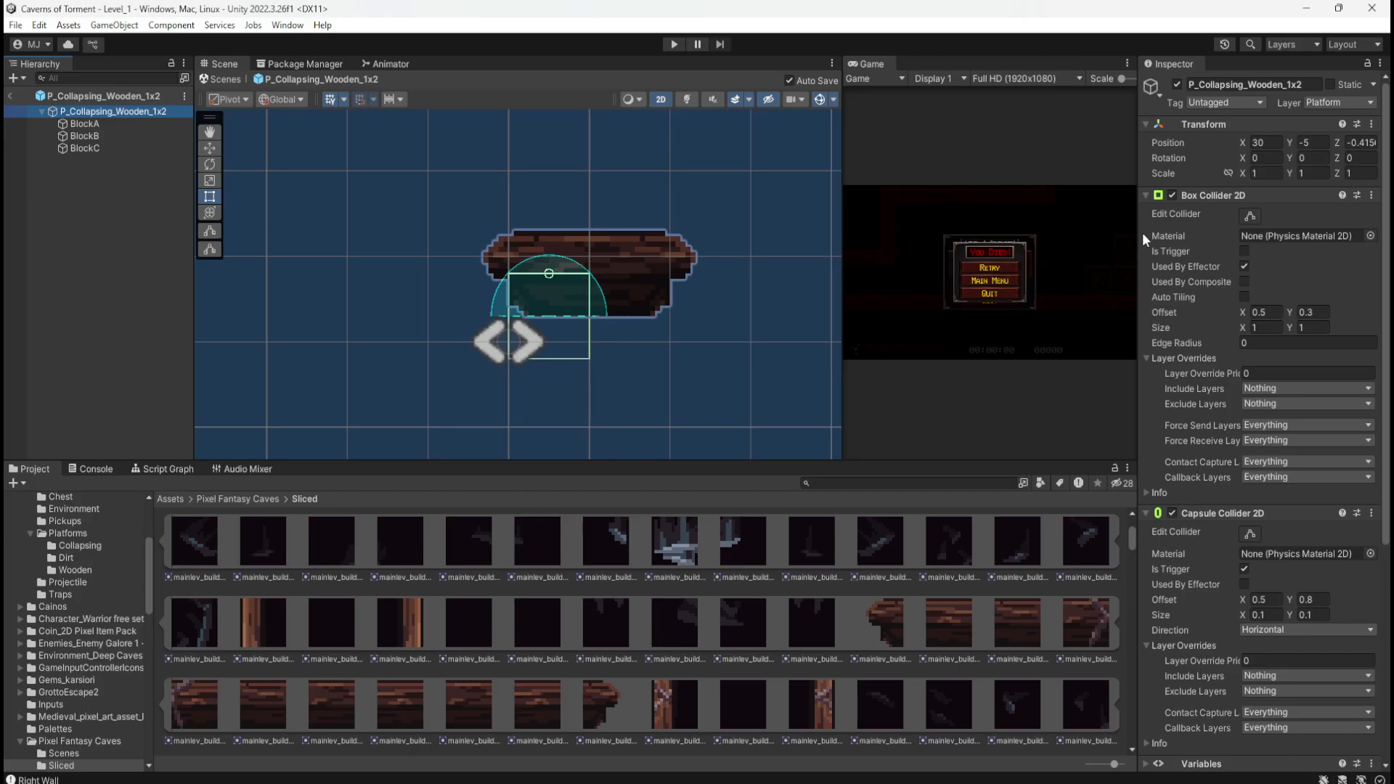
{"action": "left_click", "coordinate": [103, 124]}
{"action": "left_click", "coordinate": [94, 137]}
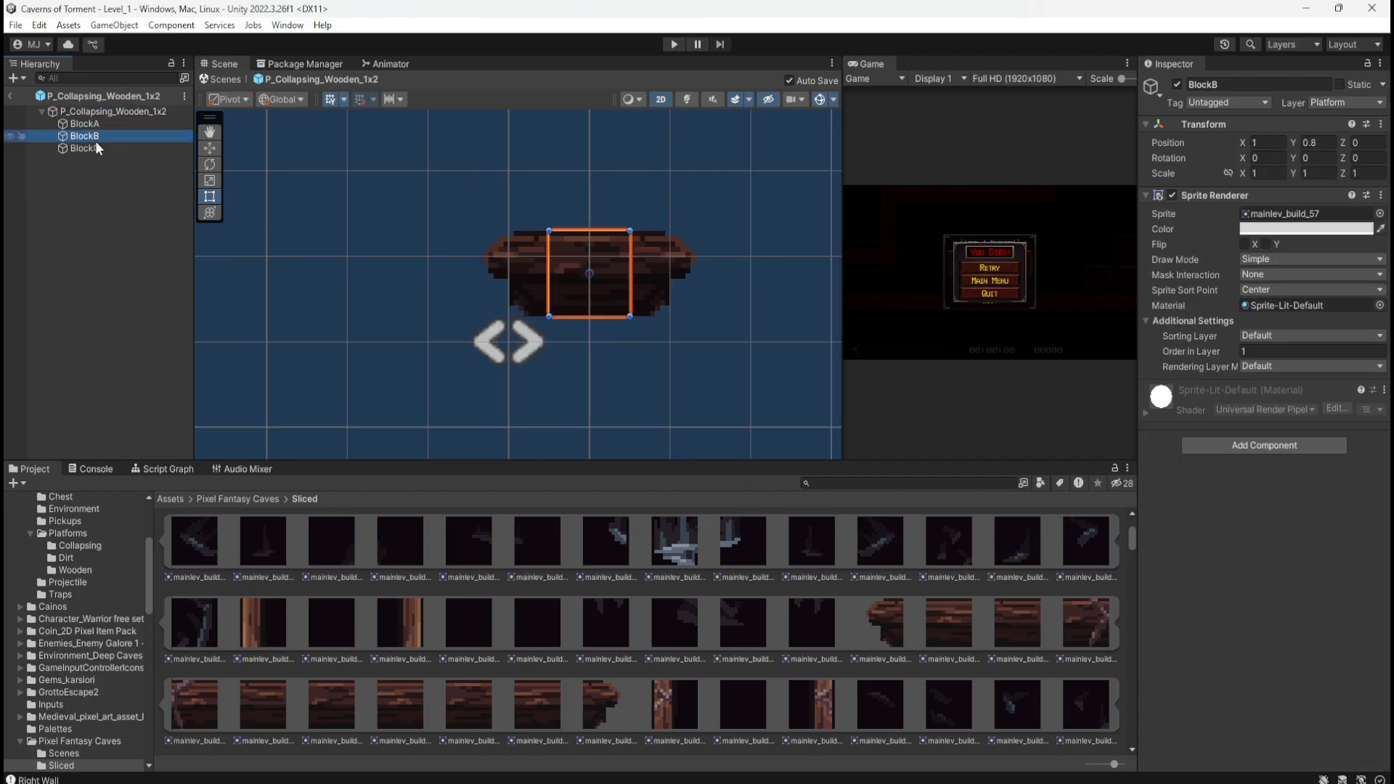
{"action": "left_click", "coordinate": [93, 148]}
{"action": "left_click", "coordinate": [114, 112]}
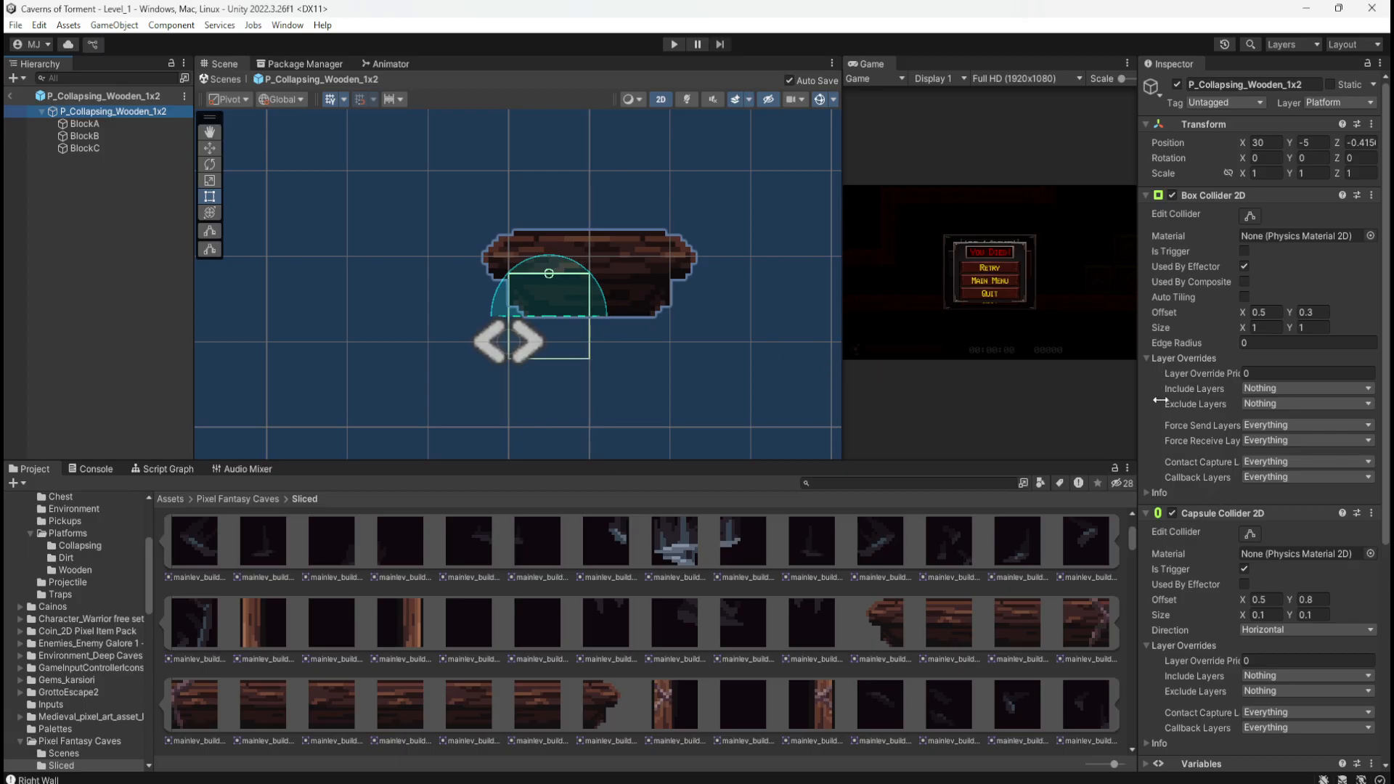
Step: Set the Box Collider 2D offset Y to 0.8 after undoing a trial value of 1
{"action": "left_click", "coordinate": [1258, 312]}
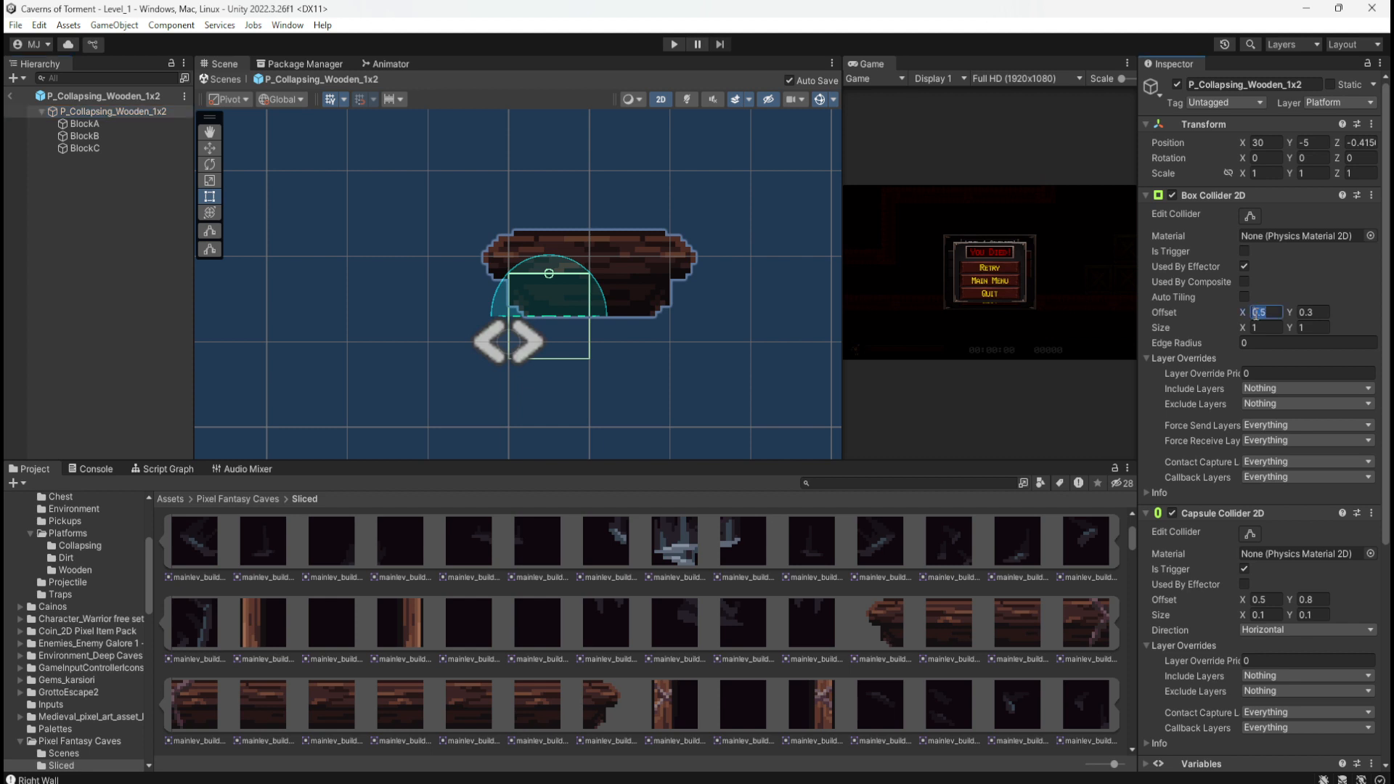
{"action": "key", "text": "Tab"}
{"action": "type", "text": "1"}
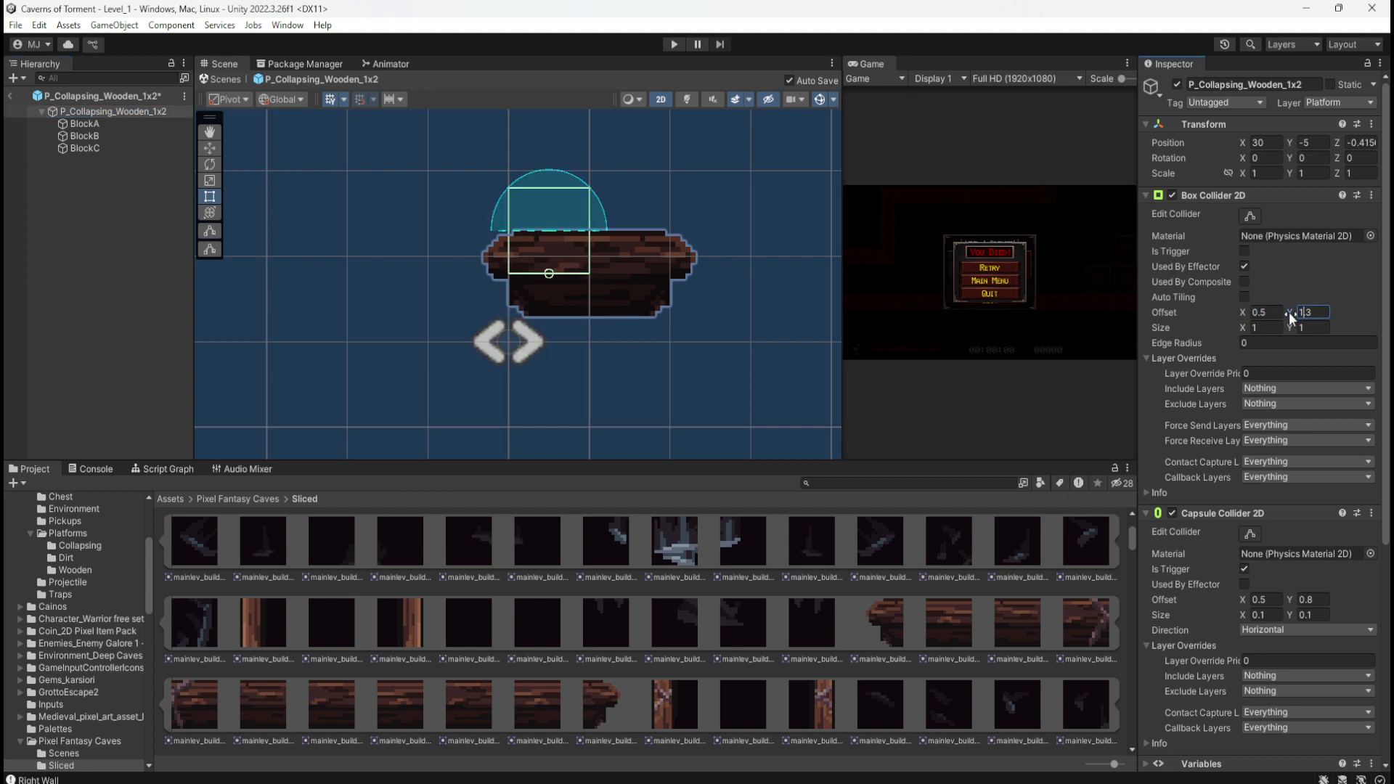
{"action": "key", "text": "ctrl+z"}
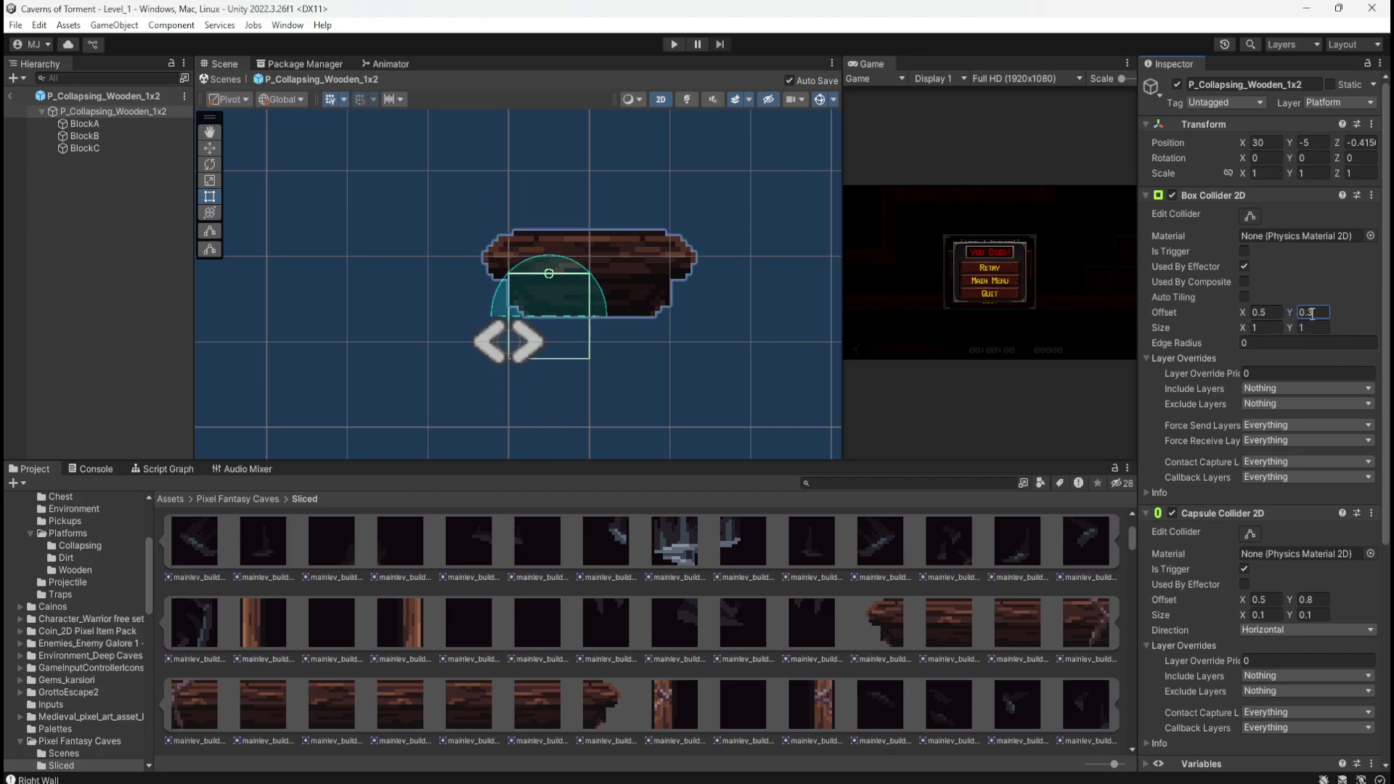
{"action": "double_click", "coordinate": [1311, 313]}
{"action": "type", "text": "0.8"}
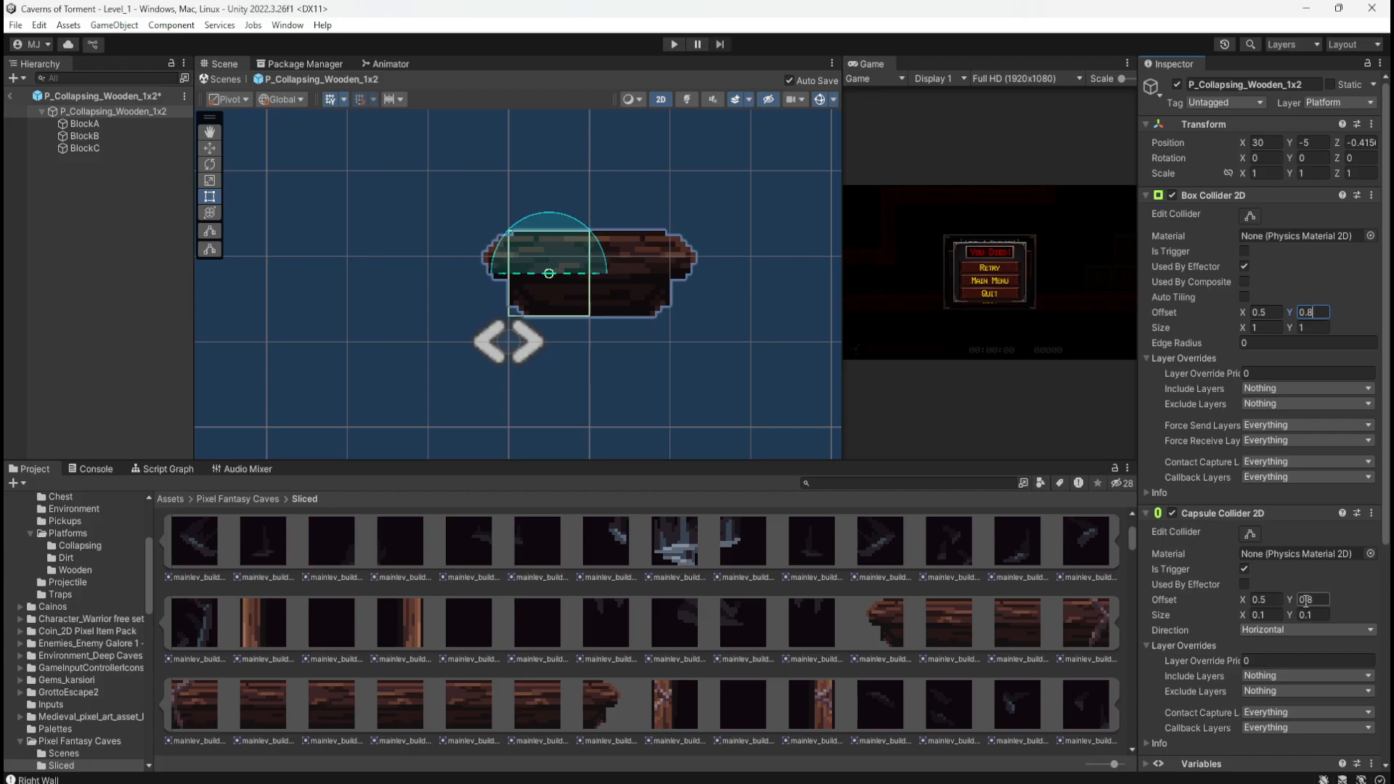
Step: Set the Capsule Collider 2D offset Y to 1.3 after undoing a trial 1.8
{"action": "left_click", "coordinate": [1305, 600]}
{"action": "type", "text": "1.8"}
{"action": "key", "text": "ctrl+z"}
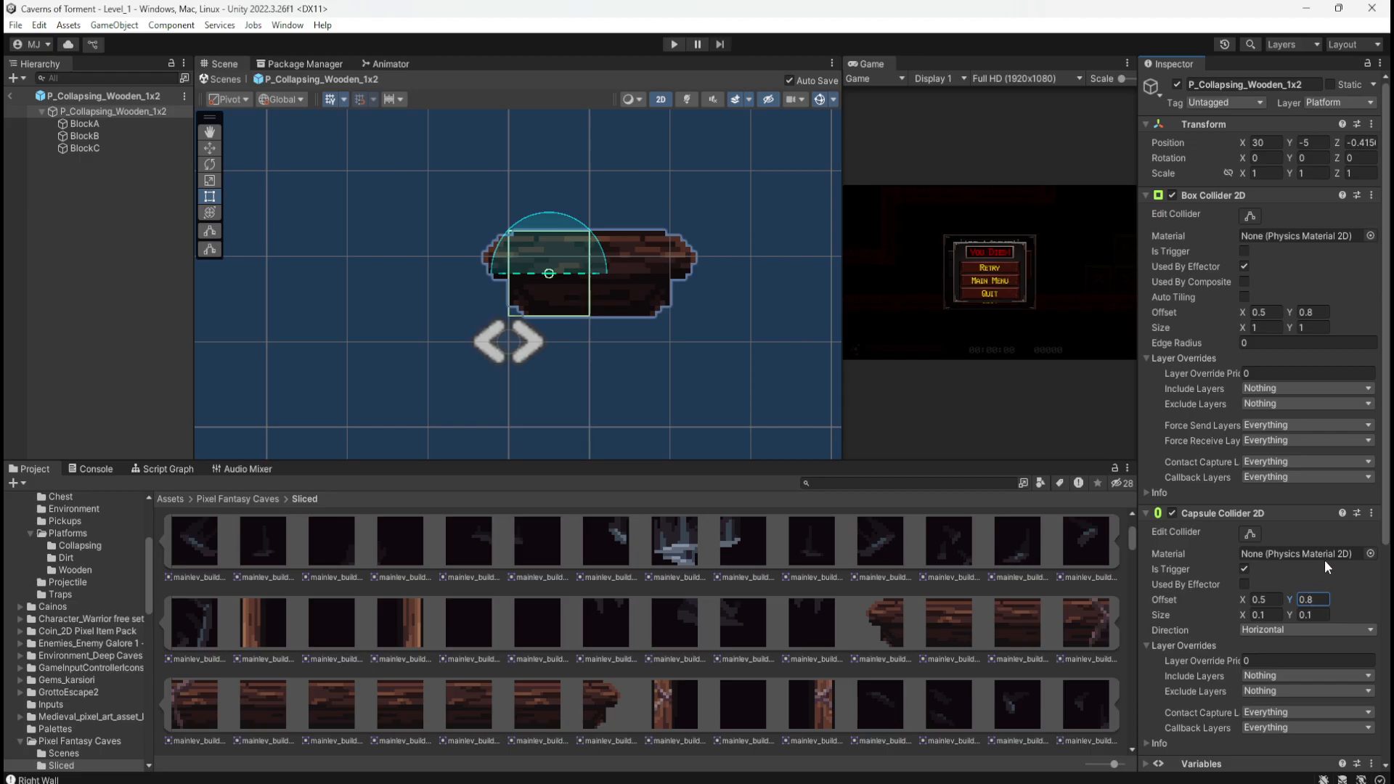
{"action": "left_click_drag", "start_coordinate": [1314, 600], "coordinate": [1284, 601]}
{"action": "type", "text": "1.3"}
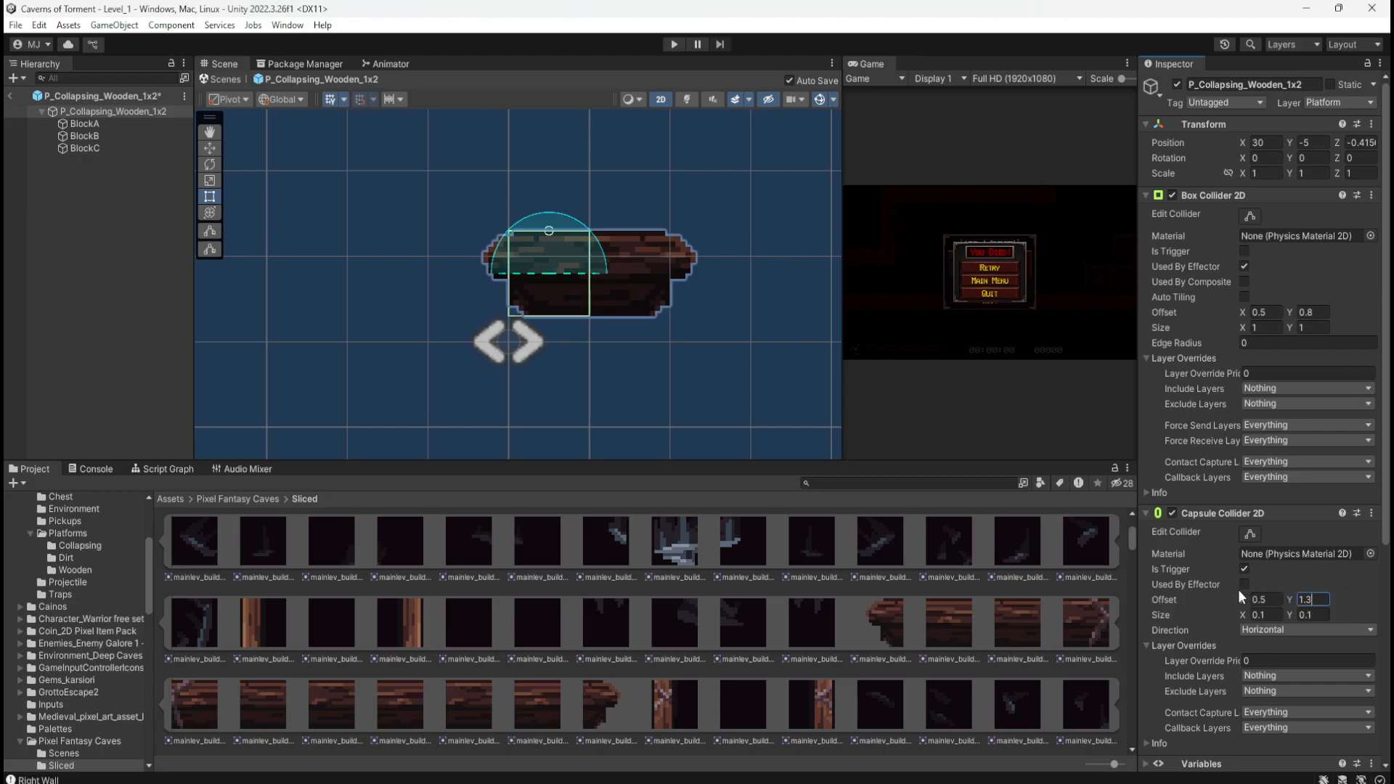
{"action": "left_click", "coordinate": [1256, 601]}
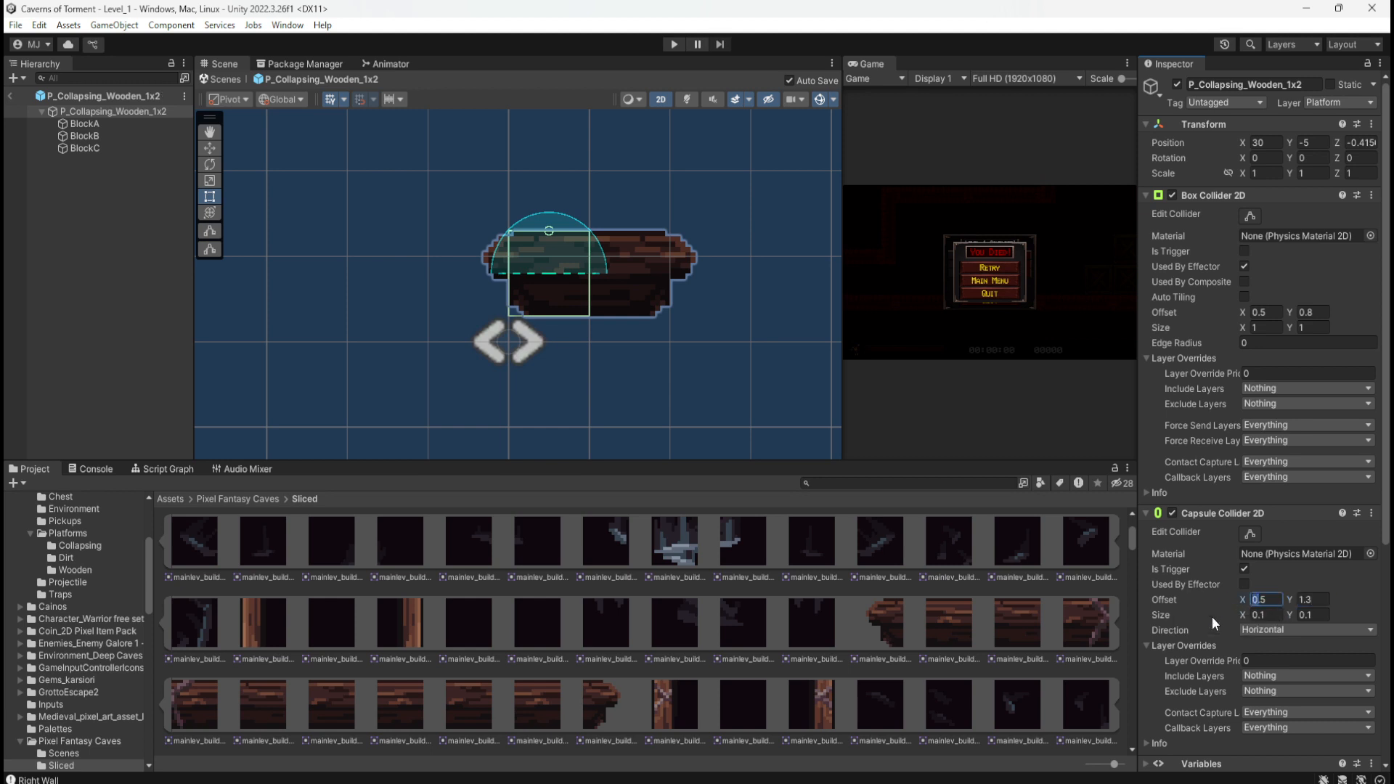
Step: Set the Capsule Collider 2D offset X to 1 and reselect the platform root
{"action": "type", "text": "1"}
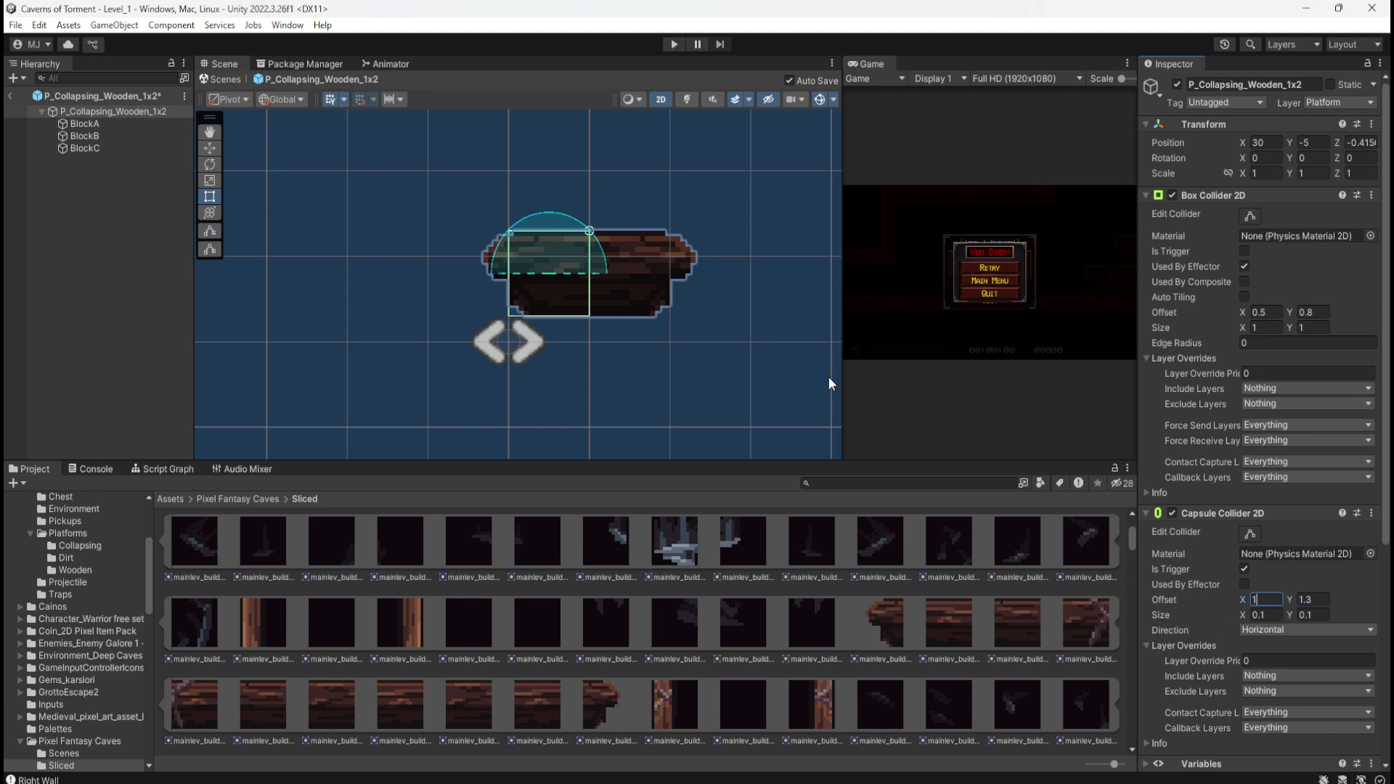
{"action": "scroll", "coordinate": [616, 201], "scroll_direction": "up", "scroll_amount": 1}
{"action": "scroll", "coordinate": [591, 207], "scroll_direction": "up", "scroll_amount": 2}
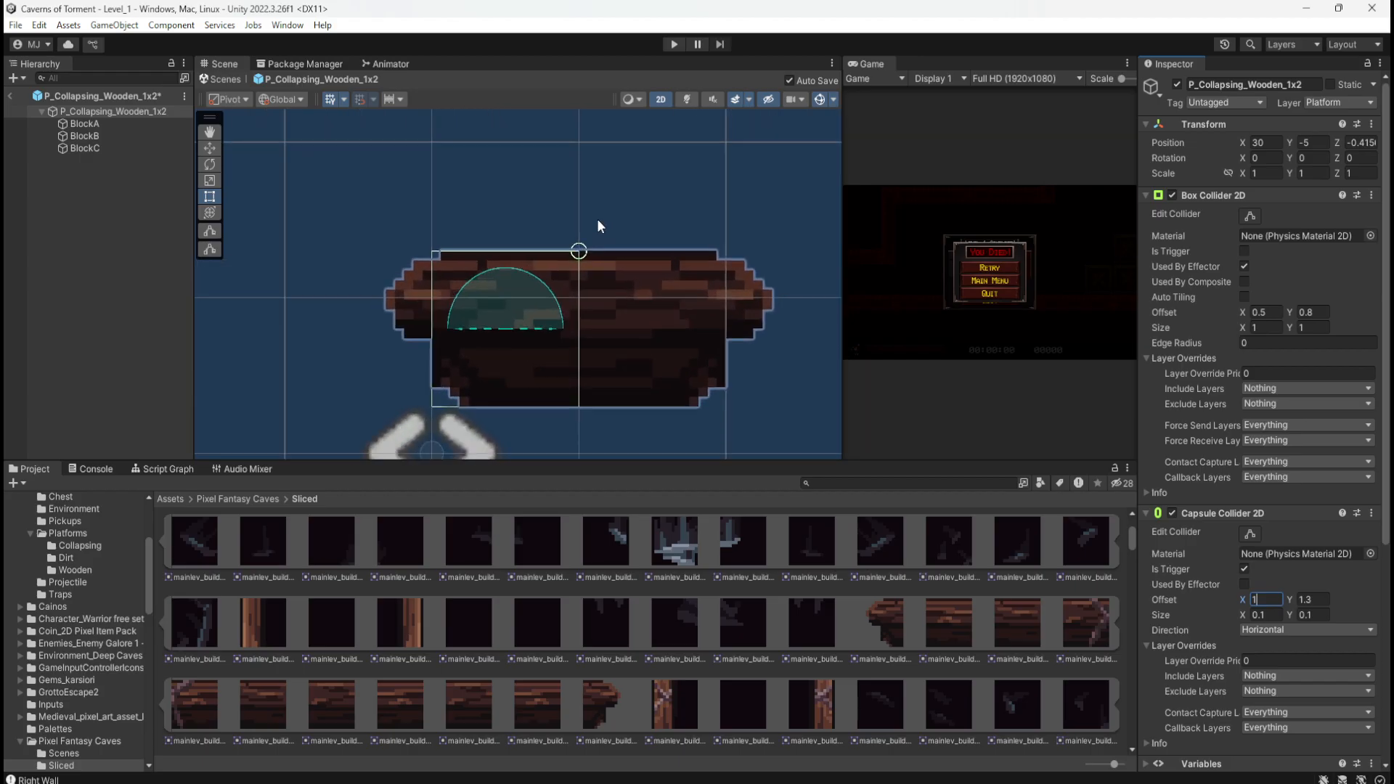
{"action": "scroll", "coordinate": [605, 214], "scroll_direction": "down", "scroll_amount": 7}
{"action": "scroll", "coordinate": [605, 221], "scroll_direction": "up", "scroll_amount": 5}
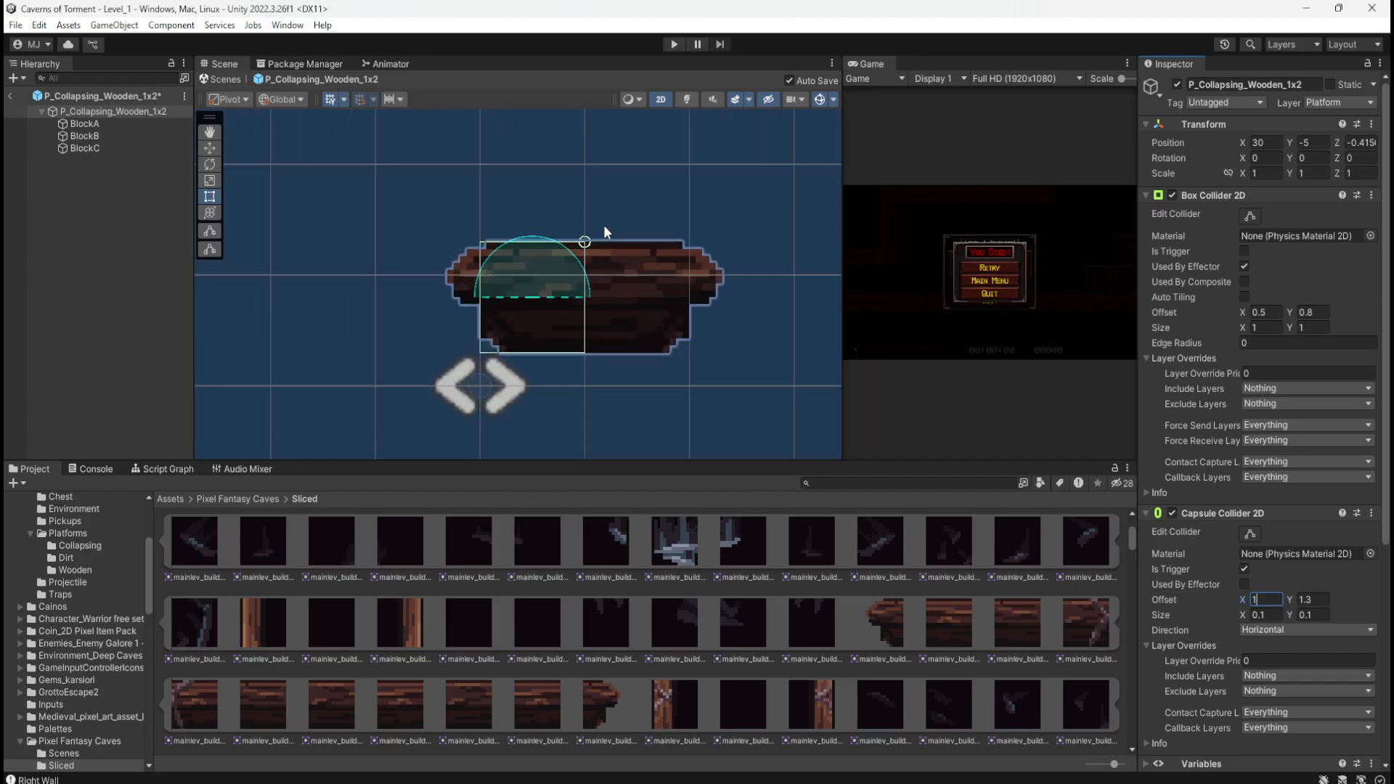
{"action": "scroll", "coordinate": [604, 226], "scroll_direction": "down", "scroll_amount": 2}
{"action": "scroll", "coordinate": [605, 227], "scroll_direction": "down", "scroll_amount": 1}
{"action": "left_click", "coordinate": [122, 110]}
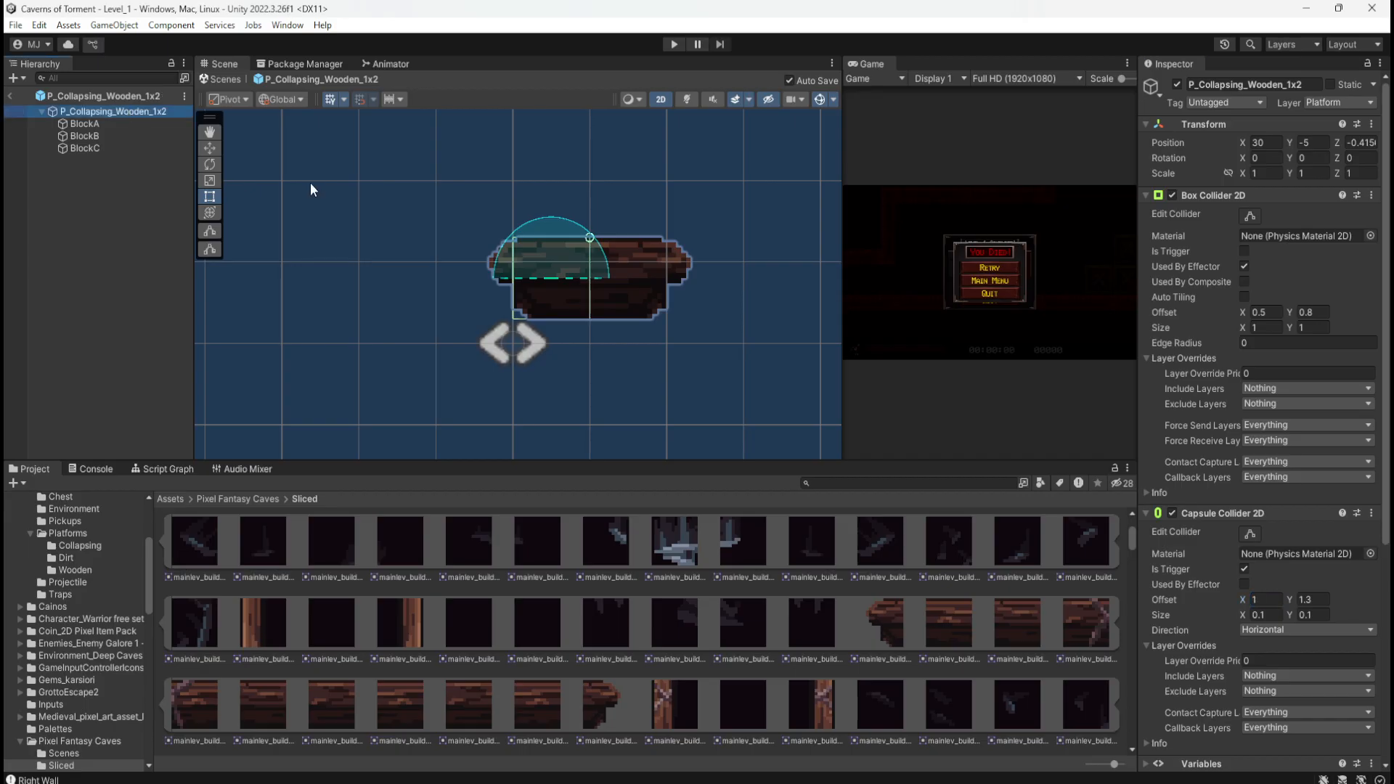
{"action": "scroll", "coordinate": [1207, 411], "scroll_direction": "down", "scroll_amount": 4}
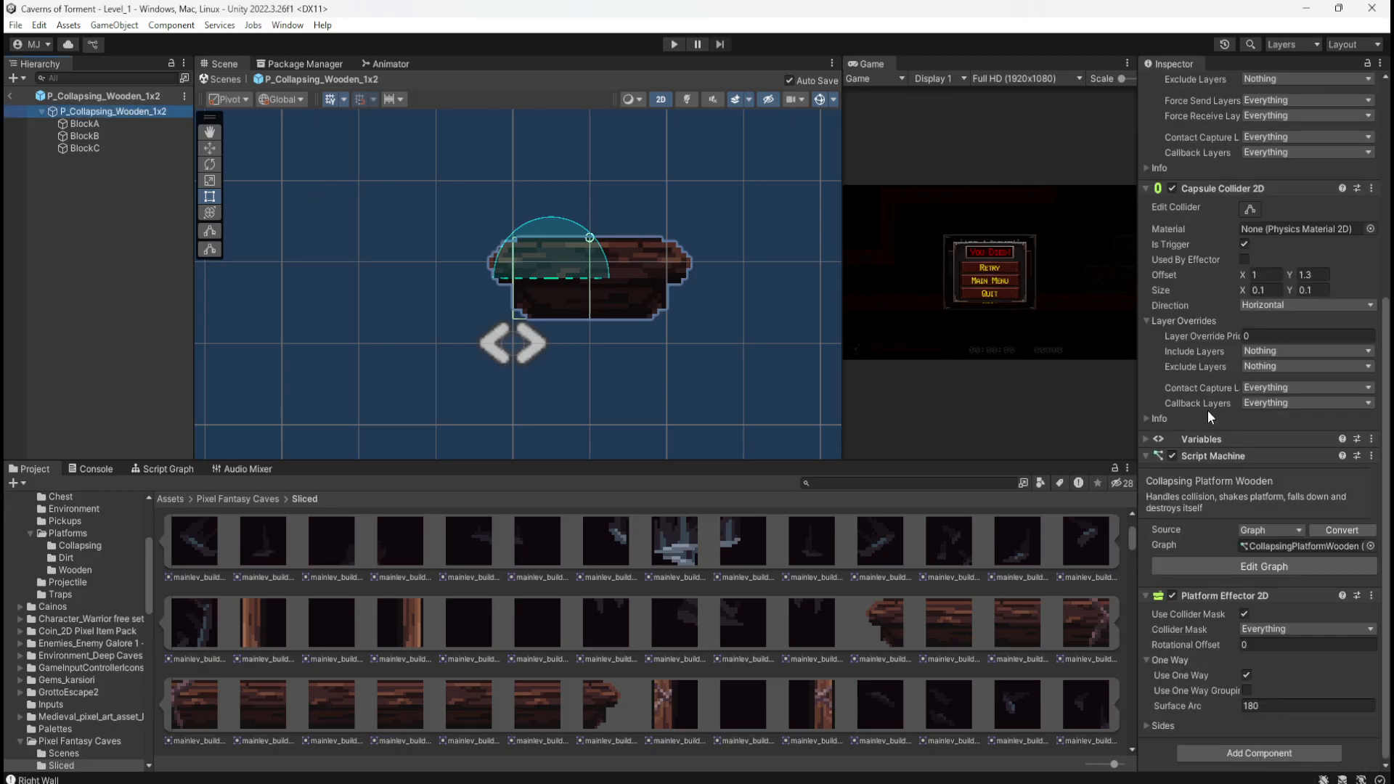
{"action": "scroll", "coordinate": [1208, 411], "scroll_direction": "up", "scroll_amount": 3}
{"action": "scroll", "coordinate": [1208, 411], "scroll_direction": "up", "scroll_amount": 1}
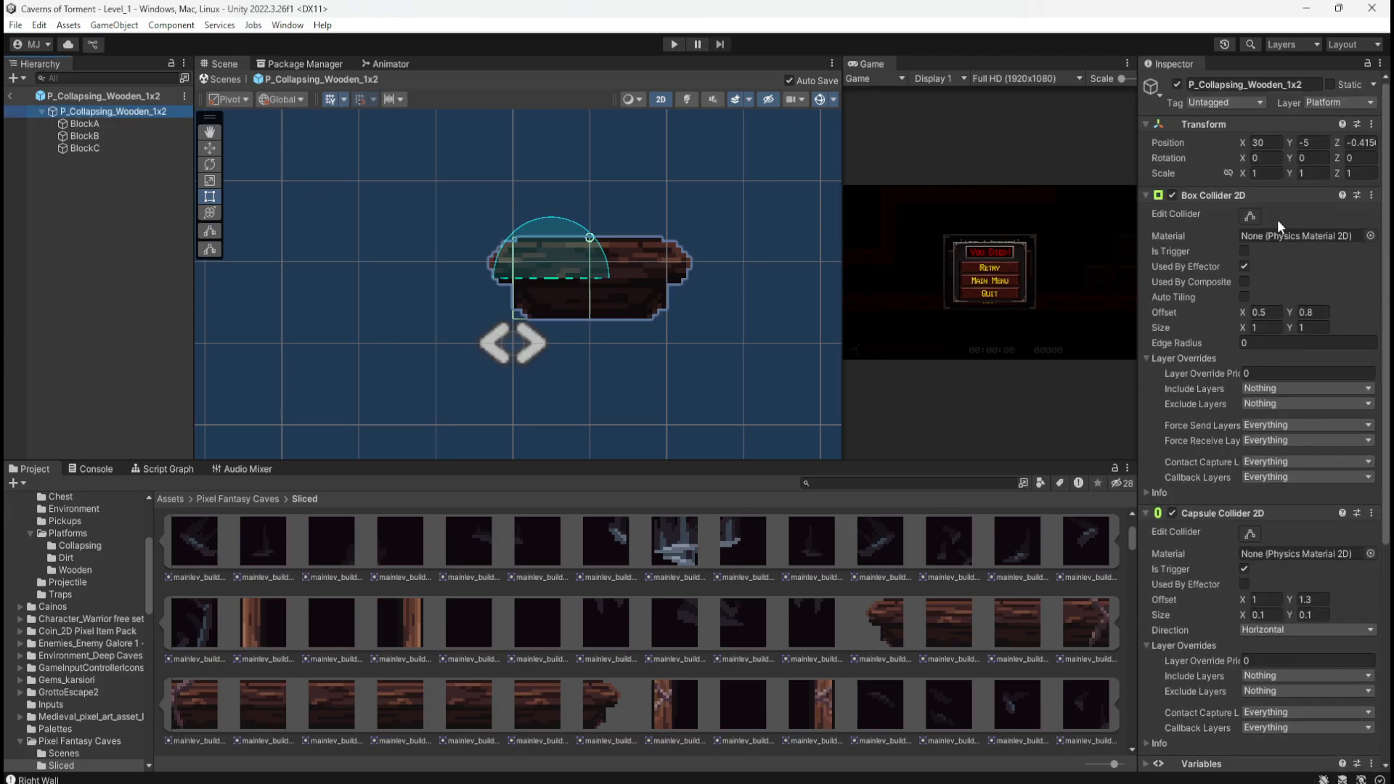
Step: Set the Capsule Collider 2D size X to 2, then bring up the Box Collider 2D settings
{"action": "left_click", "coordinate": [1256, 195]}
{"action": "scroll", "coordinate": [603, 297], "scroll_direction": "up", "scroll_amount": 5}
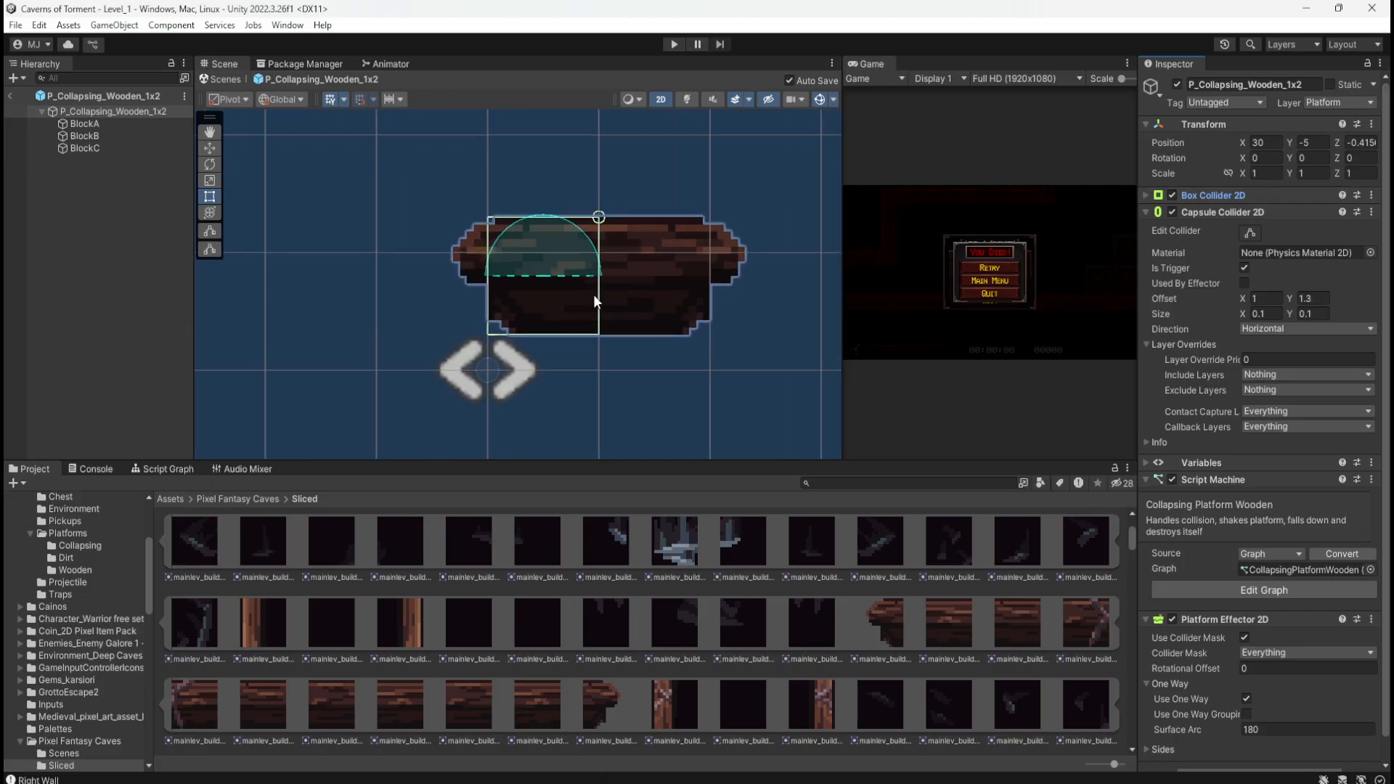
{"action": "scroll", "coordinate": [614, 305], "scroll_direction": "up", "scroll_amount": 1}
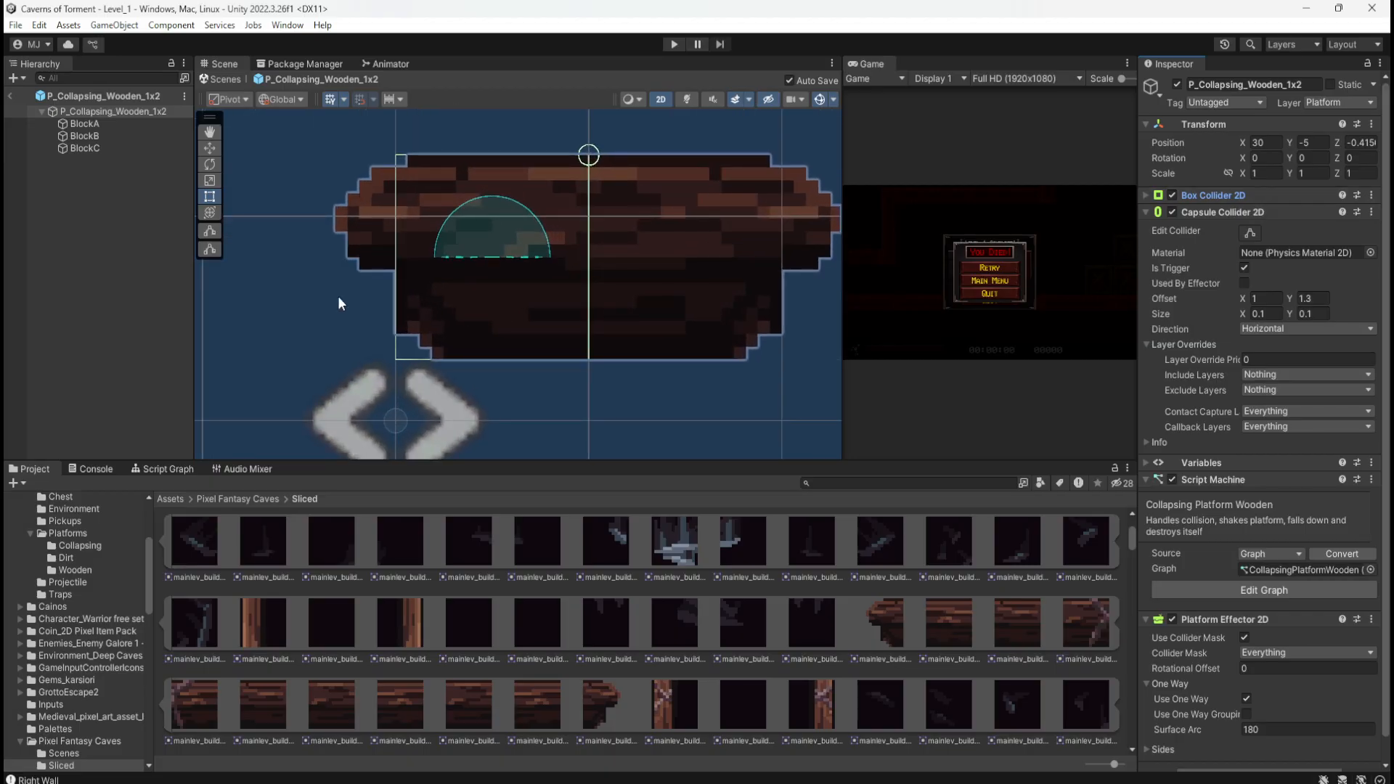
{"action": "scroll", "coordinate": [584, 331], "scroll_direction": "down", "scroll_amount": 3}
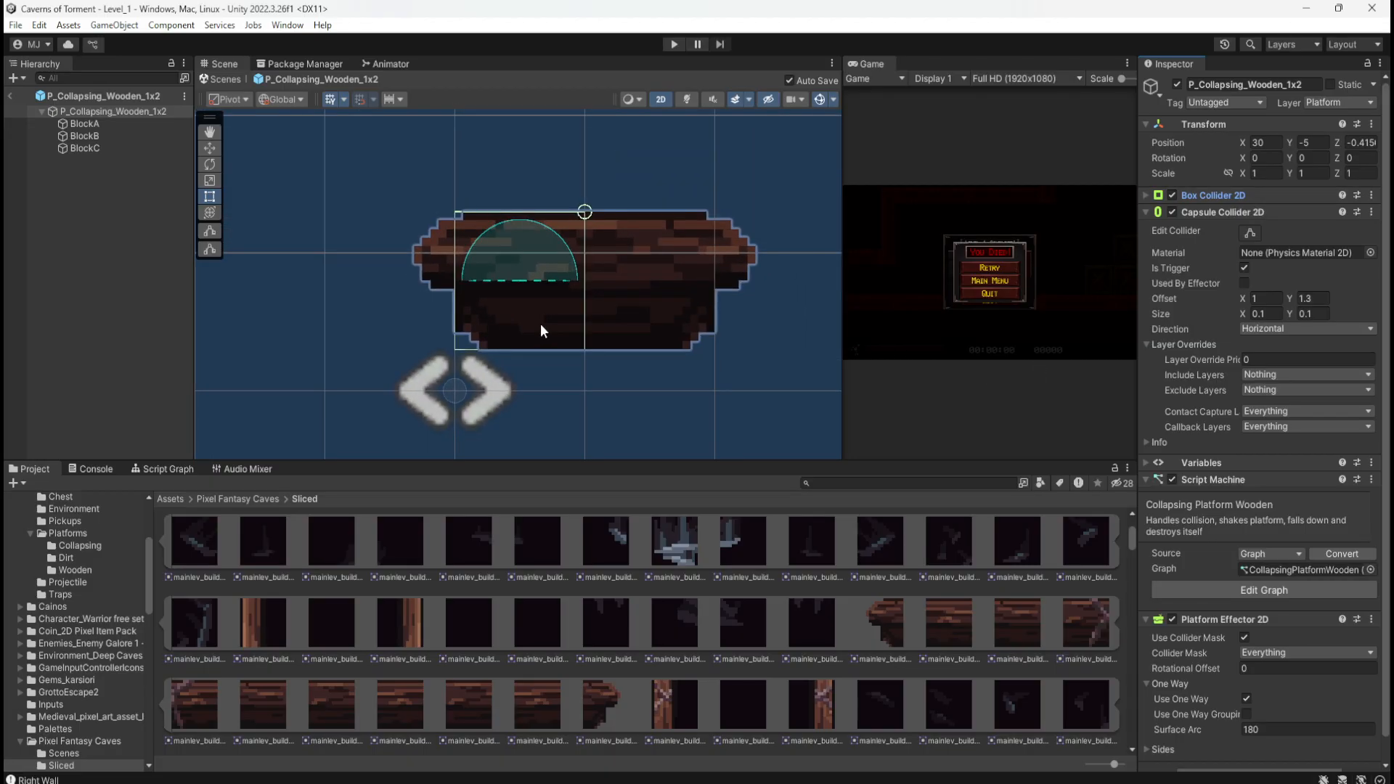
{"action": "scroll", "coordinate": [595, 328], "scroll_direction": "down", "scroll_amount": 3}
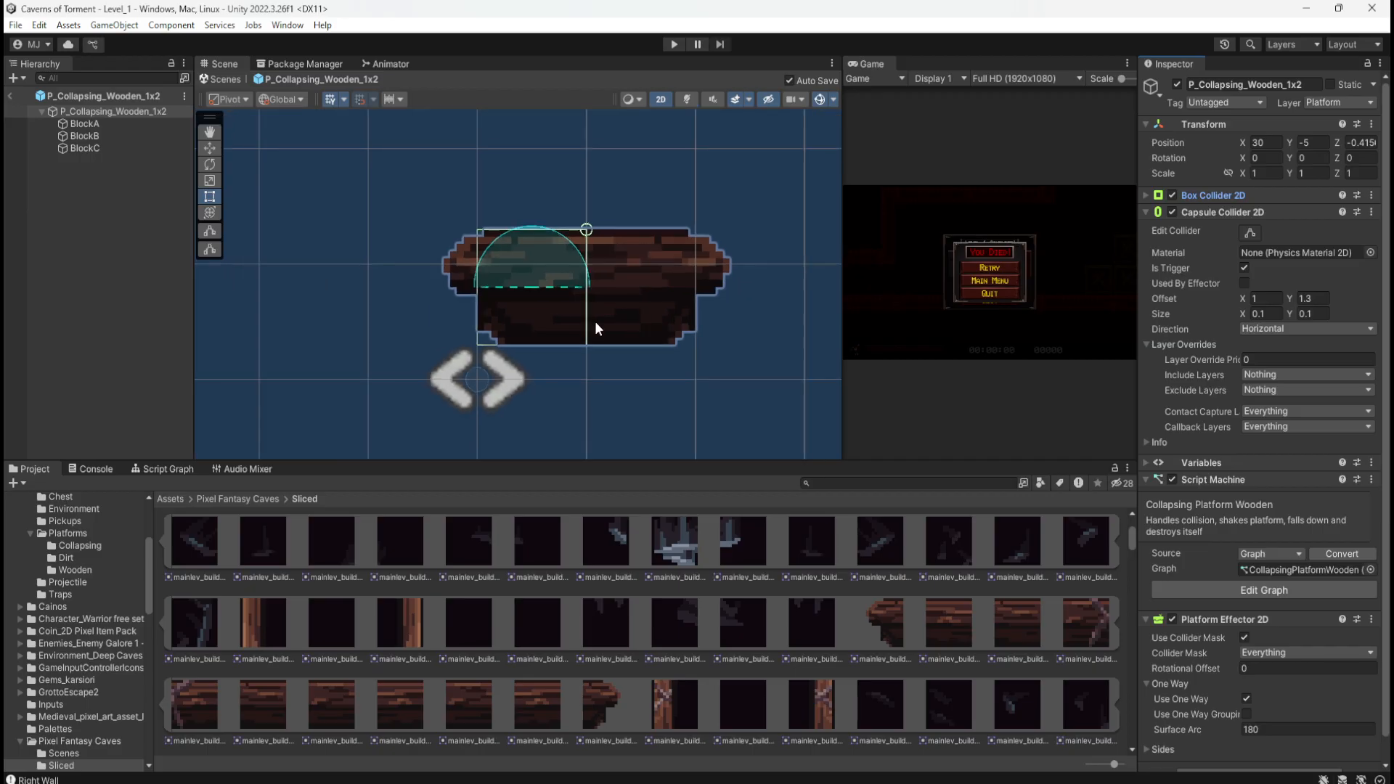
{"action": "scroll", "coordinate": [641, 360], "scroll_direction": "up", "scroll_amount": 1}
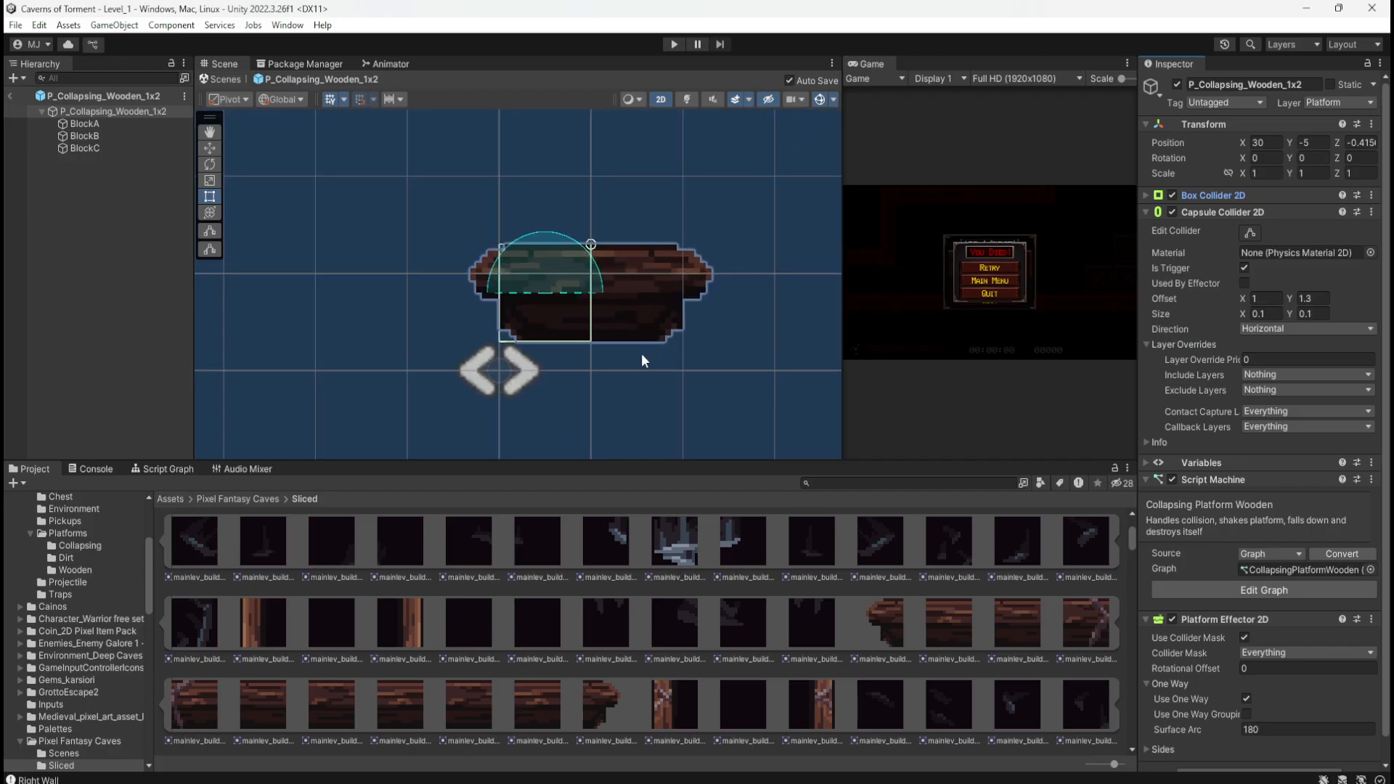
{"action": "left_click", "coordinate": [1268, 314]}
{"action": "type", "text": "2"}
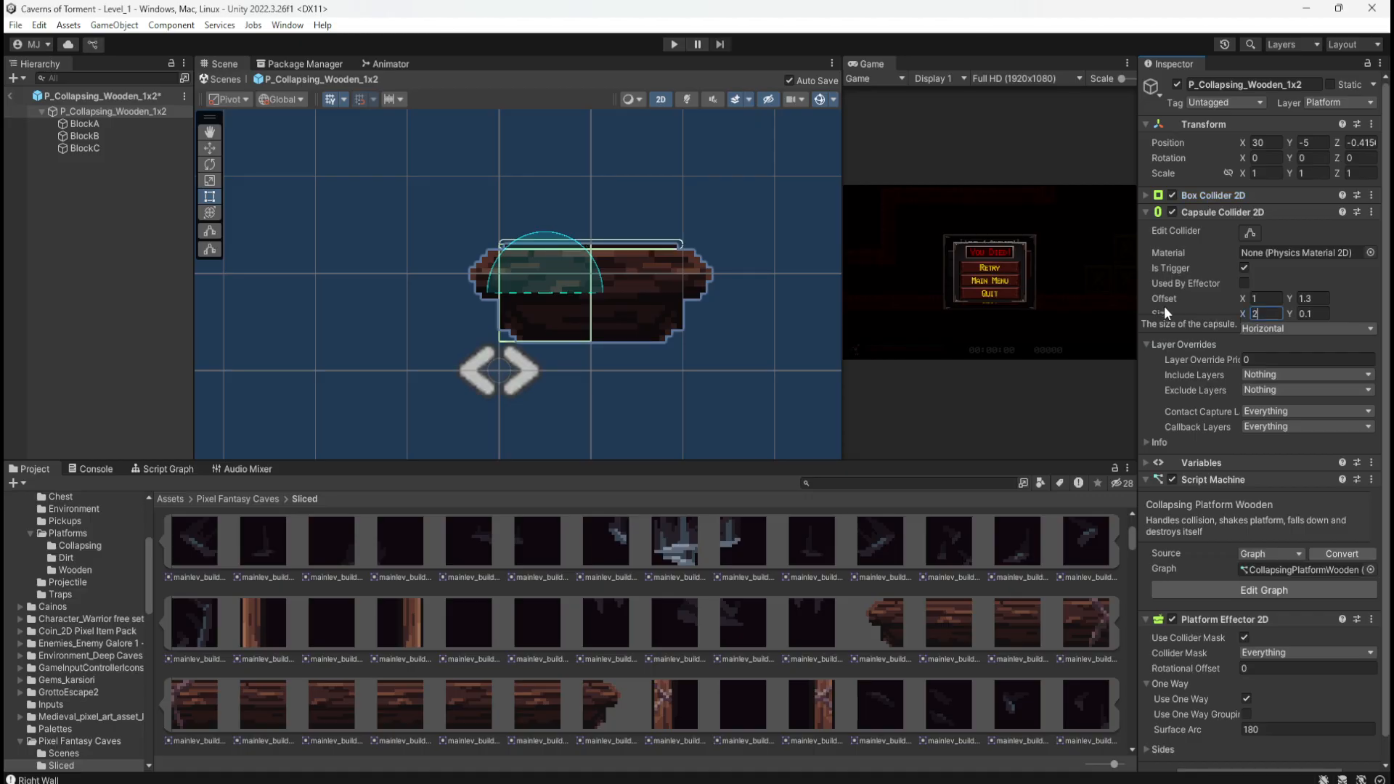
{"action": "key", "text": "Return"}
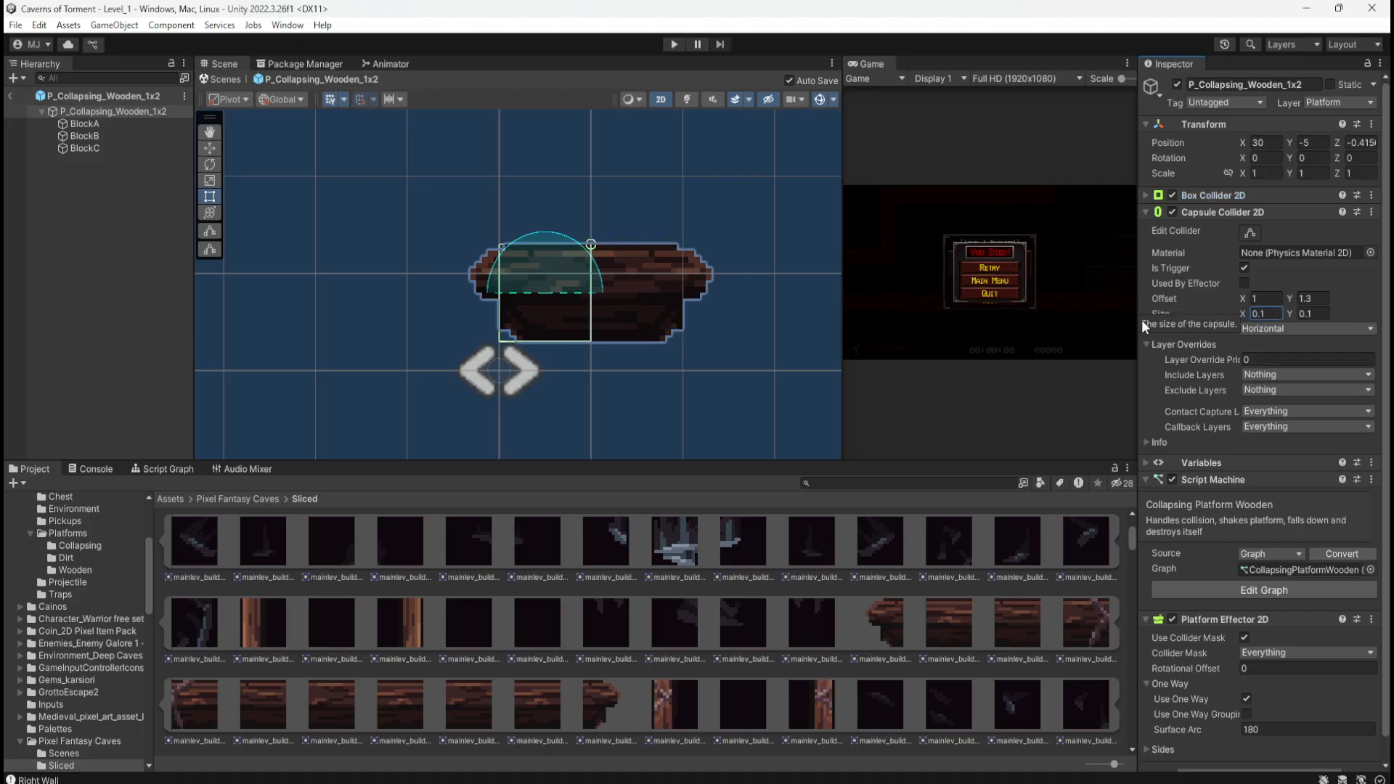
{"action": "left_click", "coordinate": [1145, 212]}
{"action": "left_click", "coordinate": [1145, 195]}
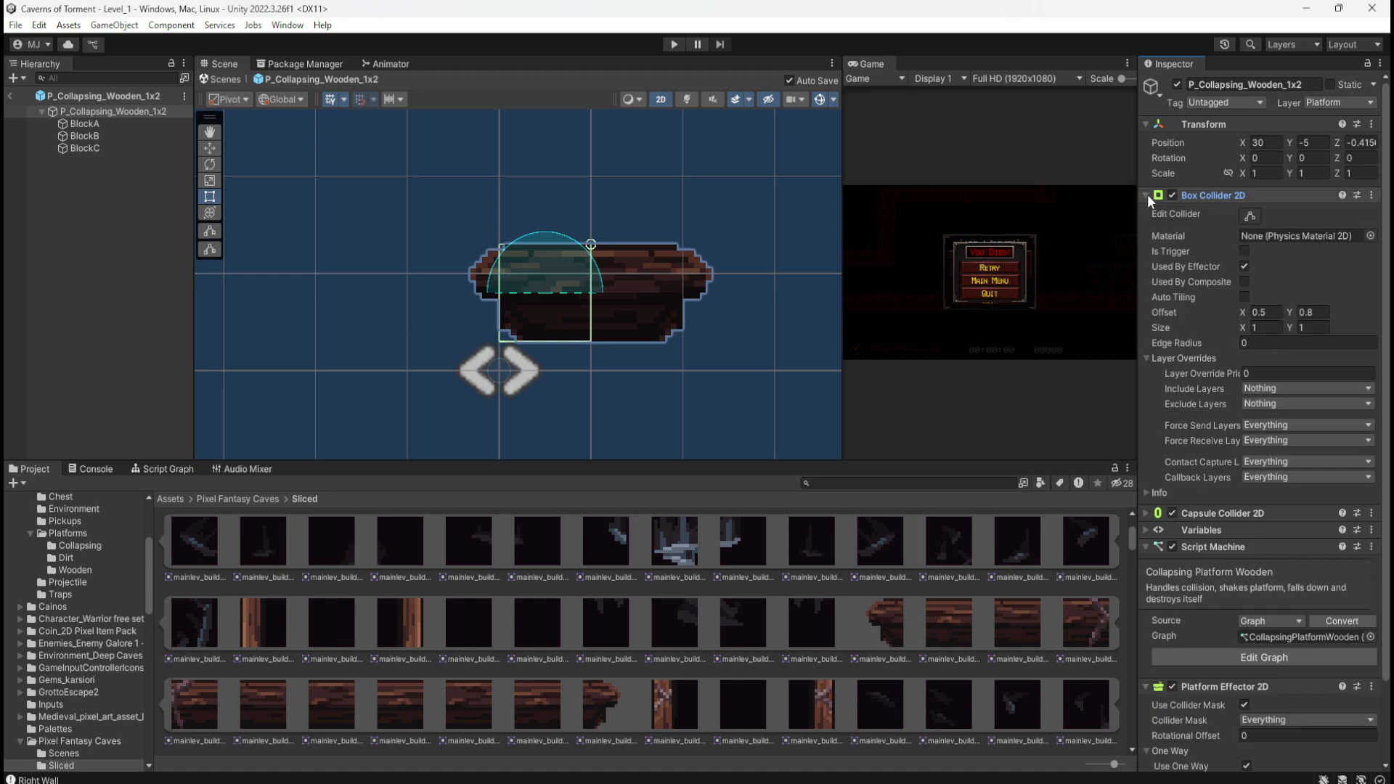
Step: Set the Box Collider 2D size X to 2 and offset X to 1, checking the fit in the Scene view
{"action": "left_click", "coordinate": [1261, 327]}
{"action": "type", "text": "2"}
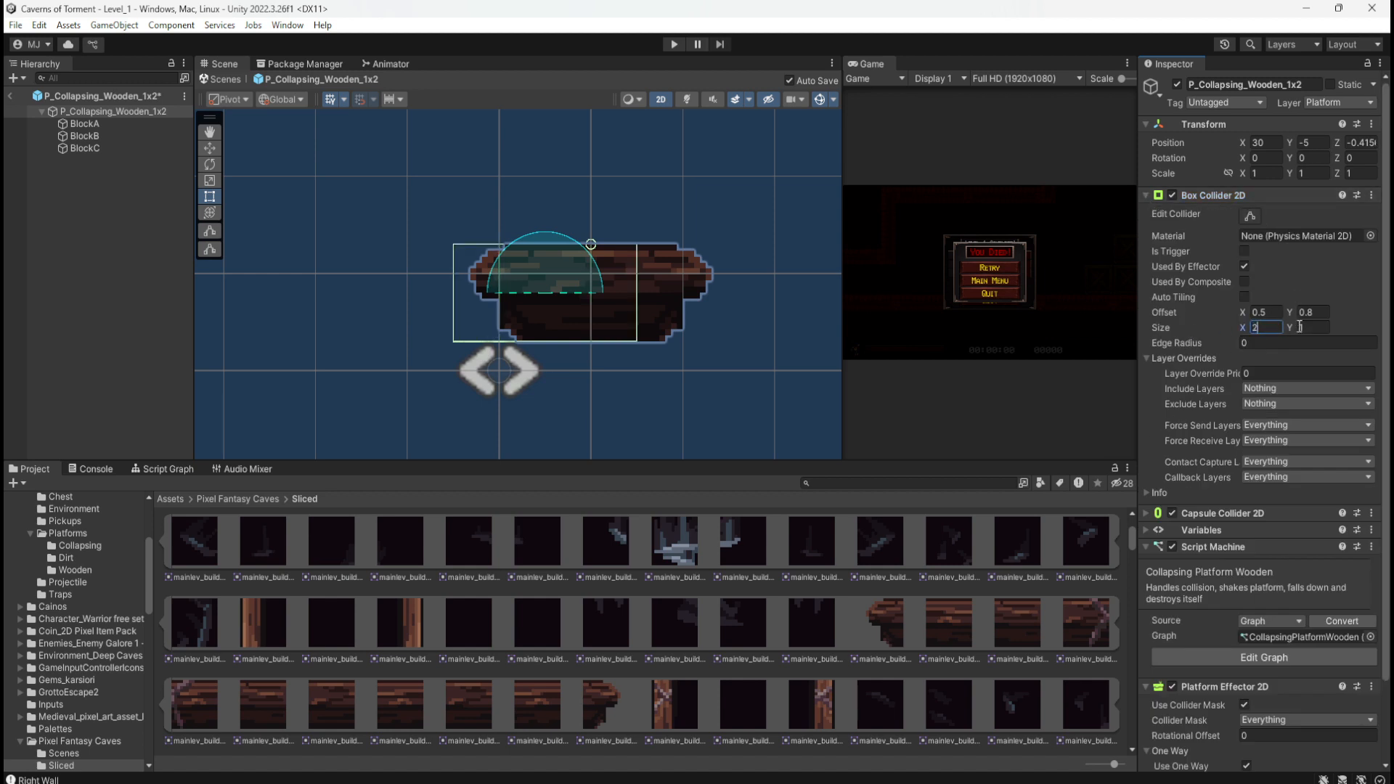
{"action": "left_click", "coordinate": [1262, 311]}
{"action": "type", "text": "1"}
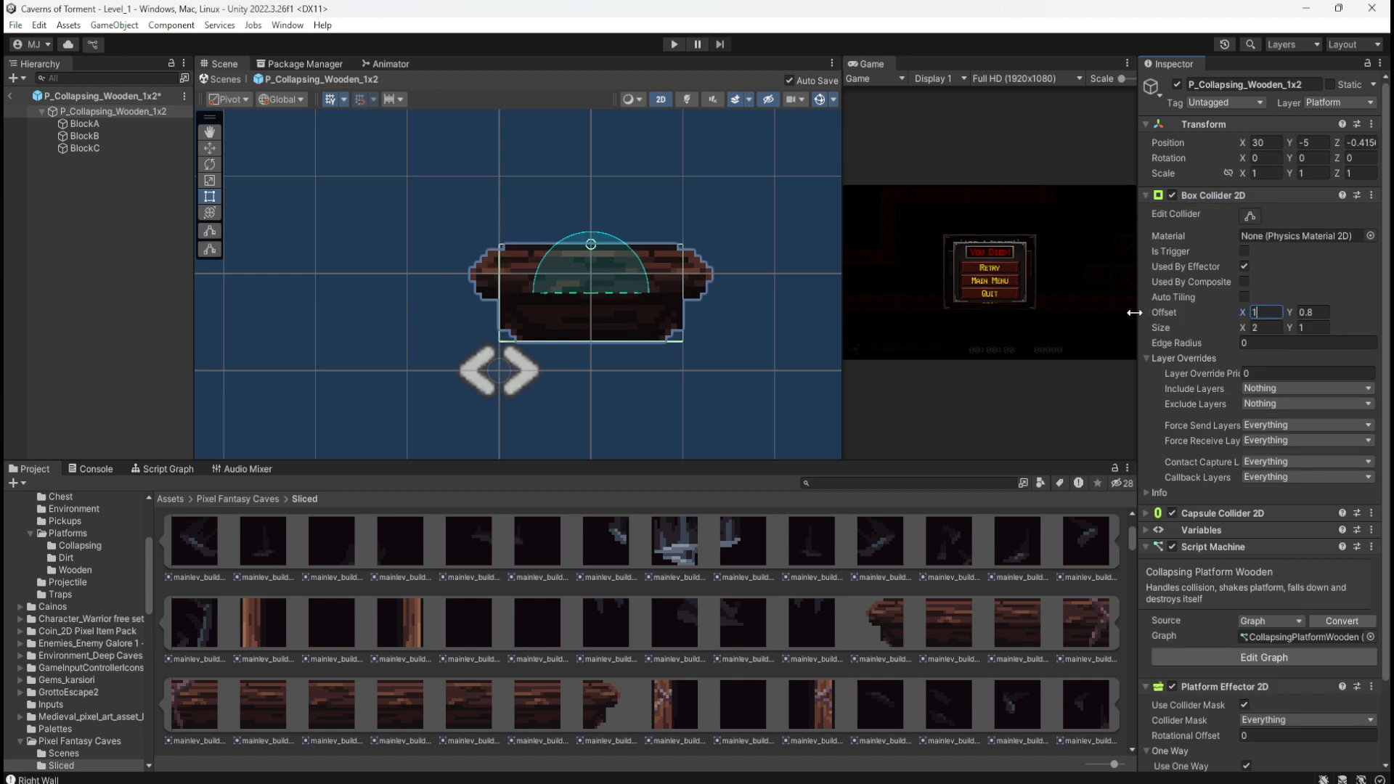
{"action": "scroll", "coordinate": [656, 268], "scroll_direction": "up", "scroll_amount": 5}
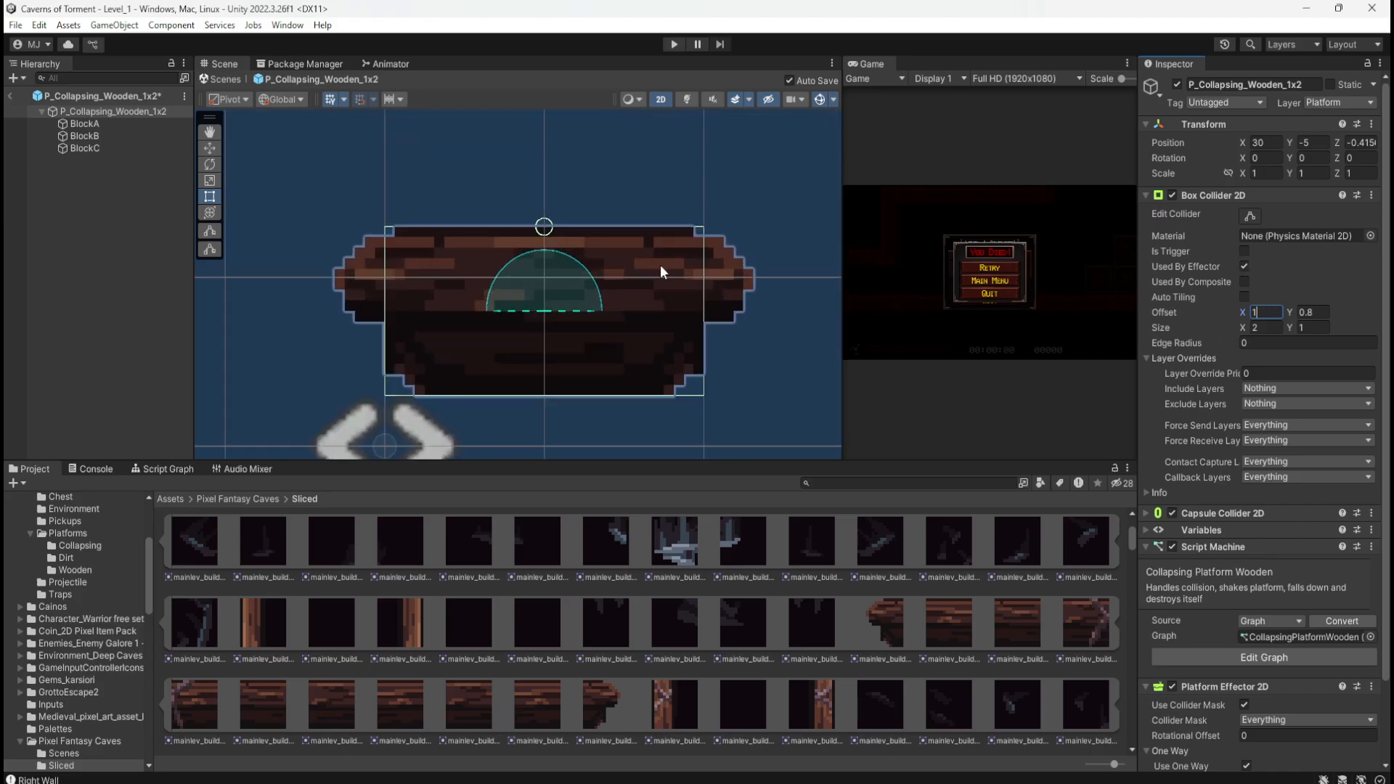
{"action": "scroll", "coordinate": [660, 271], "scroll_direction": "down", "scroll_amount": 5}
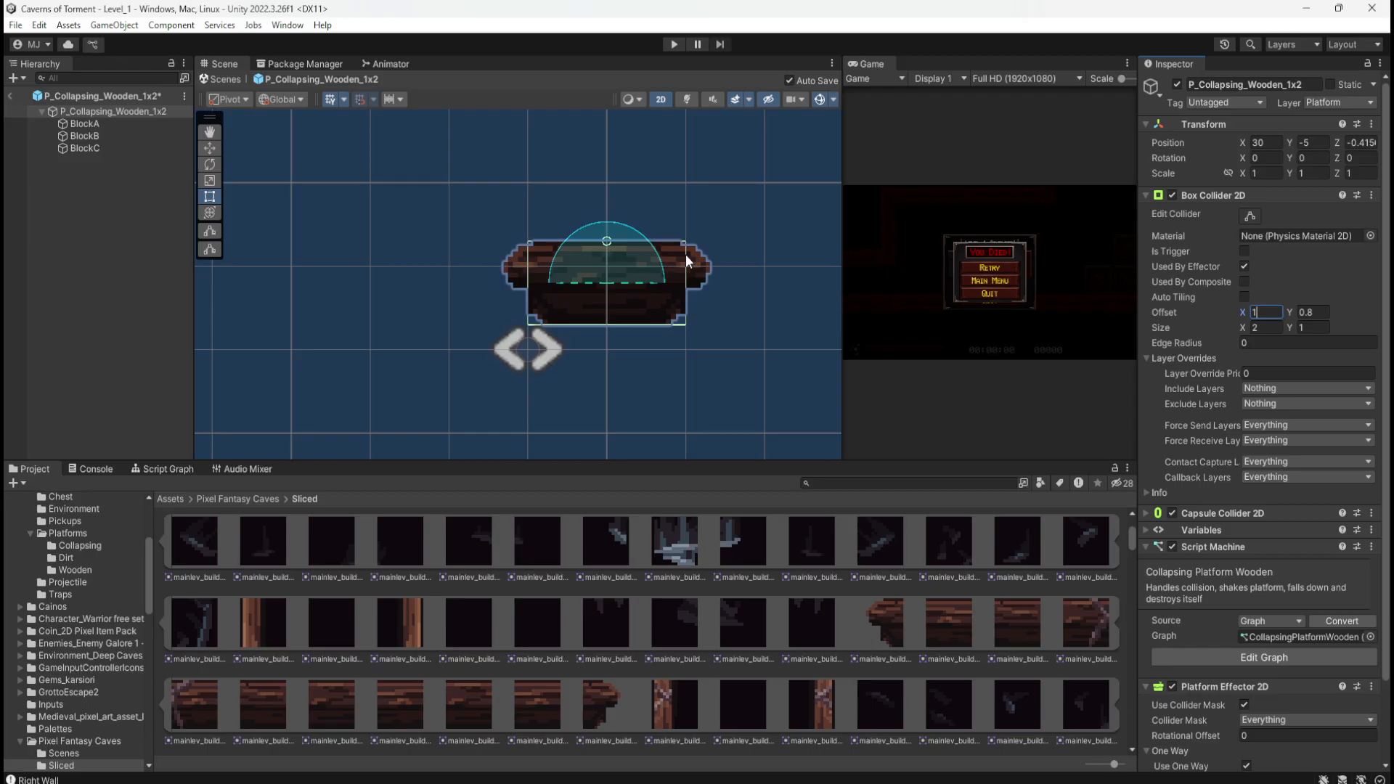
{"action": "scroll", "coordinate": [685, 255], "scroll_direction": "down", "scroll_amount": 4}
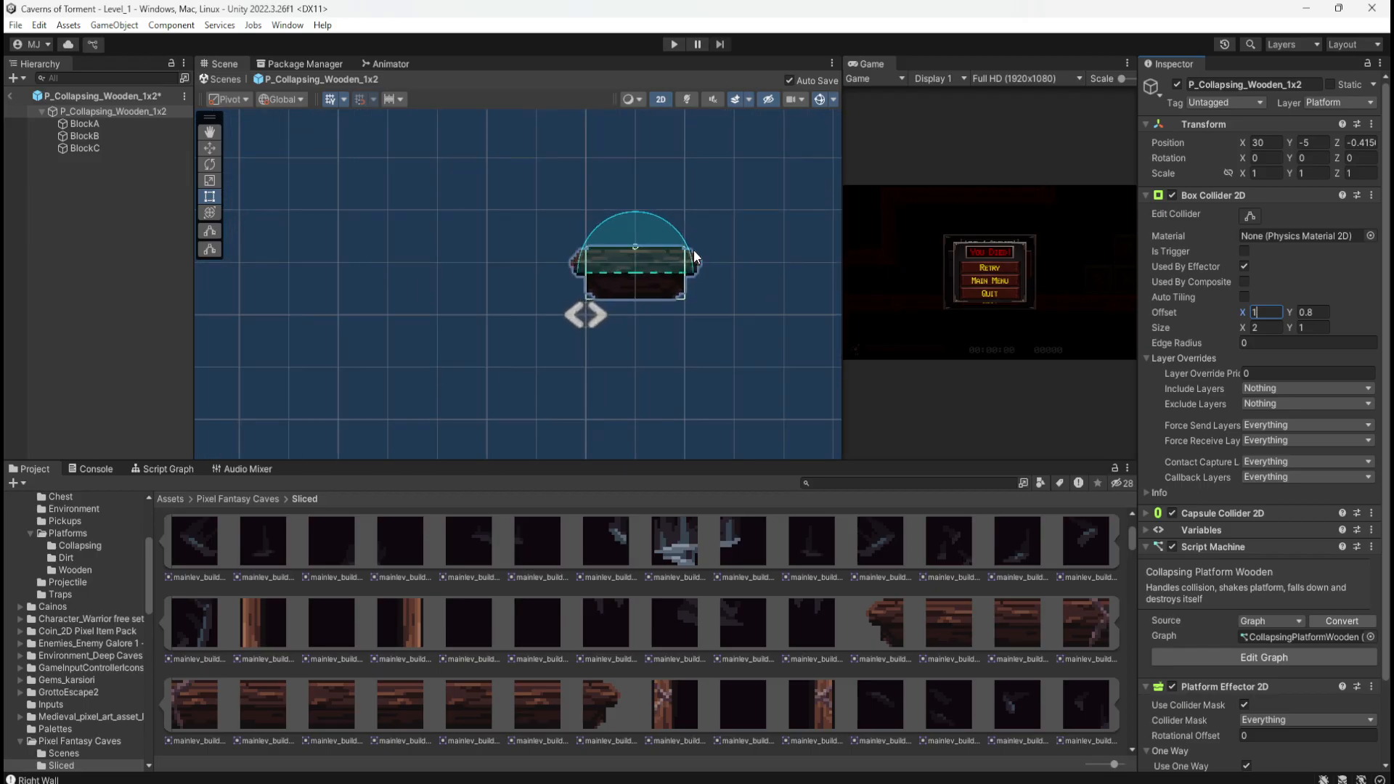
{"action": "scroll", "coordinate": [694, 249], "scroll_direction": "up", "scroll_amount": 2}
{"action": "scroll", "coordinate": [694, 250], "scroll_direction": "down", "scroll_amount": 3}
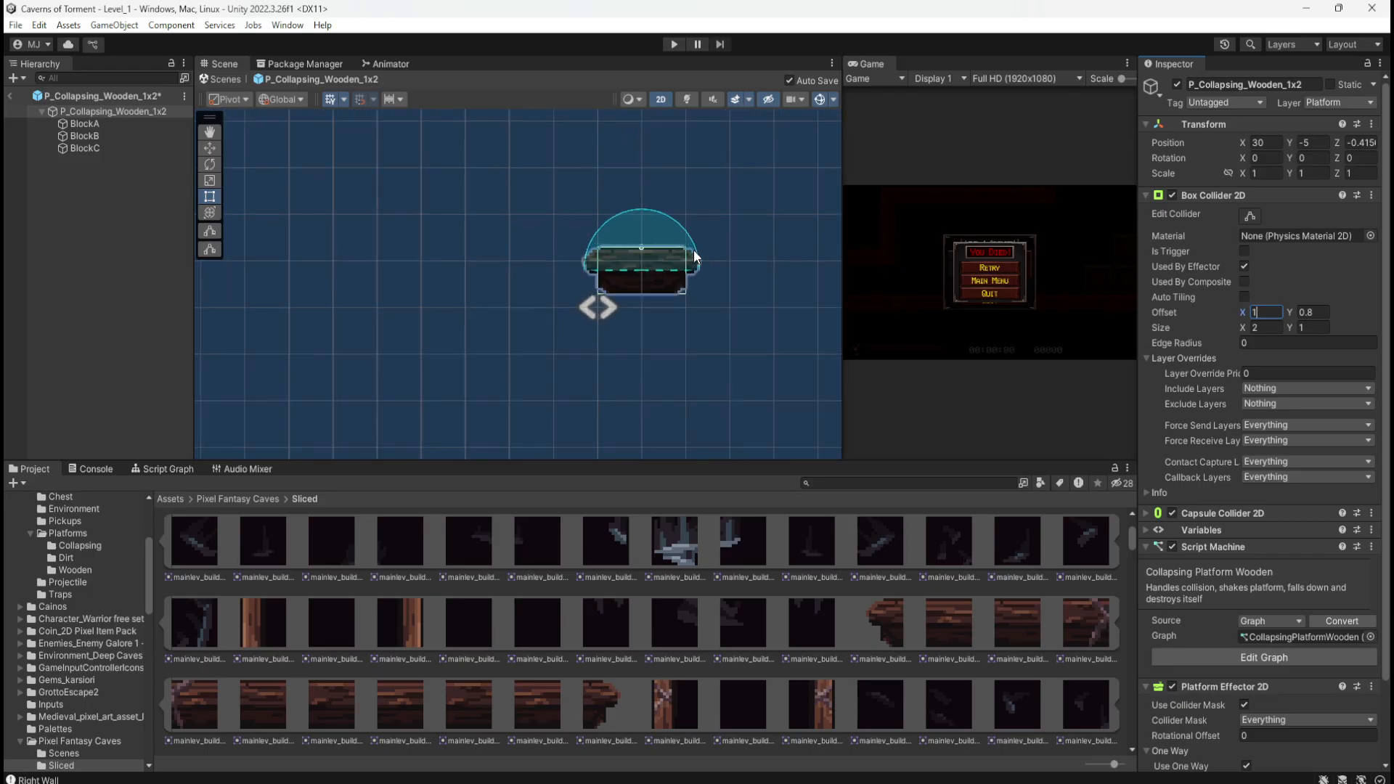
{"action": "scroll", "coordinate": [694, 250], "scroll_direction": "up", "scroll_amount": 3}
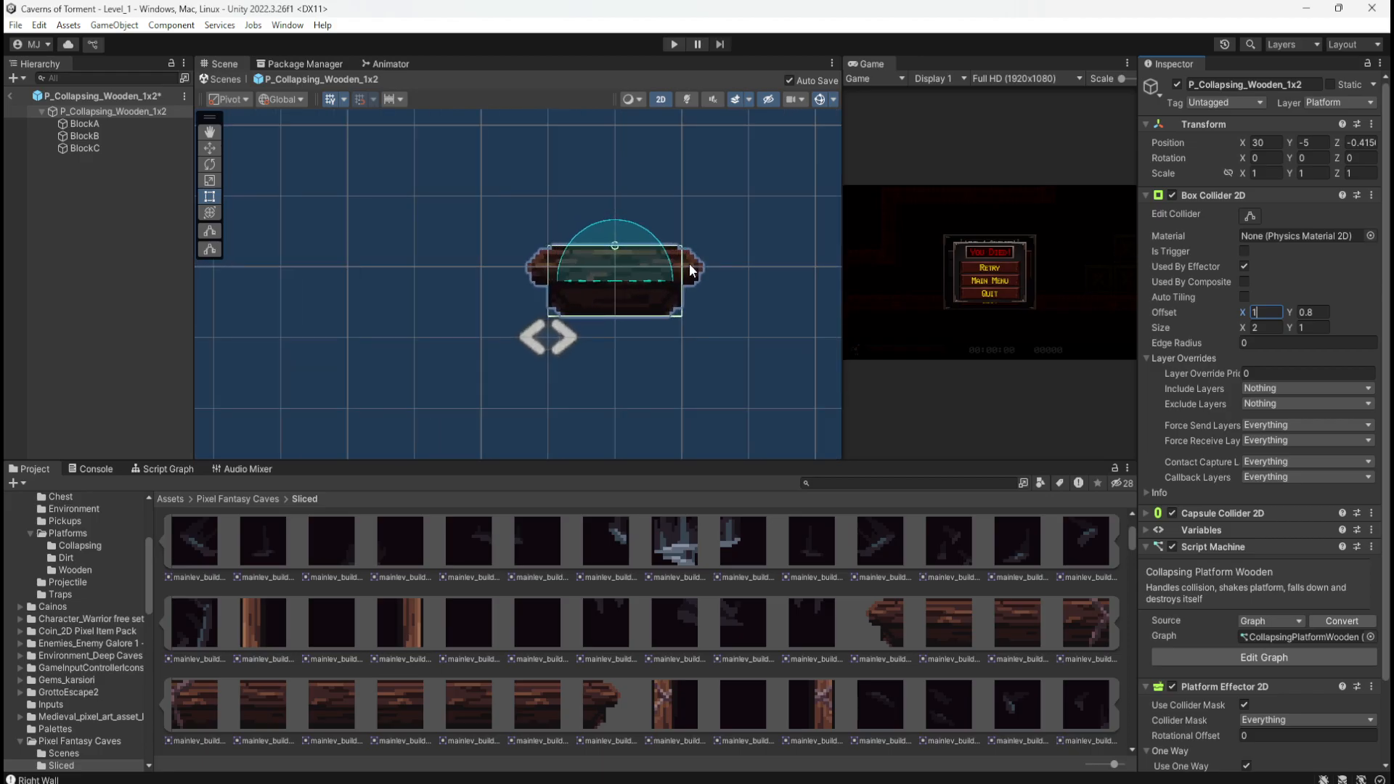
{"action": "scroll", "coordinate": [527, 249], "scroll_direction": "down", "scroll_amount": 4}
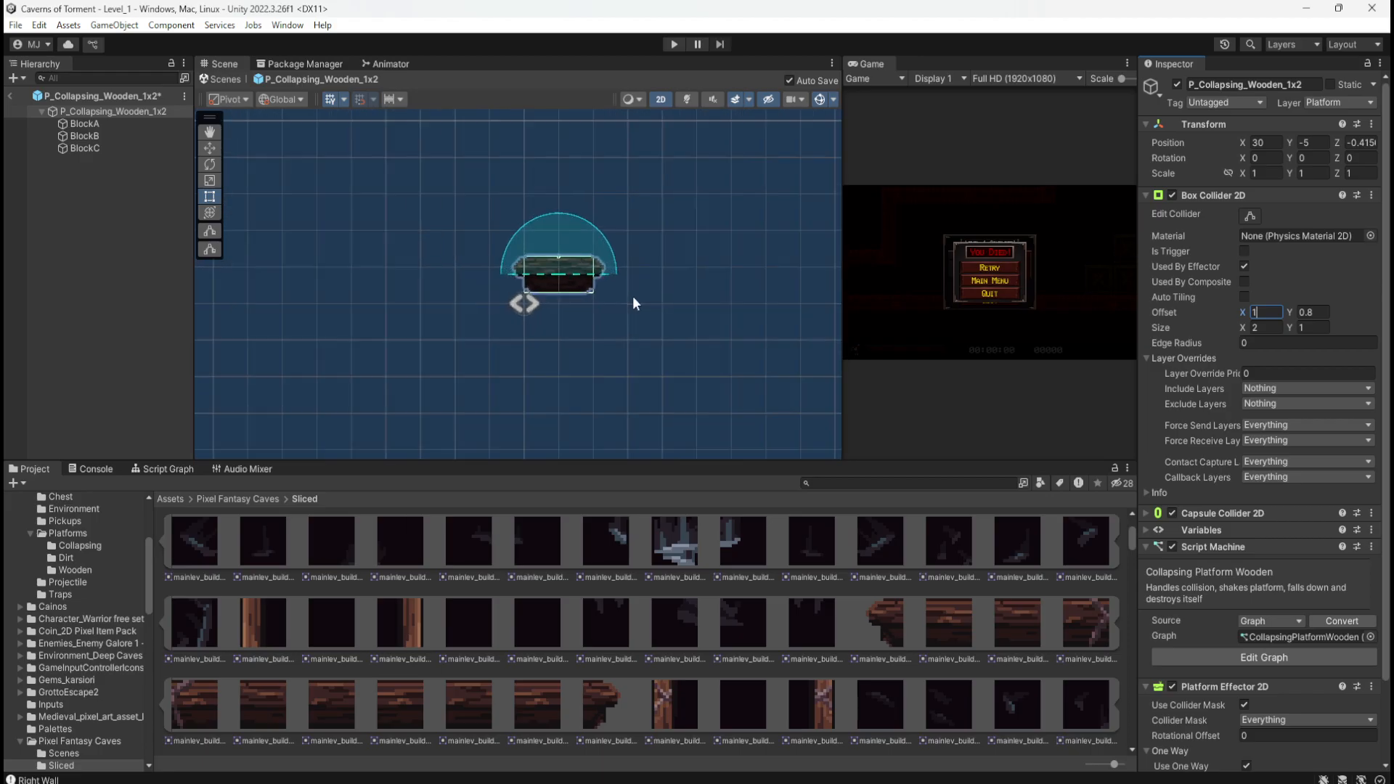
{"action": "scroll", "coordinate": [564, 289], "scroll_direction": "up", "scroll_amount": 3}
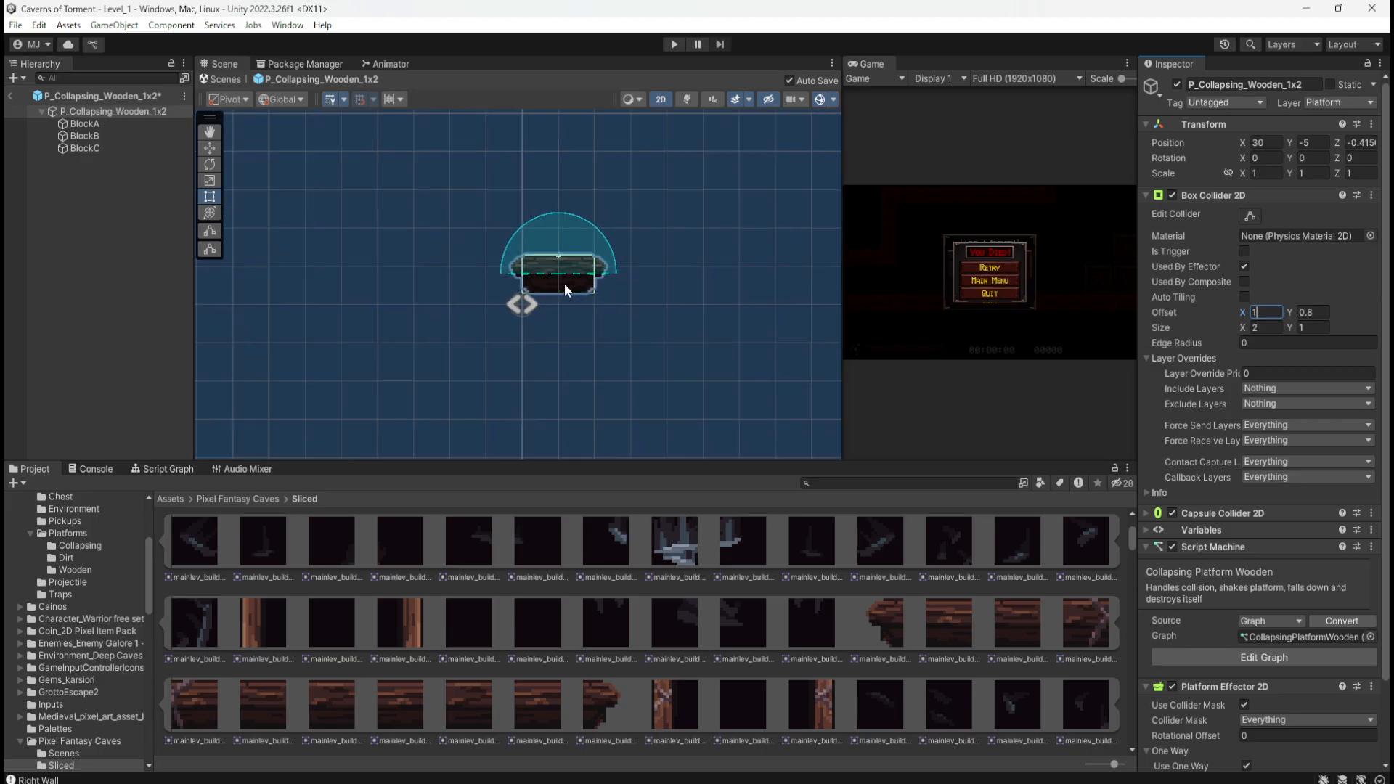
{"action": "scroll", "coordinate": [564, 293], "scroll_direction": "up", "scroll_amount": 2}
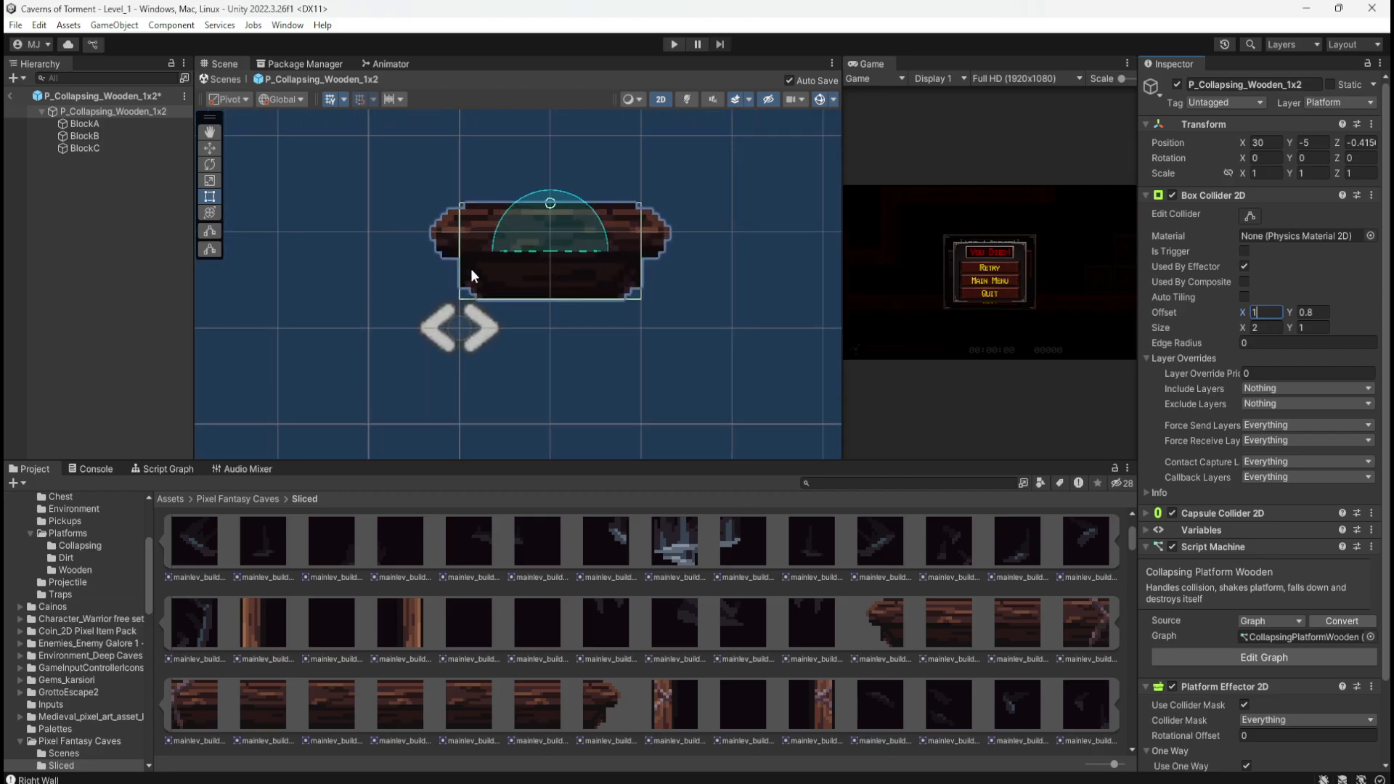
{"action": "scroll", "coordinate": [617, 334], "scroll_direction": "down", "scroll_amount": 3}
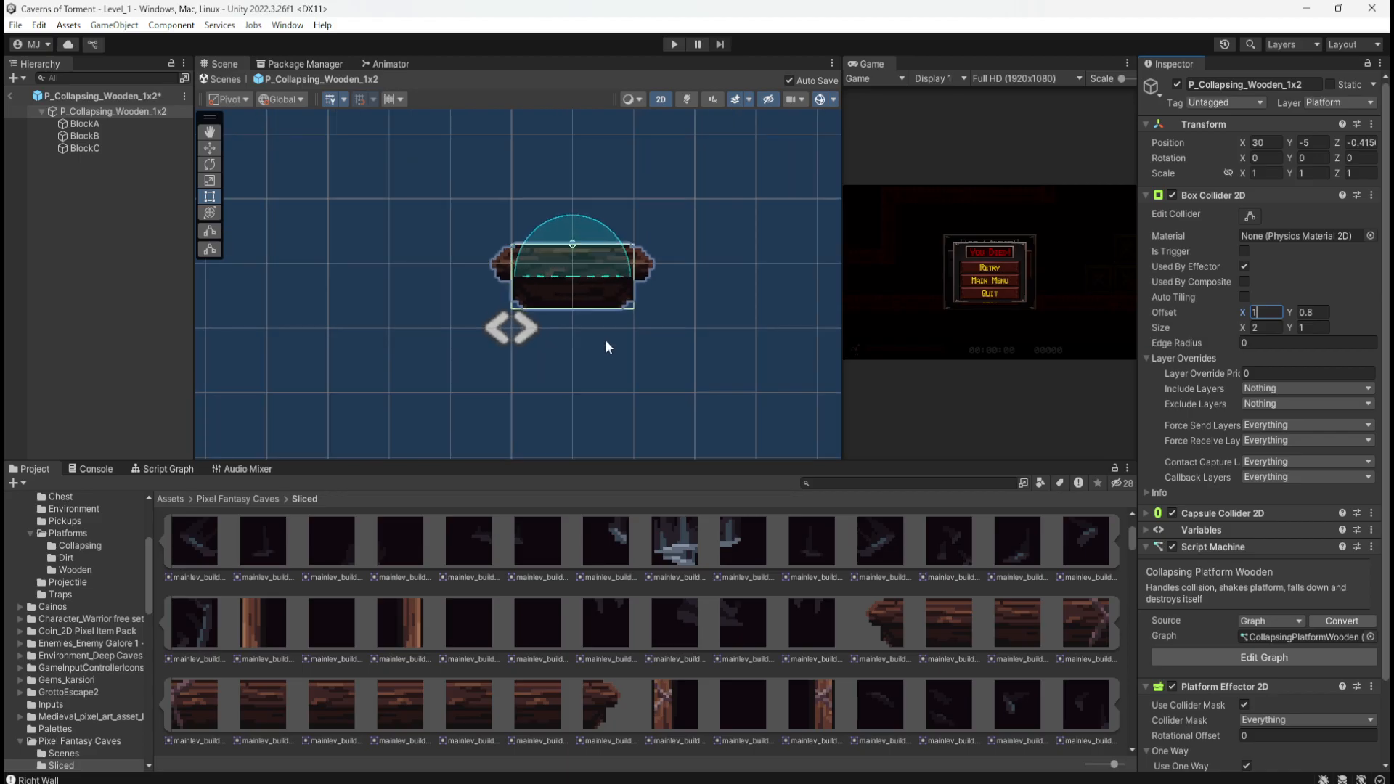
{"action": "scroll", "coordinate": [576, 347], "scroll_direction": "up", "scroll_amount": 2}
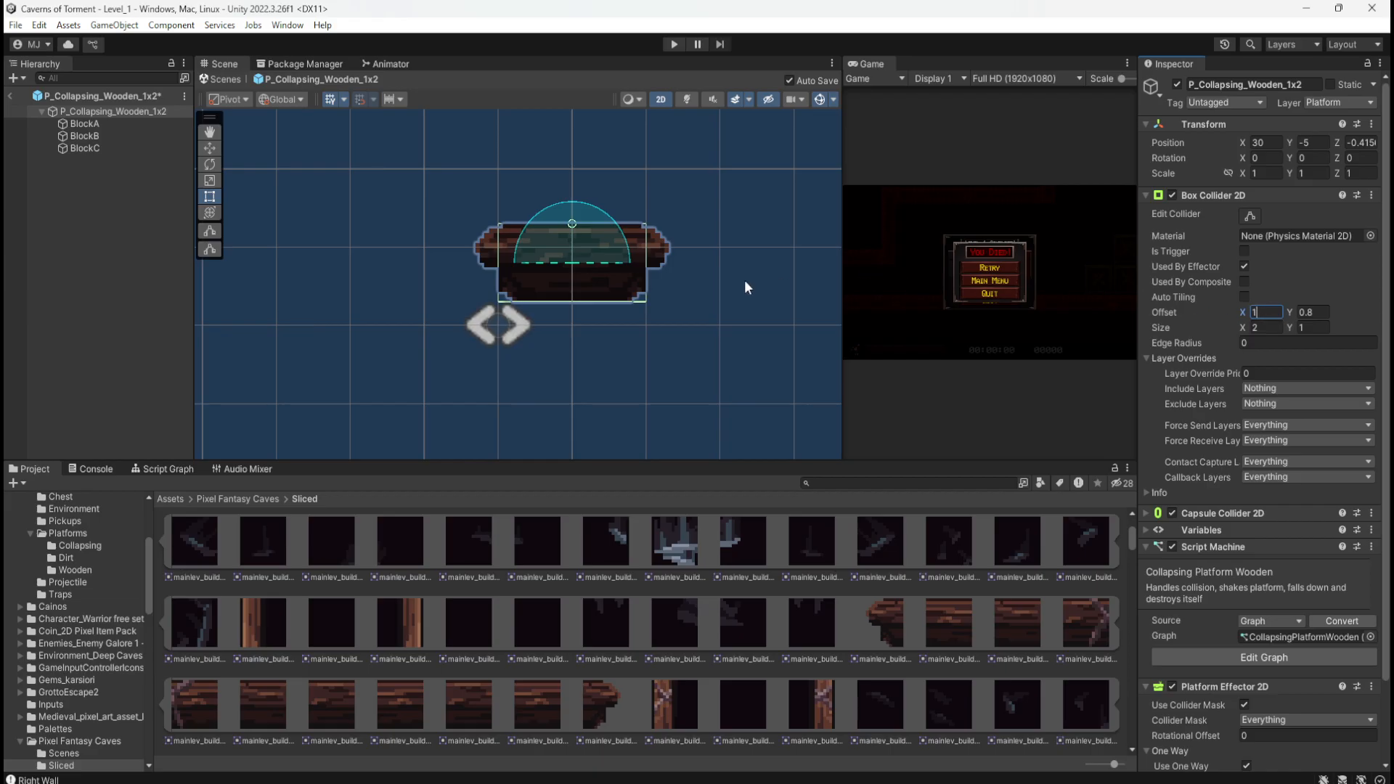
Step: Save the wooden platform prefab, exit prefab mode back to Level_1, and show the top-level Assets folders
{"action": "key", "text": "ctrl+s"}
{"action": "left_click", "coordinate": [11, 96]}
{"action": "left_click", "coordinate": [170, 499]}
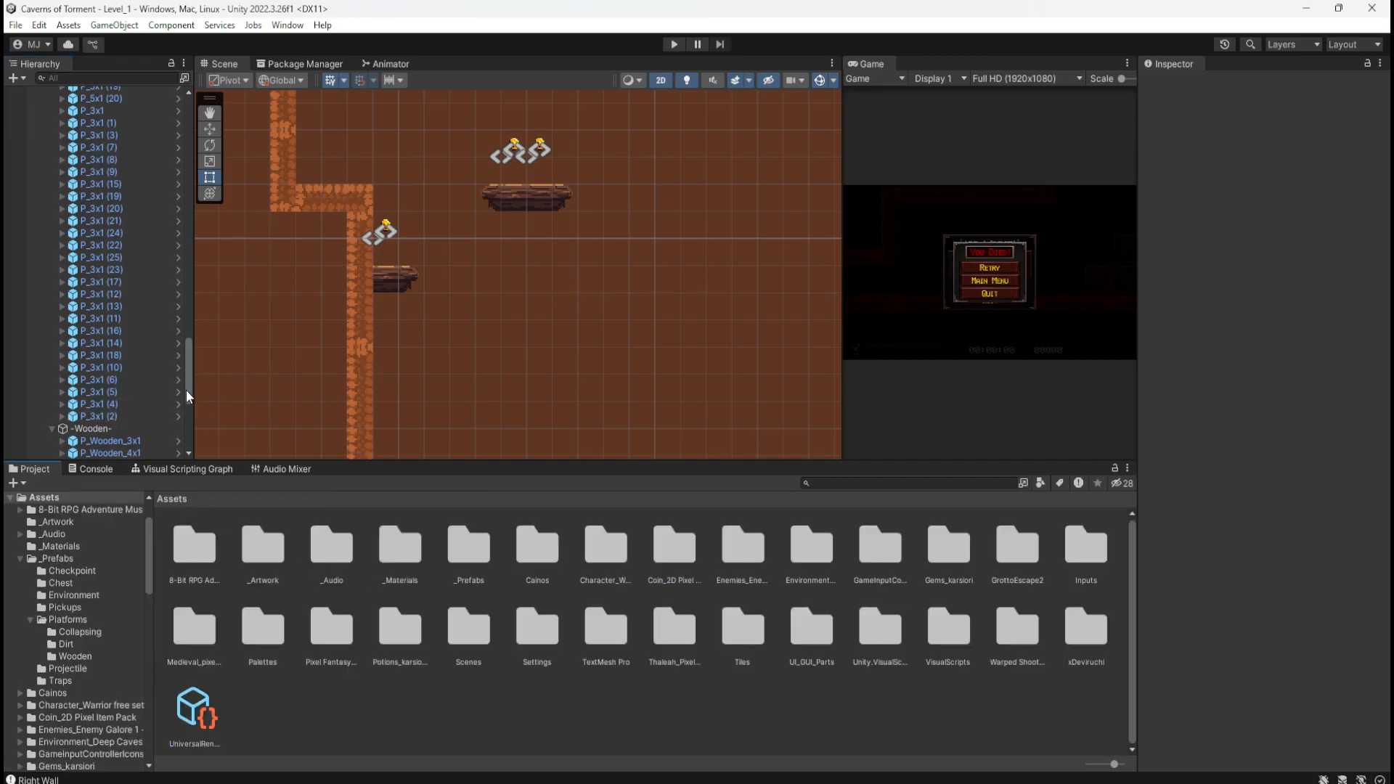
{"action": "mouse_move", "coordinate": [185, 390]}
{"action": "left_mouse_down"}
{"action": "mouse_move", "coordinate": [191, 190]}
{"action": "mouse_move", "coordinate": [178, 222]}
{"action": "mouse_move", "coordinate": [223, 88]}
{"action": "left_mouse_up"}
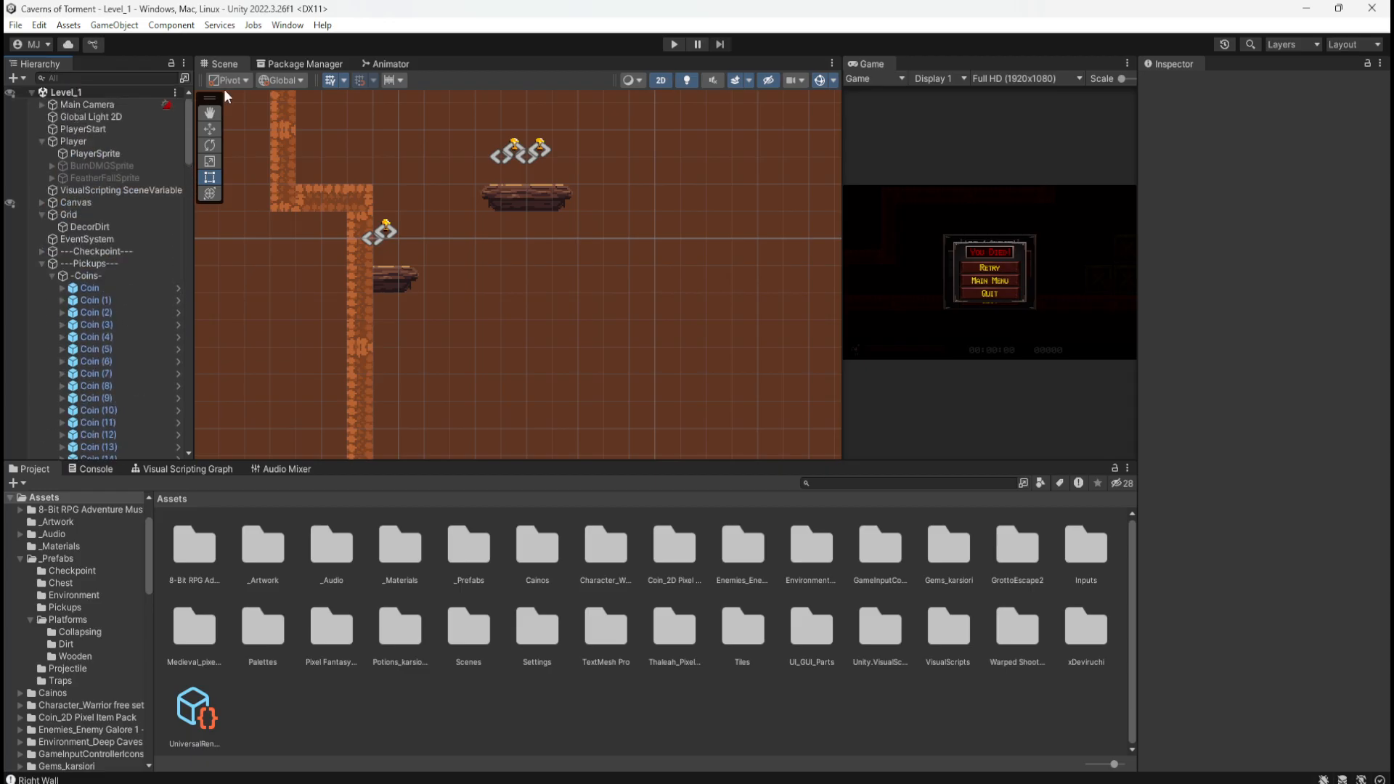
Step: Collapse the Pickups, Dirt, Wooden, Lava and Normal groups in the Level_1 hierarchy
{"action": "left_click", "coordinate": [41, 263]}
{"action": "left_click", "coordinate": [42, 276]}
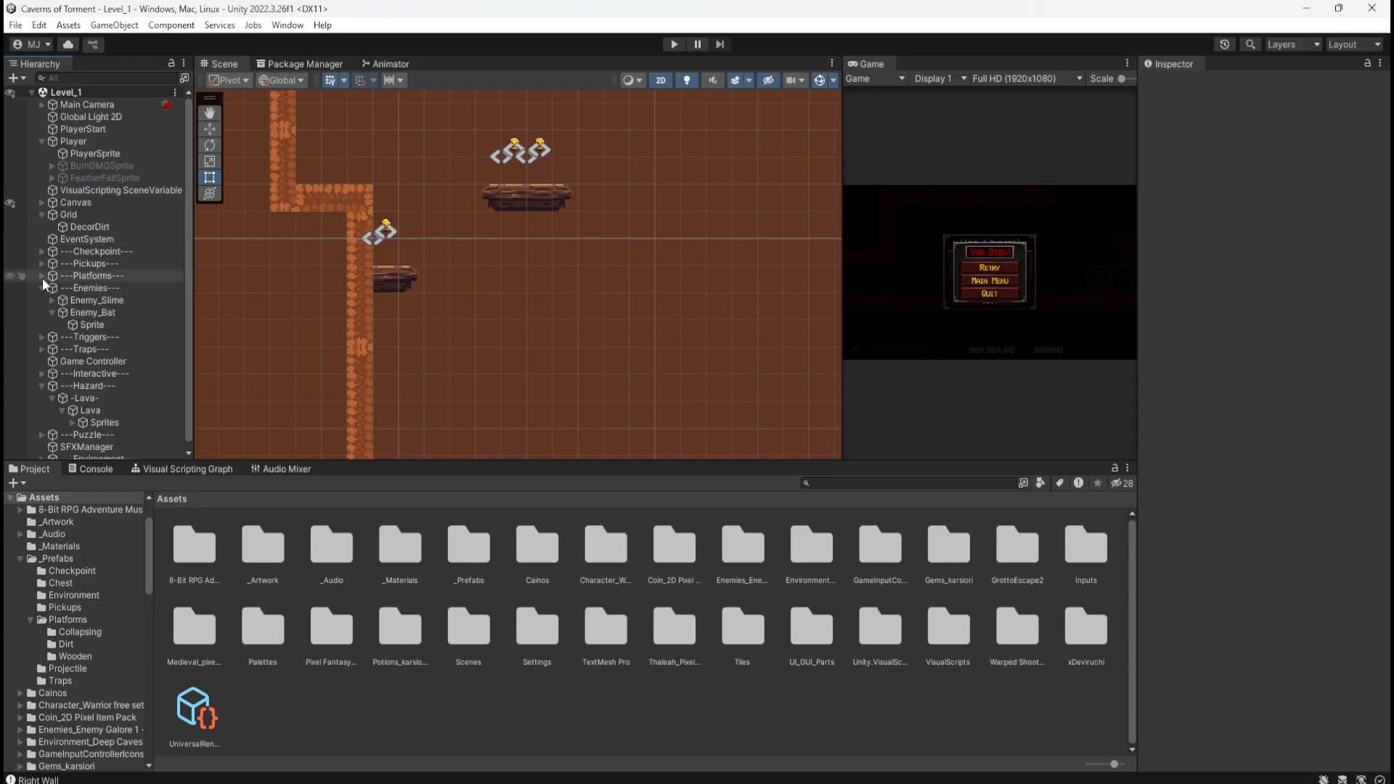
{"action": "left_click", "coordinate": [42, 277]}
{"action": "left_click", "coordinate": [51, 289]}
{"action": "left_click", "coordinate": [55, 299]}
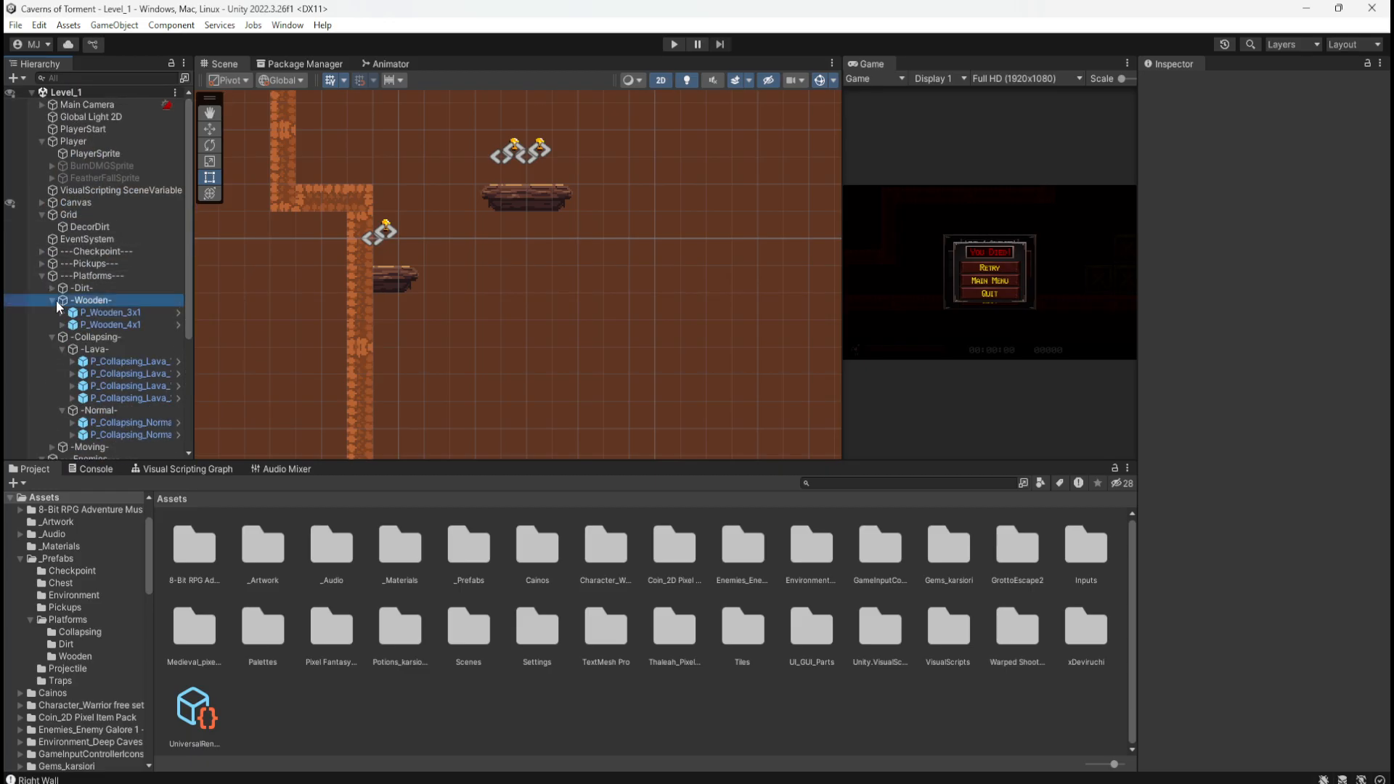
{"action": "left_click", "coordinate": [52, 300]}
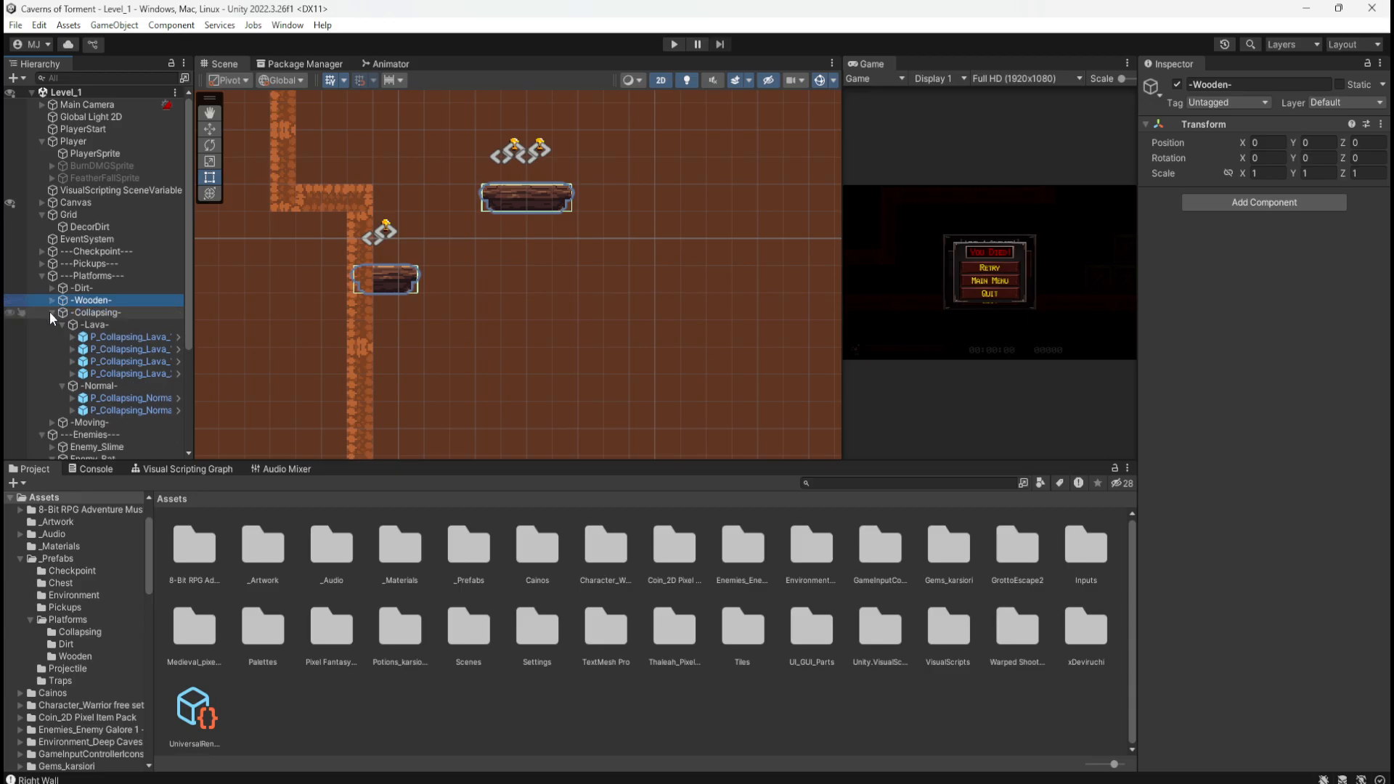
{"action": "left_click", "coordinate": [51, 312]}
{"action": "left_click", "coordinate": [51, 312]}
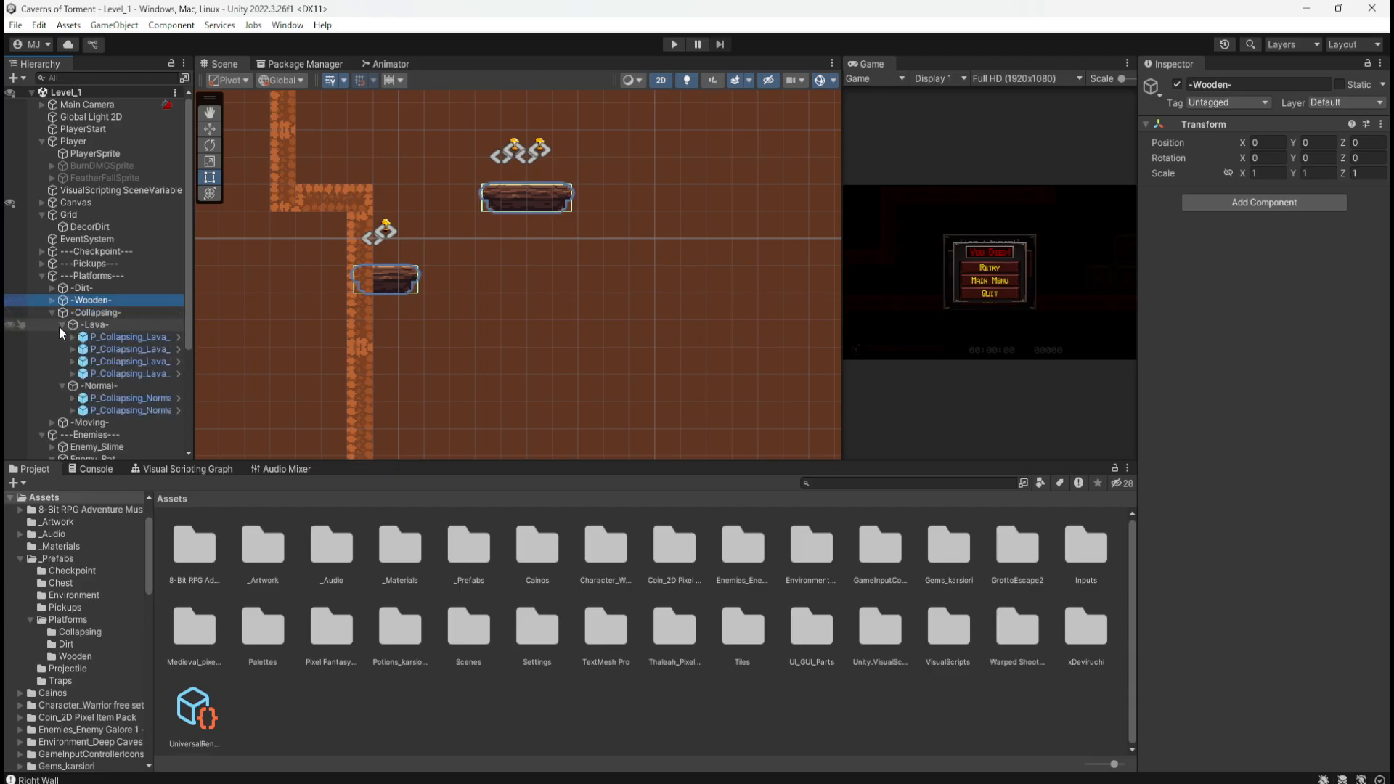
{"action": "left_click", "coordinate": [61, 325]}
{"action": "left_click", "coordinate": [63, 336]}
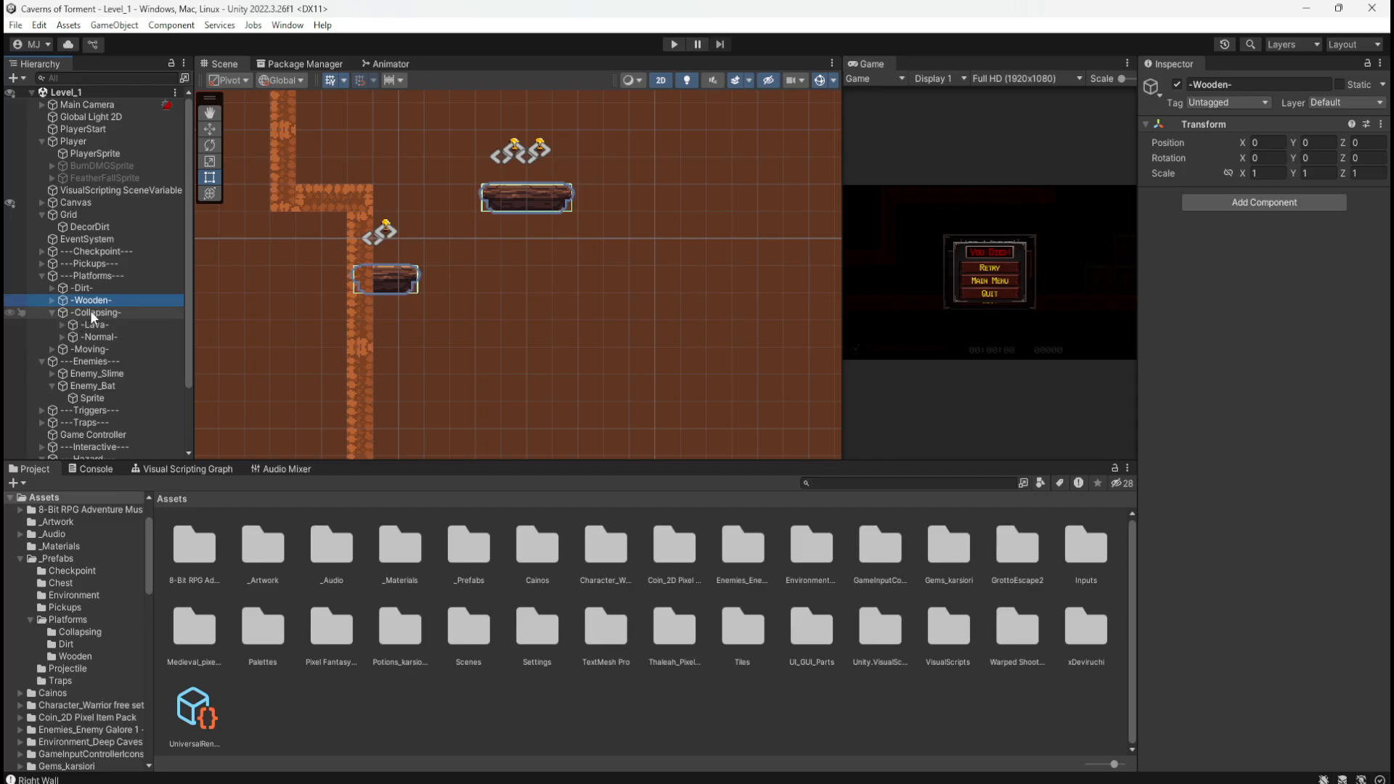
Step: Open _Prefabs > Platforms > Collapsing and fold away the Enemies and Hazard groups
{"action": "double_click", "coordinate": [470, 548]}
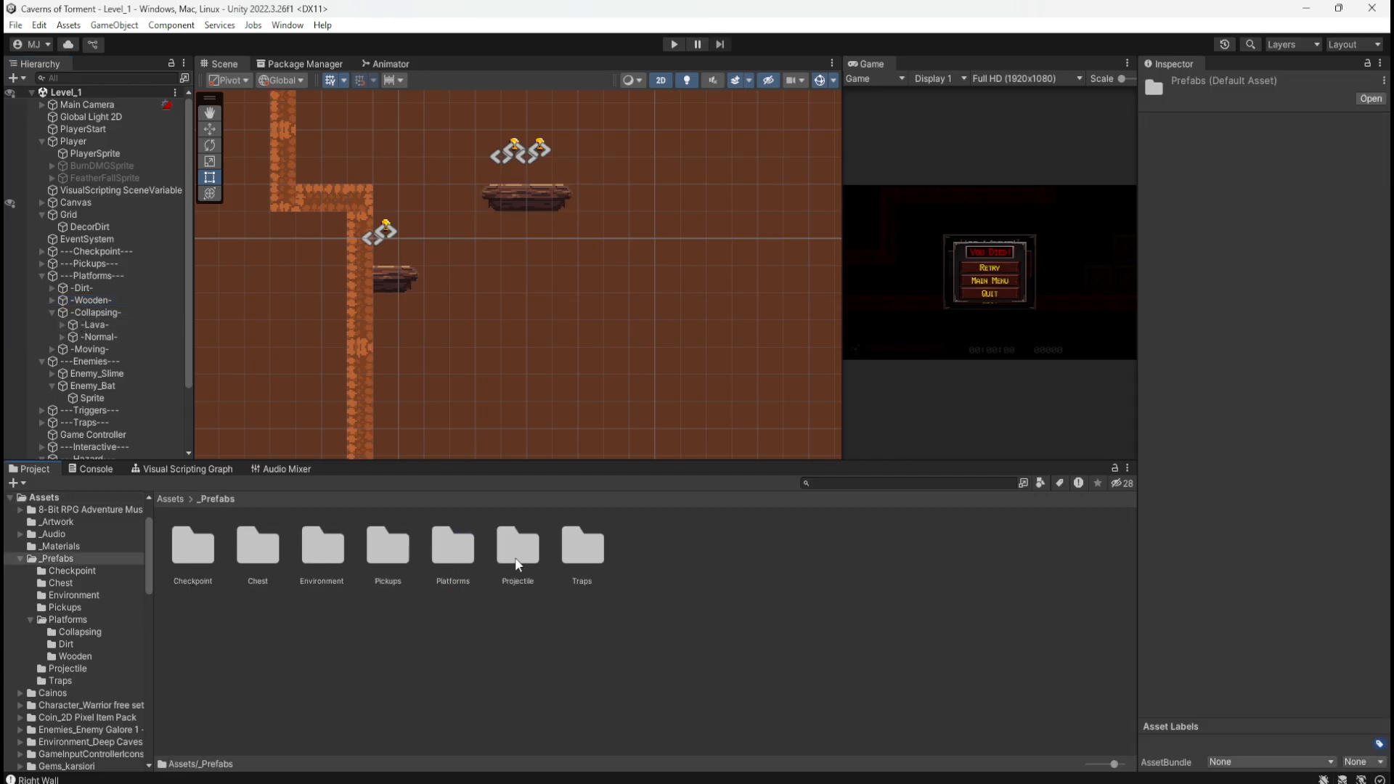
{"action": "double_click", "coordinate": [440, 546]}
{"action": "double_click", "coordinate": [194, 545]}
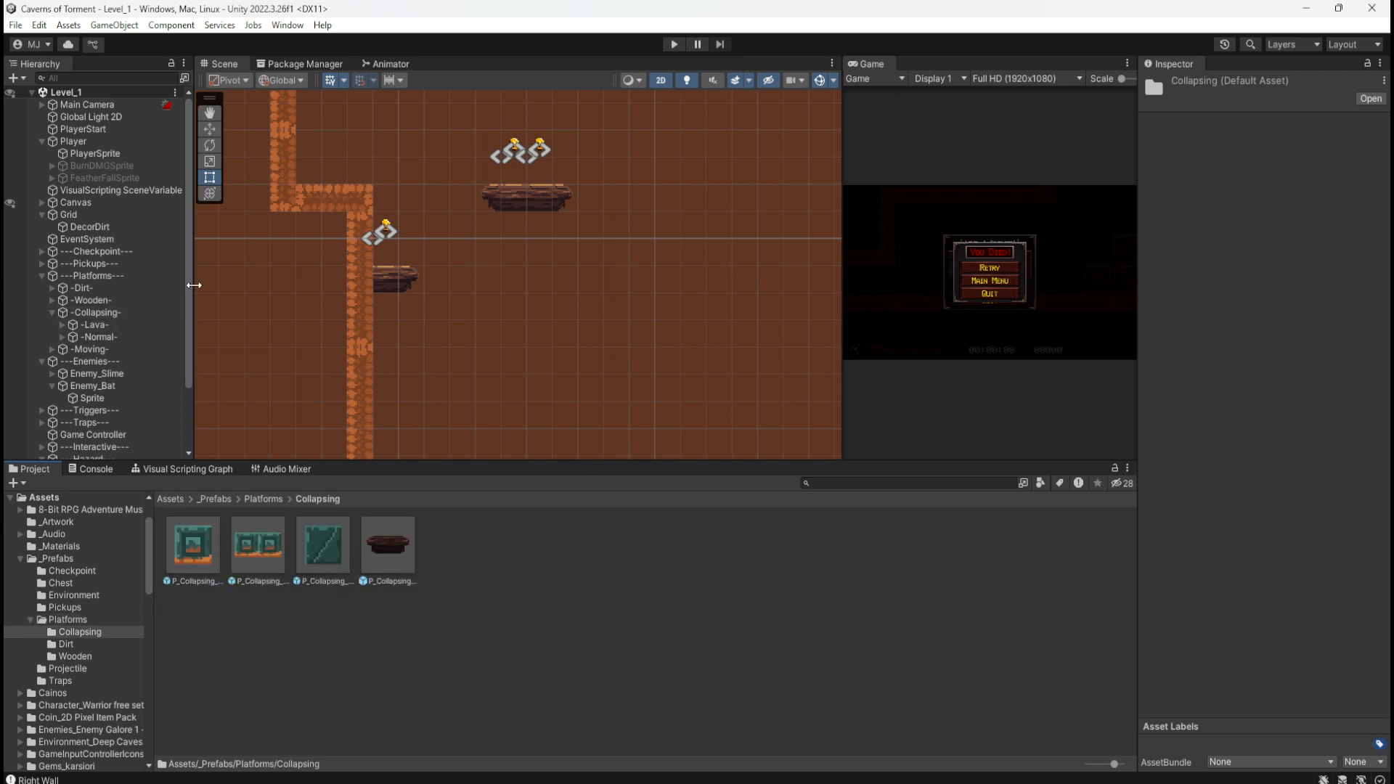
{"action": "left_click_drag", "start_coordinate": [191, 340], "coordinate": [190, 393]}
{"action": "left_click", "coordinate": [42, 362]}
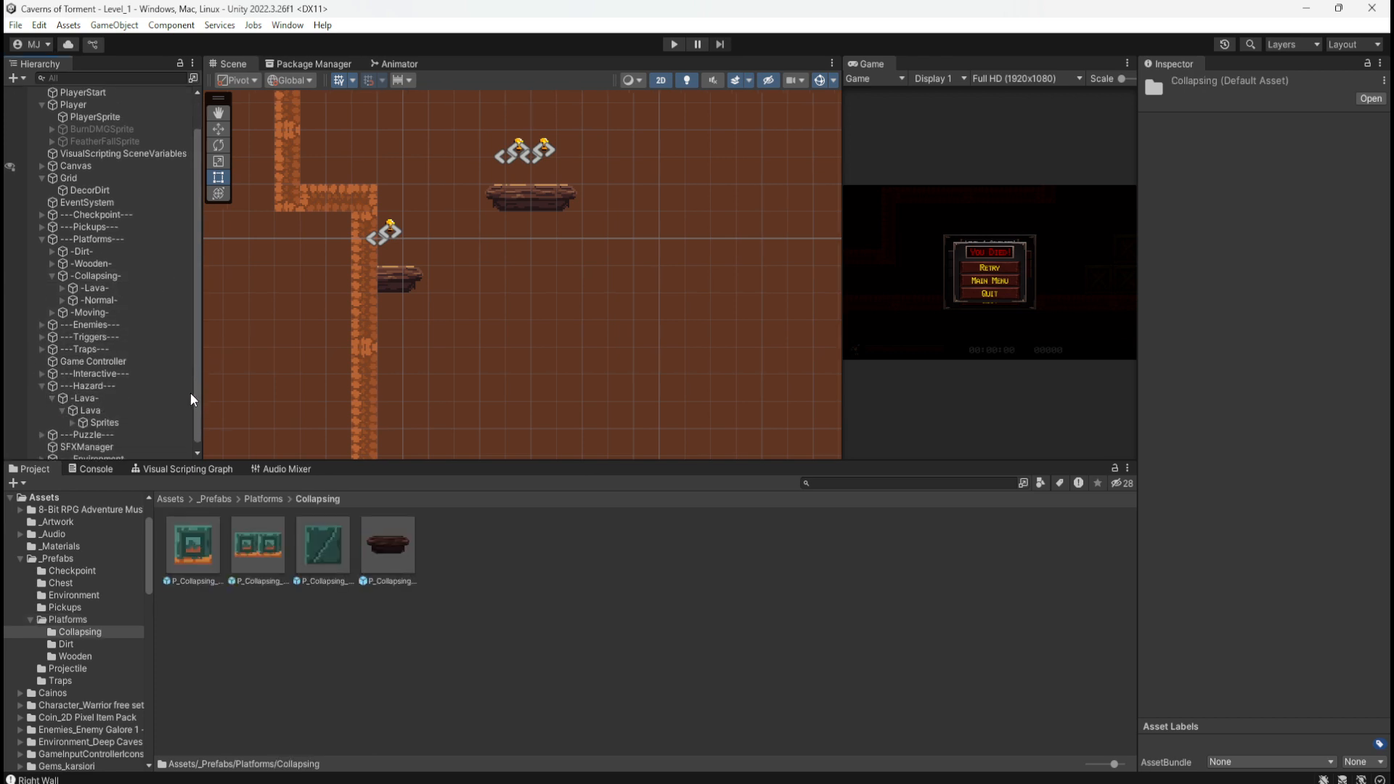
{"action": "left_click", "coordinate": [46, 383]}
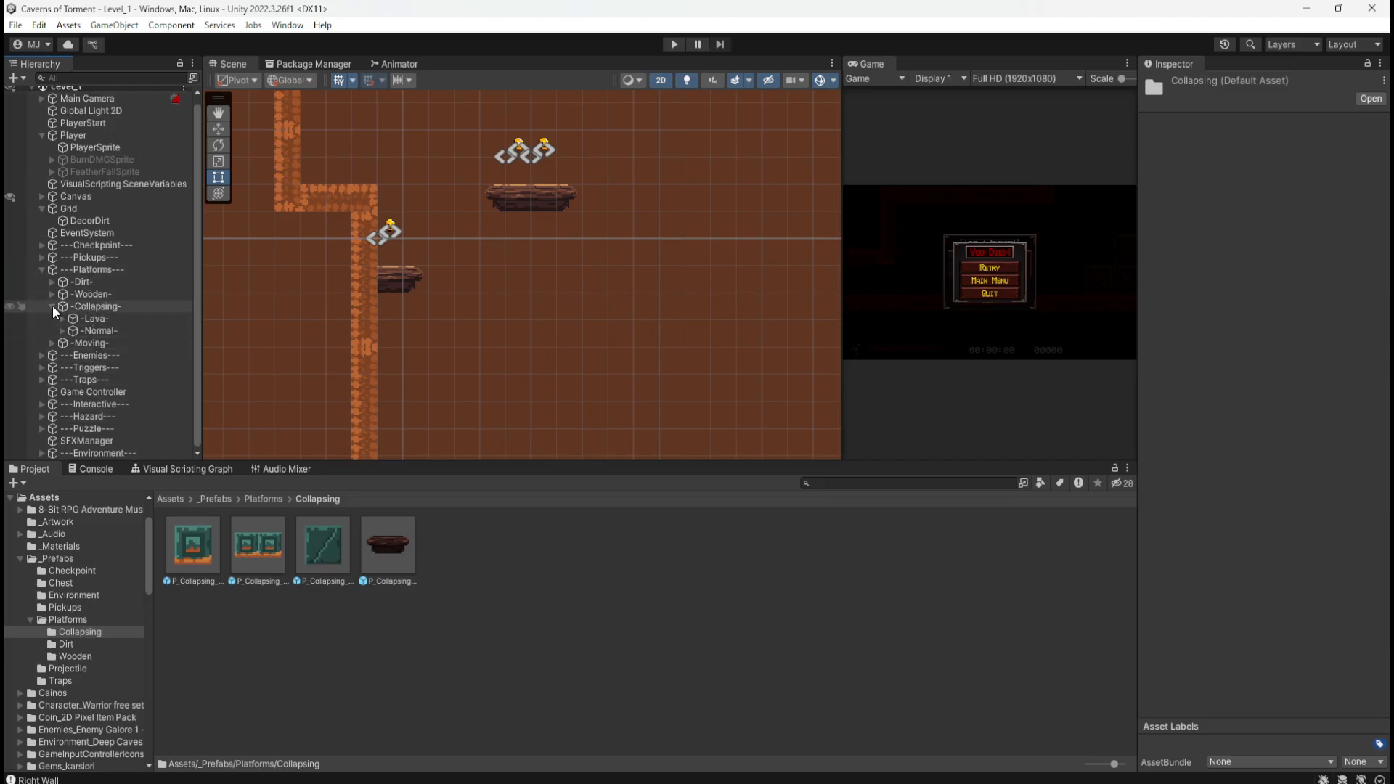
Step: Create an empty child named '-Wooden-' under the -Collapsing- group
{"action": "right_click", "coordinate": [92, 306]}
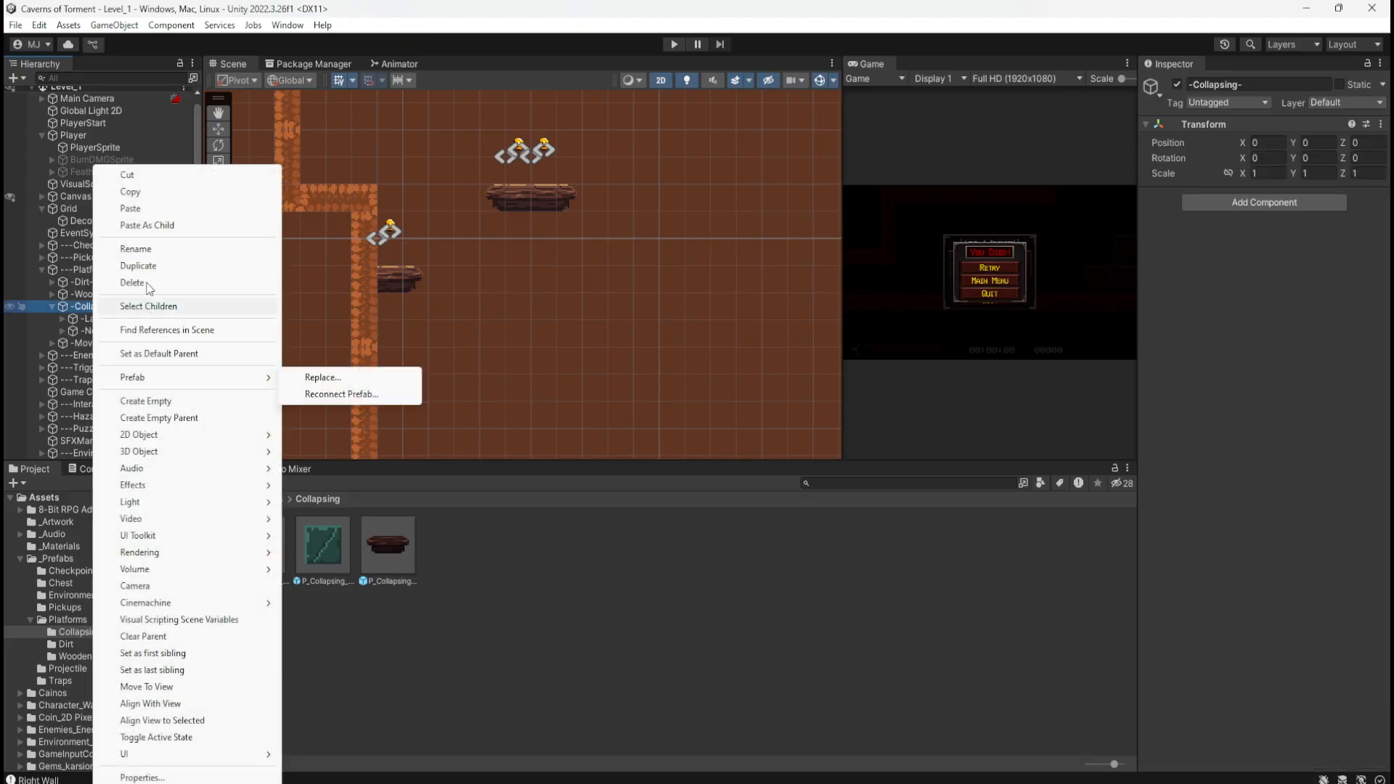
{"action": "left_click", "coordinate": [183, 401]}
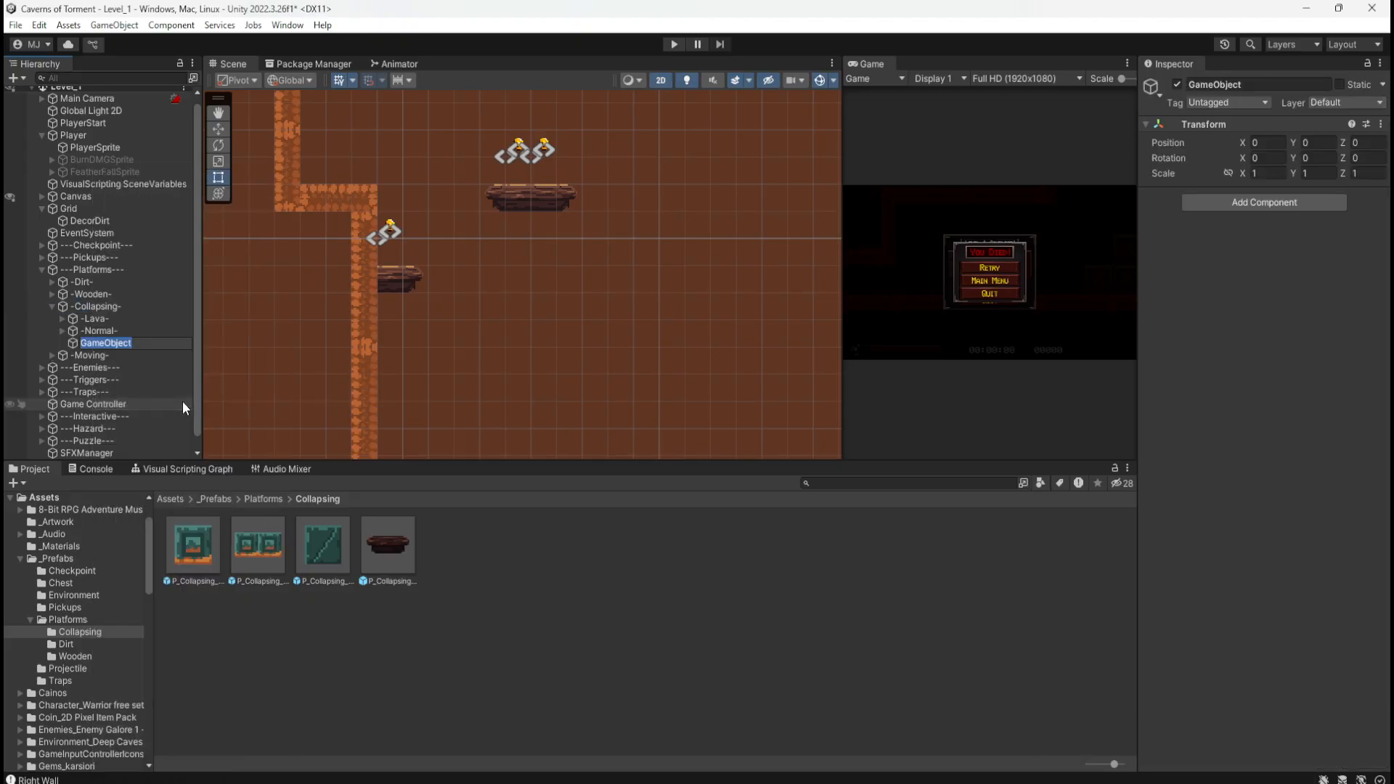
{"action": "type", "text": "-Wooden-"}
{"action": "key", "text": "Return"}
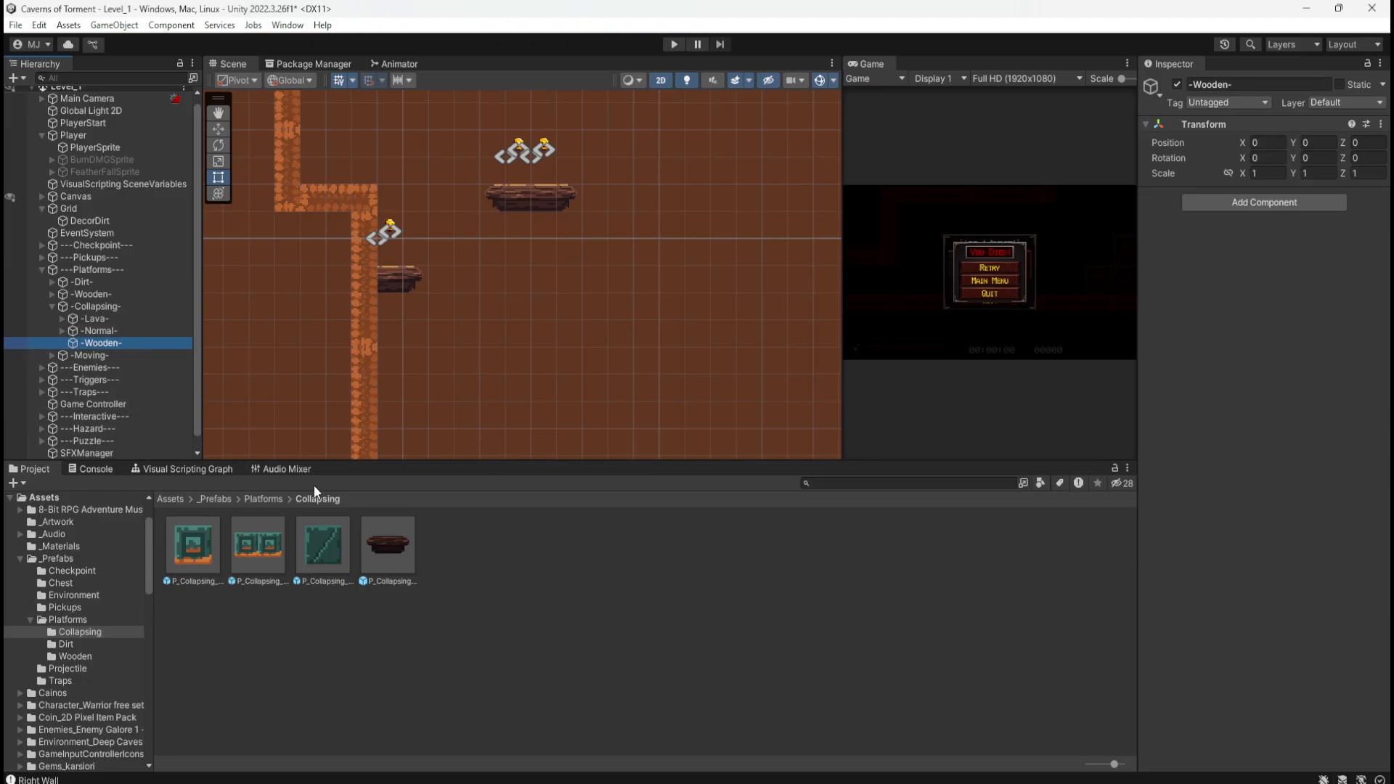
Step: Add the wooden collapsing platform prefab to -Wooden- and move it beside the ledge at -17, -1
{"action": "left_click_drag", "start_coordinate": [382, 547], "coordinate": [103, 342]}
{"action": "key", "text": "f"}
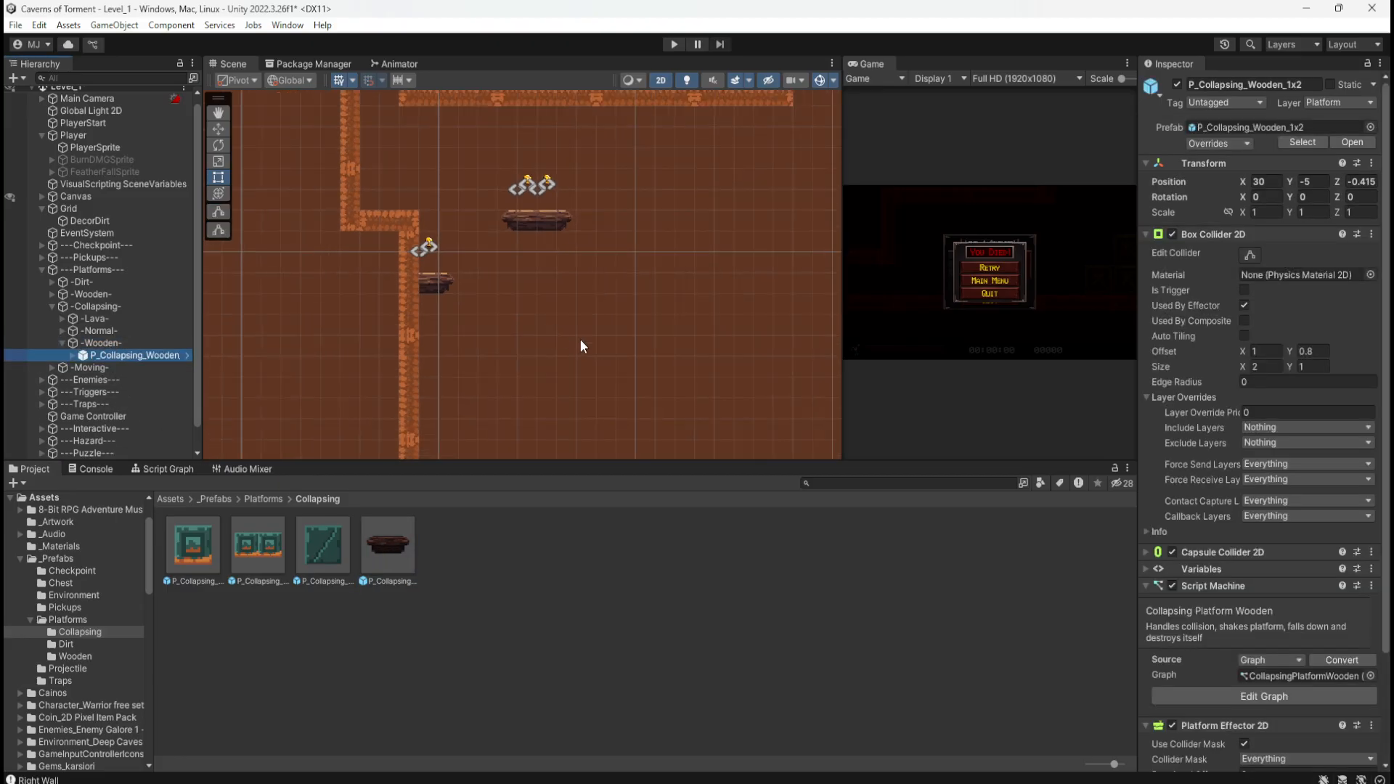
{"action": "scroll", "coordinate": [597, 396], "scroll_direction": "down", "scroll_amount": 10}
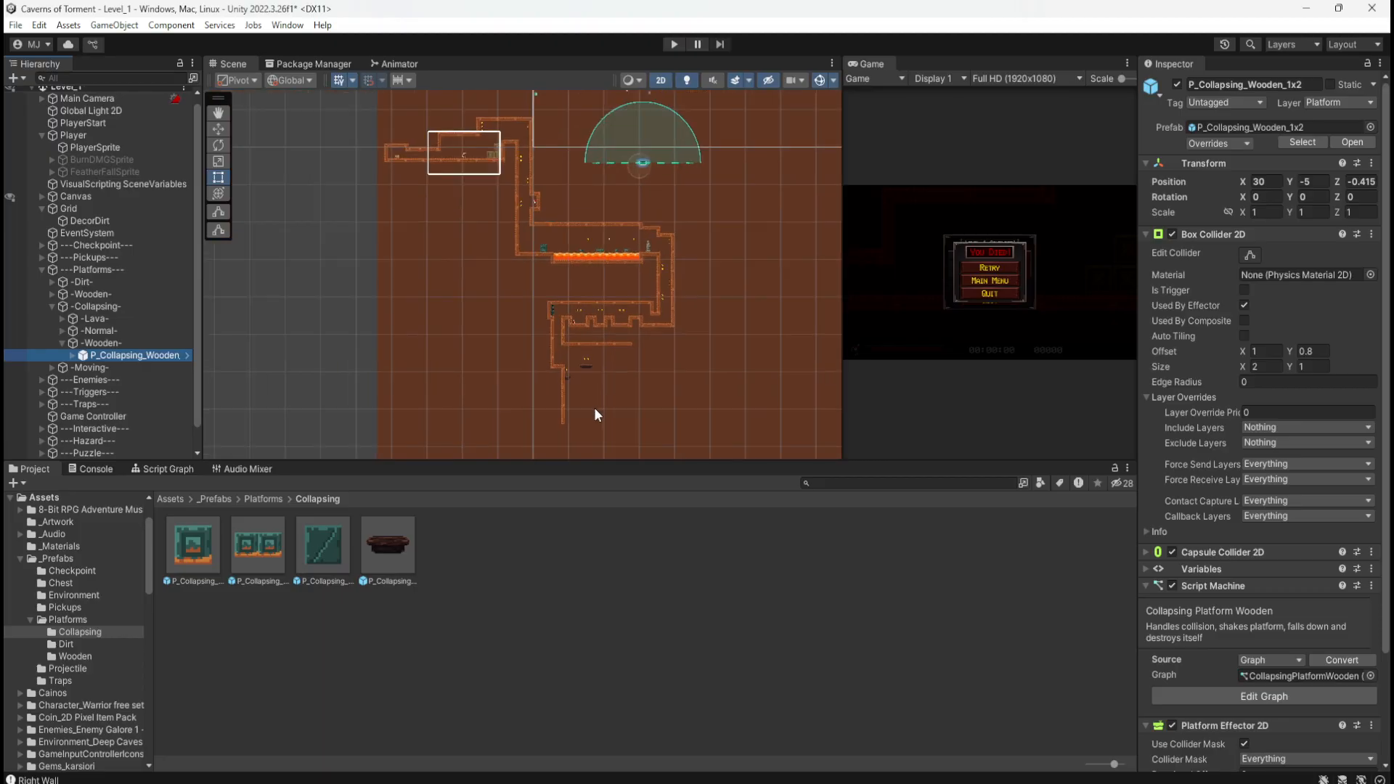
{"action": "scroll", "coordinate": [566, 182], "scroll_direction": "up", "scroll_amount": 8}
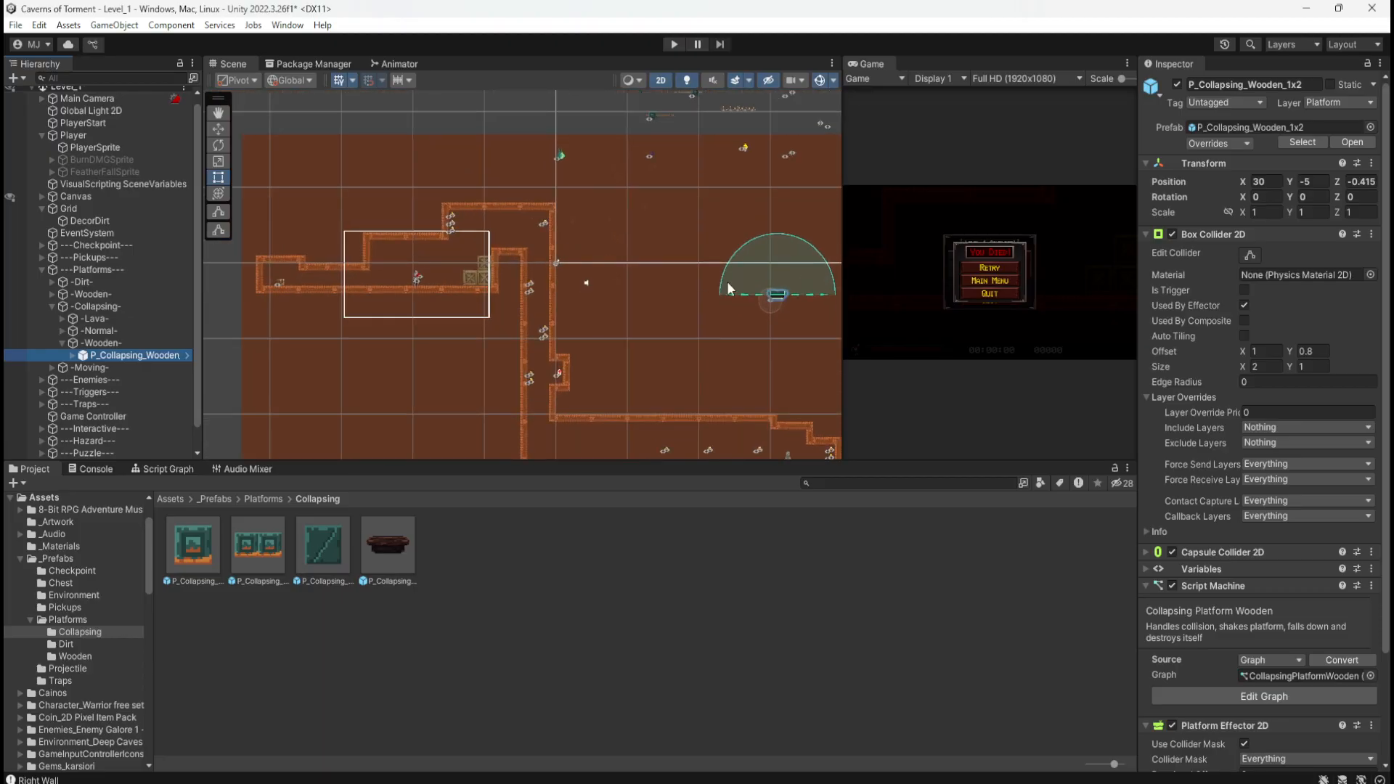
{"action": "key", "text": "w"}
{"action": "left_click_drag", "start_coordinate": [776, 301], "coordinate": [444, 270]}
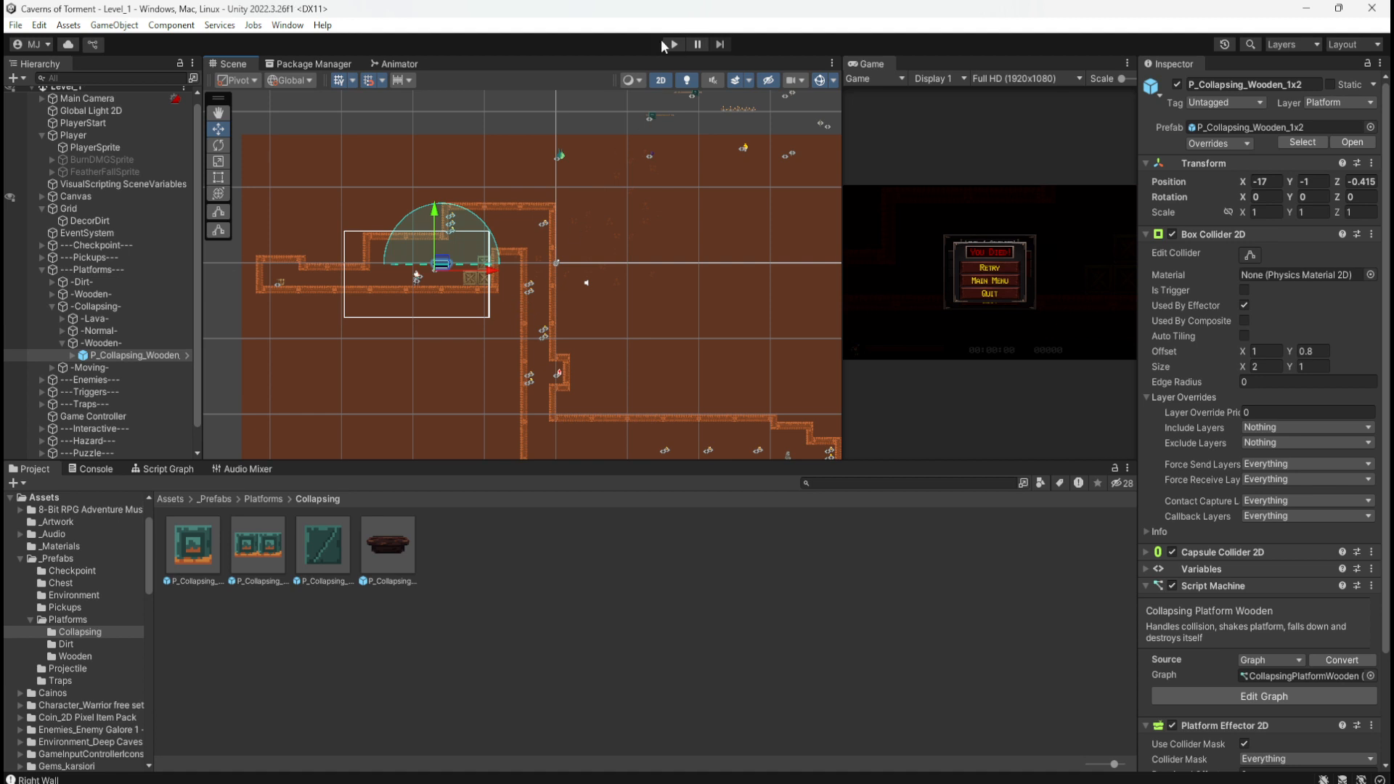
Step: Play-test jumping onto the wooden platform, then select the P_Collapsing_Wooden_1x2 prefab asset
{"action": "left_click", "coordinate": [665, 42]}
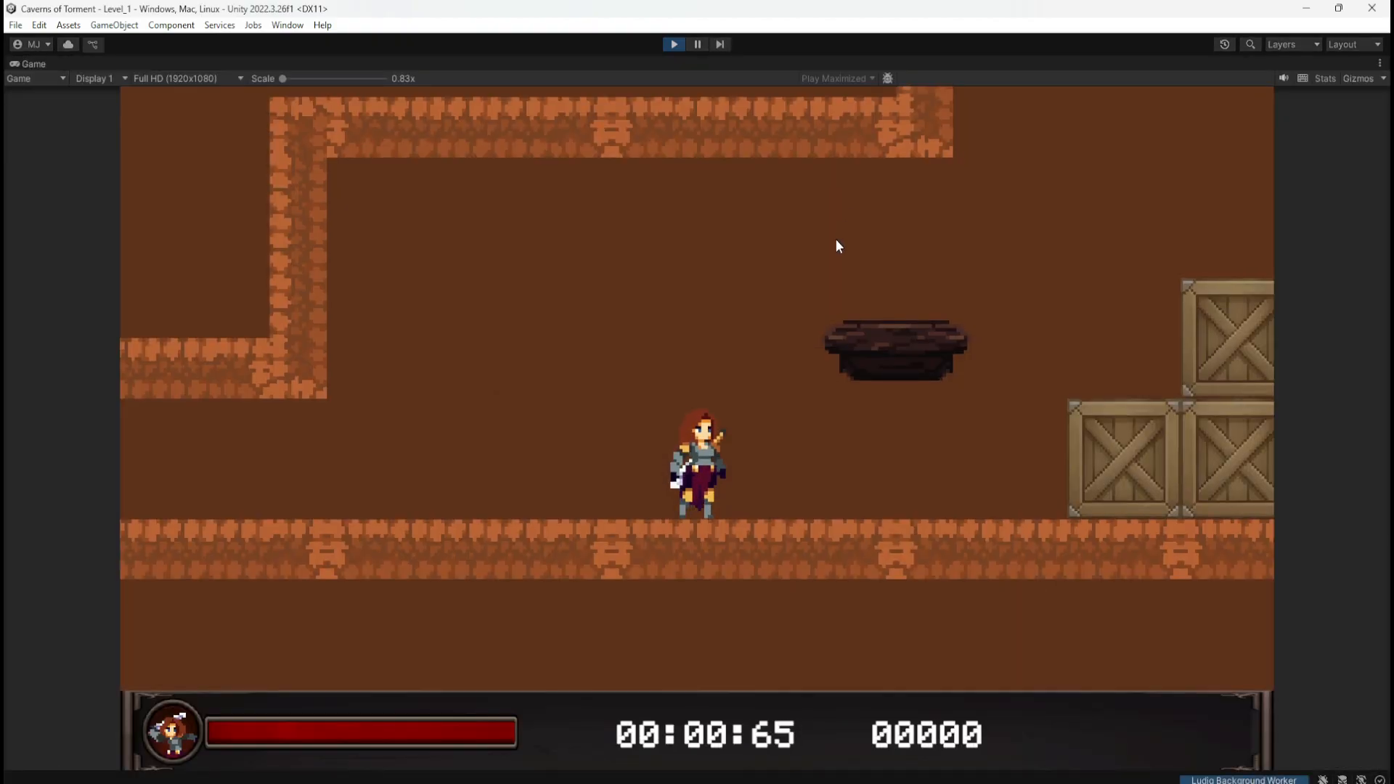
{"action": "key", "text": "d"}
{"action": "key", "text": "space"}
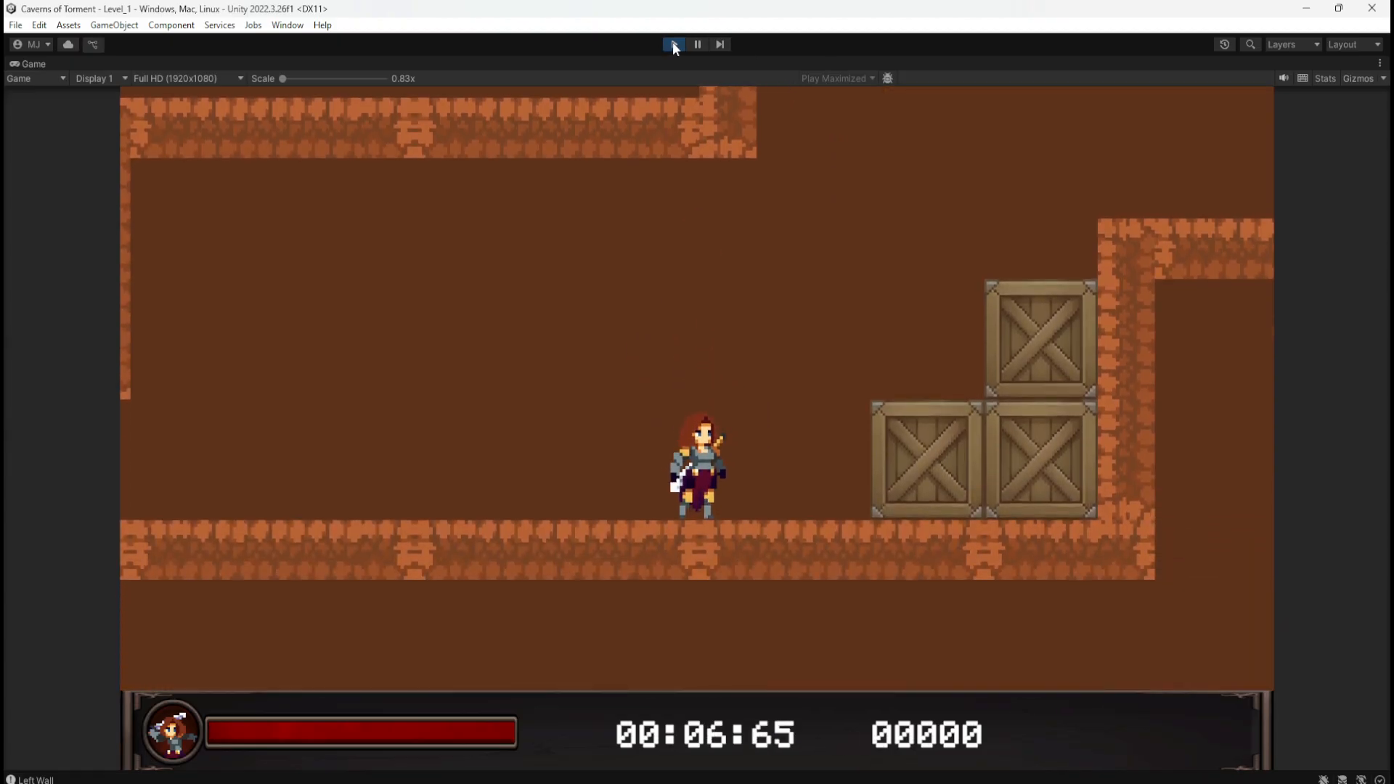
{"action": "left_click", "coordinate": [674, 44]}
{"action": "left_click", "coordinate": [399, 543]}
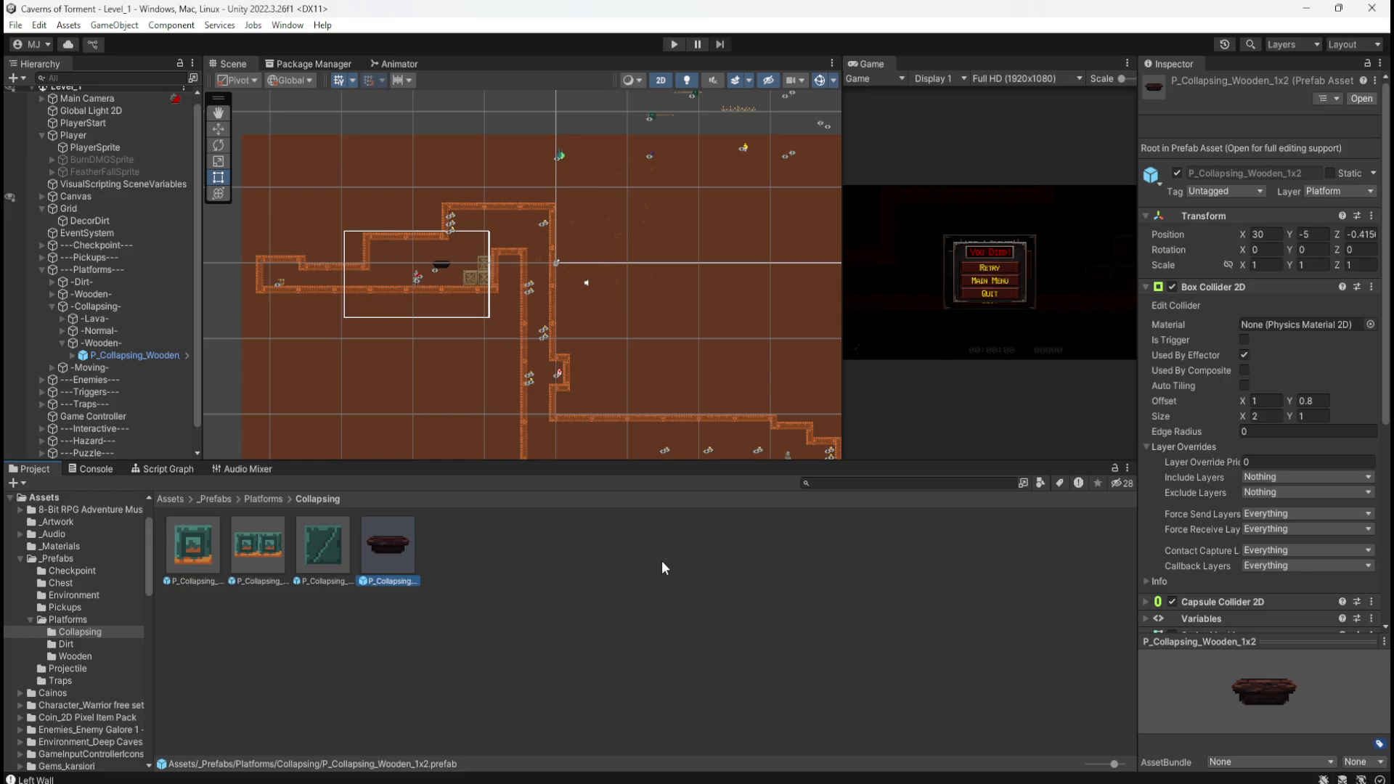
{"action": "scroll", "coordinate": [395, 314], "scroll_direction": "up", "scroll_amount": 3}
{"action": "scroll", "coordinate": [429, 260], "scroll_direction": "down", "scroll_amount": 5}
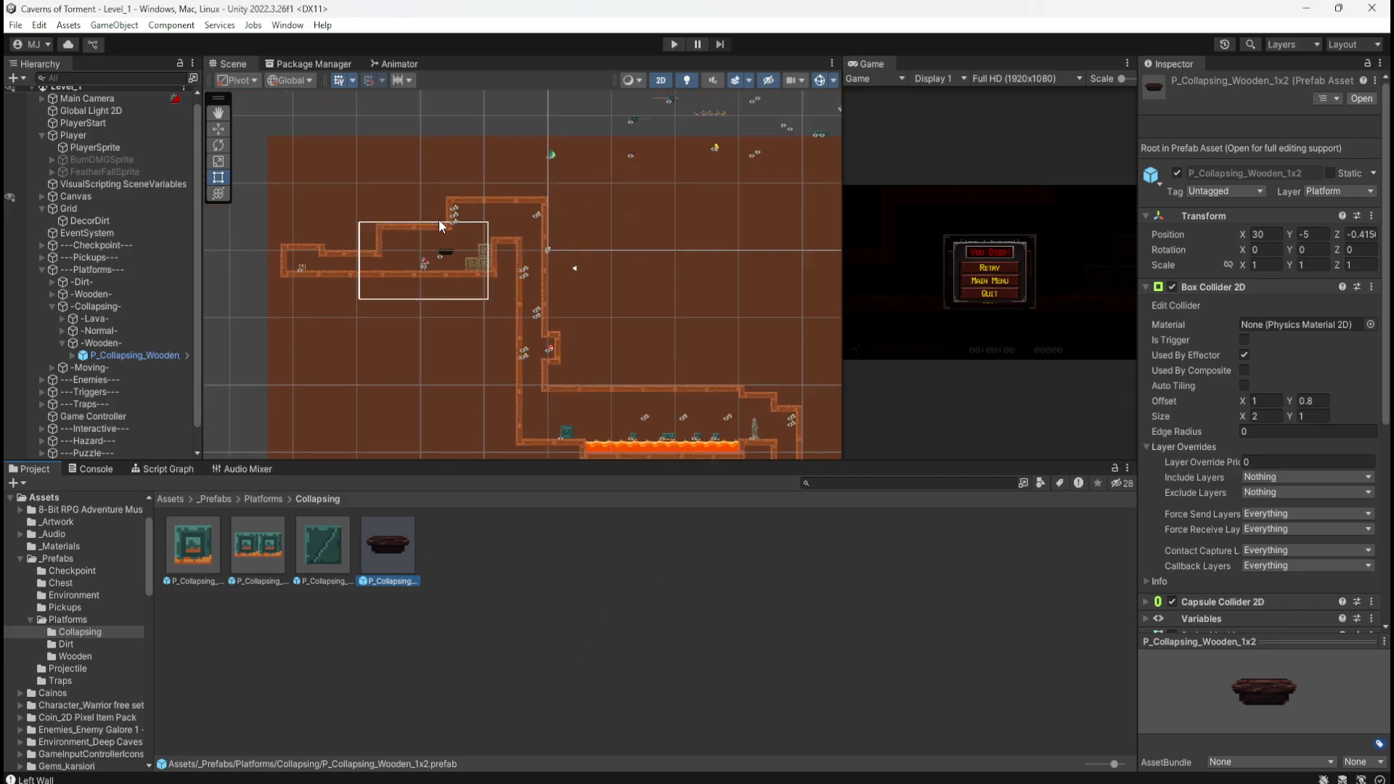
{"action": "scroll", "coordinate": [445, 222], "scroll_direction": "down", "scroll_amount": 2}
{"action": "scroll", "coordinate": [573, 452], "scroll_direction": "up", "scroll_amount": 5}
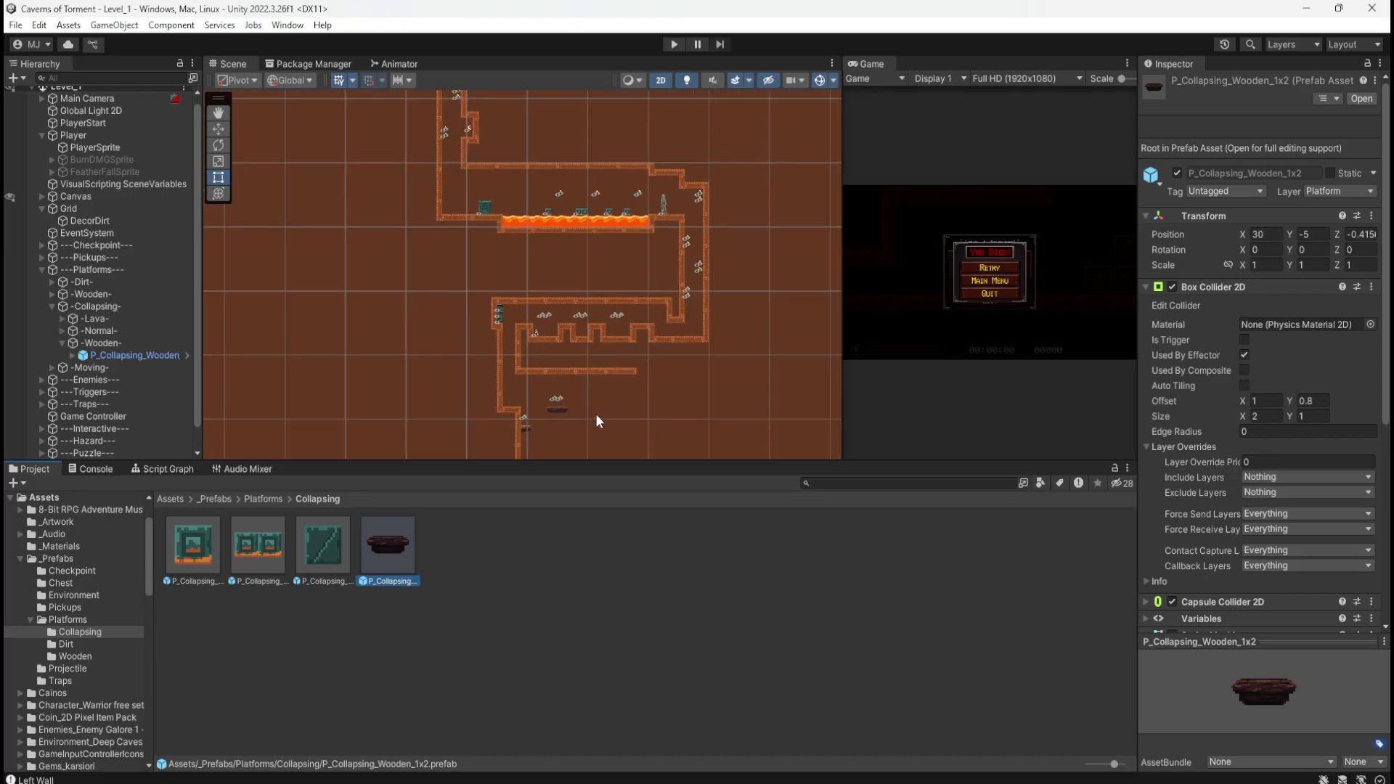
{"action": "scroll", "coordinate": [595, 413], "scroll_direction": "down", "scroll_amount": 3}
{"action": "scroll", "coordinate": [442, 138], "scroll_direction": "up", "scroll_amount": 3}
{"action": "scroll", "coordinate": [442, 135], "scroll_direction": "up", "scroll_amount": 6}
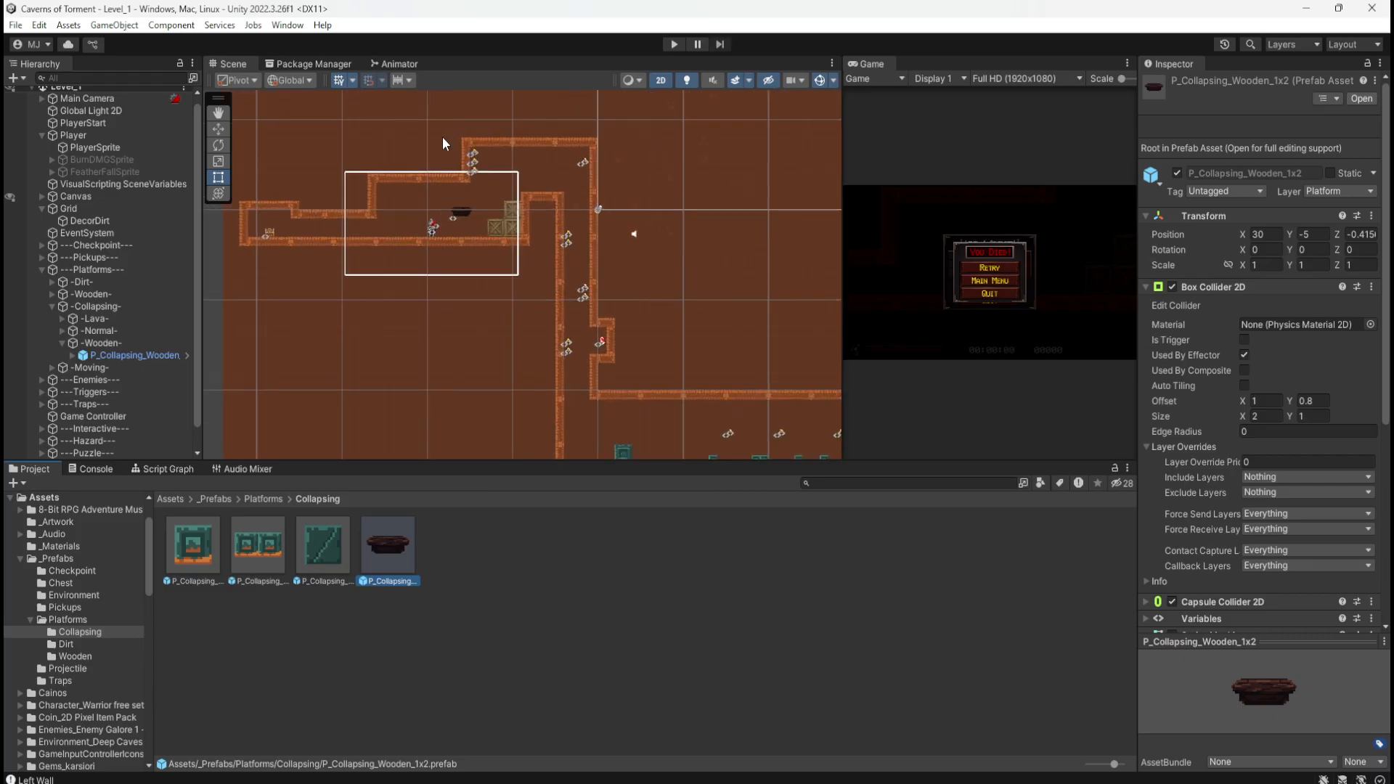
{"action": "scroll", "coordinate": [466, 206], "scroll_direction": "up", "scroll_amount": 6}
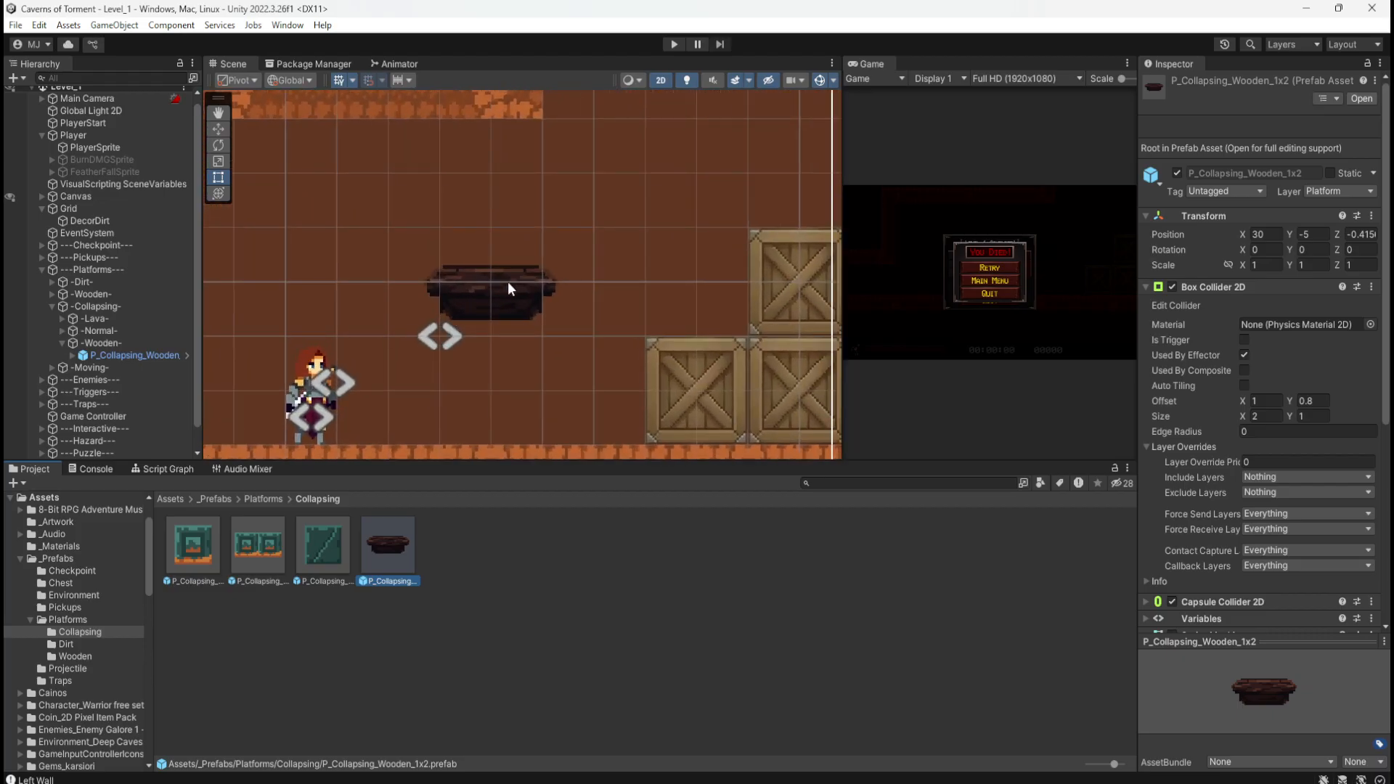
{"action": "left_click", "coordinate": [671, 44]}
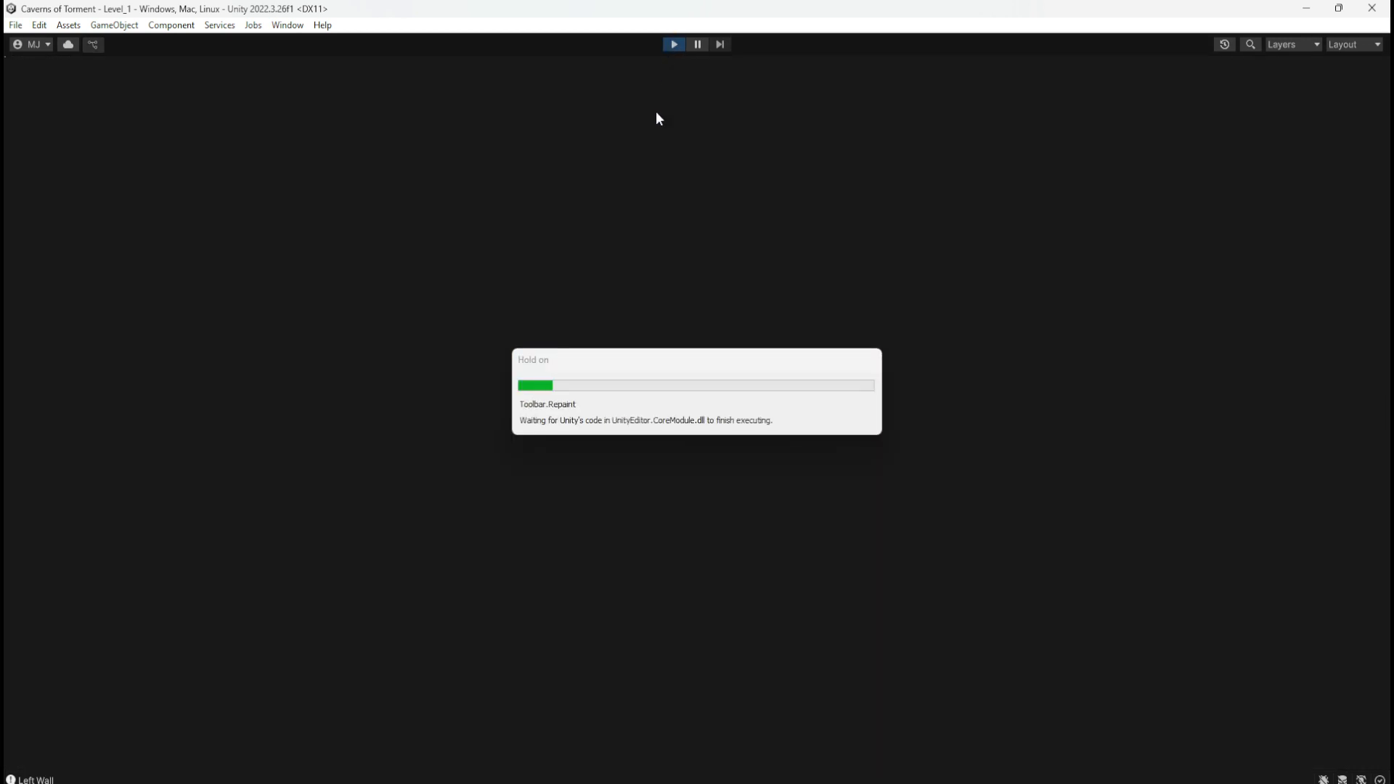
{"action": "key", "text": "Right"}
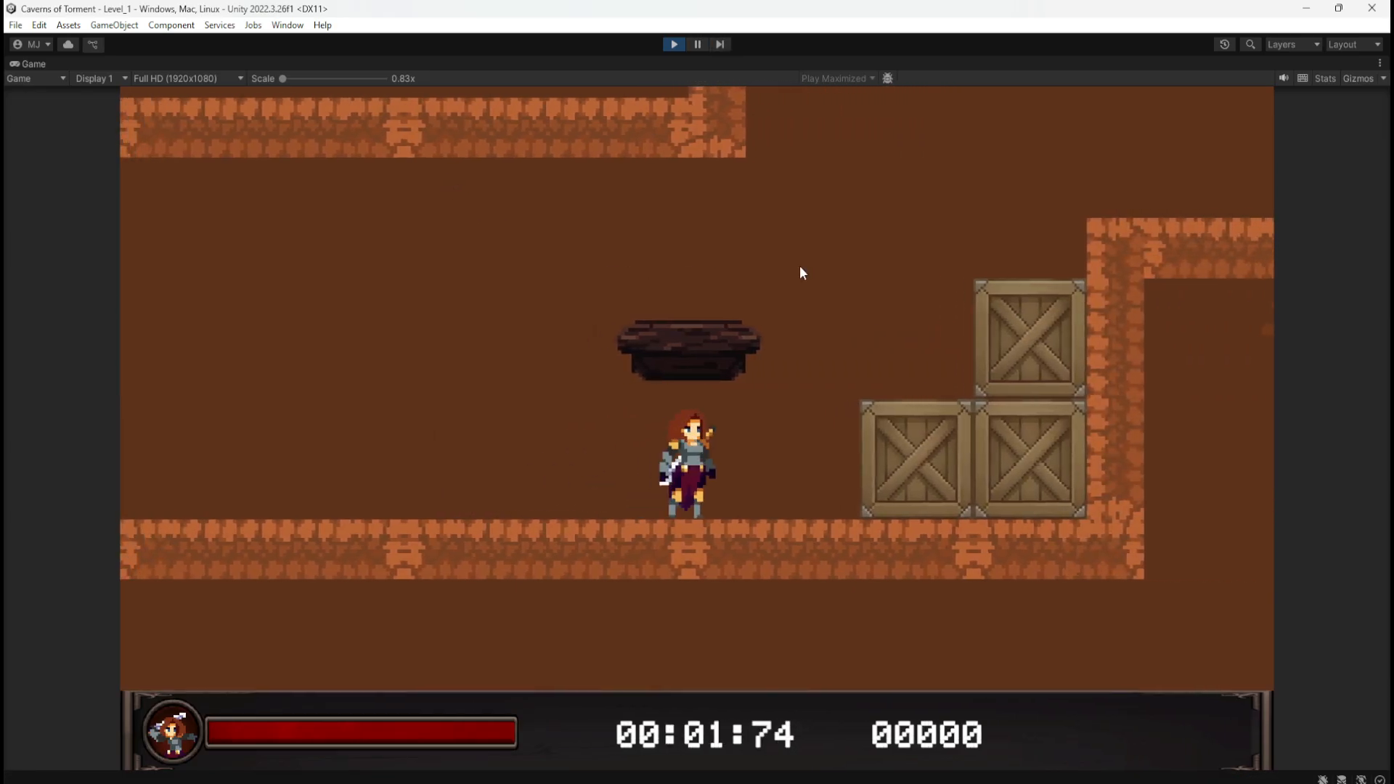
{"action": "key", "text": "space"}
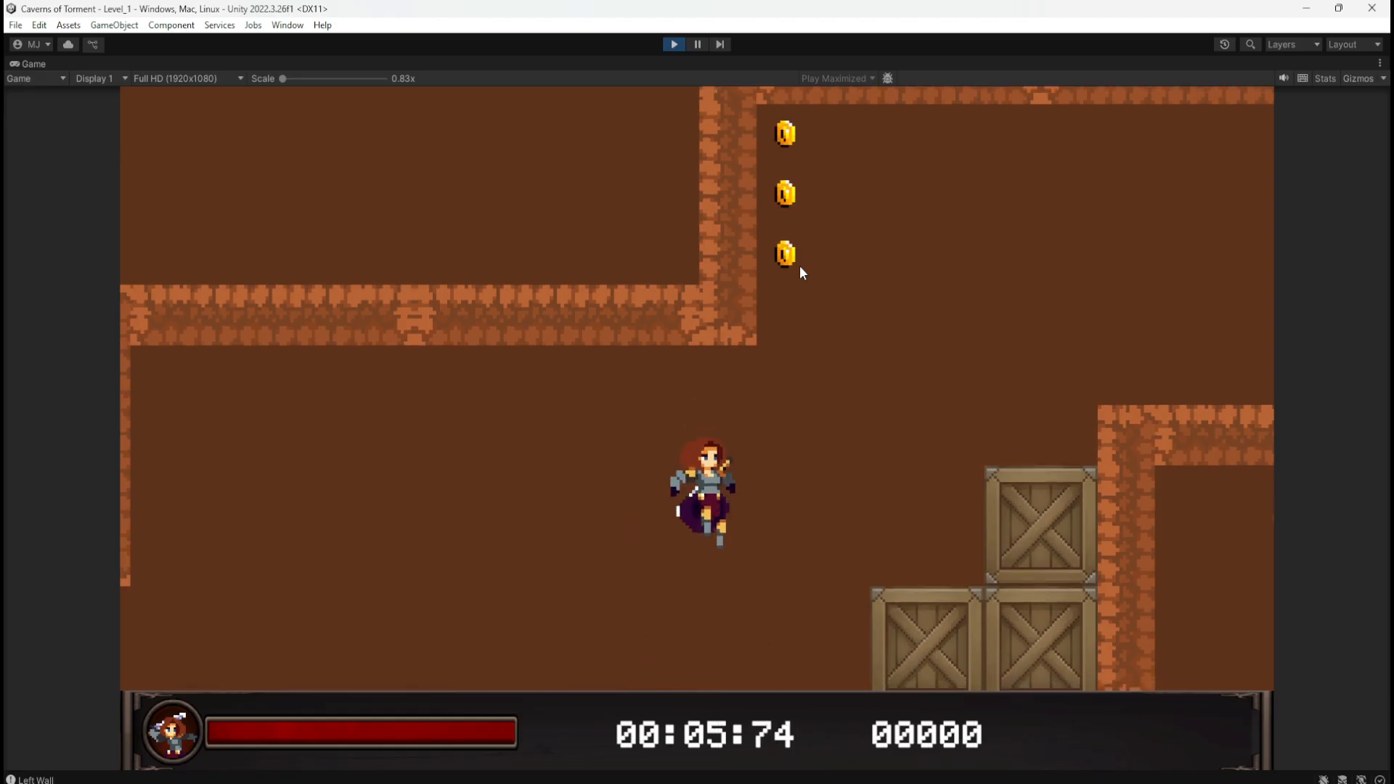
{"action": "key", "text": "Left"}
{"action": "key", "text": "Right"}
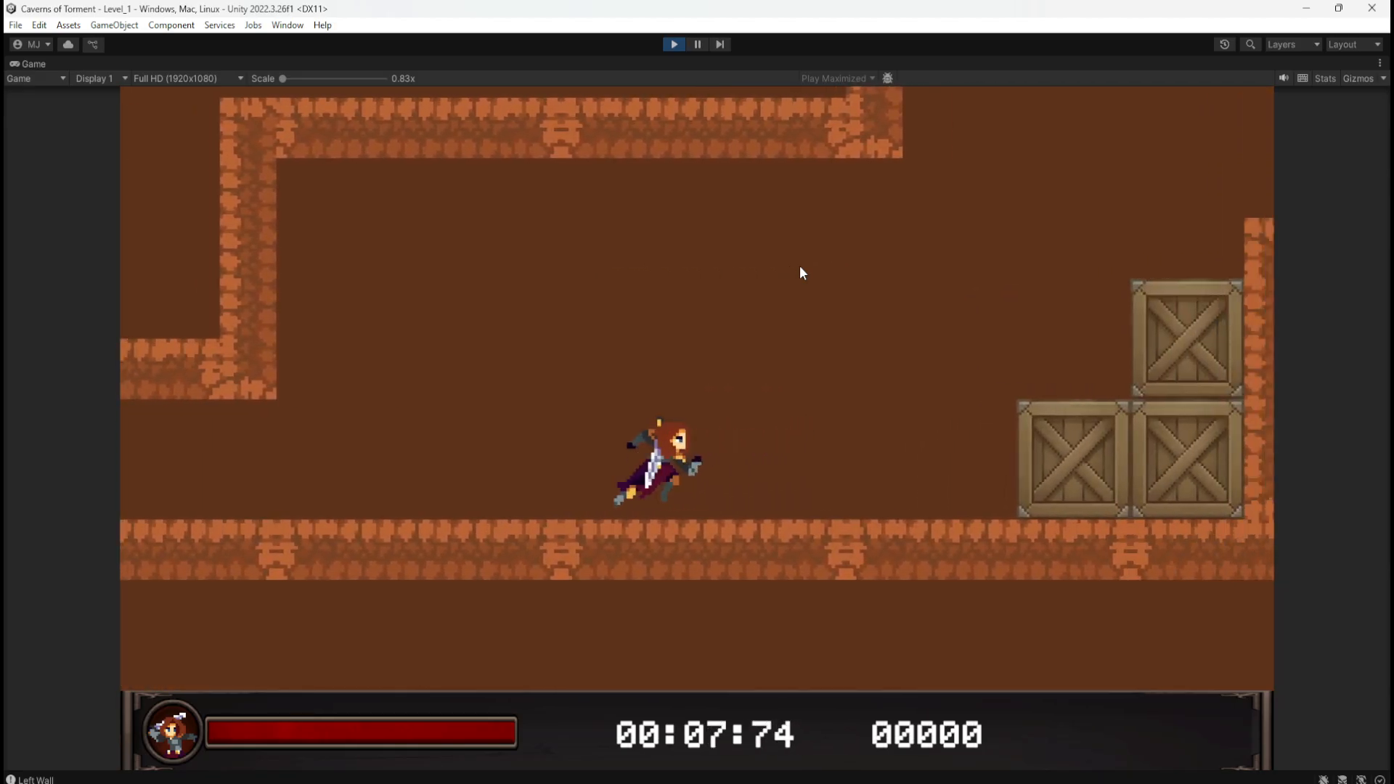
{"action": "left_click", "coordinate": [675, 44]}
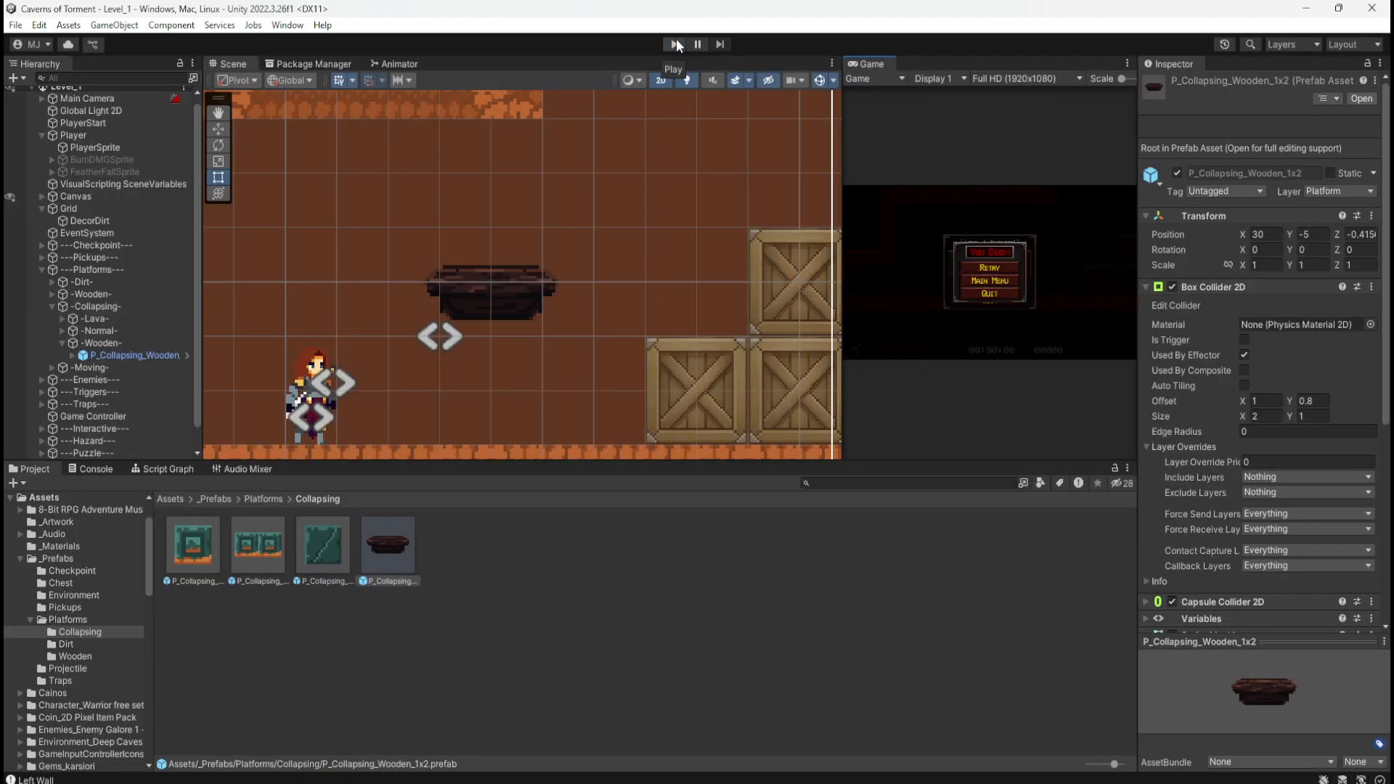
Step: Duplicate the wooden platform twice into a row to the left (X -21, -24) and start a play test
{"action": "scroll", "coordinate": [600, 251], "scroll_direction": "down", "scroll_amount": 5}
{"action": "left_click", "coordinate": [155, 356]}
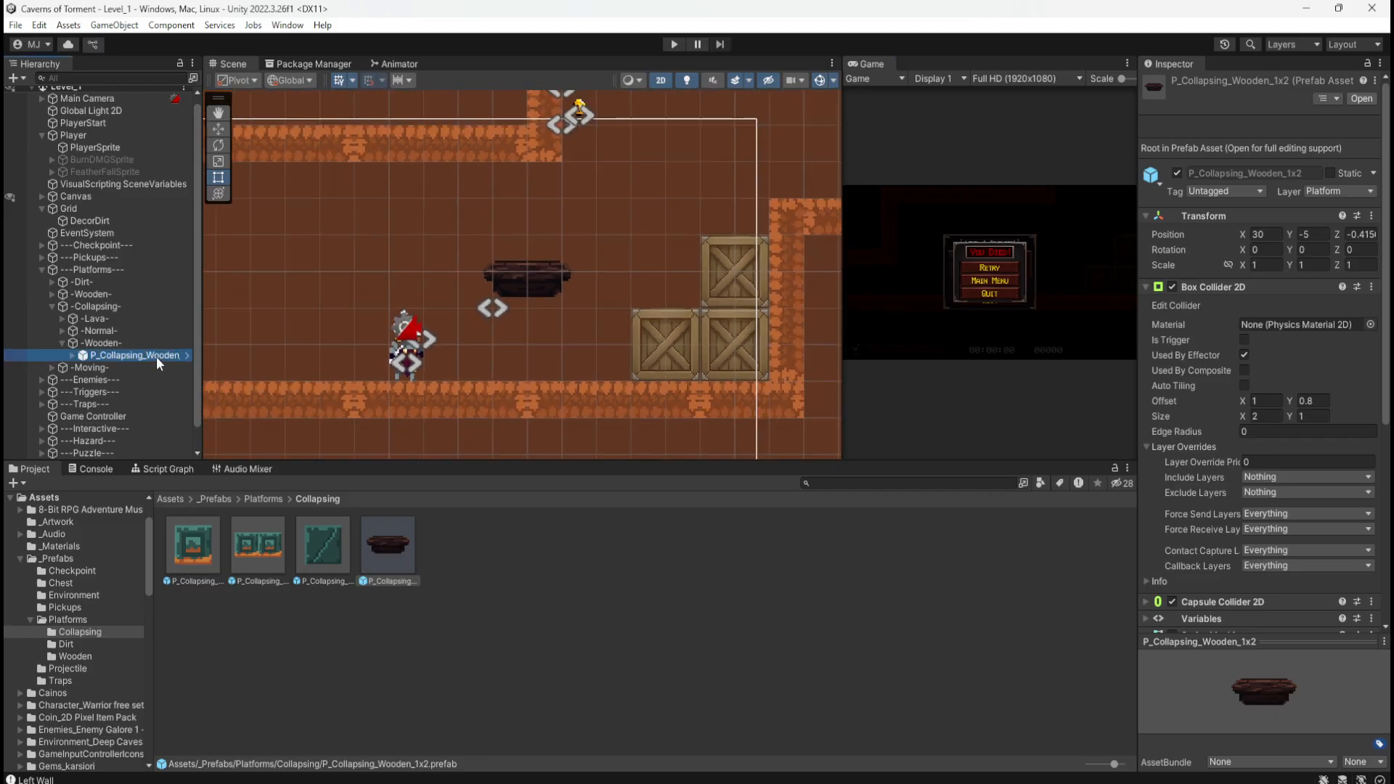
{"action": "key", "text": "ctrl+d"}
{"action": "key", "text": "w"}
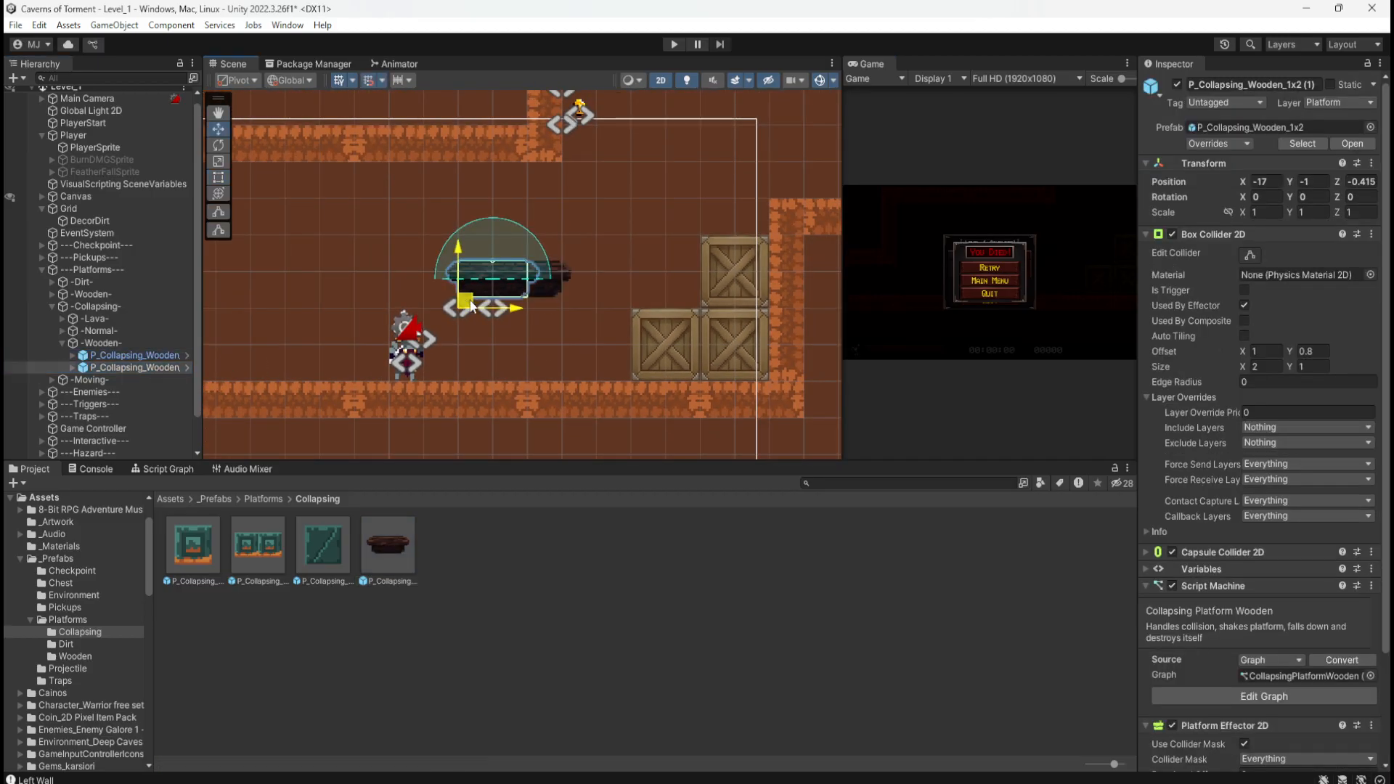
{"action": "left_click_drag", "start_coordinate": [508, 300], "coordinate": [263, 302]}
{"action": "key", "text": "ctrl+d"}
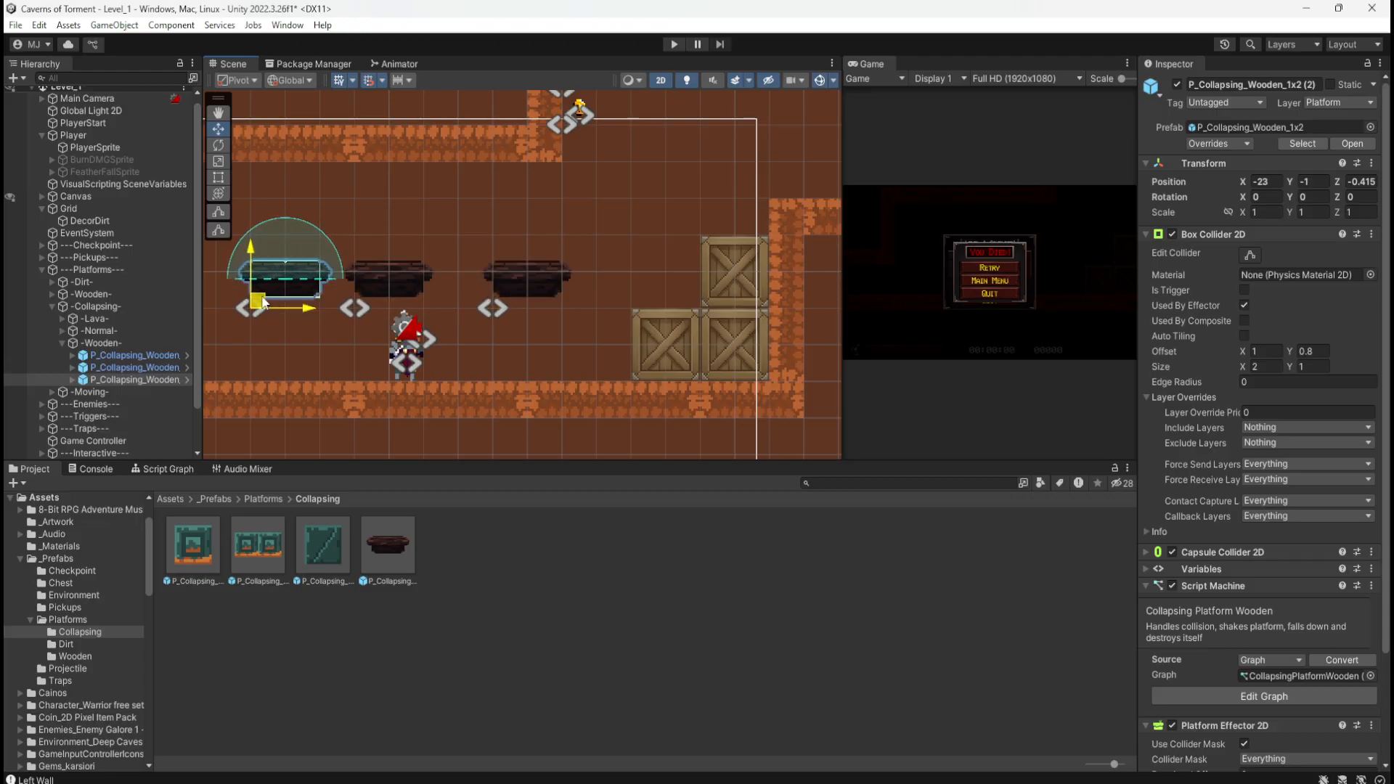
{"action": "left_click", "coordinate": [673, 46]}
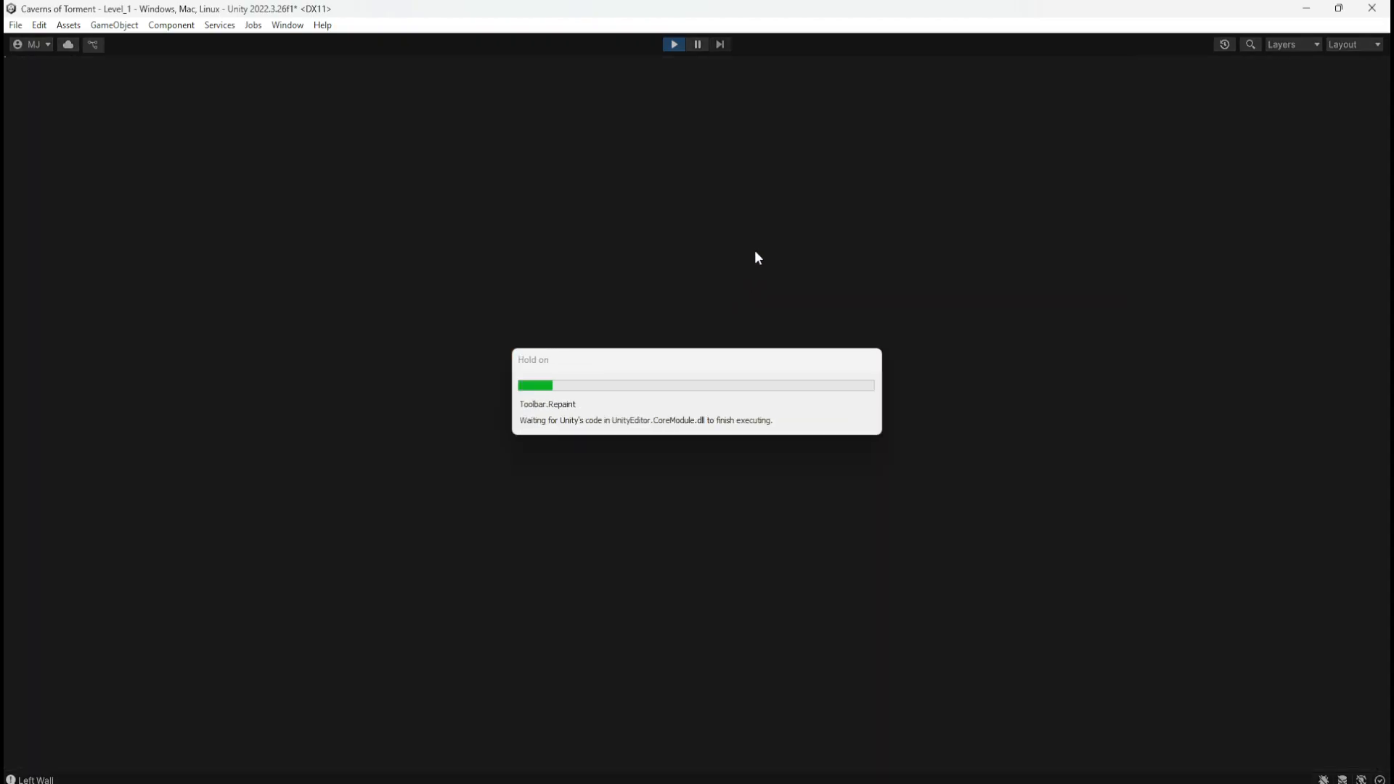
{"action": "key", "text": "space"}
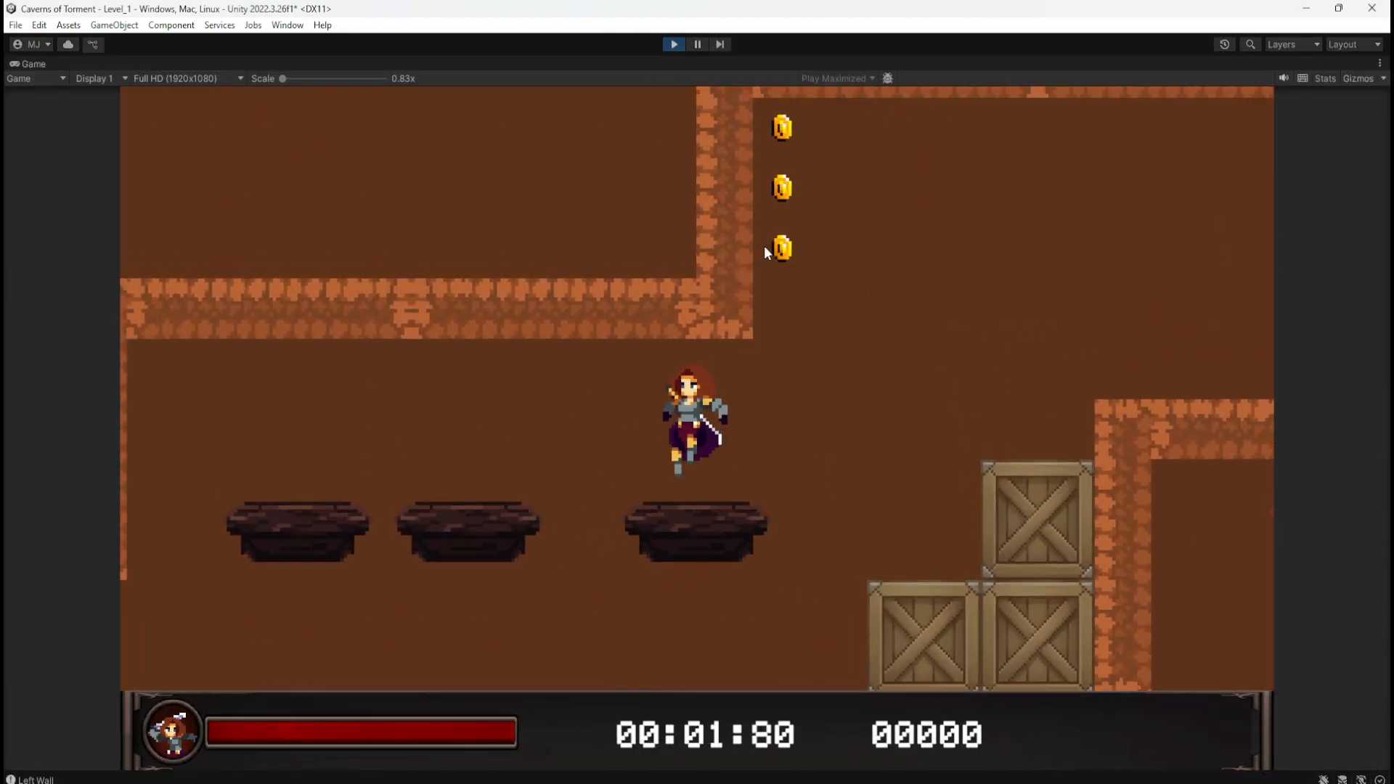
{"action": "key", "text": "a"}
{"action": "key", "text": "space"}
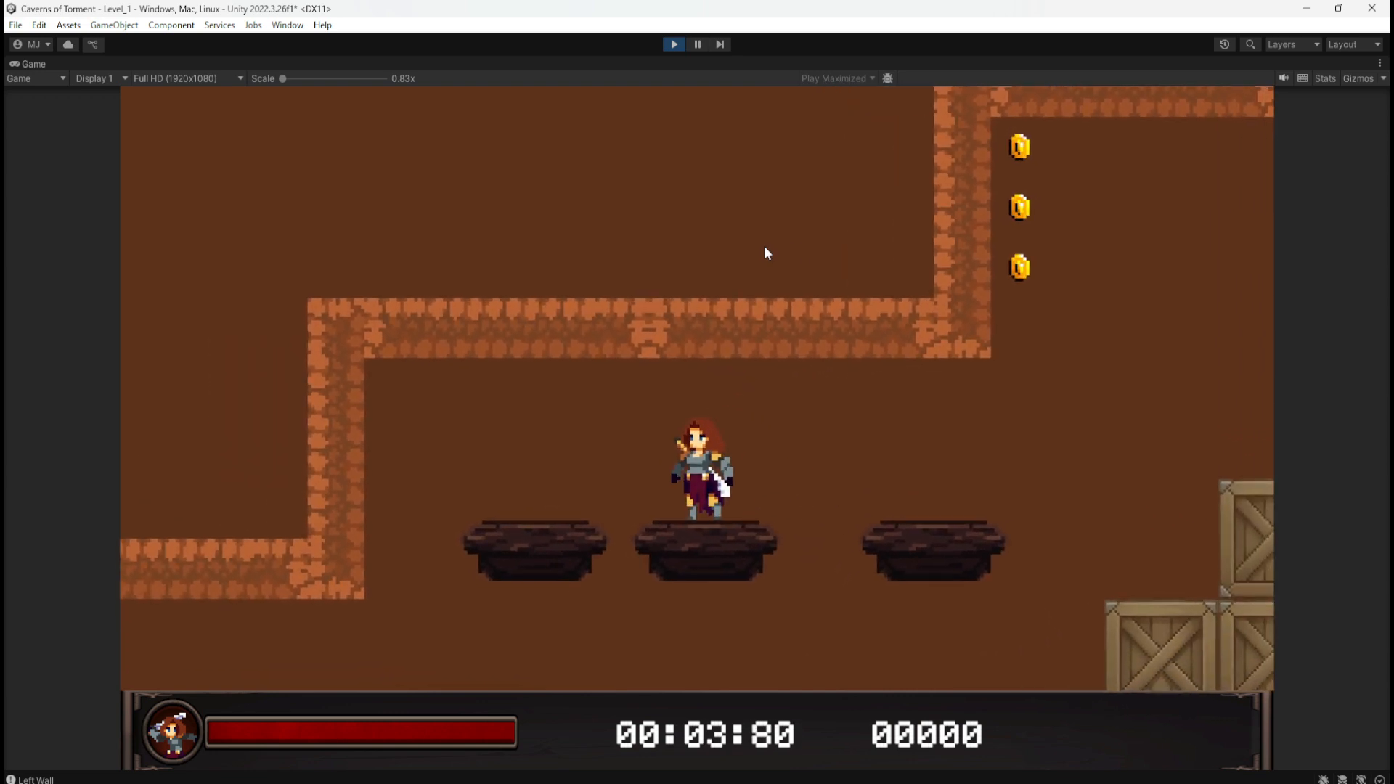
{"action": "key", "text": "space"}
{"action": "key", "text": "a"}
{"action": "key", "text": "d"}
{"action": "key", "text": "space"}
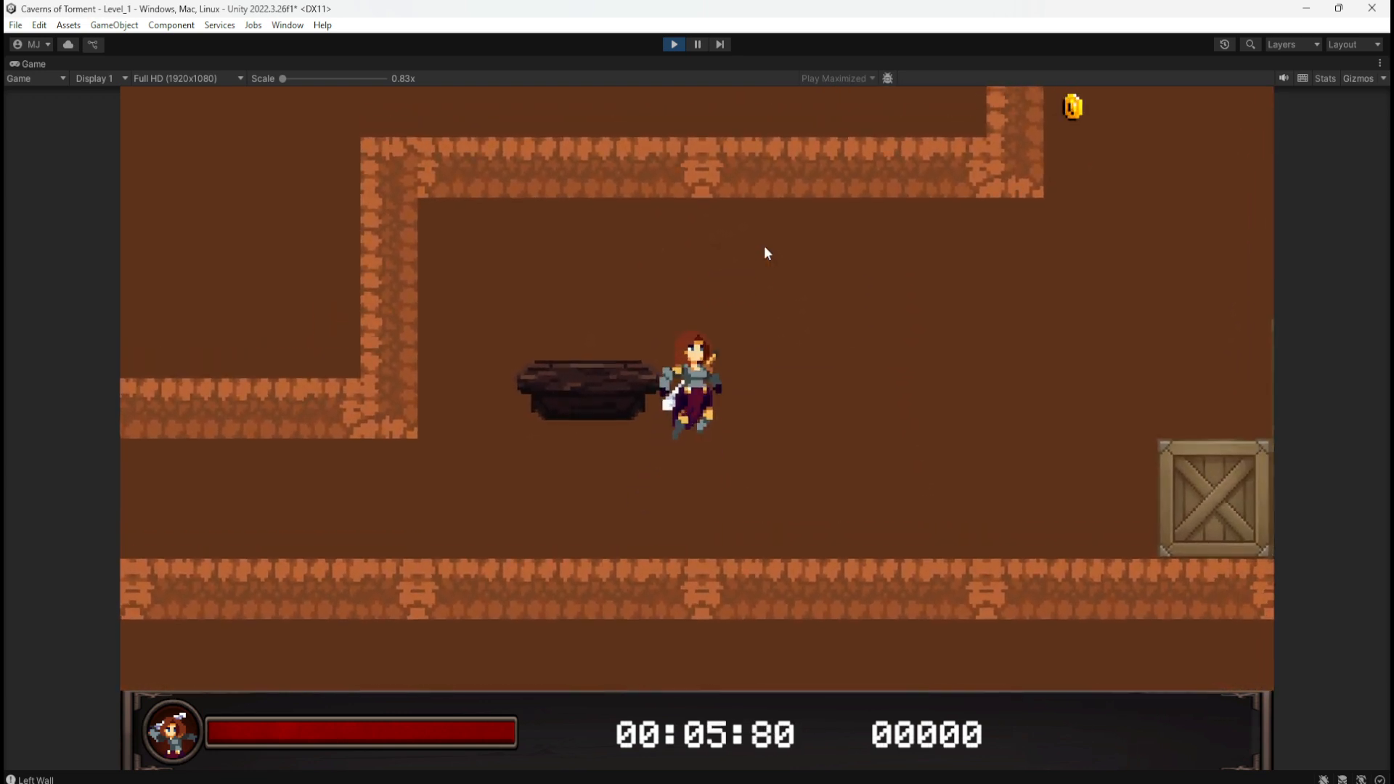
{"action": "key", "text": "a"}
{"action": "key", "text": "a"}
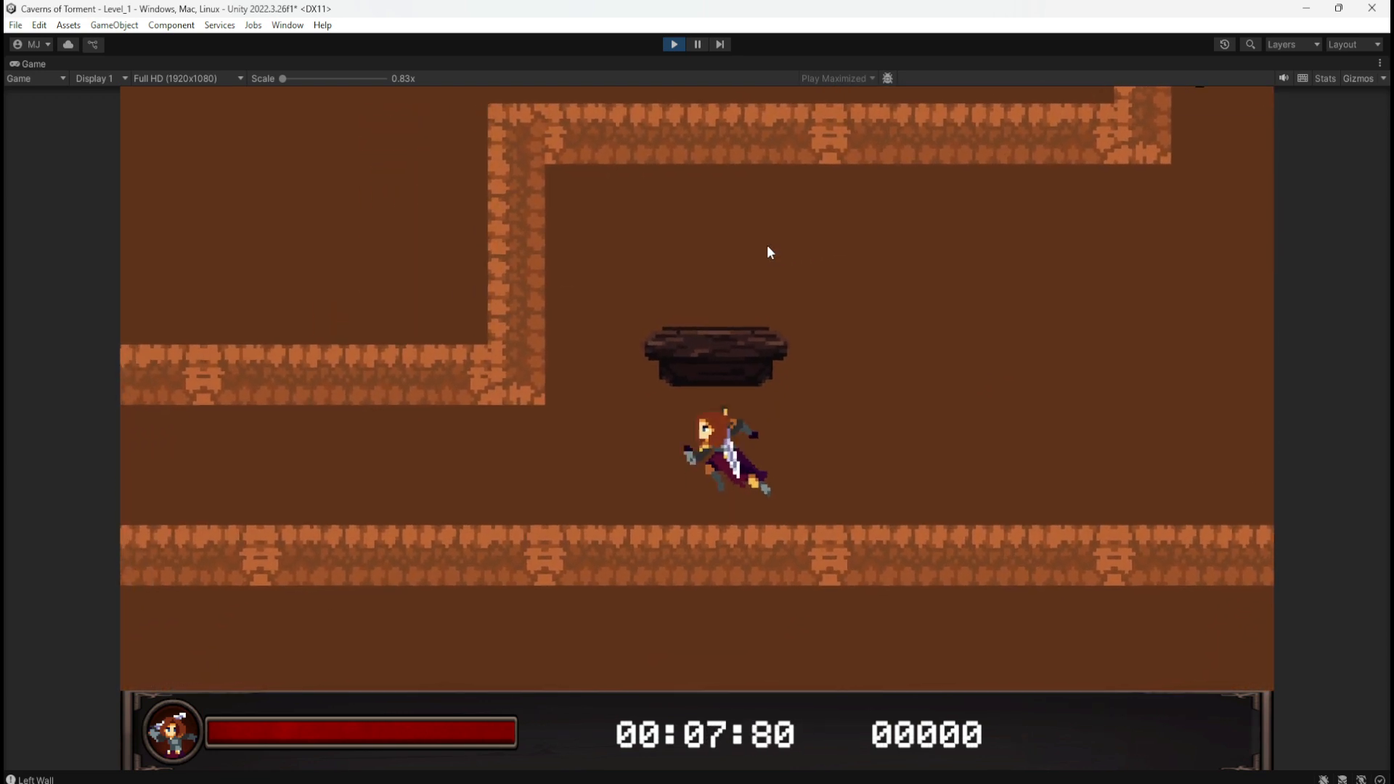
{"action": "key", "text": "space"}
{"action": "key", "text": "d"}
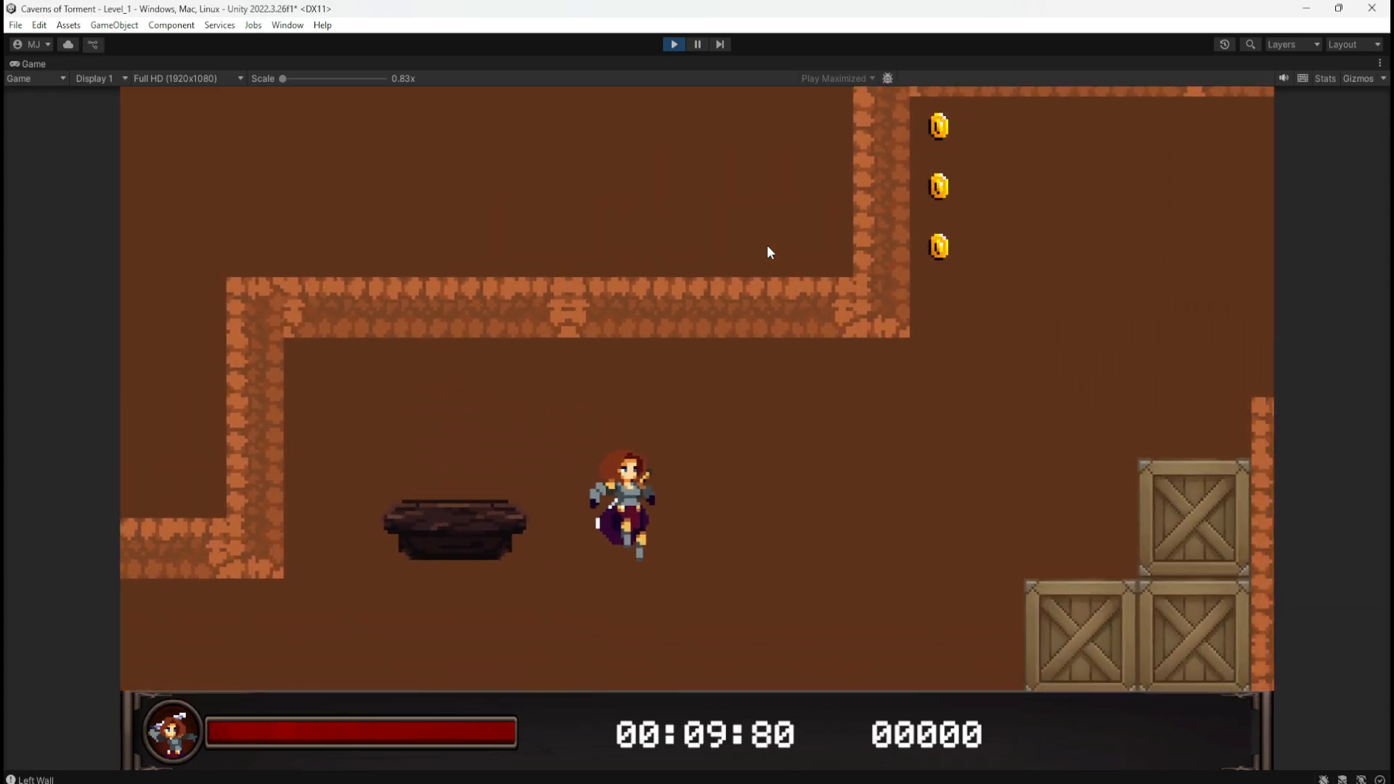
{"action": "key", "text": "space"}
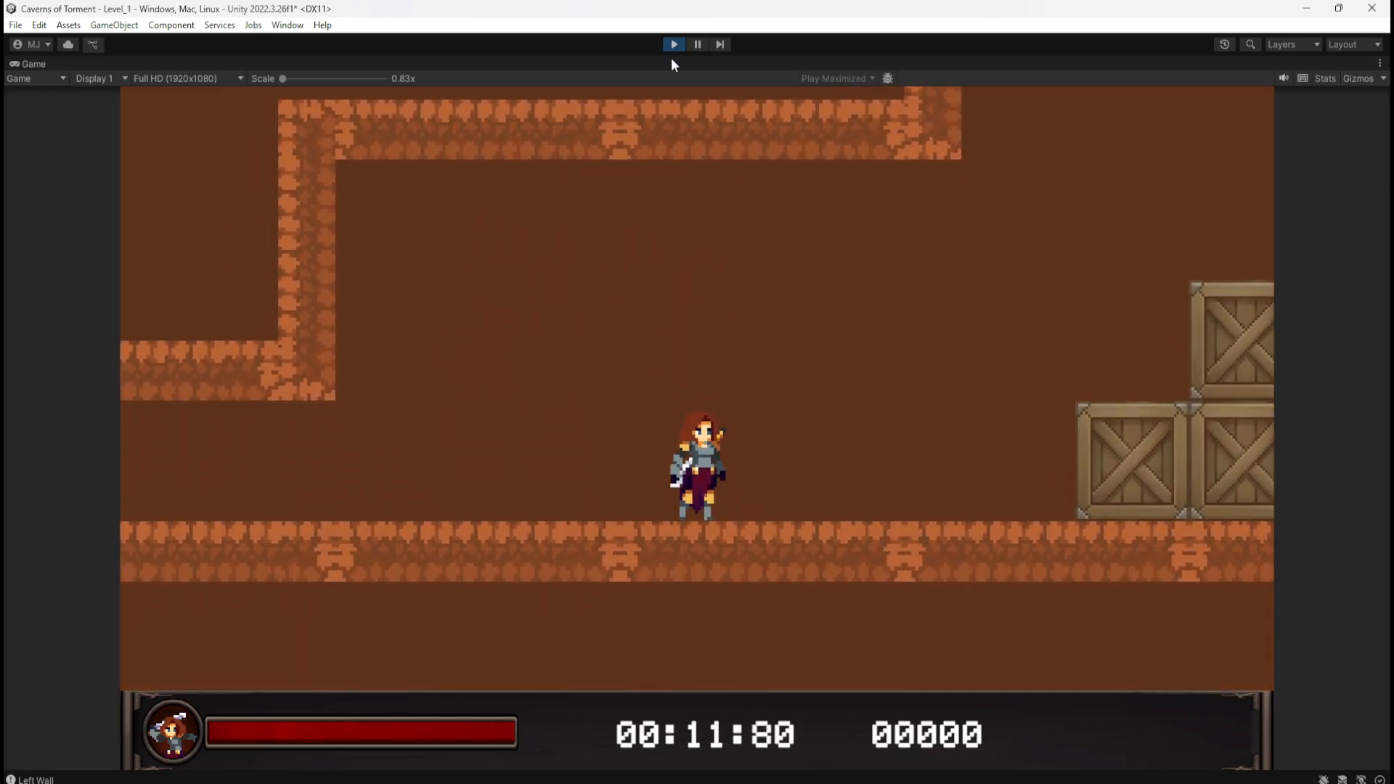
{"action": "left_click", "coordinate": [673, 45]}
{"action": "left_click", "coordinate": [671, 45]}
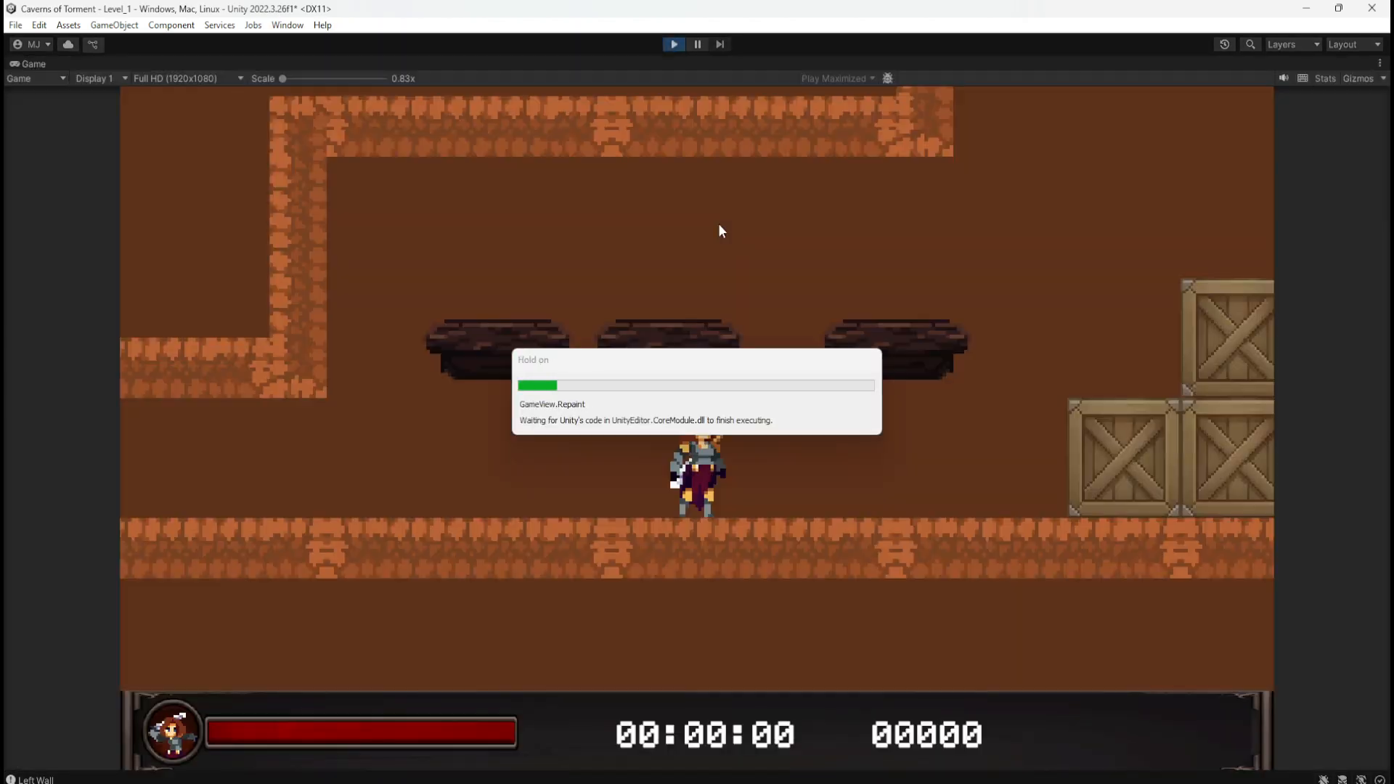
{"action": "key", "text": "a"}
{"action": "key", "text": "d"}
{"action": "key", "text": "space"}
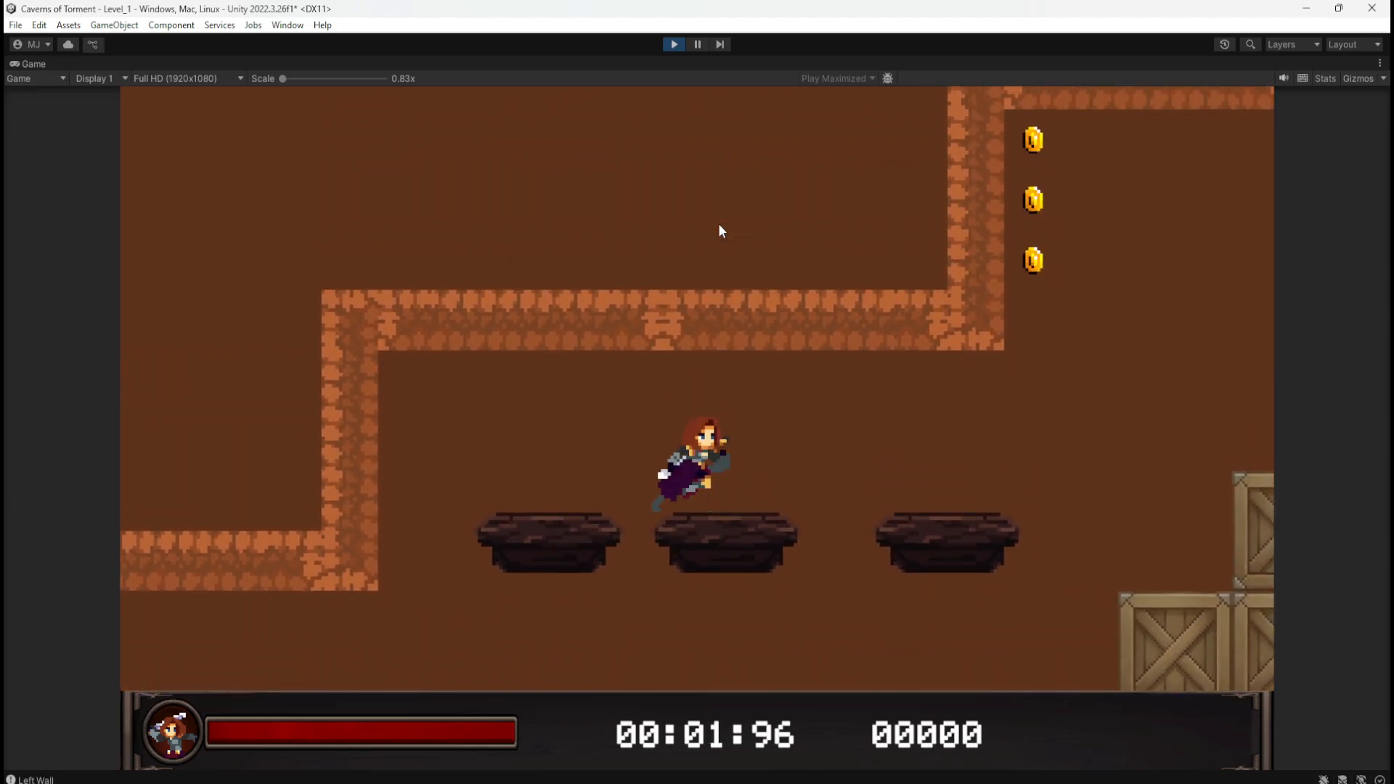
{"action": "key", "text": "a"}
{"action": "key", "text": "d"}
{"action": "key", "text": "a"}
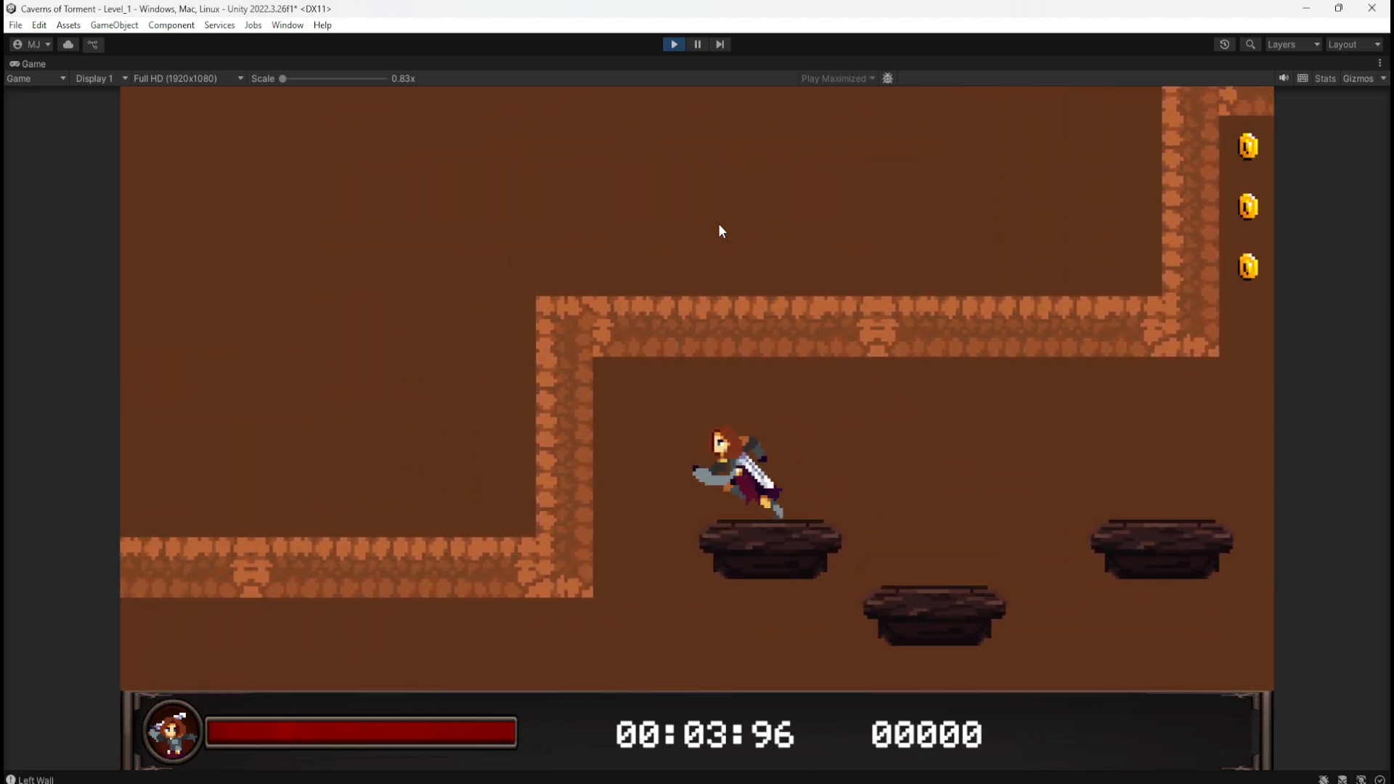
{"action": "key", "text": "d"}
{"action": "key", "text": "space"}
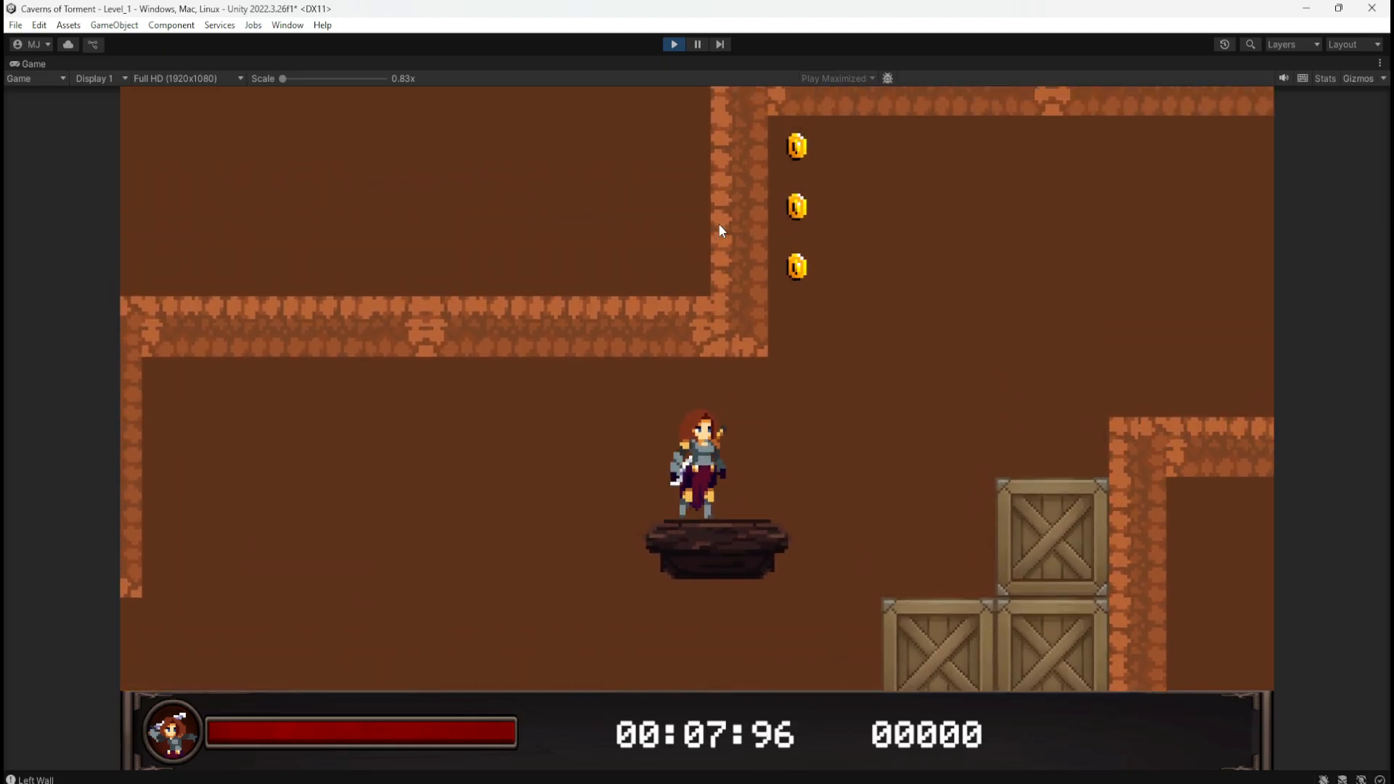
{"action": "key", "text": "a"}
{"action": "key", "text": "d"}
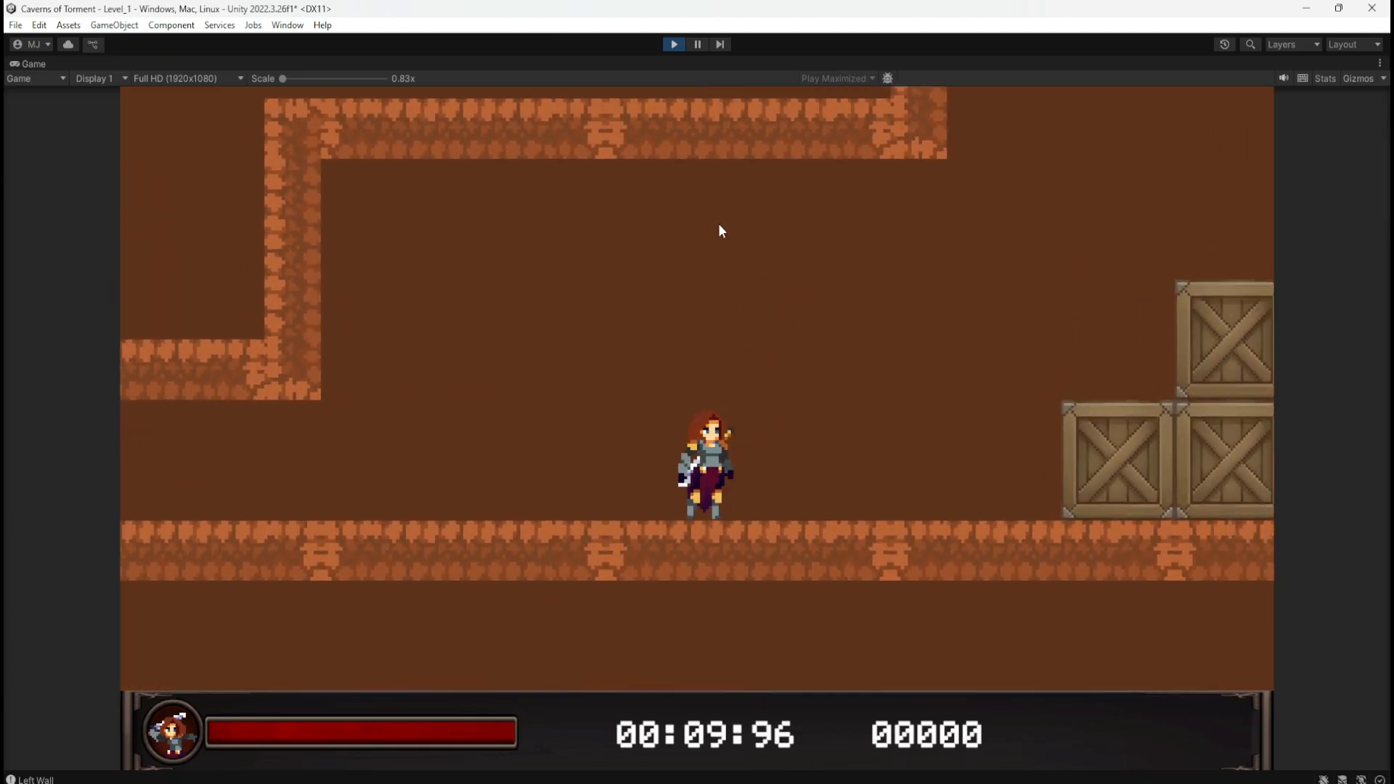
Step: Stop the test run and delete the two extra wooden platforms
{"action": "left_click", "coordinate": [673, 44]}
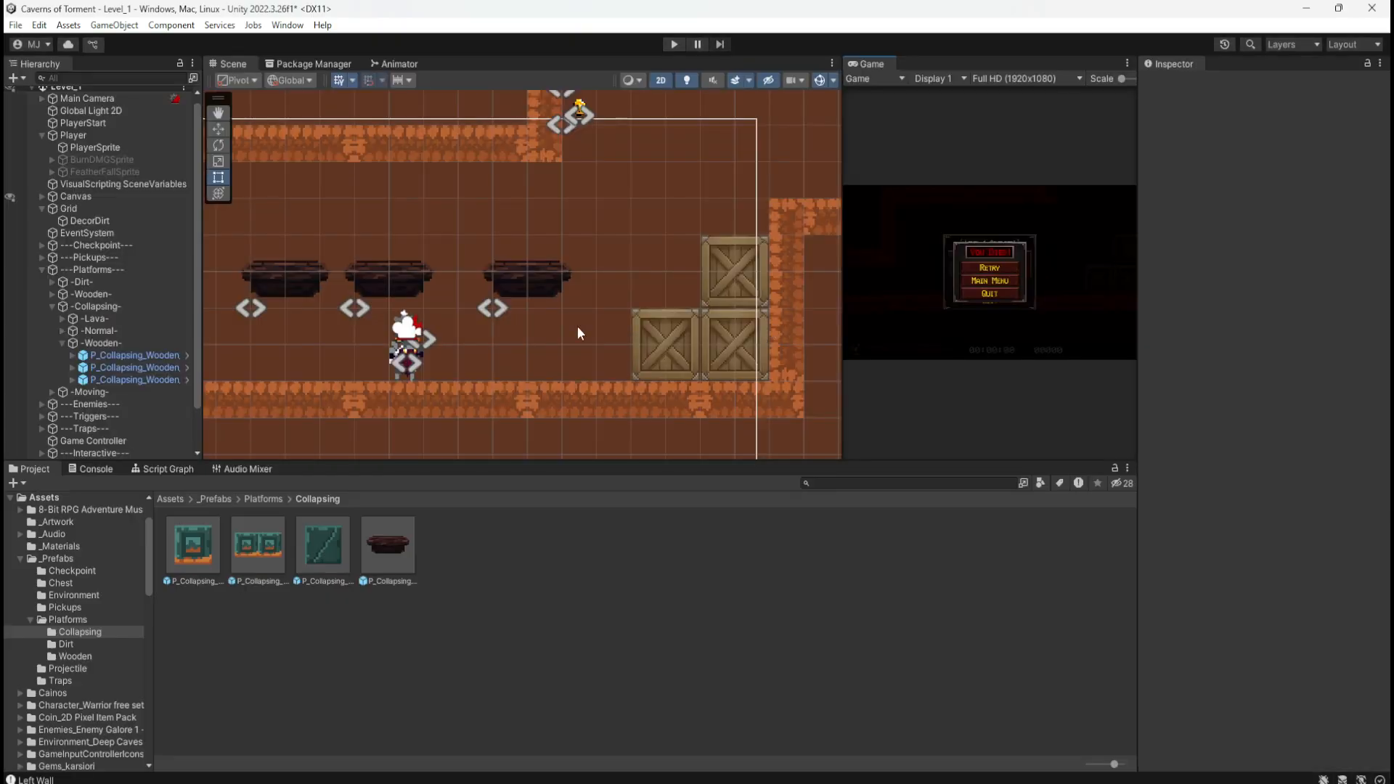
{"action": "left_click", "coordinate": [134, 368]}
{"action": "left_click", "coordinate": [130, 377], "text": "shift"}
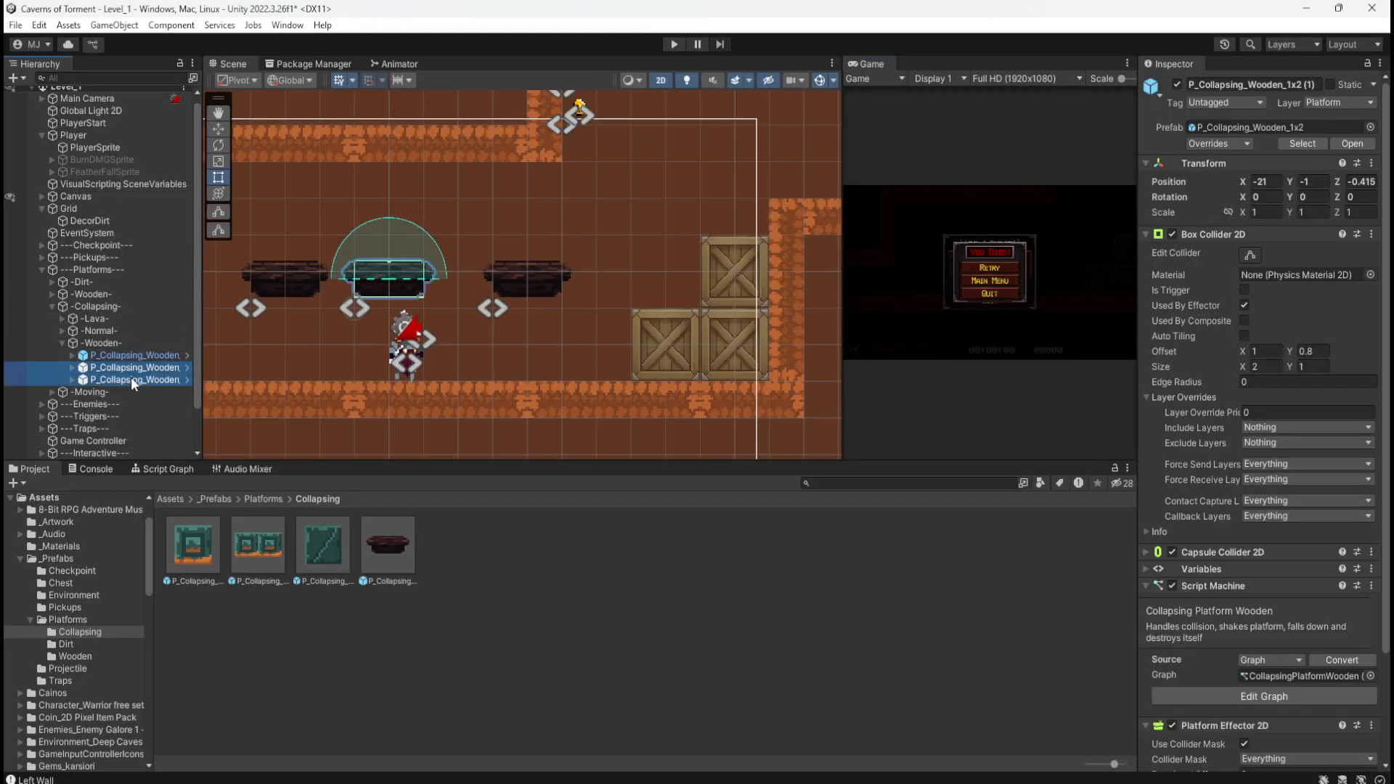
{"action": "key", "text": "Delete"}
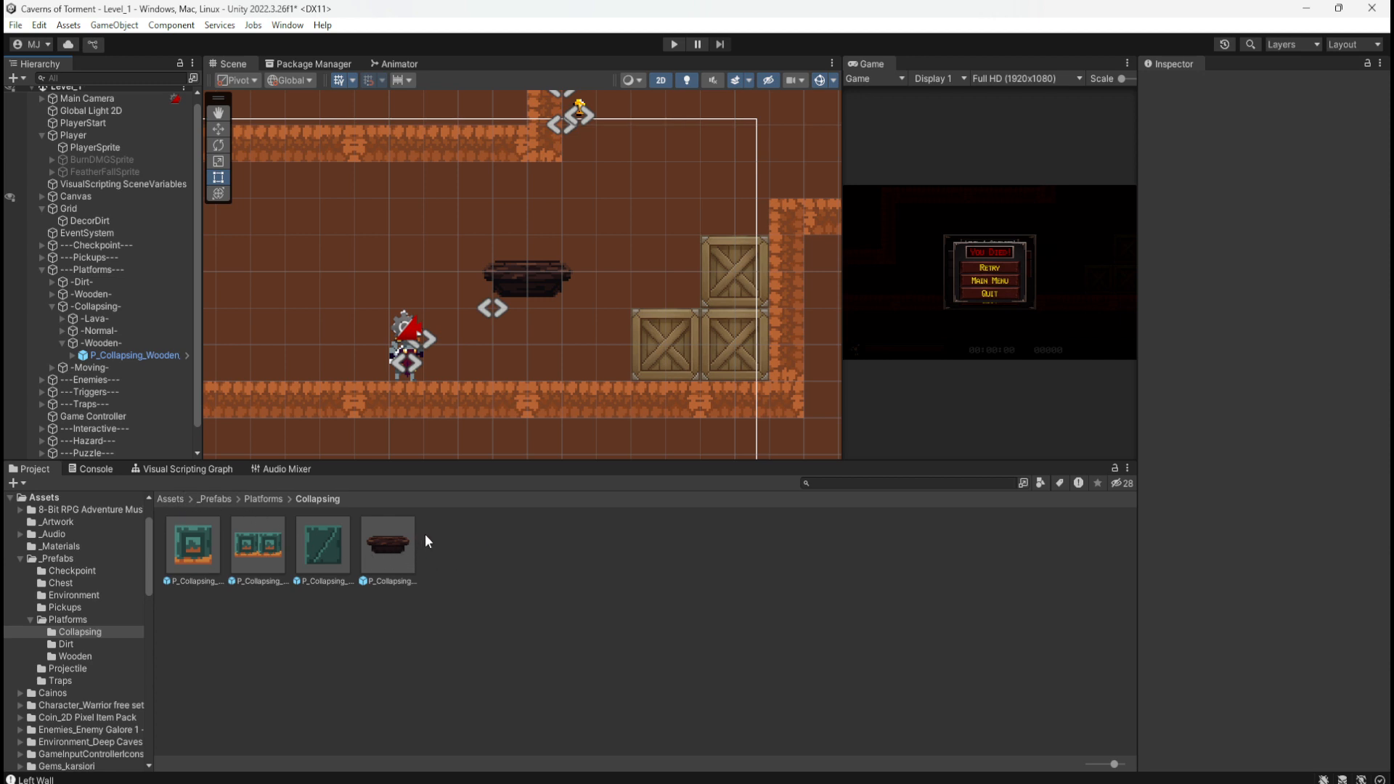
Step: Move the remaining wooden platform far down beside a ledge
{"action": "left_click", "coordinate": [107, 355]}
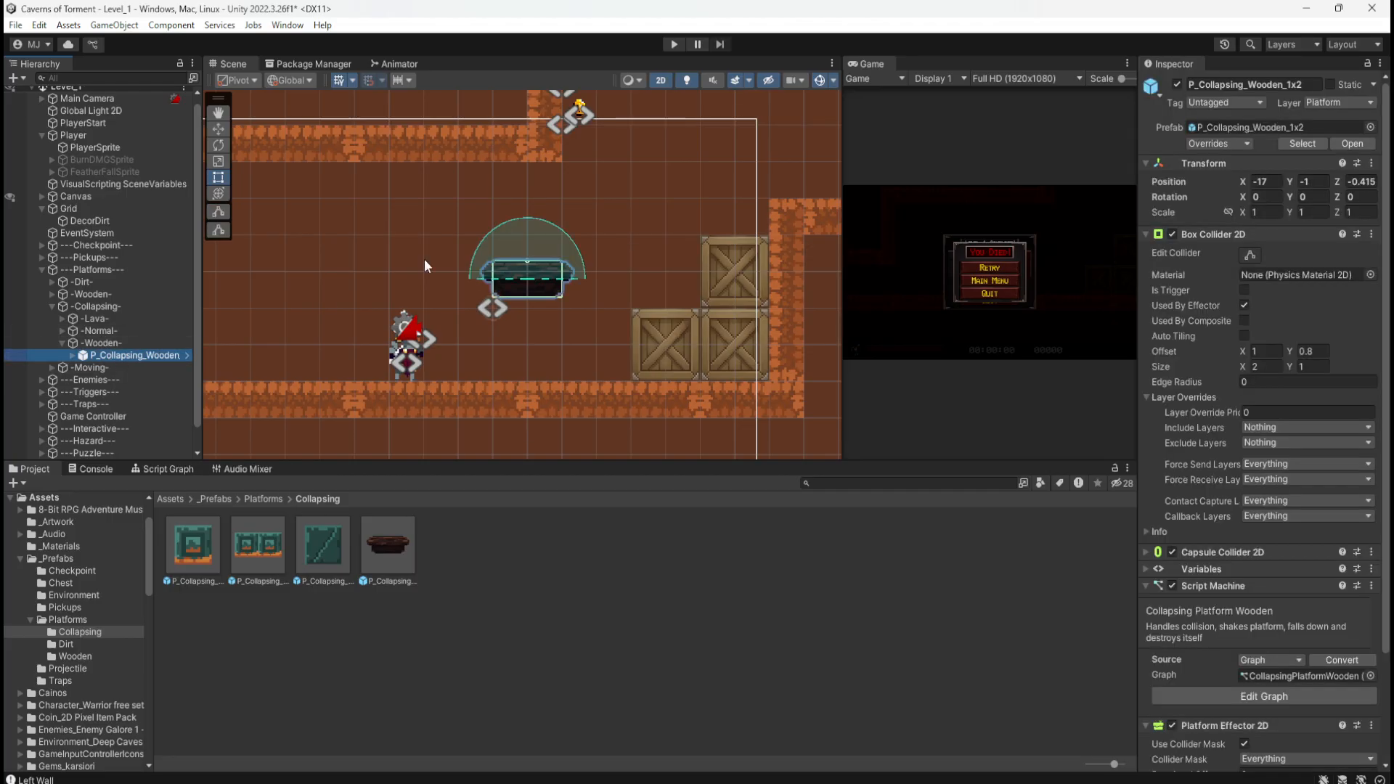
{"action": "scroll", "coordinate": [470, 224], "scroll_direction": "down", "scroll_amount": 10}
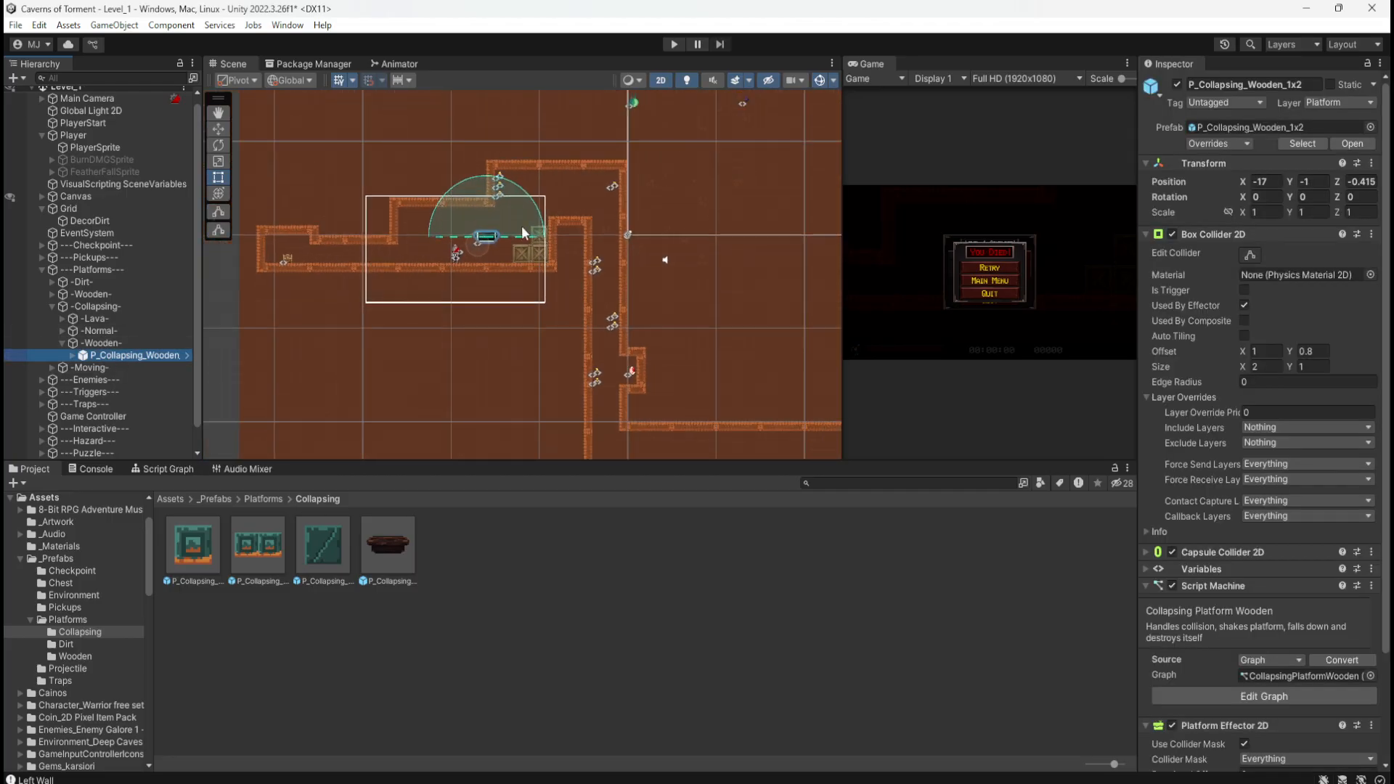
{"action": "scroll", "coordinate": [471, 254], "scroll_direction": "down", "scroll_amount": 8}
{"action": "key", "text": "w"}
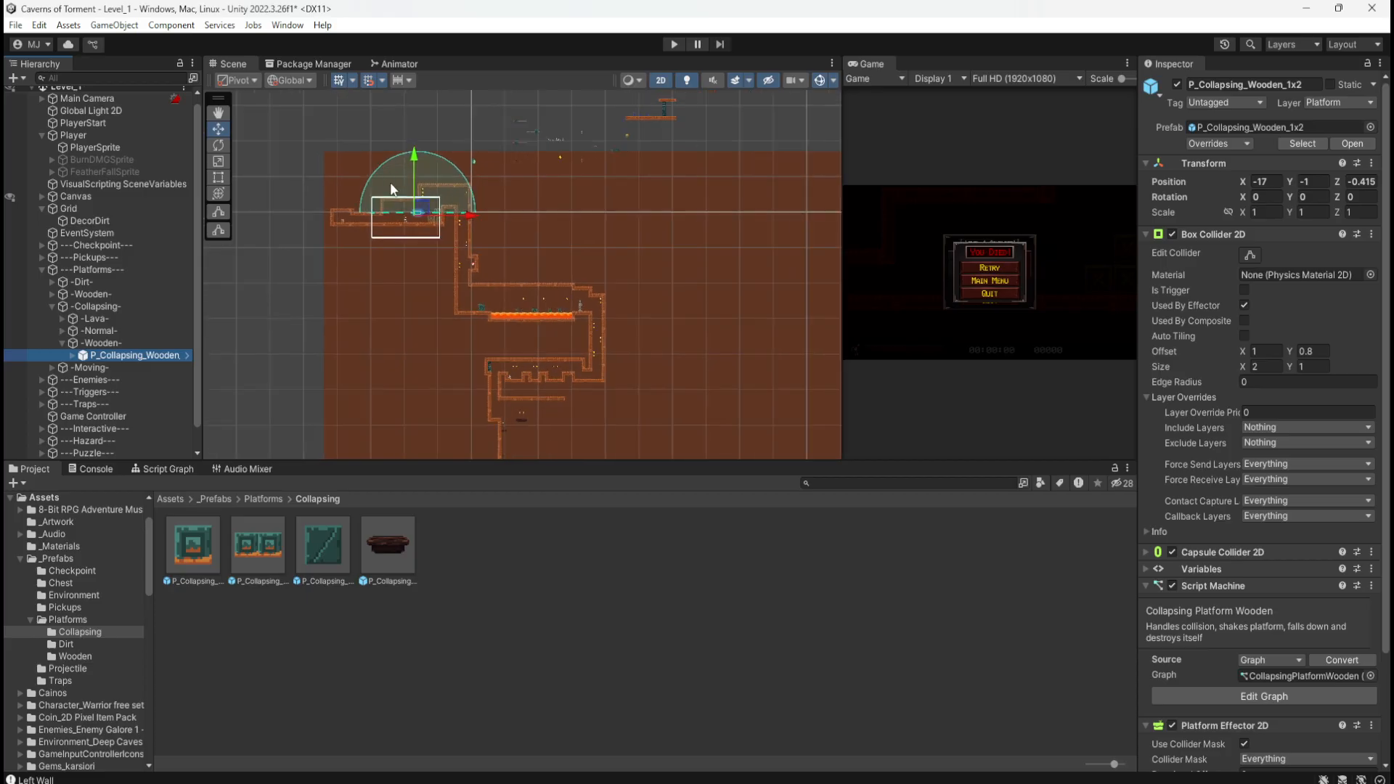
{"action": "left_click_drag", "start_coordinate": [418, 215], "coordinate": [520, 444]}
{"action": "scroll", "coordinate": [520, 445], "scroll_direction": "up", "scroll_amount": 10}
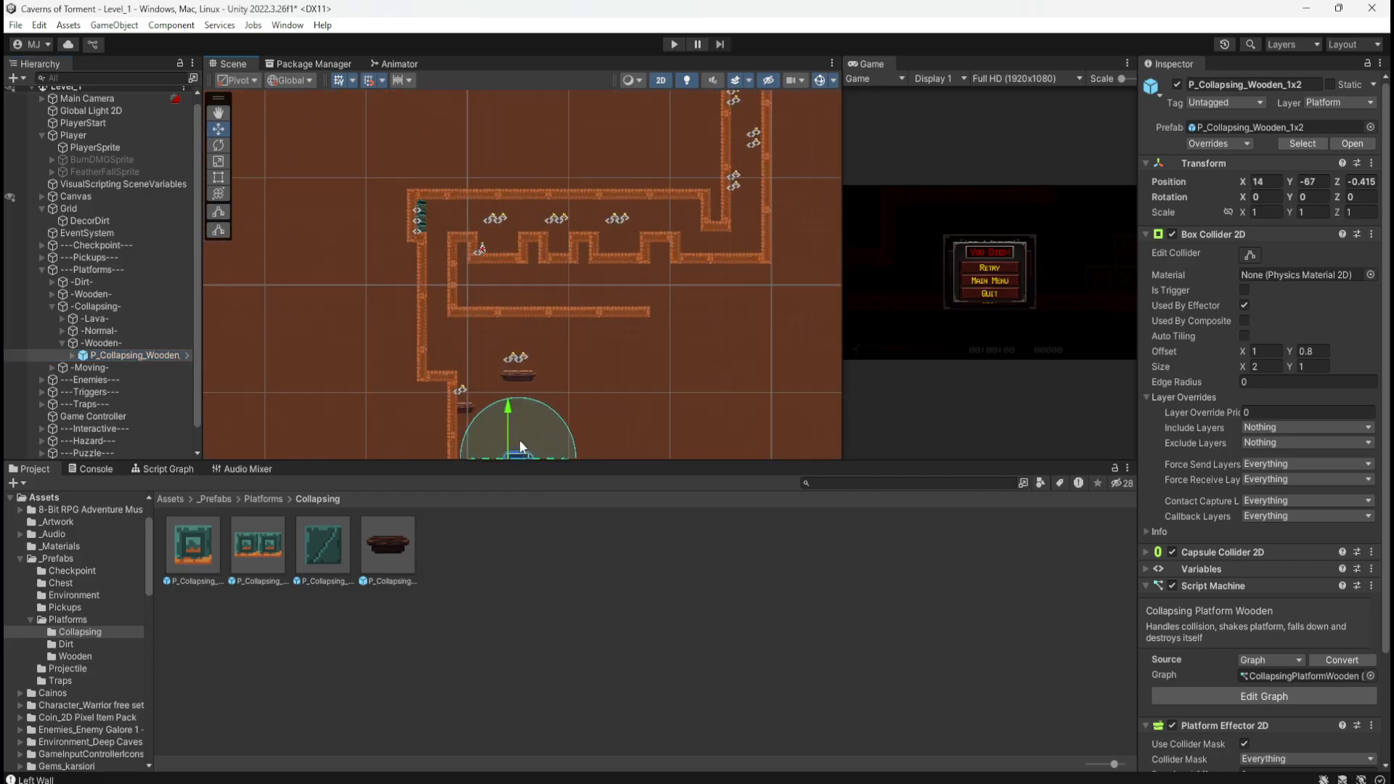
{"action": "scroll", "coordinate": [520, 441], "scroll_direction": "up", "scroll_amount": 12}
{"action": "scroll", "coordinate": [494, 243], "scroll_direction": "down", "scroll_amount": 8}
{"action": "scroll", "coordinate": [524, 390], "scroll_direction": "up", "scroll_amount": 9}
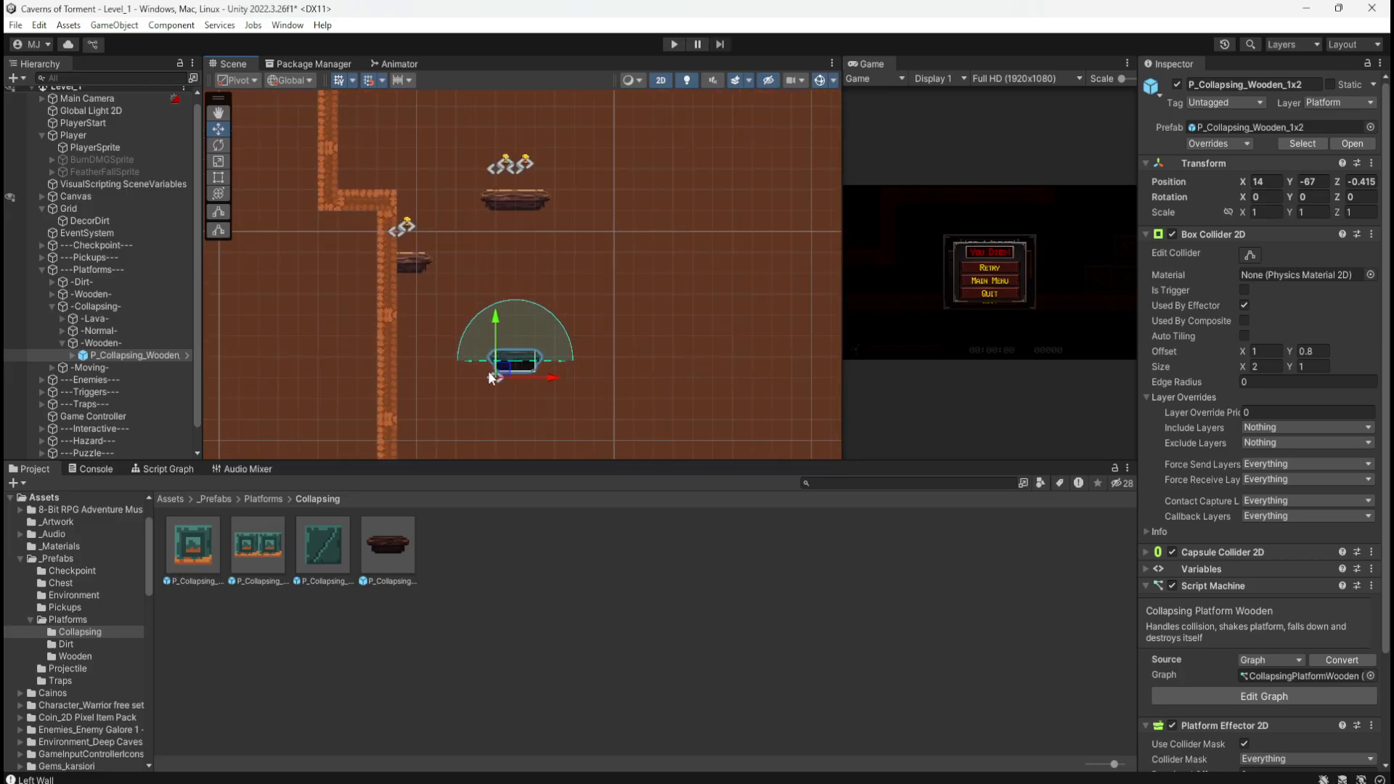
{"action": "scroll", "coordinate": [491, 377], "scroll_direction": "up", "scroll_amount": 10}
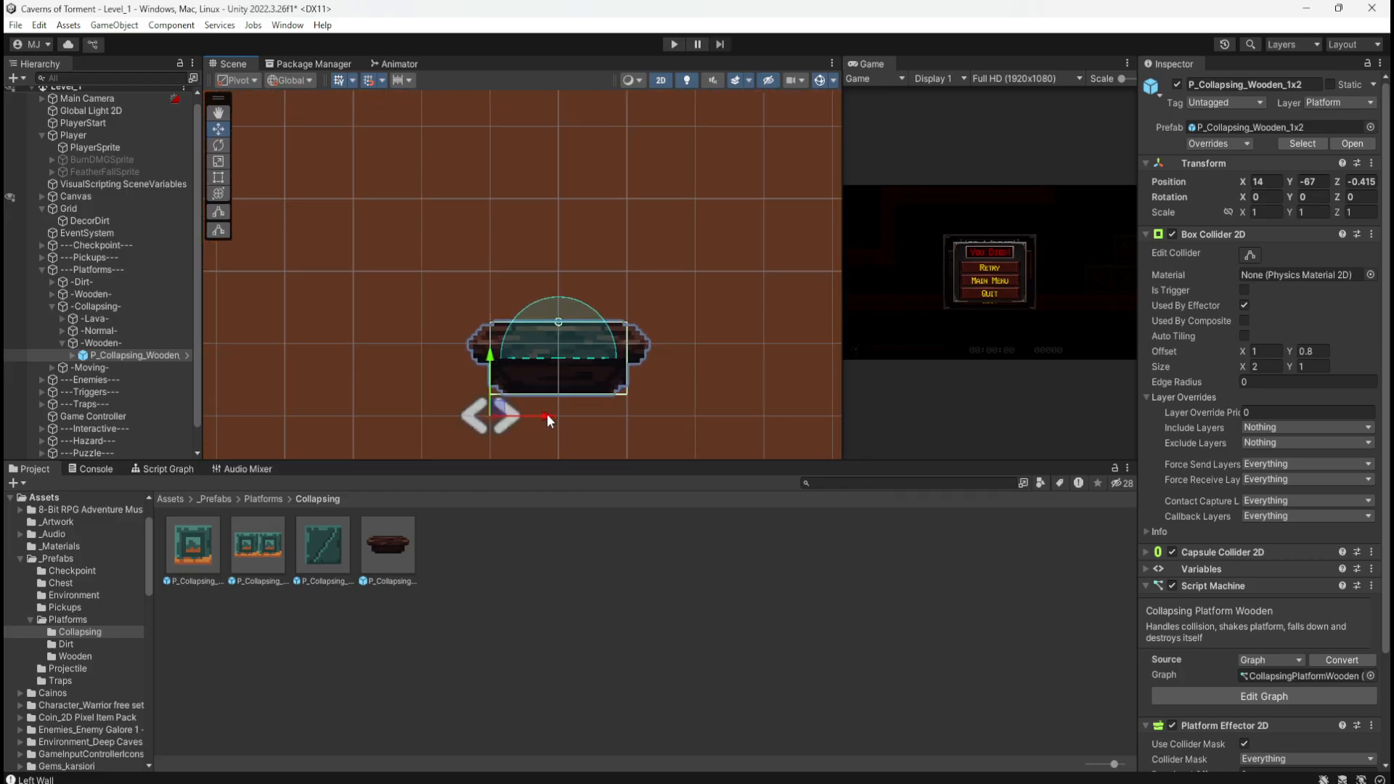
{"action": "scroll", "coordinate": [547, 414], "scroll_direction": "down", "scroll_amount": 8}
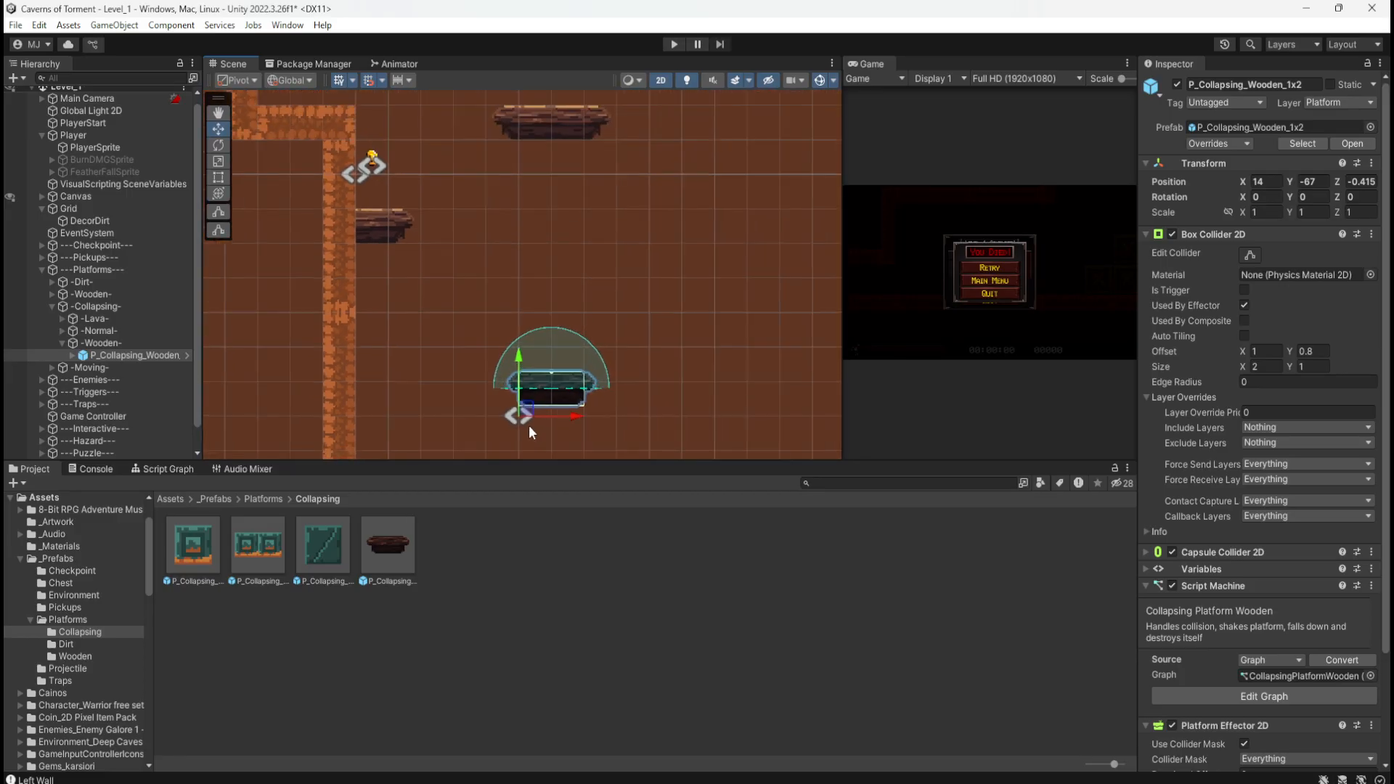
{"action": "scroll", "coordinate": [527, 429], "scroll_direction": "down", "scroll_amount": 2}
Step: Nudge the platform up-left to about X 12, Y -64, near the short dirt-wall ledge
{"action": "left_click_drag", "start_coordinate": [523, 415], "coordinate": [461, 332]}
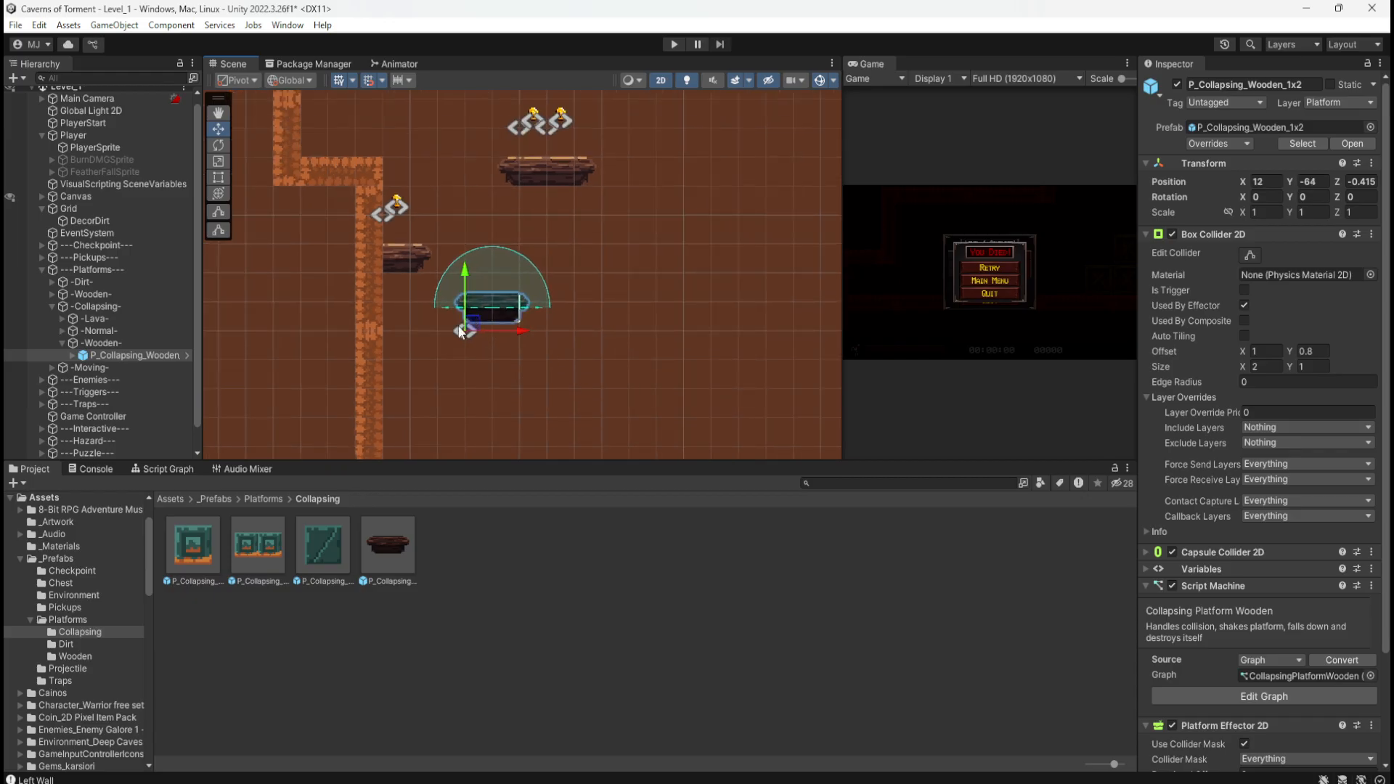
{"action": "left_click", "coordinate": [467, 363]}
{"action": "scroll", "coordinate": [435, 261], "scroll_direction": "up", "scroll_amount": 5}
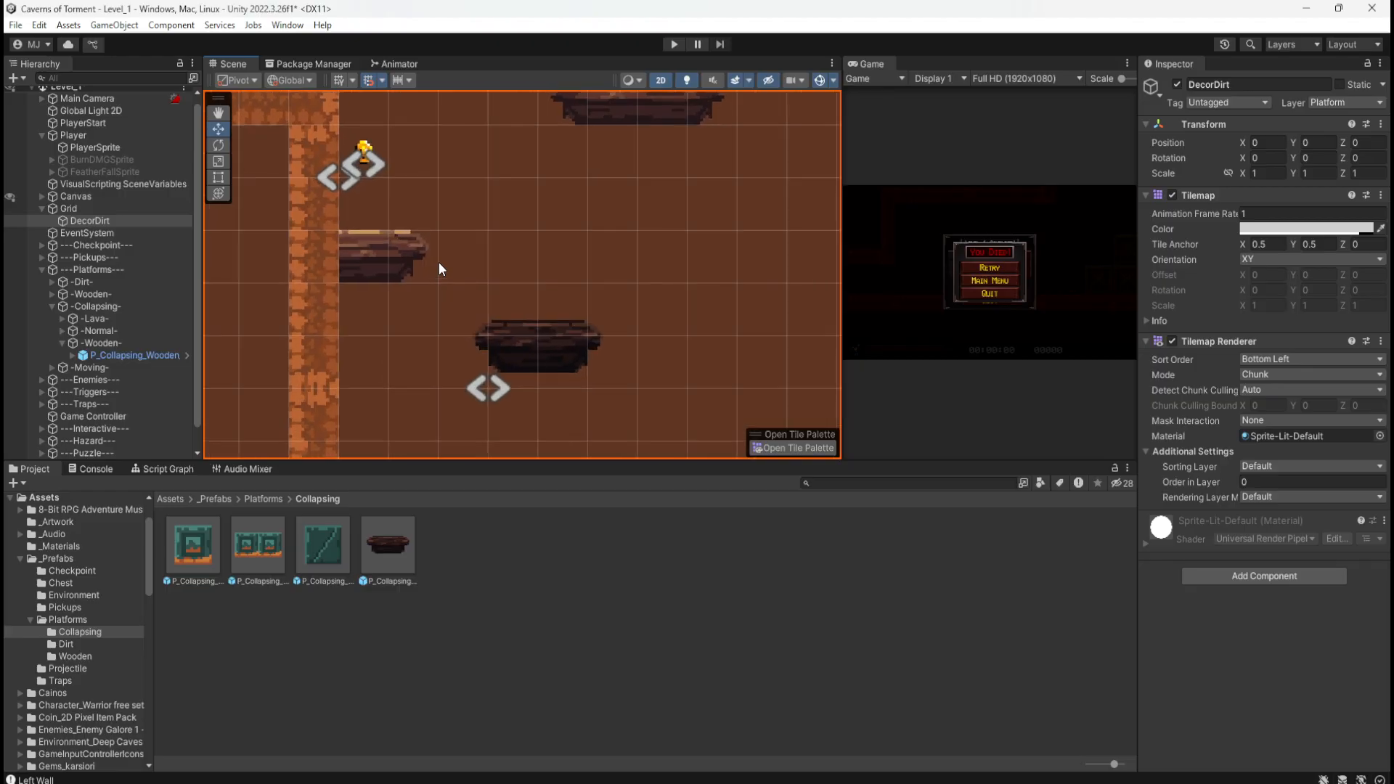
{"action": "scroll", "coordinate": [519, 428], "scroll_direction": "down", "scroll_amount": 3}
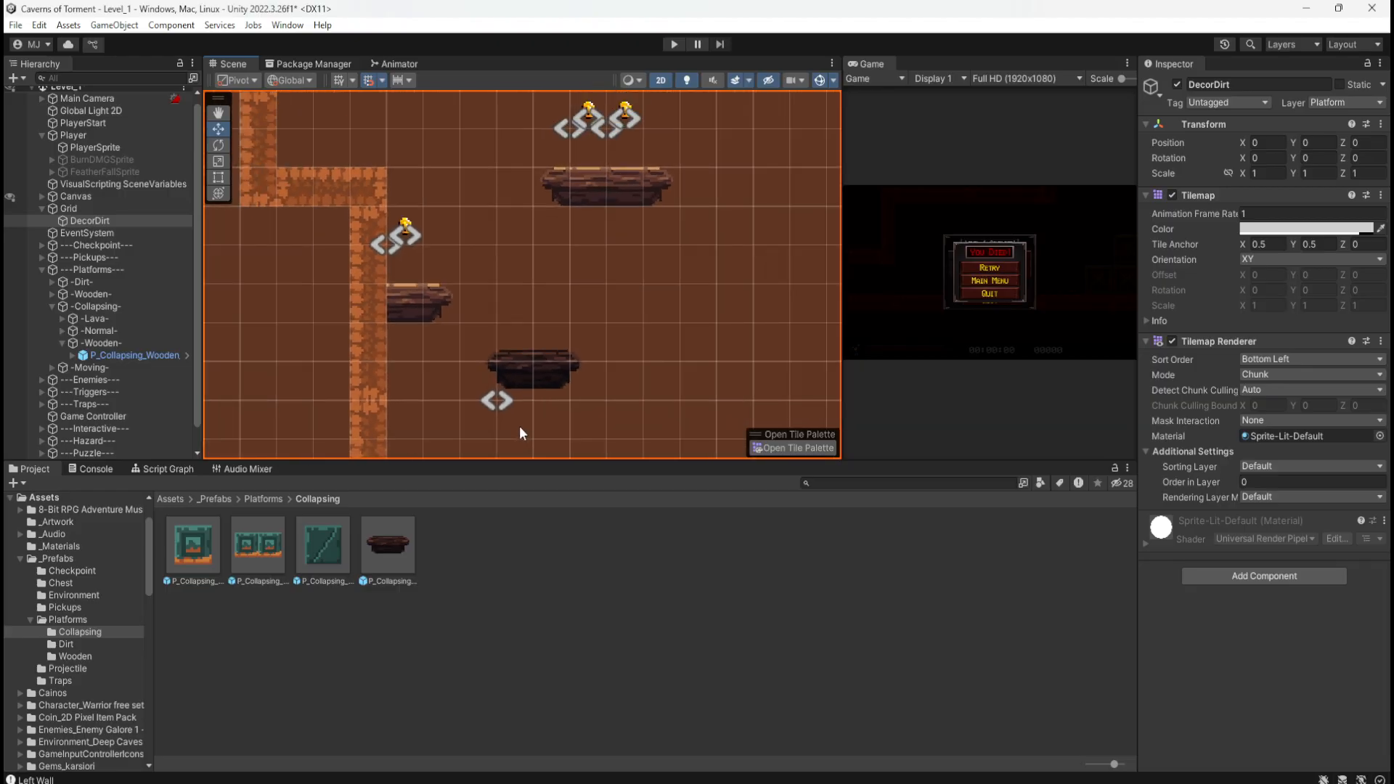
{"action": "scroll", "coordinate": [516, 394], "scroll_direction": "up", "scroll_amount": 1}
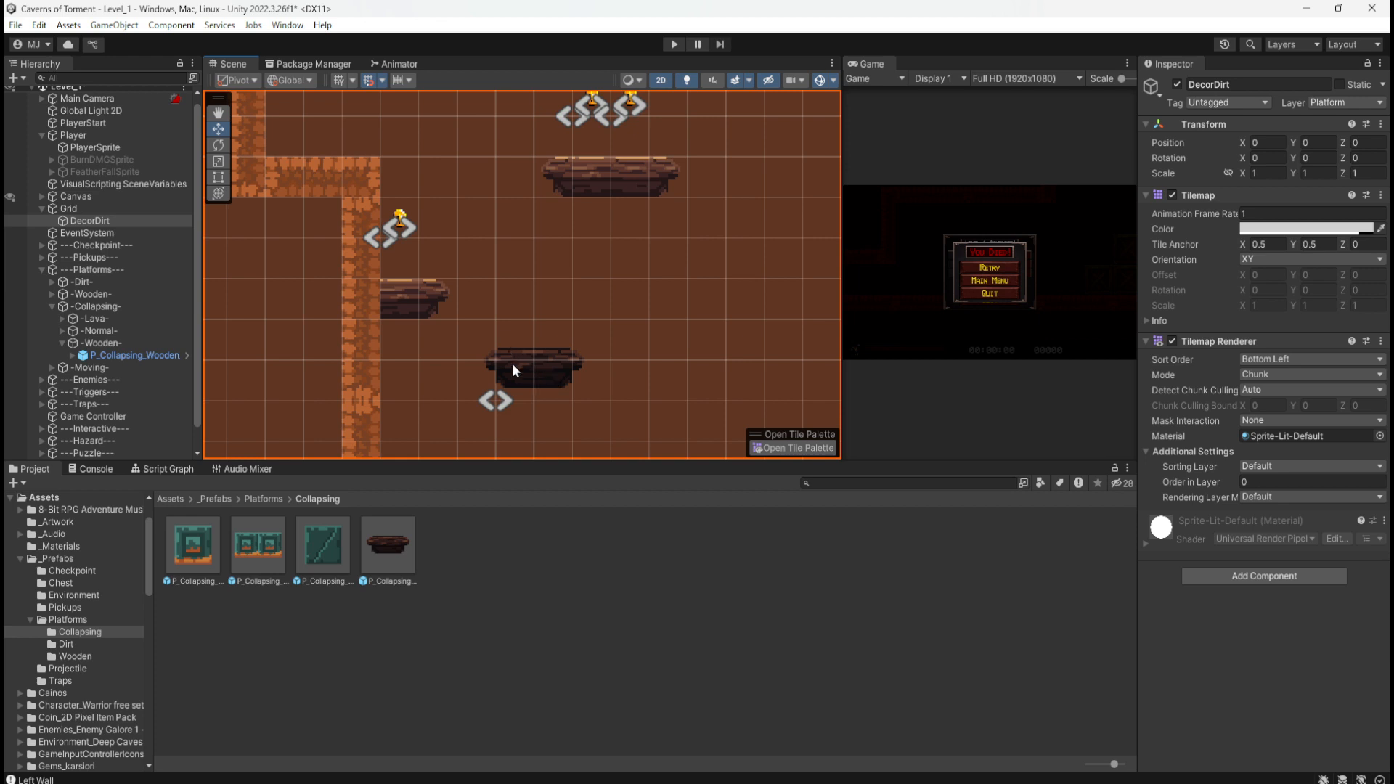
{"action": "left_click", "coordinate": [512, 361]}
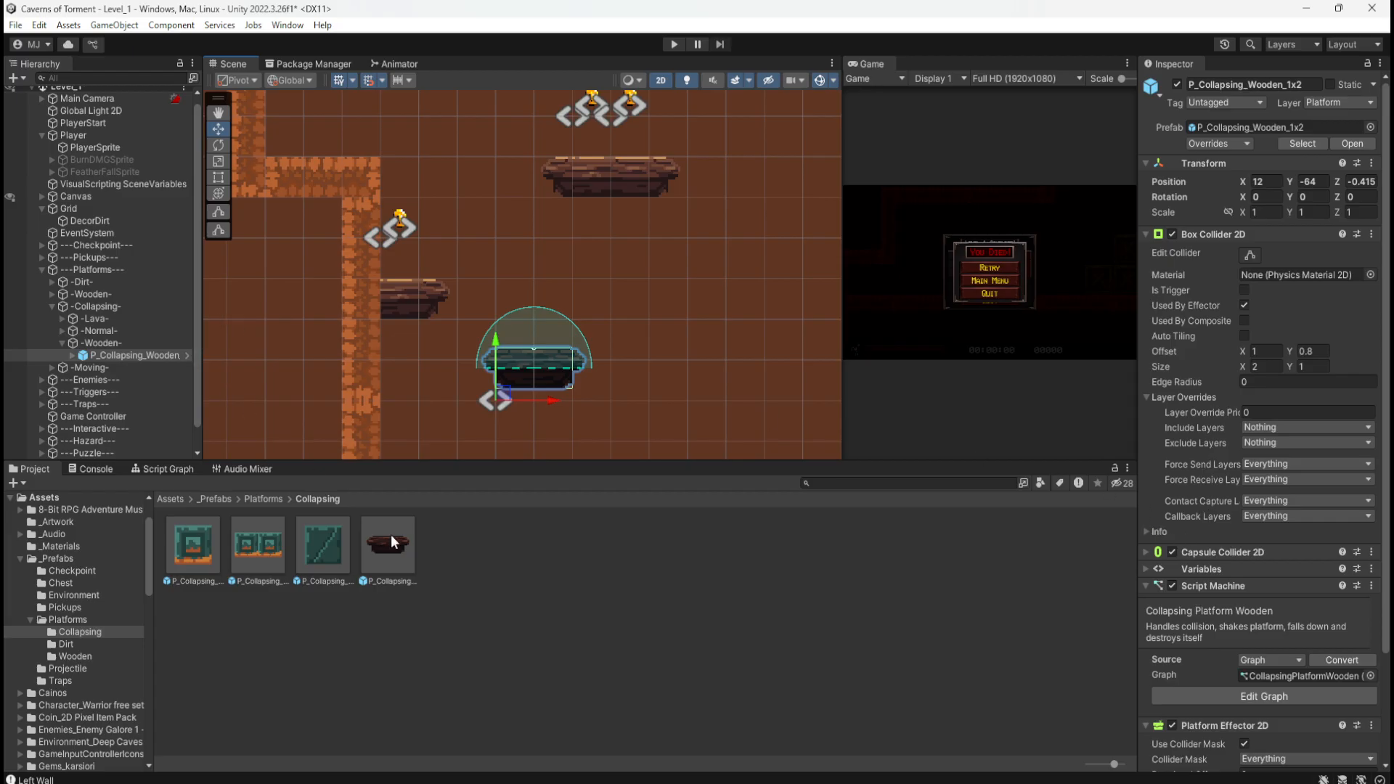
{"action": "left_click", "coordinate": [571, 570]}
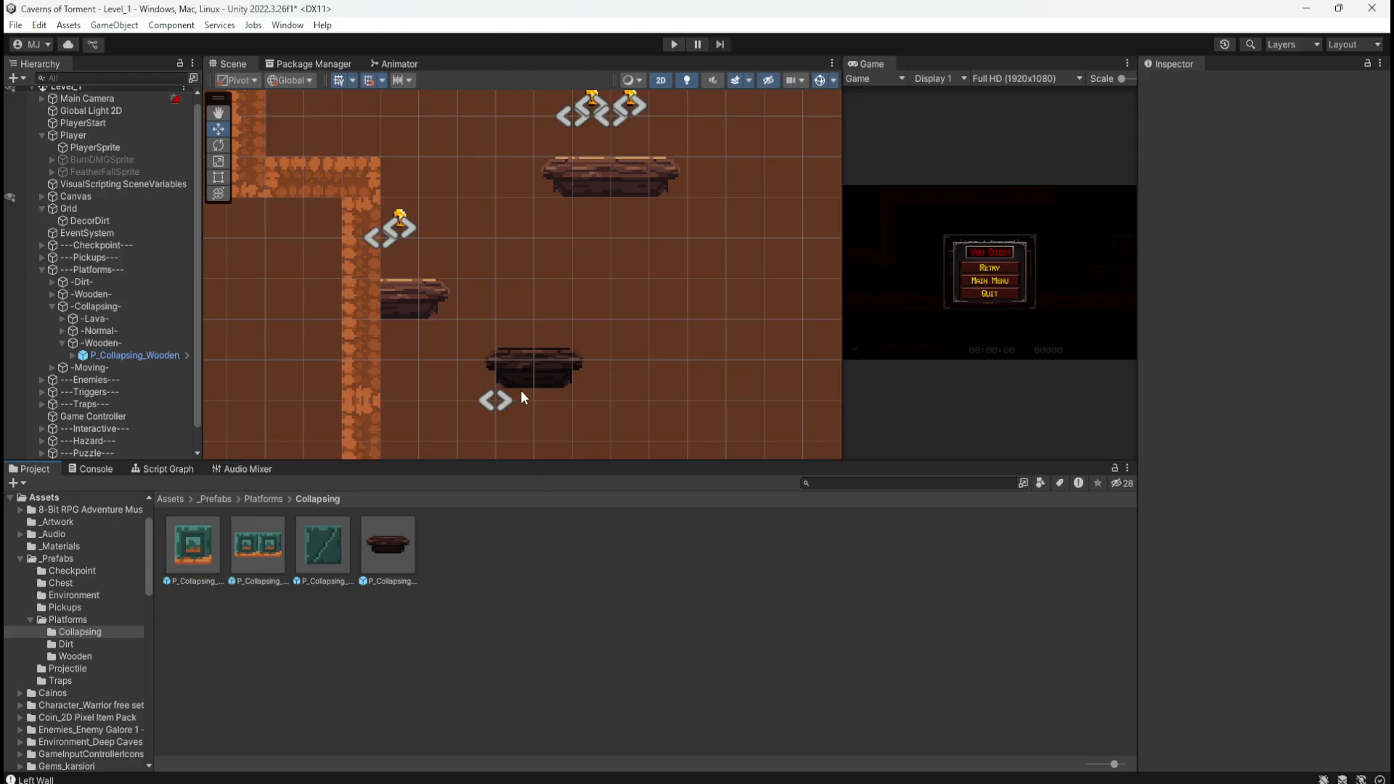
{"action": "scroll", "coordinate": [520, 390], "scroll_direction": "up", "scroll_amount": 3}
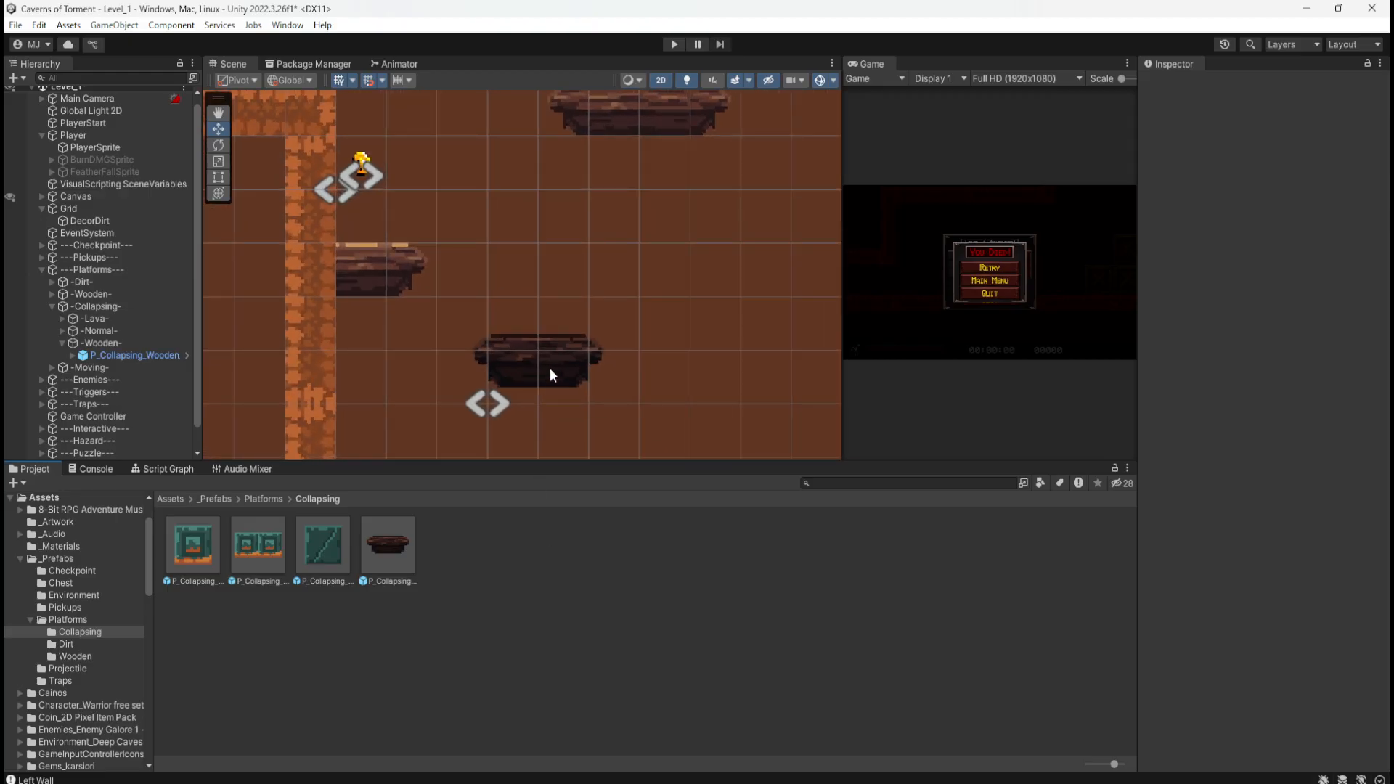
Step: Open the wooden collapsing platform prefab and tint BlockA and BlockB pure white FFFFFF
{"action": "double_click", "coordinate": [395, 543]}
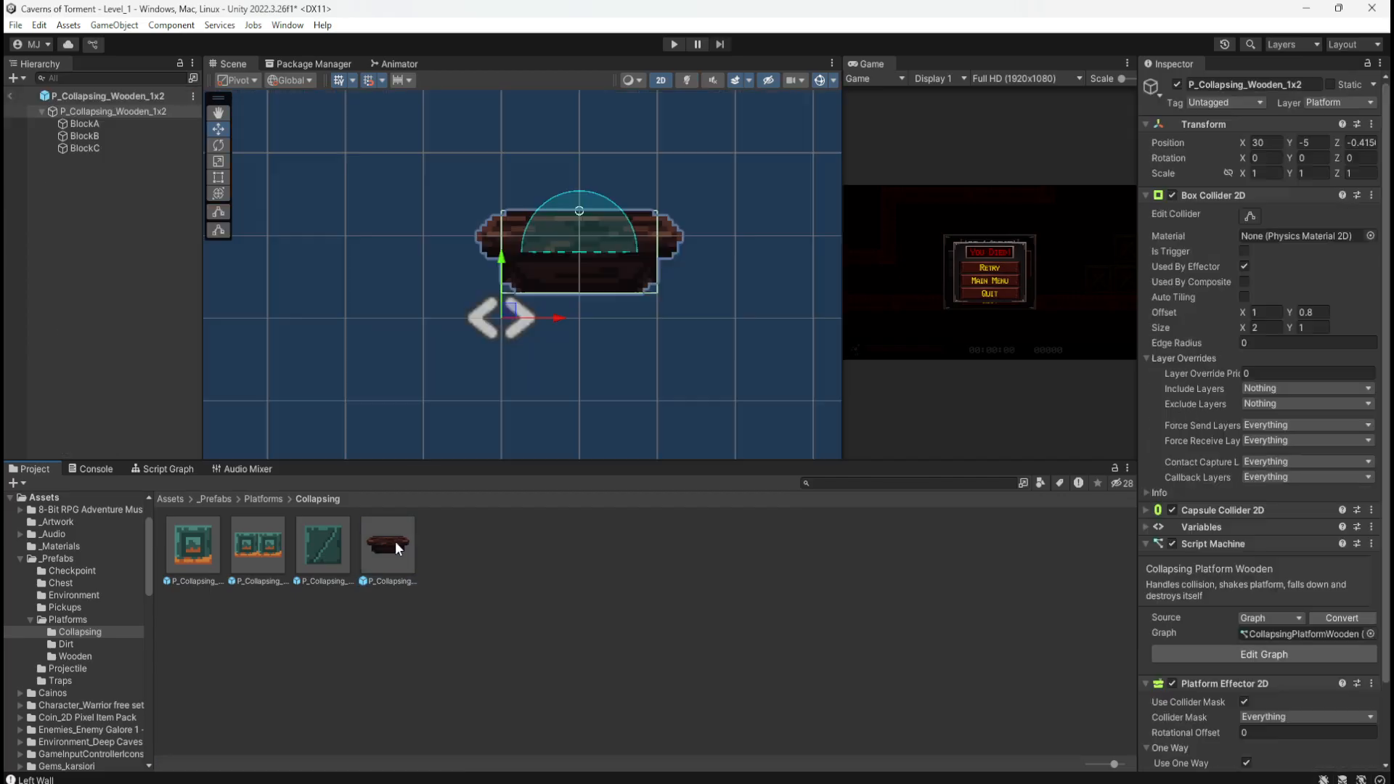
{"action": "left_click", "coordinate": [81, 124]}
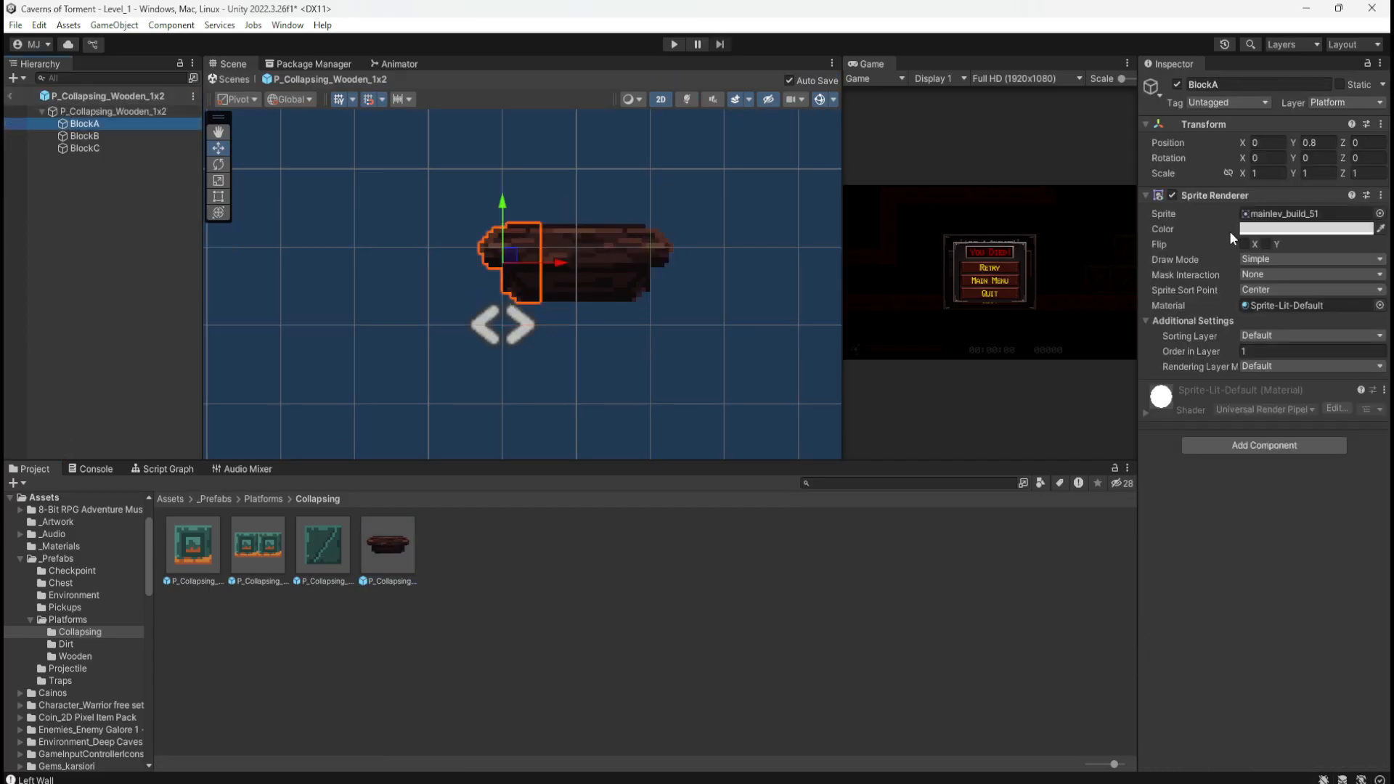
{"action": "left_click", "coordinate": [1252, 230]}
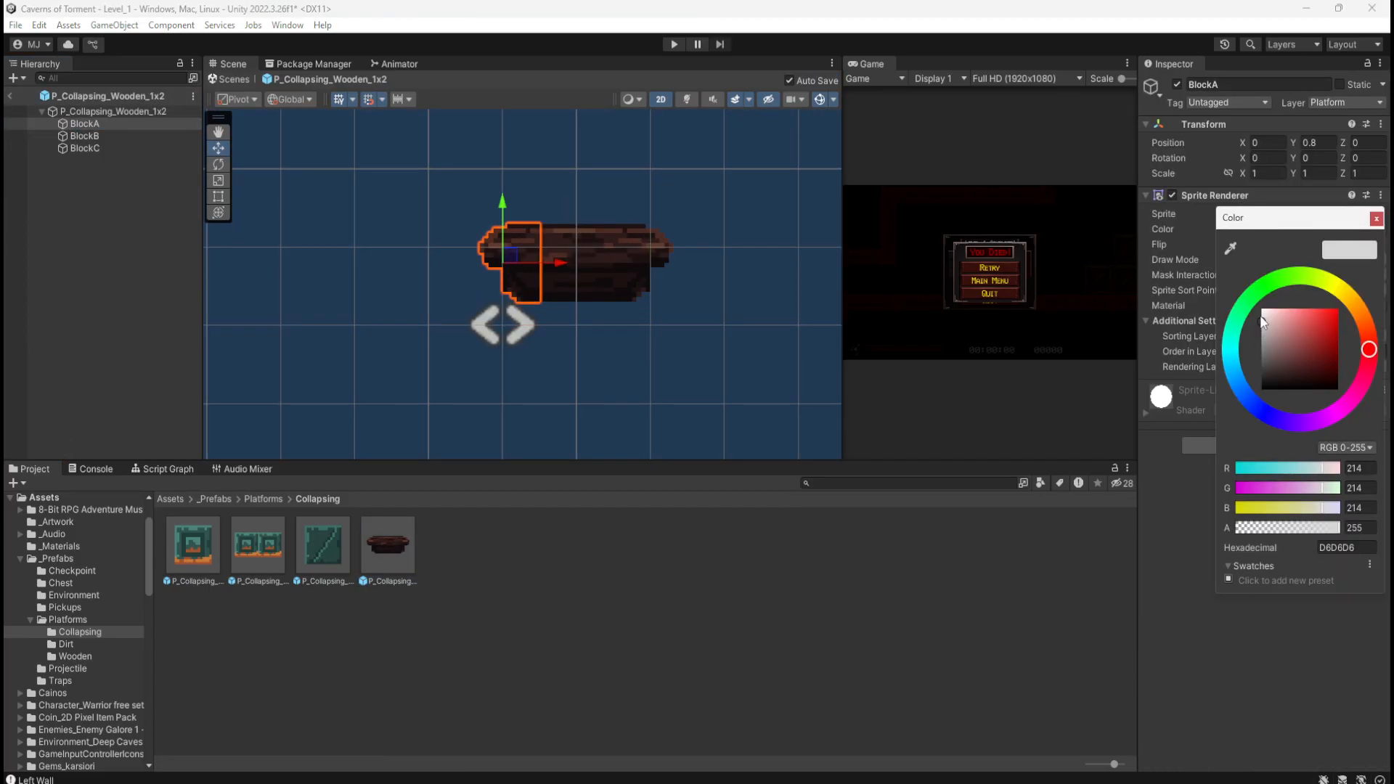
{"action": "left_click_drag", "start_coordinate": [1262, 320], "coordinate": [1238, 261]}
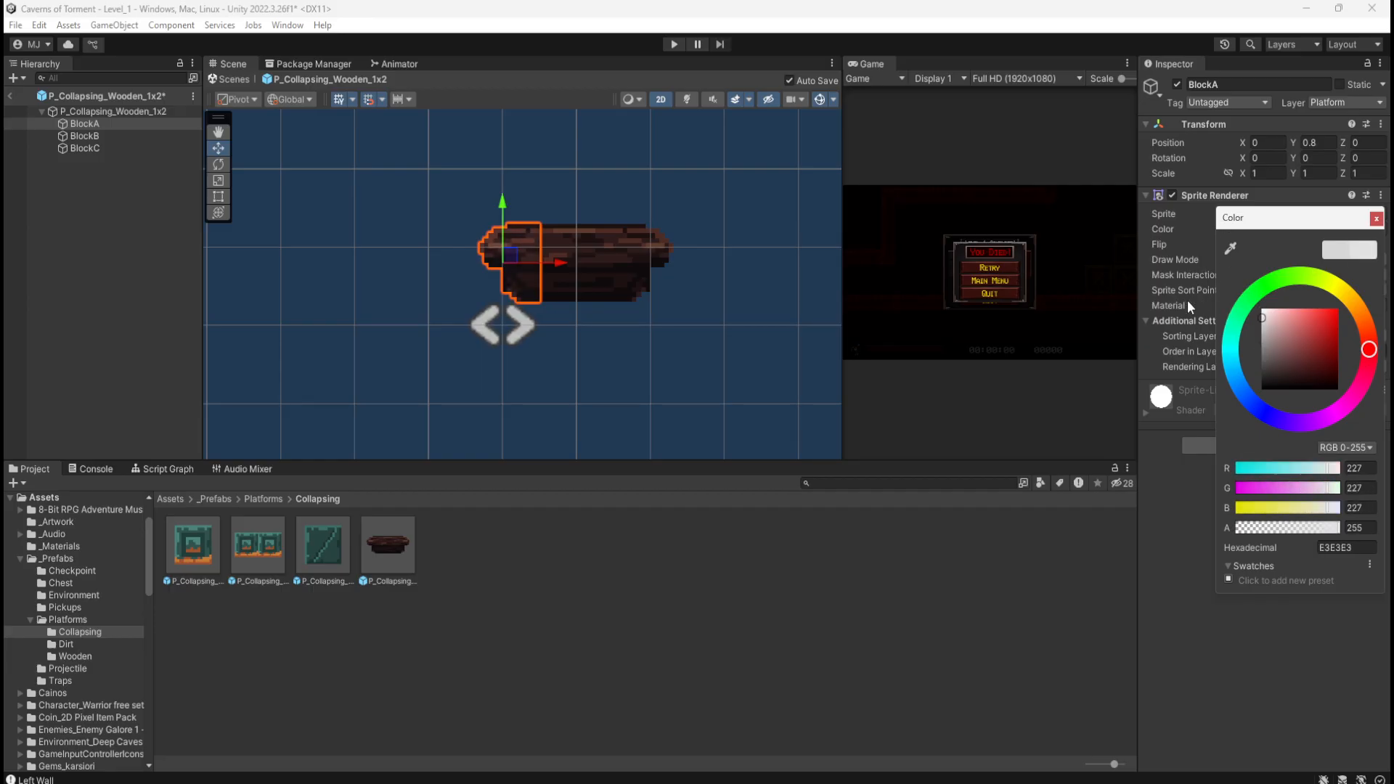
{"action": "left_click", "coordinate": [86, 135]}
{"action": "left_click", "coordinate": [1264, 229]}
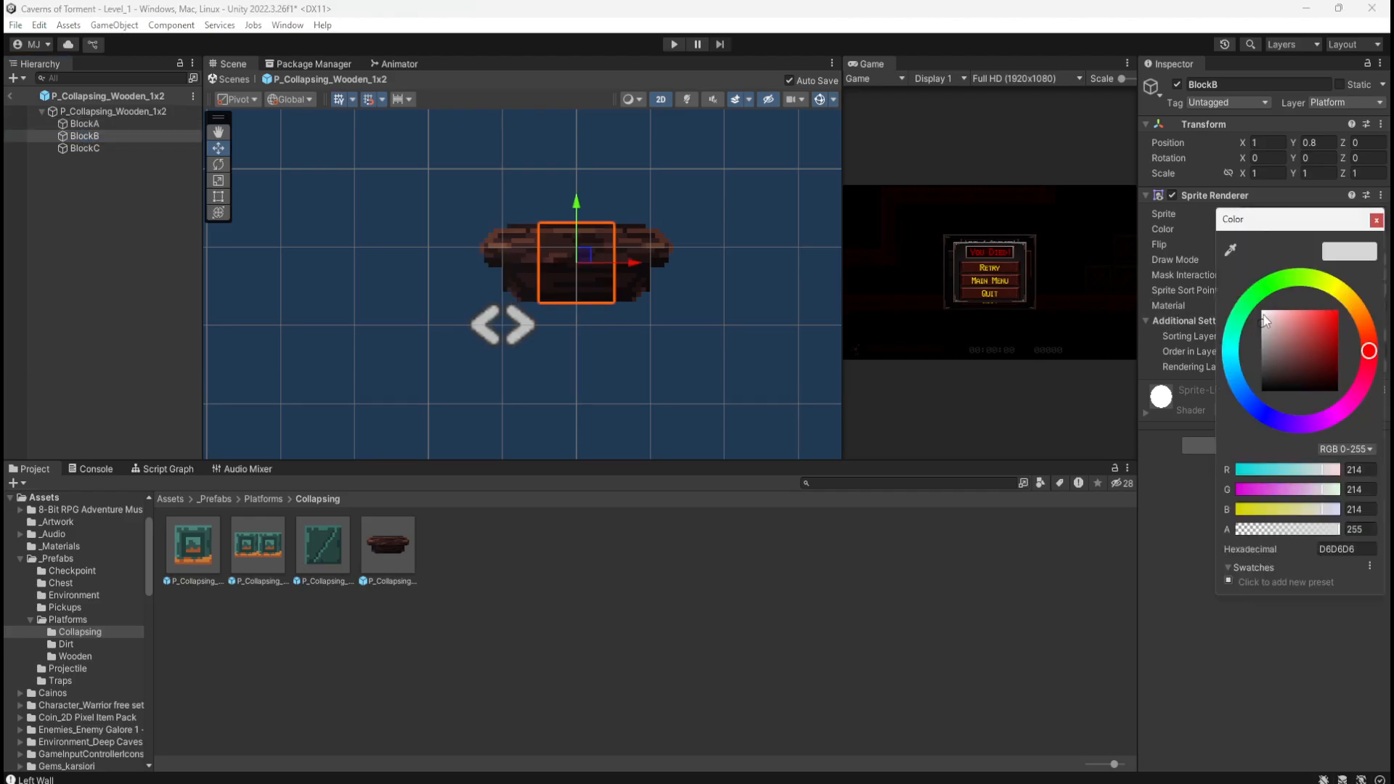
{"action": "left_click_drag", "start_coordinate": [1262, 324], "coordinate": [1231, 267]}
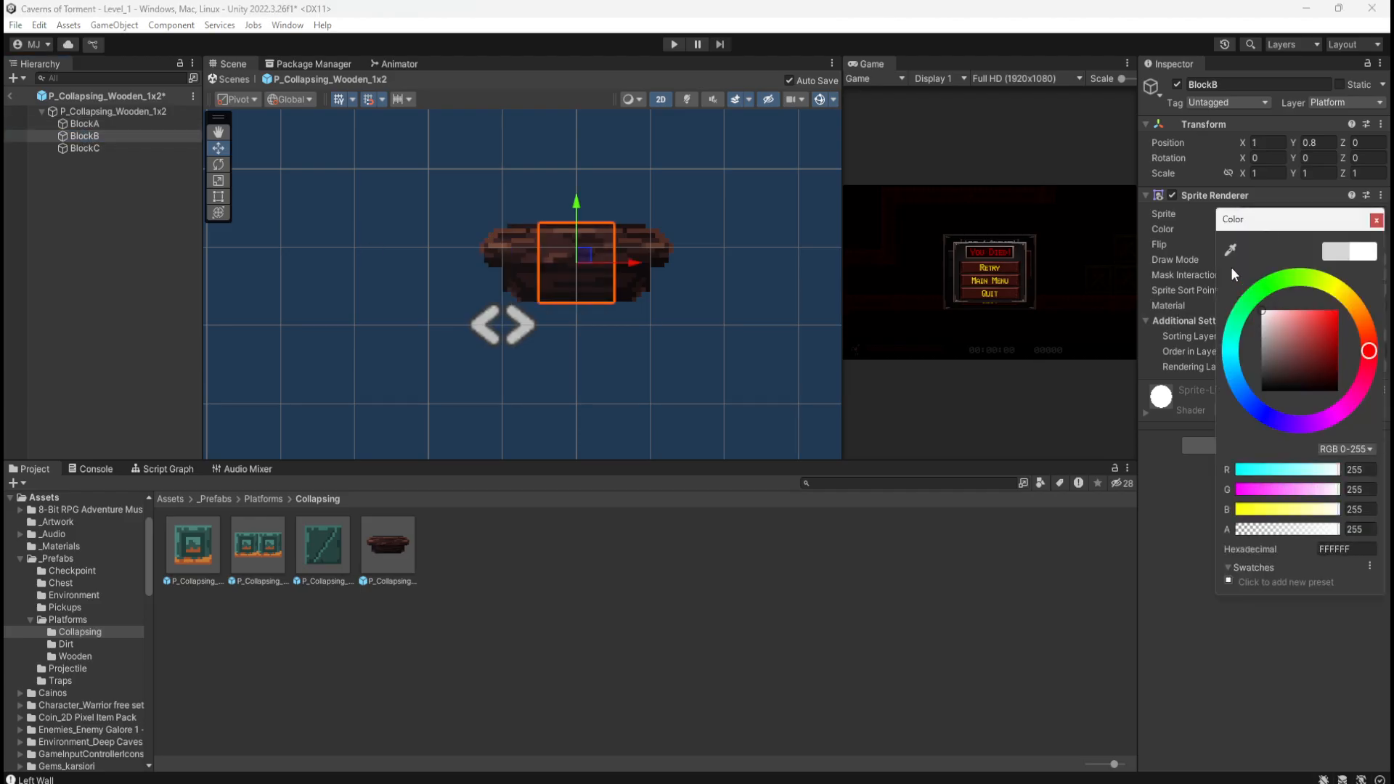
Step: Tint BlockC pure white FFFFFF as well and return to Level_1
{"action": "left_click", "coordinate": [129, 147]}
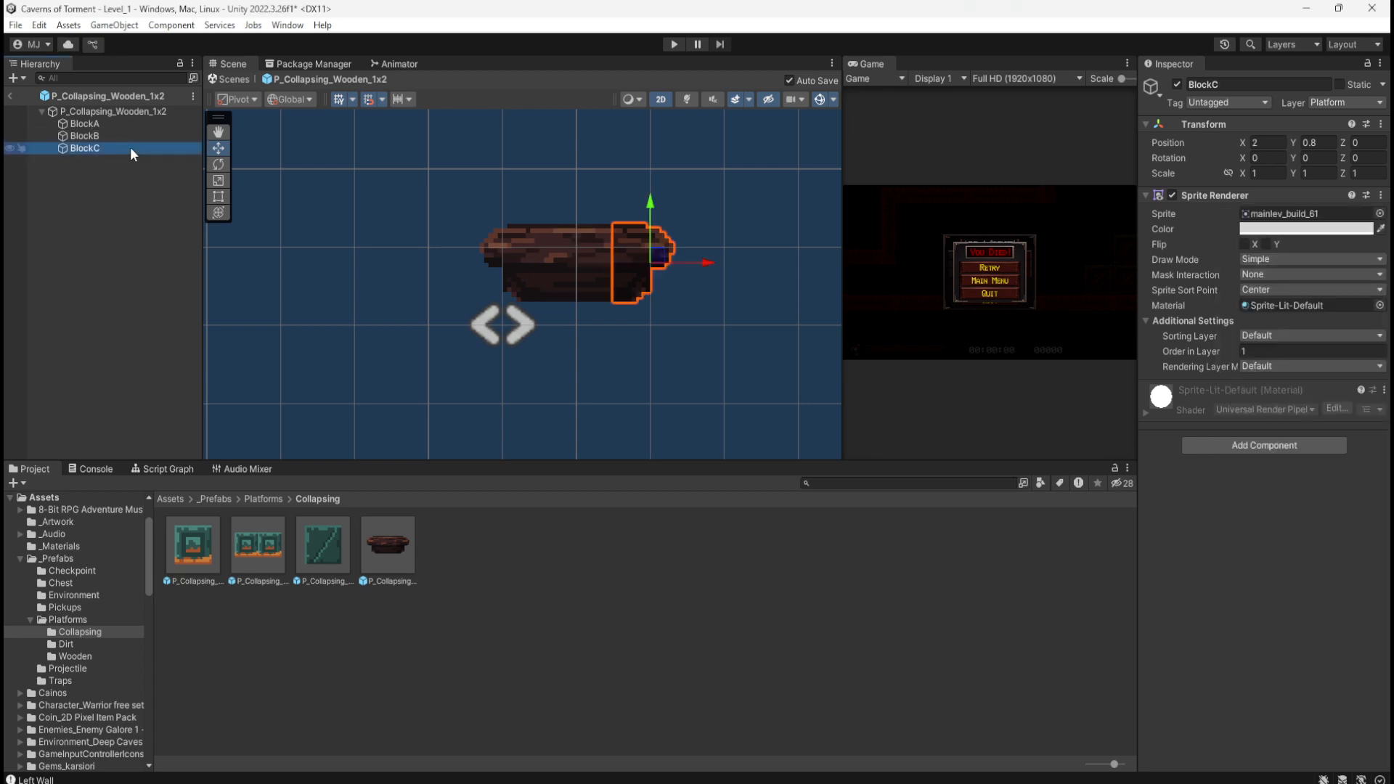
{"action": "left_click", "coordinate": [1270, 229]}
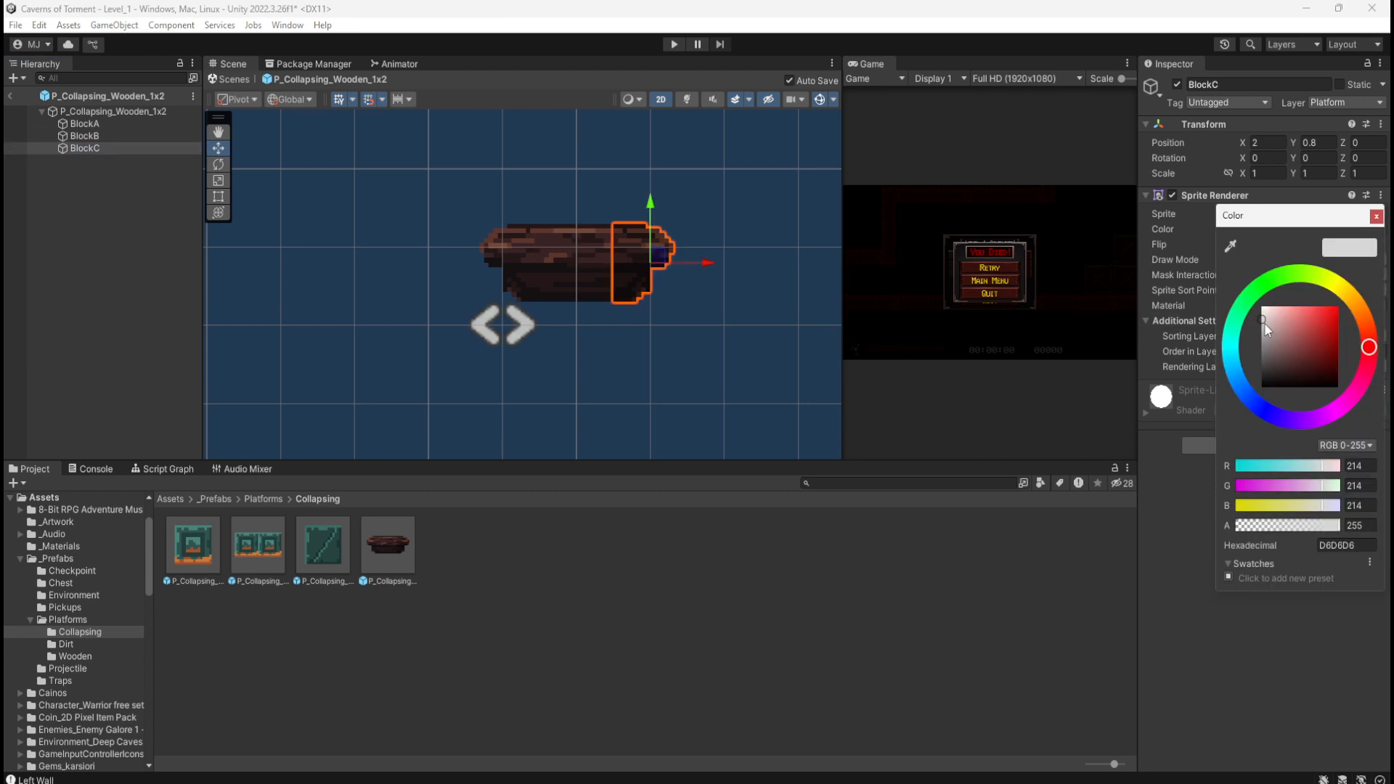
{"action": "left_click_drag", "start_coordinate": [1269, 313], "coordinate": [1236, 282]}
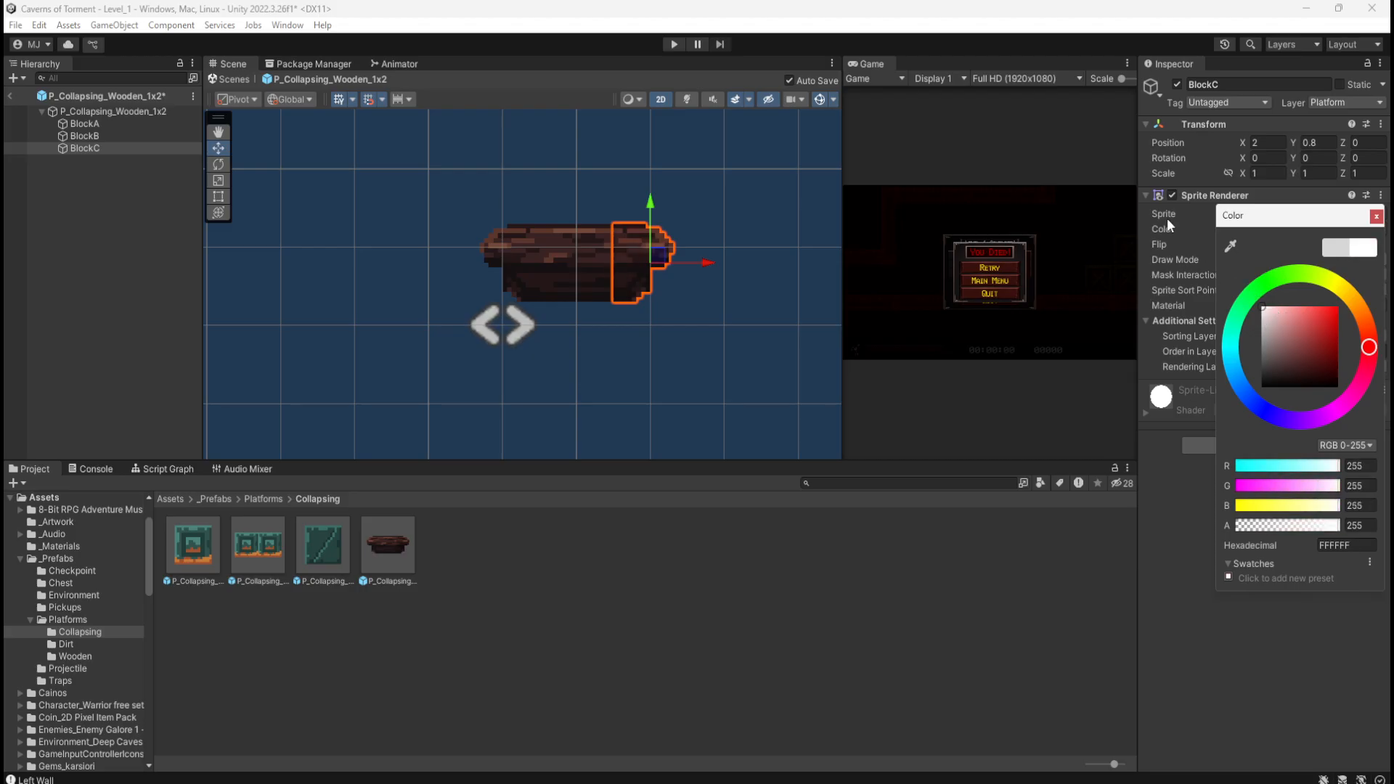
{"action": "left_click", "coordinate": [91, 228]}
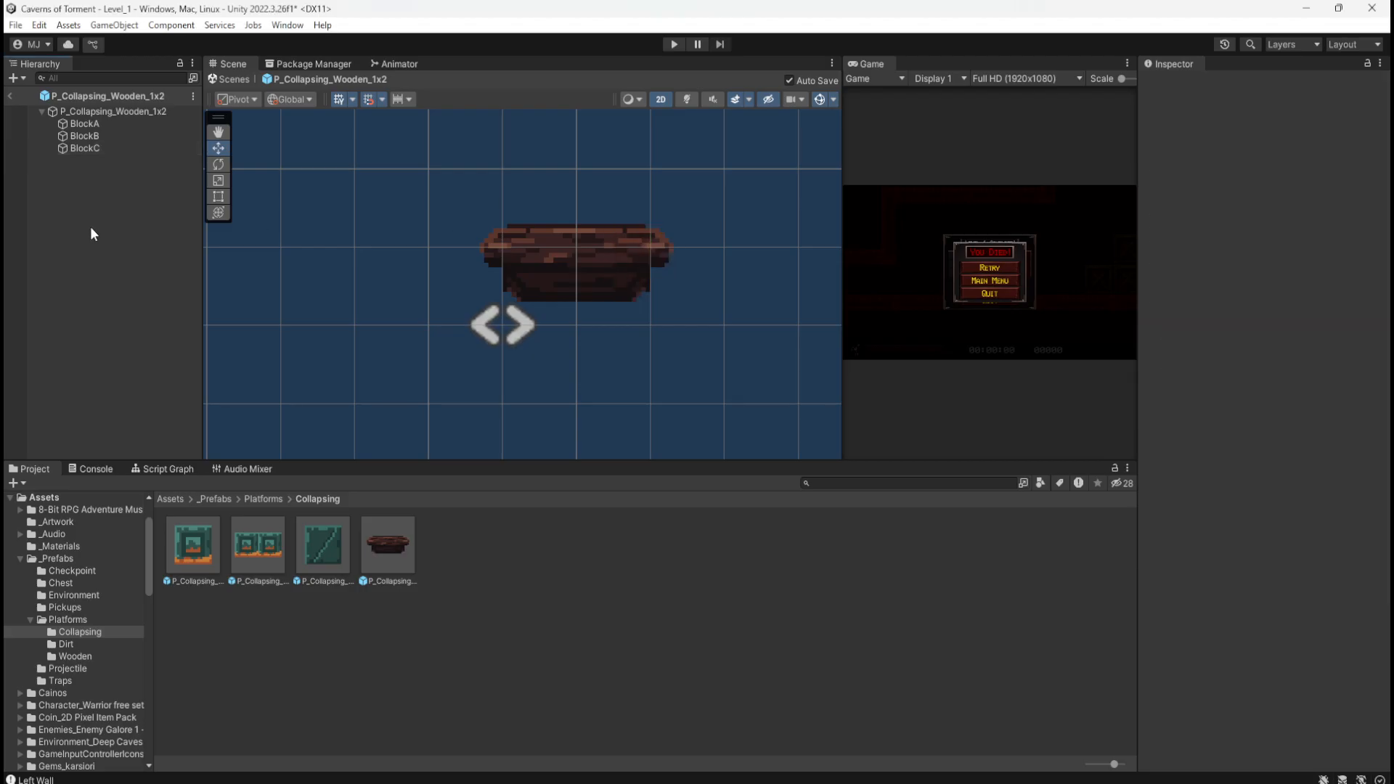
{"action": "left_click", "coordinate": [11, 94]}
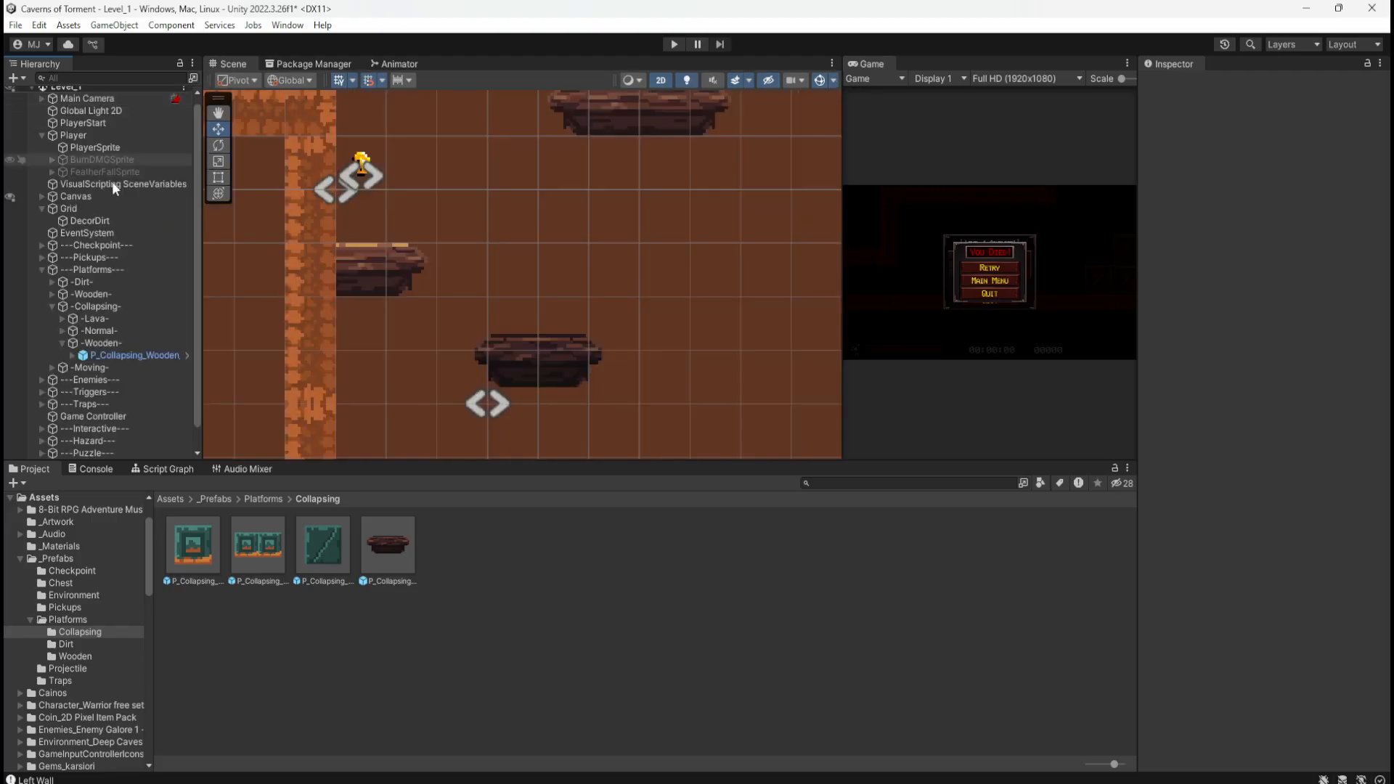
Step: Raise the collapsing platform so it lines up with the adjacent ledge
{"action": "scroll", "coordinate": [611, 367], "scroll_direction": "down", "scroll_amount": 3}
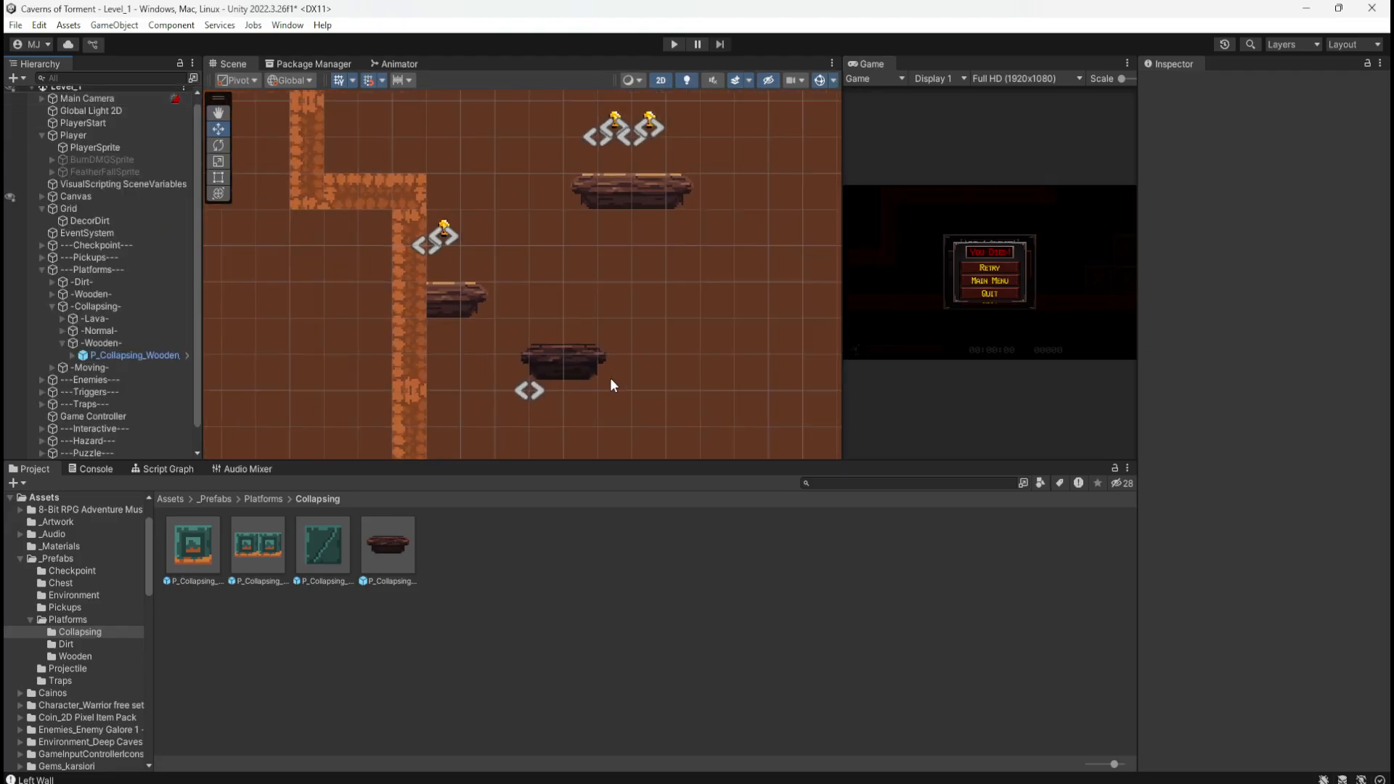
{"action": "scroll", "coordinate": [482, 299], "scroll_direction": "up", "scroll_amount": 5}
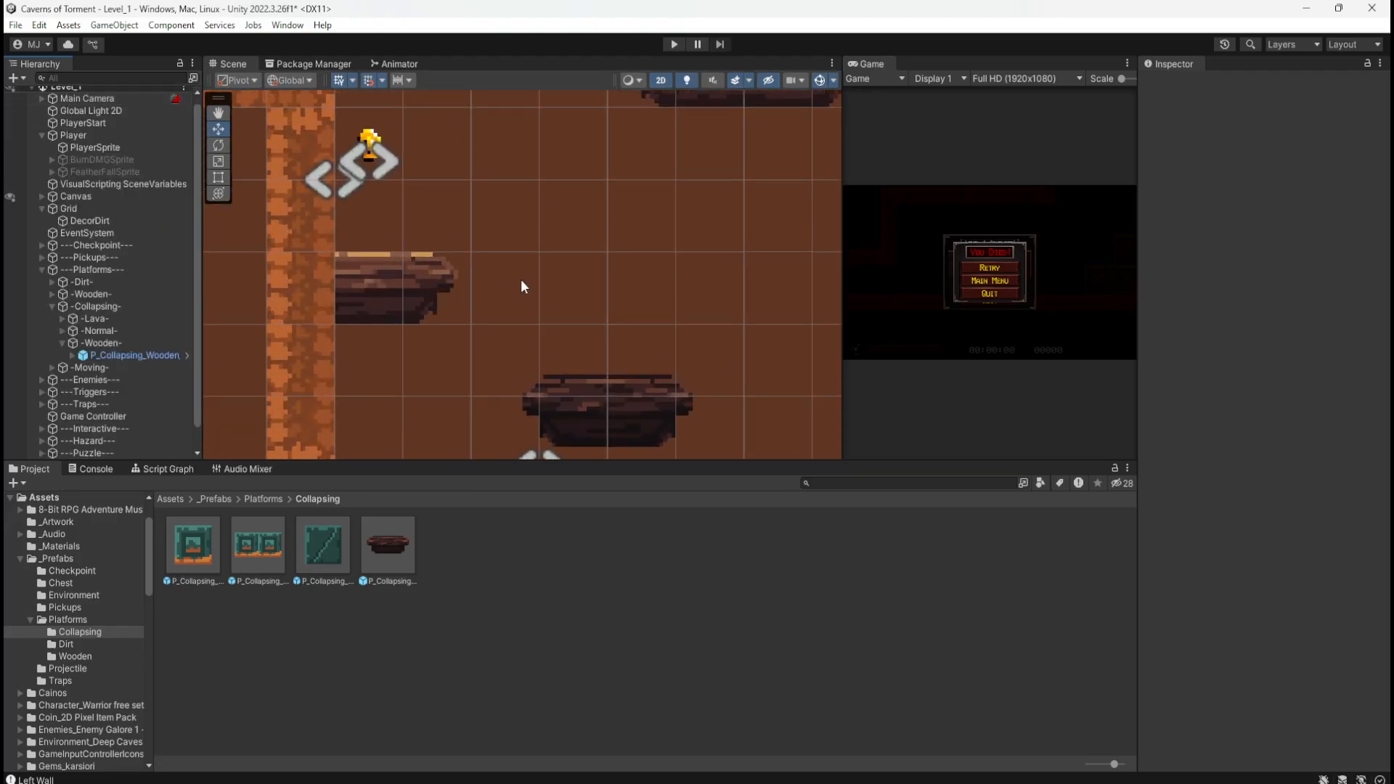
{"action": "scroll", "coordinate": [521, 281], "scroll_direction": "down", "scroll_amount": 1}
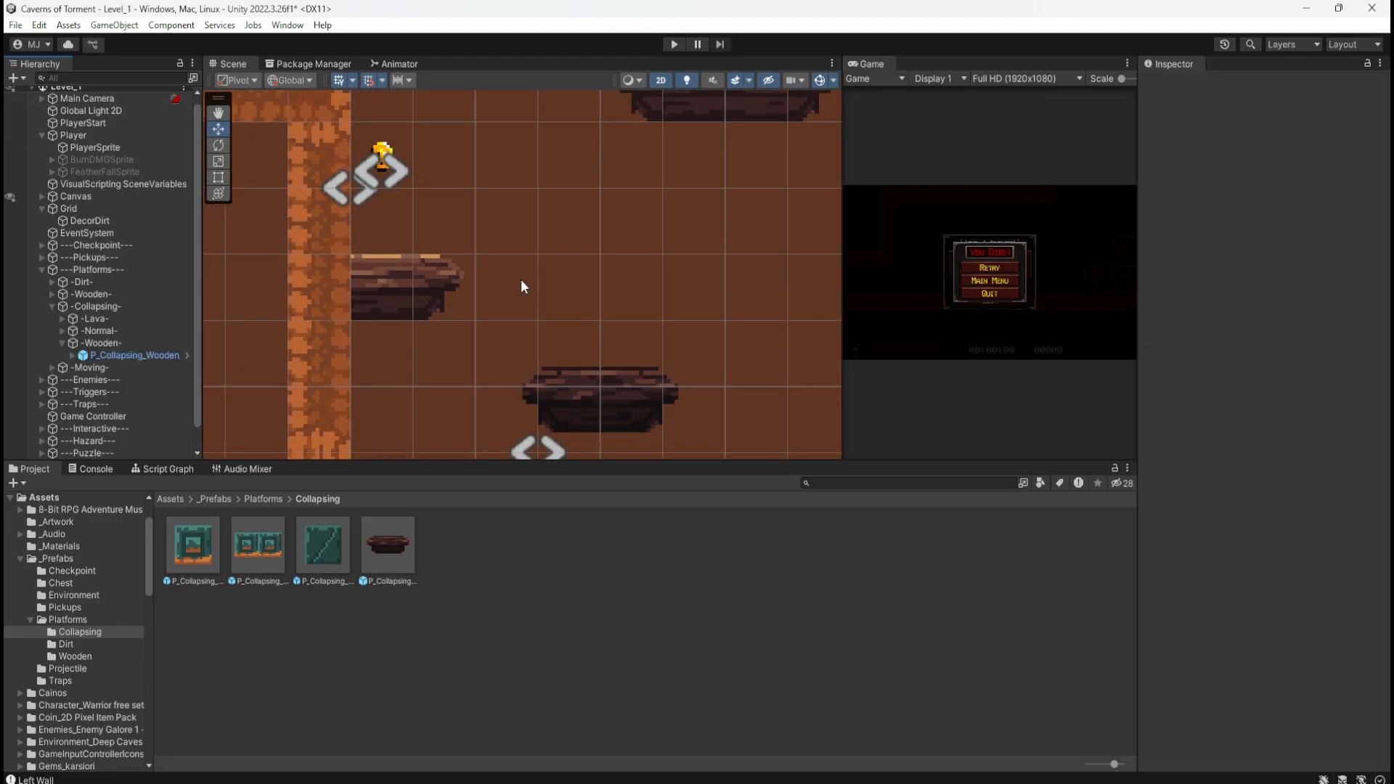
{"action": "left_click", "coordinate": [587, 389]}
{"action": "left_click_drag", "start_coordinate": [553, 445], "coordinate": [510, 335]}
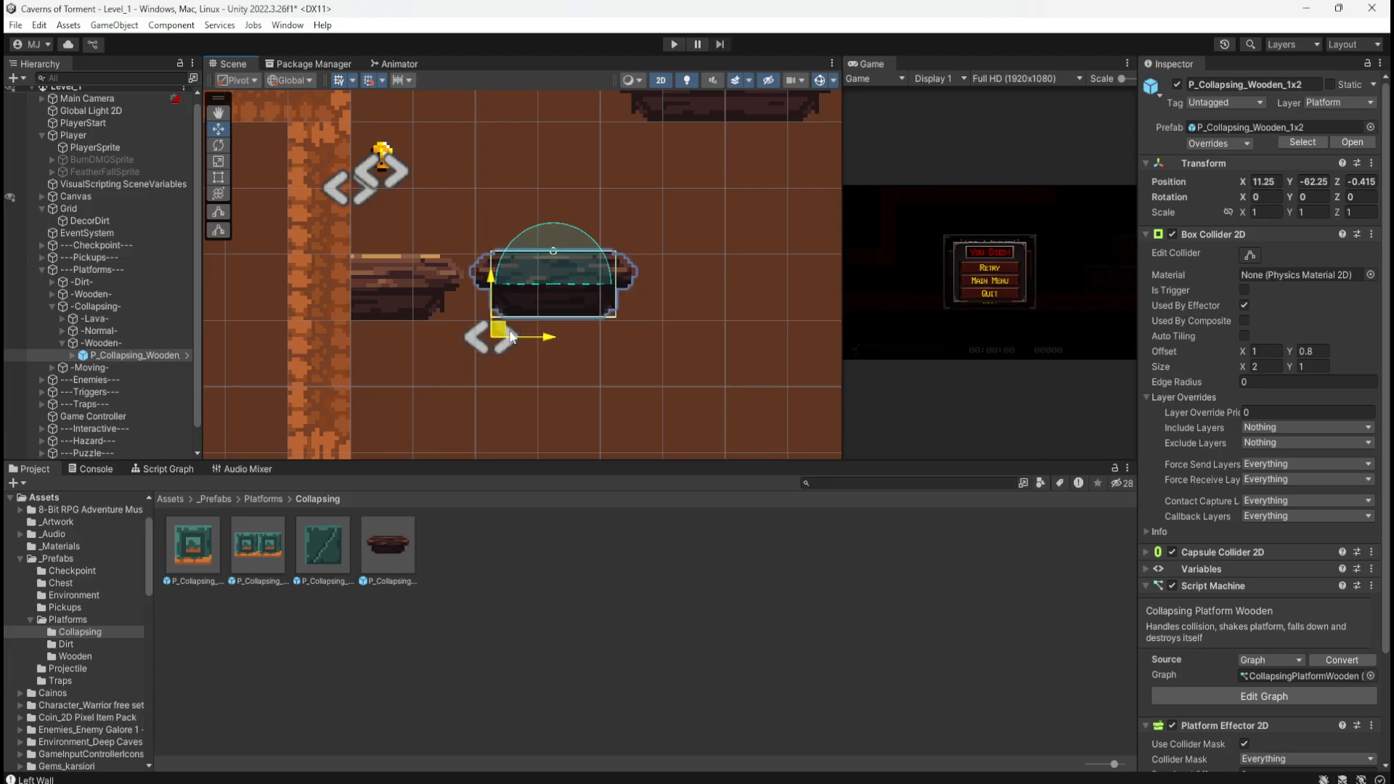
{"action": "left_click", "coordinate": [542, 555]}
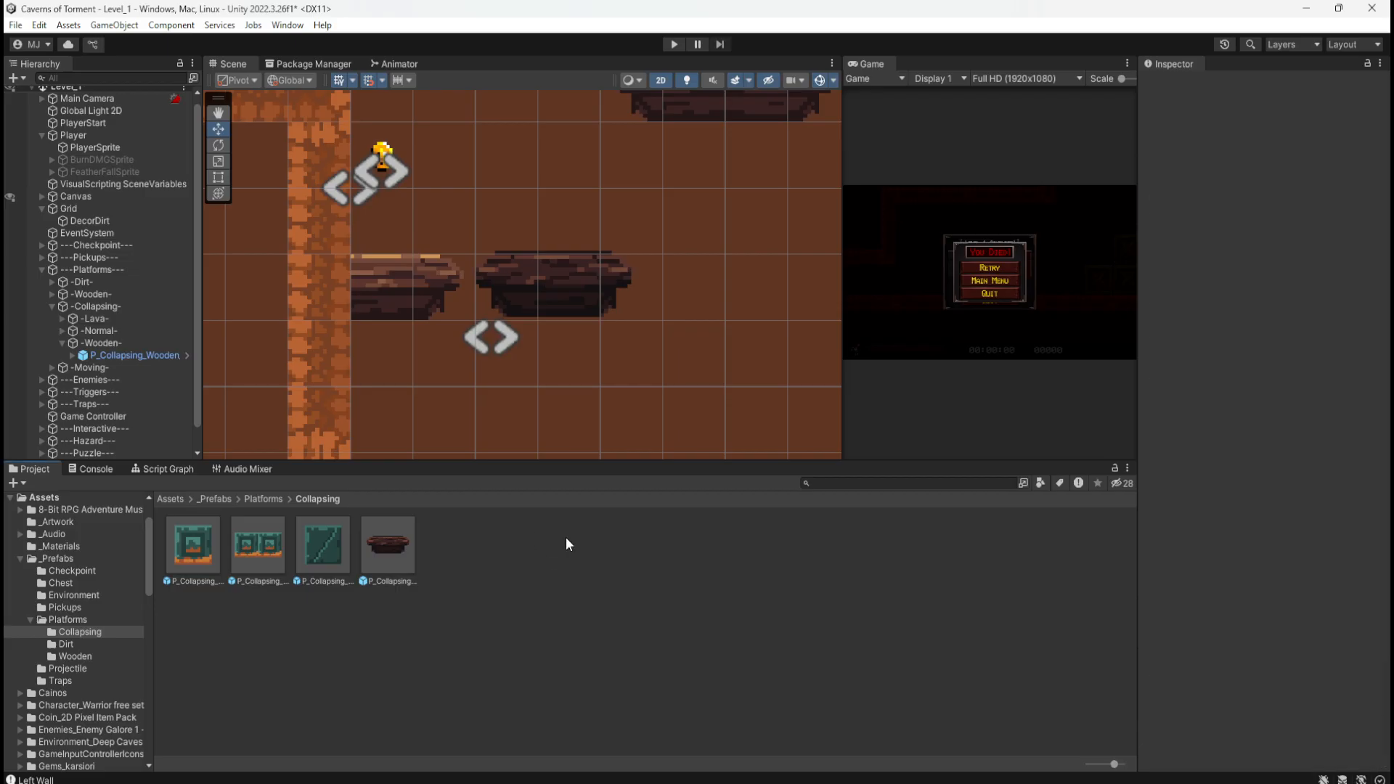
Step: Zoom out and bring up the hand-drawn level sketch, shifting its window slightly up
{"action": "scroll", "coordinate": [558, 382], "scroll_direction": "down", "scroll_amount": 3}
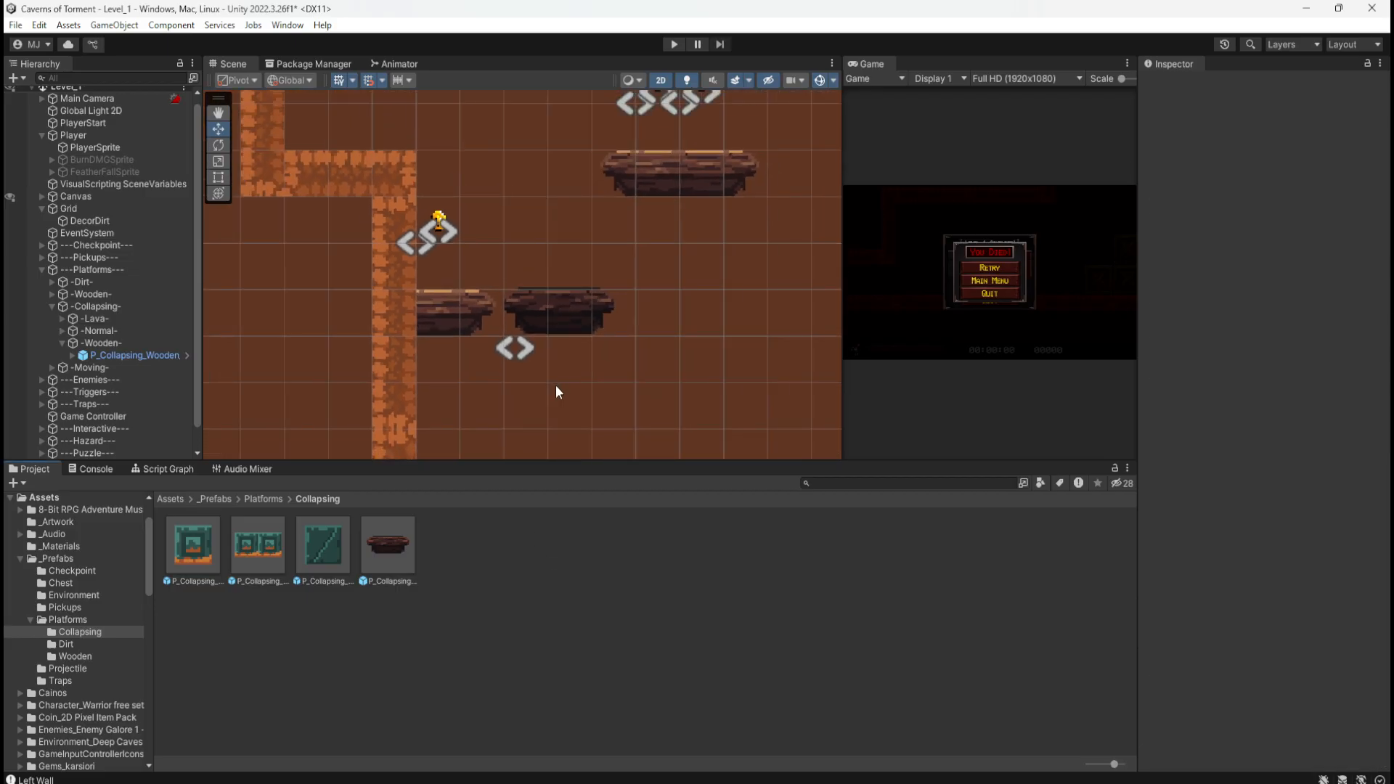
{"action": "scroll", "coordinate": [634, 222], "scroll_direction": "up", "scroll_amount": 2}
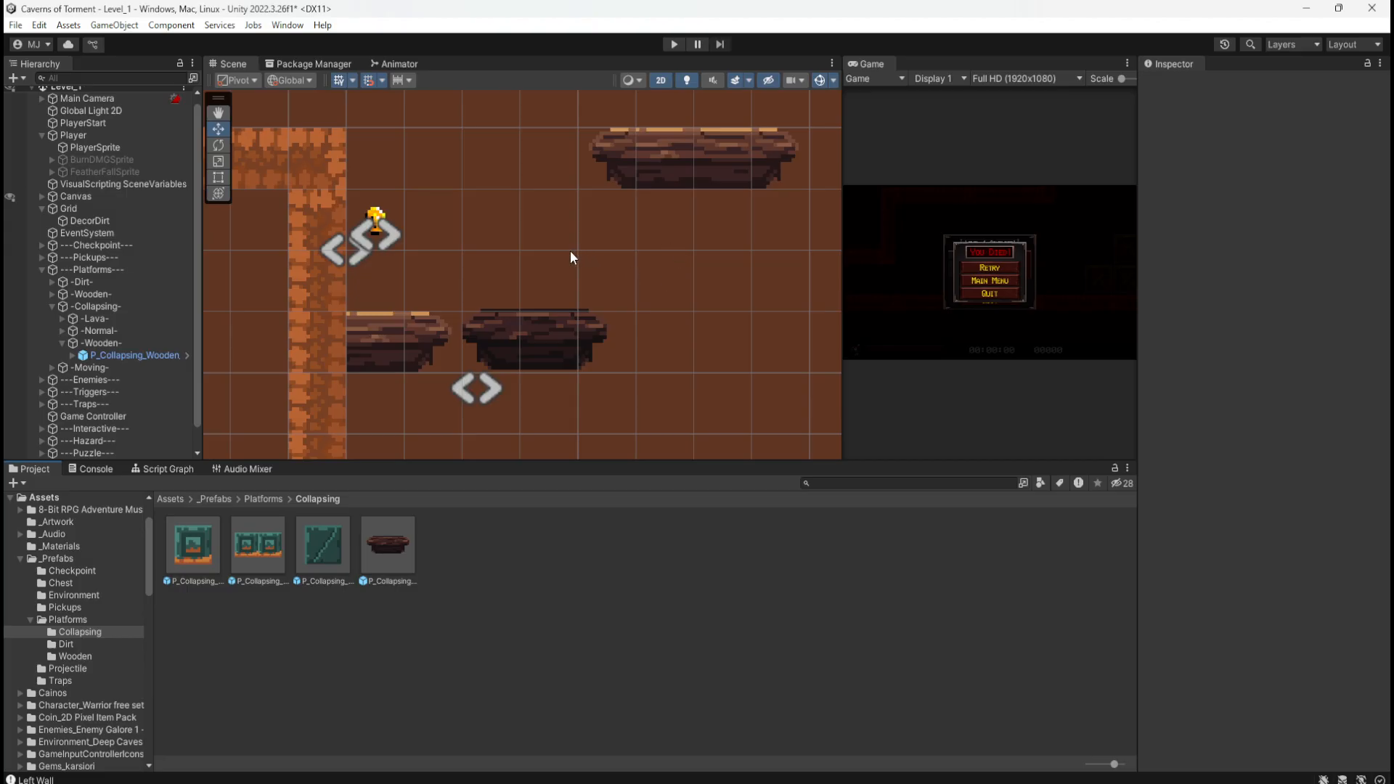
{"action": "scroll", "coordinate": [465, 190], "scroll_direction": "down", "scroll_amount": 5}
{"action": "scroll", "coordinate": [464, 184], "scroll_direction": "down", "scroll_amount": 4}
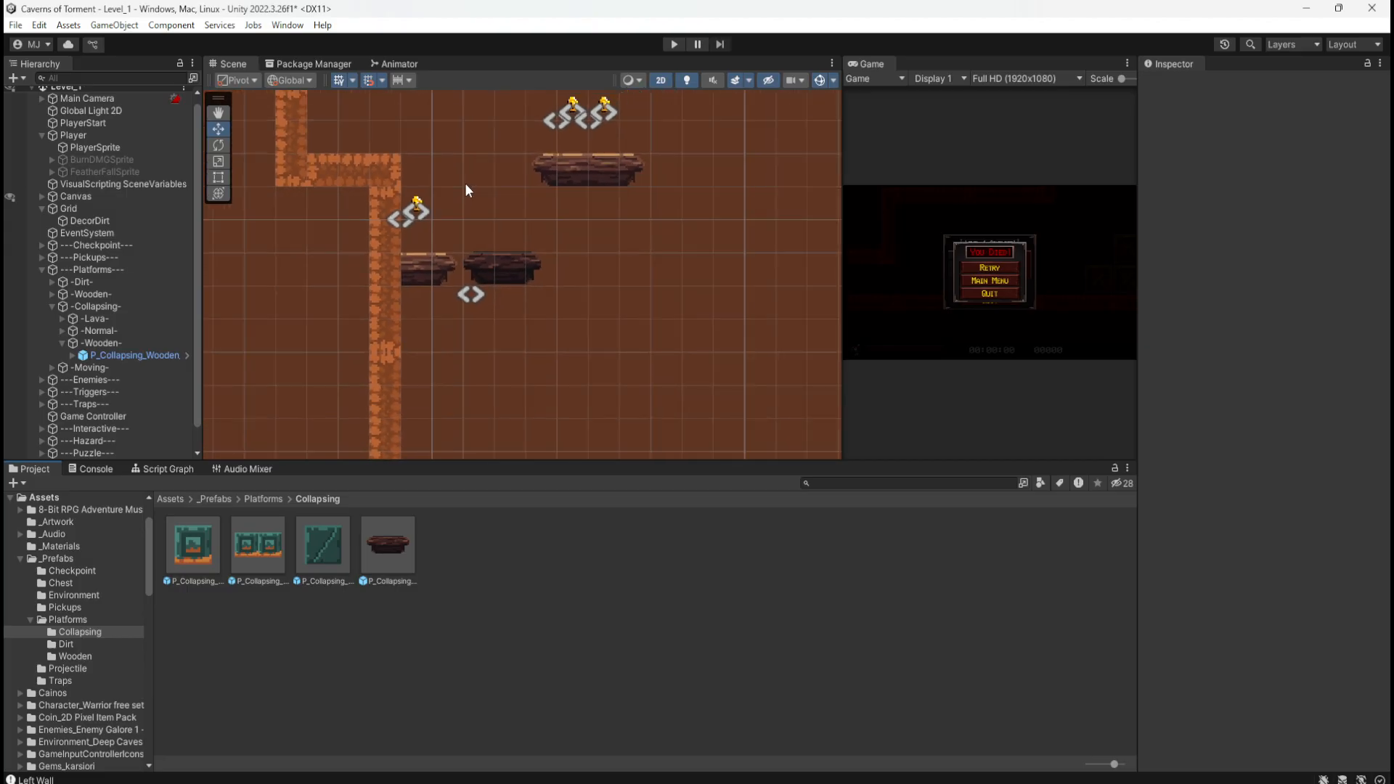
{"action": "mouse_move", "coordinate": [1392, 183]}
{"action": "left_mouse_down"}
{"action": "mouse_move", "coordinate": [1221, 180]}
{"action": "mouse_move", "coordinate": [1221, 164]}
{"action": "left_mouse_up"}
{"action": "scroll", "coordinate": [376, 403], "scroll_direction": "down", "scroll_amount": 6}
{"action": "scroll", "coordinate": [308, 401], "scroll_direction": "down", "scroll_amount": 5}
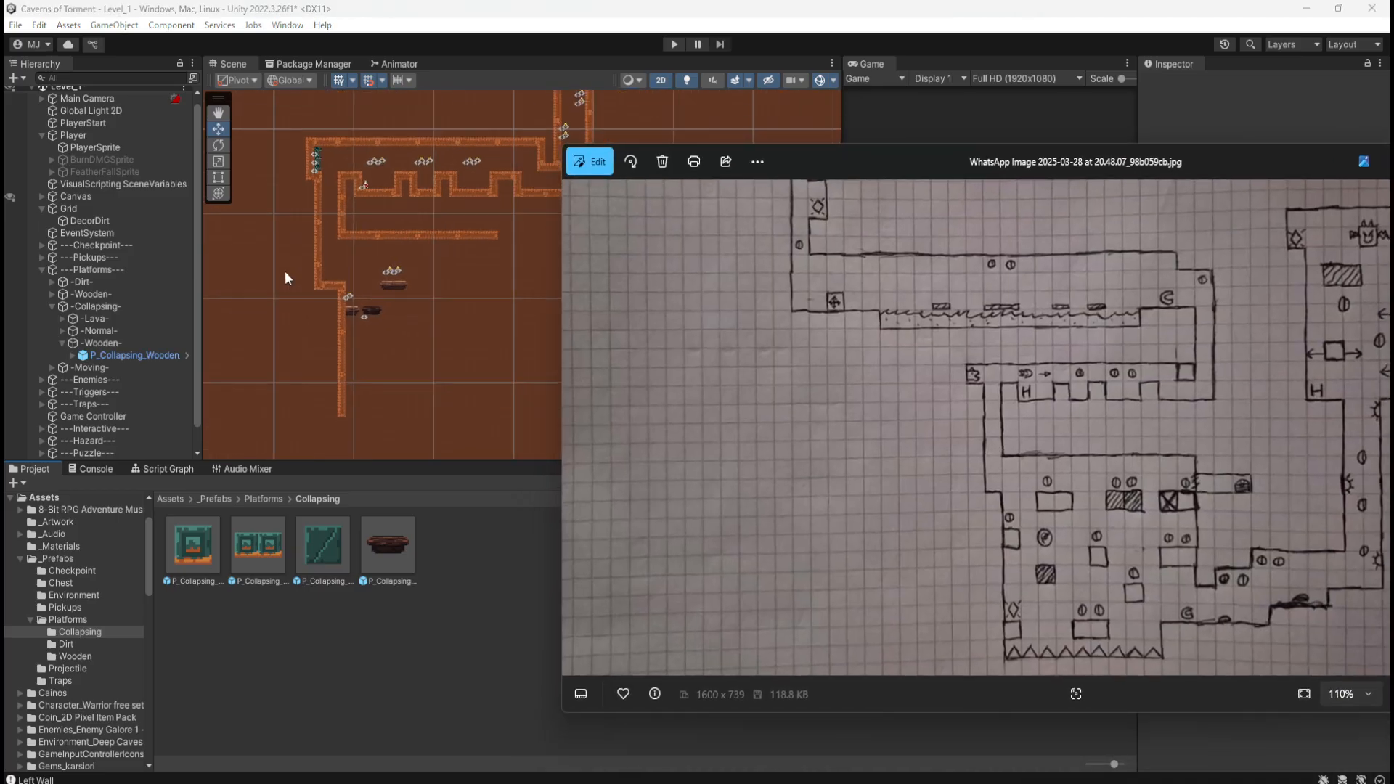
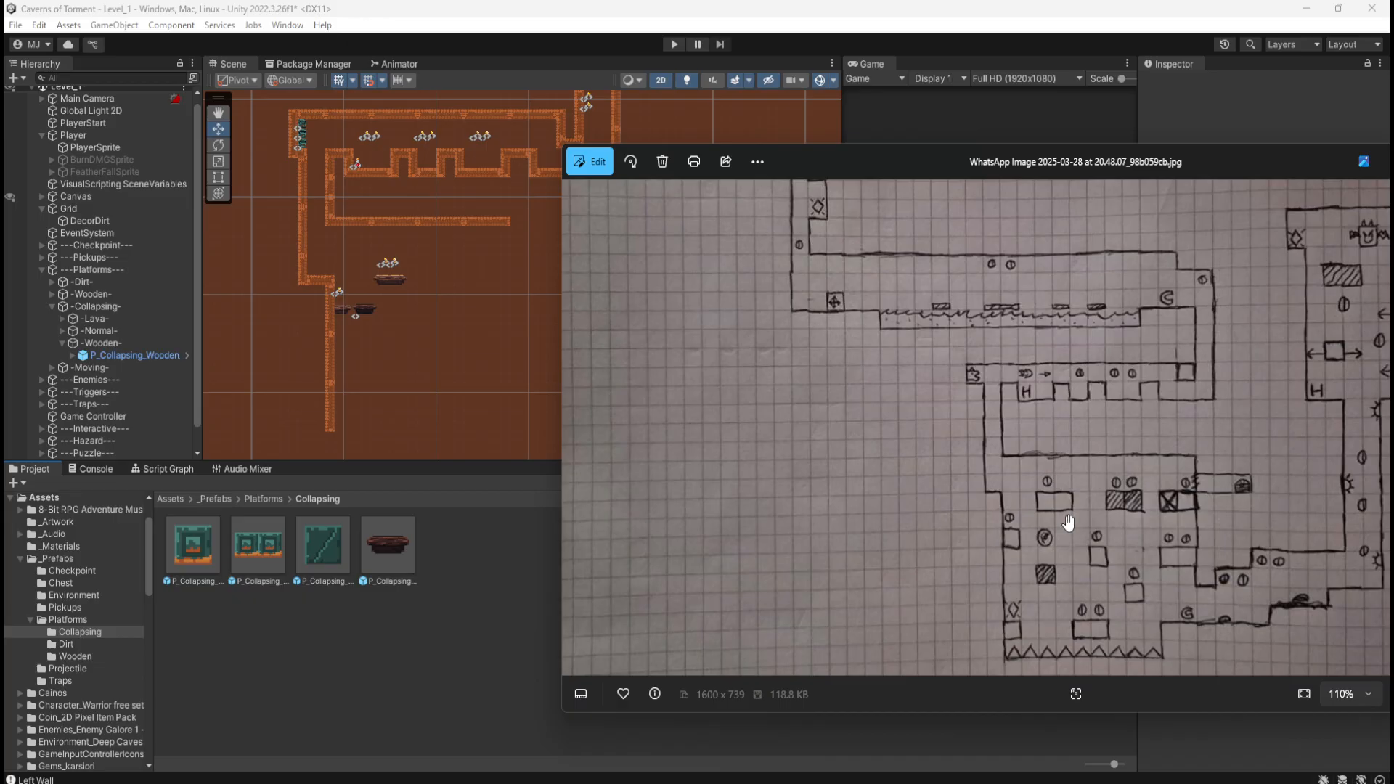
Step: Bring Unity back in front of the sketch and pan the Scene view to the lava corridor area
{"action": "left_click", "coordinate": [692, 14]}
{"action": "middle_click_drag", "start_coordinate": [498, 221], "coordinate": [686, 435]}
Step: Zoom out and pan the level view down to the lower wooden platforms
{"action": "scroll", "coordinate": [648, 359], "scroll_direction": "down", "scroll_amount": 5}
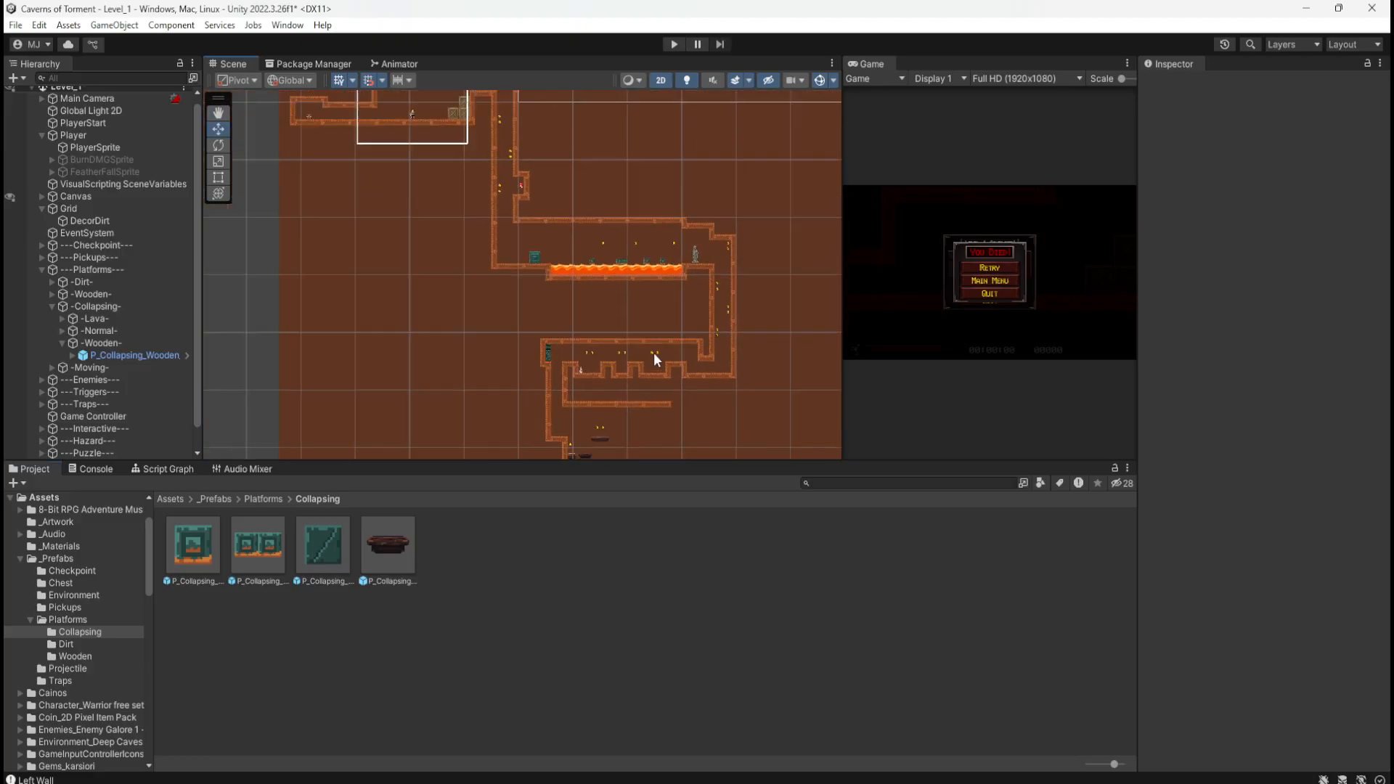
{"action": "scroll", "coordinate": [679, 373], "scroll_direction": "down", "scroll_amount": 2}
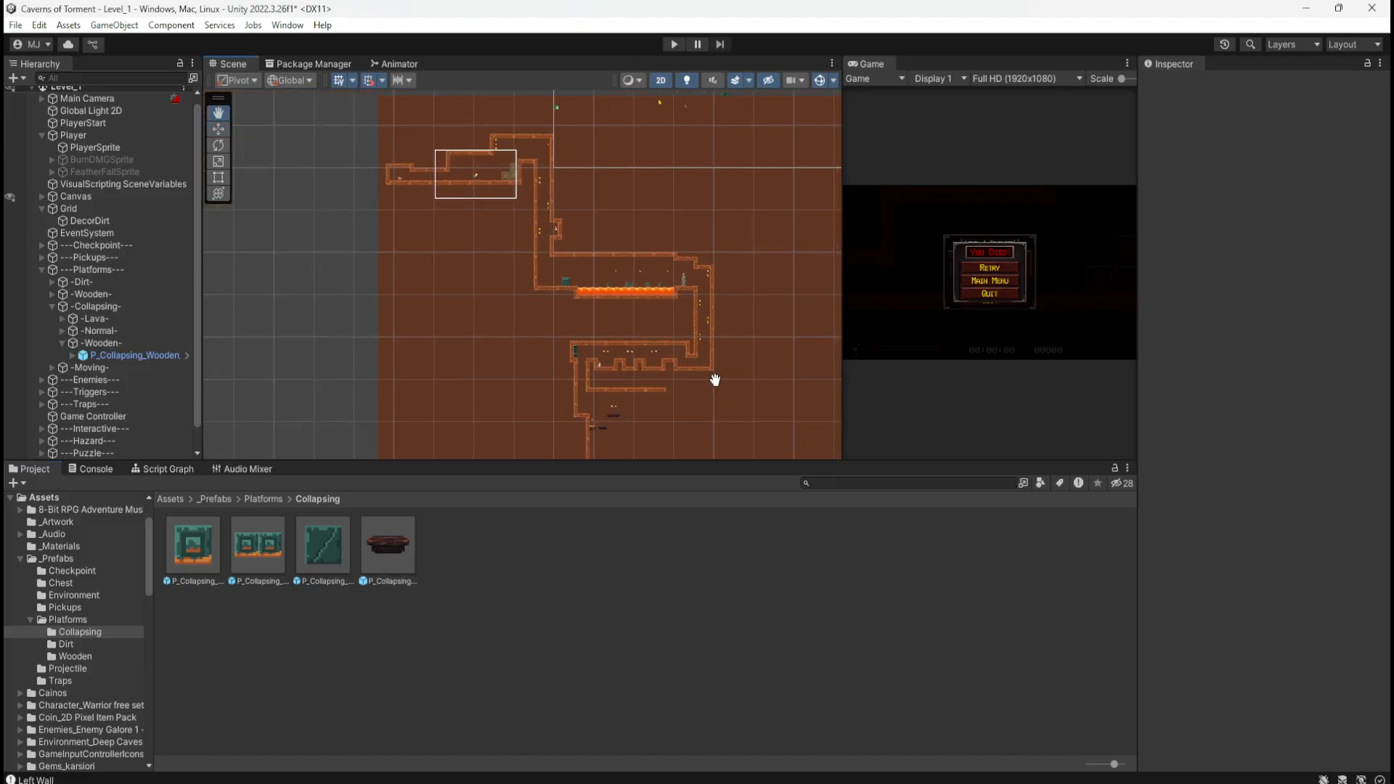
{"action": "middle_click_drag", "start_coordinate": [712, 374], "coordinate": [593, 284]}
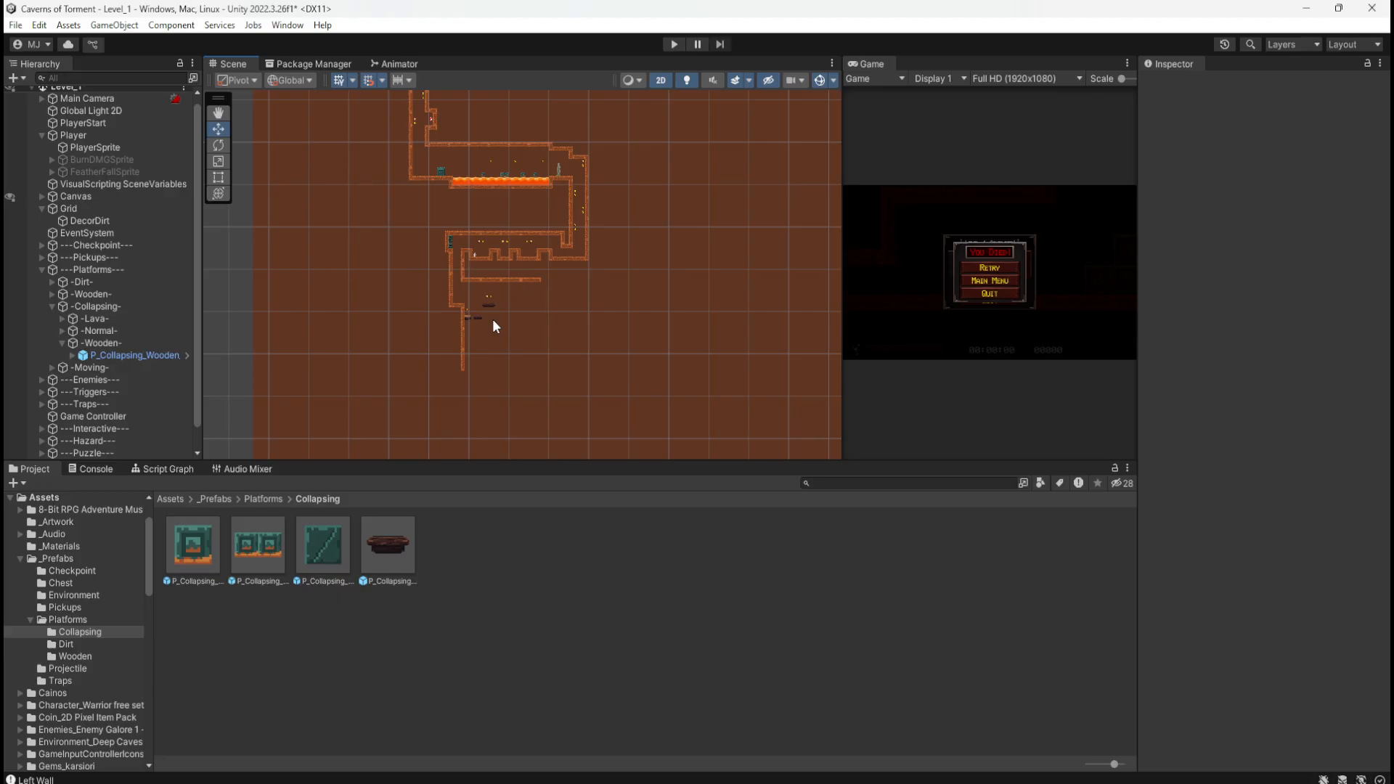
{"action": "scroll", "coordinate": [493, 320], "scroll_direction": "up", "scroll_amount": 8}
{"action": "scroll", "coordinate": [466, 321], "scroll_direction": "up", "scroll_amount": 2}
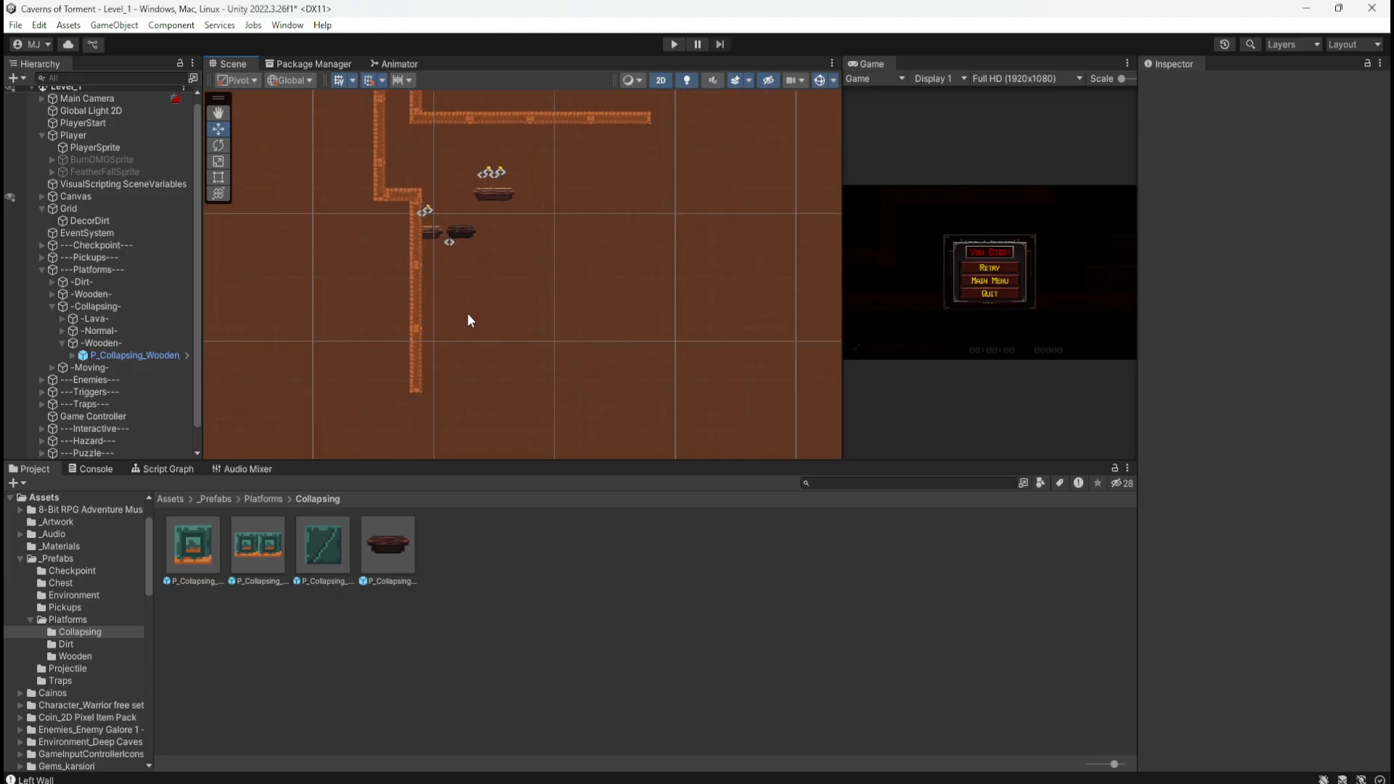
Step: Move the Photos viewer off screen, then zoom in and select the collapsing wooden platform
{"action": "key", "text": "alt+Tab"}
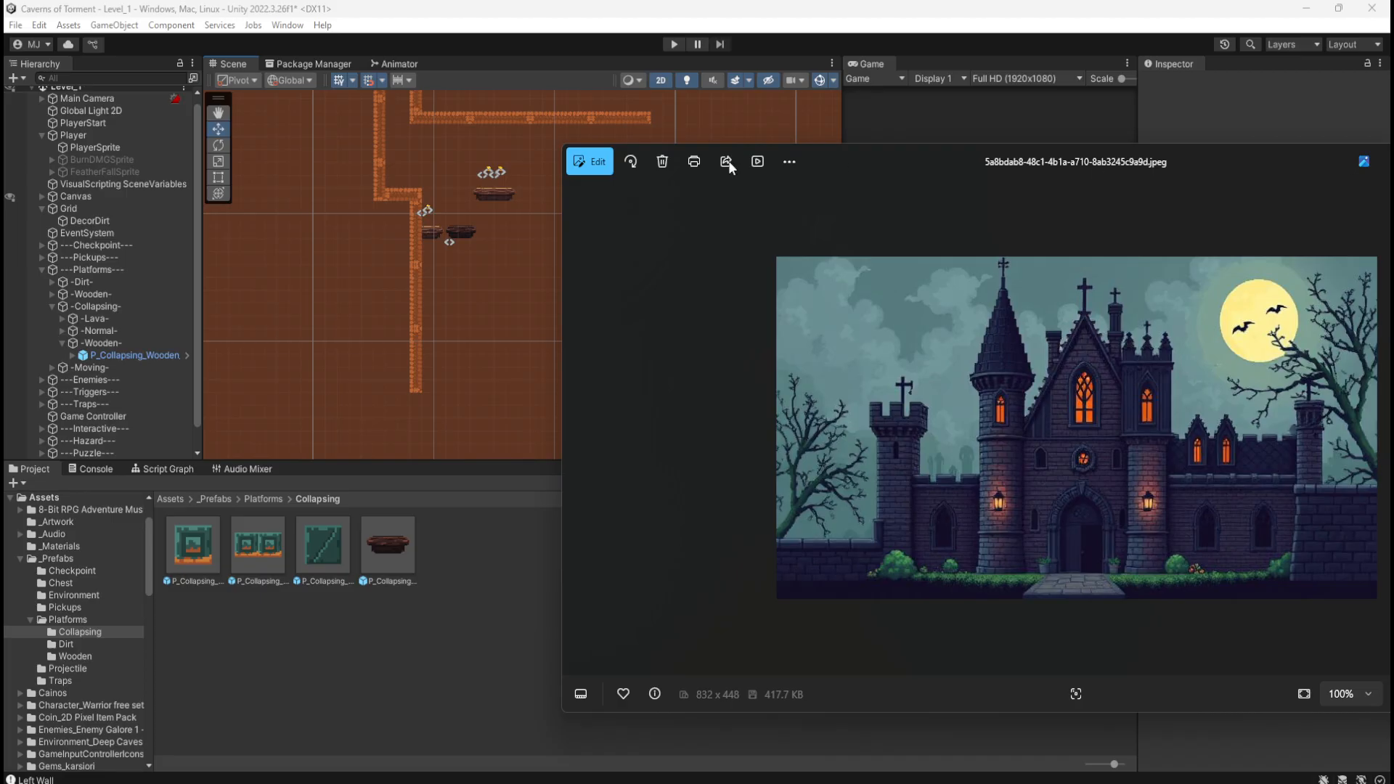
{"action": "left_click_drag", "start_coordinate": [942, 161], "coordinate": [1393, 172]}
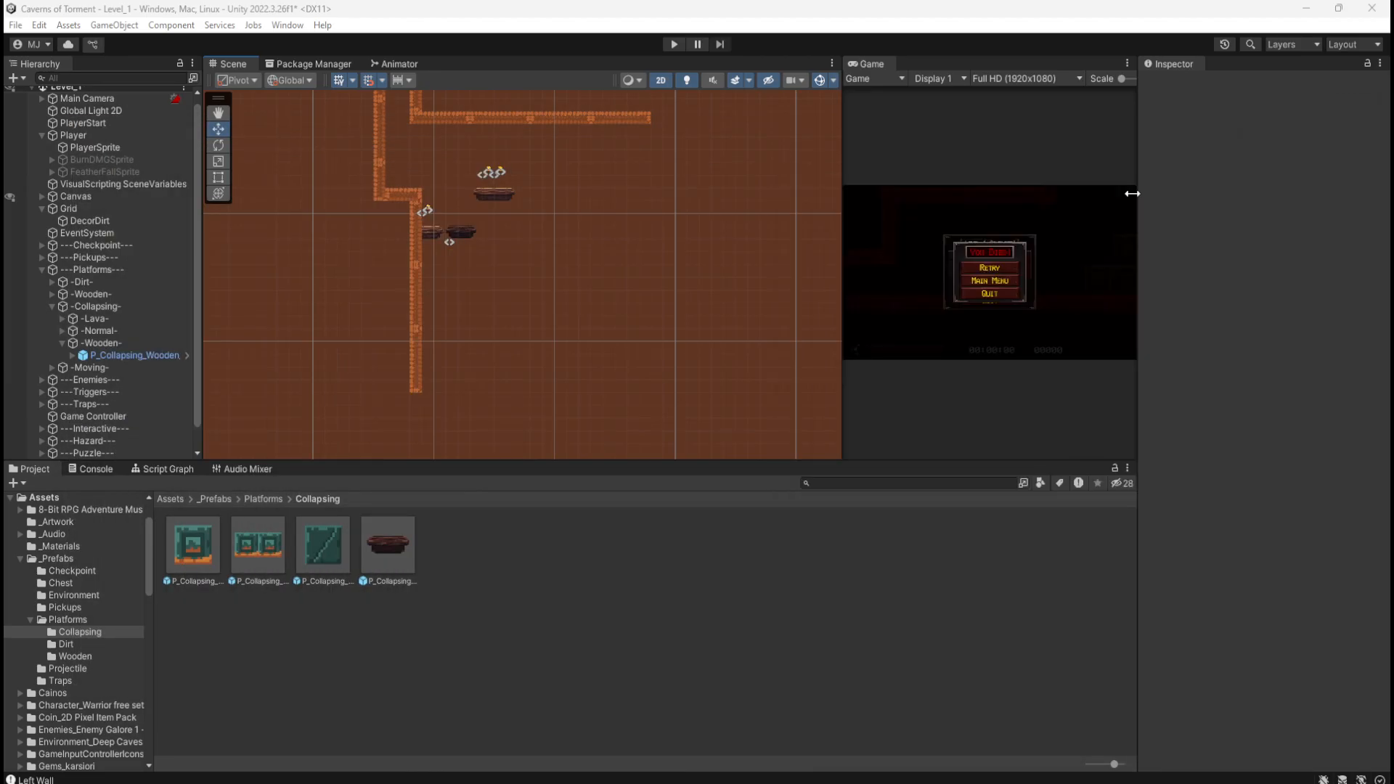
{"action": "scroll", "coordinate": [516, 251], "scroll_direction": "up", "scroll_amount": 3}
{"action": "scroll", "coordinate": [464, 193], "scroll_direction": "up", "scroll_amount": 2}
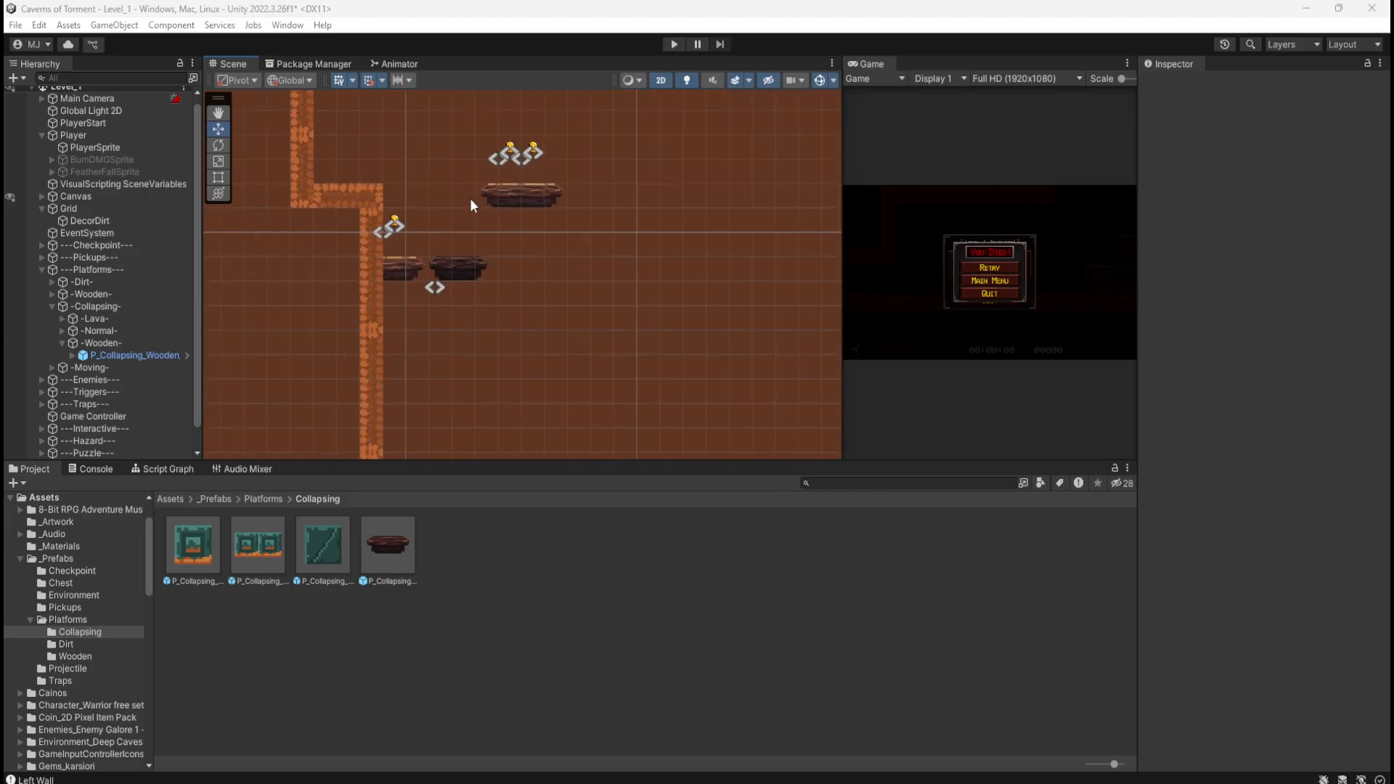
{"action": "left_click", "coordinate": [450, 270]}
Step: Move the collapsing wooden platform down and right to X 13, Y -64.25
{"action": "left_click_drag", "start_coordinate": [440, 285], "coordinate": [485, 339]}
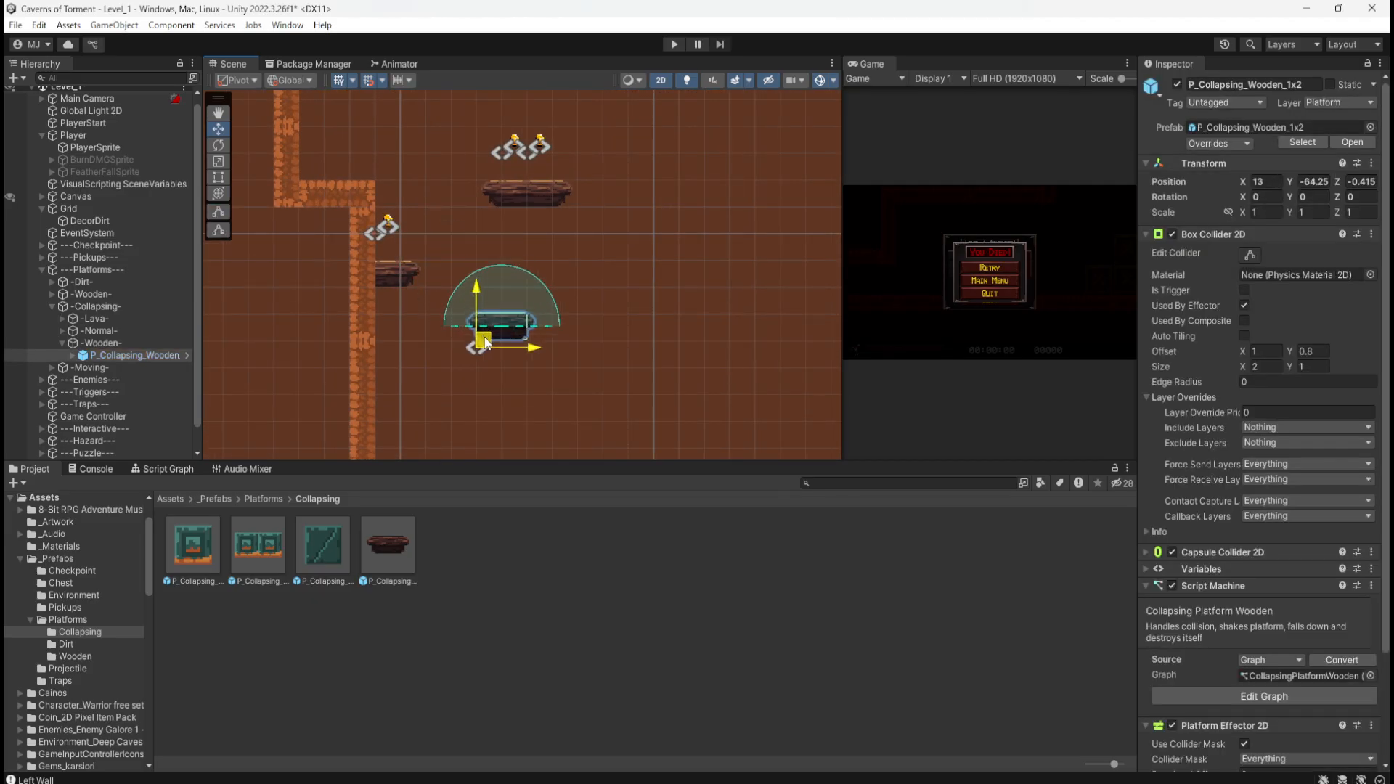
{"action": "left_click_drag", "start_coordinate": [485, 343], "coordinate": [483, 347]}
{"action": "scroll", "coordinate": [465, 236], "scroll_direction": "up", "scroll_amount": 3}
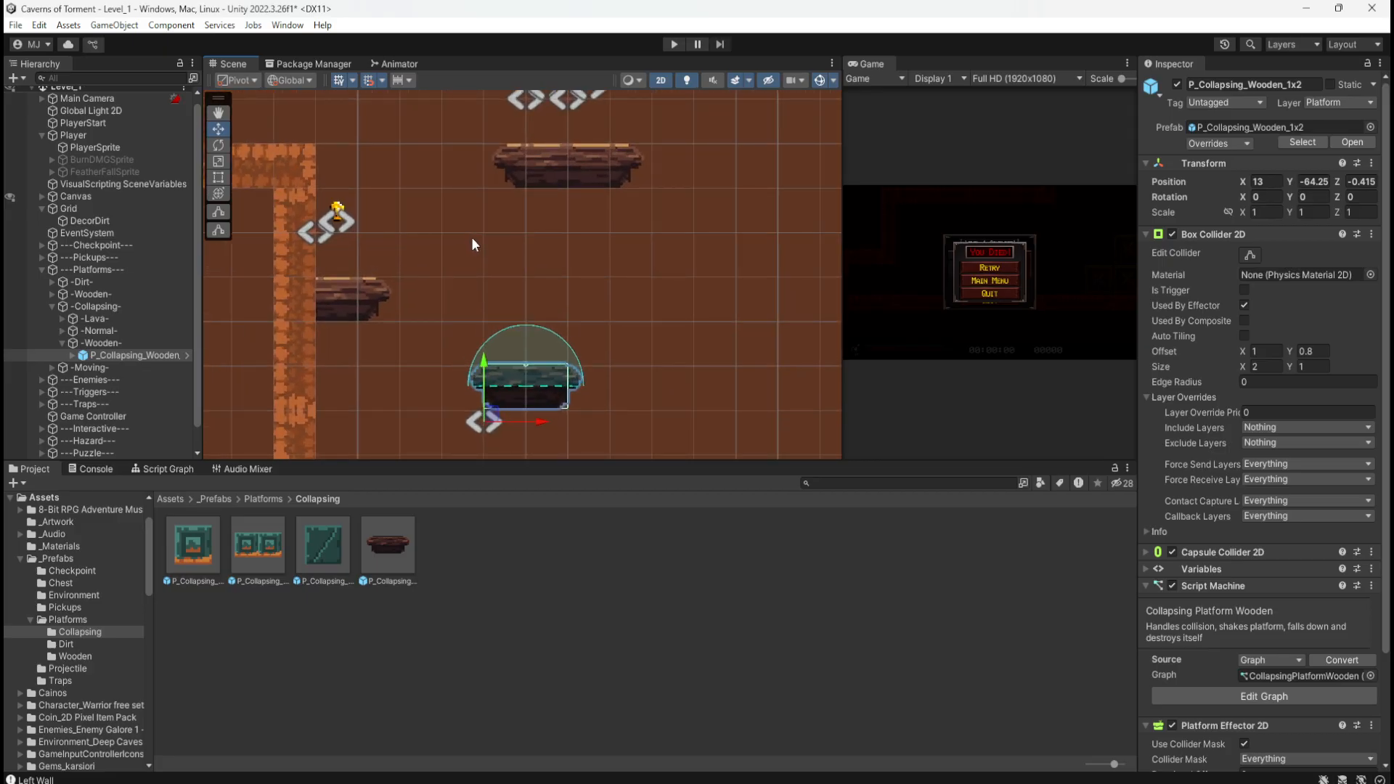
{"action": "scroll", "coordinate": [552, 311], "scroll_direction": "down", "scroll_amount": 3}
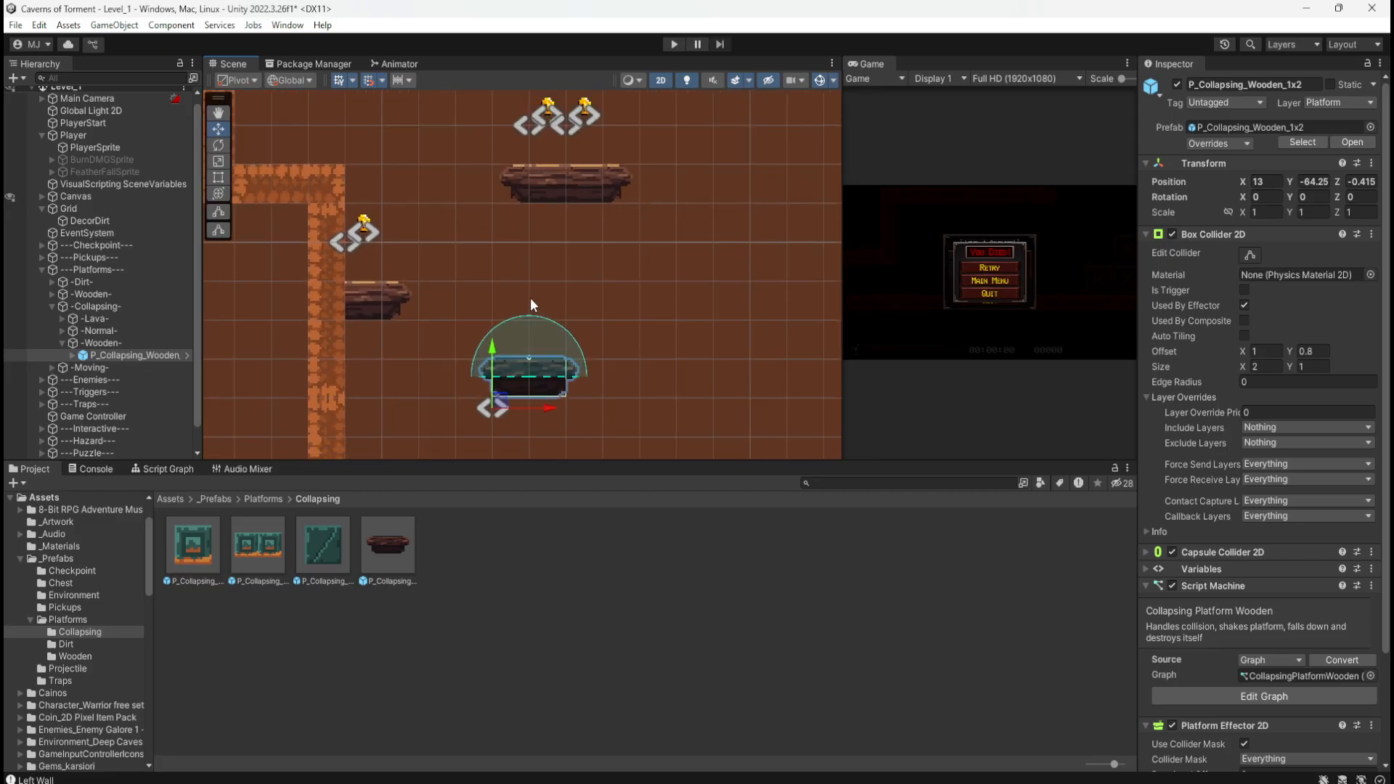
{"action": "scroll", "coordinate": [530, 297], "scroll_direction": "down", "scroll_amount": 2}
Step: Resize the panels to give the Scene view more room
{"action": "left_click_drag", "start_coordinate": [688, 462], "coordinate": [689, 561]}
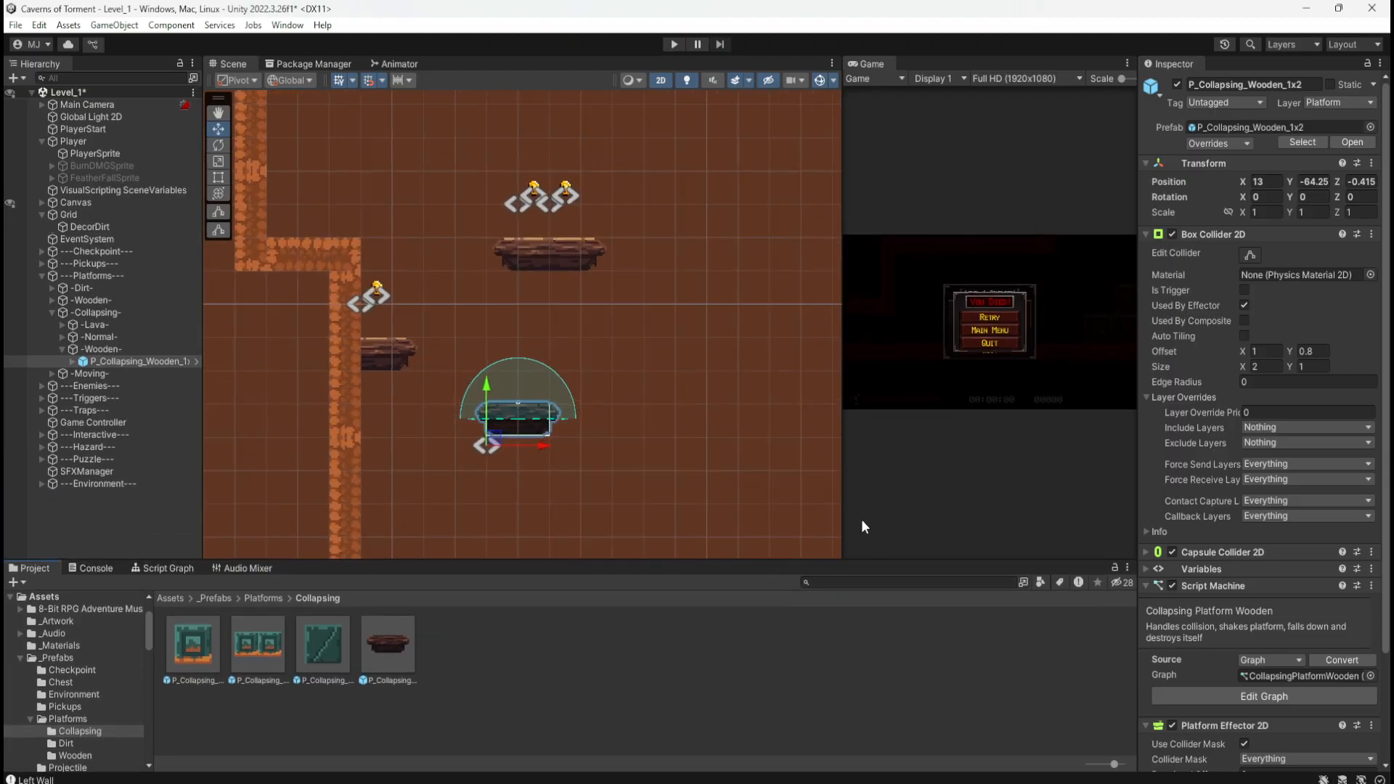
{"action": "left_click_drag", "start_coordinate": [839, 500], "coordinate": [909, 475]}
{"action": "scroll", "coordinate": [517, 246], "scroll_direction": "up", "scroll_amount": 2}
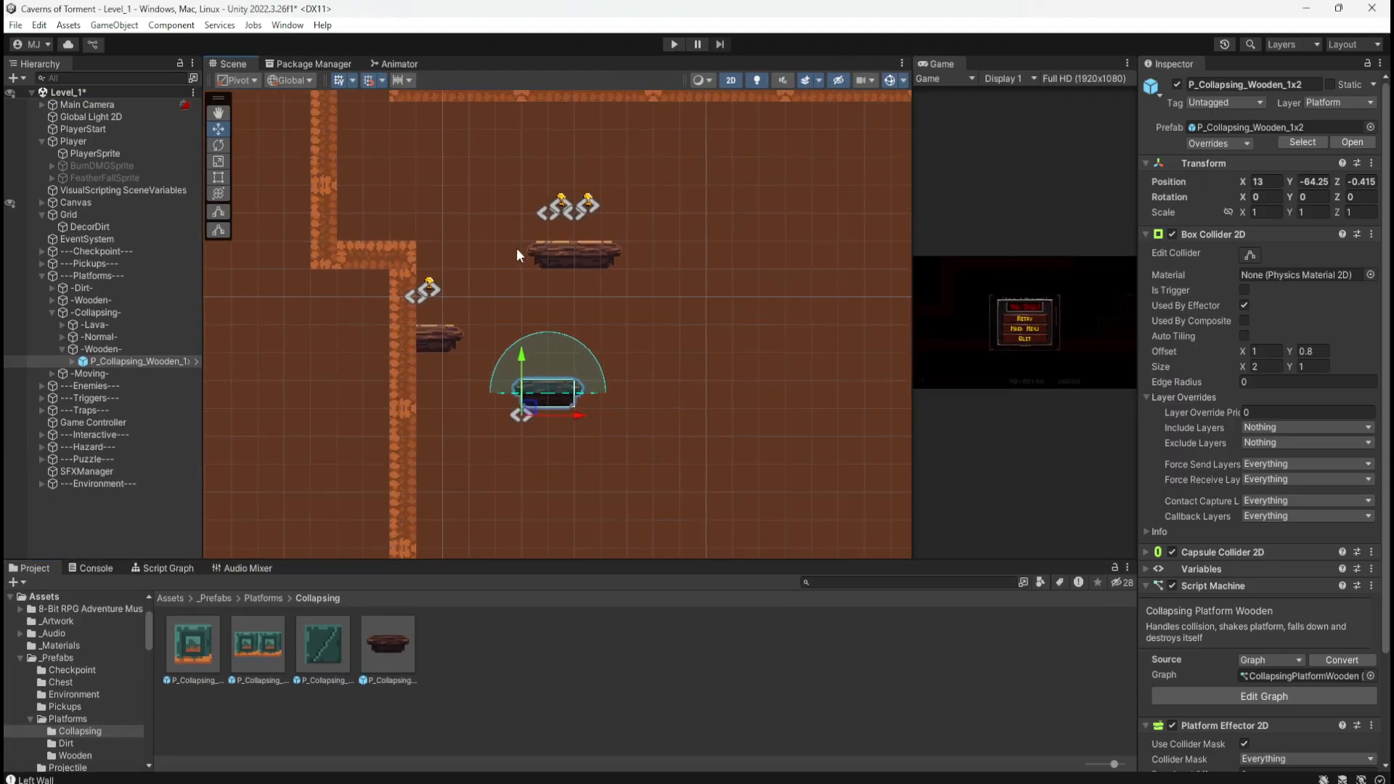
{"action": "scroll", "coordinate": [517, 246], "scroll_direction": "down", "scroll_amount": 2}
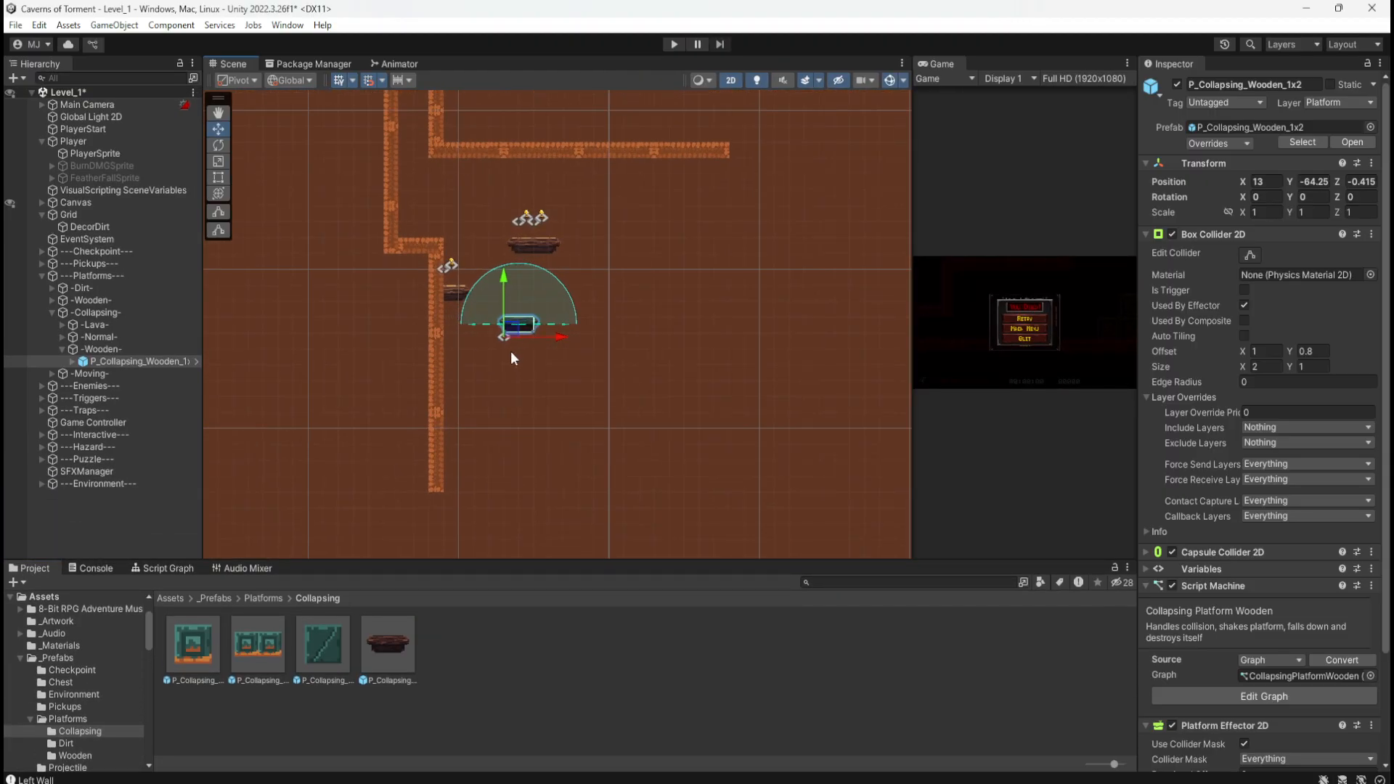
{"action": "scroll", "coordinate": [525, 337], "scroll_direction": "up", "scroll_amount": 5}
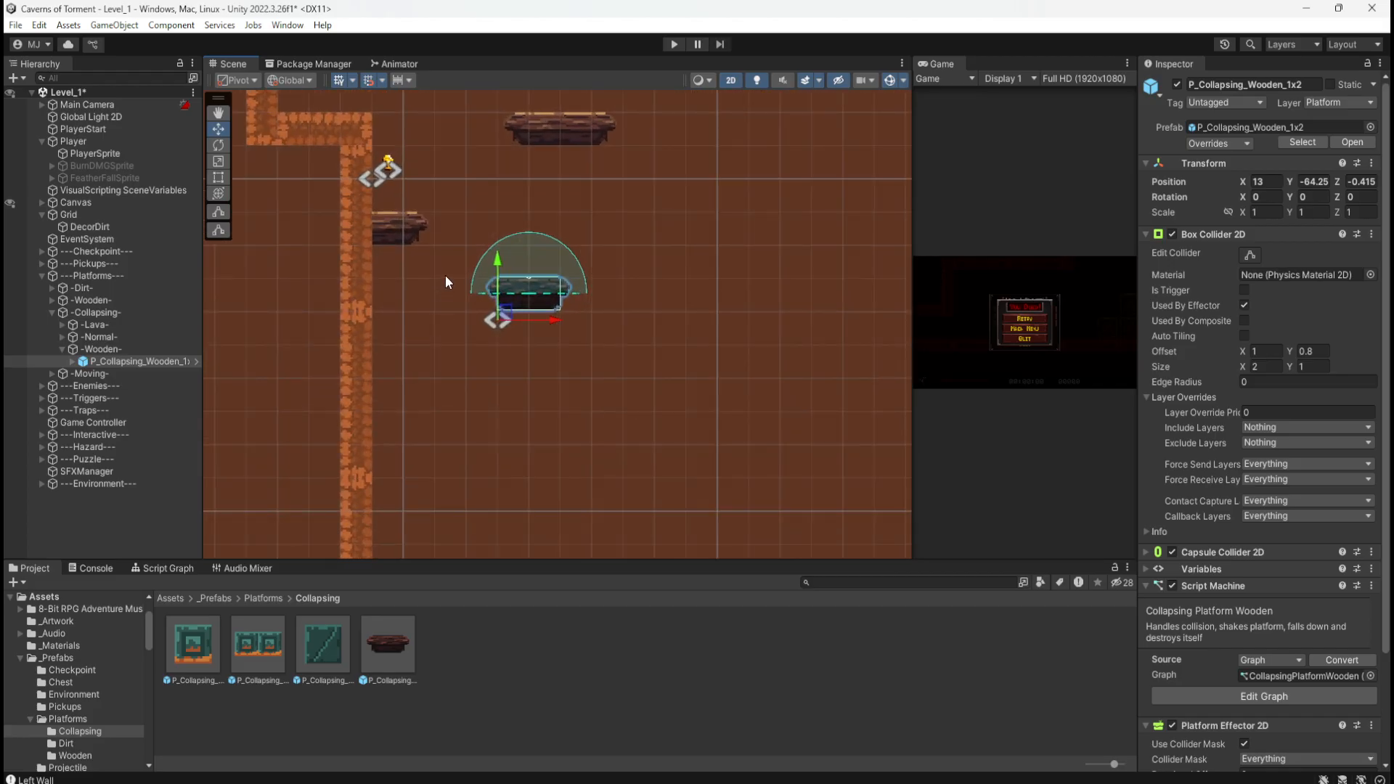
{"action": "scroll", "coordinate": [445, 276], "scroll_direction": "up", "scroll_amount": 1}
Step: Duplicate P_Wooden_3x1 and drag the copy down beside the dirt wall to X 7, Y -67
{"action": "left_click", "coordinate": [381, 230]}
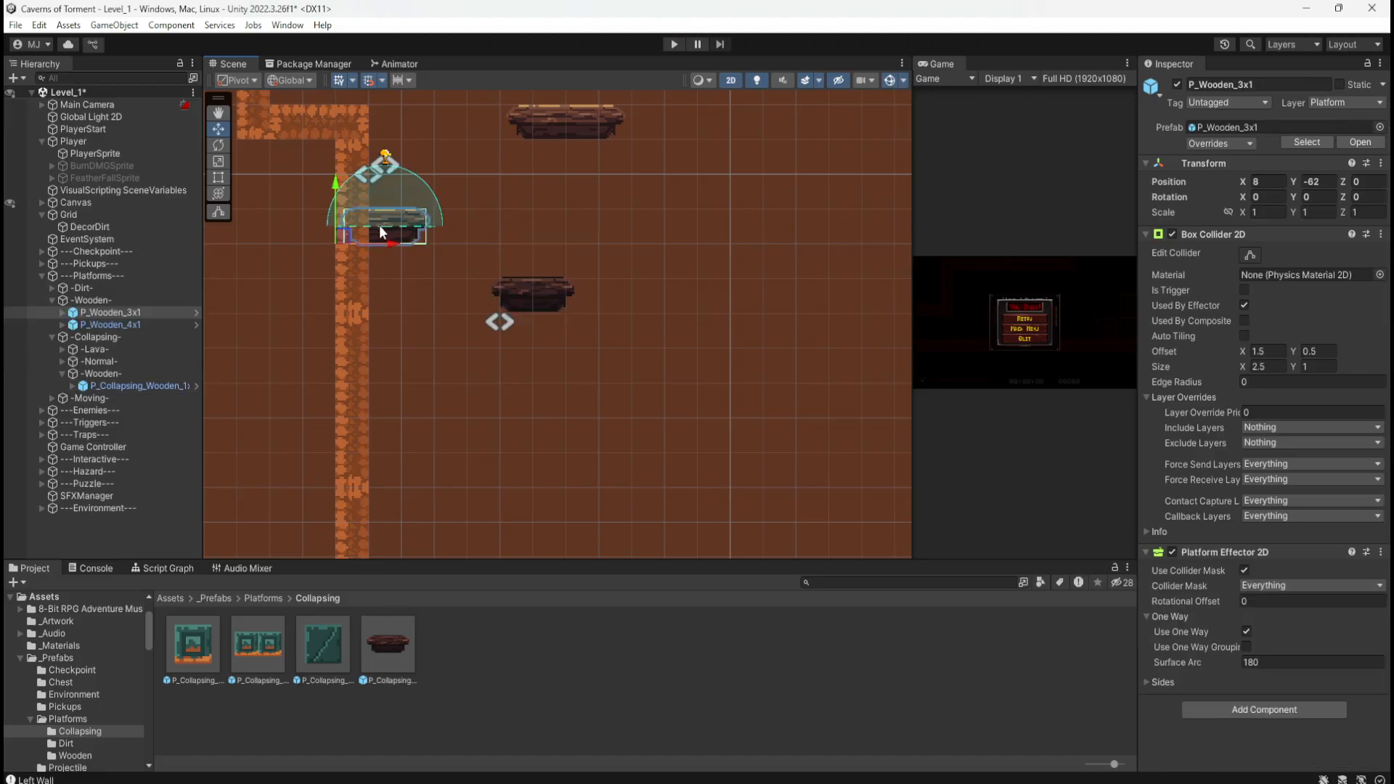
{"action": "key", "text": "ctrl+d"}
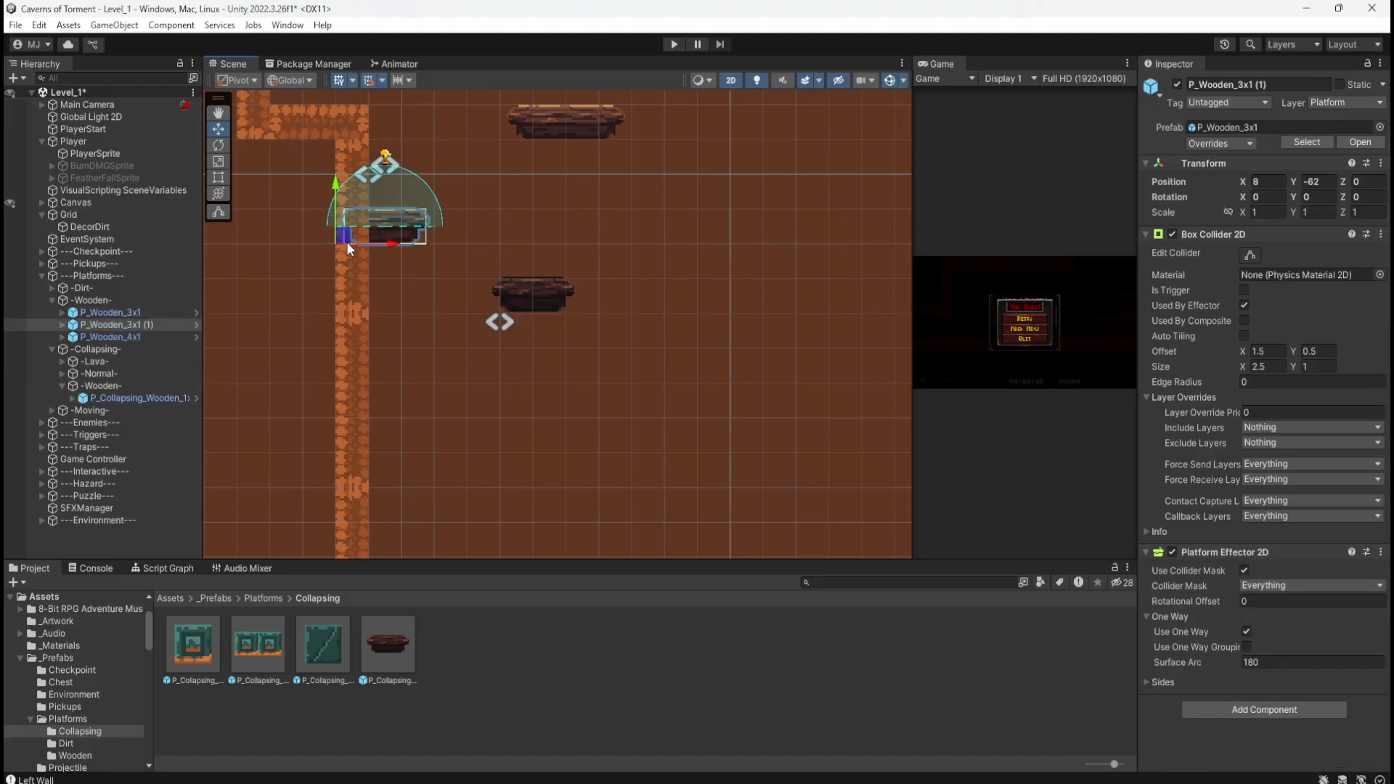
{"action": "left_click_drag", "start_coordinate": [346, 242], "coordinate": [319, 421]}
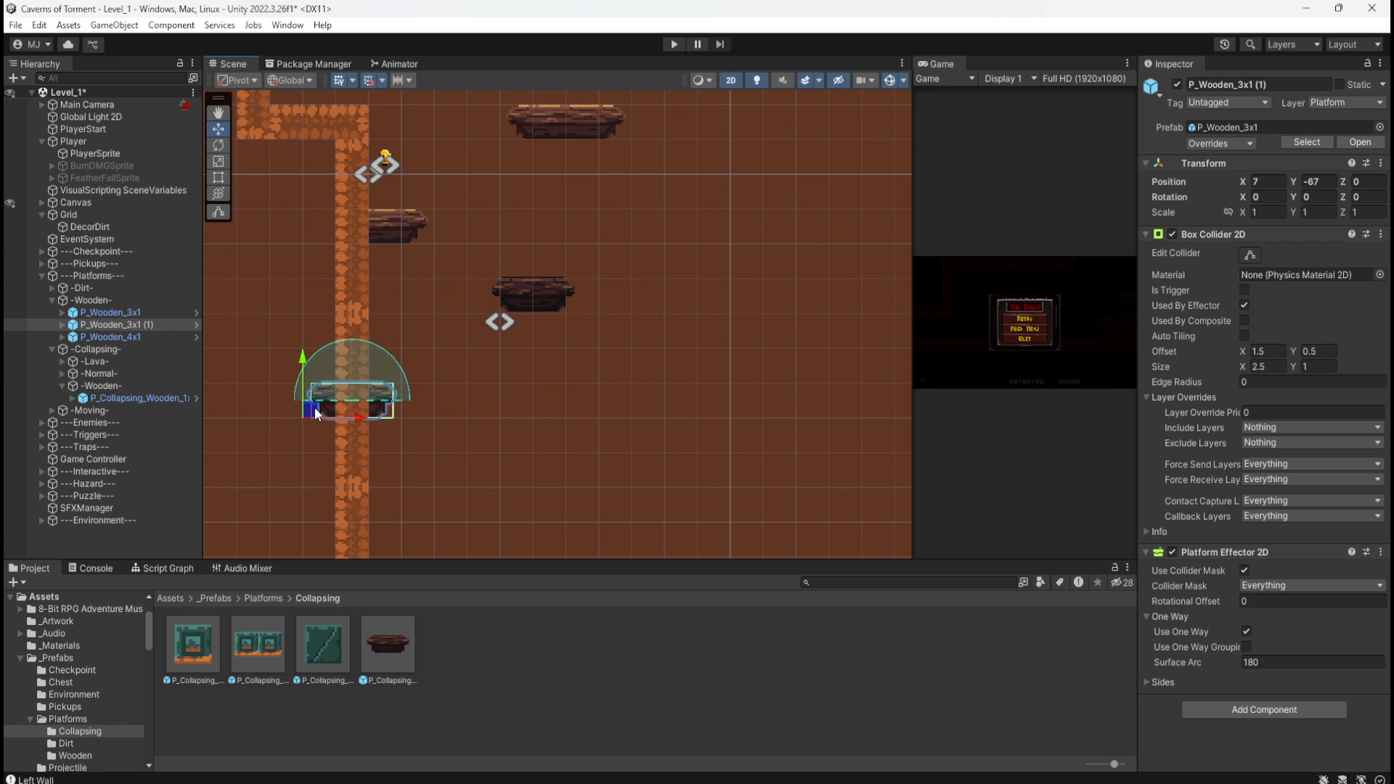
{"action": "left_click", "coordinate": [284, 298]}
{"action": "left_click", "coordinate": [321, 403]}
{"action": "left_click", "coordinate": [283, 290]}
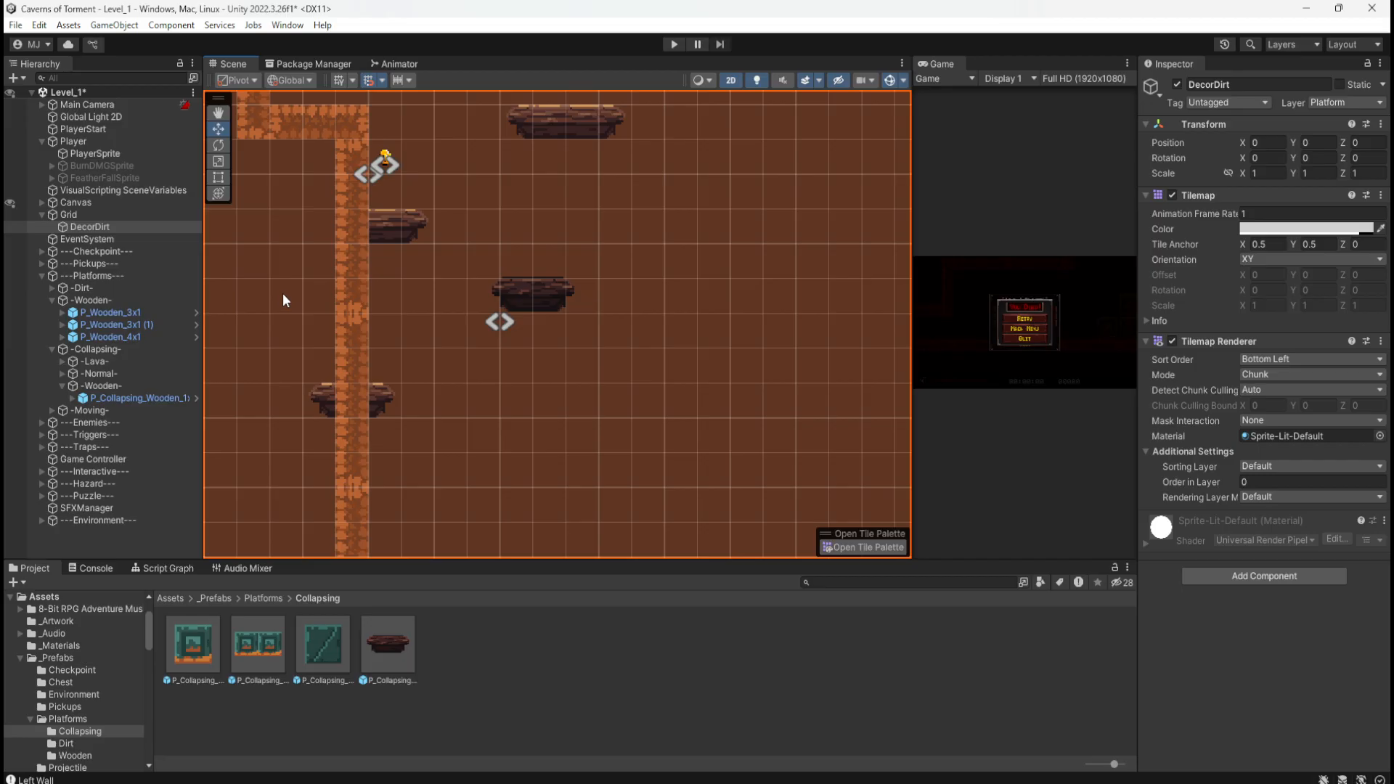
Step: Reselect the copied platform to check its placement, then select P_Wooden_4x1
{"action": "left_click", "coordinate": [342, 339]}
{"action": "left_click", "coordinate": [326, 392]}
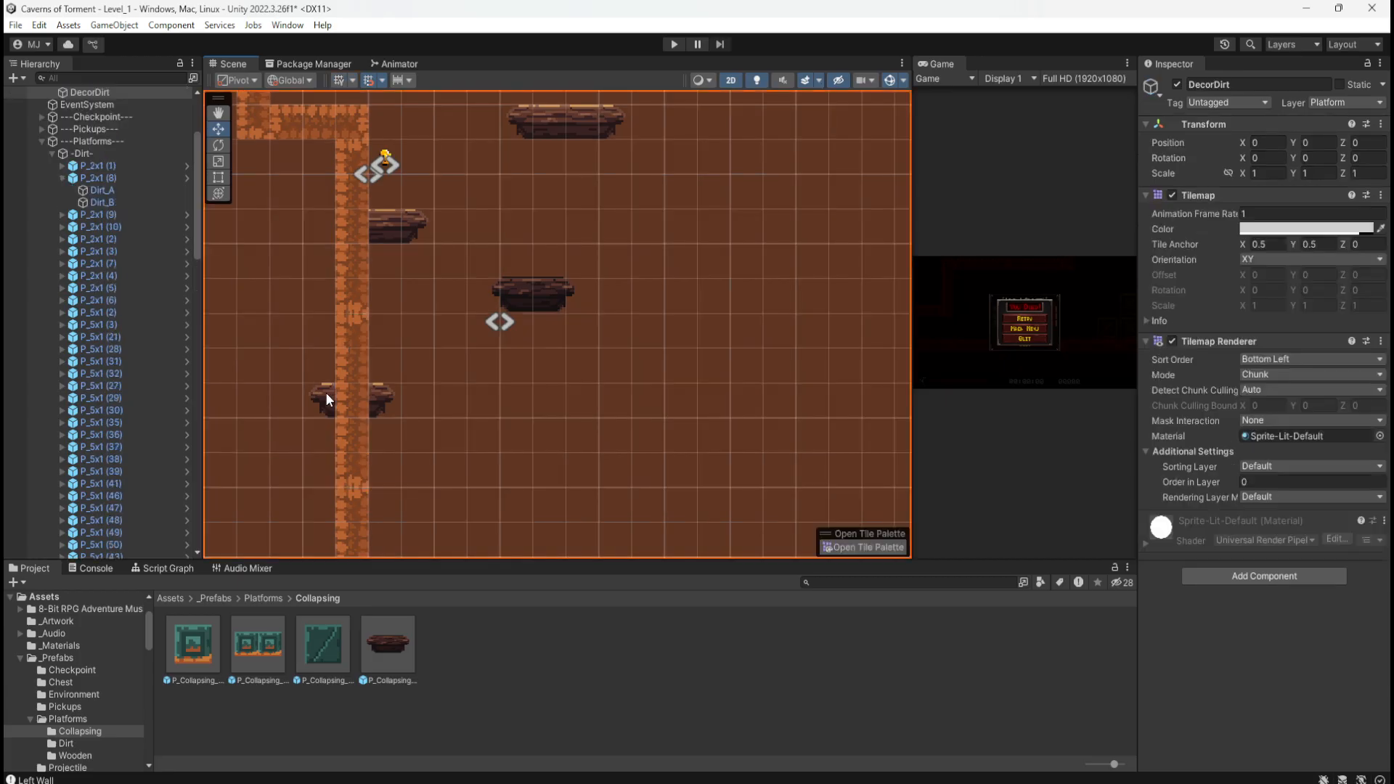
{"action": "left_click", "coordinate": [328, 393]}
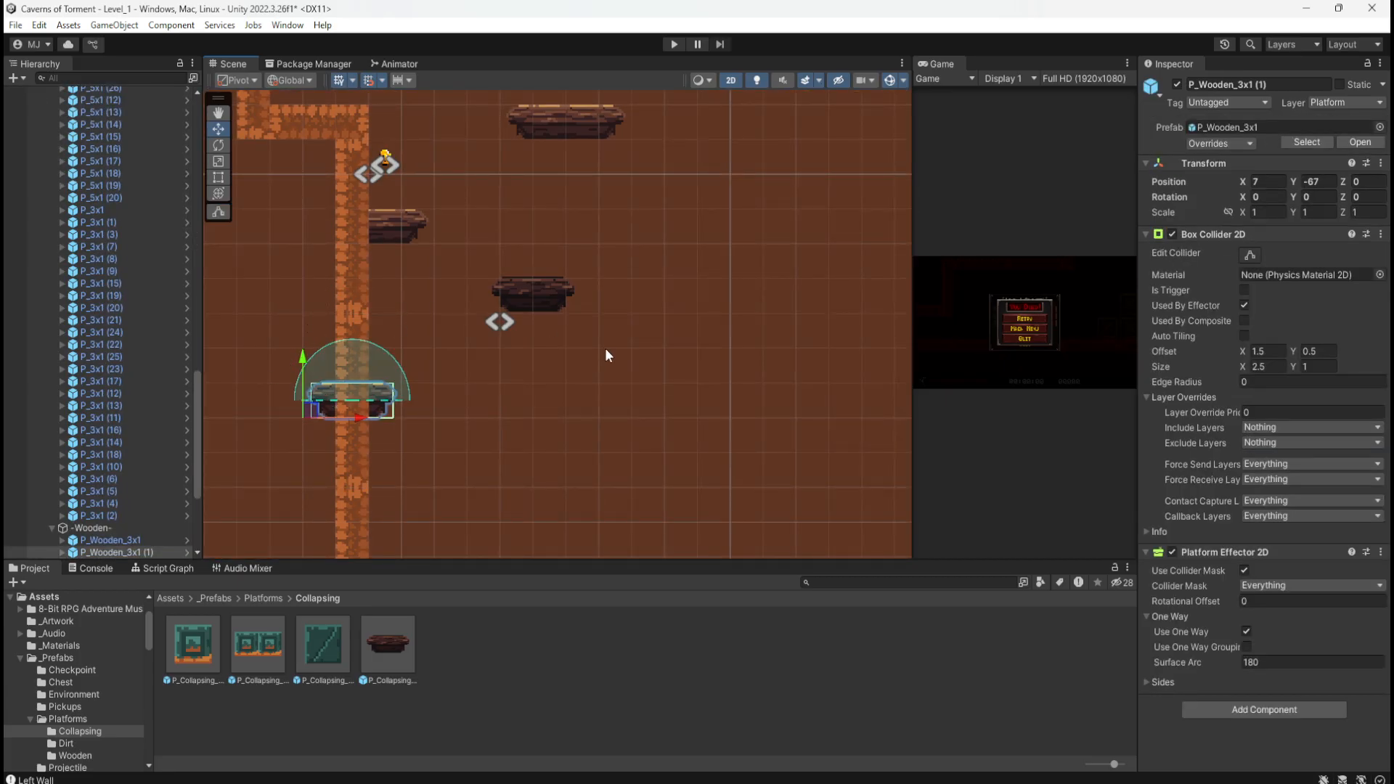
{"action": "scroll", "coordinate": [607, 350], "scroll_direction": "down", "scroll_amount": 3}
{"action": "scroll", "coordinate": [428, 352], "scroll_direction": "up", "scroll_amount": 6}
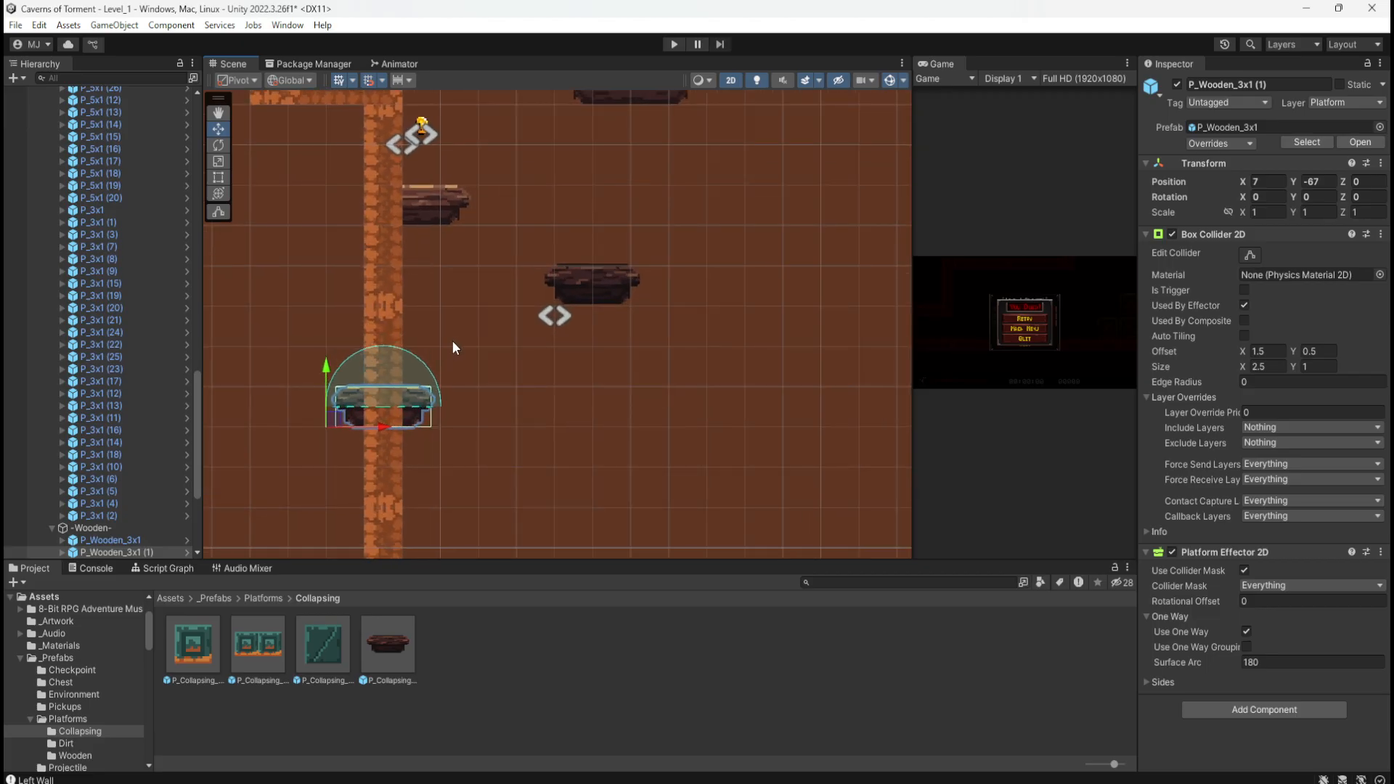
{"action": "scroll", "coordinate": [406, 323], "scroll_direction": "down", "scroll_amount": 2}
{"action": "left_click", "coordinate": [314, 307]}
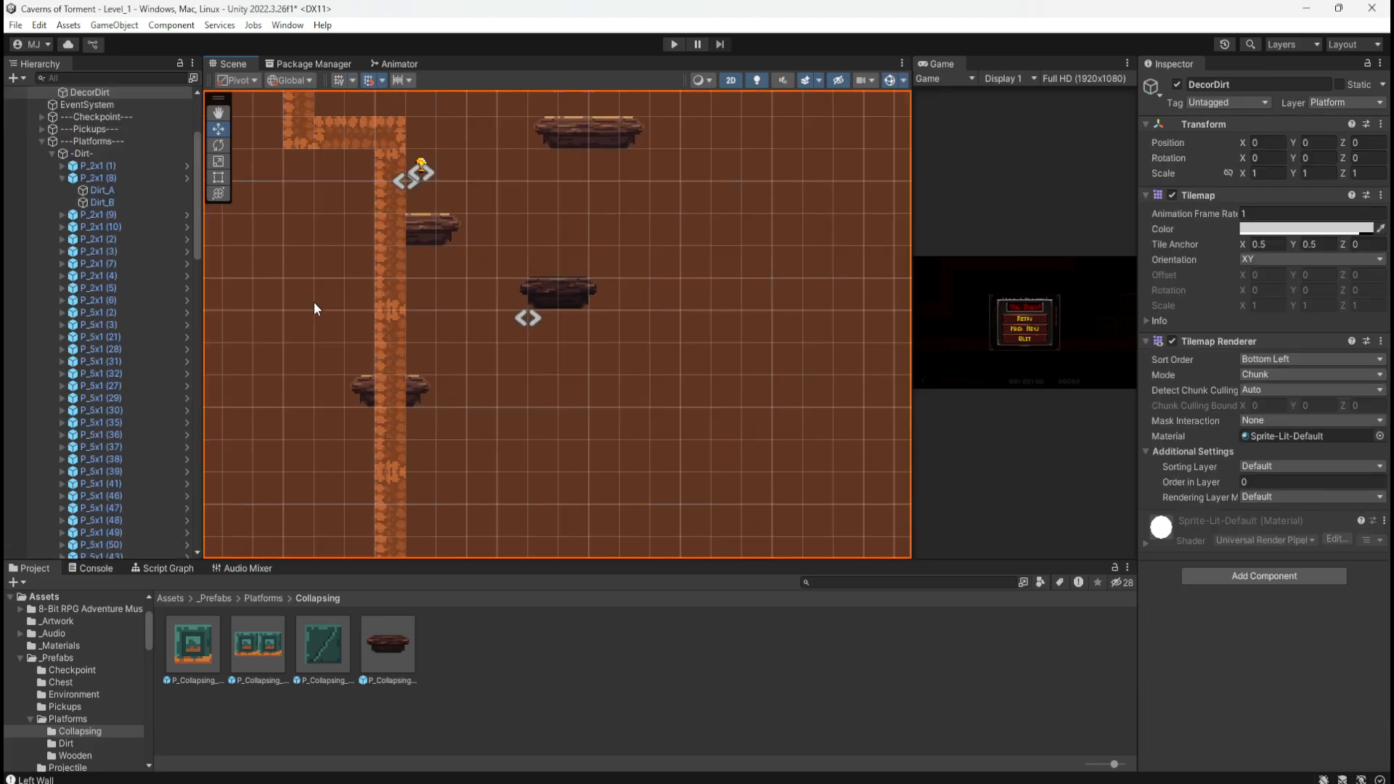
{"action": "scroll", "coordinate": [258, 318], "scroll_direction": "down", "scroll_amount": 3}
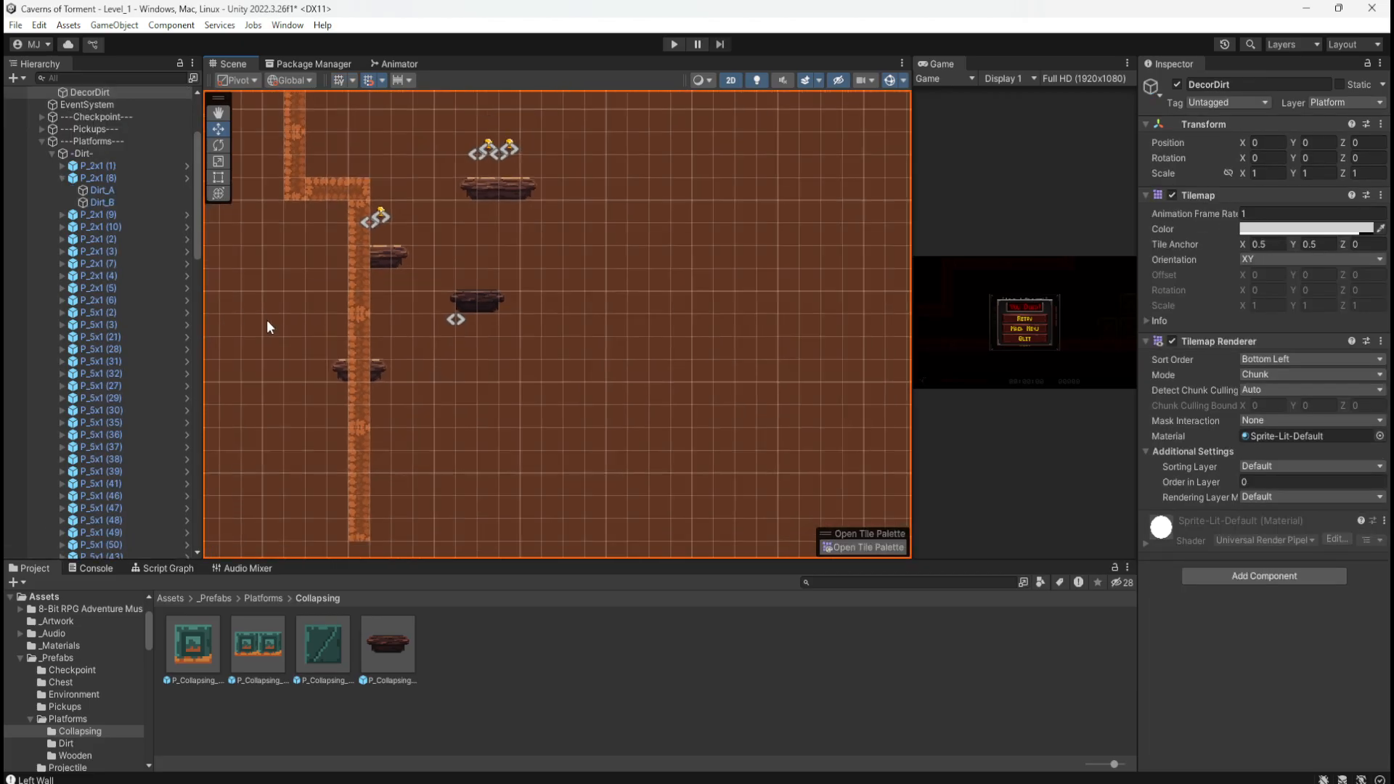
{"action": "left_click", "coordinate": [376, 367]}
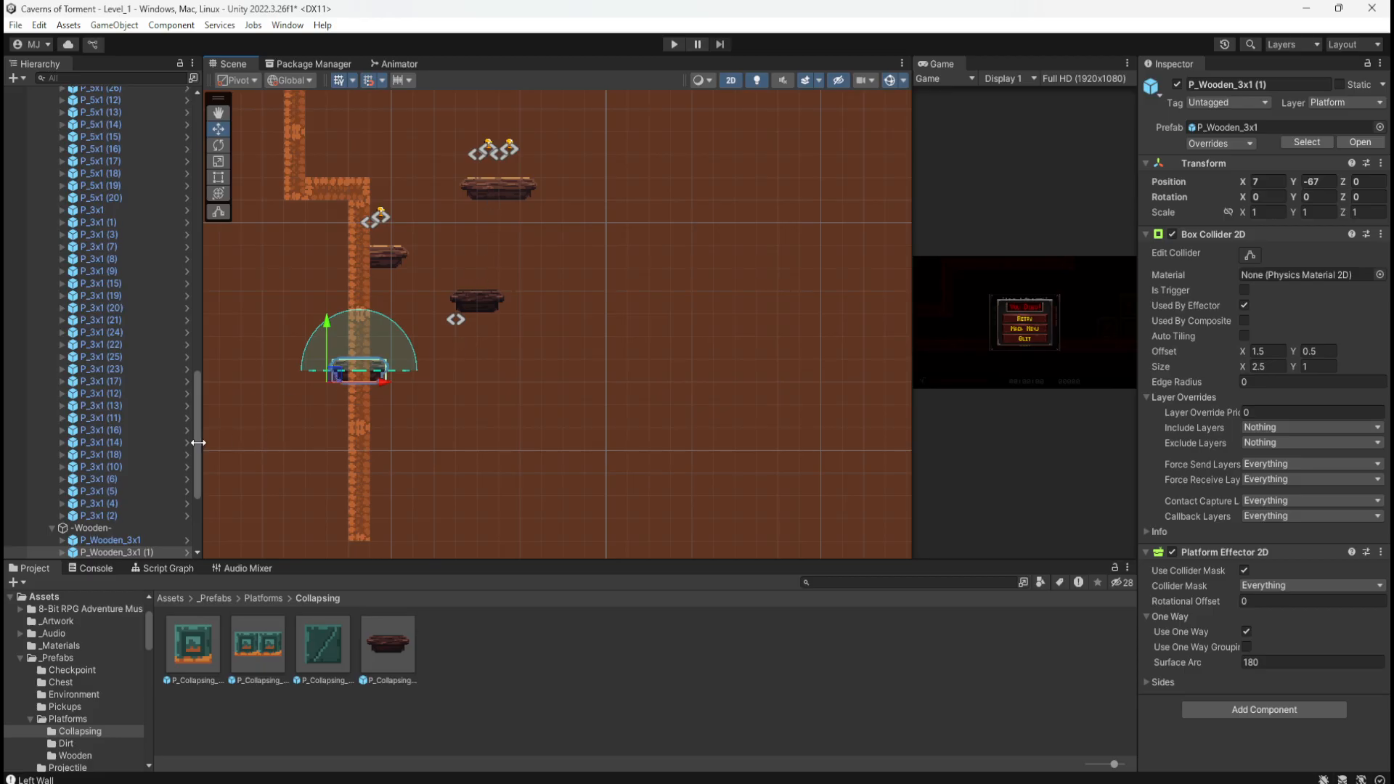
{"action": "scroll", "coordinate": [134, 452], "scroll_direction": "down", "scroll_amount": 4}
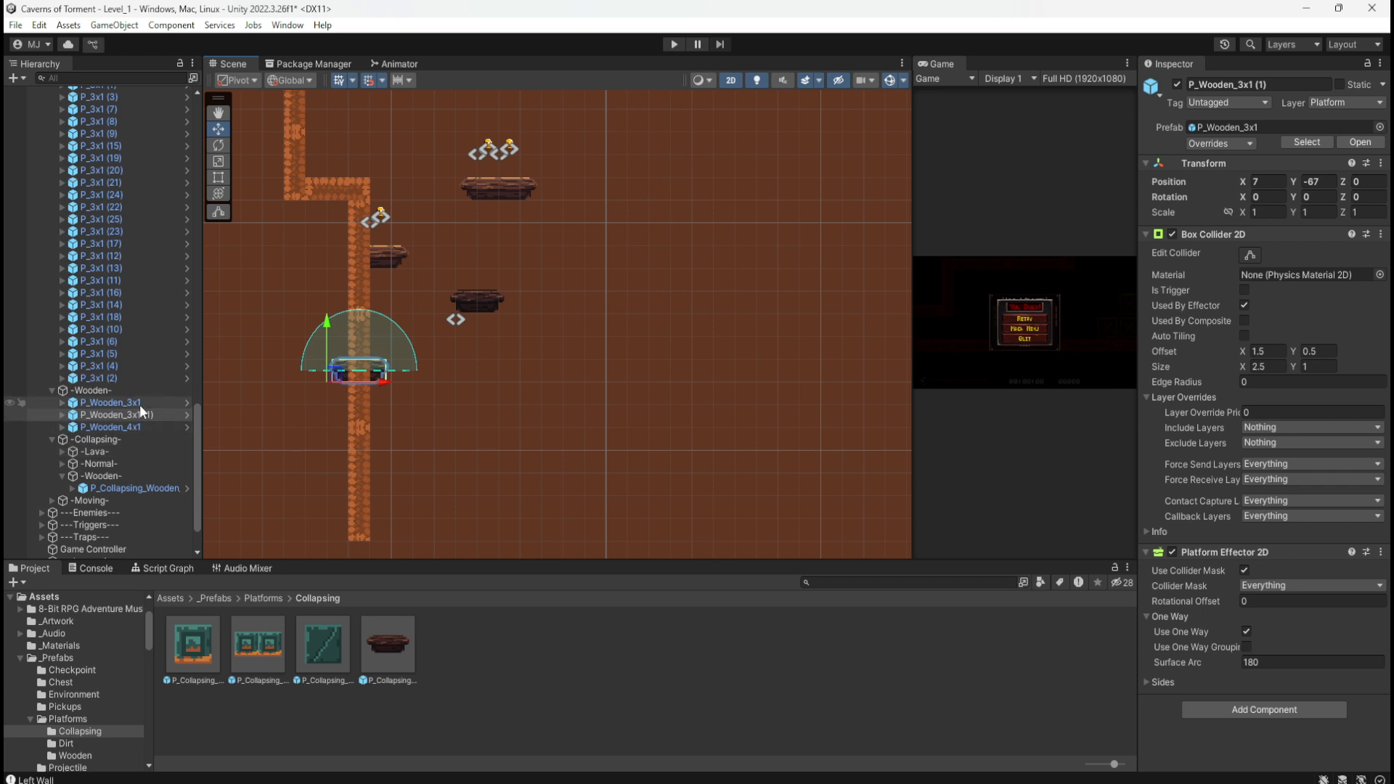
{"action": "left_click", "coordinate": [132, 426]}
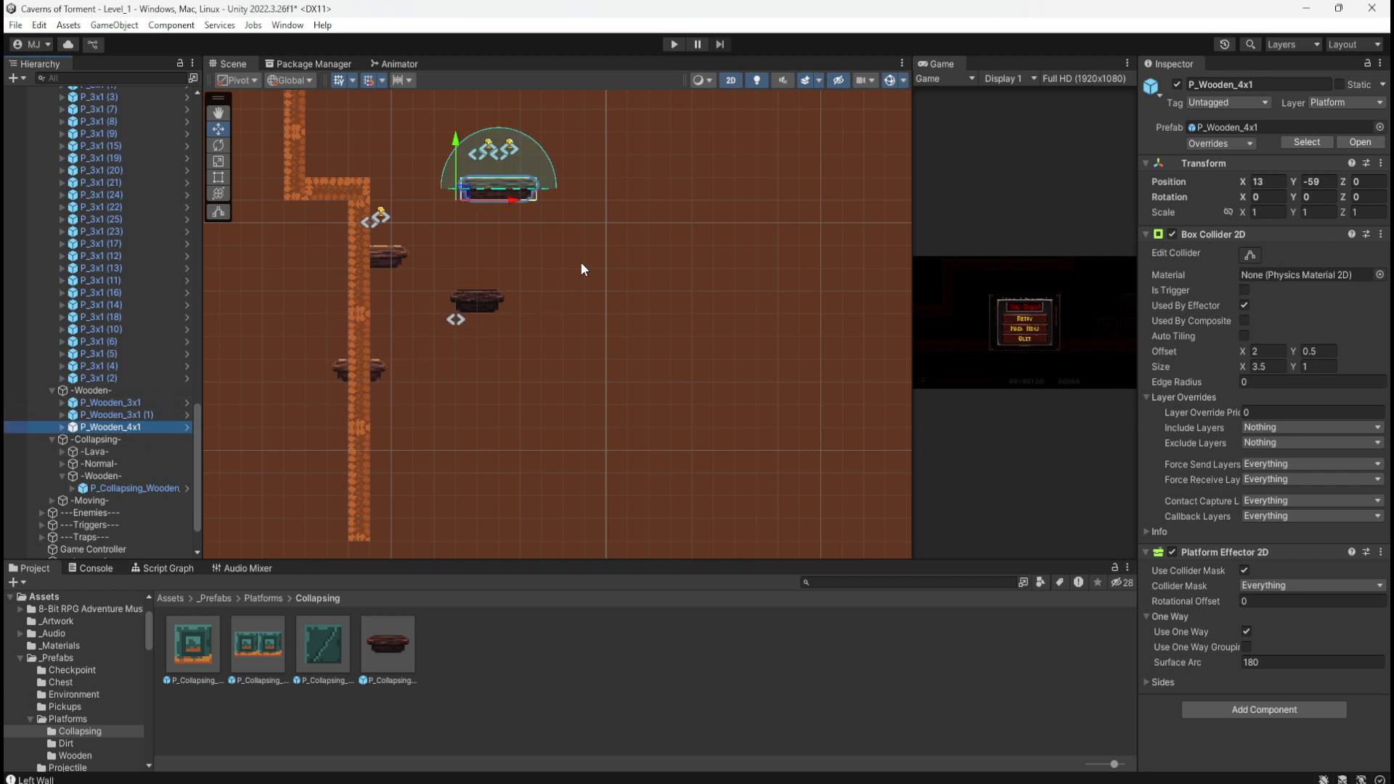
Step: Move the wooden platform beside the wall right into open space and one unit lower
{"action": "left_click", "coordinate": [382, 259]}
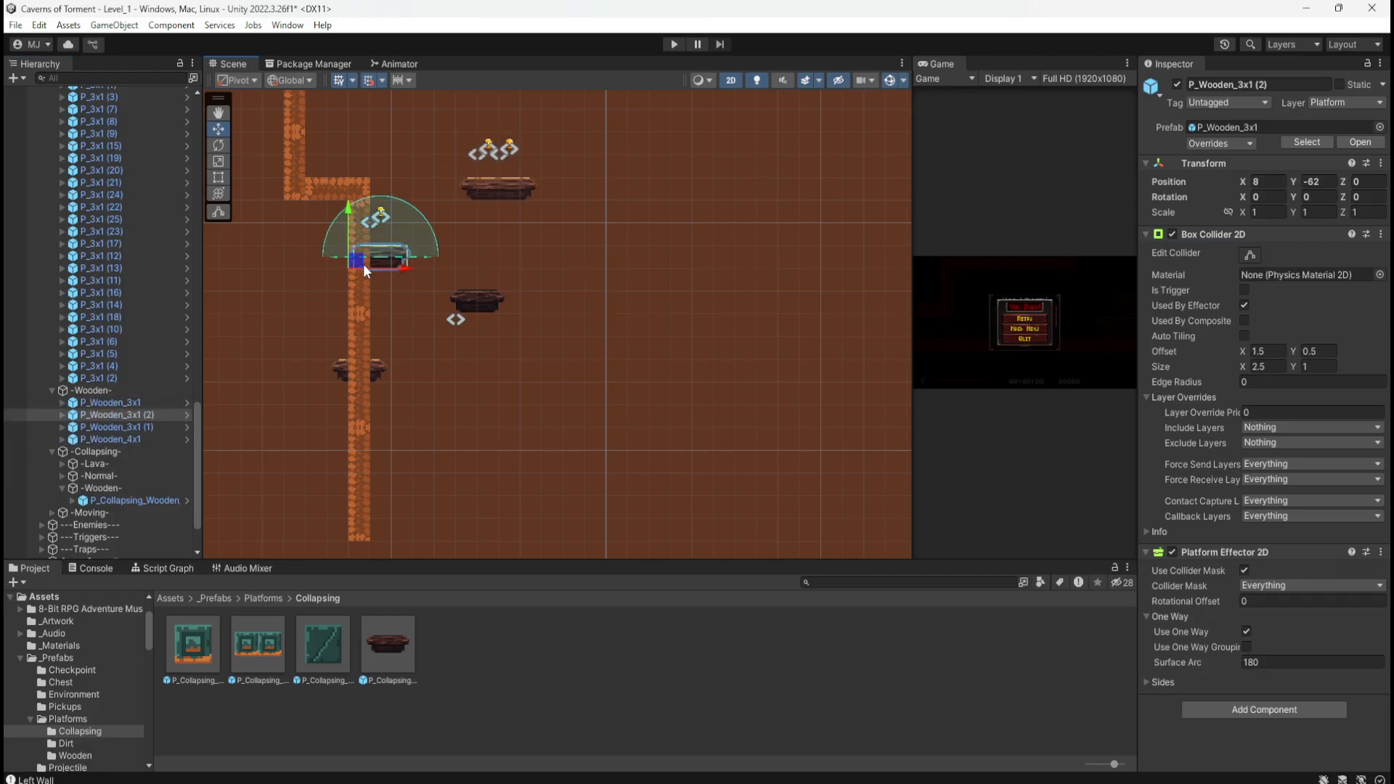
{"action": "left_click_drag", "start_coordinate": [363, 264], "coordinate": [564, 278]}
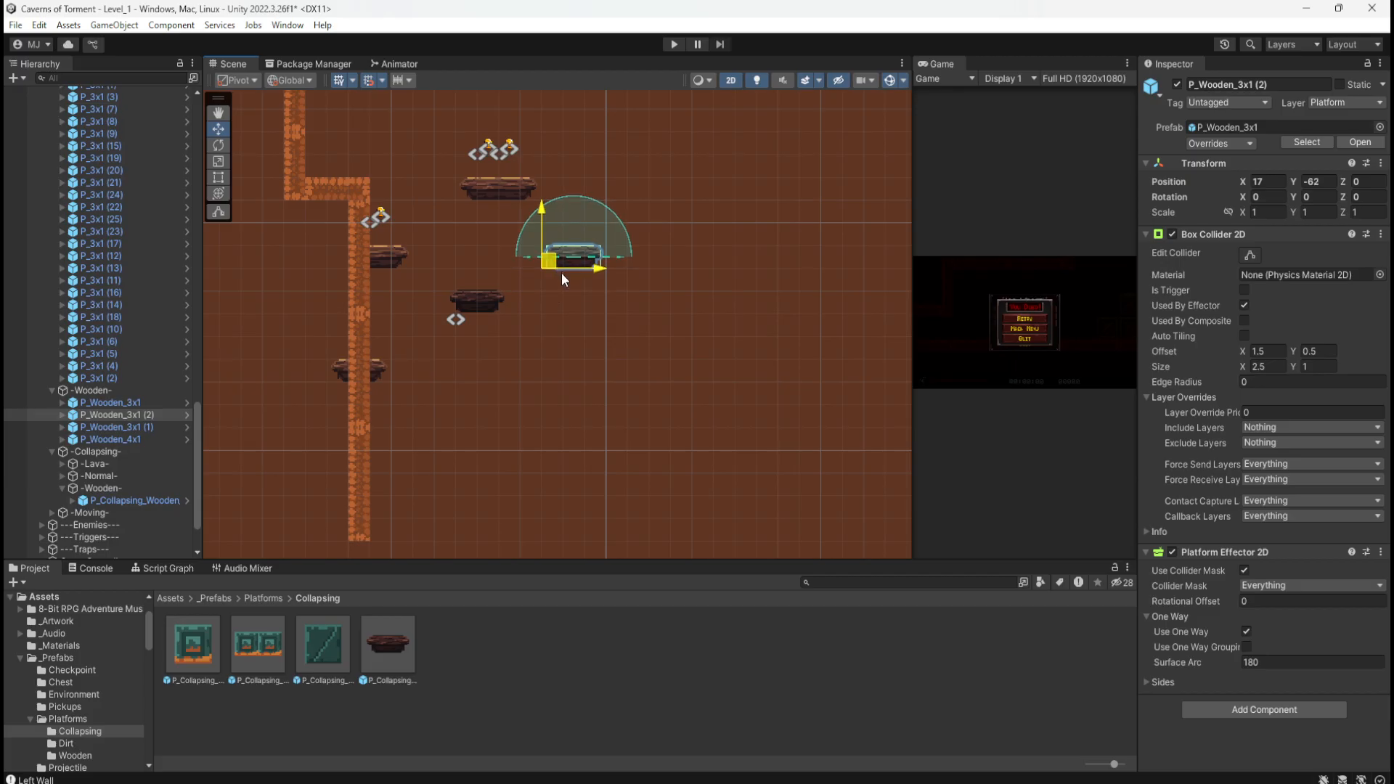
{"action": "left_click_drag", "start_coordinate": [562, 279], "coordinate": [573, 288]}
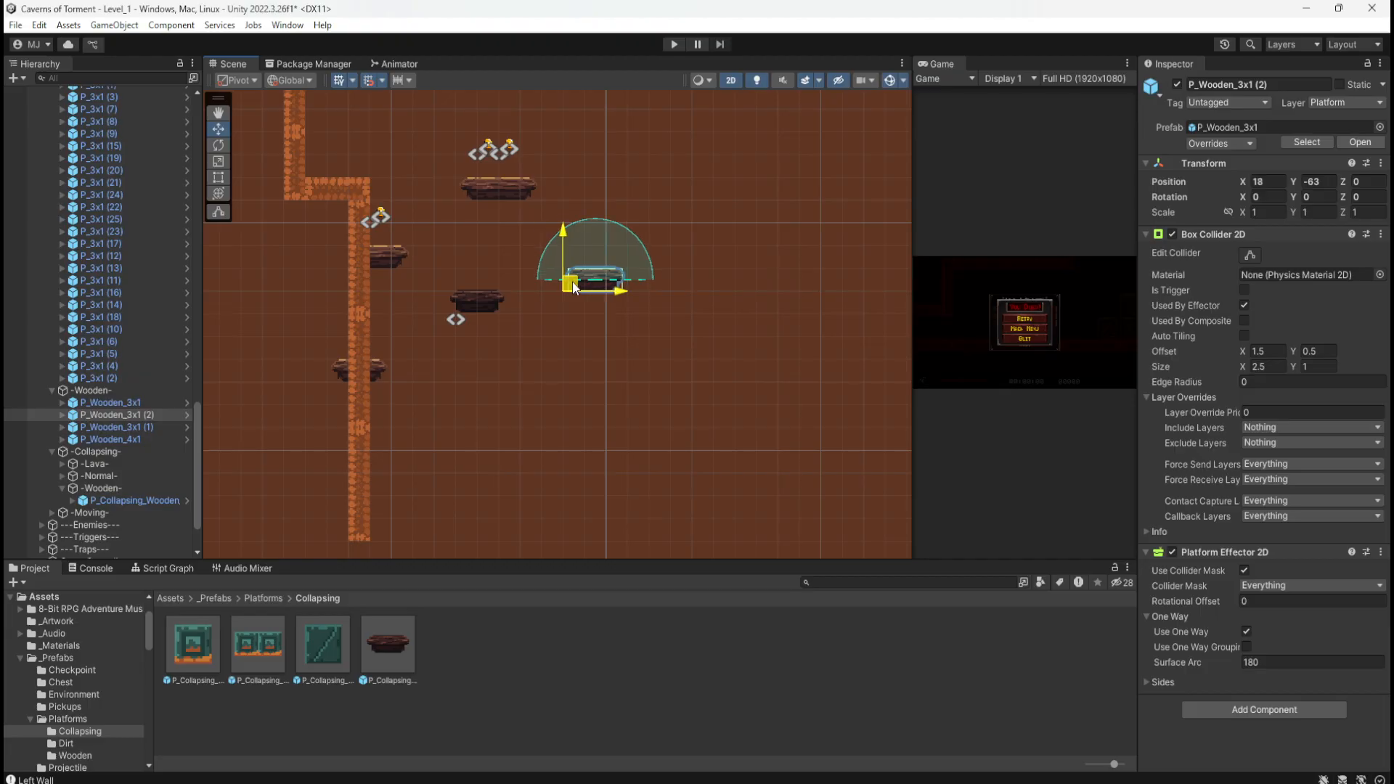
{"action": "scroll", "coordinate": [375, 415], "scroll_direction": "down", "scroll_amount": 7}
{"action": "scroll", "coordinate": [548, 271], "scroll_direction": "up", "scroll_amount": 7}
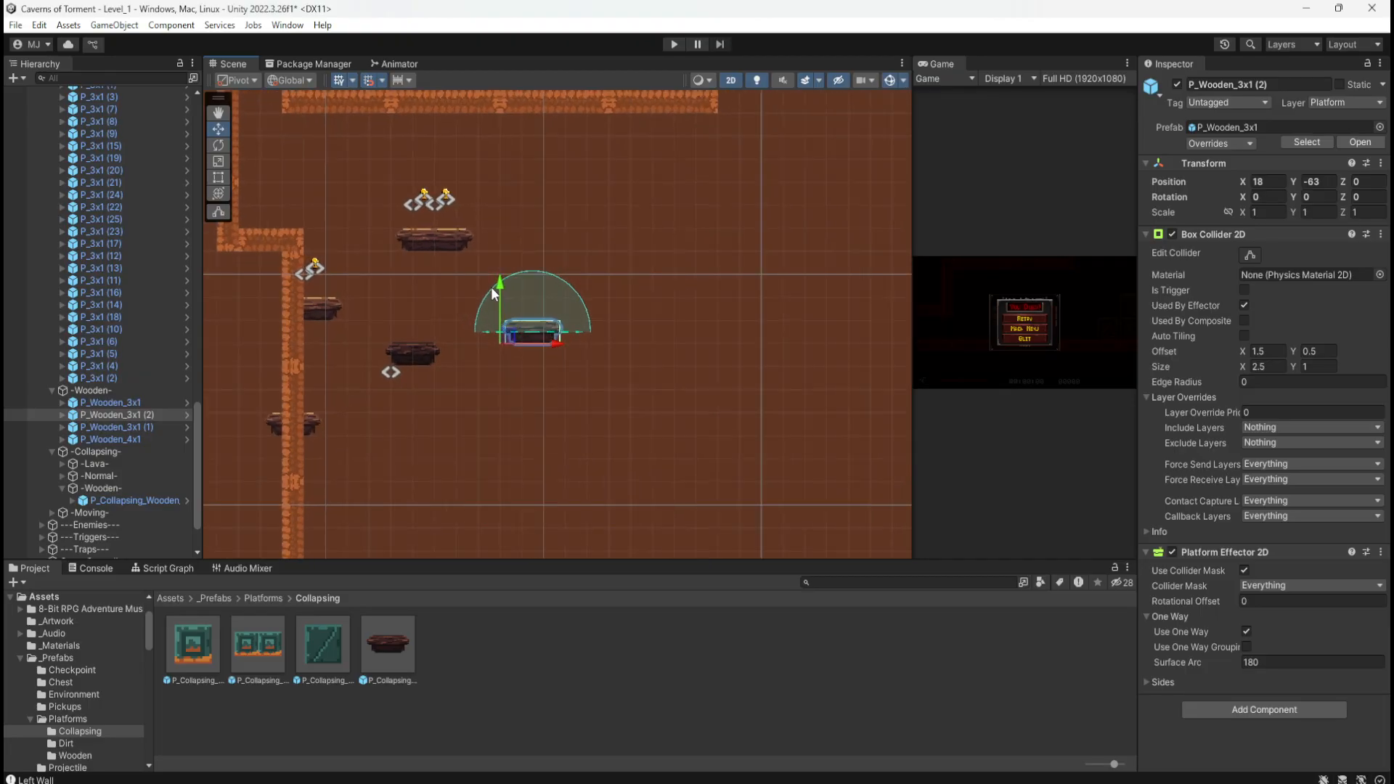
{"action": "scroll", "coordinate": [490, 286], "scroll_direction": "up", "scroll_amount": 2}
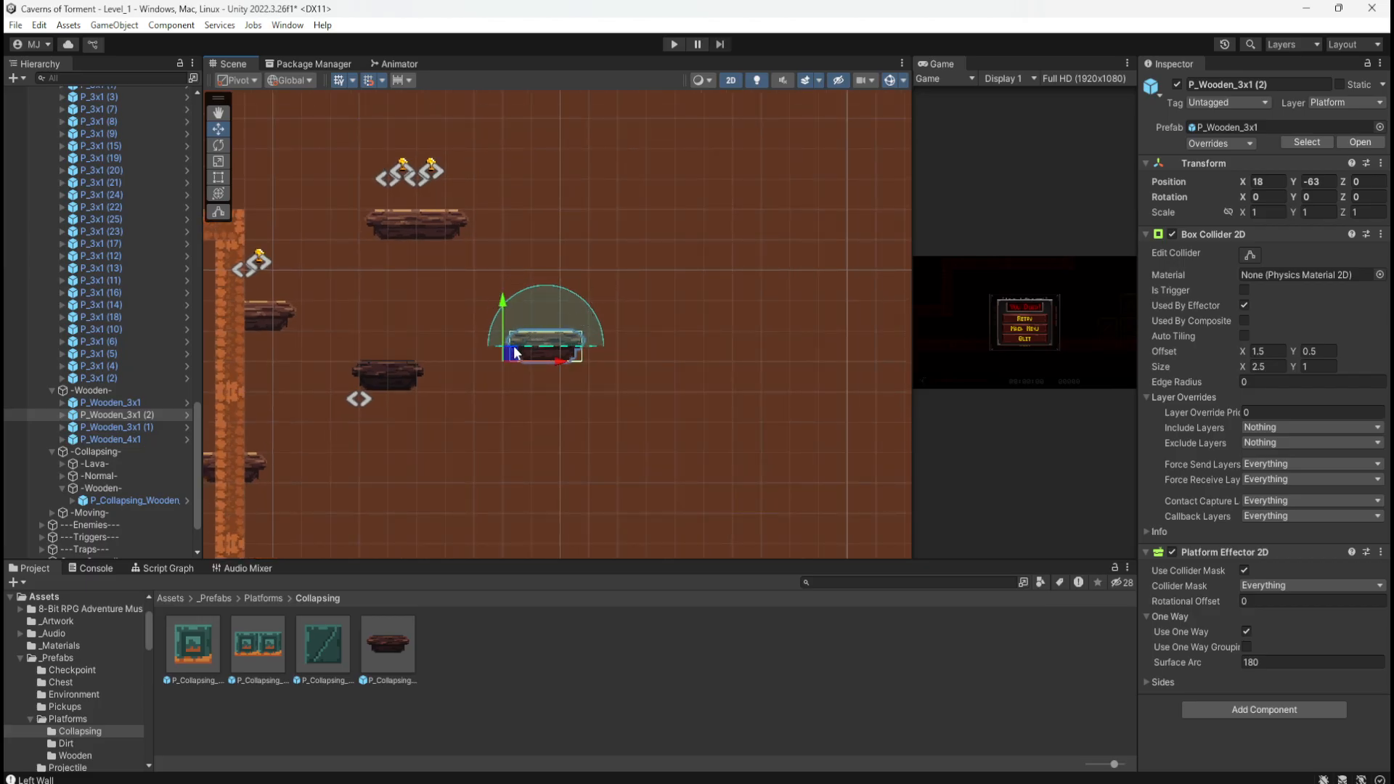
{"action": "scroll", "coordinate": [424, 368], "scroll_direction": "up", "scroll_amount": 2}
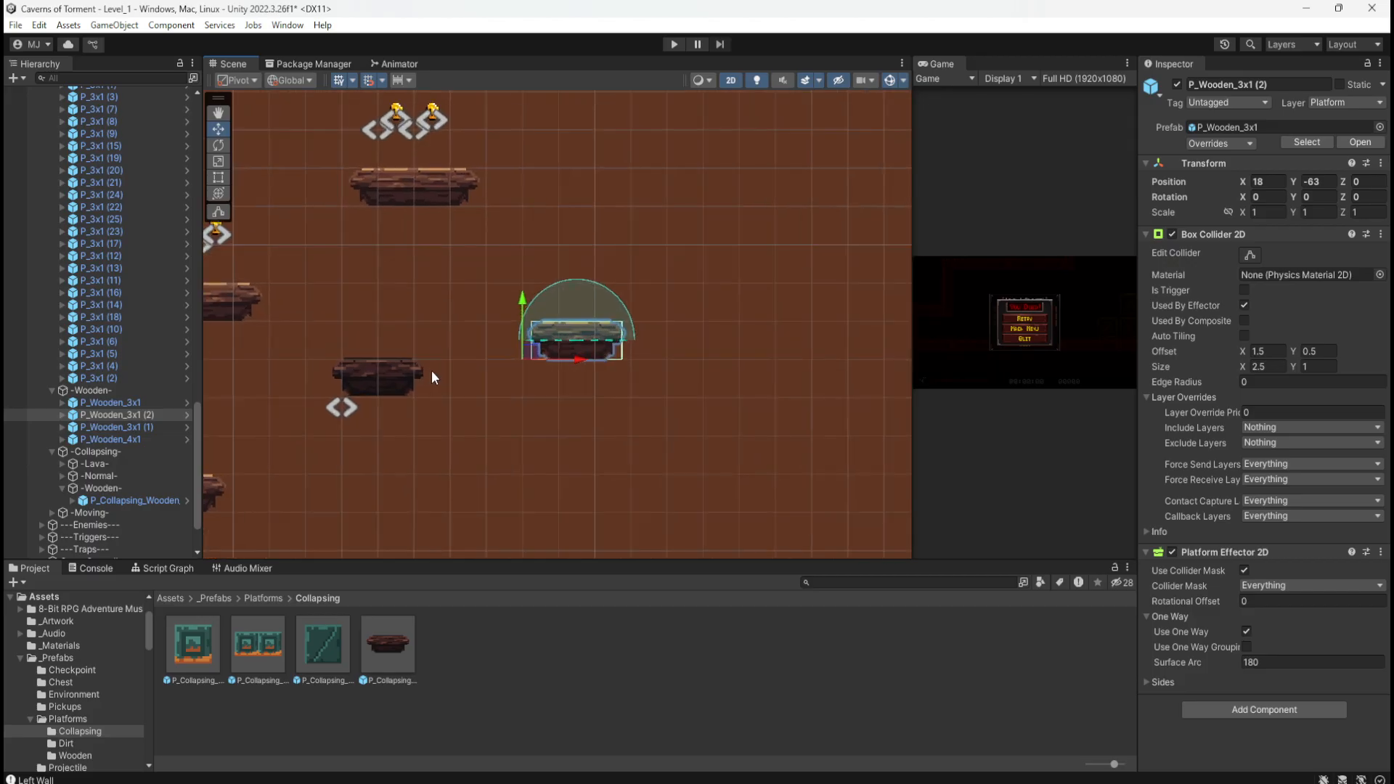
{"action": "scroll", "coordinate": [432, 371], "scroll_direction": "up", "scroll_amount": 1}
{"action": "scroll", "coordinate": [671, 389], "scroll_direction": "down", "scroll_amount": 3}
{"action": "scroll", "coordinate": [508, 370], "scroll_direction": "up", "scroll_amount": 2}
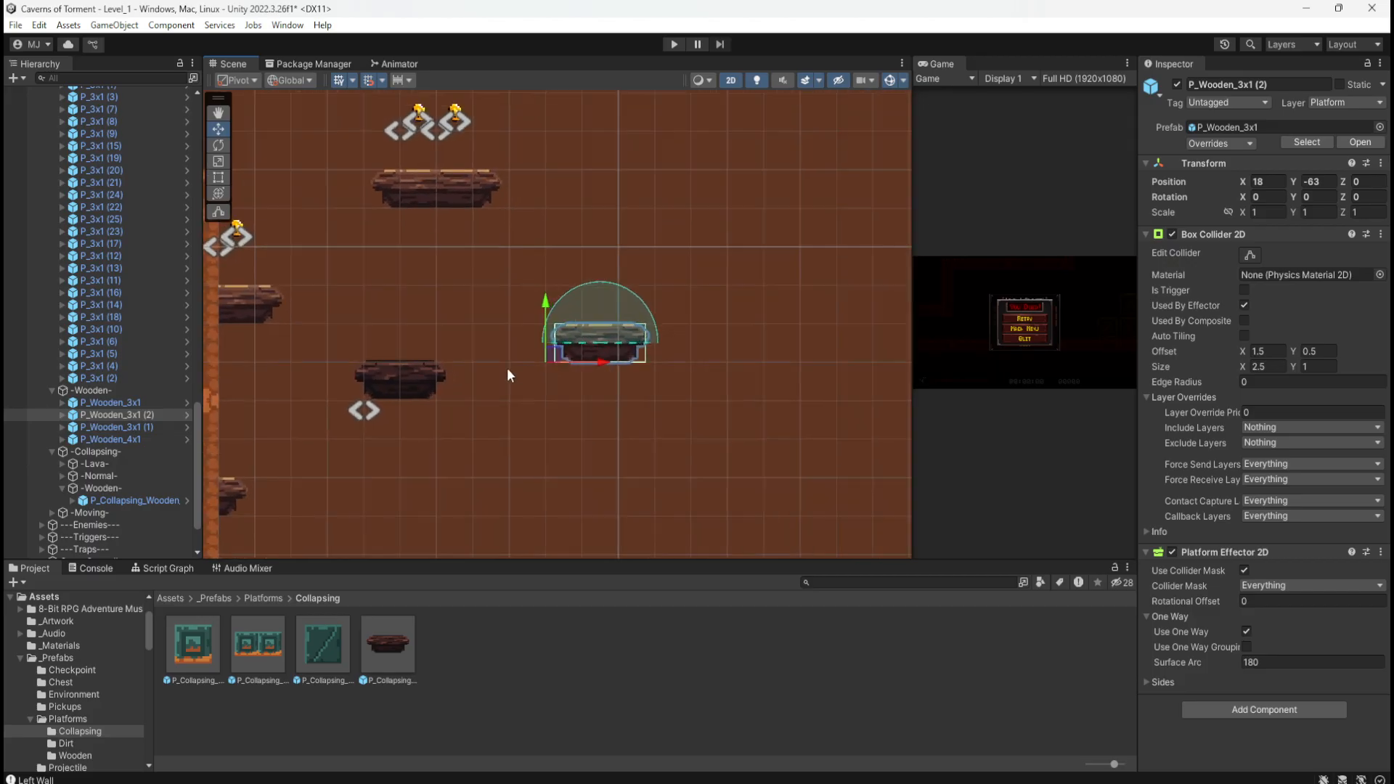
{"action": "scroll", "coordinate": [491, 371], "scroll_direction": "up", "scroll_amount": 1}
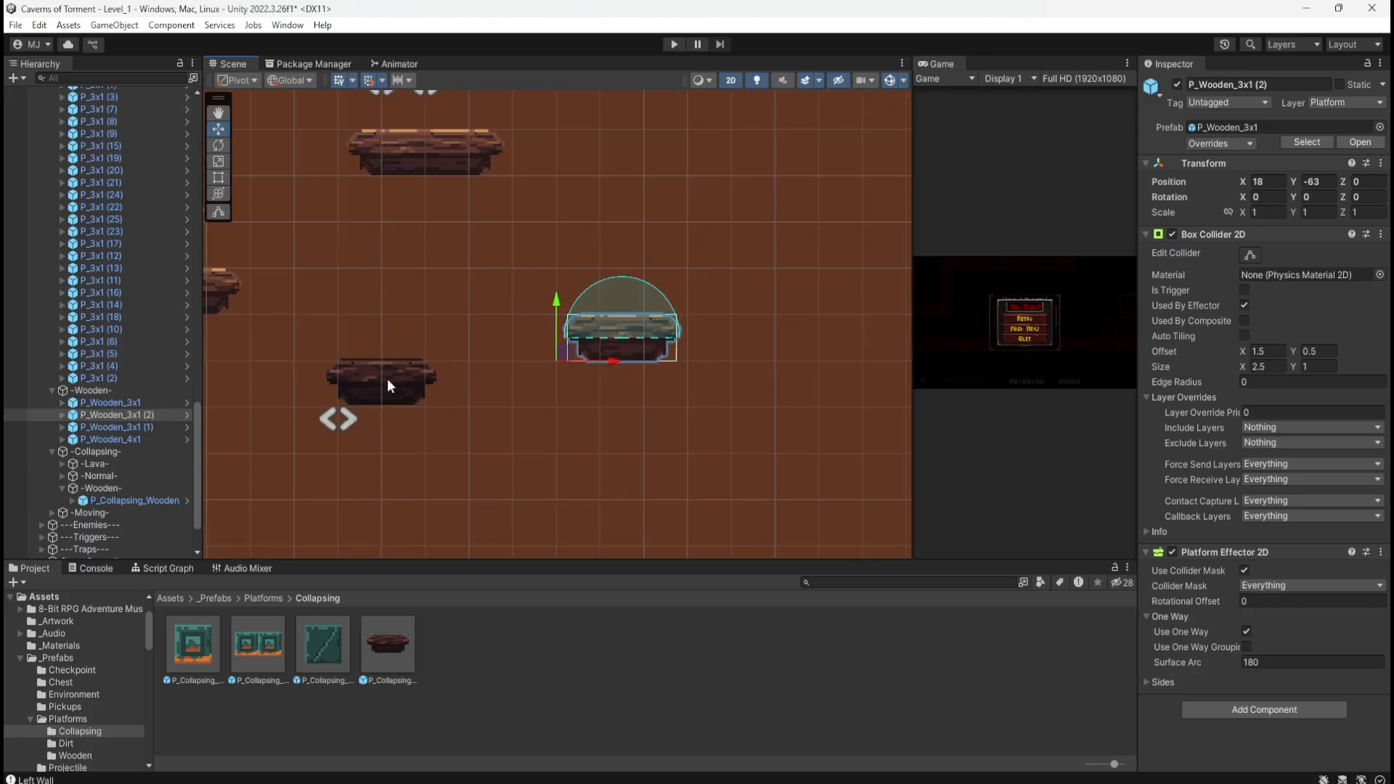
{"action": "scroll", "coordinate": [538, 376], "scroll_direction": "down", "scroll_amount": 3}
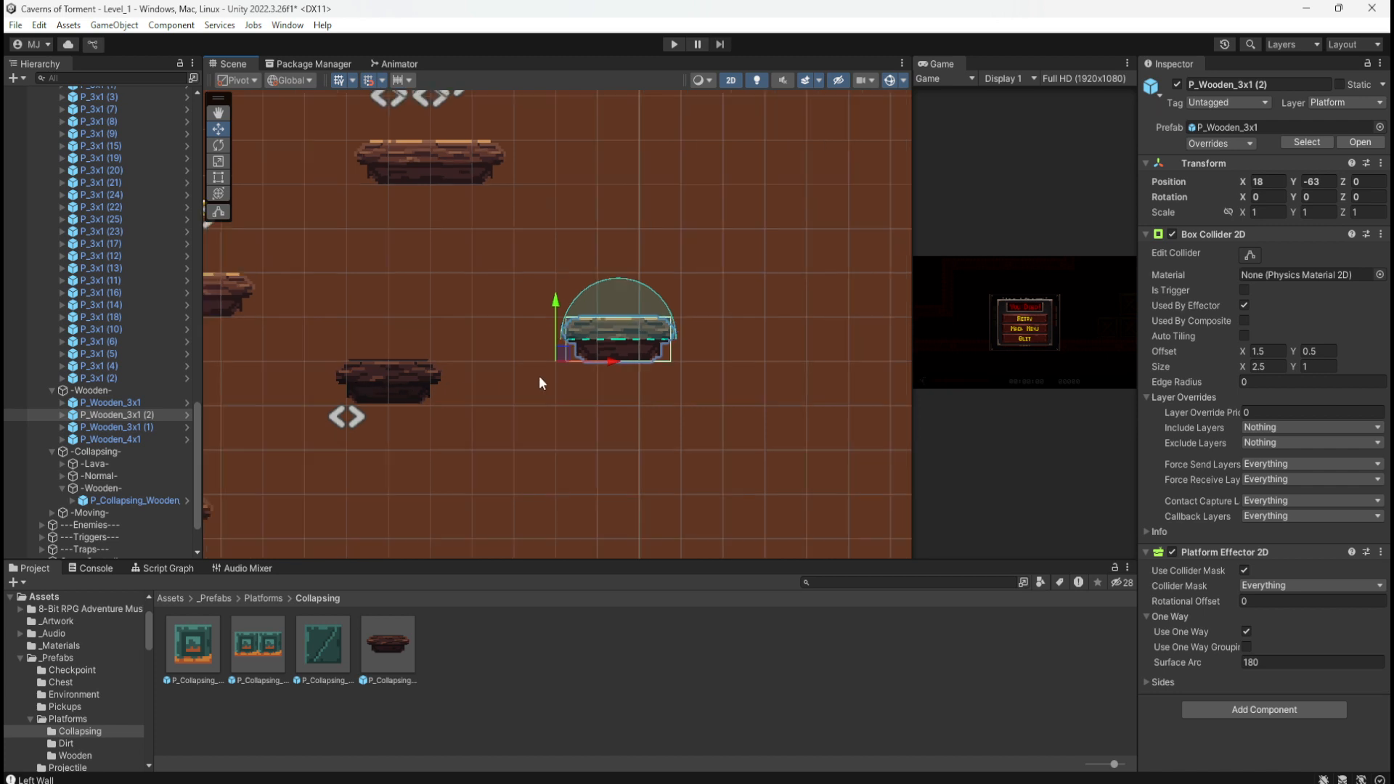
{"action": "scroll", "coordinate": [447, 366], "scroll_direction": "down", "scroll_amount": 2}
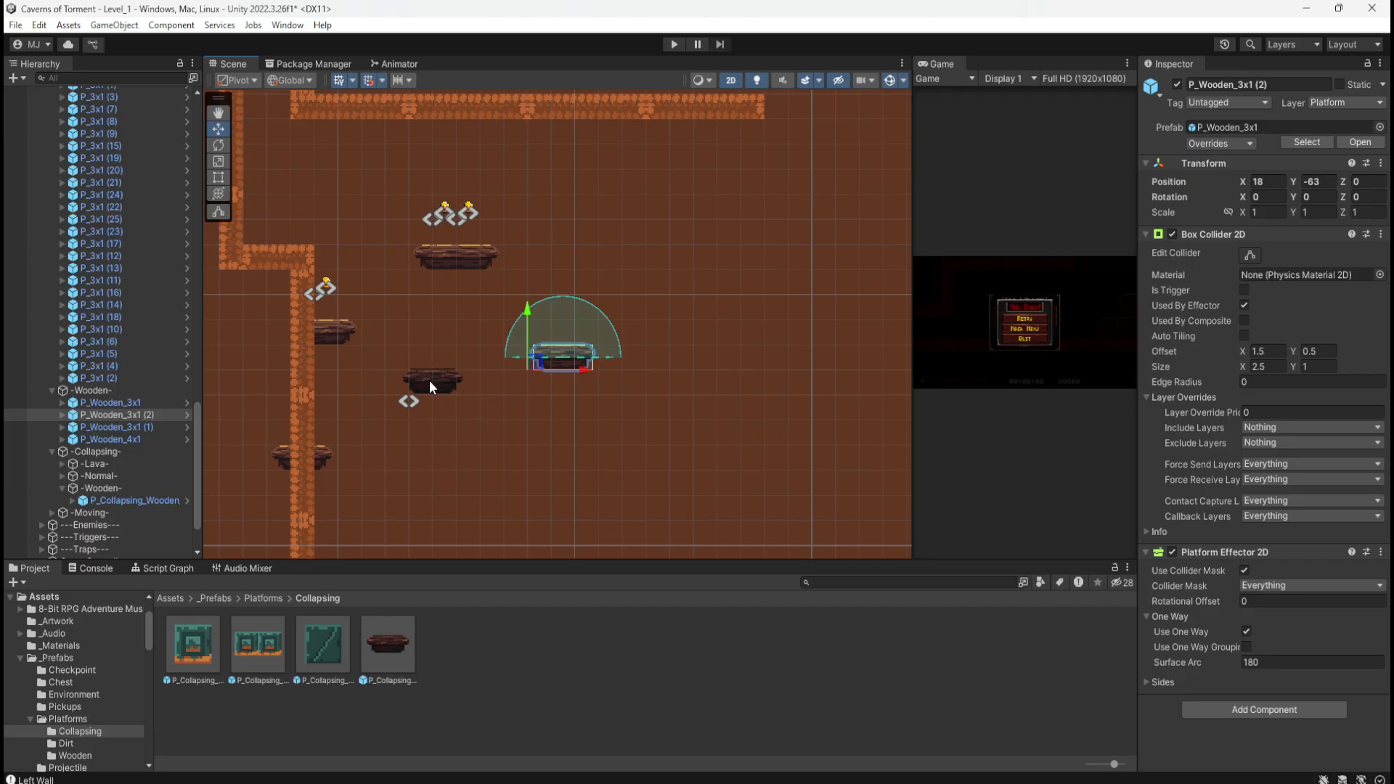
Step: Inspect the collapsing wooden platform prefab and bring the empty area below the platforms into view
{"action": "left_click", "coordinate": [383, 644]}
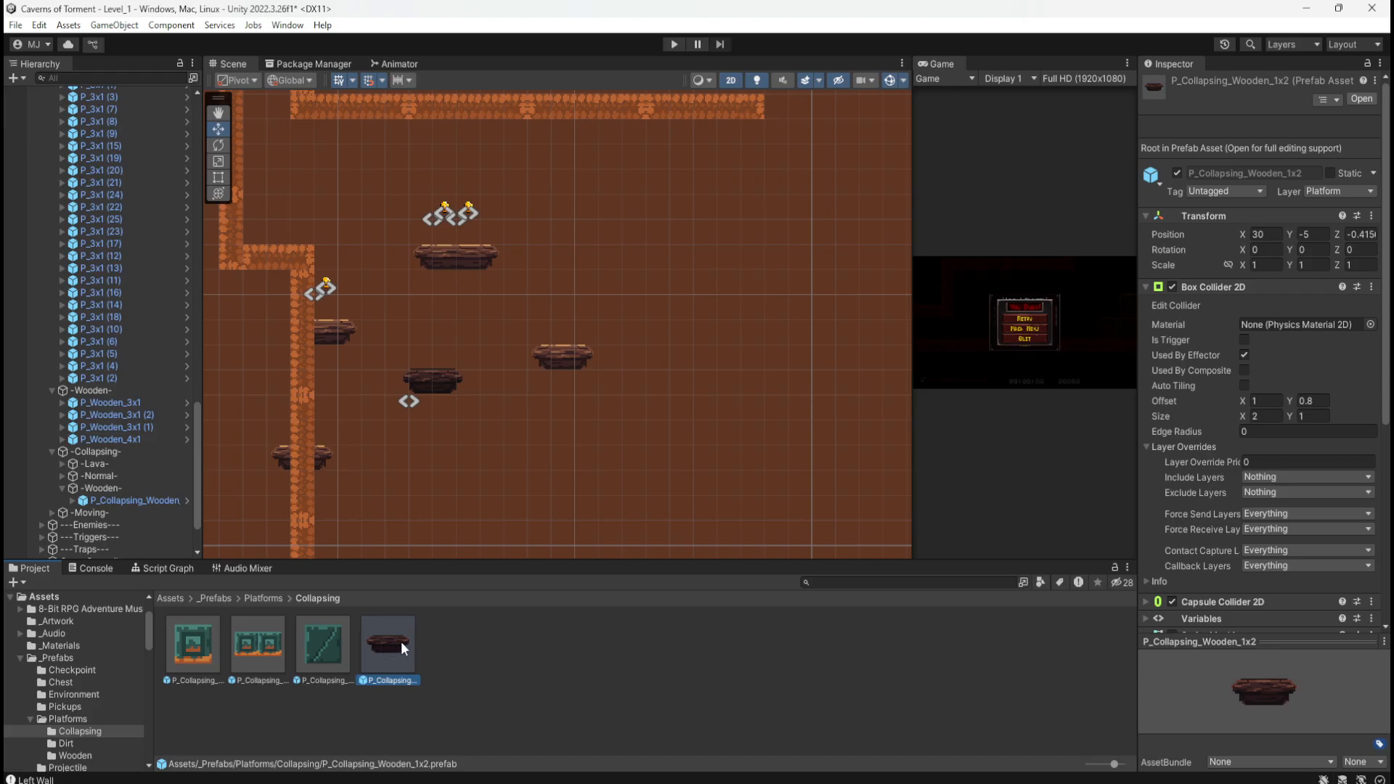
{"action": "left_click", "coordinate": [435, 633]}
{"action": "left_click", "coordinate": [391, 637]}
{"action": "middle_click_drag", "start_coordinate": [651, 395], "coordinate": [660, 285]}
Step: Duplicate the top long P_Wooden_4x1 platform and drag the copy below the existing platforms
{"action": "left_click", "coordinate": [572, 256]}
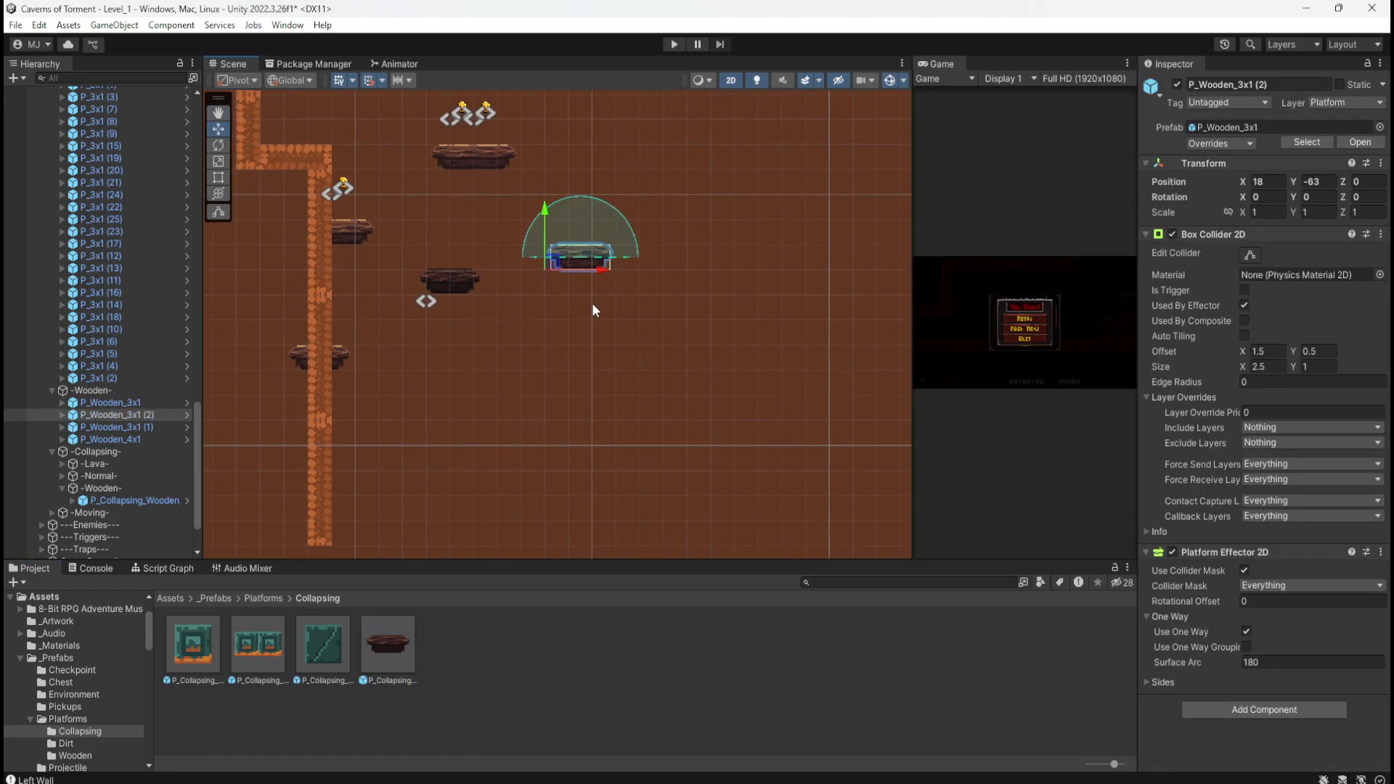
{"action": "left_click", "coordinate": [470, 163]}
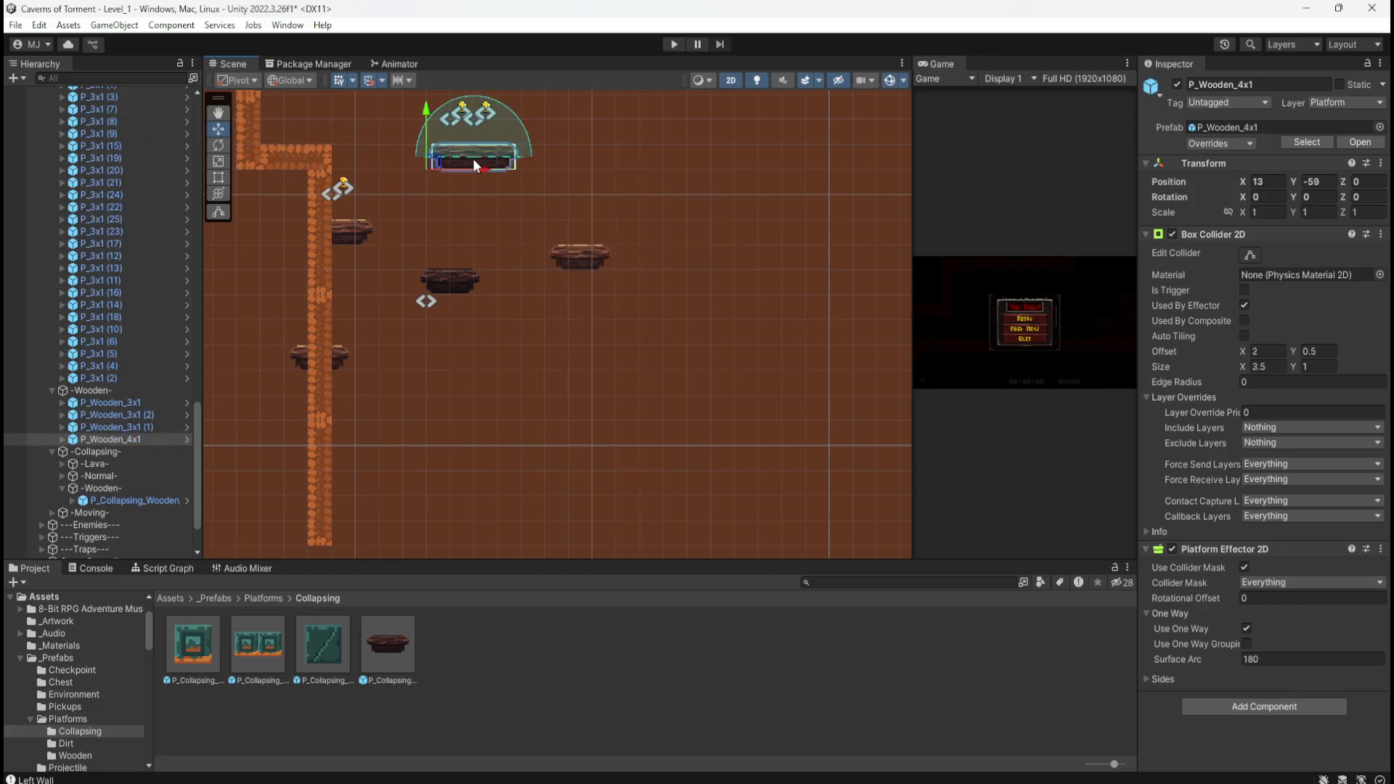
{"action": "key", "text": "ctrl+d"}
{"action": "left_click_drag", "start_coordinate": [445, 160], "coordinate": [494, 486]}
{"action": "middle_click_drag", "start_coordinate": [506, 523], "coordinate": [542, 445]}
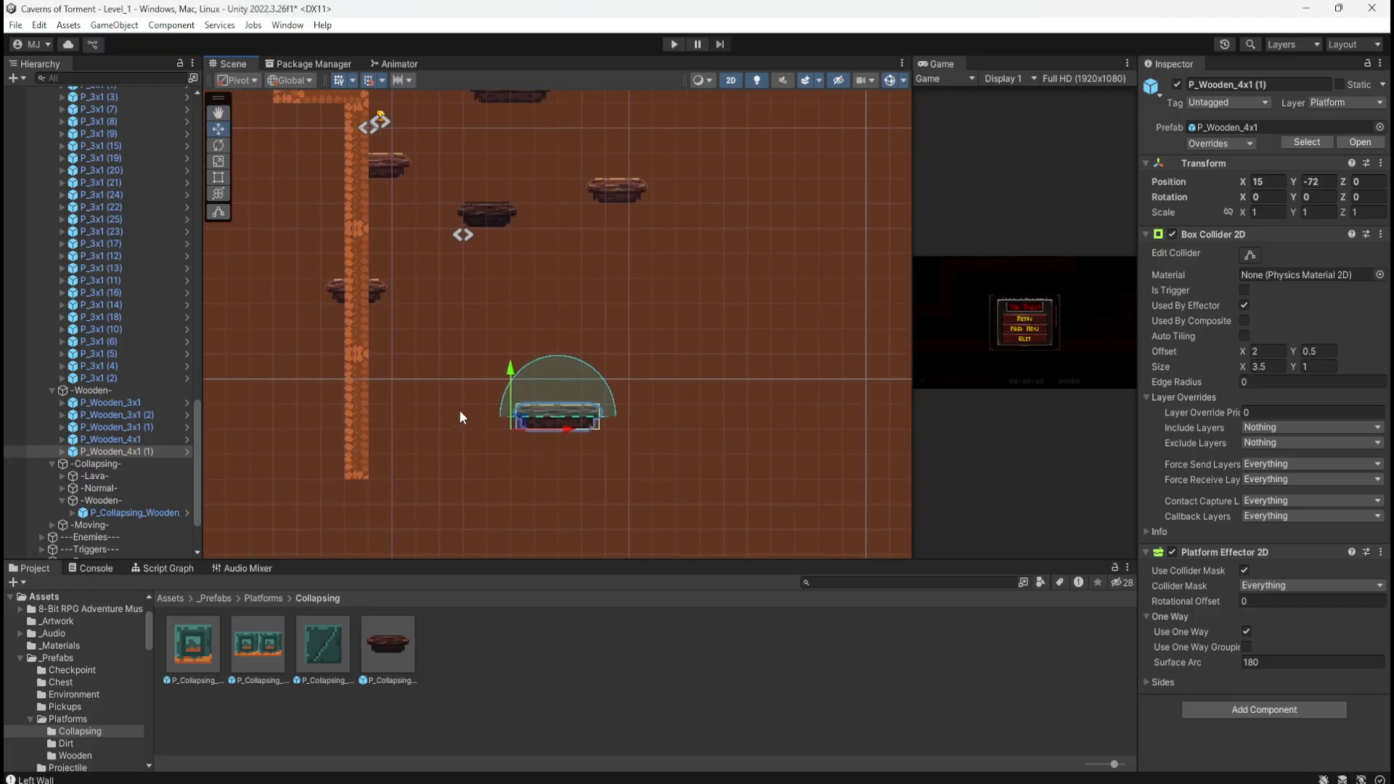
Step: Duplicate P_Wooden_3x1 and place the copy beside the dirt wall at X 8, Y -72
{"action": "left_click", "coordinate": [382, 169]}
{"action": "key", "text": "ctrl+d"}
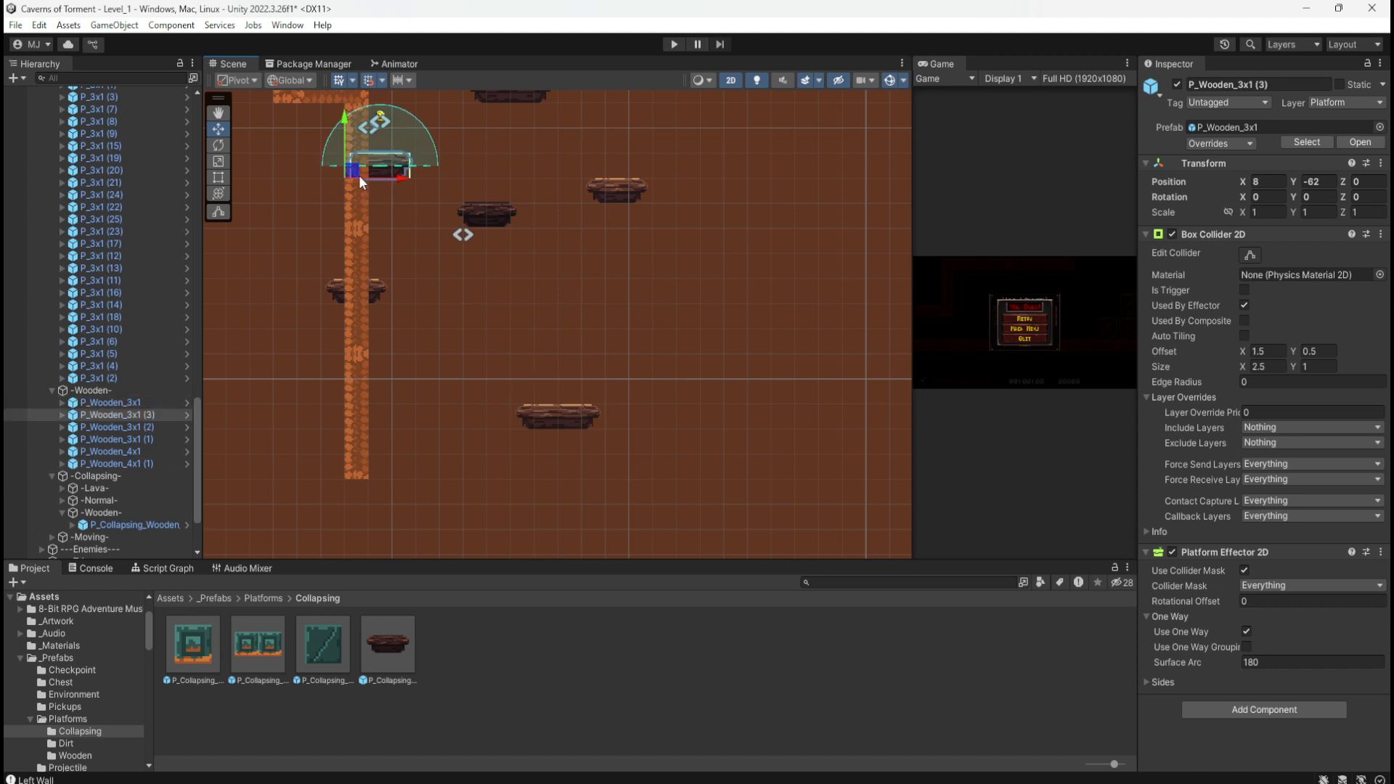
{"action": "left_click_drag", "start_coordinate": [359, 176], "coordinate": [351, 452]}
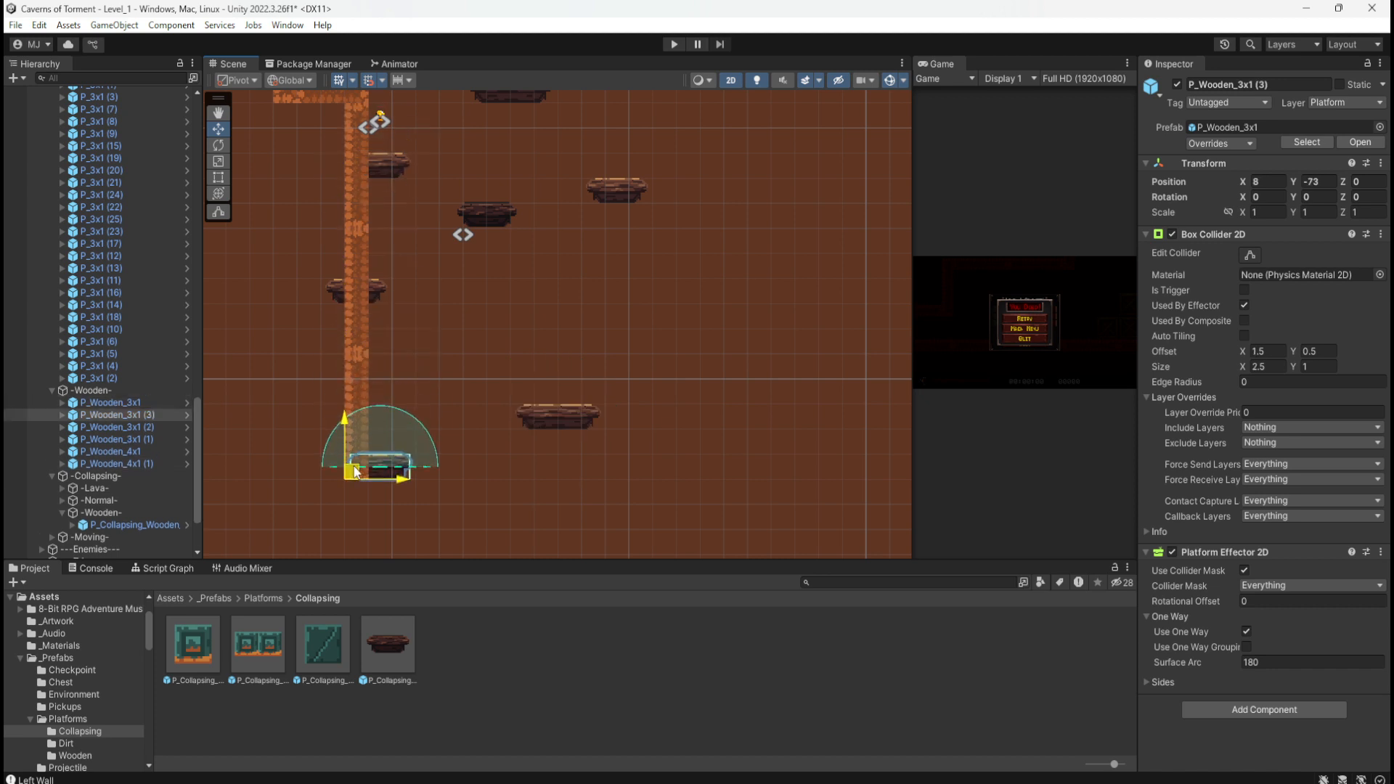
{"action": "left_click_drag", "start_coordinate": [359, 451], "coordinate": [364, 434]}
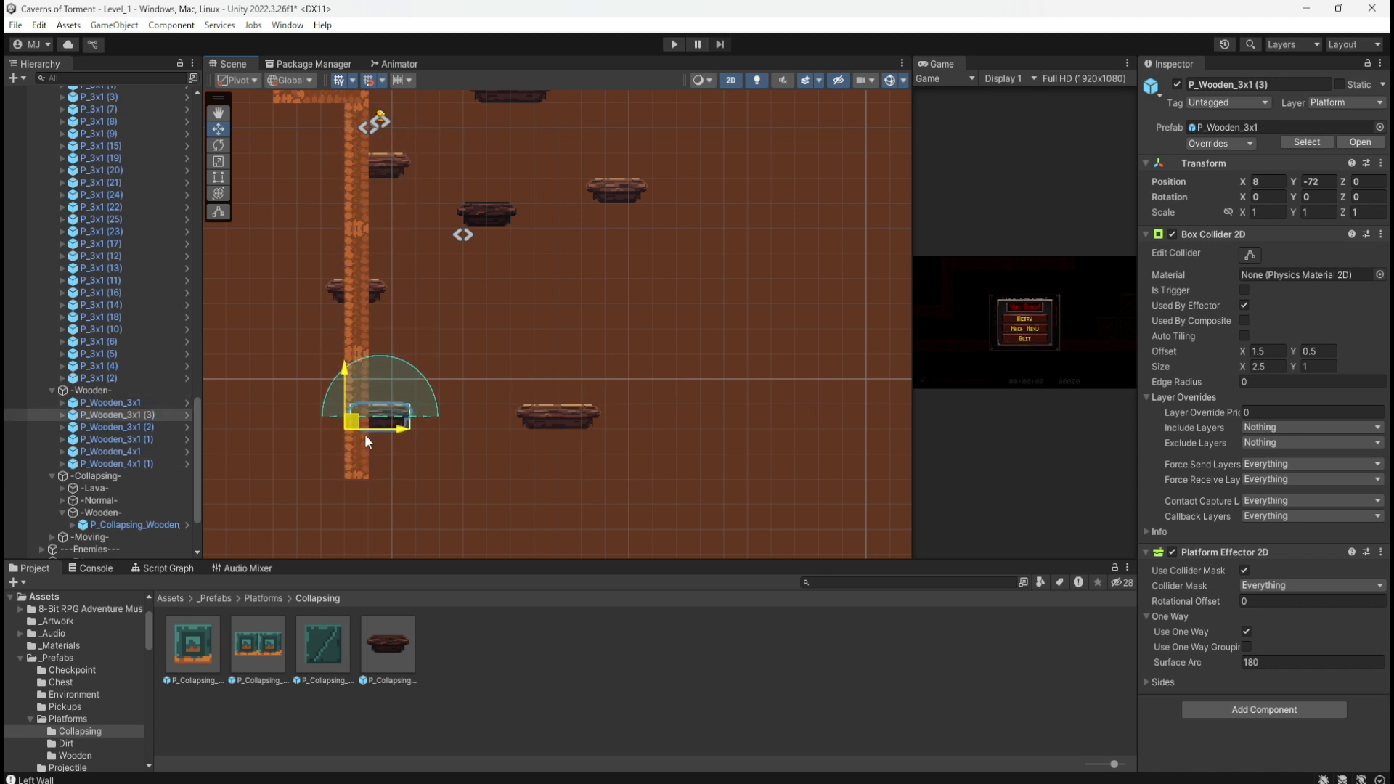
Step: Shift the new P_Wooden_4x1 (1) one unit right to X 16, Y -72
{"action": "left_click", "coordinate": [537, 421]}
{"action": "scroll", "coordinate": [446, 428], "scroll_direction": "up", "scroll_amount": 3}
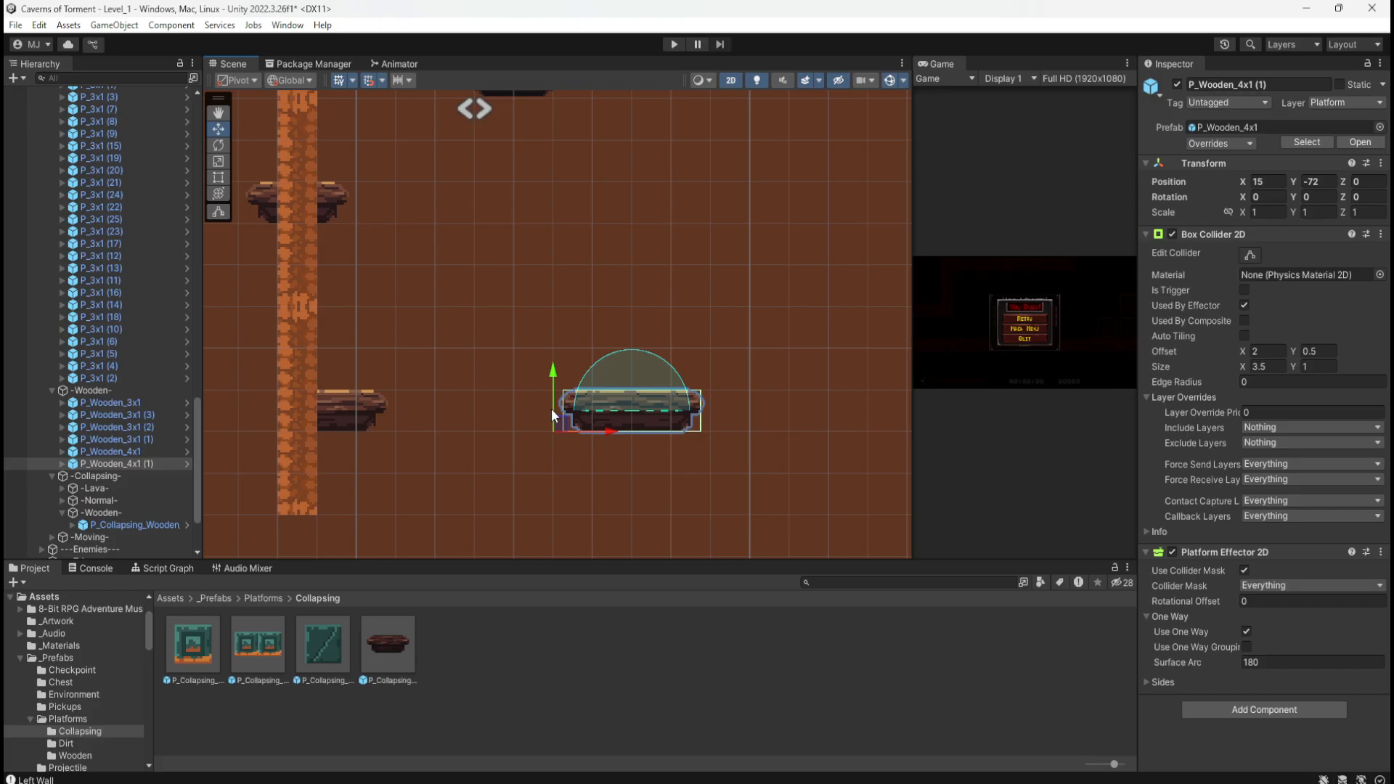
{"action": "left_click_drag", "start_coordinate": [563, 425], "coordinate": [602, 426]}
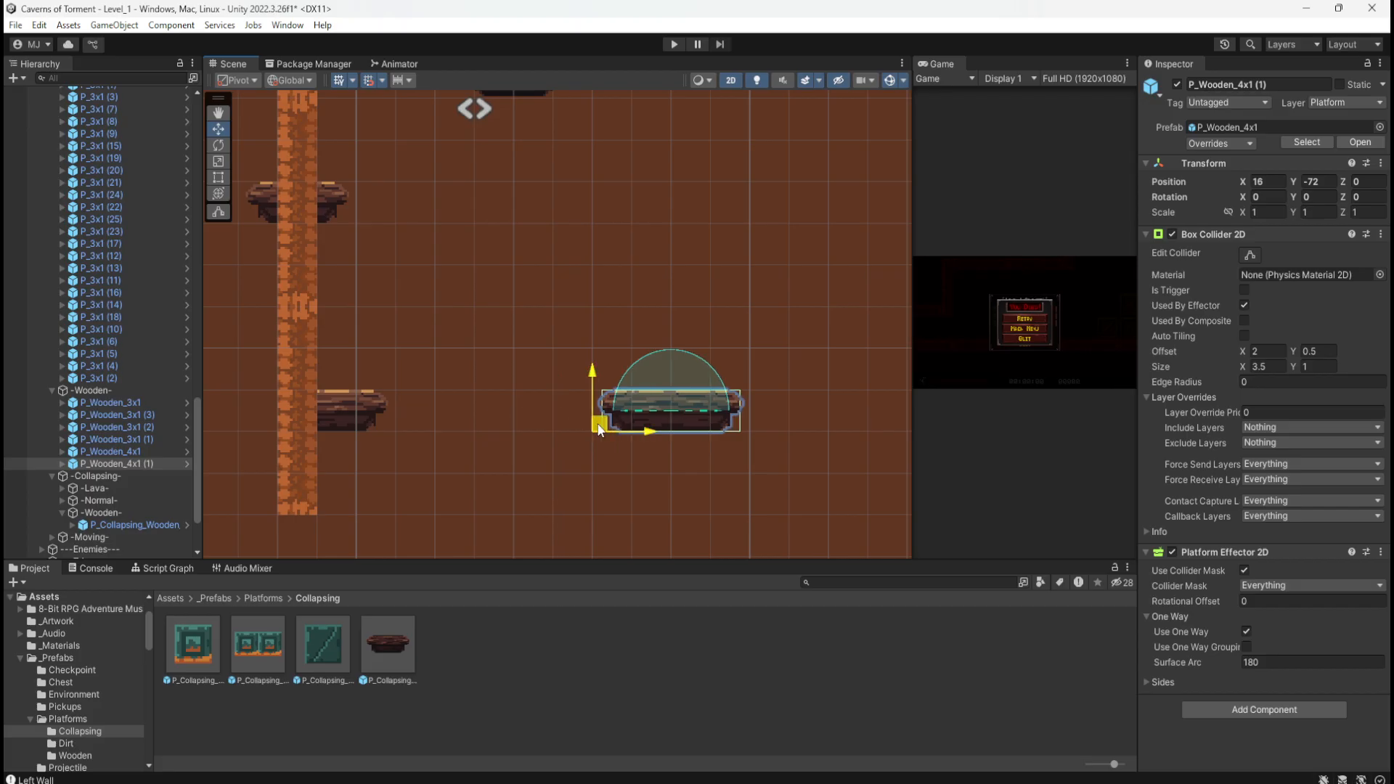
{"action": "left_click", "coordinate": [503, 447]}
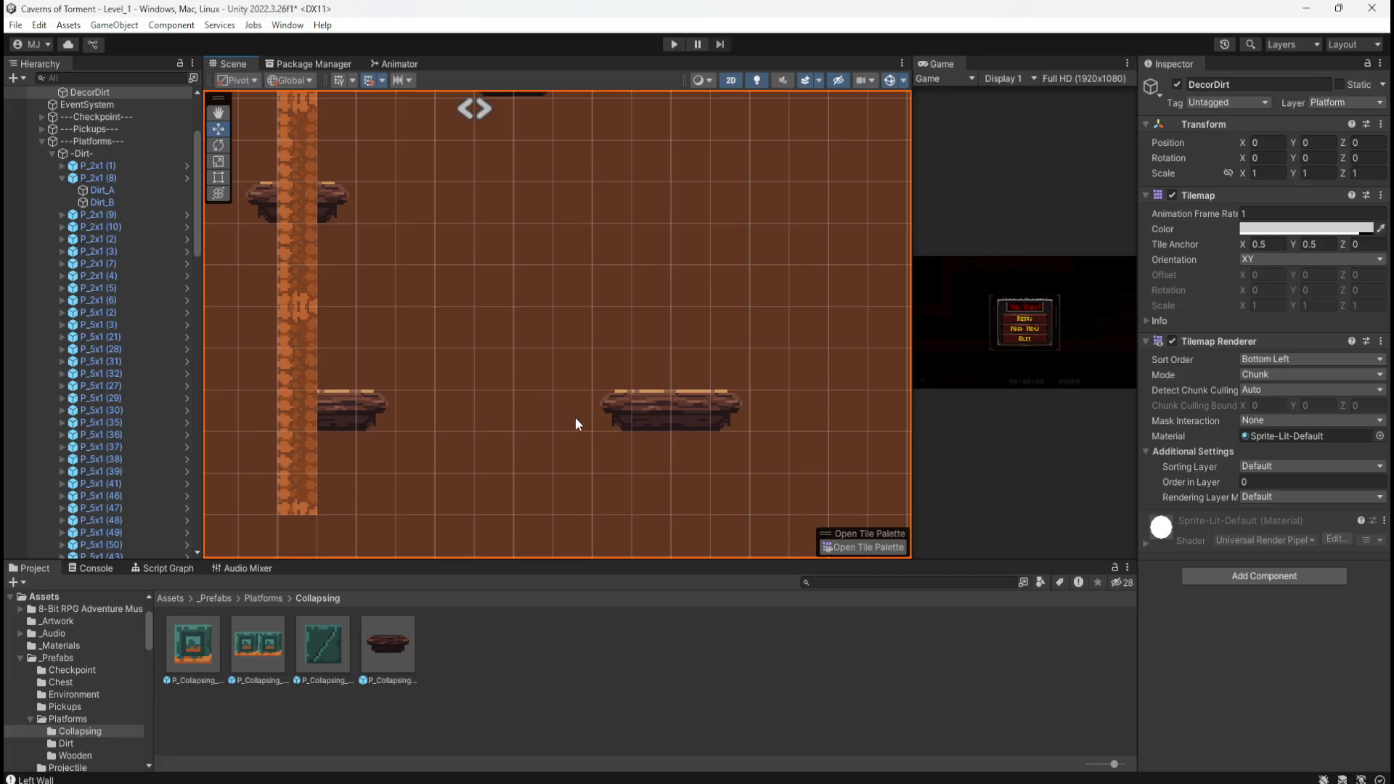
Step: Select the Featherfall power-up with its attached objects and drag it down toward the lower platforms
{"action": "scroll", "coordinate": [436, 461], "scroll_direction": "down", "scroll_amount": 5}
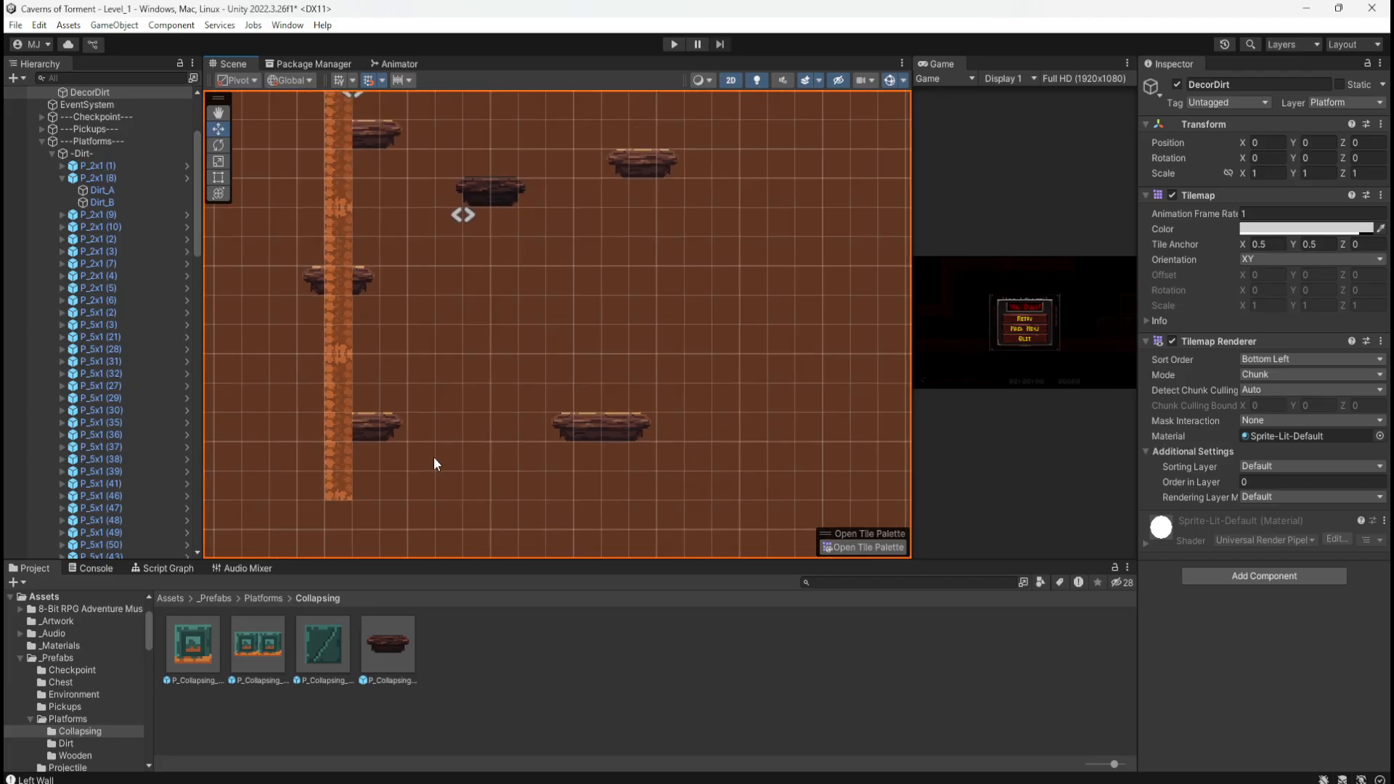
{"action": "scroll", "coordinate": [351, 448], "scroll_direction": "down", "scroll_amount": 2}
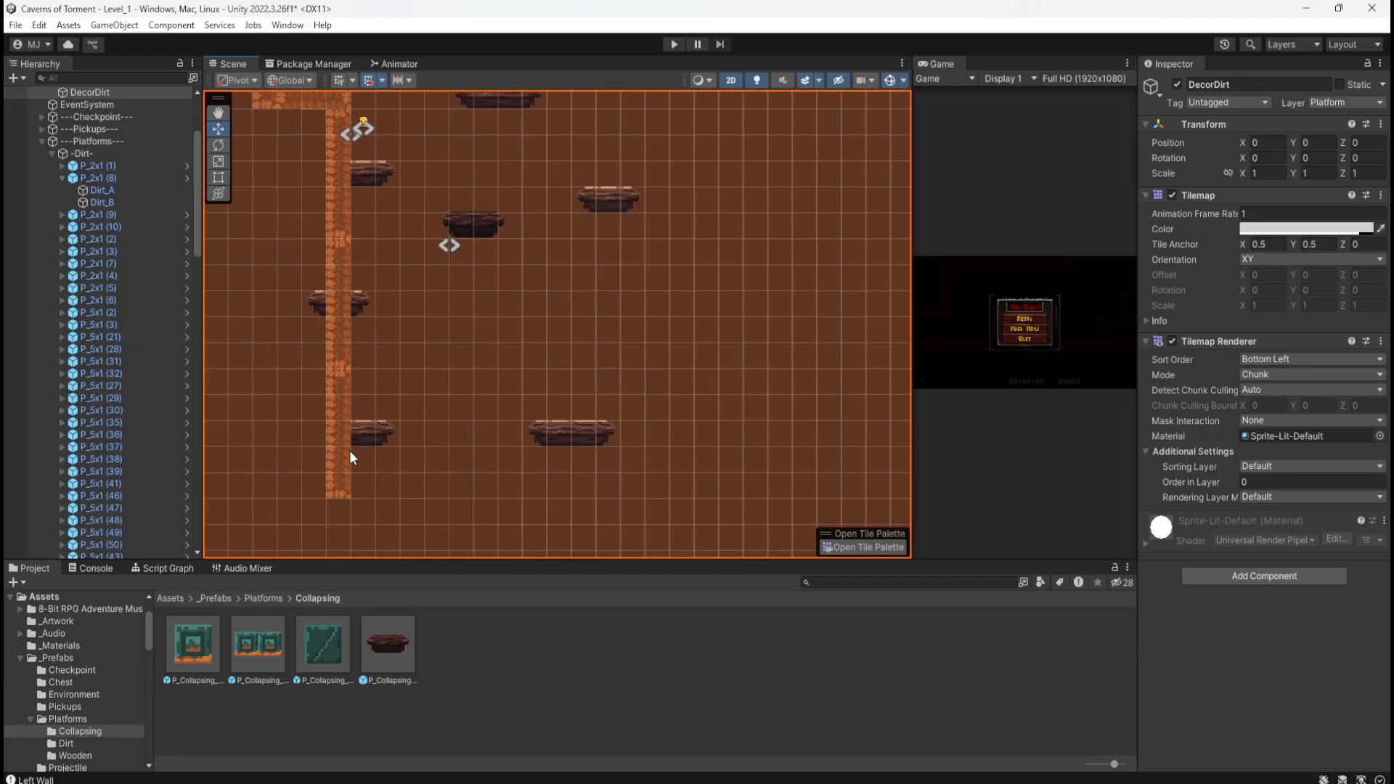
{"action": "scroll", "coordinate": [347, 446], "scroll_direction": "up", "scroll_amount": 2}
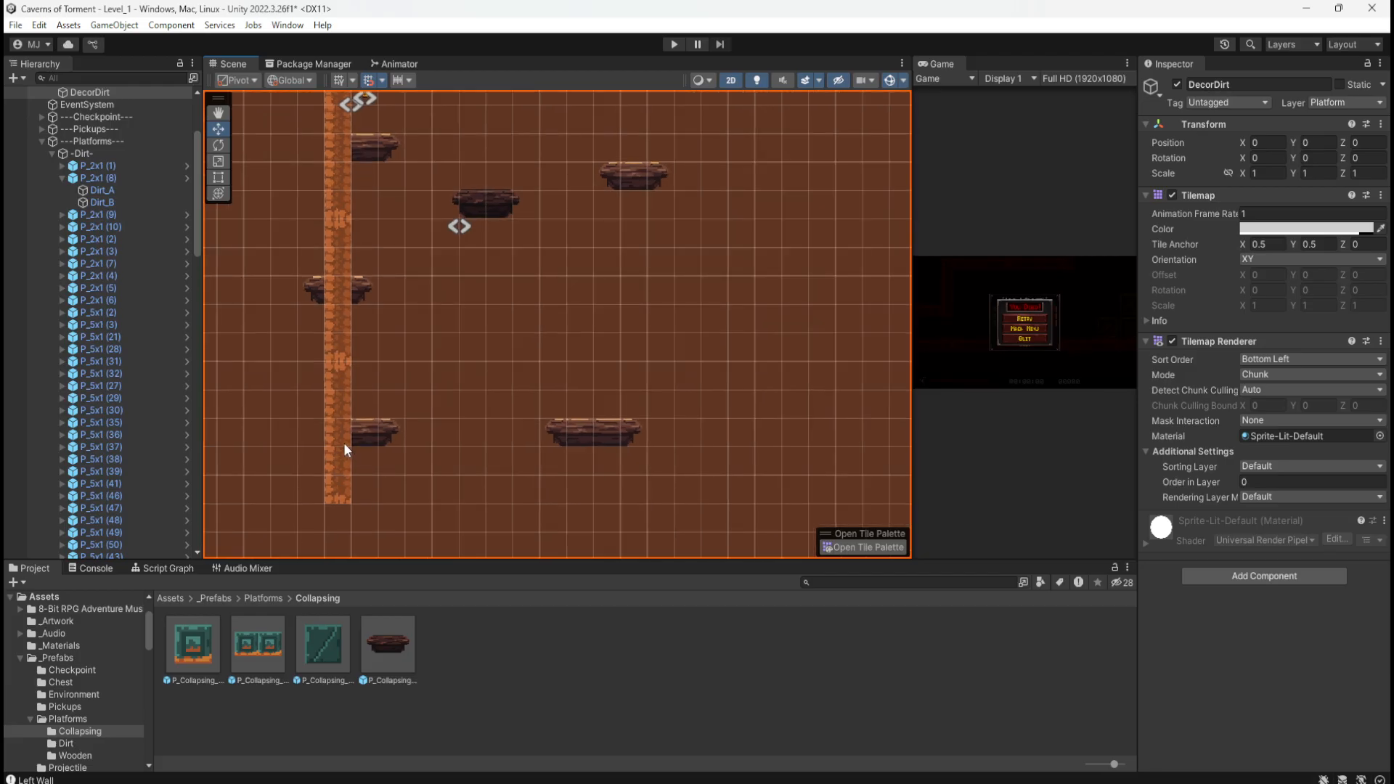
{"action": "scroll", "coordinate": [383, 456], "scroll_direction": "down", "scroll_amount": 3}
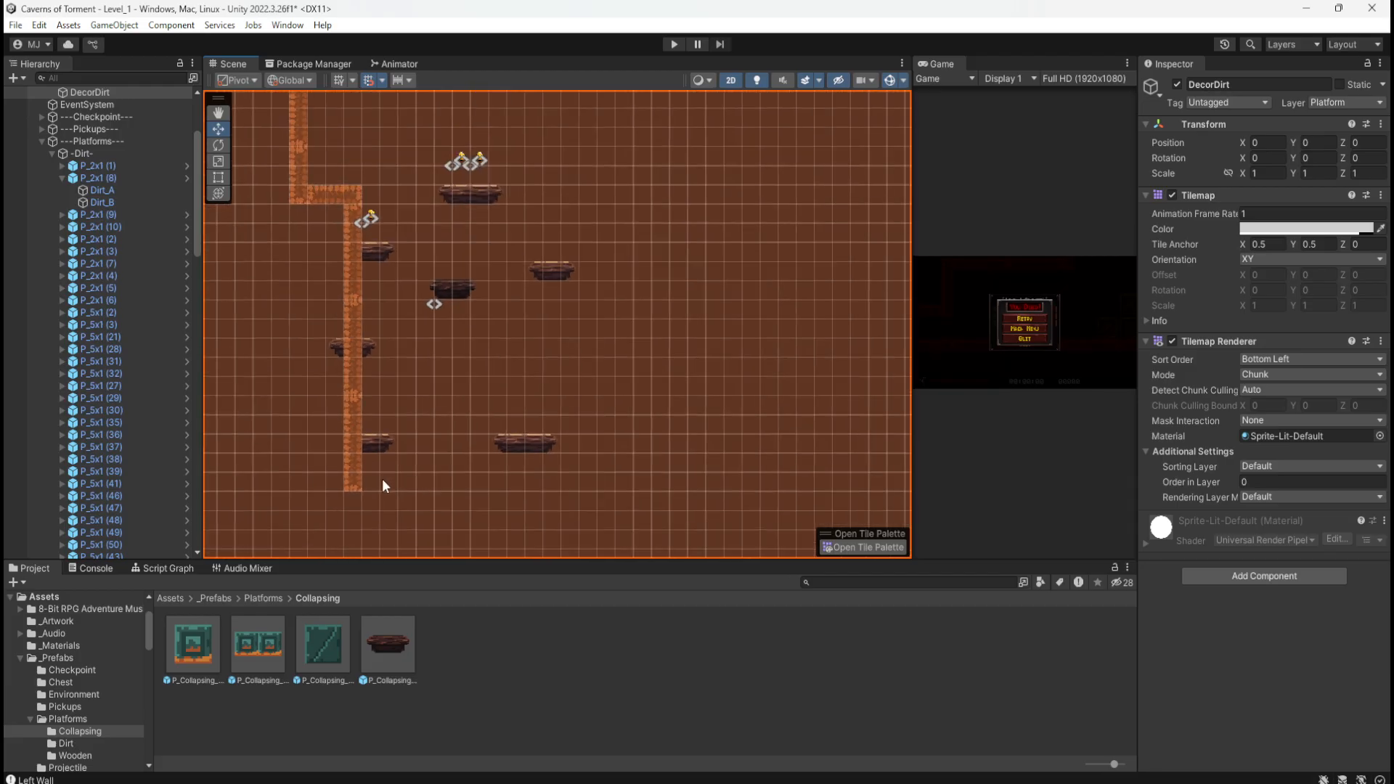
{"action": "scroll", "coordinate": [383, 480], "scroll_direction": "down", "scroll_amount": 10}
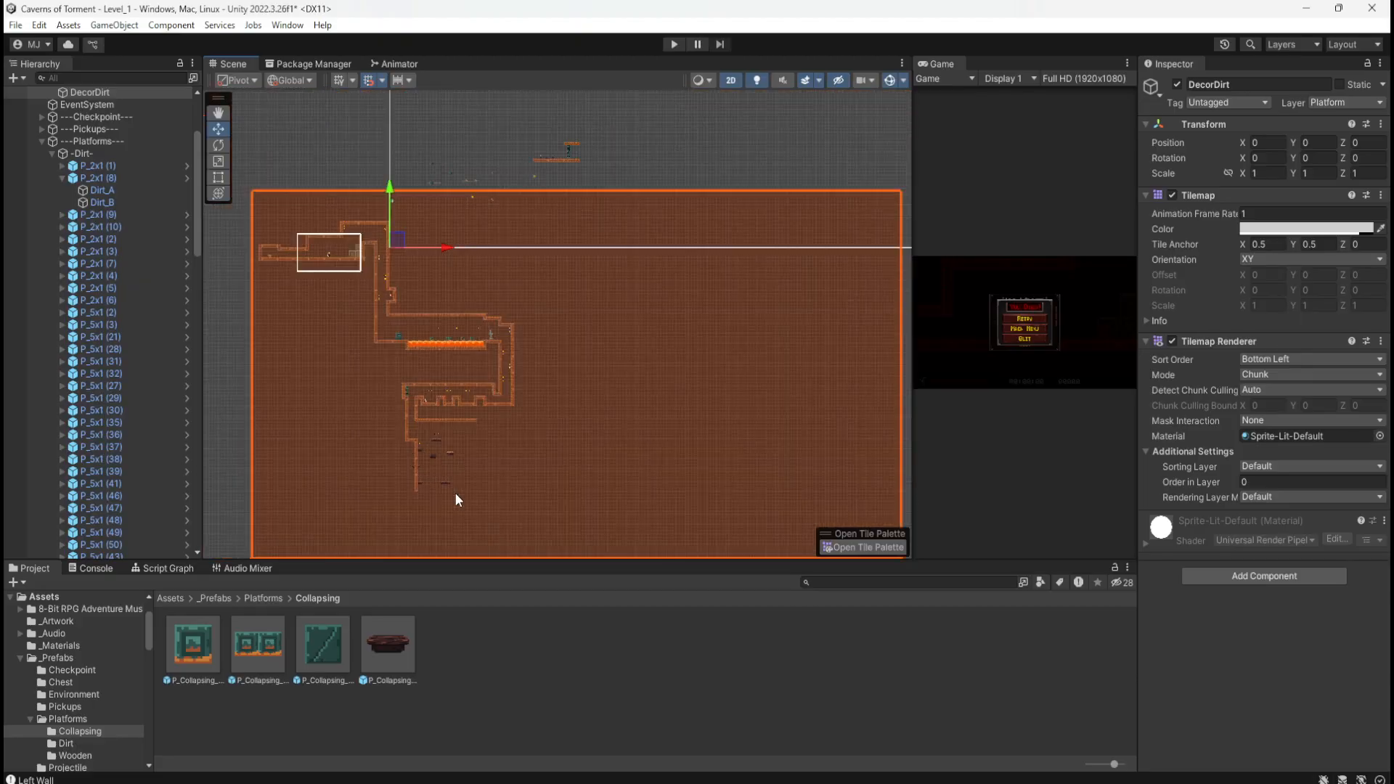
{"action": "scroll", "coordinate": [394, 264], "scroll_direction": "up", "scroll_amount": 3}
{"action": "scroll", "coordinate": [520, 93], "scroll_direction": "up", "scroll_amount": 3}
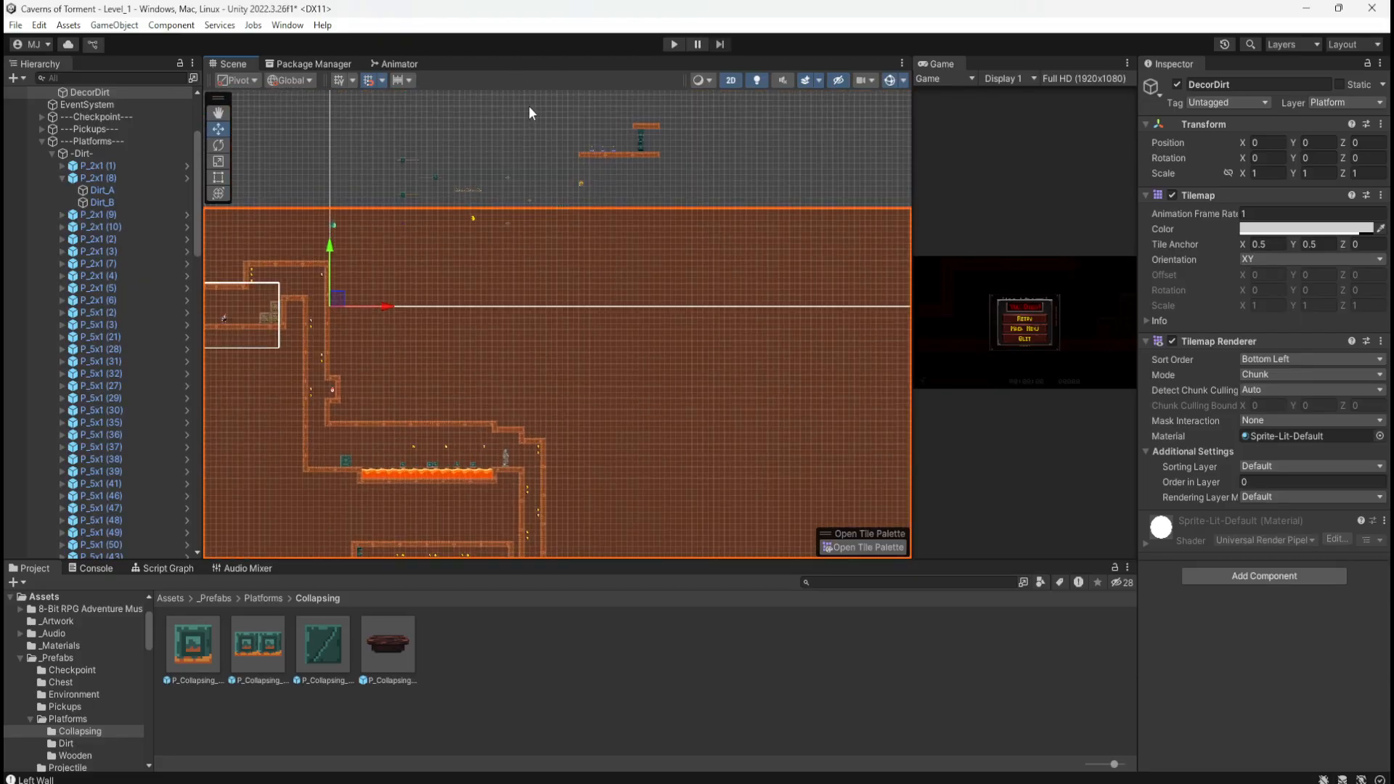
{"action": "scroll", "coordinate": [524, 124], "scroll_direction": "up", "scroll_amount": 6}
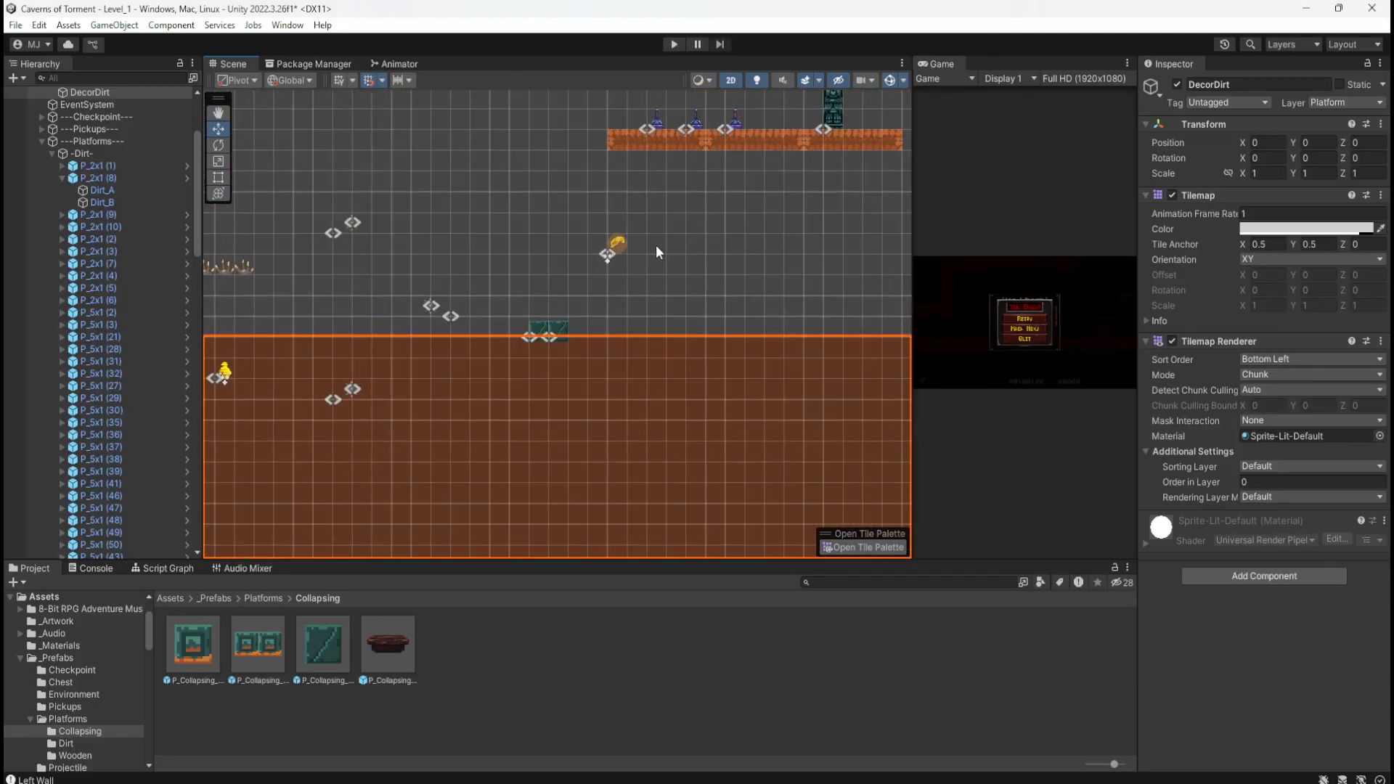
{"action": "scroll", "coordinate": [655, 247], "scroll_direction": "up", "scroll_amount": 3}
{"action": "left_click_drag", "start_coordinate": [572, 217], "coordinate": [636, 285]}
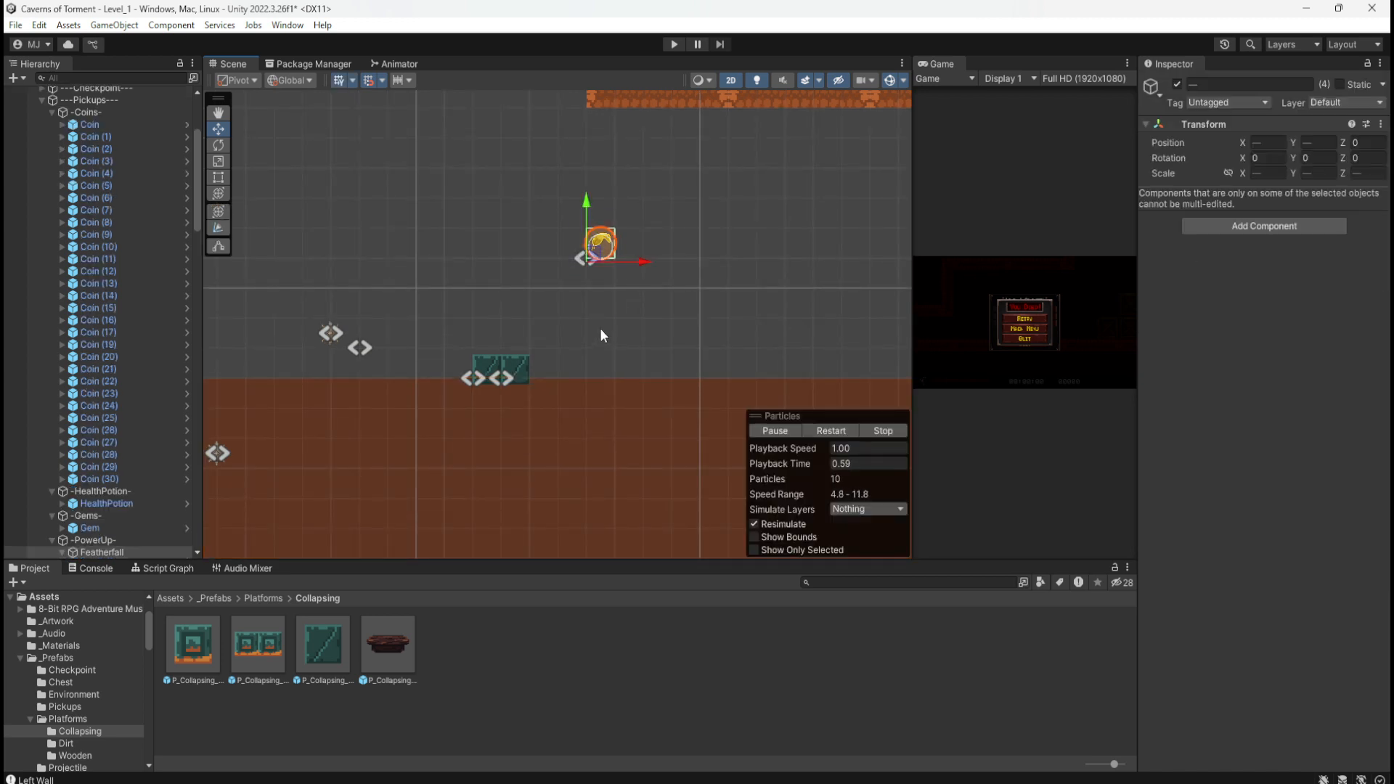
{"action": "scroll", "coordinate": [654, 172], "scroll_direction": "down", "scroll_amount": 8}
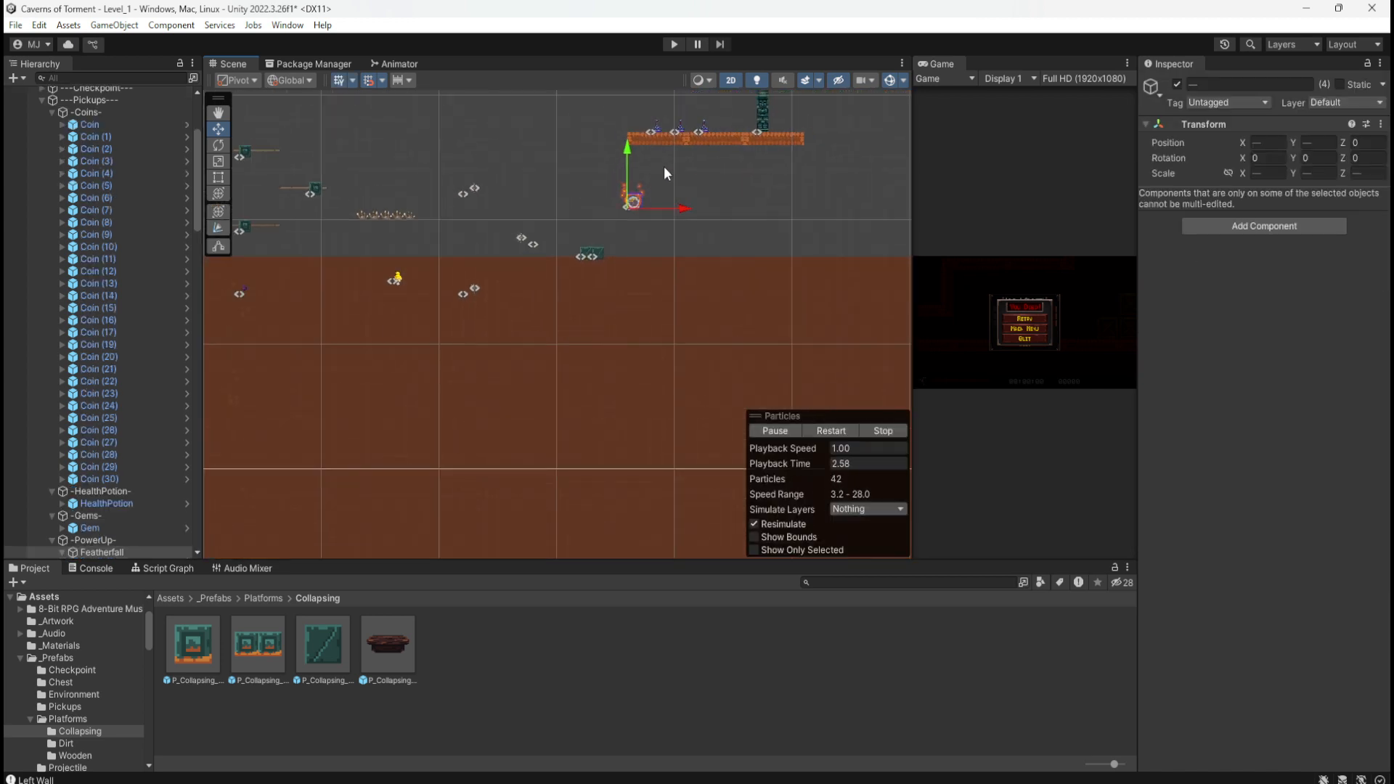
{"action": "scroll", "coordinate": [666, 172], "scroll_direction": "down", "scroll_amount": 6}
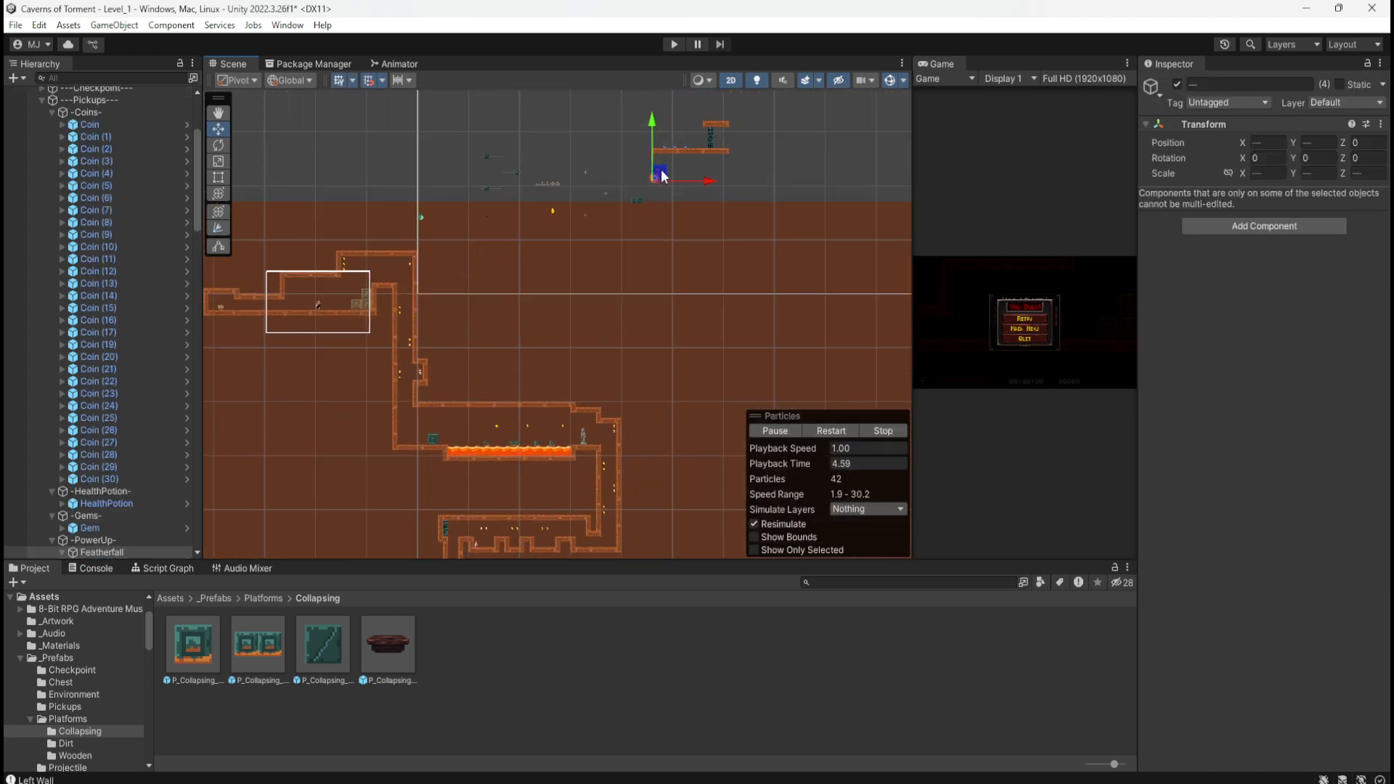
{"action": "left_click_drag", "start_coordinate": [662, 176], "coordinate": [557, 494]}
Step: Settle the power-up just above a wooden platform and shift it slightly left
{"action": "scroll", "coordinate": [610, 232], "scroll_direction": "down", "scroll_amount": 4}
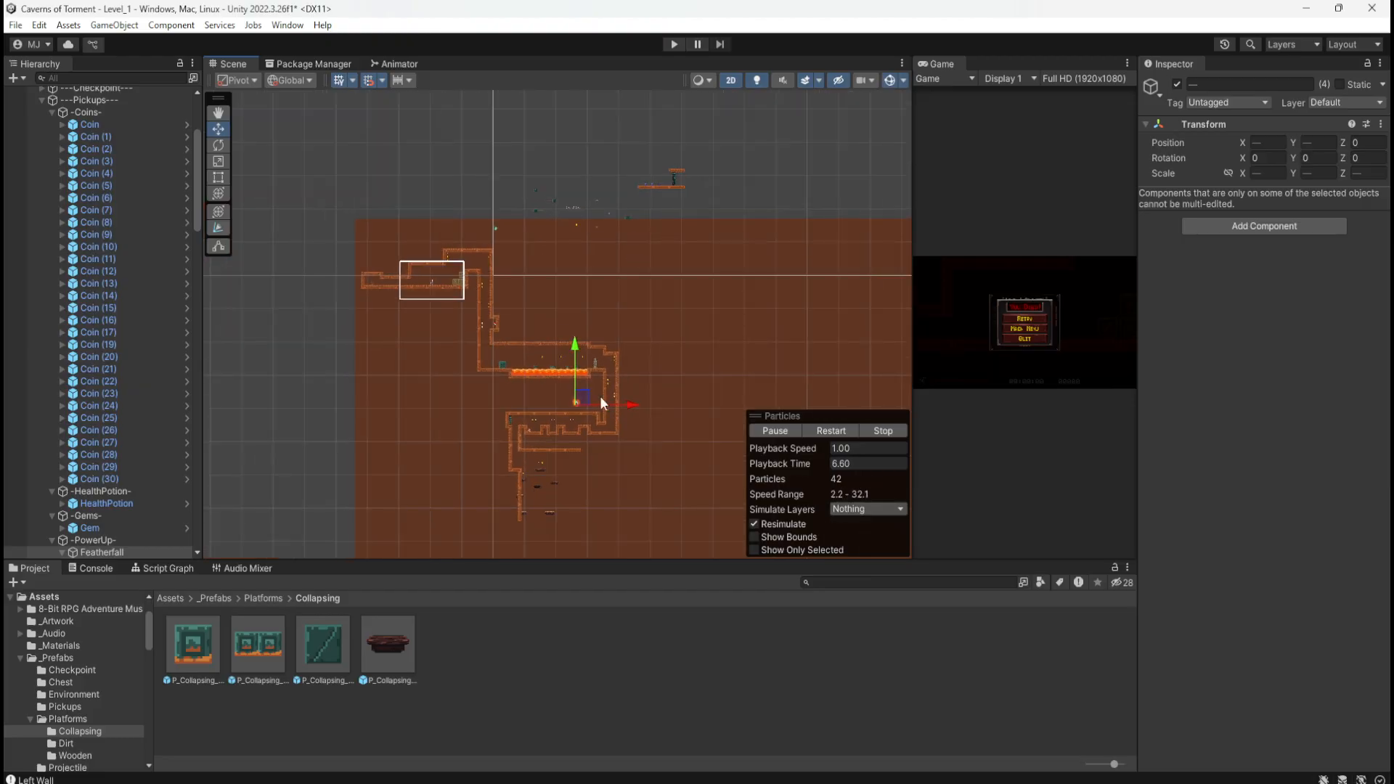
{"action": "scroll", "coordinate": [569, 512], "scroll_direction": "up", "scroll_amount": 10}
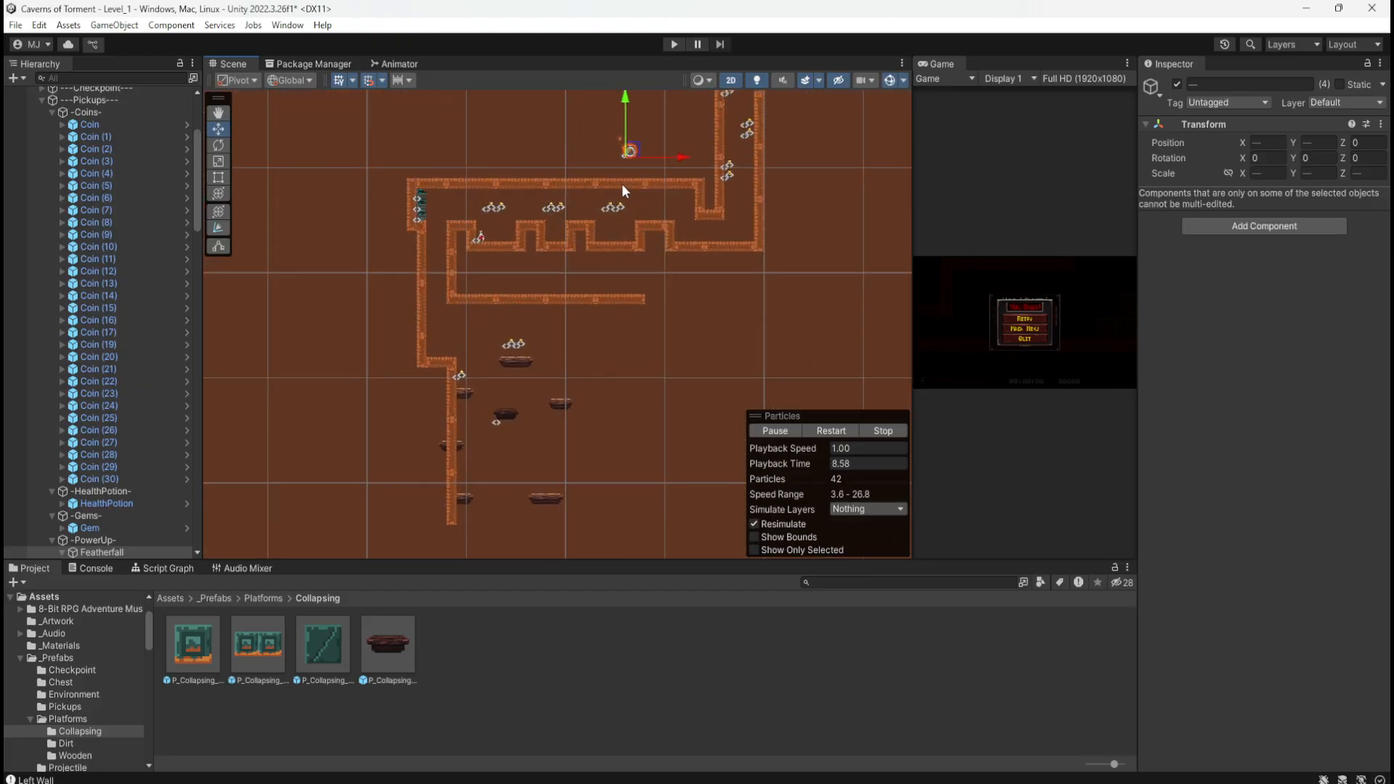
{"action": "left_click_drag", "start_coordinate": [630, 155], "coordinate": [506, 407]}
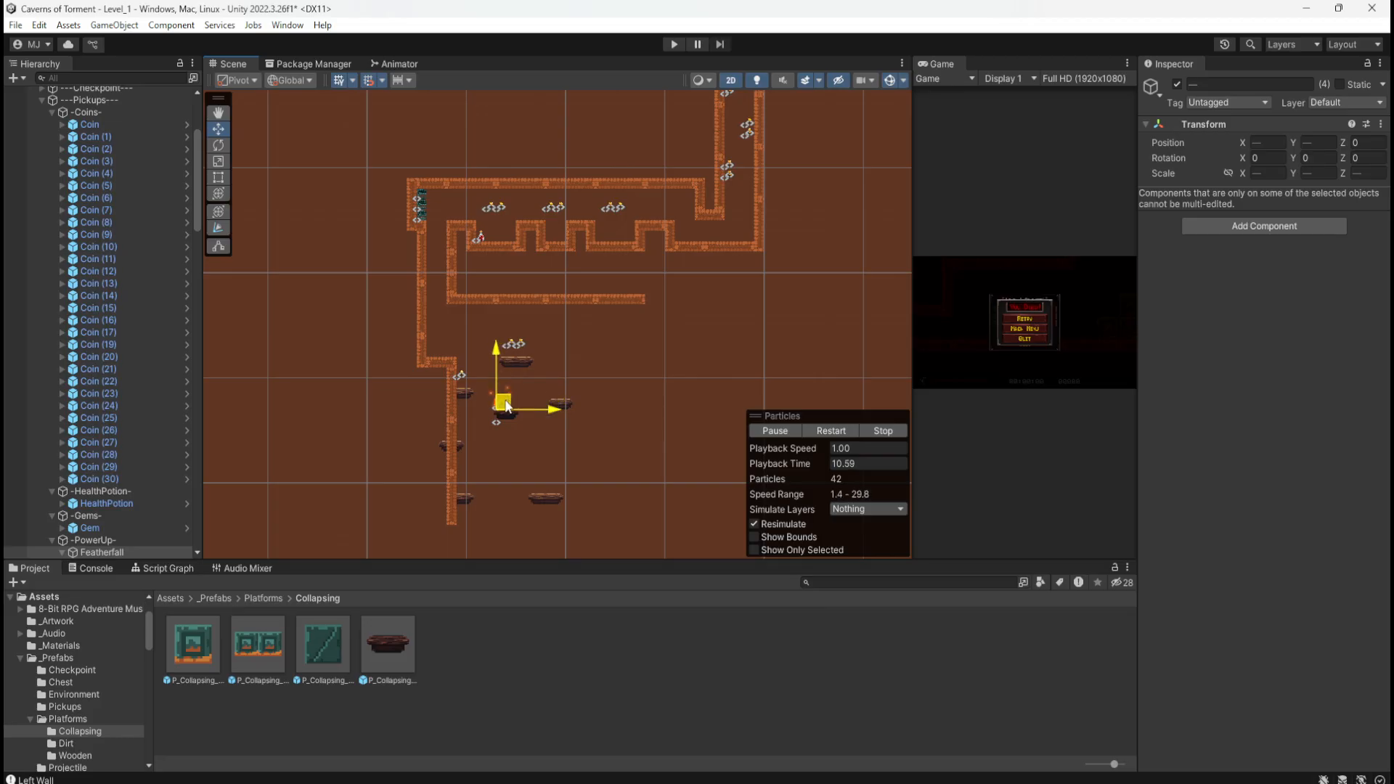
{"action": "scroll", "coordinate": [508, 426], "scroll_direction": "up", "scroll_amount": 8}
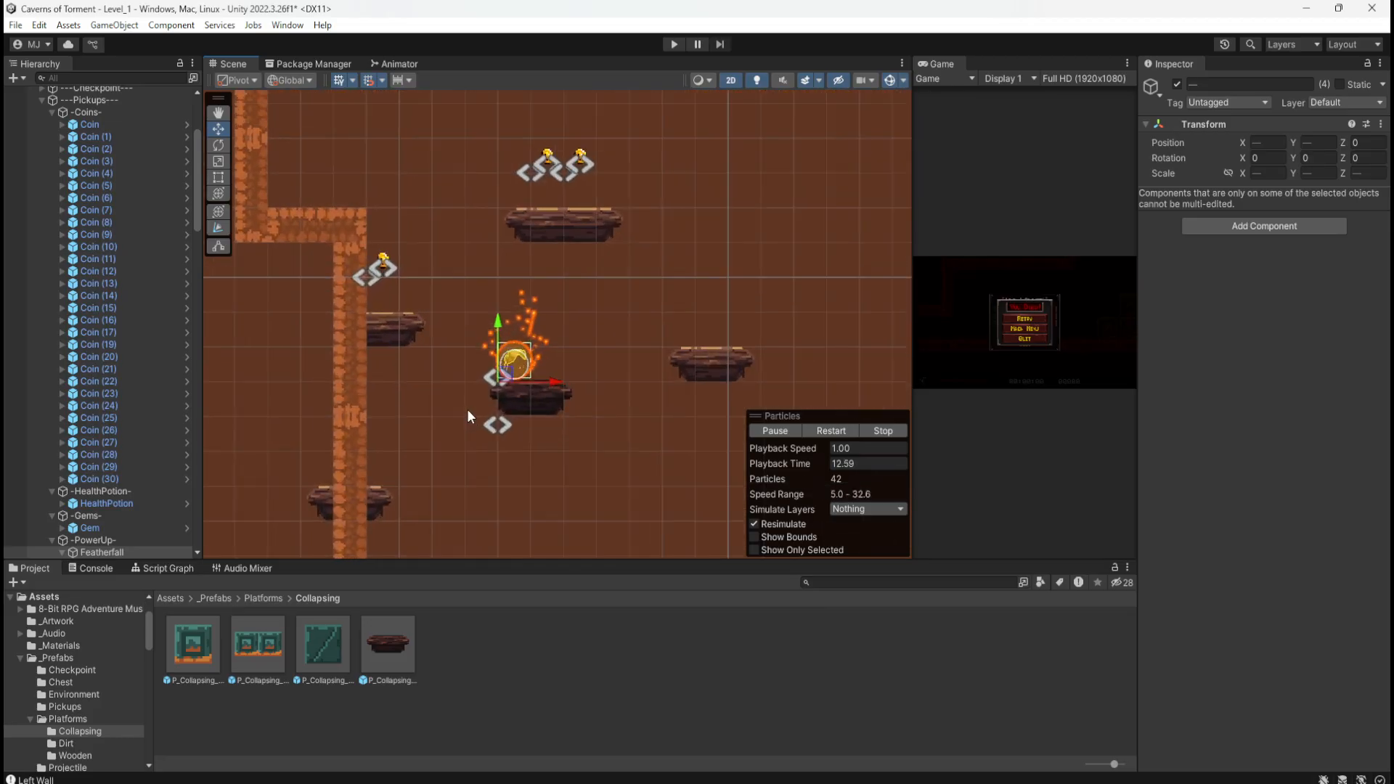
{"action": "scroll", "coordinate": [468, 408], "scroll_direction": "up", "scroll_amount": 4}
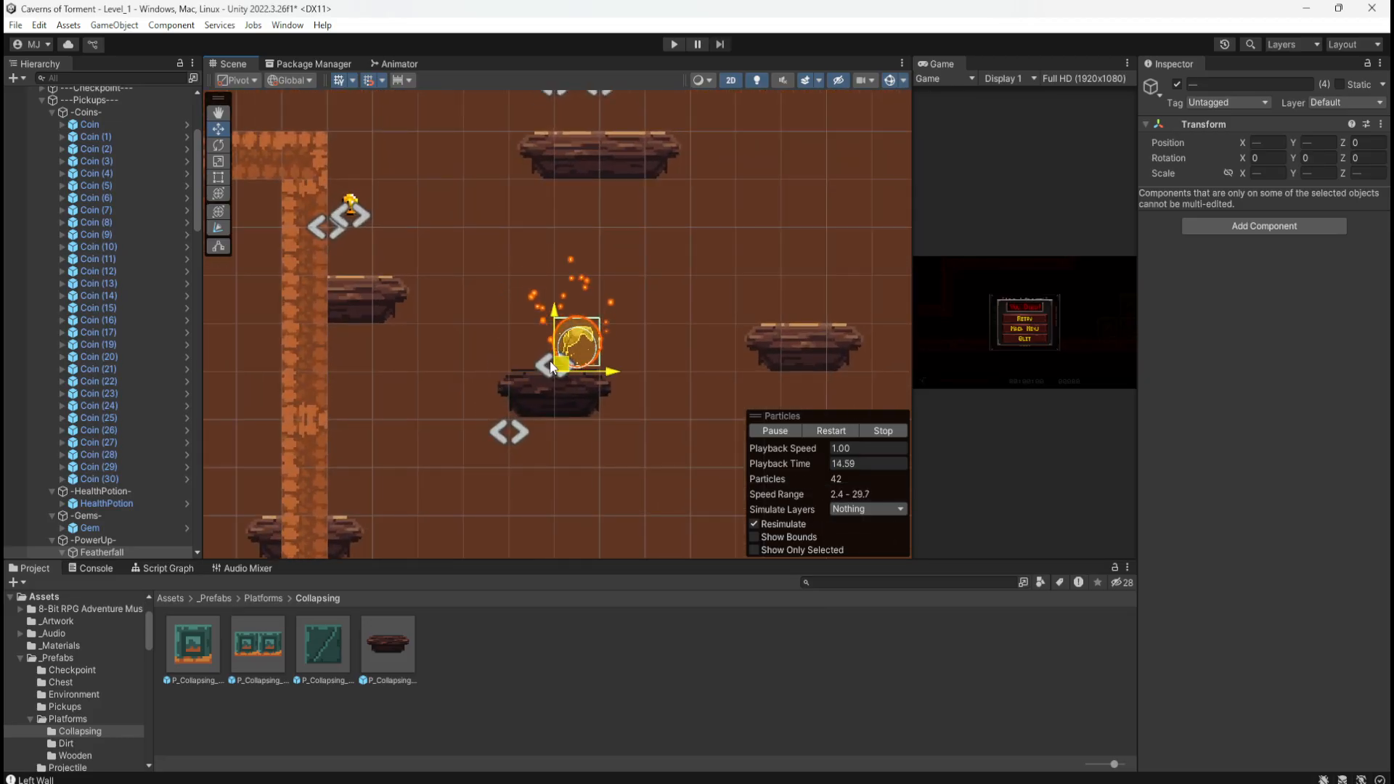
{"action": "left_click_drag", "start_coordinate": [550, 360], "coordinate": [545, 331]}
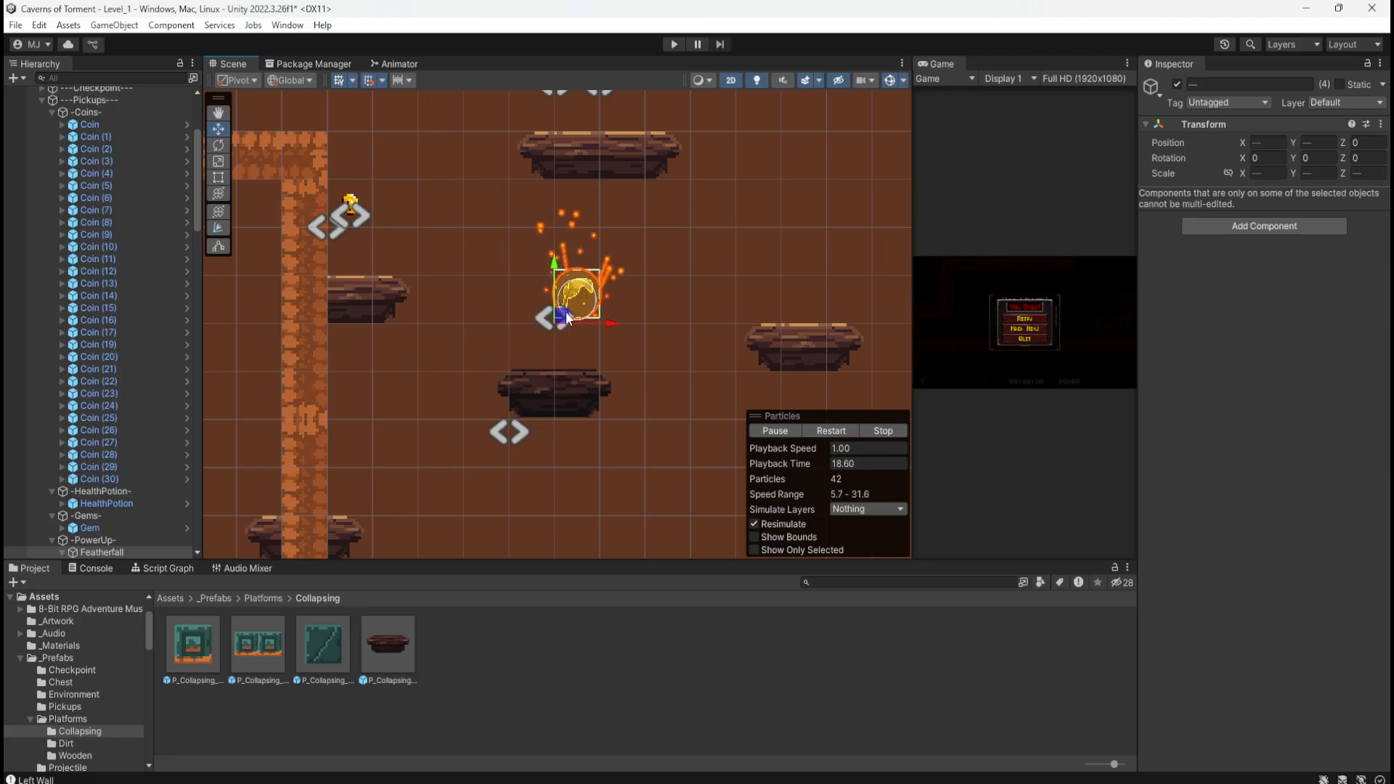
{"action": "mouse_move", "coordinate": [554, 312]}
{"action": "left_mouse_down"}
{"action": "mouse_move", "coordinate": [533, 320]}
{"action": "mouse_move", "coordinate": [560, 322]}
{"action": "mouse_move", "coordinate": [548, 321]}
{"action": "left_mouse_up"}
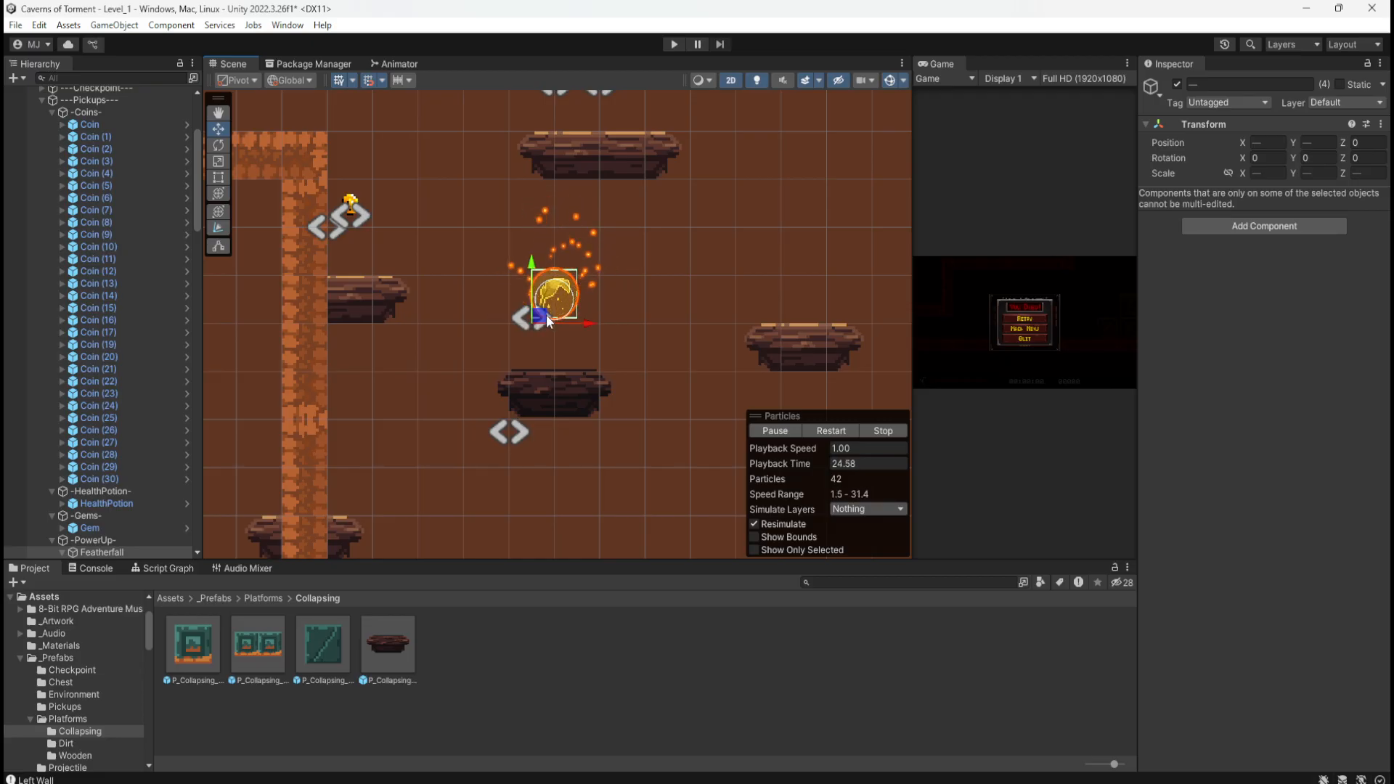
Step: Select Featherfall's Particle System and nudge the particle effect slightly right
{"action": "left_click", "coordinate": [249, 366]}
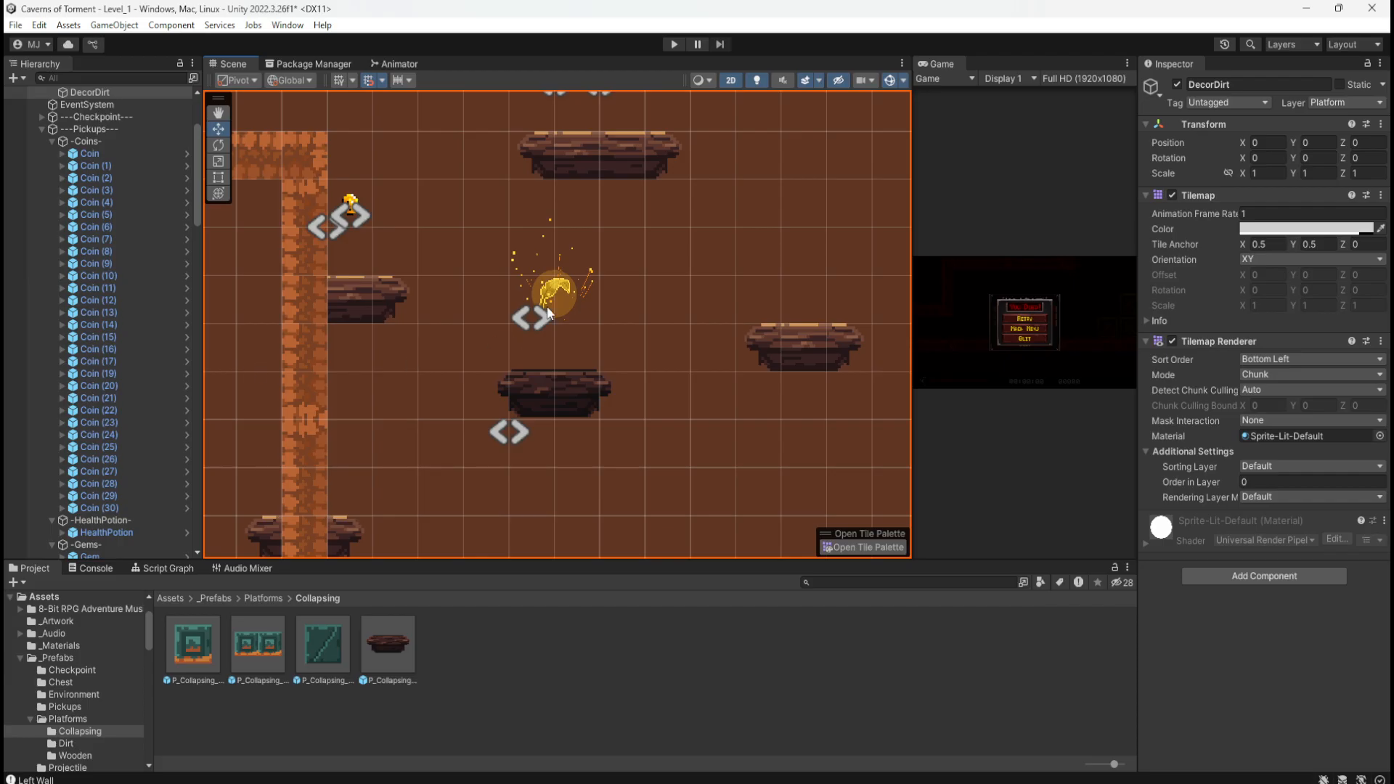
{"action": "left_click", "coordinate": [567, 311]}
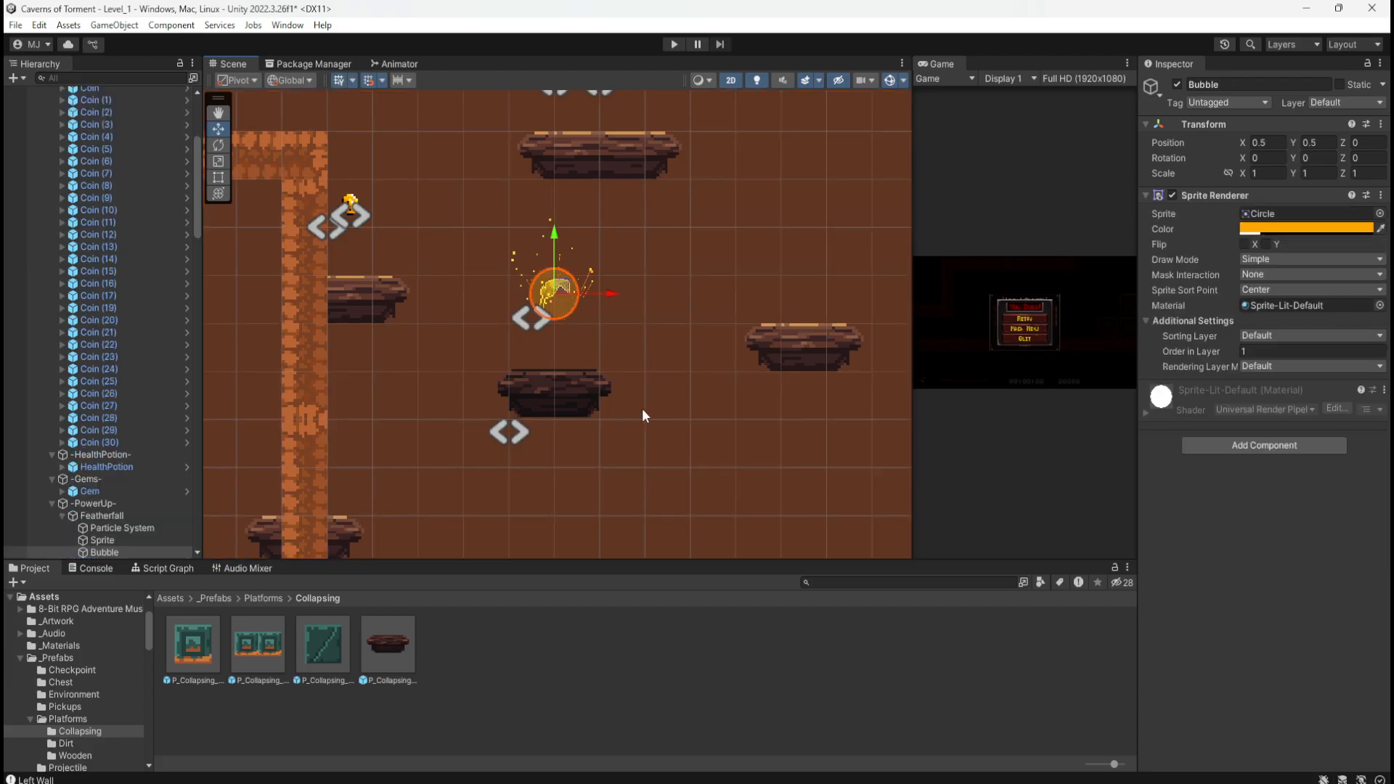
{"action": "left_click", "coordinate": [614, 339]}
{"action": "left_click", "coordinate": [562, 298]}
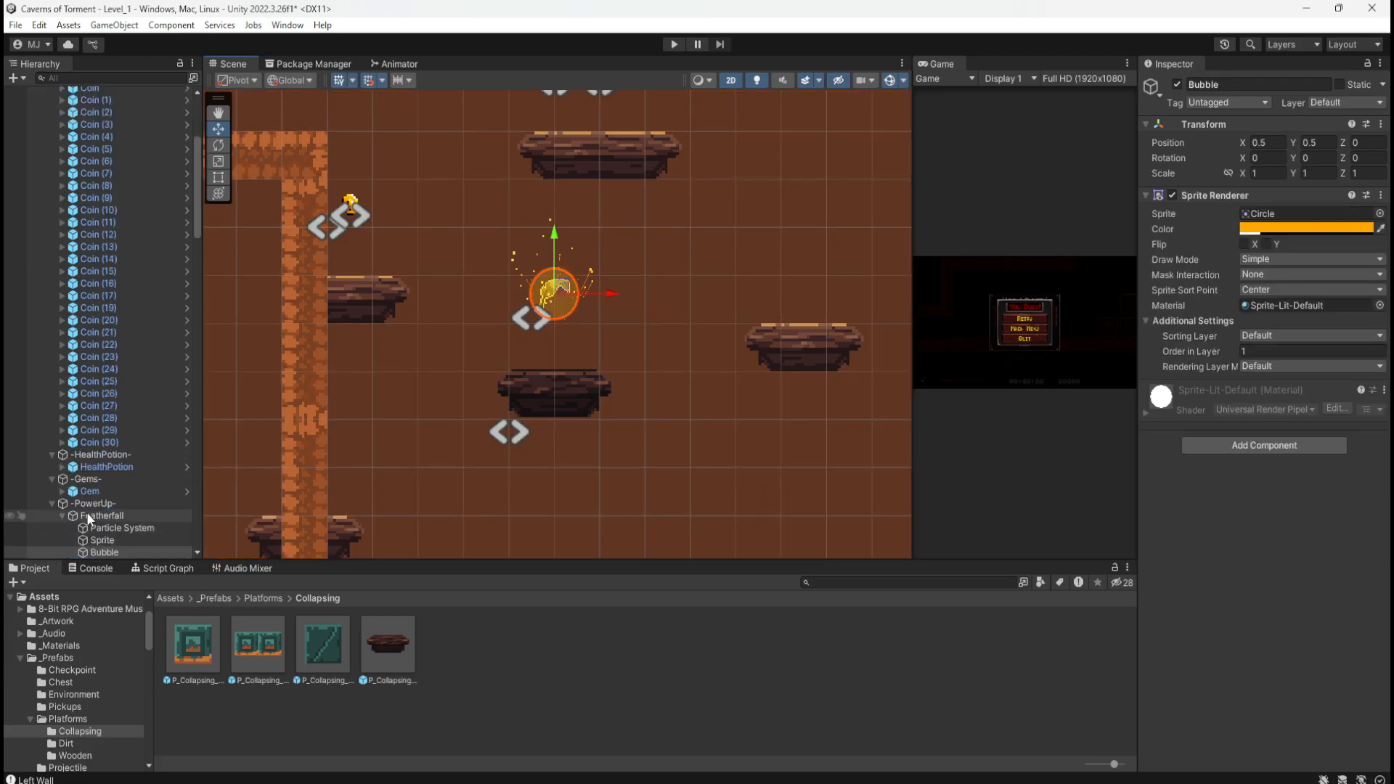
{"action": "left_click", "coordinate": [86, 513]}
{"action": "left_click", "coordinate": [137, 527]}
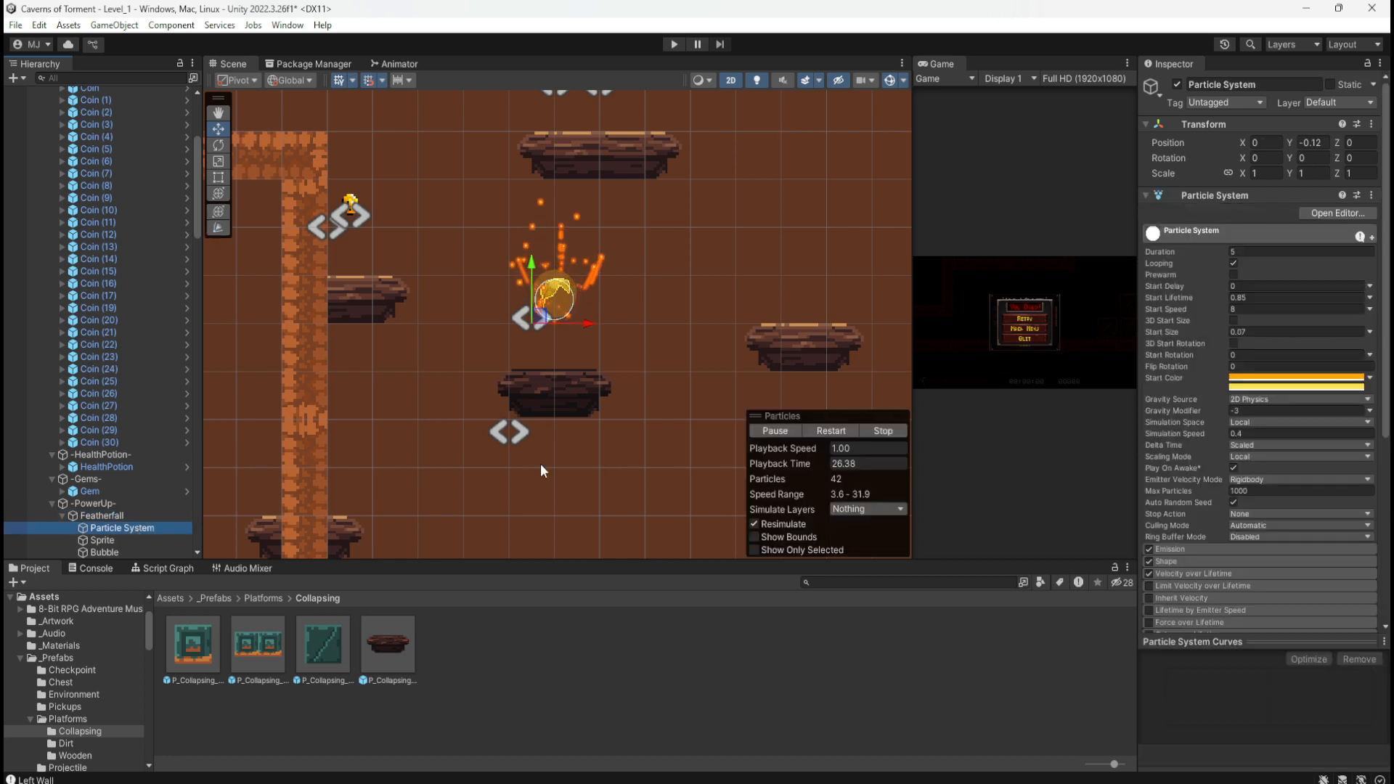
{"action": "scroll", "coordinate": [585, 286], "scroll_direction": "up", "scroll_amount": 6}
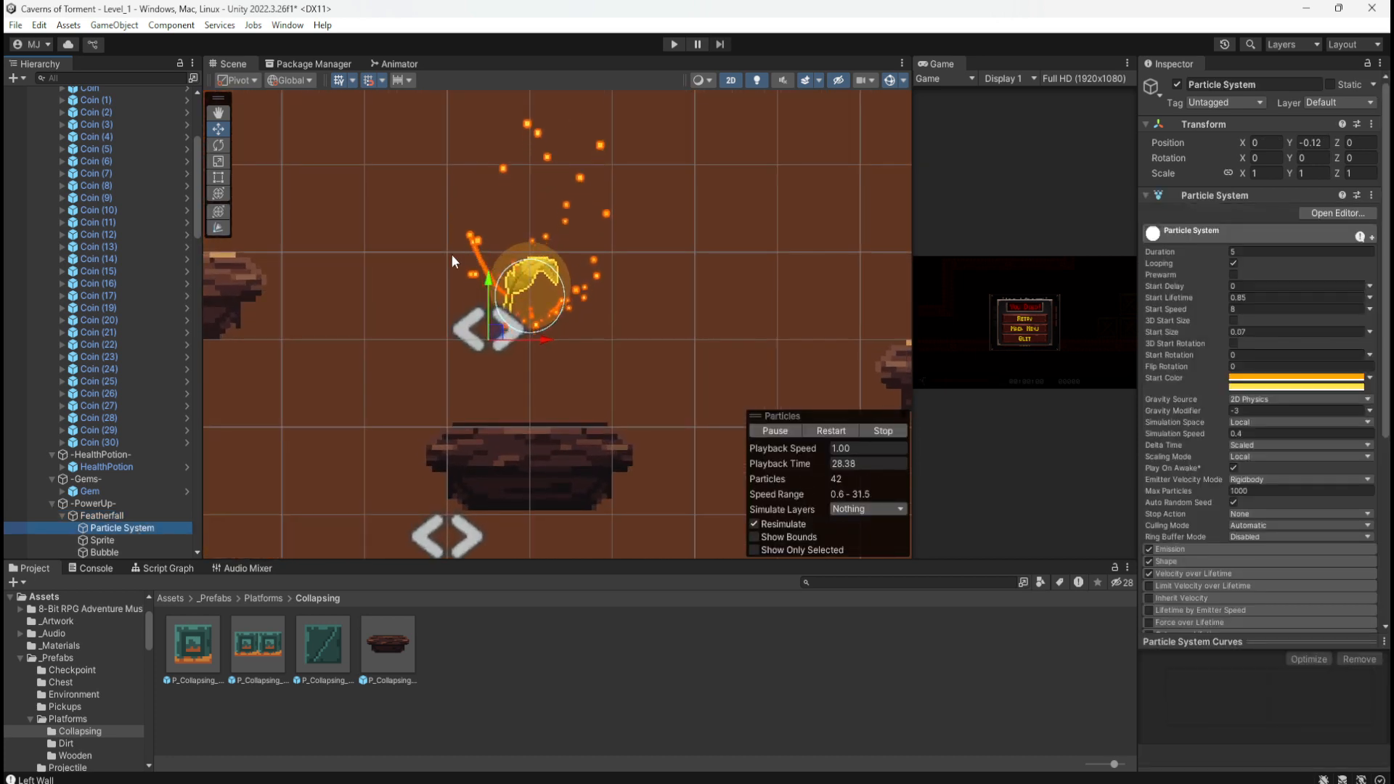
{"action": "scroll", "coordinate": [417, 237], "scroll_direction": "down", "scroll_amount": 5}
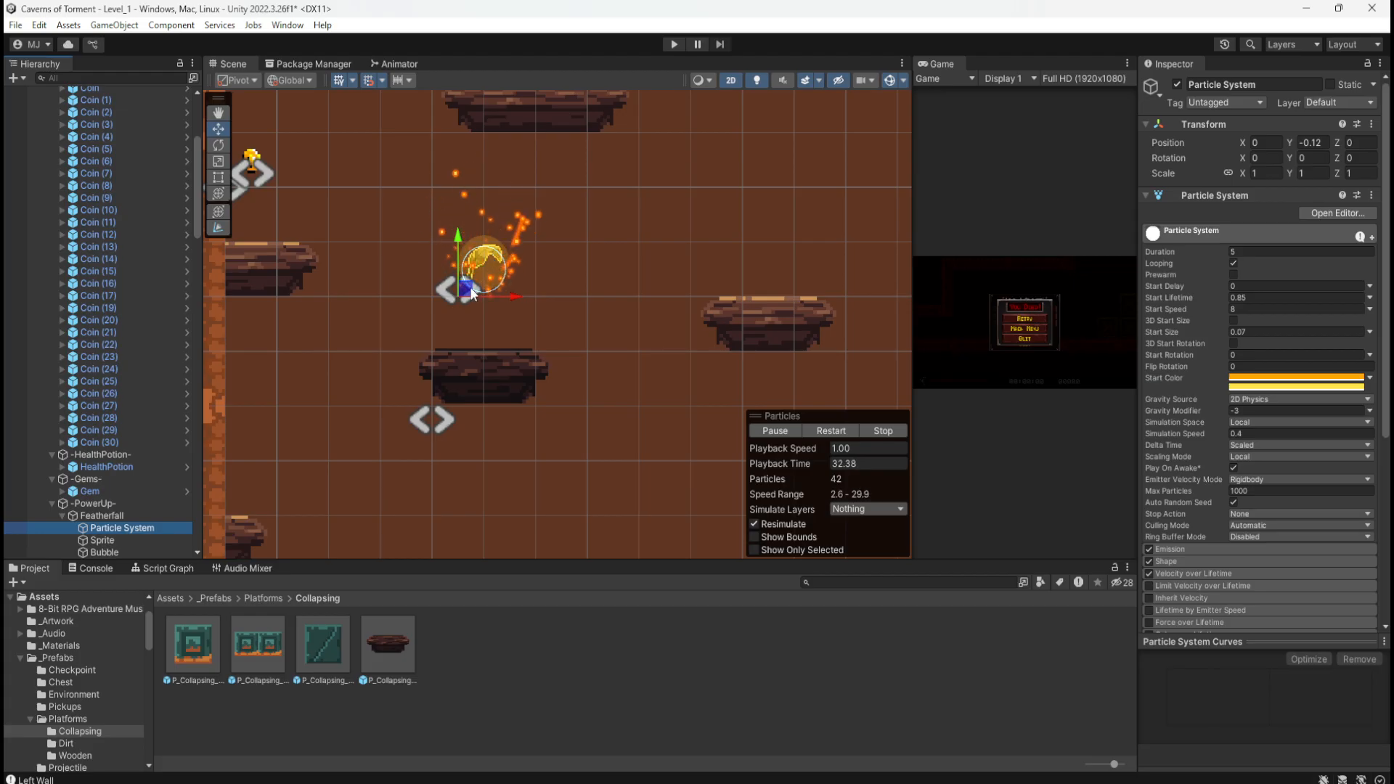
{"action": "left_click_drag", "start_coordinate": [465, 289], "coordinate": [462, 299]}
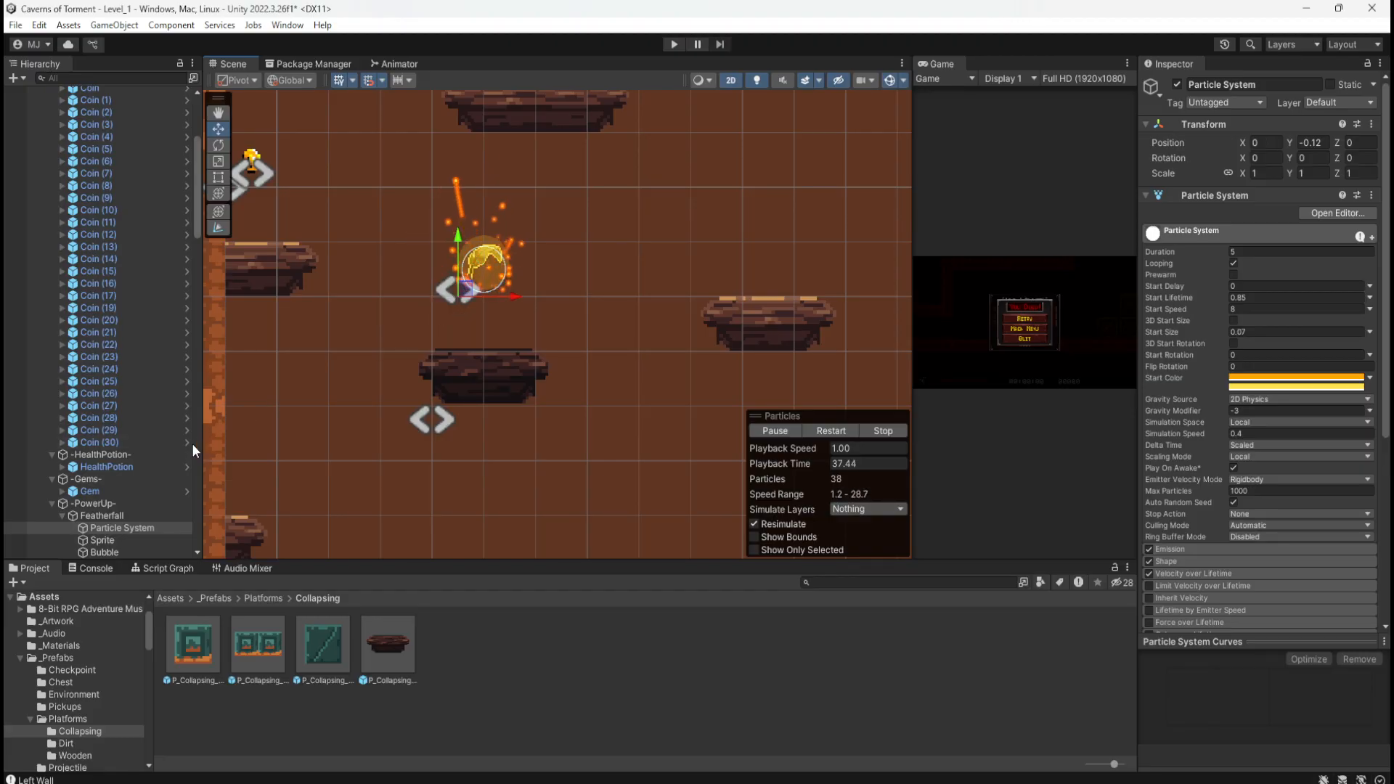
Step: Lower the Featherfall power-up half a unit to X 9.36828, Y -64.898
{"action": "left_click", "coordinate": [132, 514]}
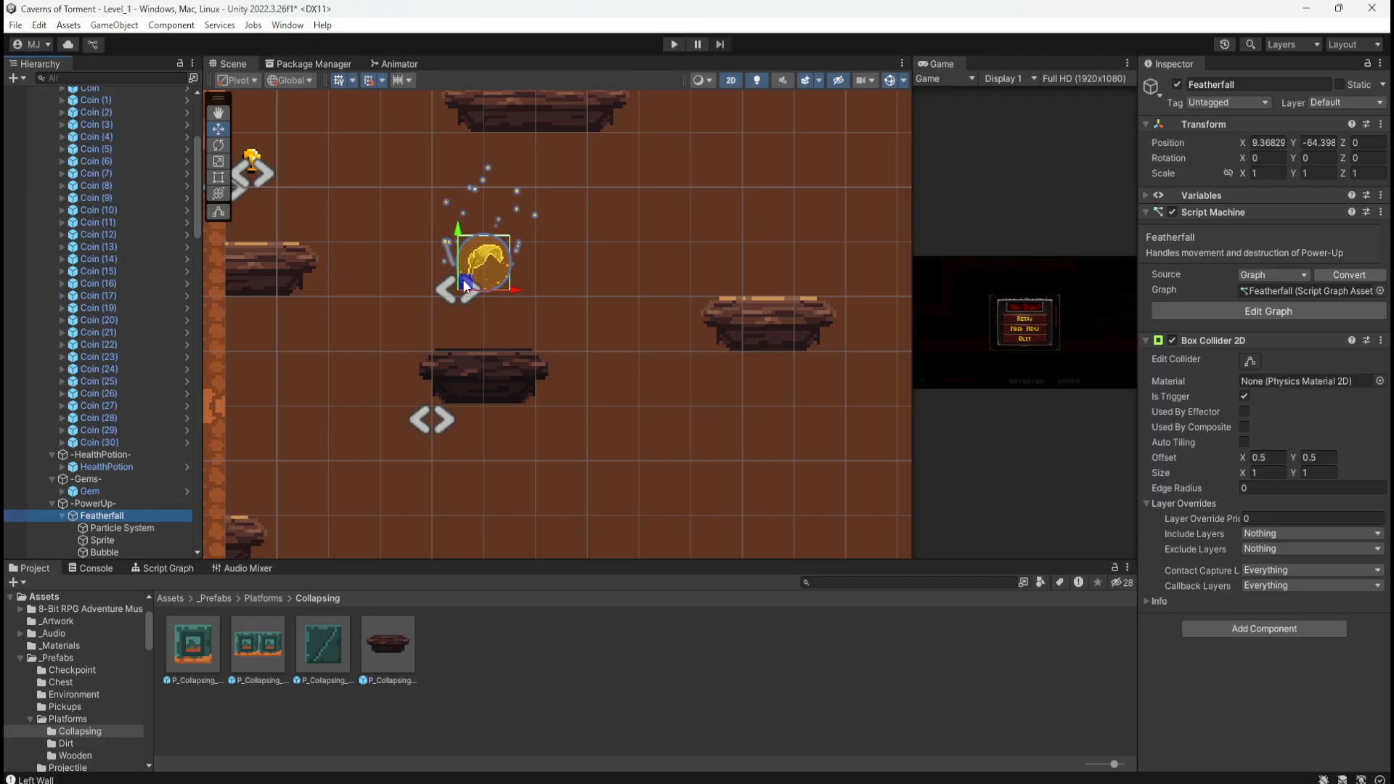
{"action": "left_click_drag", "start_coordinate": [464, 285], "coordinate": [465, 308]}
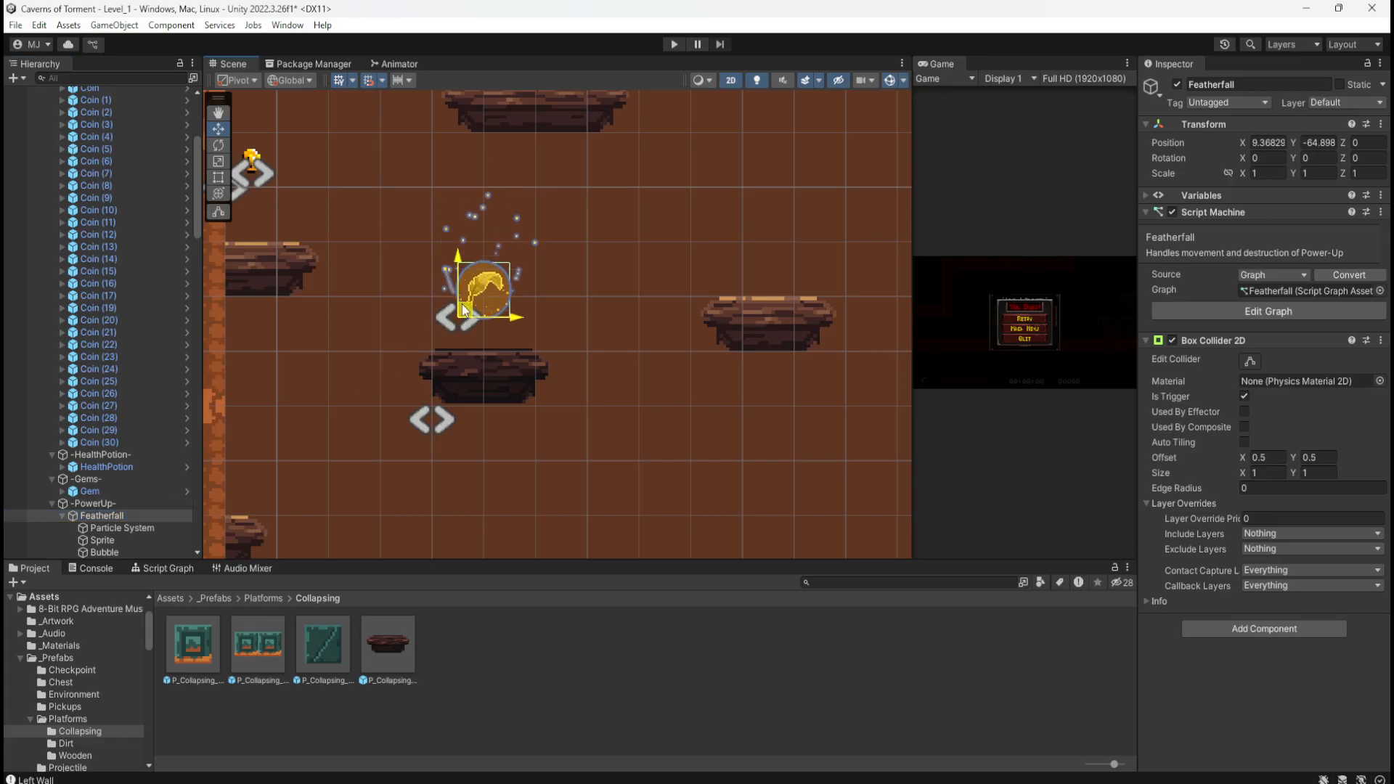
{"action": "left_click", "coordinate": [582, 410]}
{"action": "scroll", "coordinate": [573, 418], "scroll_direction": "down", "scroll_amount": 1}
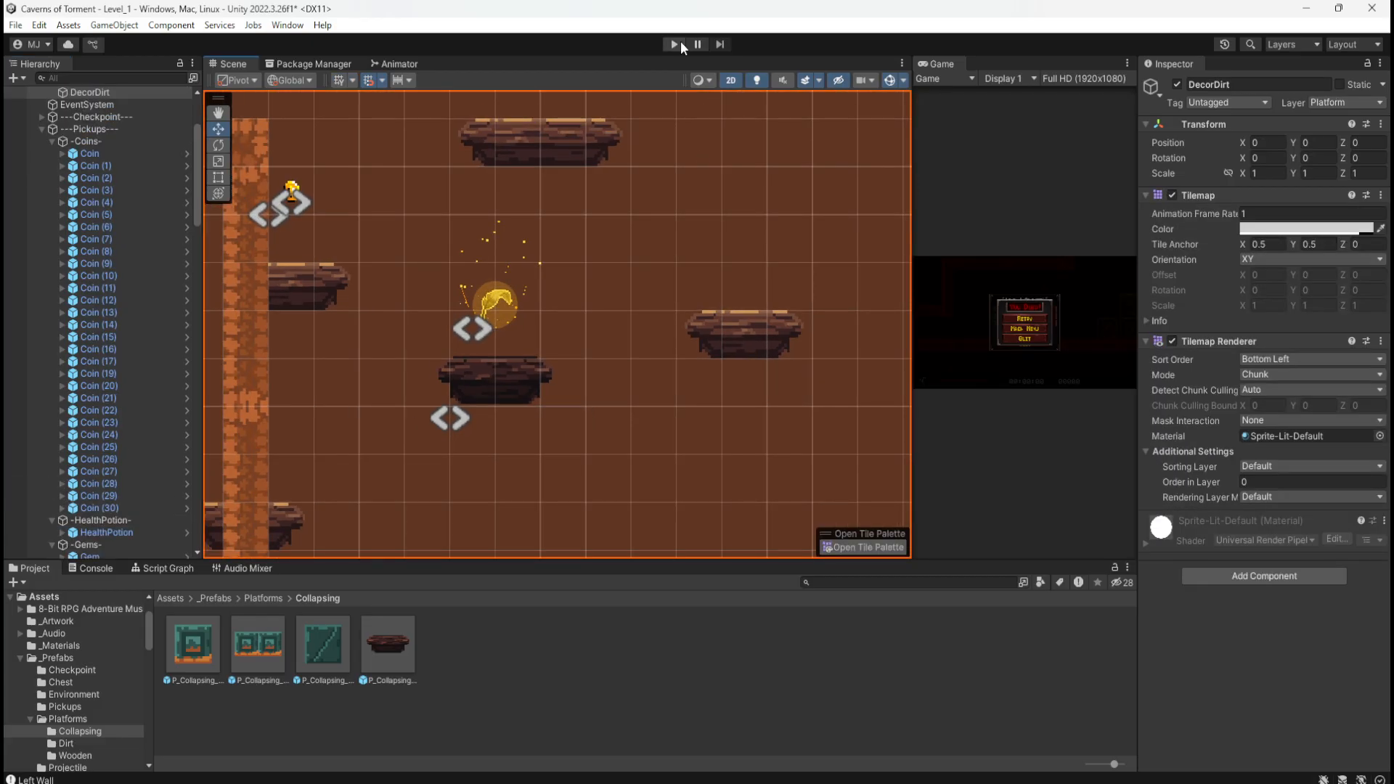
Step: Copy the lower dirt wall segment below the wall and lay it flat with rotation 0
{"action": "scroll", "coordinate": [559, 259], "scroll_direction": "down", "scroll_amount": 6}
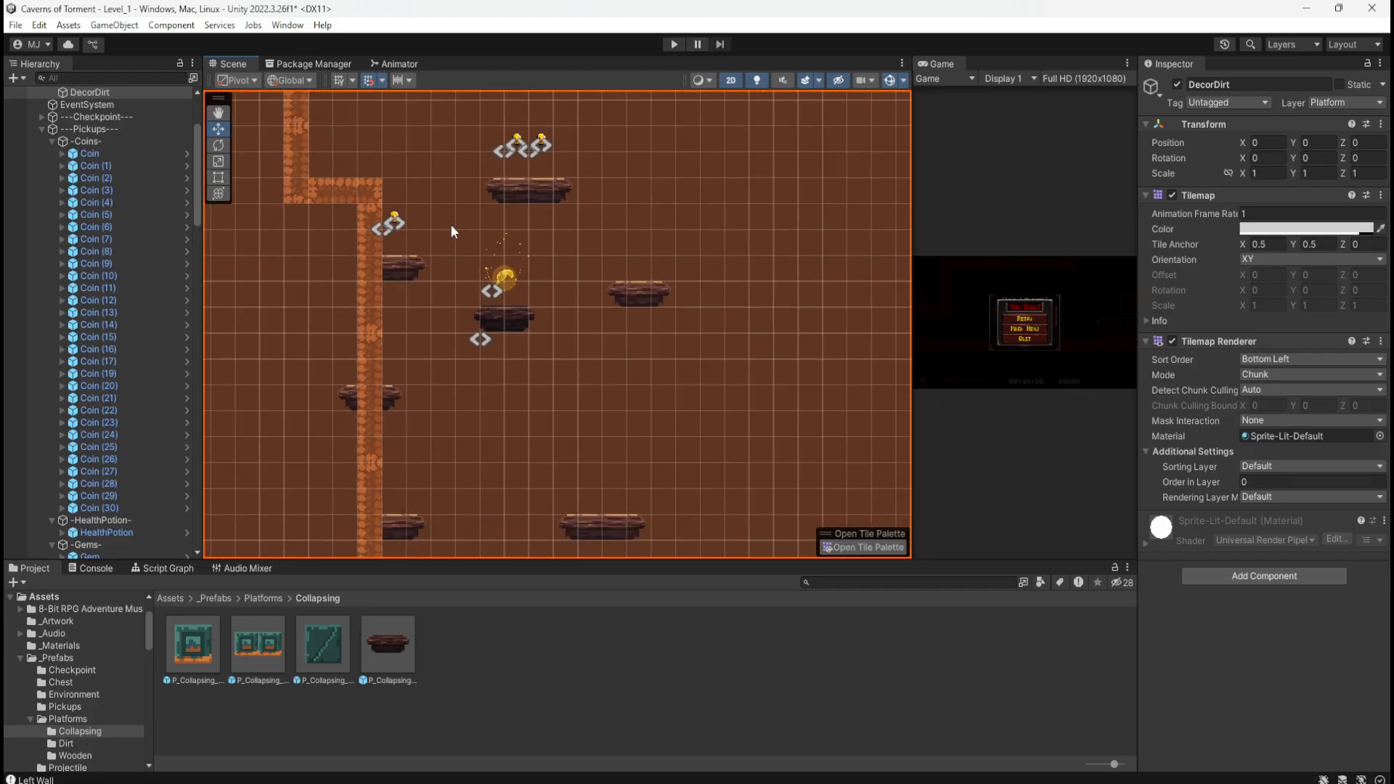
{"action": "scroll", "coordinate": [451, 226], "scroll_direction": "down", "scroll_amount": 6}
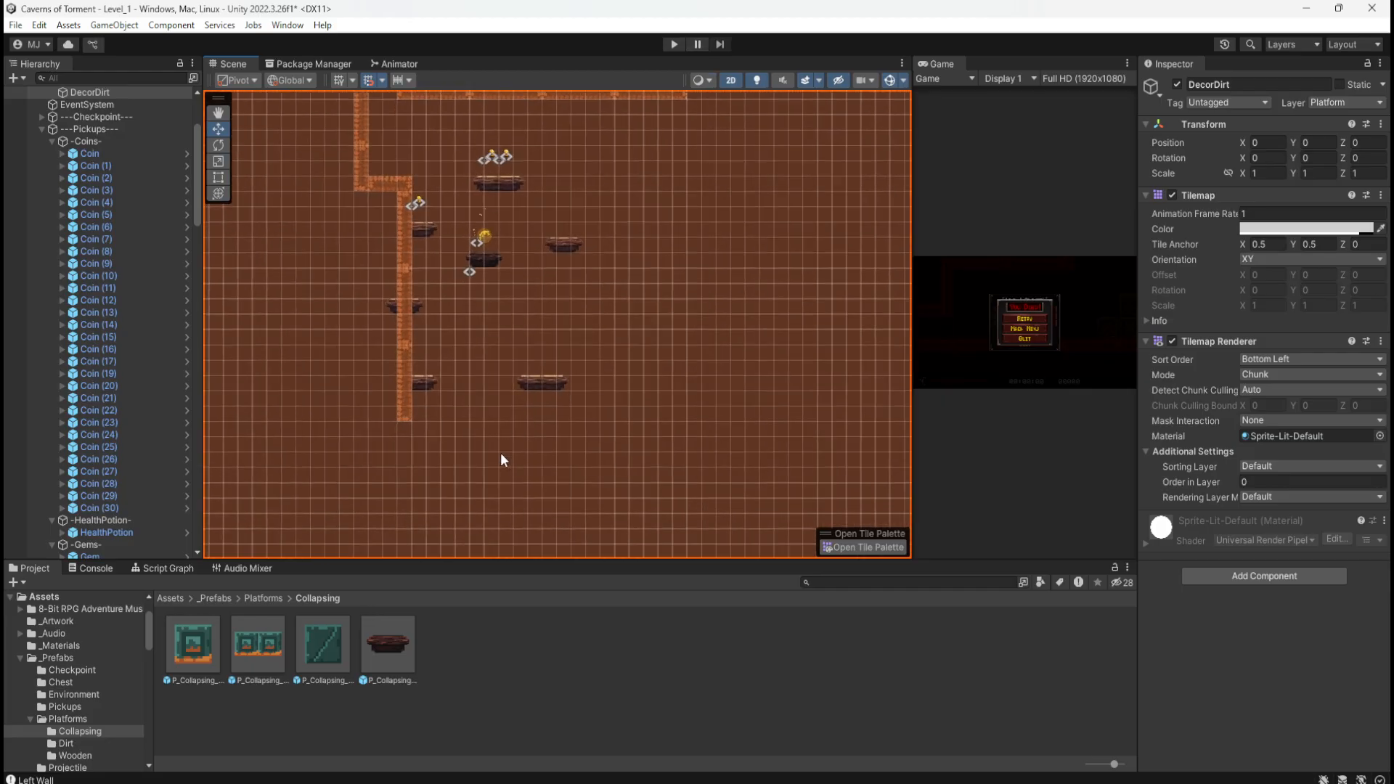
{"action": "scroll", "coordinate": [458, 466], "scroll_direction": "down", "scroll_amount": 8}
{"action": "scroll", "coordinate": [458, 466], "scroll_direction": "up", "scroll_amount": 9}
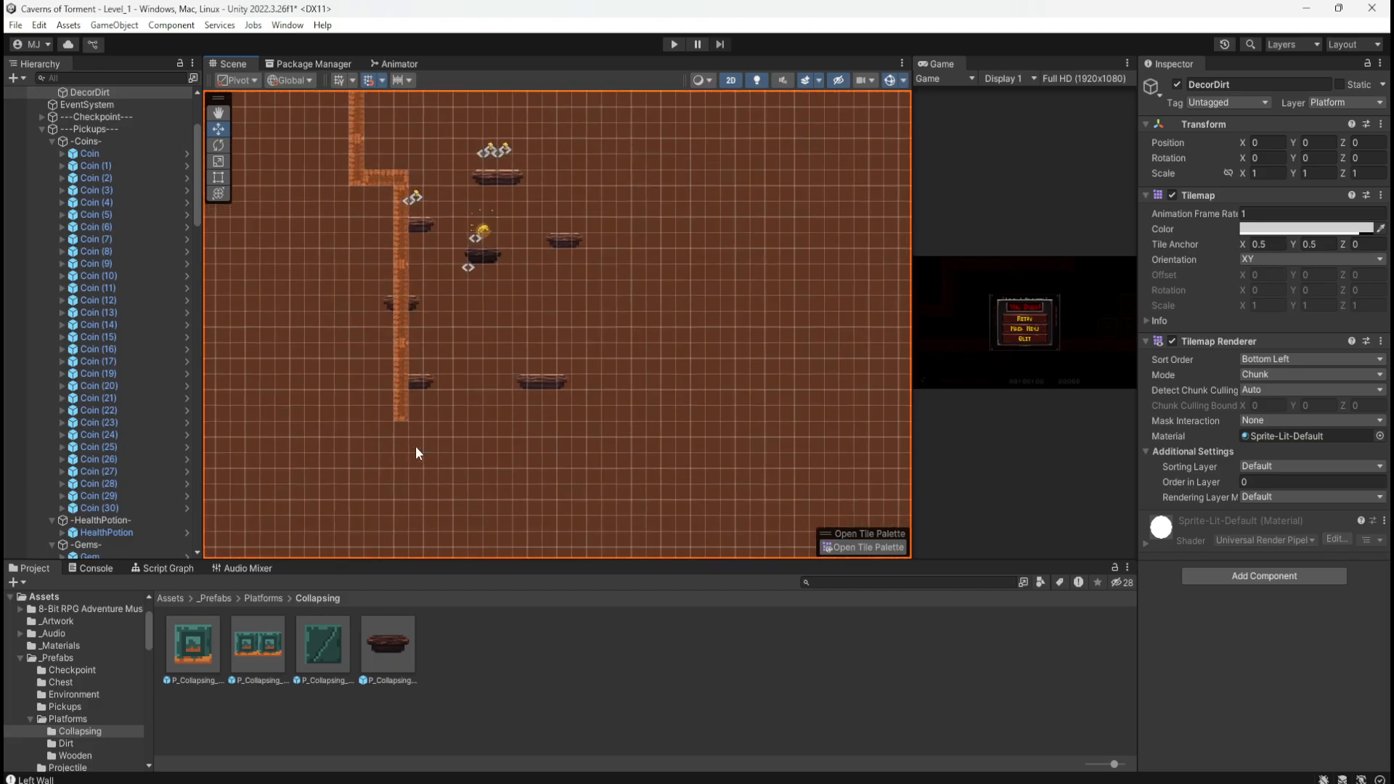
{"action": "scroll", "coordinate": [416, 435], "scroll_direction": "up", "scroll_amount": 5}
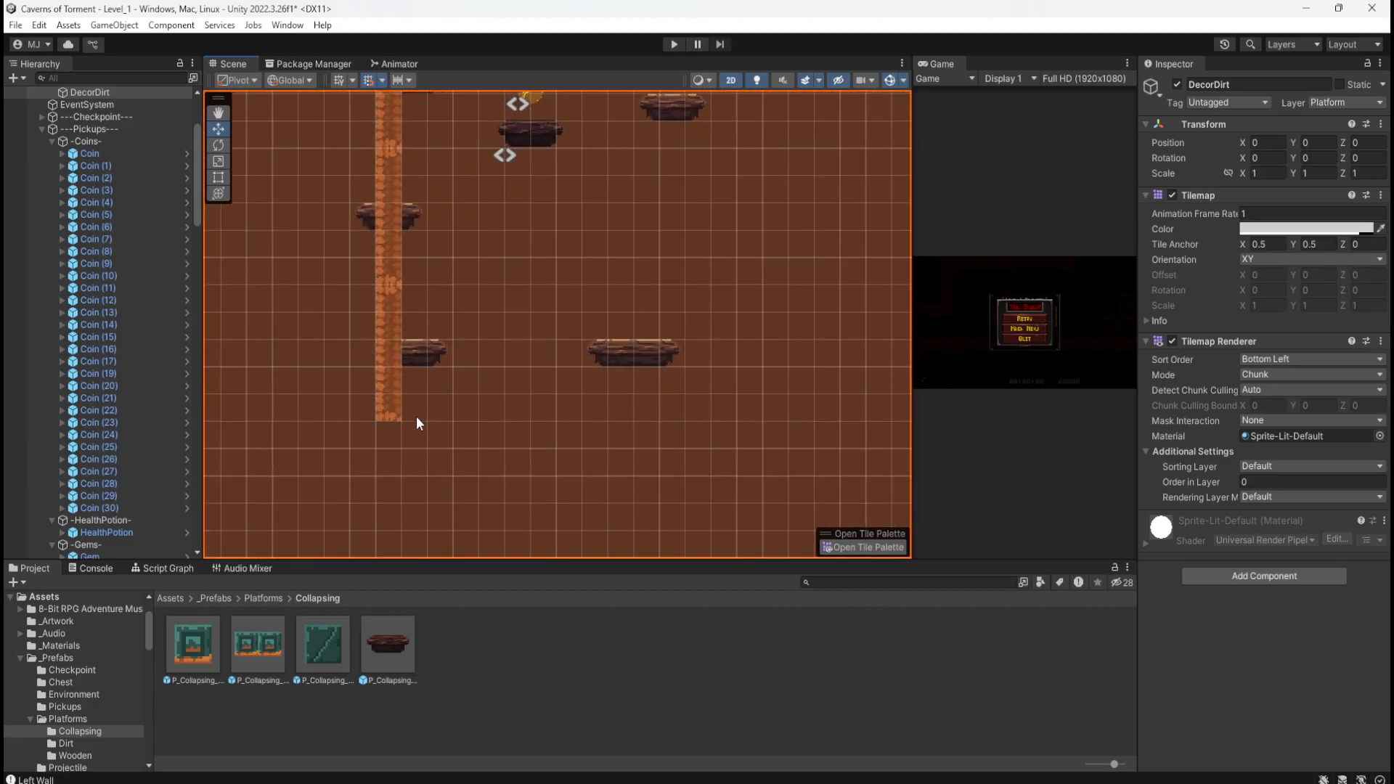
{"action": "left_click", "coordinate": [395, 410]}
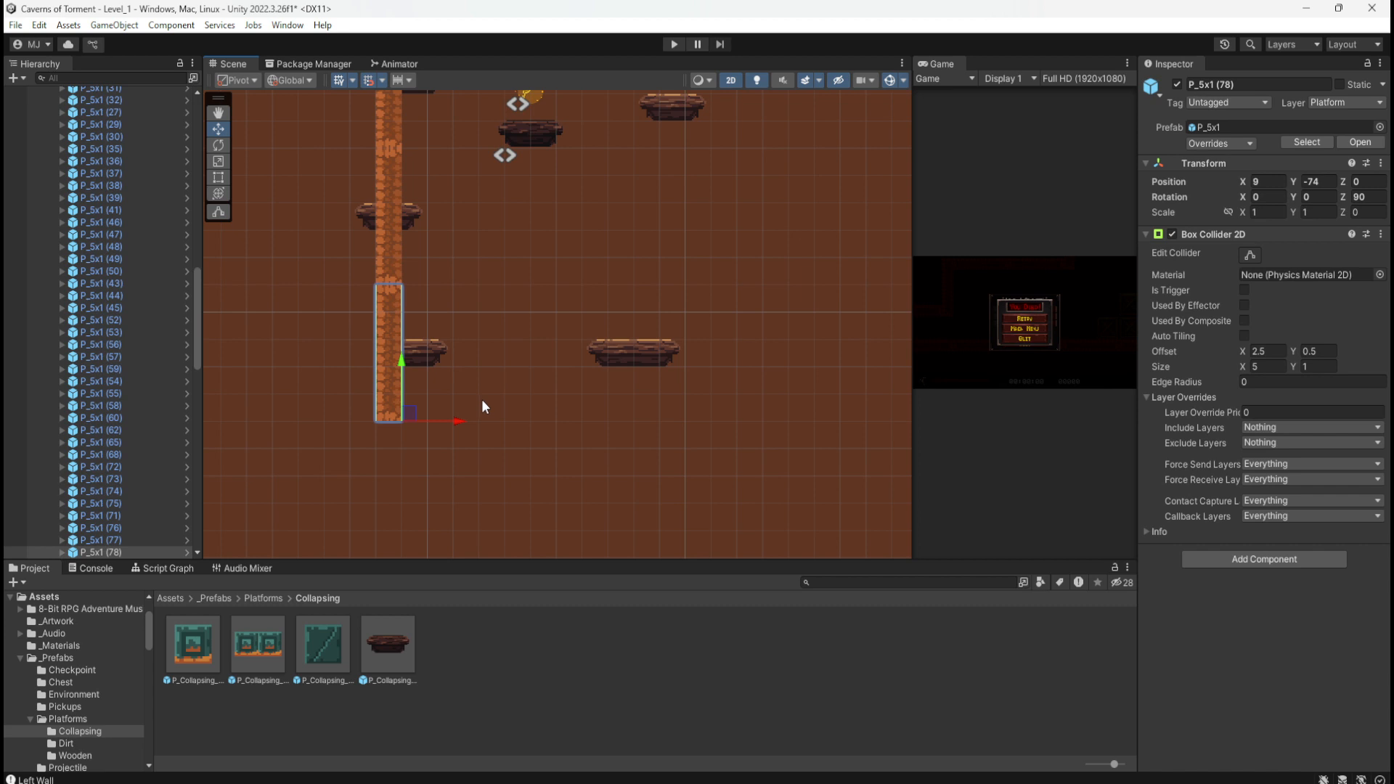
{"action": "key", "text": "ctrl+d"}
{"action": "left_click_drag", "start_coordinate": [415, 407], "coordinate": [393, 445]}
{"action": "left_click", "coordinate": [1368, 196]}
{"action": "type", "text": "0"}
{"action": "key", "text": "Return"}
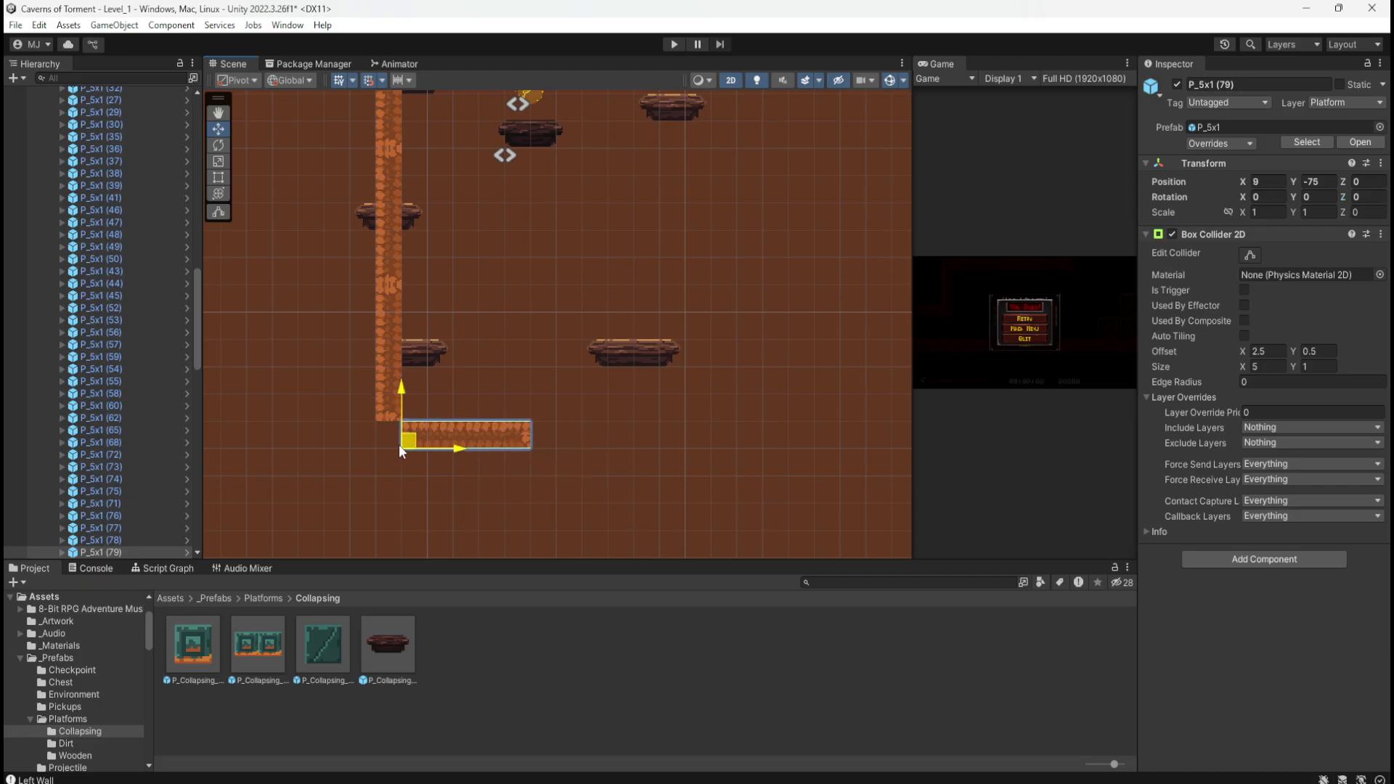
{"action": "key", "text": "ctrl+v"}
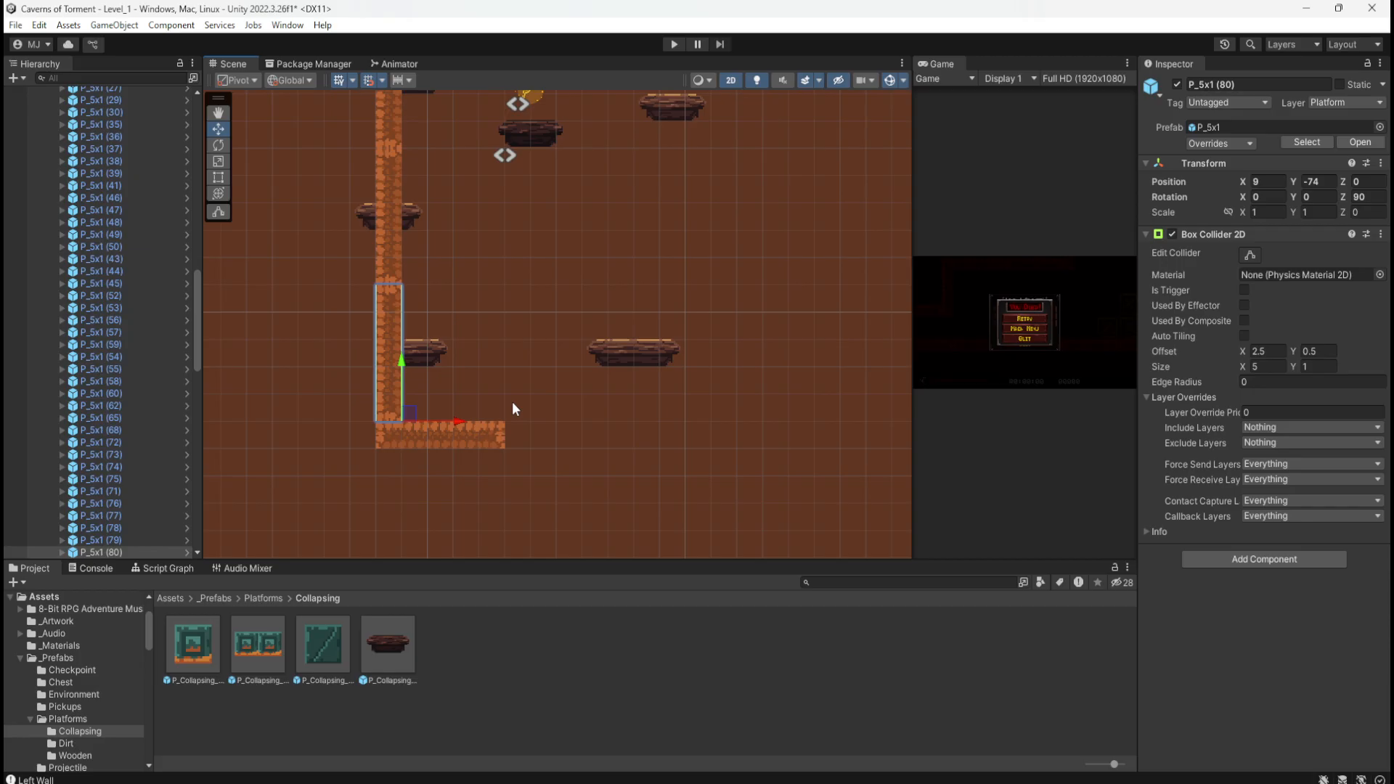
{"action": "key", "text": "Delete"}
Step: Extend the dirt floor rightward to X 18 with two copies of the flat floor piece
{"action": "left_click", "coordinate": [472, 435]}
{"action": "key", "text": "ctrl+d"}
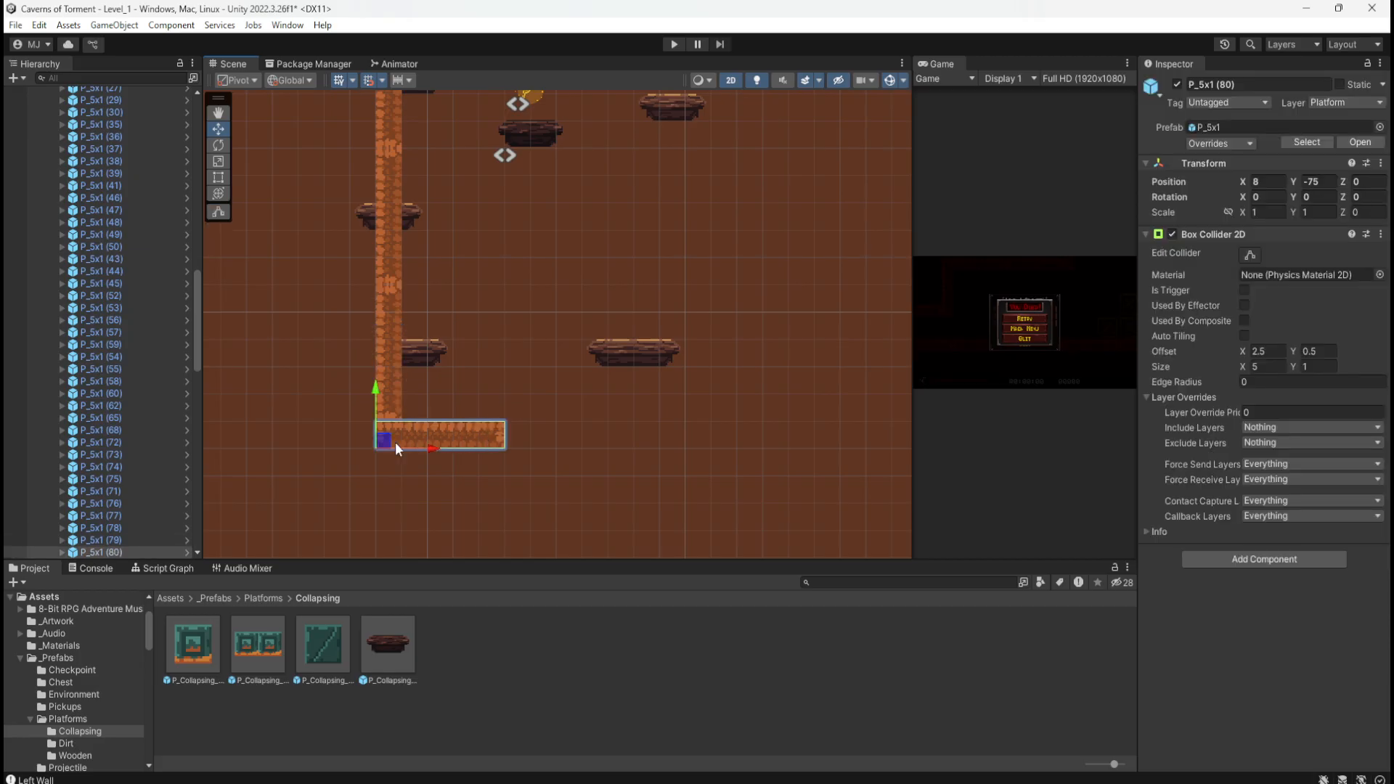
{"action": "left_click_drag", "start_coordinate": [434, 450], "coordinate": [567, 455]}
{"action": "key", "text": "ctrl+v"}
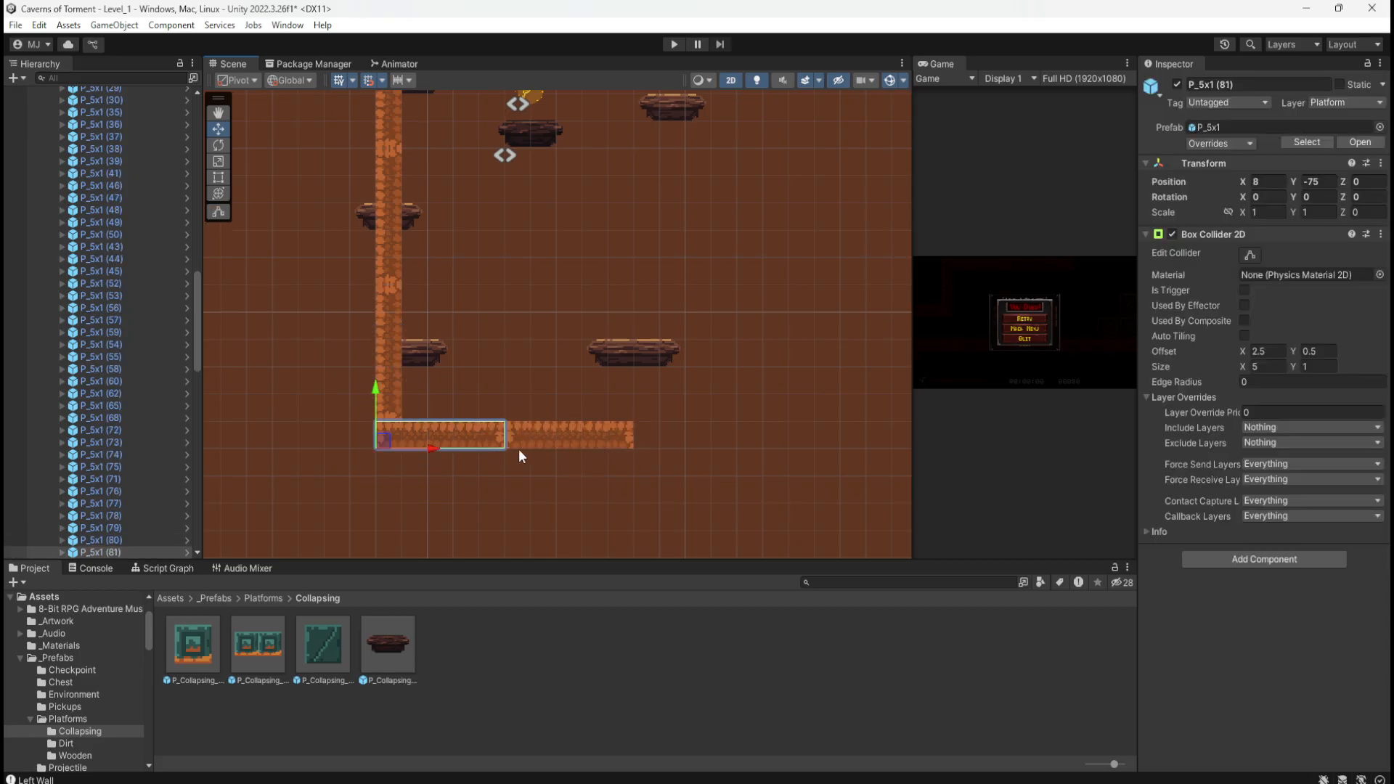
{"action": "left_click_drag", "start_coordinate": [438, 447], "coordinate": [709, 451]}
{"action": "middle_click_drag", "start_coordinate": [748, 349], "coordinate": [607, 349]}
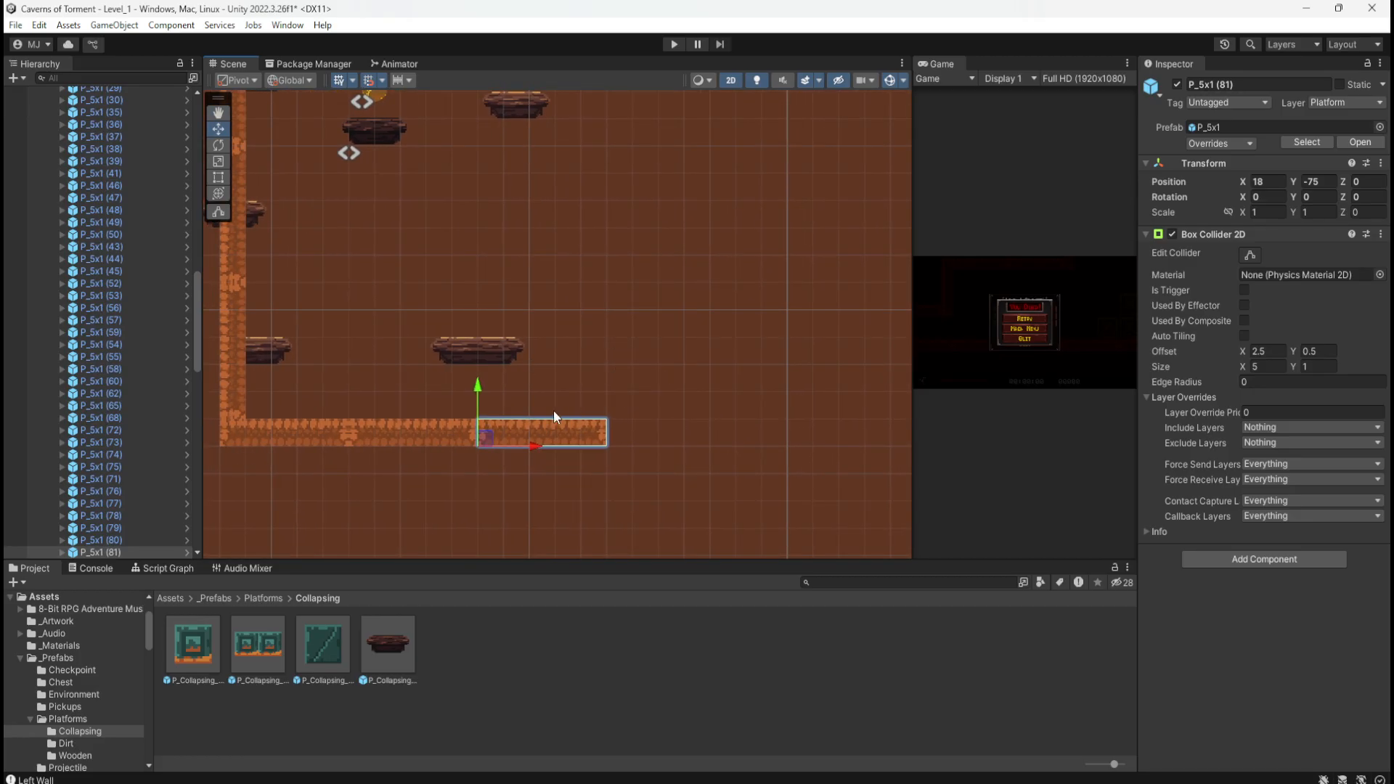
{"action": "middle_click_drag", "start_coordinate": [657, 289], "coordinate": [658, 334]}
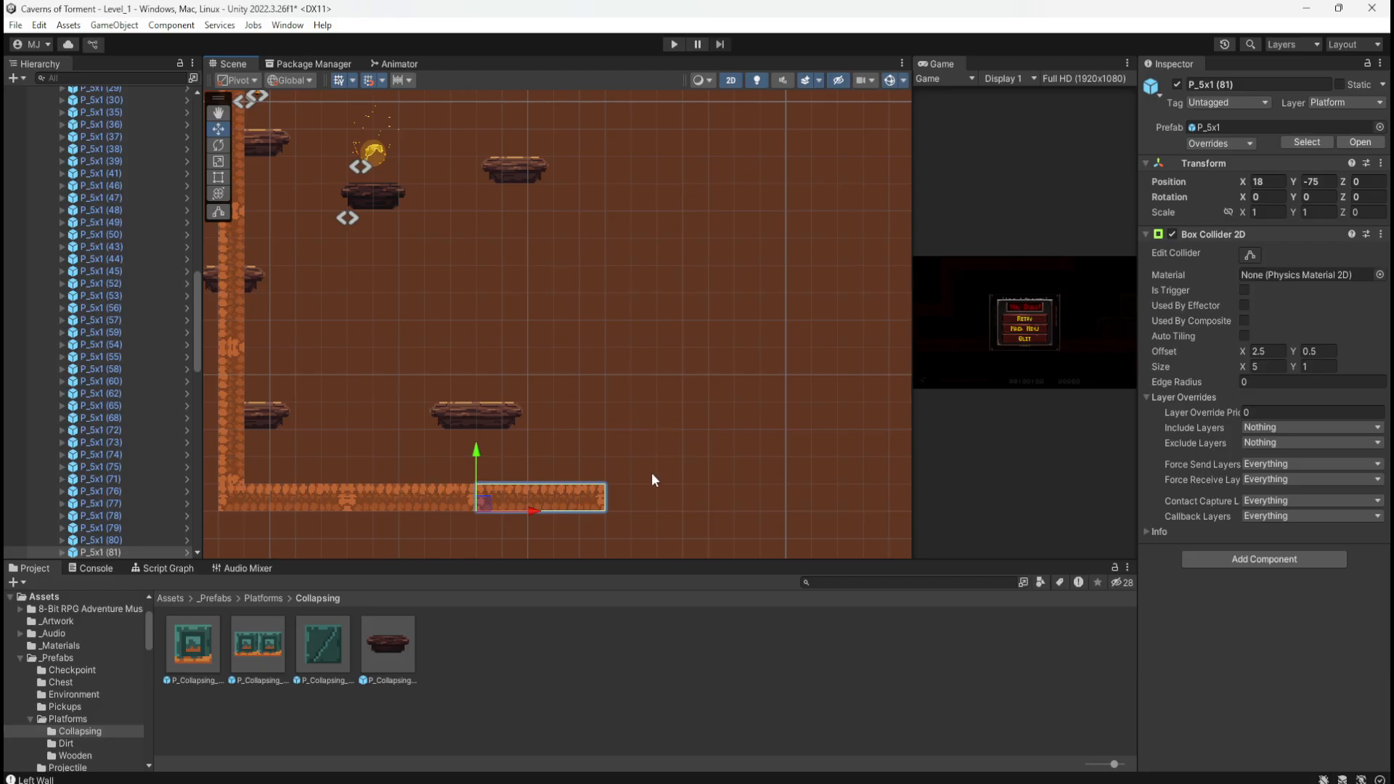
{"action": "scroll", "coordinate": [138, 276], "scroll_direction": "up", "scroll_amount": 8}
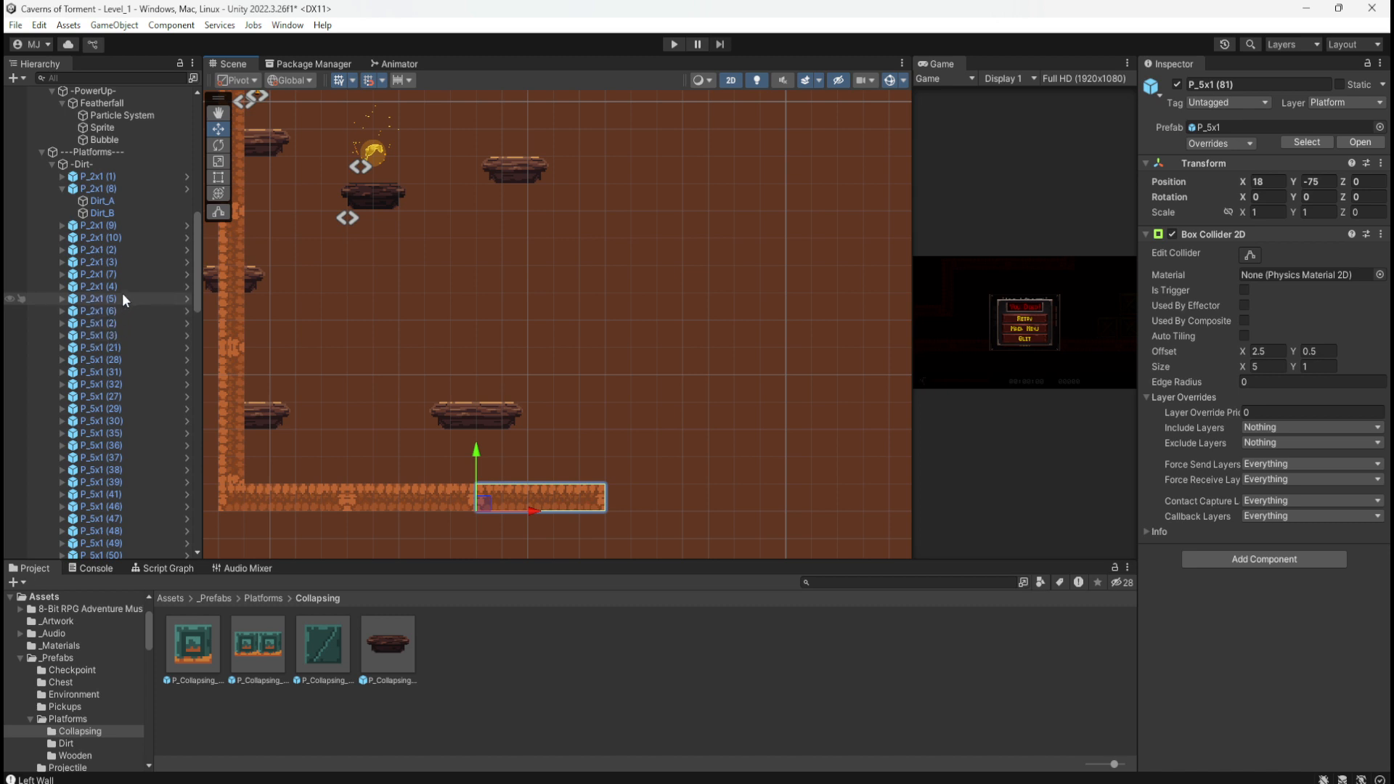
Step: Copy the small dirt block P_2x1 (6) to the floor's right end and add one more block
{"action": "left_click", "coordinate": [119, 287]}
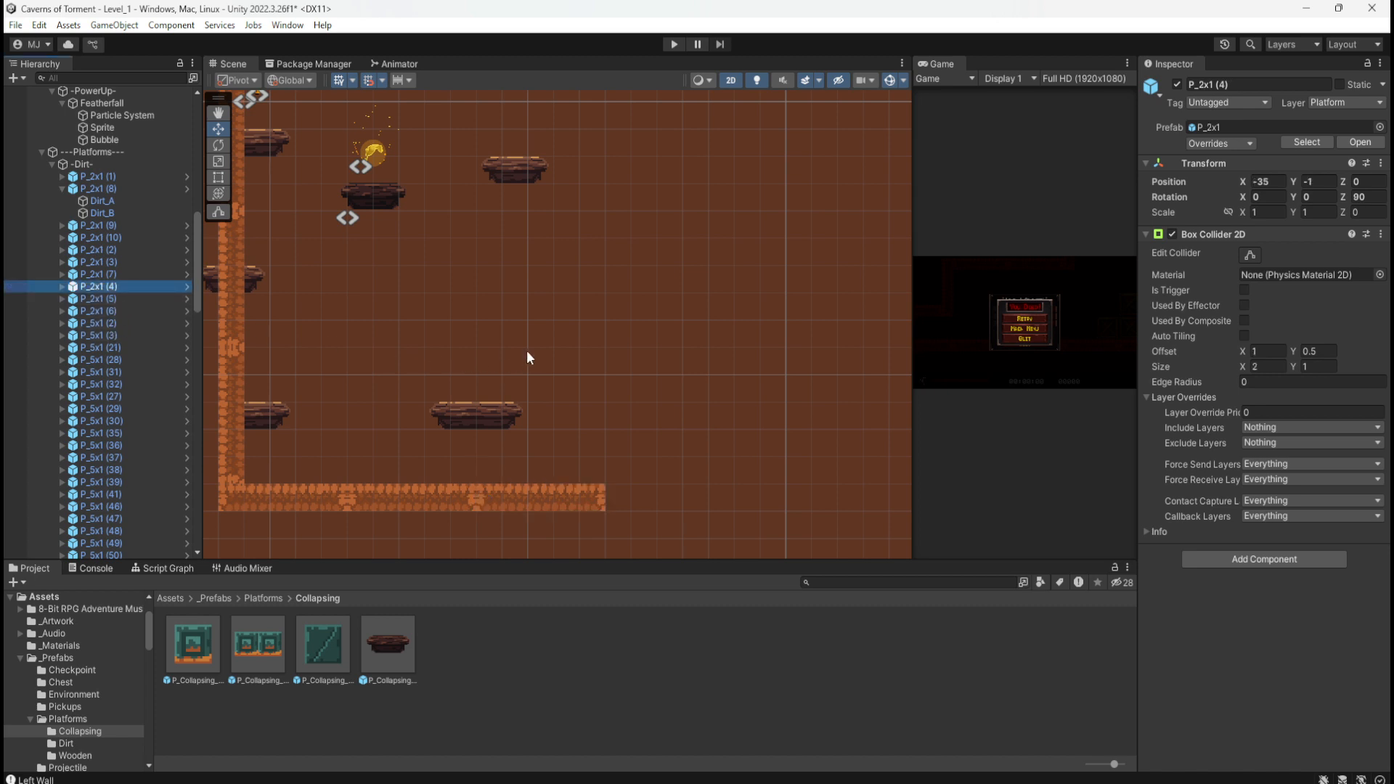
{"action": "left_click", "coordinate": [115, 311]}
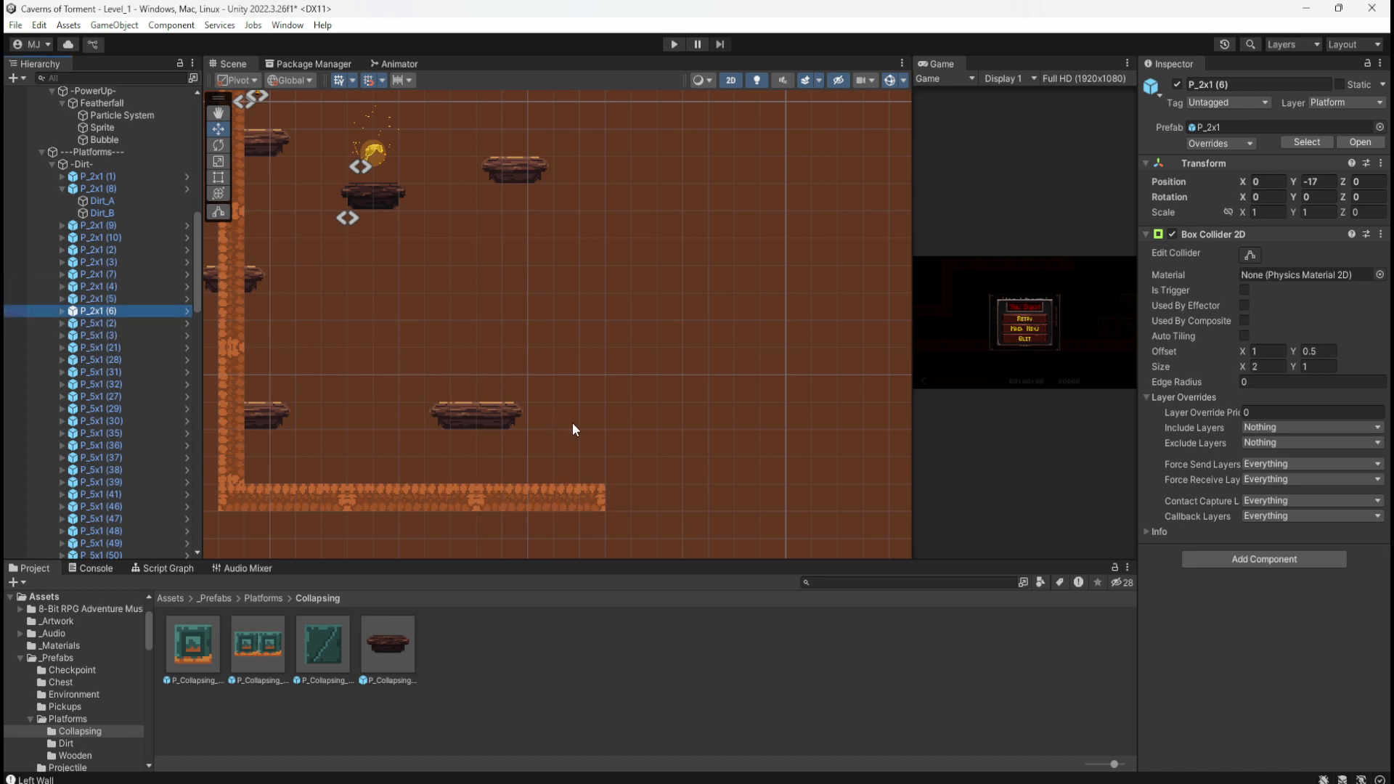
{"action": "key", "text": "ctrl+d"}
{"action": "scroll", "coordinate": [608, 455], "scroll_direction": "down", "scroll_amount": 5}
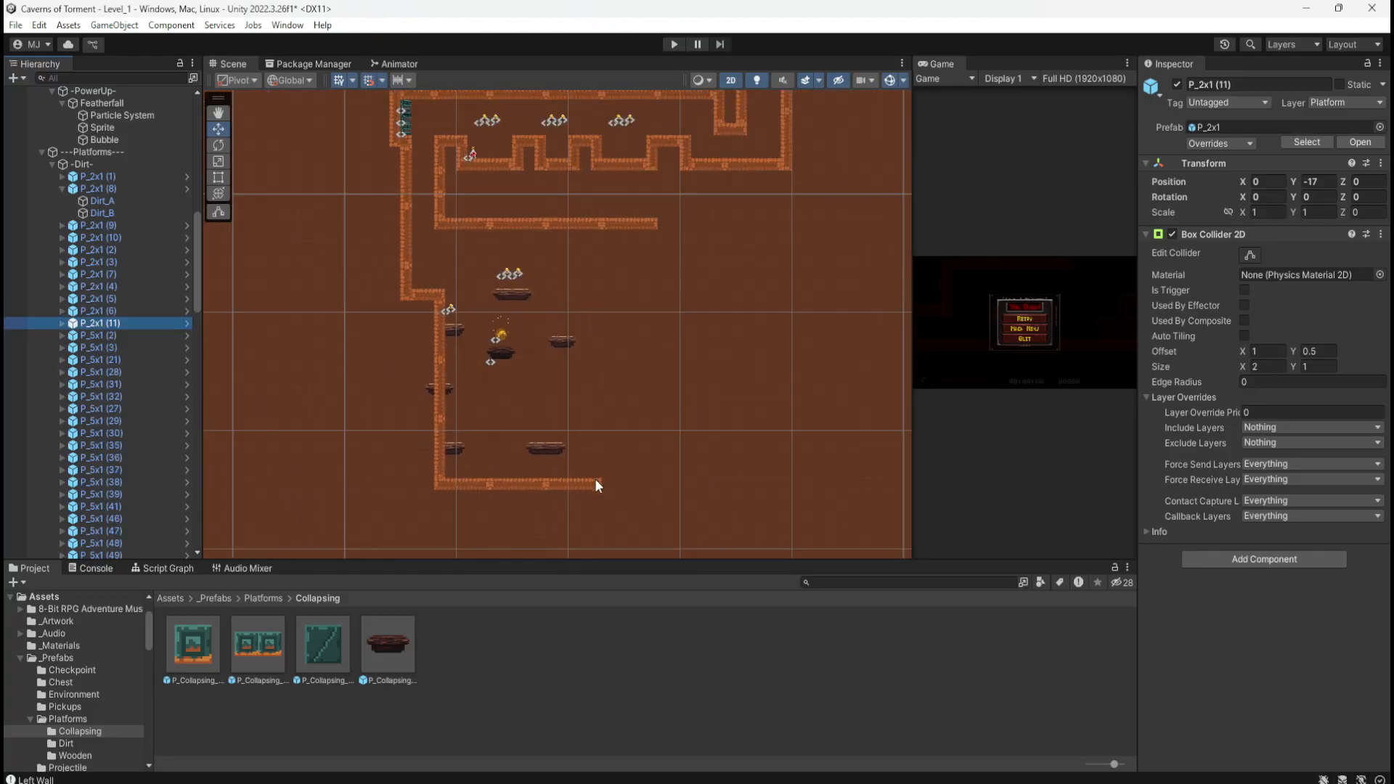
{"action": "scroll", "coordinate": [597, 485], "scroll_direction": "down", "scroll_amount": 3}
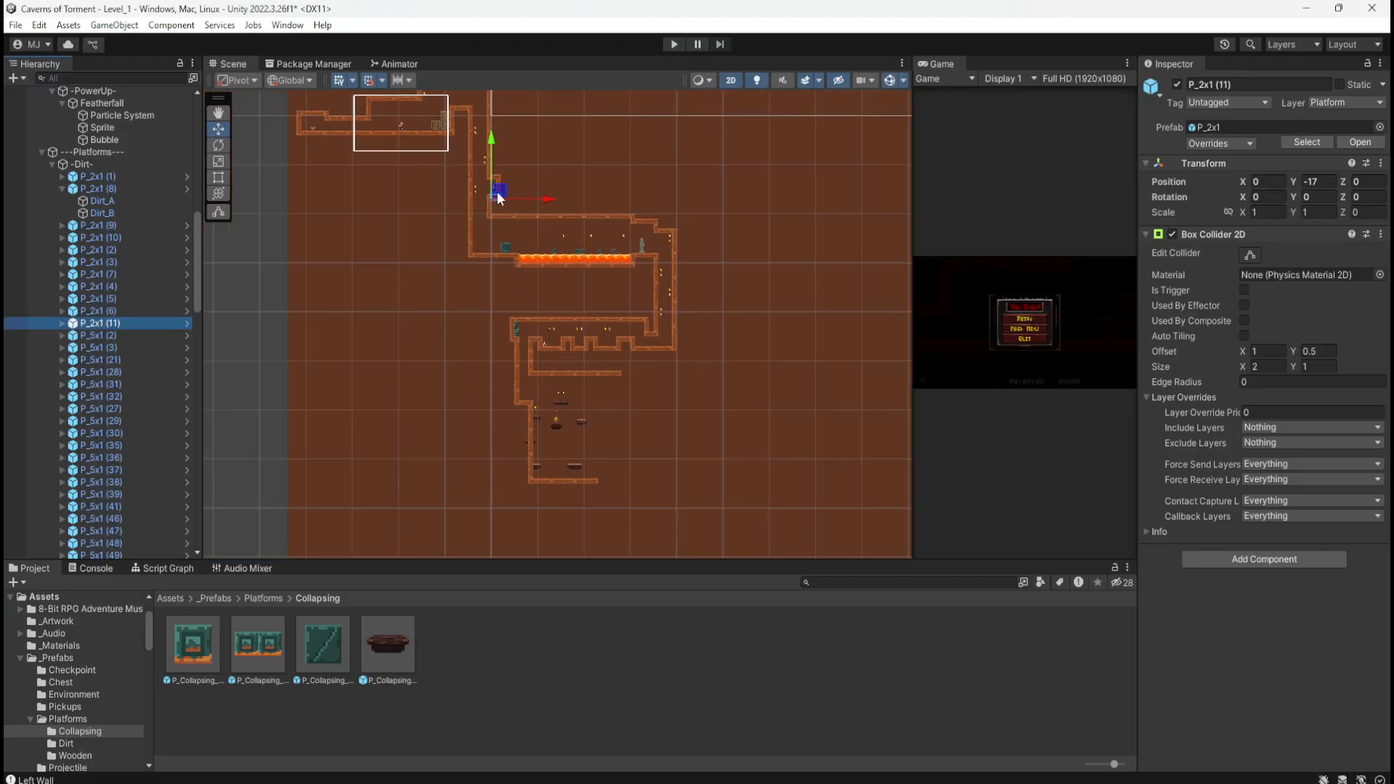
{"action": "left_click_drag", "start_coordinate": [500, 199], "coordinate": [620, 473]}
{"action": "scroll", "coordinate": [611, 499], "scroll_direction": "up", "scroll_amount": 5}
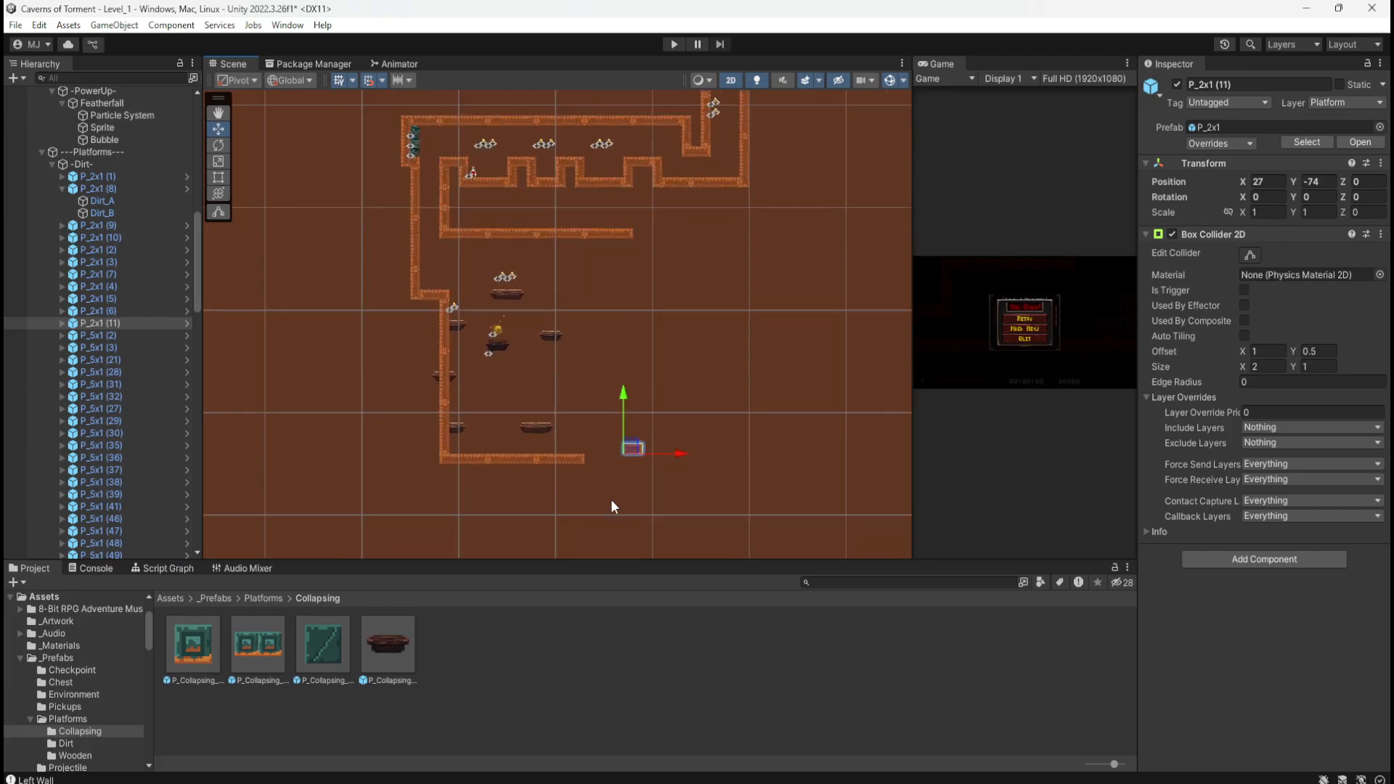
{"action": "scroll", "coordinate": [613, 479], "scroll_direction": "up", "scroll_amount": 8}
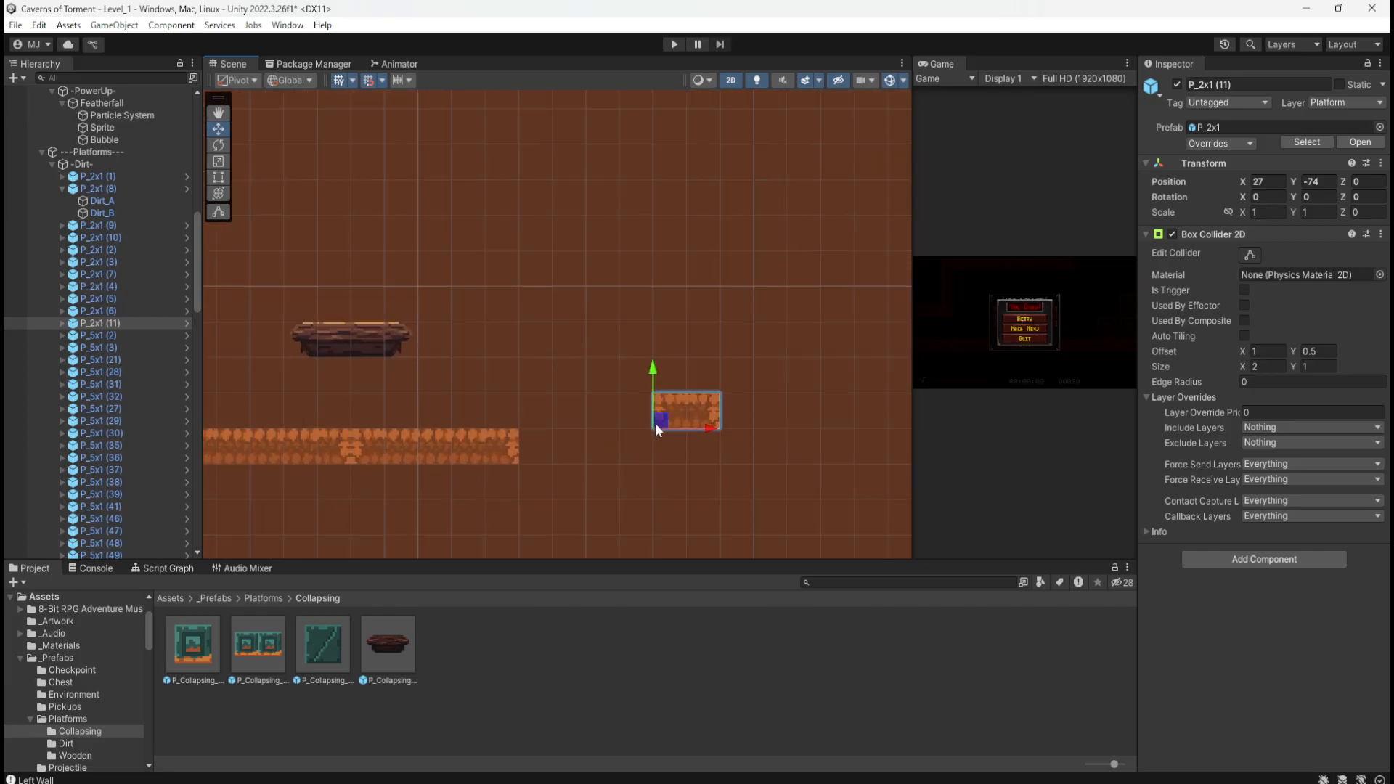
{"action": "left_click_drag", "start_coordinate": [655, 423], "coordinate": [537, 451]}
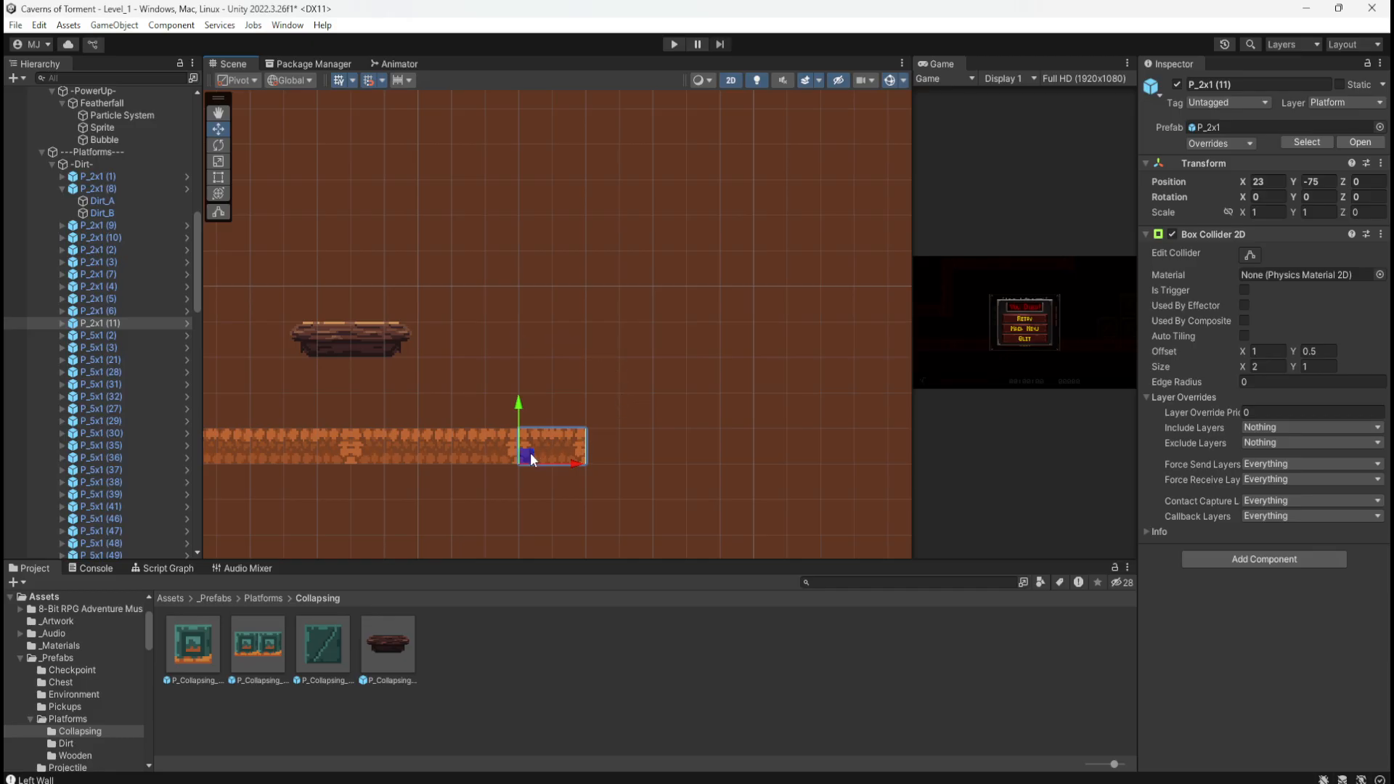
{"action": "key", "text": "ctrl+d"}
{"action": "left_click_drag", "start_coordinate": [530, 454], "coordinate": [612, 428]}
Step: Stand the 2x1 platform upright at Z rotation 90 and duplicate it into a wall pillar
{"action": "left_click", "coordinate": [1368, 203]}
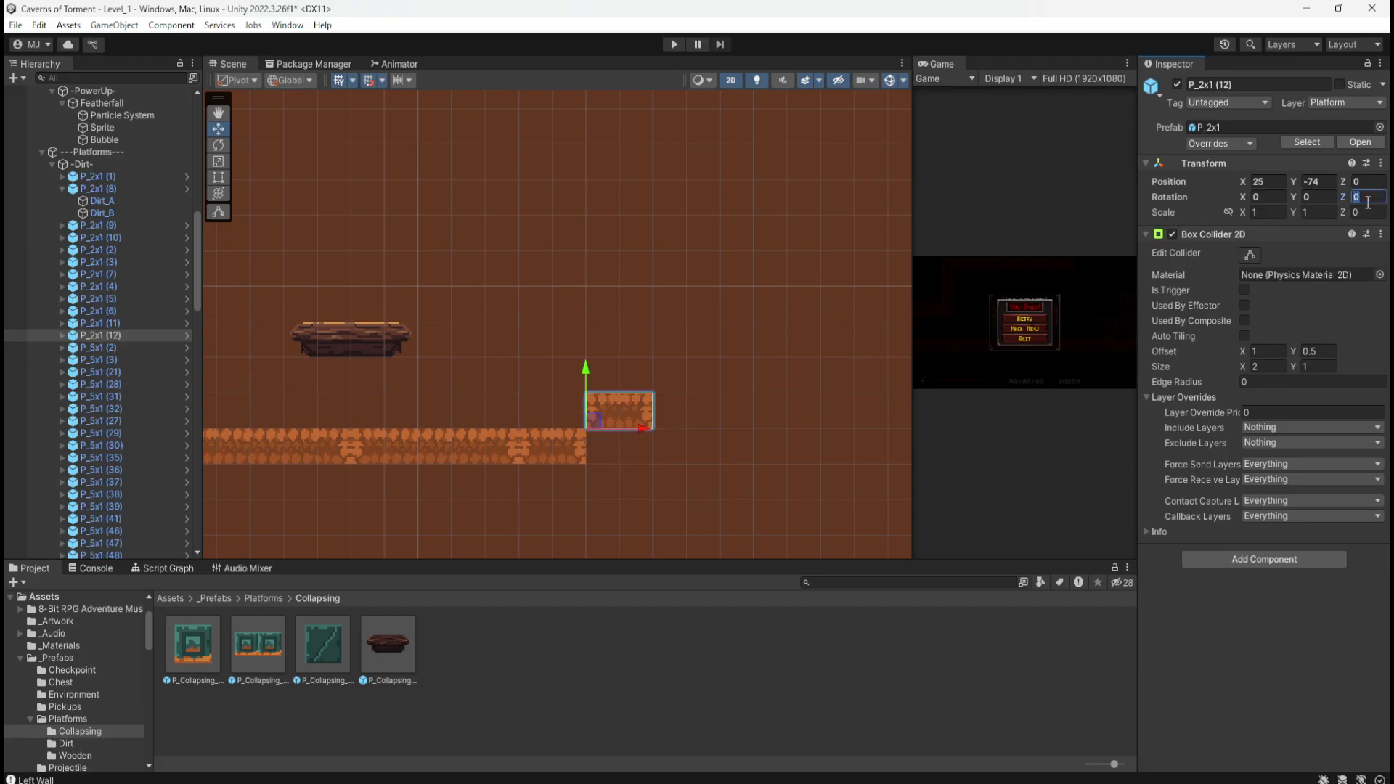
{"action": "type", "text": "90"}
{"action": "key", "text": "Return"}
{"action": "left_click_drag", "start_coordinate": [594, 421], "coordinate": [633, 439]}
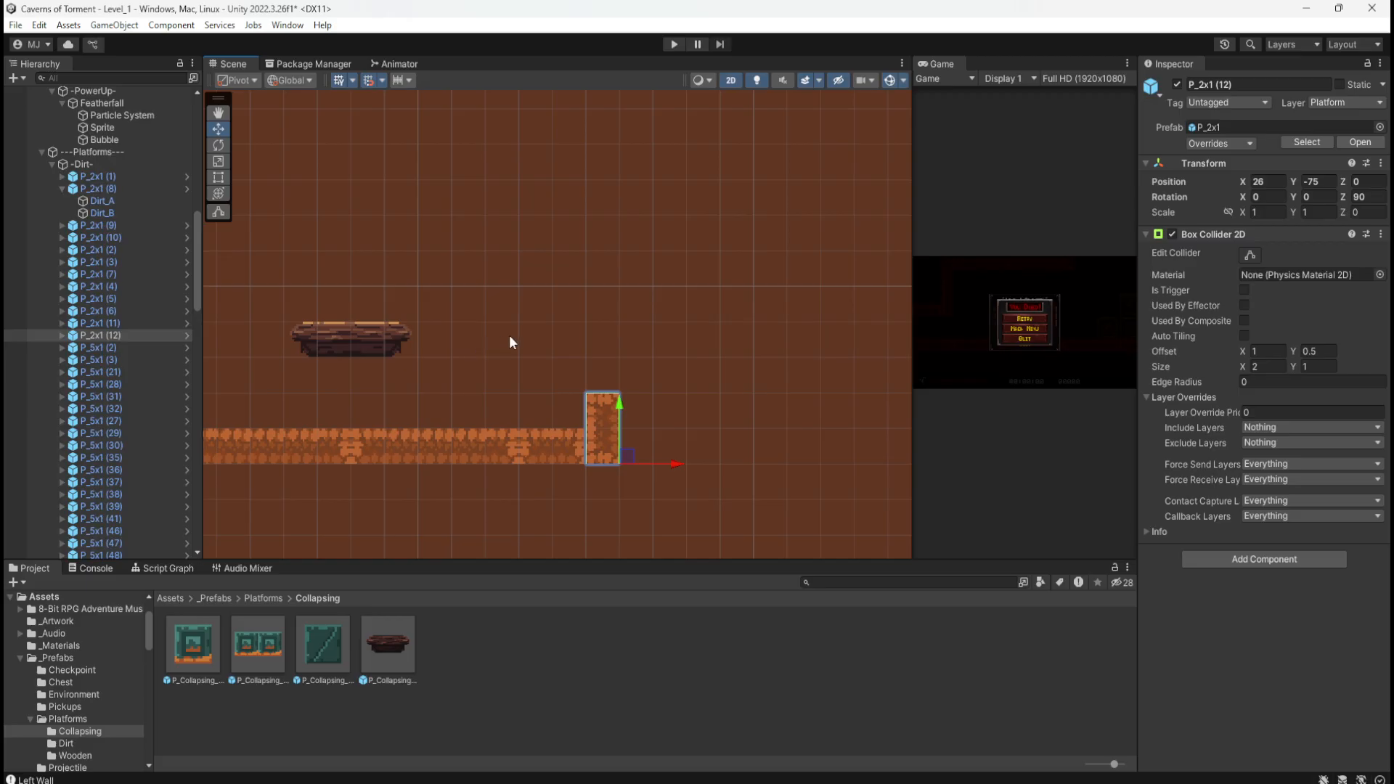
{"action": "left_click", "coordinate": [608, 446]}
{"action": "mouse_move", "coordinate": [642, 383]}
{"action": "left_mouse_down"}
{"action": "mouse_move", "coordinate": [578, 489]}
{"action": "mouse_move", "coordinate": [635, 353]}
{"action": "mouse_move", "coordinate": [632, 369]}
{"action": "left_mouse_up"}
{"action": "key", "text": "ctrl+d"}
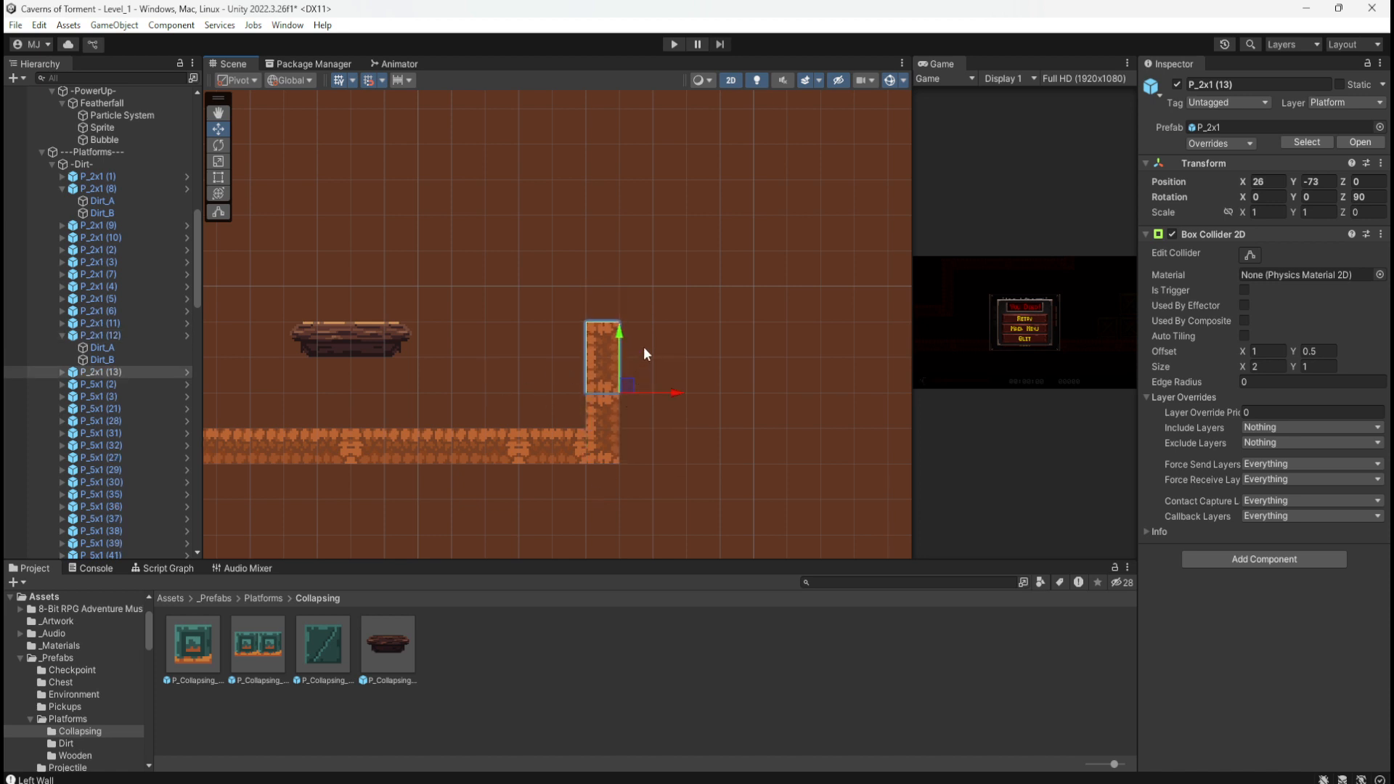
Step: Move the 5x1 dirt platform P_5x1 (82) onto the pillar's top
{"action": "left_click", "coordinate": [474, 457]}
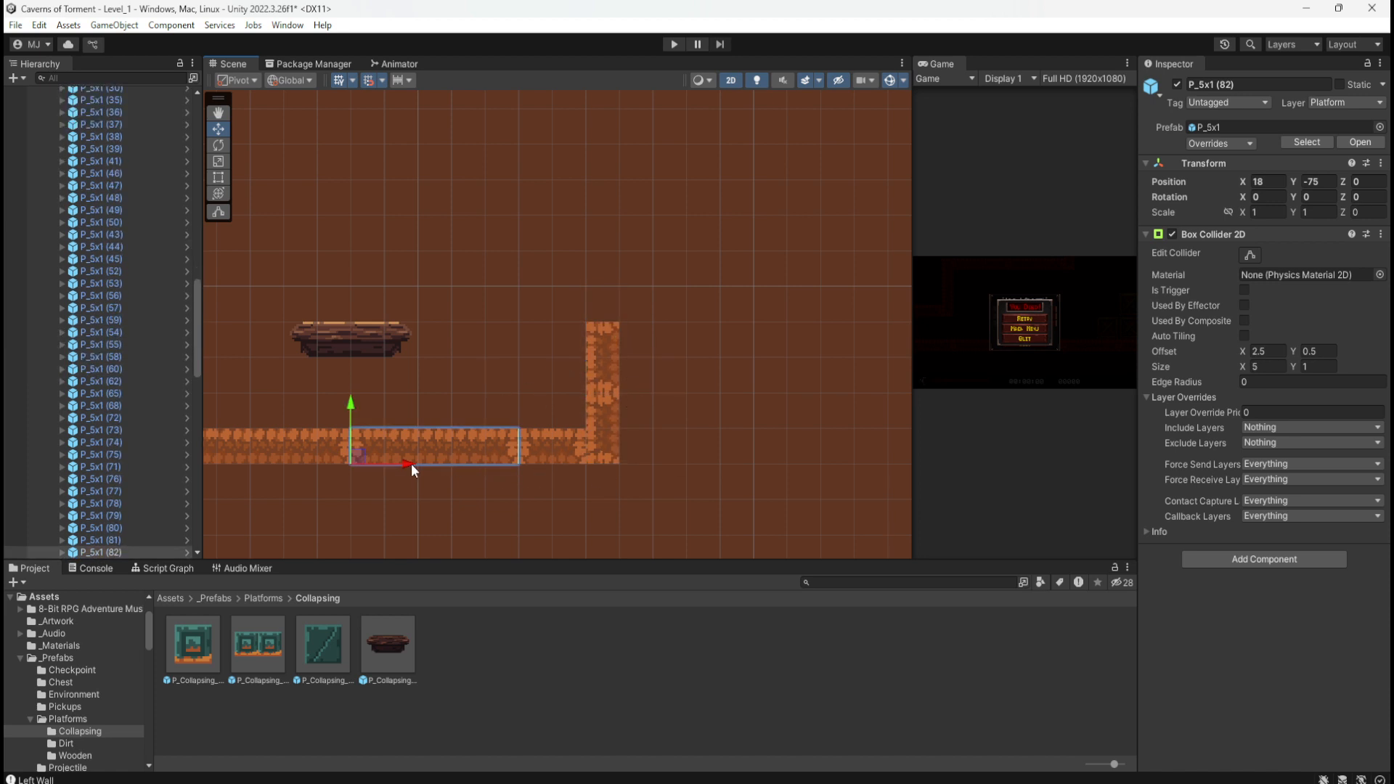
{"action": "left_click_drag", "start_coordinate": [360, 460], "coordinate": [638, 356]}
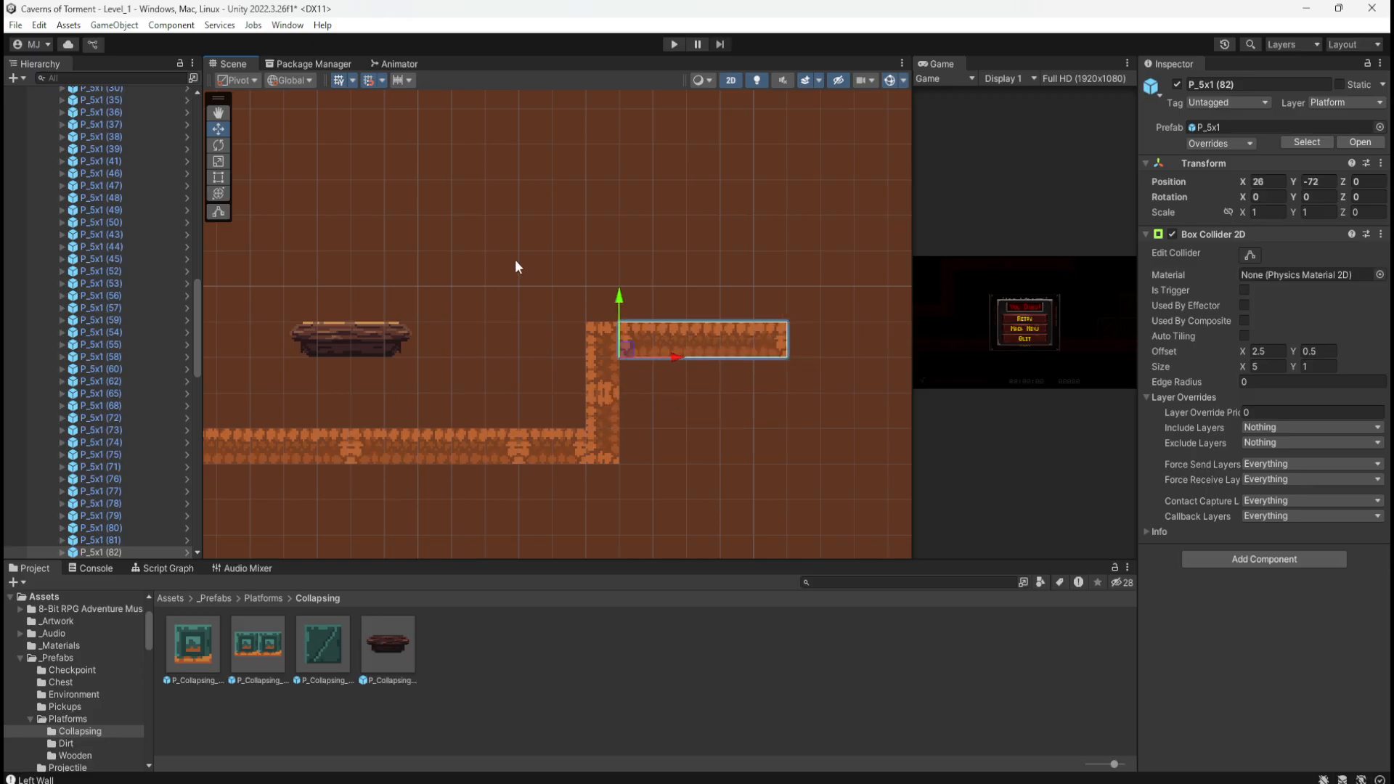
{"action": "left_click", "coordinate": [551, 506]}
{"action": "scroll", "coordinate": [552, 505], "scroll_direction": "down", "scroll_amount": 1}
{"action": "scroll", "coordinate": [598, 497], "scroll_direction": "down", "scroll_amount": 6}
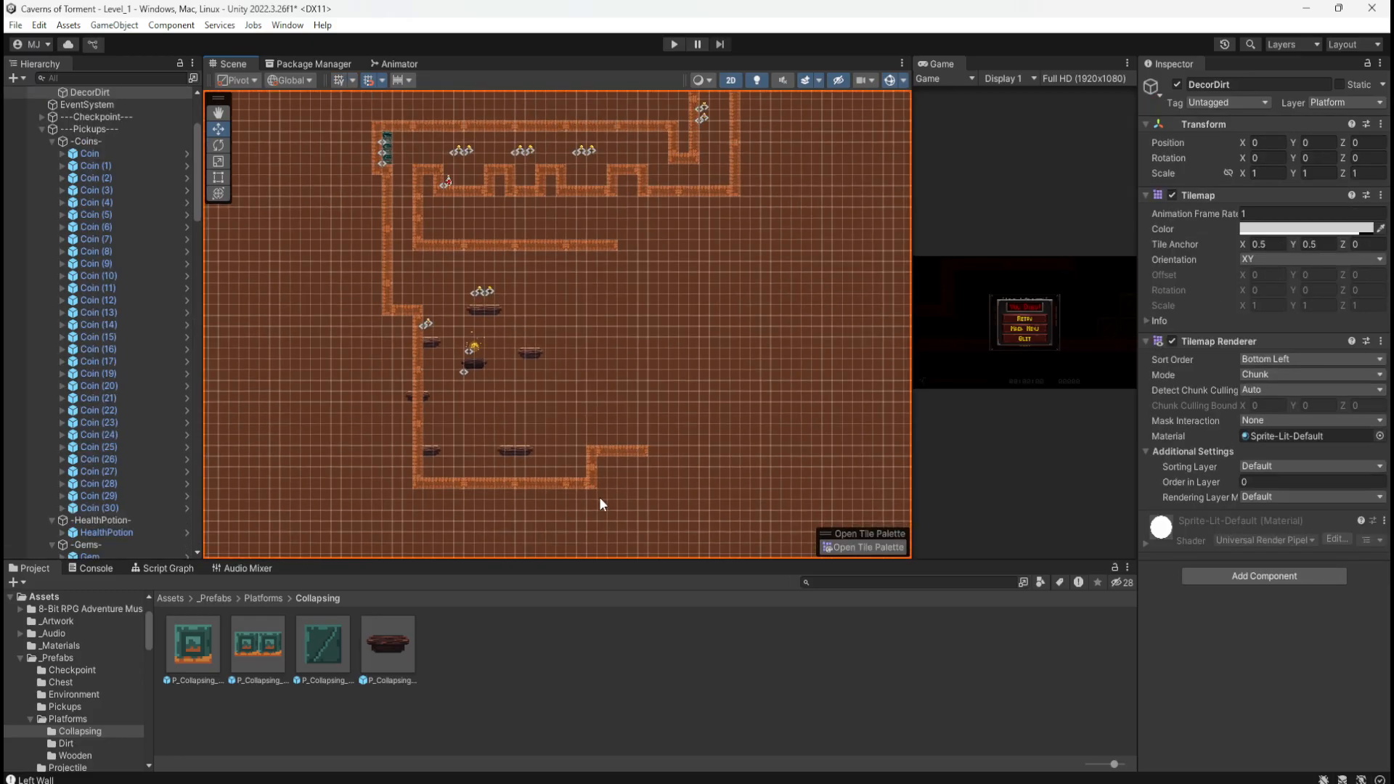
Step: Box-select the five spike traps and drag them down into the lower room
{"action": "scroll", "coordinate": [504, 407], "scroll_direction": "up", "scroll_amount": 5}
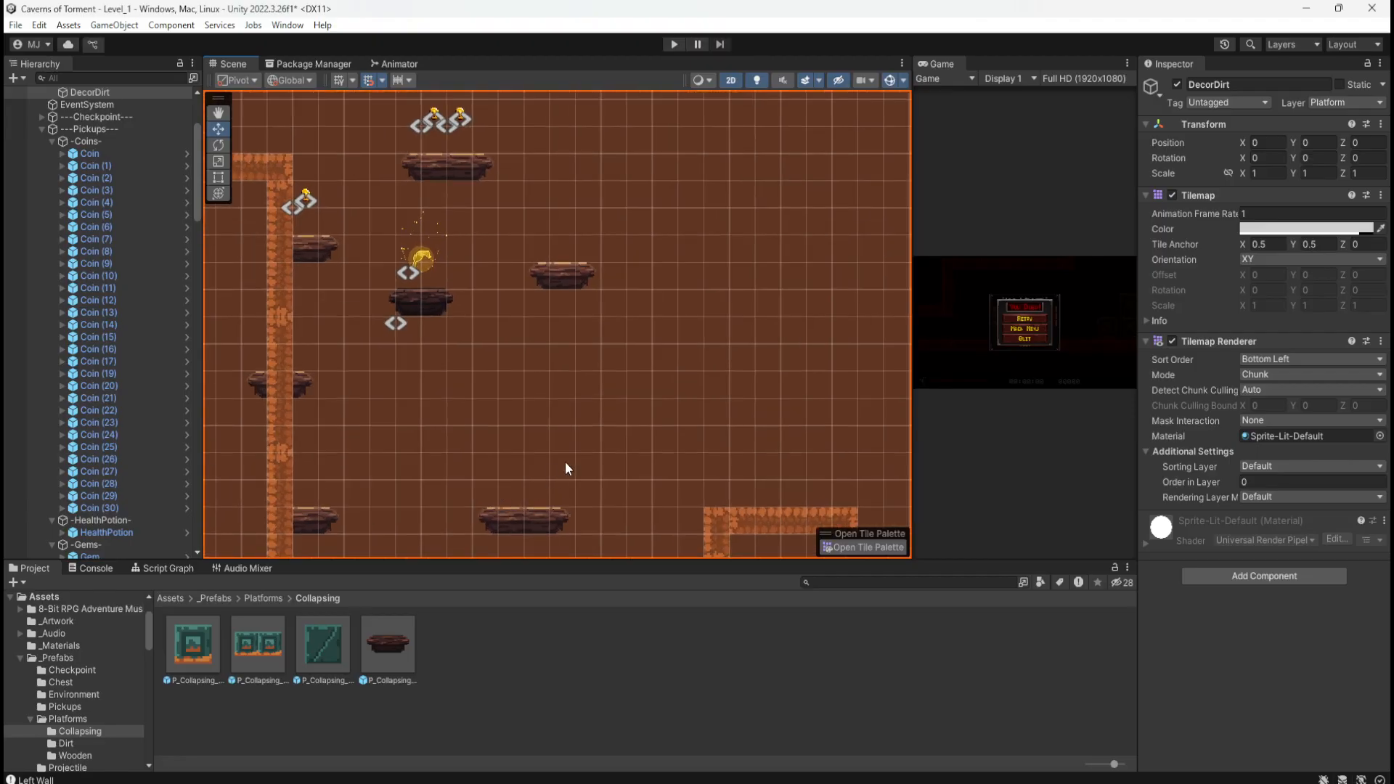
{"action": "scroll", "coordinate": [540, 486], "scroll_direction": "down", "scroll_amount": 3}
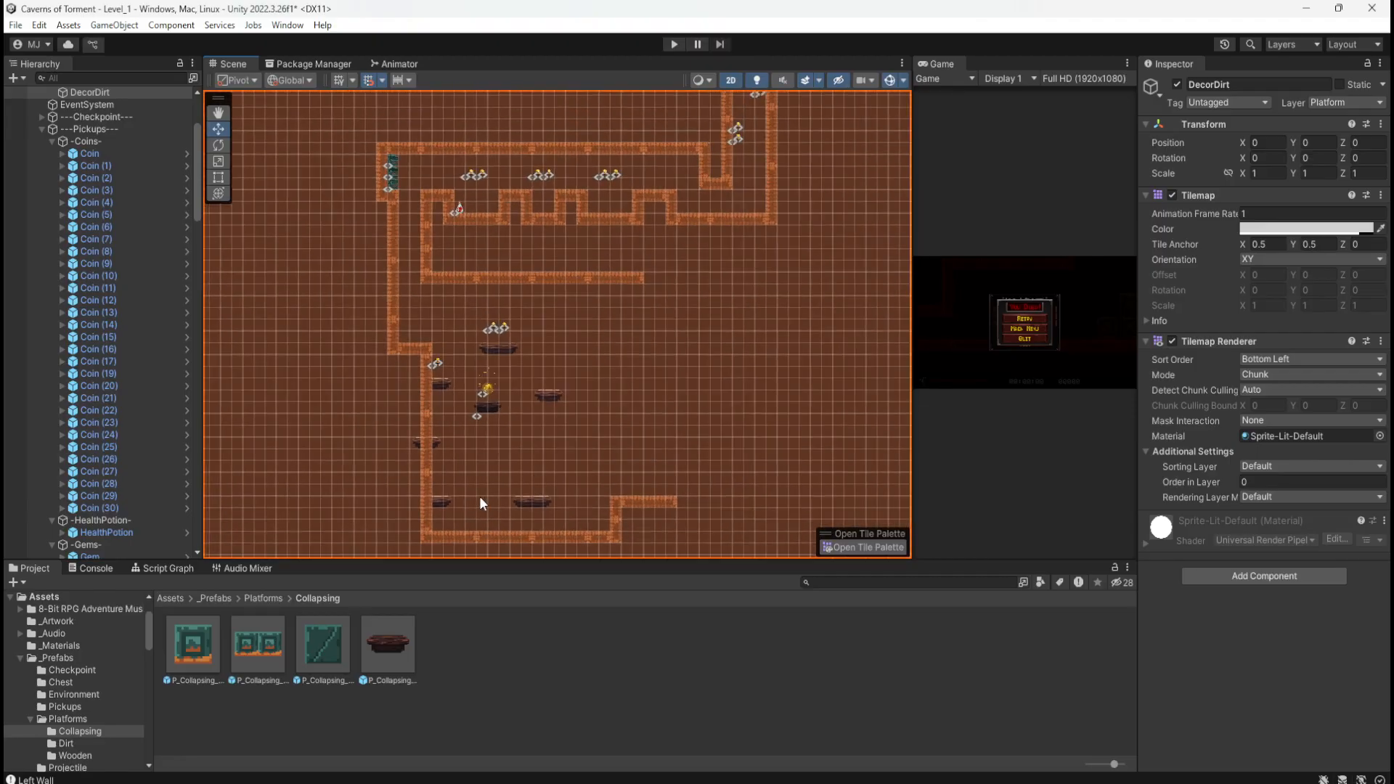
{"action": "scroll", "coordinate": [495, 500], "scroll_direction": "down", "scroll_amount": 5}
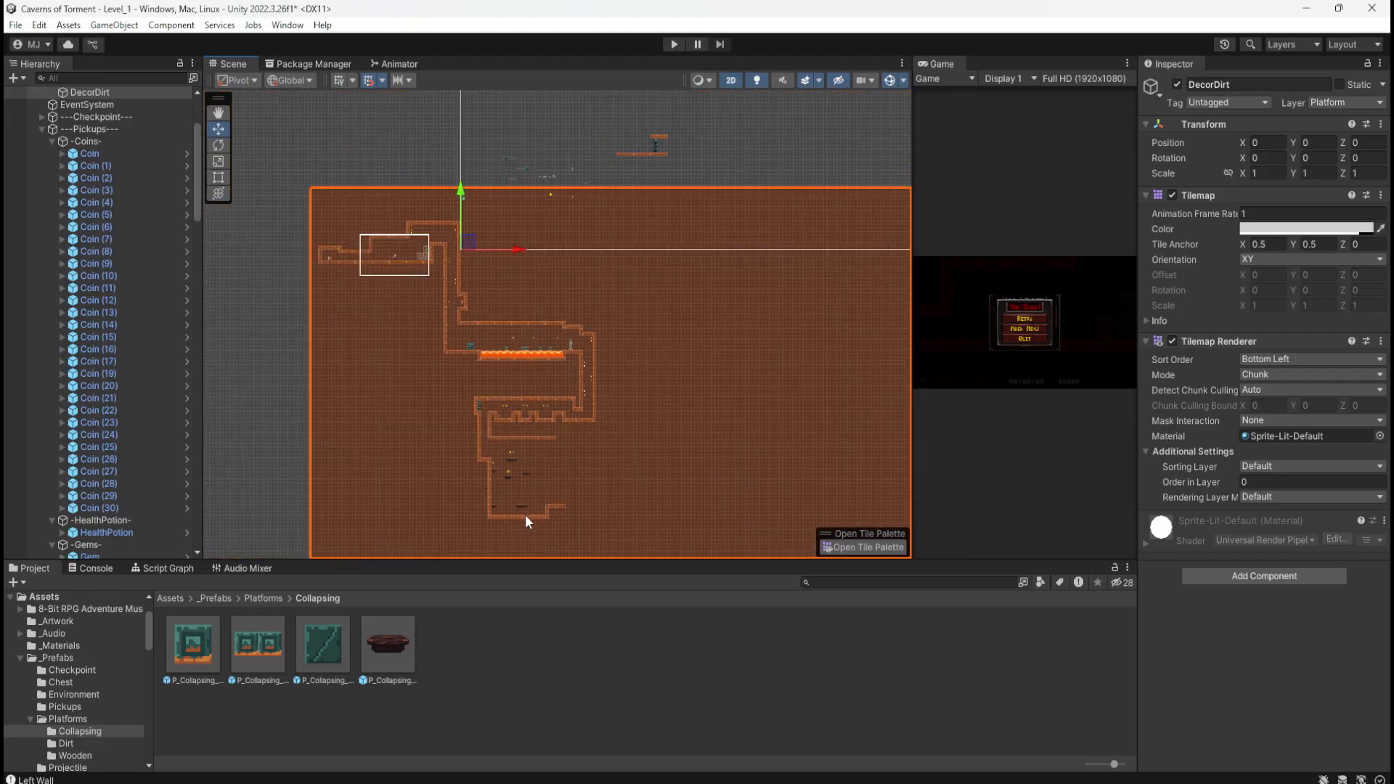
{"action": "scroll", "coordinate": [559, 194], "scroll_direction": "up", "scroll_amount": 5}
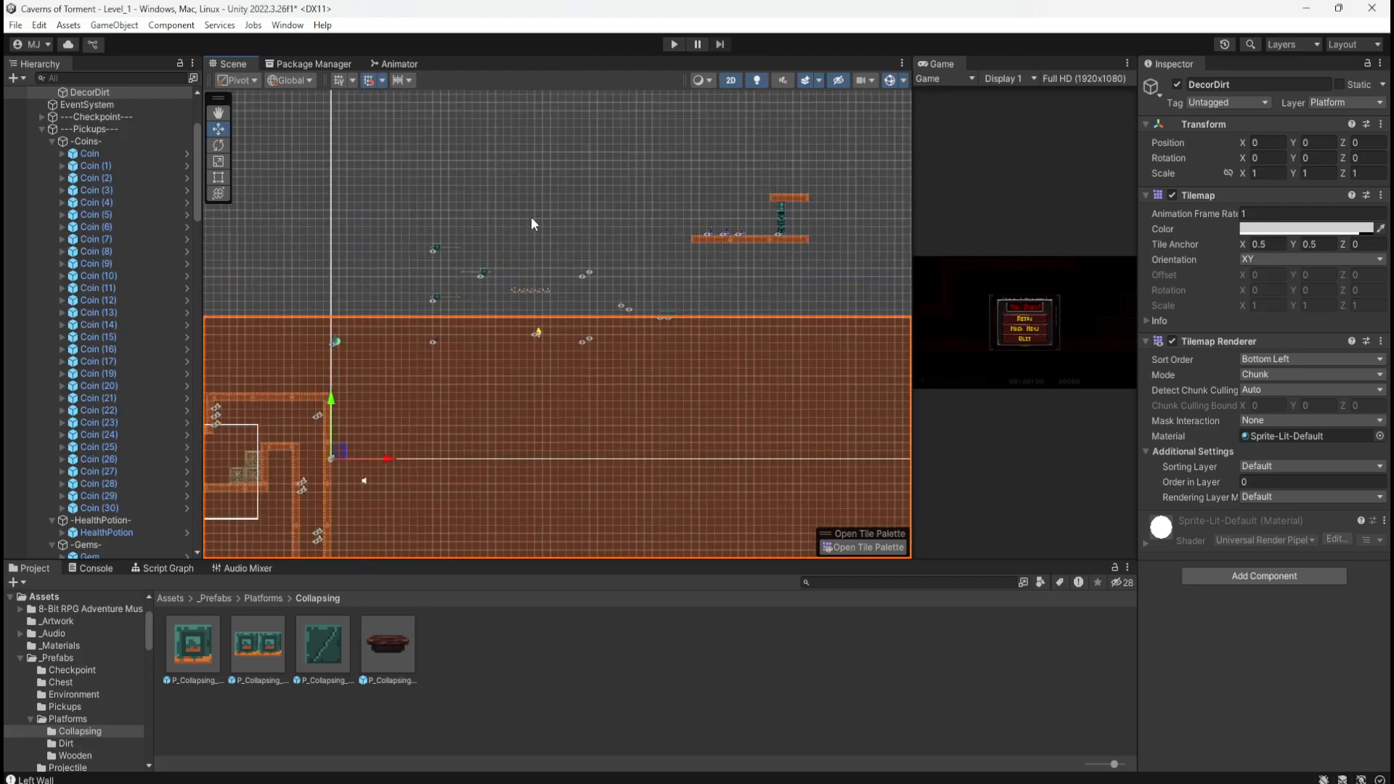
{"action": "scroll", "coordinate": [520, 290], "scroll_direction": "up", "scroll_amount": 8}
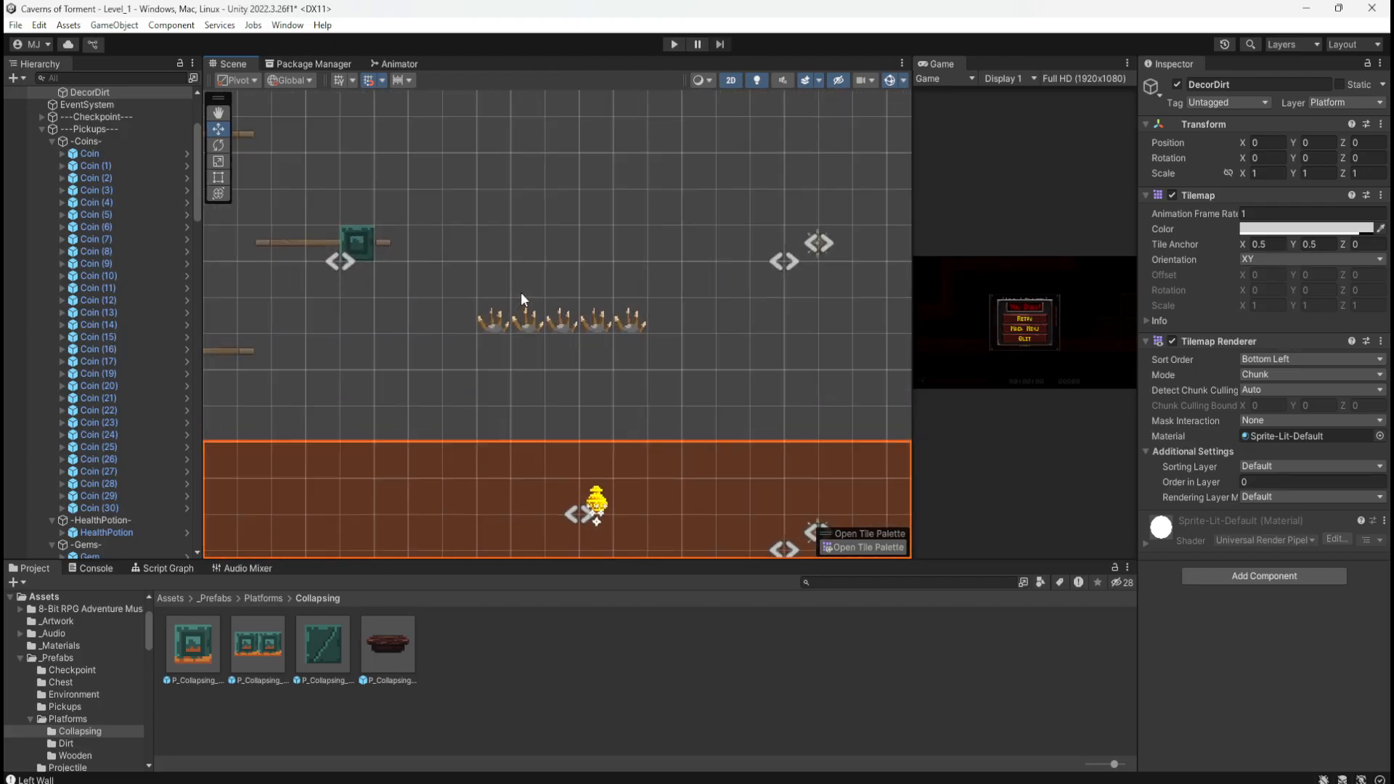
{"action": "scroll", "coordinate": [520, 292], "scroll_direction": "down", "scroll_amount": 2}
{"action": "left_click_drag", "start_coordinate": [434, 270], "coordinate": [697, 341]}
{"action": "scroll", "coordinate": [632, 196], "scroll_direction": "down", "scroll_amount": 2}
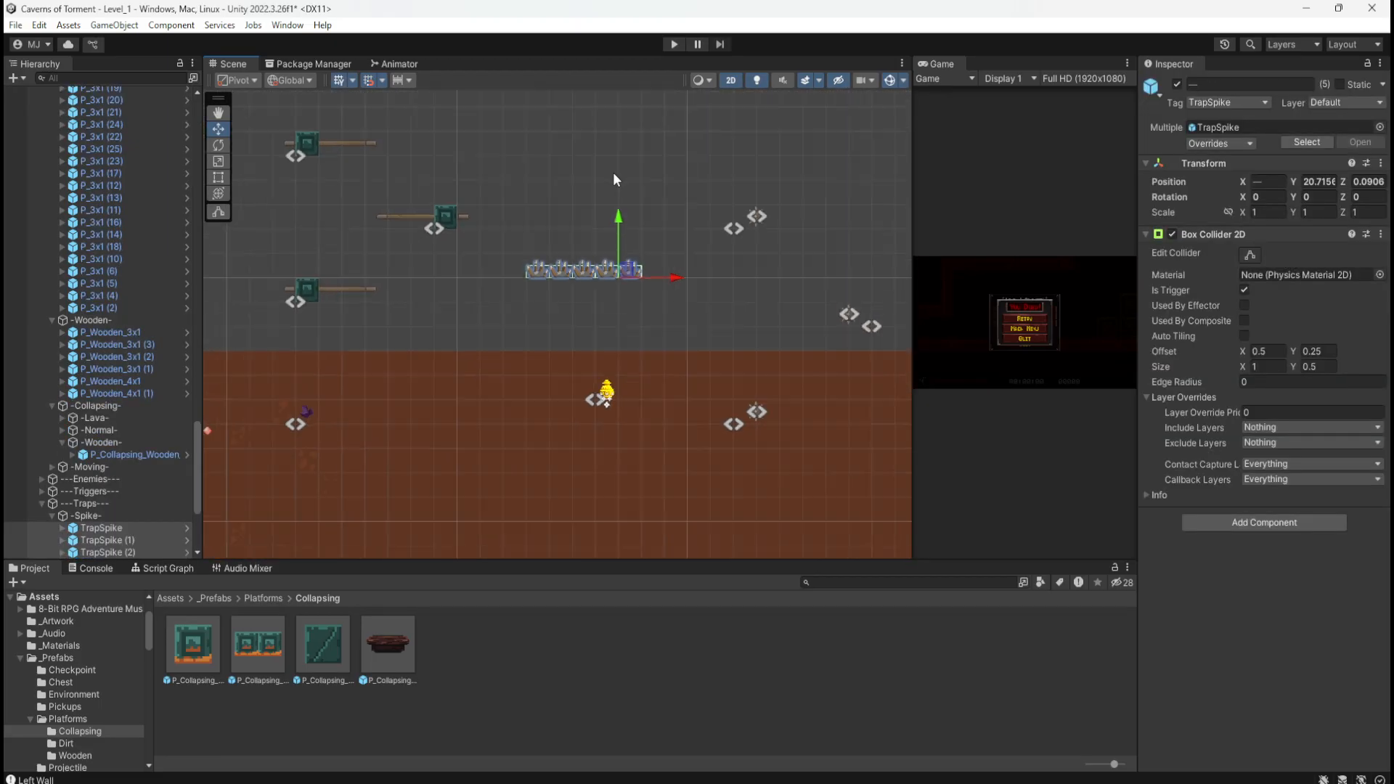
{"action": "scroll", "coordinate": [613, 179], "scroll_direction": "down", "scroll_amount": 8}
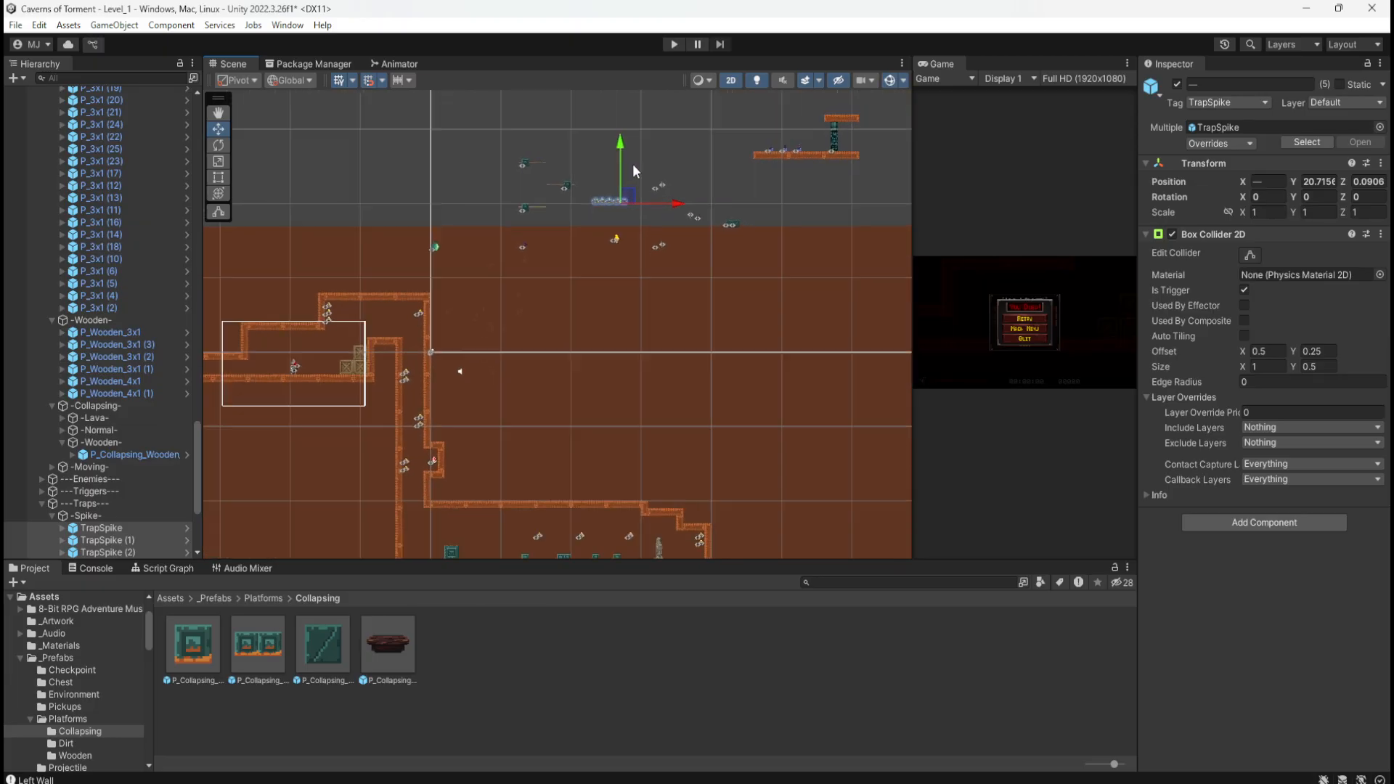
{"action": "scroll", "coordinate": [633, 166], "scroll_direction": "down", "scroll_amount": 8}
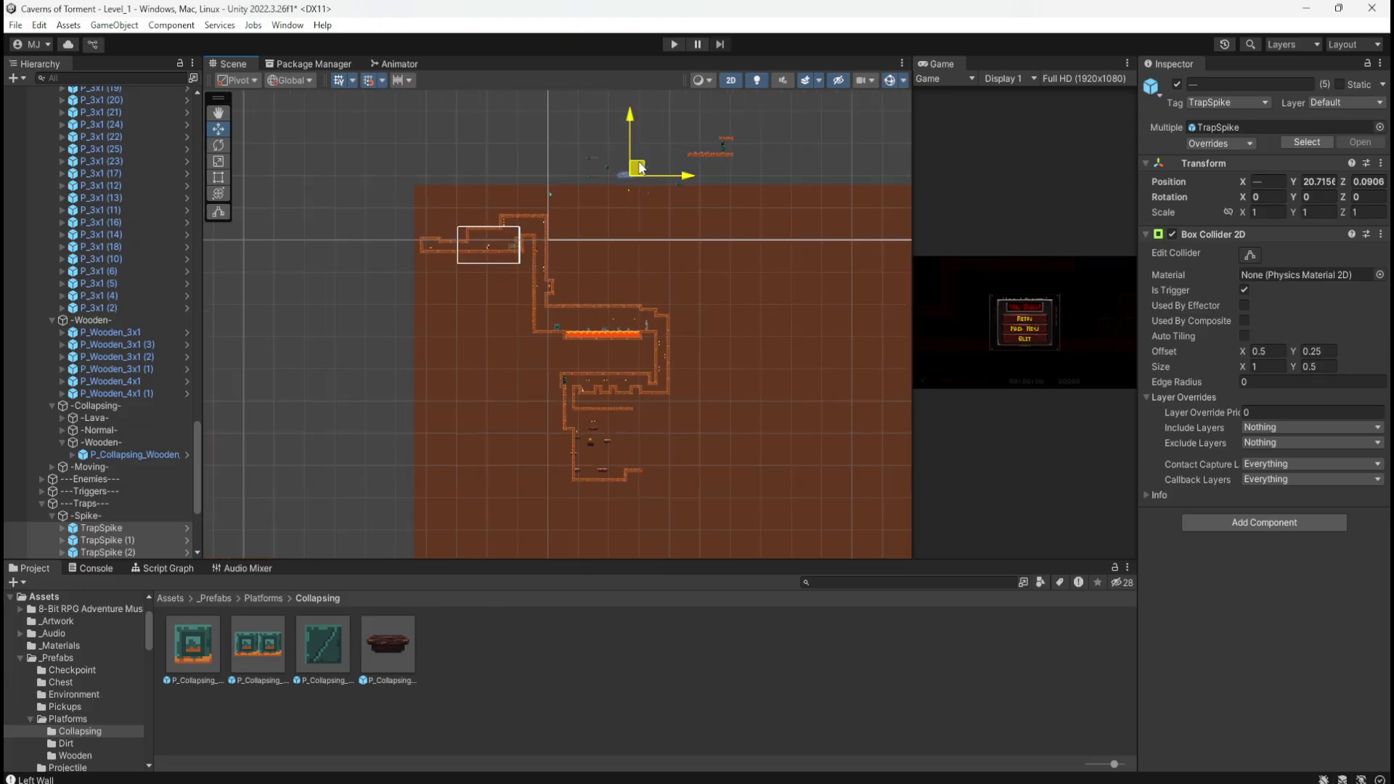
{"action": "left_click_drag", "start_coordinate": [639, 168], "coordinate": [609, 468]}
Step: Settle the spike row on the lower floor beside the left wall
{"action": "scroll", "coordinate": [604, 475], "scroll_direction": "up", "scroll_amount": 10}
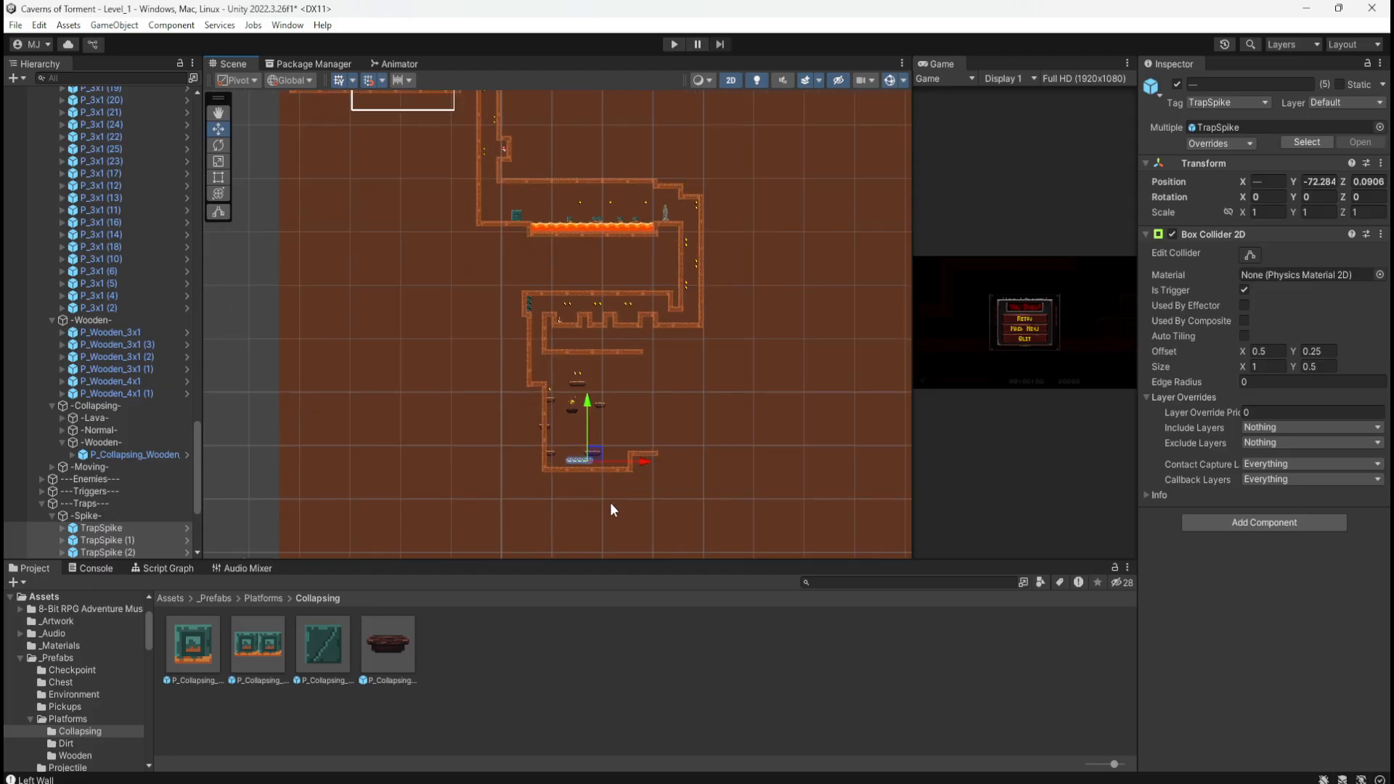
{"action": "scroll", "coordinate": [579, 463], "scroll_direction": "up", "scroll_amount": 8}
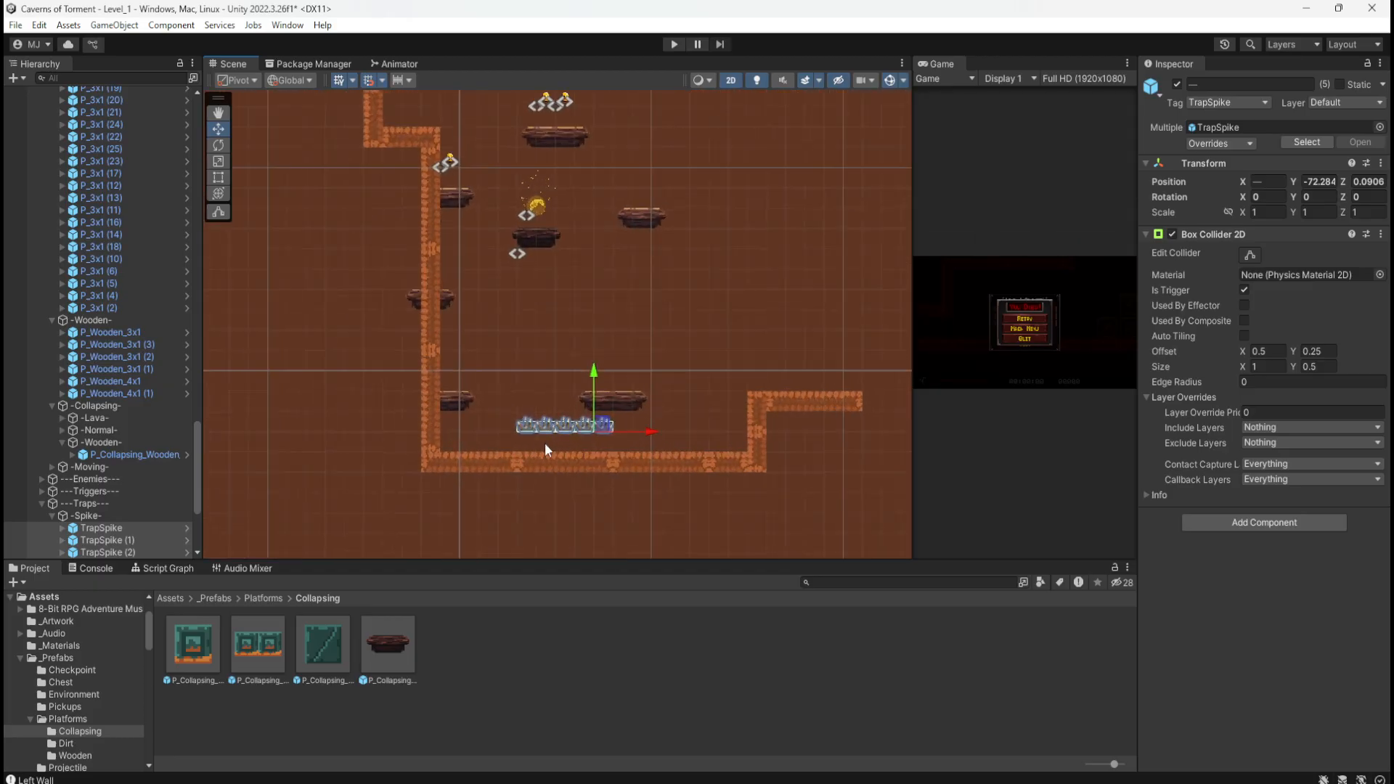
{"action": "left_click_drag", "start_coordinate": [643, 409], "coordinate": [490, 449]}
{"action": "scroll", "coordinate": [111, 519], "scroll_direction": "down", "scroll_amount": 4}
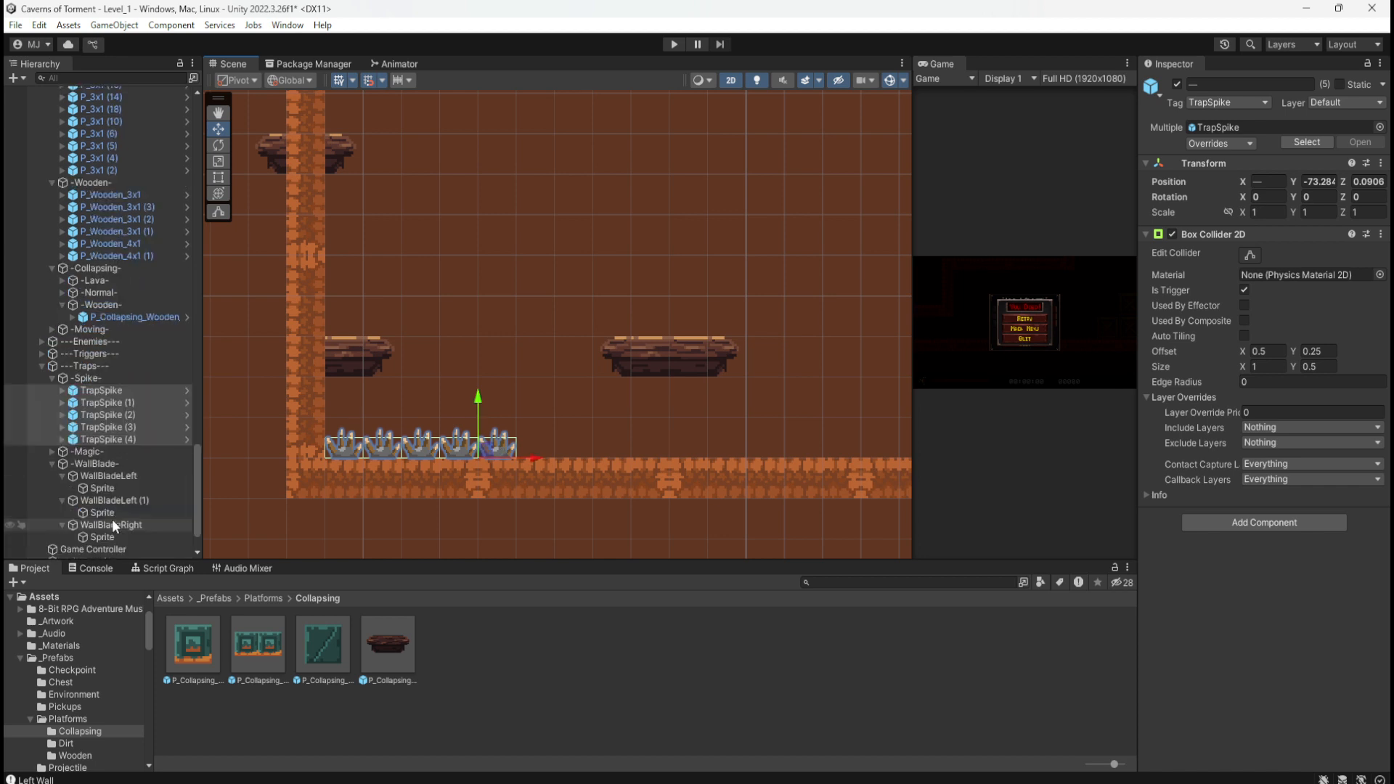
Step: Duplicate TrapSpike (4) and start a row of spike copies one unit apart to the right
{"action": "left_click", "coordinate": [124, 440]}
{"action": "key", "text": "ctrl+d"}
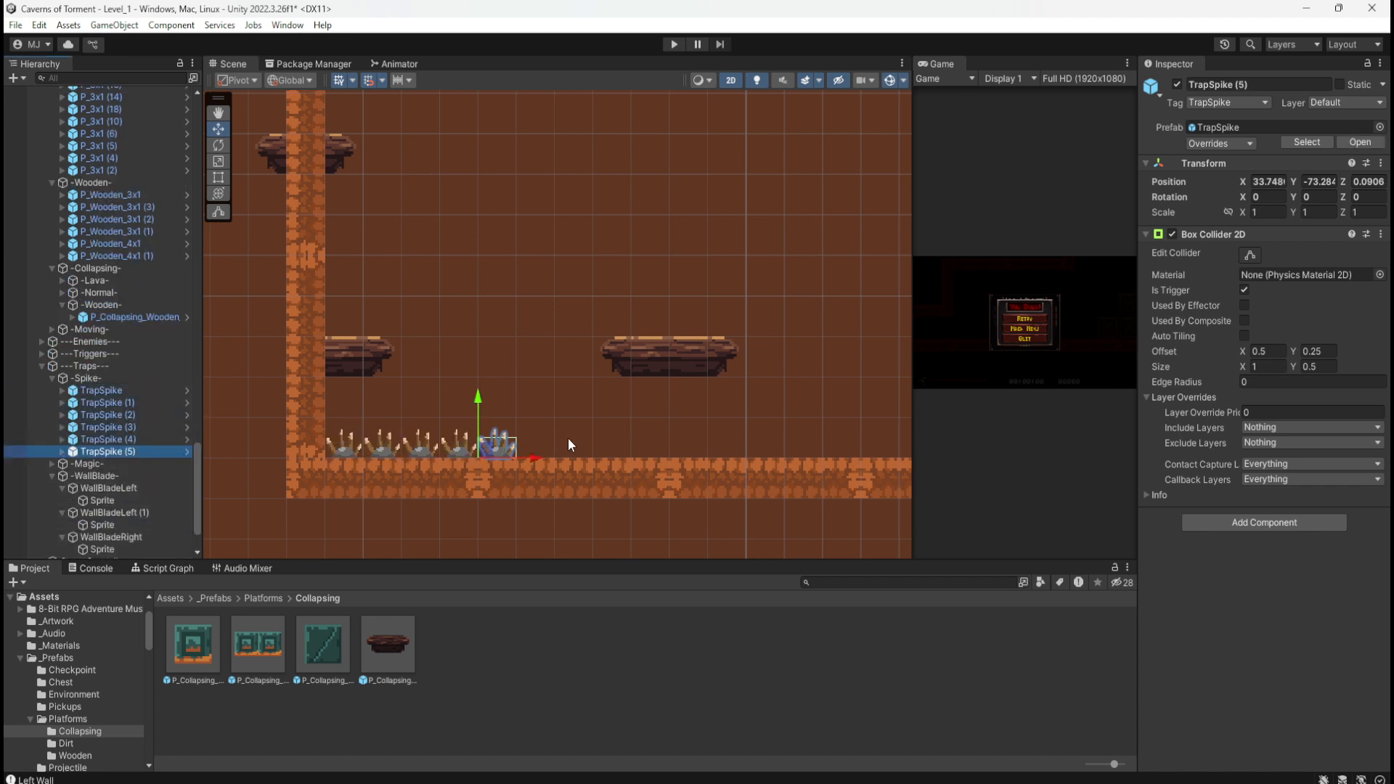
{"action": "left_click_drag", "start_coordinate": [482, 447], "coordinate": [614, 446]}
{"action": "key", "text": "ctrl+d"}
{"action": "key", "text": "ctrl+d"}
{"action": "scroll", "coordinate": [233, 408], "scroll_direction": "down", "scroll_amount": 5}
{"action": "scroll", "coordinate": [415, 411], "scroll_direction": "down", "scroll_amount": 5}
{"action": "scroll", "coordinate": [656, 420], "scroll_direction": "up", "scroll_amount": 8}
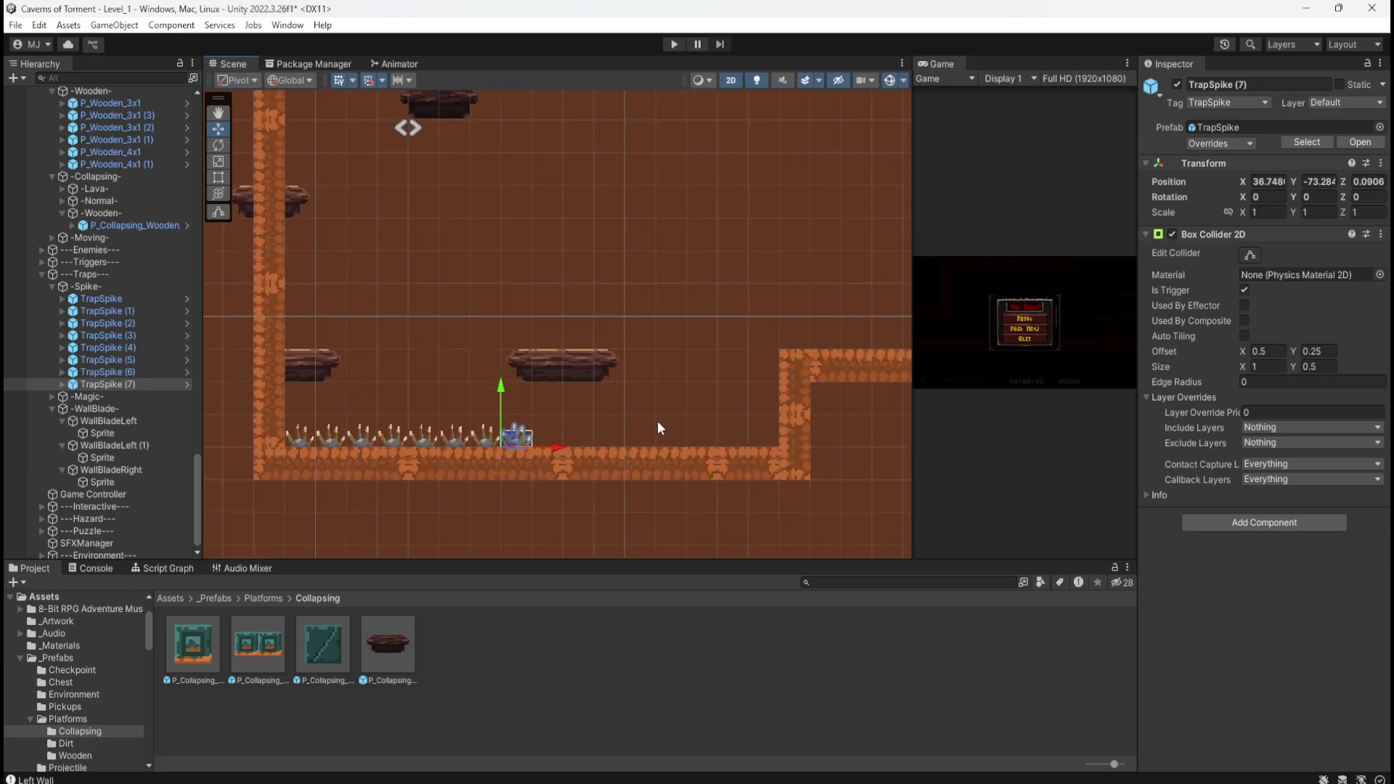
{"action": "key", "text": "ctrl+d"}
{"action": "left_click_drag", "start_coordinate": [501, 449], "coordinate": [530, 441]}
{"action": "key", "text": "ctrl+v"}
{"action": "left_click_drag", "start_coordinate": [357, 450], "coordinate": [558, 438]}
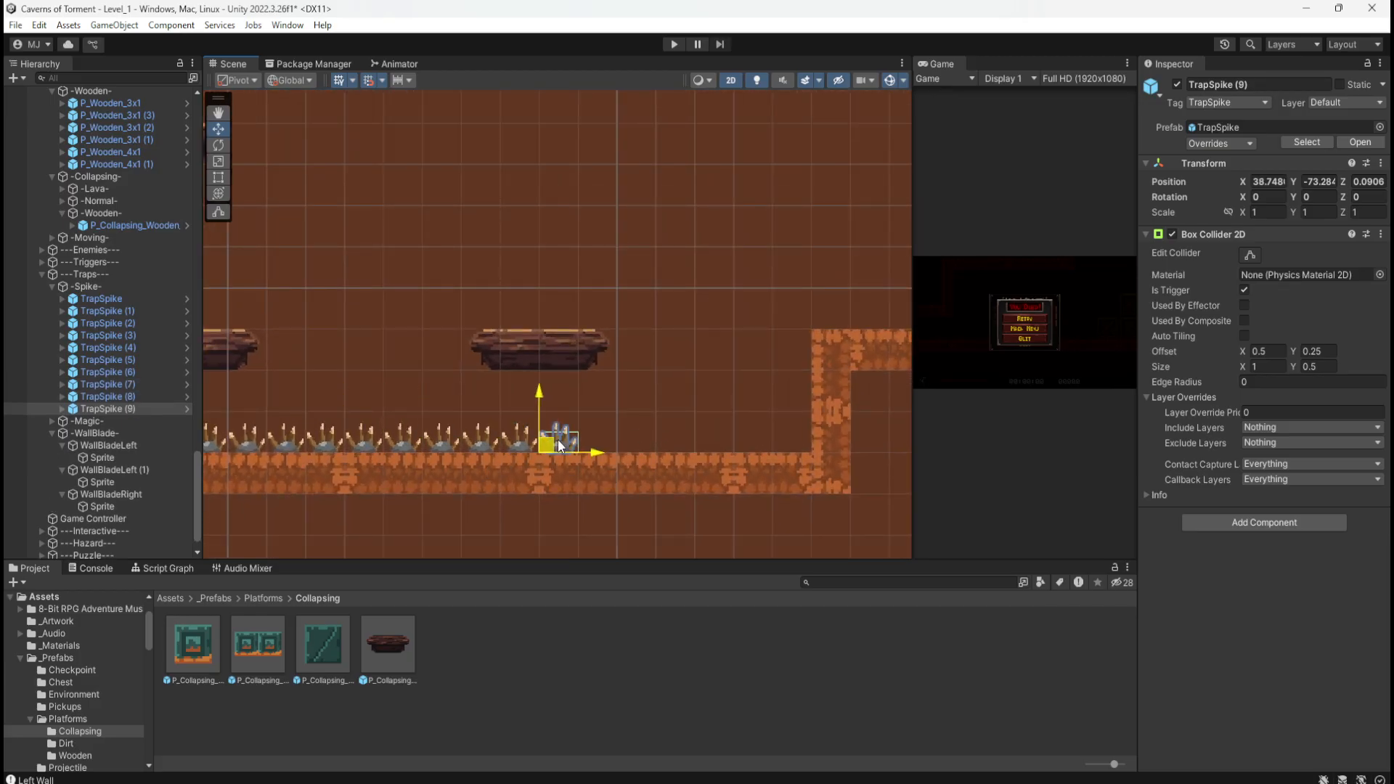
{"action": "key", "text": "ctrl+z"}
Step: Continue the spike row through TrapSpike (15) until it meets the right step
{"action": "key", "text": "ctrl+d"}
{"action": "left_click_drag", "start_coordinate": [358, 443], "coordinate": [601, 449]}
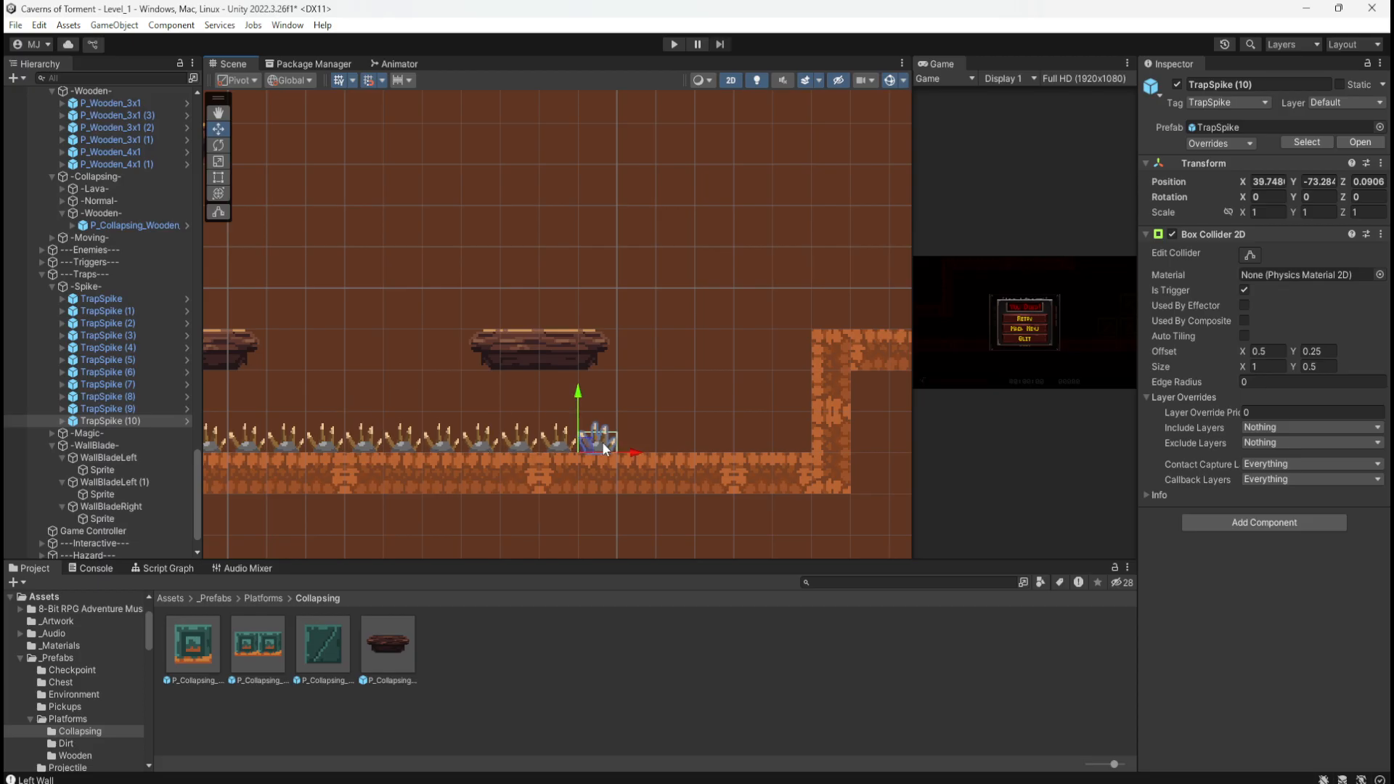
{"action": "key", "text": "ctrl+d"}
{"action": "left_click_drag", "start_coordinate": [350, 445], "coordinate": [624, 444]}
{"action": "key", "text": "ctrl+d"}
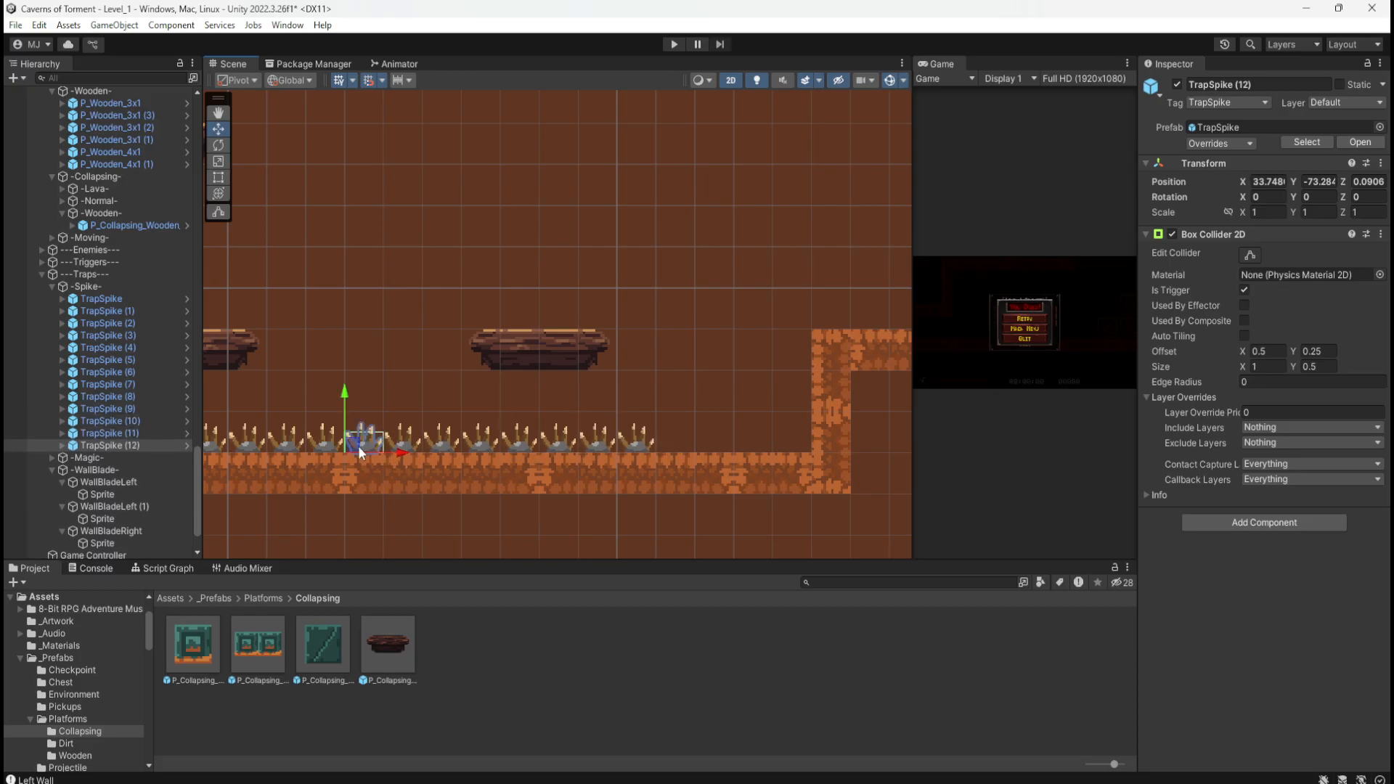
{"action": "left_click_drag", "start_coordinate": [359, 445], "coordinate": [672, 451]}
{"action": "key", "text": "ctrl+d"}
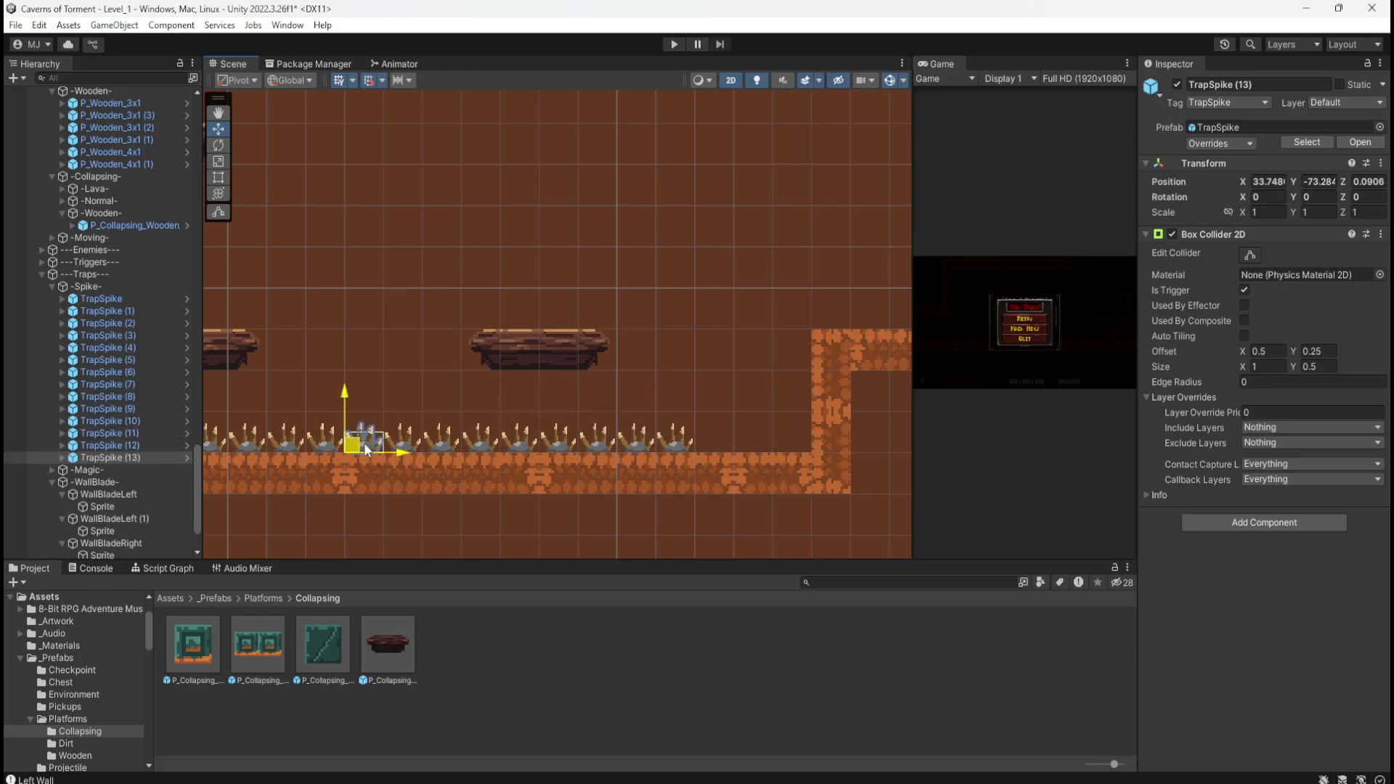
{"action": "left_click_drag", "start_coordinate": [363, 442], "coordinate": [714, 443]}
{"action": "key", "text": "ctrl+d"}
{"action": "left_click_drag", "start_coordinate": [348, 440], "coordinate": [752, 447]}
{"action": "key", "text": "ctrl+d"}
{"action": "left_click_drag", "start_coordinate": [355, 446], "coordinate": [776, 447]}
{"action": "scroll", "coordinate": [629, 400], "scroll_direction": "down", "scroll_amount": 2}
Step: Deselect the spike traps and save the Level_1 scene
{"action": "scroll", "coordinate": [629, 404], "scroll_direction": "down", "scroll_amount": 2}
{"action": "left_click", "coordinate": [554, 512]}
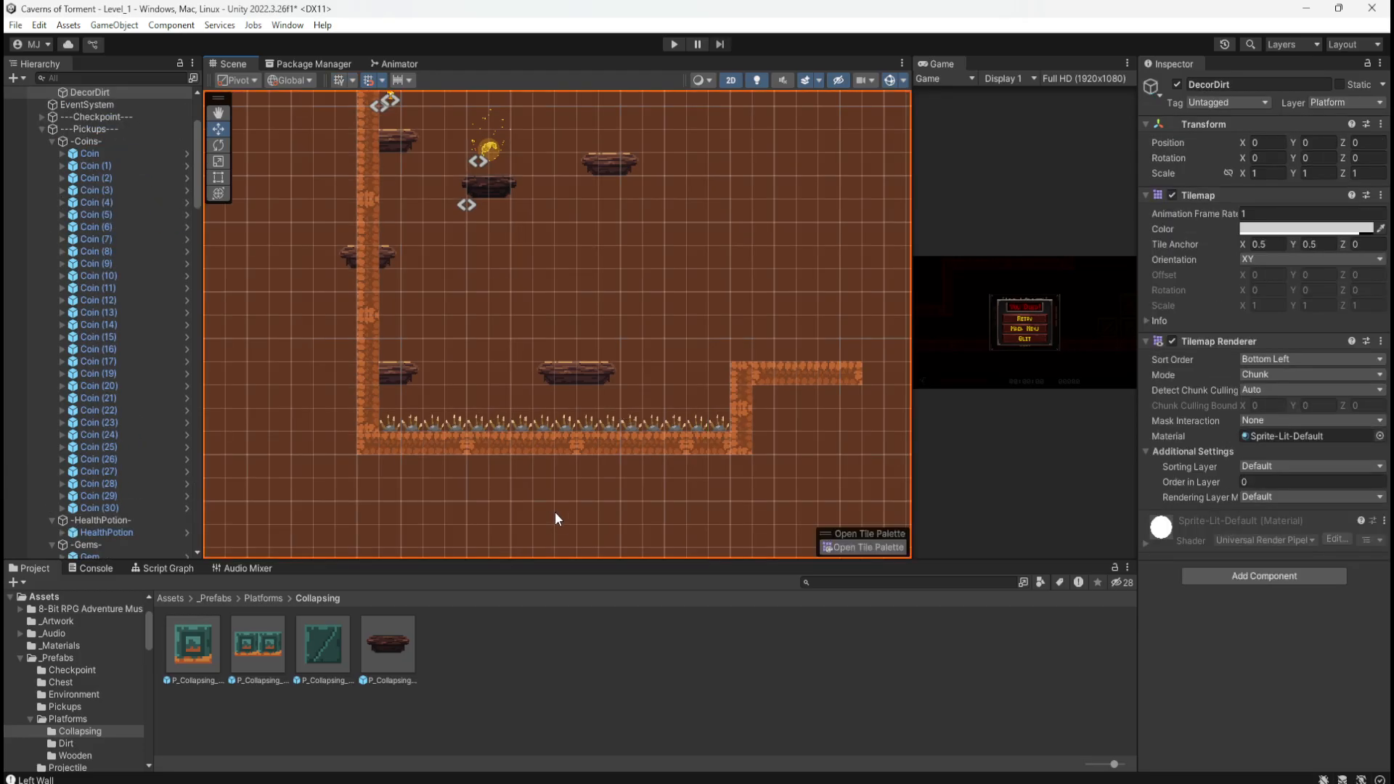
{"action": "scroll", "coordinate": [511, 500], "scroll_direction": "down", "scroll_amount": 3}
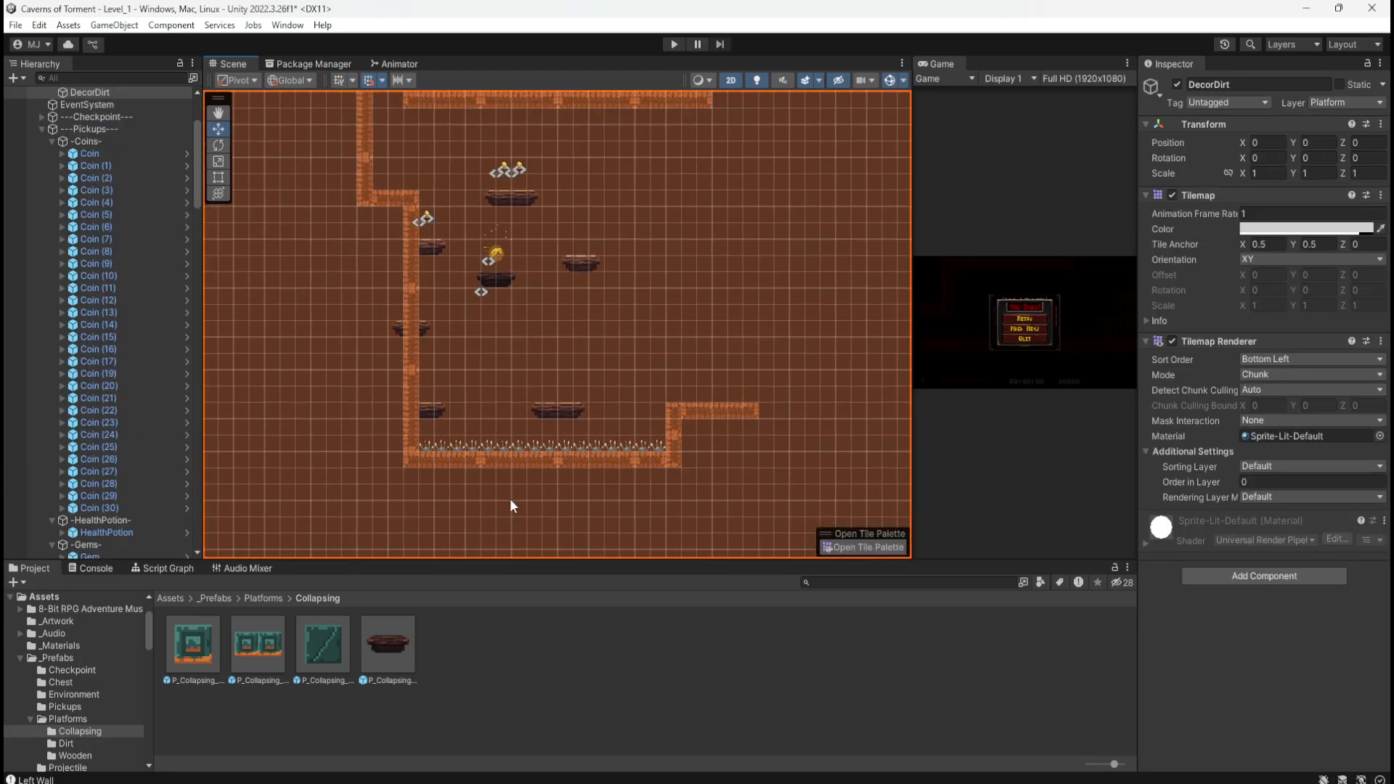
{"action": "key", "text": "ctrl+s"}
{"action": "scroll", "coordinate": [512, 495], "scroll_direction": "up", "scroll_amount": 1}
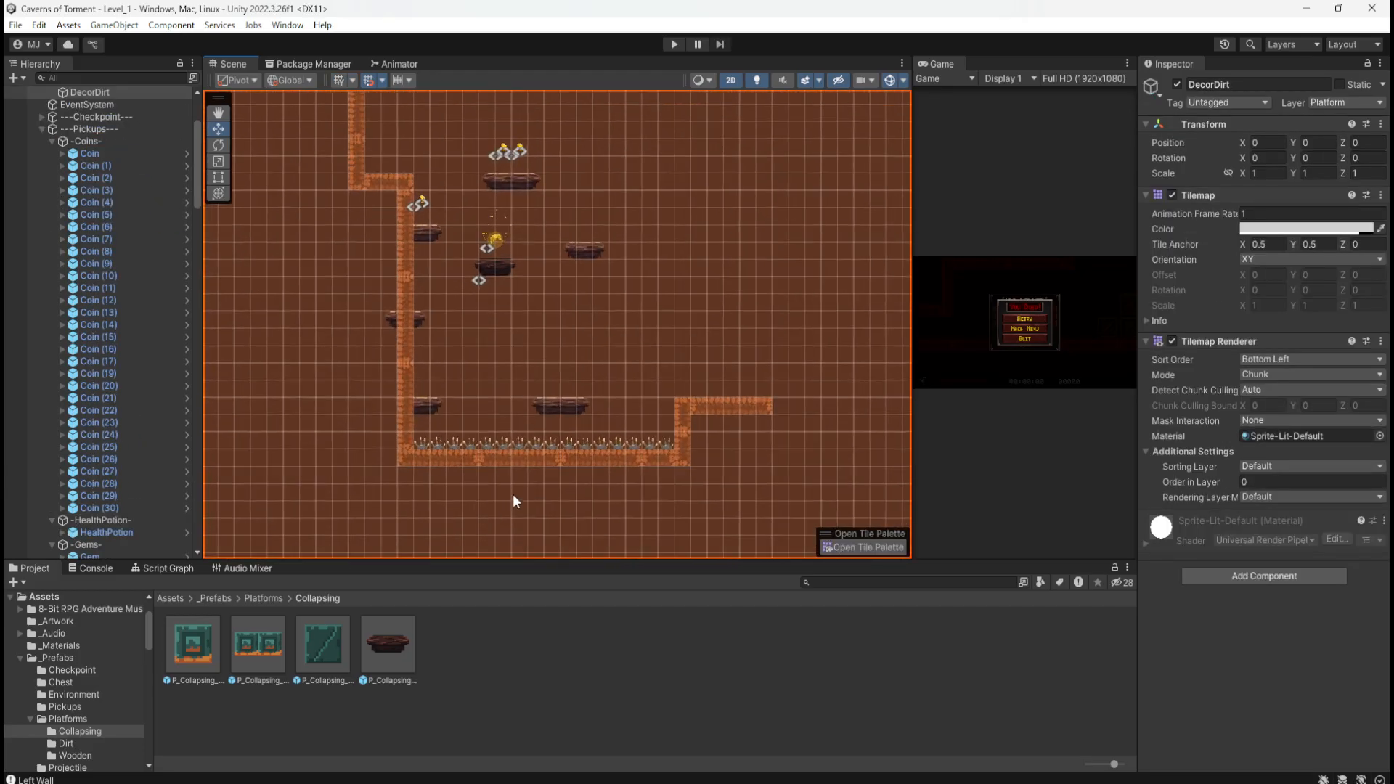
{"action": "scroll", "coordinate": [519, 494], "scroll_direction": "up", "scroll_amount": 8}
Step: Slide the Photos window with the hand-drawn level sketch in beside the scene
{"action": "scroll", "coordinate": [523, 493], "scroll_direction": "down", "scroll_amount": 8}
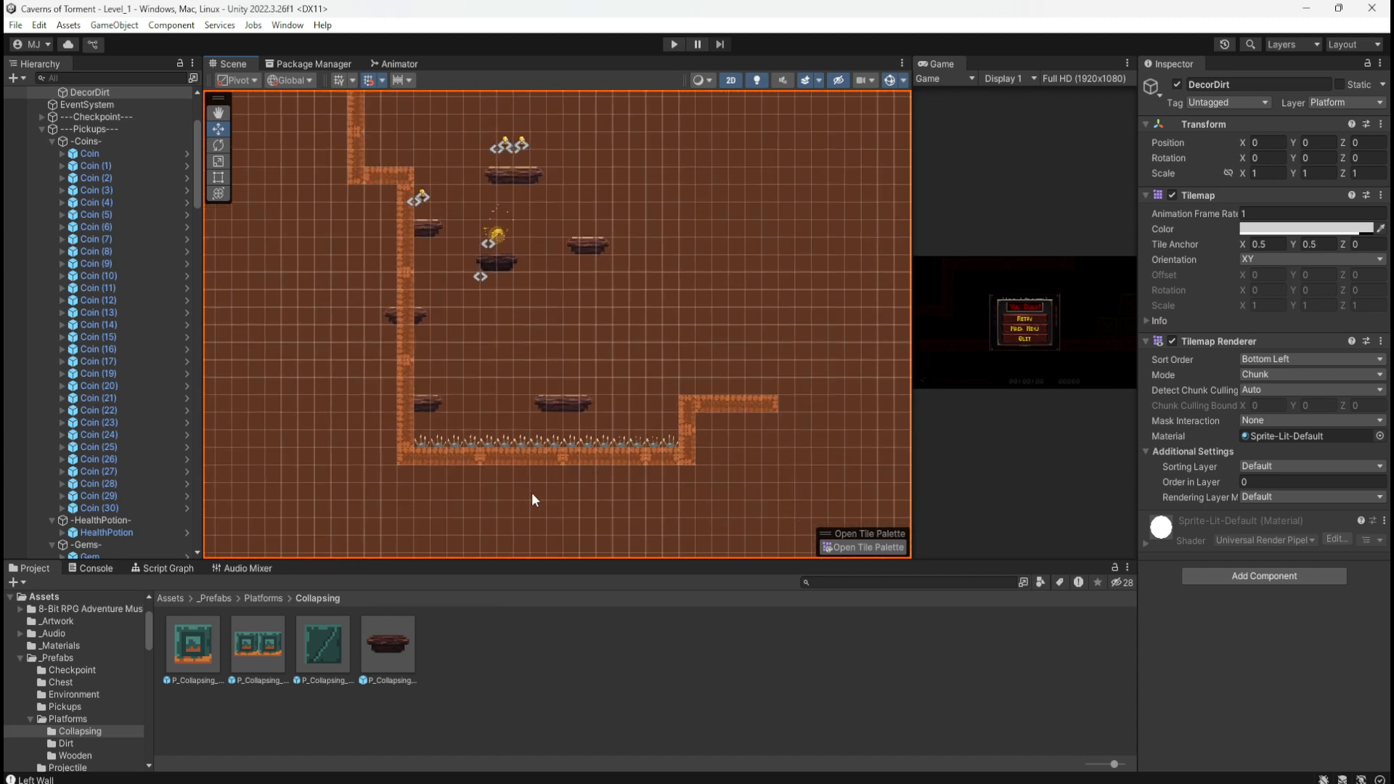
{"action": "scroll", "coordinate": [532, 493], "scroll_direction": "down", "scroll_amount": 4}
{"action": "left_click_drag", "start_coordinate": [1393, 128], "coordinate": [1393, 94]}
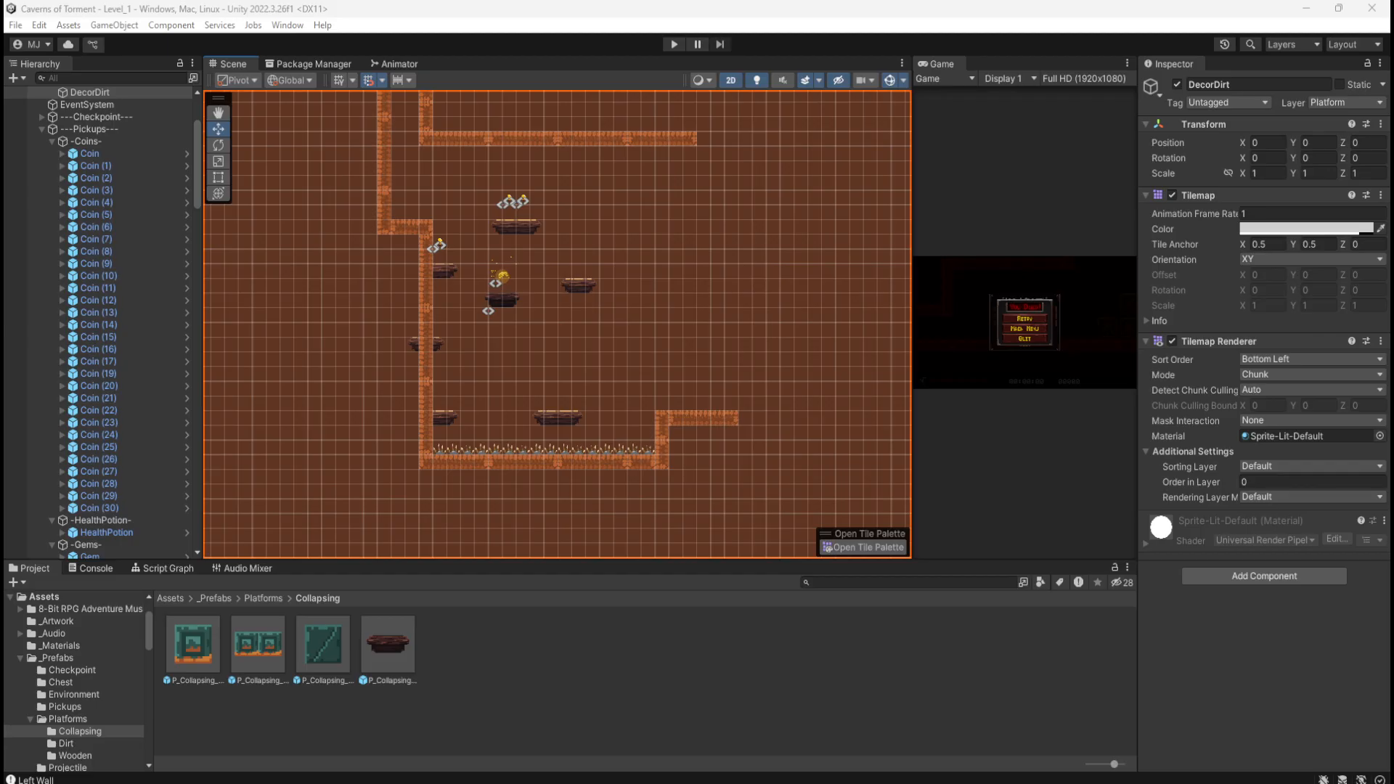
{"action": "left_click_drag", "start_coordinate": [1393, 127], "coordinate": [1235, 100]}
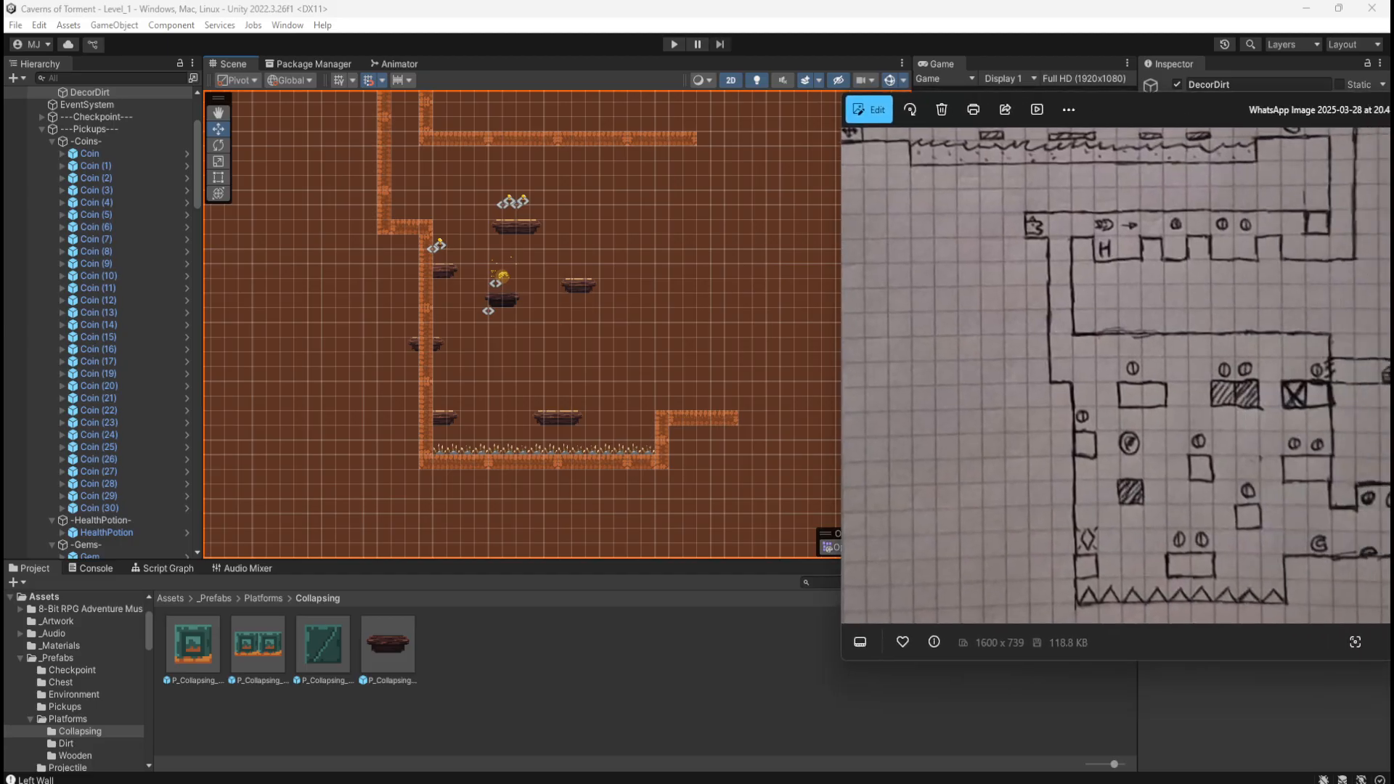
Step: Push the sketch photo window off the right edge so the Unity scene is visible
{"action": "scroll", "coordinate": [425, 502], "scroll_direction": "down", "scroll_amount": 2}
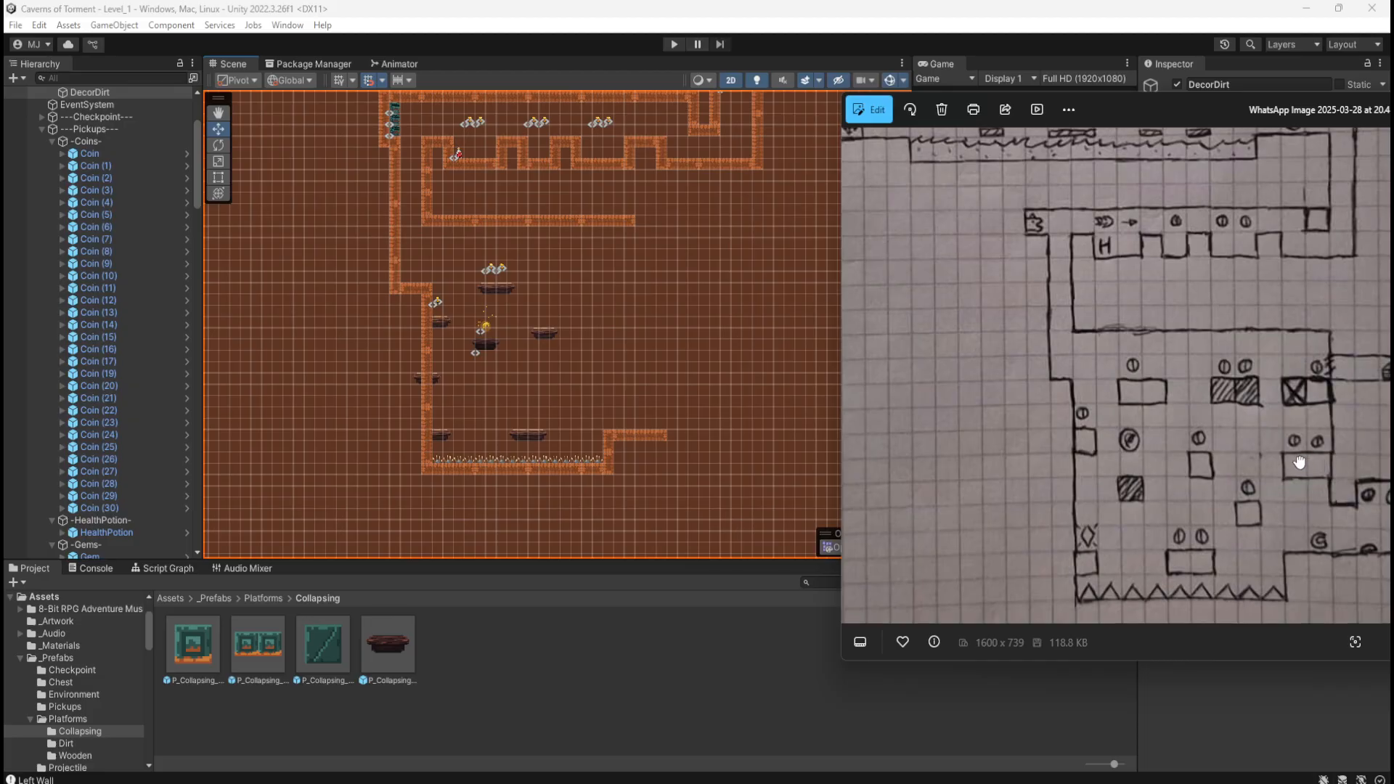
{"action": "left_click_drag", "start_coordinate": [1191, 103], "coordinate": [1169, 104]}
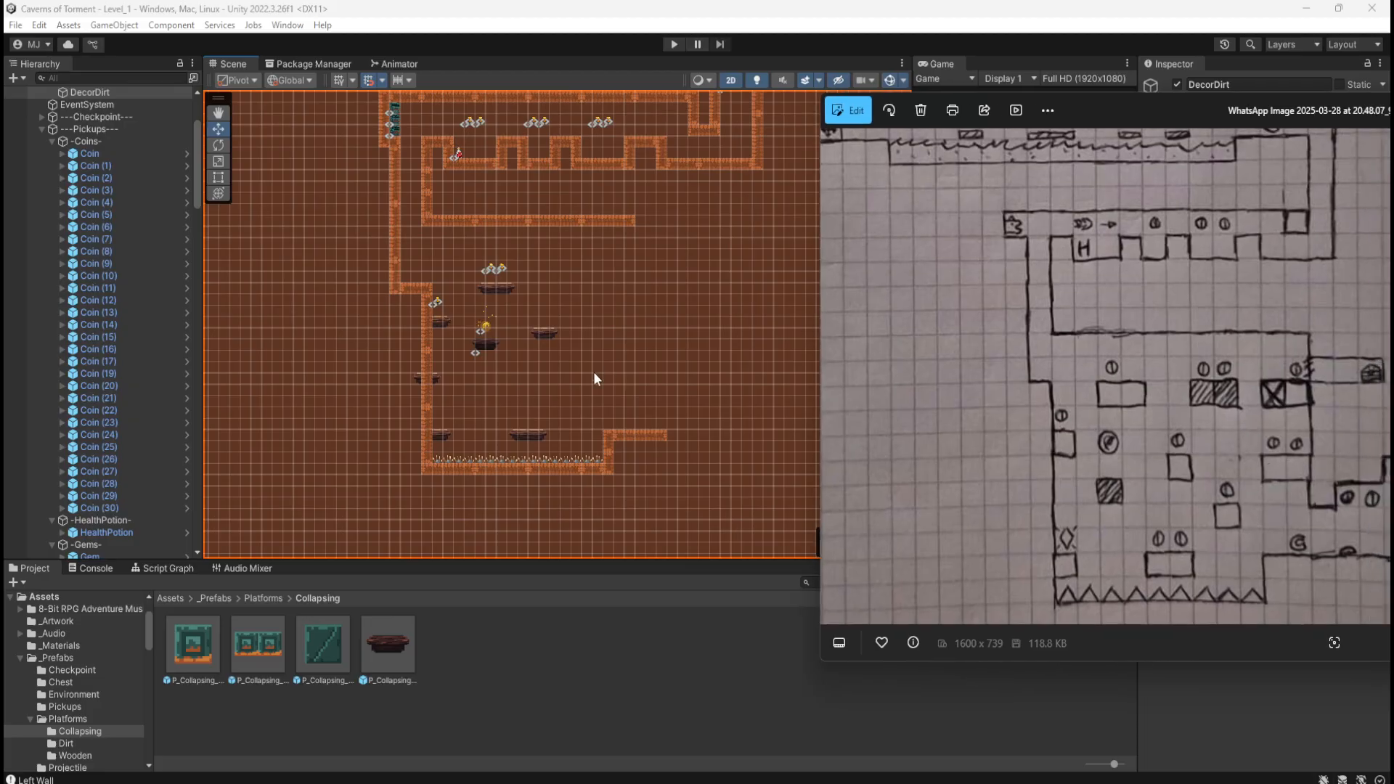
{"action": "scroll", "coordinate": [383, 465], "scroll_direction": "down", "scroll_amount": 6}
{"action": "scroll", "coordinate": [482, 320], "scroll_direction": "up", "scroll_amount": 2}
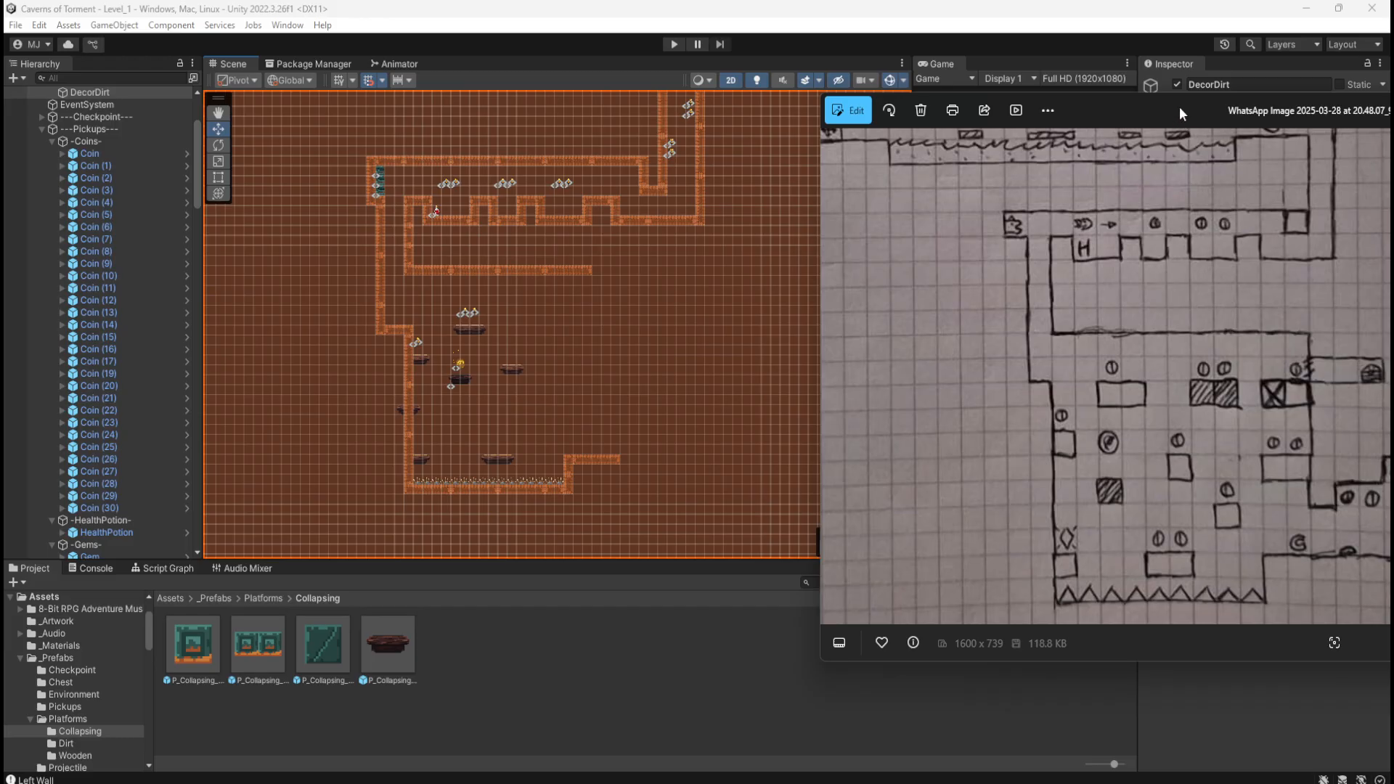
{"action": "left_click_drag", "start_coordinate": [1179, 106], "coordinate": [1393, 109]}
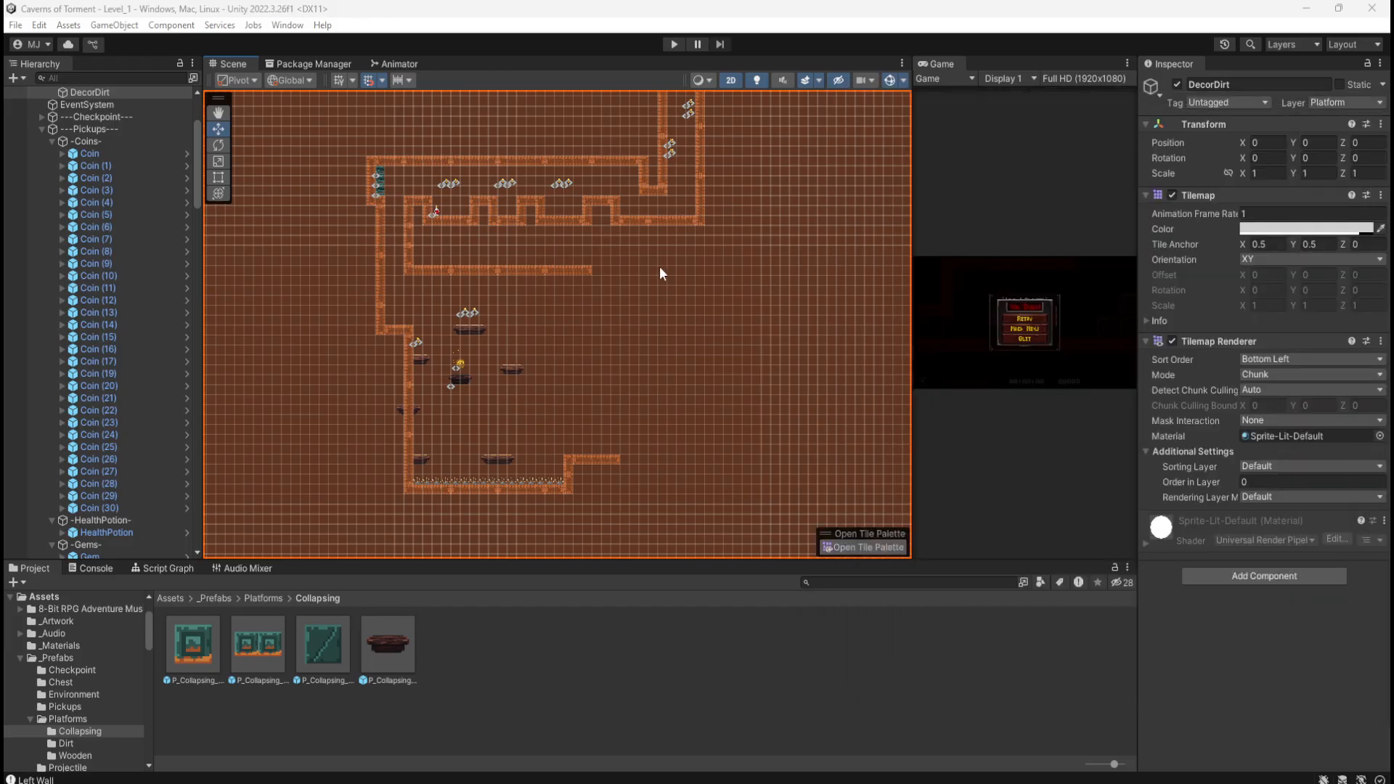
{"action": "middle_click_drag", "start_coordinate": [660, 273], "coordinate": [743, 461]}
Step: Duplicate the Checkpoint statue and place Checkpoint (1) on the lower room's dirt step by the spikes
{"action": "middle_click_drag", "start_coordinate": [677, 233], "coordinate": [686, 277]}
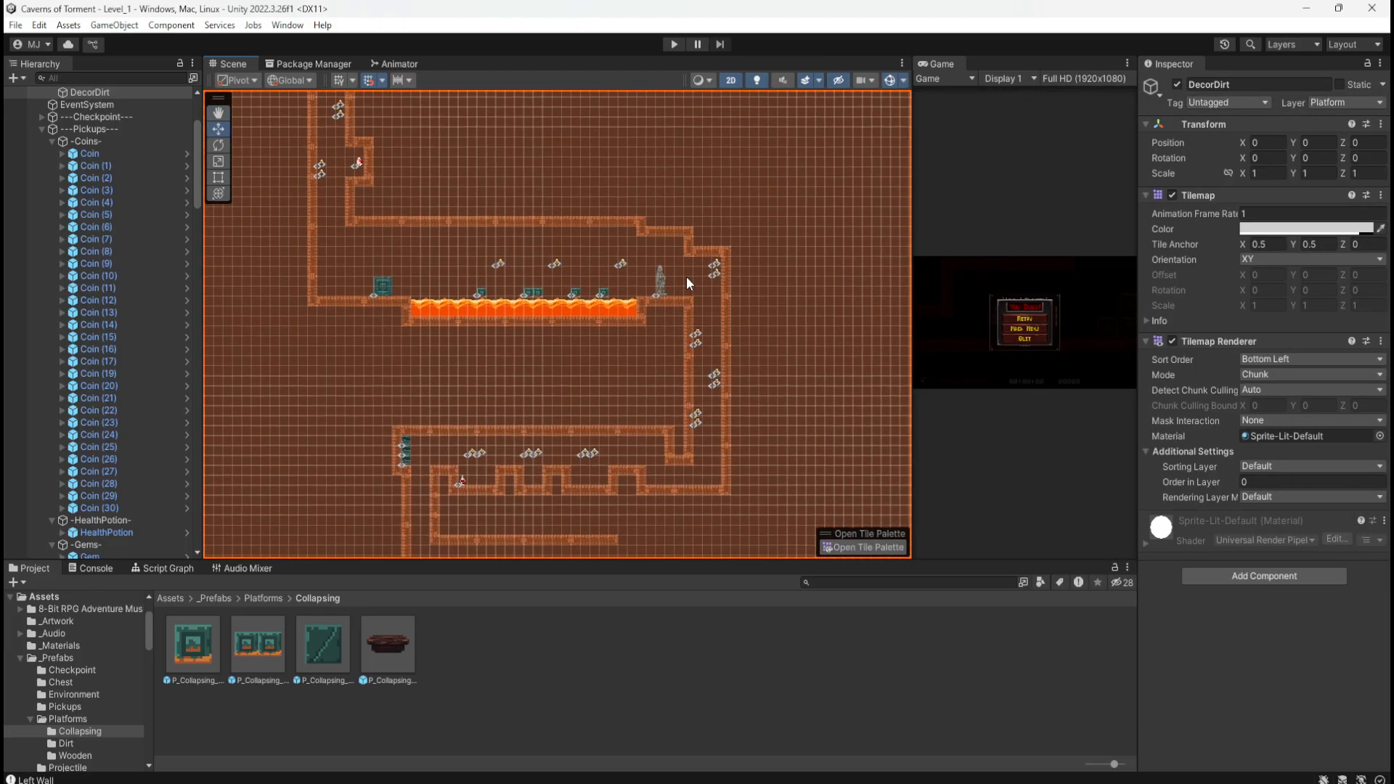
{"action": "scroll", "coordinate": [686, 276], "scroll_direction": "up", "scroll_amount": 5}
{"action": "left_click", "coordinate": [643, 286]}
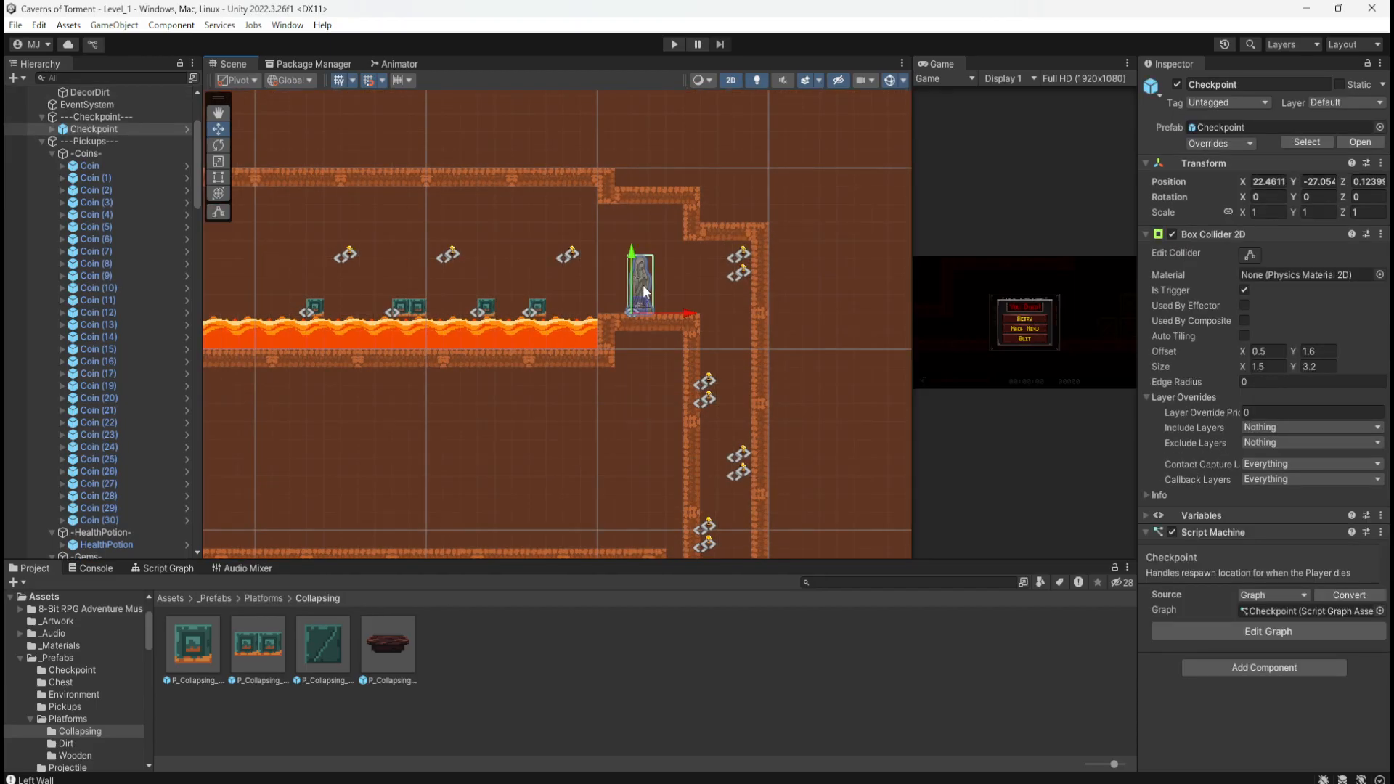
{"action": "left_click", "coordinate": [79, 128]}
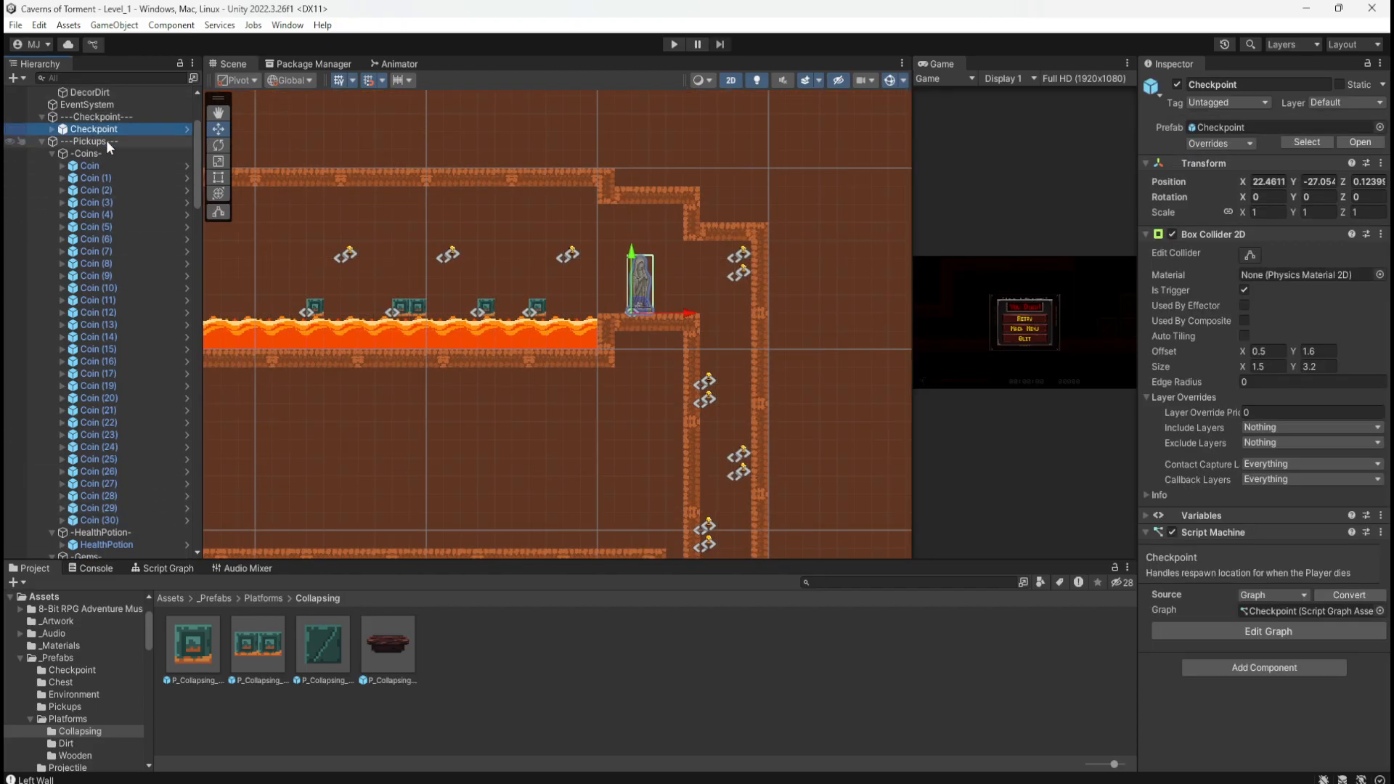
{"action": "scroll", "coordinate": [486, 264], "scroll_direction": "down", "scroll_amount": 6}
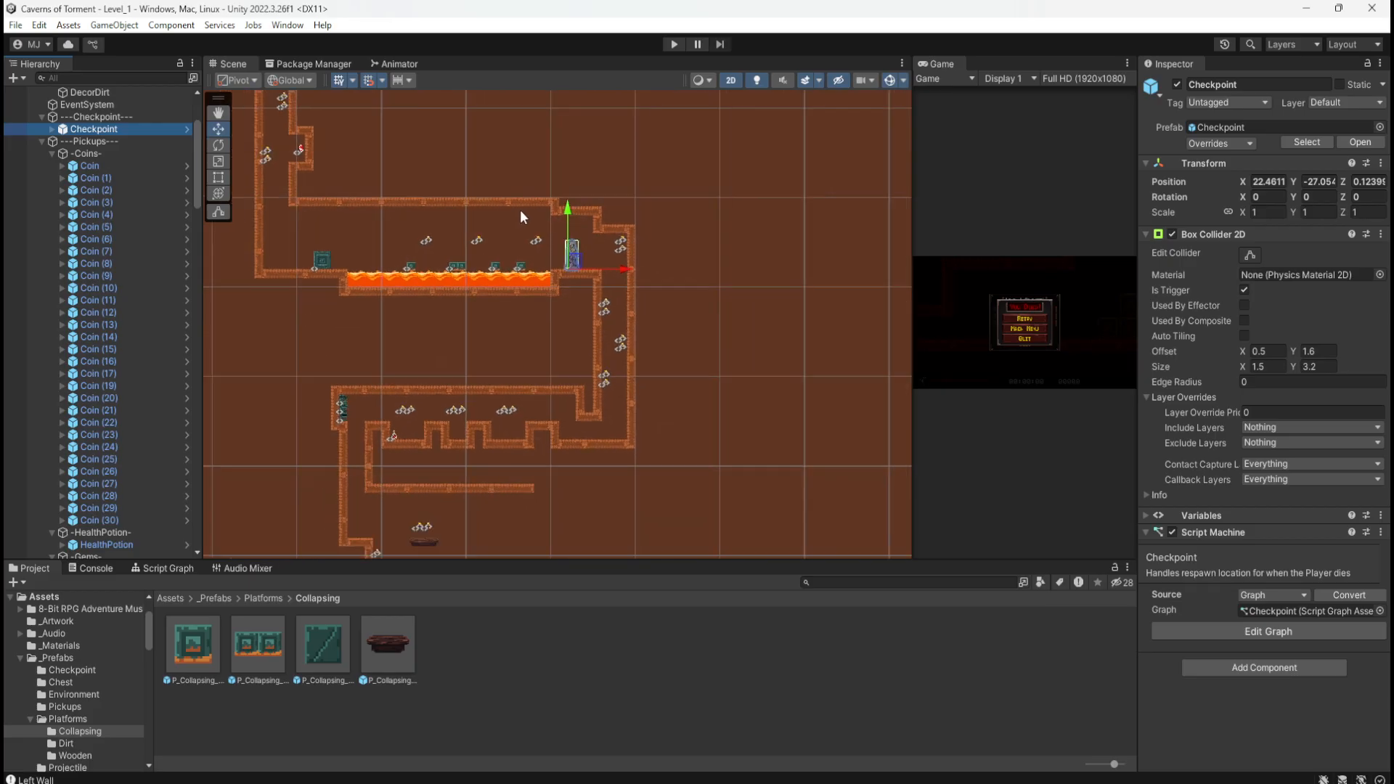
{"action": "scroll", "coordinate": [521, 215], "scroll_direction": "down", "scroll_amount": 3}
{"action": "key", "text": "ctrl+d"}
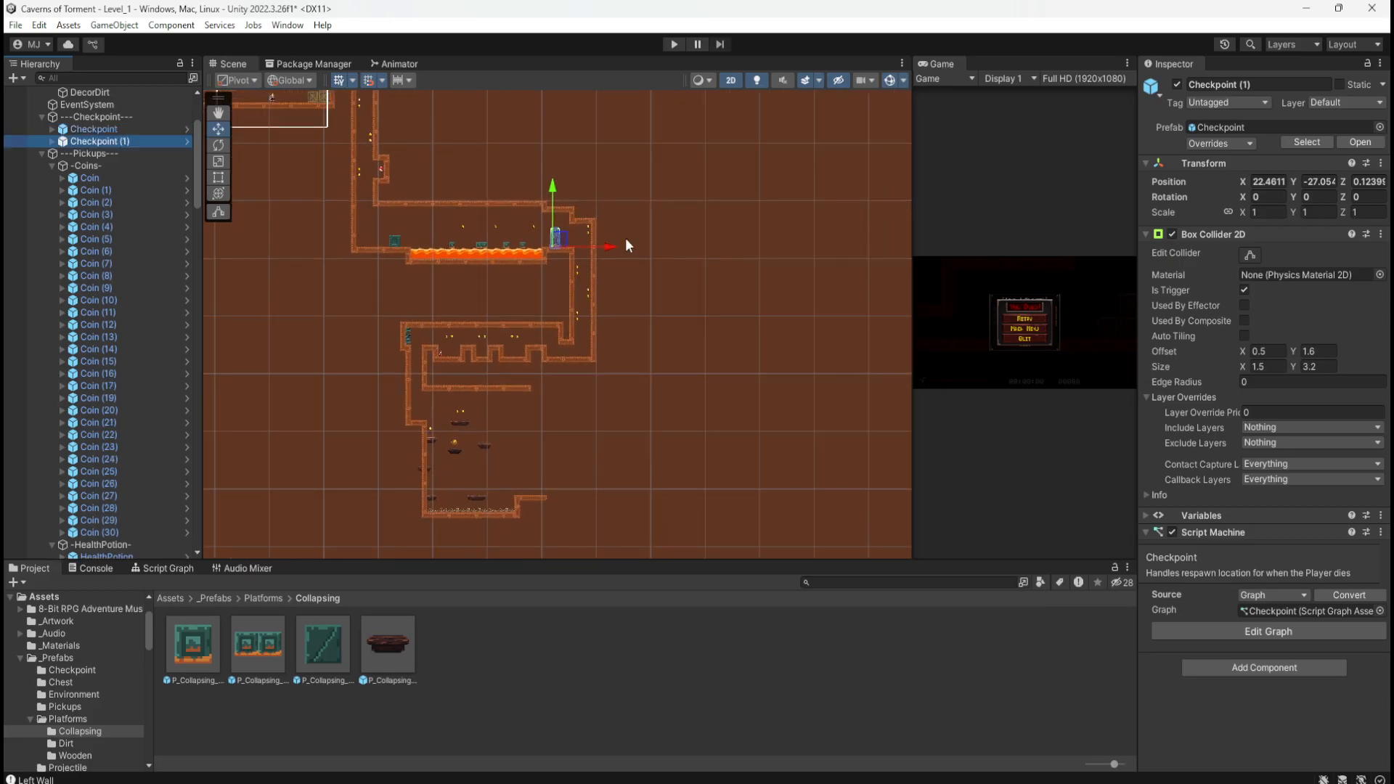
{"action": "left_click_drag", "start_coordinate": [558, 239], "coordinate": [537, 510]}
{"action": "scroll", "coordinate": [536, 511], "scroll_direction": "up", "scroll_amount": 5}
{"action": "scroll", "coordinate": [490, 480], "scroll_direction": "up", "scroll_amount": 6}
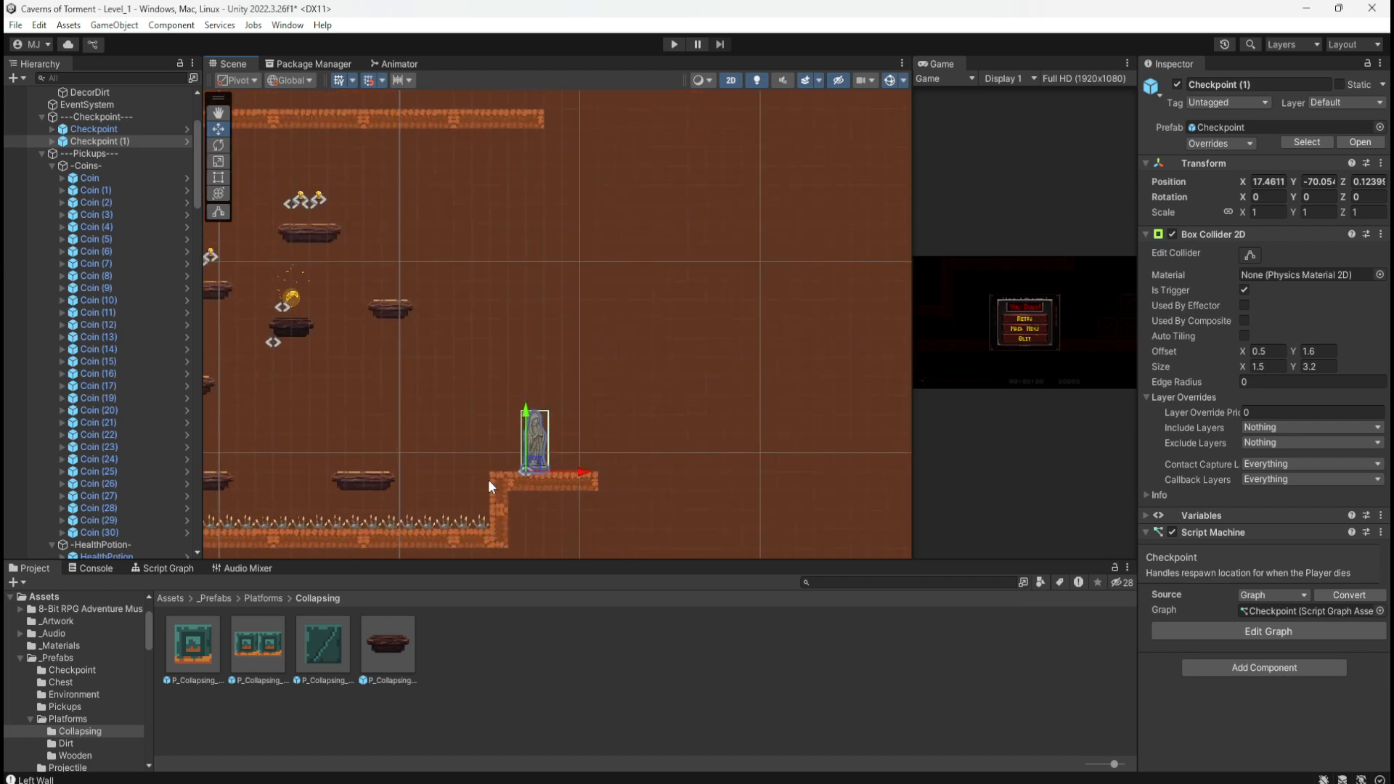
{"action": "left_click_drag", "start_coordinate": [566, 459], "coordinate": [566, 460]}
{"action": "left_click", "coordinate": [716, 401]}
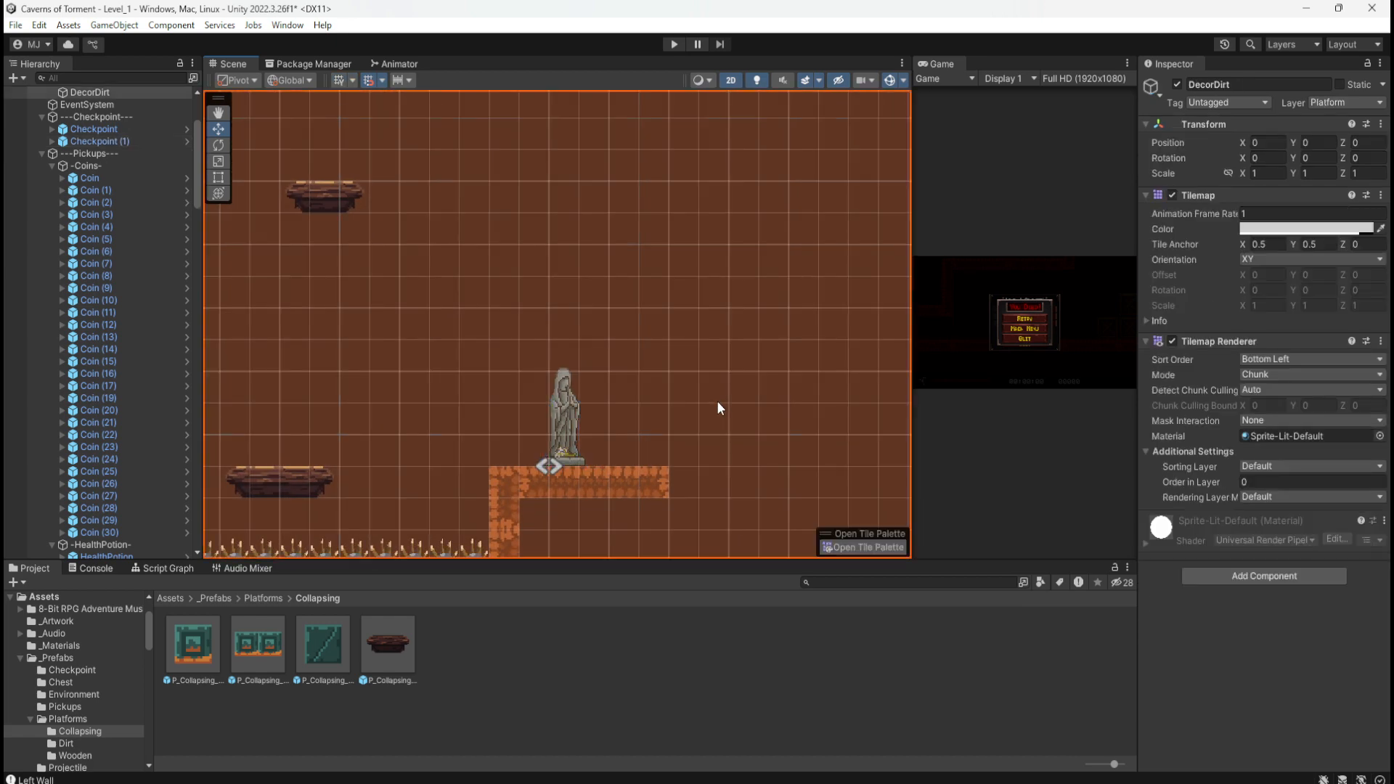
{"action": "scroll", "coordinate": [696, 382], "scroll_direction": "down", "scroll_amount": 4}
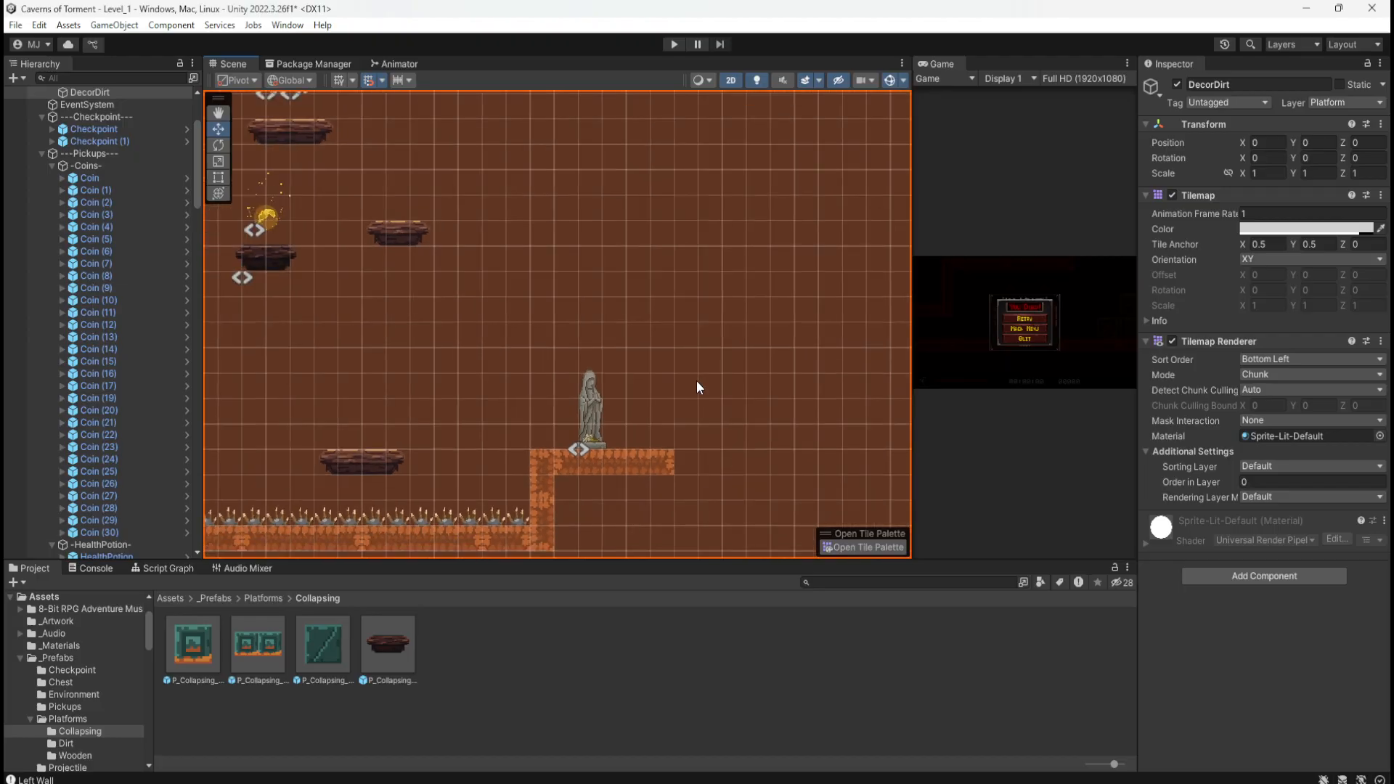
{"action": "scroll", "coordinate": [695, 380], "scroll_direction": "down", "scroll_amount": 4}
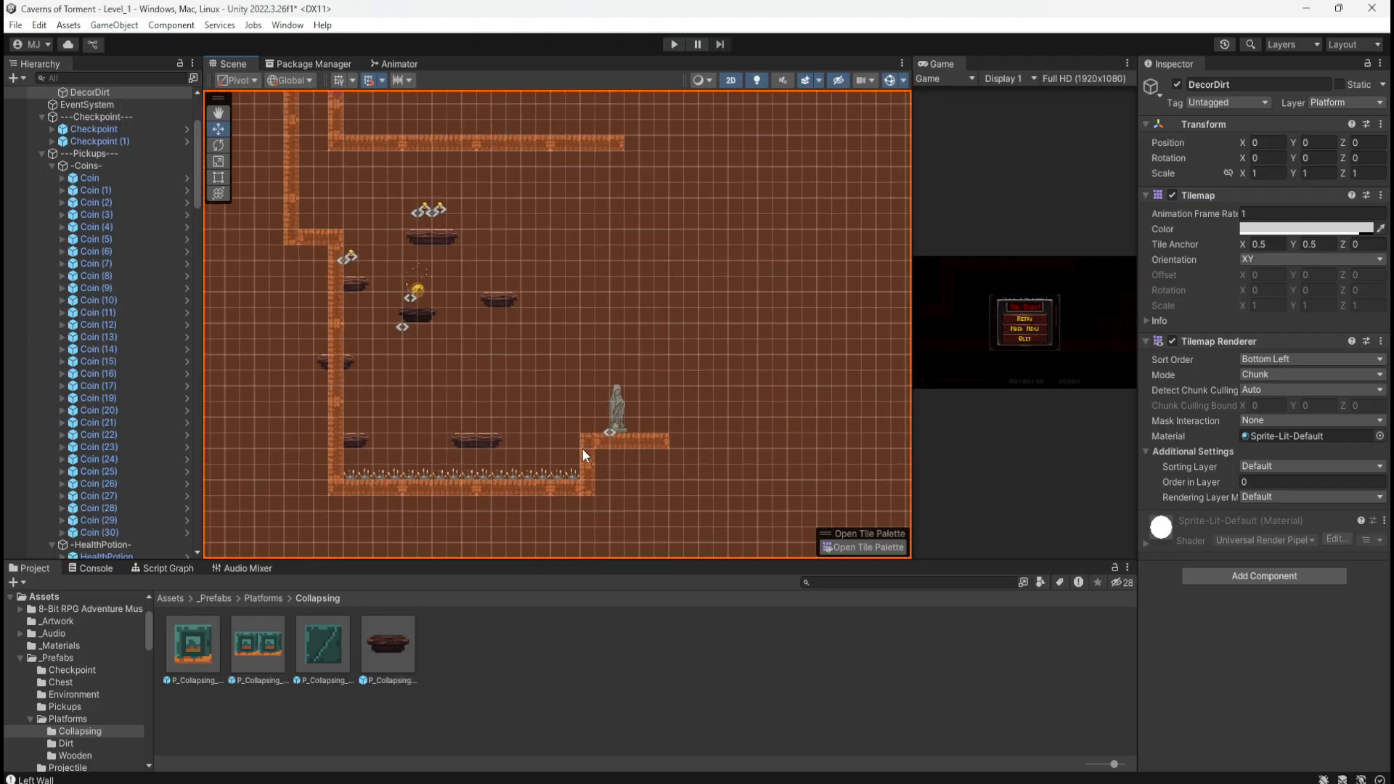
{"action": "scroll", "coordinate": [582, 457], "scroll_direction": "down", "scroll_amount": 1}
{"action": "scroll", "coordinate": [535, 485], "scroll_direction": "down", "scroll_amount": 6}
{"action": "scroll", "coordinate": [603, 350], "scroll_direction": "up", "scroll_amount": 6}
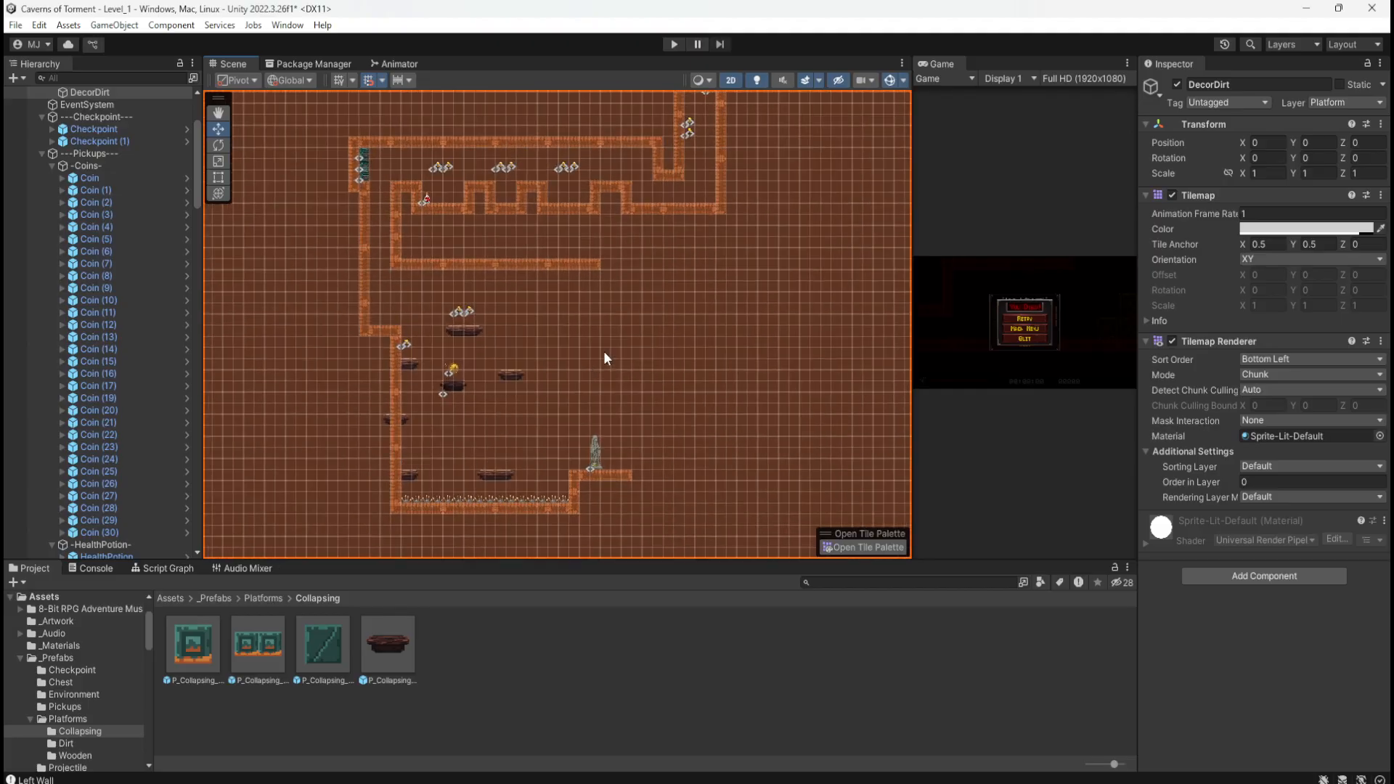
{"action": "scroll", "coordinate": [603, 351], "scroll_direction": "up", "scroll_amount": 2}
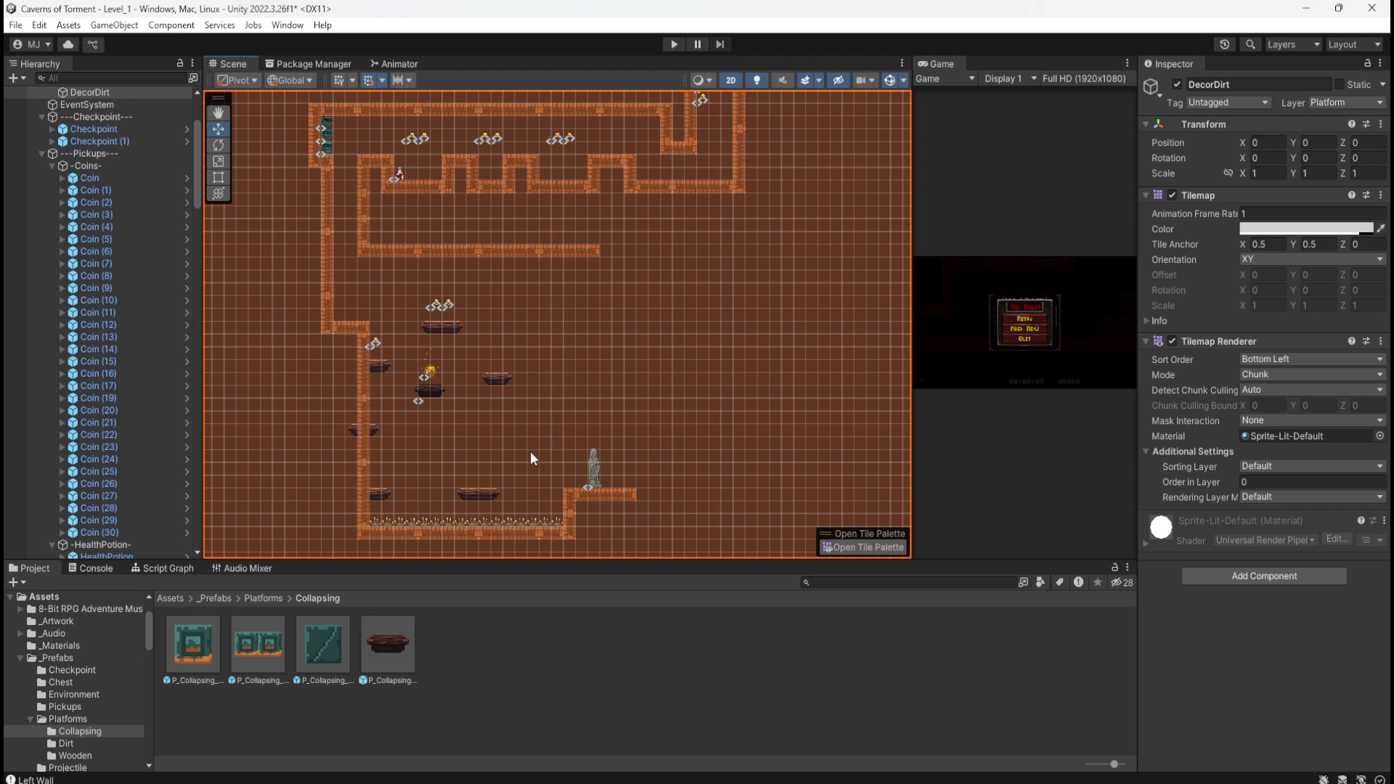
{"action": "scroll", "coordinate": [420, 480], "scroll_direction": "up", "scroll_amount": 3}
{"action": "scroll", "coordinate": [415, 491], "scroll_direction": "up", "scroll_amount": 3}
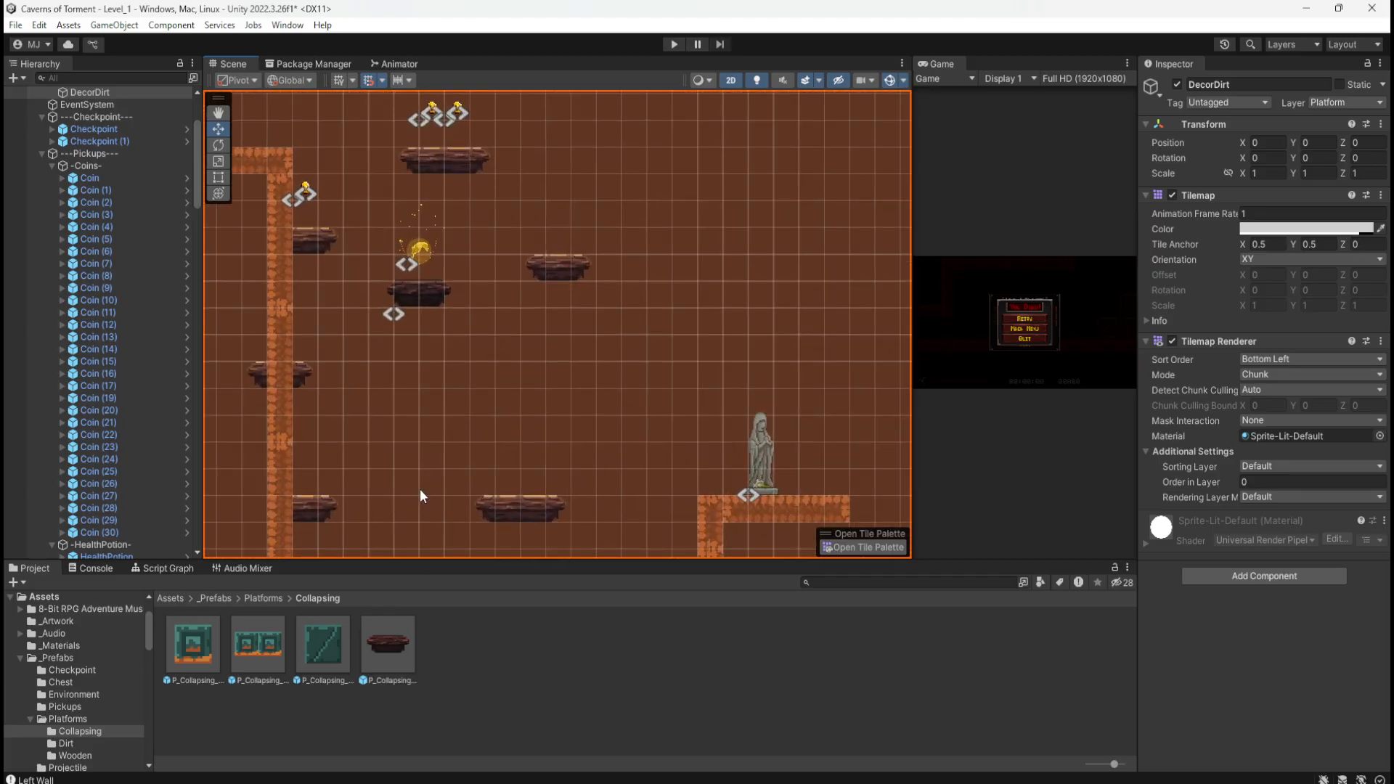
{"action": "scroll", "coordinate": [563, 418], "scroll_direction": "down", "scroll_amount": 6}
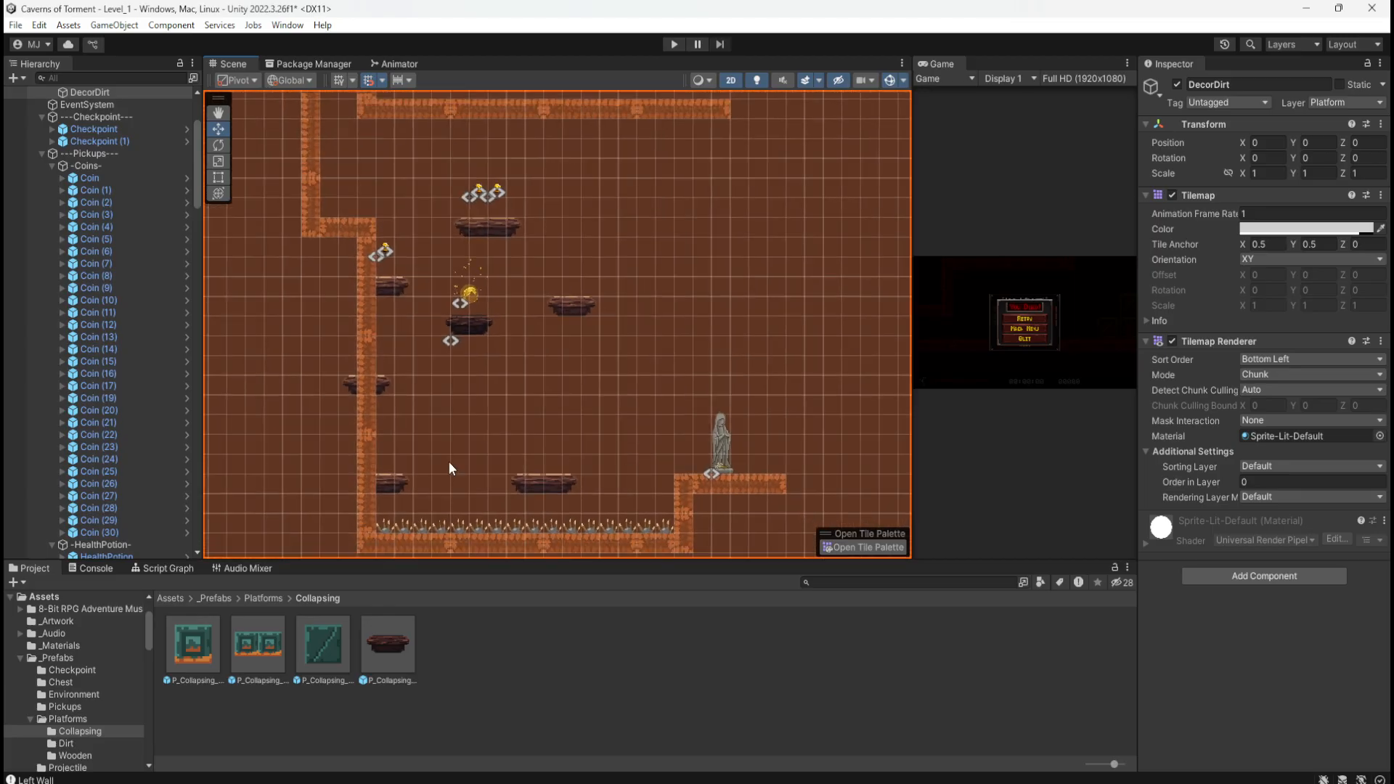
{"action": "scroll", "coordinate": [441, 468], "scroll_direction": "up", "scroll_amount": 6}
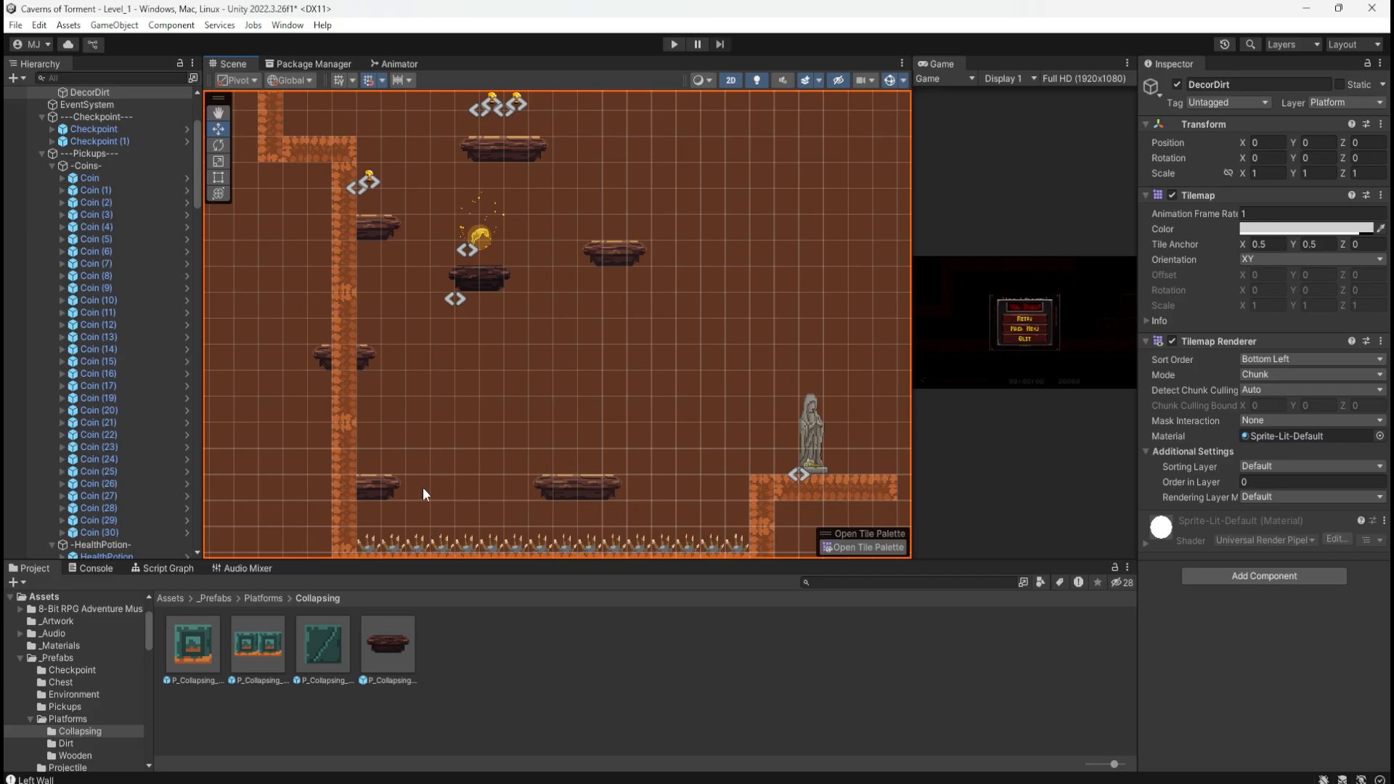
Step: Duplicate a wooden platform and place P_Wooden_3x1 (4) at X 17, Y -68 above the spikes
{"action": "left_click", "coordinate": [371, 491]}
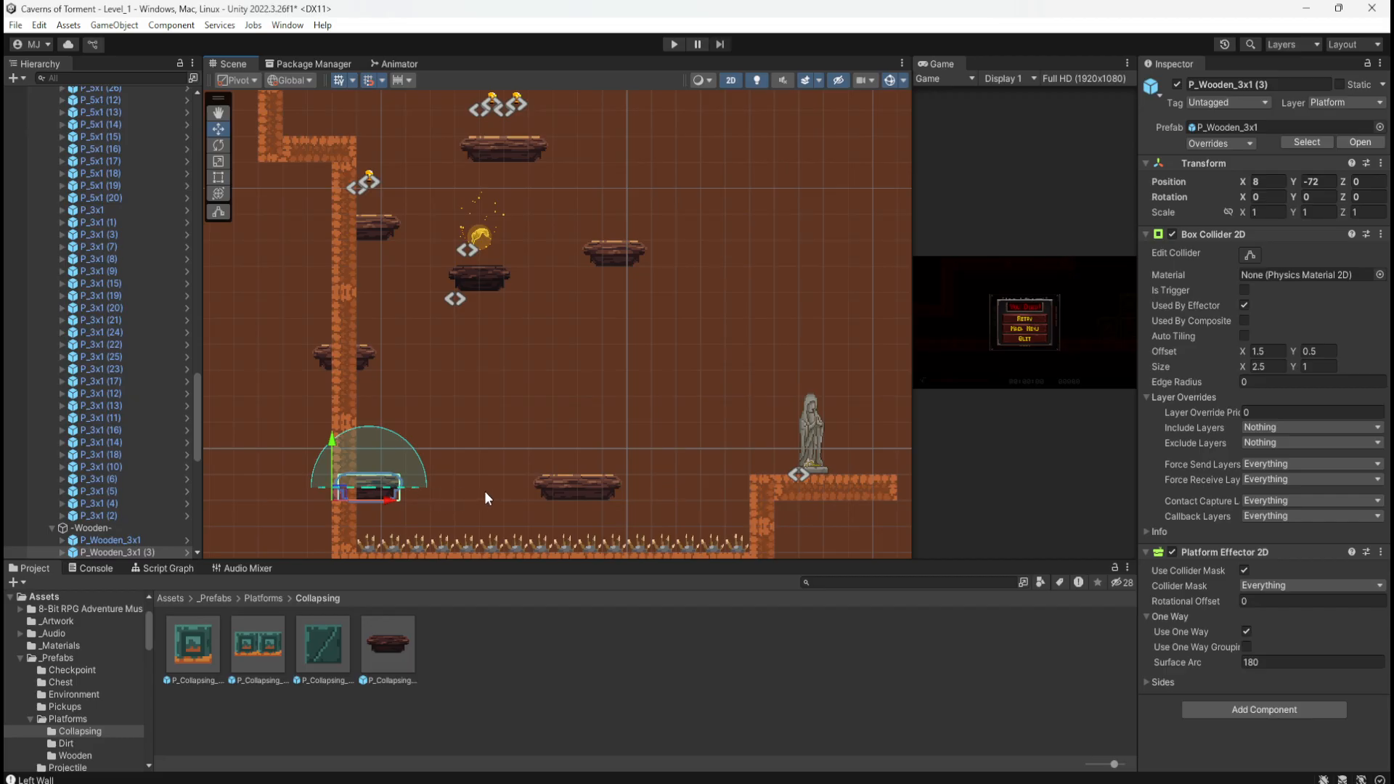
{"action": "left_click", "coordinate": [438, 490]}
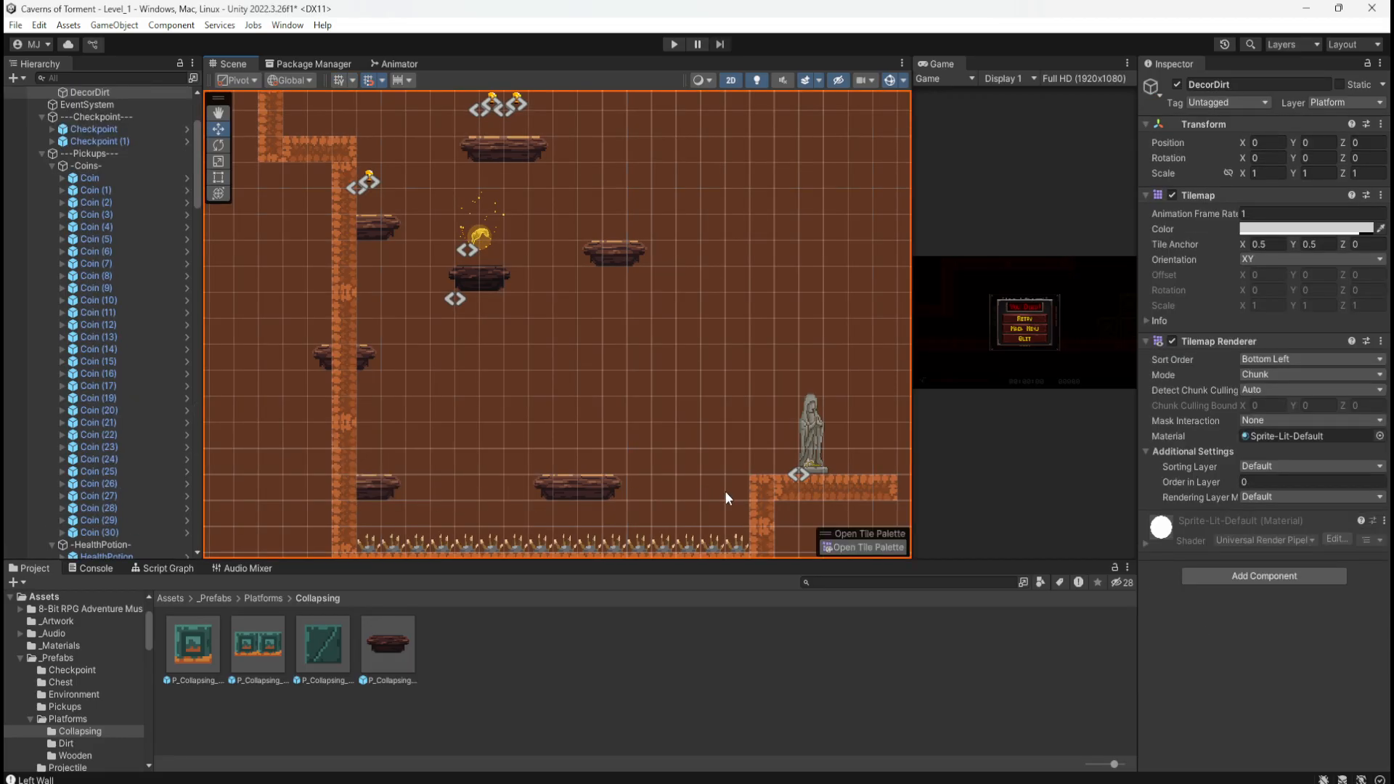
{"action": "scroll", "coordinate": [530, 482], "scroll_direction": "down", "scroll_amount": 3}
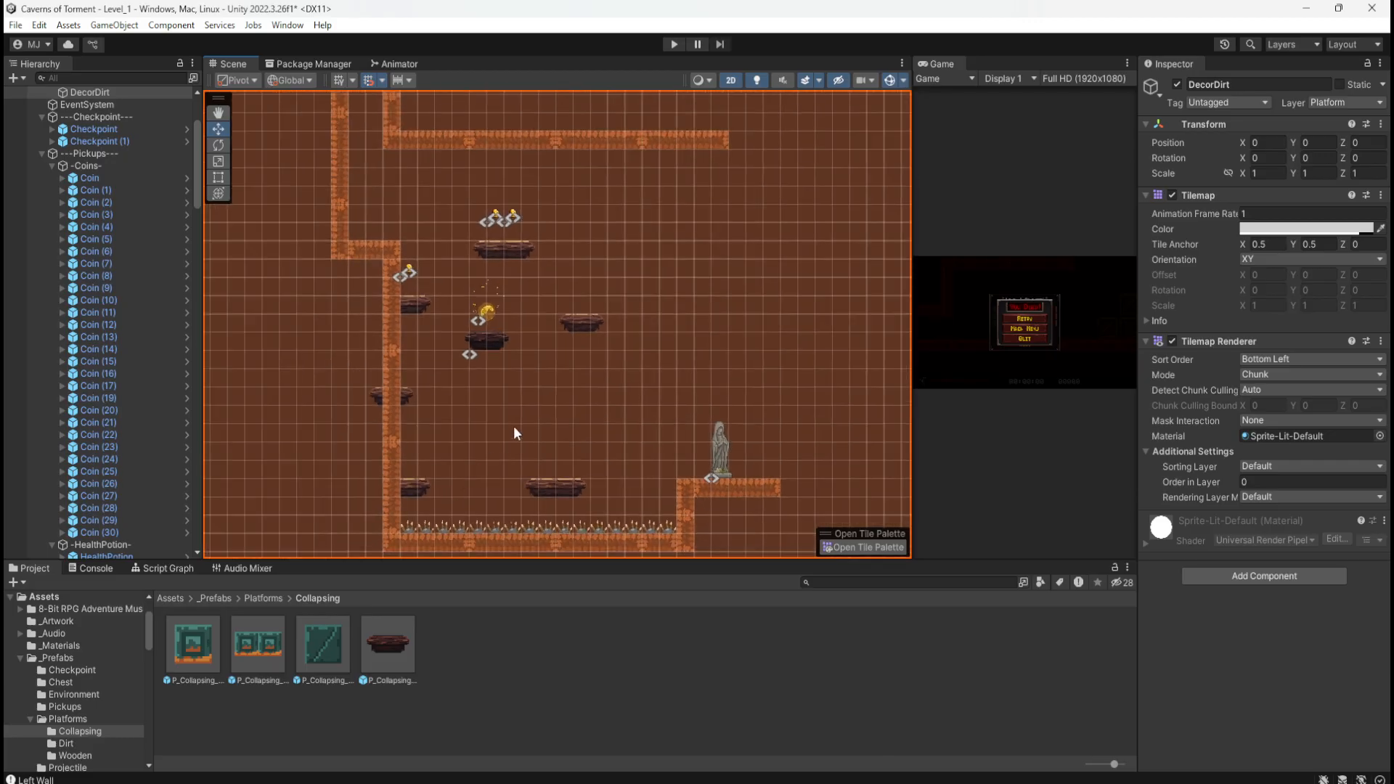
{"action": "scroll", "coordinate": [531, 410], "scroll_direction": "up", "scroll_amount": 3}
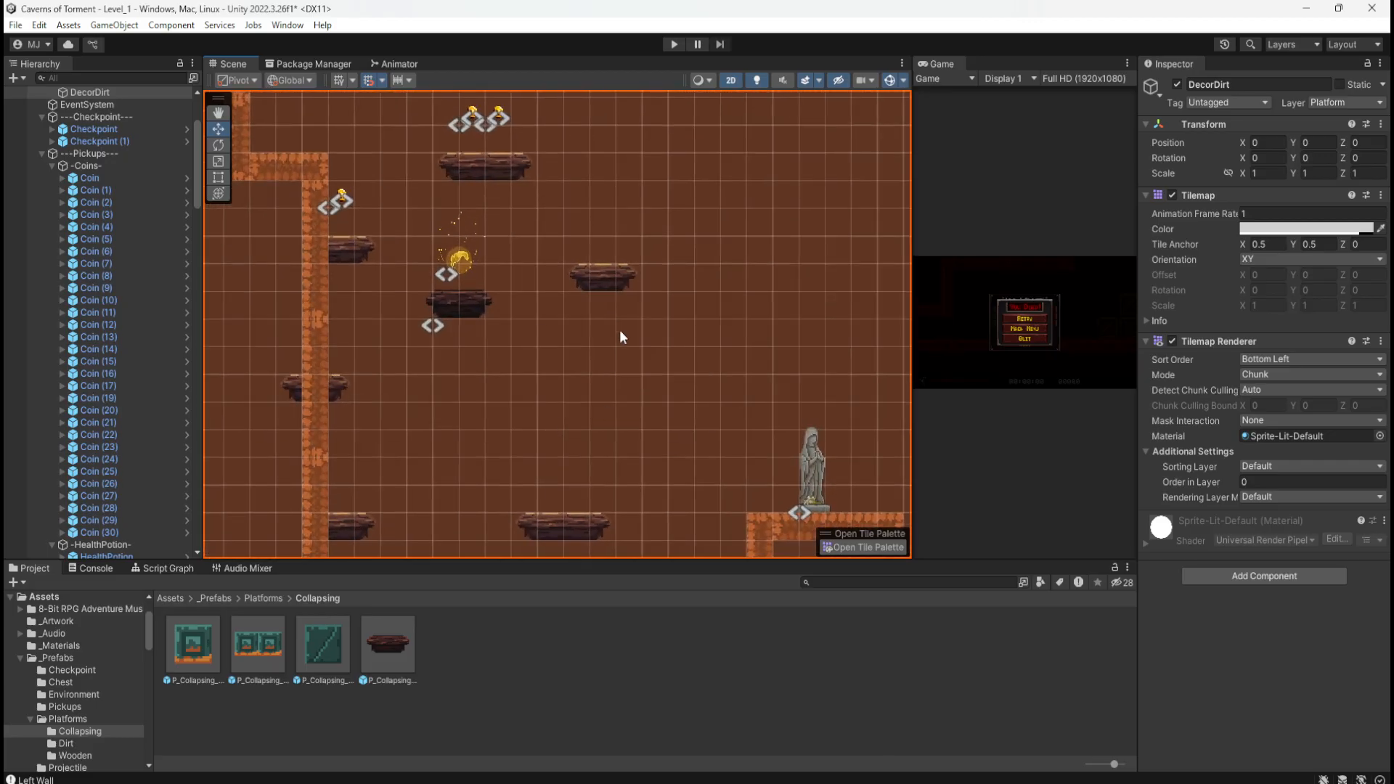
{"action": "left_click", "coordinate": [604, 273]}
{"action": "key", "text": "ctrl+d"}
{"action": "left_click_drag", "start_coordinate": [579, 292], "coordinate": [492, 437]}
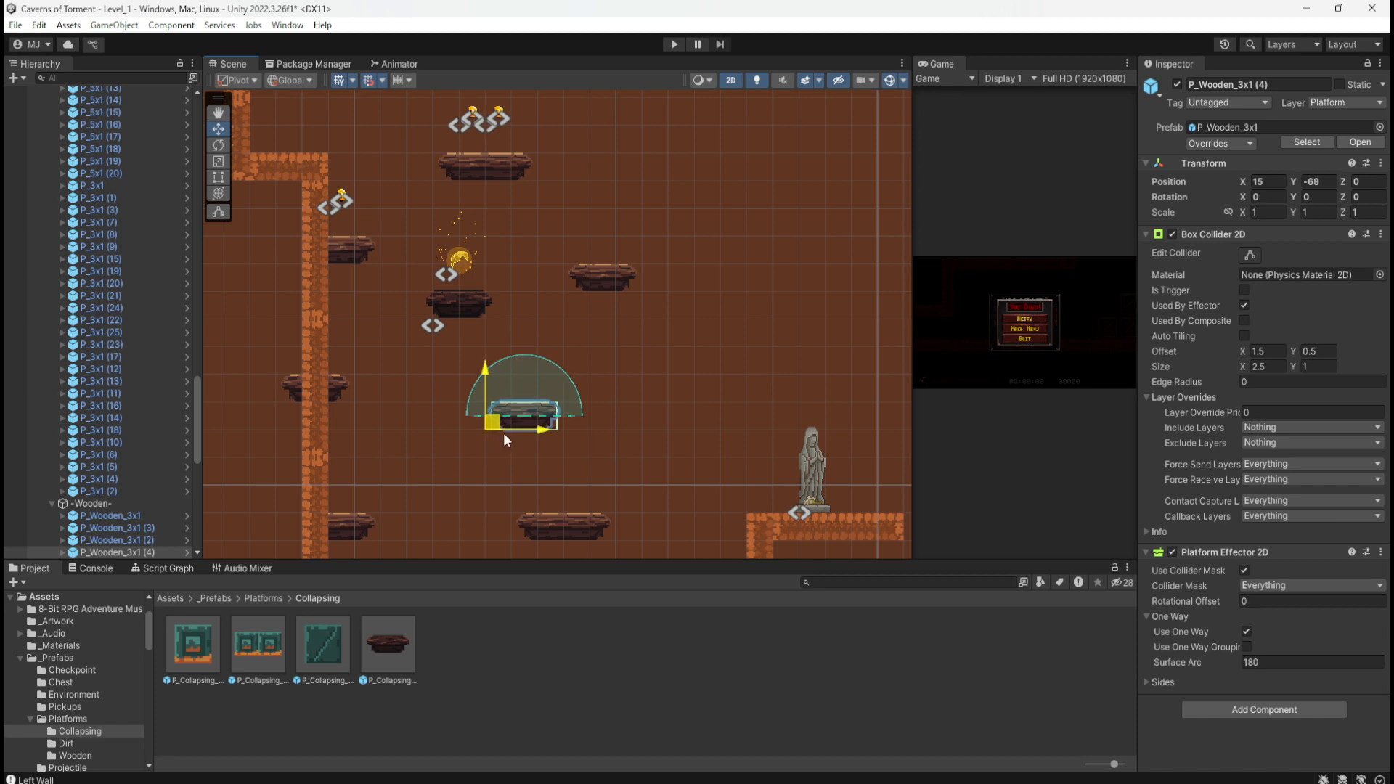
{"action": "left_click_drag", "start_coordinate": [503, 432], "coordinate": [543, 434]}
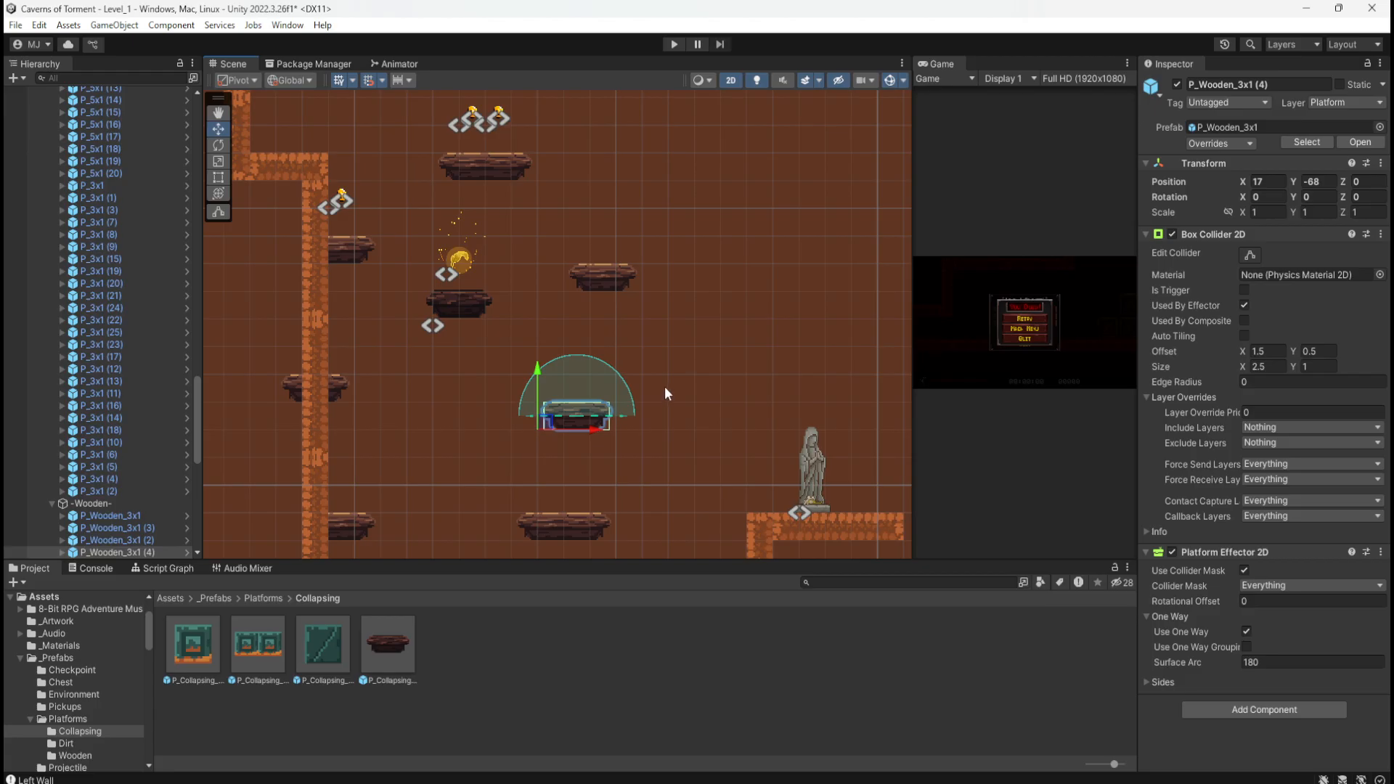
Step: Duplicate a P_5x1 segment of the left dirt wall
{"action": "middle_click_drag", "start_coordinate": [677, 365], "coordinate": [619, 334]}
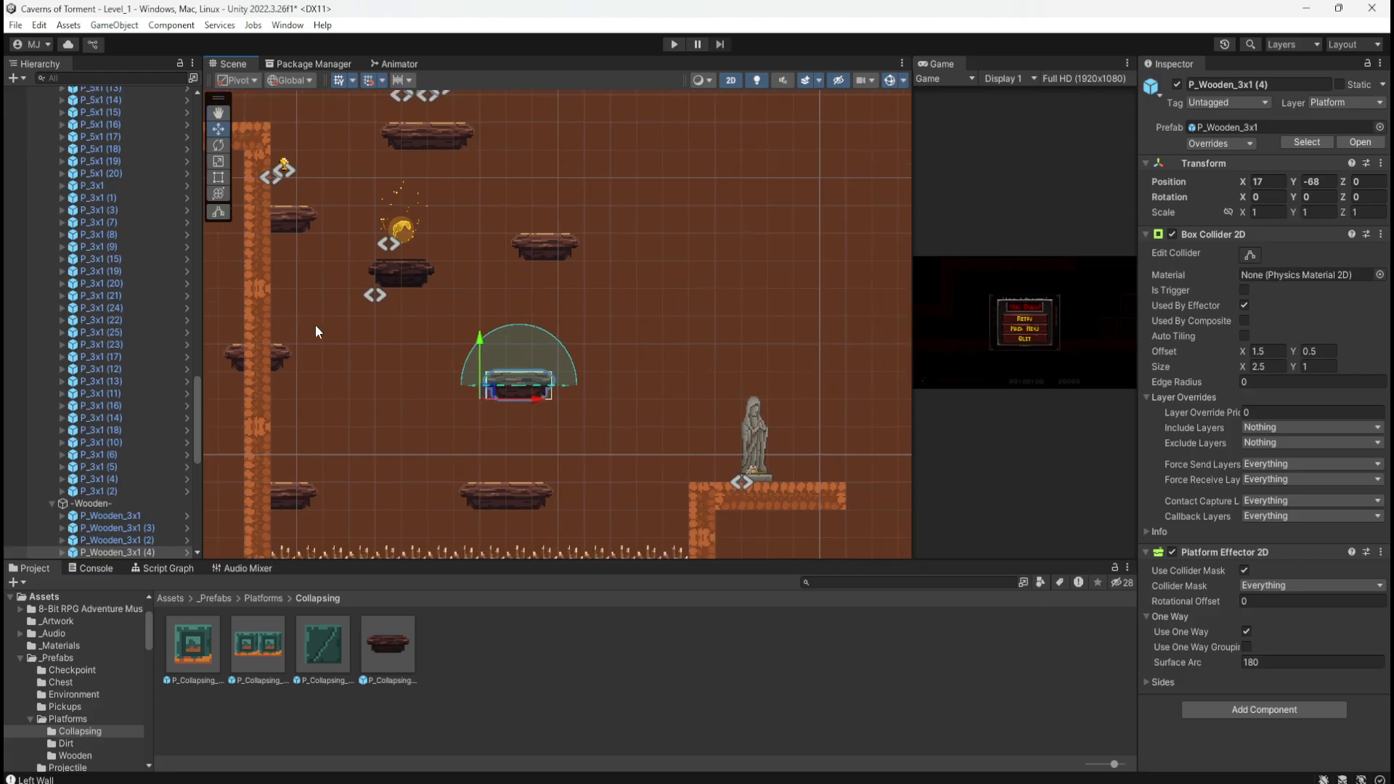
{"action": "left_click", "coordinate": [262, 319]}
{"action": "key", "text": "ctrl+d"}
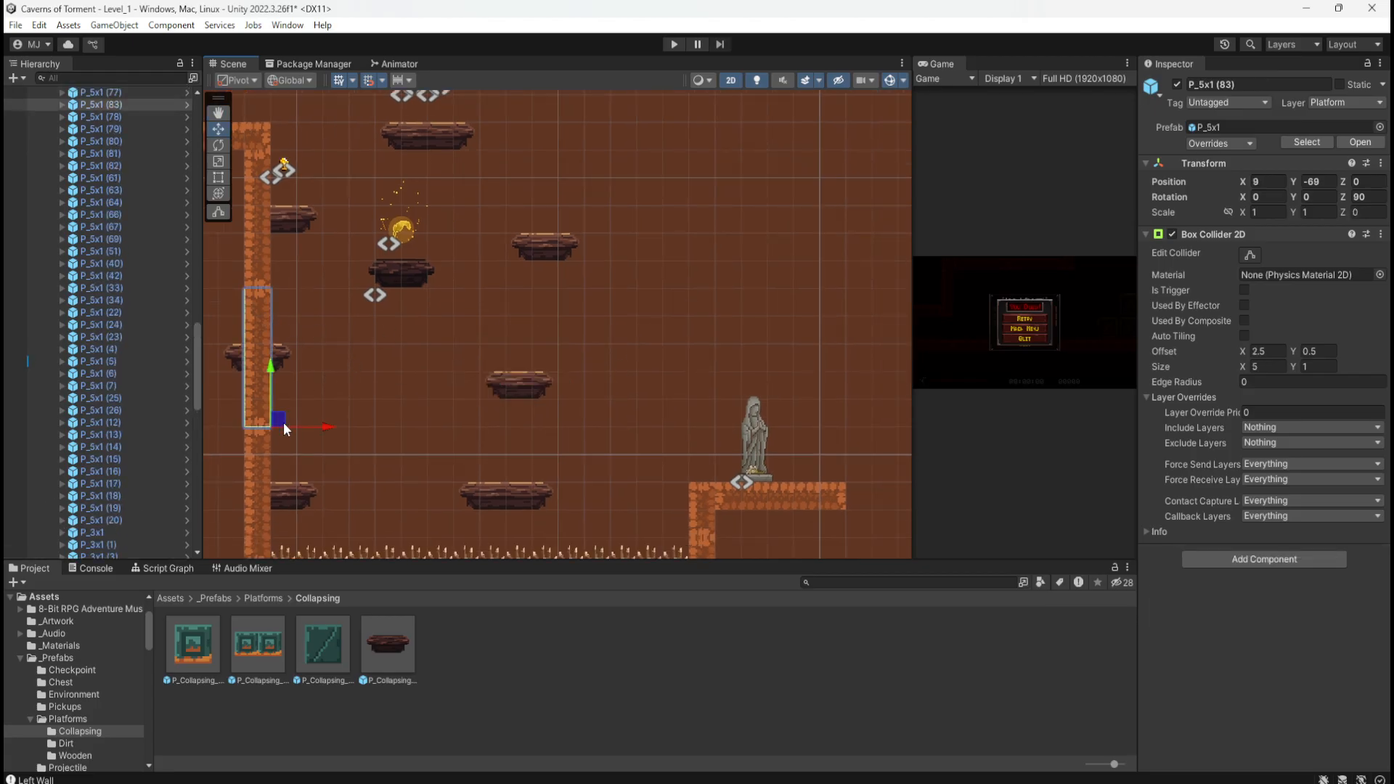
Step: Move the dirt wall copy up and right to form a new dirt pillar
{"action": "left_click_drag", "start_coordinate": [284, 423], "coordinate": [758, 262]}
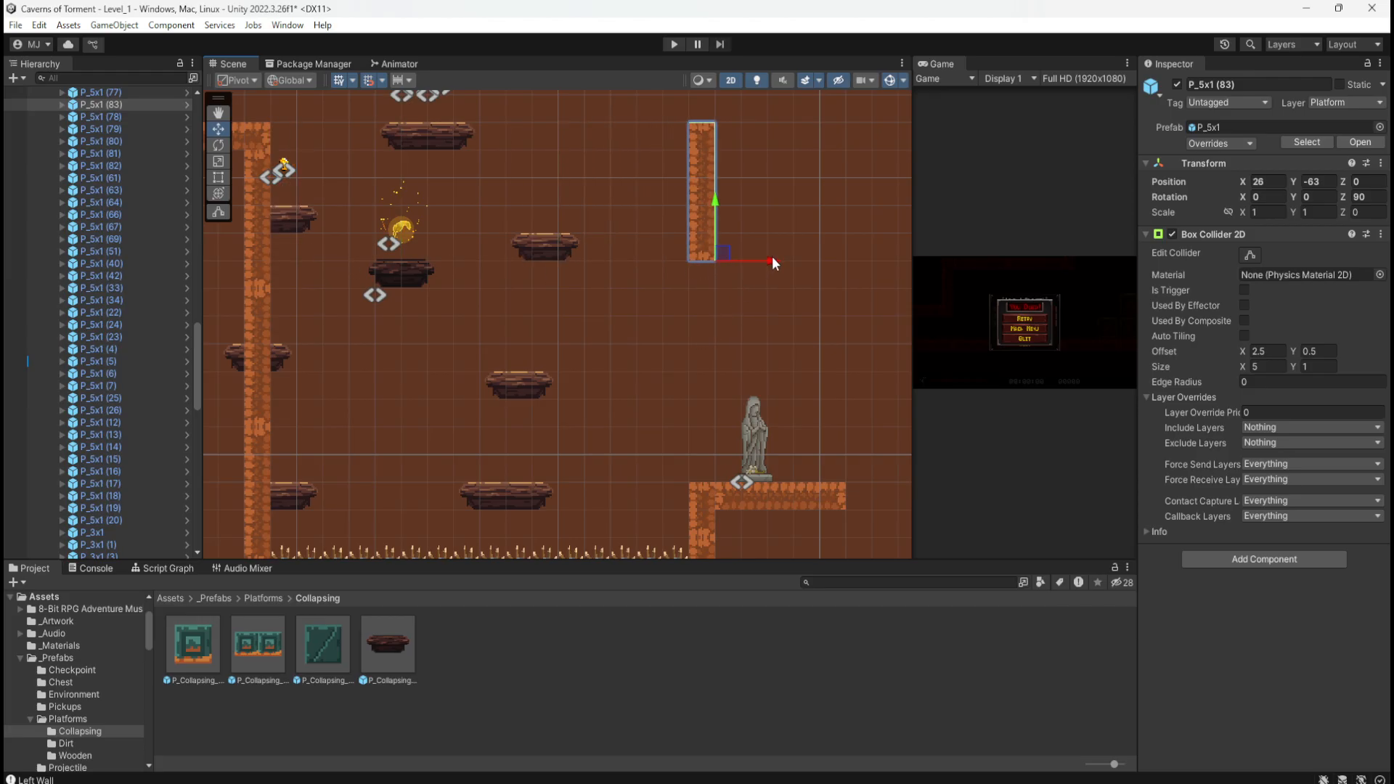
{"action": "left_click_drag", "start_coordinate": [772, 257], "coordinate": [847, 263]}
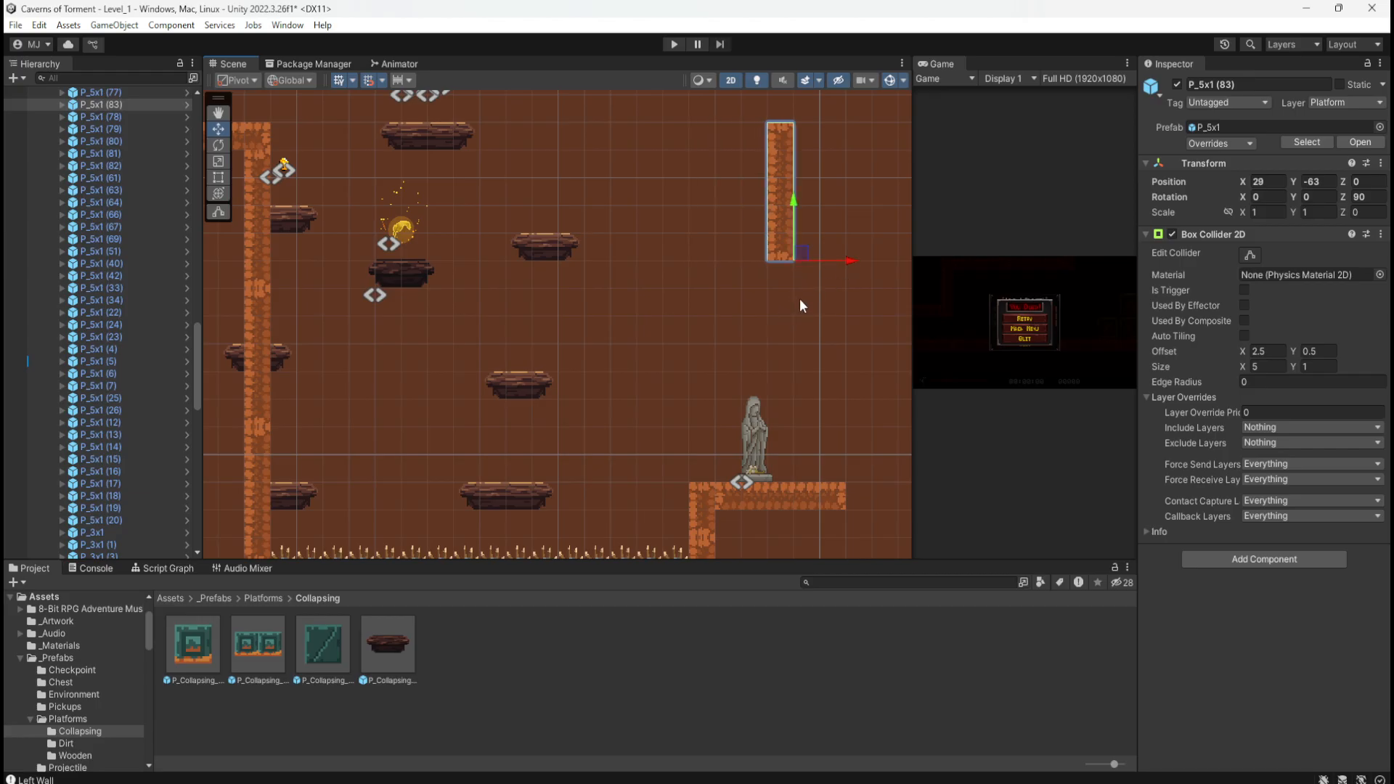
{"action": "middle_click_drag", "start_coordinate": [795, 302], "coordinate": [837, 406]}
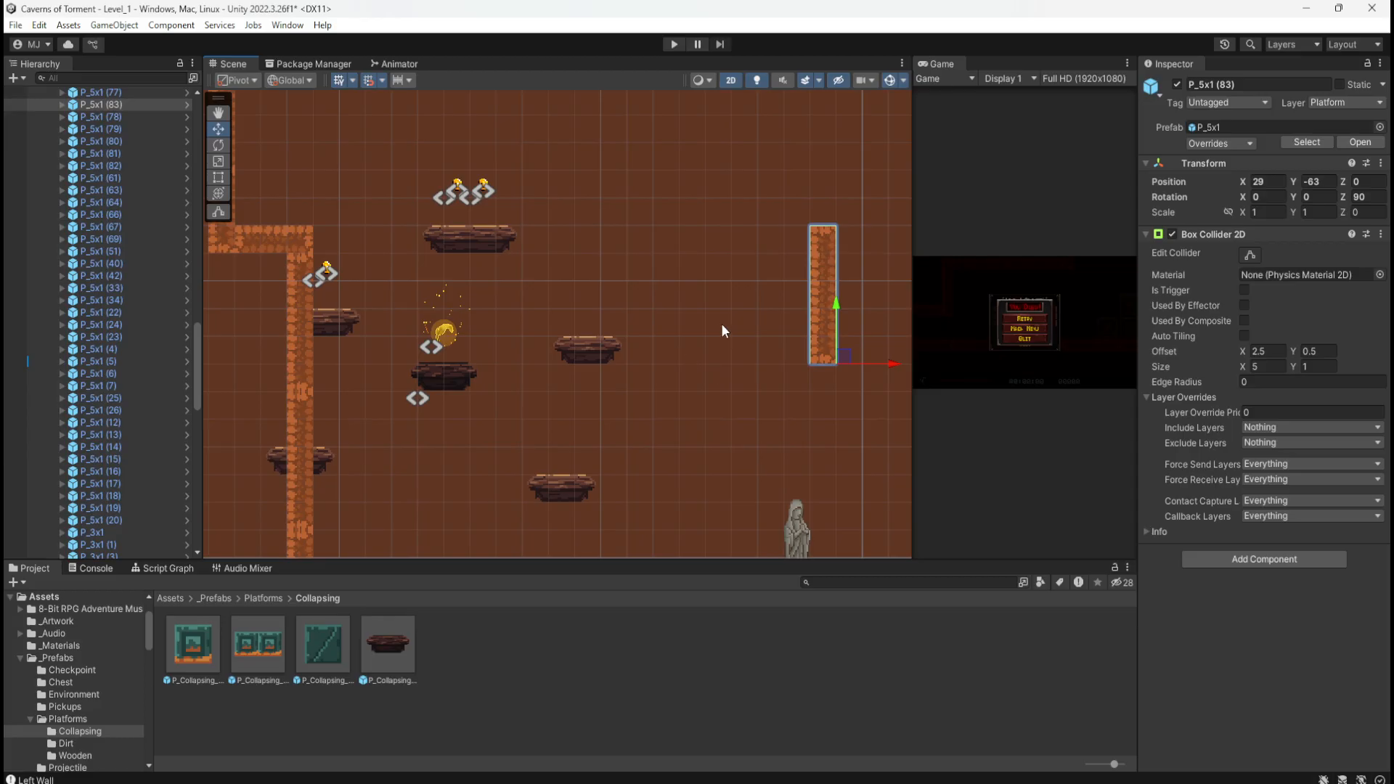
{"action": "middle_click_drag", "start_coordinate": [734, 307], "coordinate": [606, 353]}
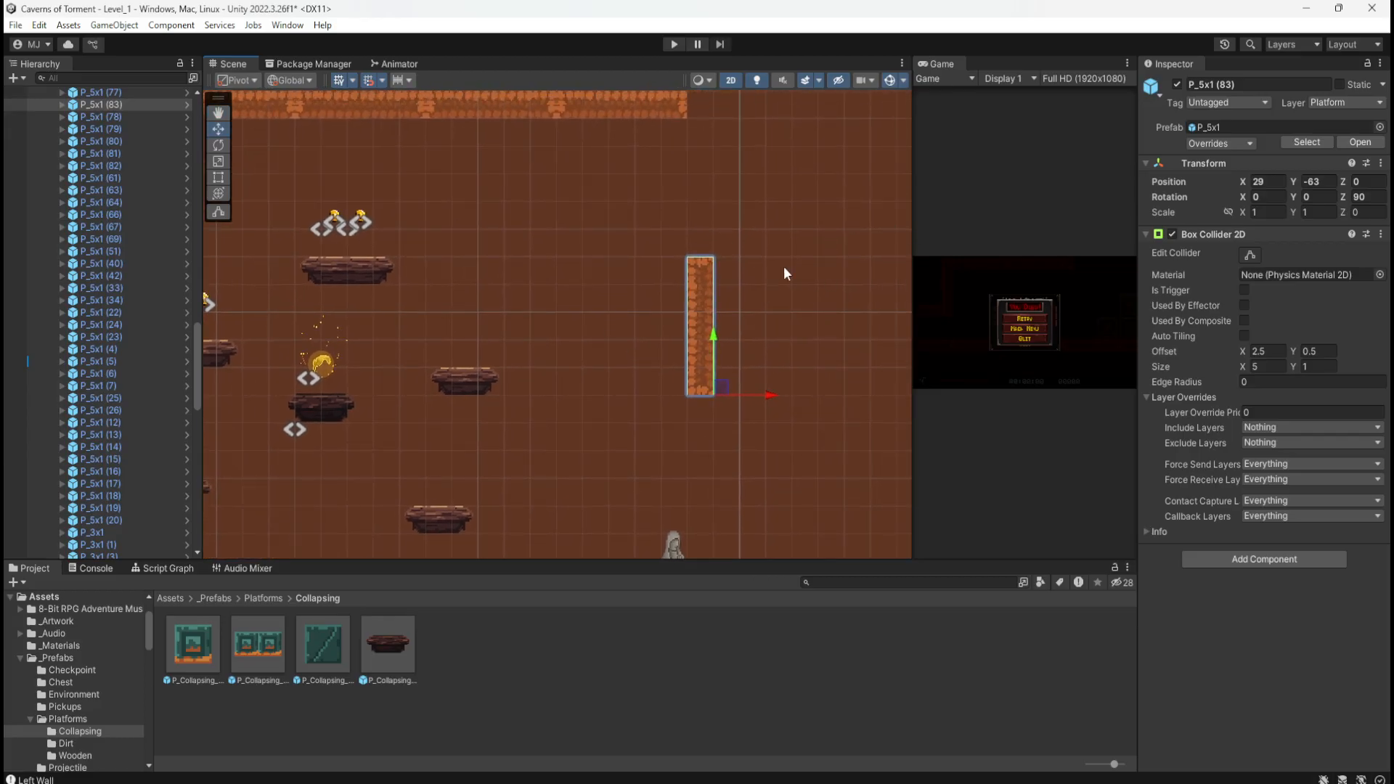
Step: Copy a wooden platform as P_Wooden_3x1 (5) onto the pillar top at X 26.75, Y -59
{"action": "left_click", "coordinate": [486, 385]}
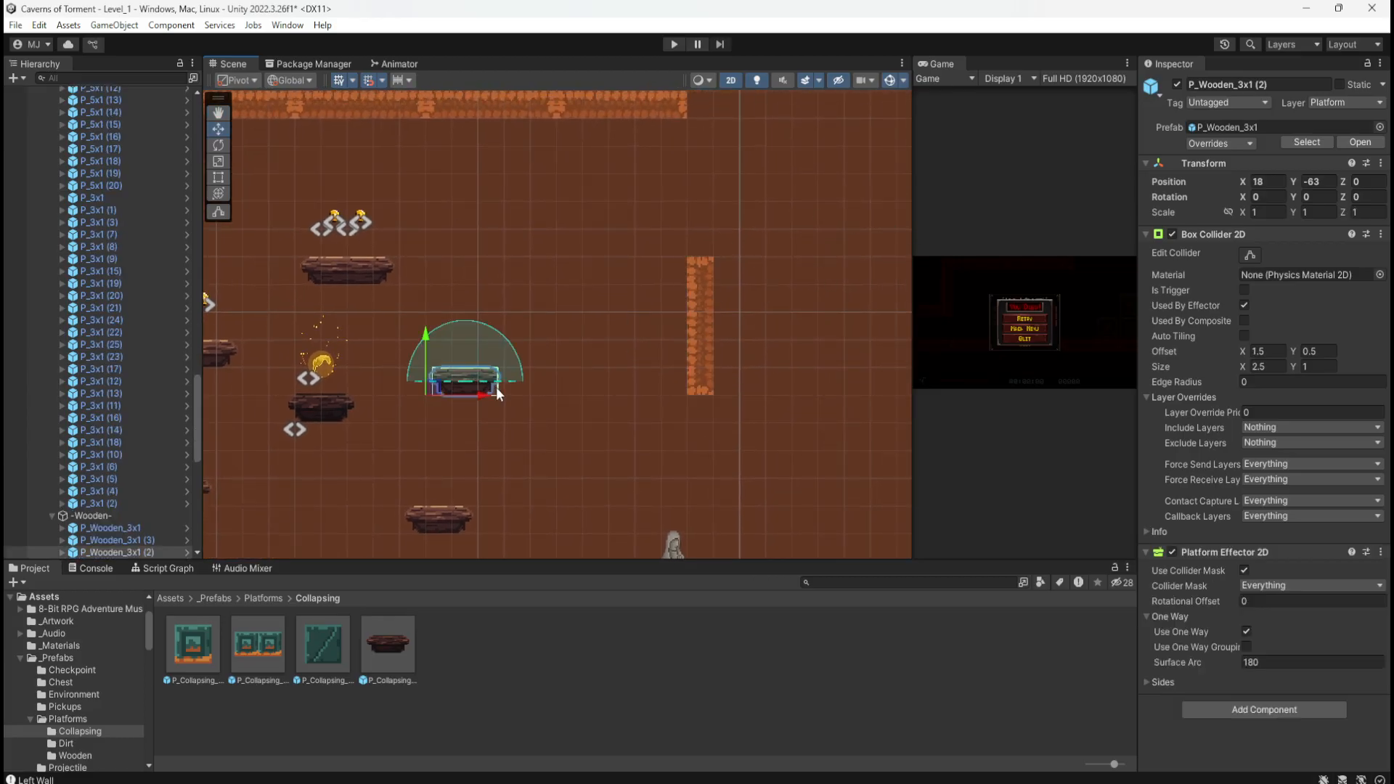
{"action": "key", "text": "ctrl+d"}
{"action": "left_click_drag", "start_coordinate": [471, 389], "coordinate": [697, 394]}
{"action": "left_click_drag", "start_coordinate": [637, 337], "coordinate": [652, 234]}
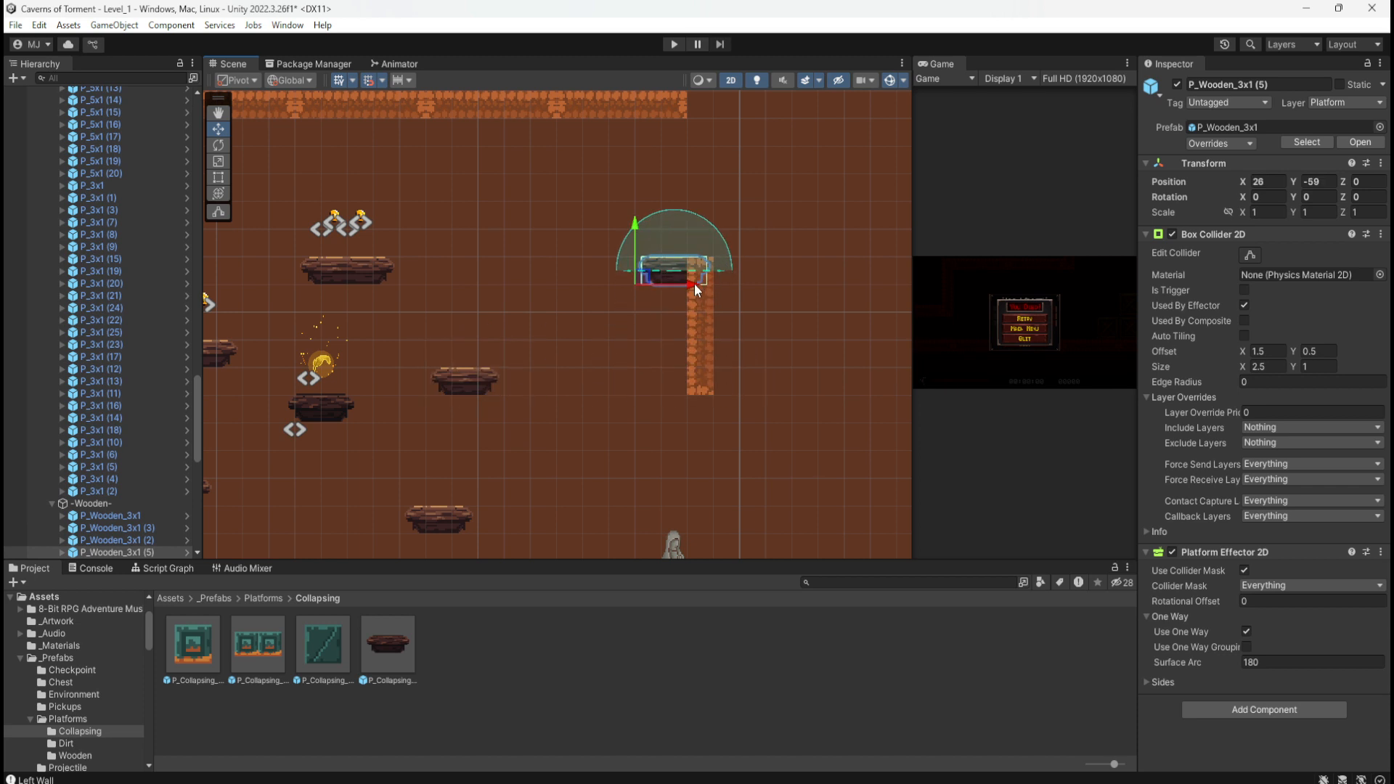
{"action": "left_click_drag", "start_coordinate": [694, 285], "coordinate": [707, 285]}
{"action": "left_click_drag", "start_coordinate": [704, 286], "coordinate": [662, 281]}
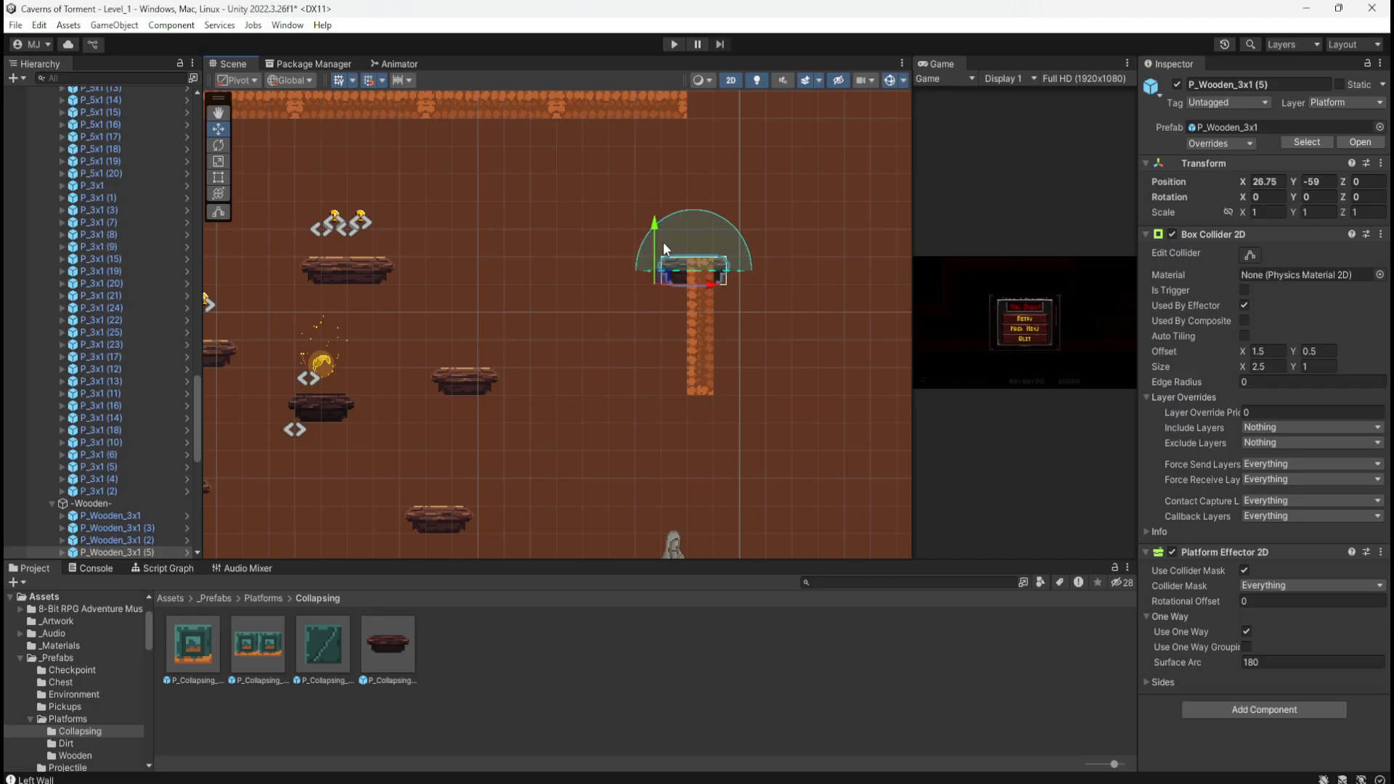
{"action": "scroll", "coordinate": [665, 245], "scroll_direction": "up", "scroll_amount": 6}
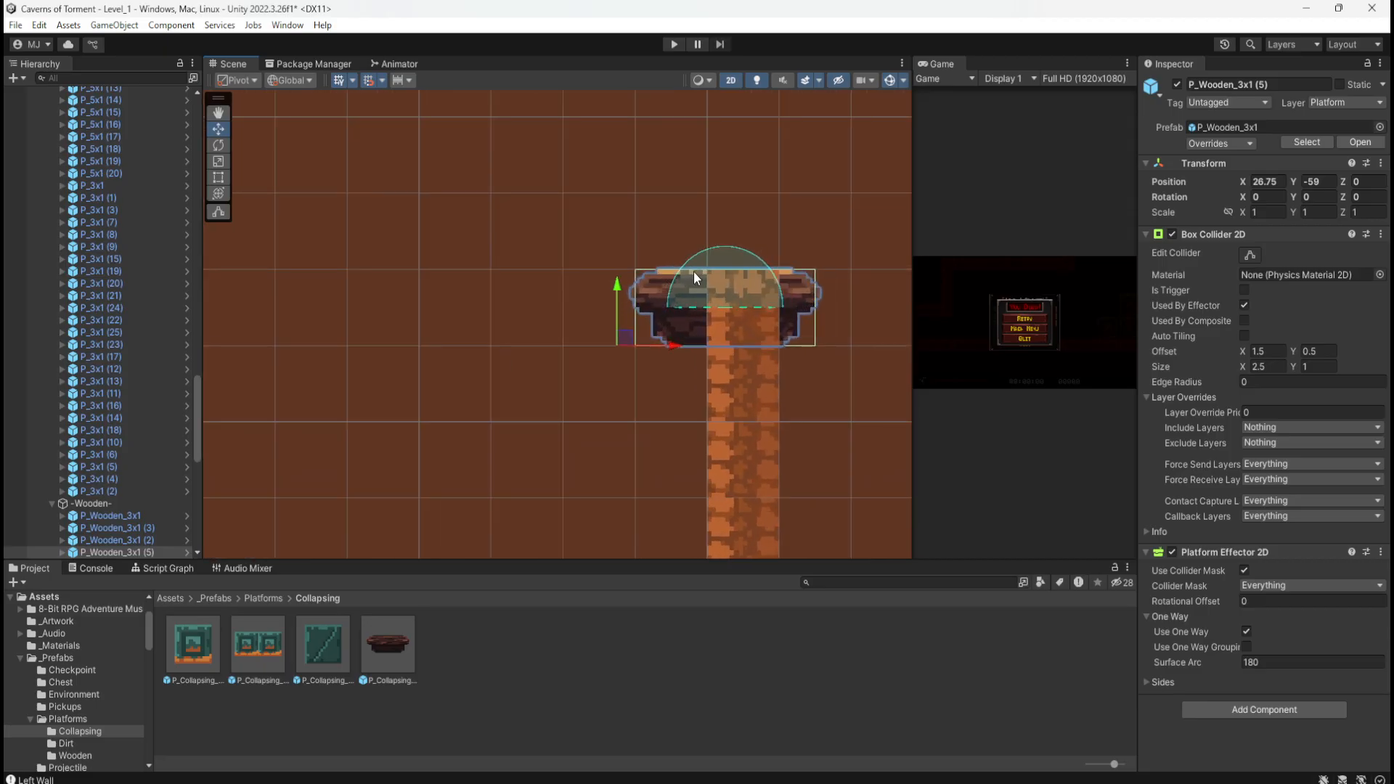
{"action": "scroll", "coordinate": [710, 263], "scroll_direction": "down", "scroll_amount": 5}
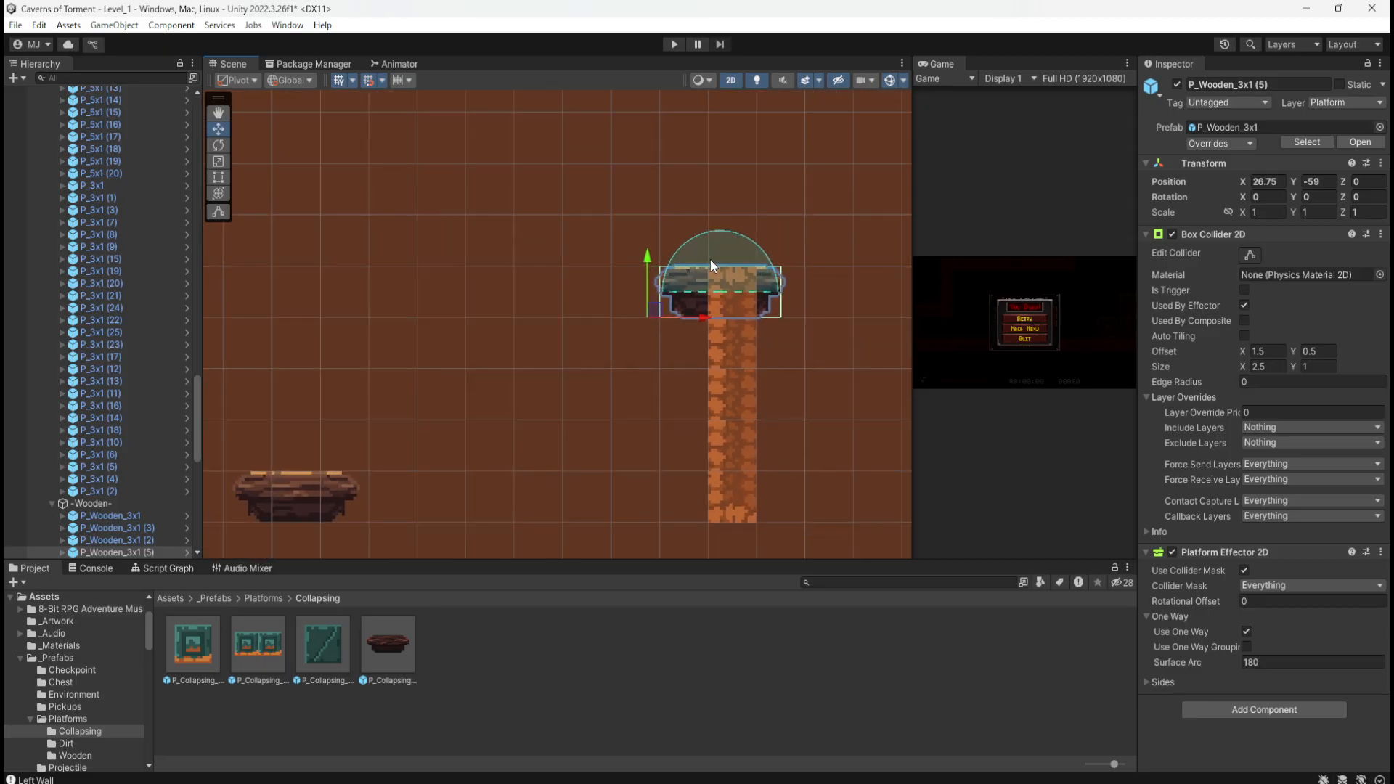
{"action": "scroll", "coordinate": [707, 259], "scroll_direction": "down", "scroll_amount": 4}
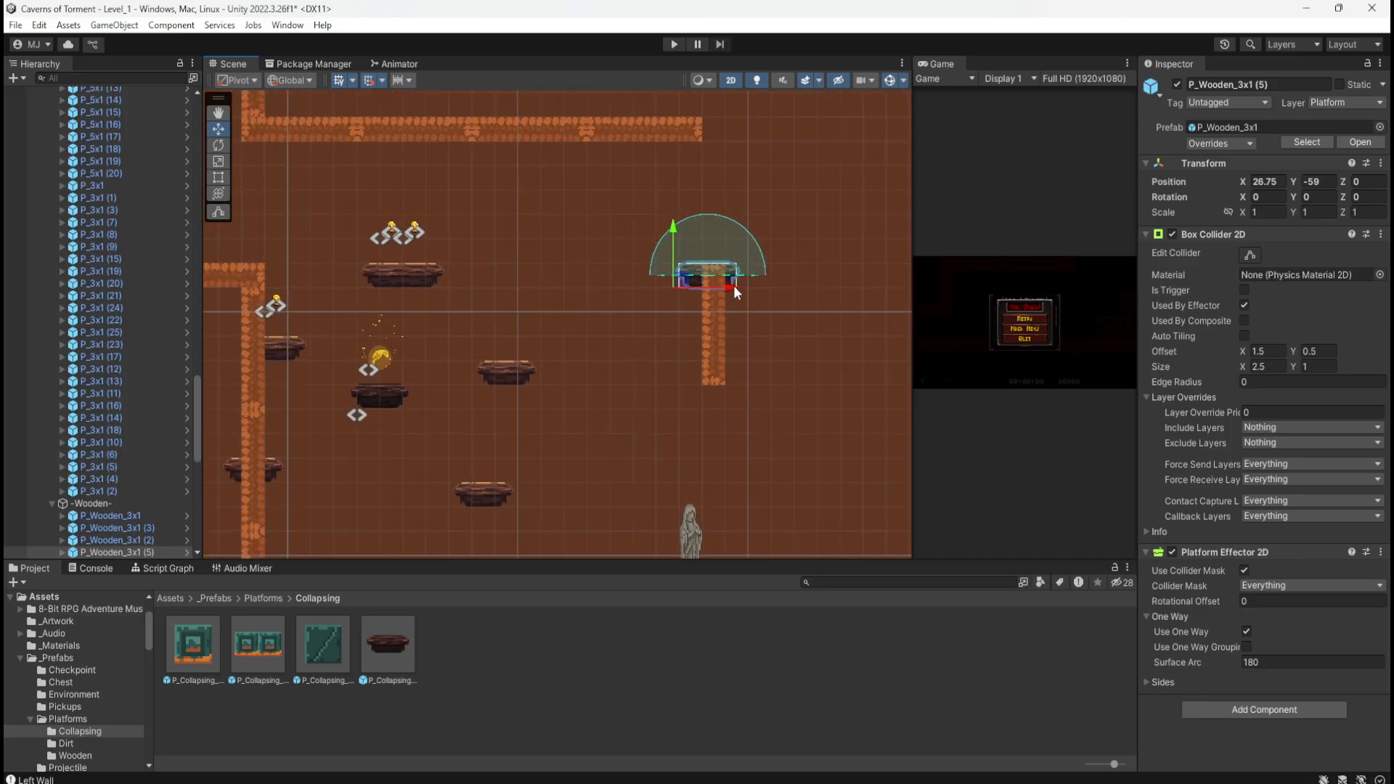
{"action": "scroll", "coordinate": [715, 363], "scroll_direction": "down", "scroll_amount": 4}
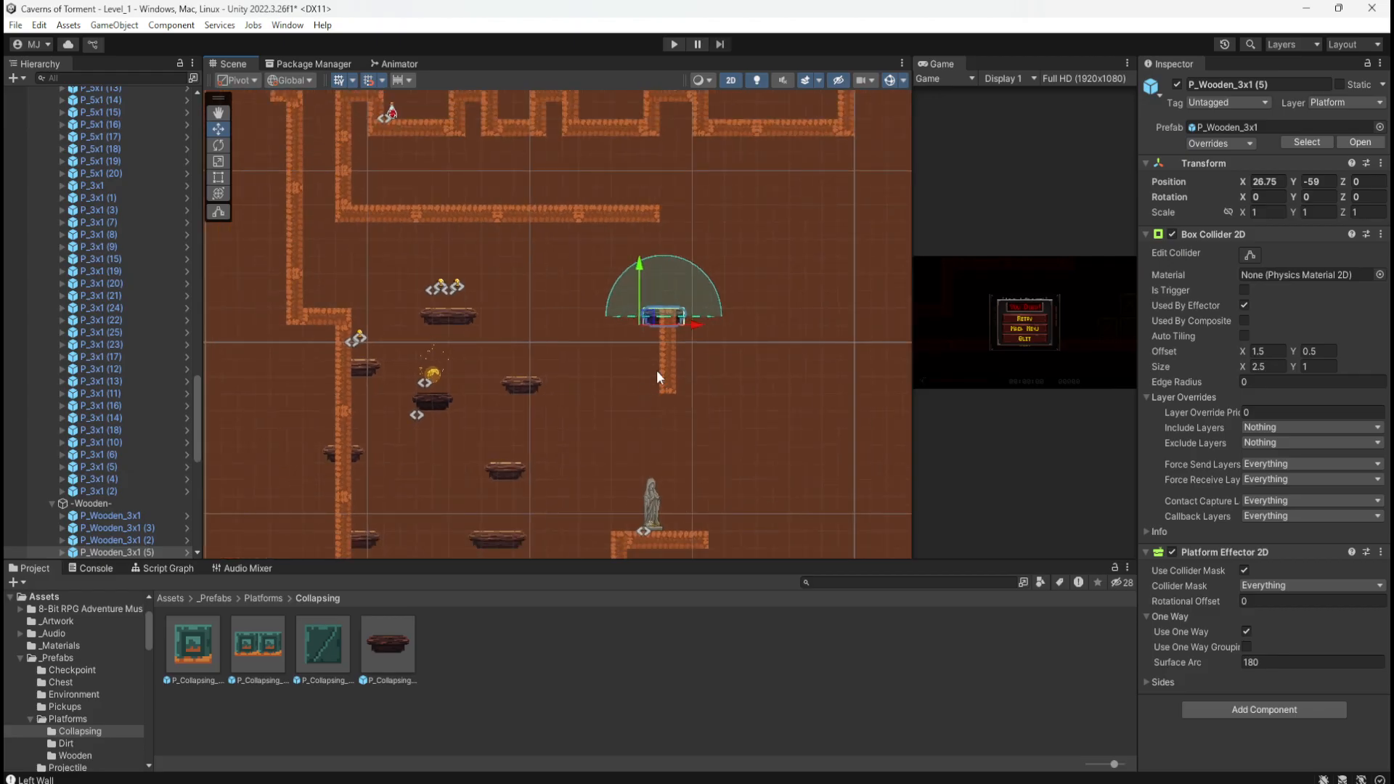
{"action": "left_click", "coordinate": [531, 212]}
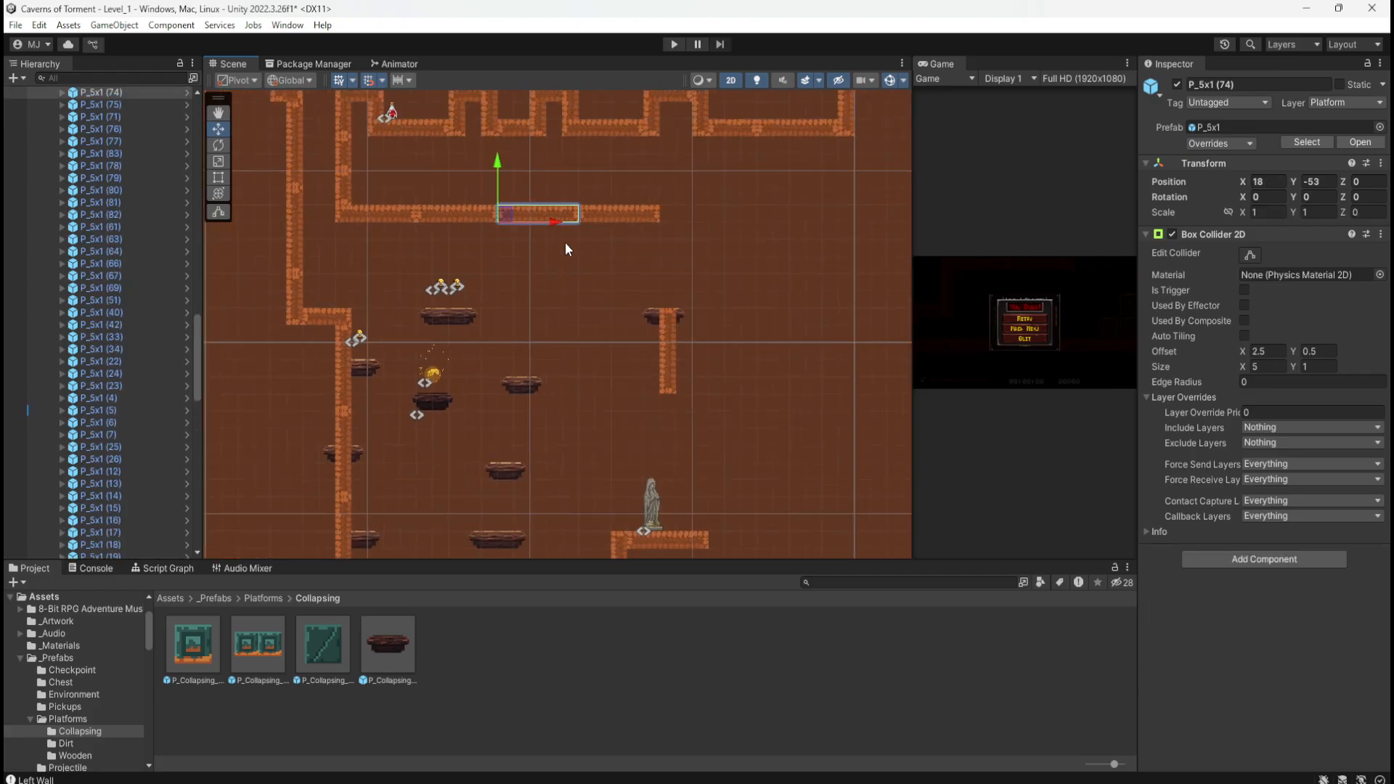
Step: Duplicate a dirt wall piece and place the copy beside the top of the pillar
{"action": "key", "text": "ctrl+d"}
{"action": "left_click_drag", "start_coordinate": [507, 212], "coordinate": [690, 318]}
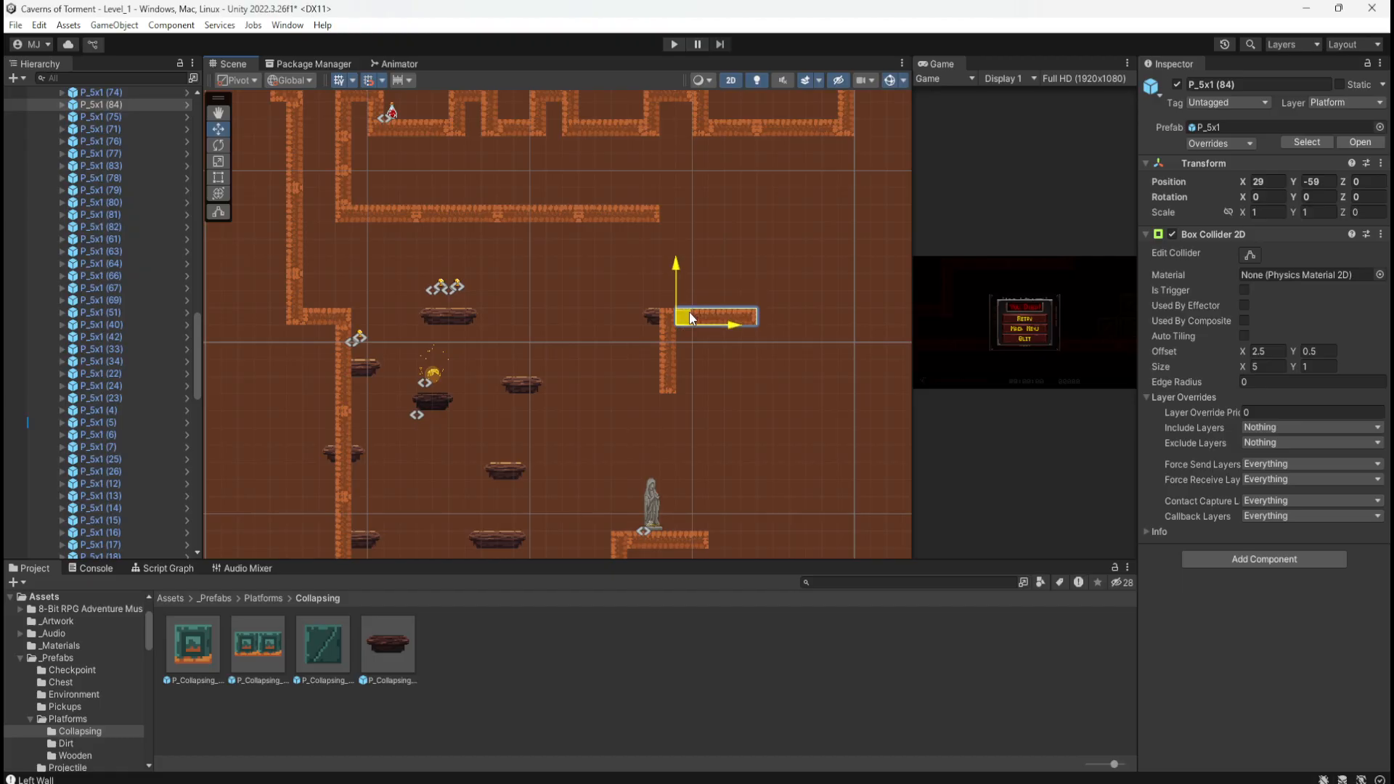
{"action": "left_click", "coordinate": [737, 268]}
{"action": "scroll", "coordinate": [723, 301], "scroll_direction": "up", "scroll_amount": 5}
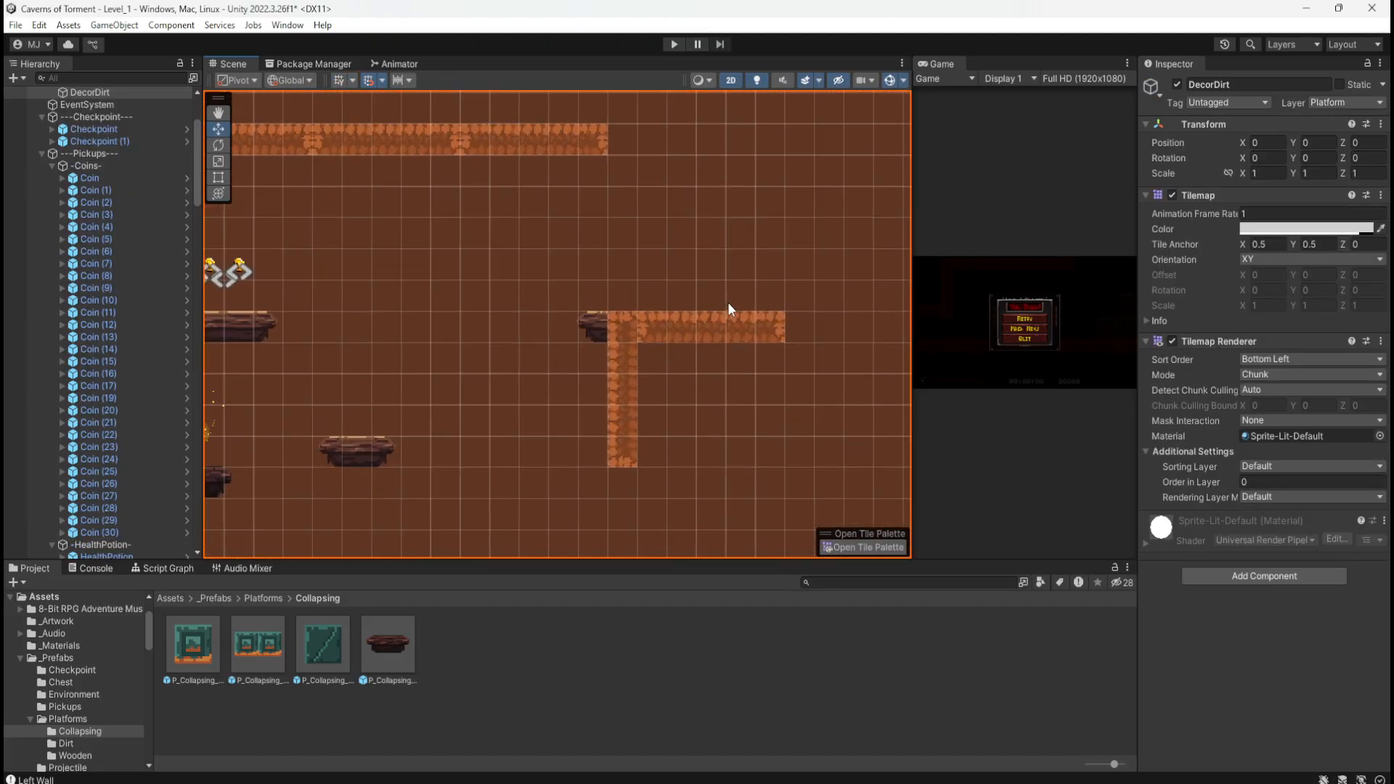
{"action": "scroll", "coordinate": [727, 301], "scroll_direction": "down", "scroll_amount": 3}
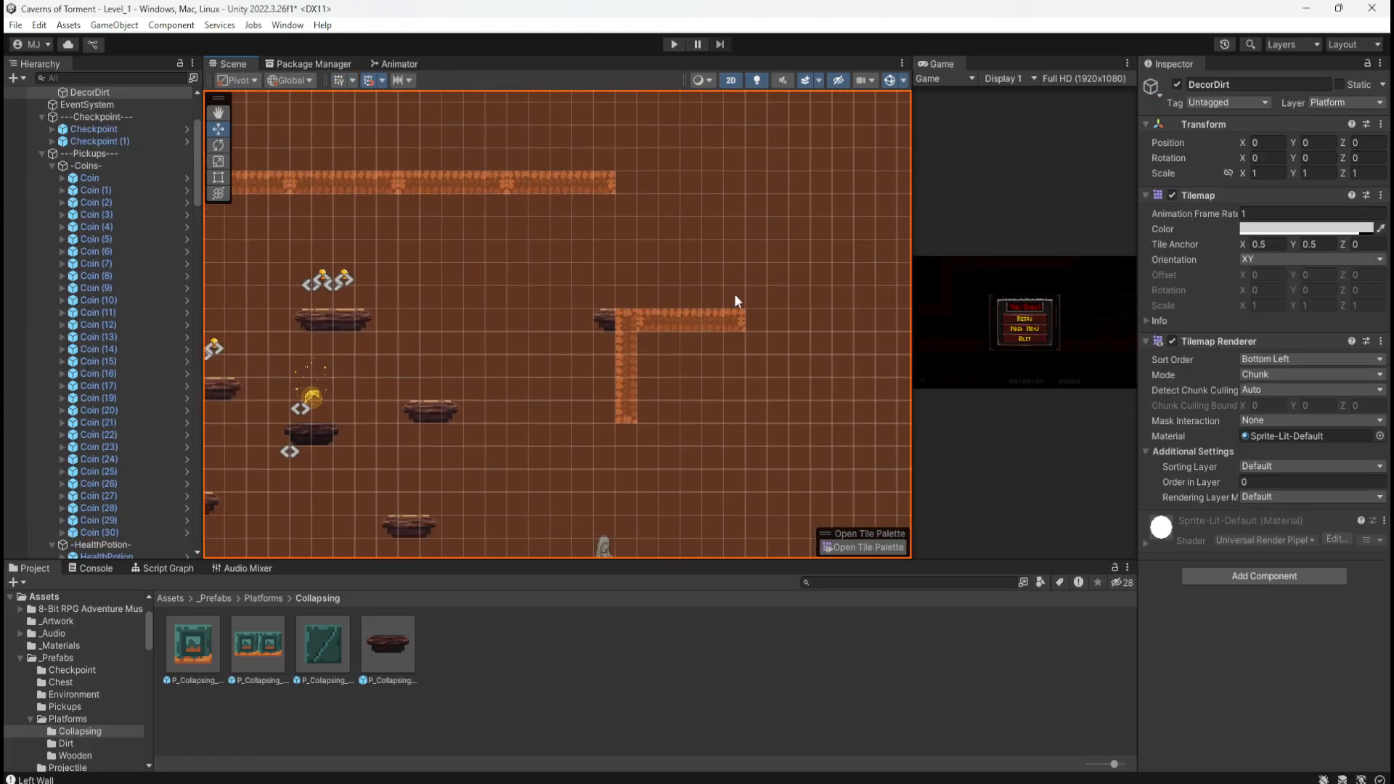
{"action": "scroll", "coordinate": [755, 298], "scroll_direction": "up", "scroll_amount": 5}
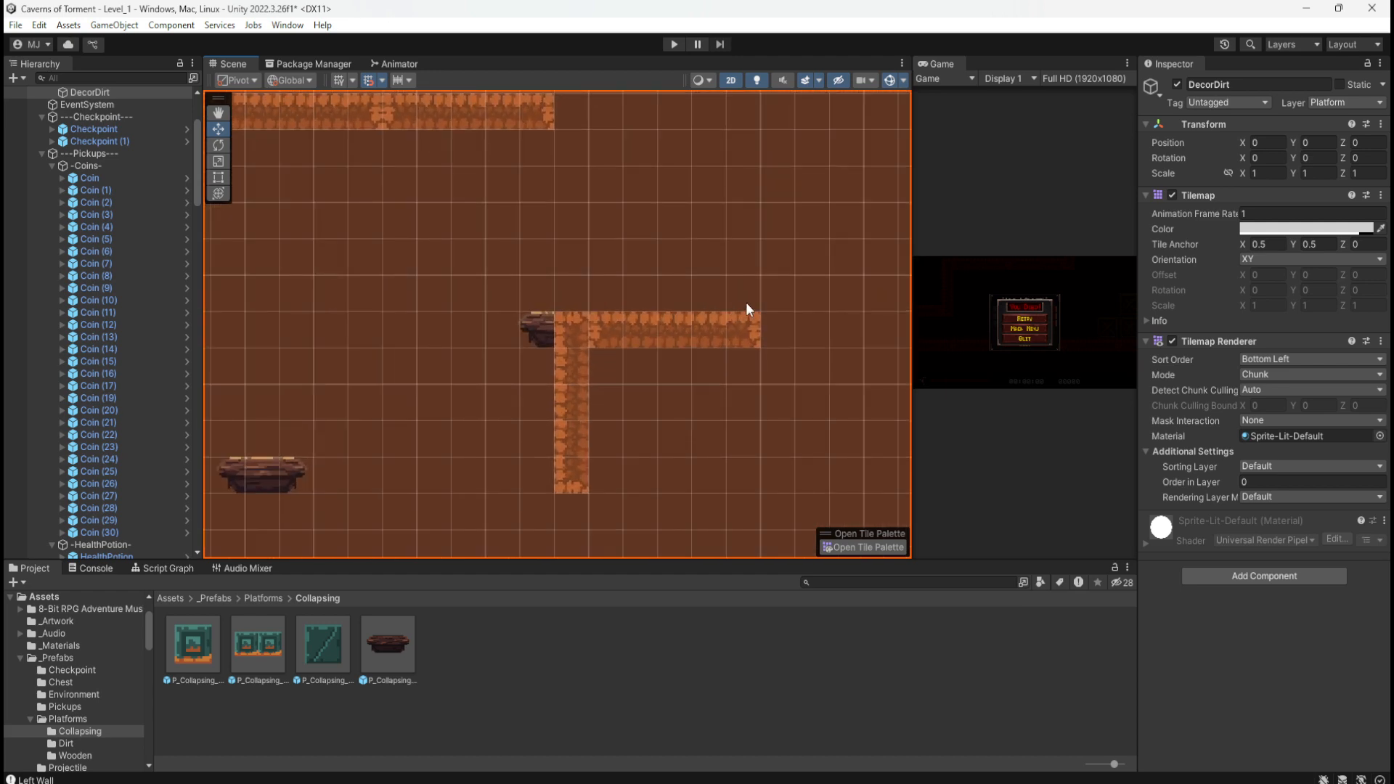
{"action": "scroll", "coordinate": [424, 365], "scroll_direction": "down", "scroll_amount": 2}
Step: Slide the dirt piece next to the pillar right to lengthen the ledge
{"action": "left_click", "coordinate": [625, 343]}
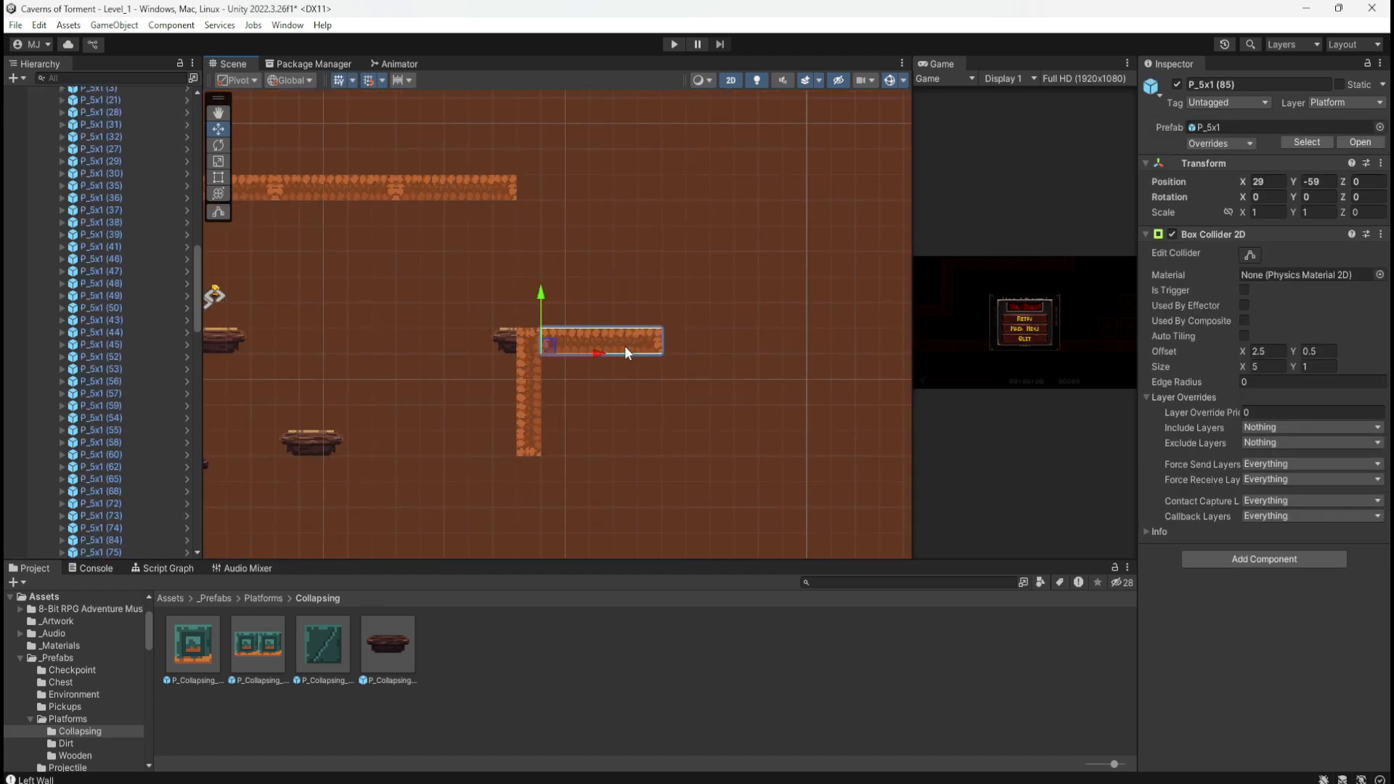
{"action": "left_click_drag", "start_coordinate": [598, 355], "coordinate": [716, 356]}
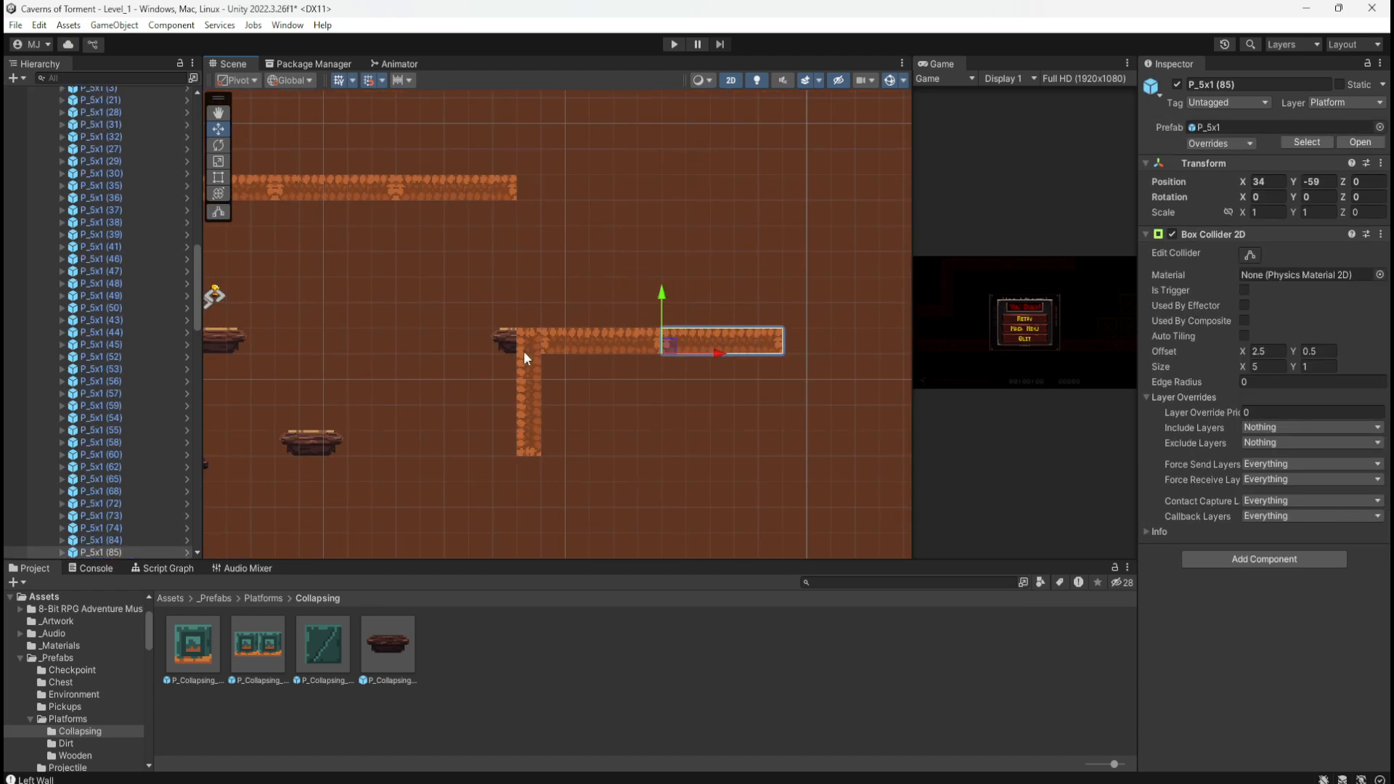
{"action": "scroll", "coordinate": [524, 351], "scroll_direction": "down", "scroll_amount": 2}
{"action": "scroll", "coordinate": [722, 261], "scroll_direction": "down", "scroll_amount": 2}
{"action": "scroll", "coordinate": [578, 481], "scroll_direction": "up", "scroll_amount": 3}
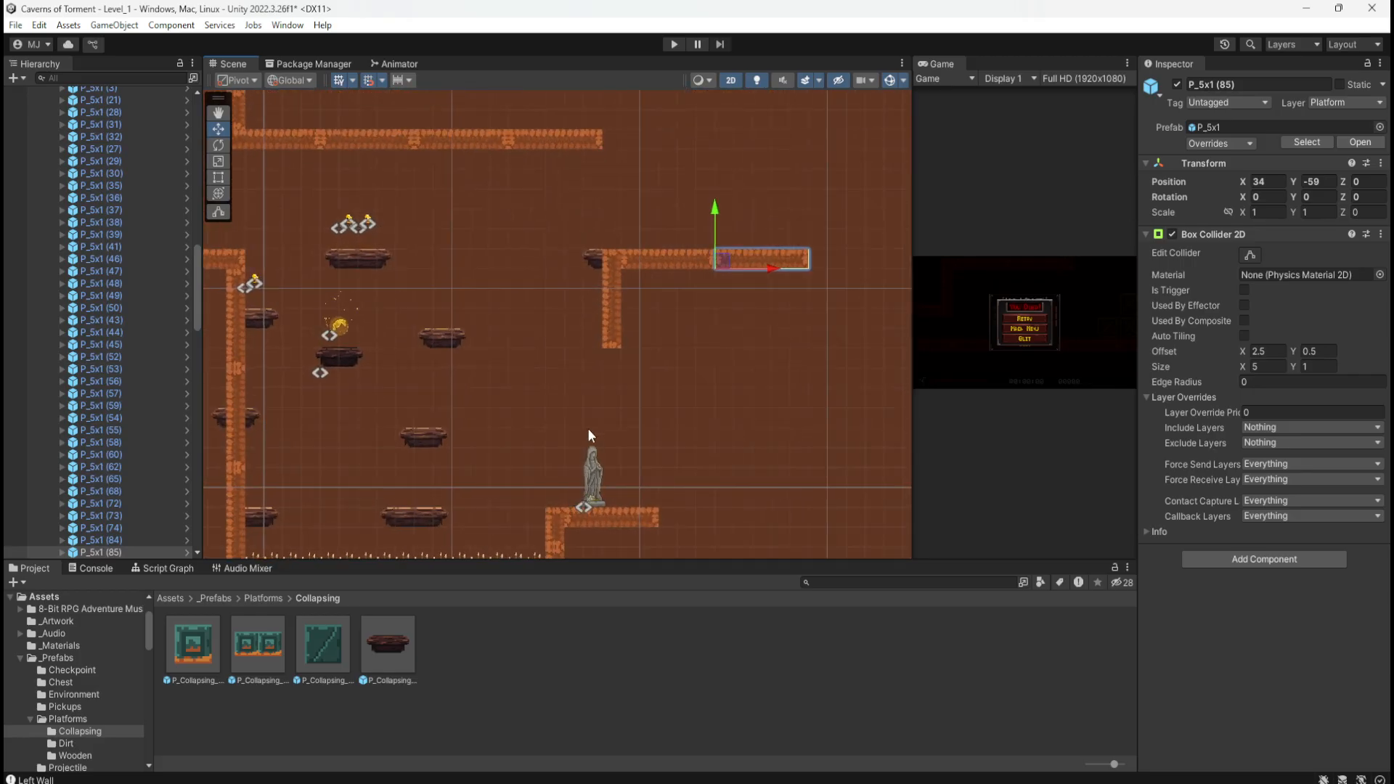
{"action": "scroll", "coordinate": [581, 421], "scroll_direction": "down", "scroll_amount": 1}
Step: Duplicate the vertical dirt piece near the statue as a short post at the ledge's right end
{"action": "left_click", "coordinate": [571, 494]}
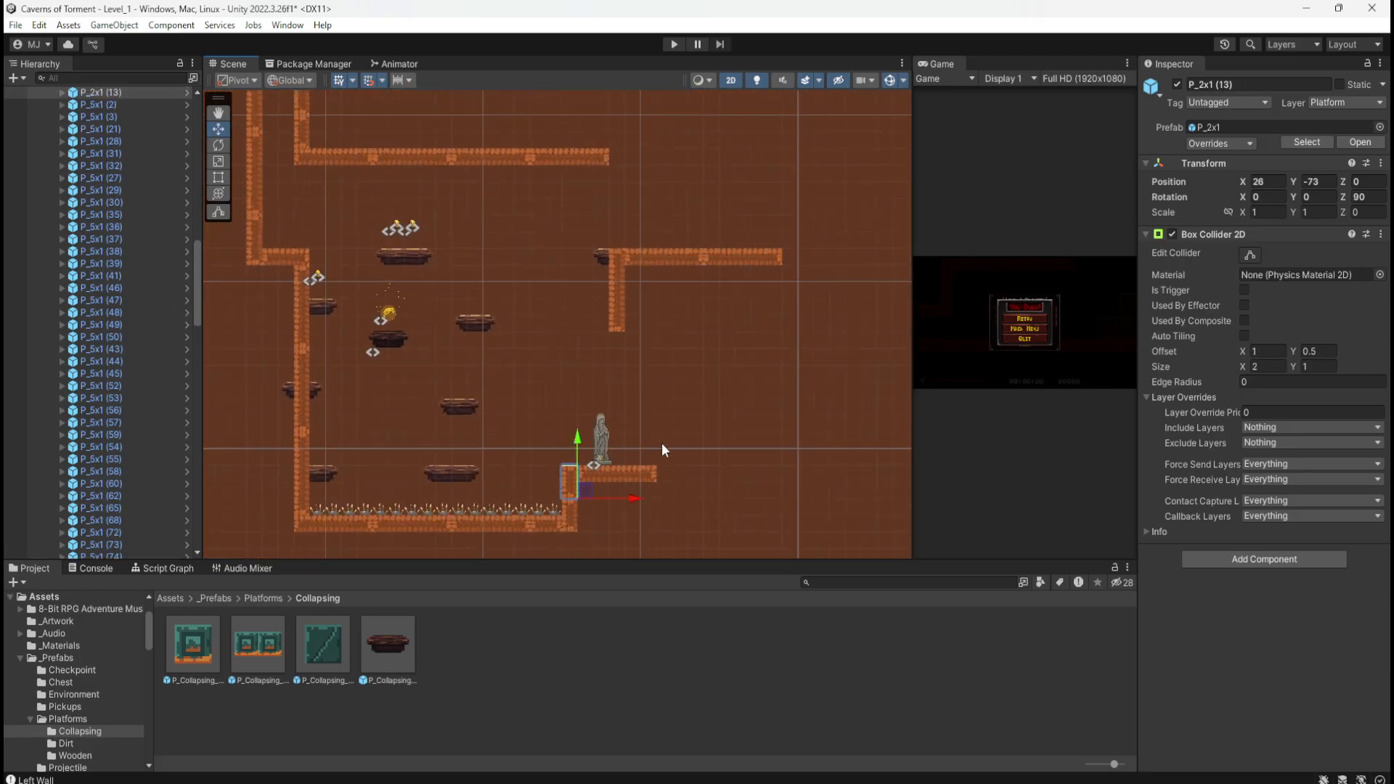
{"action": "key", "text": "ctrl+d"}
{"action": "left_click_drag", "start_coordinate": [591, 491], "coordinate": [800, 236]}
{"action": "scroll", "coordinate": [798, 170], "scroll_direction": "up", "scroll_amount": 5}
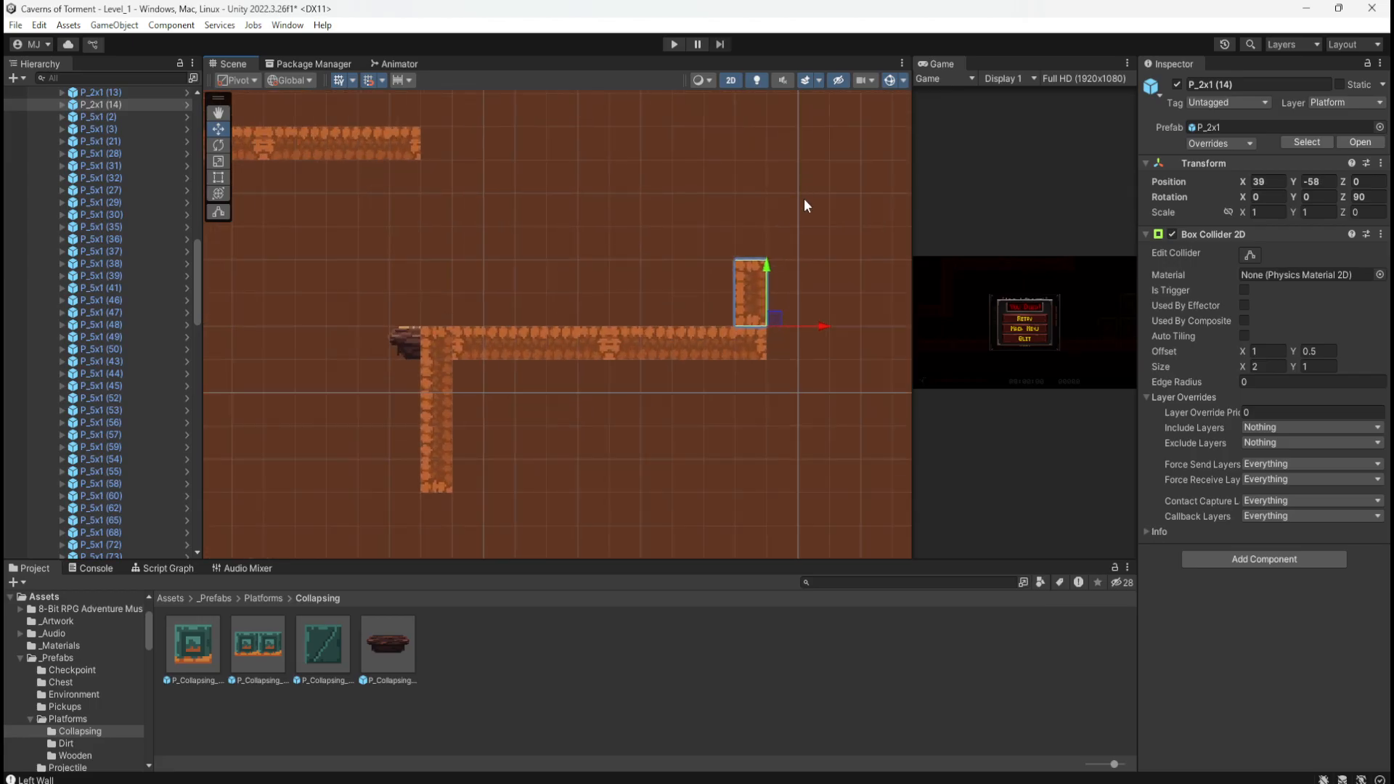
{"action": "scroll", "coordinate": [803, 200], "scroll_direction": "up", "scroll_amount": 1}
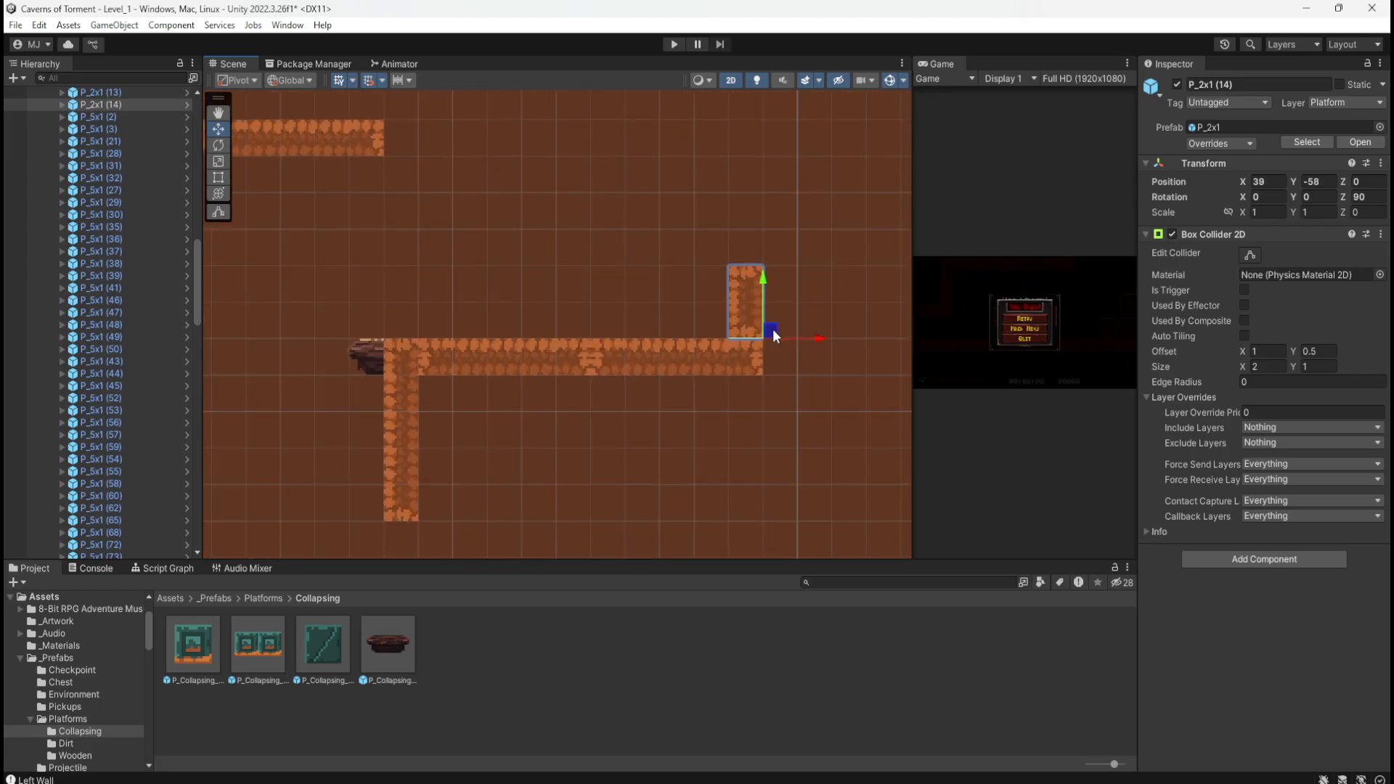
Step: Duplicate the right part of the ledge and raise the copy three units above as a shelf
{"action": "left_click", "coordinate": [704, 357]}
{"action": "key", "text": "ctrl+d"}
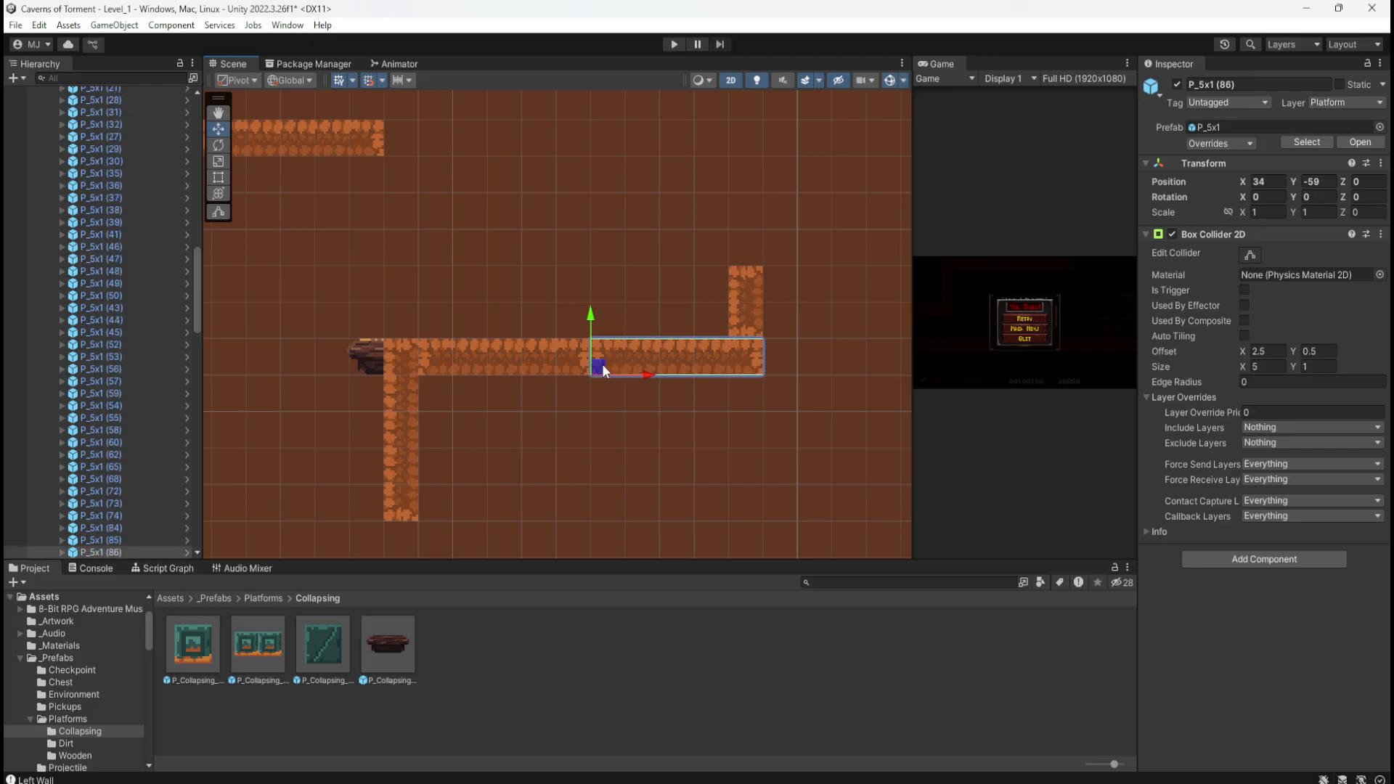
{"action": "left_click_drag", "start_coordinate": [592, 320], "coordinate": [607, 216]}
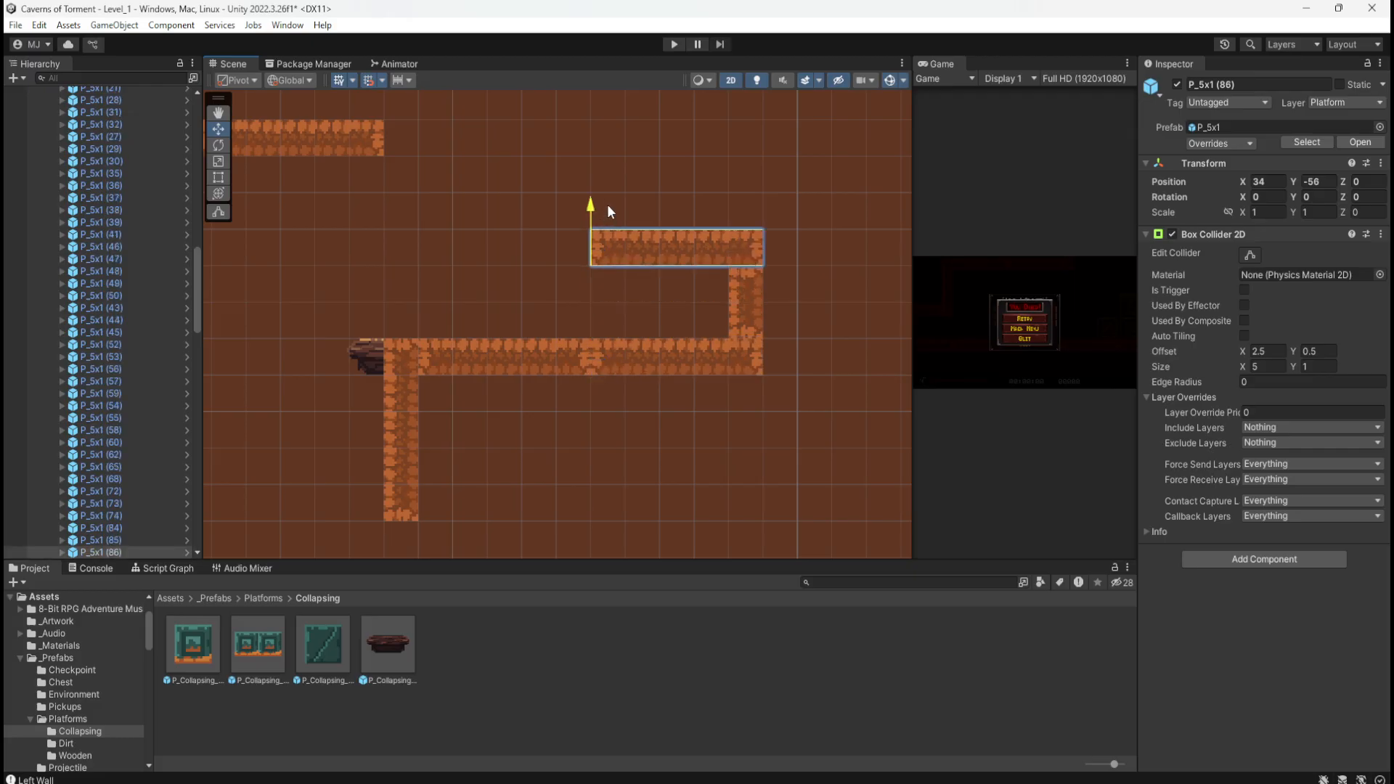
{"action": "scroll", "coordinate": [725, 439], "scroll_direction": "down", "scroll_amount": 5}
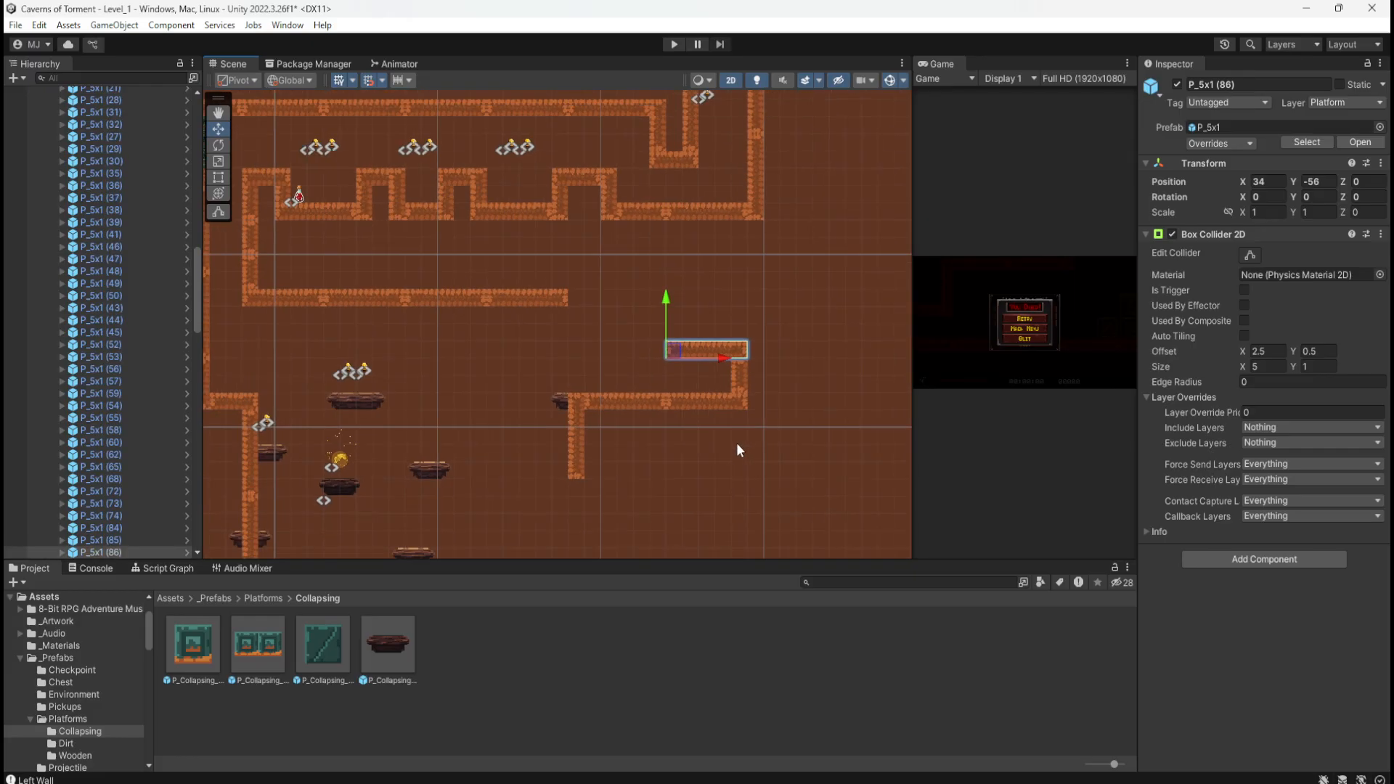
{"action": "scroll", "coordinate": [736, 442], "scroll_direction": "down", "scroll_amount": 5}
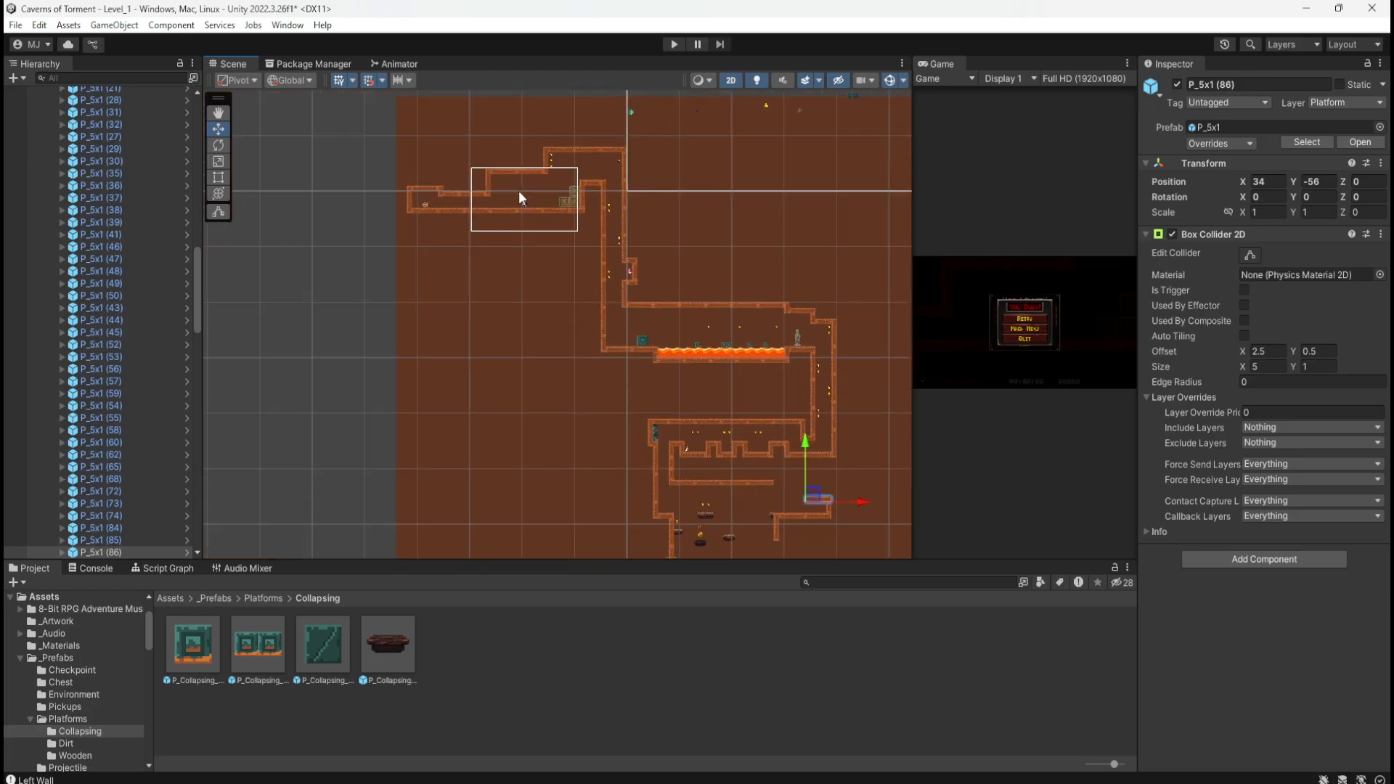
{"action": "scroll", "coordinate": [519, 193], "scroll_direction": "up", "scroll_amount": 8}
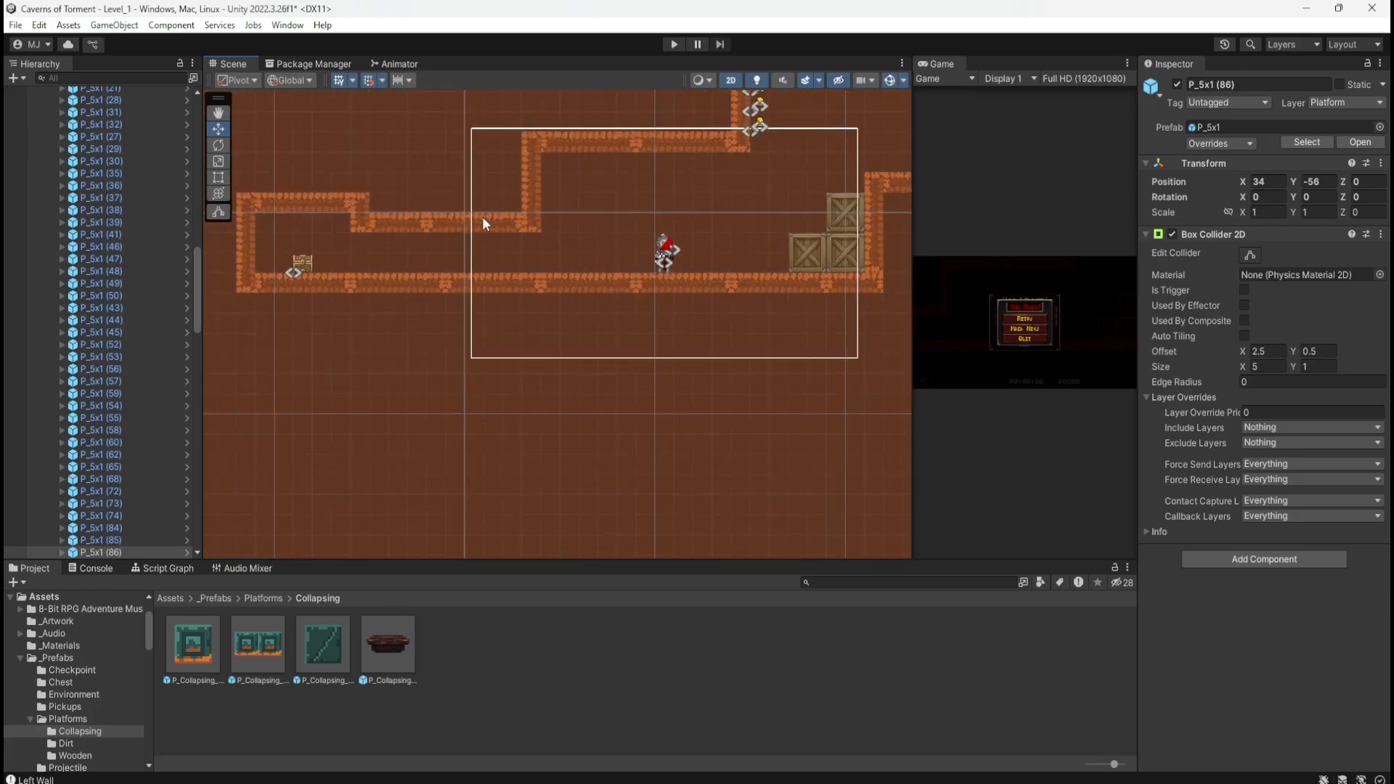
{"action": "scroll", "coordinate": [367, 187], "scroll_direction": "down", "scroll_amount": 8}
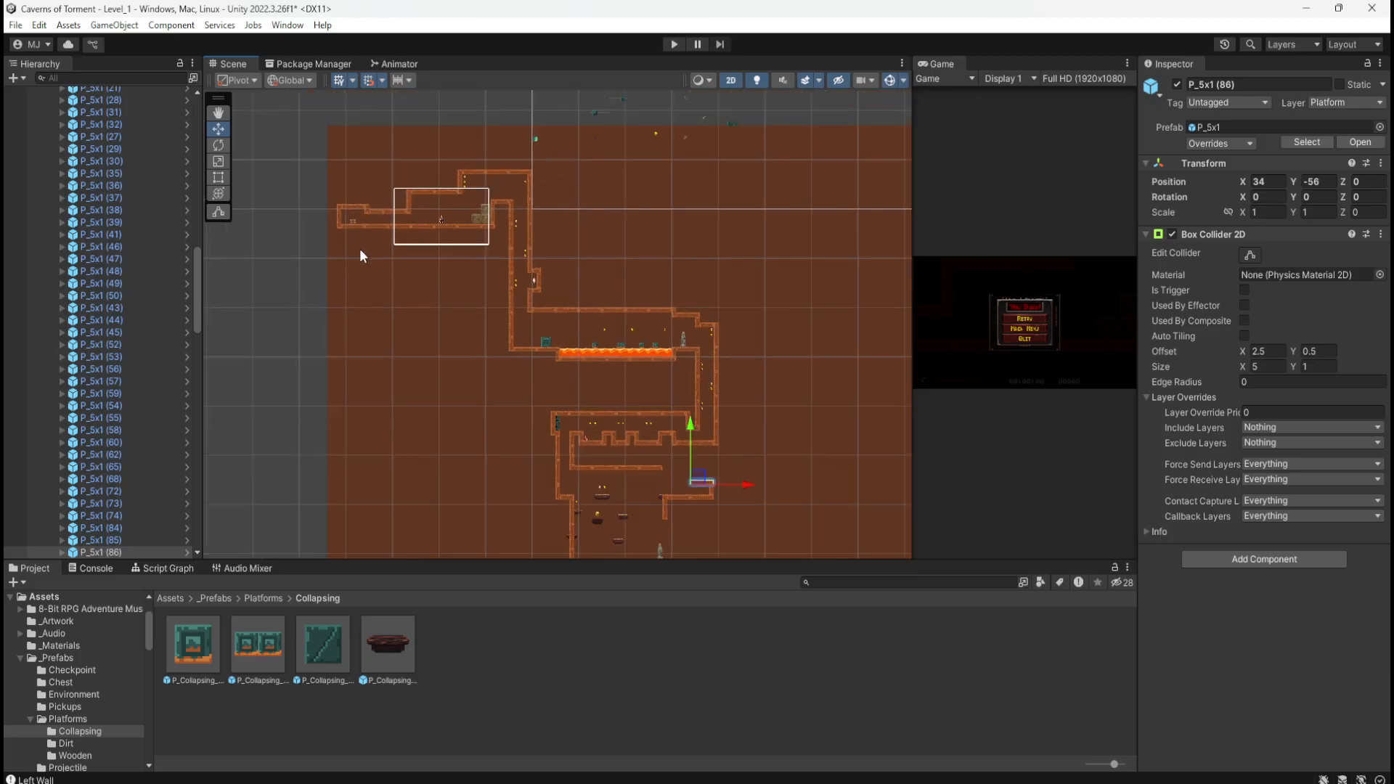
{"action": "scroll", "coordinate": [666, 455], "scroll_direction": "up", "scroll_amount": 6}
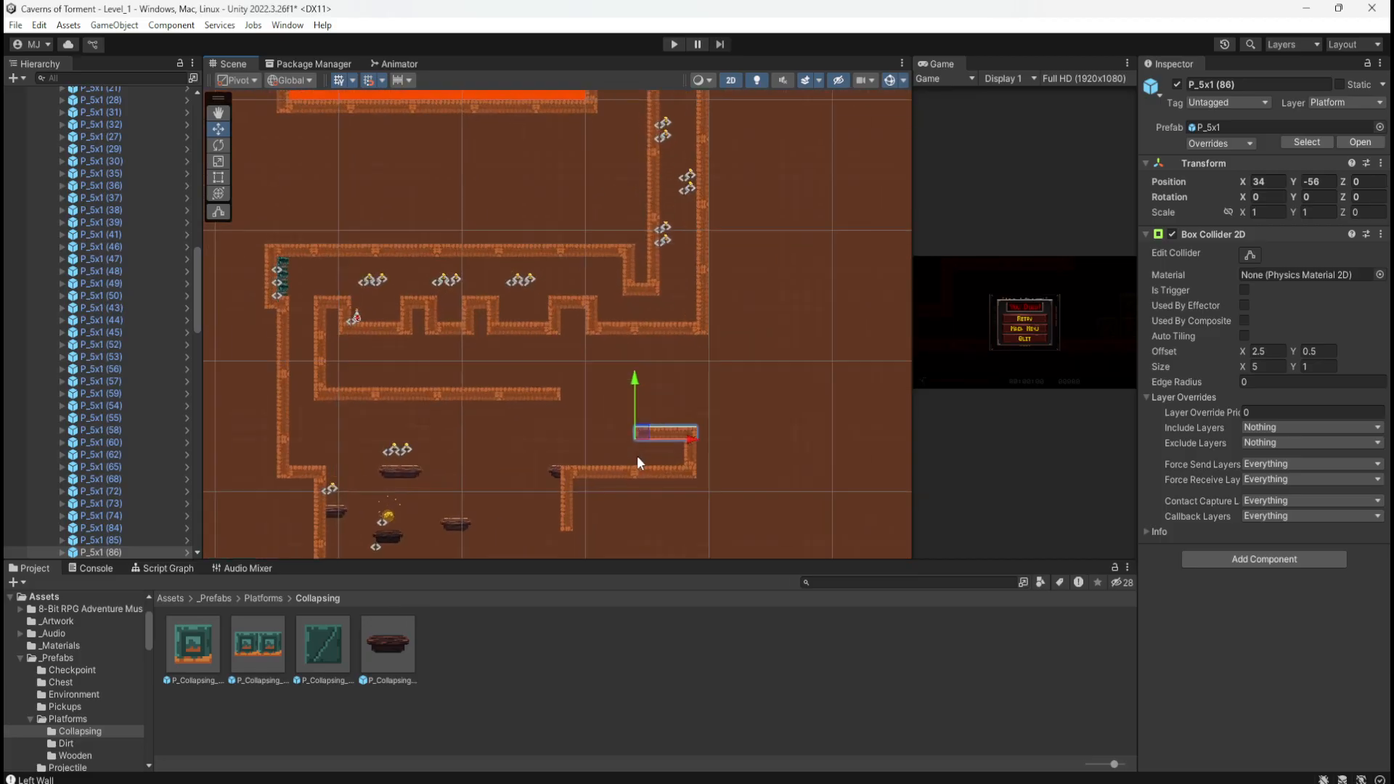
{"action": "scroll", "coordinate": [637, 455], "scroll_direction": "up", "scroll_amount": 7}
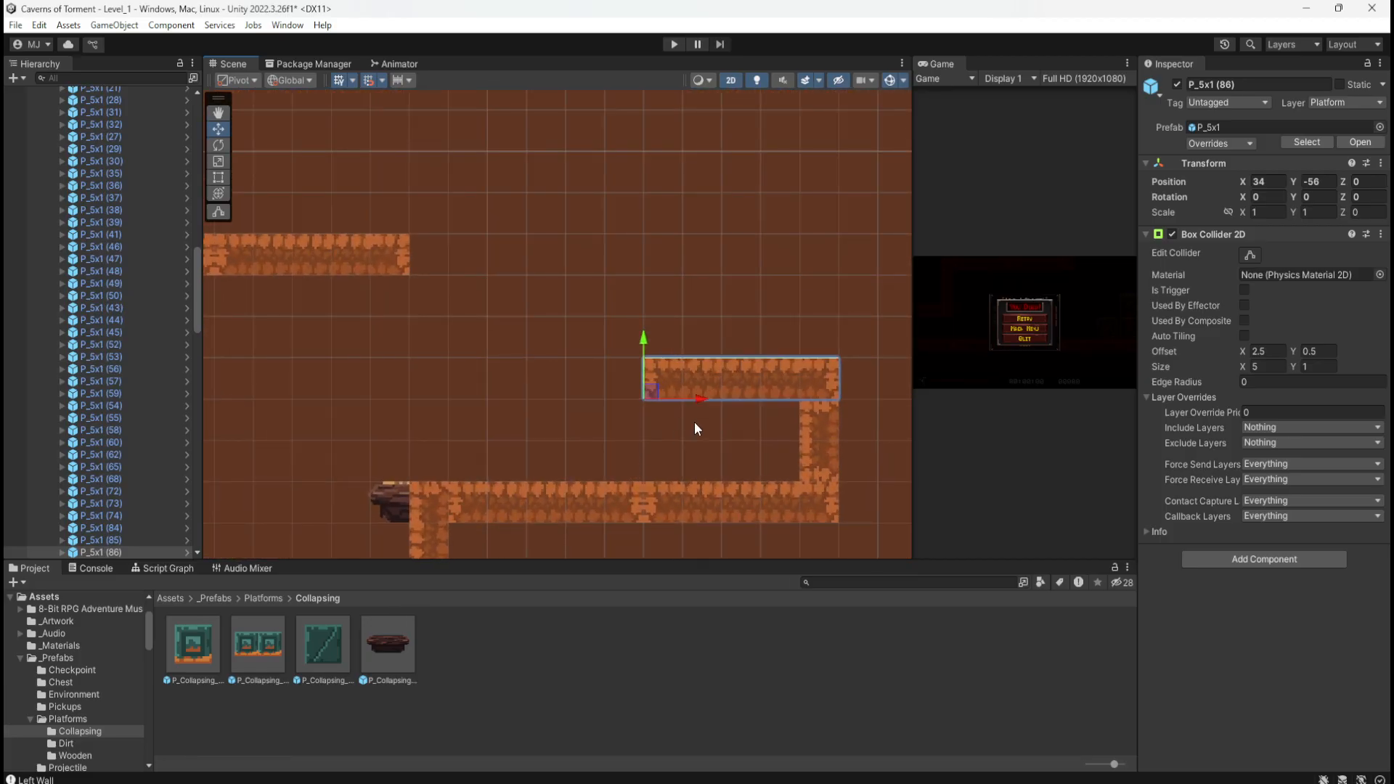
Step: Duplicate the raised shelf piece and slide the copy left to lengthen the shelf
{"action": "left_click", "coordinate": [769, 378]}
{"action": "left_click", "coordinate": [670, 382]}
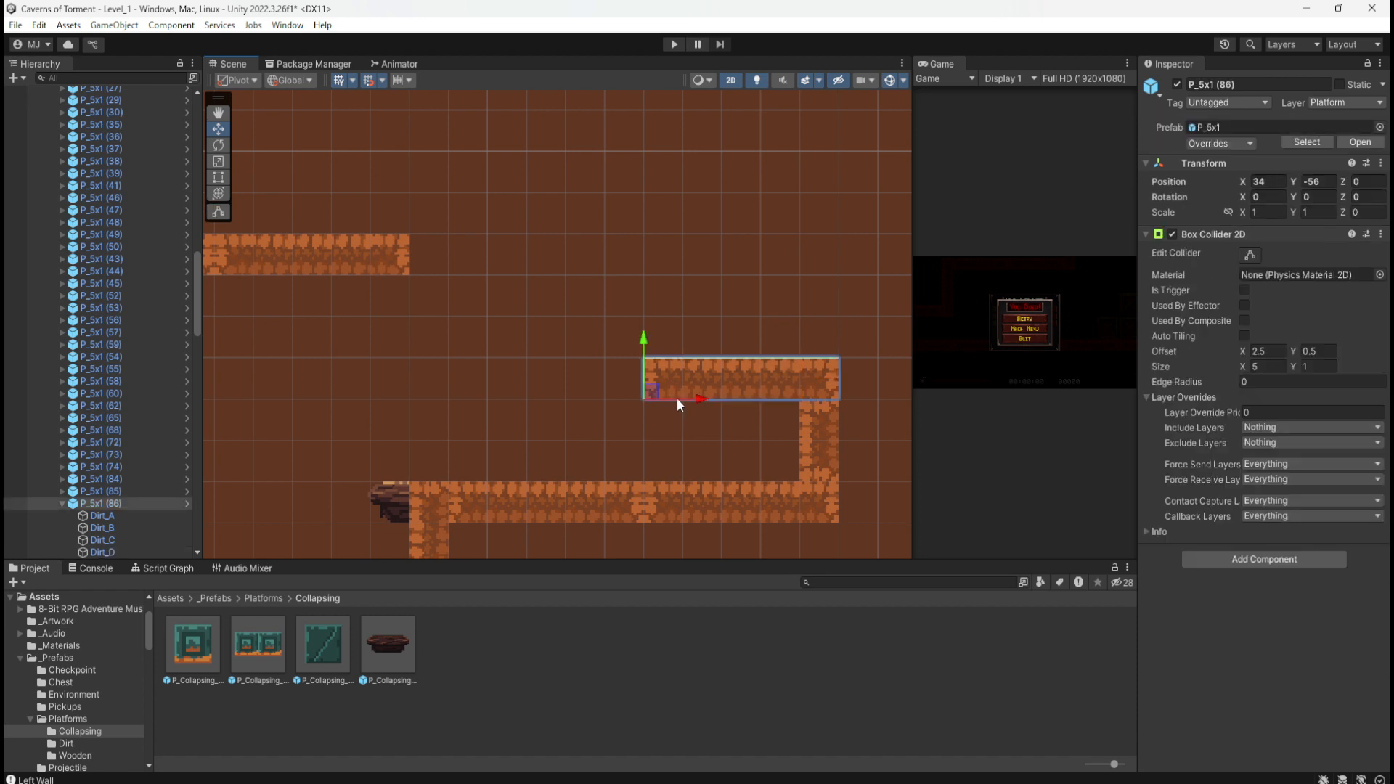
{"action": "key", "text": "ctrl+d"}
{"action": "left_click_drag", "start_coordinate": [698, 395], "coordinate": [498, 404]}
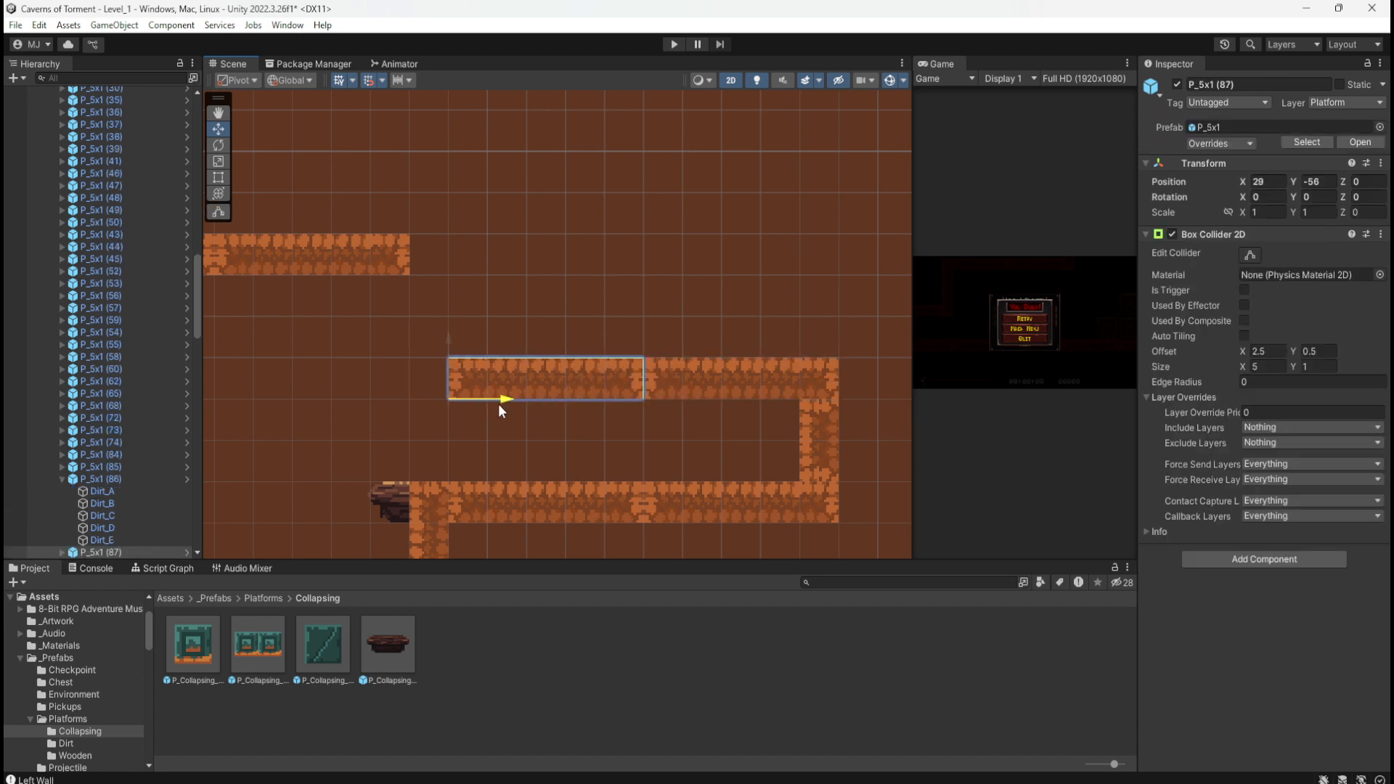
{"action": "scroll", "coordinate": [688, 221], "scroll_direction": "down", "scroll_amount": 3}
{"action": "scroll", "coordinate": [494, 305], "scroll_direction": "up", "scroll_amount": 2}
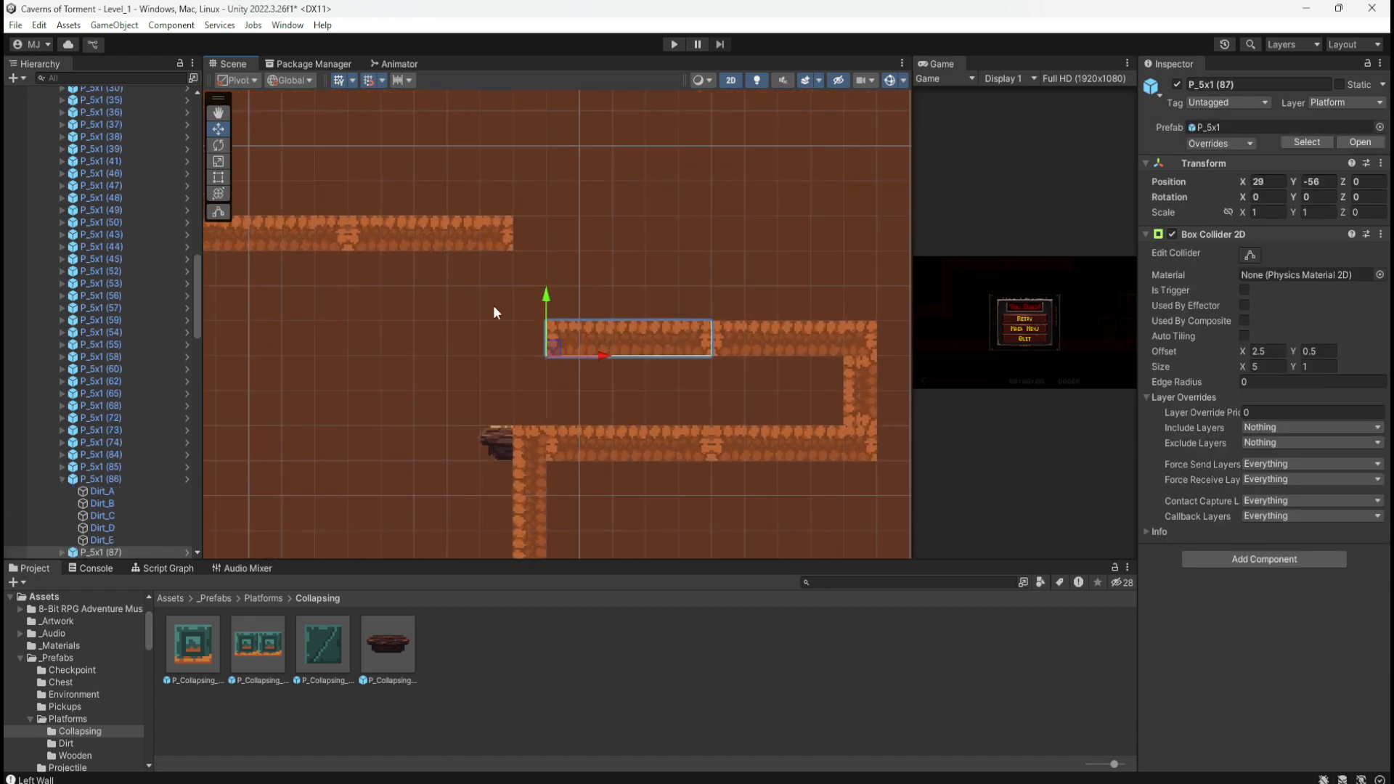
{"action": "left_click", "coordinate": [534, 447]}
{"action": "left_click", "coordinate": [856, 378]}
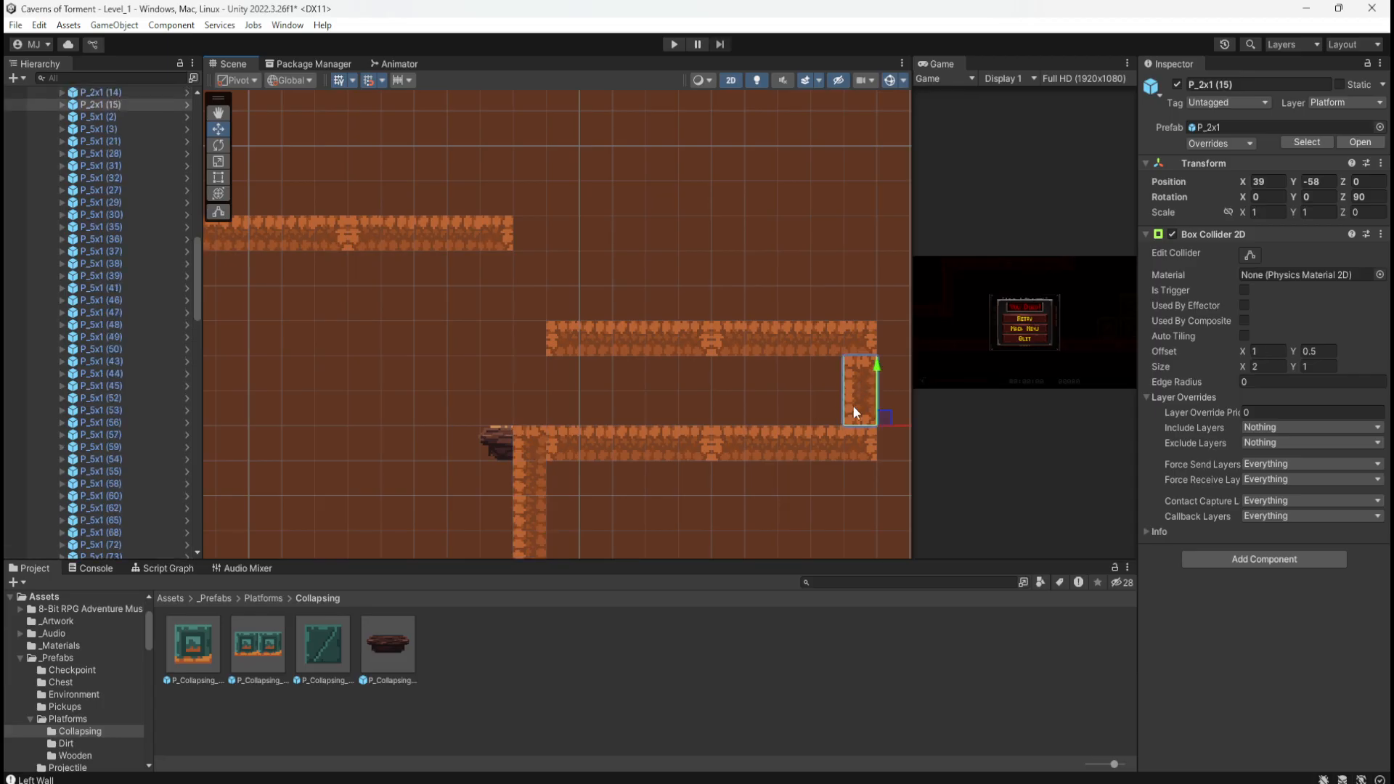
{"action": "left_click_drag", "start_coordinate": [880, 420], "coordinate": [555, 338]}
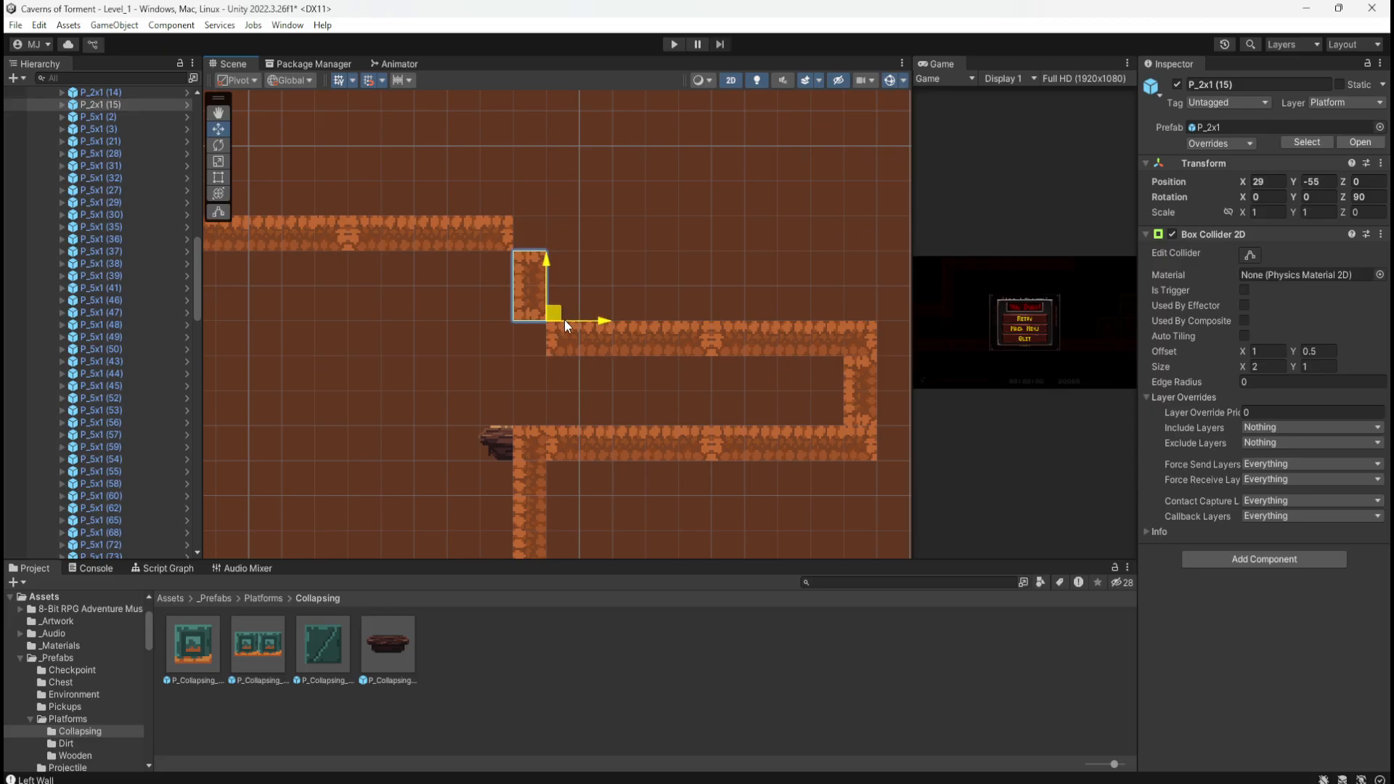
{"action": "key", "text": "ctrl+v"}
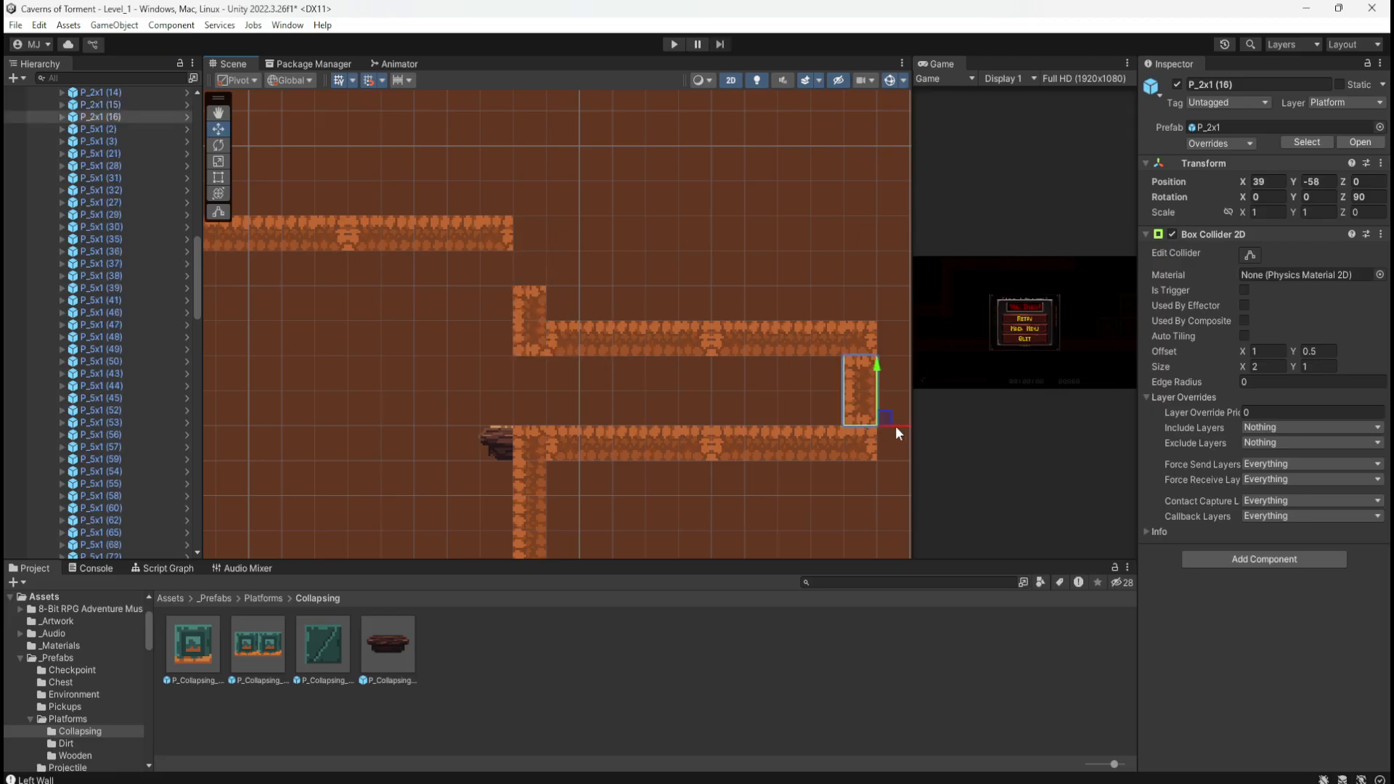
{"action": "left_click_drag", "start_coordinate": [895, 427], "coordinate": [556, 276]}
{"action": "scroll", "coordinate": [756, 396], "scroll_direction": "down", "scroll_amount": 1}
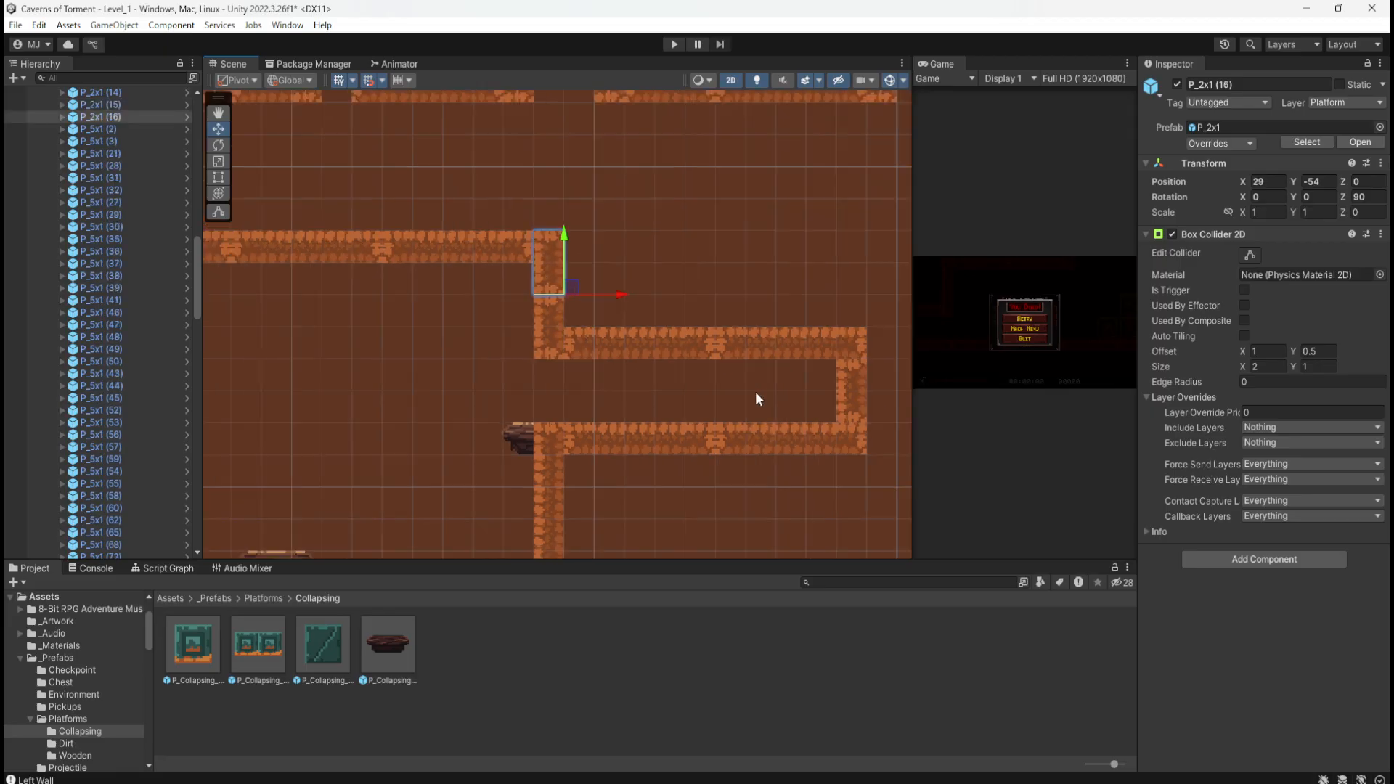
{"action": "scroll", "coordinate": [754, 398], "scroll_direction": "down", "scroll_amount": 3}
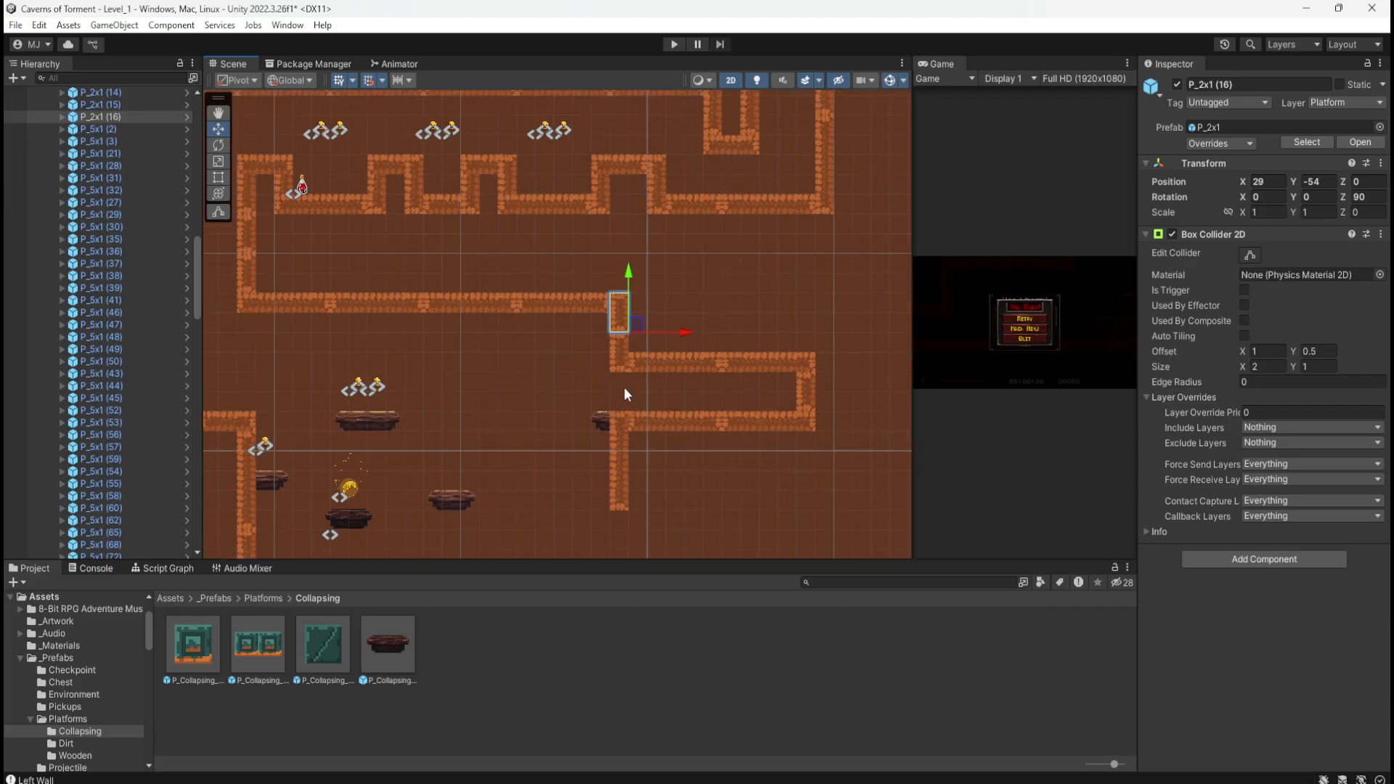
{"action": "scroll", "coordinate": [624, 394], "scroll_direction": "down", "scroll_amount": 3}
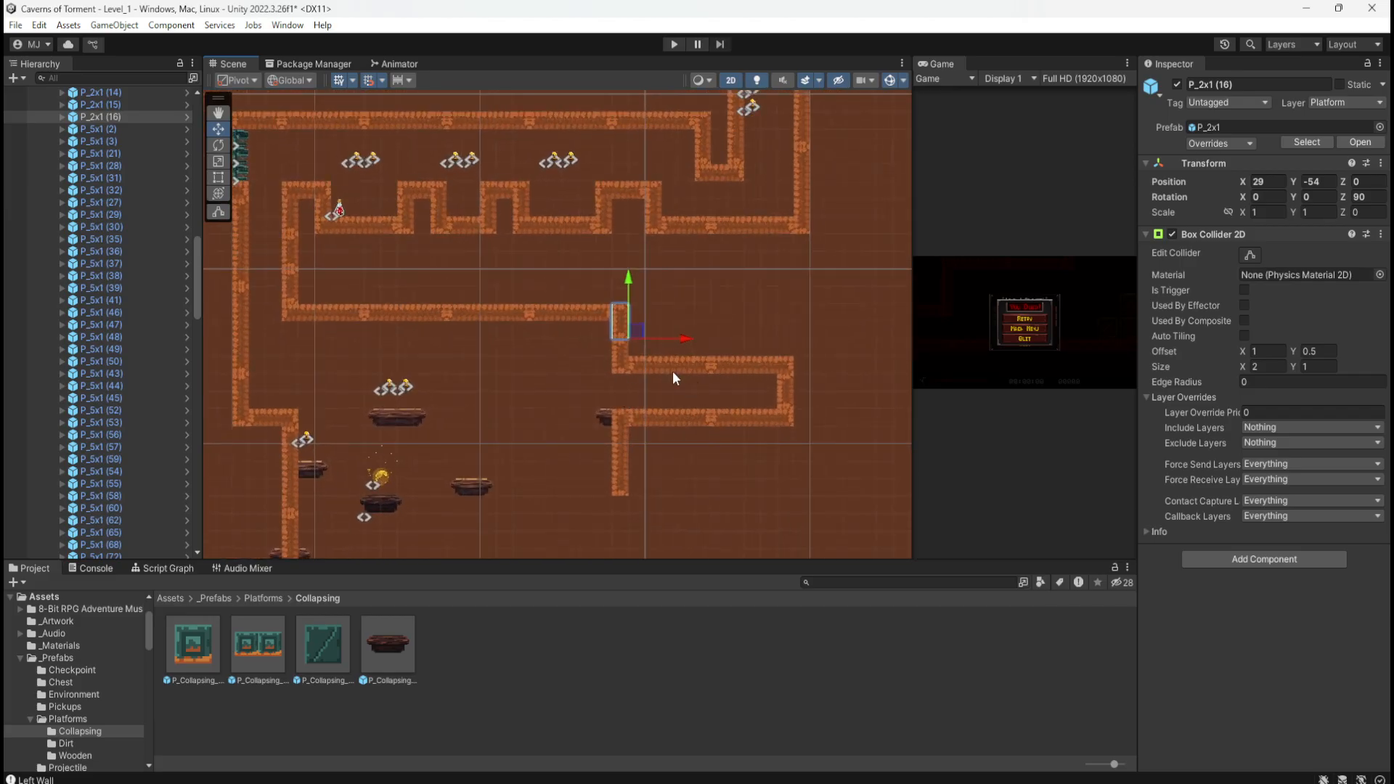
{"action": "scroll", "coordinate": [715, 470], "scroll_direction": "down", "scroll_amount": 4}
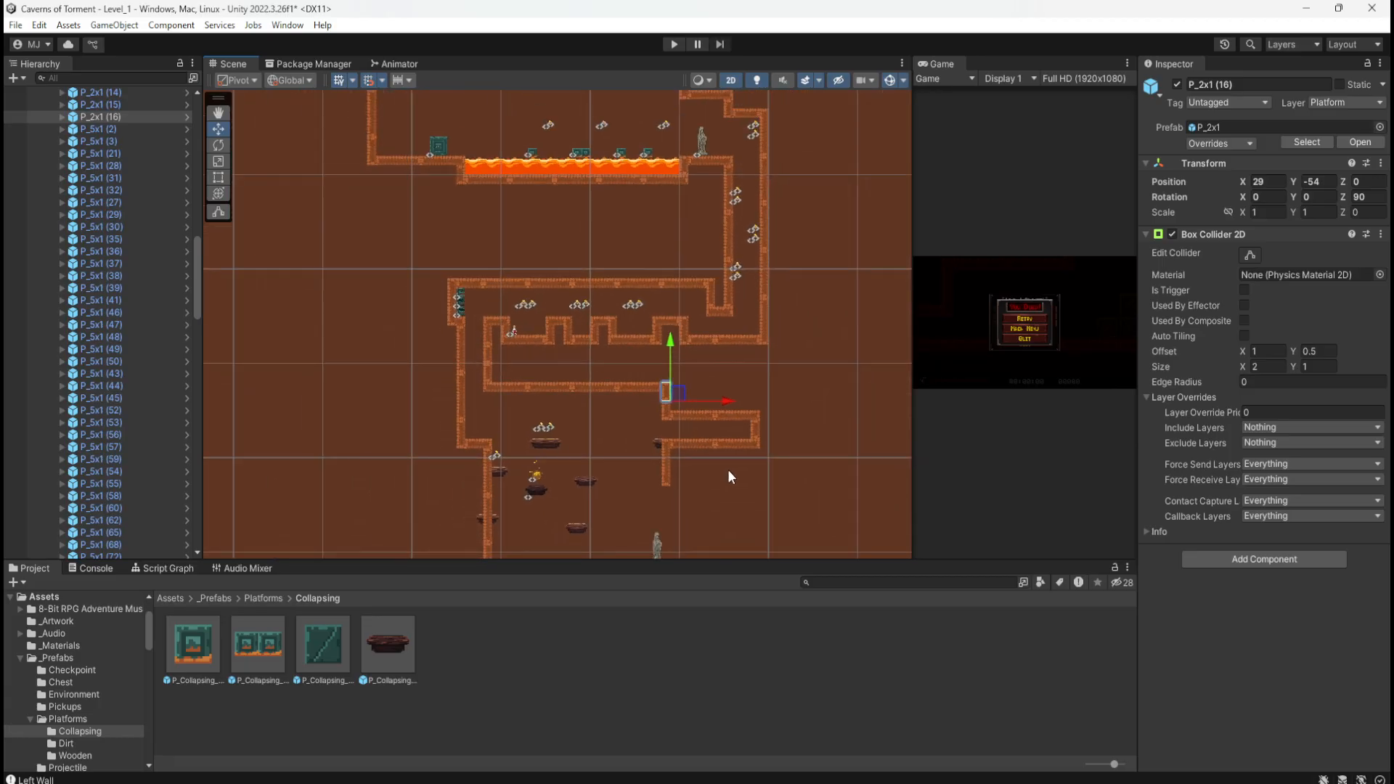
{"action": "scroll", "coordinate": [726, 469], "scroll_direction": "down", "scroll_amount": 4}
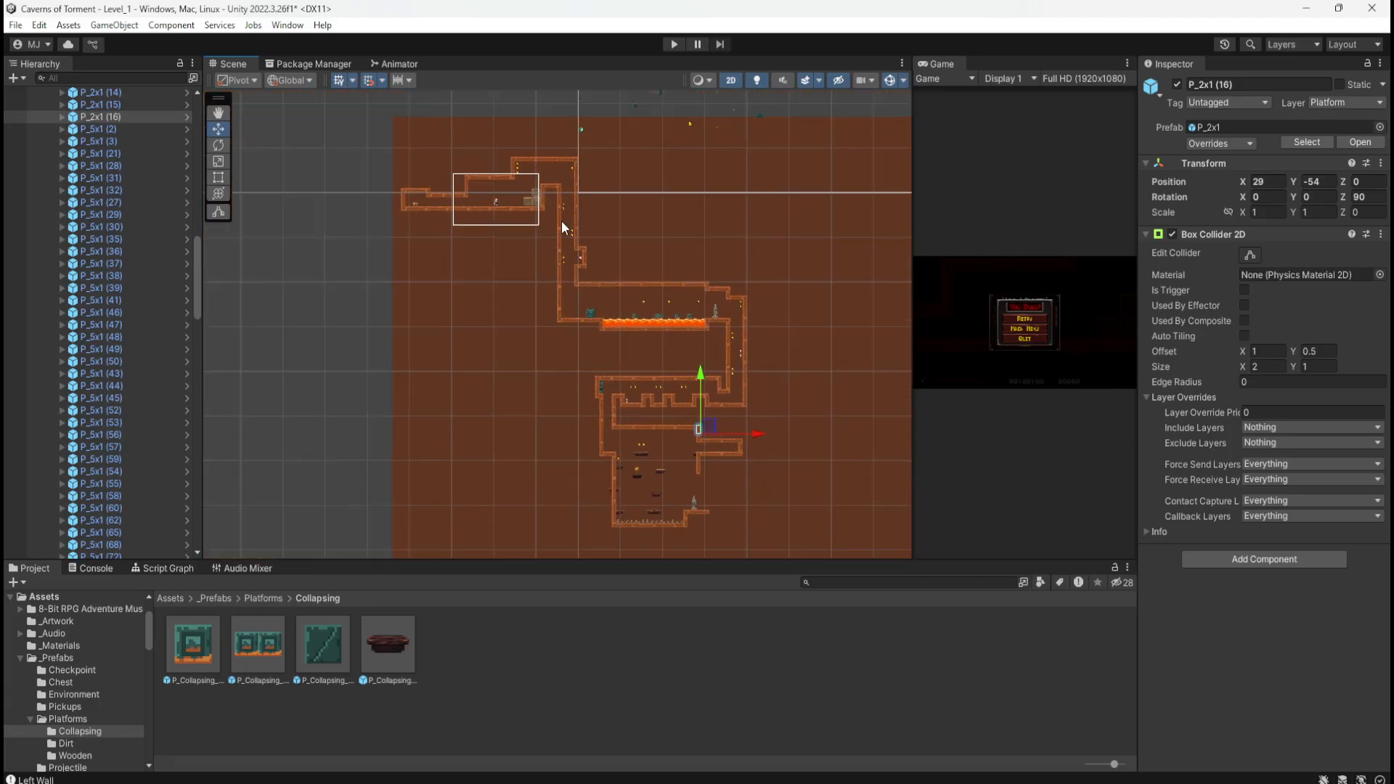
{"action": "scroll", "coordinate": [447, 171], "scroll_direction": "up", "scroll_amount": 8}
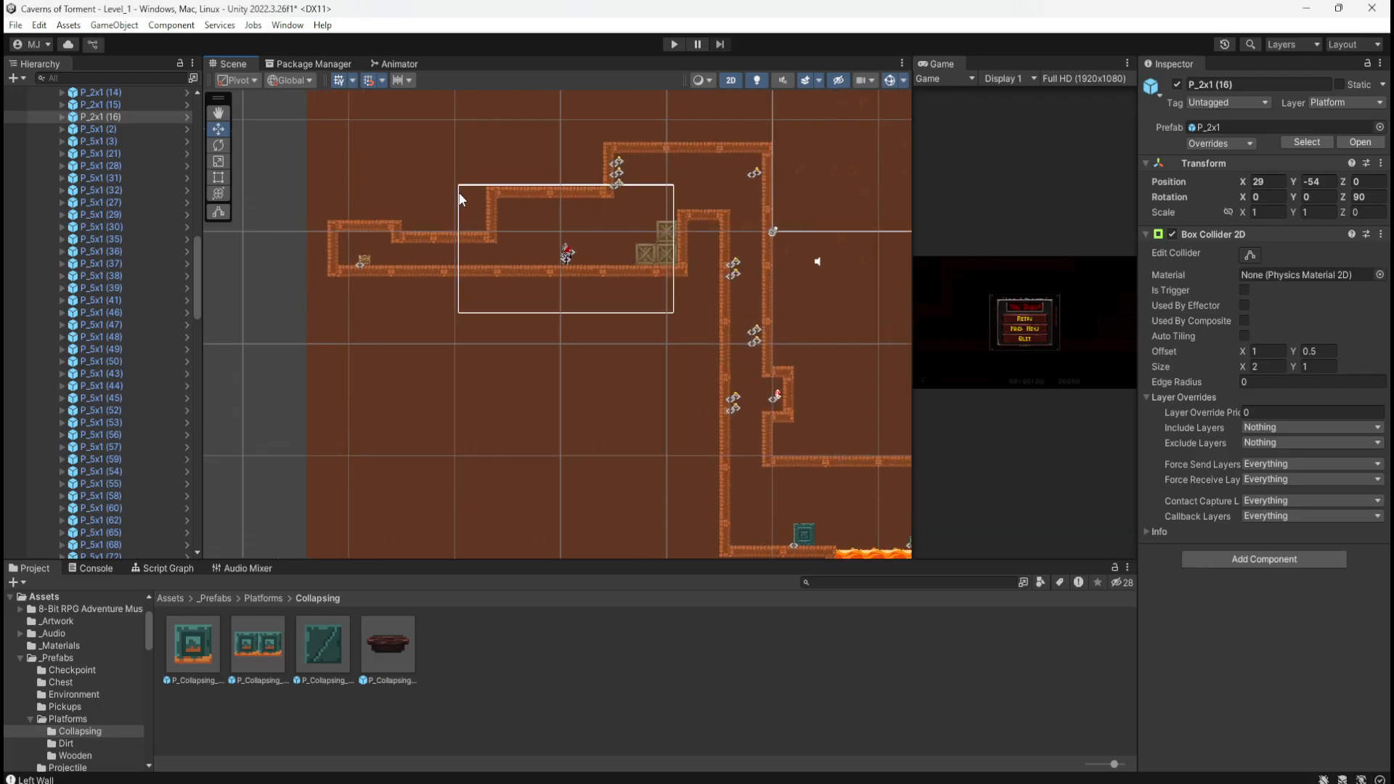
{"action": "scroll", "coordinate": [434, 220], "scroll_direction": "up", "scroll_amount": 2}
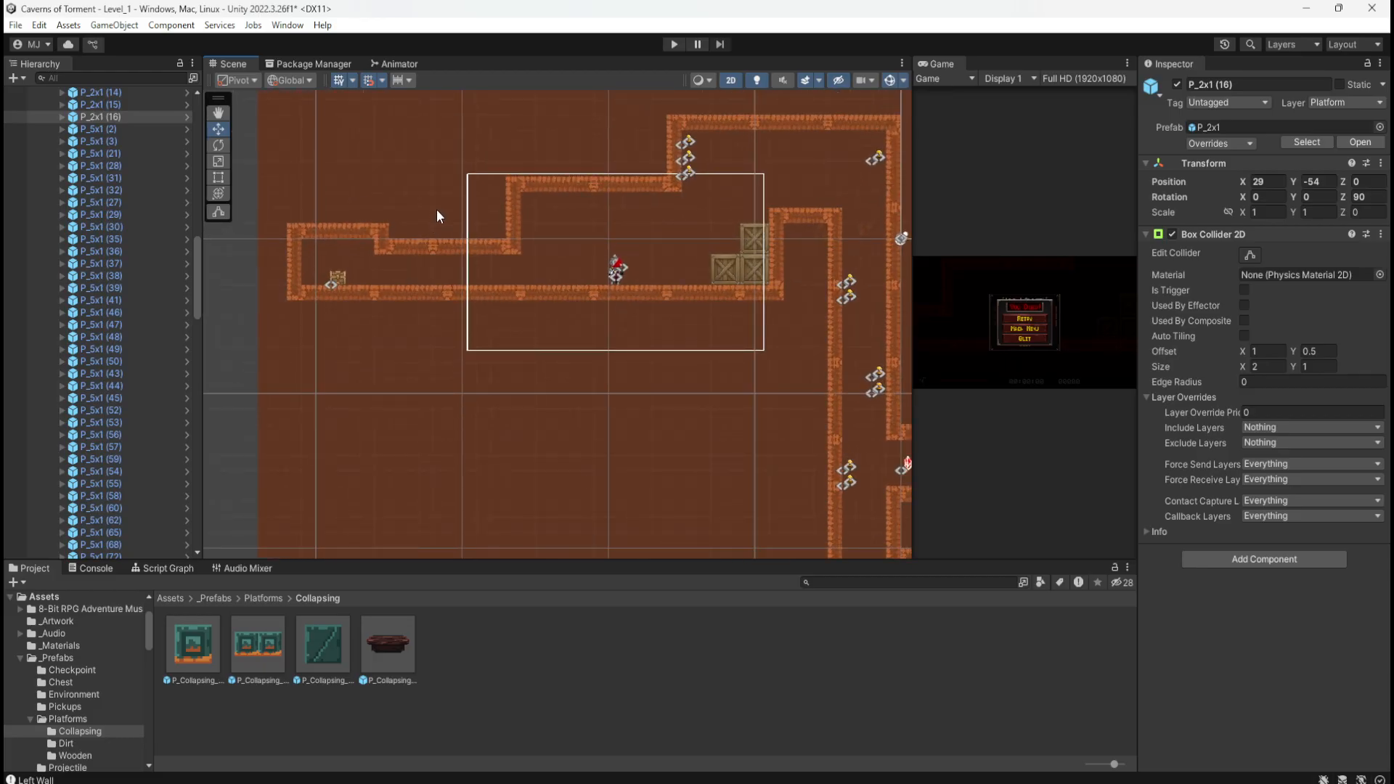
Step: Locate the TreasureChest in the Hierarchy, collapsing the LavaBlock's children
{"action": "left_click", "coordinate": [334, 272]}
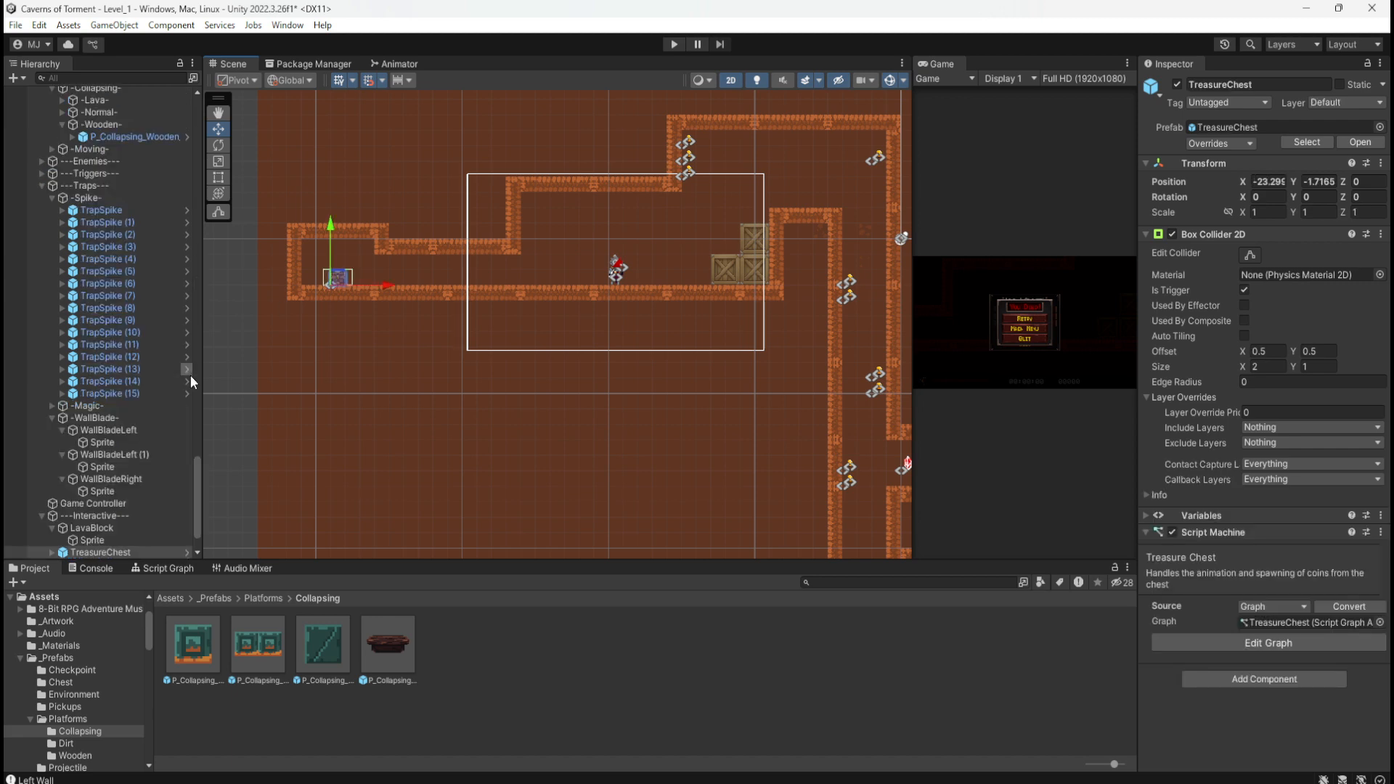
{"action": "left_click", "coordinate": [92, 491]}
{"action": "left_click", "coordinate": [102, 503]}
{"action": "scroll", "coordinate": [308, 316], "scroll_direction": "down", "scroll_amount": 3}
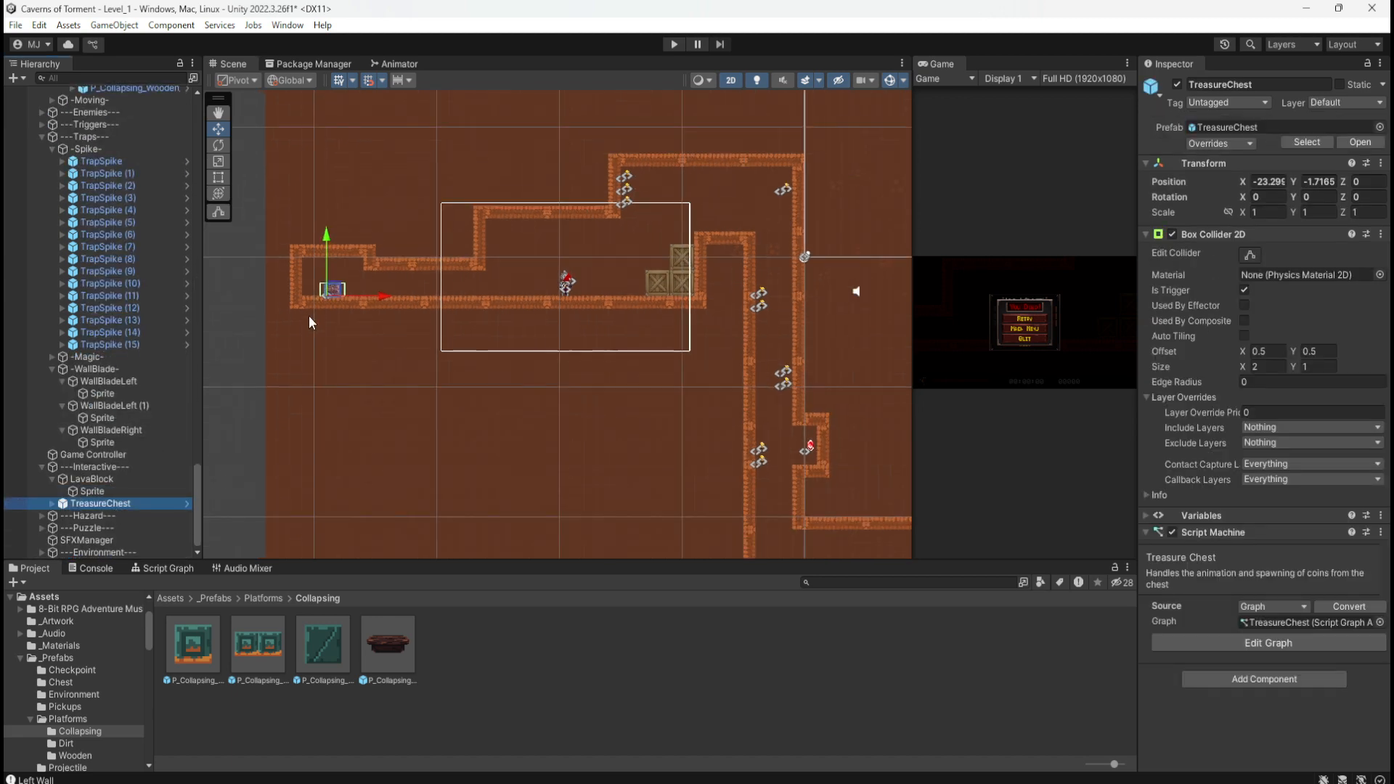
{"action": "scroll", "coordinate": [320, 204], "scroll_direction": "down", "scroll_amount": 4}
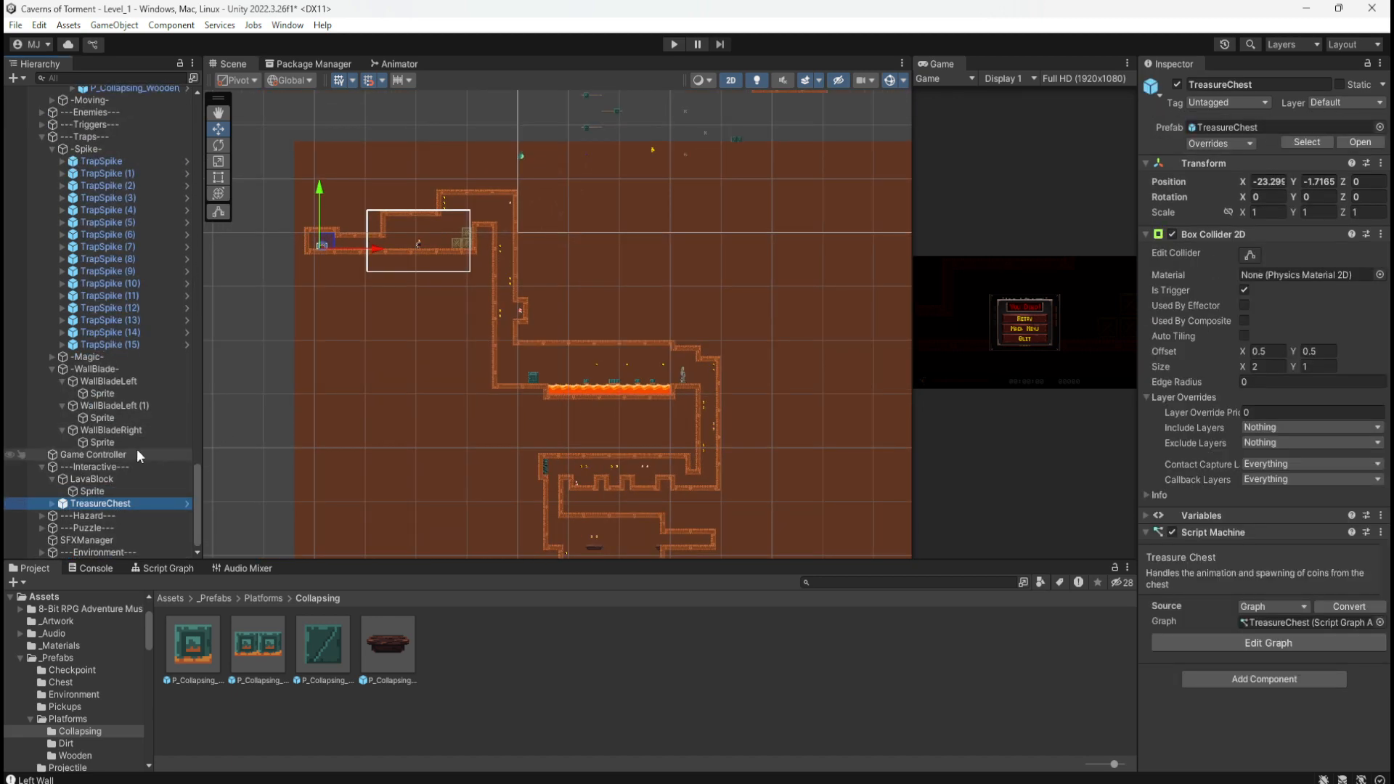
{"action": "left_click", "coordinate": [51, 480]}
{"action": "left_click", "coordinate": [53, 491]}
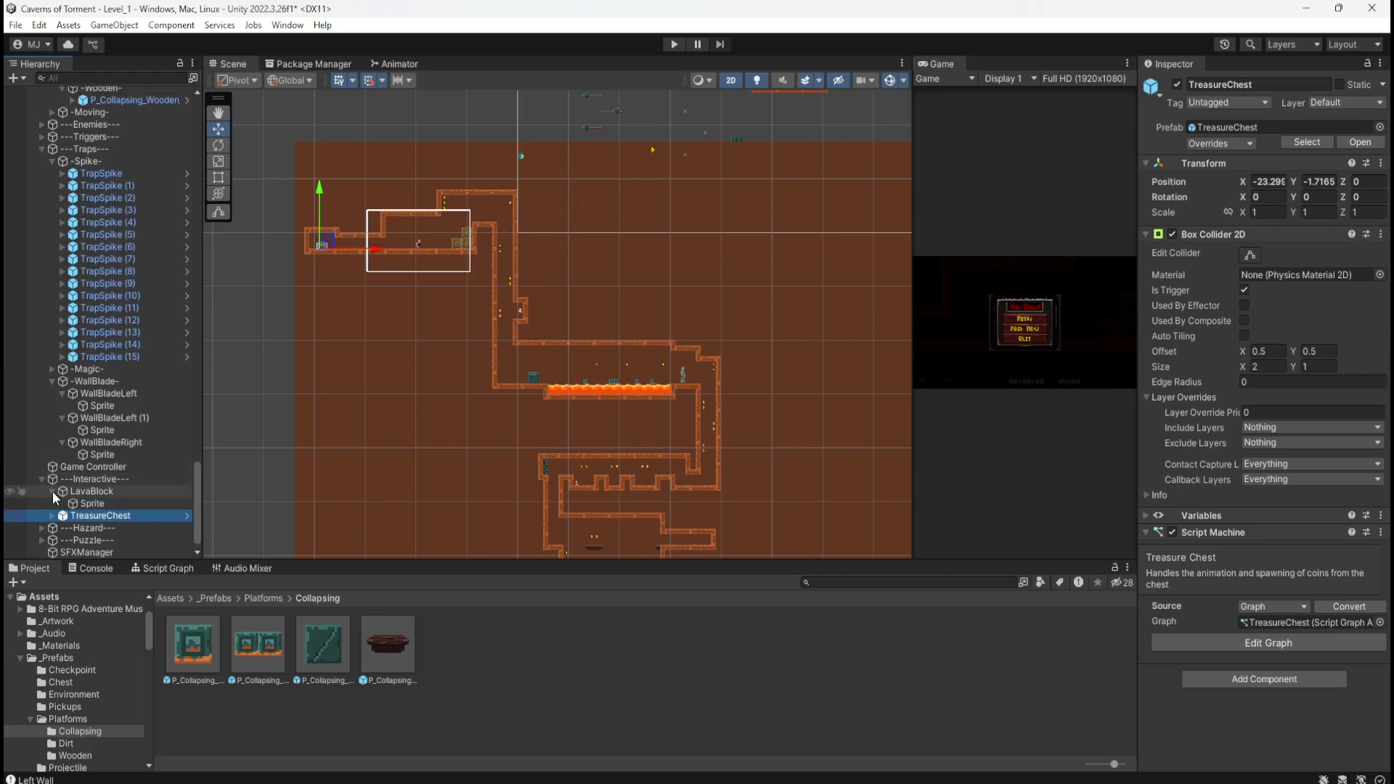
{"action": "left_click", "coordinate": [51, 490]}
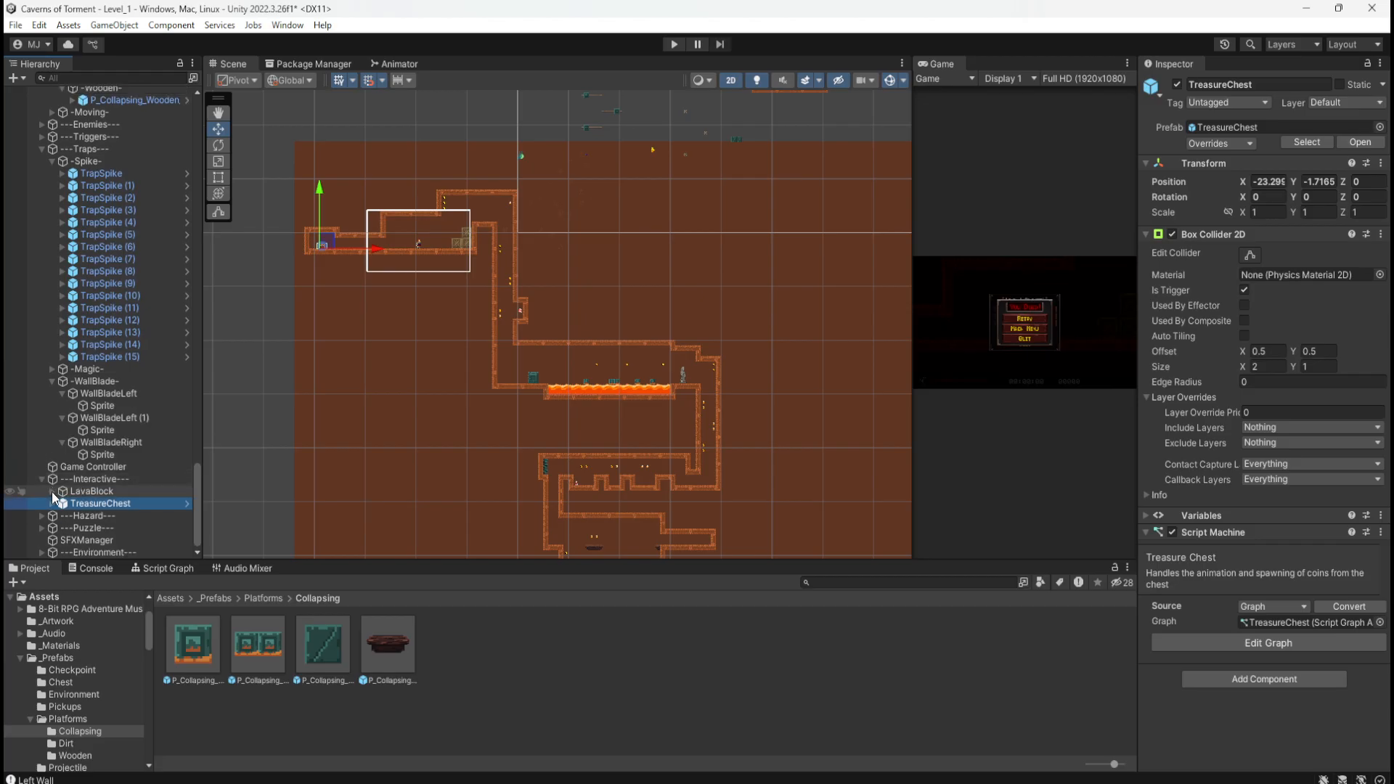
Step: Create an empty '-TreasureChest-' object under ---Interactive--- and move TreasureChest into it
{"action": "right_click", "coordinate": [106, 478]}
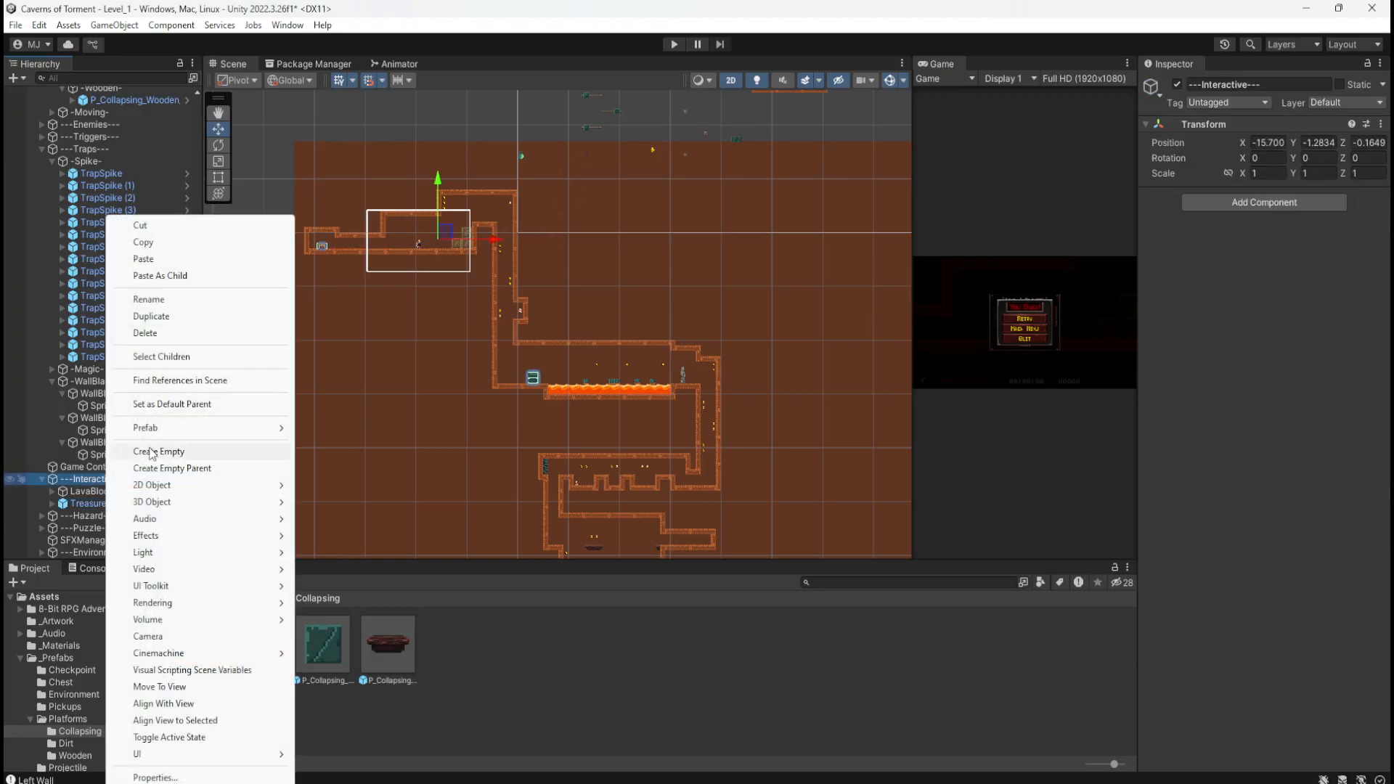
{"action": "left_click", "coordinate": [150, 452]}
{"action": "type", "text": "-Tre"}
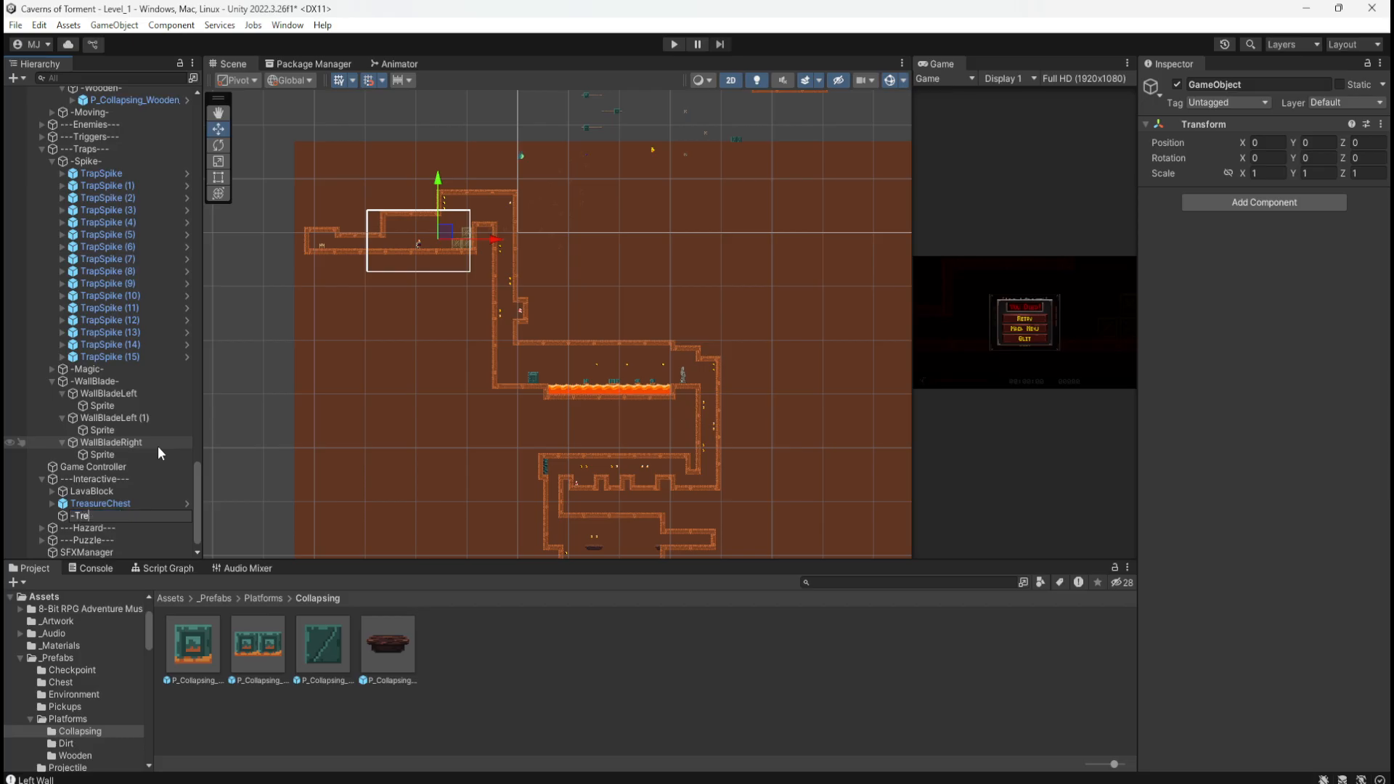
{"action": "type", "text": "asureChest-"}
{"action": "key", "text": "Return"}
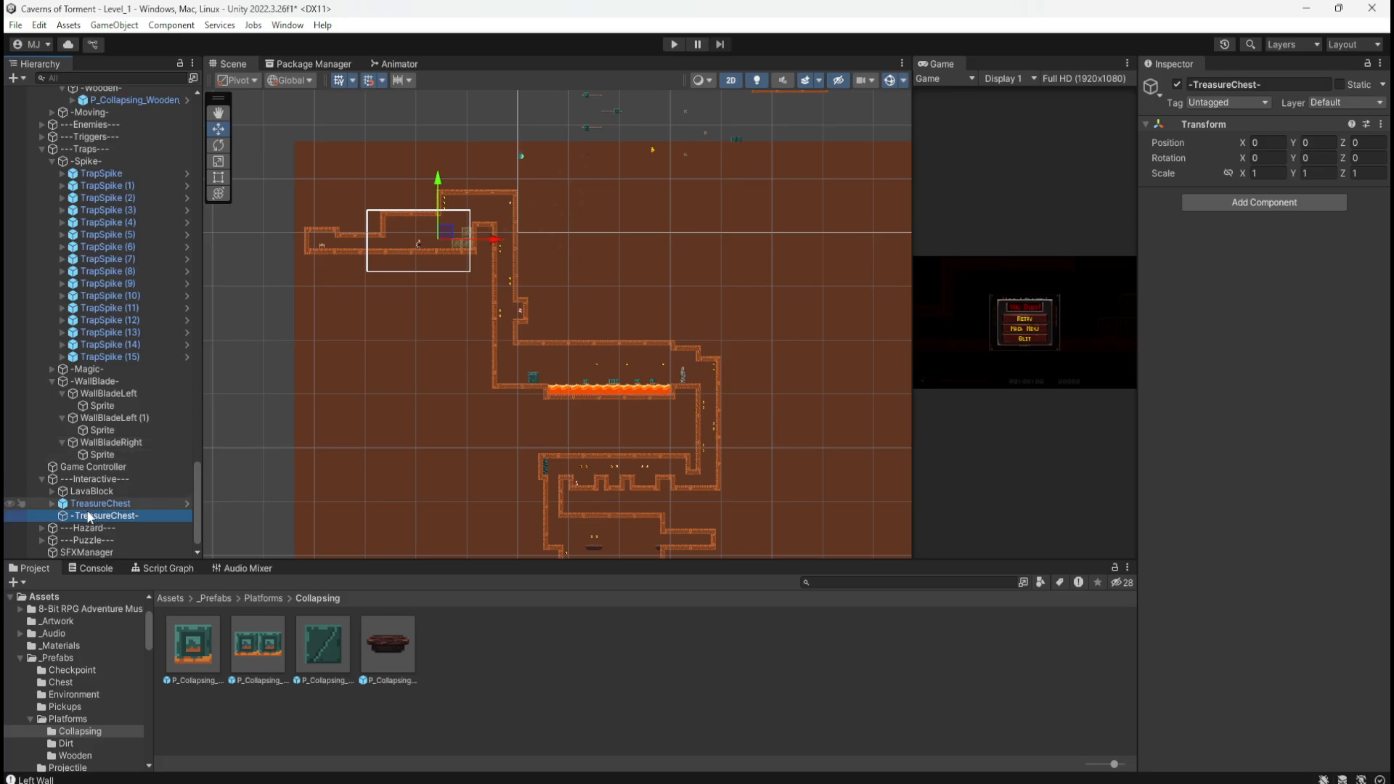
{"action": "left_click_drag", "start_coordinate": [85, 505], "coordinate": [86, 518]}
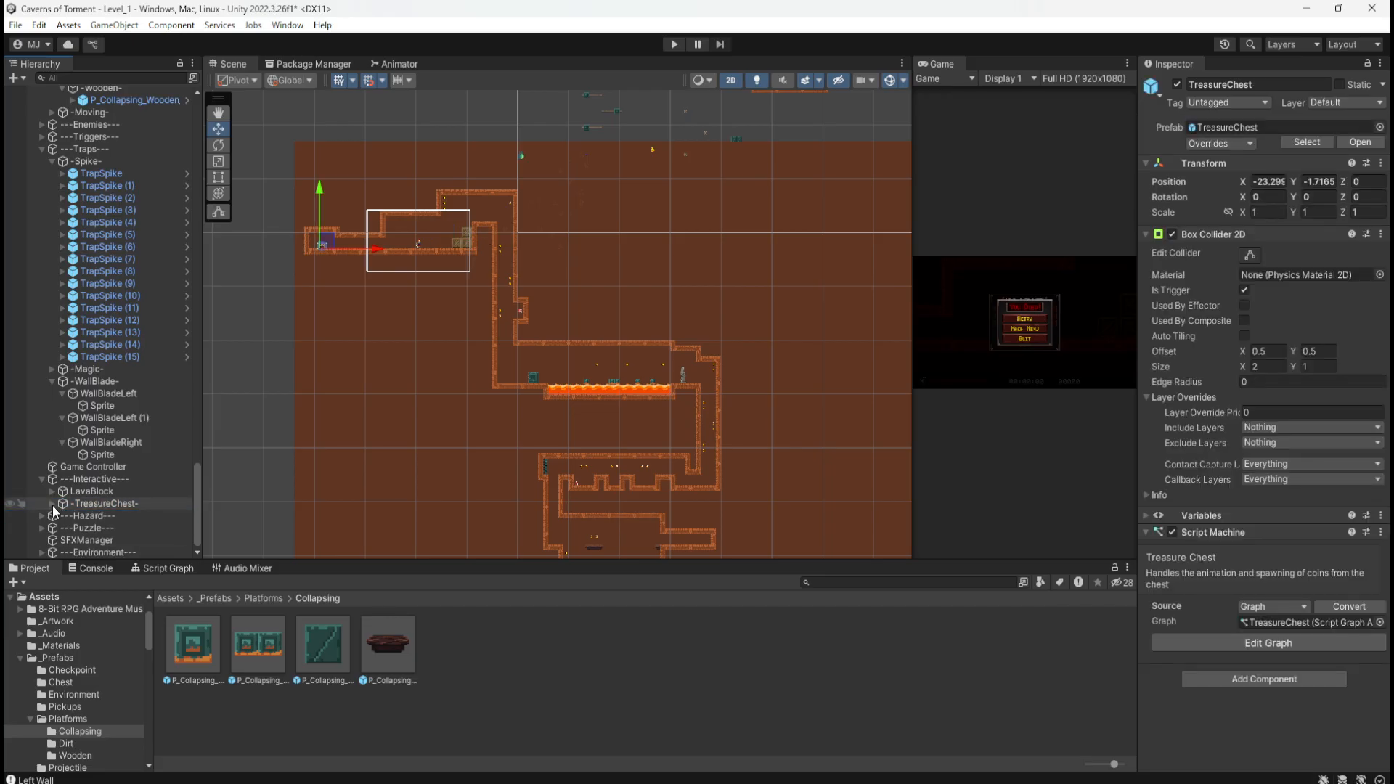
{"action": "left_click", "coordinate": [53, 503]}
{"action": "left_click", "coordinate": [102, 503]}
Step: Duplicate the TreasureChest and move the copy into the lower-right dirt nook
{"action": "left_click", "coordinate": [108, 515]}
{"action": "scroll", "coordinate": [447, 212], "scroll_direction": "down", "scroll_amount": 2}
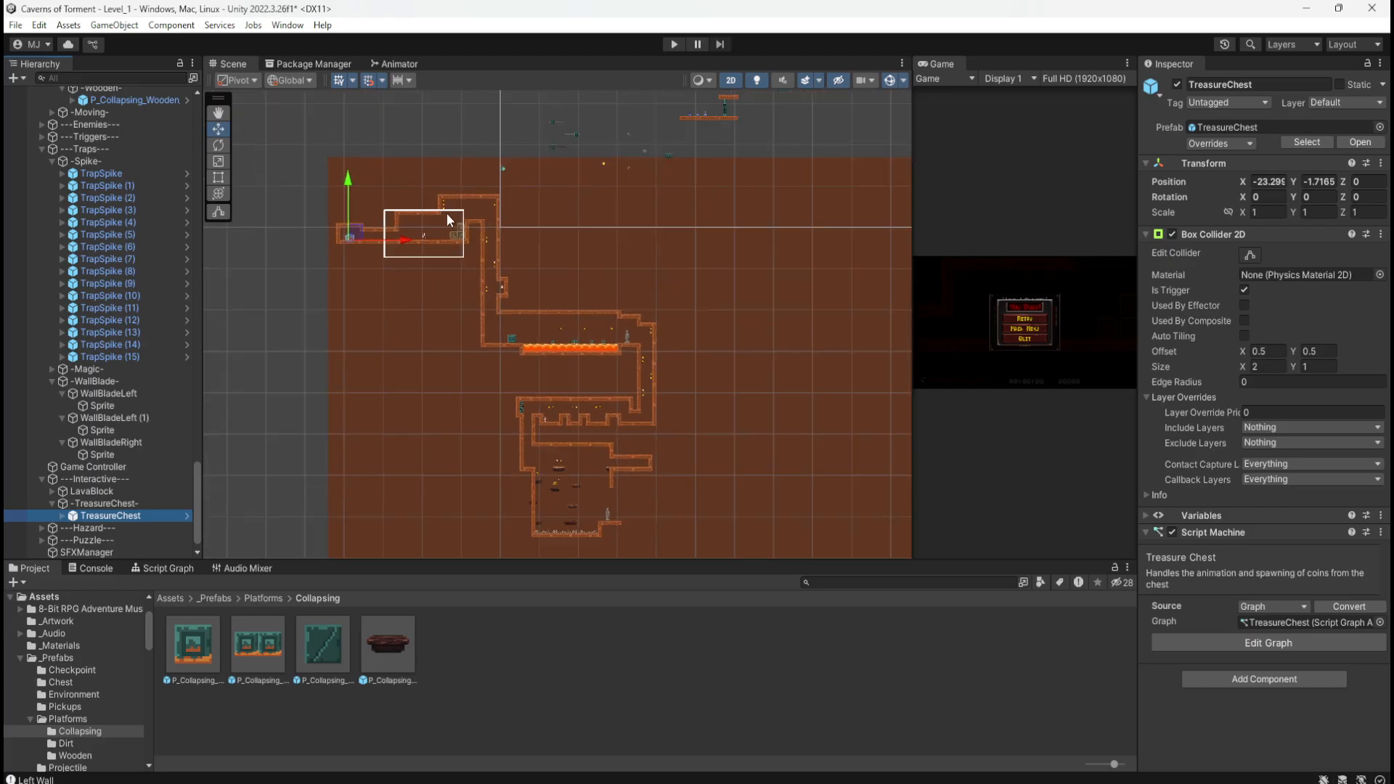
{"action": "scroll", "coordinate": [446, 213], "scroll_direction": "down", "scroll_amount": 3}
{"action": "scroll", "coordinate": [627, 429], "scroll_direction": "up", "scroll_amount": 7}
{"action": "key", "text": "ctrl+d"}
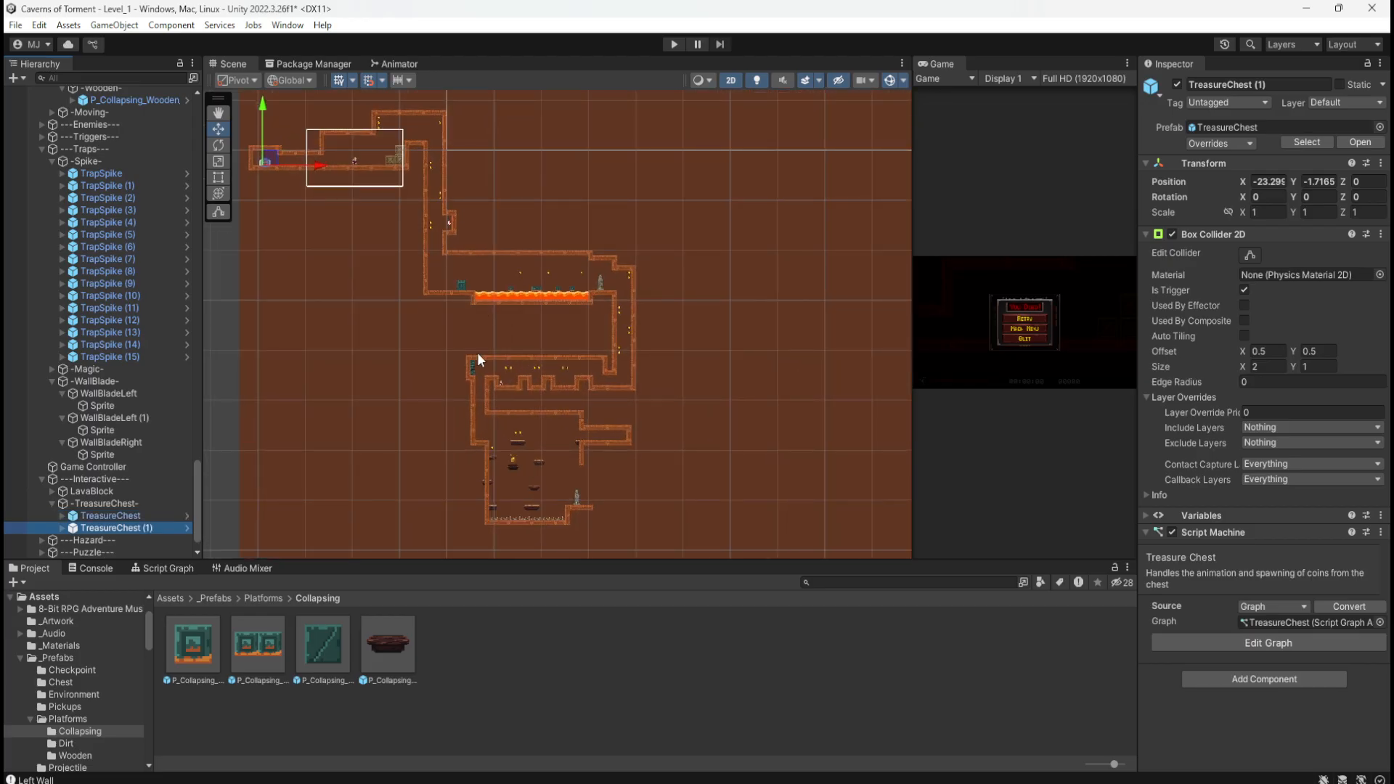
{"action": "left_click_drag", "start_coordinate": [281, 155], "coordinate": [628, 433]}
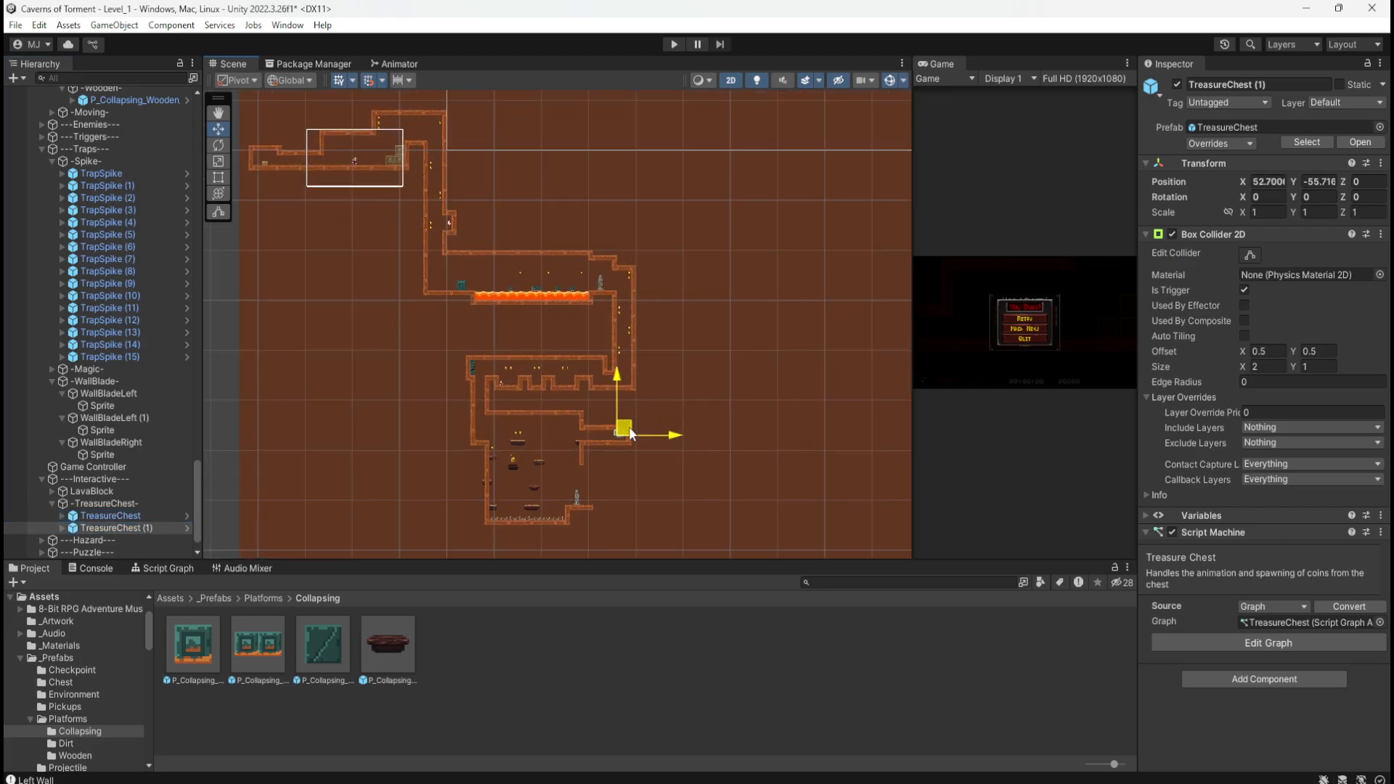
{"action": "scroll", "coordinate": [627, 479], "scroll_direction": "up", "scroll_amount": 1}
{"action": "scroll", "coordinate": [604, 428], "scroll_direction": "up", "scroll_amount": 6}
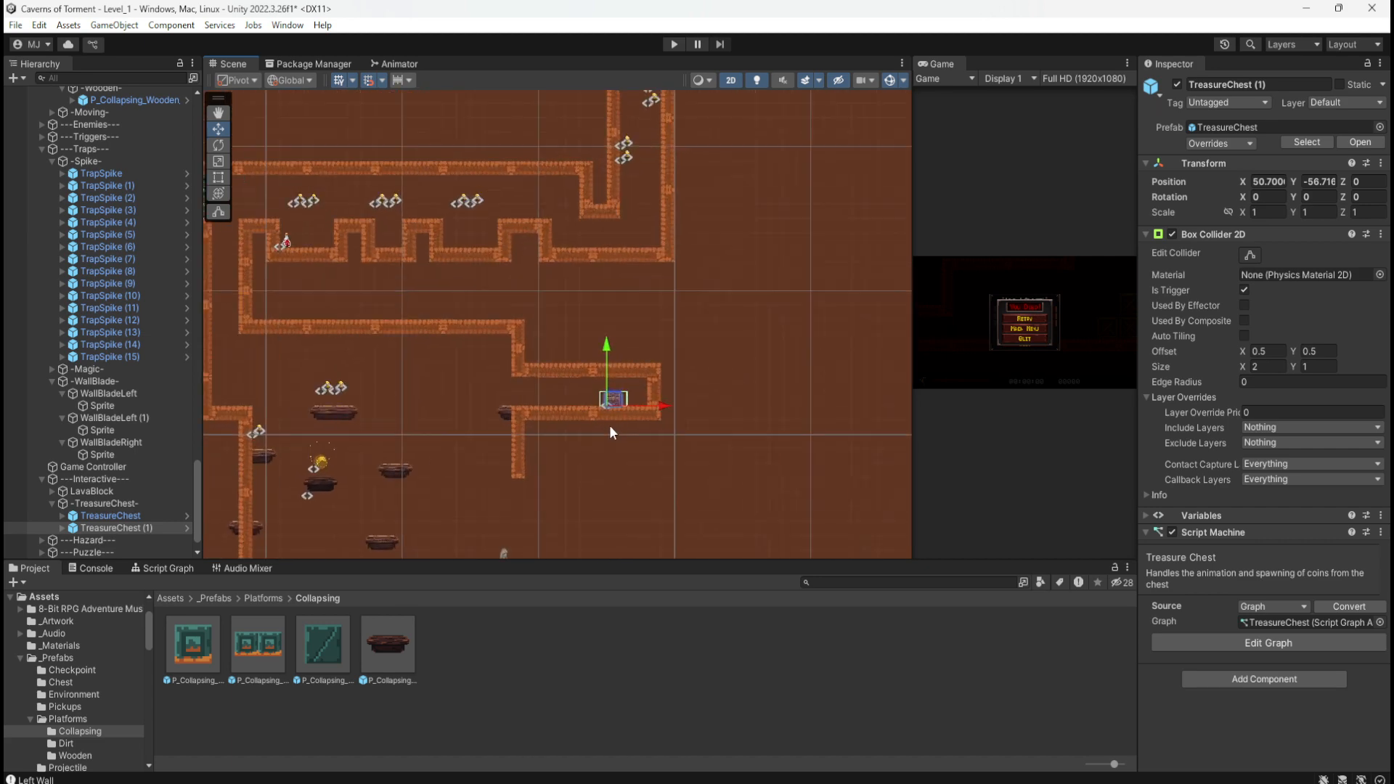
{"action": "scroll", "coordinate": [601, 411], "scroll_direction": "up", "scroll_amount": 1}
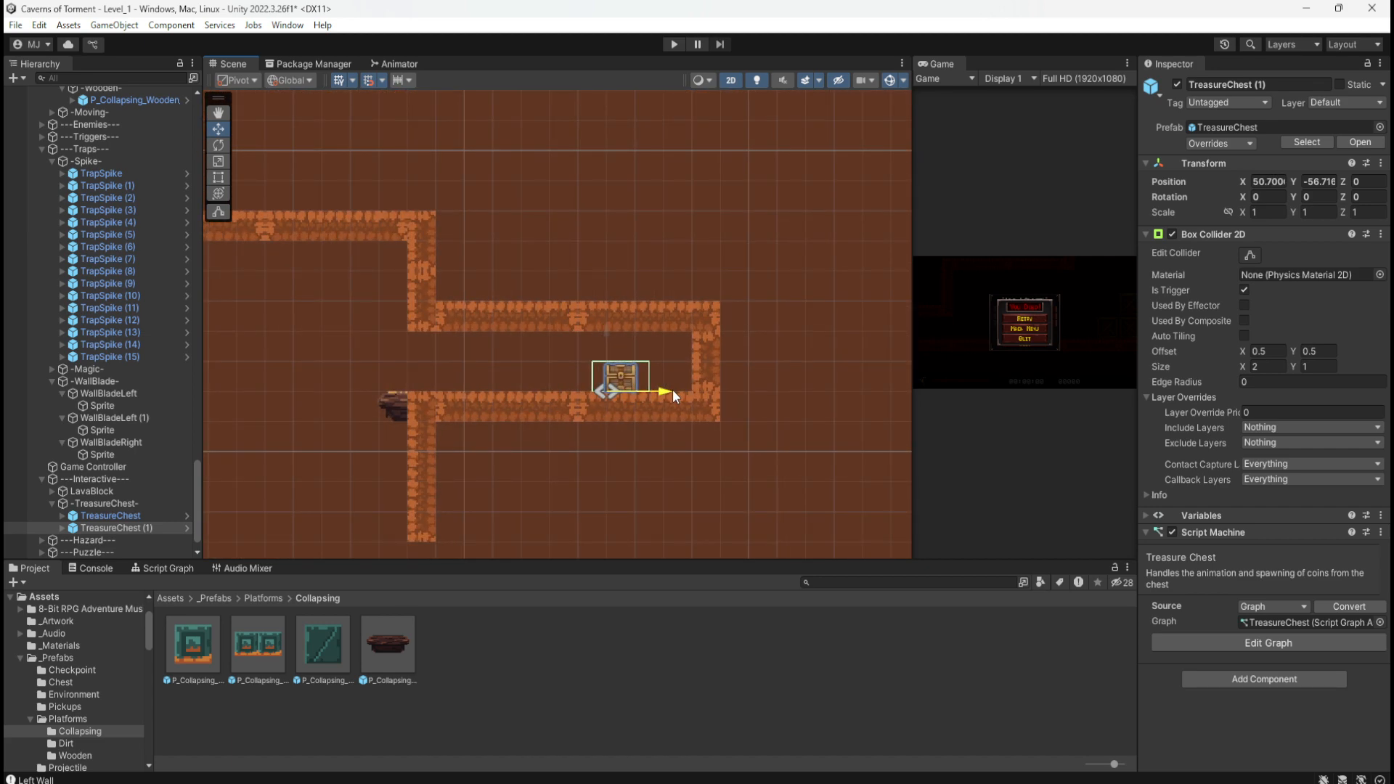
Step: Fine-tune TreasureChest (1) to X 50.7, Y -56.716 between the ledges
{"action": "left_click_drag", "start_coordinate": [672, 390], "coordinate": [686, 395]}
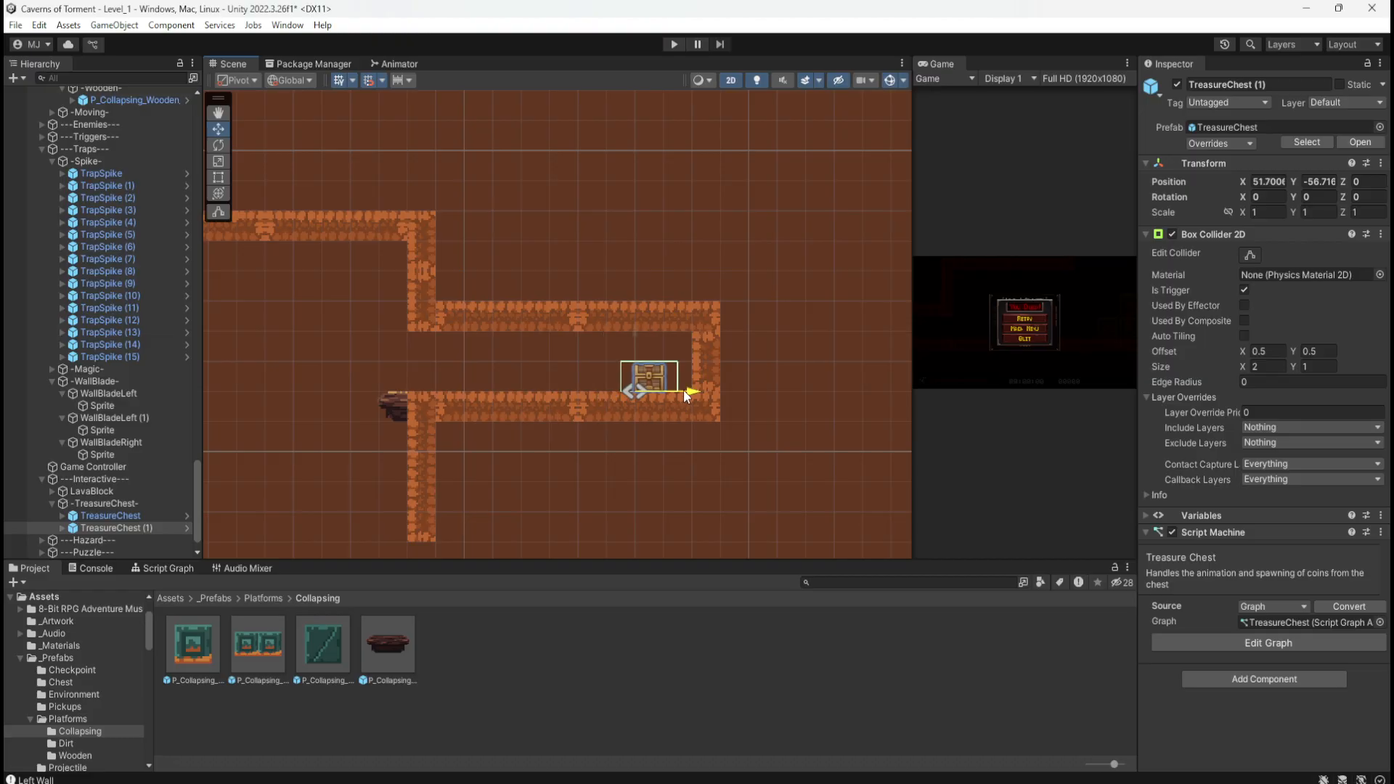
{"action": "left_click_drag", "start_coordinate": [681, 389], "coordinate": [680, 389]}
{"action": "scroll", "coordinate": [734, 438], "scroll_direction": "down", "scroll_amount": 2}
{"action": "scroll", "coordinate": [733, 439], "scroll_direction": "down", "scroll_amount": 6}
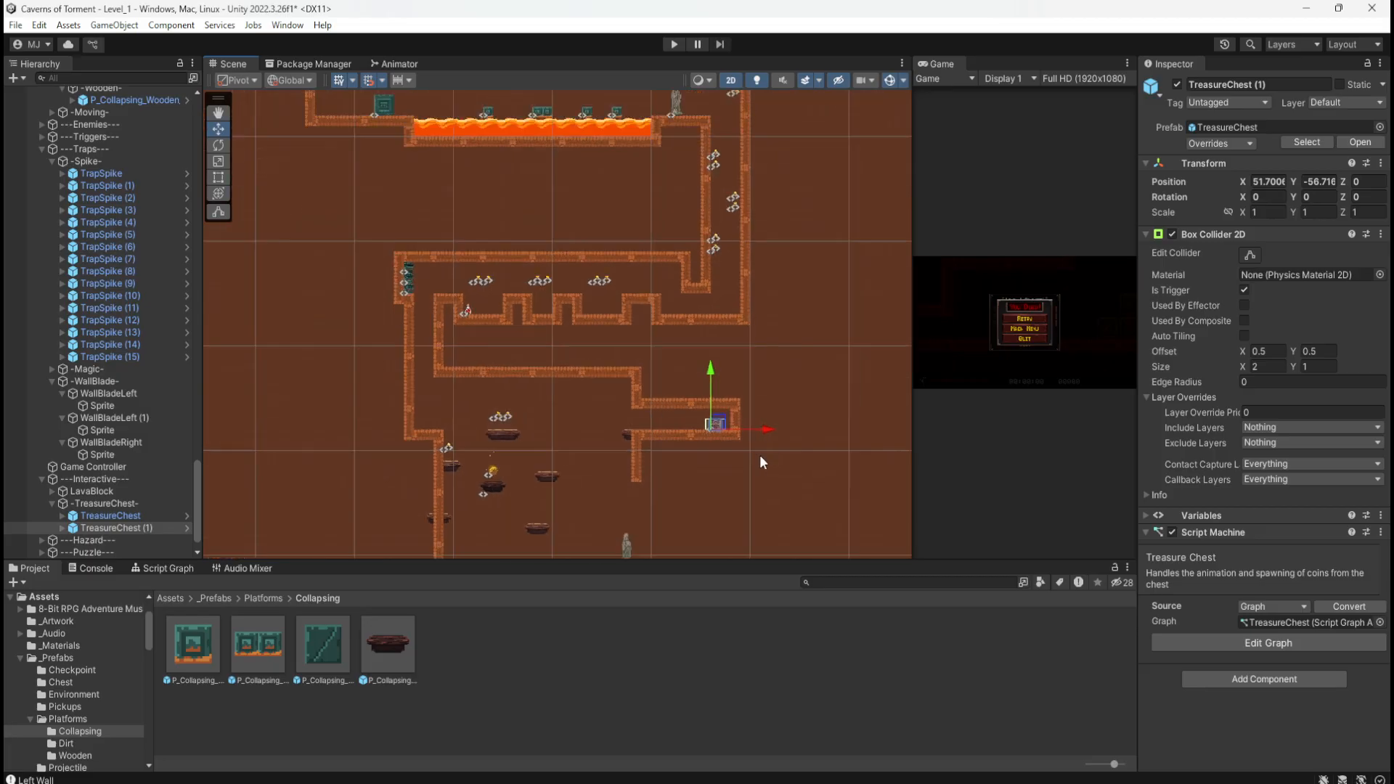
{"action": "scroll", "coordinate": [391, 153], "scroll_direction": "up", "scroll_amount": 7}
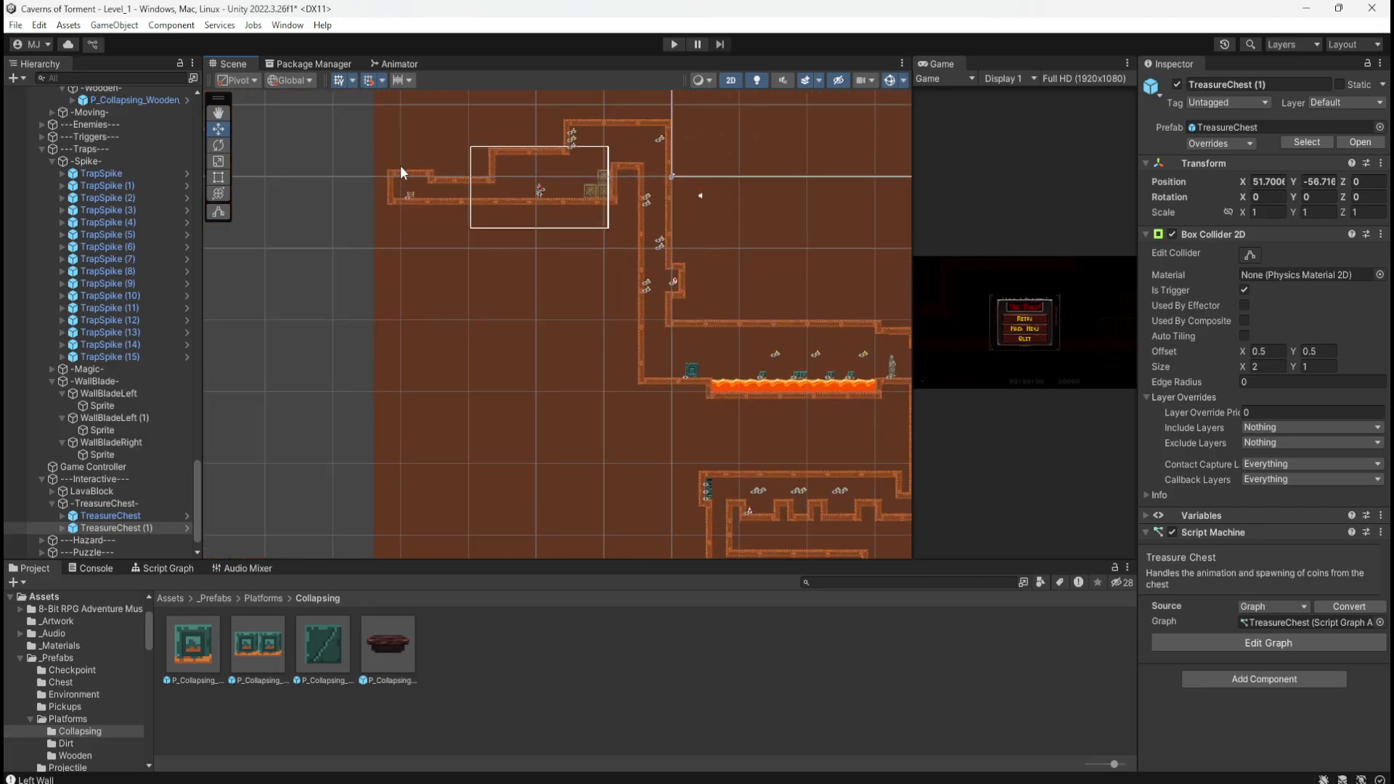
{"action": "scroll", "coordinate": [414, 203], "scroll_direction": "up", "scroll_amount": 2}
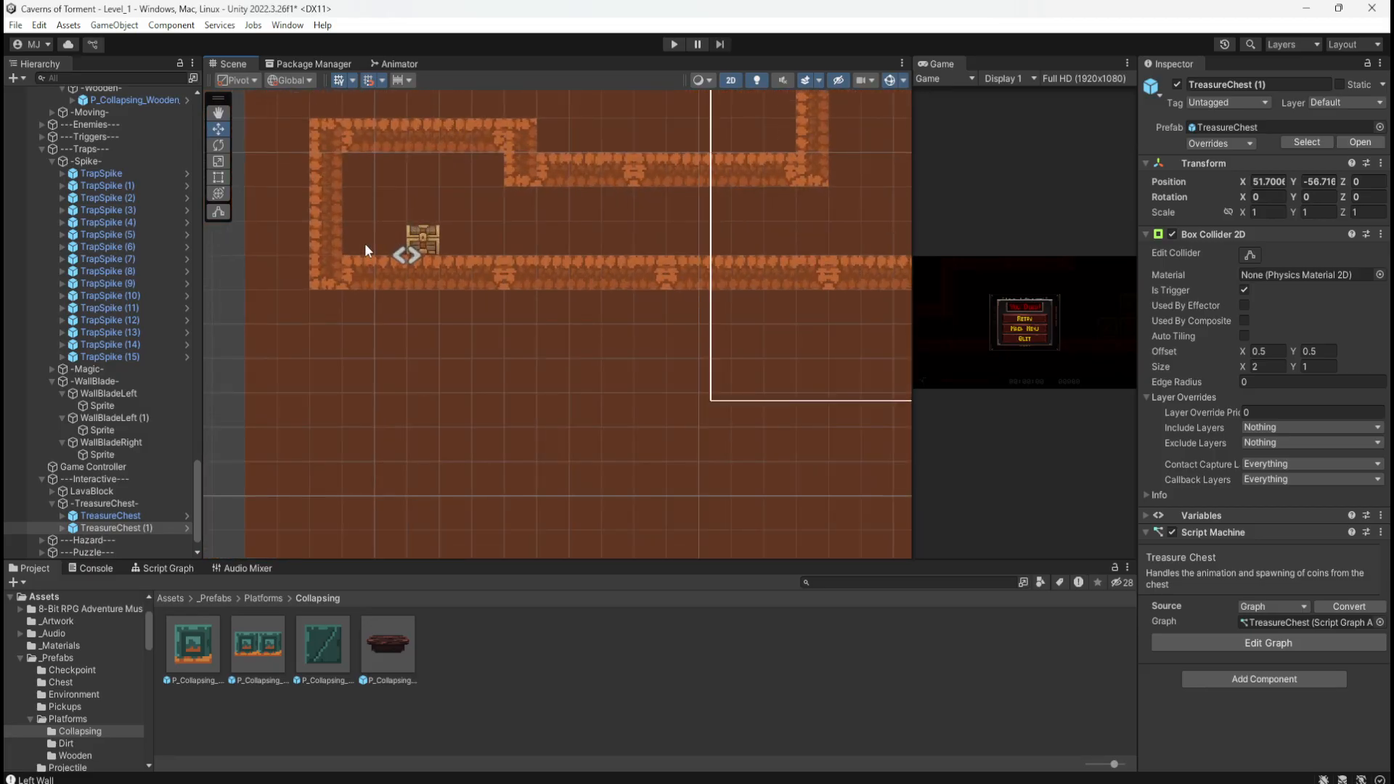
{"action": "scroll", "coordinate": [328, 212], "scroll_direction": "down", "scroll_amount": 6}
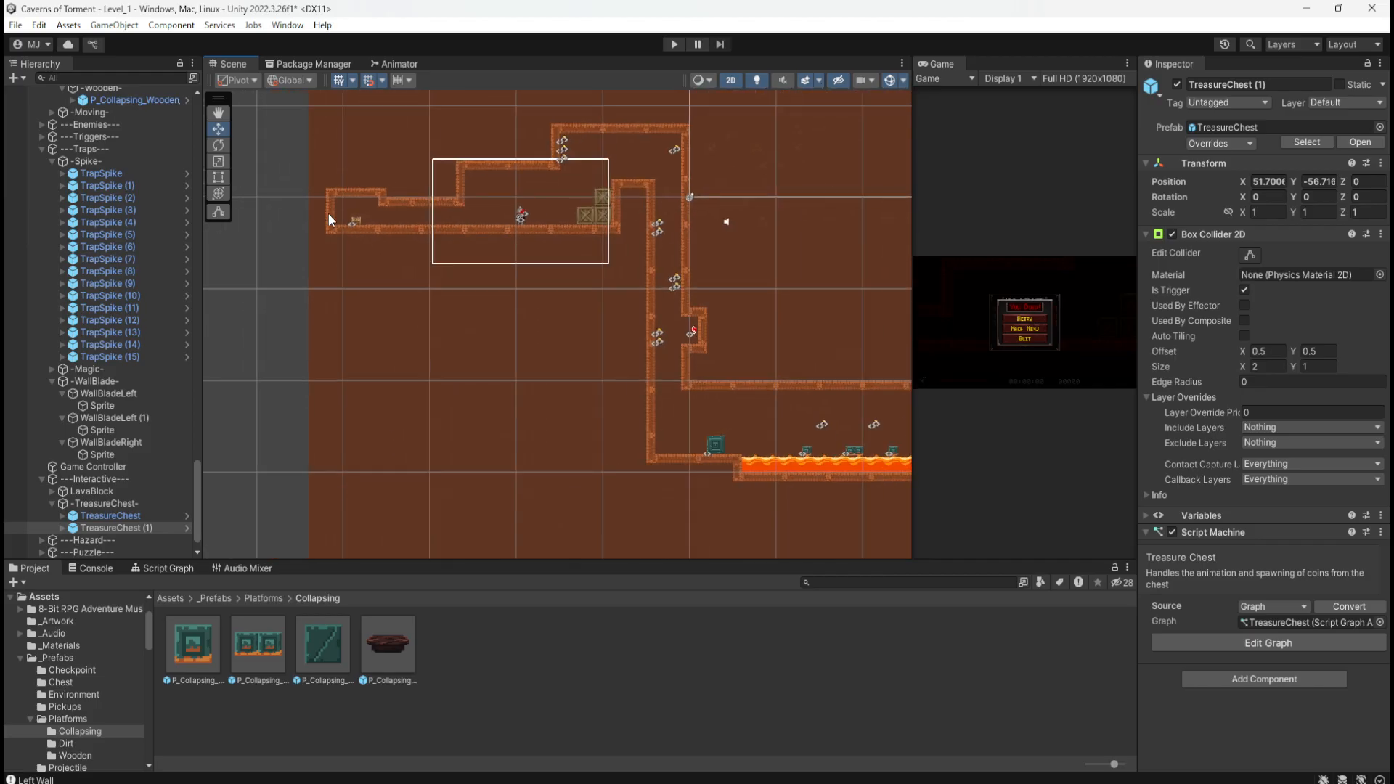
{"action": "scroll", "coordinate": [657, 457], "scroll_direction": "up", "scroll_amount": 8}
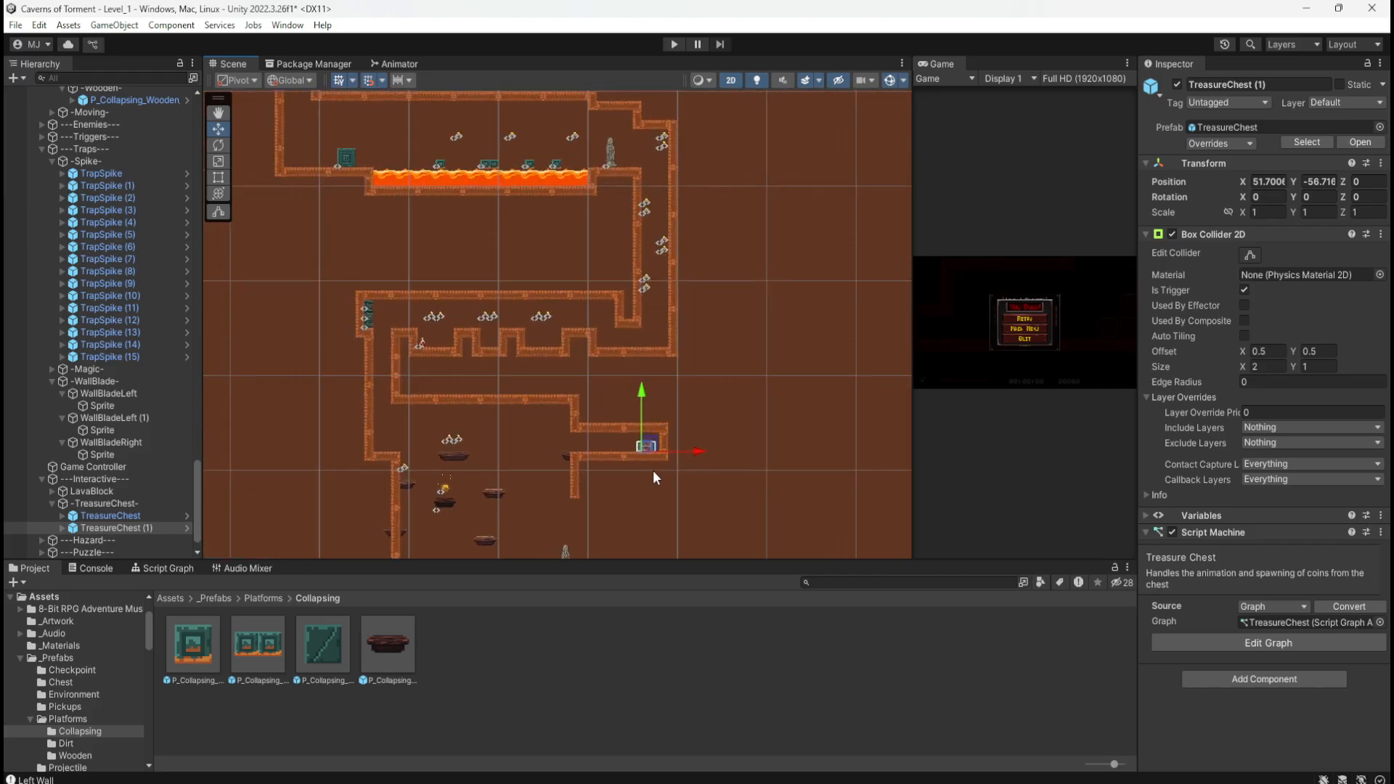
{"action": "scroll", "coordinate": [655, 445], "scroll_direction": "up", "scroll_amount": 4}
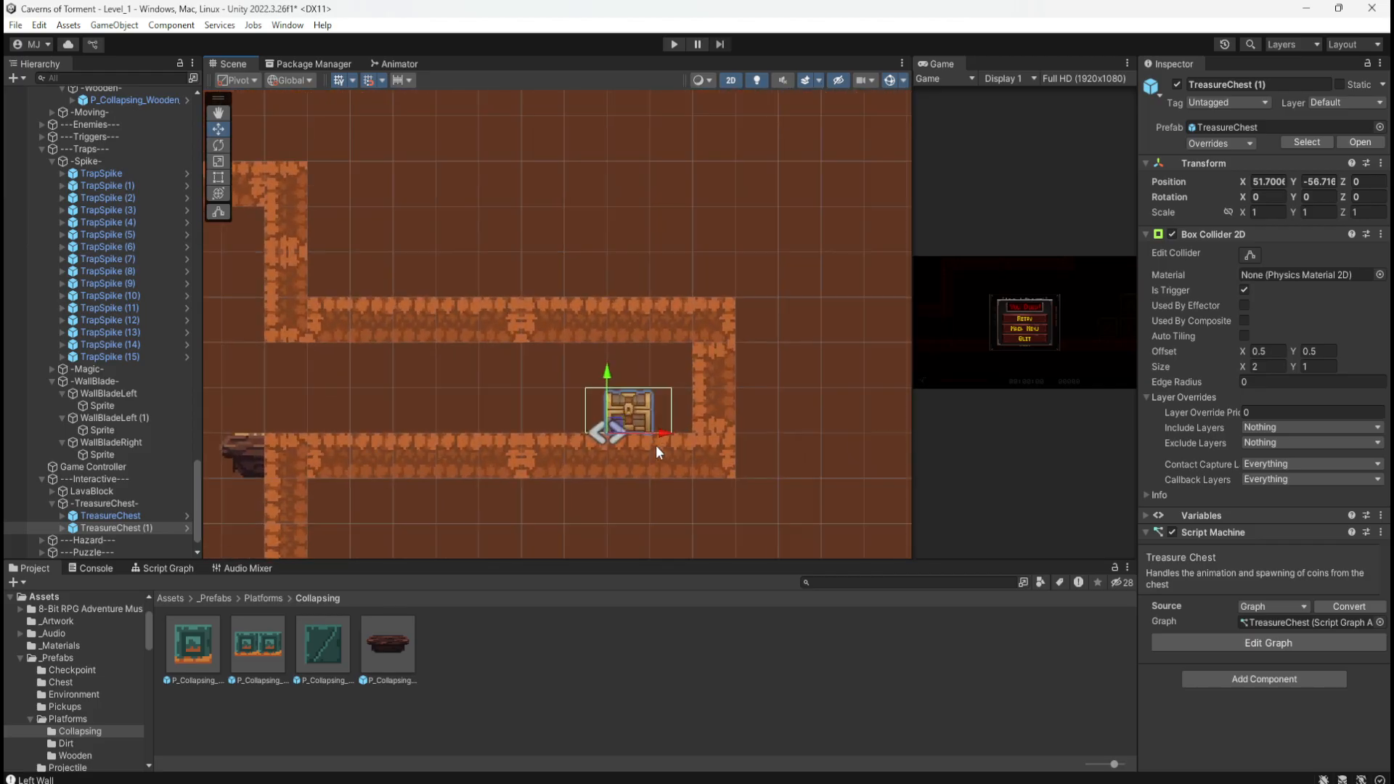
{"action": "left_click_drag", "start_coordinate": [663, 432], "coordinate": [634, 428]}
{"action": "scroll", "coordinate": [739, 421], "scroll_direction": "down", "scroll_amount": 3}
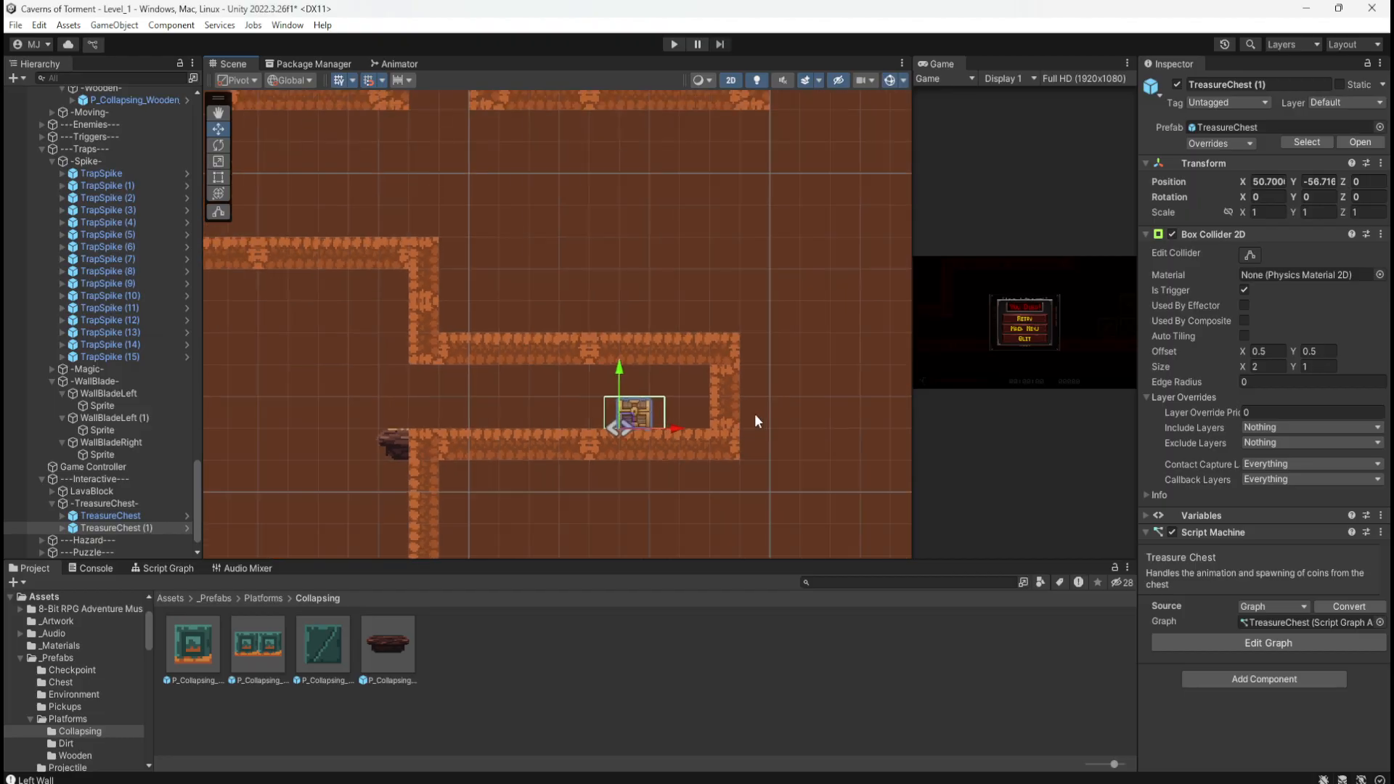
{"action": "scroll", "coordinate": [667, 324], "scroll_direction": "down", "scroll_amount": 1}
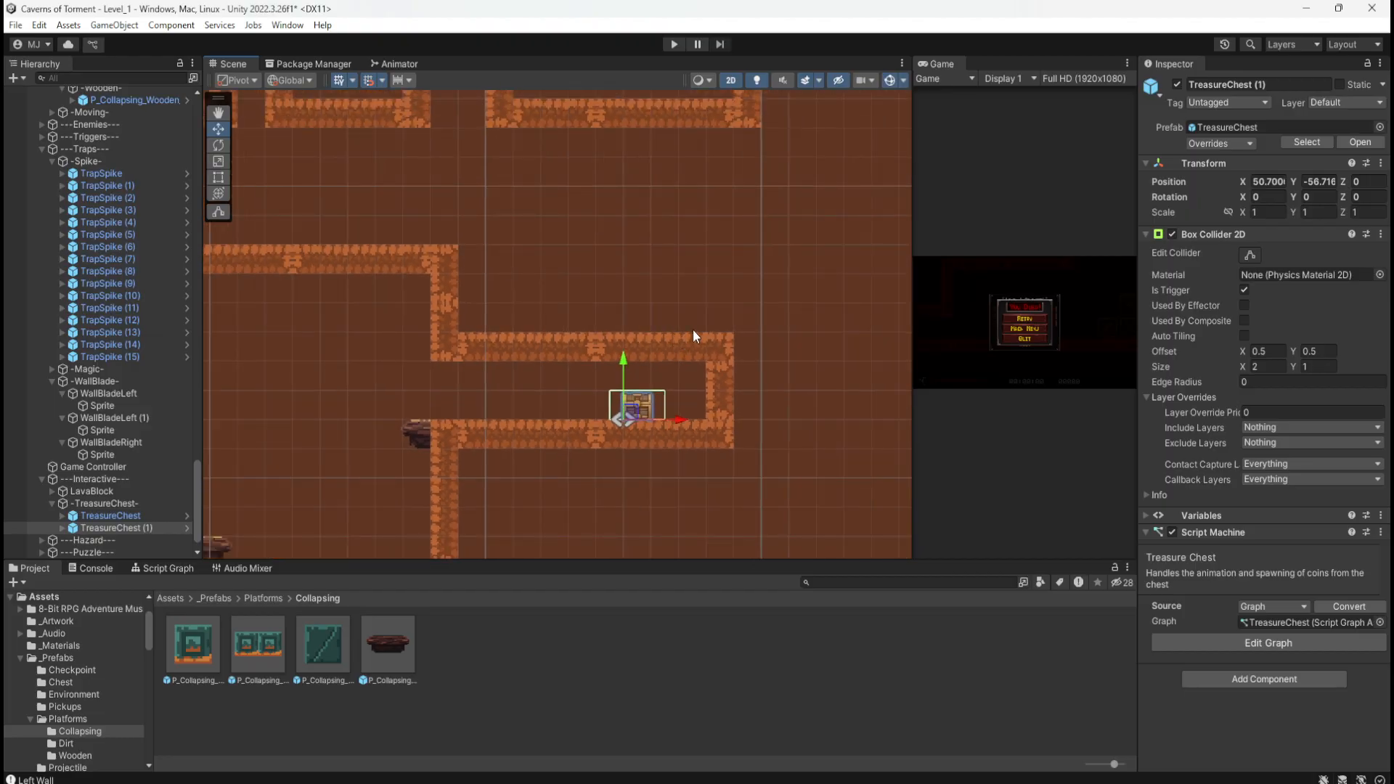
{"action": "scroll", "coordinate": [704, 341], "scroll_direction": "down", "scroll_amount": 1}
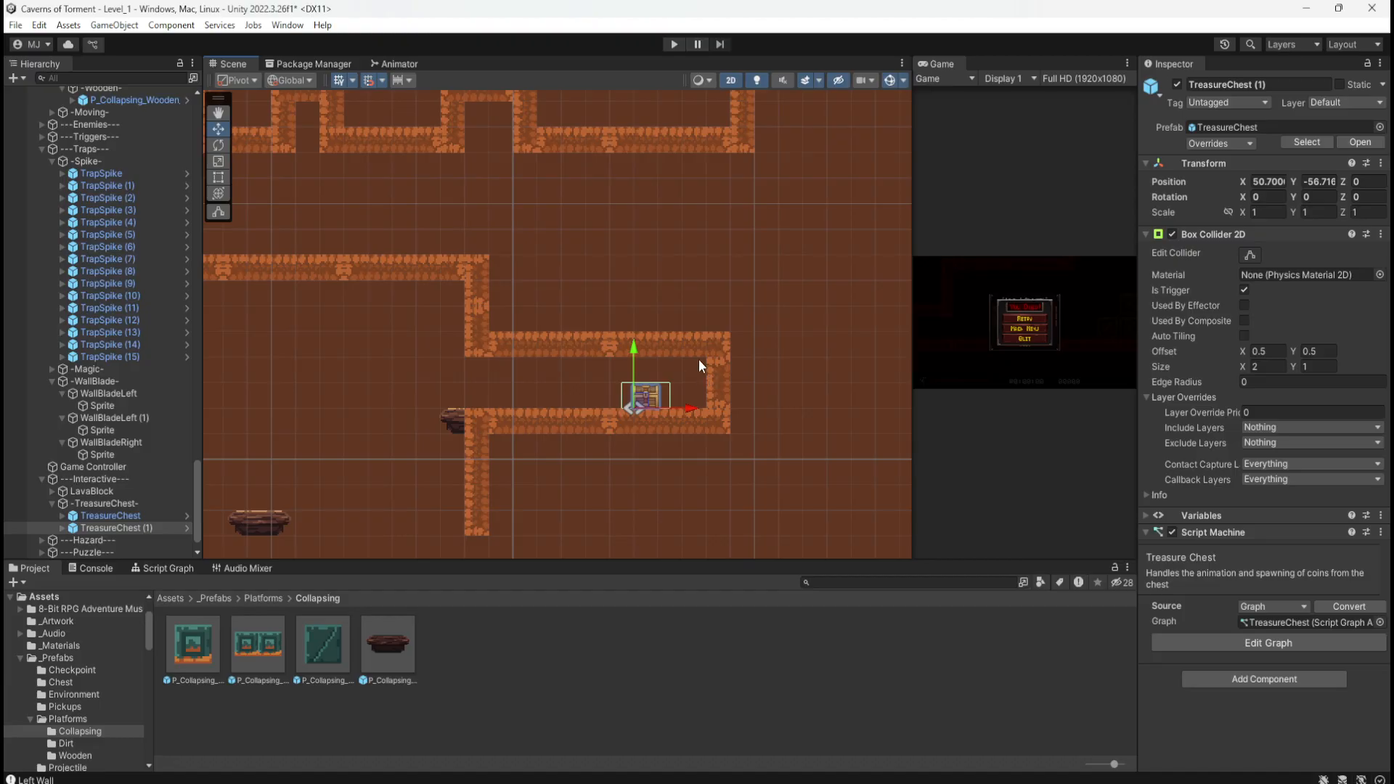
{"action": "scroll", "coordinate": [723, 330], "scroll_direction": "down", "scroll_amount": 3}
{"action": "scroll", "coordinate": [724, 330], "scroll_direction": "down", "scroll_amount": 9}
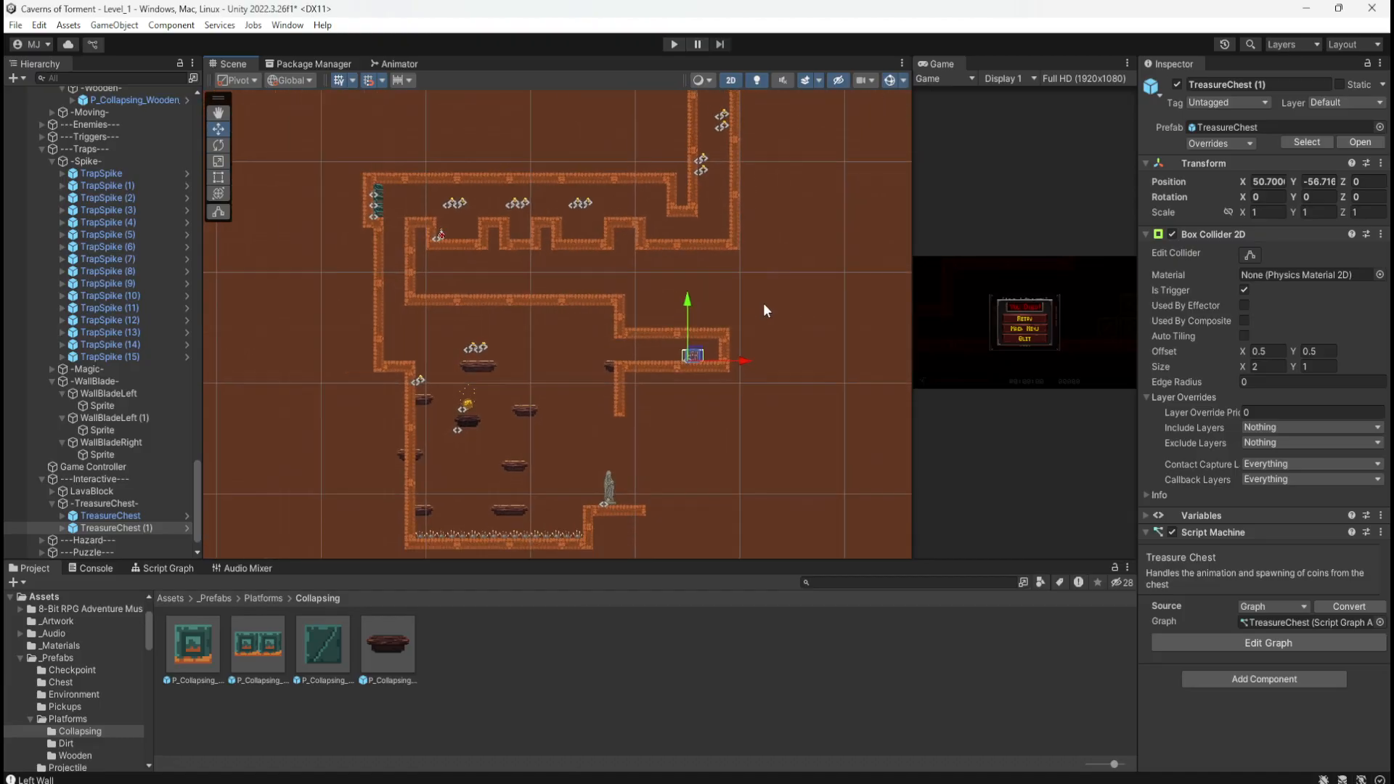
{"action": "scroll", "coordinate": [593, 500], "scroll_direction": "up", "scroll_amount": 11}
{"action": "scroll", "coordinate": [598, 461], "scroll_direction": "up", "scroll_amount": 2}
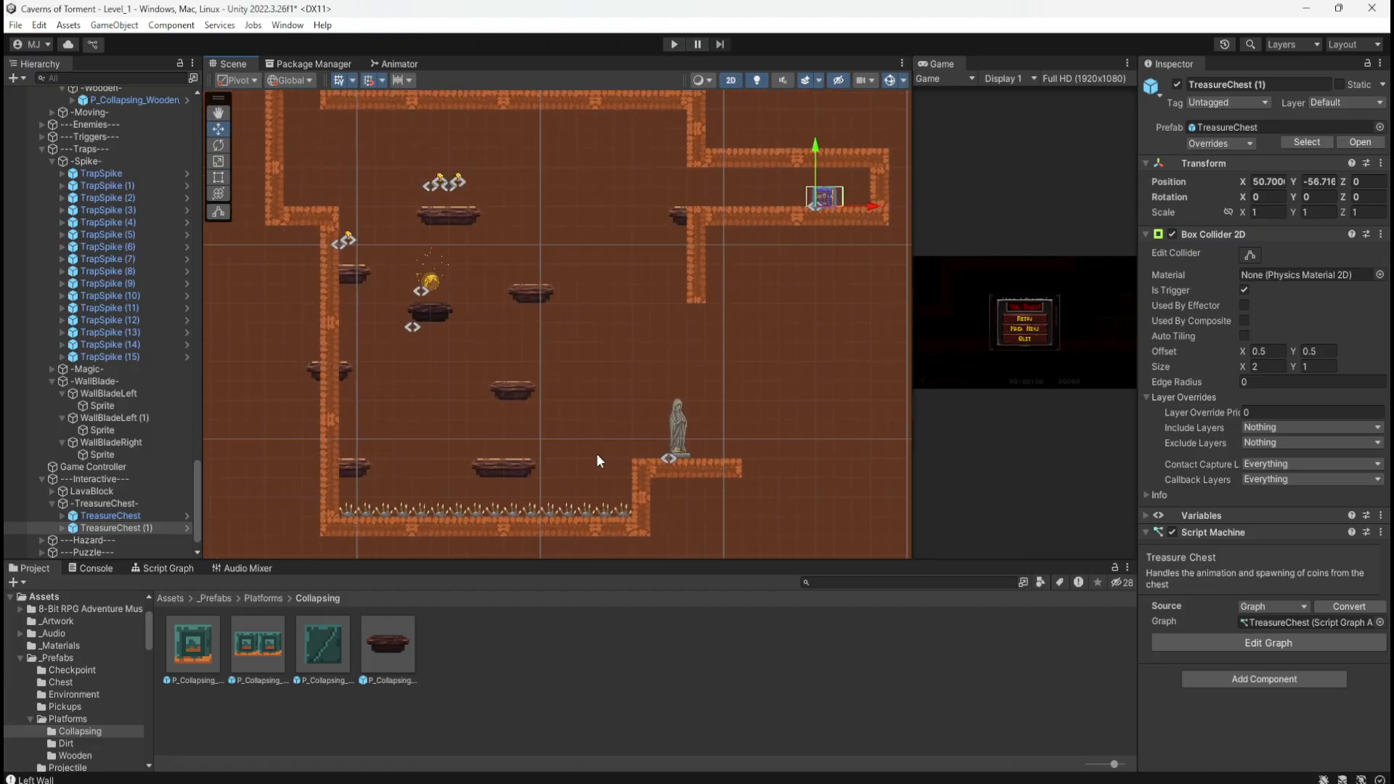
Step: Delete the long vertical dirt wall P_5x1 (88)
{"action": "left_click", "coordinate": [696, 275]}
{"action": "left_click_drag", "start_coordinate": [708, 256], "coordinate": [721, 352]}
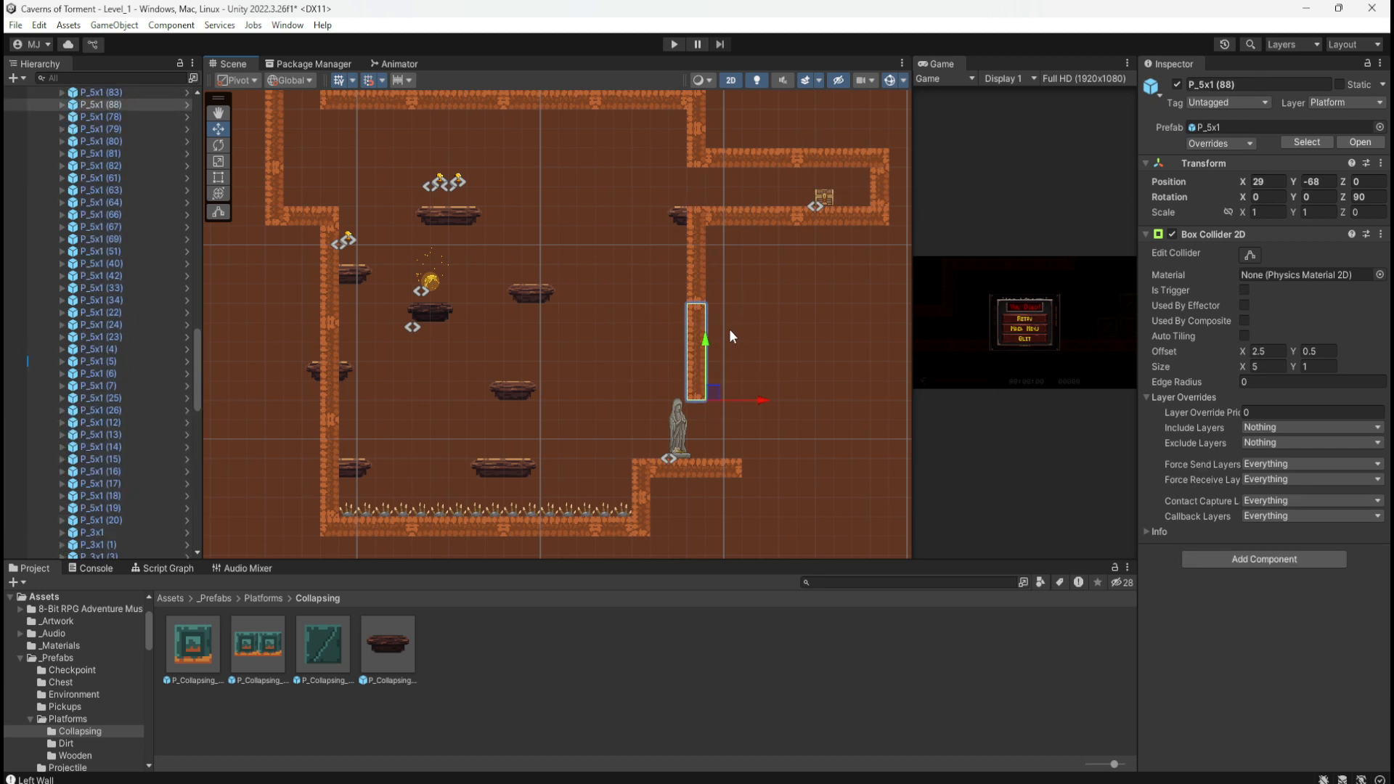
{"action": "key", "text": "Delete"}
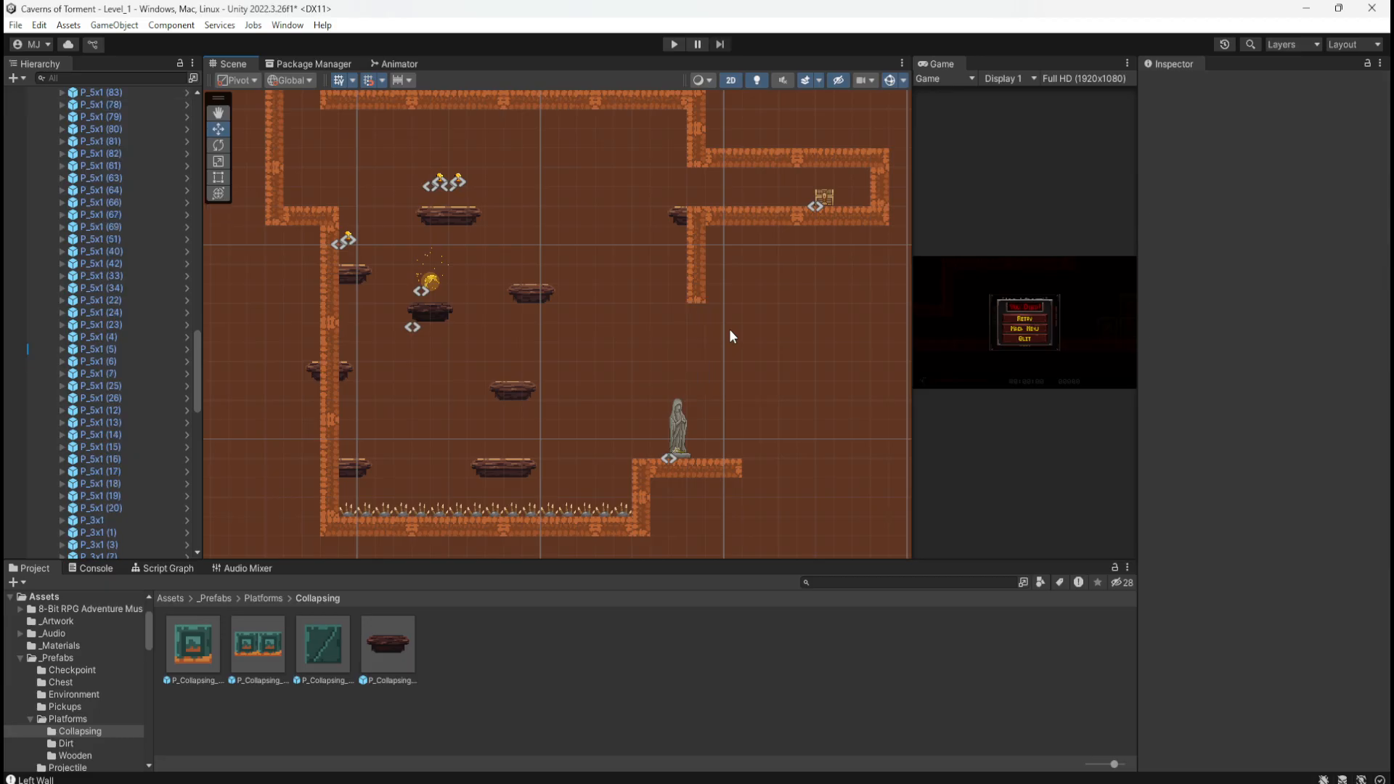
{"action": "left_click", "coordinate": [877, 186]}
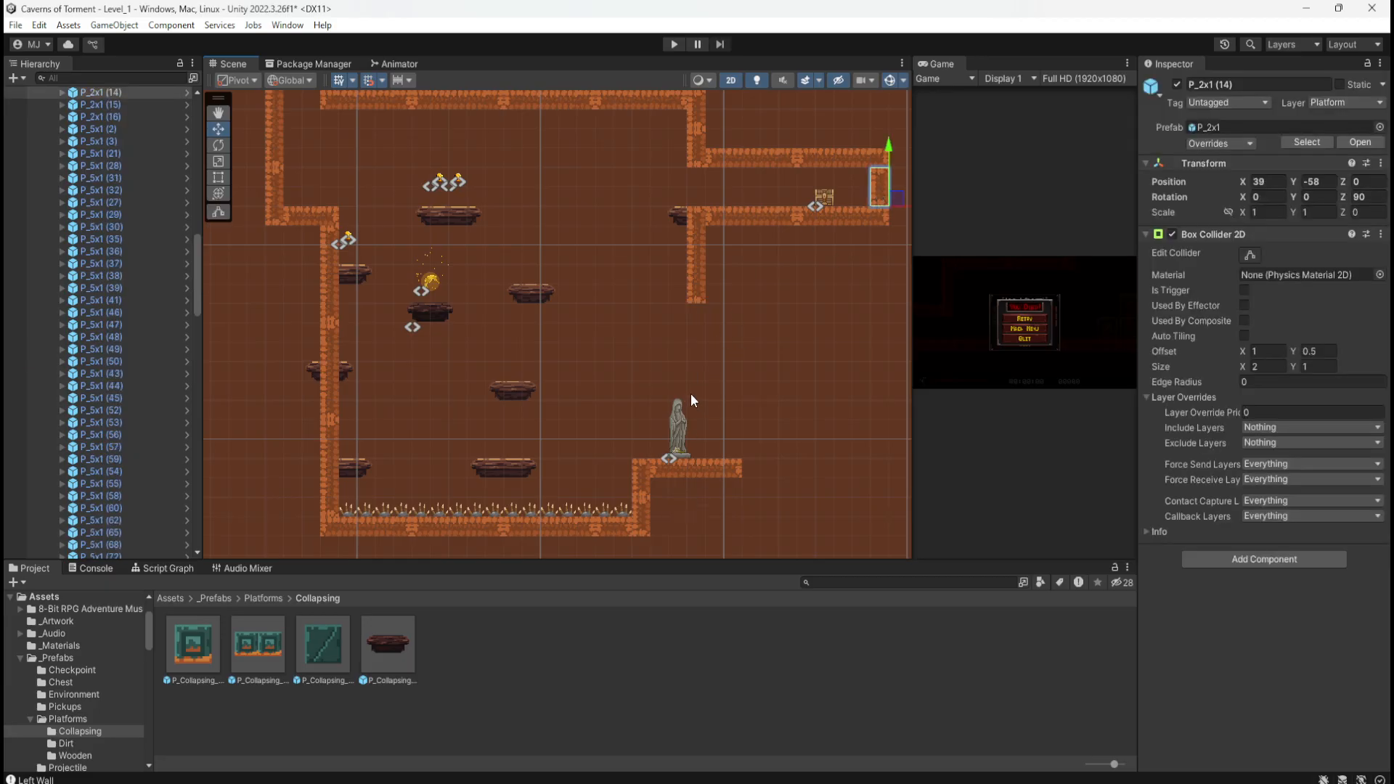
Step: Duplicate the short P_3x1 wall piece, rotate it to Z 90, and place it under the inner right wall
{"action": "left_click", "coordinate": [294, 215]}
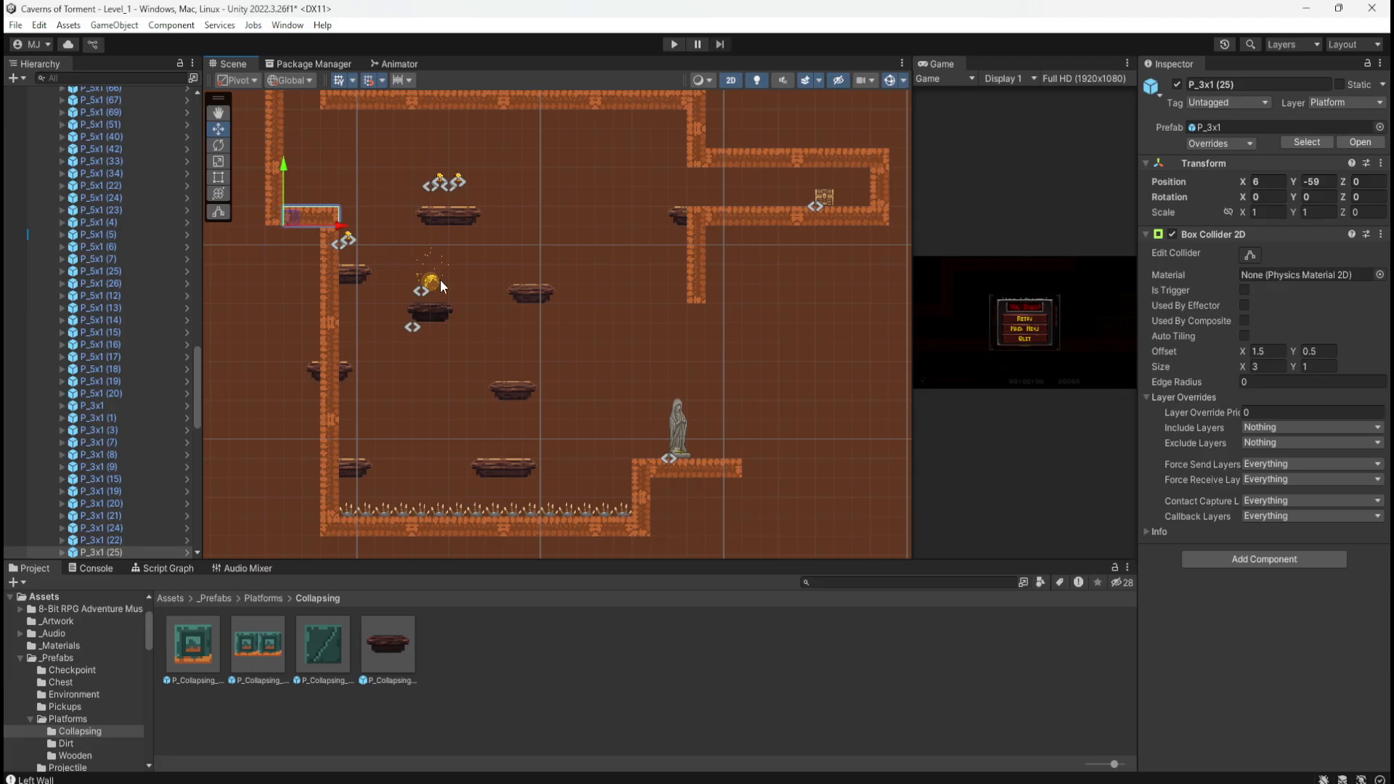
{"action": "key", "text": "ctrl+d"}
{"action": "left_click_drag", "start_coordinate": [296, 221], "coordinate": [681, 332]}
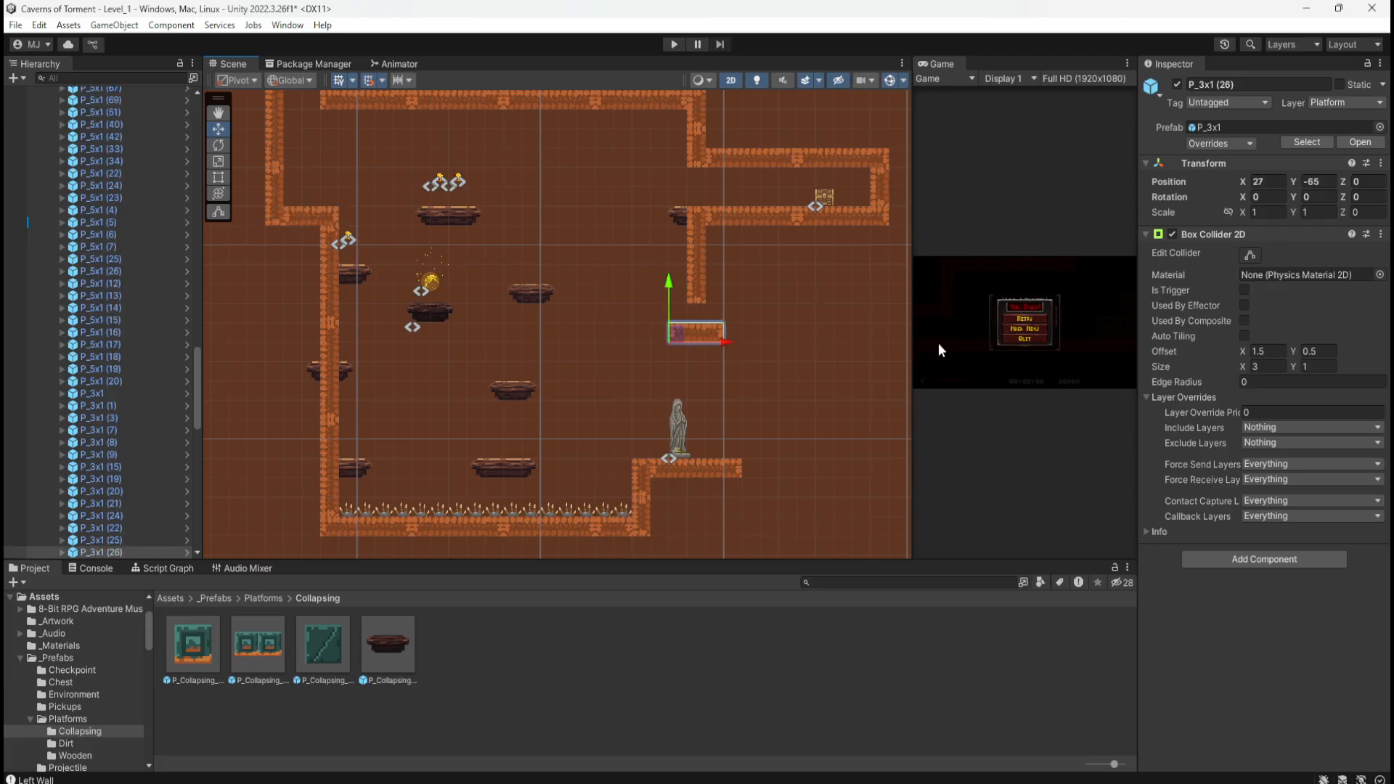
{"action": "left_click", "coordinate": [1365, 198]}
{"action": "type", "text": "90"}
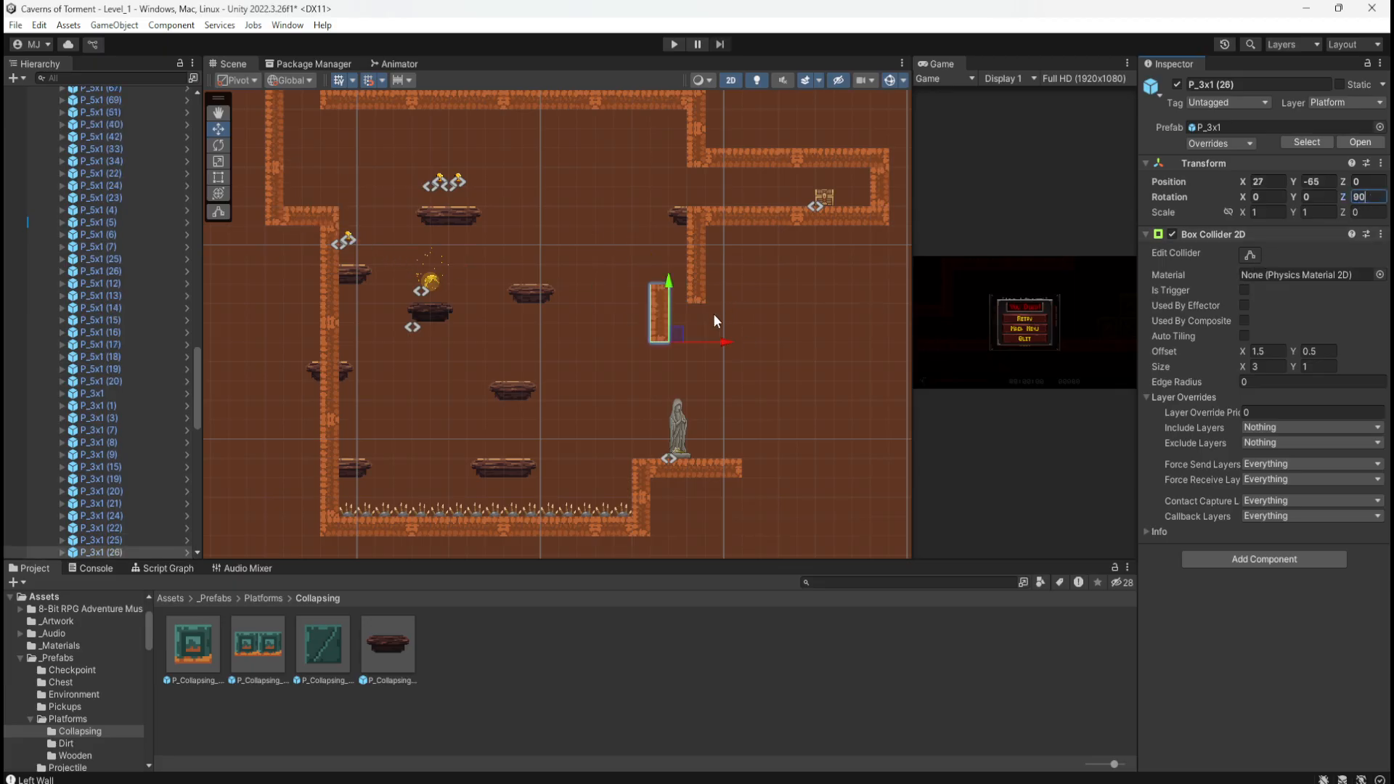
{"action": "left_click_drag", "start_coordinate": [672, 341], "coordinate": [710, 361]}
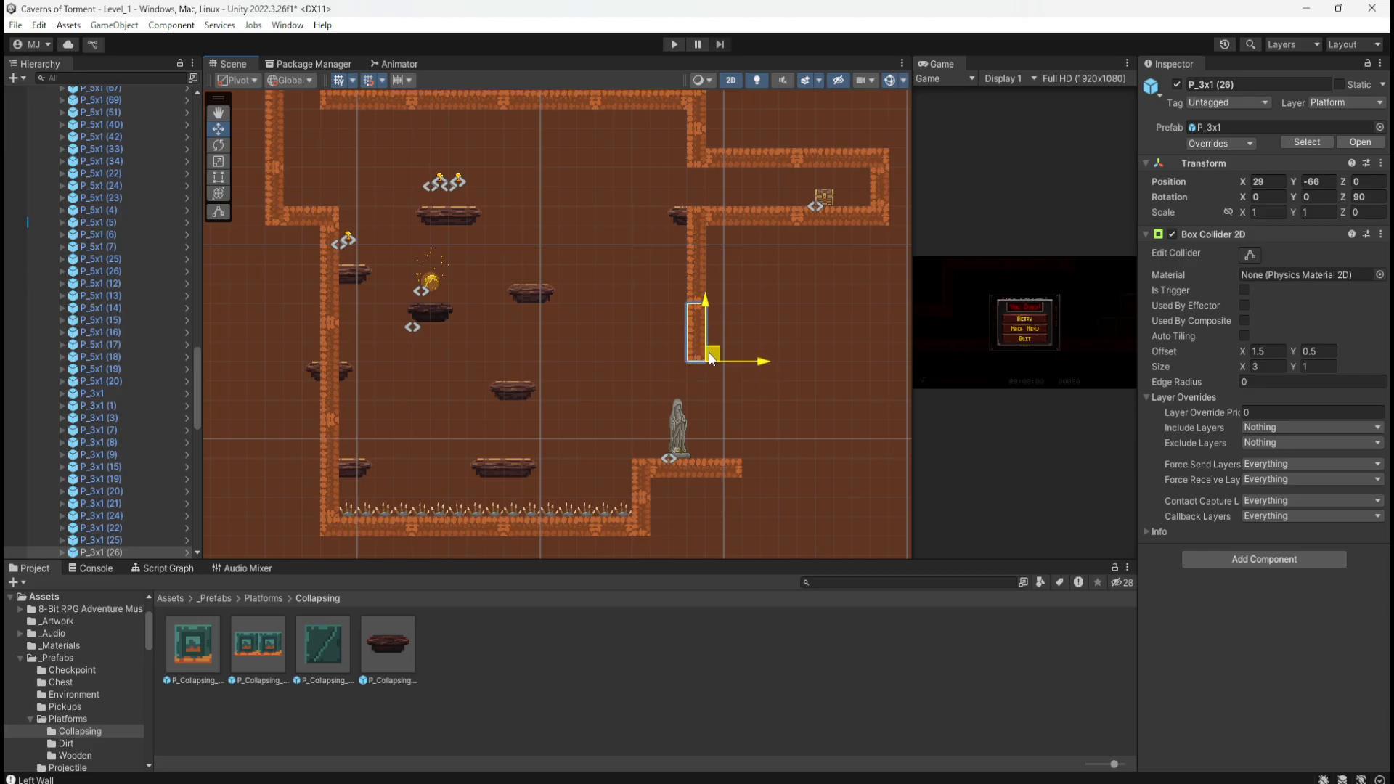
{"action": "middle_click_drag", "start_coordinate": [782, 437], "coordinate": [646, 378]}
Step: Duplicate a P_2x1 piece with rotation Z 0 and attach it at X 29, Y -66 at the wall's foot
{"action": "left_click", "coordinate": [740, 143]}
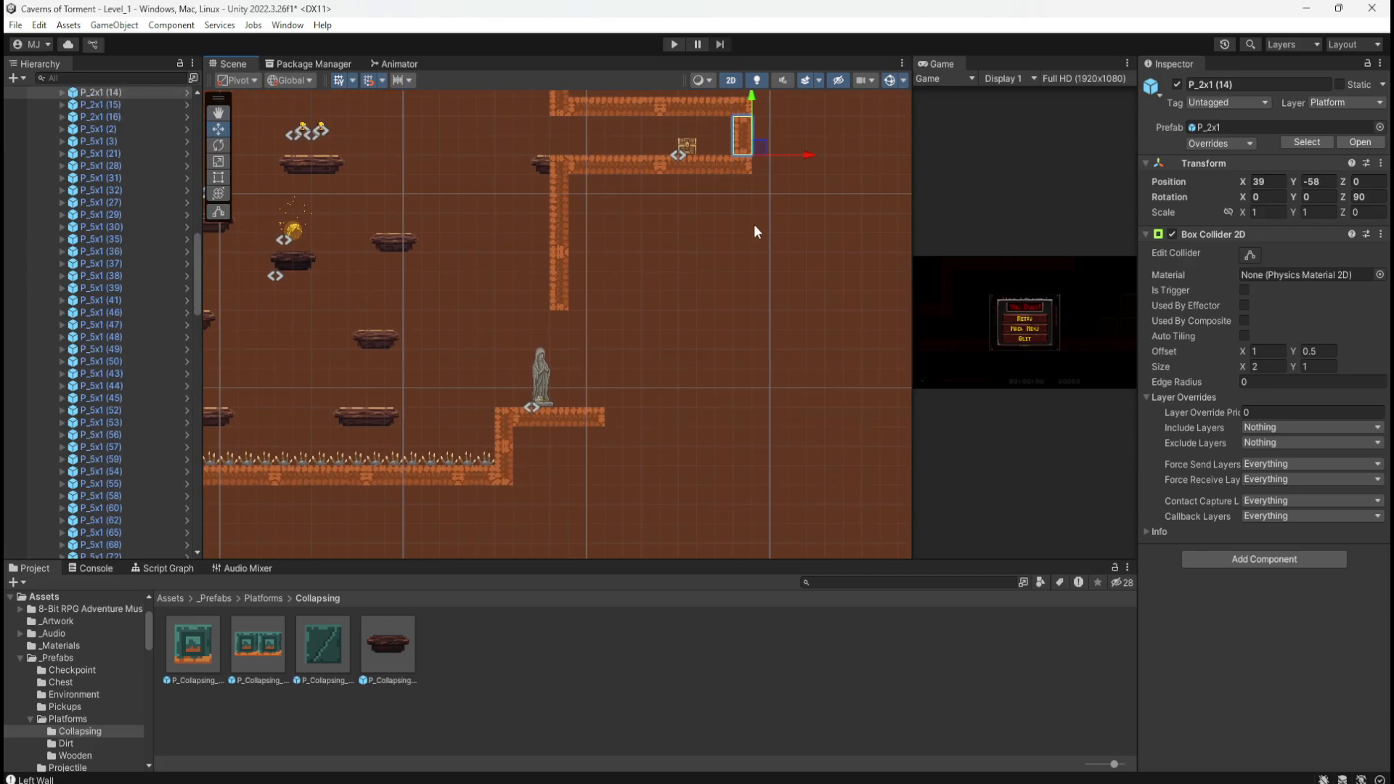
{"action": "key", "text": "ctrl+d"}
{"action": "left_click_drag", "start_coordinate": [757, 154], "coordinate": [627, 306]}
{"action": "left_click", "coordinate": [1362, 196]}
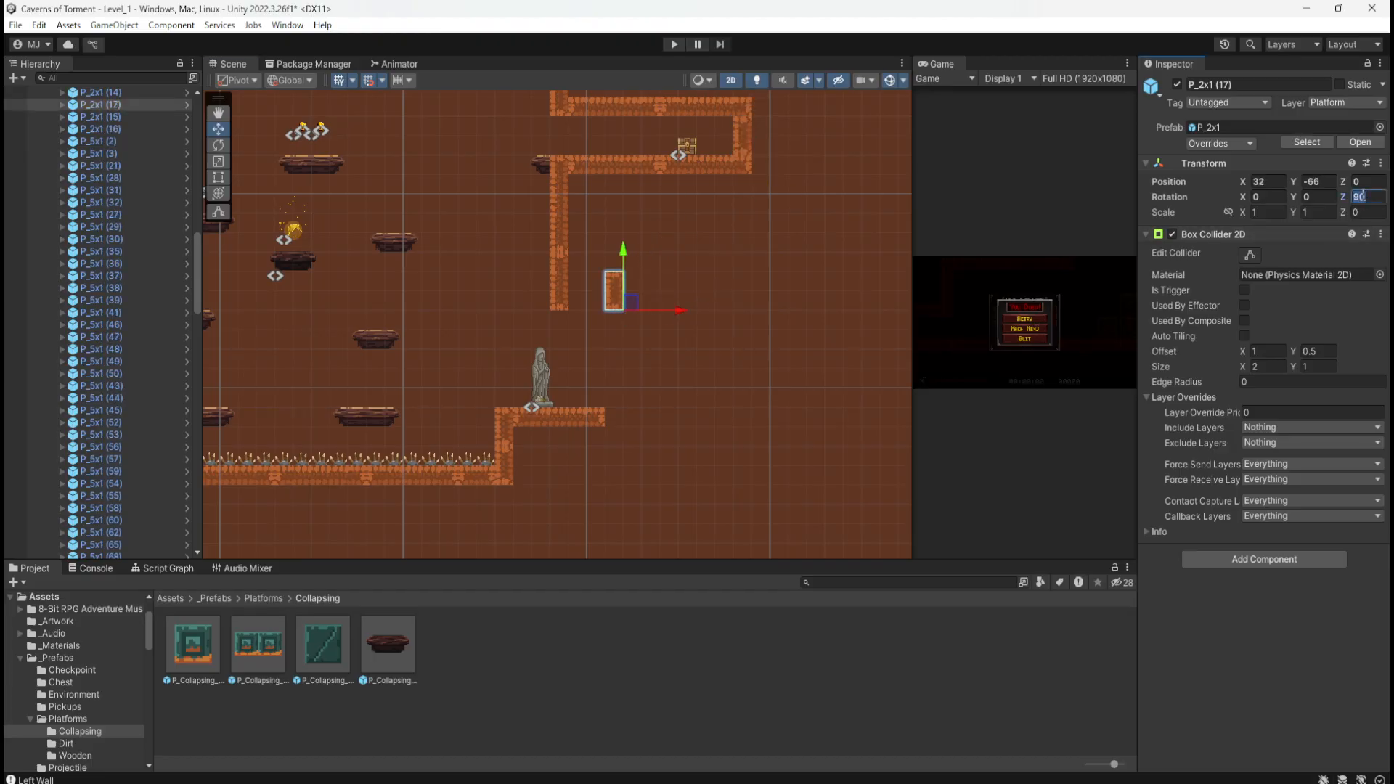
{"action": "type", "text": "0"}
{"action": "left_click_drag", "start_coordinate": [636, 308], "coordinate": [579, 308]}
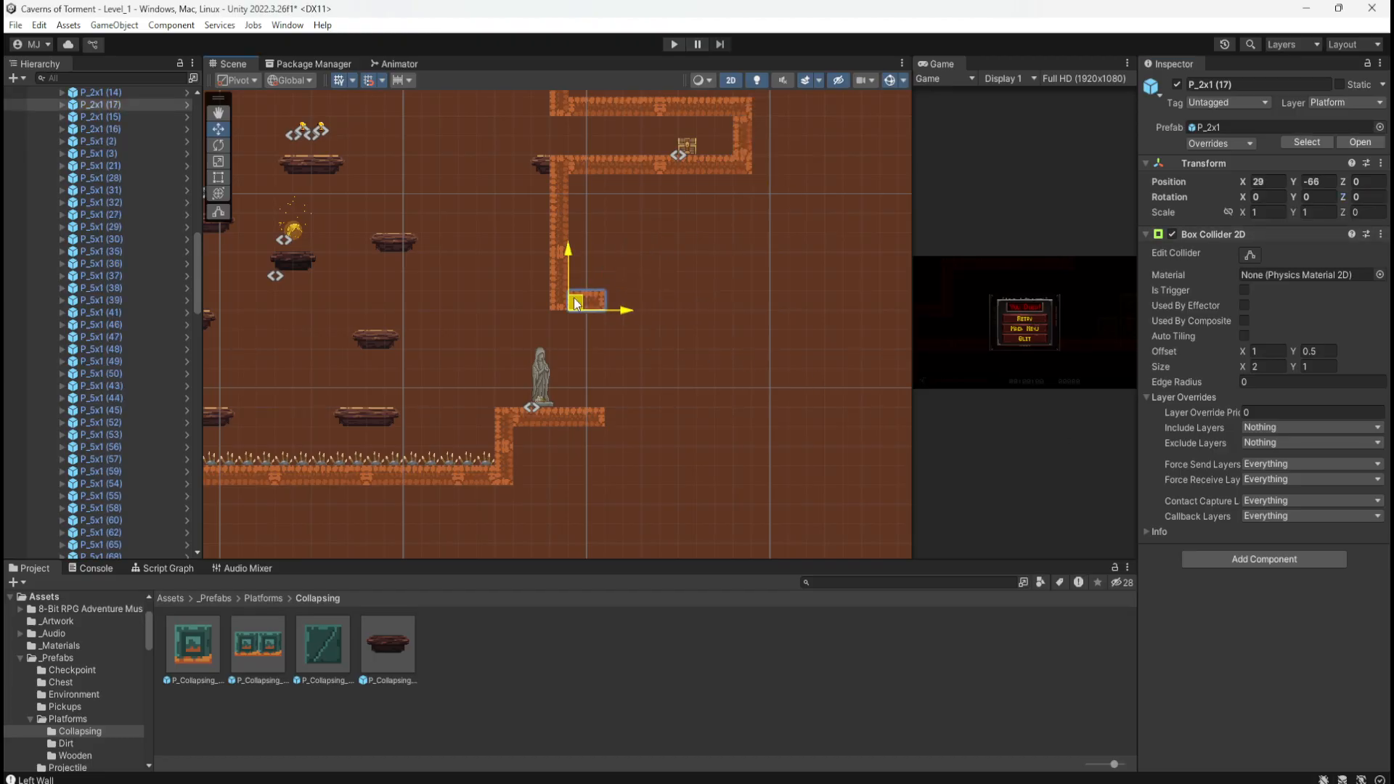
{"action": "scroll", "coordinate": [573, 341], "scroll_direction": "up", "scroll_amount": 3}
{"action": "scroll", "coordinate": [536, 338], "scroll_direction": "up", "scroll_amount": 1}
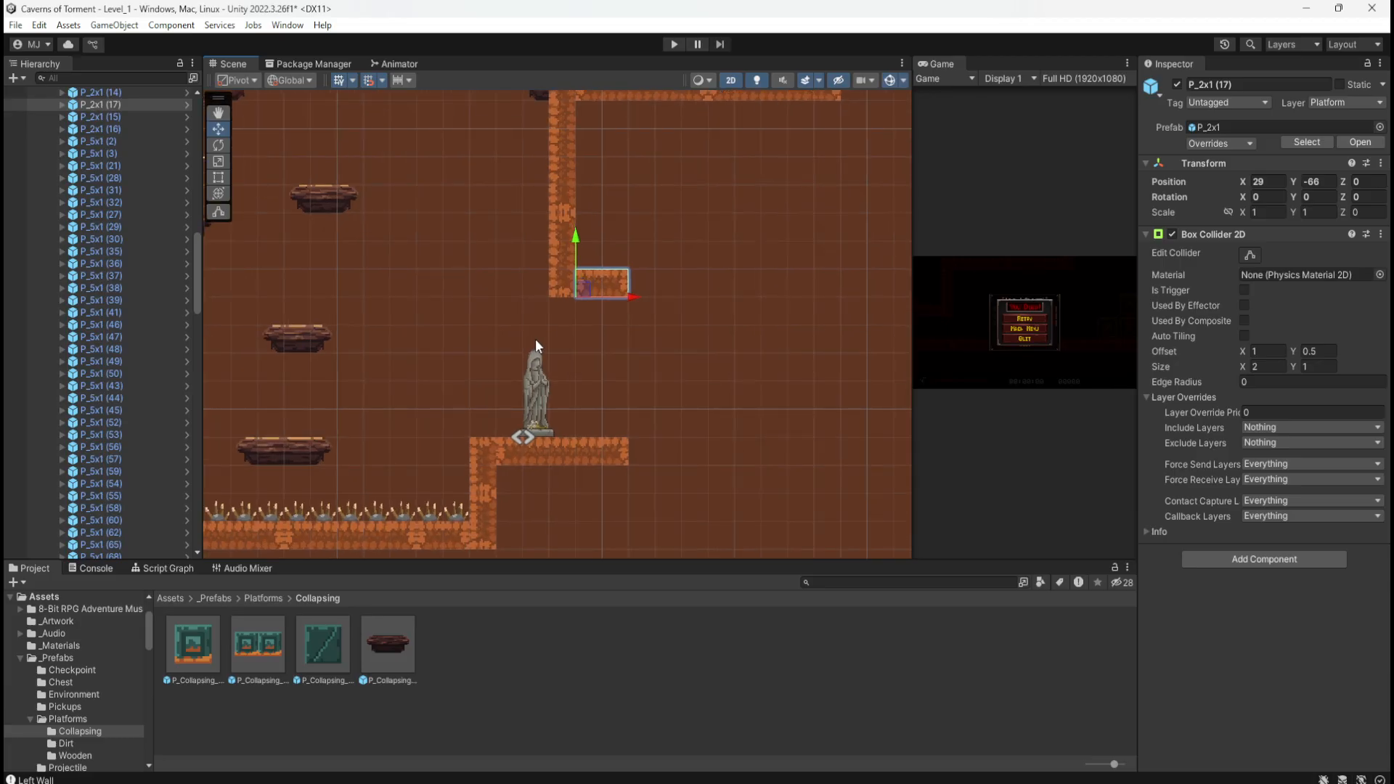
{"action": "scroll", "coordinate": [664, 393], "scroll_direction": "down", "scroll_amount": 7}
{"action": "scroll", "coordinate": [563, 337], "scroll_direction": "up", "scroll_amount": 2}
{"action": "scroll", "coordinate": [563, 337], "scroll_direction": "up", "scroll_amount": 3}
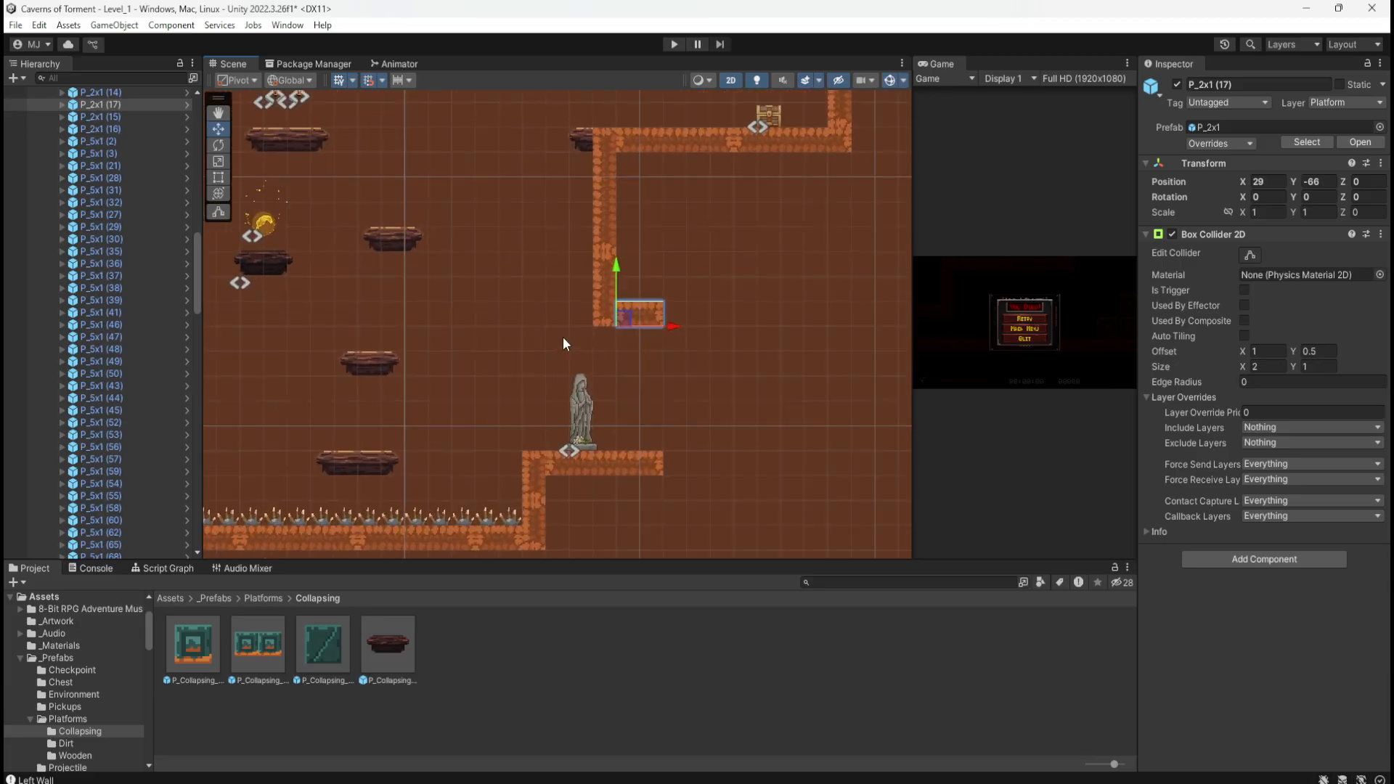
{"action": "scroll", "coordinate": [624, 348], "scroll_direction": "down", "scroll_amount": 3}
Step: Duplicate the wider wooden platform and place it beside the dirt ledge, discarding a smaller first copy
{"action": "left_click", "coordinate": [420, 254]}
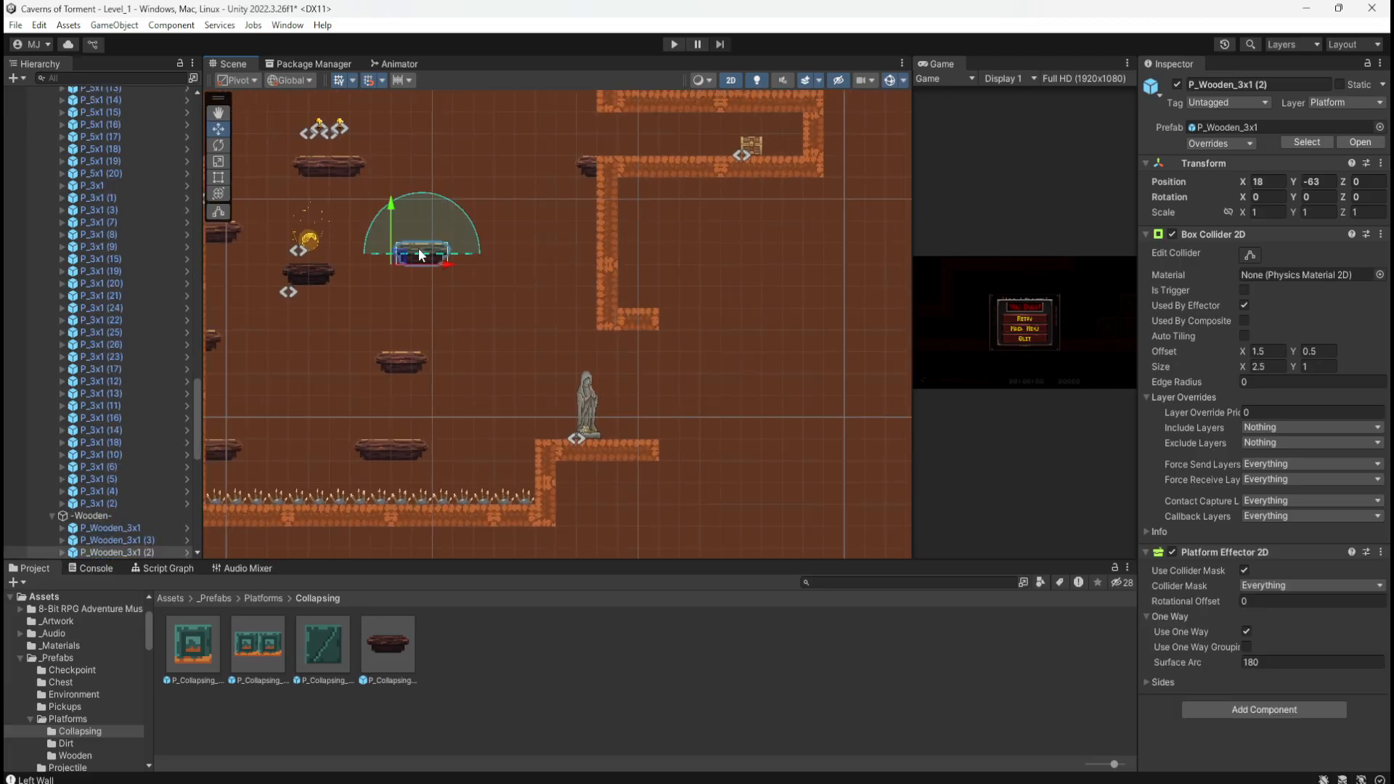
{"action": "key", "text": "ctrl+d"}
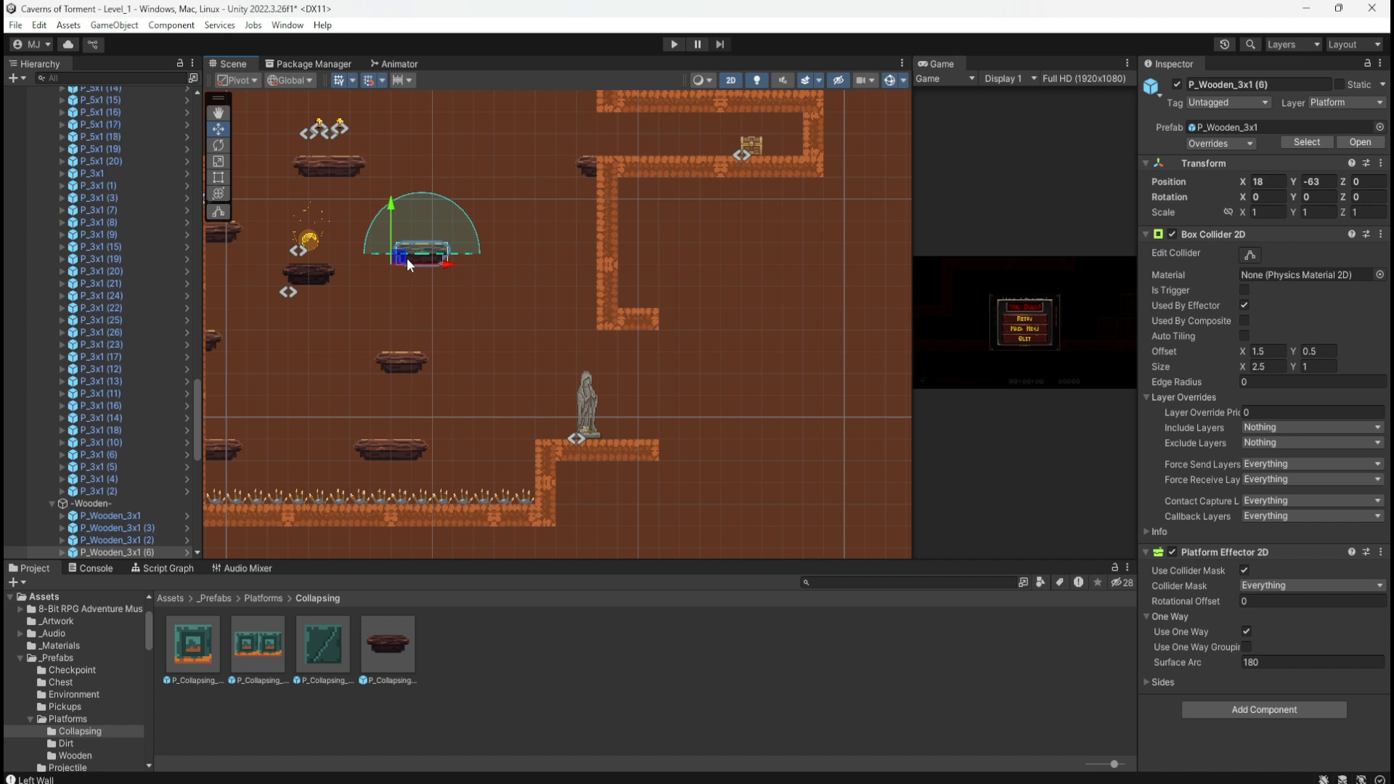
{"action": "left_click_drag", "start_coordinate": [406, 258], "coordinate": [560, 302]}
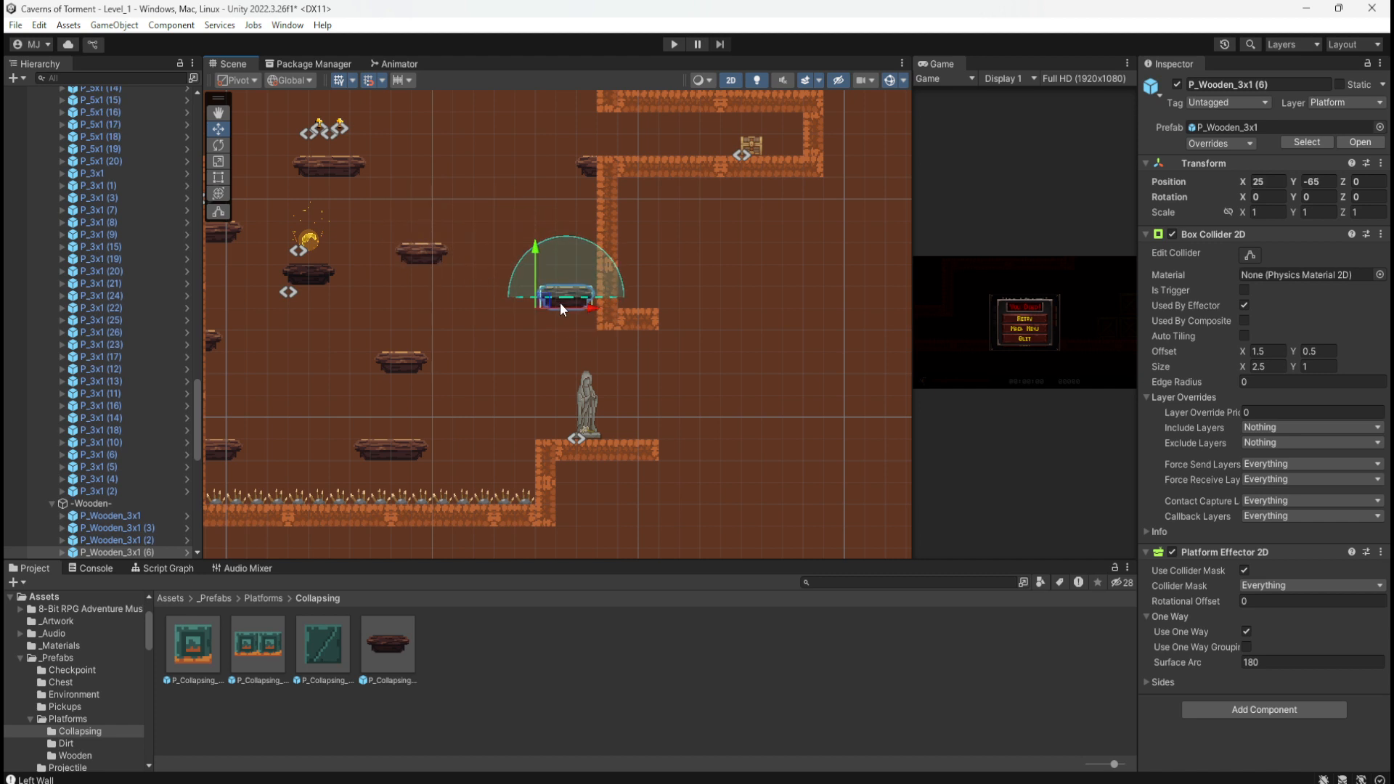
{"action": "key", "text": "Delete"}
{"action": "left_click", "coordinate": [337, 160]}
{"action": "key", "text": "ctrl+d"}
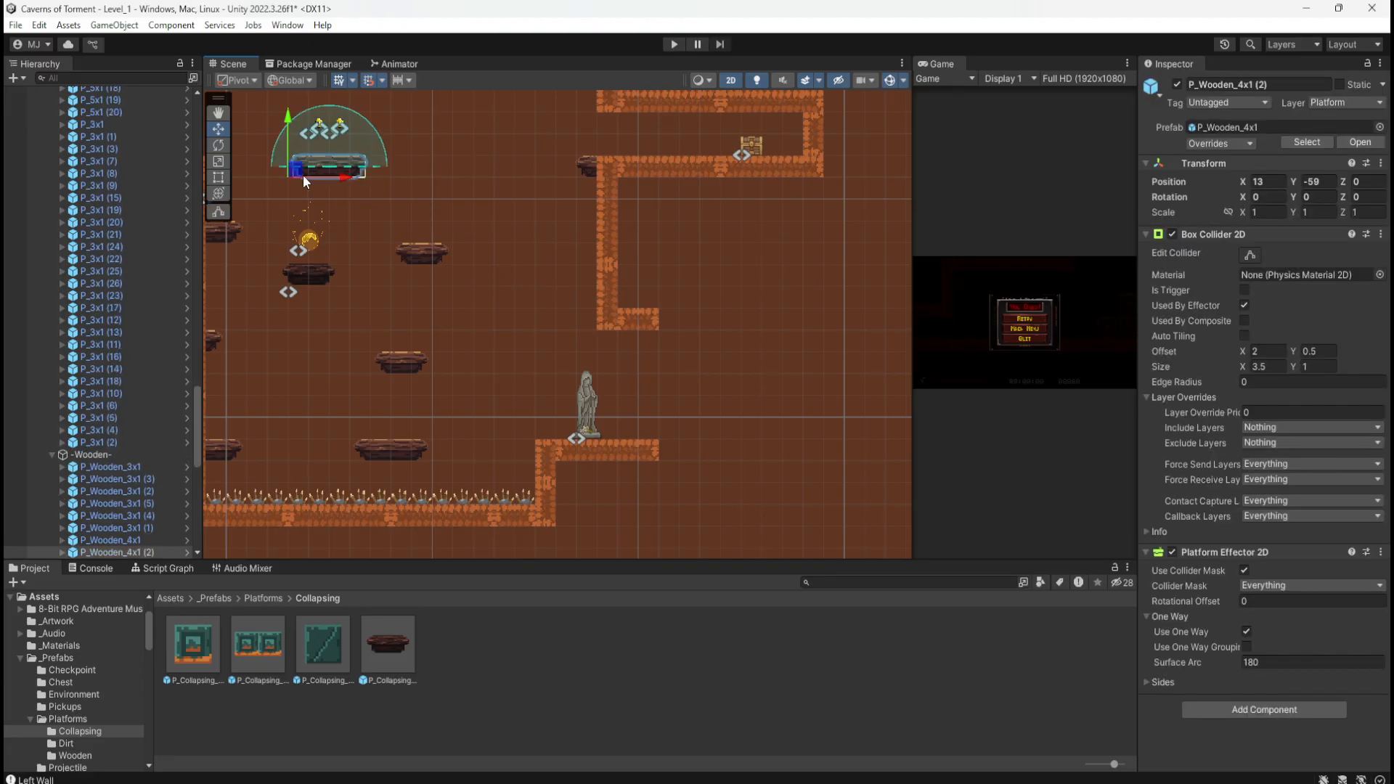
{"action": "left_click_drag", "start_coordinate": [303, 175], "coordinate": [559, 330]}
{"action": "left_click", "coordinate": [748, 395]}
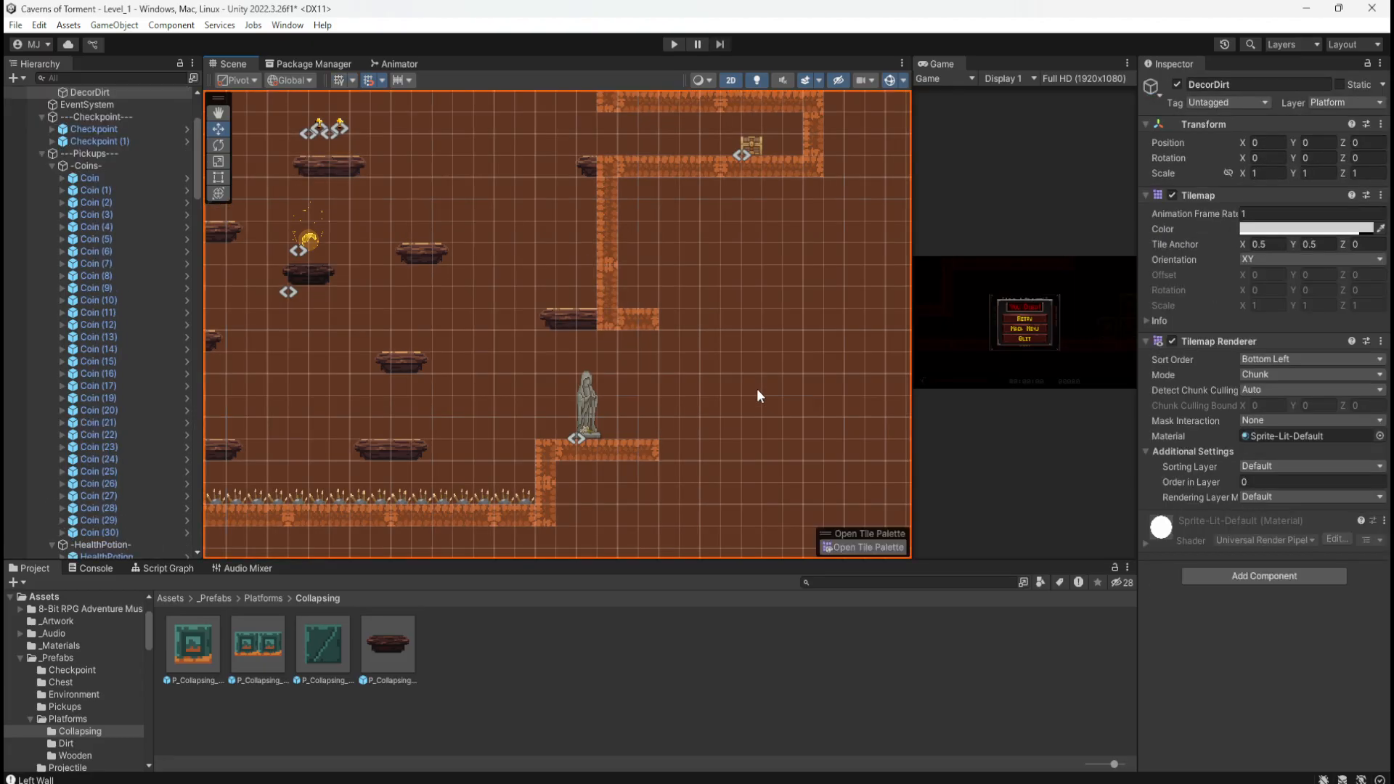
Step: Raise the new wooden platform level with the dirt ledge
{"action": "scroll", "coordinate": [549, 297], "scroll_direction": "up", "scroll_amount": 2}
{"action": "scroll", "coordinate": [551, 294], "scroll_direction": "up", "scroll_amount": 1}
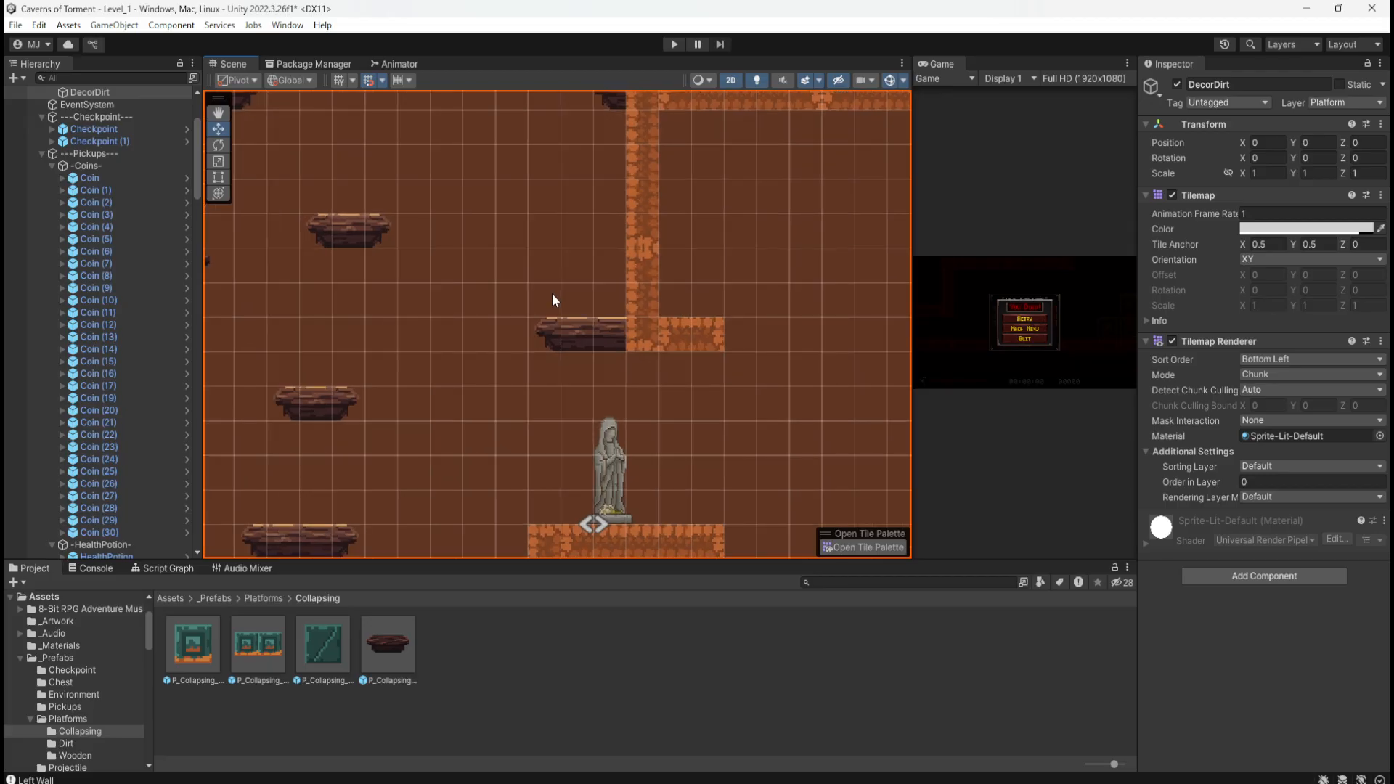
{"action": "left_click", "coordinate": [578, 336]}
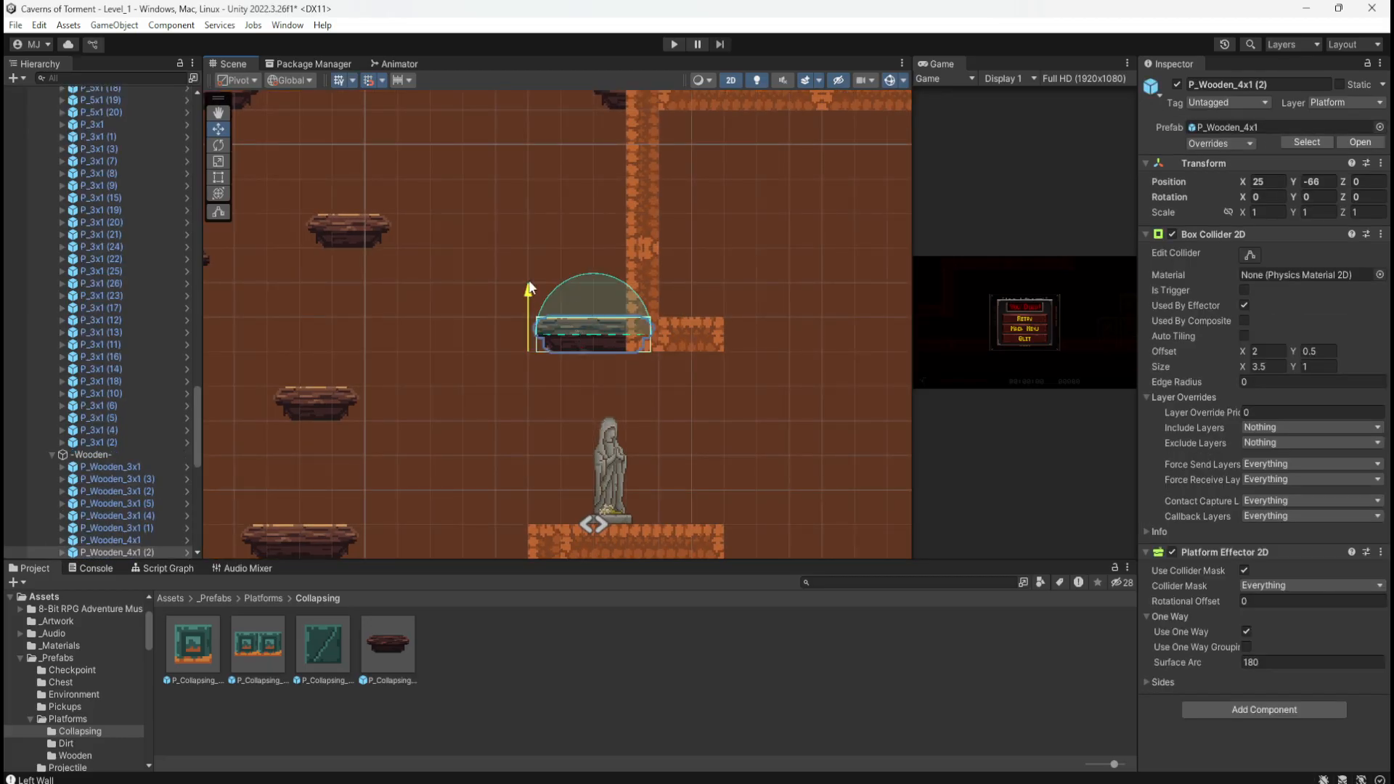
{"action": "left_click_drag", "start_coordinate": [529, 298], "coordinate": [532, 274]}
{"action": "left_click", "coordinate": [677, 398]}
{"action": "scroll", "coordinate": [678, 398], "scroll_direction": "down", "scroll_amount": 1}
{"action": "scroll", "coordinate": [744, 390], "scroll_direction": "down", "scroll_amount": 3}
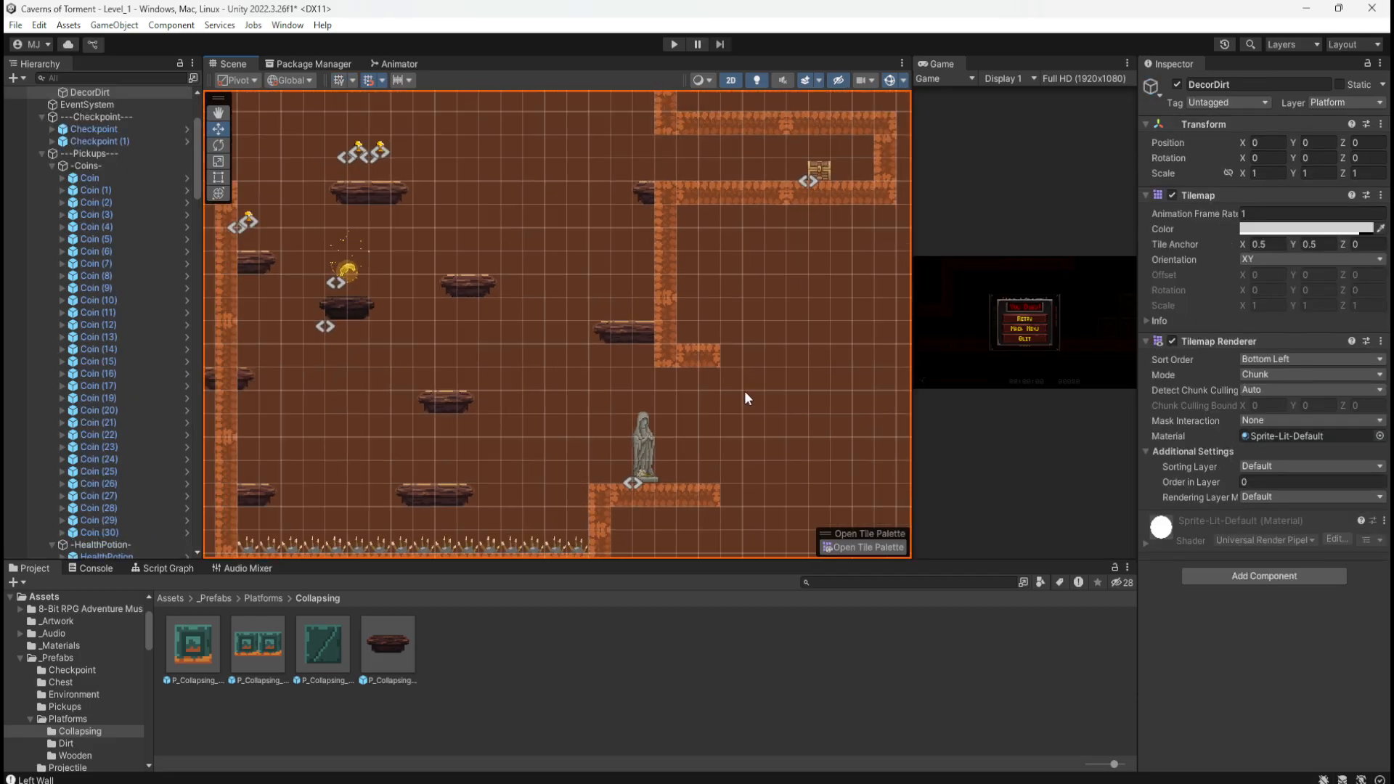
{"action": "scroll", "coordinate": [535, 420], "scroll_direction": "up", "scroll_amount": 1}
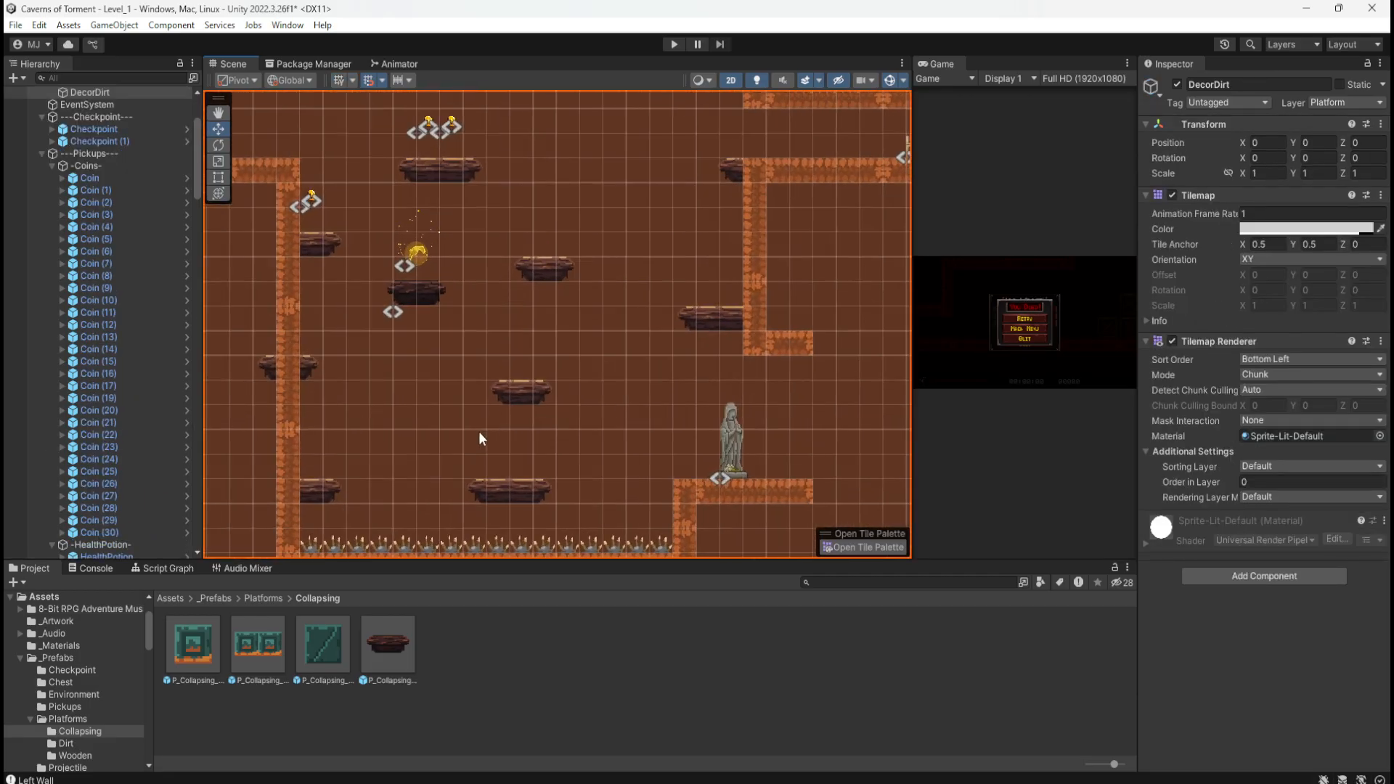
{"action": "scroll", "coordinate": [654, 438], "scroll_direction": "down", "scroll_amount": 2}
{"action": "scroll", "coordinate": [558, 376], "scroll_direction": "up", "scroll_amount": 2}
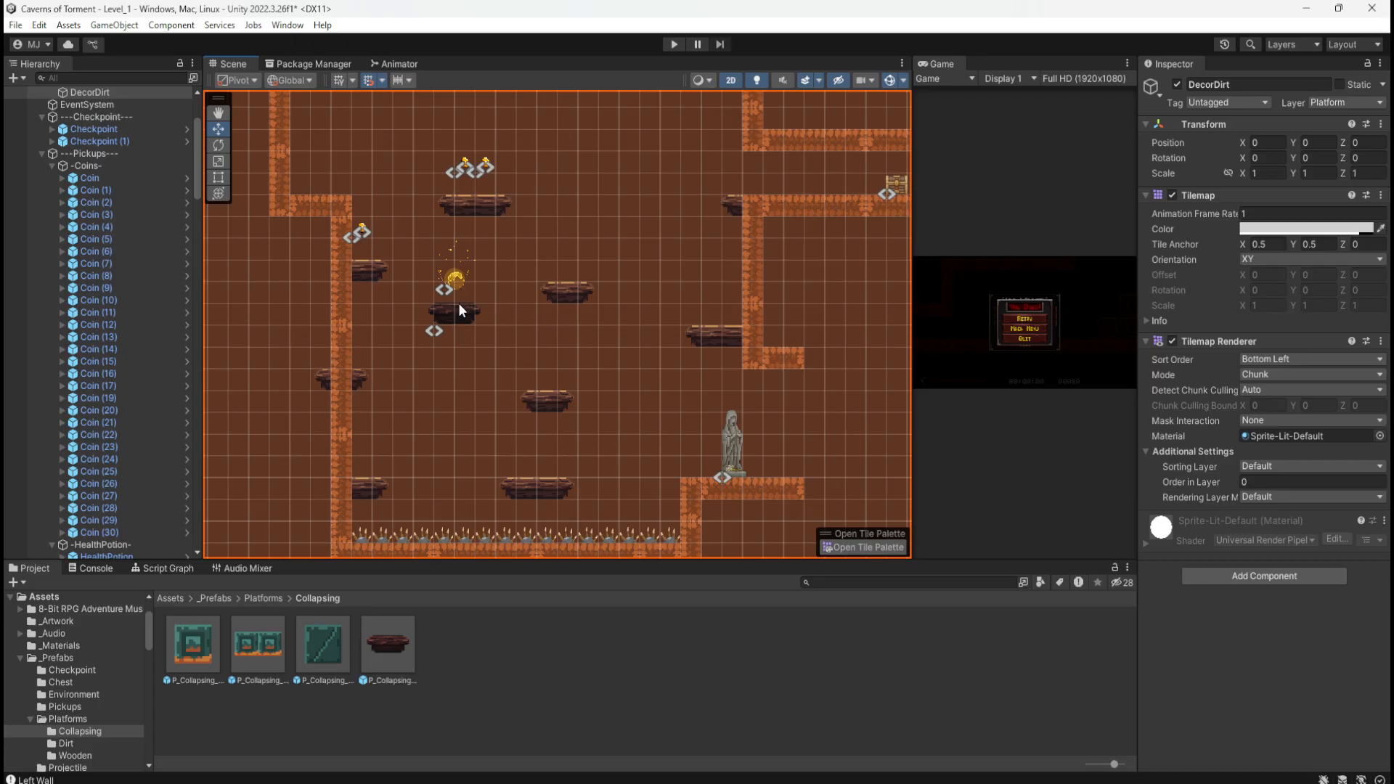
{"action": "scroll", "coordinate": [474, 421], "scroll_direction": "down", "scroll_amount": 8}
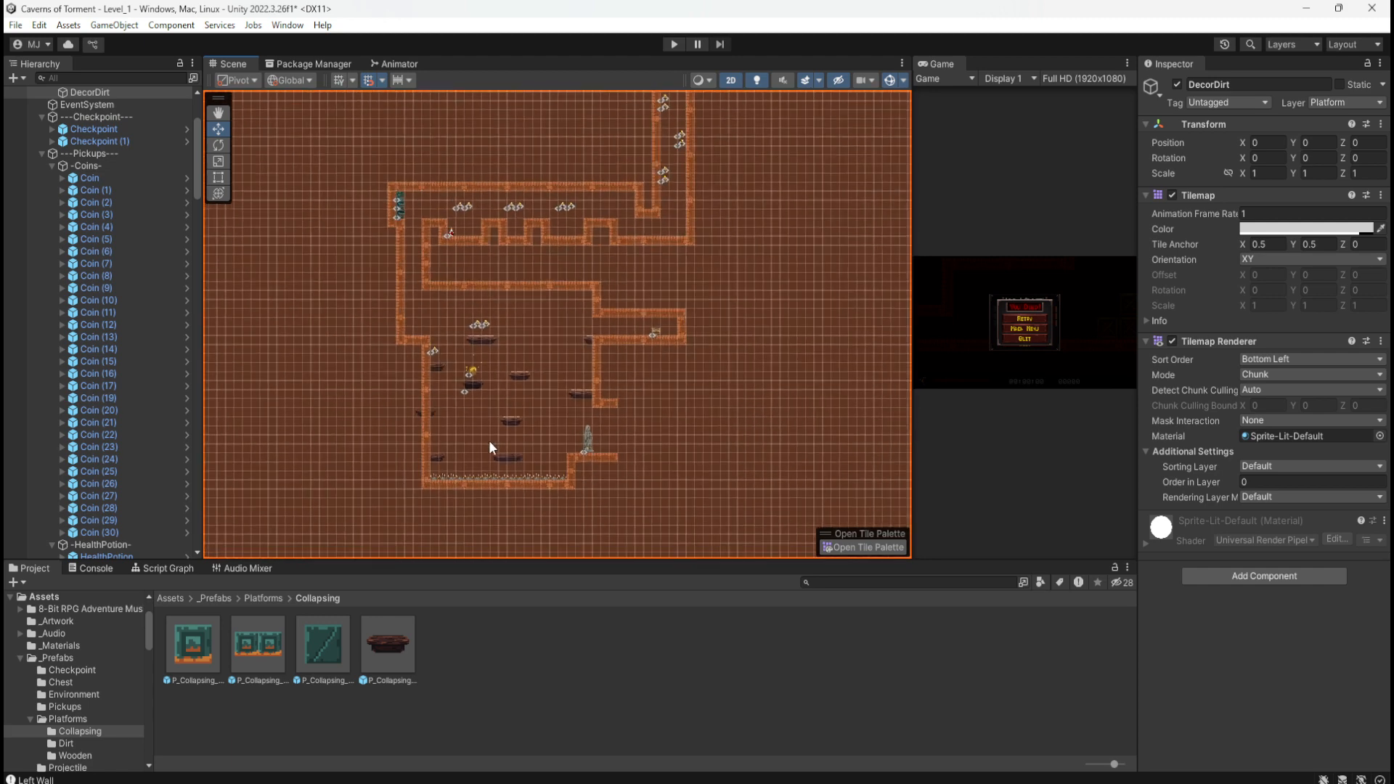
{"action": "scroll", "coordinate": [489, 443], "scroll_direction": "up", "scroll_amount": 8}
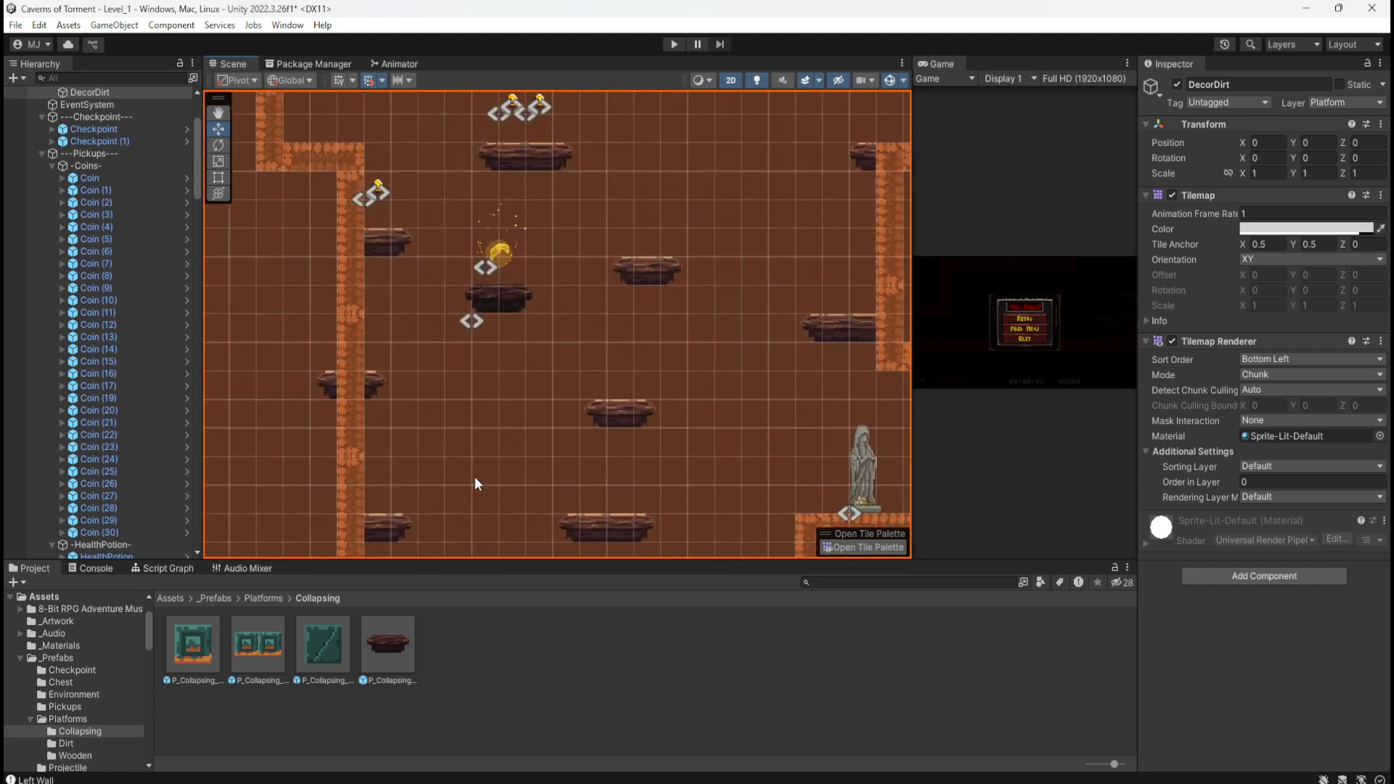
{"action": "scroll", "coordinate": [475, 477], "scroll_direction": "up", "scroll_amount": 5}
{"action": "scroll", "coordinate": [443, 308], "scroll_direction": "down", "scroll_amount": 6}
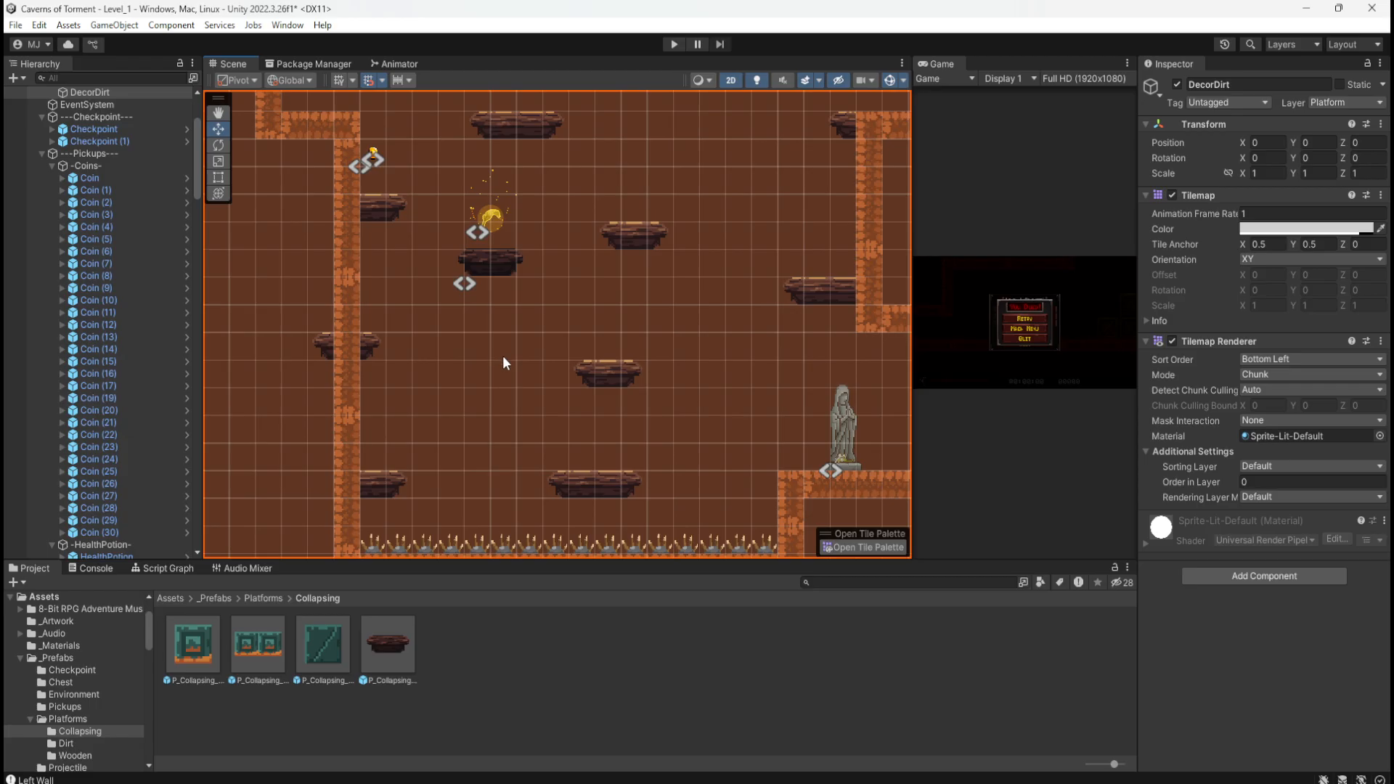
{"action": "scroll", "coordinate": [470, 426], "scroll_direction": "down", "scroll_amount": 1}
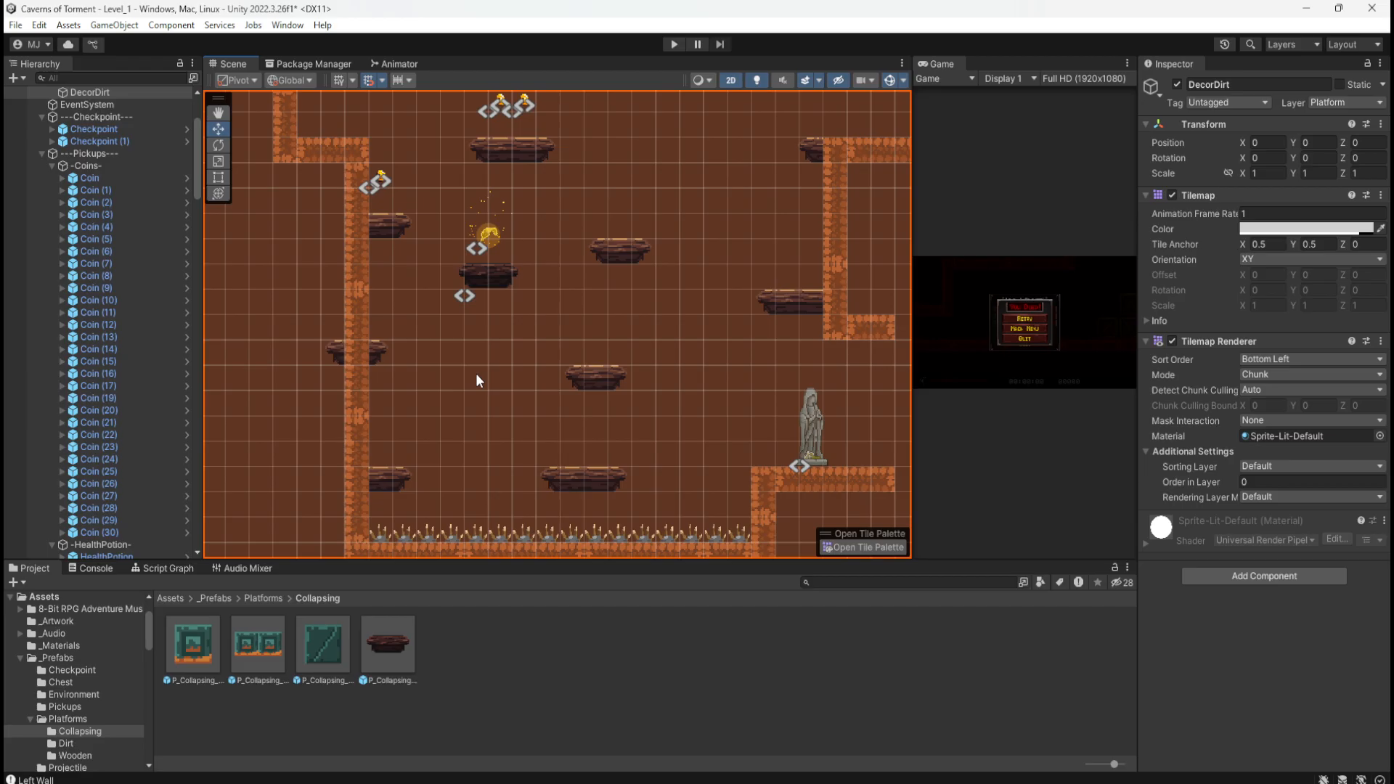
Step: Duplicate the collapsing wooden platform under the coin and move the copy down to X 12, Y -69
{"action": "left_click", "coordinate": [378, 641]}
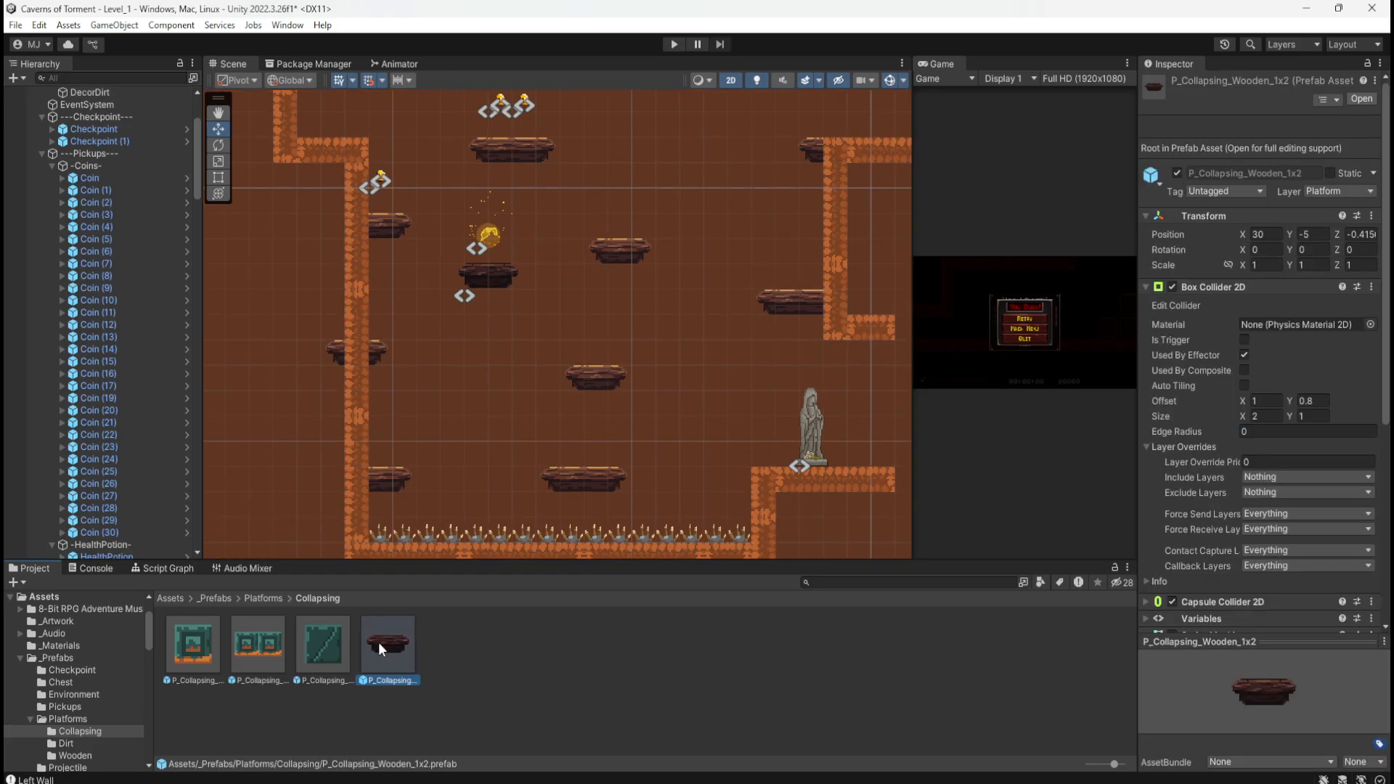
{"action": "left_click", "coordinate": [499, 275]}
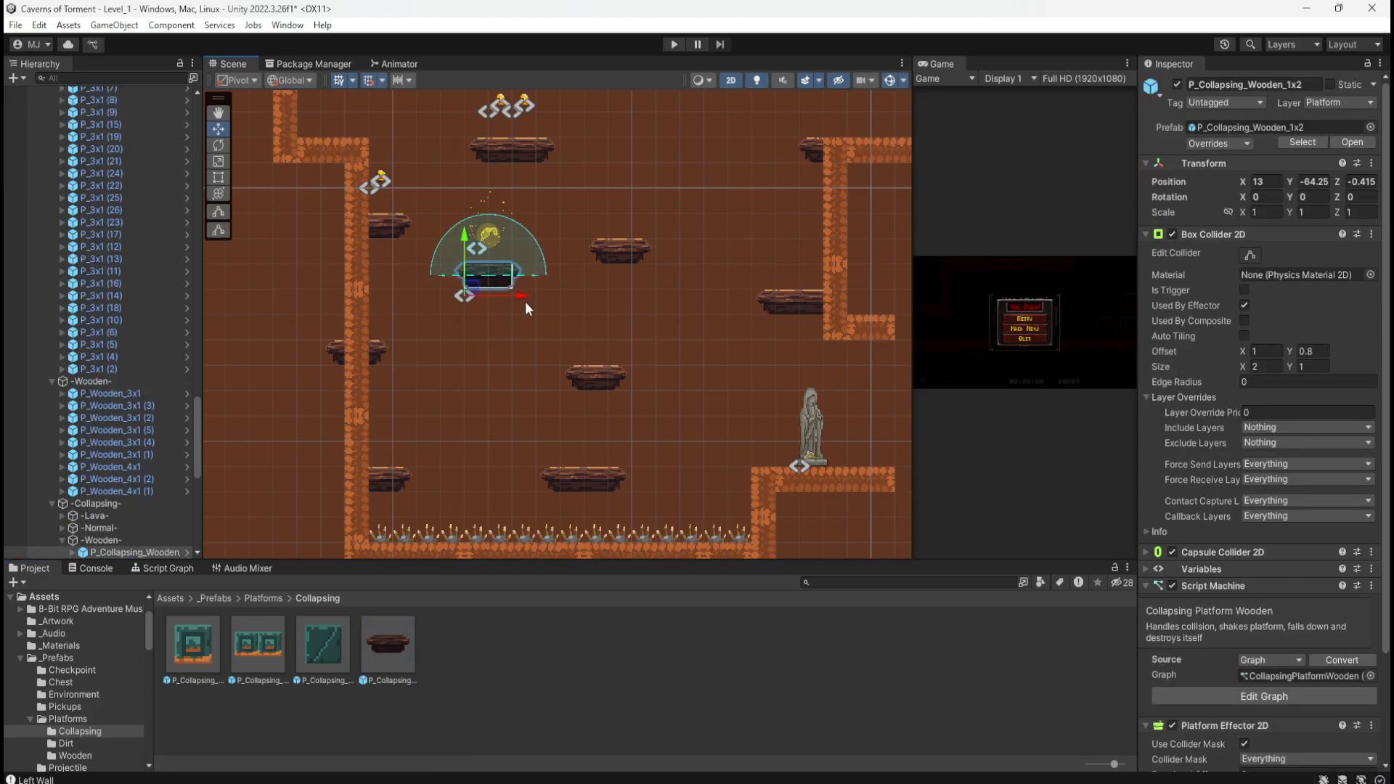
{"action": "key", "text": "ctrl+d"}
{"action": "left_click_drag", "start_coordinate": [470, 285], "coordinate": [456, 415]}
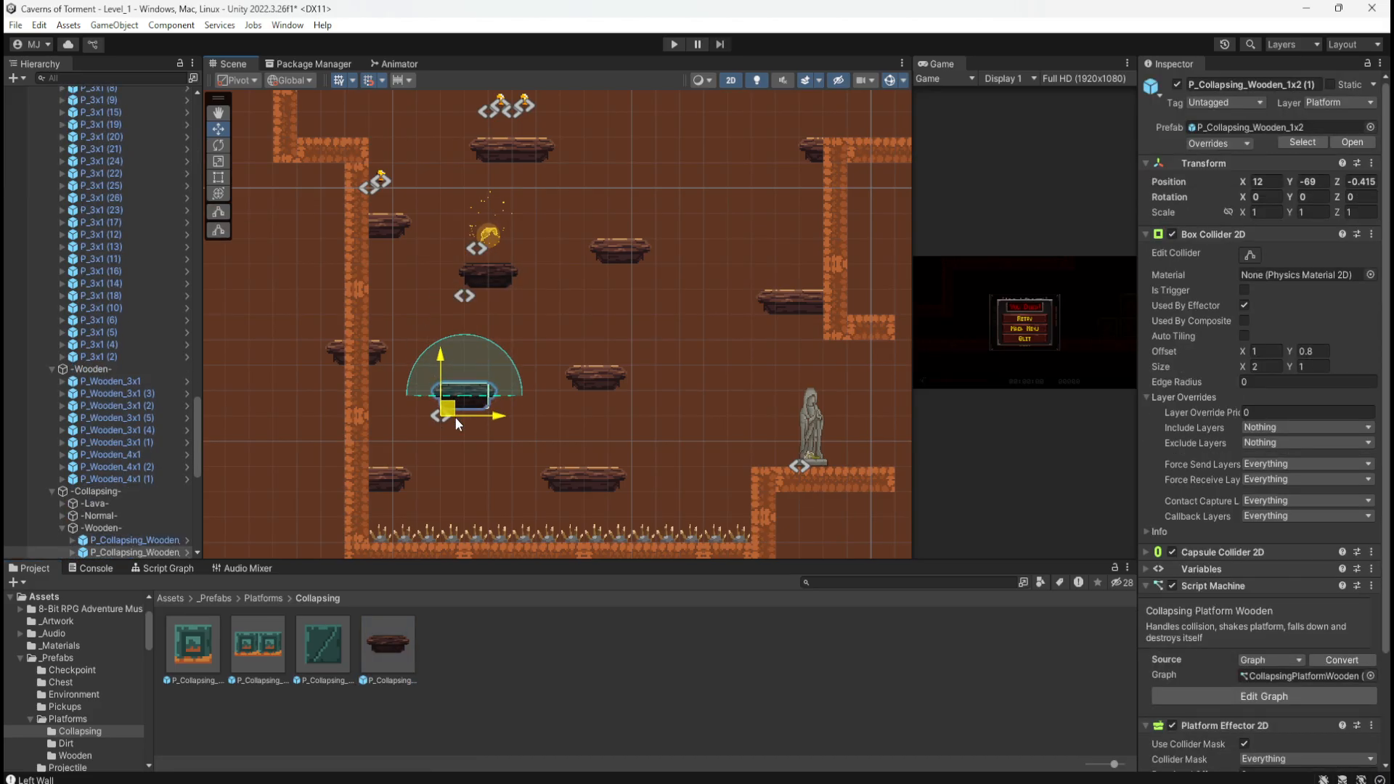
{"action": "mouse_move", "coordinate": [455, 417]}
{"action": "left_mouse_down"}
{"action": "mouse_move", "coordinate": [473, 441]}
{"action": "mouse_move", "coordinate": [464, 475]}
{"action": "mouse_move", "coordinate": [470, 409]}
{"action": "mouse_move", "coordinate": [438, 413]}
{"action": "left_mouse_up"}
{"action": "left_click_drag", "start_coordinate": [438, 413], "coordinate": [438, 413]}
{"action": "scroll", "coordinate": [456, 394], "scroll_direction": "up", "scroll_amount": 4}
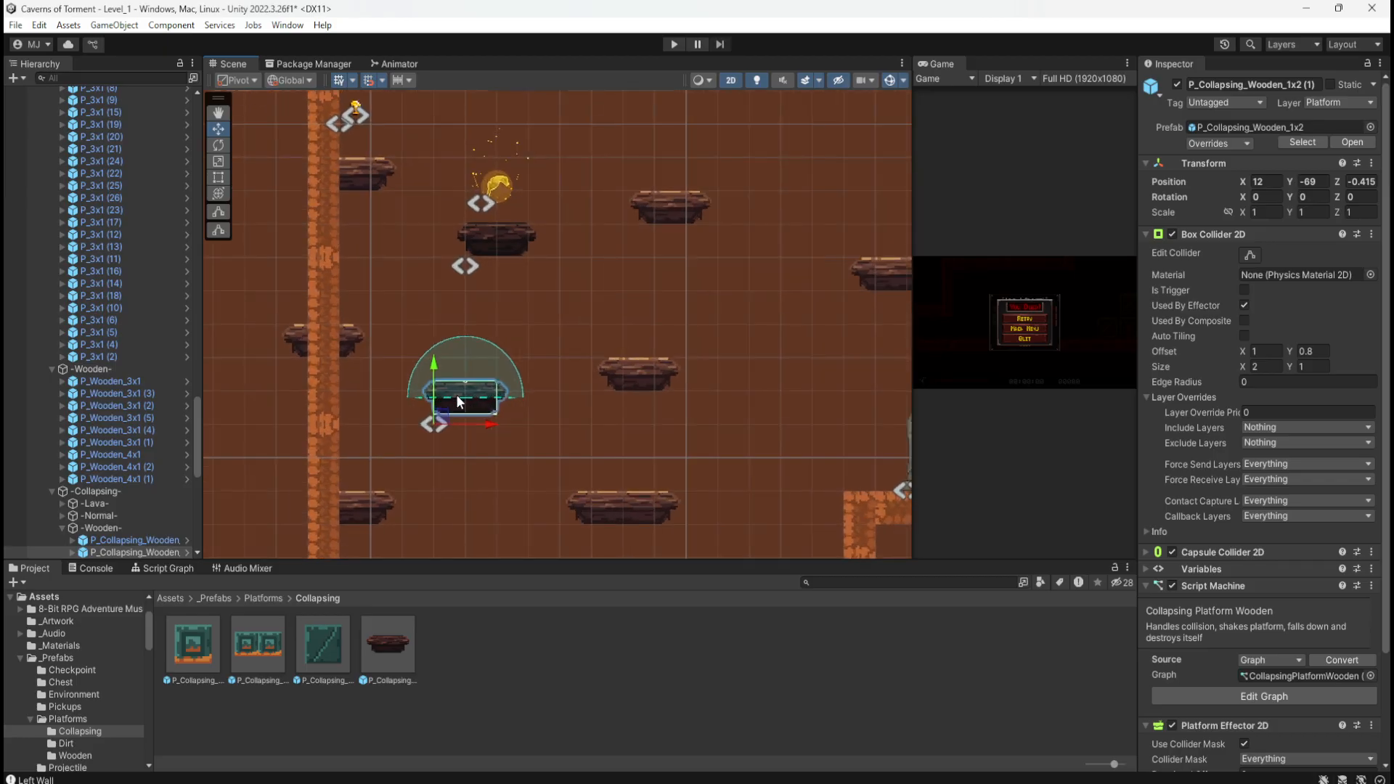
{"action": "scroll", "coordinate": [456, 394], "scroll_direction": "down", "scroll_amount": 4}
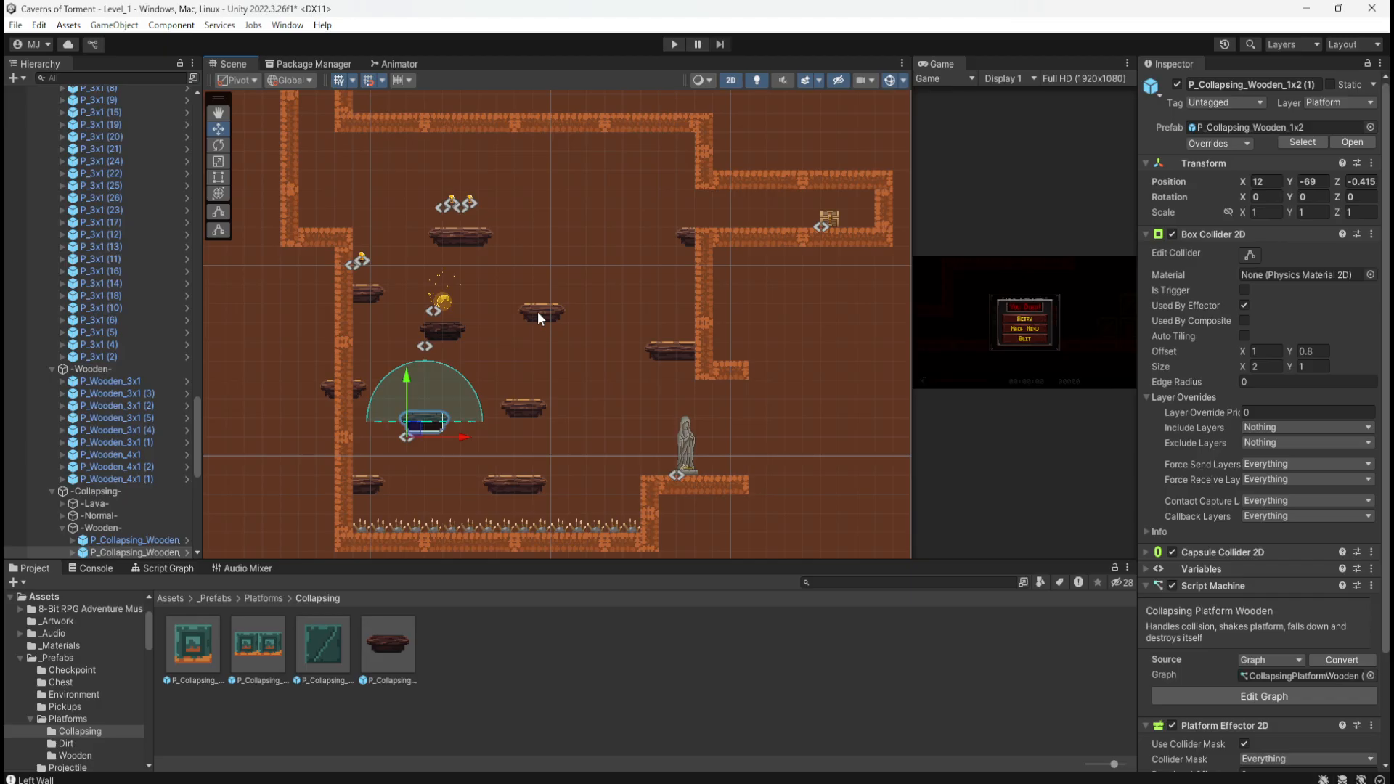
Step: Duplicate the 4-wide wooden platform and place the copy mid-level at 19, -65
{"action": "left_click", "coordinate": [478, 242]}
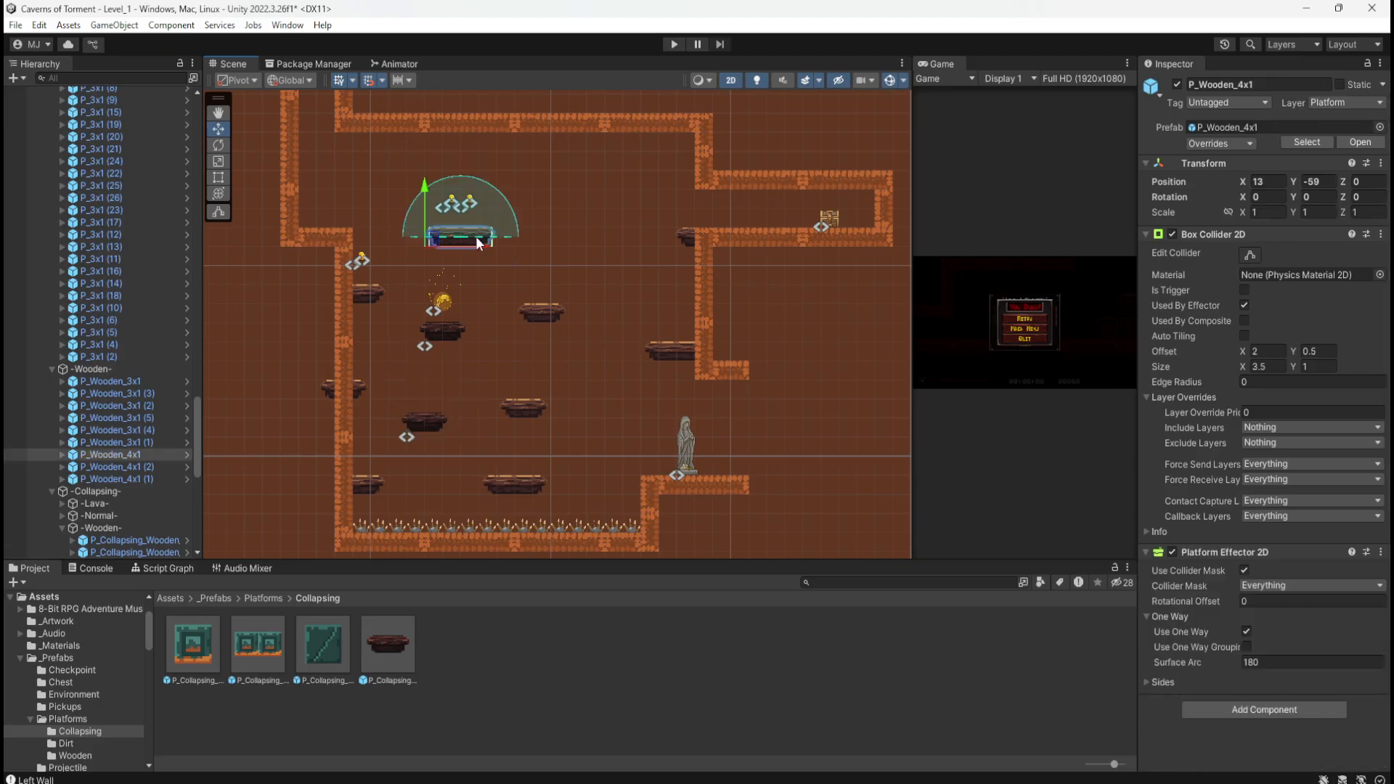
{"action": "key", "text": "ctrl+d"}
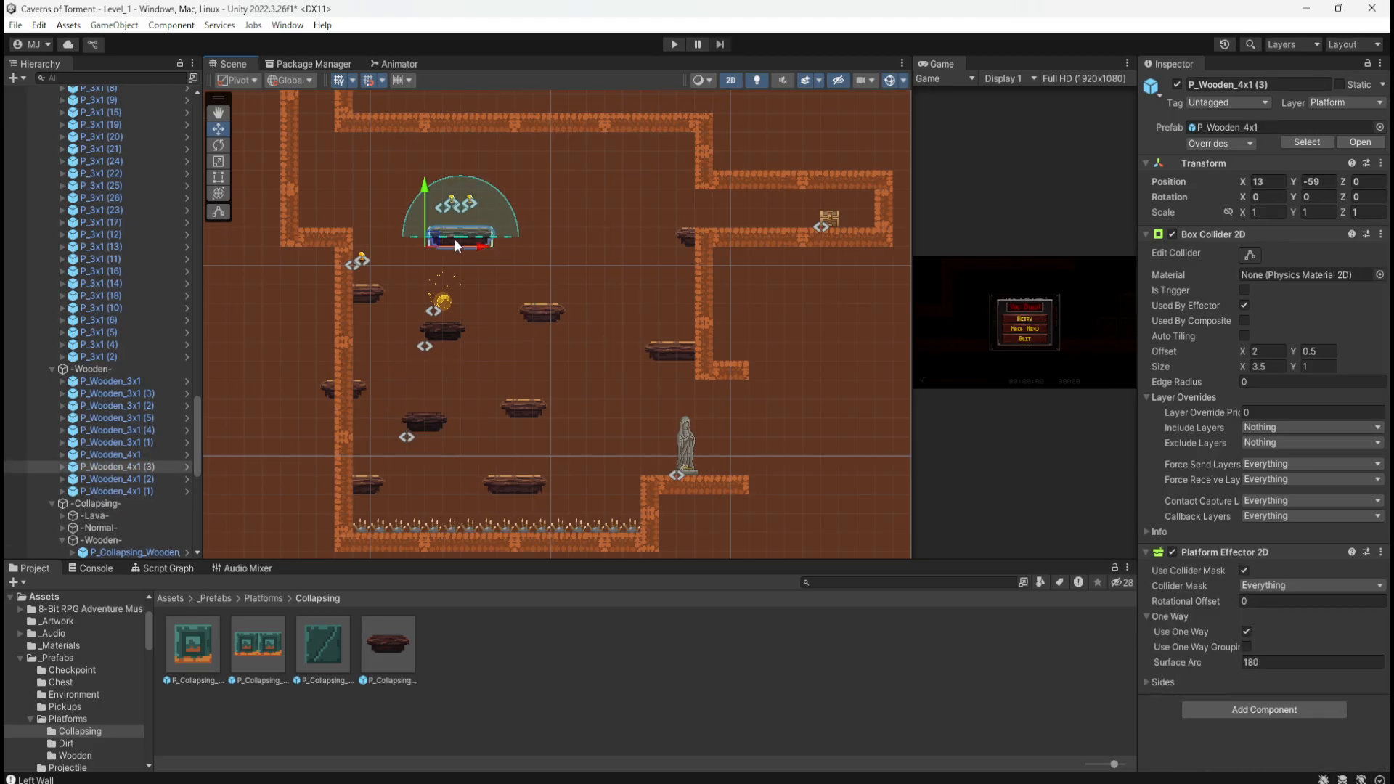
{"action": "left_click_drag", "start_coordinate": [455, 238], "coordinate": [556, 373]}
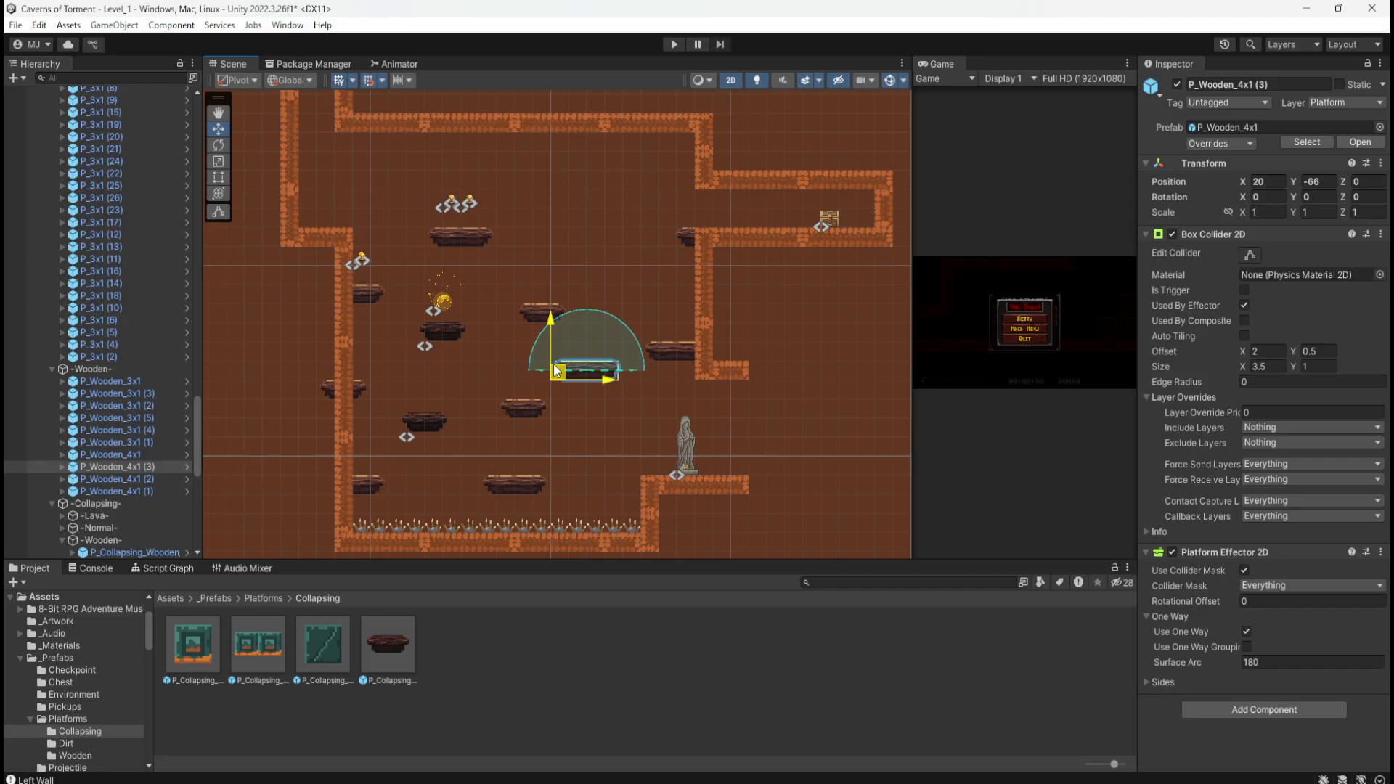
{"action": "left_click_drag", "start_coordinate": [557, 370], "coordinate": [542, 356]}
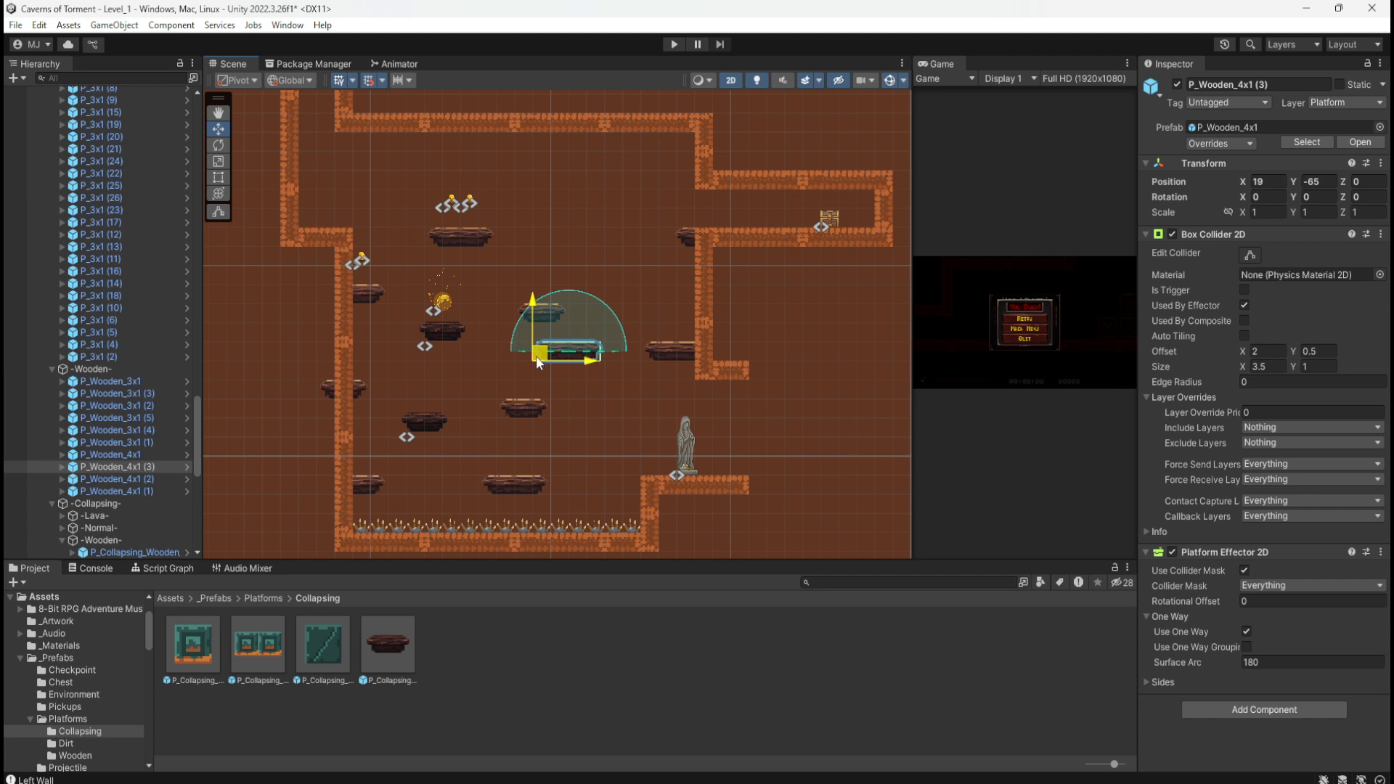
Step: Raise the 3-wide wooden platform above it one unit to 17, -62
{"action": "left_click", "coordinate": [543, 310]}
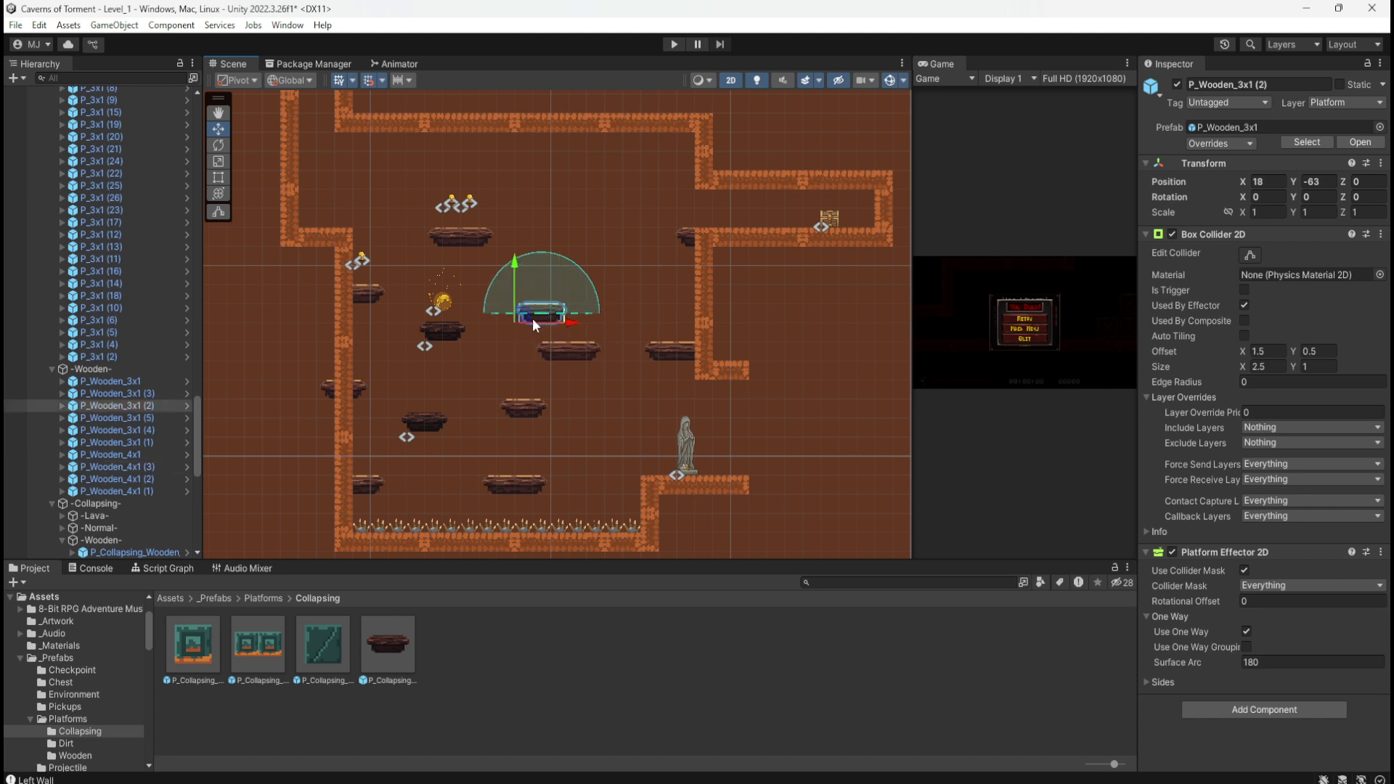
{"action": "left_click_drag", "start_coordinate": [524, 316], "coordinate": [513, 303]}
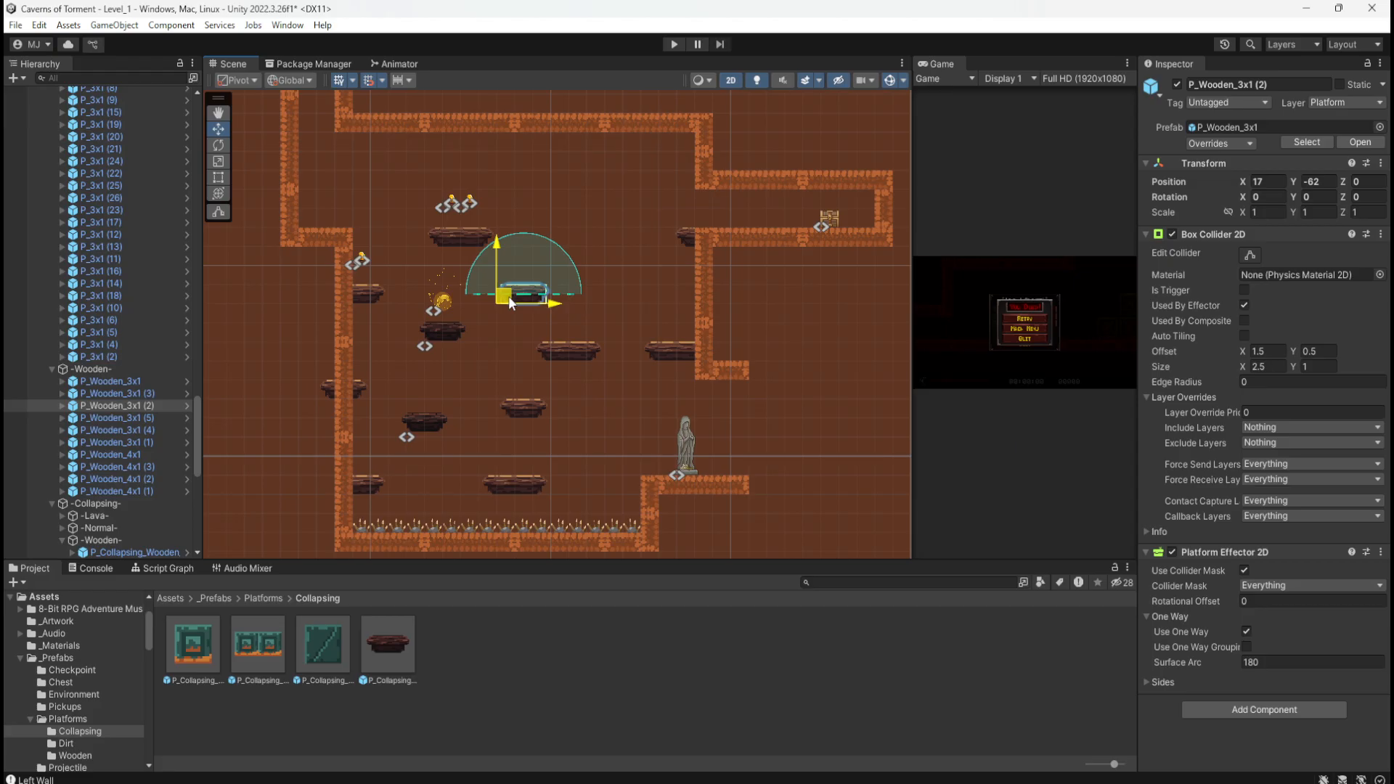
{"action": "left_click", "coordinate": [274, 404]}
Step: Duplicate P_Collapsing_Wooden_1x2 in the Project window and rename the copy P_Collapsing_Wooden_1x4
{"action": "scroll", "coordinate": [273, 411], "scroll_direction": "up", "scroll_amount": 3}
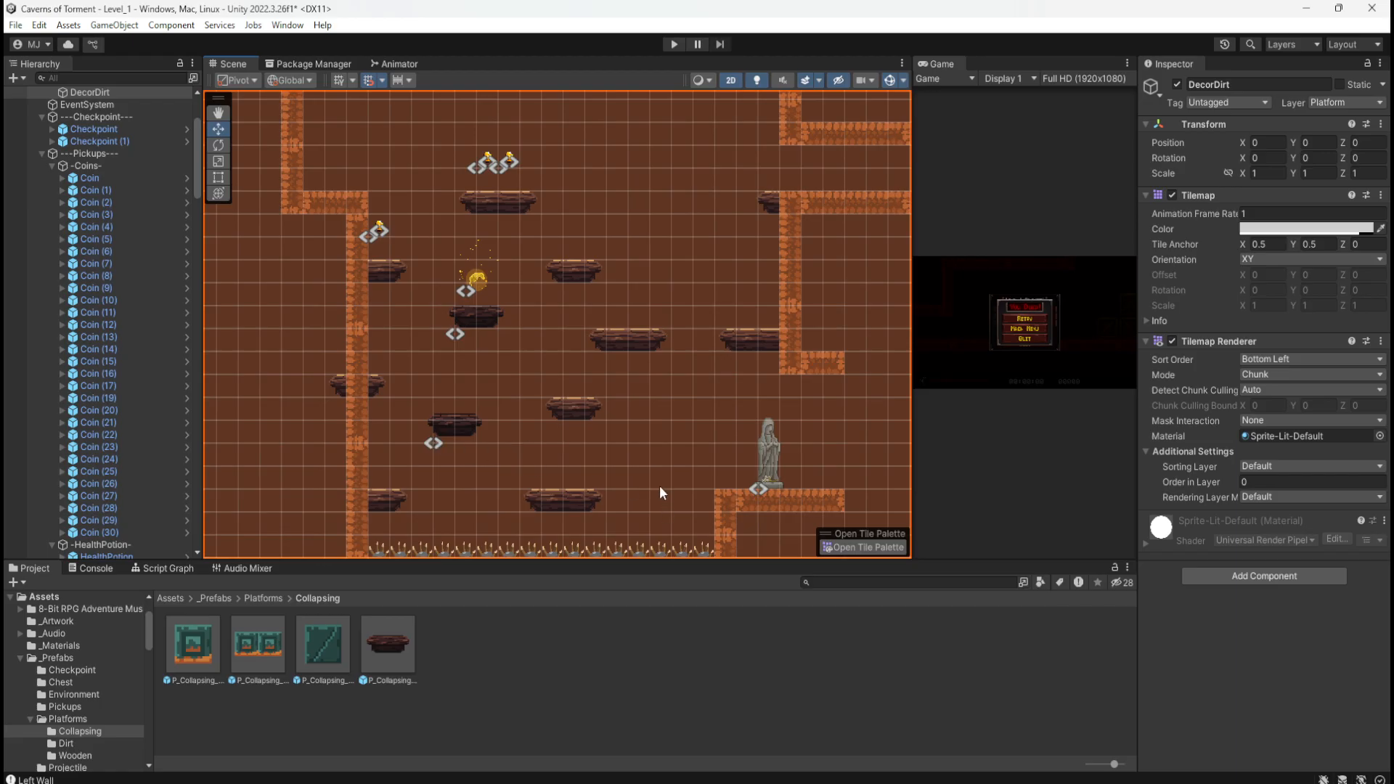
{"action": "left_click", "coordinate": [373, 634]}
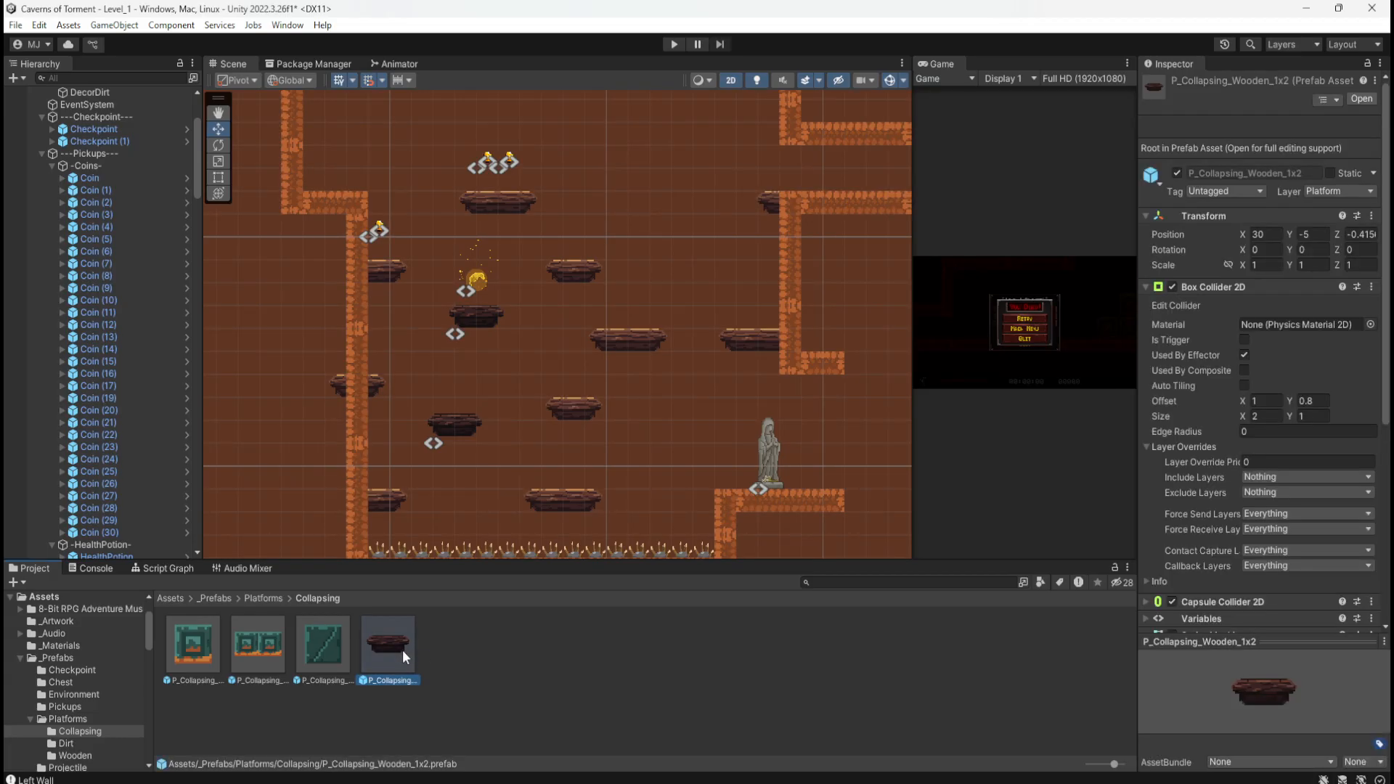
{"action": "key", "text": "ctrl+d"}
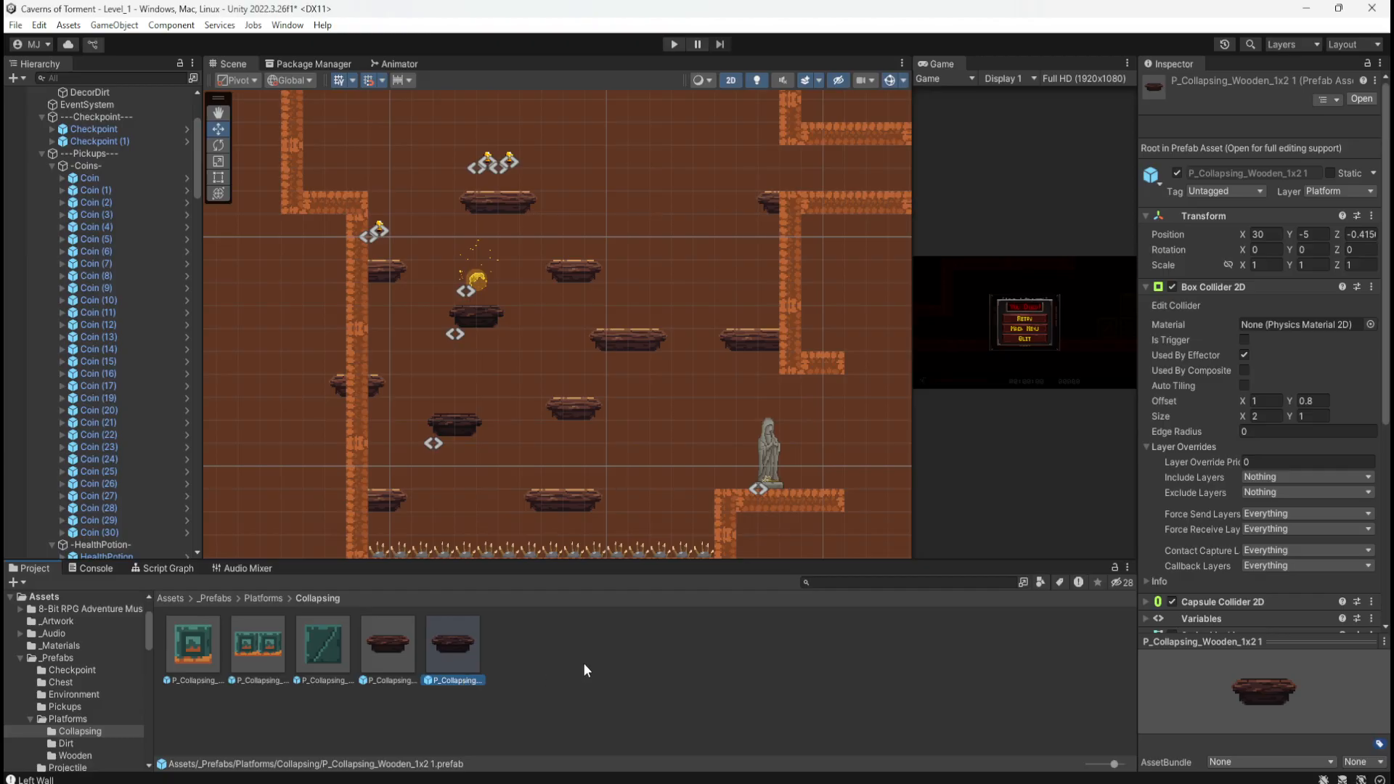
{"action": "key", "text": "F2"}
{"action": "key", "text": "Right"}
{"action": "key", "text": "Left"}
{"action": "key", "text": "Left"}
{"action": "key", "text": "Right"}
{"action": "key", "text": "Right"}
{"action": "key", "text": "BackSpace"}
{"action": "key", "text": "BackSpace"}
{"action": "key", "text": "BackSpace"}
{"action": "type", "text": "4"}
{"action": "key", "text": "Return"}
Step: Open the 1x4 prefab, review its blocks, and duplicate the middle block BlockB
{"action": "double_click", "coordinate": [455, 642]}
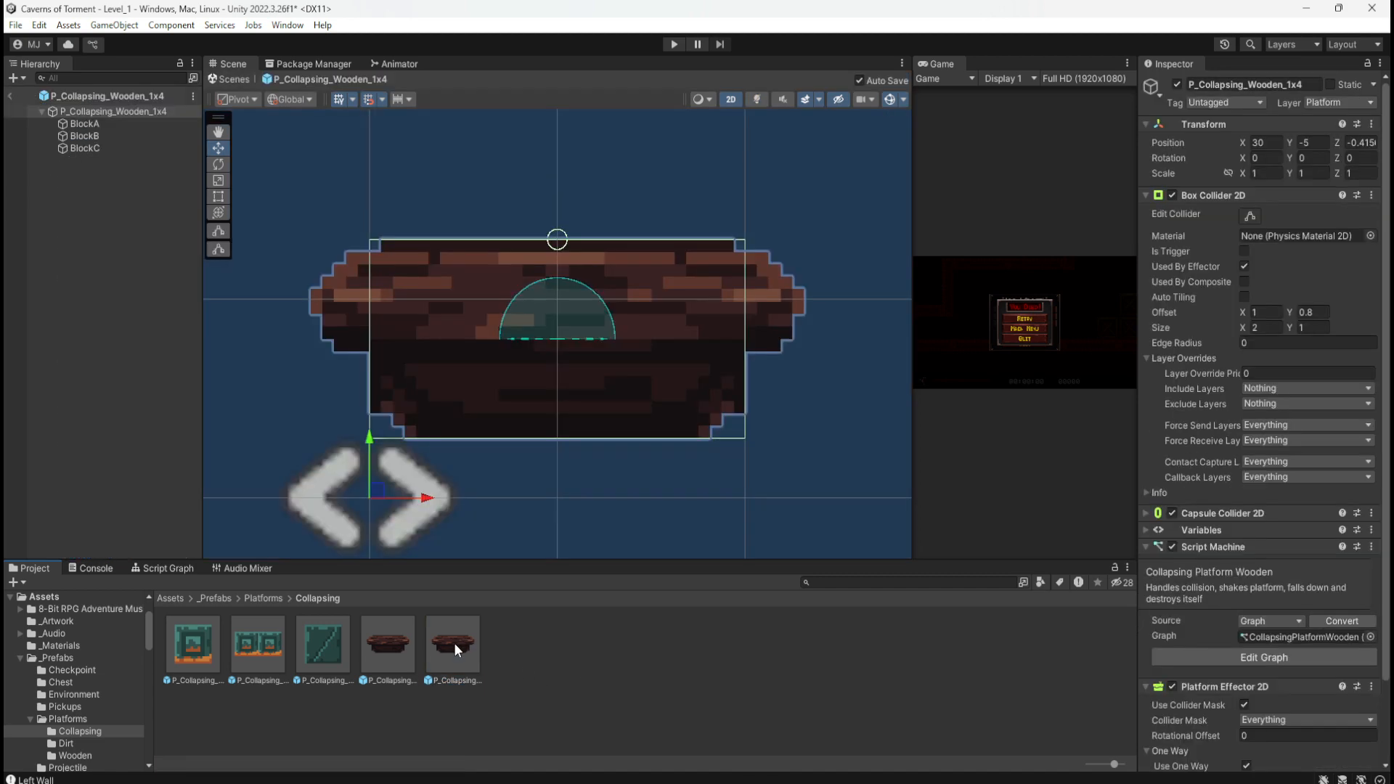
{"action": "scroll", "coordinate": [351, 285], "scroll_direction": "down", "scroll_amount": 6}
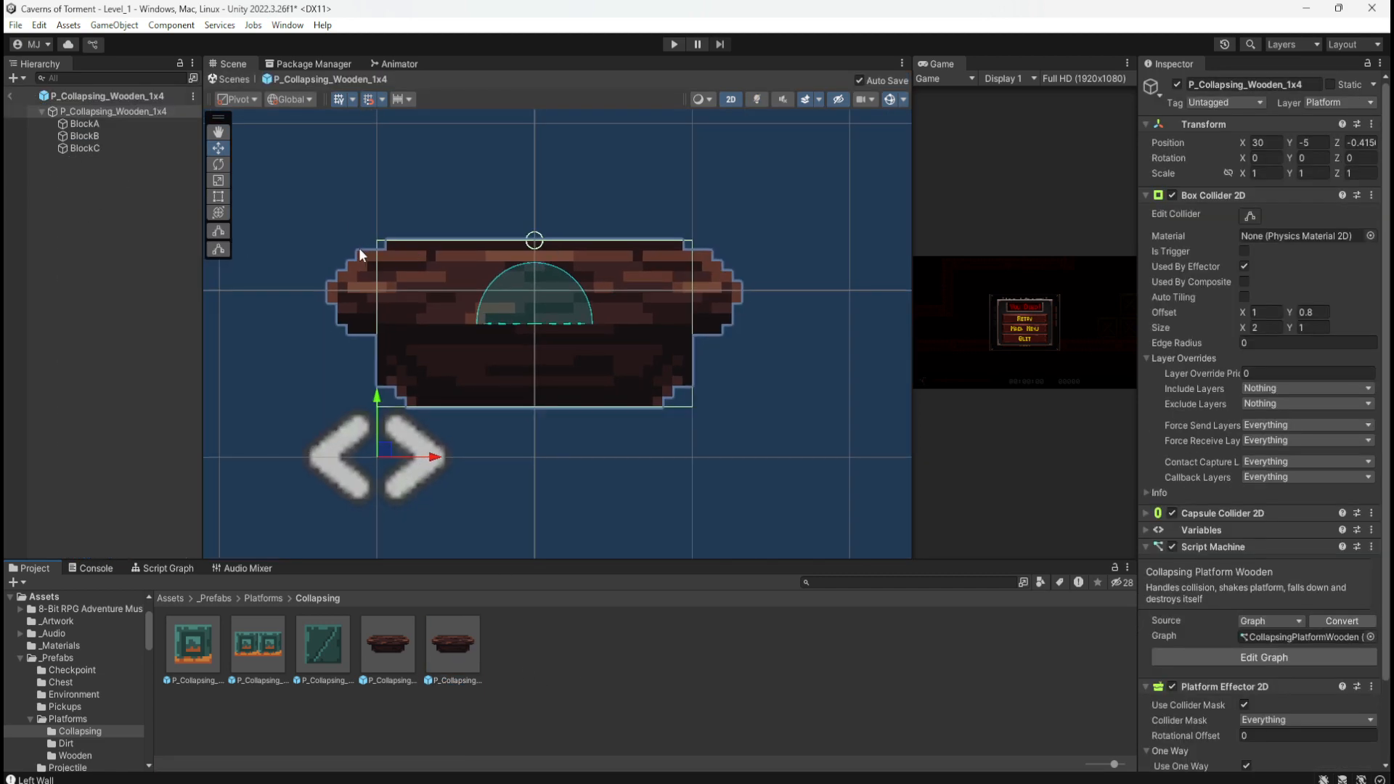
{"action": "left_click", "coordinate": [136, 150]}
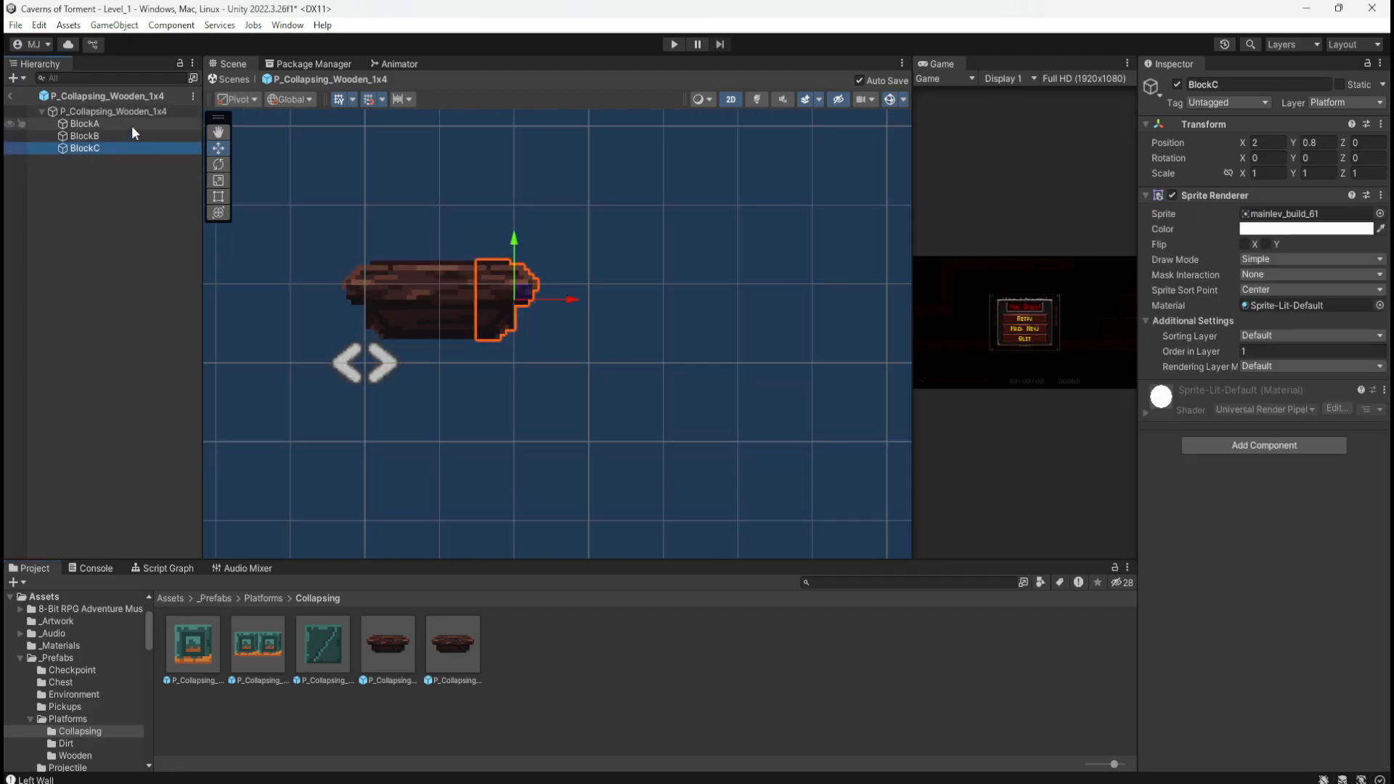
{"action": "left_click", "coordinate": [132, 125]}
{"action": "left_click", "coordinate": [108, 136]}
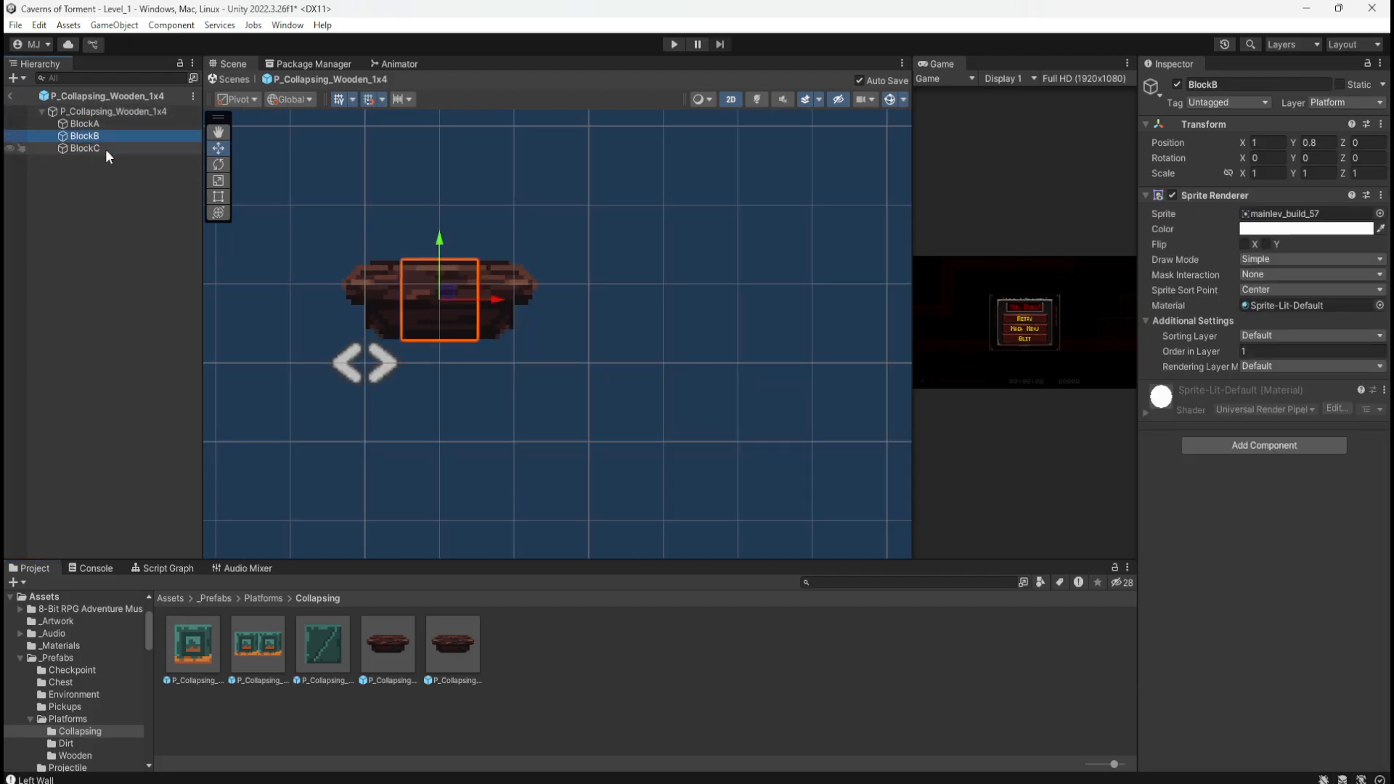
{"action": "left_click", "coordinate": [107, 147]}
{"action": "left_click", "coordinate": [109, 136]}
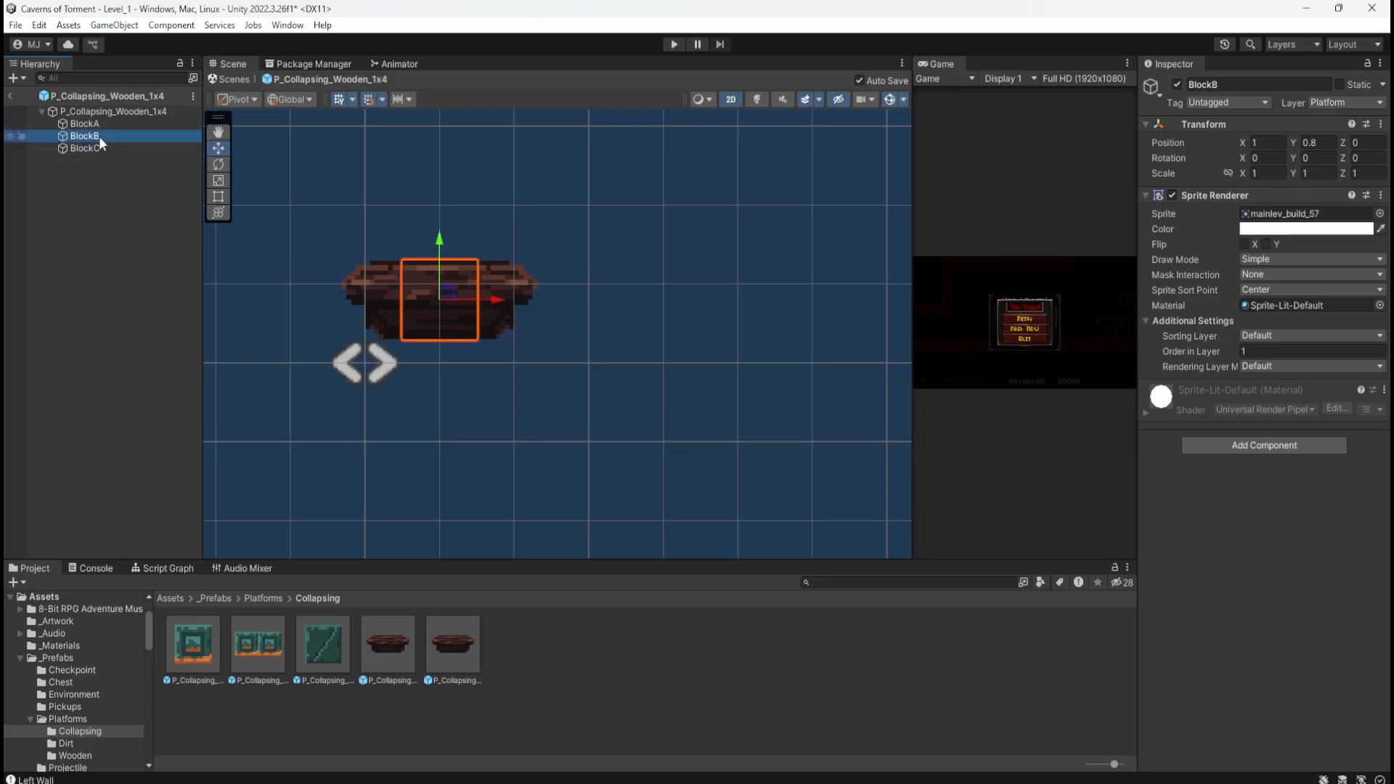
{"action": "key", "text": "ctrl+d"}
Step: Rename the end block BlockC to BlockD and set its X position to 3
{"action": "left_click", "coordinate": [90, 160]}
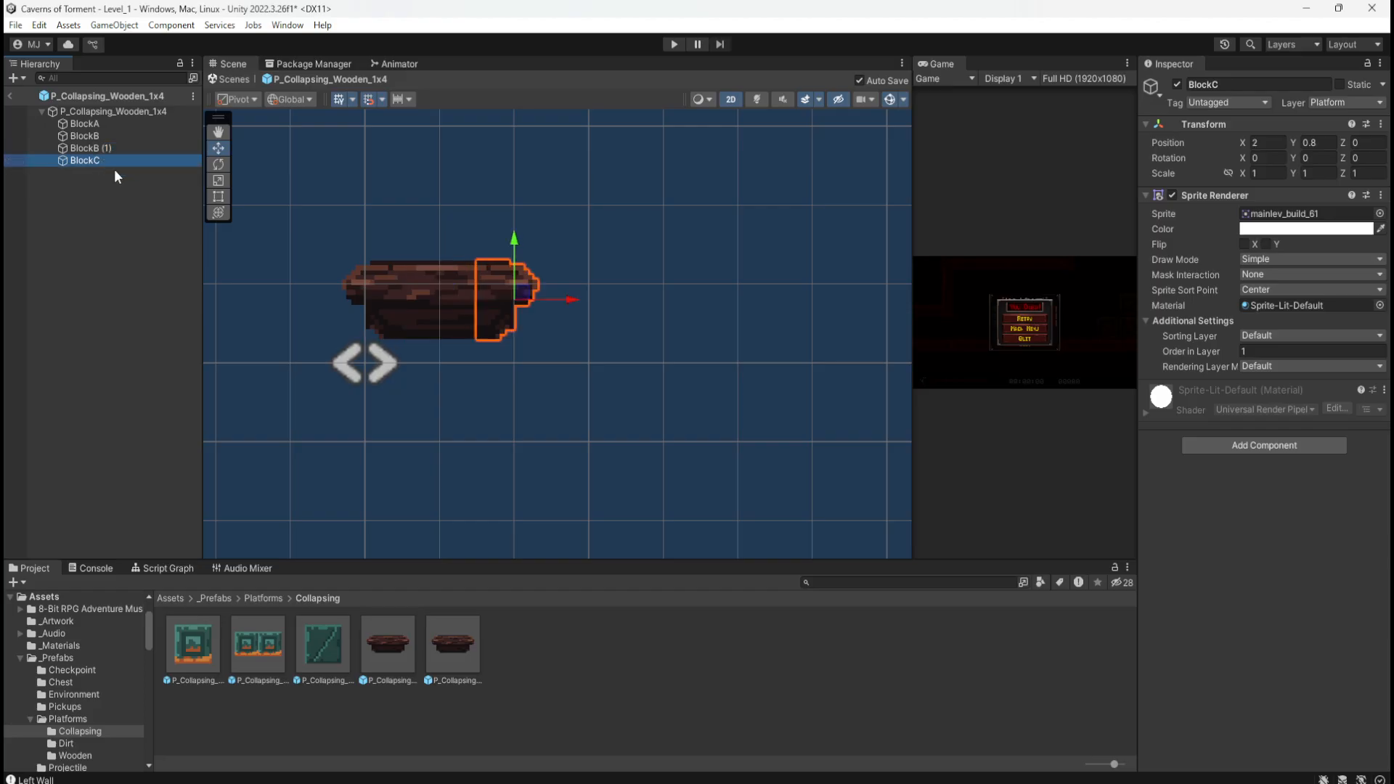
{"action": "key", "text": "F2"}
{"action": "key", "text": "End"}
{"action": "type", "text": "D"}
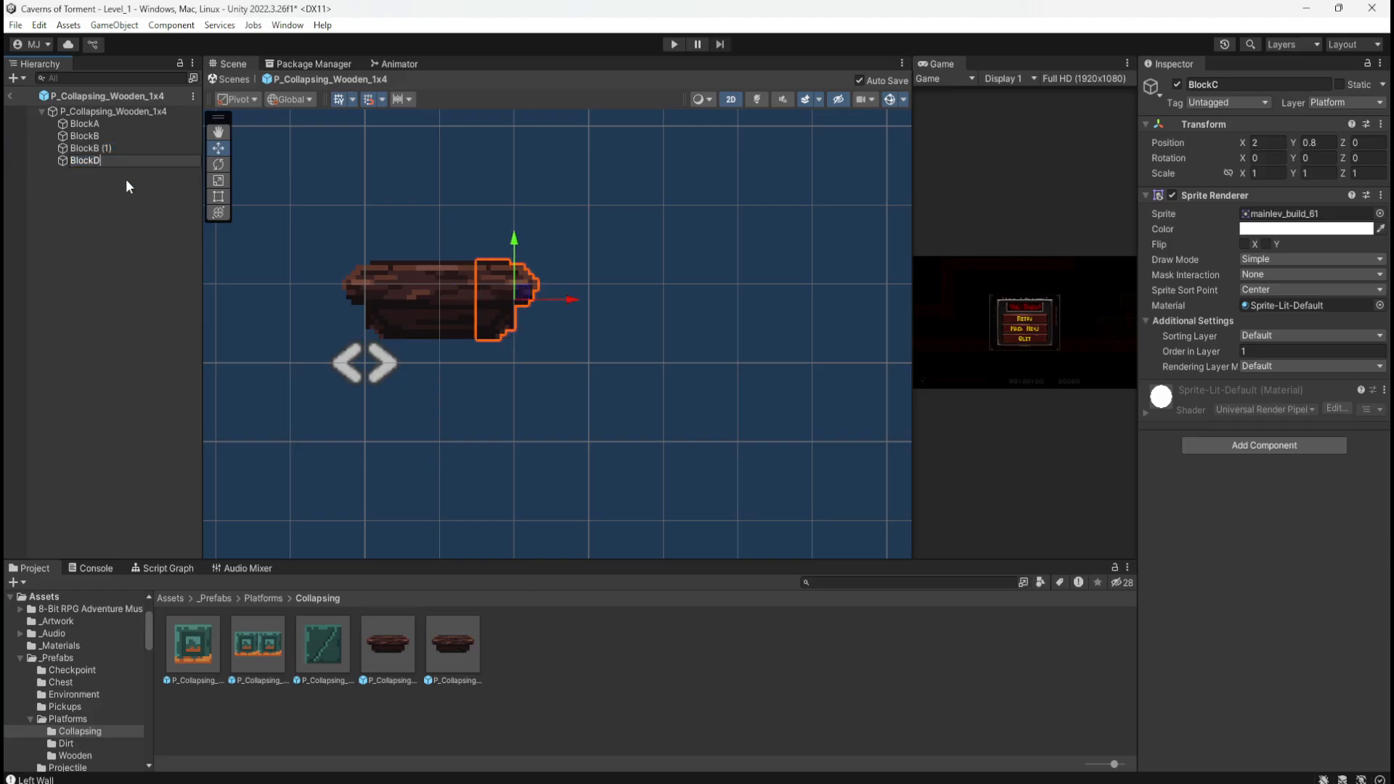
{"action": "left_click", "coordinate": [142, 148]}
{"action": "left_click", "coordinate": [106, 161]}
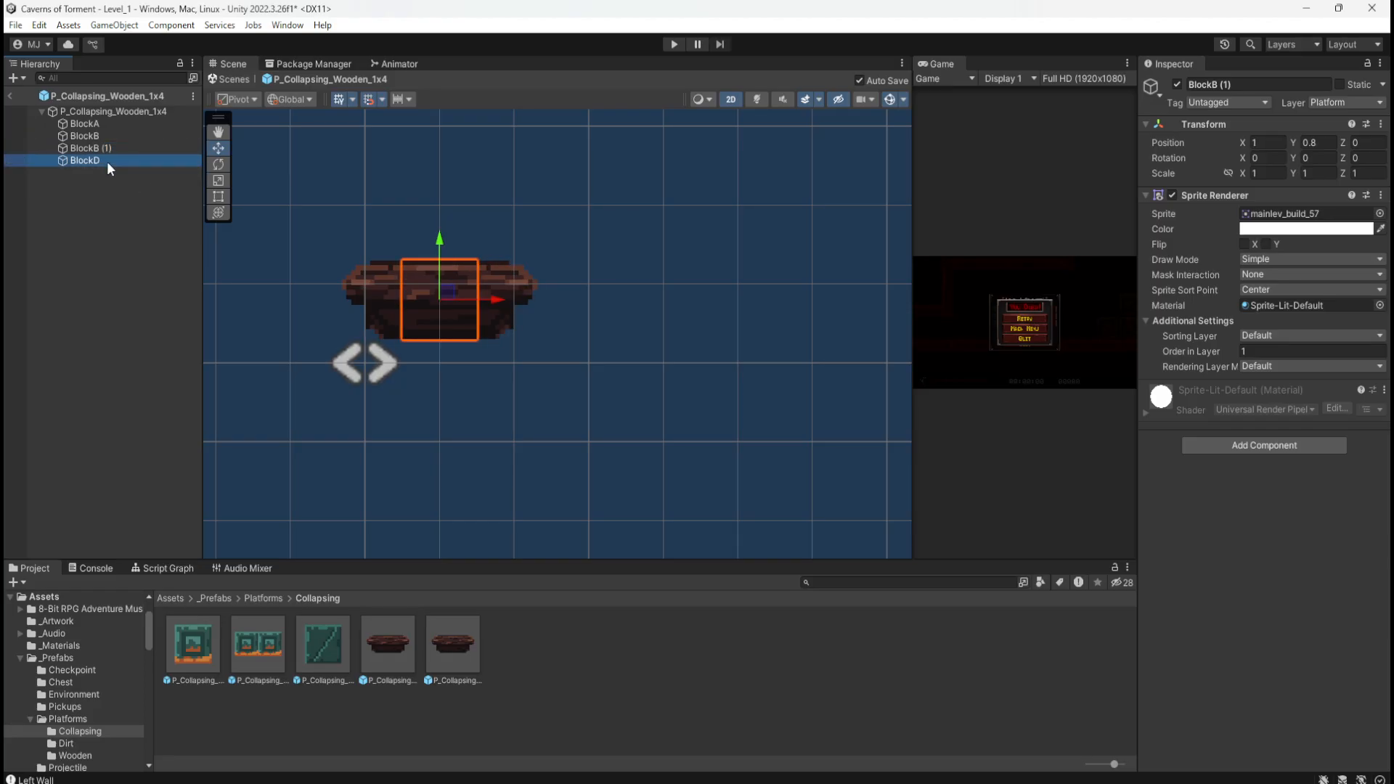
{"action": "left_click", "coordinate": [1264, 142]}
{"action": "type", "text": "3"}
{"action": "key", "text": "Return"}
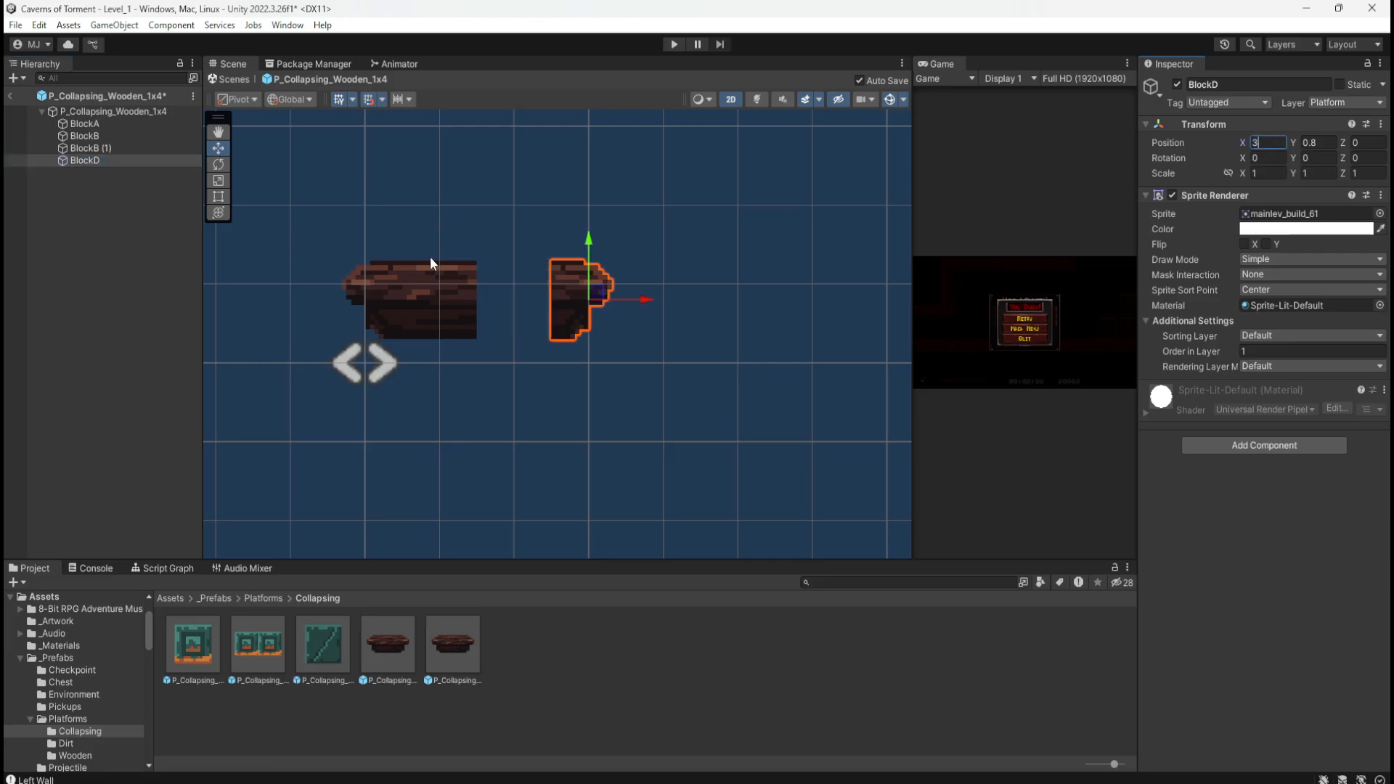
Step: Rename the BlockB copy to BlockC and set its X position to 2
{"action": "left_click", "coordinate": [94, 148]}
{"action": "left_click", "coordinate": [106, 152]}
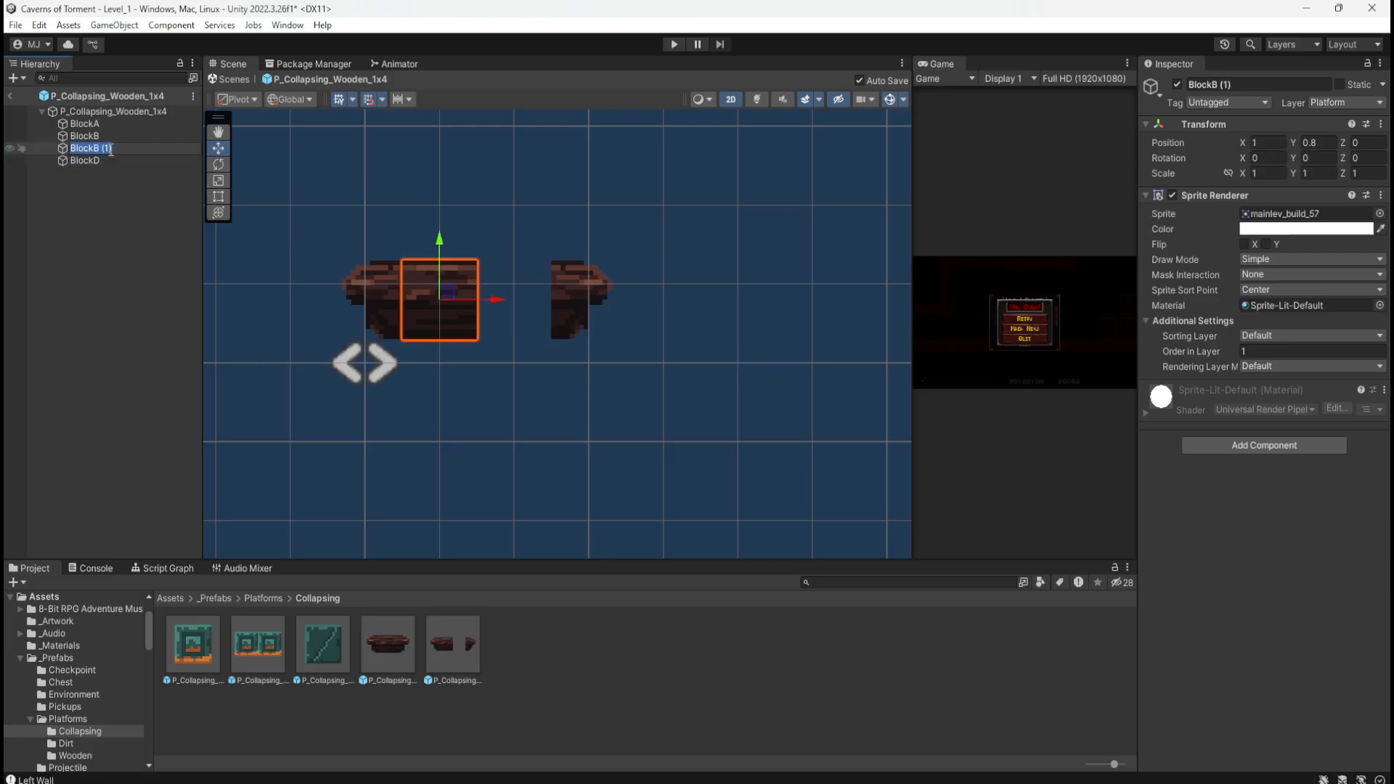
{"action": "left_click", "coordinate": [111, 149]}
{"action": "key", "text": "BackSpace"}
{"action": "key", "text": "BackSpace"}
{"action": "key", "text": "BackSpace"}
{"action": "key", "text": "BackSpace"}
{"action": "key", "text": "BackSpace"}
{"action": "type", "text": "C"}
{"action": "key", "text": "Return"}
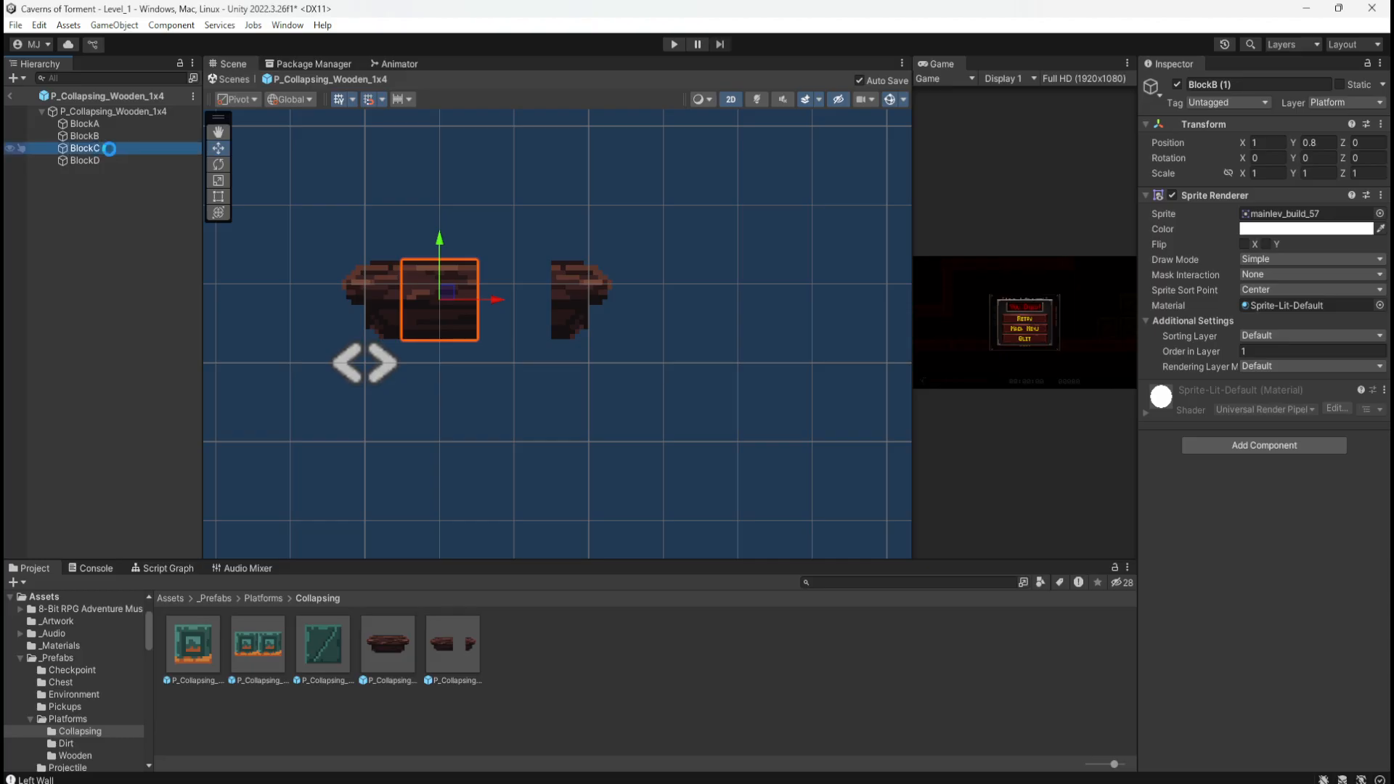
{"action": "left_click", "coordinate": [1276, 141]}
{"action": "type", "text": "2"}
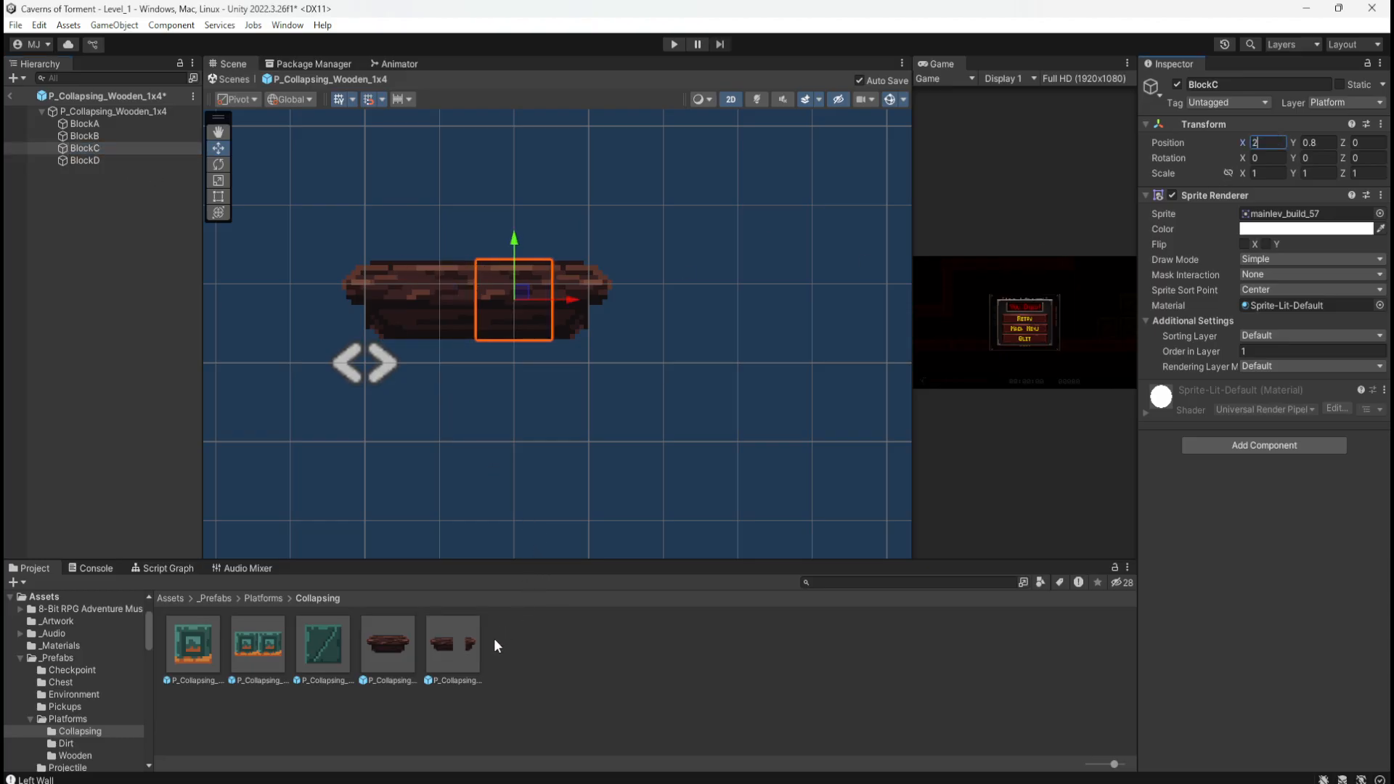
Step: Browse to Assets > Pixel Fantasy Caves > Sliced in the Project window
{"action": "left_click", "coordinate": [168, 598]}
{"action": "scroll", "coordinate": [508, 662], "scroll_direction": "down", "scroll_amount": 1}
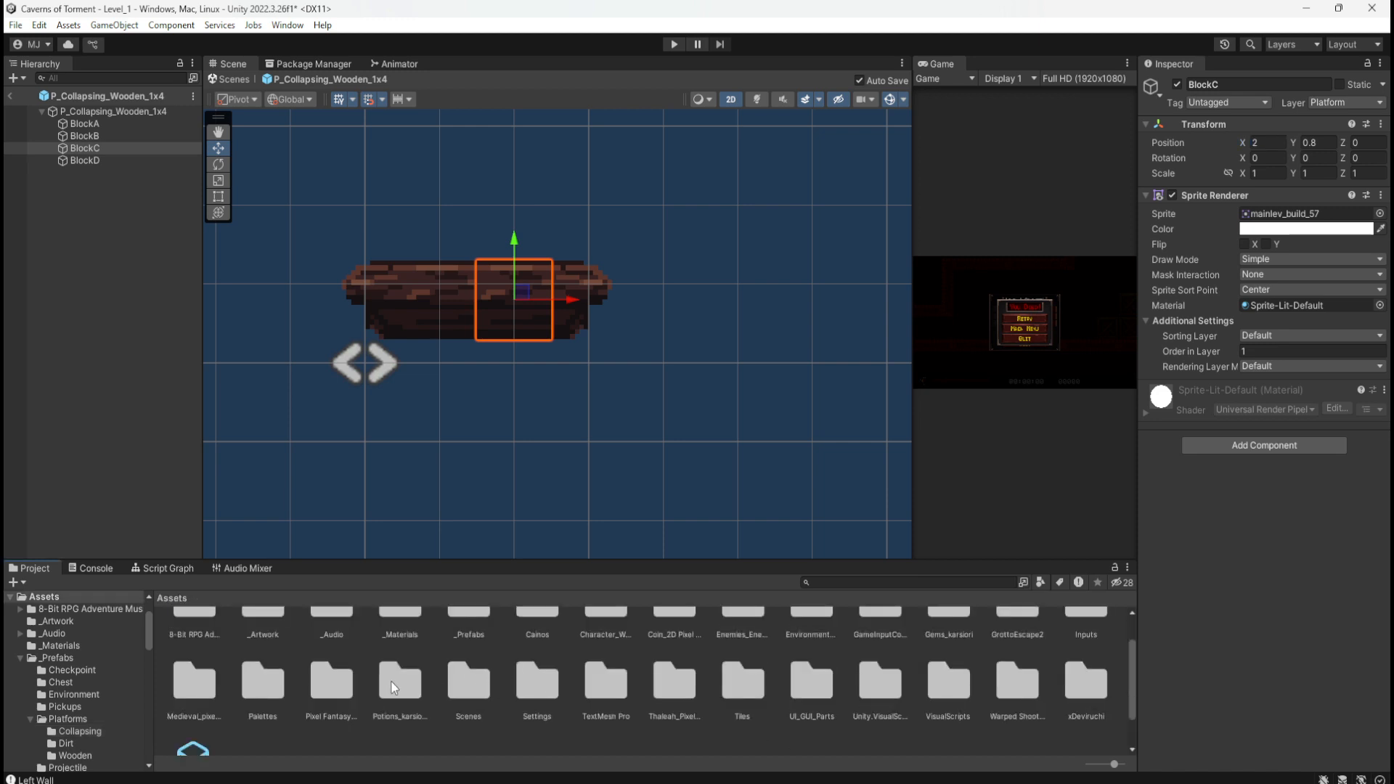
{"action": "double_click", "coordinate": [331, 681]}
{"action": "double_click", "coordinate": [263, 655]}
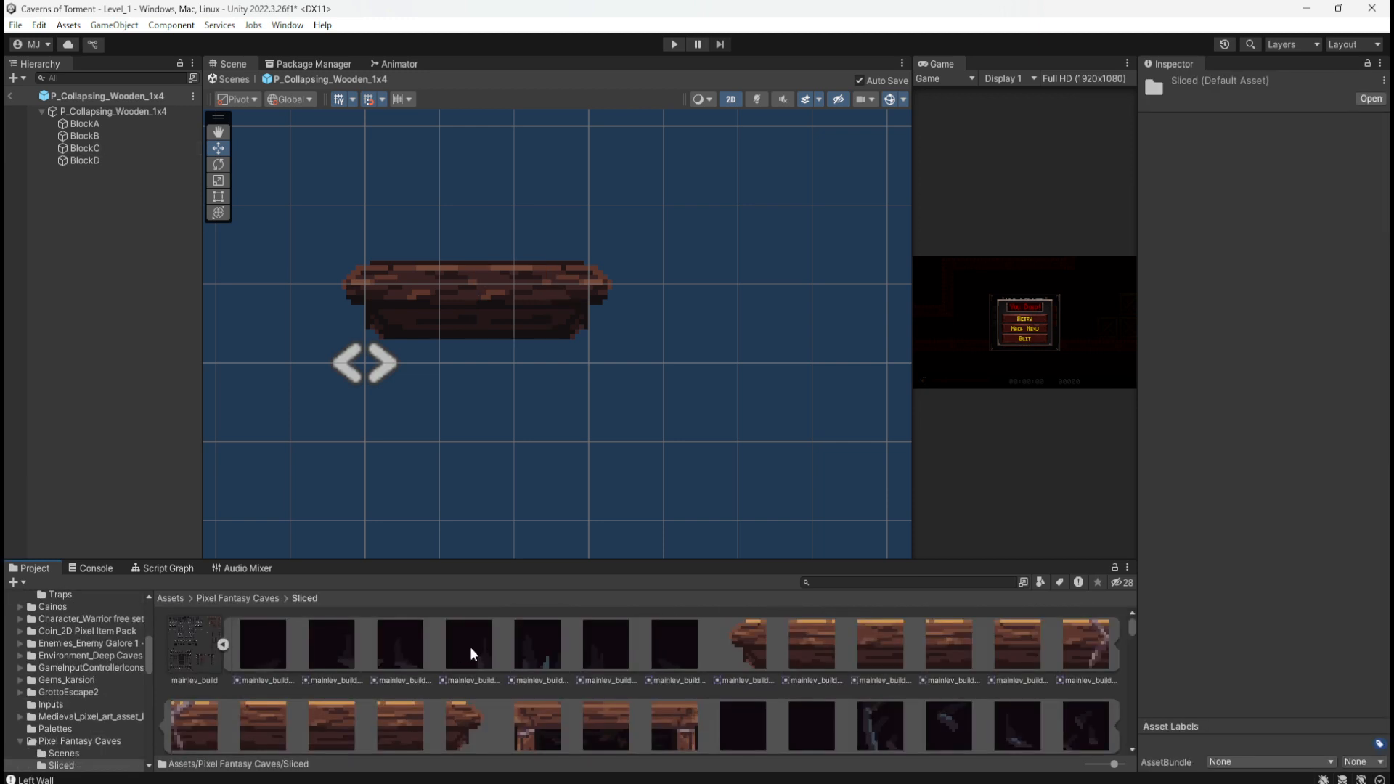
{"action": "scroll", "coordinate": [521, 655], "scroll_direction": "down", "scroll_amount": 2}
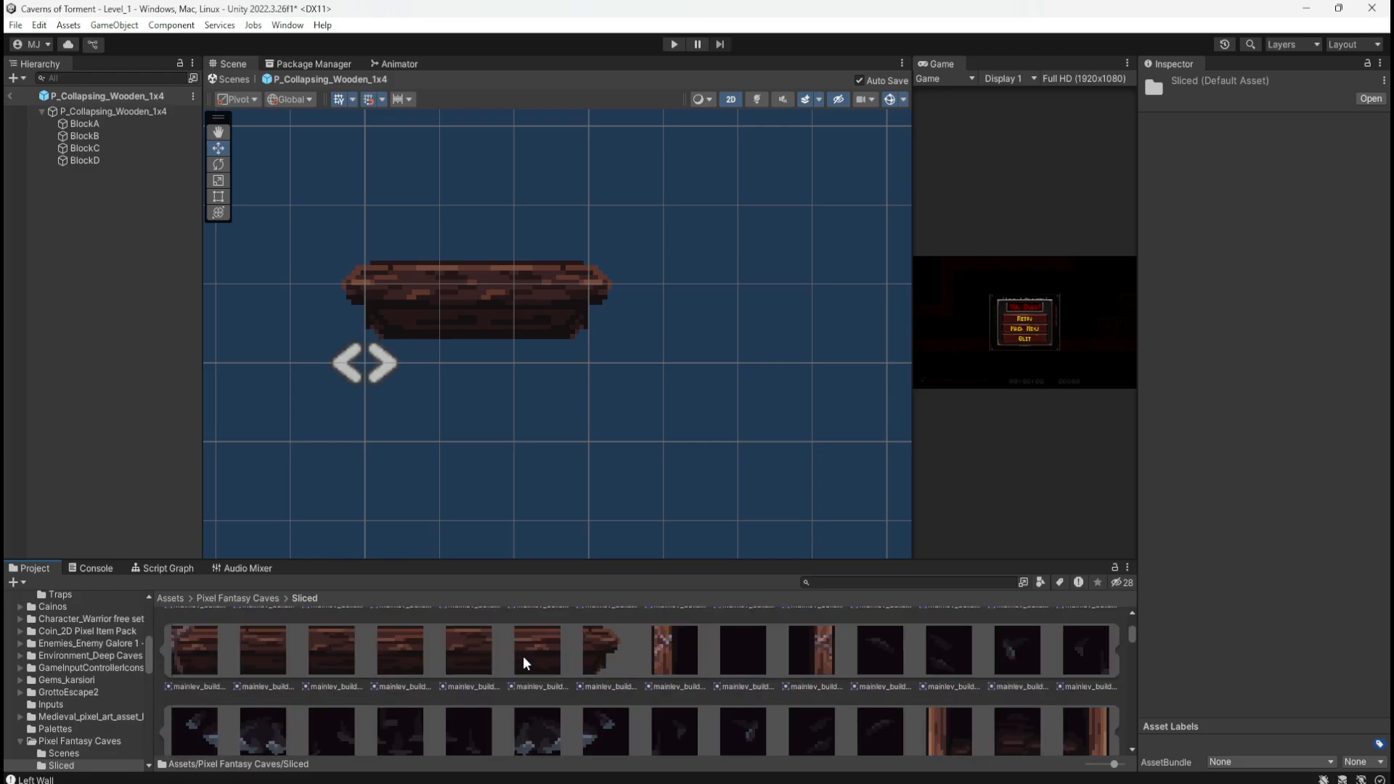
{"action": "scroll", "coordinate": [522, 656], "scroll_direction": "up", "scroll_amount": 1}
Step: Assign the mainlev_build_58 sprite to BlockC's Sprite Renderer
{"action": "left_click", "coordinate": [107, 147]}
{"action": "left_click", "coordinate": [111, 135]}
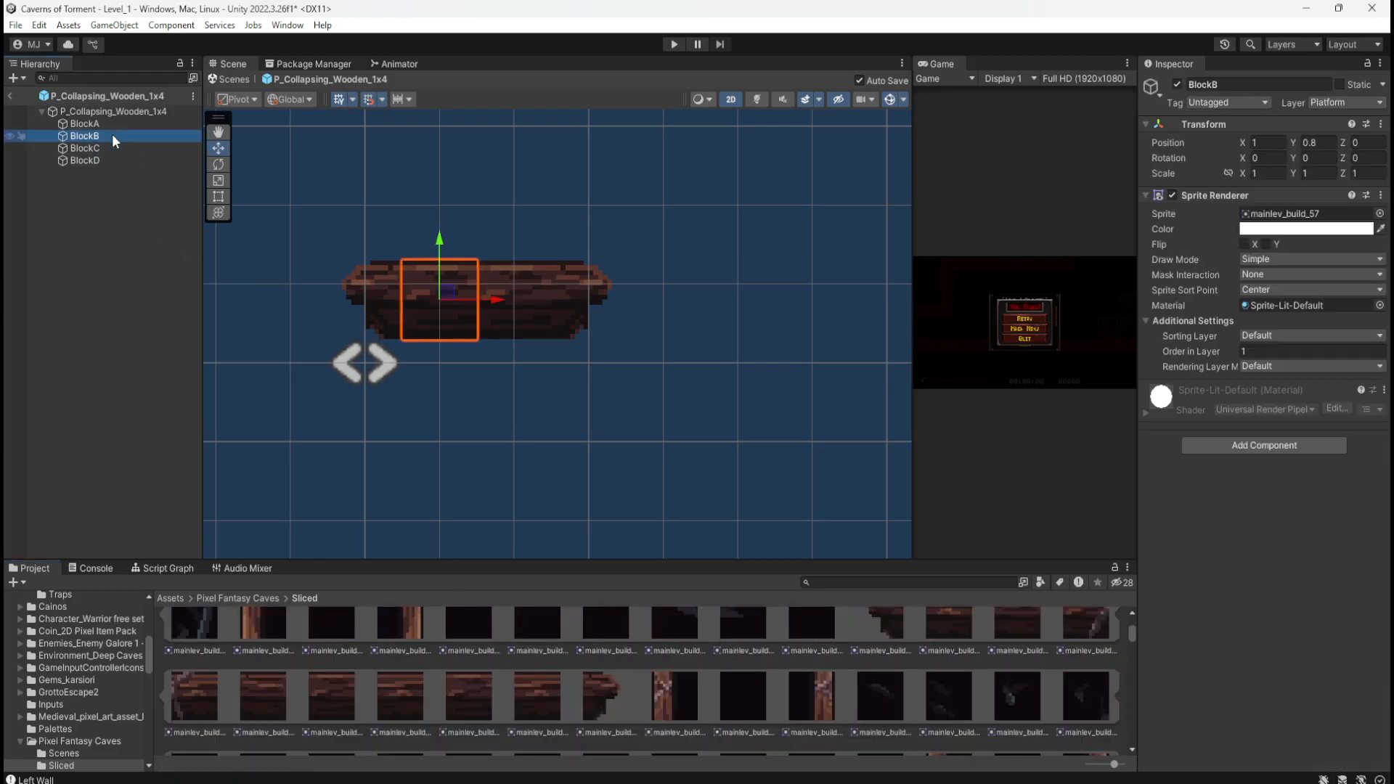
{"action": "left_click", "coordinate": [113, 144]}
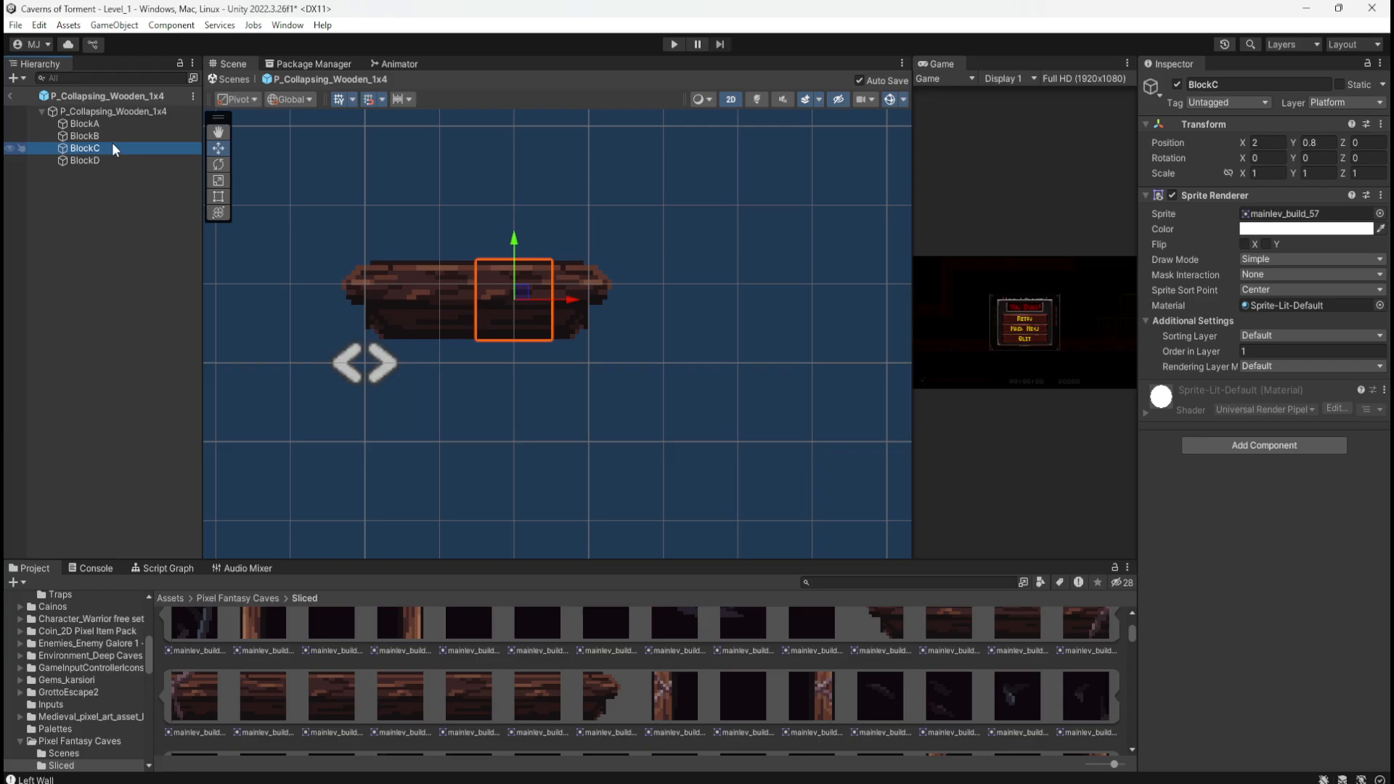
{"action": "scroll", "coordinate": [502, 705], "scroll_direction": "up", "scroll_amount": 2}
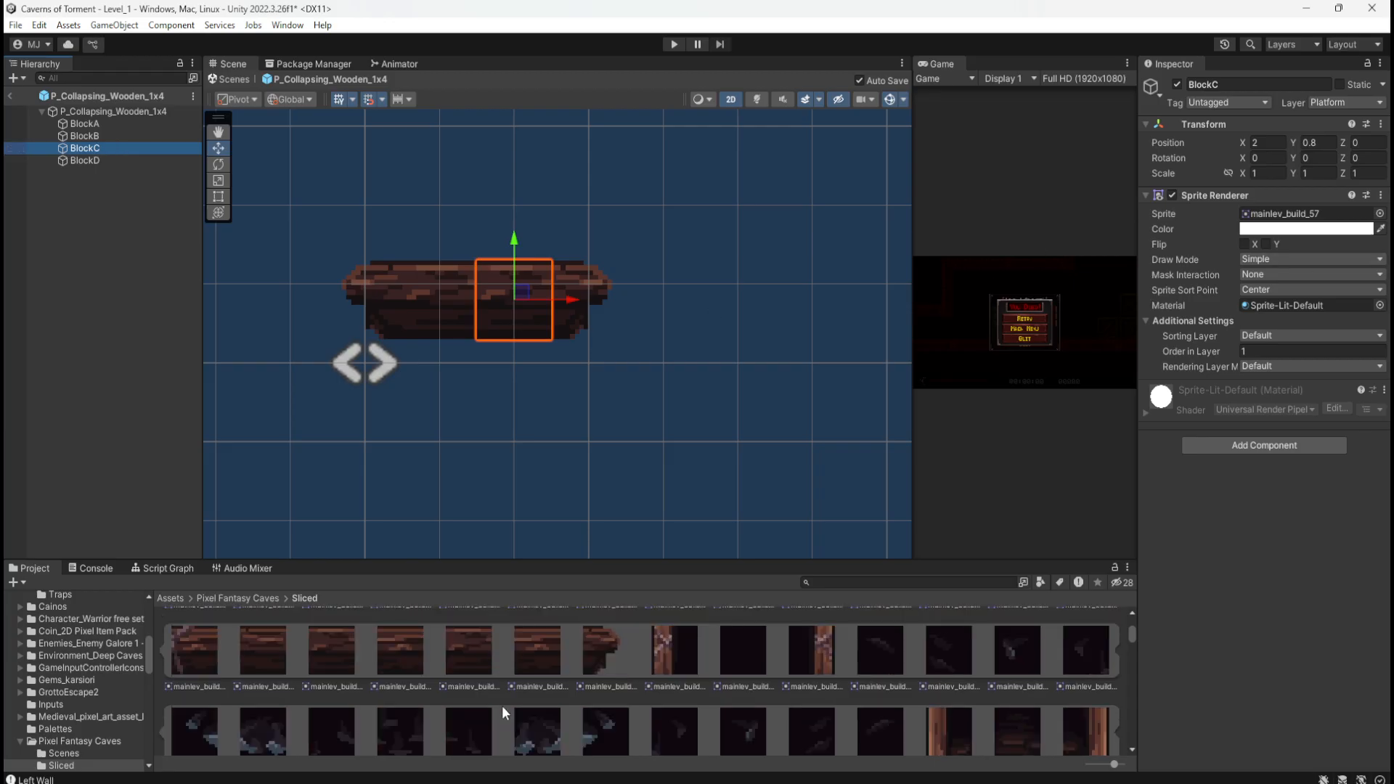
{"action": "scroll", "coordinate": [503, 706], "scroll_direction": "down", "scroll_amount": 2}
{"action": "left_click", "coordinate": [402, 690]}
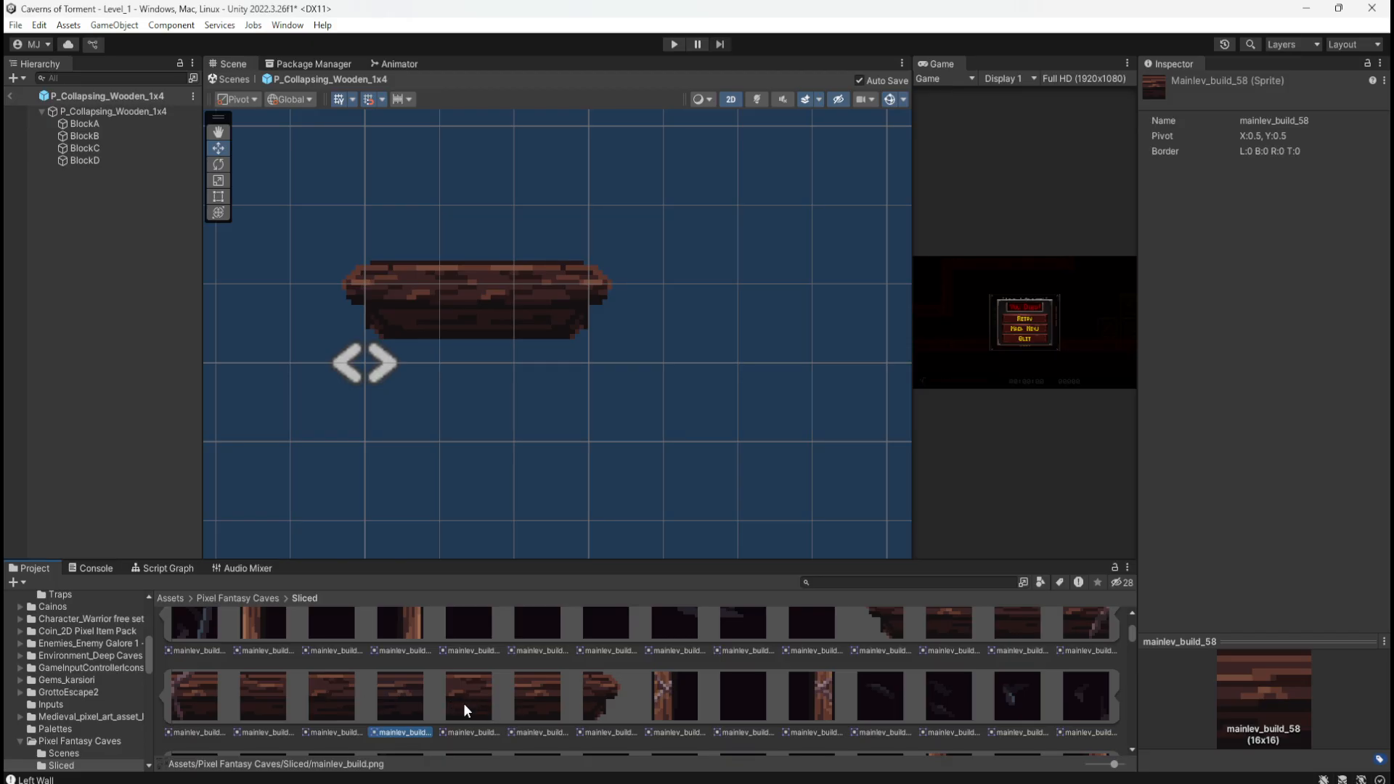
{"action": "left_click", "coordinate": [463, 703]}
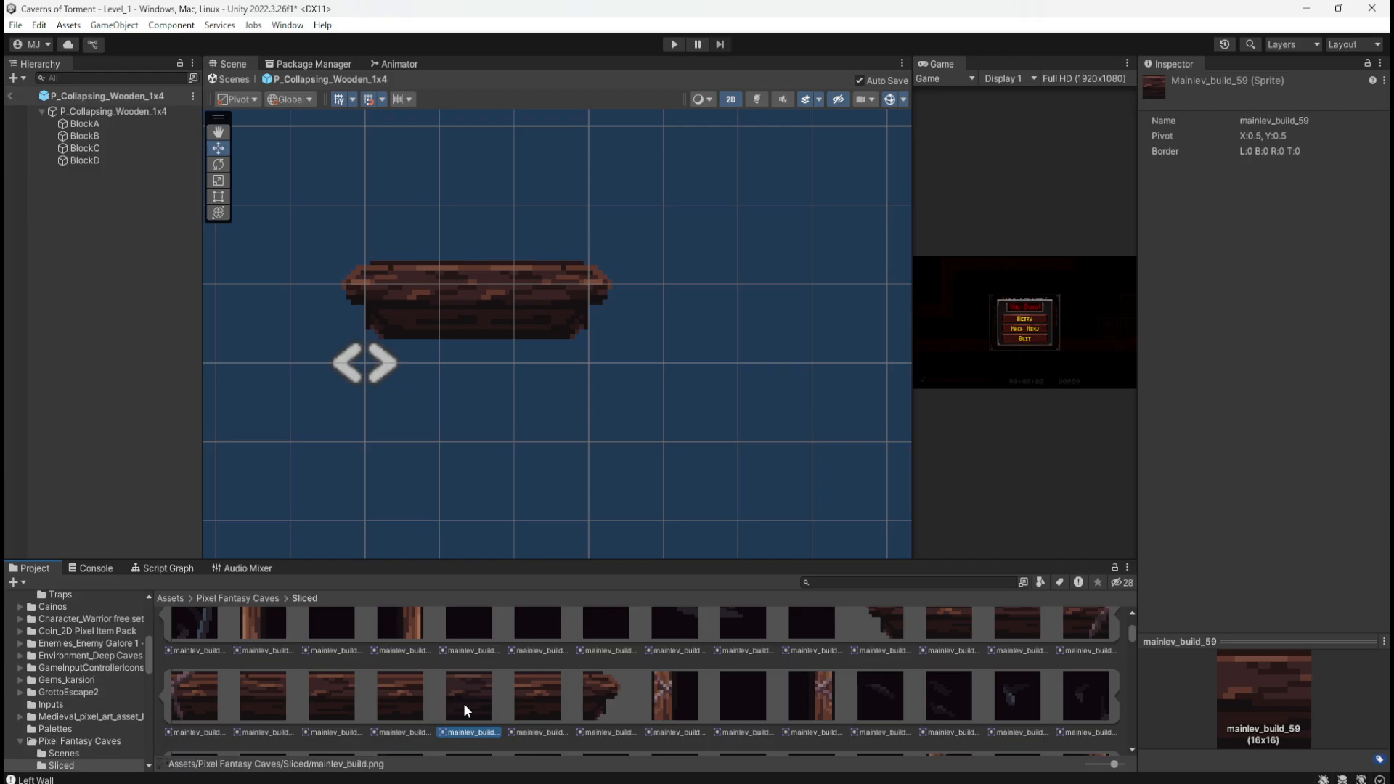
{"action": "left_click", "coordinate": [111, 148]}
{"action": "left_click_drag", "start_coordinate": [407, 700], "coordinate": [1309, 222]}
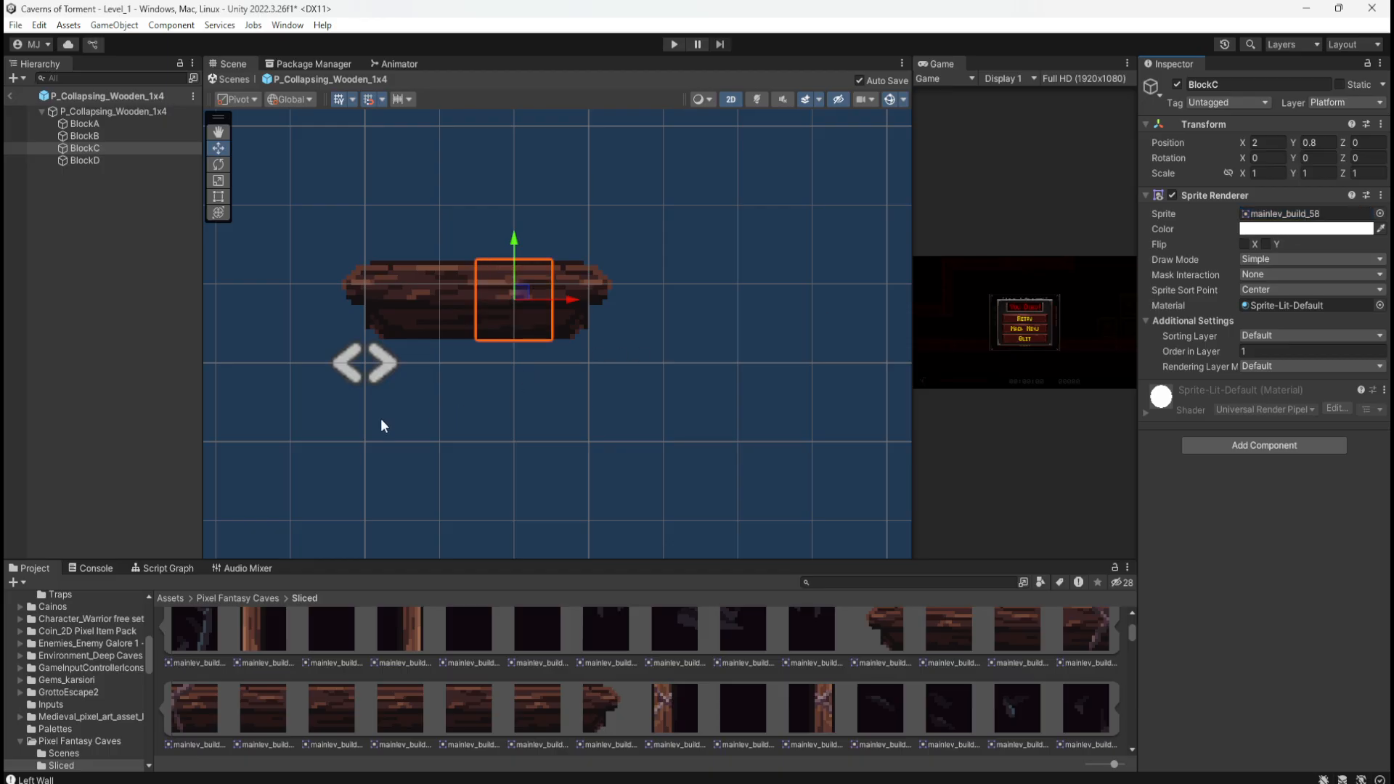
{"action": "scroll", "coordinate": [374, 418], "scroll_direction": "down", "scroll_amount": 1}
Step: Move the BlockD end piece to X 4
{"action": "left_click", "coordinate": [135, 137]}
{"action": "left_click", "coordinate": [132, 148]}
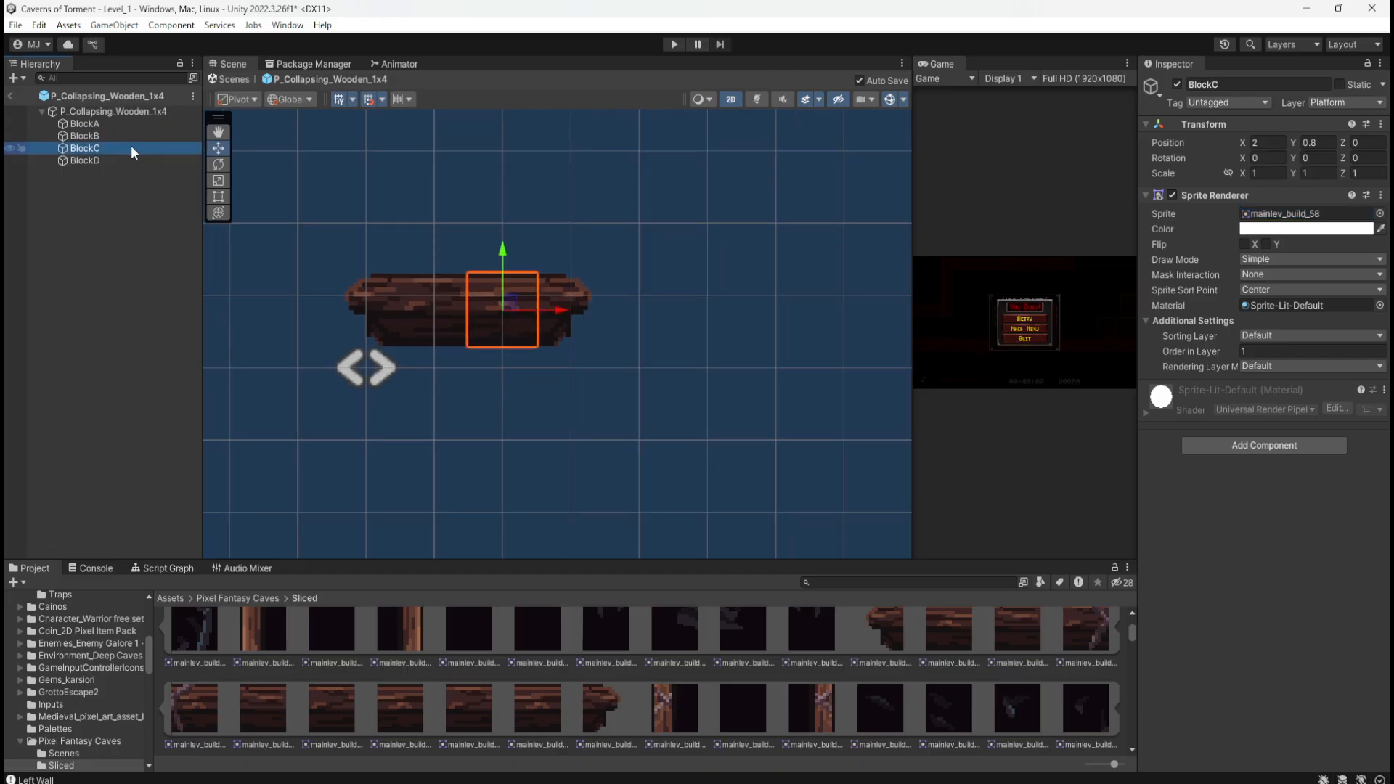
{"action": "left_click", "coordinate": [119, 160]}
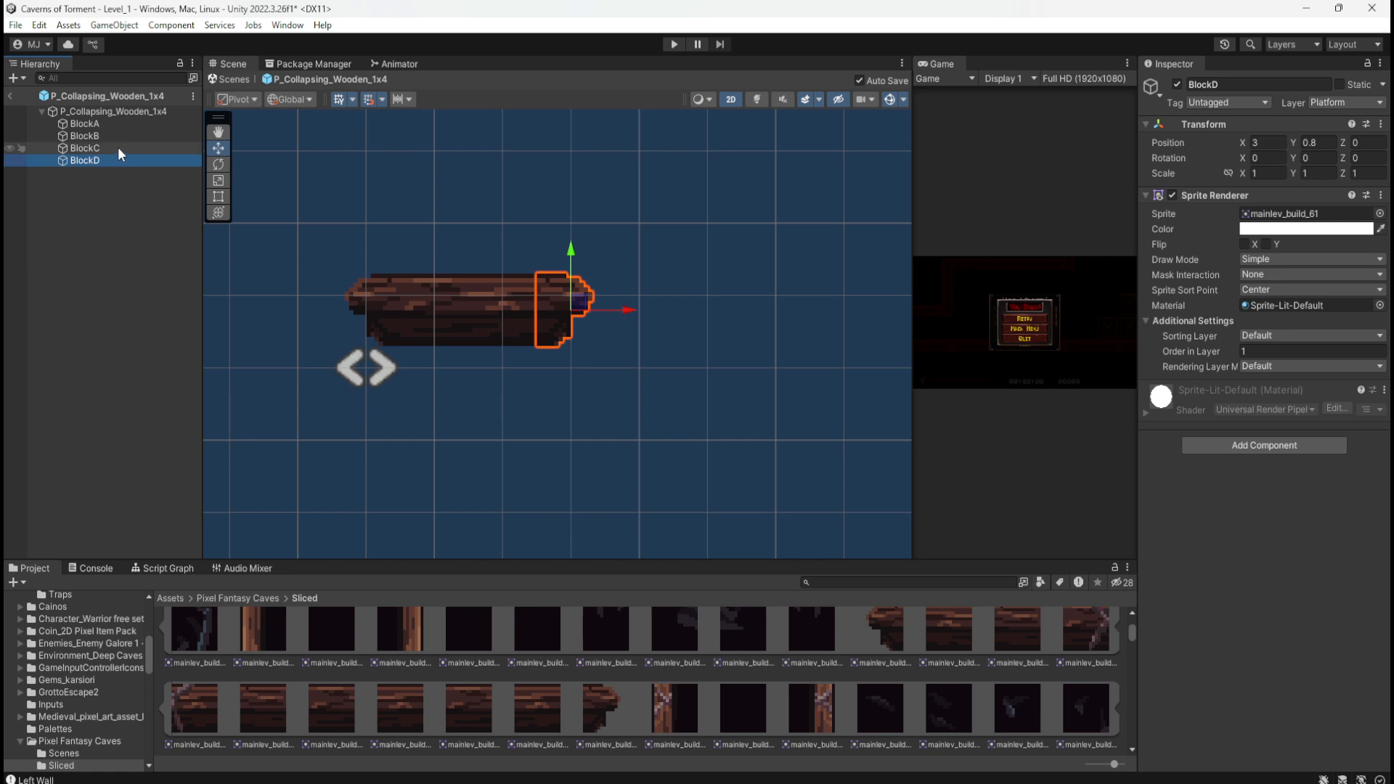
{"action": "left_click", "coordinate": [1286, 139]}
{"action": "type", "text": "4"}
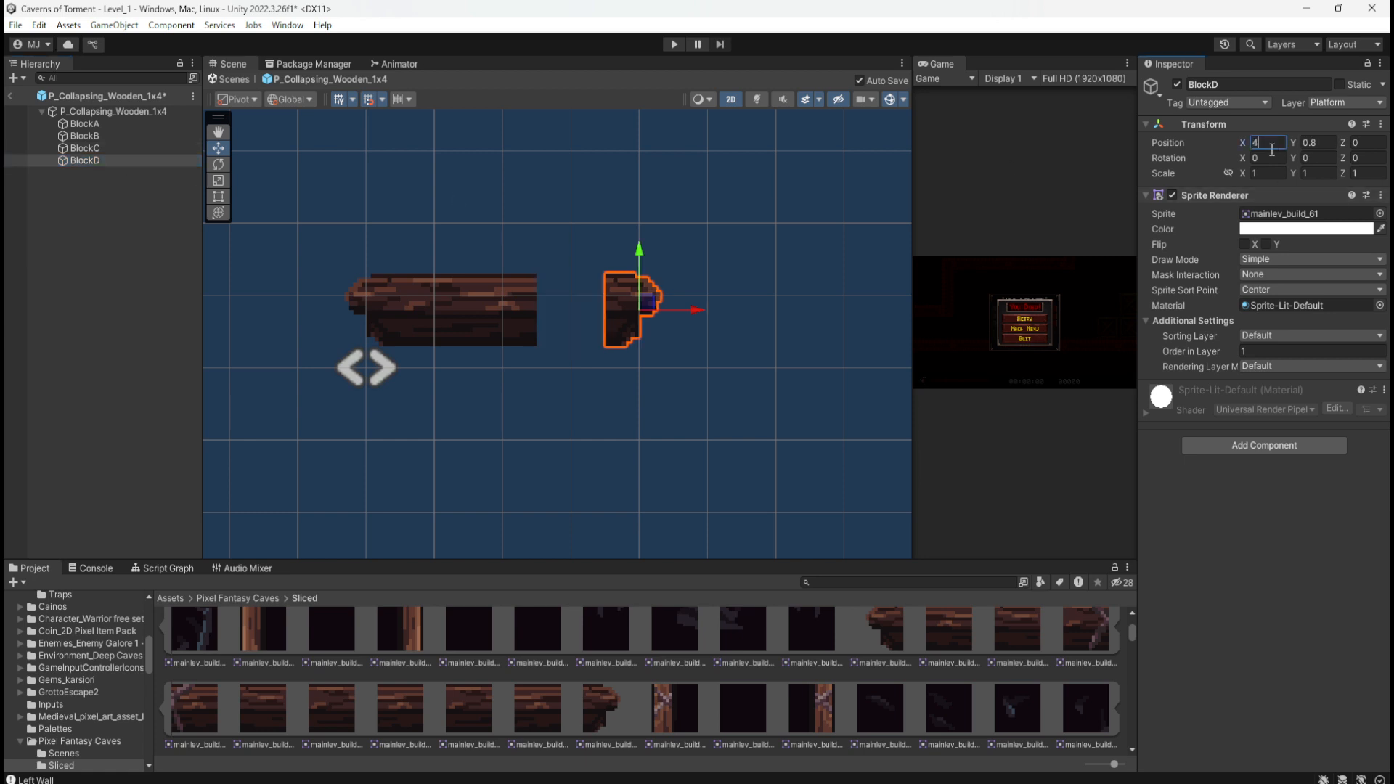
Step: Duplicate BlockC, temporarily naming the copy BlockDD
{"action": "left_click", "coordinate": [103, 145]}
{"action": "key", "text": "ctrl+d"}
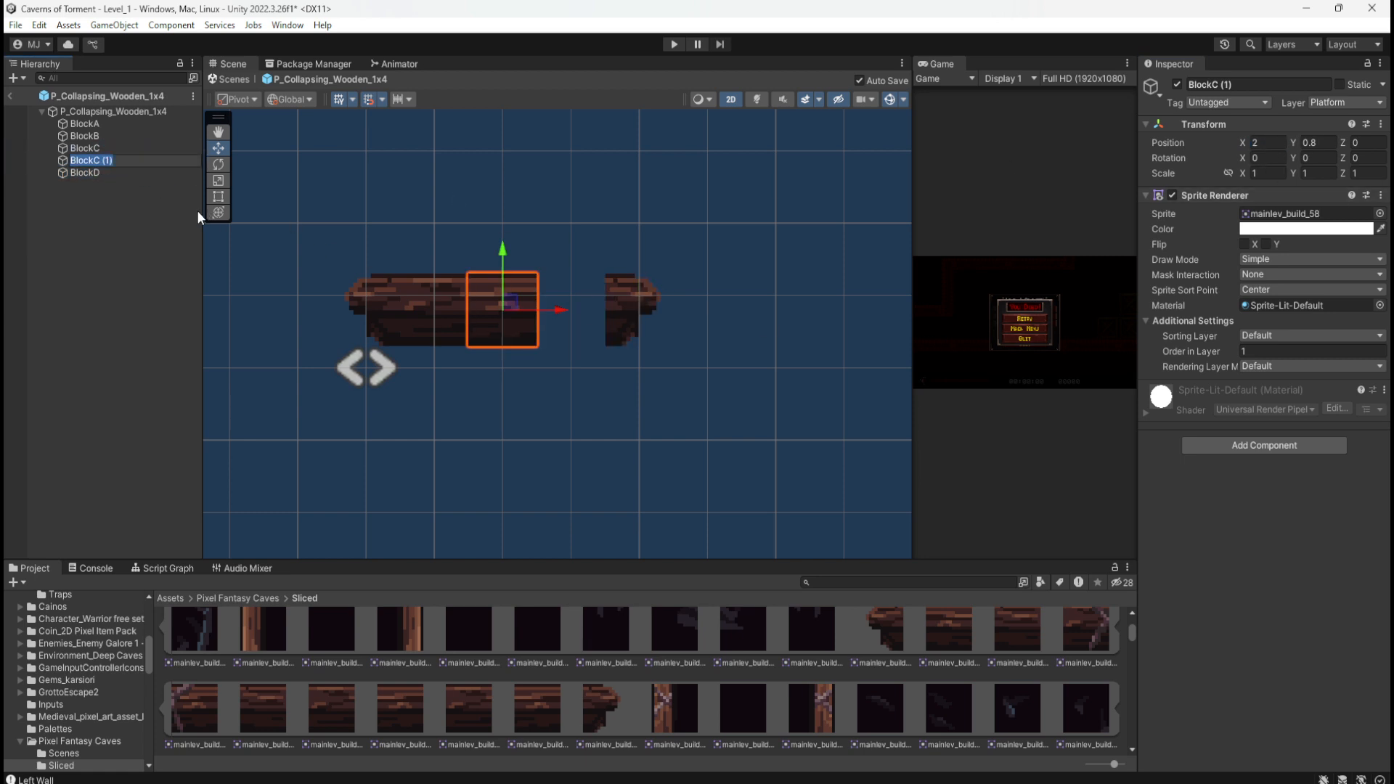
{"action": "key", "text": "Right"}
{"action": "key", "text": "BackSpace"}
{"action": "key", "text": "BackSpace"}
{"action": "key", "text": "BackSpace"}
{"action": "key", "text": "BackSpace"}
{"action": "key", "text": "BackSpace"}
{"action": "type", "text": "DD"}
{"action": "left_click", "coordinate": [98, 174]}
Step: Rename the end piece to BlockE and the copy to BlockD
{"action": "left_click", "coordinate": [100, 175]}
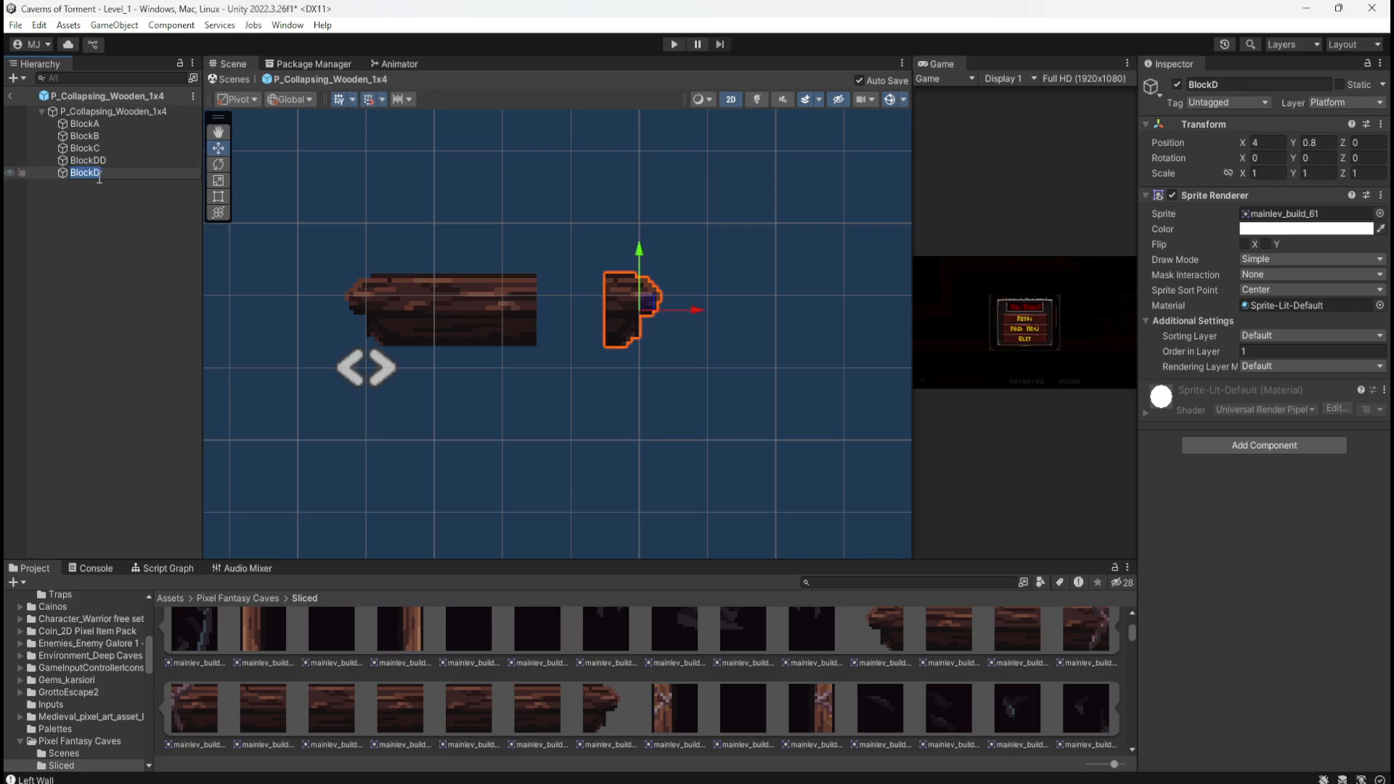
{"action": "key", "text": "Right"}
{"action": "key", "text": "BackSpace"}
{"action": "type", "text": "E"}
{"action": "key", "text": "Return"}
{"action": "left_click", "coordinate": [128, 159]}
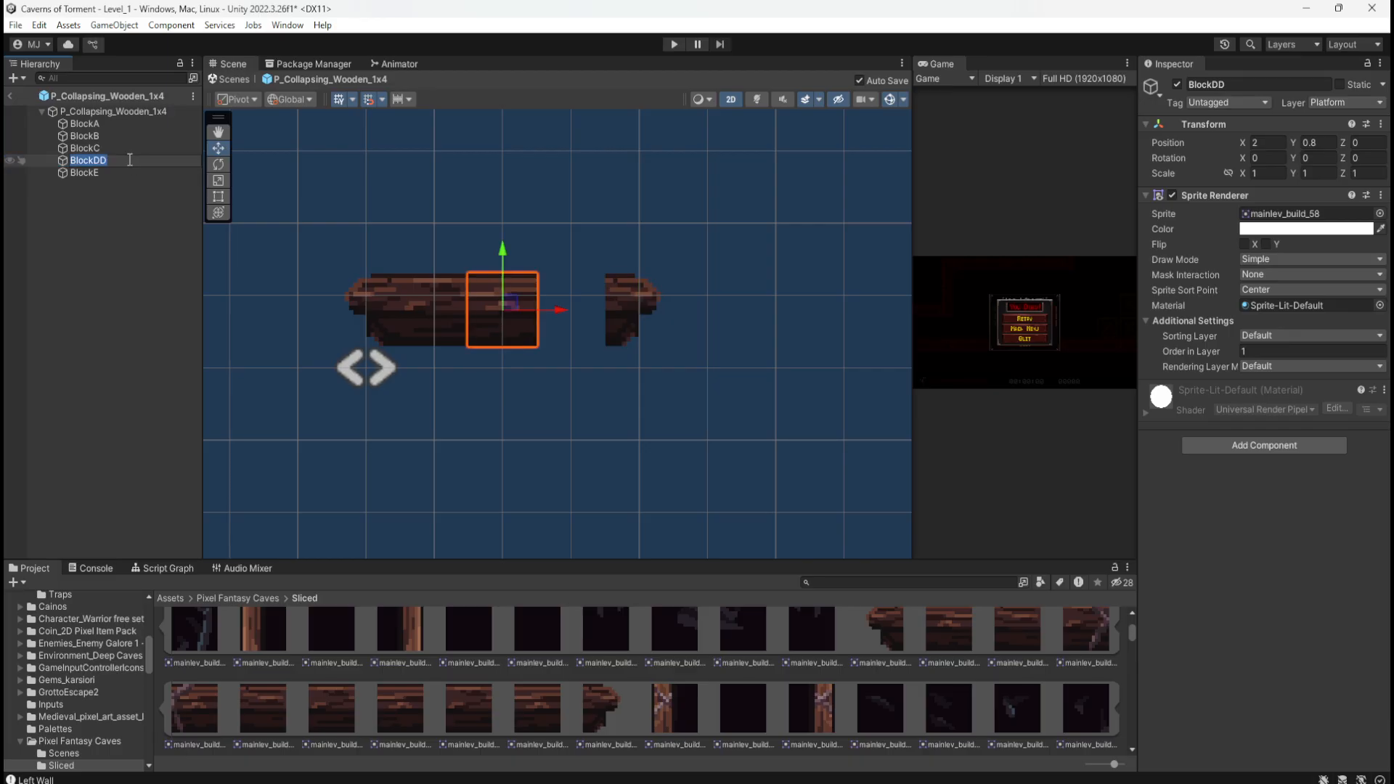
{"action": "key", "text": "Right"}
{"action": "key", "text": "BackSpace"}
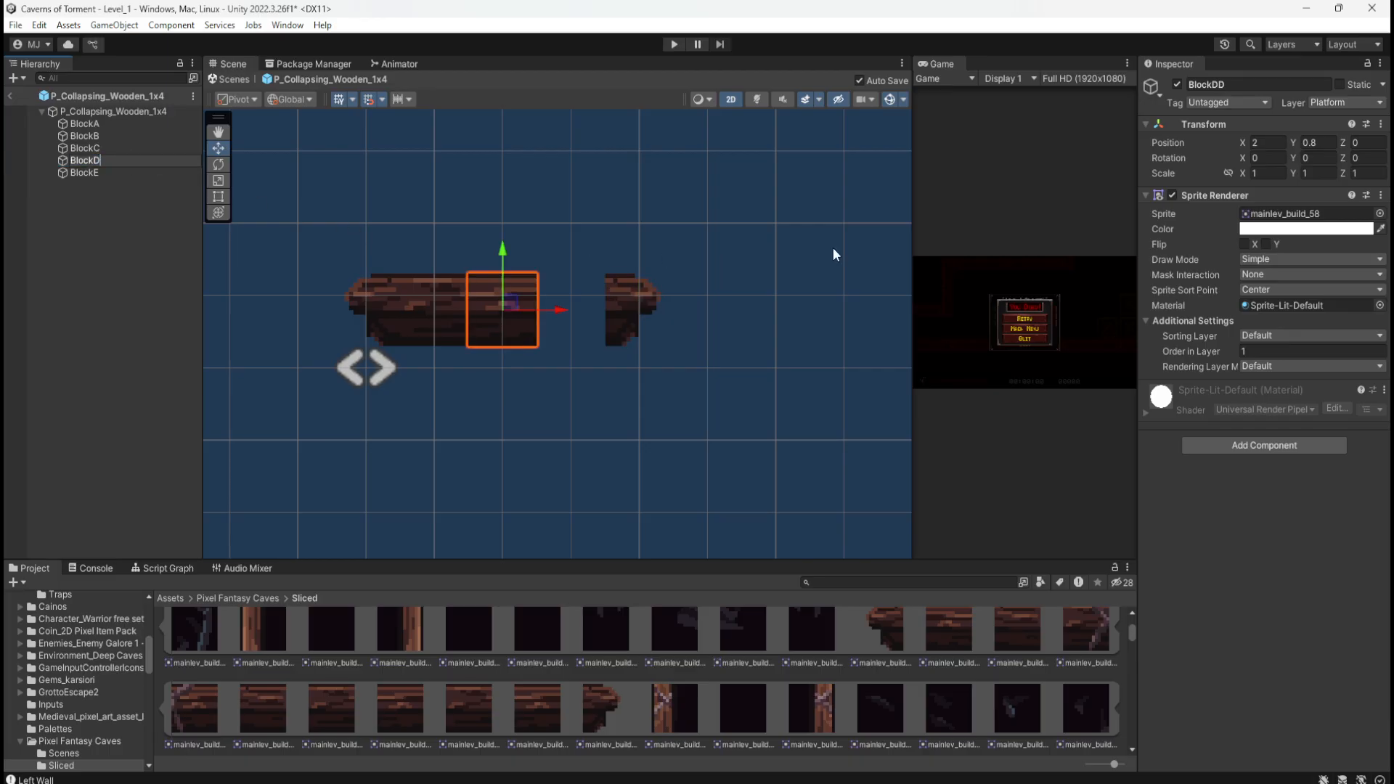
Step: Set the new BlockD to X 3 with the mainlev_build_60 plank sprite
{"action": "left_click", "coordinate": [1266, 142]}
{"action": "type", "text": "3"}
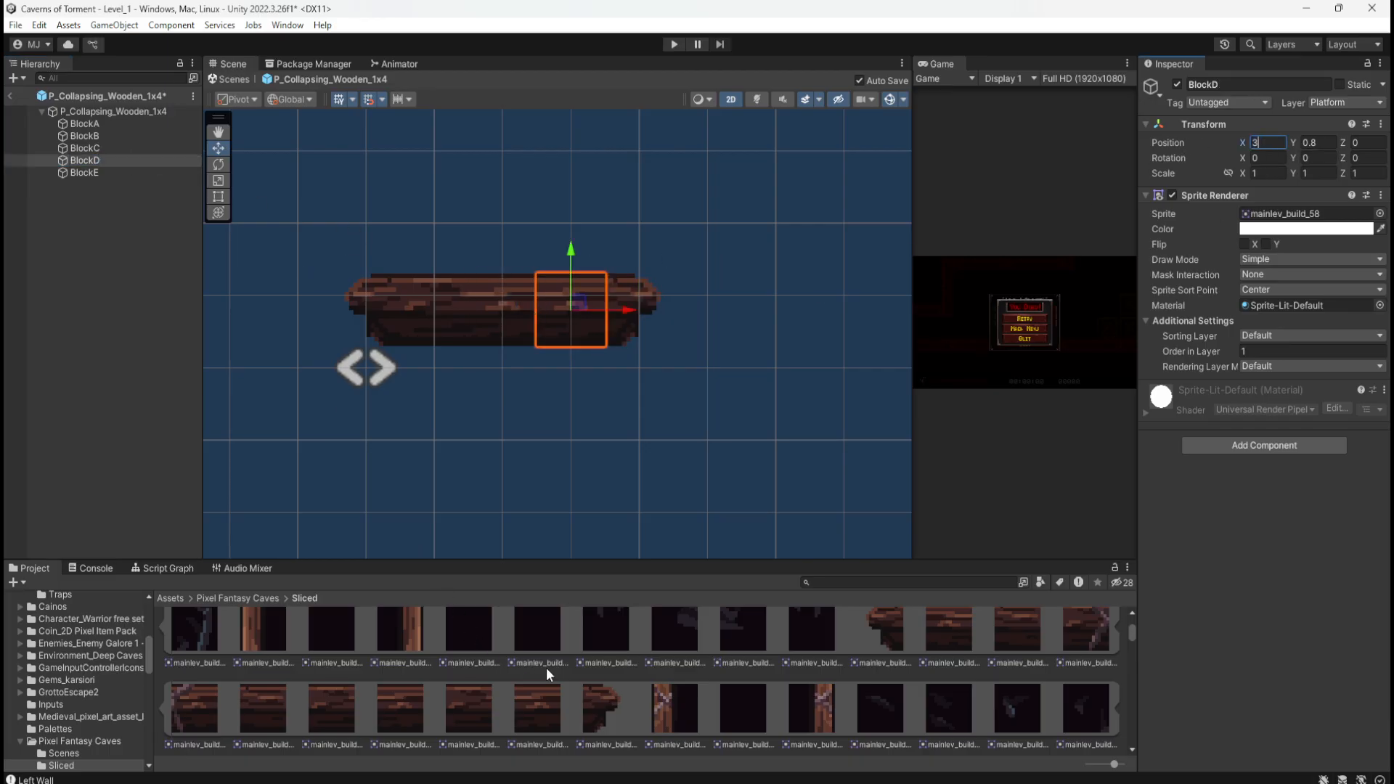
{"action": "left_click", "coordinate": [534, 717]}
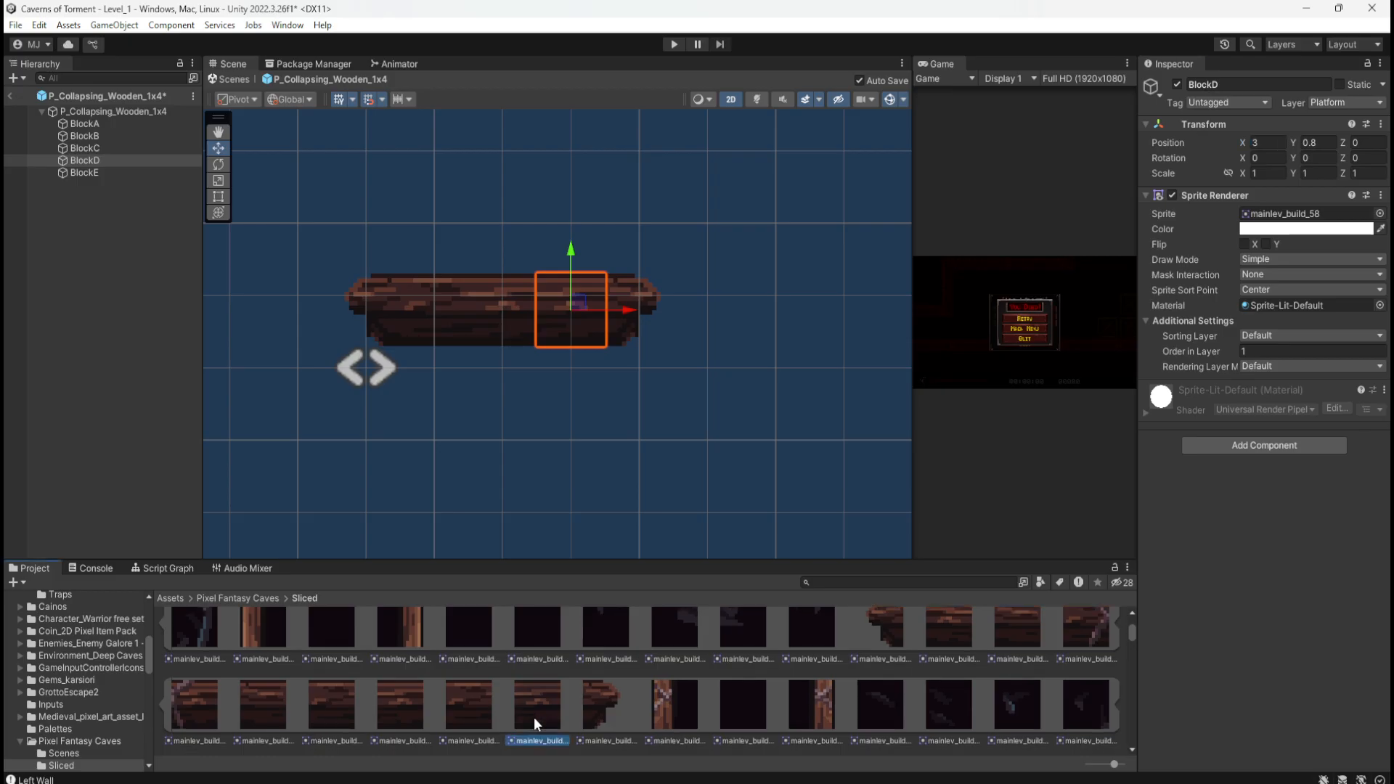
{"action": "left_click_drag", "start_coordinate": [533, 716], "coordinate": [1310, 216]}
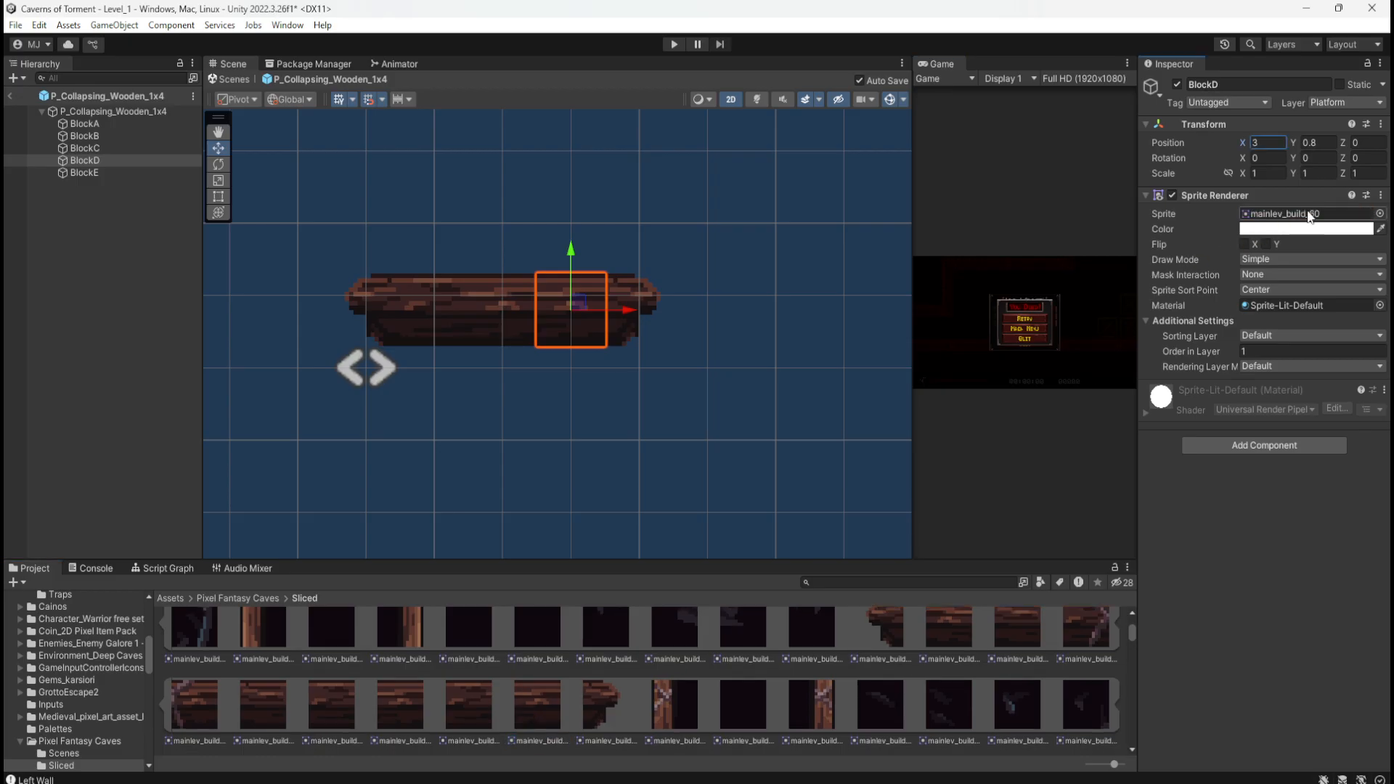
{"action": "left_click", "coordinate": [75, 150]}
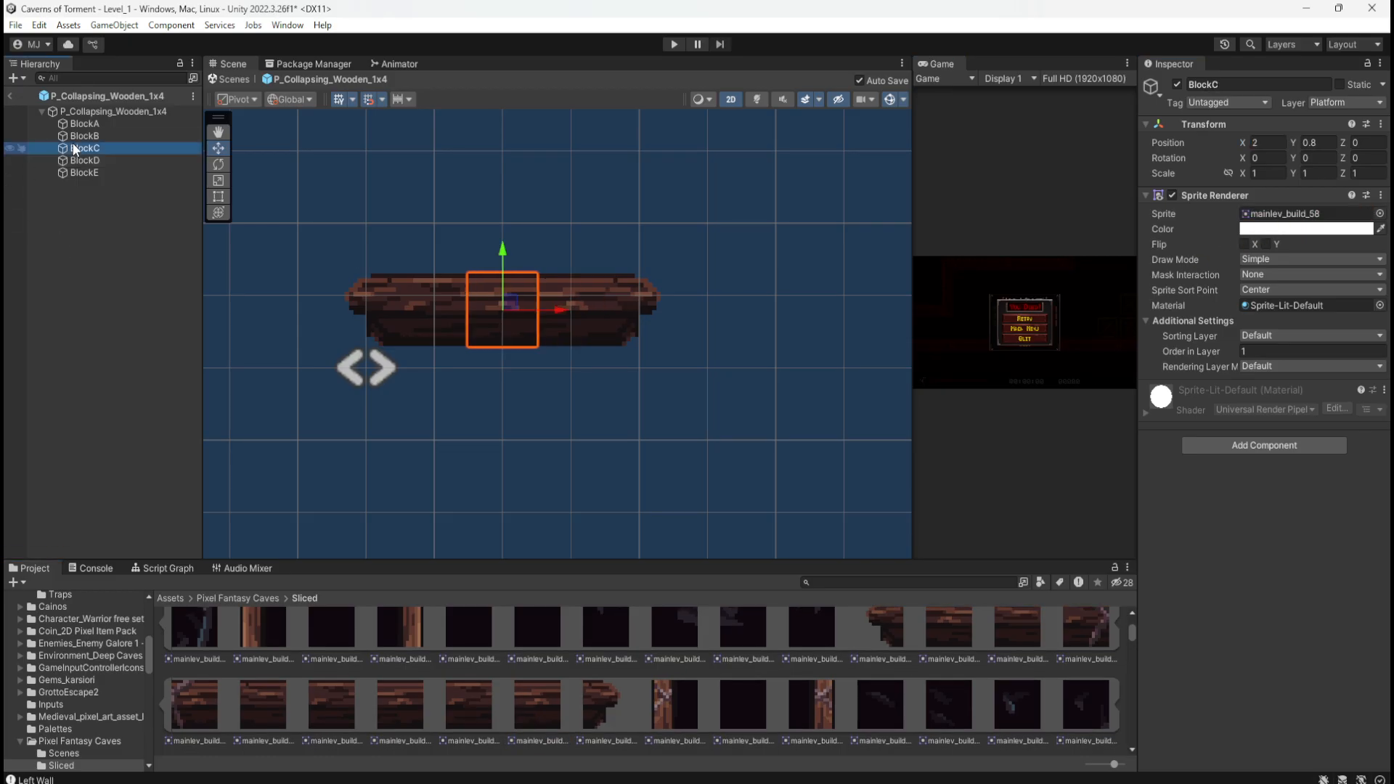
{"action": "left_click", "coordinate": [76, 159]}
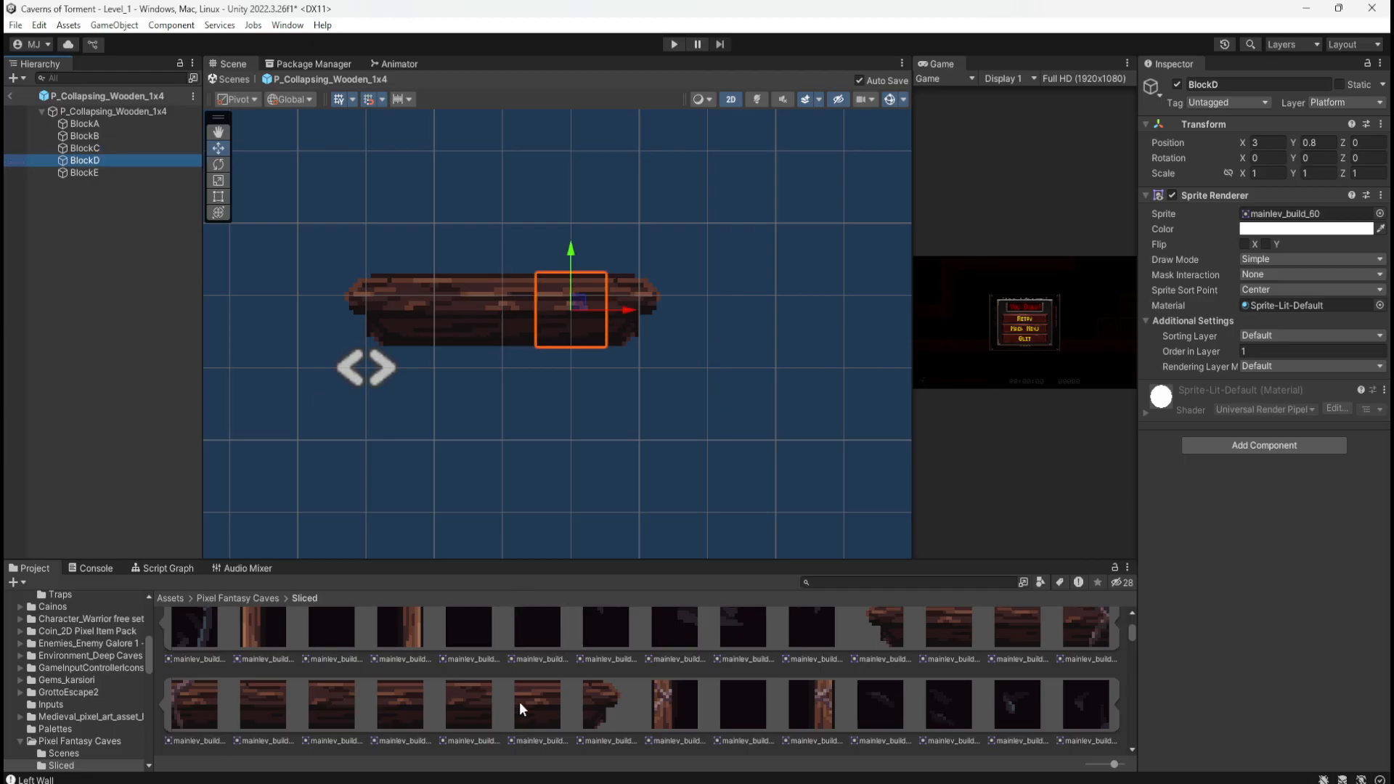
{"action": "left_click", "coordinate": [122, 346]}
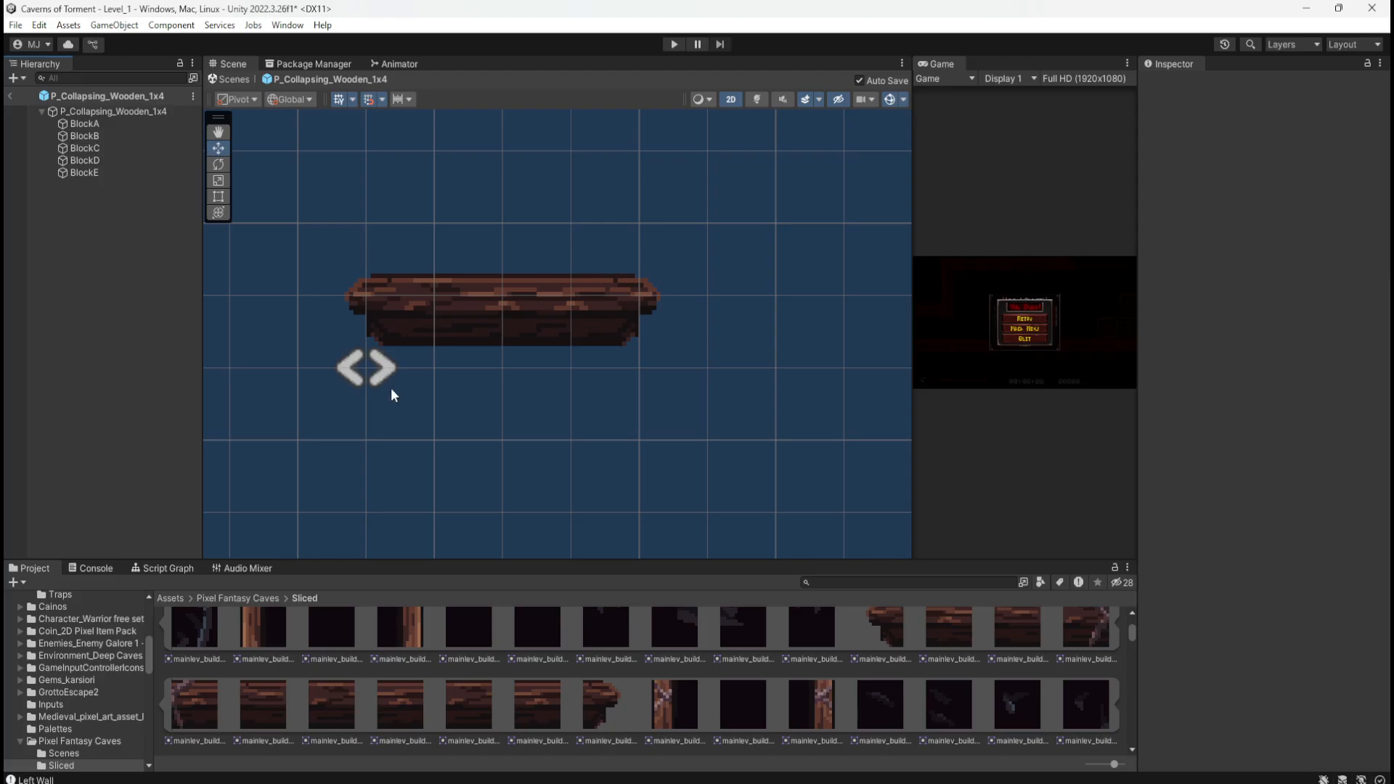
Step: Set the prefab root's Box Collider 2D to Size X 4 and Offset X 2
{"action": "left_click", "coordinate": [141, 115]}
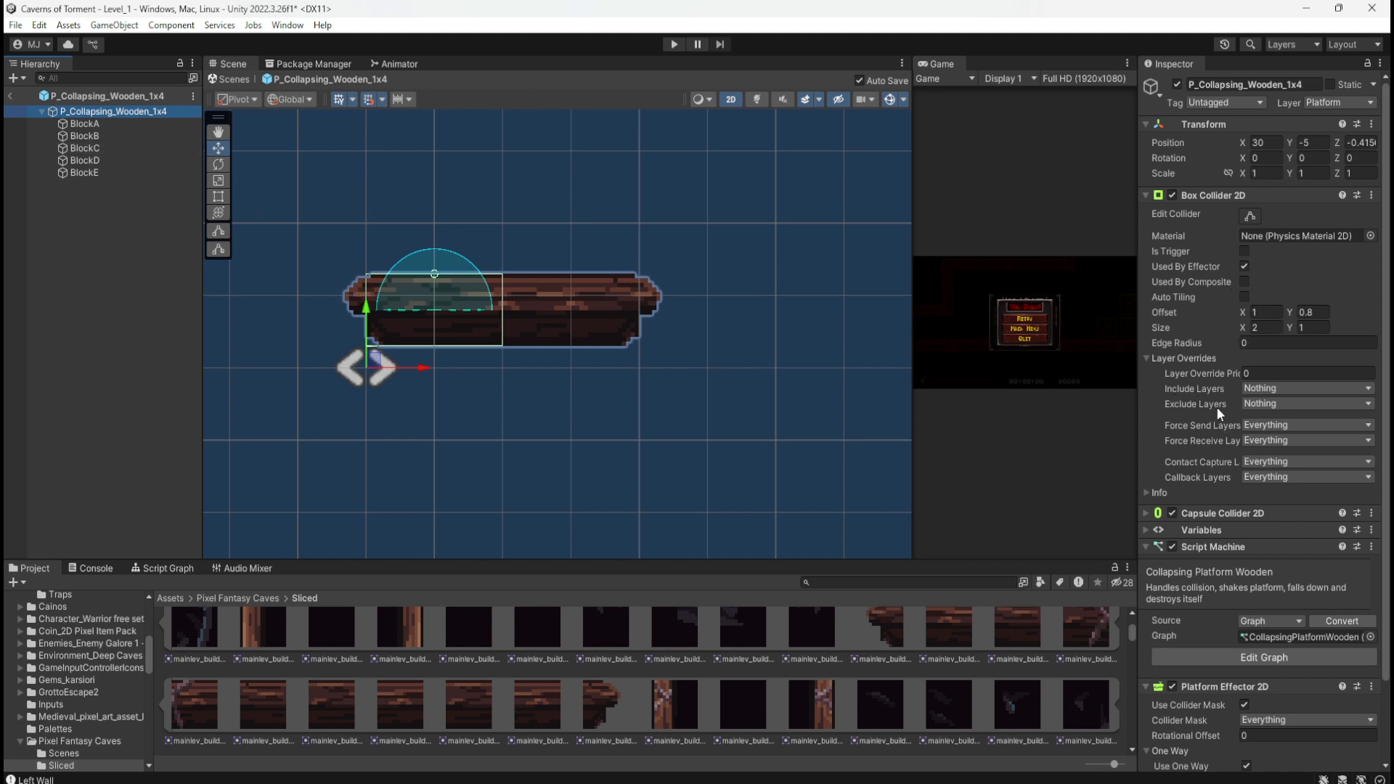
{"action": "left_click", "coordinate": [1261, 328]}
{"action": "type", "text": "4"}
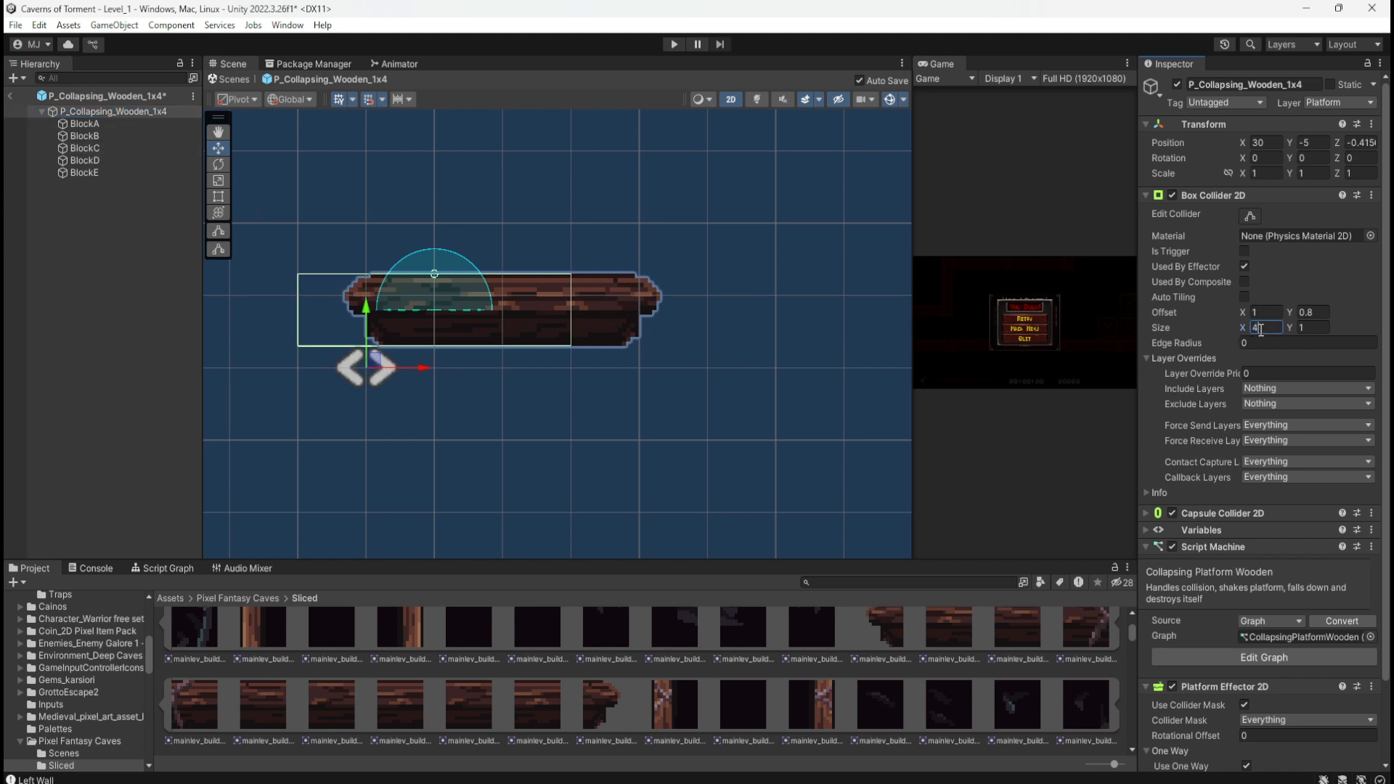
{"action": "left_click", "coordinate": [1263, 312]}
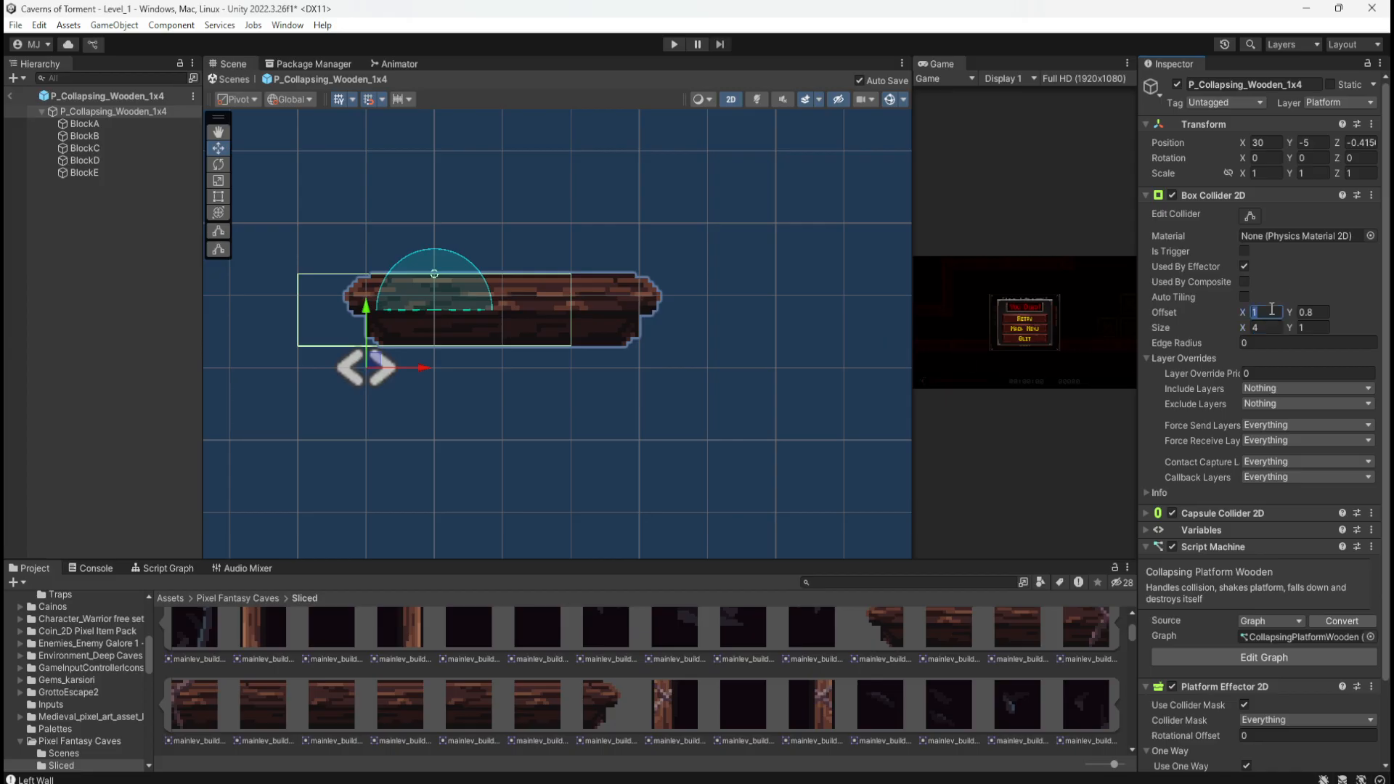
{"action": "type", "text": "2"}
{"action": "left_click", "coordinate": [36, 295]}
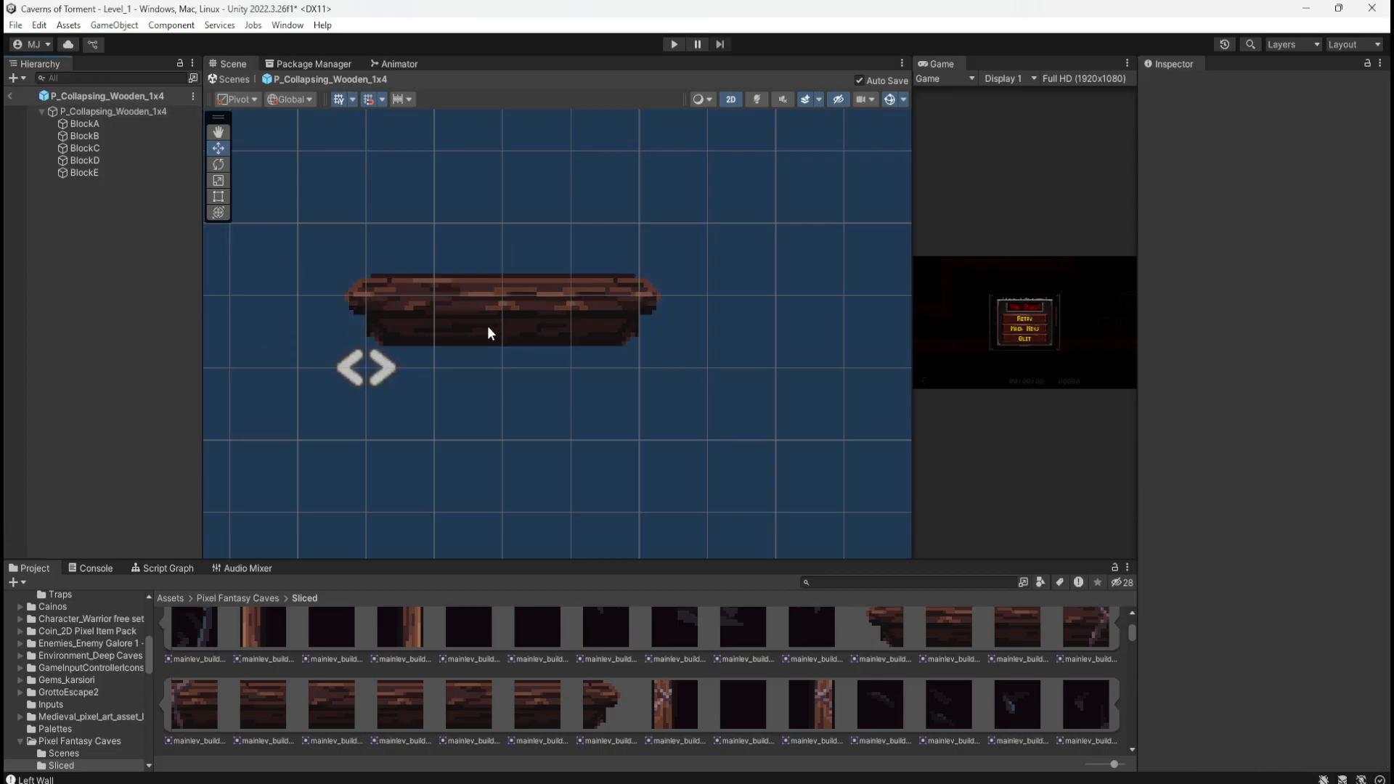
{"action": "left_click", "coordinate": [113, 111]}
{"action": "scroll", "coordinate": [508, 352], "scroll_direction": "down", "scroll_amount": 2}
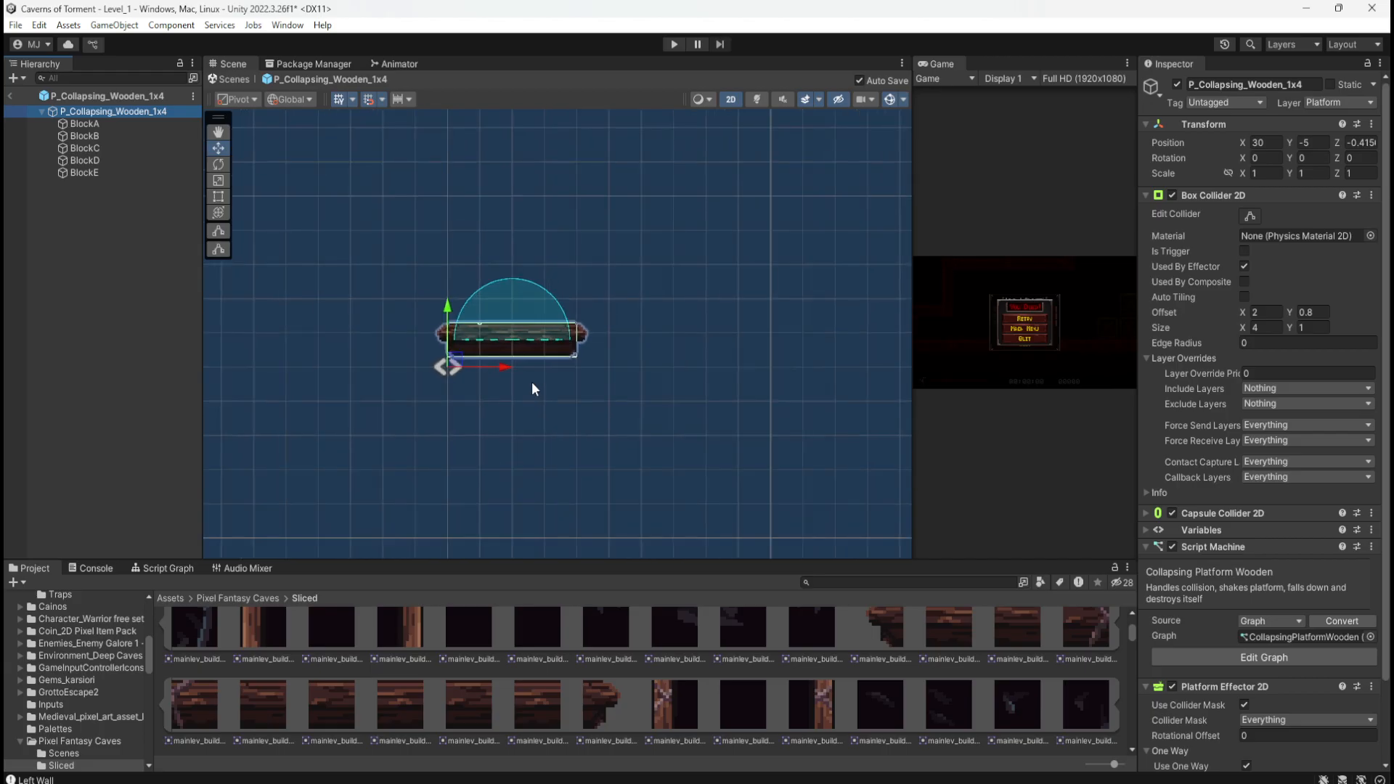
{"action": "scroll", "coordinate": [508, 351], "scroll_direction": "up", "scroll_amount": 3}
{"action": "scroll", "coordinate": [506, 350], "scroll_direction": "up", "scroll_amount": 2}
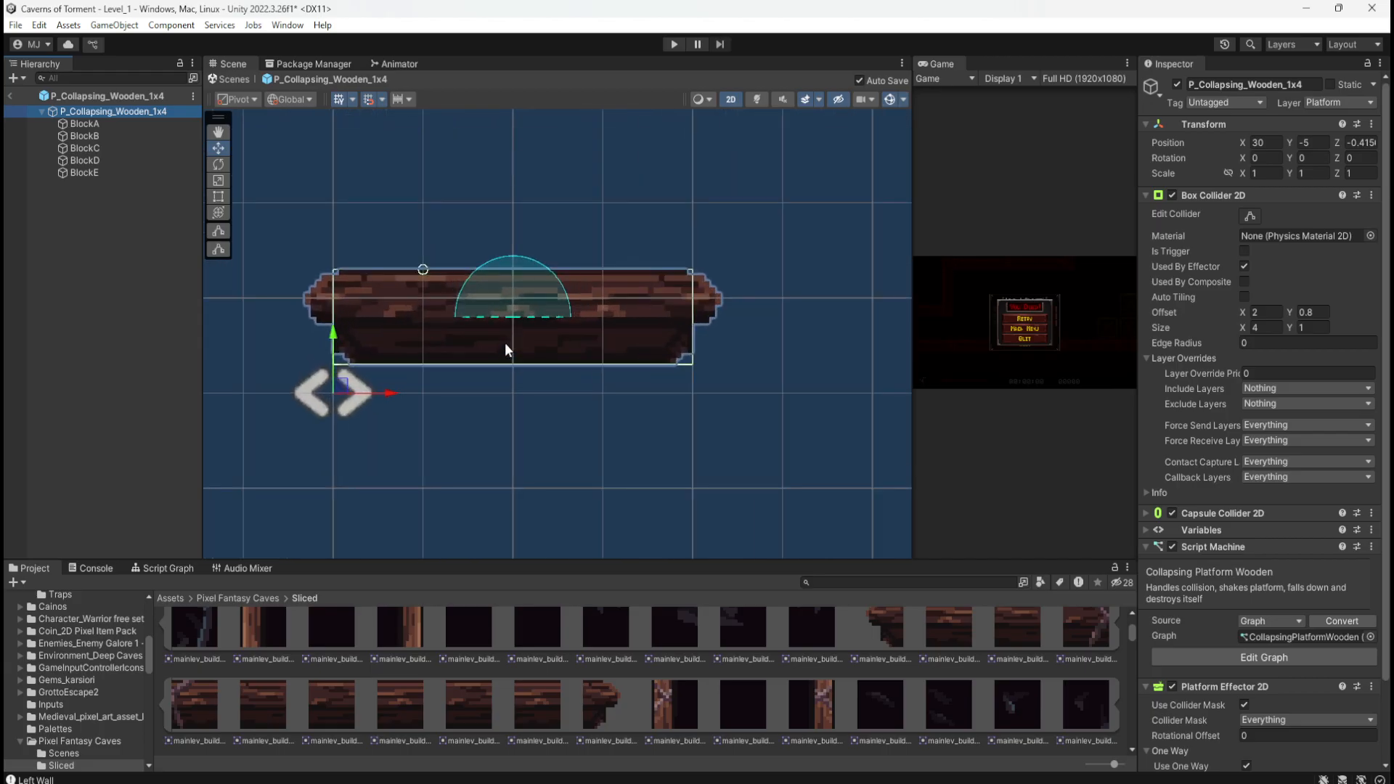
{"action": "scroll", "coordinate": [447, 279], "scroll_direction": "up", "scroll_amount": 3}
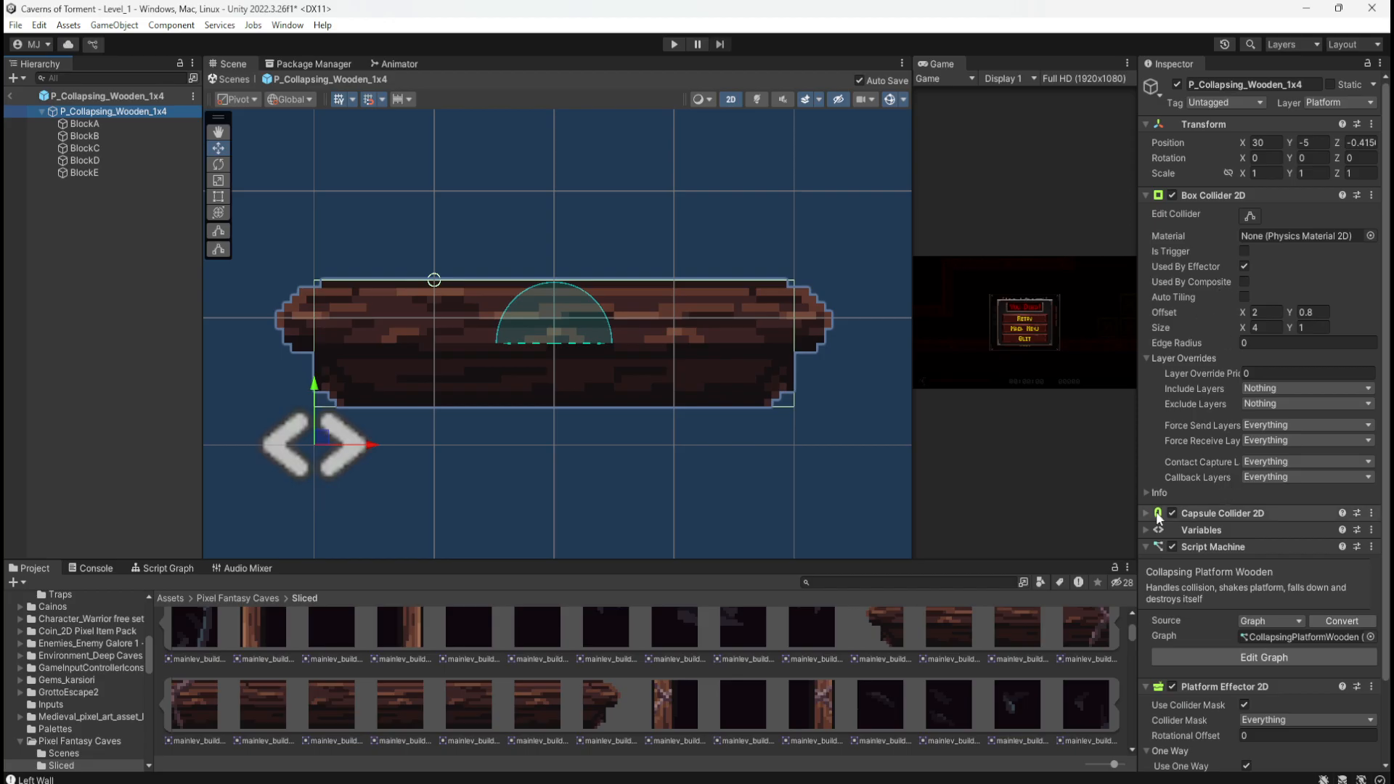
{"action": "left_click", "coordinate": [1215, 513]}
Step: Set the Capsule Collider 2D Offset X to 2 and try widths of 0.5 and 1.5
{"action": "left_click", "coordinate": [1267, 600]}
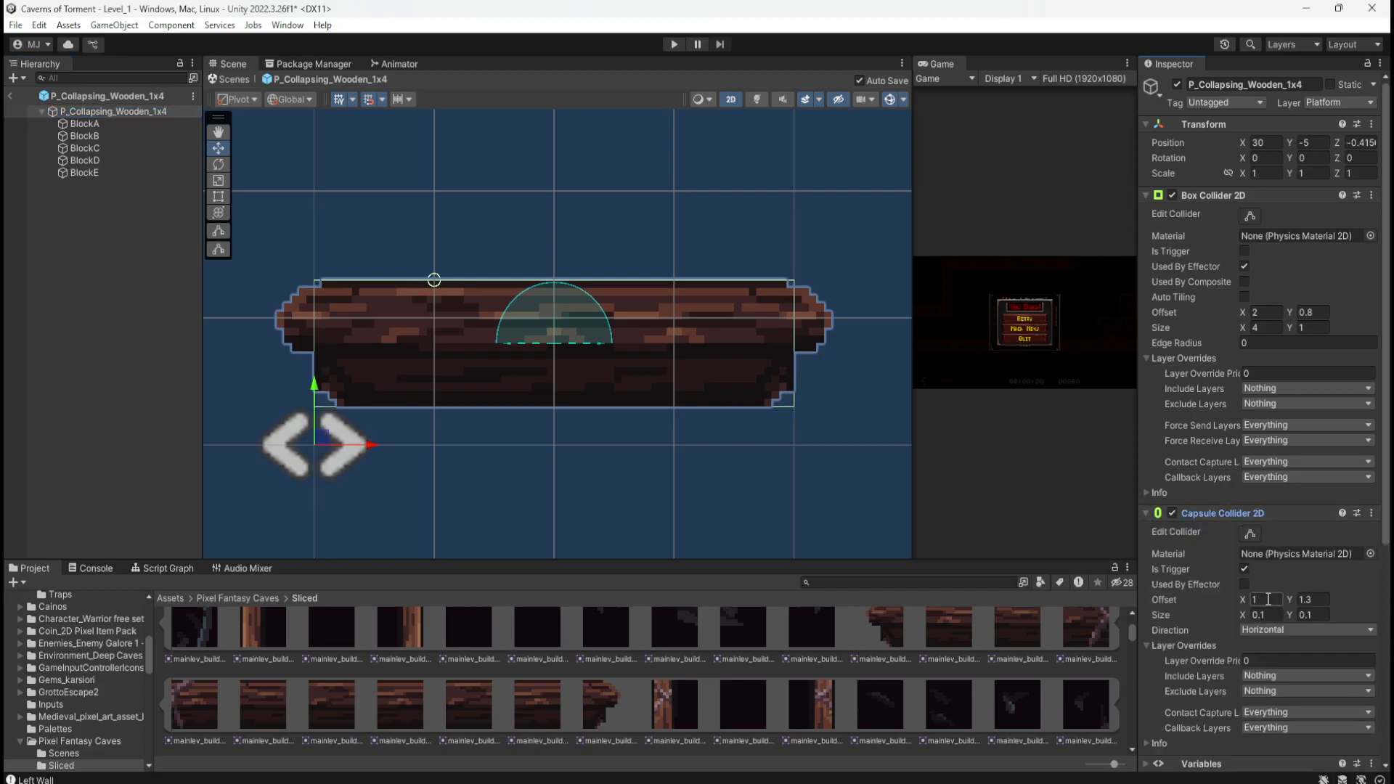
{"action": "type", "text": "2"}
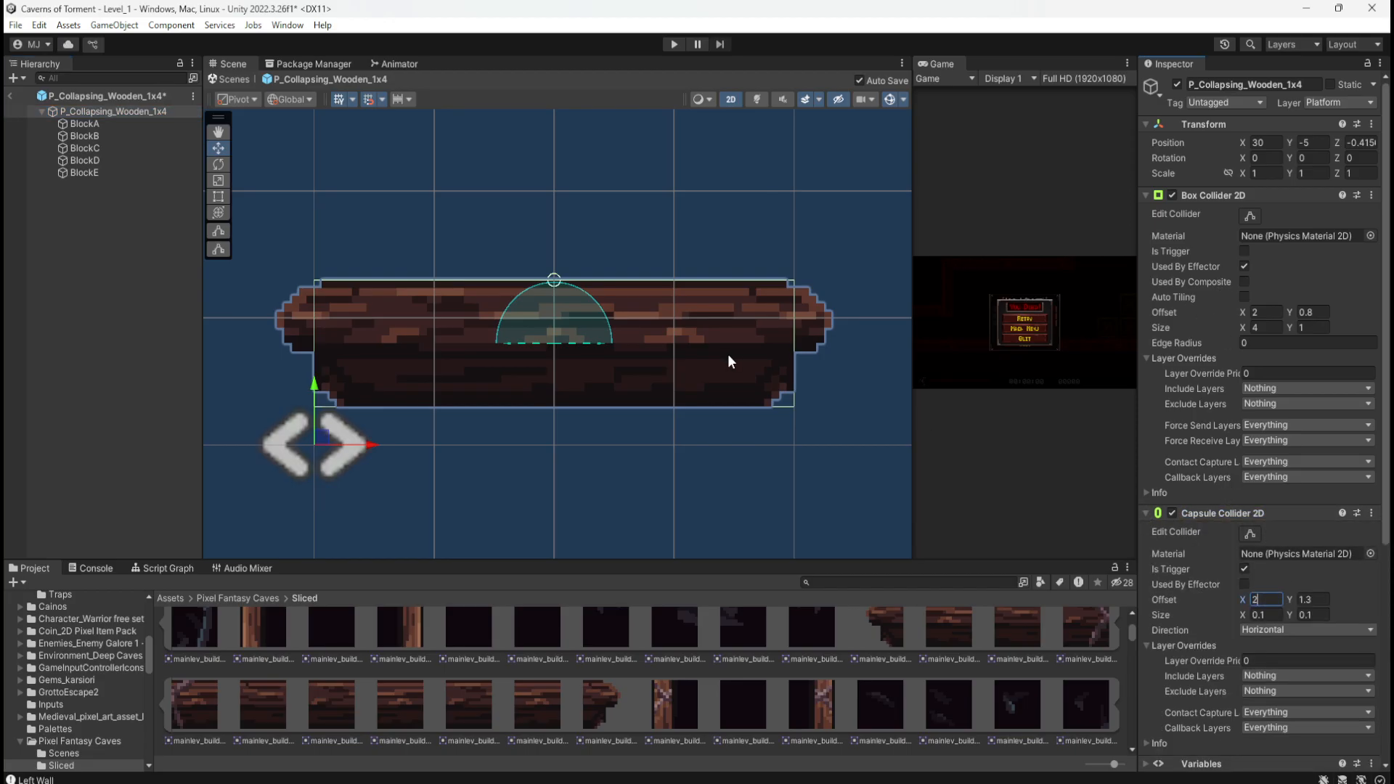
{"action": "scroll", "coordinate": [727, 354], "scroll_direction": "down", "scroll_amount": 1}
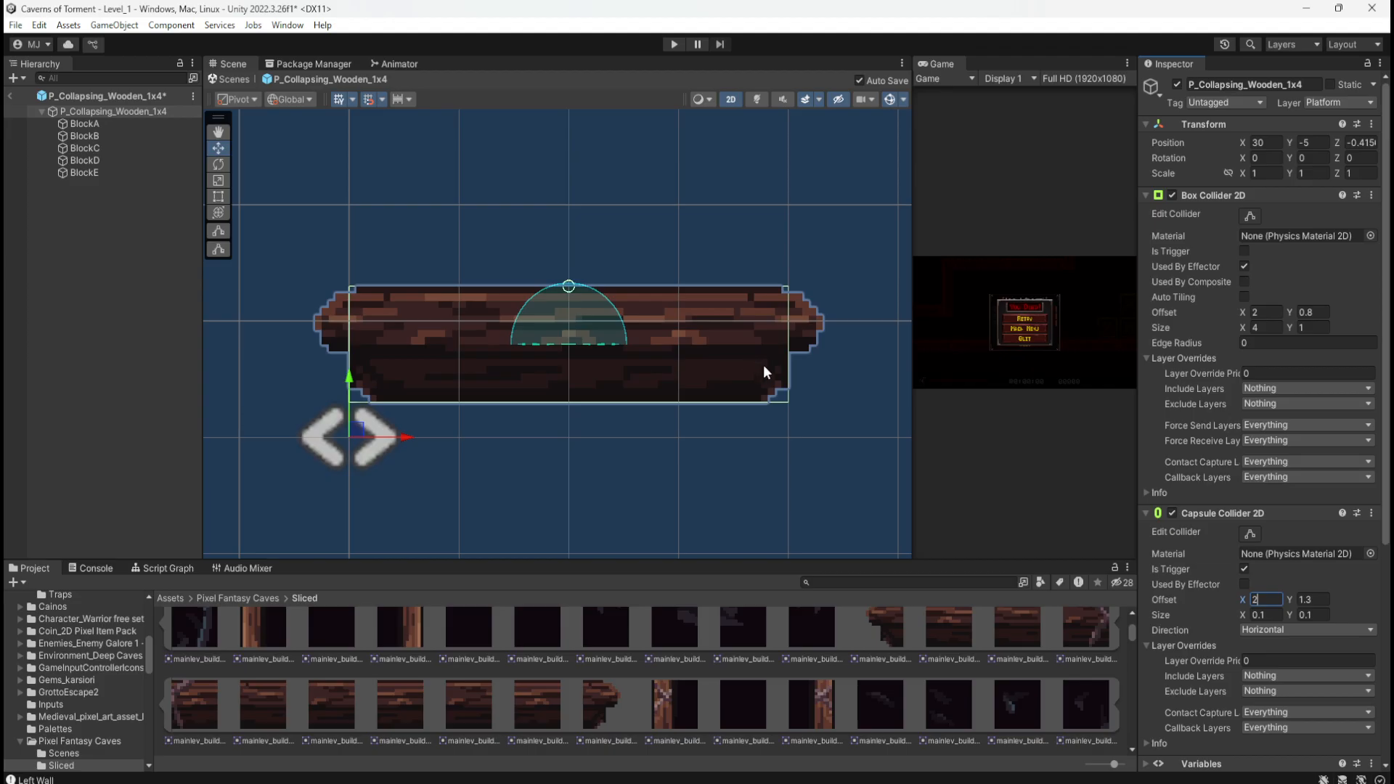
{"action": "left_click", "coordinate": [1272, 613]}
{"action": "type", "text": "1"}
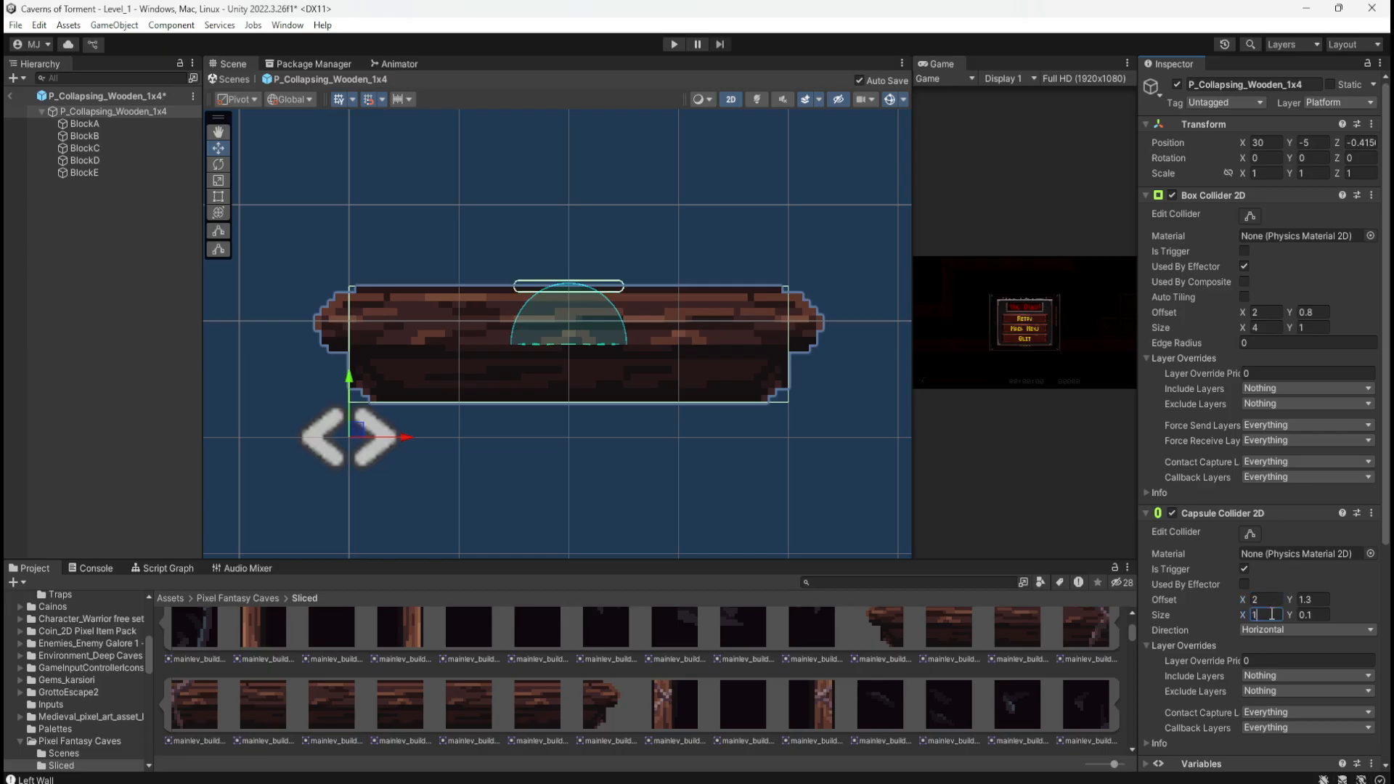
{"action": "type", "text": "0.1"}
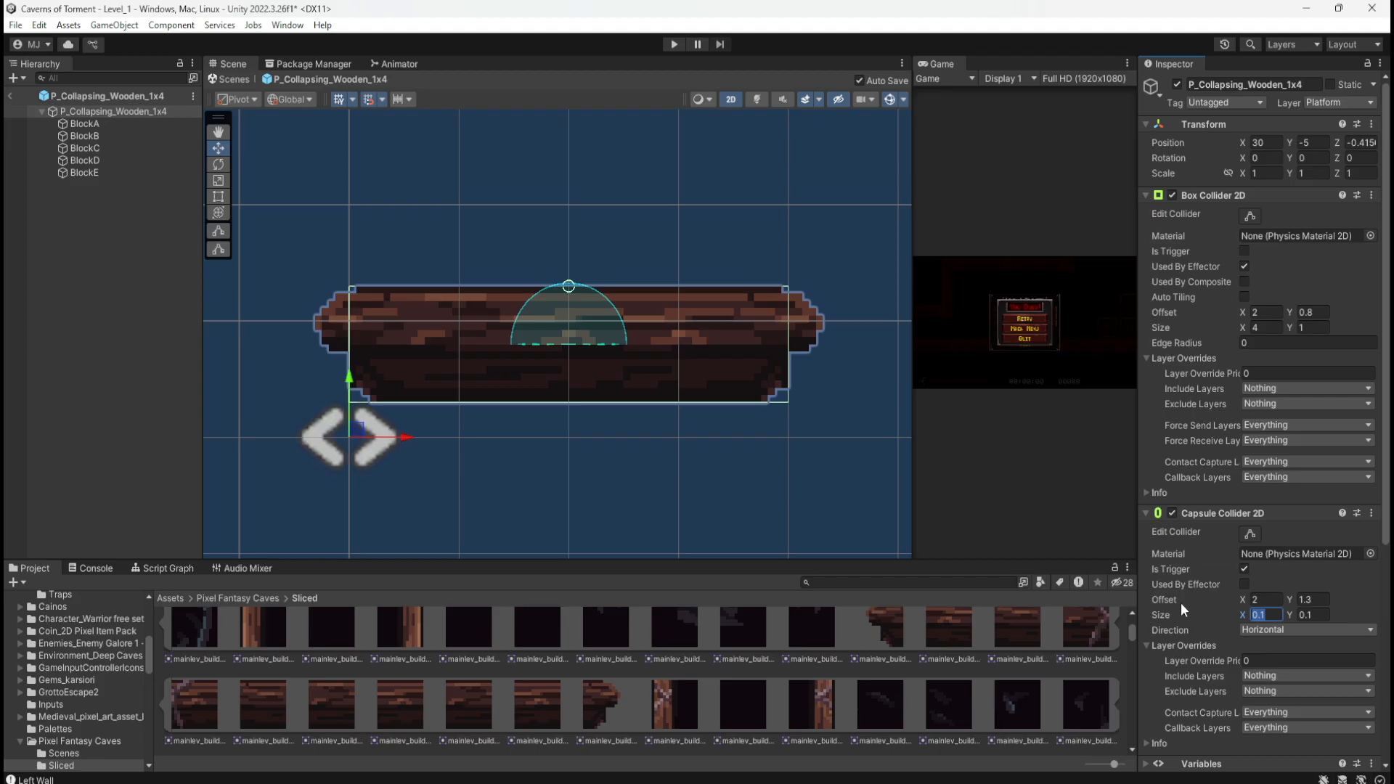
{"action": "type", "text": ".5"}
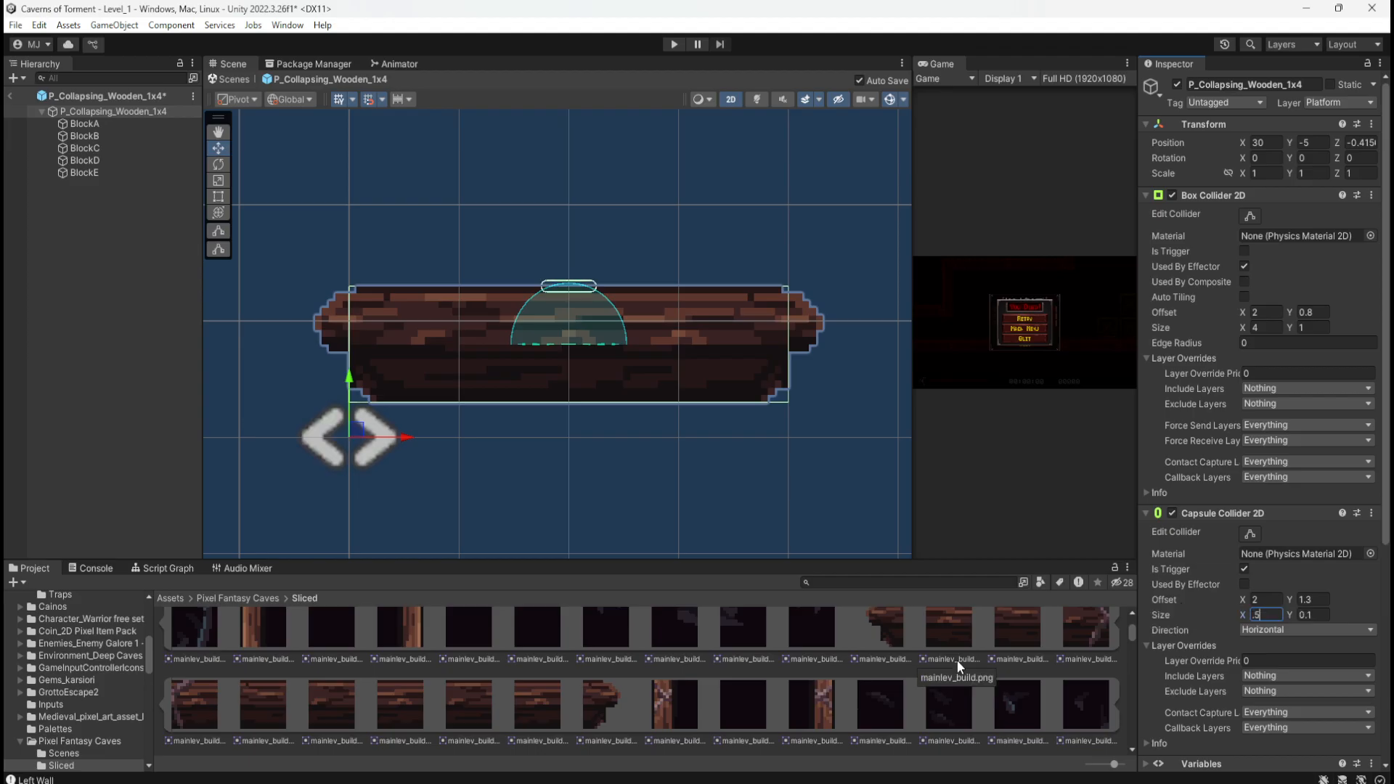
{"action": "key", "text": "BackSpace"}
{"action": "key", "text": "BackSpace"}
{"action": "type", "text": "1.5"}
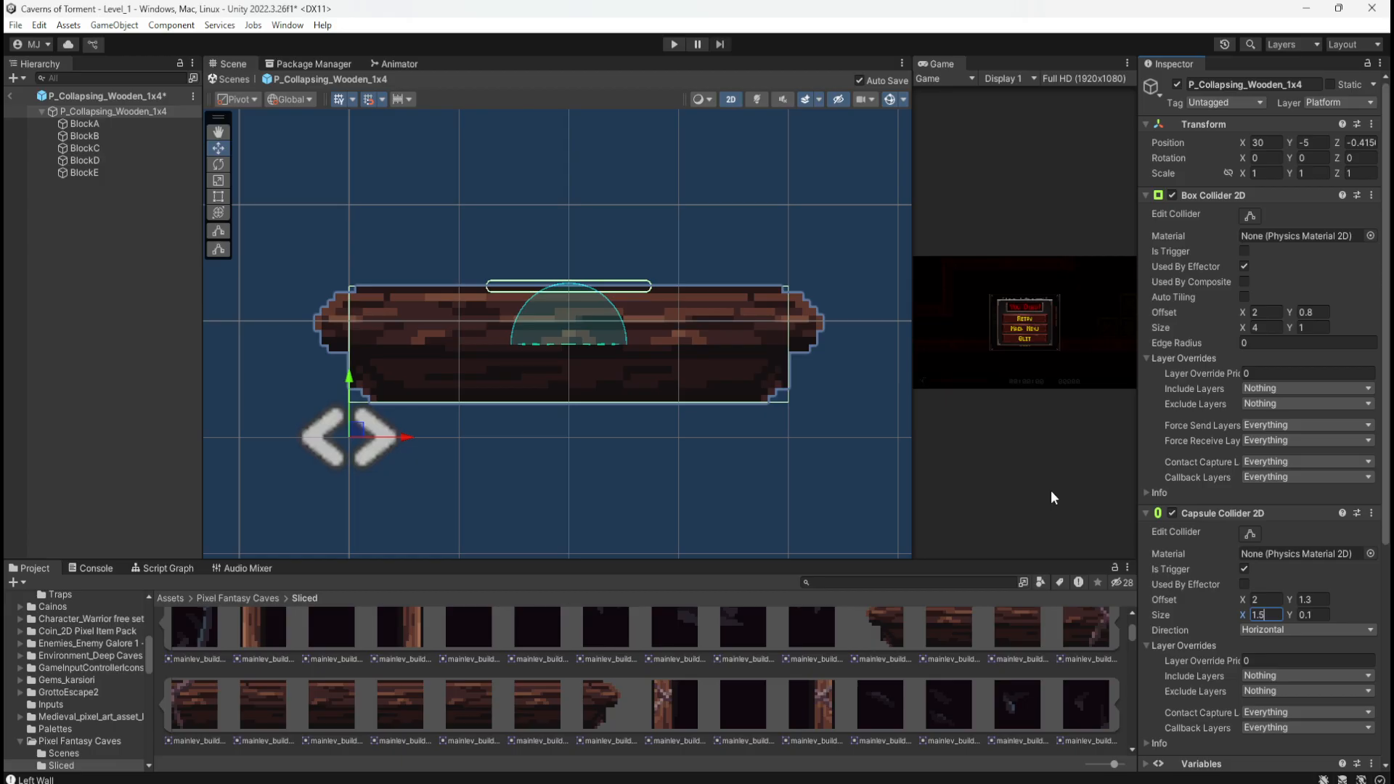
Step: Settle the Capsule Collider 2D Size X on 2 after trying 1.8
{"action": "key", "text": "BackSpace"}
{"action": "key", "text": "BackSpace"}
{"action": "key", "text": "BackSpace"}
{"action": "type", "text": "2"}
{"action": "type", "text": "1.8"}
{"action": "key", "text": "BackSpace"}
{"action": "key", "text": "BackSpace"}
{"action": "key", "text": "BackSpace"}
{"action": "type", "text": "2"}
{"action": "scroll", "coordinate": [485, 349], "scroll_direction": "down", "scroll_amount": 5}
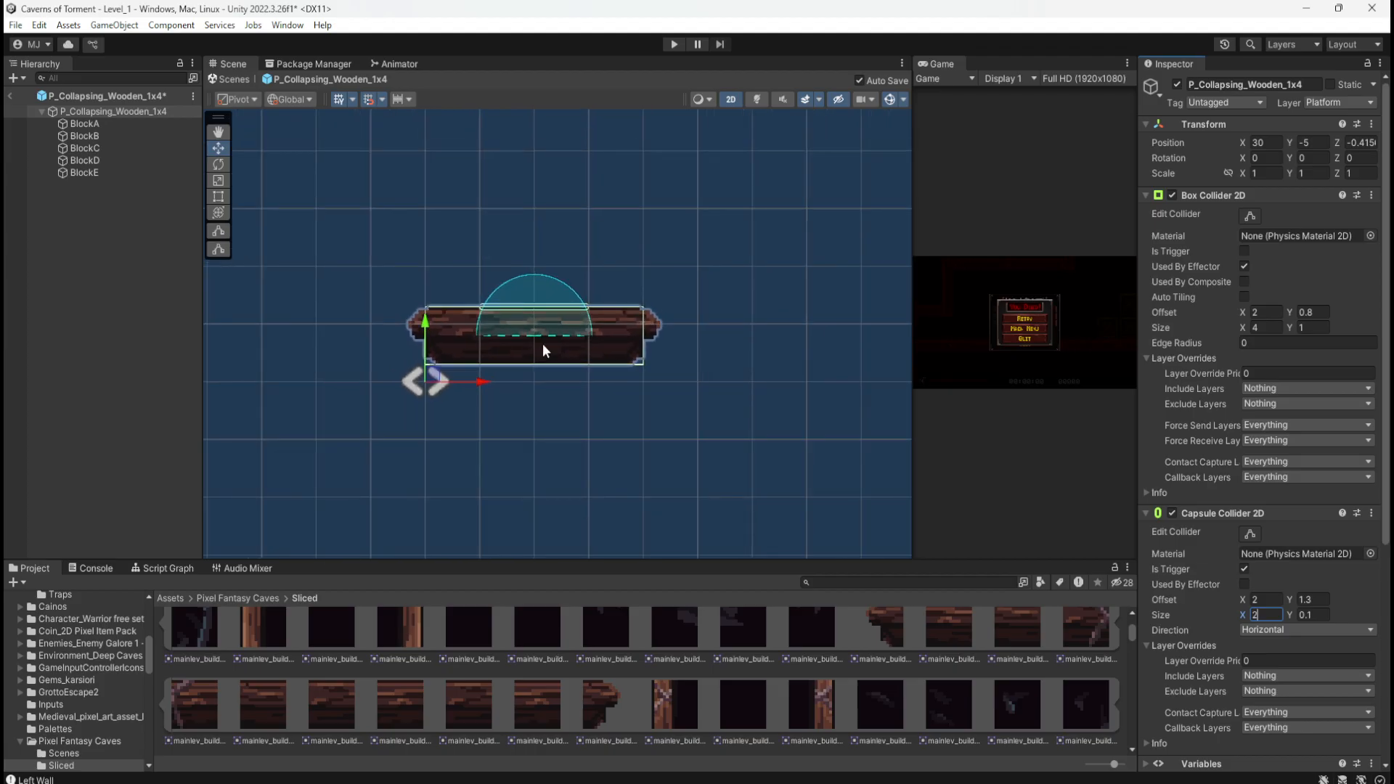
{"action": "scroll", "coordinate": [543, 343], "scroll_direction": "up", "scroll_amount": 5}
{"action": "scroll", "coordinate": [541, 345], "scroll_direction": "up", "scroll_amount": 1}
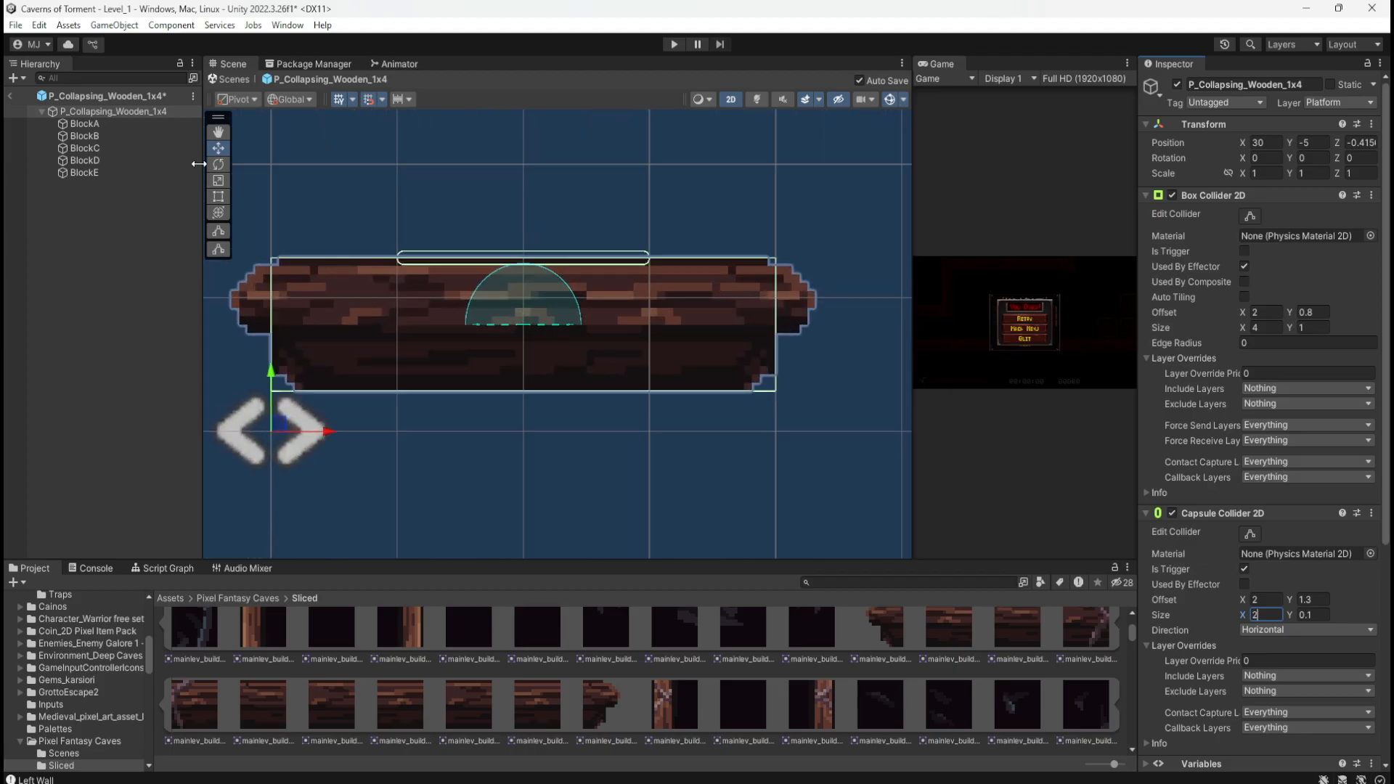
{"action": "left_click", "coordinate": [116, 112]}
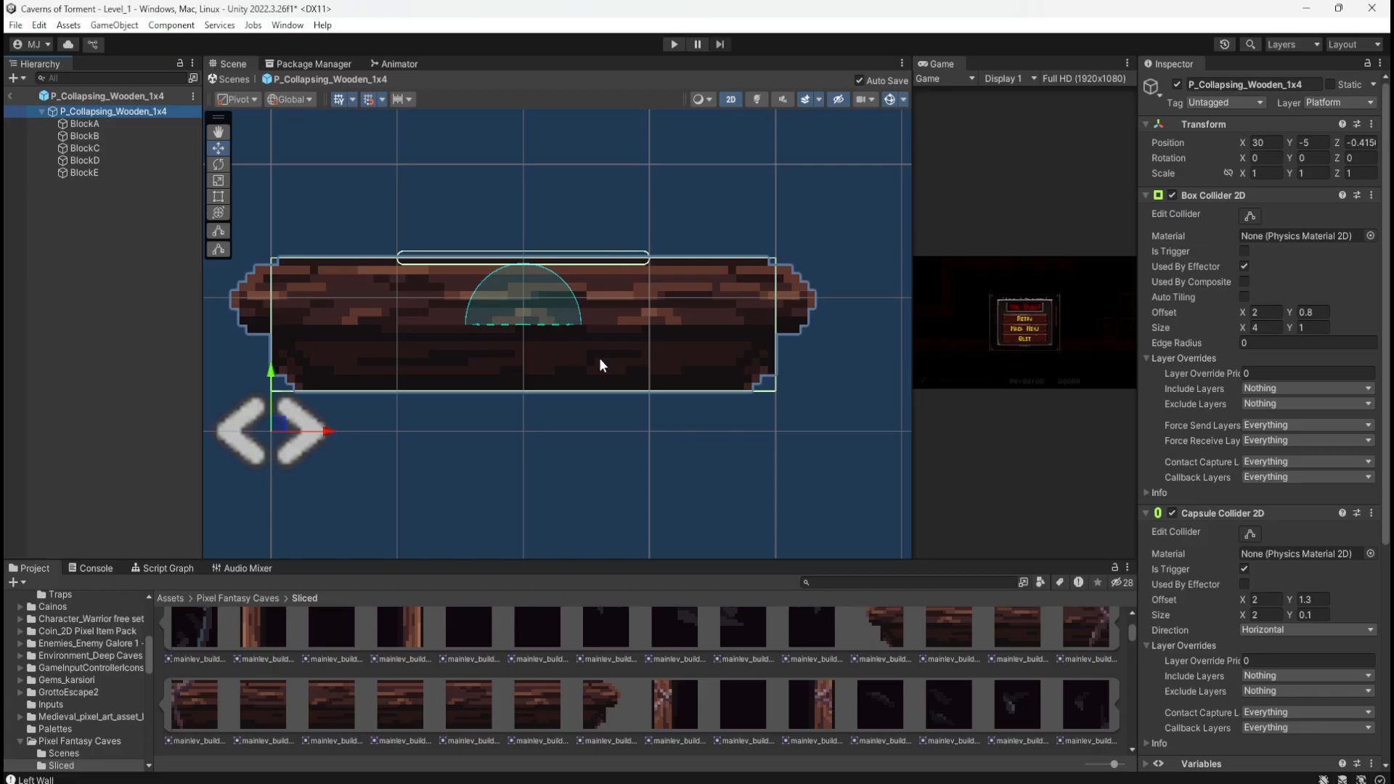
{"action": "scroll", "coordinate": [588, 351], "scroll_direction": "down", "scroll_amount": 8}
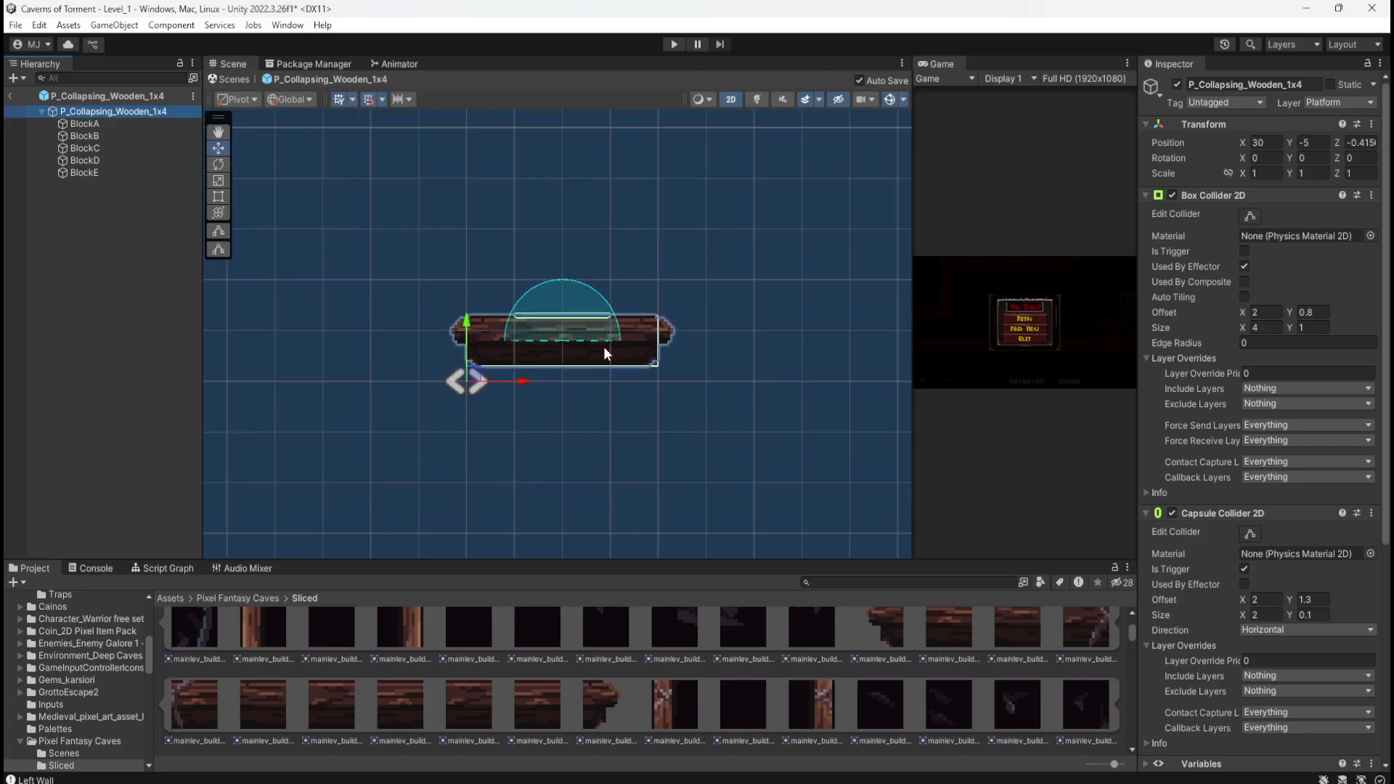
{"action": "scroll", "coordinate": [624, 345], "scroll_direction": "down", "scroll_amount": 5}
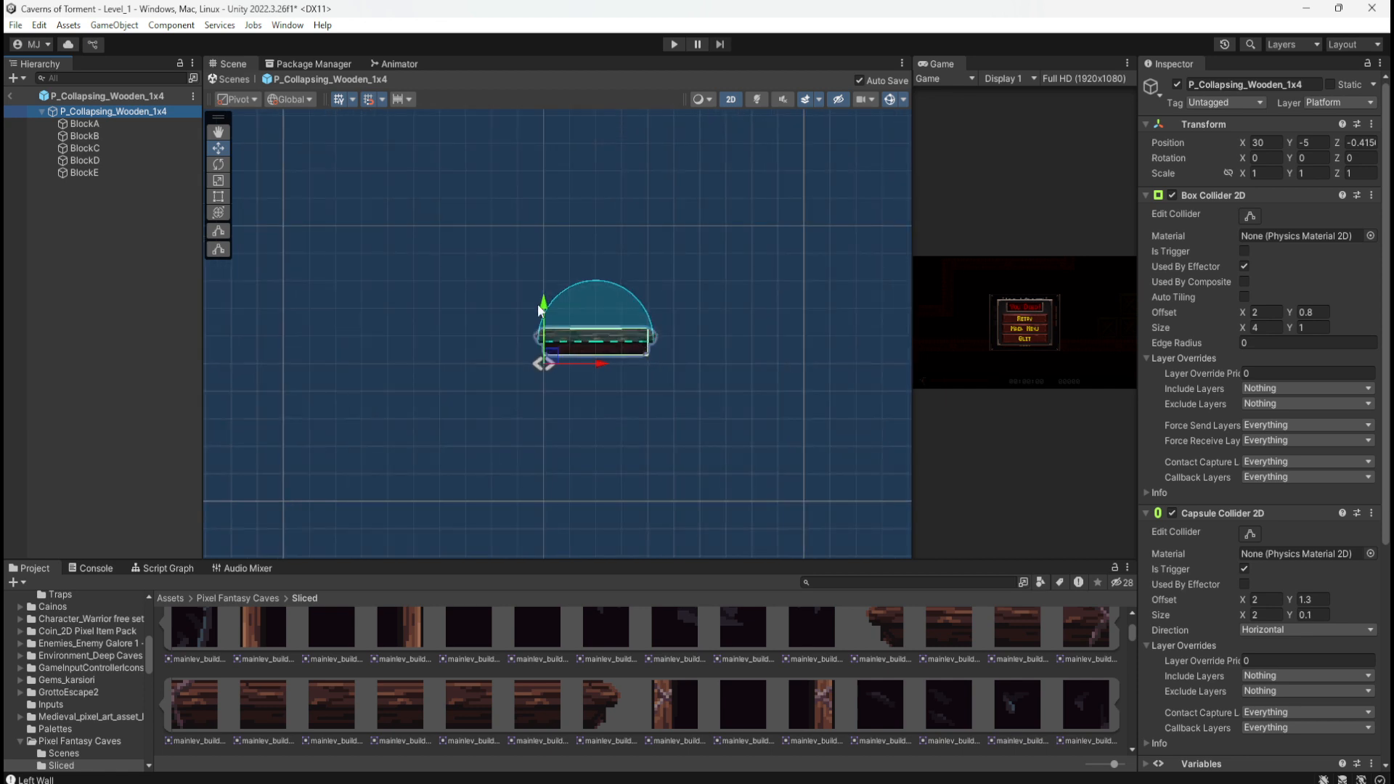
Step: Return to Level_1, collapse the Pickups, Dirt and Wooden groups, and check the collapsing platforms
{"action": "left_click", "coordinate": [10, 95]}
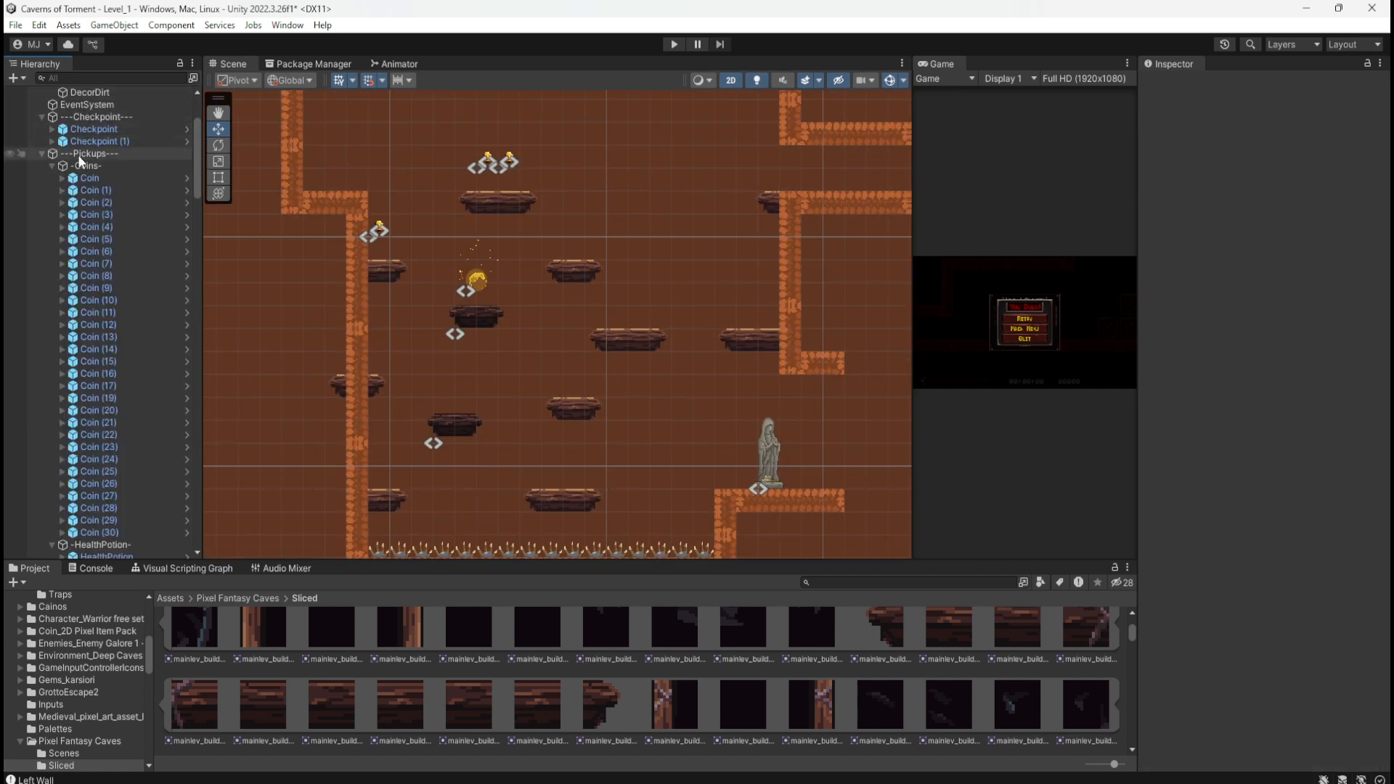
{"action": "left_click", "coordinate": [41, 153]}
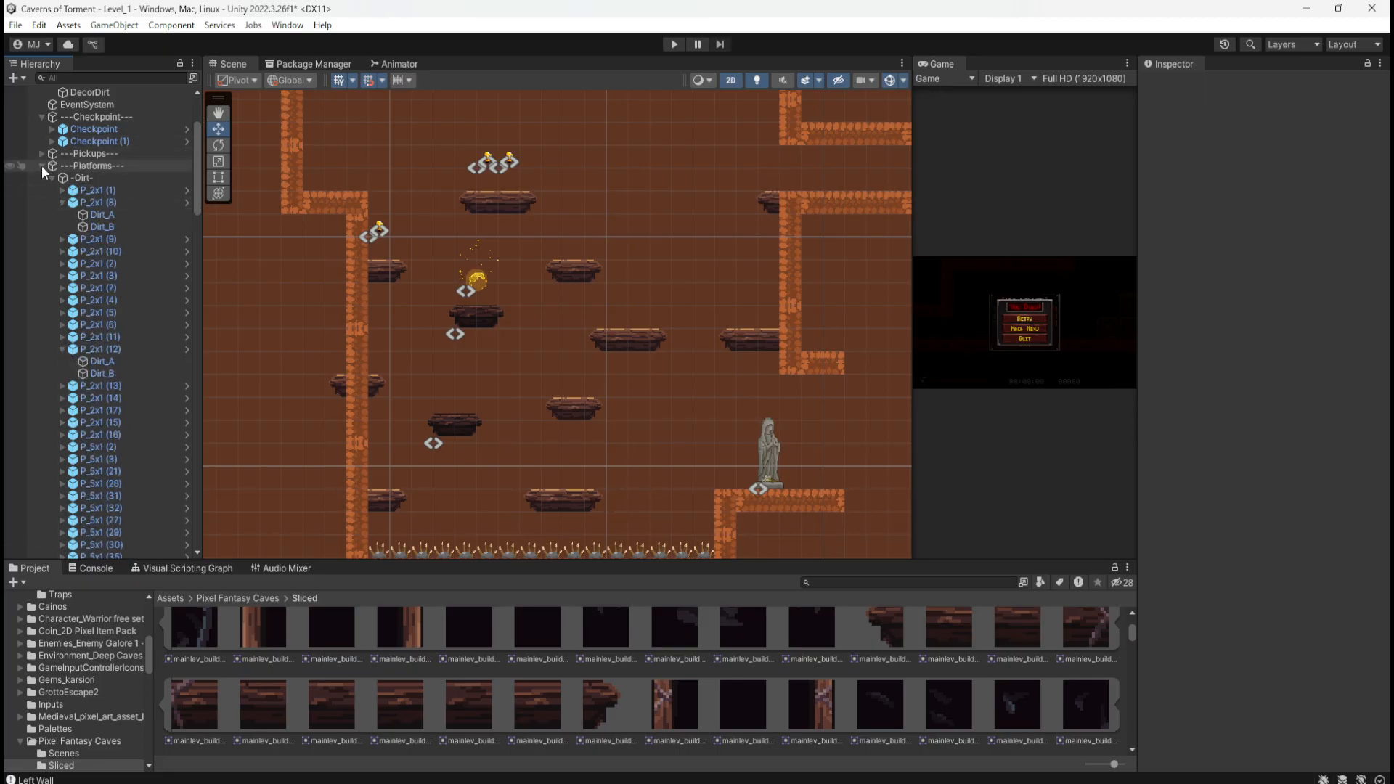
{"action": "left_click", "coordinate": [49, 179]}
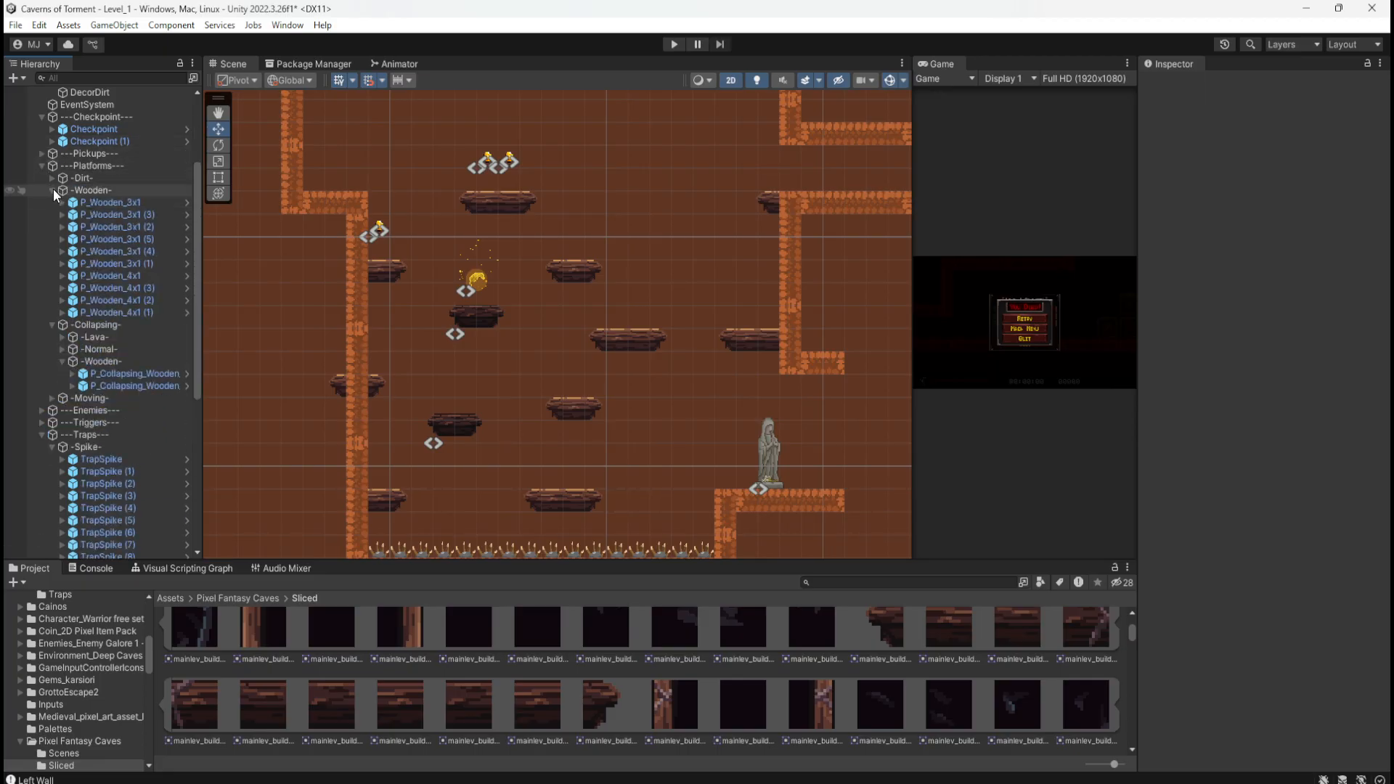
{"action": "left_click", "coordinate": [54, 189]}
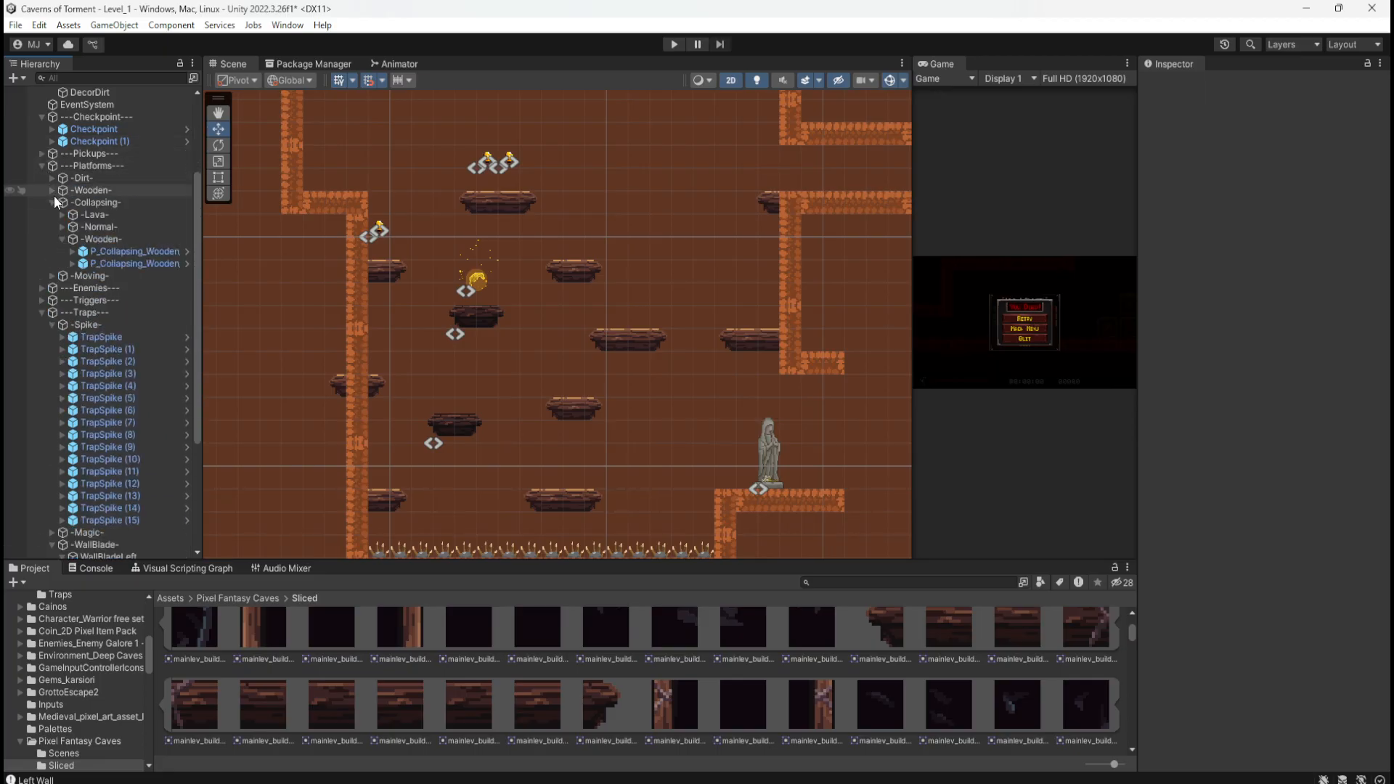
{"action": "left_click", "coordinate": [112, 251]}
{"action": "left_click", "coordinate": [115, 263]}
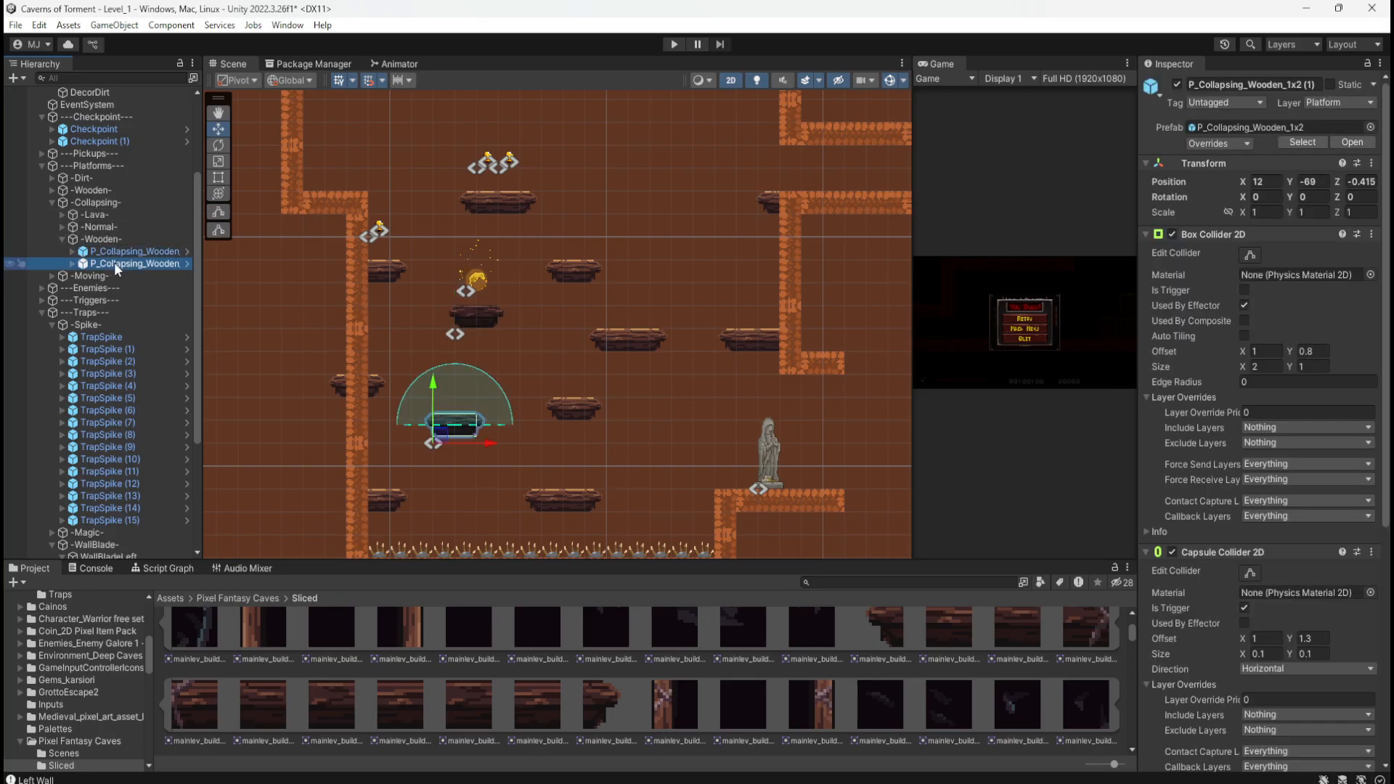
{"action": "left_click", "coordinate": [132, 251]}
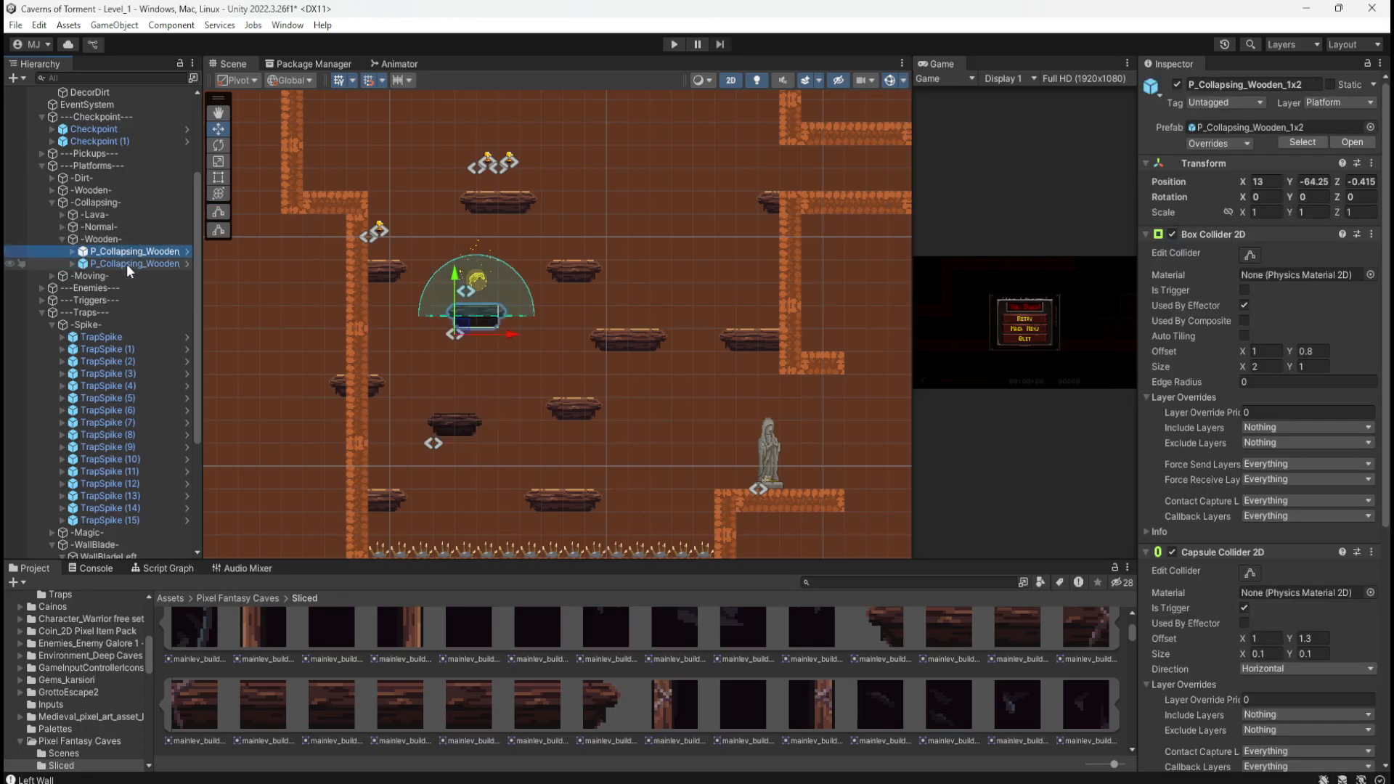
{"action": "left_click", "coordinate": [126, 264]}
Step: Open the Assets/_Prefabs/Platforms/Collapsing folder in the Project window
{"action": "left_click", "coordinate": [176, 599]}
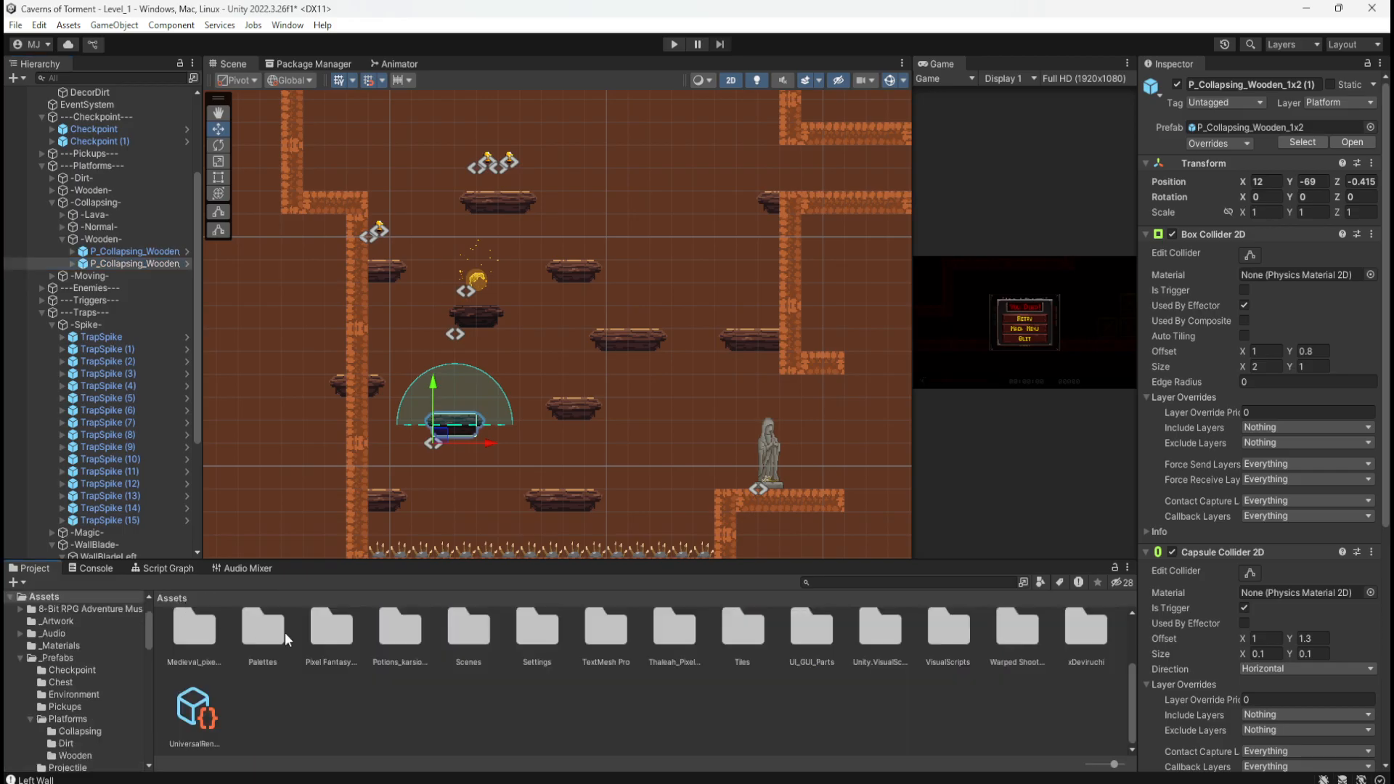
{"action": "double_click", "coordinate": [485, 647]}
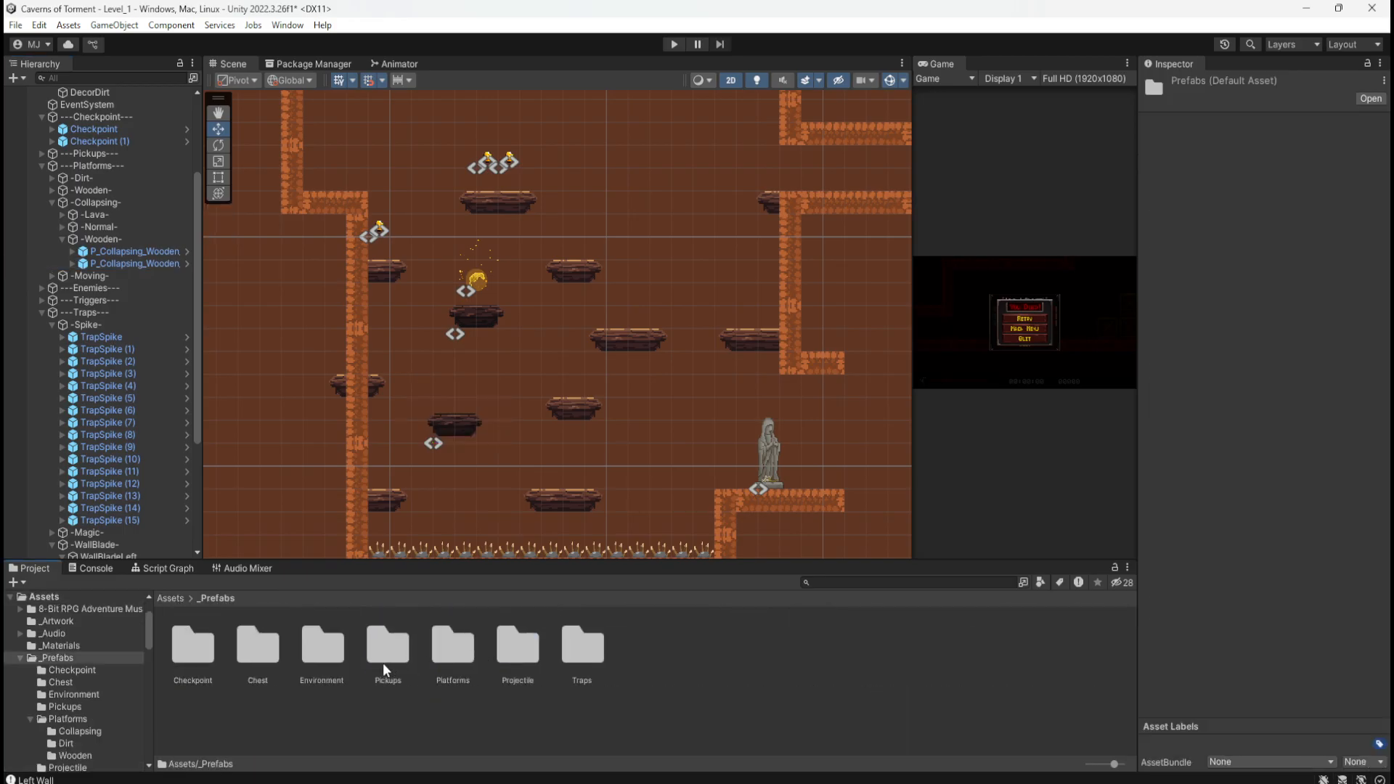
{"action": "double_click", "coordinate": [446, 660]}
{"action": "double_click", "coordinate": [198, 648]}
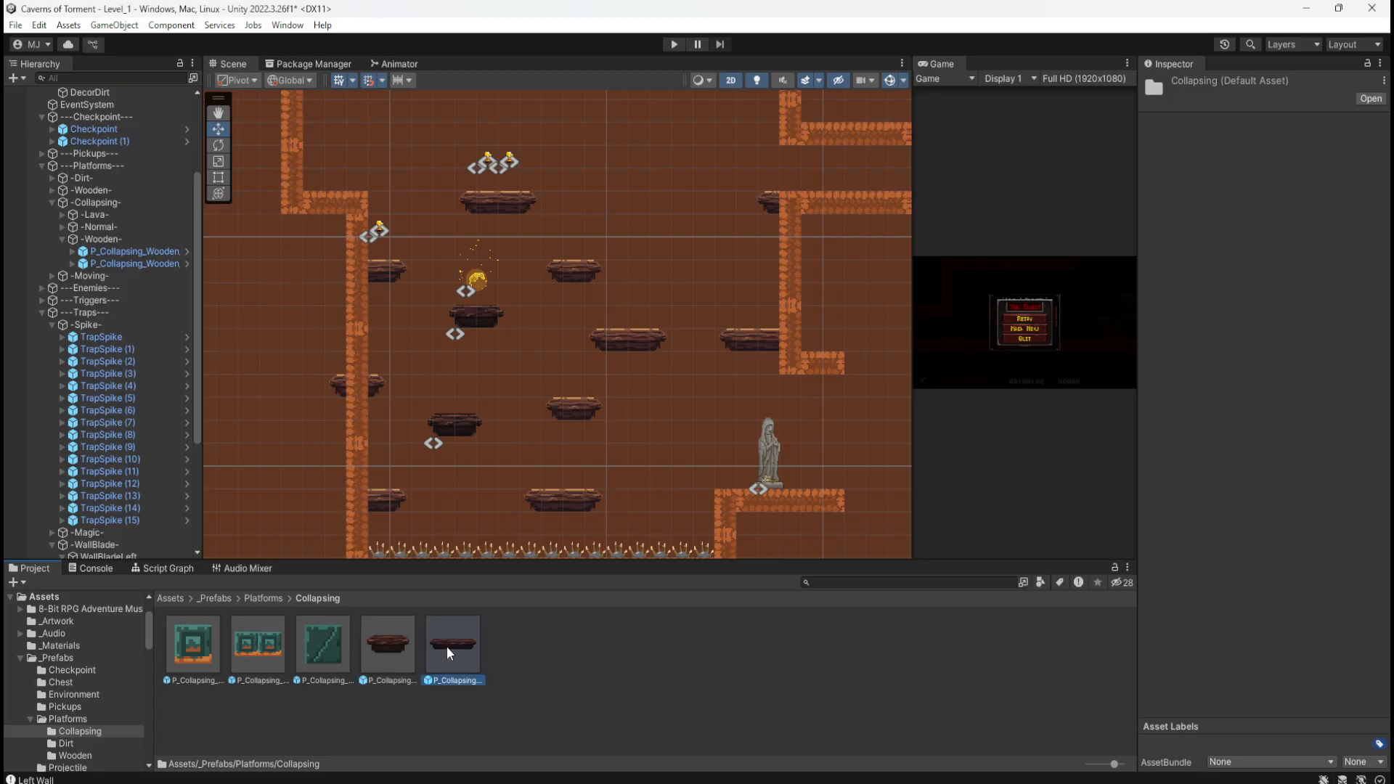
Step: Add a P_Collapsing_Wooden_1x4 platform under -Wooden- and position it in the upper platform room
{"action": "left_click_drag", "start_coordinate": [446, 647], "coordinate": [114, 244]}
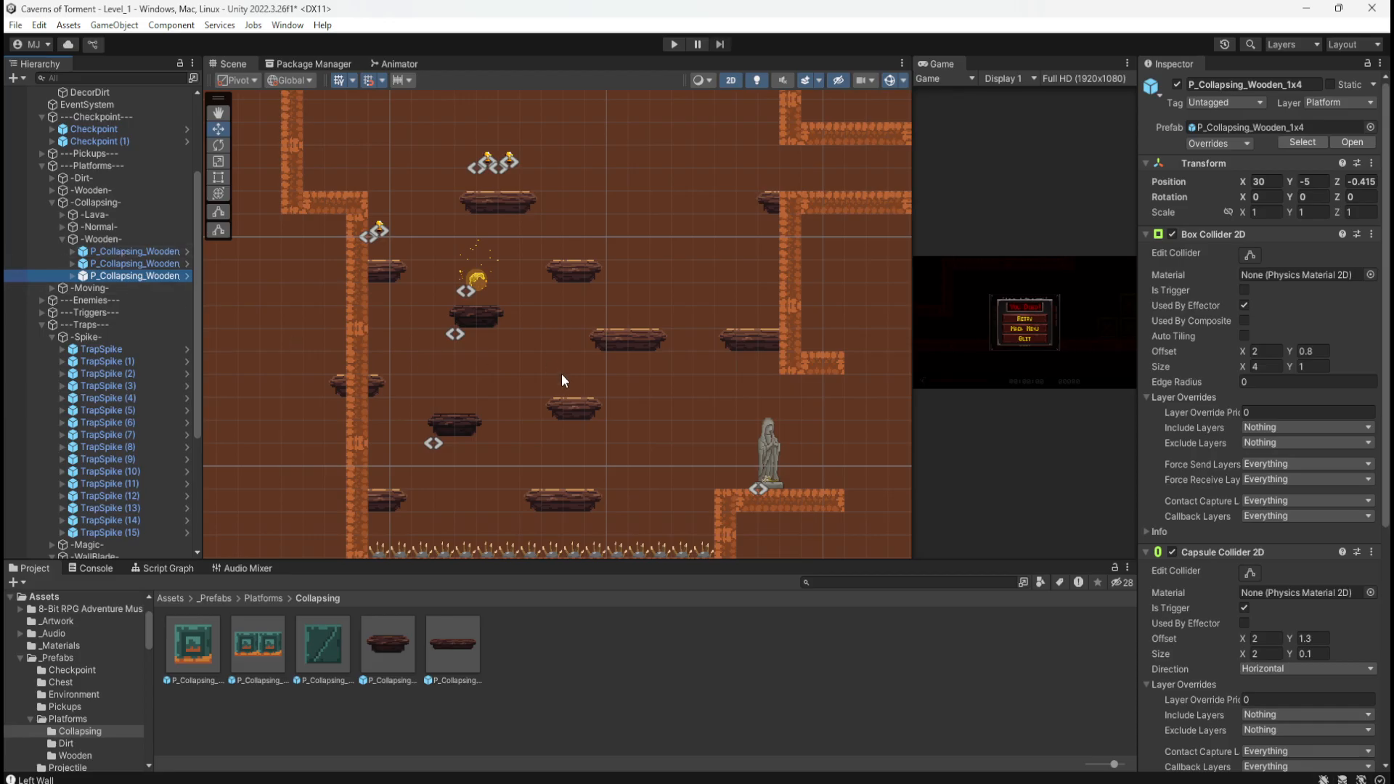
{"action": "scroll", "coordinate": [521, 507], "scroll_direction": "down", "scroll_amount": 10}
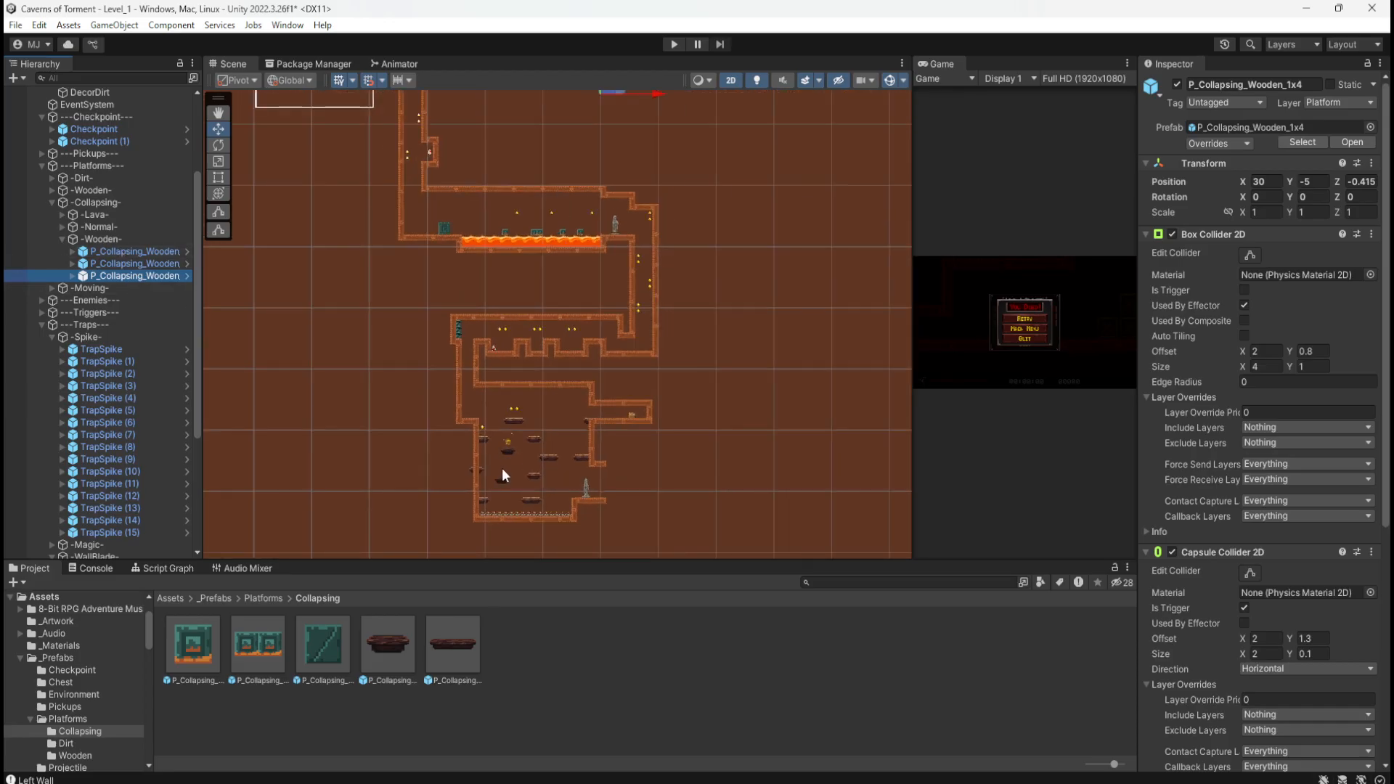
{"action": "scroll", "coordinate": [502, 469], "scroll_direction": "down", "scroll_amount": 2}
{"action": "left_click_drag", "start_coordinate": [581, 167], "coordinate": [540, 456]}
{"action": "scroll", "coordinate": [537, 457], "scroll_direction": "up", "scroll_amount": 5}
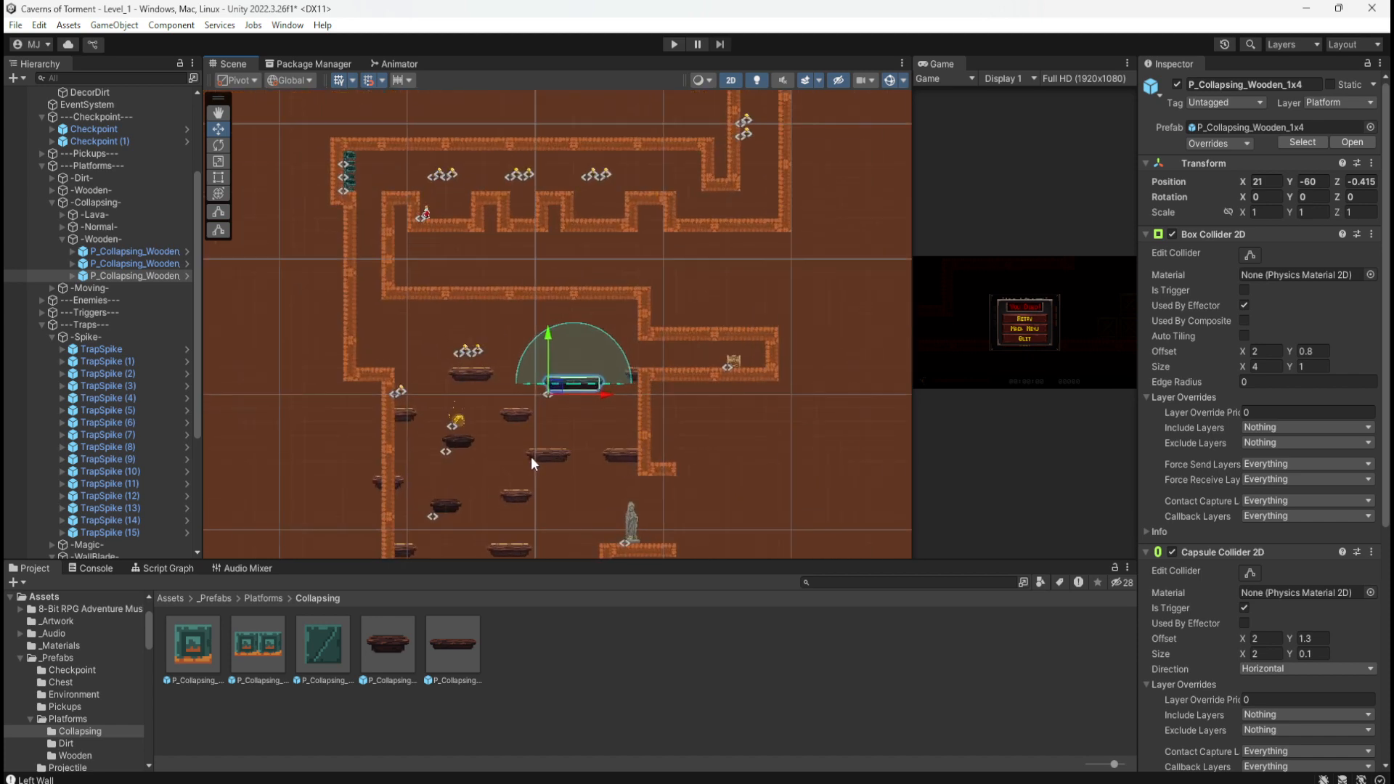
{"action": "scroll", "coordinate": [530, 456], "scroll_direction": "up", "scroll_amount": 8}
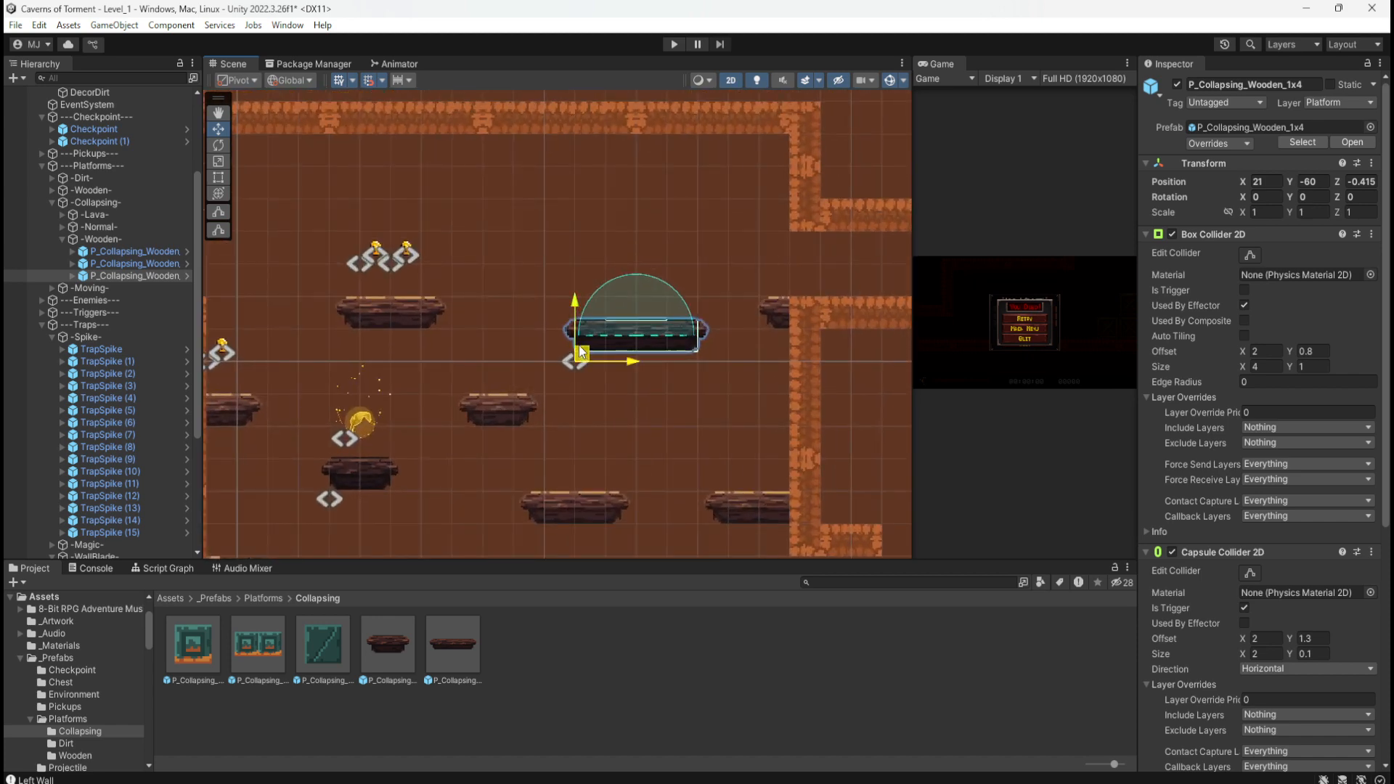
{"action": "left_click_drag", "start_coordinate": [581, 354], "coordinate": [557, 319]}
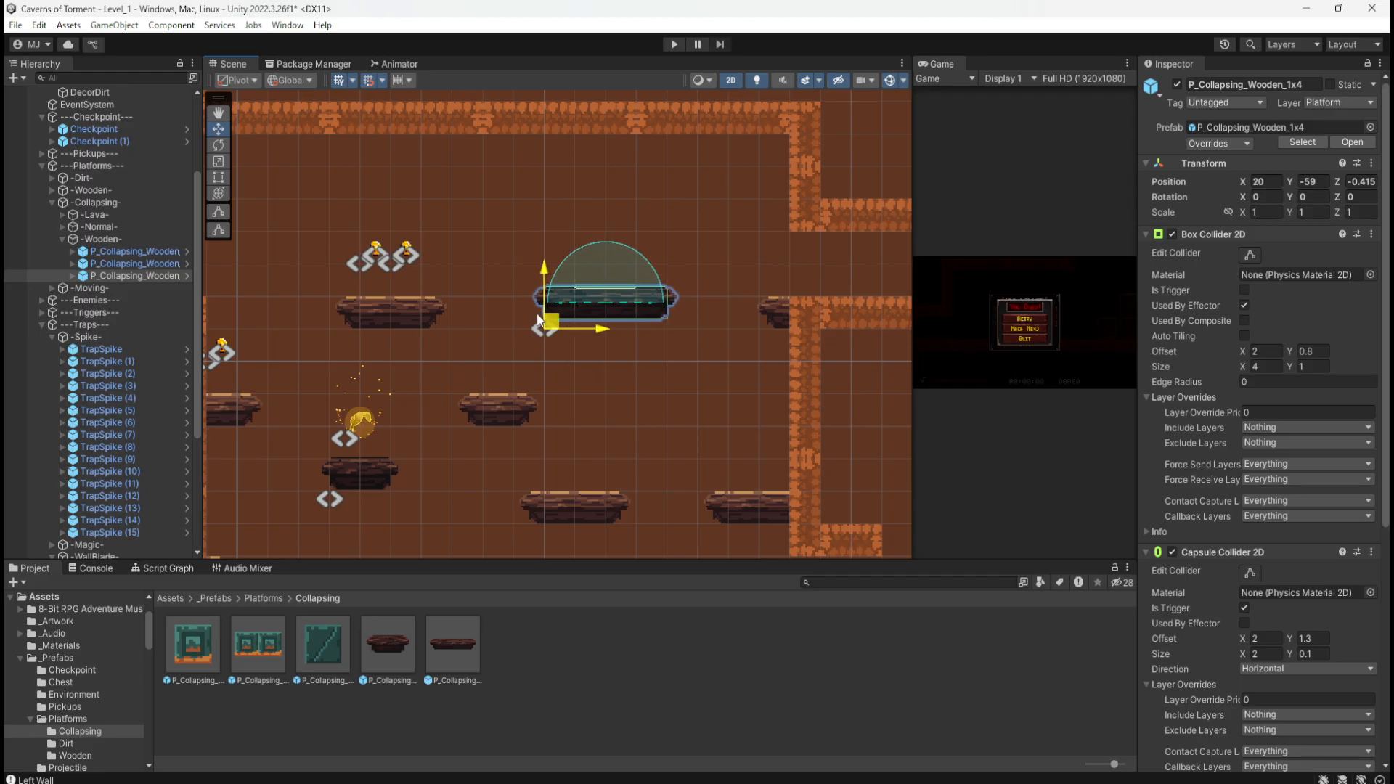
{"action": "left_click_drag", "start_coordinate": [538, 319], "coordinate": [505, 283]}
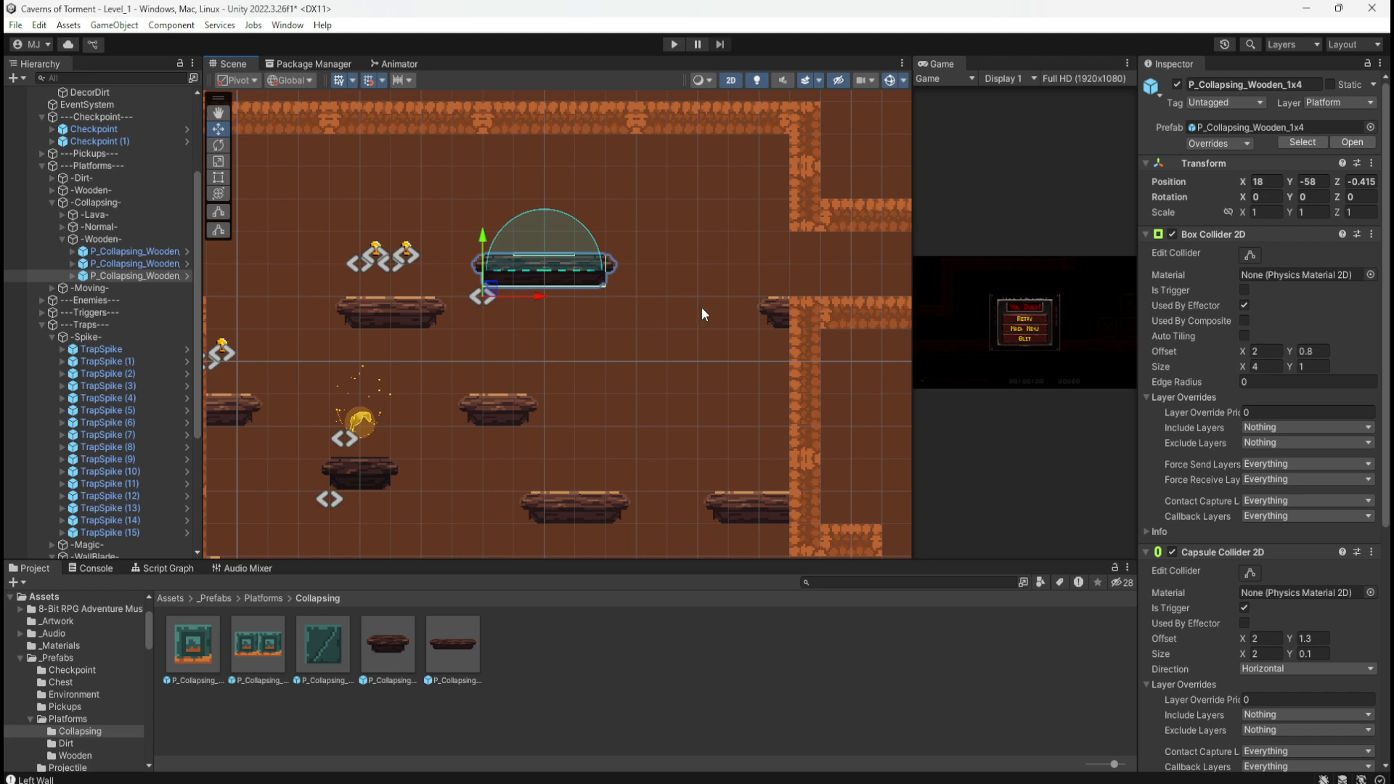
Step: Shift the new platform and two neighbouring coins left together, to X 18, Y -58
{"action": "scroll", "coordinate": [696, 225], "scroll_direction": "down", "scroll_amount": 3}
{"action": "scroll", "coordinate": [386, 187], "scroll_direction": "down", "scroll_amount": 3}
{"action": "scroll", "coordinate": [334, 257], "scroll_direction": "up", "scroll_amount": 10}
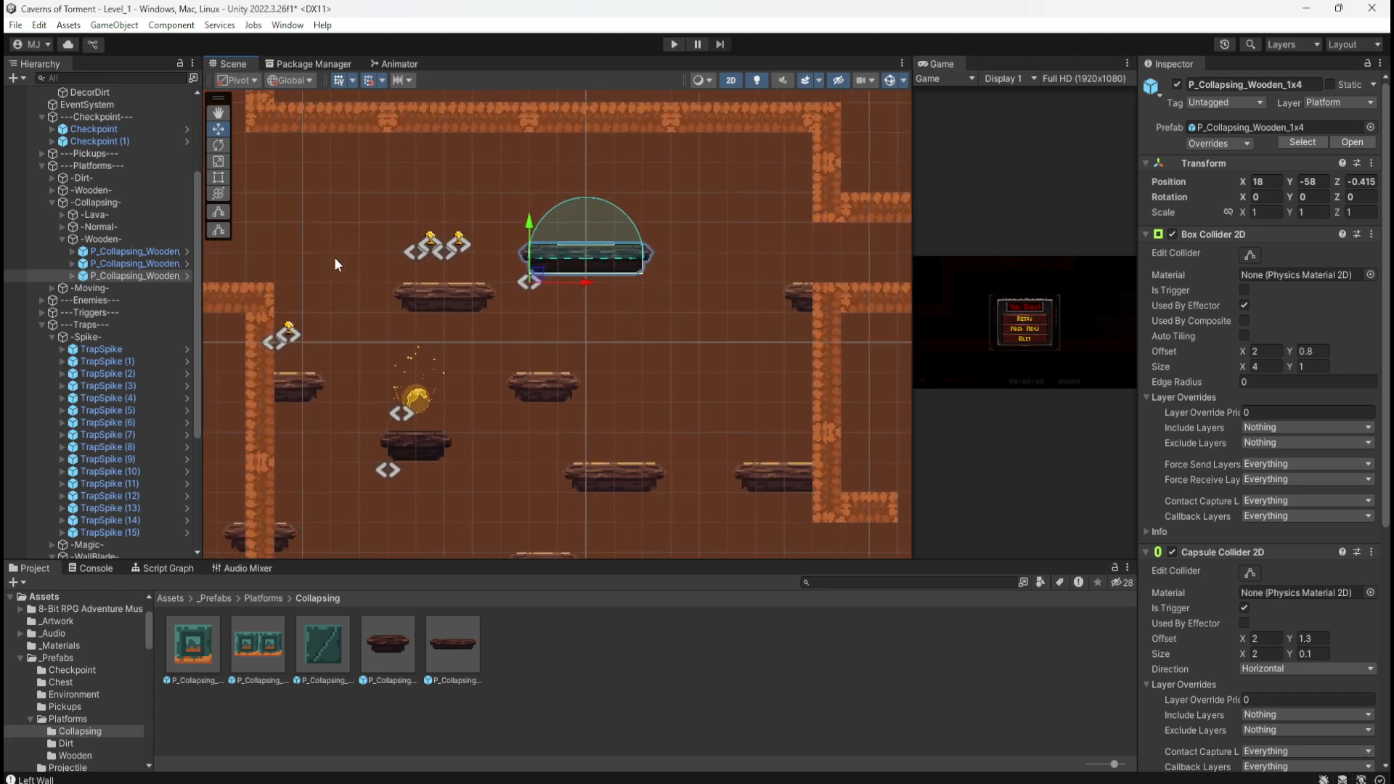
{"action": "left_click_drag", "start_coordinate": [368, 173], "coordinate": [555, 338]}
{"action": "left_click_drag", "start_coordinate": [499, 243], "coordinate": [458, 243]}
{"action": "scroll", "coordinate": [547, 332], "scroll_direction": "down", "scroll_amount": 1}
{"action": "scroll", "coordinate": [548, 332], "scroll_direction": "down", "scroll_amount": 5}
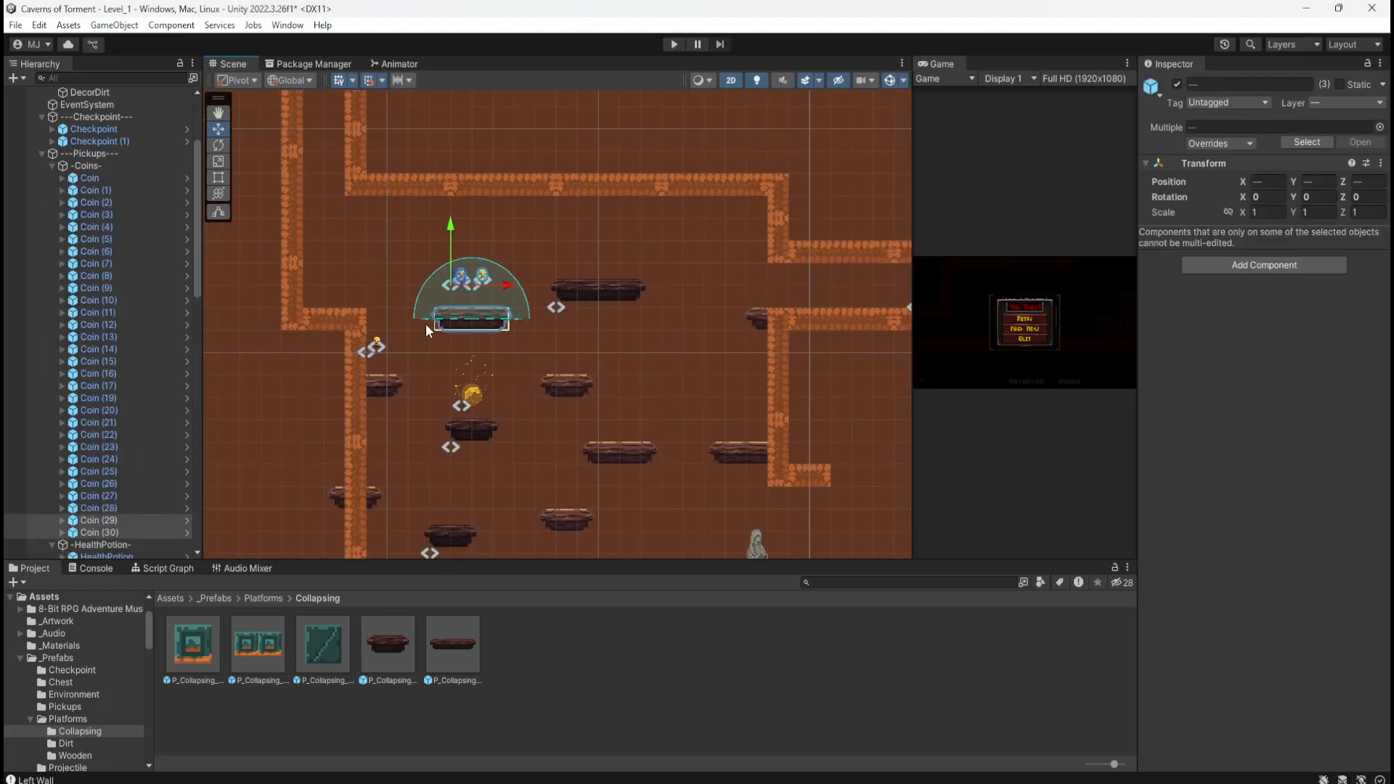
Step: Slide P_Wooden_3x1 (4) right to X 19, Y -68, then deselect it
{"action": "scroll", "coordinate": [447, 498], "scroll_direction": "up", "scroll_amount": 3}
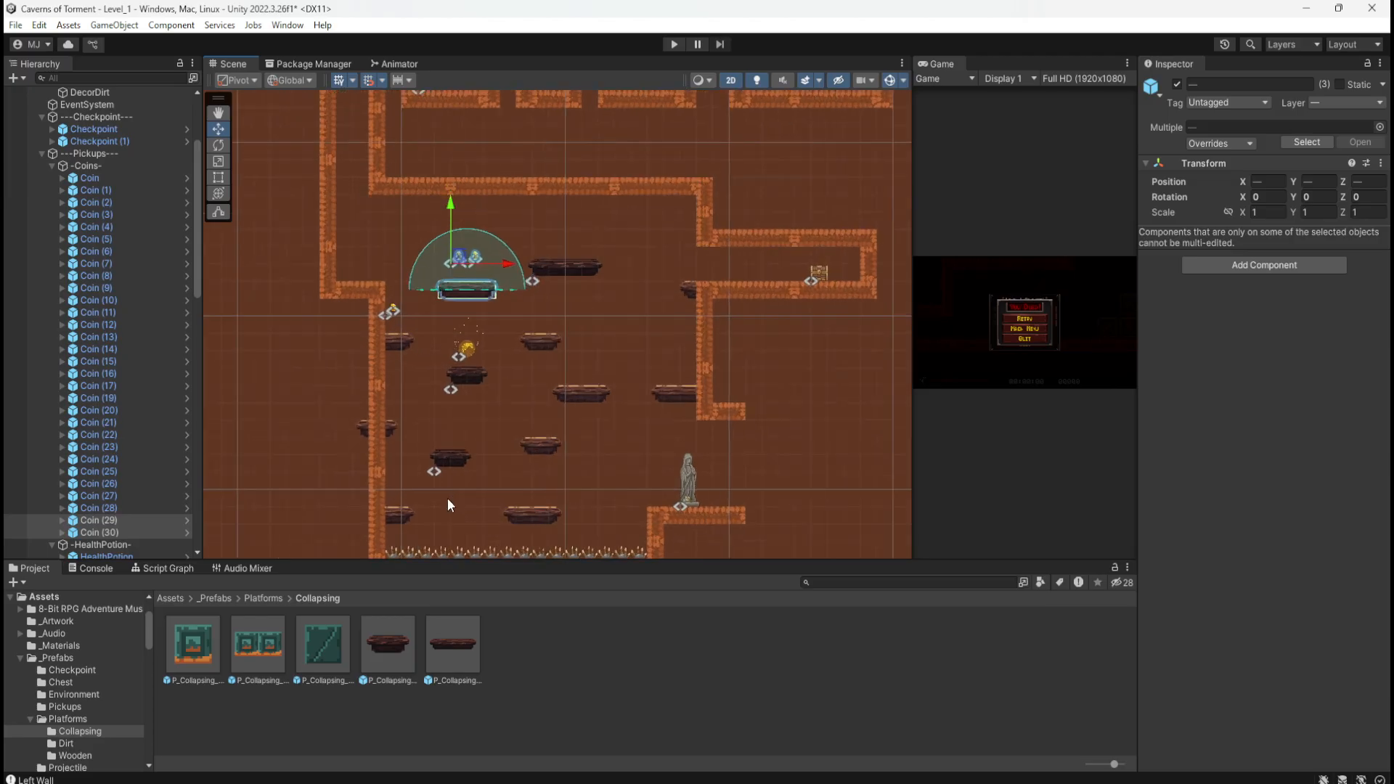
{"action": "scroll", "coordinate": [510, 486], "scroll_direction": "up", "scroll_amount": 4}
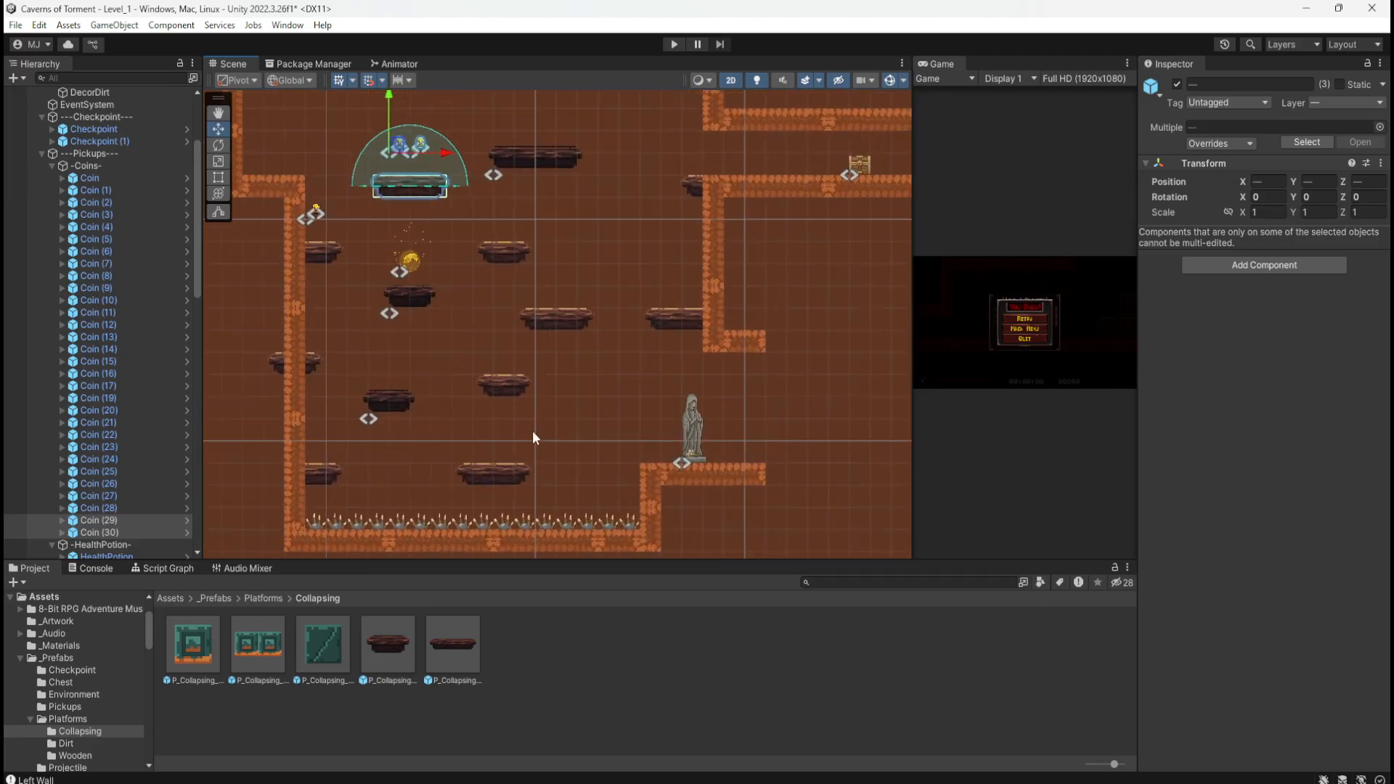
{"action": "left_click", "coordinate": [504, 370]}
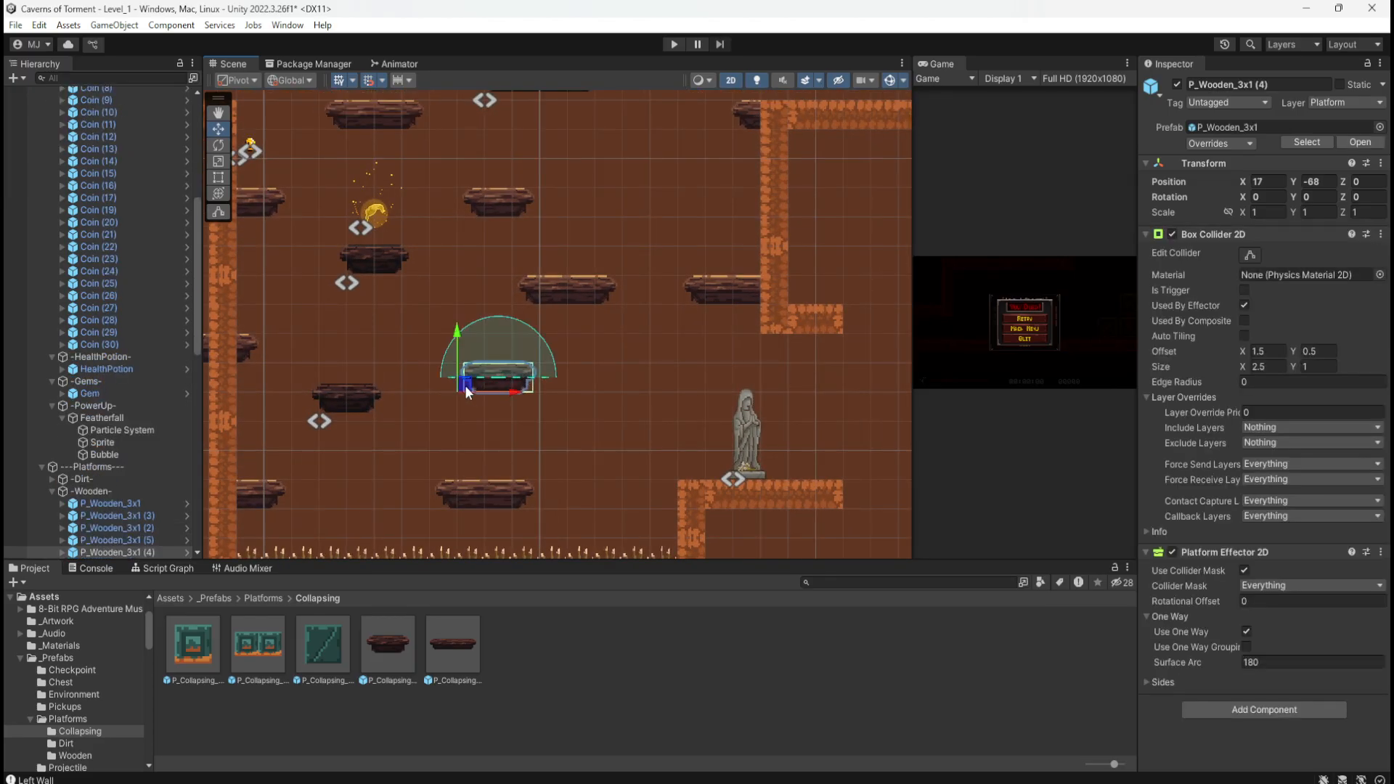
{"action": "left_click_drag", "start_coordinate": [464, 385], "coordinate": [520, 386]}
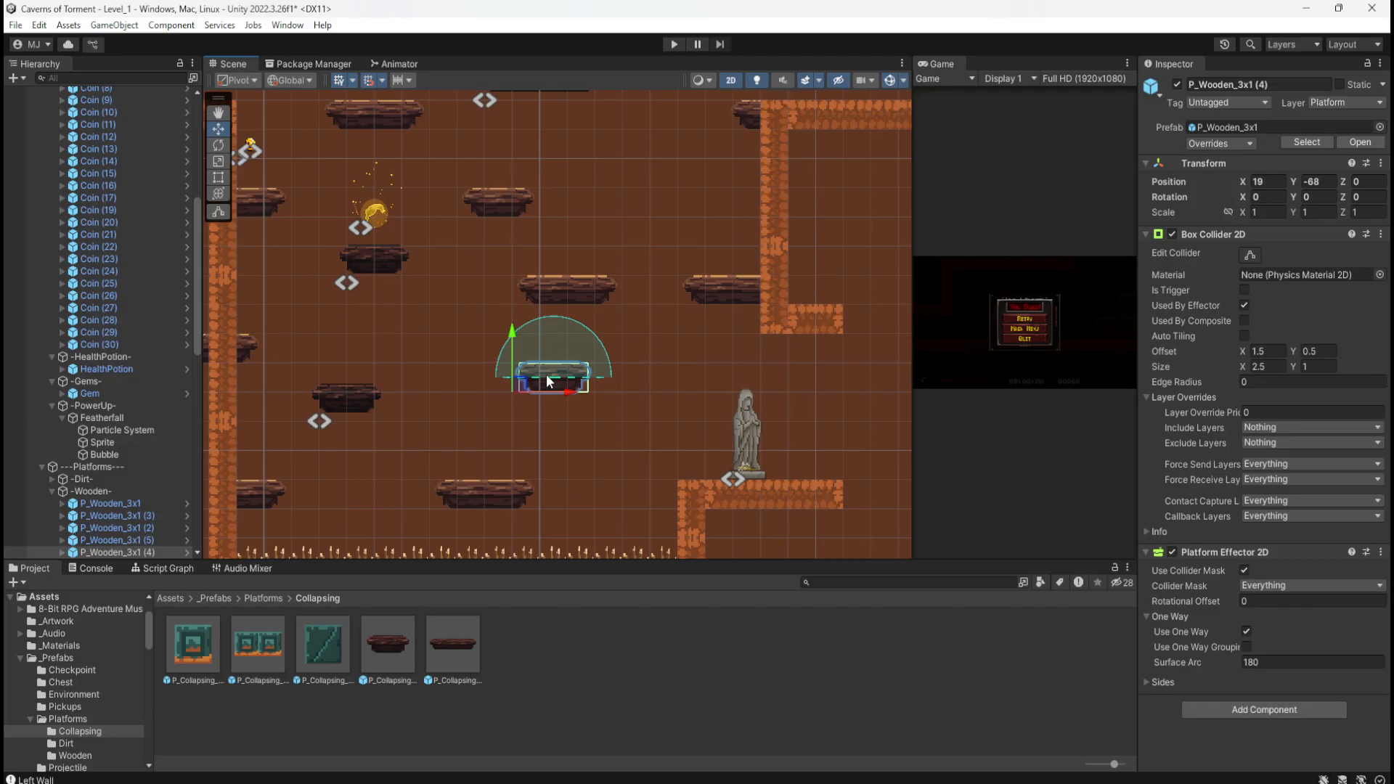
{"action": "scroll", "coordinate": [521, 428], "scroll_direction": "down", "scroll_amount": 3}
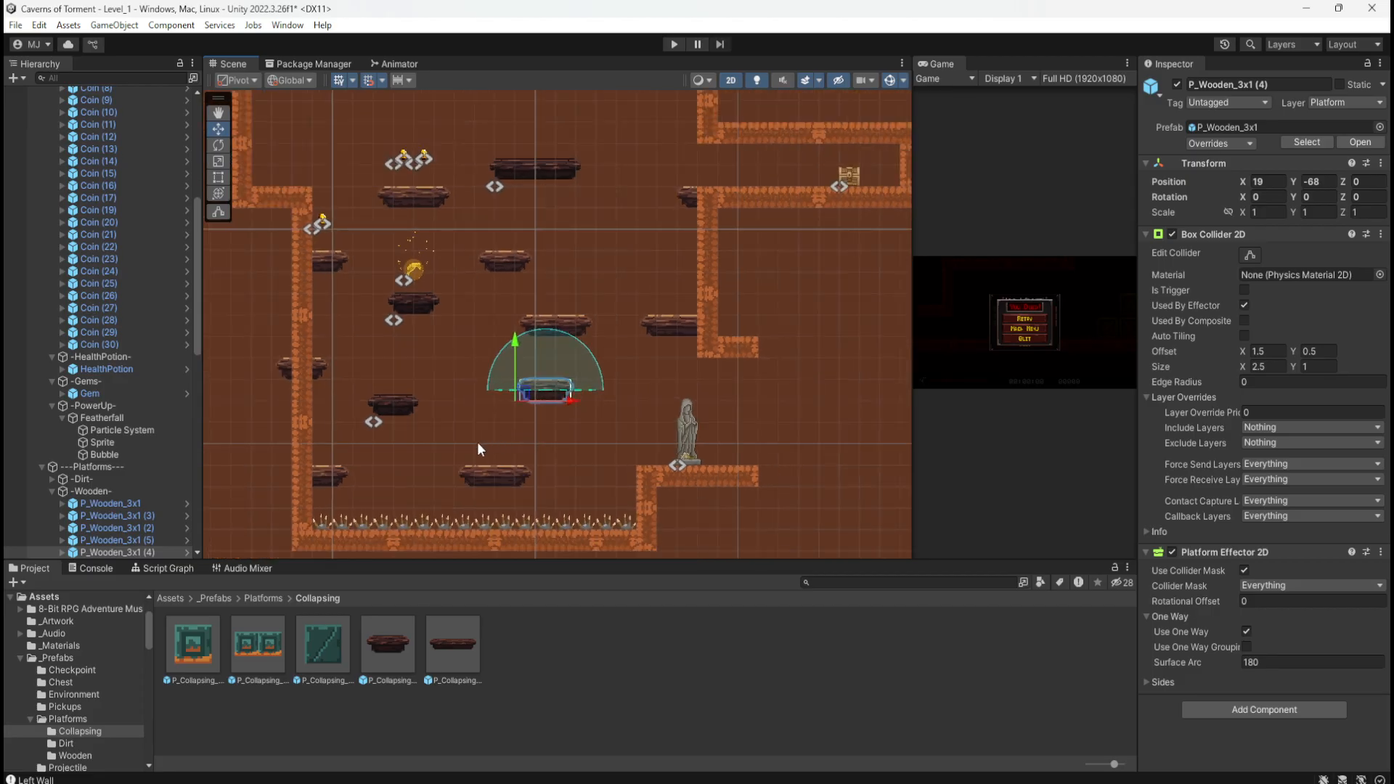
{"action": "scroll", "coordinate": [477, 442], "scroll_direction": "down", "scroll_amount": 3}
{"action": "left_click", "coordinate": [256, 359]}
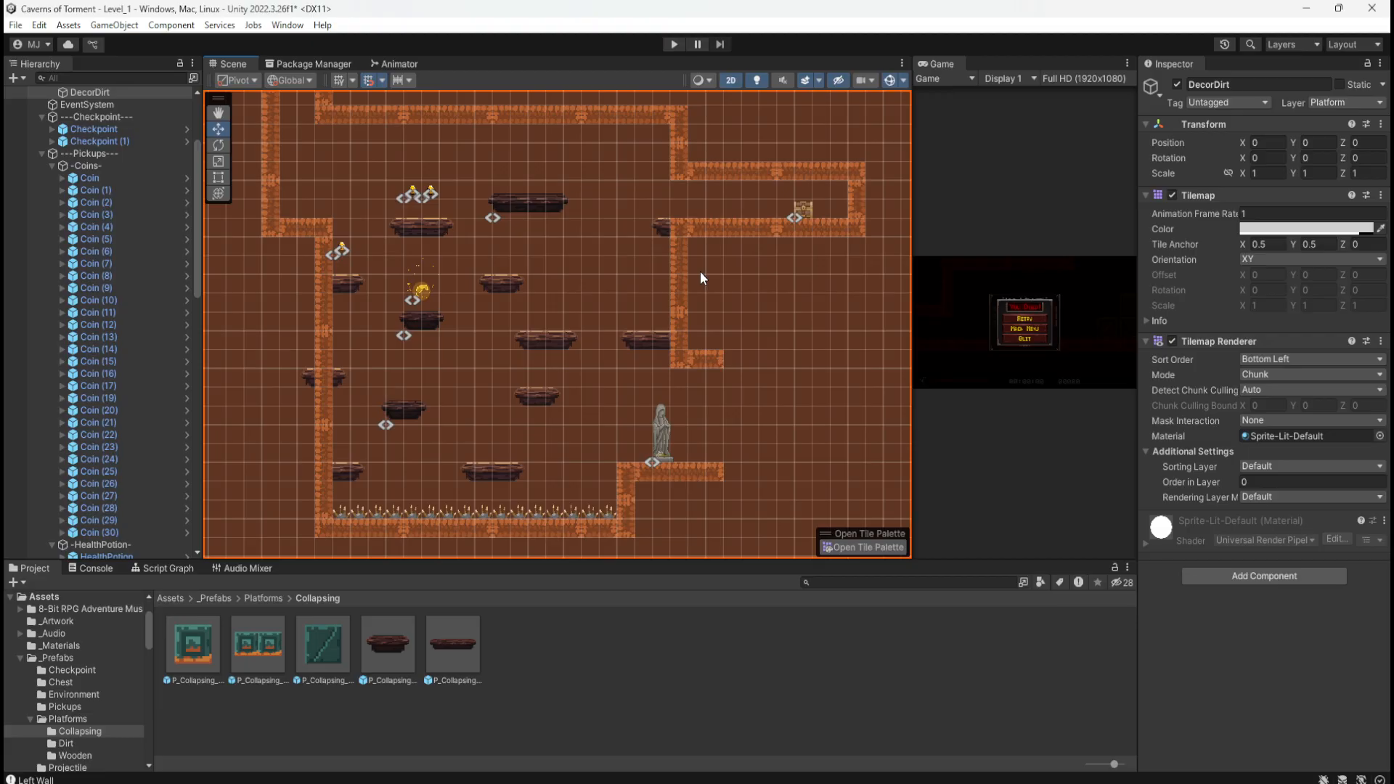
{"action": "scroll", "coordinate": [719, 285], "scroll_direction": "down", "scroll_amount": 2}
{"action": "scroll", "coordinate": [723, 288], "scroll_direction": "up", "scroll_amount": 1}
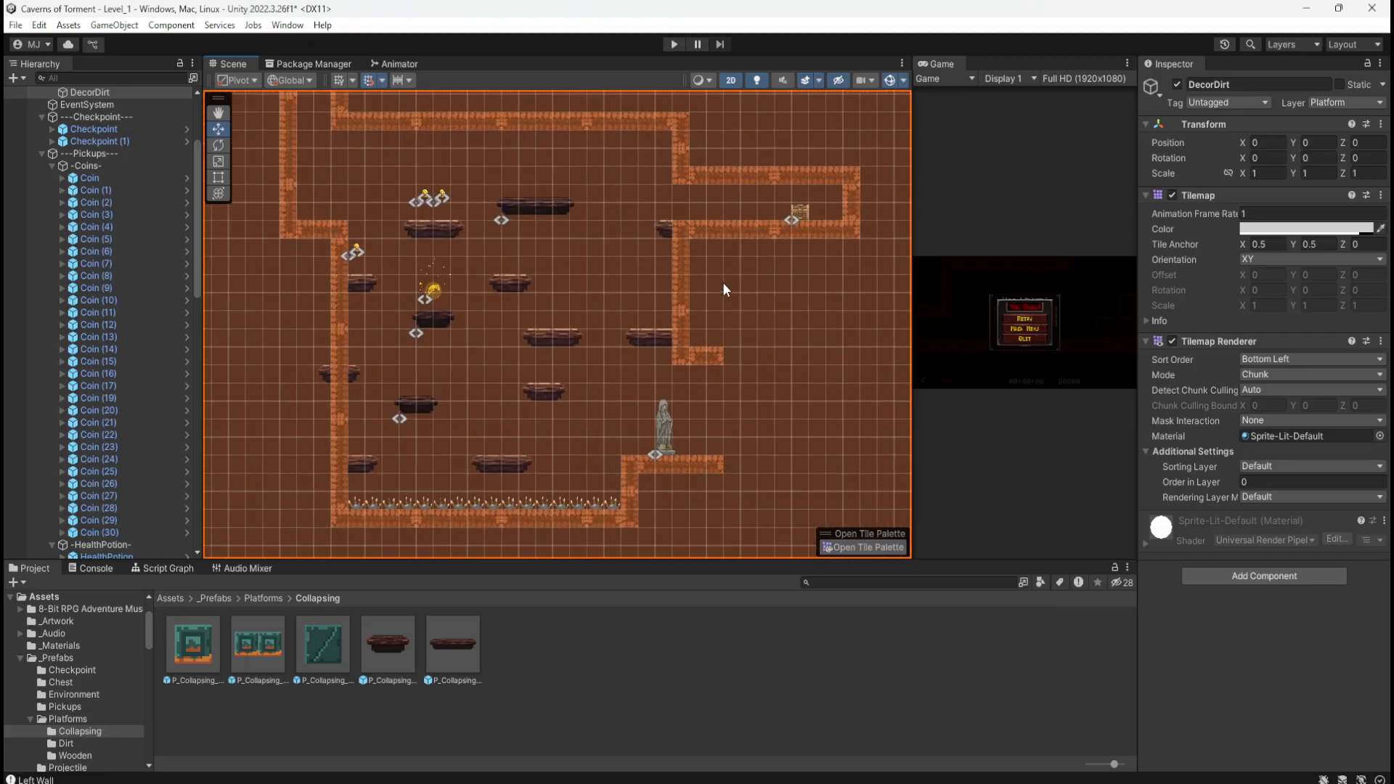
{"action": "left_click_drag", "start_coordinate": [1393, 134], "coordinate": [1285, 150]}
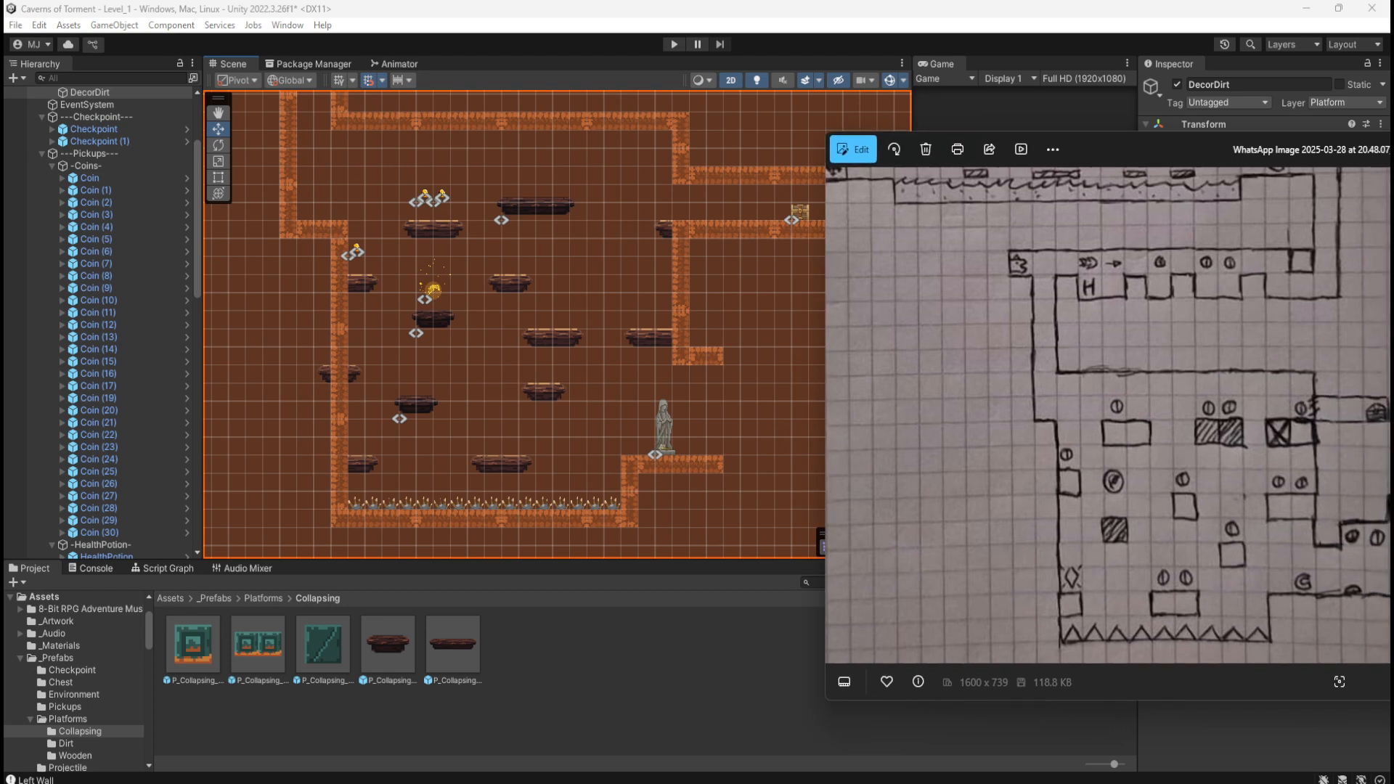
{"action": "scroll", "coordinate": [372, 373], "scroll_direction": "down", "scroll_amount": 2}
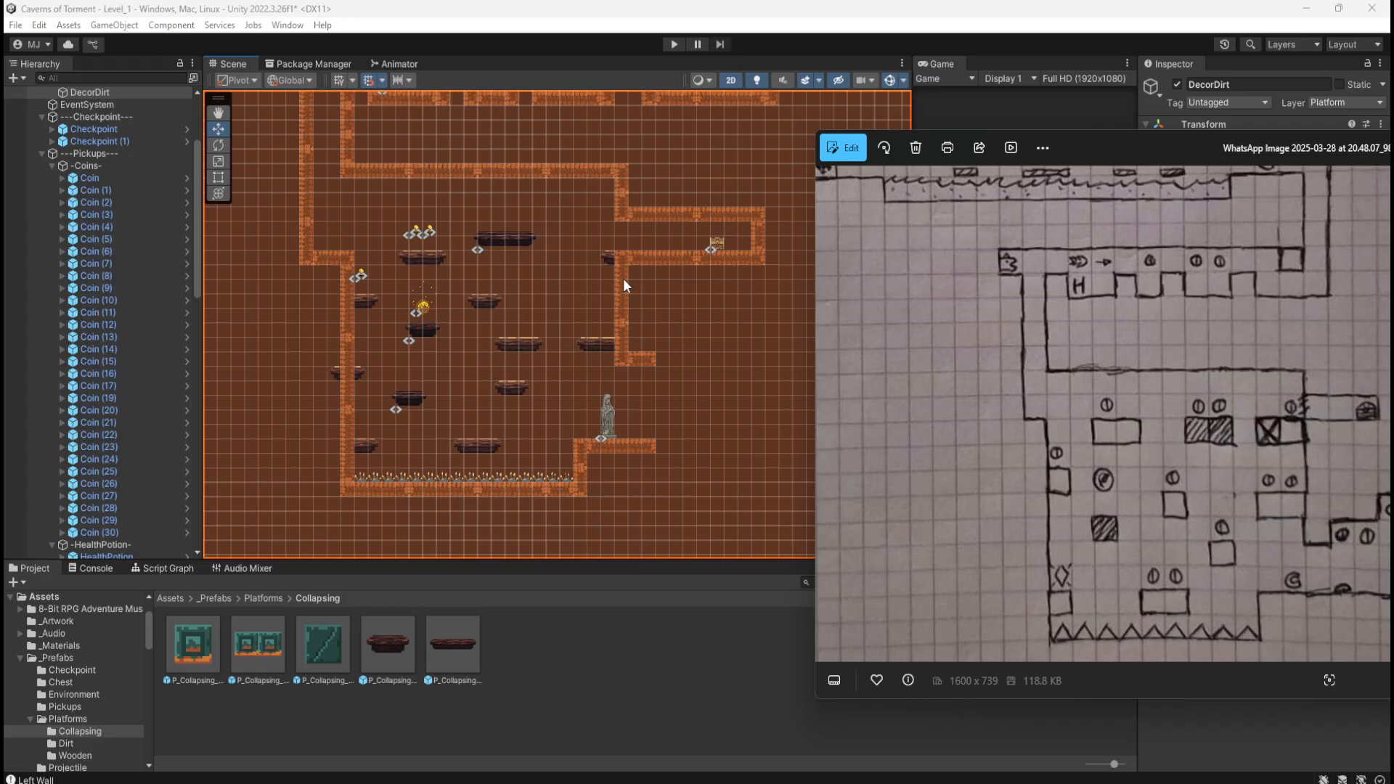
{"action": "scroll", "coordinate": [360, 286], "scroll_direction": "up", "scroll_amount": 4}
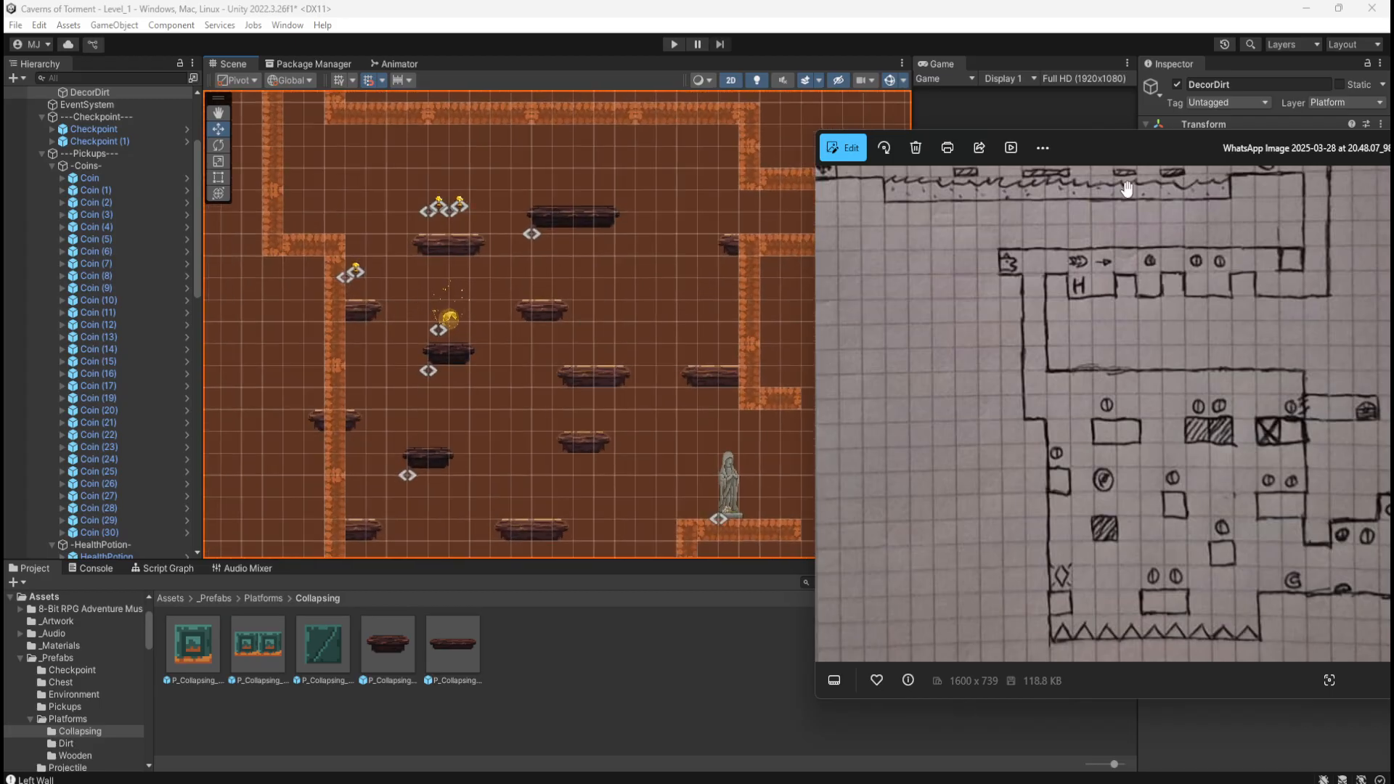
{"action": "left_click_drag", "start_coordinate": [1158, 149], "coordinate": [1393, 156]}
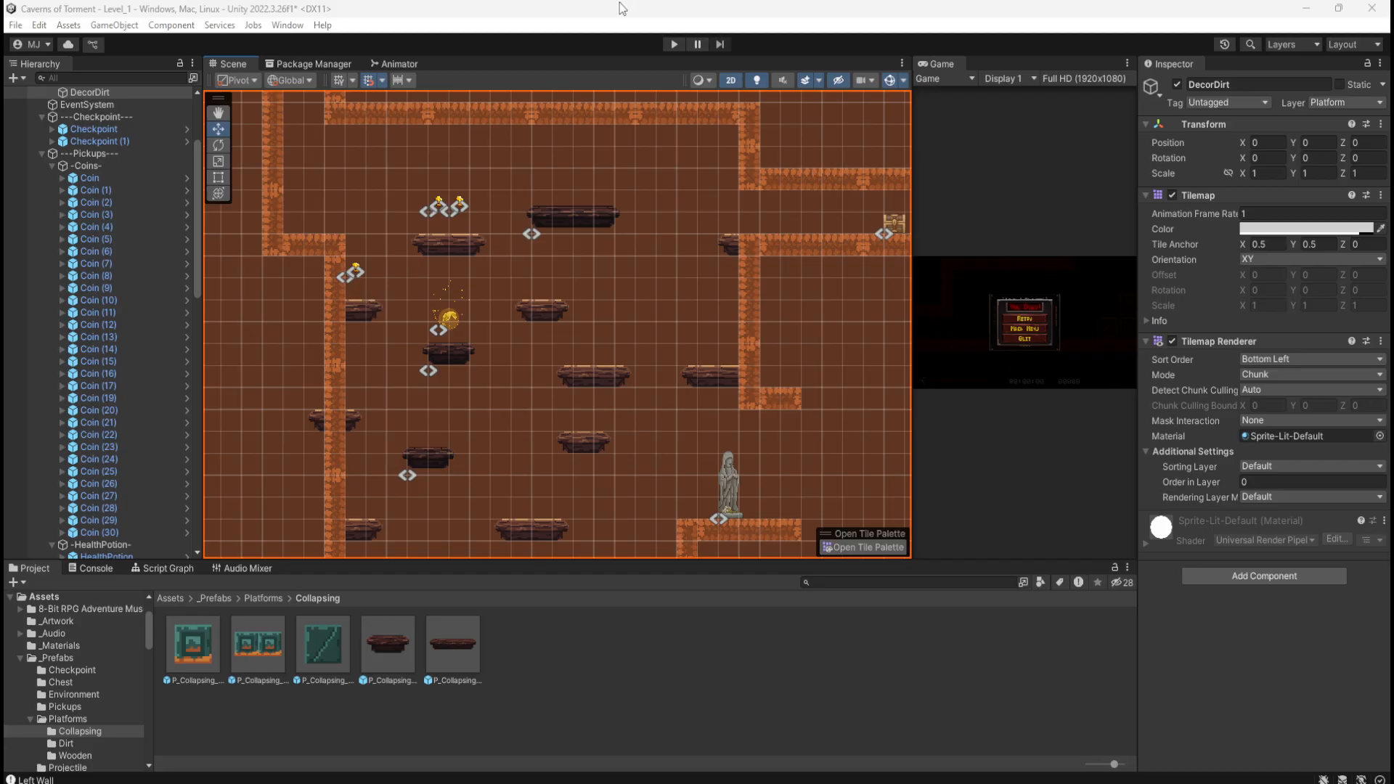
Step: Save the scene, then duplicate Coin (30) and place the copy above the right platform
{"action": "key", "text": "ctrl+s"}
{"action": "scroll", "coordinate": [401, 398], "scroll_direction": "up", "scroll_amount": 2}
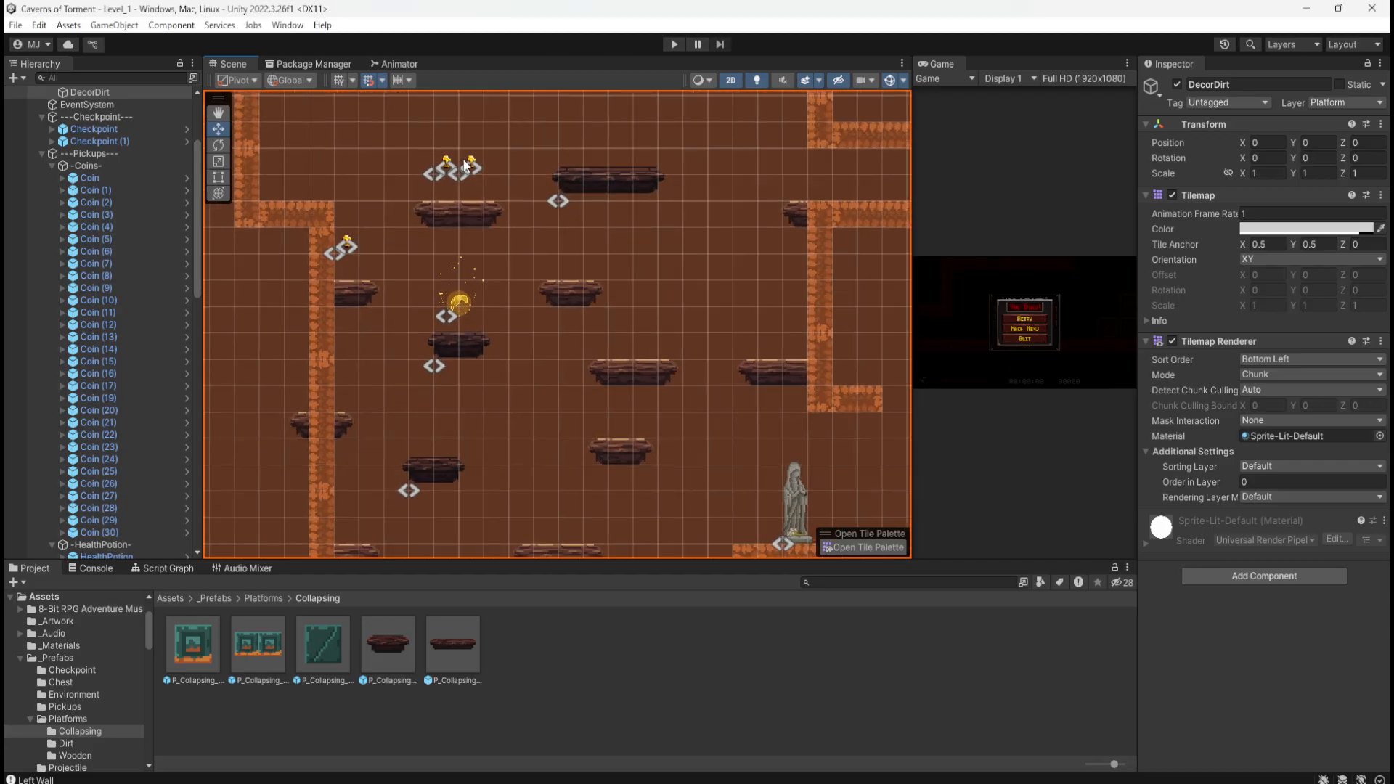
{"action": "left_click", "coordinate": [468, 166]}
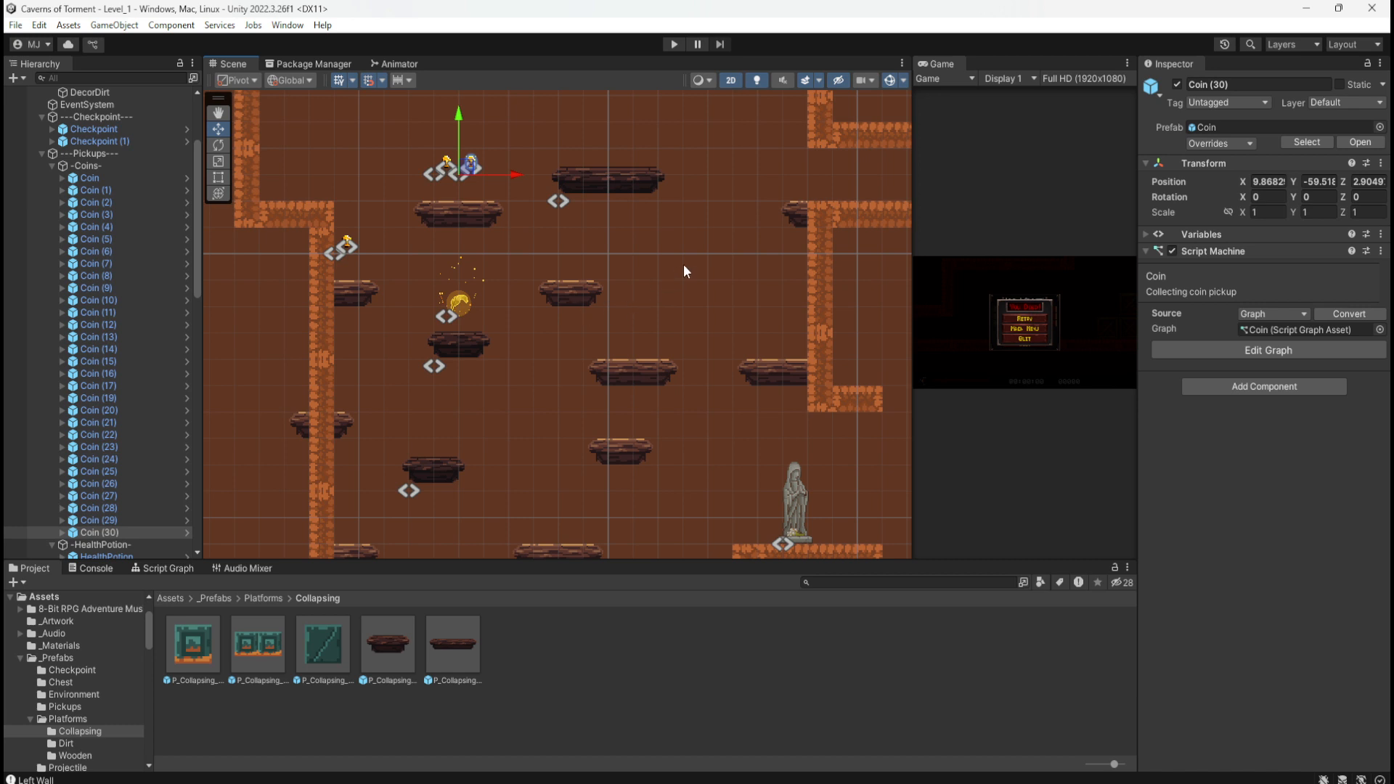
{"action": "scroll", "coordinate": [686, 385], "scroll_direction": "down", "scroll_amount": 2}
{"action": "key", "text": "ctrl+d"}
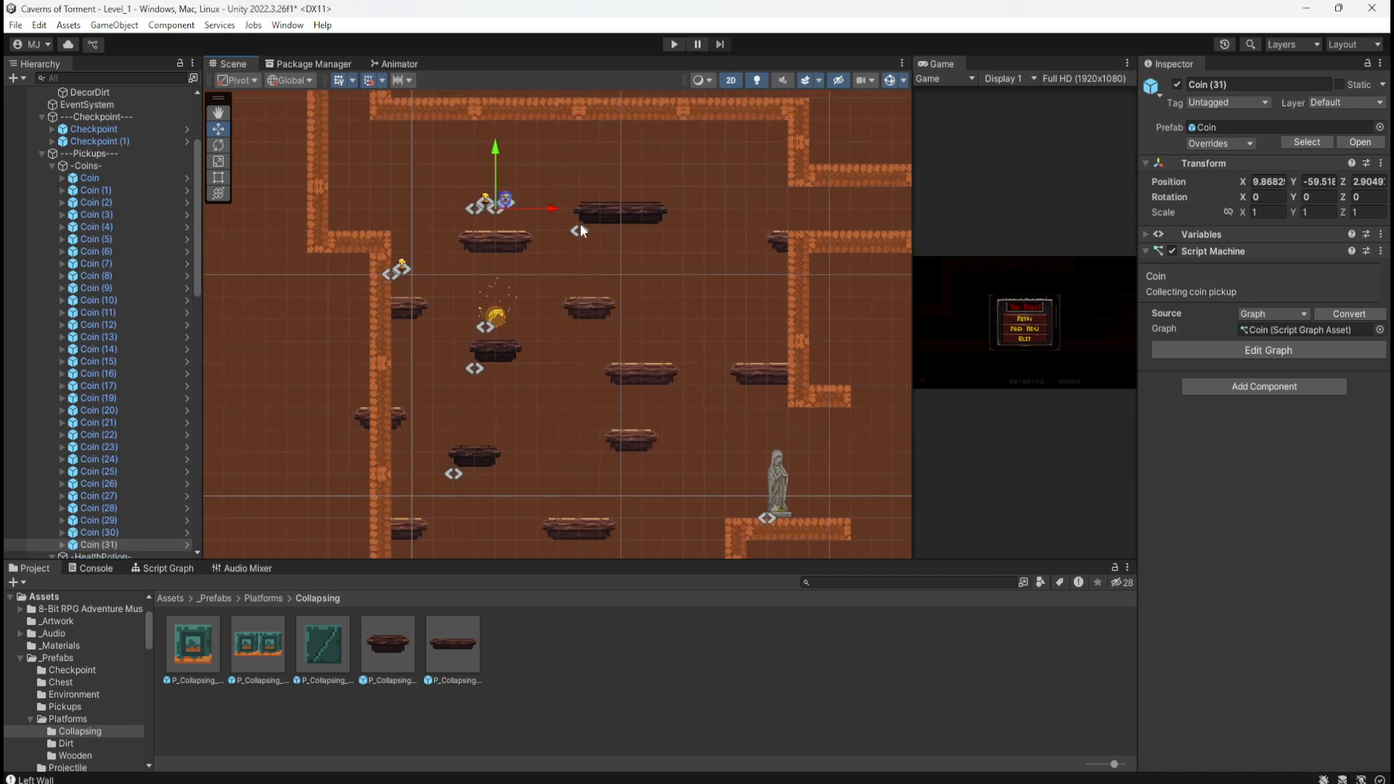
{"action": "left_click_drag", "start_coordinate": [515, 204], "coordinate": [615, 182]}
{"action": "mouse_move", "coordinate": [613, 176]}
{"action": "left_mouse_down"}
{"action": "mouse_move", "coordinate": [613, 203]}
{"action": "mouse_move", "coordinate": [612, 183]}
{"action": "left_mouse_up"}
Step: Add two more coin copies, one a unit to the right and one by the right wall
{"action": "scroll", "coordinate": [635, 163], "scroll_direction": "up", "scroll_amount": 5}
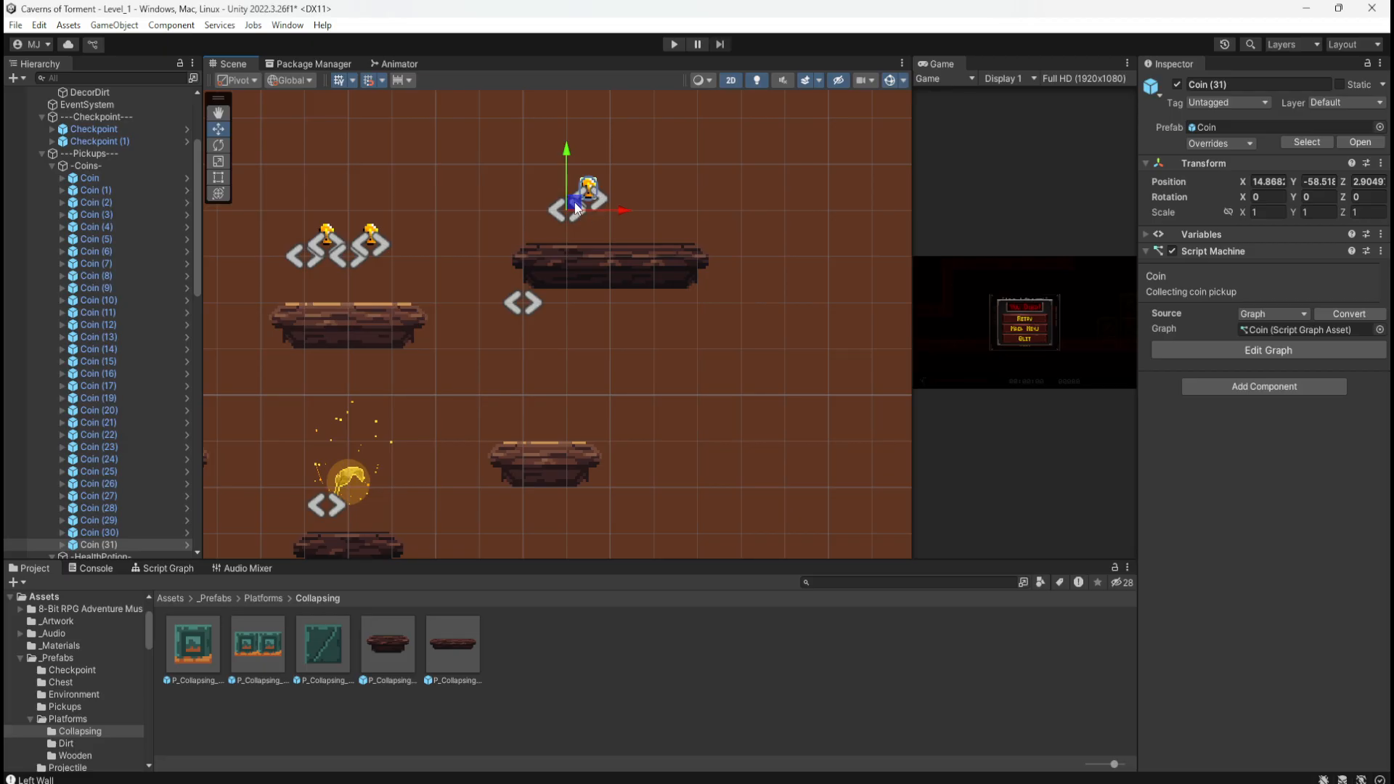
{"action": "key", "text": "ctrl+d"}
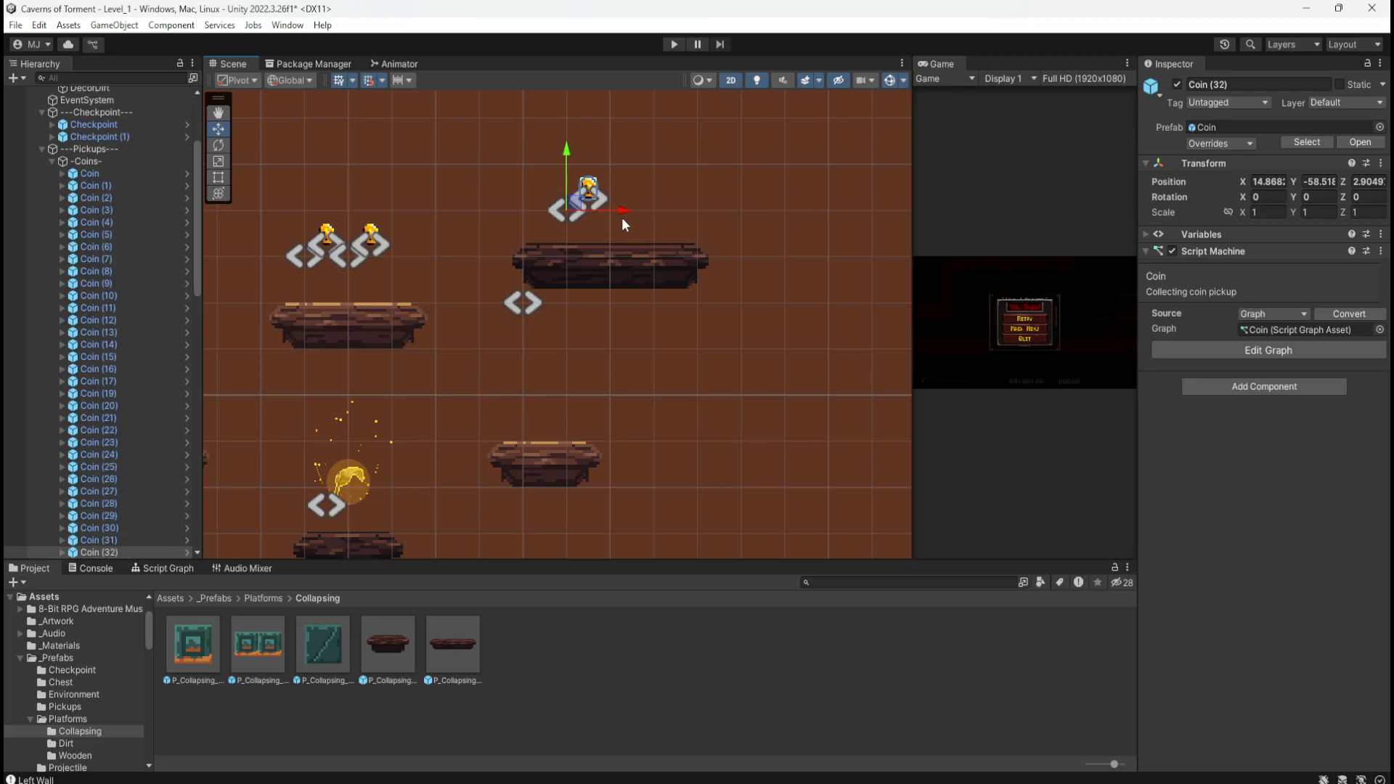
{"action": "left_click_drag", "start_coordinate": [579, 200], "coordinate": [613, 199]}
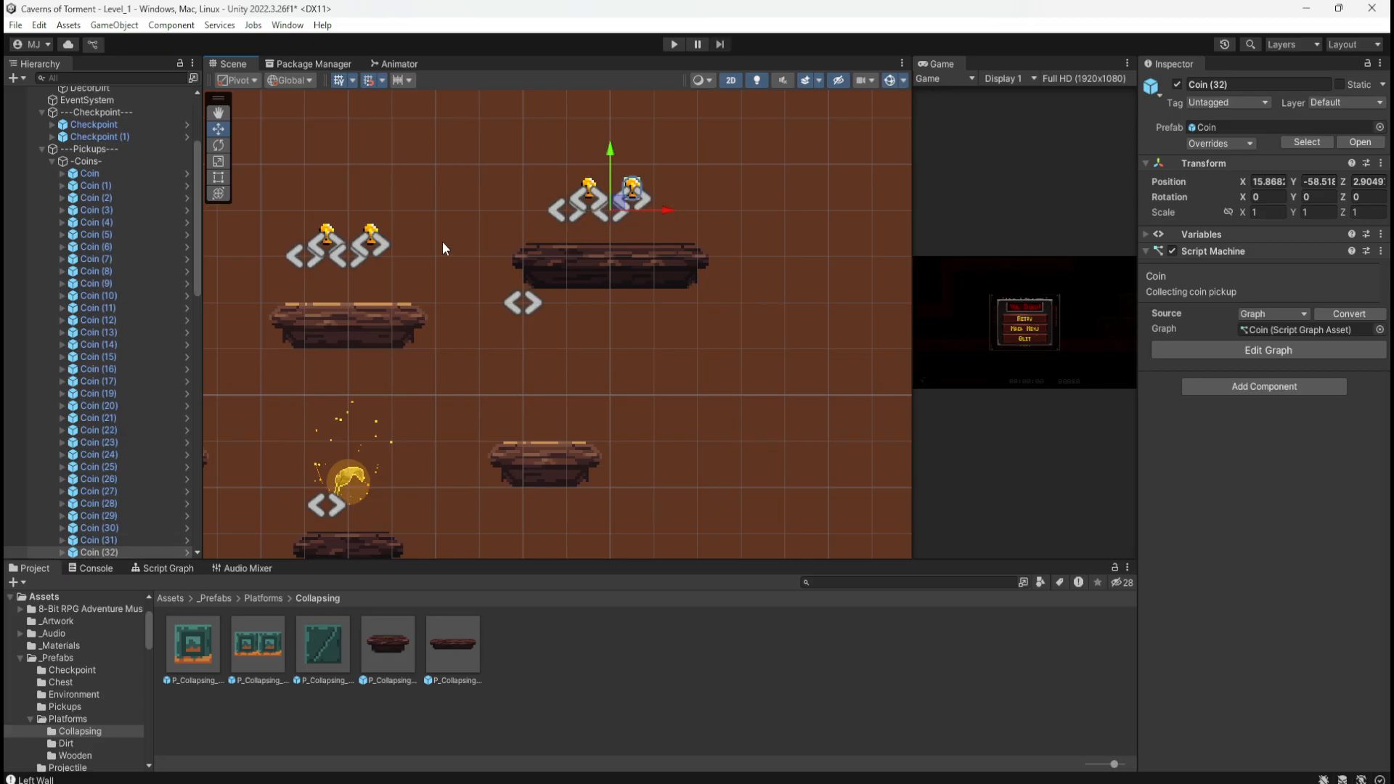
{"action": "scroll", "coordinate": [442, 241], "scroll_direction": "down", "scroll_amount": 1}
{"action": "scroll", "coordinate": [418, 235], "scroll_direction": "down", "scroll_amount": 8}
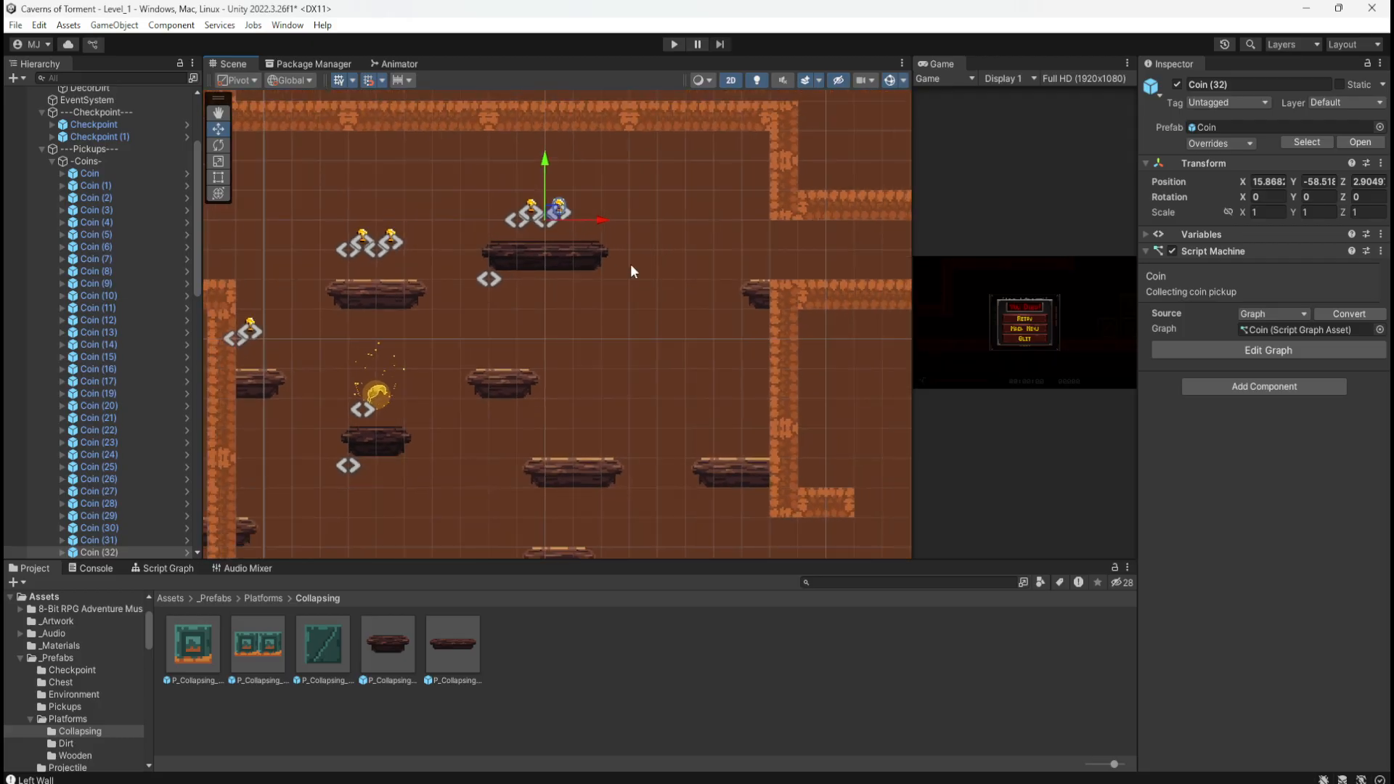
{"action": "left_click", "coordinate": [532, 208]}
{"action": "key", "text": "ctrl+d"}
{"action": "left_click_drag", "start_coordinate": [532, 215], "coordinate": [755, 243]}
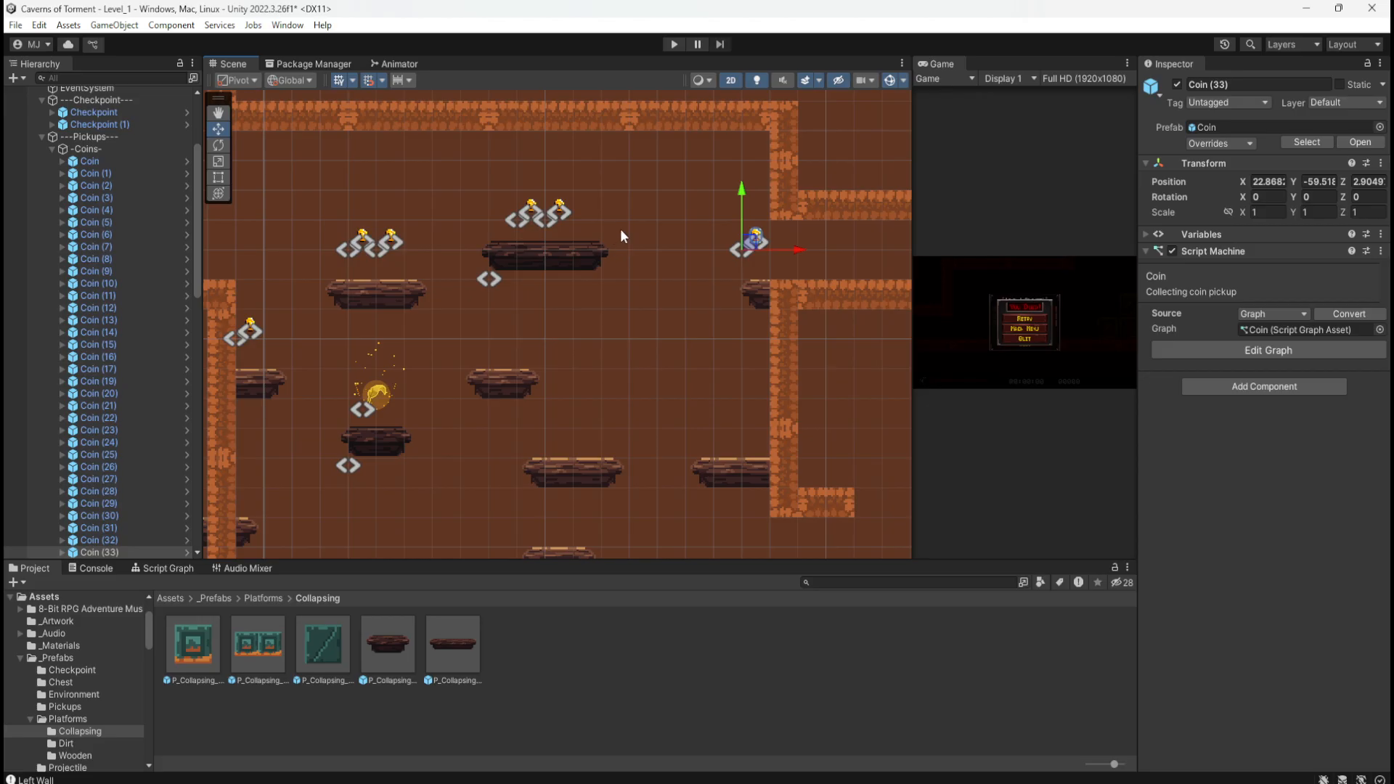
{"action": "scroll", "coordinate": [786, 242], "scroll_direction": "down", "scroll_amount": 3}
{"action": "scroll", "coordinate": [354, 369], "scroll_direction": "up", "scroll_amount": 3}
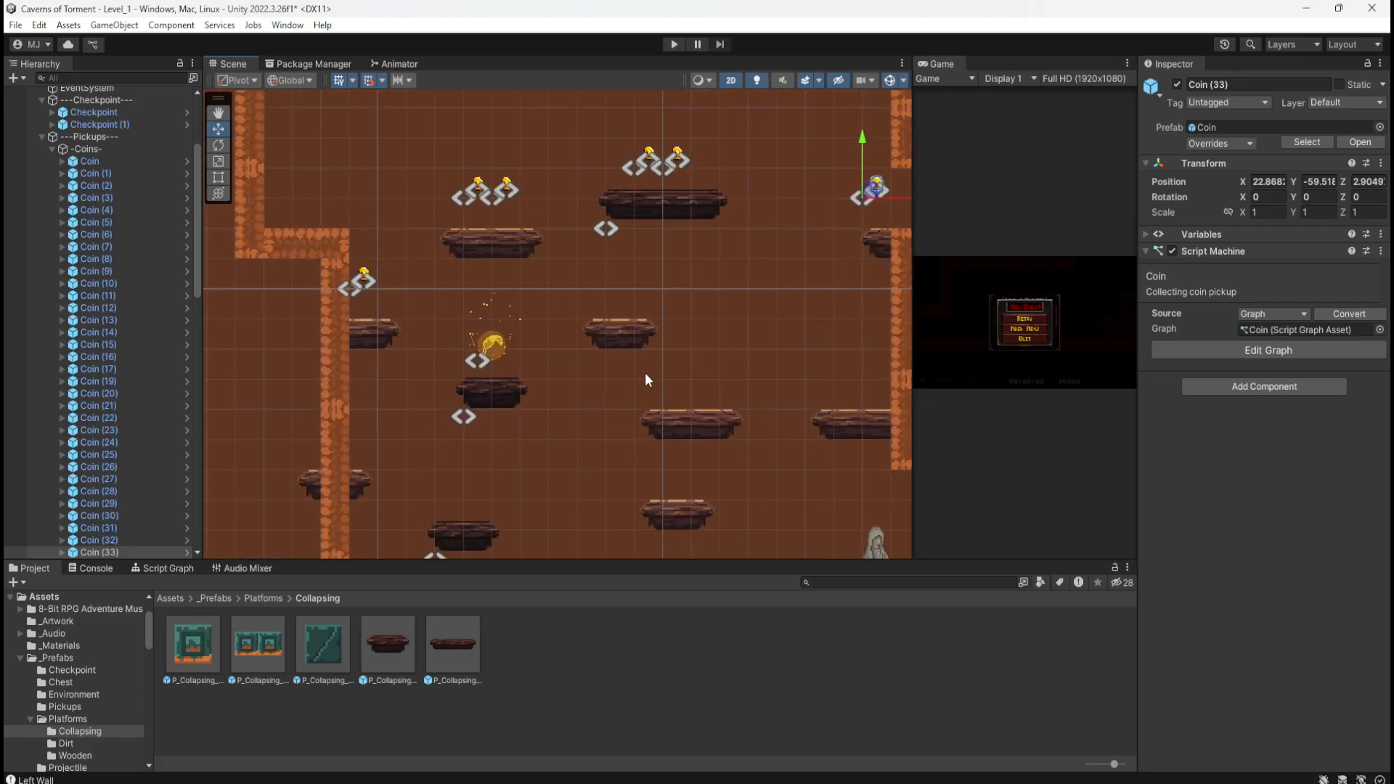
Step: Paste five more coins and spread them above the middle and right-hand platforms
{"action": "key", "text": "ctrl+v"}
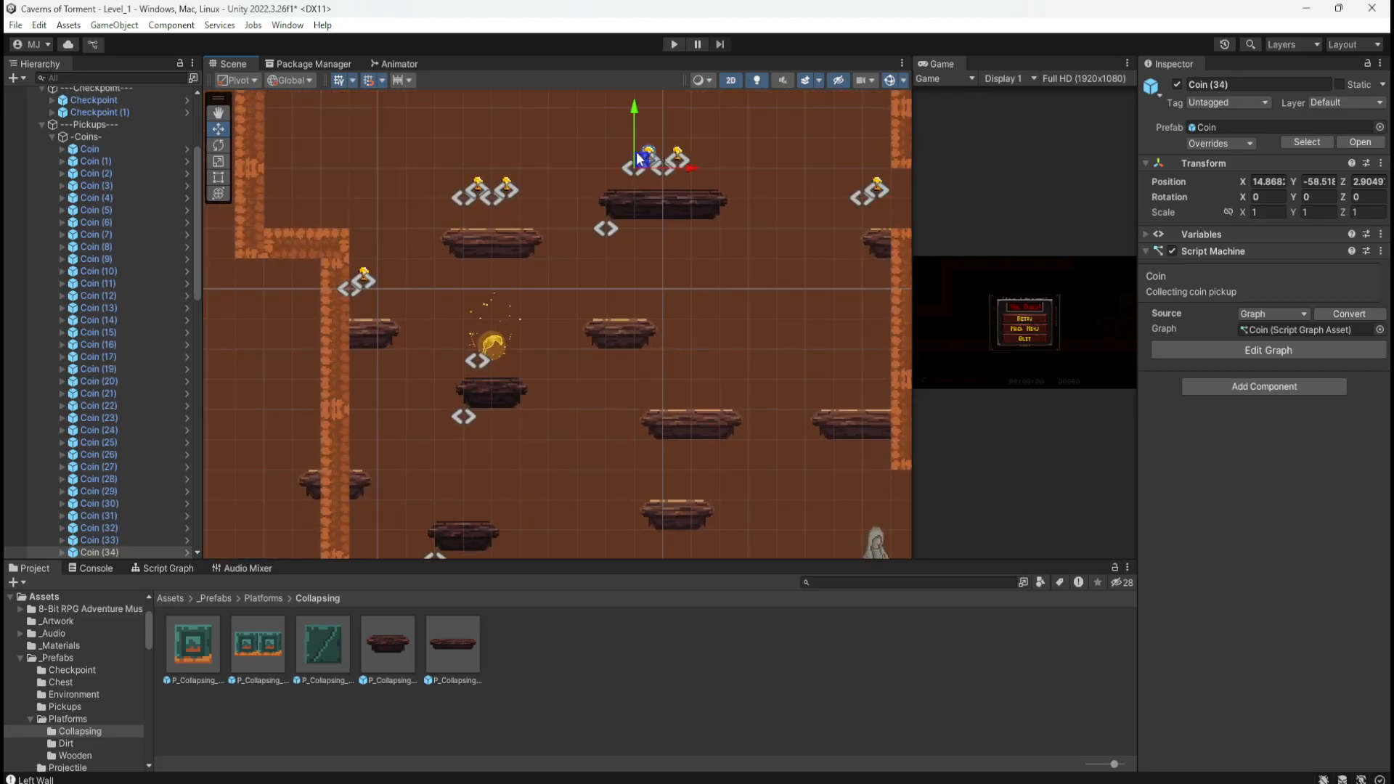
{"action": "left_click_drag", "start_coordinate": [645, 159], "coordinate": [620, 273]}
{"action": "key", "text": "ctrl+v"}
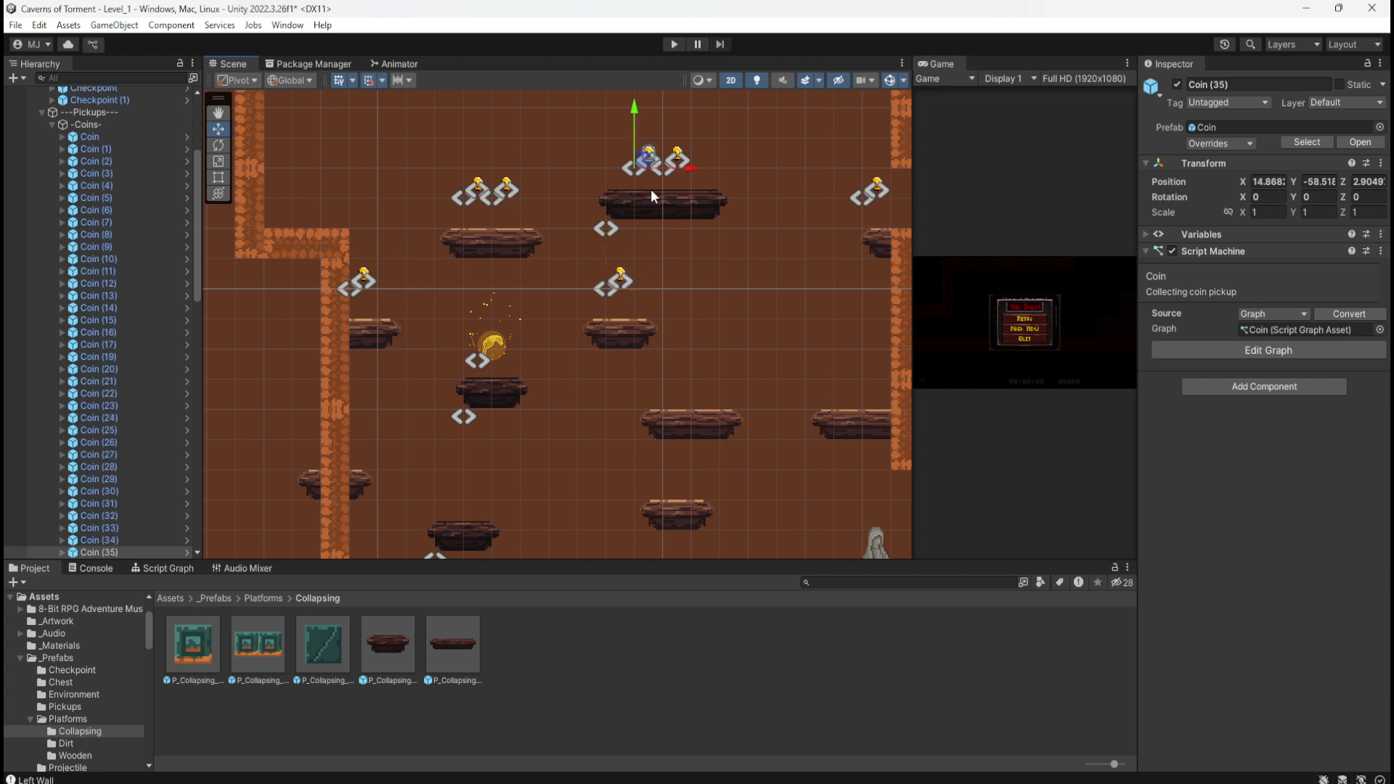
{"action": "left_click_drag", "start_coordinate": [646, 159], "coordinate": [687, 375]}
{"action": "key", "text": "ctrl+v"}
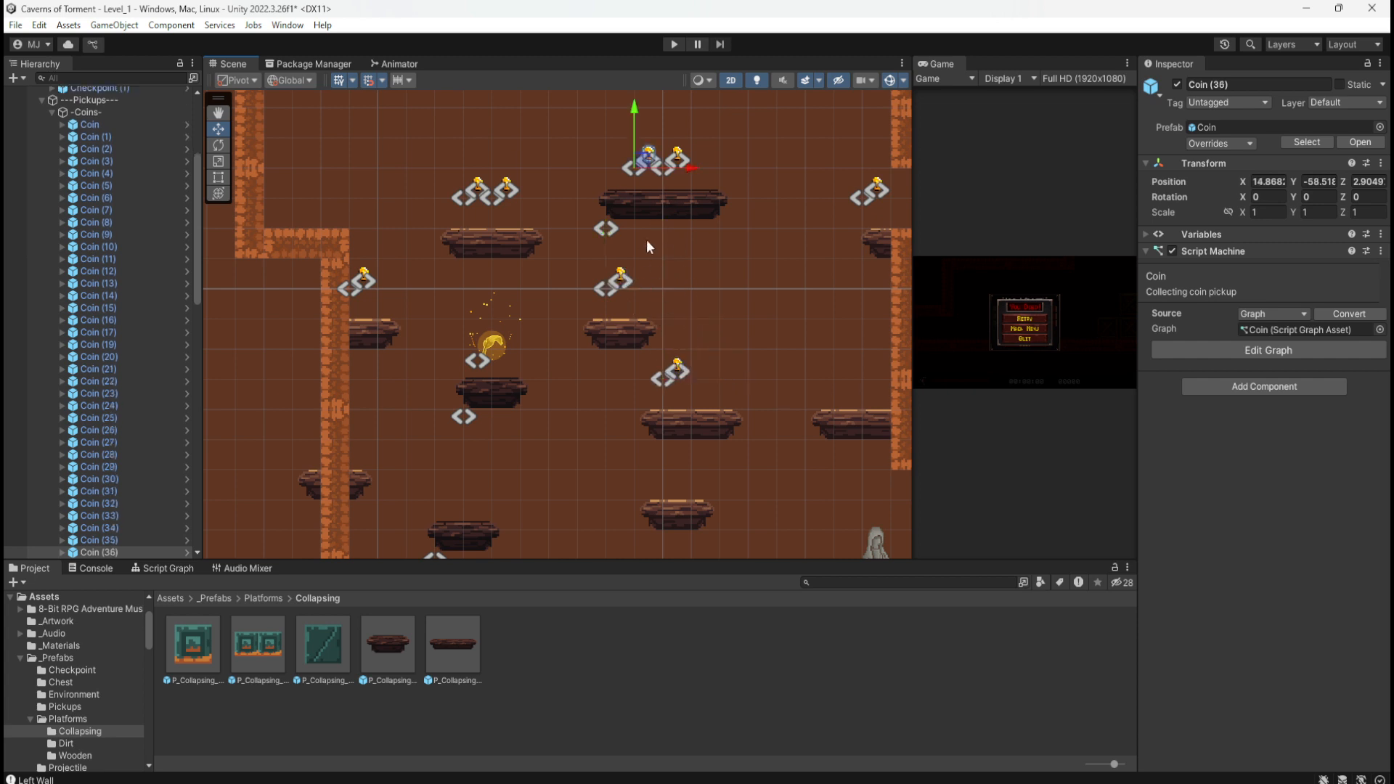
{"action": "left_click_drag", "start_coordinate": [647, 159], "coordinate": [709, 382]}
{"action": "key", "text": "ctrl+v"}
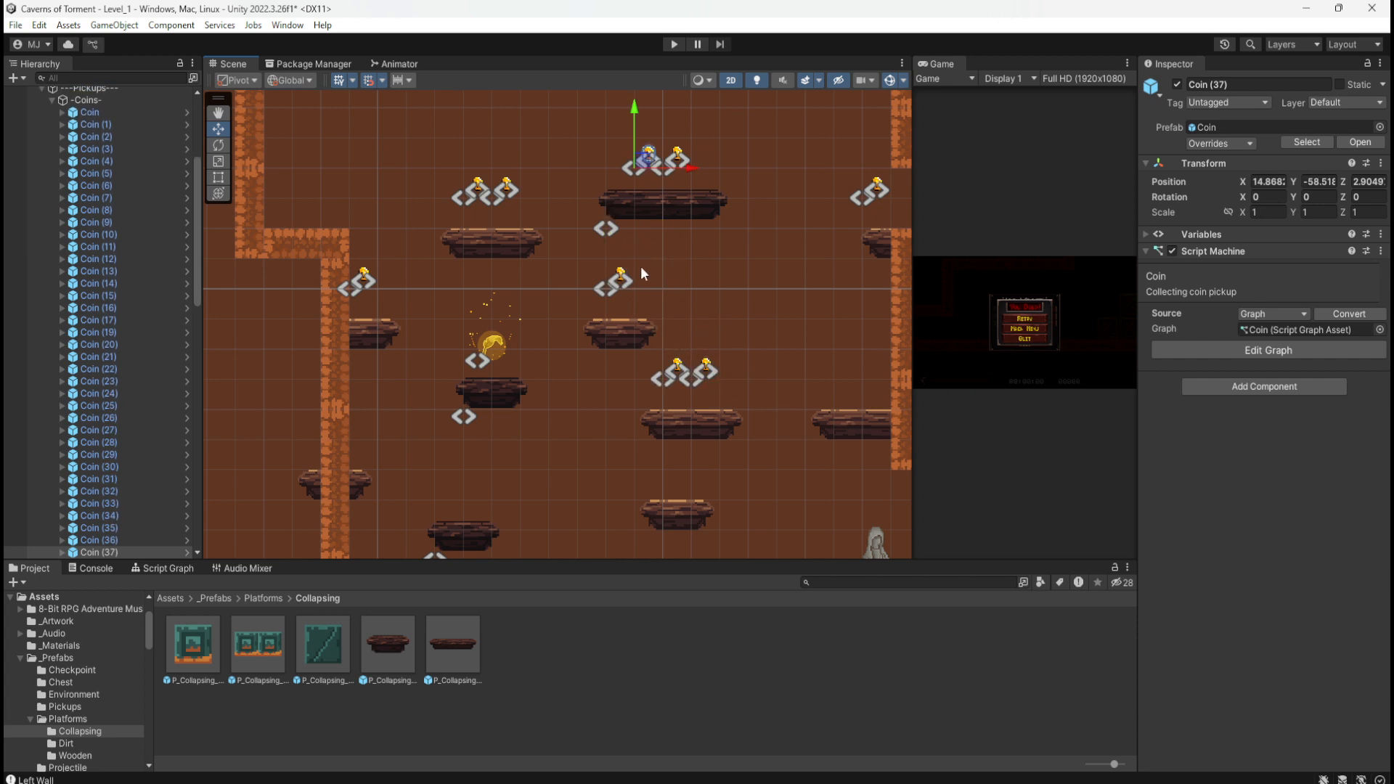
{"action": "left_click_drag", "start_coordinate": [646, 159], "coordinate": [867, 365]}
{"action": "key", "text": "ctrl+v"}
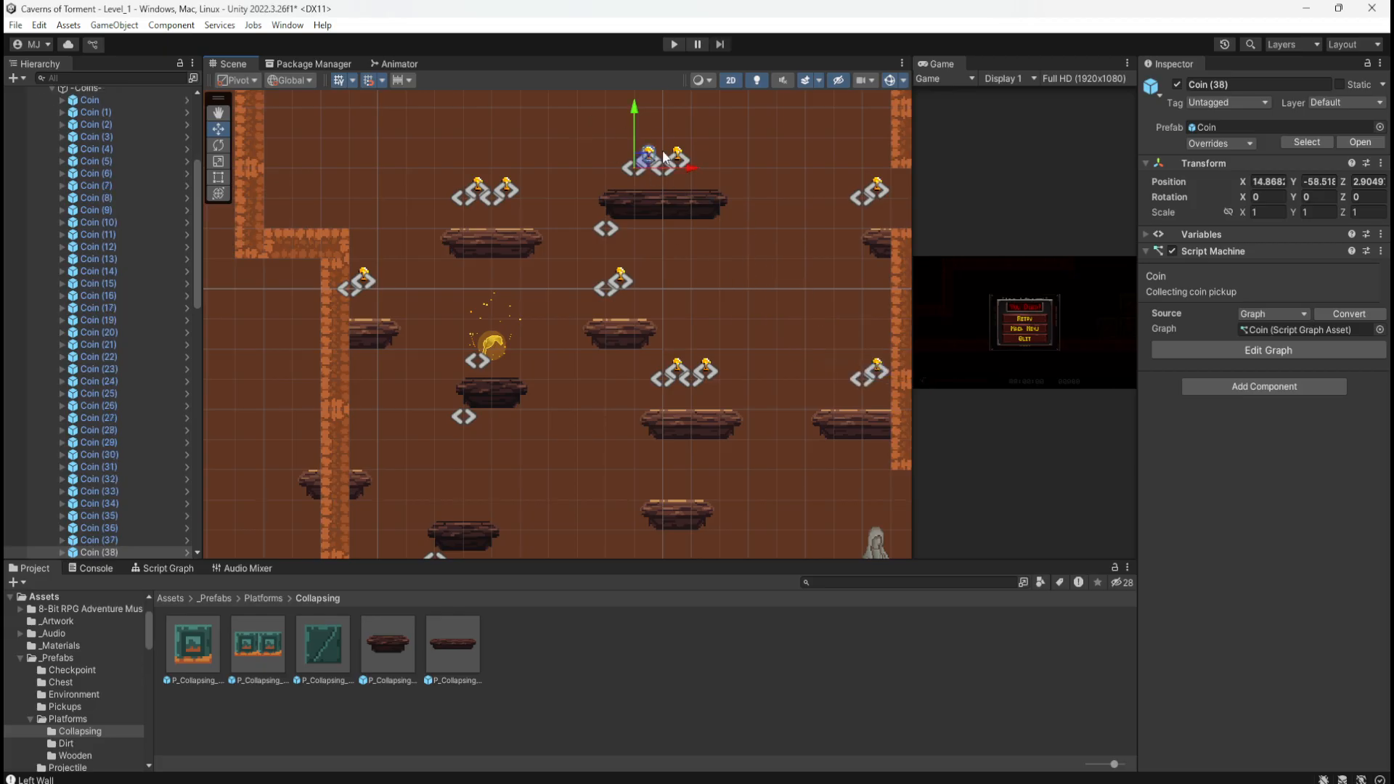
{"action": "left_click_drag", "start_coordinate": [647, 161], "coordinate": [851, 371]}
Step: Paste two coins, one above a lower platform and one beside the left wall
{"action": "scroll", "coordinate": [747, 253], "scroll_direction": "down", "scroll_amount": 8}
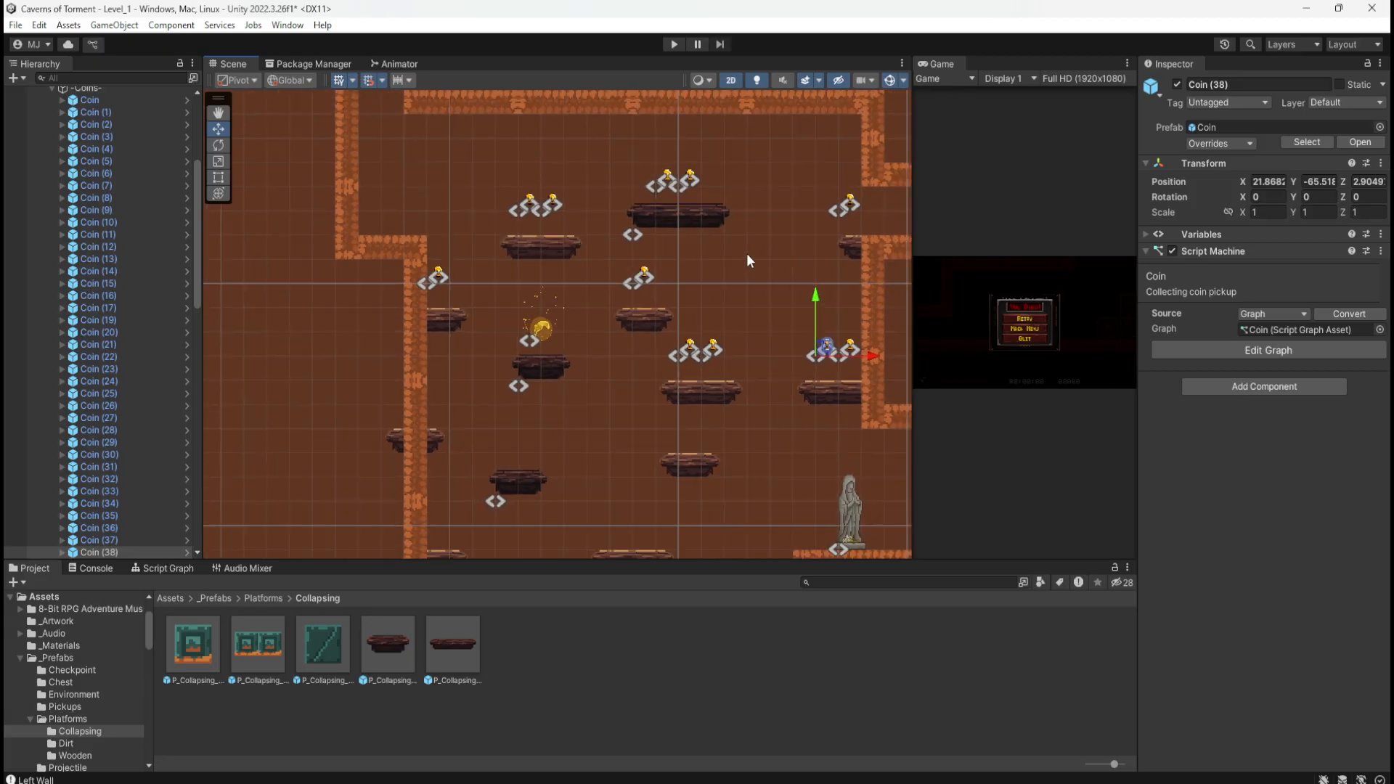
{"action": "scroll", "coordinate": [678, 475], "scroll_direction": "up", "scroll_amount": 6}
{"action": "key", "text": "ctrl+v"}
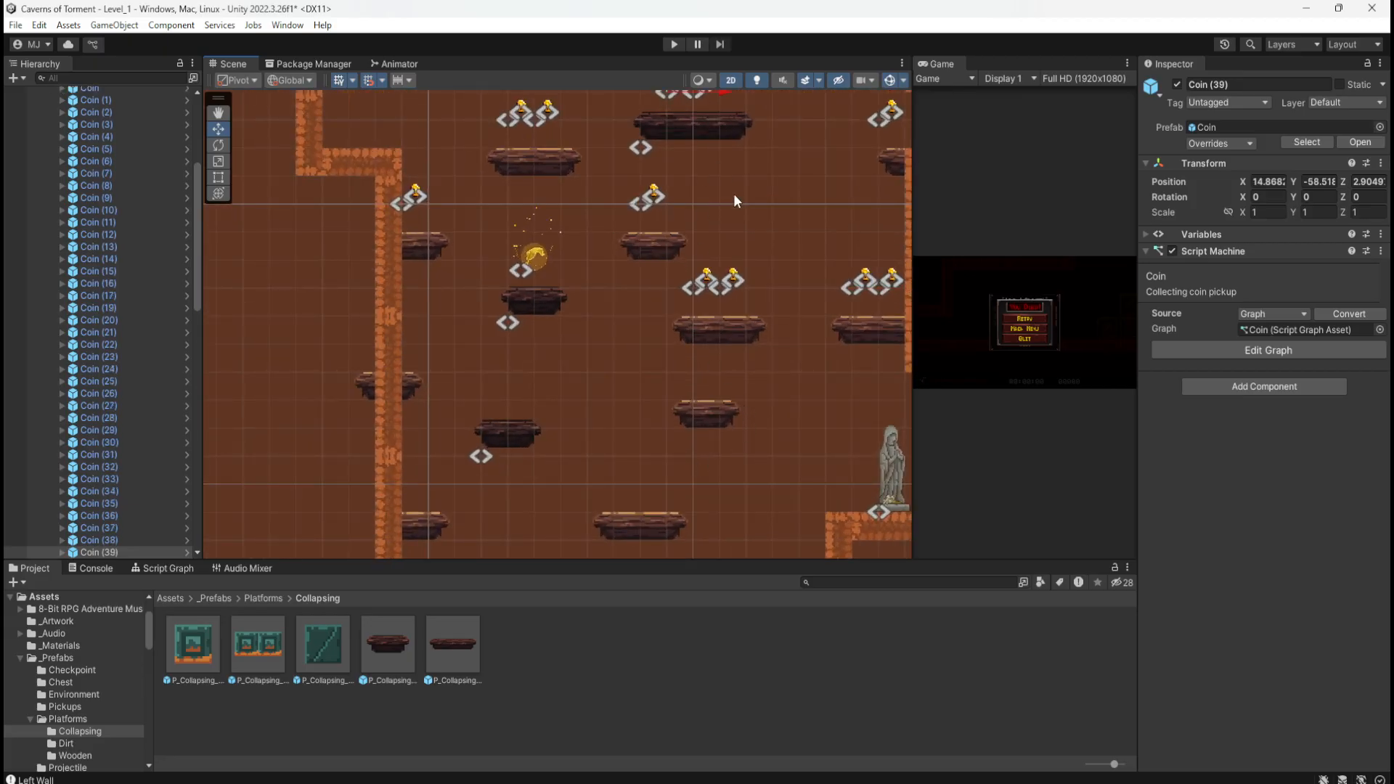
{"action": "scroll", "coordinate": [734, 193], "scroll_direction": "up", "scroll_amount": 2}
{"action": "scroll", "coordinate": [641, 504], "scroll_direction": "down", "scroll_amount": 5}
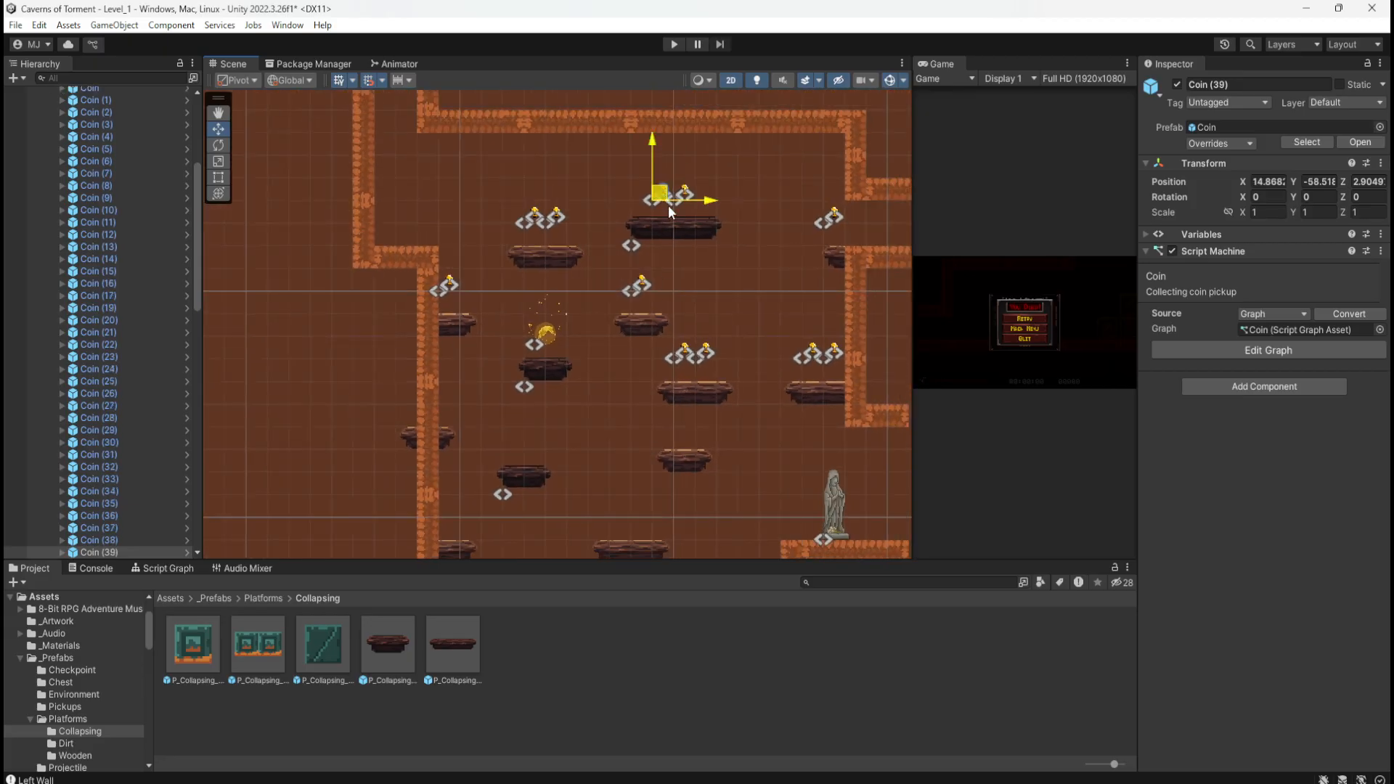
{"action": "left_click_drag", "start_coordinate": [668, 205], "coordinate": [687, 421], "text": "ctrl"}
{"action": "scroll", "coordinate": [625, 363], "scroll_direction": "down", "scroll_amount": 3}
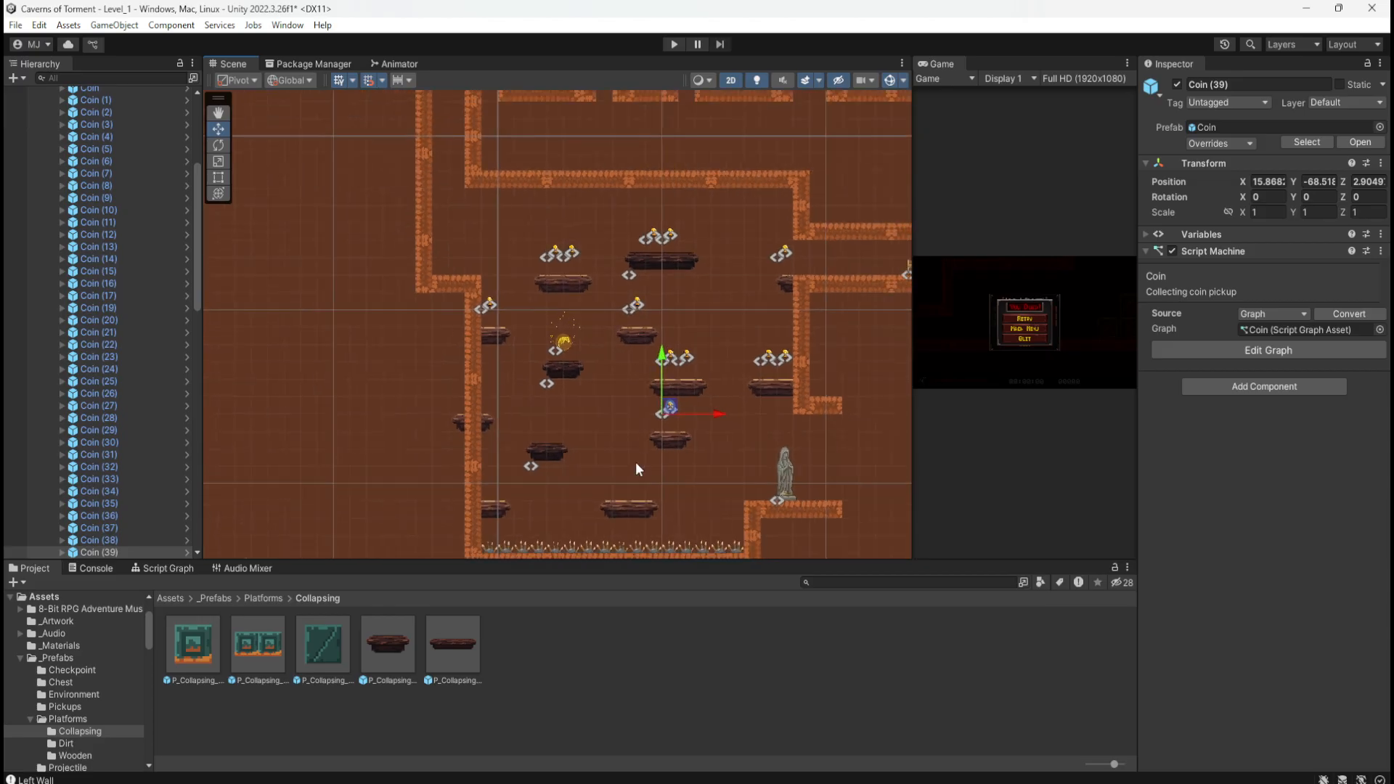
{"action": "scroll", "coordinate": [541, 498], "scroll_direction": "up", "scroll_amount": 5}
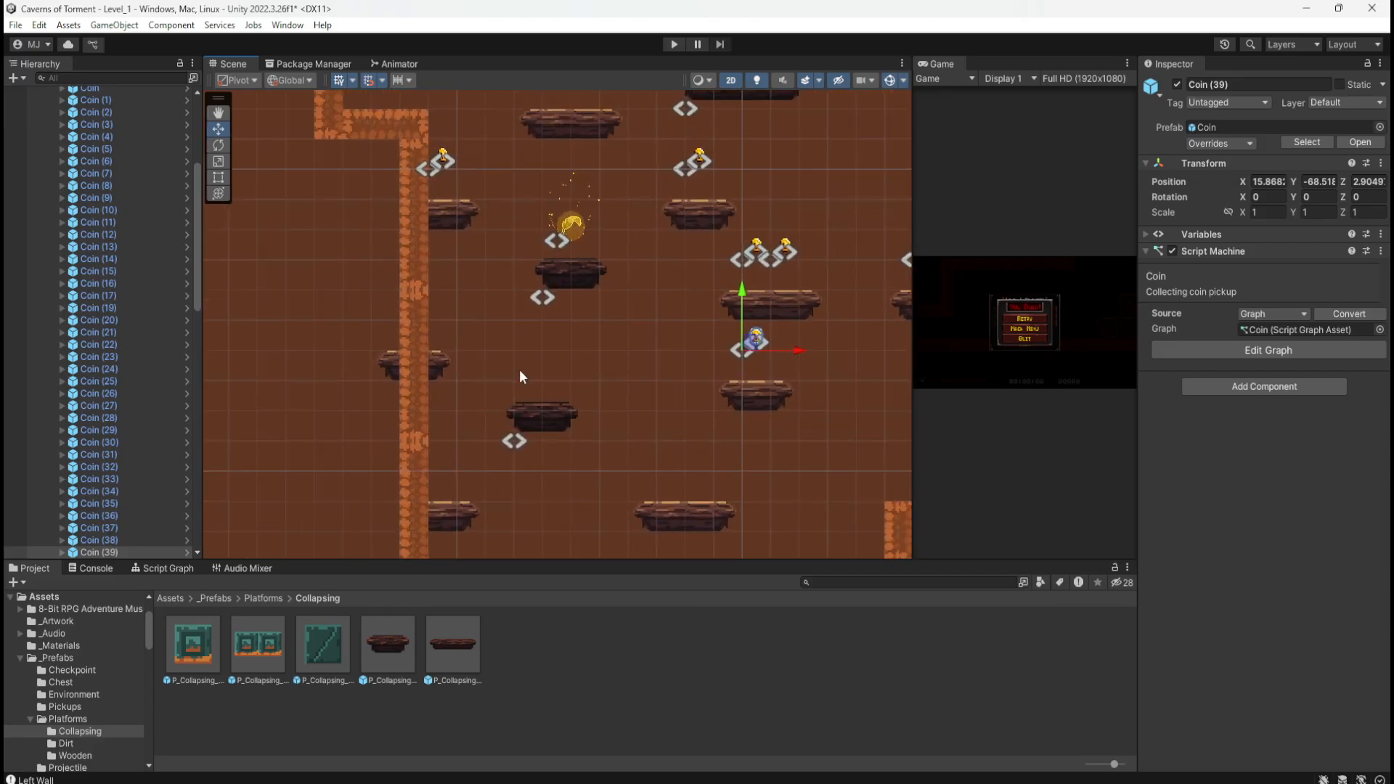
{"action": "scroll", "coordinate": [555, 303], "scroll_direction": "down", "scroll_amount": 3}
{"action": "scroll", "coordinate": [485, 408], "scroll_direction": "up", "scroll_amount": 2}
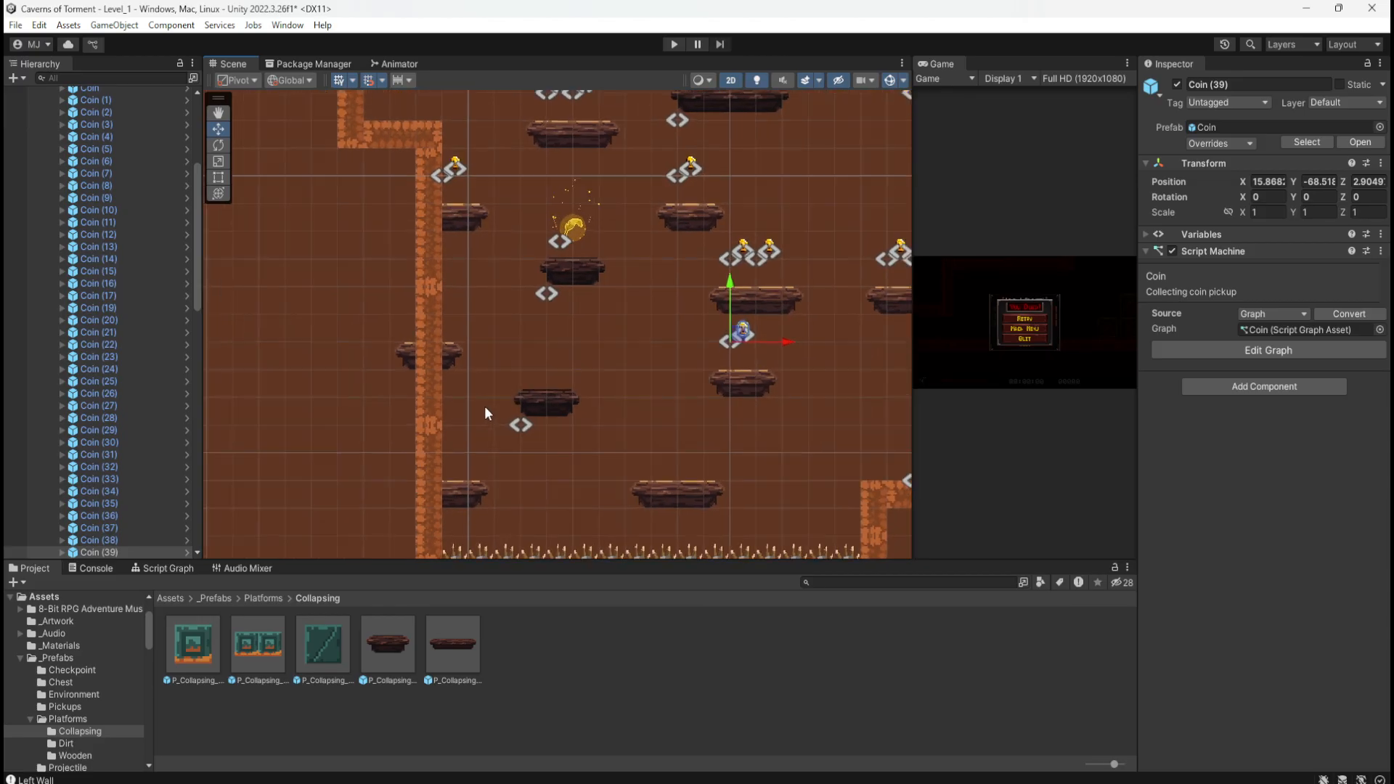
{"action": "key", "text": "ctrl+v"}
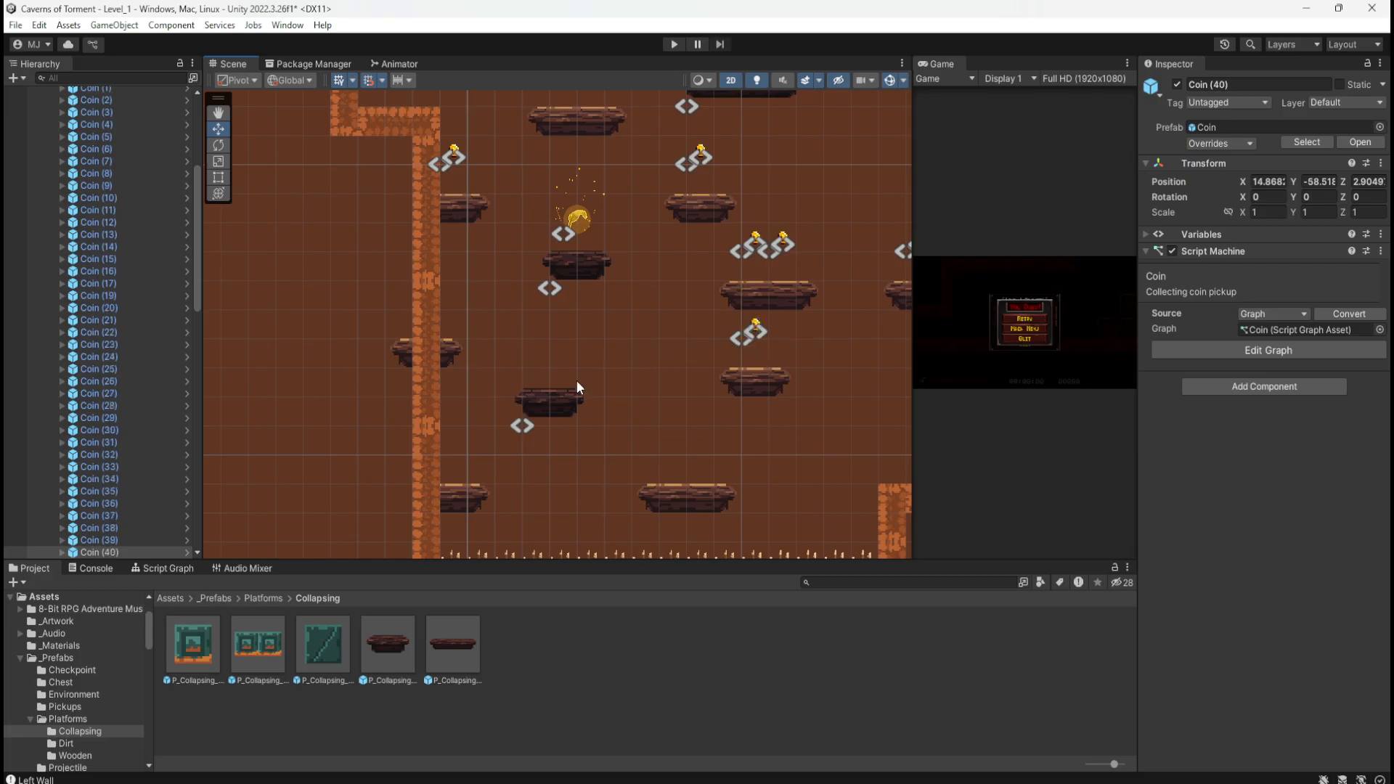
{"action": "scroll", "coordinate": [576, 380], "scroll_direction": "down", "scroll_amount": 3}
{"action": "scroll", "coordinate": [819, 277], "scroll_direction": "up", "scroll_amount": 1}
{"action": "left_click_drag", "start_coordinate": [675, 109], "coordinate": [455, 323], "text": "ctrl"}
{"action": "scroll", "coordinate": [574, 382], "scroll_direction": "up", "scroll_amount": 3}
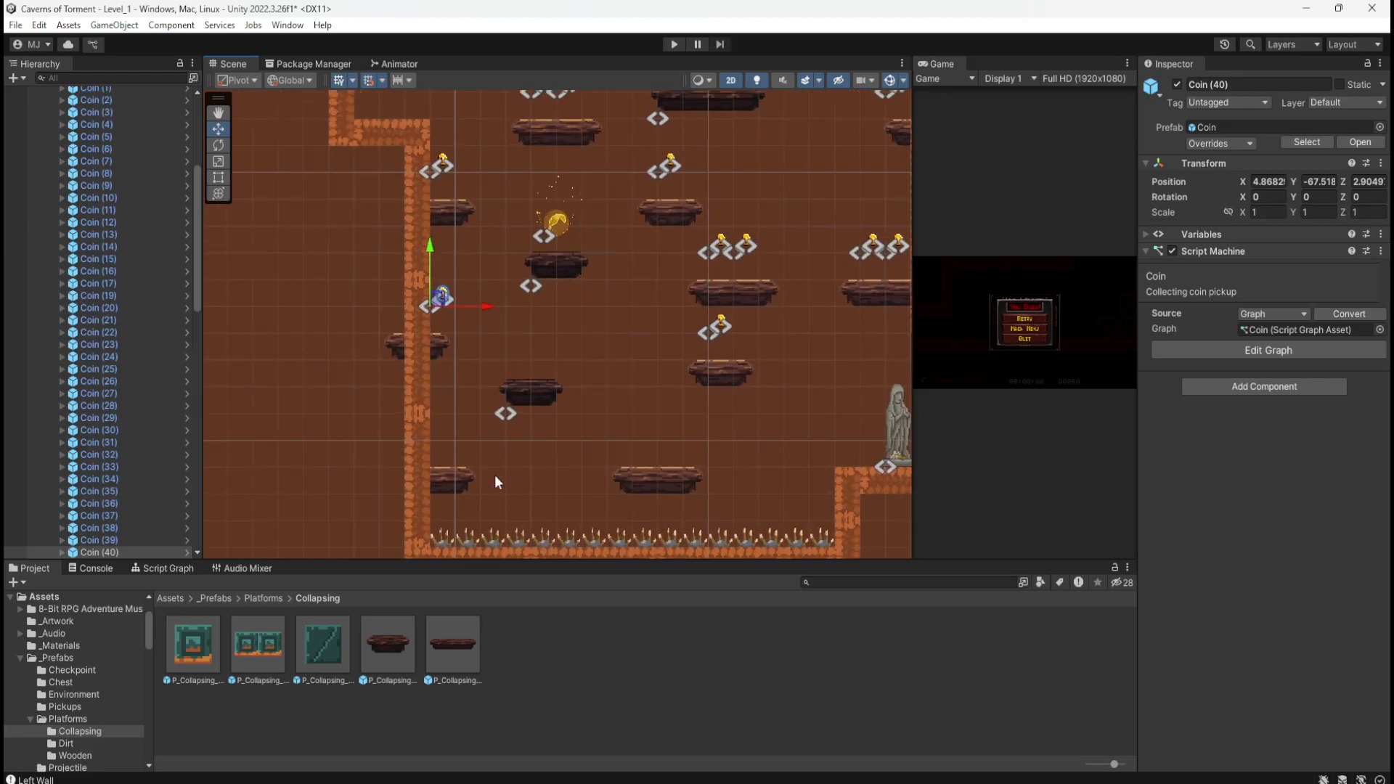
Step: Duplicate three coins onto the spike floor and the lower-left platform, up to Coin (43)
{"action": "key", "text": "ctrl+d"}
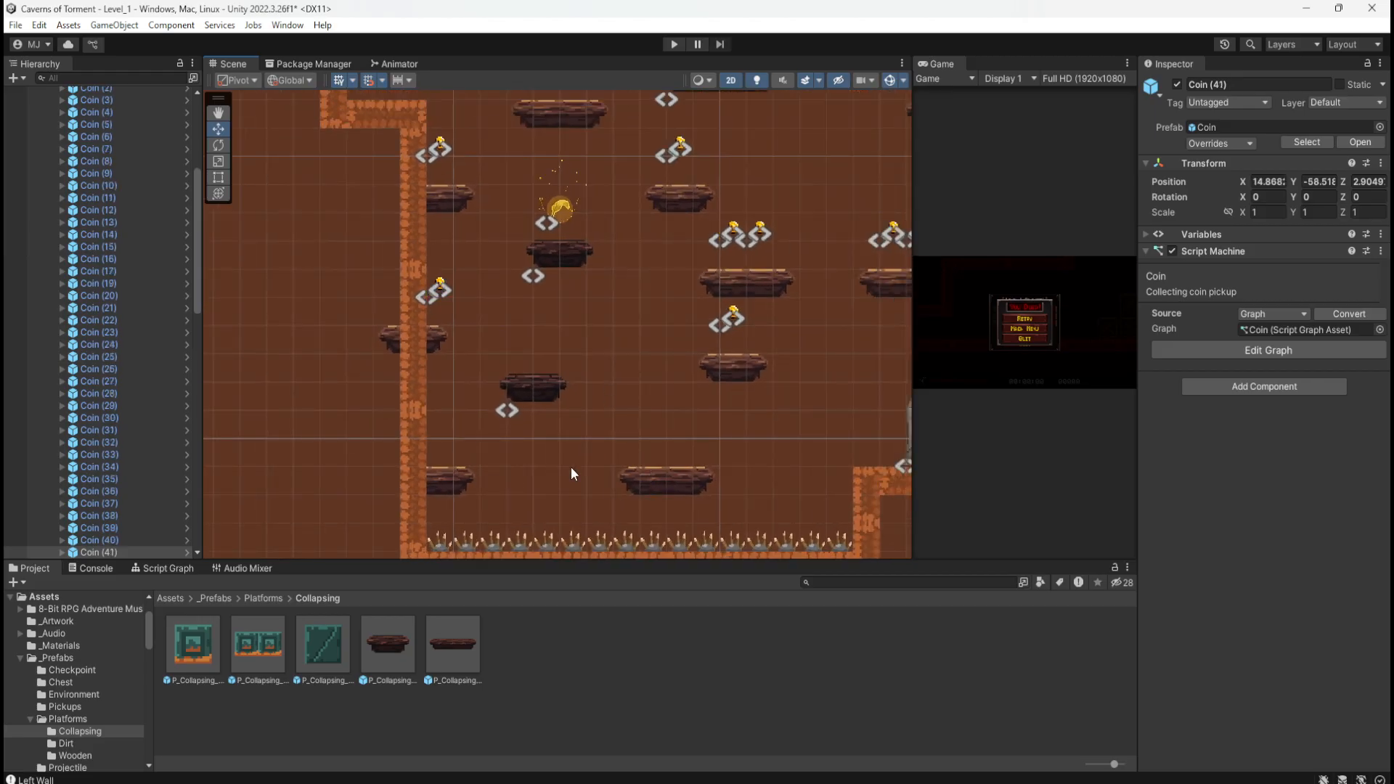
{"action": "scroll", "coordinate": [571, 474], "scroll_direction": "down", "scroll_amount": 2}
{"action": "left_click_drag", "start_coordinate": [659, 171], "coordinate": [624, 449], "text": "ctrl"}
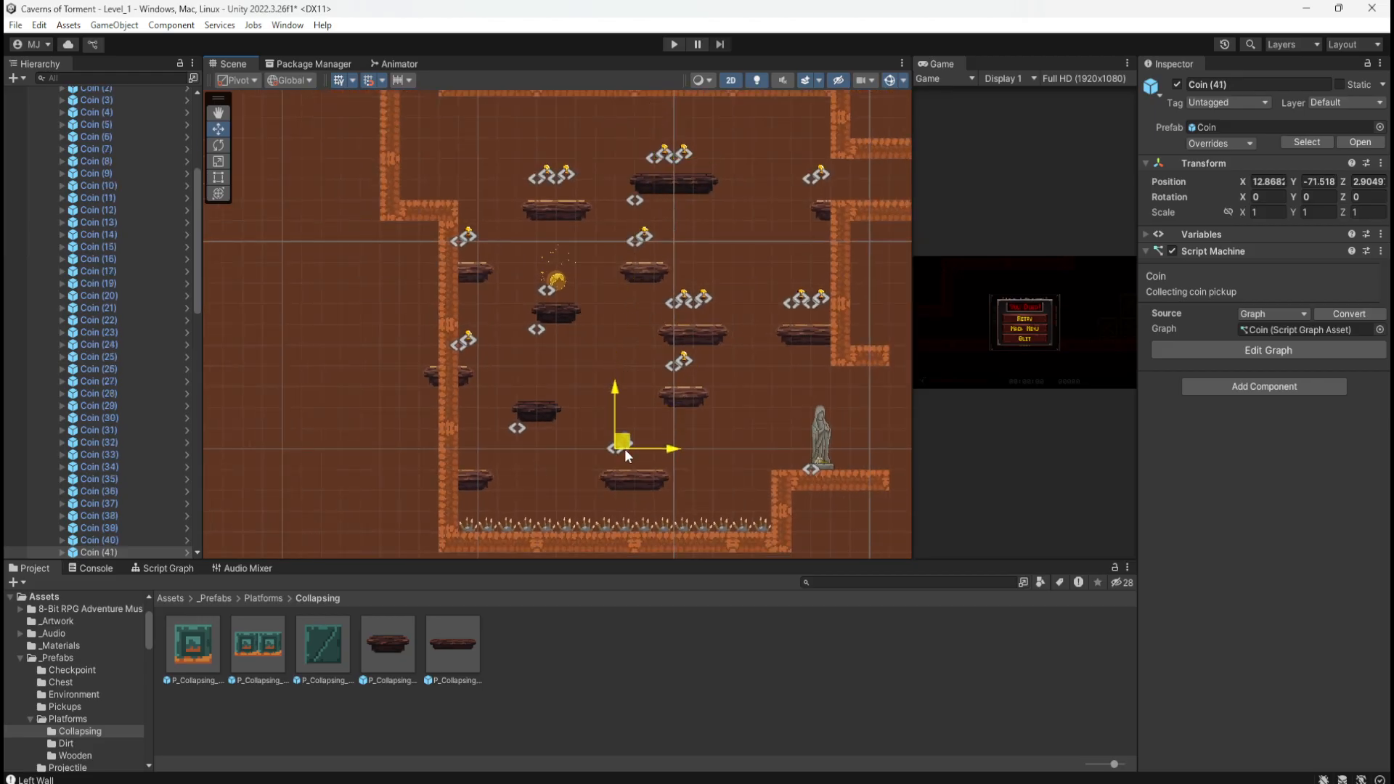
{"action": "key", "text": "ctrl+d"}
{"action": "left_click_drag", "start_coordinate": [694, 179], "coordinate": [637, 444], "text": "ctrl"}
{"action": "key", "text": "ctrl+d"}
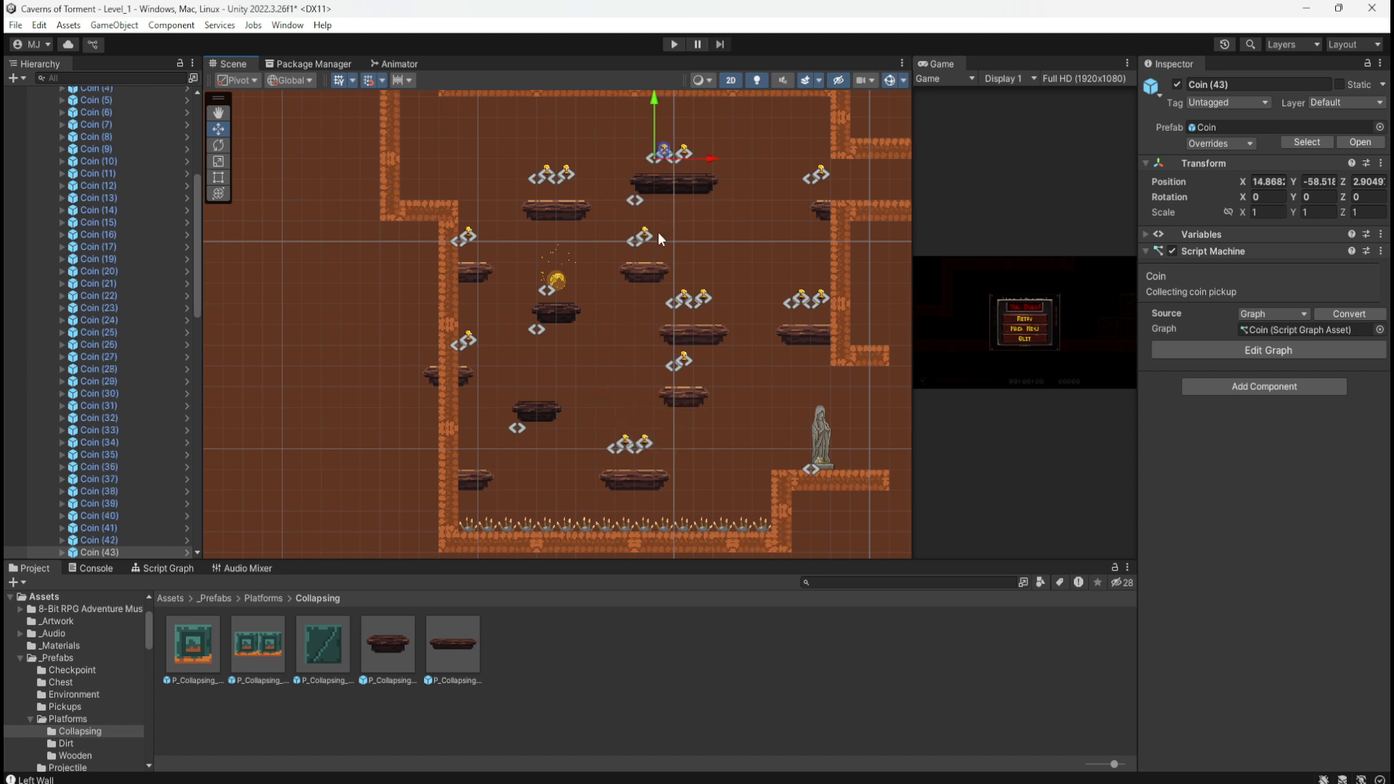
{"action": "left_click_drag", "start_coordinate": [664, 151], "coordinate": [545, 381], "text": "ctrl"}
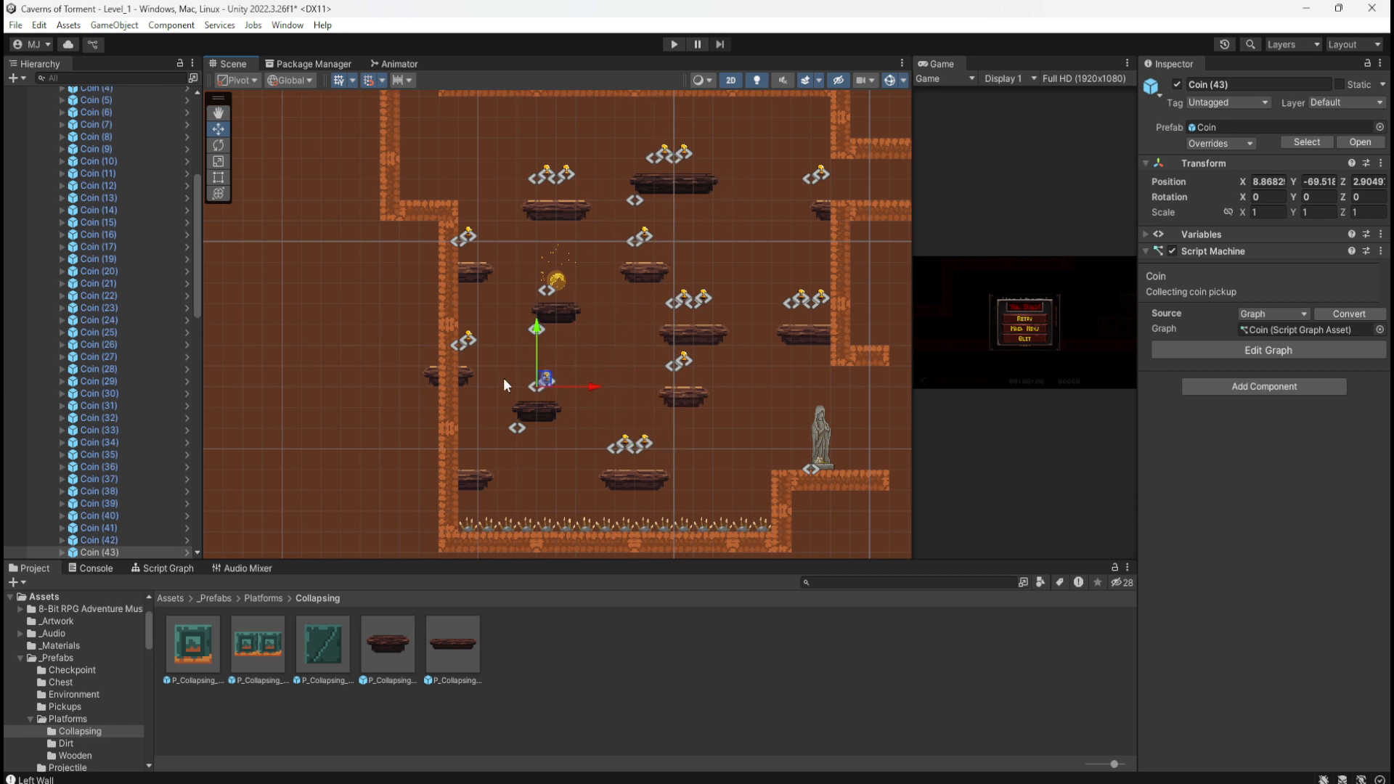
{"action": "scroll", "coordinate": [528, 391], "scroll_direction": "up", "scroll_amount": 5}
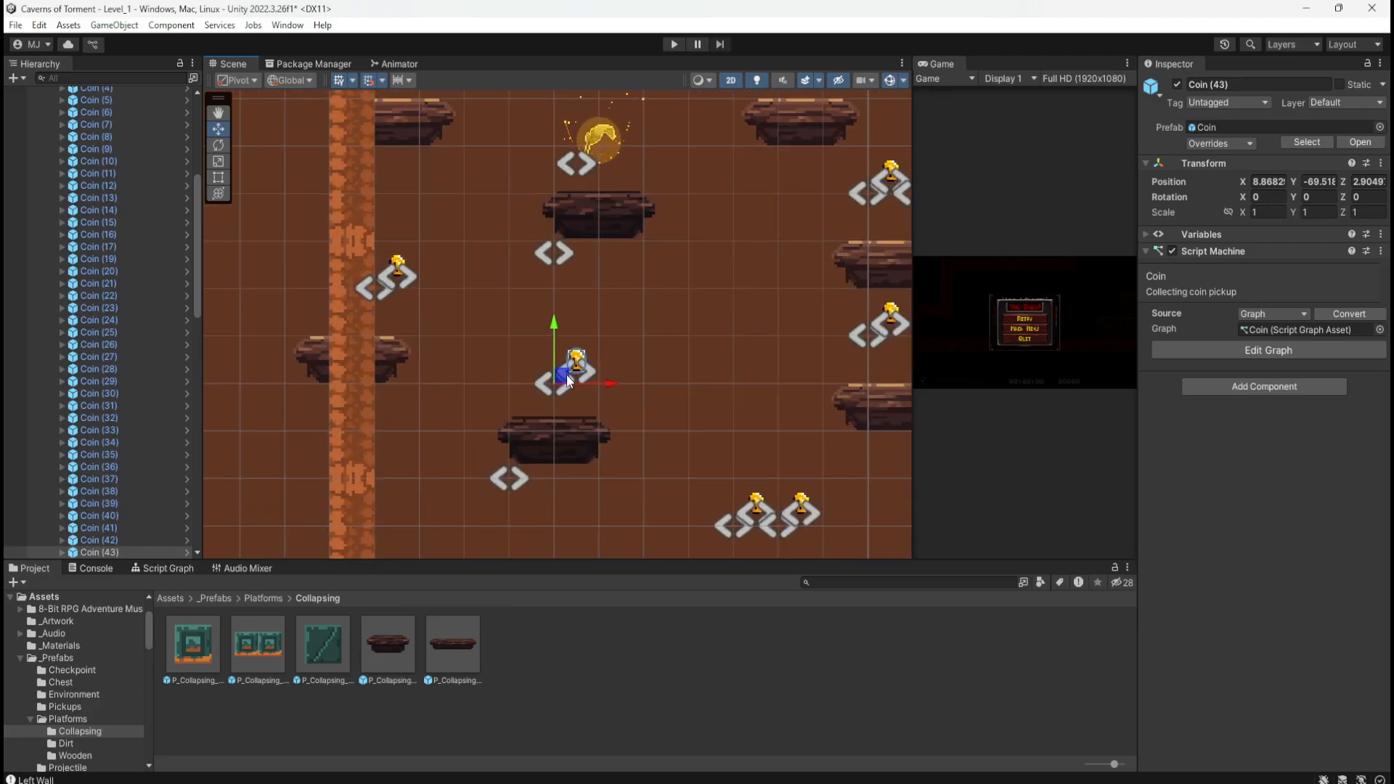
{"action": "left_click_drag", "start_coordinate": [566, 374], "coordinate": [543, 372]}
{"action": "scroll", "coordinate": [344, 384], "scroll_direction": "down", "scroll_amount": 2}
{"action": "scroll", "coordinate": [319, 403], "scroll_direction": "down", "scroll_amount": 5}
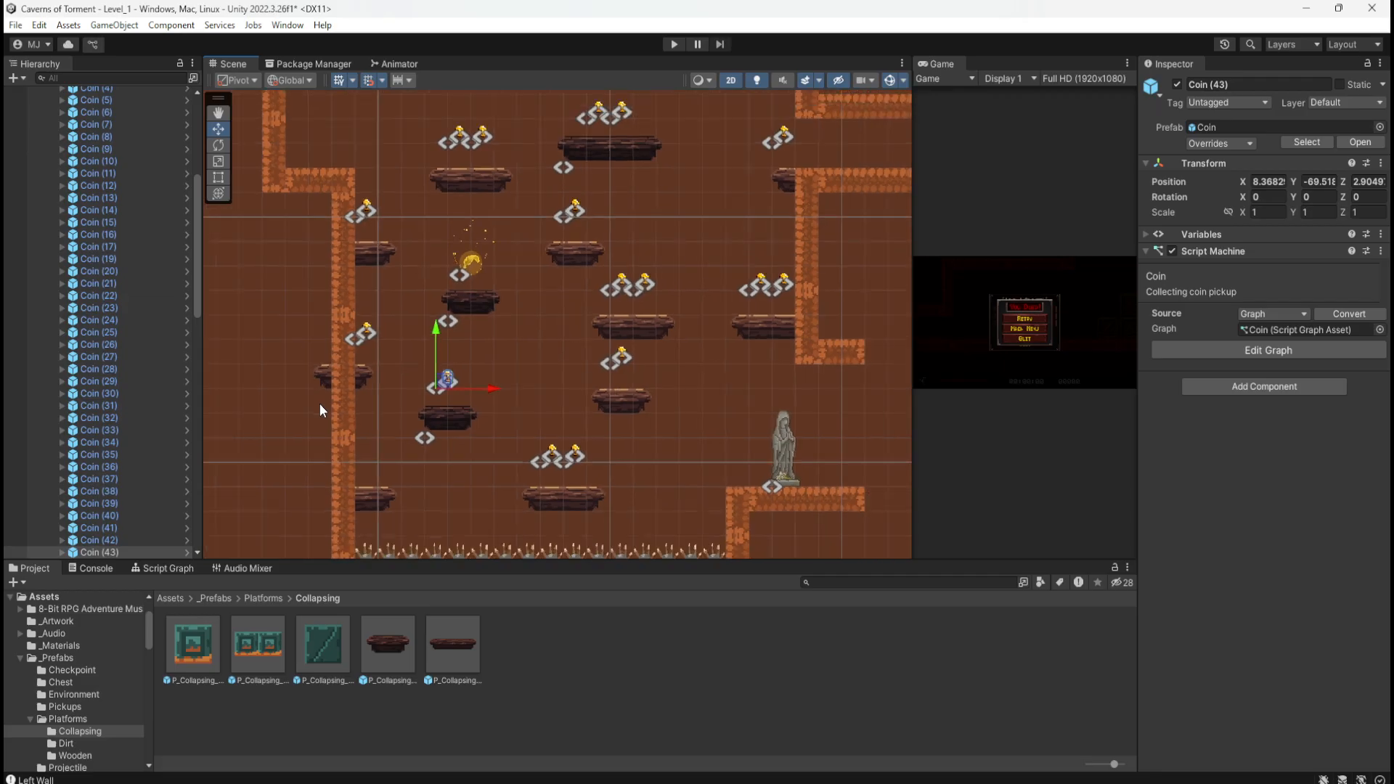
{"action": "scroll", "coordinate": [355, 499], "scroll_direction": "down", "scroll_amount": 2}
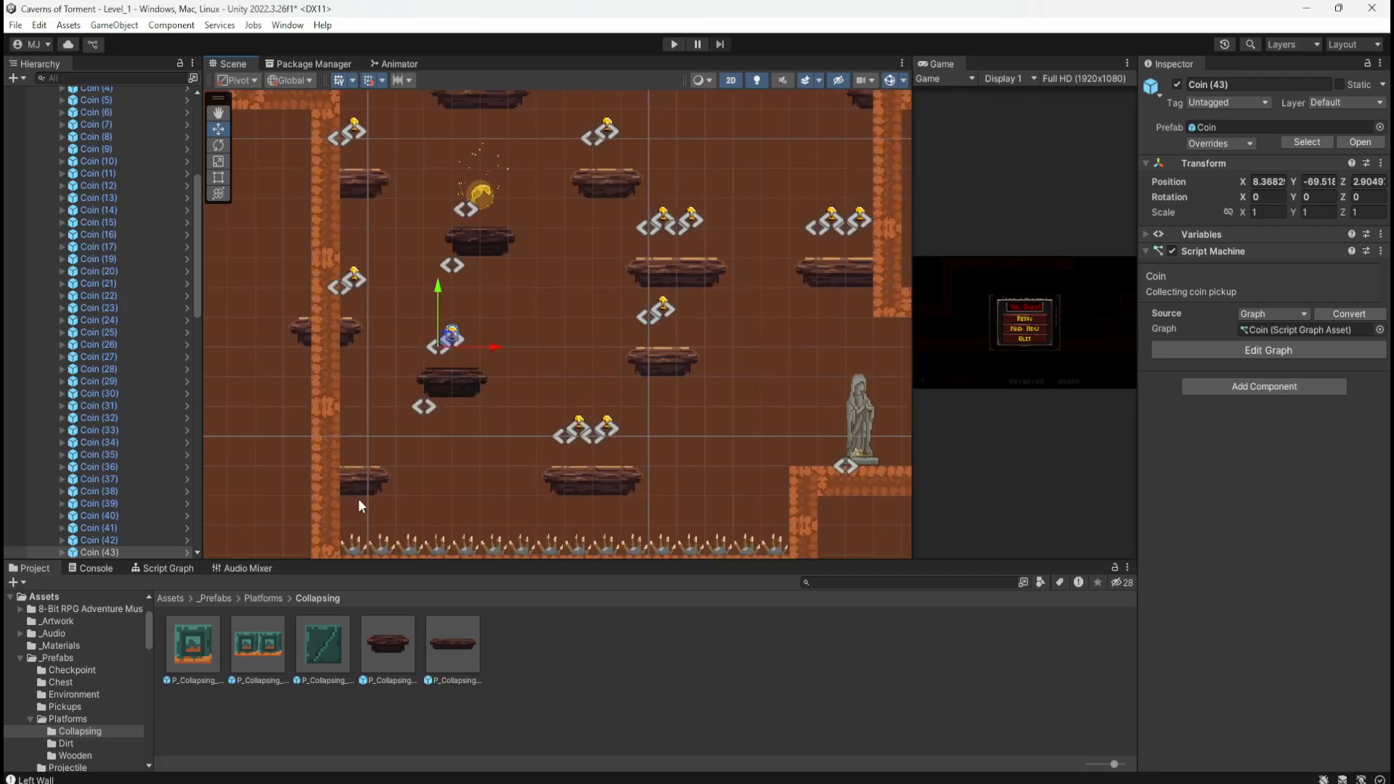
{"action": "scroll", "coordinate": [366, 498], "scroll_direction": "down", "scroll_amount": 4}
{"action": "scroll", "coordinate": [567, 518], "scroll_direction": "down", "scroll_amount": 6}
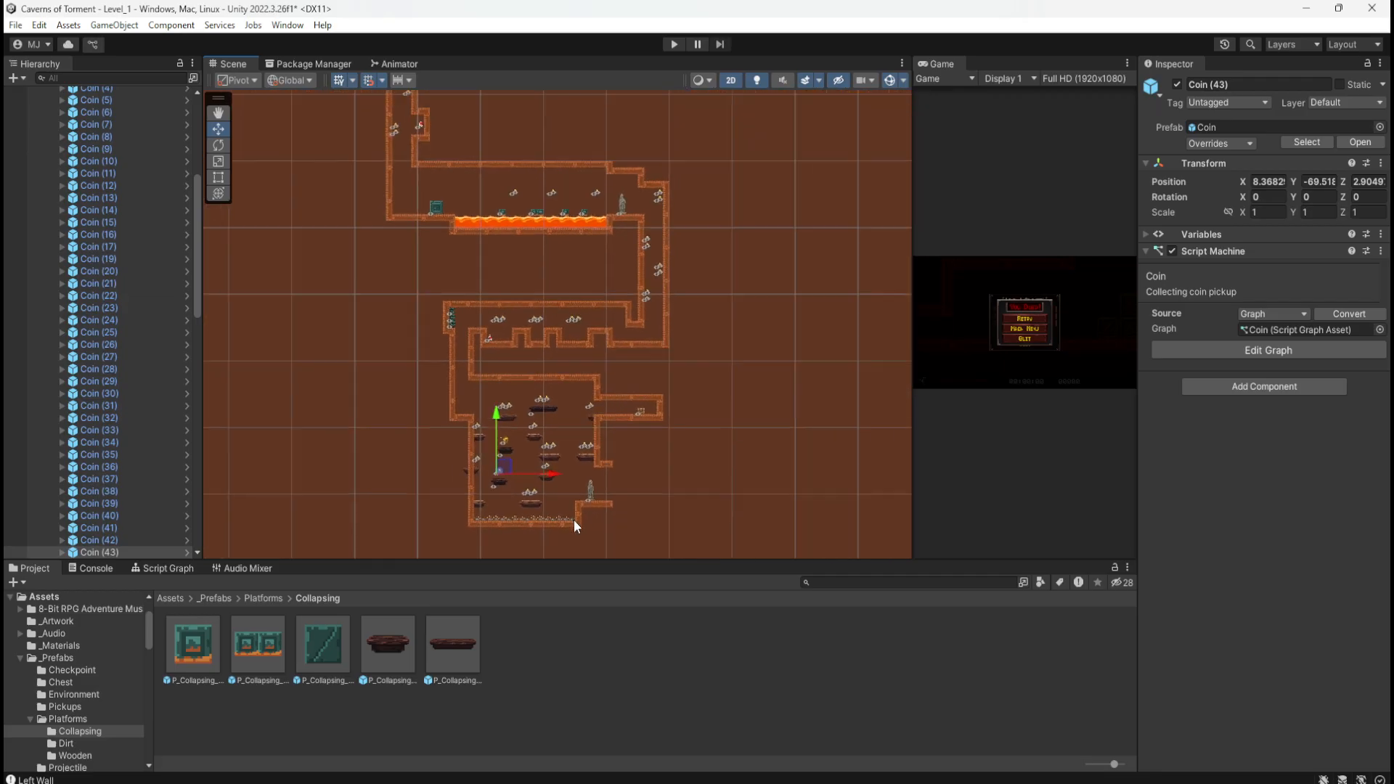
{"action": "scroll", "coordinate": [473, 255], "scroll_direction": "up", "scroll_amount": 10}
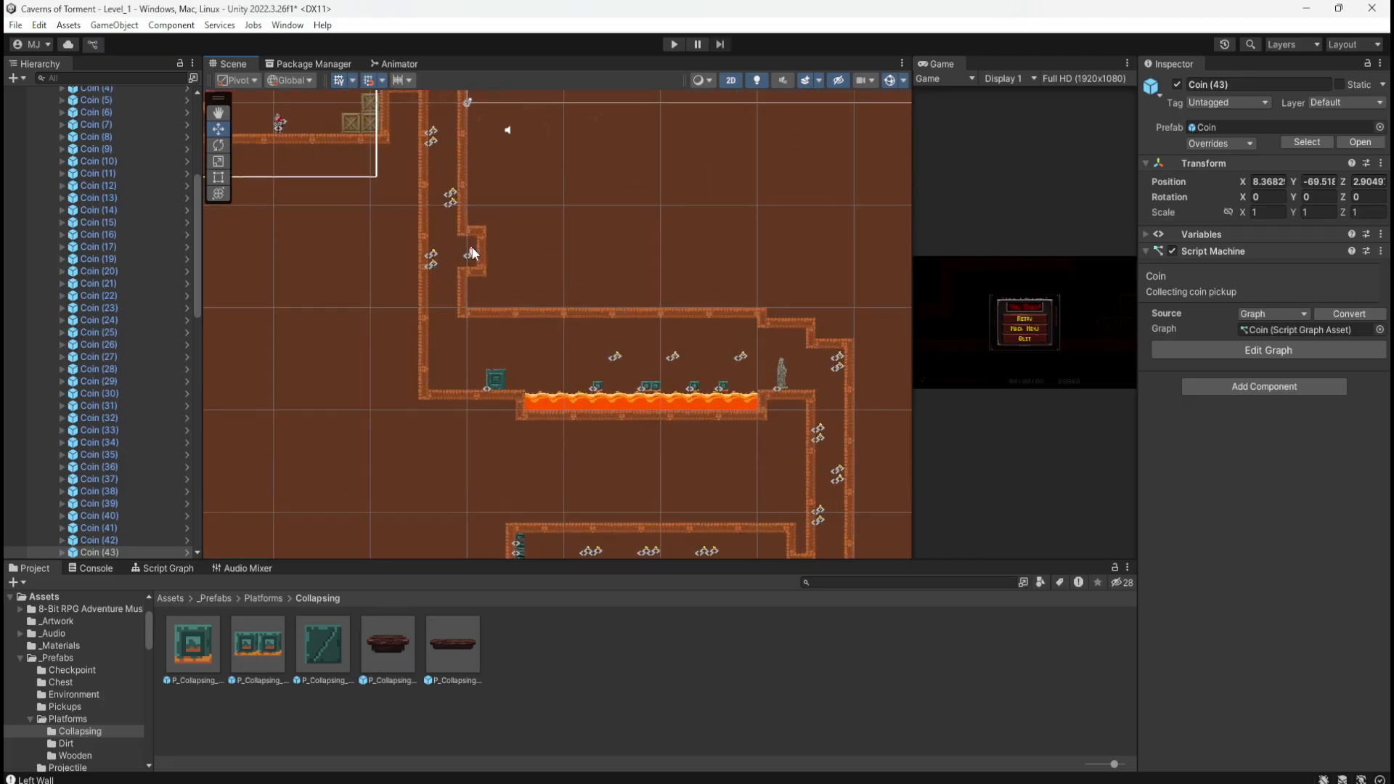
Step: Duplicate the Gem and place Gem (1) on the bottom-left wooden platform at X 4.87, Y -73.02
{"action": "scroll", "coordinate": [474, 256], "scroll_direction": "up", "scroll_amount": 5}
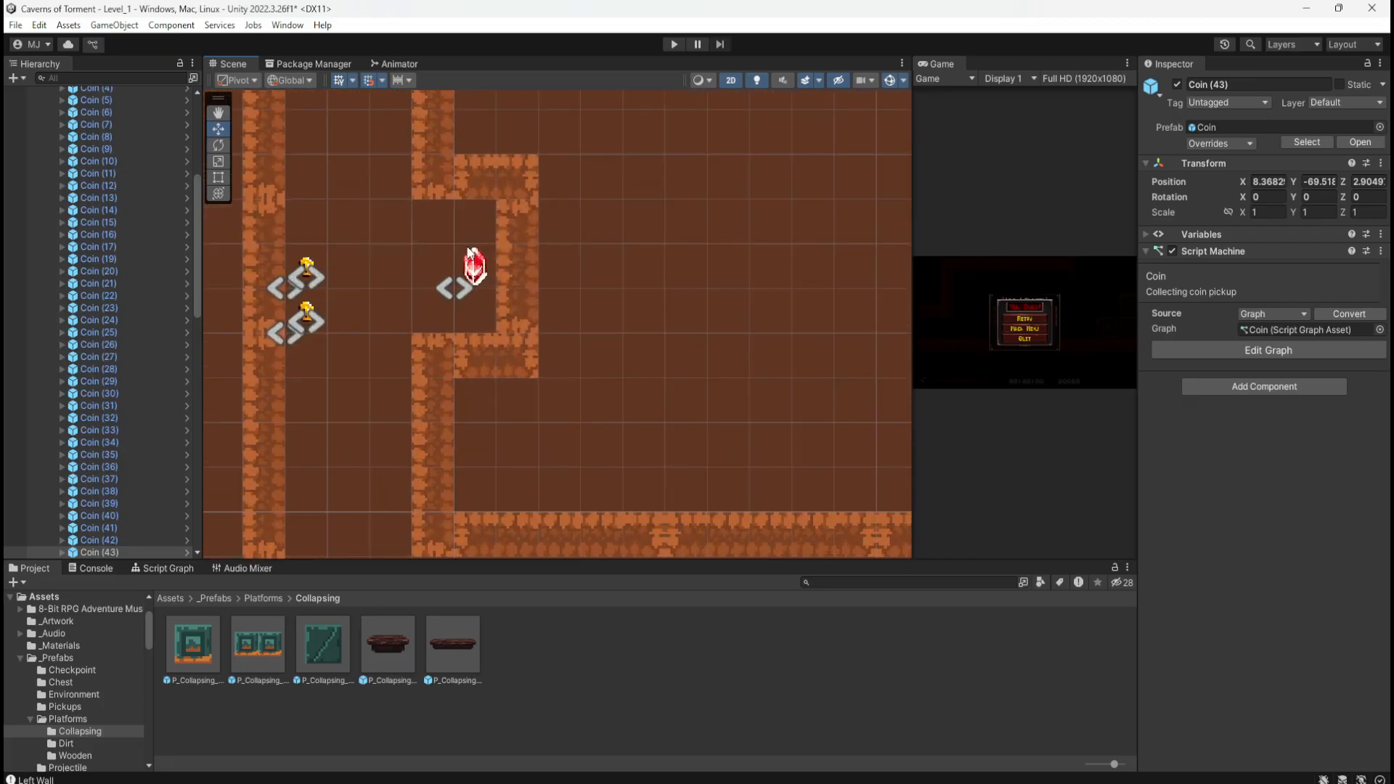
{"action": "left_click_drag", "start_coordinate": [407, 220], "coordinate": [491, 299]}
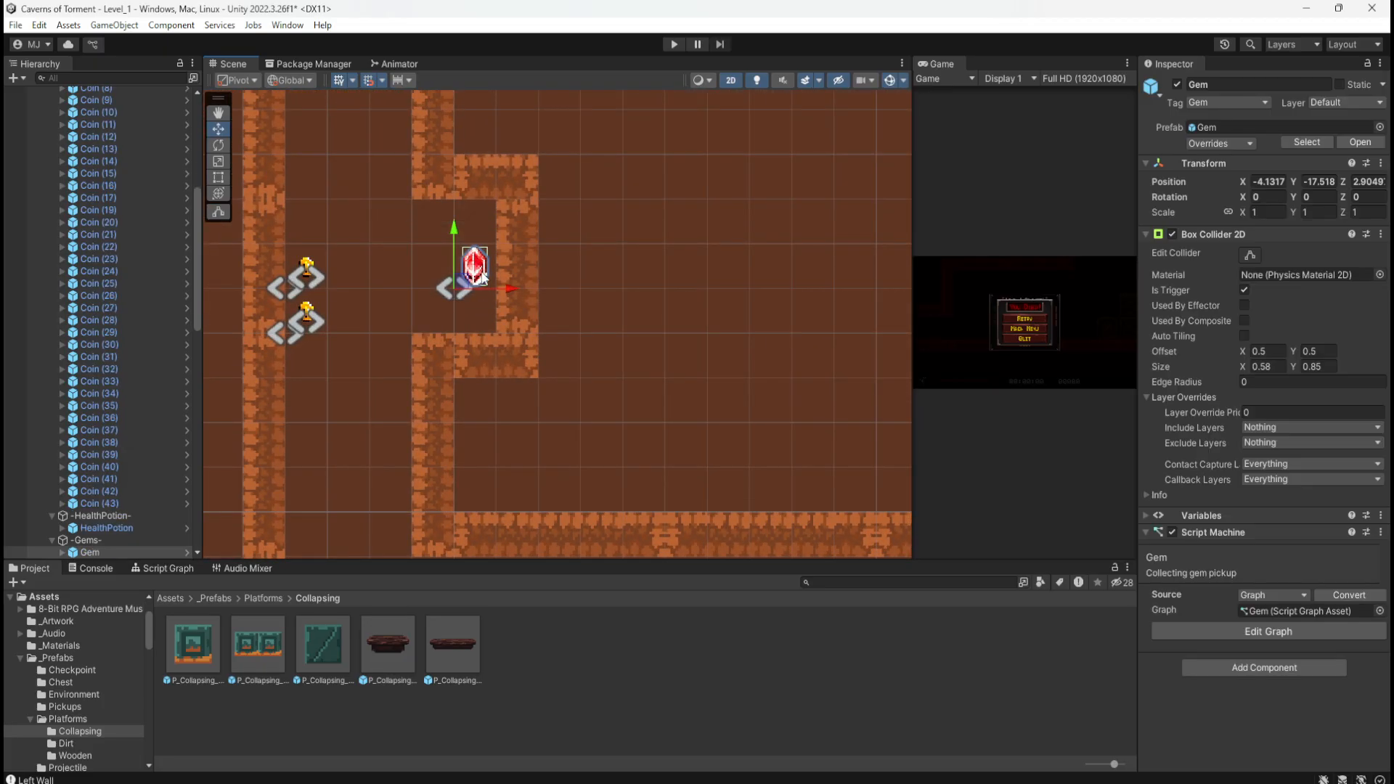
{"action": "key", "text": "ctrl+d"}
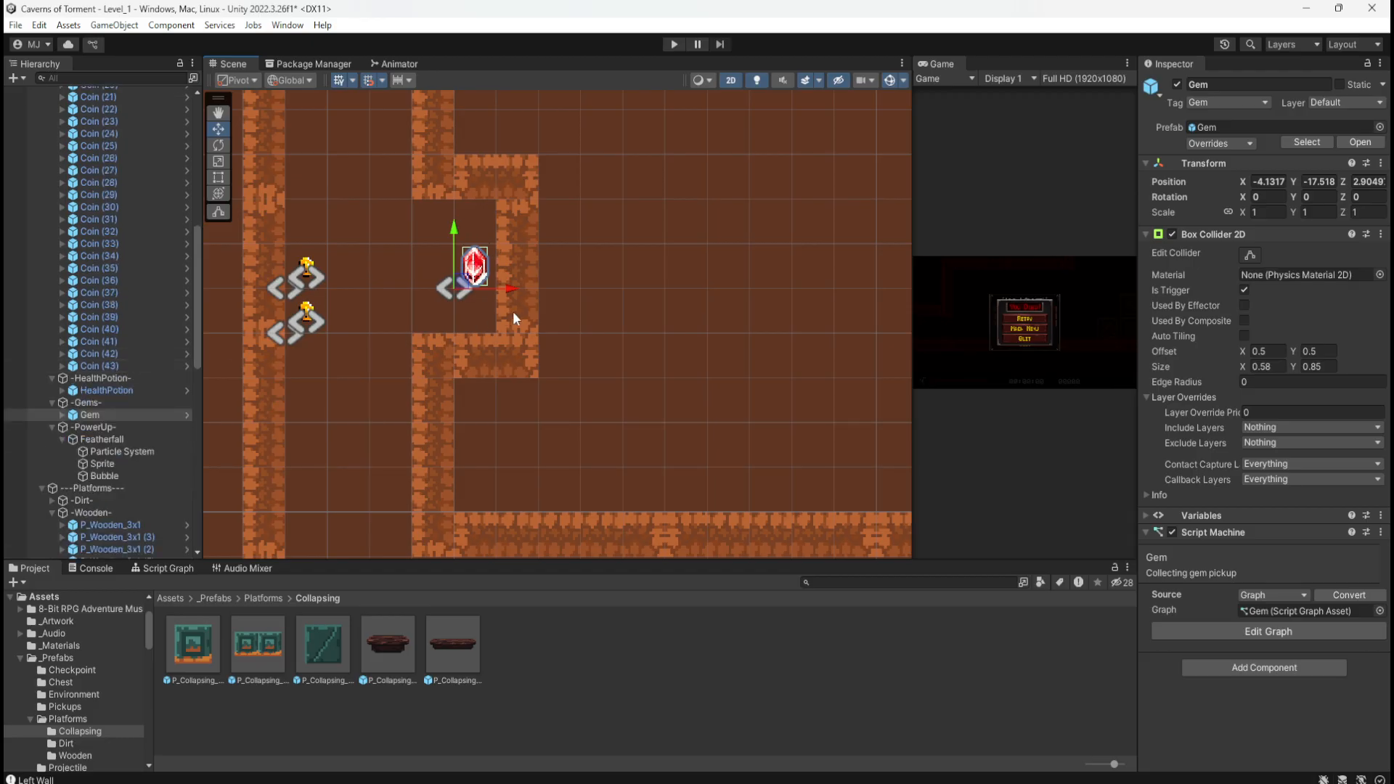
{"action": "scroll", "coordinate": [490, 138], "scroll_direction": "down", "scroll_amount": 2}
{"action": "scroll", "coordinate": [494, 139], "scroll_direction": "down", "scroll_amount": 8}
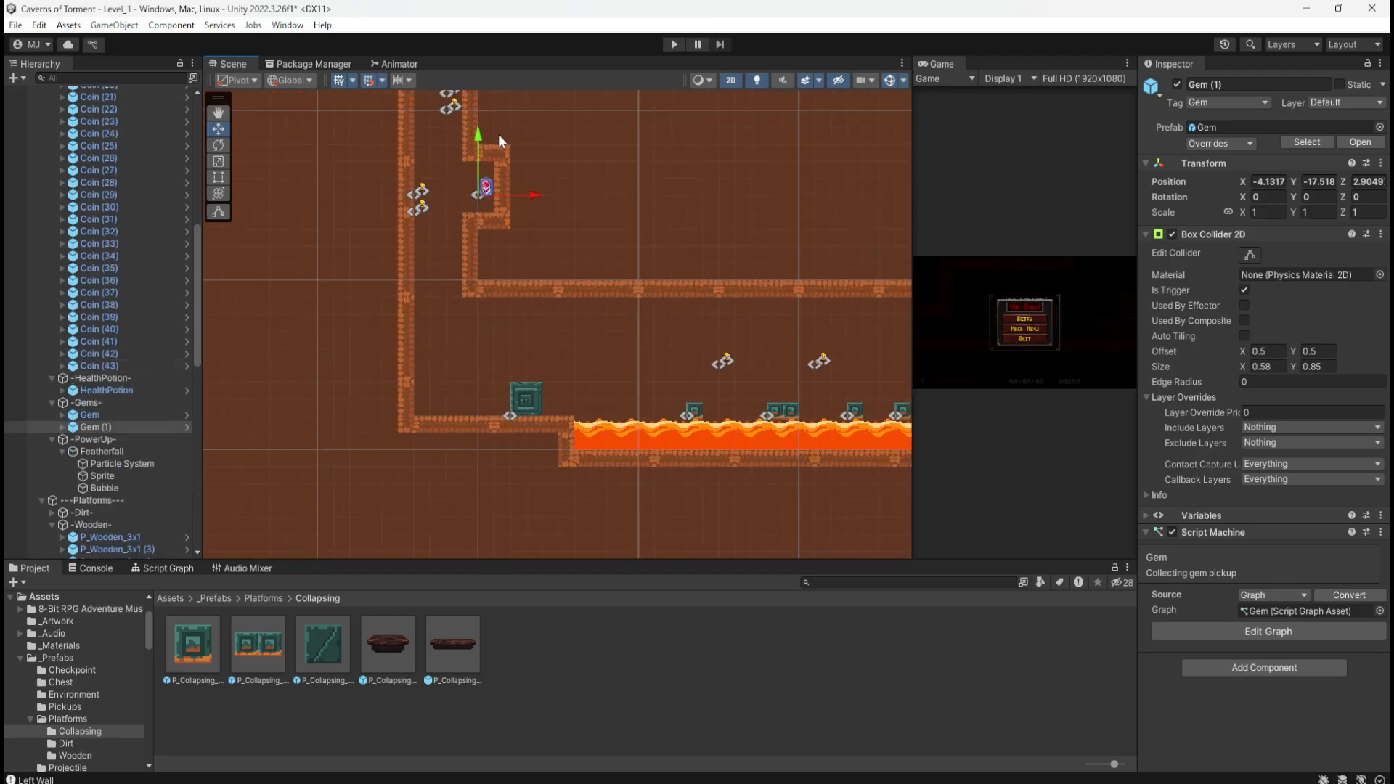
{"action": "scroll", "coordinate": [497, 133], "scroll_direction": "down", "scroll_amount": 3}
{"action": "left_click_drag", "start_coordinate": [498, 148], "coordinate": [552, 486]}
{"action": "scroll", "coordinate": [554, 492], "scroll_direction": "up", "scroll_amount": 6}
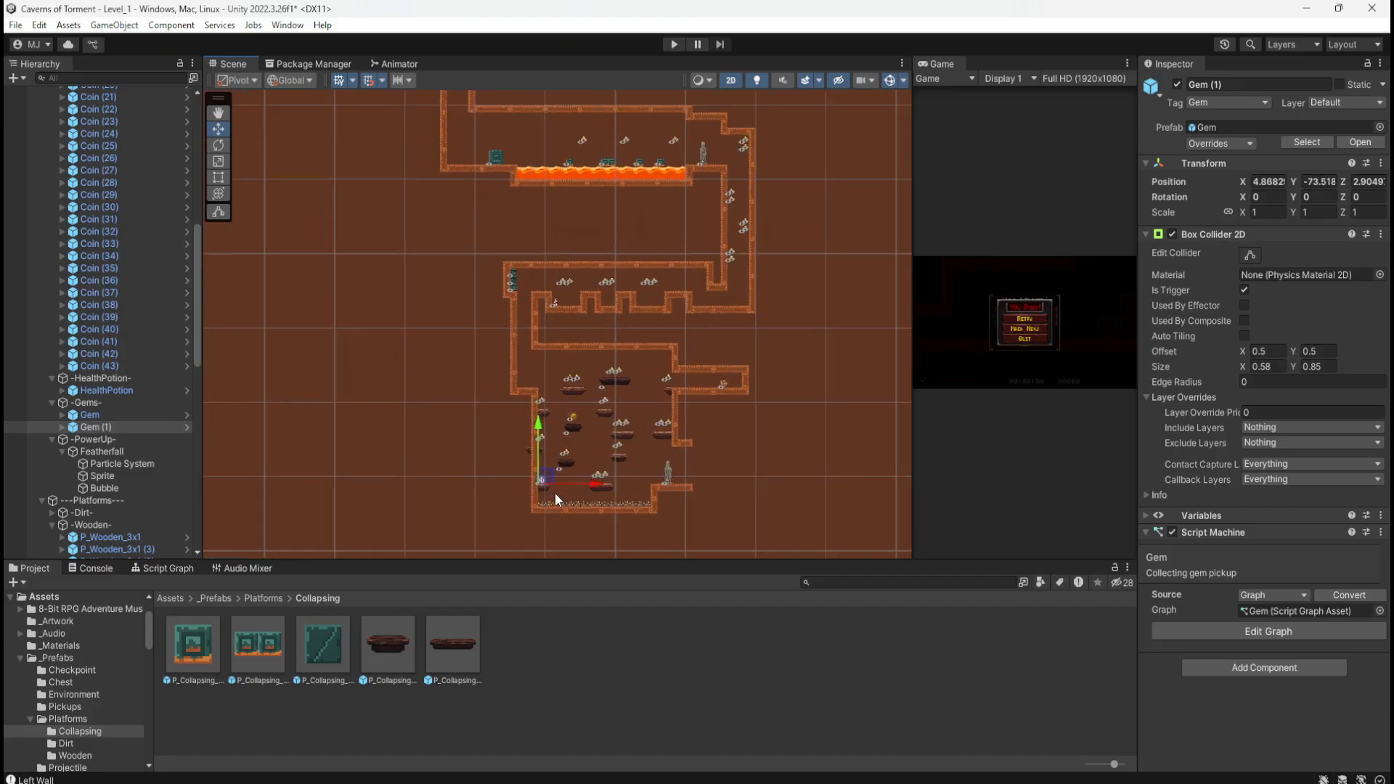
{"action": "scroll", "coordinate": [541, 492], "scroll_direction": "up", "scroll_amount": 10}
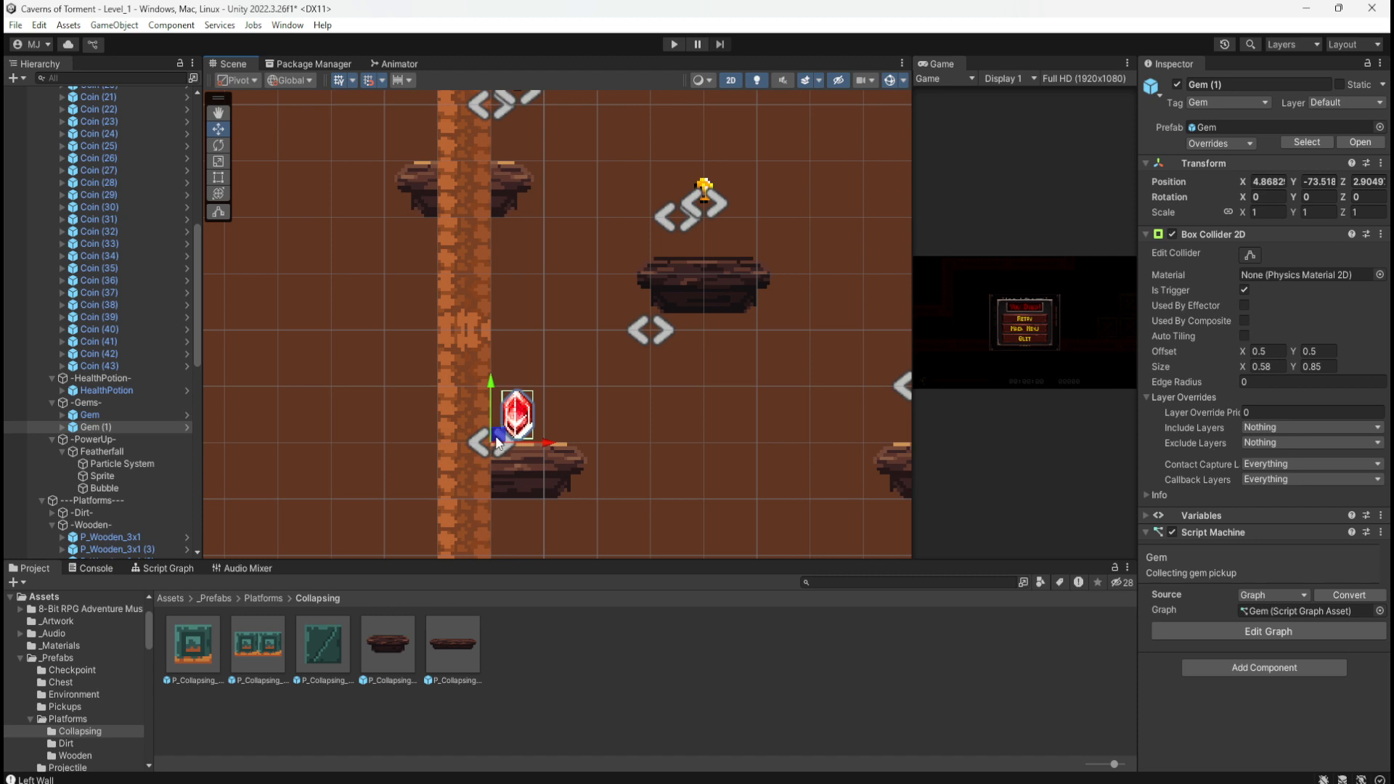
{"action": "left_click_drag", "start_coordinate": [499, 440], "coordinate": [502, 411]}
{"action": "scroll", "coordinate": [303, 405], "scroll_direction": "down", "scroll_amount": 6}
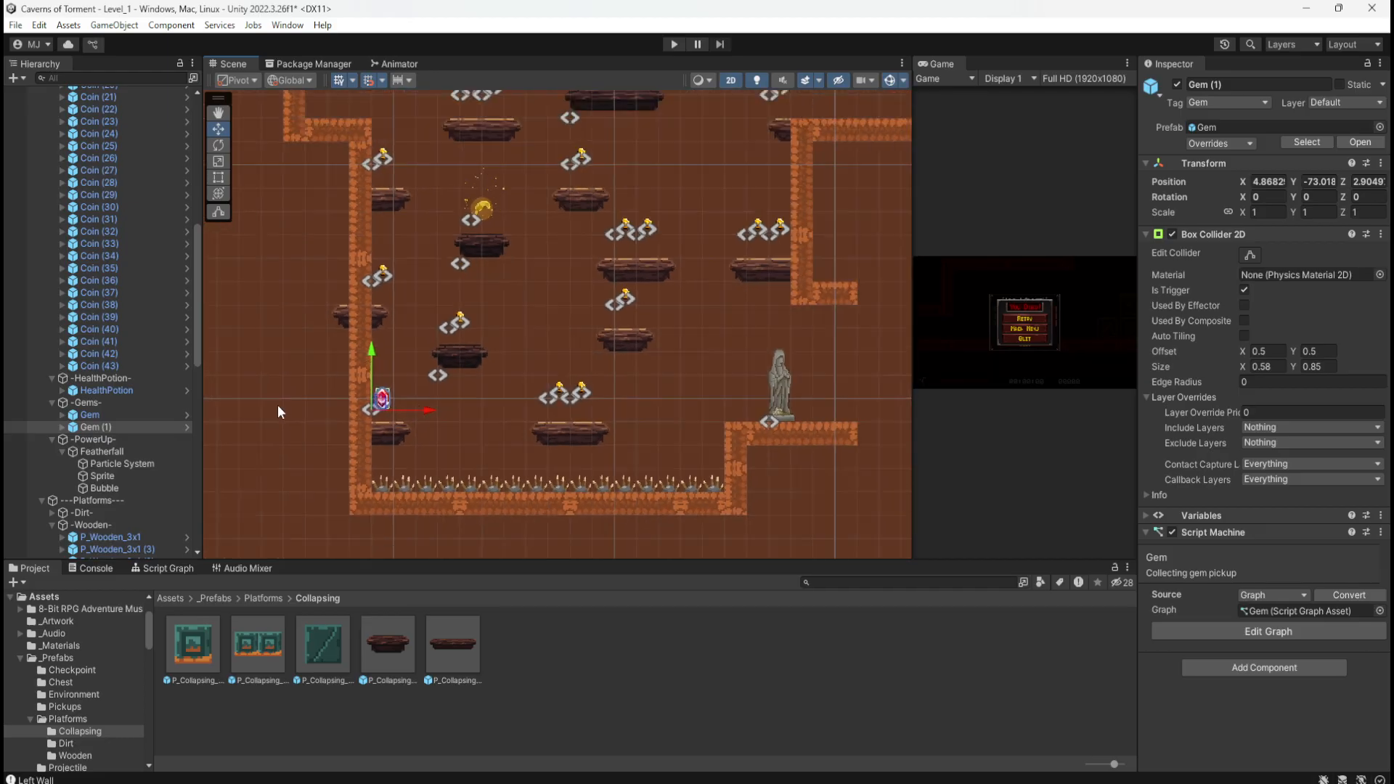
{"action": "scroll", "coordinate": [277, 404], "scroll_direction": "down", "scroll_amount": 2}
{"action": "scroll", "coordinate": [319, 437], "scroll_direction": "down", "scroll_amount": 3}
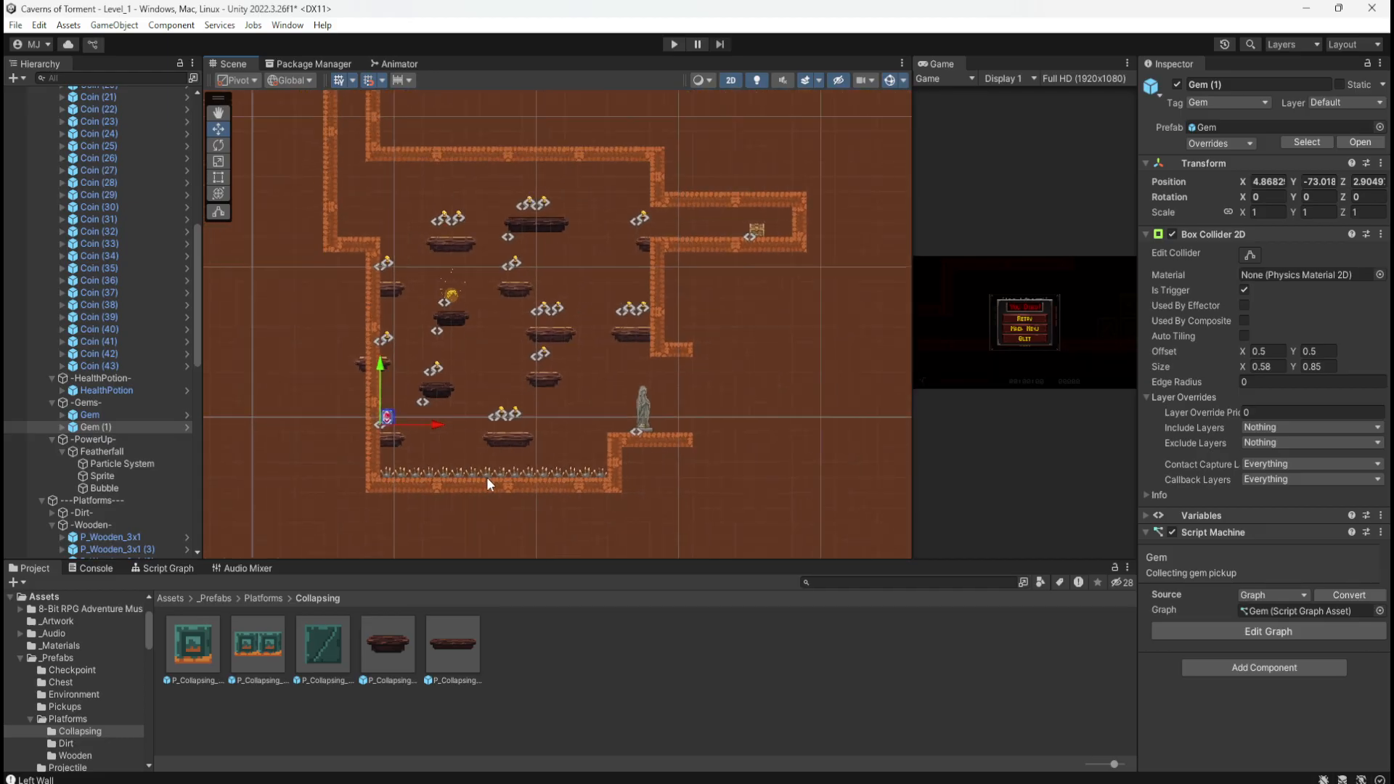
{"action": "scroll", "coordinate": [486, 477], "scroll_direction": "down", "scroll_amount": 1}
{"action": "scroll", "coordinate": [486, 477], "scroll_direction": "down", "scroll_amount": 2}
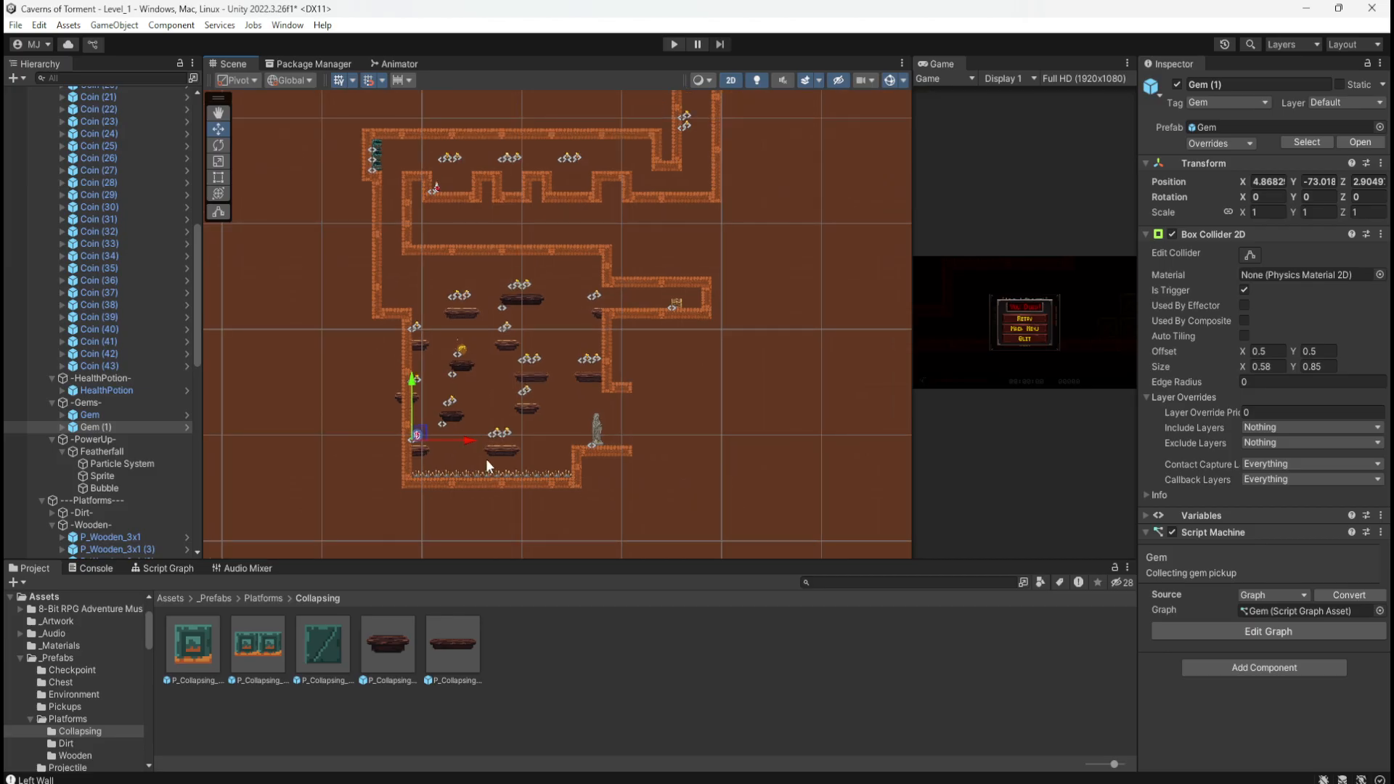
{"action": "scroll", "coordinate": [486, 459], "scroll_direction": "down", "scroll_amount": 3}
{"action": "scroll", "coordinate": [485, 459], "scroll_direction": "down", "scroll_amount": 4}
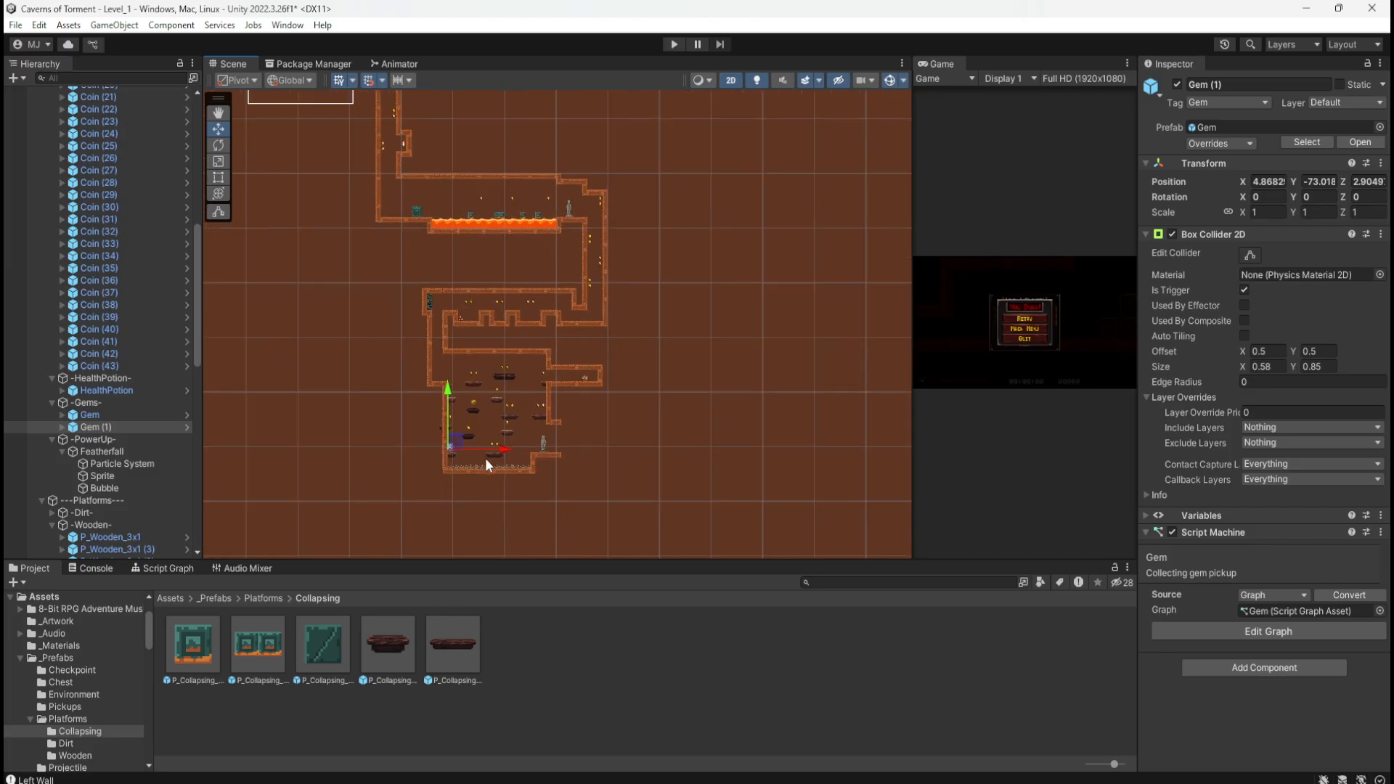
{"action": "scroll", "coordinate": [392, 381], "scroll_direction": "up", "scroll_amount": 1}
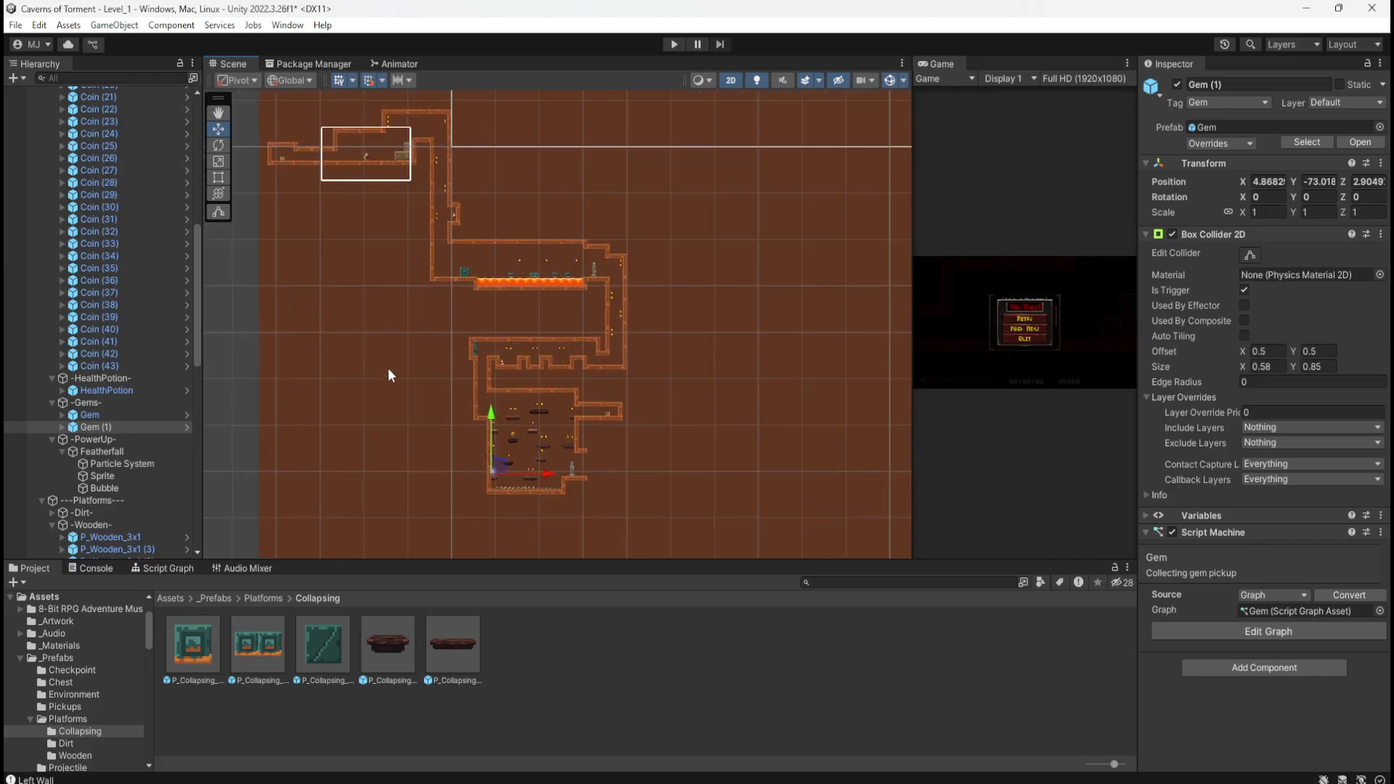
Step: Save Level_1 and pull the Photos window with the hand-drawn level sketch over Unity
{"action": "key", "text": "ctrl+s"}
{"action": "scroll", "coordinate": [495, 494], "scroll_direction": "up", "scroll_amount": 5}
{"action": "scroll", "coordinate": [611, 486], "scroll_direction": "down", "scroll_amount": 2}
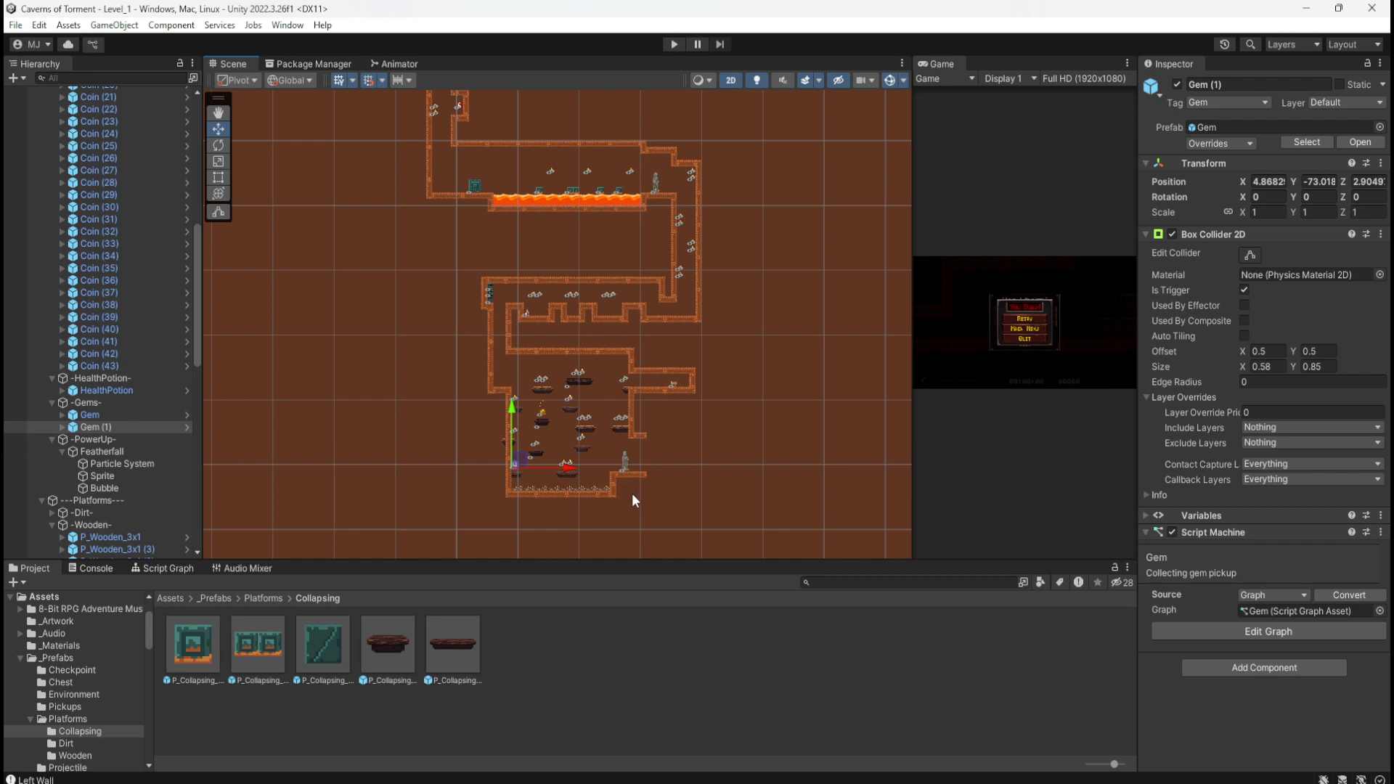
{"action": "scroll", "coordinate": [579, 512], "scroll_direction": "down", "scroll_amount": 2}
{"action": "scroll", "coordinate": [556, 436], "scroll_direction": "up", "scroll_amount": 10}
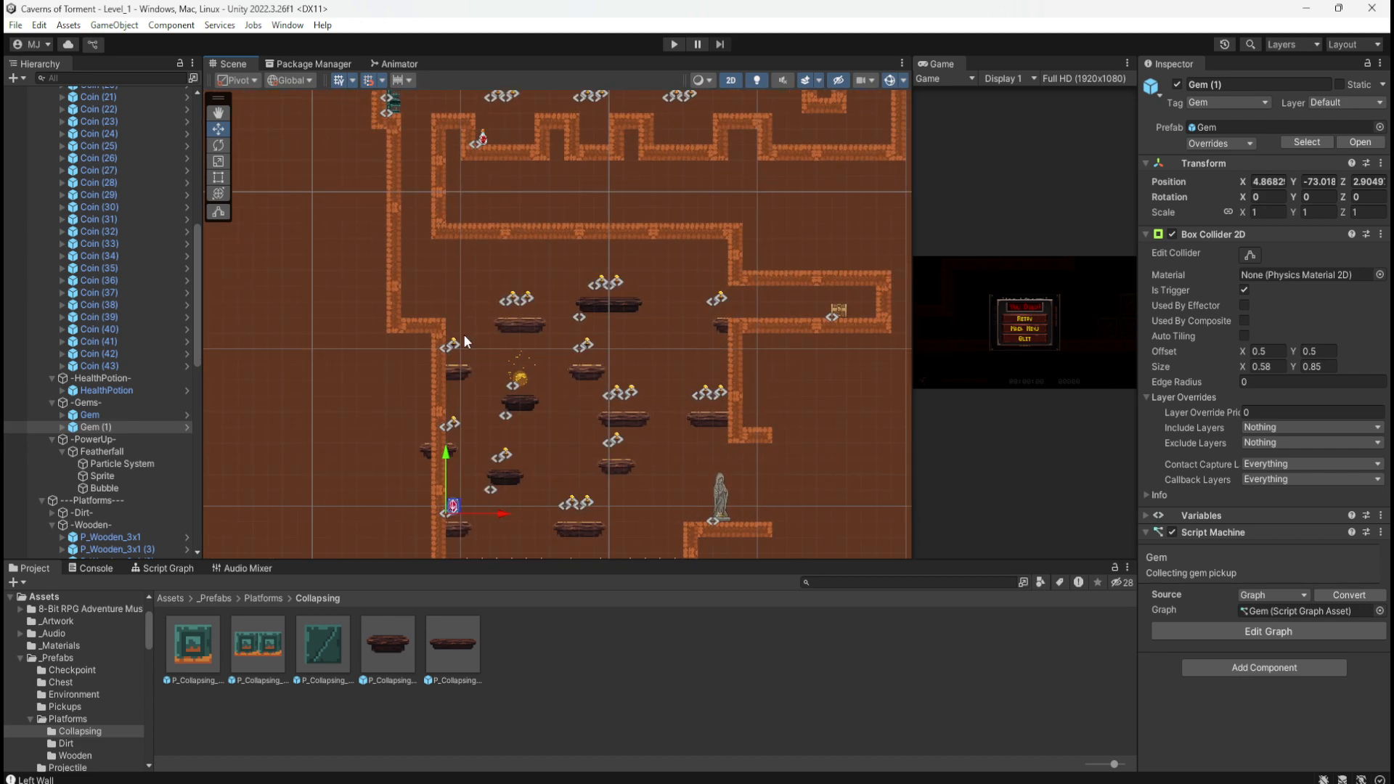
{"action": "scroll", "coordinate": [464, 334], "scroll_direction": "up", "scroll_amount": 3}
{"action": "scroll", "coordinate": [551, 438], "scroll_direction": "up", "scroll_amount": 1}
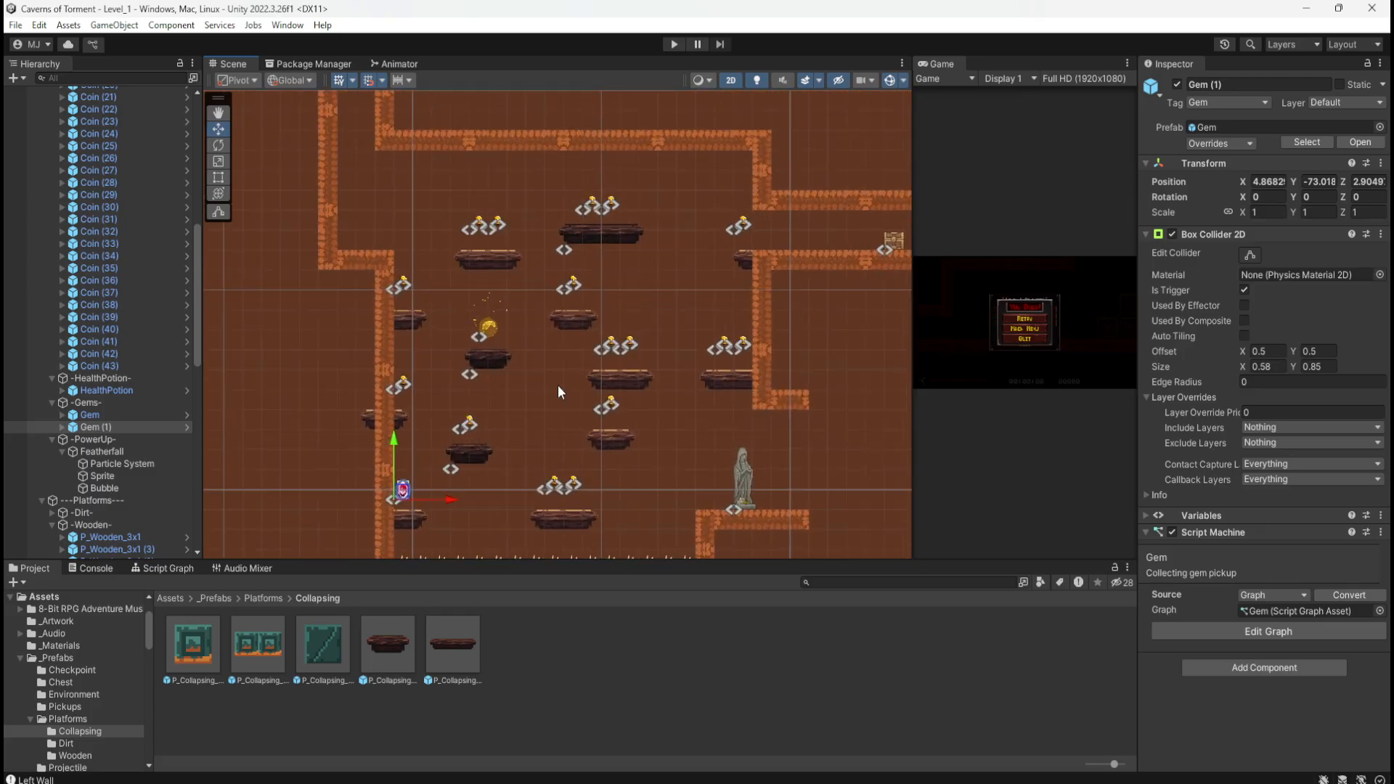
{"action": "scroll", "coordinate": [457, 243], "scroll_direction": "down", "scroll_amount": 4}
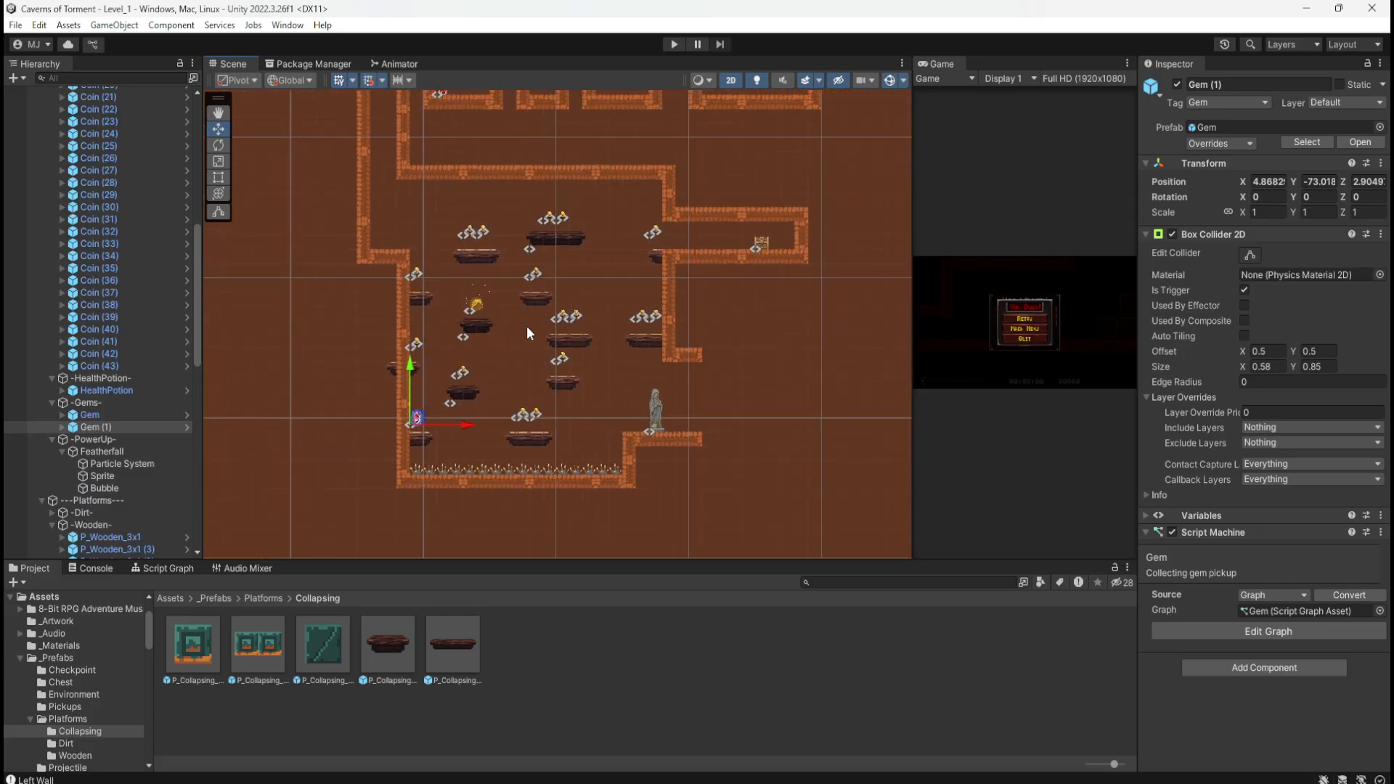
{"action": "scroll", "coordinate": [370, 302], "scroll_direction": "down", "scroll_amount": 1}
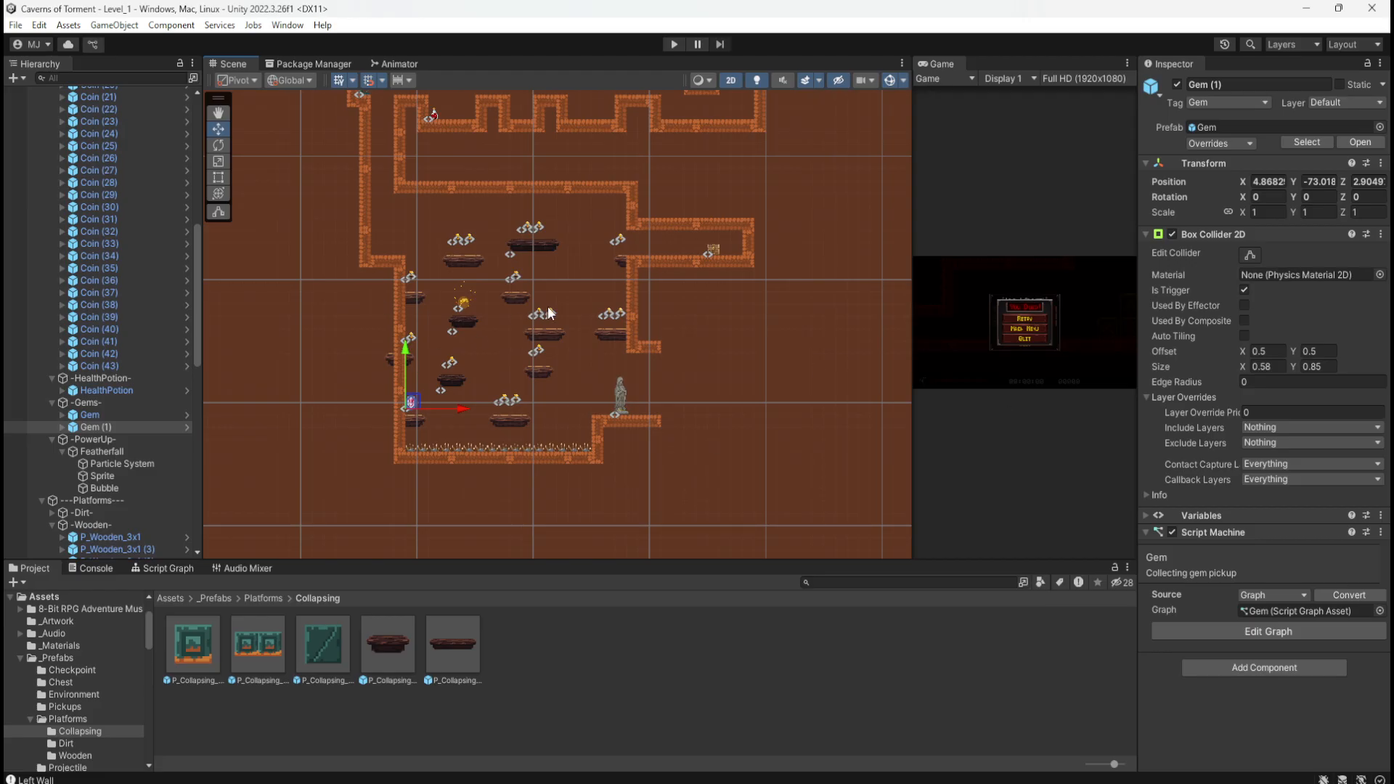
{"action": "mouse_move", "coordinate": [1393, 73]}
{"action": "left_mouse_down"}
{"action": "mouse_move", "coordinate": [1021, 121]}
{"action": "mouse_move", "coordinate": [1068, 160]}
{"action": "left_mouse_up"}
Step: Zoom the level sketch to 133% and pan across its platform rooms and upper part
{"action": "scroll", "coordinate": [711, 508], "scroll_direction": "down", "scroll_amount": 3}
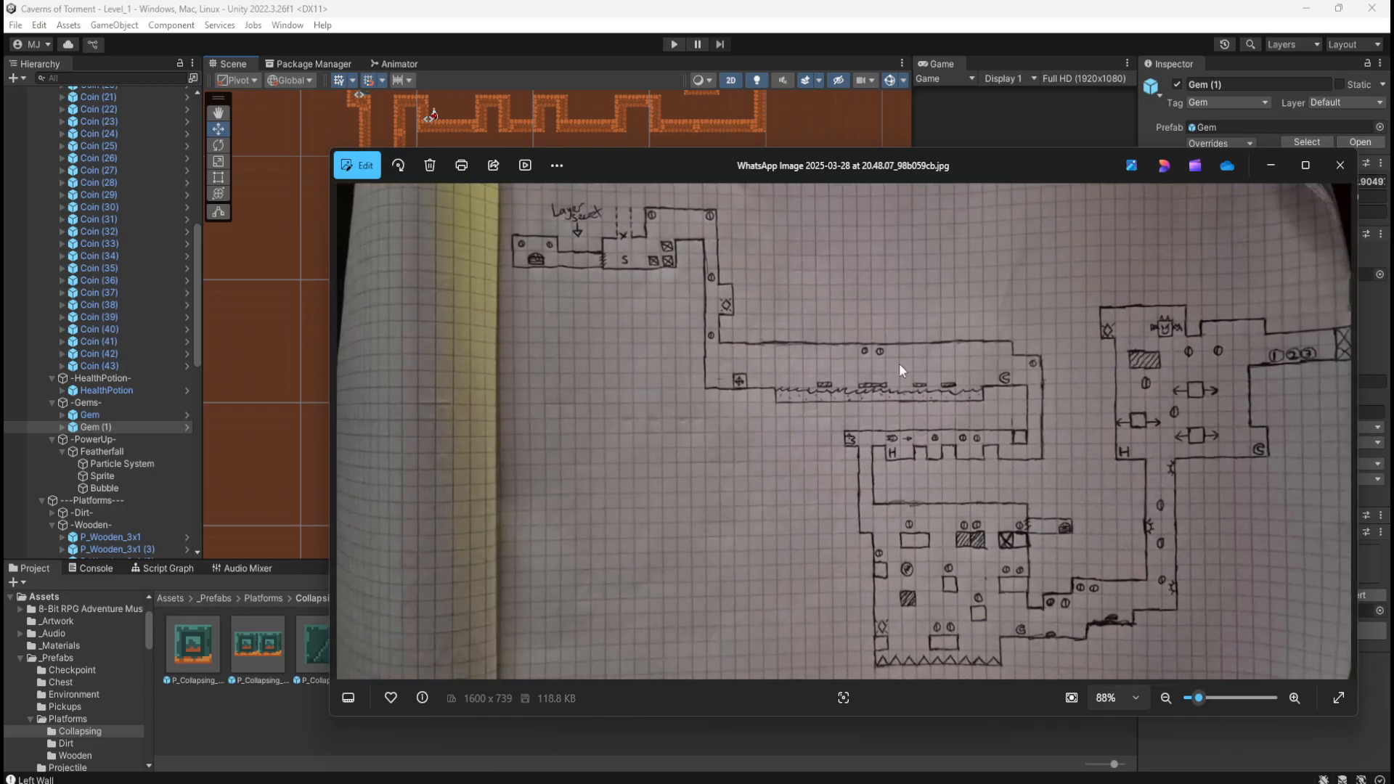
{"action": "scroll", "coordinate": [1017, 629], "scroll_direction": "up", "scroll_amount": 3}
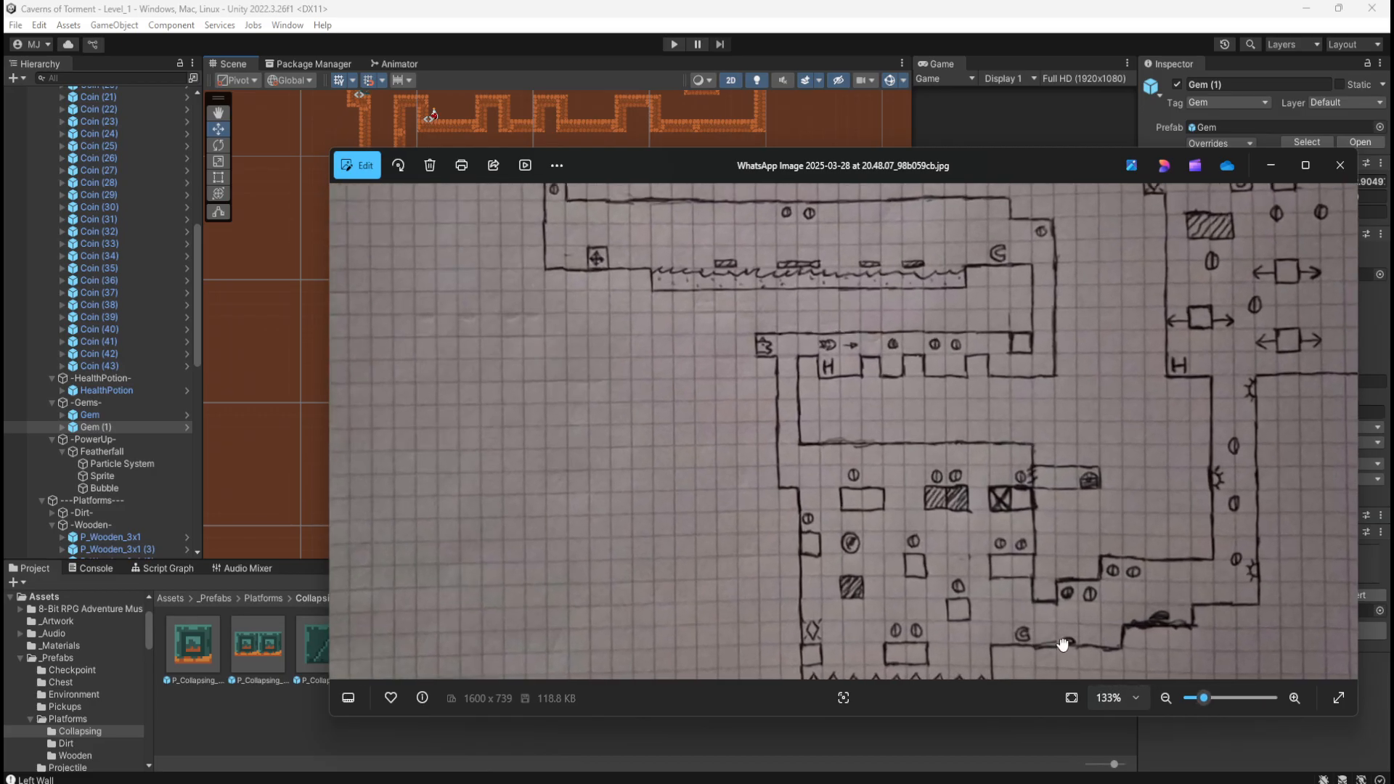
{"action": "left_click_drag", "start_coordinate": [1065, 643], "coordinate": [951, 539]}
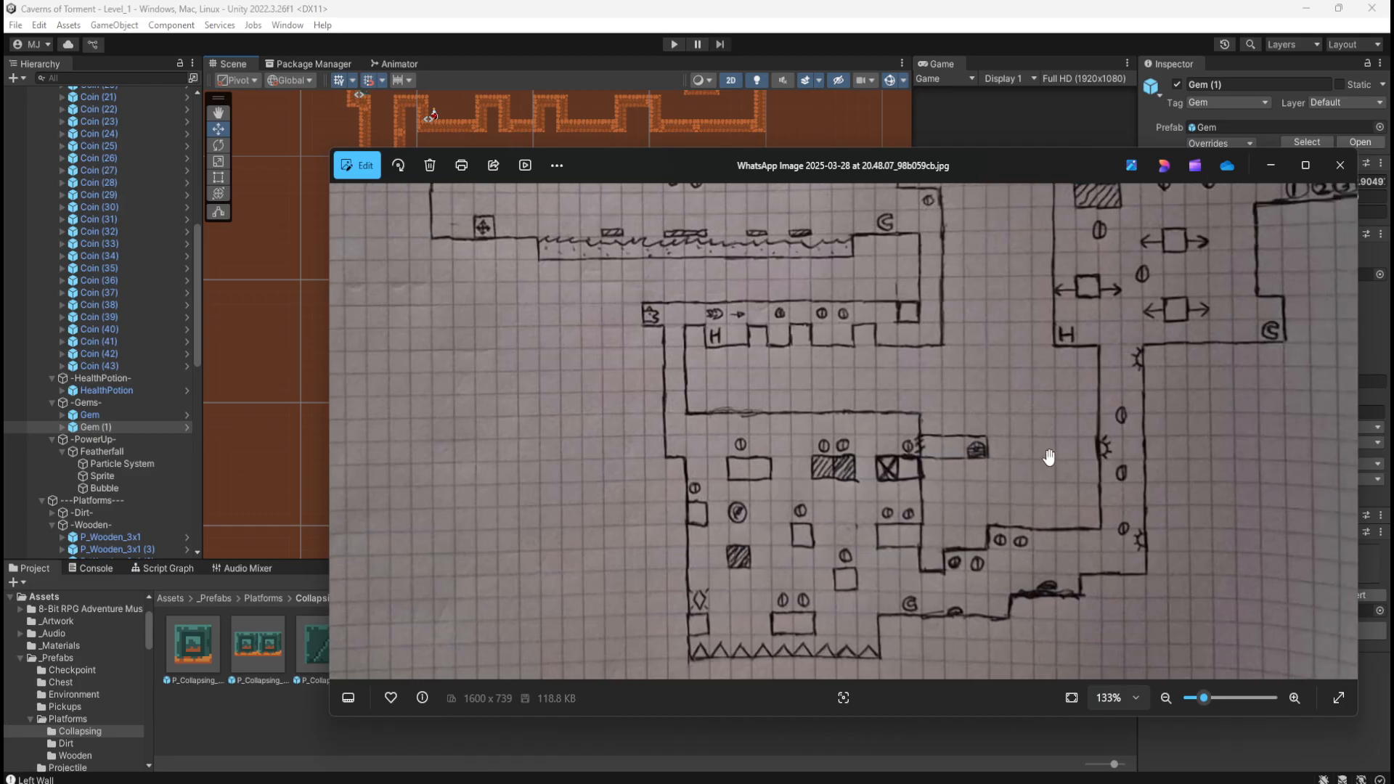
{"action": "left_click_drag", "start_coordinate": [1024, 498], "coordinate": [971, 498]}
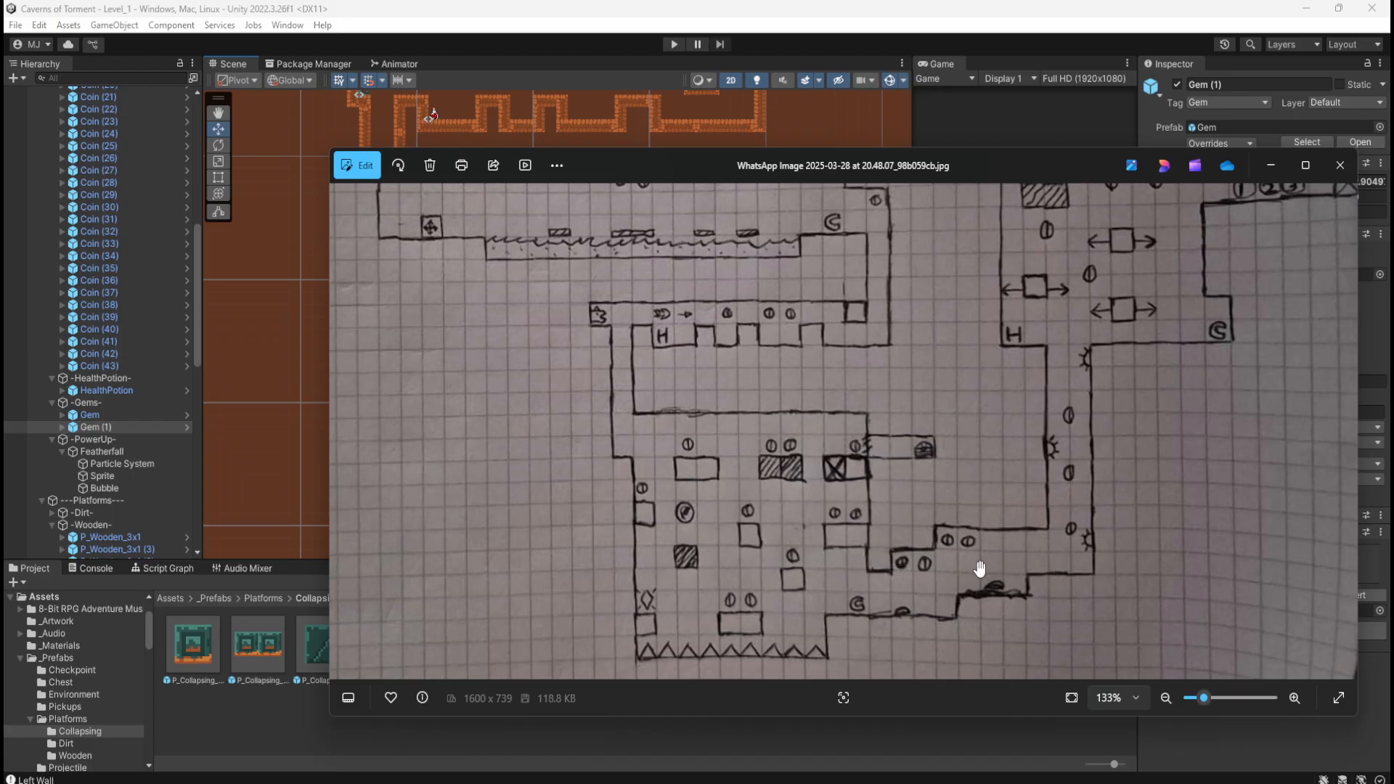
{"action": "left_click_drag", "start_coordinate": [1189, 422], "coordinate": [1067, 548]}
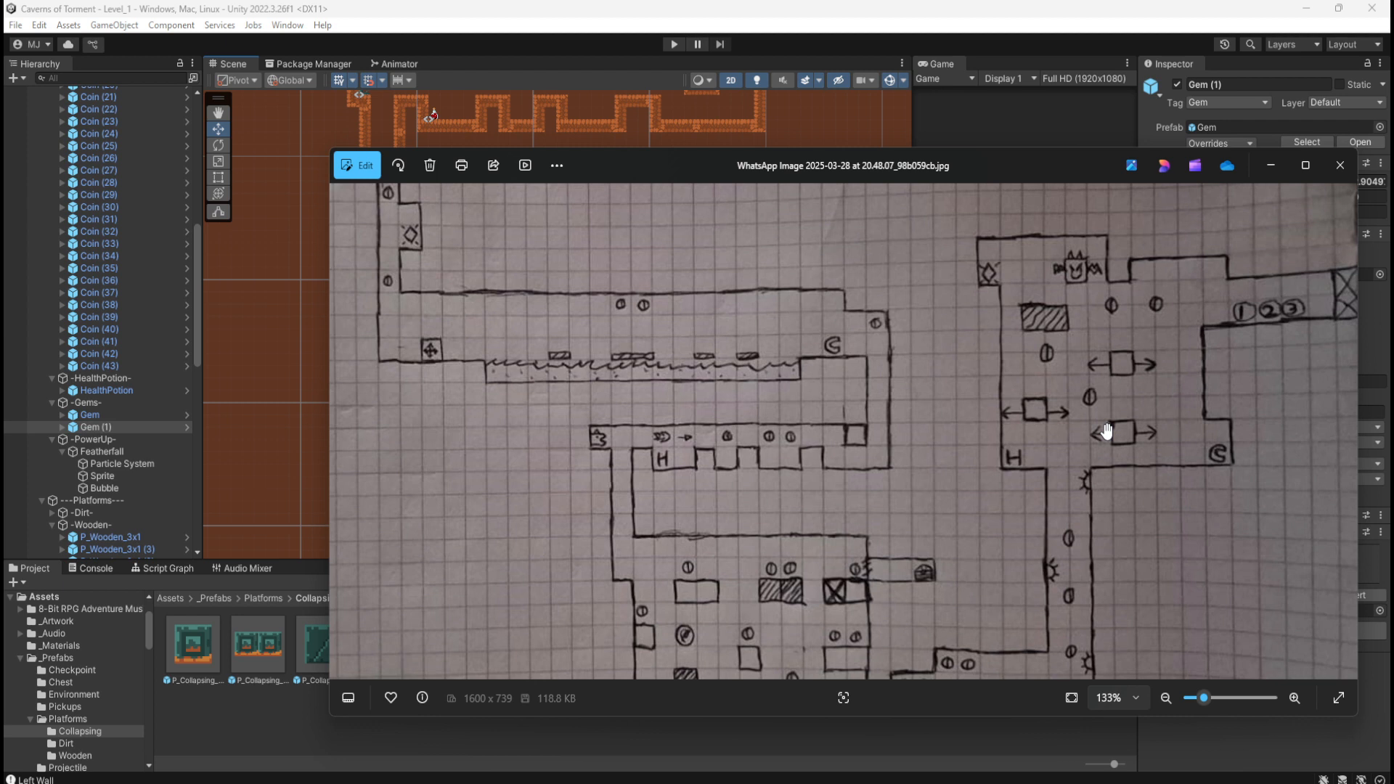
Step: Bring Unity to the front and pan the Scene view to the lava corridor and start area
{"action": "left_click", "coordinate": [1060, 14]}
{"action": "middle_click_drag", "start_coordinate": [460, 240], "coordinate": [582, 474]}
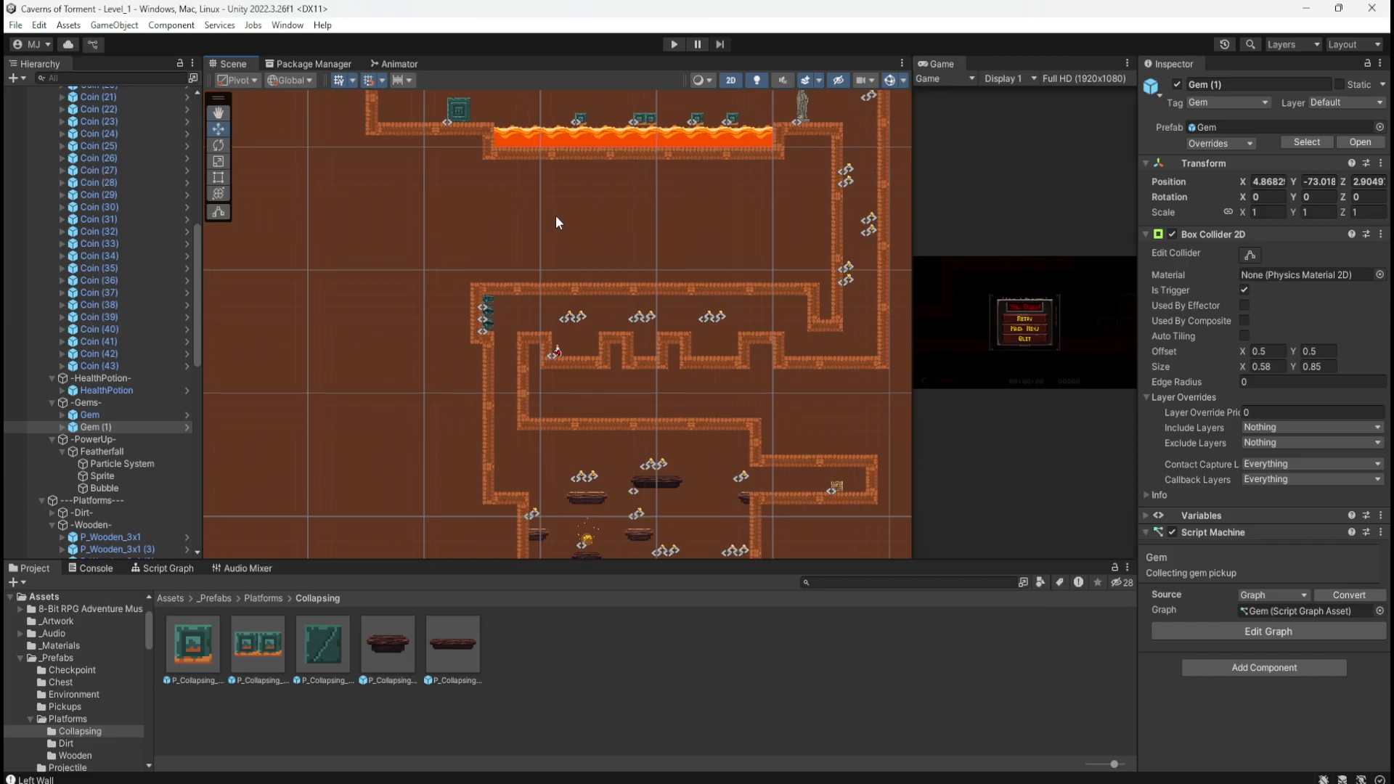
{"action": "middle_click_drag", "start_coordinate": [557, 220], "coordinate": [559, 119]}
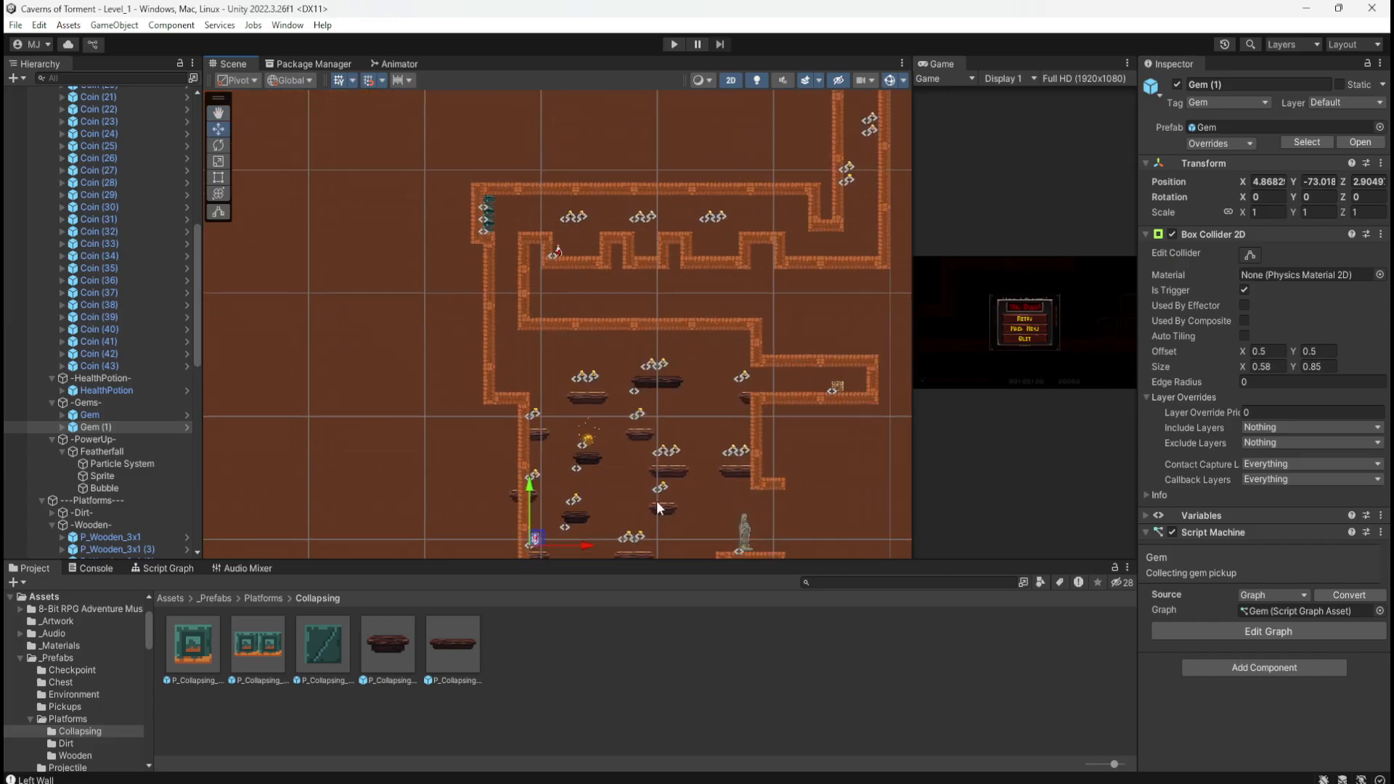
{"action": "mouse_move", "coordinate": [636, 491]}
{"action": "middle_mouse_down"}
{"action": "mouse_move", "coordinate": [641, 369]}
{"action": "mouse_move", "coordinate": [643, 492]}
{"action": "middle_mouse_up"}
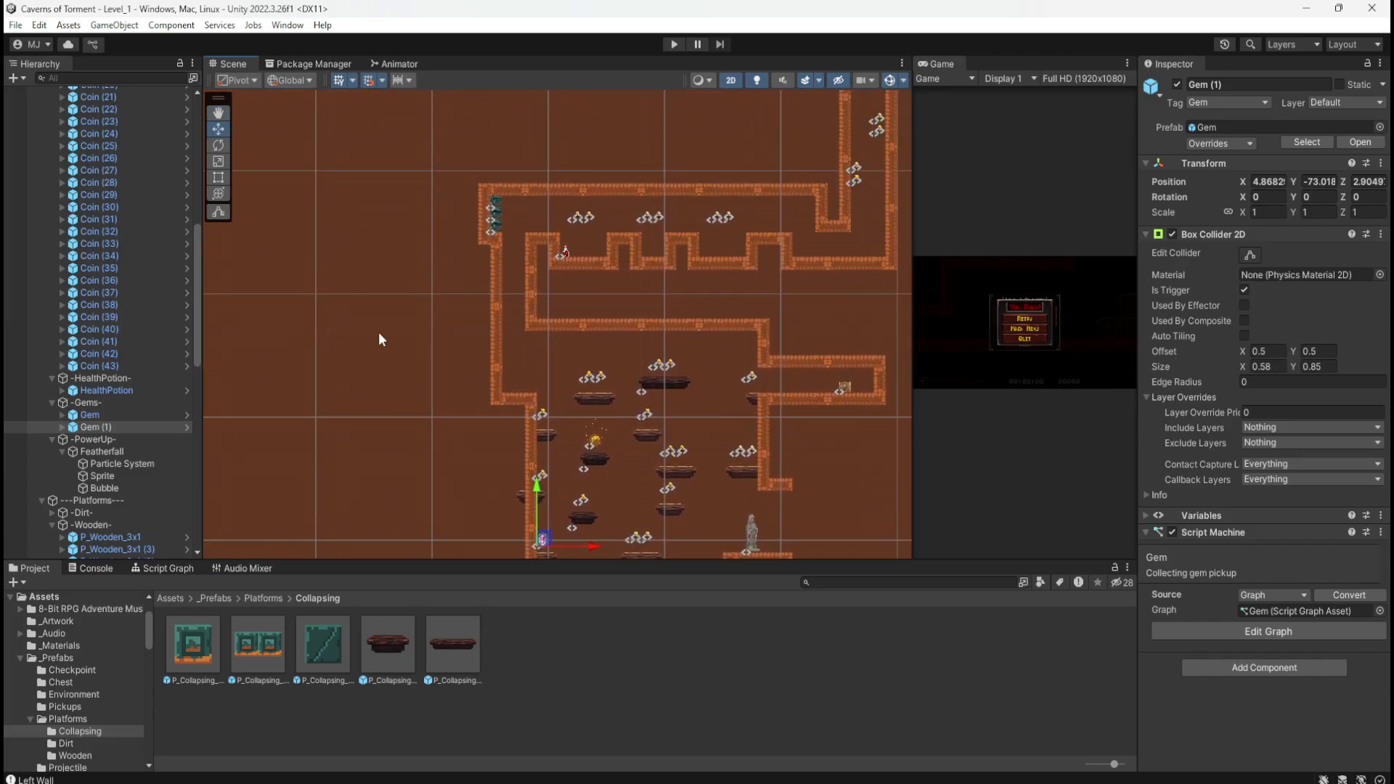
{"action": "middle_click_drag", "start_coordinate": [377, 299], "coordinate": [453, 392]}
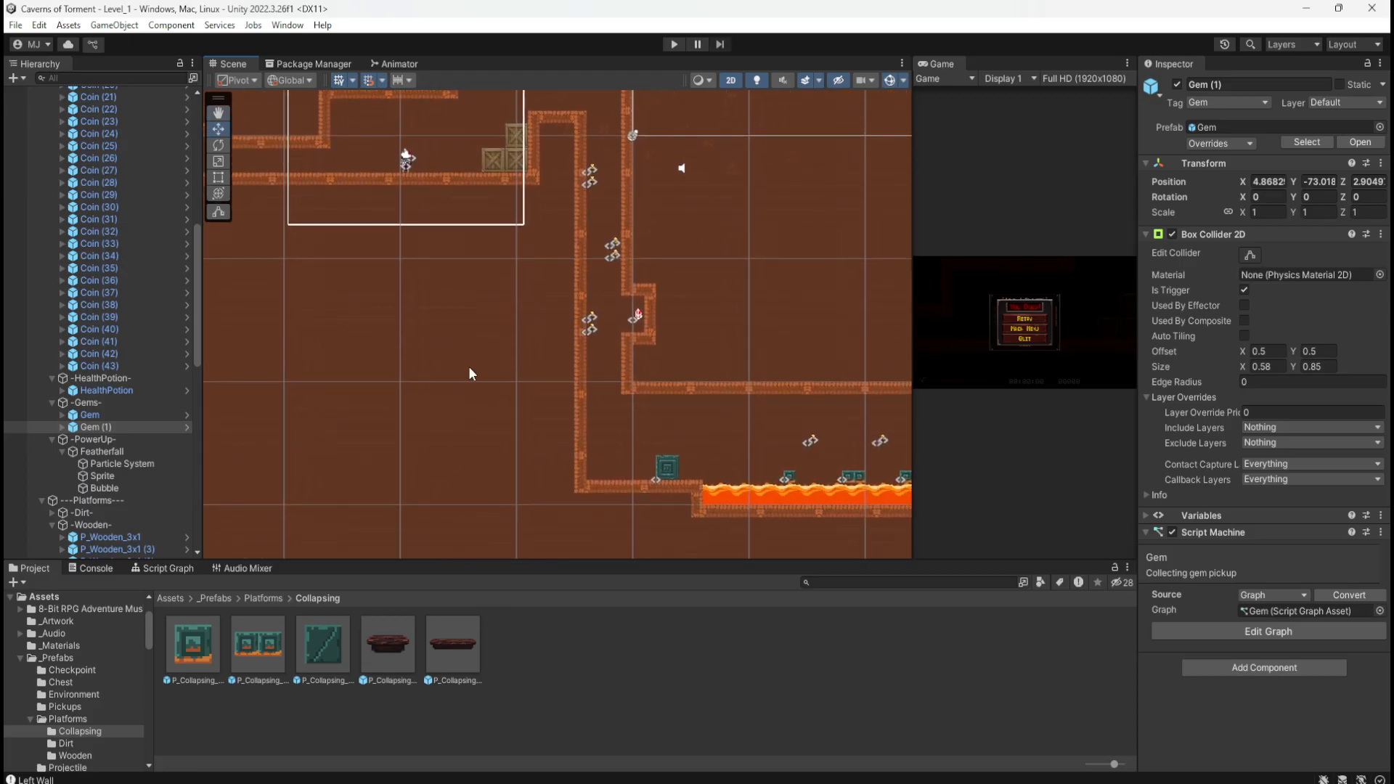
{"action": "scroll", "coordinate": [164, 270], "scroll_direction": "up", "scroll_amount": 10}
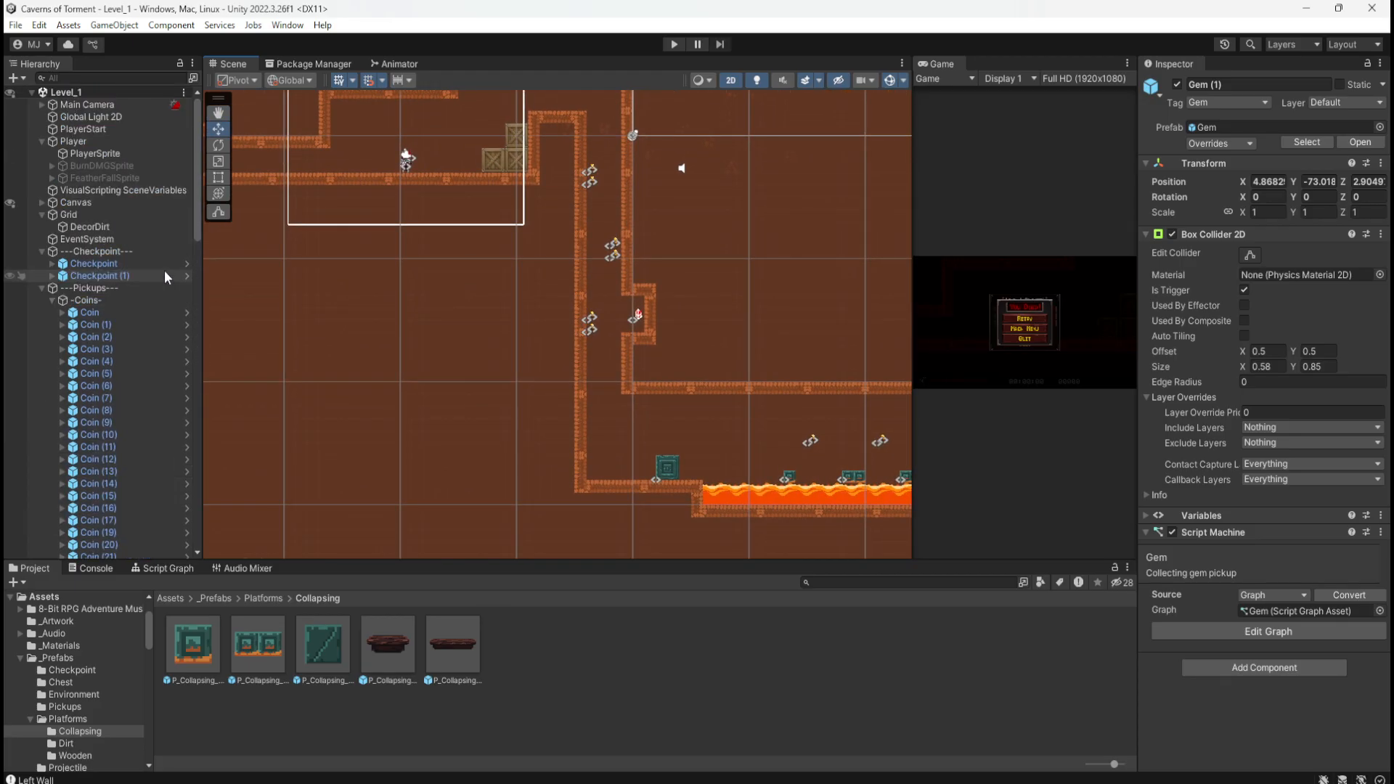
Step: Collapse the Pickups and Player groups, frame the Player, and select PlayerStart at X -20, Y -3
{"action": "left_click", "coordinate": [42, 288]}
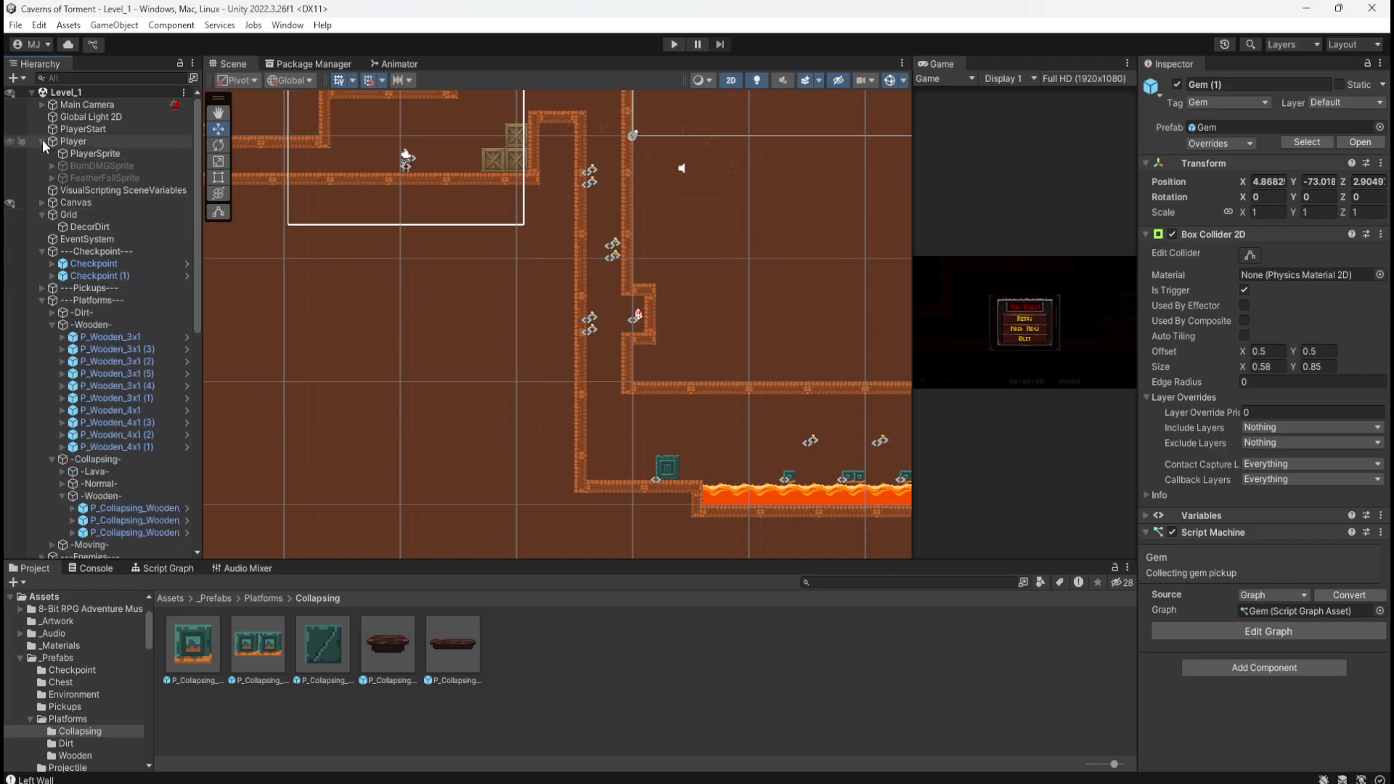
{"action": "left_click", "coordinate": [42, 141]}
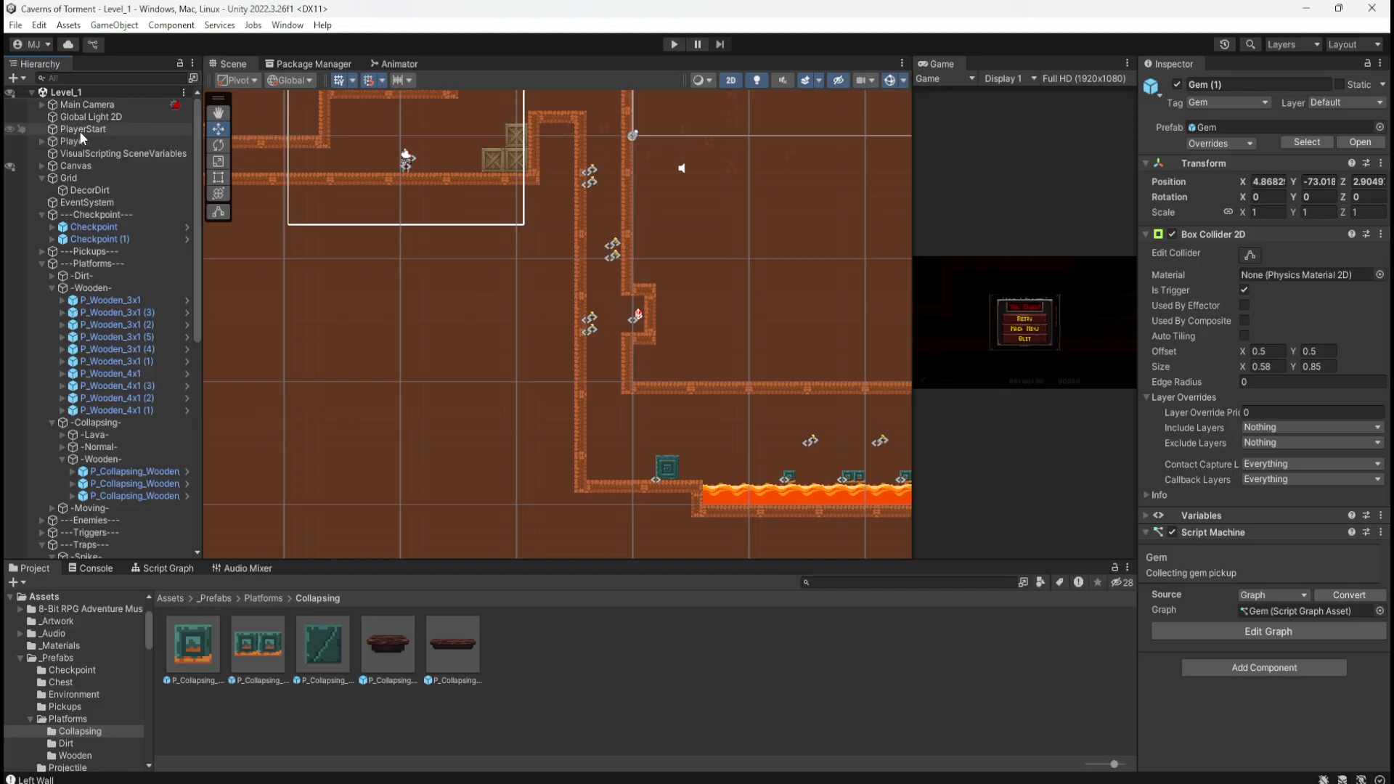
{"action": "left_click", "coordinate": [80, 130]}
{"action": "left_click", "coordinate": [79, 142]}
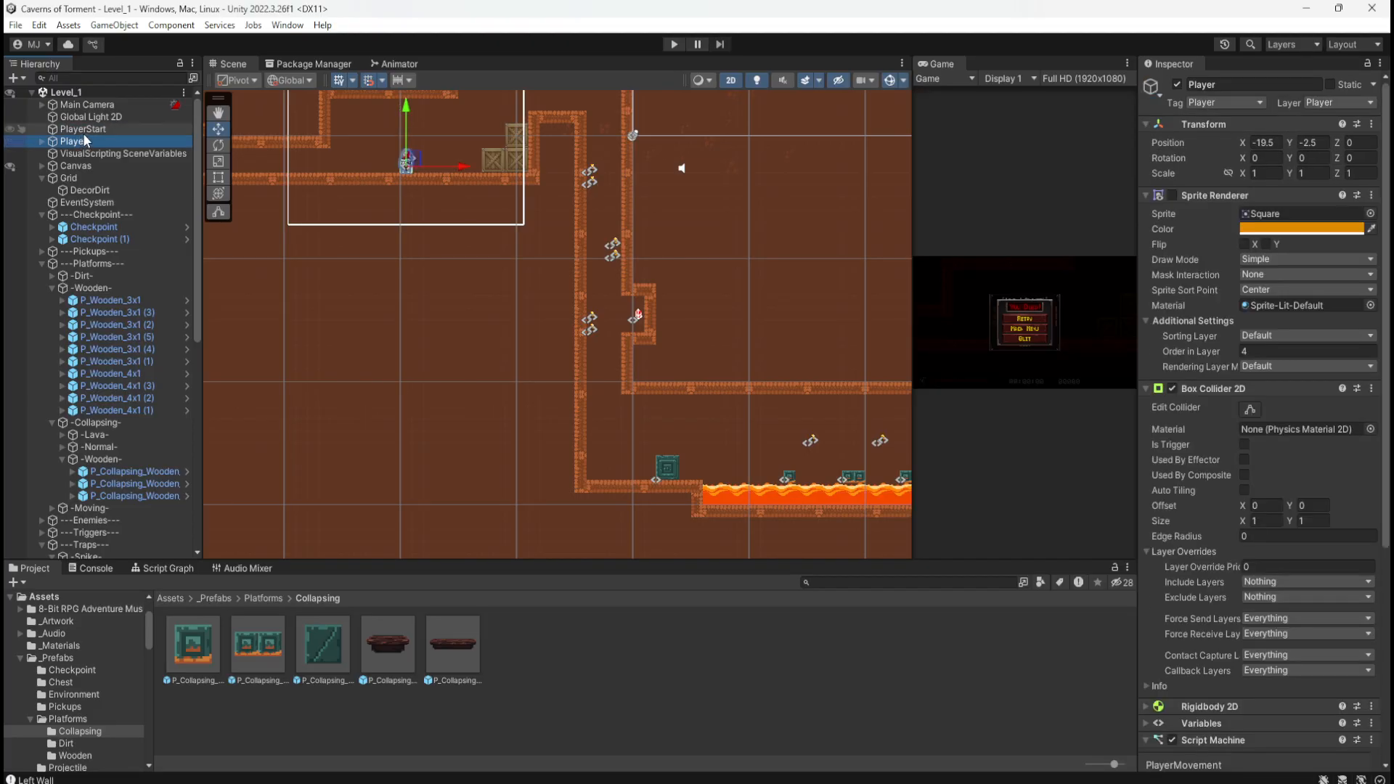
{"action": "key", "text": "f"}
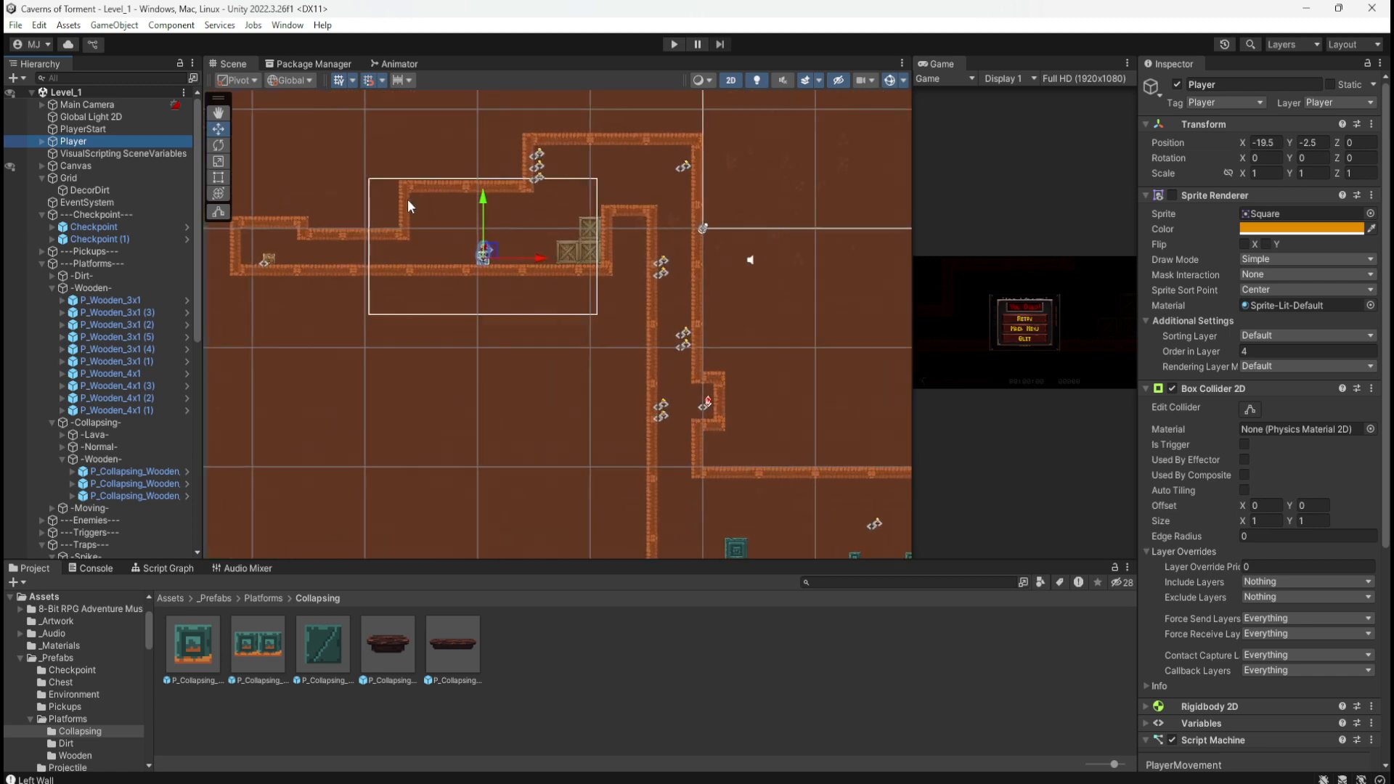
{"action": "scroll", "coordinate": [408, 206], "scroll_direction": "up", "scroll_amount": 2}
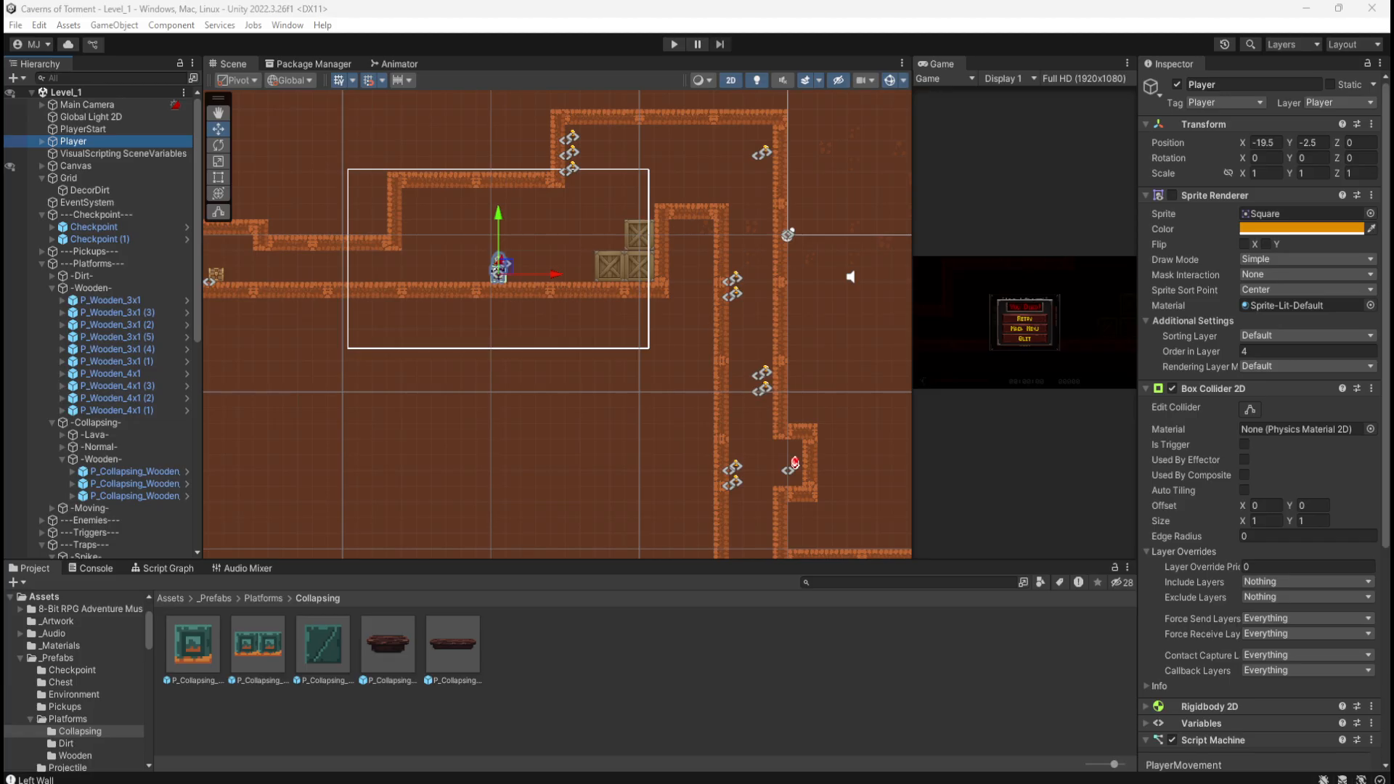
{"action": "left_click", "coordinate": [132, 132]}
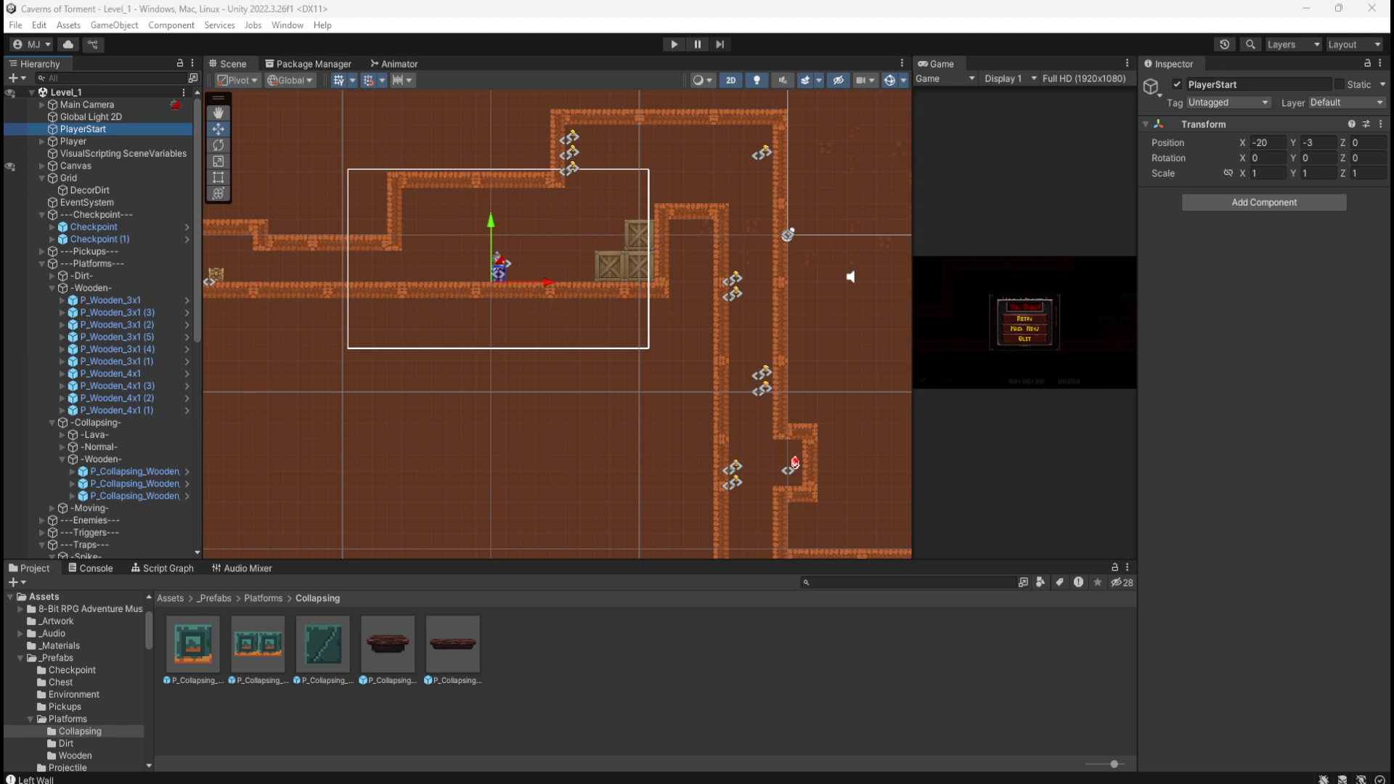
Step: Select both Player and PlayerStart in the Hierarchy
{"action": "left_click", "coordinate": [103, 138]}
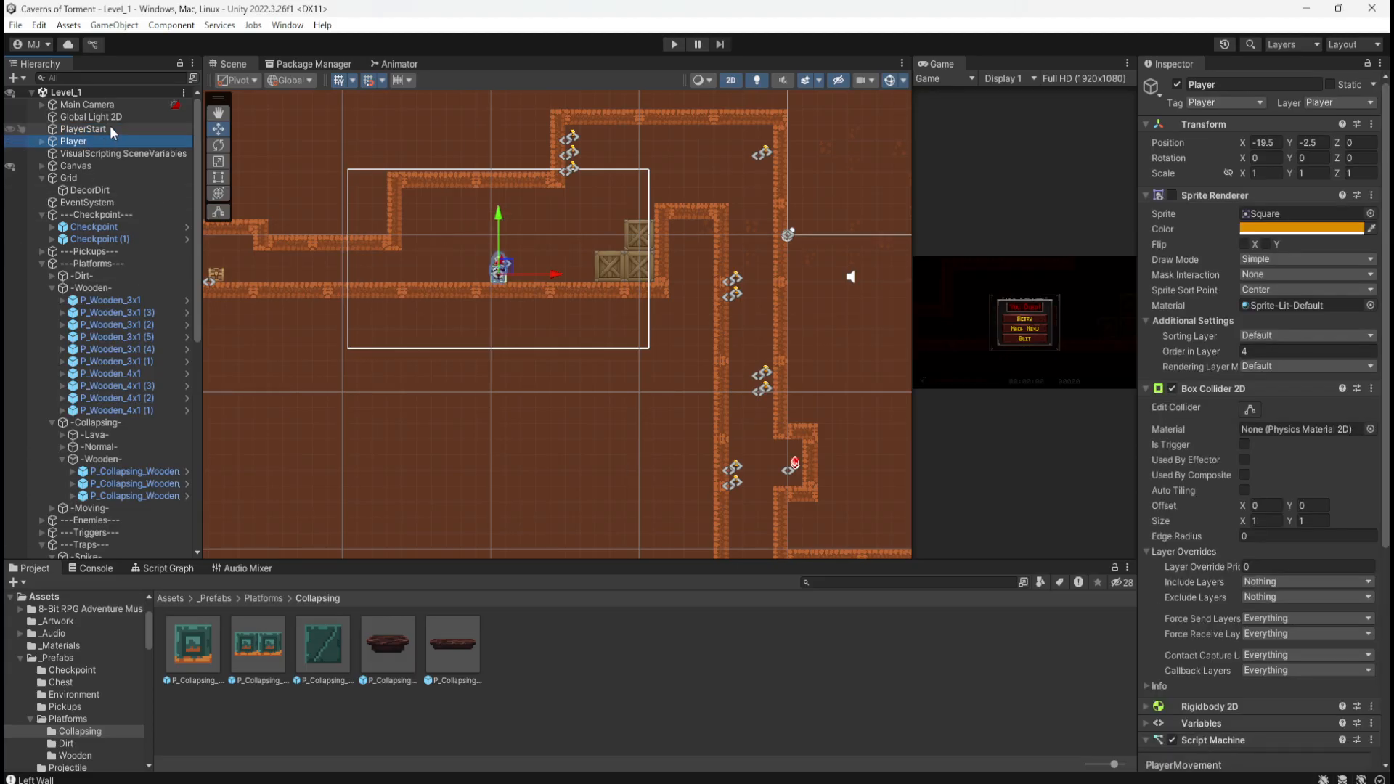
{"action": "left_click", "coordinate": [111, 128]}
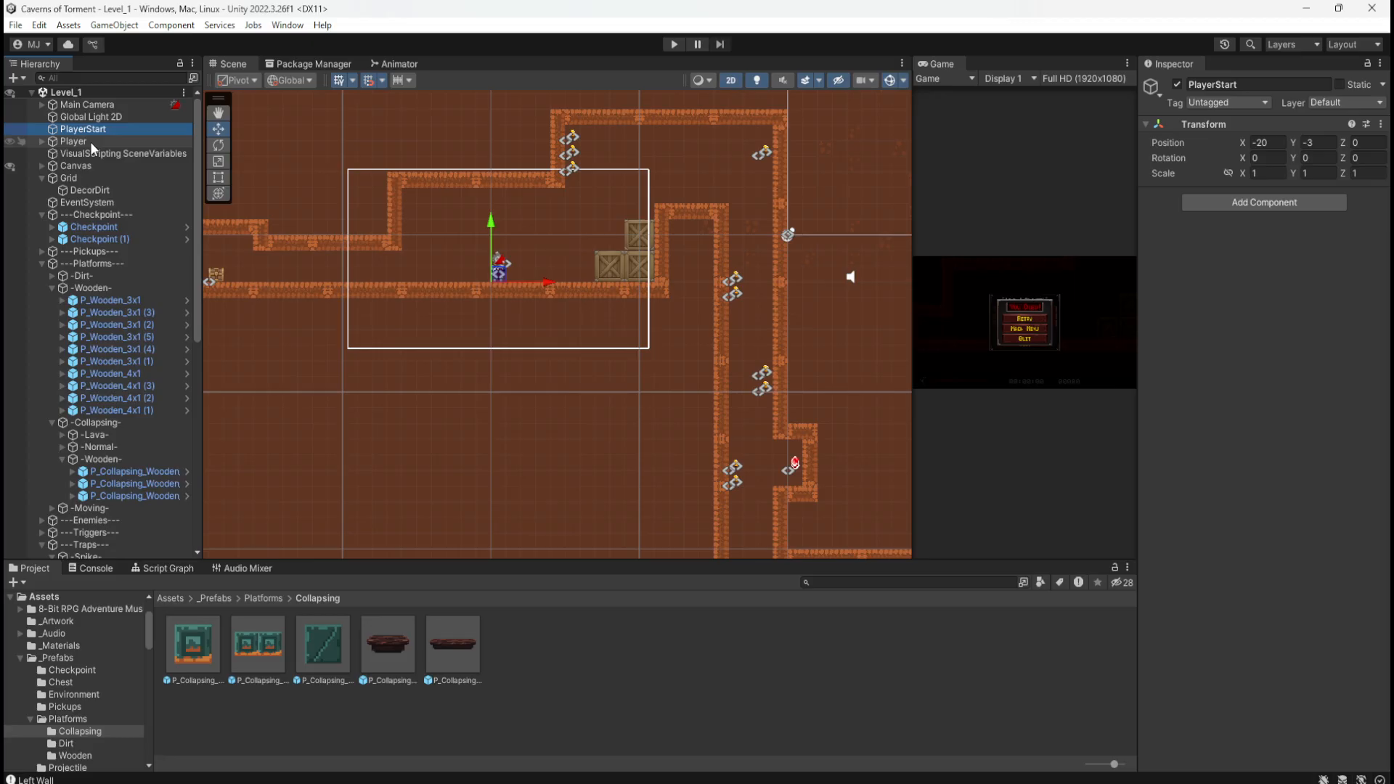
{"action": "left_click", "coordinate": [90, 142]}
{"action": "left_click", "coordinate": [103, 127], "text": "ctrl"}
{"action": "scroll", "coordinate": [451, 255], "scroll_direction": "down", "scroll_amount": 10}
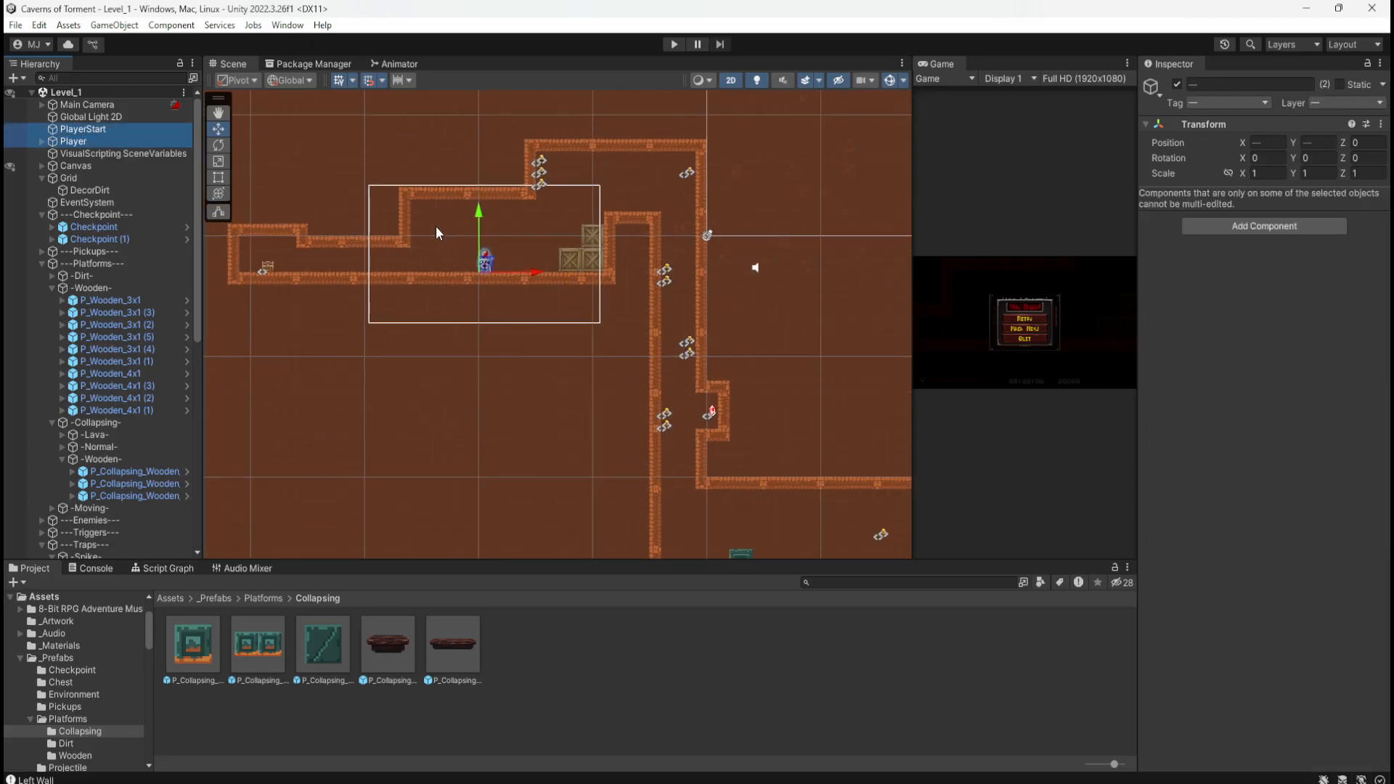
{"action": "scroll", "coordinate": [477, 200], "scroll_direction": "up", "scroll_amount": 1}
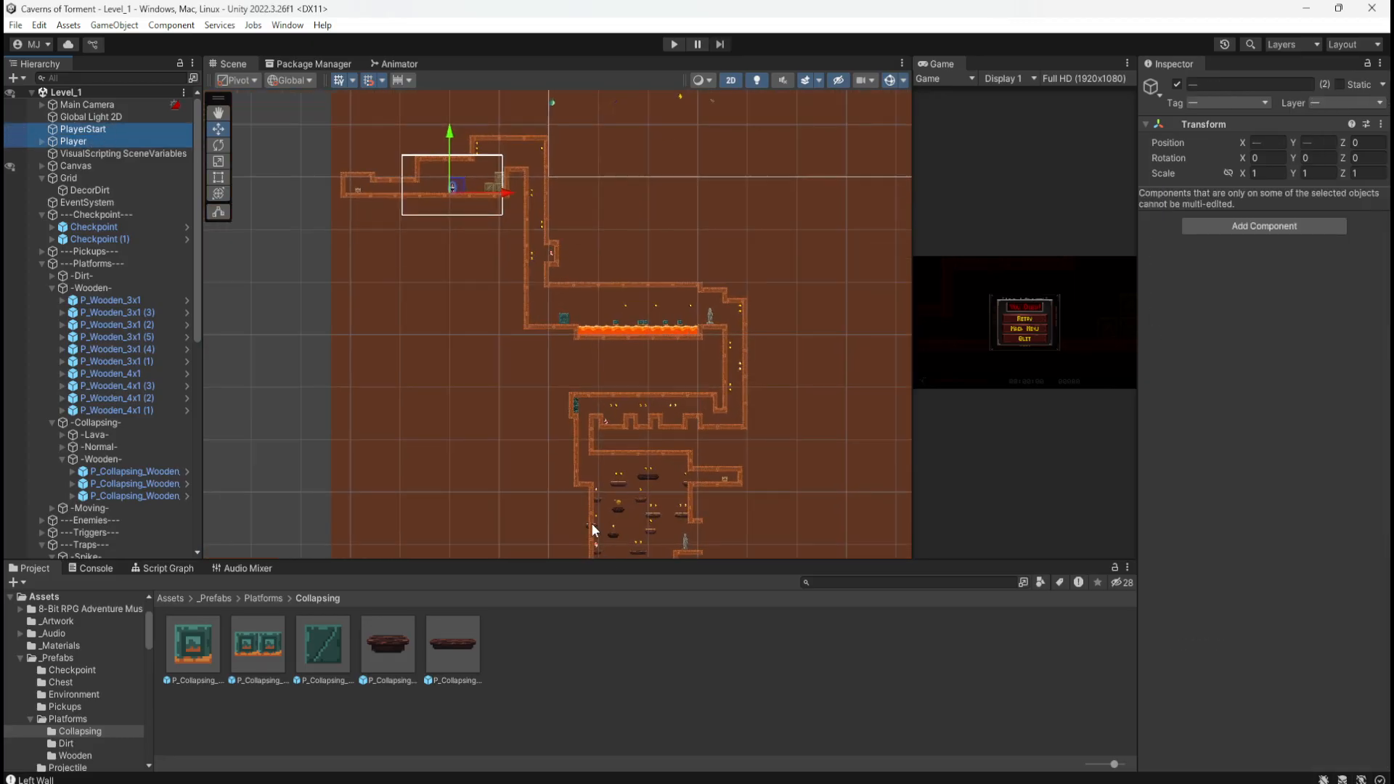
Step: Move Player and PlayerStart down into the lower platform room, save Level_1, and enter Play mode
{"action": "left_click_drag", "start_coordinate": [459, 186], "coordinate": [583, 463]}
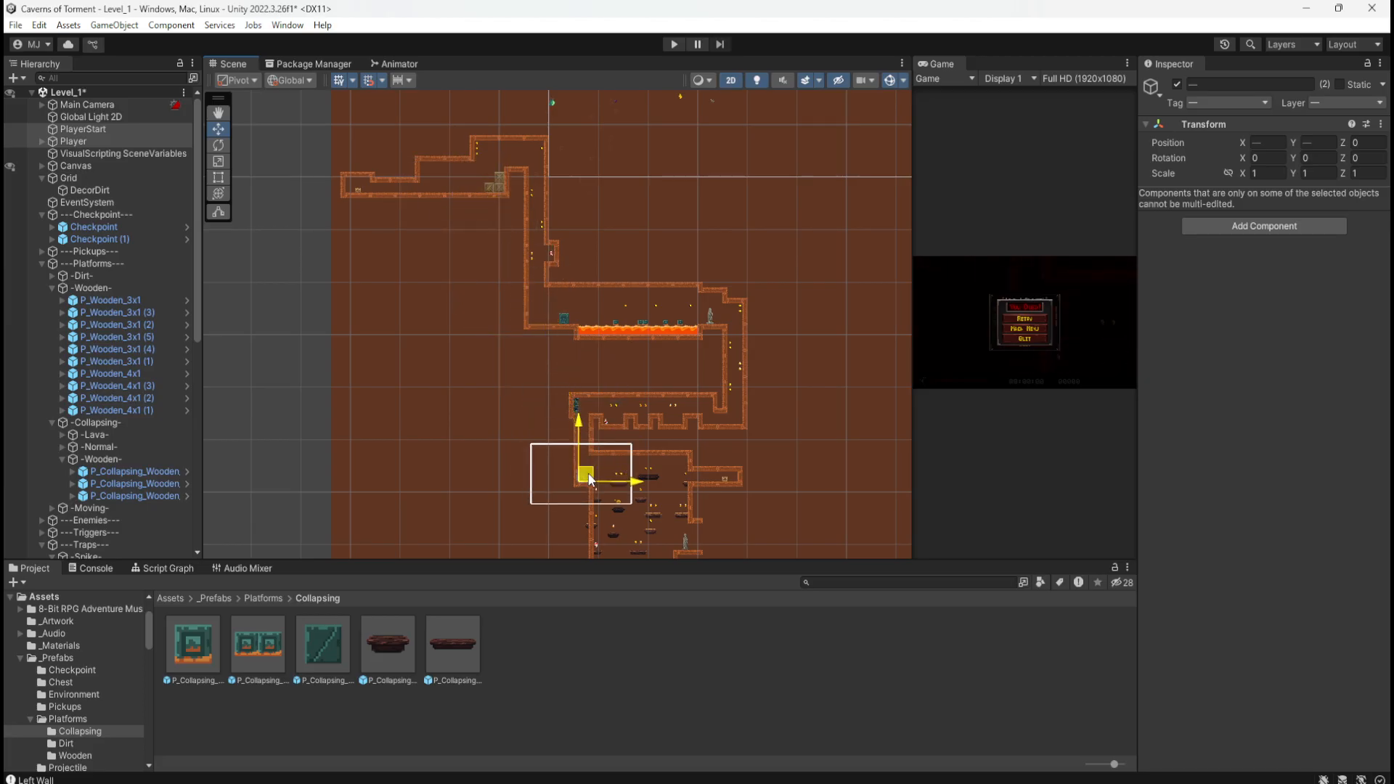
{"action": "scroll", "coordinate": [583, 463], "scroll_direction": "up", "scroll_amount": 6}
{"action": "scroll", "coordinate": [570, 482], "scroll_direction": "up", "scroll_amount": 5}
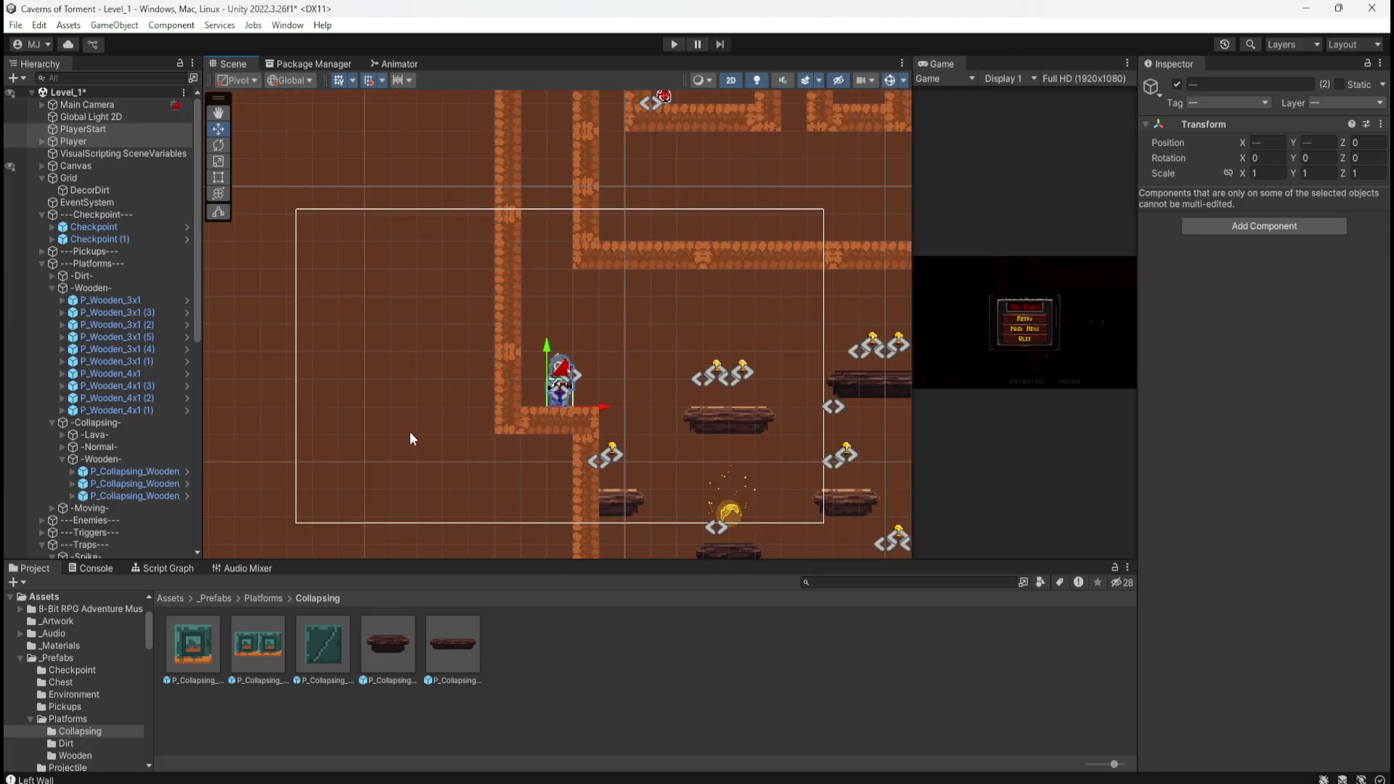
{"action": "scroll", "coordinate": [408, 431], "scroll_direction": "down", "scroll_amount": 6}
{"action": "scroll", "coordinate": [495, 278], "scroll_direction": "down", "scroll_amount": 5}
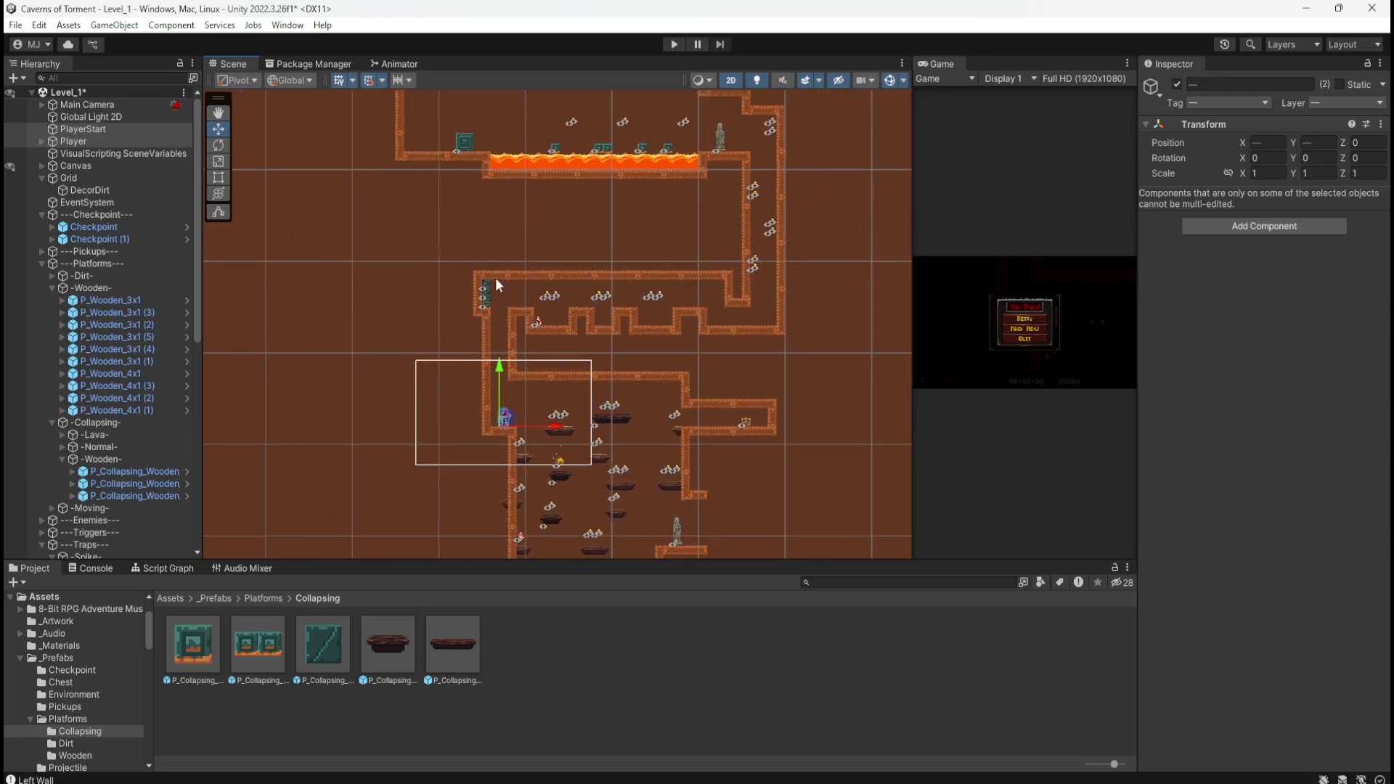
{"action": "key", "text": "ctrl+s"}
{"action": "left_click", "coordinate": [672, 45]}
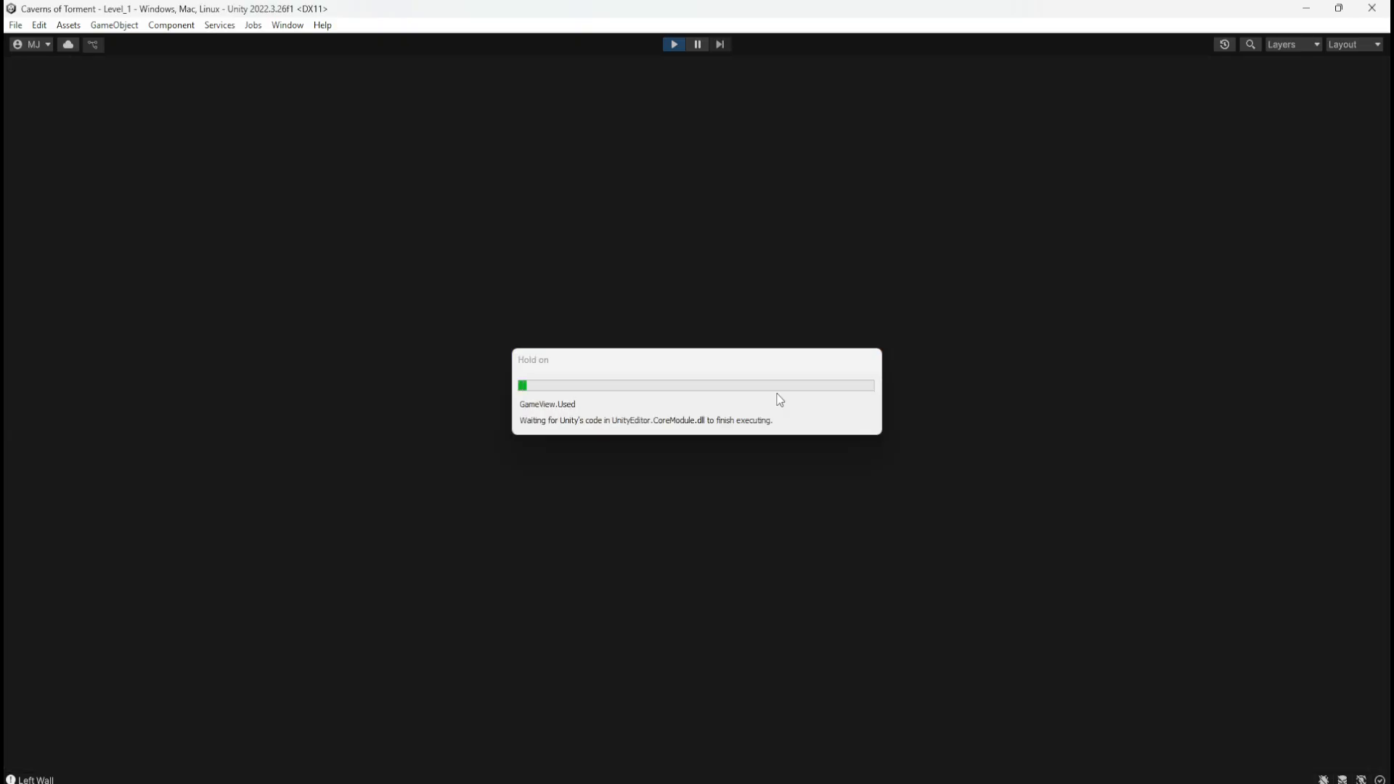
Step: Run across the opening ledges and first platforms, grabbing coins, to reach the statue checkpoint
{"action": "key", "text": "d"}
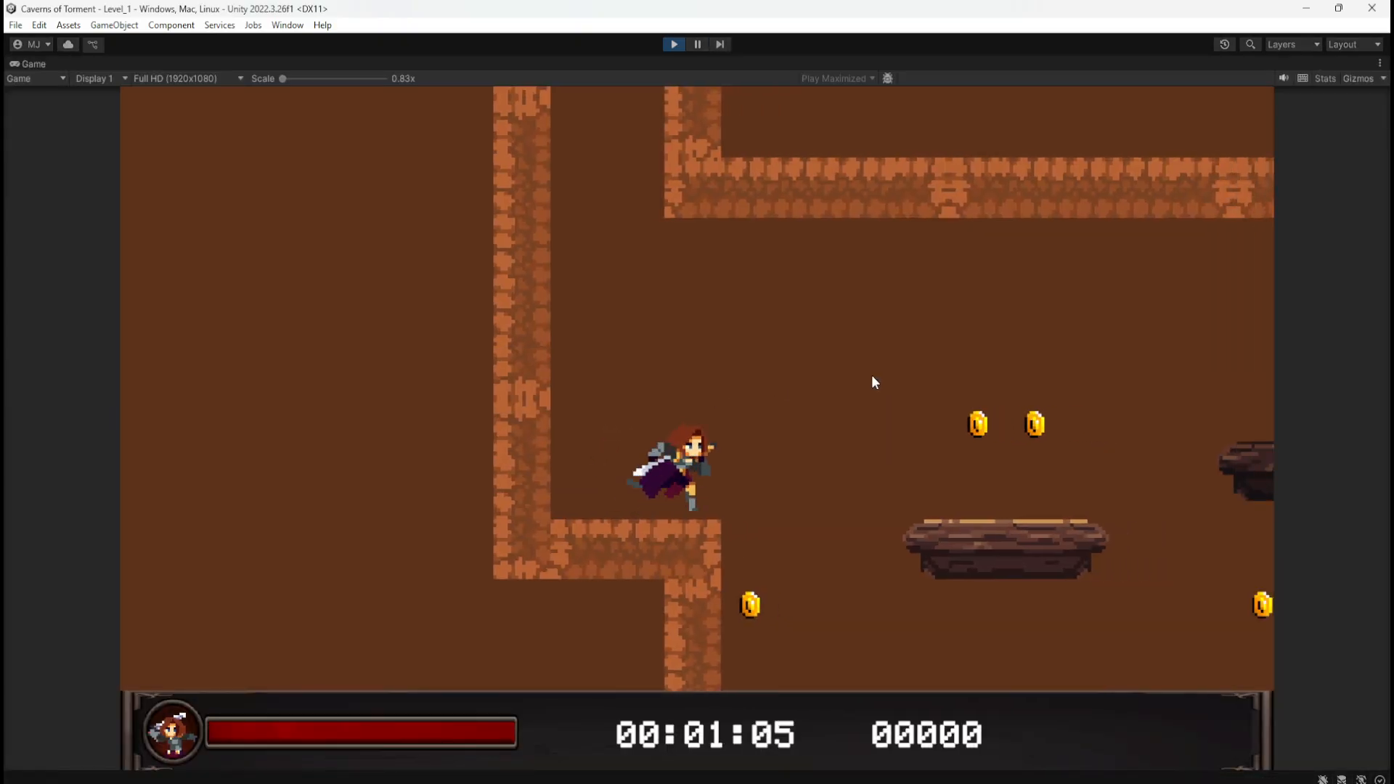
{"action": "key", "text": "d"}
{"action": "key", "text": "d"}
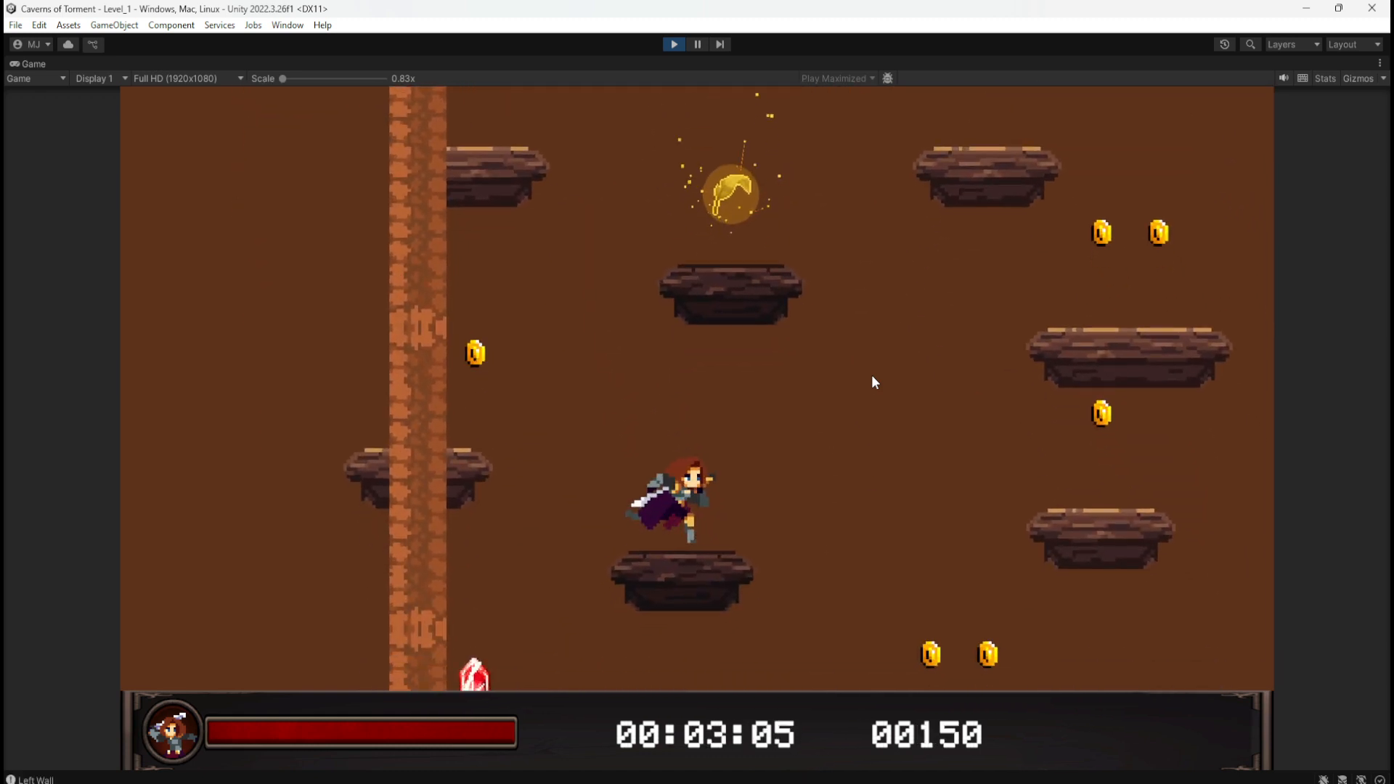
{"action": "key", "text": "a"}
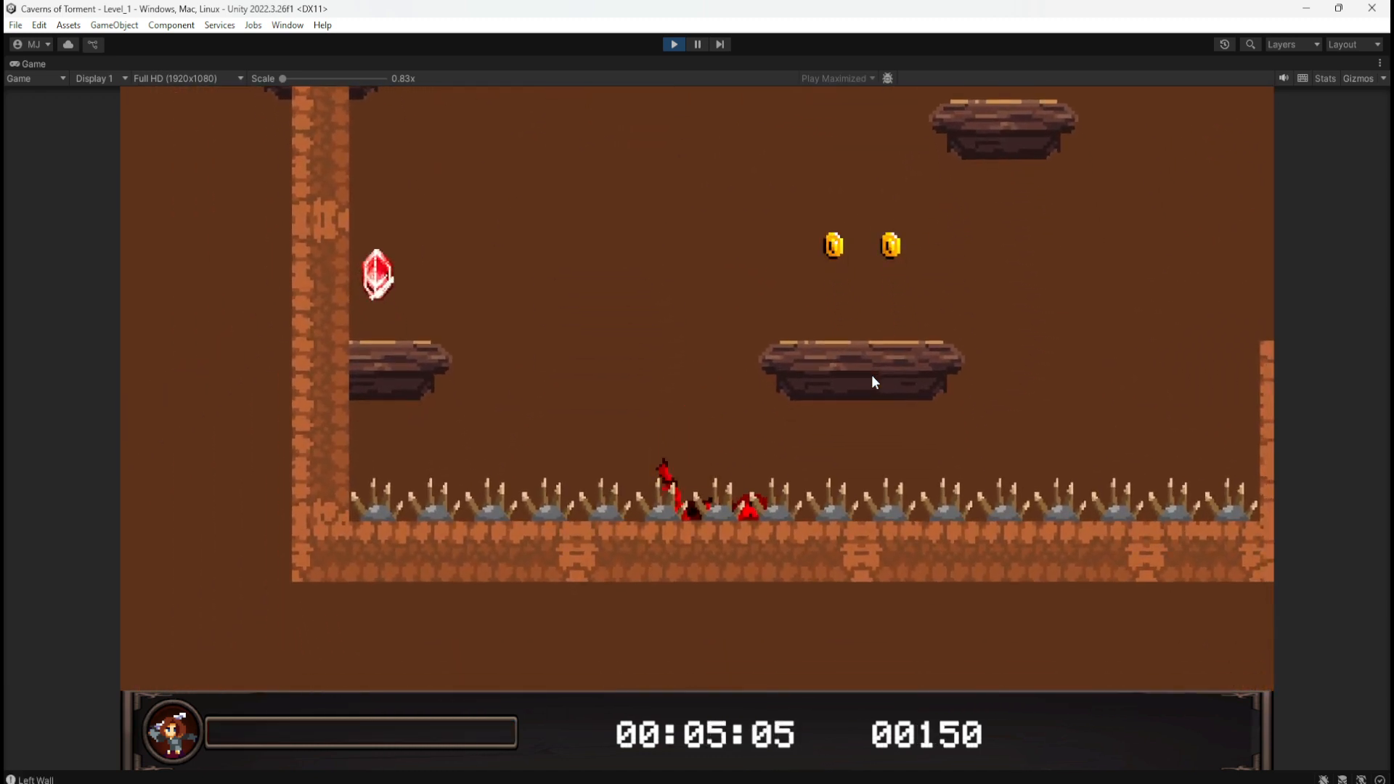
{"action": "key", "text": "d"}
{"action": "key", "text": "space"}
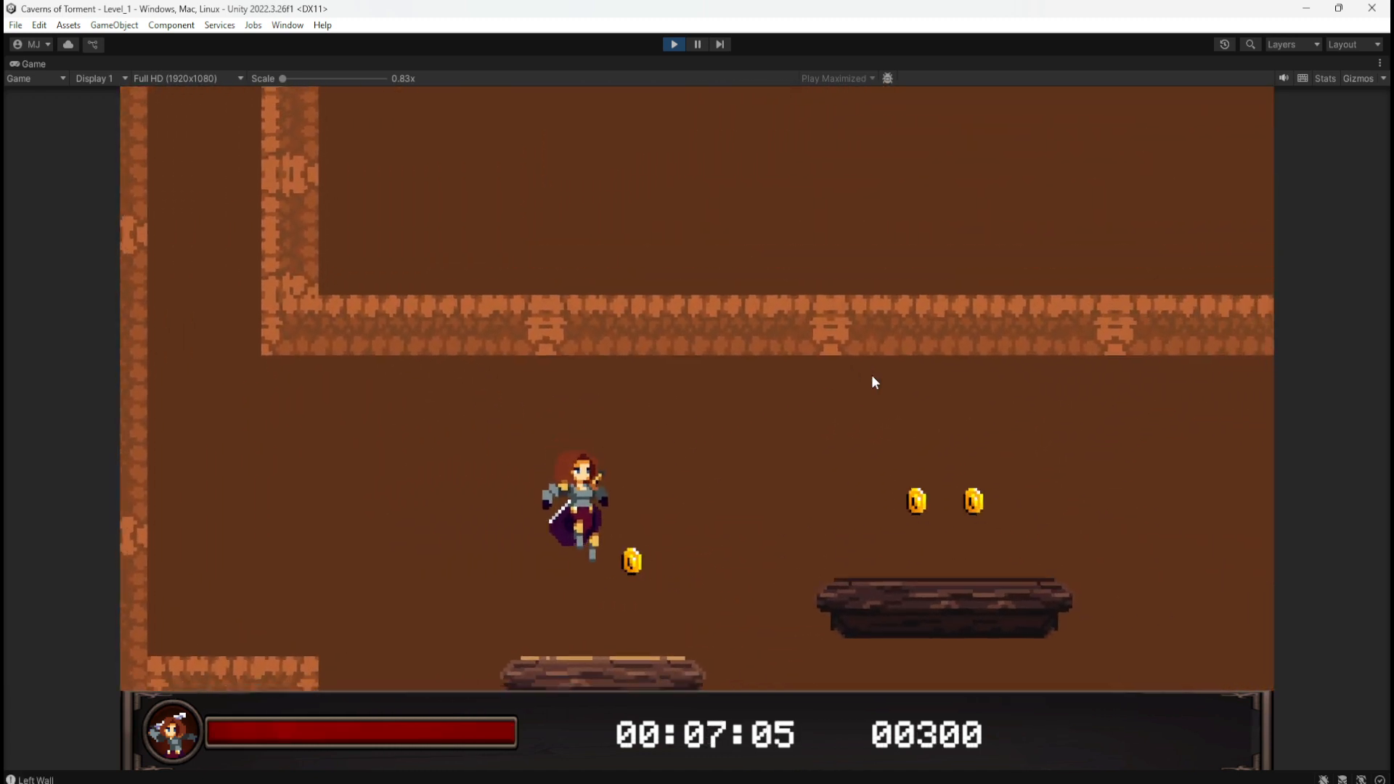
{"action": "key", "text": "space"}
{"action": "key", "text": "d"}
{"action": "key", "text": "d"}
{"action": "key", "text": "space"}
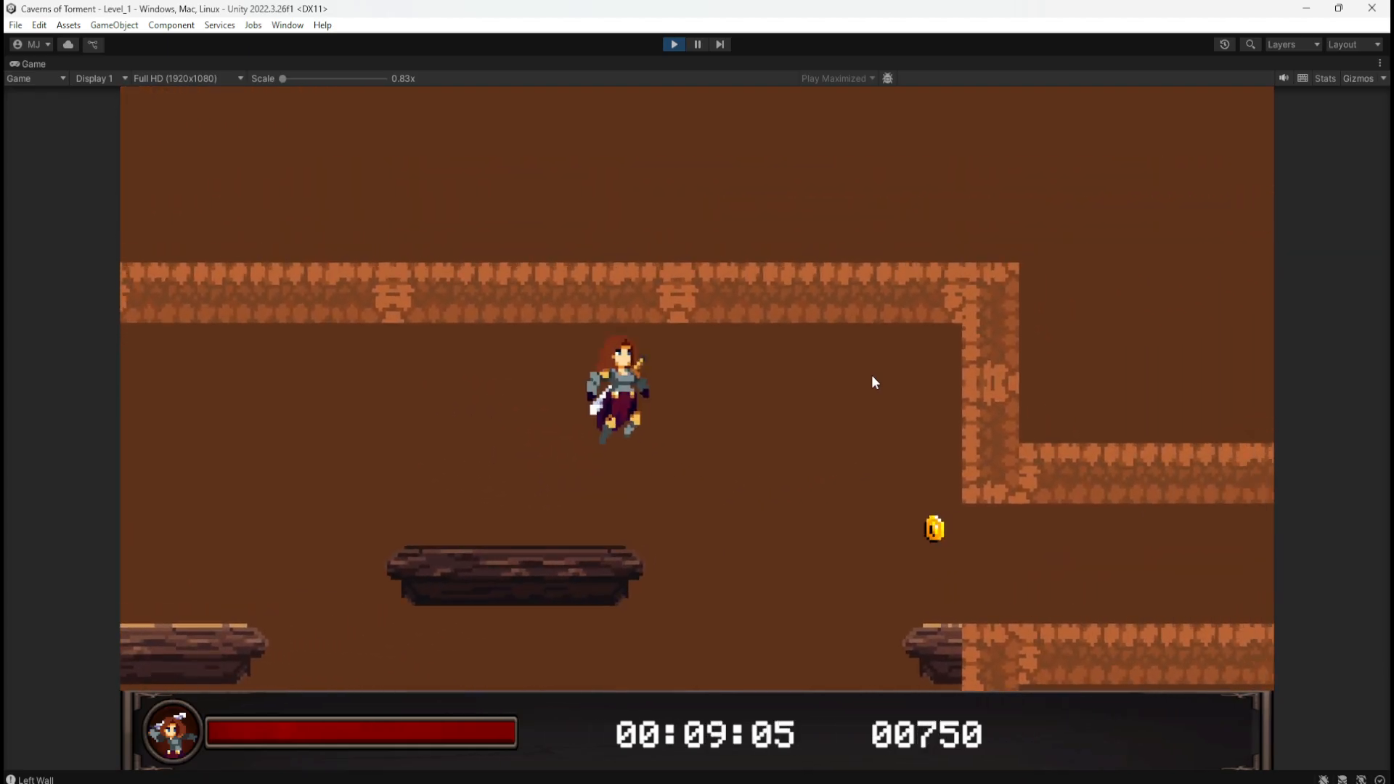
{"action": "key", "text": "a"}
{"action": "key", "text": "d"}
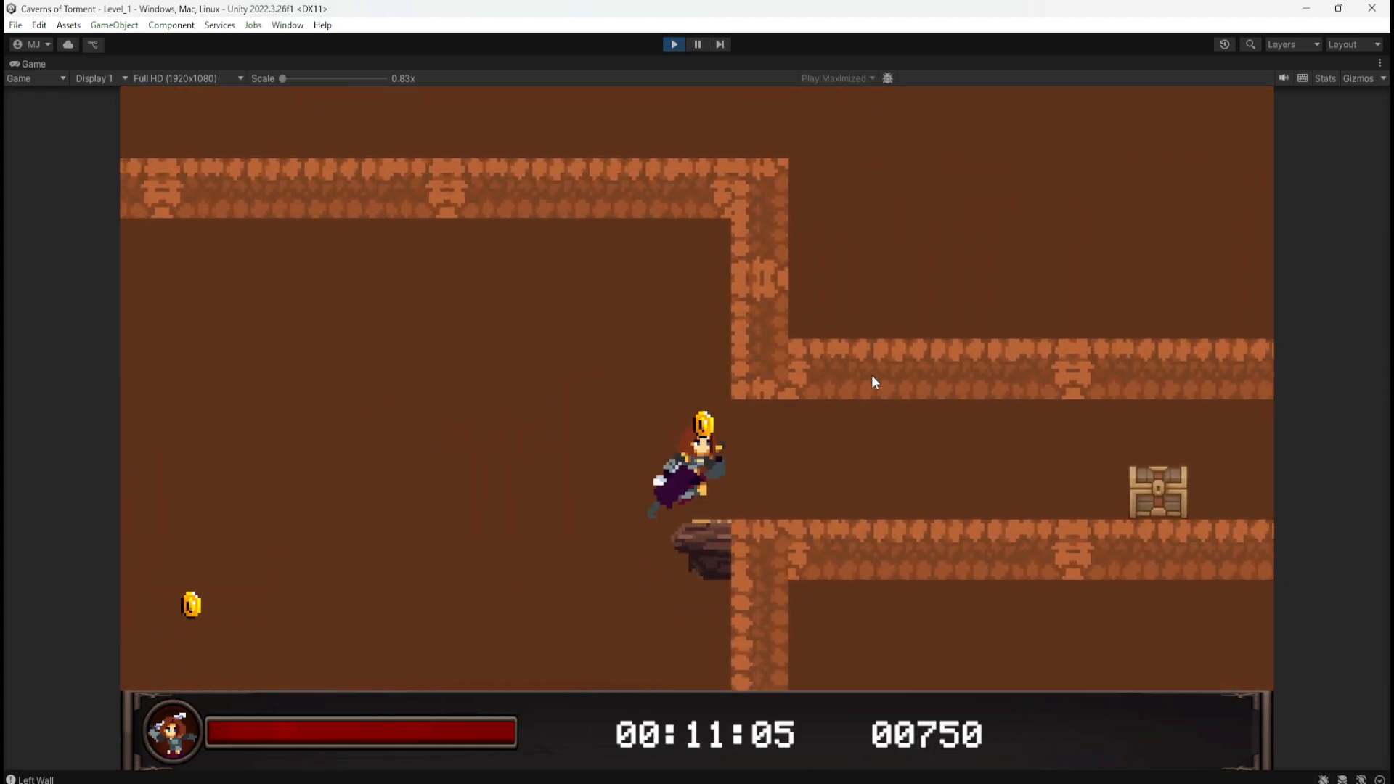
{"action": "key", "text": "space"}
{"action": "key", "text": "a"}
{"action": "key", "text": "space"}
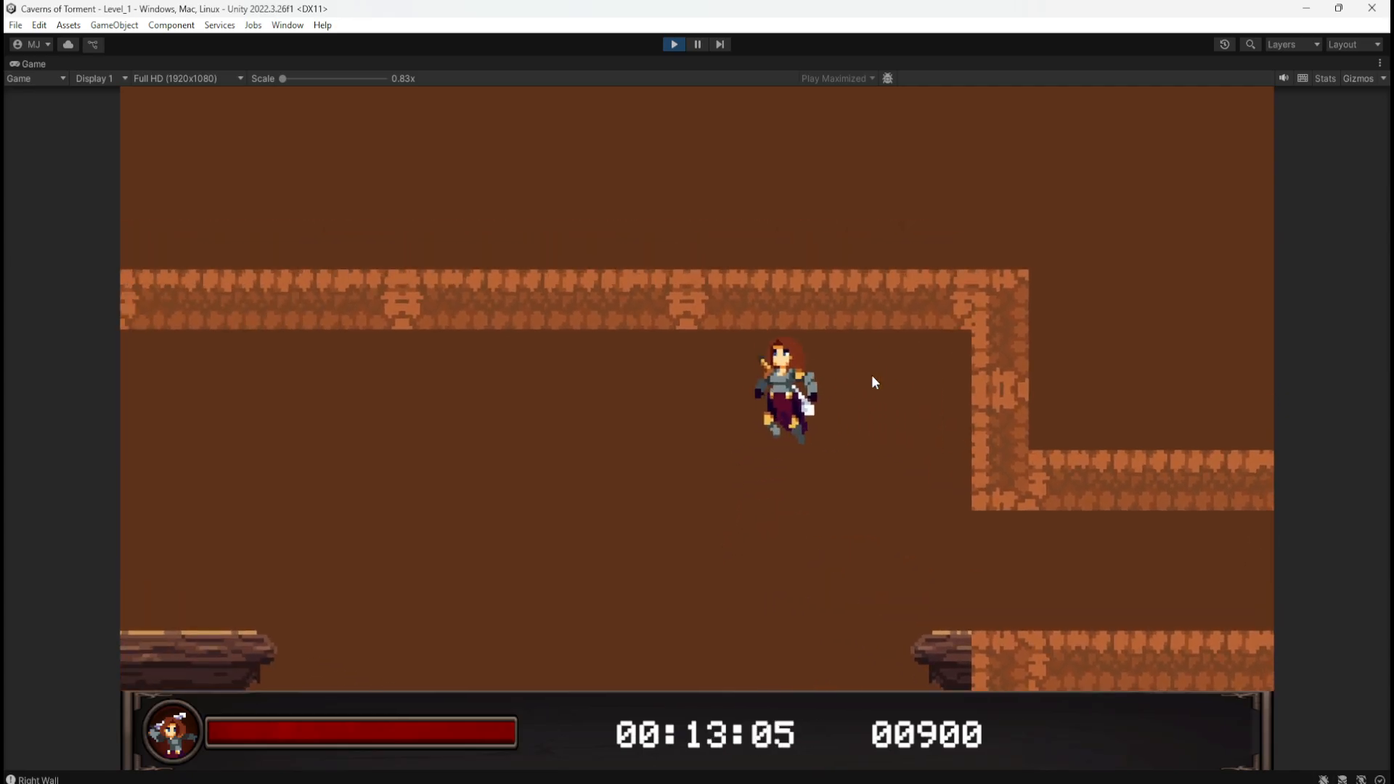
{"action": "key", "text": "space"}
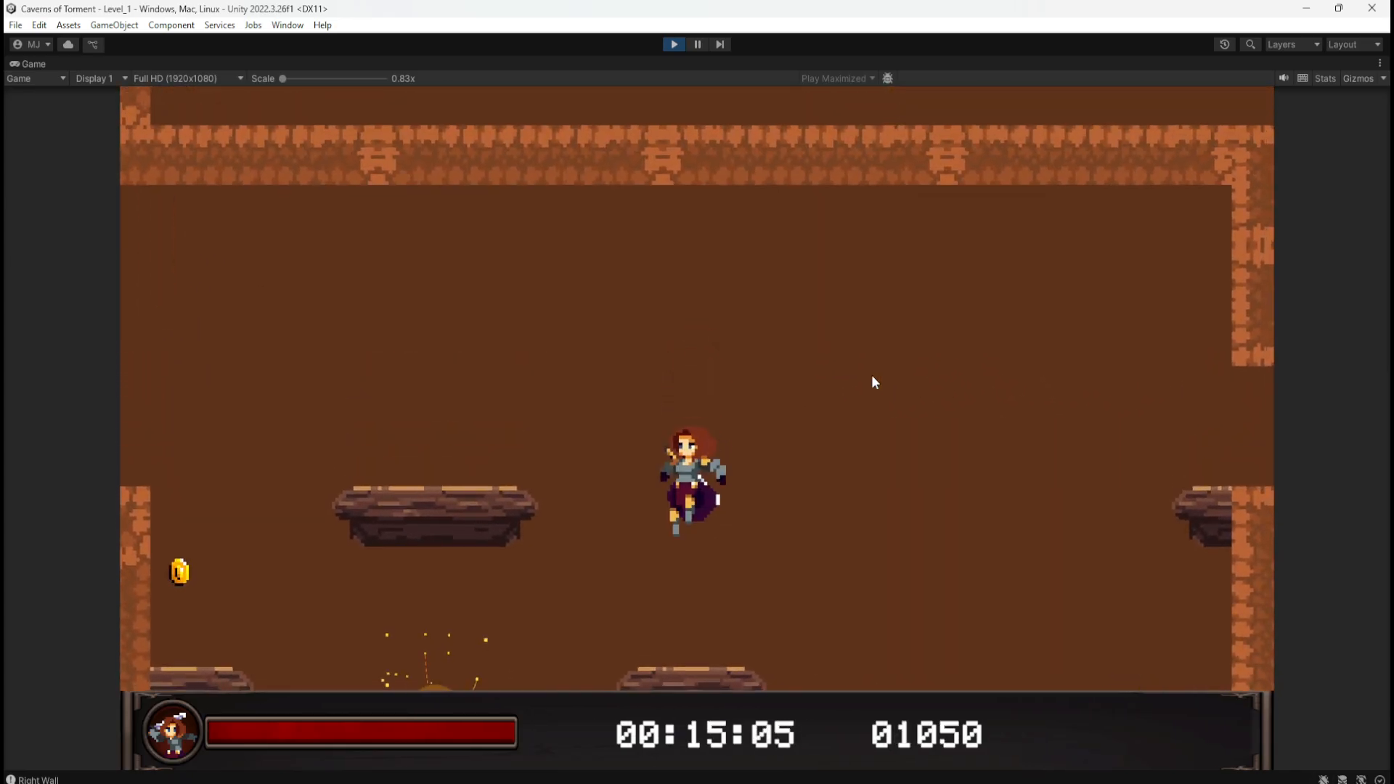
{"action": "key", "text": "d"}
{"action": "key", "text": "a"}
{"action": "key", "text": "d"}
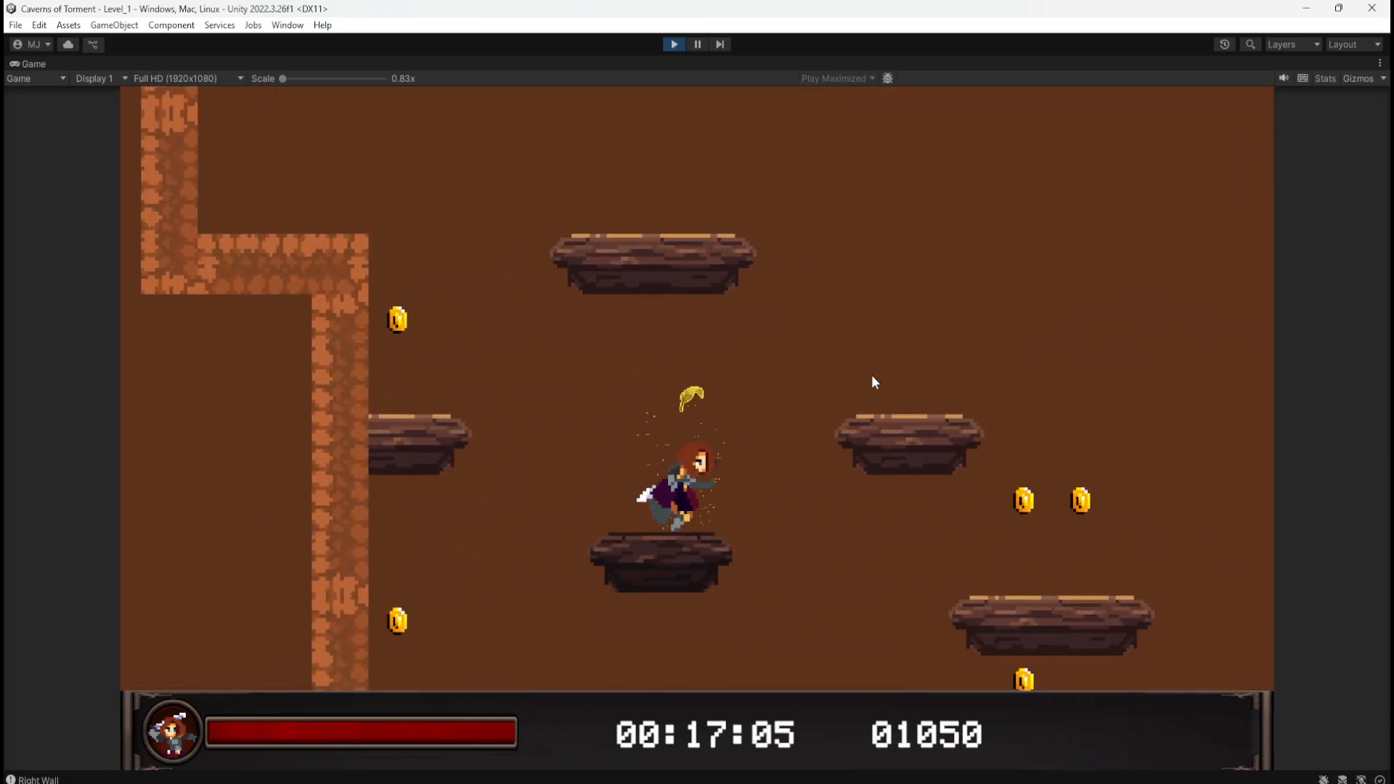
{"action": "key", "text": "space"}
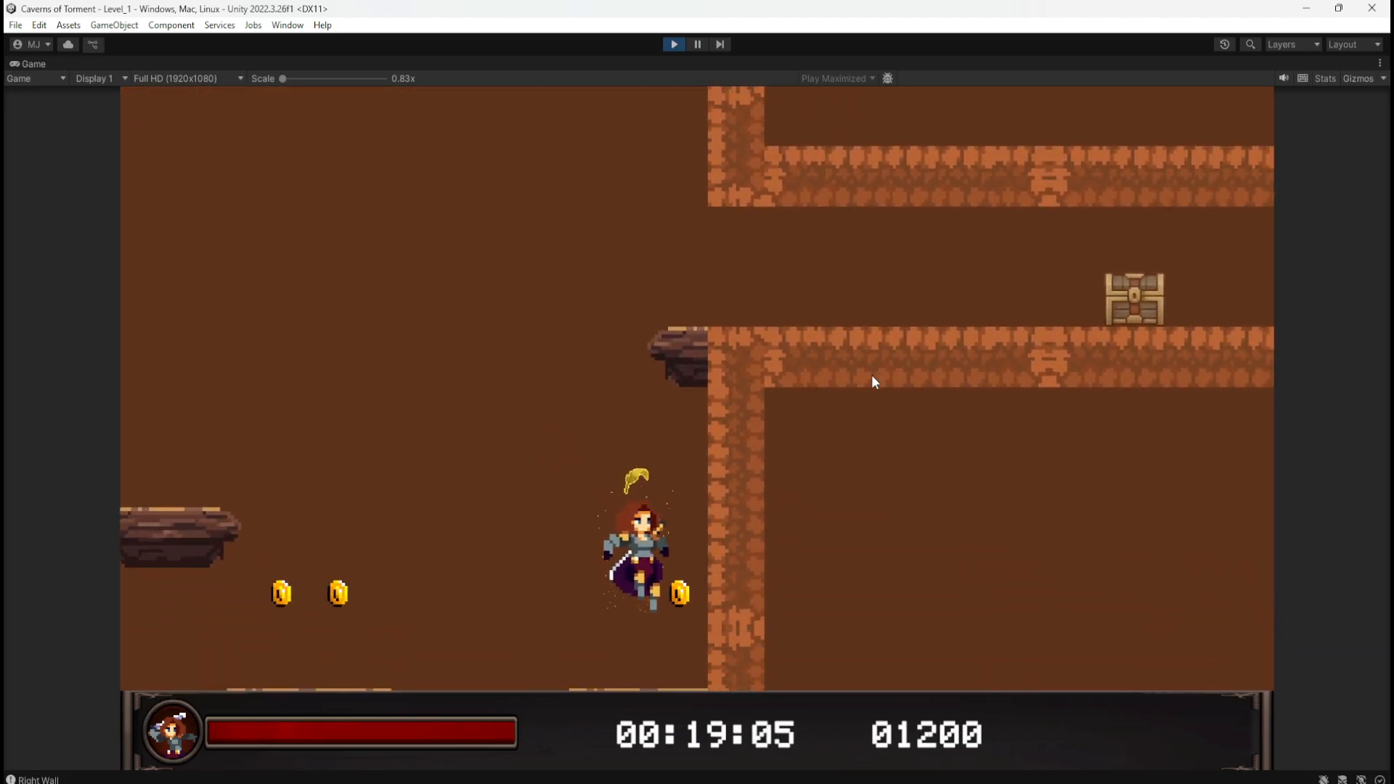
{"action": "key", "text": "a"}
{"action": "key", "text": "d"}
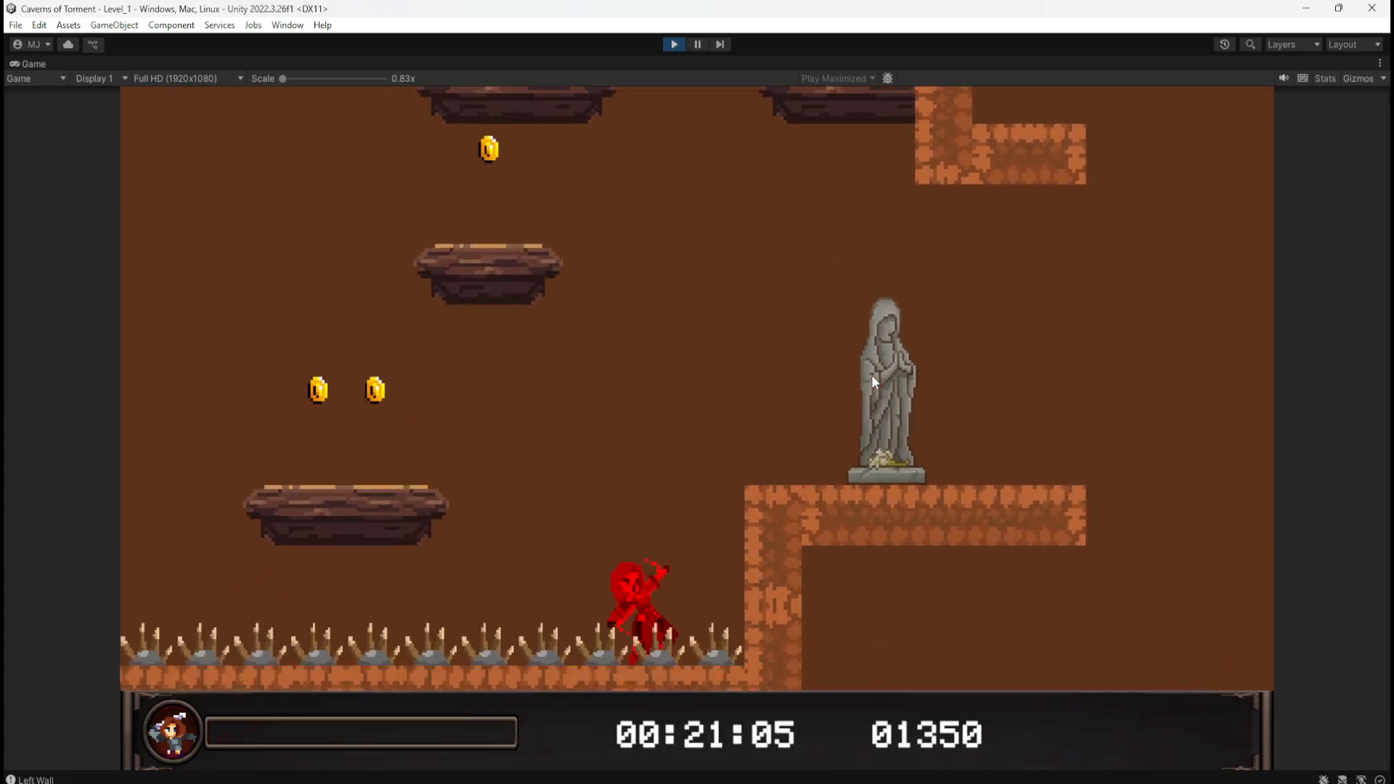
{"action": "key", "text": "d"}
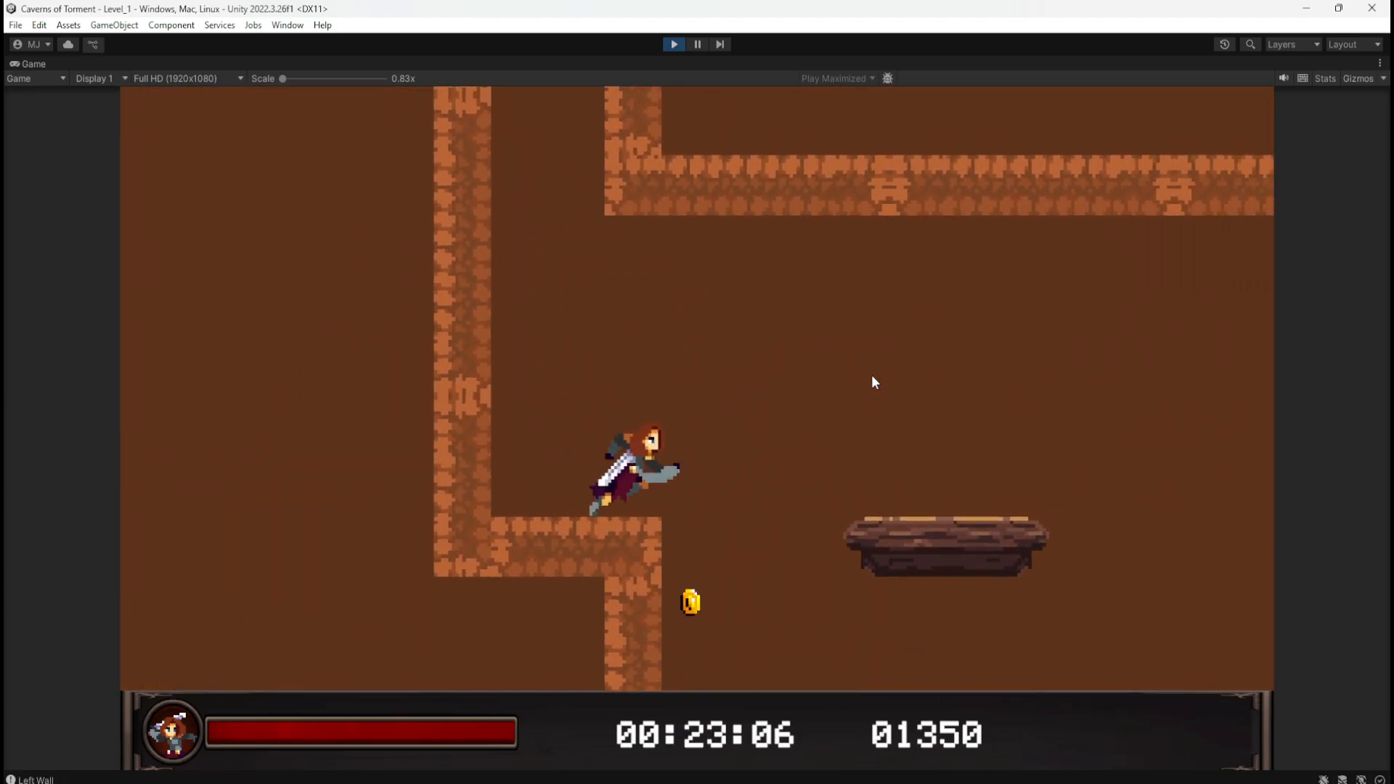
{"action": "key", "text": "a"}
{"action": "key", "text": "d"}
{"action": "key", "text": "a"}
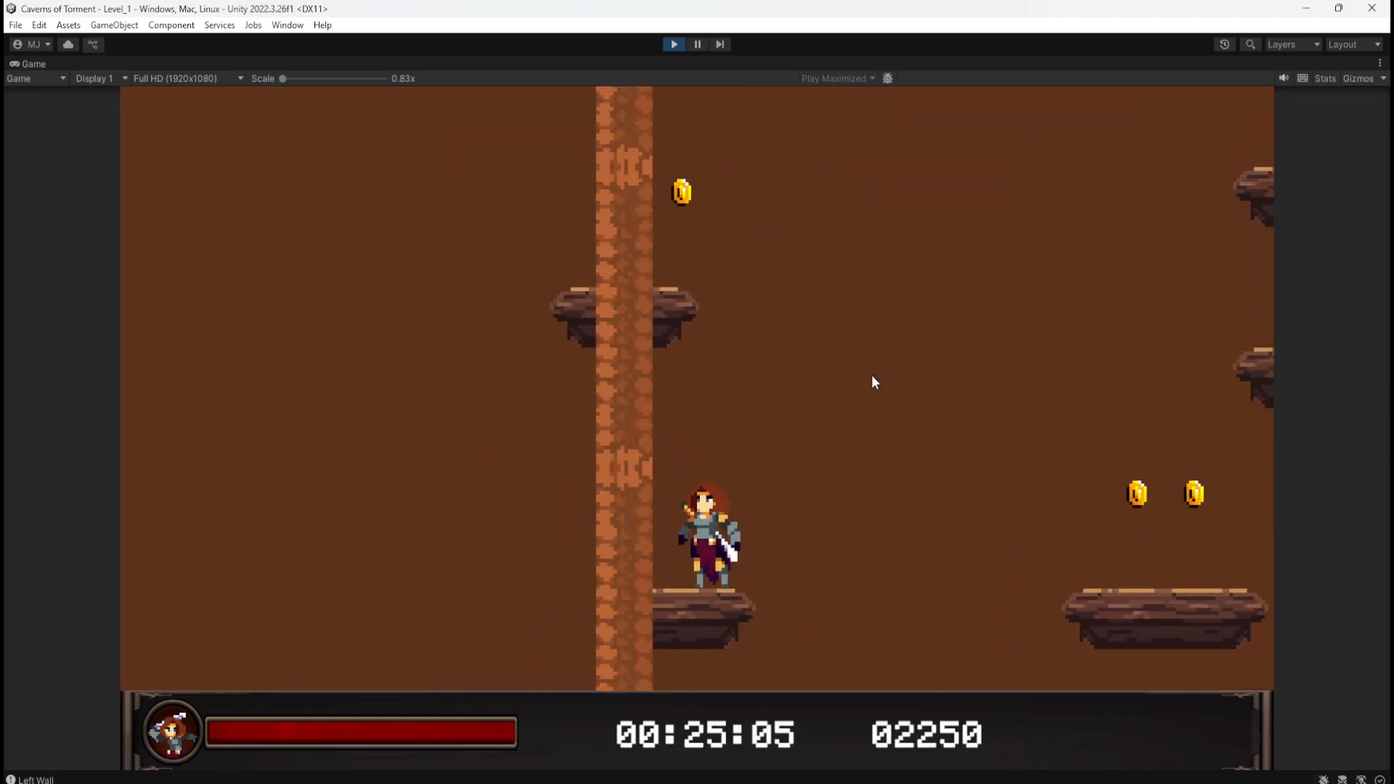
{"action": "key", "text": "d"}
{"action": "key", "text": "space"}
{"action": "key", "text": "a"}
{"action": "key", "text": "d"}
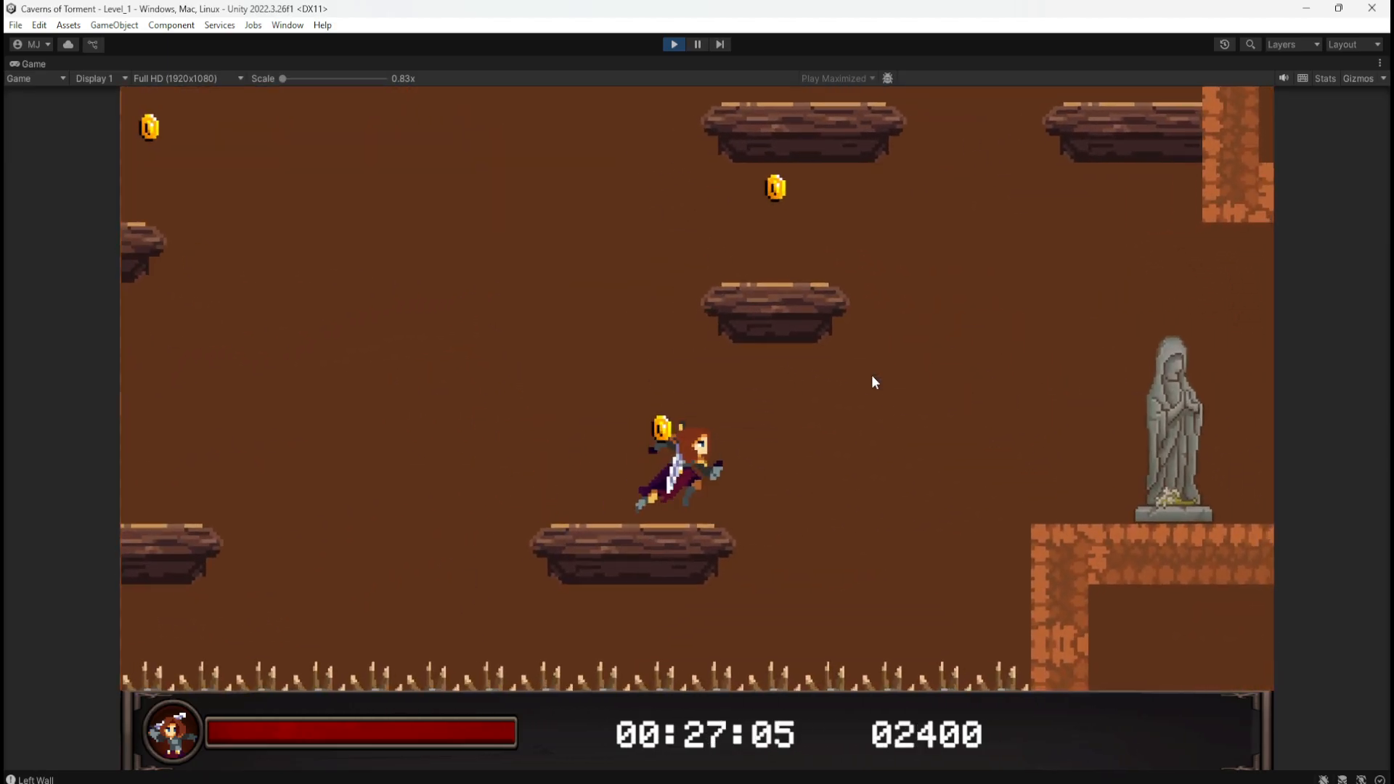
{"action": "key", "text": "space"}
Step: Leave the statue ledge and repeatedly try jumping from the lower platform onto the small platform
{"action": "key", "text": "a"}
{"action": "key", "text": "space"}
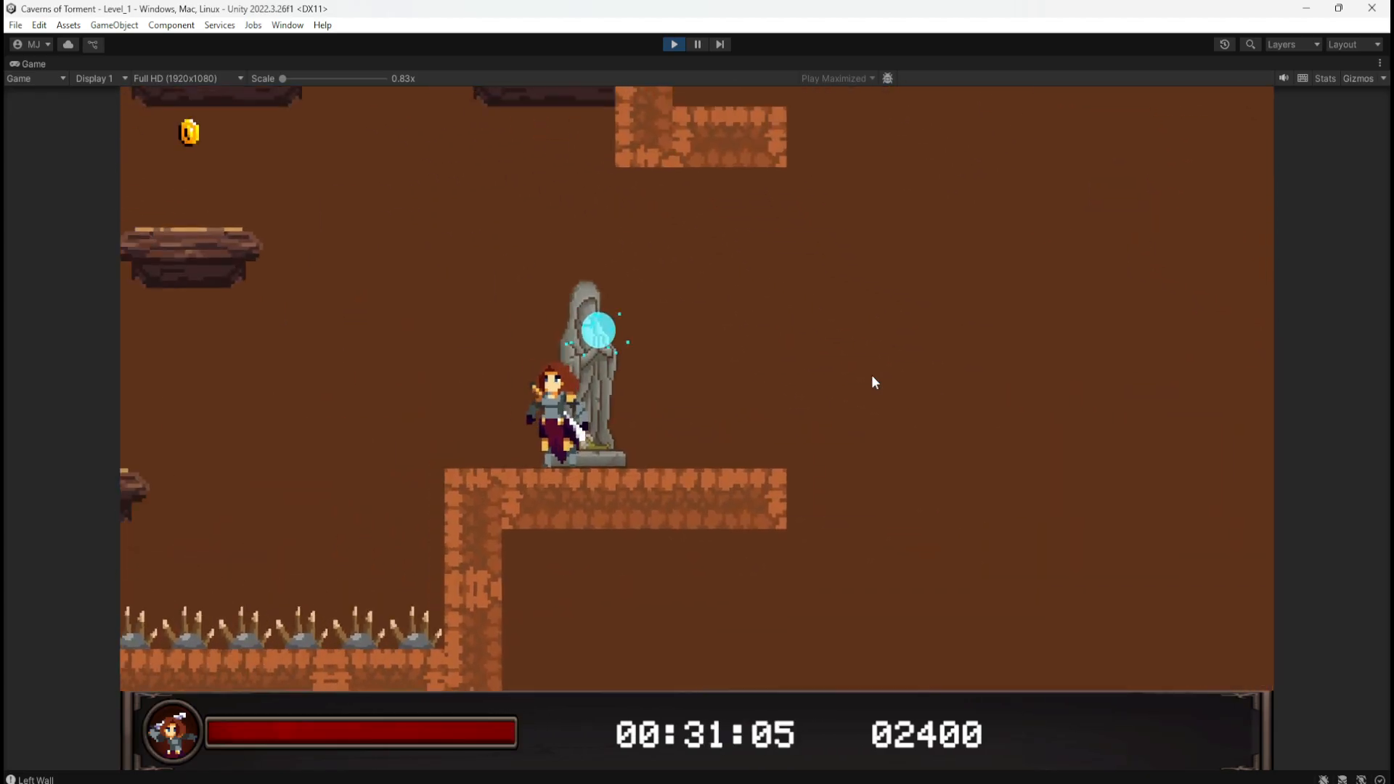
{"action": "key", "text": "a"}
{"action": "key", "text": "space"}
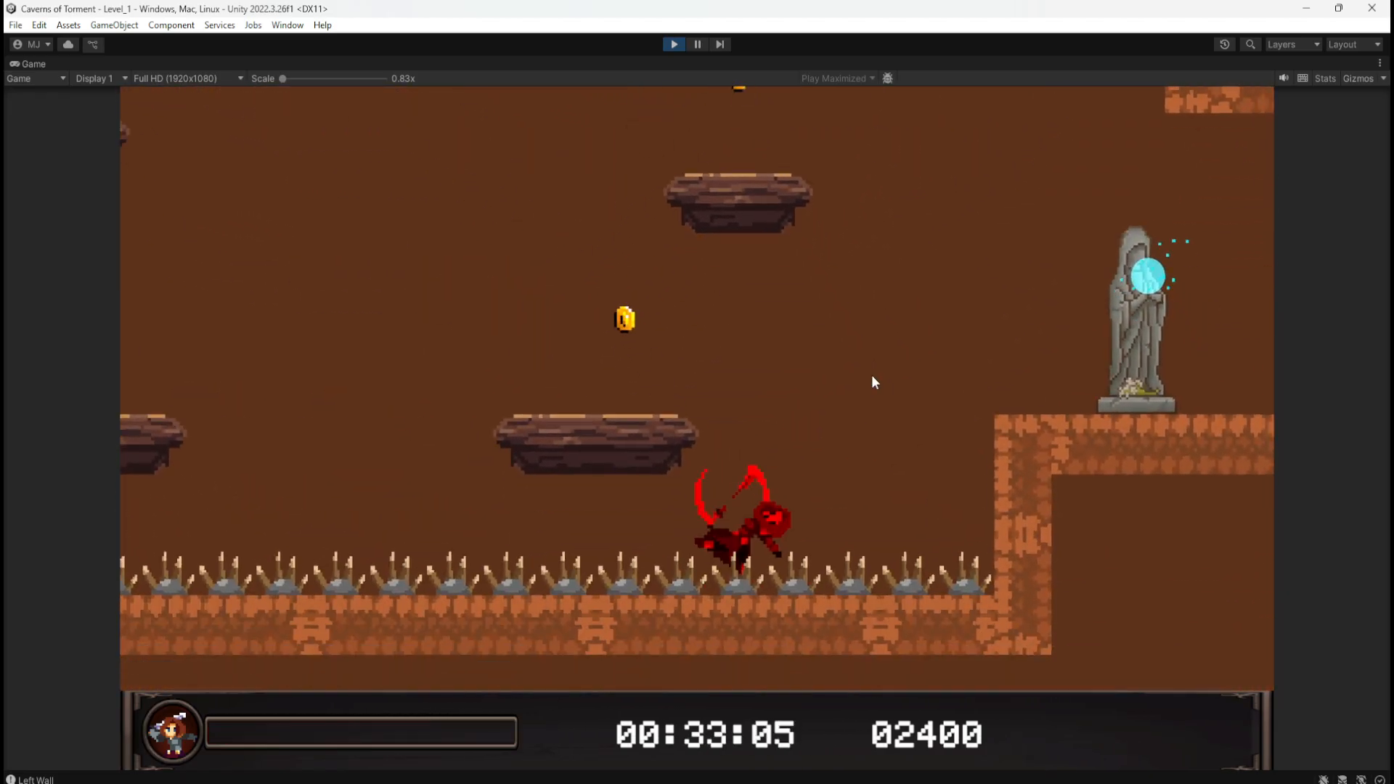
{"action": "key", "text": "a"}
{"action": "key", "text": "space"}
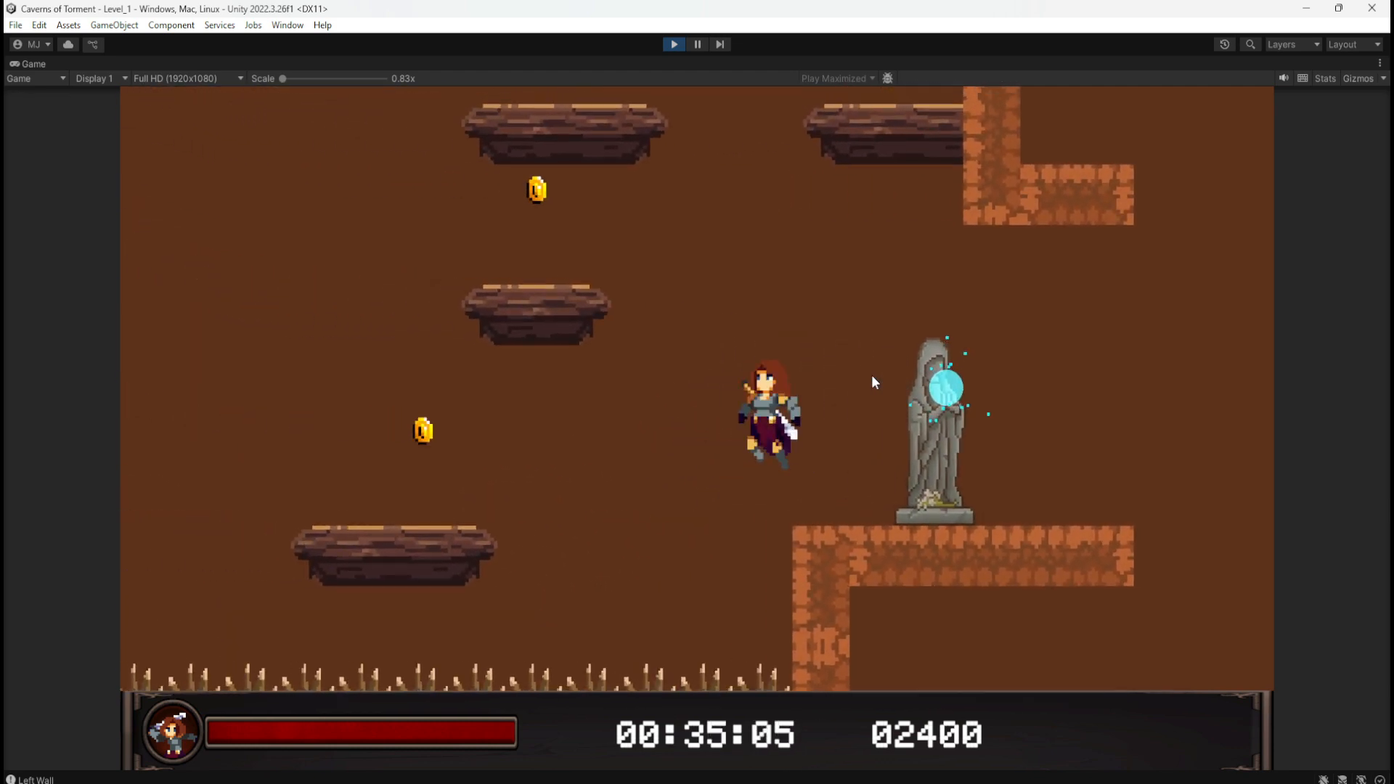
{"action": "key", "text": "space"}
{"action": "key", "text": "d"}
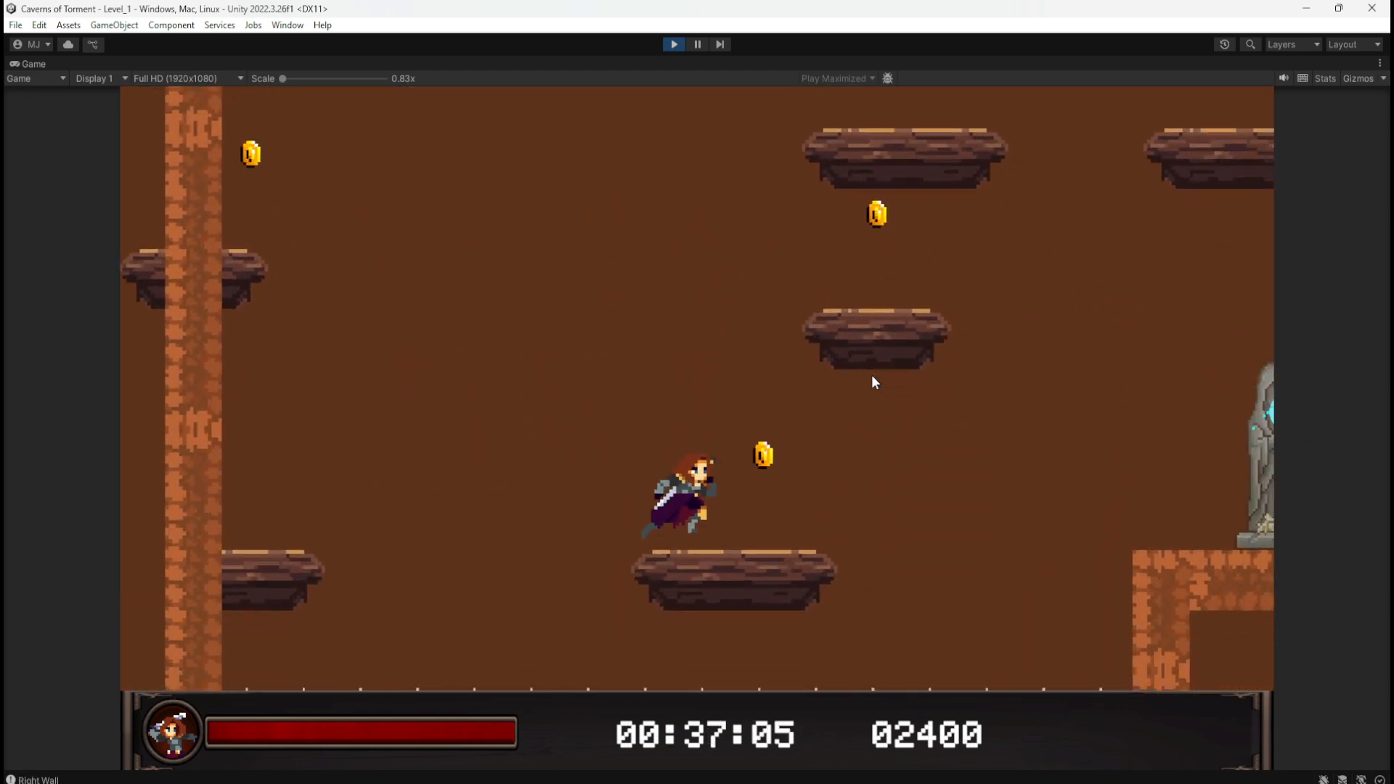
{"action": "key", "text": "space"}
{"action": "key", "text": "a"}
{"action": "key", "text": "d"}
{"action": "key", "text": "space"}
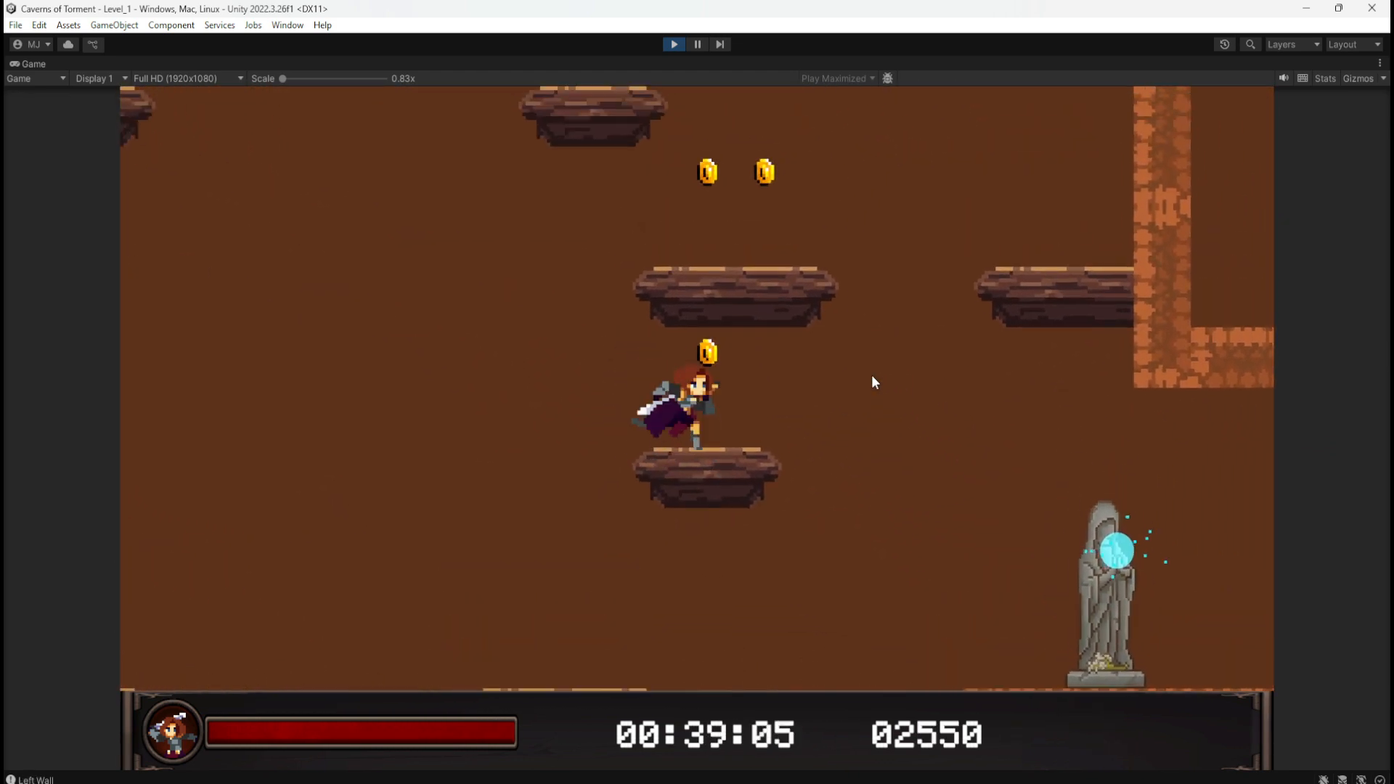
{"action": "key", "text": "a"}
{"action": "key", "text": "d"}
{"action": "key", "text": "space"}
{"action": "key", "text": "a"}
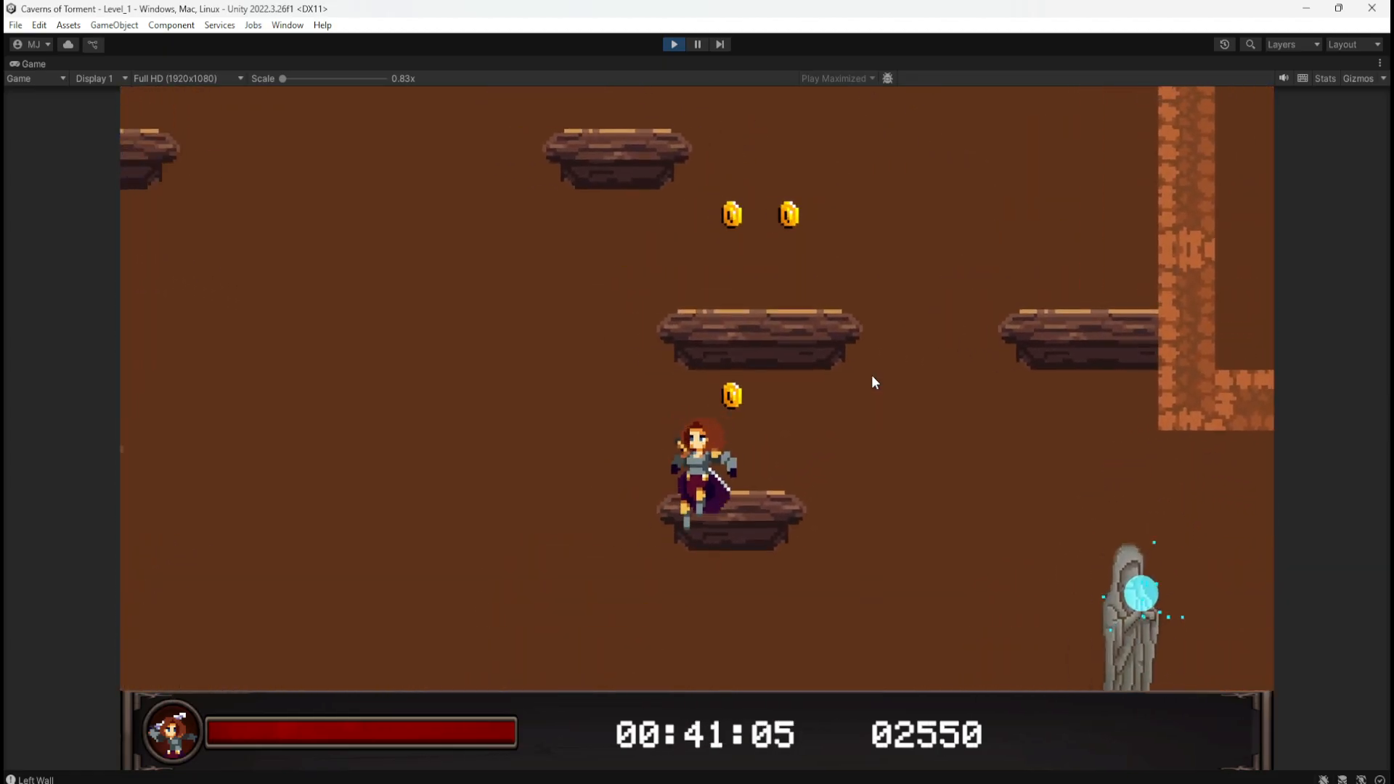
{"action": "key", "text": "d"}
{"action": "key", "text": "space"}
{"action": "key", "text": "a"}
{"action": "key", "text": "d"}
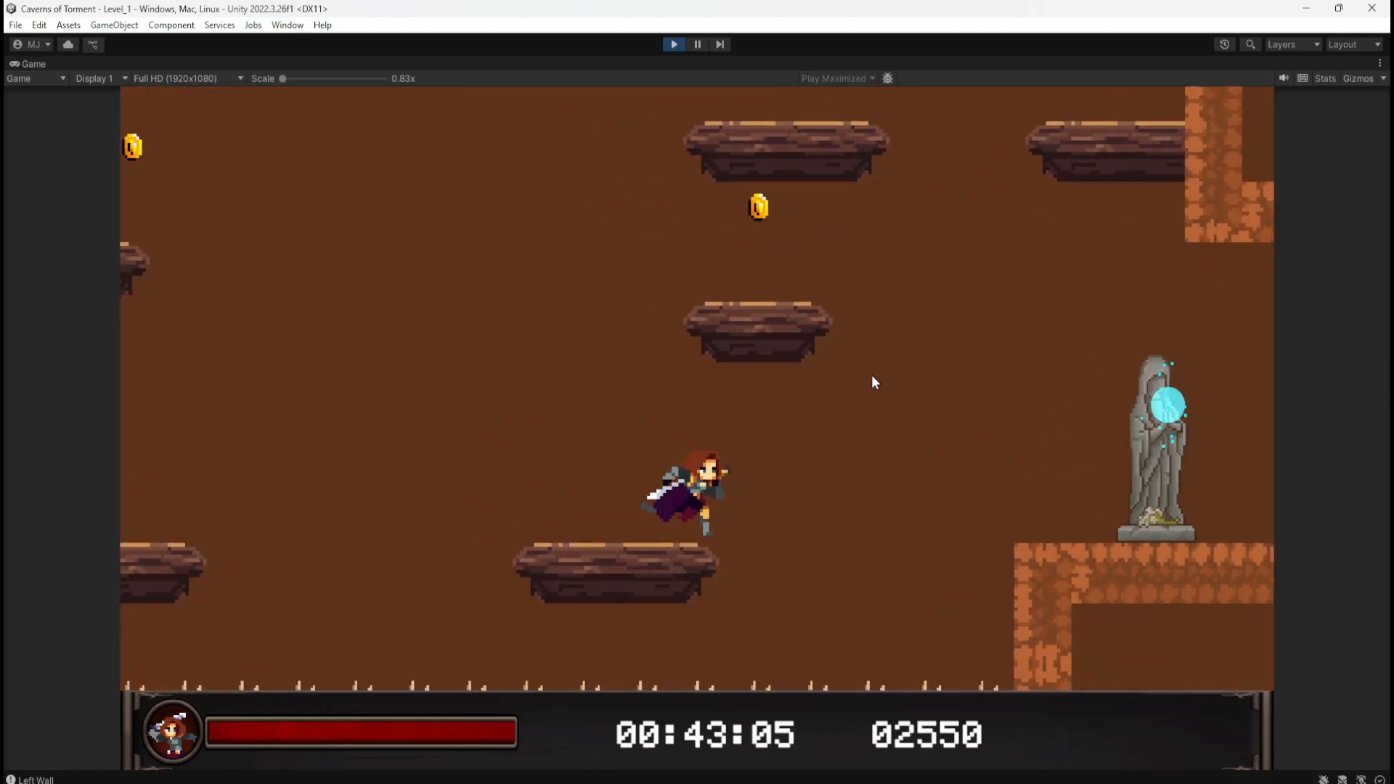
{"action": "key", "text": "space"}
{"action": "key", "text": "a"}
{"action": "key", "text": "d"}
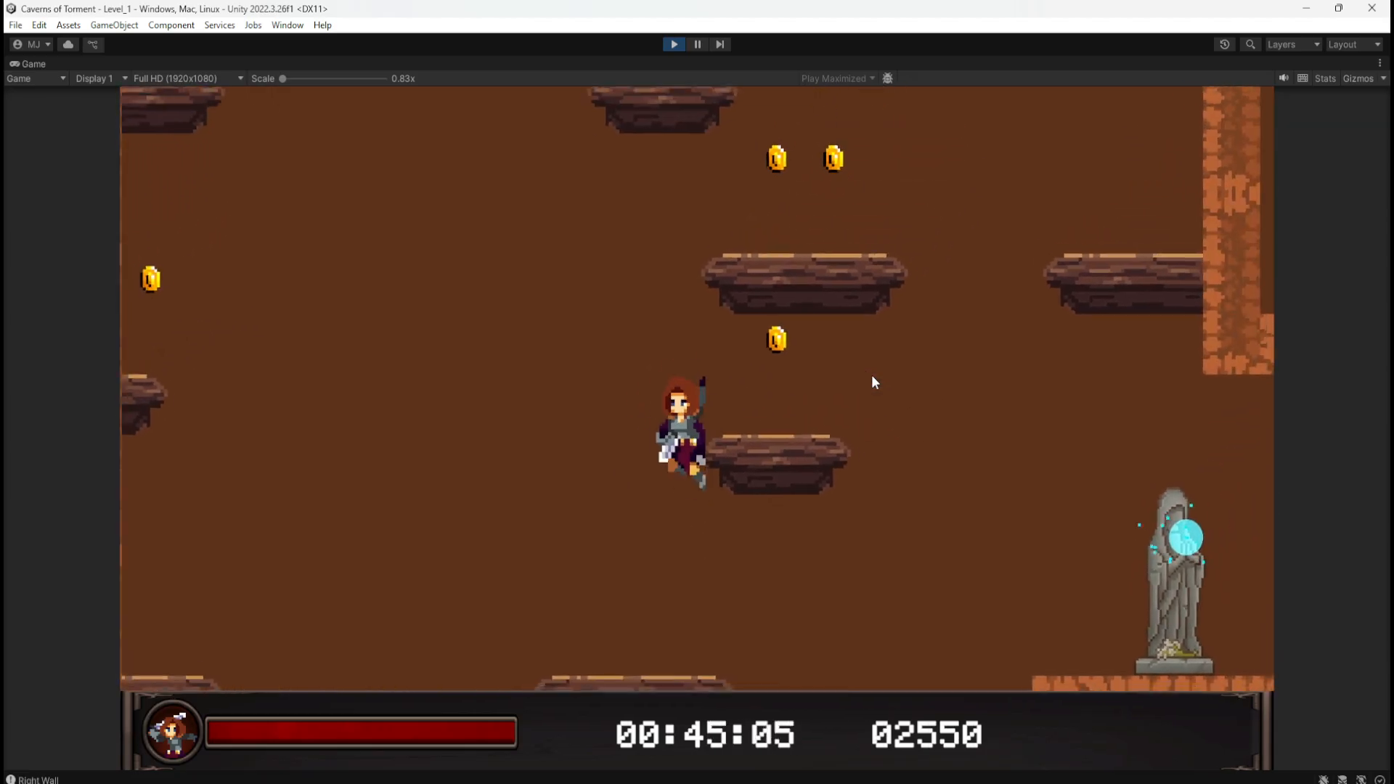
{"action": "key", "text": "a"}
{"action": "key", "text": "d"}
{"action": "key", "text": "space"}
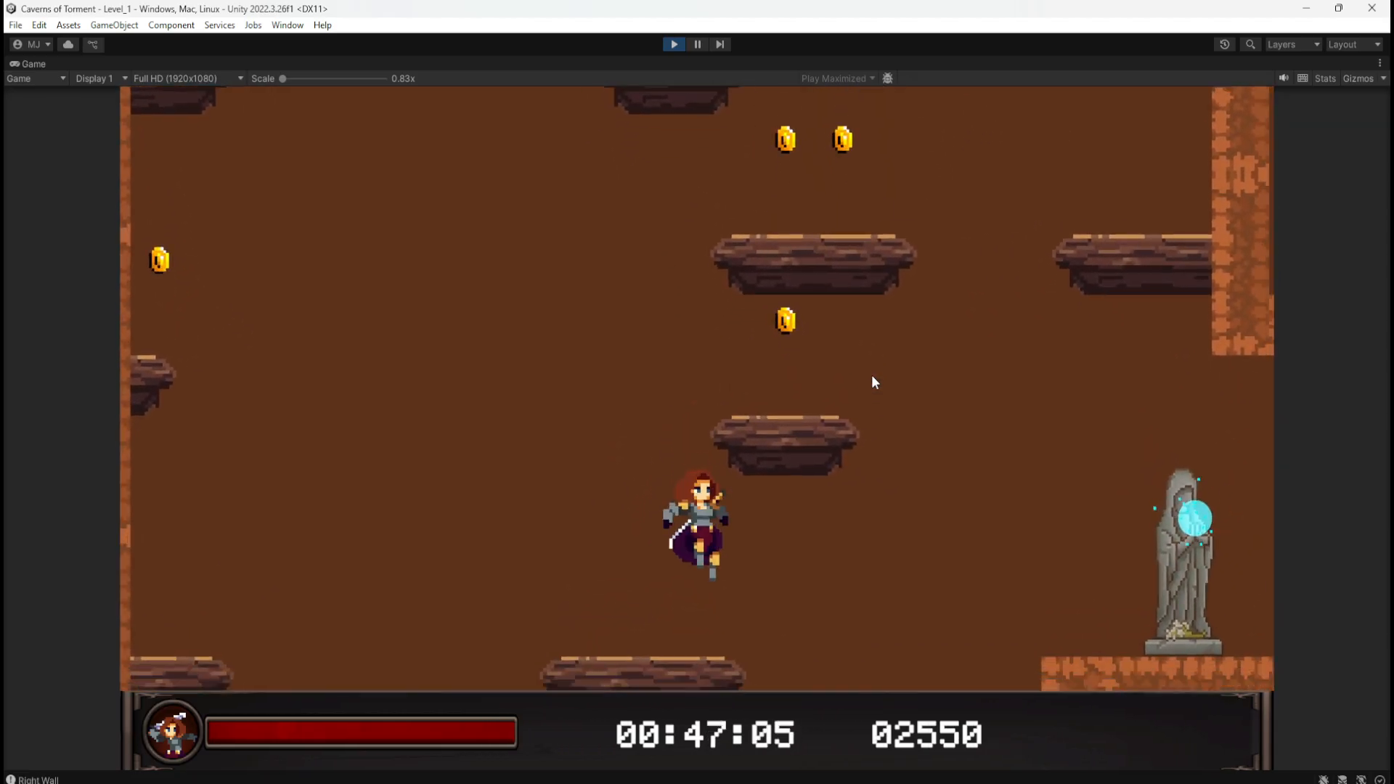
{"action": "key", "text": "a"}
{"action": "key", "text": "d"}
{"action": "key", "text": "space"}
{"action": "key", "text": "a"}
{"action": "key", "text": "d"}
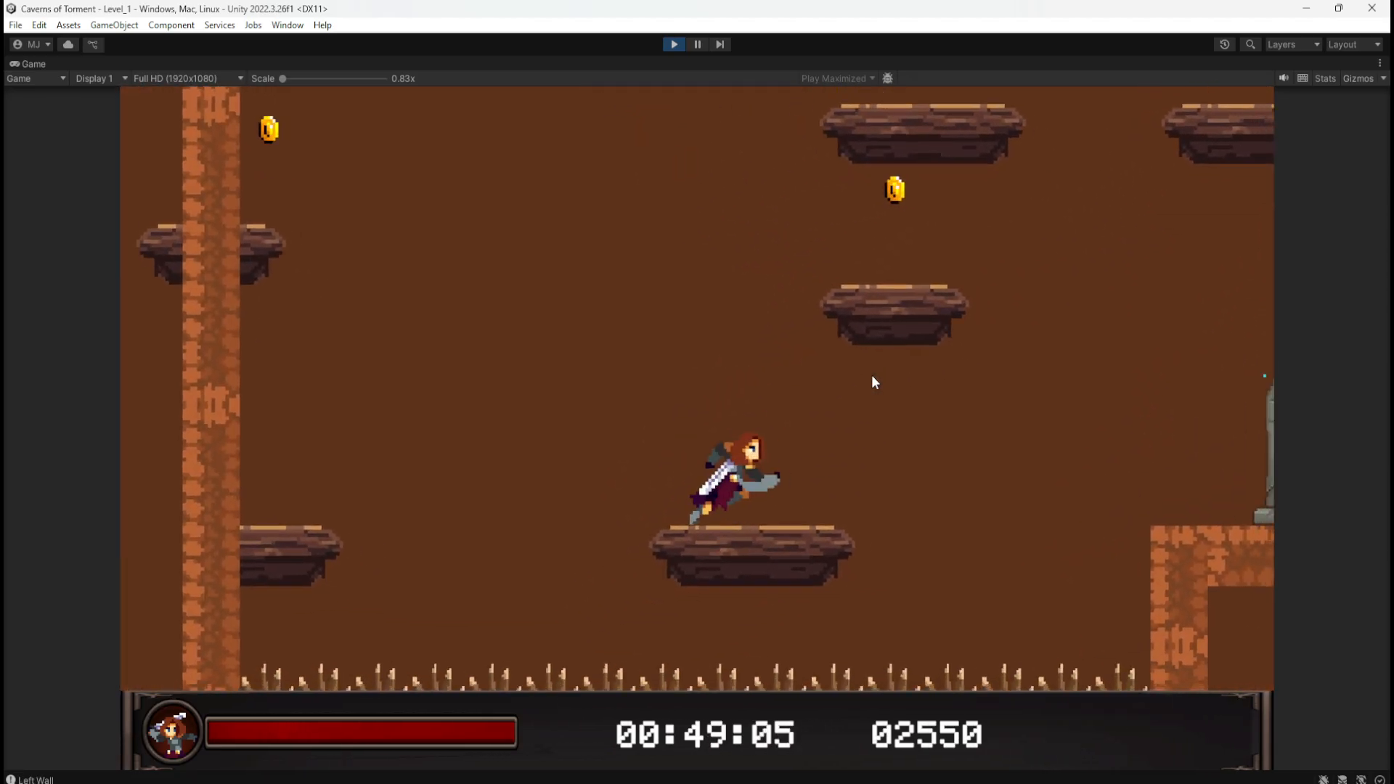
{"action": "key", "text": "space"}
{"action": "key", "text": "a"}
Step: Hop between the lower and middle platforms onto the long platform and collect its remaining coins
{"action": "key", "text": "space"}
{"action": "key", "text": "d"}
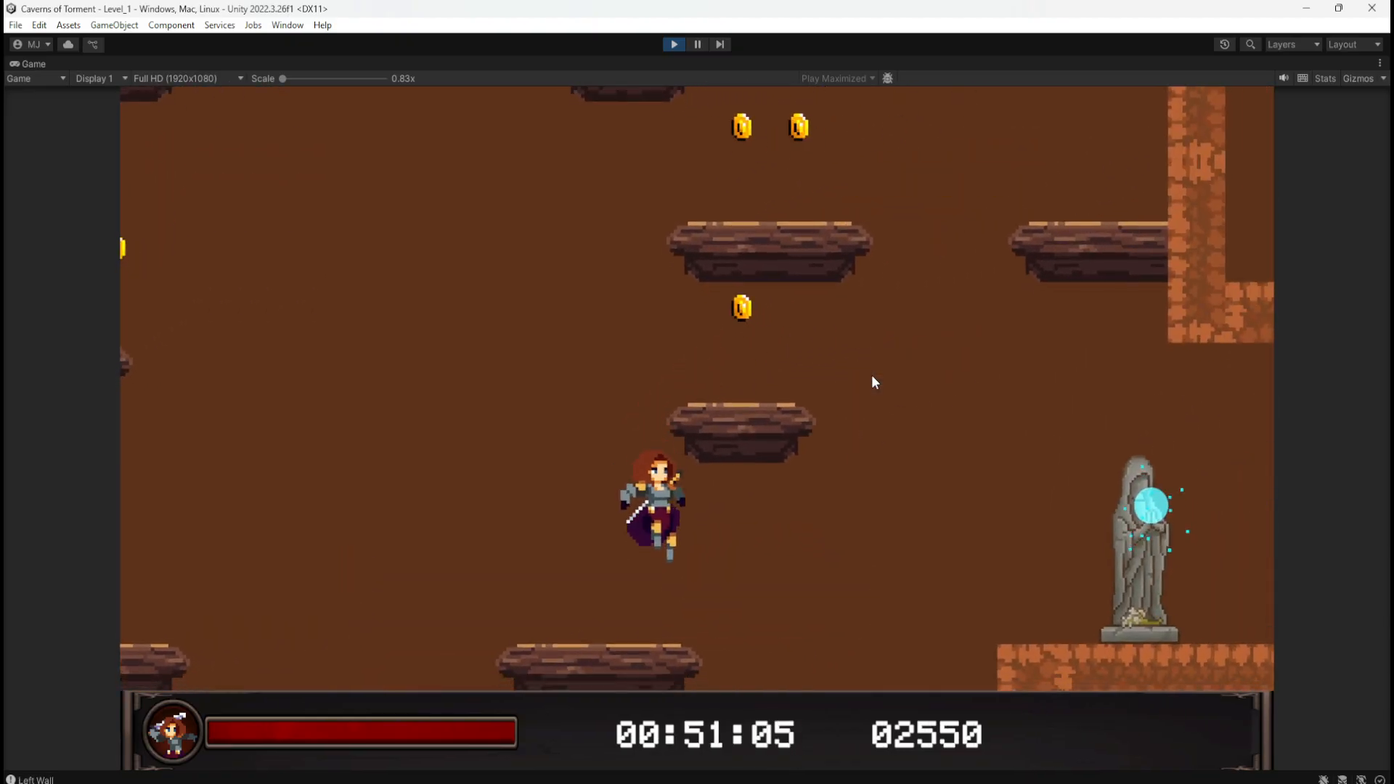
{"action": "key", "text": "a"}
{"action": "key", "text": "space"}
{"action": "key", "text": "d"}
{"action": "key", "text": "space"}
{"action": "key", "text": "a"}
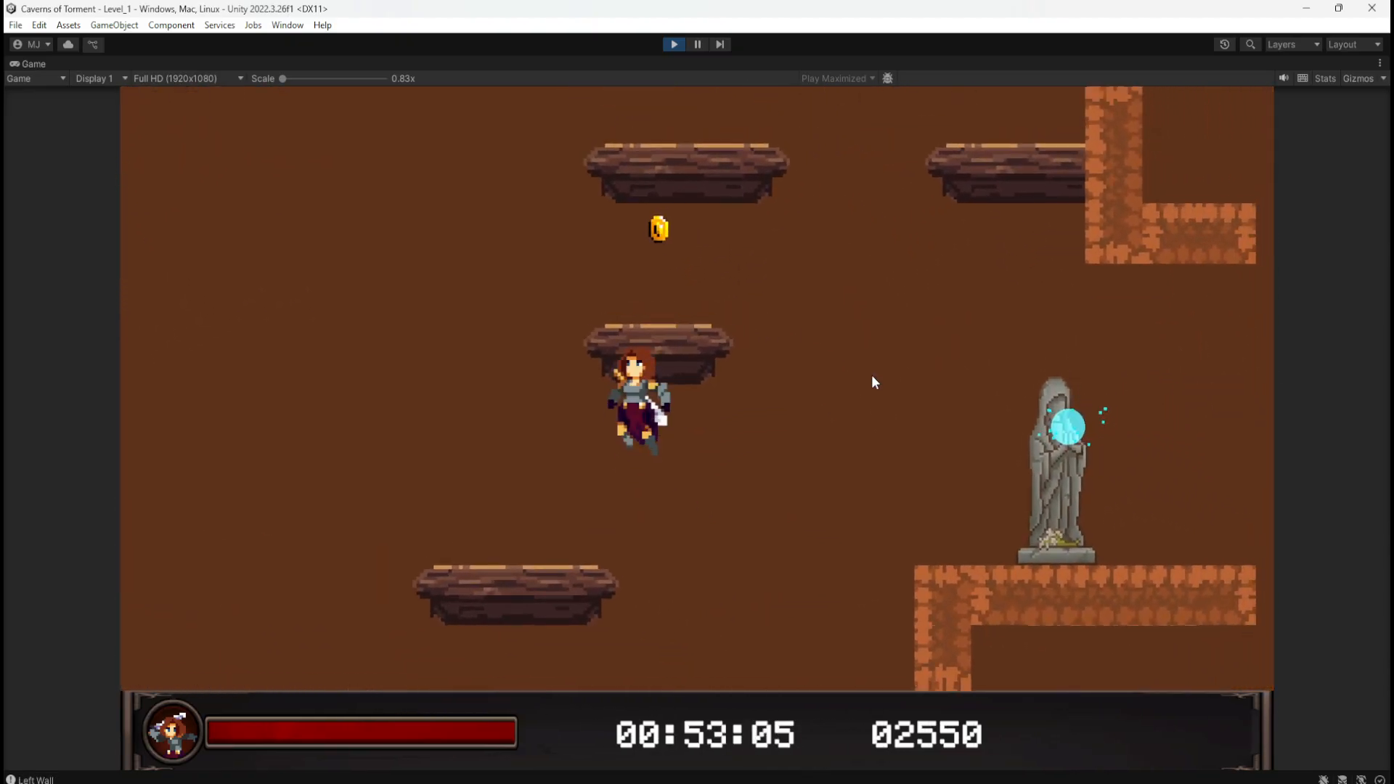
{"action": "key", "text": "d"}
{"action": "key", "text": "a"}
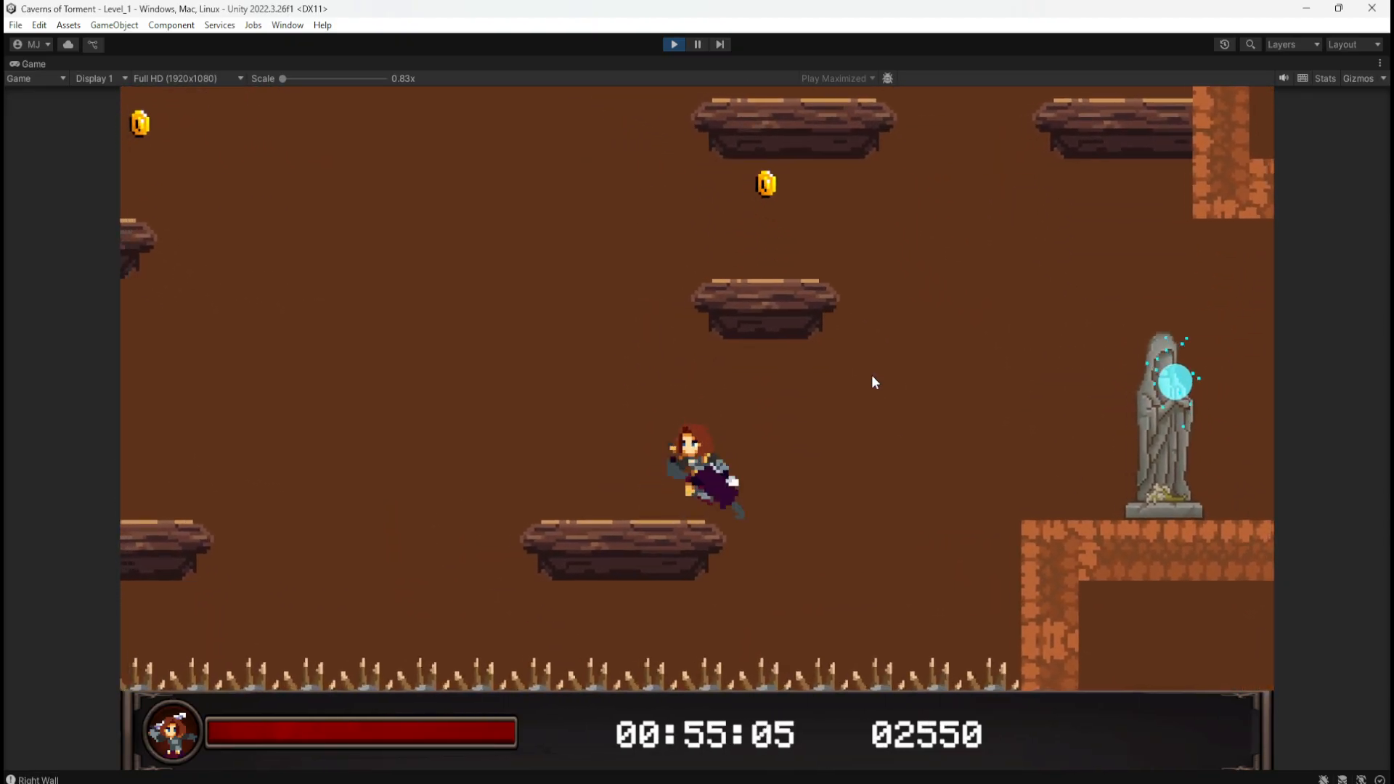
{"action": "key", "text": "space"}
{"action": "key", "text": "d"}
{"action": "key", "text": "space"}
{"action": "key", "text": "a"}
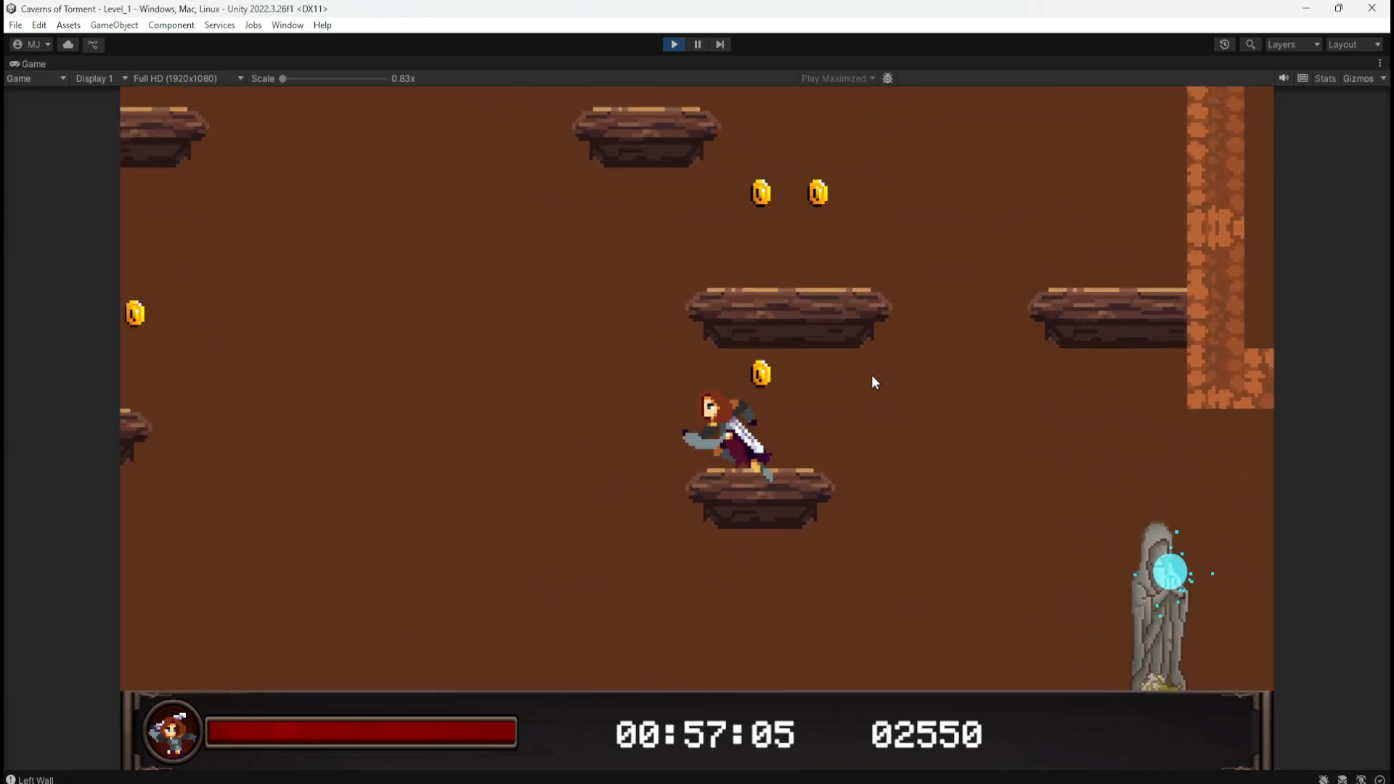
{"action": "key", "text": "d"}
{"action": "key", "text": "space"}
{"action": "key", "text": "a"}
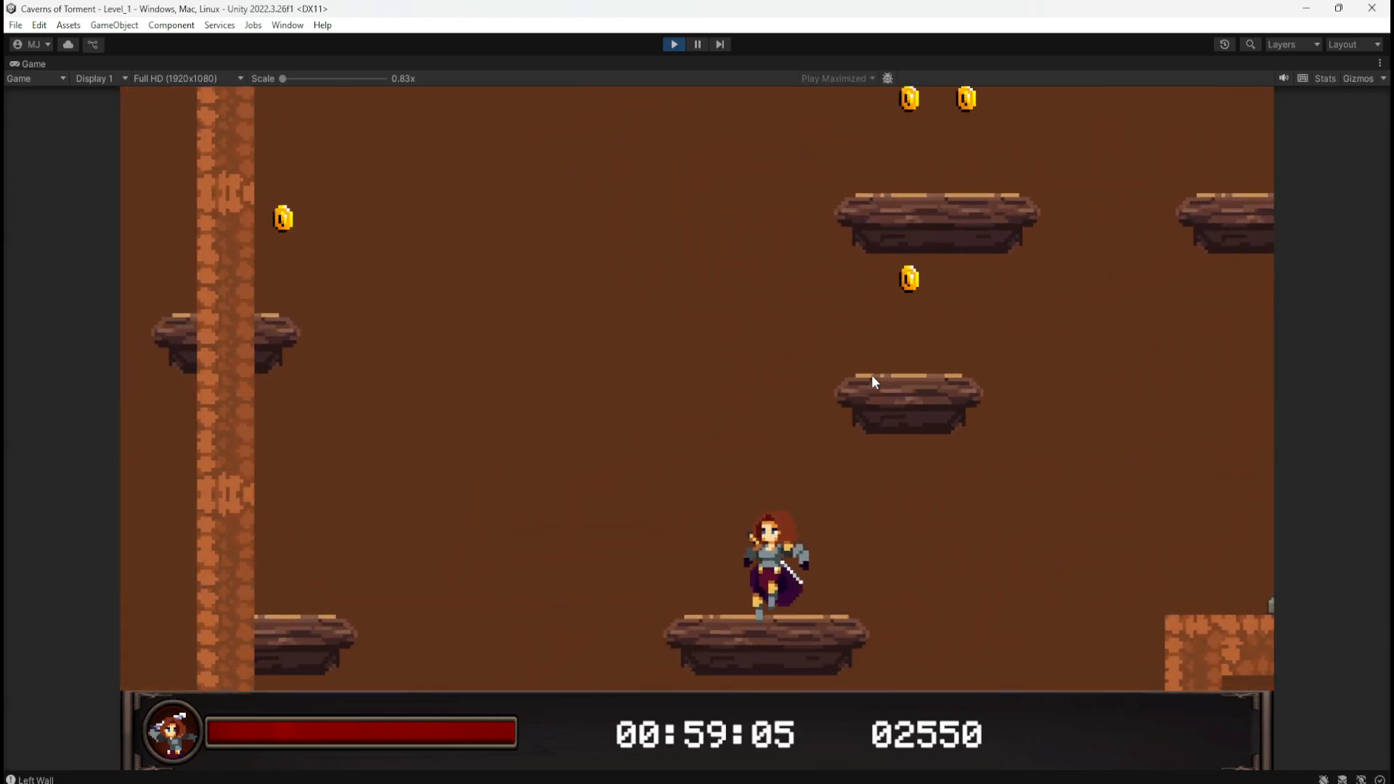
{"action": "key", "text": "d"}
{"action": "key", "text": "space"}
{"action": "key", "text": "a"}
{"action": "key", "text": "d"}
{"action": "key", "text": "space"}
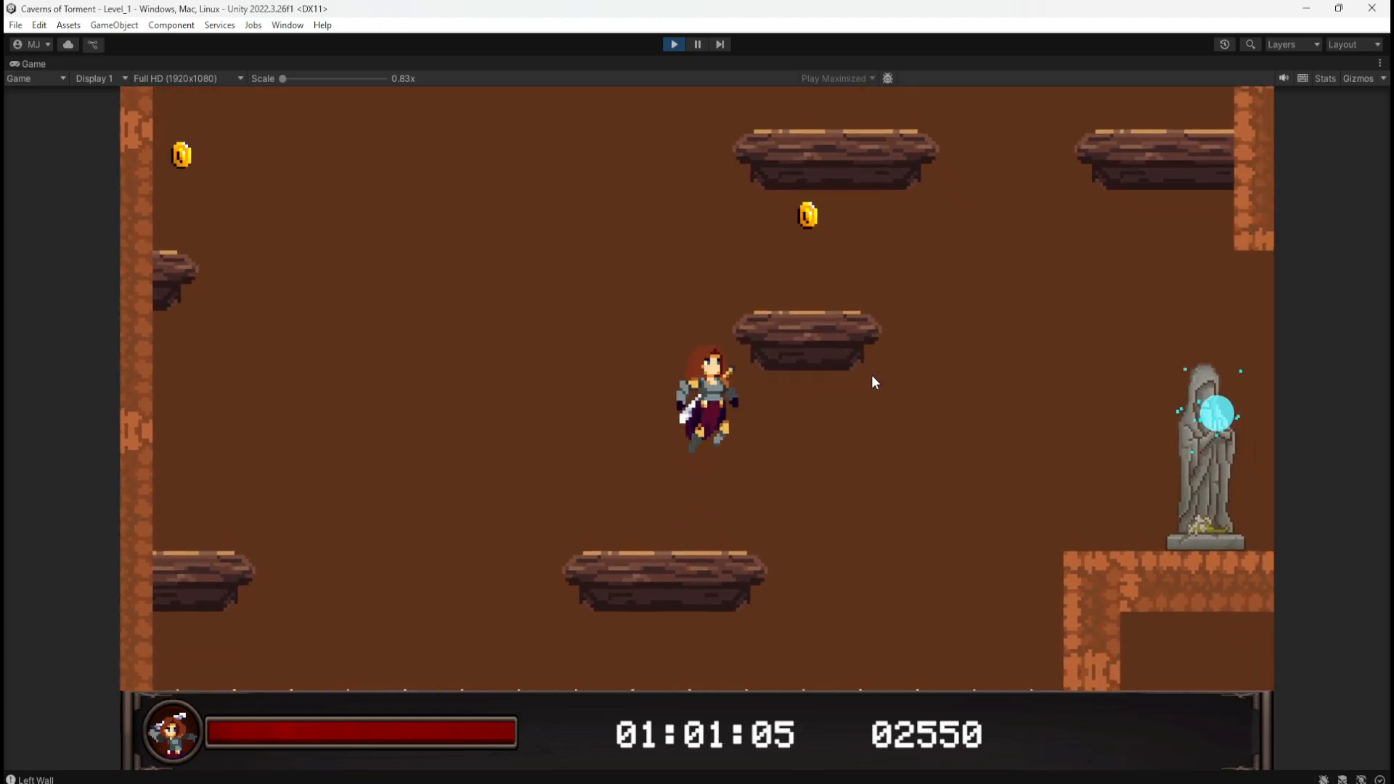
{"action": "key", "text": "a"}
{"action": "key", "text": "space"}
{"action": "key", "text": "d"}
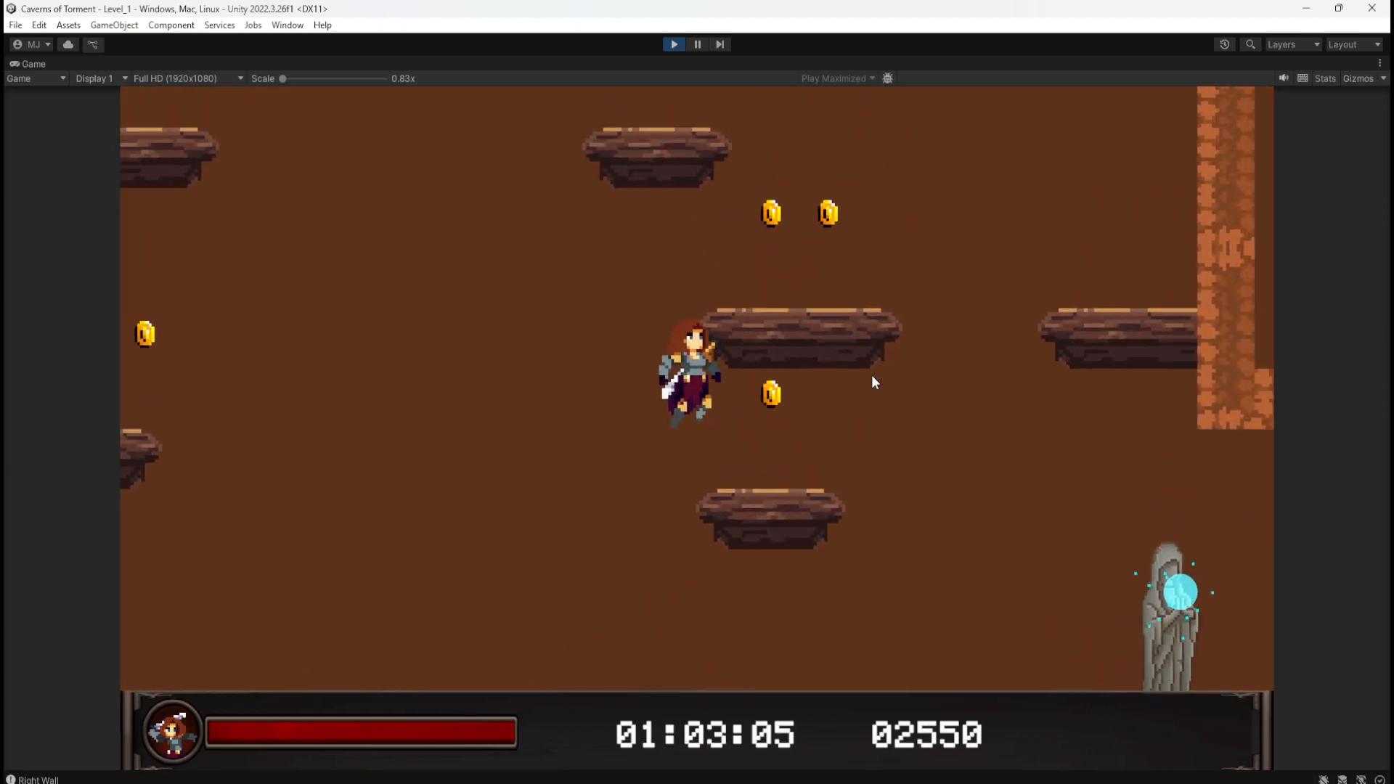
{"action": "key", "text": "space"}
{"action": "key", "text": "a"}
{"action": "key", "text": "d"}
{"action": "key", "text": "space"}
{"action": "key", "text": "space"}
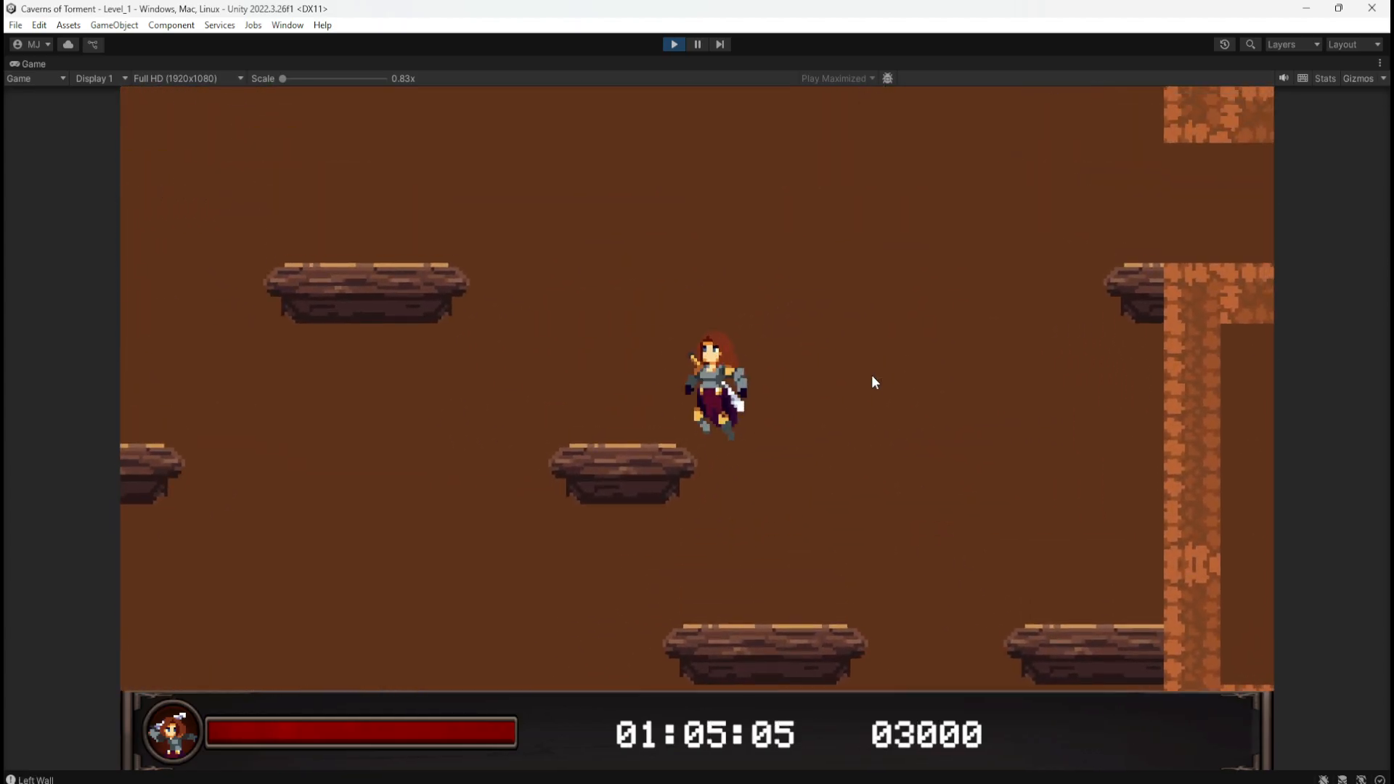
{"action": "key", "text": "a"}
{"action": "key", "text": "space"}
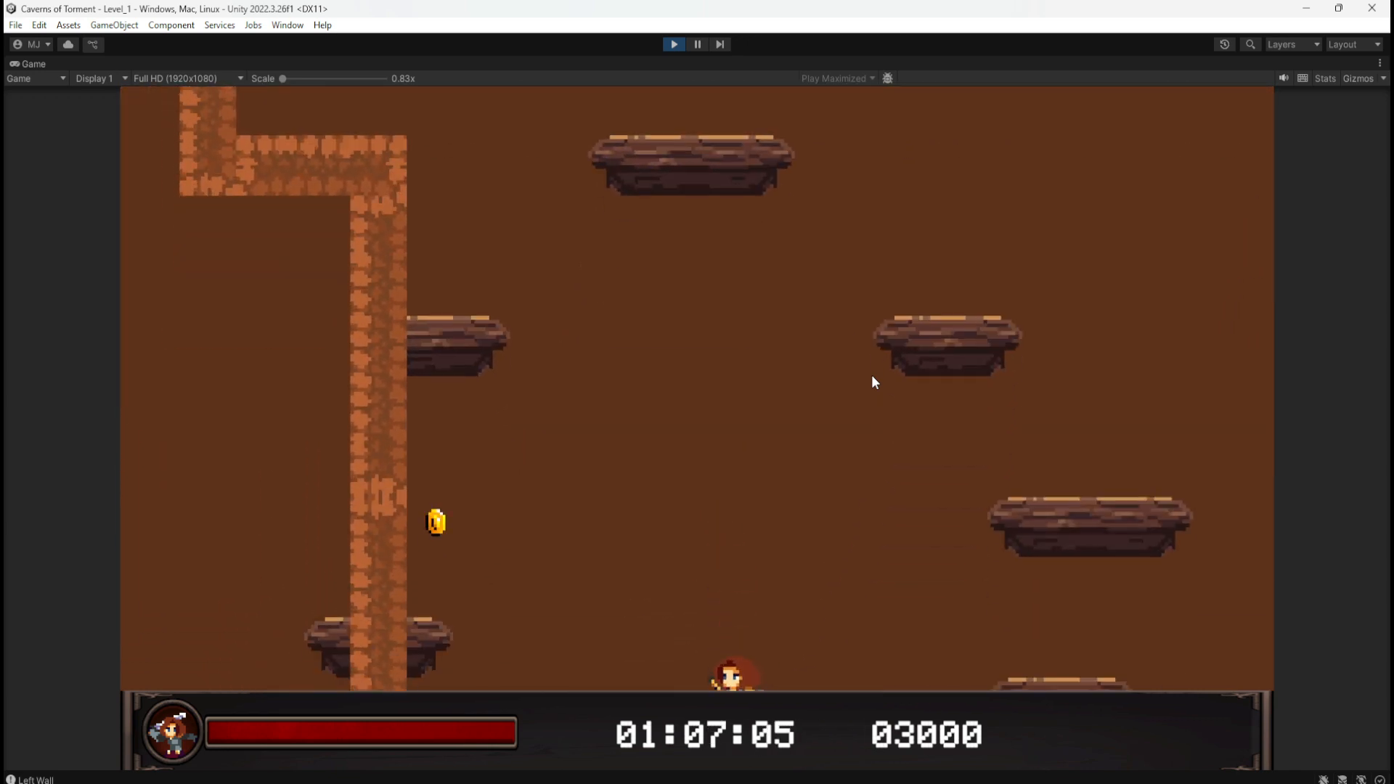
Step: Jump left from the statue ledge over the spikes and climb beside the brick wall into the corridor
{"action": "key", "text": "a"}
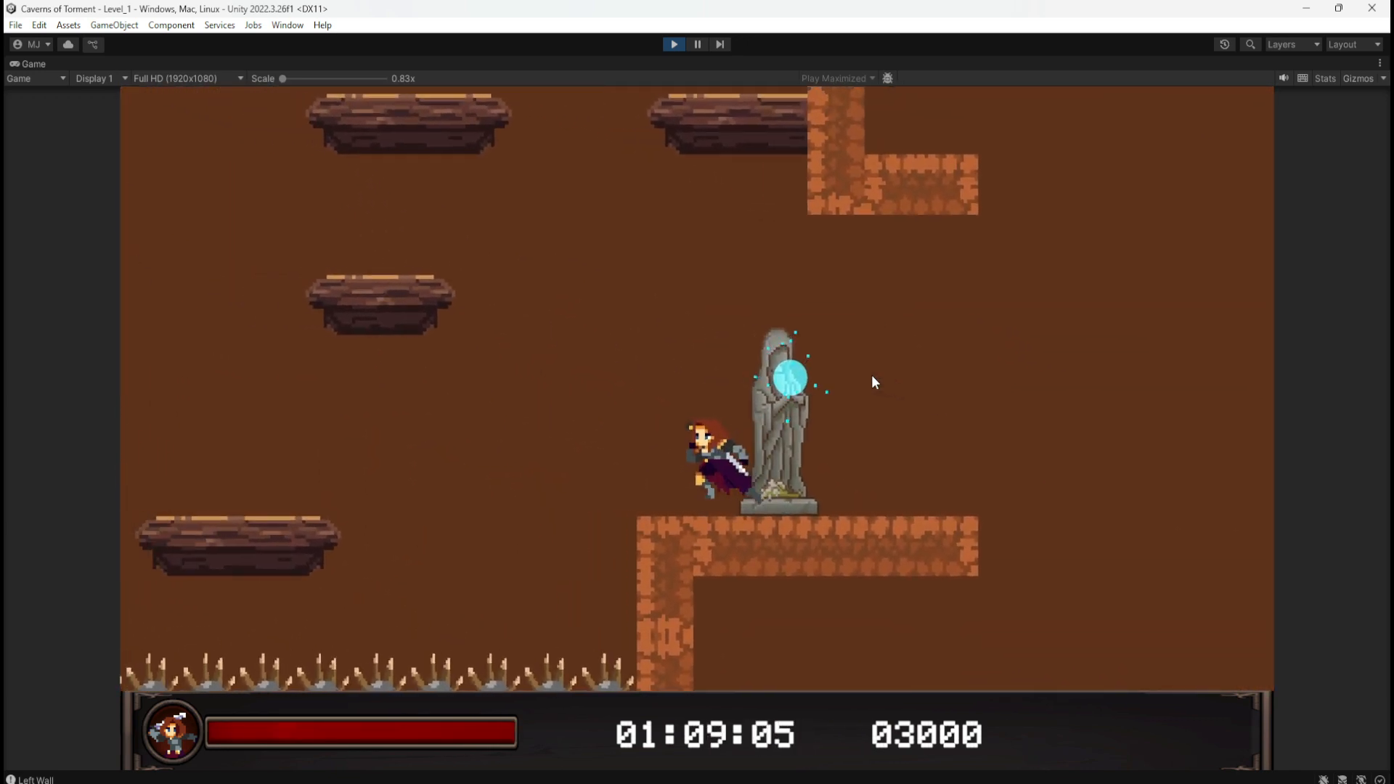
{"action": "key", "text": "space"}
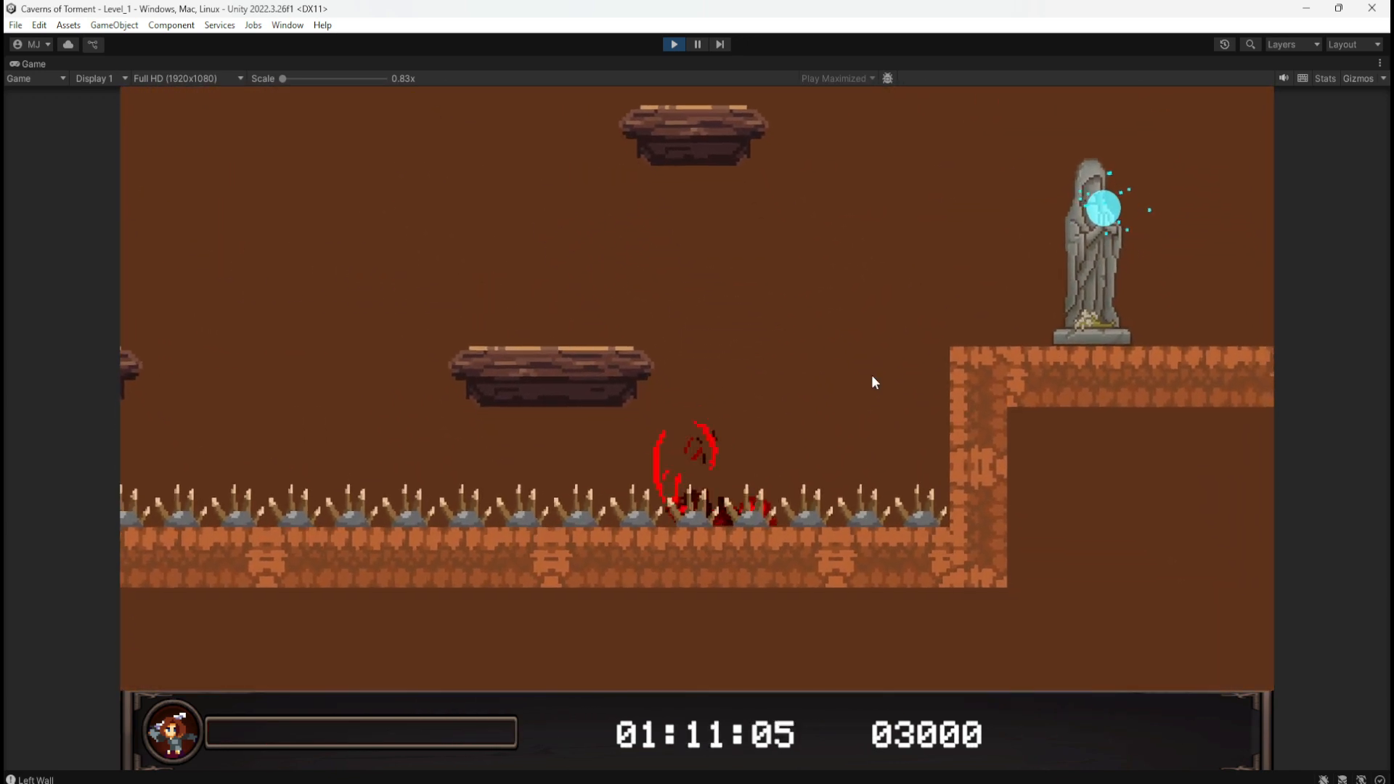
{"action": "key", "text": "a"}
{"action": "key", "text": "space"}
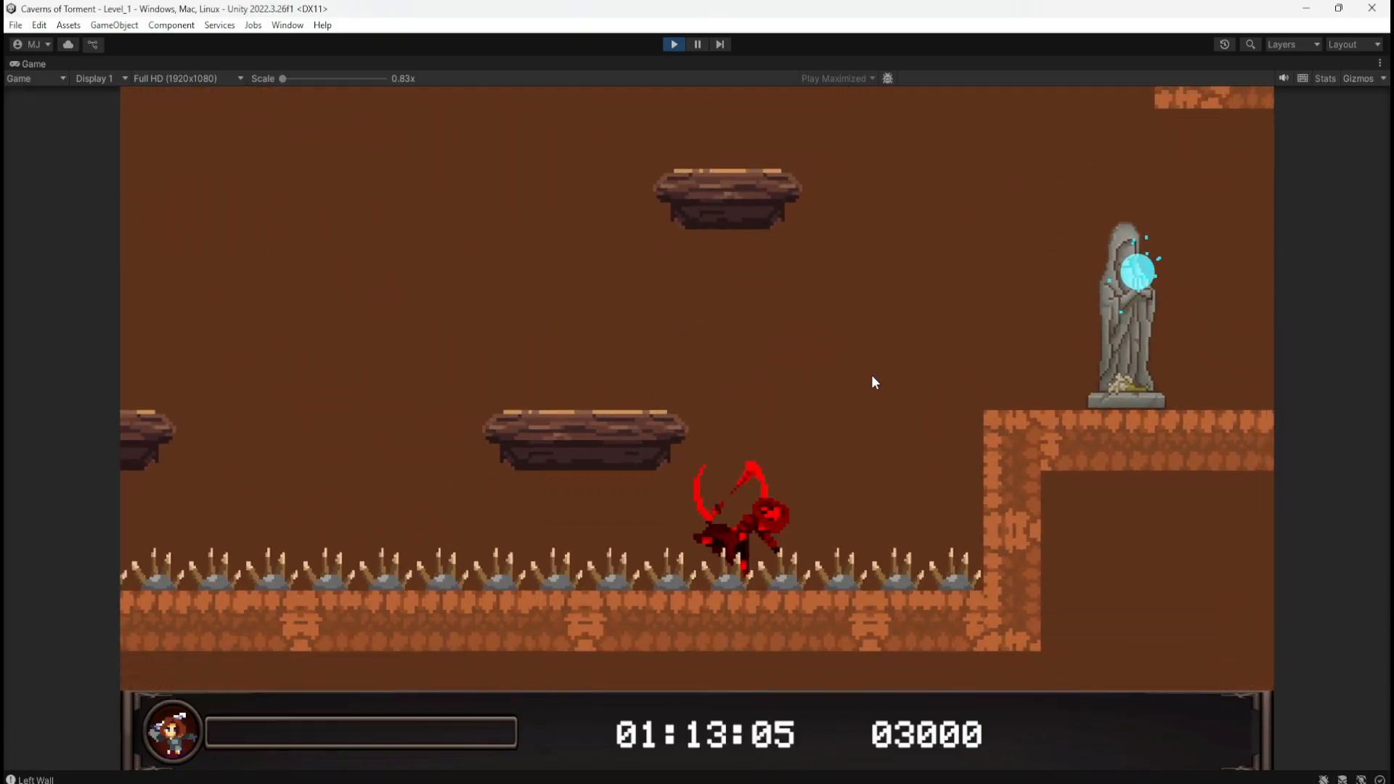
{"action": "key", "text": "a"}
{"action": "key", "text": "space"}
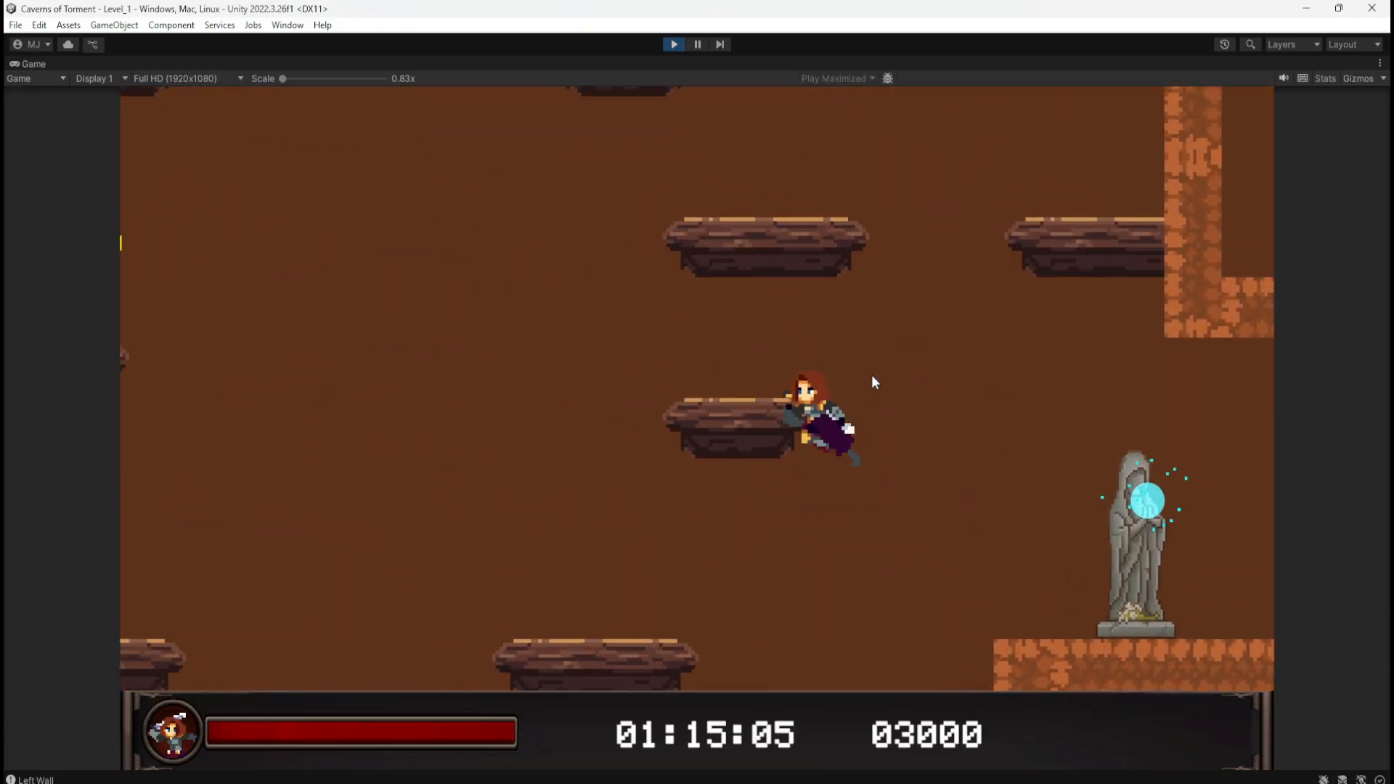
{"action": "key", "text": "d"}
{"action": "key", "text": "space"}
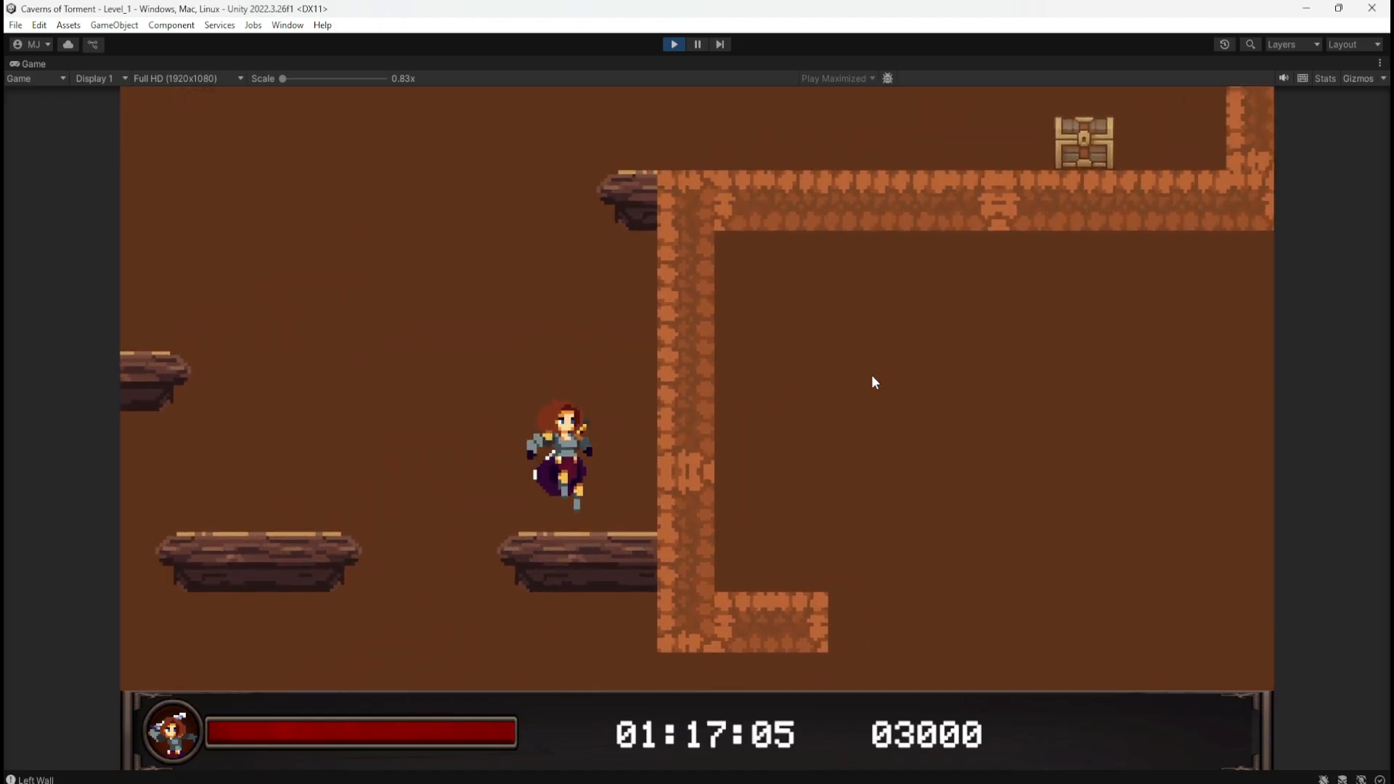
{"action": "key", "text": "space"}
{"action": "key", "text": "space"}
{"action": "key", "text": "space"}
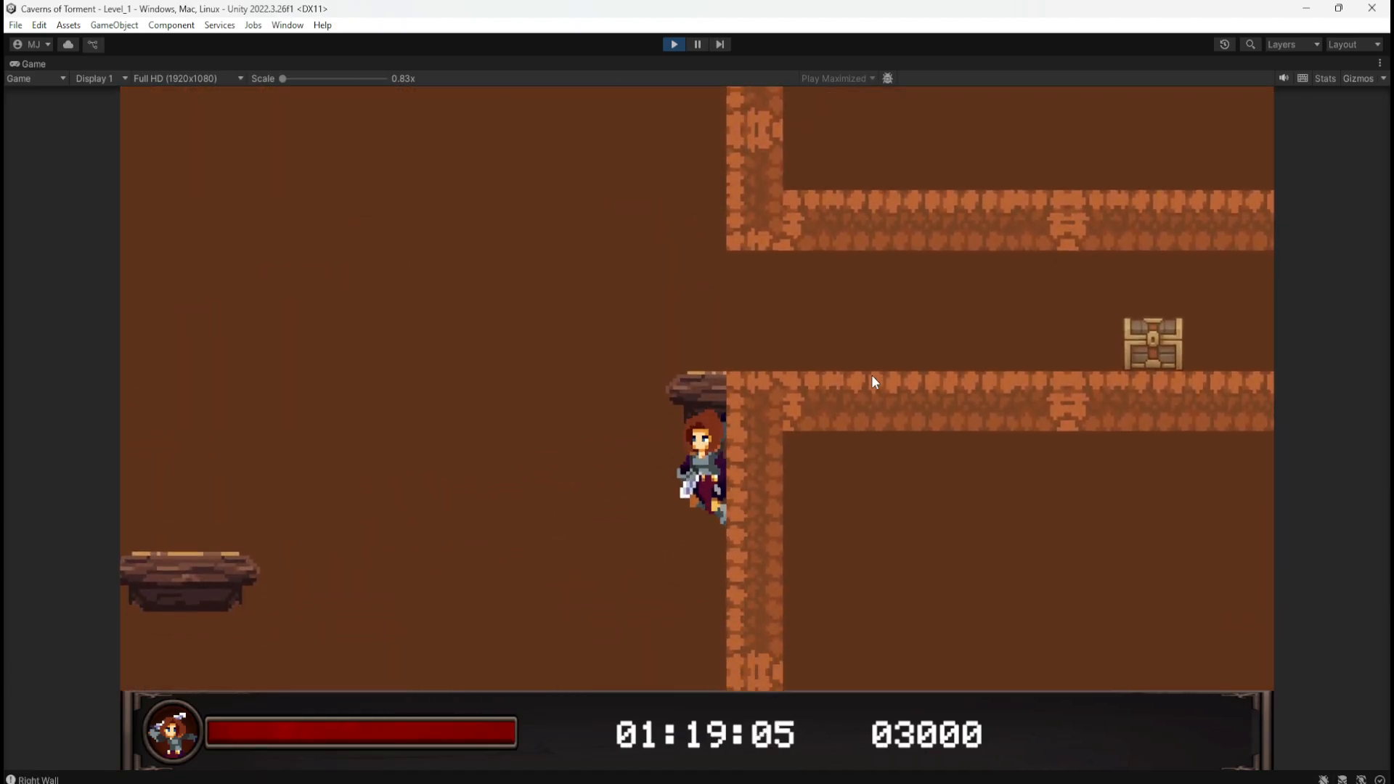
{"action": "key", "text": "space"}
{"action": "key", "text": "space"}
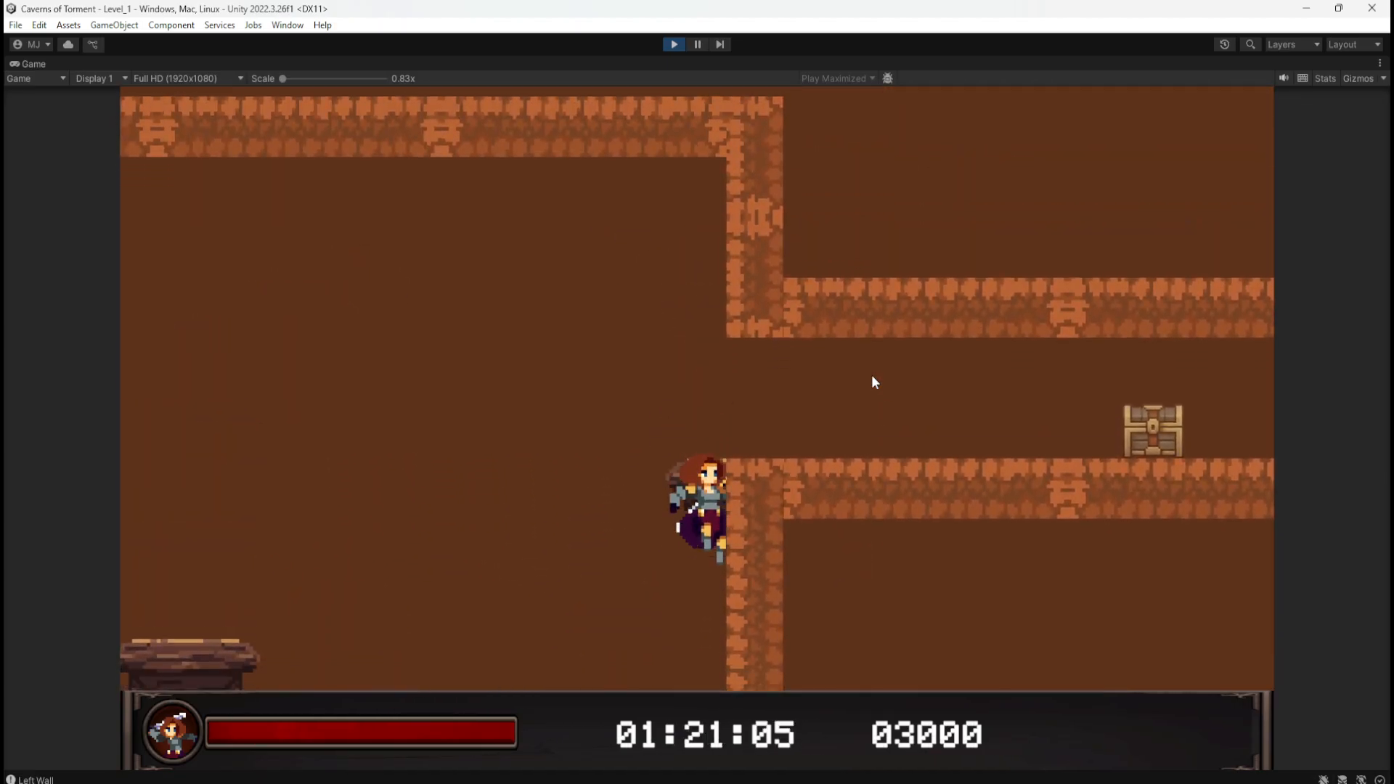
{"action": "key", "text": "space"}
{"action": "key", "text": "space"}
{"action": "key", "text": "a"}
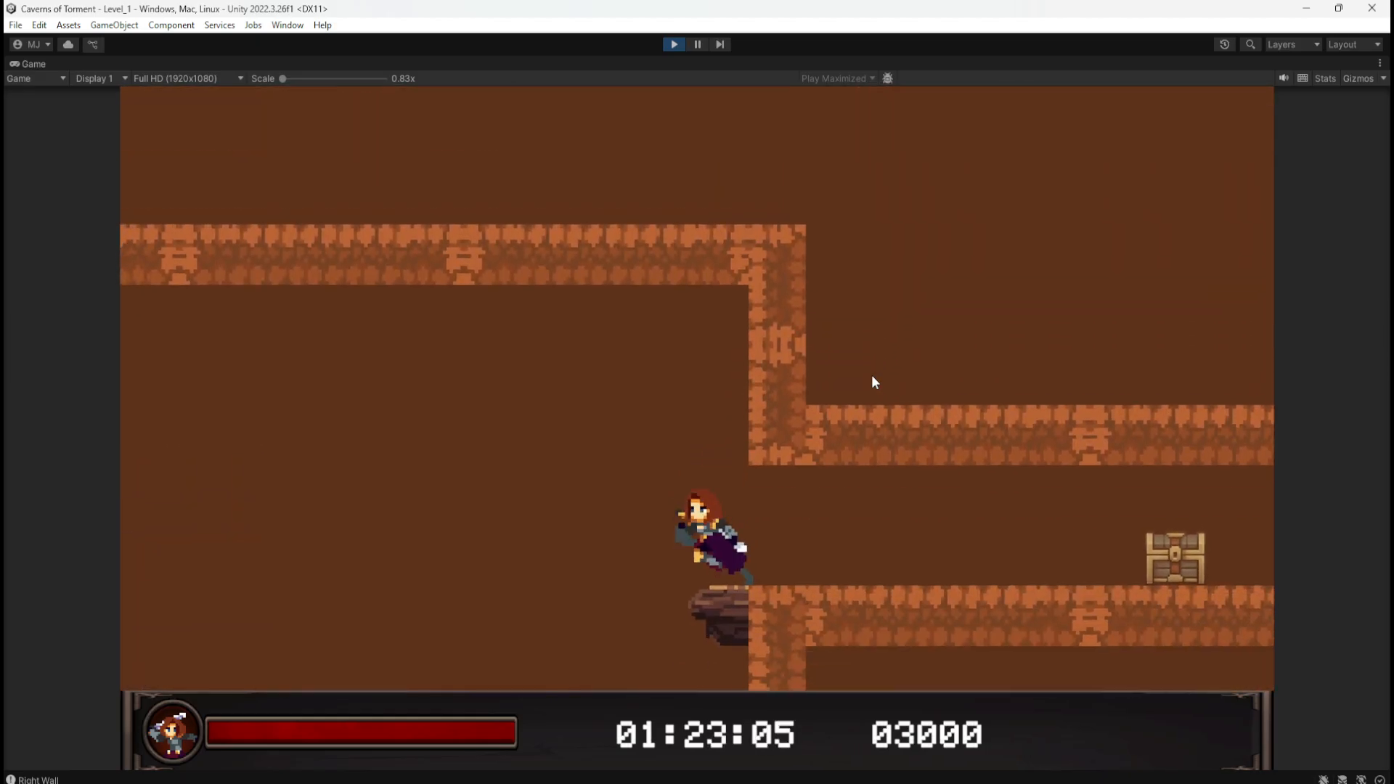
{"action": "key", "text": "d"}
{"action": "key", "text": "a"}
{"action": "key", "text": "d"}
{"action": "key", "text": "space"}
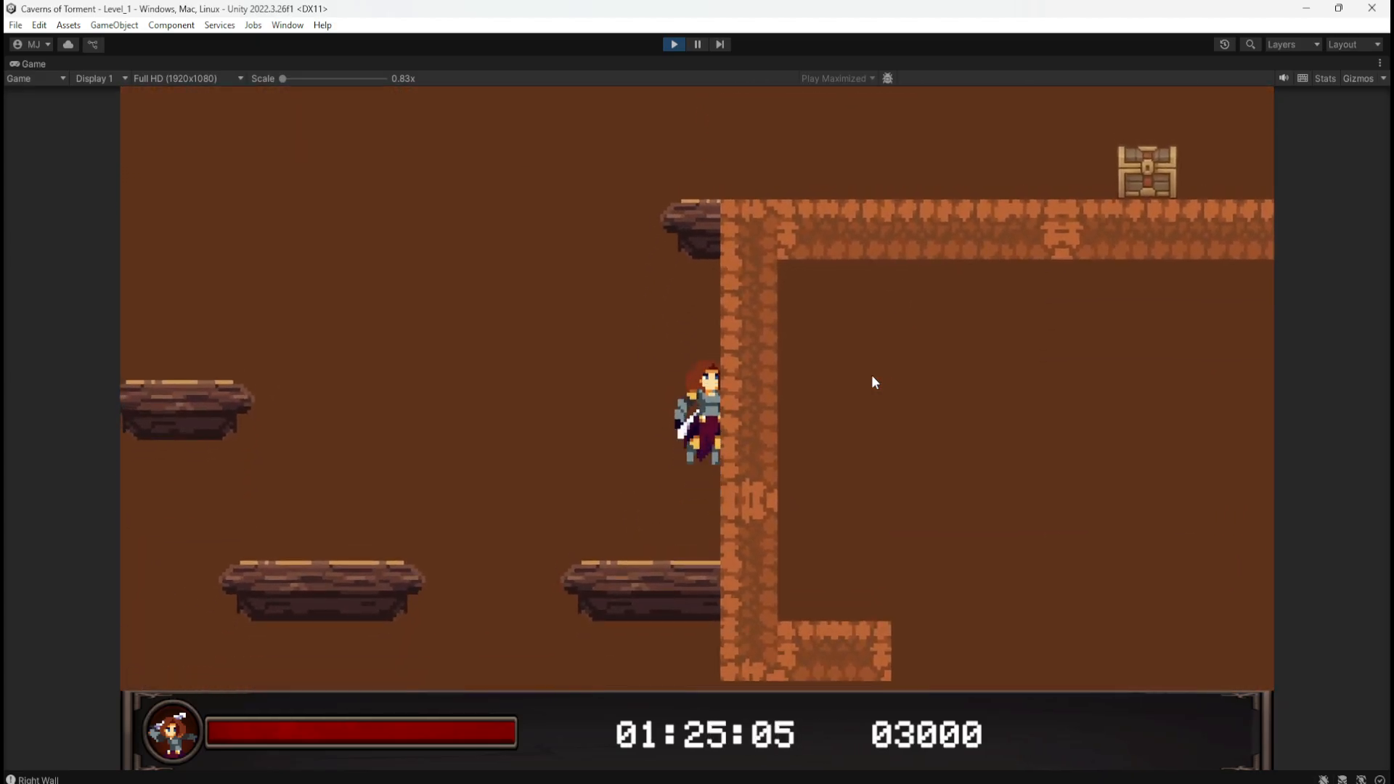
{"action": "key", "text": "space"}
{"action": "key", "text": "a"}
{"action": "key", "text": "d"}
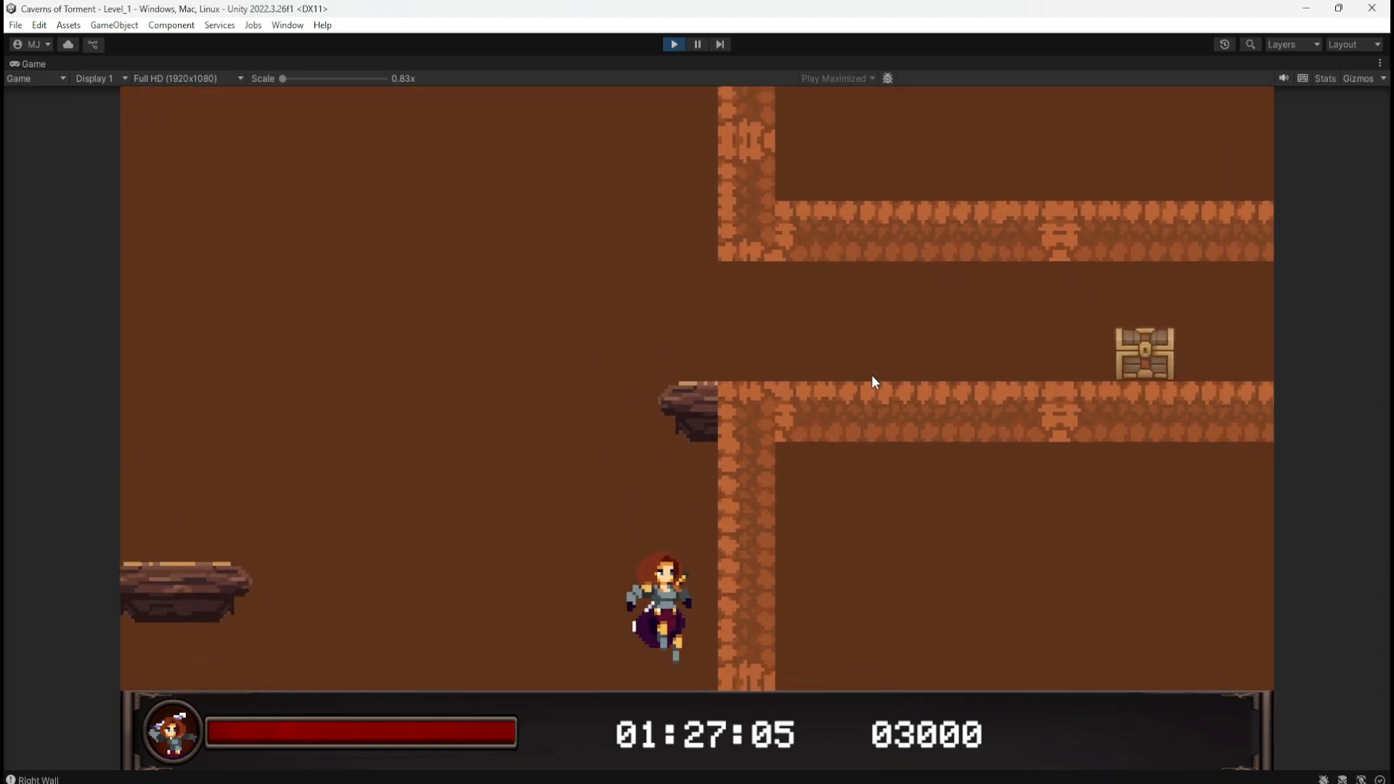
{"action": "key", "text": "space"}
{"action": "key", "text": "d"}
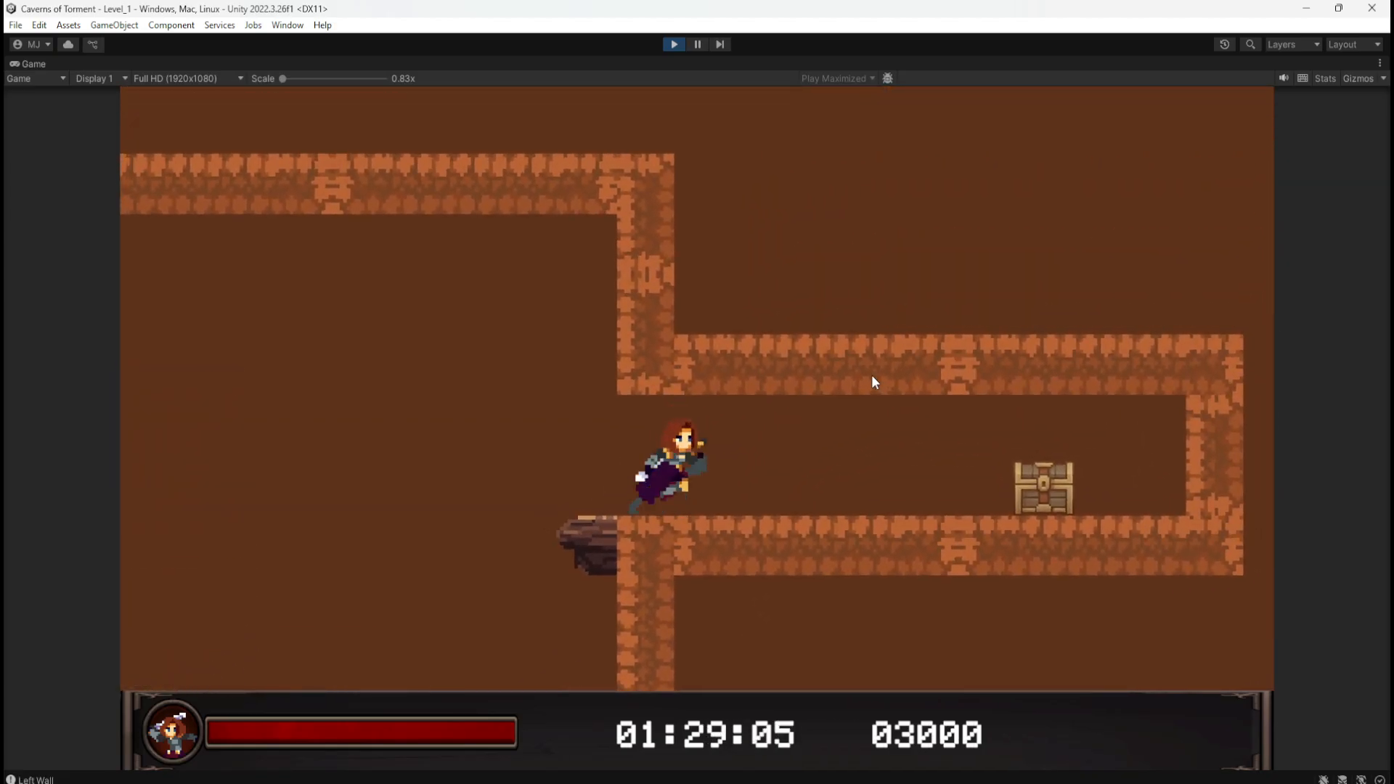
Step: Drop back out of the corridor to the statue and jump beside it
{"action": "key", "text": "a"}
{"action": "key", "text": "d"}
{"action": "key", "text": "a"}
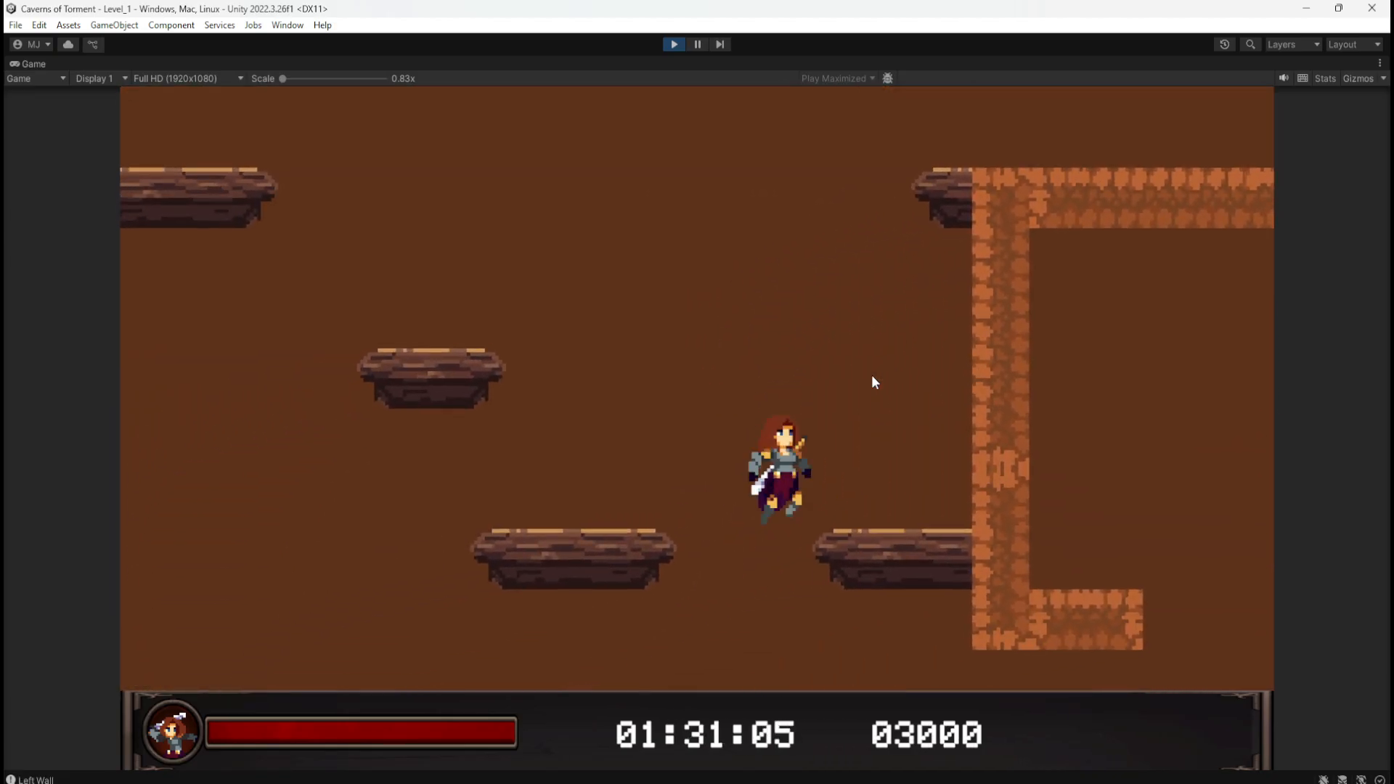
{"action": "key", "text": "d"}
{"action": "key", "text": "a"}
{"action": "key", "text": "d"}
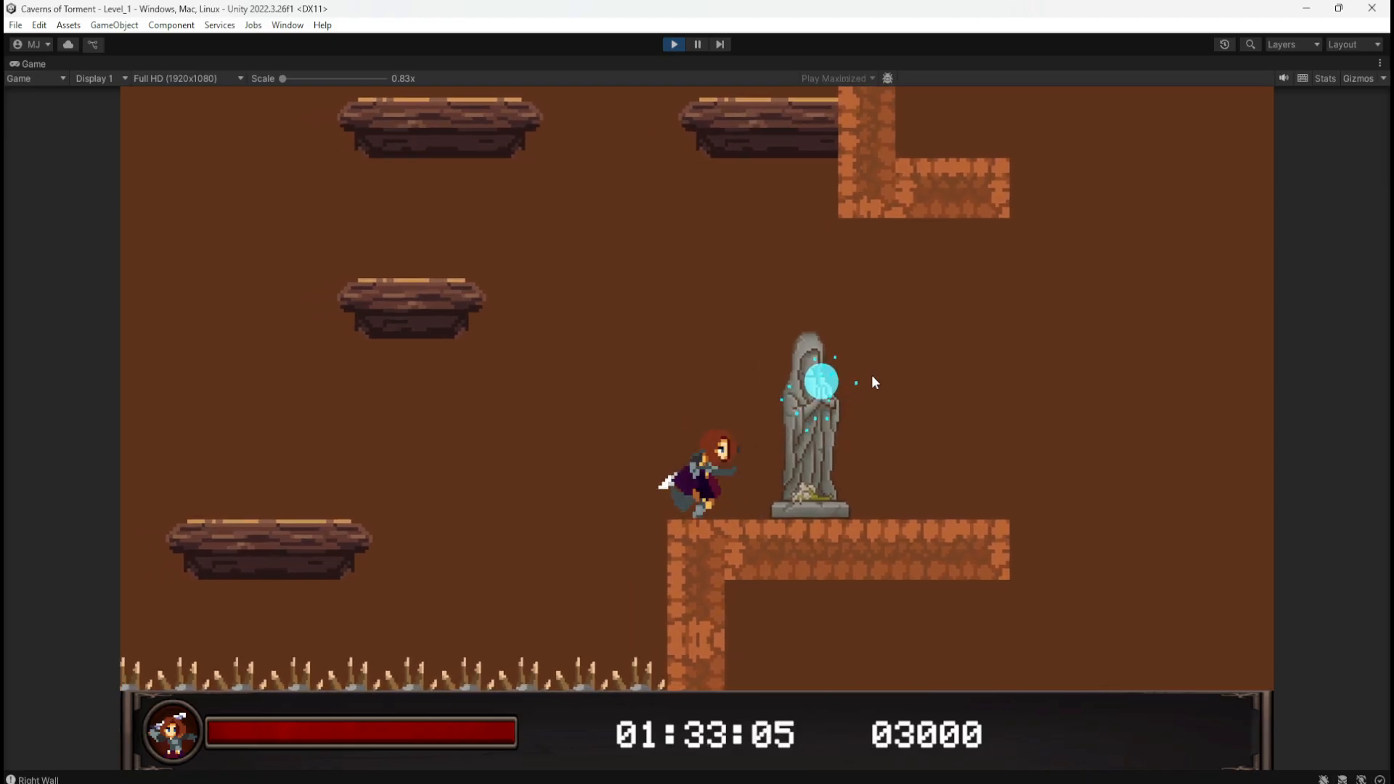
{"action": "key", "text": "space"}
{"action": "key", "text": "a"}
{"action": "key", "text": "space"}
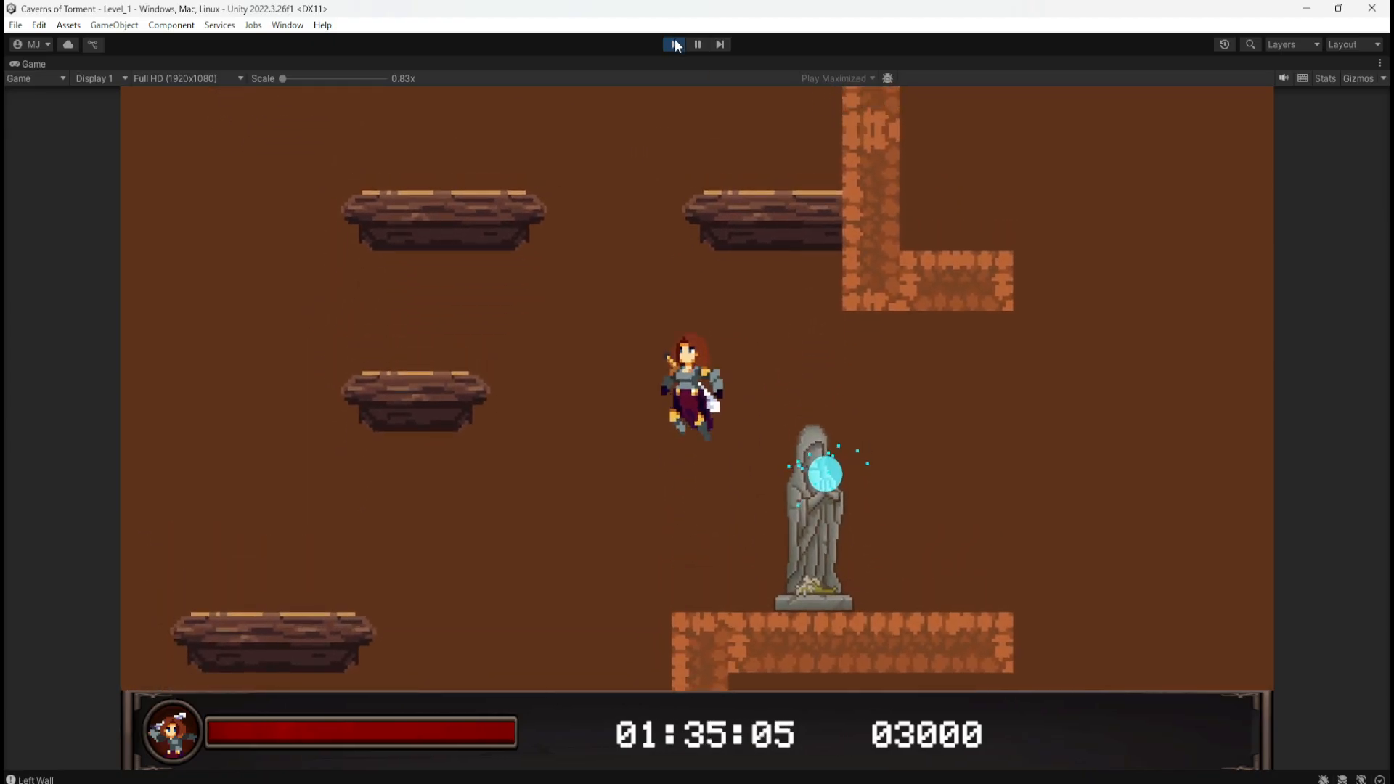
Step: Exit Play mode and scroll the Scene view to frame Level_1's platform area
{"action": "left_click", "coordinate": [674, 44]}
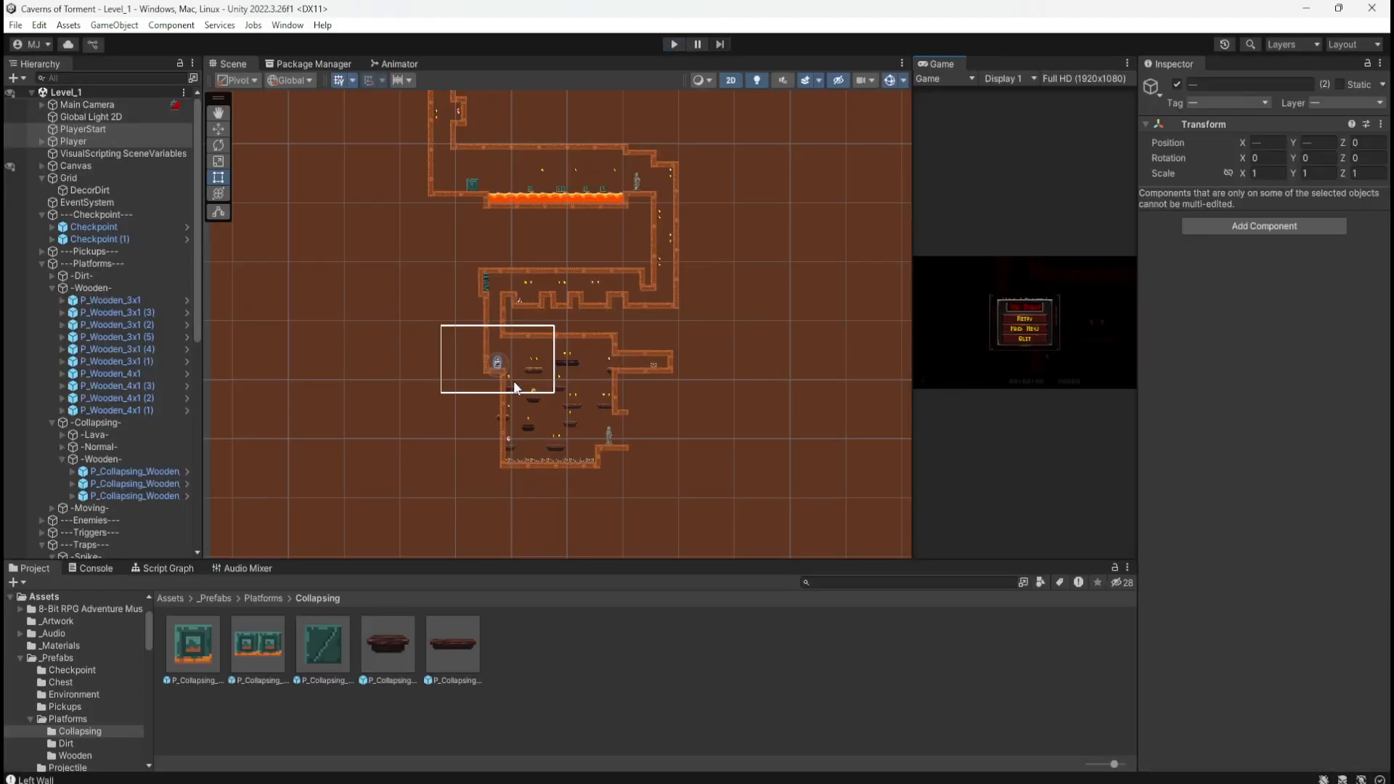
{"action": "scroll", "coordinate": [587, 442], "scroll_direction": "up", "scroll_amount": 8}
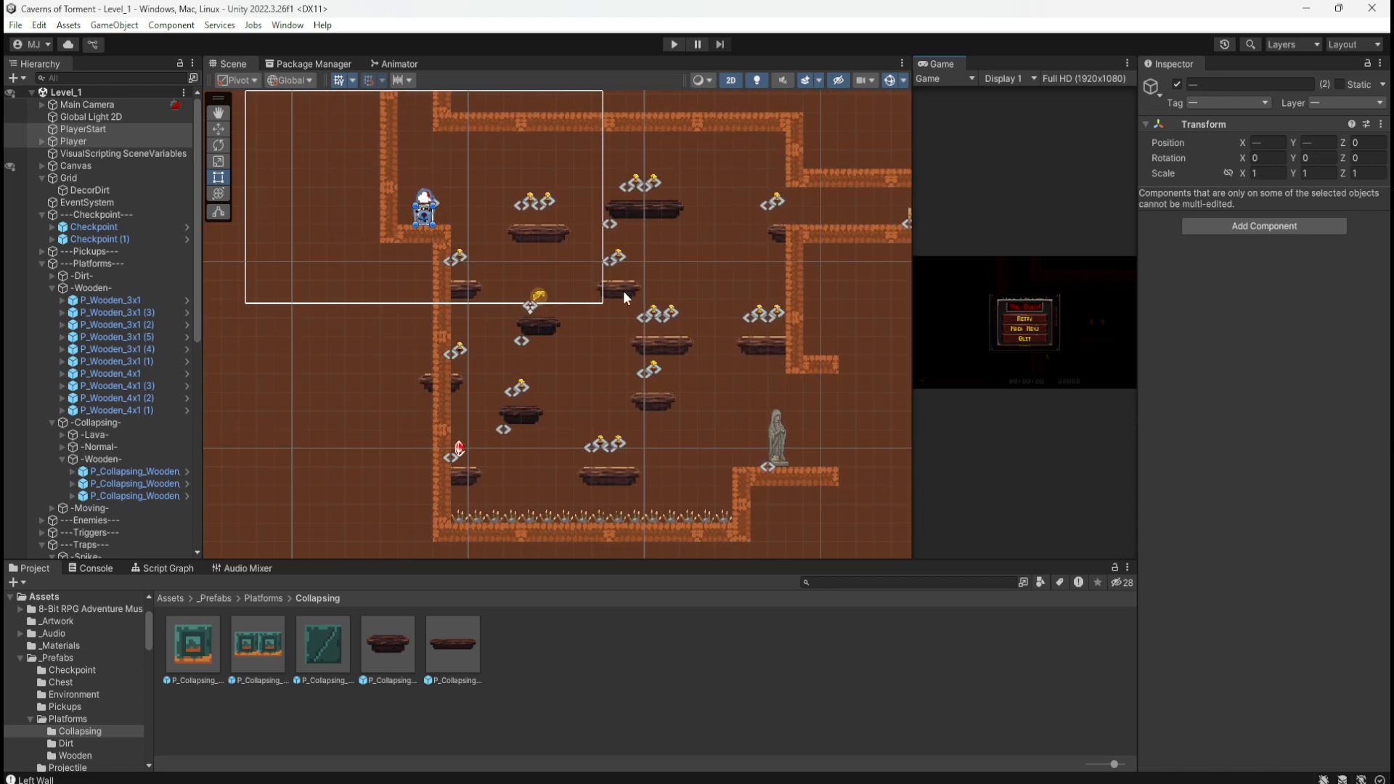
{"action": "scroll", "coordinate": [360, 418], "scroll_direction": "down", "scroll_amount": 2}
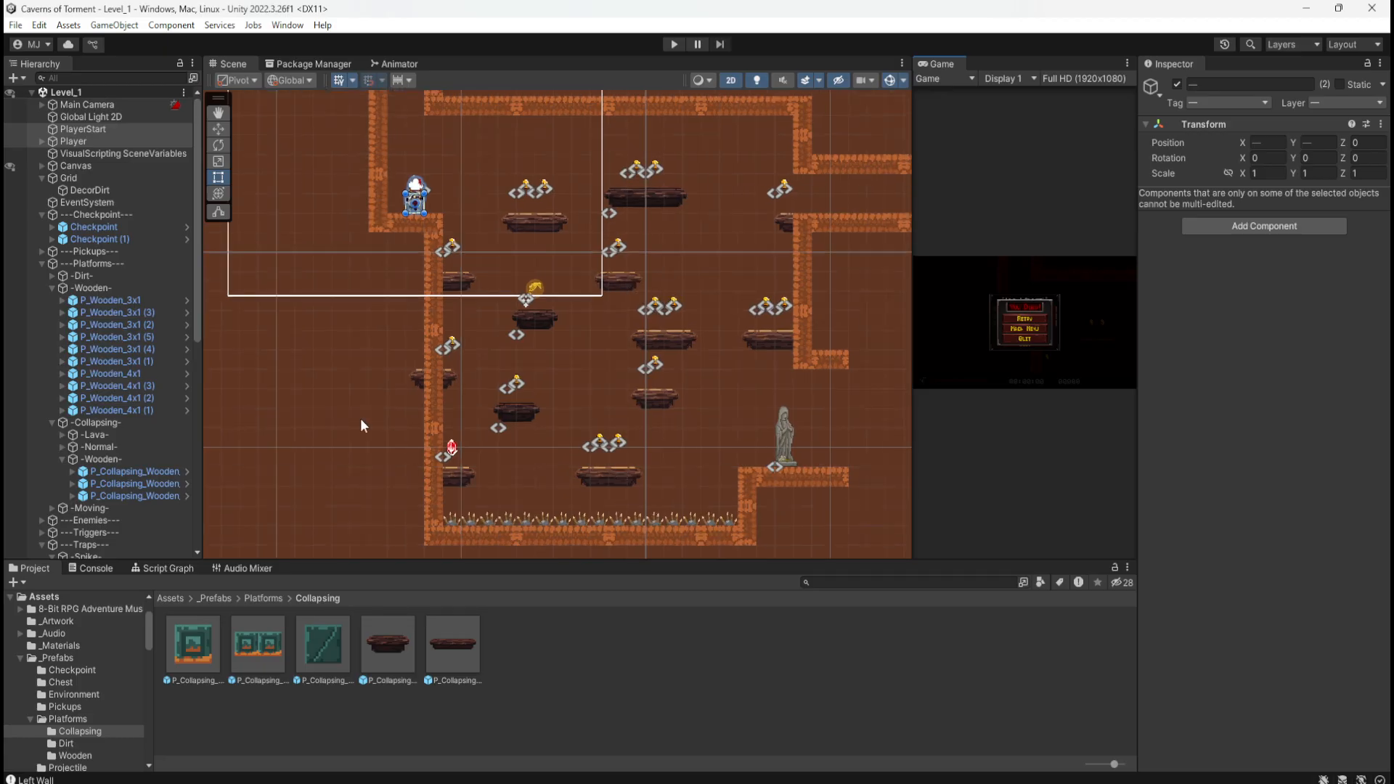
{"action": "scroll", "coordinate": [550, 417], "scroll_direction": "up", "scroll_amount": 3}
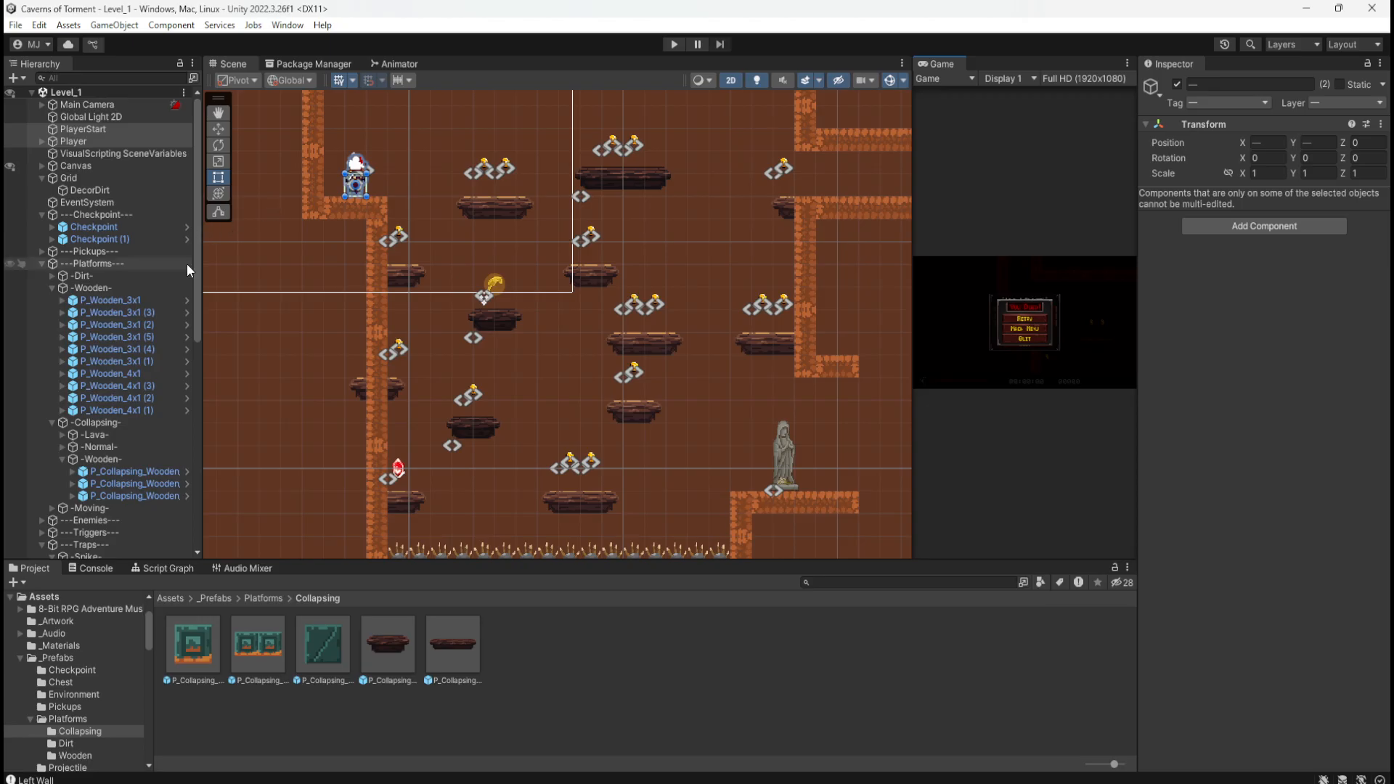
Step: Start a new Level_1 play-test and run across the wooden platforms collecting coins and the red gem
{"action": "left_click", "coordinate": [674, 44]}
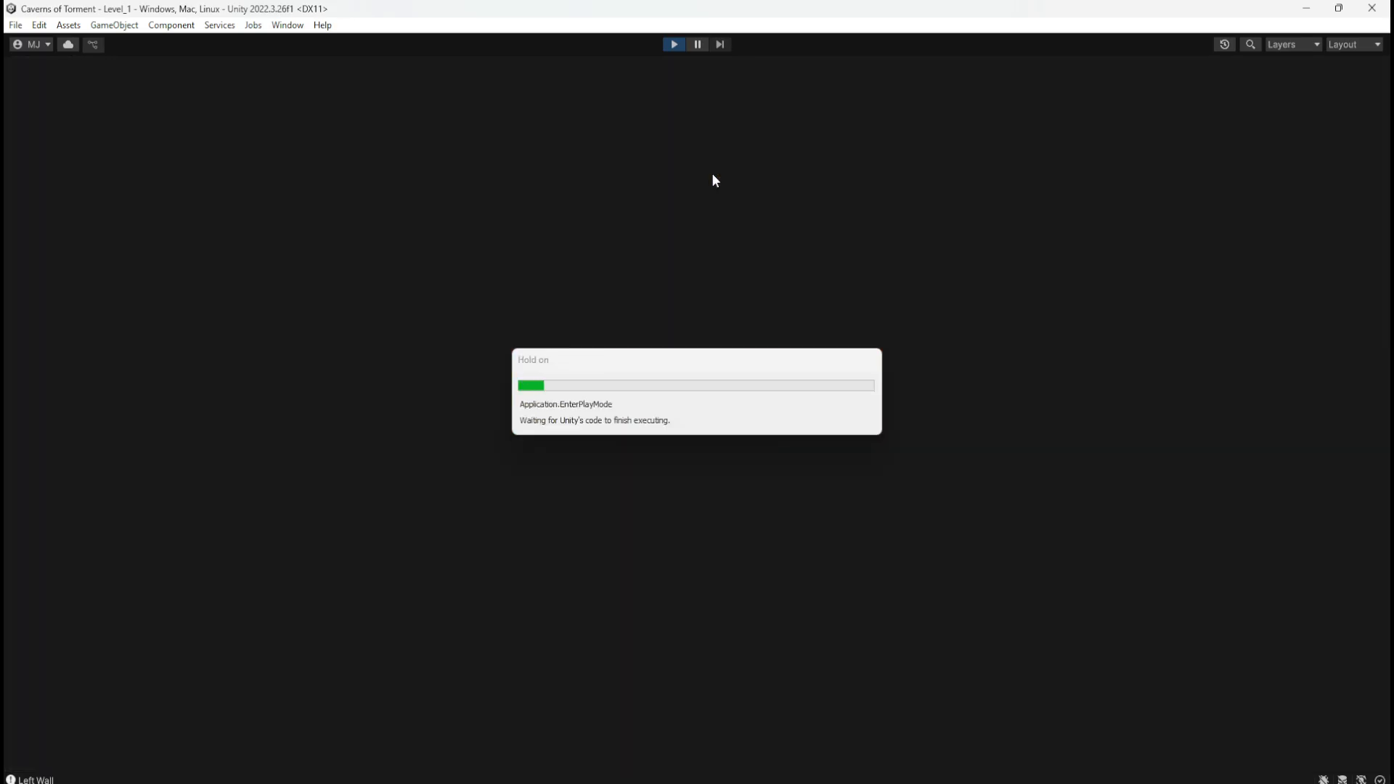
{"action": "key", "text": "d"}
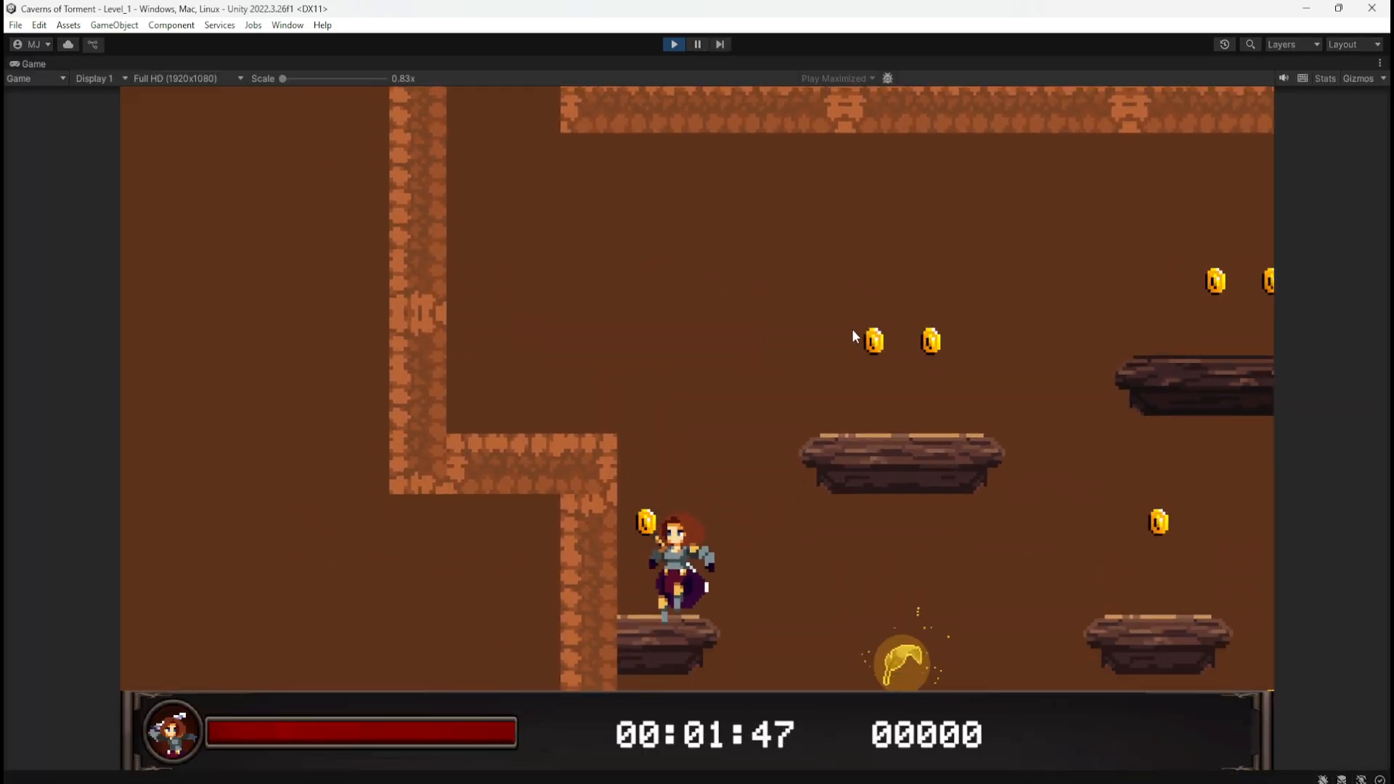
{"action": "key", "text": "d"}
{"action": "key", "text": "d"}
{"action": "key", "text": "space"}
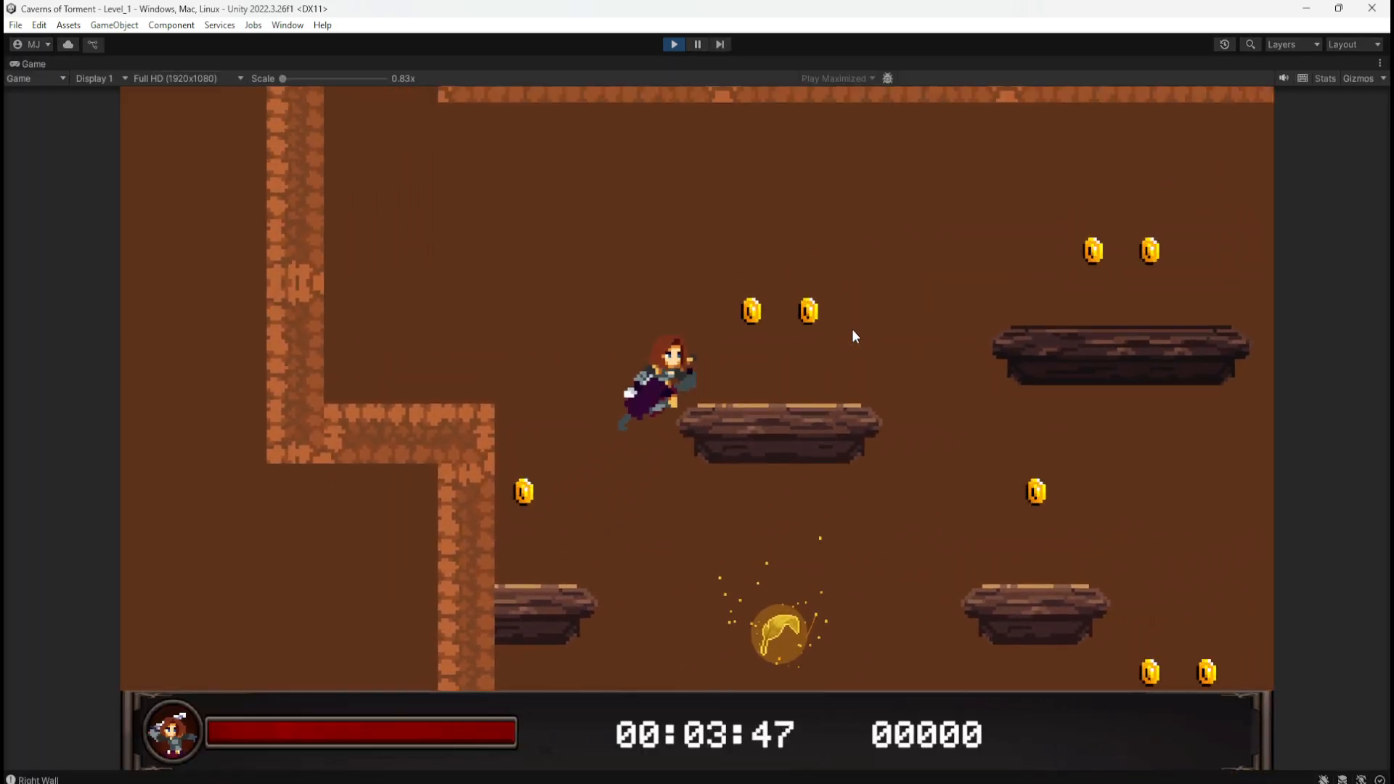
{"action": "key", "text": "space"}
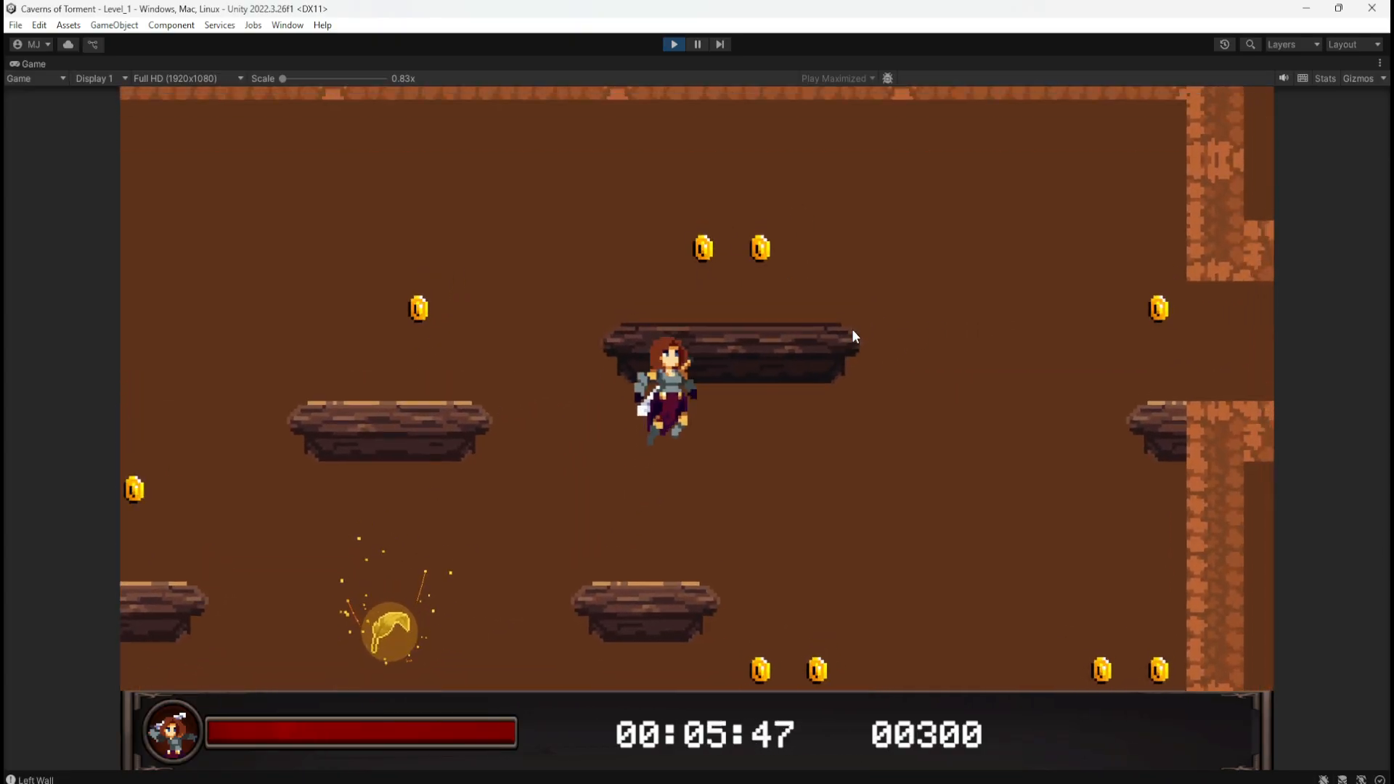
{"action": "key", "text": "d"}
{"action": "key", "text": "space"}
{"action": "key", "text": "d"}
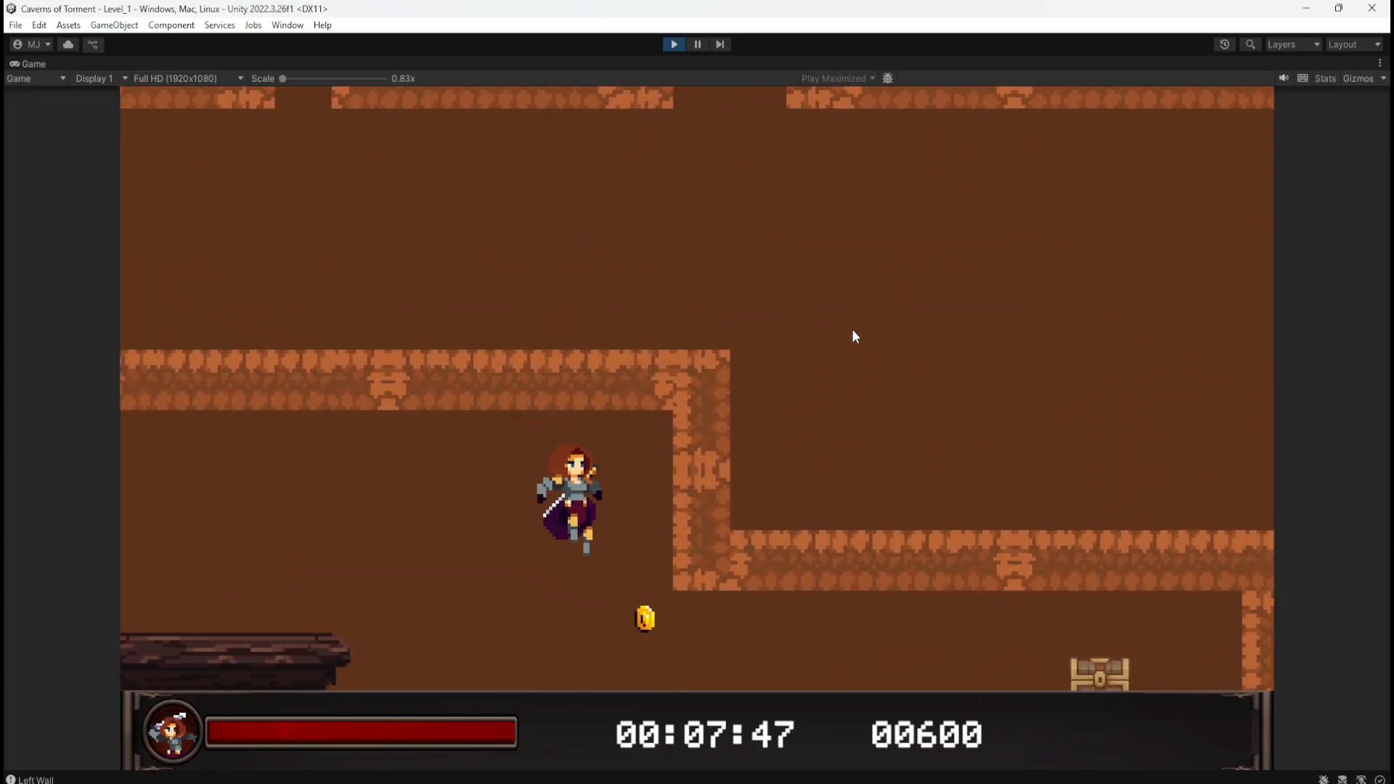
{"action": "key", "text": "a"}
{"action": "key", "text": "d"}
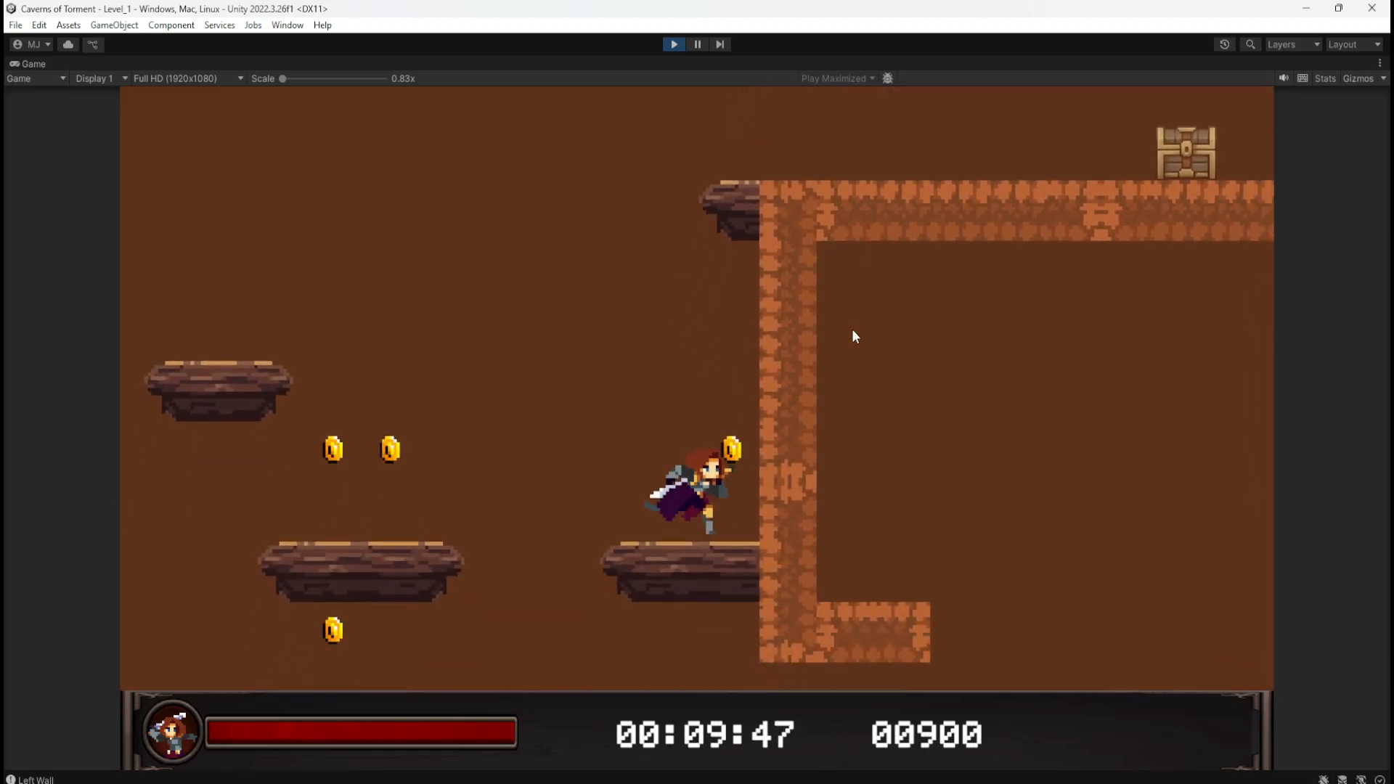
{"action": "key", "text": "space"}
{"action": "key", "text": "a"}
{"action": "key", "text": "space"}
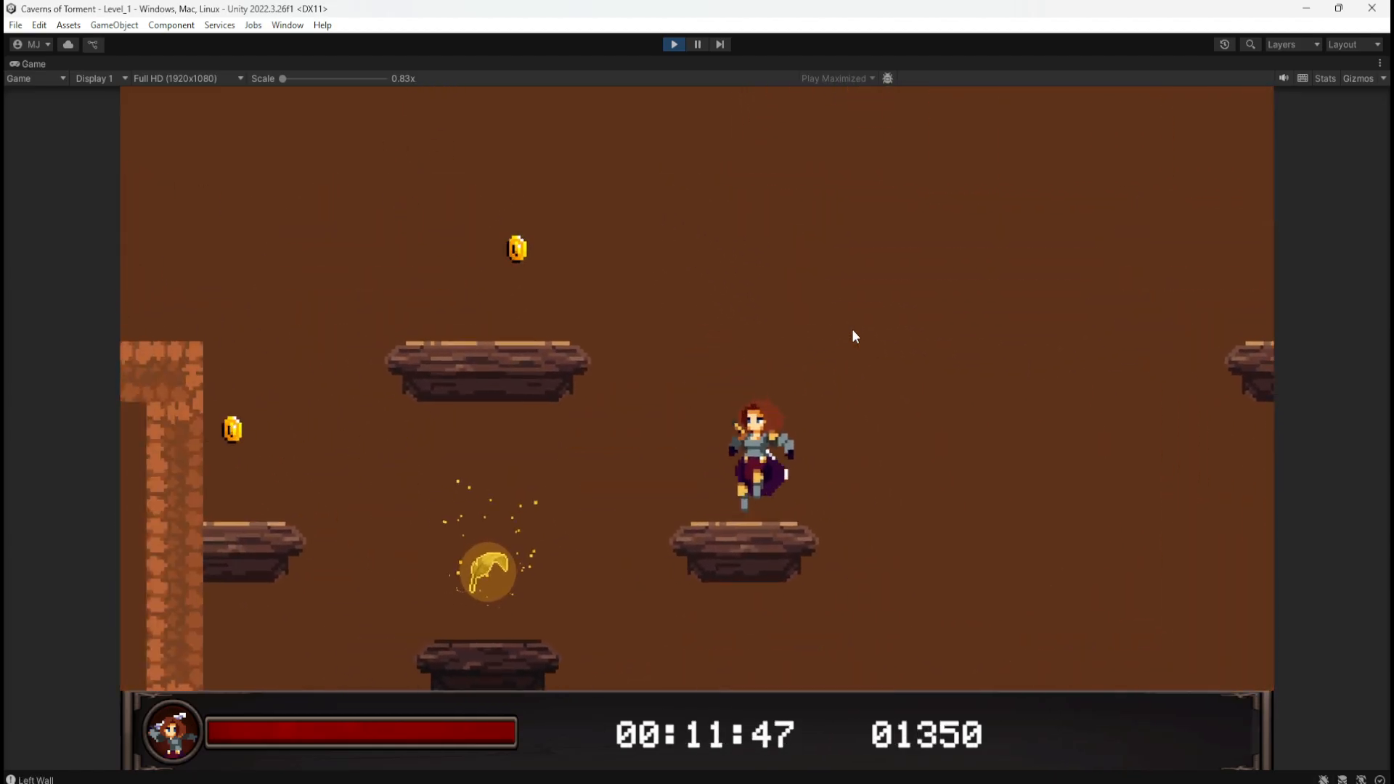
{"action": "key", "text": "d"}
{"action": "key", "text": "a"}
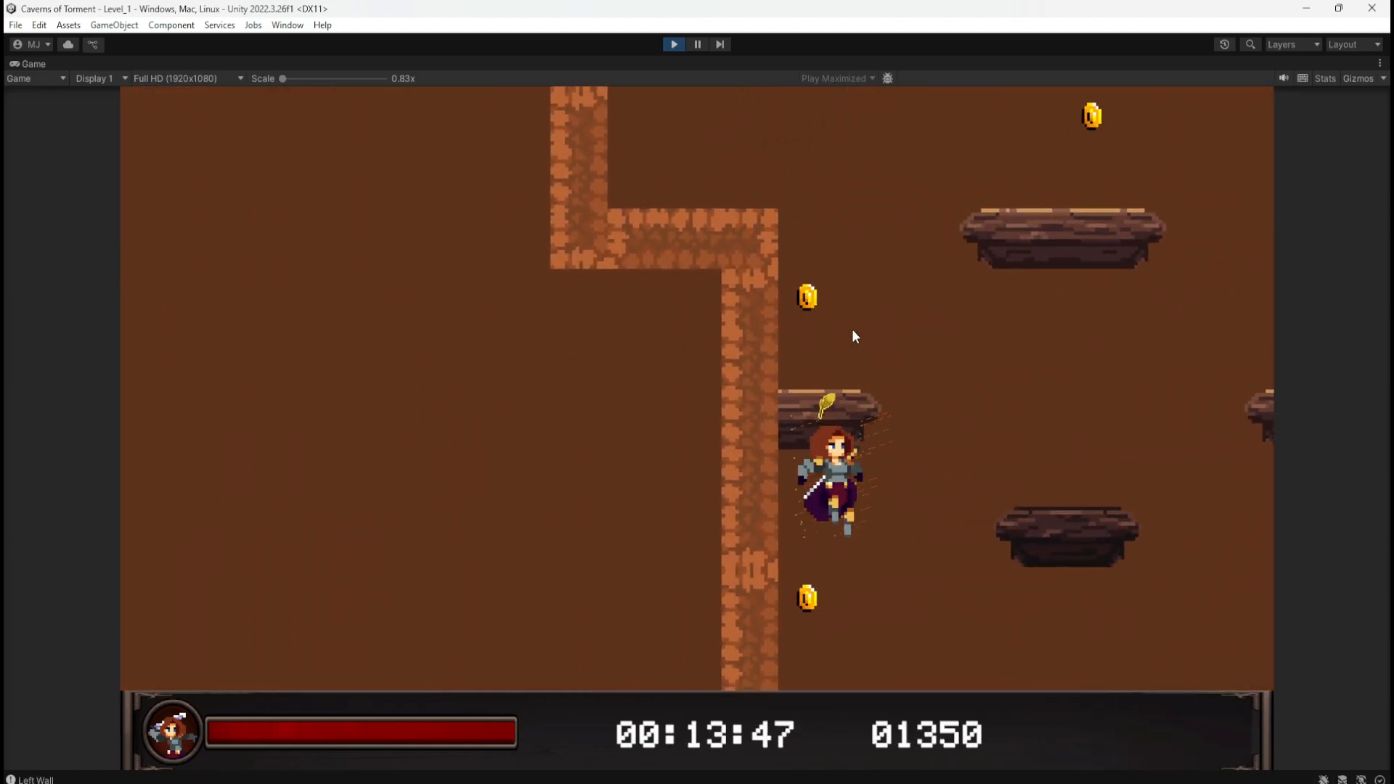
{"action": "key", "text": "d"}
{"action": "key", "text": "a"}
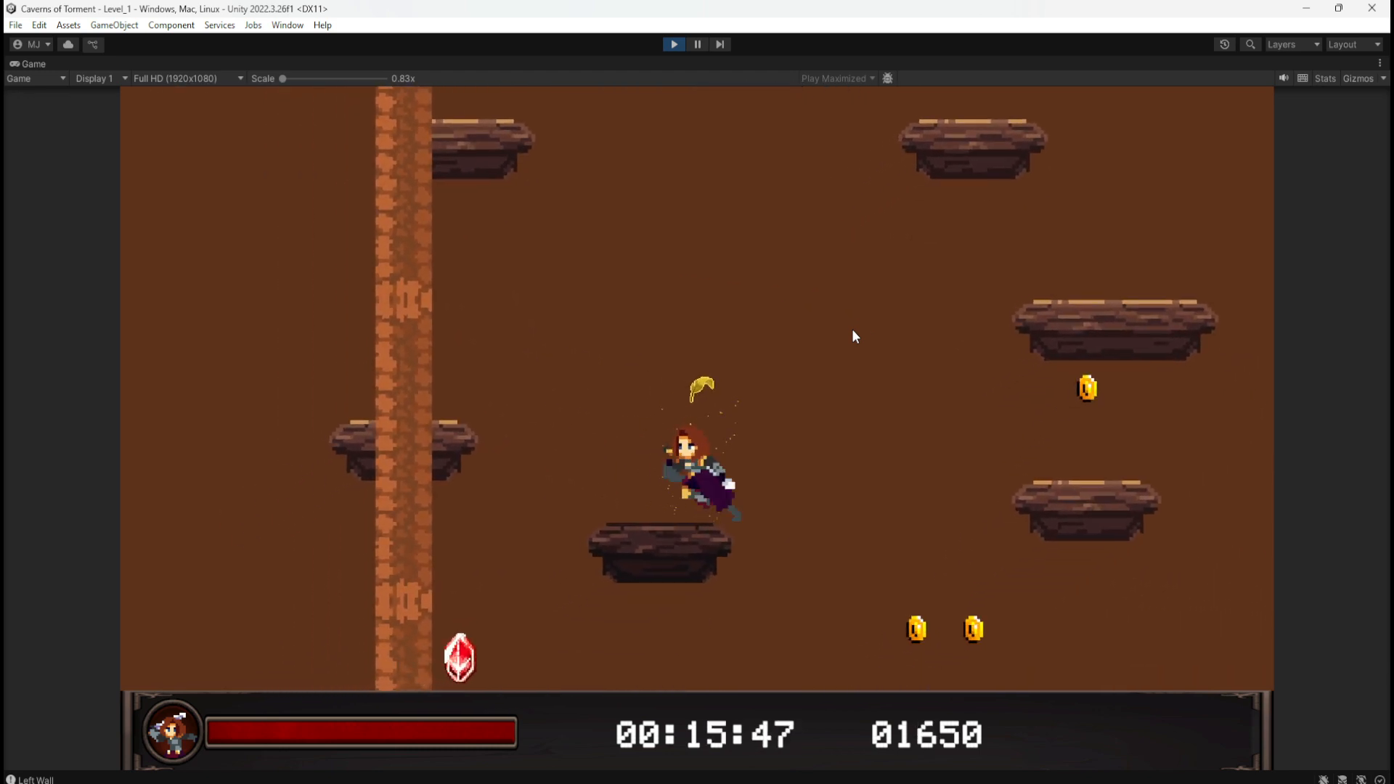
{"action": "key", "text": "d"}
{"action": "key", "text": "a"}
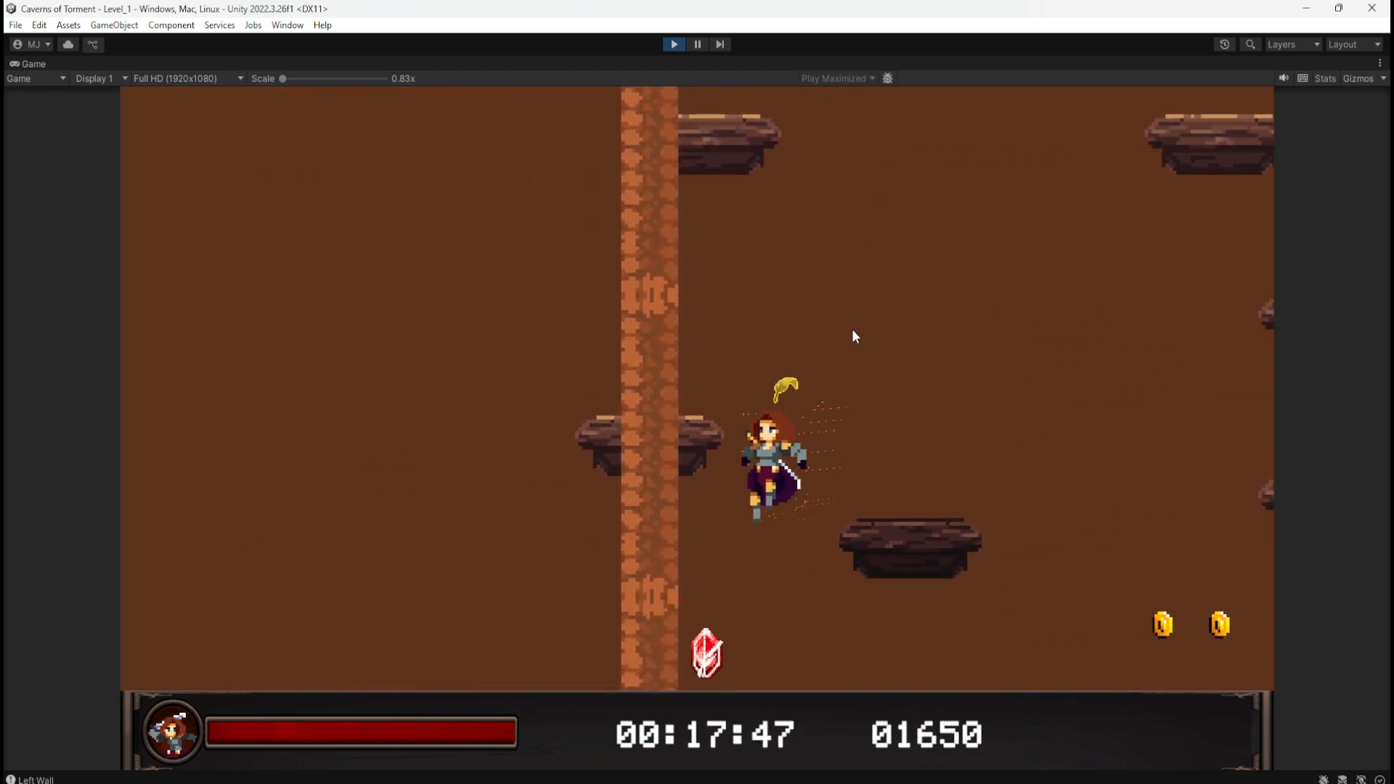
{"action": "key", "text": "d"}
{"action": "key", "text": "space"}
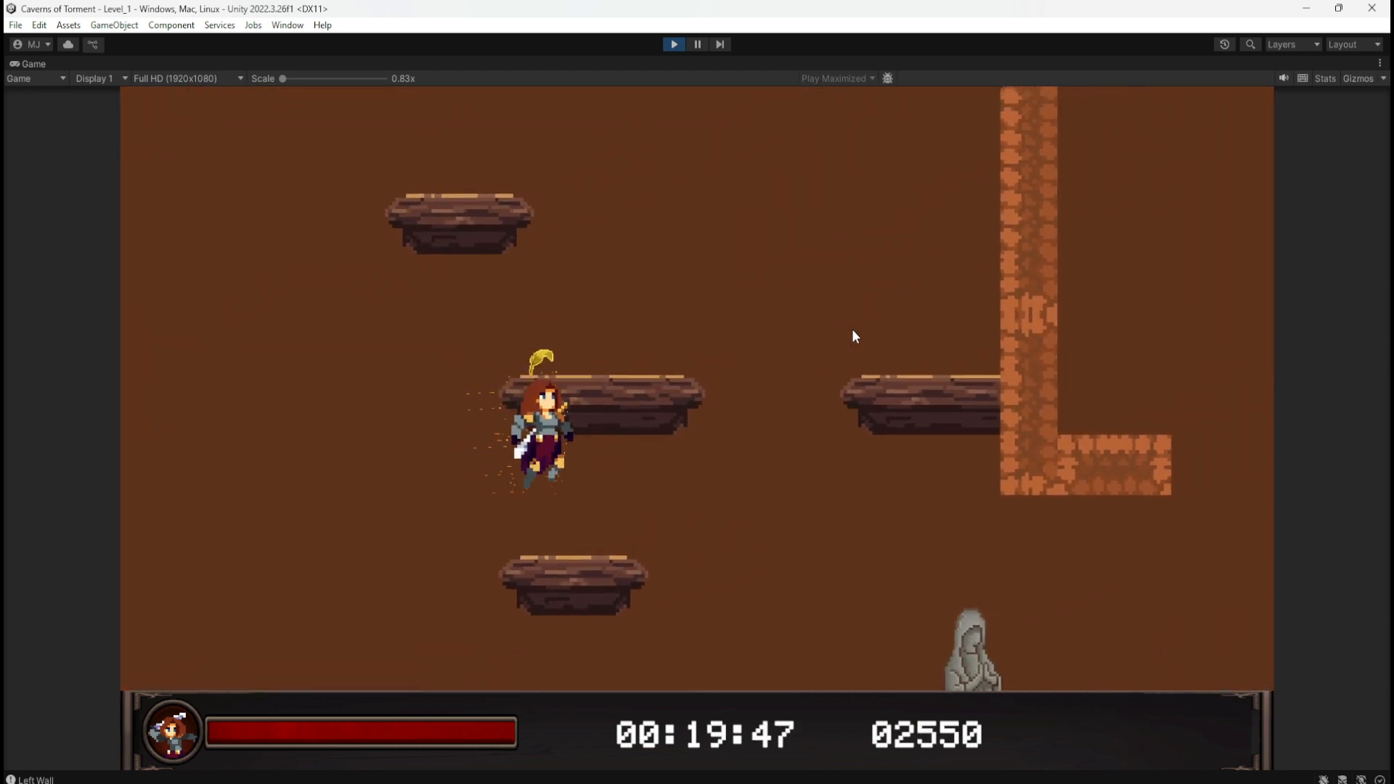
{"action": "key", "text": "a"}
{"action": "key", "text": "d"}
{"action": "key", "text": "a"}
{"action": "key", "text": "space"}
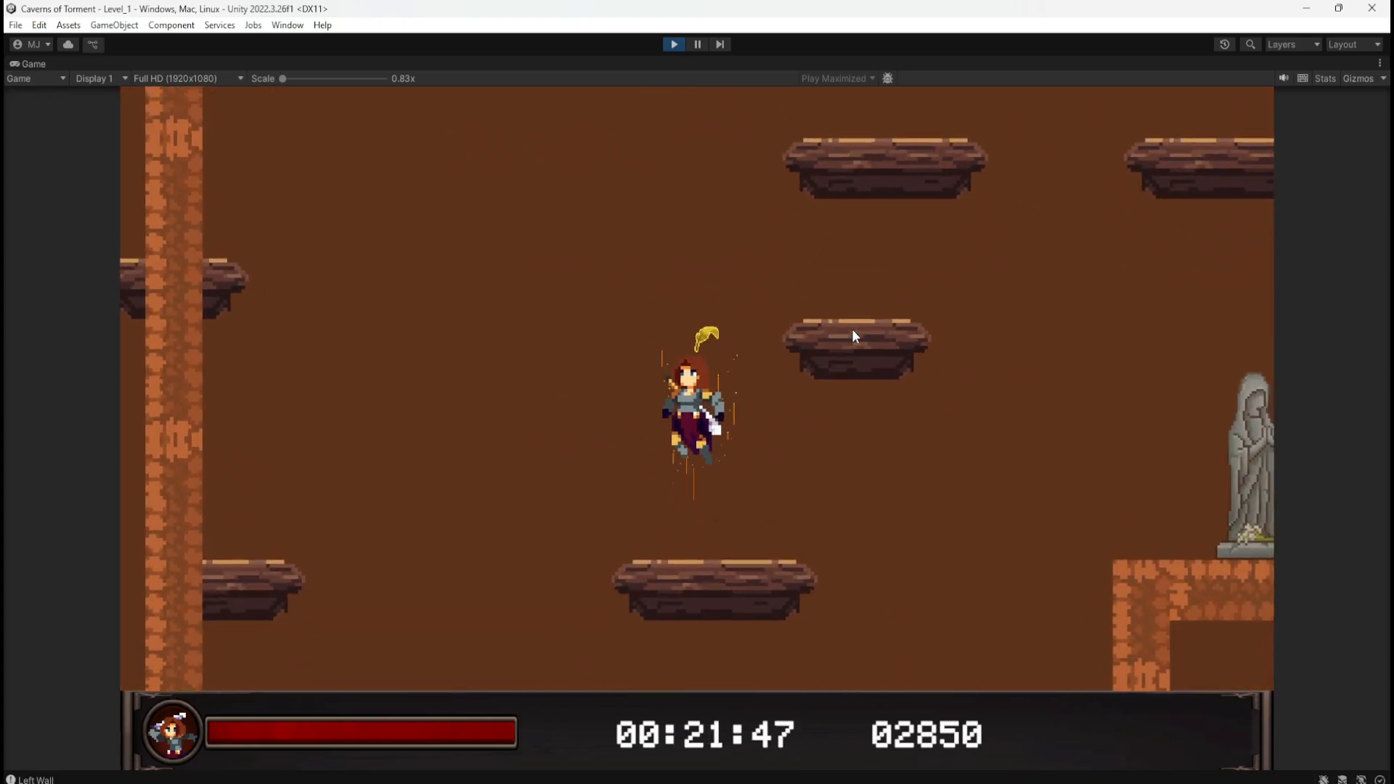
{"action": "key", "text": "d"}
{"action": "key", "text": "space"}
{"action": "key", "text": "a"}
{"action": "key", "text": "d"}
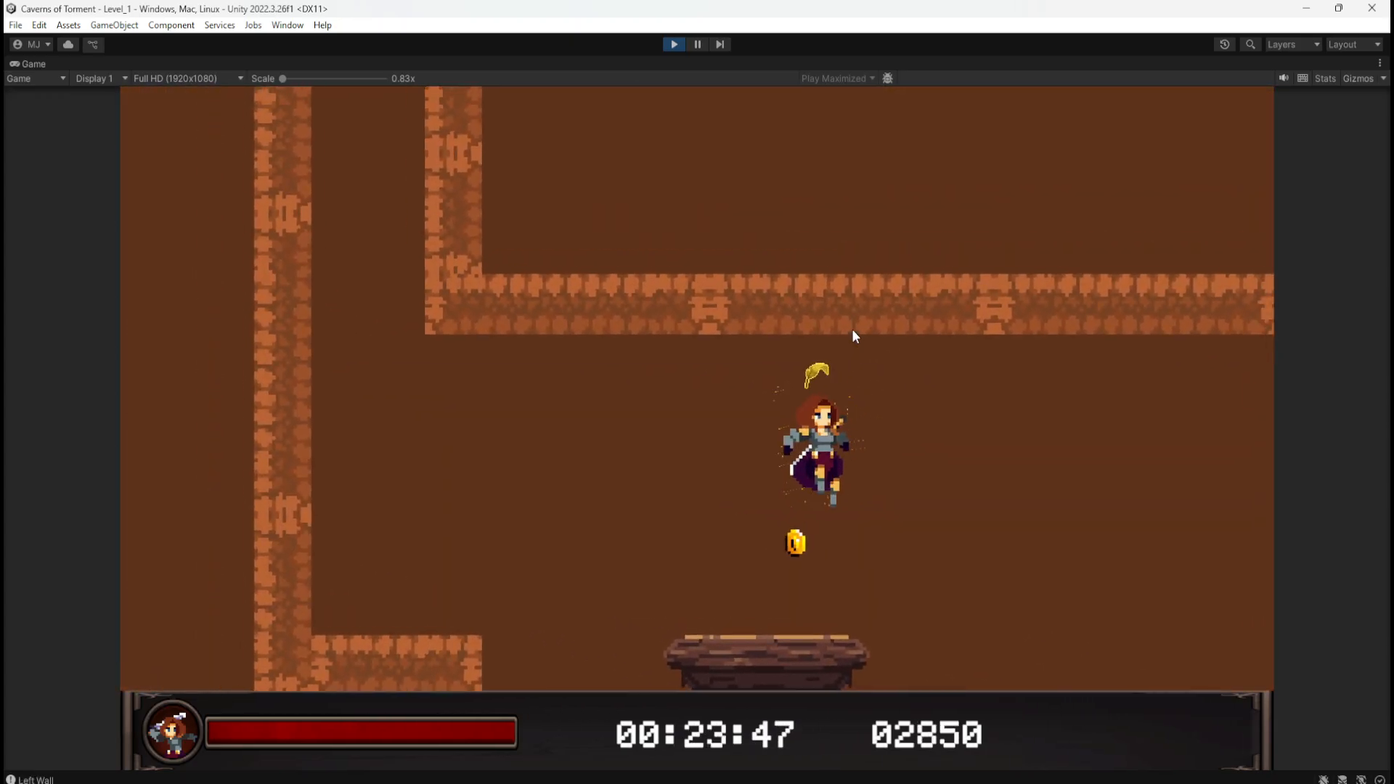
{"action": "key", "text": "a"}
Step: Guide the character down the left wall, past the statue ledge, and up the shaft
{"action": "key", "text": "space"}
{"action": "key", "text": "d"}
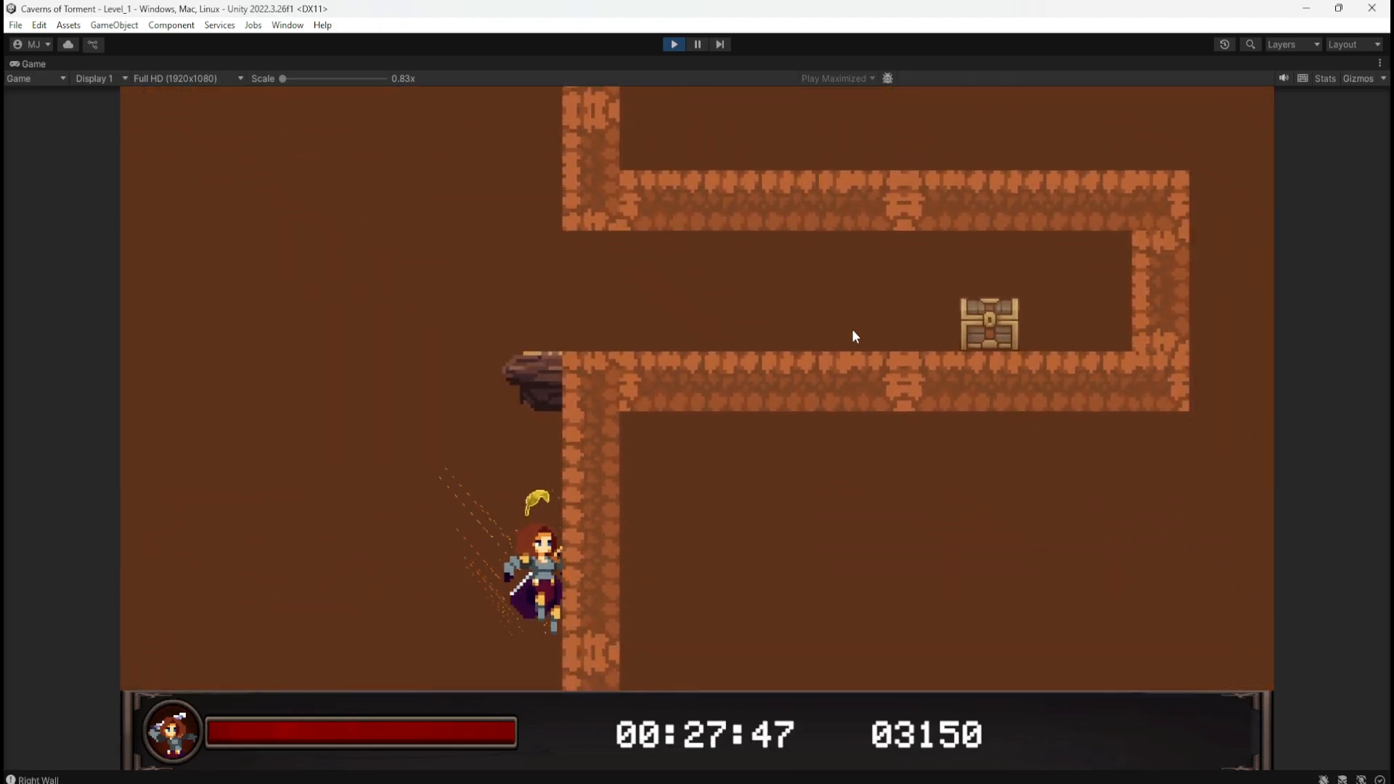
{"action": "key", "text": "a"}
{"action": "key", "text": "d"}
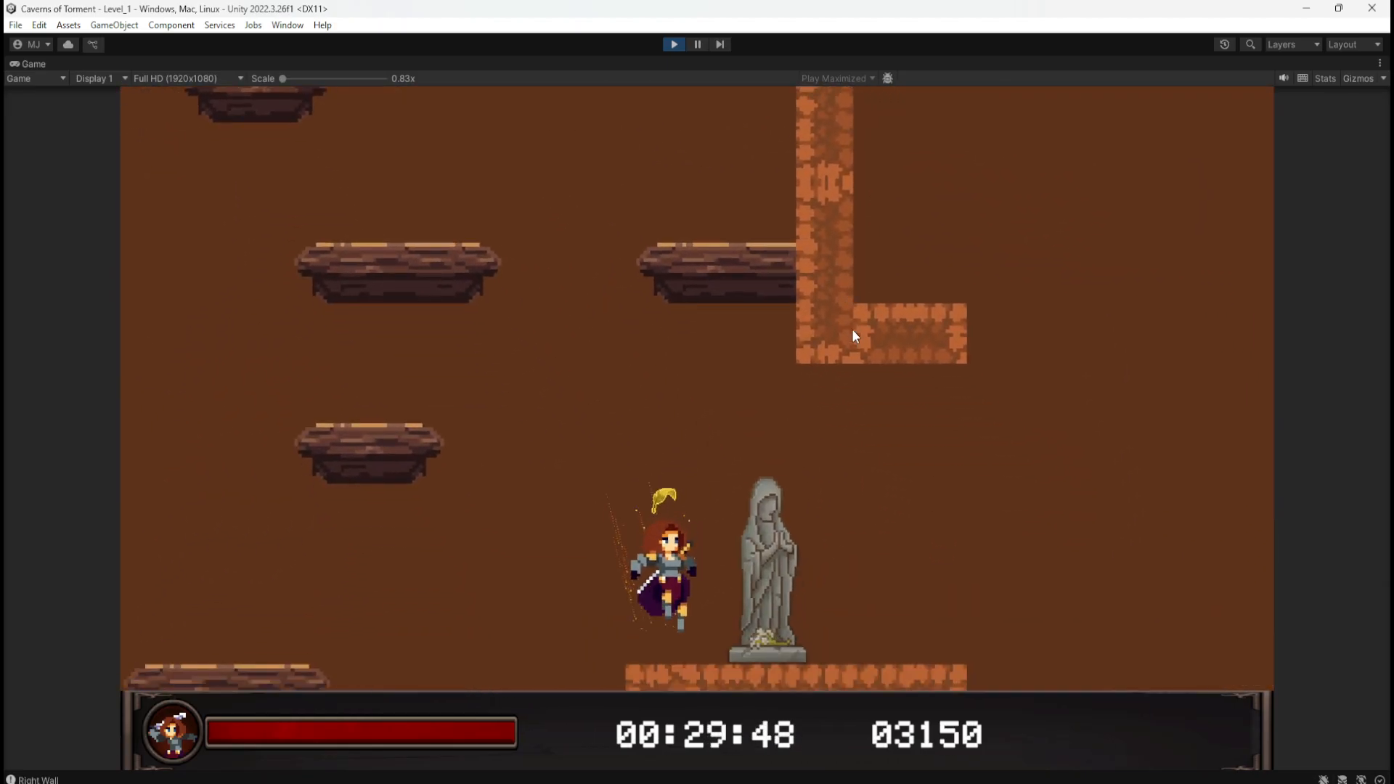
{"action": "key", "text": "a"}
{"action": "key", "text": "space"}
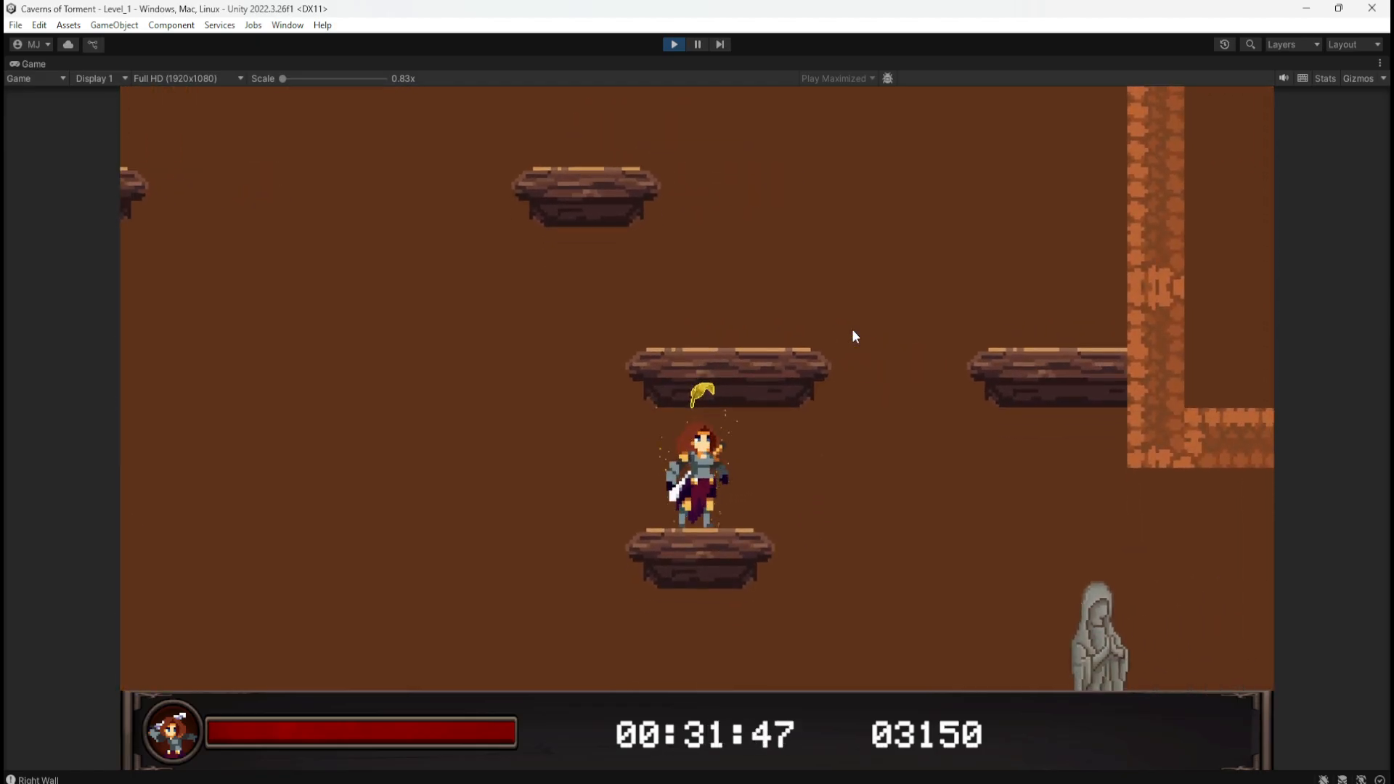
{"action": "key", "text": "space"}
{"action": "key", "text": "d"}
{"action": "key", "text": "a"}
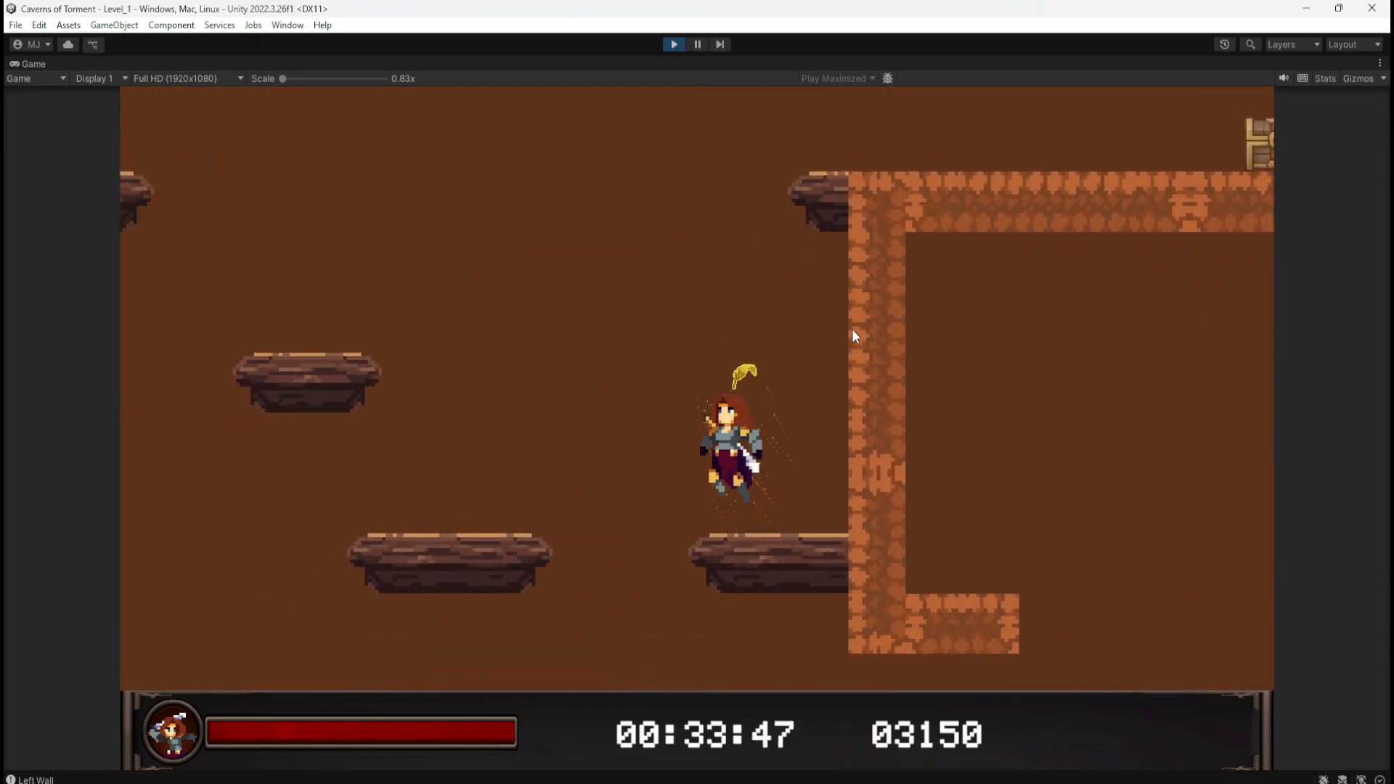
{"action": "key", "text": "d"}
{"action": "key", "text": "a"}
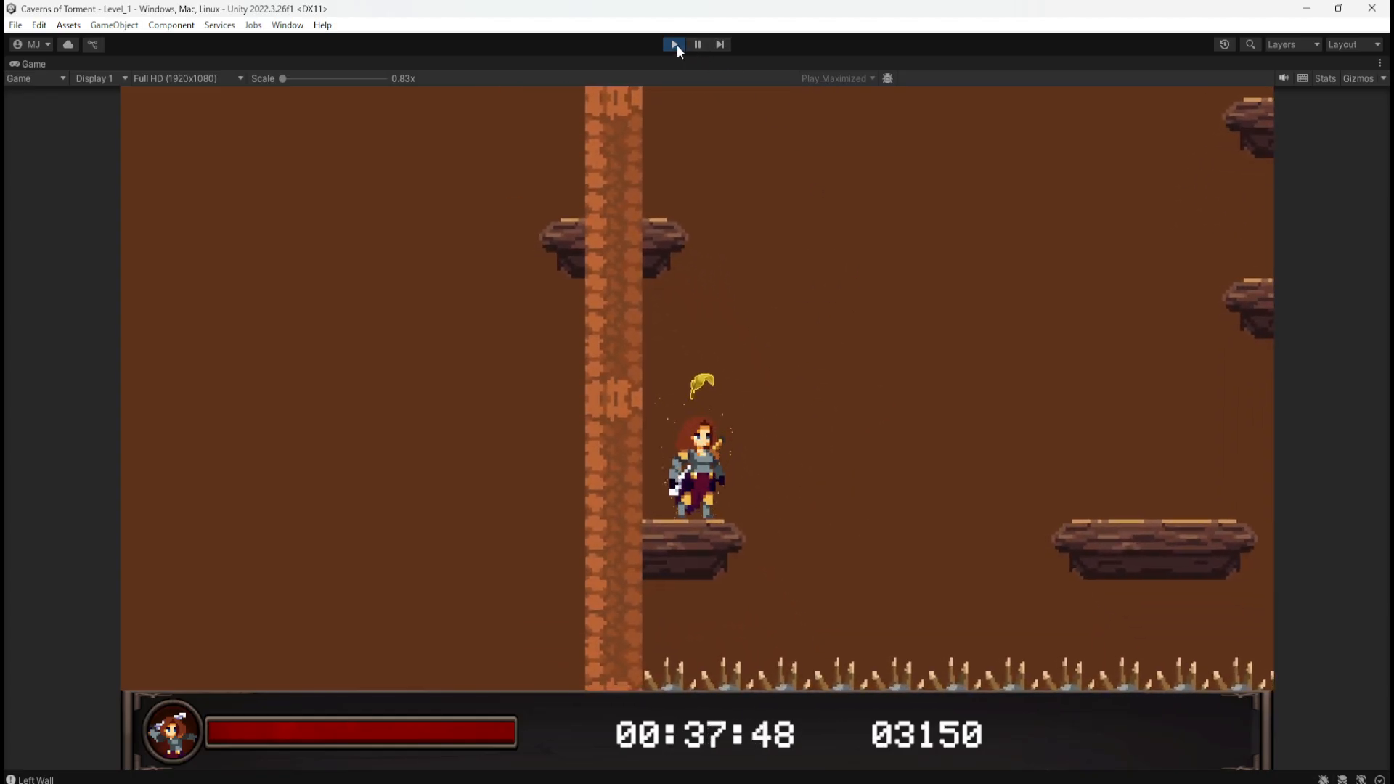
{"action": "key", "text": "space"}
{"action": "key", "text": "a"}
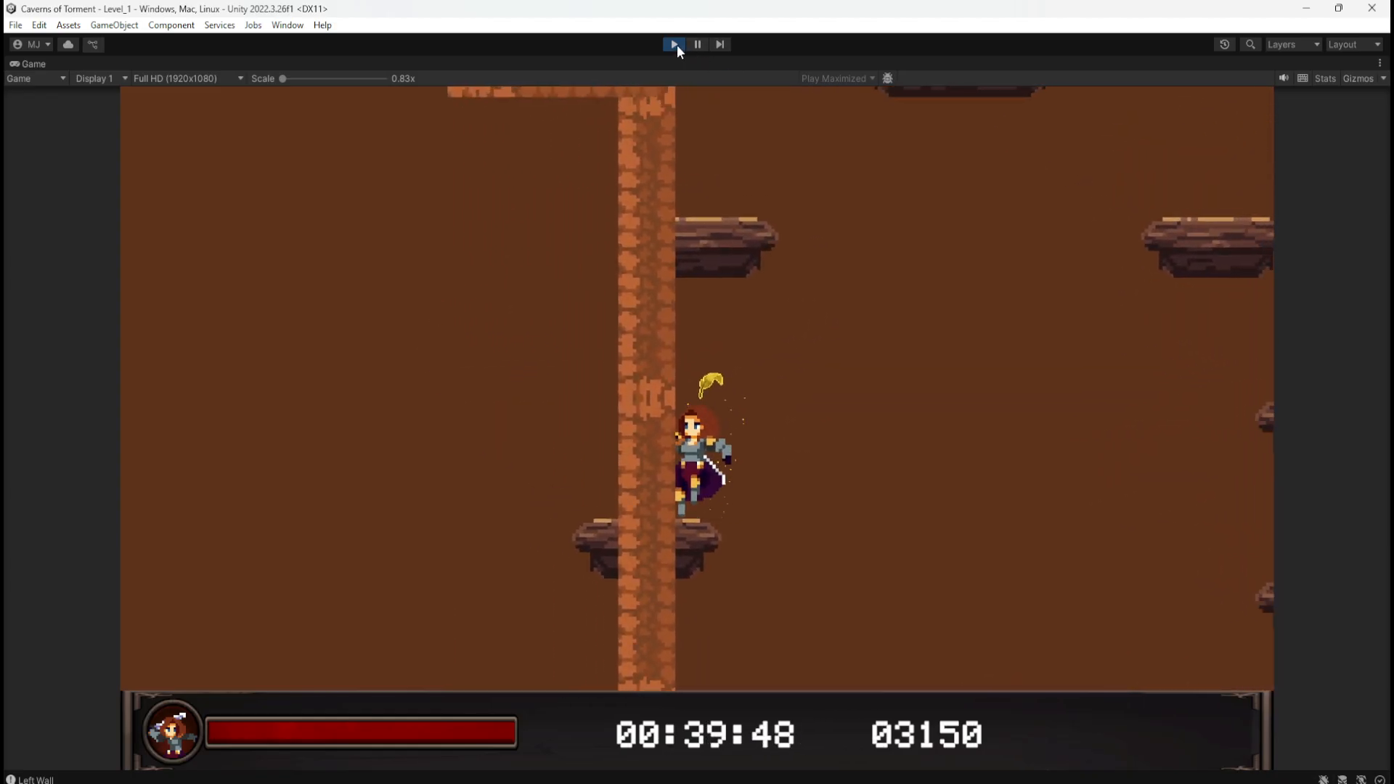
{"action": "key", "text": "space"}
{"action": "key", "text": "d"}
{"action": "key", "text": "a"}
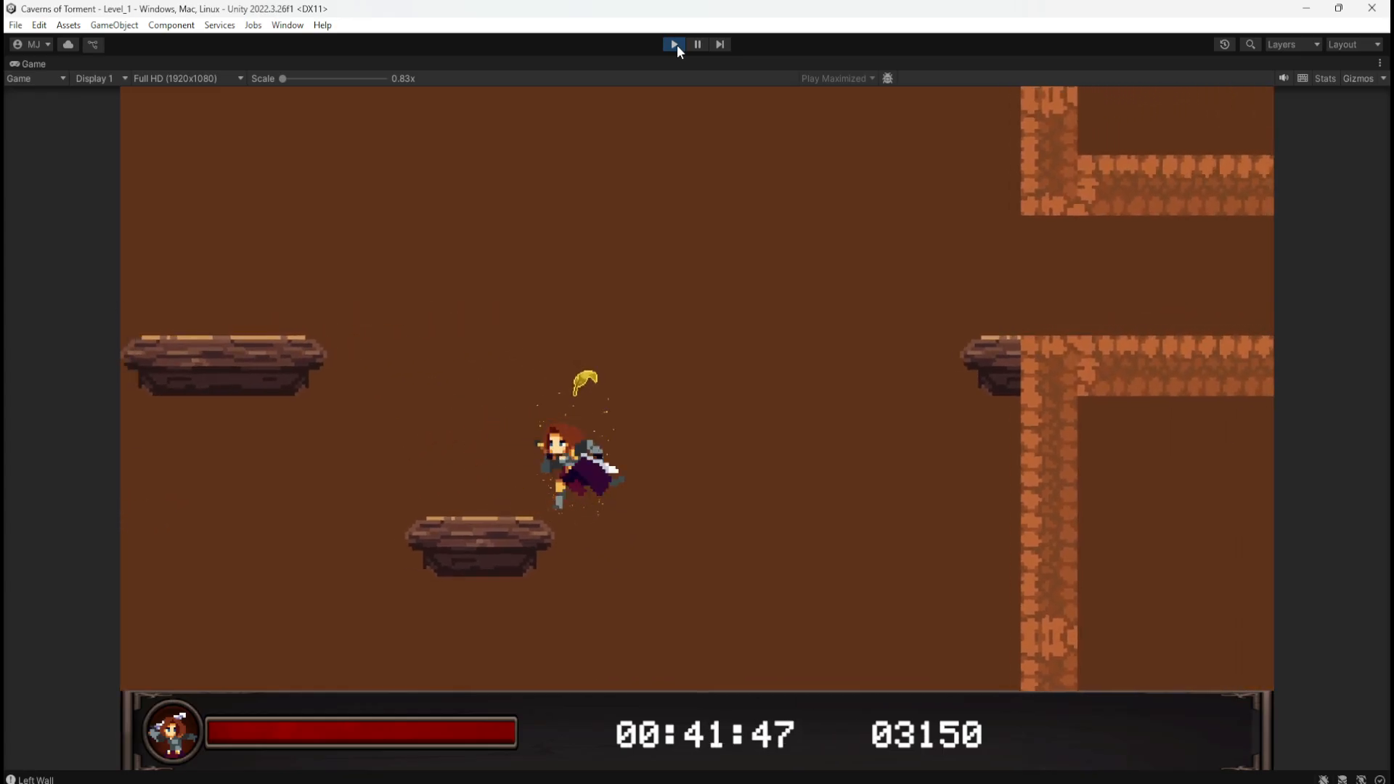
{"action": "key", "text": "space"}
{"action": "key", "text": "space"}
{"action": "key", "text": "d"}
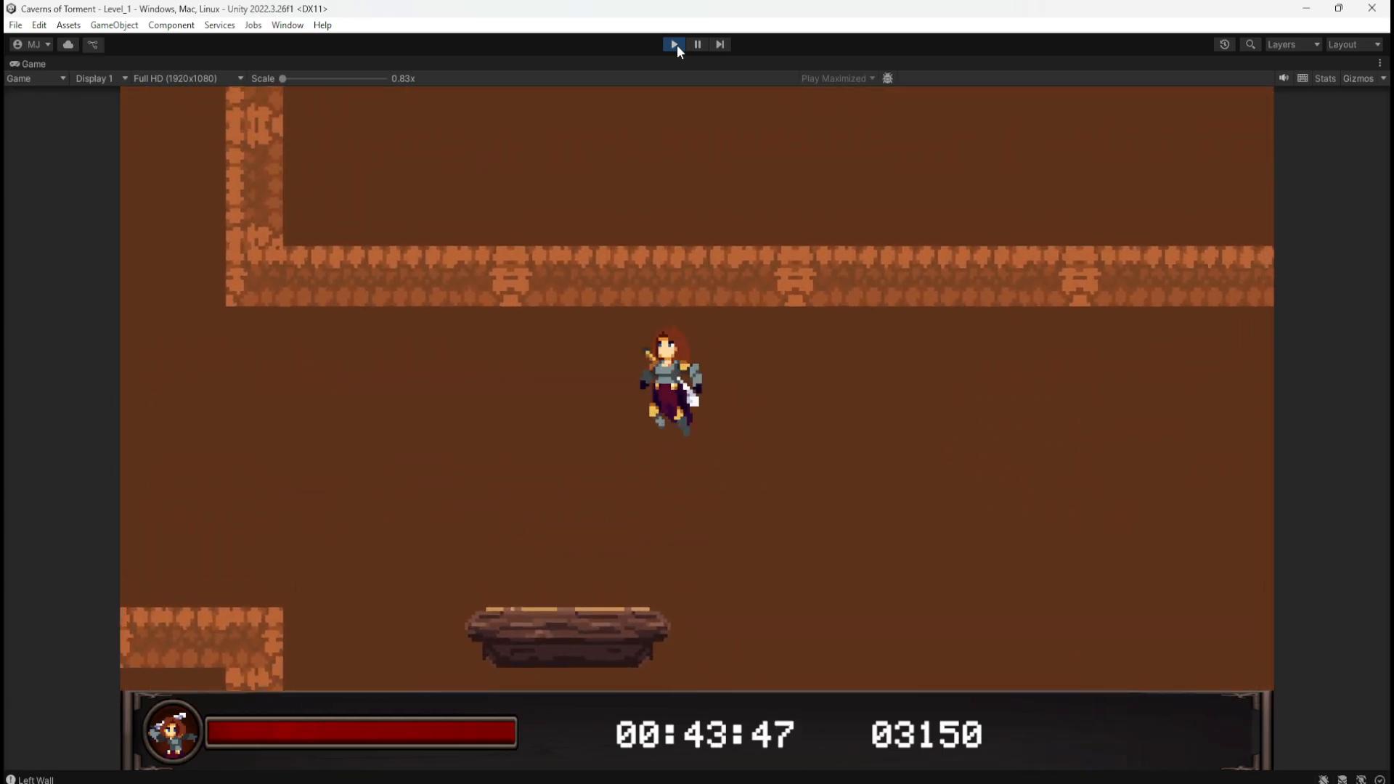
{"action": "key", "text": "a"}
{"action": "key", "text": "space"}
{"action": "key", "text": "space"}
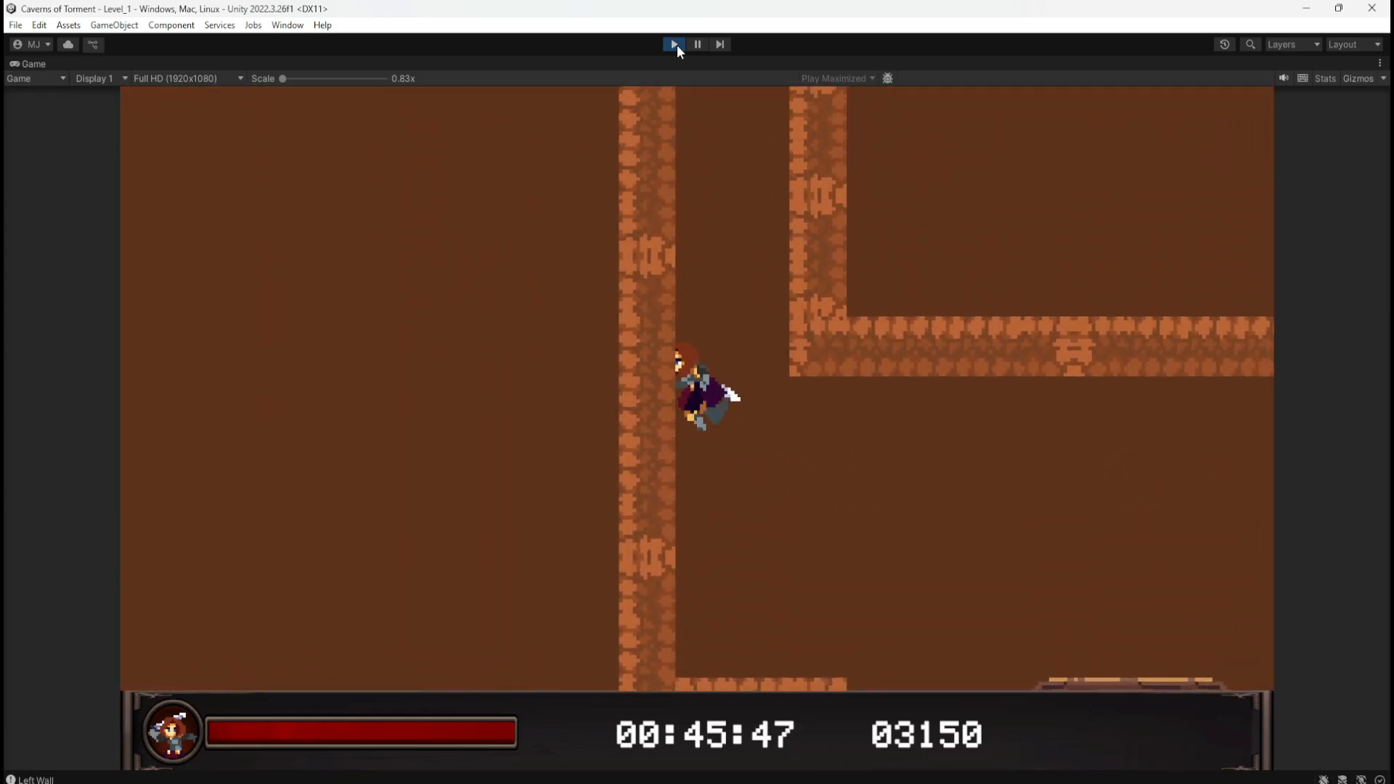
{"action": "key", "text": "d"}
{"action": "key", "text": "space"}
{"action": "key", "text": "d"}
{"action": "key", "text": "a"}
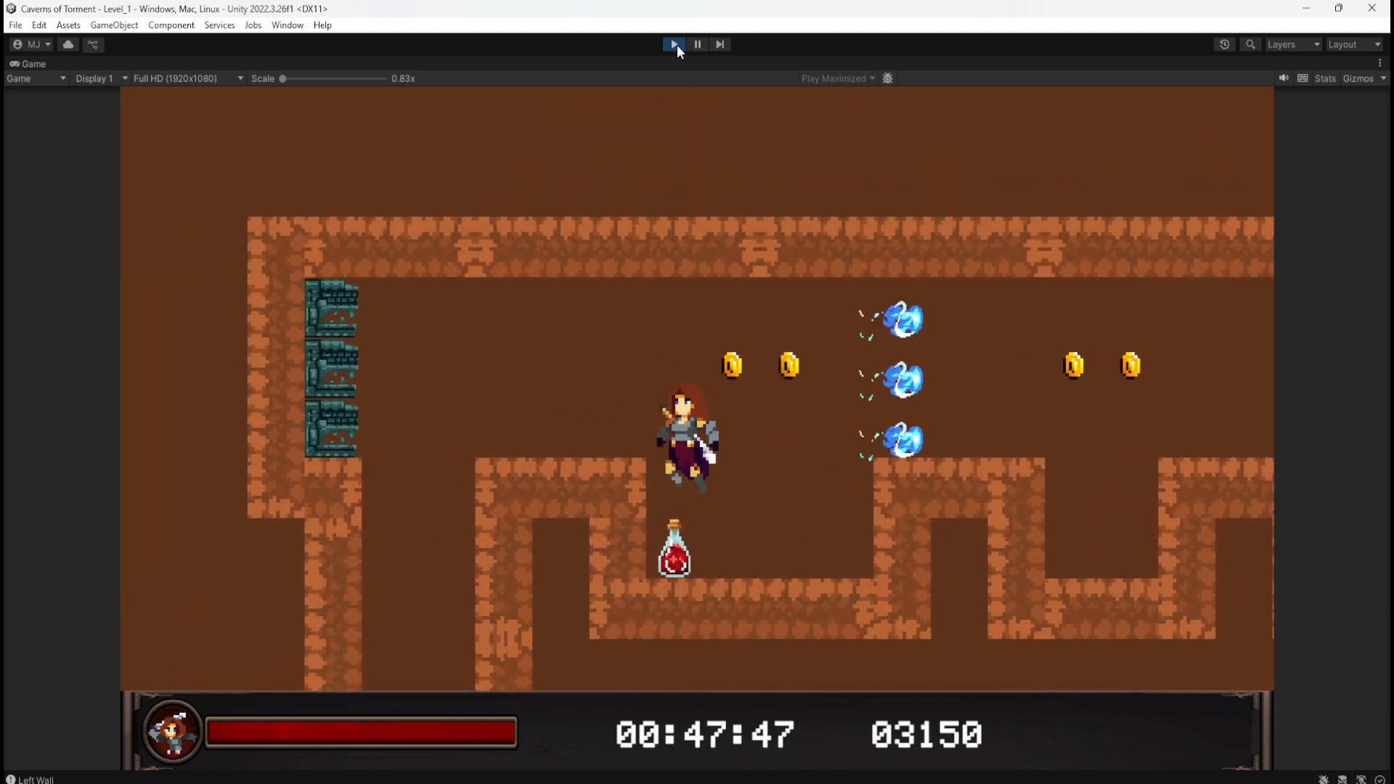
Step: Collect coins in the potion pit and wall-jump up the shaft into the fireball corridor
{"action": "key", "text": "space"}
{"action": "key", "text": "d"}
{"action": "key", "text": "space"}
{"action": "key", "text": "a"}
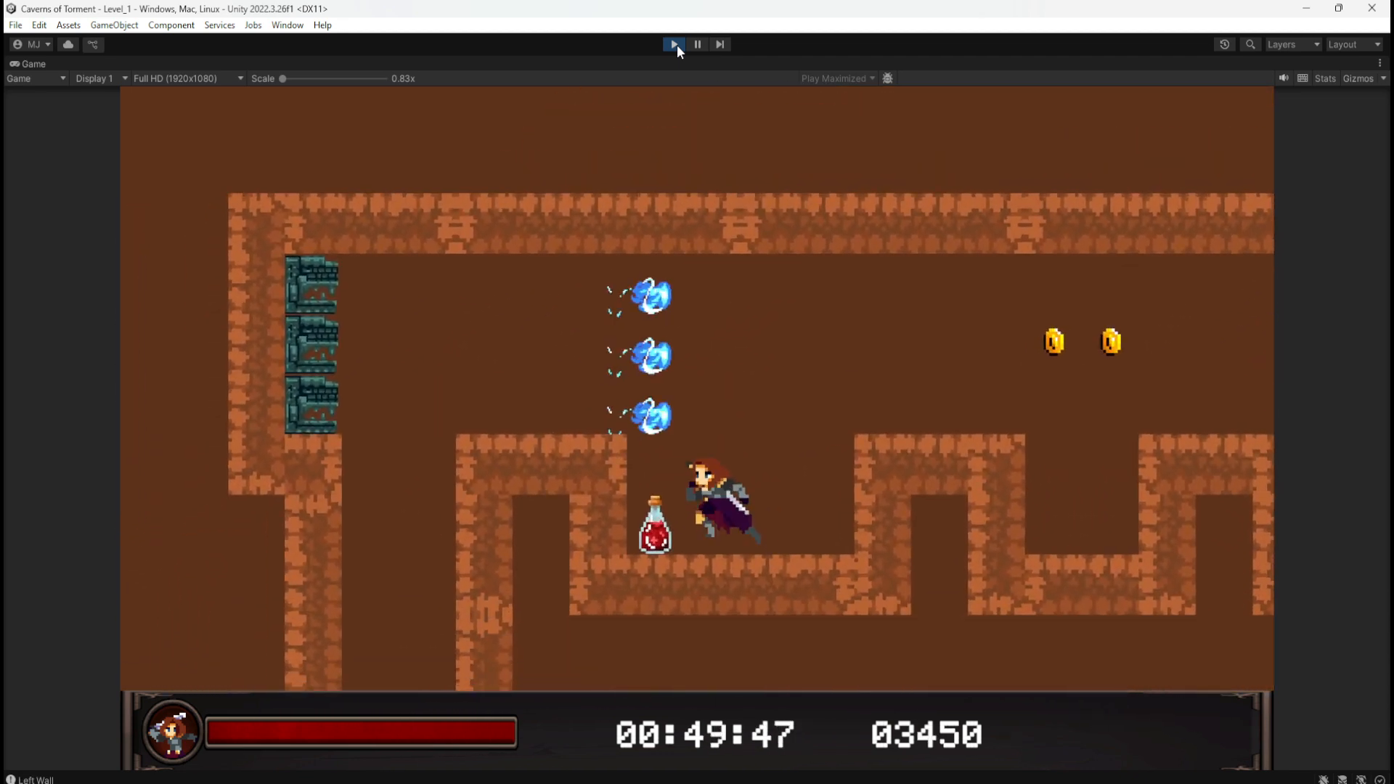
{"action": "key", "text": "space"}
{"action": "key", "text": "a"}
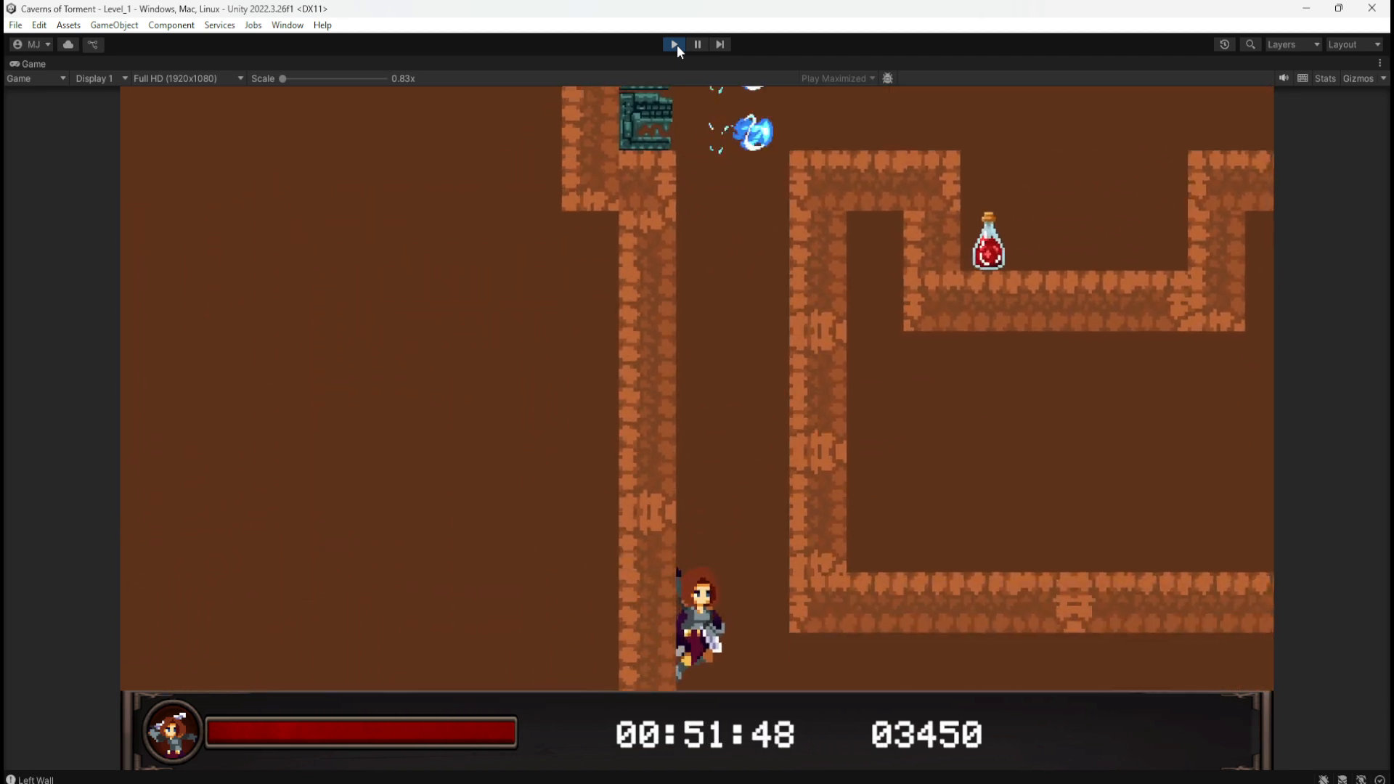
{"action": "key", "text": "d"}
{"action": "key", "text": "space"}
{"action": "key", "text": "a"}
{"action": "key", "text": "space"}
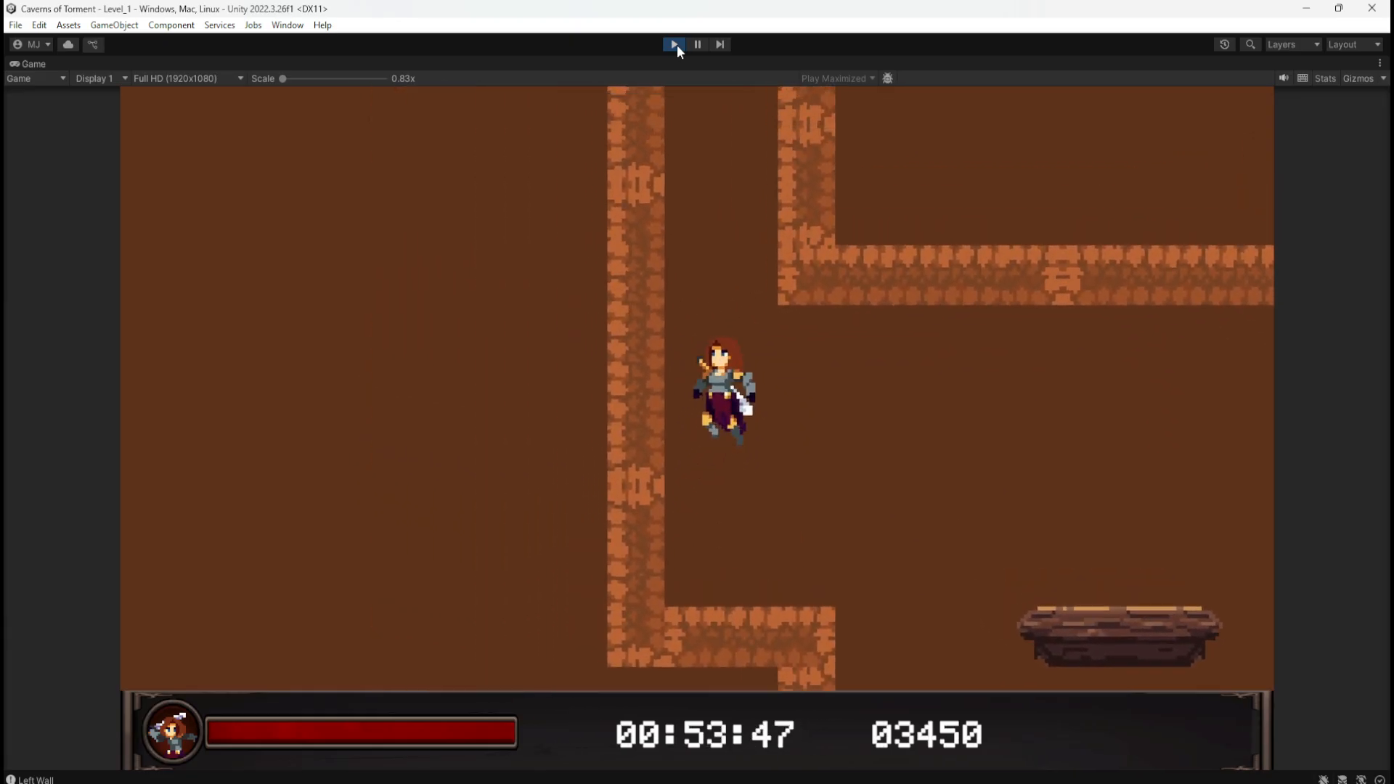
{"action": "key", "text": "d"}
{"action": "key", "text": "space"}
{"action": "key", "text": "space"}
{"action": "key", "text": "space"}
{"action": "key", "text": "d"}
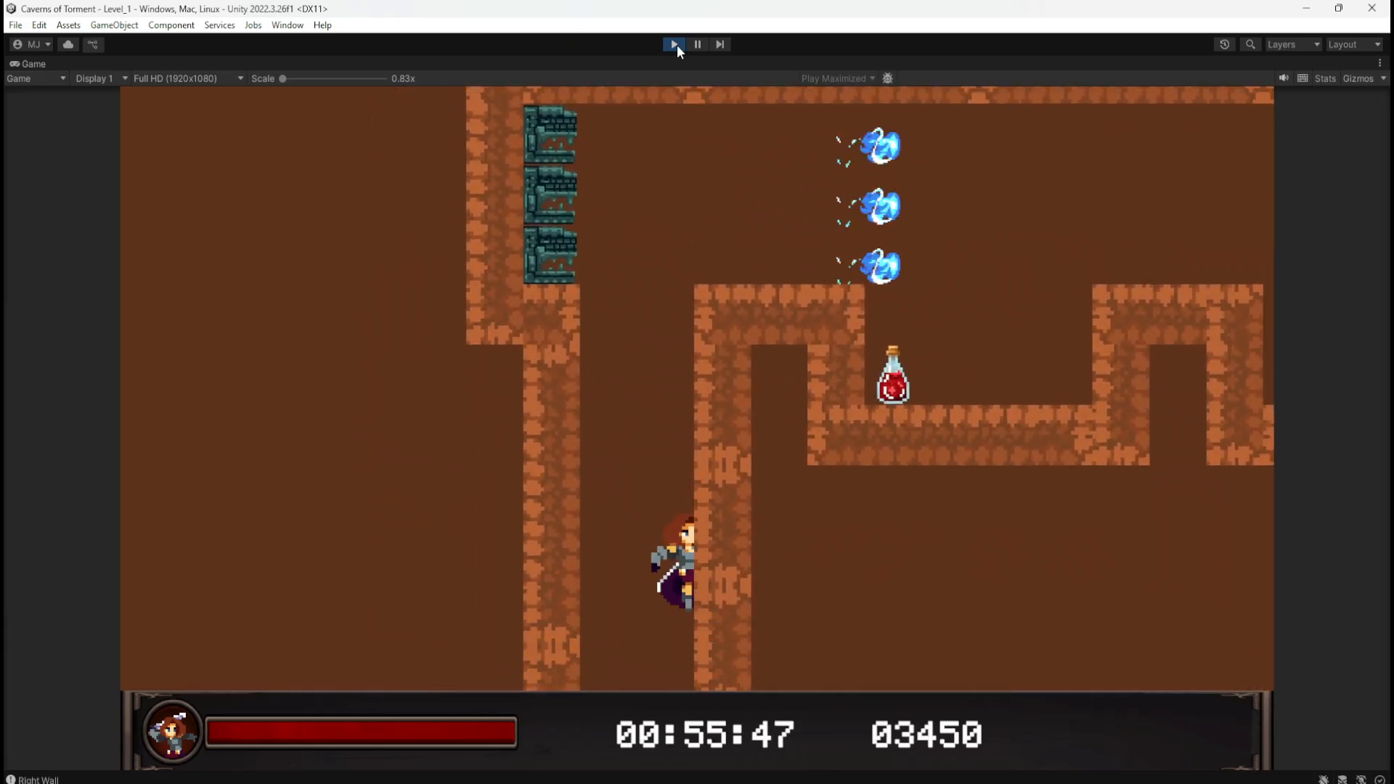
{"action": "key", "text": "a"}
{"action": "key", "text": "space"}
{"action": "key", "text": "space"}
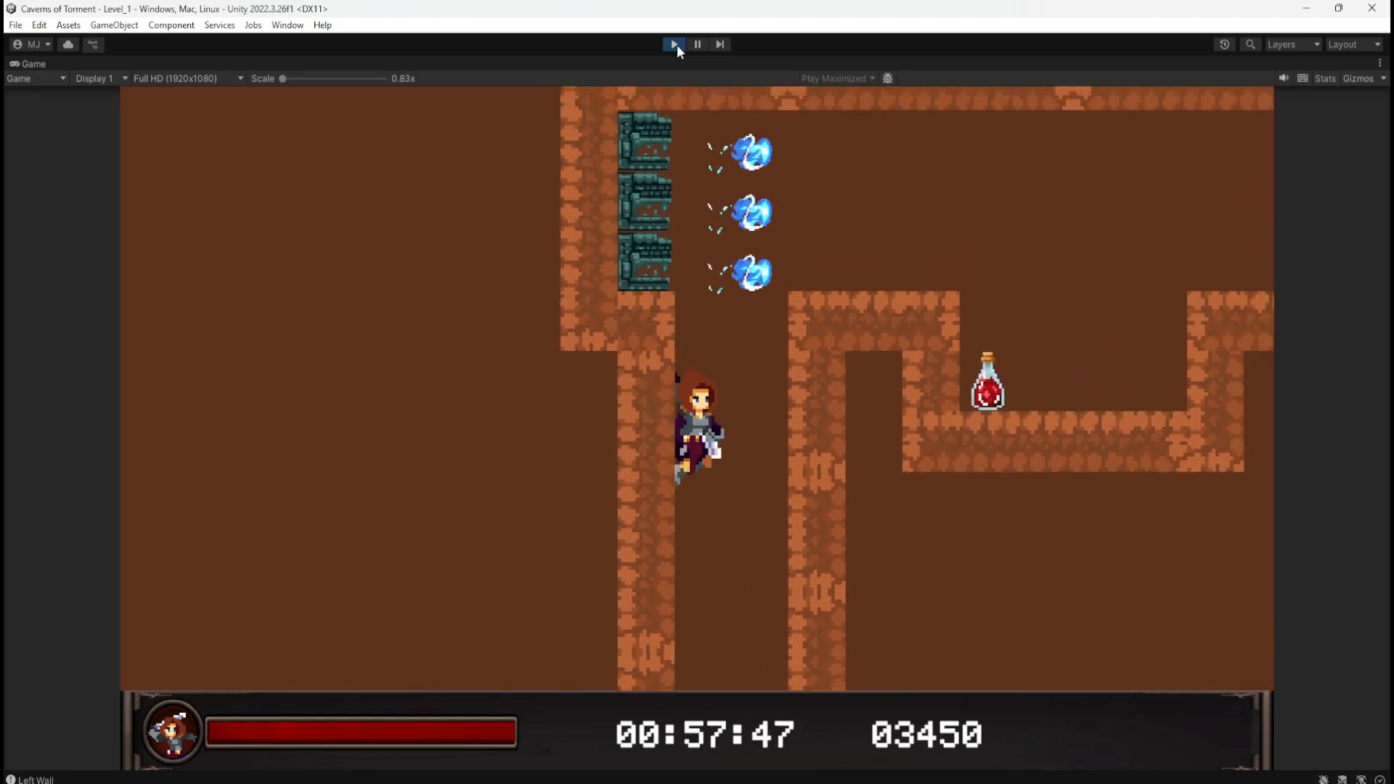
{"action": "key", "text": "space"}
{"action": "key", "text": "space"}
{"action": "key", "text": "a"}
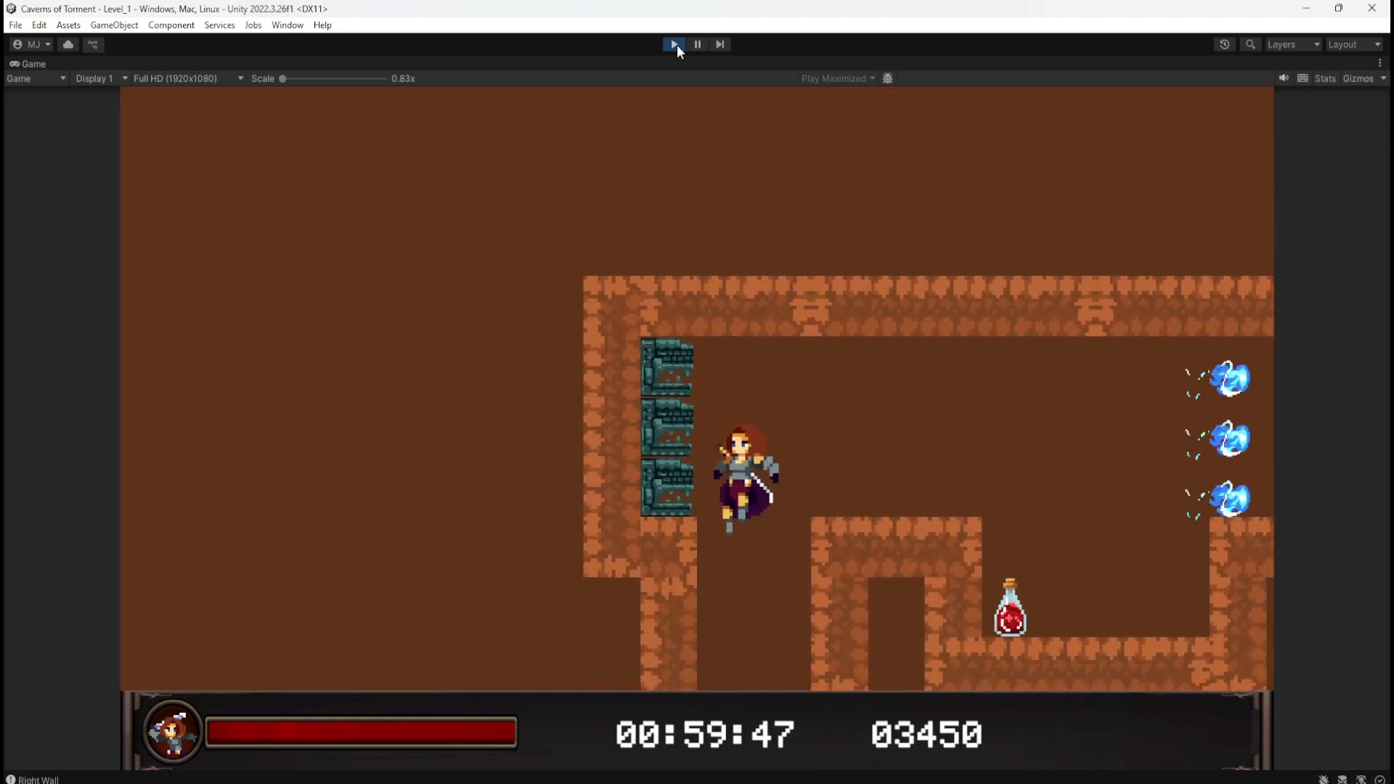
{"action": "key", "text": "a"}
{"action": "key", "text": "space"}
{"action": "key", "text": "space"}
{"action": "key", "text": "space"}
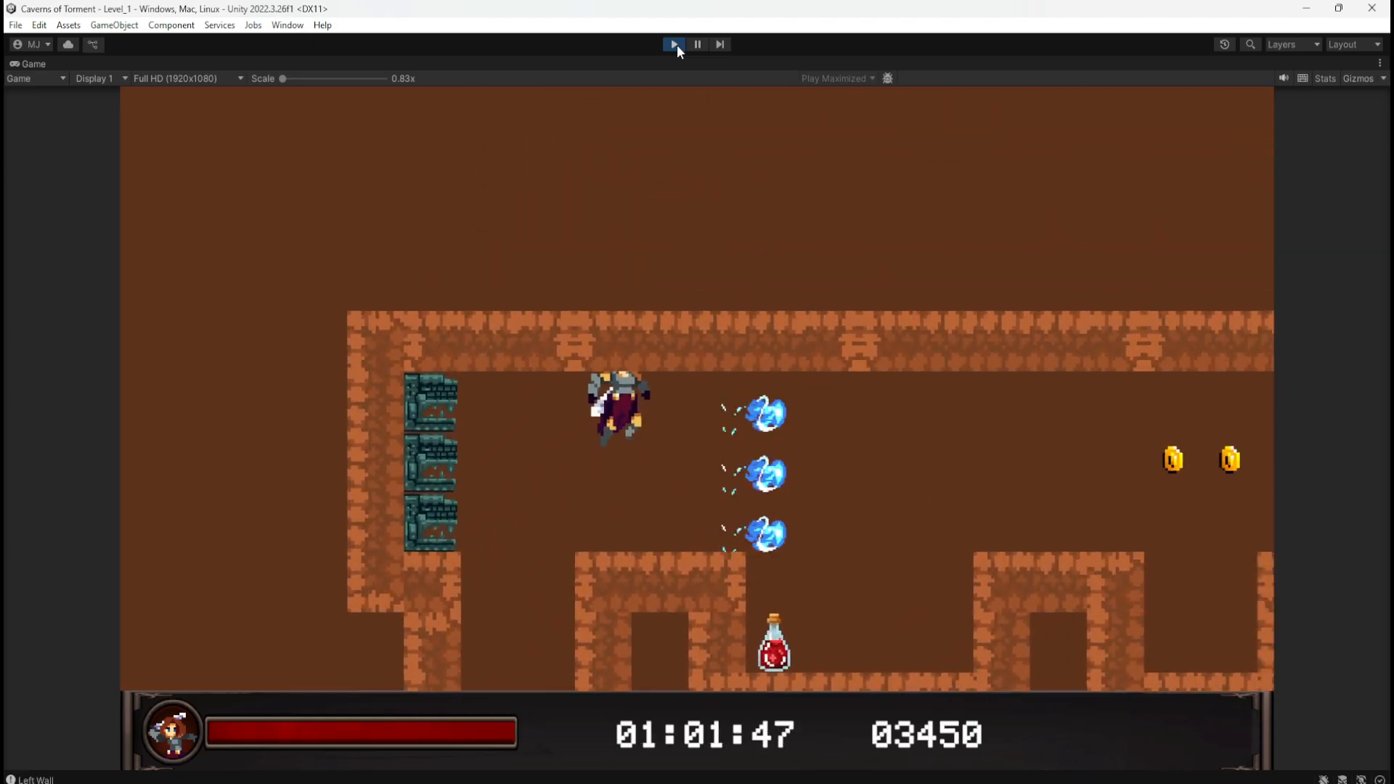
{"action": "key", "text": "a"}
{"action": "key", "text": "space"}
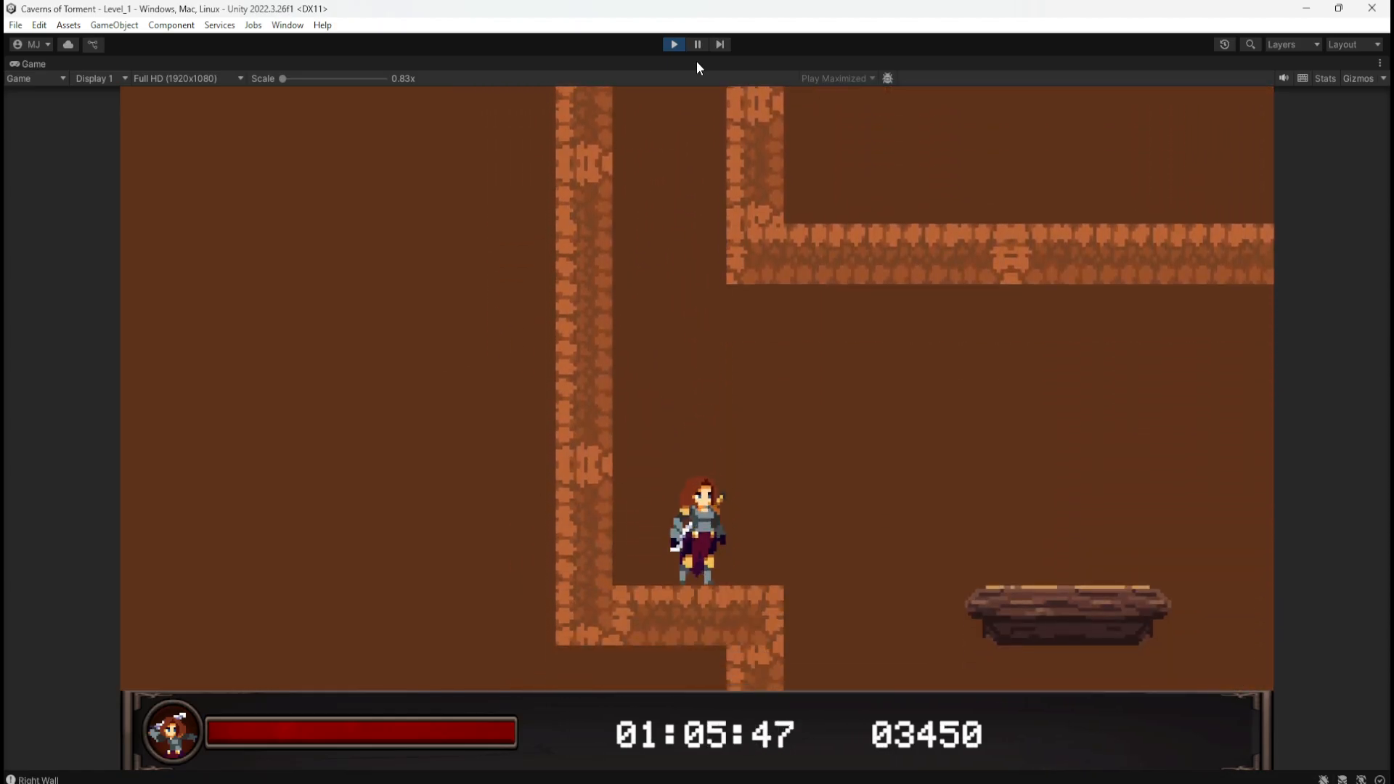
Step: Jump across the floating platform and climb the platforms along the cave wall
{"action": "key", "text": "d"}
{"action": "key", "text": "space"}
{"action": "key", "text": "a"}
{"action": "key", "text": "space"}
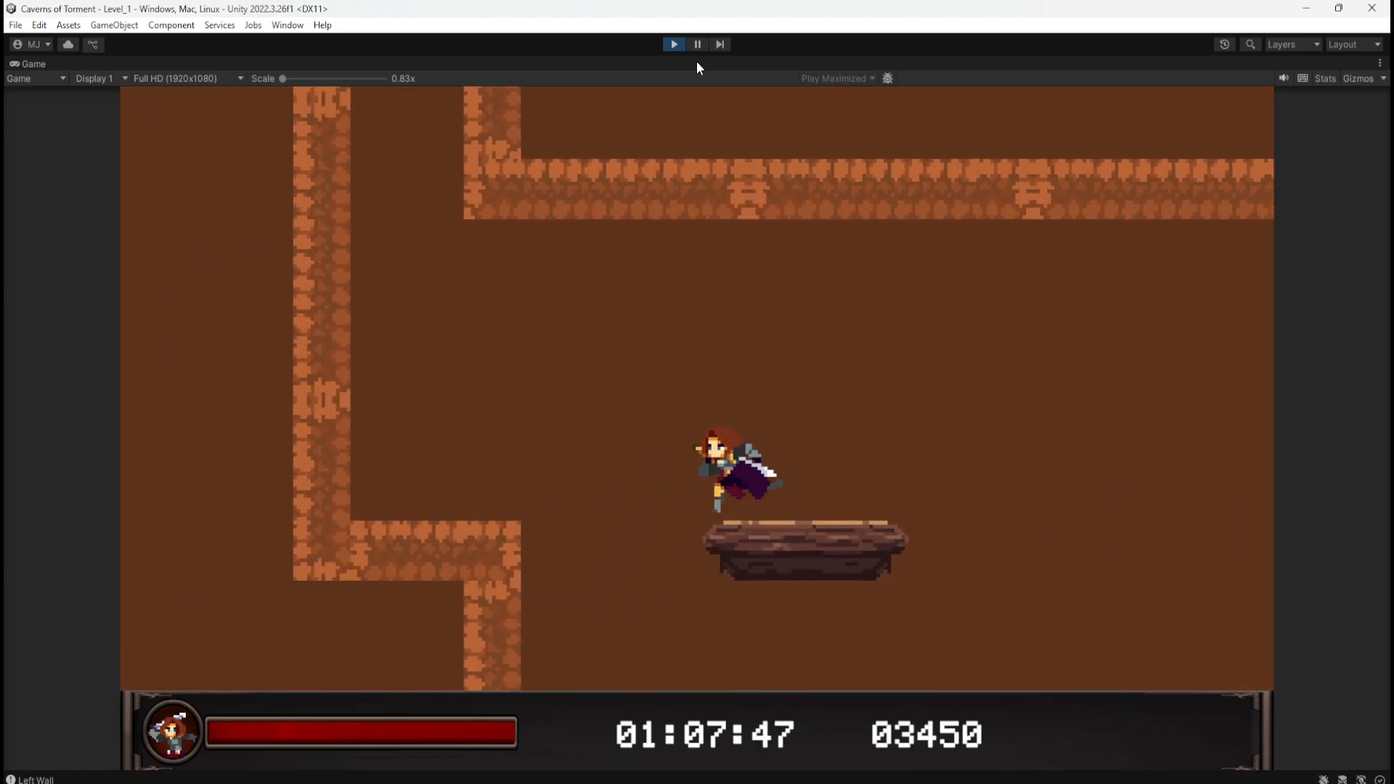
{"action": "key", "text": "d"}
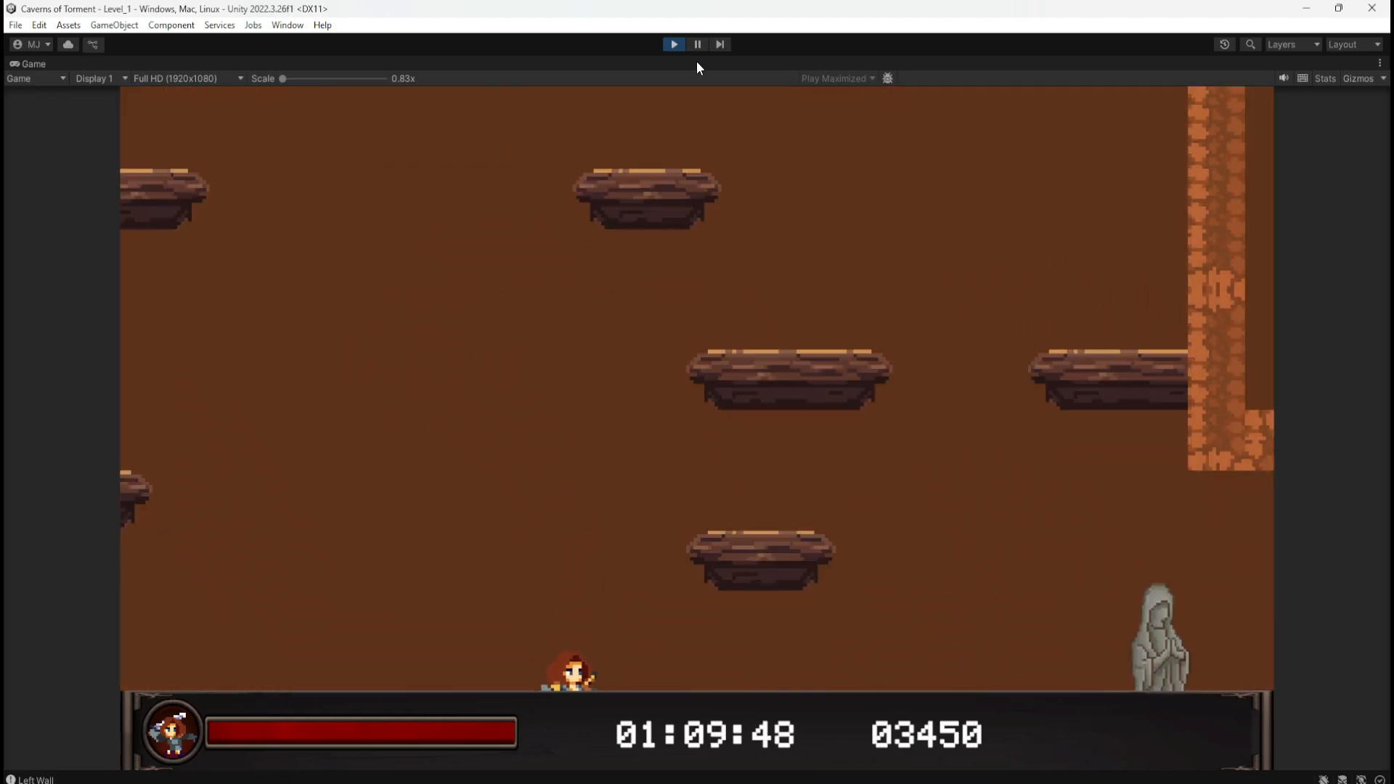
{"action": "key", "text": "a"}
{"action": "key", "text": "space"}
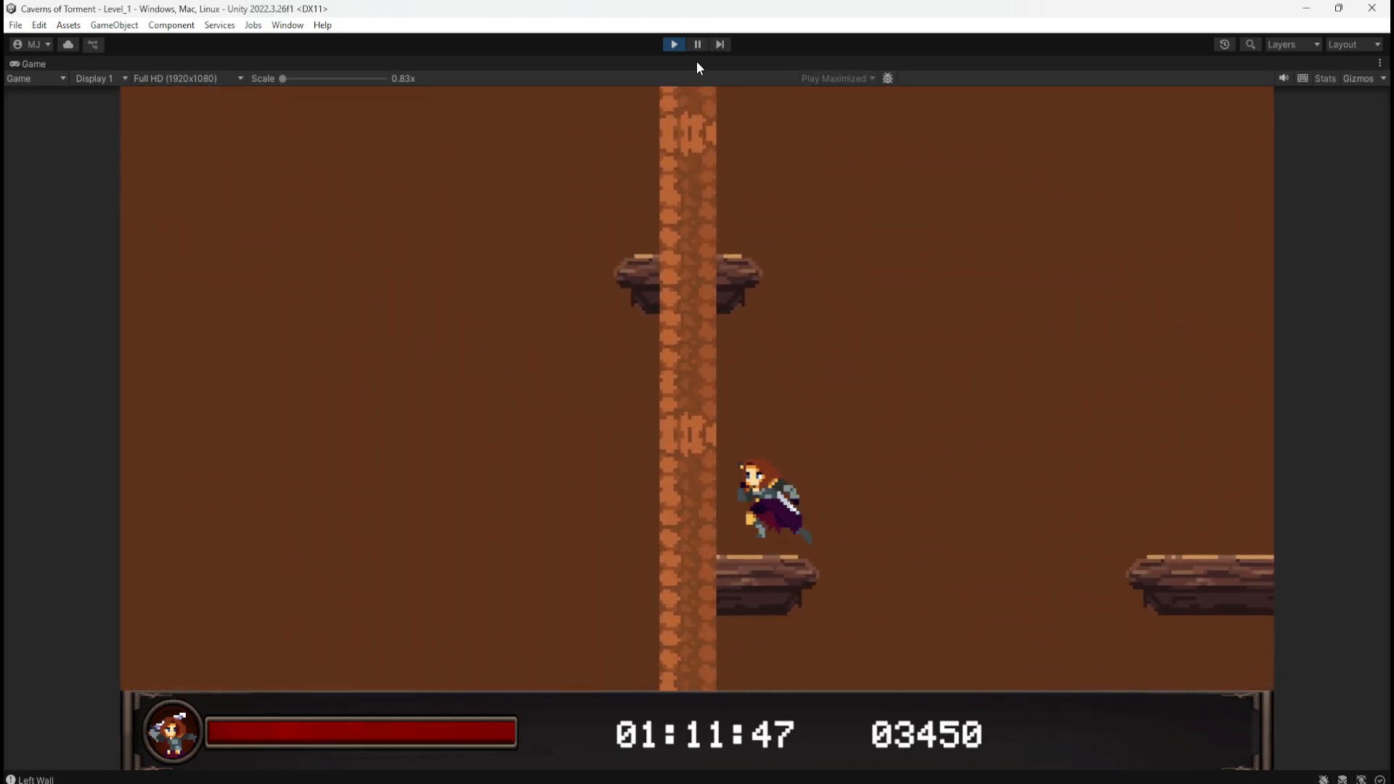
{"action": "key", "text": "space"}
{"action": "key", "text": "a"}
{"action": "key", "text": "space"}
{"action": "key", "text": "d"}
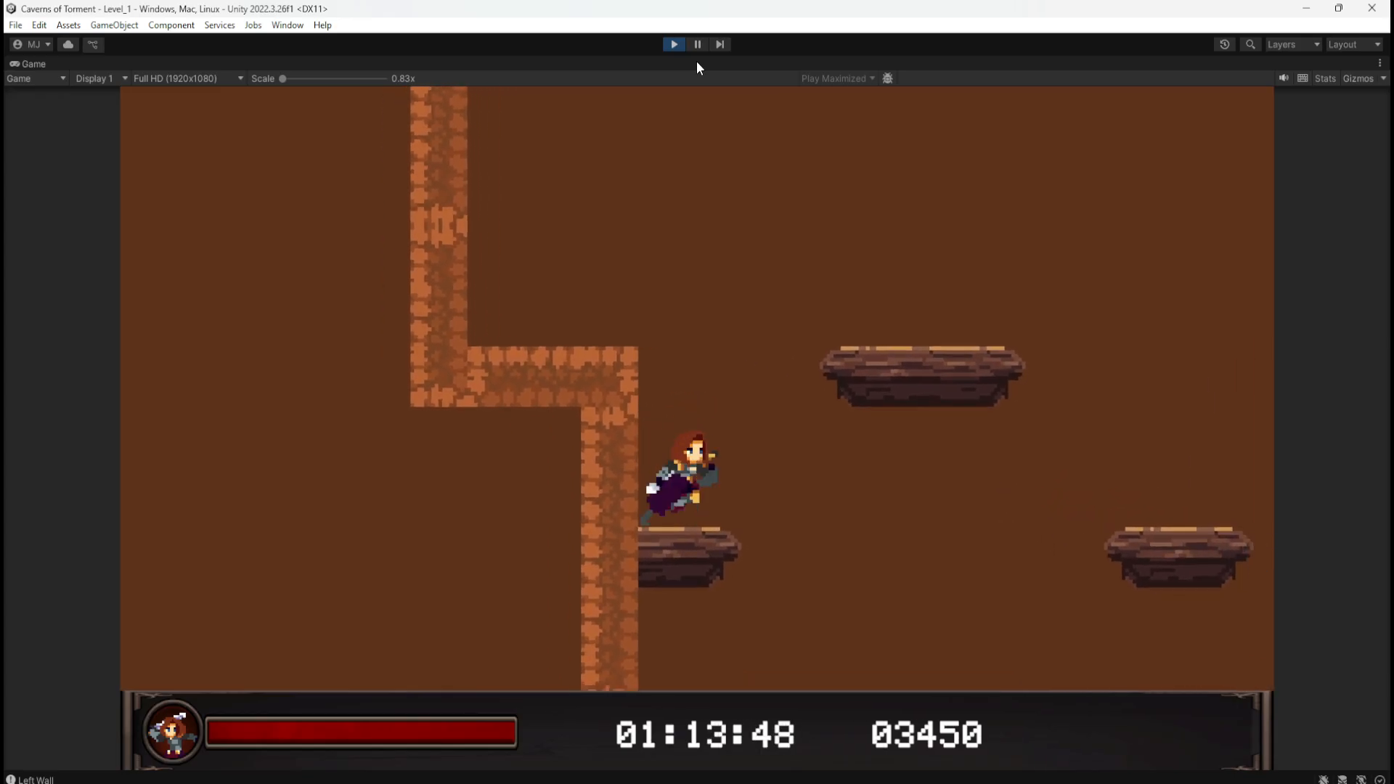
{"action": "key", "text": "space"}
{"action": "key", "text": "a"}
{"action": "key", "text": "d"}
{"action": "key", "text": "space"}
{"action": "key", "text": "a"}
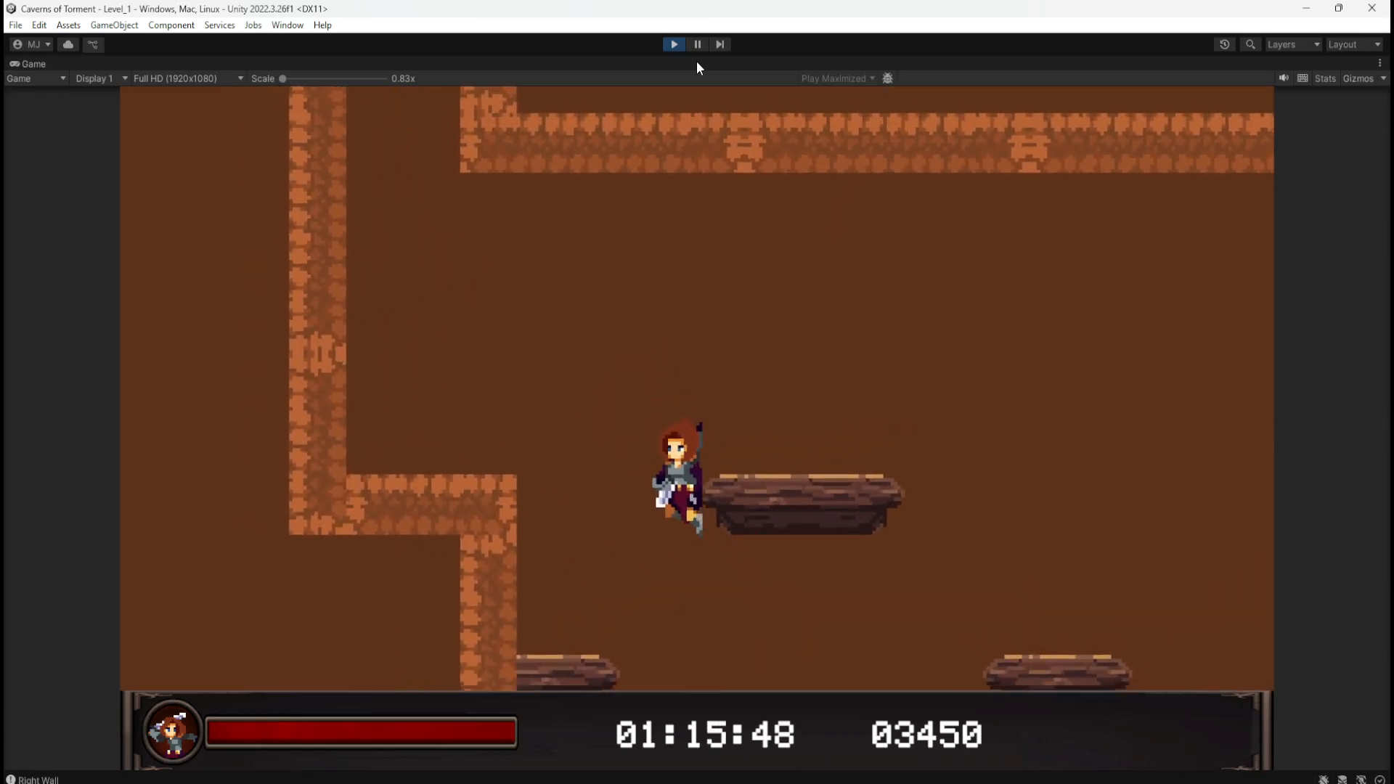
{"action": "key", "text": "space"}
{"action": "key", "text": "space"}
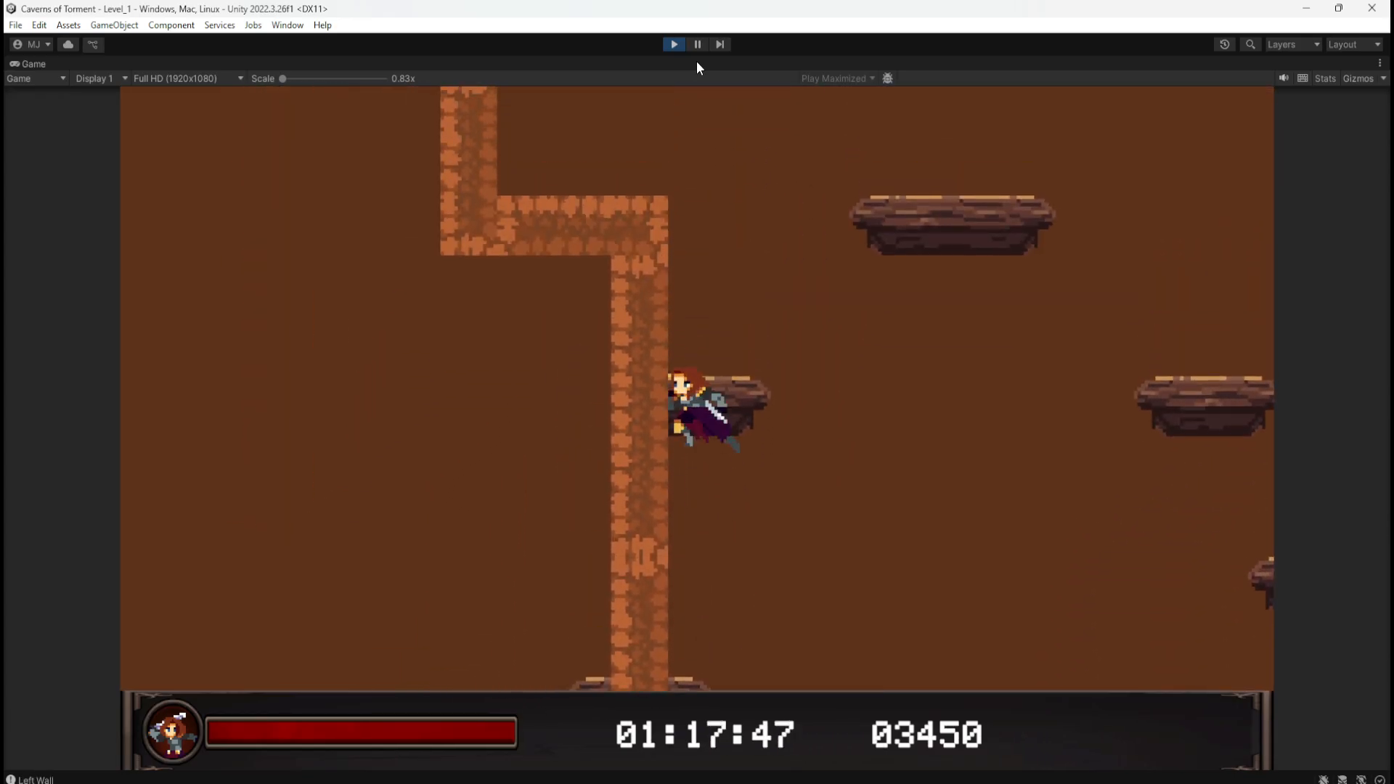
{"action": "key", "text": "space"}
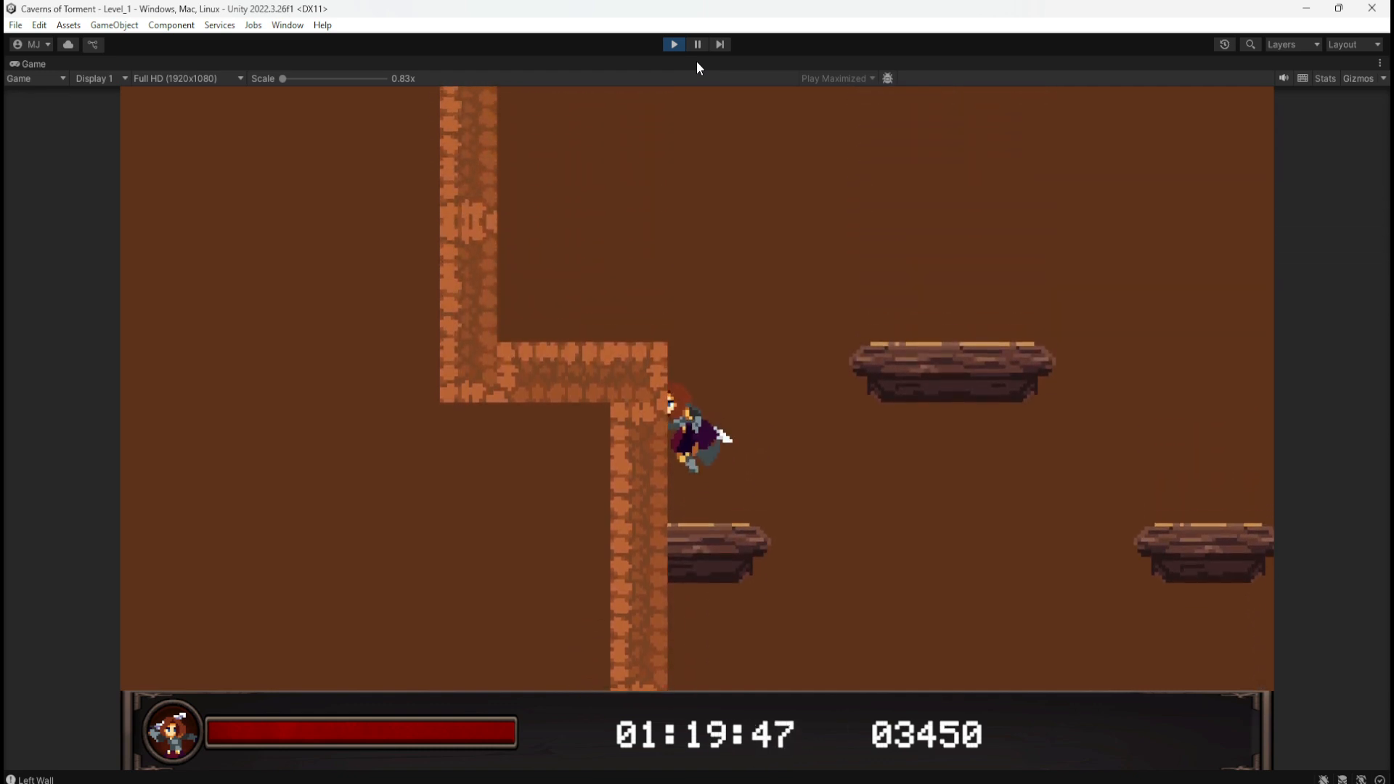
{"action": "key", "text": "d"}
{"action": "key", "text": "space"}
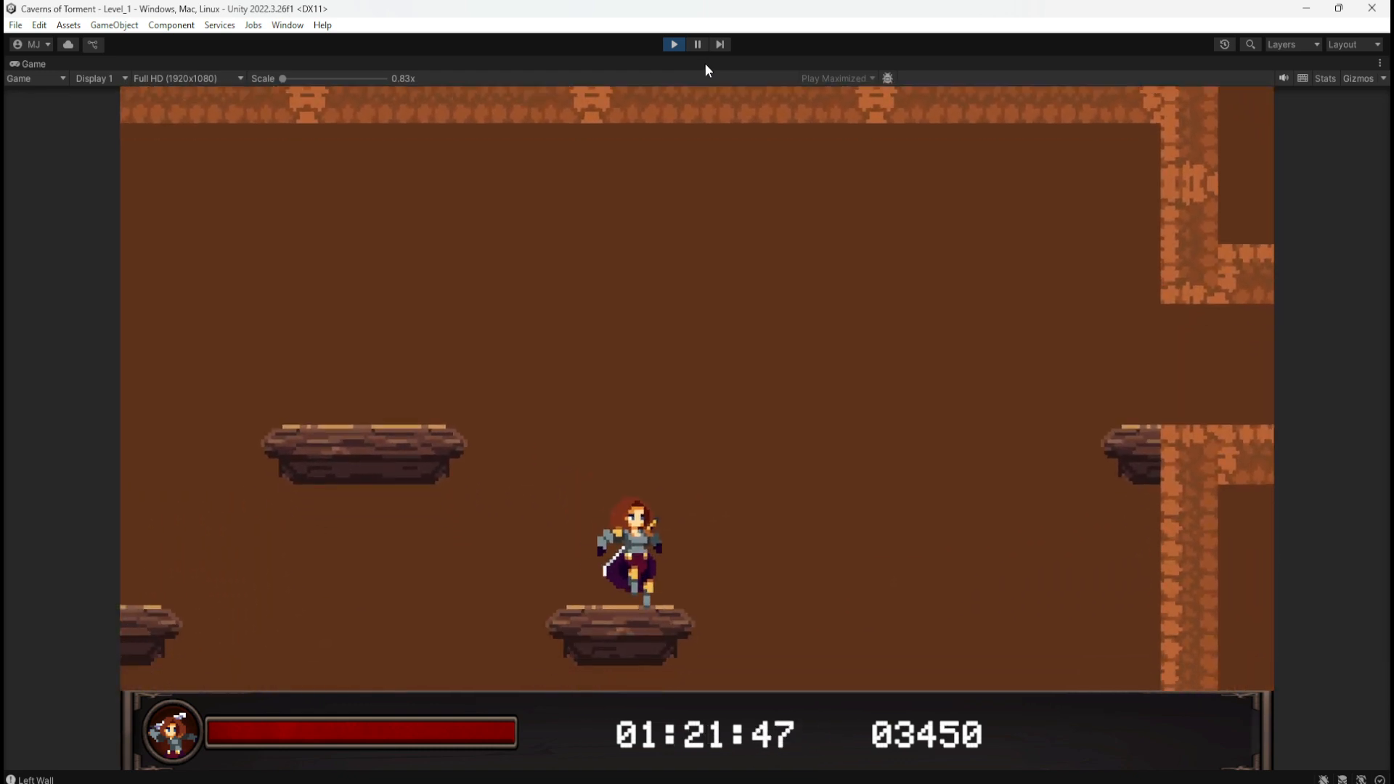
{"action": "key", "text": "d"}
{"action": "key", "text": "space"}
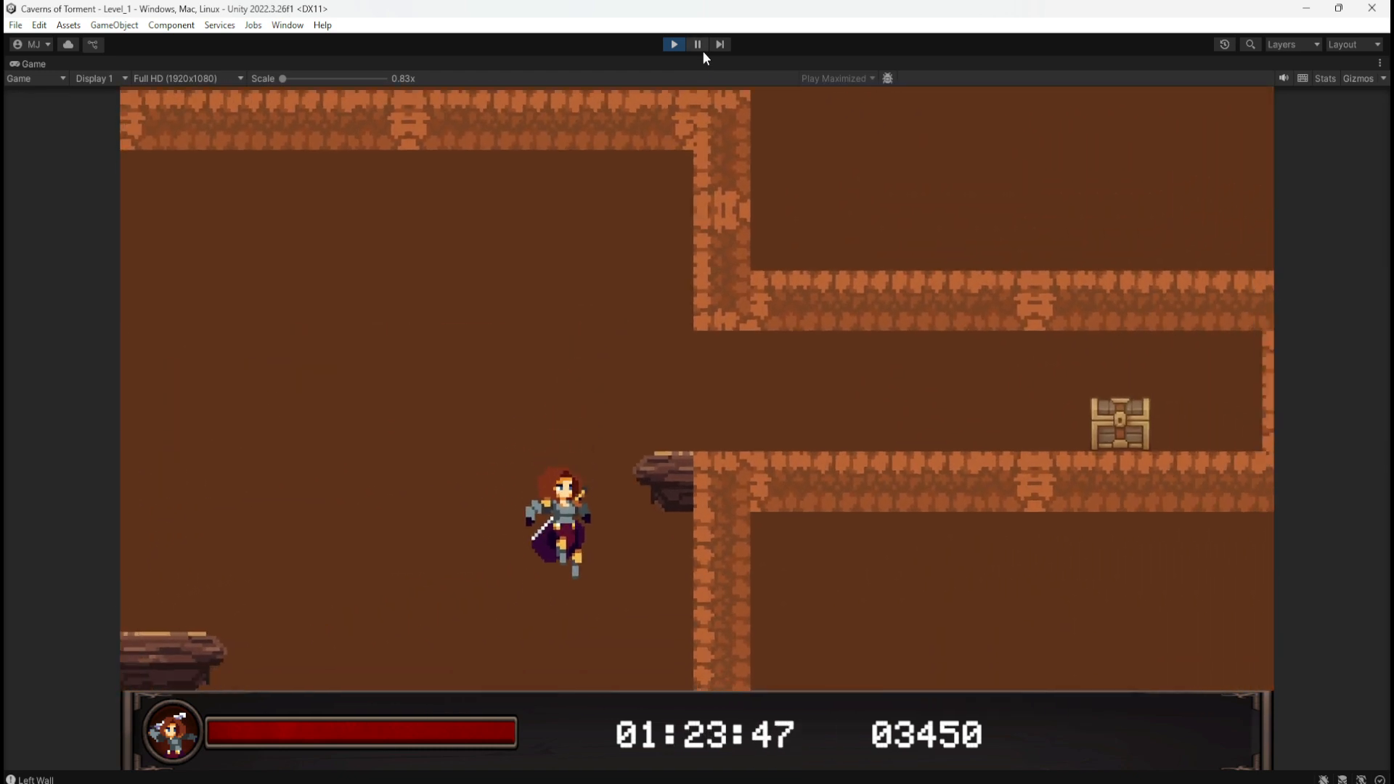
Step: Wall-jump up the right wall and test jumps against the small platform's edges
{"action": "key", "text": "space"}
{"action": "key", "text": "space"}
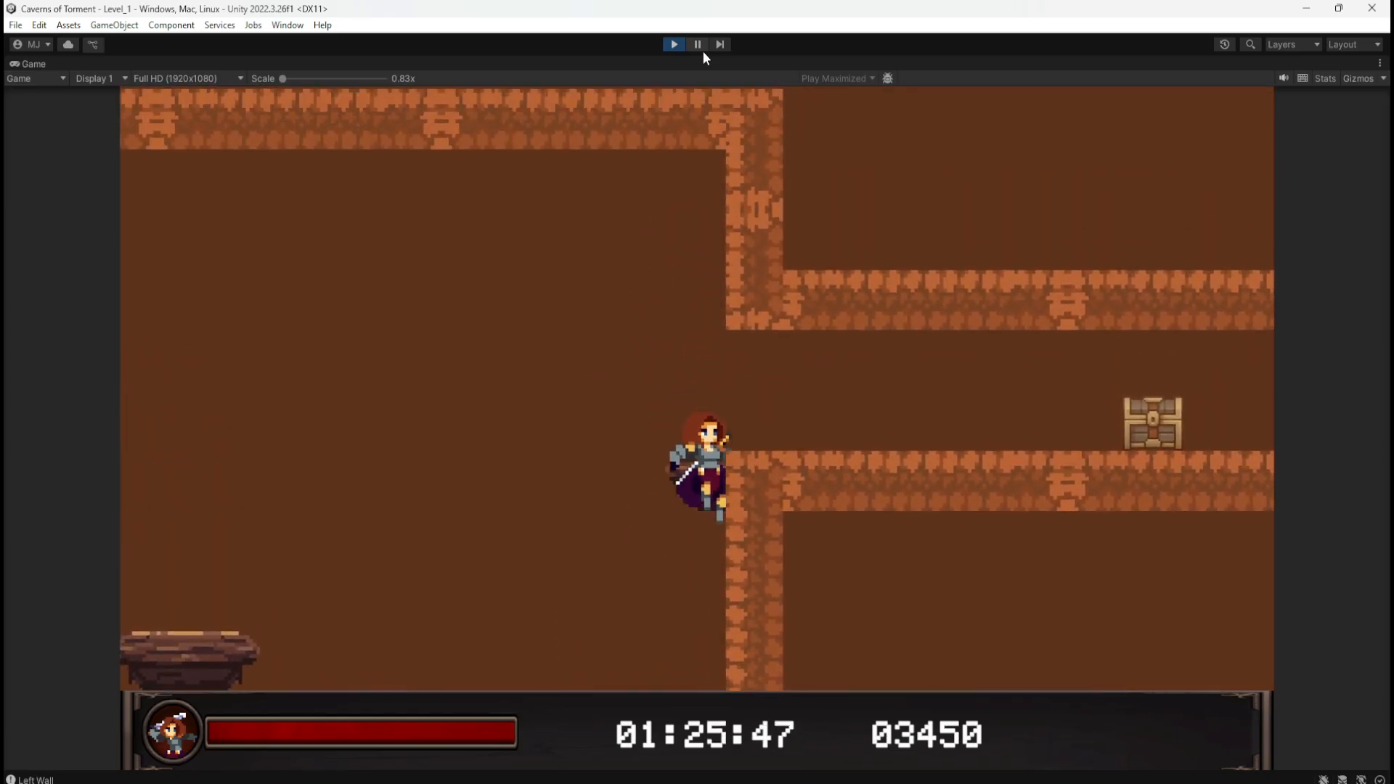
{"action": "key", "text": "a"}
{"action": "key", "text": "d"}
{"action": "key", "text": "space"}
{"action": "key", "text": "d"}
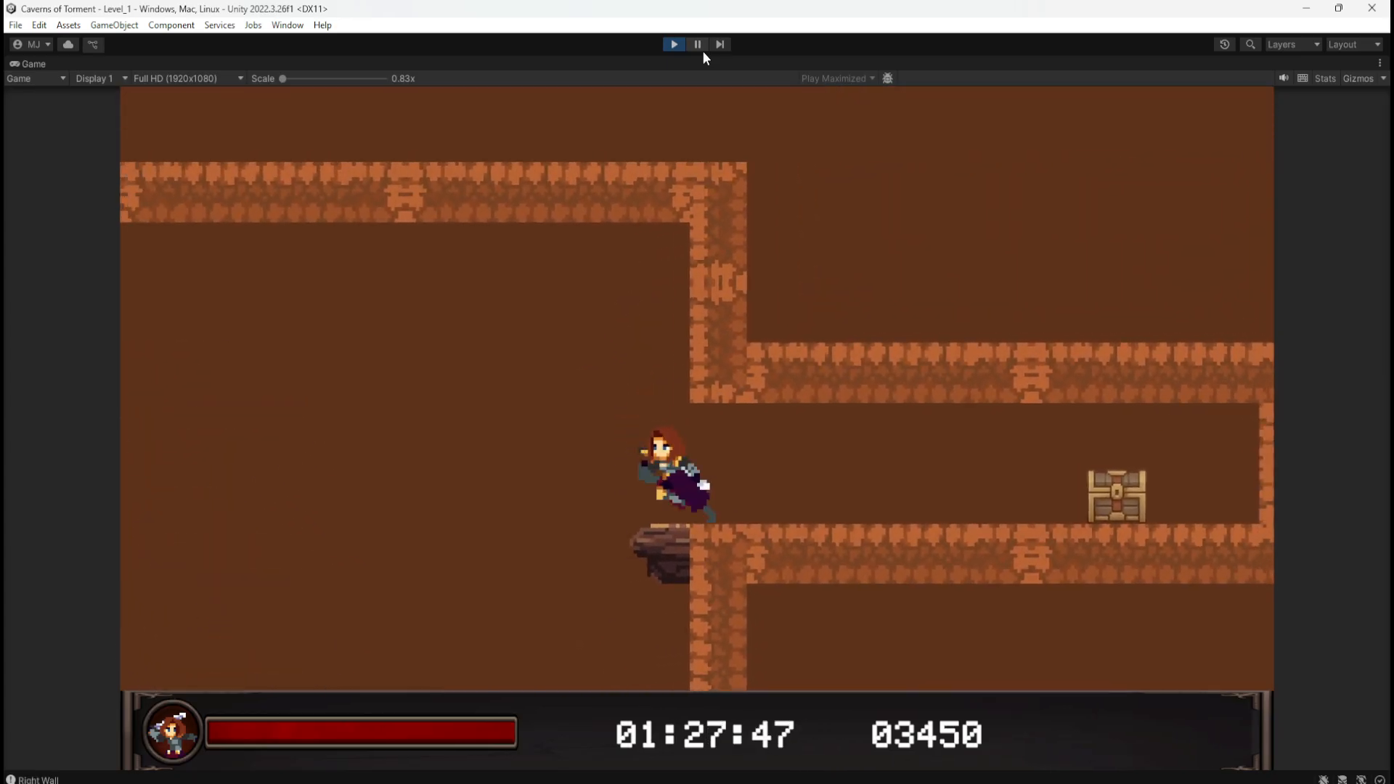
{"action": "key", "text": "a"}
{"action": "key", "text": "d"}
{"action": "key", "text": "a"}
{"action": "key", "text": "space"}
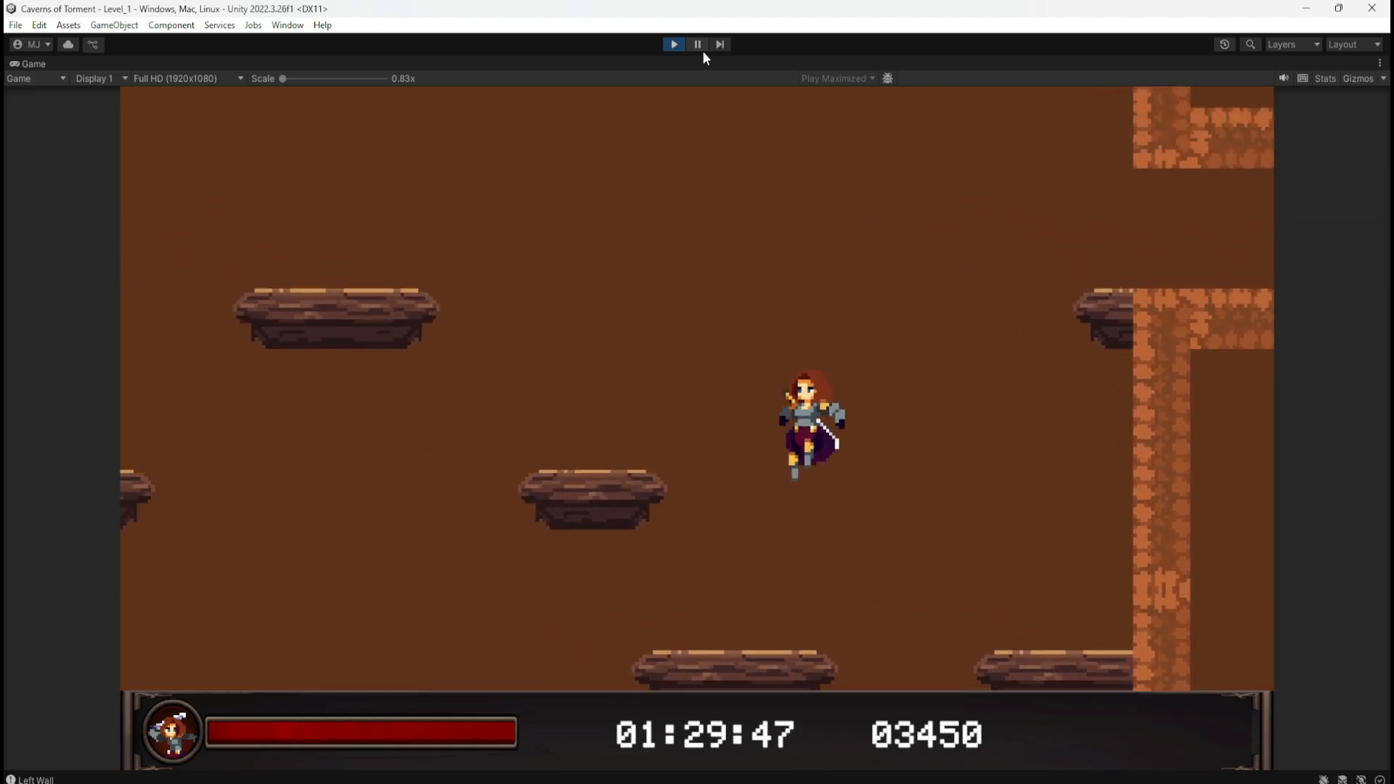
{"action": "key", "text": "a"}
{"action": "key", "text": "space"}
{"action": "key", "text": "d"}
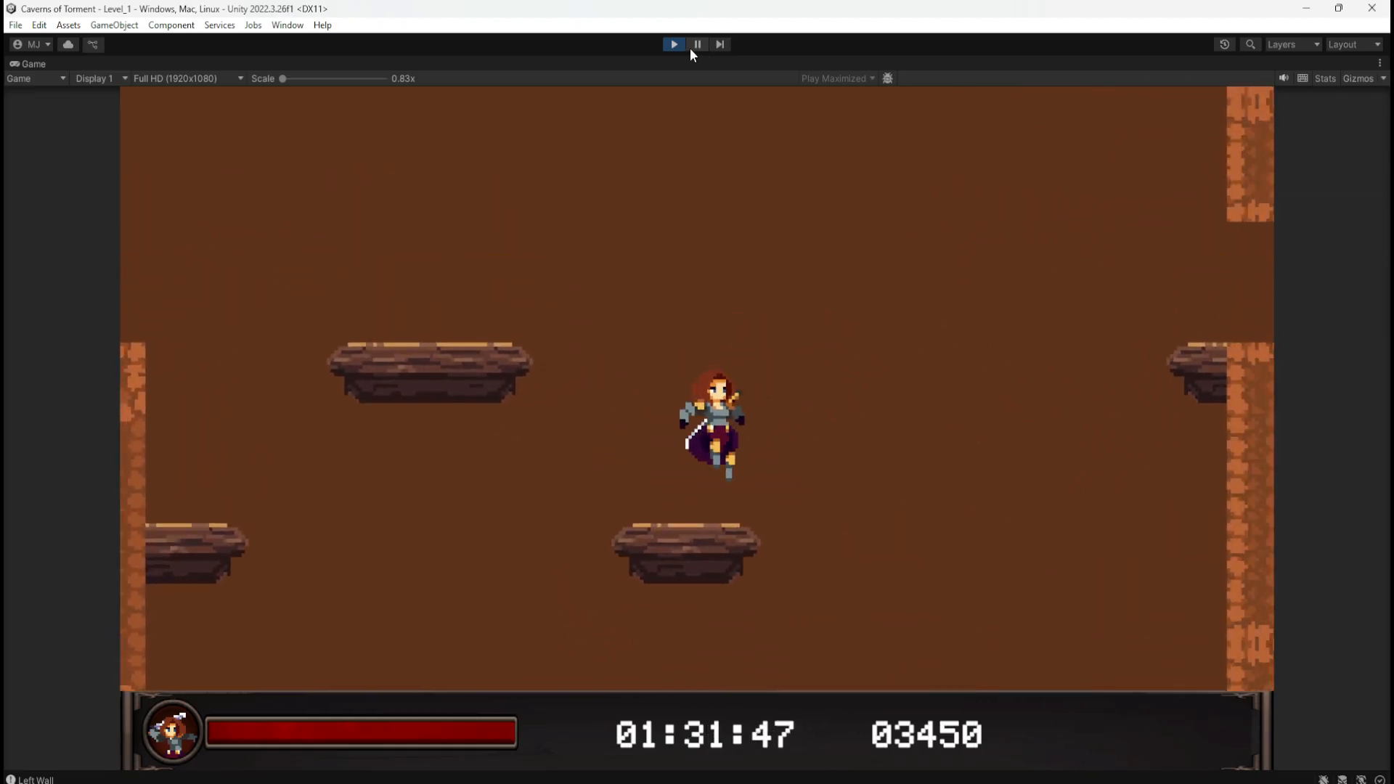
{"action": "key", "text": "a"}
{"action": "key", "text": "space"}
{"action": "key", "text": "a"}
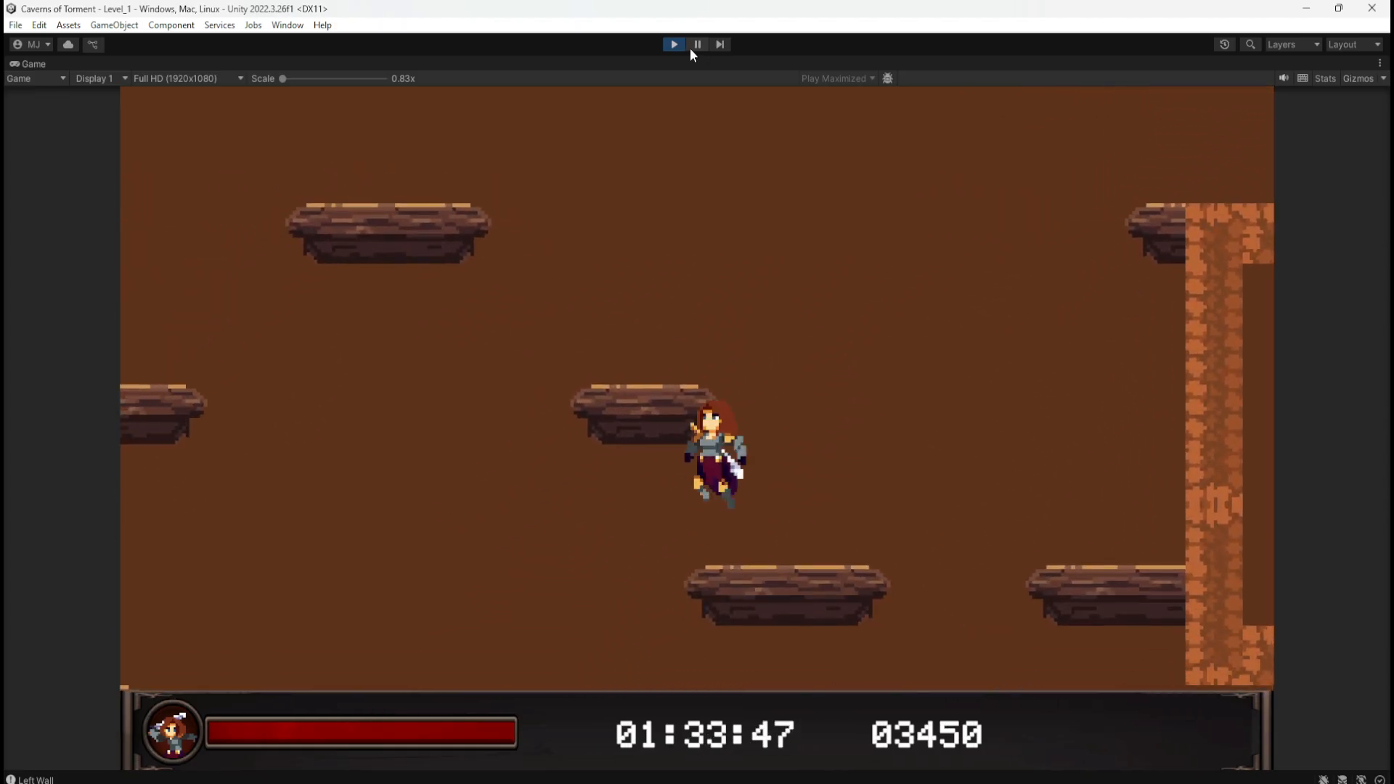
{"action": "key", "text": "space"}
{"action": "key", "text": "a"}
{"action": "key", "text": "space"}
{"action": "key", "text": "d"}
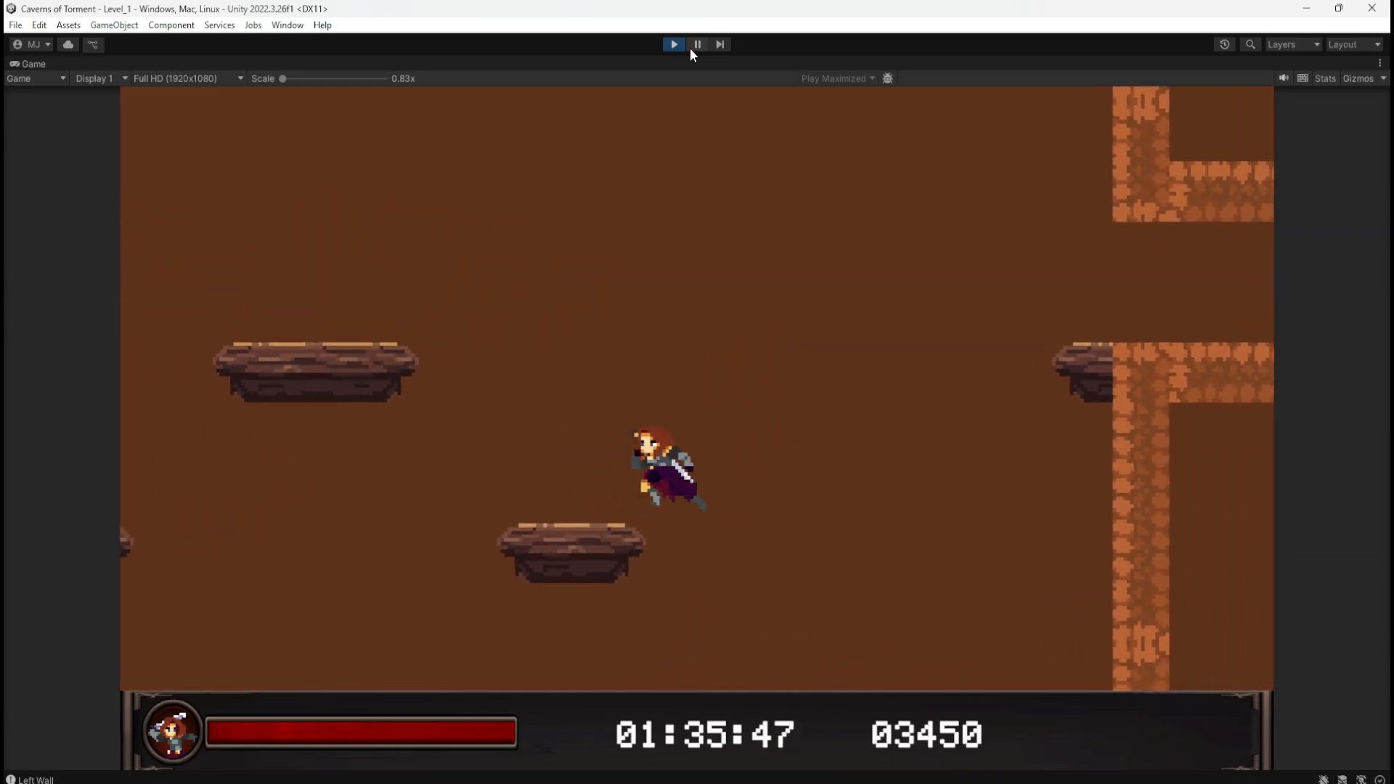
{"action": "key", "text": "a"}
{"action": "key", "text": "space"}
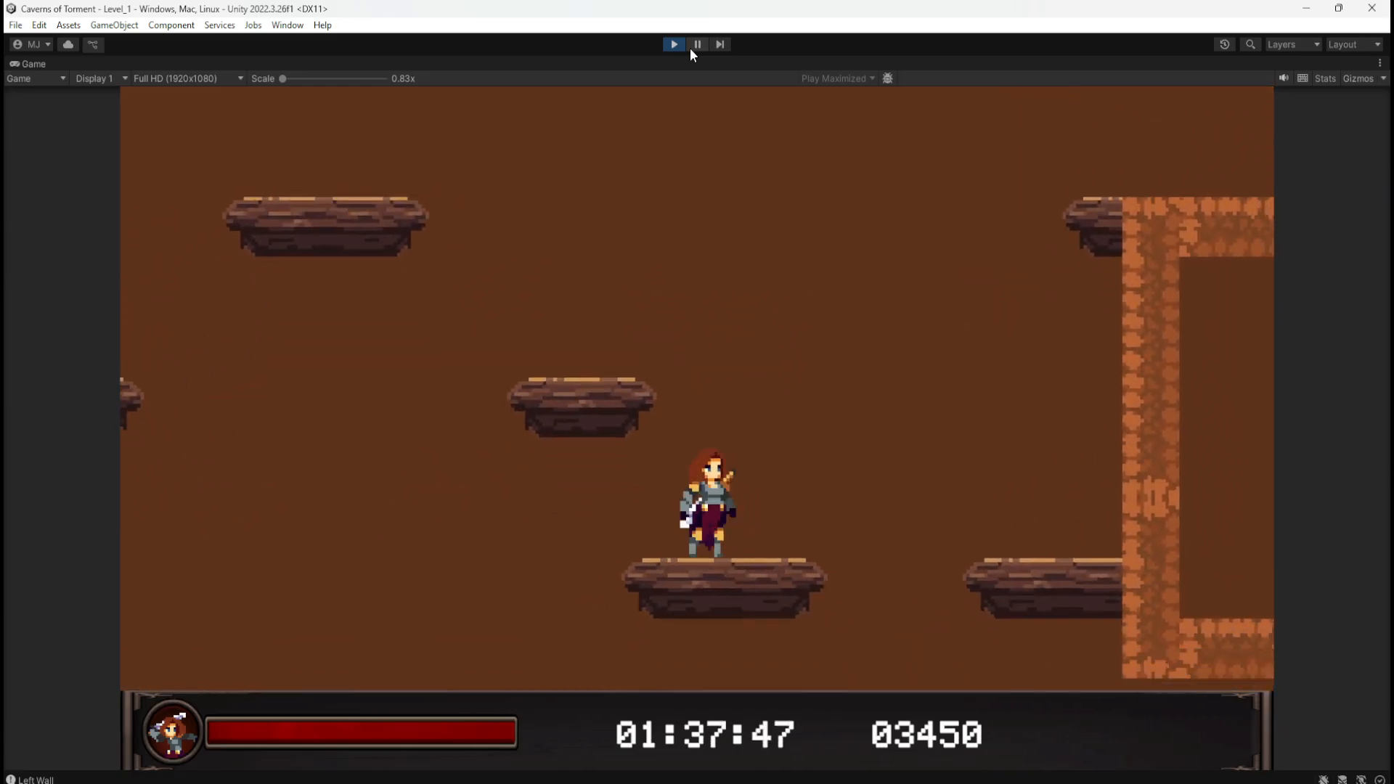
{"action": "key", "text": "space"}
{"action": "key", "text": "a"}
{"action": "key", "text": "d"}
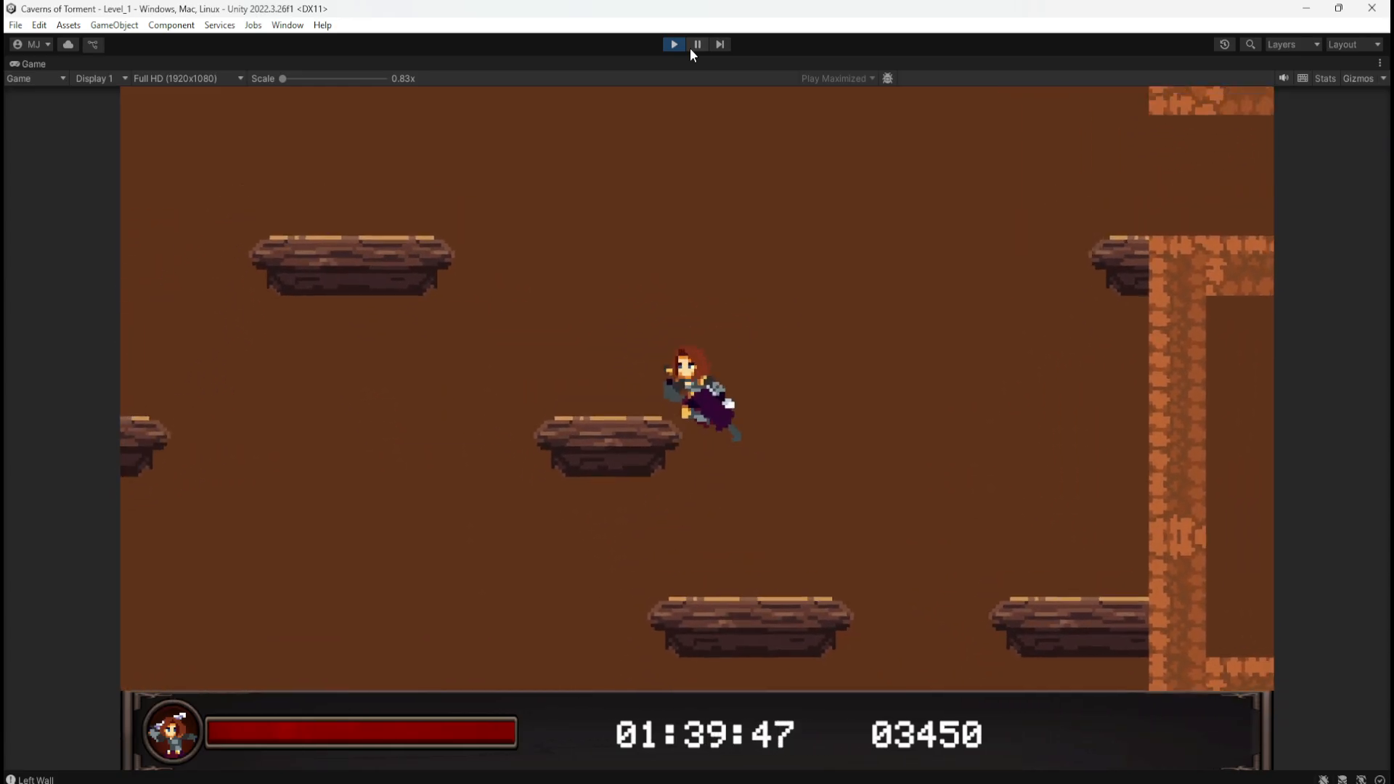
Step: Exit Play mode and select P_Wooden_4x1 in the _Prefabs > Platforms > Wooden folder
{"action": "left_click", "coordinate": [673, 44]}
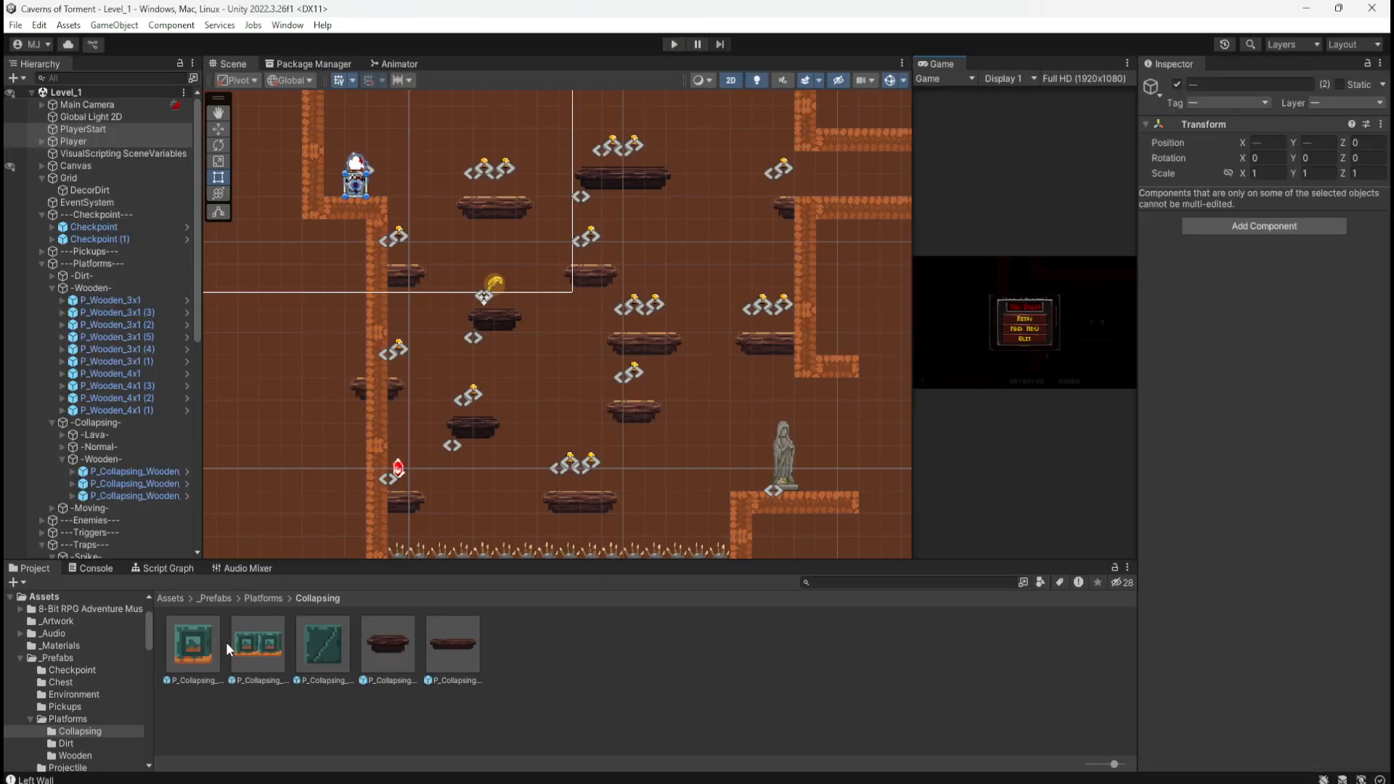
{"action": "left_click", "coordinate": [263, 598]}
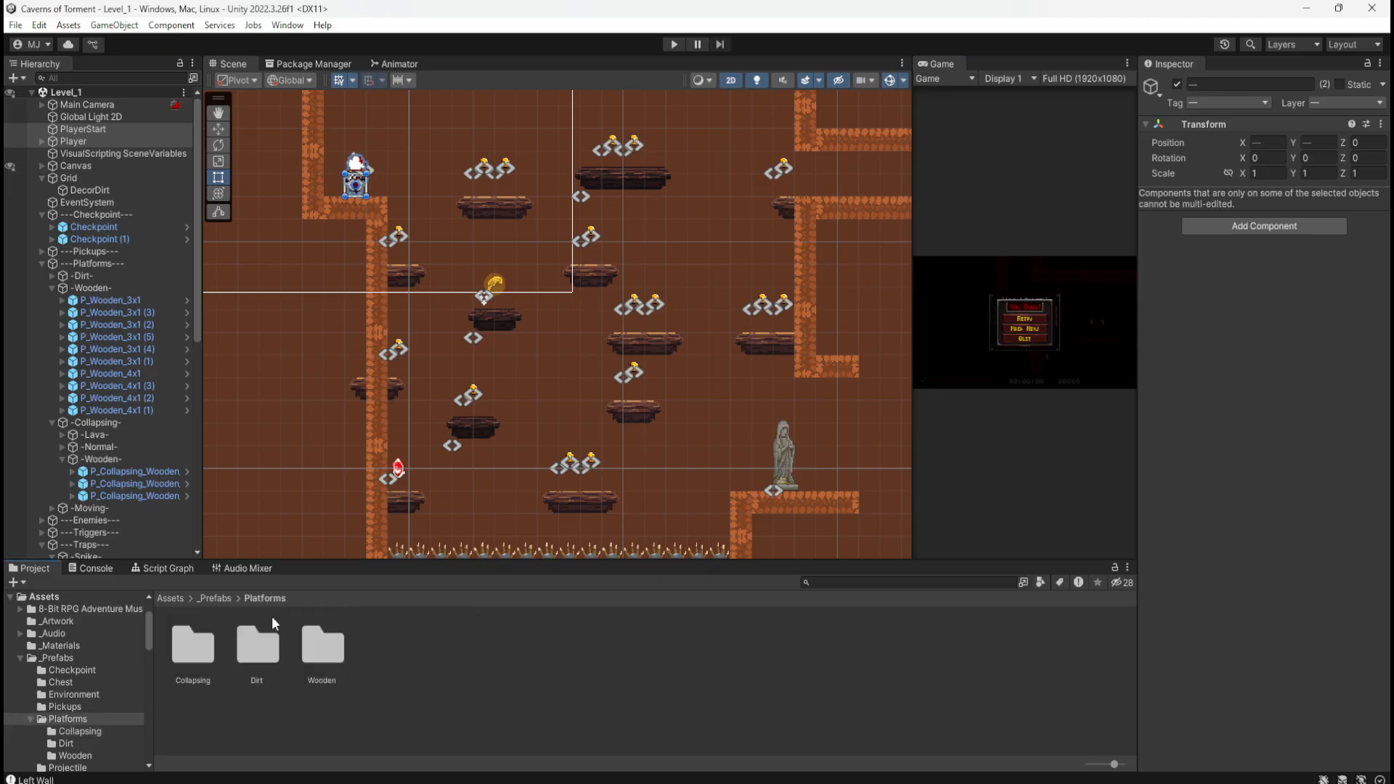
{"action": "double_click", "coordinate": [187, 648]}
{"action": "left_click", "coordinate": [254, 597]}
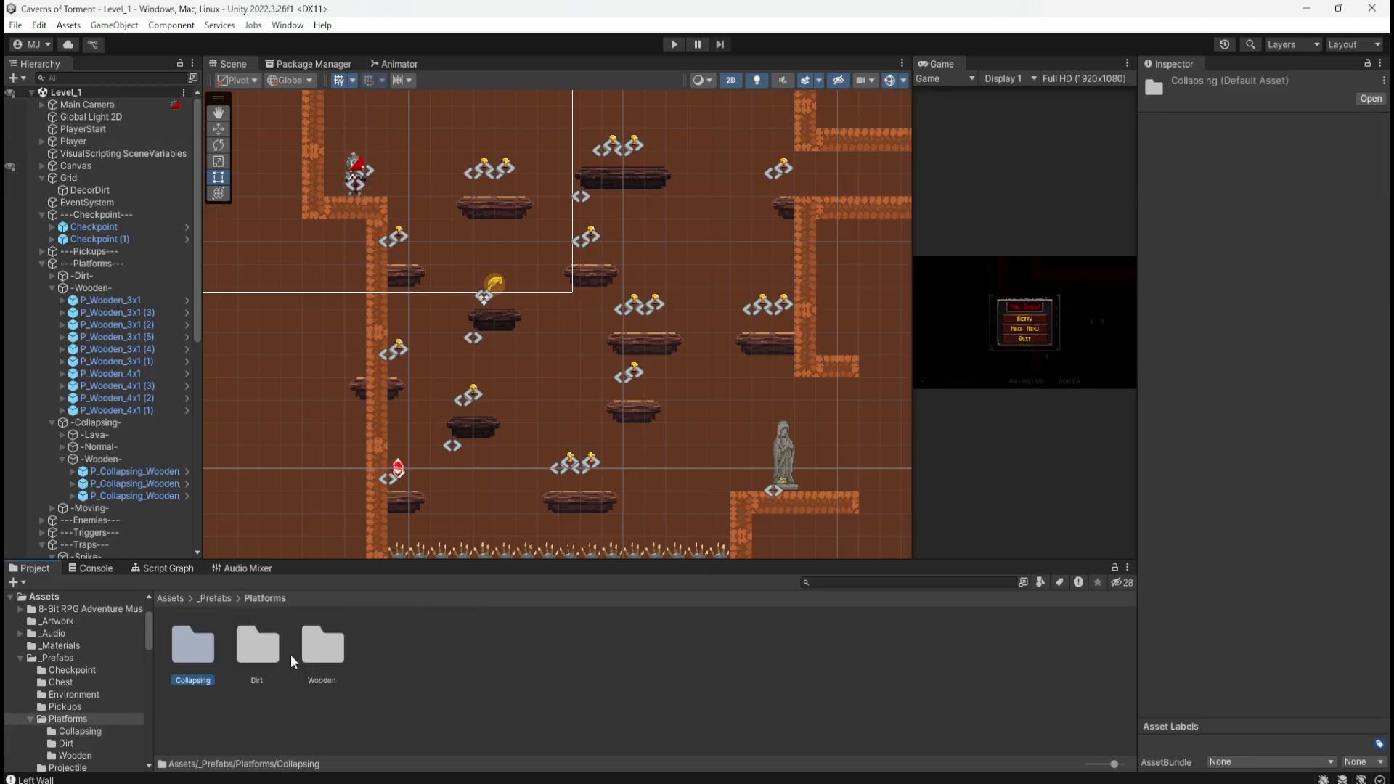
{"action": "double_click", "coordinate": [320, 645]}
{"action": "left_click", "coordinate": [202, 640]}
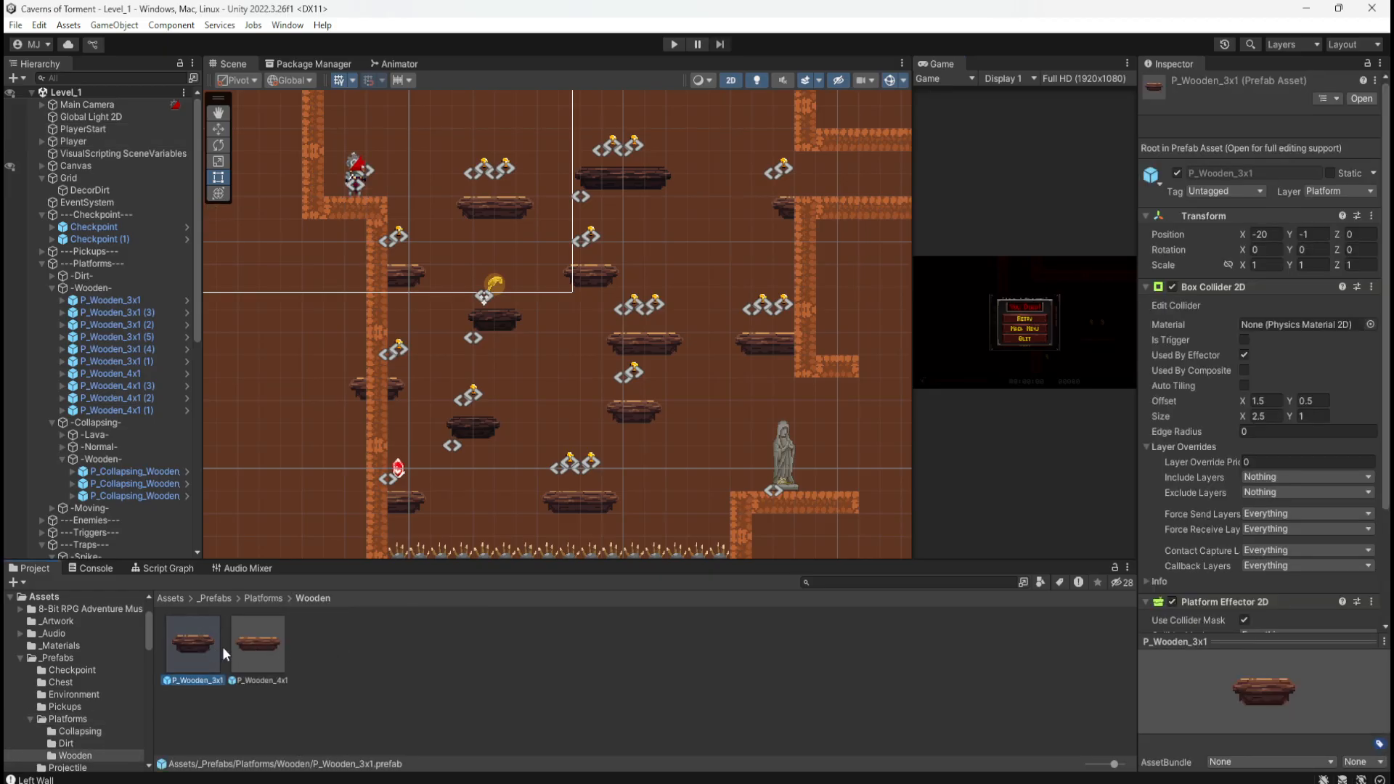
{"action": "left_click", "coordinate": [262, 655]}
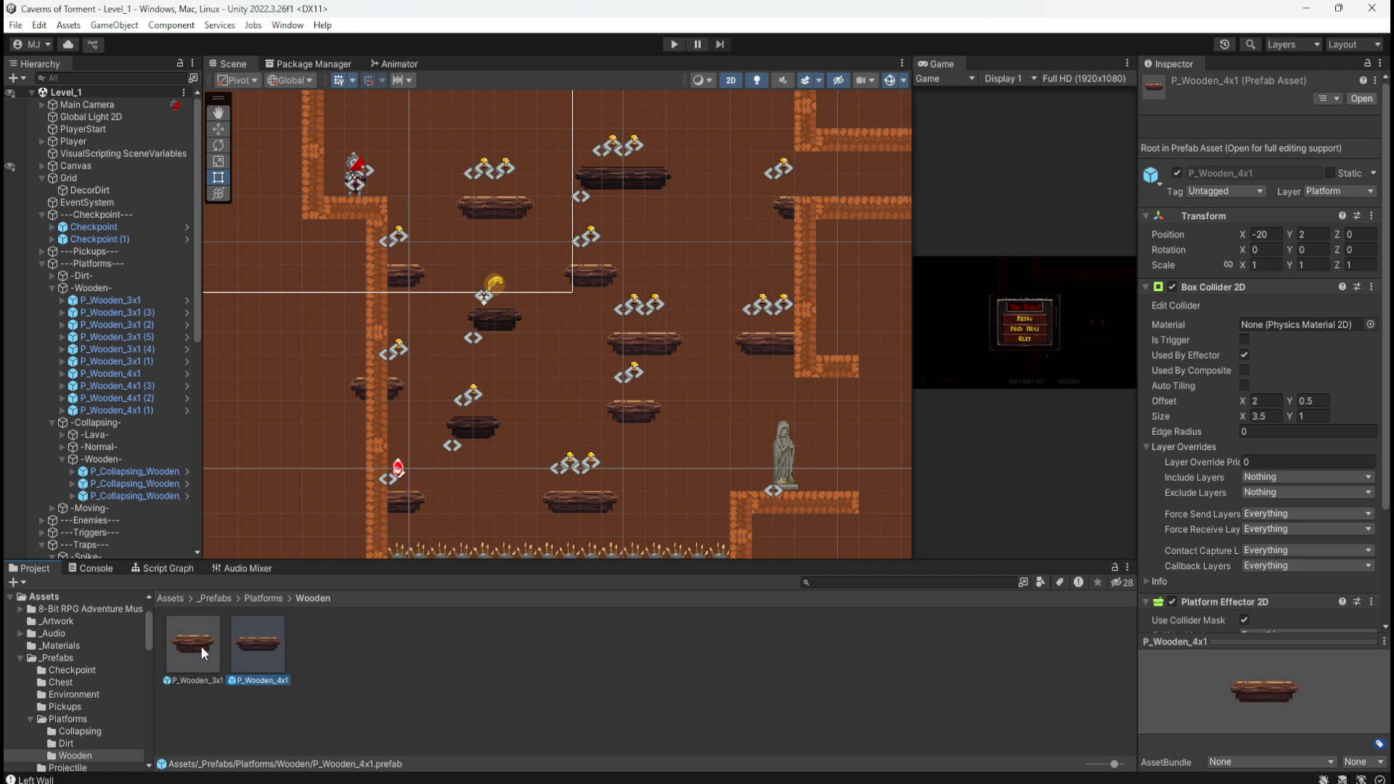
Step: Open P_Wooden_4x1 in Prefab Mode and look over its components
{"action": "double_click", "coordinate": [251, 646]}
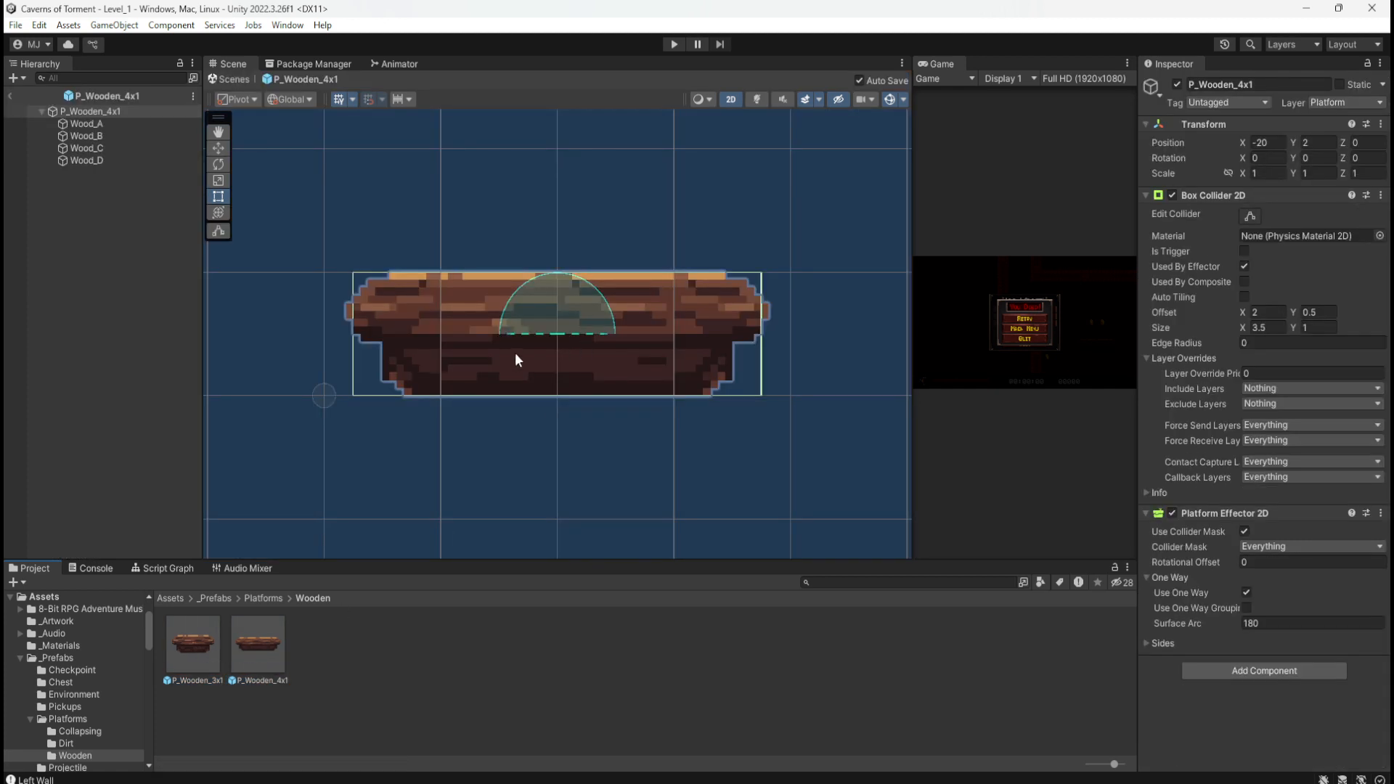
{"action": "scroll", "coordinate": [544, 358], "scroll_direction": "down", "scroll_amount": 8}
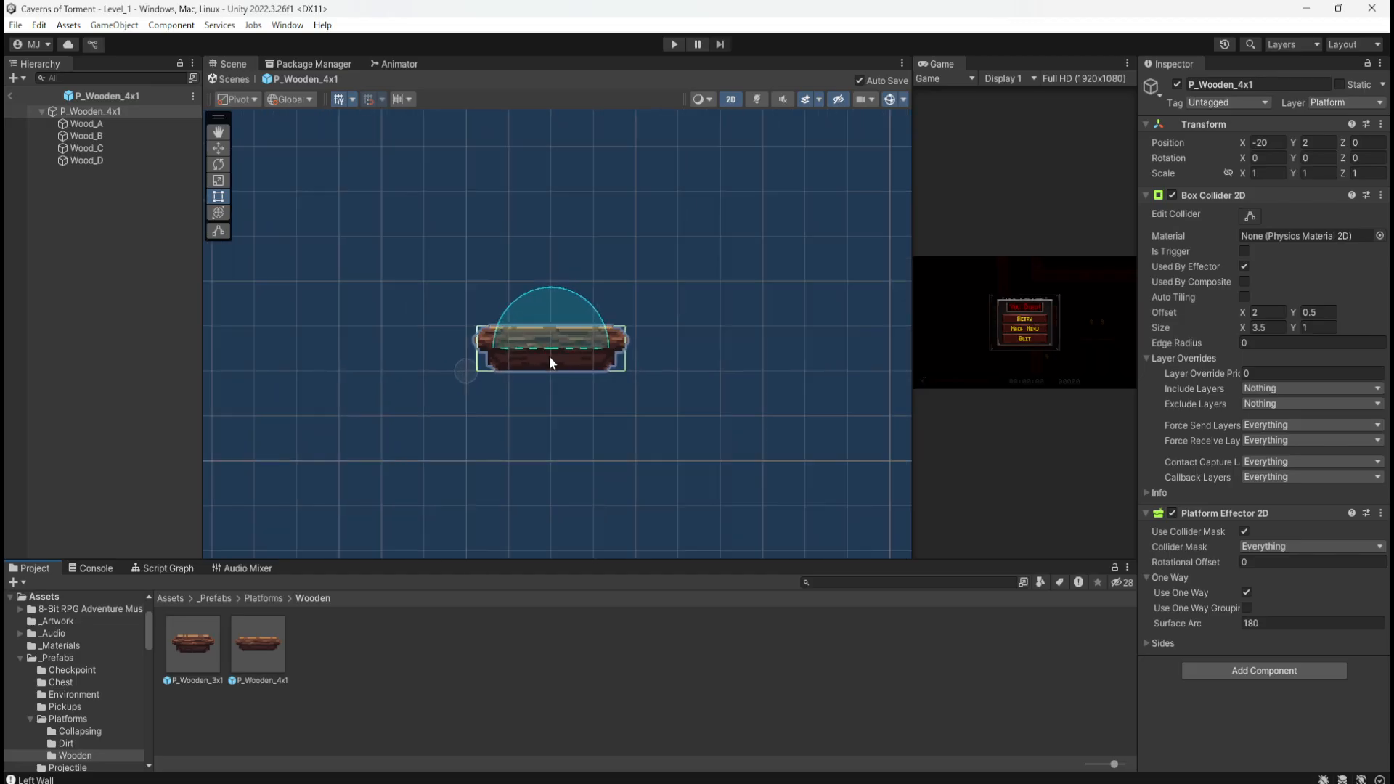
{"action": "scroll", "coordinate": [549, 356], "scroll_direction": "up", "scroll_amount": 1}
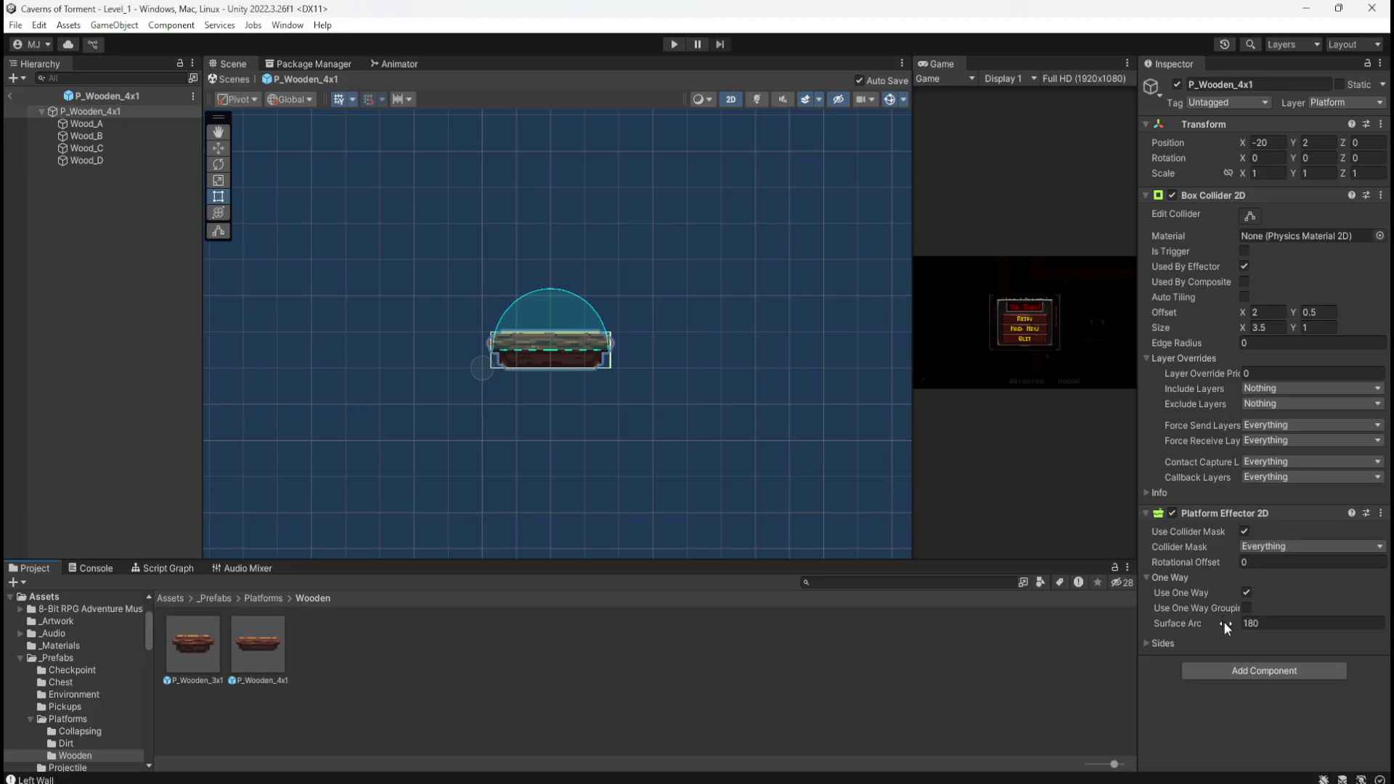
Step: Try Surface Arc values around 227 and 160, revert each, then enter 360
{"action": "left_click_drag", "start_coordinate": [1223, 621], "coordinate": [1268, 626]}
{"action": "left_click_drag", "start_coordinate": [1352, 622], "coordinate": [107, 616]}
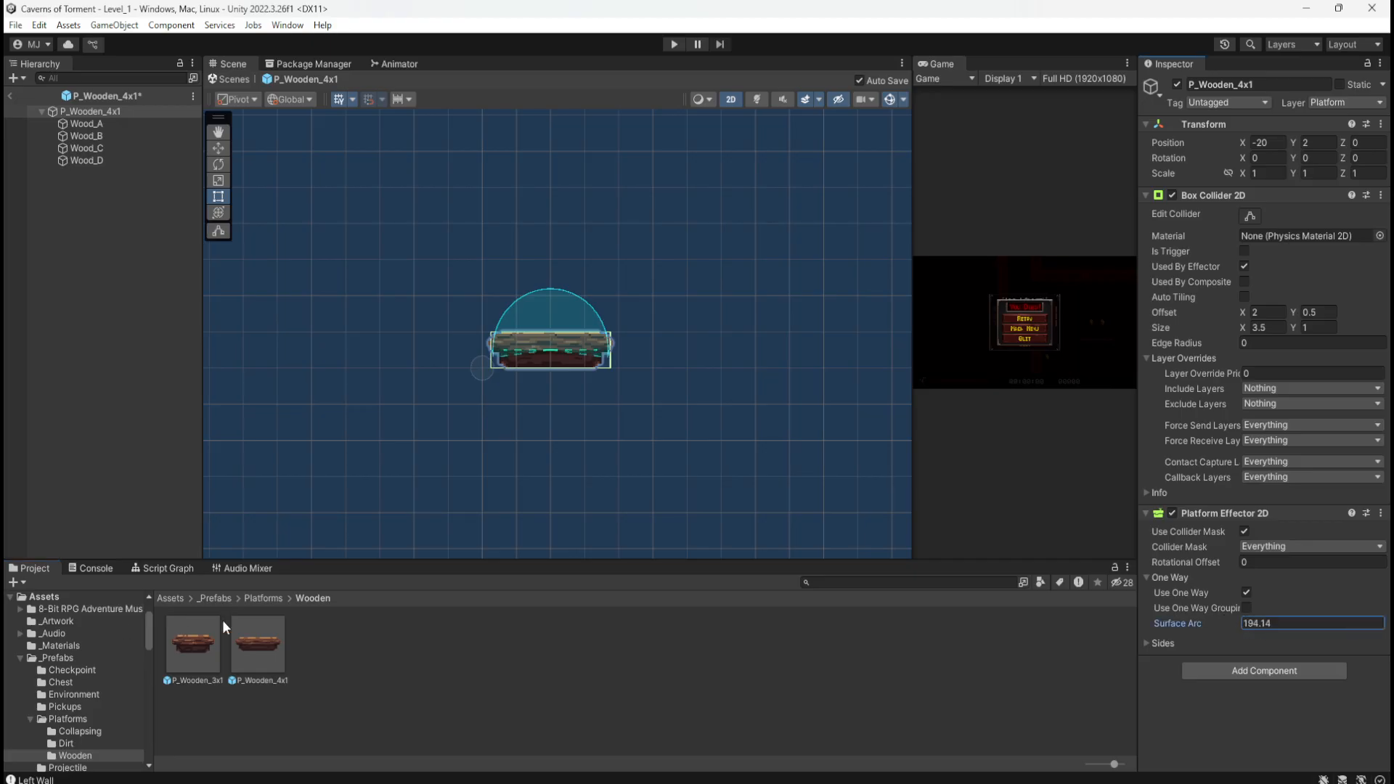
{"action": "left_click_drag", "start_coordinate": [222, 620], "coordinate": [1013, 604]}
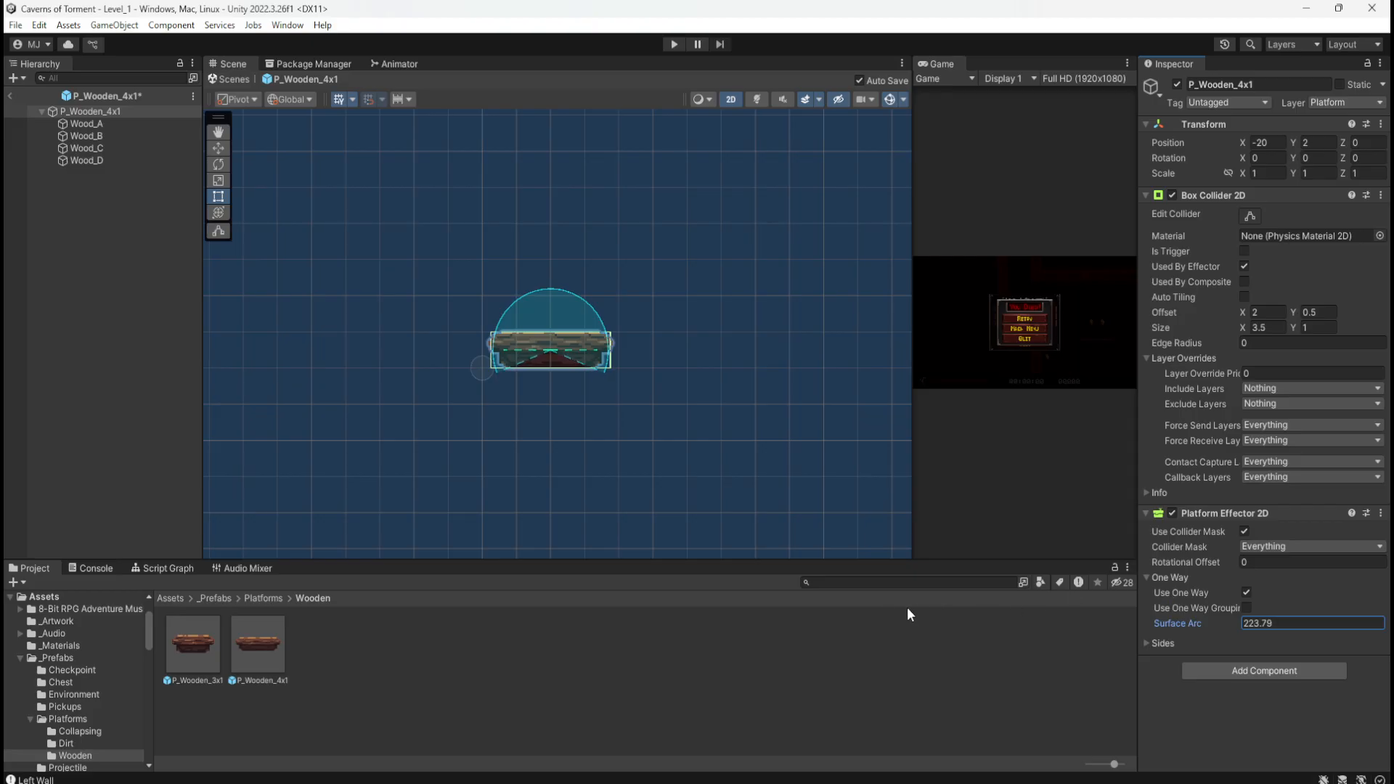
{"action": "left_click_drag", "start_coordinate": [907, 607], "coordinate": [883, 634]}
{"action": "key", "text": "ctrl+z"}
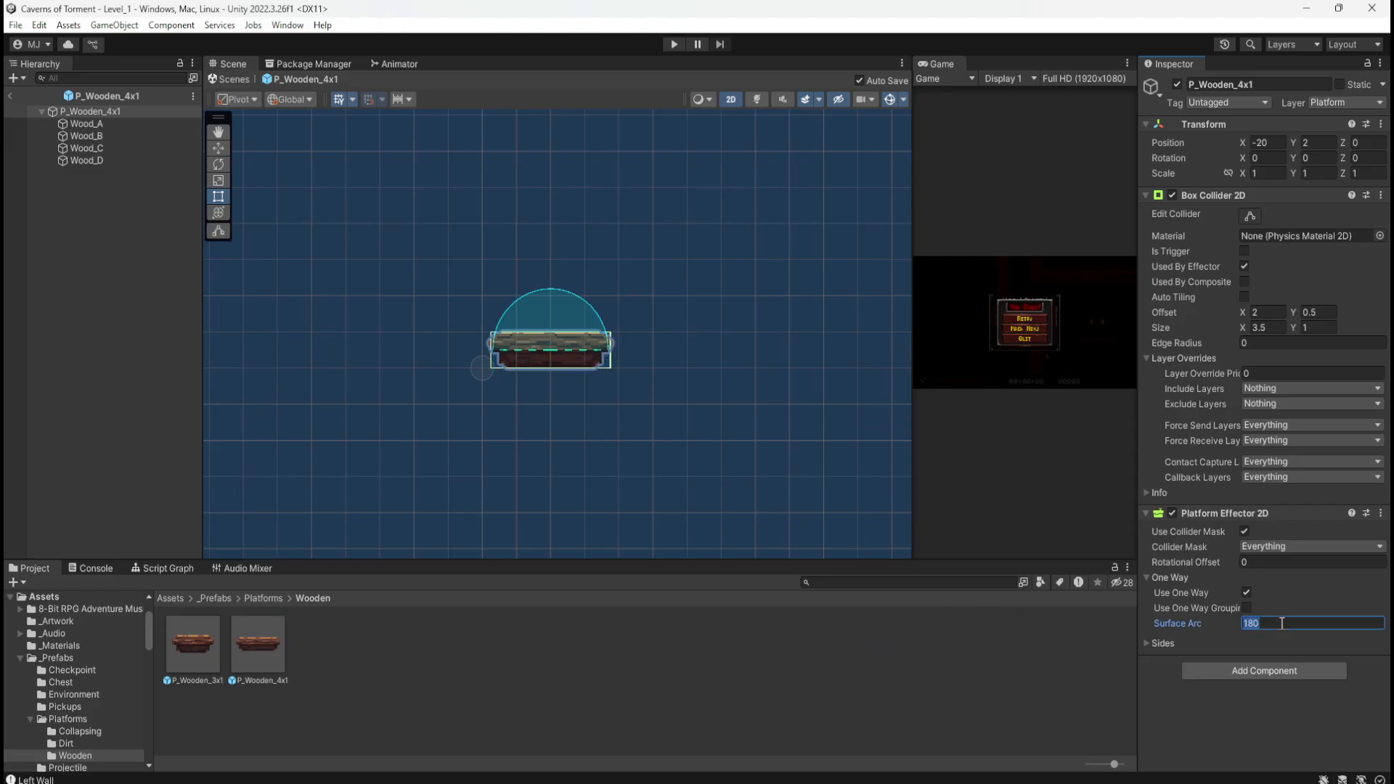
{"action": "type", "text": "1"}
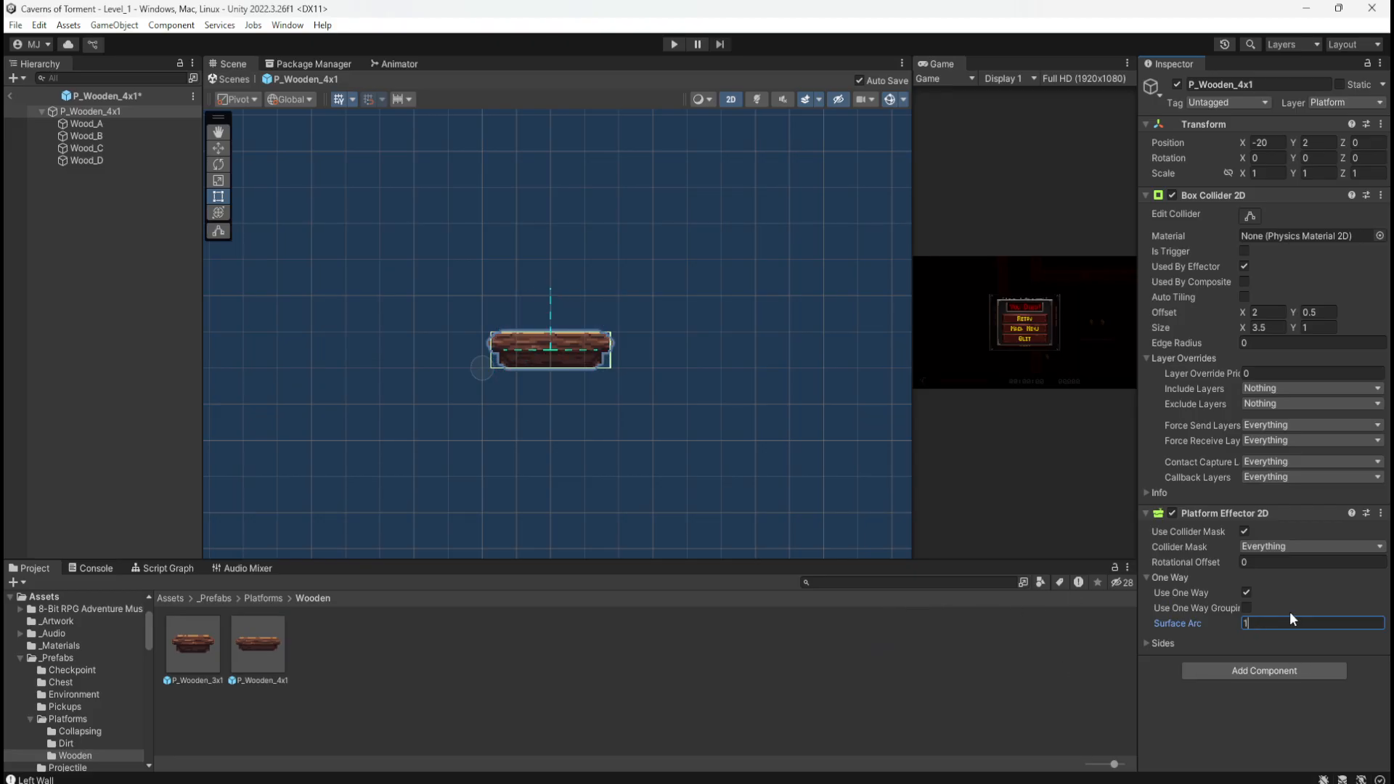
{"action": "type", "text": "60"}
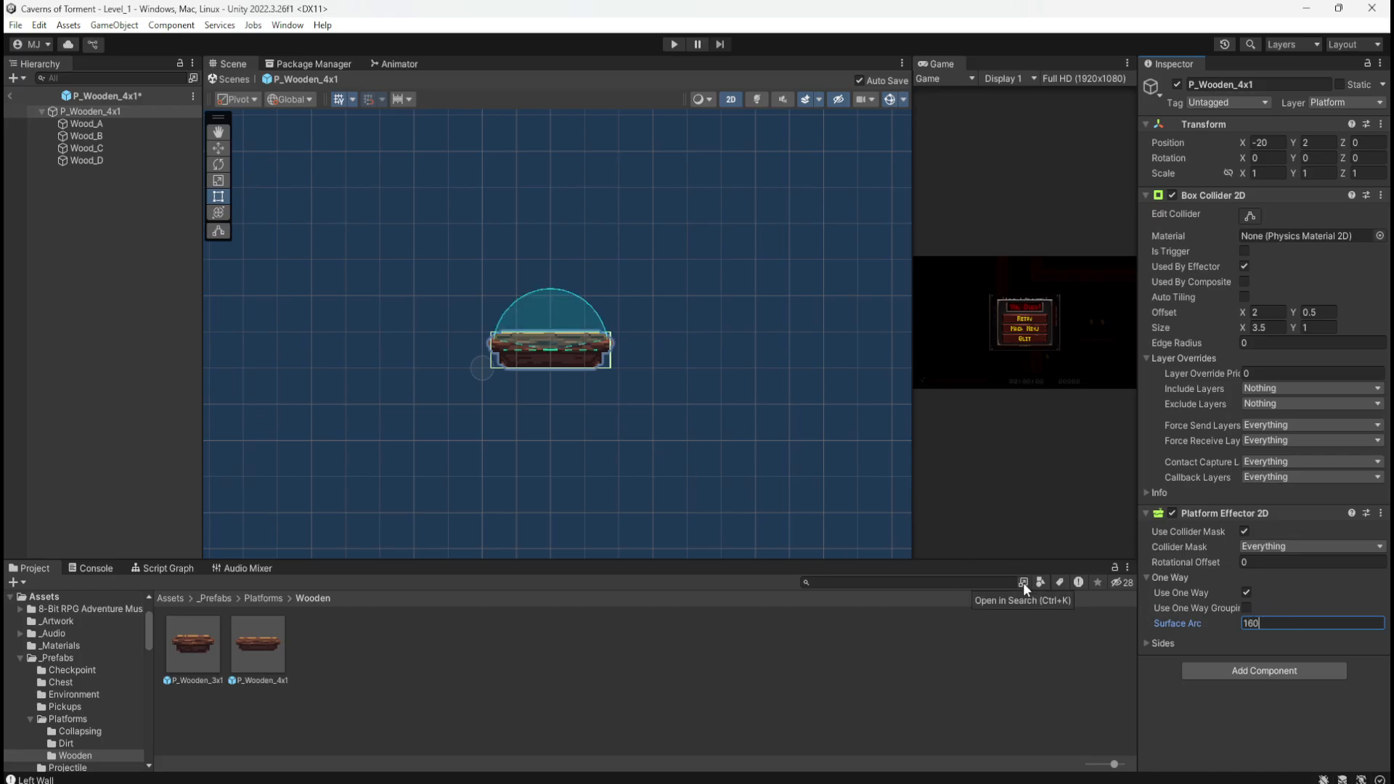
{"action": "key", "text": "ctrl+z"}
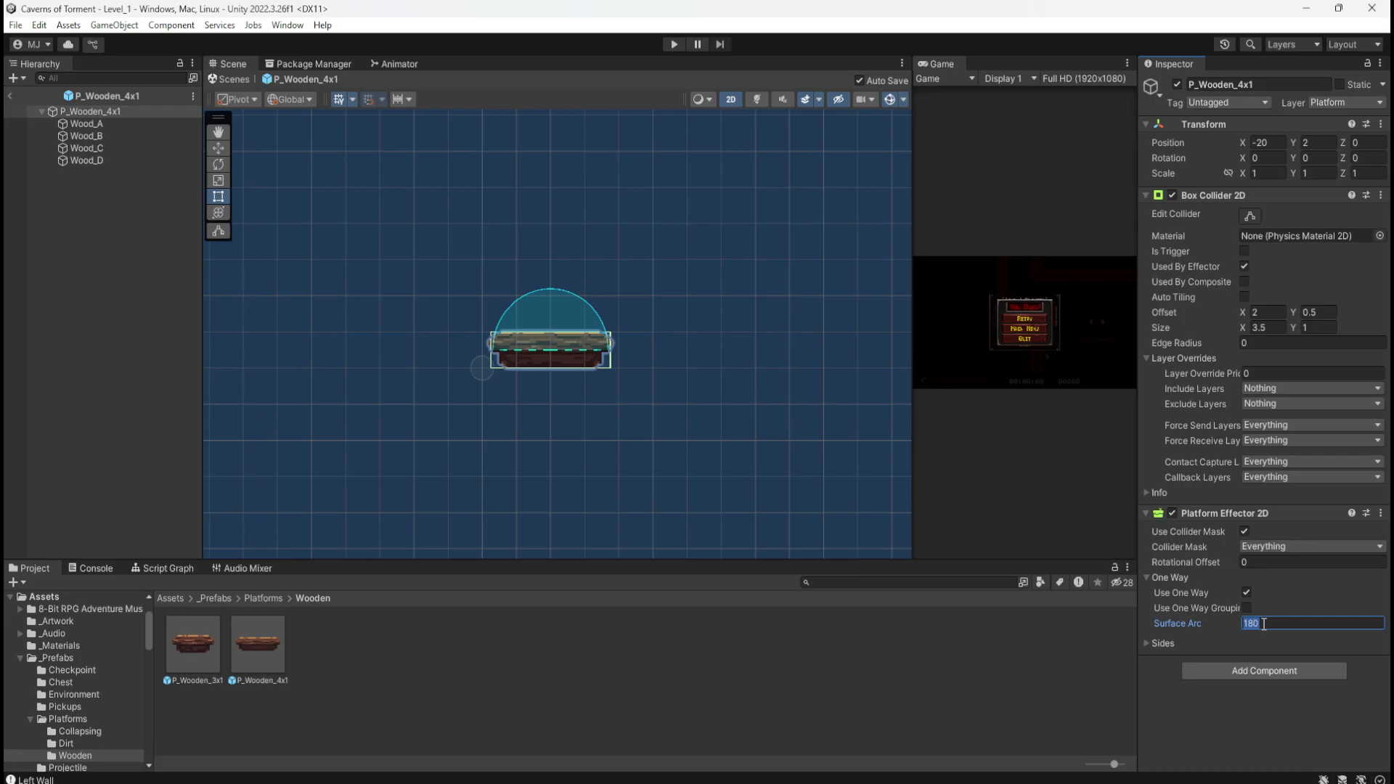
{"action": "type", "text": "360"}
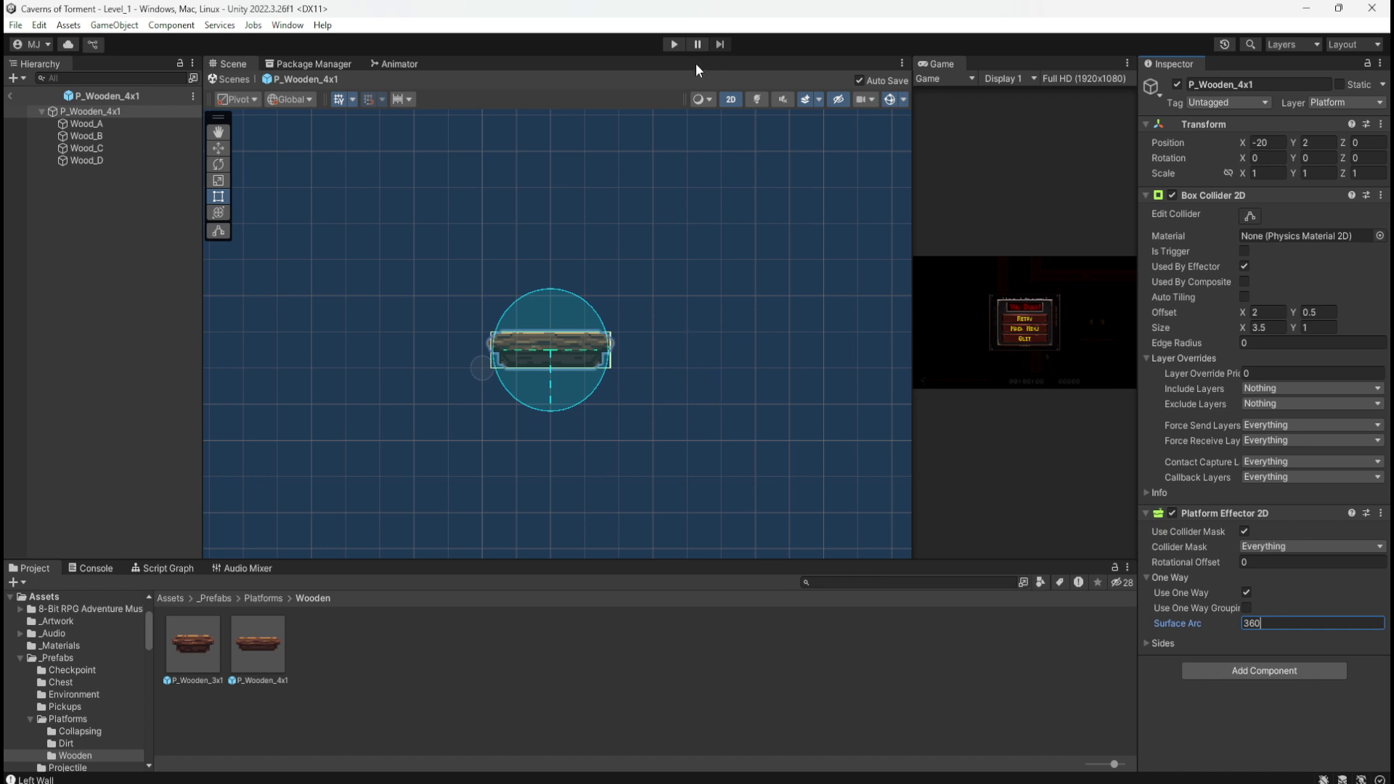
Step: Enter Play mode to test Level_1 with the wooden platform's Surface Arc at 360
{"action": "left_click", "coordinate": [674, 45]}
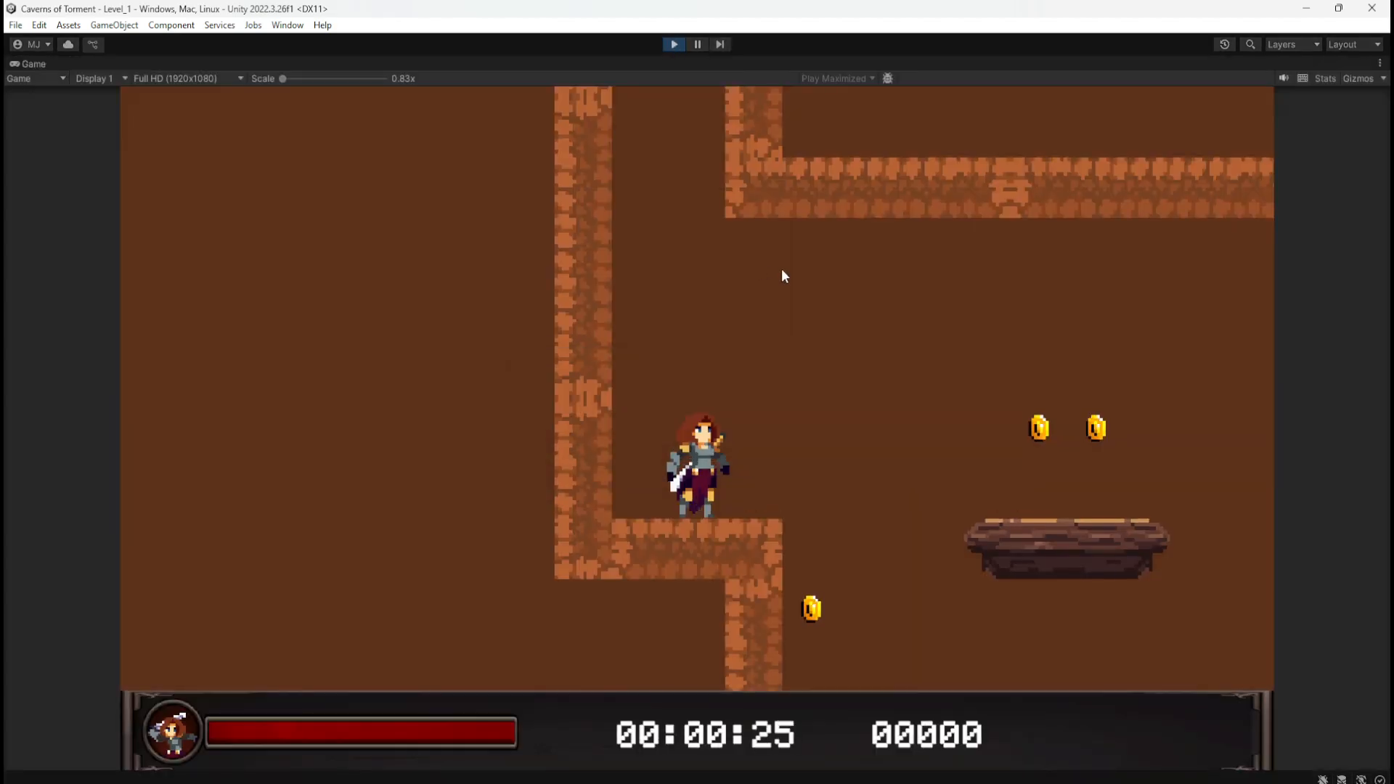
Step: Run and jump the character up the shaft's lower wooden platforms to collect the golden feather
{"action": "key", "text": "d"}
{"action": "key", "text": "space"}
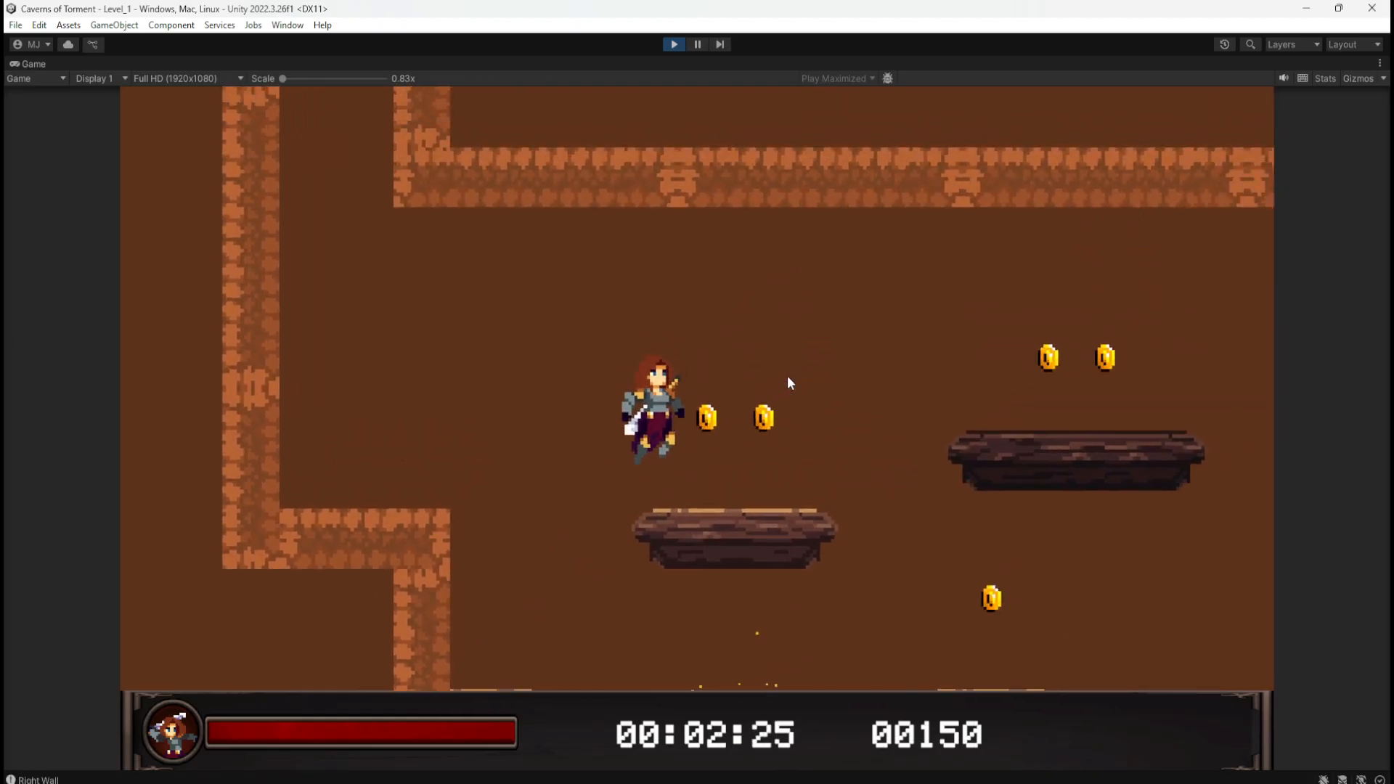
{"action": "key", "text": "a"}
{"action": "key", "text": "space"}
{"action": "key", "text": "d"}
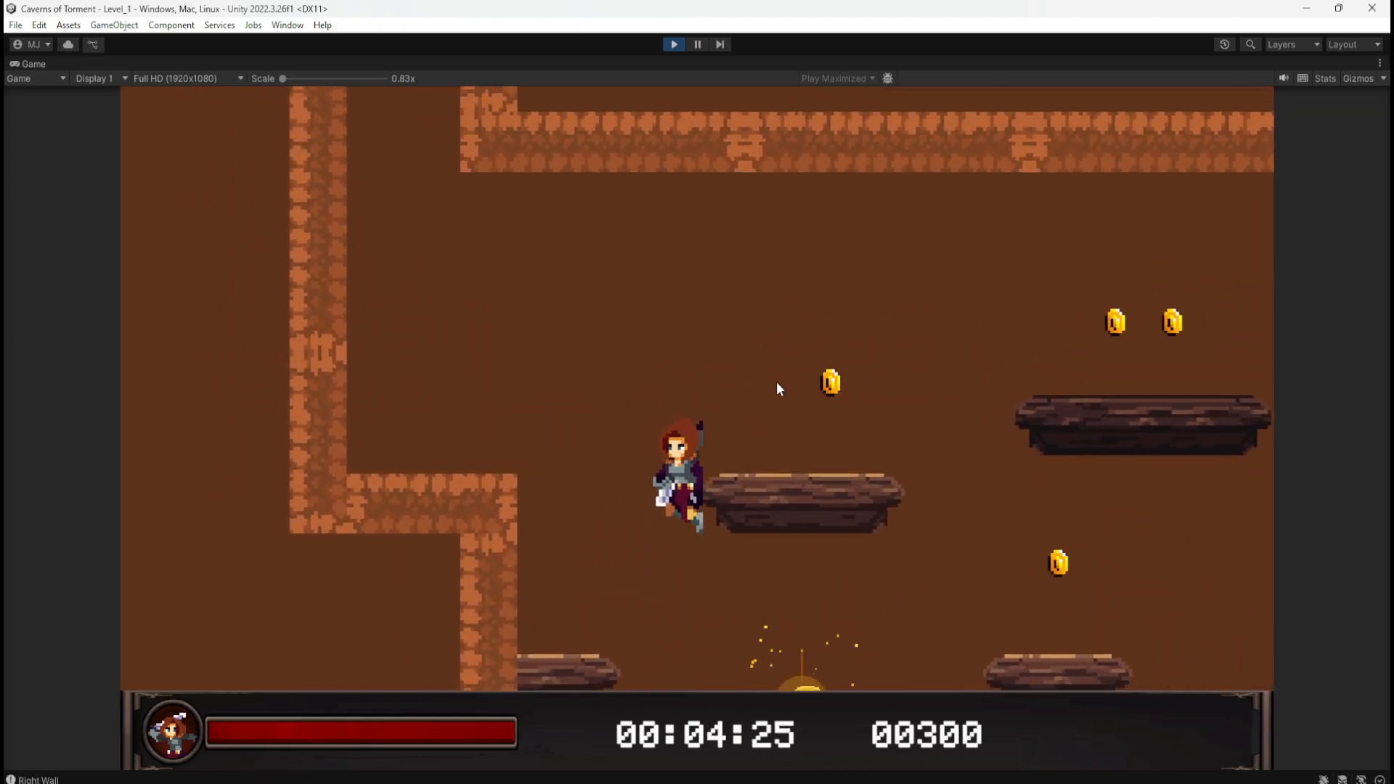
{"action": "key", "text": "space"}
{"action": "key", "text": "a"}
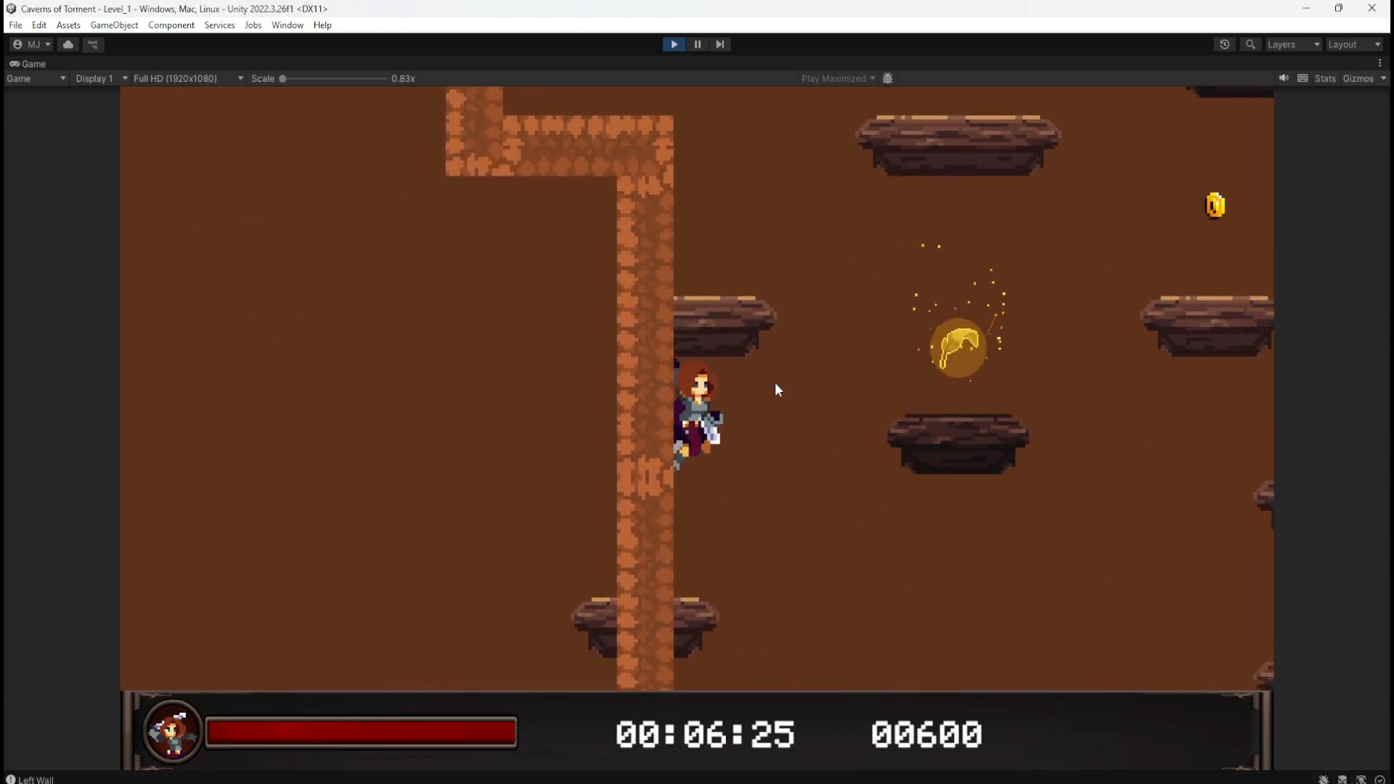
{"action": "key", "text": "space"}
{"action": "key", "text": "space"}
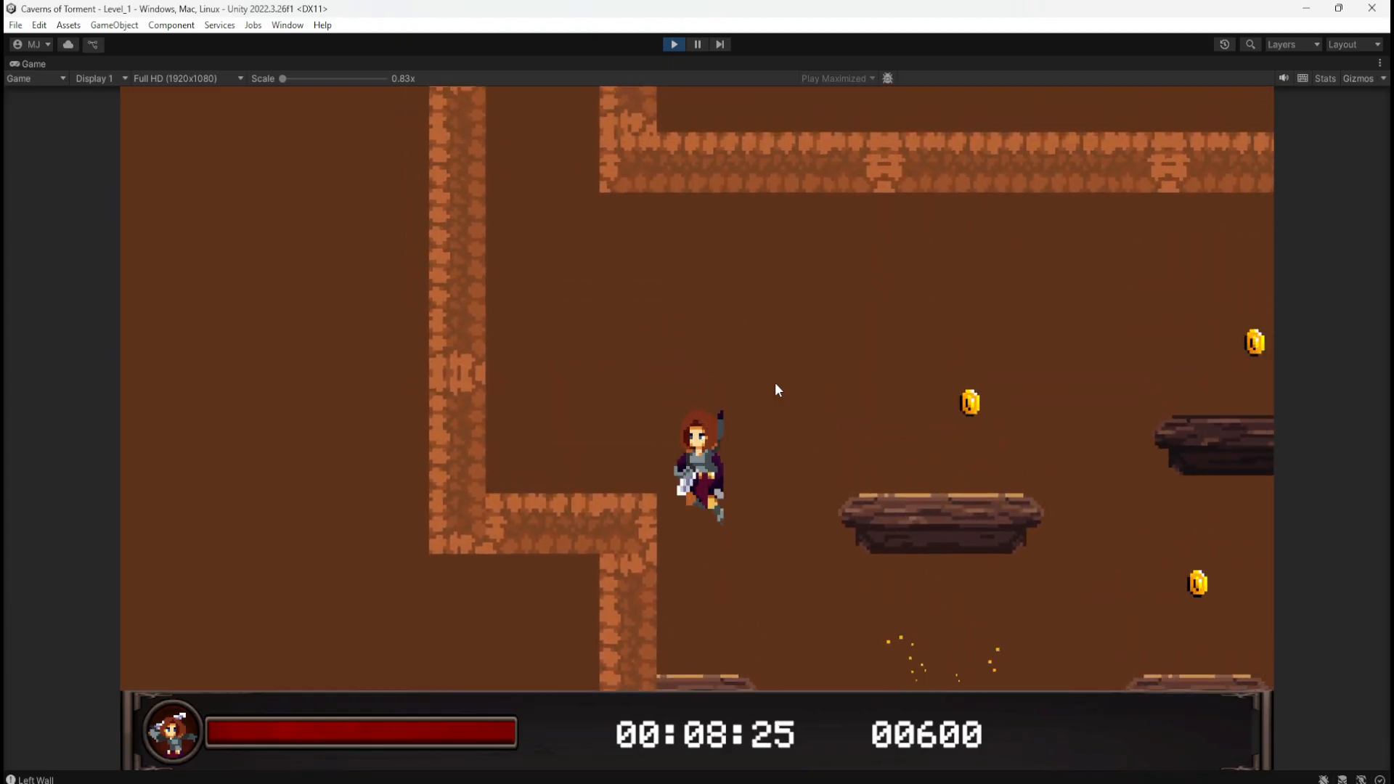
{"action": "key", "text": "d"}
{"action": "key", "text": "space"}
{"action": "key", "text": "a"}
{"action": "key", "text": "d"}
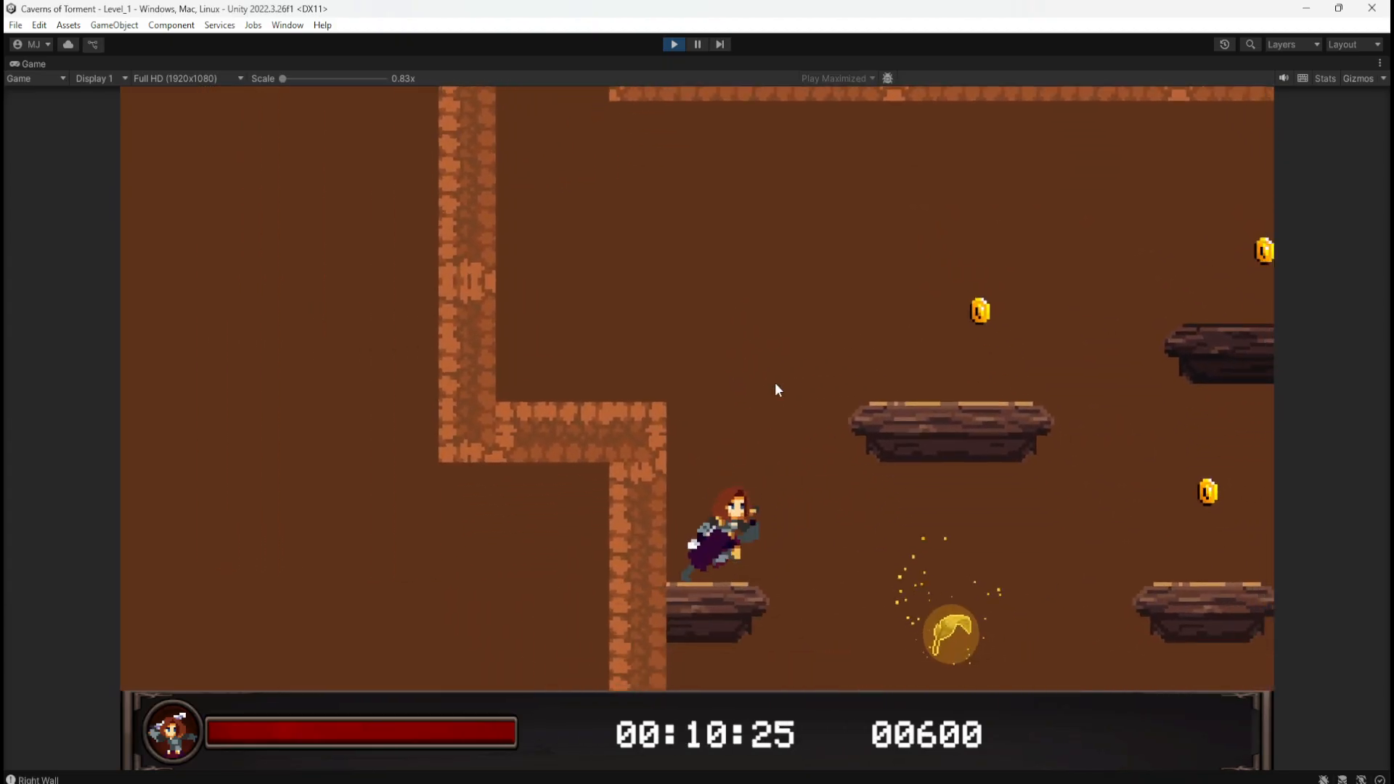
{"action": "key", "text": "space"}
{"action": "key", "text": "d"}
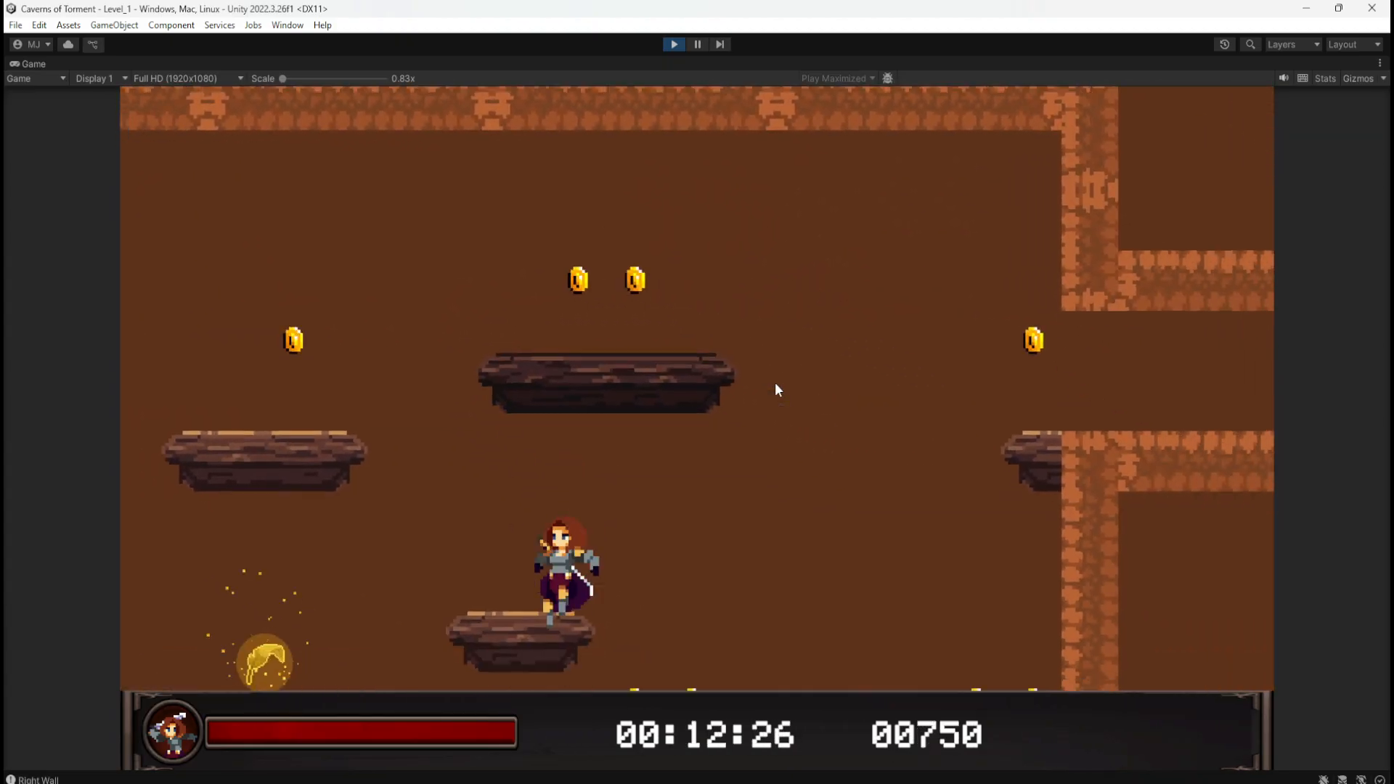
{"action": "key", "text": "a"}
{"action": "key", "text": "d"}
{"action": "key", "text": "space"}
Step: Keep jumping between platforms collecting coins to a score of 01200, then stop Play mode
{"action": "key", "text": "a"}
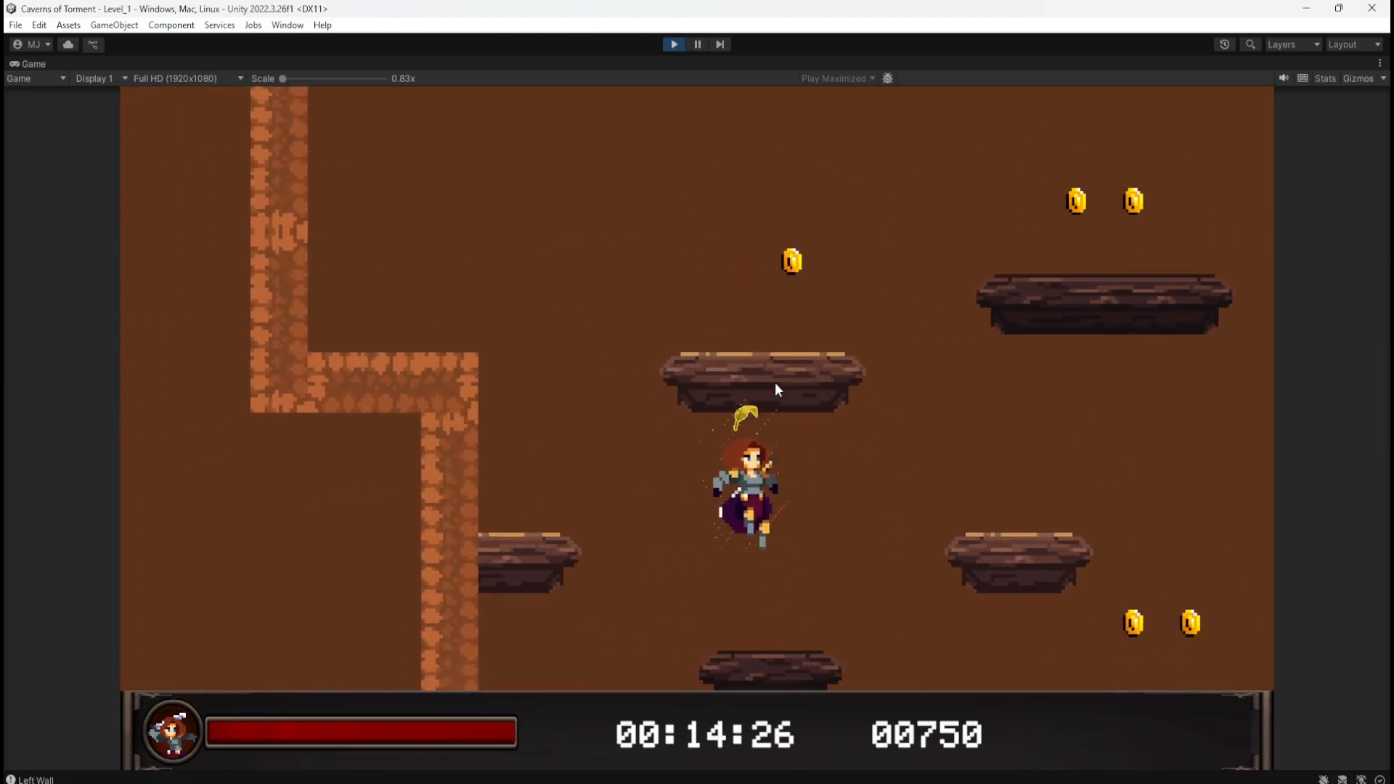
{"action": "key", "text": "space"}
{"action": "key", "text": "d"}
{"action": "key", "text": "a"}
{"action": "key", "text": "space"}
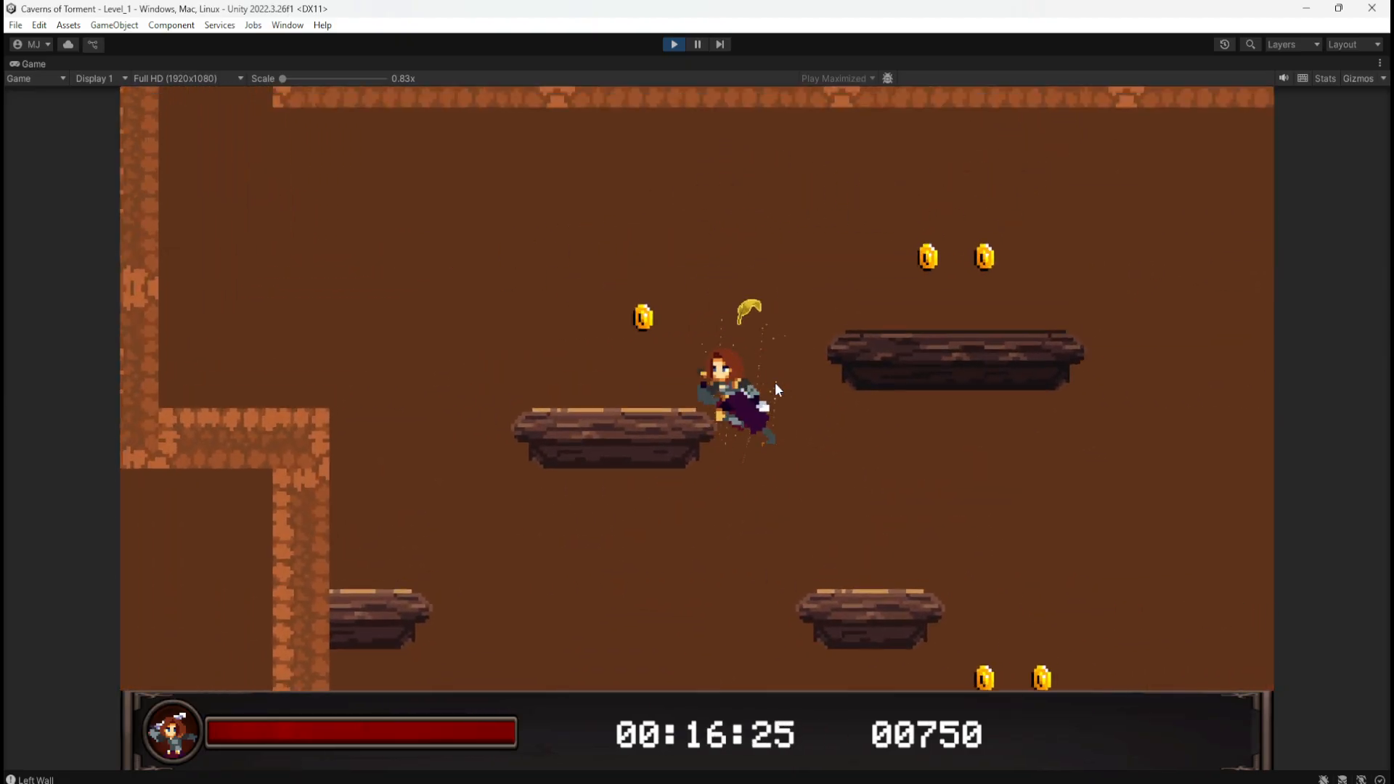
{"action": "key", "text": "space"}
{"action": "key", "text": "d"}
{"action": "key", "text": "a"}
{"action": "key", "text": "d"}
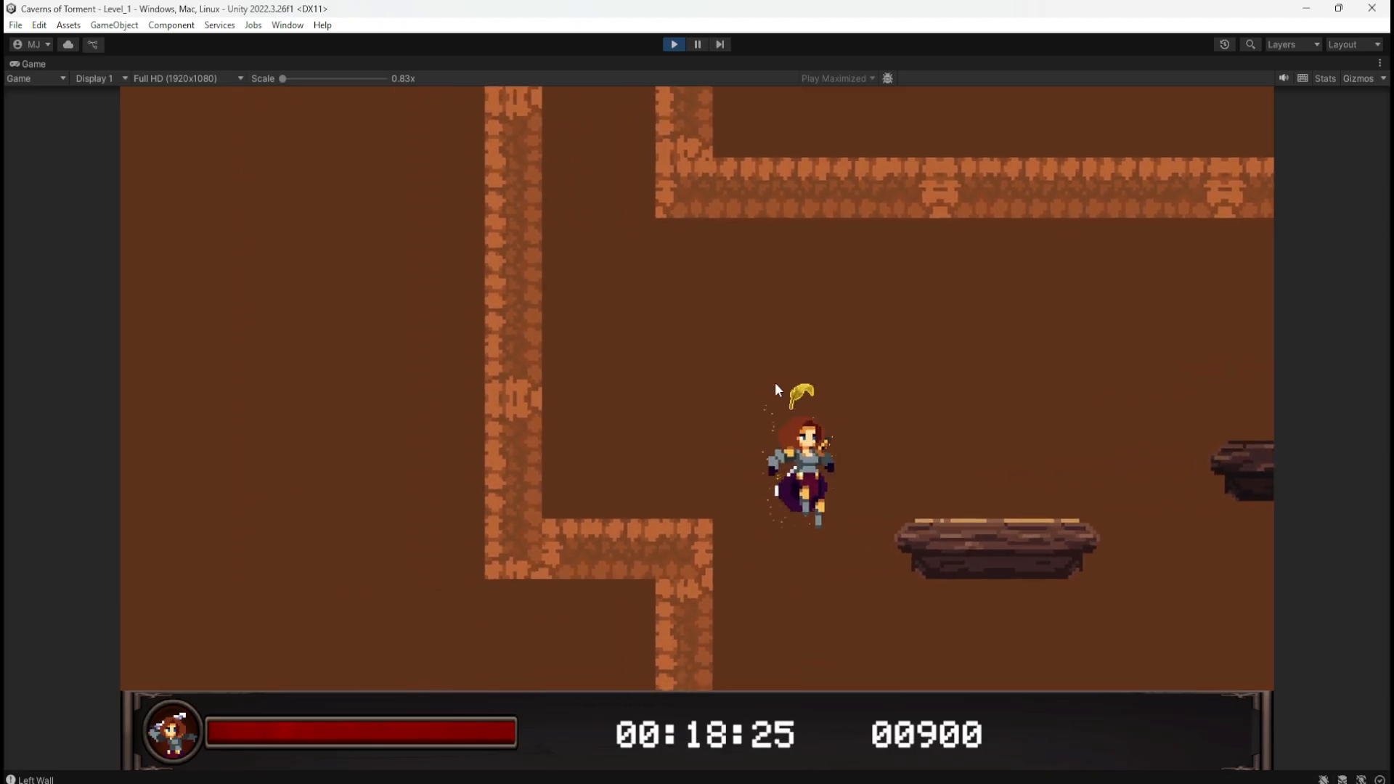
{"action": "key", "text": "space"}
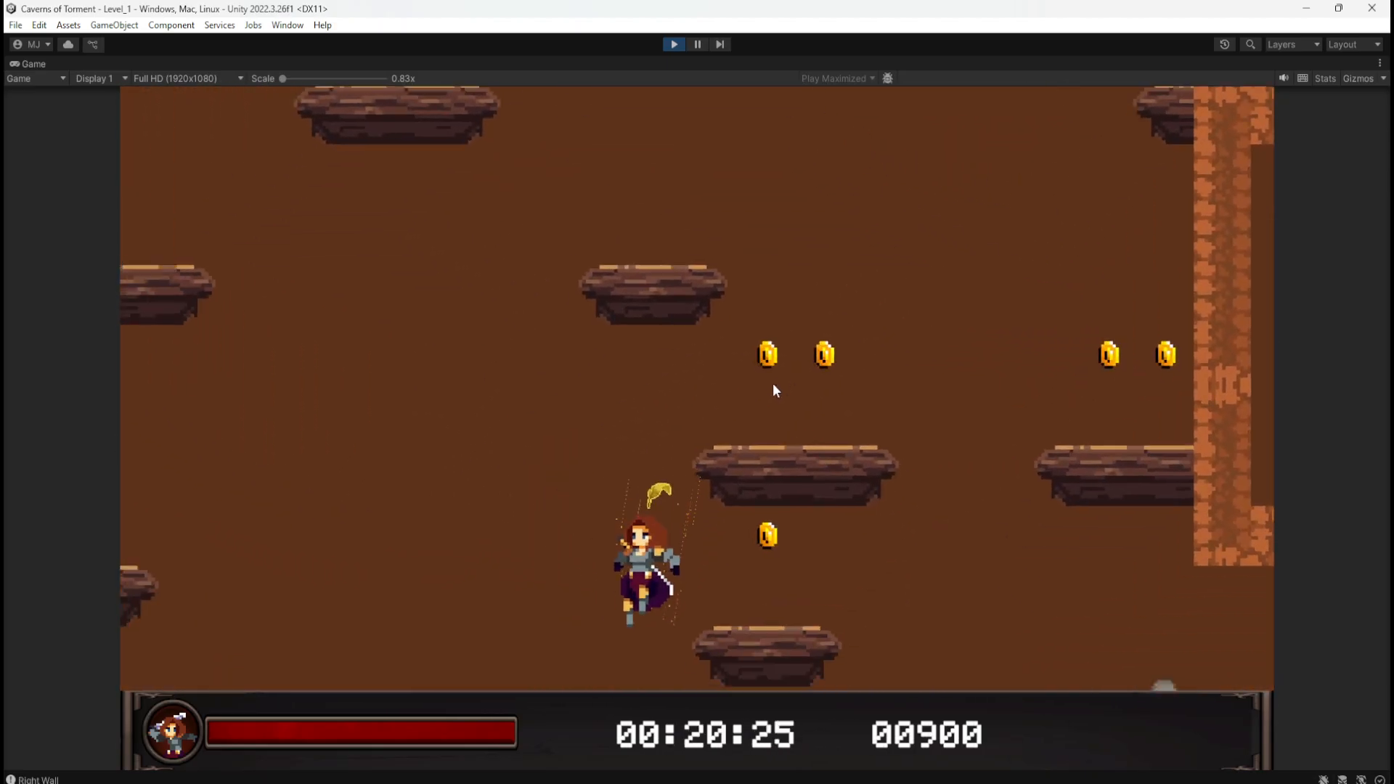
{"action": "key", "text": "a"}
{"action": "key", "text": "space"}
{"action": "key", "text": "d"}
{"action": "key", "text": "space"}
{"action": "key", "text": "a"}
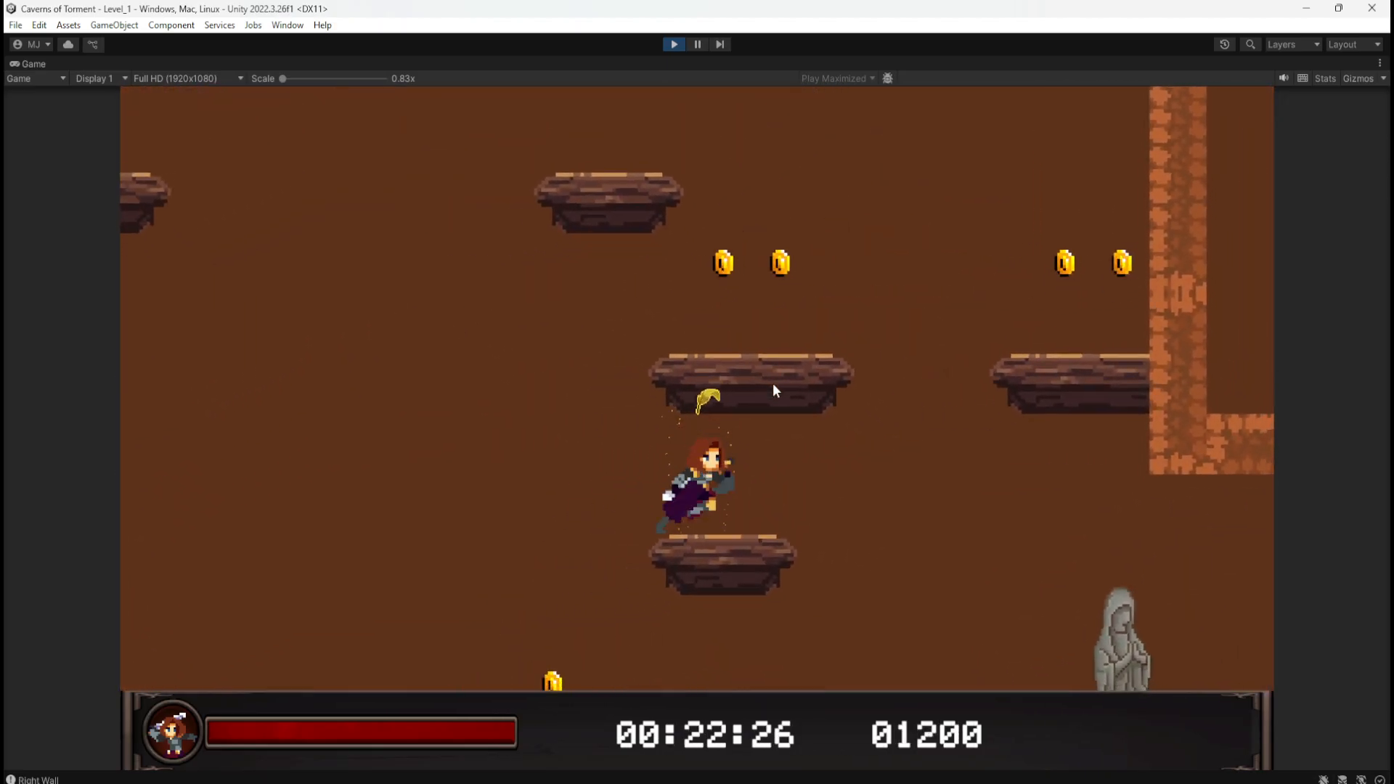
{"action": "key", "text": "space"}
{"action": "key", "text": "d"}
{"action": "key", "text": "a"}
{"action": "key", "text": "space"}
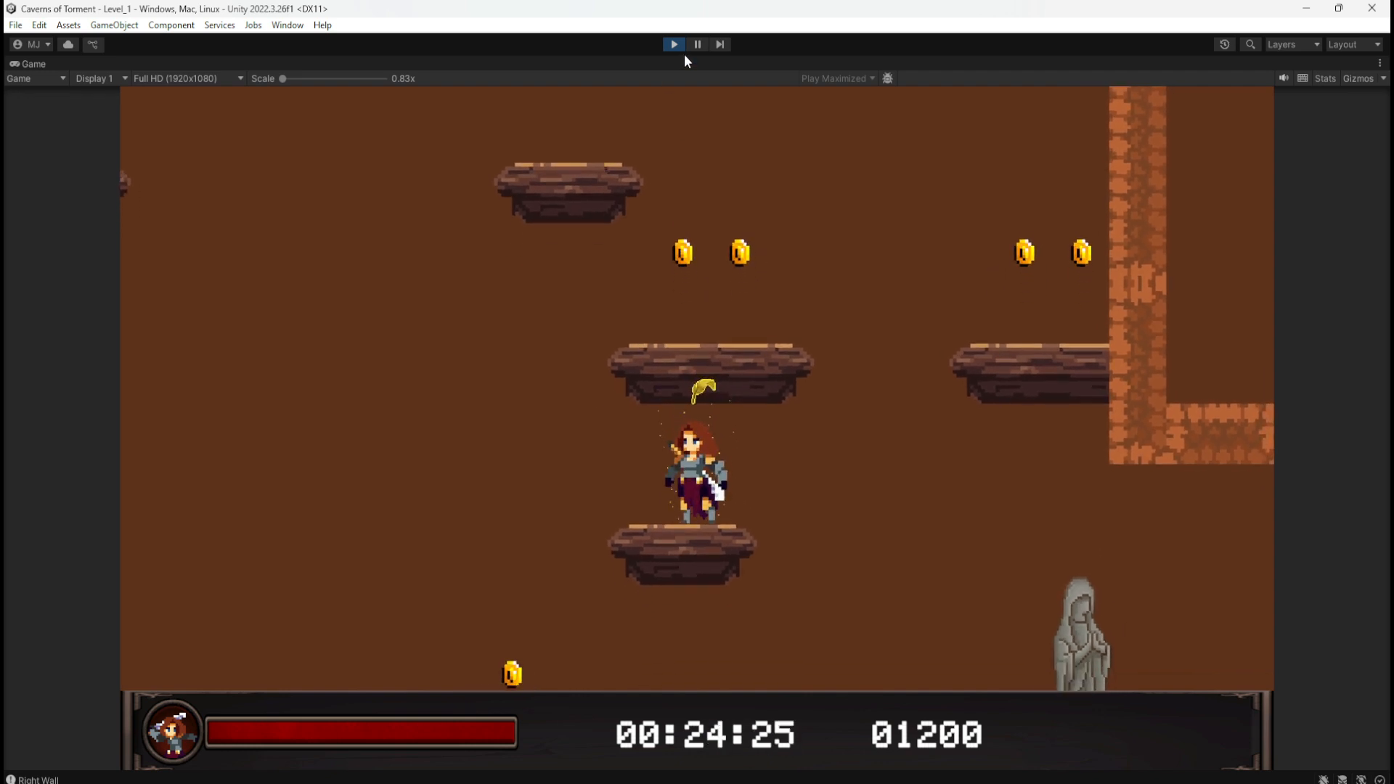
{"action": "left_click", "coordinate": [672, 42]}
Step: Set the Platform Effector 2D Surface Arc to 0 and deselect to commit it
{"action": "left_click", "coordinate": [1267, 623]}
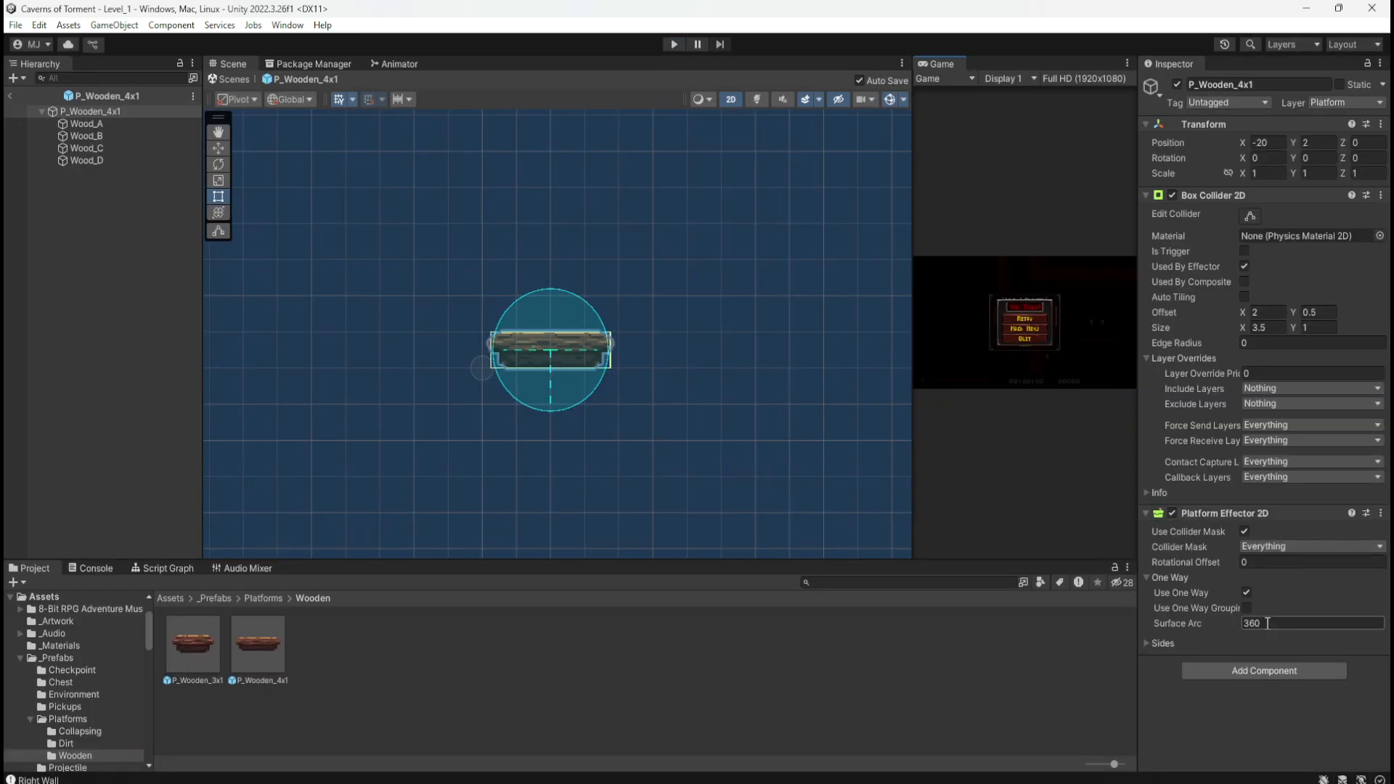
{"action": "type", "text": "0"}
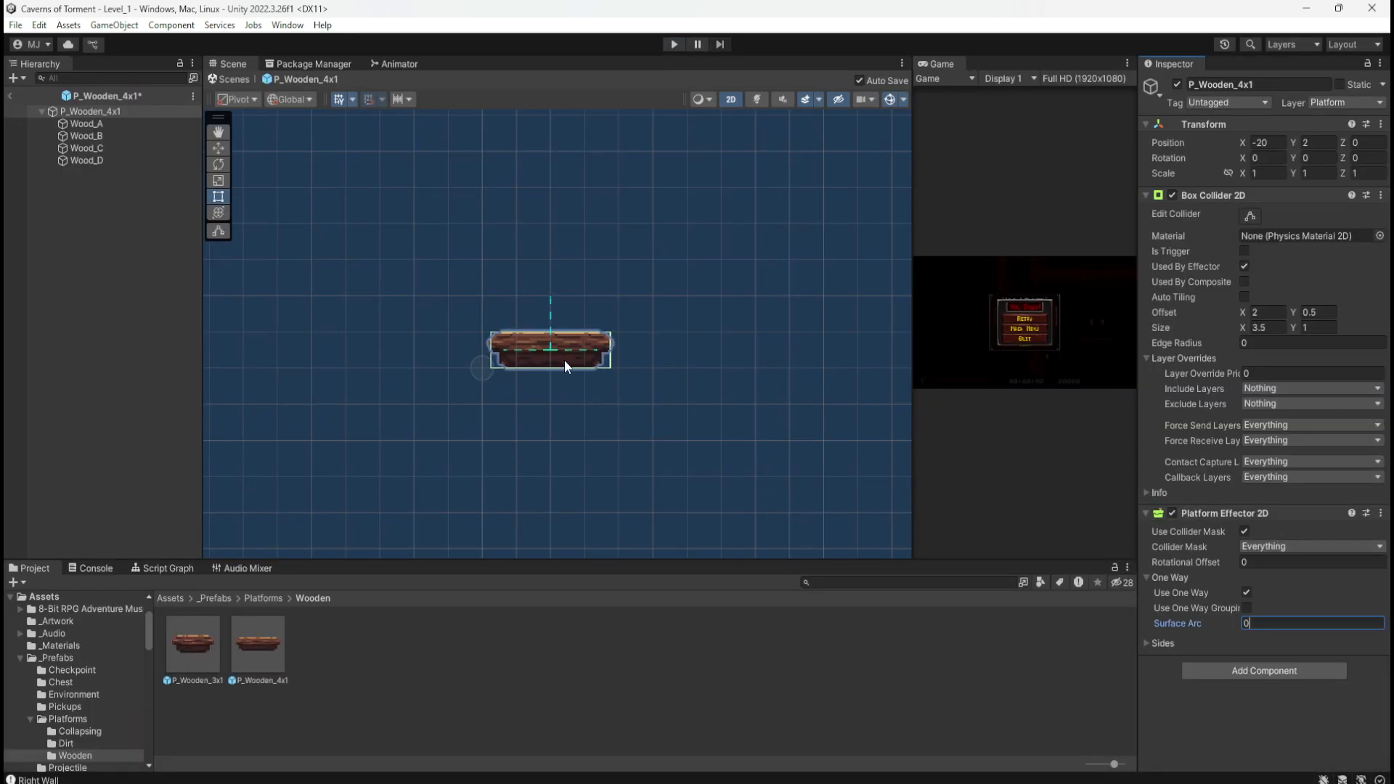
{"action": "left_click", "coordinate": [618, 666]}
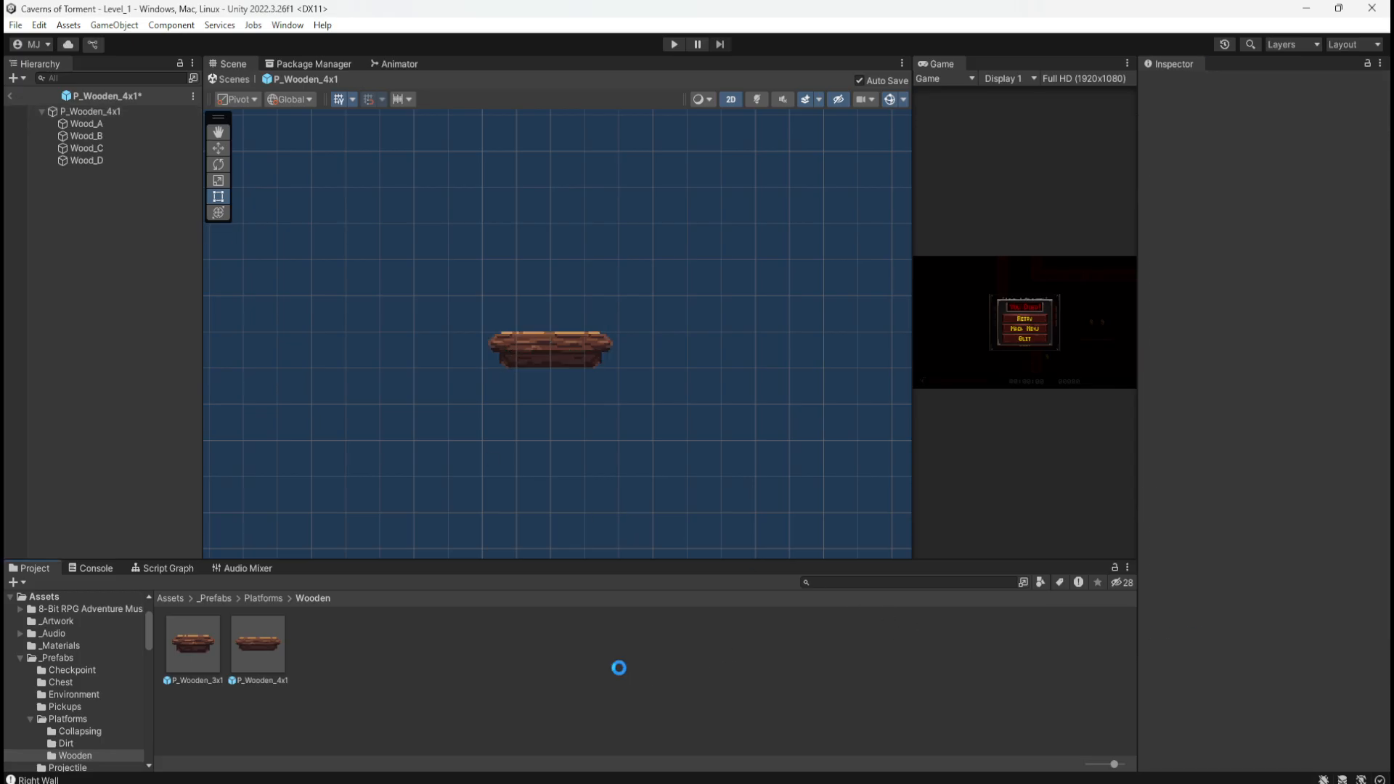
Step: Play-test again, dropping down through the wooden platform and respawning
{"action": "left_click", "coordinate": [673, 44]}
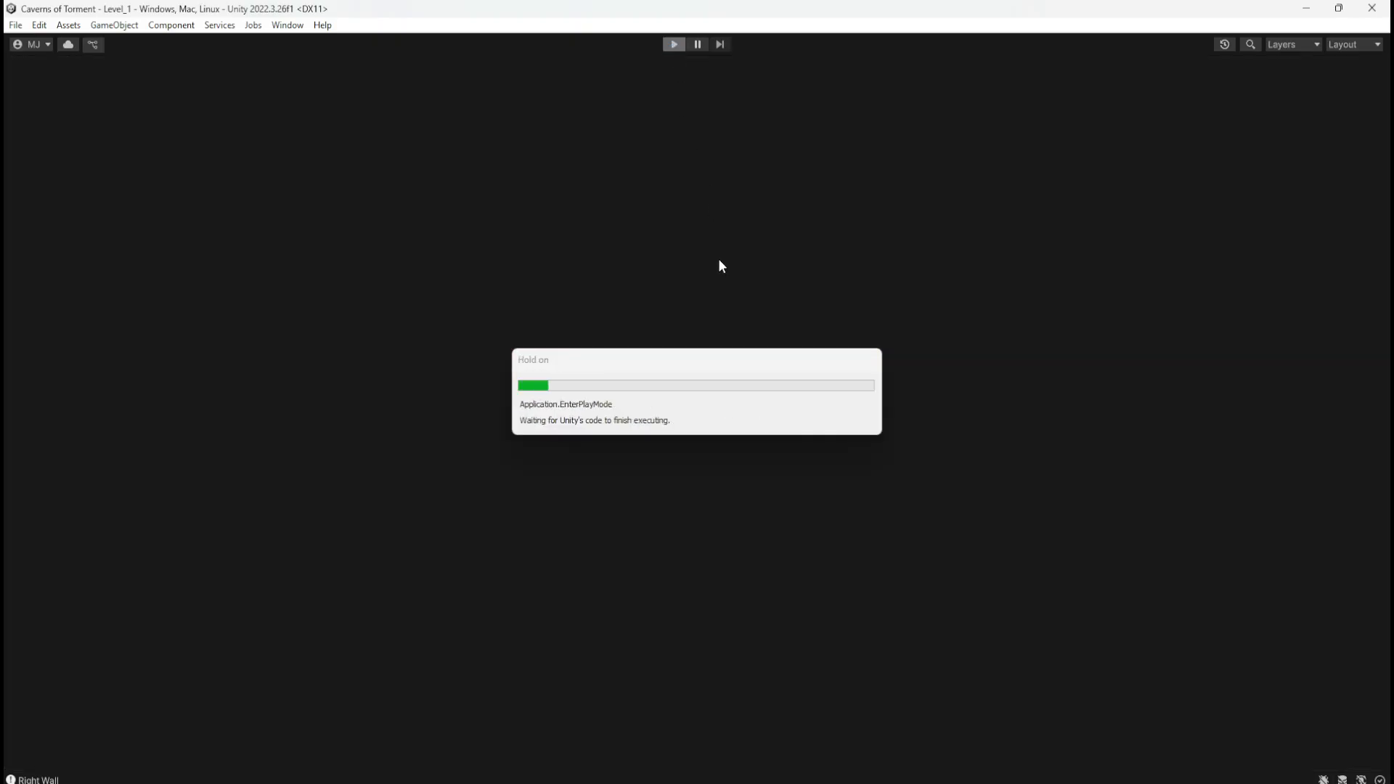
{"action": "key", "text": "d"}
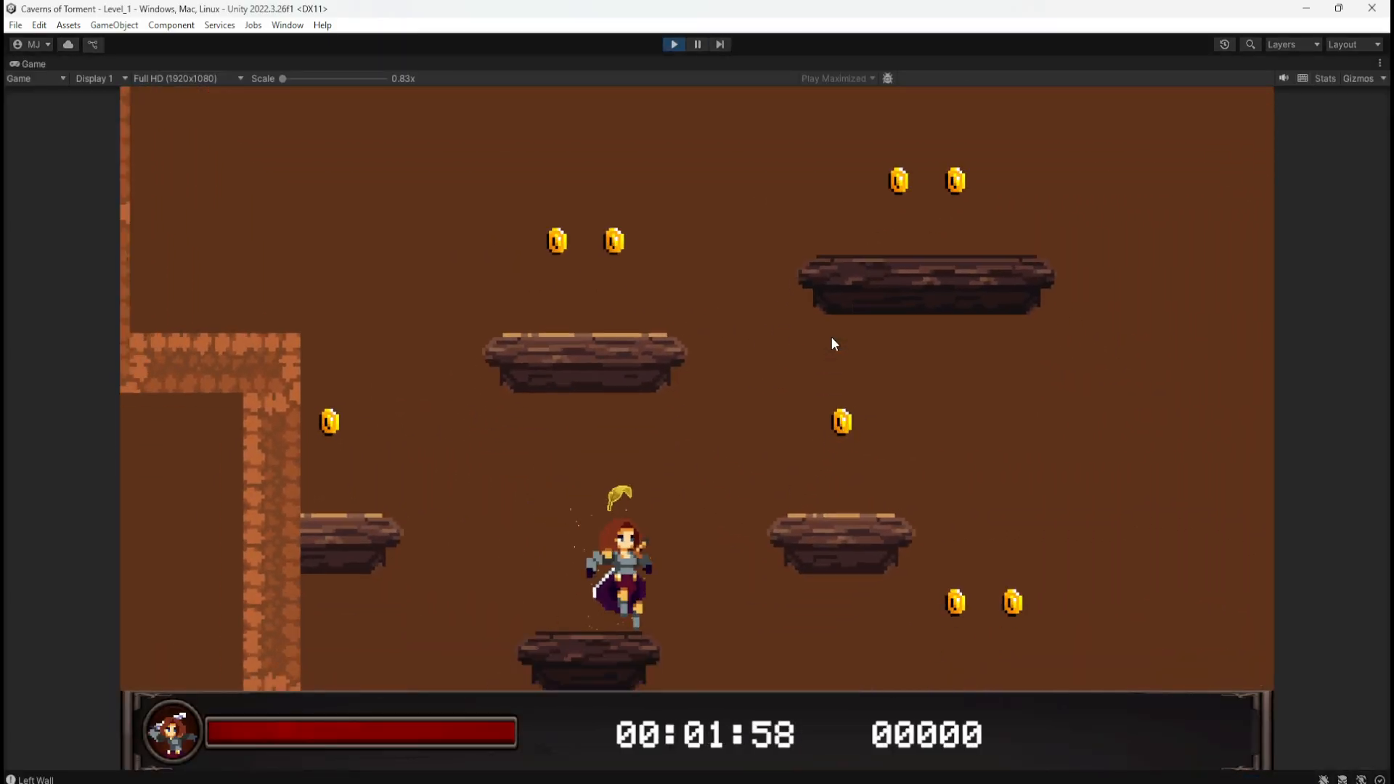
{"action": "key", "text": "space"}
{"action": "key", "text": "a"}
{"action": "key", "text": "d"}
{"action": "key", "text": "s"}
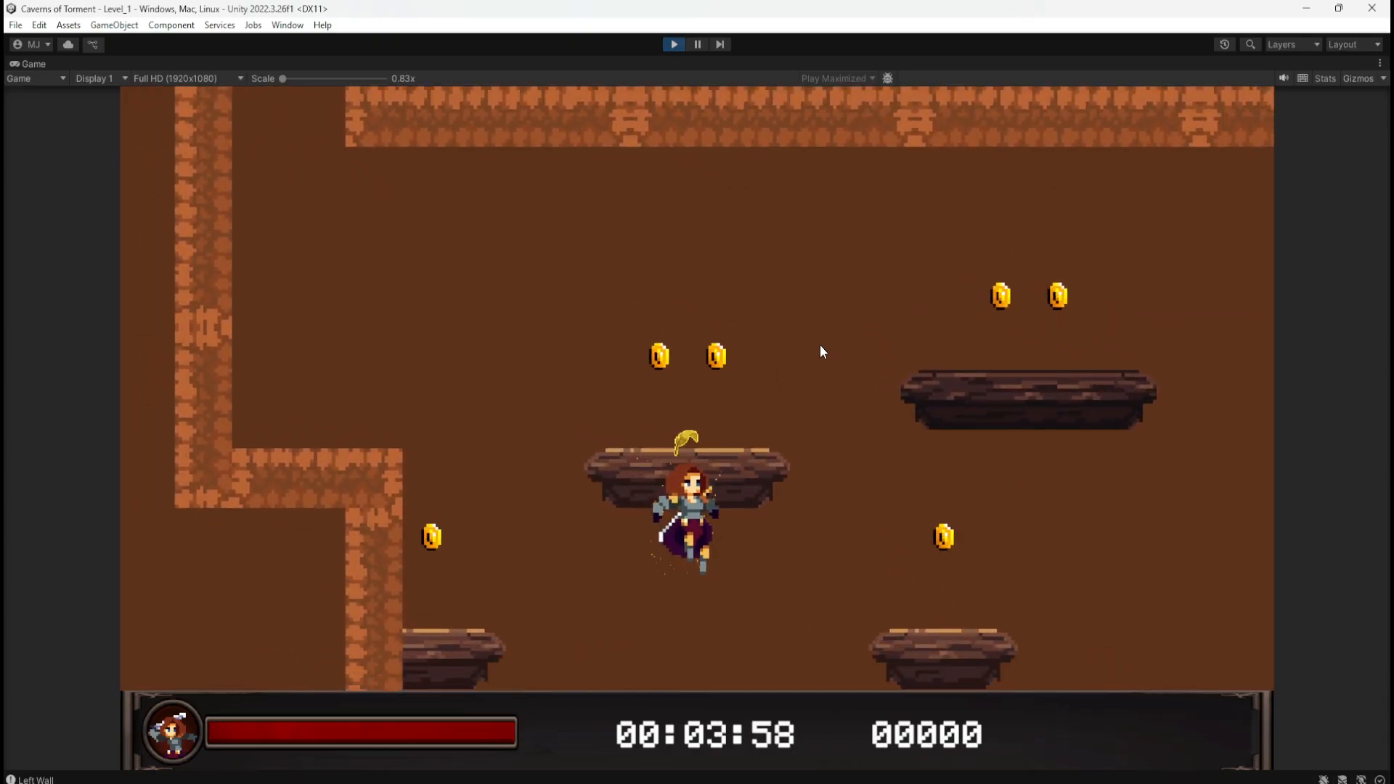
{"action": "key", "text": "d"}
{"action": "key", "text": "s"}
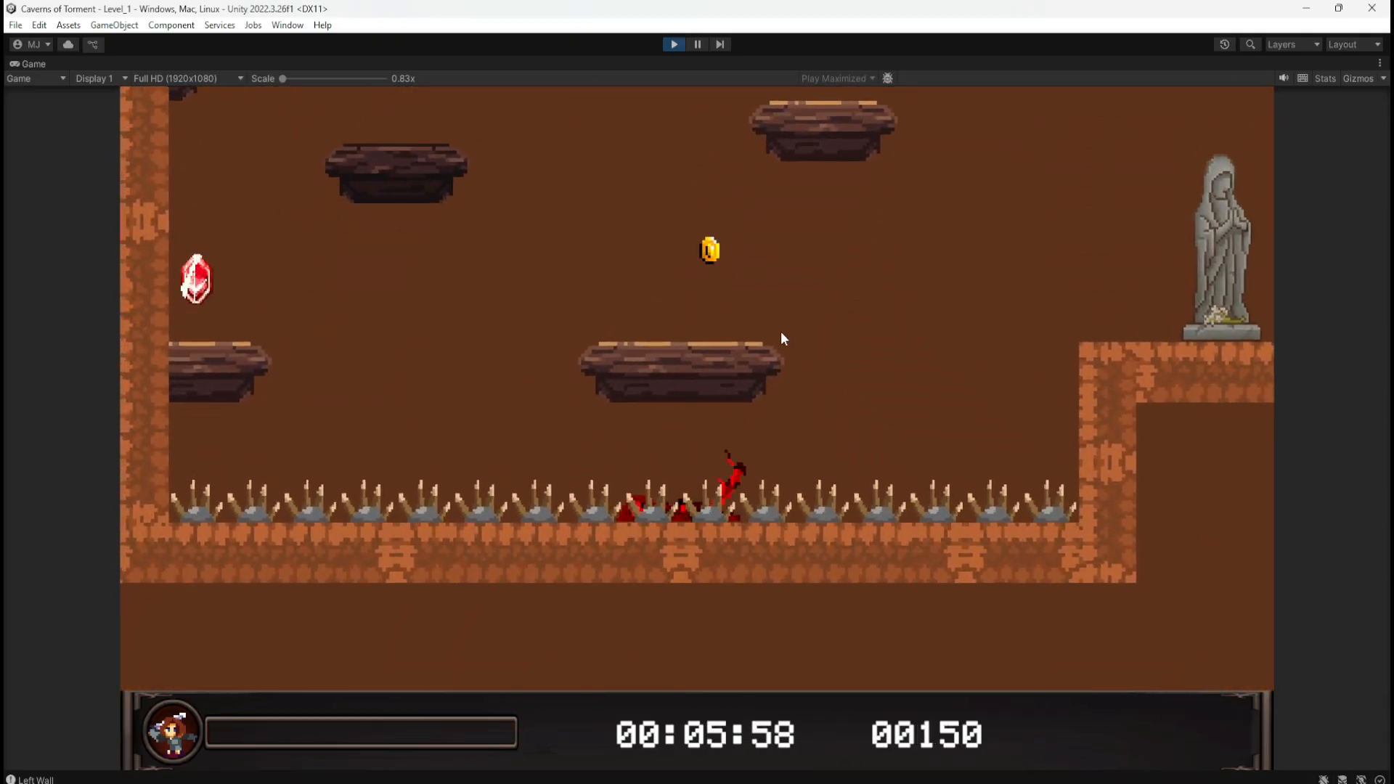
{"action": "key", "text": "d"}
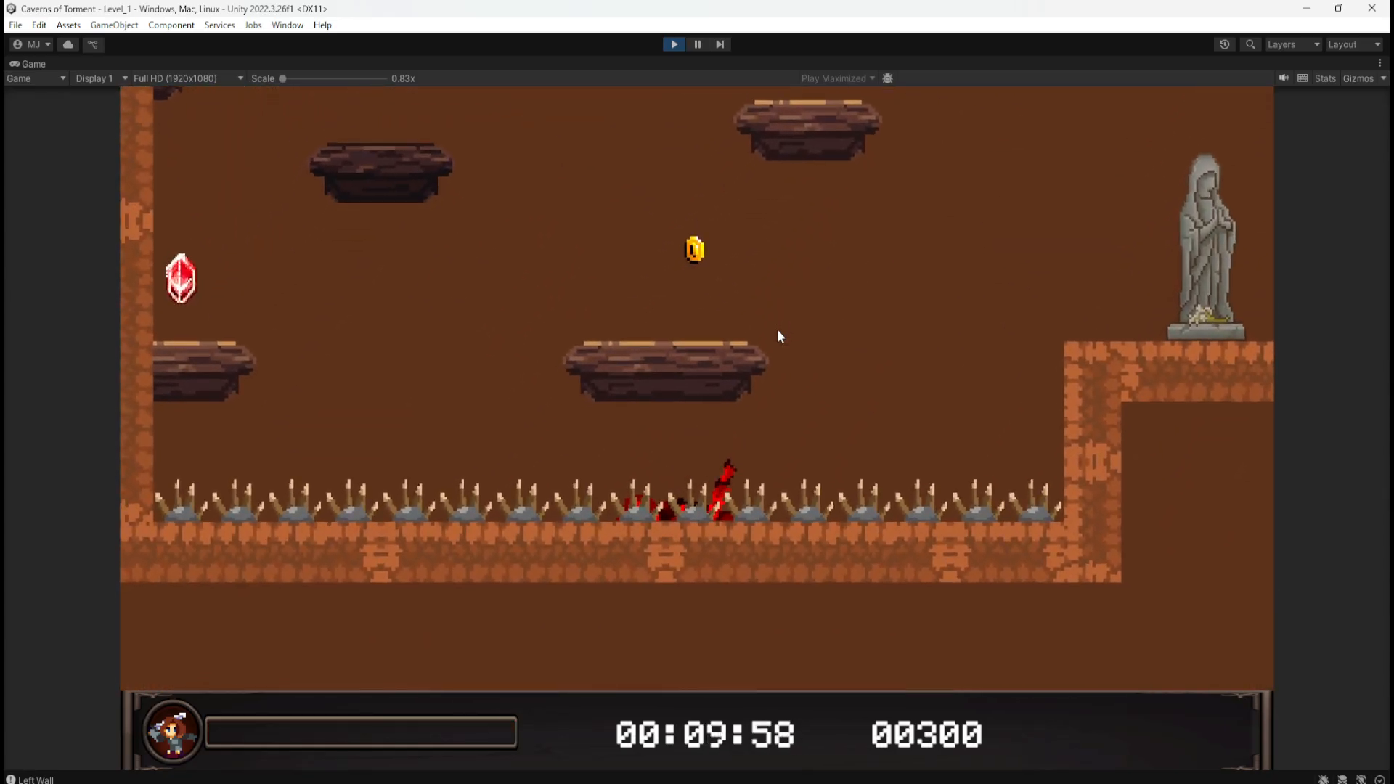
Step: Jump across the shaft's platforms collecting coins to a score of 00900, then stop Play mode
{"action": "key", "text": "d"}
{"action": "key", "text": "space"}
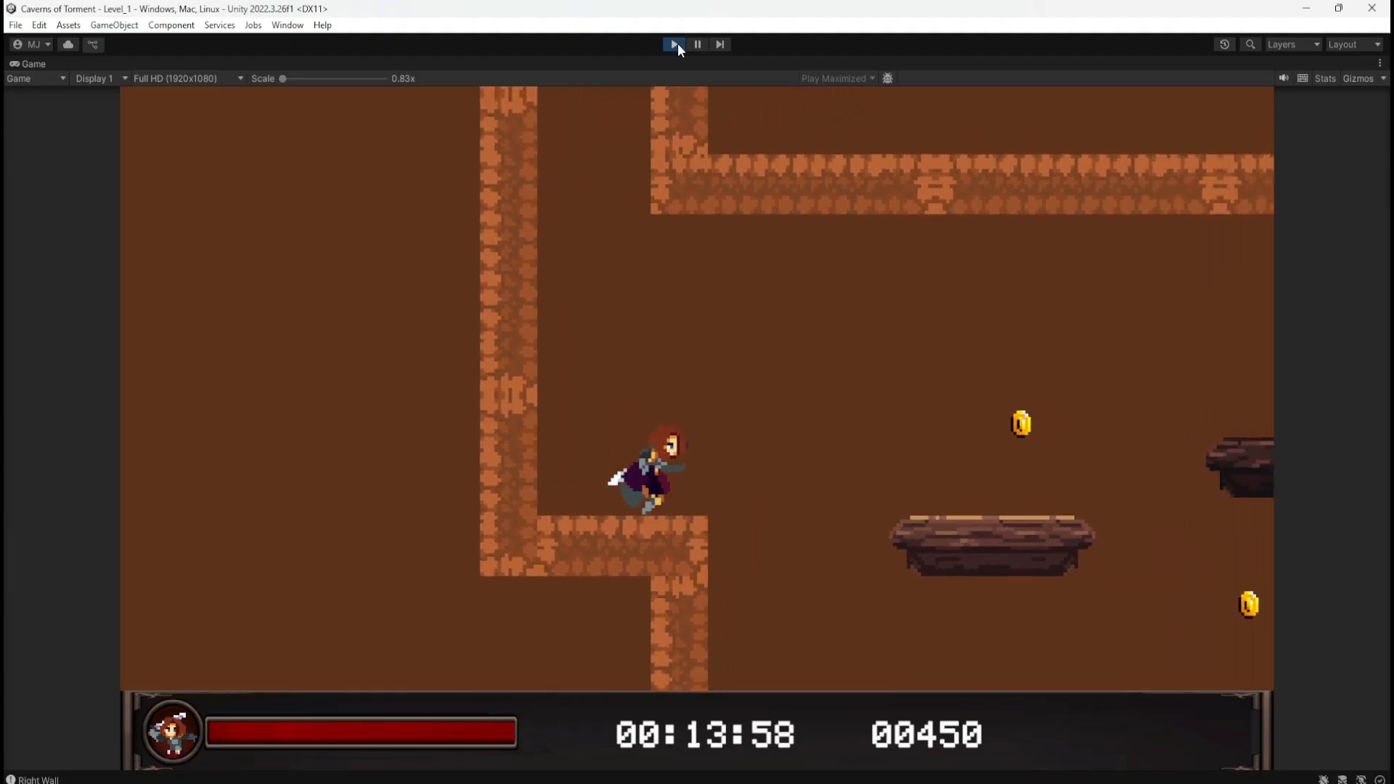
{"action": "key", "text": "d"}
{"action": "key", "text": "space"}
{"action": "key", "text": "a"}
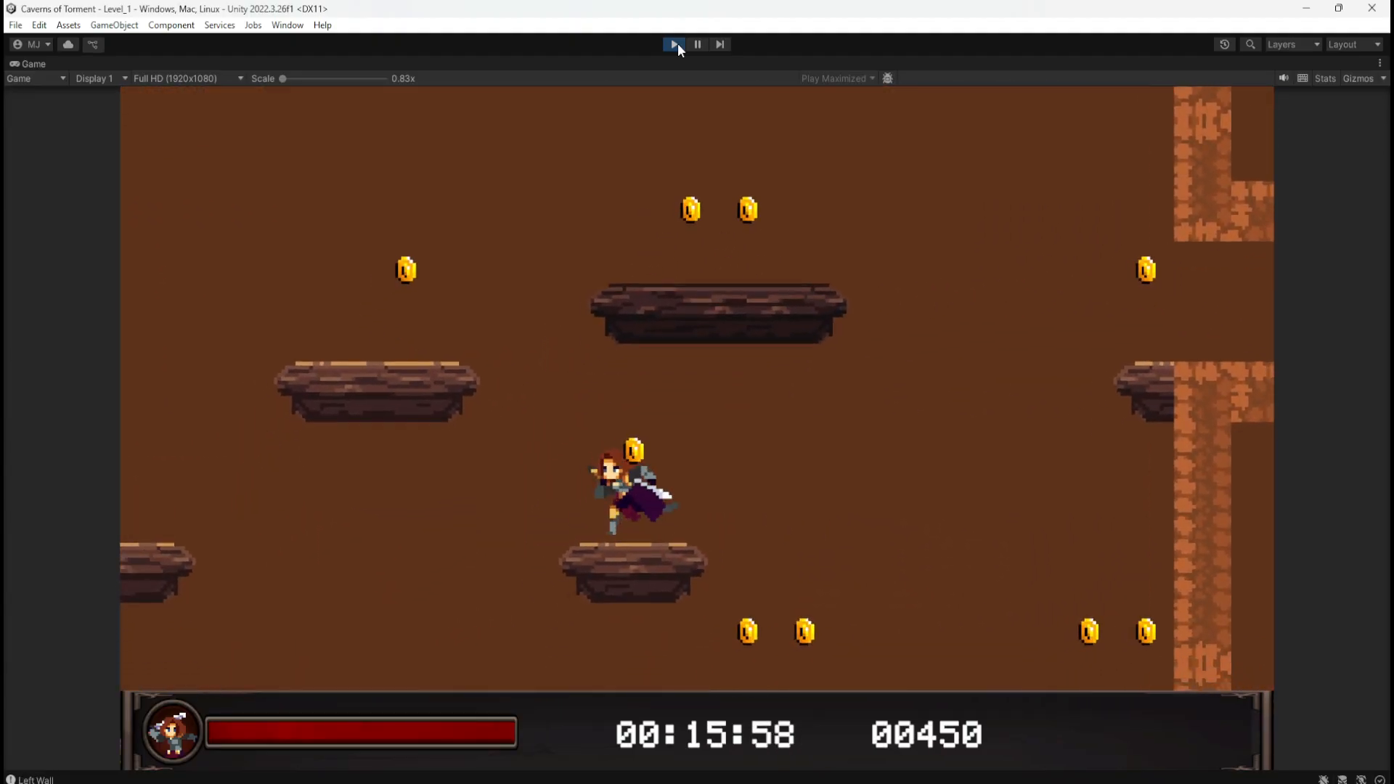
{"action": "key", "text": "a"}
{"action": "key", "text": "space"}
{"action": "key", "text": "space"}
{"action": "key", "text": "d"}
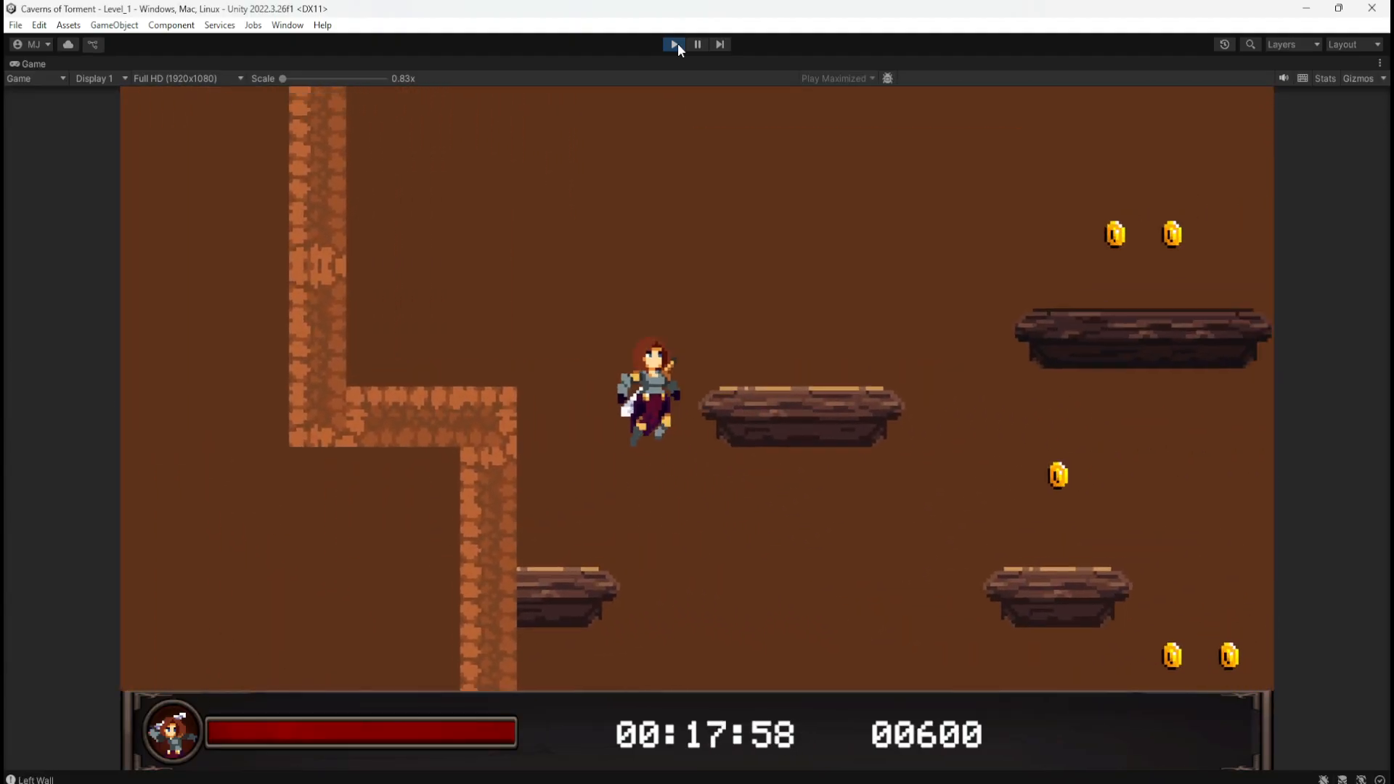
{"action": "key", "text": "a"}
{"action": "key", "text": "space"}
{"action": "key", "text": "space"}
{"action": "key", "text": "d"}
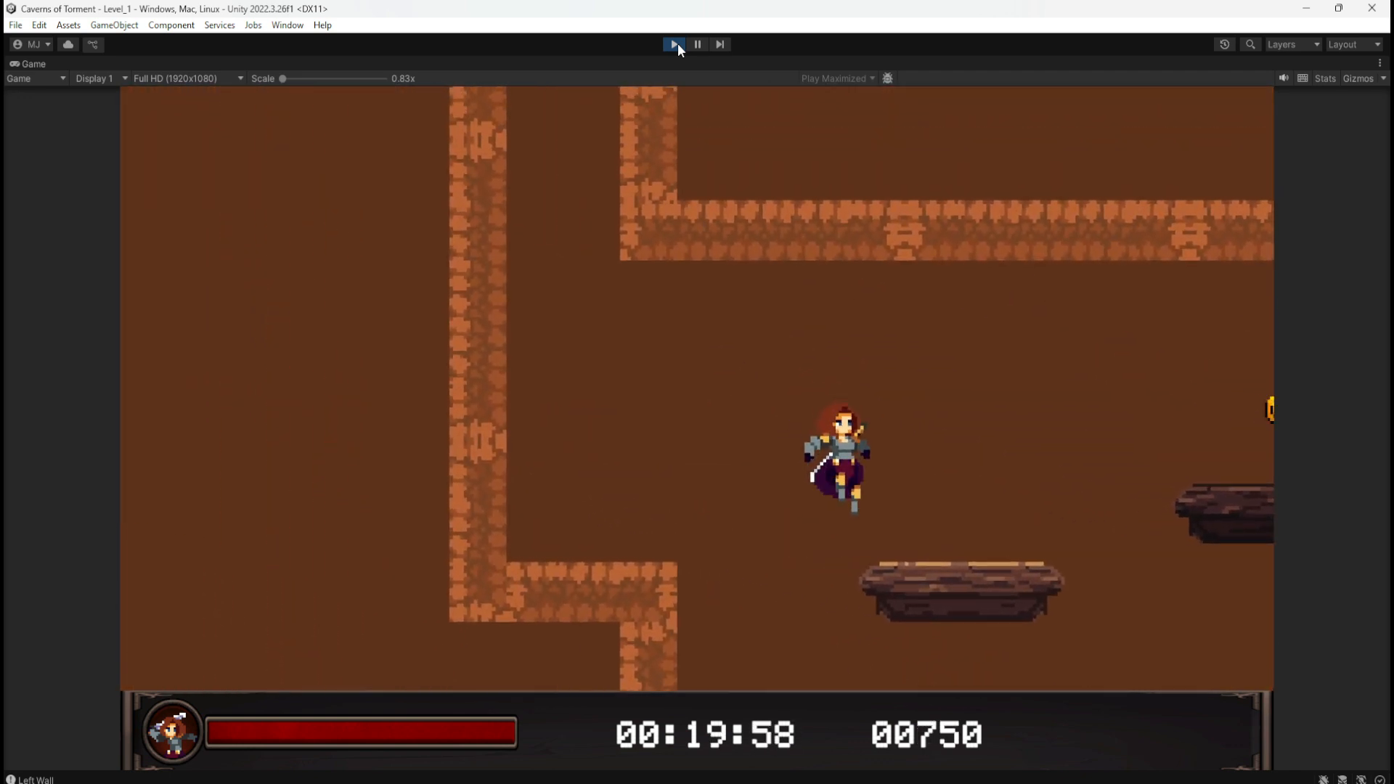
{"action": "key", "text": "a"}
{"action": "key", "text": "d"}
{"action": "key", "text": "space"}
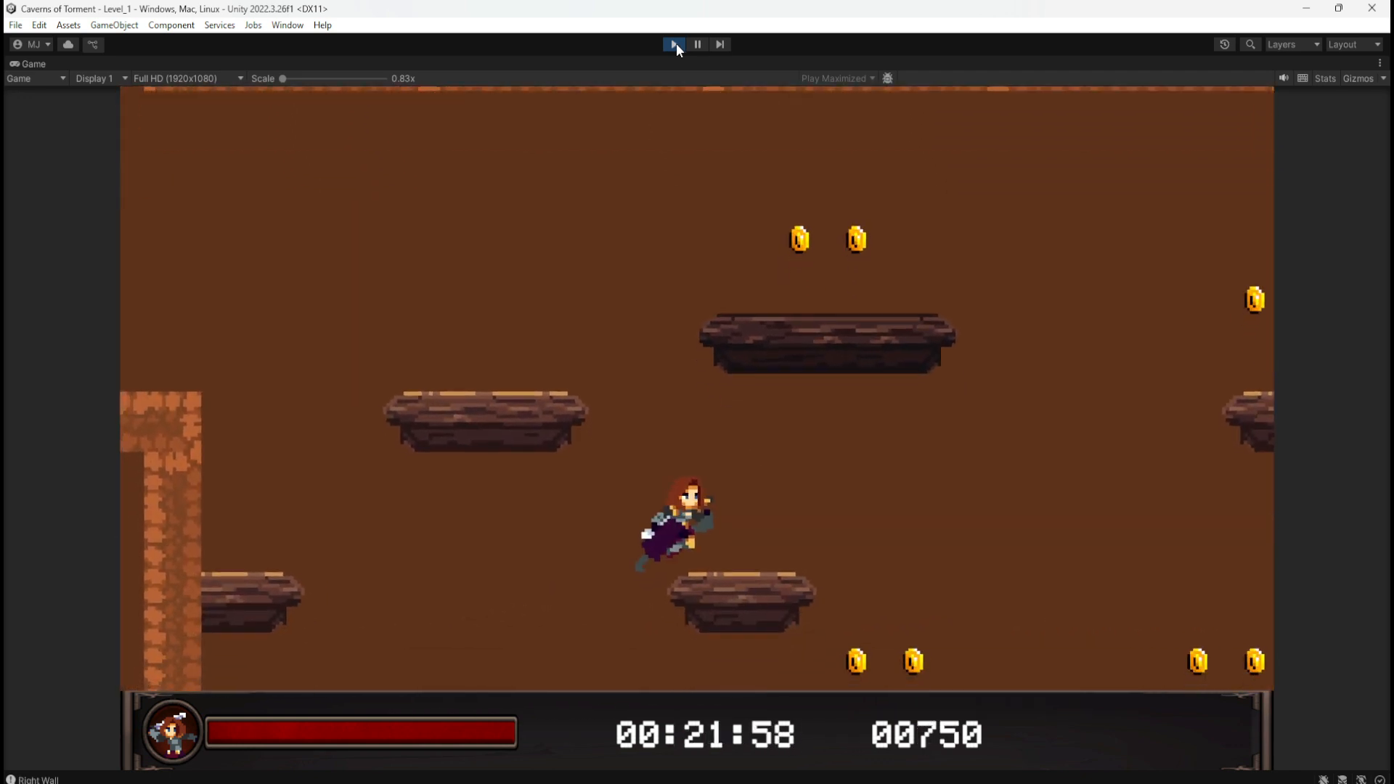
{"action": "key", "text": "a"}
{"action": "key", "text": "space"}
{"action": "key", "text": "d"}
{"action": "left_click", "coordinate": [676, 46]}
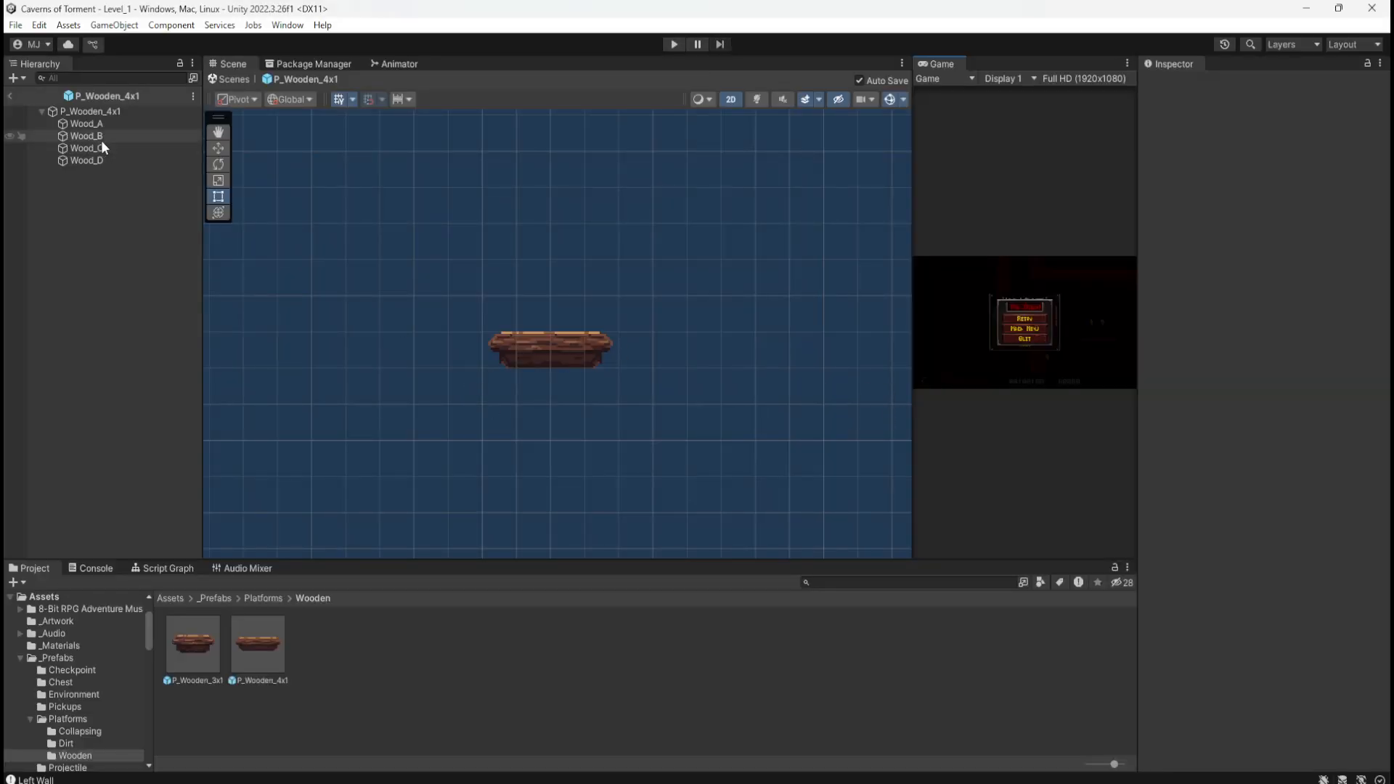
Step: Enter 180 as P_Wooden_4x1's Surface Arc, click away to commit, and reselect the prefab root
{"action": "left_click", "coordinate": [111, 112]}
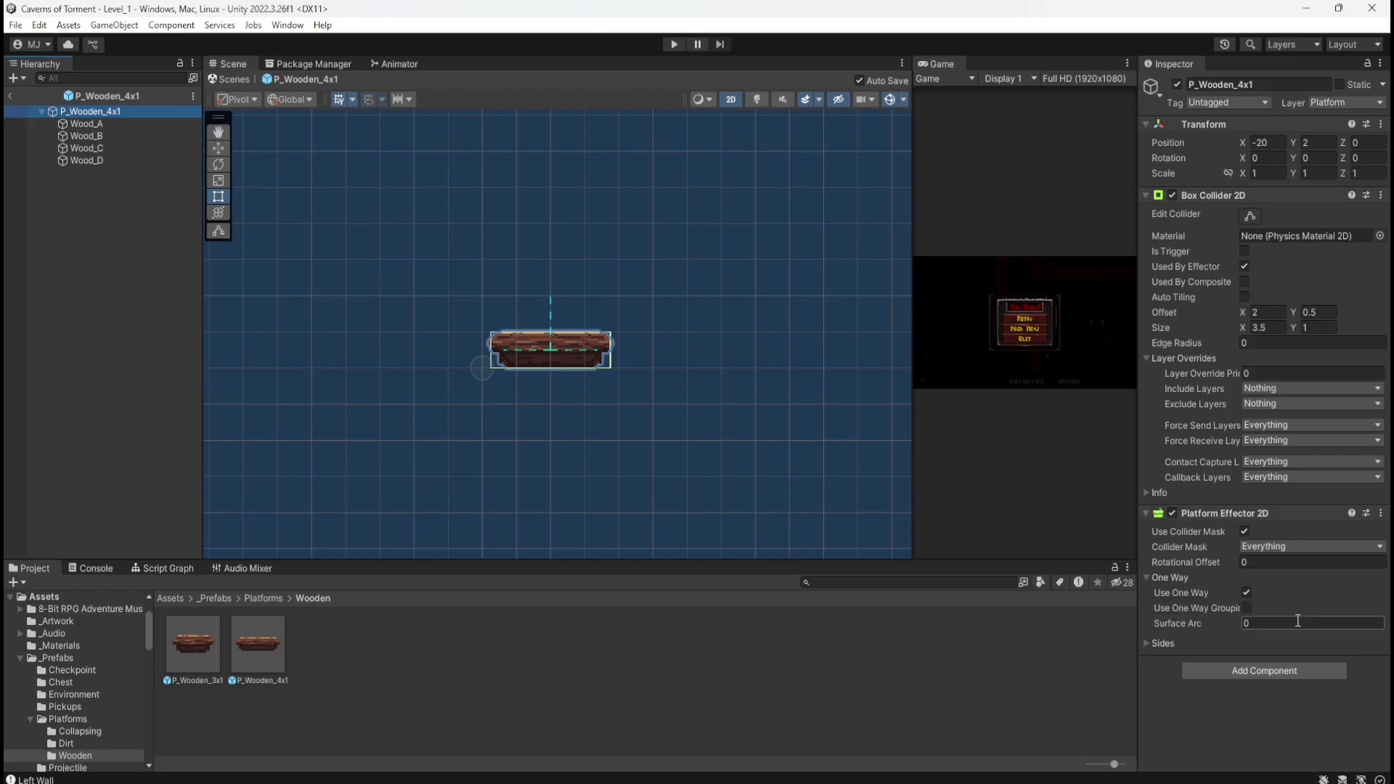
{"action": "left_click", "coordinate": [1297, 622]}
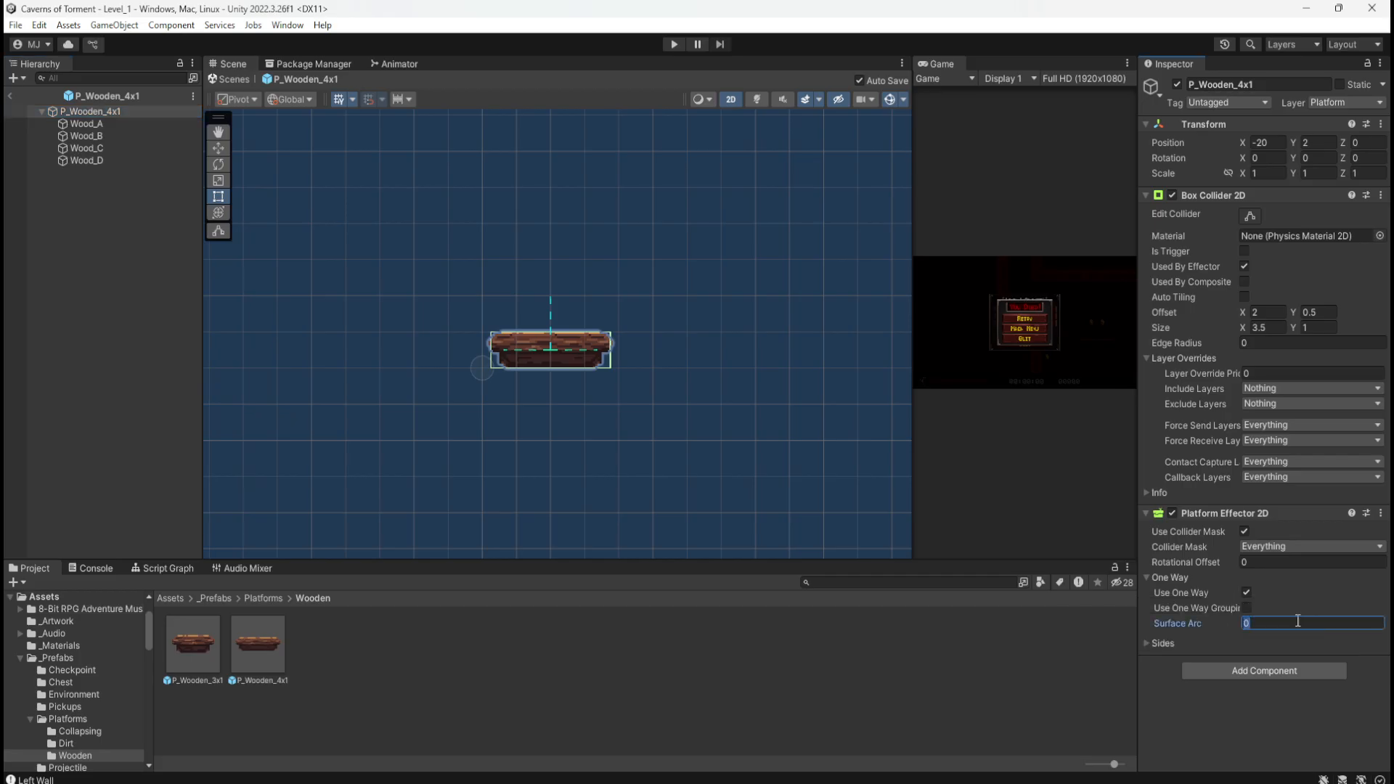
{"action": "type", "text": "180"}
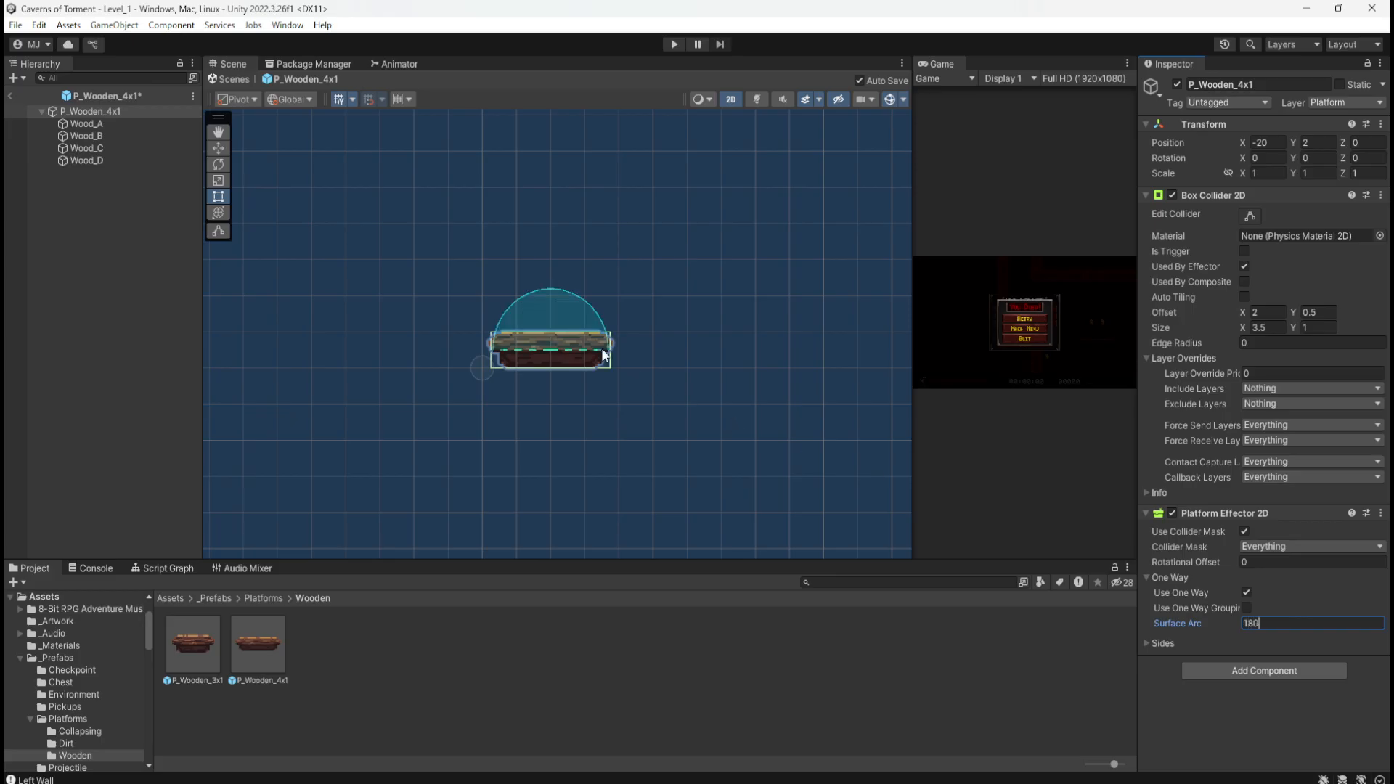
{"action": "scroll", "coordinate": [603, 355], "scroll_direction": "up", "scroll_amount": 5}
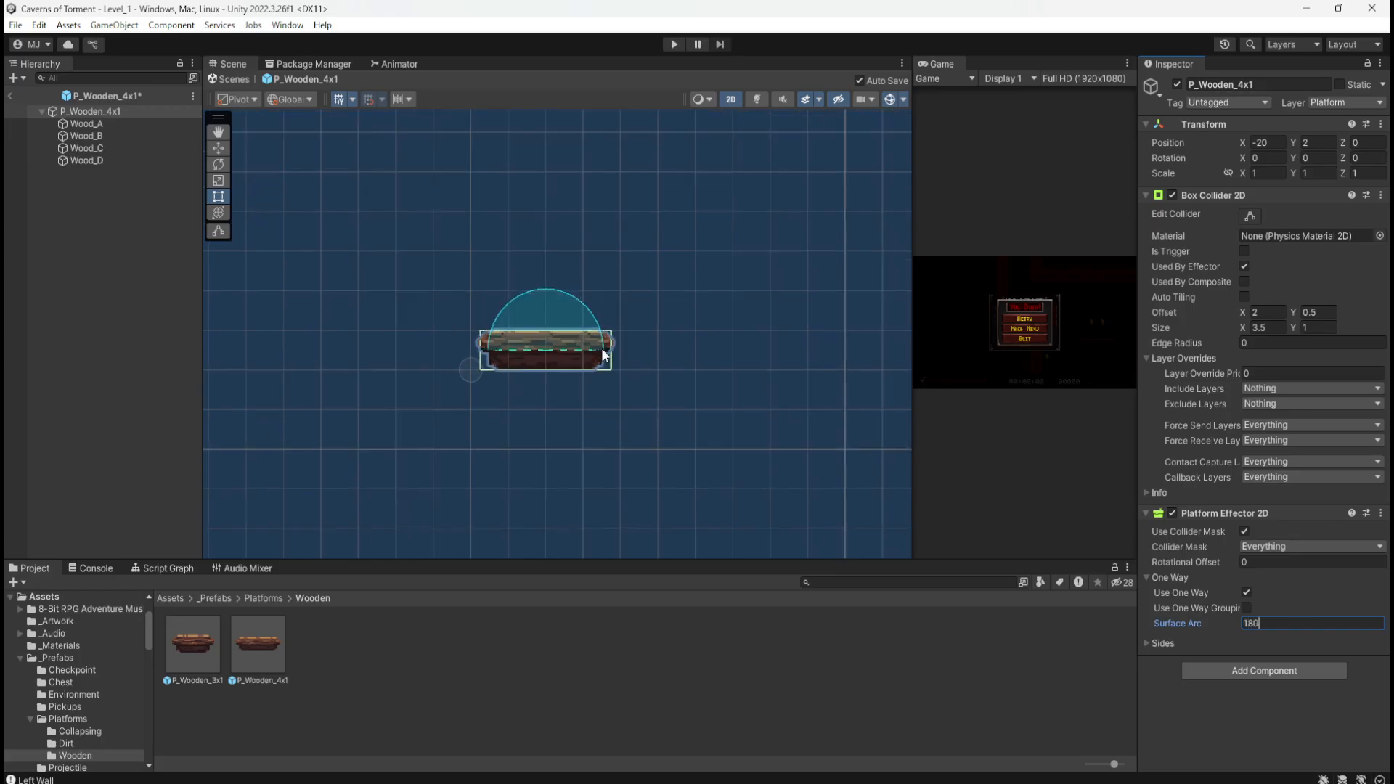
{"action": "scroll", "coordinate": [554, 354], "scroll_direction": "down", "scroll_amount": 5}
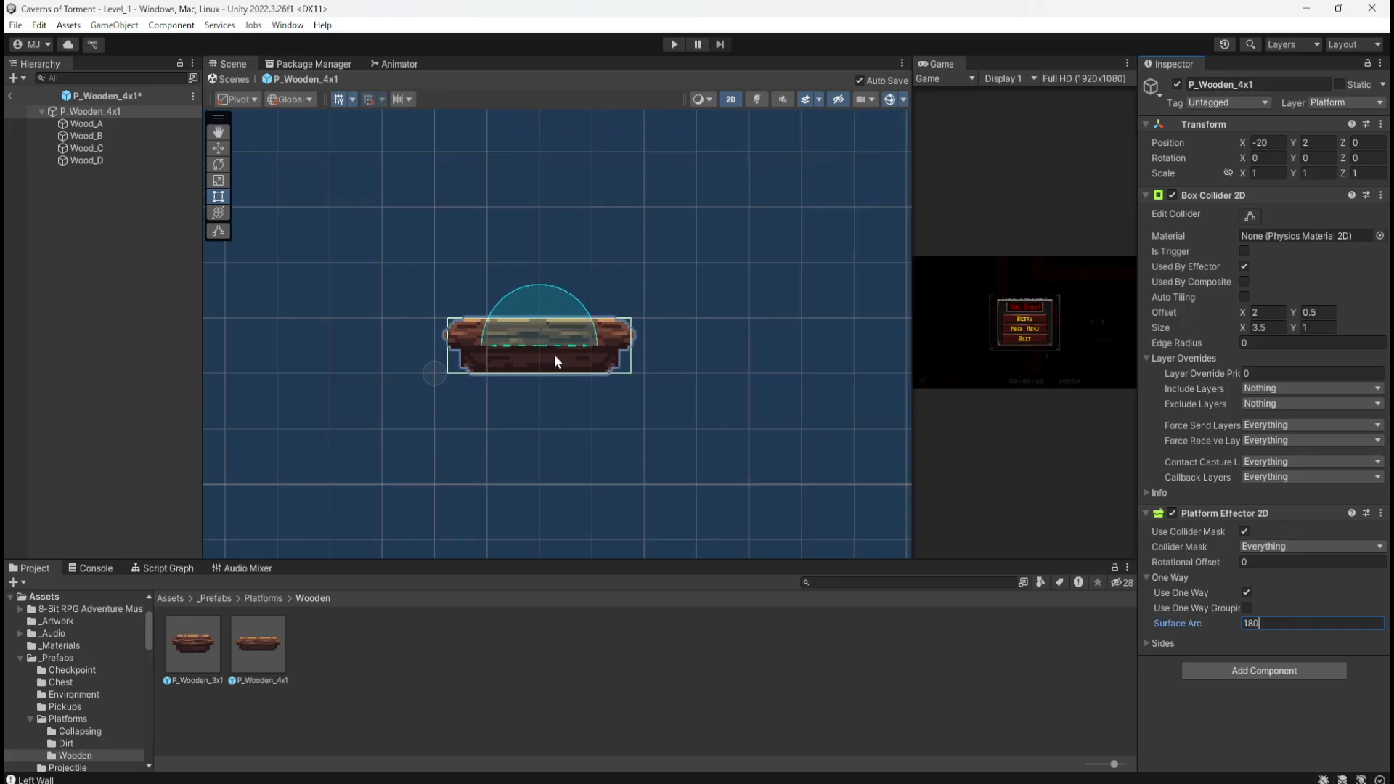
{"action": "scroll", "coordinate": [554, 354], "scroll_direction": "down", "scroll_amount": 2}
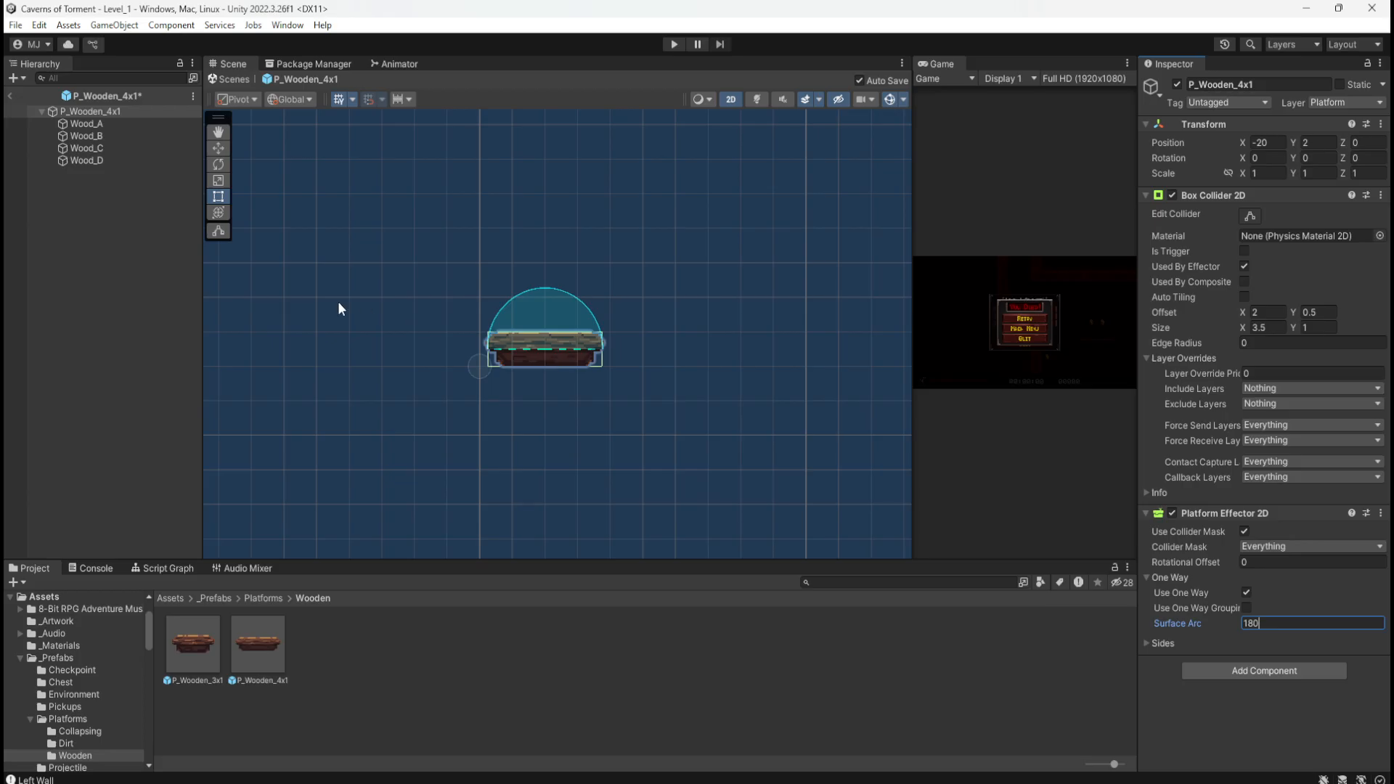
{"action": "left_click", "coordinate": [96, 220]}
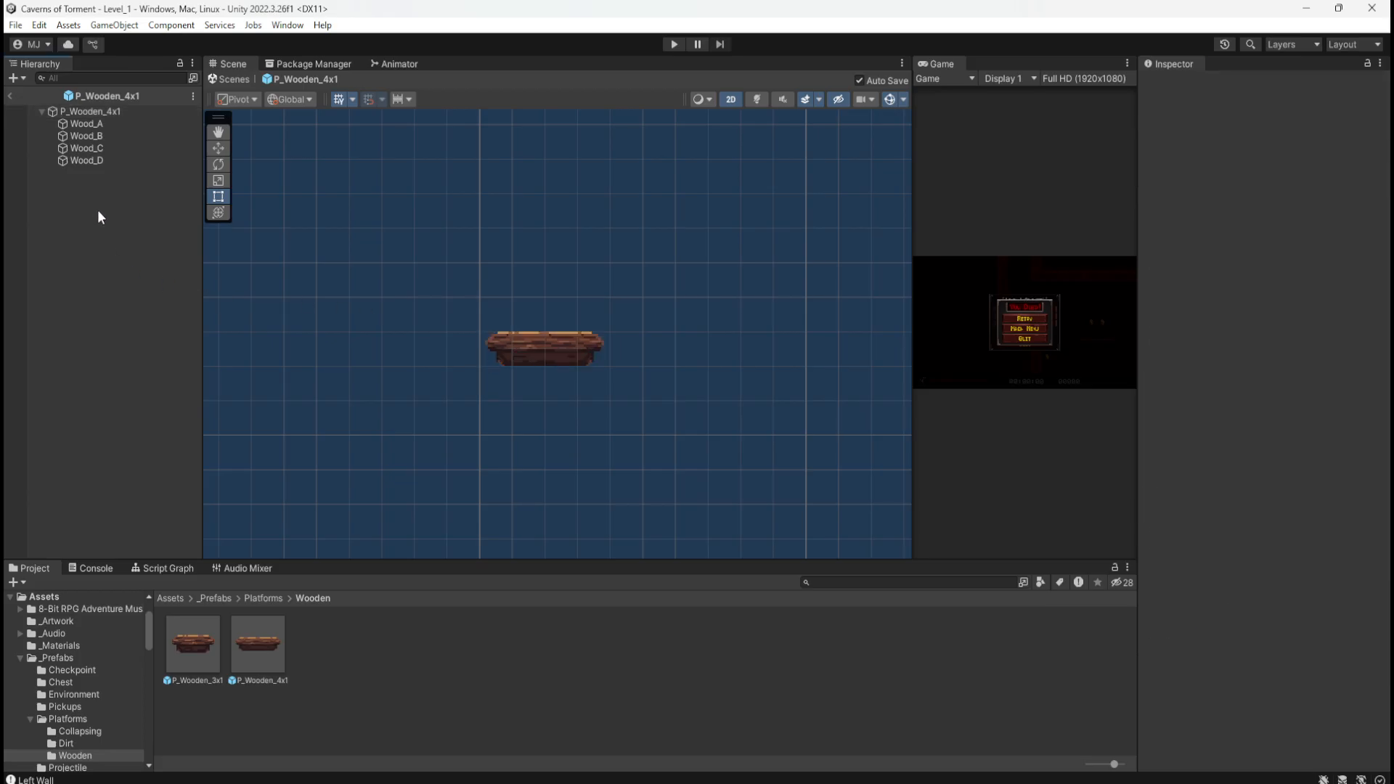
{"action": "scroll", "coordinate": [246, 247], "scroll_direction": "up", "scroll_amount": 1}
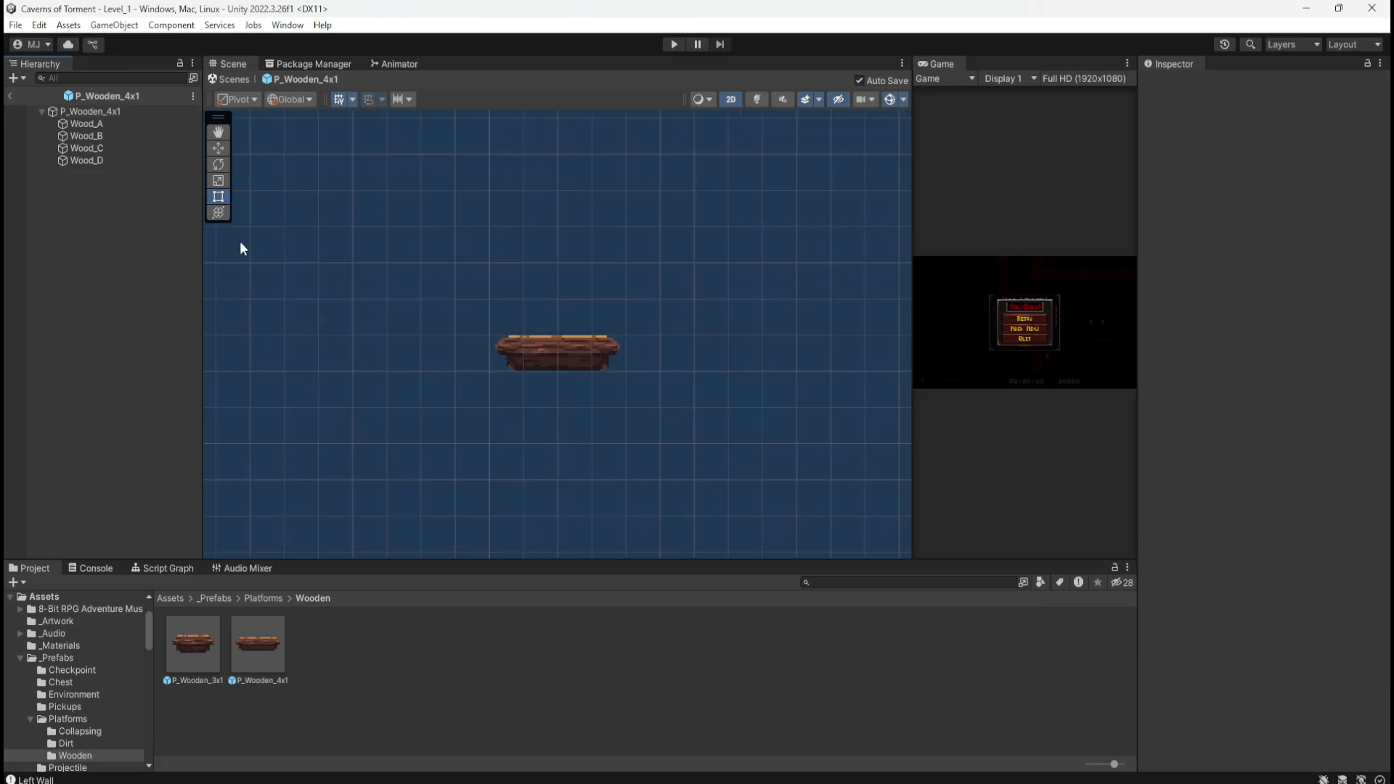
{"action": "left_click", "coordinate": [135, 112]}
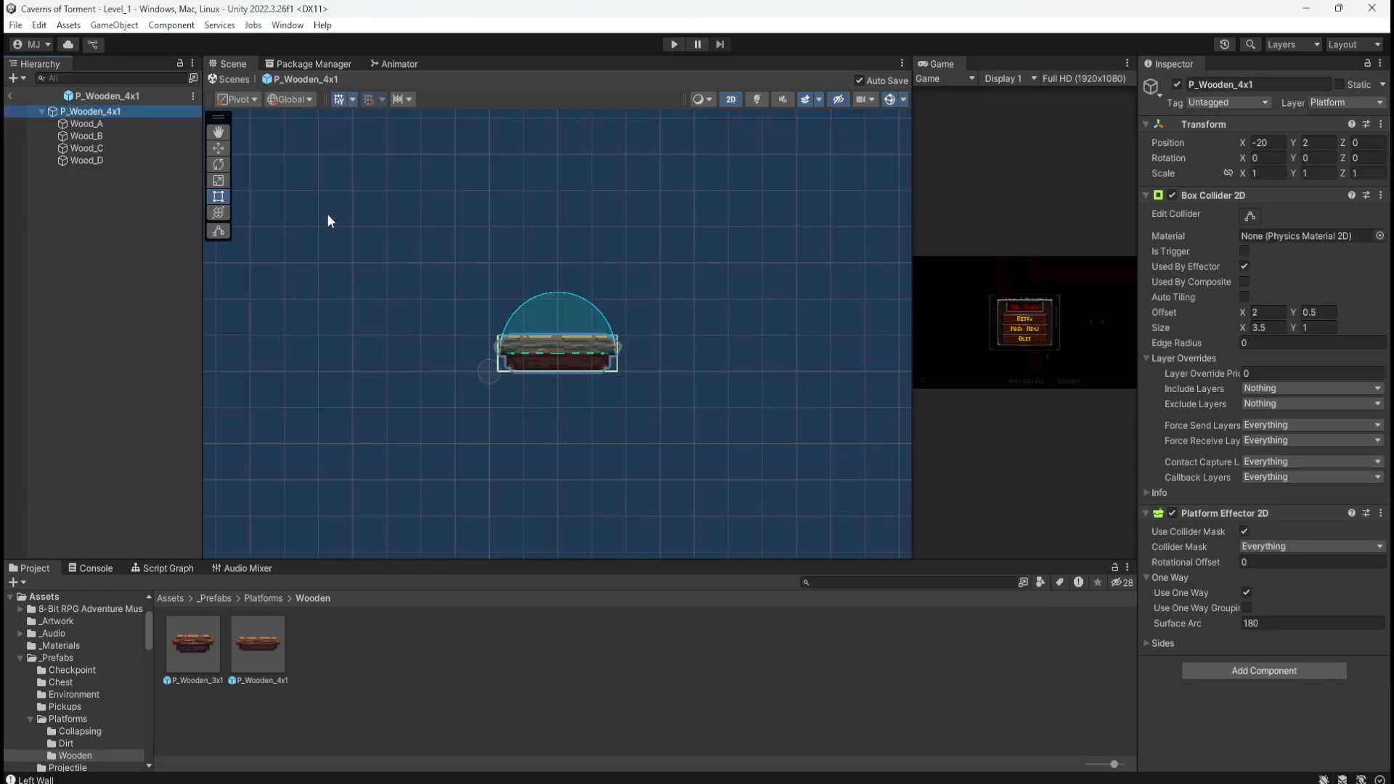
Step: Return to Level_1 and delete the wooden platform P_Wooden_4x1 (3) from the shaft
{"action": "left_click", "coordinate": [8, 95]}
{"action": "scroll", "coordinate": [510, 487], "scroll_direction": "up", "scroll_amount": 2}
{"action": "scroll", "coordinate": [509, 487], "scroll_direction": "down", "scroll_amount": 3}
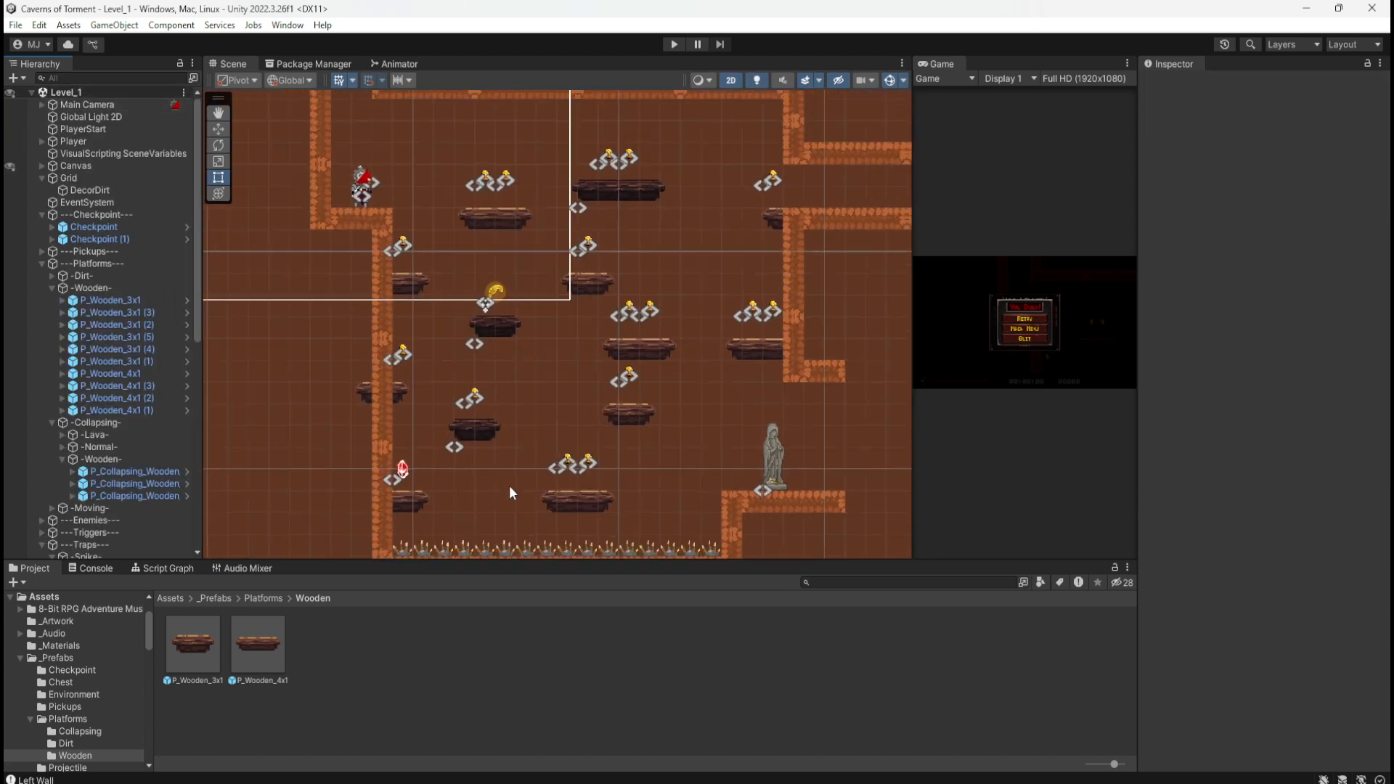
{"action": "scroll", "coordinate": [420, 502], "scroll_direction": "up", "scroll_amount": 4}
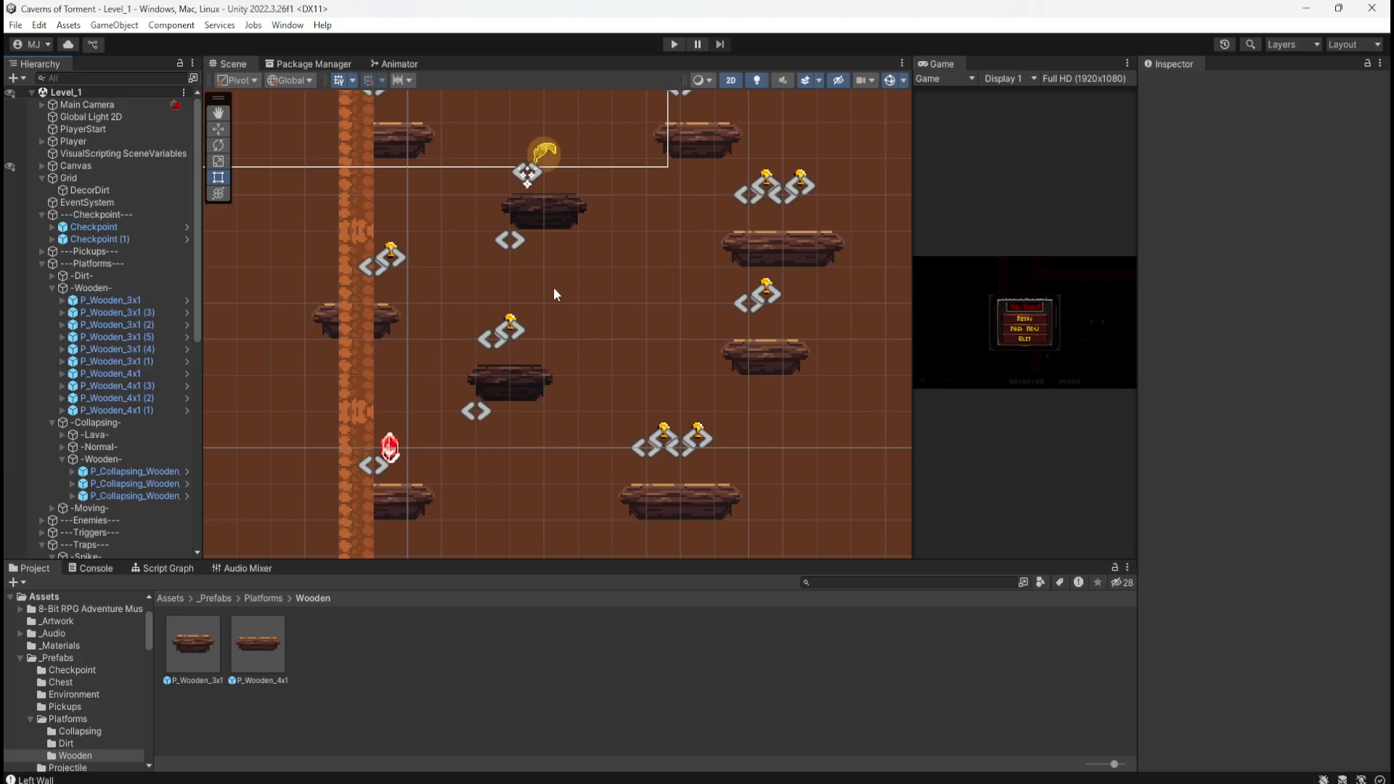
{"action": "scroll", "coordinate": [446, 434], "scroll_direction": "down", "scroll_amount": 3}
{"action": "scroll", "coordinate": [429, 390], "scroll_direction": "down", "scroll_amount": 2}
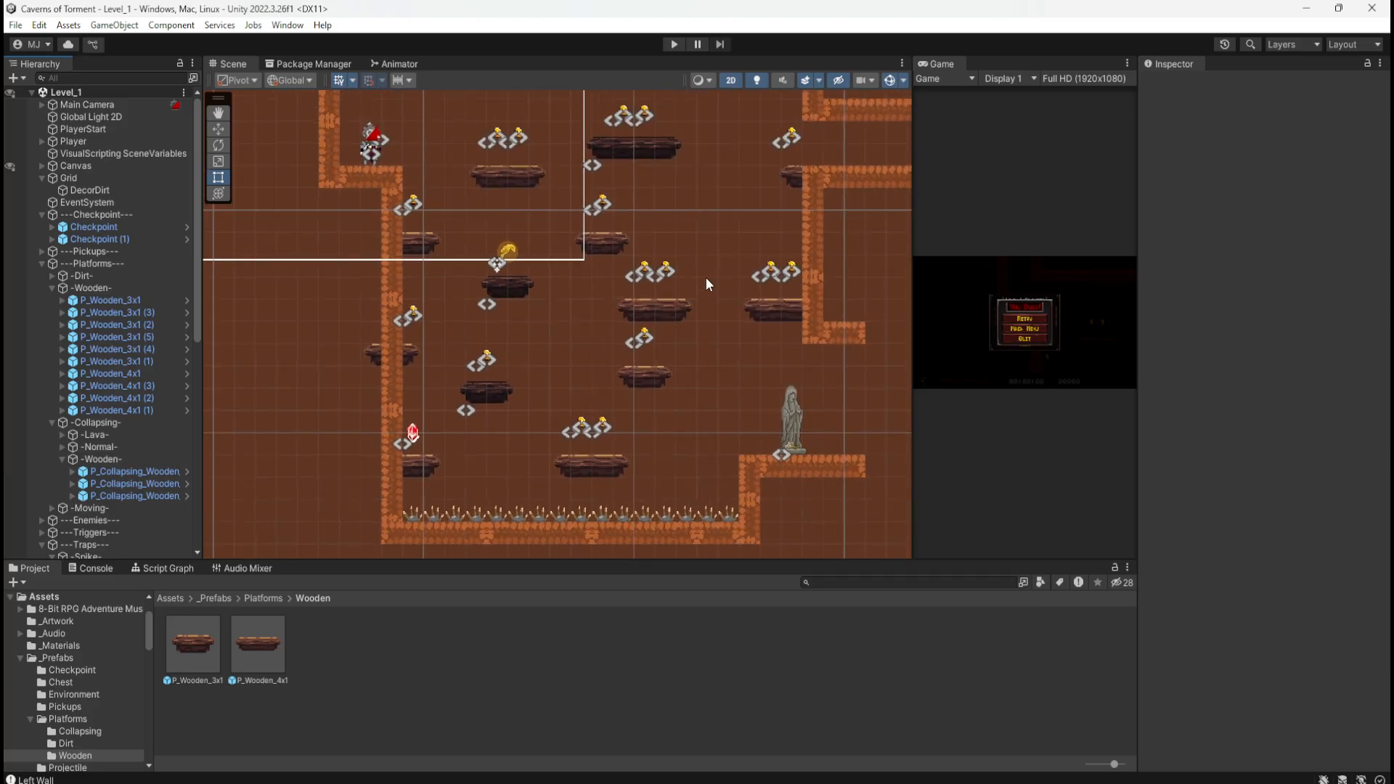
{"action": "scroll", "coordinate": [655, 302], "scroll_direction": "up", "scroll_amount": 1}
{"action": "left_click", "coordinate": [661, 310]}
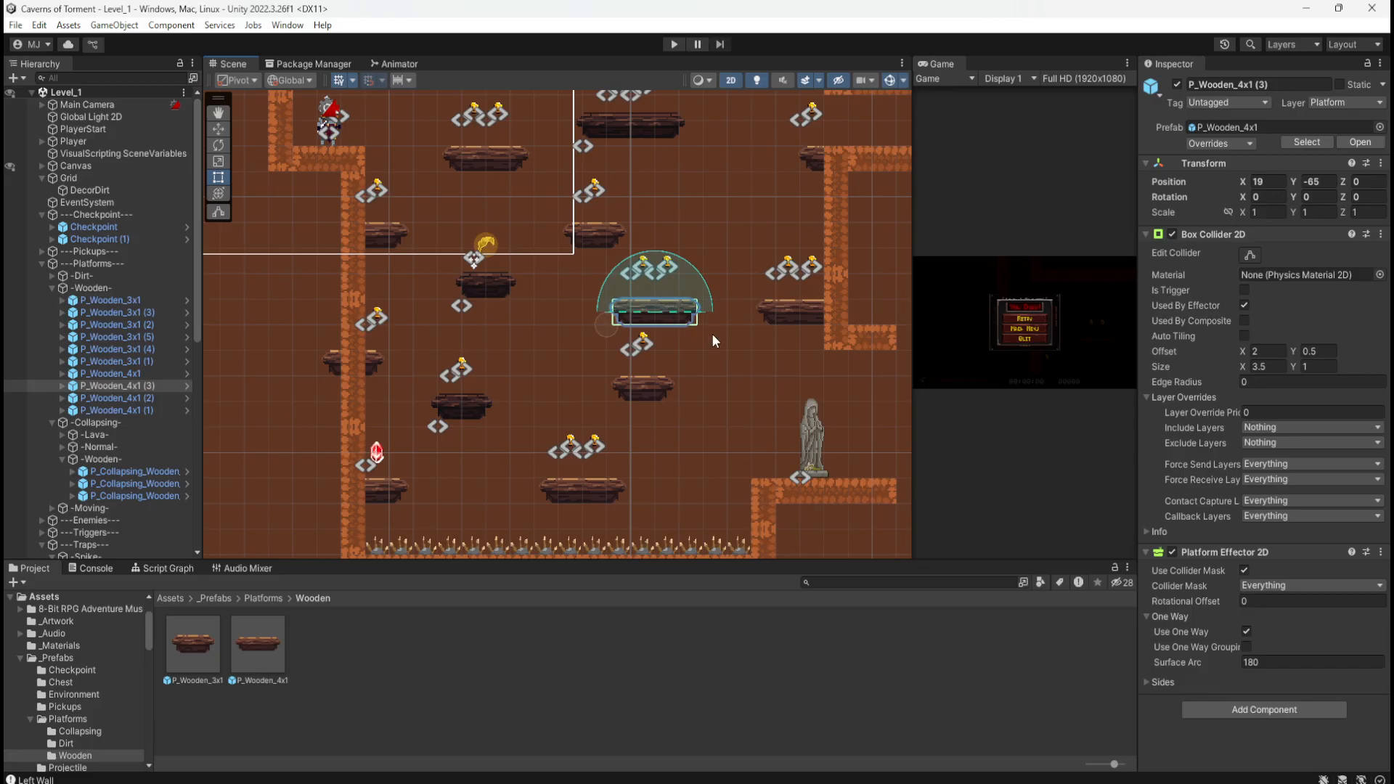
{"action": "key", "text": "Delete"}
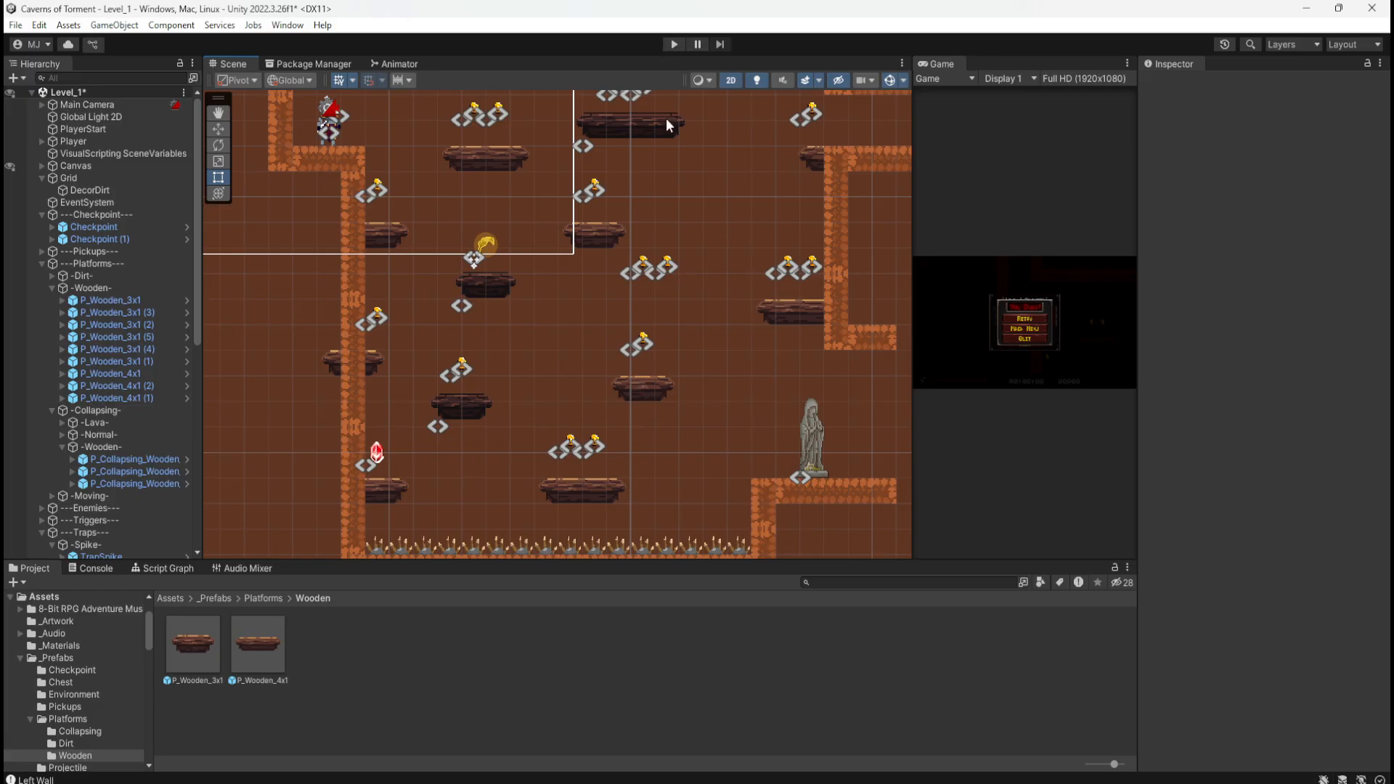
Step: Delete the two coins above the gap and save the scene with Ctrl+S
{"action": "scroll", "coordinate": [573, 435], "scroll_direction": "up", "scroll_amount": 2}
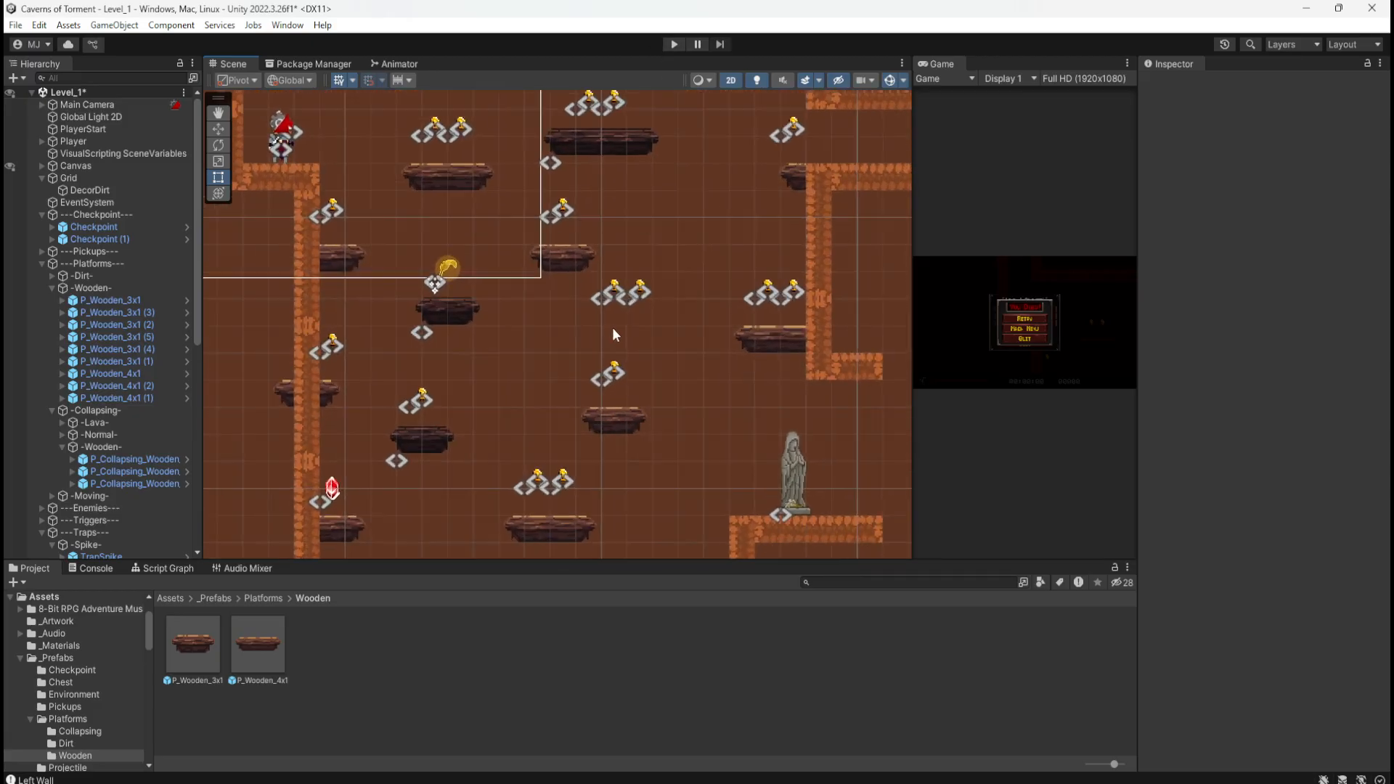
{"action": "left_click_drag", "start_coordinate": [646, 299], "coordinate": [646, 299]}
{"action": "key", "text": "Delete"}
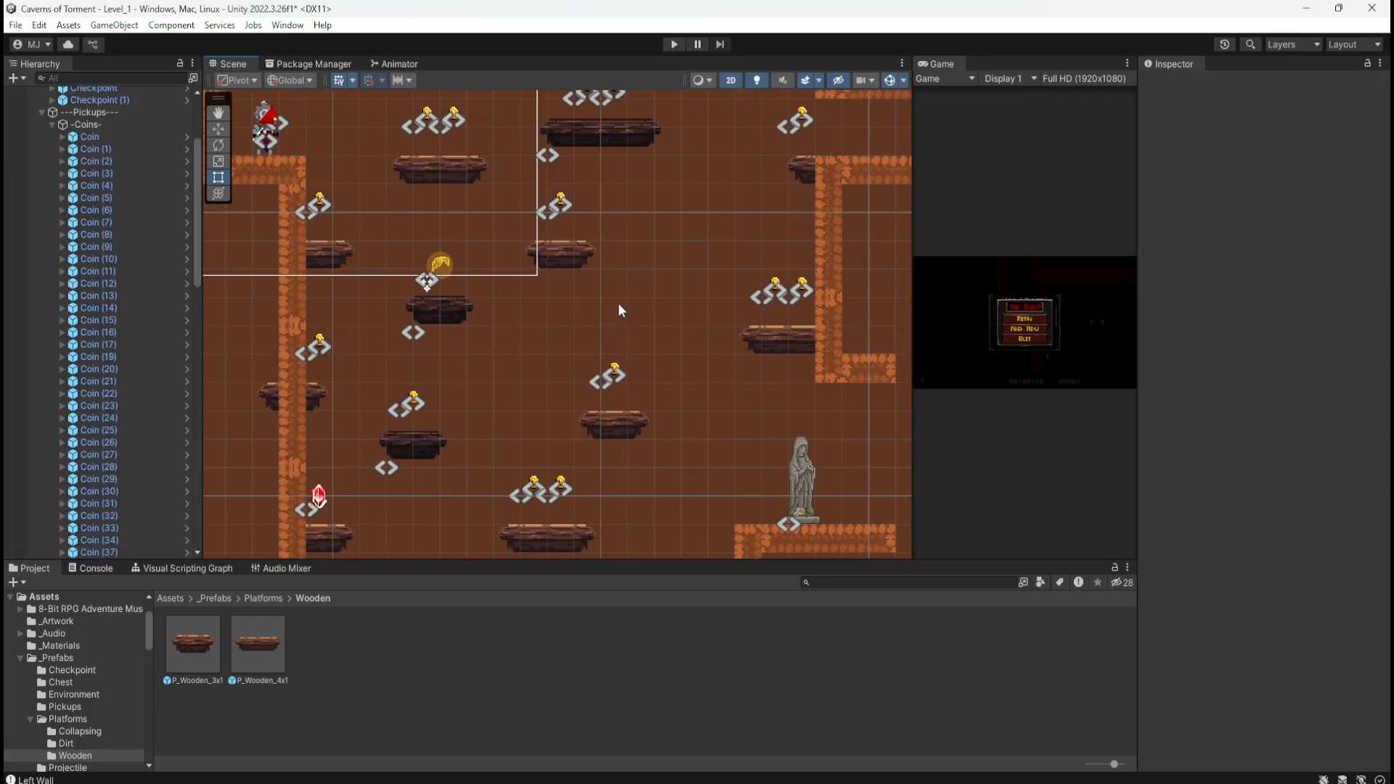
{"action": "key", "text": "ctrl+s"}
Step: Start a play-test and jump the character onto the reworked shaft's upper platforms
{"action": "left_click", "coordinate": [672, 45]}
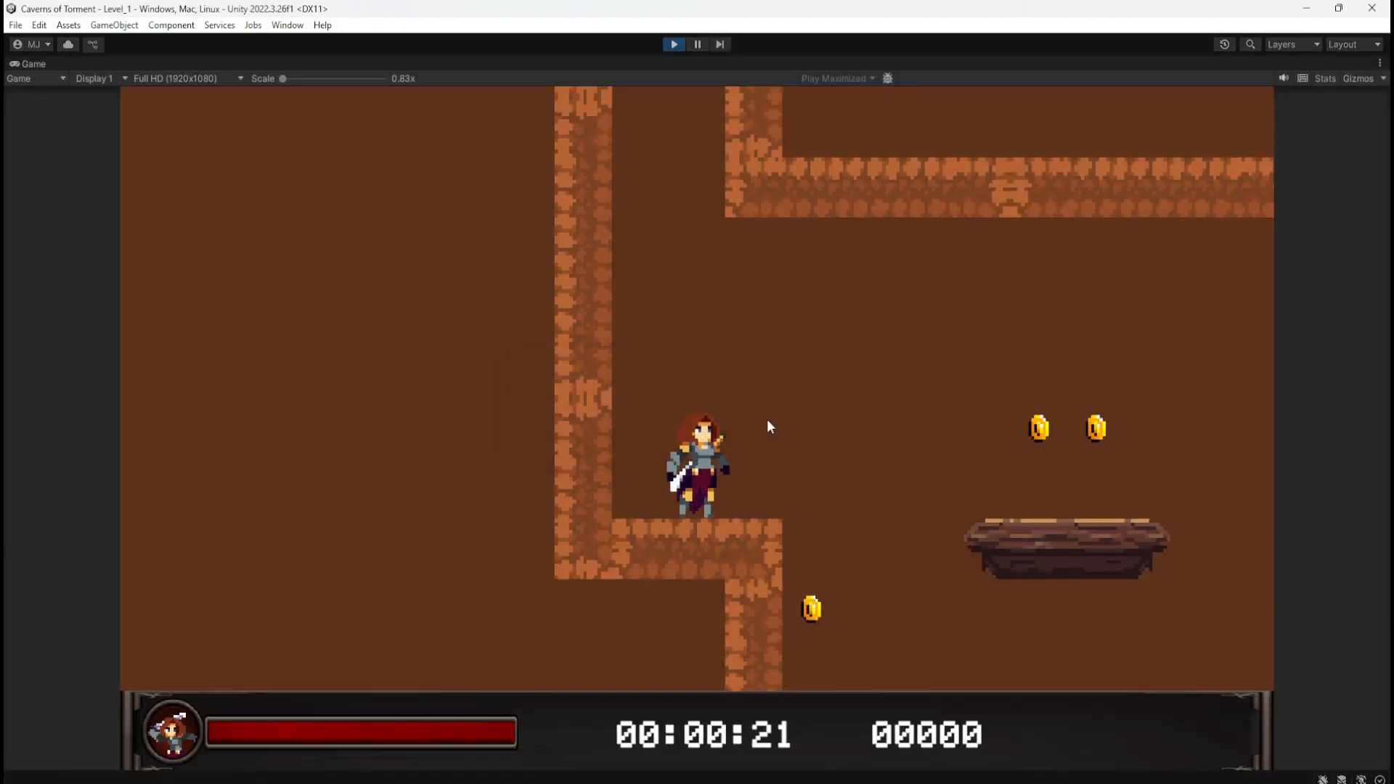
{"action": "key", "text": "space"}
{"action": "key", "text": "a"}
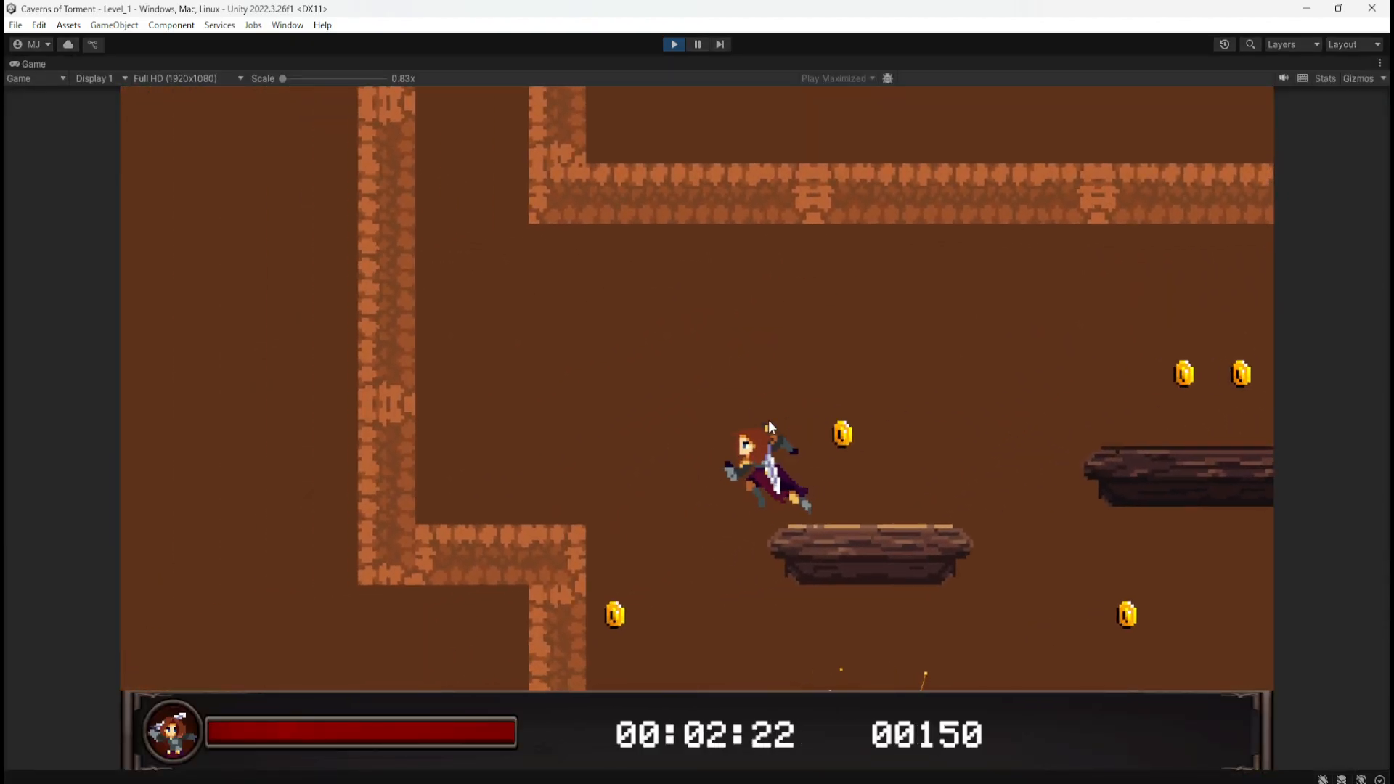
{"action": "key", "text": "d"}
{"action": "key", "text": "d"}
{"action": "key", "text": "space"}
{"action": "key", "text": "space"}
{"action": "key", "text": "a"}
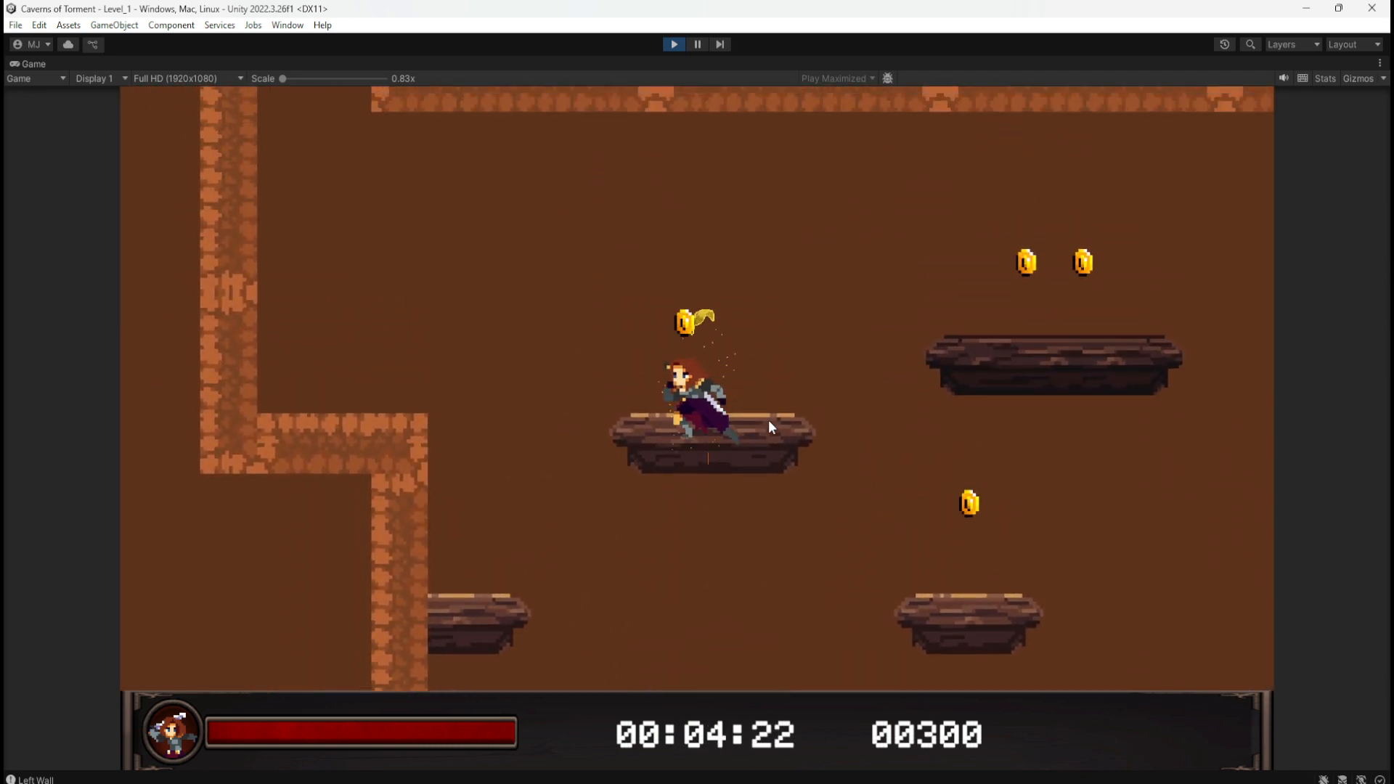
{"action": "key", "text": "d"}
{"action": "key", "text": "d"}
{"action": "key", "text": "space"}
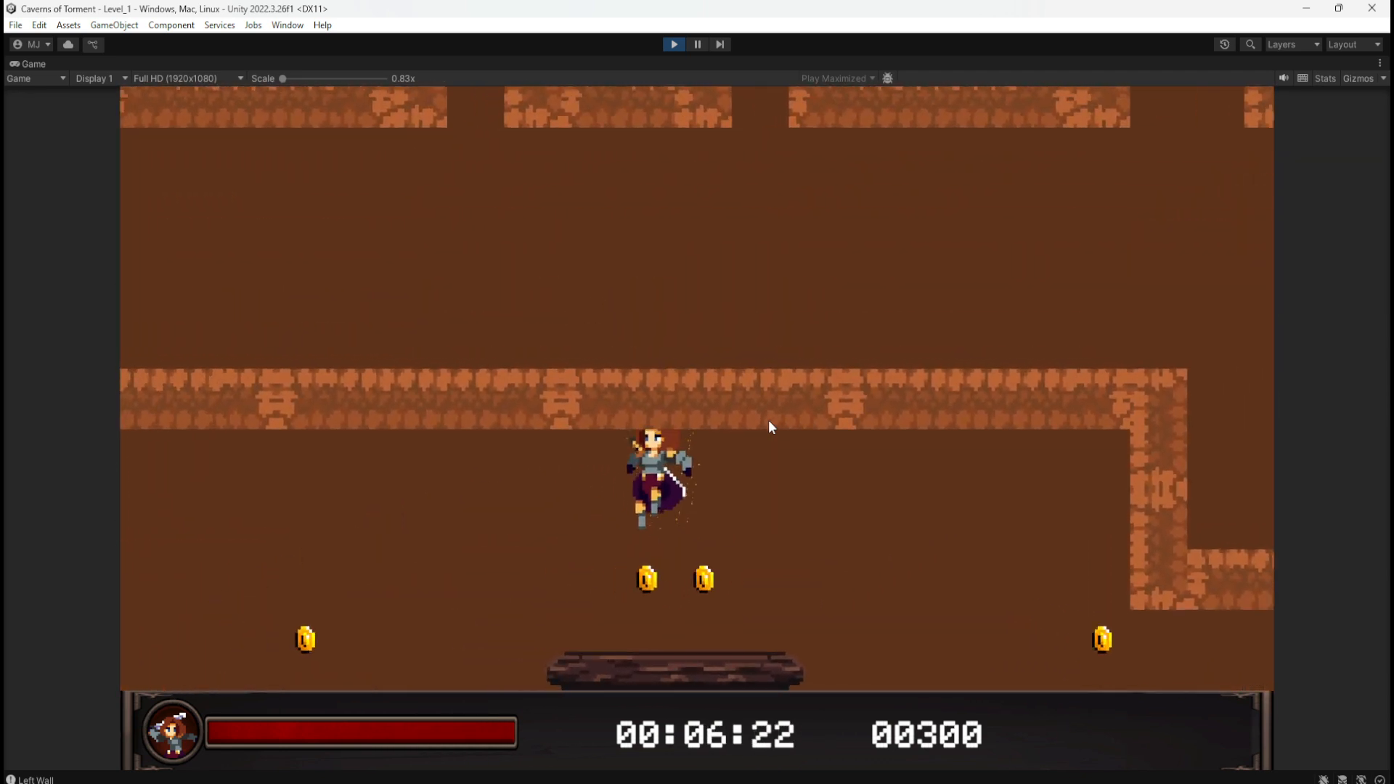
{"action": "key", "text": "d"}
{"action": "key", "text": "a"}
{"action": "key", "text": "d"}
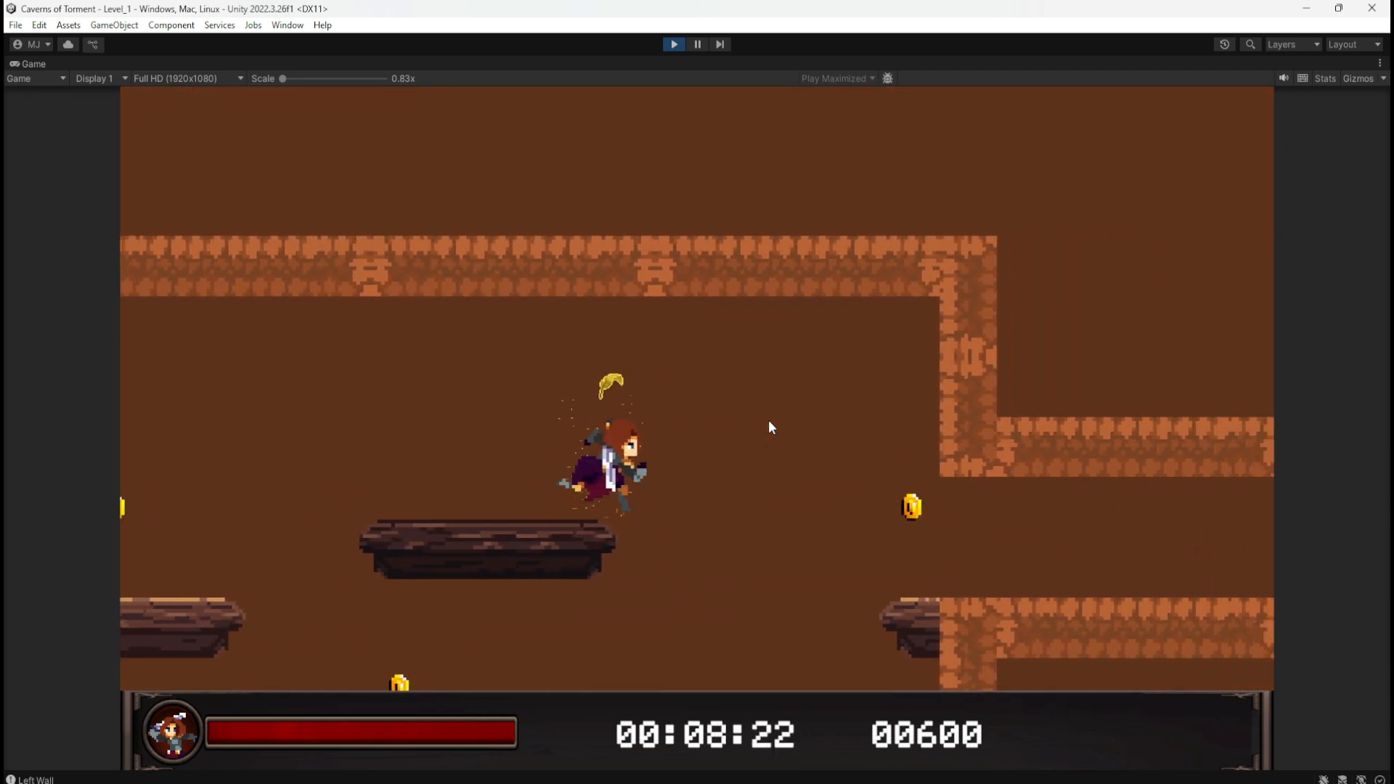
Step: Continue through the shaft's platforms grabbing coins until the score reads 01650
{"action": "key", "text": "a"}
{"action": "key", "text": "space"}
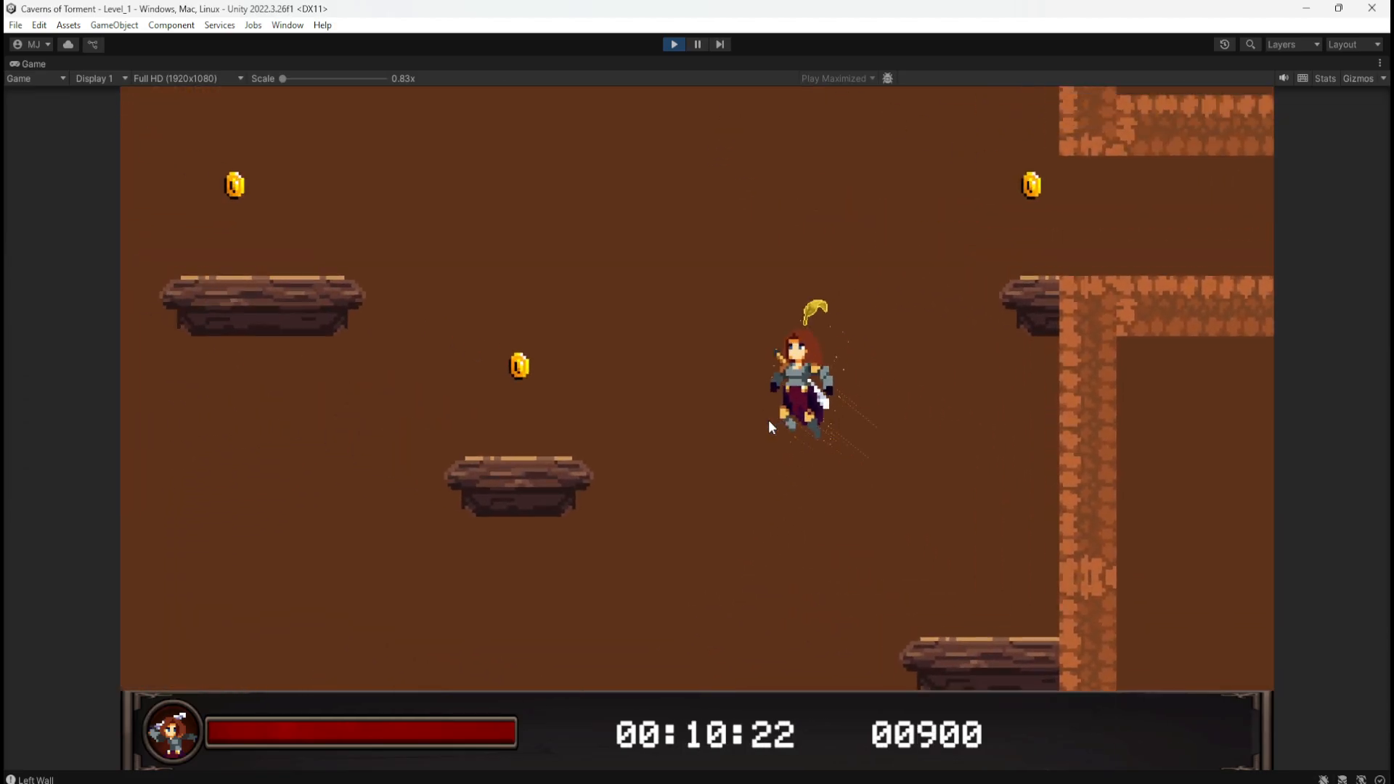
{"action": "key", "text": "d"}
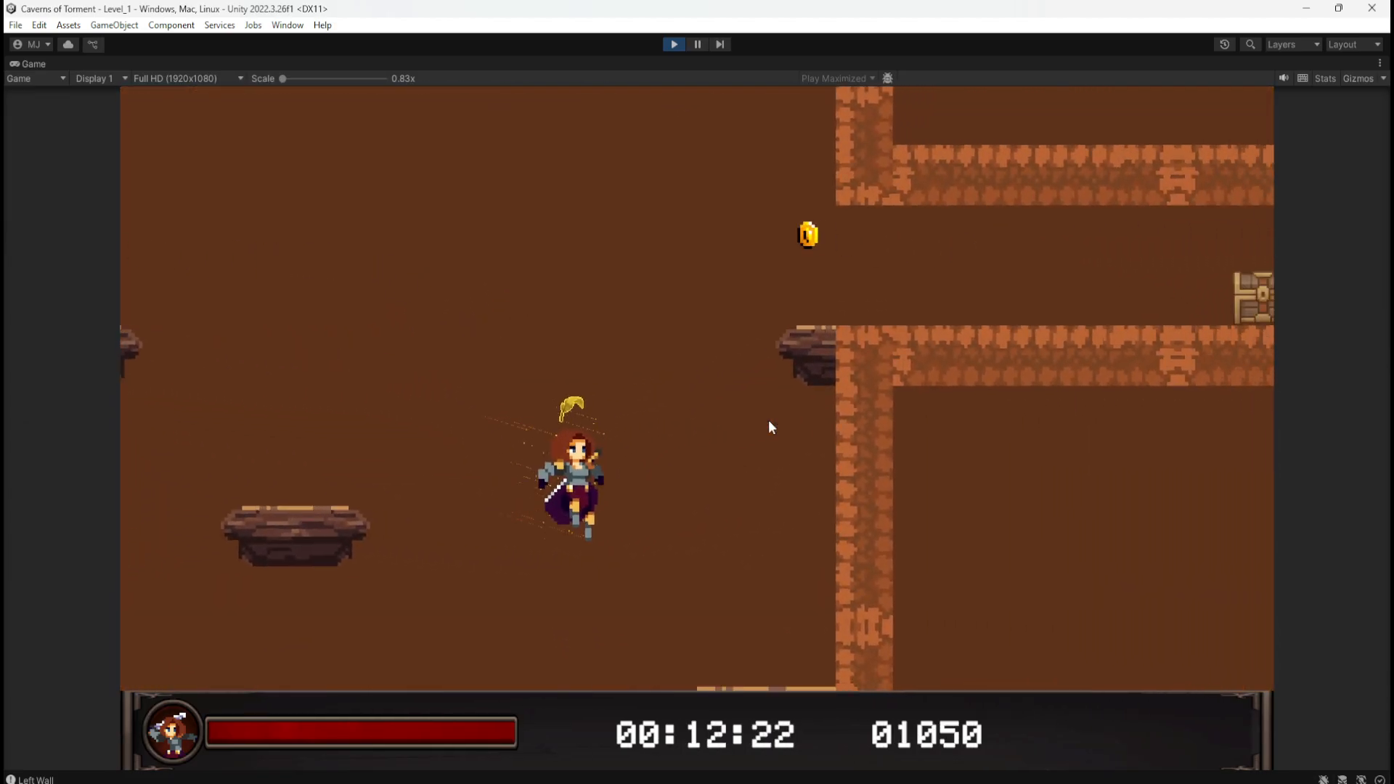
{"action": "key", "text": "a"}
{"action": "key", "text": "space"}
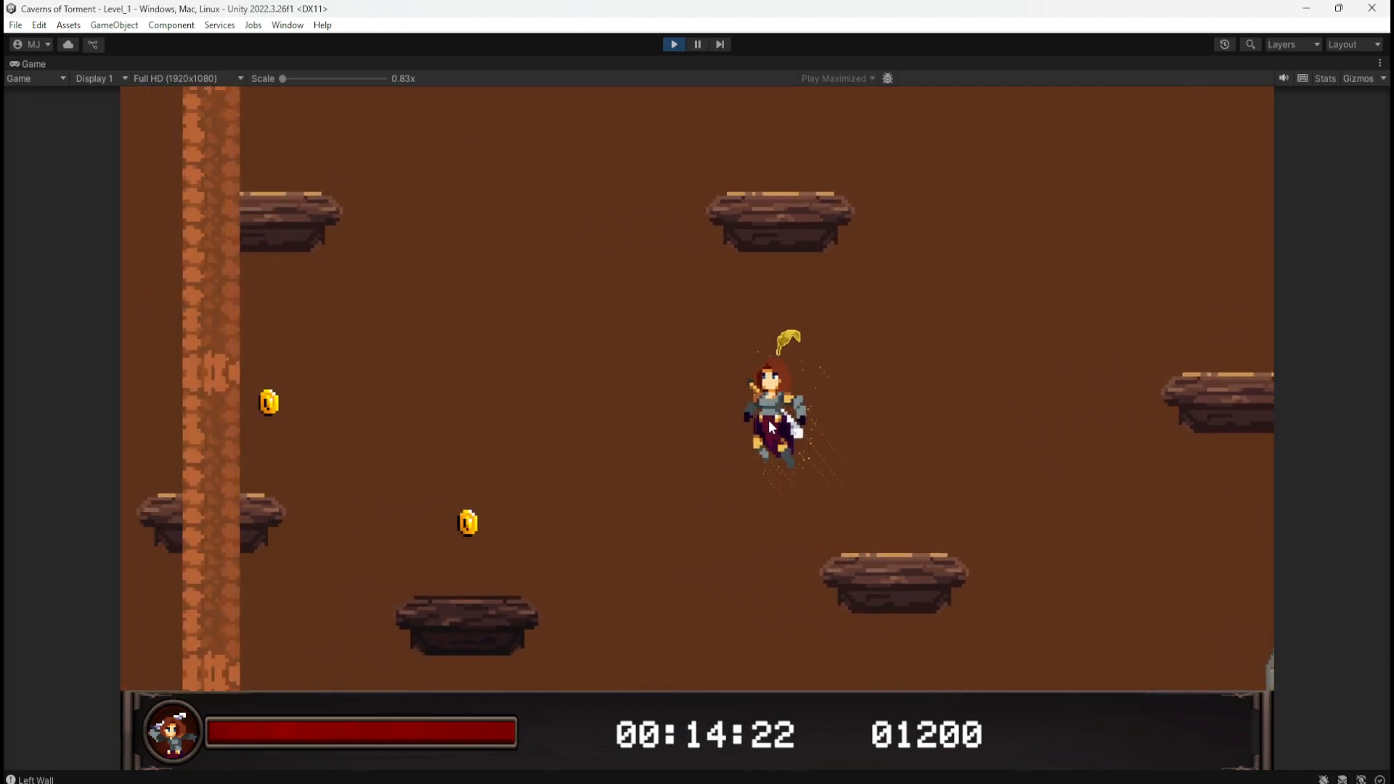
{"action": "key", "text": "d"}
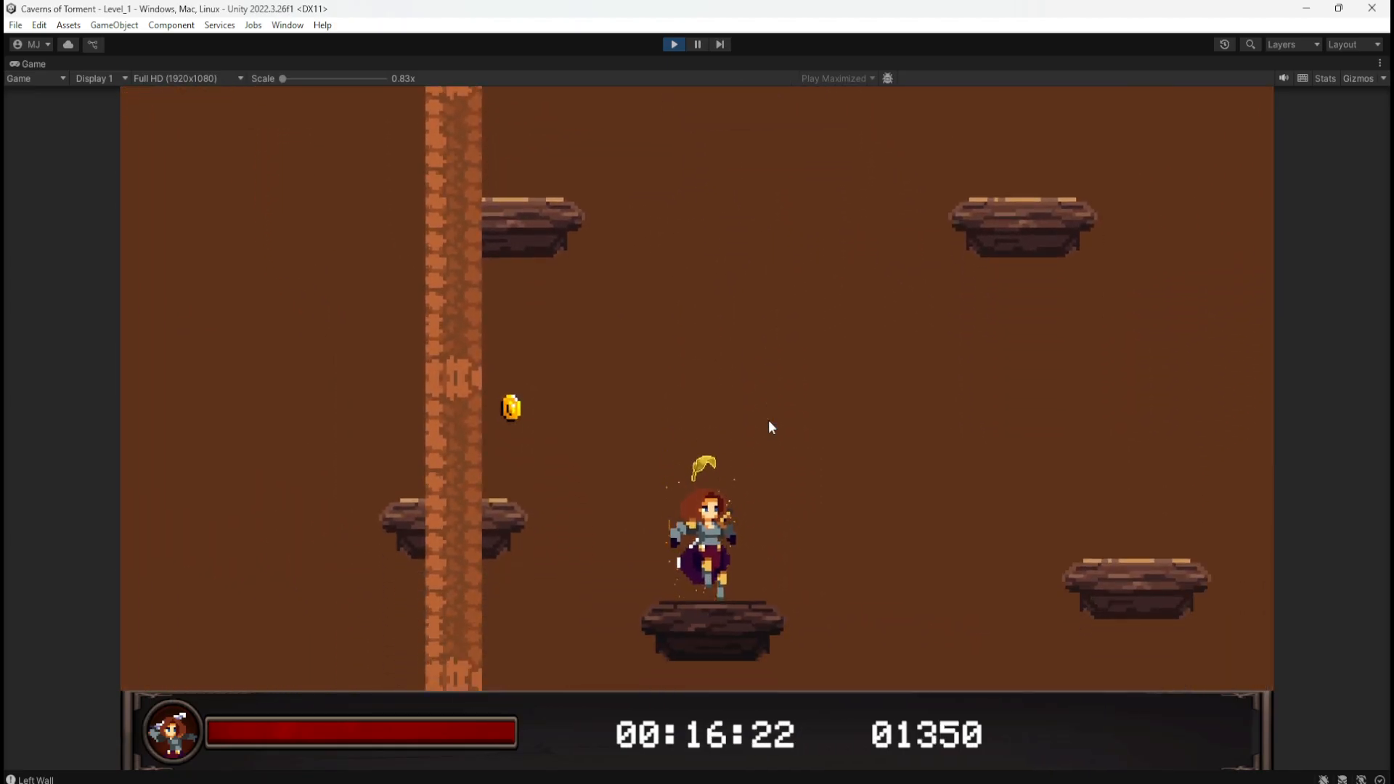
{"action": "key", "text": "d"}
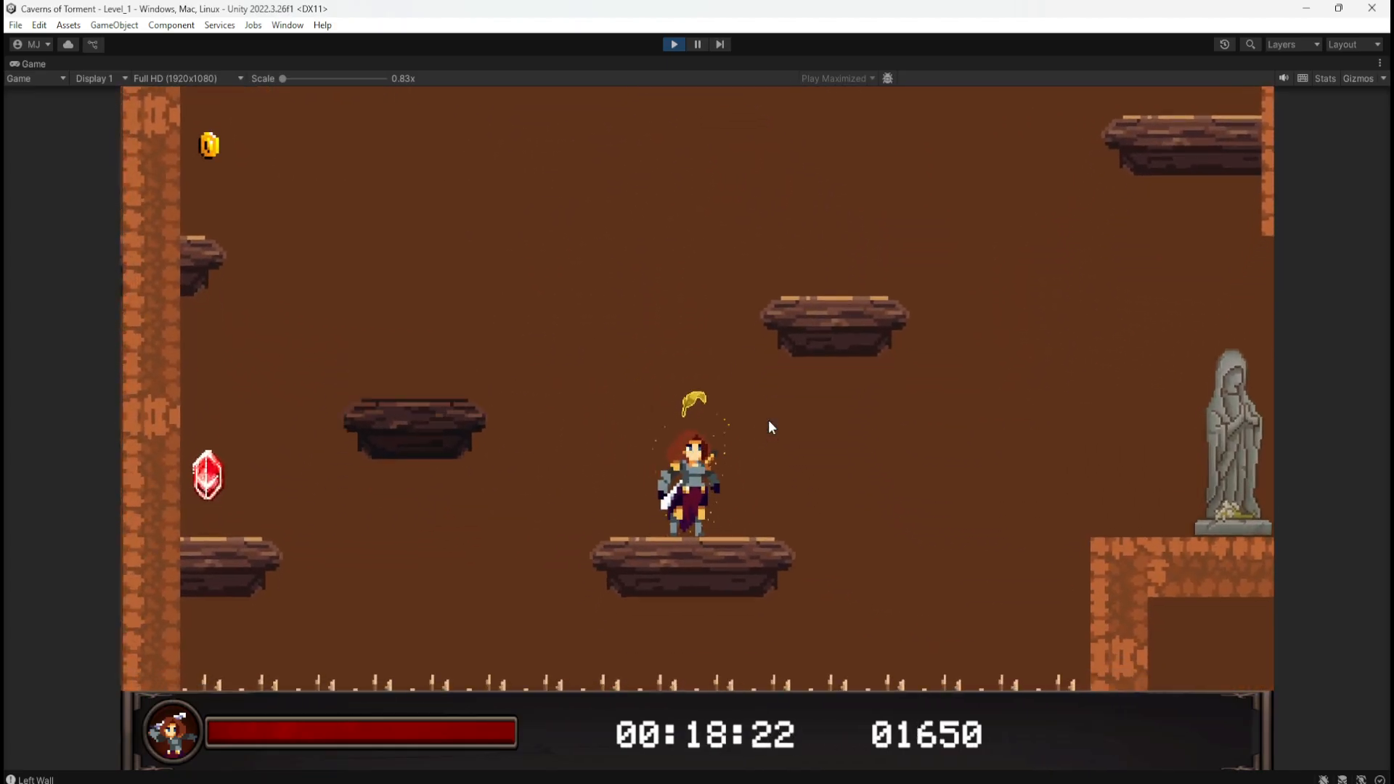
{"action": "key", "text": "space"}
Step: Stop the play-test and open the P_Wooden_3x1 prefab to inspect its root
{"action": "key", "text": "d"}
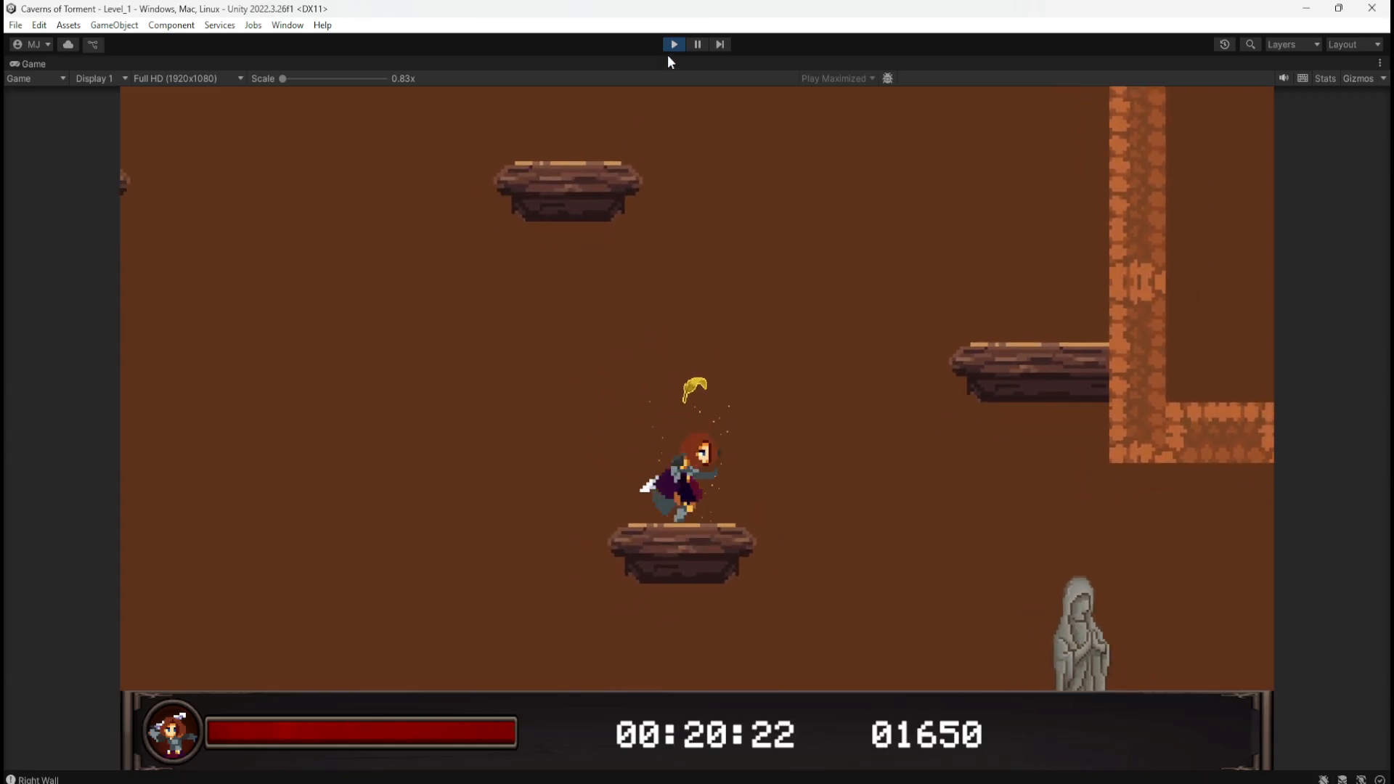
{"action": "left_click", "coordinate": [673, 46]}
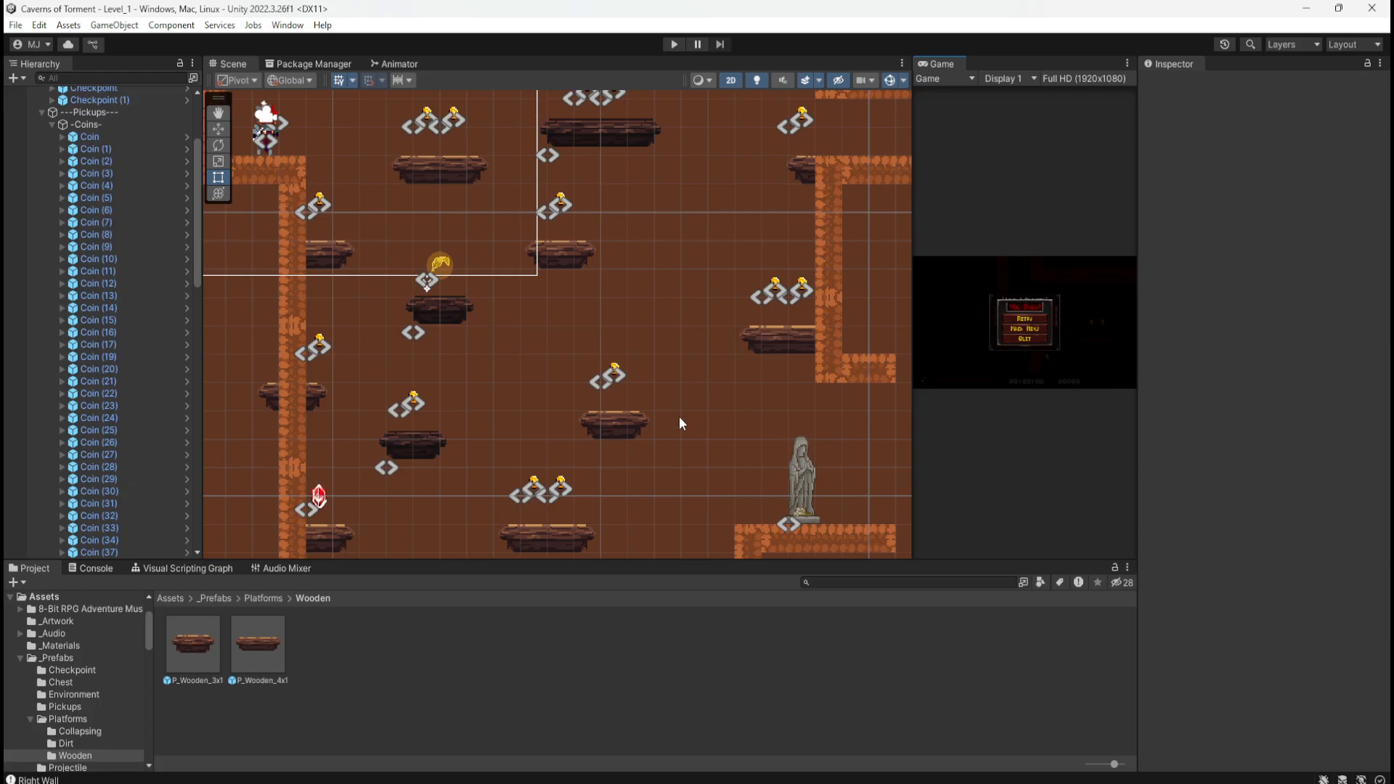
{"action": "scroll", "coordinate": [678, 415], "scroll_direction": "down", "scroll_amount": 2}
{"action": "left_click", "coordinate": [262, 638]}
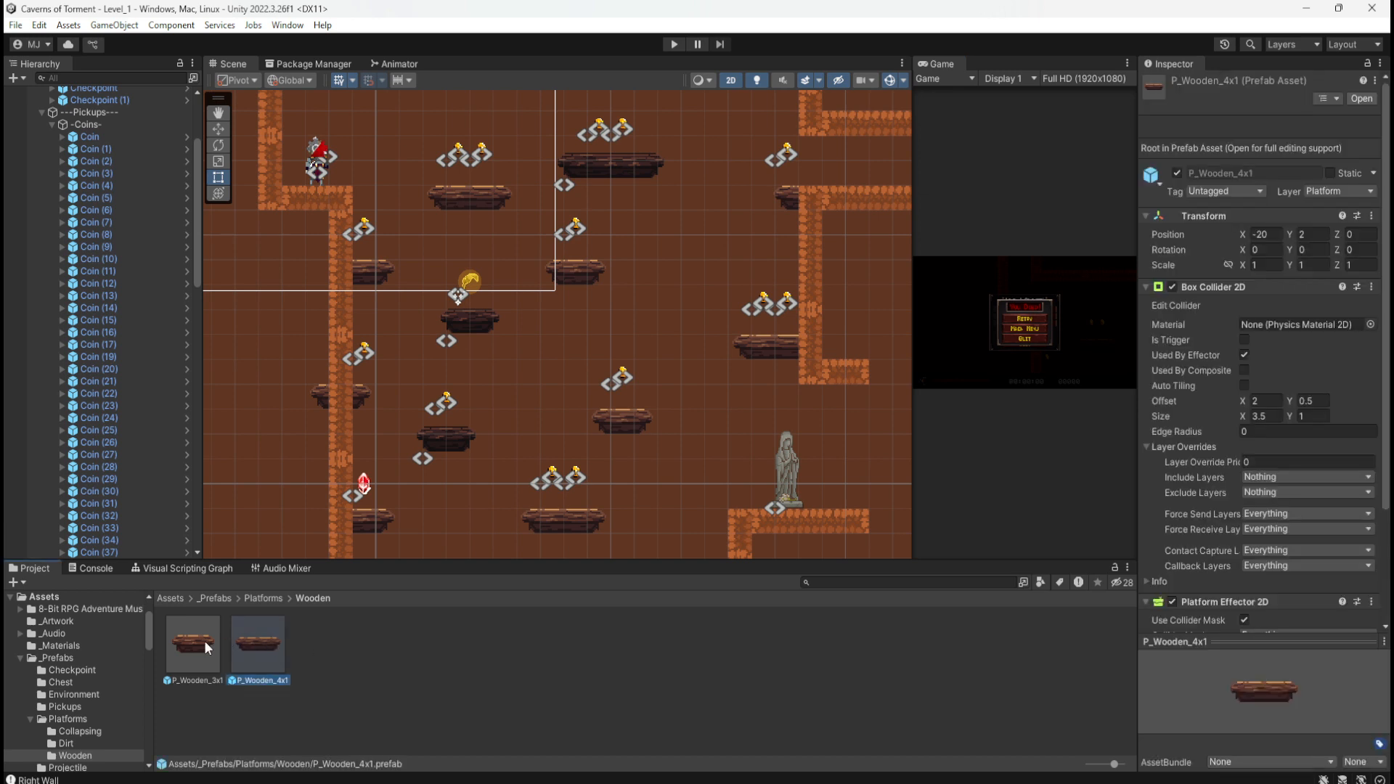
{"action": "double_click", "coordinate": [198, 640]}
{"action": "left_click", "coordinate": [182, 568]}
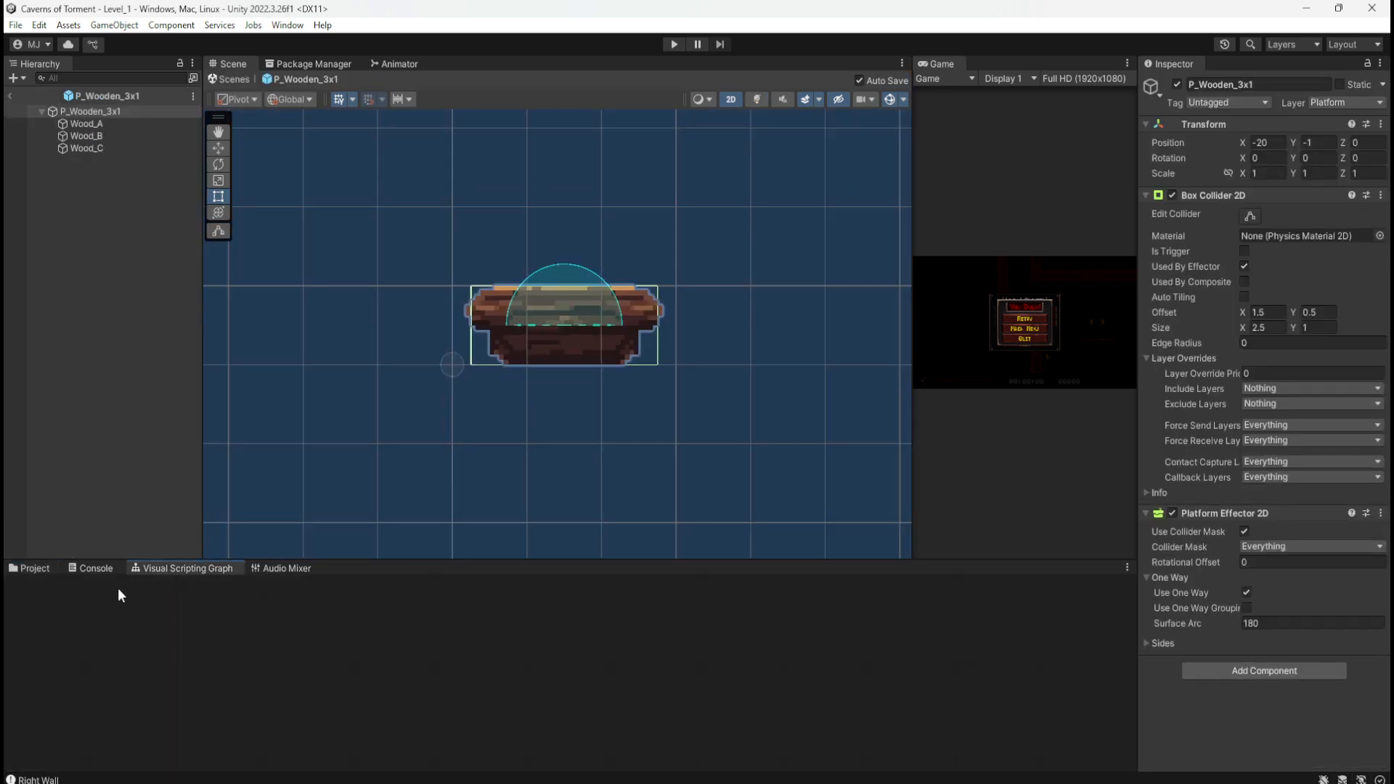
{"action": "left_click", "coordinate": [115, 109]}
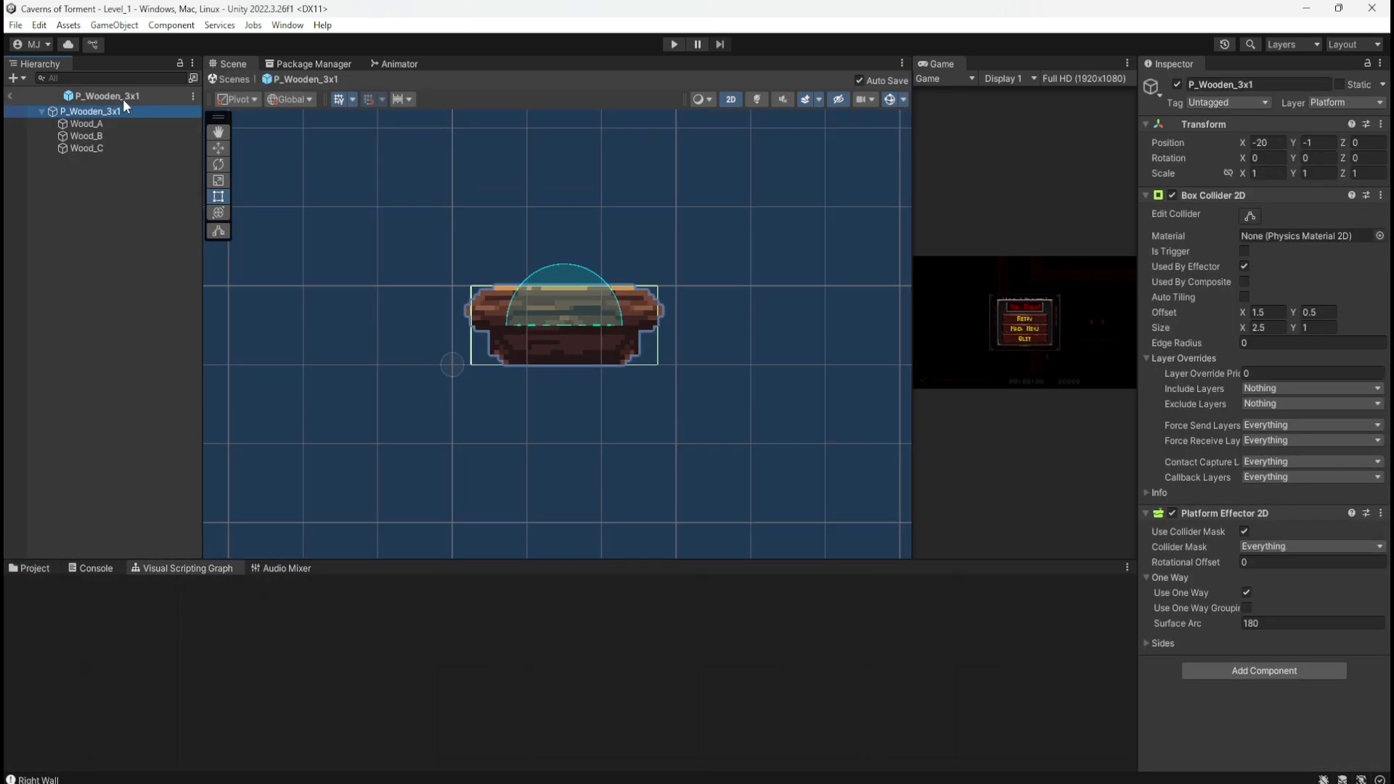
Step: Return to Level_1 and open the Collapsing folder under Platforms in the Project browser
{"action": "left_click", "coordinate": [10, 96]}
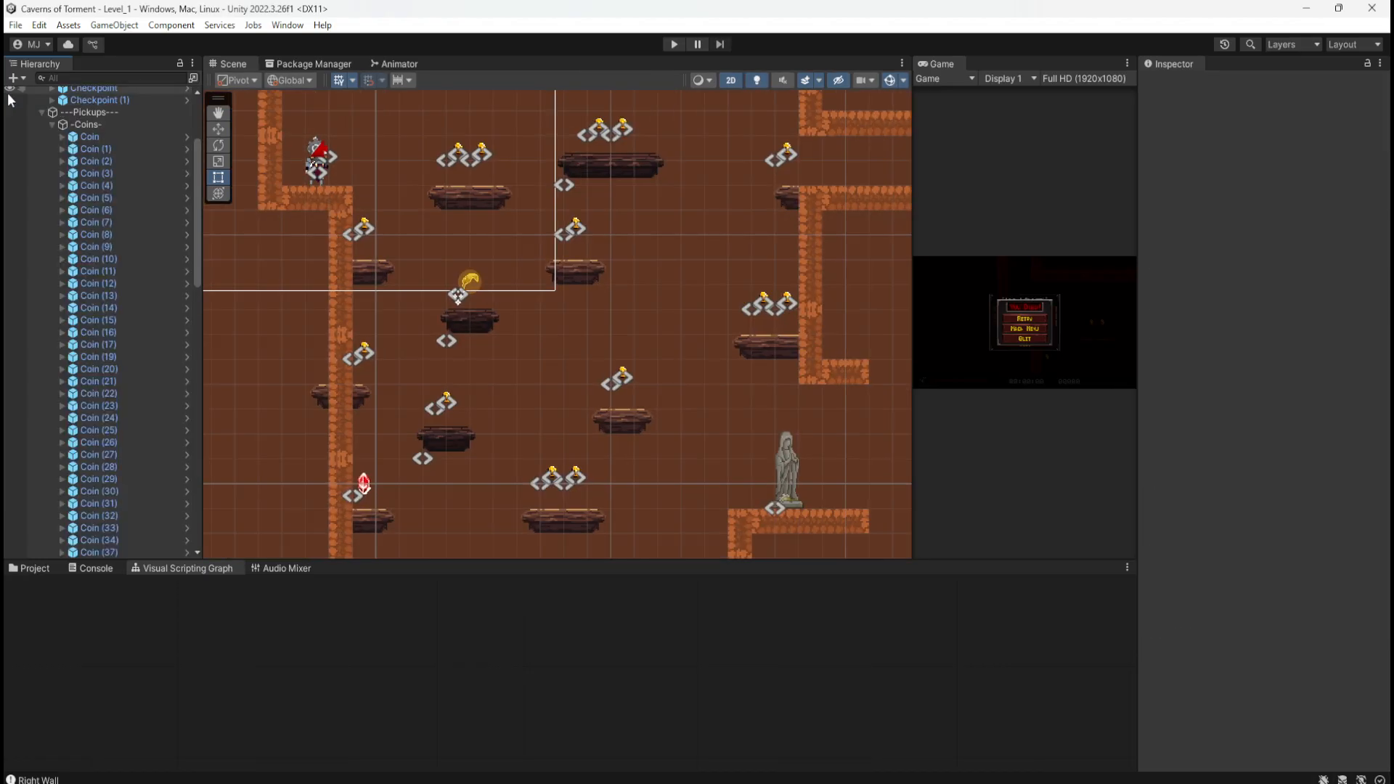
{"action": "left_click", "coordinate": [44, 568]}
{"action": "left_click", "coordinate": [262, 599]}
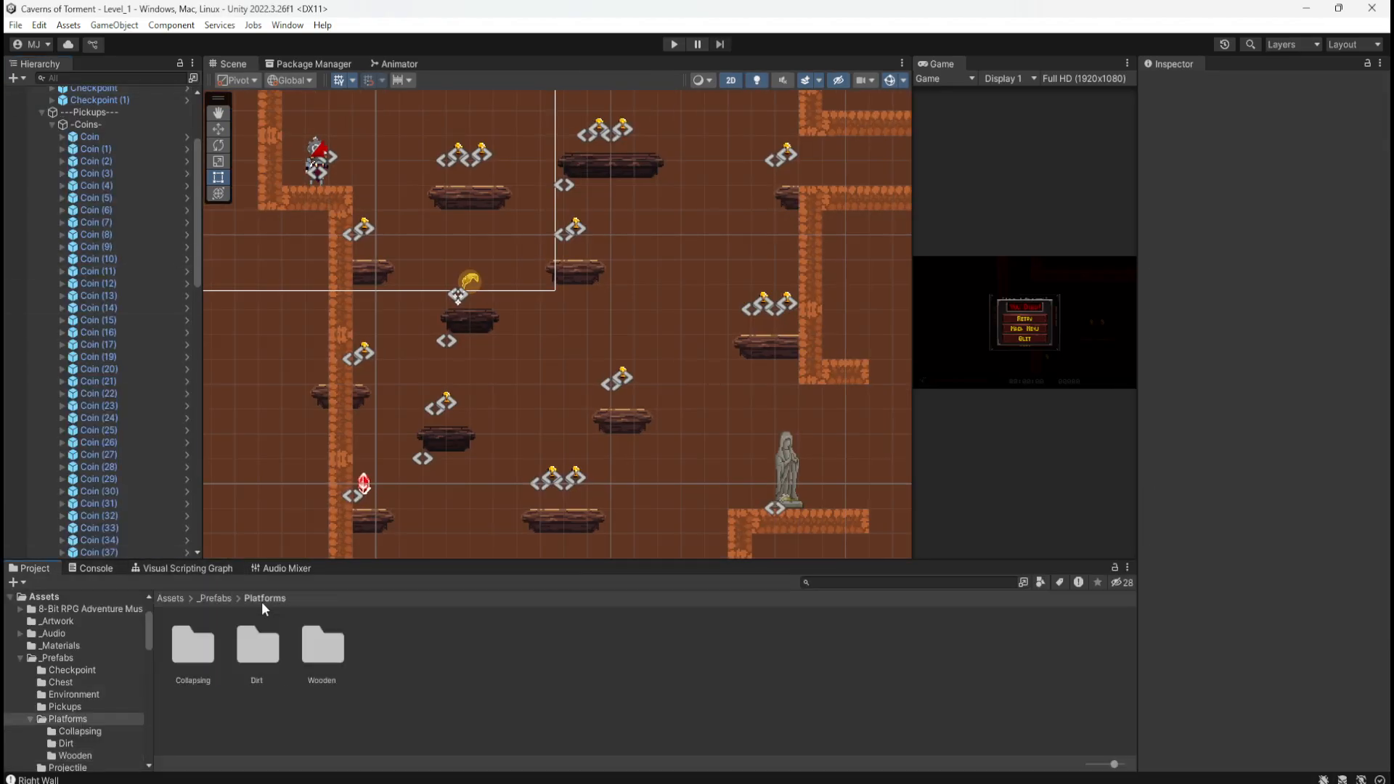
{"action": "double_click", "coordinate": [198, 643]}
Step: Open P_Collapsing_Wooden_1x2's Script Graph and set its Timer Duration to 1
{"action": "left_click", "coordinate": [376, 631]}
{"action": "double_click", "coordinate": [376, 628]}
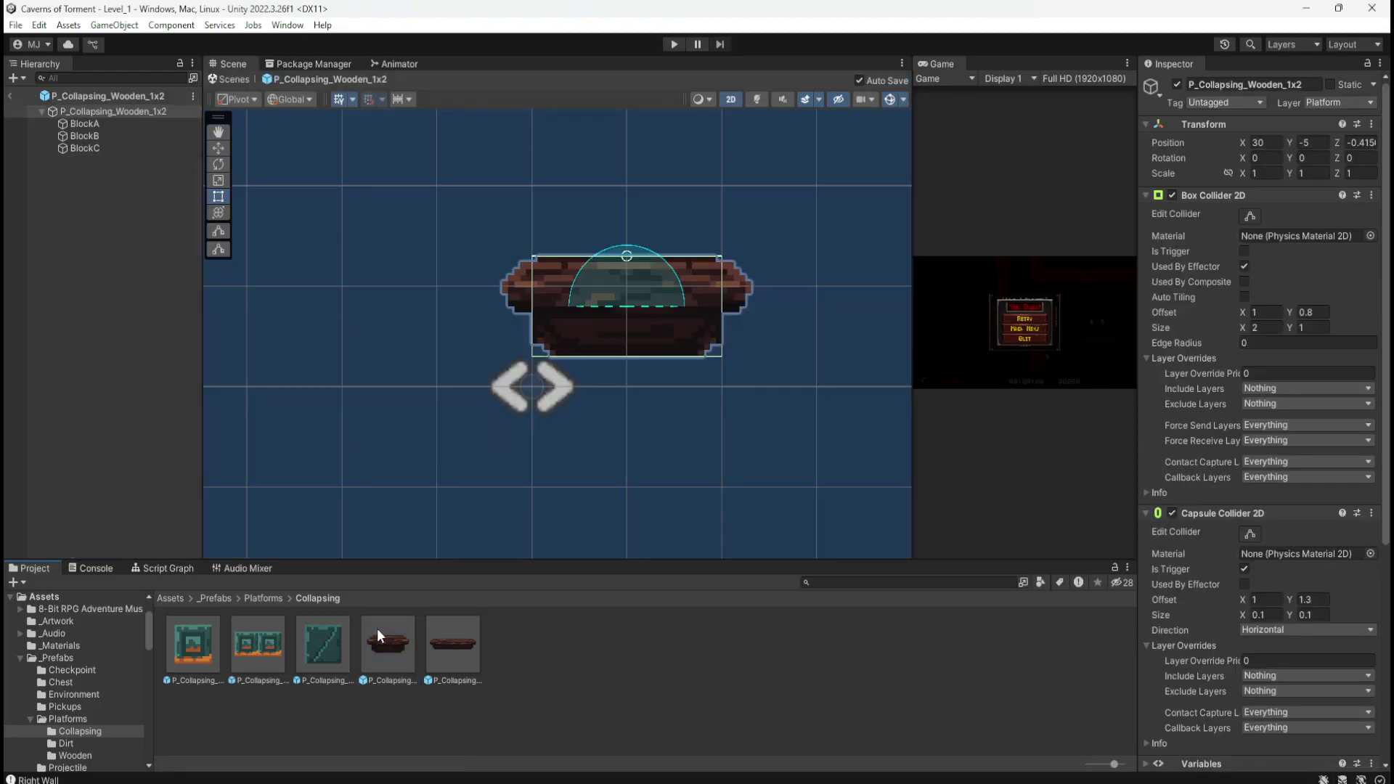
{"action": "left_click", "coordinate": [171, 567]}
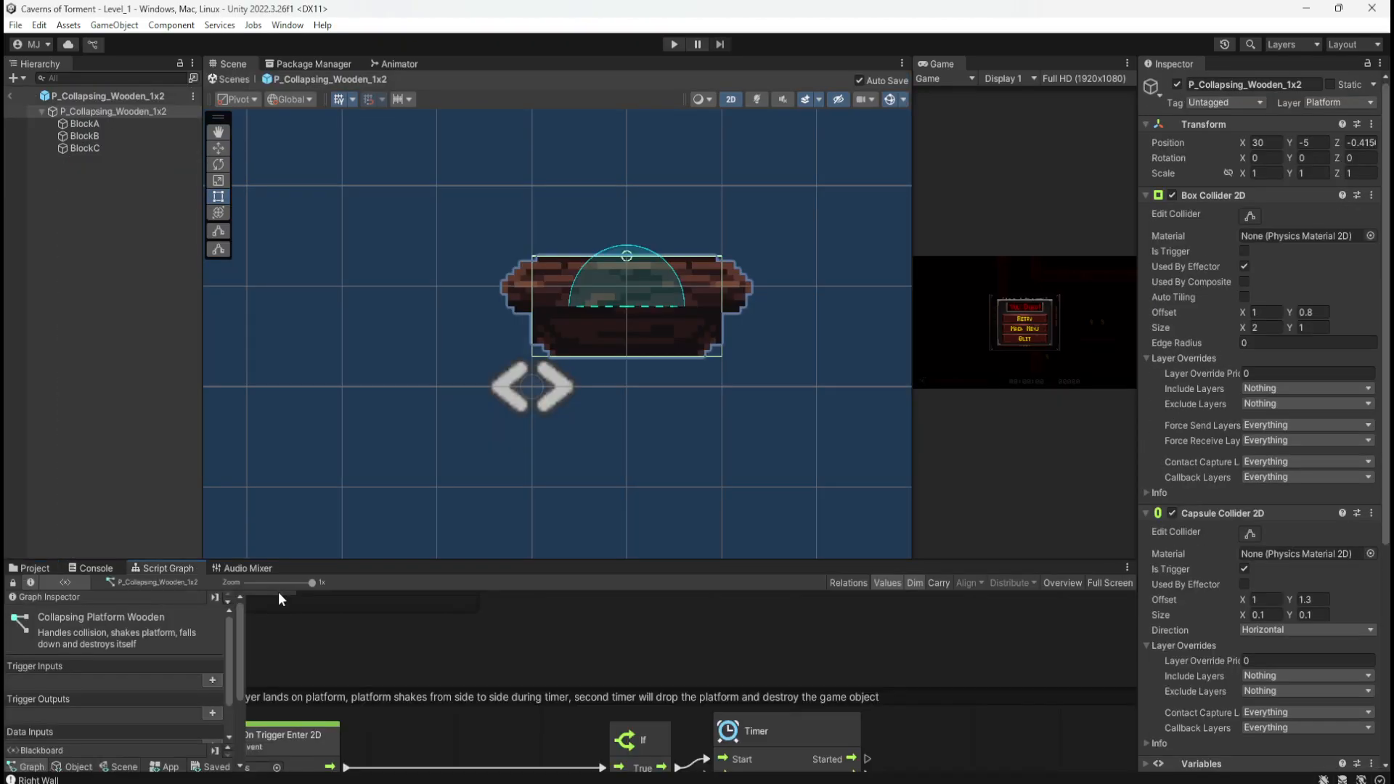
{"action": "key", "text": "shift+space"}
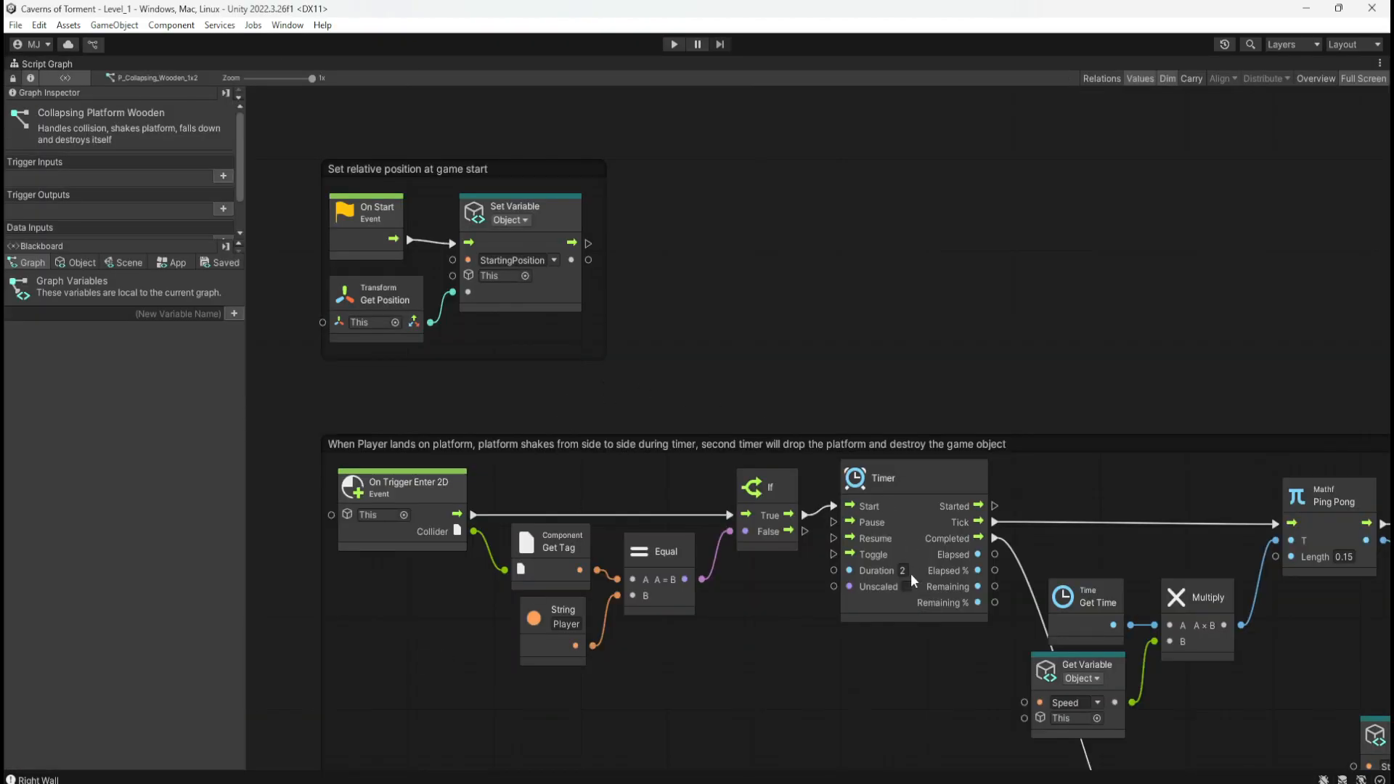
{"action": "type", "text": "1"}
{"action": "key", "text": "shift+space"}
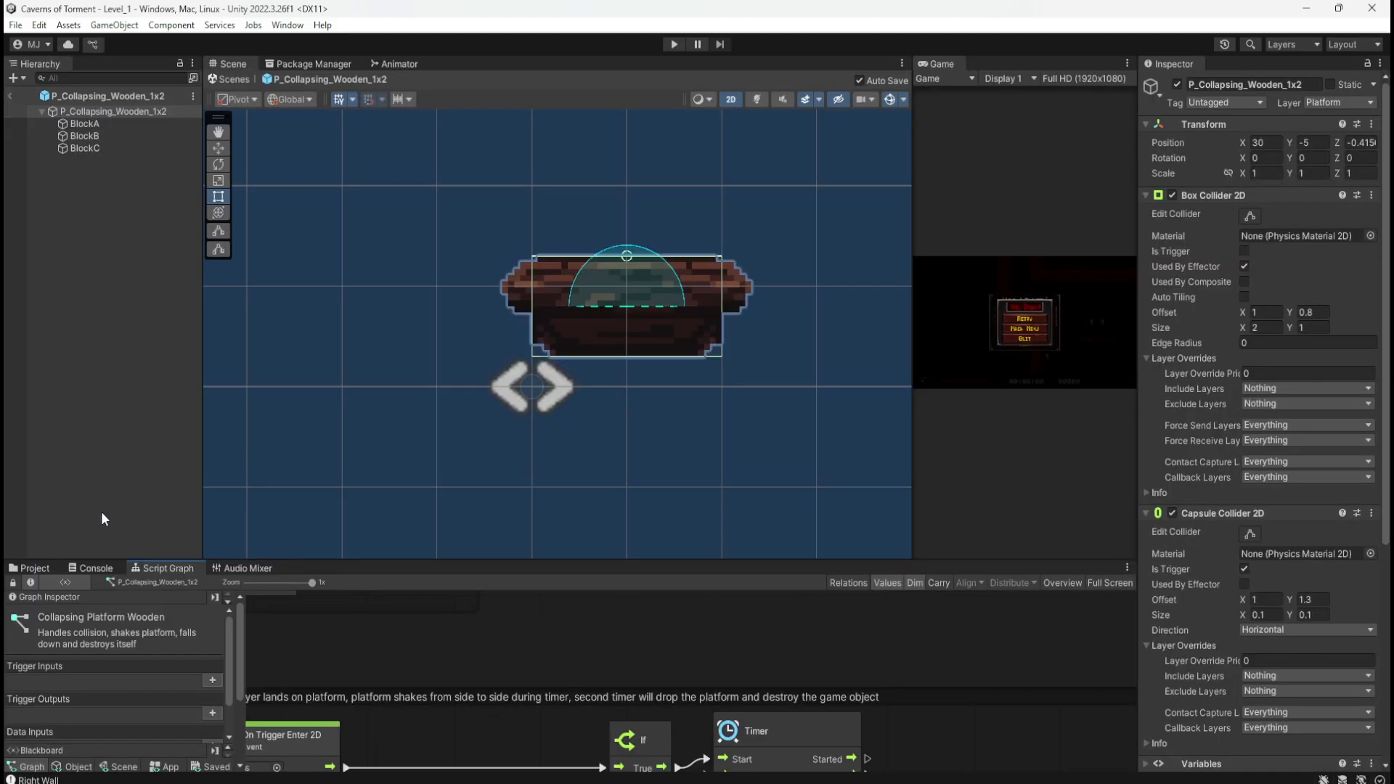
Step: Check the 1x4 collapsing platform's script graph timer, then exit Prefab Mode
{"action": "left_click", "coordinate": [33, 568]}
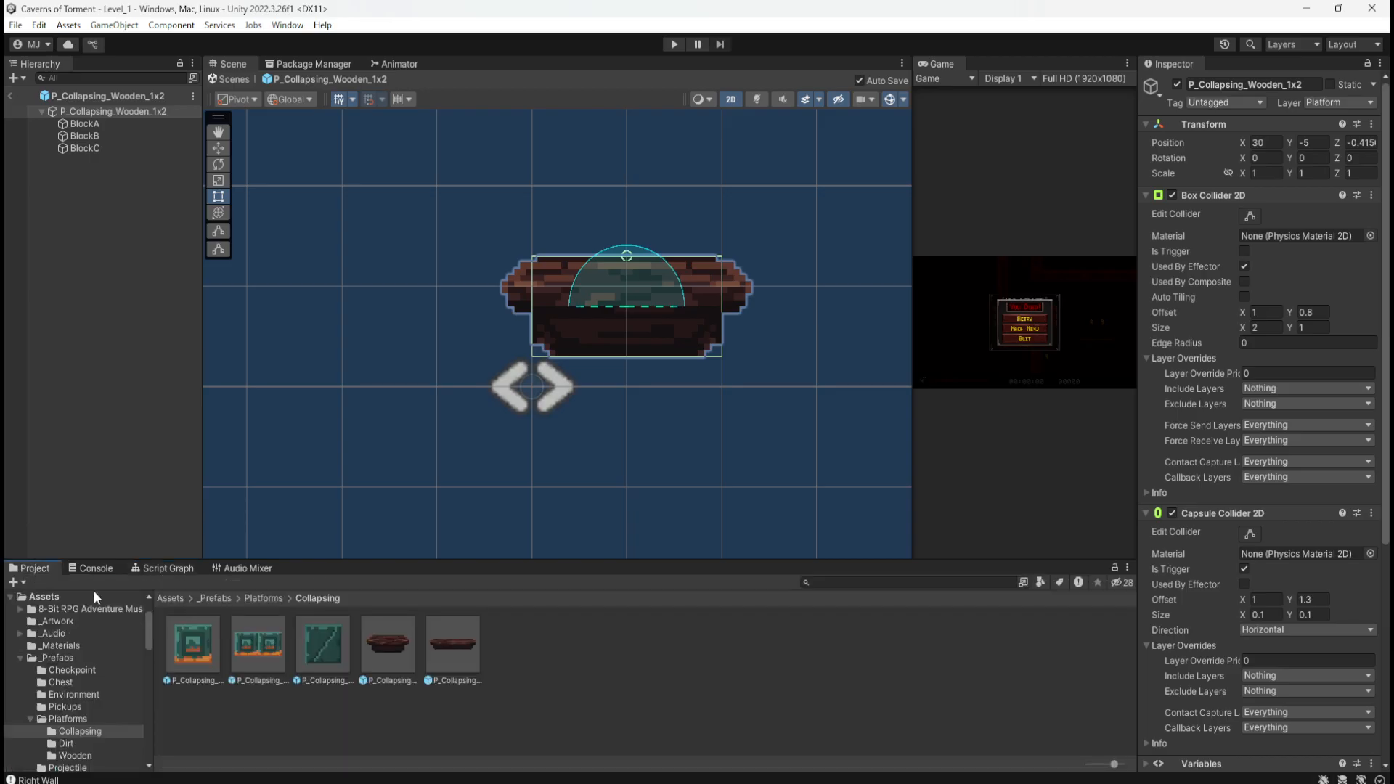
{"action": "left_click", "coordinate": [447, 641]}
{"action": "left_click", "coordinate": [177, 569]}
{"action": "key", "text": "shift+space"}
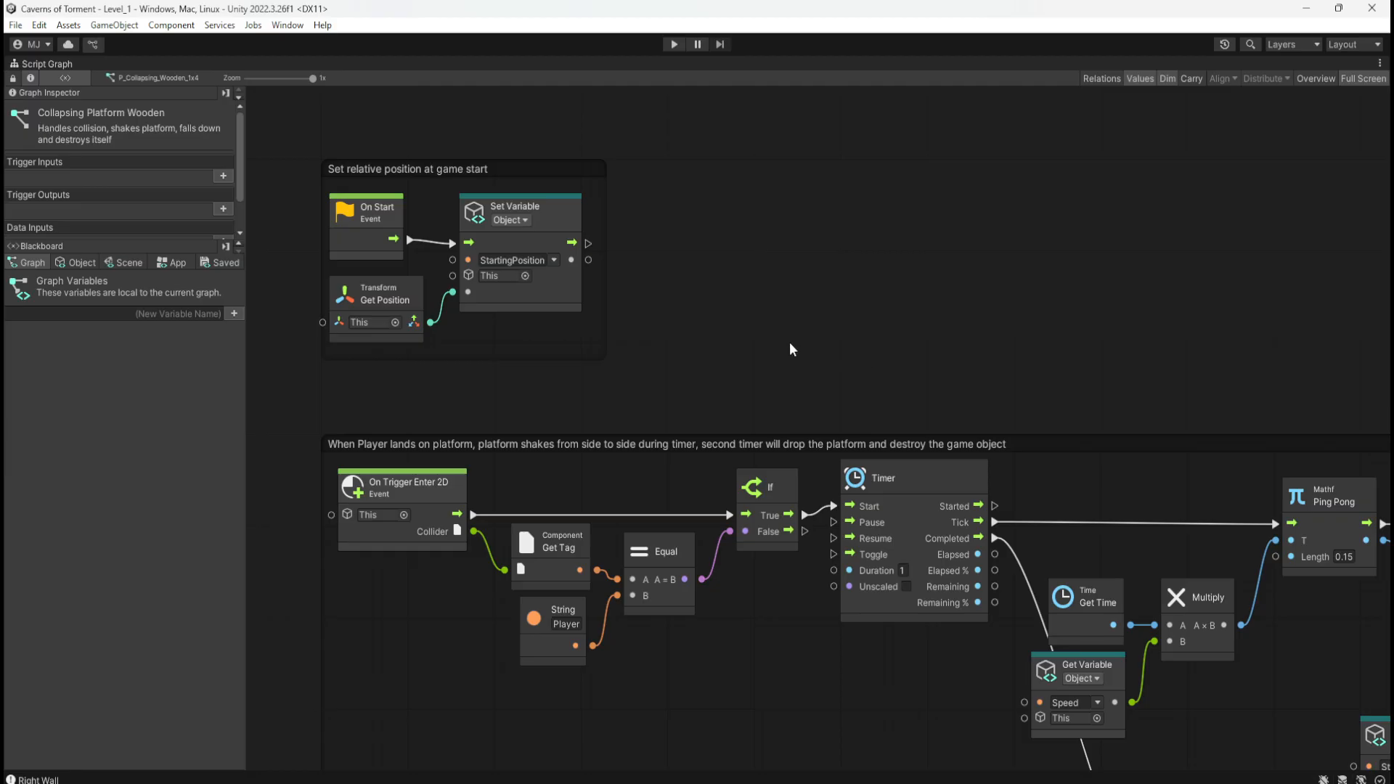
{"action": "key", "text": "shift+space"}
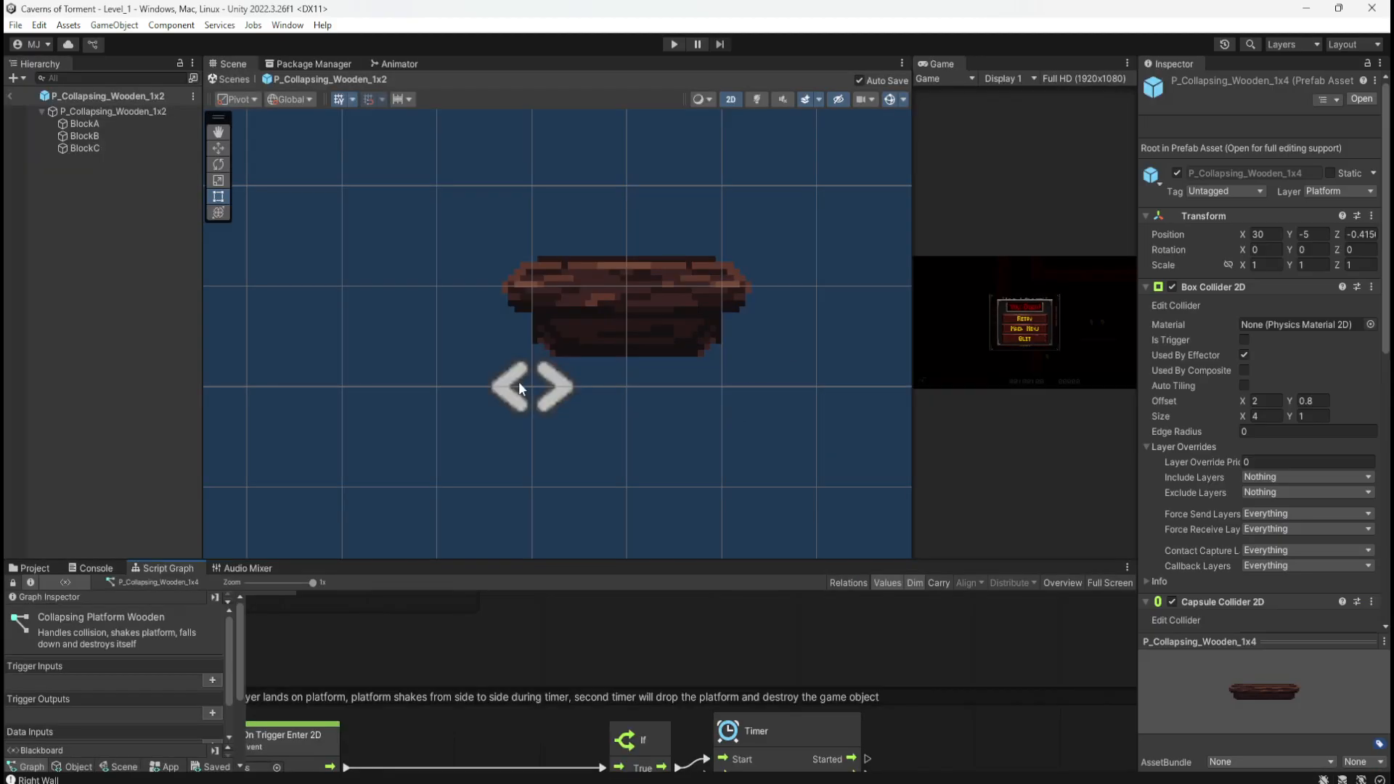
{"action": "left_click", "coordinate": [11, 97]}
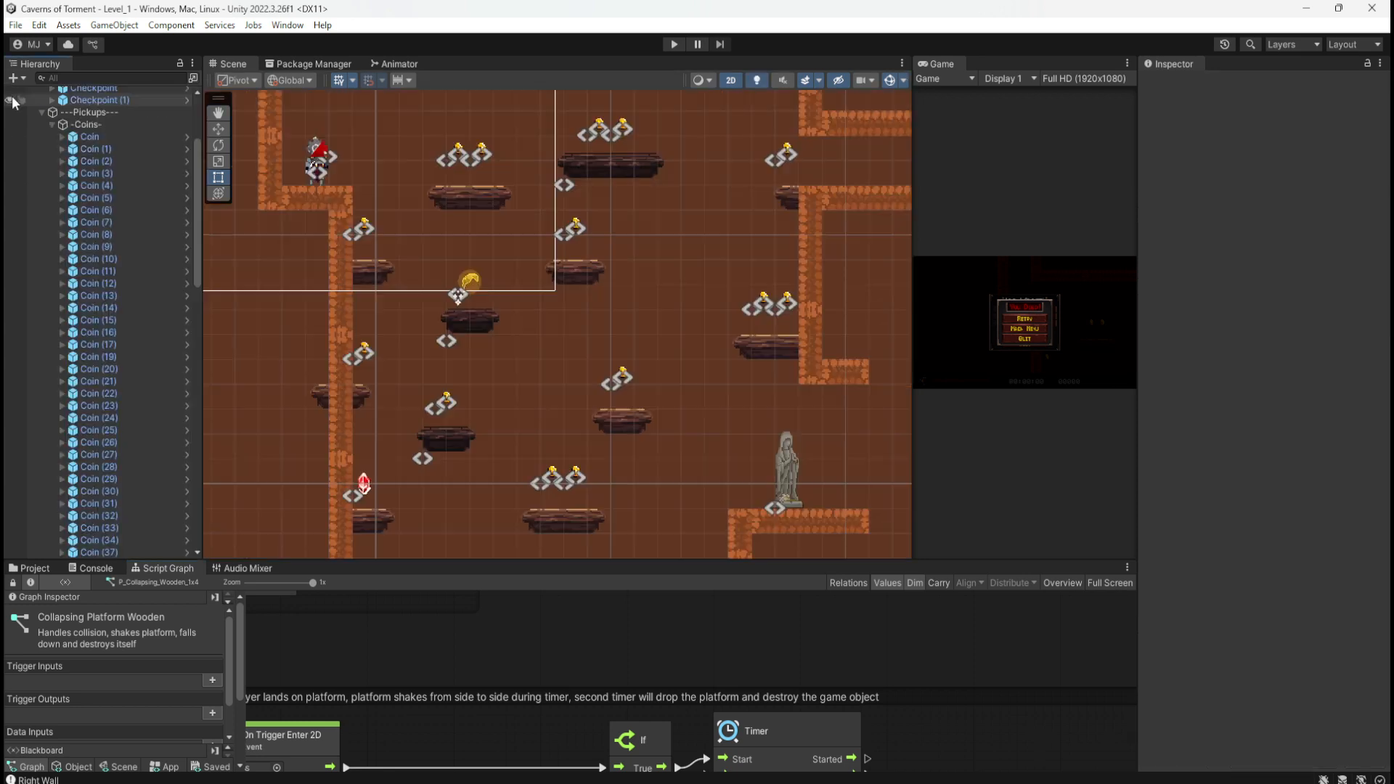
Step: Start play-testing and run right across the platforms, jumping off the respawn ledge to grab the feather
{"action": "left_click", "coordinate": [670, 46]}
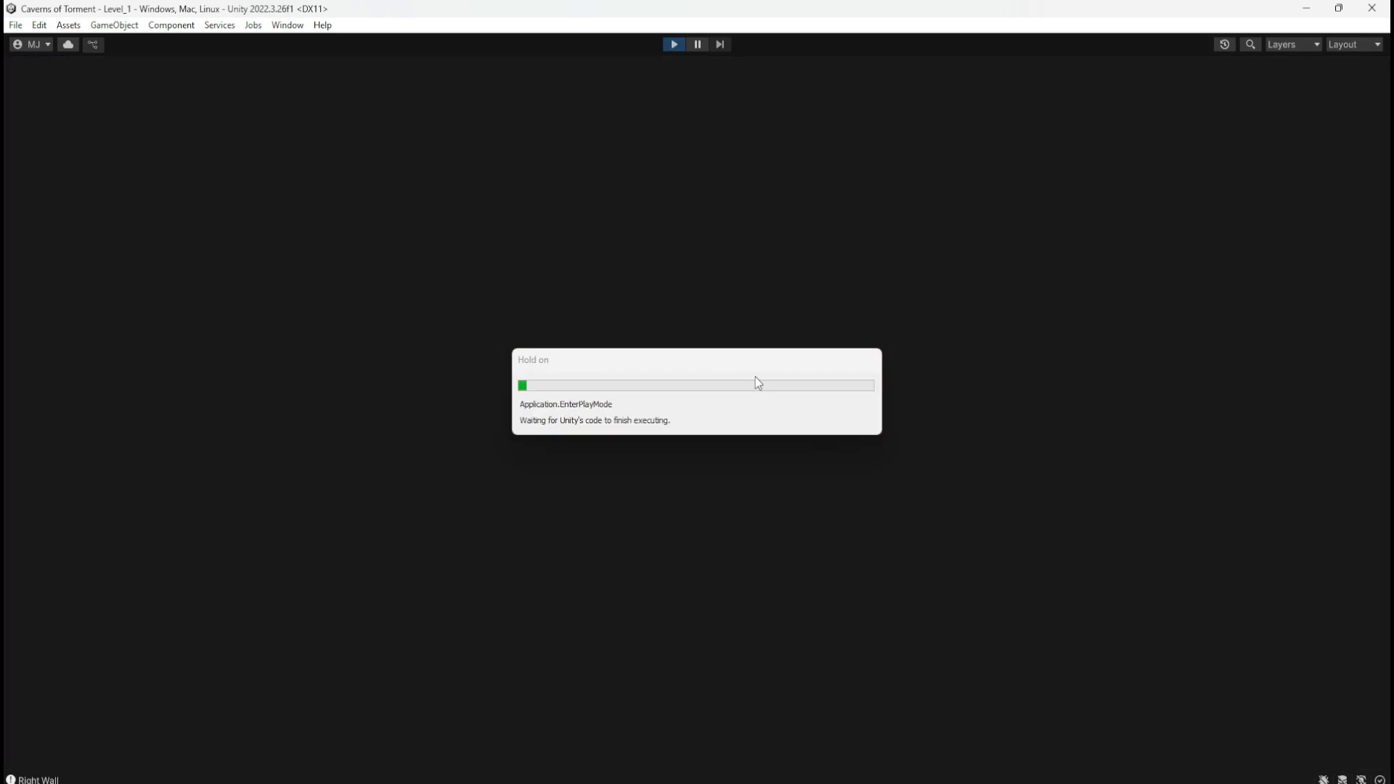
{"action": "key", "text": "d"}
{"action": "key", "text": "space"}
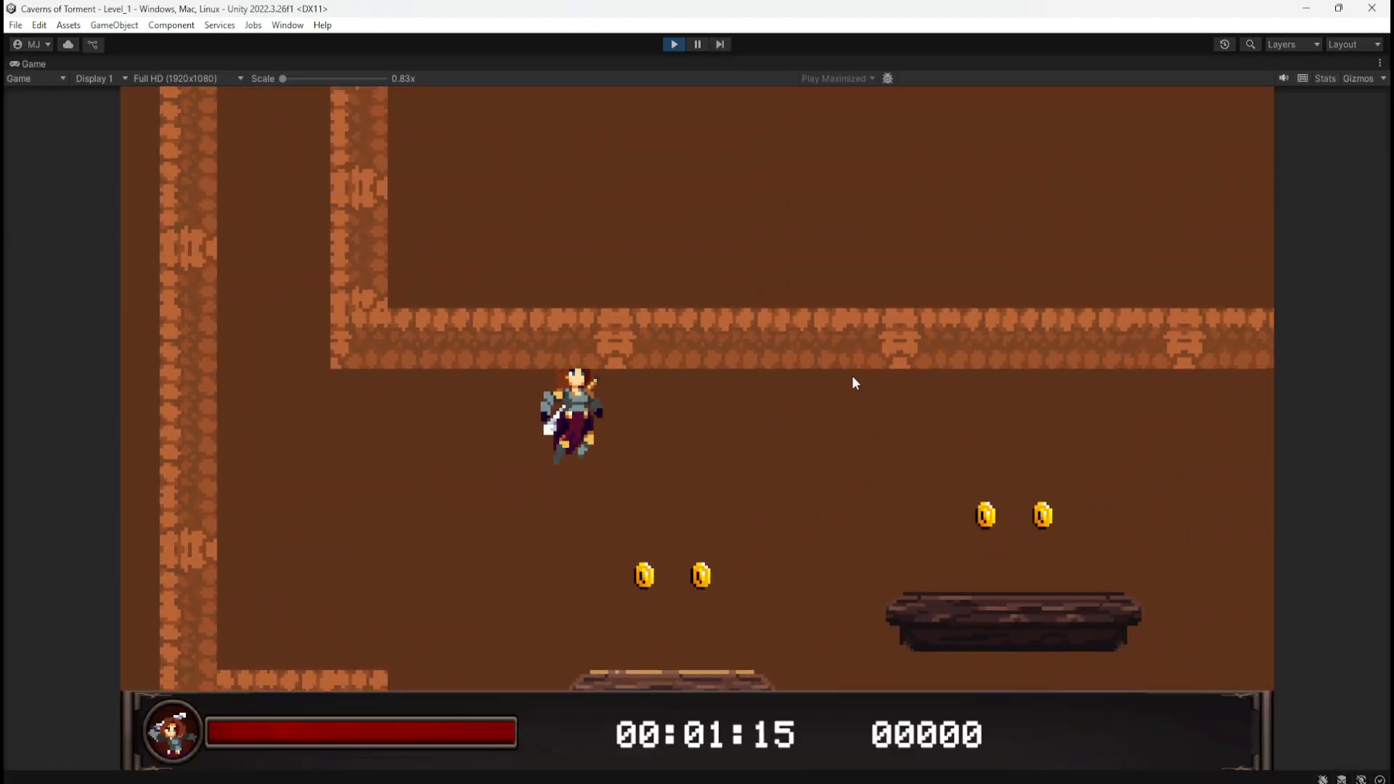
{"action": "key", "text": "space"}
{"action": "key", "text": "d"}
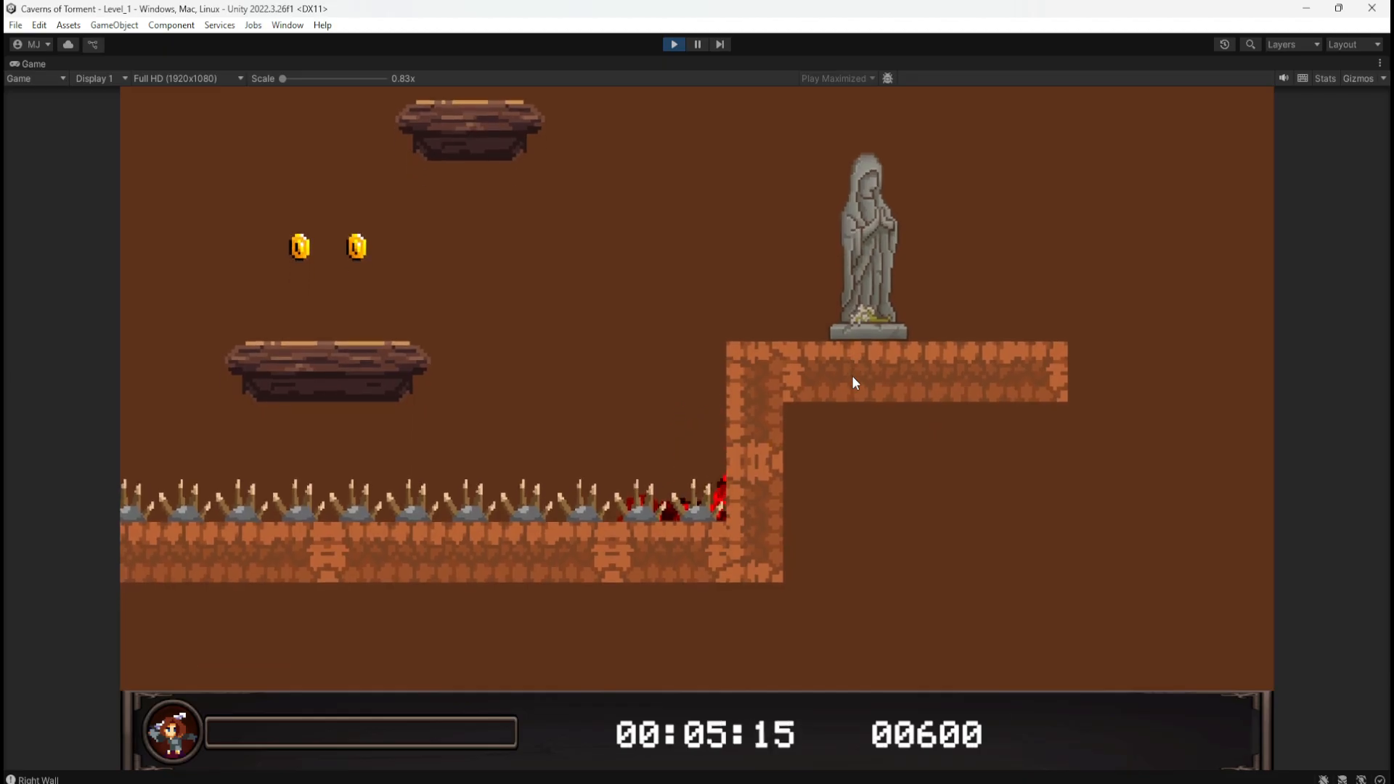
{"action": "key", "text": "d"}
{"action": "key", "text": "space"}
{"action": "key", "text": "d"}
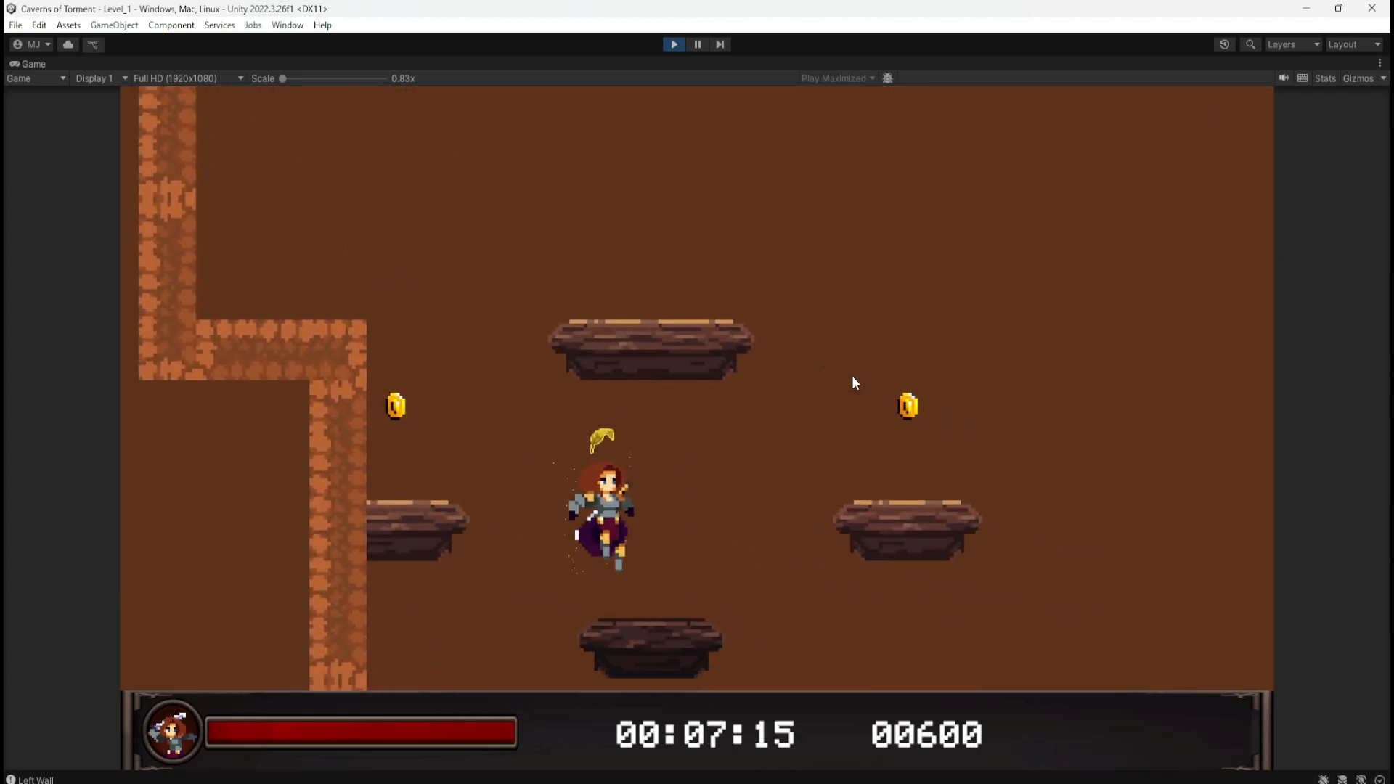
{"action": "key", "text": "d"}
Step: Jump up the platform shaft collecting coins and cross into the chest corridor
{"action": "key", "text": "d"}
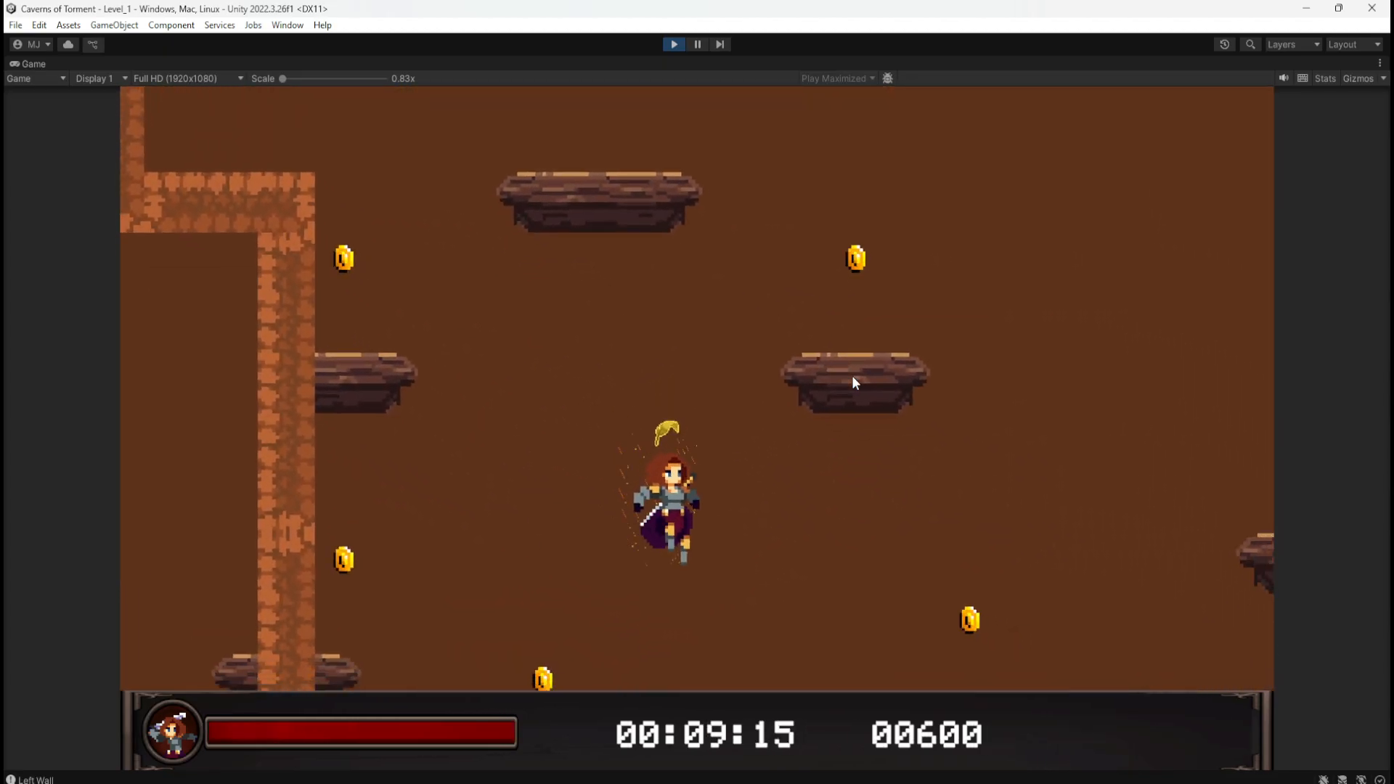
{"action": "key", "text": "a"}
{"action": "key", "text": "space"}
{"action": "key", "text": "space"}
{"action": "key", "text": "d"}
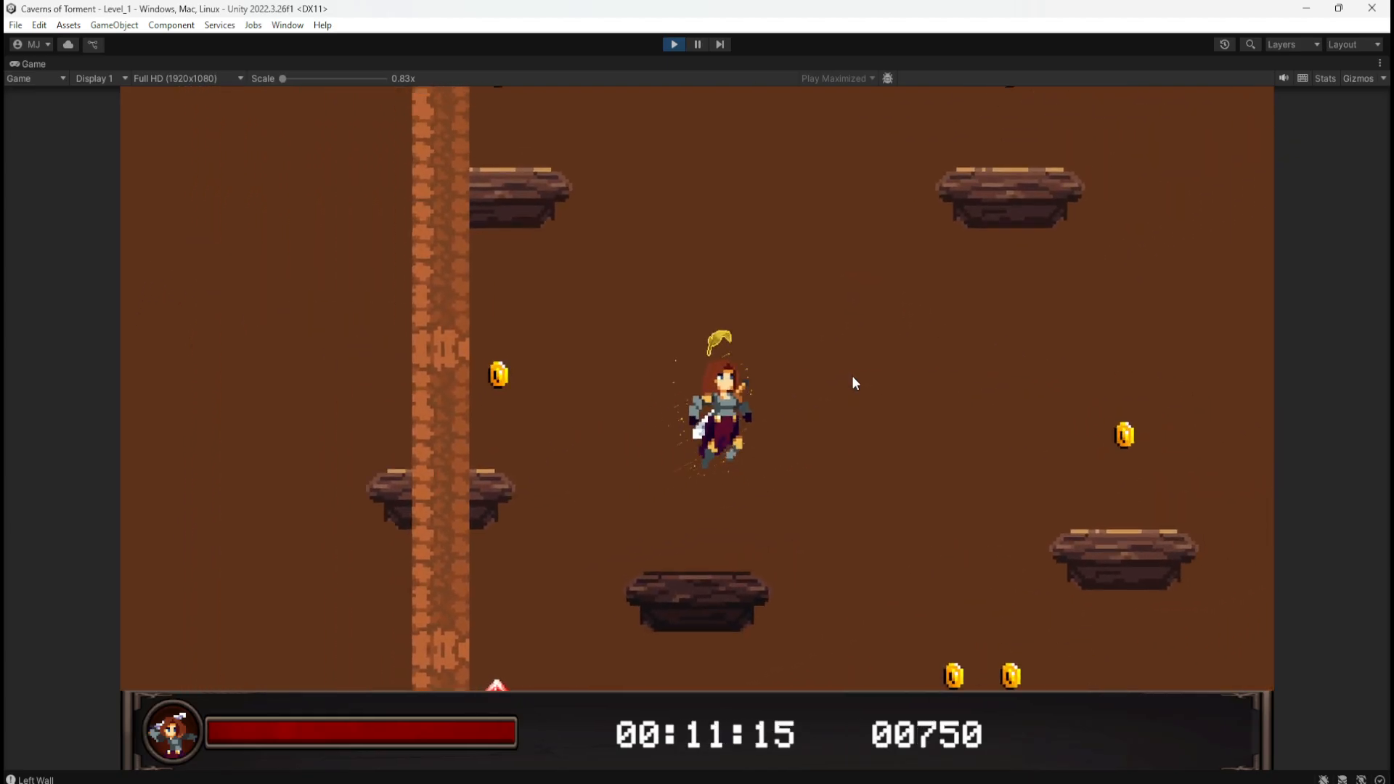
{"action": "key", "text": "a"}
{"action": "key", "text": "d"}
{"action": "key", "text": "space"}
{"action": "key", "text": "a"}
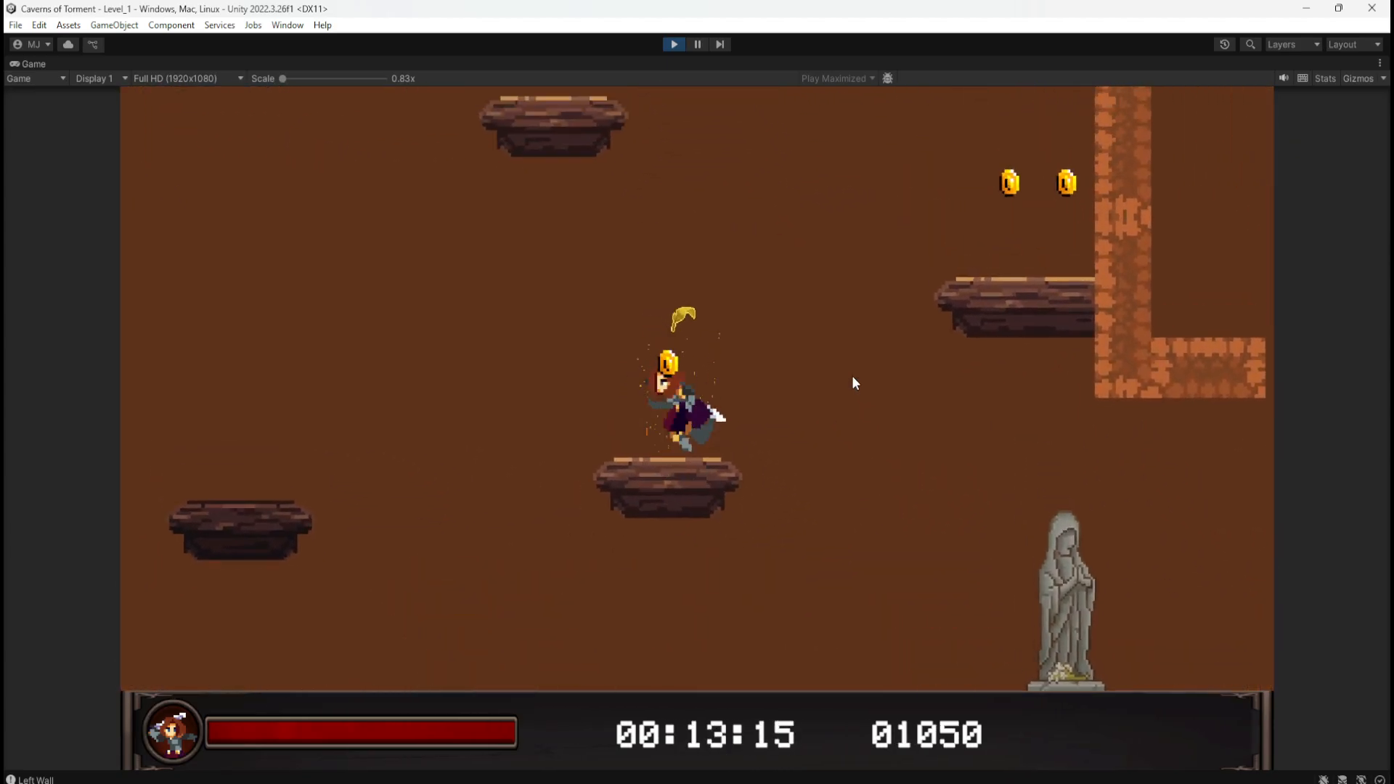
{"action": "key", "text": "space"}
{"action": "key", "text": "d"}
{"action": "key", "text": "space"}
{"action": "key", "text": "space"}
{"action": "key", "text": "a"}
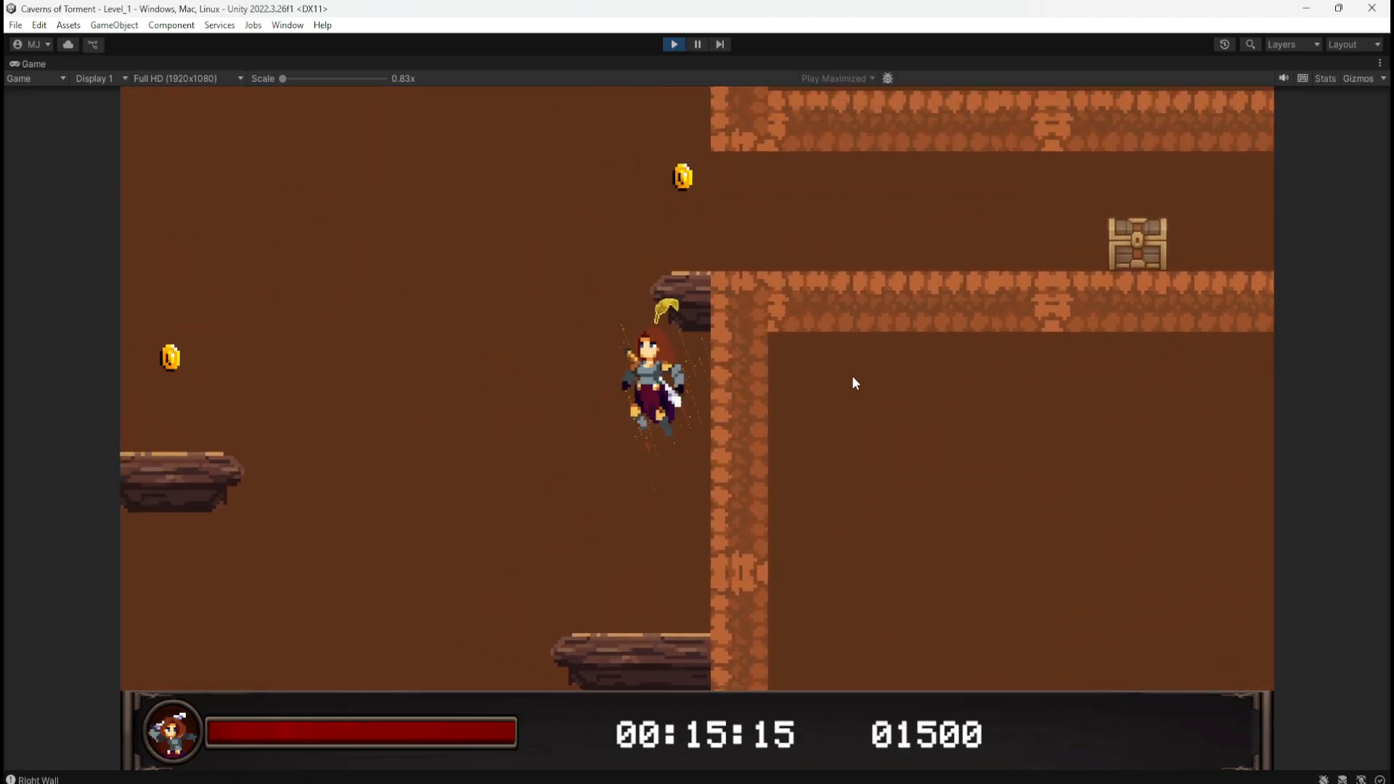
{"action": "key", "text": "d"}
Step: Open the chest and jump over it collecting the spilled coins, reaching score 03150
{"action": "key", "text": "a"}
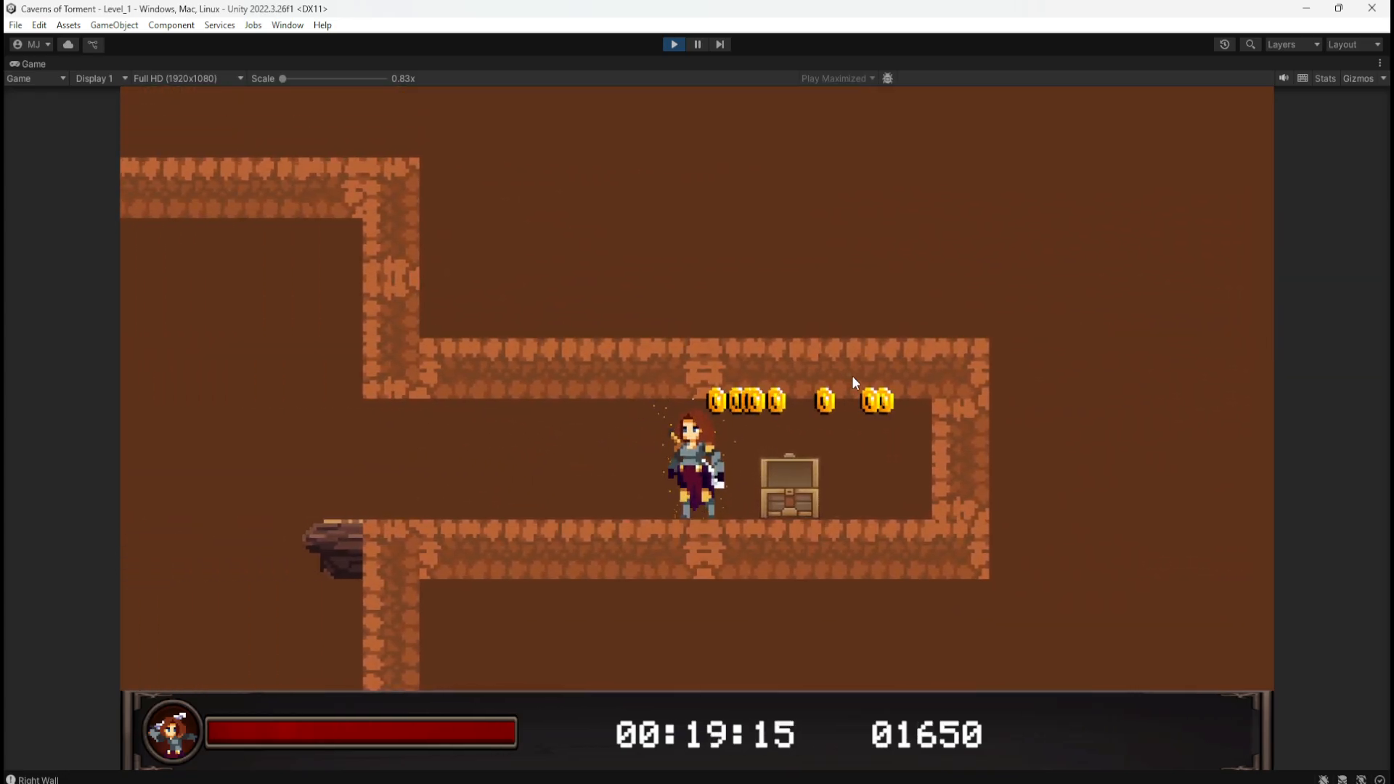
{"action": "key", "text": "d"}
{"action": "key", "text": "space"}
{"action": "key", "text": "a"}
{"action": "key", "text": "space"}
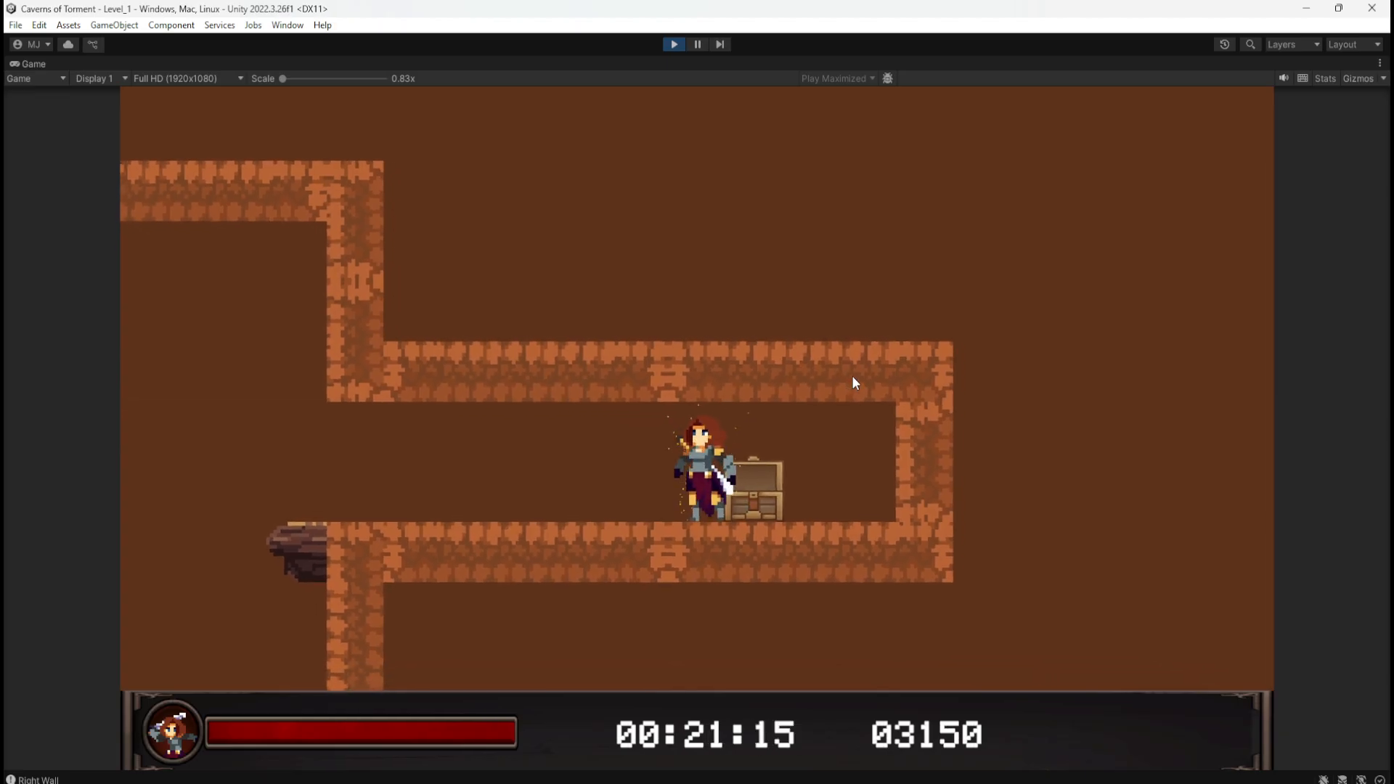
Step: Stop play-testing and raise the chest room's ceiling piece by one unit
{"action": "left_click", "coordinate": [673, 46]}
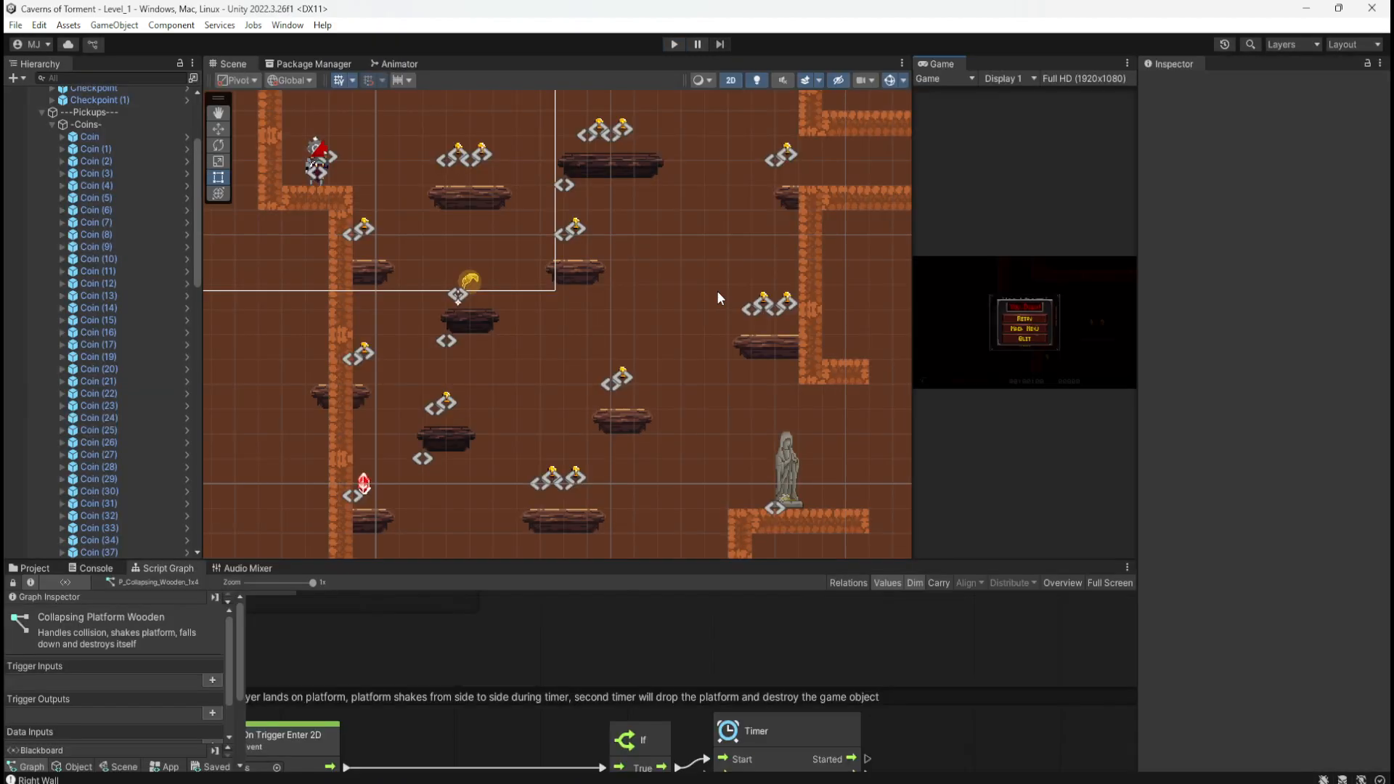
{"action": "scroll", "coordinate": [847, 193], "scroll_direction": "up", "scroll_amount": 5}
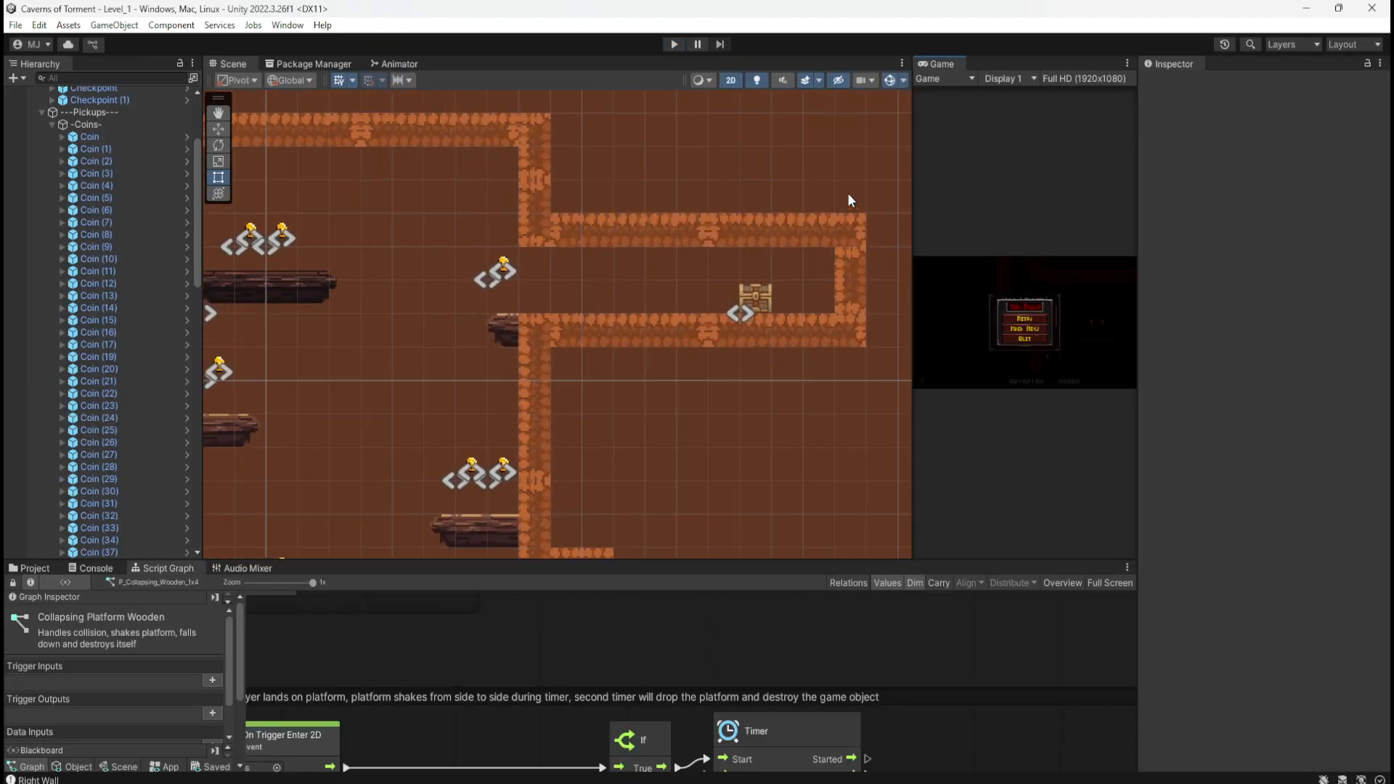
{"action": "left_click", "coordinate": [794, 233]}
{"action": "key", "text": "w"}
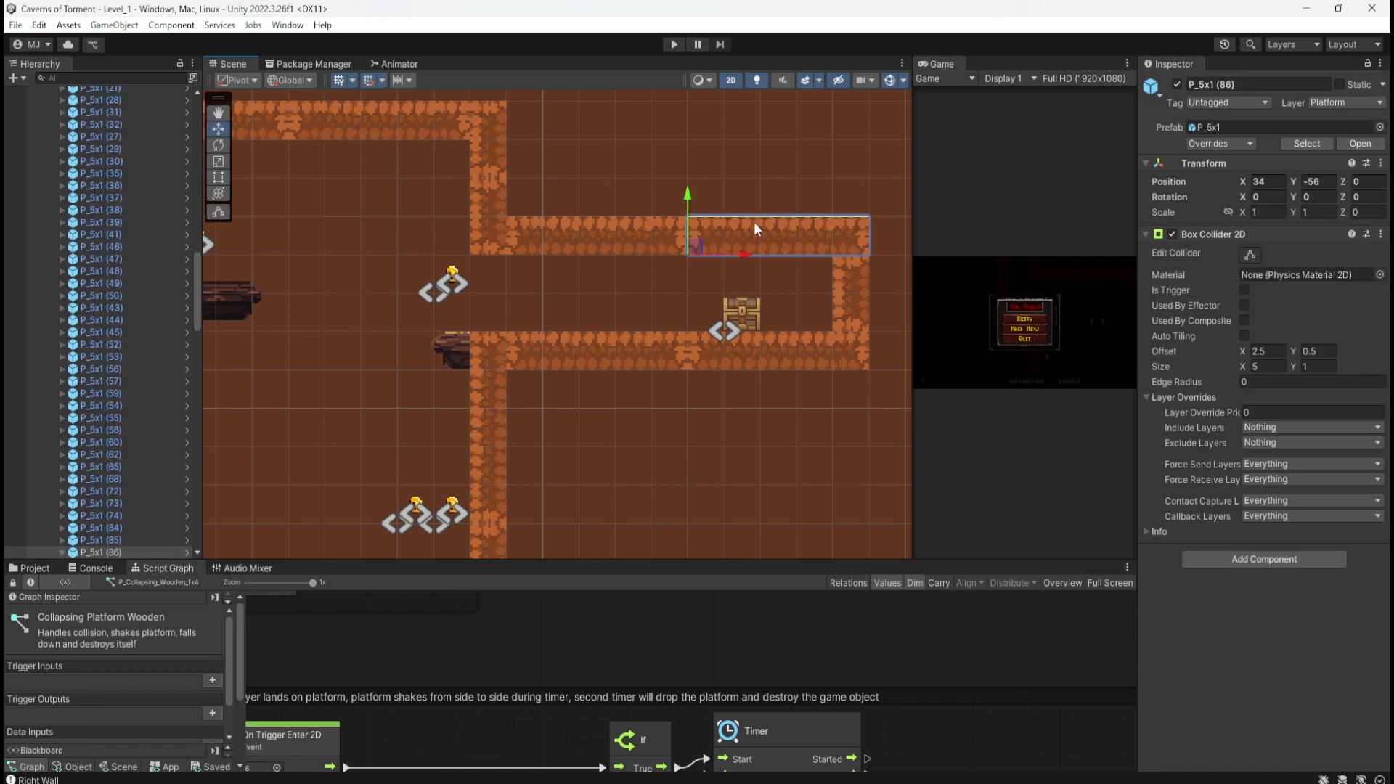
{"action": "left_click_drag", "start_coordinate": [690, 200], "coordinate": [687, 179]}
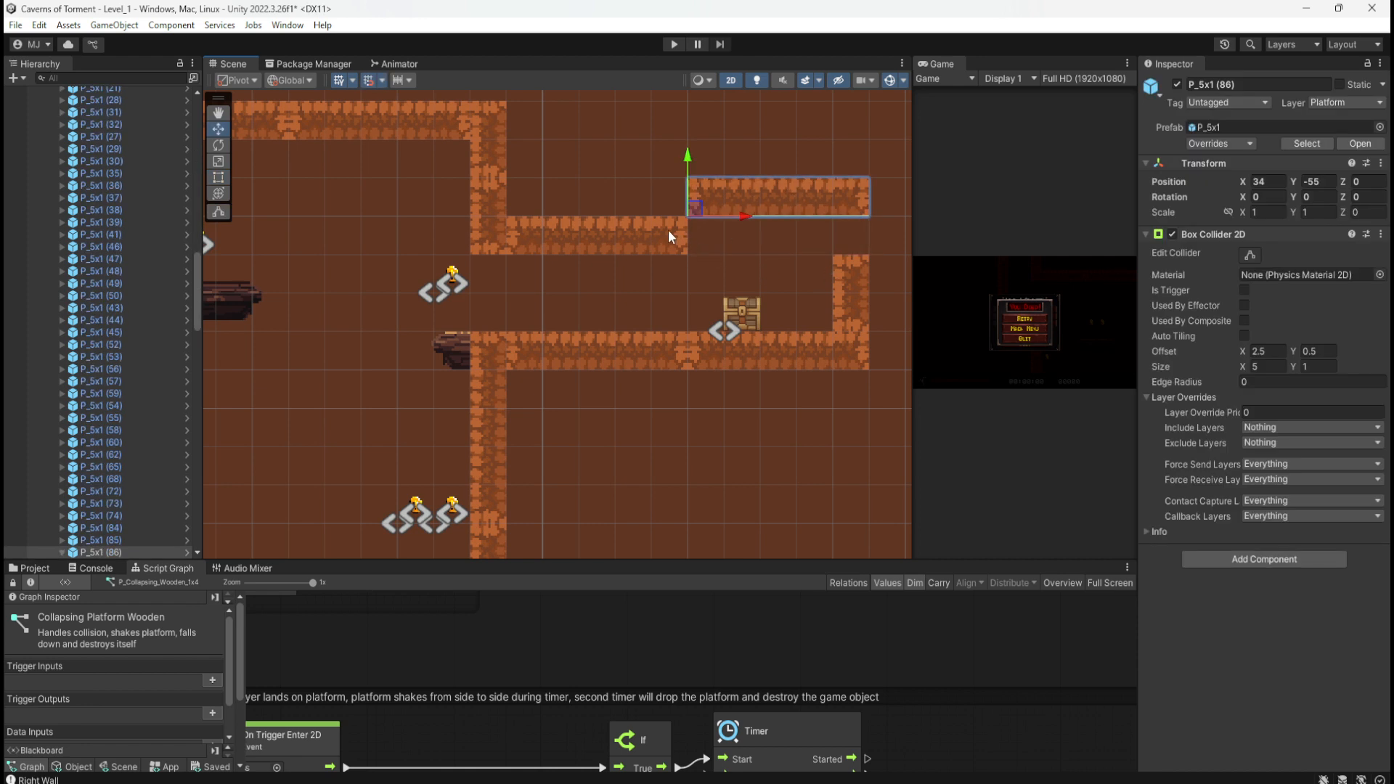
Step: Extend the wall beside the chest upward with a duplicate and shift the ceiling piece one unit left
{"action": "left_click", "coordinate": [848, 285]}
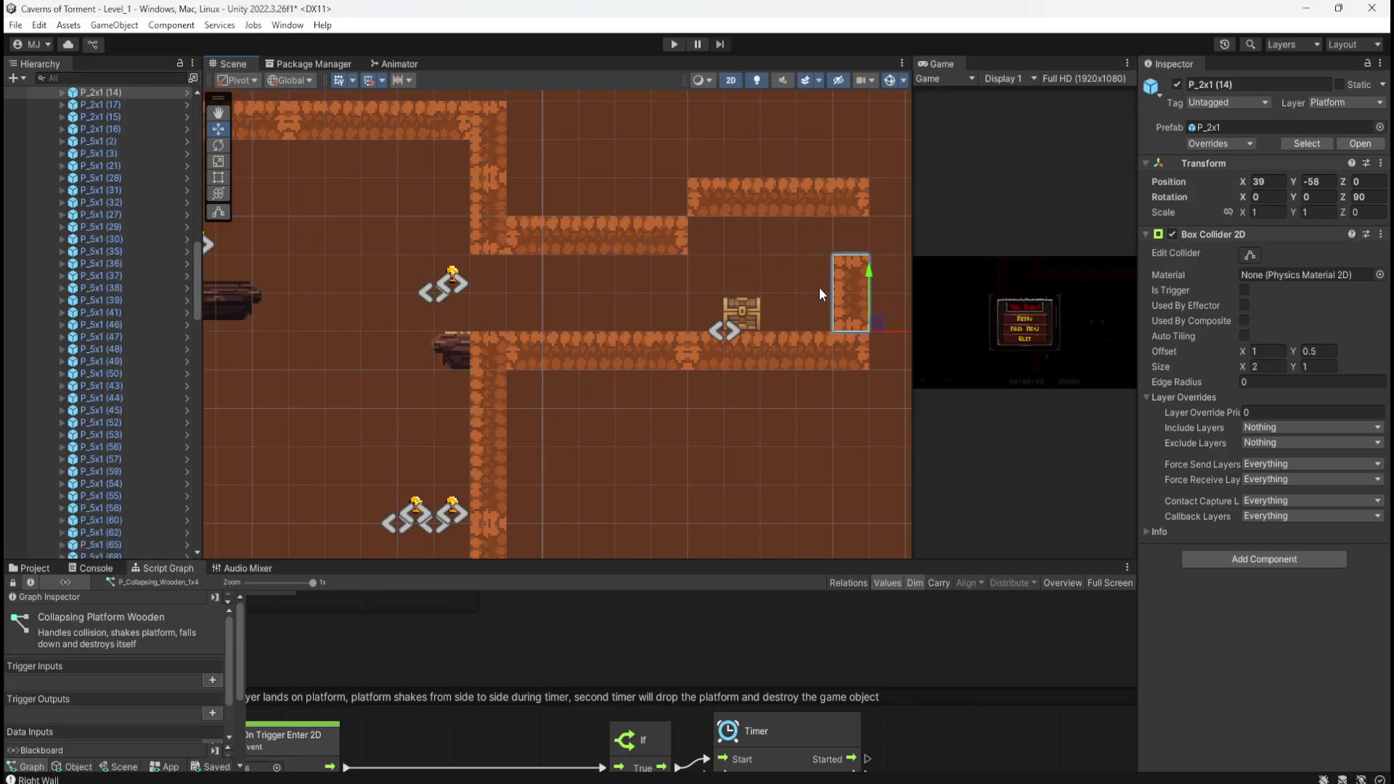
{"action": "scroll", "coordinate": [605, 302], "scroll_direction": "down", "scroll_amount": 3}
{"action": "scroll", "coordinate": [808, 244], "scroll_direction": "up", "scroll_amount": 3}
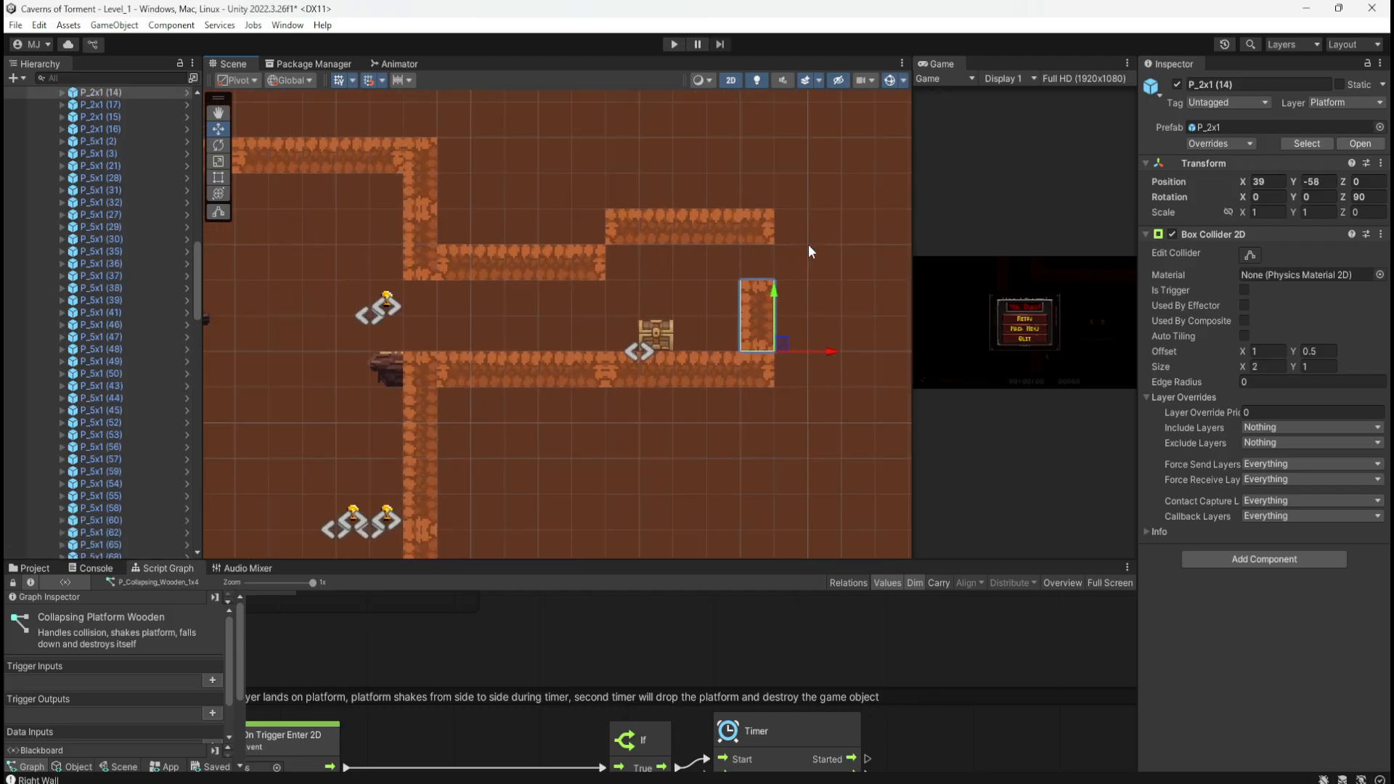
{"action": "key", "text": "ctrl+d"}
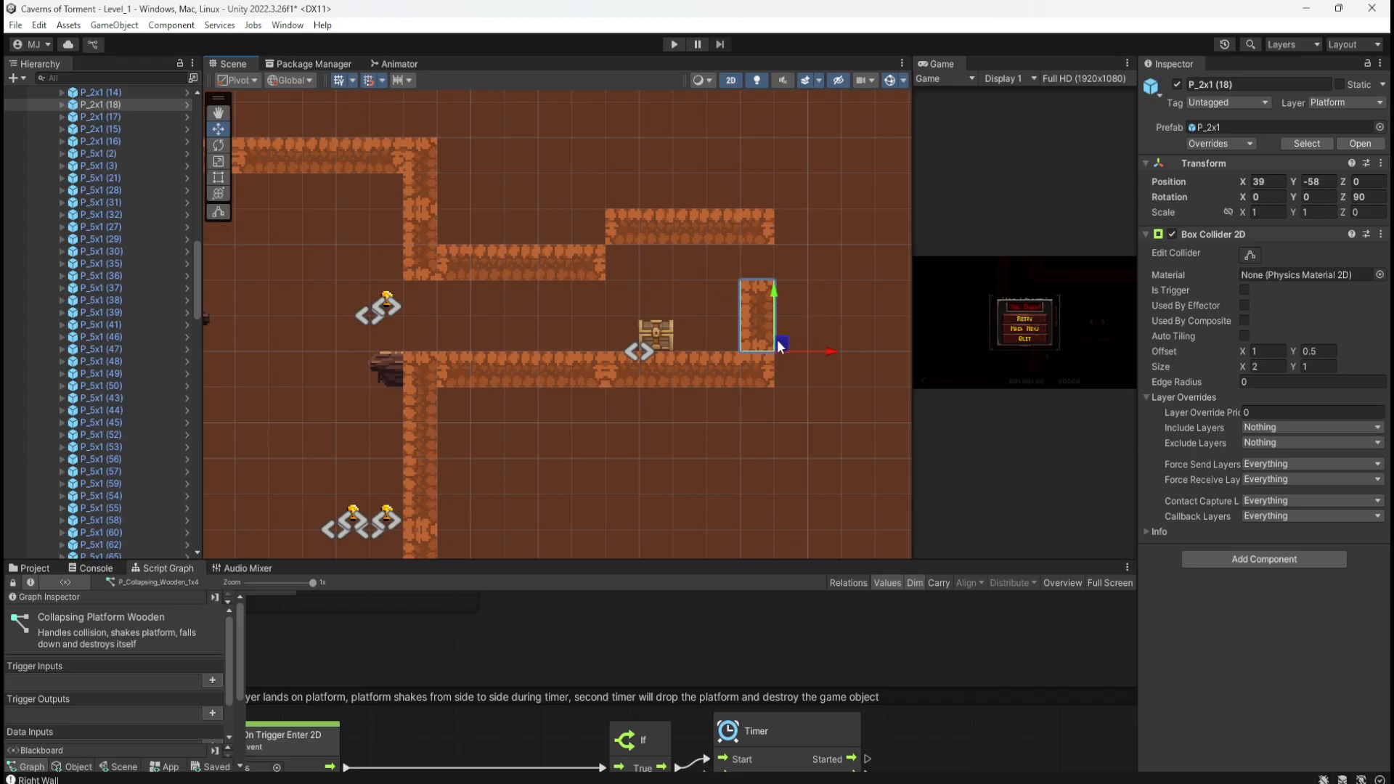
{"action": "left_click_drag", "start_coordinate": [780, 346], "coordinate": [771, 271]}
{"action": "left_click", "coordinate": [713, 237]}
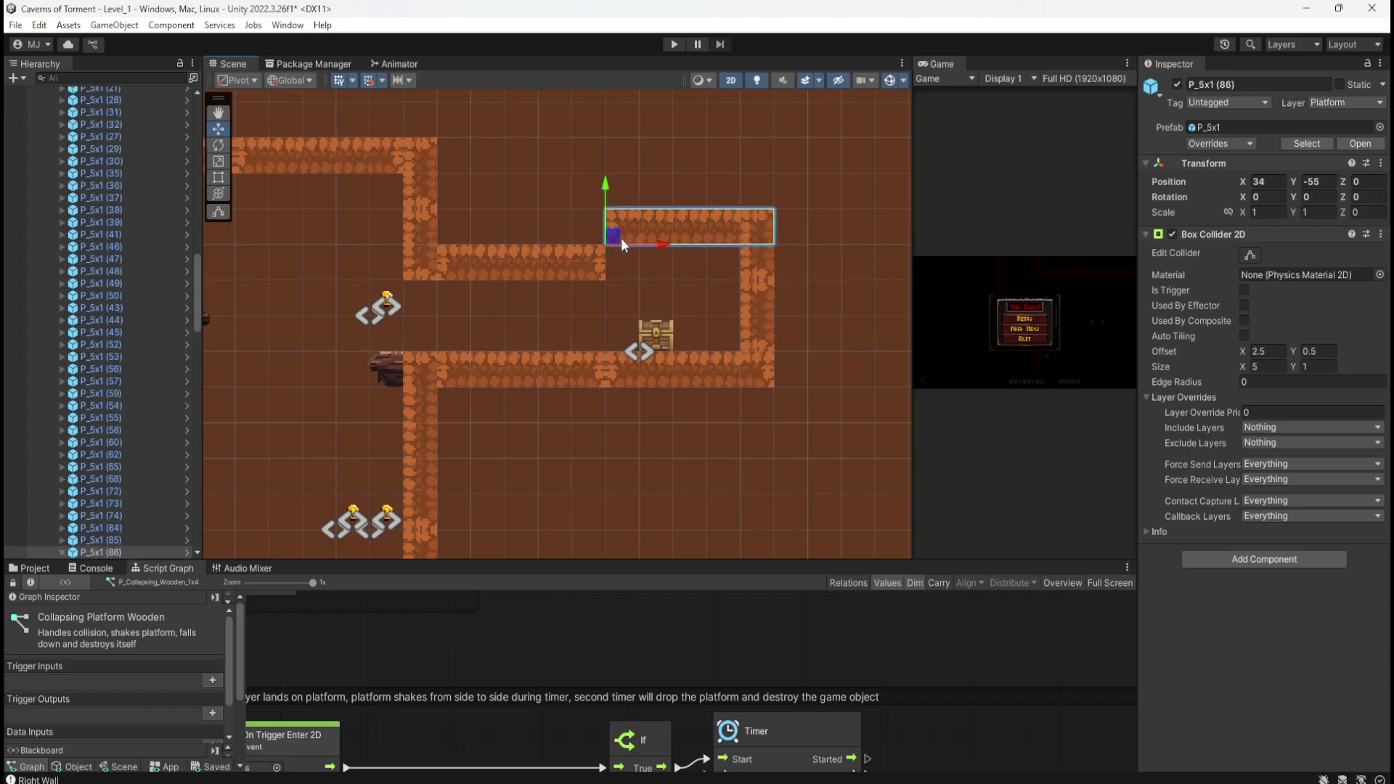
{"action": "left_click_drag", "start_coordinate": [621, 240], "coordinate": [579, 239]}
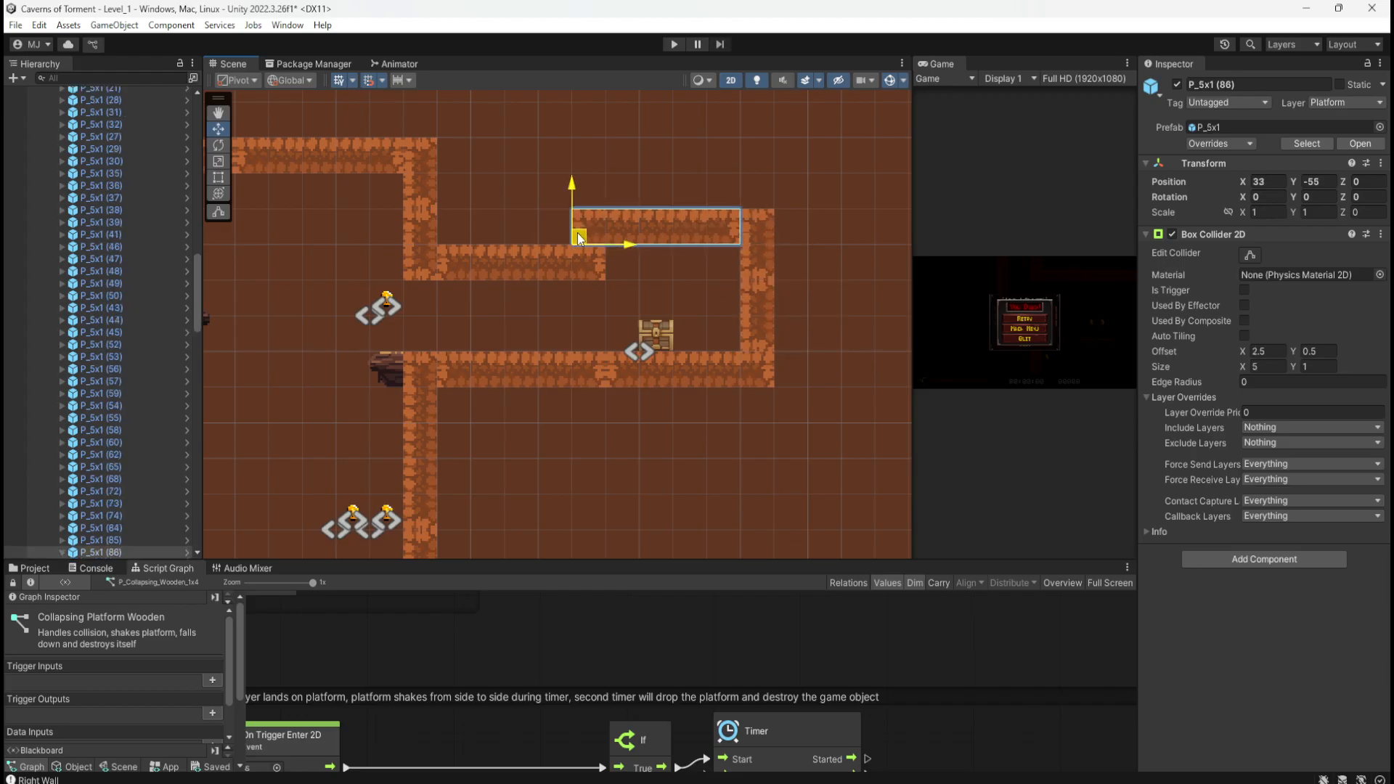
Step: Add another wall copy on the left to close the corridor and delete the unwanted platform piece
{"action": "left_click", "coordinate": [579, 258]}
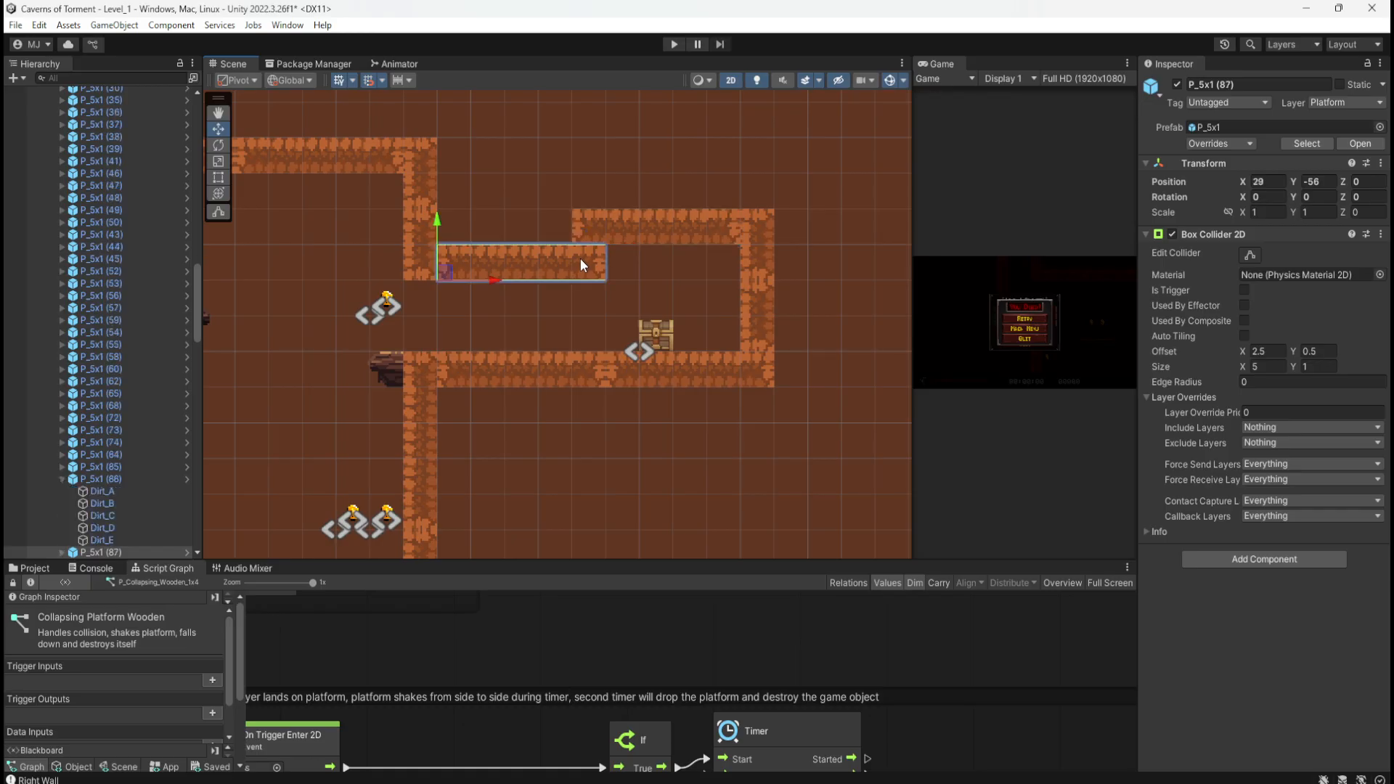
{"action": "left_click", "coordinate": [755, 273]}
{"action": "key", "text": "ctrl+d"}
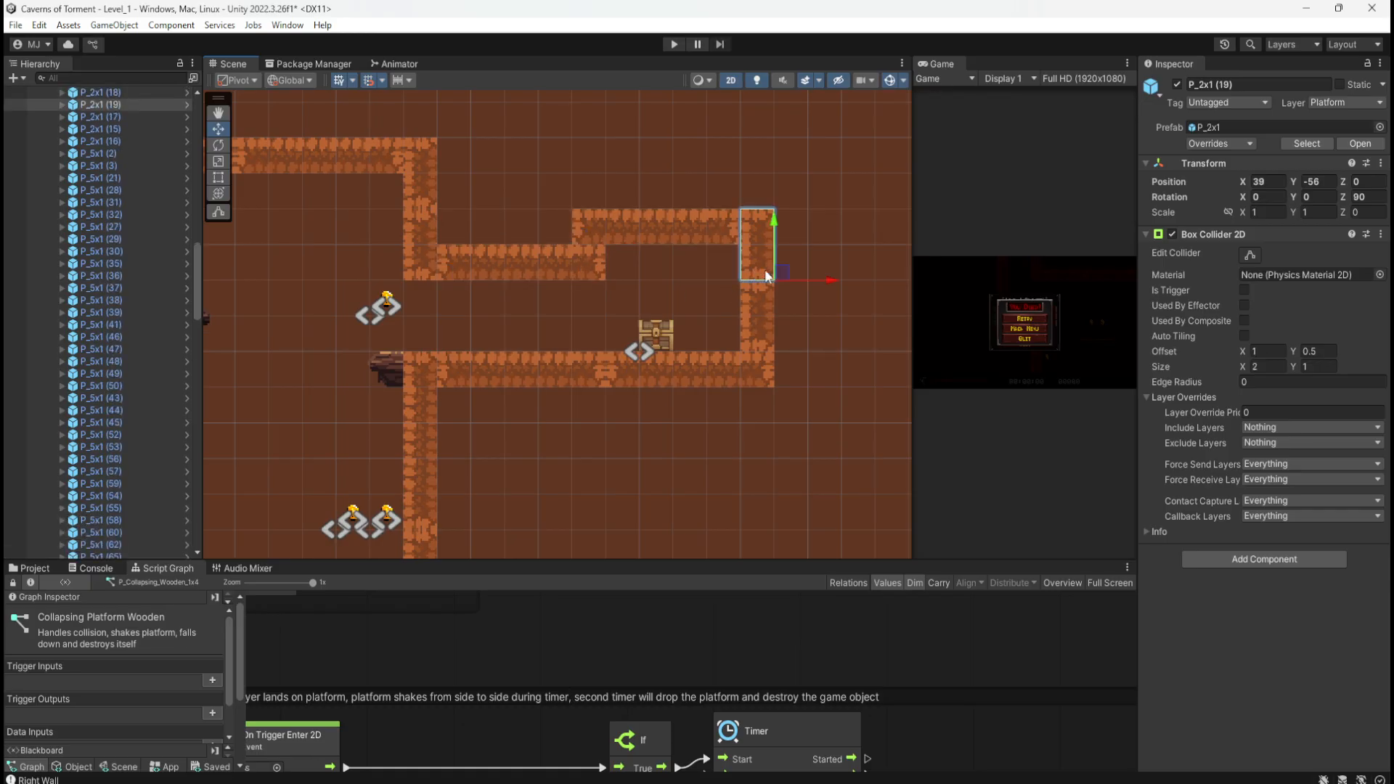
{"action": "left_click_drag", "start_coordinate": [753, 268], "coordinate": [564, 264]}
{"action": "left_click", "coordinate": [556, 264]}
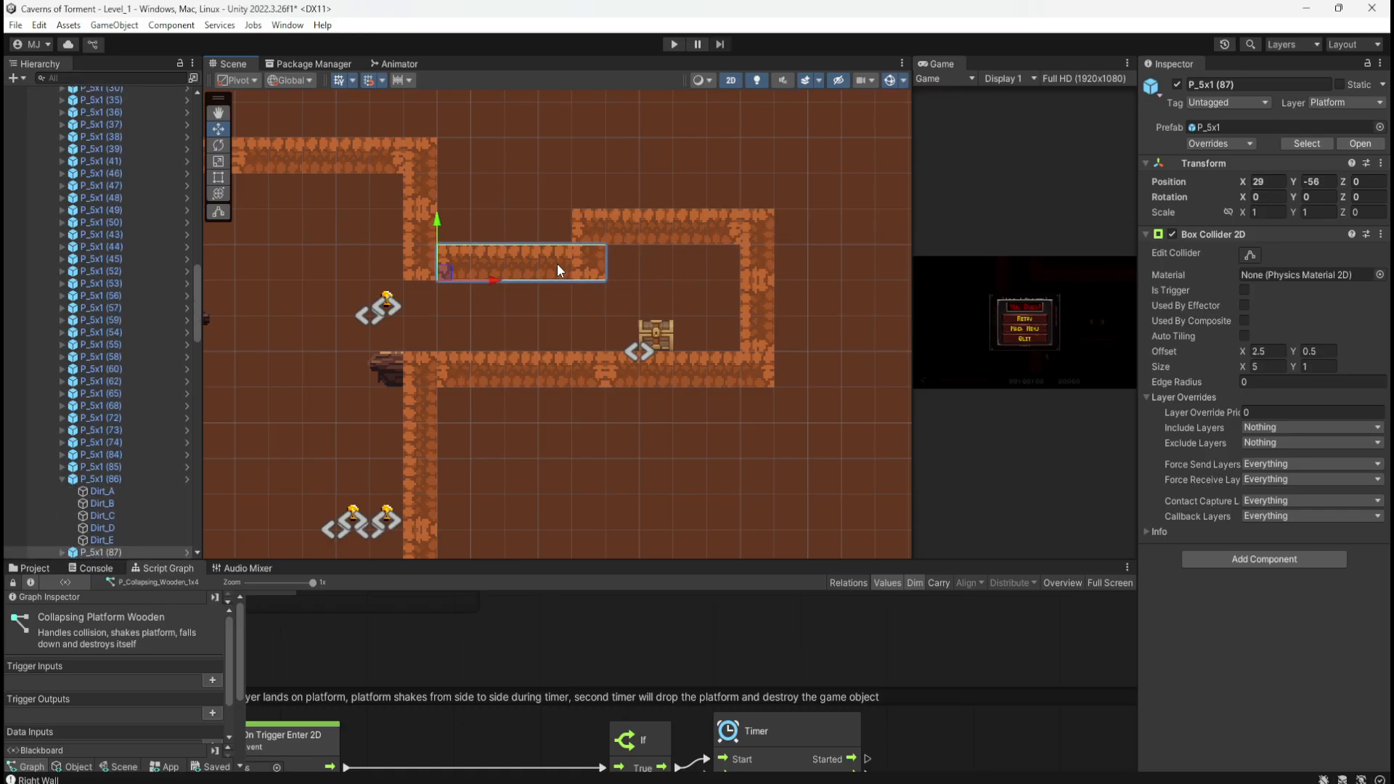
{"action": "key", "text": "Delete"}
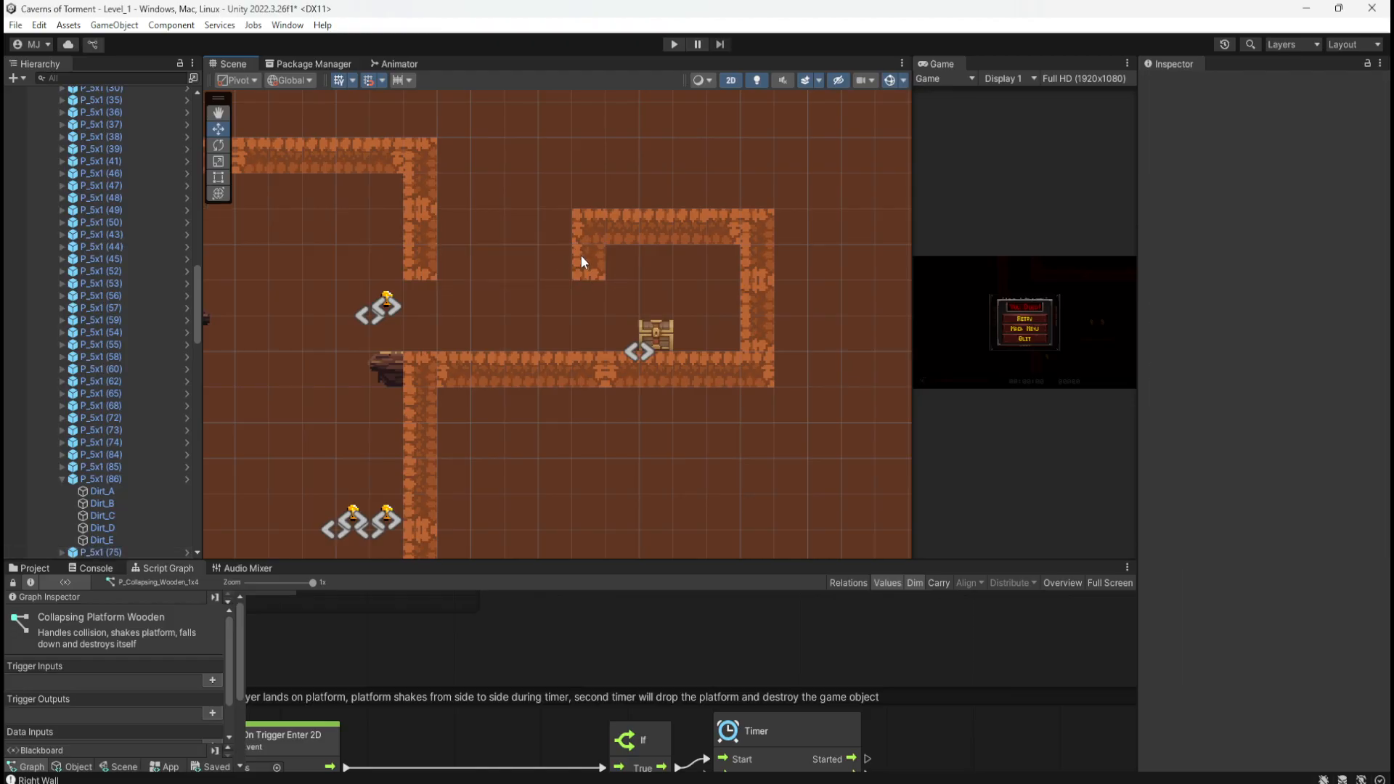
Step: Duplicate the upper-left wall piece, make it horizontal with Rotation Z 0, and shift it left
{"action": "left_click", "coordinate": [586, 262]}
{"action": "key", "text": "ctrl+d"}
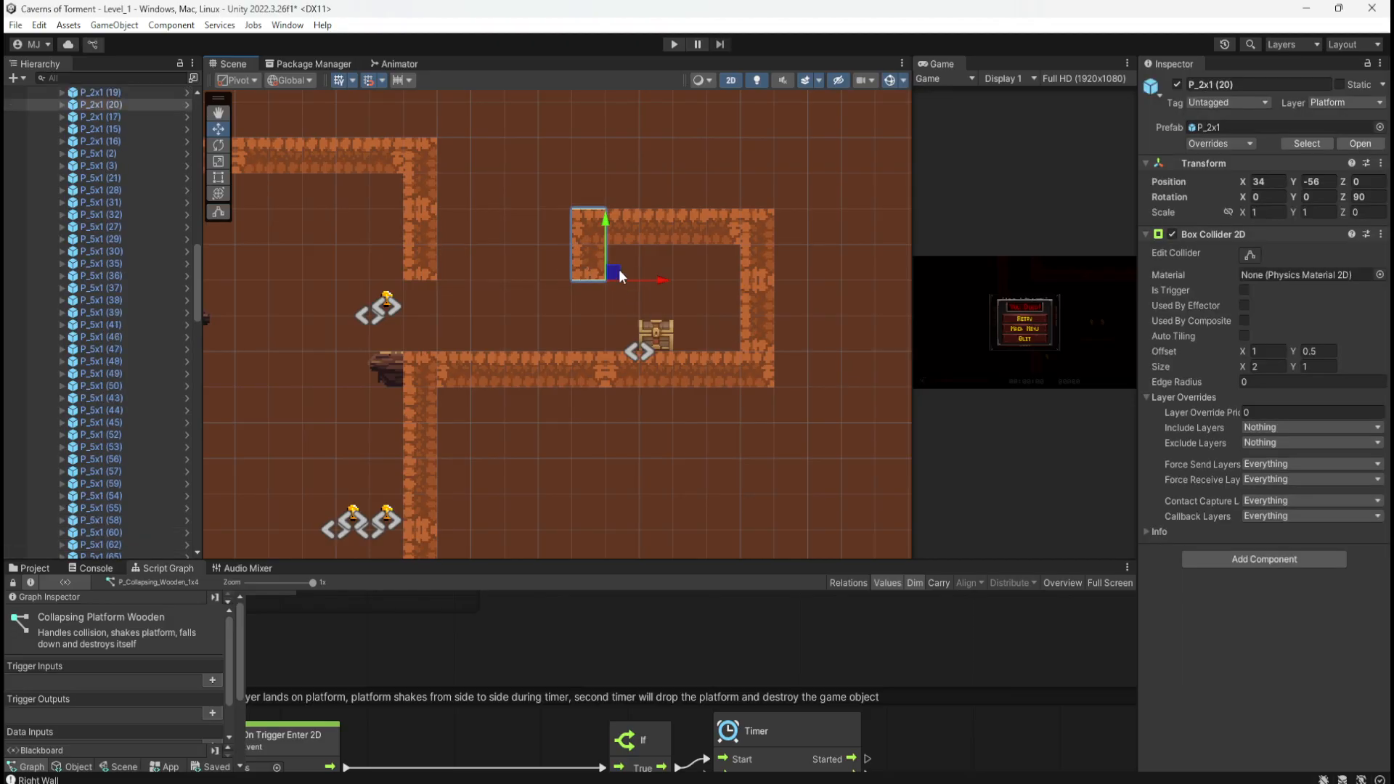
{"action": "left_click_drag", "start_coordinate": [613, 274], "coordinate": [547, 273]}
{"action": "left_click", "coordinate": [1364, 194]}
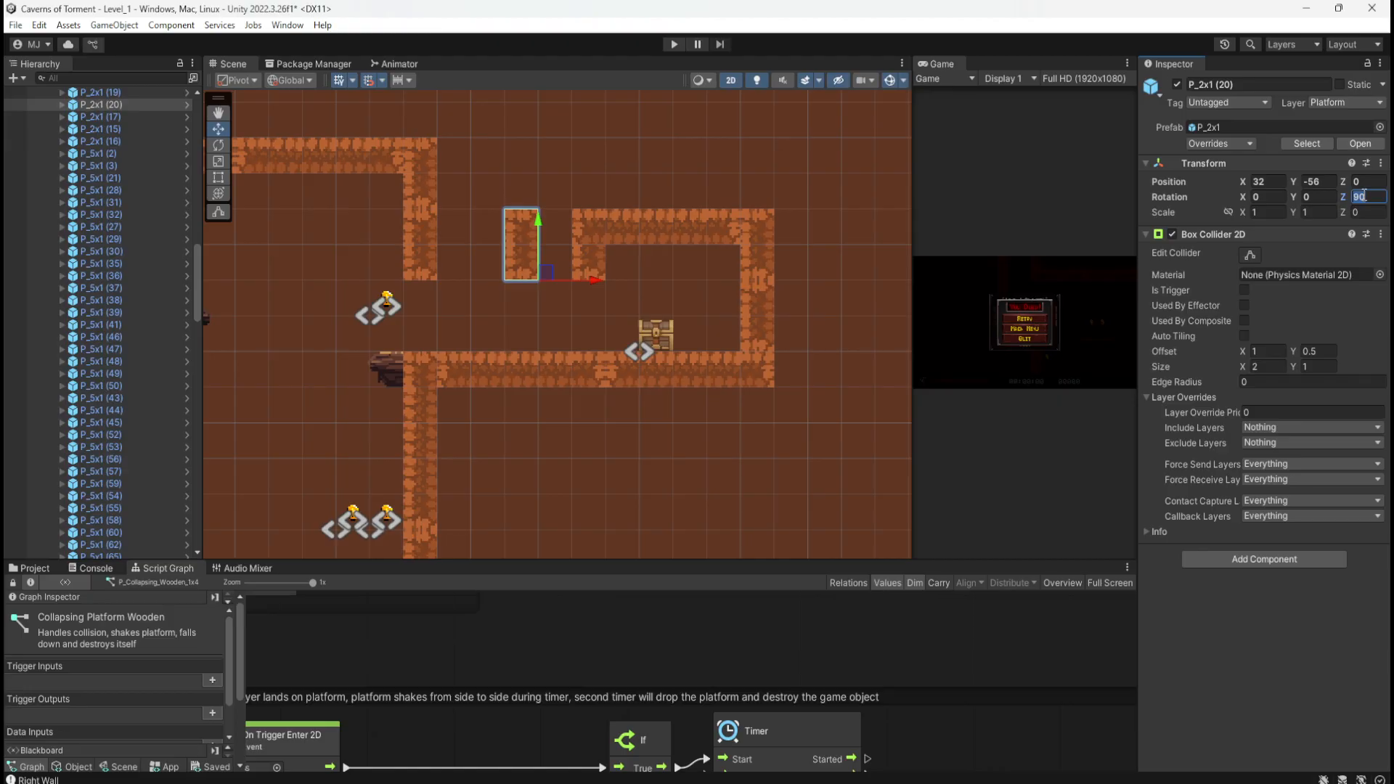
{"action": "type", "text": "0"}
{"action": "left_click_drag", "start_coordinate": [549, 273], "coordinate": [459, 267]}
{"action": "key", "text": "ctrl+d"}
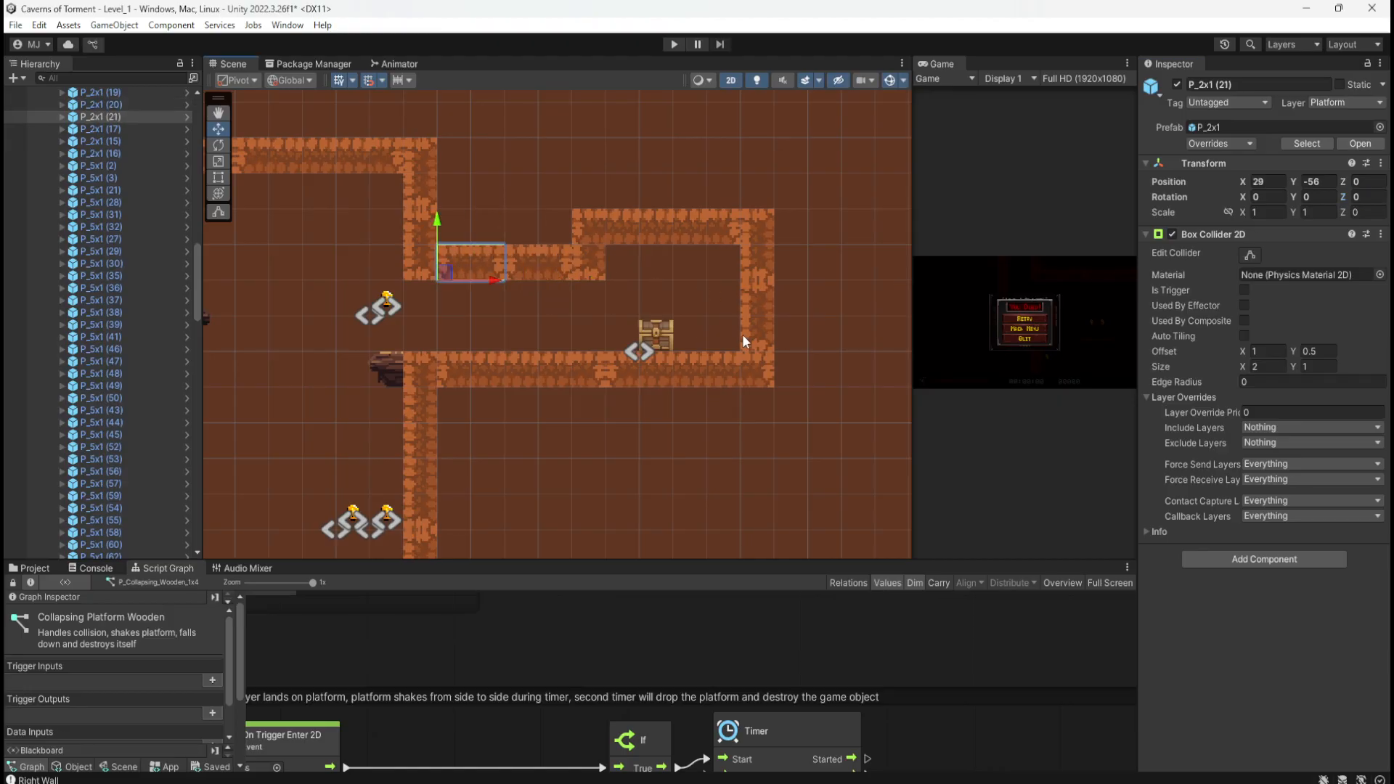
Step: Nudge the vertical wall piece one unit left and delete the two extra horizontal wall pieces
{"action": "left_click", "coordinate": [582, 273]}
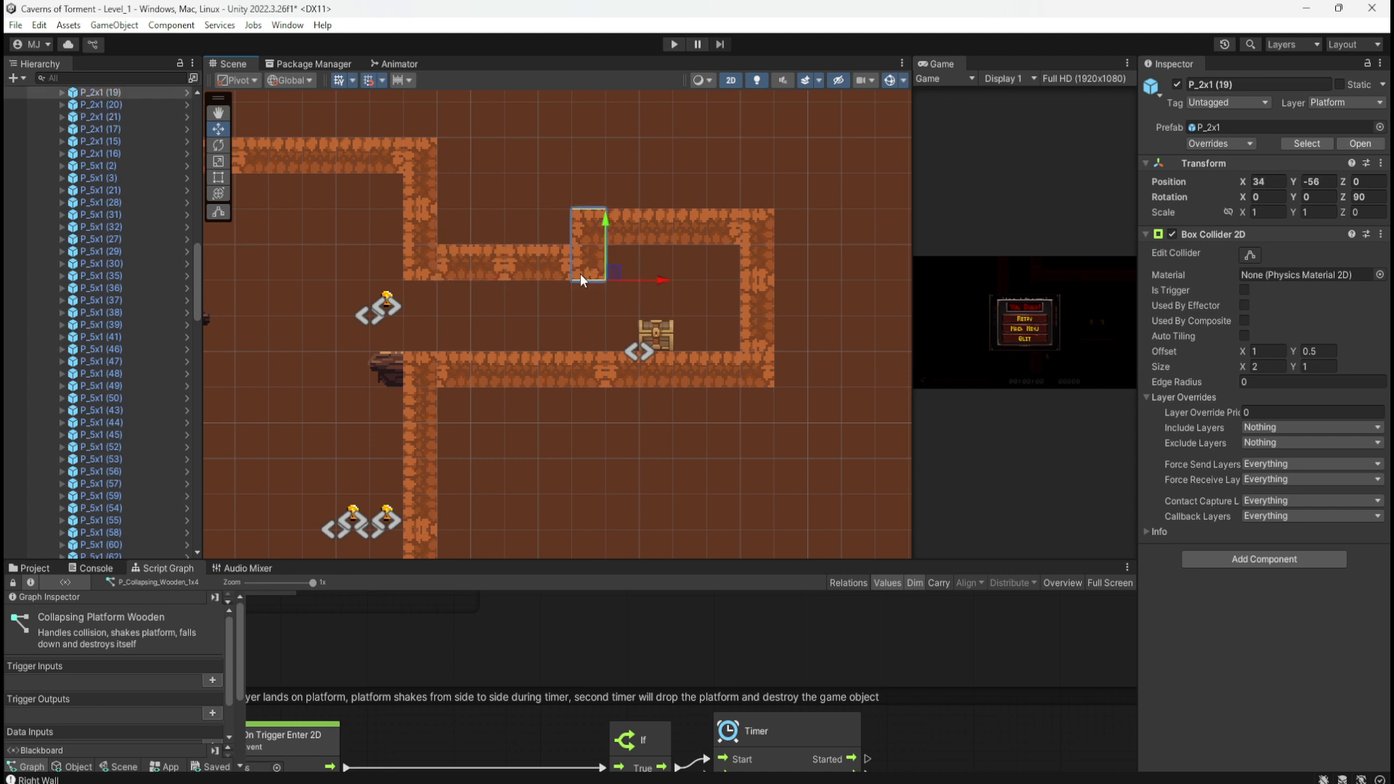
{"action": "left_click_drag", "start_coordinate": [608, 278], "coordinate": [556, 274]}
{"action": "left_click", "coordinate": [524, 264]}
{"action": "key", "text": "Delete"}
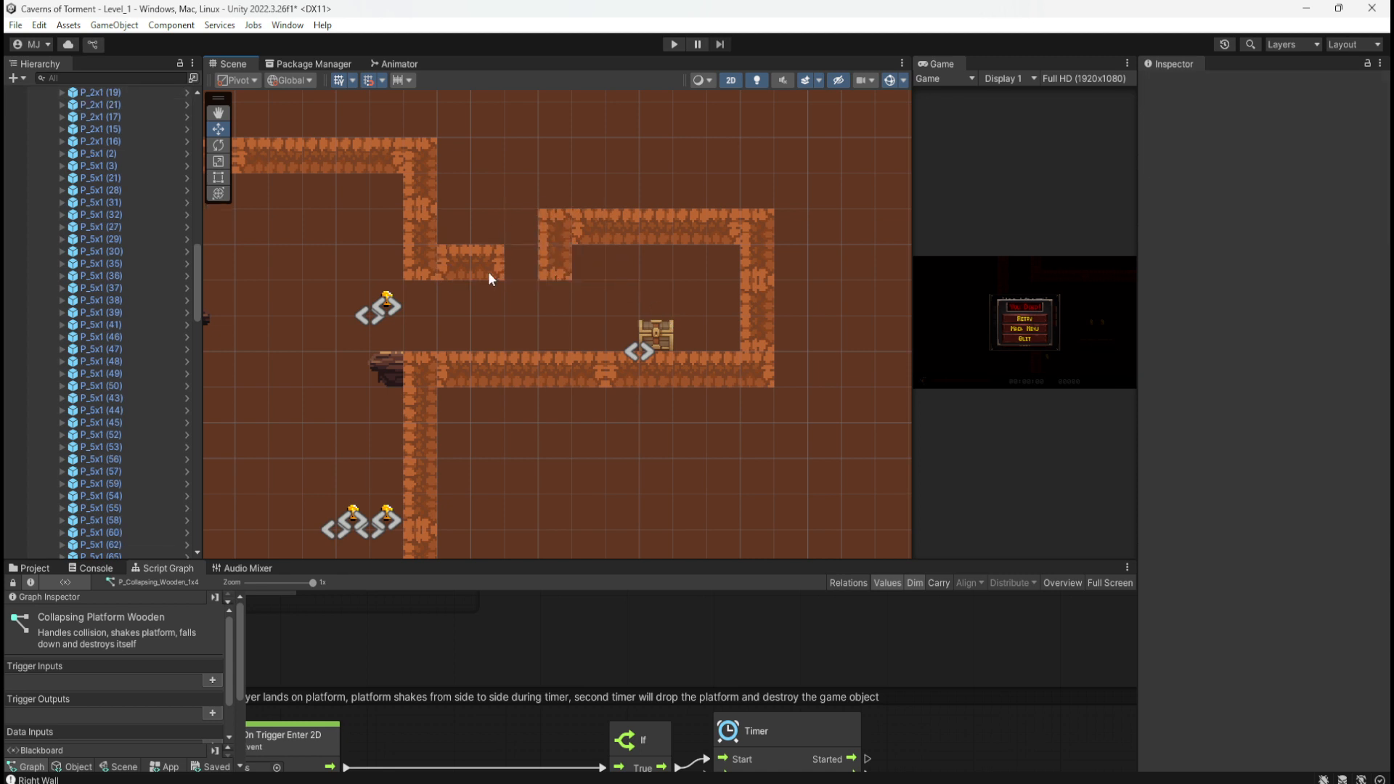
{"action": "left_click", "coordinate": [485, 264]}
{"action": "key", "text": "Delete"}
Step: Duplicate a P_3x1 platform and place it at 29, -56 as the chest room's upper-left ledge
{"action": "scroll", "coordinate": [697, 189], "scroll_direction": "down", "scroll_amount": 2}
{"action": "scroll", "coordinate": [765, 228], "scroll_direction": "down", "scroll_amount": 2}
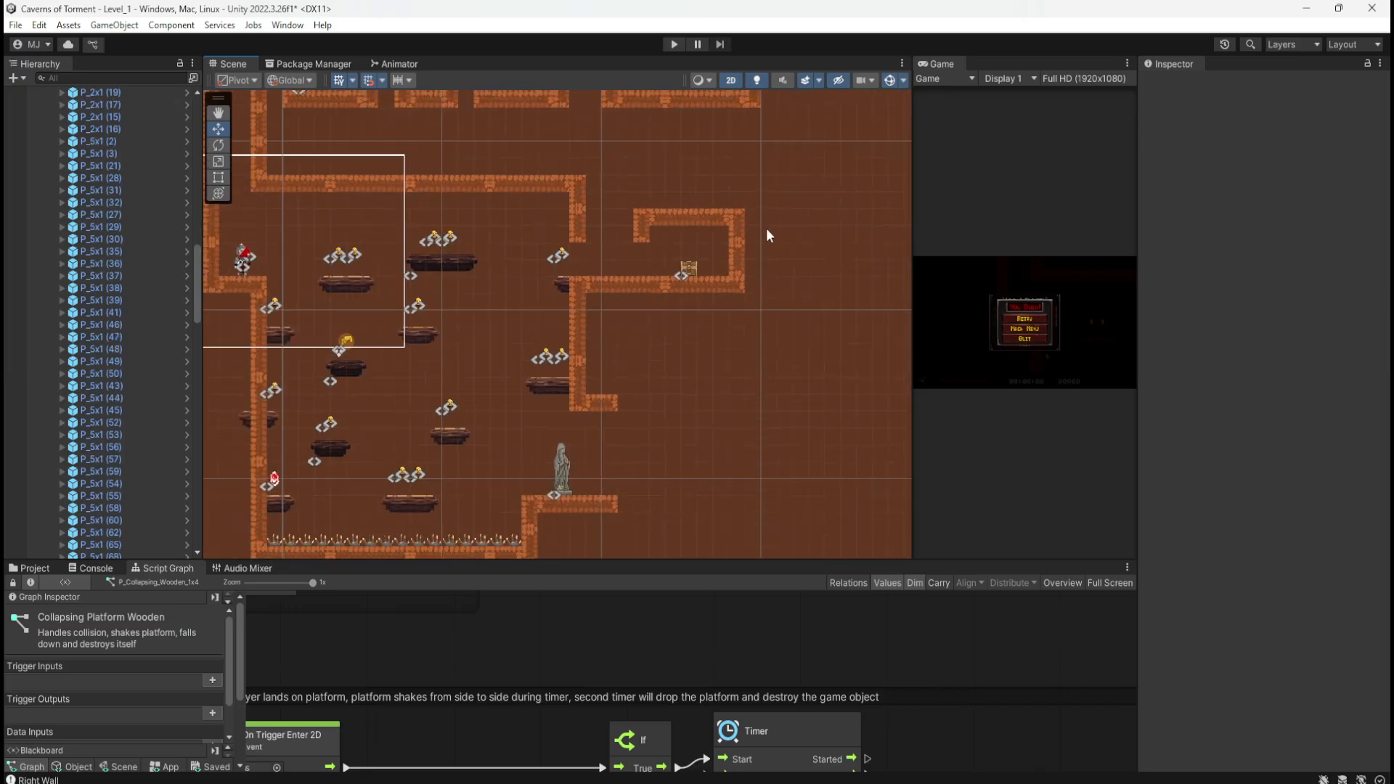
{"action": "left_click", "coordinate": [223, 294]}
{"action": "key", "text": "ctrl+d"}
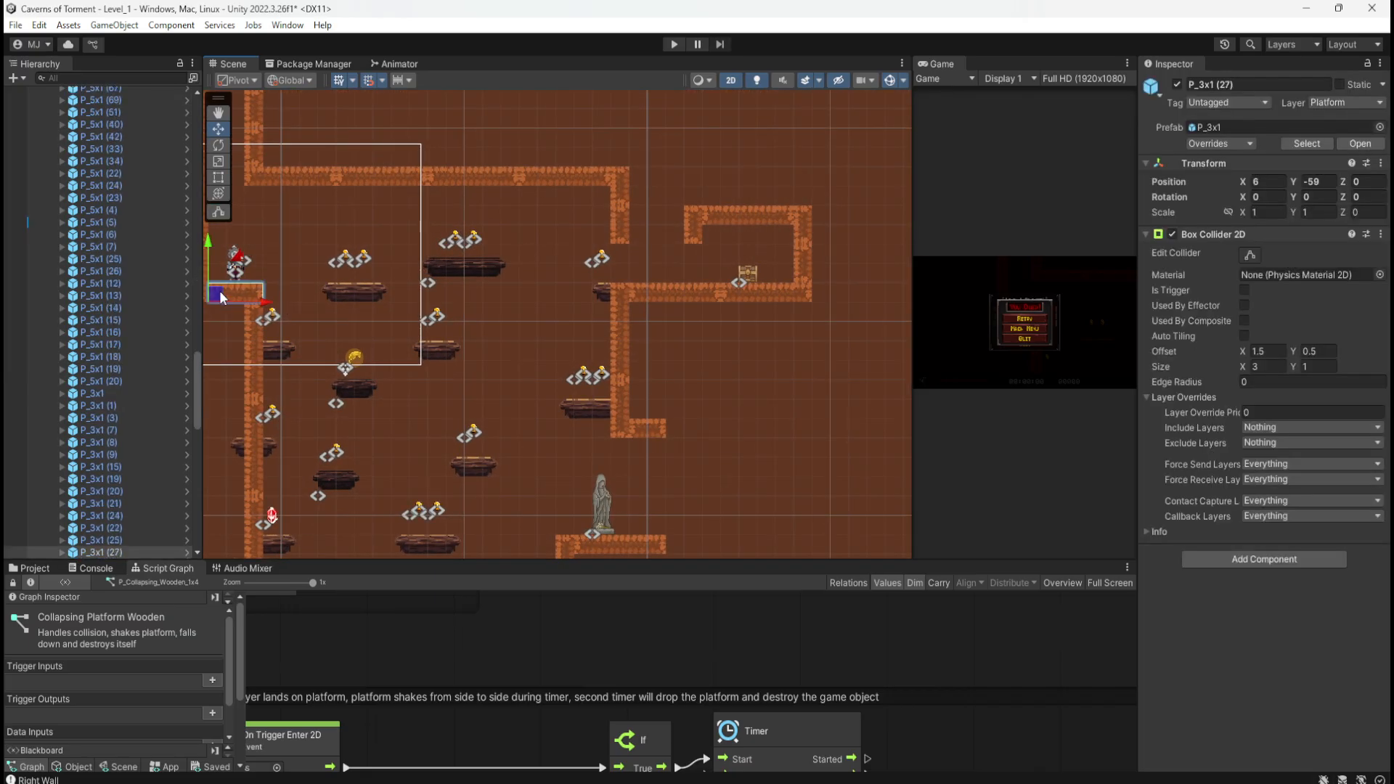
{"action": "left_click_drag", "start_coordinate": [221, 294], "coordinate": [641, 238]}
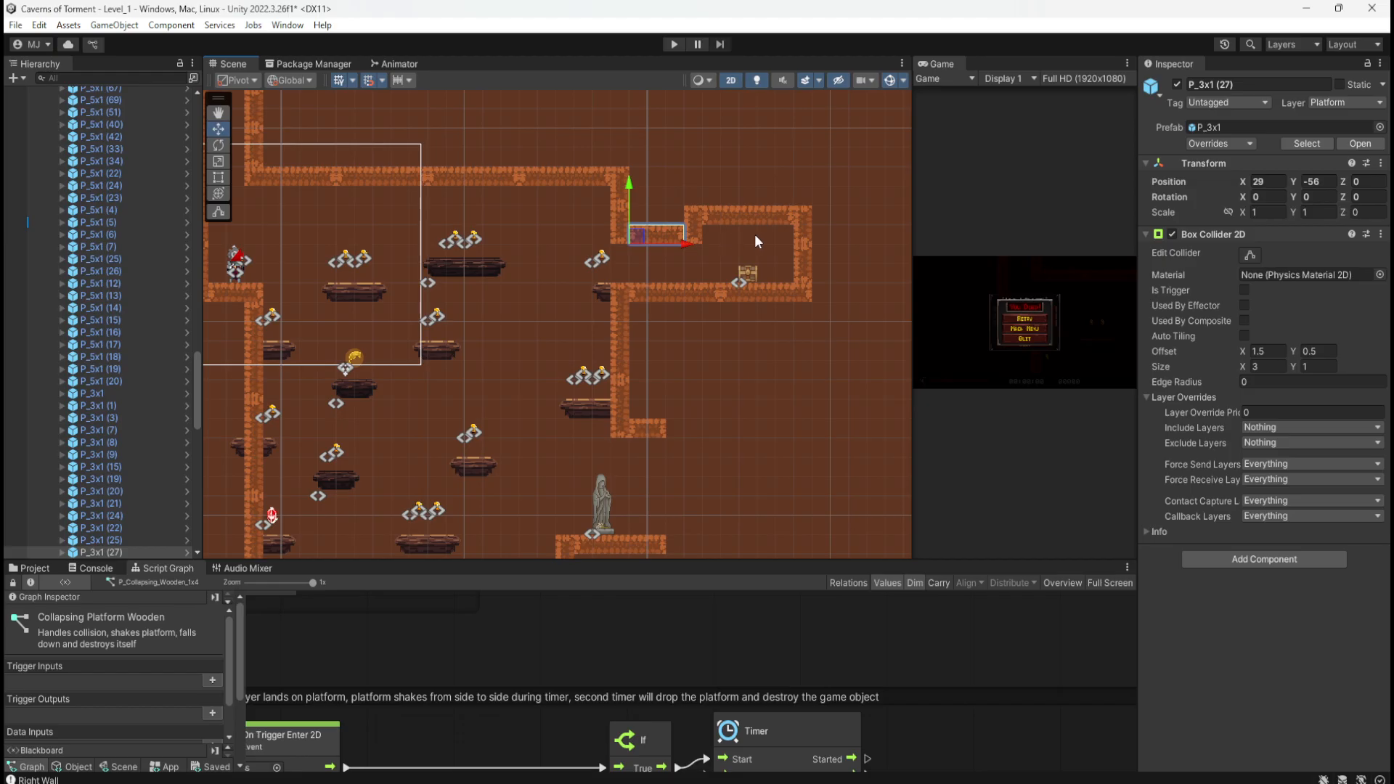
Step: Save the scene and start play-testing the level
{"action": "left_click", "coordinate": [739, 181]}
{"action": "key", "text": "ctrl+s"}
{"action": "left_click", "coordinate": [674, 43]}
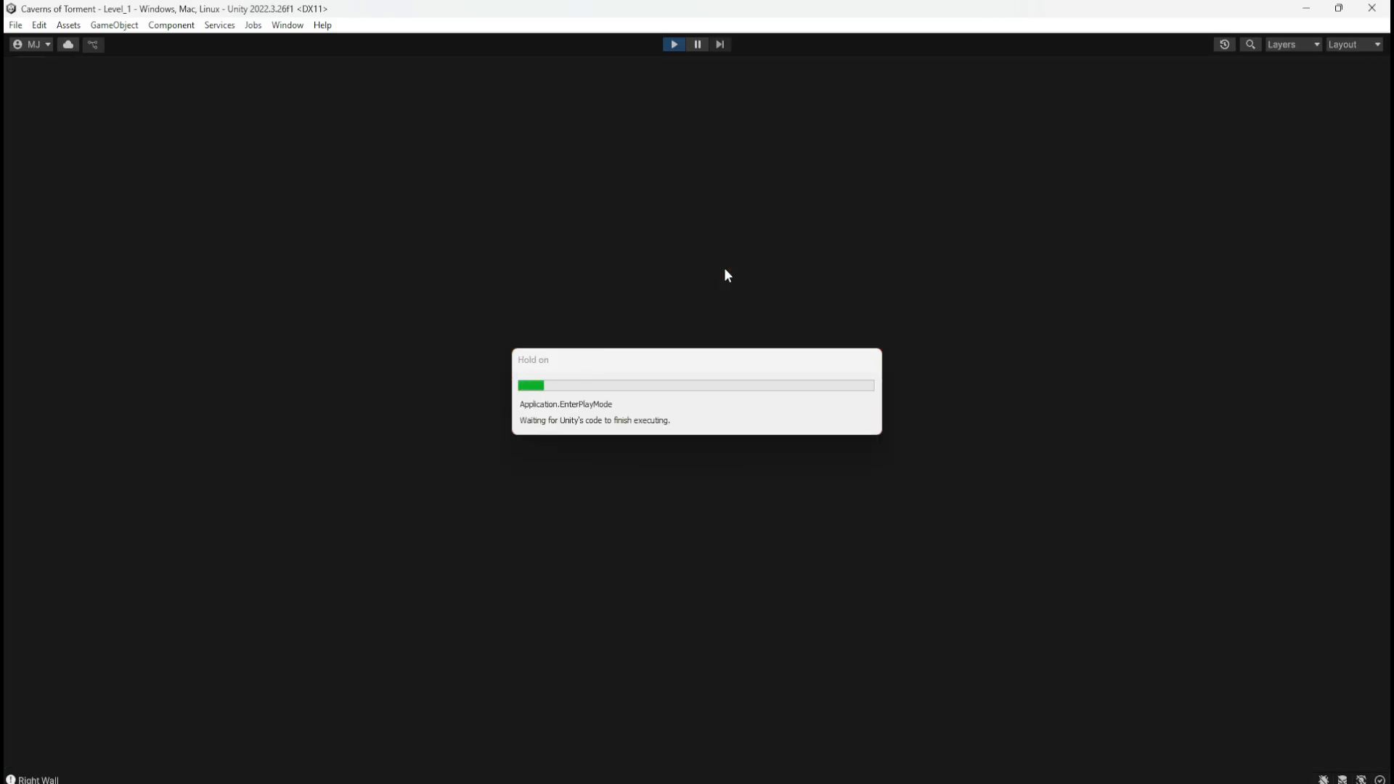
Step: Run right across the platforms collecting coins toward the wall
{"action": "key", "text": "d"}
{"action": "key", "text": "space"}
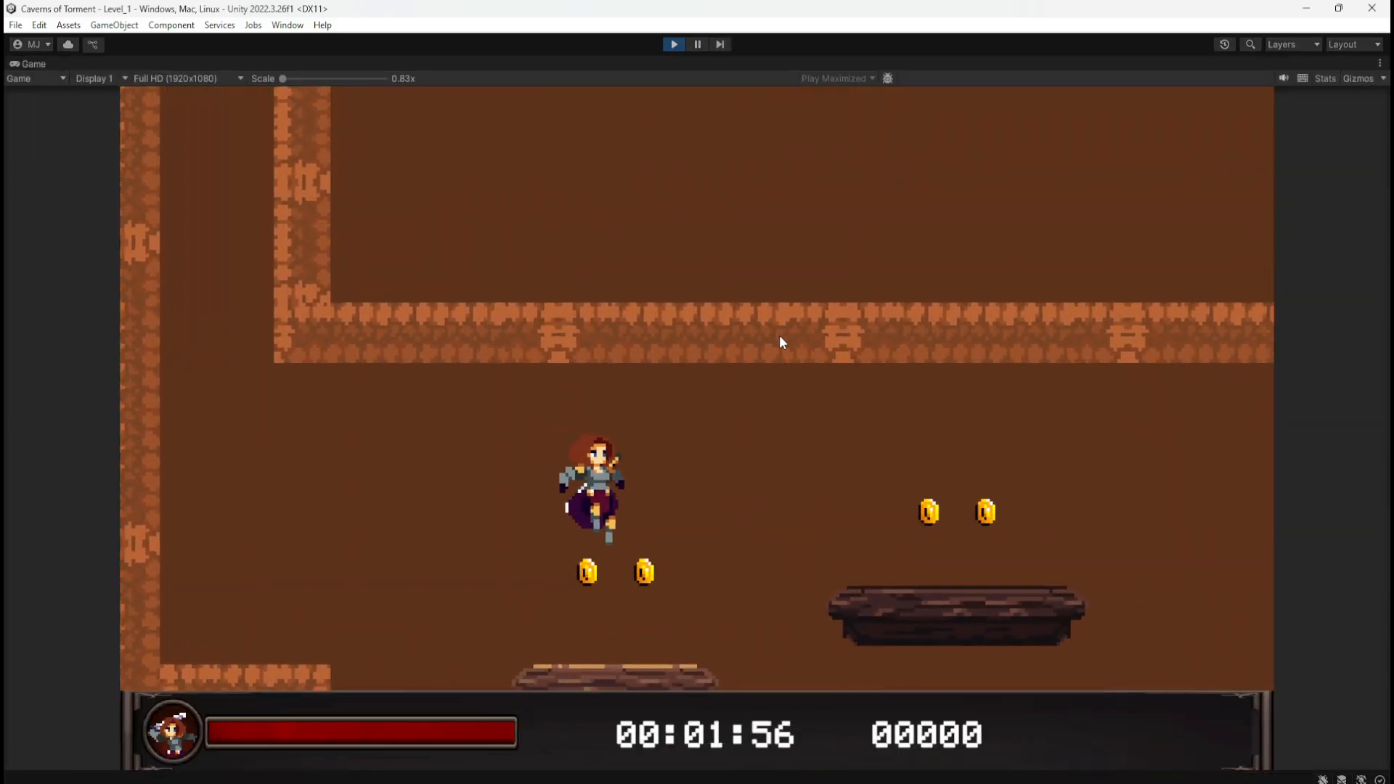
{"action": "key", "text": "space"}
{"action": "key", "text": "space"}
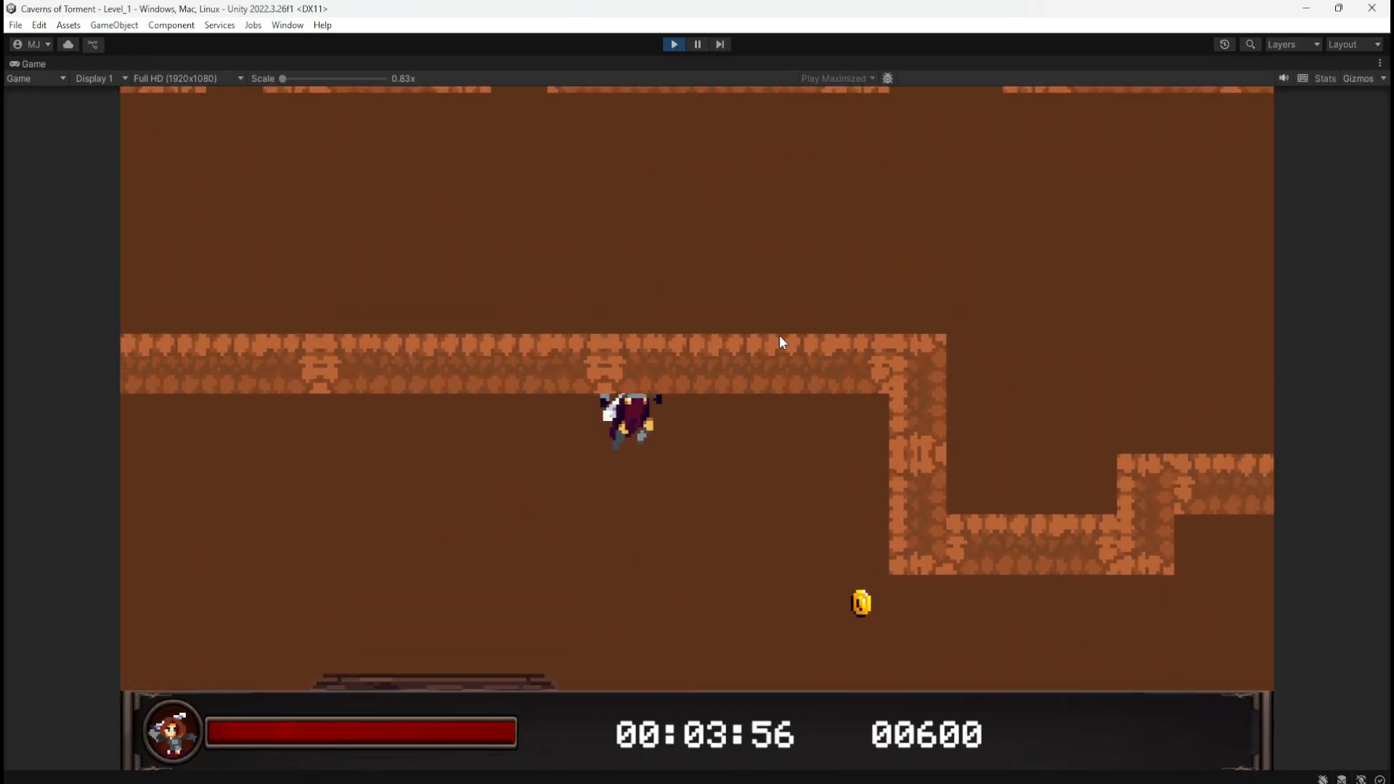
{"action": "key", "text": "d"}
{"action": "key", "text": "space"}
{"action": "key", "text": "space"}
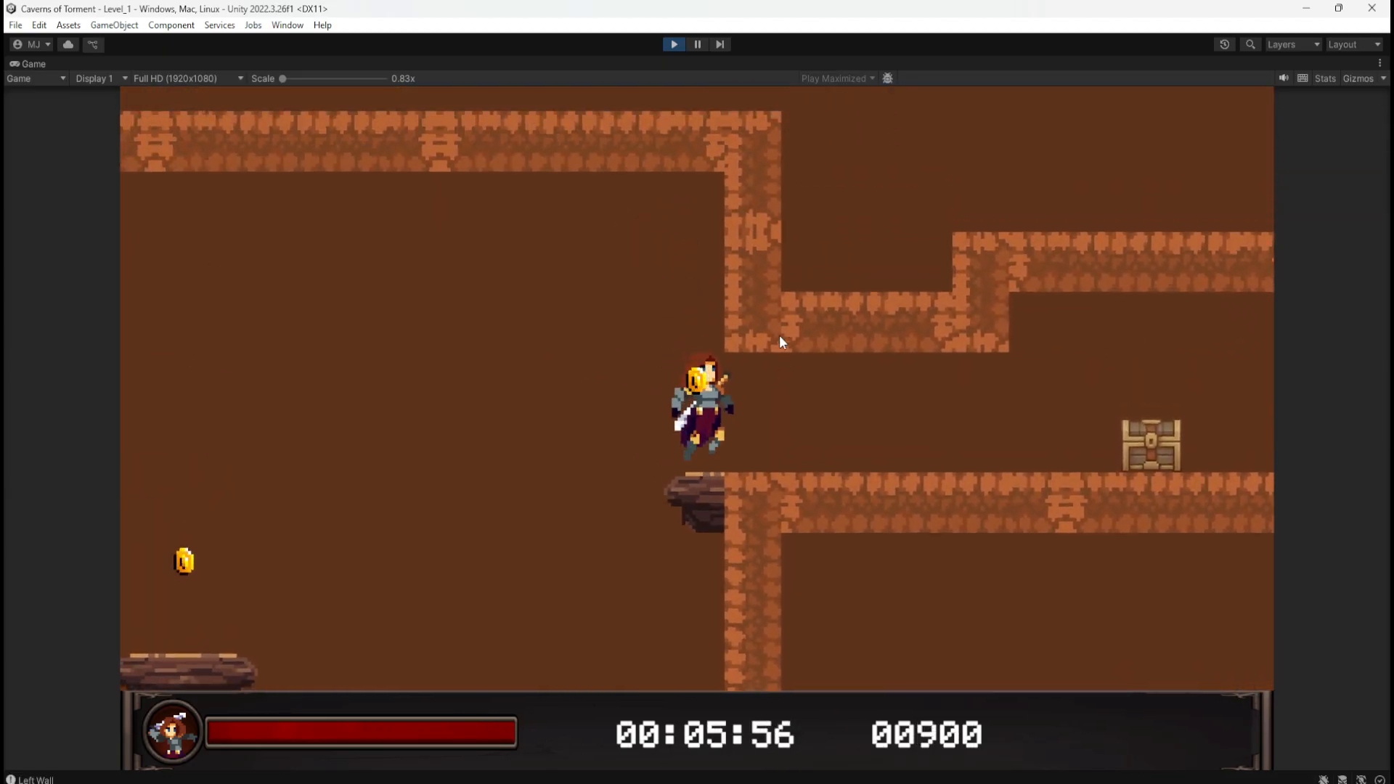
Step: Jump onto the reworked chest-room ledge grabbing its coin at score 01050, then stop Play mode
{"action": "key", "text": "a"}
{"action": "key", "text": "a"}
{"action": "key", "text": "d"}
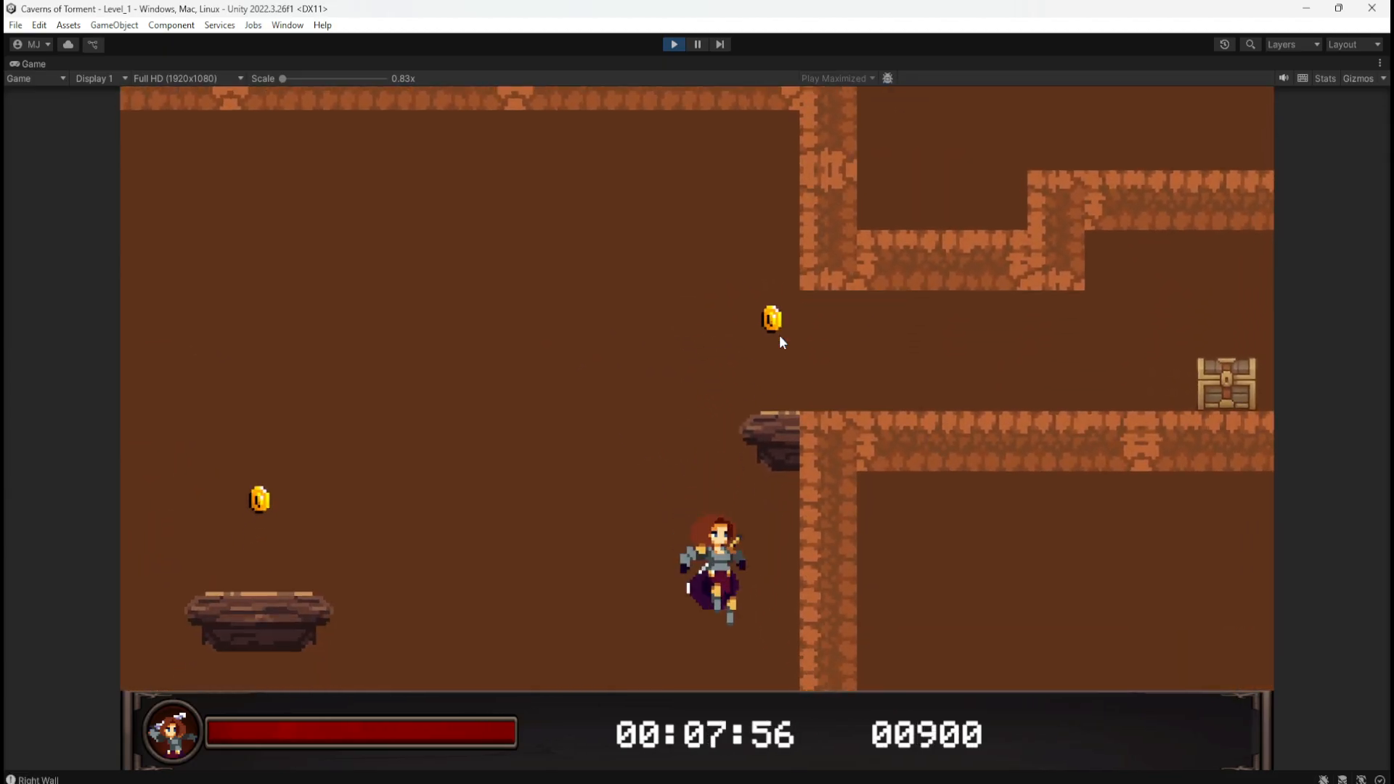
{"action": "key", "text": "space"}
{"action": "key", "text": "space"}
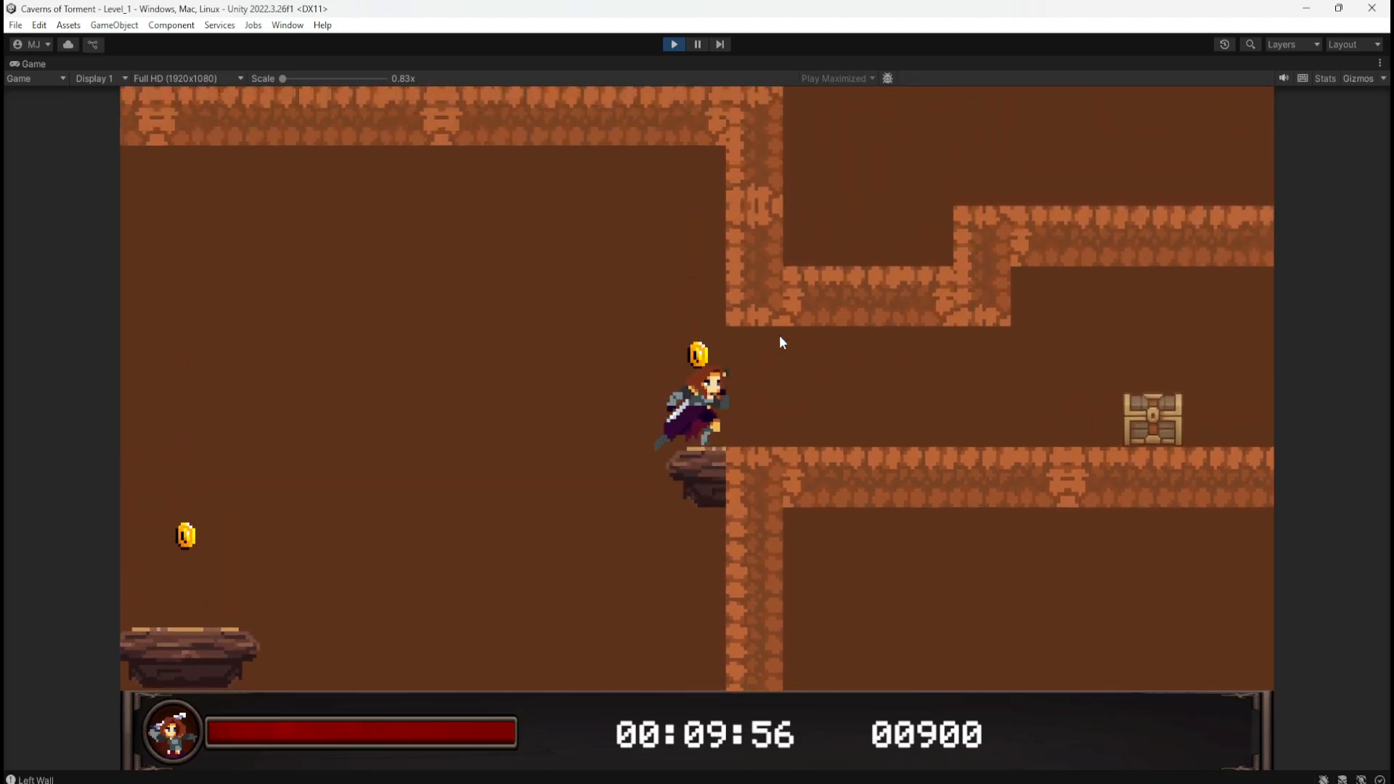
{"action": "key", "text": "a"}
{"action": "key", "text": "space"}
{"action": "key", "text": "d"}
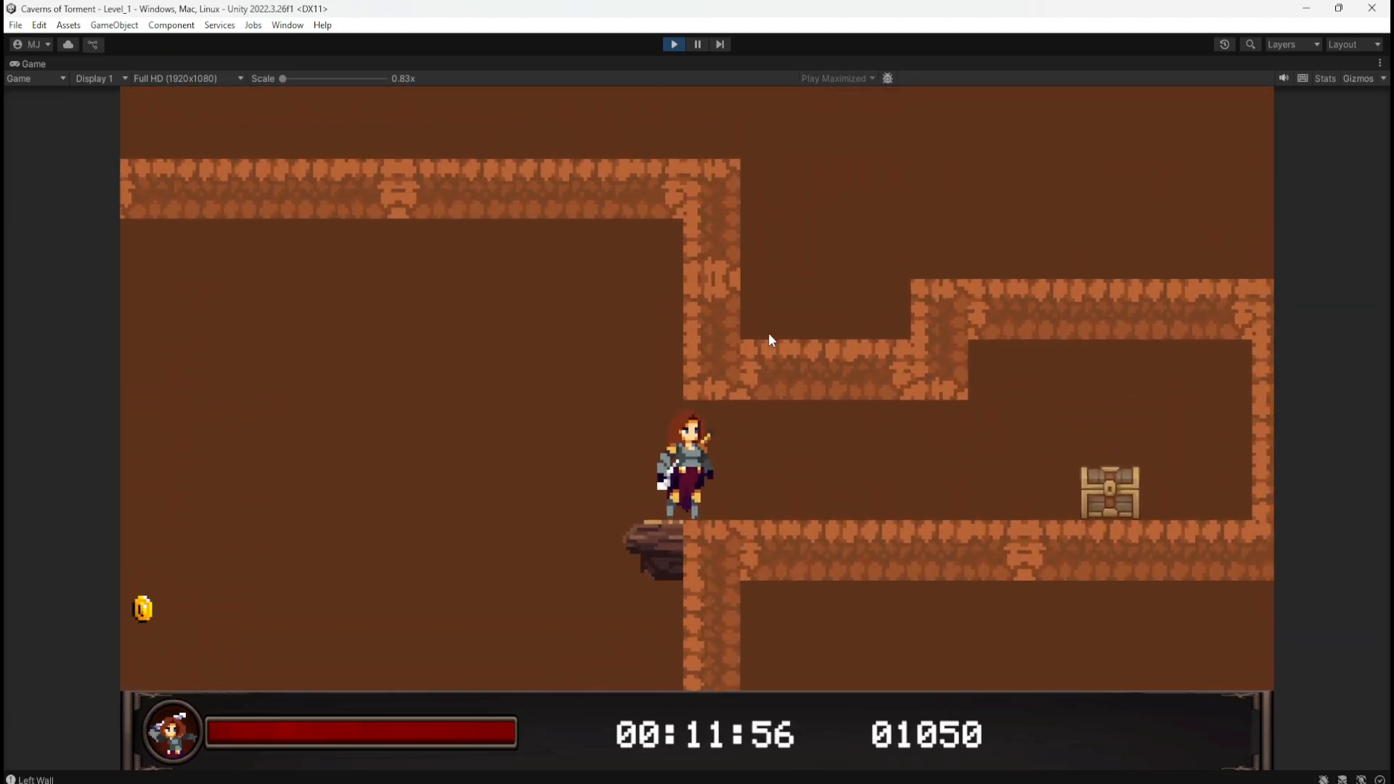
{"action": "key", "text": "a"}
{"action": "left_click", "coordinate": [674, 45]}
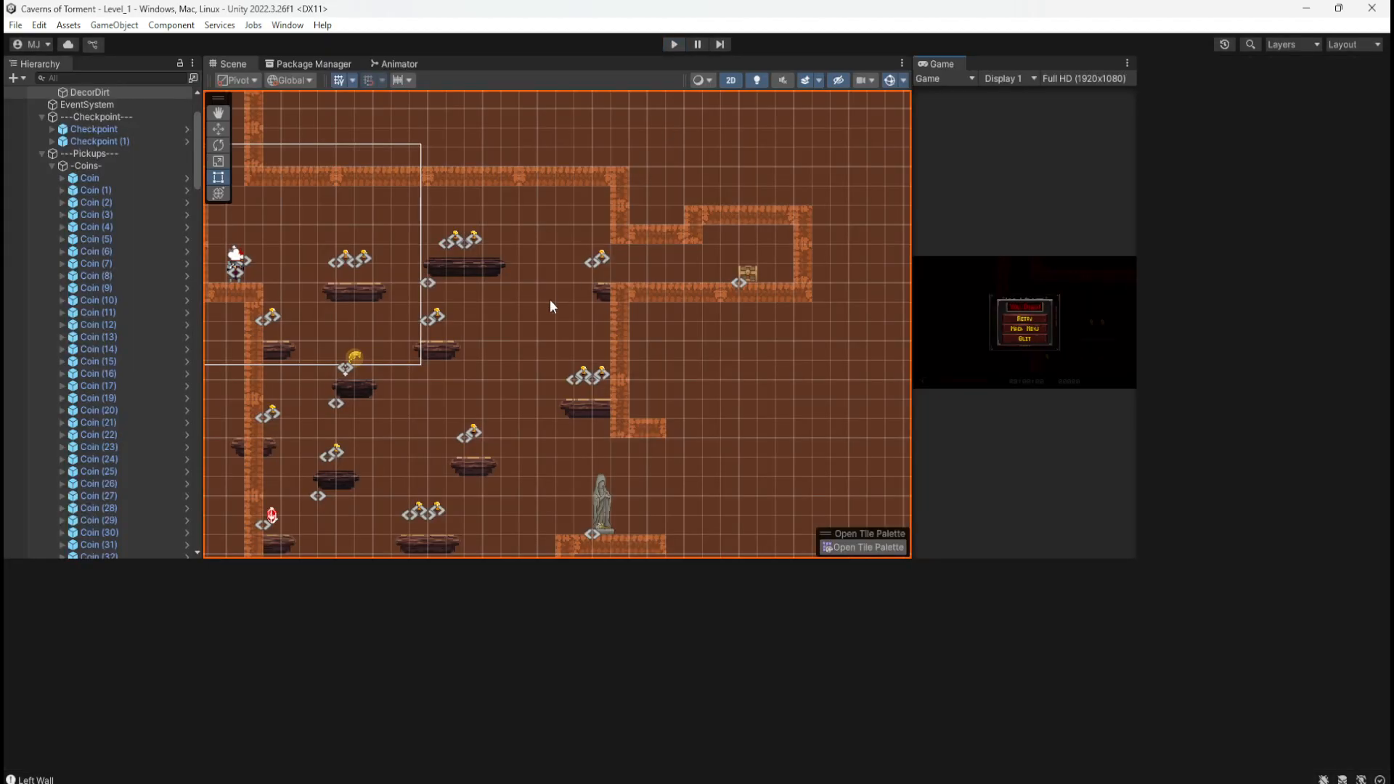
Step: Undo the accidental DecorDirt tilemap move and marquee-select all wall pieces around the chest room
{"action": "scroll", "coordinate": [466, 287], "scroll_direction": "down", "scroll_amount": 5}
{"action": "scroll", "coordinate": [685, 228], "scroll_direction": "up", "scroll_amount": 16}
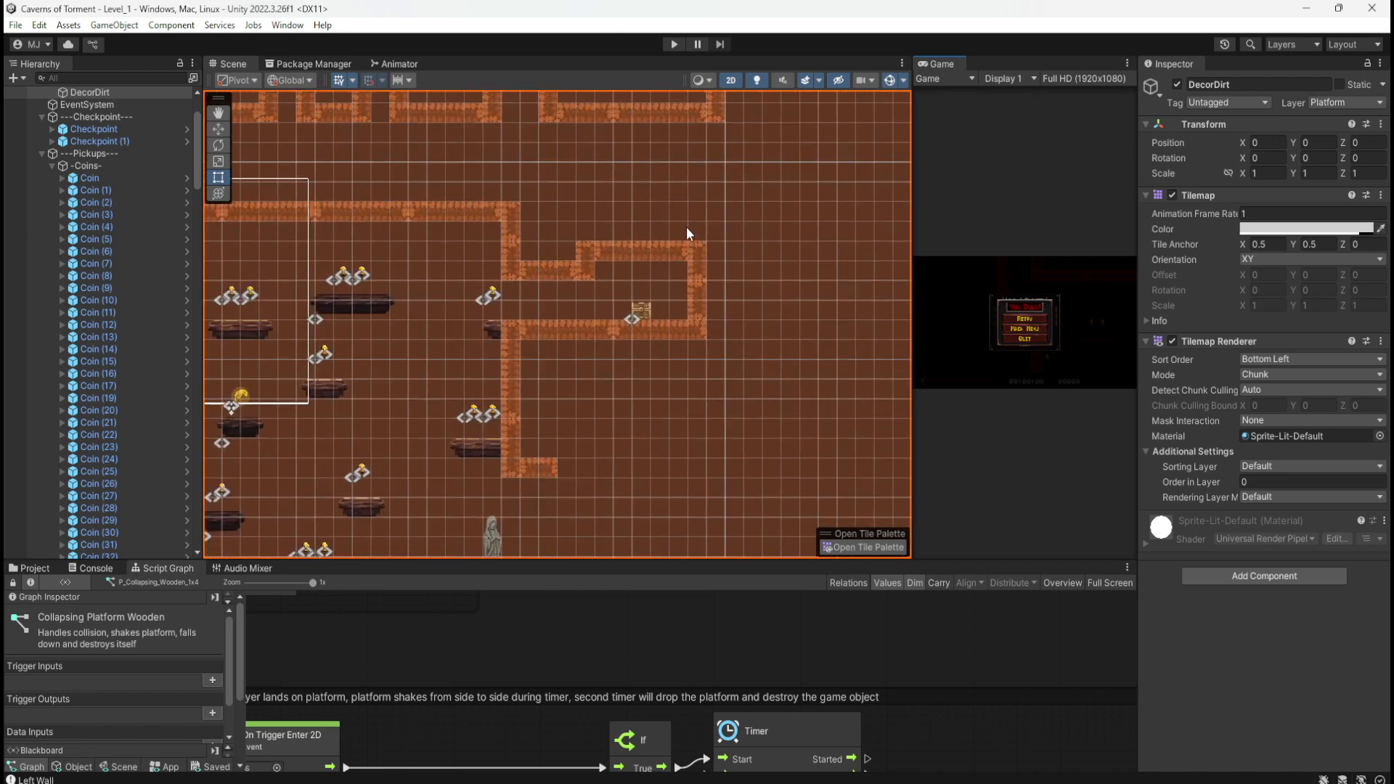
{"action": "scroll", "coordinate": [428, 272], "scroll_direction": "down", "scroll_amount": 3}
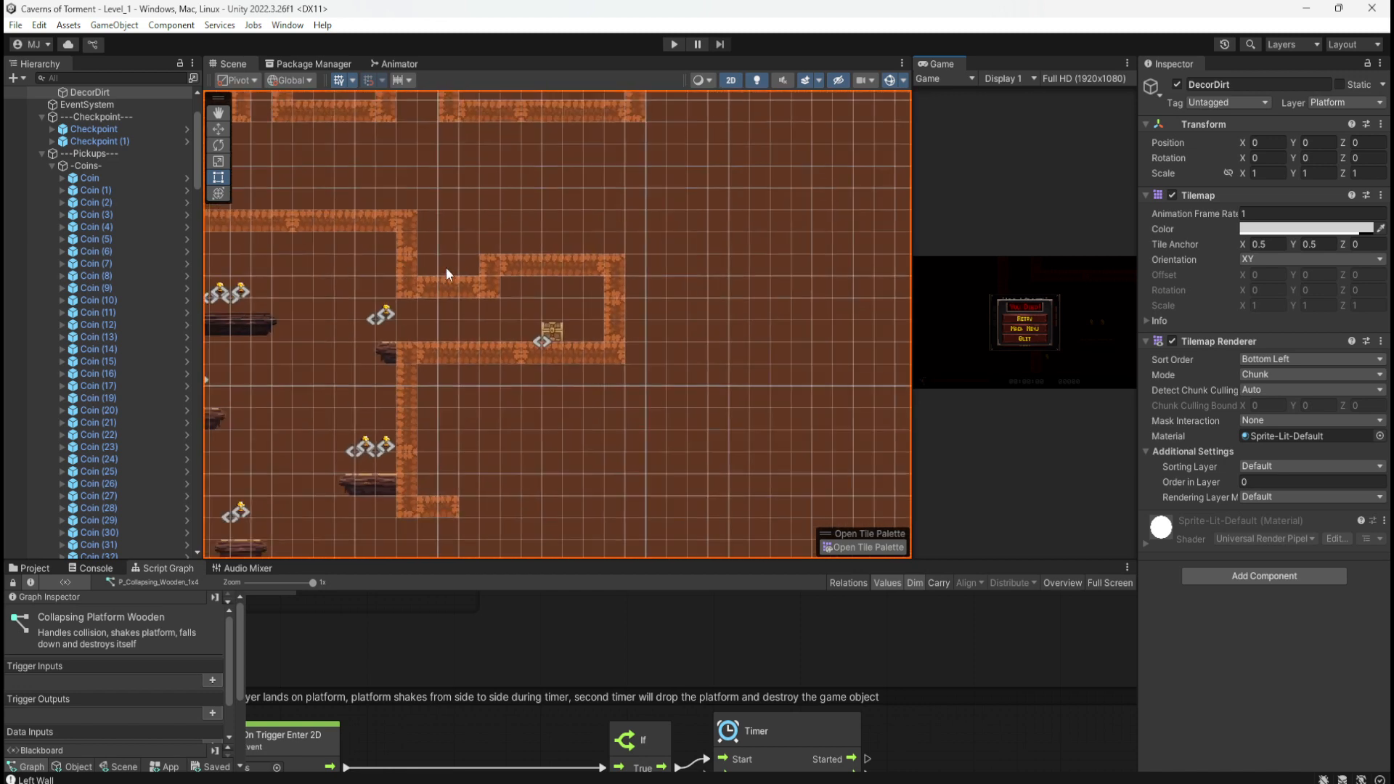
{"action": "left_click_drag", "start_coordinate": [671, 229], "coordinate": [629, 277]}
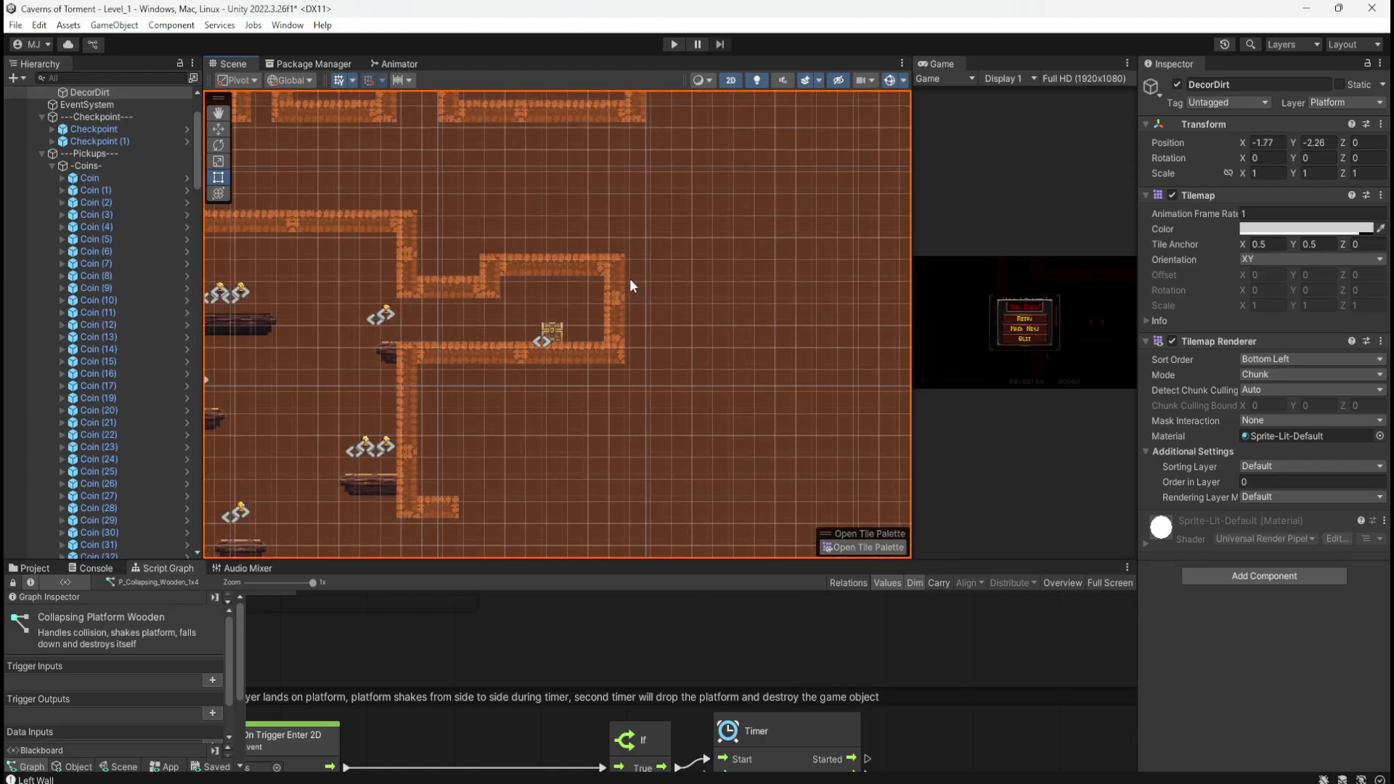
{"action": "key", "text": "ctrl+z"}
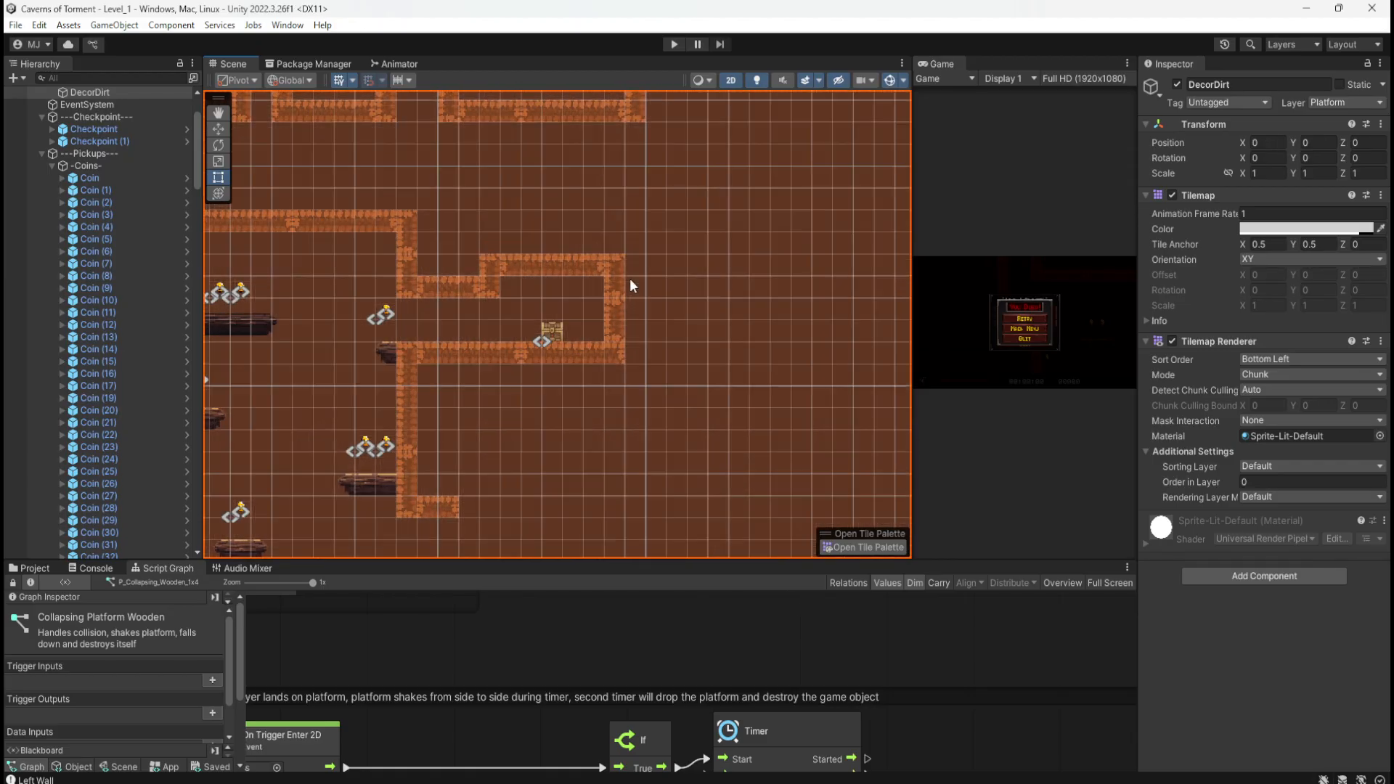
{"action": "left_click", "coordinate": [495, 288]}
{"action": "left_click_drag", "start_coordinate": [651, 241], "coordinate": [441, 378]}
Step: Shift the chest room's eight wall pieces to the right
{"action": "scroll", "coordinate": [569, 290], "scroll_direction": "up", "scroll_amount": 2}
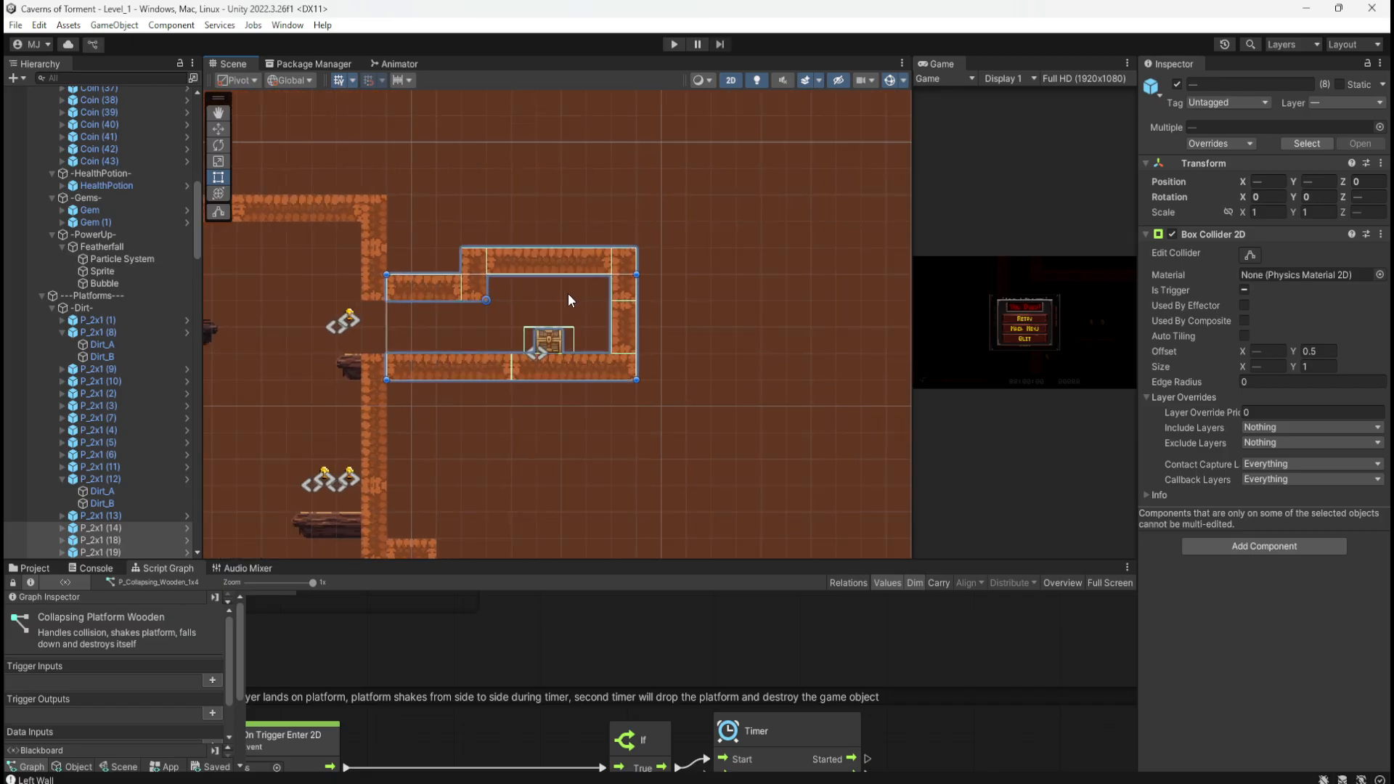
{"action": "scroll", "coordinate": [519, 297], "scroll_direction": "down", "scroll_amount": 4}
{"action": "scroll", "coordinate": [518, 297], "scroll_direction": "up", "scroll_amount": 4}
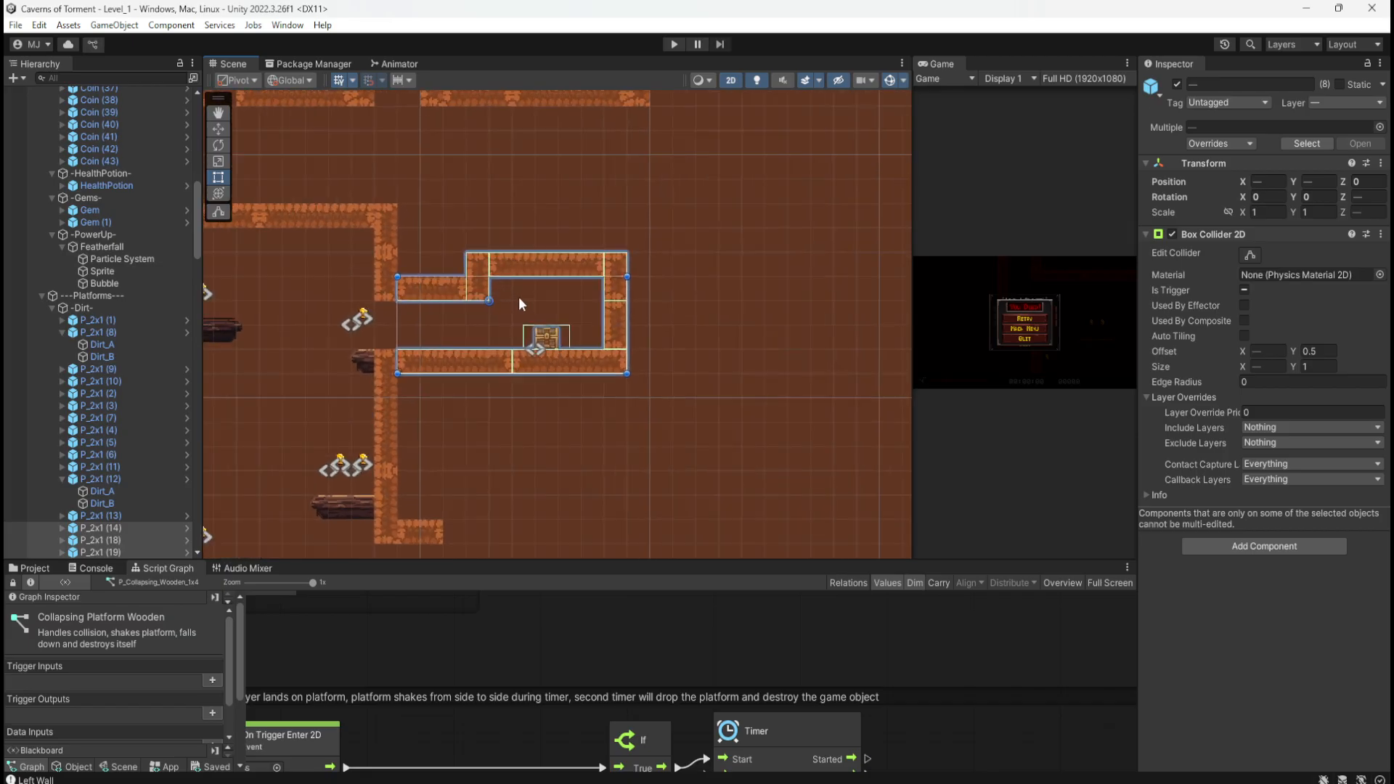
{"action": "left_click_drag", "start_coordinate": [711, 215], "coordinate": [391, 398]}
{"action": "key", "text": "w"}
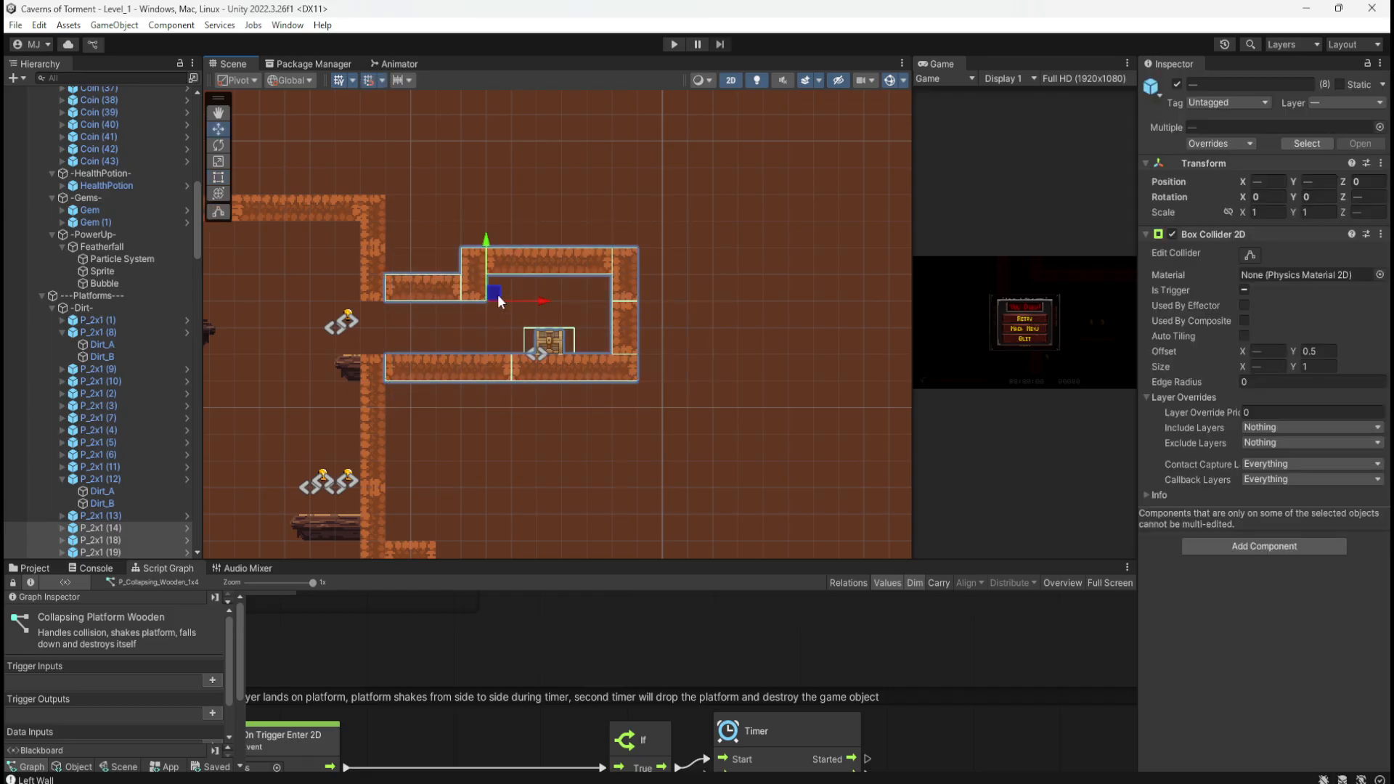
{"action": "left_click_drag", "start_coordinate": [496, 294], "coordinate": [711, 303]}
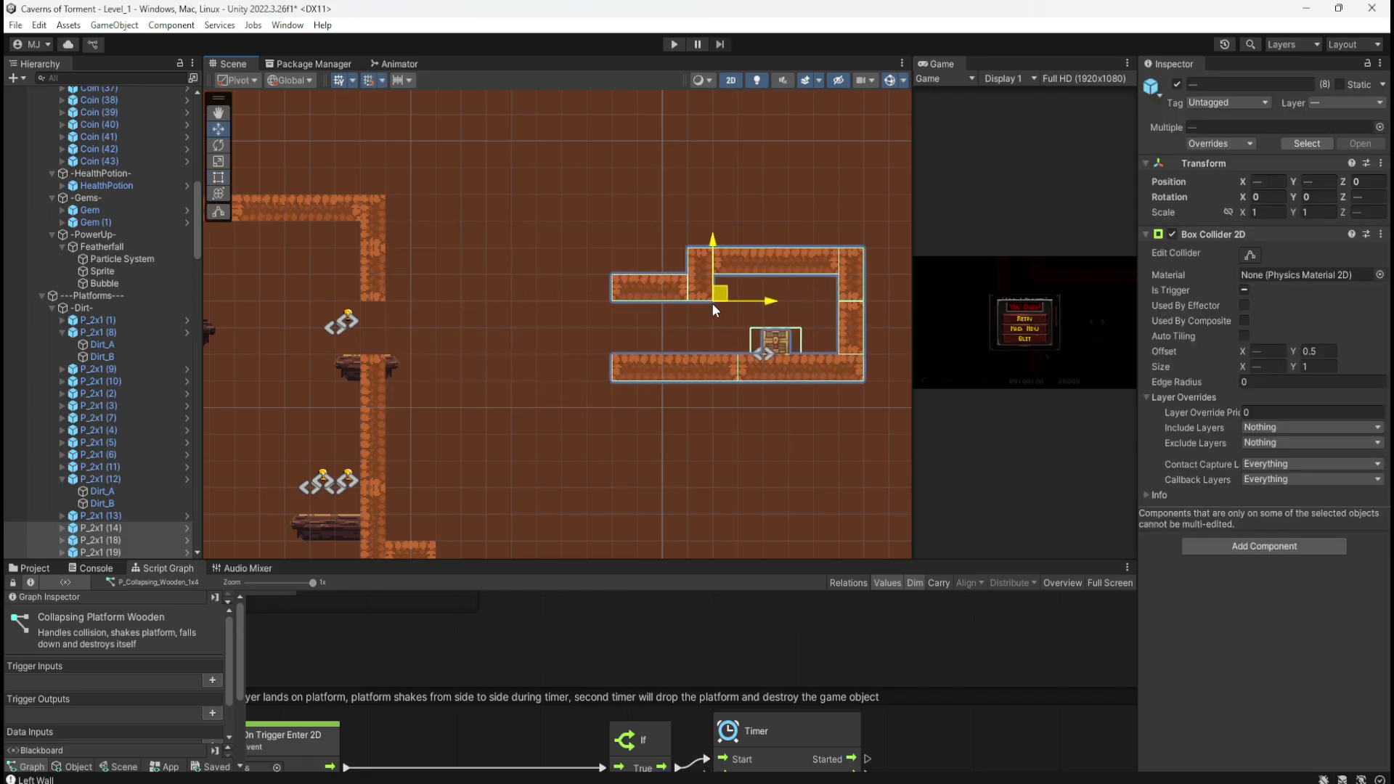
Step: Add floor piece copies at X 29 and X 34, shifting the chest room walls further right
{"action": "left_click", "coordinate": [642, 363]}
{"action": "key", "text": "ctrl+d"}
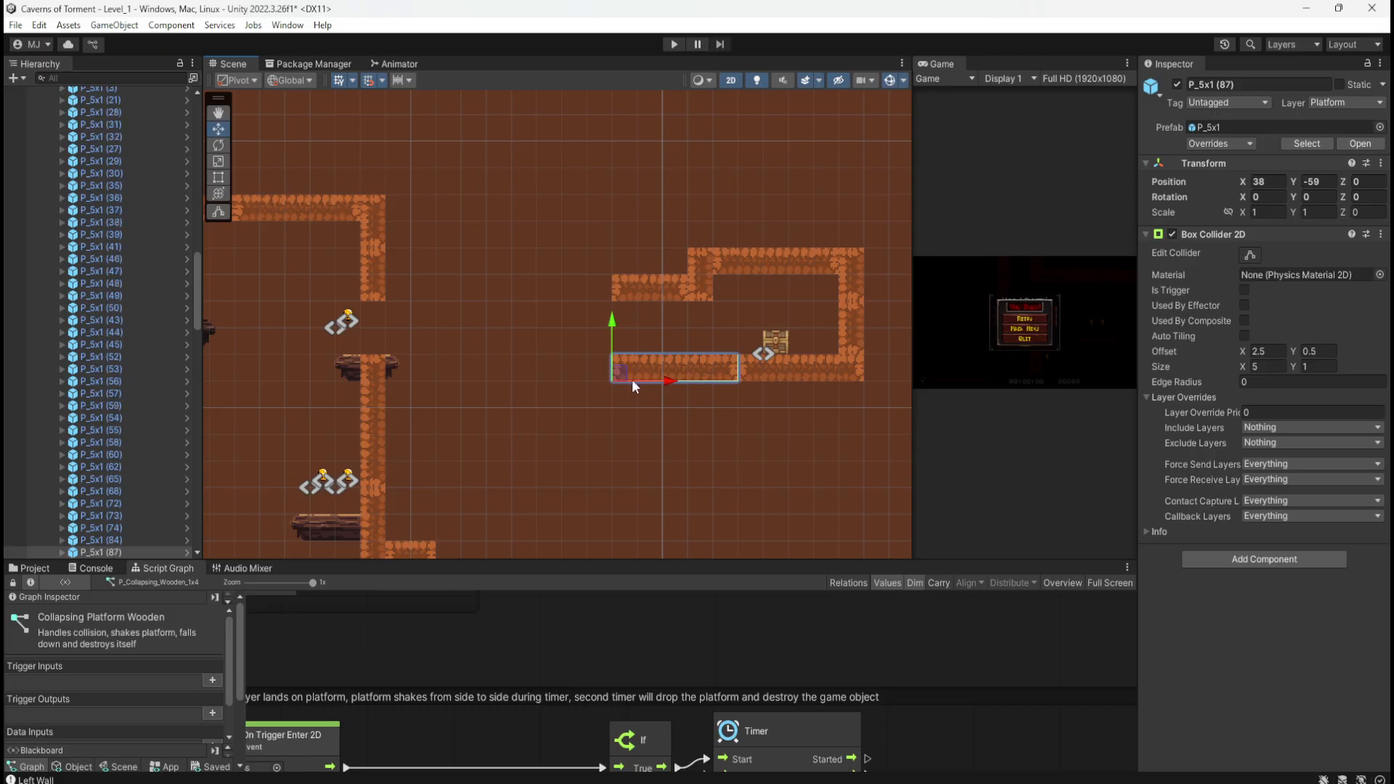
{"action": "left_click_drag", "start_coordinate": [631, 379], "coordinate": [446, 377]}
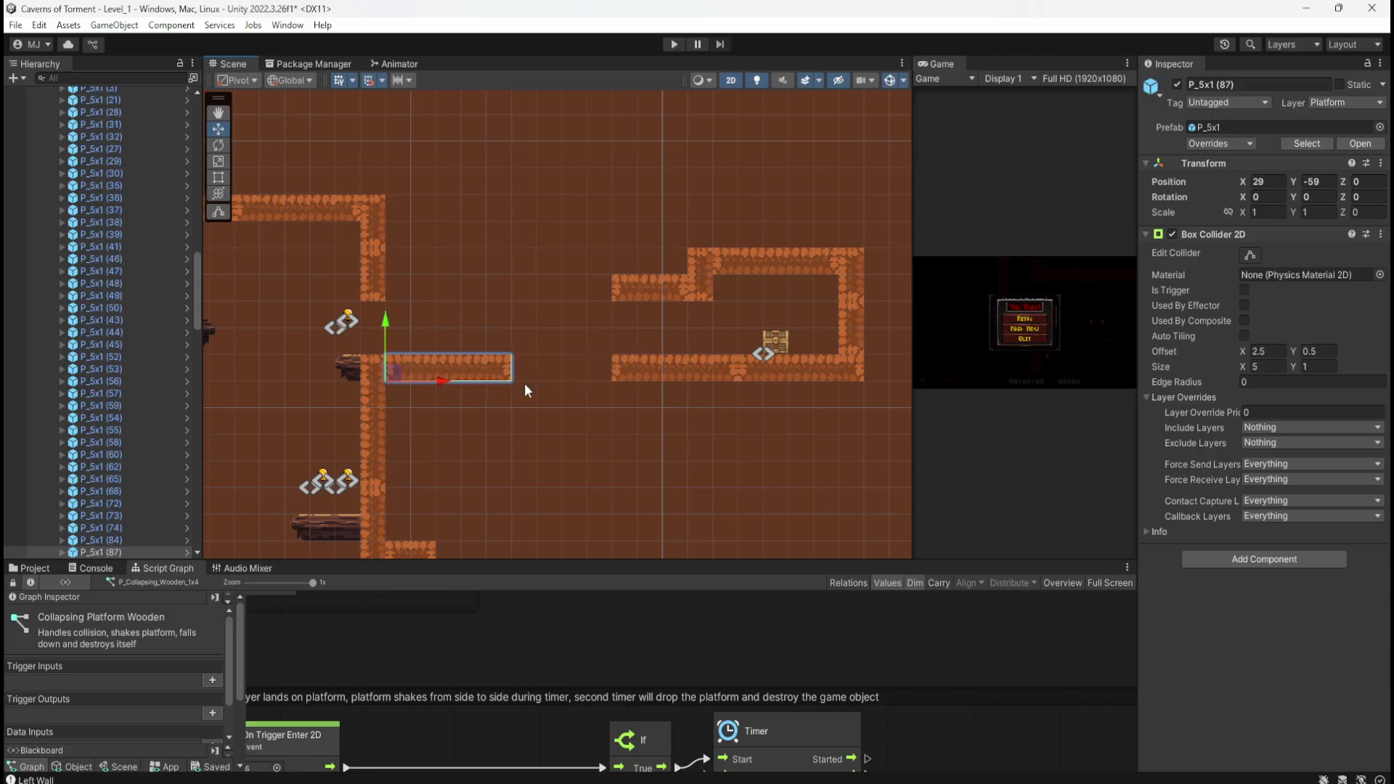
{"action": "left_click_drag", "start_coordinate": [582, 199], "coordinate": [896, 416]}
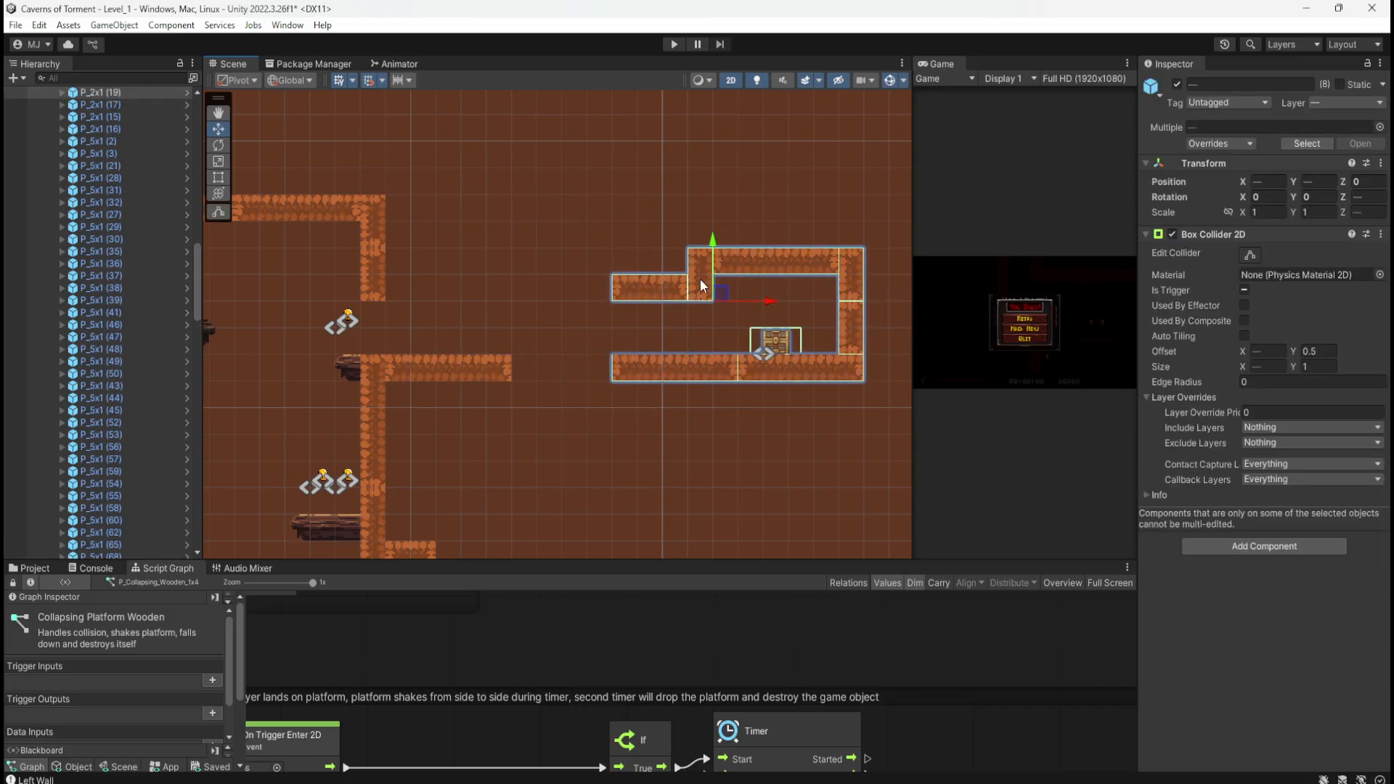
{"action": "left_click_drag", "start_coordinate": [717, 293], "coordinate": [768, 294]}
{"action": "left_click", "coordinate": [470, 367]}
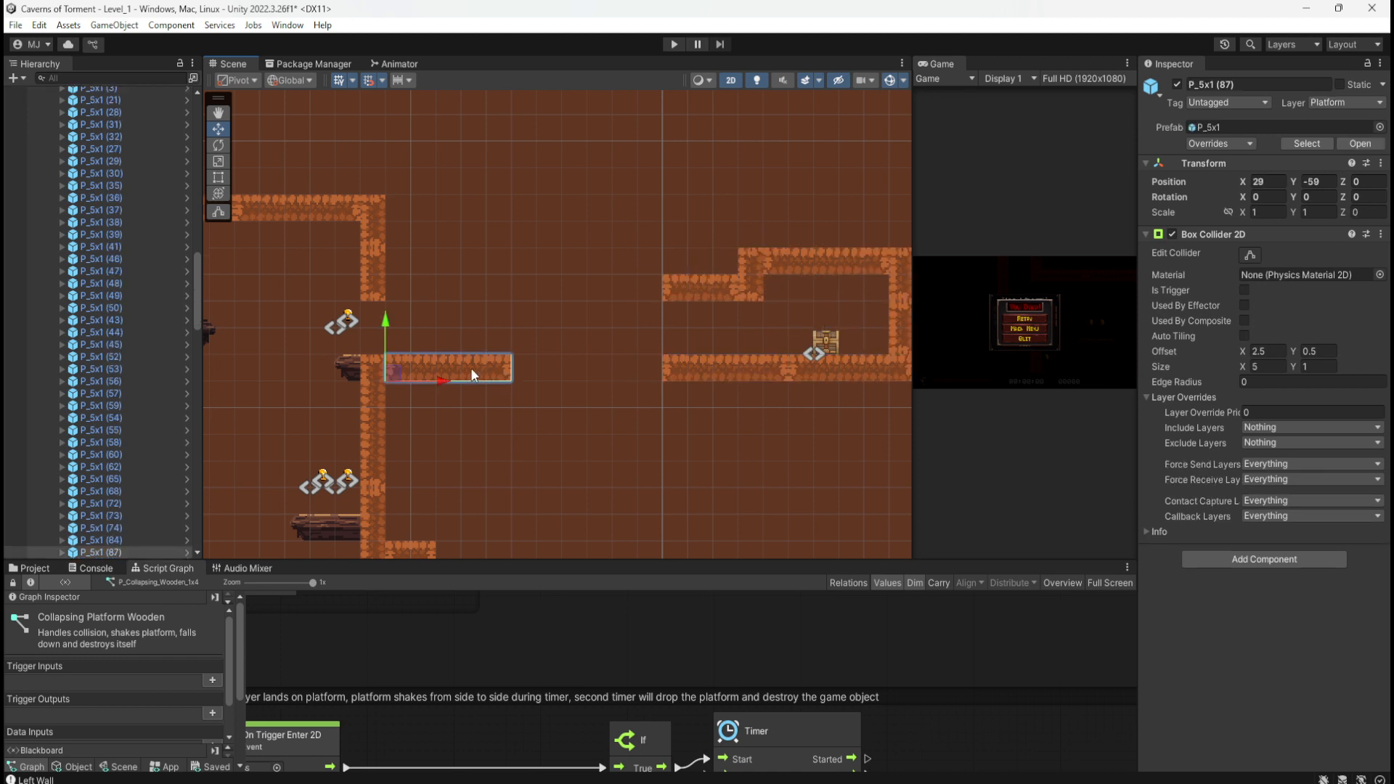
{"action": "key", "text": "ctrl+d"}
{"action": "left_click_drag", "start_coordinate": [455, 378], "coordinate": [573, 384]}
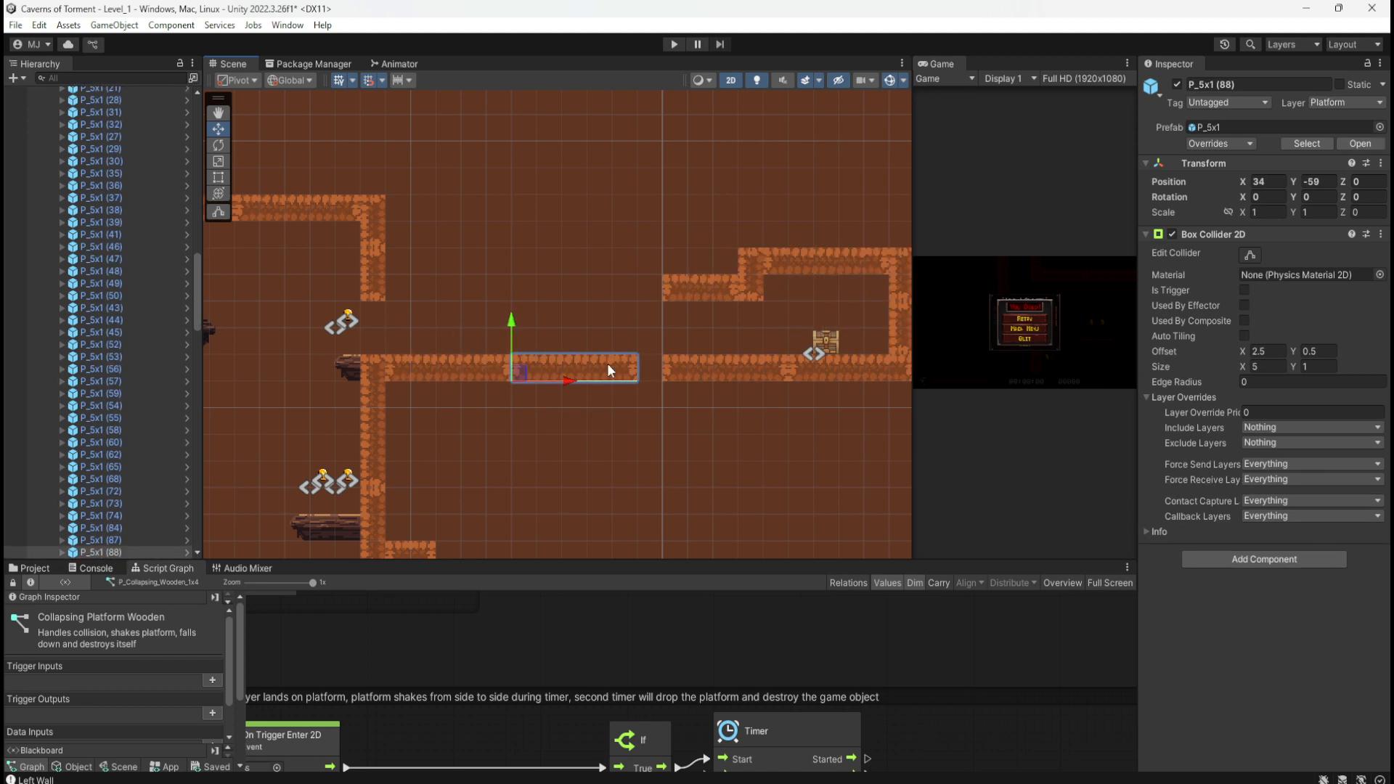
Step: Duplicate both new floor platforms and raise the copies three units to Y -56
{"action": "left_click_drag", "start_coordinate": [645, 333], "coordinate": [405, 406]}
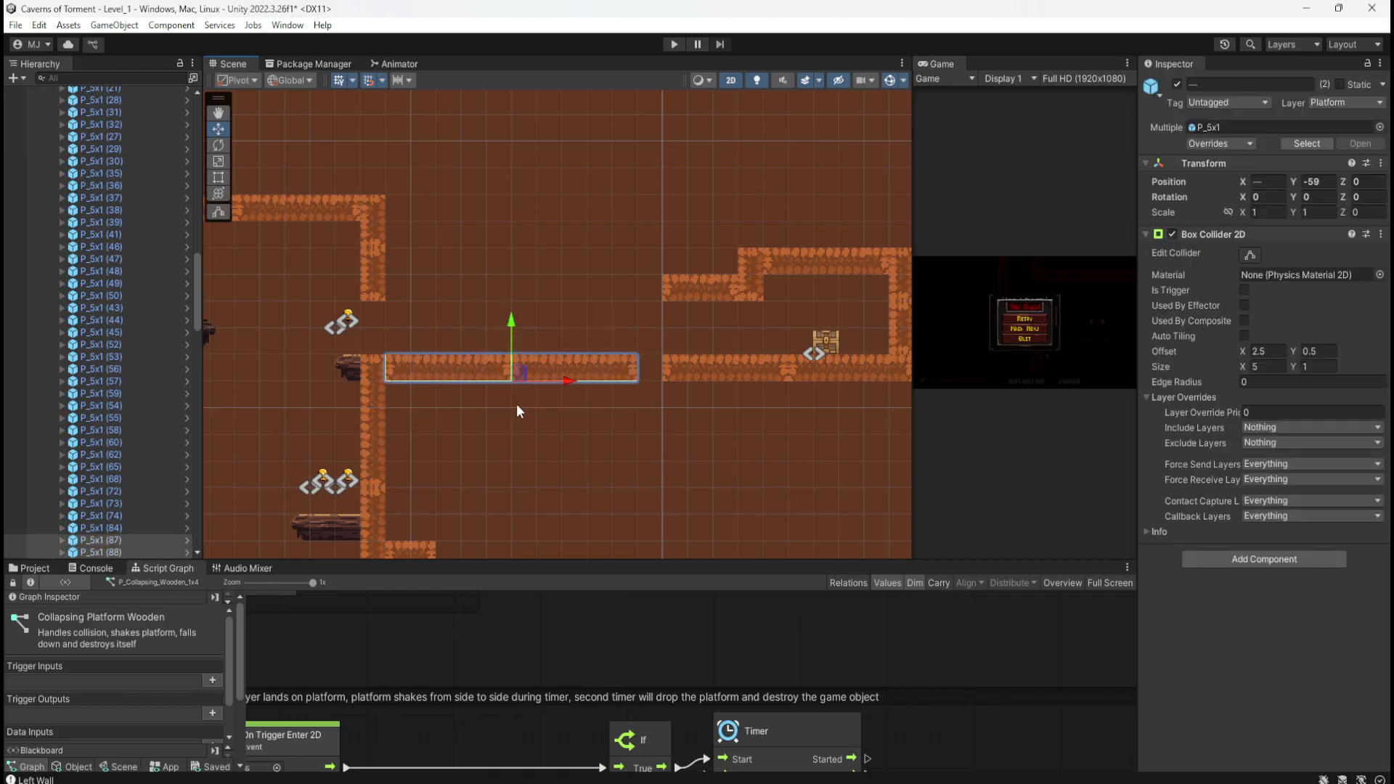
{"action": "key", "text": "ctrl+d"}
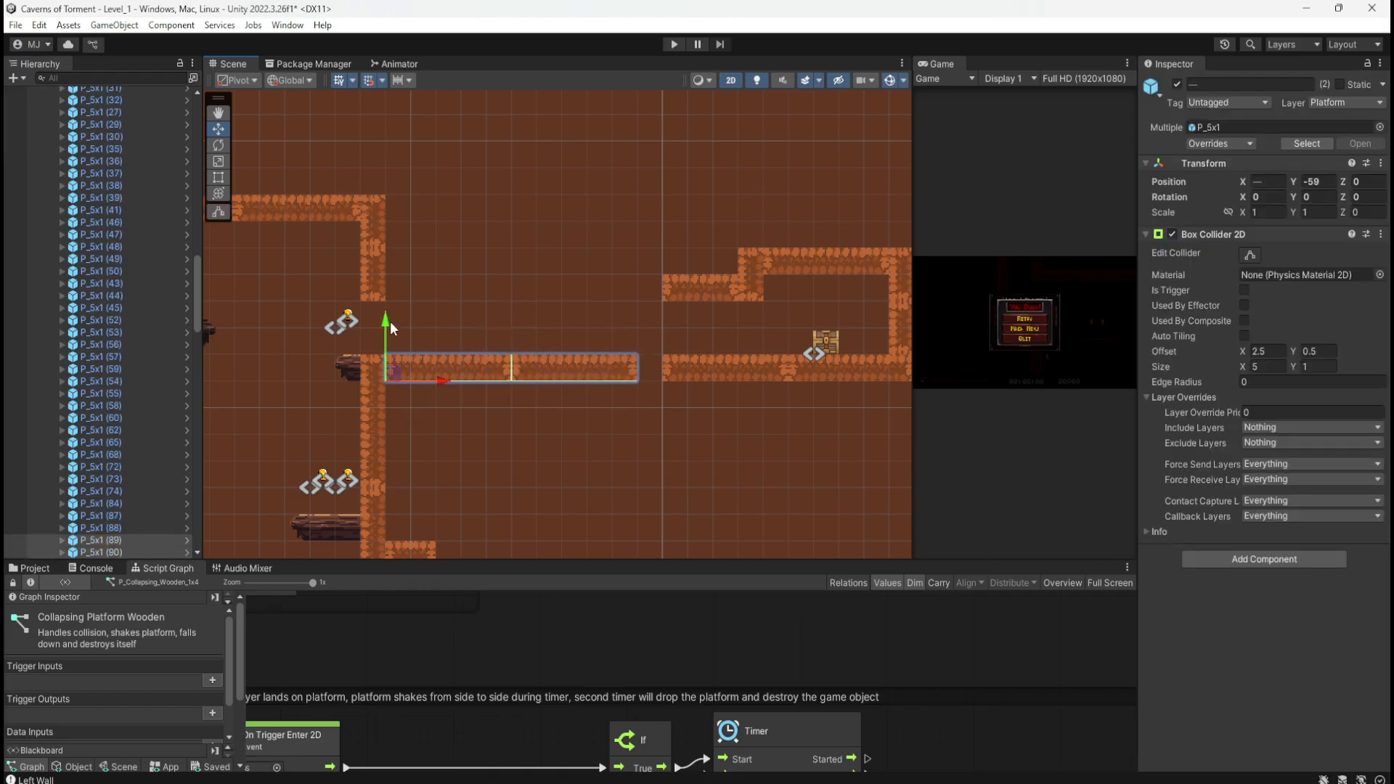
{"action": "left_click_drag", "start_coordinate": [391, 328], "coordinate": [401, 248]}
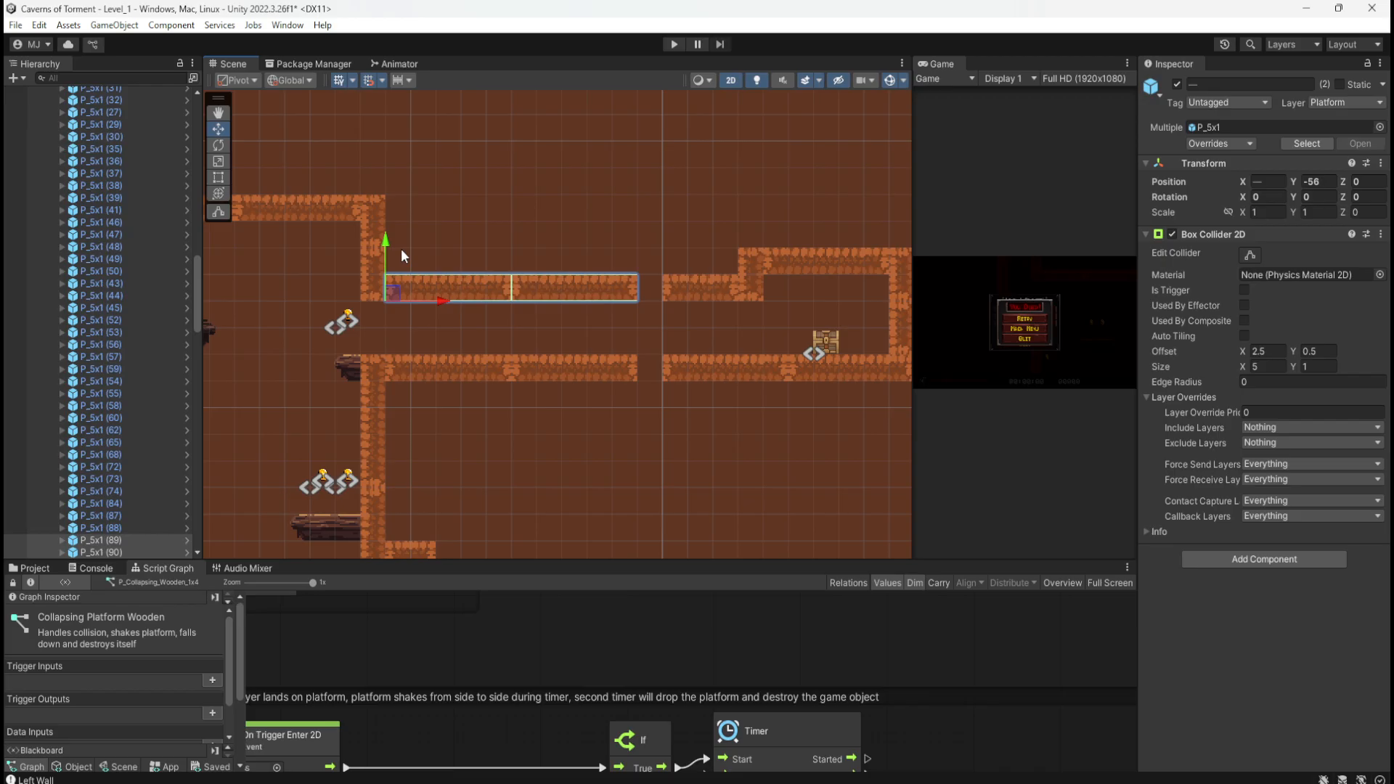
{"action": "left_click", "coordinate": [578, 420]}
Step: Shift the chest room walls and chest left together and save the scene
{"action": "middle_click_drag", "start_coordinate": [608, 407], "coordinate": [490, 391]}
{"action": "left_click_drag", "start_coordinate": [529, 206], "coordinate": [825, 390]}
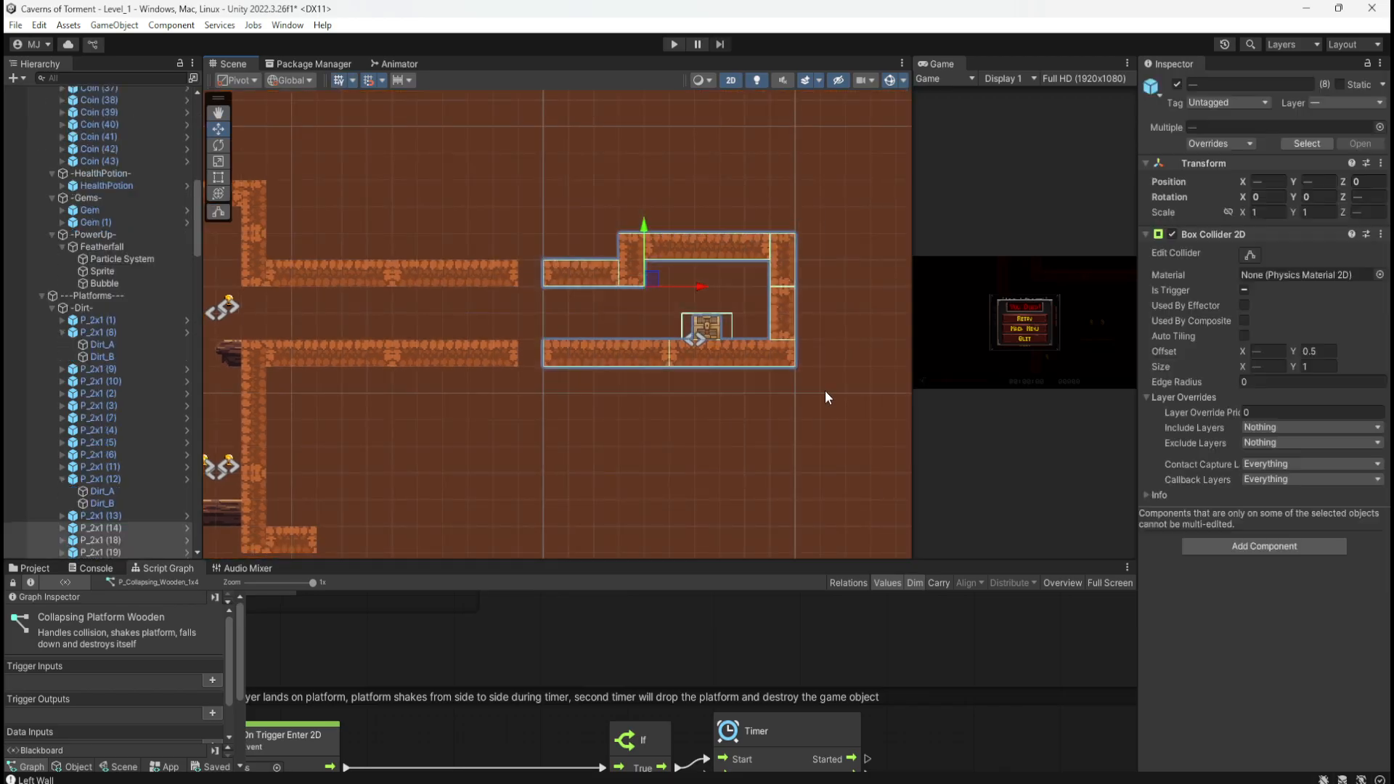
{"action": "left_click_drag", "start_coordinate": [703, 284], "coordinate": [677, 283]}
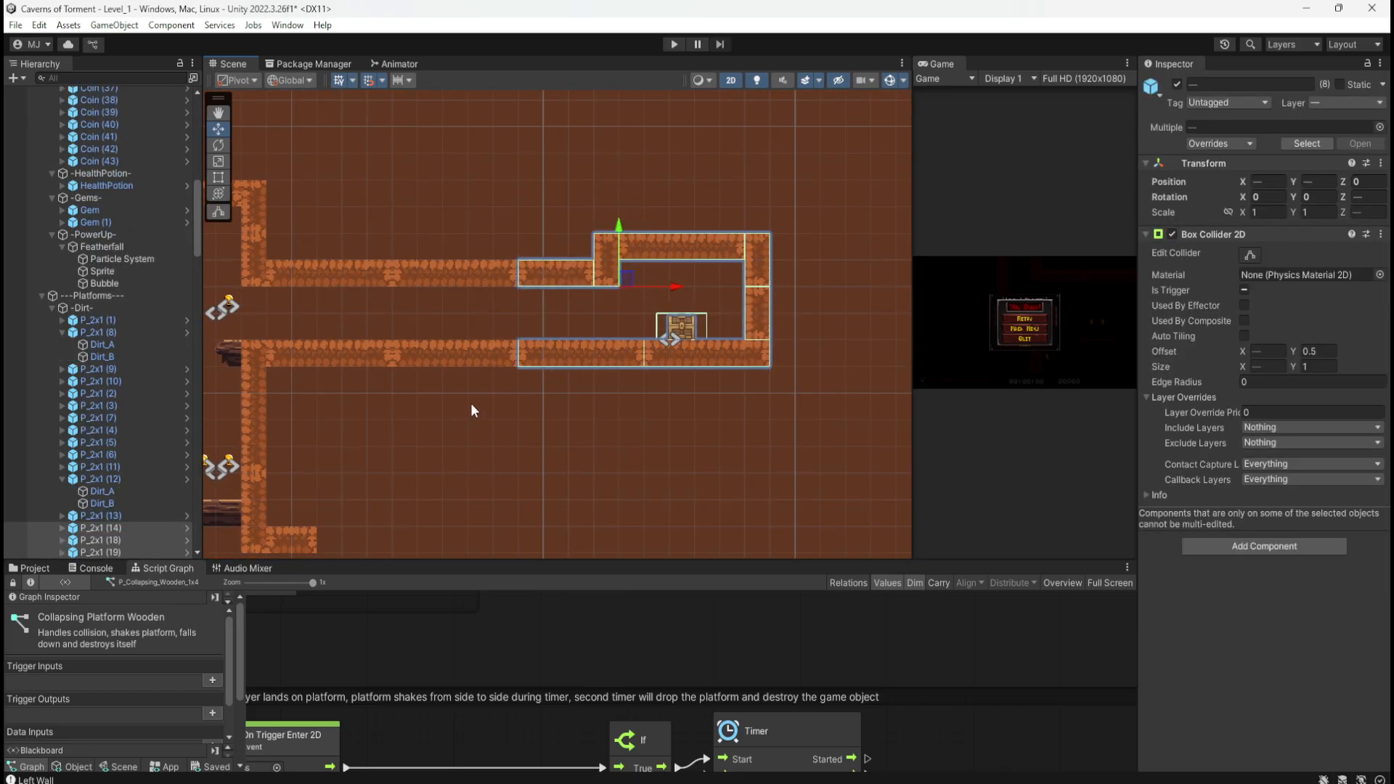
{"action": "left_click", "coordinate": [473, 410]}
{"action": "middle_click_drag", "start_coordinate": [395, 427], "coordinate": [638, 375]}
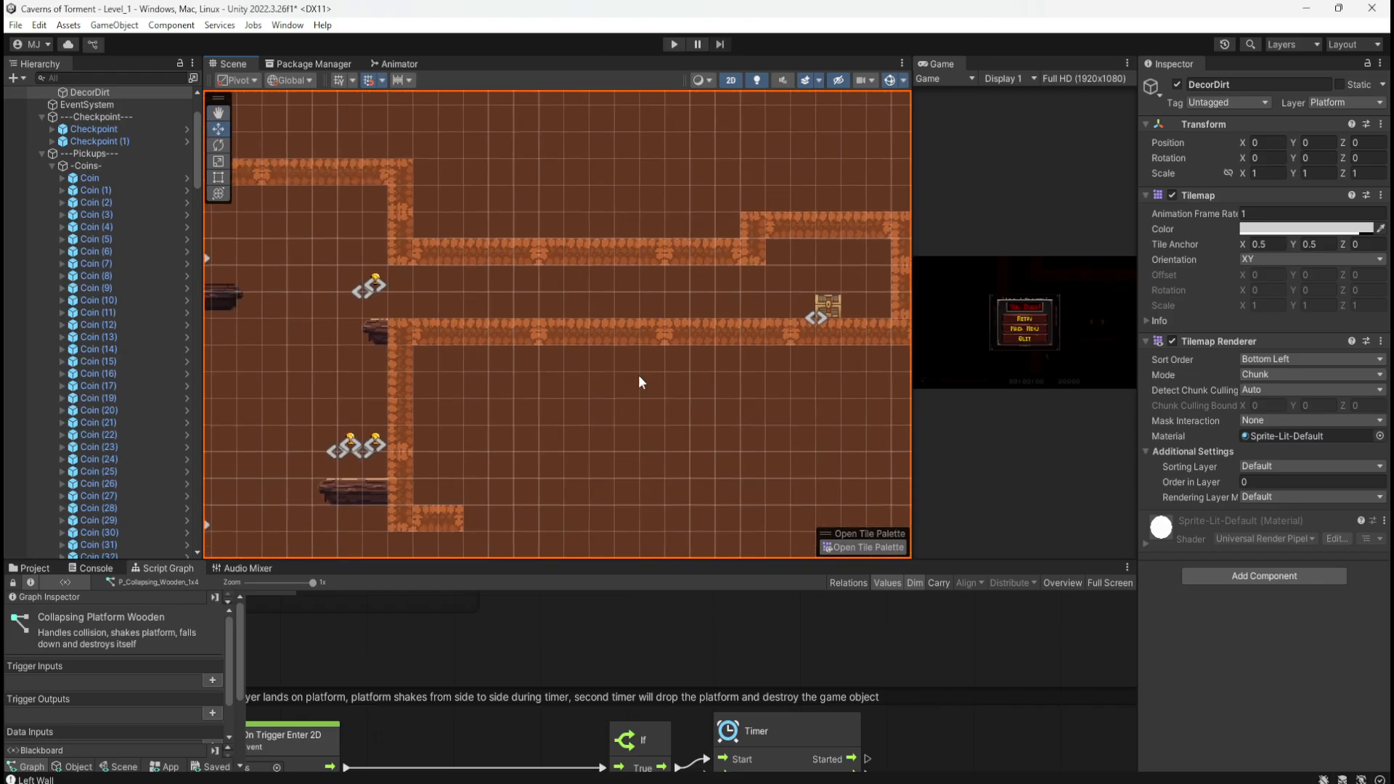
{"action": "key", "text": "ctrl+s"}
Step: Start Play mode, run and wall-jump up the raised corridor, and open the treasure chest
{"action": "left_click", "coordinate": [673, 44]}
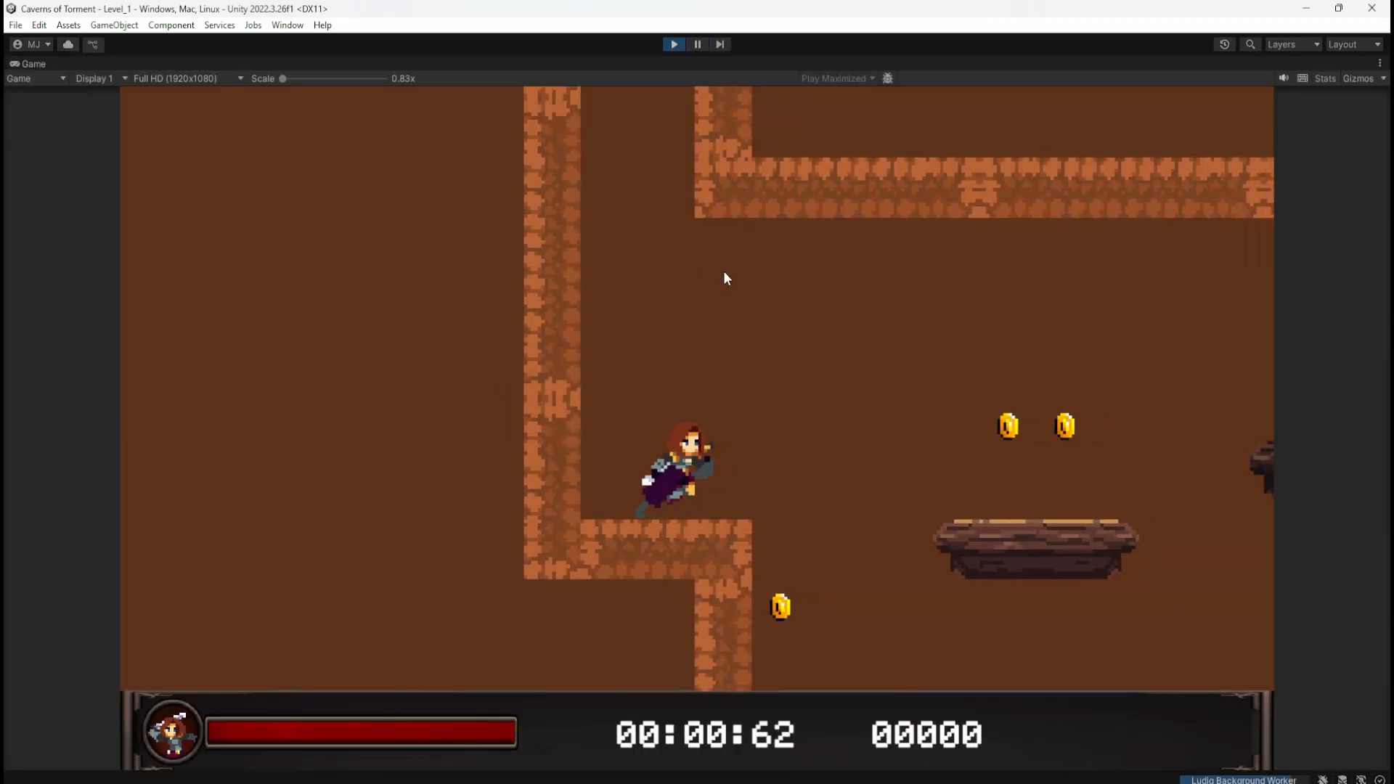
{"action": "key", "text": "d"}
{"action": "key", "text": "space"}
{"action": "key", "text": "space"}
{"action": "key", "text": "space"}
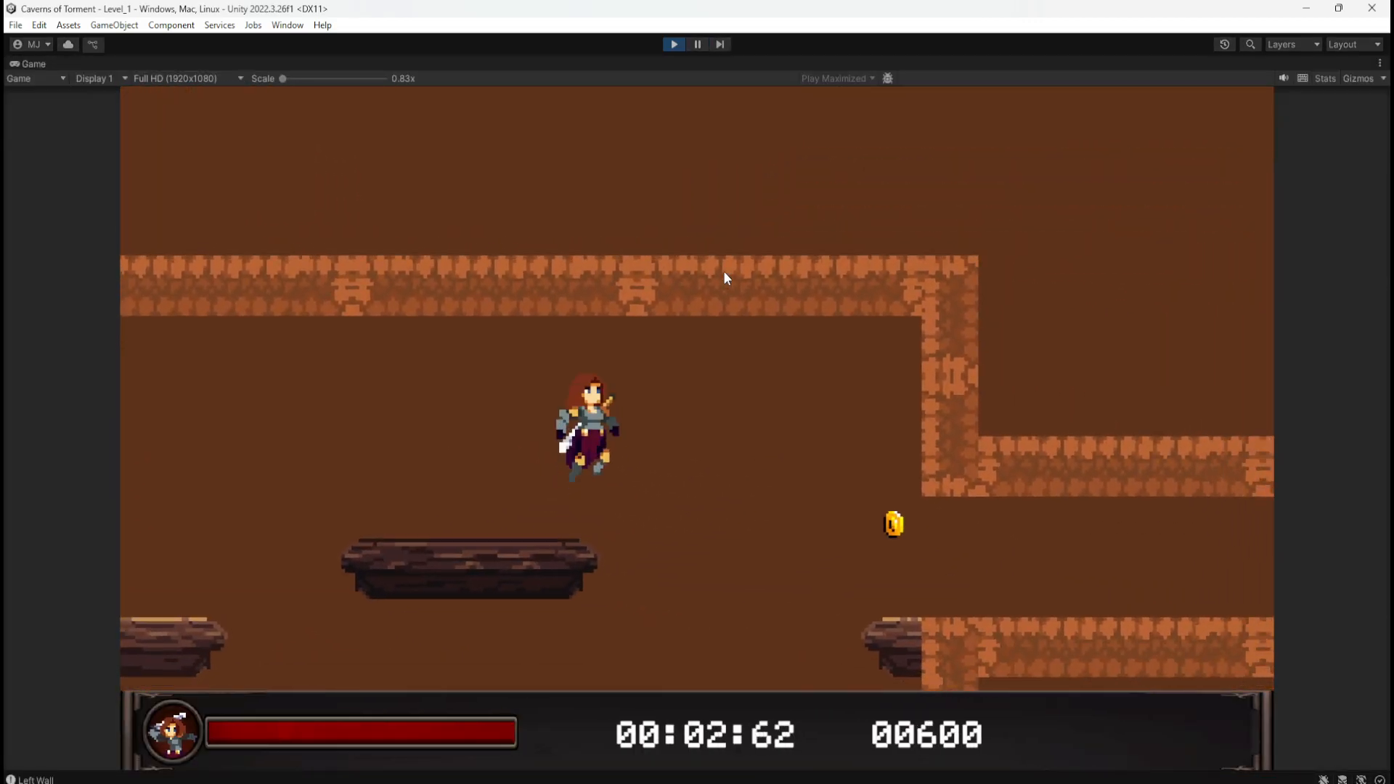
{"action": "key", "text": "space"}
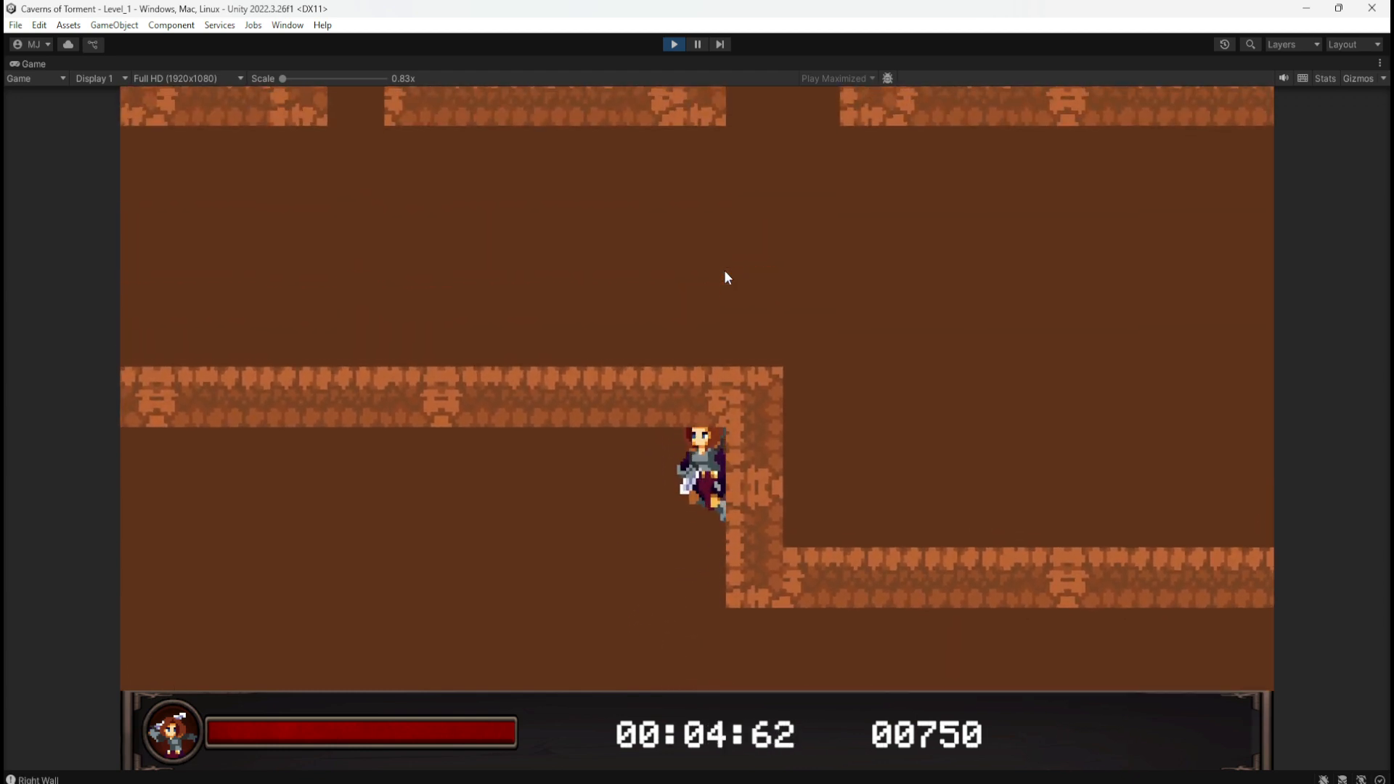
{"action": "key", "text": "a"}
{"action": "key", "text": "d"}
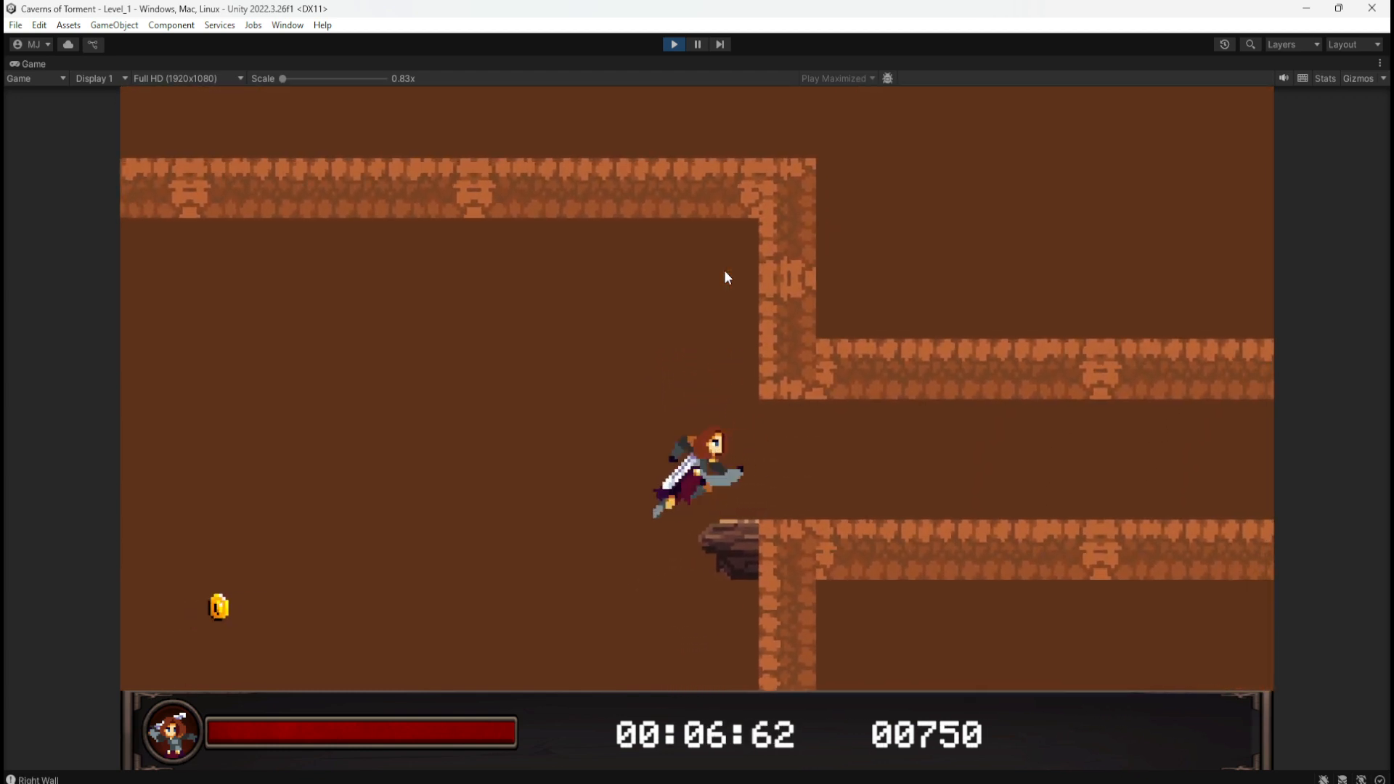
{"action": "key", "text": "a"}
{"action": "key", "text": "d"}
{"action": "key", "text": "space"}
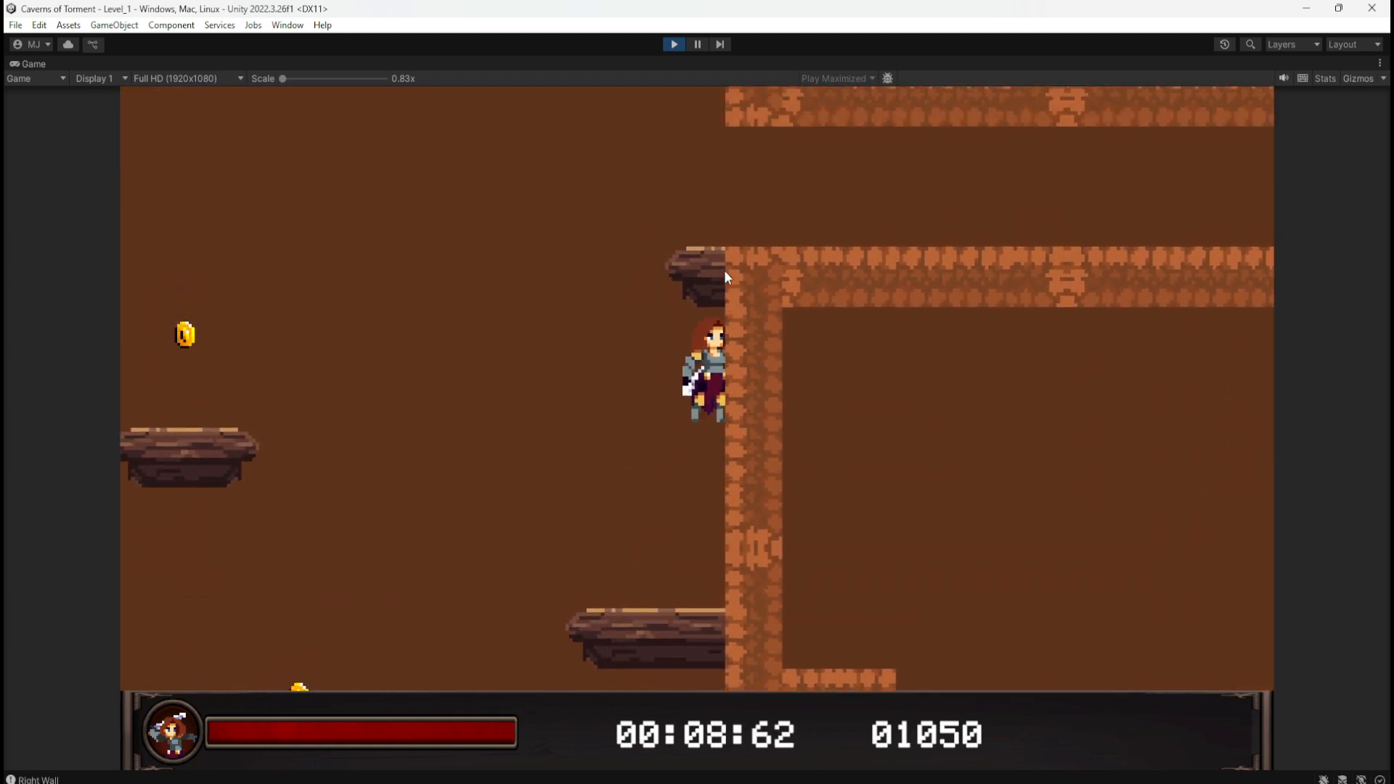
{"action": "key", "text": "space"}
{"action": "key", "text": "d"}
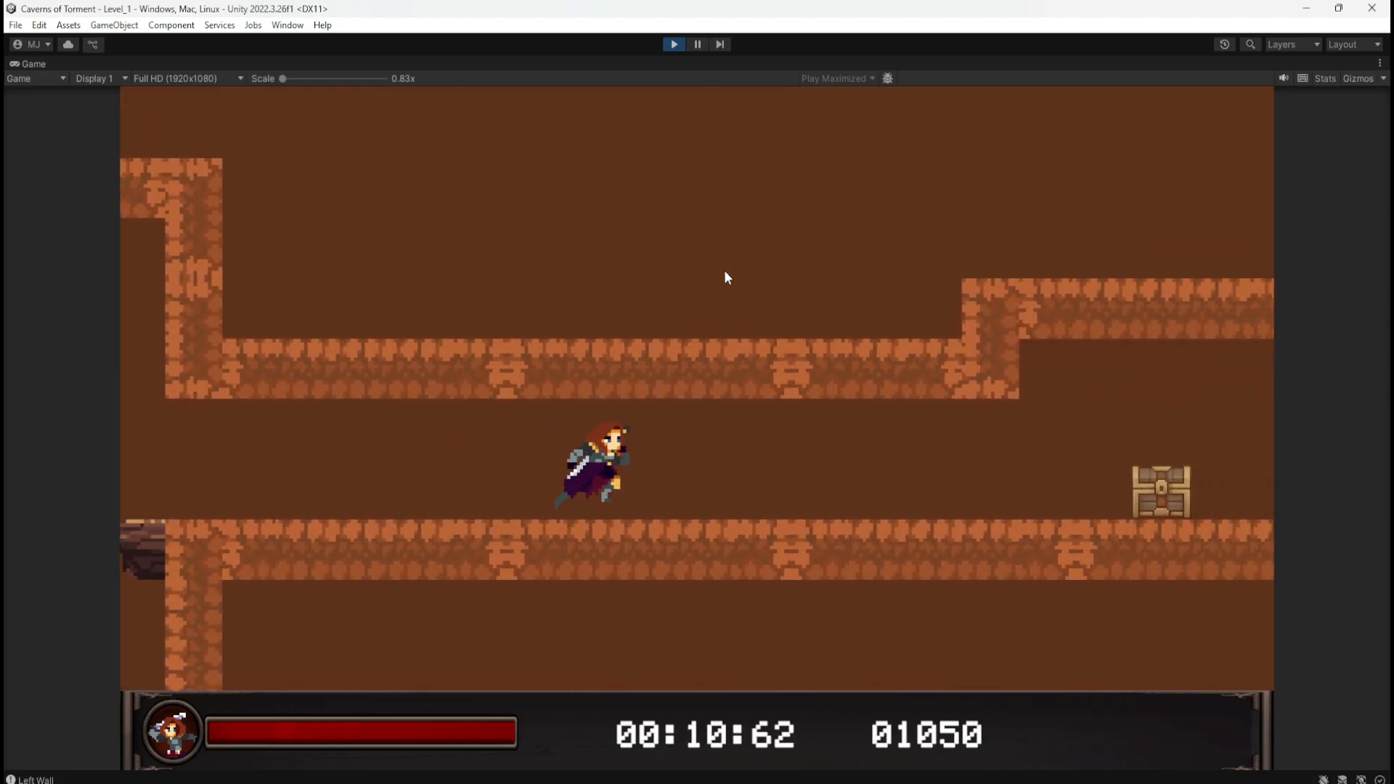
{"action": "key", "text": "a"}
{"action": "key", "text": "d"}
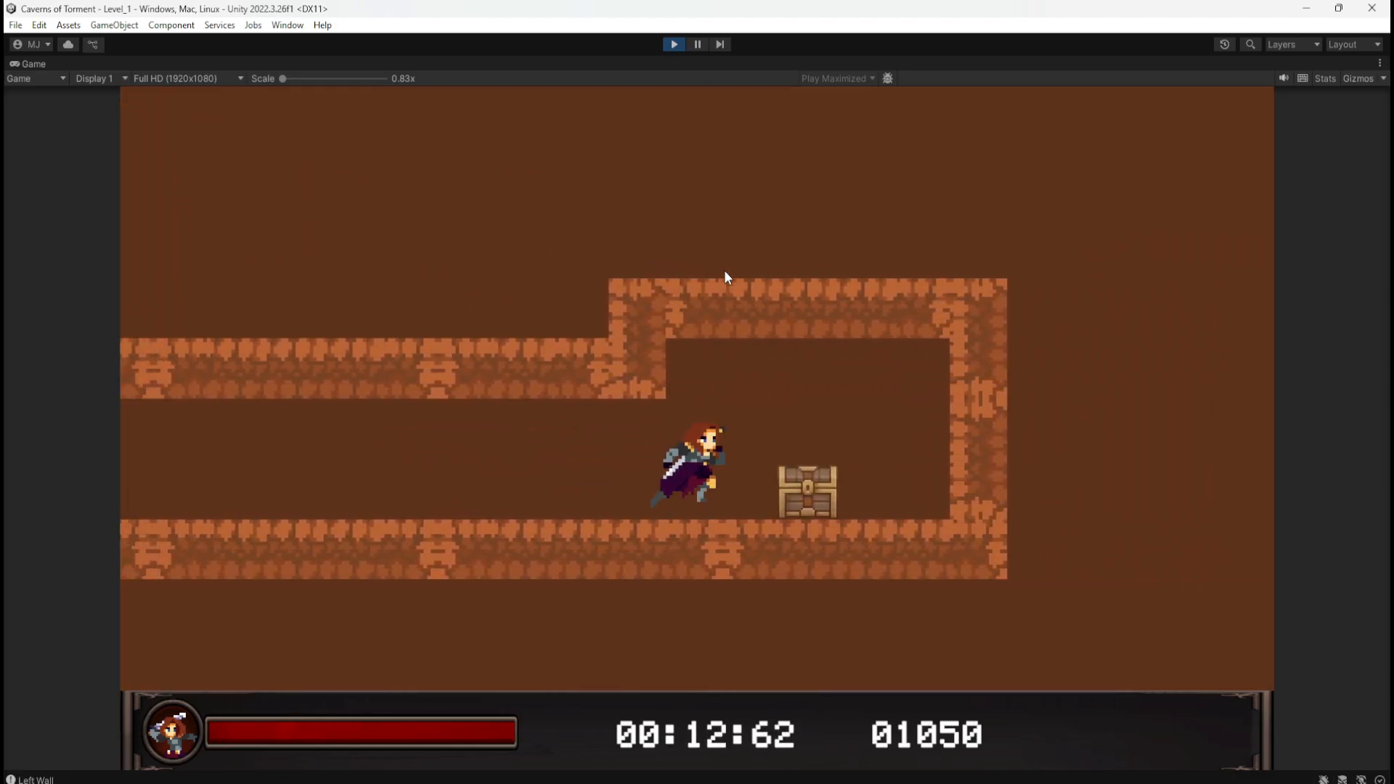
{"action": "key", "text": "a"}
{"action": "key", "text": "d"}
{"action": "key", "text": "e"}
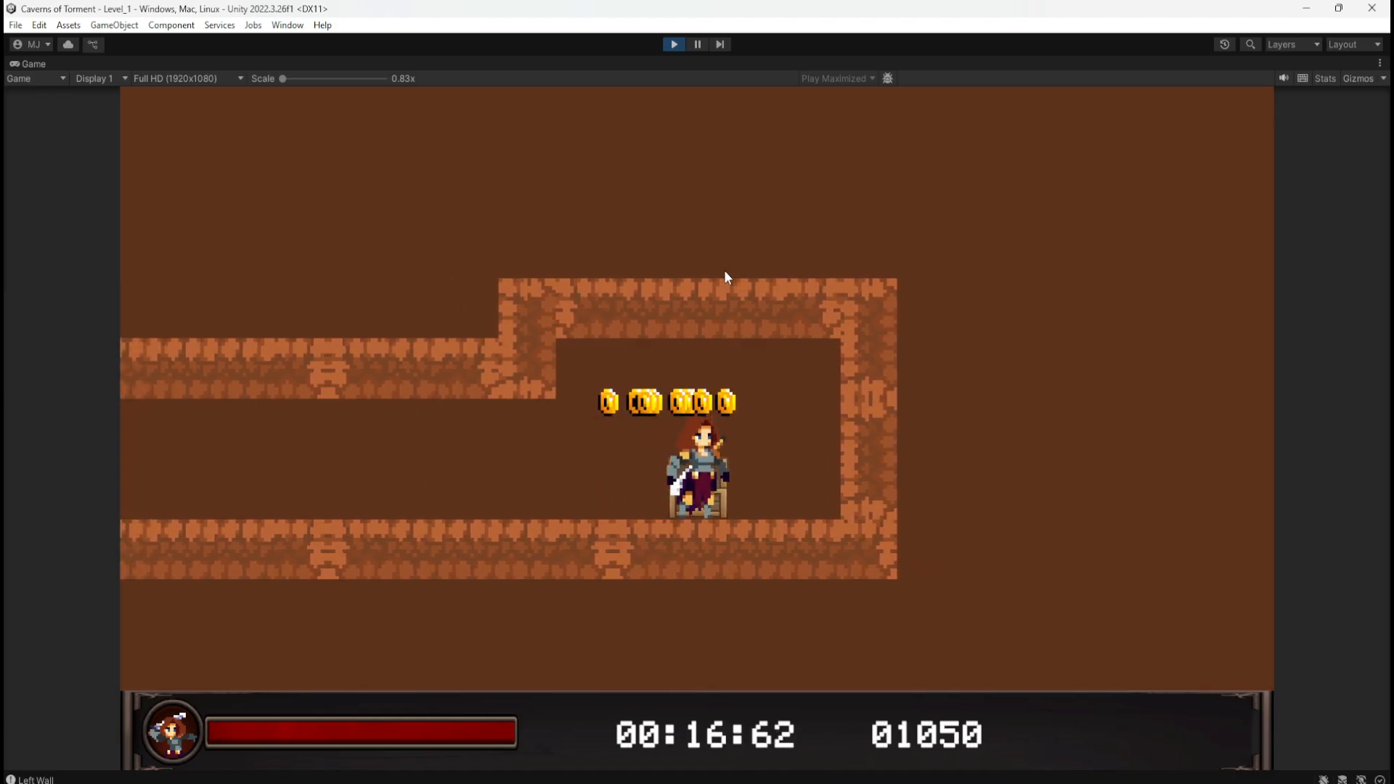
Step: Collect the coins spilled from the chest, then drop back down and climb onto the upper ledge
{"action": "key", "text": "a"}
{"action": "key", "text": "space"}
{"action": "key", "text": "d"}
{"action": "key", "text": "a"}
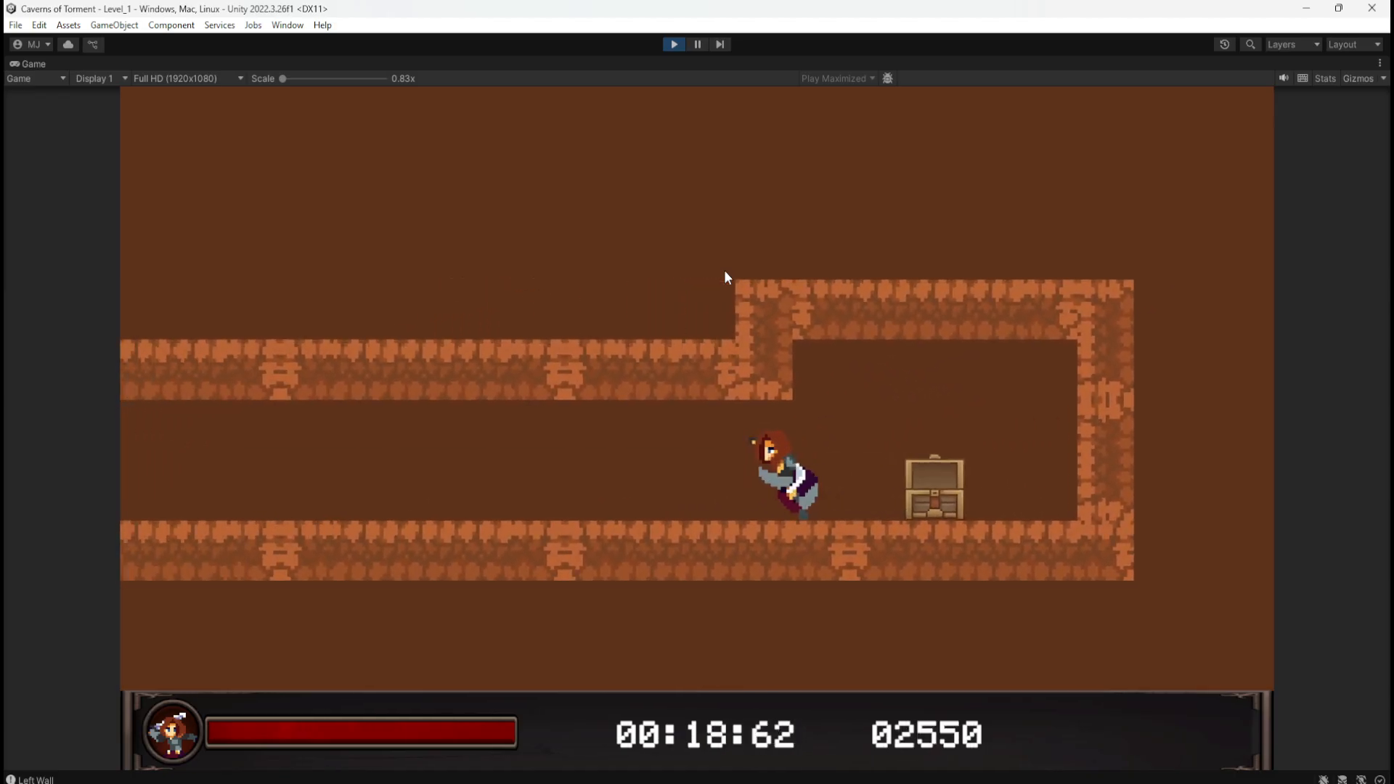
{"action": "key", "text": "a"}
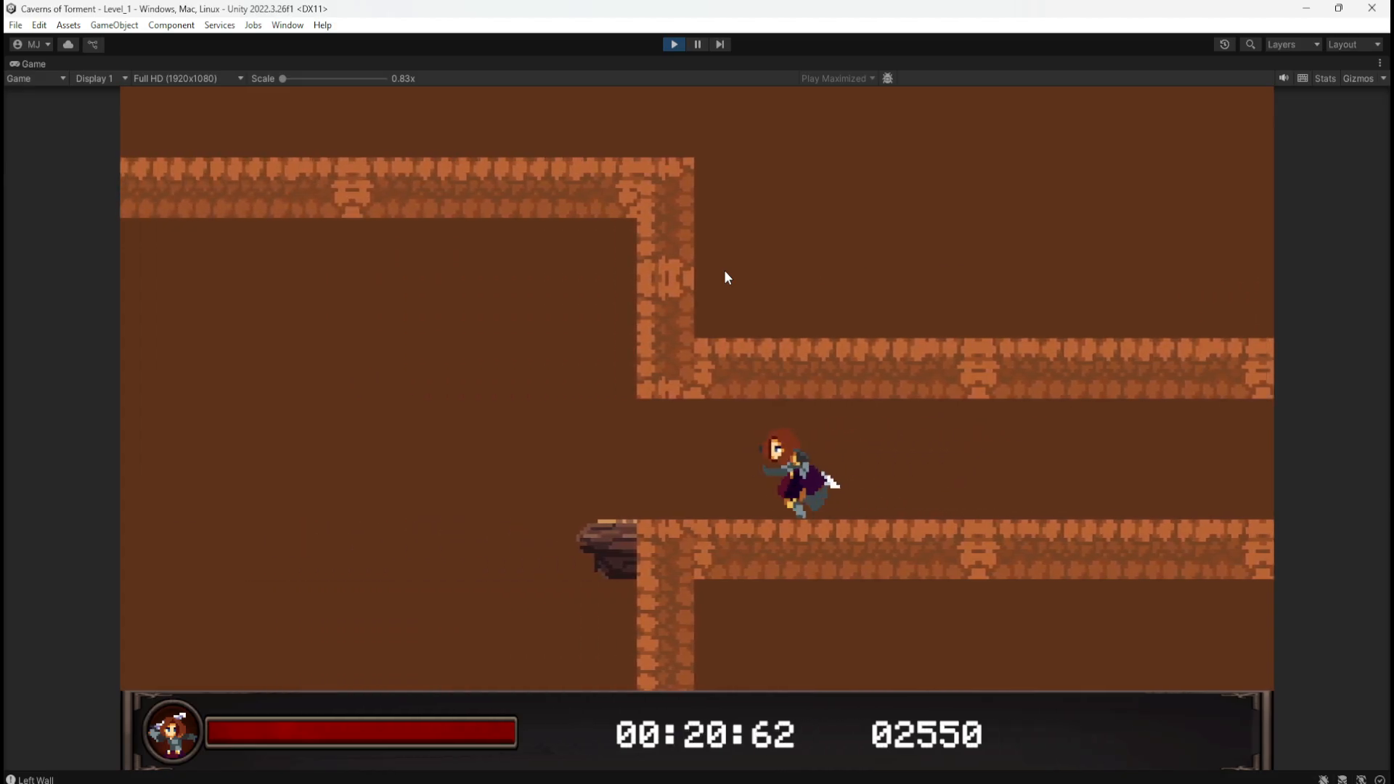
{"action": "key", "text": "a"}
{"action": "key", "text": "d"}
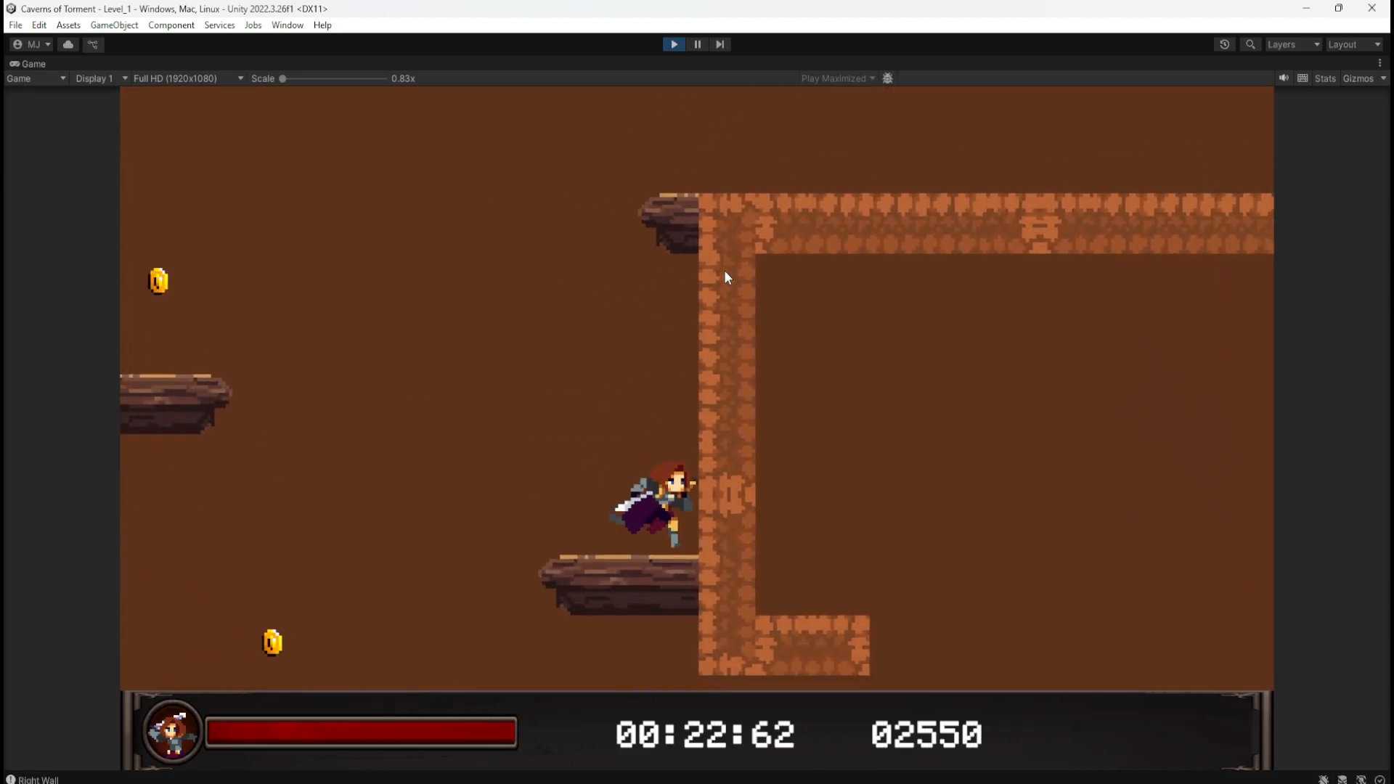
{"action": "key", "text": "space"}
{"action": "key", "text": "space"}
{"action": "key", "text": "d"}
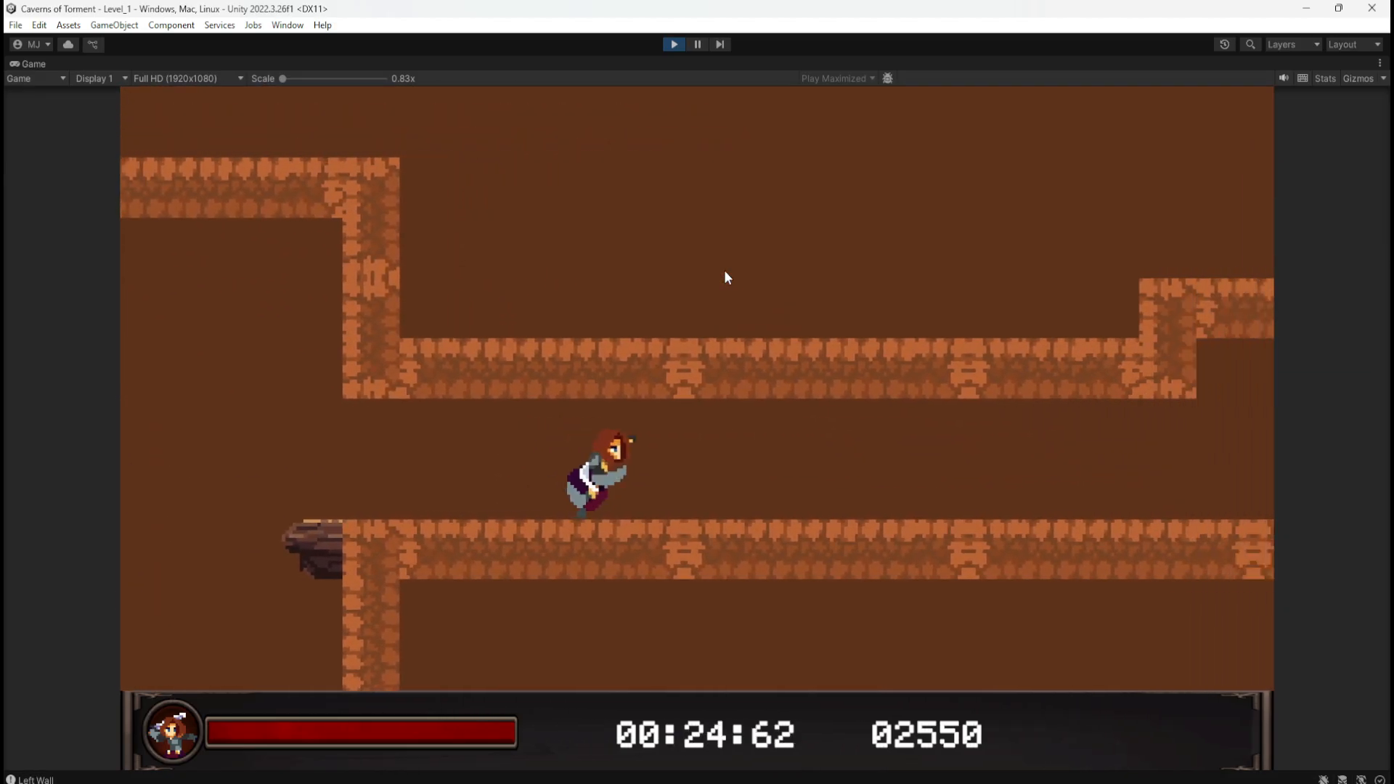
Step: Run between the opened chest and the wall ledge through the tunnel, then stop the play-test
{"action": "key", "text": "d"}
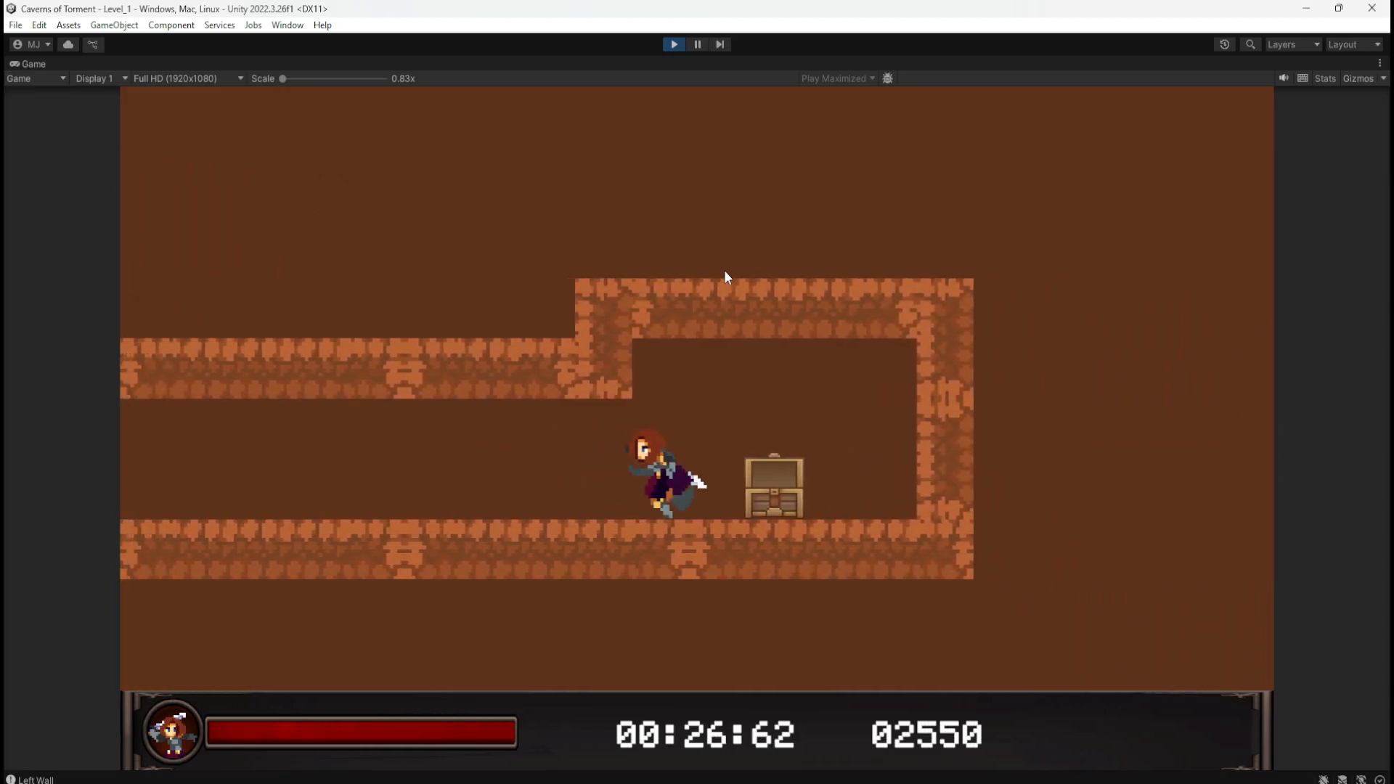
{"action": "key", "text": "a"}
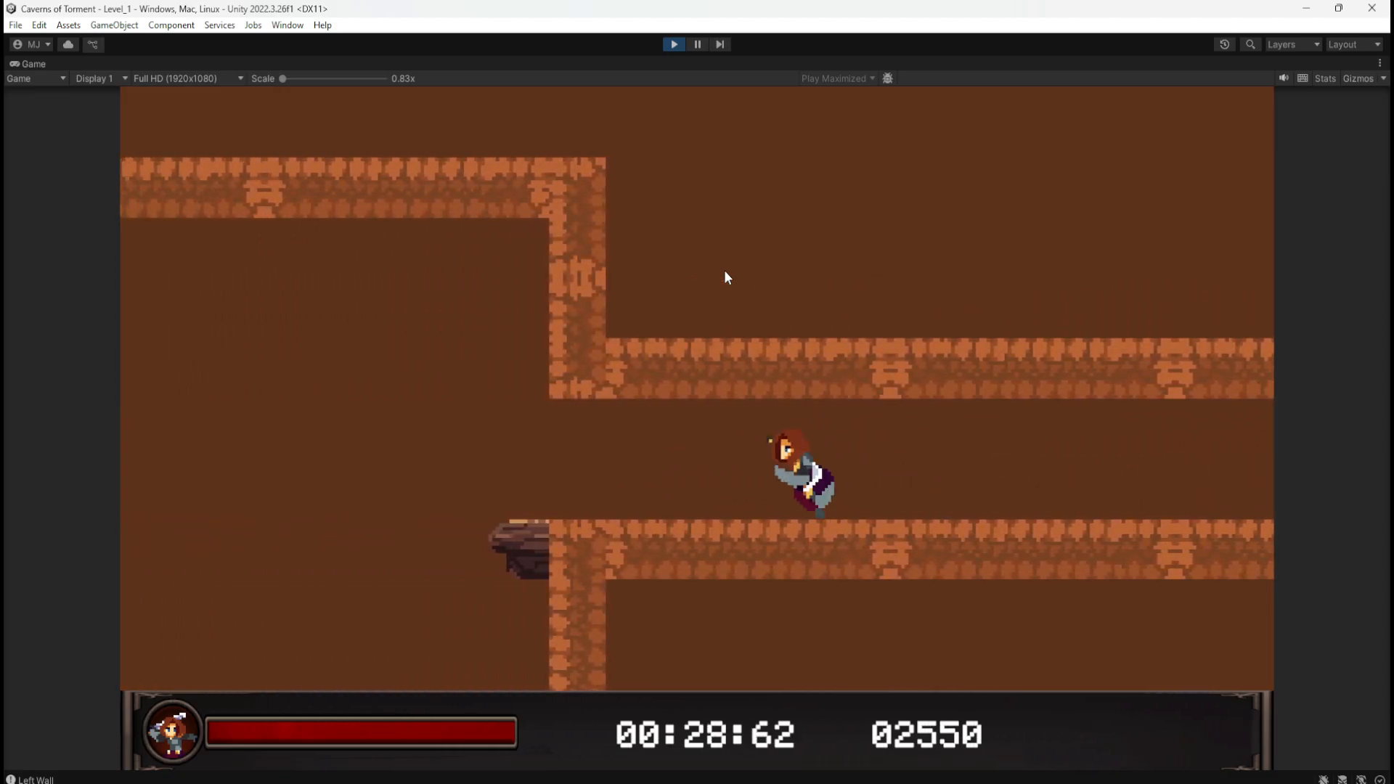
{"action": "key", "text": "a"}
{"action": "key", "text": "space"}
{"action": "key", "text": "d"}
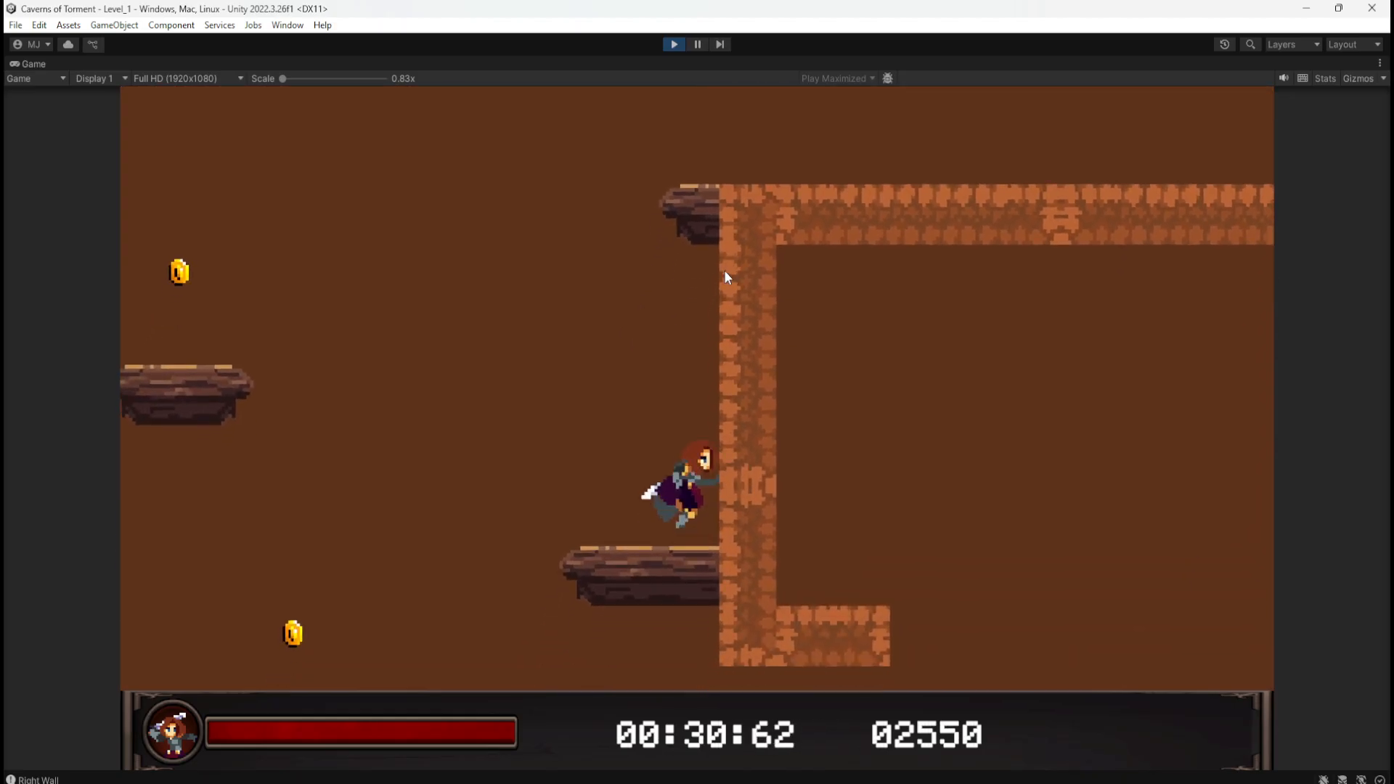
{"action": "key", "text": "space"}
{"action": "key", "text": "space"}
{"action": "key", "text": "space"}
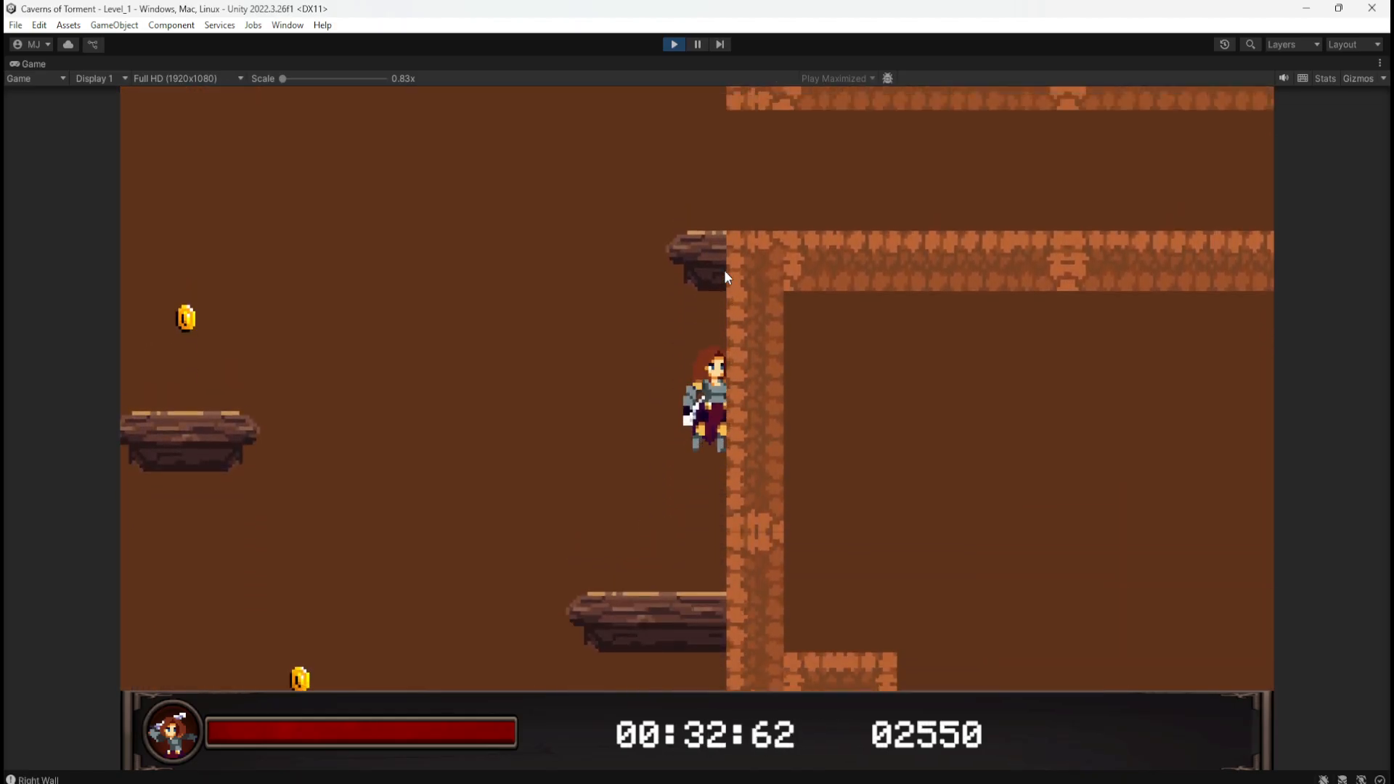
{"action": "key", "text": "space"}
{"action": "key", "text": "d"}
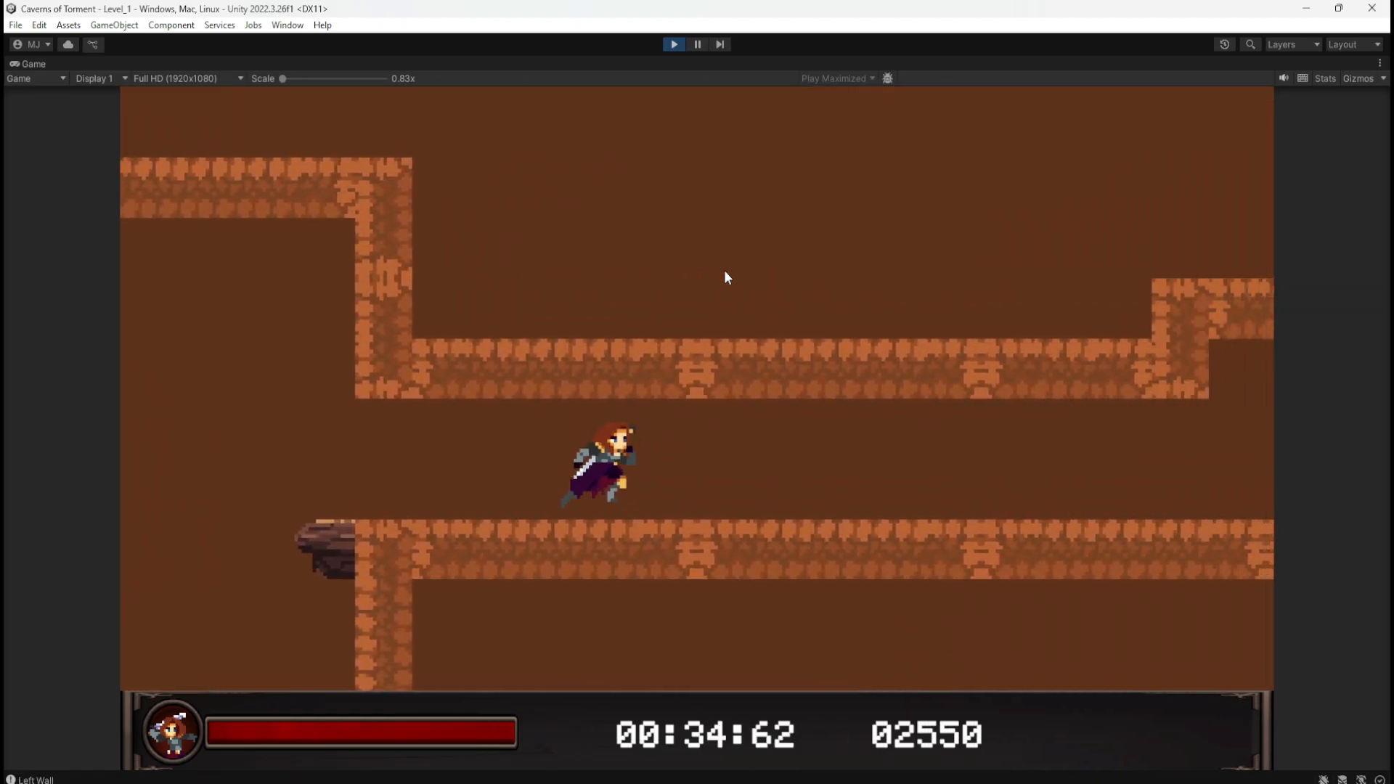
{"action": "key", "text": "a"}
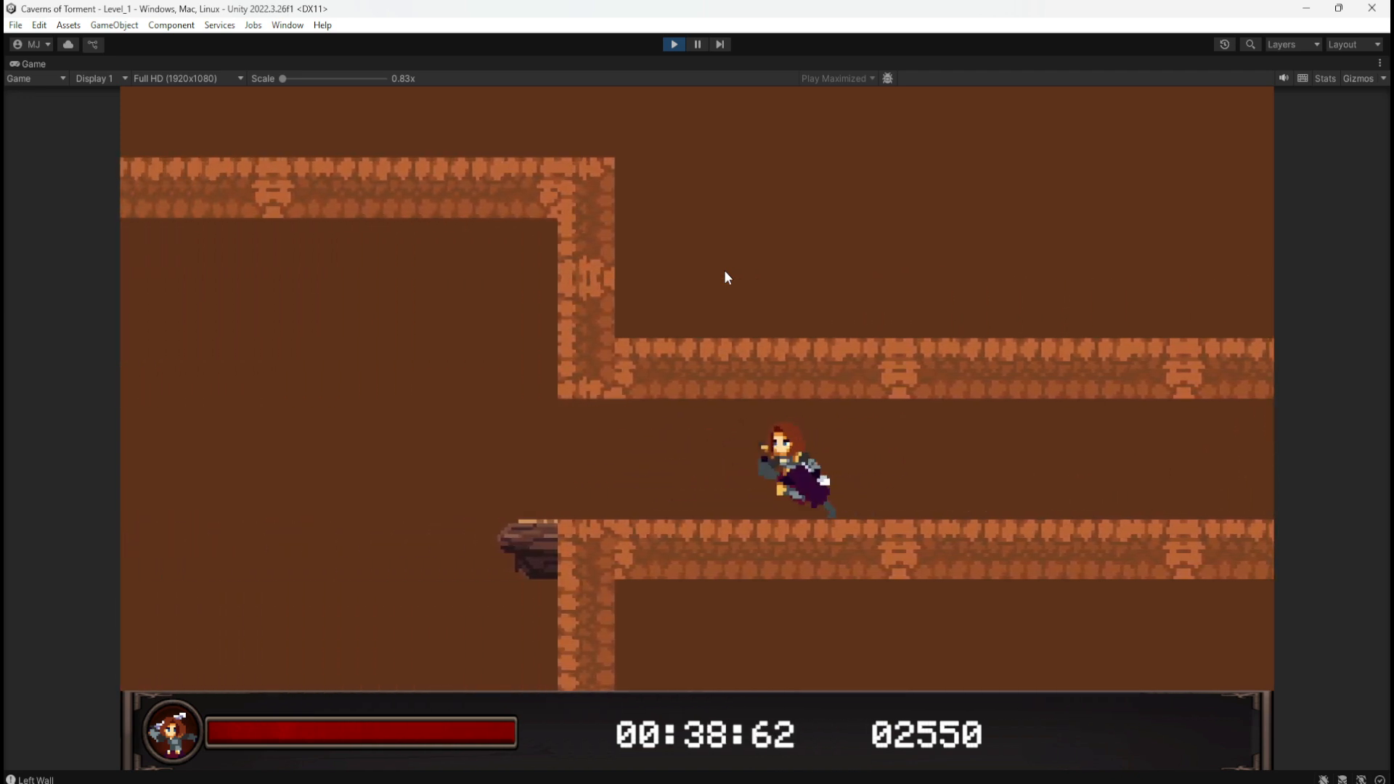
{"action": "key", "text": "d"}
{"action": "key", "text": "space"}
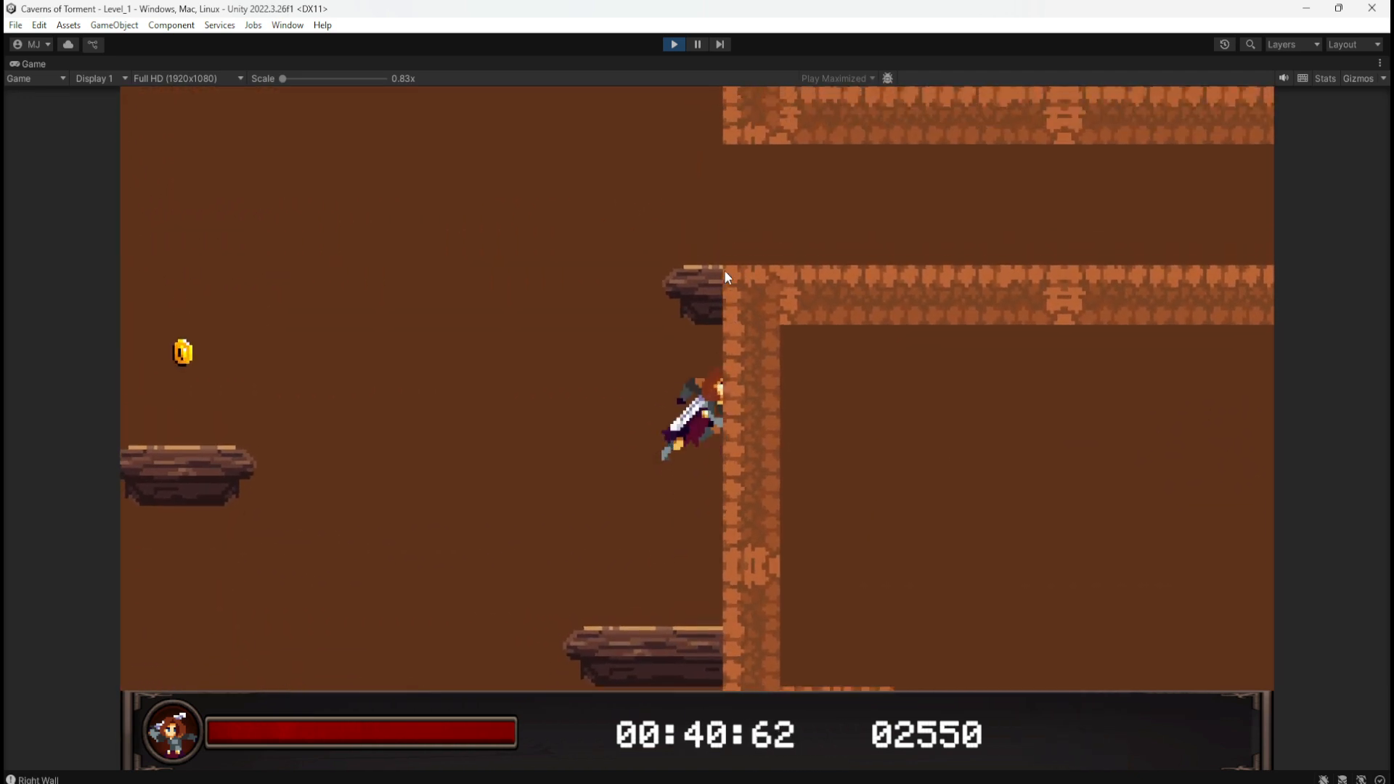
{"action": "key", "text": "space"}
{"action": "key", "text": "d"}
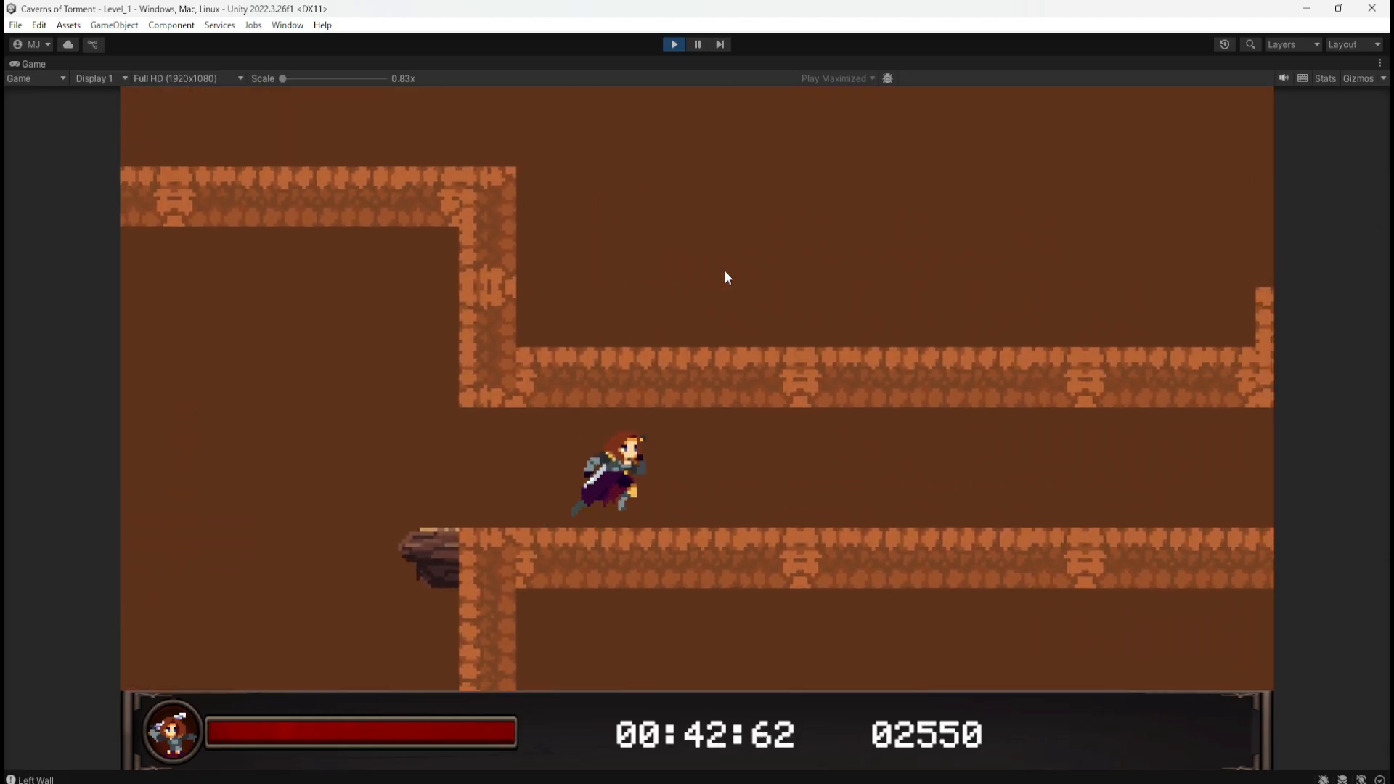
{"action": "left_click", "coordinate": [674, 44]}
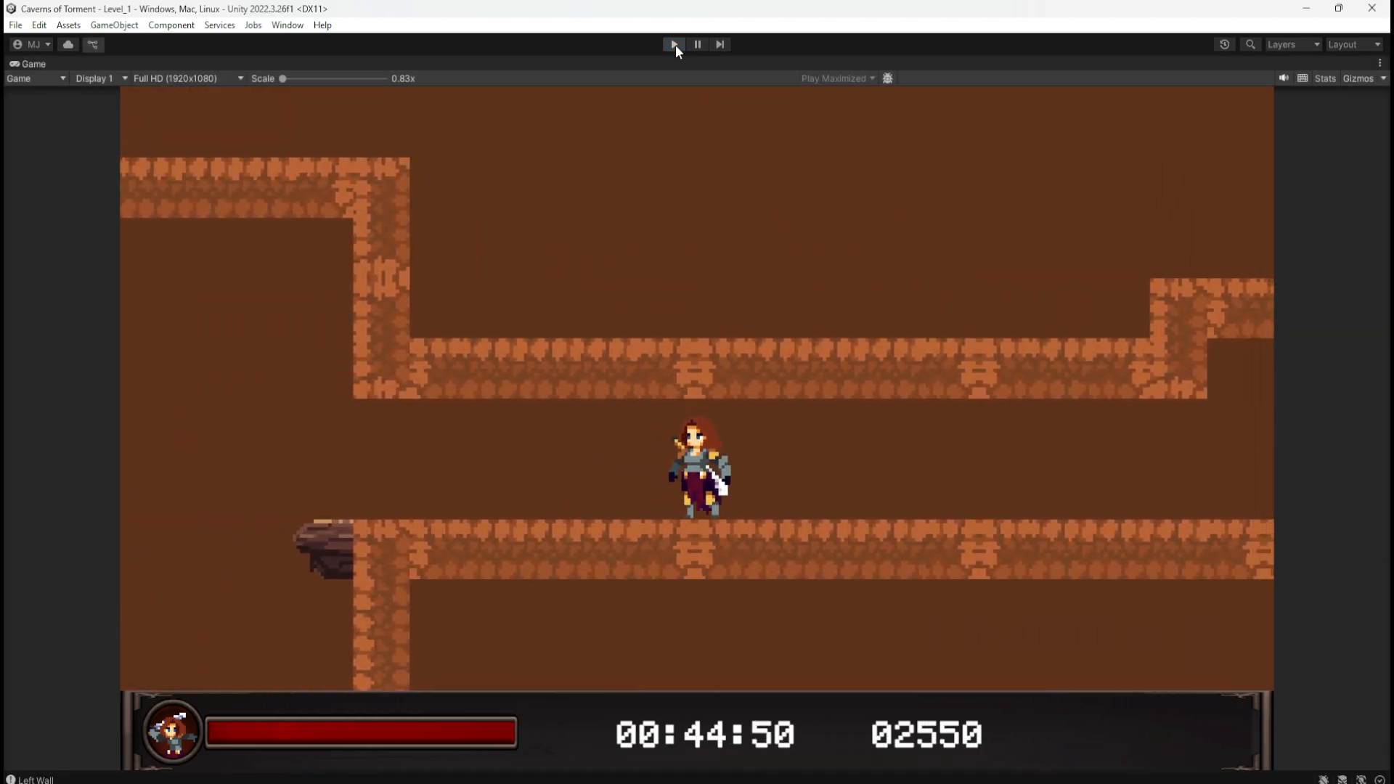
Step: Drag TreasureChest (1) left from X 60.7 to 57.7 and start a fresh play-test
{"action": "left_click", "coordinate": [831, 300]}
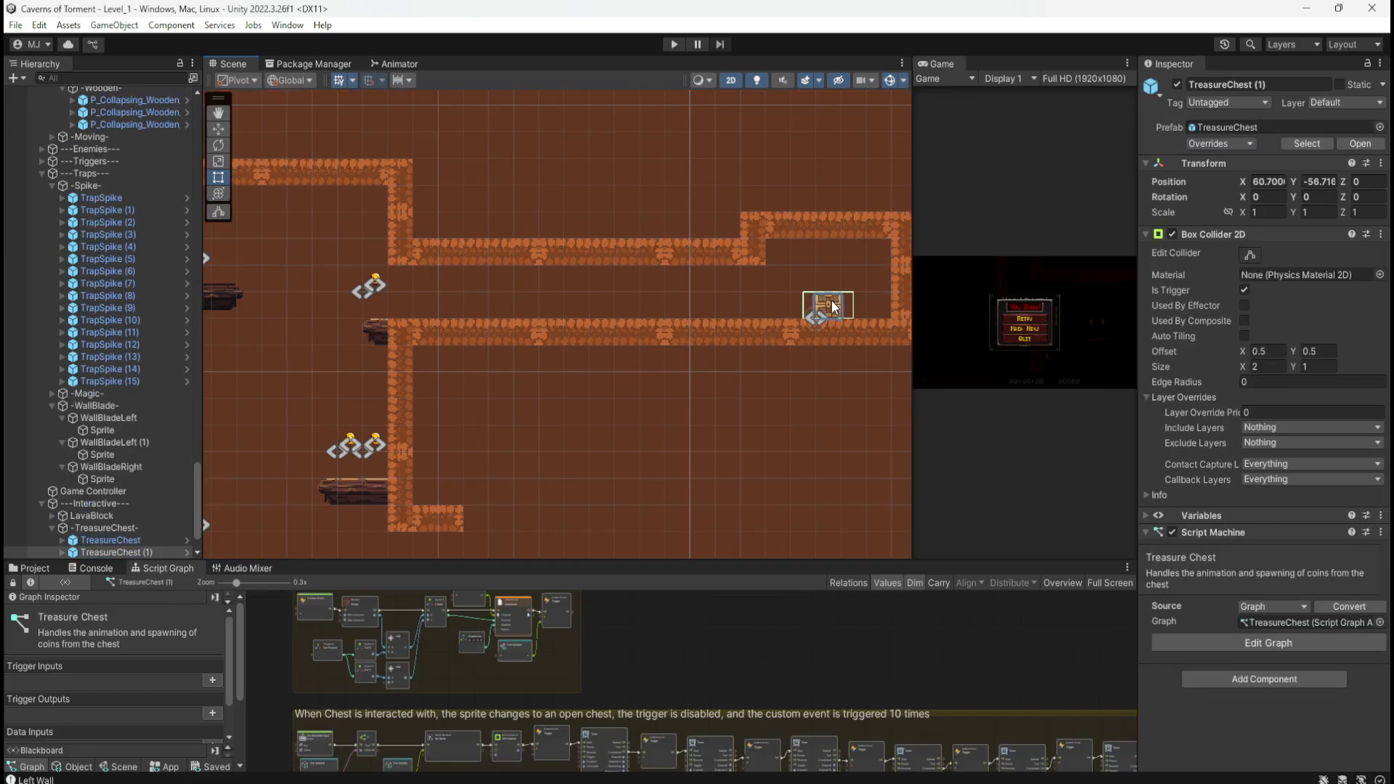
{"action": "left_click_drag", "start_coordinate": [873, 321], "coordinate": [788, 314]}
{"action": "scroll", "coordinate": [425, 339], "scroll_direction": "down", "scroll_amount": 2}
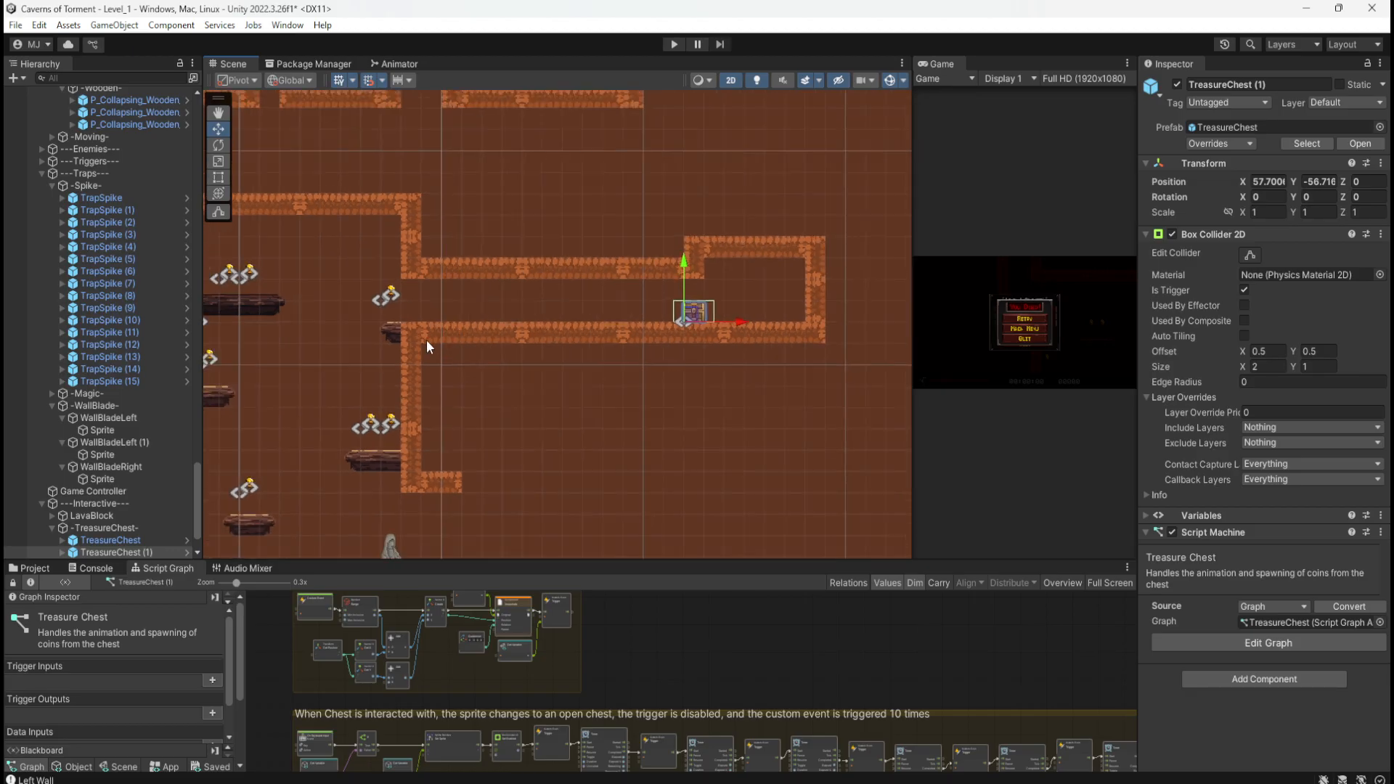
{"action": "left_click", "coordinate": [672, 45]}
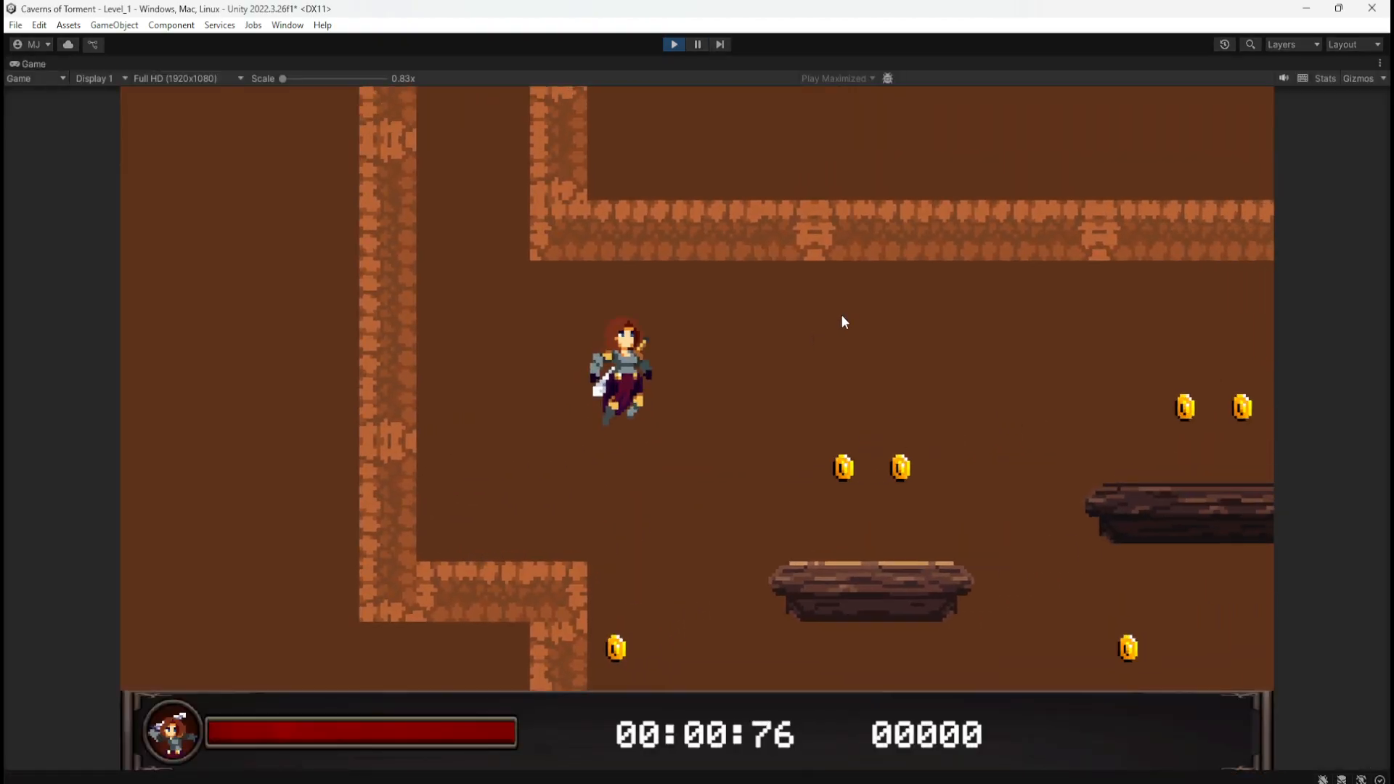
Step: Fall down the platform shaft grabbing coins until the score reads 01050, then exit Play mode
{"action": "key", "text": "d"}
{"action": "key", "text": "space"}
{"action": "key", "text": "space"}
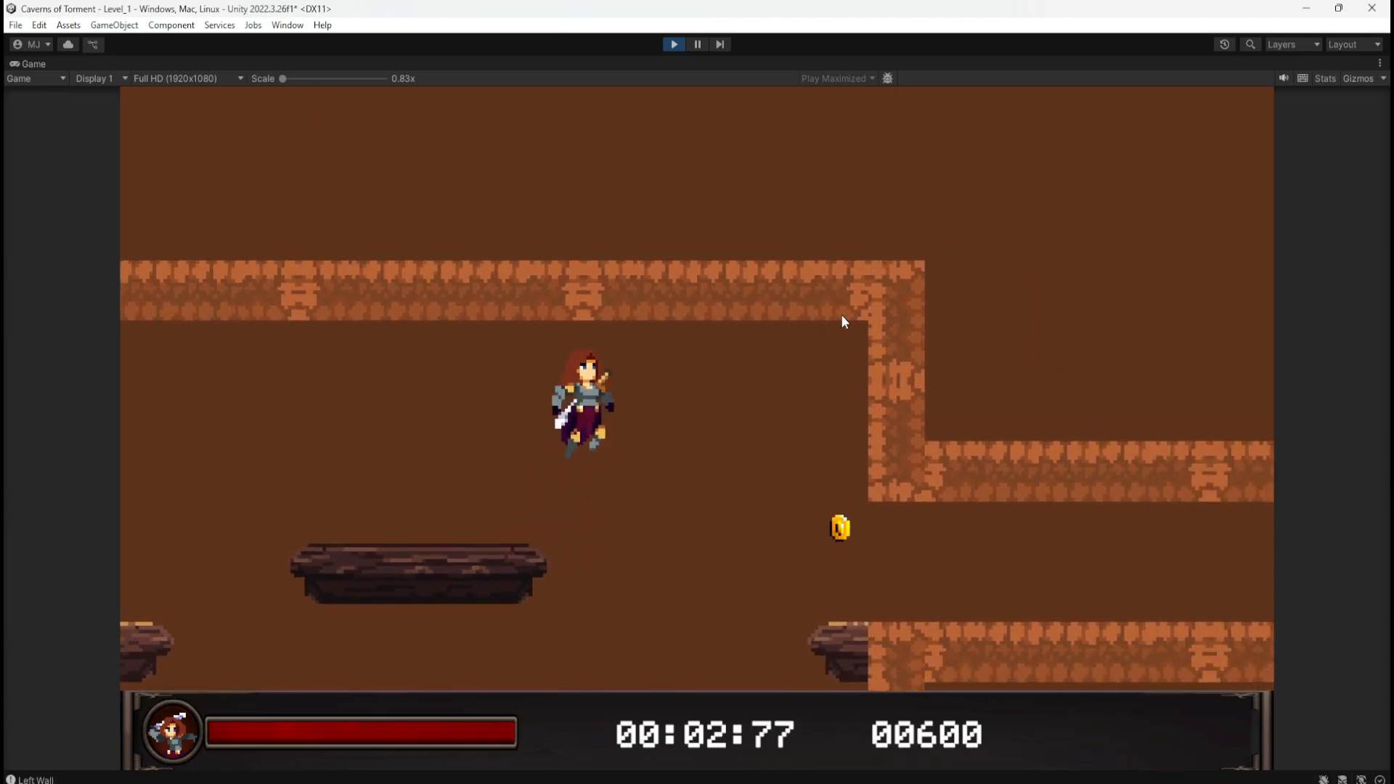
{"action": "key", "text": "a"}
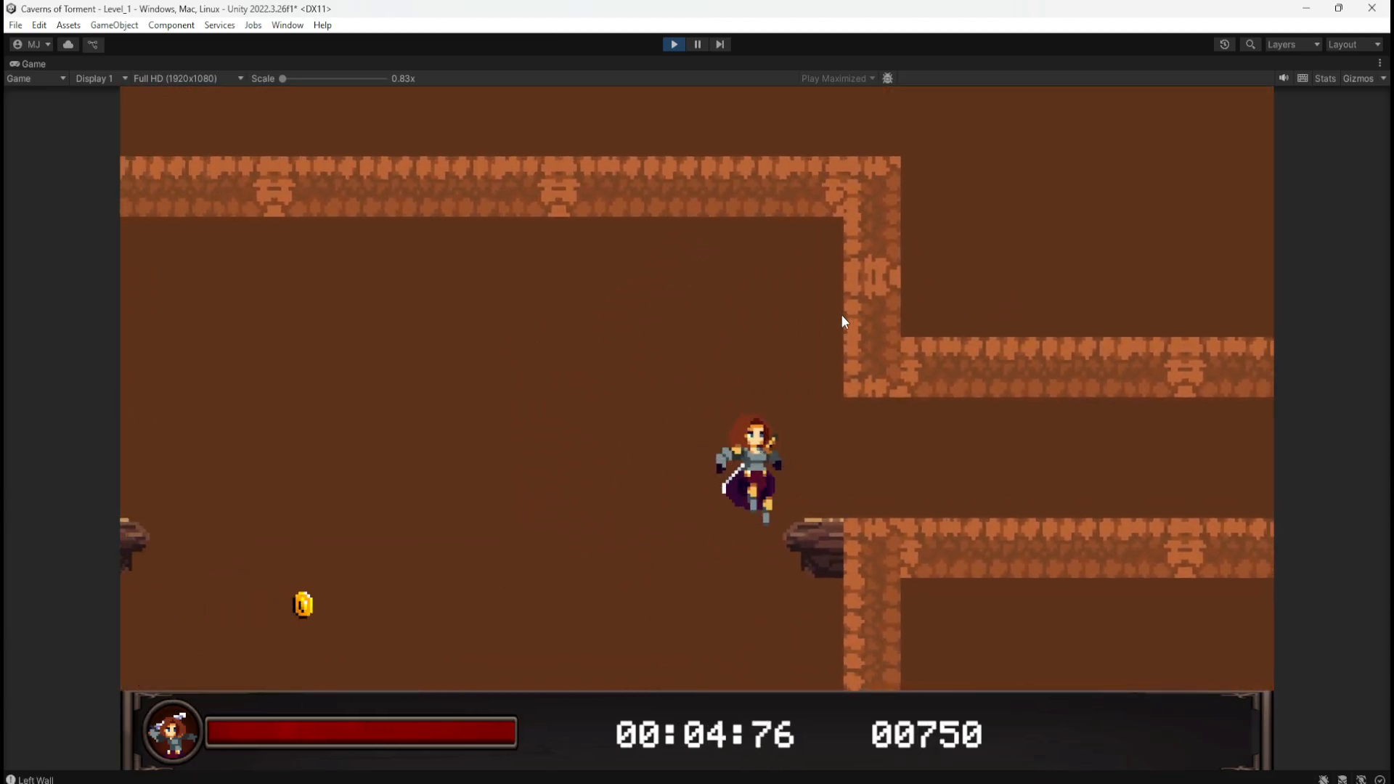
{"action": "key", "text": "d"}
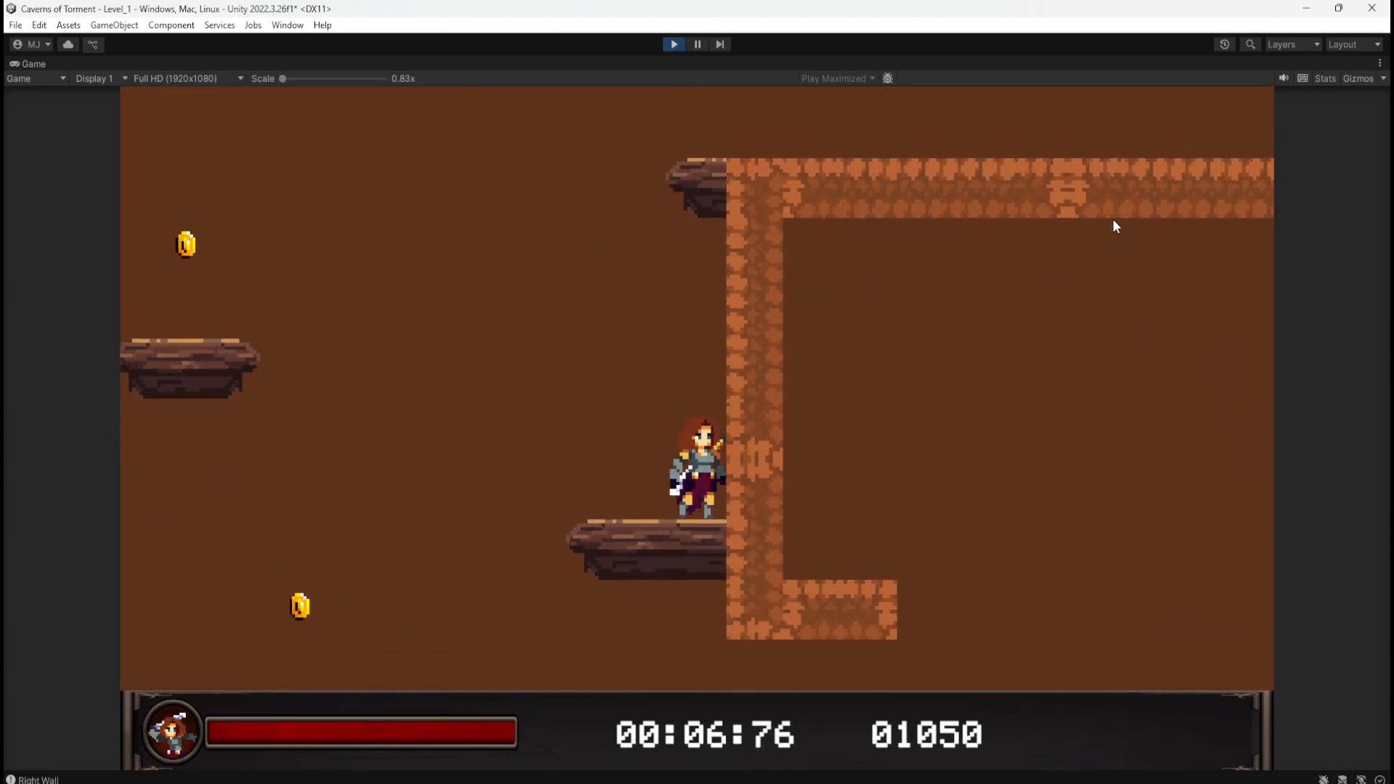
{"action": "key", "text": "a"}
{"action": "key", "text": "d"}
{"action": "key", "text": "a"}
{"action": "key", "text": "d"}
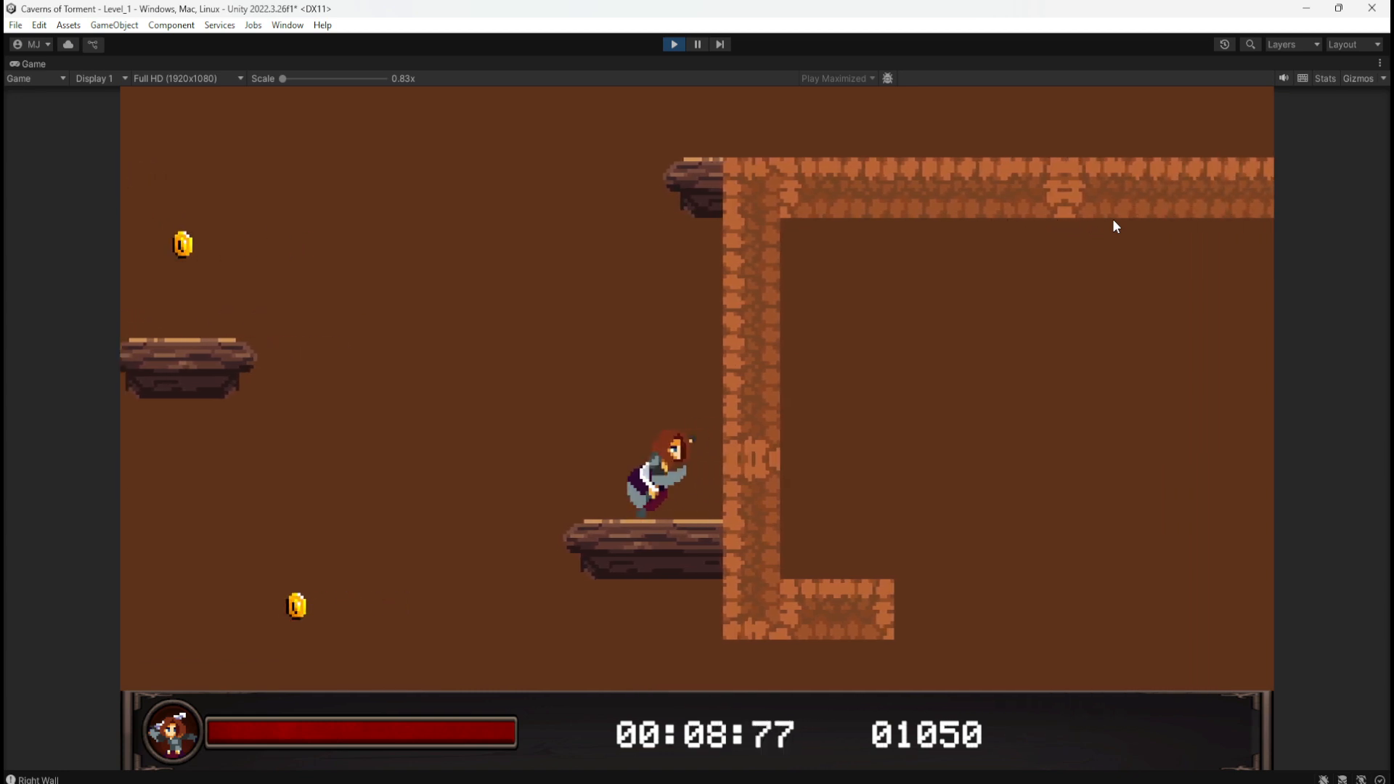
{"action": "key", "text": "a"}
{"action": "key", "text": "d"}
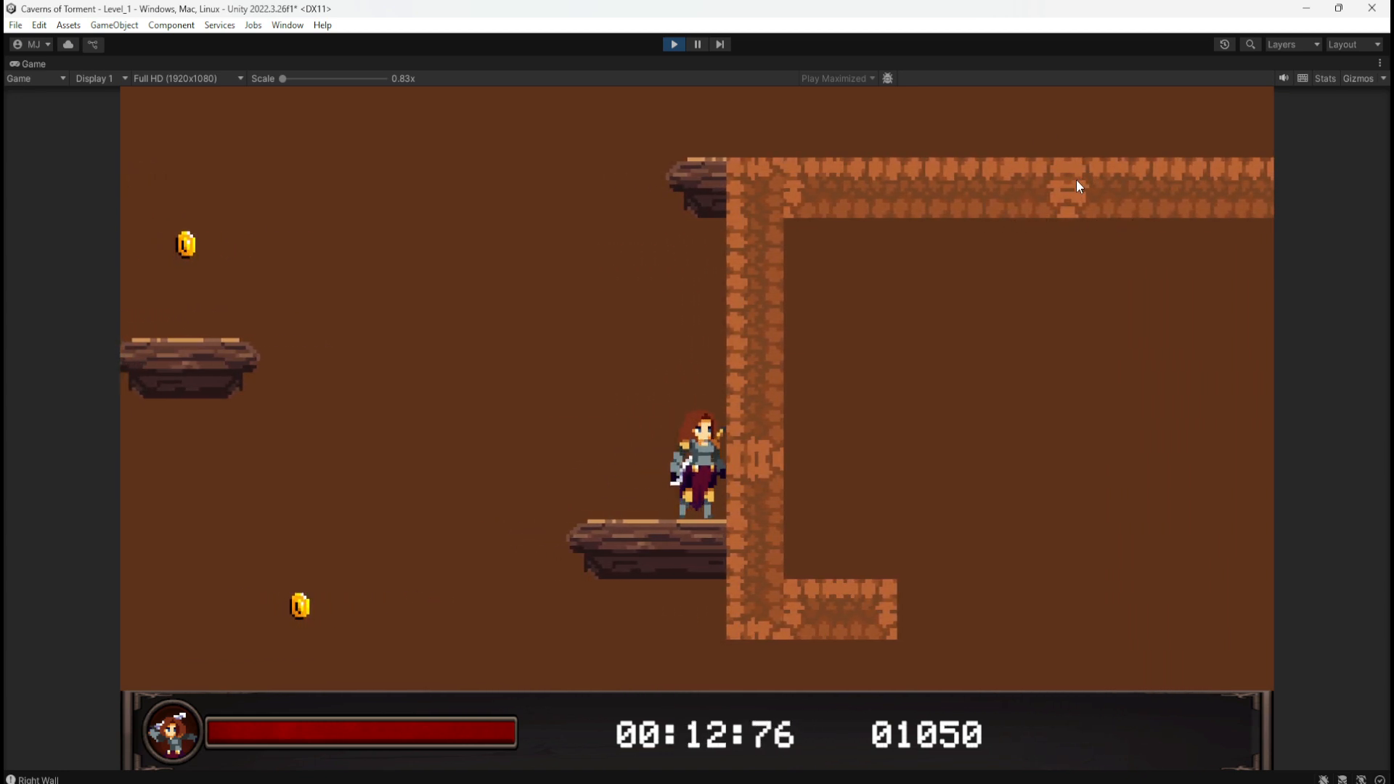
{"action": "key", "text": "a"}
{"action": "key", "text": "d"}
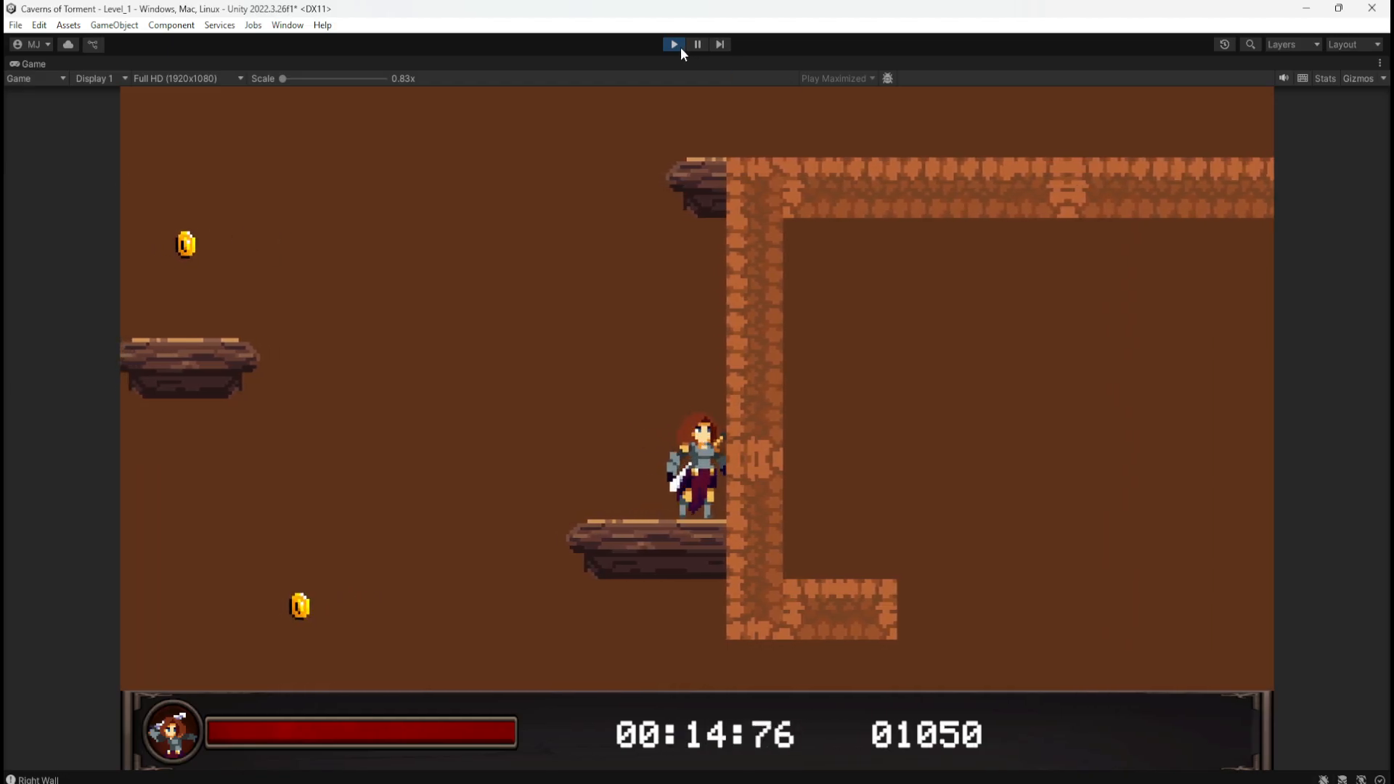
{"action": "left_click", "coordinate": [681, 47]}
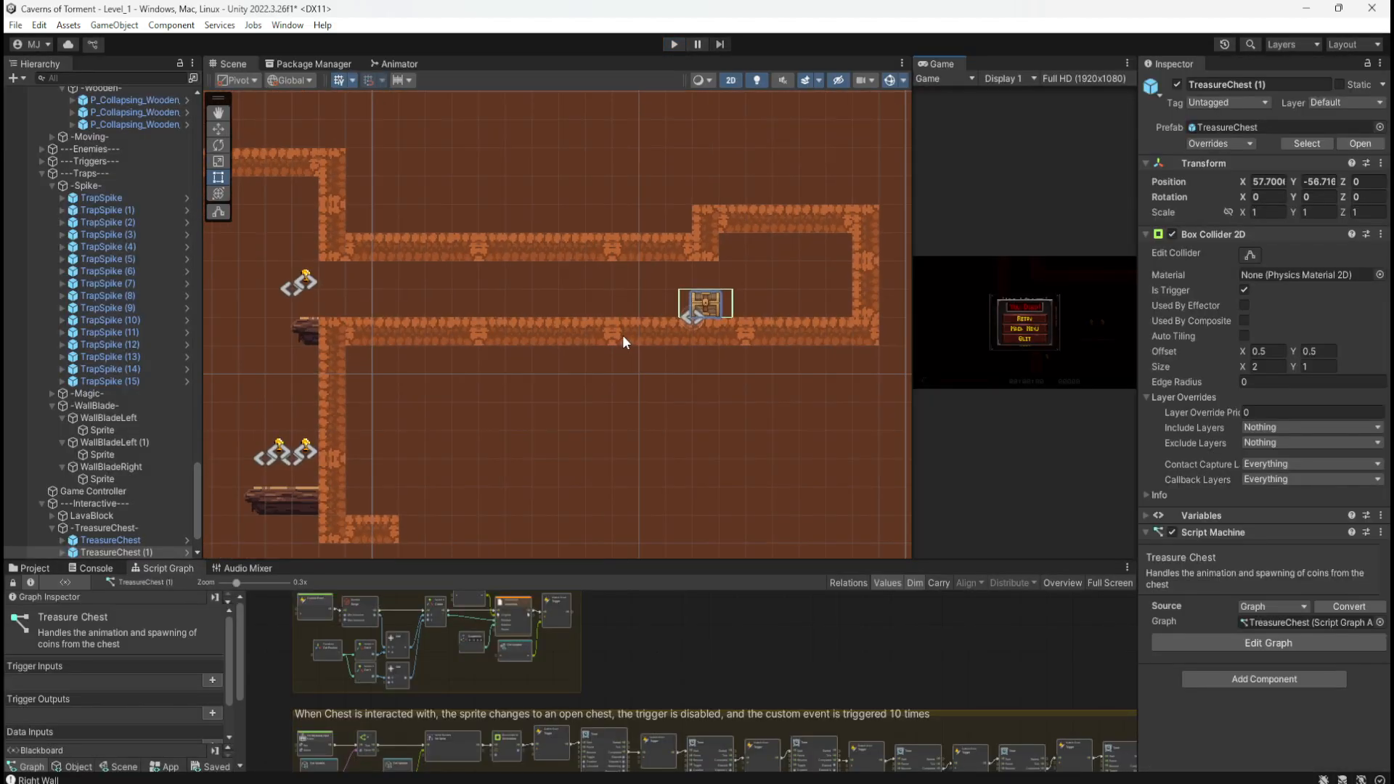
Step: Delete the floor platform directly beneath the treasure chest
{"action": "scroll", "coordinate": [623, 341], "scroll_direction": "up", "scroll_amount": 2}
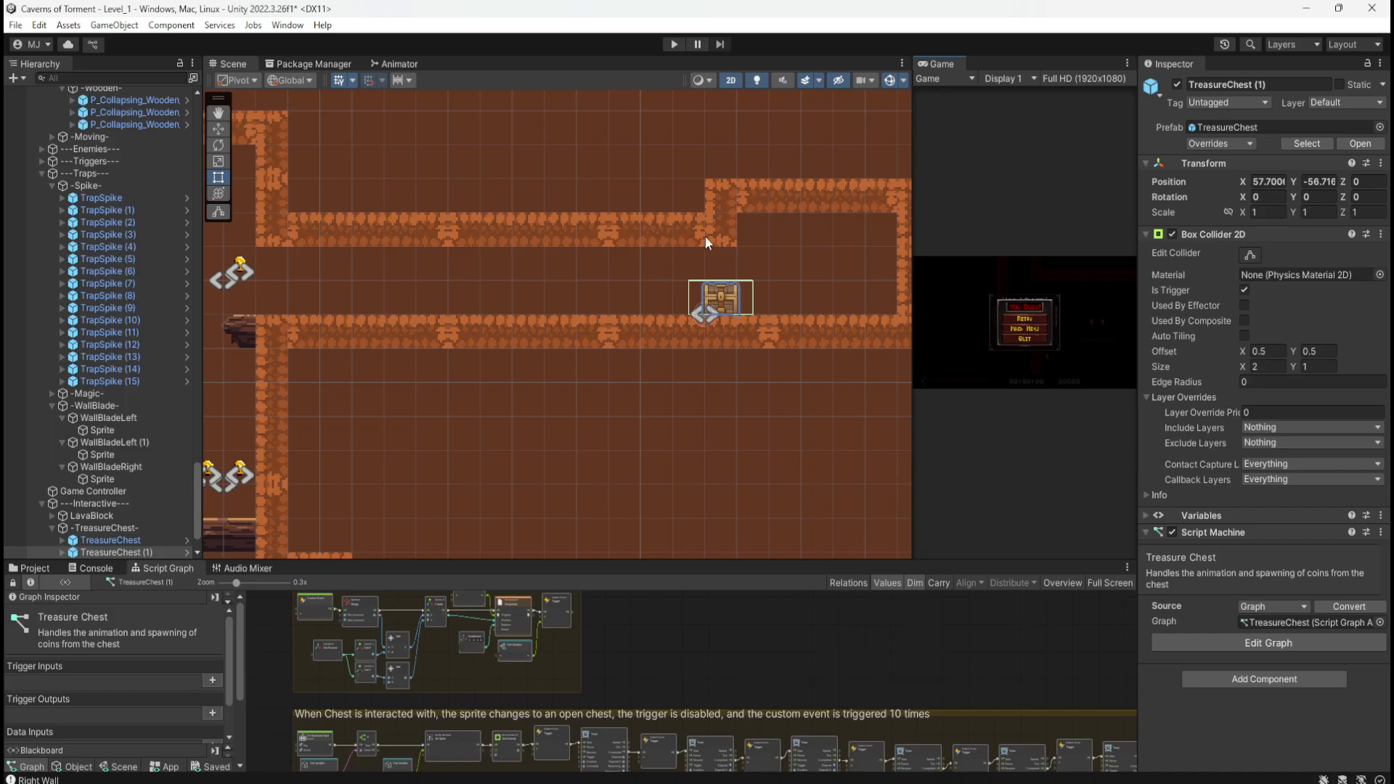
{"action": "left_click", "coordinate": [654, 222]}
{"action": "left_click", "coordinate": [650, 331]}
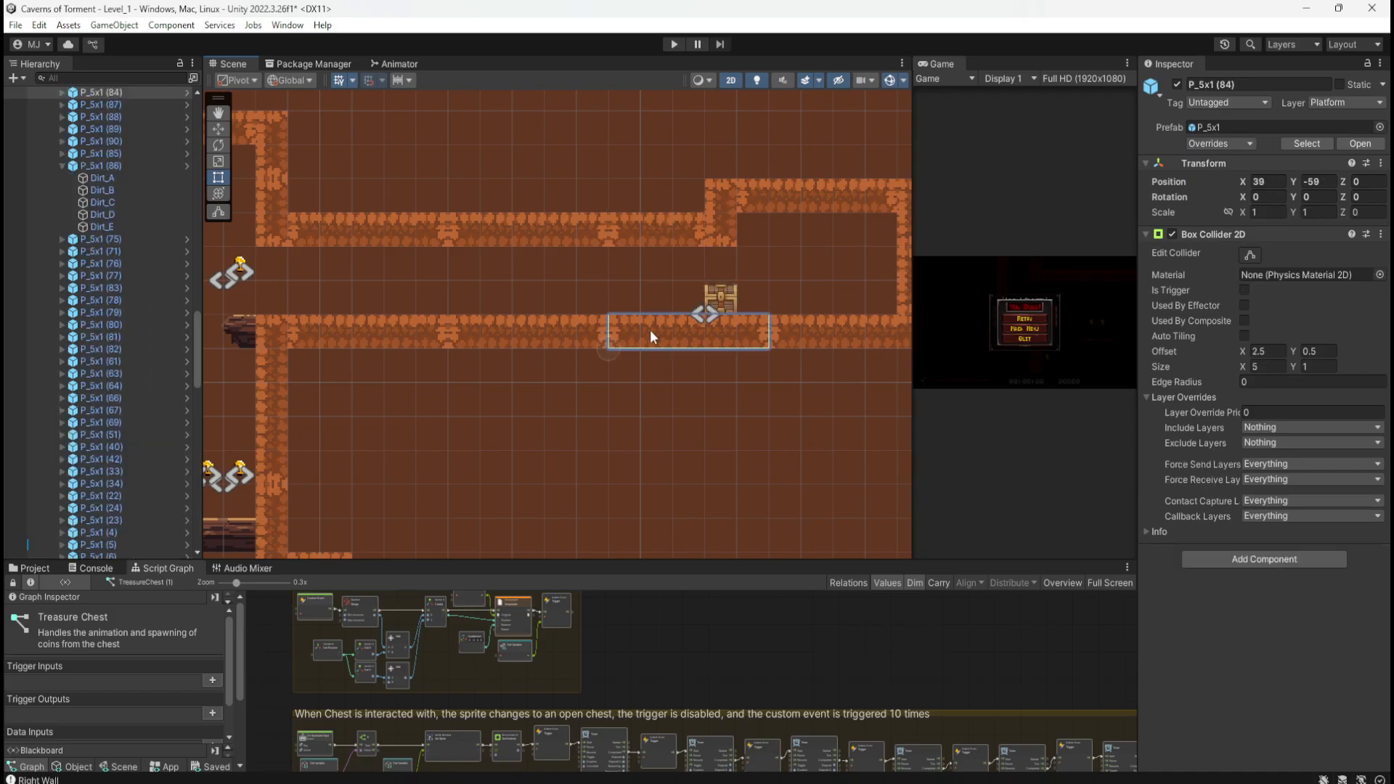
{"action": "scroll", "coordinate": [602, 338], "scroll_direction": "down", "scroll_amount": 2}
{"action": "scroll", "coordinate": [694, 302], "scroll_direction": "up", "scroll_amount": 2}
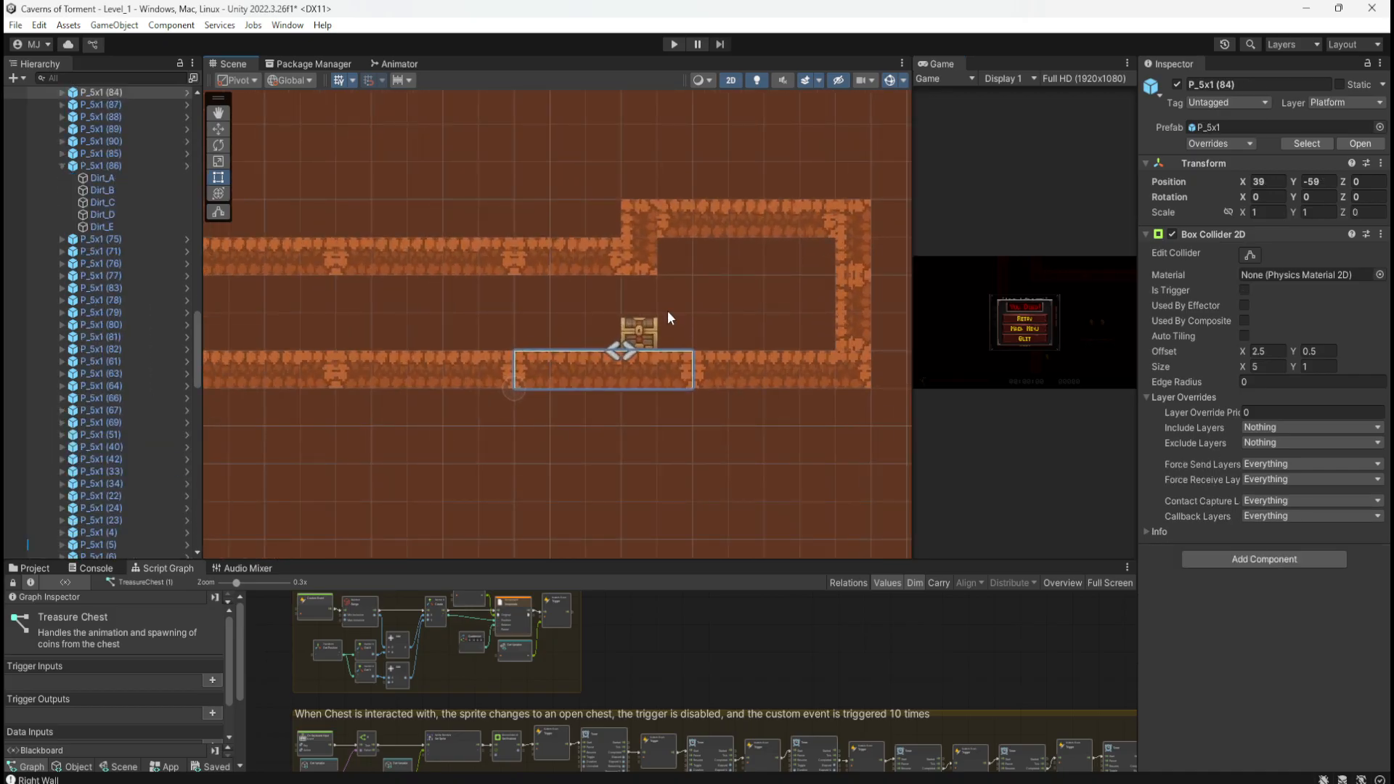
{"action": "scroll", "coordinate": [669, 310], "scroll_direction": "down", "scroll_amount": 1}
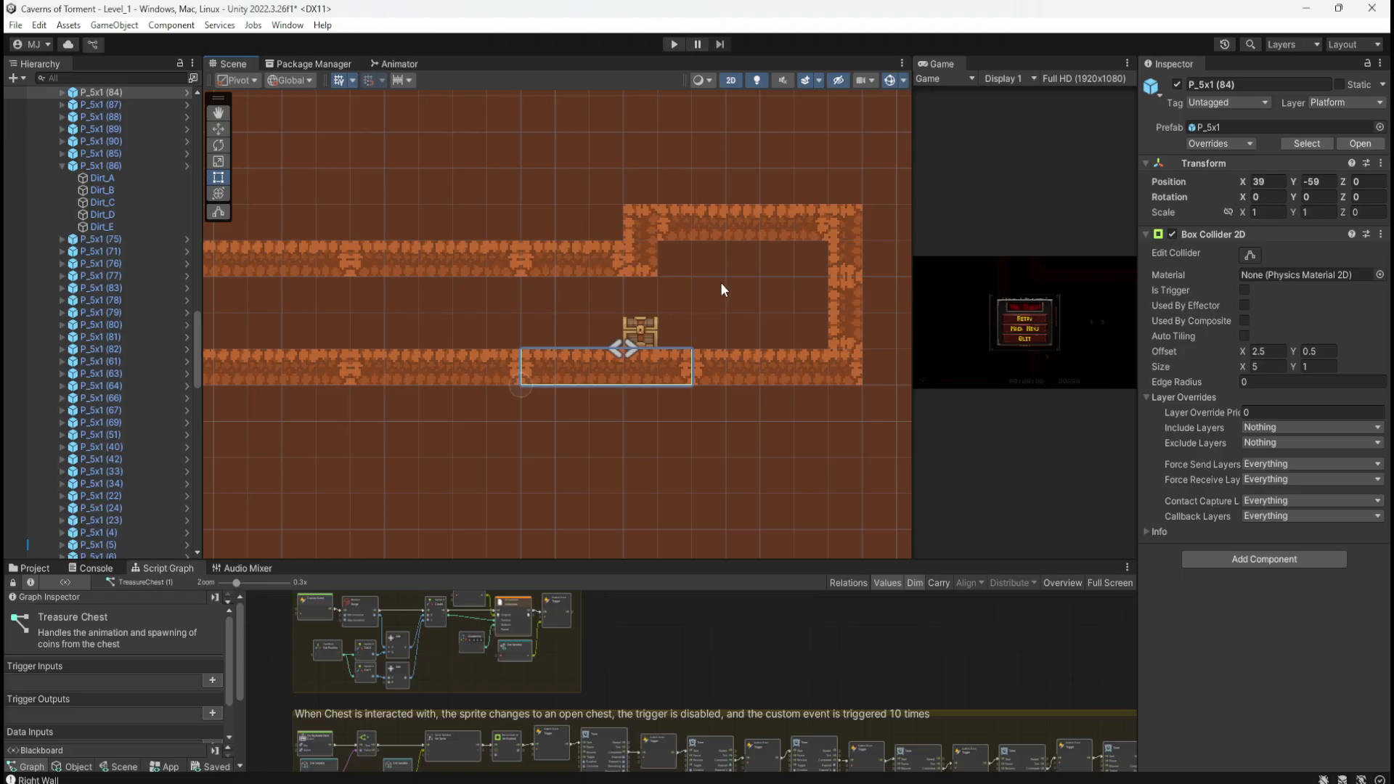
{"action": "key", "text": "Delete"}
Step: Delete one section of the upper corridor platform beside the chest room
{"action": "left_click_drag", "start_coordinate": [871, 195], "coordinate": [567, 406]}
{"action": "left_click", "coordinate": [546, 261]}
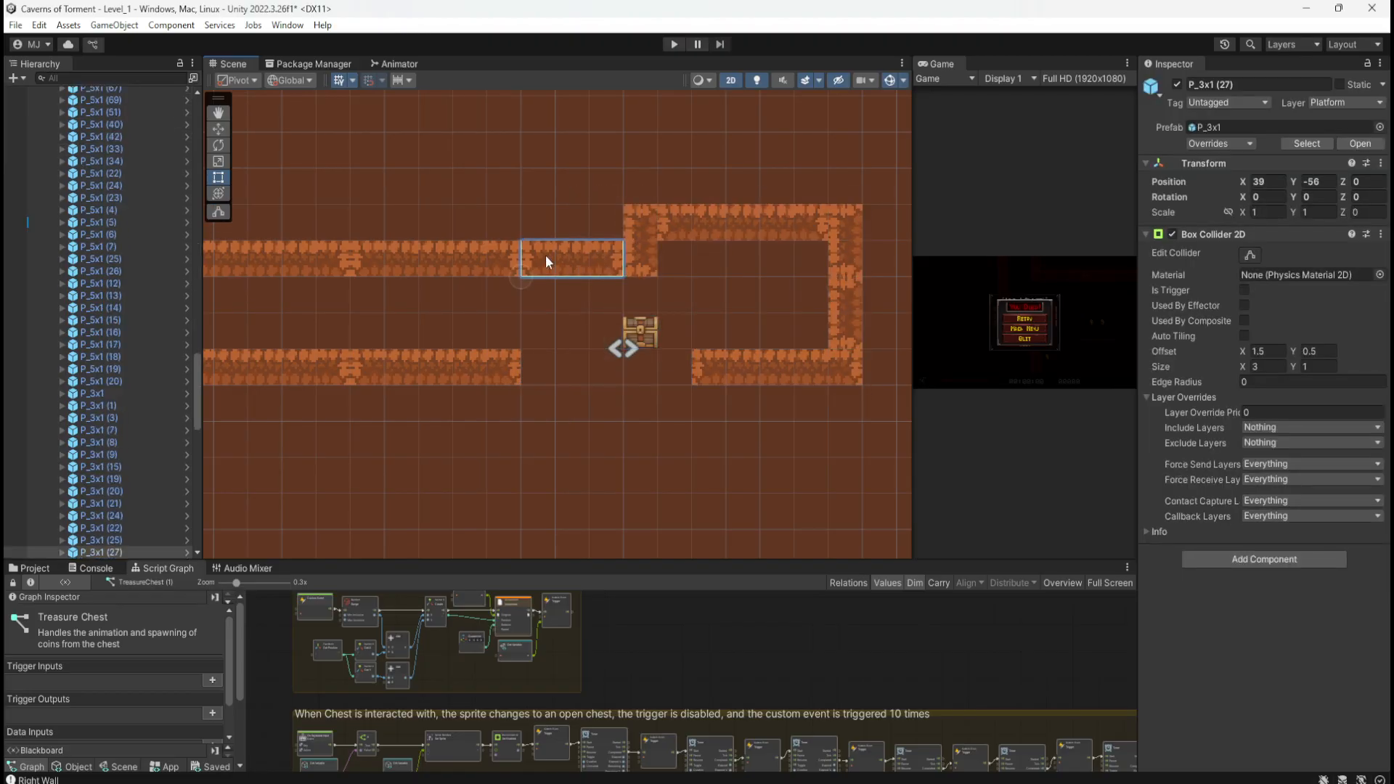
{"action": "left_click", "coordinate": [481, 260]}
{"action": "key", "text": "Delete"}
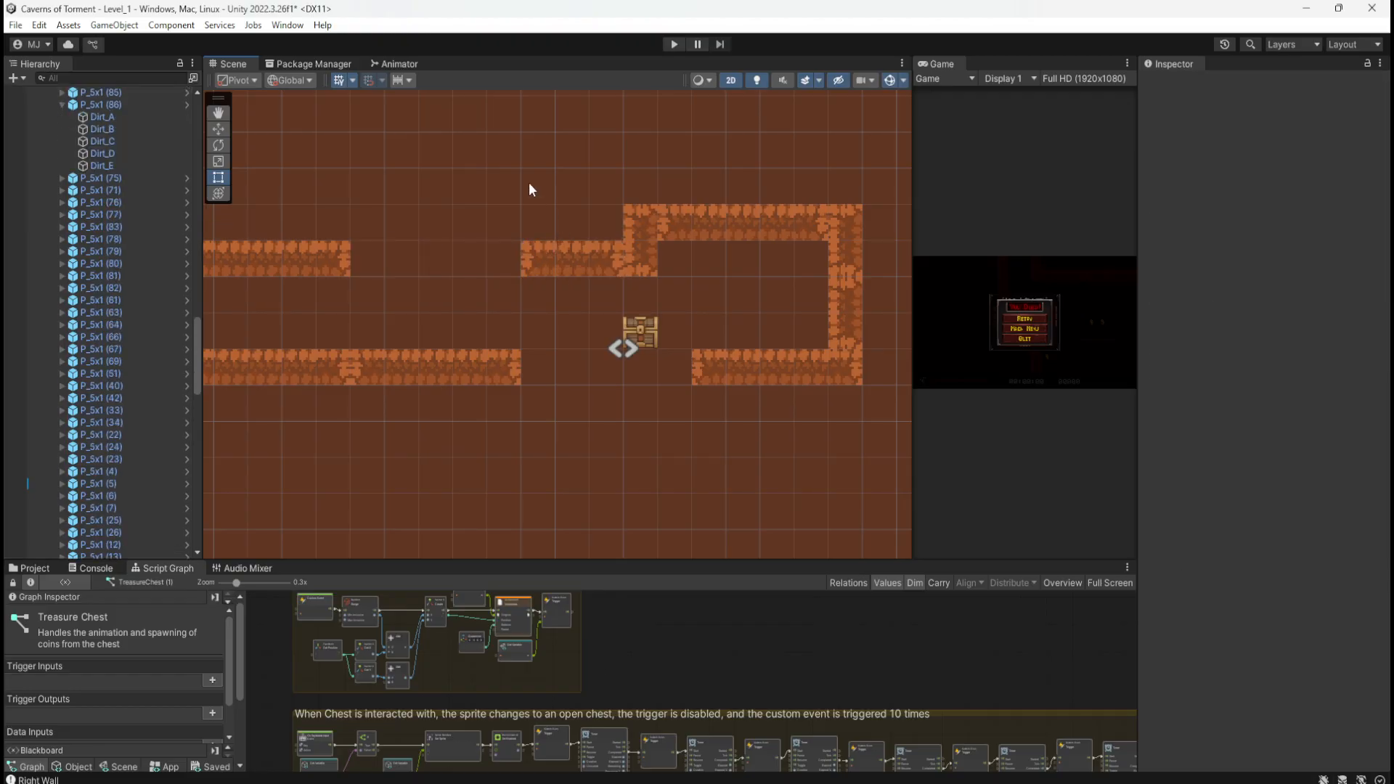
Step: Marquee-select the chest room walls and chest and shift them left
{"action": "left_click_drag", "start_coordinate": [873, 193], "coordinate": [527, 432]}
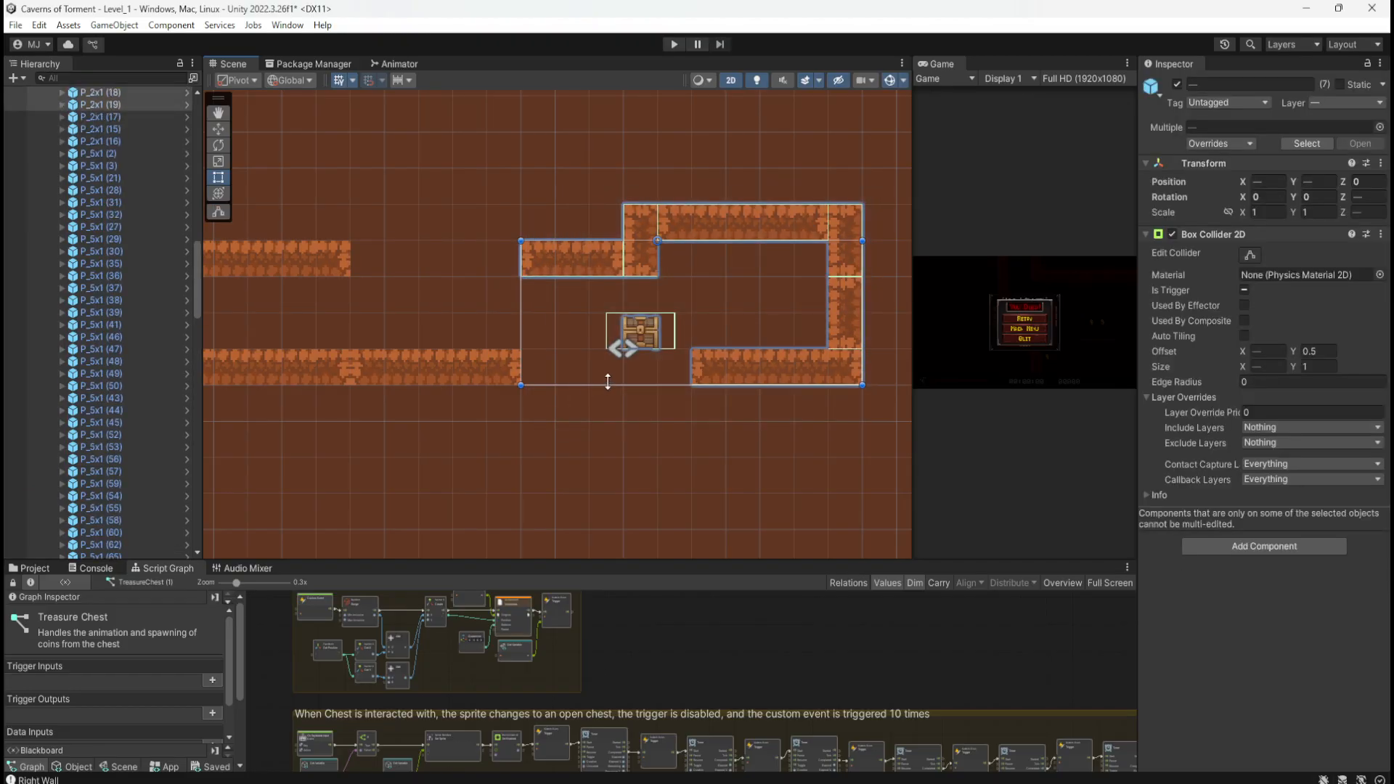
{"action": "scroll", "coordinate": [752, 328], "scroll_direction": "down", "scroll_amount": 7}
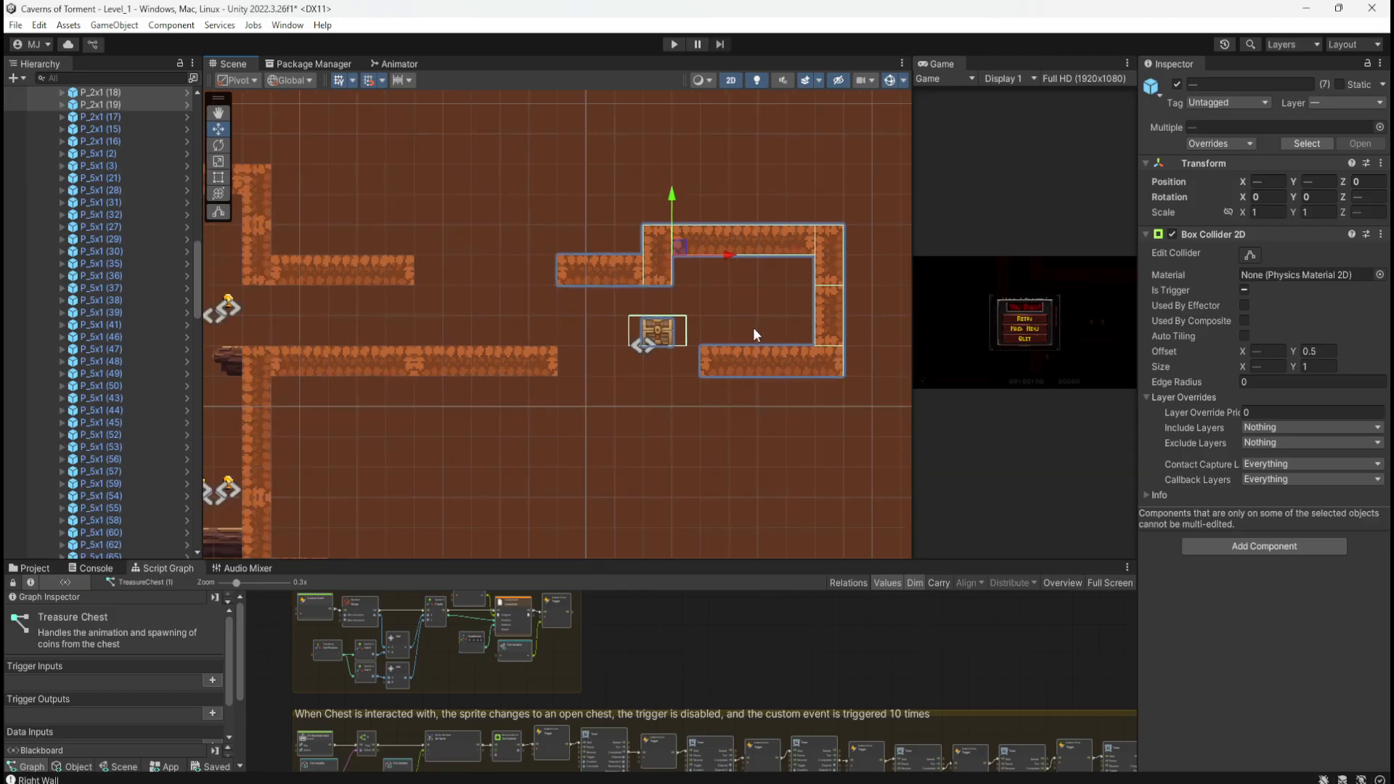
{"action": "scroll", "coordinate": [653, 332], "scroll_direction": "up", "scroll_amount": 6}
{"action": "scroll", "coordinate": [682, 320], "scroll_direction": "up", "scroll_amount": 1}
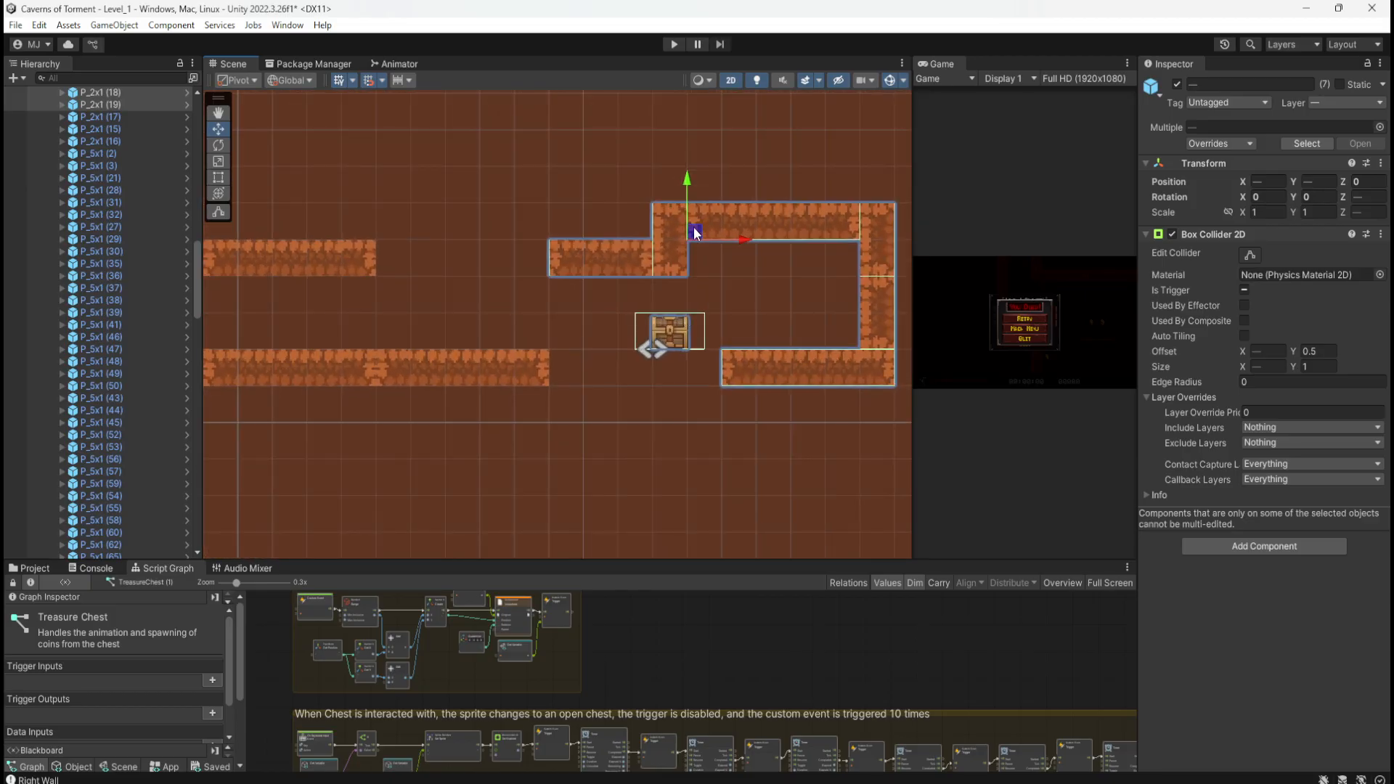
{"action": "left_click_drag", "start_coordinate": [694, 230], "coordinate": [600, 230]}
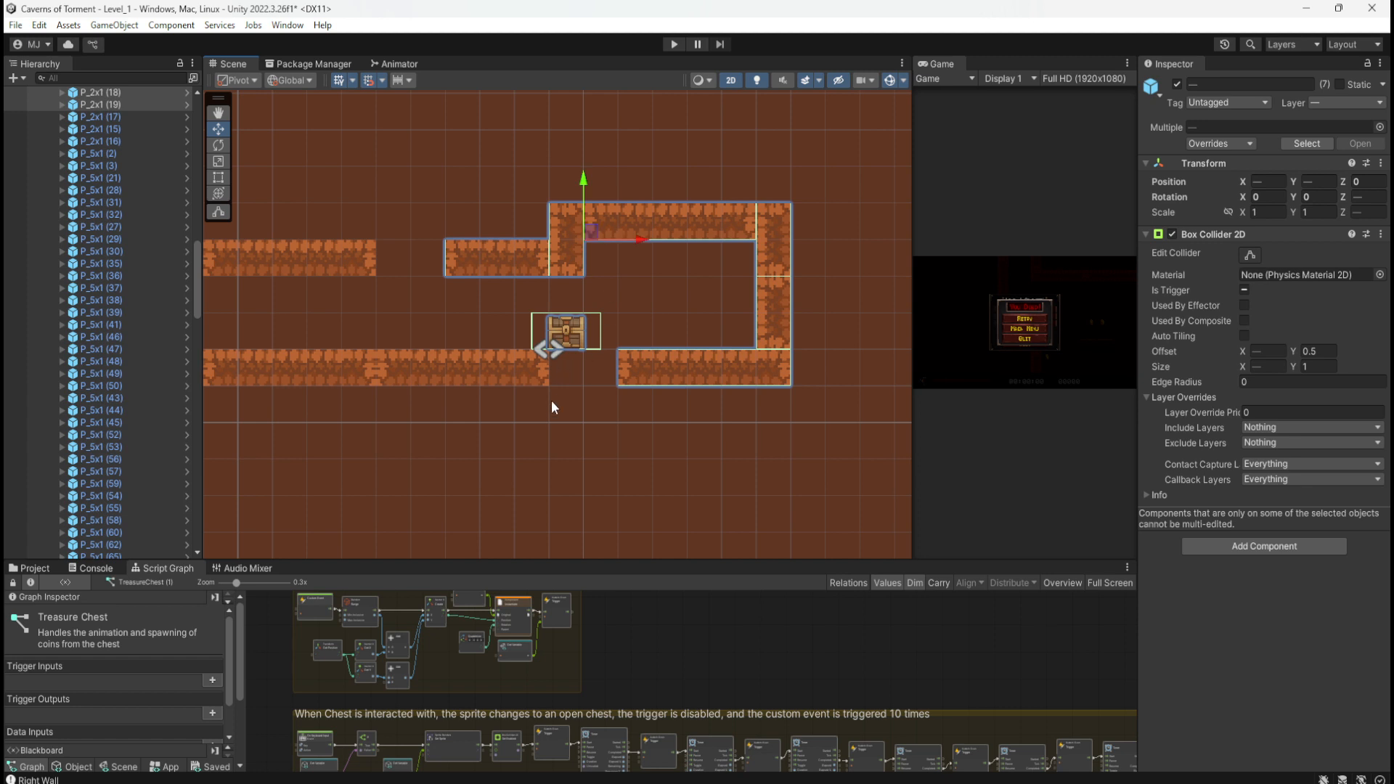
Step: Duplicate the corner wall piece, set its rotation Z to 0, and duplicate again for the upper gap
{"action": "left_click", "coordinate": [568, 243]}
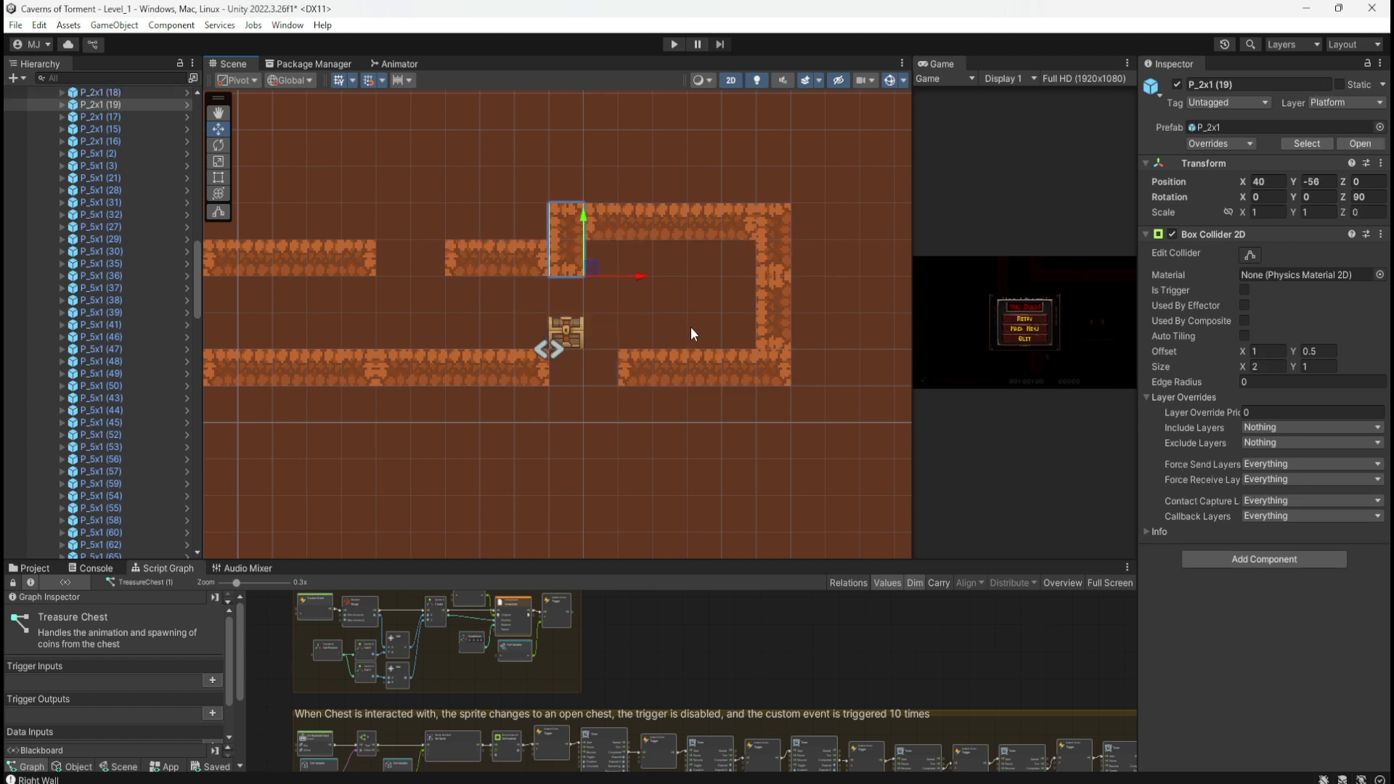
{"action": "left_click", "coordinate": [471, 259]}
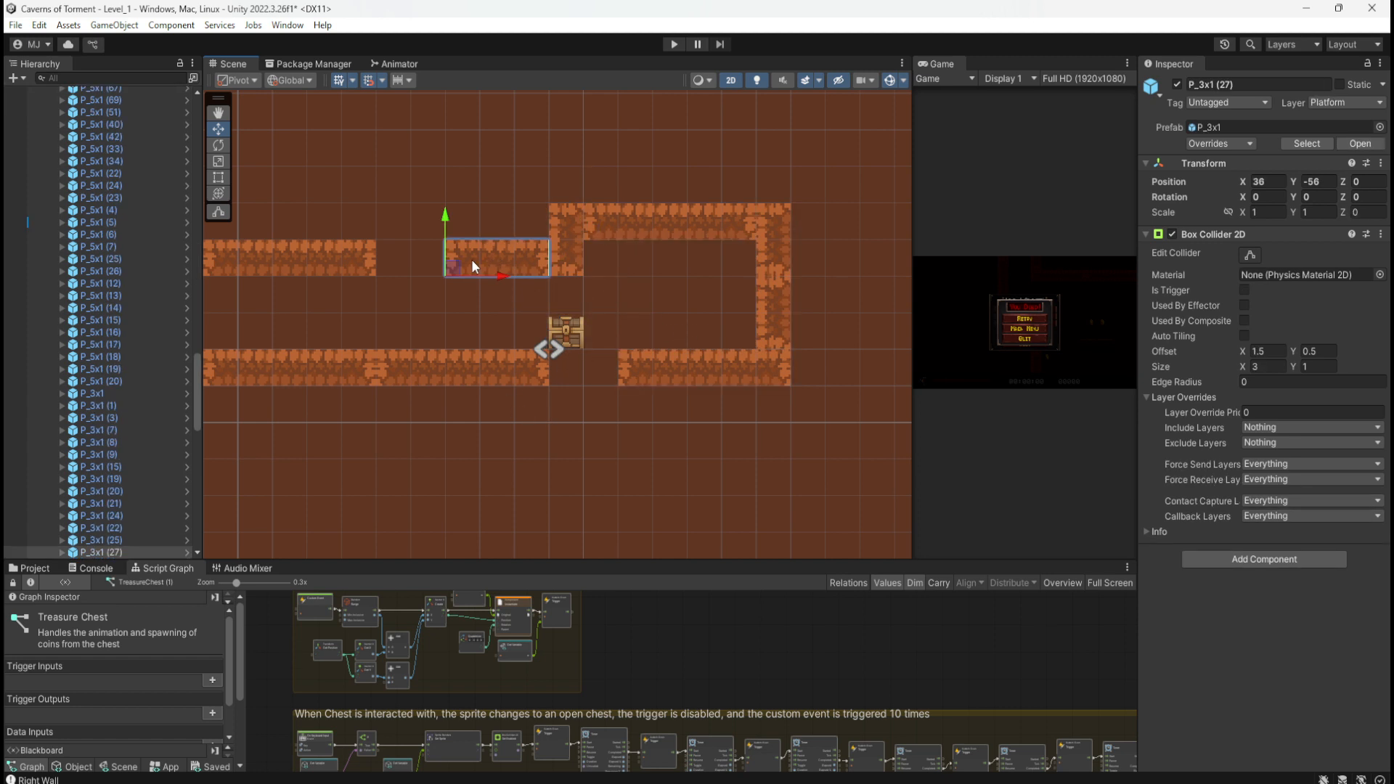
{"action": "left_click", "coordinate": [573, 265]}
{"action": "key", "text": "ctrl+d"}
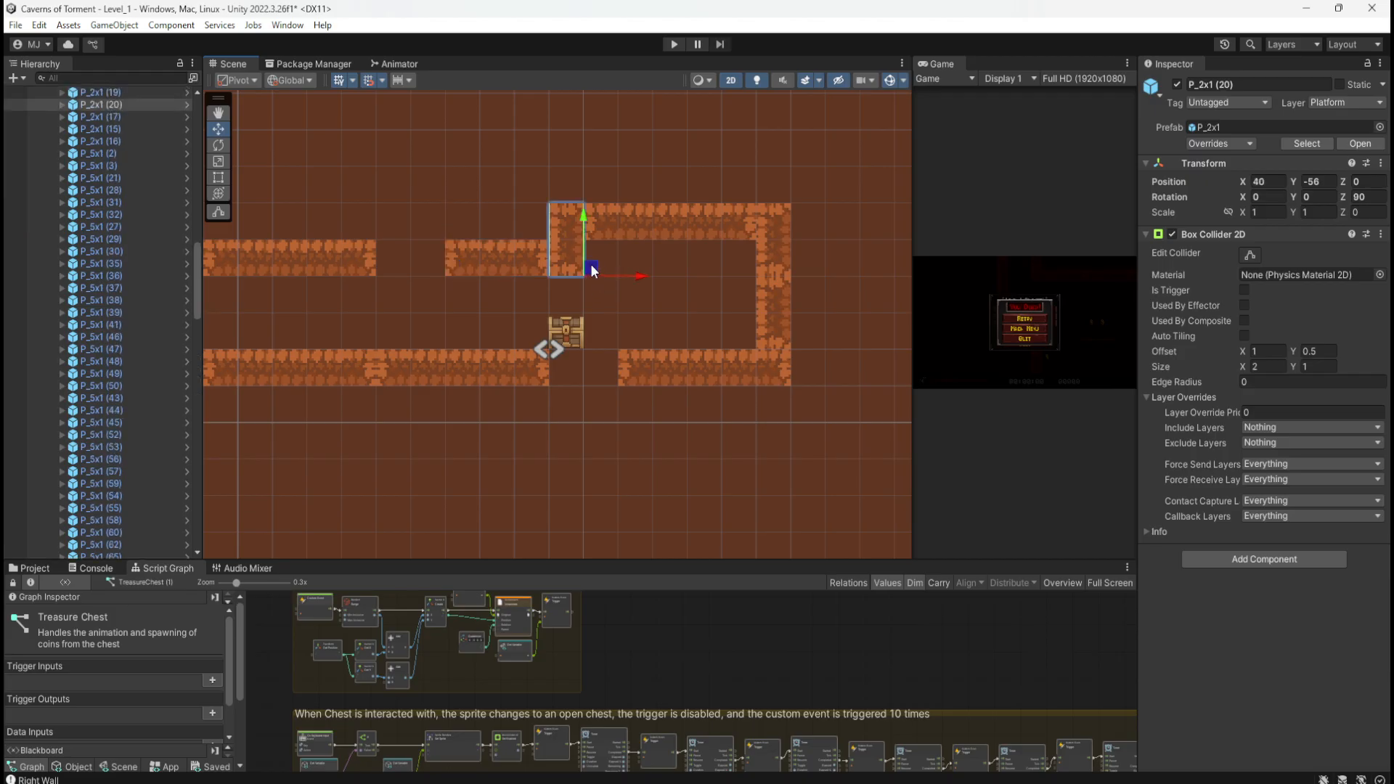
{"action": "left_click_drag", "start_coordinate": [591, 268], "coordinate": [380, 279]}
{"action": "type", "text": "0"}
{"action": "key", "text": "ctrl+d"}
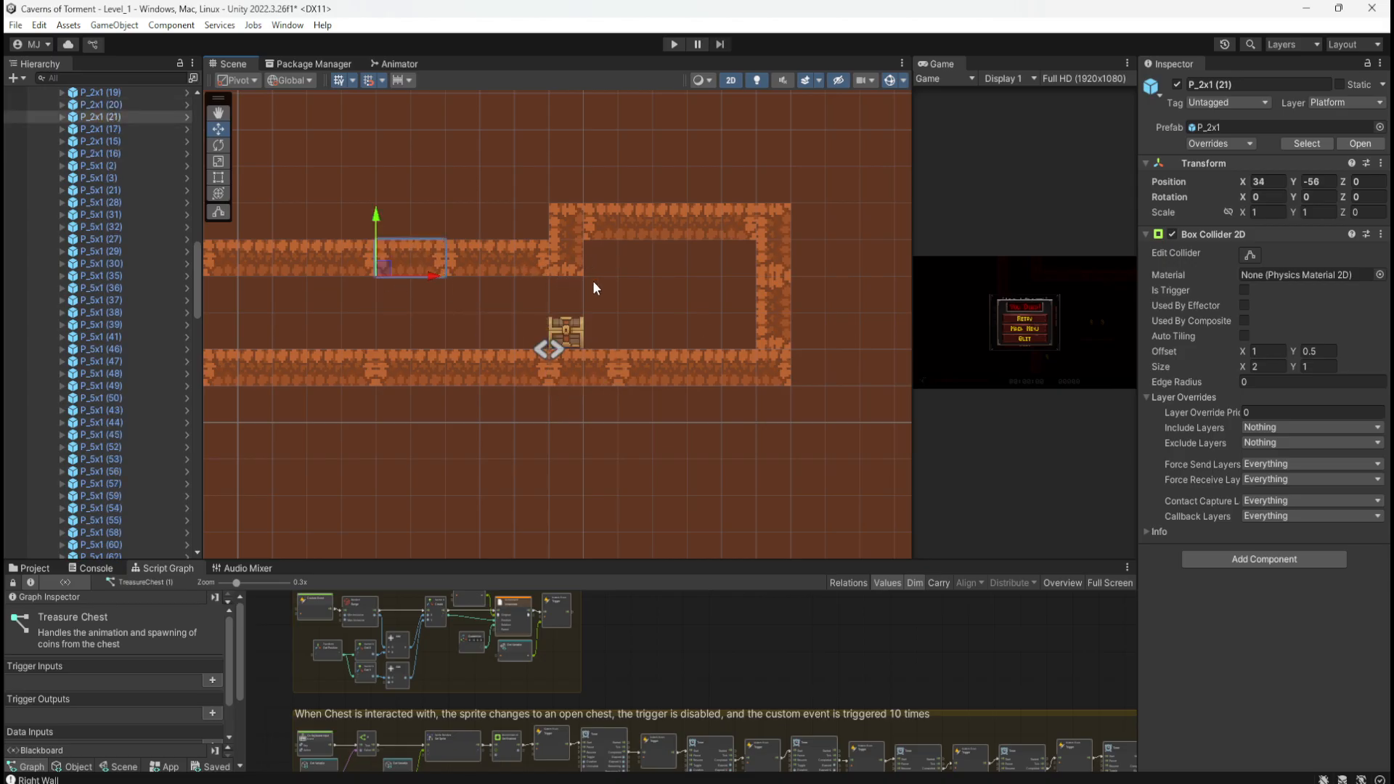
Step: Delete the lower-right floor platform and the 3-unit upper corridor piece
{"action": "left_click", "coordinate": [677, 365]}
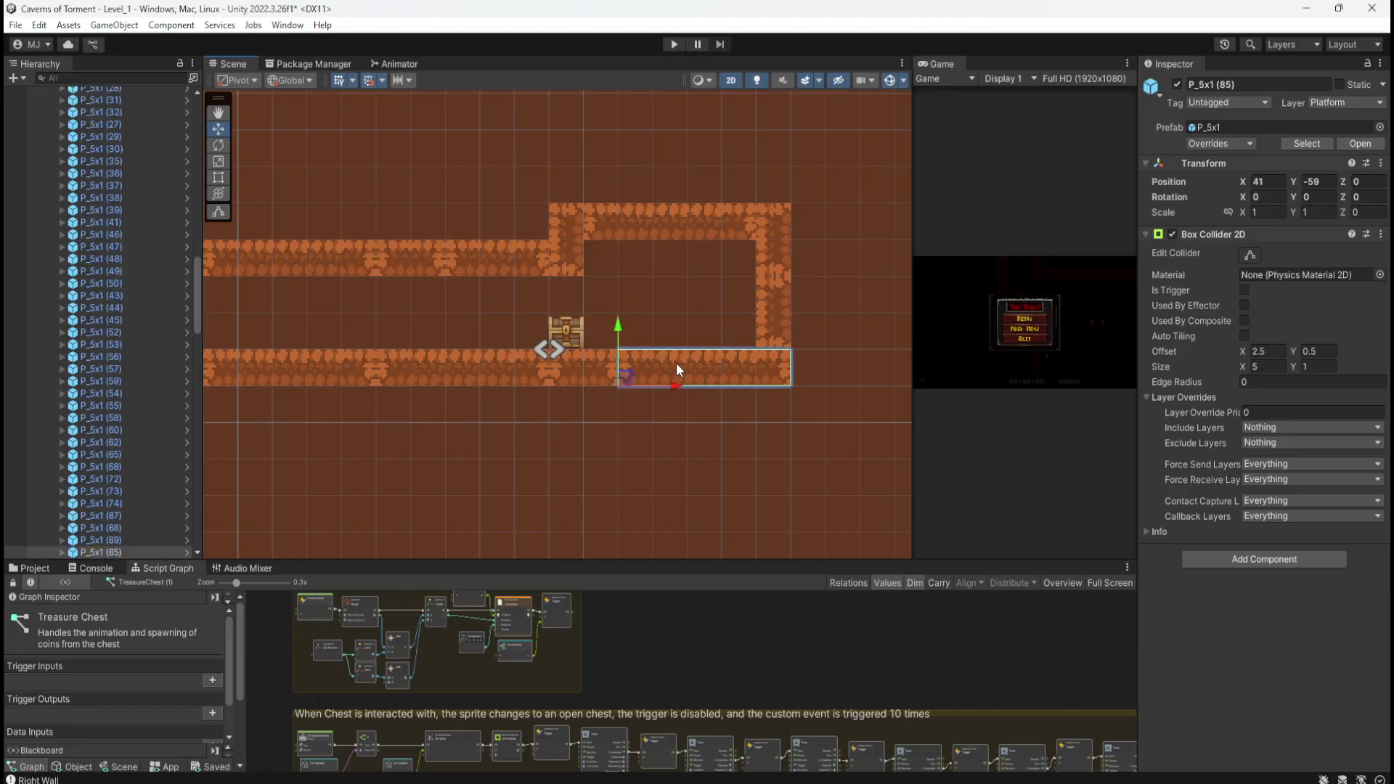
{"action": "key", "text": "Delete"}
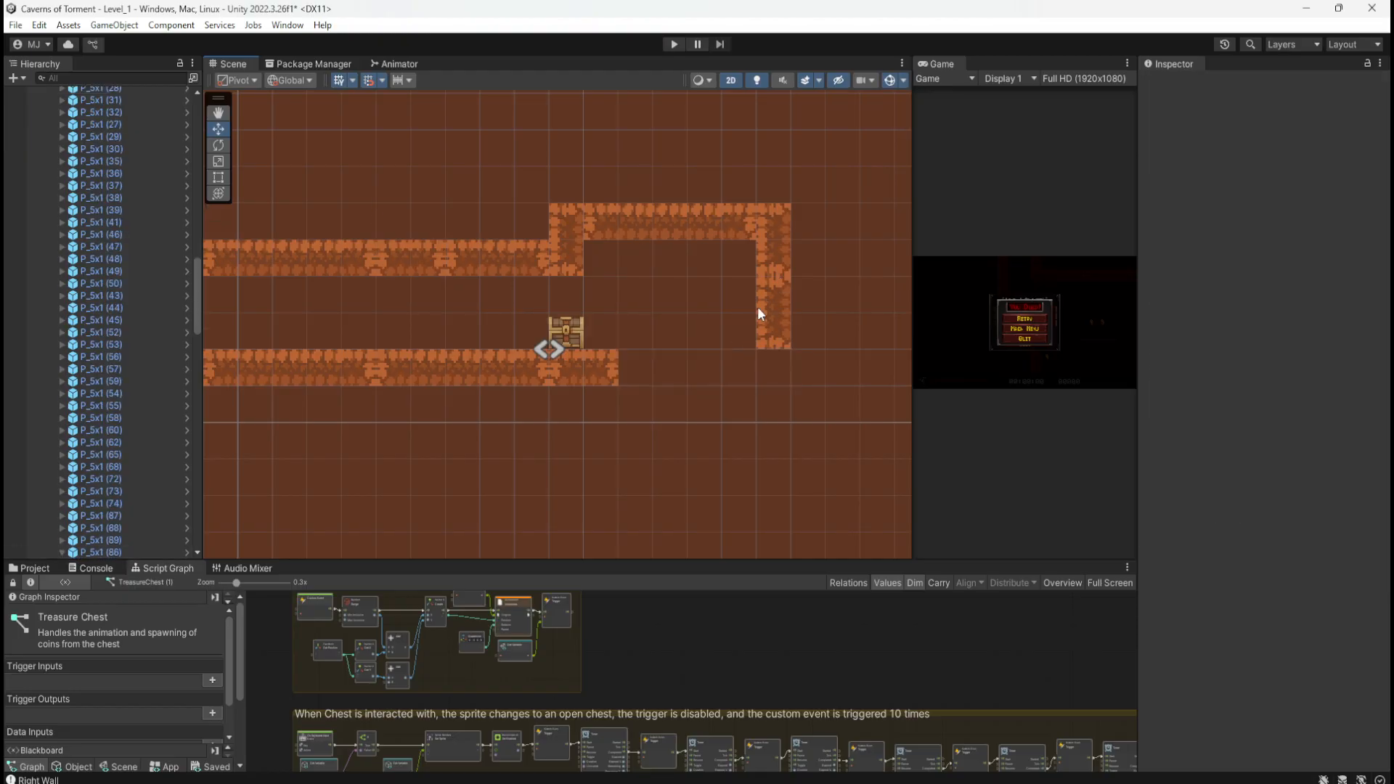
{"action": "left_click", "coordinate": [766, 304]}
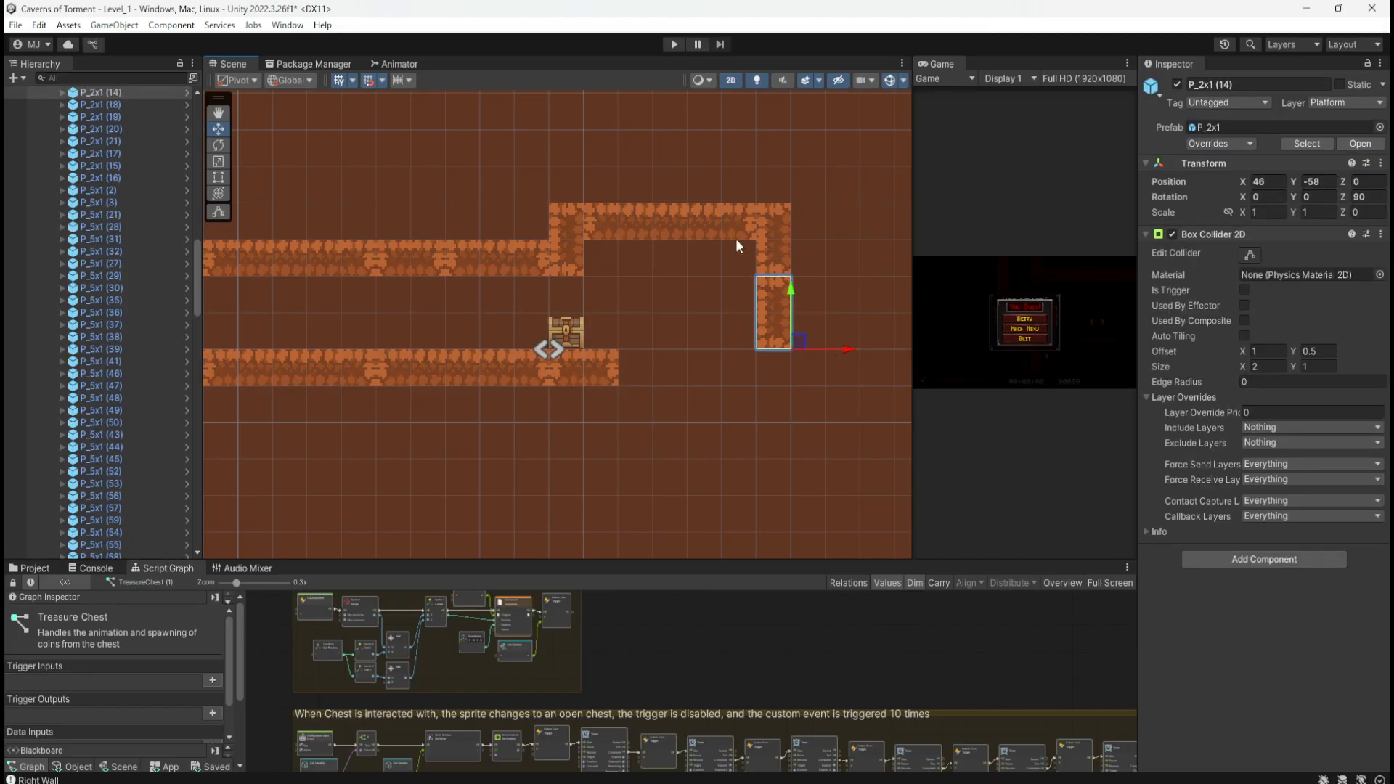
{"action": "left_click", "coordinate": [501, 263]}
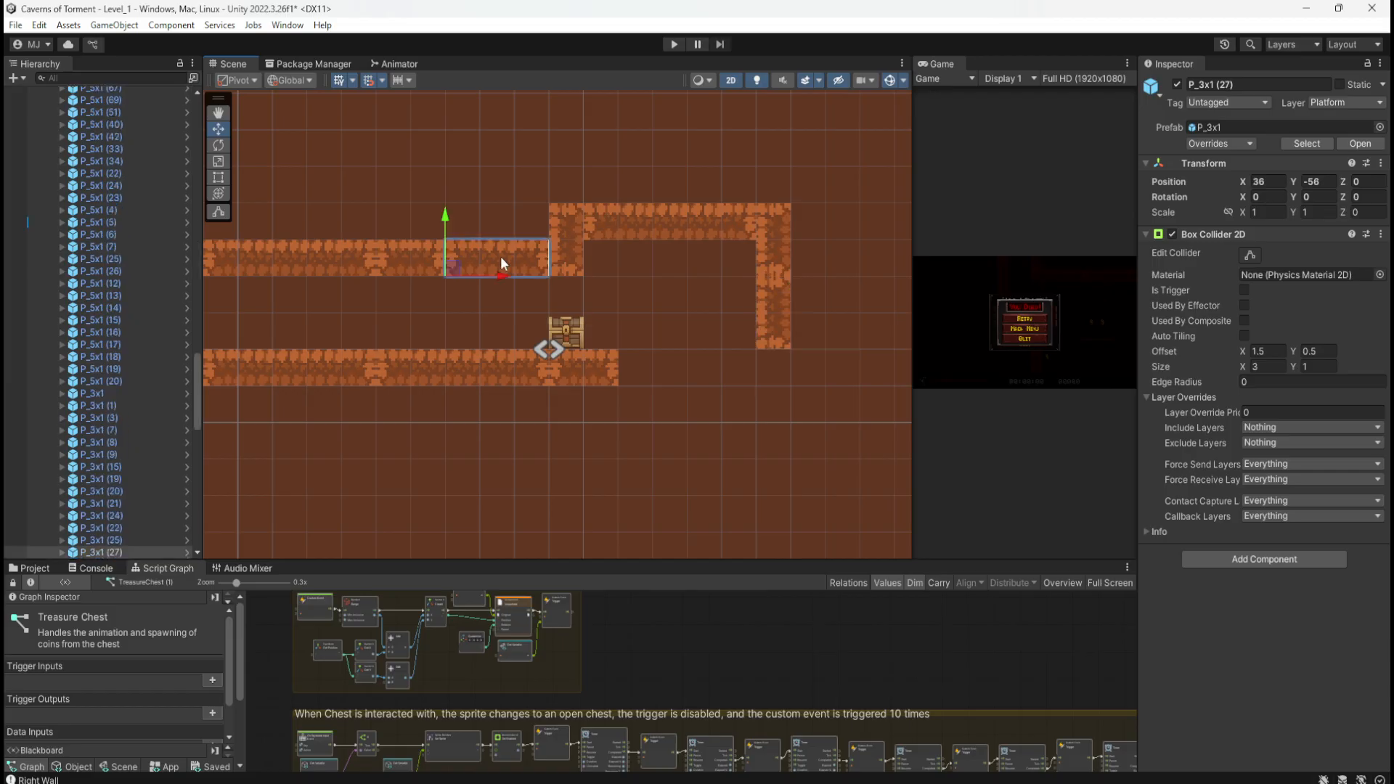
{"action": "left_click", "coordinate": [412, 268]}
{"action": "scroll", "coordinate": [703, 294], "scroll_direction": "down", "scroll_amount": 6}
{"action": "scroll", "coordinate": [532, 268], "scroll_direction": "up", "scroll_amount": 4}
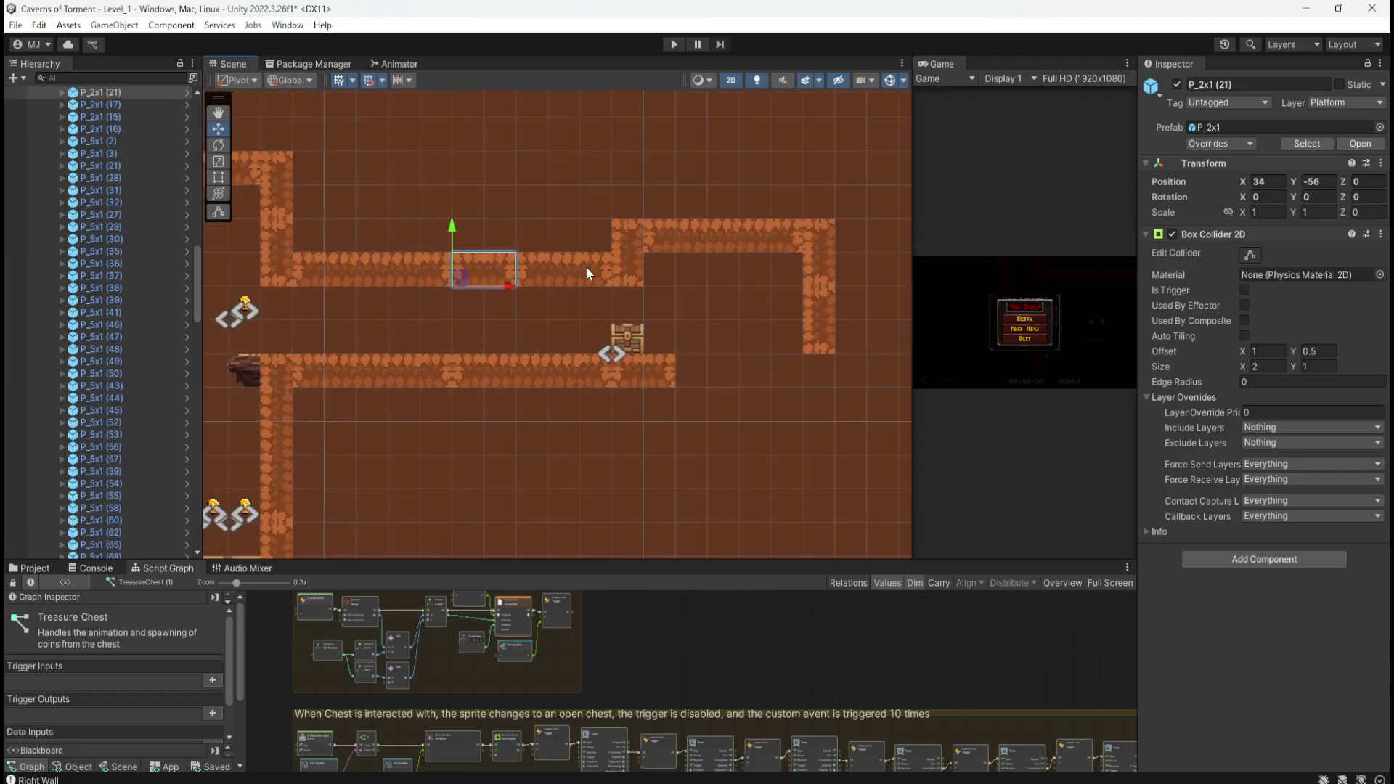
{"action": "scroll", "coordinate": [595, 271], "scroll_direction": "up", "scroll_amount": 2}
{"action": "left_click", "coordinate": [539, 274]}
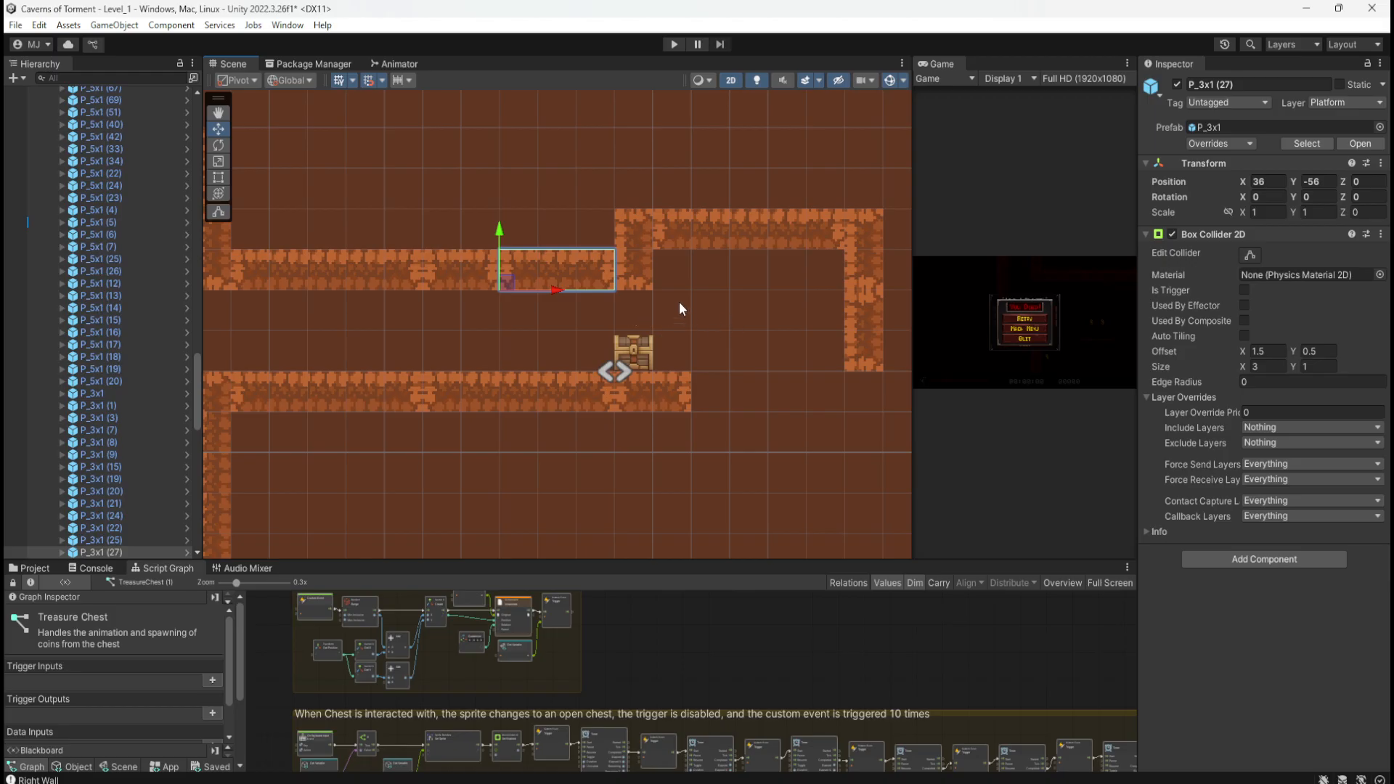
{"action": "key", "text": "Delete"}
Step: Shift the L-shaped wall pieces left and place a duplicated P_2x1 at 41, -59 to extend the floor
{"action": "left_click_drag", "start_coordinate": [600, 176], "coordinate": [885, 369]}
{"action": "left_click_drag", "start_coordinate": [657, 243], "coordinate": [559, 237]}
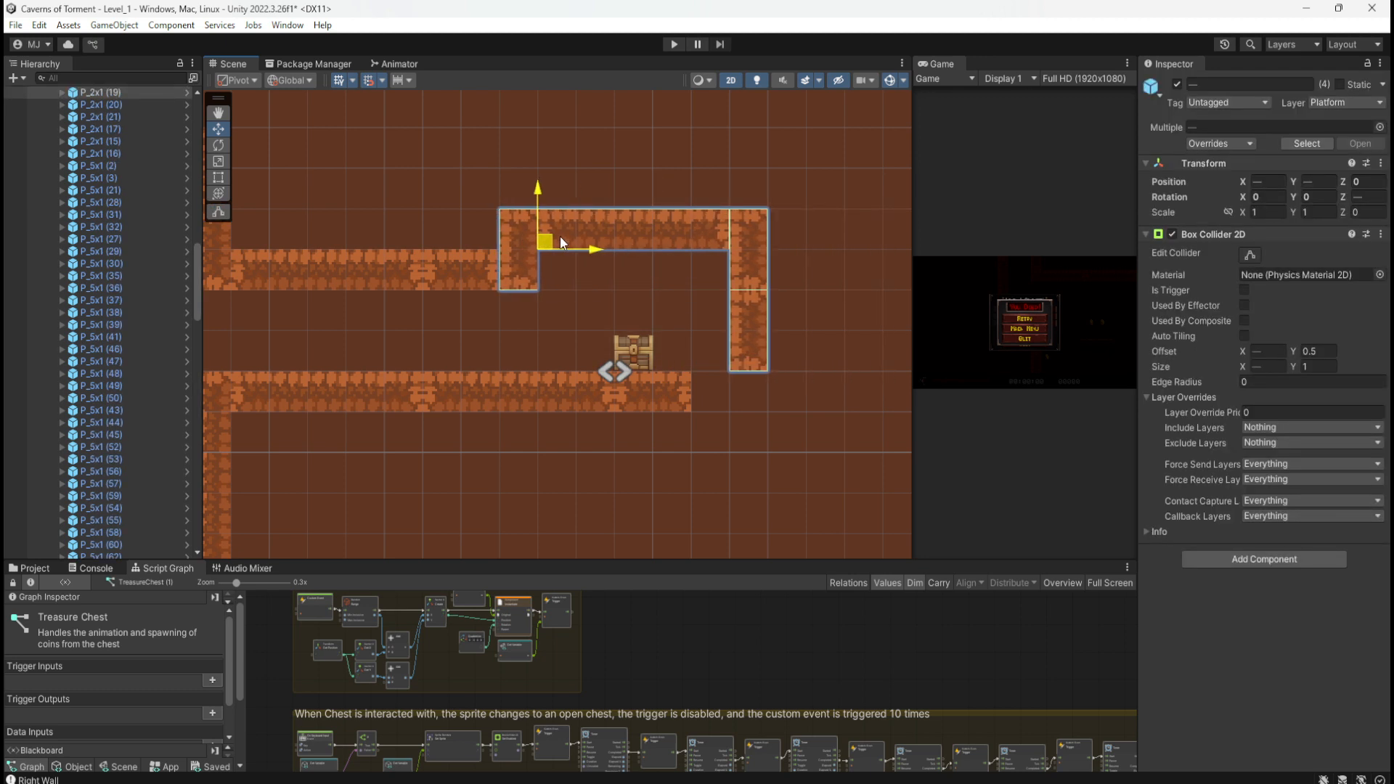
{"action": "left_click", "coordinate": [483, 282]}
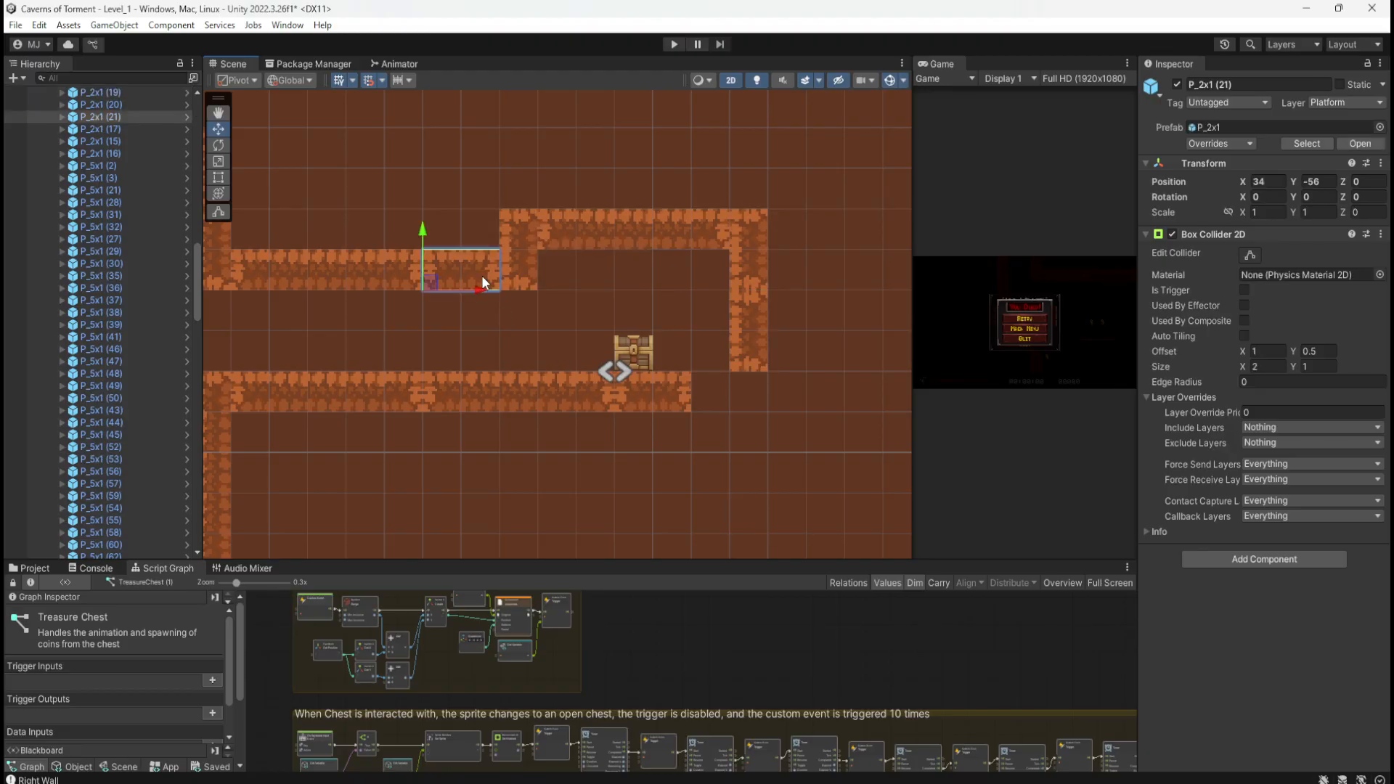
{"action": "key", "text": "ctrl+d"}
{"action": "left_click_drag", "start_coordinate": [437, 285], "coordinate": [695, 407]}
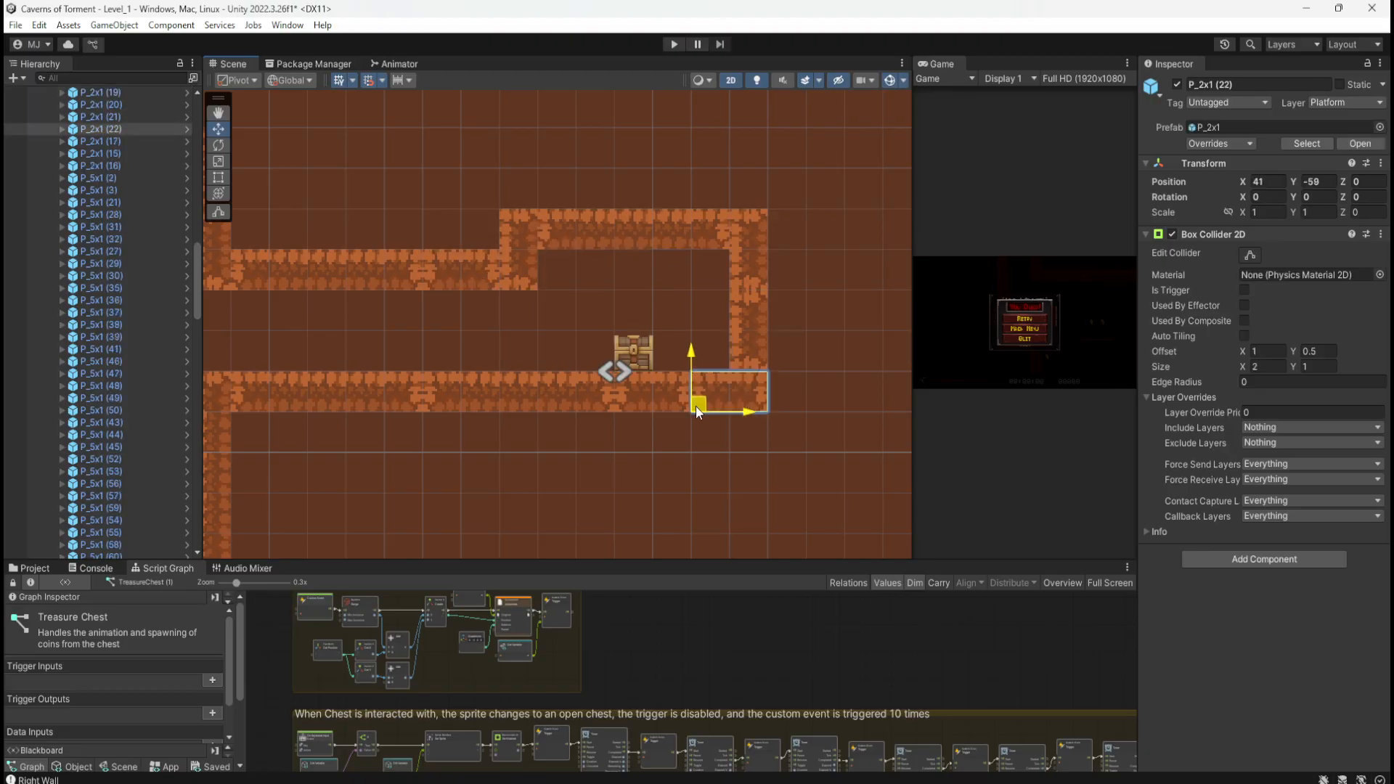
{"action": "scroll", "coordinate": [777, 427], "scroll_direction": "down", "scroll_amount": 2}
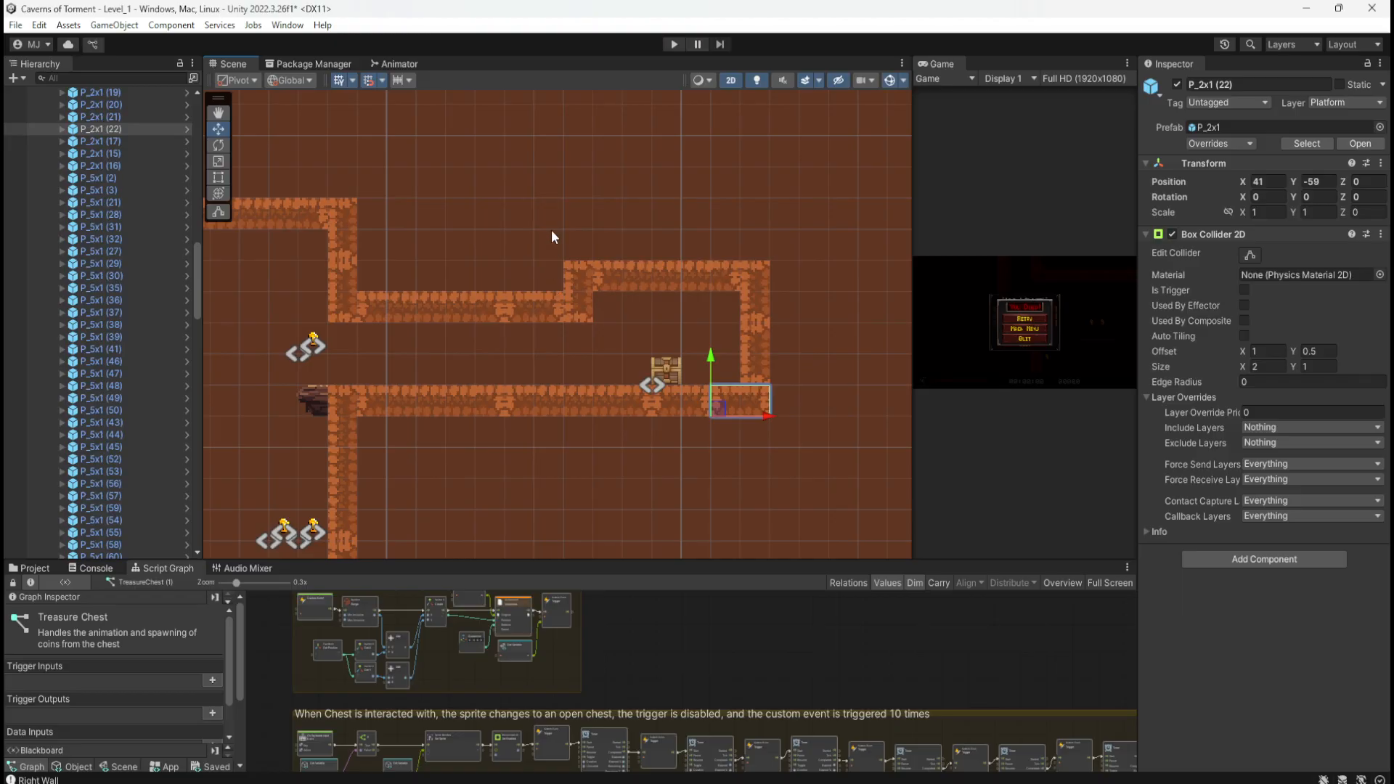
Step: Start Play mode, jump across the platforms and drop past the ledge collecting coins
{"action": "left_click", "coordinate": [670, 45]}
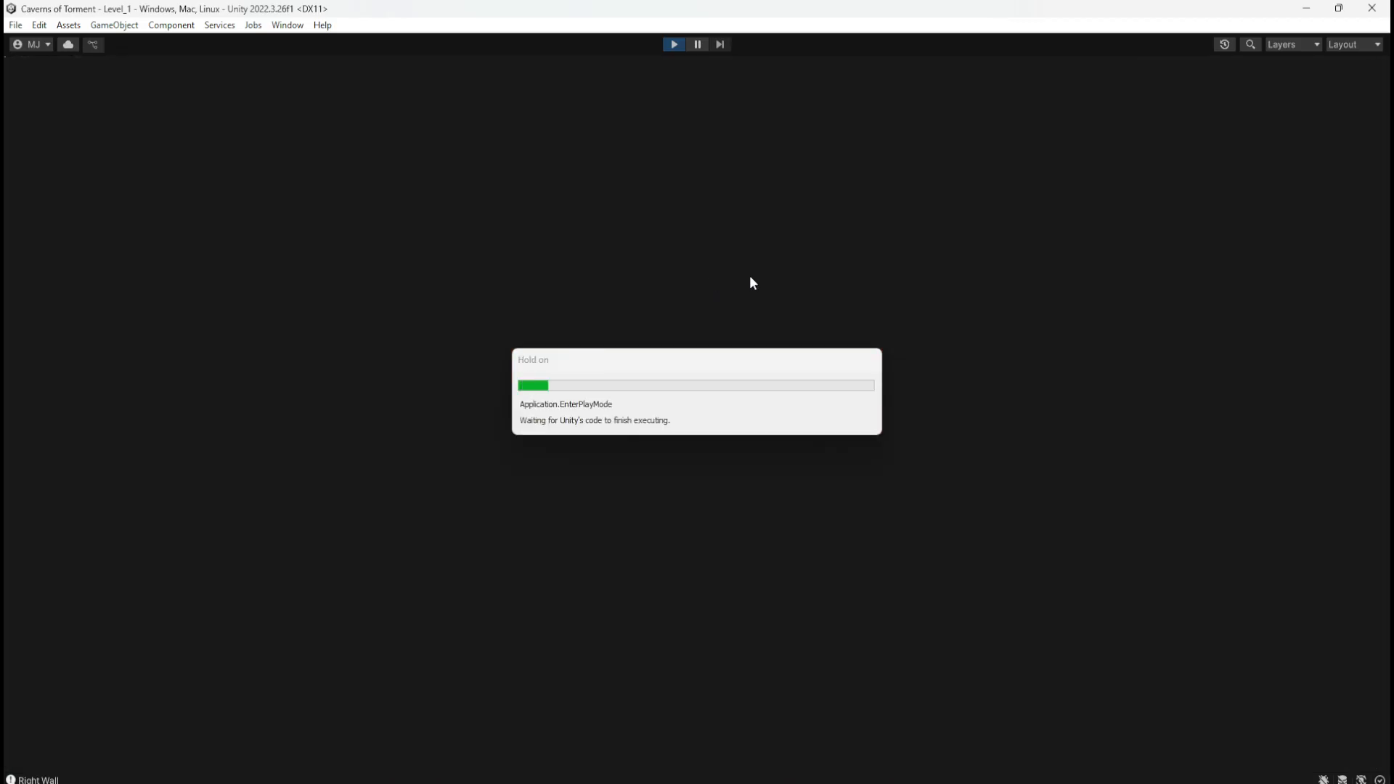
{"action": "key", "text": "d"}
{"action": "key", "text": "space"}
{"action": "key", "text": "space"}
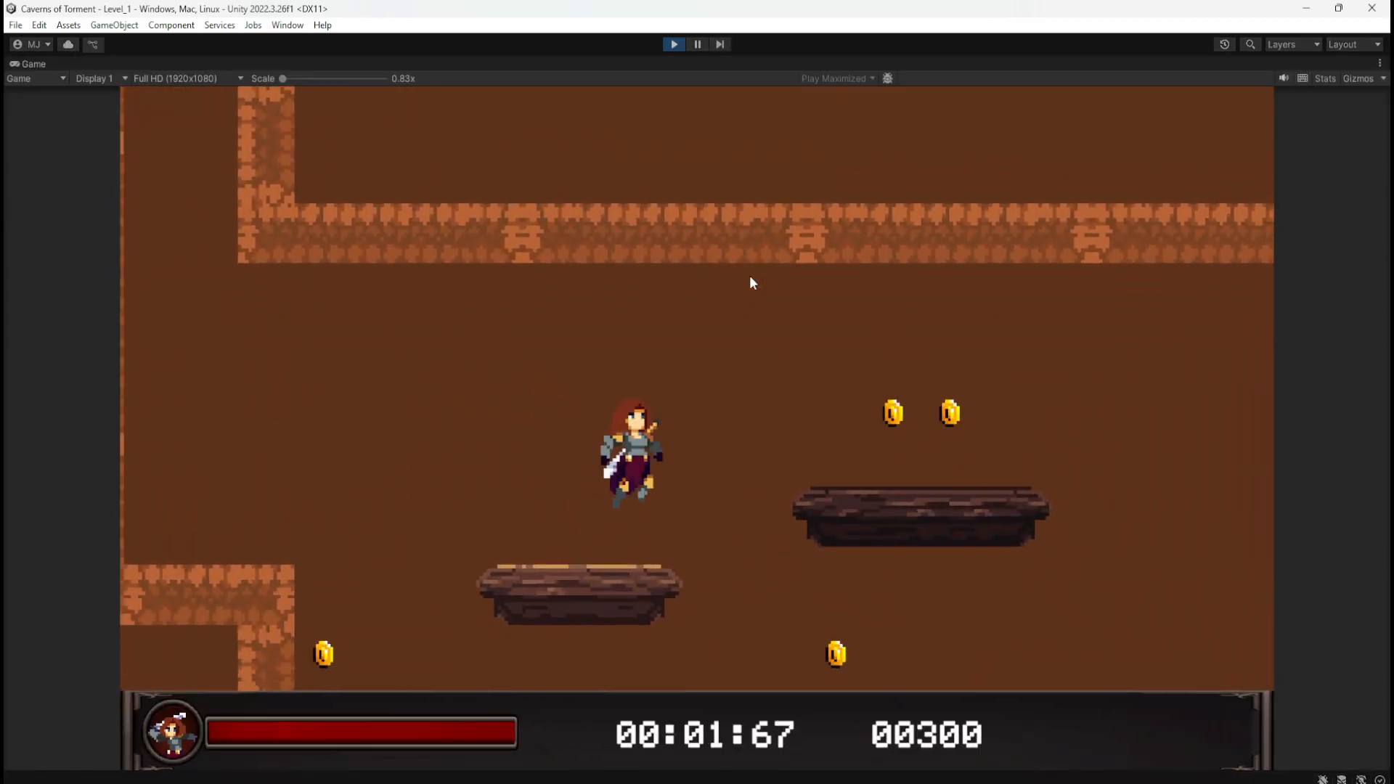
{"action": "key", "text": "space"}
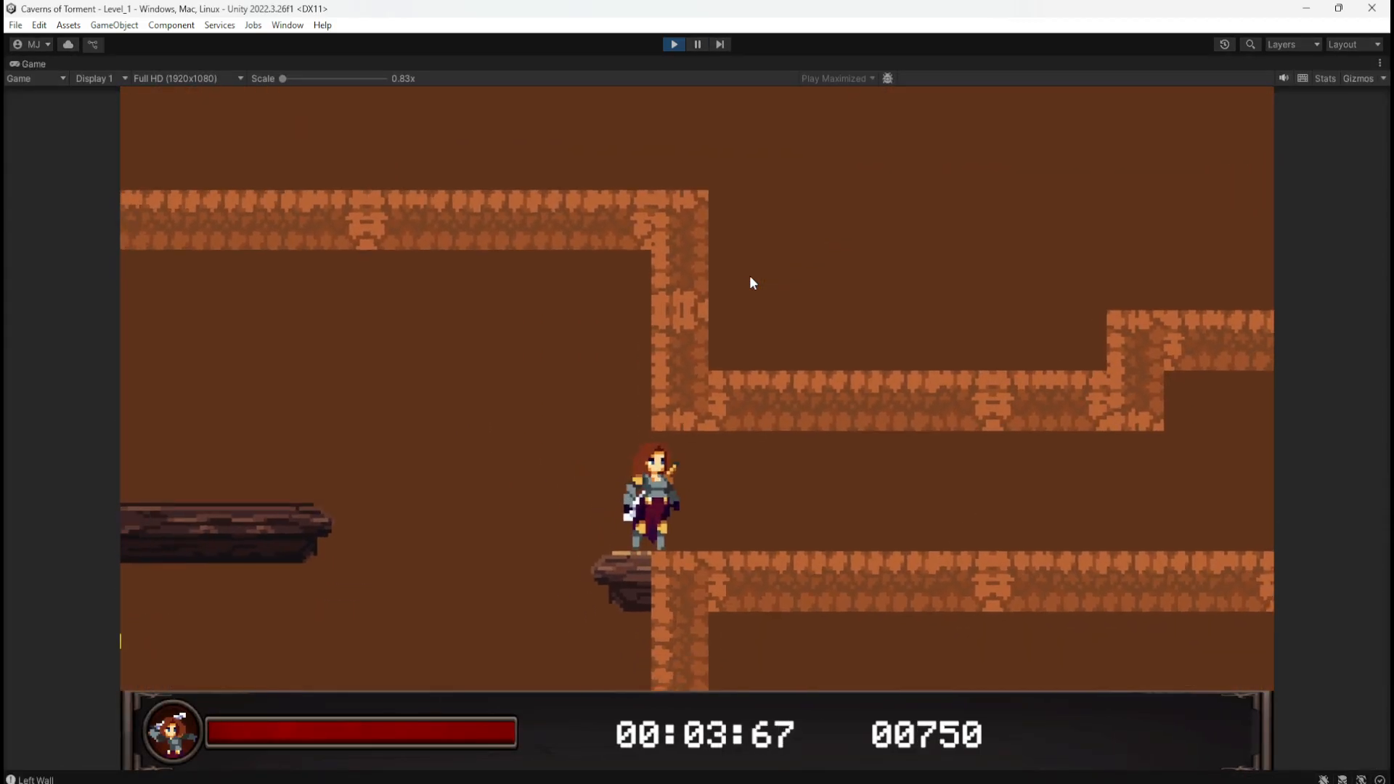
{"action": "key", "text": "a"}
{"action": "key", "text": "space"}
{"action": "key", "text": "d"}
{"action": "key", "text": "a"}
{"action": "key", "text": "d"}
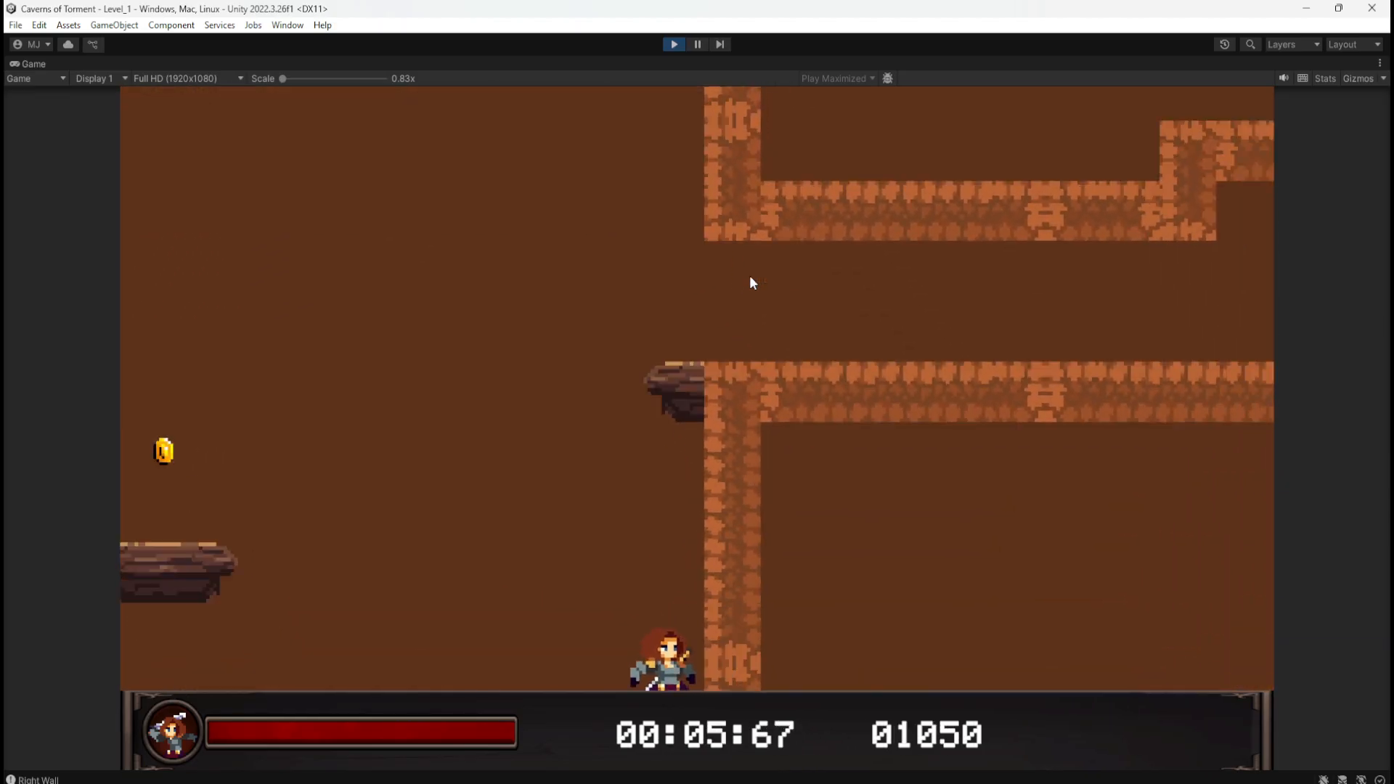
{"action": "key", "text": "space"}
{"action": "key", "text": "space"}
{"action": "key", "text": "a"}
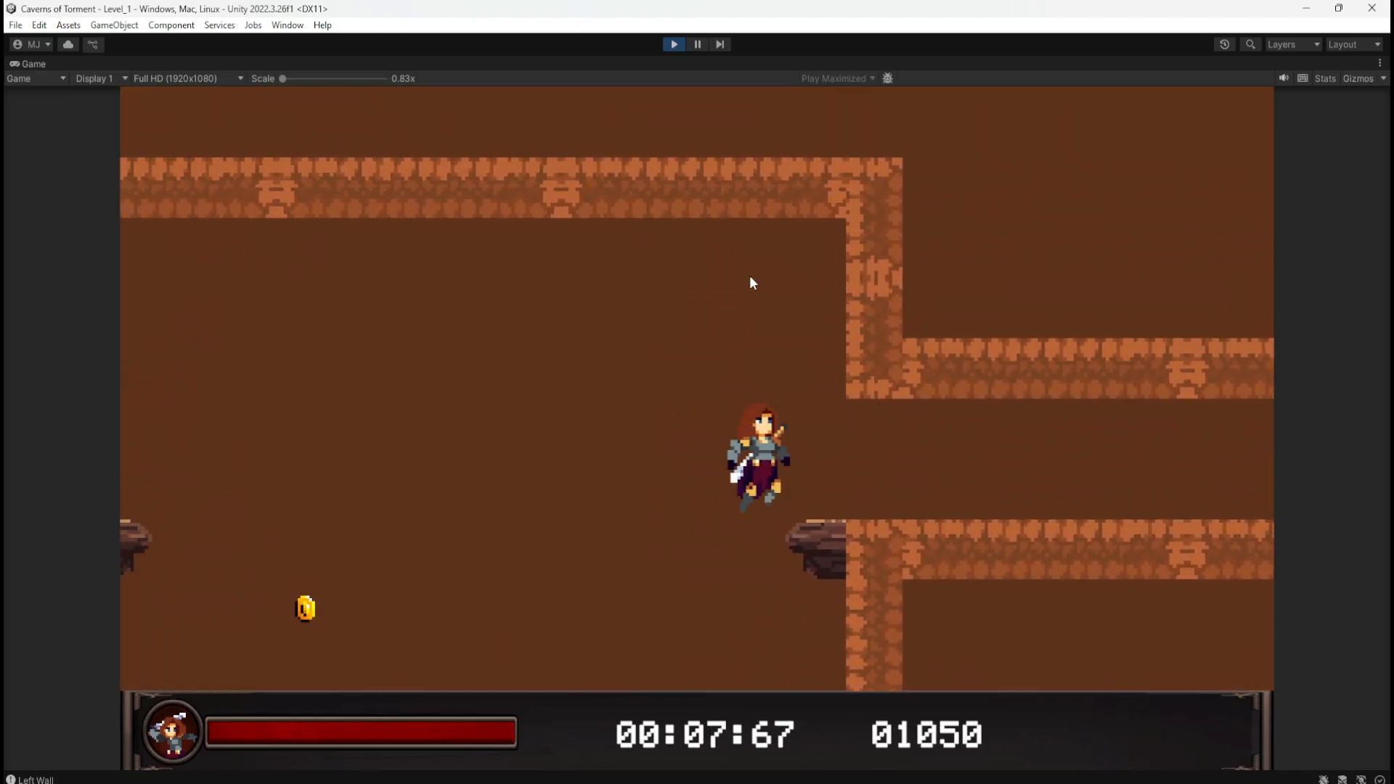
{"action": "key", "text": "d"}
{"action": "key", "text": "space"}
{"action": "key", "text": "space"}
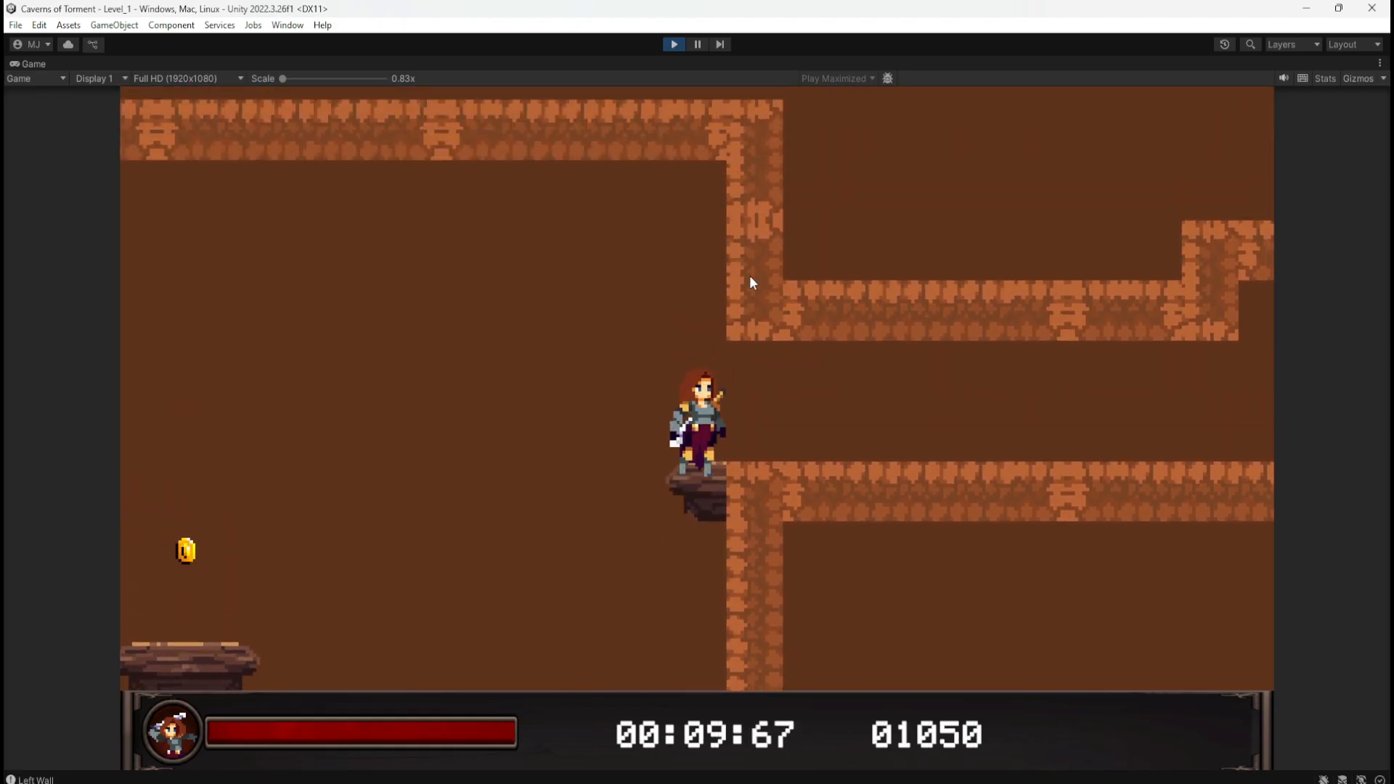
{"action": "key", "text": "space"}
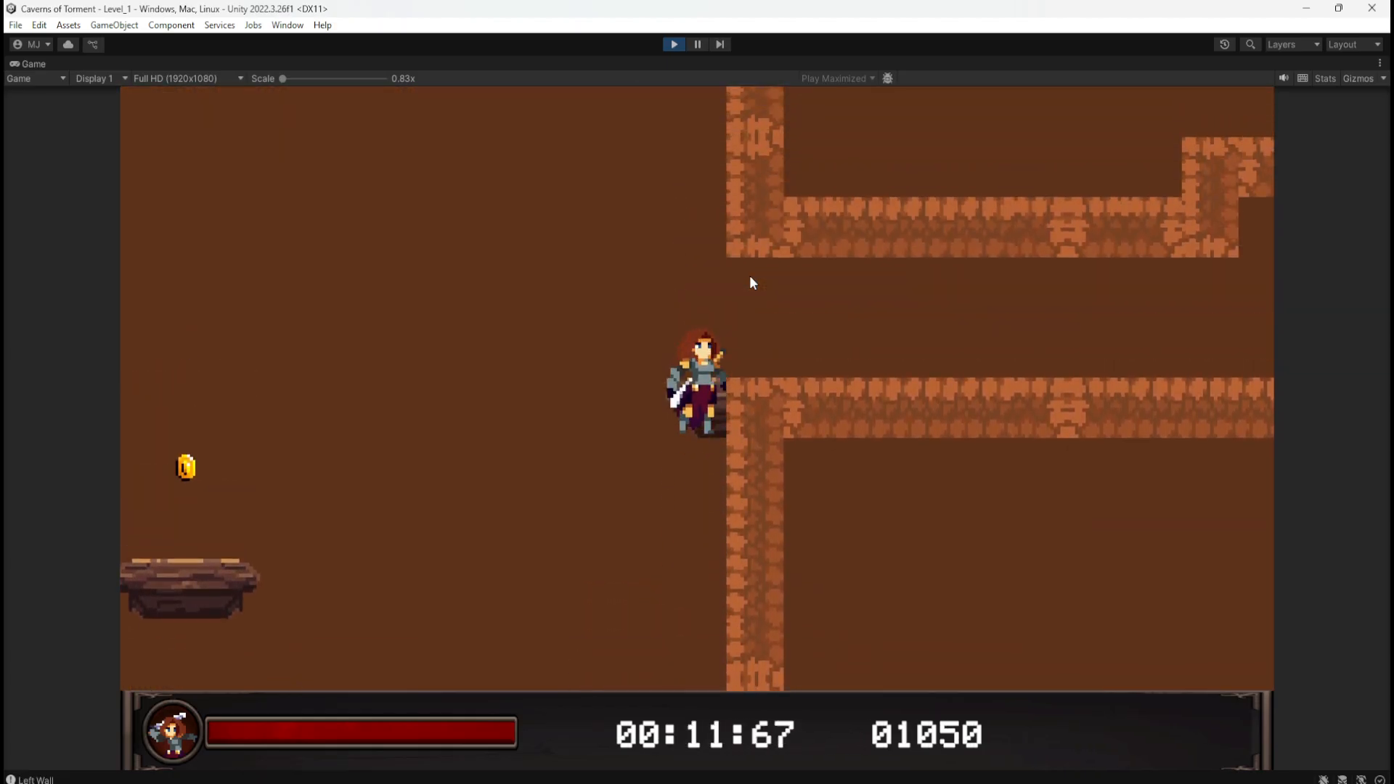
Step: Repeatedly wall-jump beside the chest room's tall wall trying to reach the upper ledge
{"action": "key", "text": "a"}
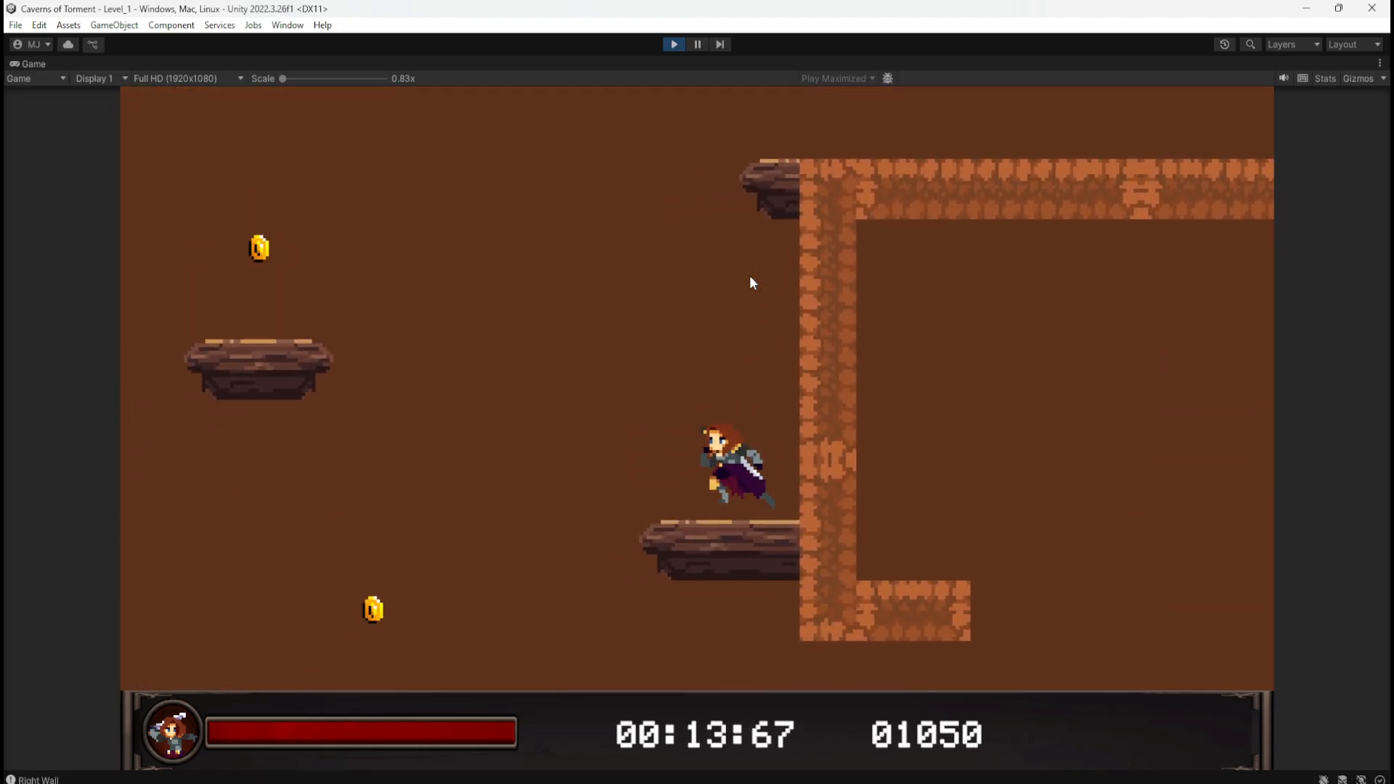
{"action": "key", "text": "d"}
{"action": "key", "text": "space"}
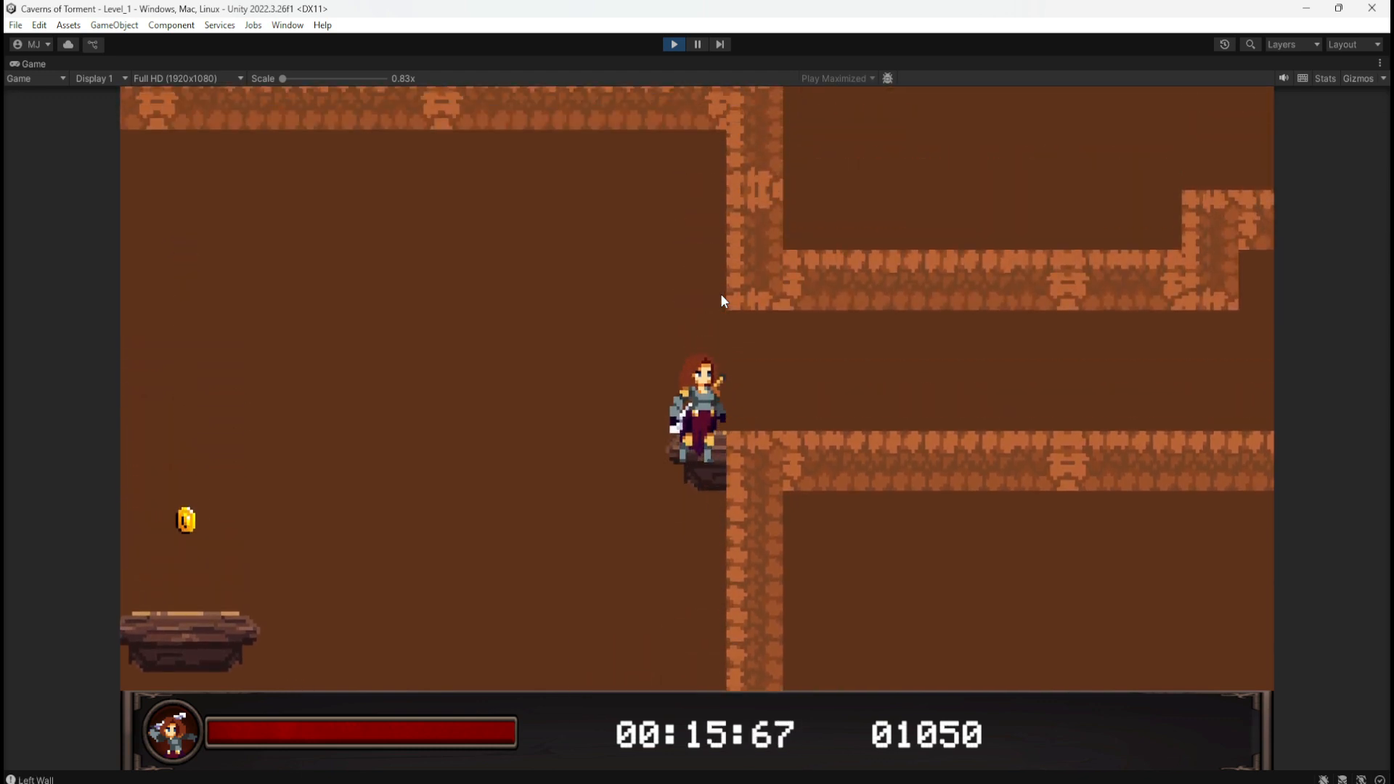
{"action": "key", "text": "a"}
{"action": "key", "text": "d"}
{"action": "key", "text": "space"}
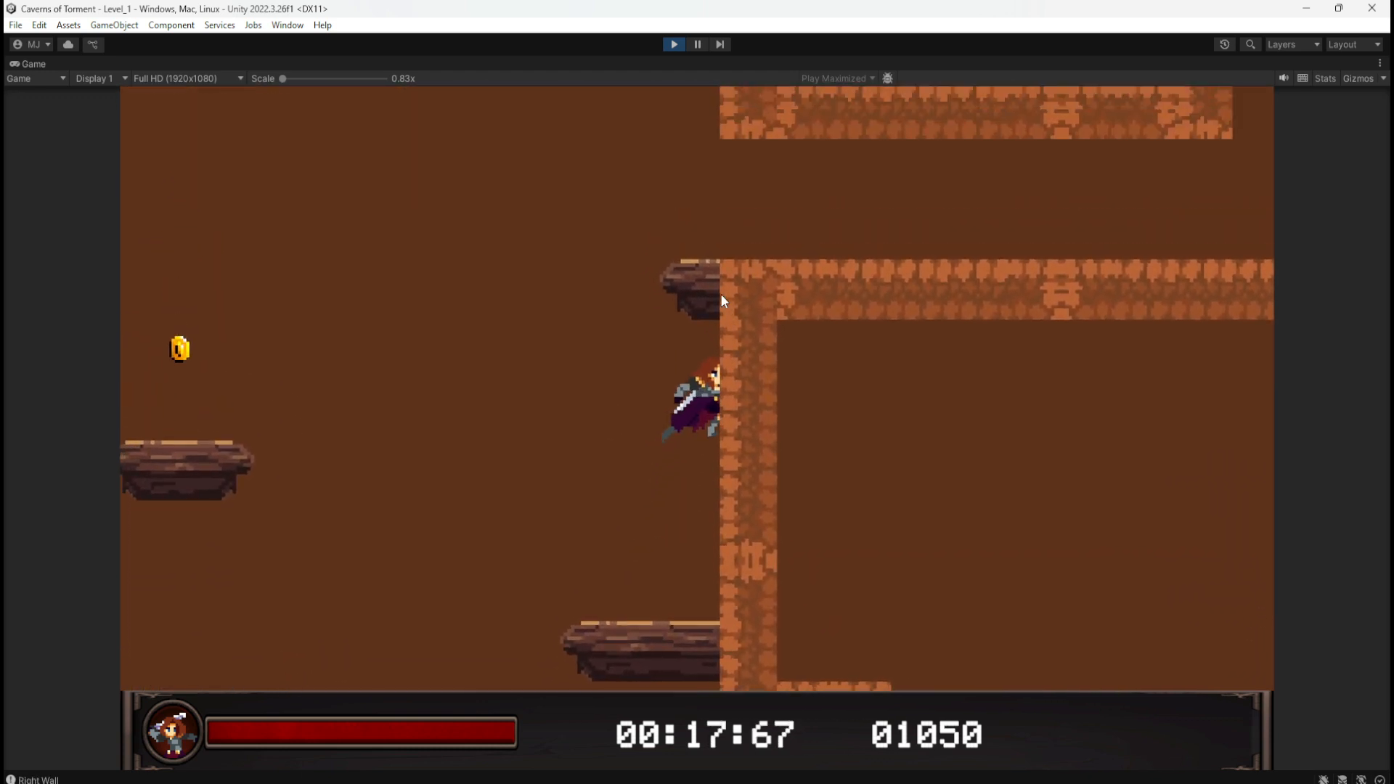
{"action": "key", "text": "a"}
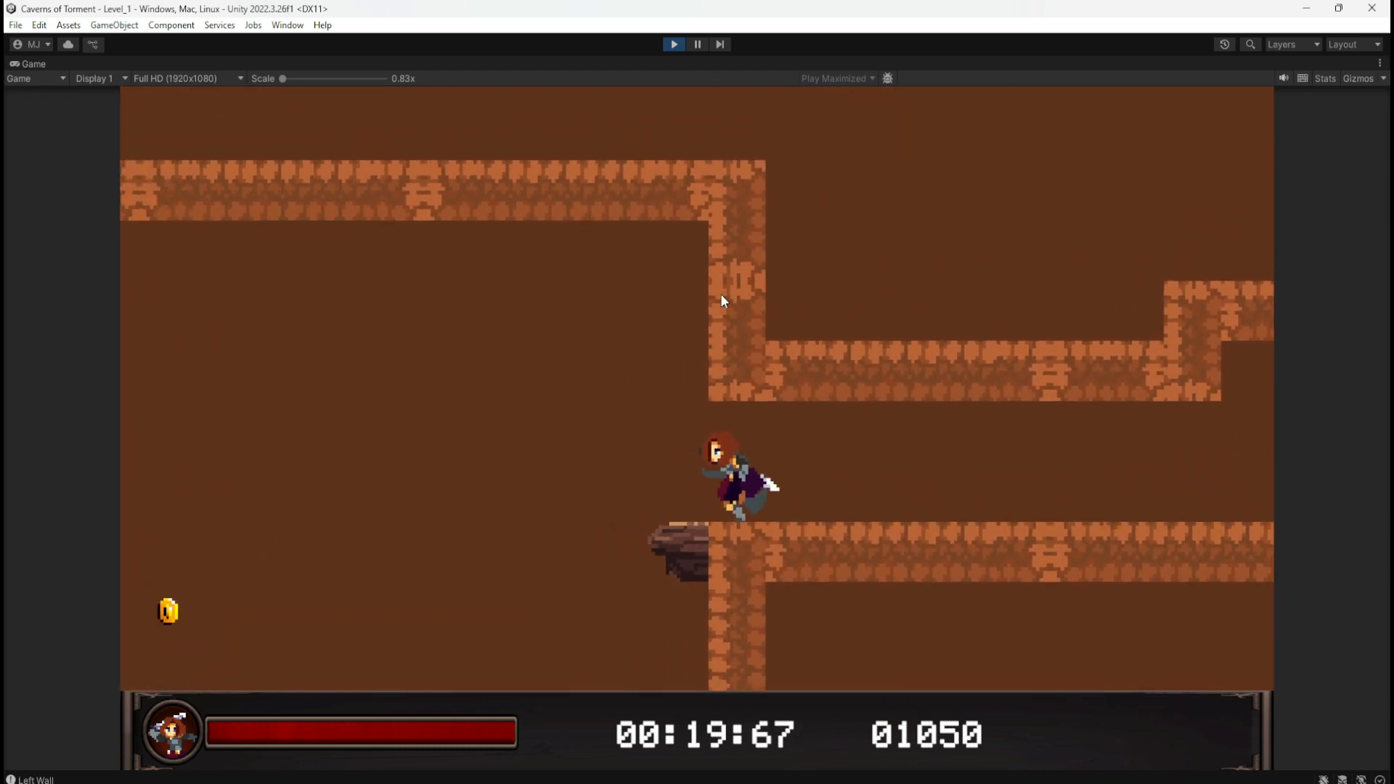
{"action": "key", "text": "d"}
{"action": "key", "text": "space"}
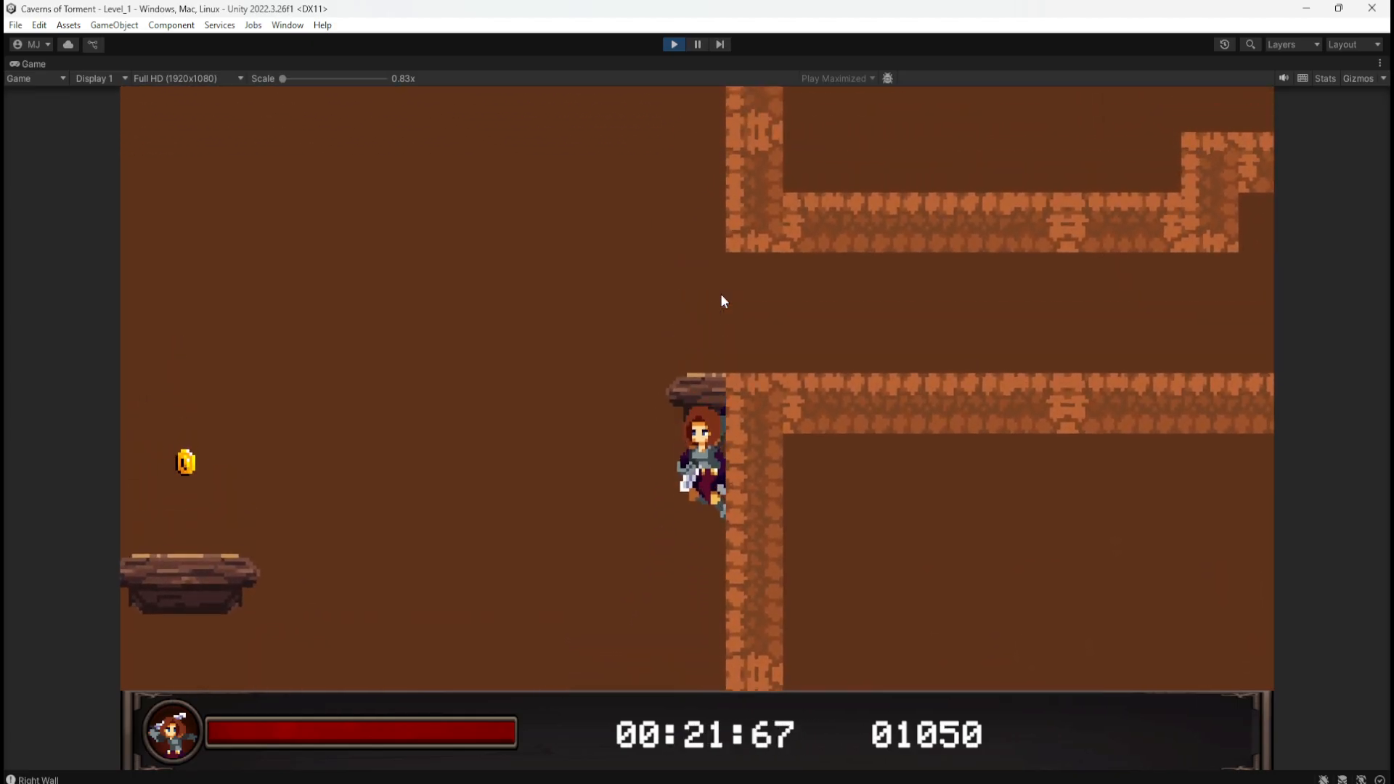
{"action": "key", "text": "a"}
{"action": "key", "text": "d"}
{"action": "key", "text": "space"}
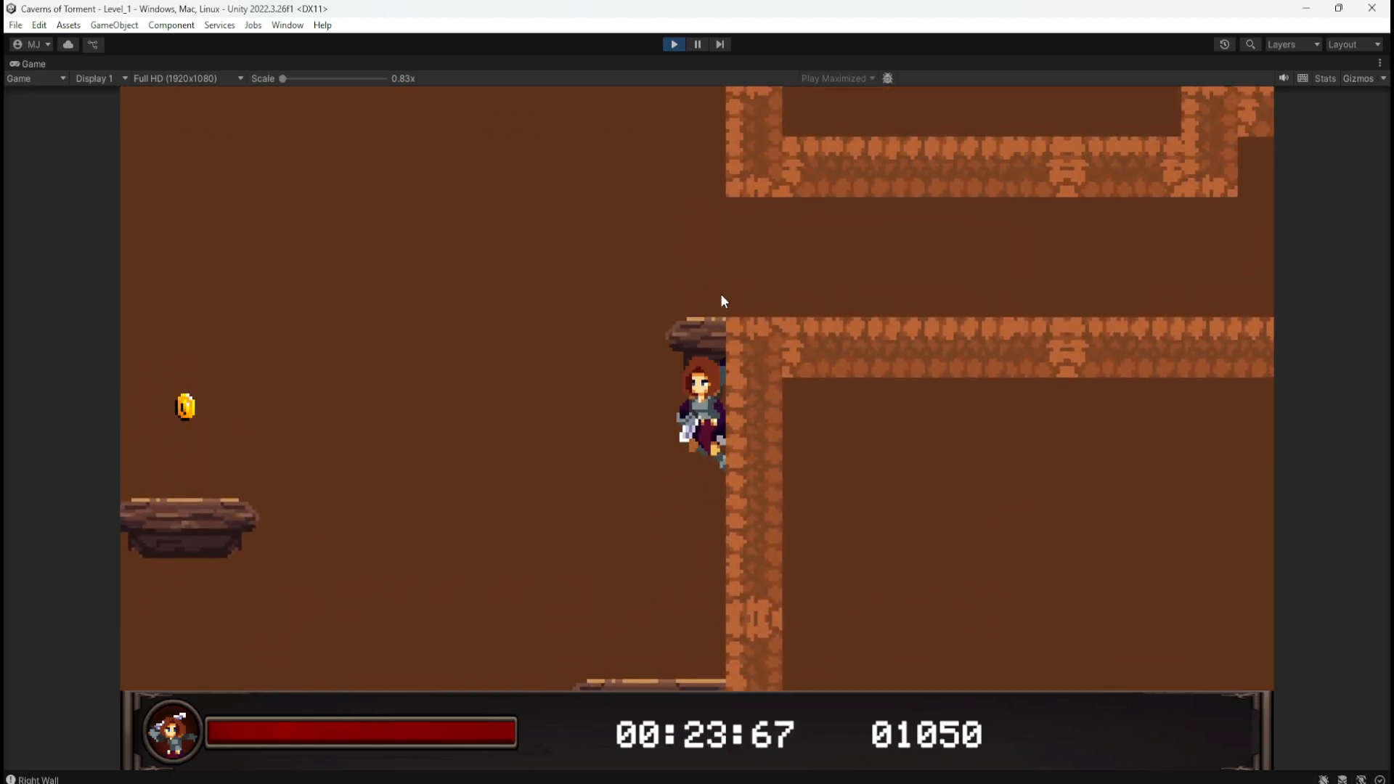
{"action": "key", "text": "space"}
{"action": "key", "text": "d"}
{"action": "key", "text": "a"}
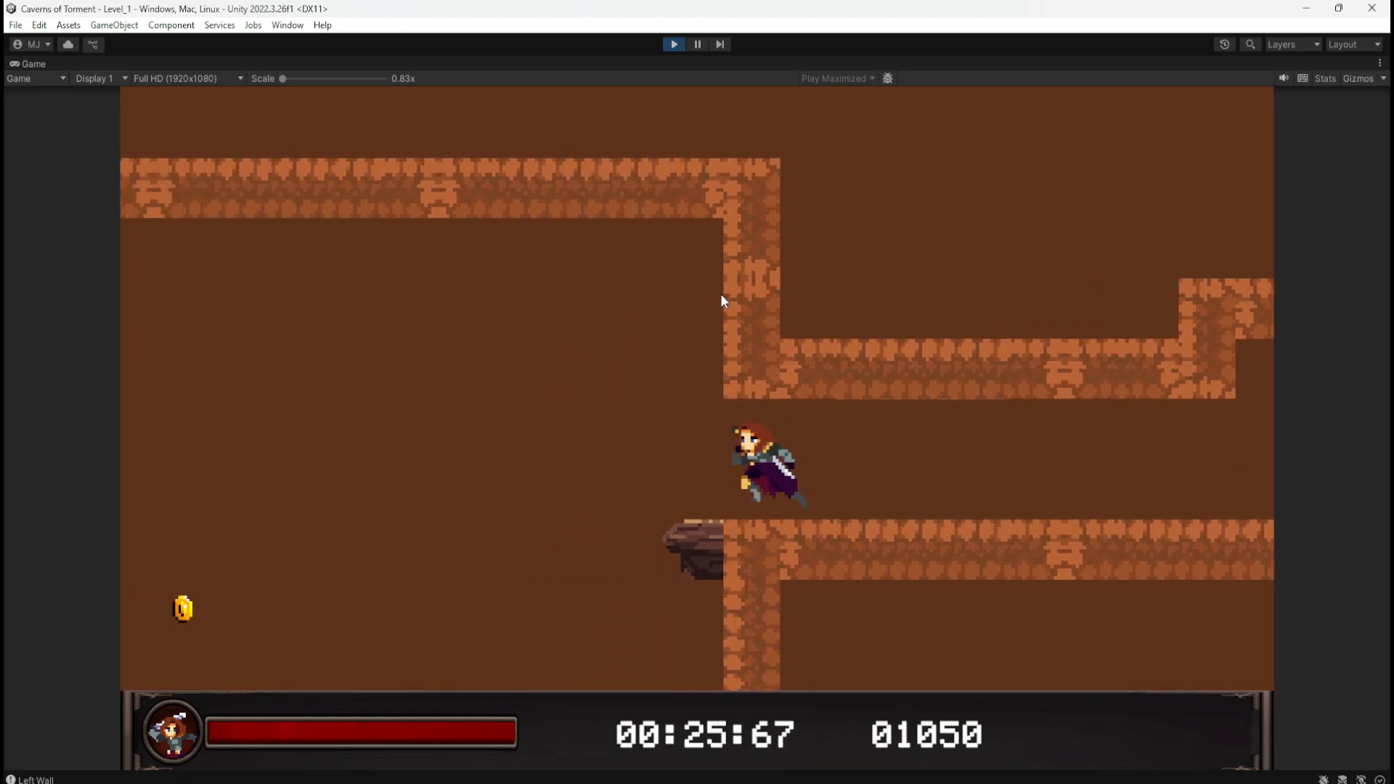
{"action": "key", "text": "d"}
{"action": "key", "text": "space"}
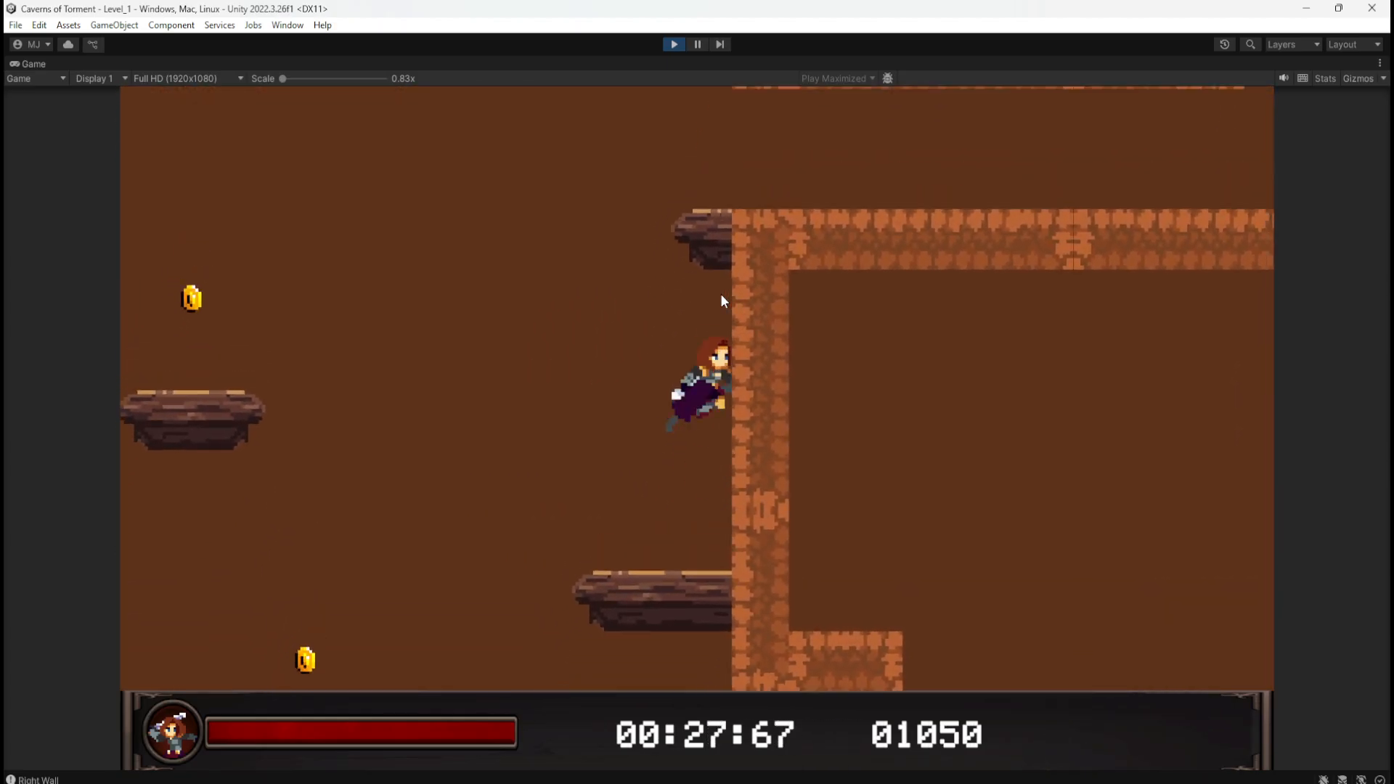
{"action": "key", "text": "space"}
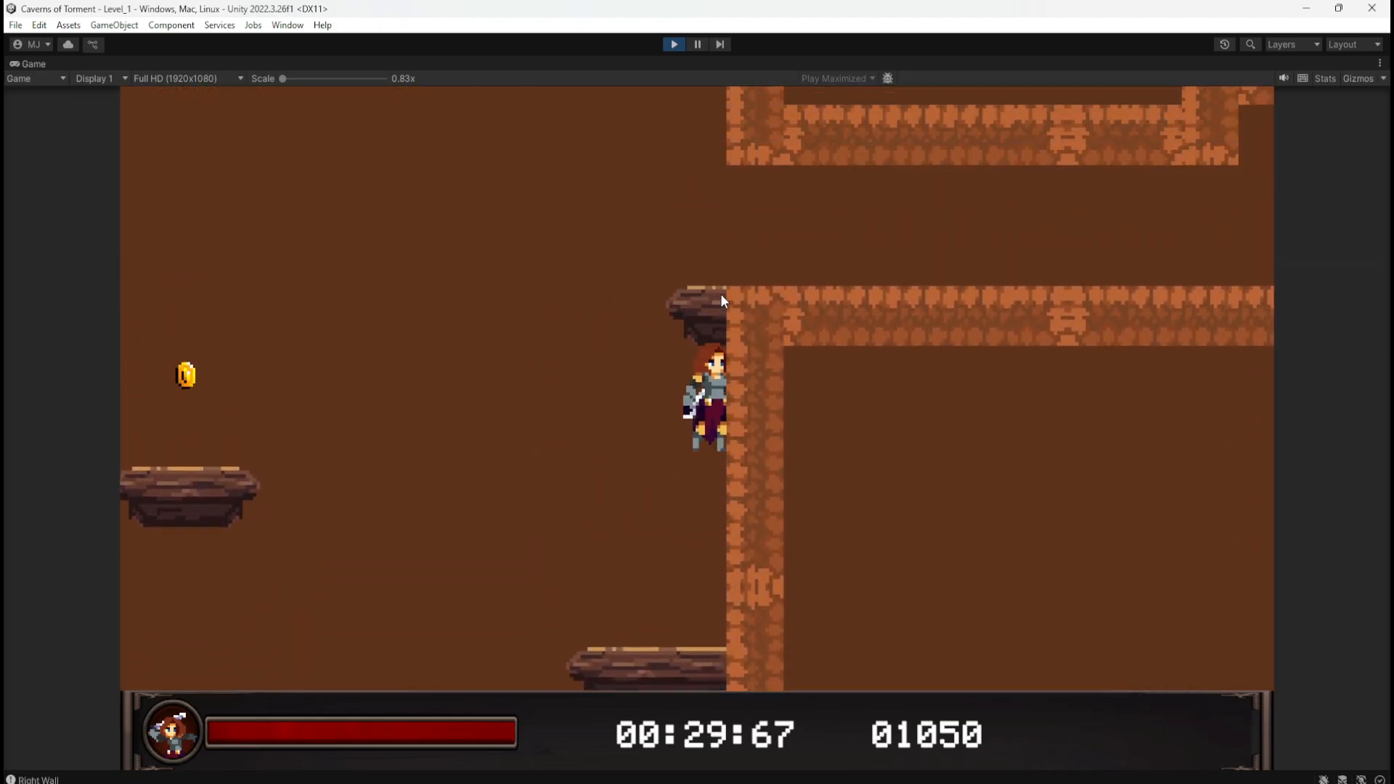
Step: Finish the current run and stop Play mode
{"action": "key", "text": "a"}
{"action": "key", "text": "d"}
{"action": "left_click", "coordinate": [674, 44]}
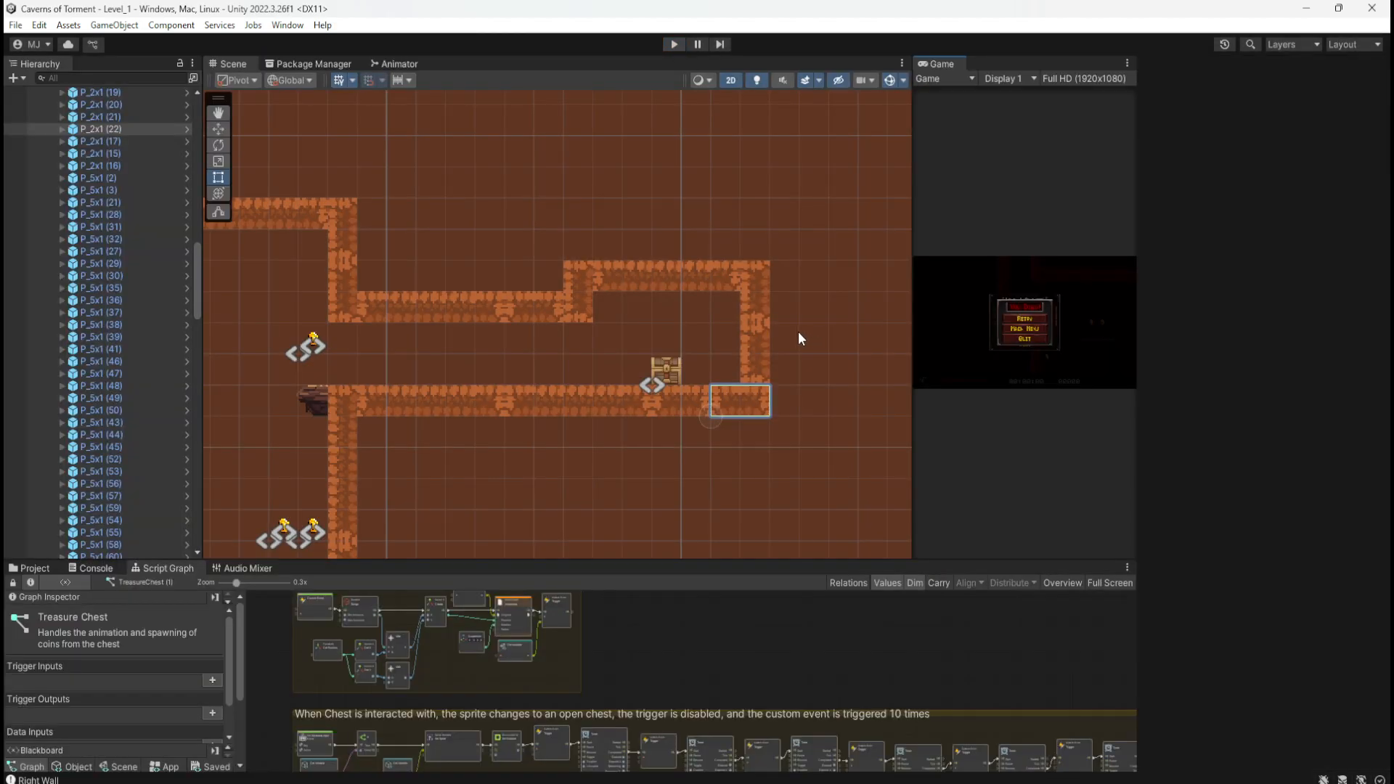
Step: Shift the chest room's right walls and chest one cell right
{"action": "left_click", "coordinate": [588, 312]}
{"action": "left_click", "coordinate": [532, 308]}
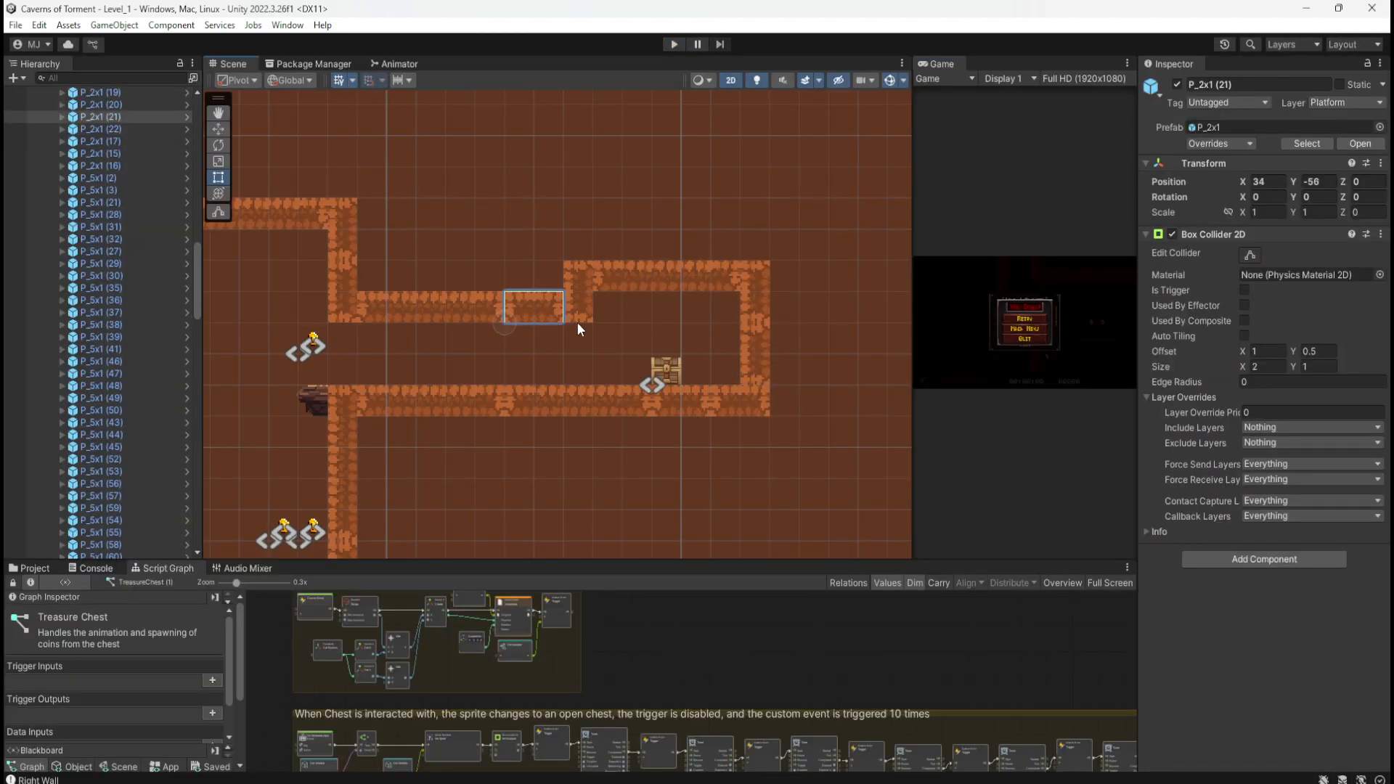
{"action": "left_click", "coordinate": [589, 307]}
{"action": "left_click_drag", "start_coordinate": [801, 231], "coordinate": [578, 388]}
{"action": "key", "text": "w"}
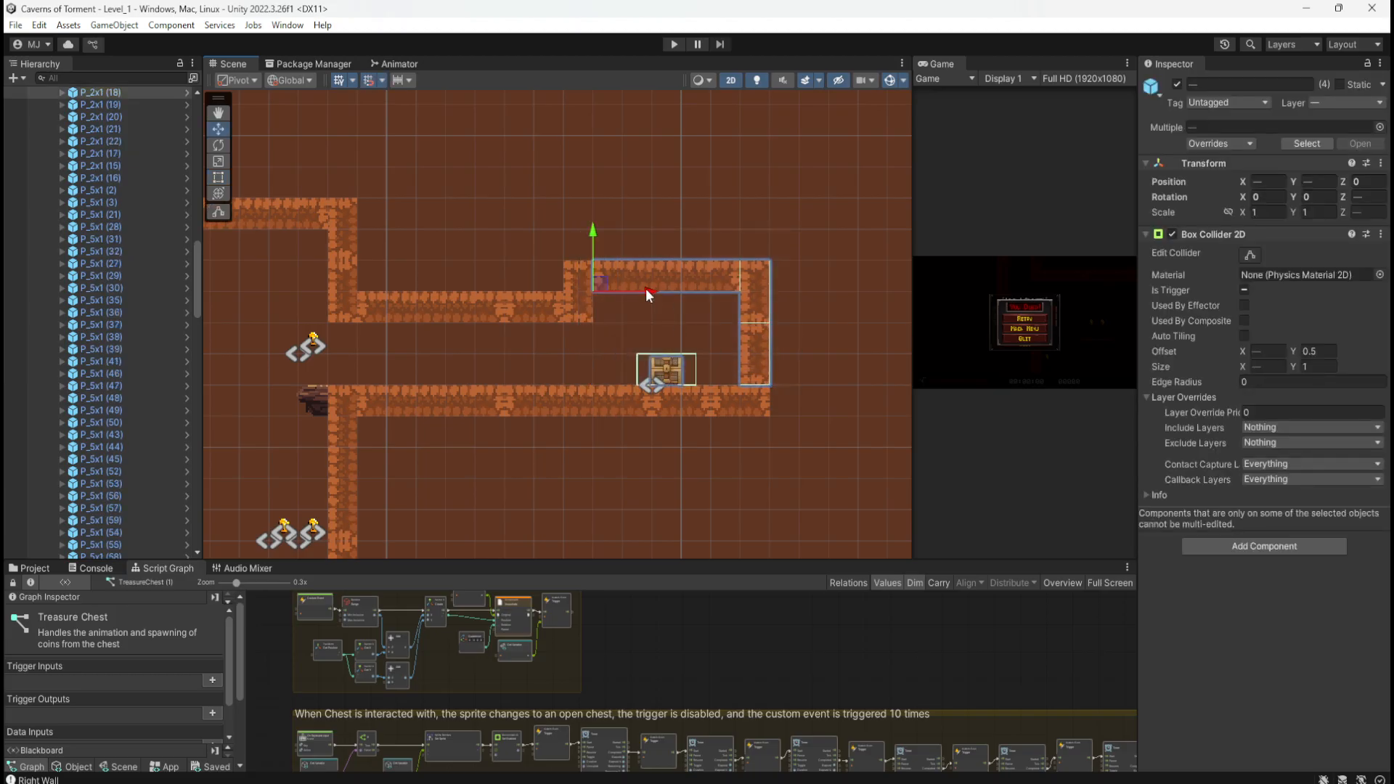
{"action": "left_click_drag", "start_coordinate": [646, 290], "coordinate": [696, 292]}
Step: Move P_2x1 (19) two units right, fill the gaps with two P_2x1 (21) copies, and start Play
{"action": "left_click", "coordinate": [587, 286]}
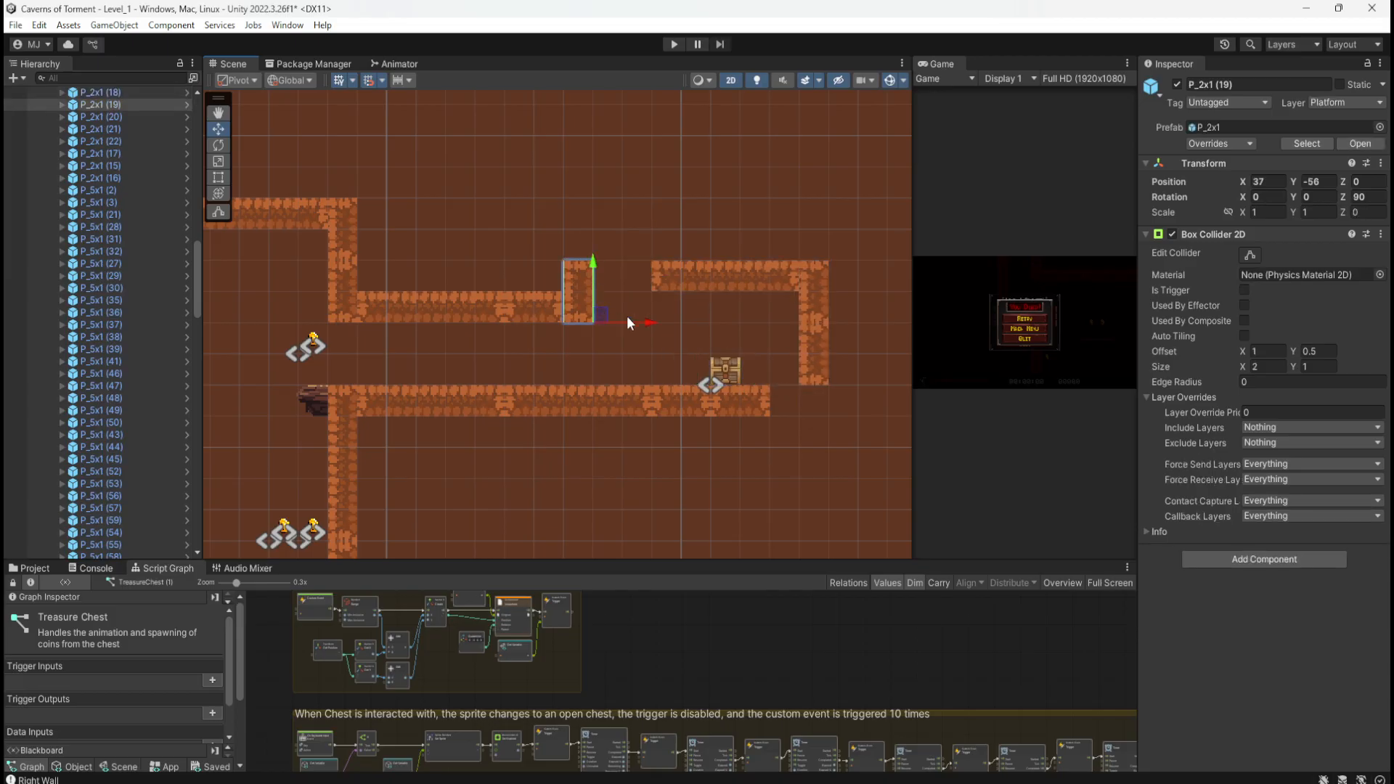
{"action": "left_click_drag", "start_coordinate": [648, 323], "coordinate": [694, 323]}
{"action": "left_click", "coordinate": [544, 314]}
{"action": "key", "text": "ctrl+d"}
{"action": "left_click_drag", "start_coordinate": [559, 320], "coordinate": [628, 328]}
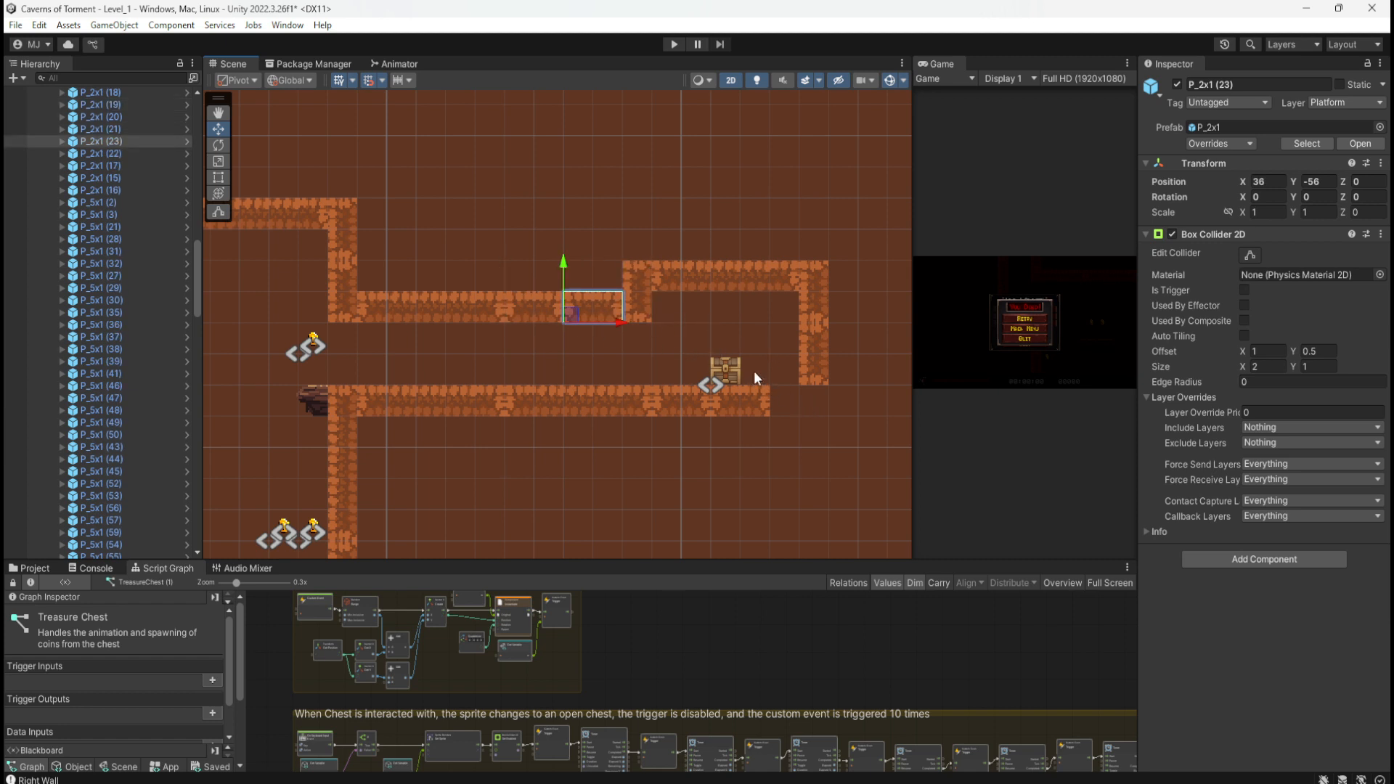
{"action": "key", "text": "ctrl+d"}
{"action": "left_click_drag", "start_coordinate": [581, 313], "coordinate": [779, 399]}
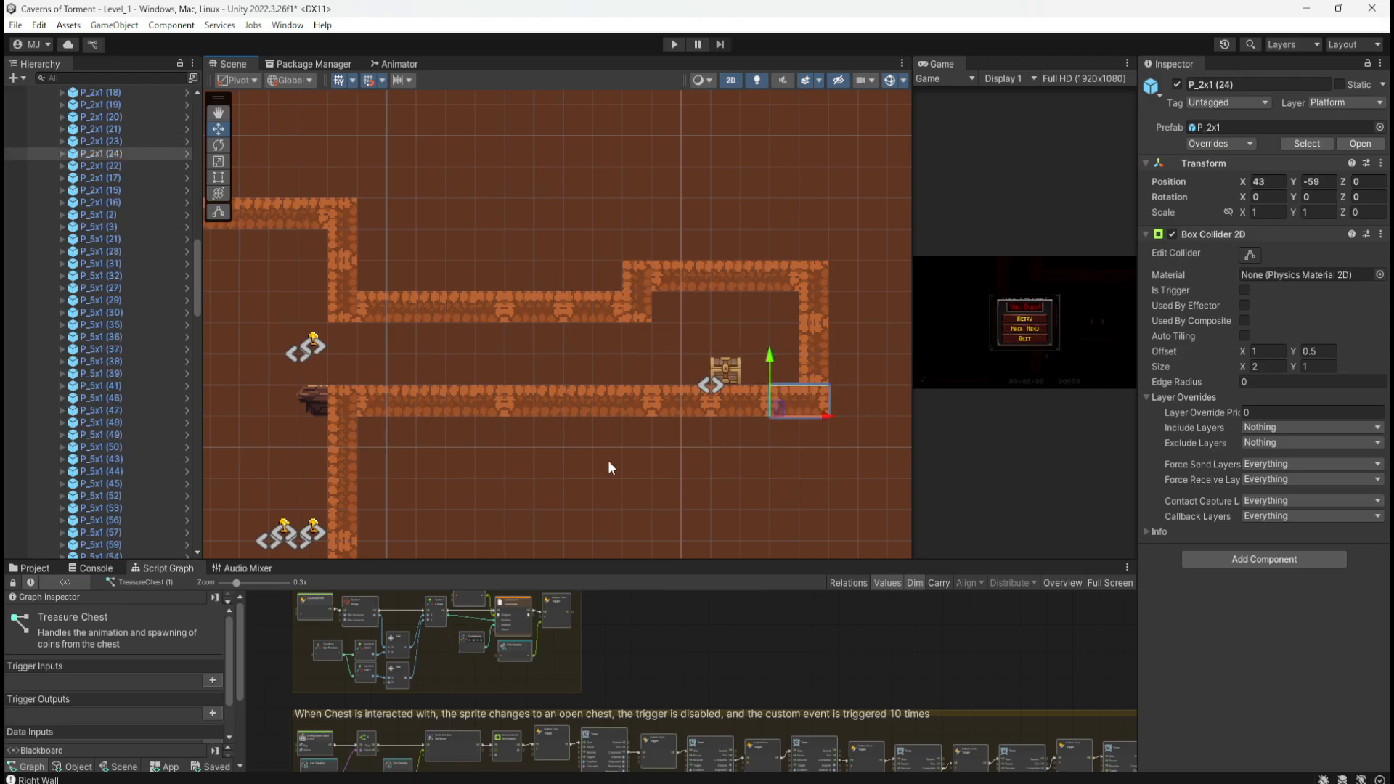
{"action": "left_click", "coordinate": [625, 436]}
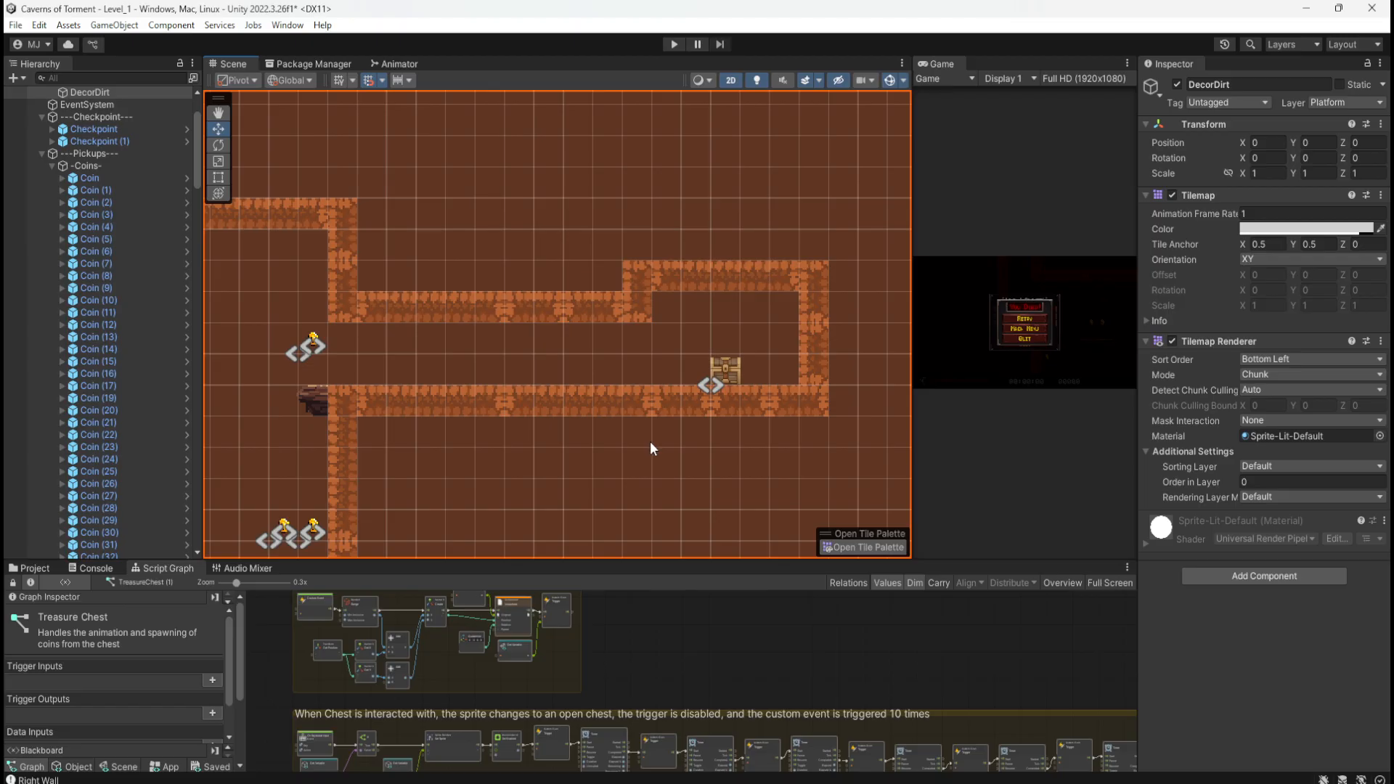
{"action": "left_click", "coordinate": [673, 44]}
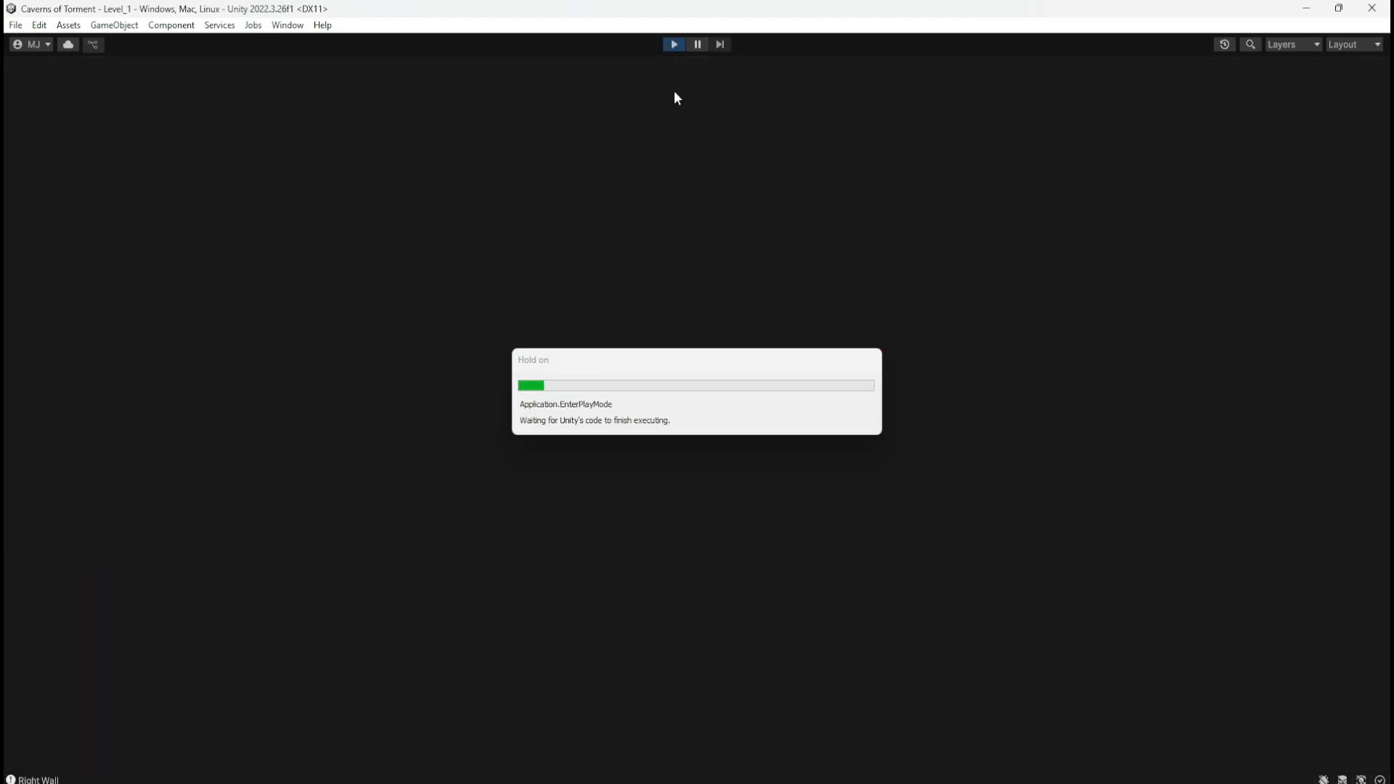
Step: Climb the shaft platforms and walls, then run along the corridor and open the chest
{"action": "key", "text": "d"}
{"action": "key", "text": "space"}
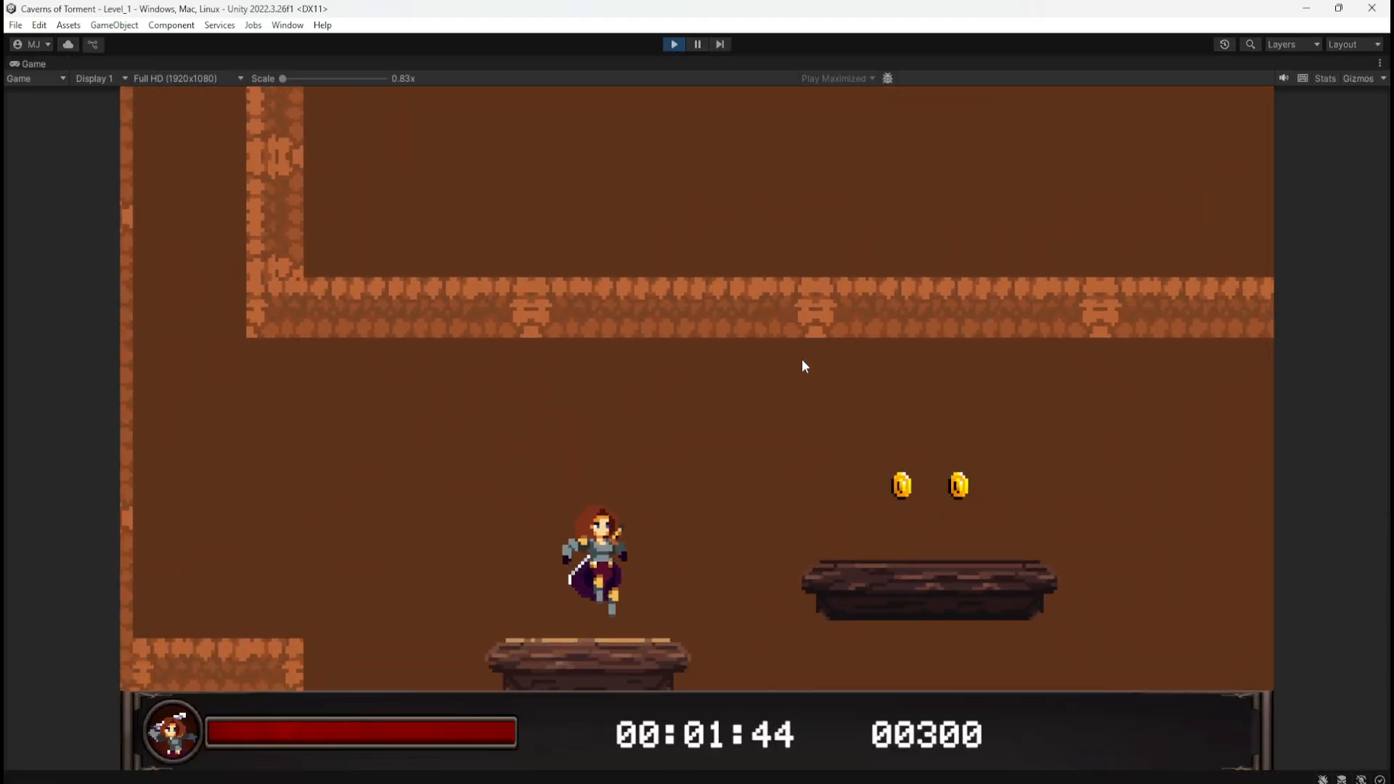
{"action": "key", "text": "space"}
{"action": "key", "text": "space"}
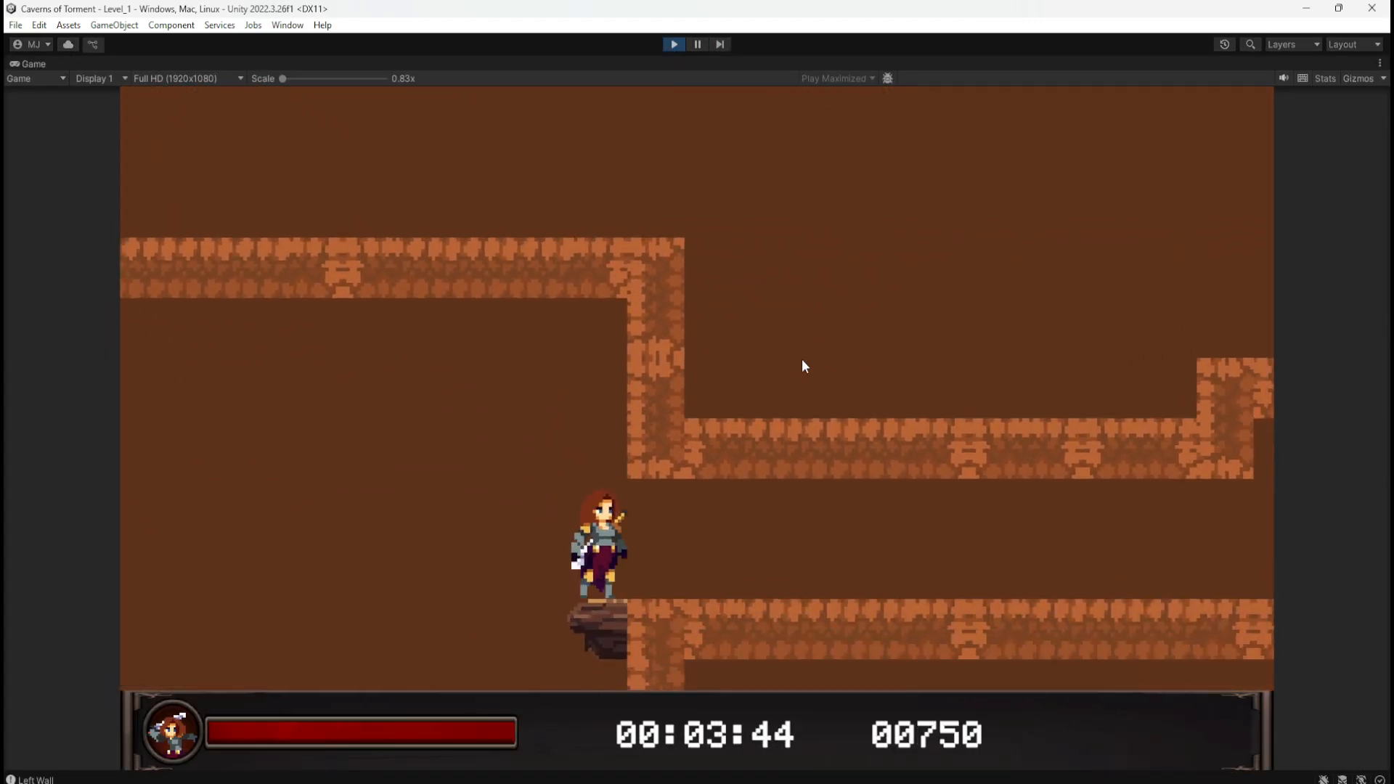
{"action": "key", "text": "a"}
{"action": "key", "text": "d"}
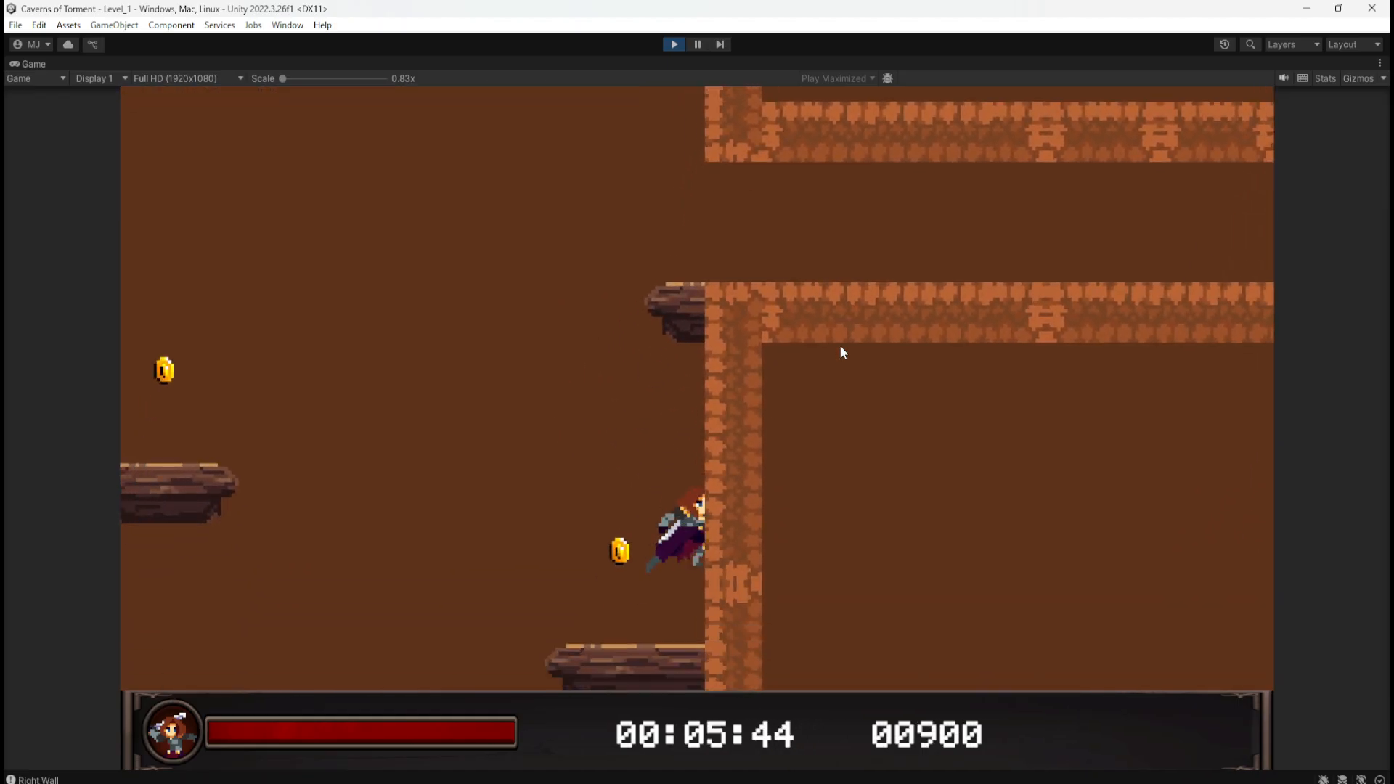
{"action": "key", "text": "space"}
{"action": "key", "text": "space"}
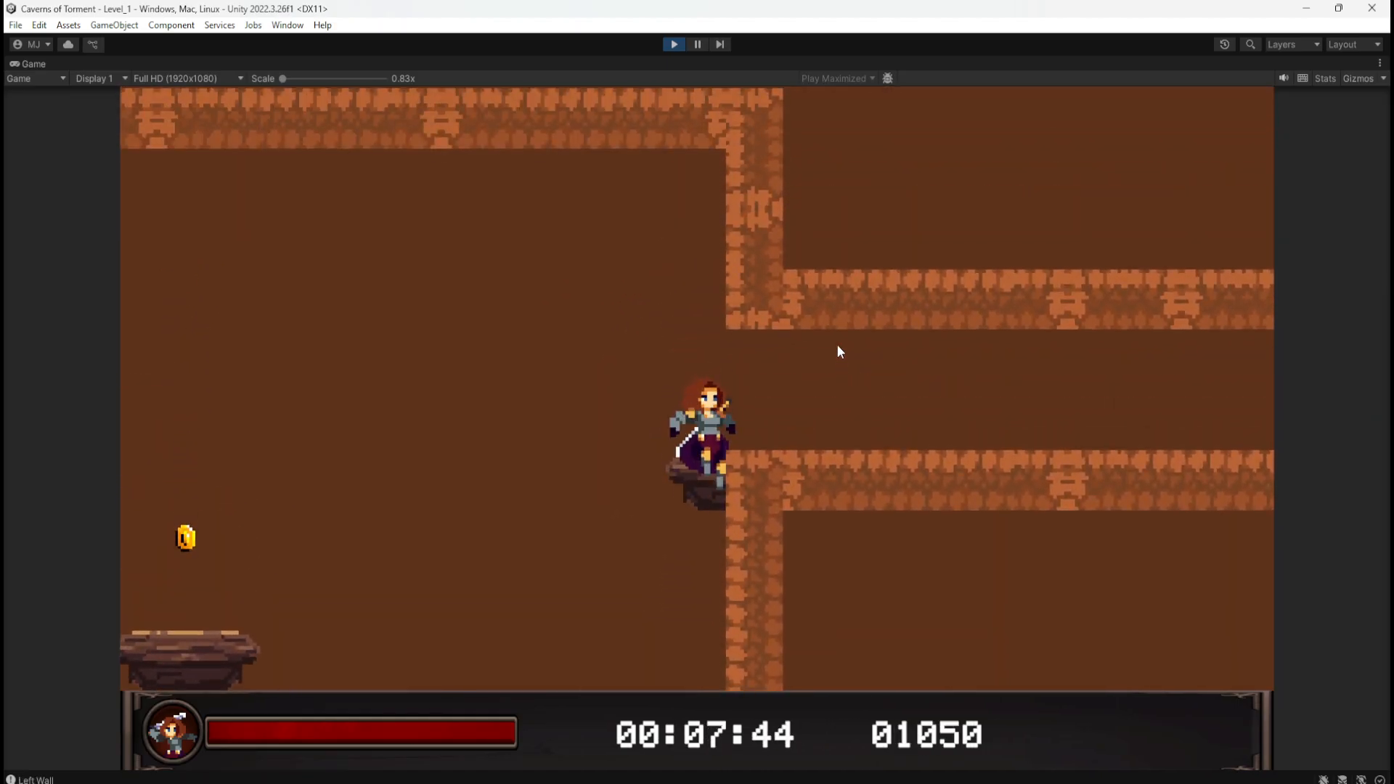
{"action": "key", "text": "a"}
{"action": "key", "text": "space"}
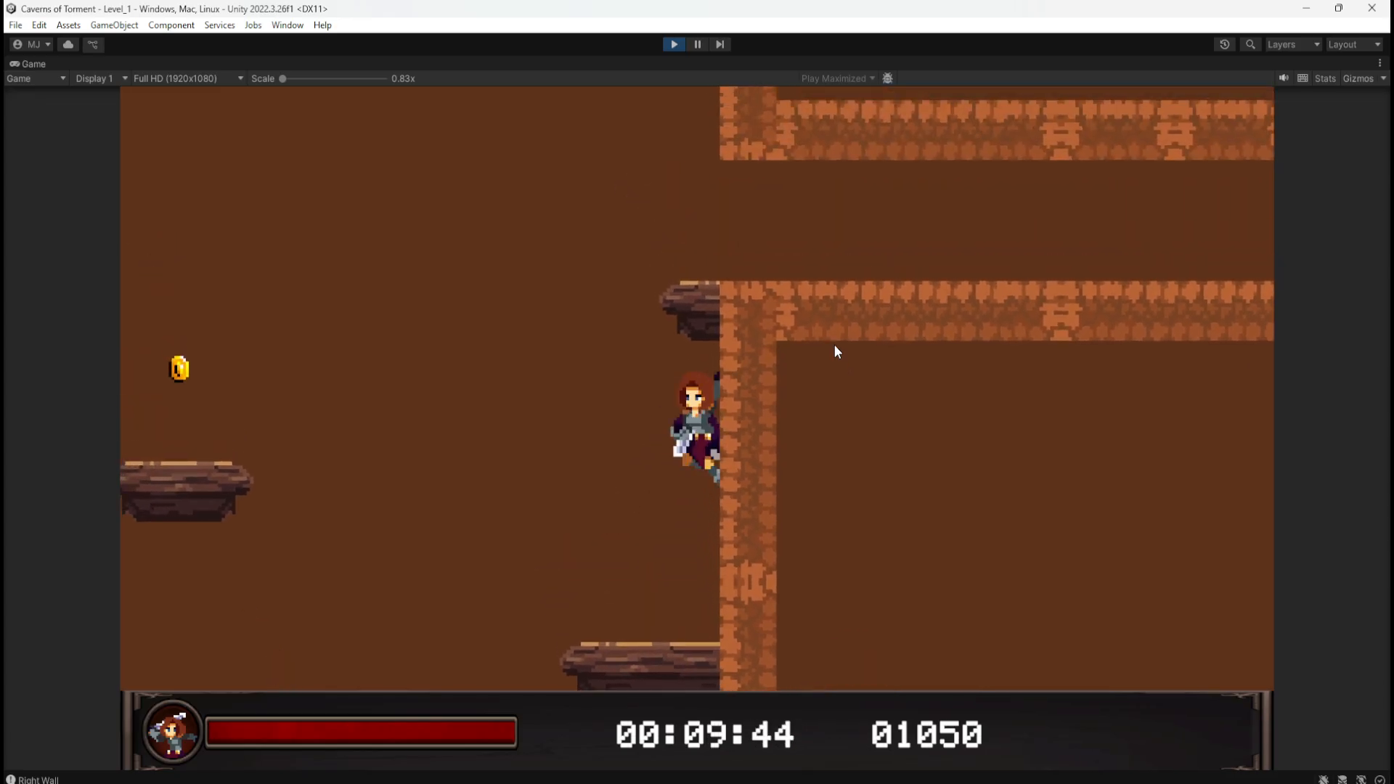
{"action": "key", "text": "d"}
{"action": "key", "text": "space"}
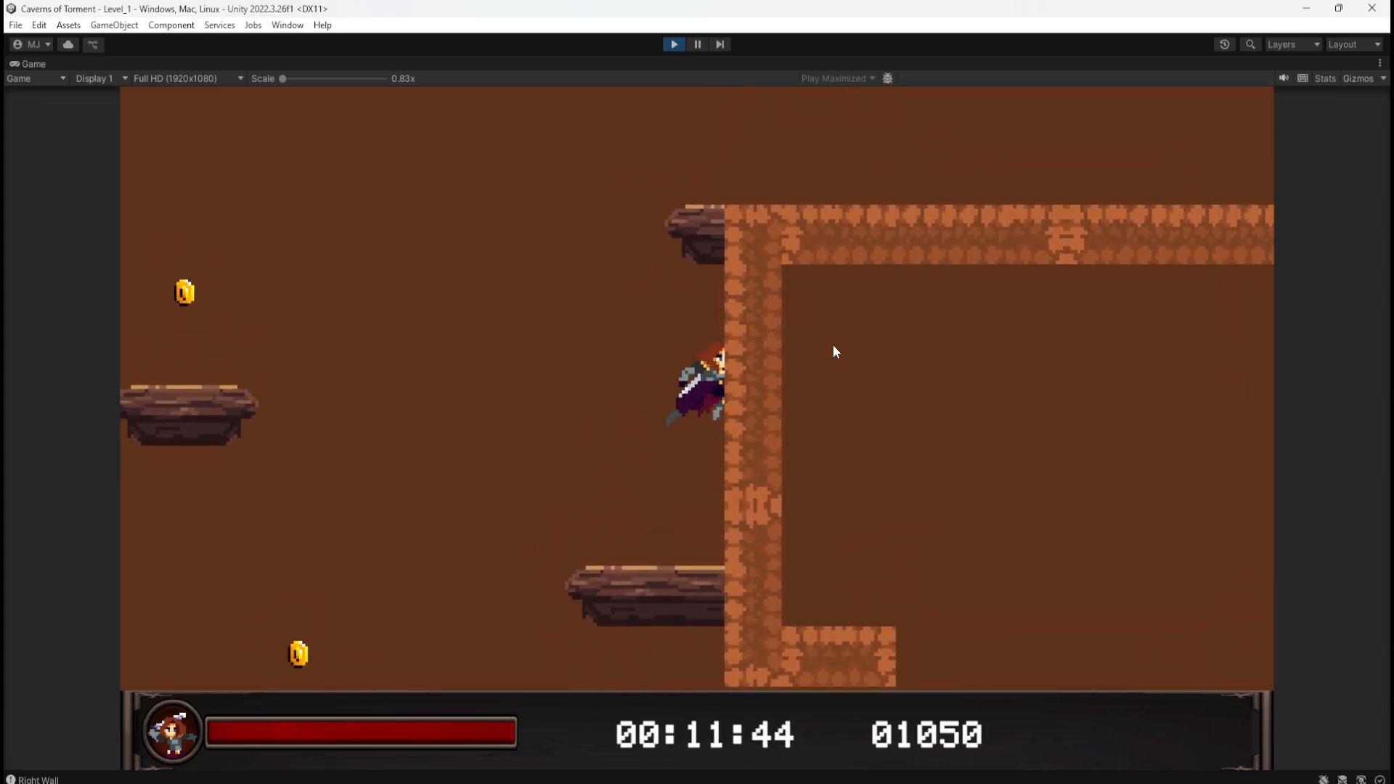
{"action": "key", "text": "space"}
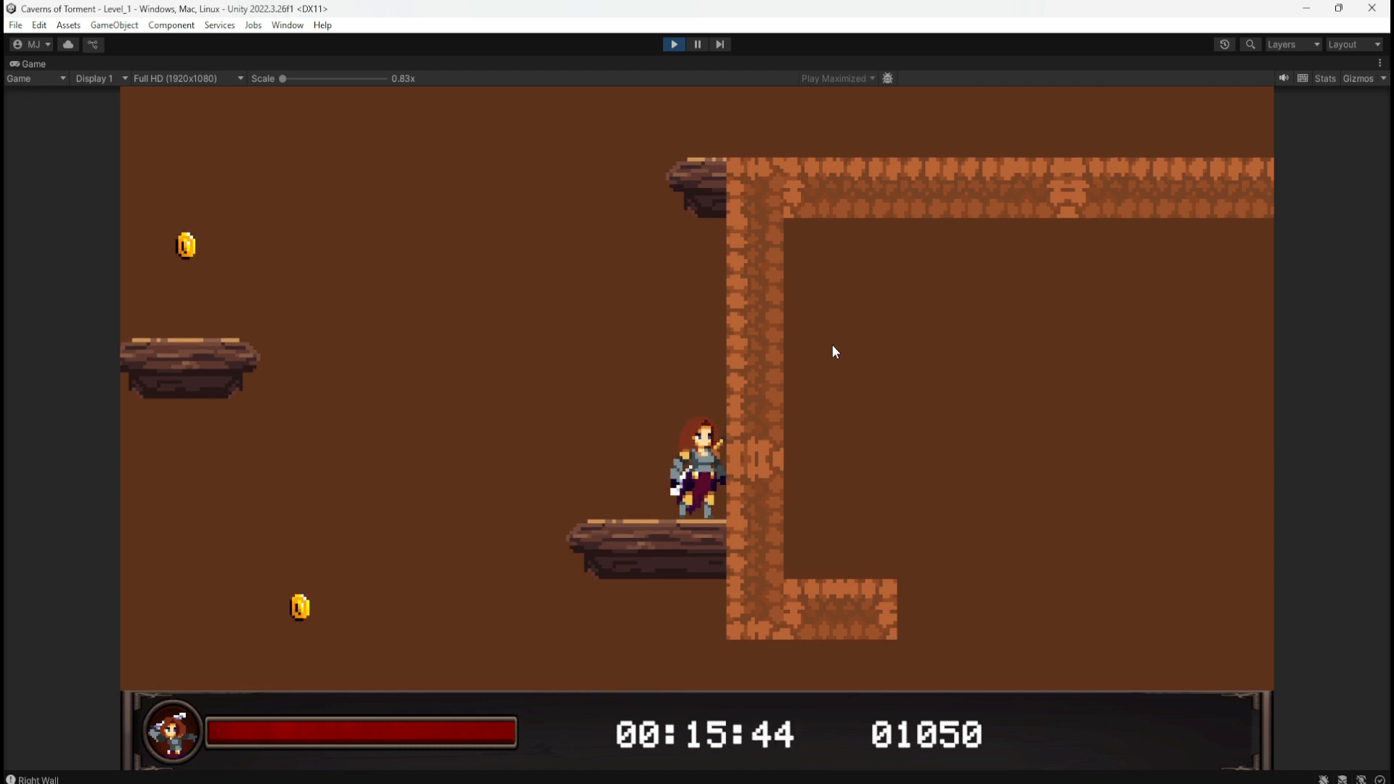
{"action": "key", "text": "space"}
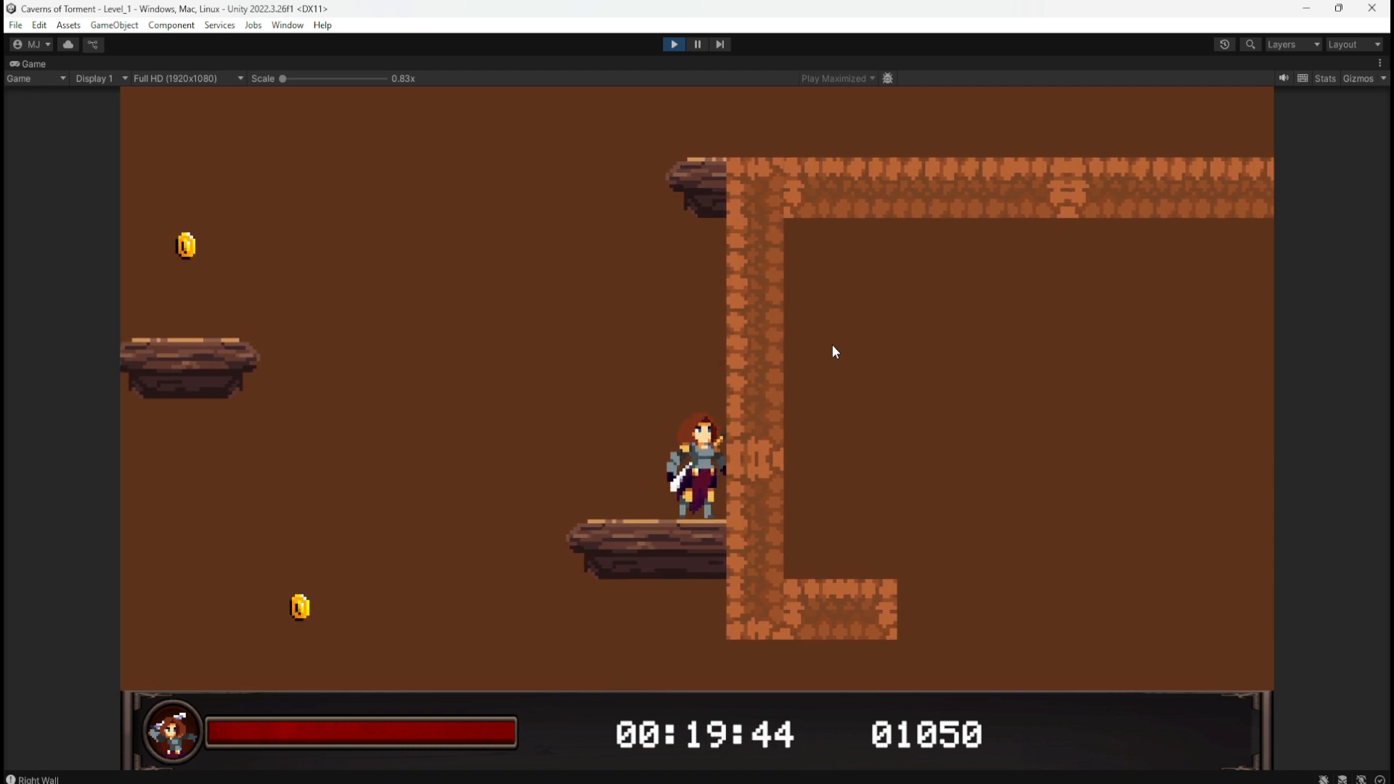
{"action": "key", "text": "space"}
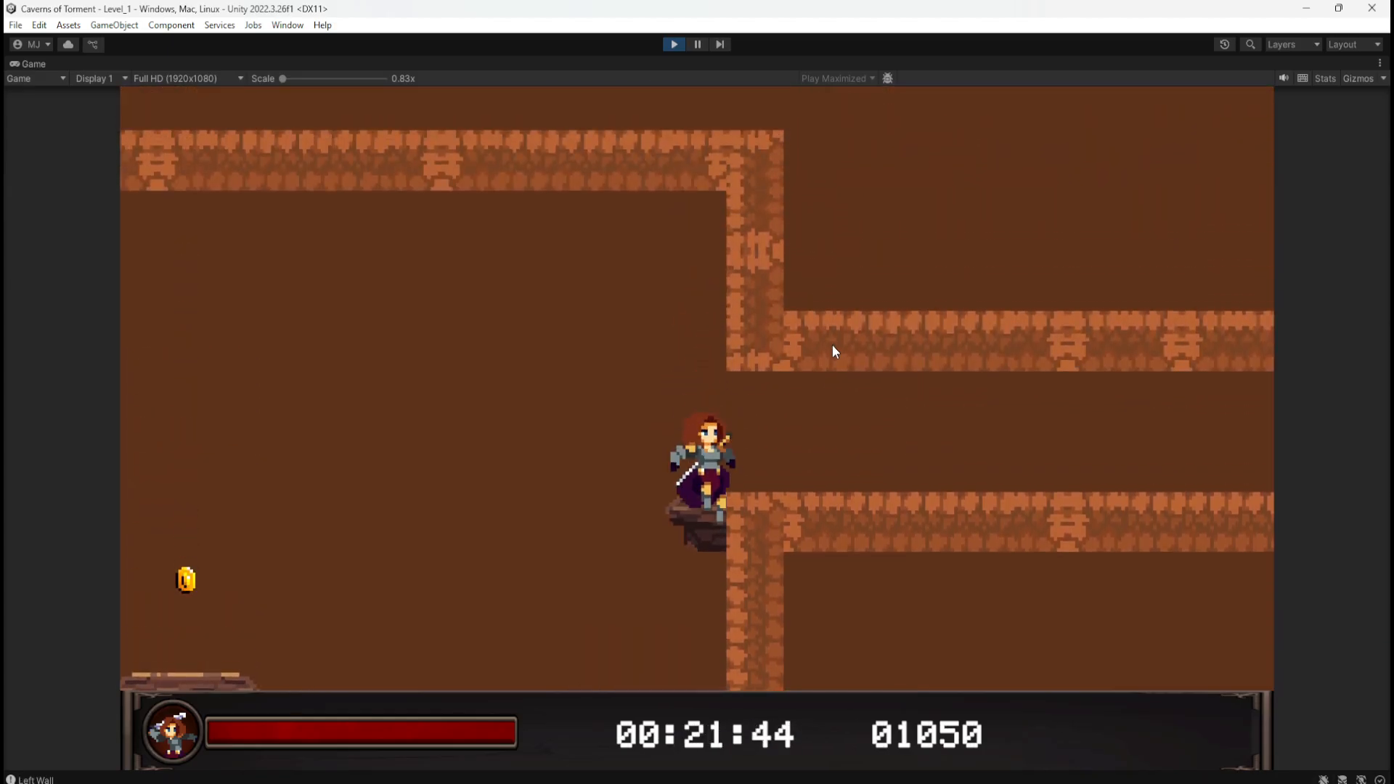
{"action": "key", "text": "space"}
{"action": "key", "text": "space"}
{"action": "key", "text": "d"}
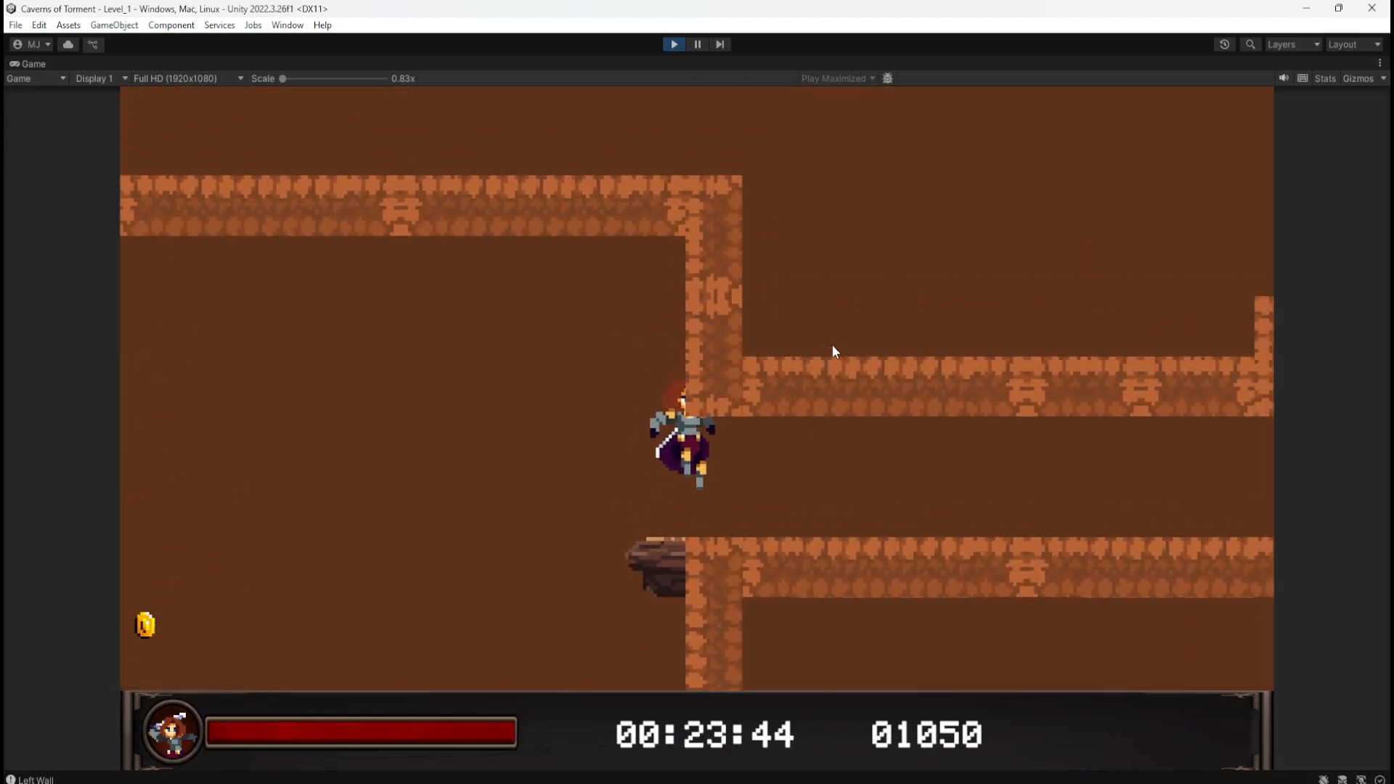
{"action": "key", "text": "d"}
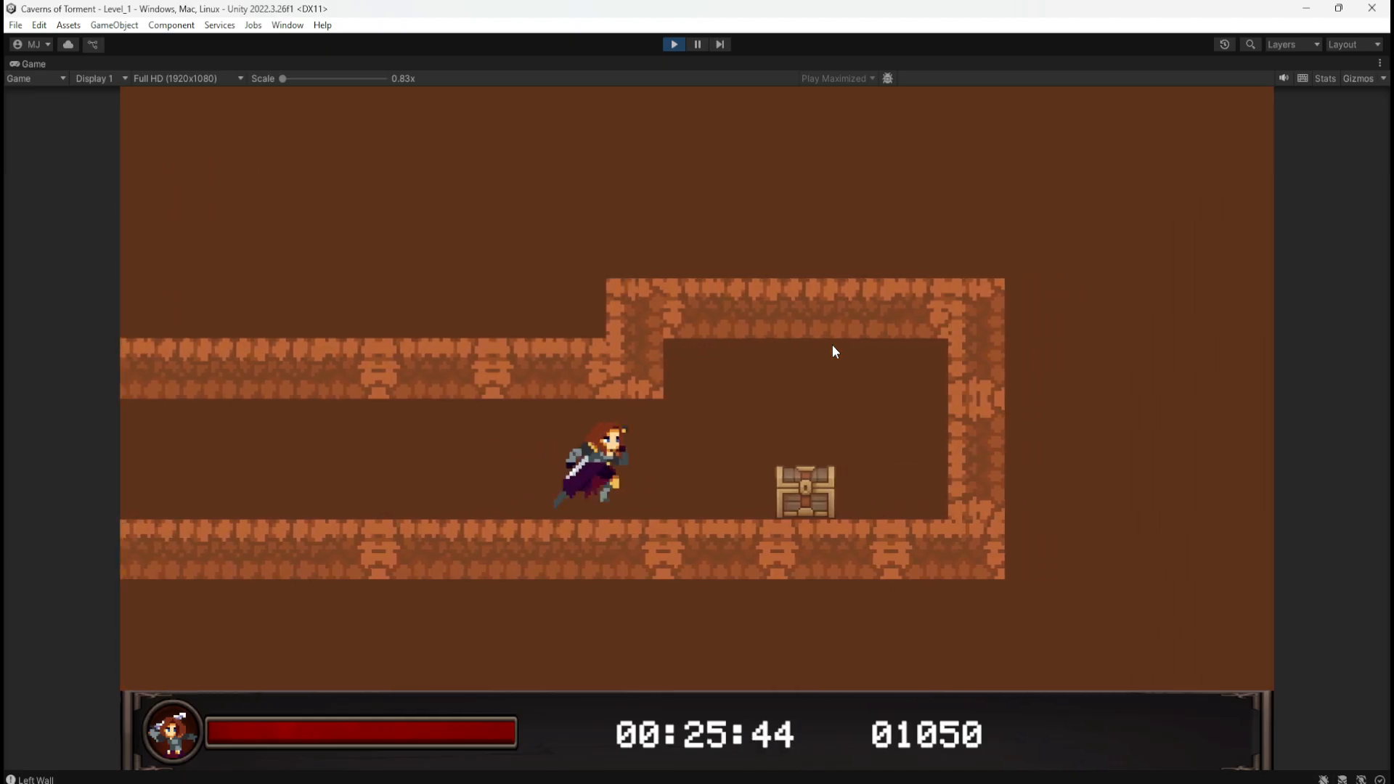
{"action": "key", "text": "e"}
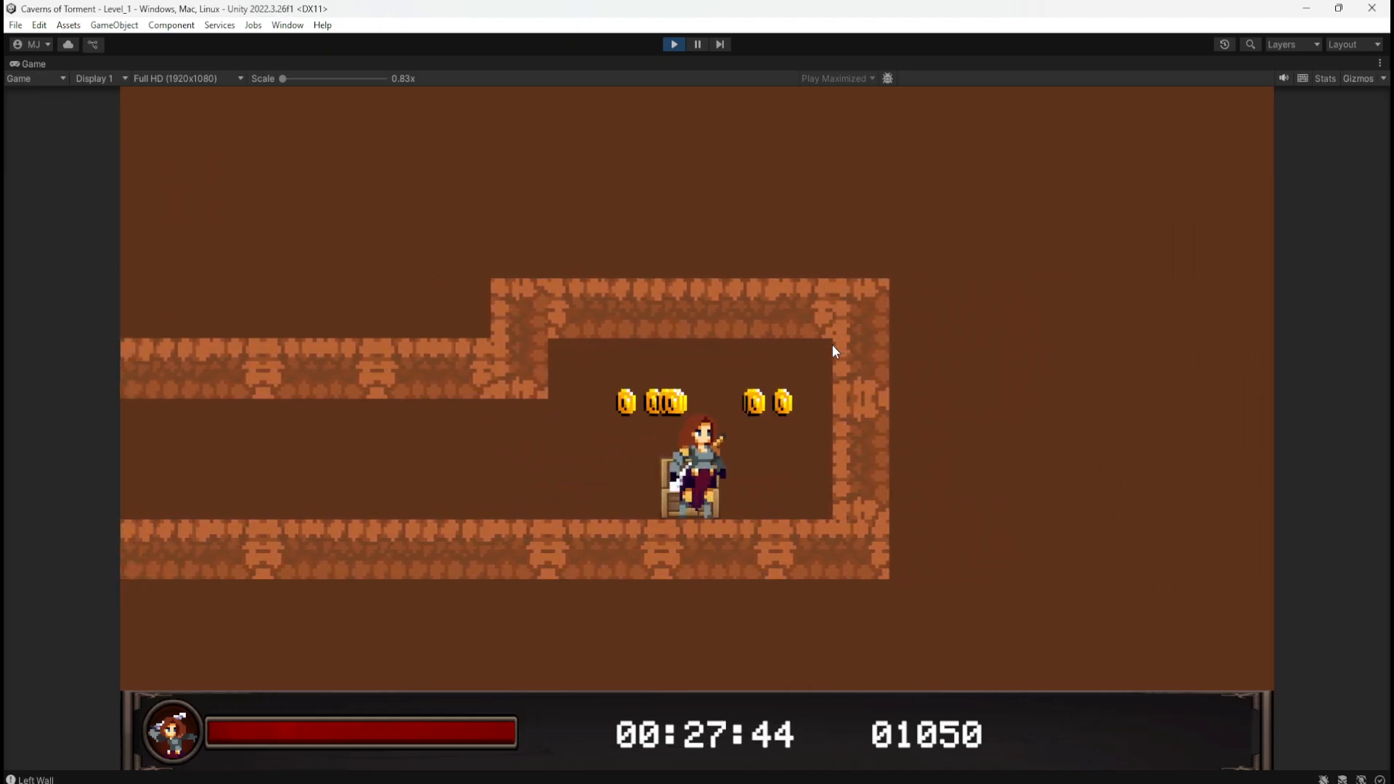
Step: Collect the chest coins, leave the chest room, and light the statue checkpoint
{"action": "key", "text": "d"}
{"action": "key", "text": "a"}
{"action": "key", "text": "space"}
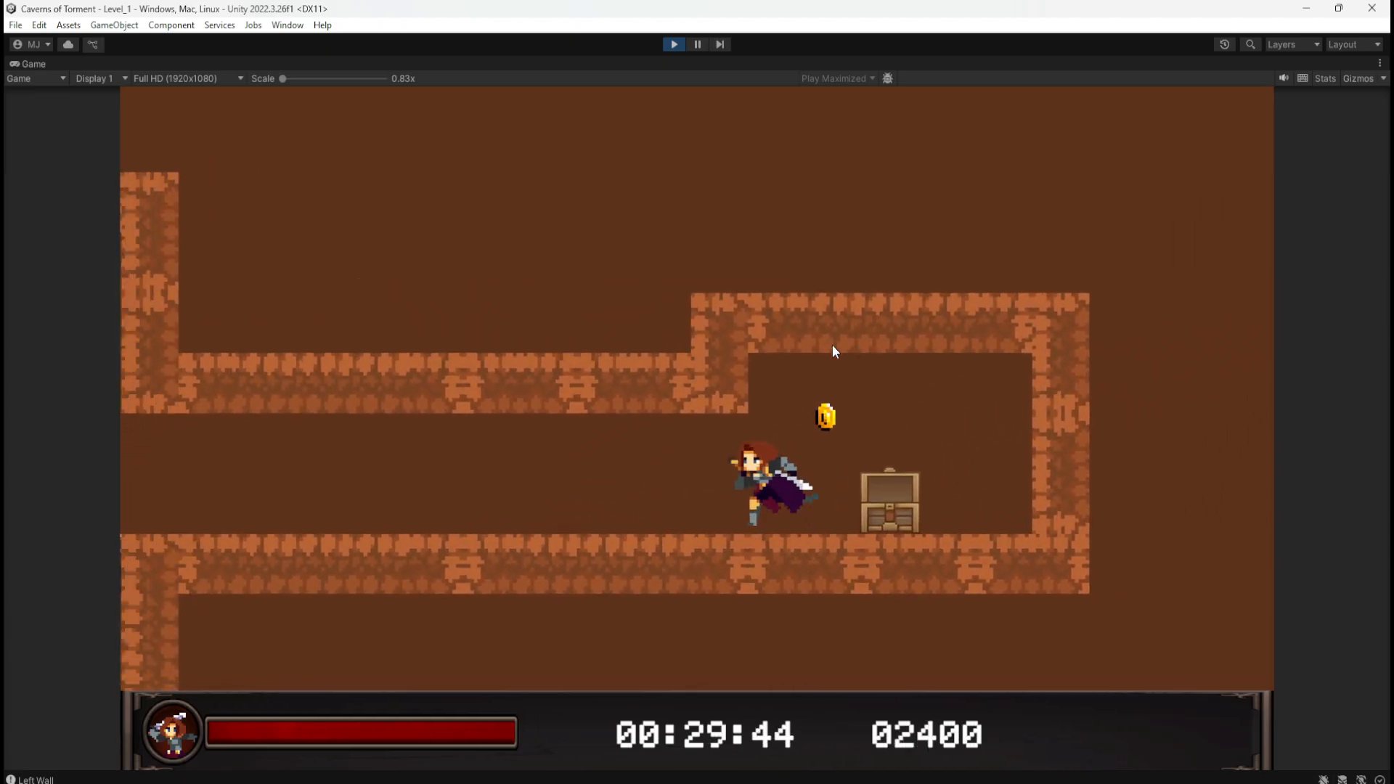
{"action": "key", "text": "d"}
{"action": "key", "text": "space"}
{"action": "key", "text": "a"}
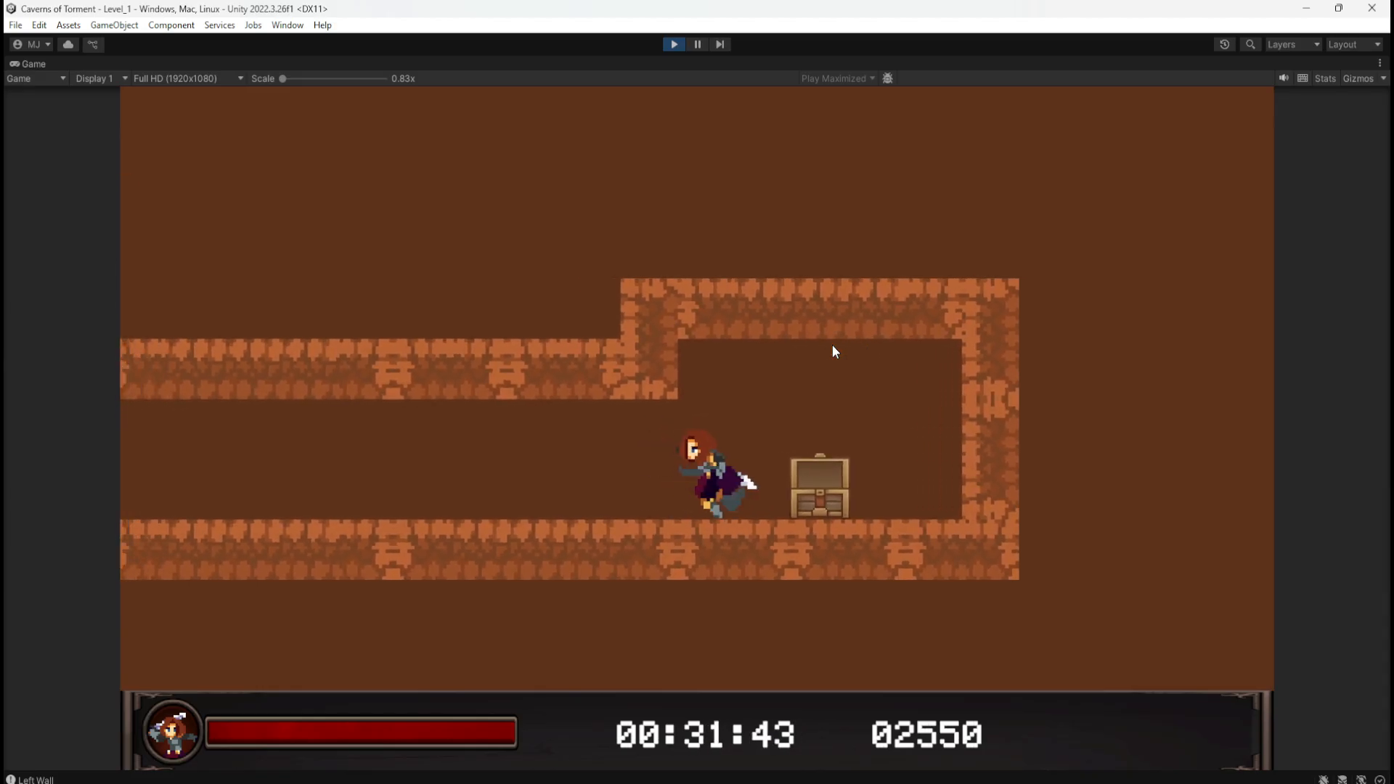
{"action": "key", "text": "a"}
{"action": "key", "text": "a"}
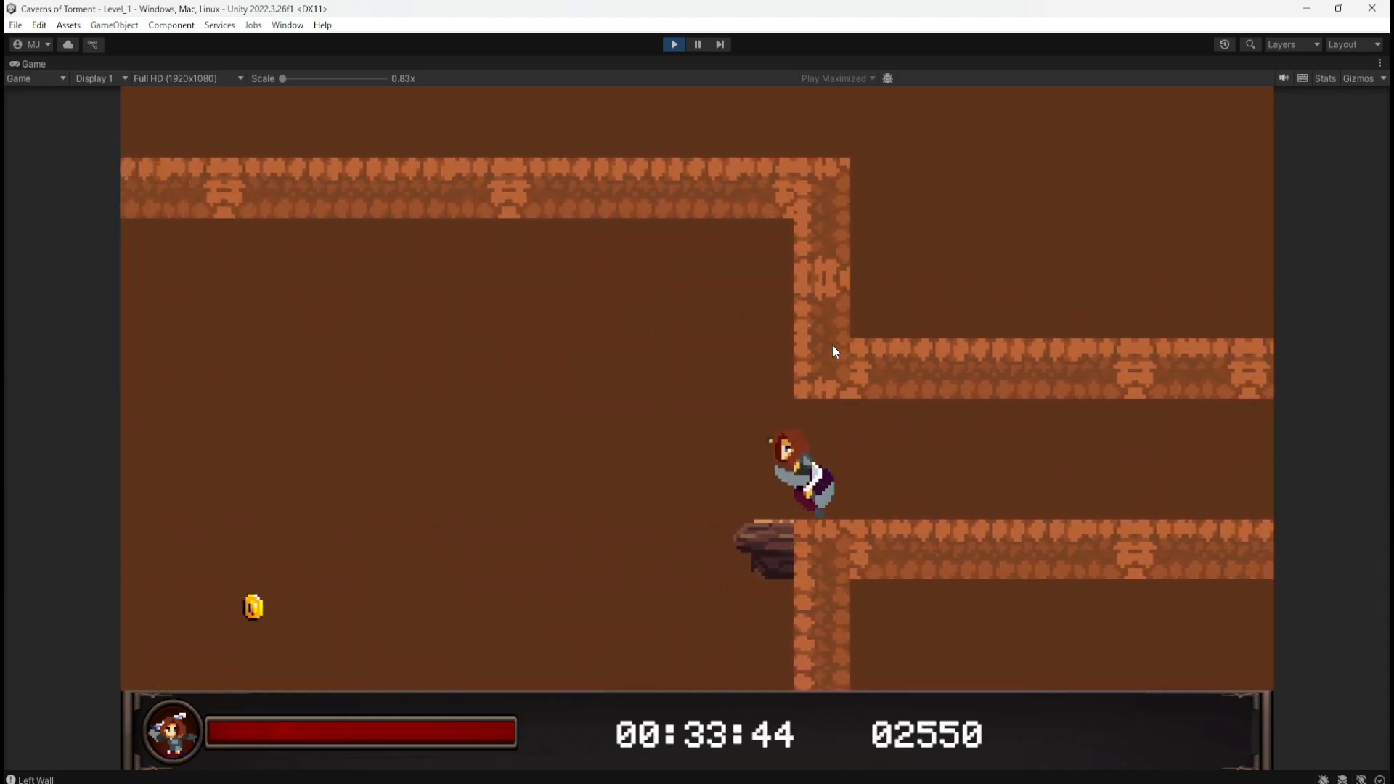
{"action": "key", "text": "d"}
{"action": "key", "text": "a"}
{"action": "key", "text": "d"}
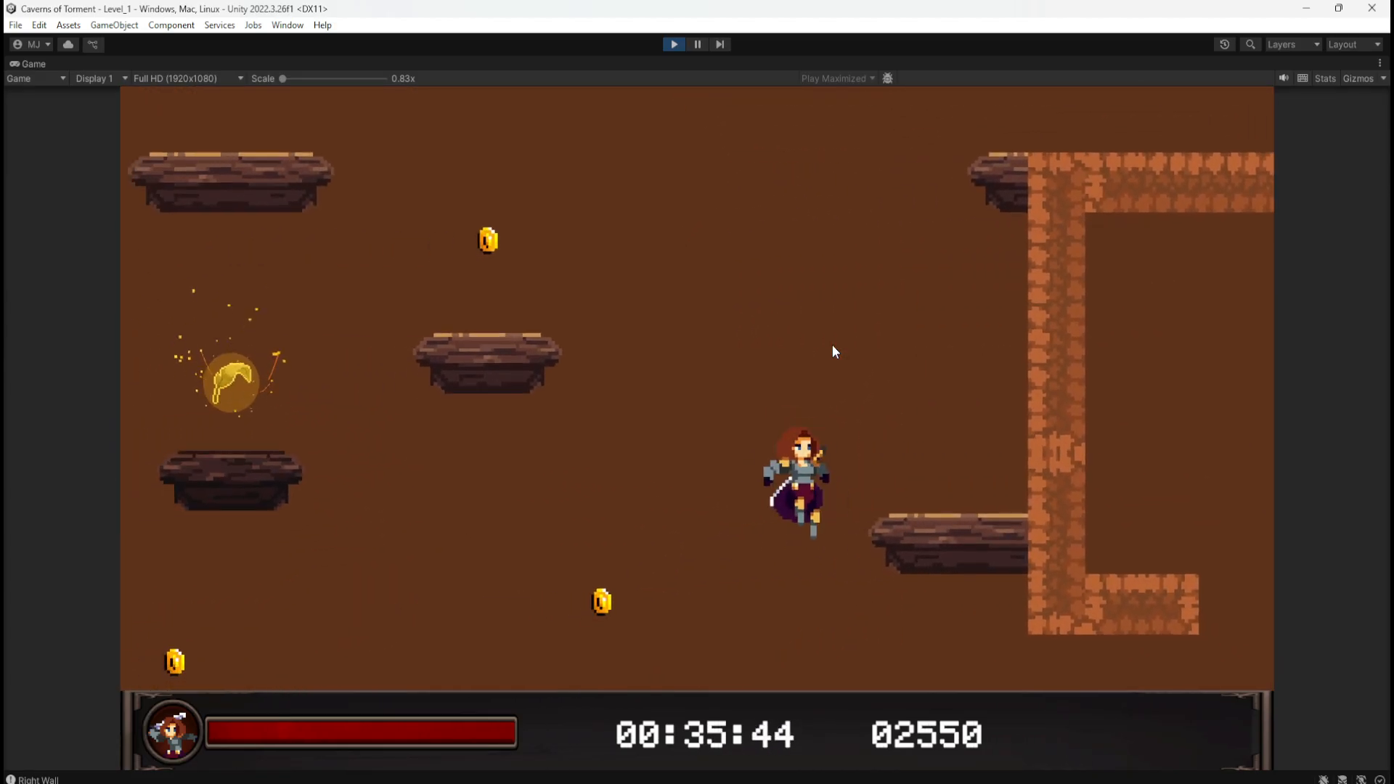
{"action": "key", "text": "a"}
{"action": "key", "text": "d"}
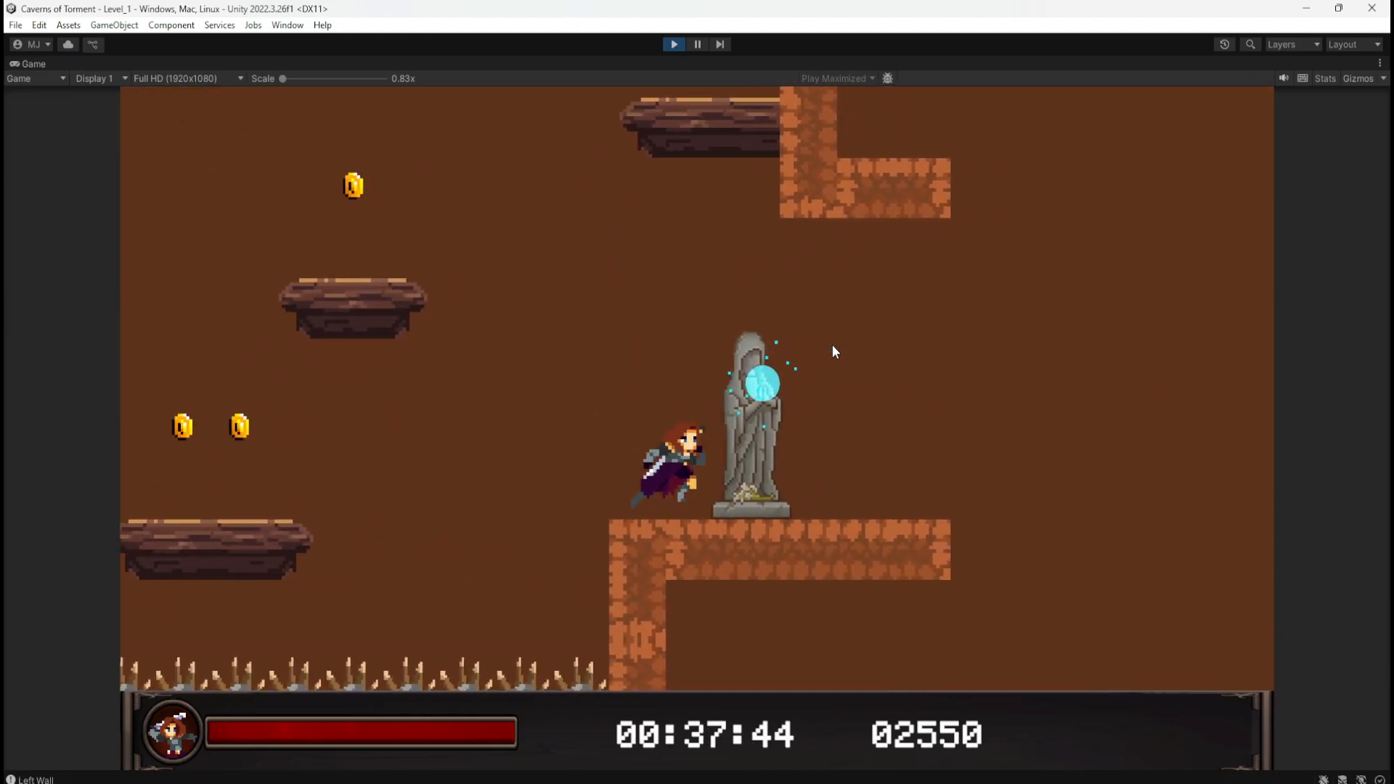
{"action": "key", "text": "a"}
{"action": "key", "text": "space"}
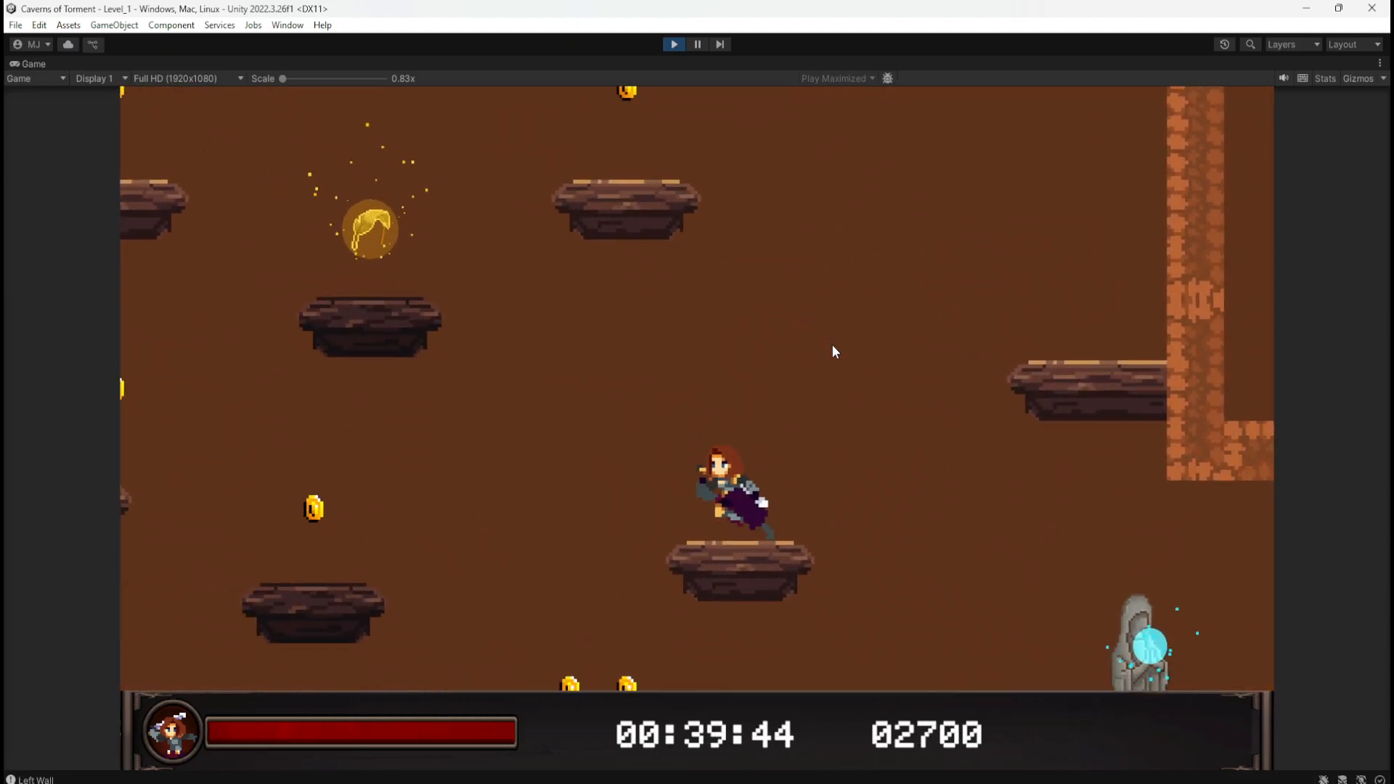
Step: Drop down the shaft collecting coins, the wing pickup and the gem across the platforms
{"action": "key", "text": "space"}
{"action": "key", "text": "d"}
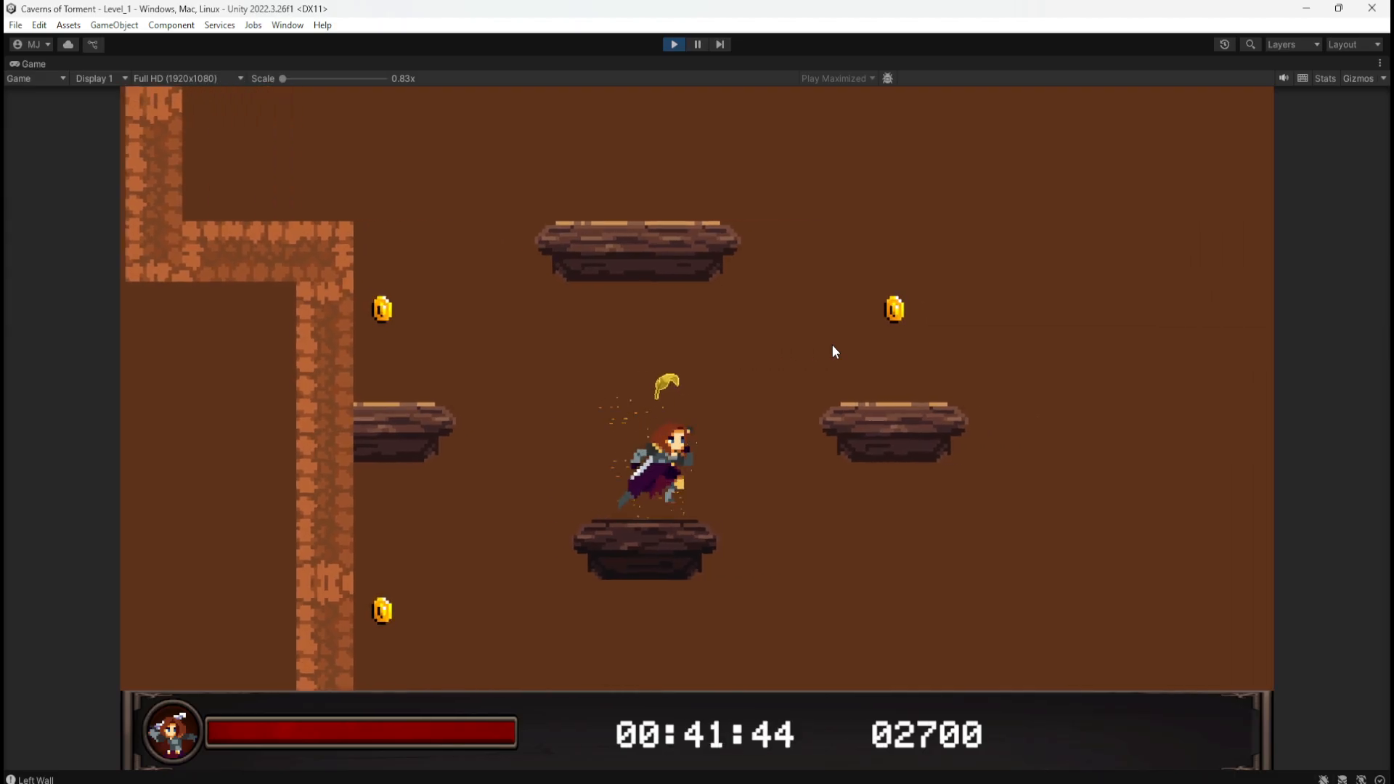
{"action": "key", "text": "space"}
{"action": "key", "text": "a"}
{"action": "key", "text": "a"}
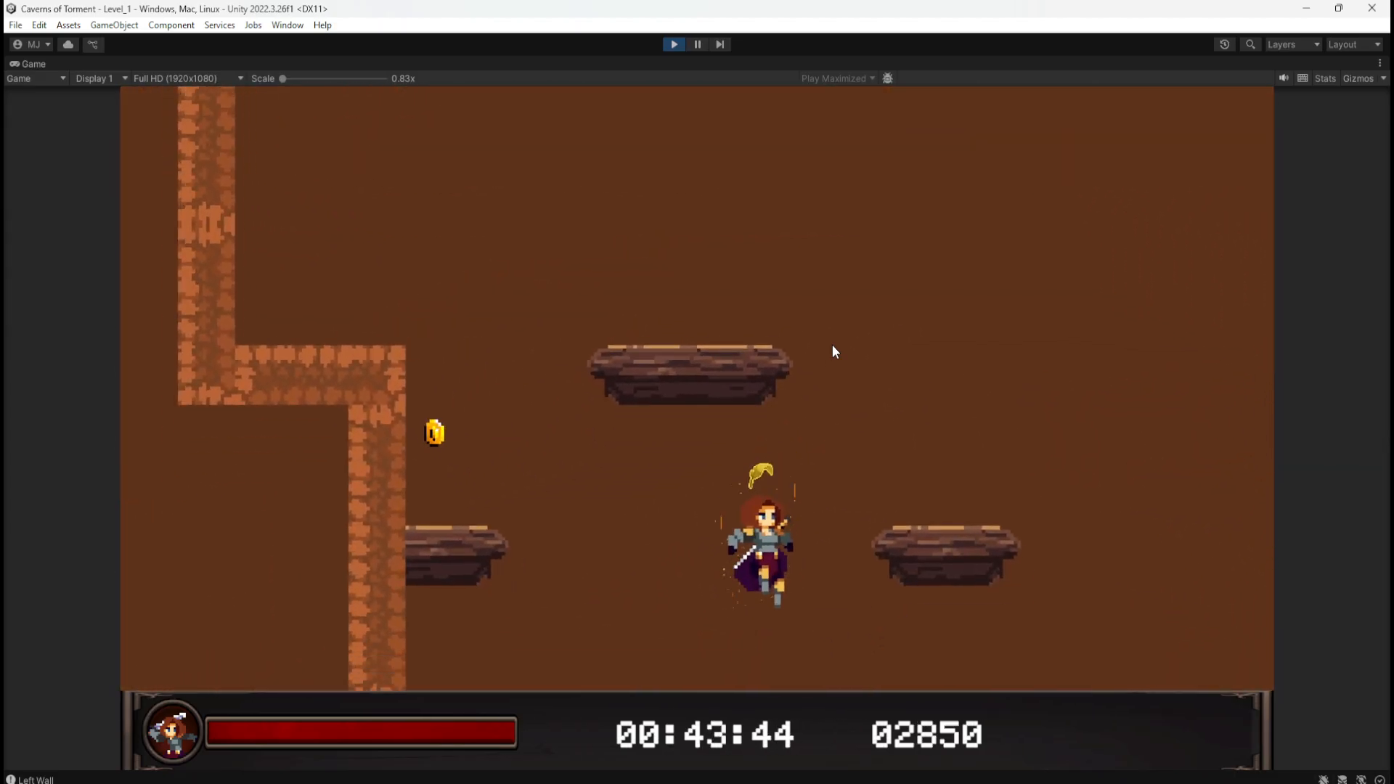
{"action": "key", "text": "d"}
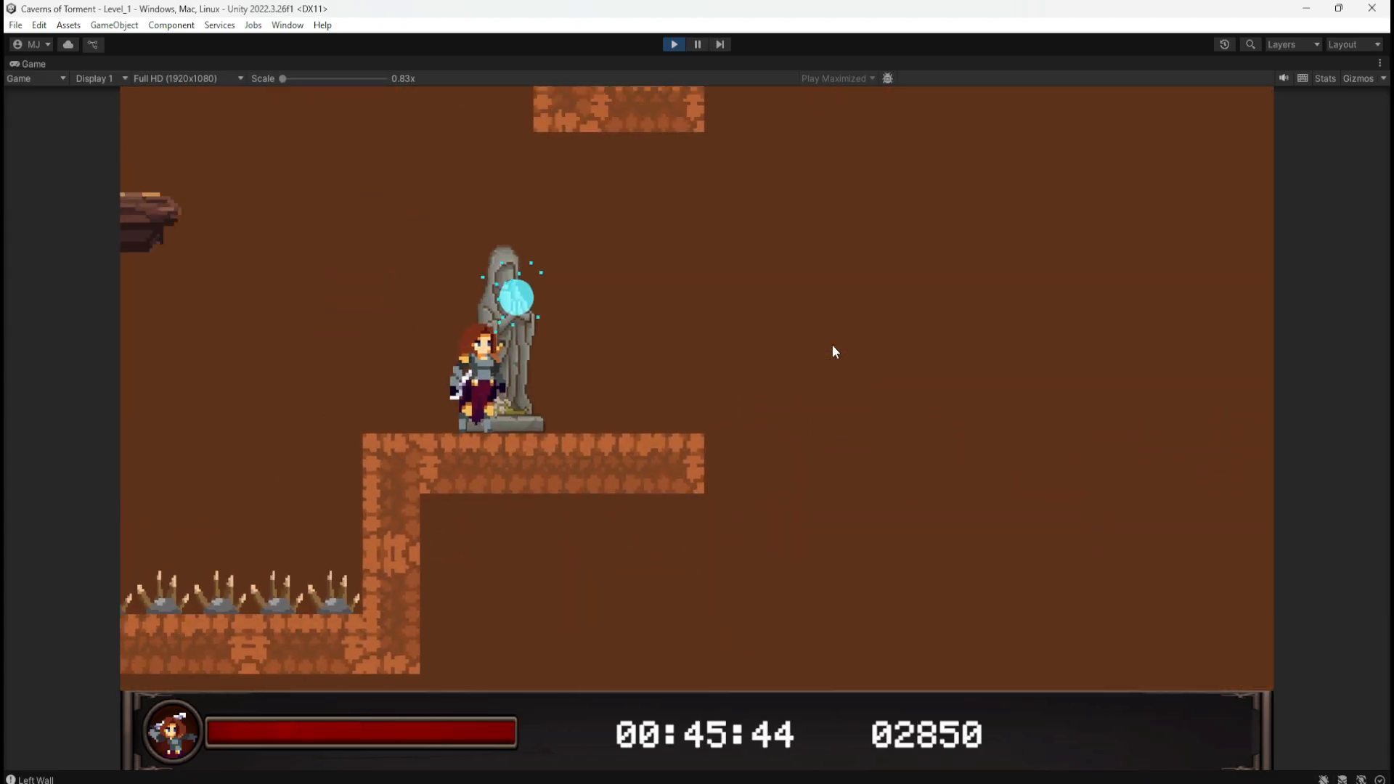
{"action": "key", "text": "space"}
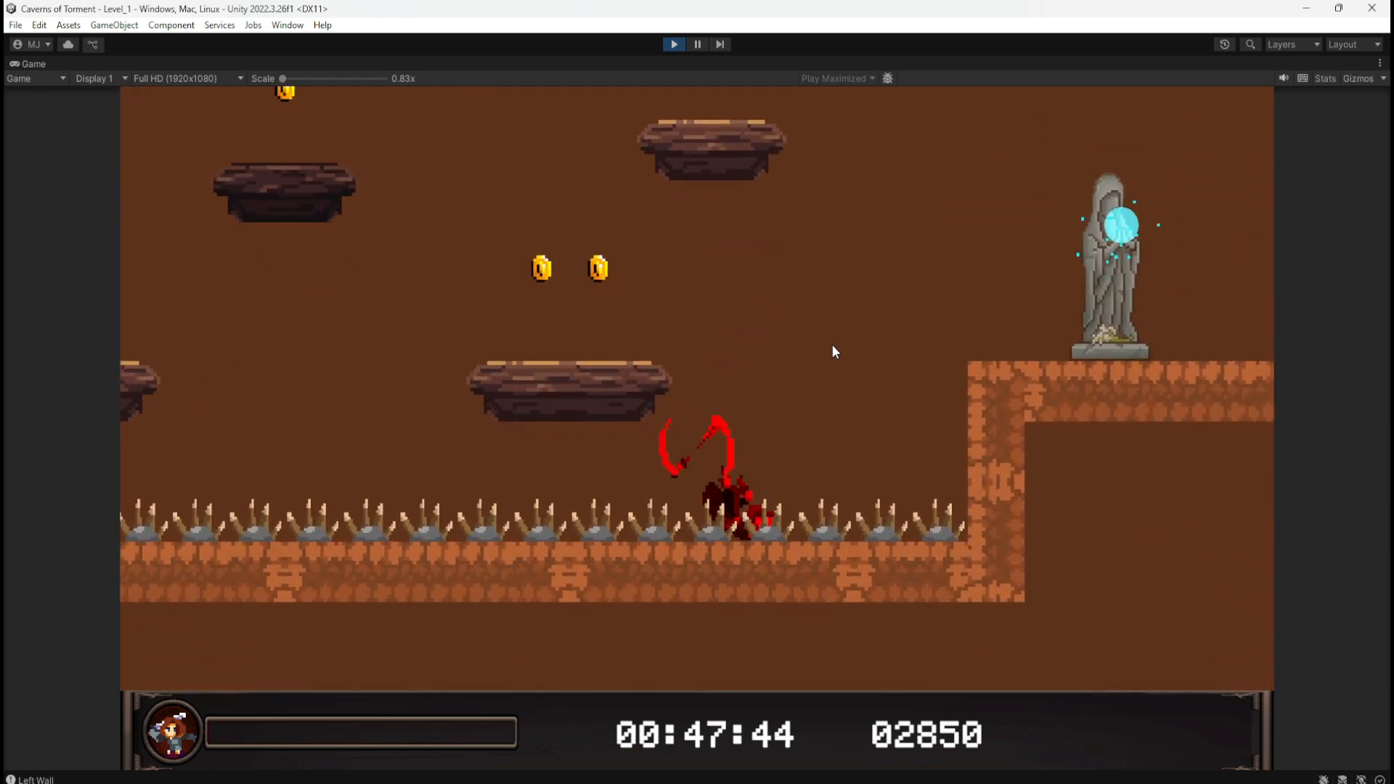
{"action": "key", "text": "a"}
{"action": "key", "text": "space"}
{"action": "key", "text": "space"}
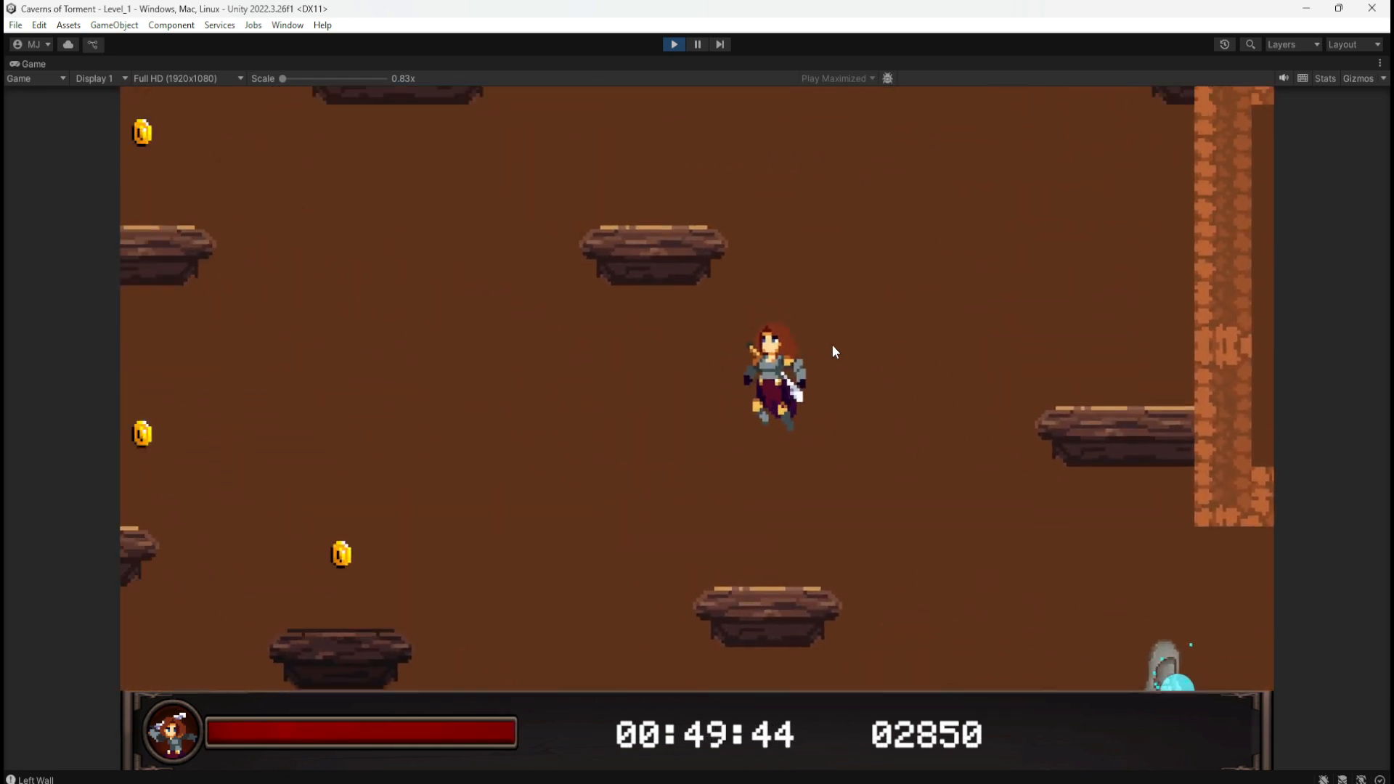
{"action": "key", "text": "d"}
{"action": "key", "text": "a"}
{"action": "key", "text": "space"}
{"action": "key", "text": "space"}
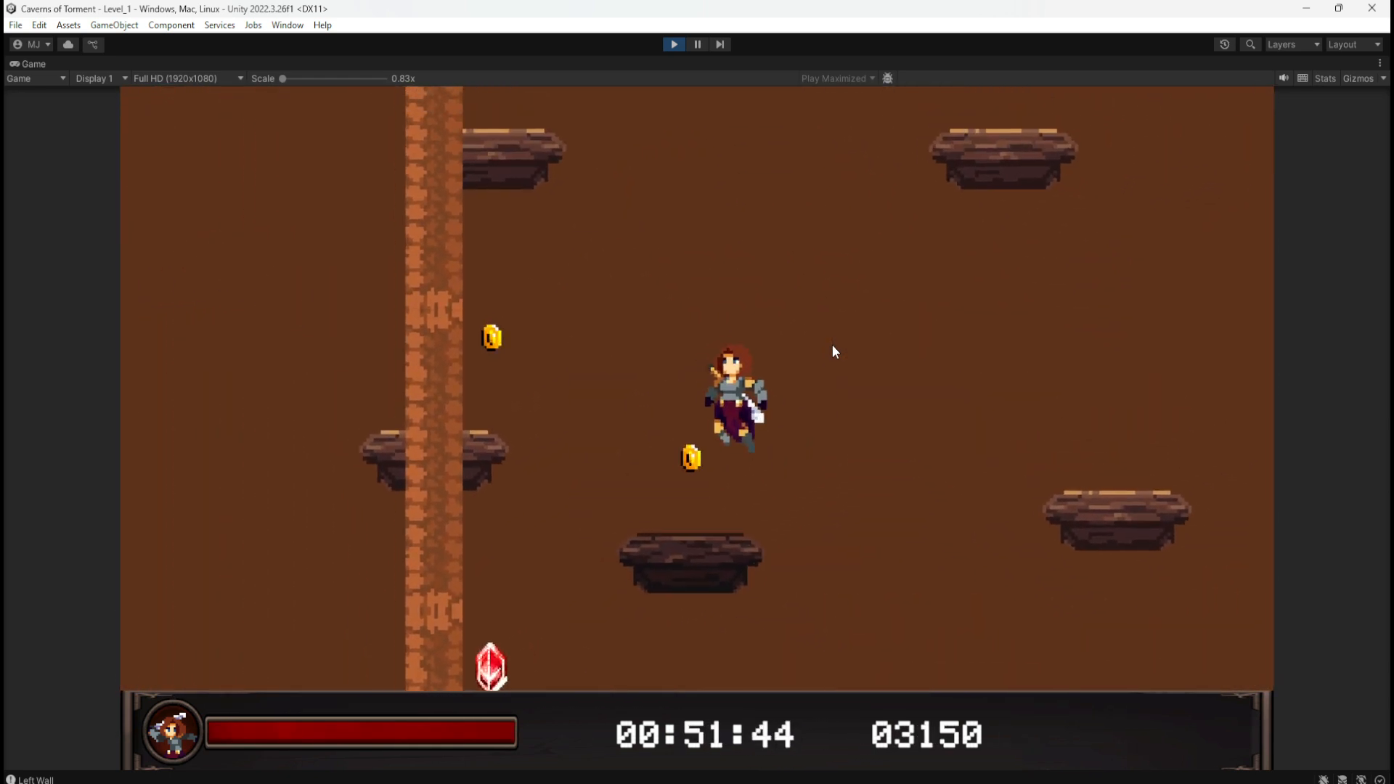
{"action": "key", "text": "space"}
{"action": "key", "text": "d"}
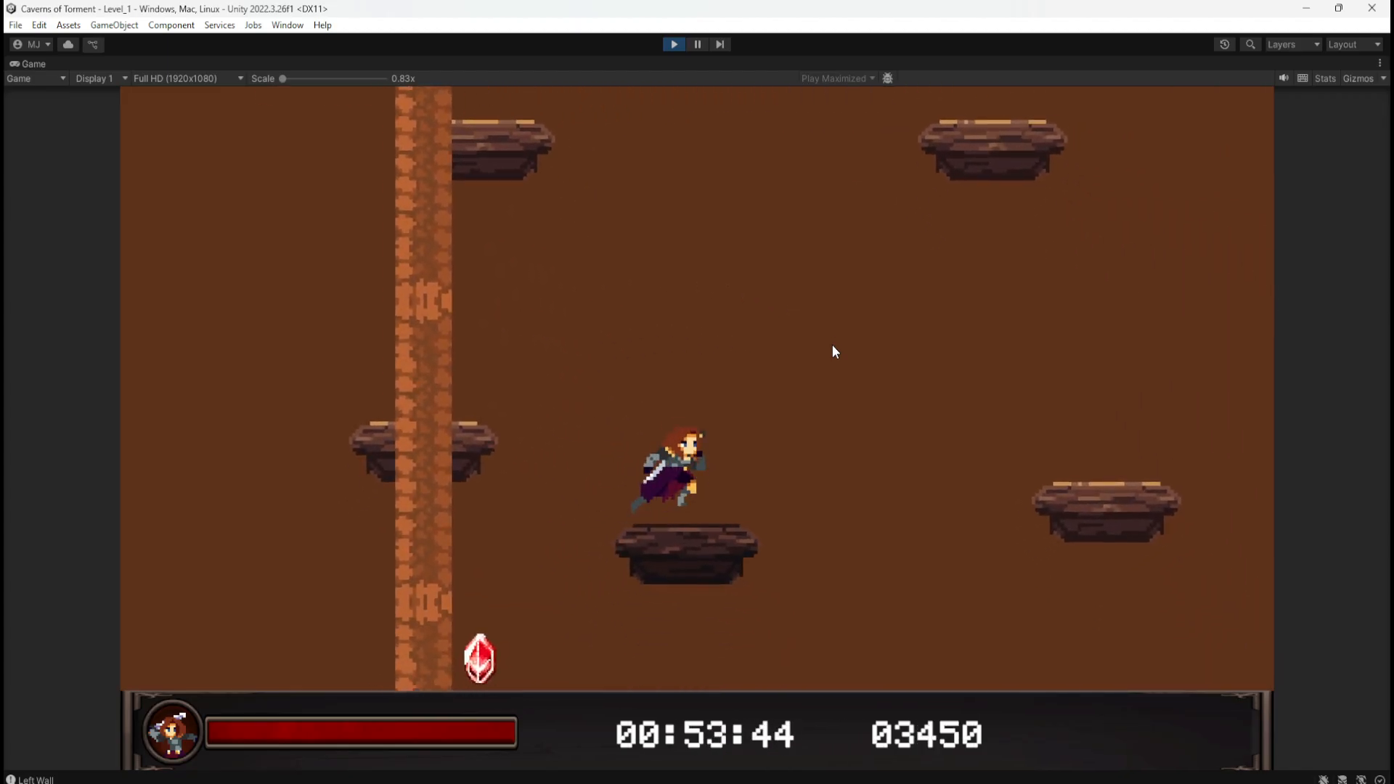
{"action": "key", "text": "a"}
{"action": "key", "text": "d"}
{"action": "key", "text": "d"}
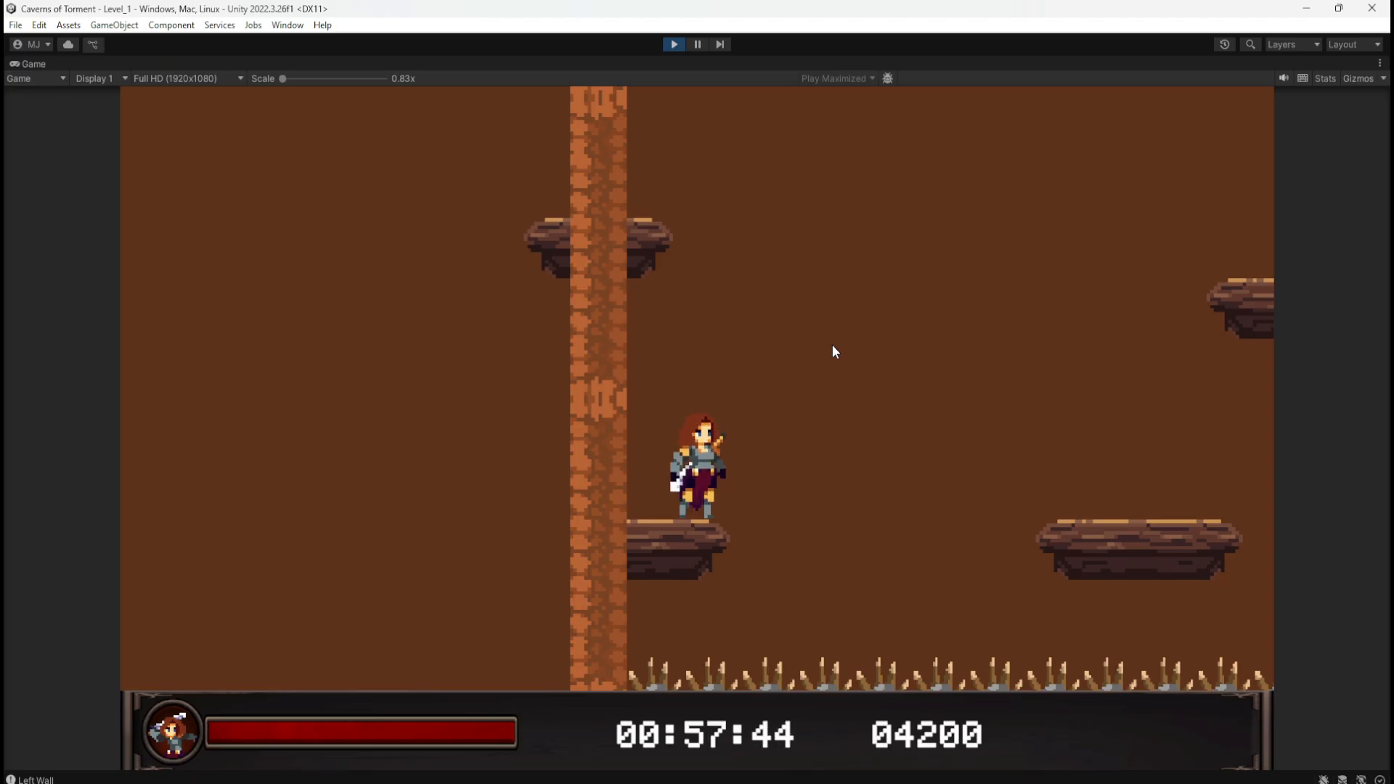
{"action": "key", "text": "a"}
{"action": "key", "text": "space"}
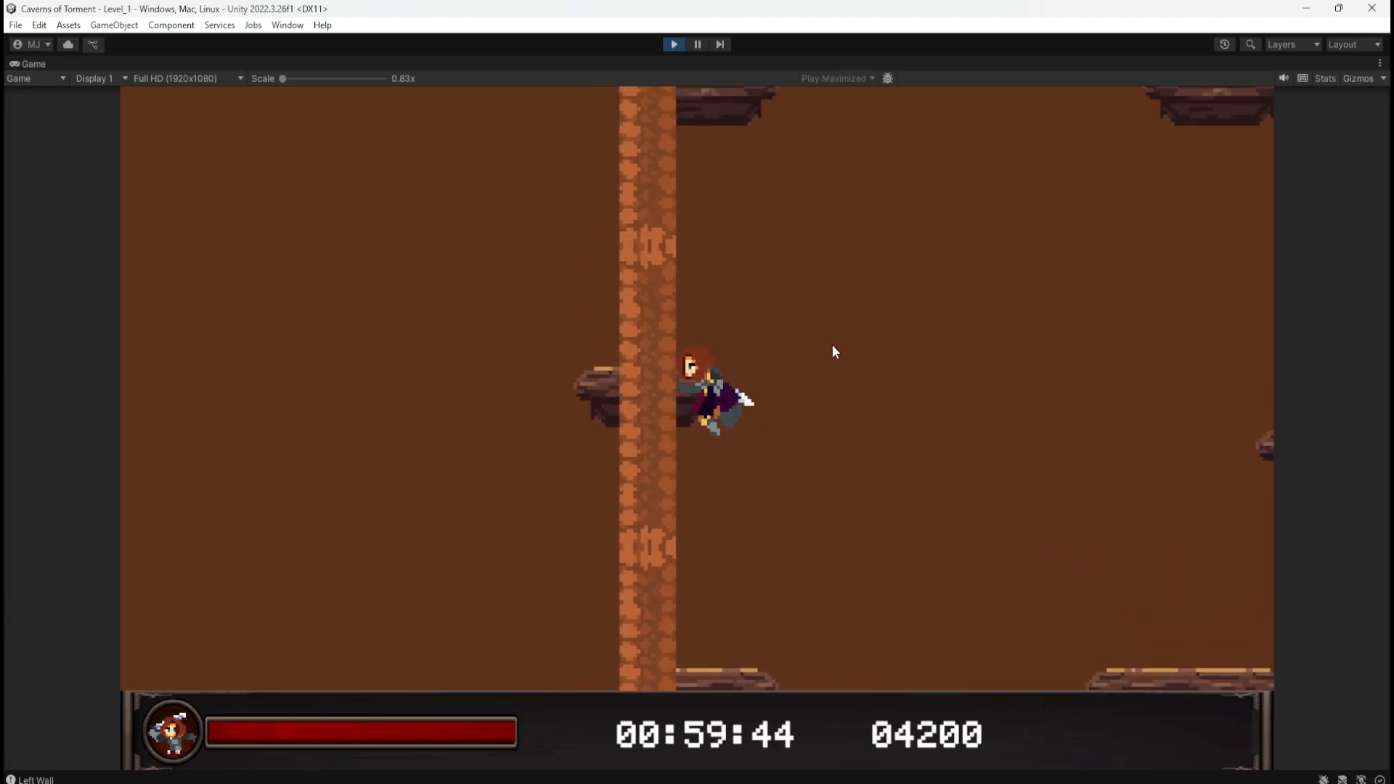
{"action": "key", "text": "space"}
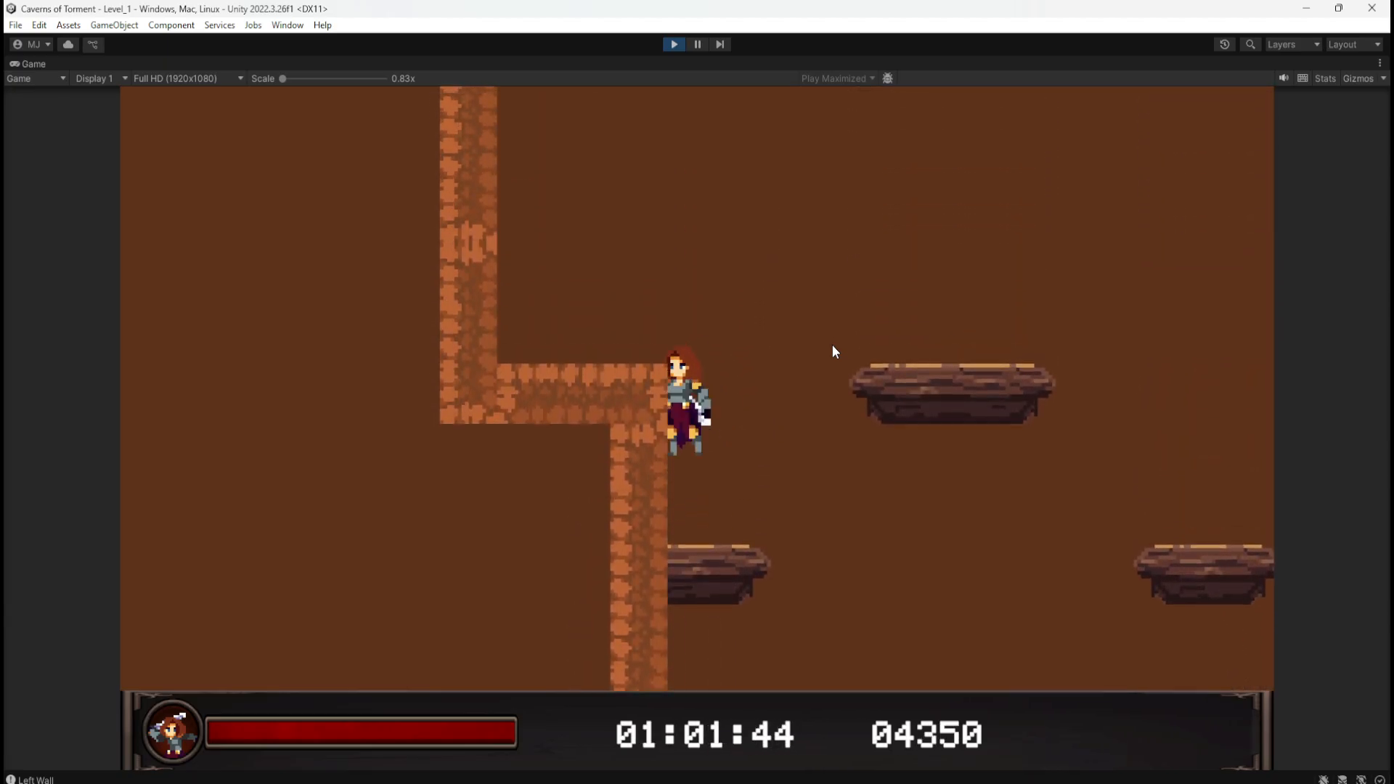
{"action": "key", "text": "d"}
{"action": "key", "text": "space"}
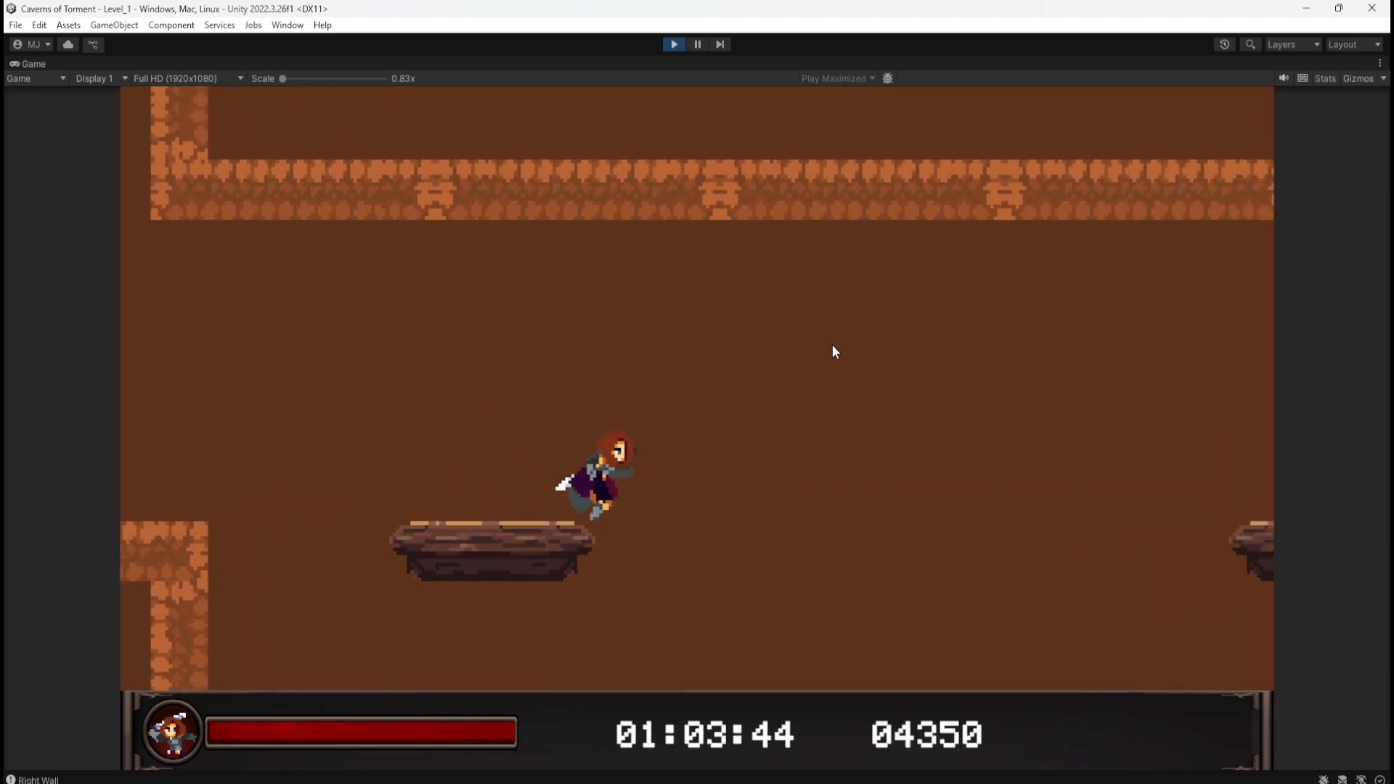
{"action": "key", "text": "a"}
{"action": "key", "text": "space"}
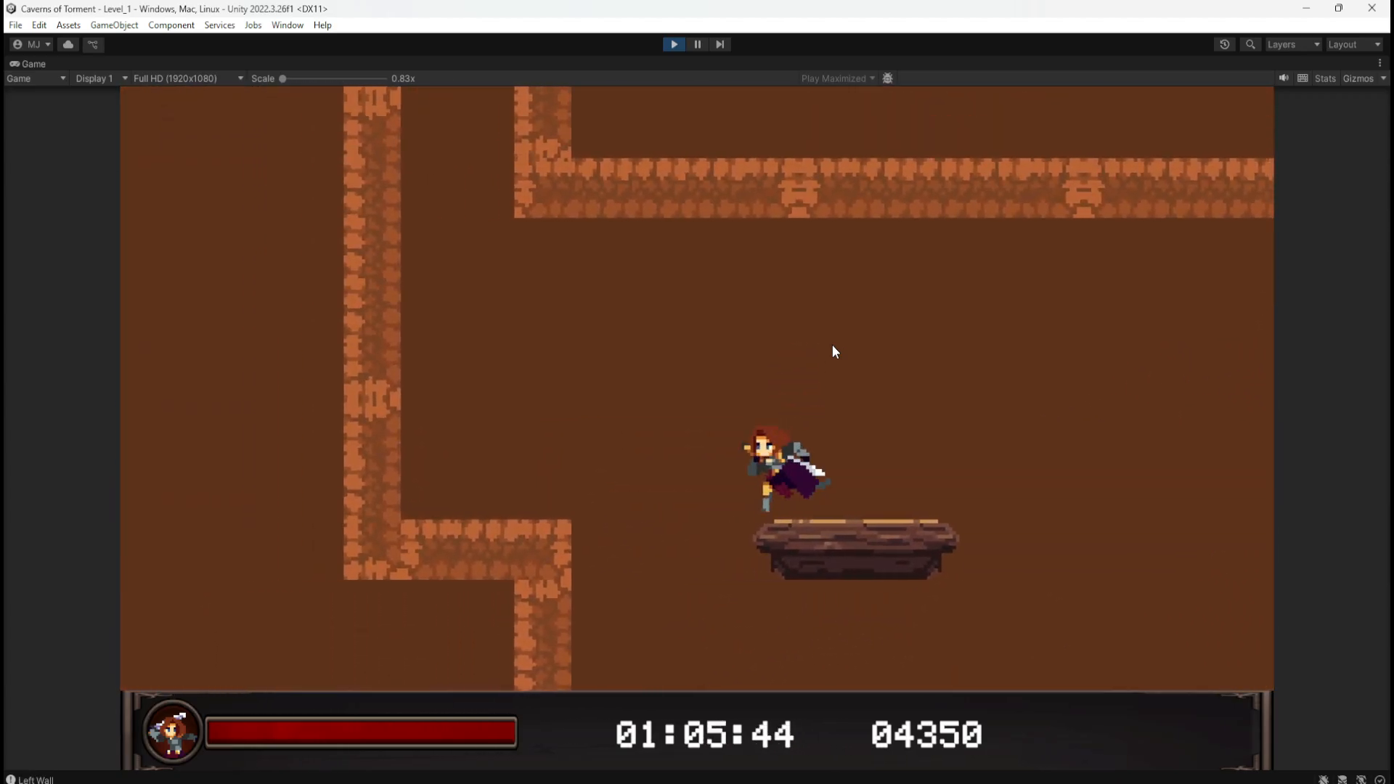
{"action": "key", "text": "d"}
{"action": "key", "text": "a"}
{"action": "key", "text": "space"}
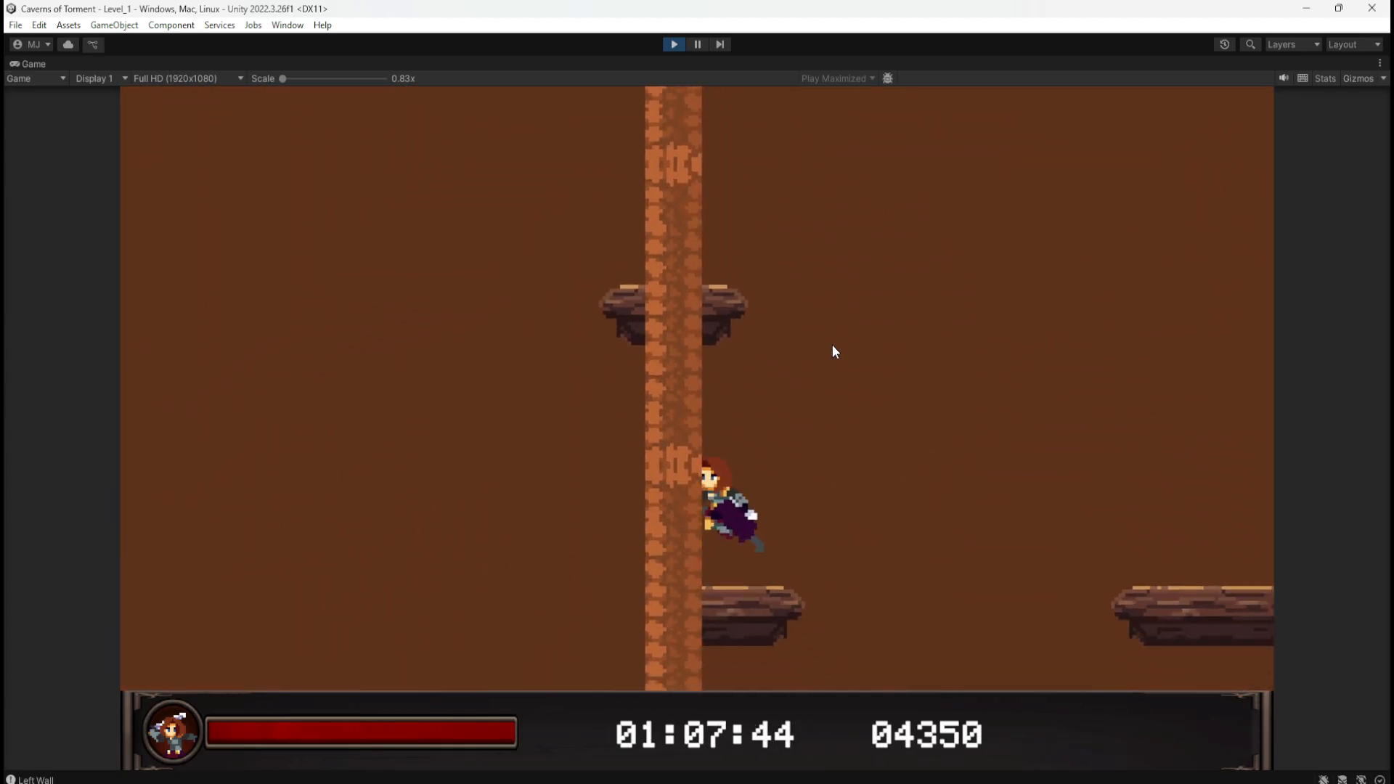
{"action": "key", "text": "d"}
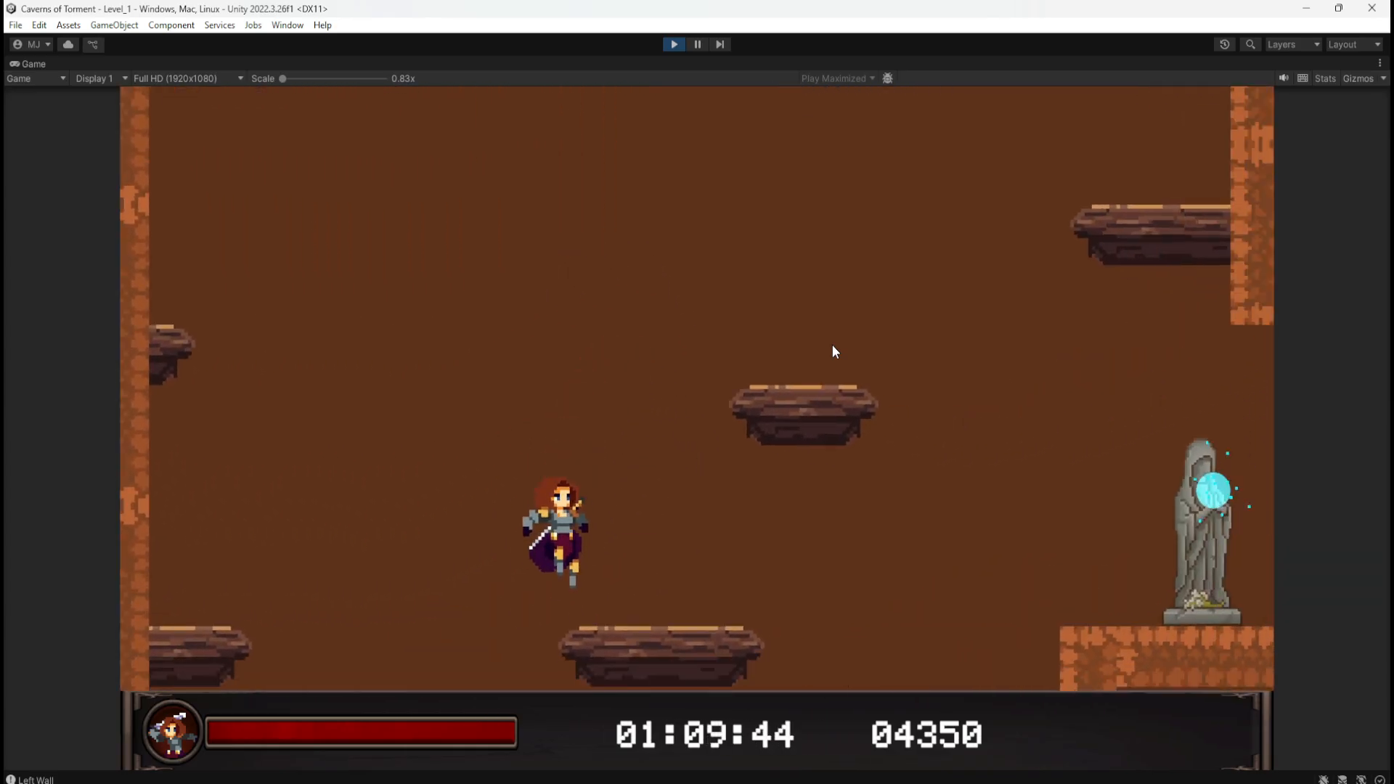
Step: Jump around the statue ledge and small platforms, reaching 04350 points, then stop the run
{"action": "key", "text": "space"}
{"action": "key", "text": "a"}
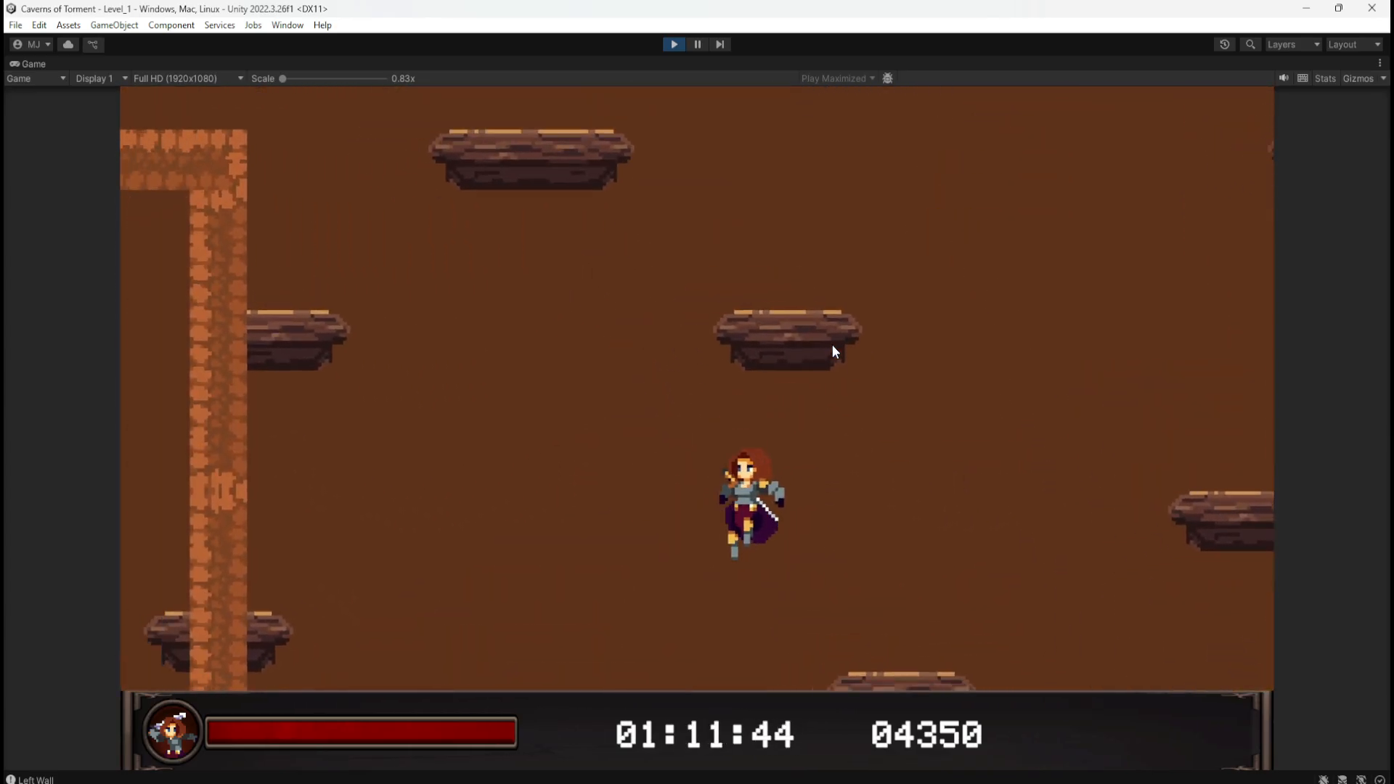
{"action": "key", "text": "d"}
{"action": "key", "text": "space"}
{"action": "key", "text": "space"}
{"action": "key", "text": "a"}
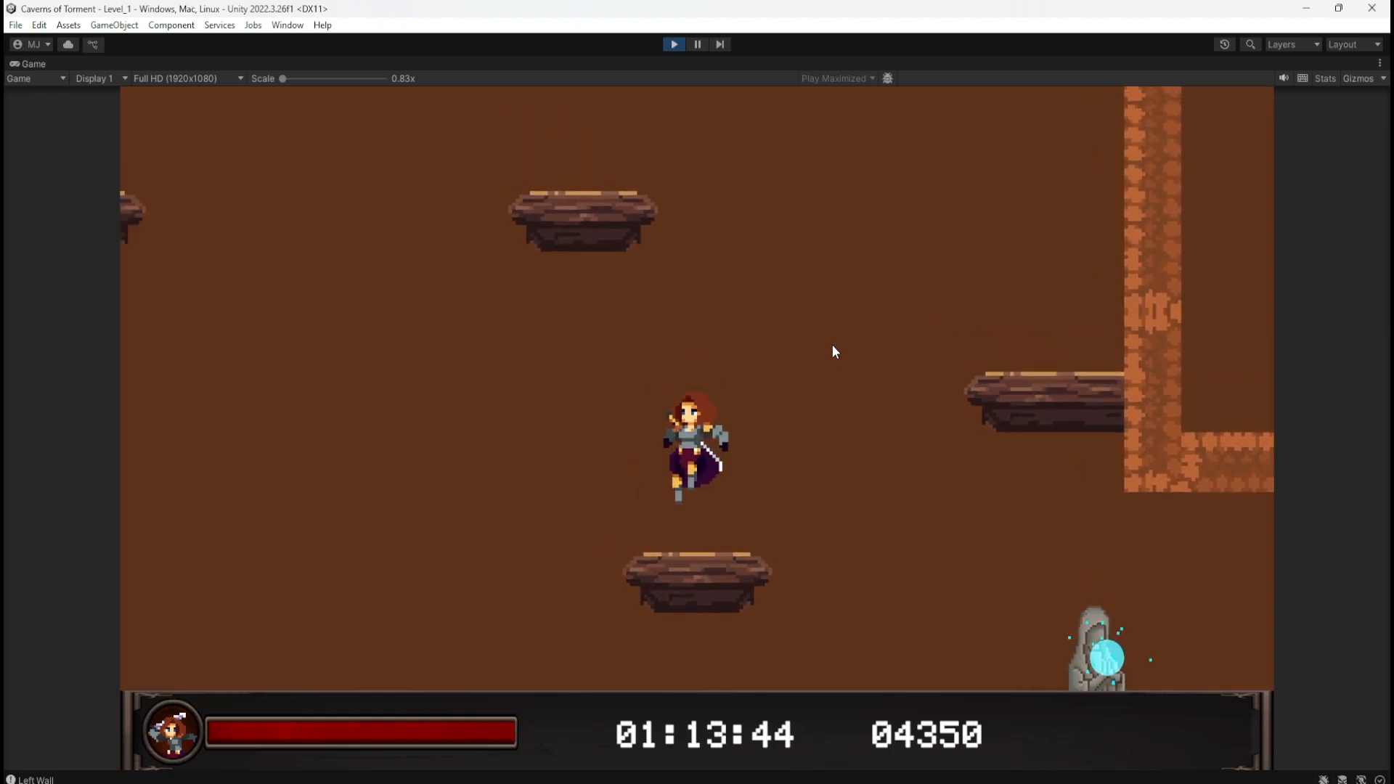
{"action": "key", "text": "d"}
{"action": "key", "text": "d"}
{"action": "key", "text": "space"}
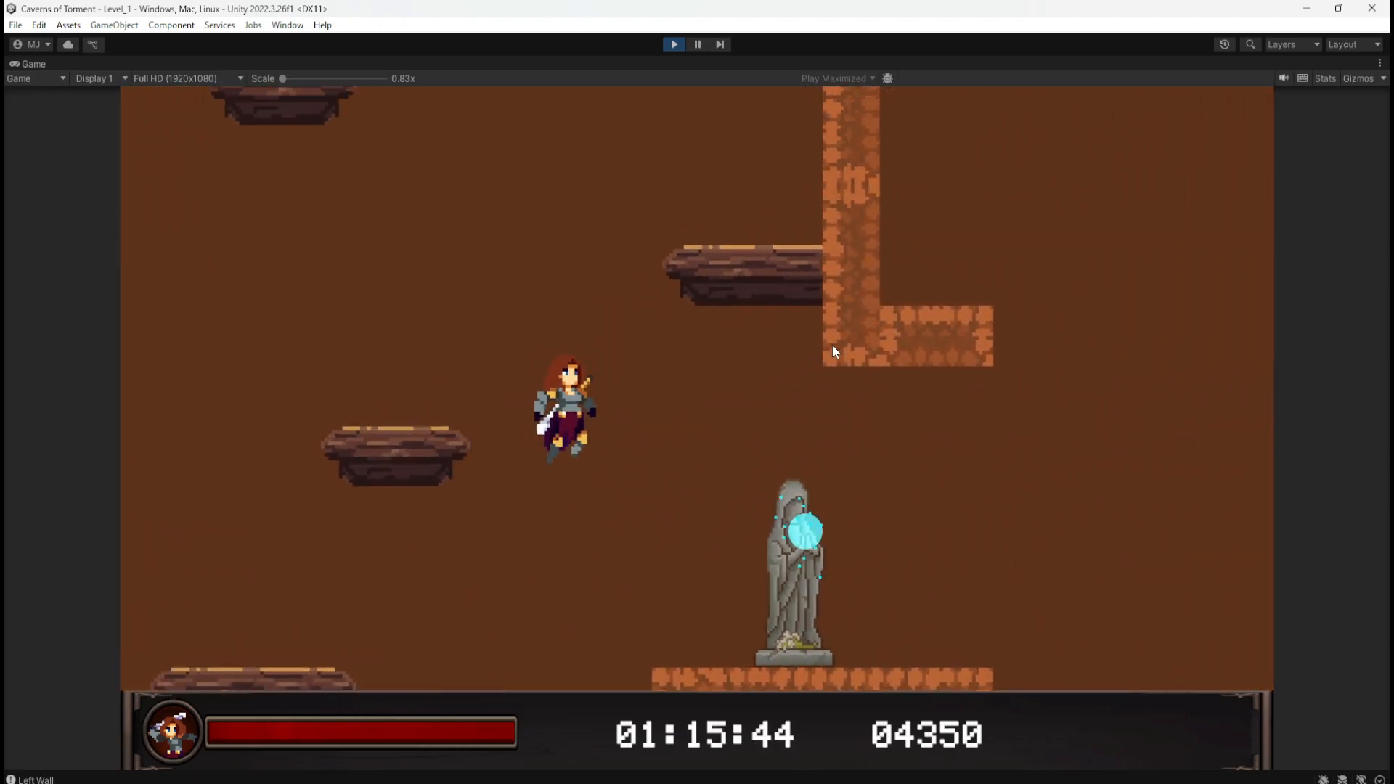
{"action": "key", "text": "a"}
{"action": "key", "text": "space"}
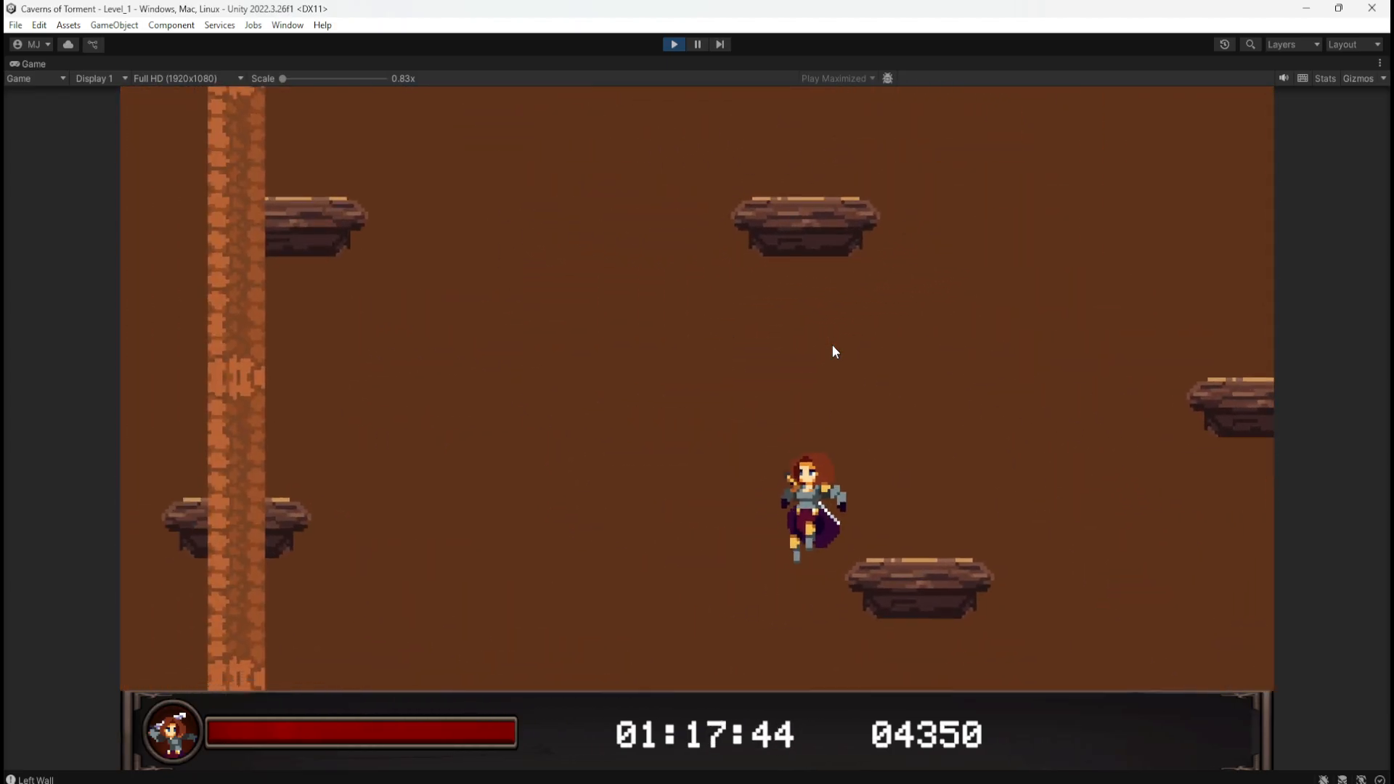
{"action": "key", "text": "d"}
{"action": "key", "text": "space"}
{"action": "key", "text": "a"}
{"action": "key", "text": "d"}
{"action": "key", "text": "space"}
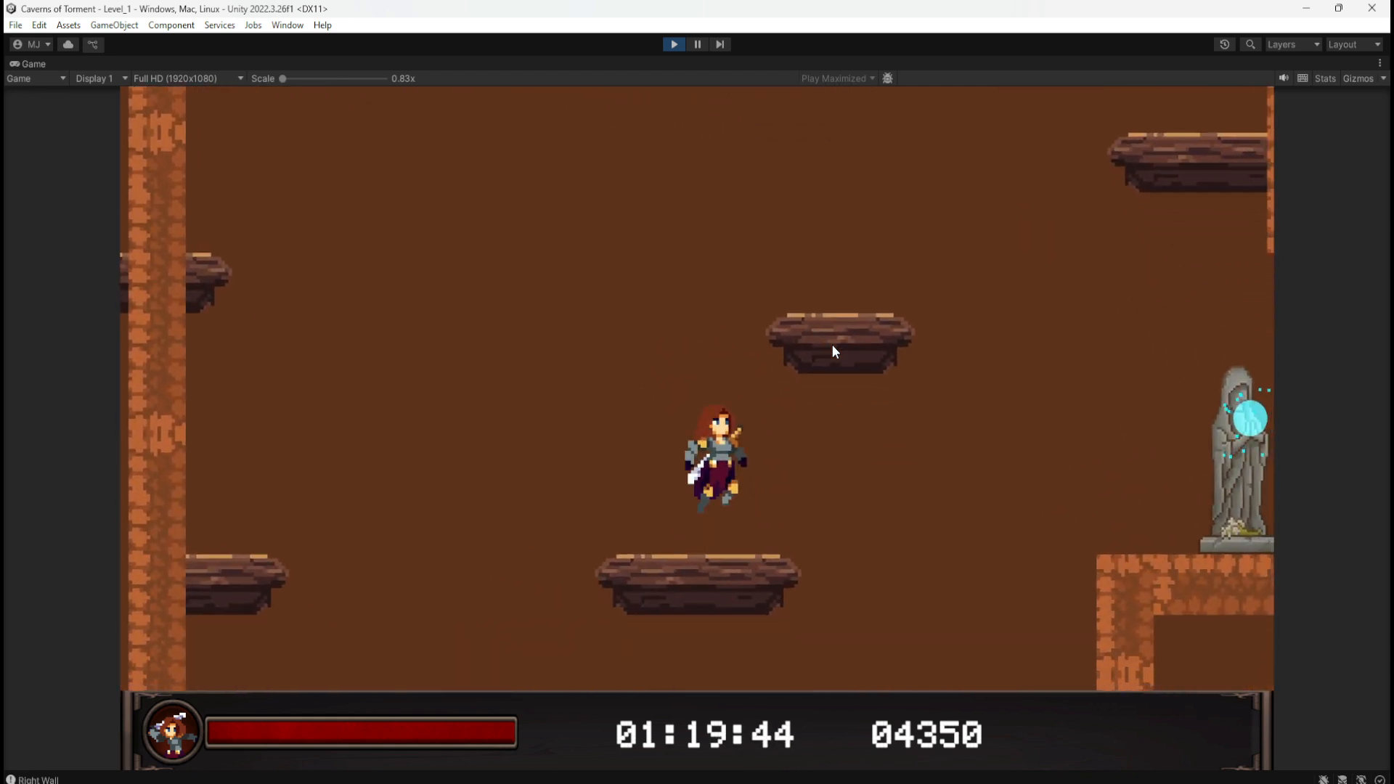
{"action": "key", "text": "a"}
{"action": "key", "text": "d"}
{"action": "key", "text": "space"}
{"action": "key", "text": "a"}
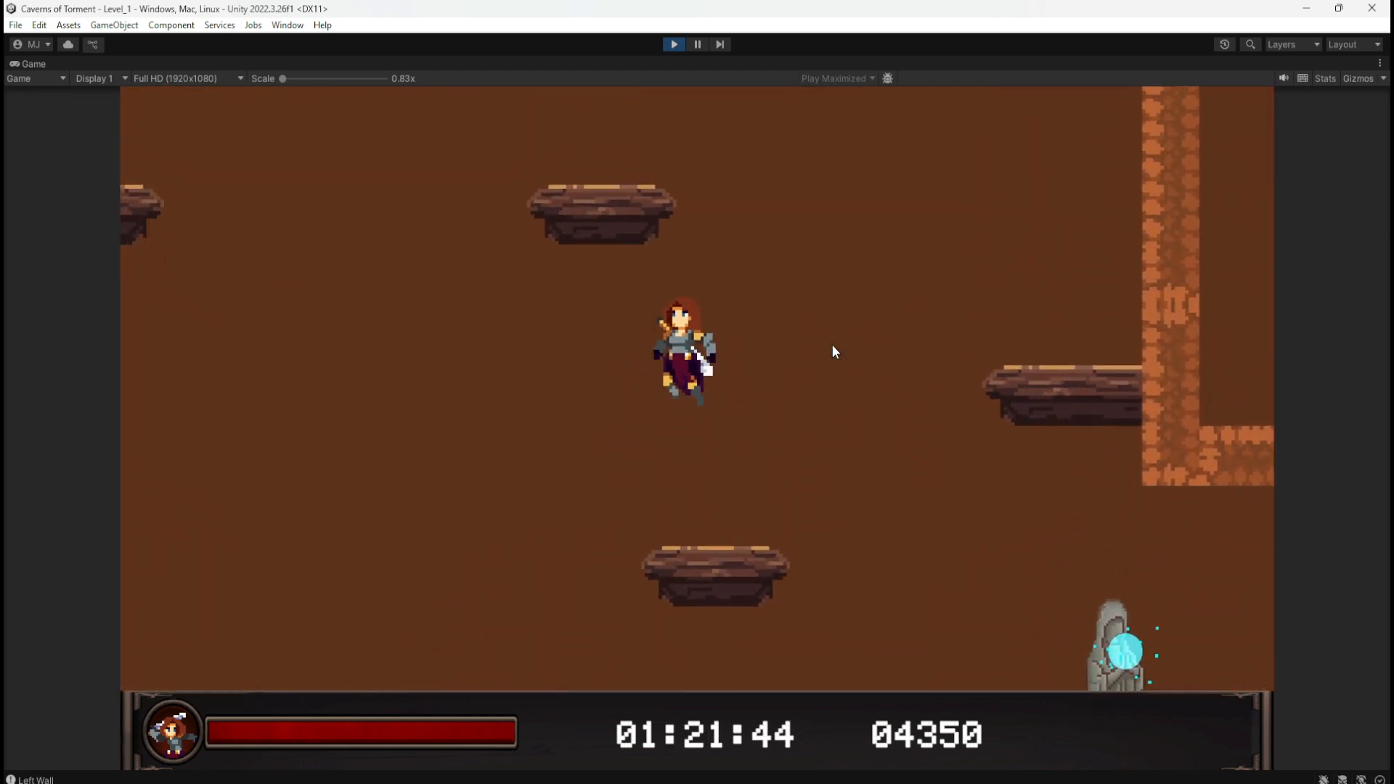
{"action": "key", "text": "a"}
{"action": "key", "text": "d"}
{"action": "key", "text": "space"}
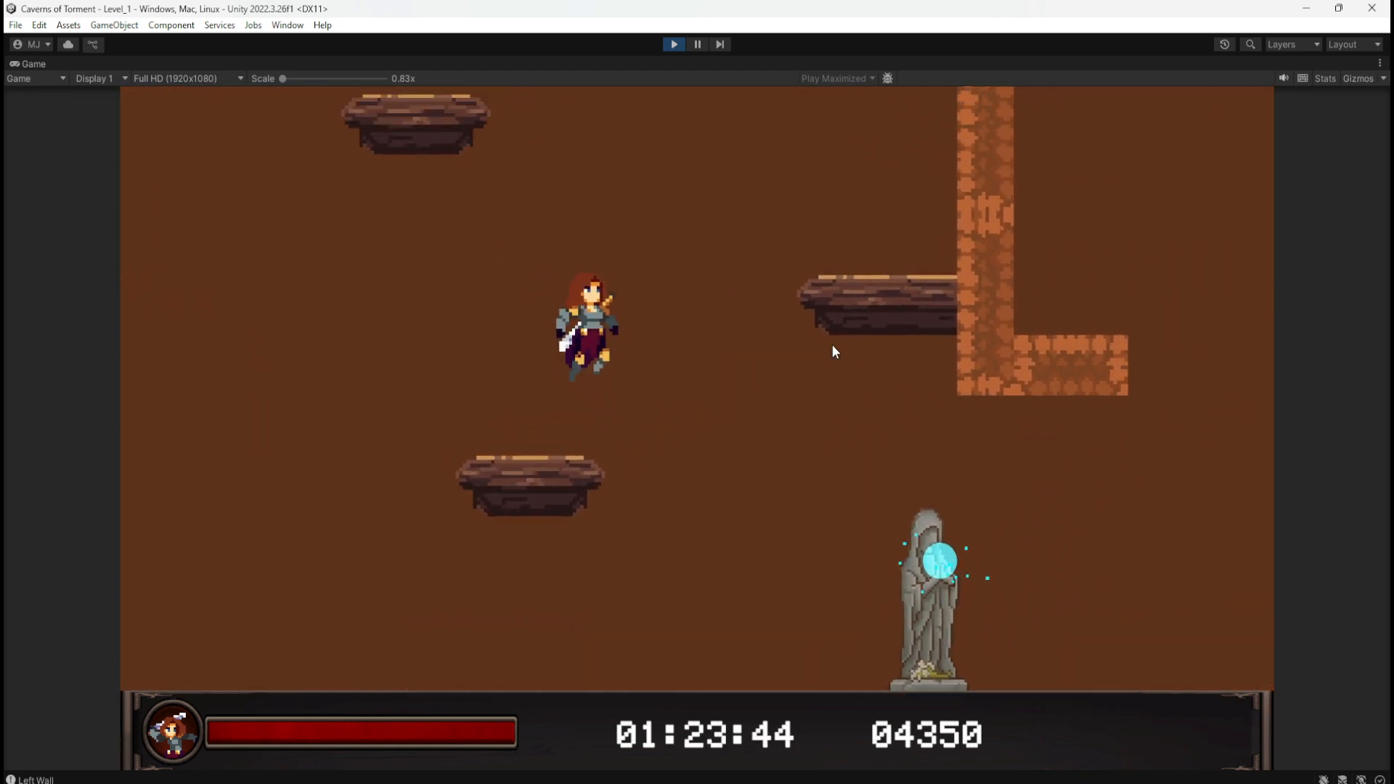
{"action": "key", "text": "space"}
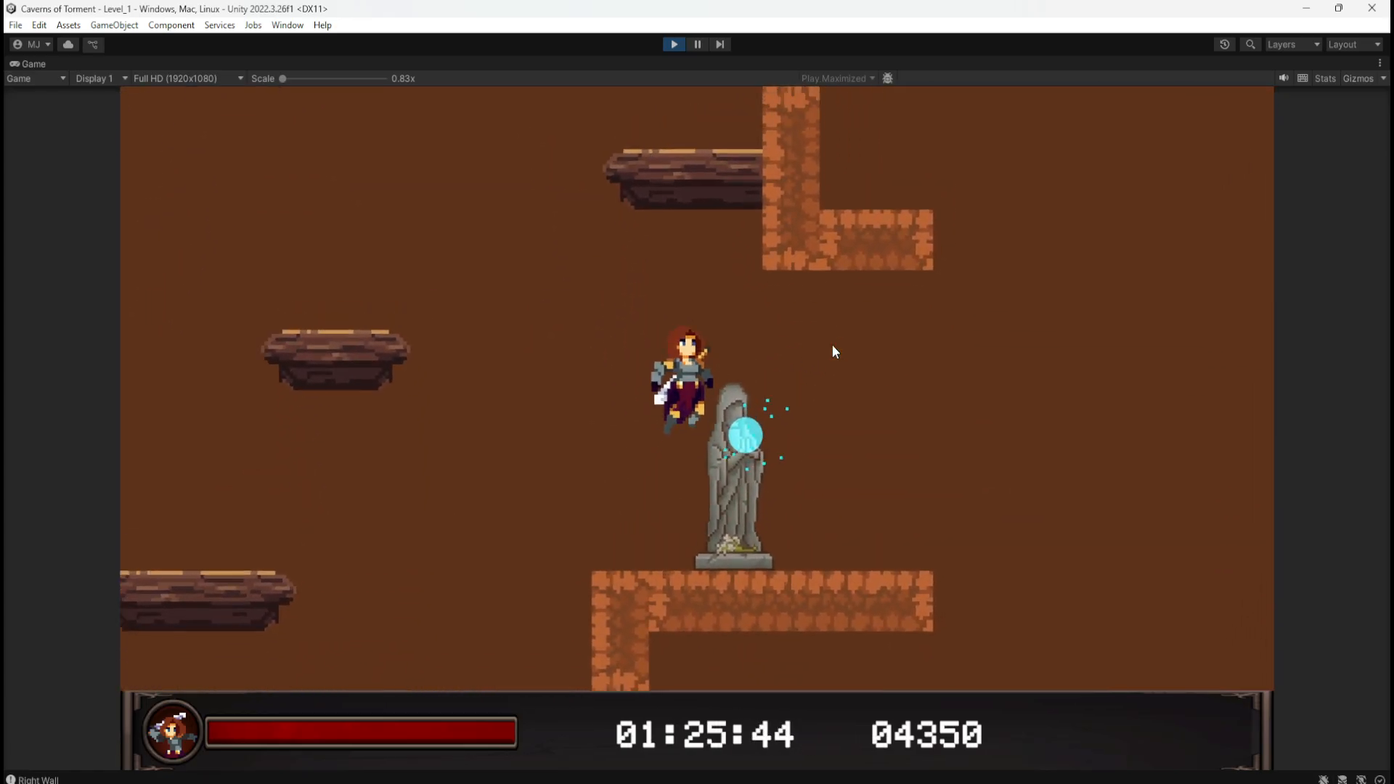
{"action": "key", "text": "a"}
{"action": "key", "text": "a"}
{"action": "key", "text": "space"}
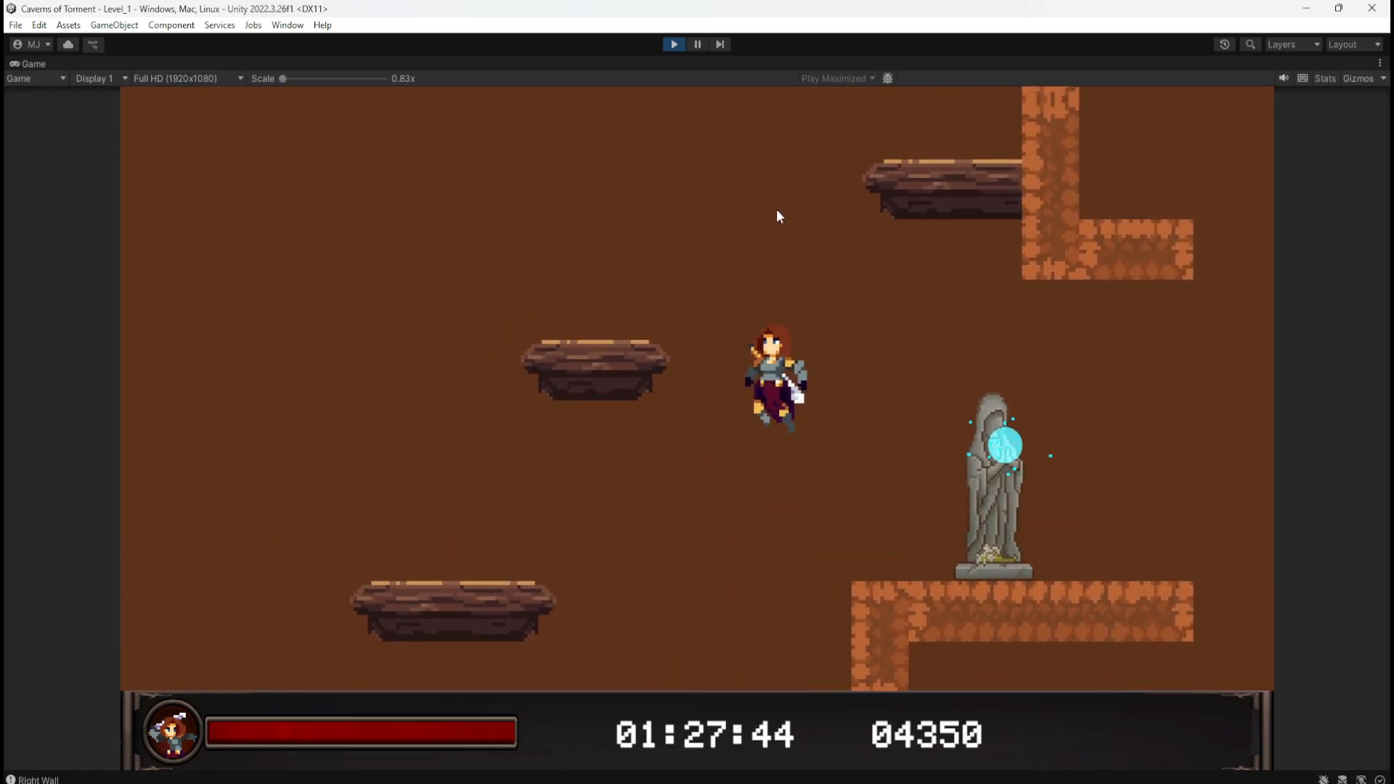
{"action": "key", "text": "d"}
{"action": "left_click", "coordinate": [673, 45]}
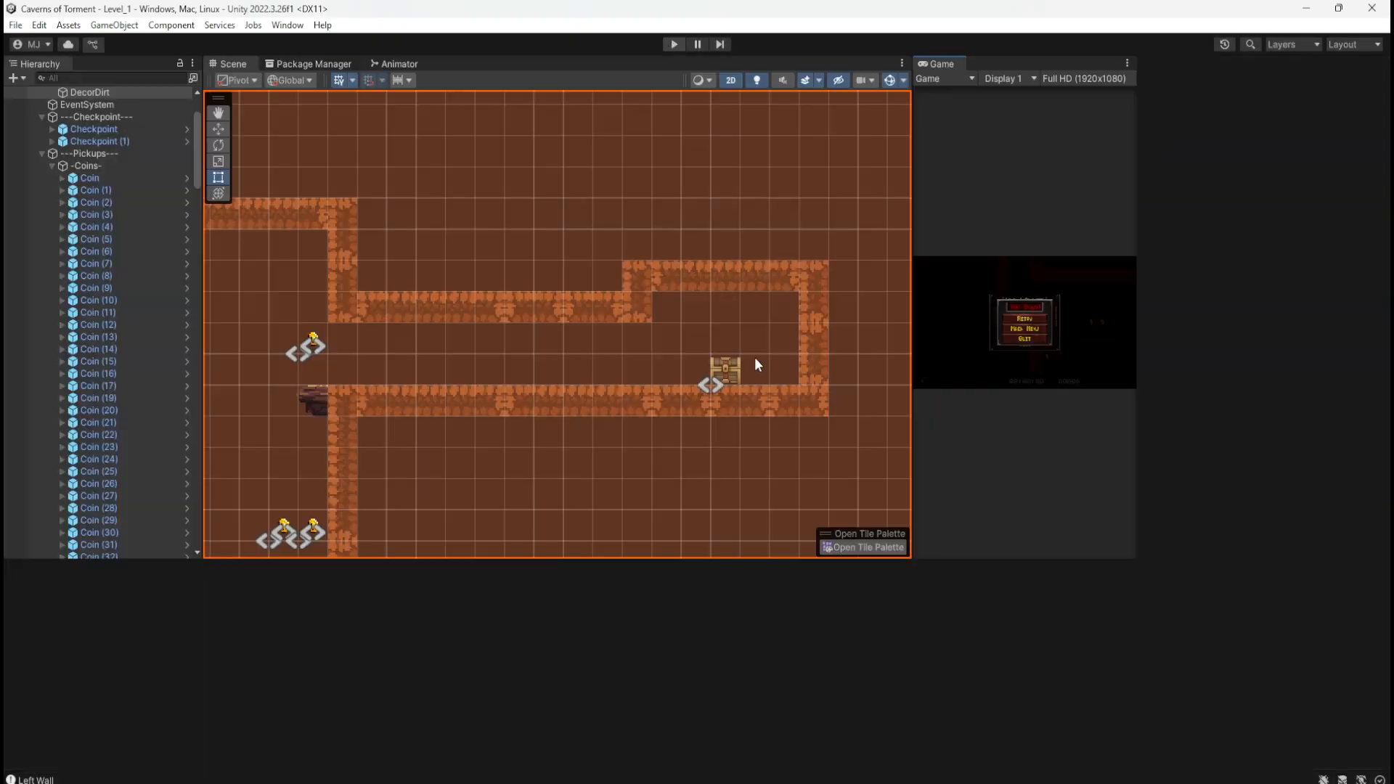
Step: Play-test the opening, jumping onto the wooden platform for the first coins, then stop
{"action": "scroll", "coordinate": [790, 258], "scroll_direction": "down", "scroll_amount": 12}
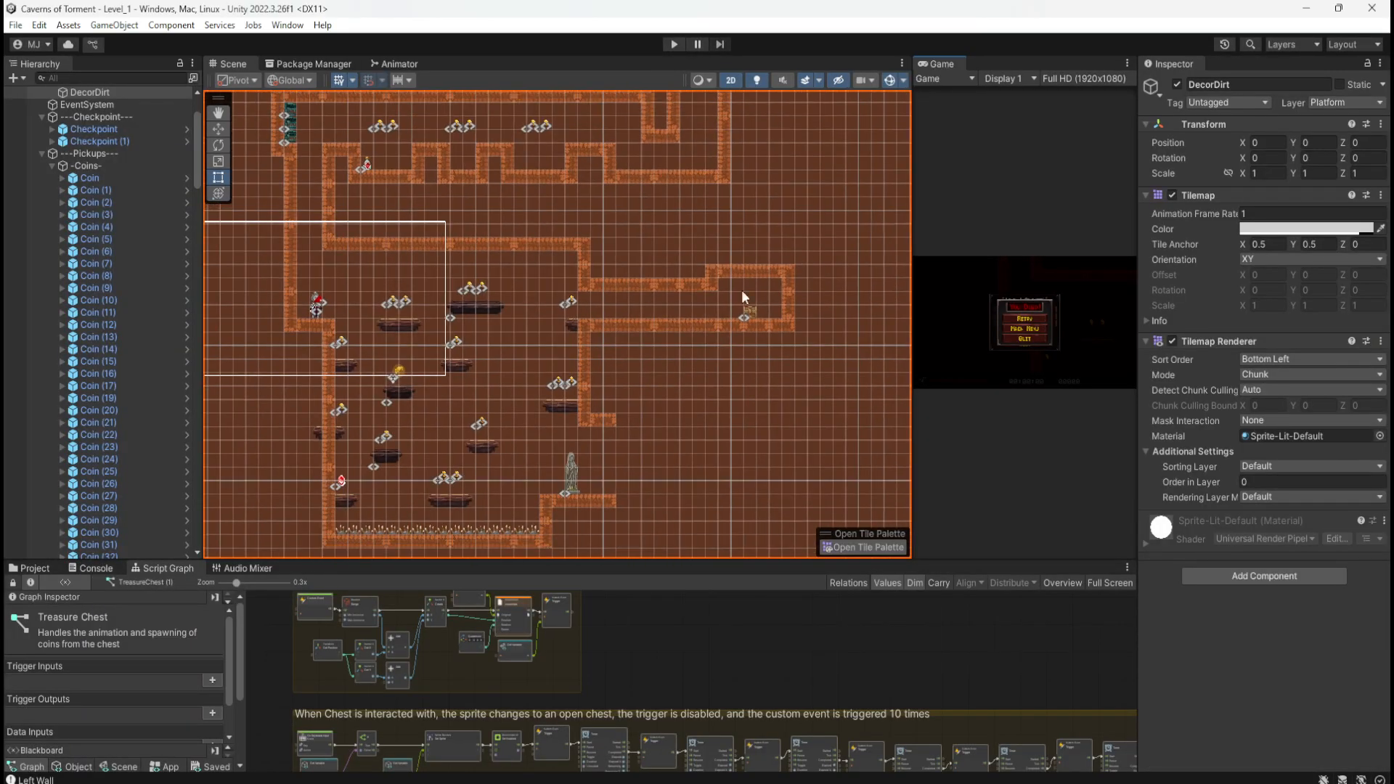
{"action": "scroll", "coordinate": [351, 474], "scroll_direction": "up", "scroll_amount": 14}
{"action": "scroll", "coordinate": [329, 498], "scroll_direction": "up", "scroll_amount": 4}
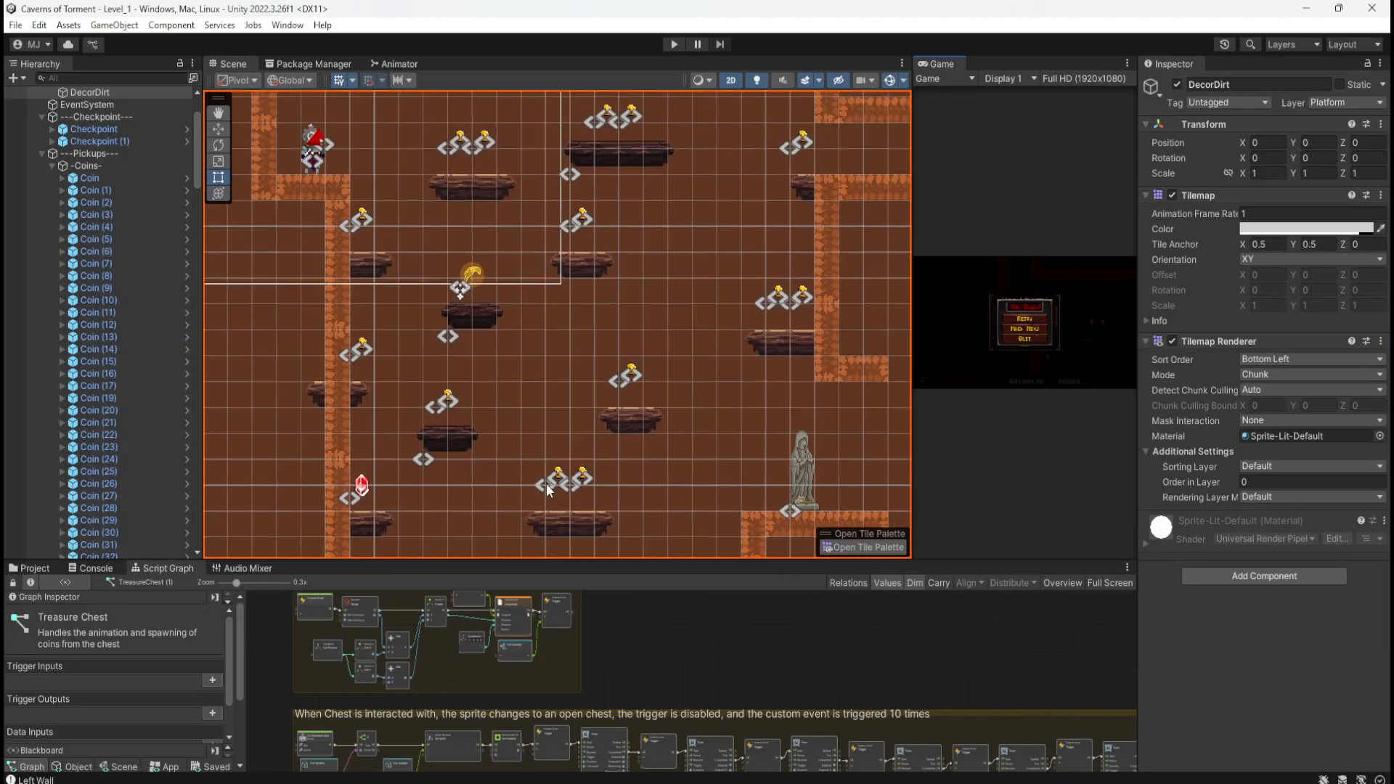
{"action": "scroll", "coordinate": [443, 360], "scroll_direction": "up", "scroll_amount": 8}
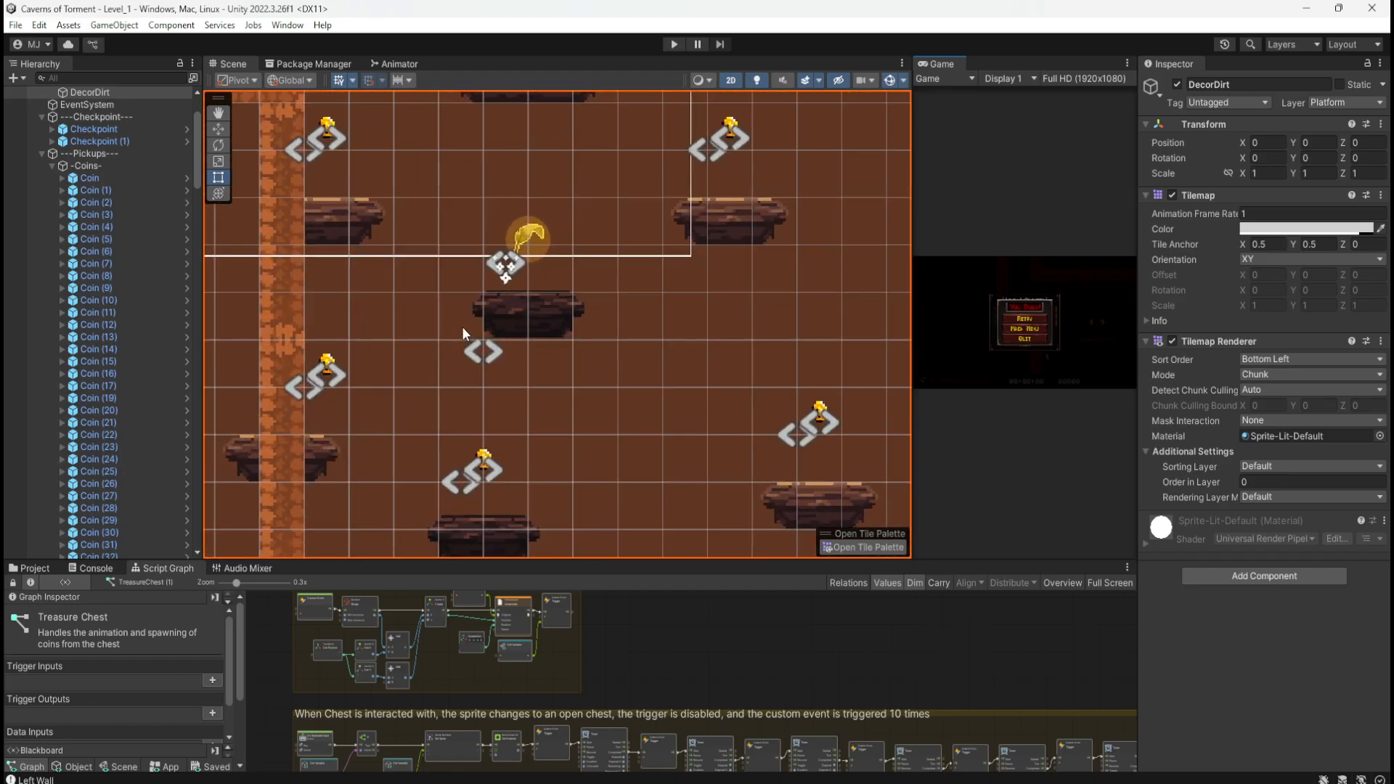
{"action": "scroll", "coordinate": [468, 430], "scroll_direction": "down", "scroll_amount": 8}
{"action": "scroll", "coordinate": [614, 189], "scroll_direction": "down", "scroll_amount": 2}
{"action": "scroll", "coordinate": [625, 190], "scroll_direction": "up", "scroll_amount": 5}
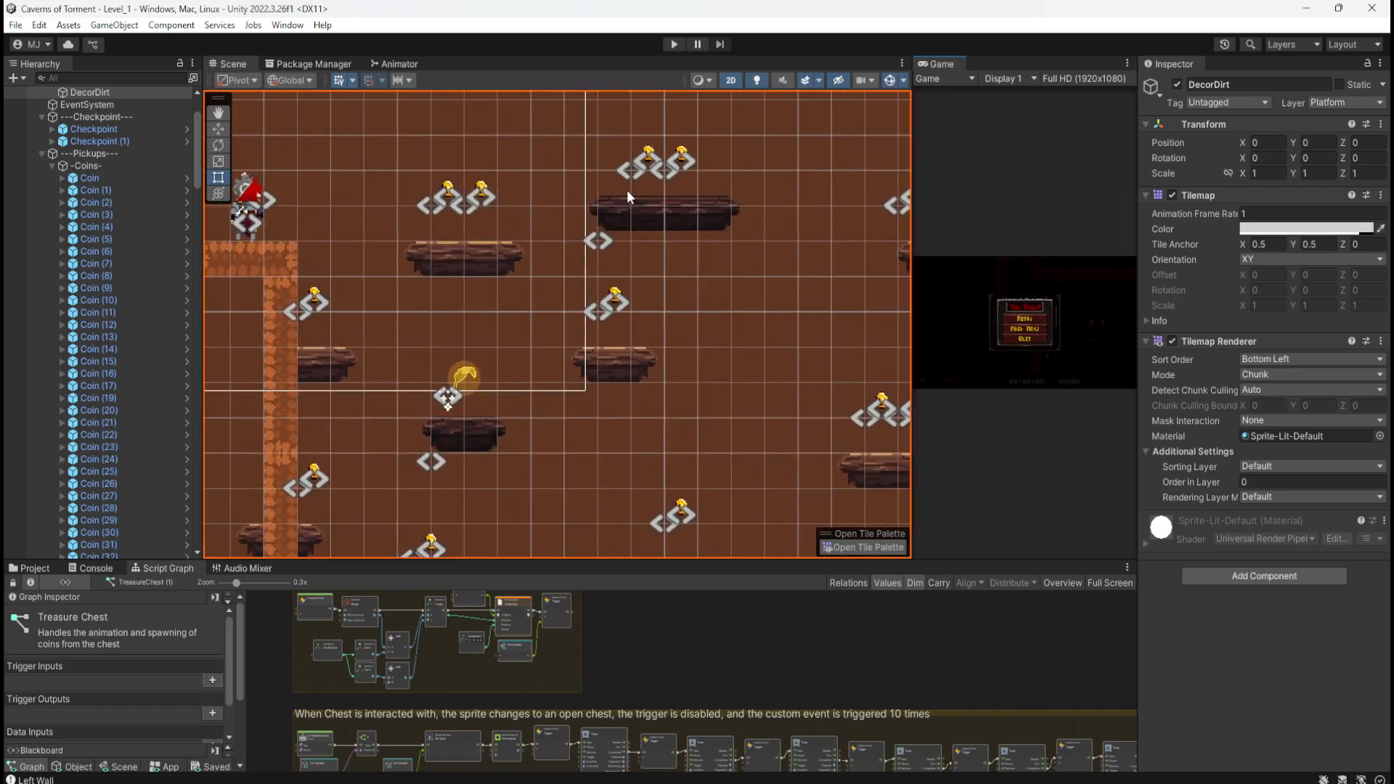
{"action": "left_click", "coordinate": [674, 44]}
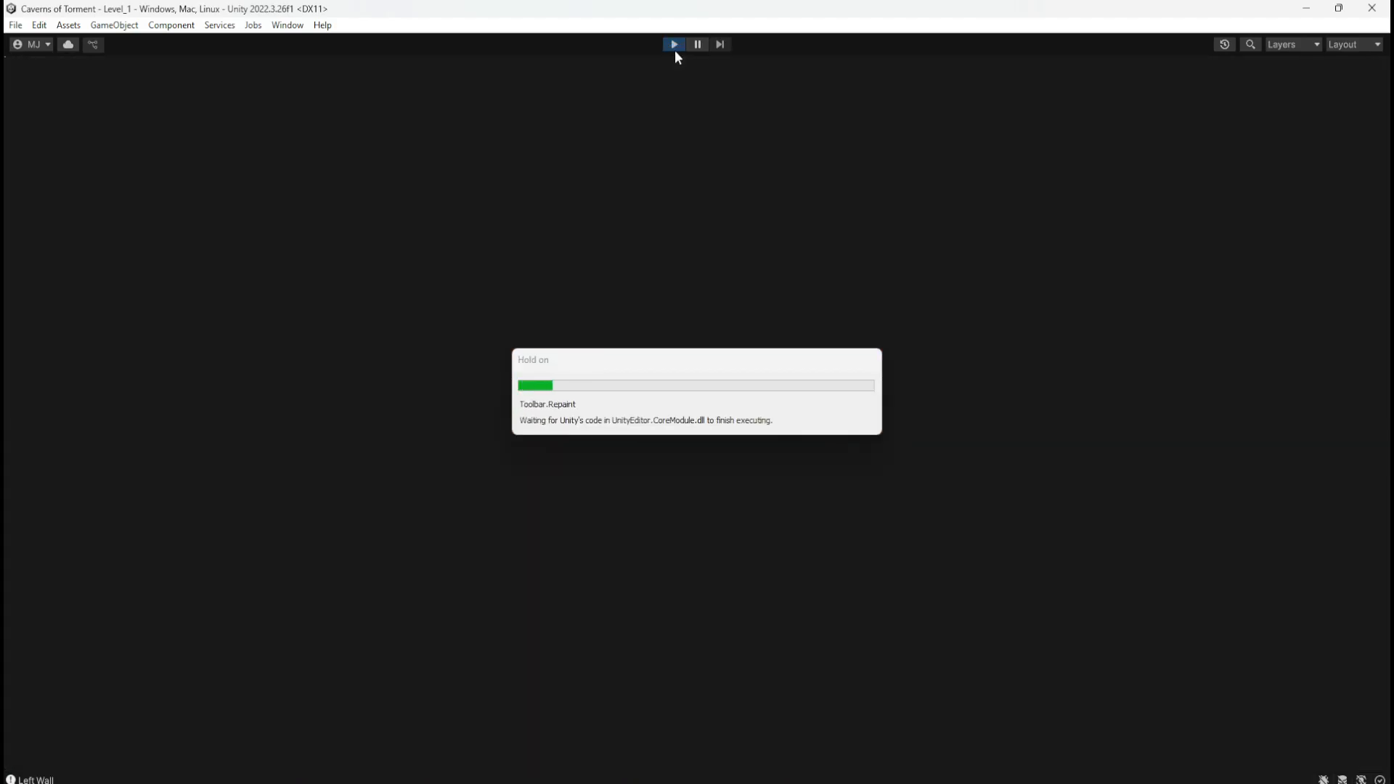
{"action": "key", "text": "d"}
{"action": "key", "text": "space"}
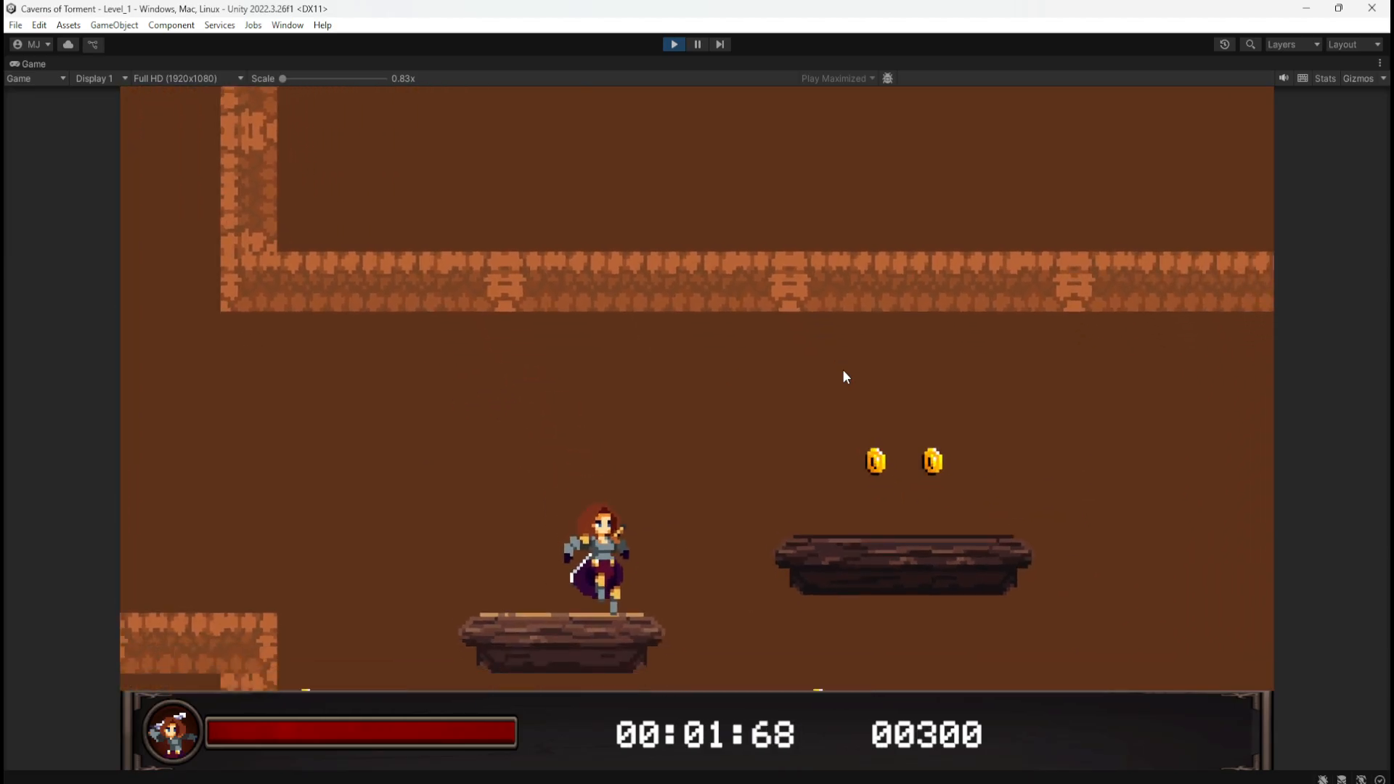
{"action": "left_click", "coordinate": [674, 44]}
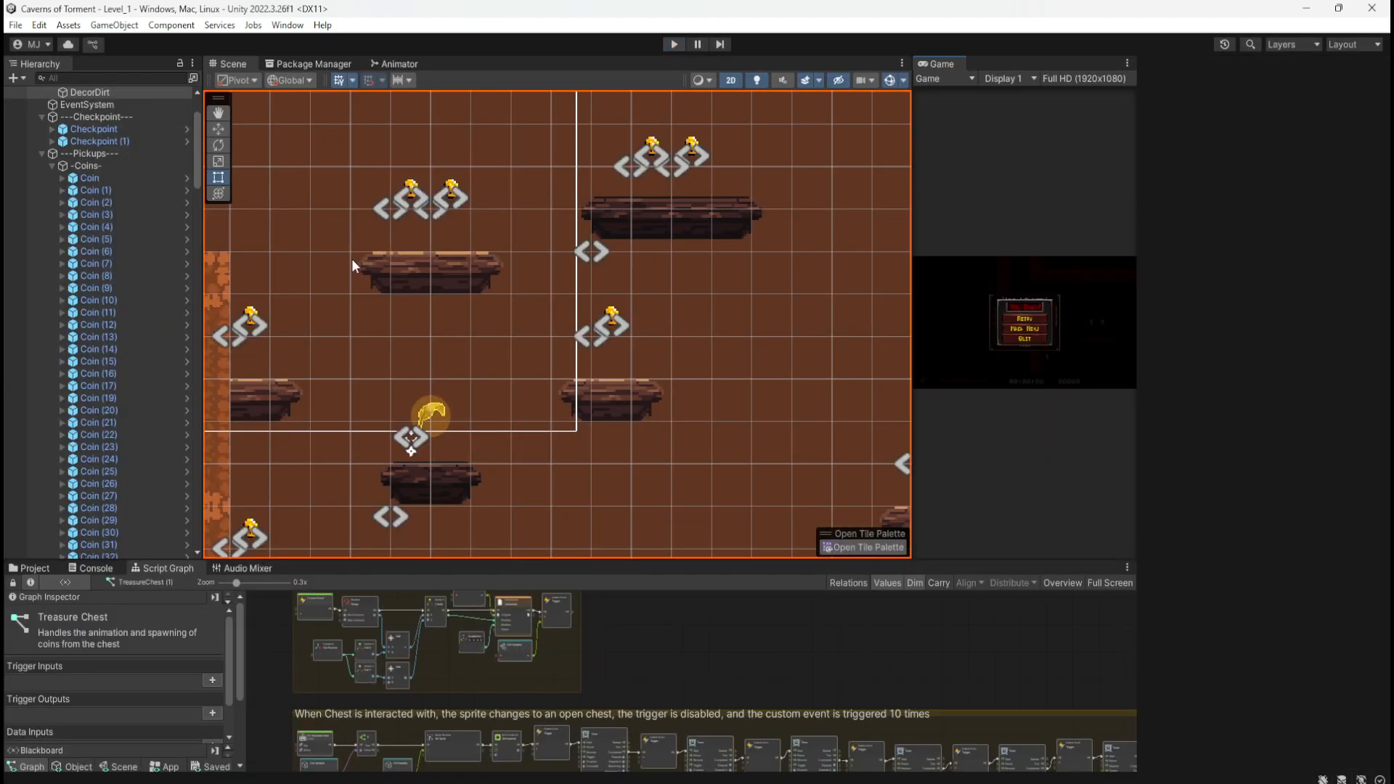
Step: Zoom around the shaft and select P_Collapsing_Wooden_1x4 at its top
{"action": "scroll", "coordinate": [632, 291], "scroll_direction": "down", "scroll_amount": 3}
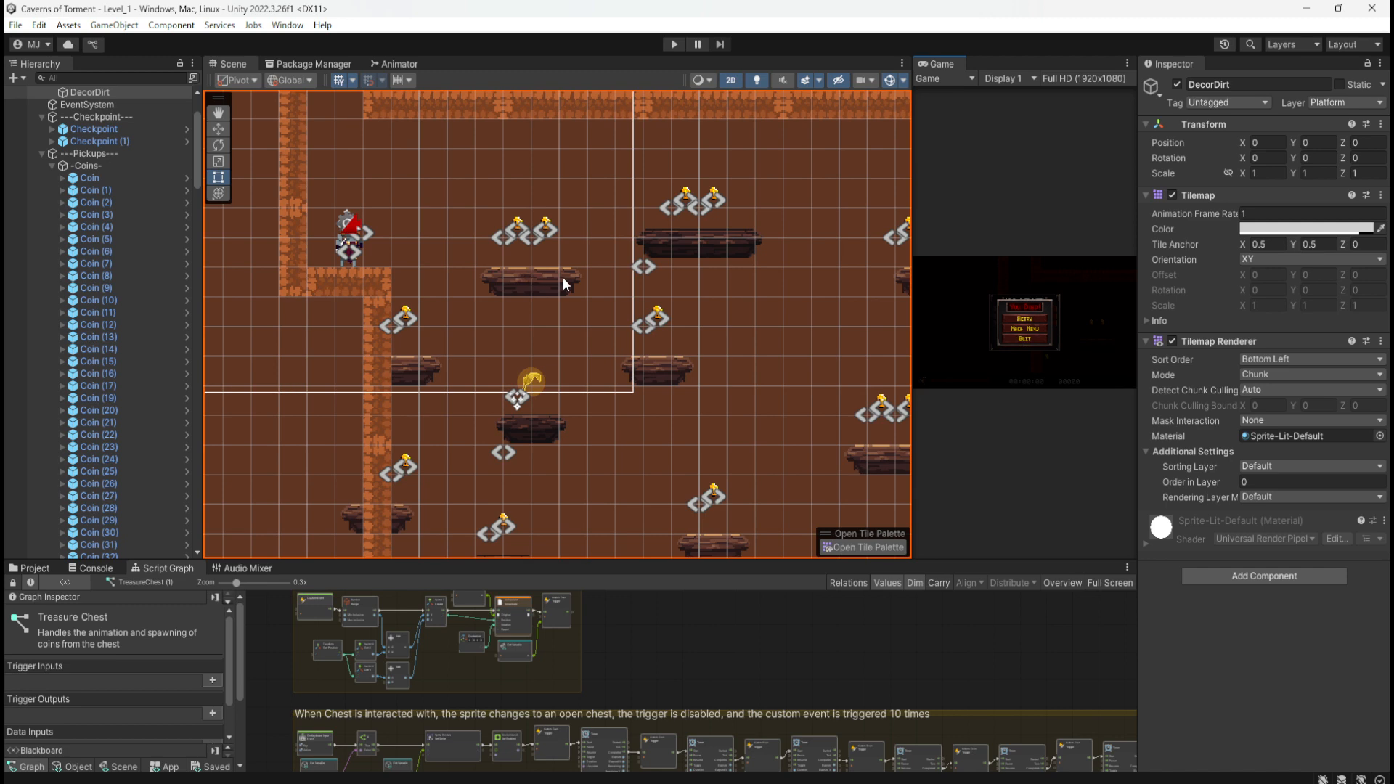
{"action": "scroll", "coordinate": [546, 286], "scroll_direction": "down", "scroll_amount": 5}
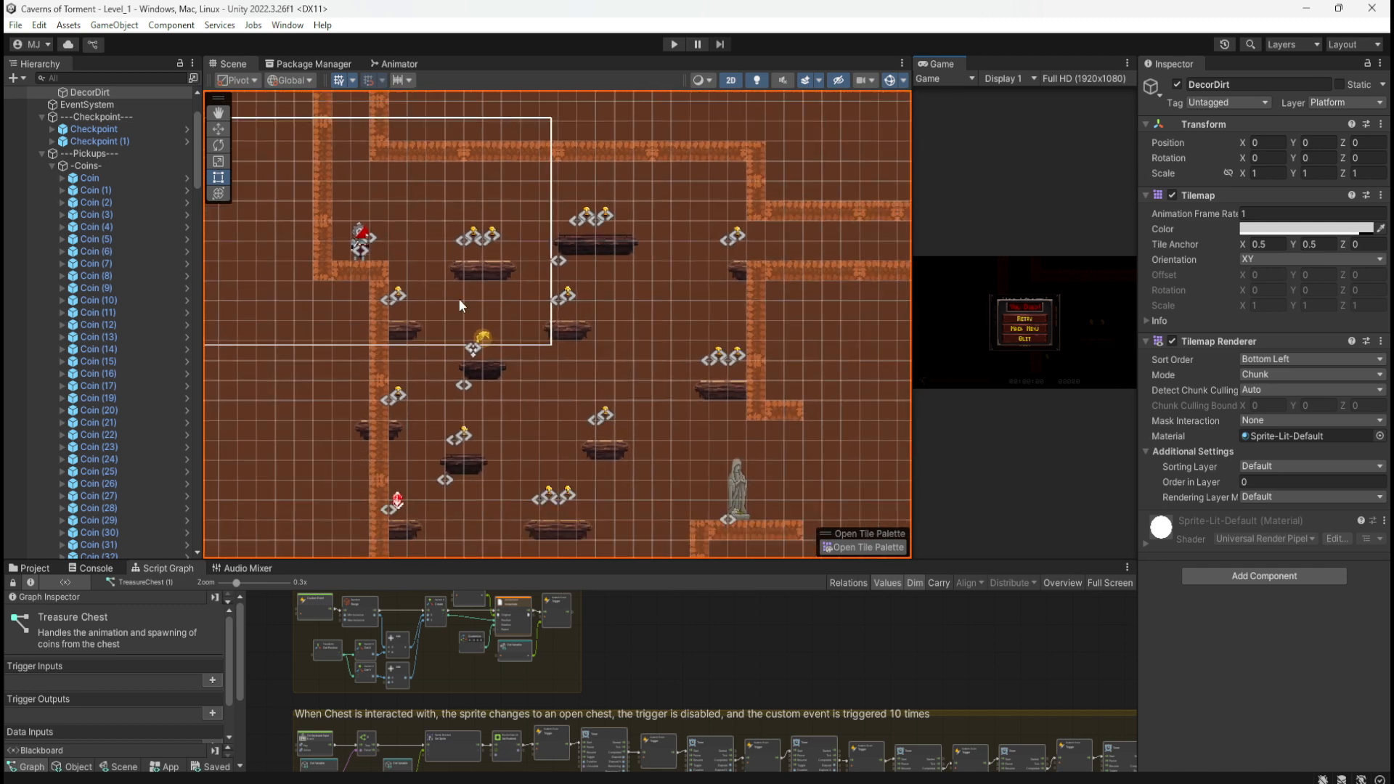
{"action": "scroll", "coordinate": [474, 403], "scroll_direction": "up", "scroll_amount": 4}
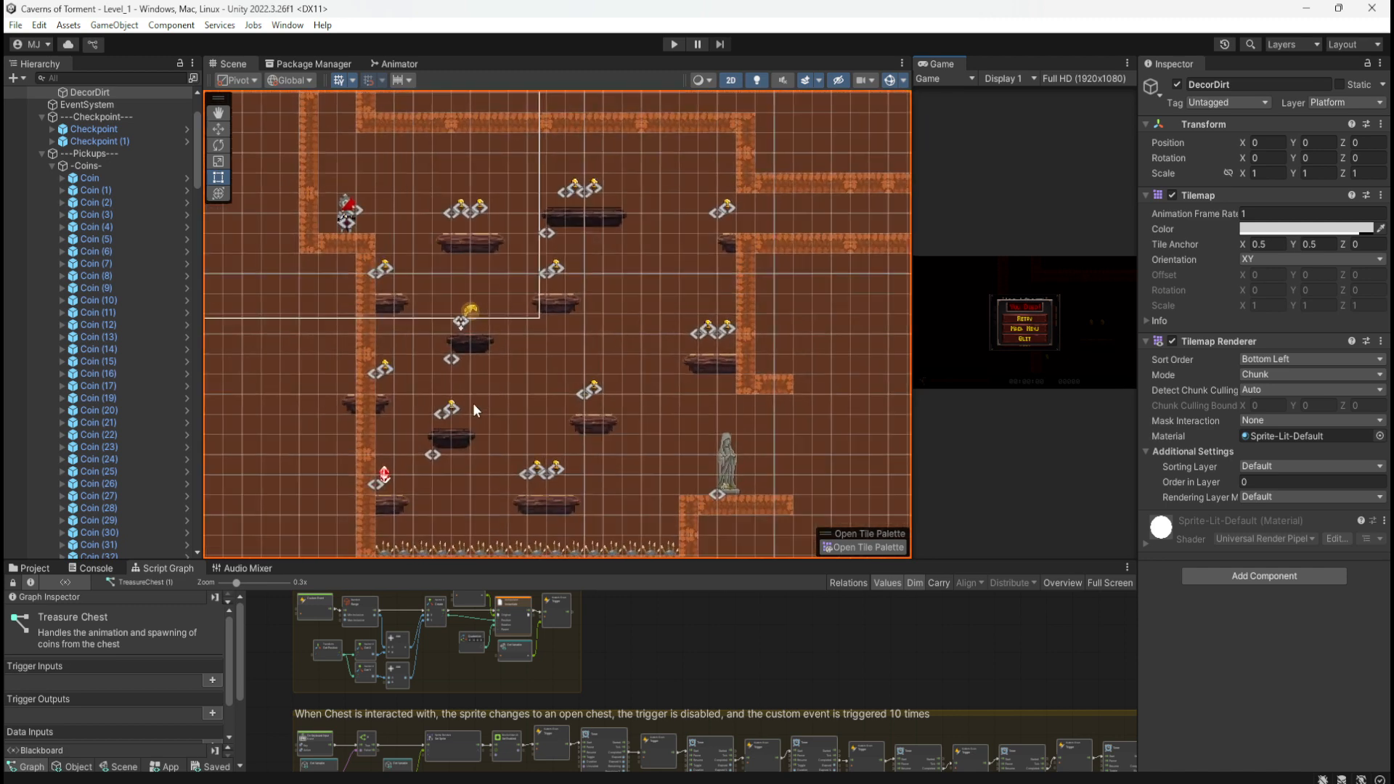
{"action": "scroll", "coordinate": [415, 424], "scroll_direction": "down", "scroll_amount": 1}
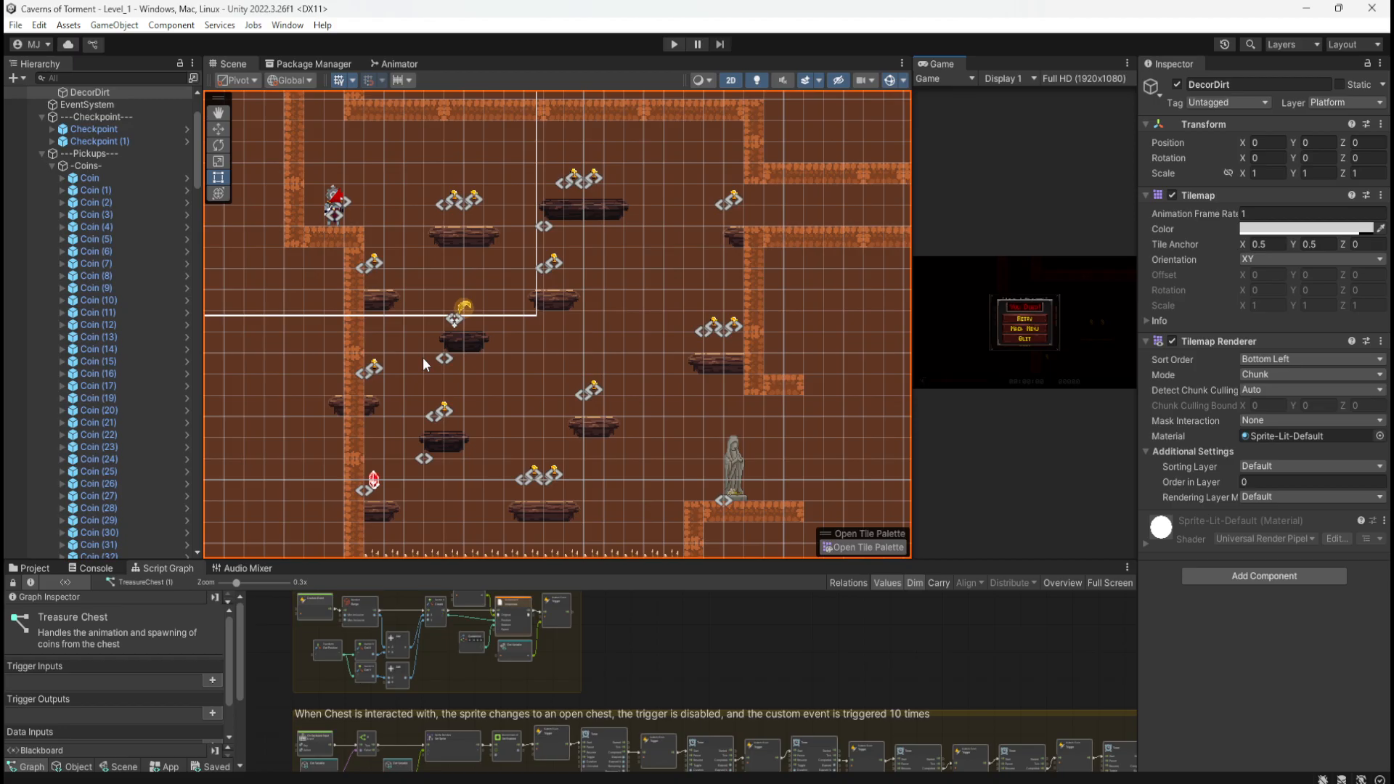
{"action": "scroll", "coordinate": [490, 446], "scroll_direction": "down", "scroll_amount": 2}
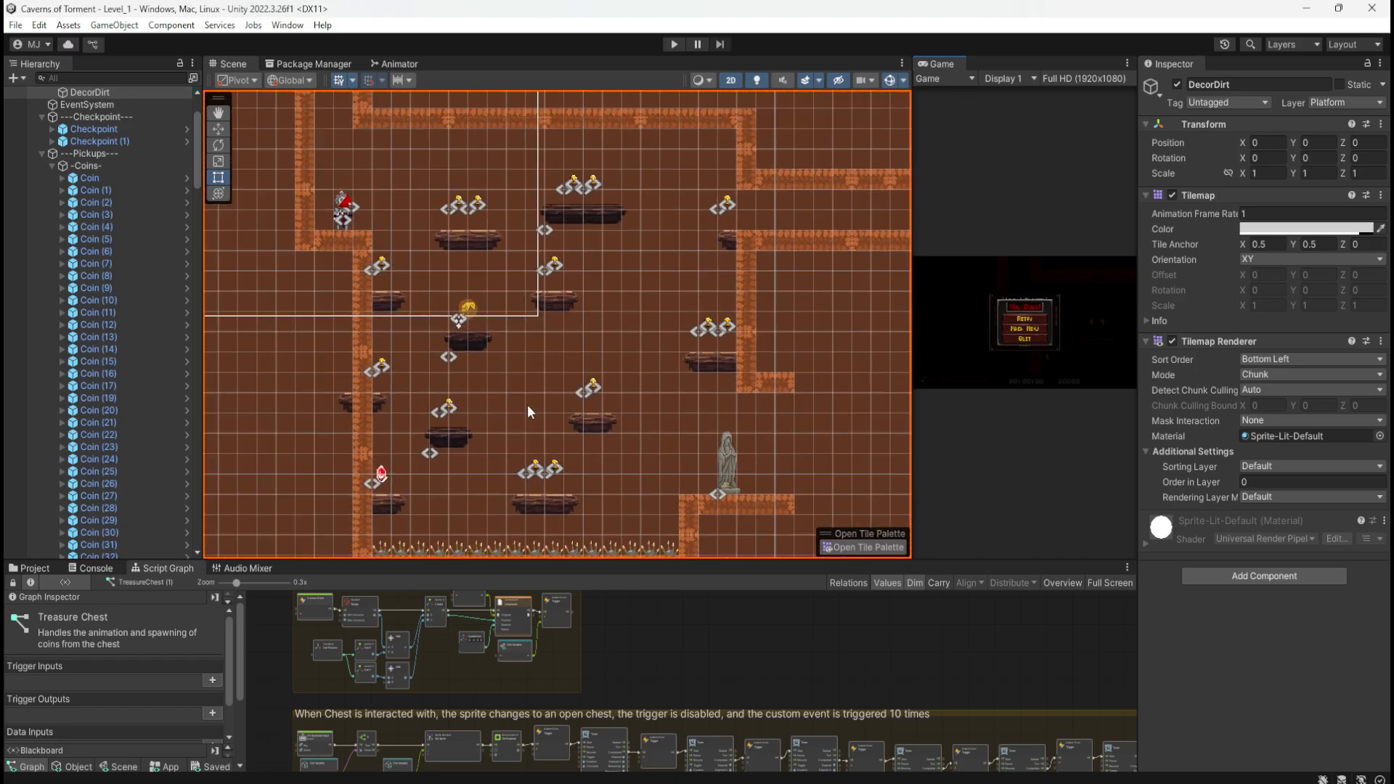
{"action": "scroll", "coordinate": [472, 252], "scroll_direction": "up", "scroll_amount": 2}
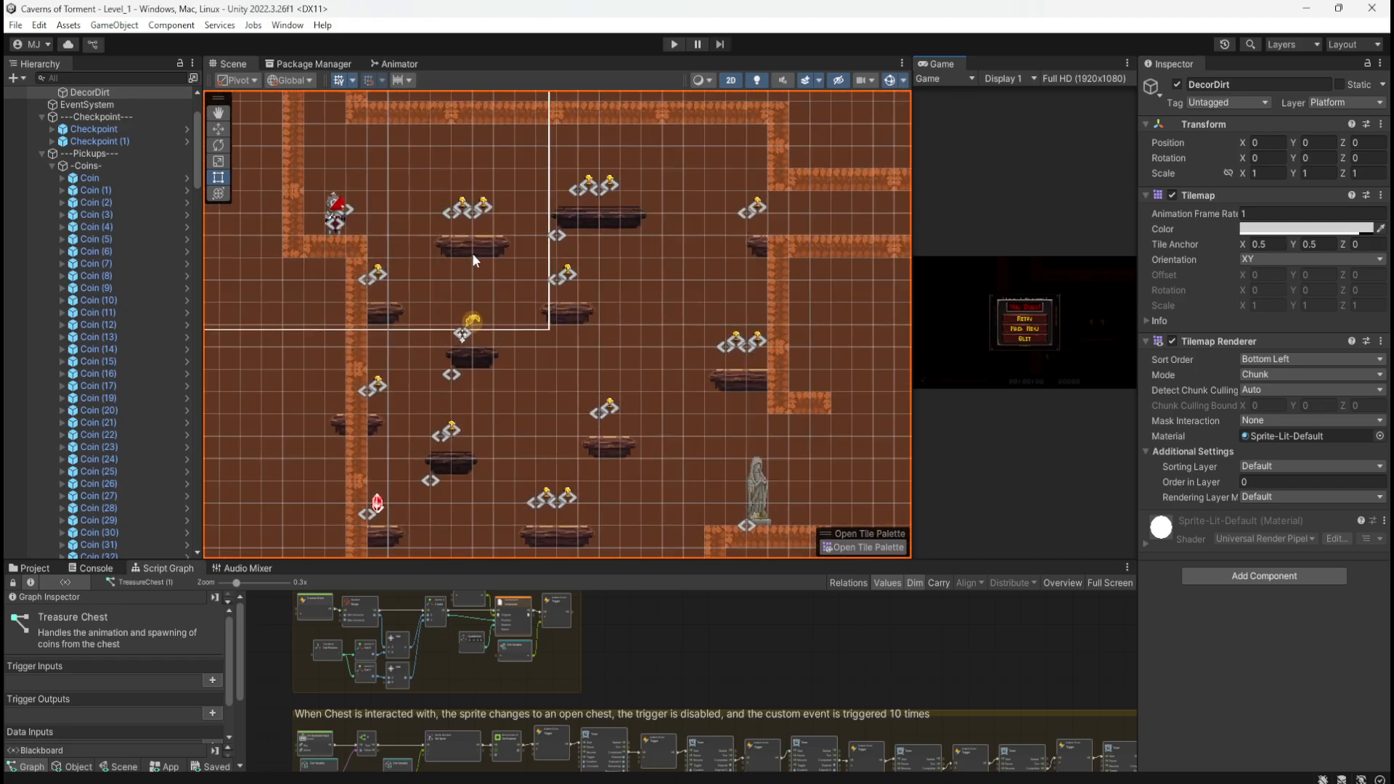
{"action": "left_click", "coordinate": [604, 214]}
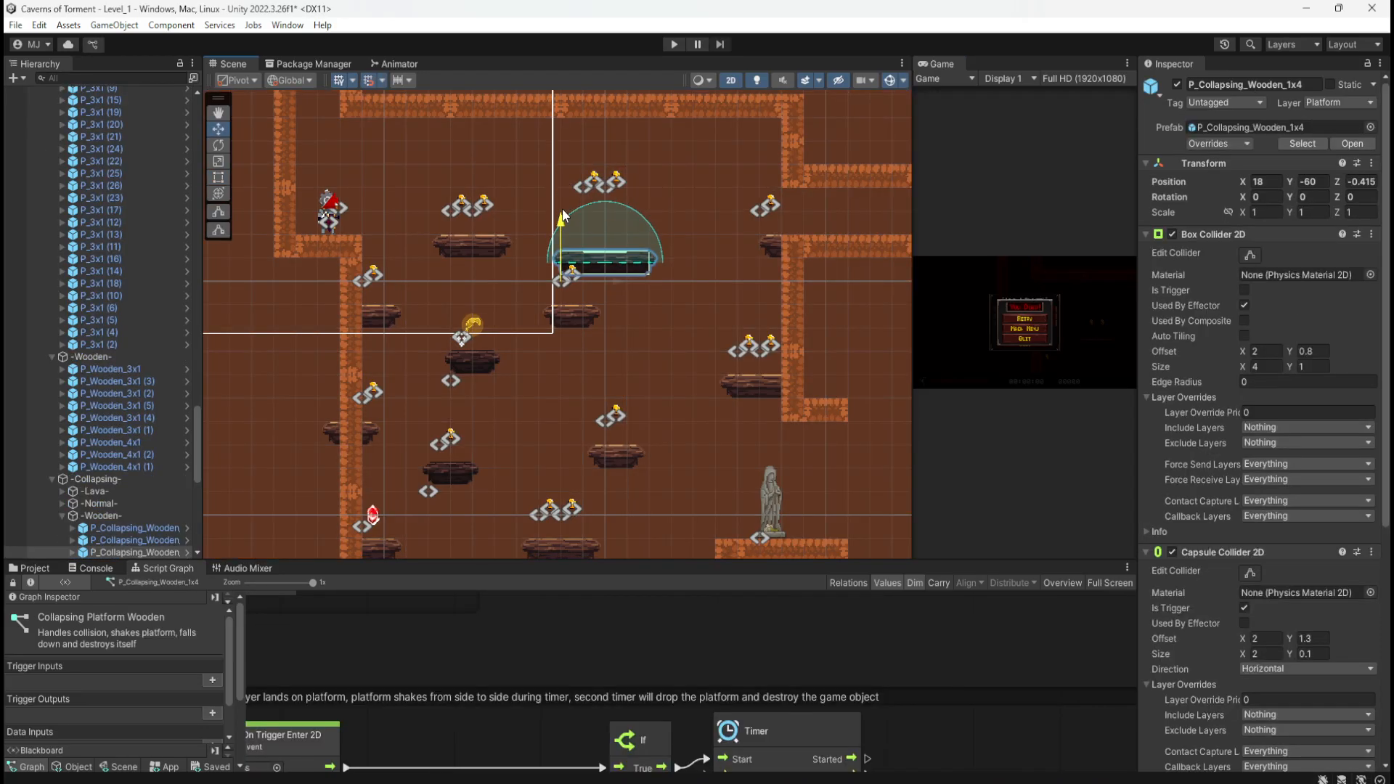
Step: Select the coins around the lowered platform and bring Coin (34) down to match it
{"action": "left_click", "coordinate": [581, 320]}
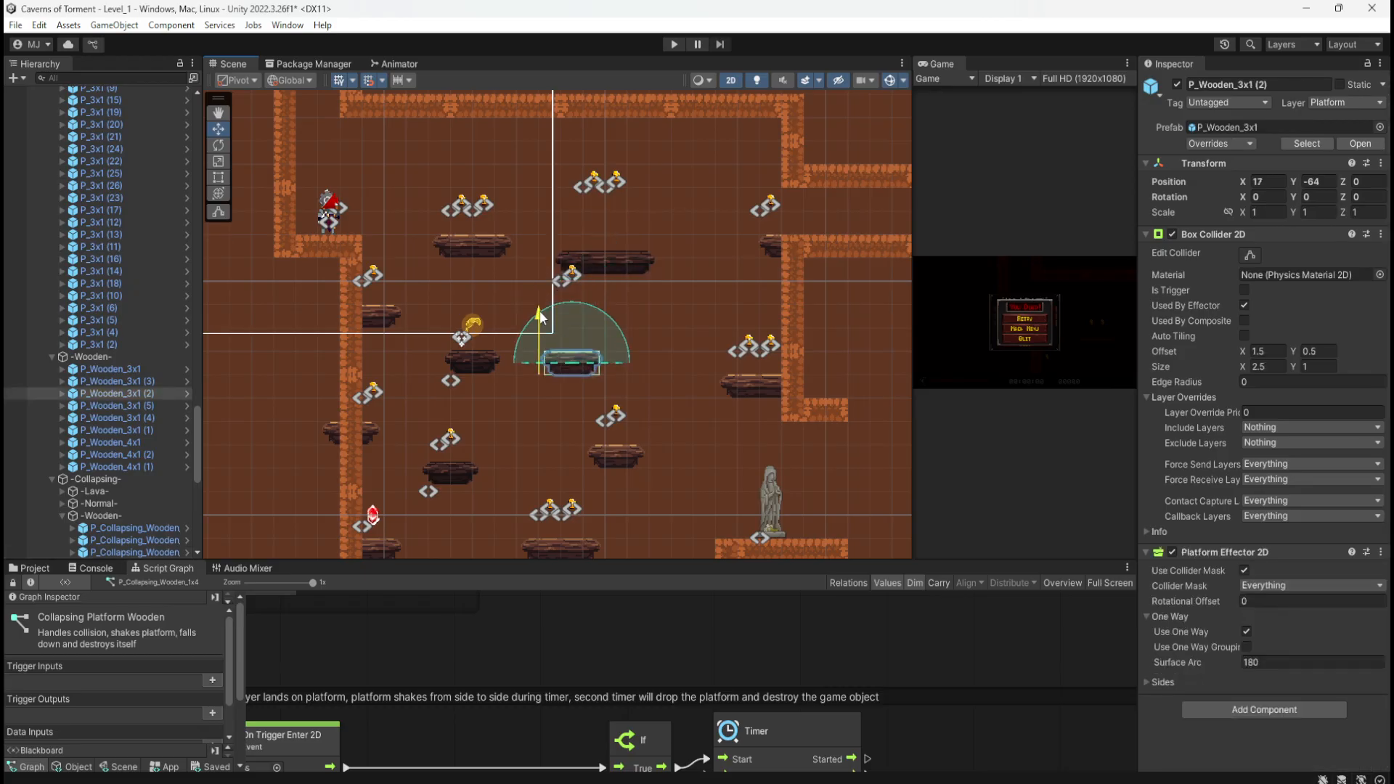
{"action": "left_click_drag", "start_coordinate": [588, 174], "coordinate": [626, 200]}
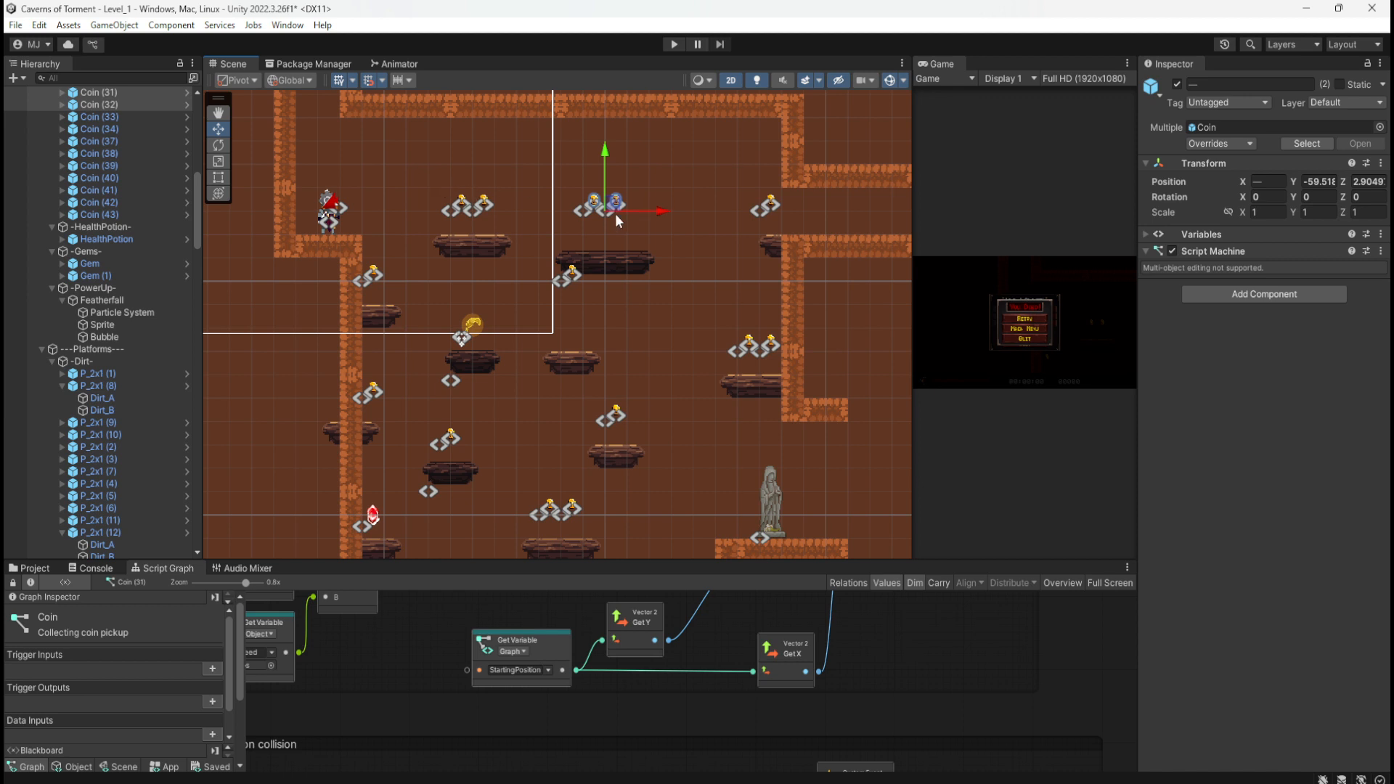
{"action": "left_click_drag", "start_coordinate": [534, 241], "coordinate": [578, 286]}
{"action": "left_click", "coordinate": [565, 267]}
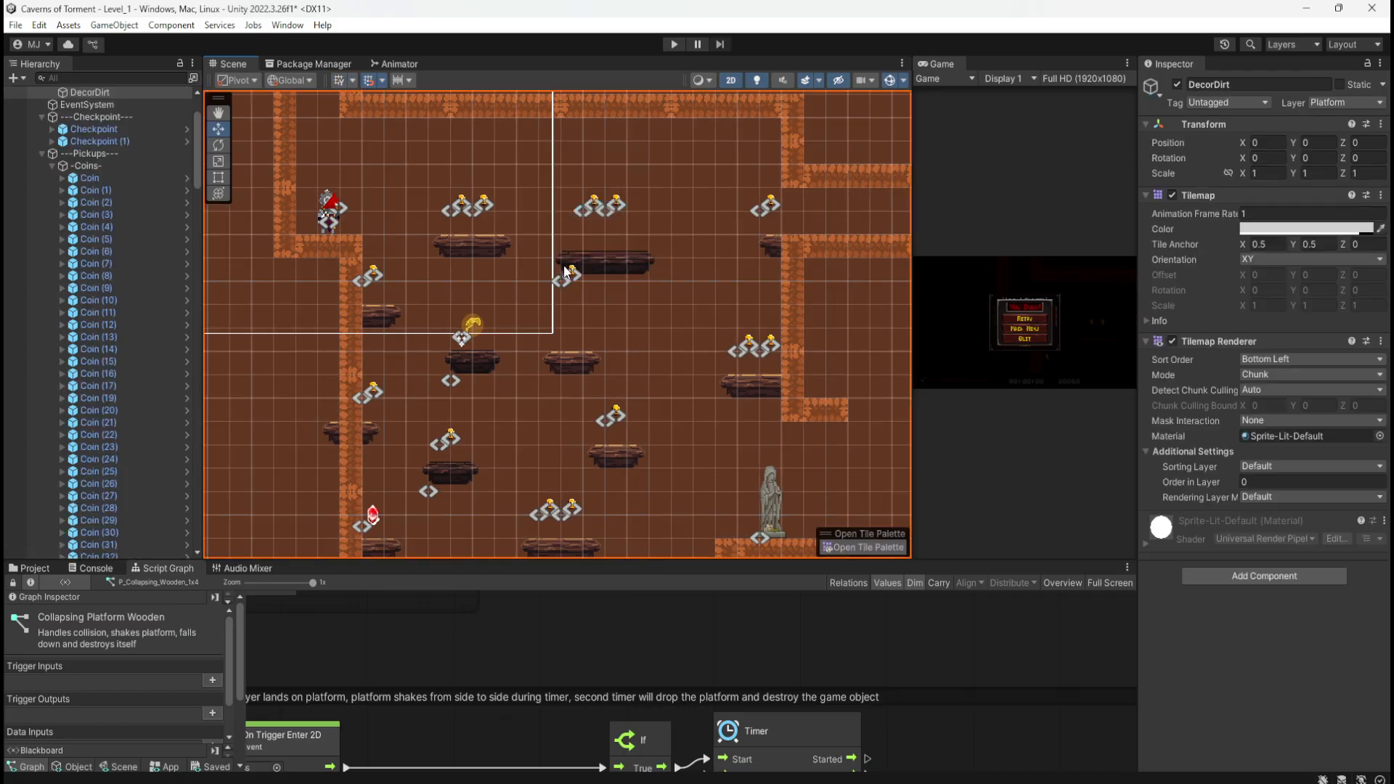
{"action": "left_click", "coordinate": [572, 274]}
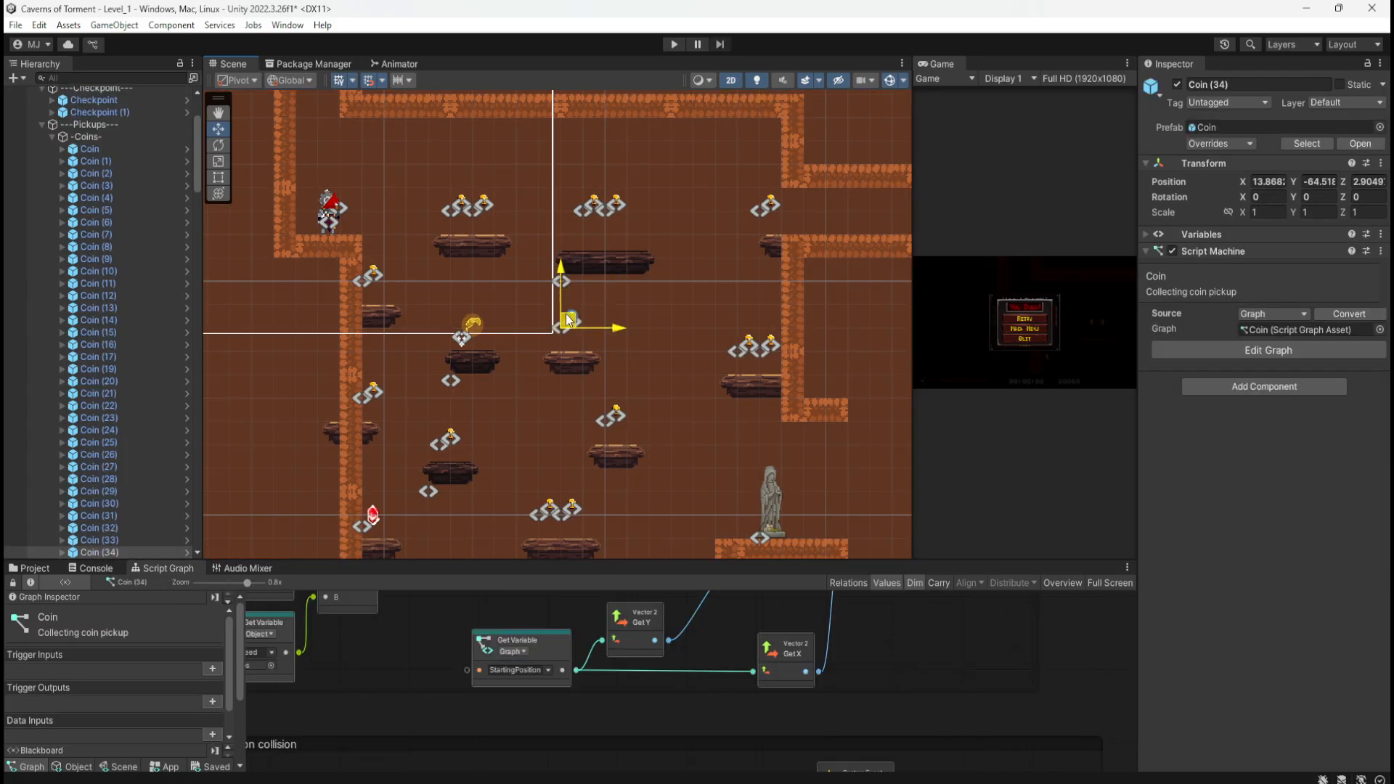
{"action": "left_click", "coordinate": [625, 296]}
{"action": "scroll", "coordinate": [469, 385], "scroll_direction": "up", "scroll_amount": 2}
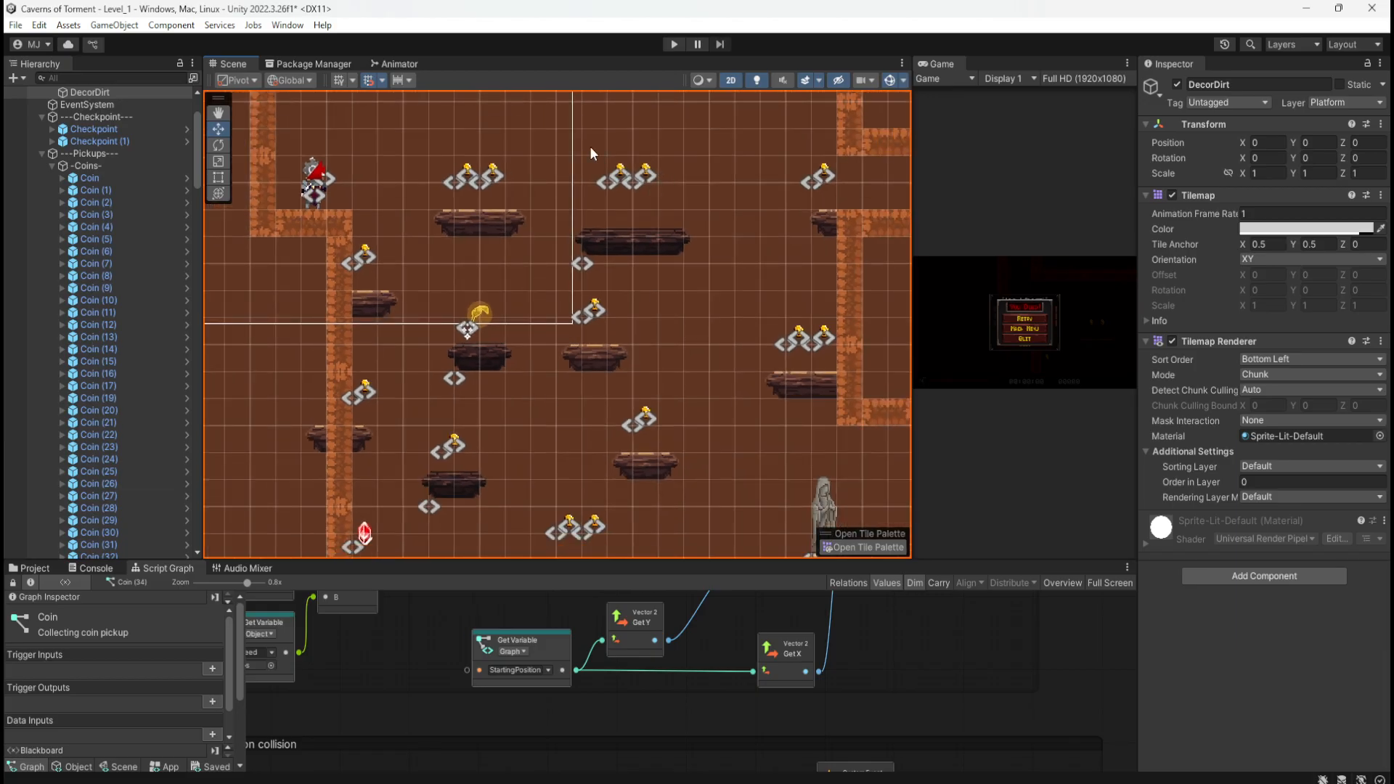
Step: Drop the two upper shaft coins one grid unit, then zoom to check the layout
{"action": "left_click_drag", "start_coordinate": [589, 147], "coordinate": [641, 211]}
{"action": "left_click", "coordinate": [651, 288]}
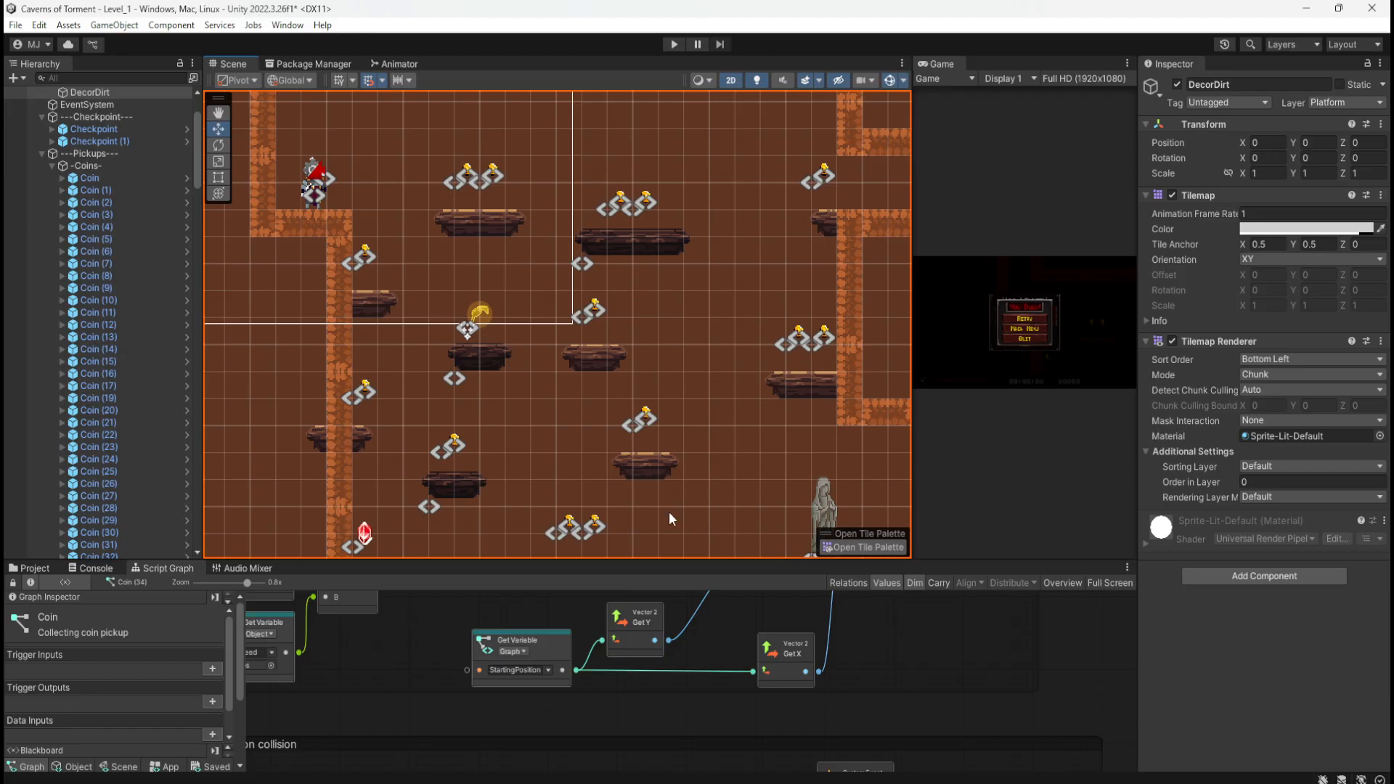
{"action": "scroll", "coordinate": [460, 387], "scroll_direction": "down", "scroll_amount": 2}
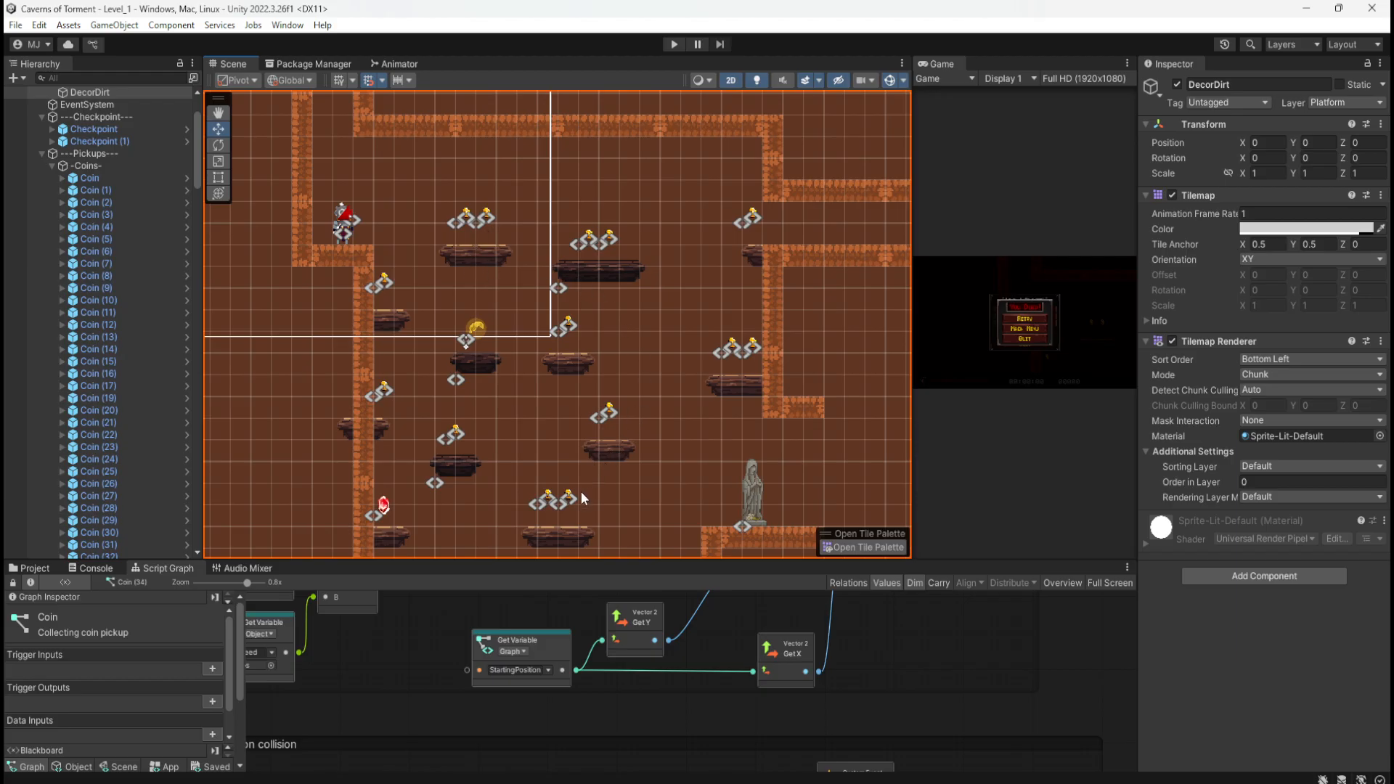
{"action": "scroll", "coordinate": [533, 356], "scroll_direction": "down", "scroll_amount": 2}
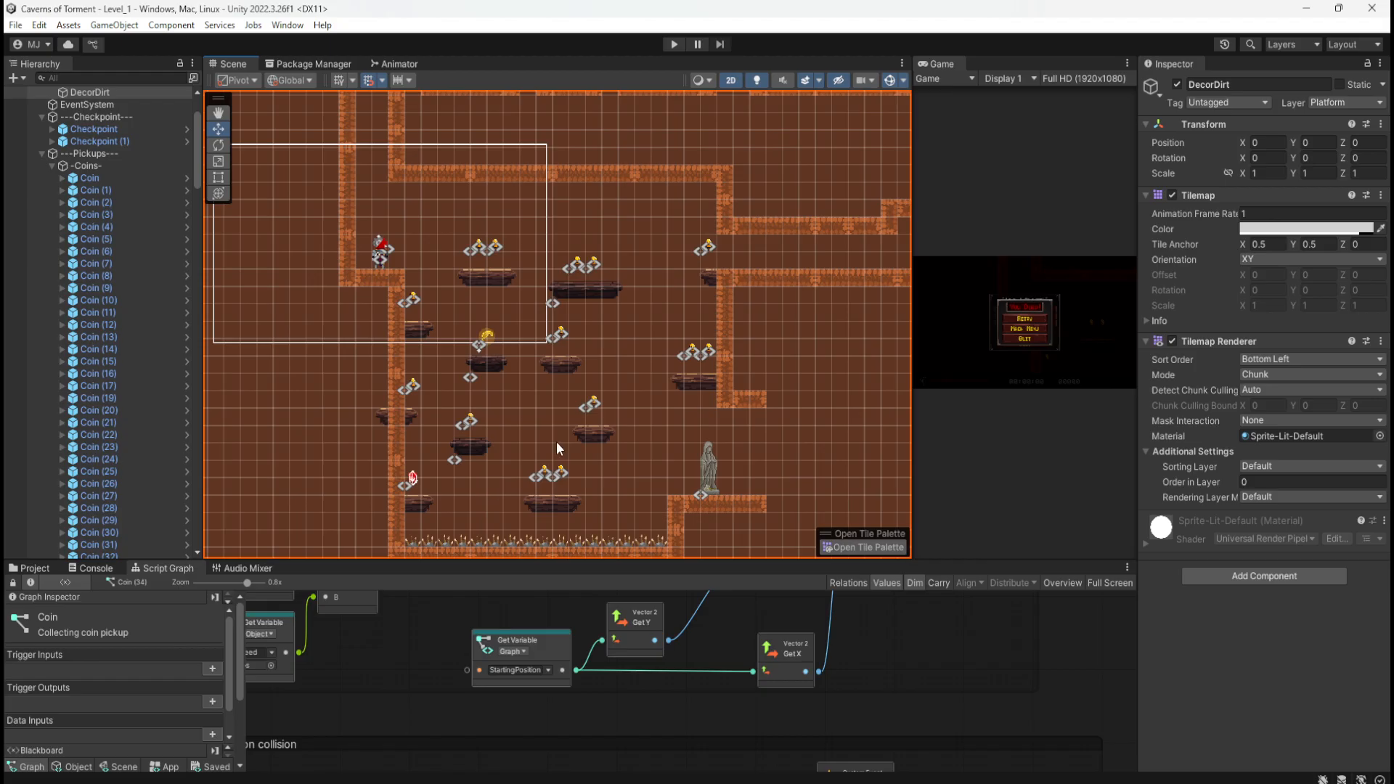
{"action": "scroll", "coordinate": [635, 285], "scroll_direction": "up", "scroll_amount": 4}
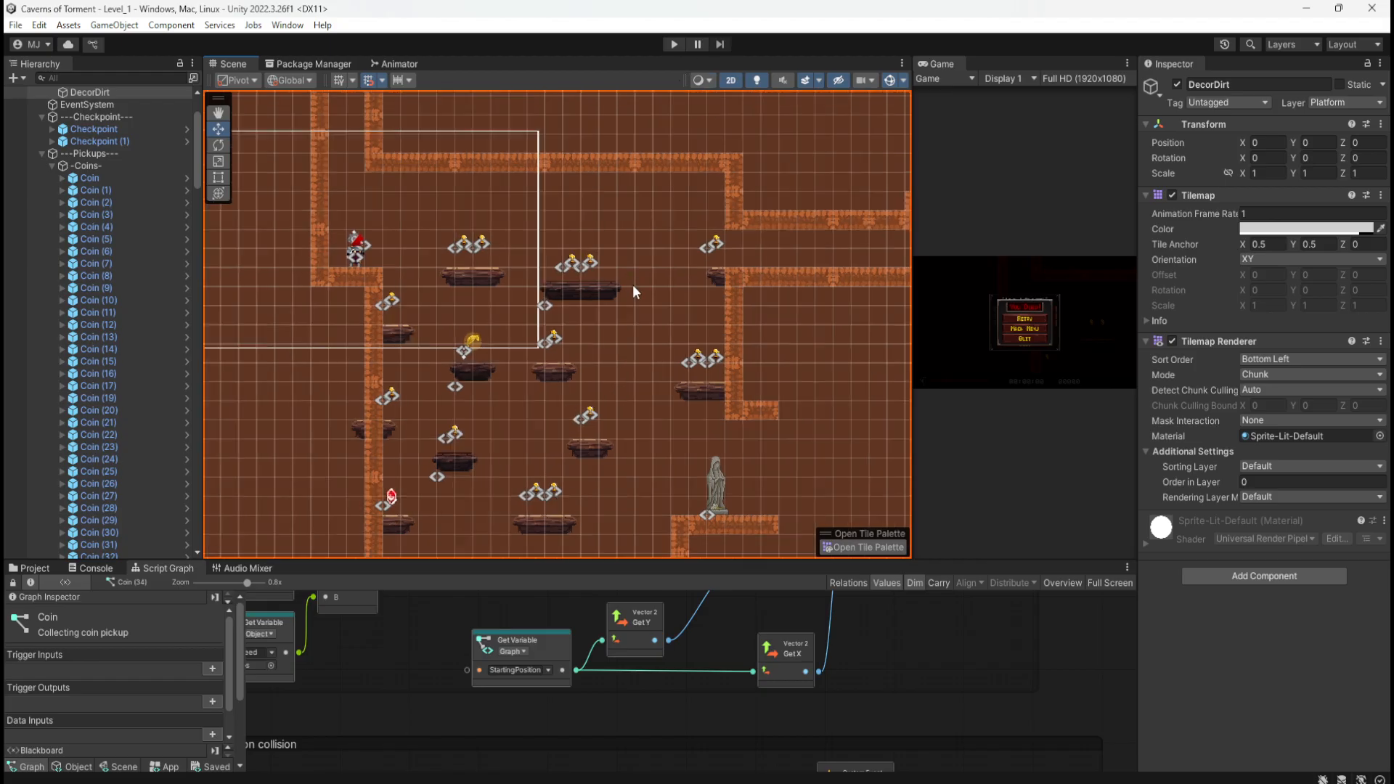
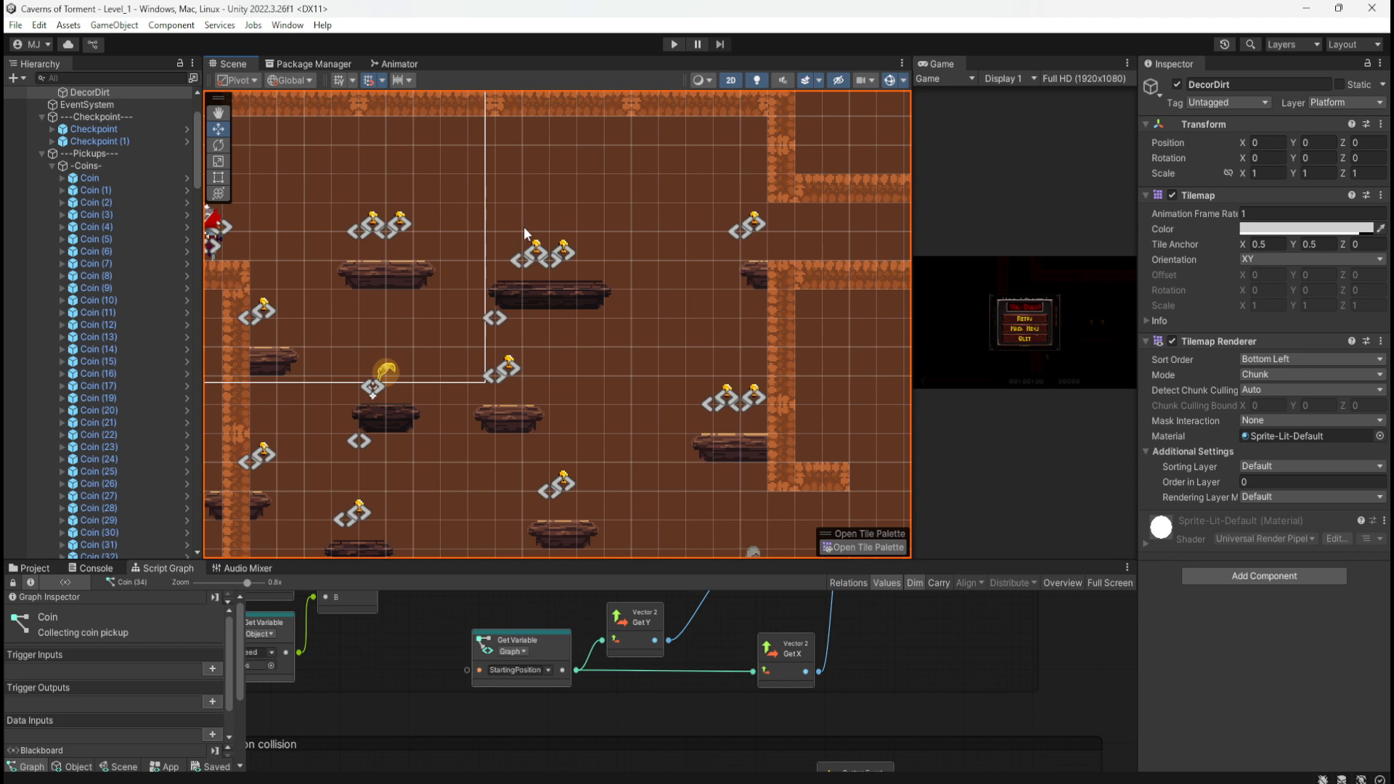
Step: Delete the extra P_Wooden_4x1 platform that overlaps the other wooden platform
{"action": "scroll", "coordinate": [677, 289], "scroll_direction": "down", "scroll_amount": 2}
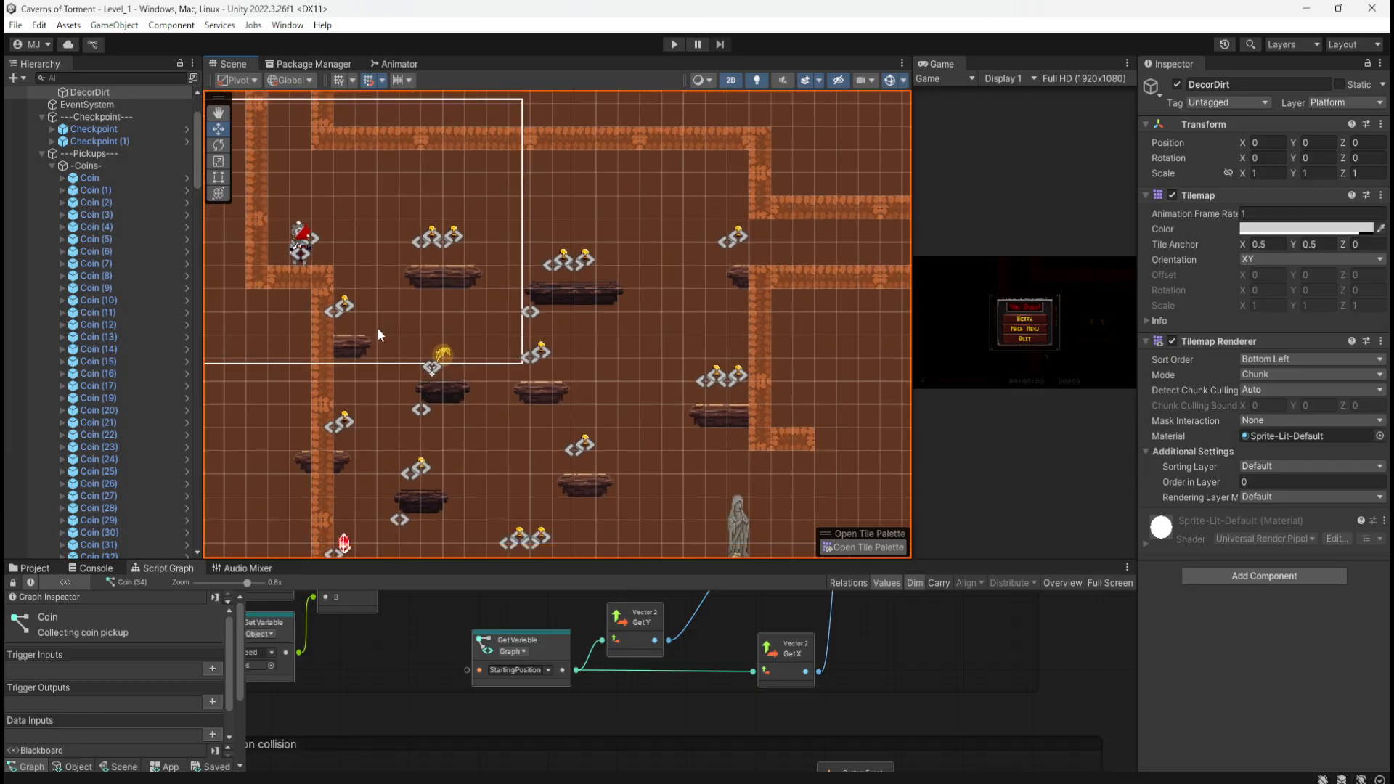
{"action": "scroll", "coordinate": [418, 277], "scroll_direction": "up", "scroll_amount": 3}
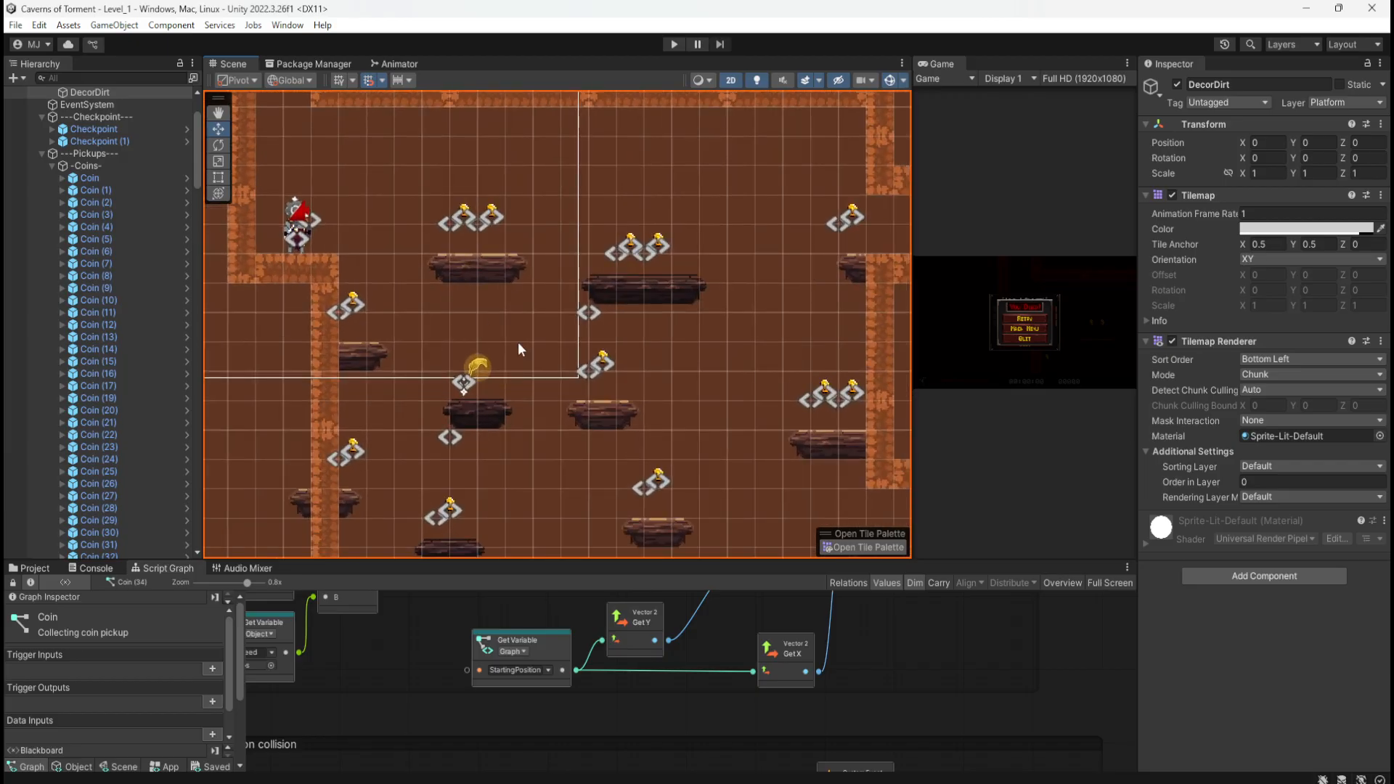
{"action": "left_click", "coordinate": [599, 411]}
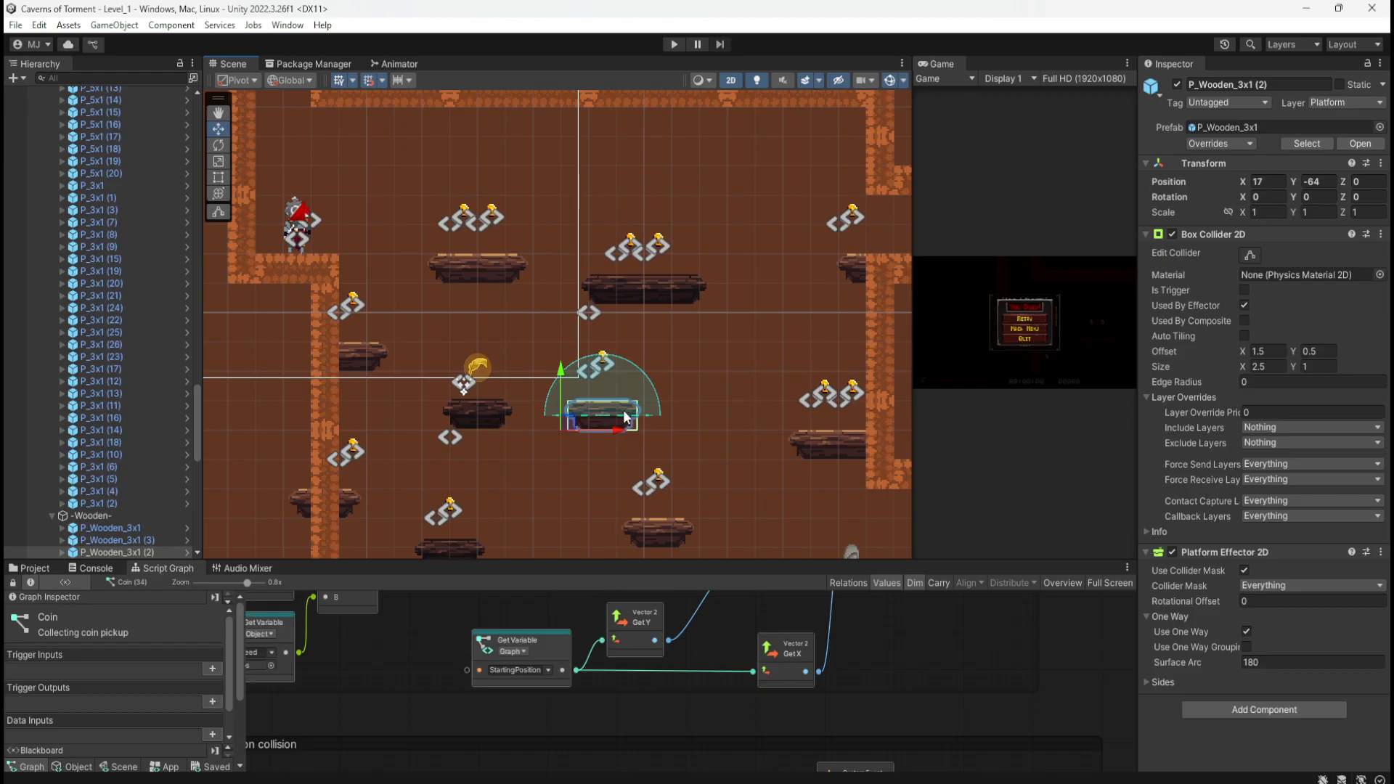
{"action": "left_click", "coordinate": [486, 268]}
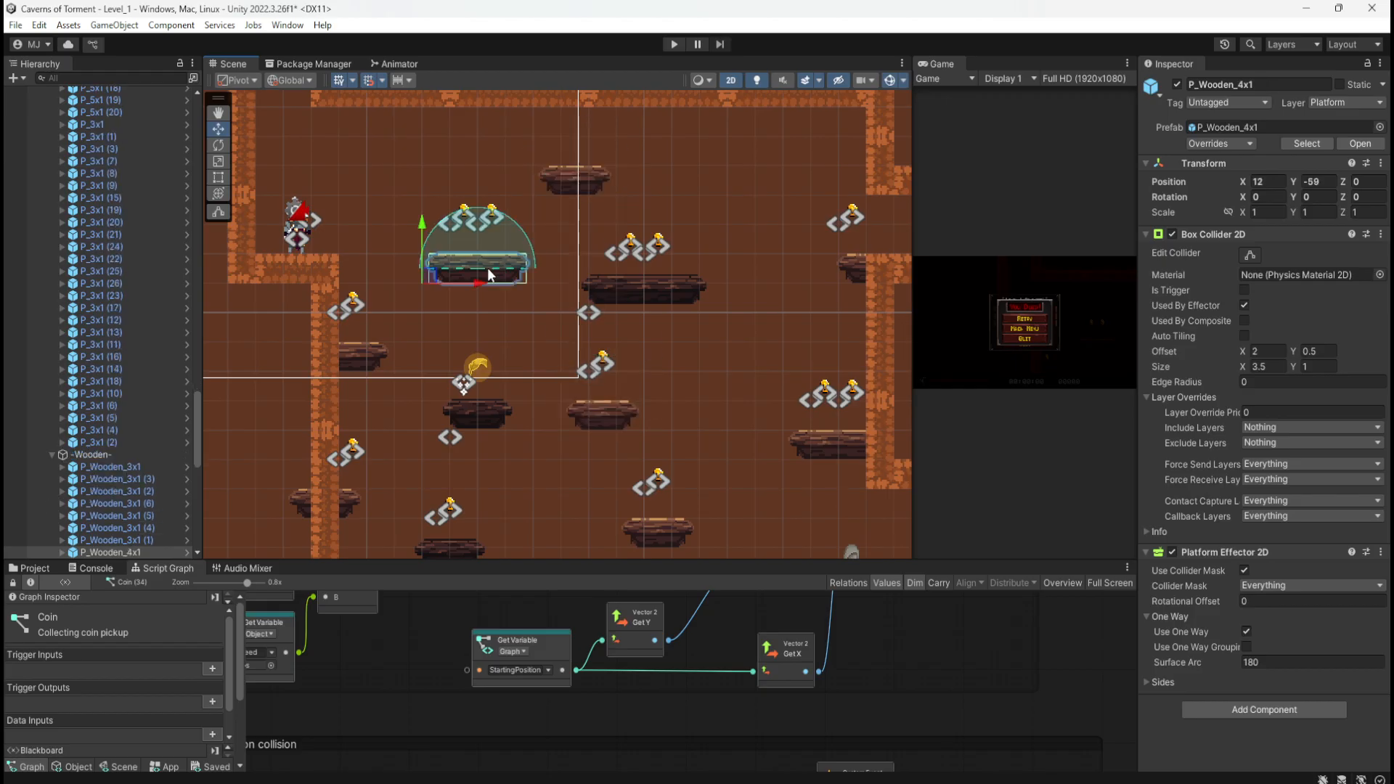
{"action": "key", "text": "Delete"}
Step: Delete Coin (30) above the platform, save Level_1, and start a play-test
{"action": "left_click", "coordinate": [573, 180]}
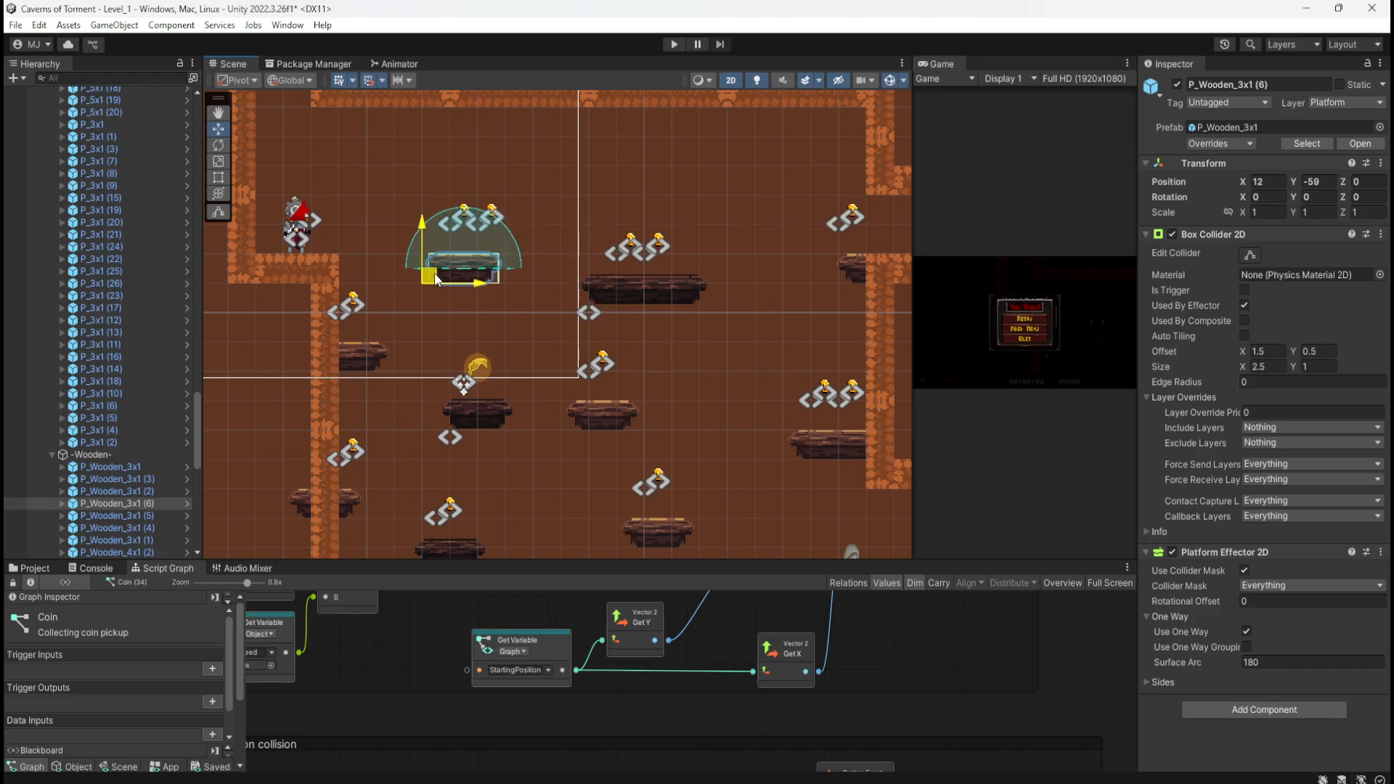
{"action": "left_click", "coordinate": [491, 215]}
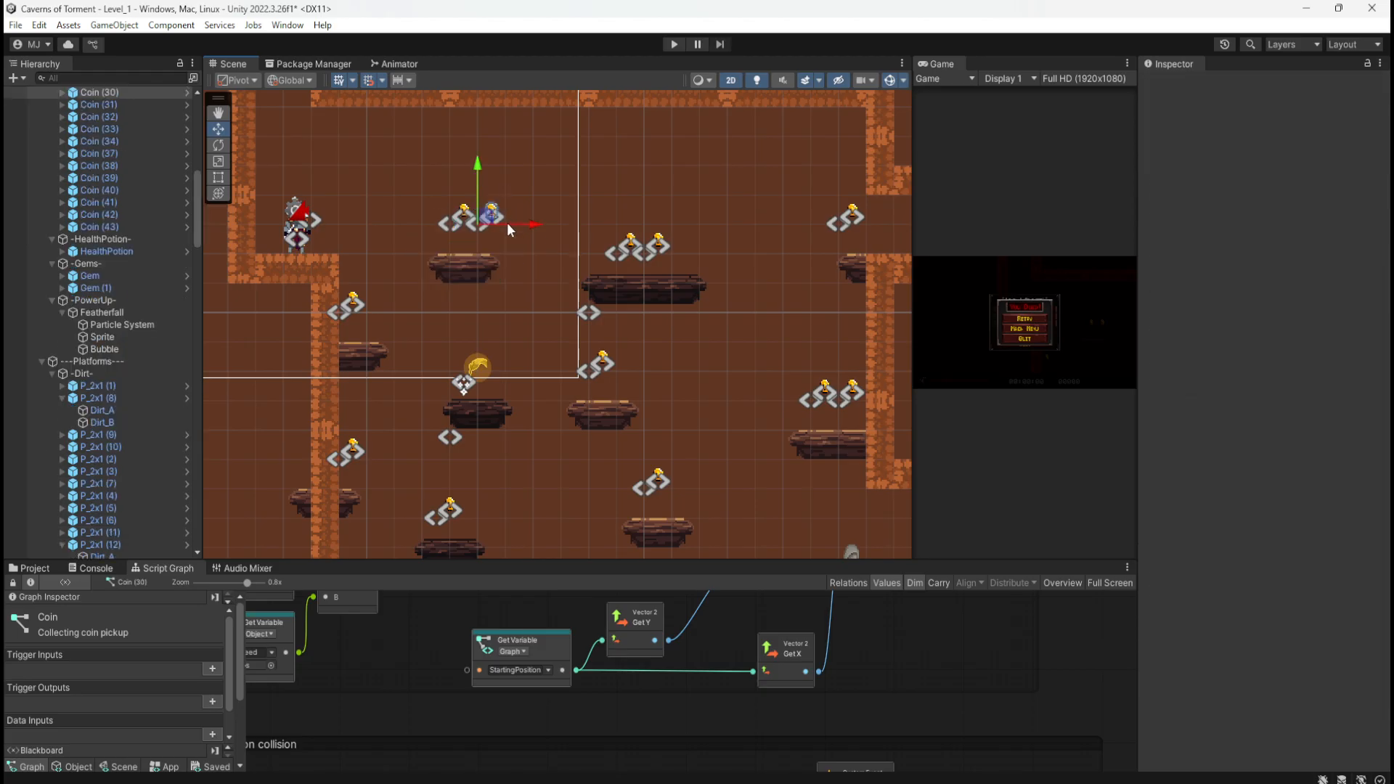
{"action": "key", "text": "Delete"}
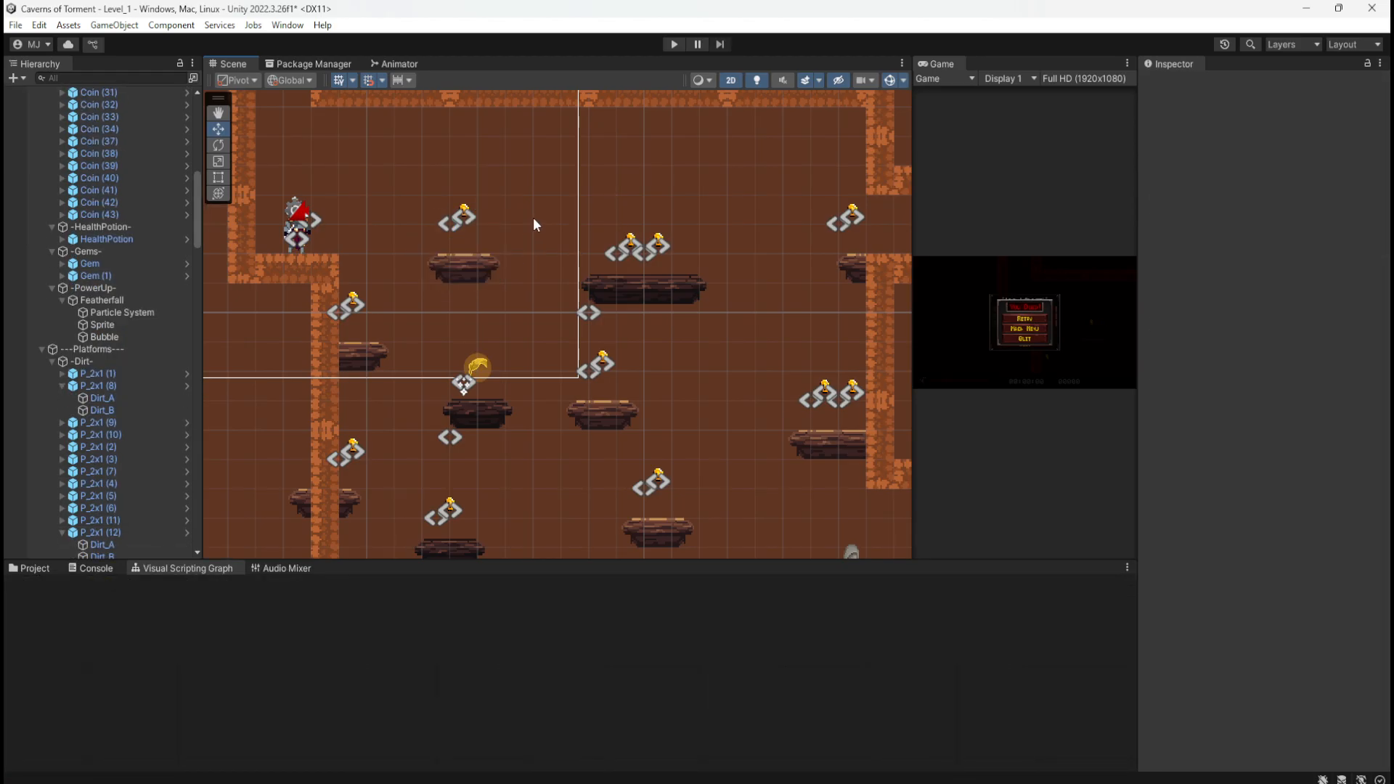
{"action": "key", "text": "ctrl+s"}
{"action": "left_click", "coordinate": [673, 44]}
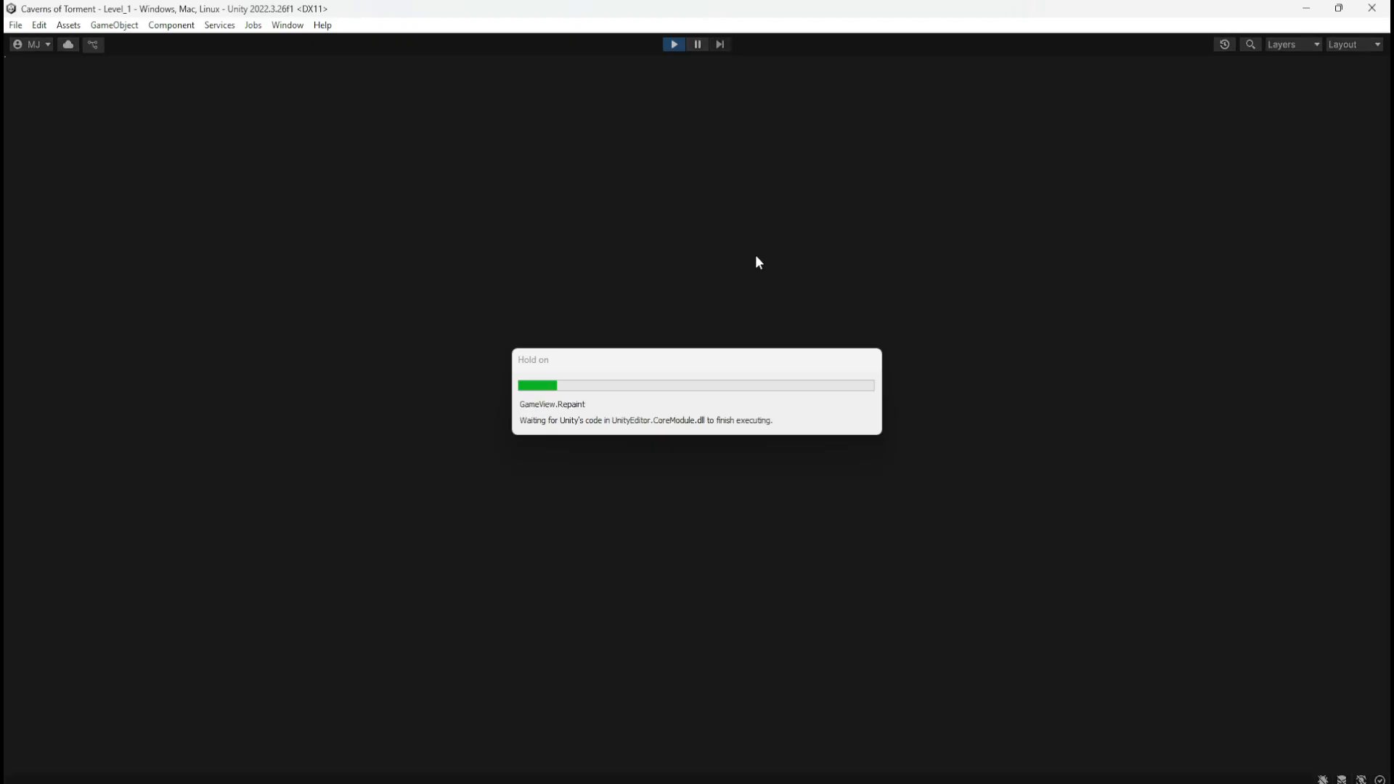
Step: Run right along the top platforms collecting coins, then pick up the feather power-up
{"action": "key", "text": "d"}
{"action": "key", "text": "space"}
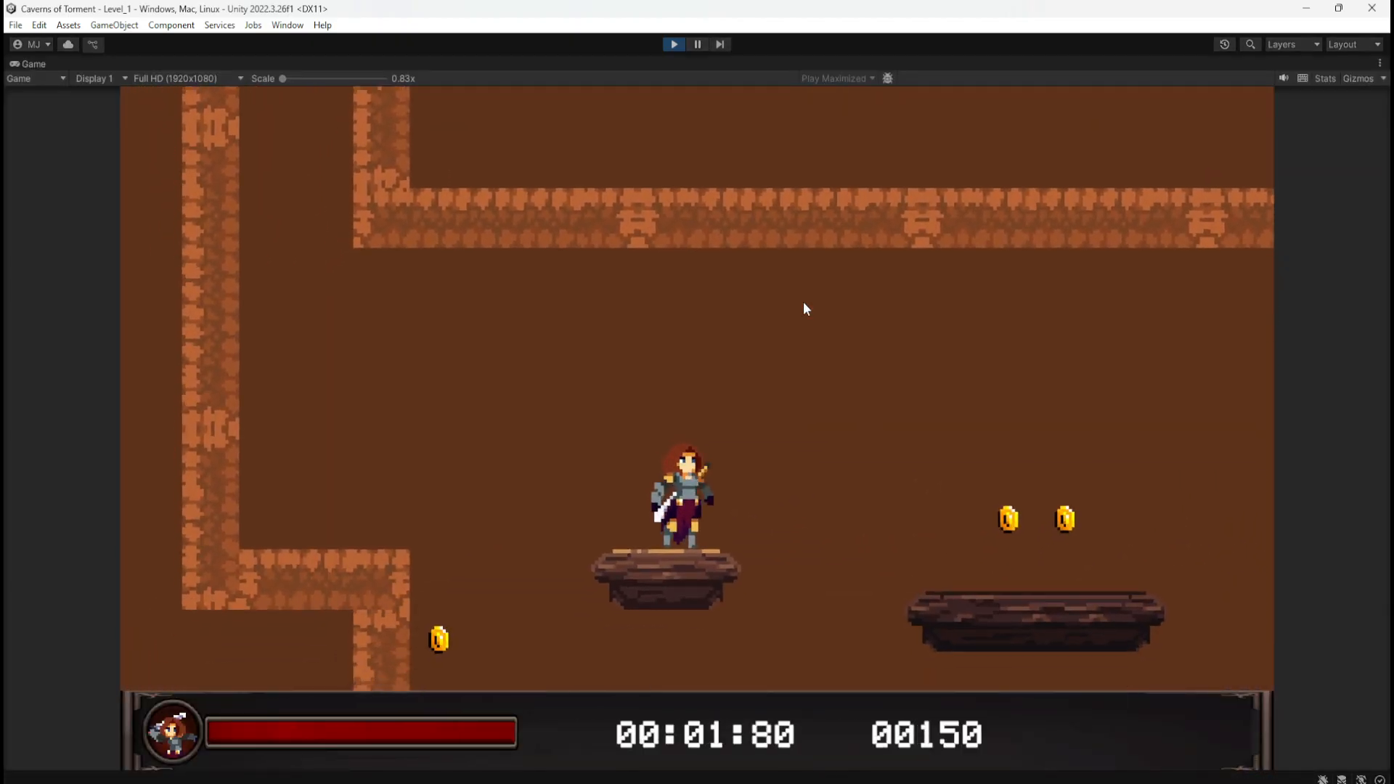
{"action": "key", "text": "d"}
{"action": "key", "text": "space"}
{"action": "key", "text": "d"}
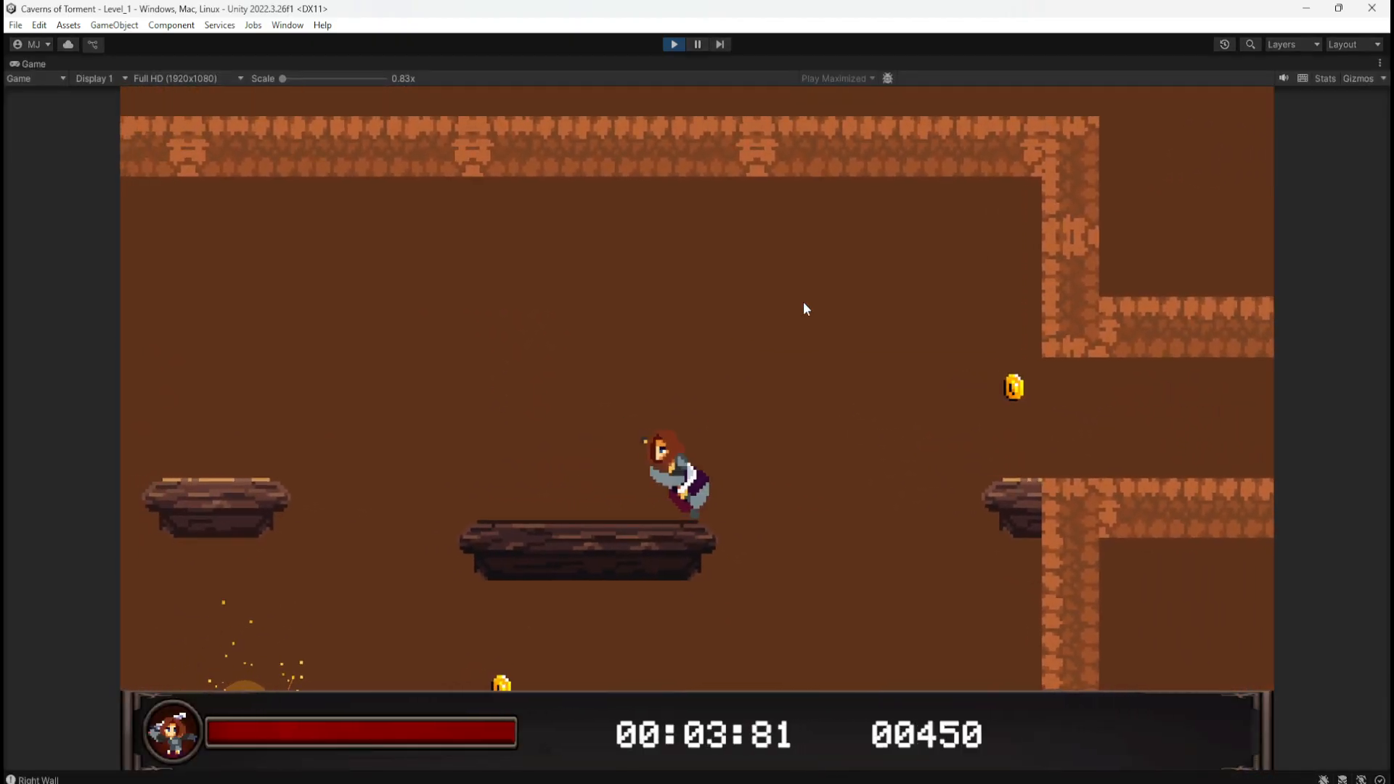
{"action": "key", "text": "d"}
{"action": "key", "text": "space"}
{"action": "key", "text": "a"}
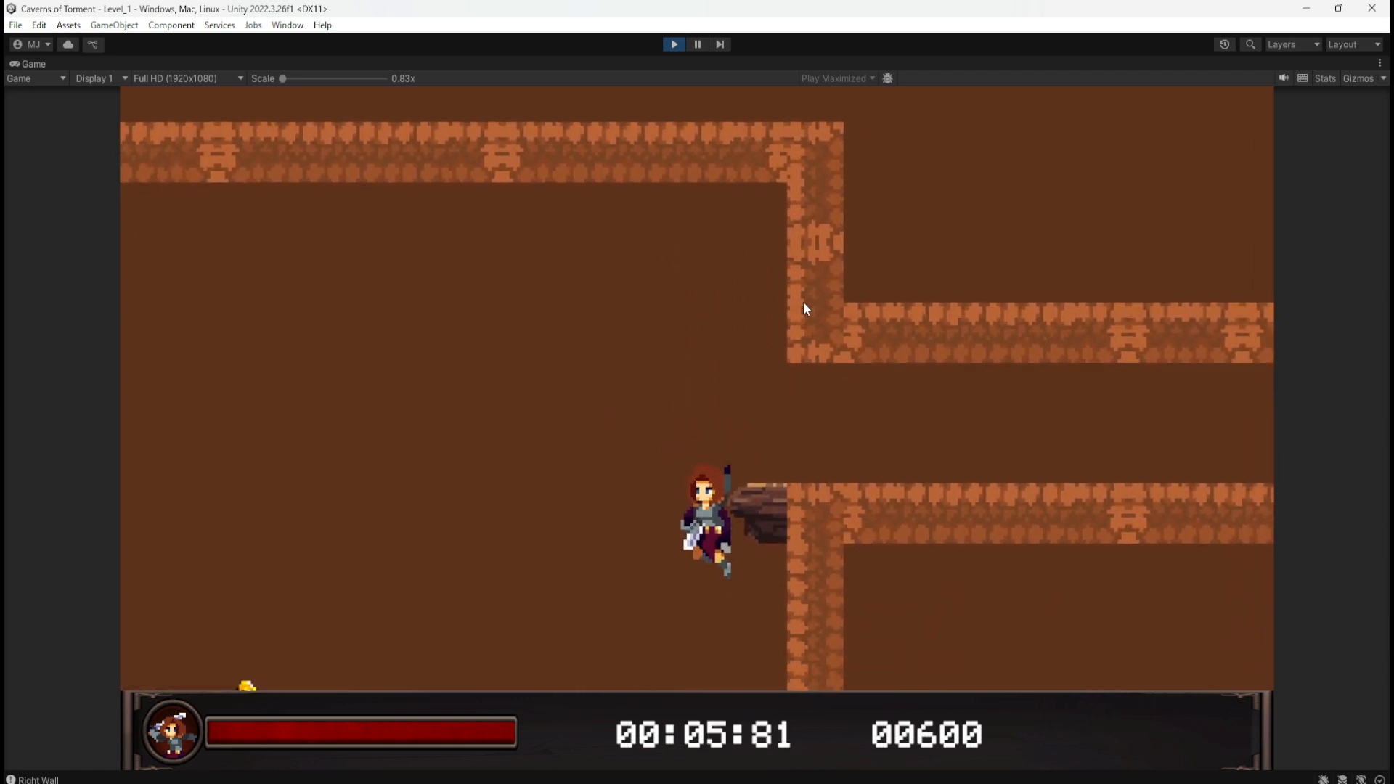
{"action": "key", "text": "d"}
{"action": "key", "text": "a"}
{"action": "key", "text": "space"}
Step: Continue down the level collecting coins and the red gem to the checkpoint statue
{"action": "key", "text": "space"}
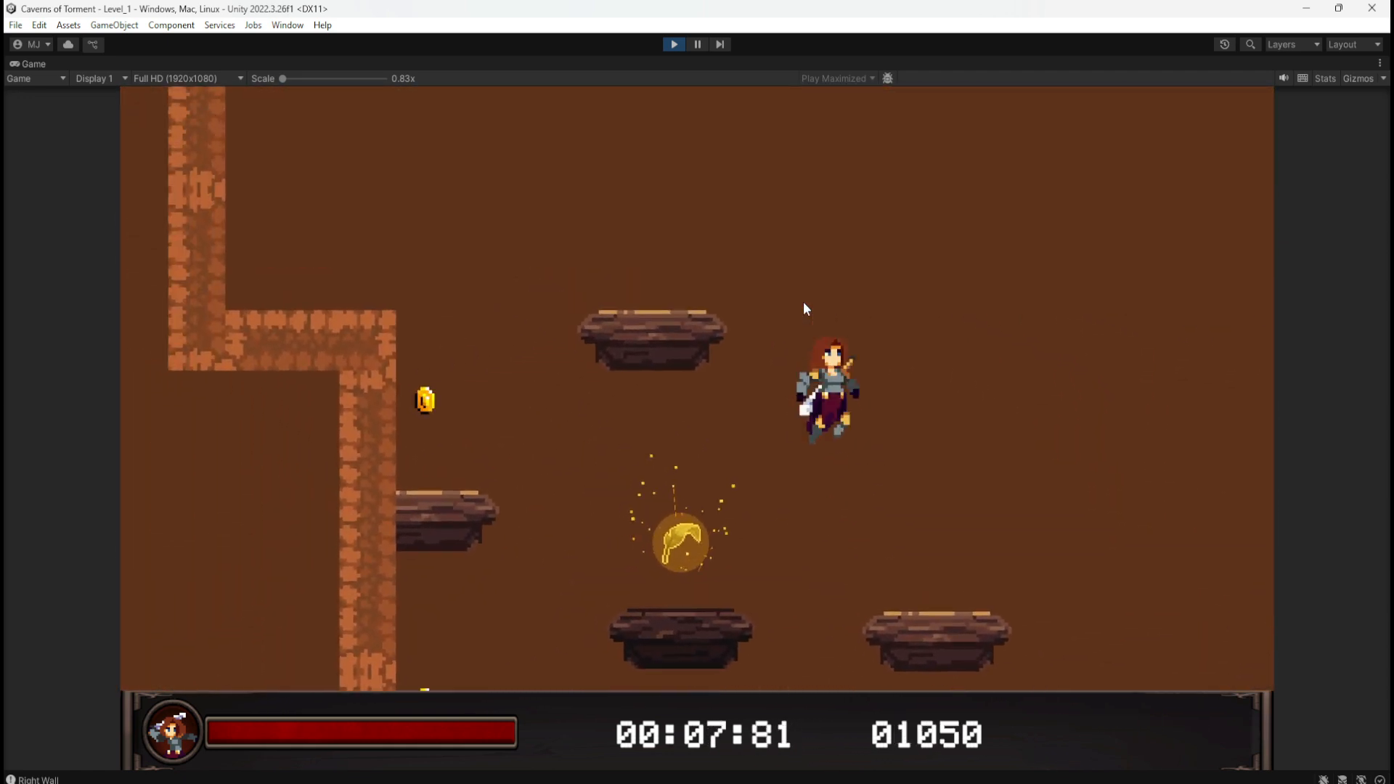
{"action": "key", "text": "a"}
{"action": "key", "text": "d"}
{"action": "key", "text": "space"}
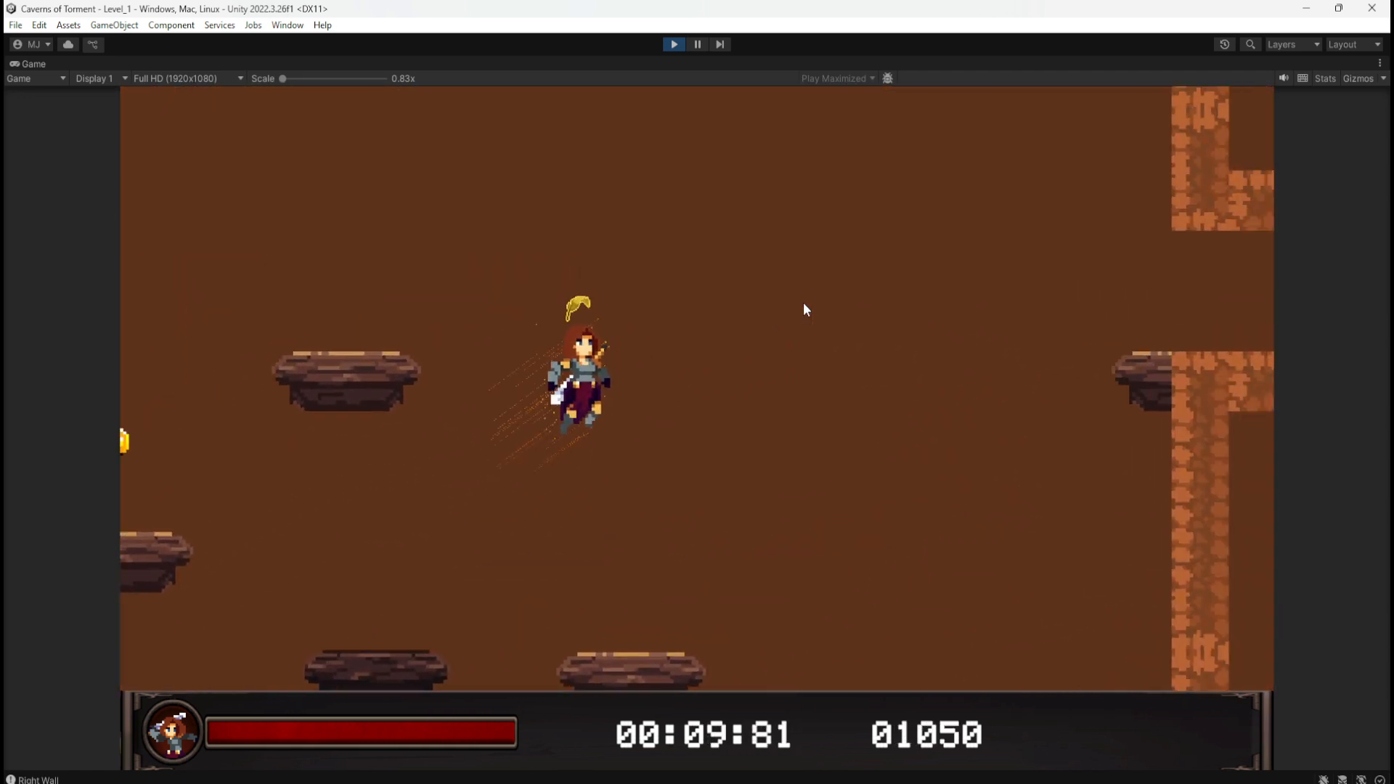
{"action": "key", "text": "a"}
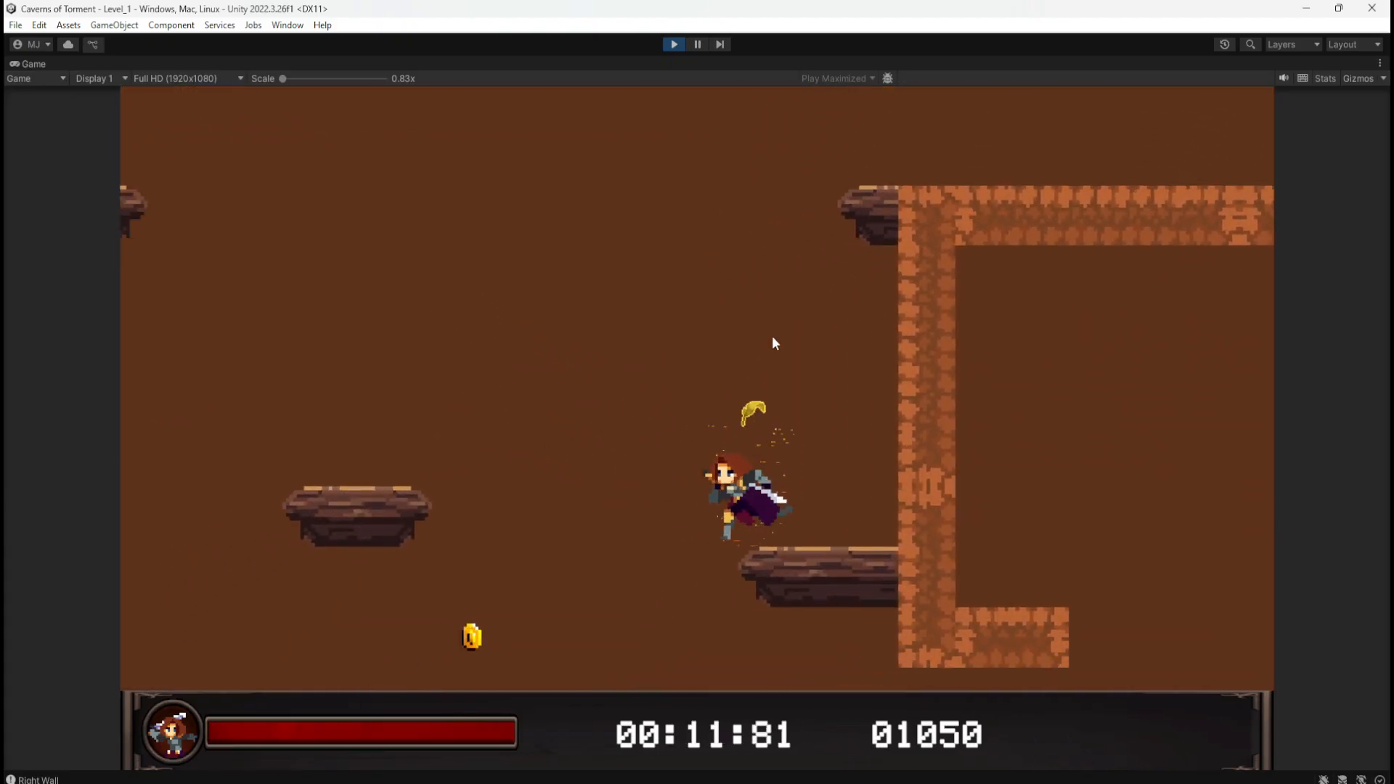
{"action": "key", "text": "space"}
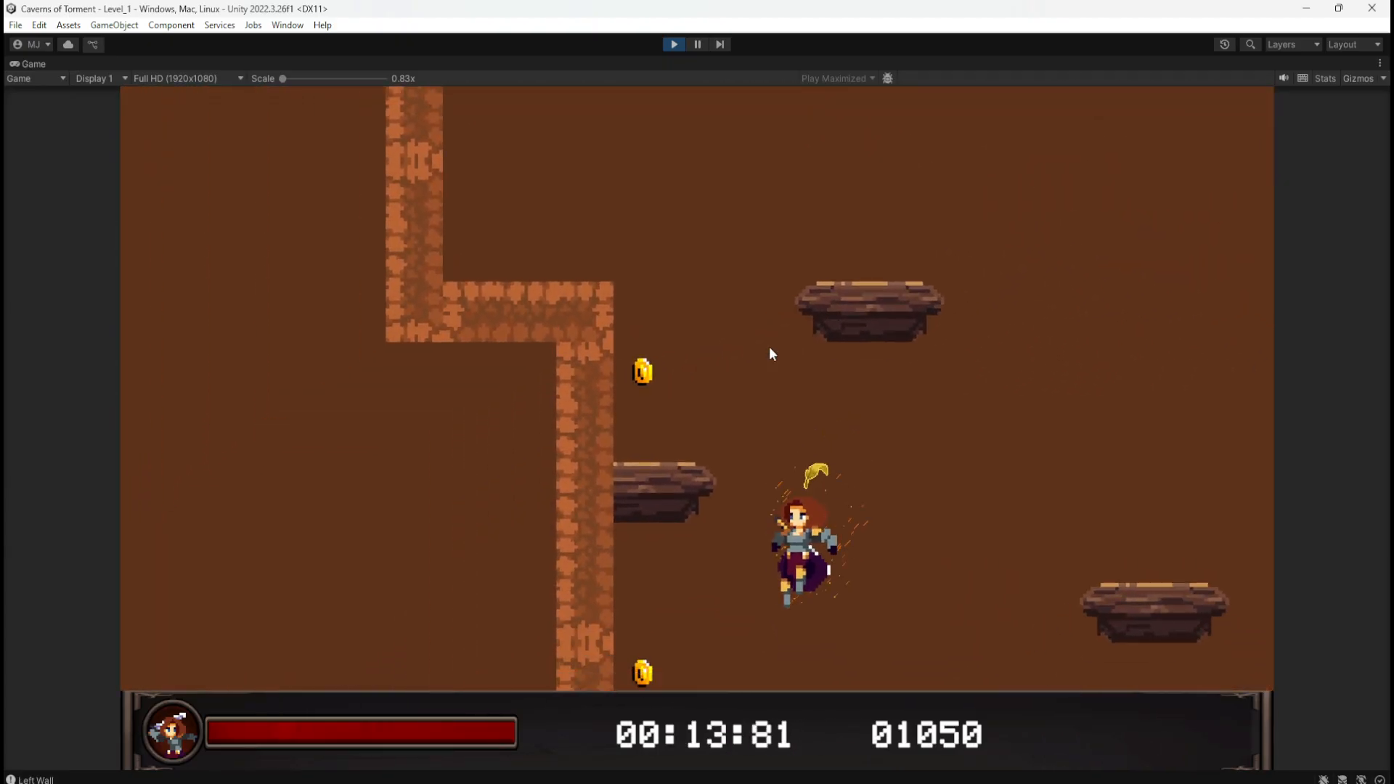
{"action": "key", "text": "space"}
{"action": "key", "text": "d"}
{"action": "key", "text": "a"}
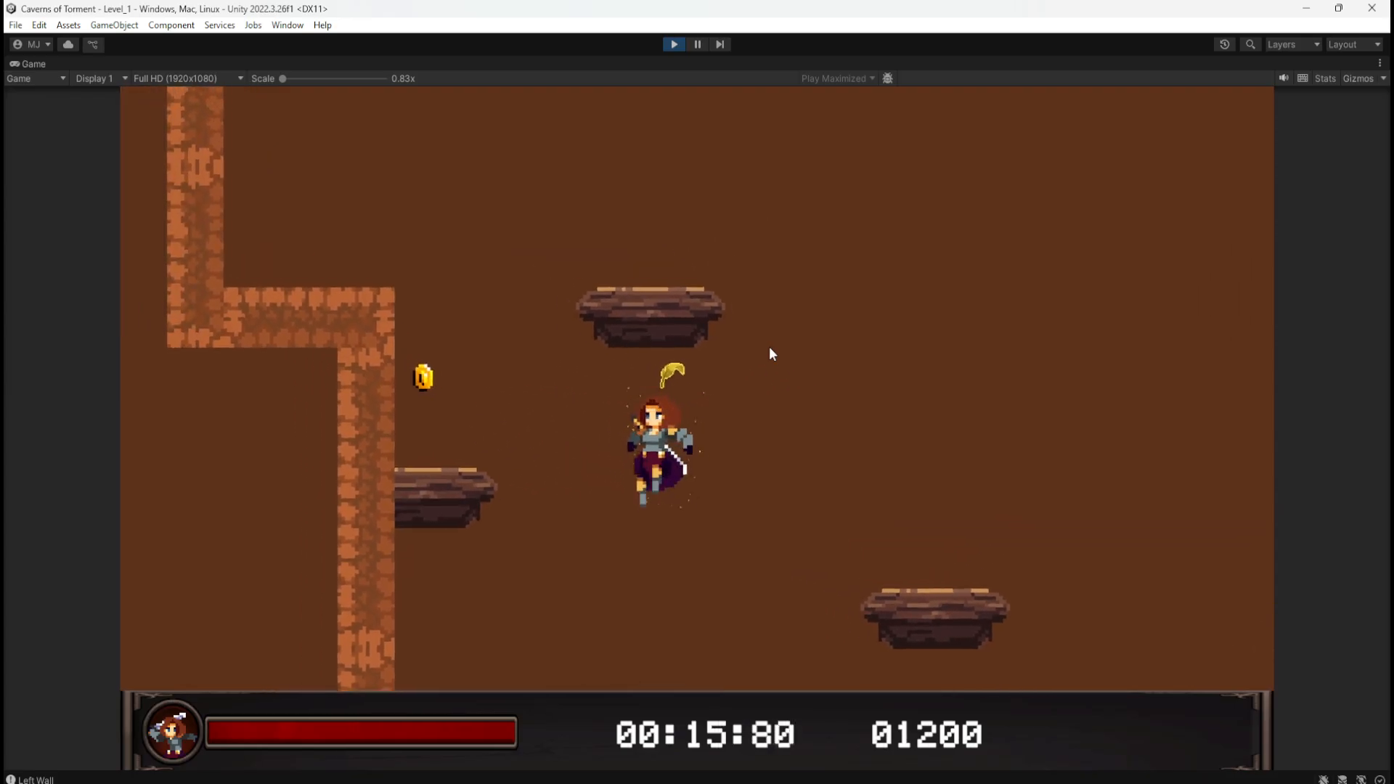
{"action": "key", "text": "d"}
{"action": "key", "text": "a"}
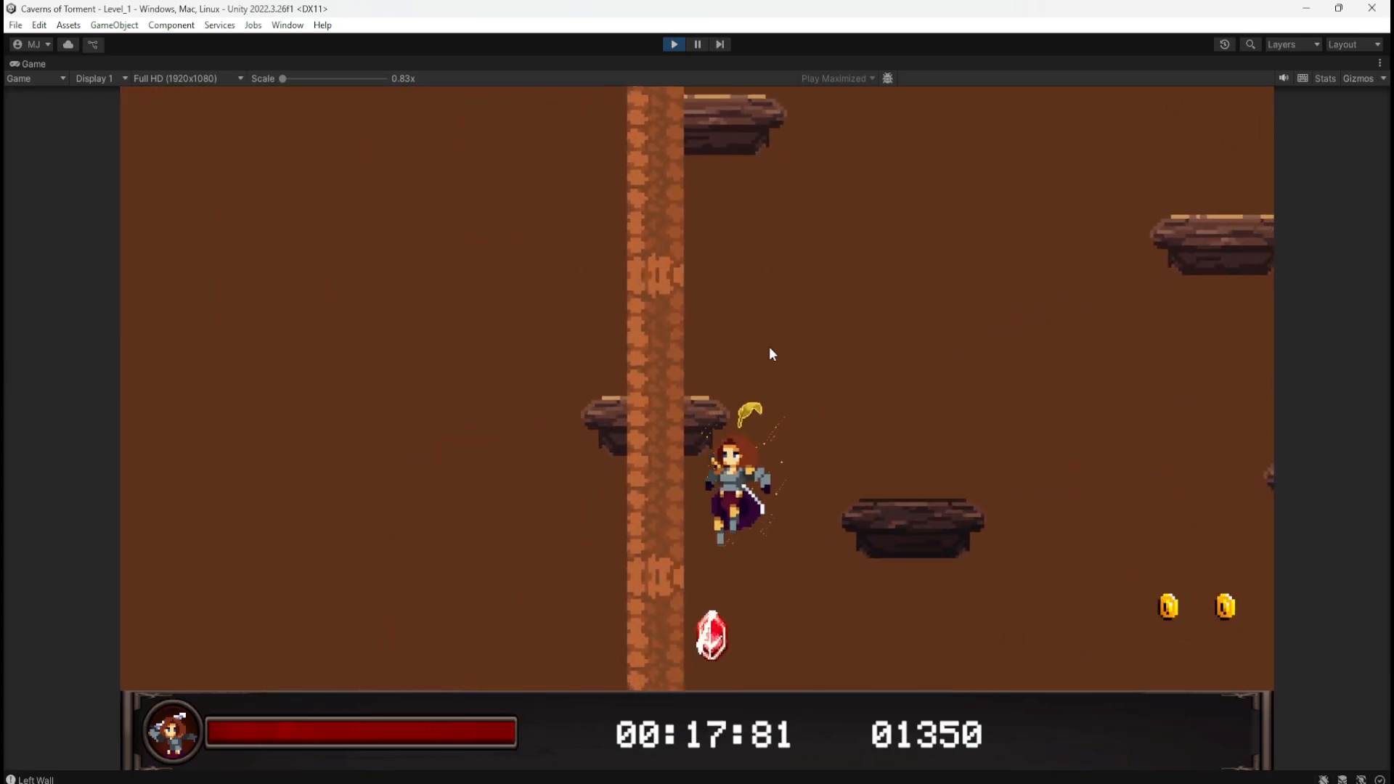
{"action": "key", "text": "d"}
{"action": "key", "text": "space"}
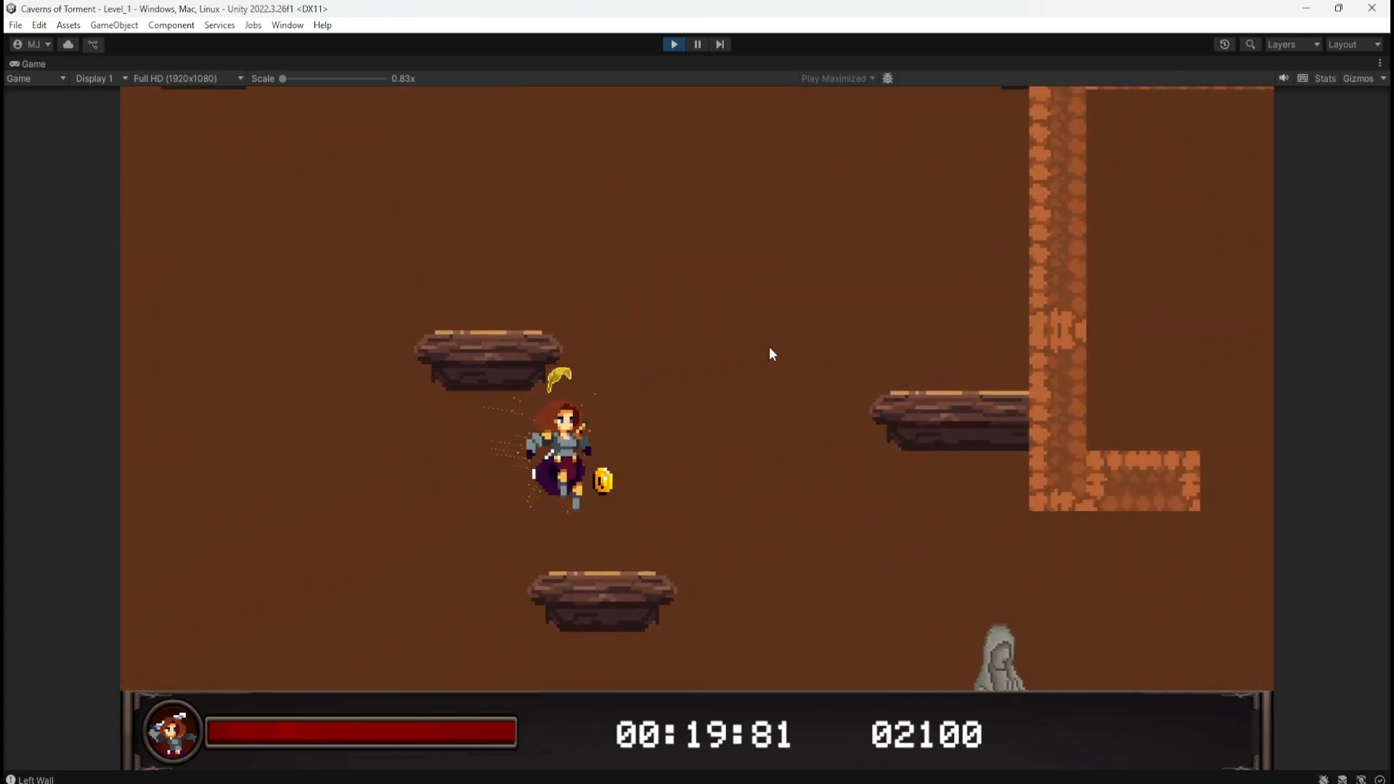
{"action": "key", "text": "space"}
{"action": "key", "text": "a"}
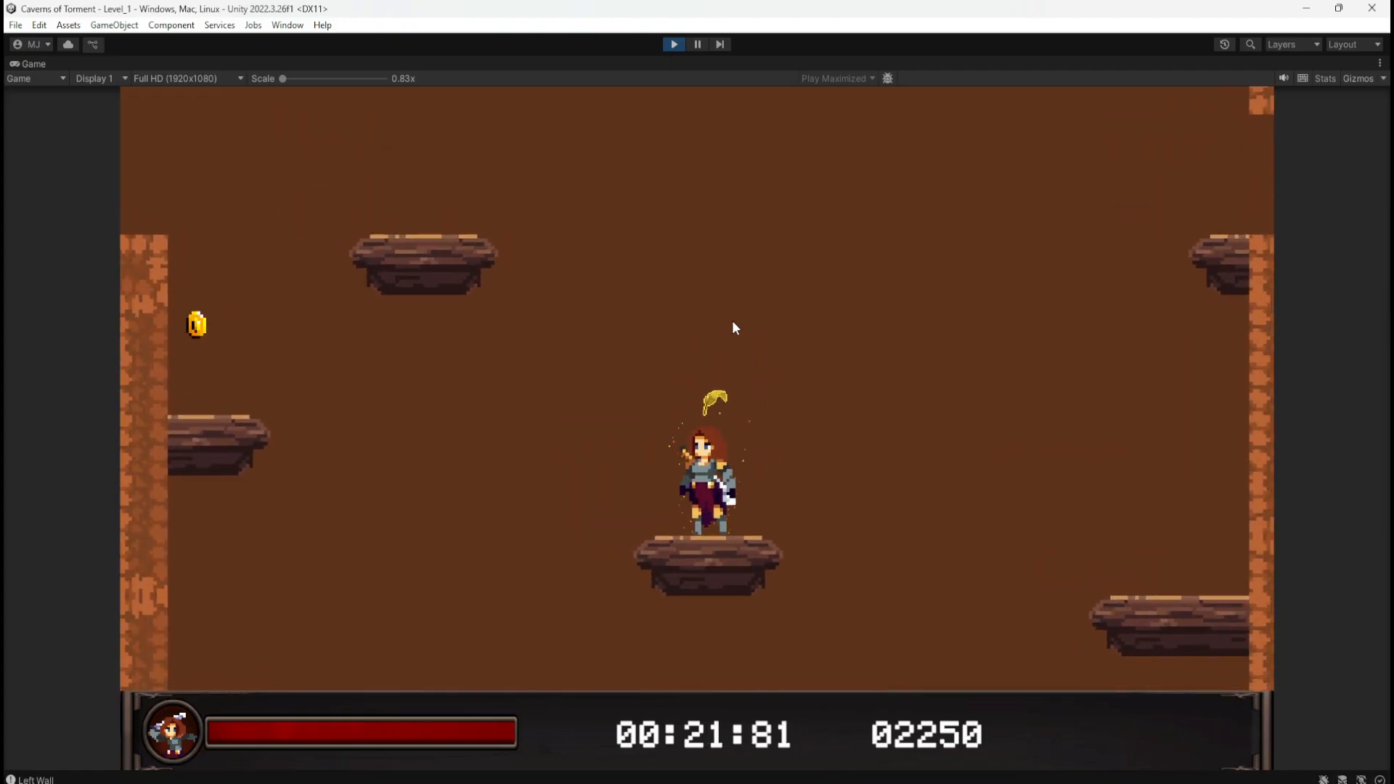
{"action": "key", "text": "space"}
{"action": "key", "text": "a"}
{"action": "key", "text": "d"}
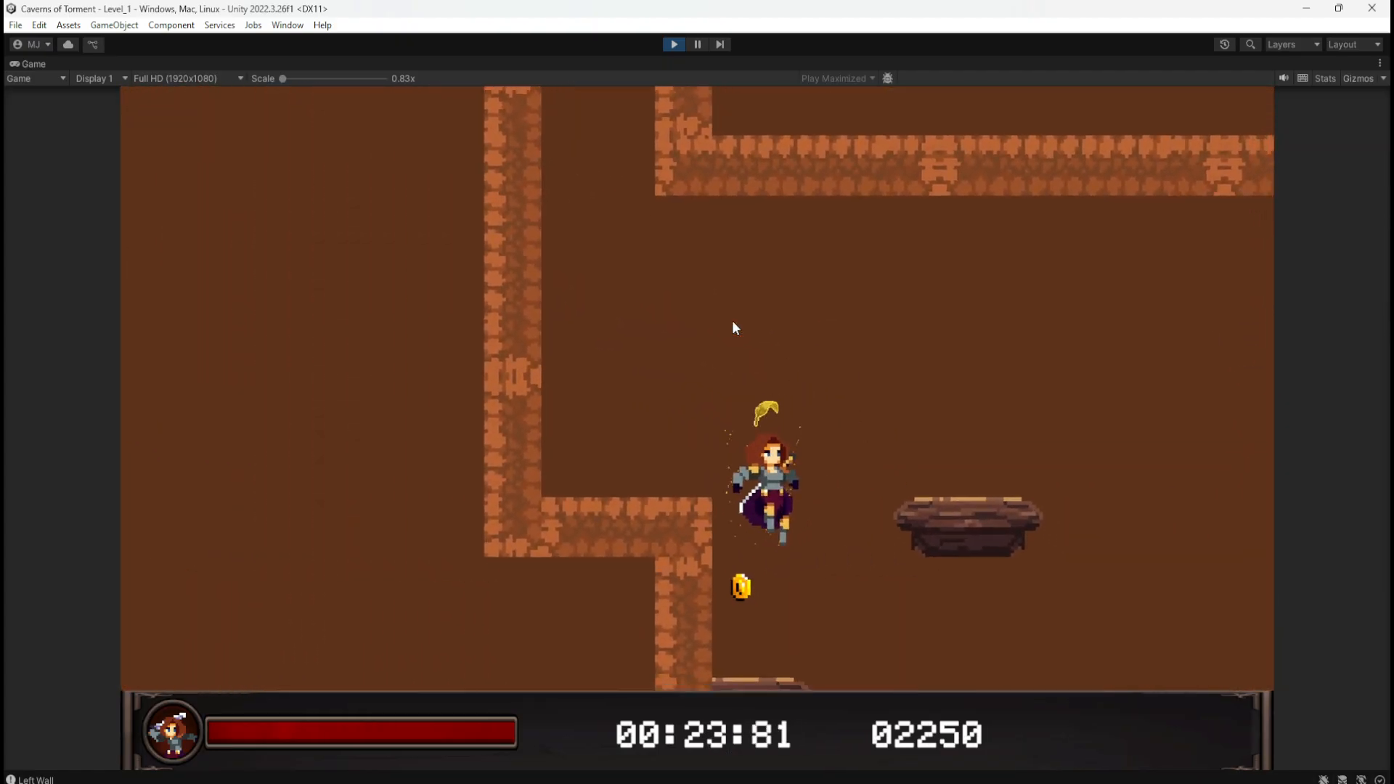
{"action": "key", "text": "space"}
{"action": "key", "text": "d"}
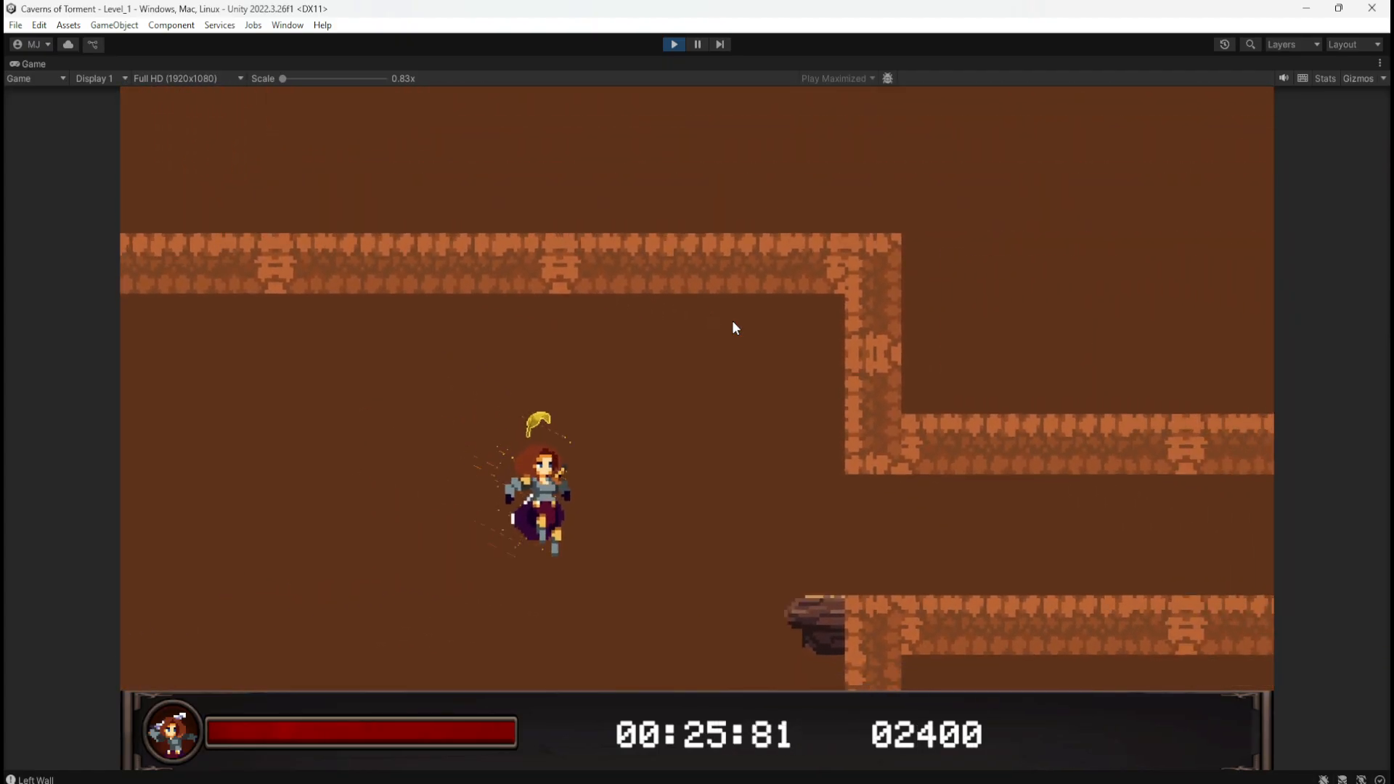
{"action": "key", "text": "a"}
{"action": "key", "text": "d"}
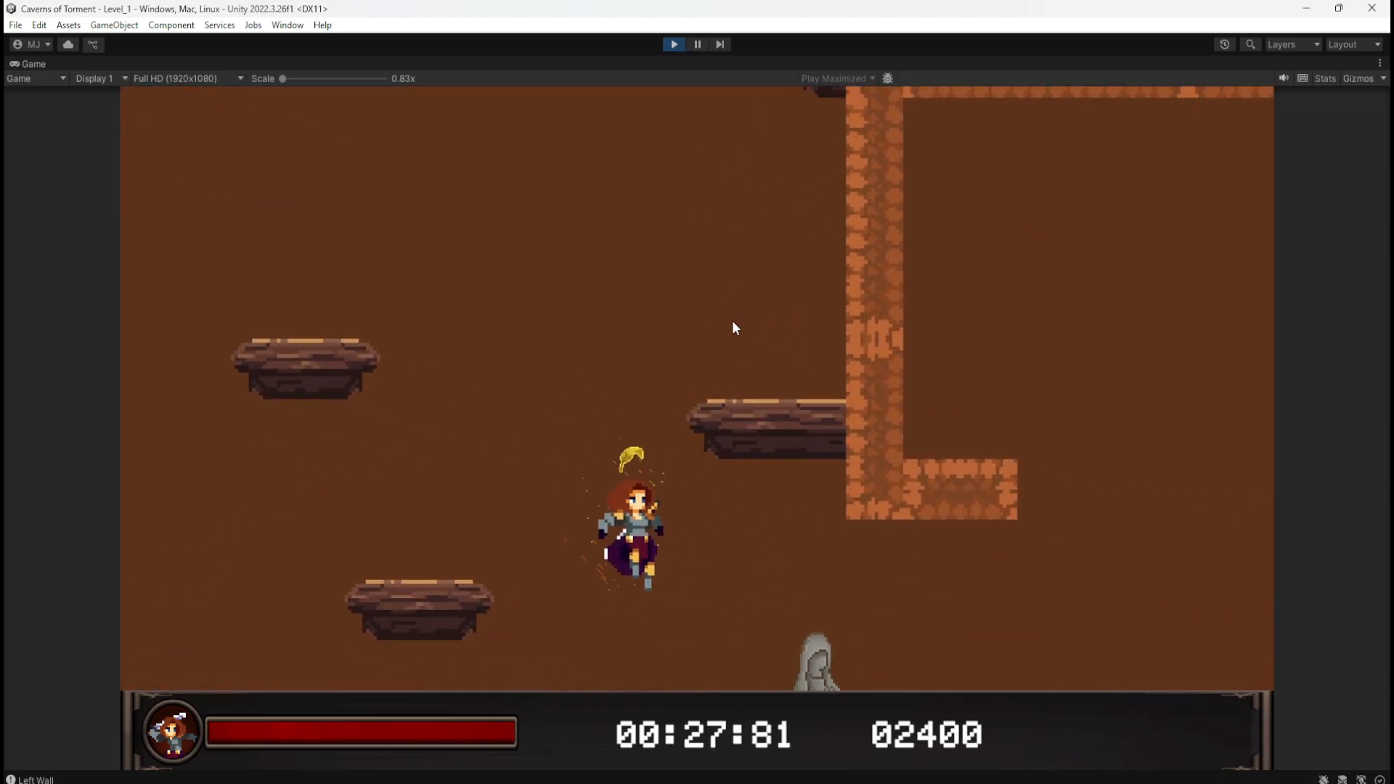
{"action": "key", "text": "a"}
{"action": "key", "text": "space"}
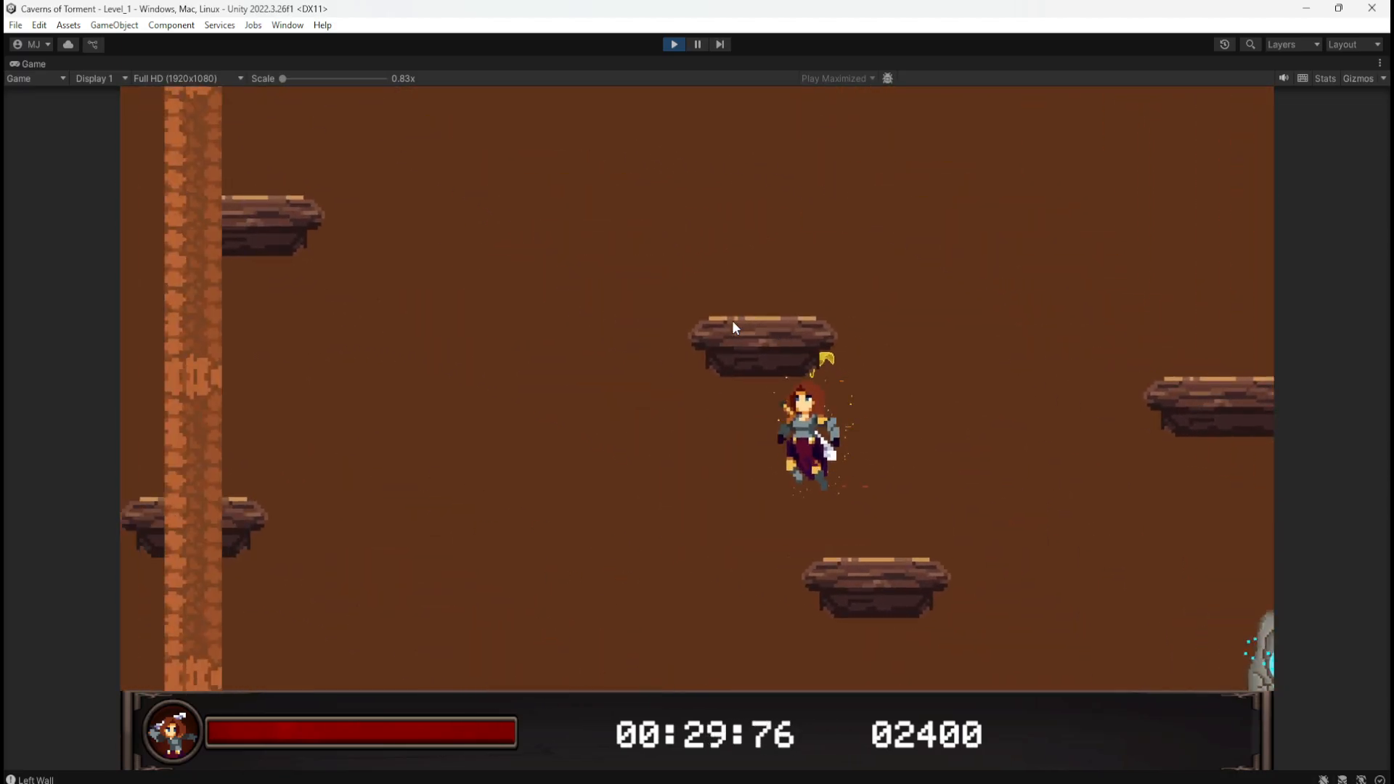
{"action": "key", "text": "a"}
{"action": "key", "text": "space"}
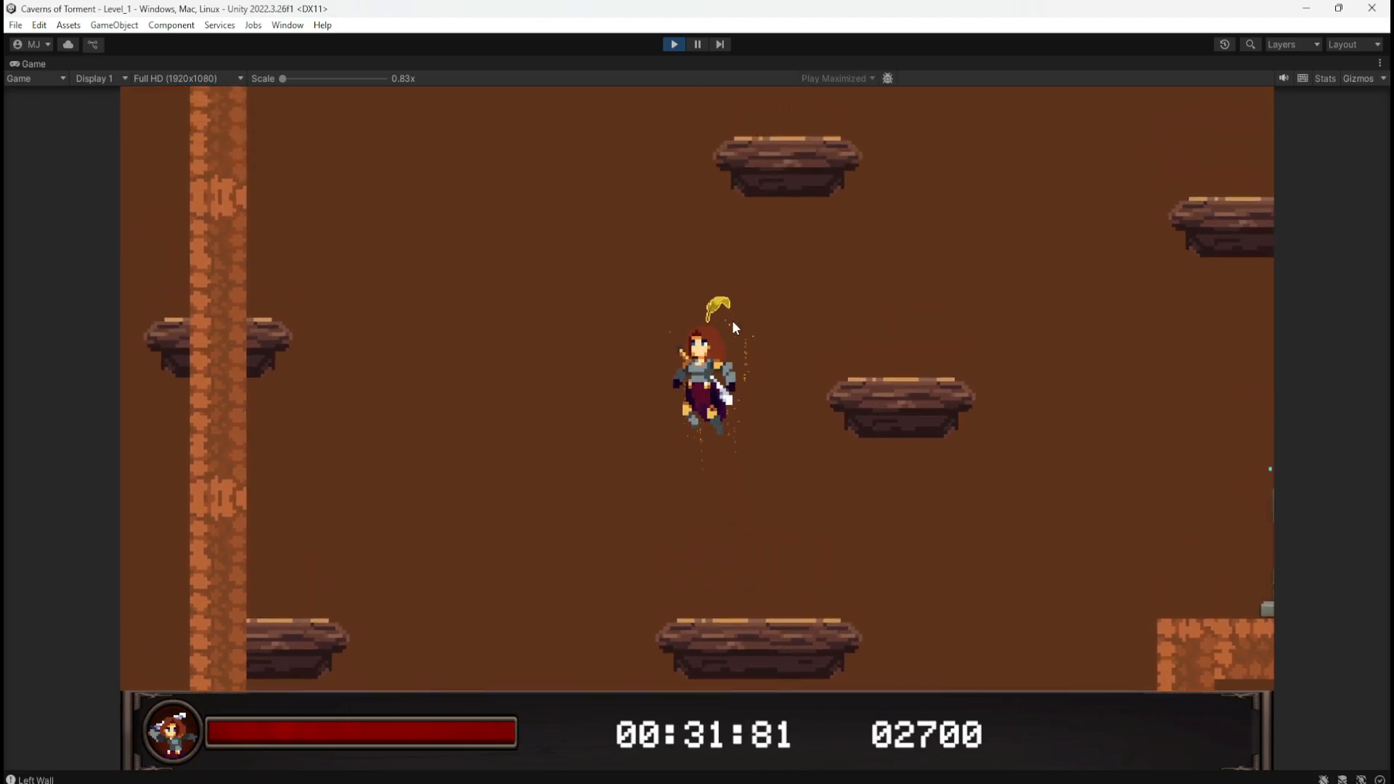
{"action": "key", "text": "d"}
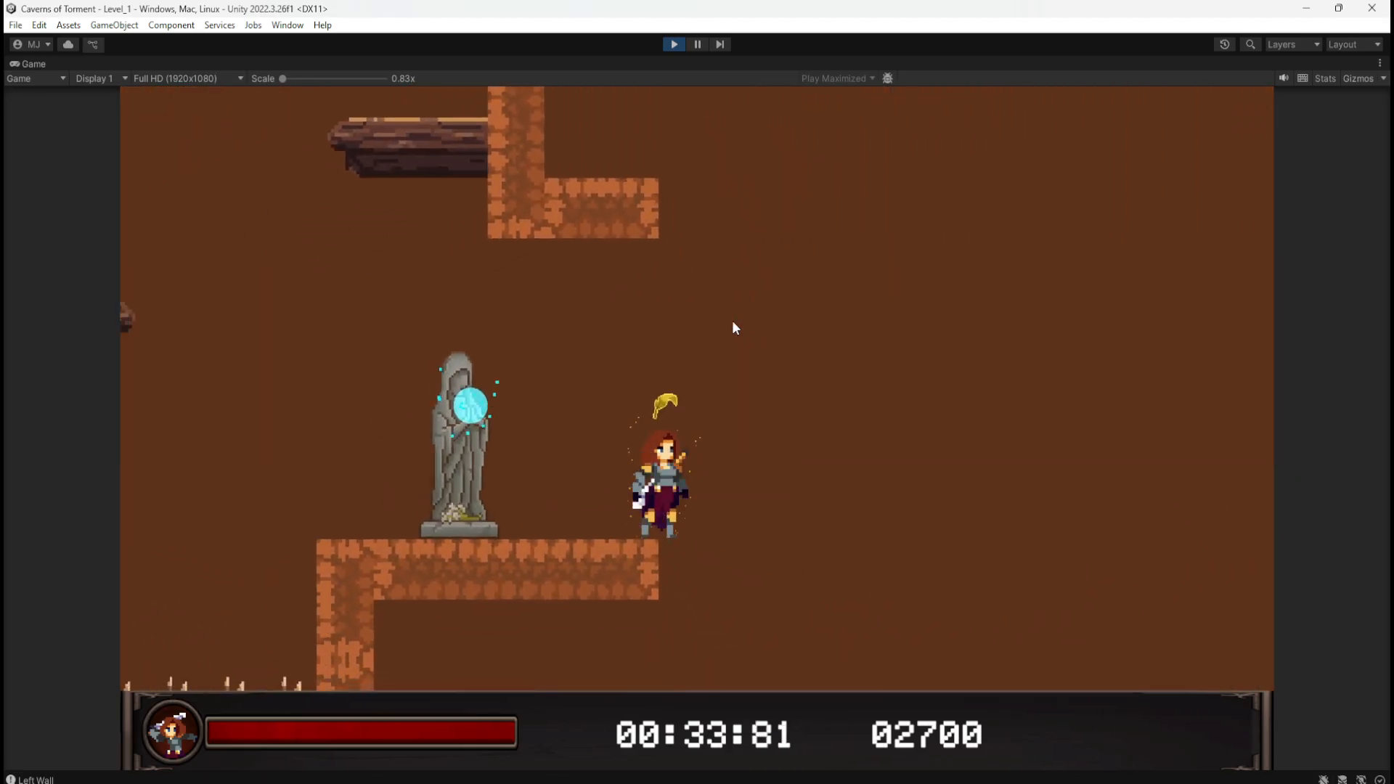
{"action": "key", "text": "a"}
{"action": "key", "text": "space"}
Step: Restart the play-test and guide the character down the opening platforms collecting coins to 450
{"action": "left_click", "coordinate": [675, 46]}
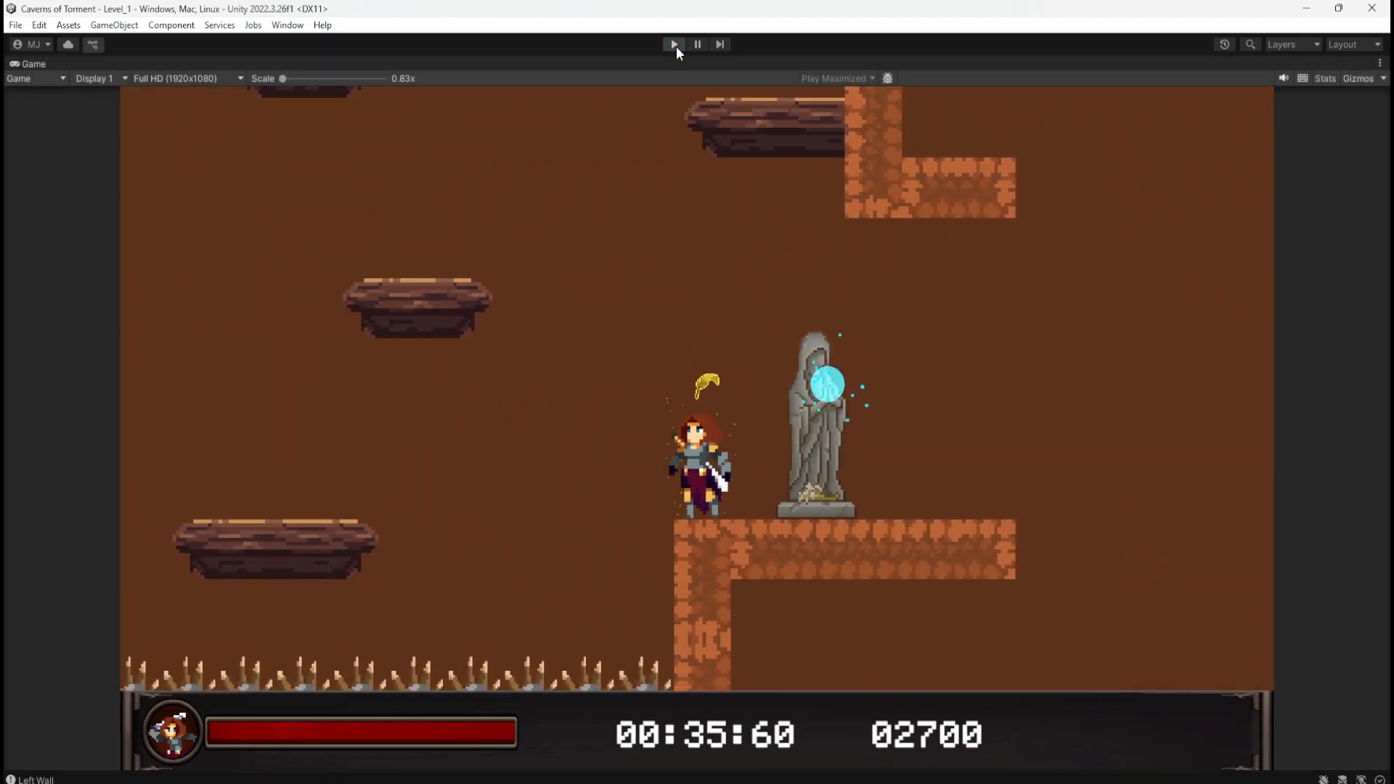
{"action": "left_click", "coordinate": [673, 42]}
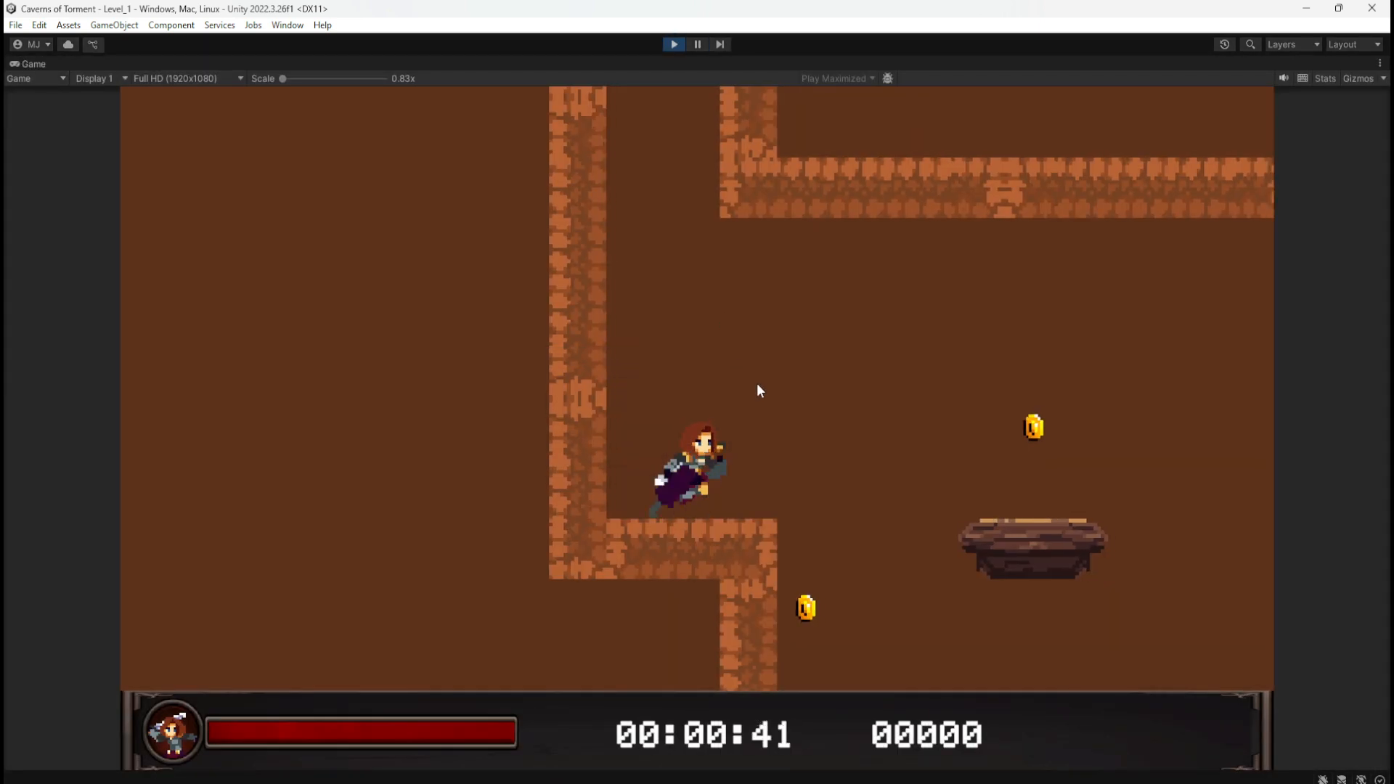
{"action": "key", "text": "d"}
{"action": "key", "text": "space"}
{"action": "key", "text": "space"}
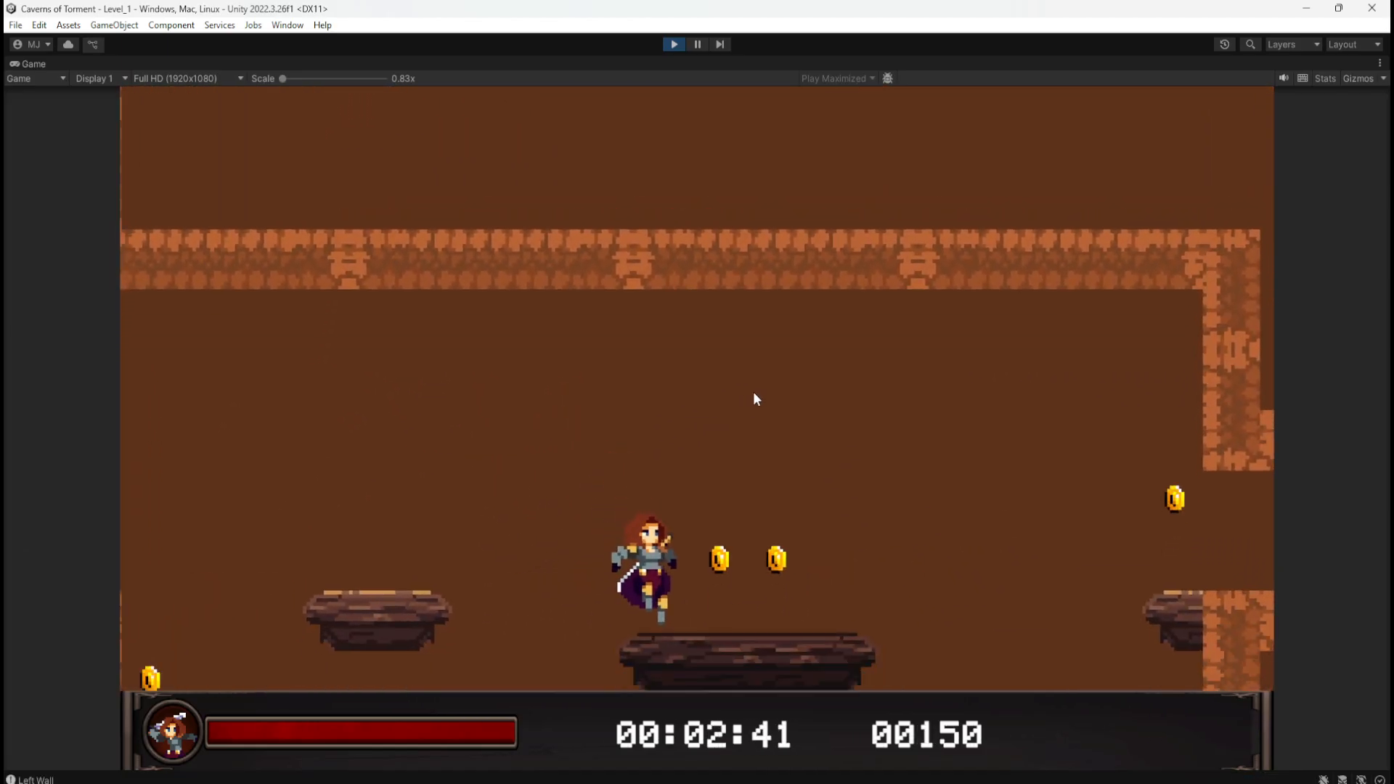
{"action": "key", "text": "d"}
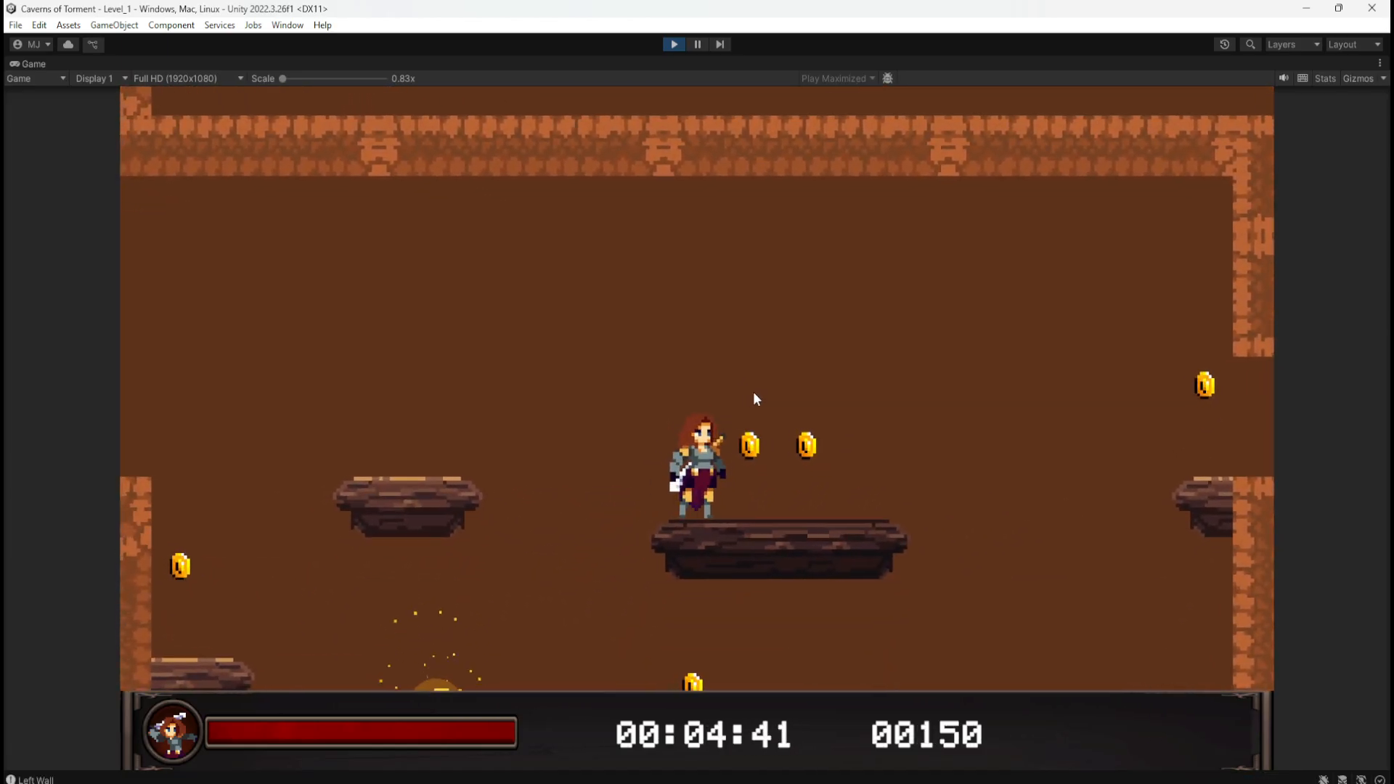
{"action": "key", "text": "a"}
{"action": "key", "text": "space"}
{"action": "key", "text": "d"}
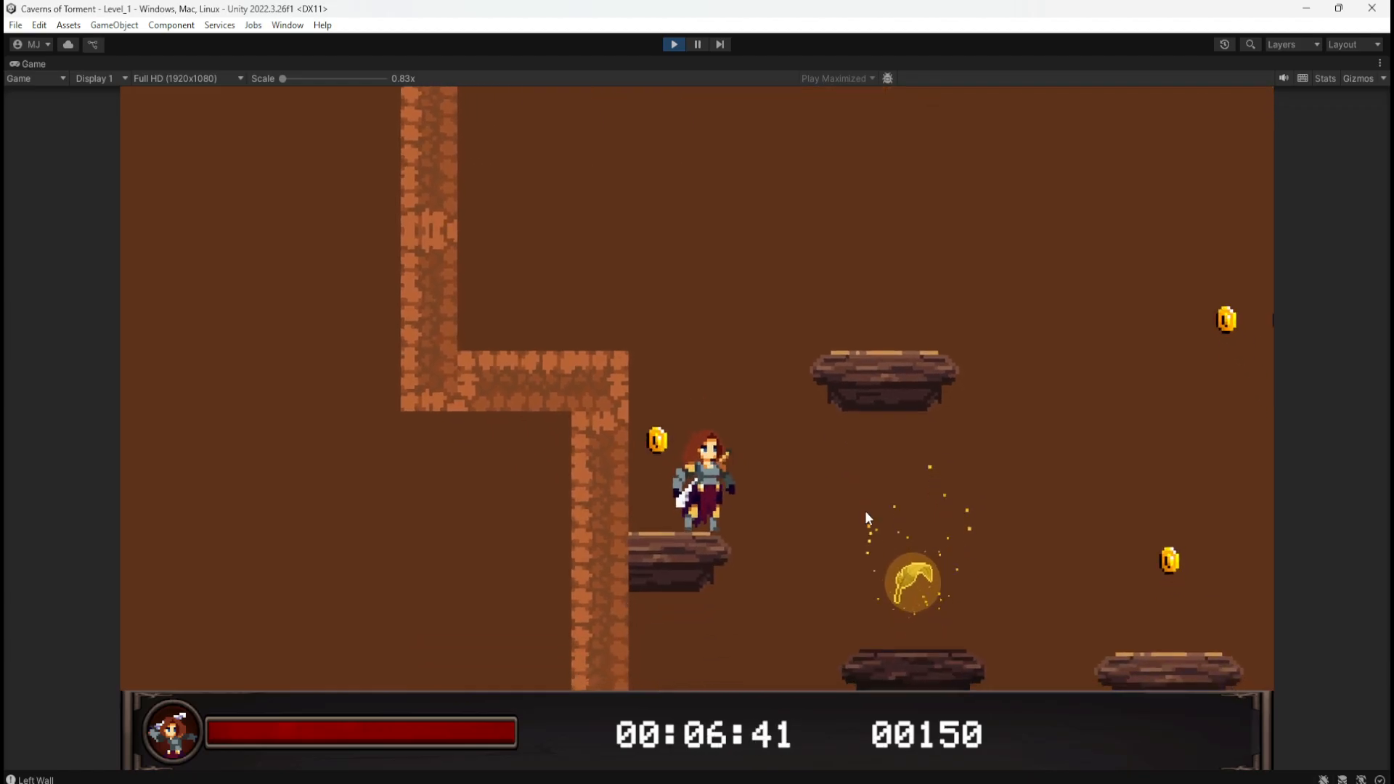
{"action": "key", "text": "d"}
{"action": "key", "text": "d"}
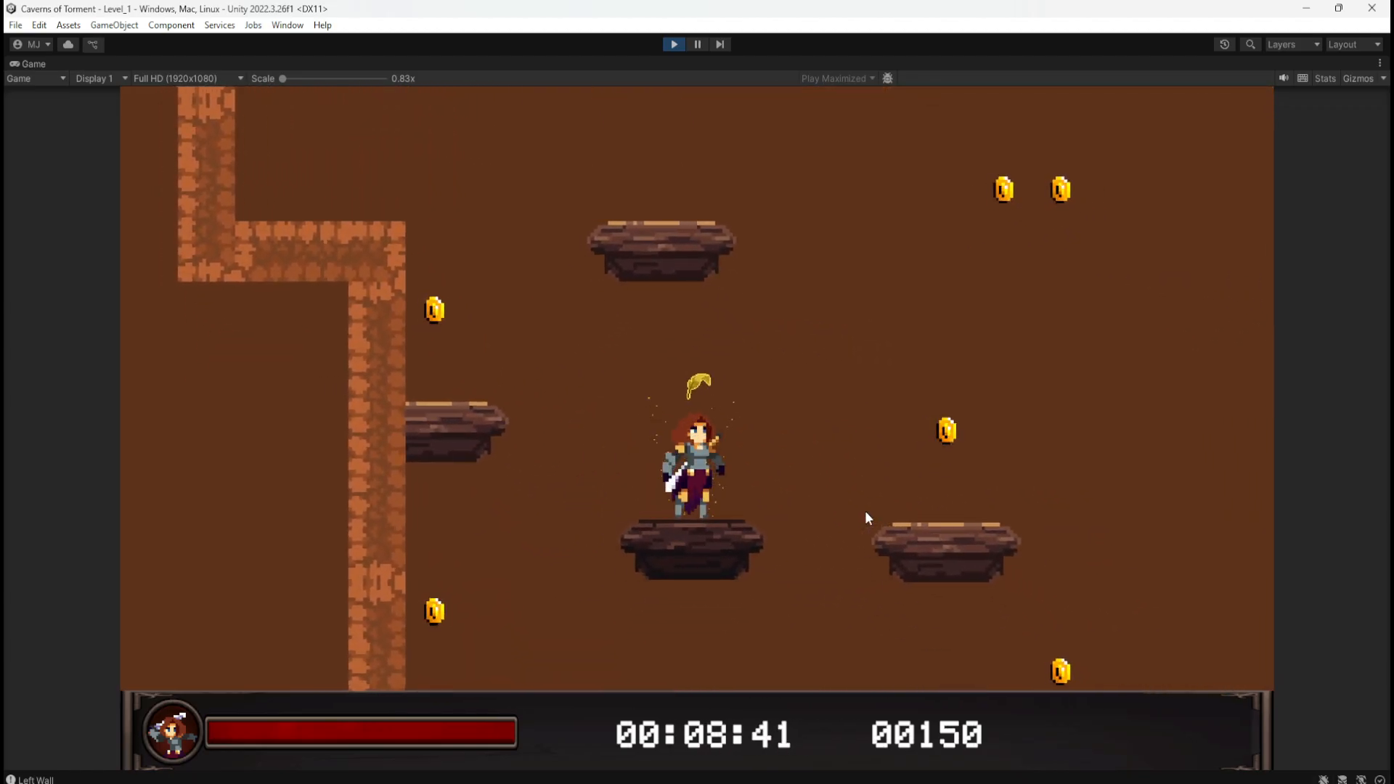
{"action": "key", "text": "a"}
{"action": "key", "text": "d"}
{"action": "key", "text": "a"}
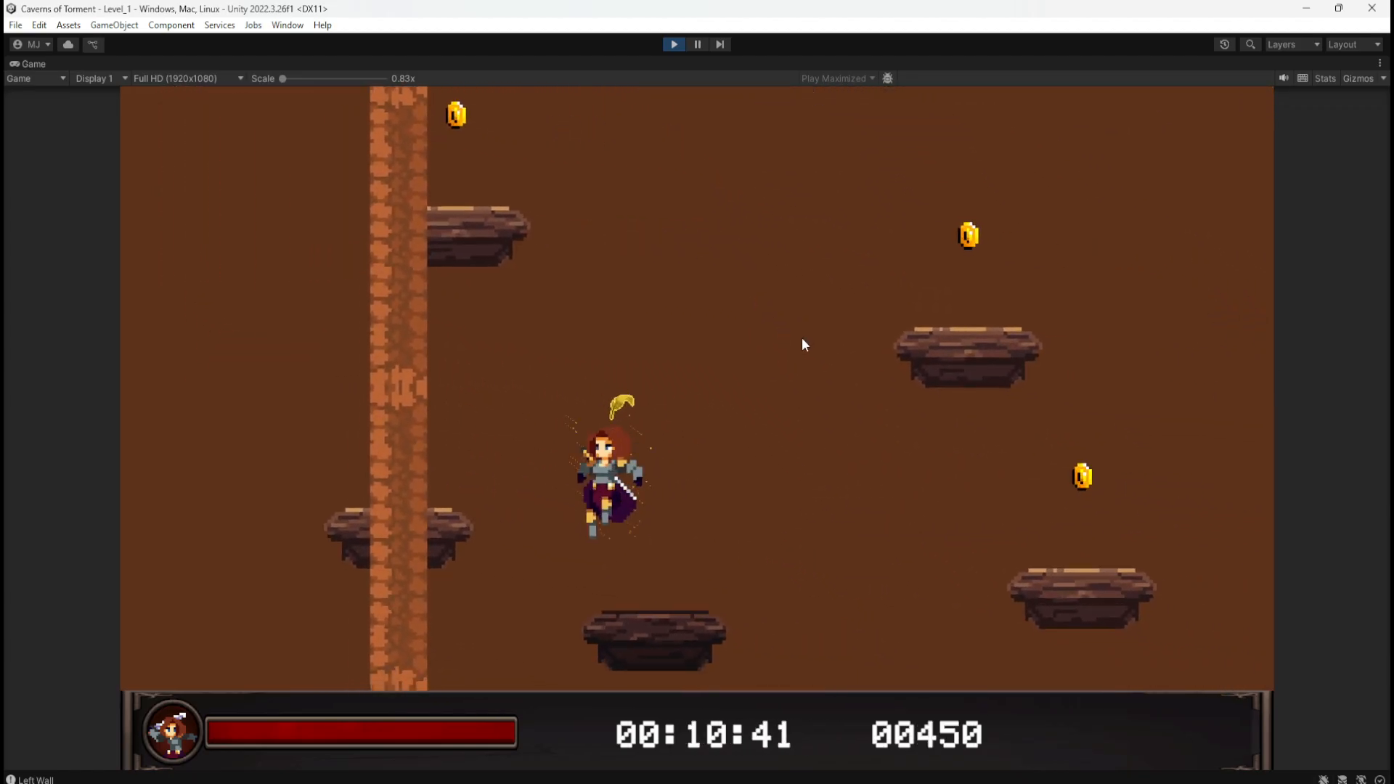
{"action": "key", "text": "d"}
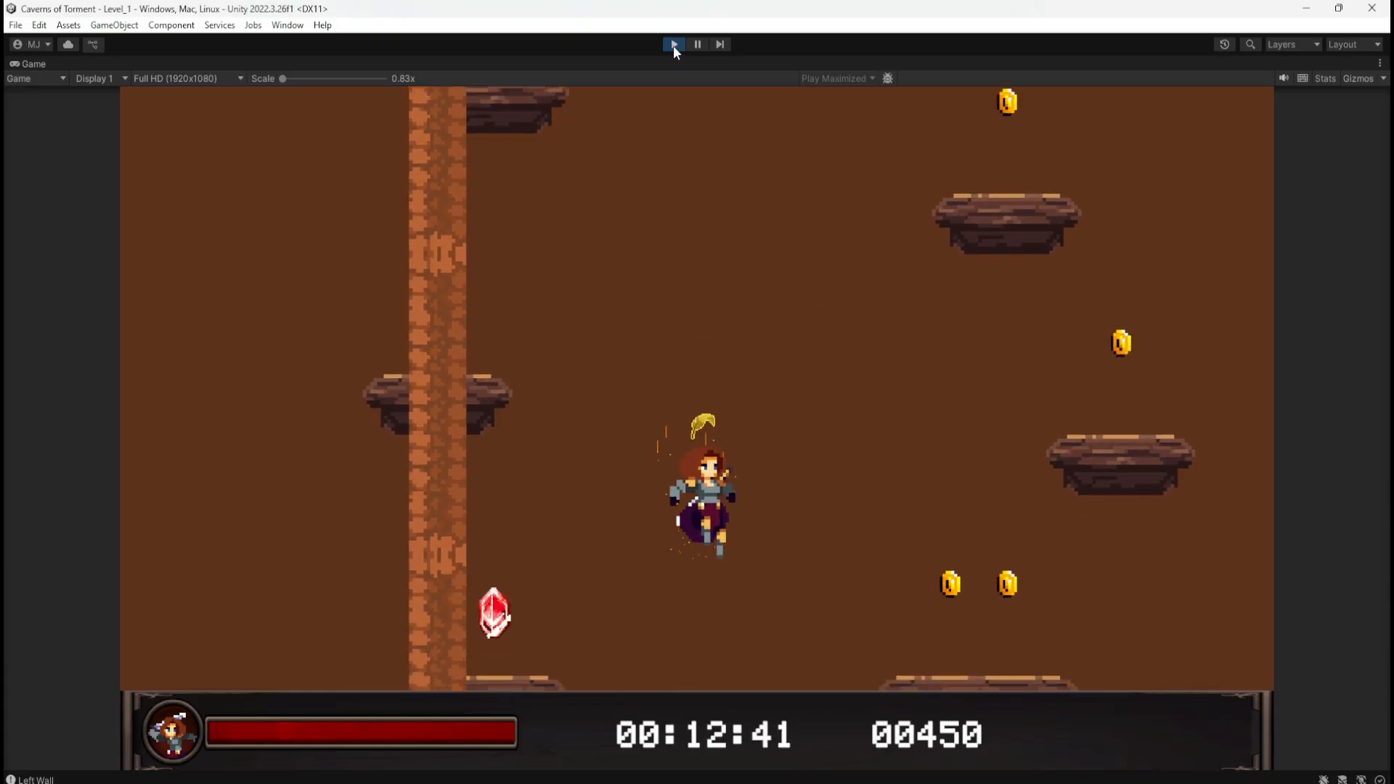
Step: Stop Play mode and open the P_Collapsing_Wooden_1x2 prefab from the Project assets
{"action": "left_click", "coordinate": [673, 45]}
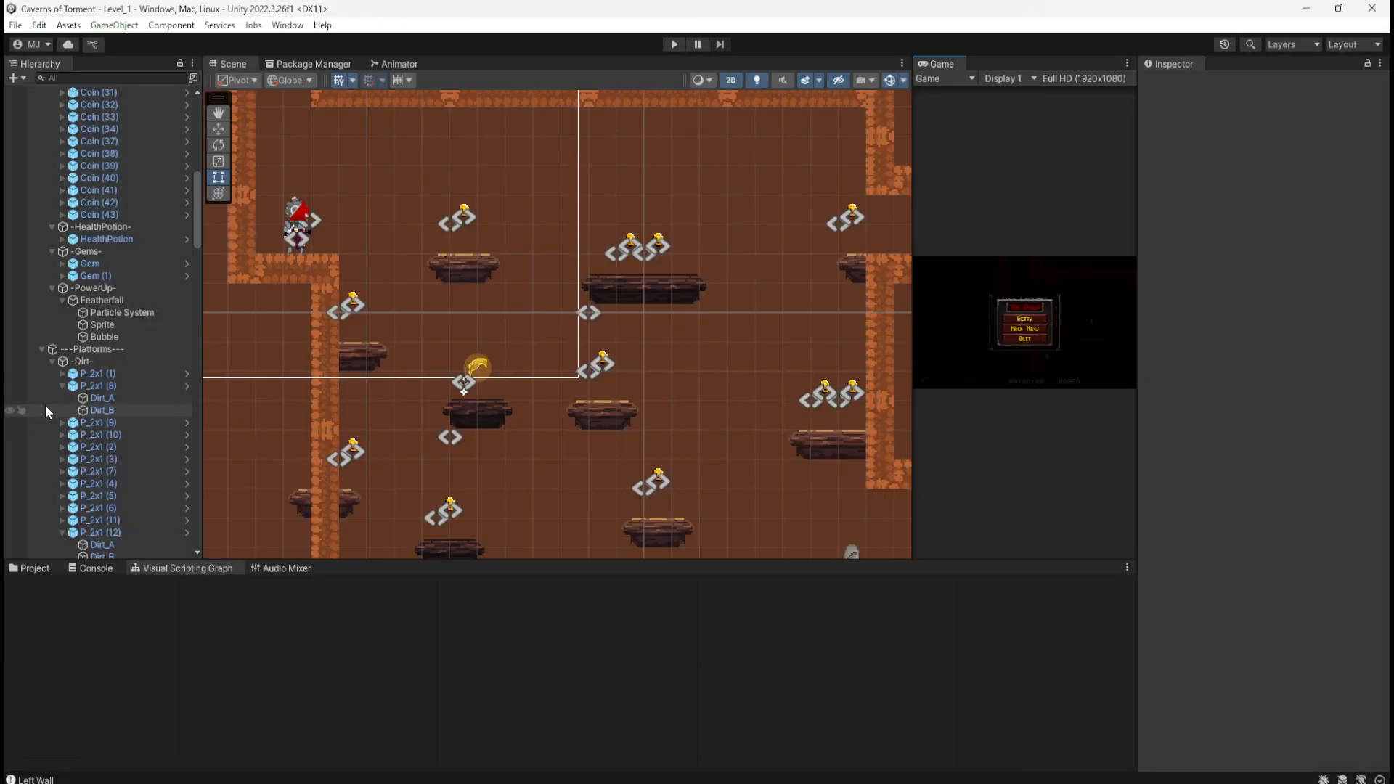
{"action": "left_click", "coordinate": [29, 569]}
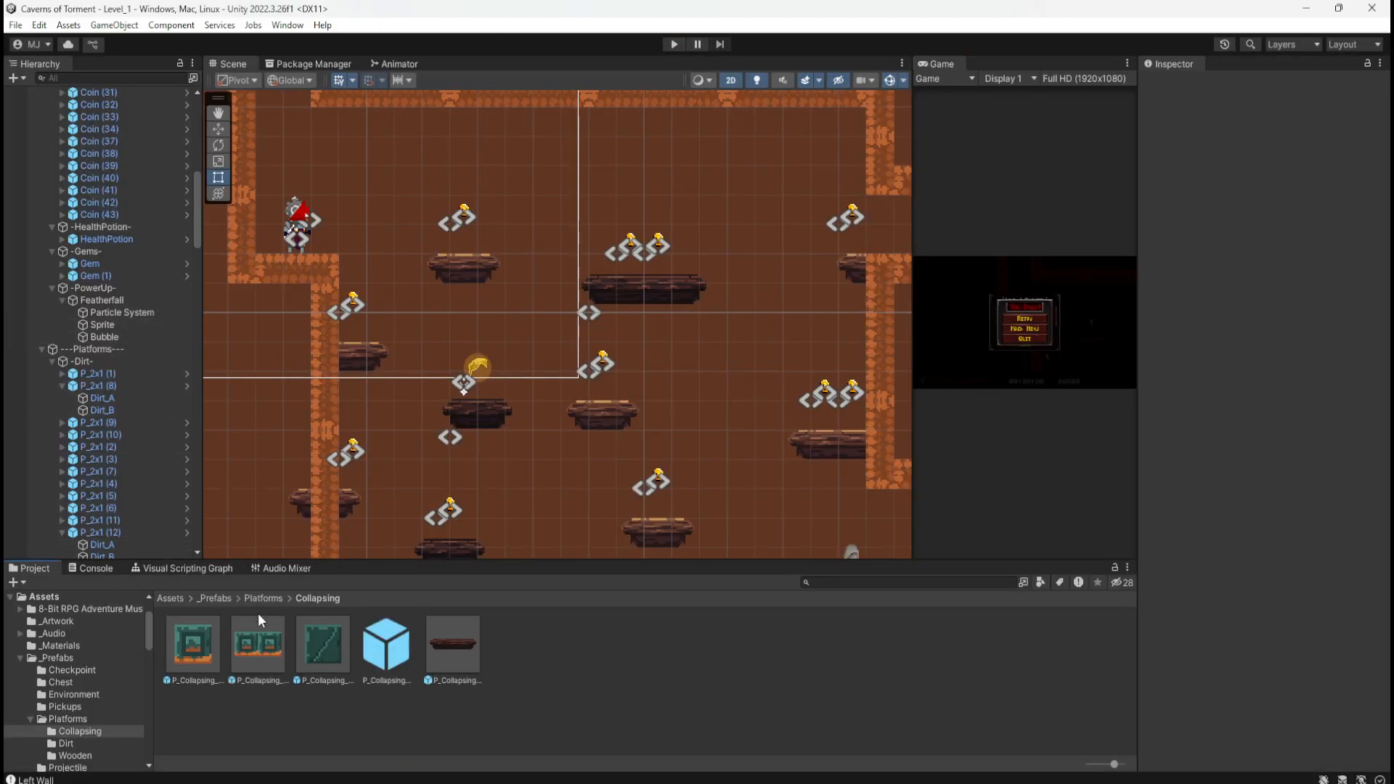
{"action": "double_click", "coordinate": [385, 643]}
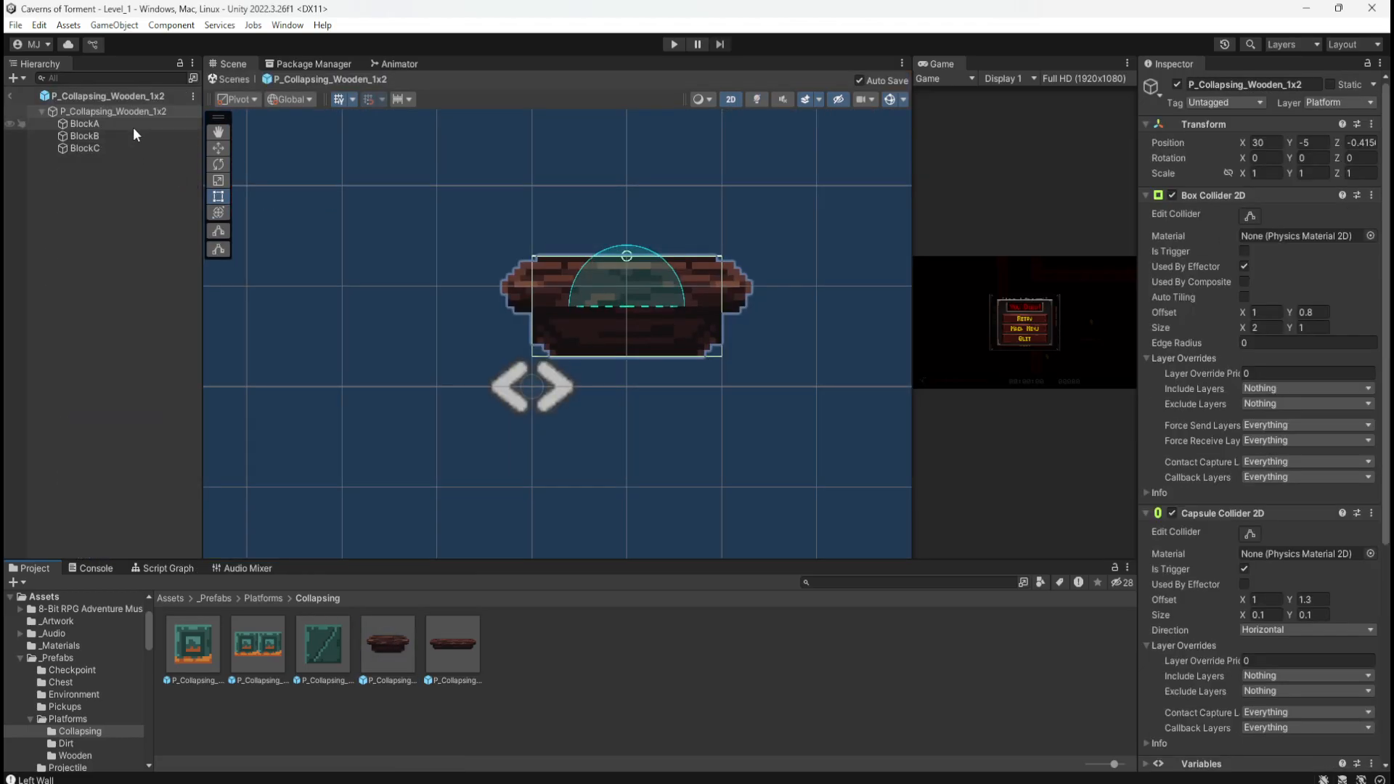
Step: Set the 1x2 prefab's Capsule Collider 2D Size X to 1.5 and inspect its BlockA piece
{"action": "left_click", "coordinate": [1208, 512]}
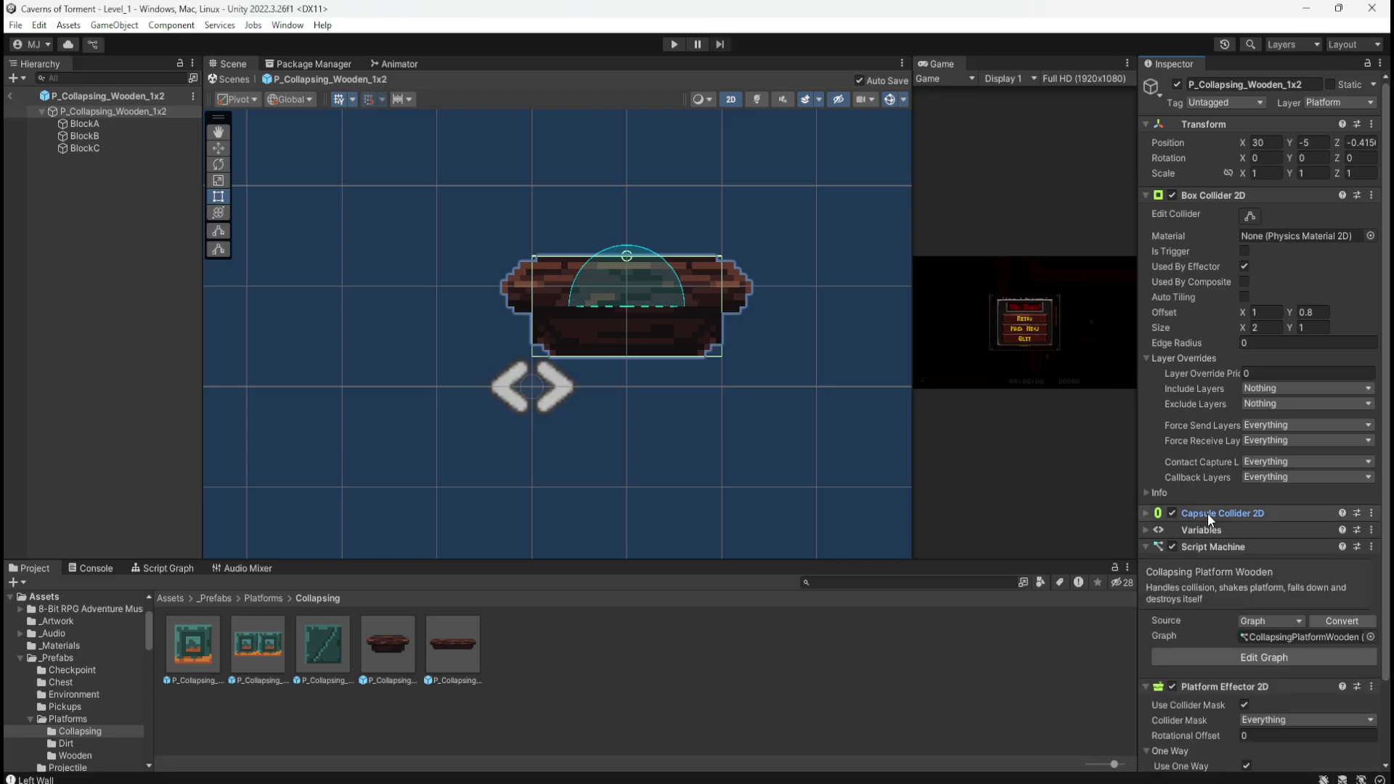
{"action": "left_click", "coordinate": [1208, 512]}
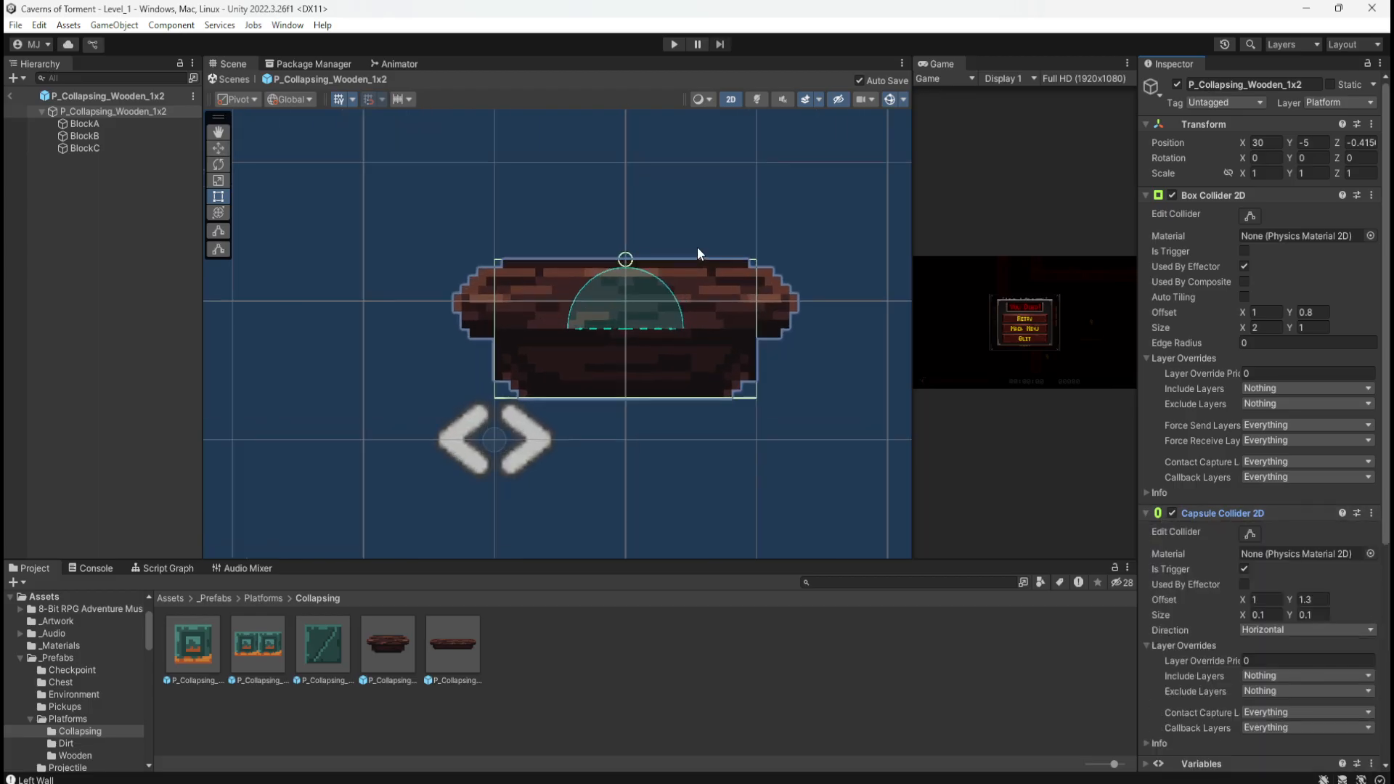
{"action": "scroll", "coordinate": [703, 235], "scroll_direction": "up", "scroll_amount": 3}
{"action": "left_click", "coordinate": [116, 124]}
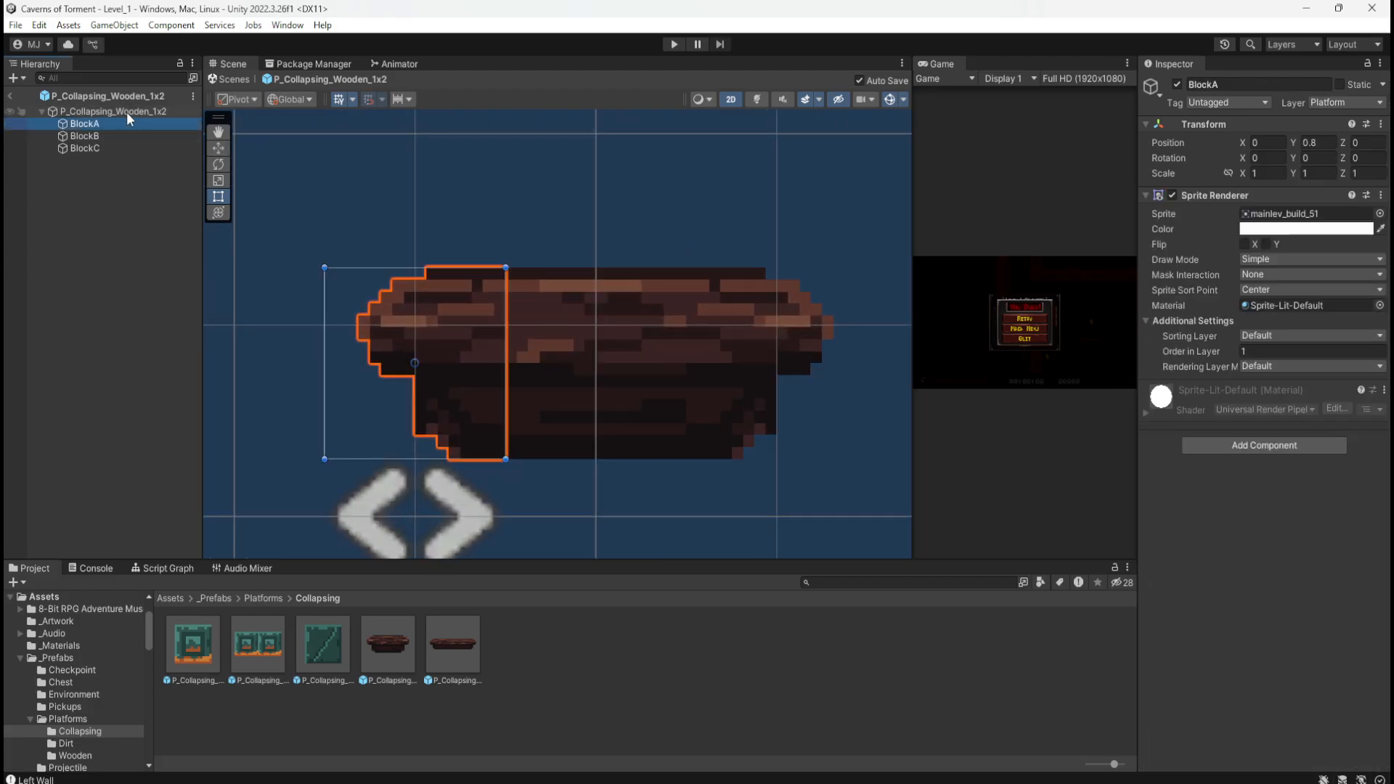
{"action": "left_click", "coordinate": [126, 112]}
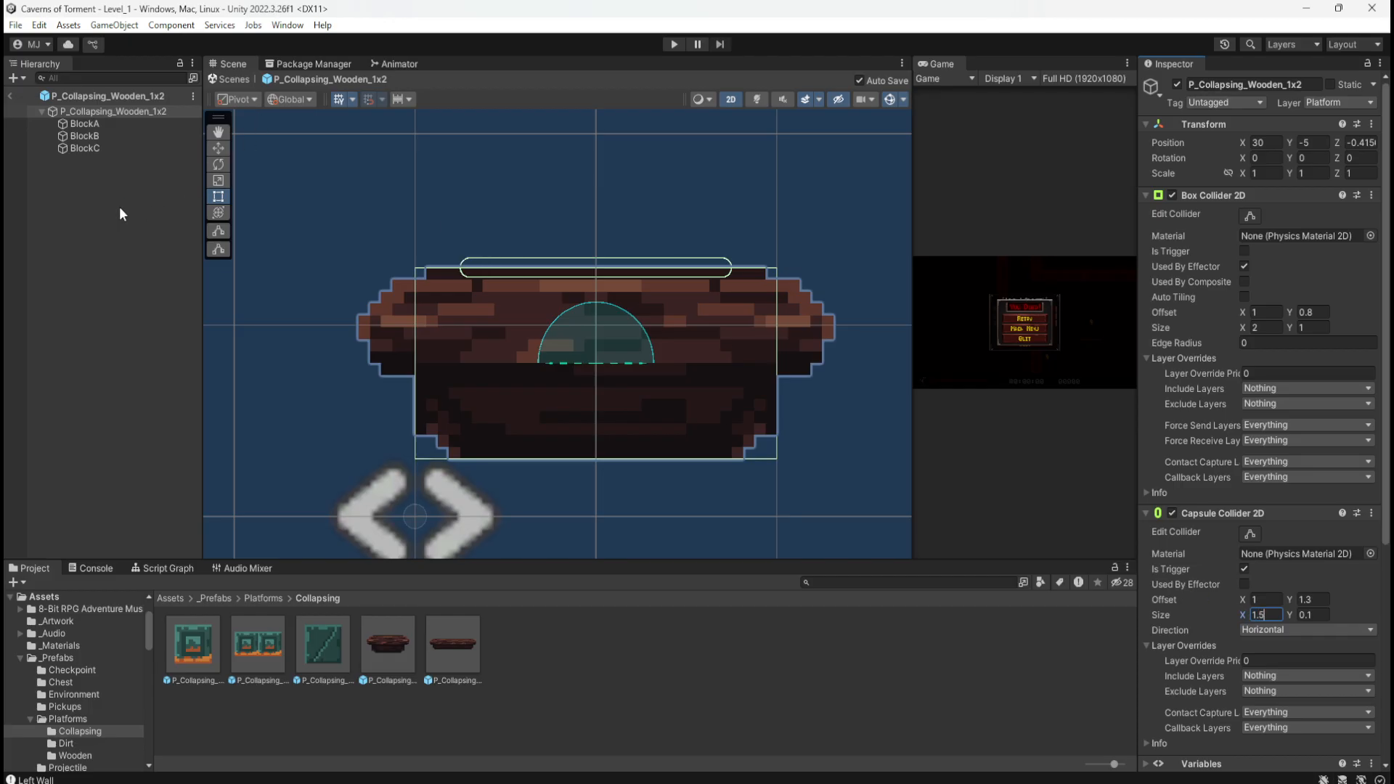
Step: Open P_Collapsing_Wooden_1x4 and widen its Capsule Collider 2D Size X to 3.5
{"action": "double_click", "coordinate": [451, 642]}
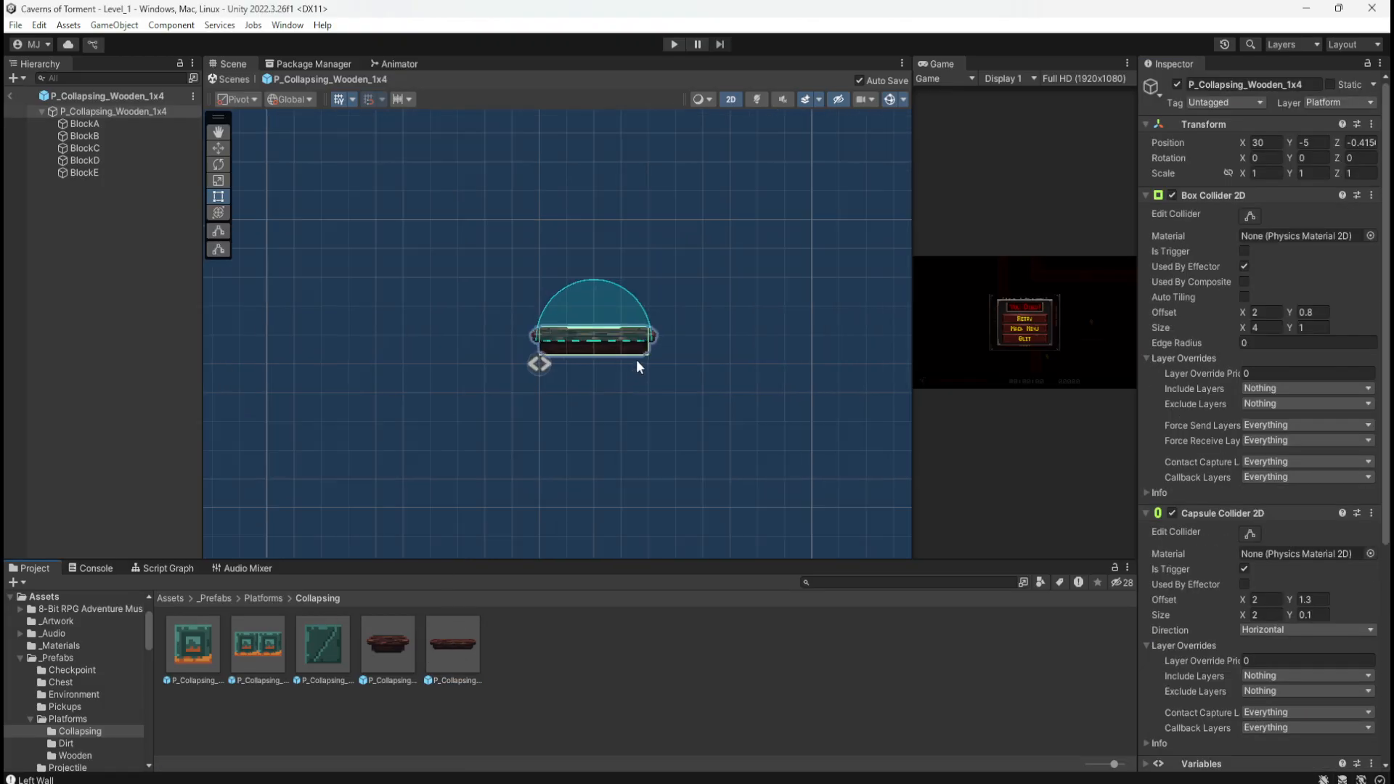
{"action": "scroll", "coordinate": [621, 344], "scroll_direction": "up", "scroll_amount": 8}
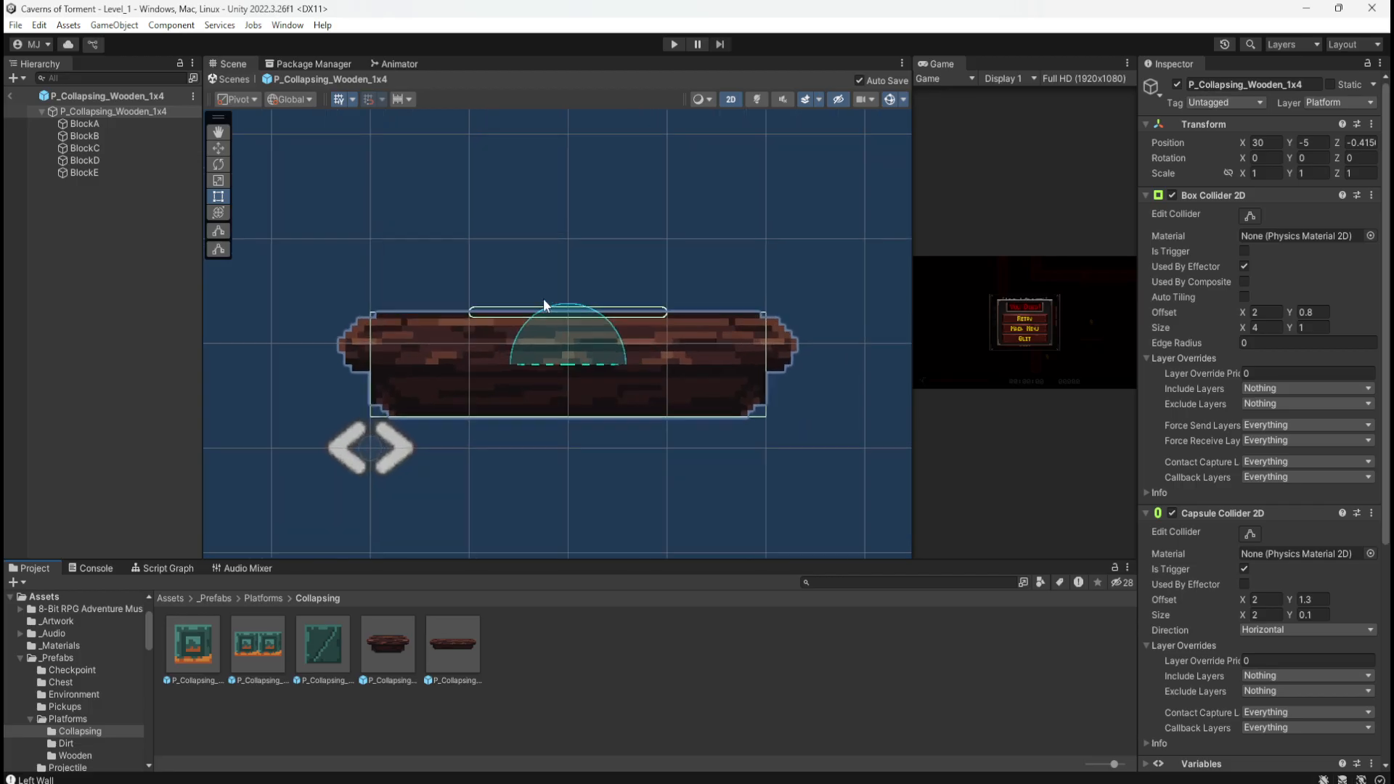
{"action": "scroll", "coordinate": [543, 298], "scroll_direction": "up", "scroll_amount": 4}
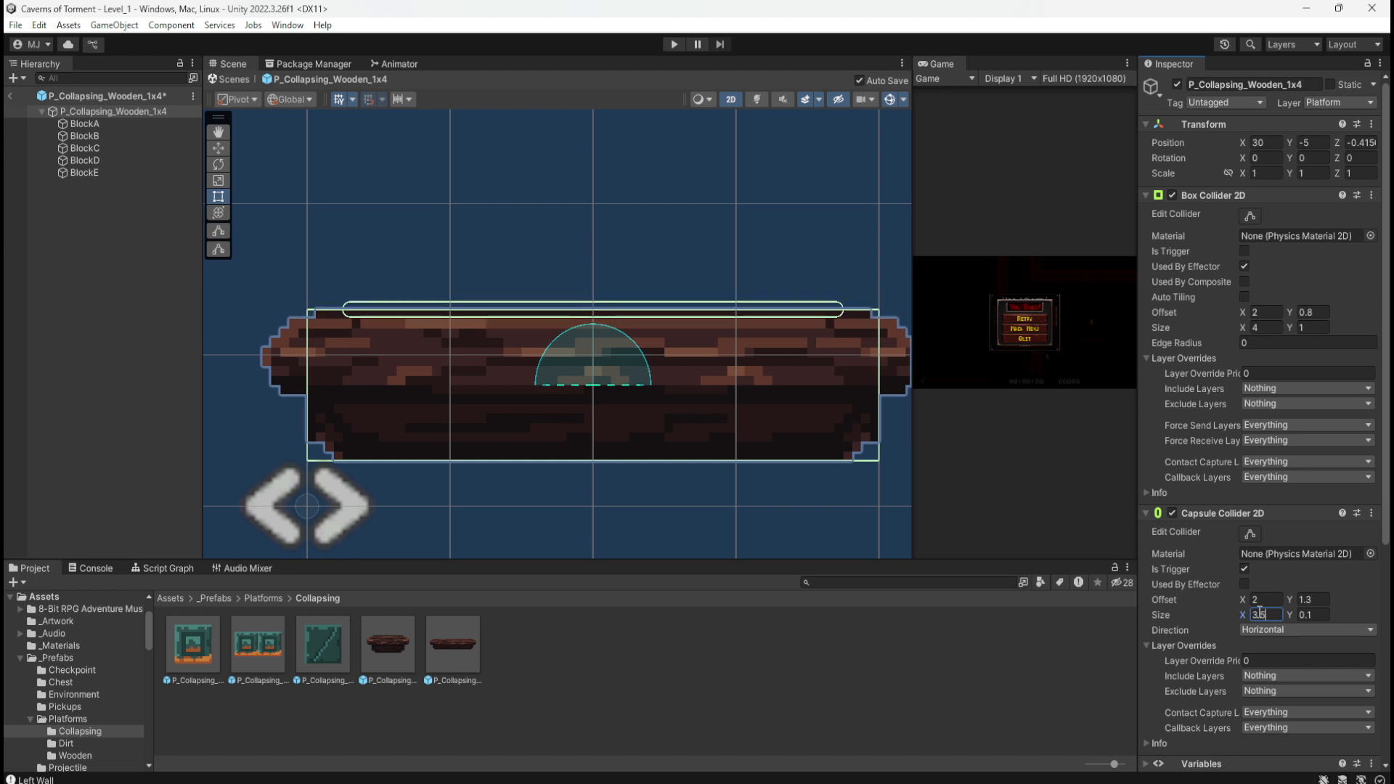
{"action": "scroll", "coordinate": [535, 357], "scroll_direction": "down", "scroll_amount": 2}
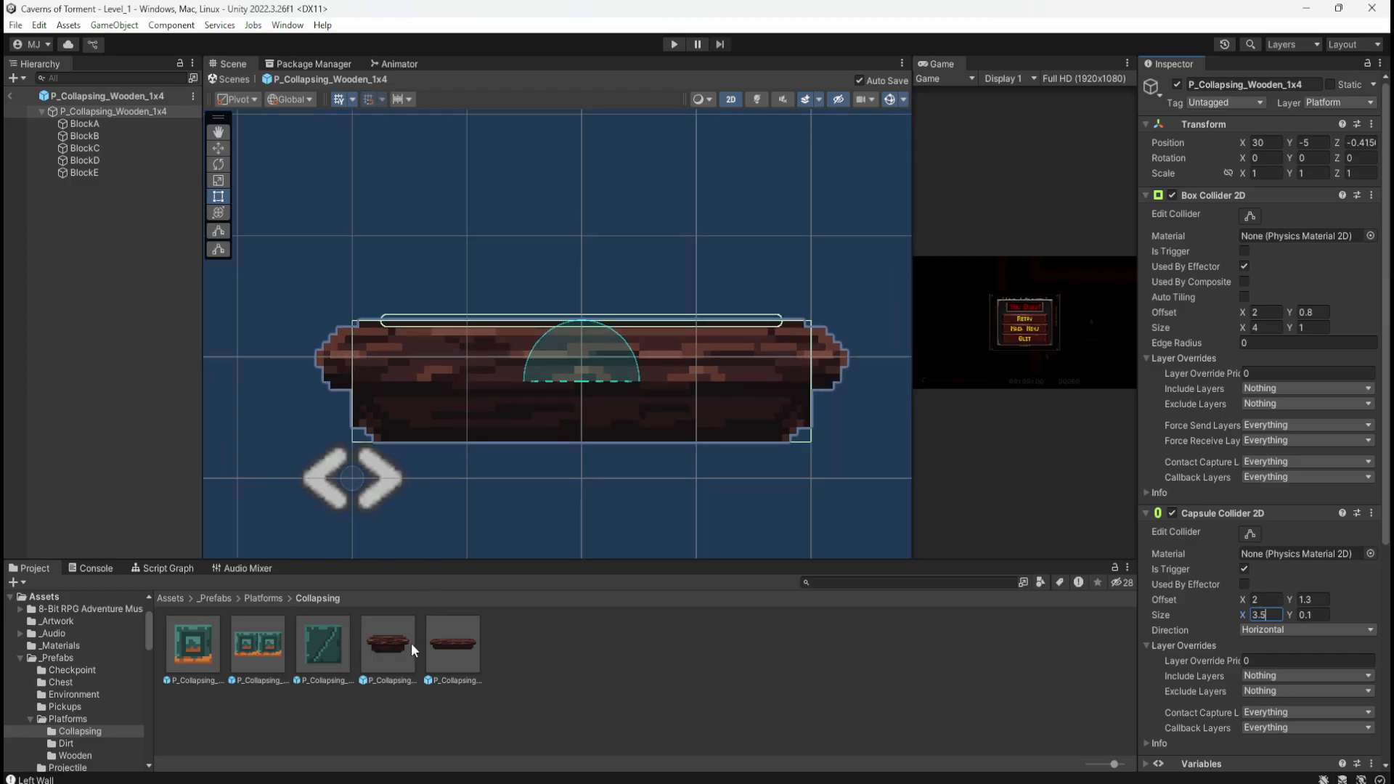
Step: Compare the 1x4 collider against the 1x2 prefab's 1.5-wide trigger, ending on the 1x4
{"action": "double_click", "coordinate": [377, 649]}
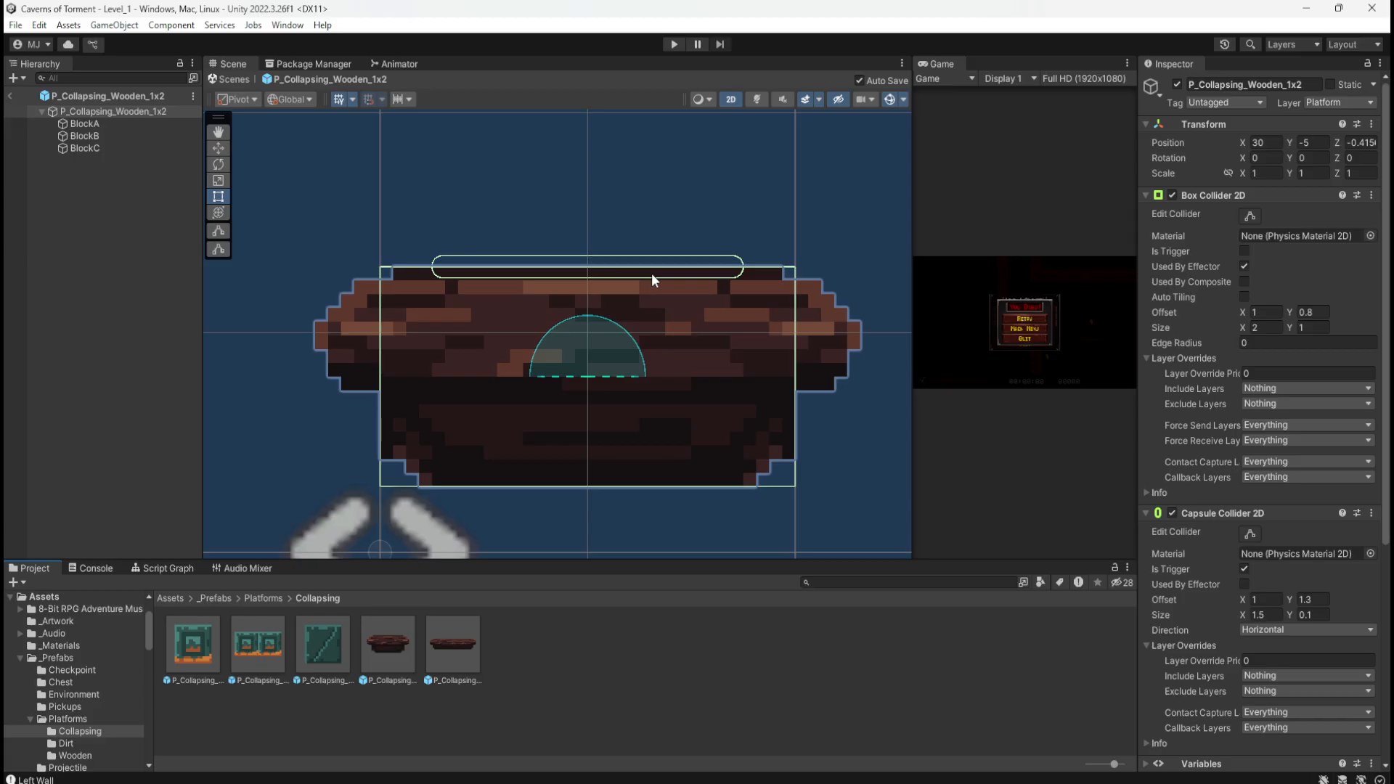
{"action": "double_click", "coordinate": [460, 657]}
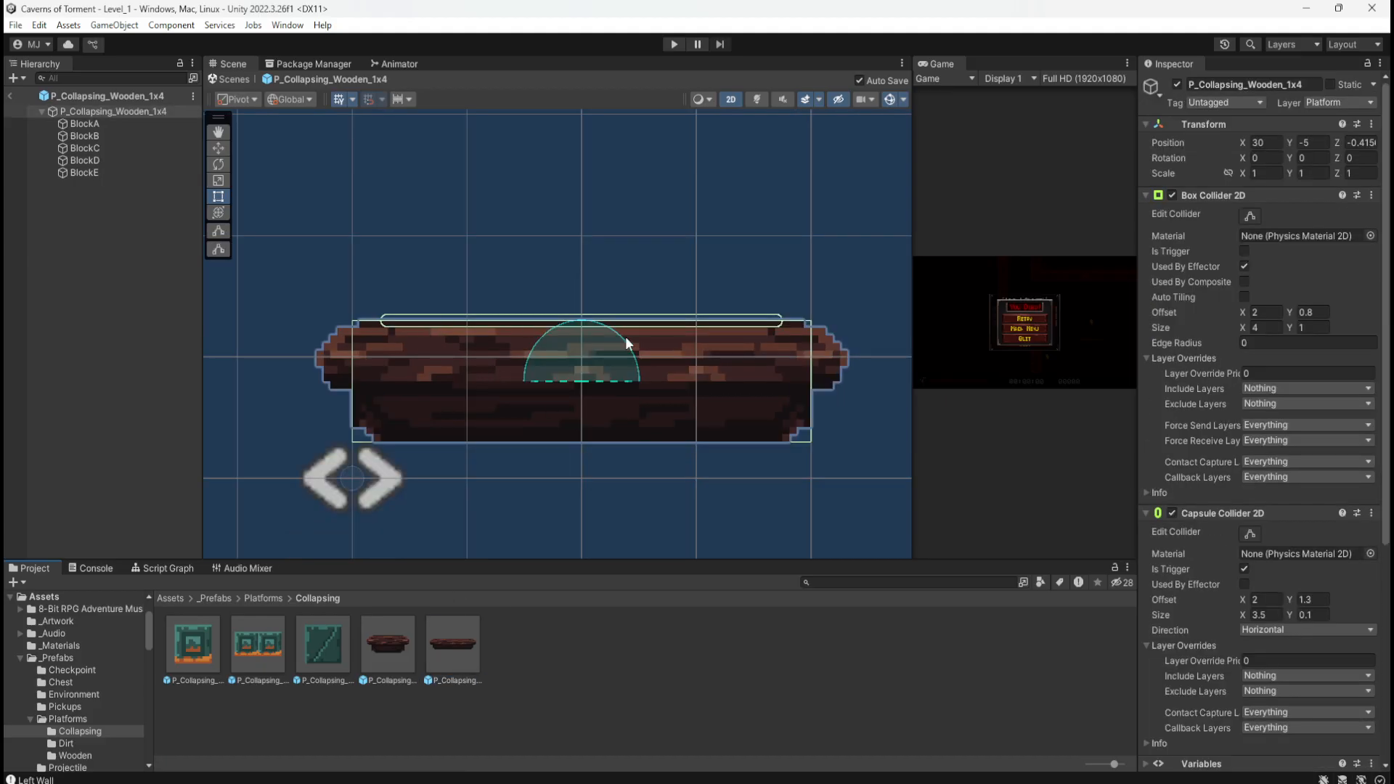
{"action": "double_click", "coordinate": [389, 638]}
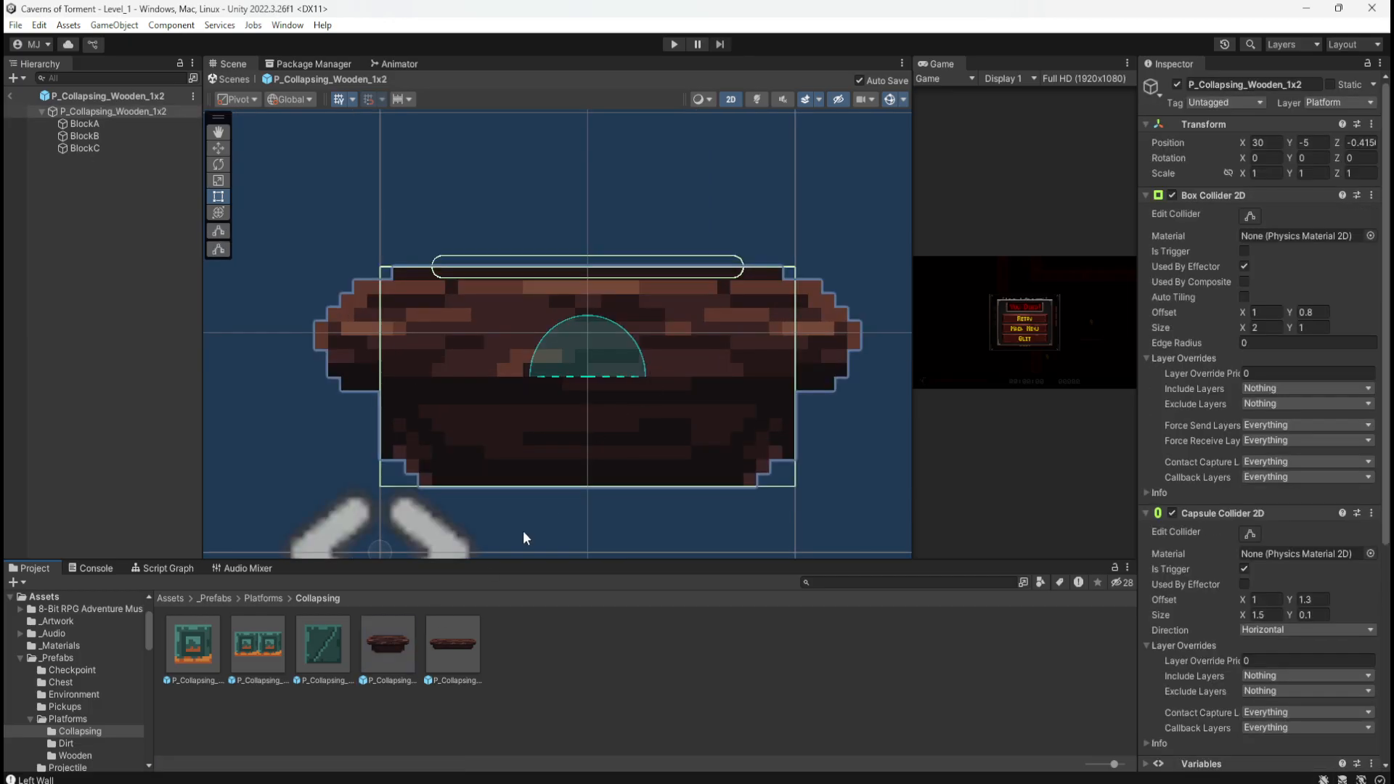
{"action": "double_click", "coordinate": [444, 643]}
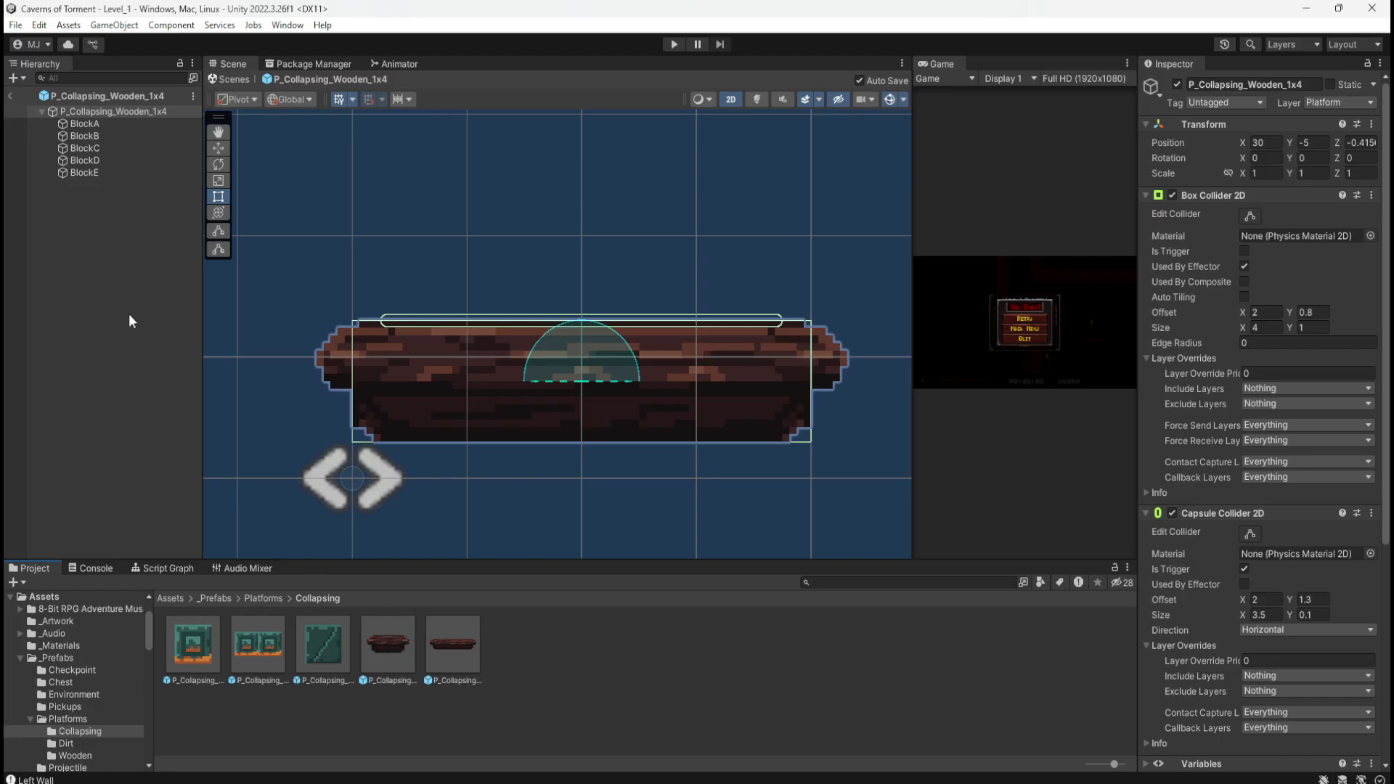
{"action": "left_click", "coordinate": [88, 285]}
Step: Exit Prefab Mode back to Level_1 and run the level in Play mode again
{"action": "left_click", "coordinate": [12, 95]}
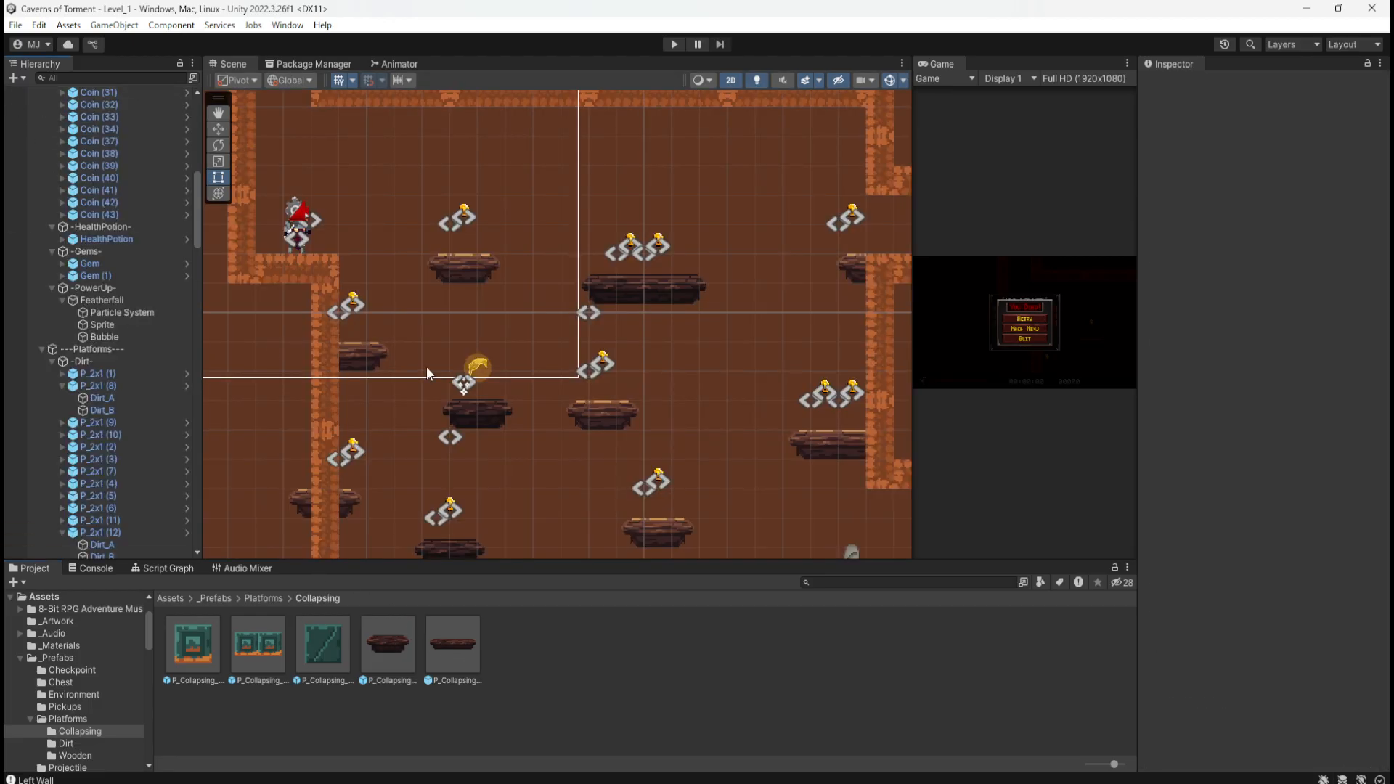
{"action": "left_click", "coordinate": [673, 44]}
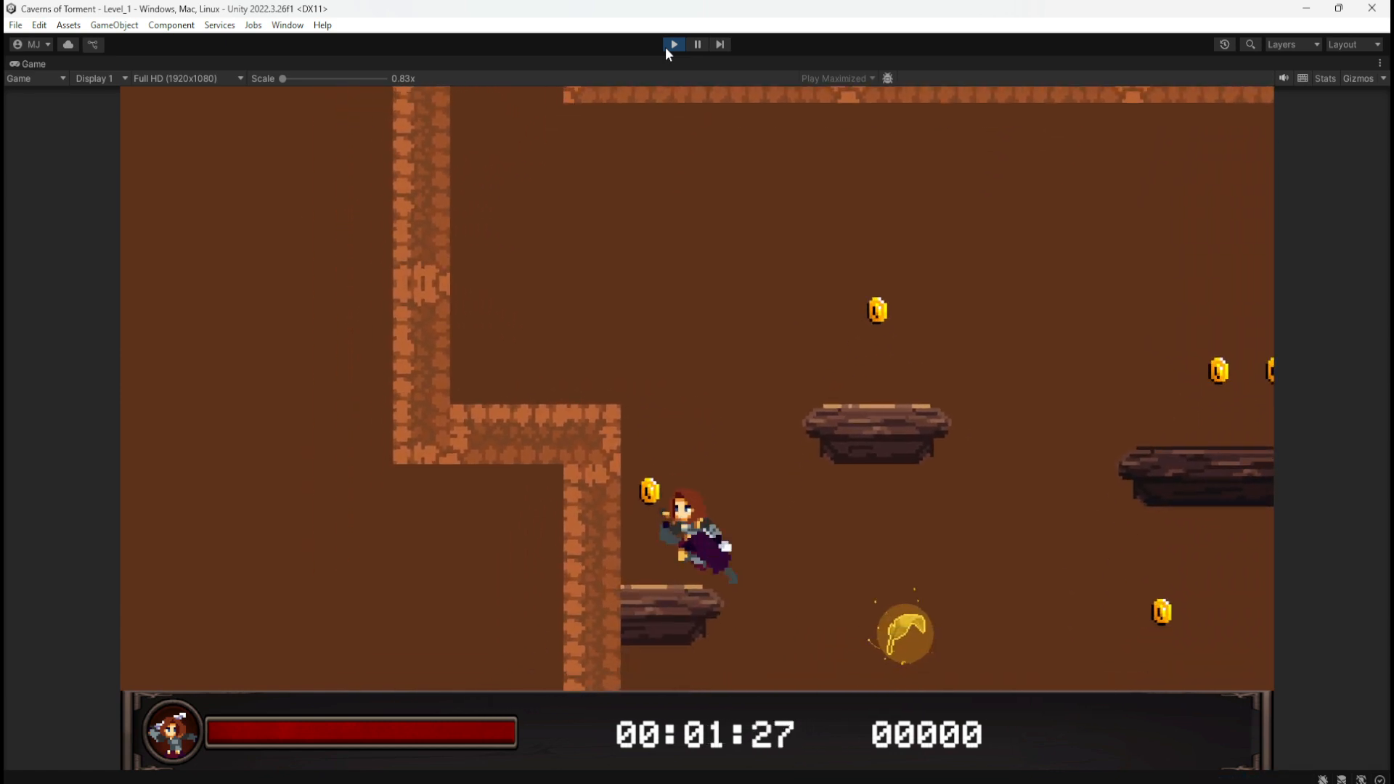
Step: Jump across the floating platforms and up through the wall opening, collecting coins
{"action": "key", "text": "space"}
{"action": "key", "text": "d"}
{"action": "key", "text": "space"}
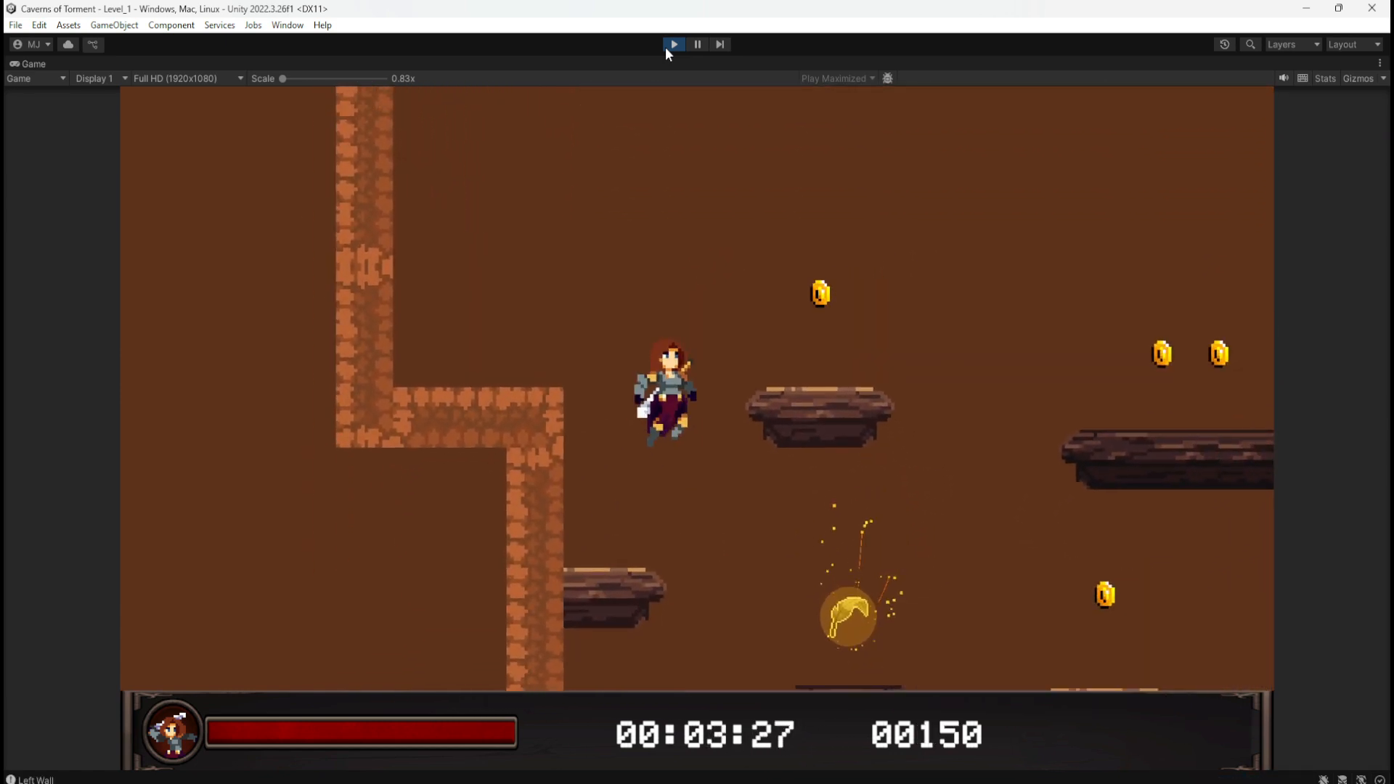
{"action": "key", "text": "a"}
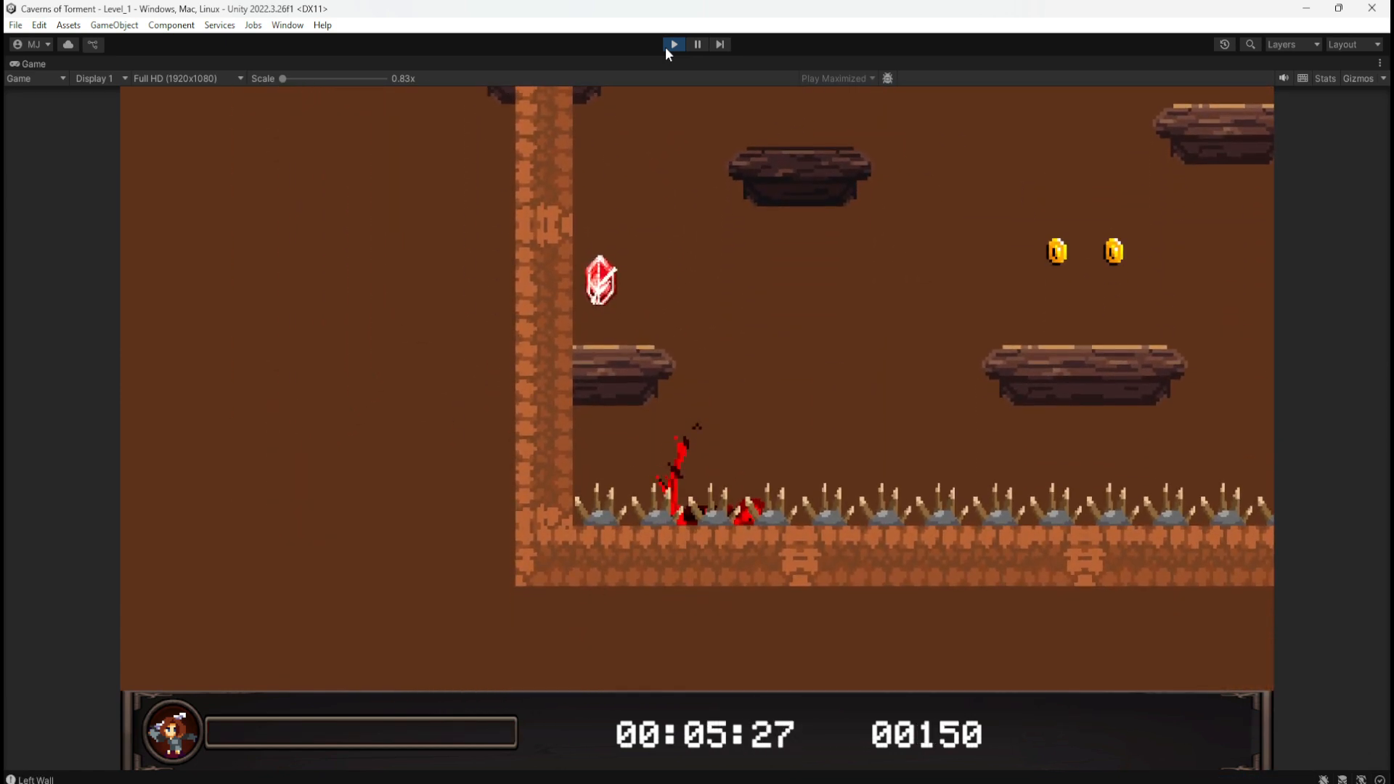
{"action": "key", "text": "d"}
{"action": "key", "text": "a"}
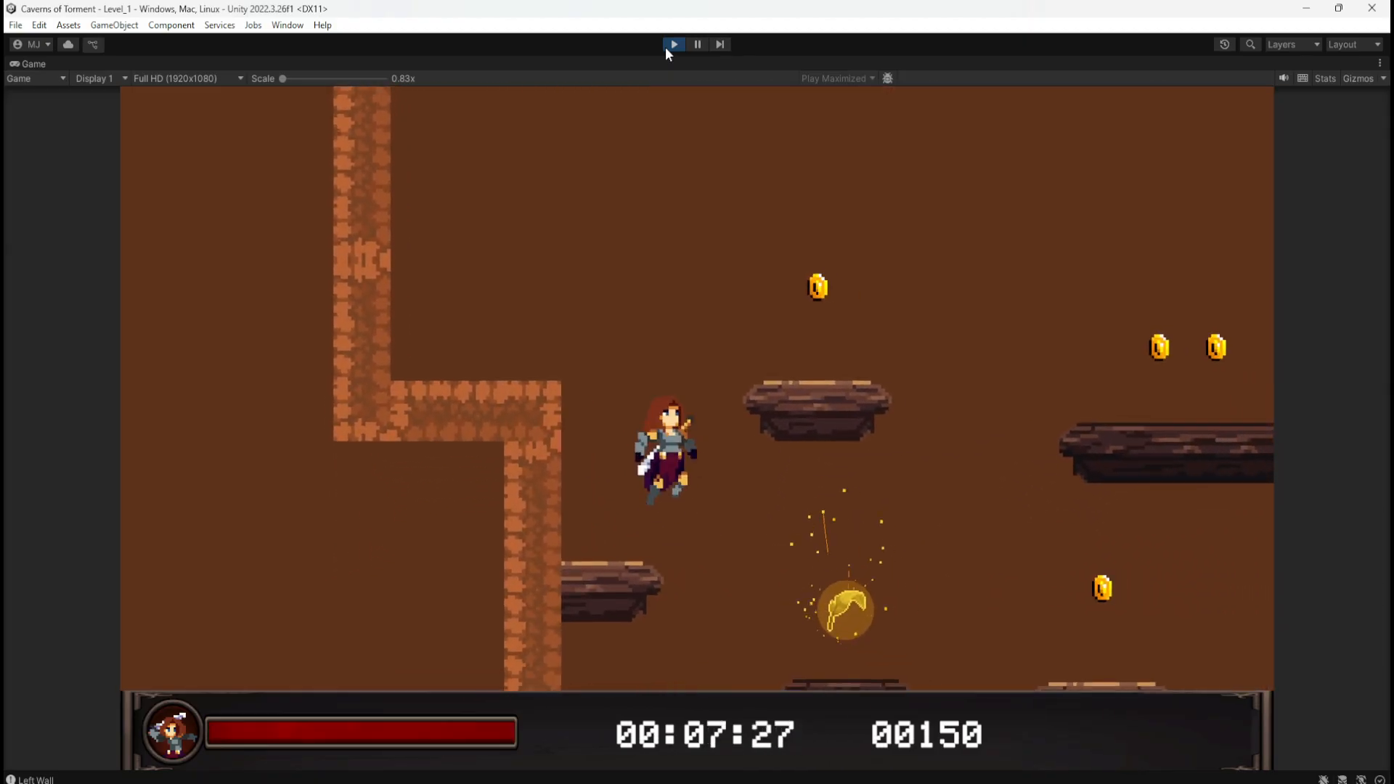
{"action": "key", "text": "space"}
{"action": "key", "text": "d"}
{"action": "key", "text": "space"}
{"action": "key", "text": "a"}
{"action": "key", "text": "d"}
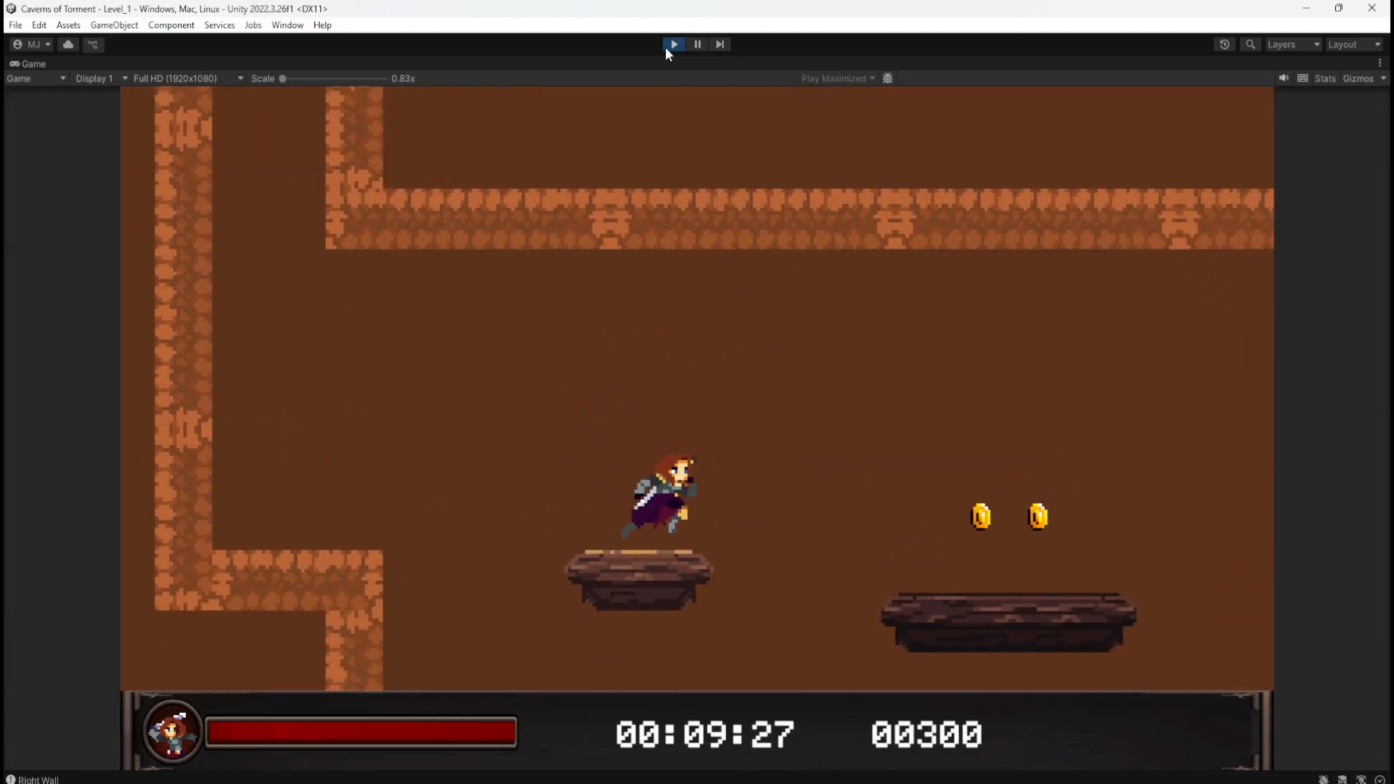
{"action": "key", "text": "space"}
{"action": "key", "text": "d"}
{"action": "key", "text": "space"}
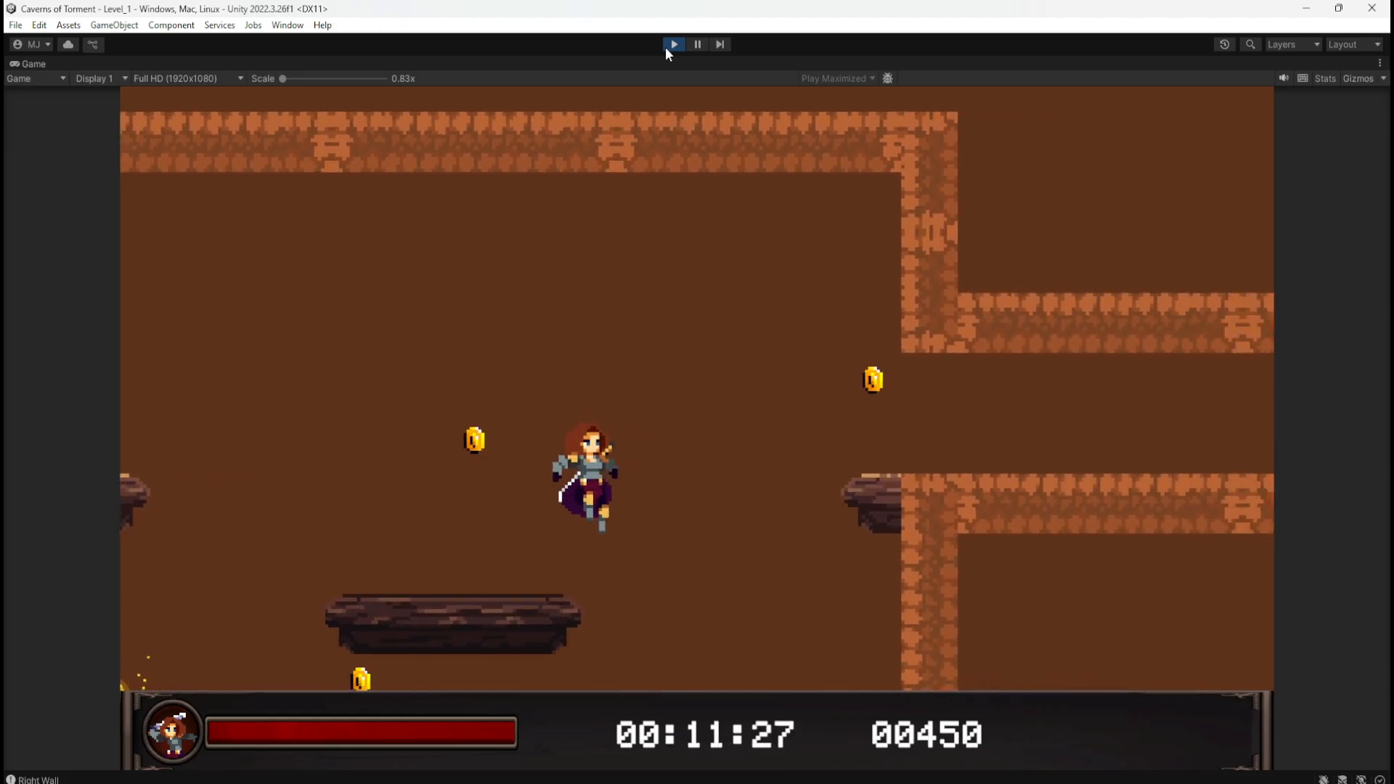
{"action": "key", "text": "a"}
{"action": "key", "text": "space"}
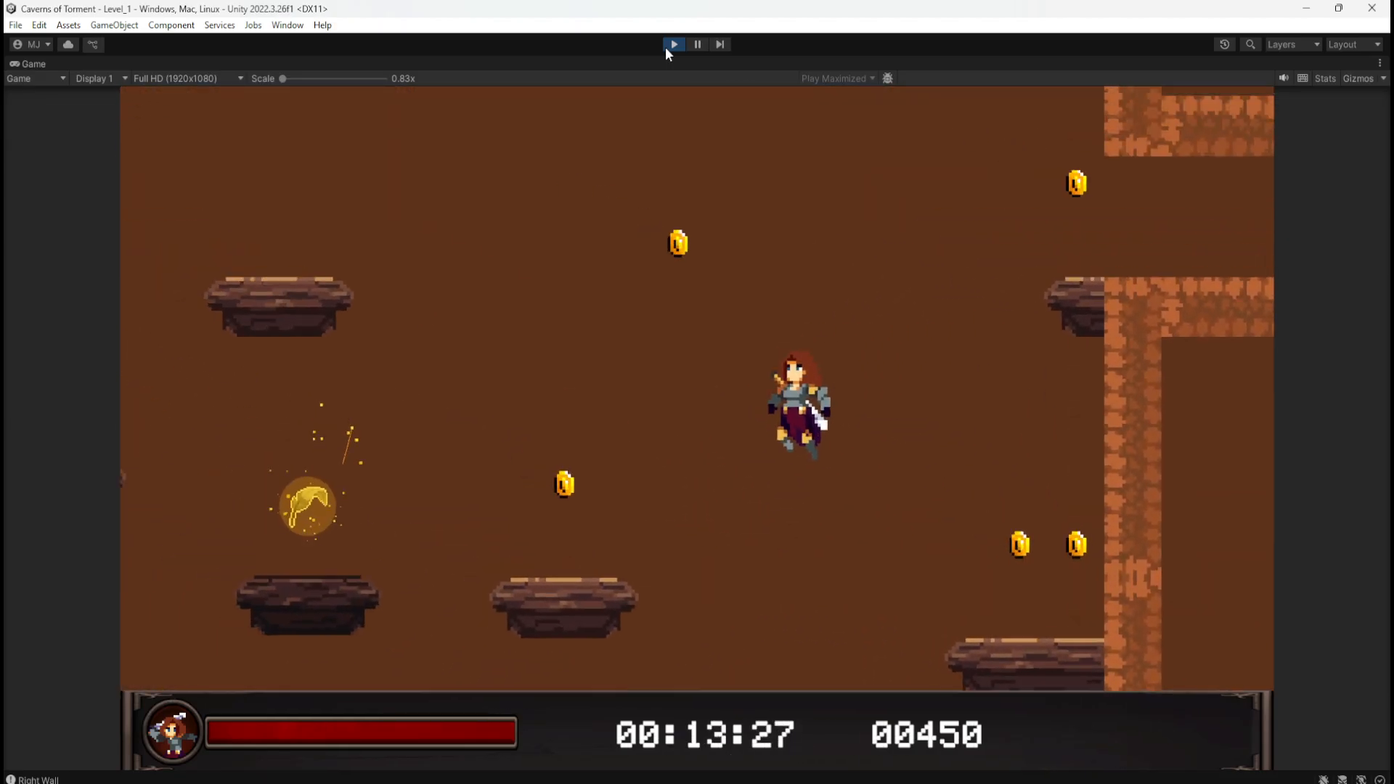
{"action": "key", "text": "space"}
{"action": "key", "text": "d"}
{"action": "key", "text": "space"}
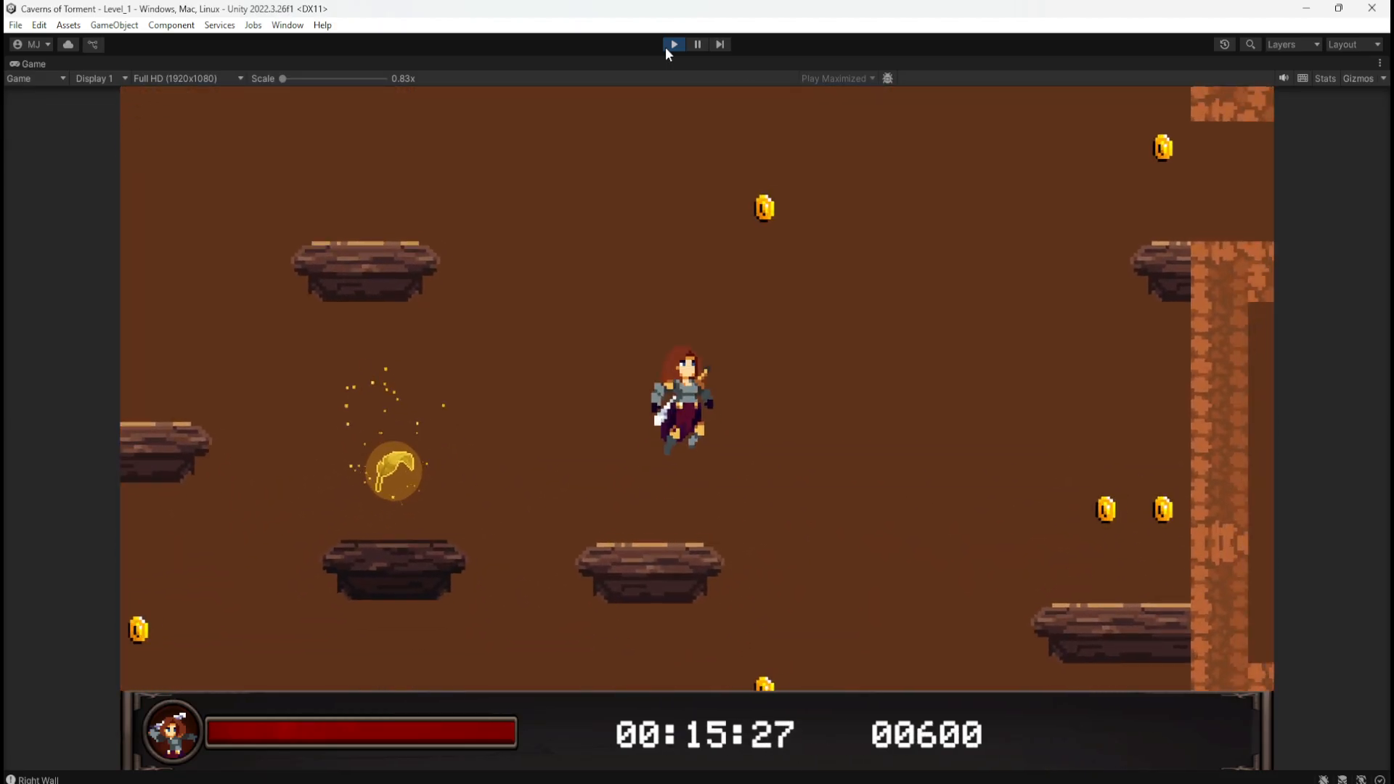
{"action": "key", "text": "space"}
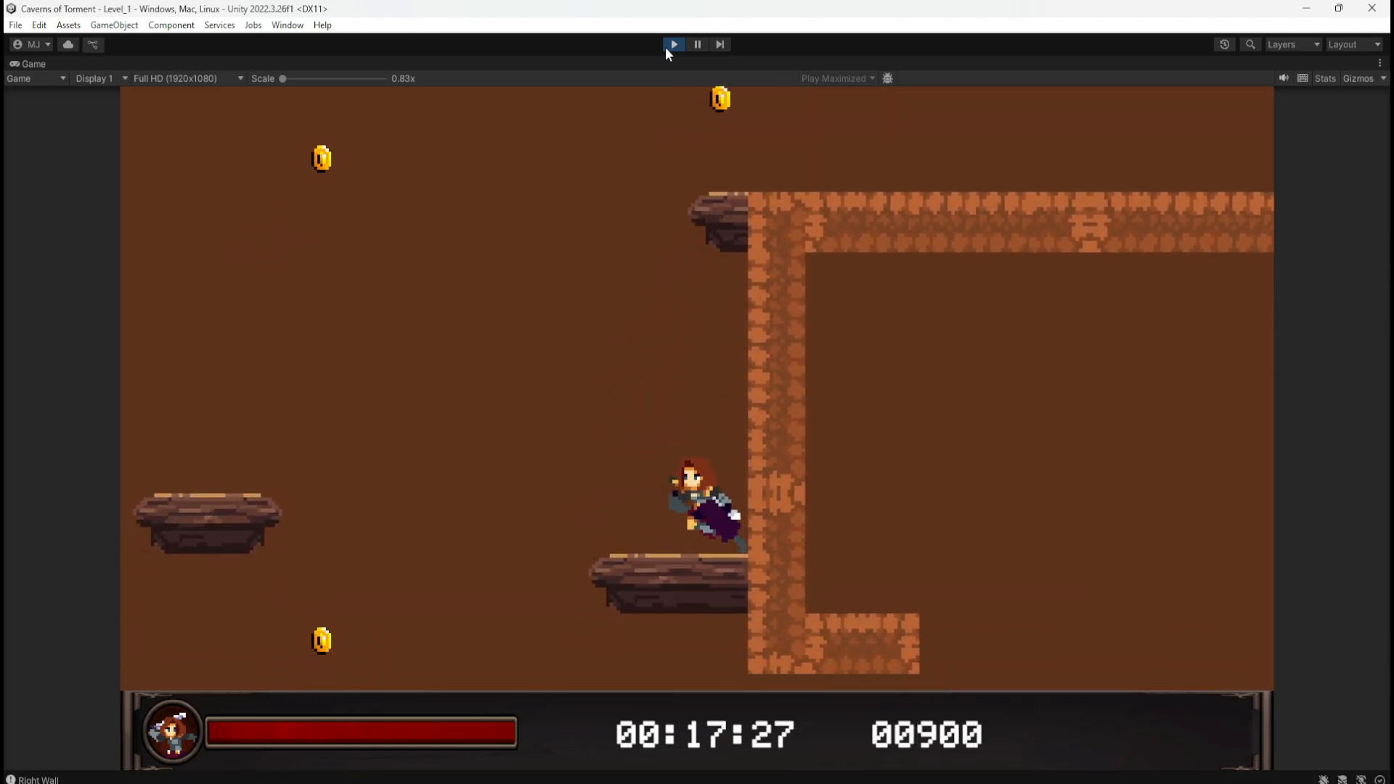
{"action": "key", "text": "space"}
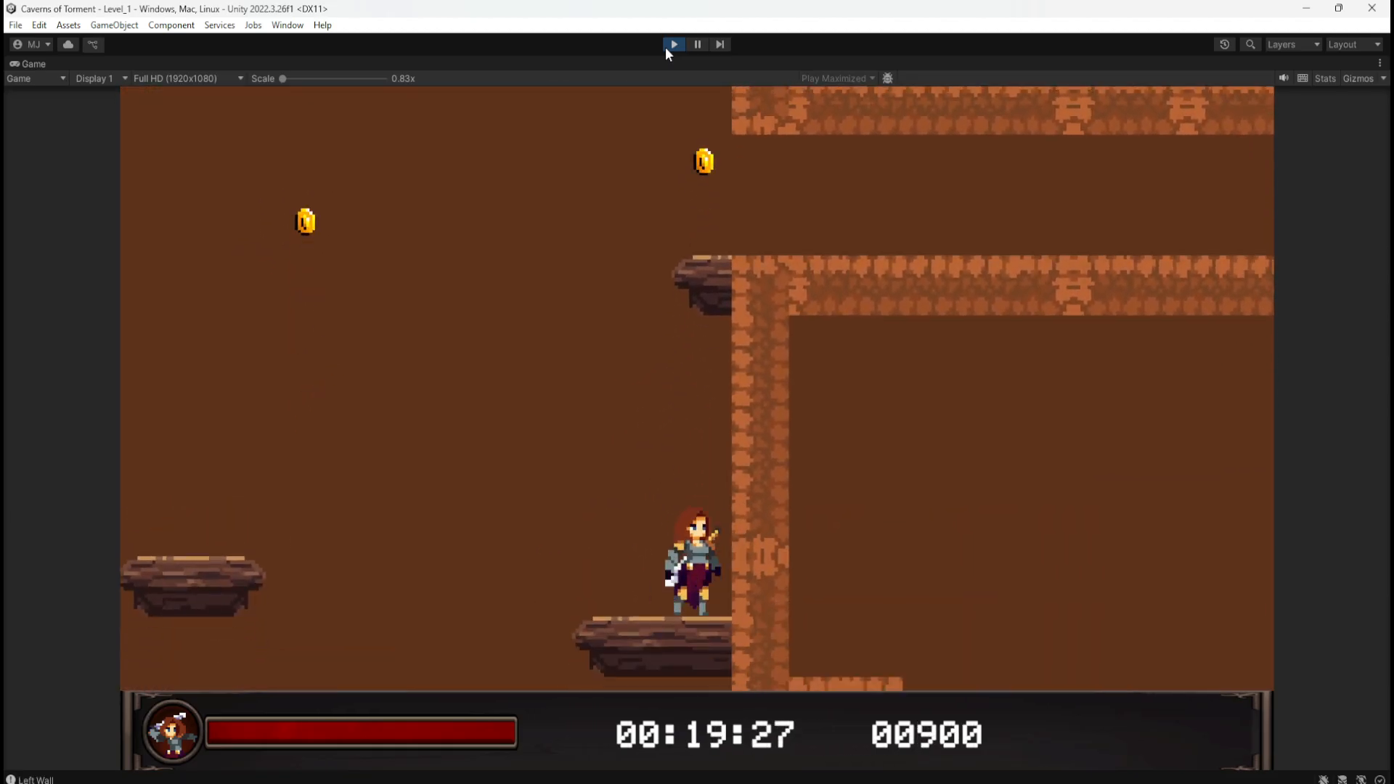
{"action": "key", "text": "space"}
{"action": "key", "text": "space"}
{"action": "key", "text": "a"}
{"action": "key", "text": "space"}
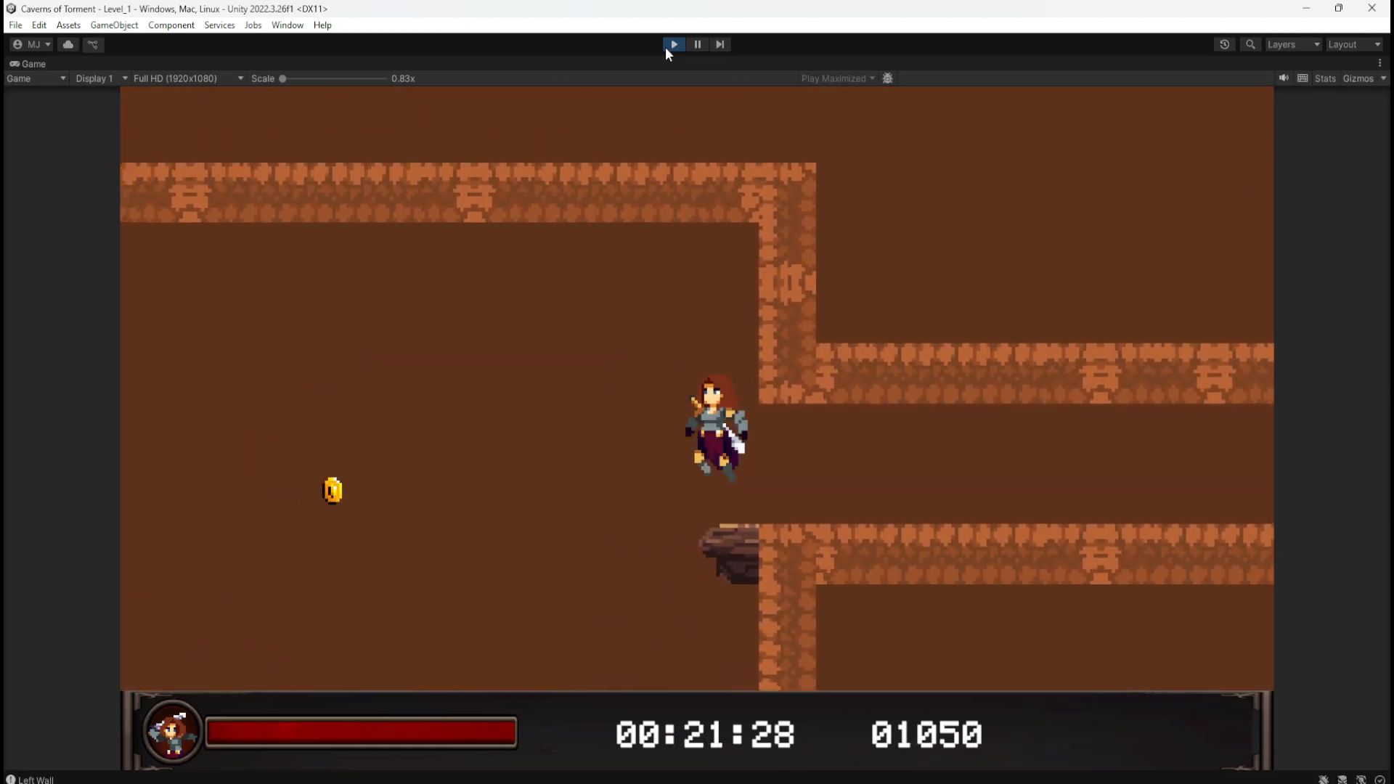
{"action": "key", "text": "a"}
{"action": "key", "text": "space"}
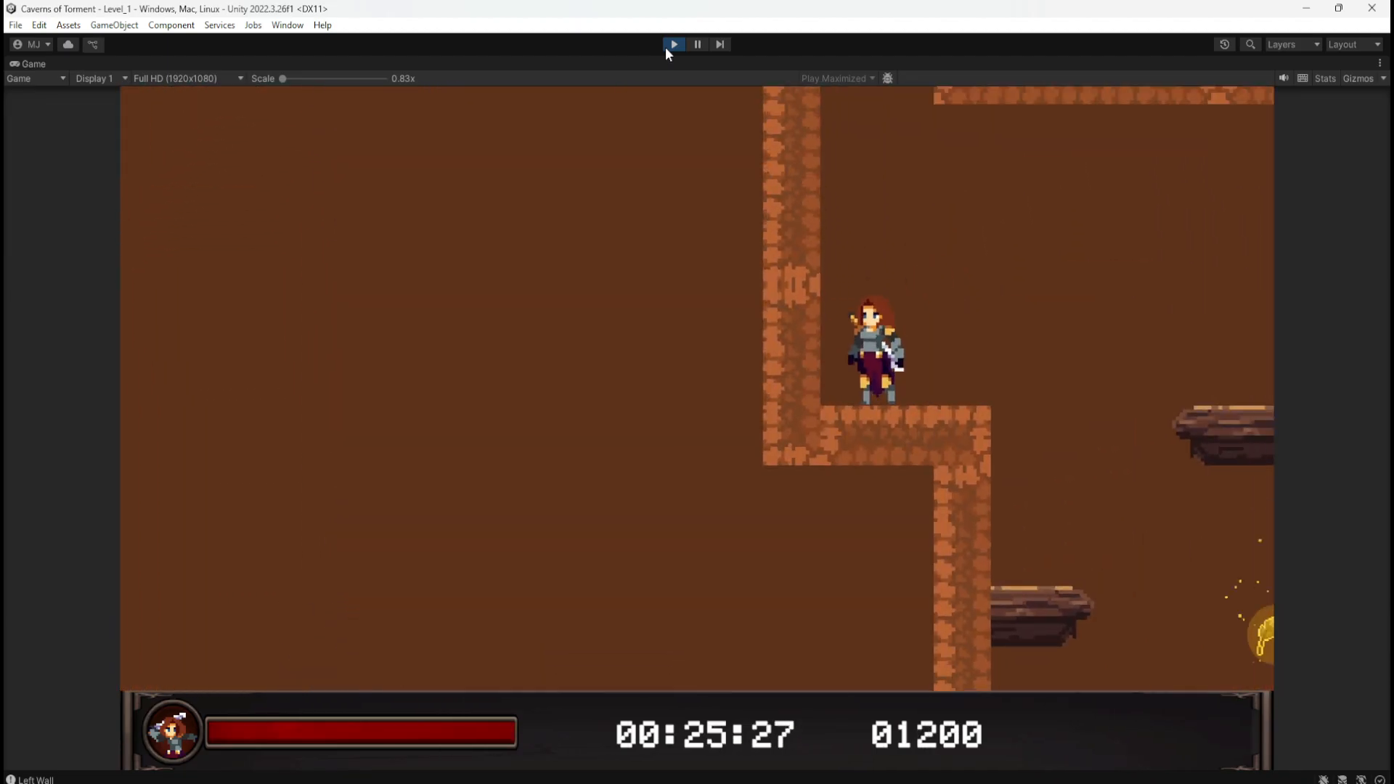
Step: After respawning, collect more coins and reach the lit statue checkpoint, then stop at score 02700
{"action": "key", "text": "d"}
{"action": "key", "text": "d"}
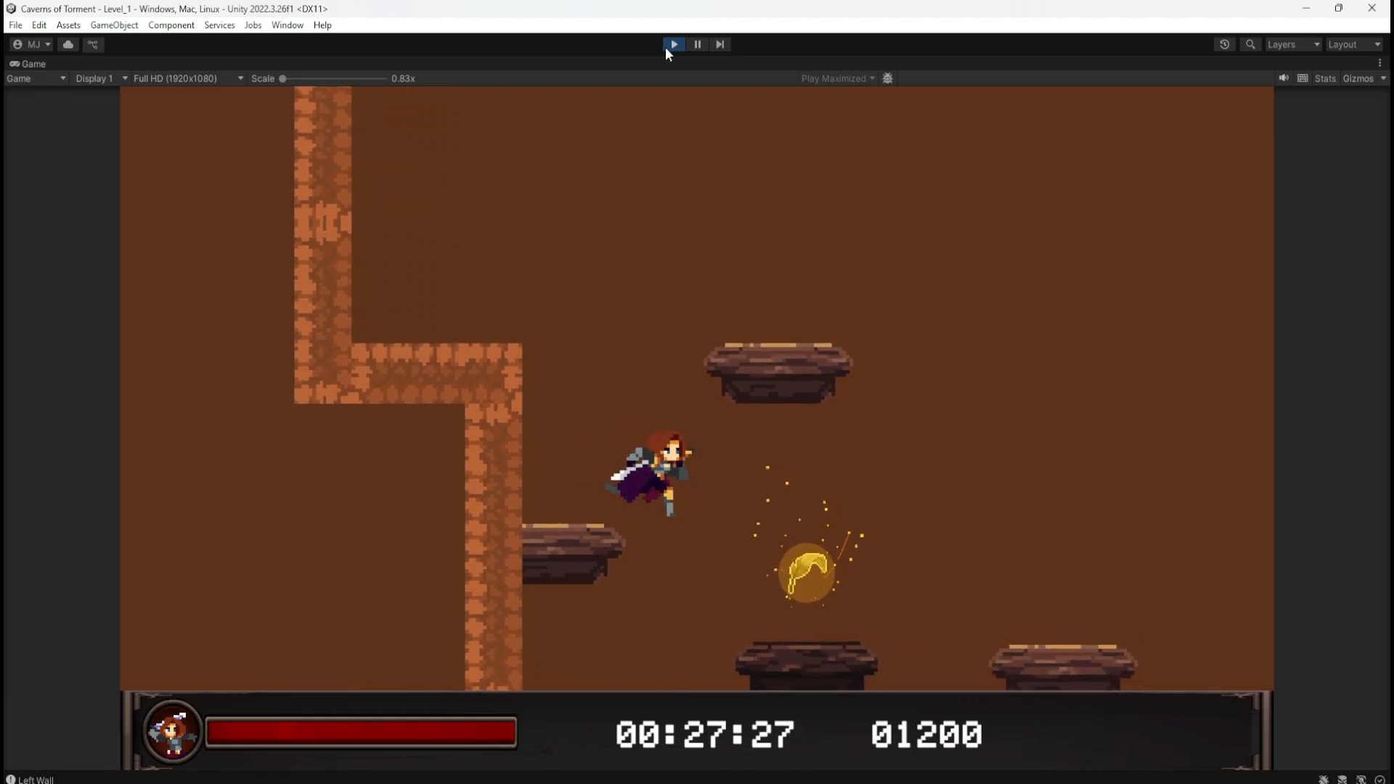
{"action": "key", "text": "a"}
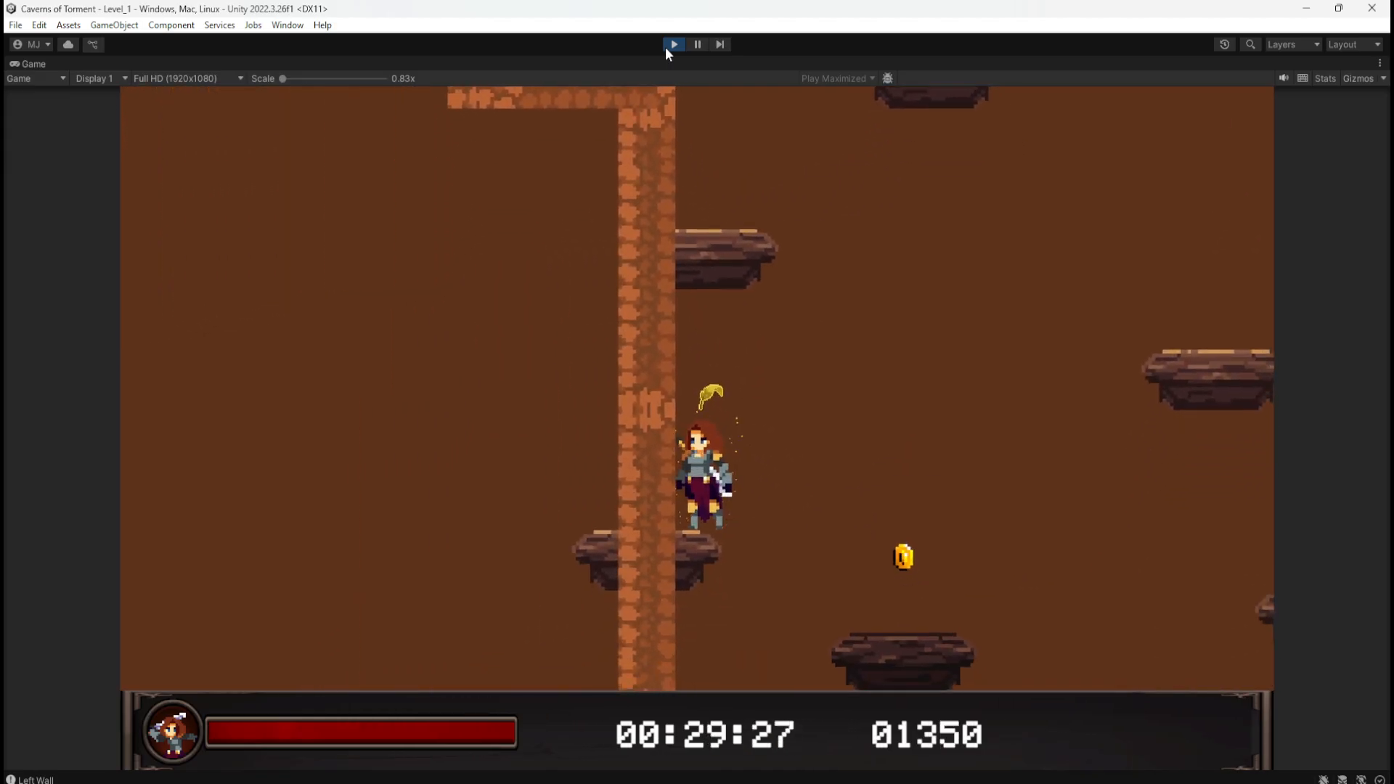
{"action": "key", "text": "d"}
{"action": "key", "text": "d"}
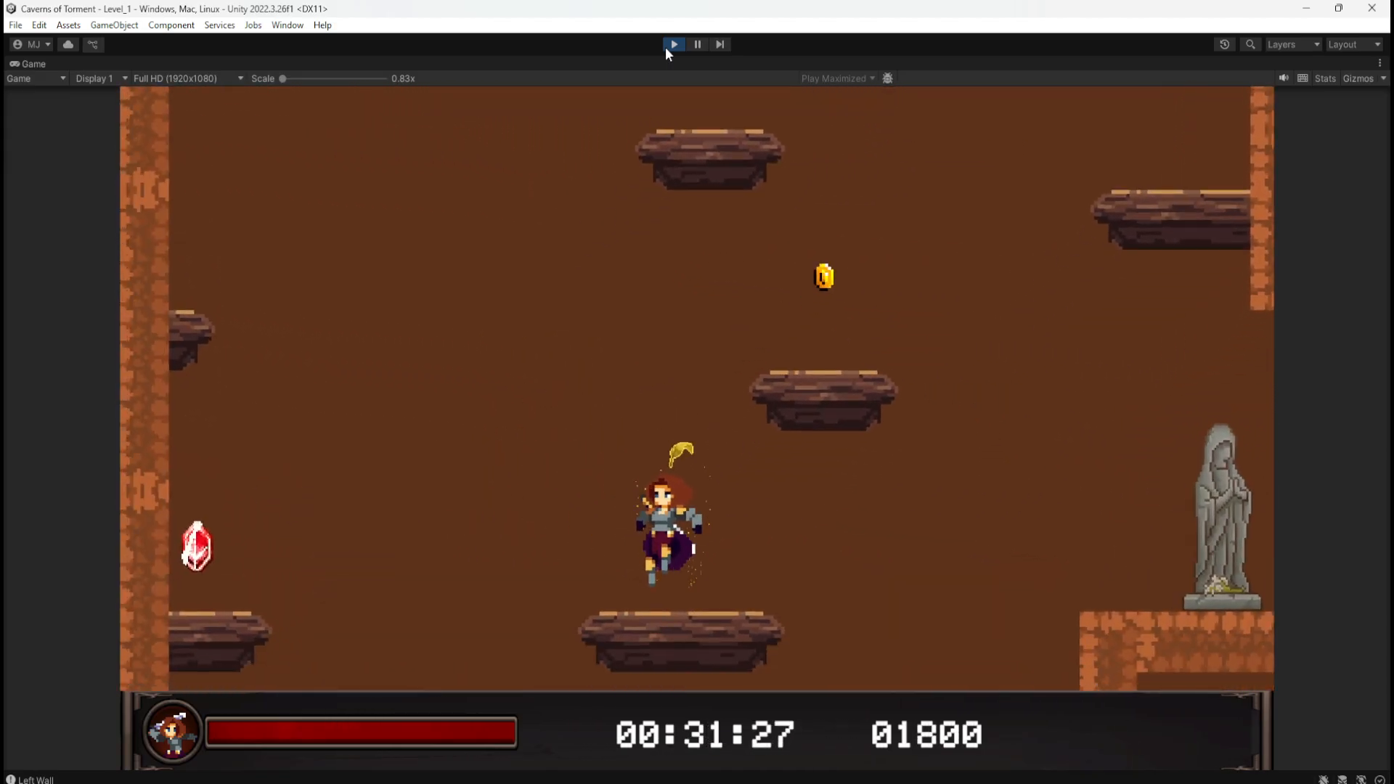
{"action": "key", "text": "a"}
{"action": "key", "text": "space"}
{"action": "key", "text": "d"}
{"action": "key", "text": "a"}
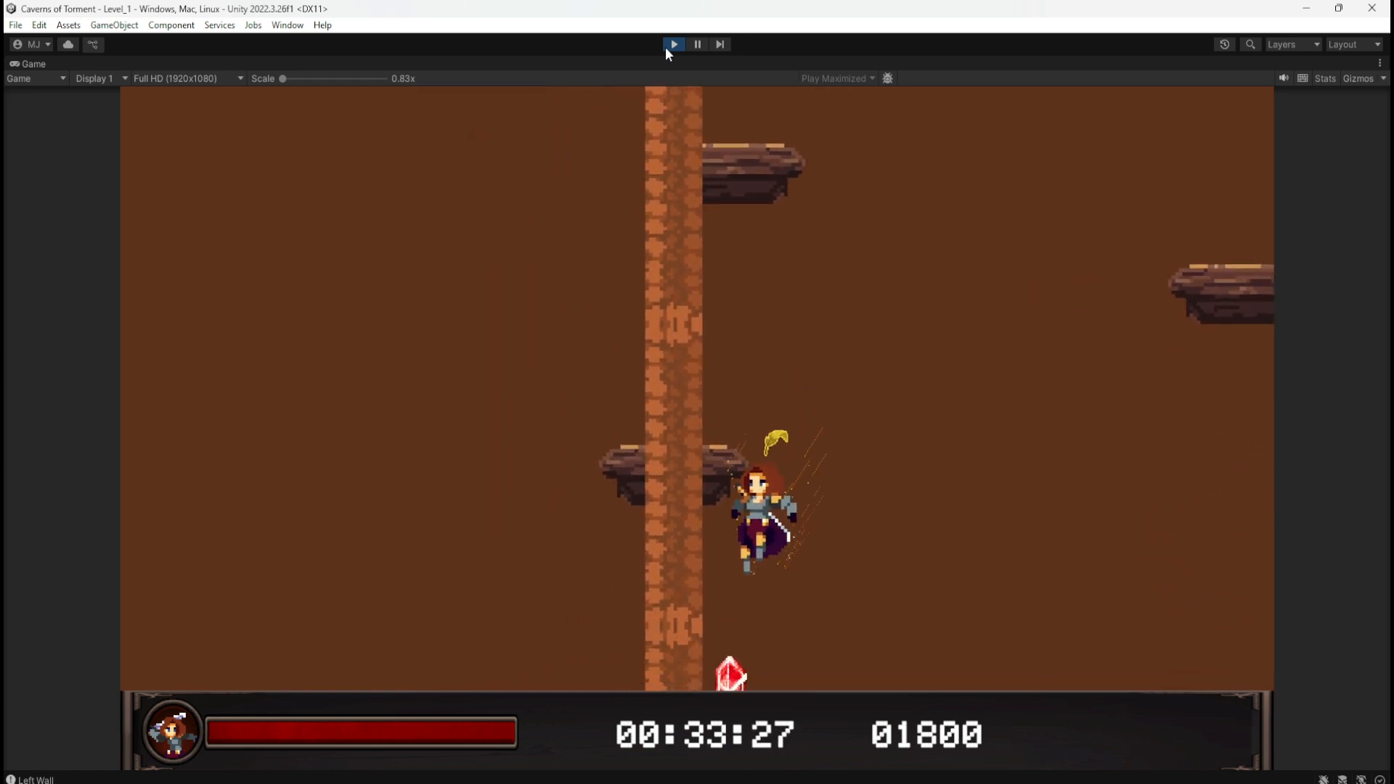
{"action": "key", "text": "d"}
{"action": "key", "text": "space"}
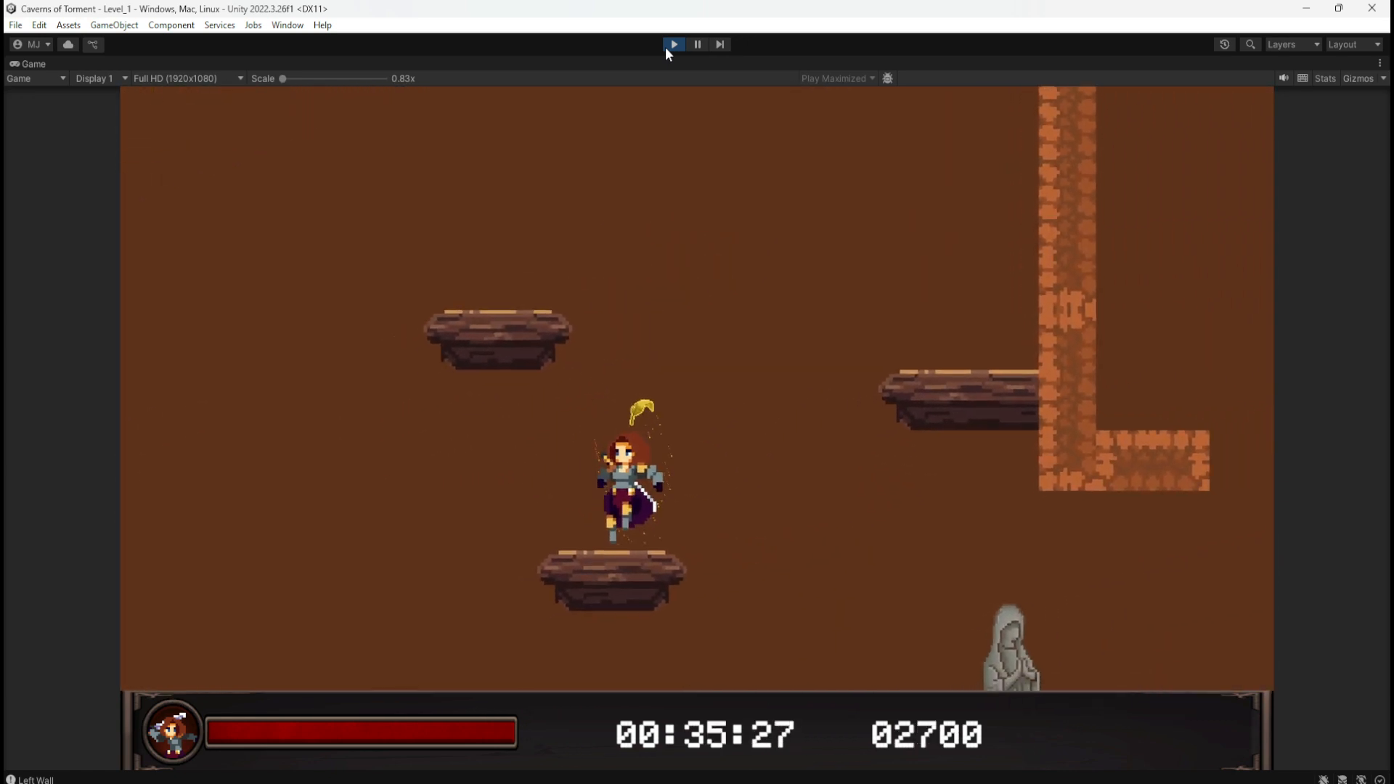
{"action": "key", "text": "d"}
{"action": "key", "text": "space"}
{"action": "key", "text": "space"}
{"action": "key", "text": "d"}
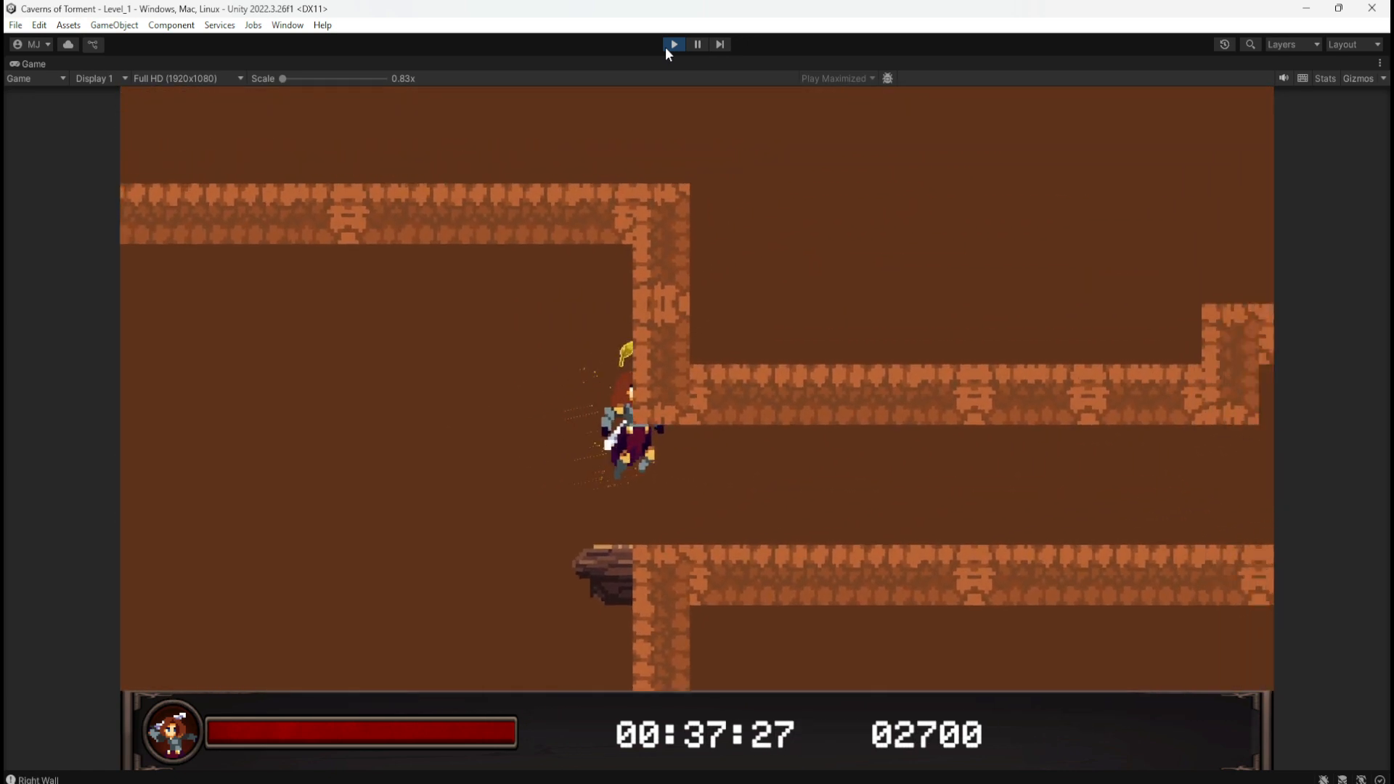
{"action": "key", "text": "a"}
{"action": "key", "text": "space"}
{"action": "key", "text": "space"}
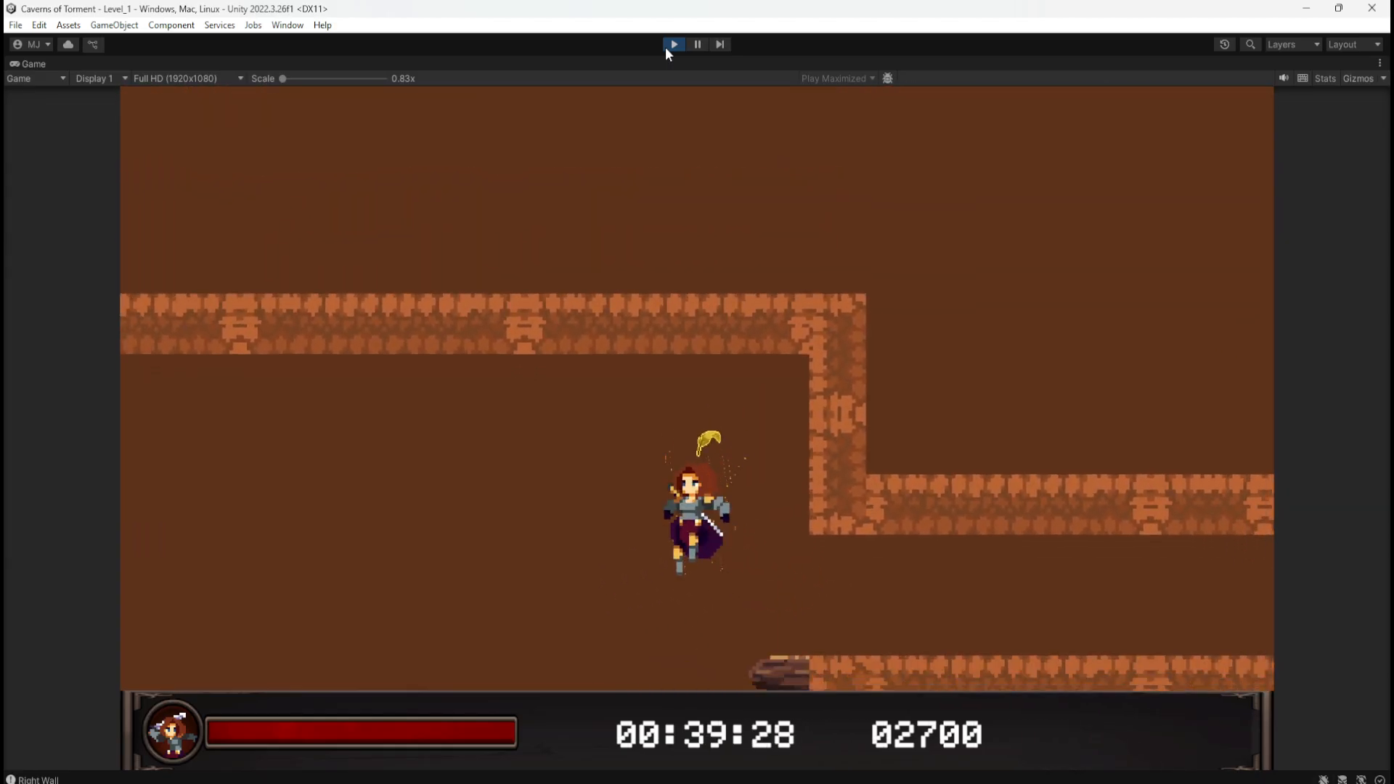
{"action": "key", "text": "d"}
{"action": "key", "text": "a"}
{"action": "key", "text": "d"}
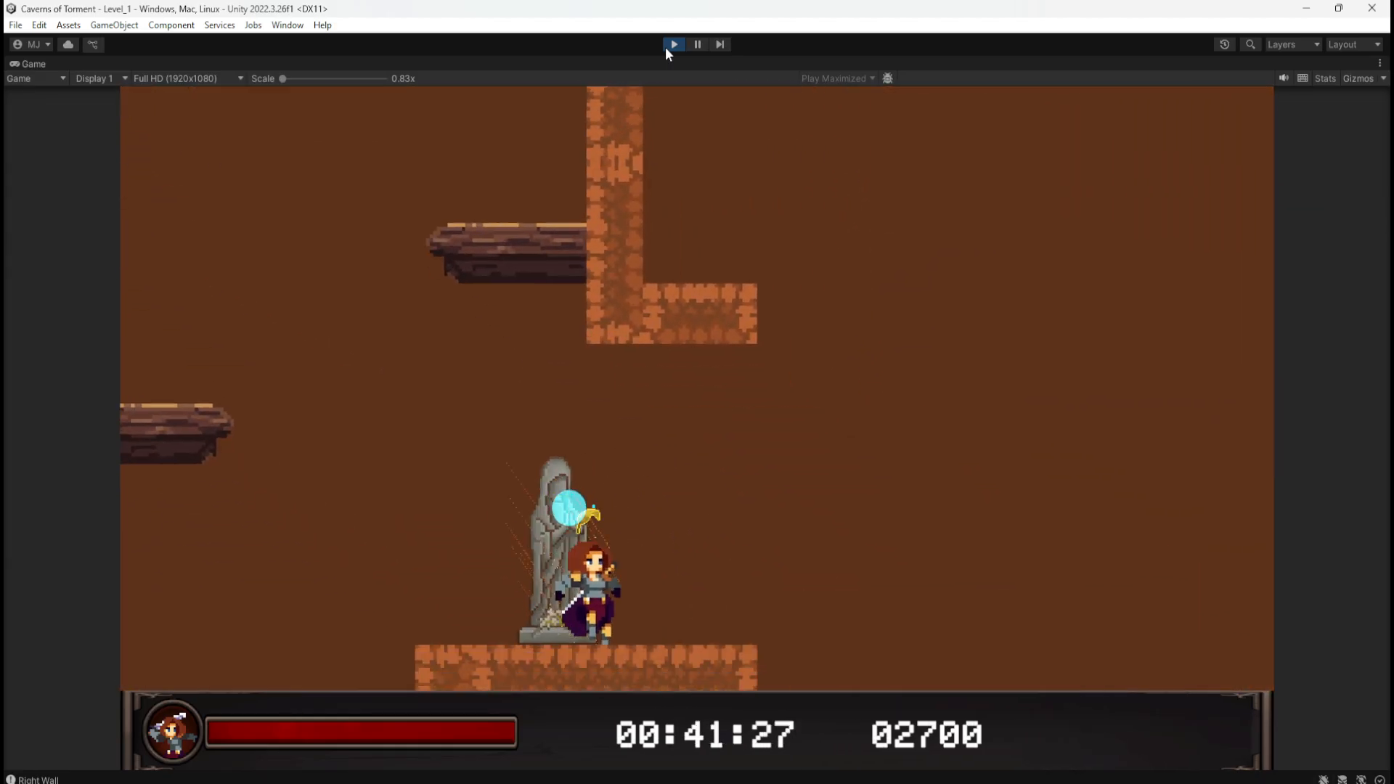
{"action": "key", "text": "a"}
{"action": "key", "text": "space"}
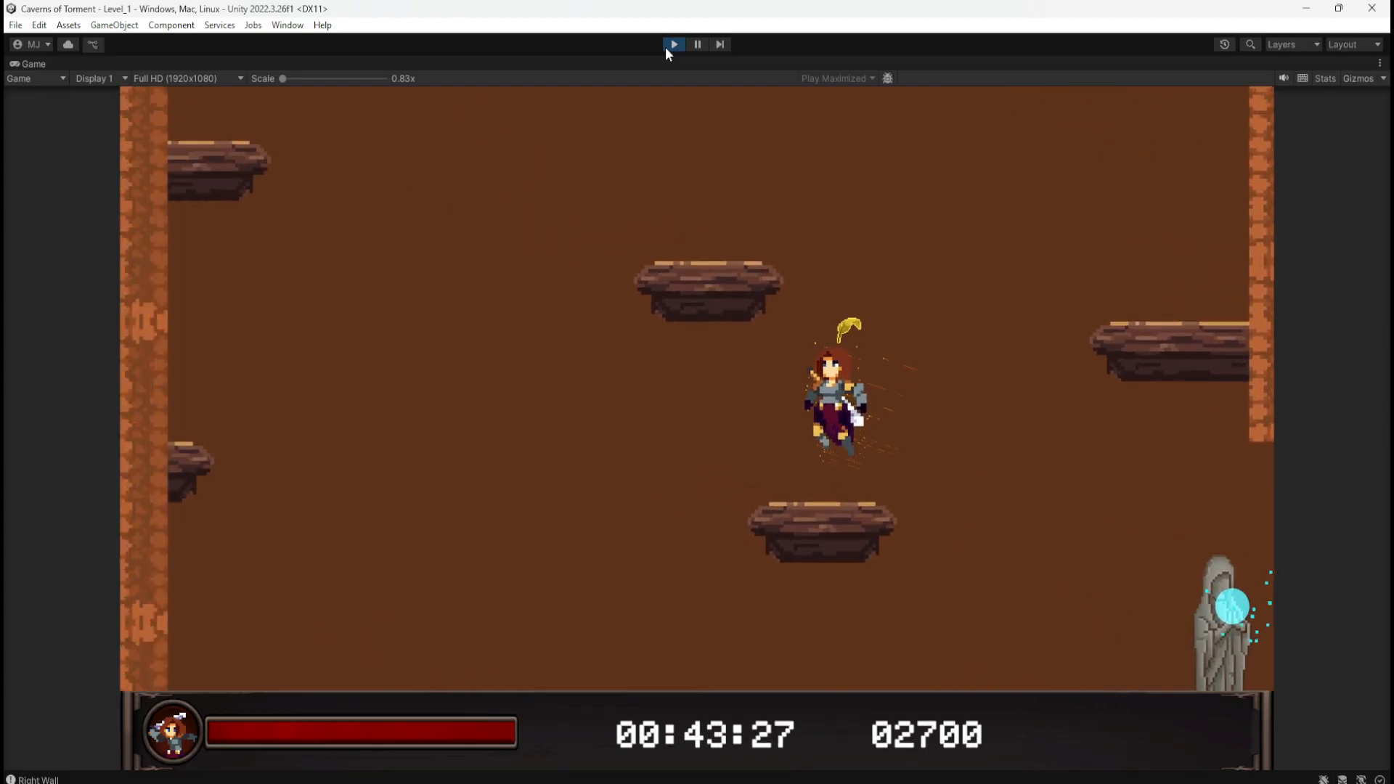
{"action": "key", "text": "d"}
{"action": "key", "text": "space"}
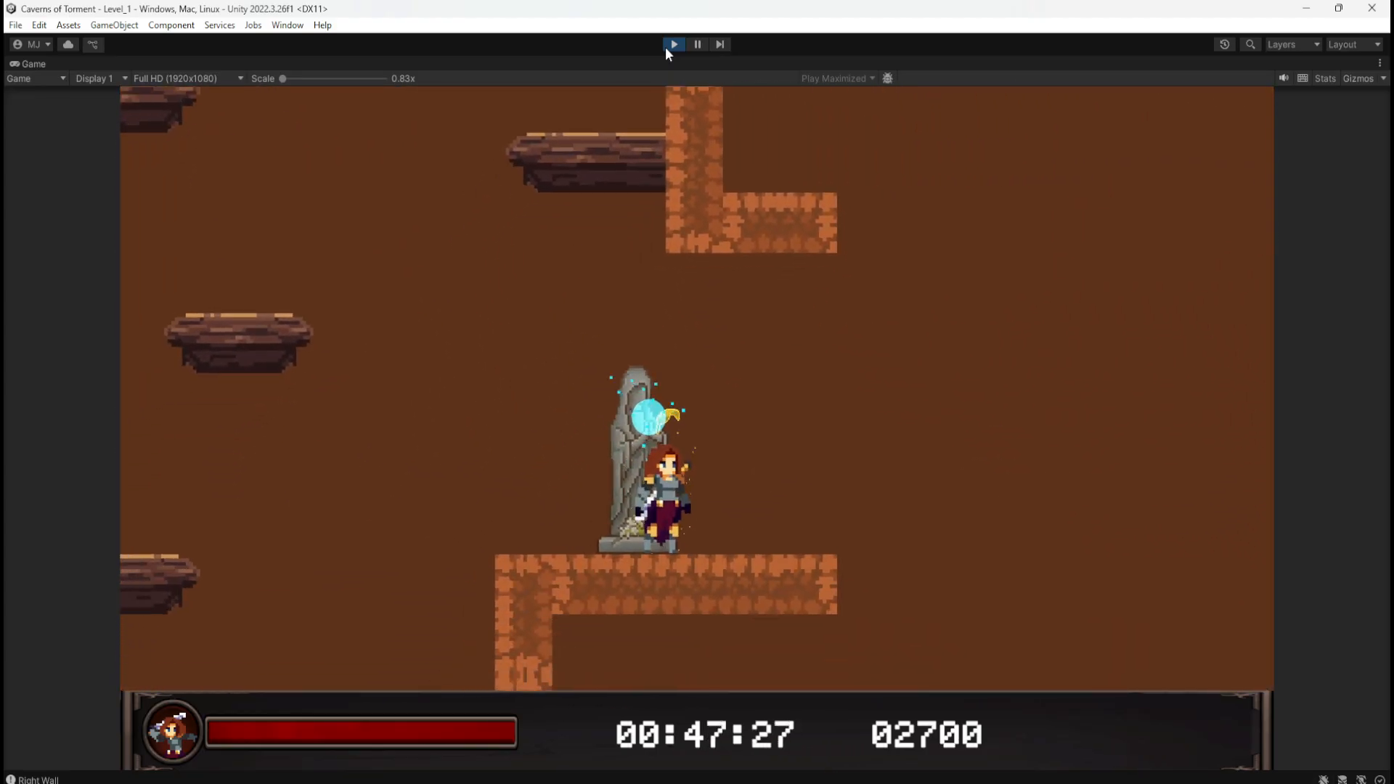
{"action": "key", "text": "d"}
{"action": "key", "text": "a"}
{"action": "key", "text": "space"}
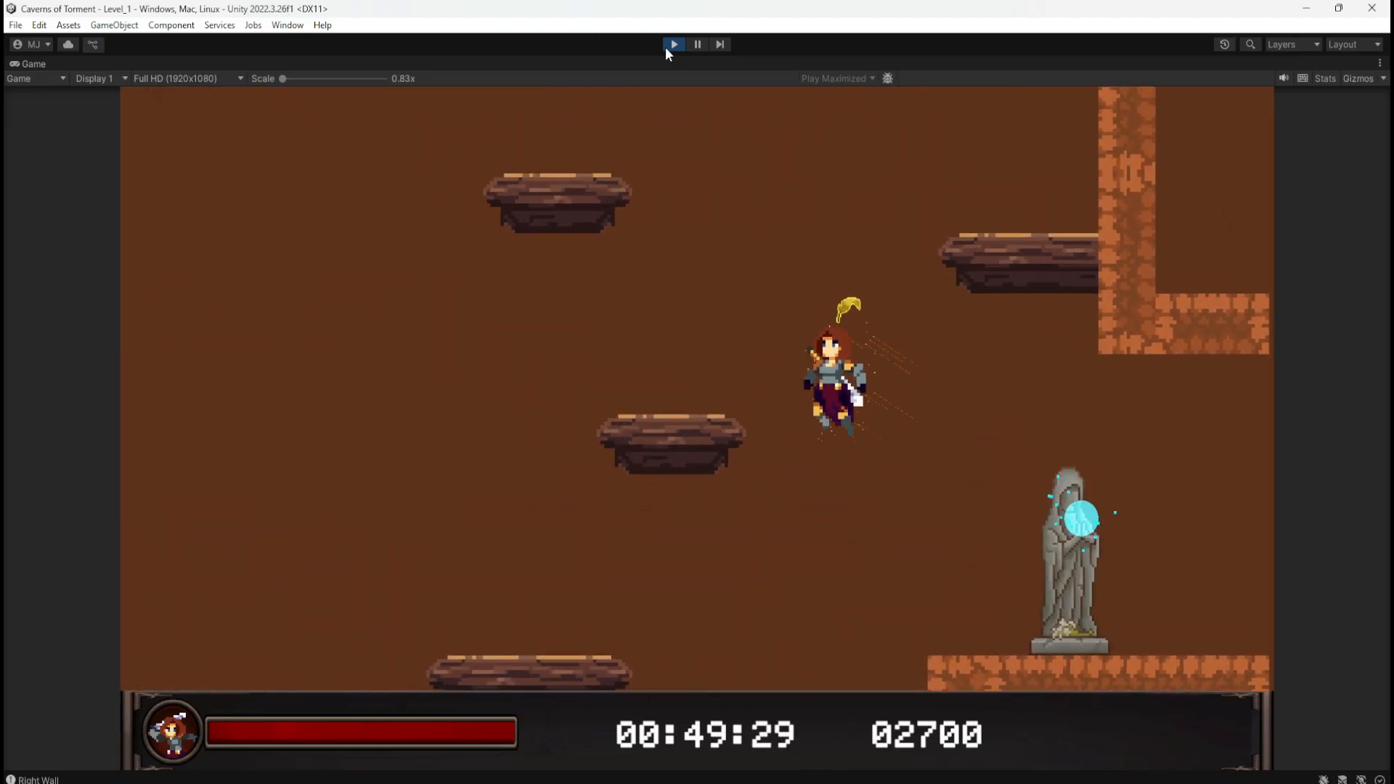
{"action": "key", "text": "space"}
{"action": "key", "text": "a"}
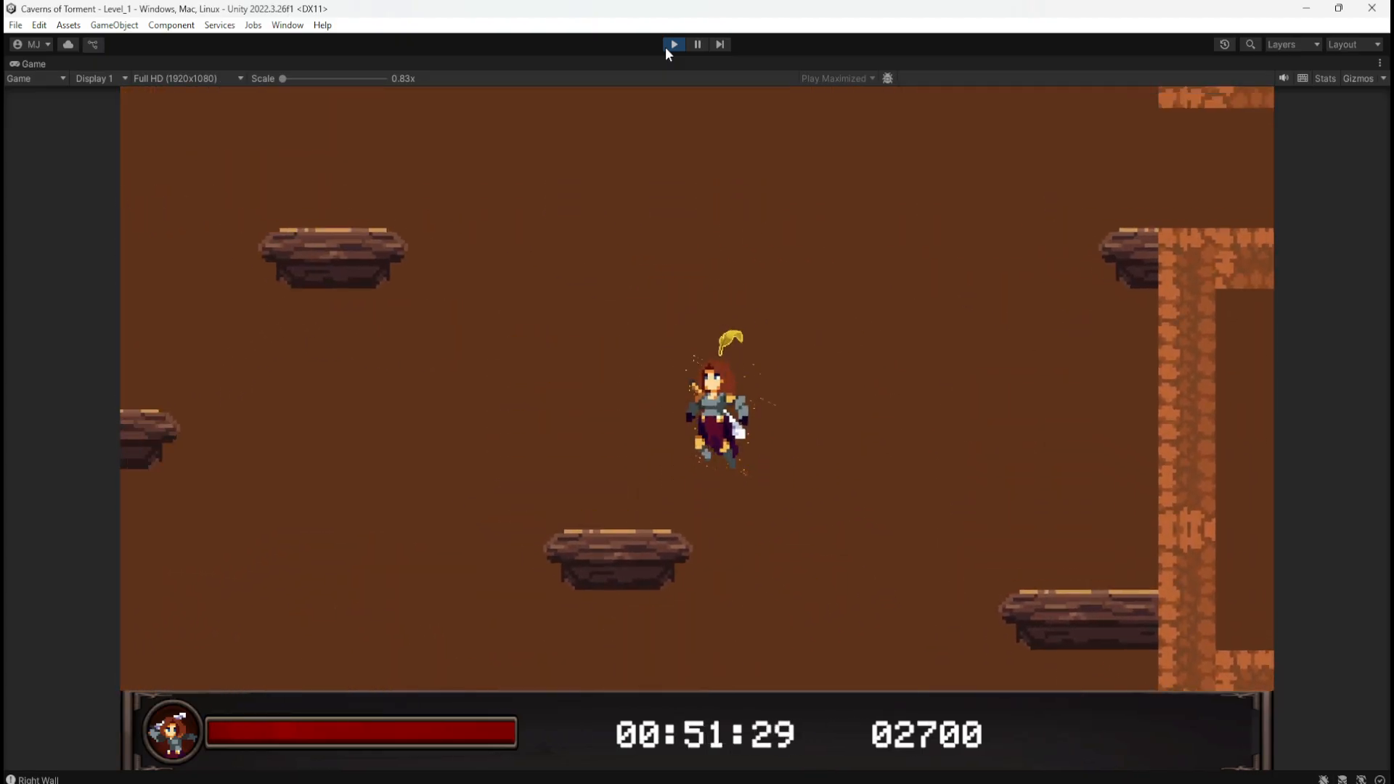
{"action": "key", "text": "d"}
{"action": "left_click", "coordinate": [674, 44]}
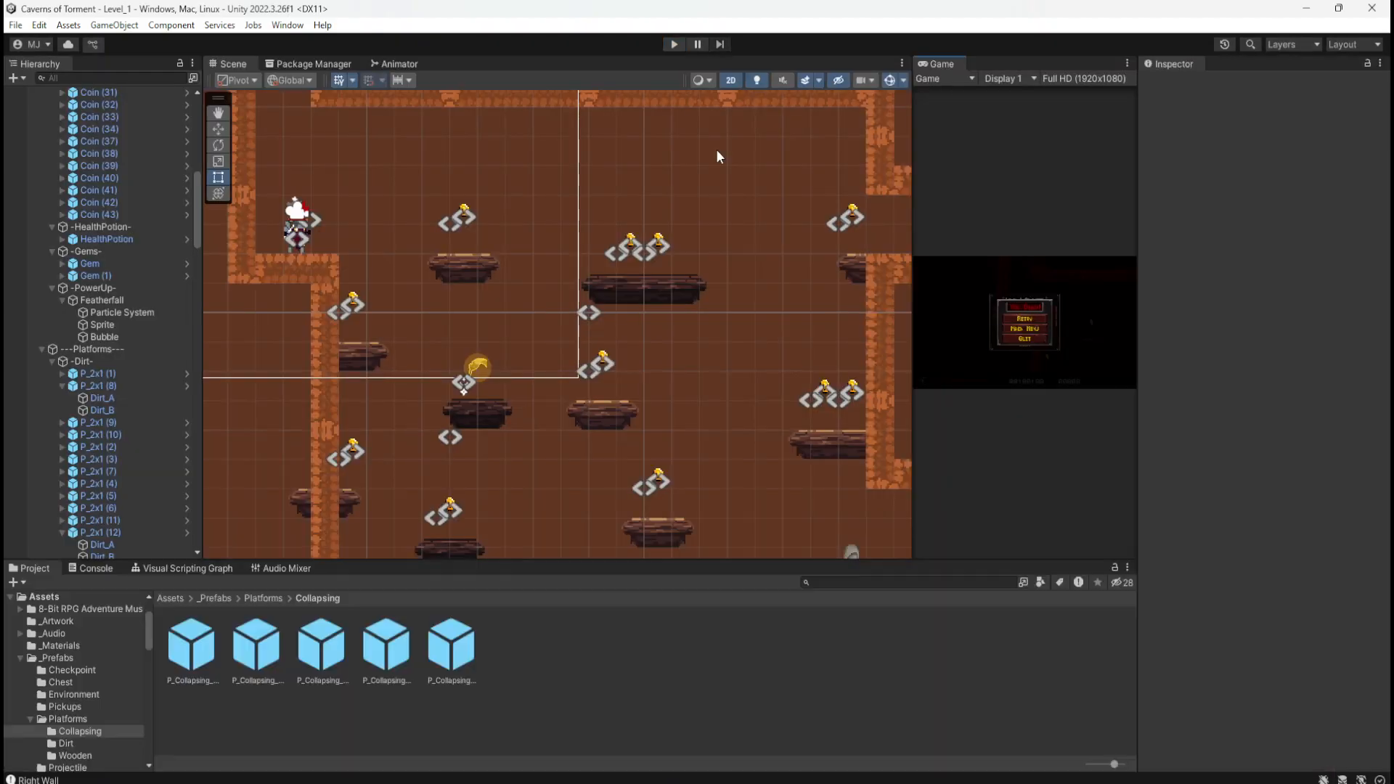
Step: Lower P_Wooden_4x1 (2) and its coins by one grid unit near the right wall
{"action": "scroll", "coordinate": [682, 258], "scroll_direction": "down", "scroll_amount": 4}
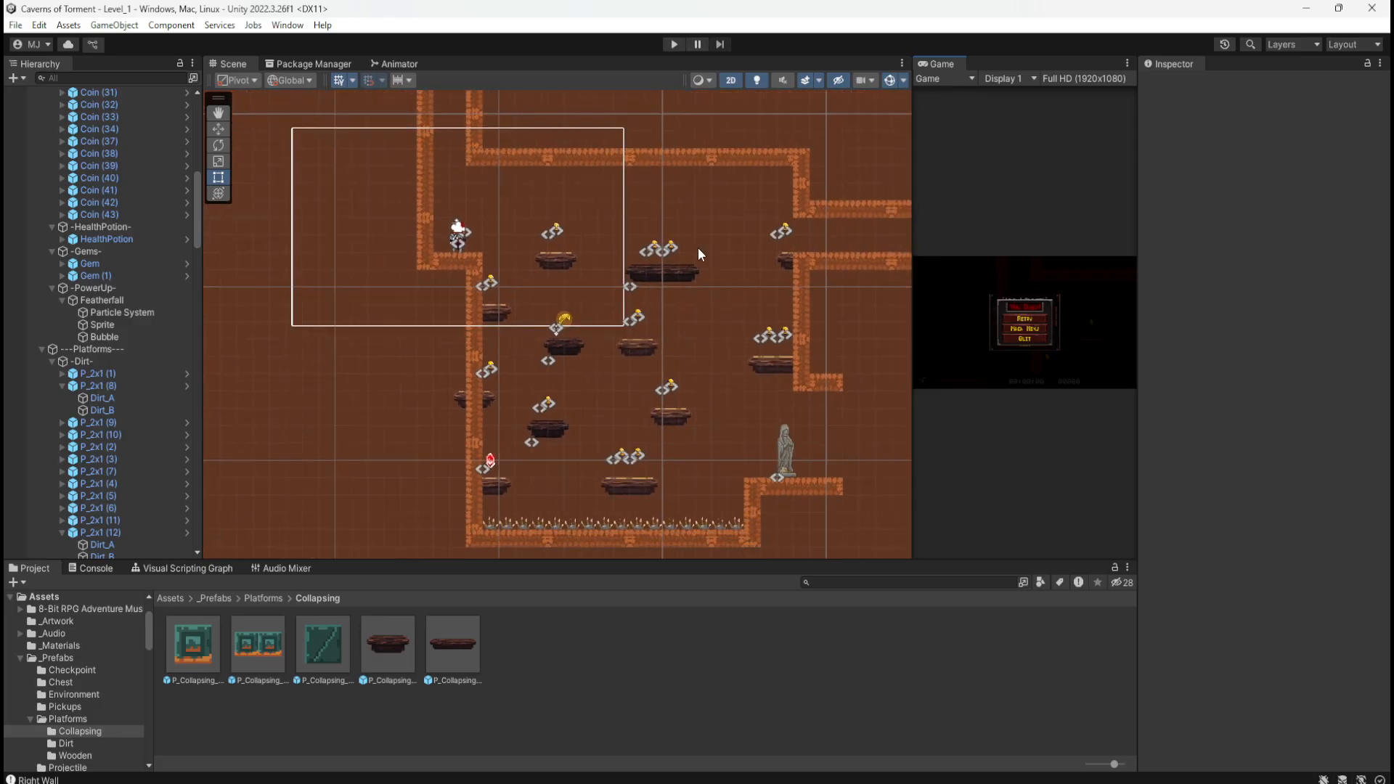
{"action": "scroll", "coordinate": [647, 469], "scroll_direction": "up", "scroll_amount": 2}
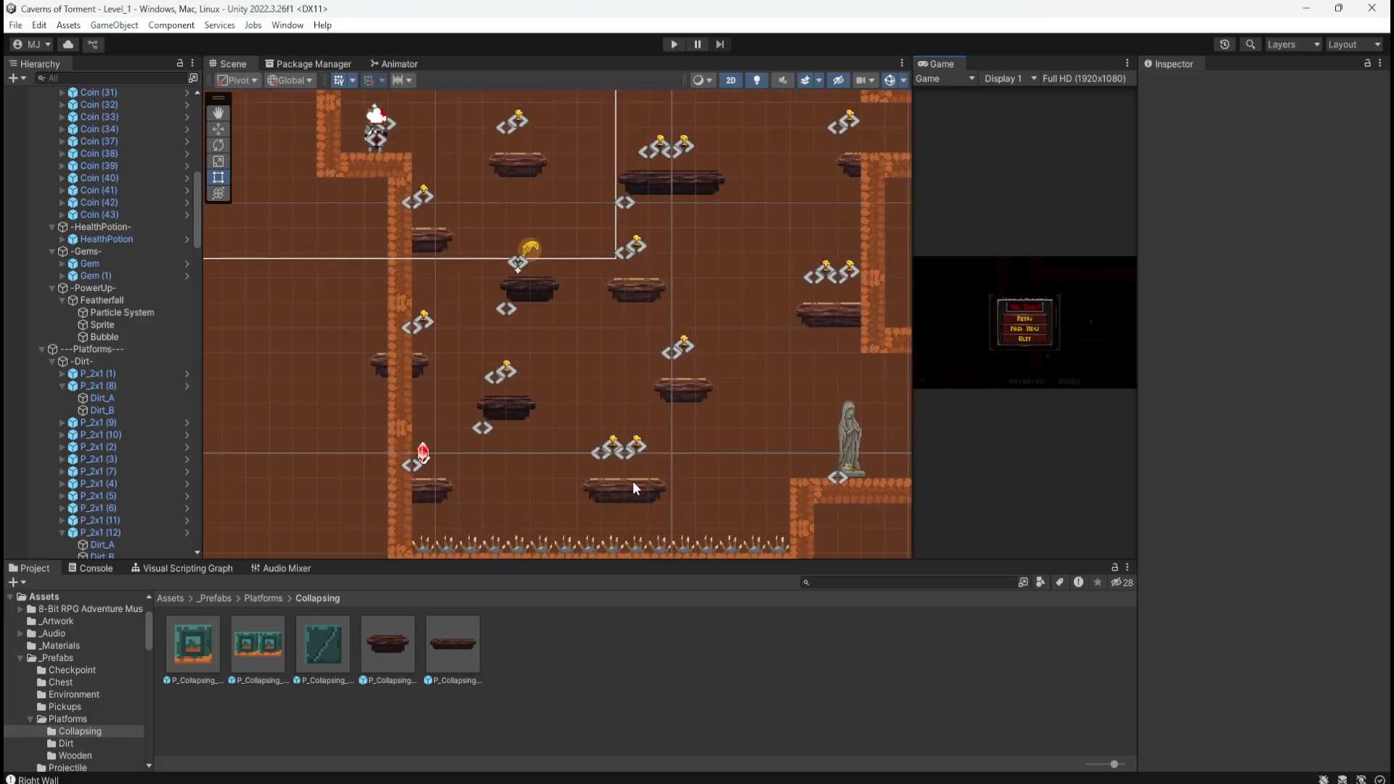
{"action": "scroll", "coordinate": [456, 434], "scroll_direction": "down", "scroll_amount": 3}
{"action": "scroll", "coordinate": [498, 418], "scroll_direction": "up", "scroll_amount": 1}
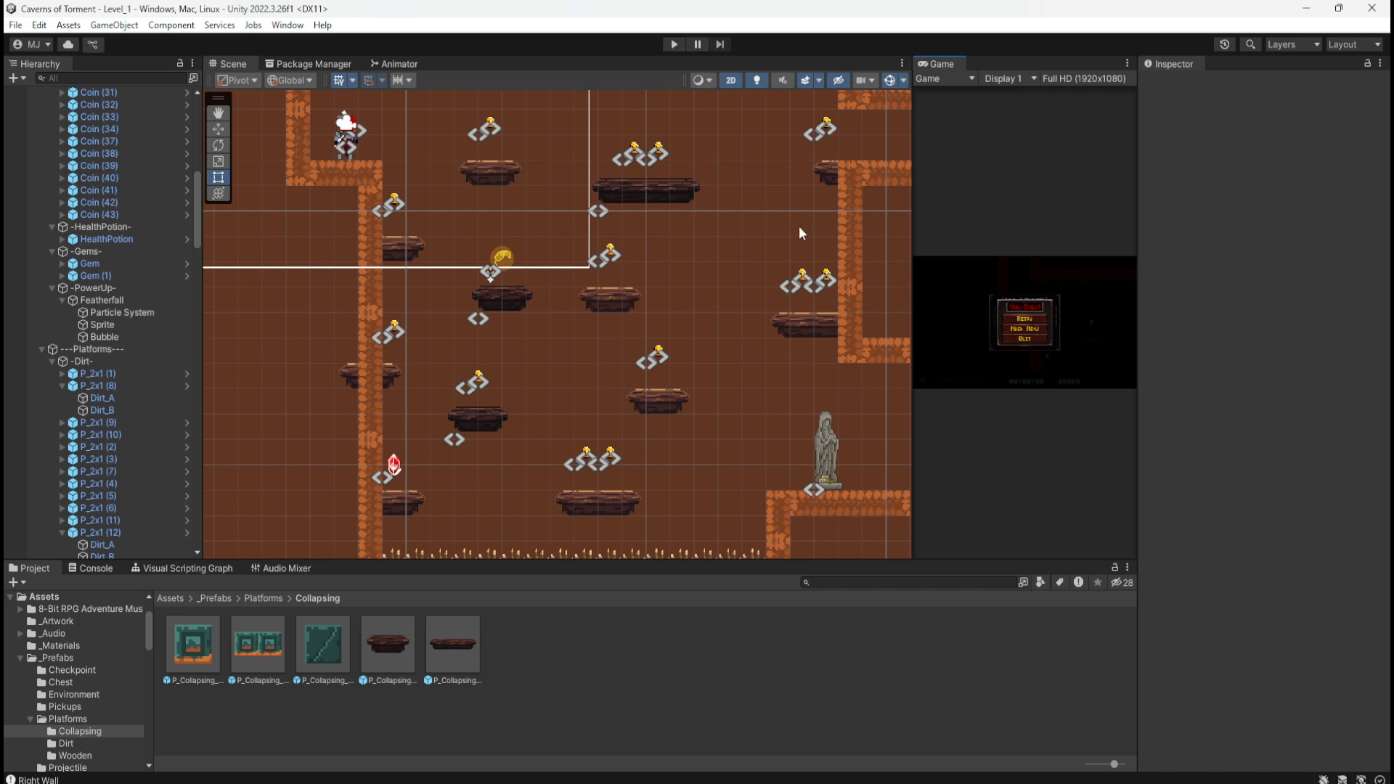
{"action": "left_click", "coordinate": [806, 325]}
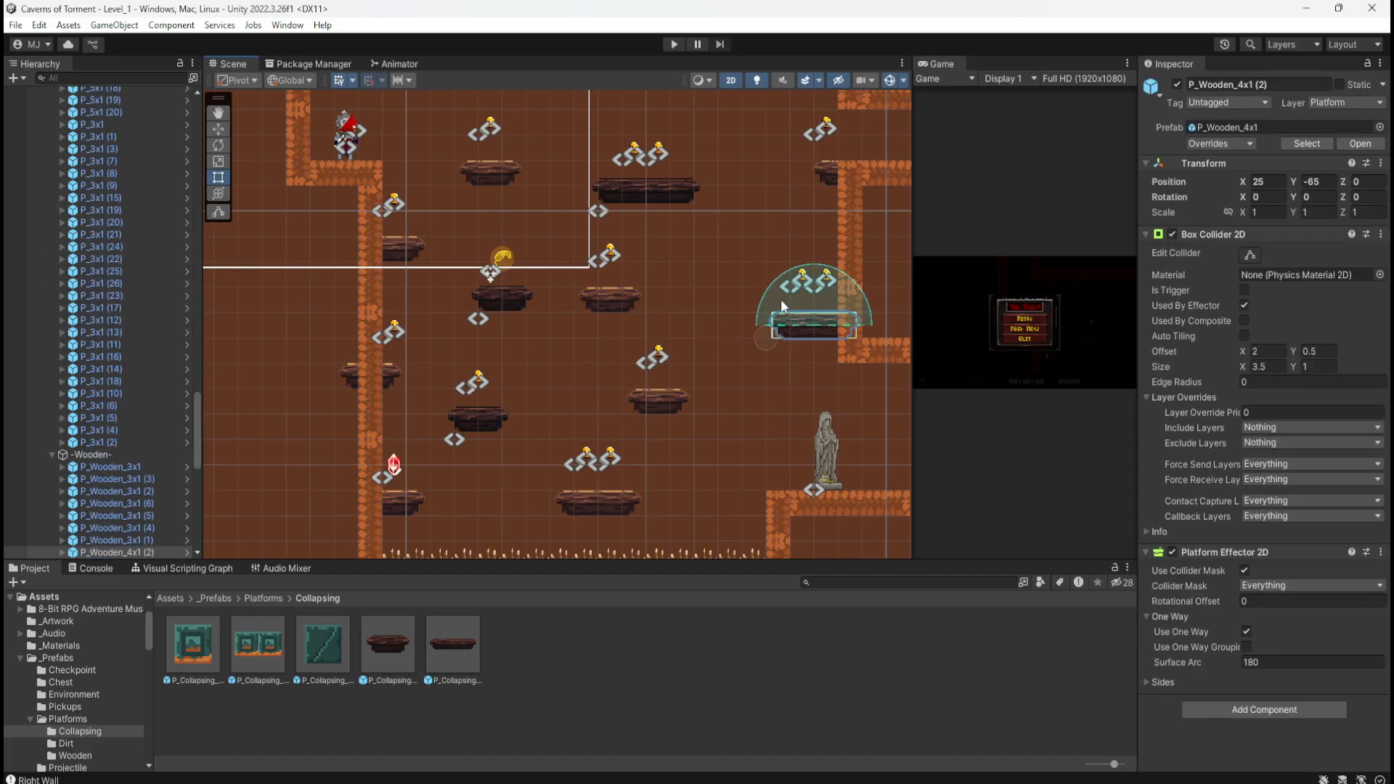
{"action": "left_click_drag", "start_coordinate": [748, 254], "coordinate": [769, 345]}
{"action": "key", "text": "w"}
{"action": "left_click", "coordinate": [748, 429]}
Step: Check the lowered platform in the scene and save Level_1 with Ctrl+S
{"action": "scroll", "coordinate": [739, 450], "scroll_direction": "up", "scroll_amount": 2}
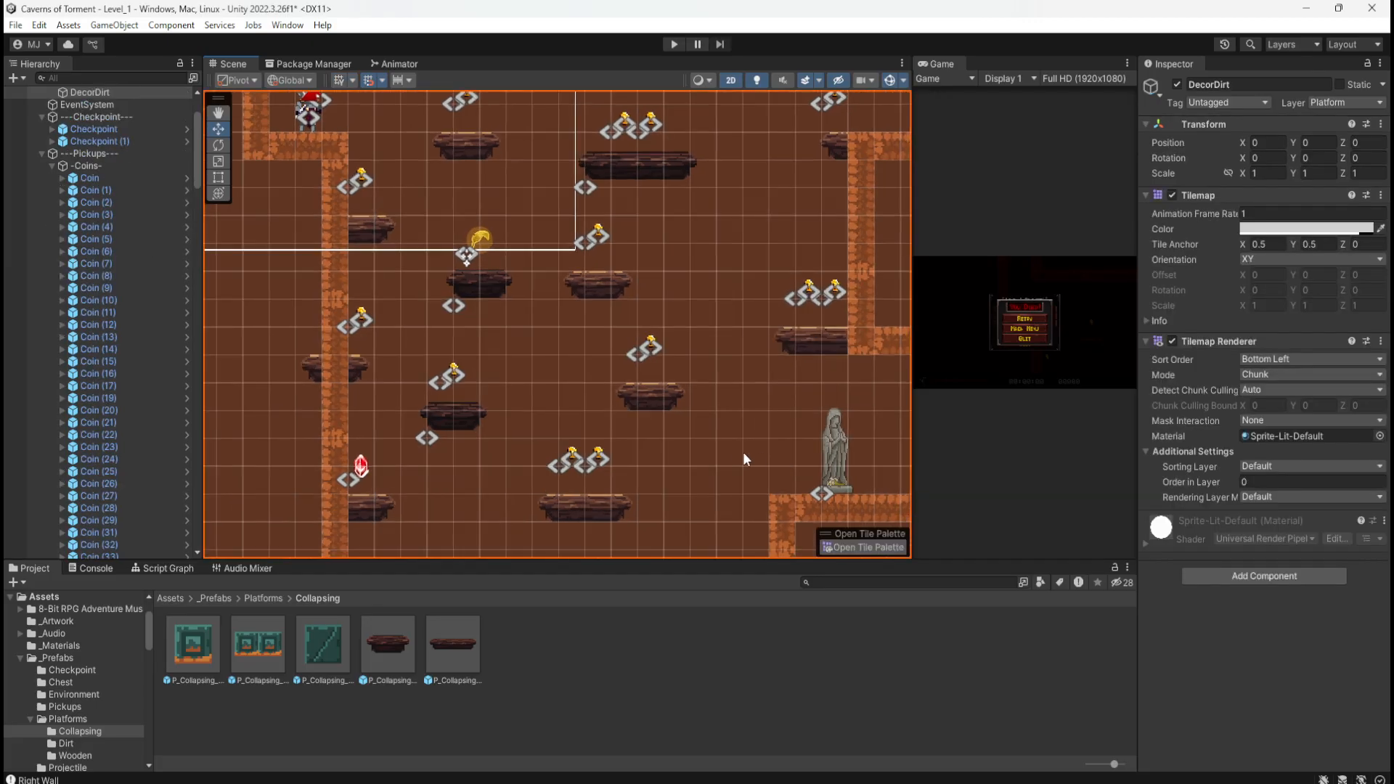
{"action": "scroll", "coordinate": [690, 421], "scroll_direction": "down", "scroll_amount": 1}
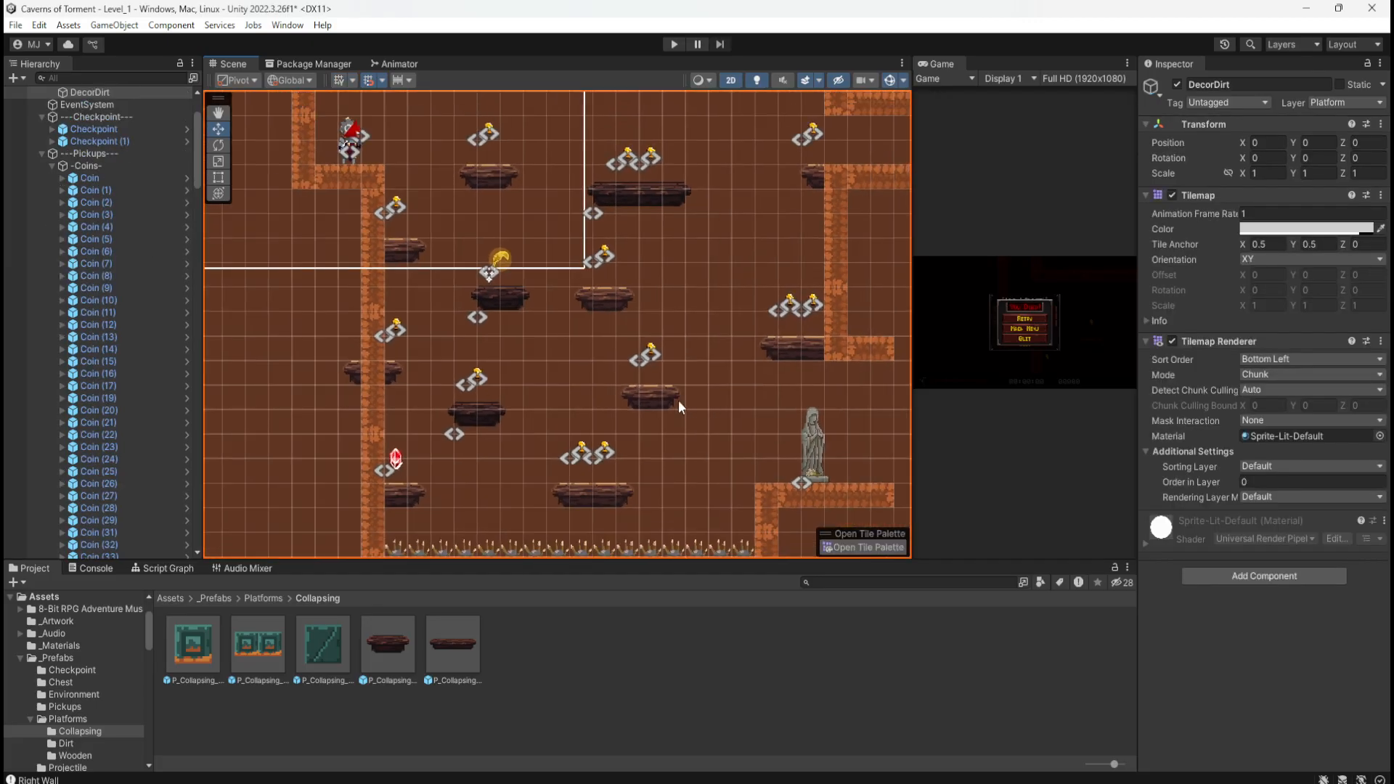
{"action": "scroll", "coordinate": [653, 405], "scroll_direction": "down", "scroll_amount": 2}
{"action": "scroll", "coordinate": [801, 319], "scroll_direction": "up", "scroll_amount": 5}
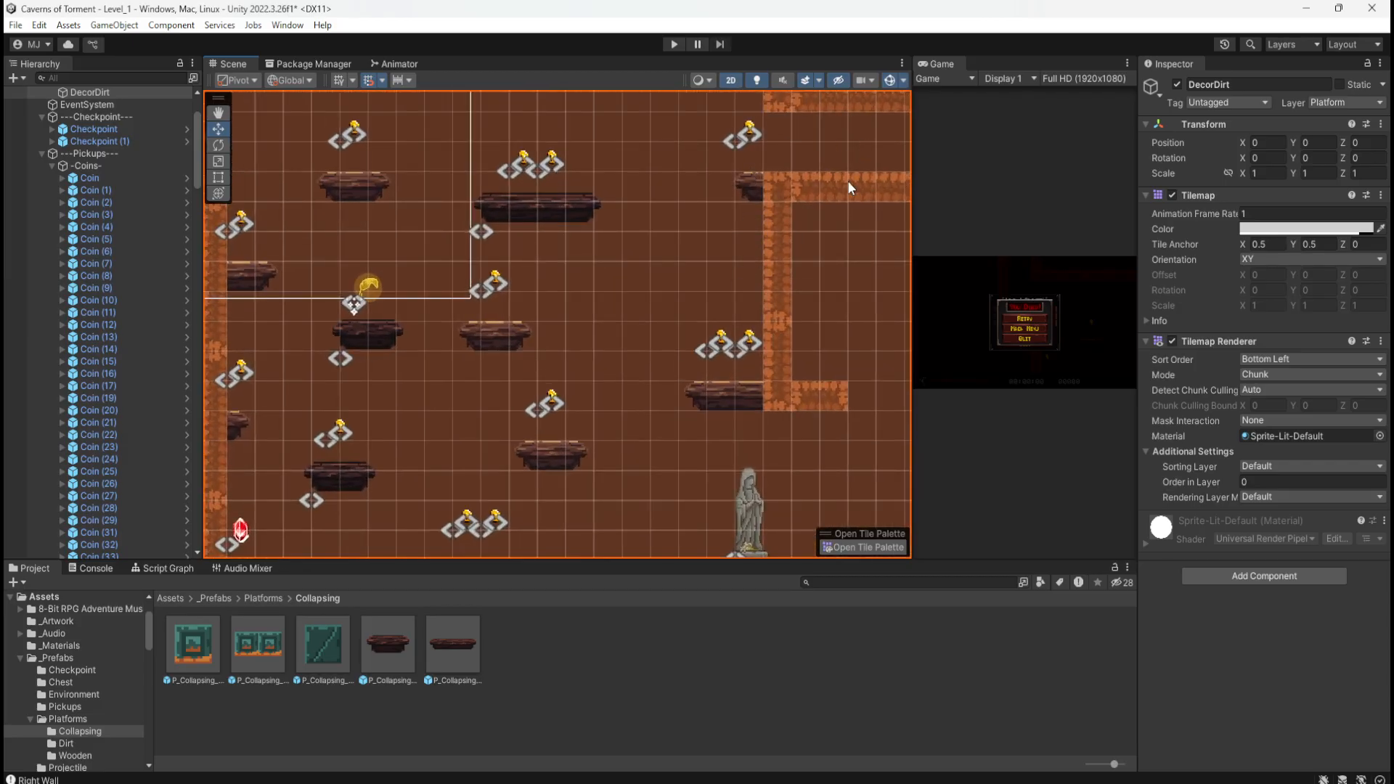
{"action": "scroll", "coordinate": [556, 328], "scroll_direction": "down", "scroll_amount": 3}
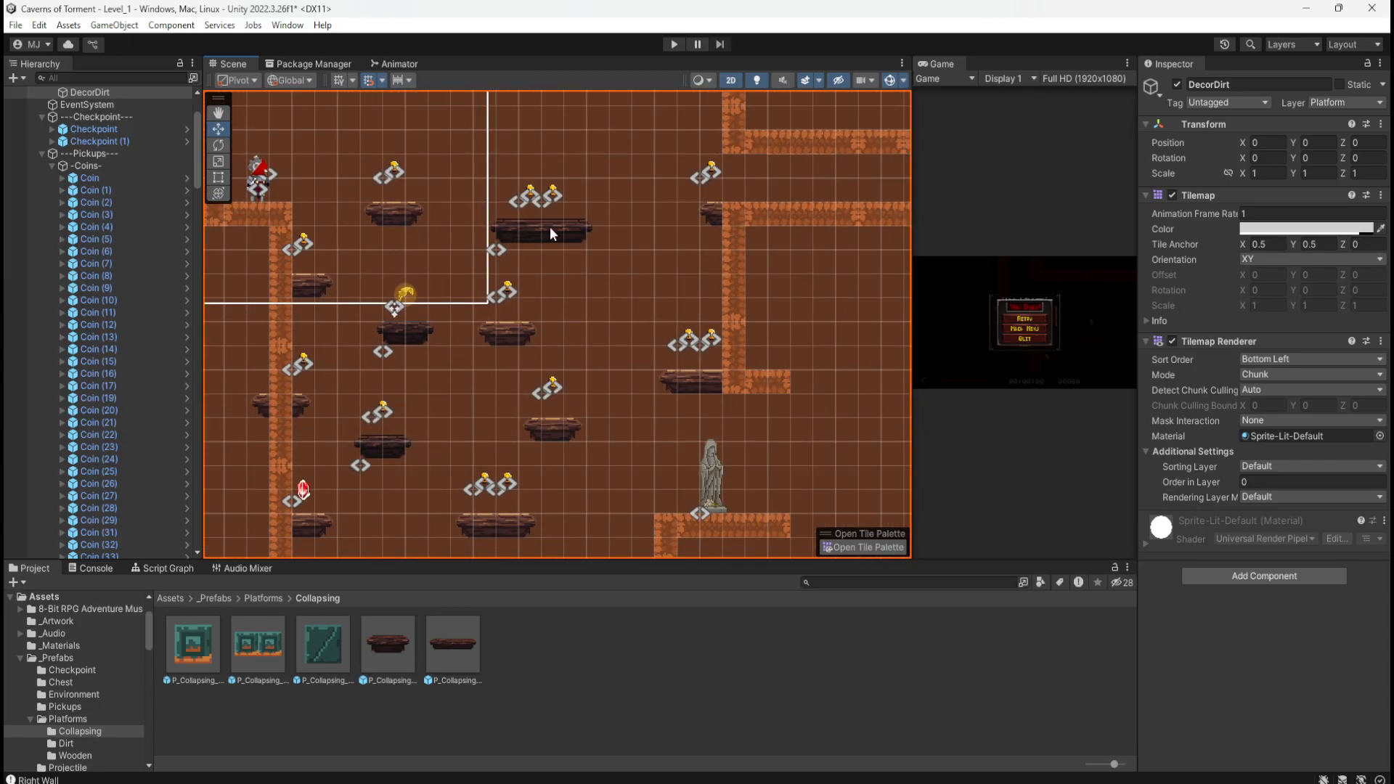
{"action": "scroll", "coordinate": [535, 231], "scroll_direction": "up", "scroll_amount": 2}
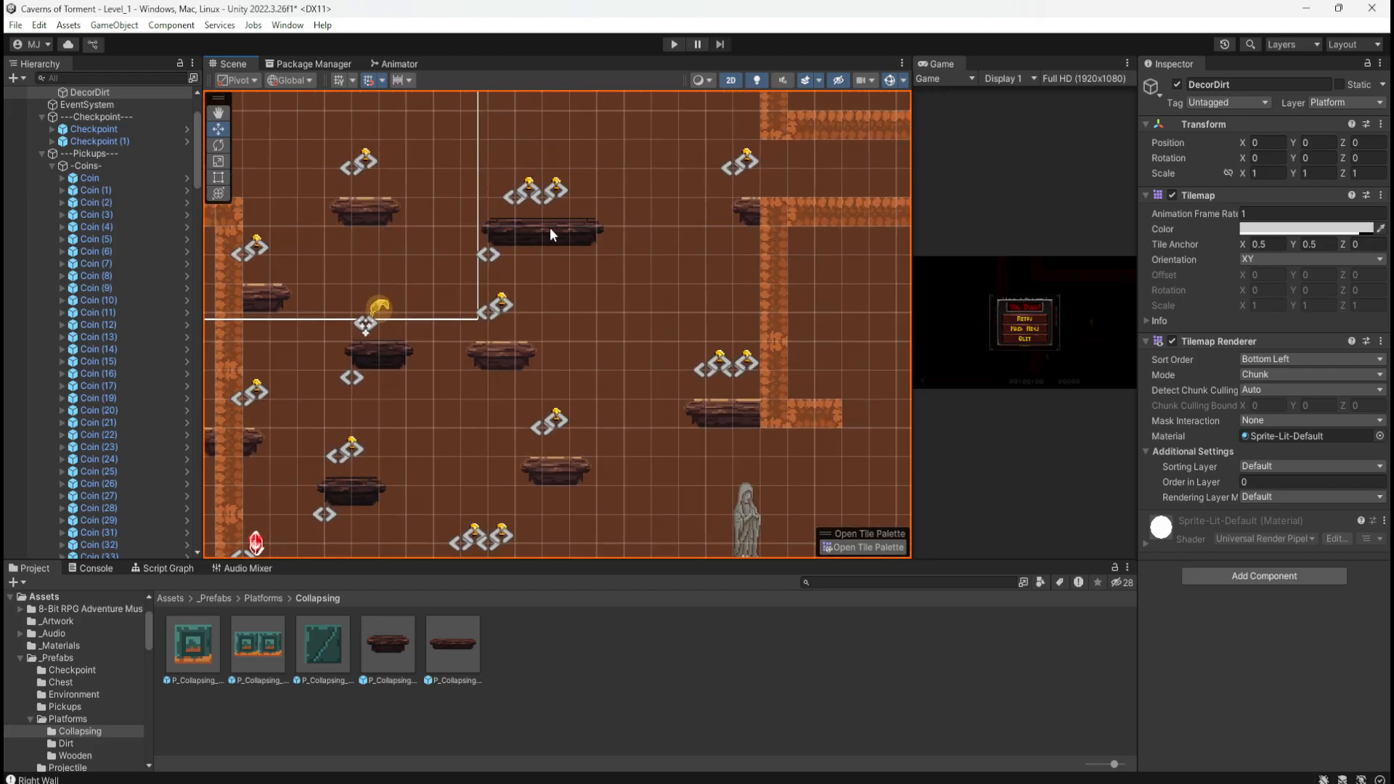
{"action": "key", "text": "ctrl+s"}
Step: Start Play mode and run right, collecting platform coins up to the feather pickup
{"action": "left_click", "coordinate": [674, 43]}
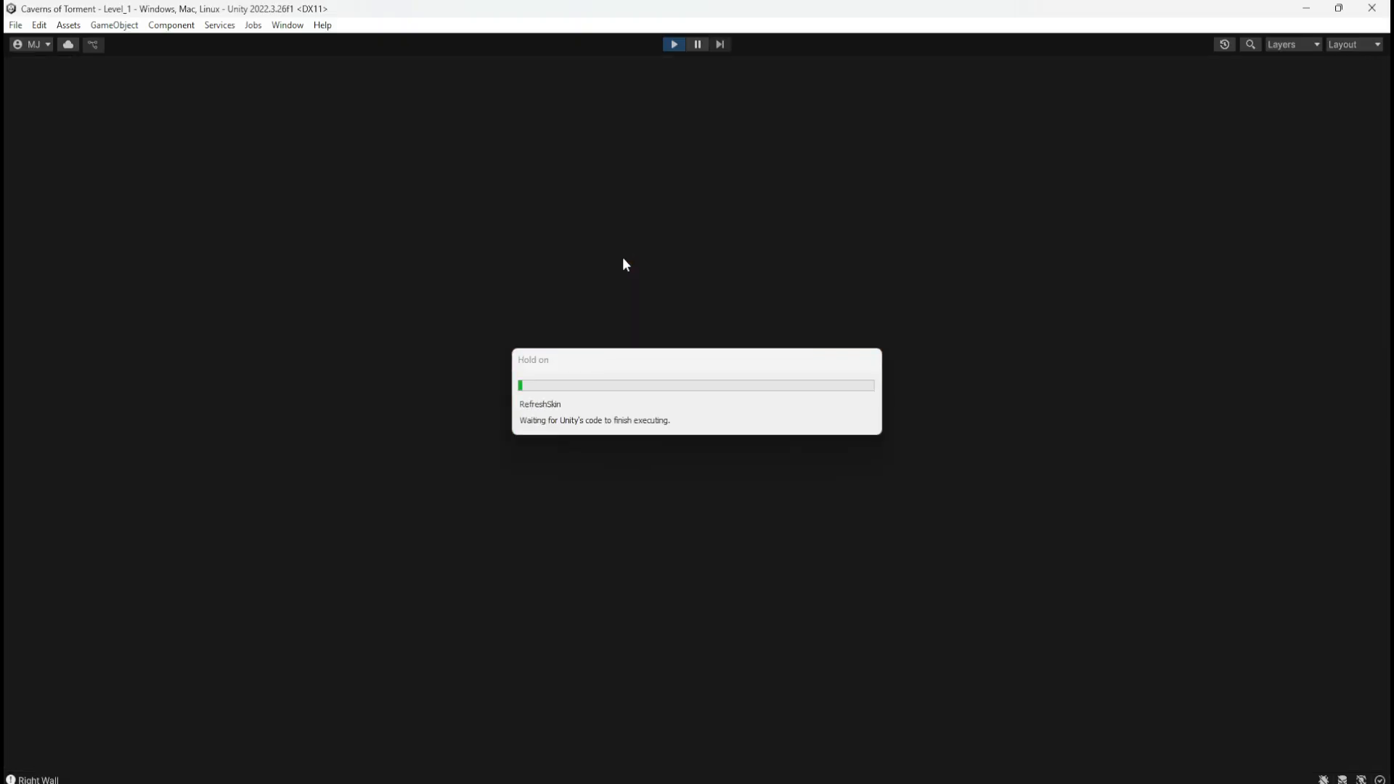
{"action": "key", "text": "d"}
{"action": "key", "text": "space"}
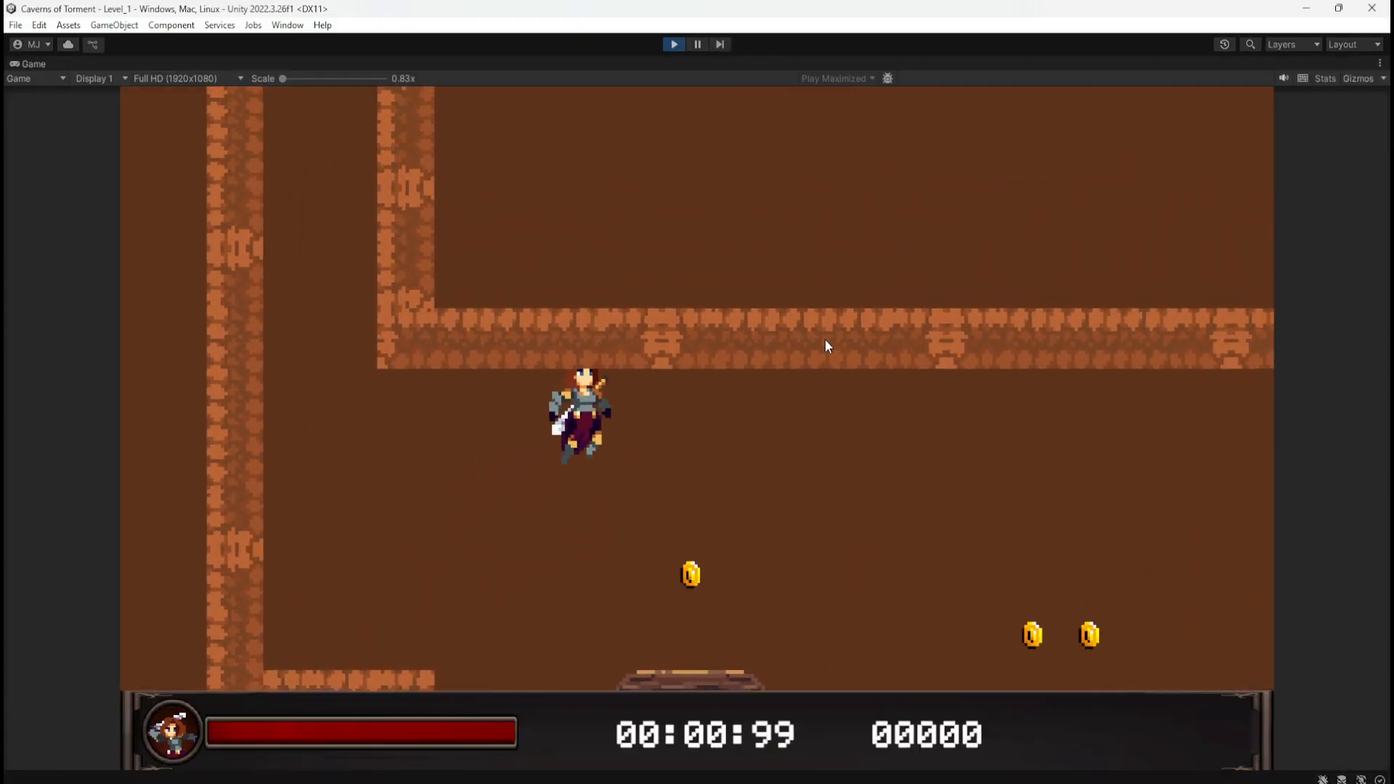
{"action": "key", "text": "space"}
{"action": "key", "text": "a"}
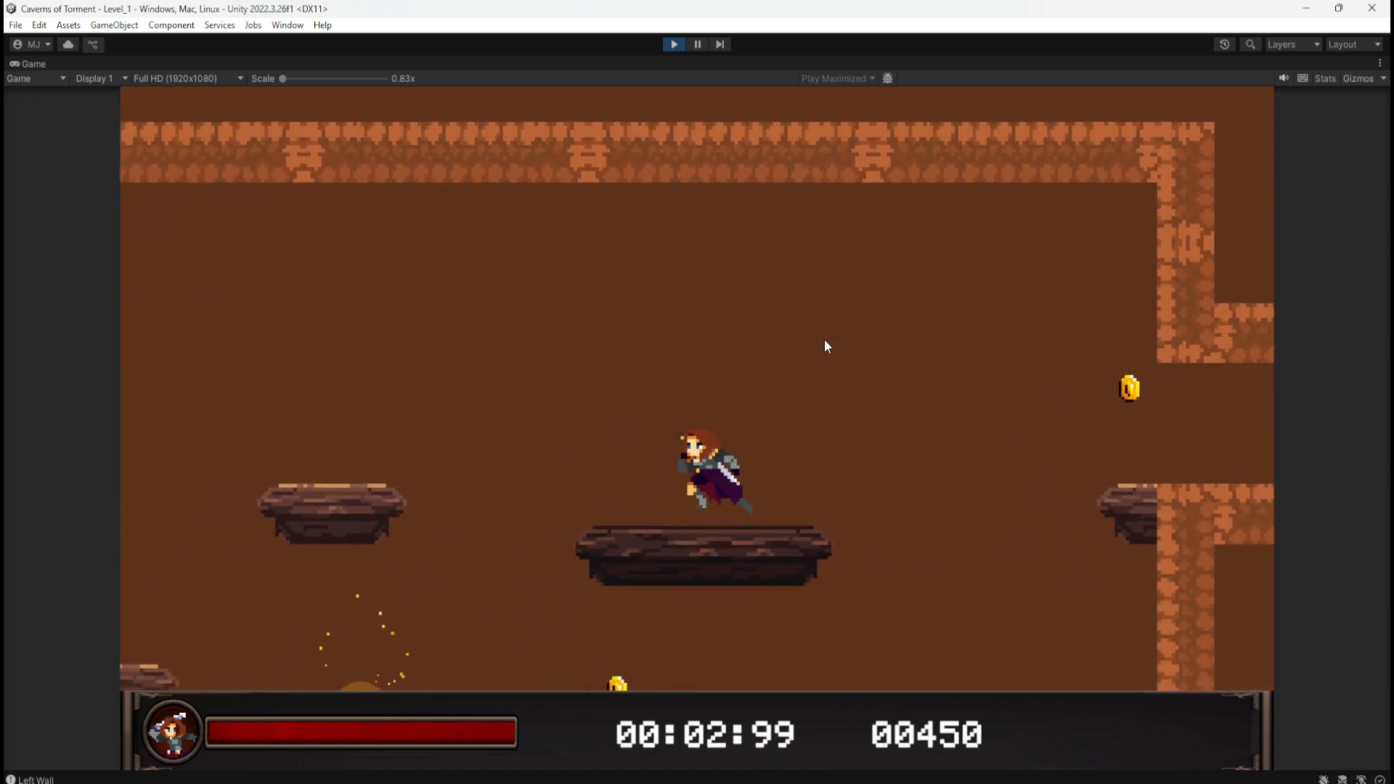
{"action": "key", "text": "space"}
{"action": "key", "text": "d"}
{"action": "key", "text": "a"}
{"action": "key", "text": "space"}
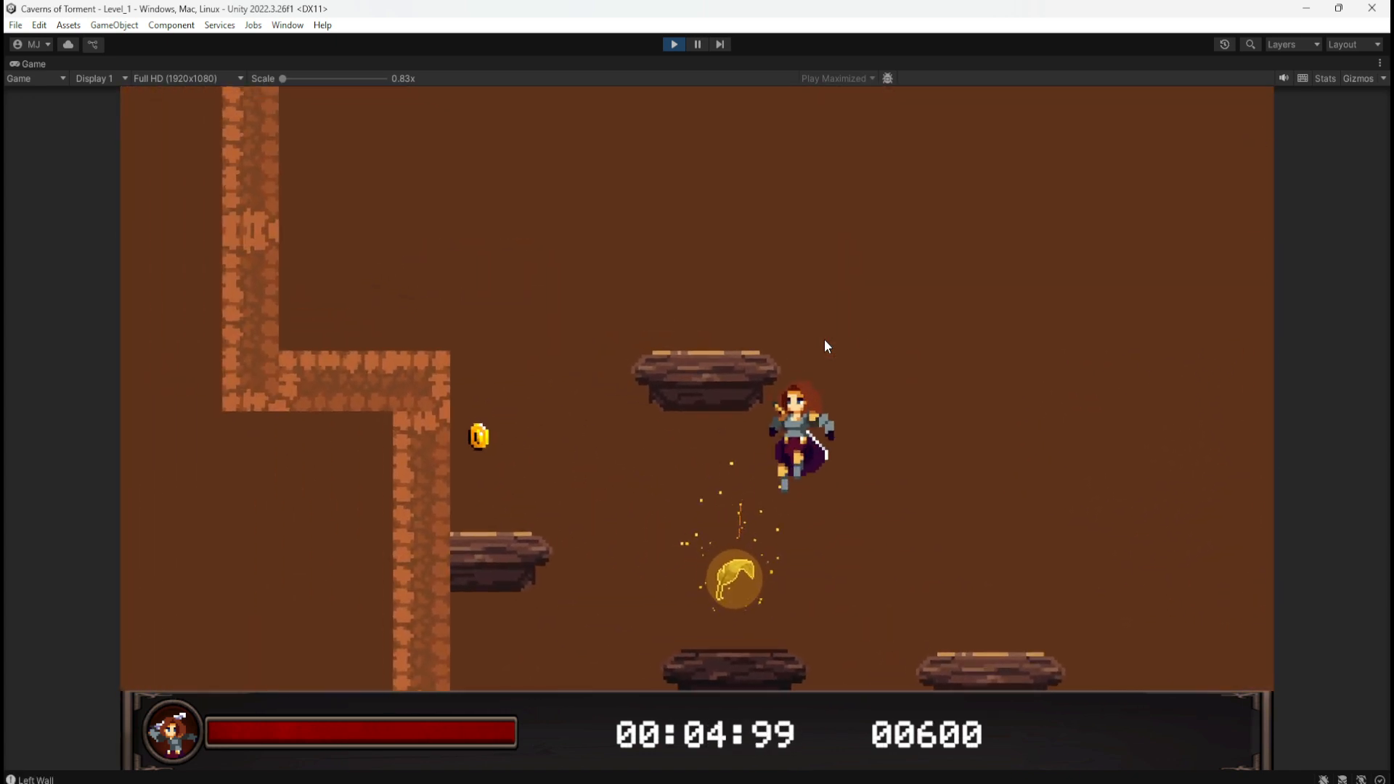
Step: Fly right toward the ledge, drop down, and jump for the coin beside the corridor
{"action": "key", "text": "d"}
{"action": "key", "text": "space"}
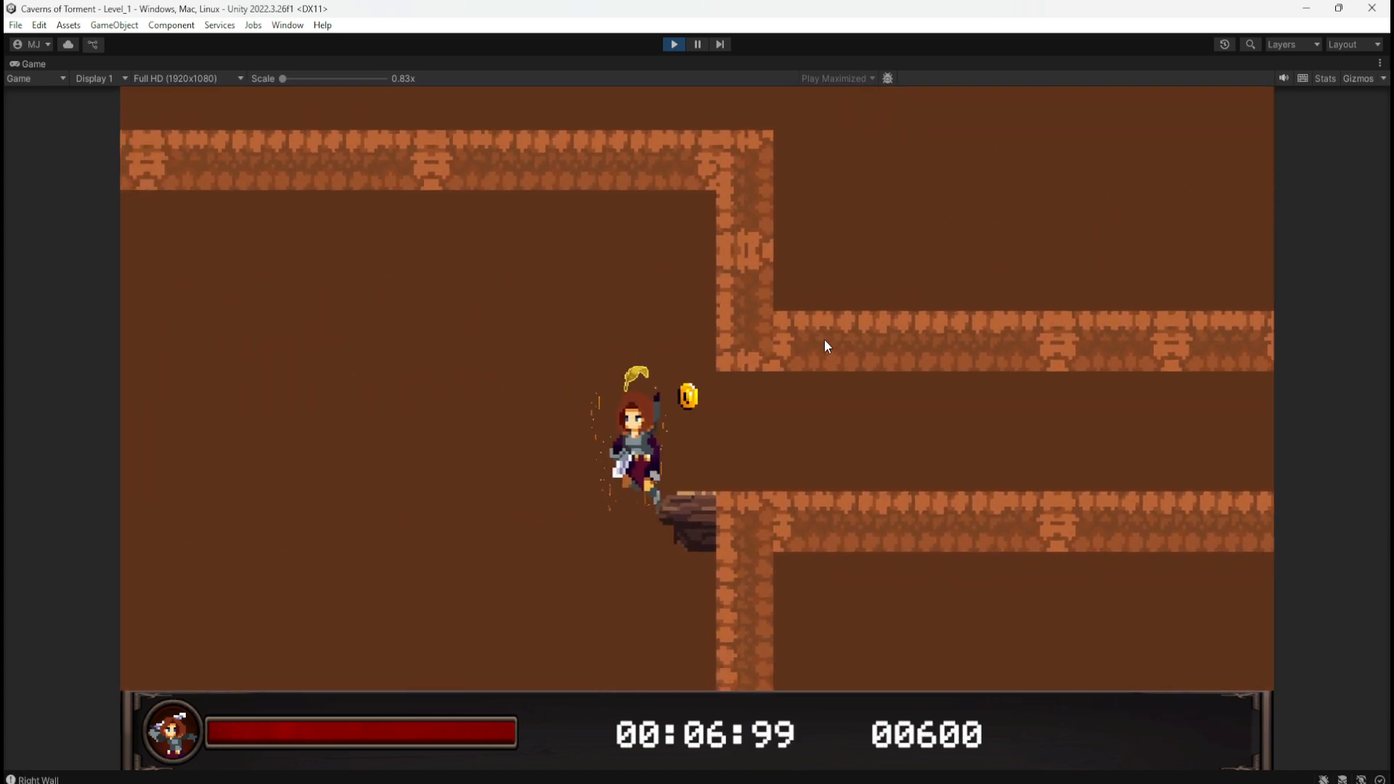
{"action": "key", "text": "space"}
{"action": "key", "text": "a"}
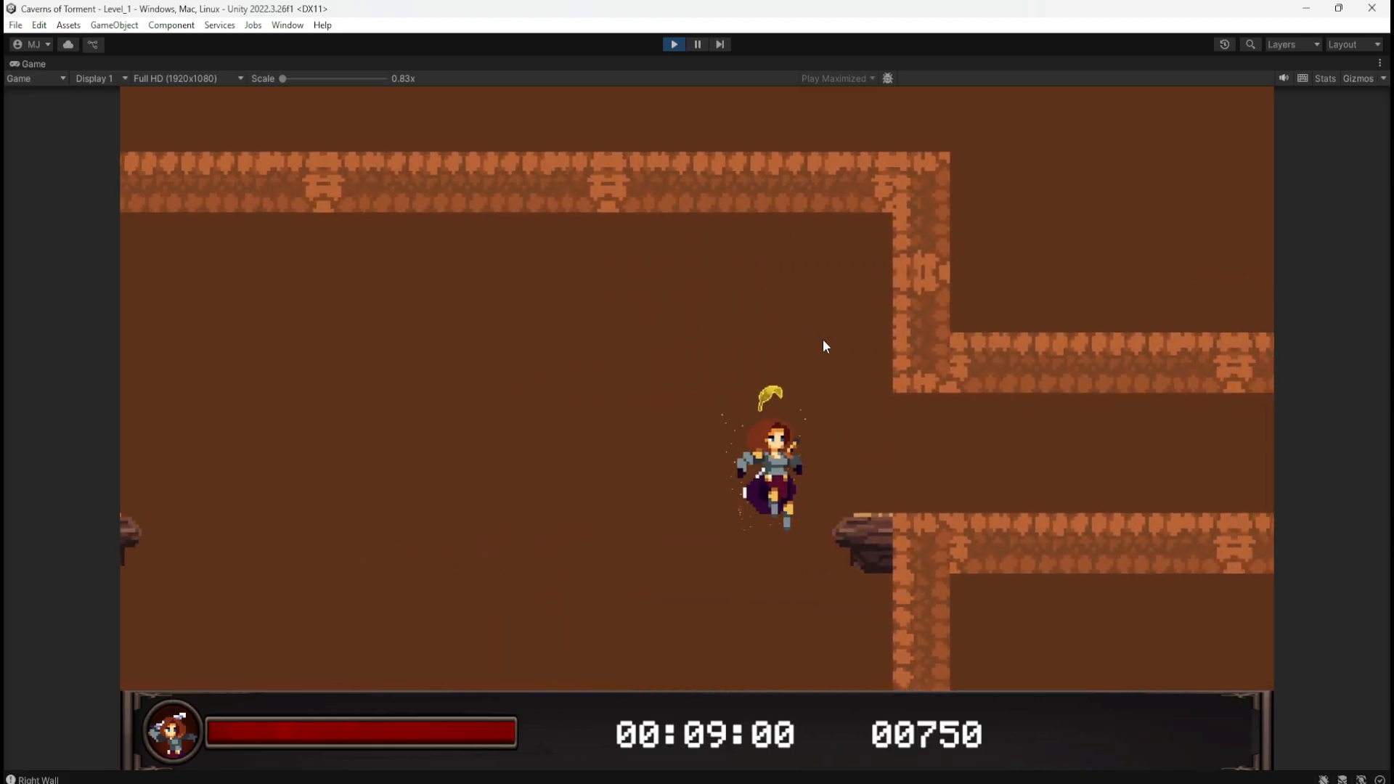
{"action": "key", "text": "d"}
{"action": "key", "text": "a"}
{"action": "key", "text": "d"}
{"action": "key", "text": "space"}
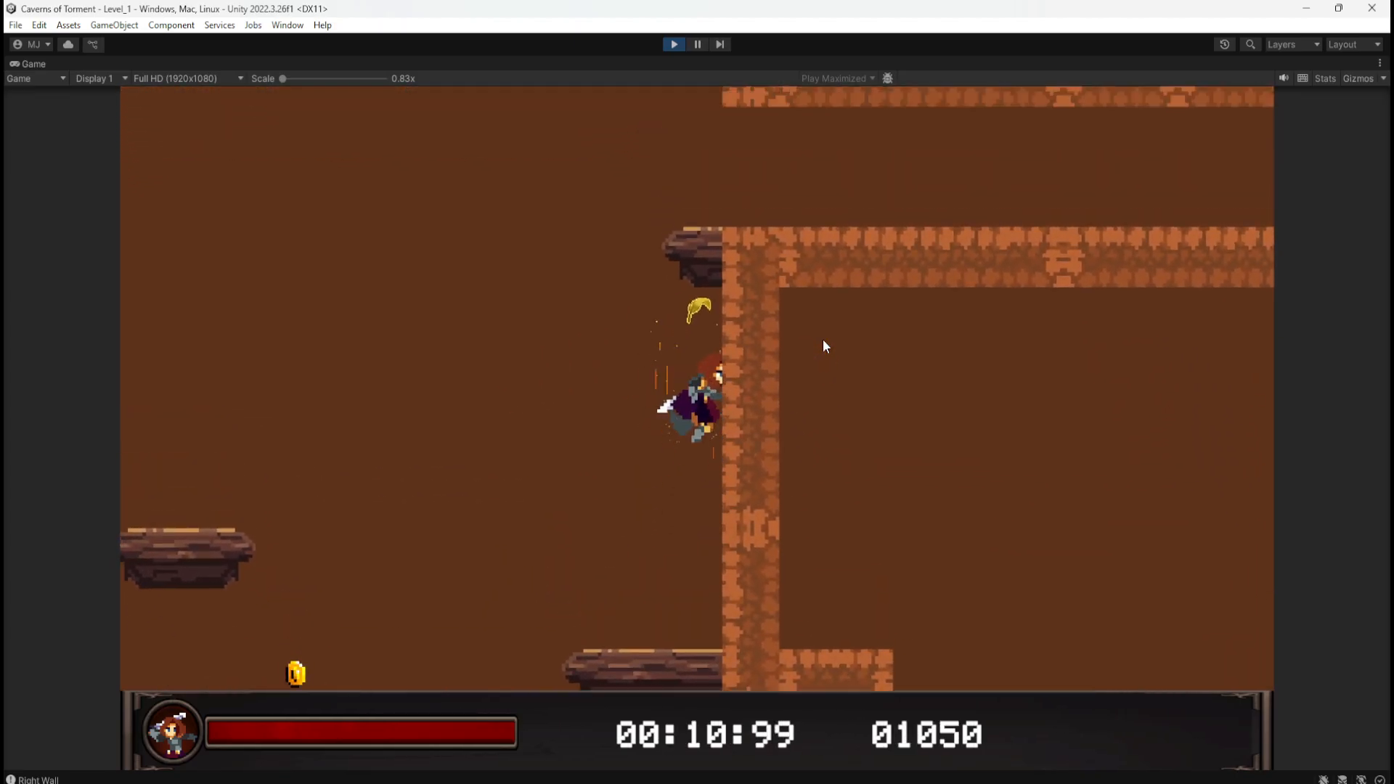
{"action": "key", "text": "space"}
Step: Glide left with the feather to the statue at score 01050, then exit Play mode
{"action": "key", "text": "d"}
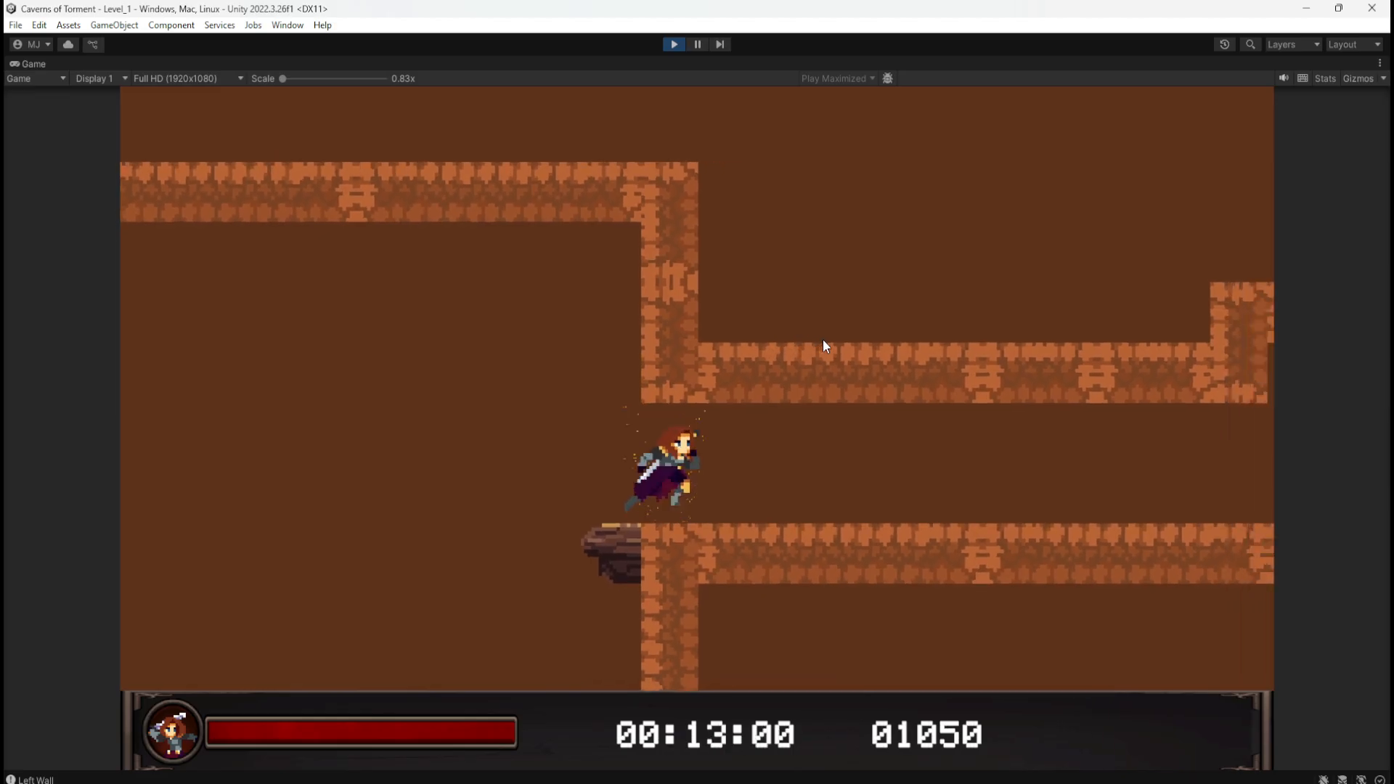
{"action": "key", "text": "a"}
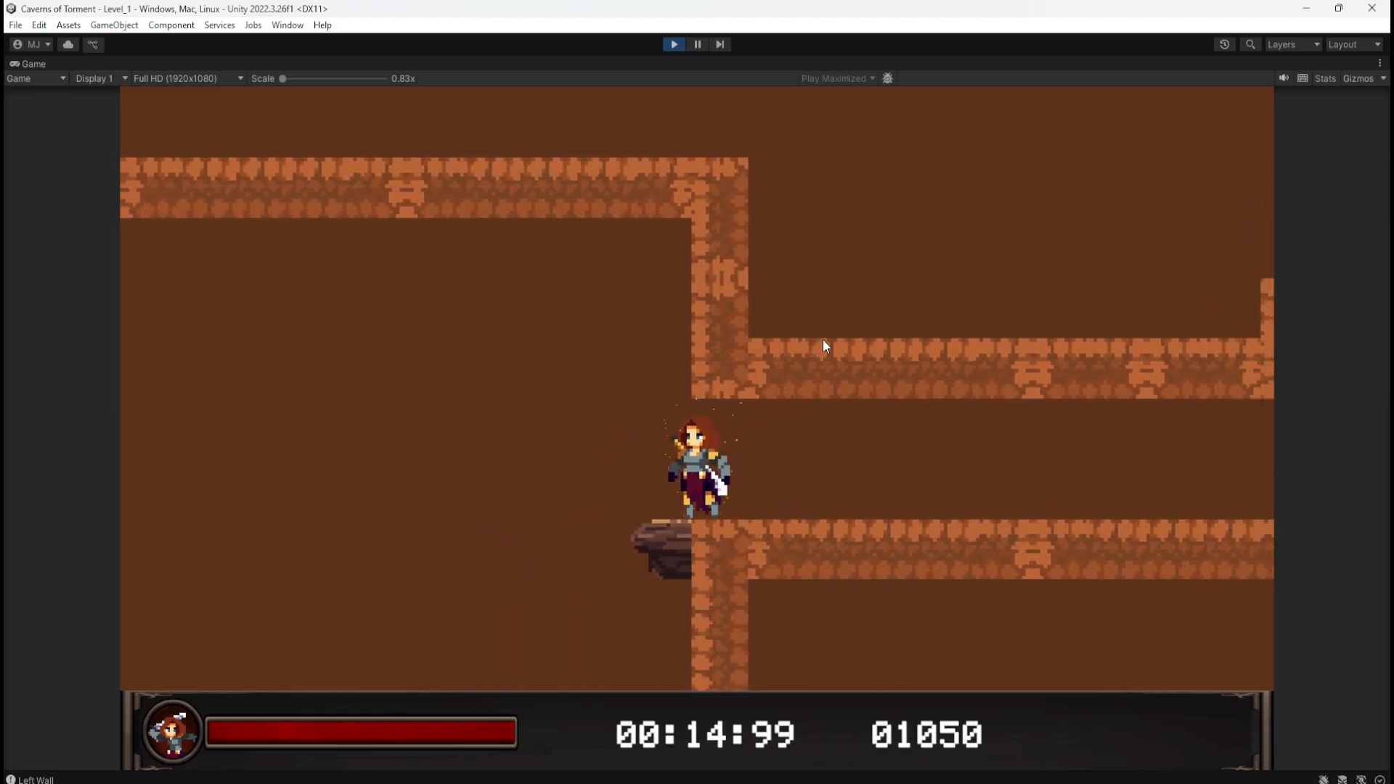
{"action": "key", "text": "a"}
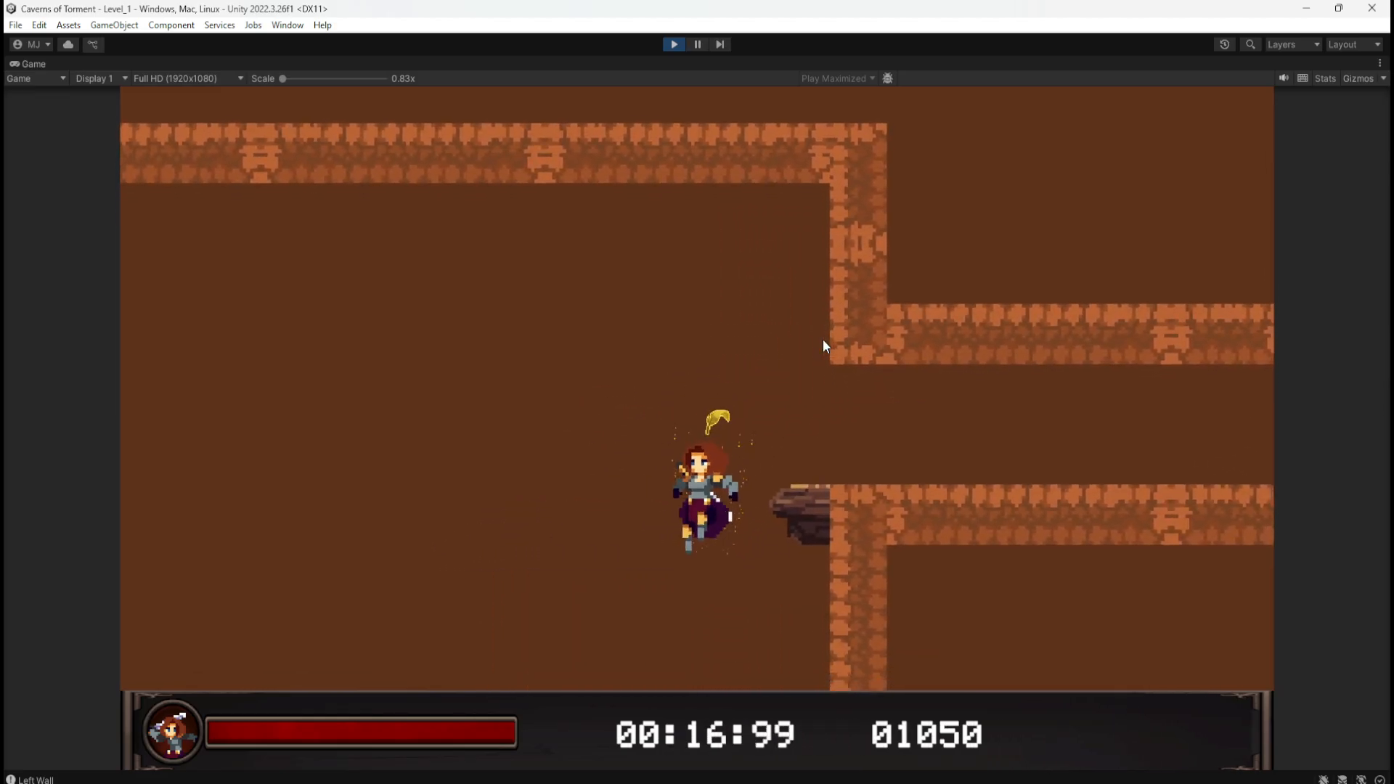
{"action": "key", "text": "a"}
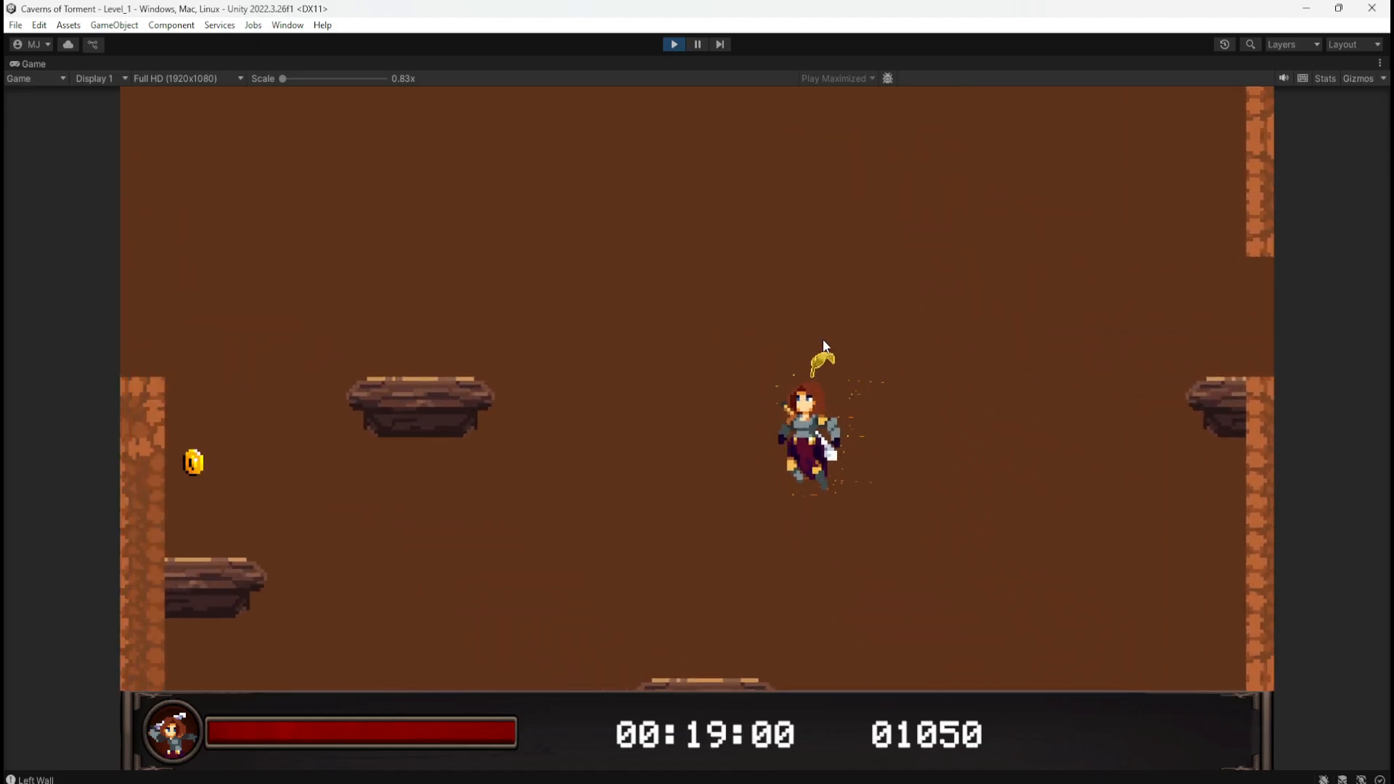
{"action": "key", "text": "d"}
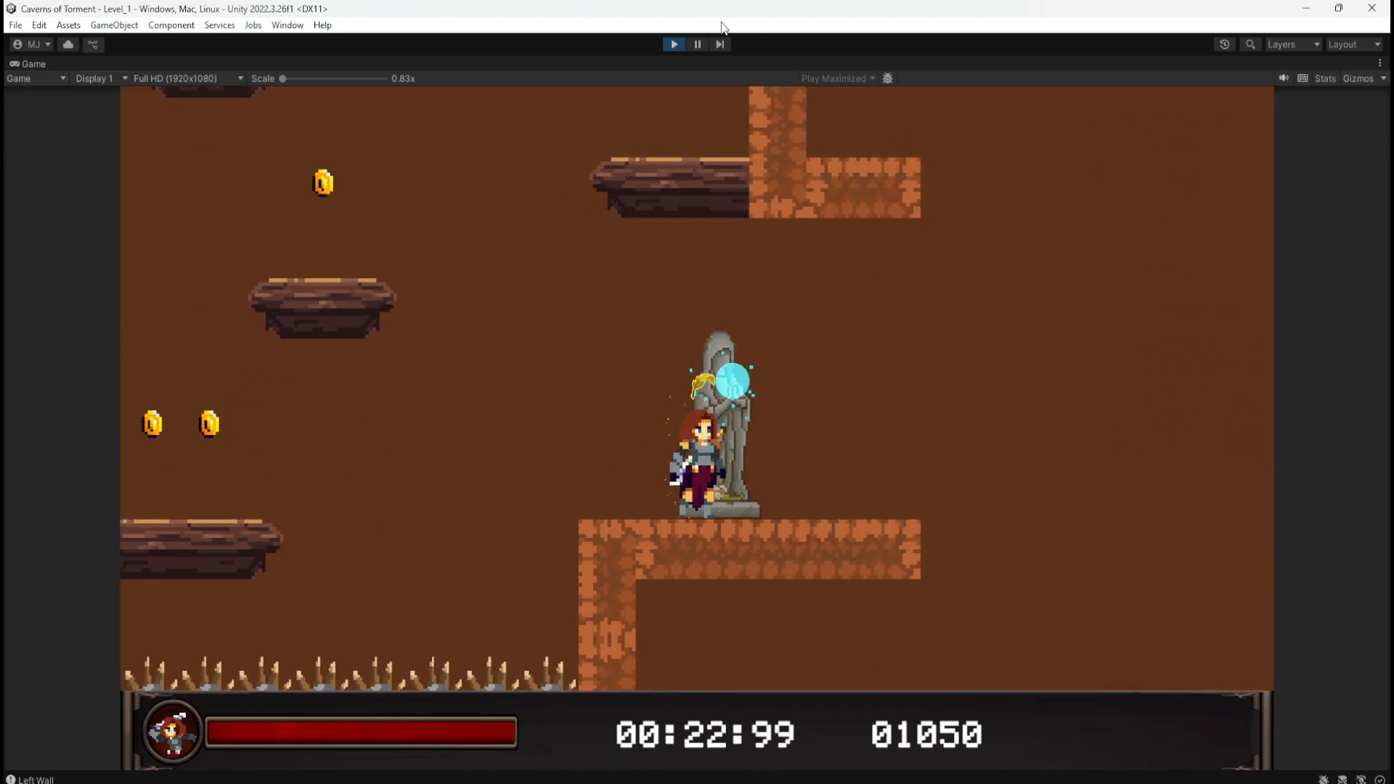
{"action": "left_click", "coordinate": [671, 44]}
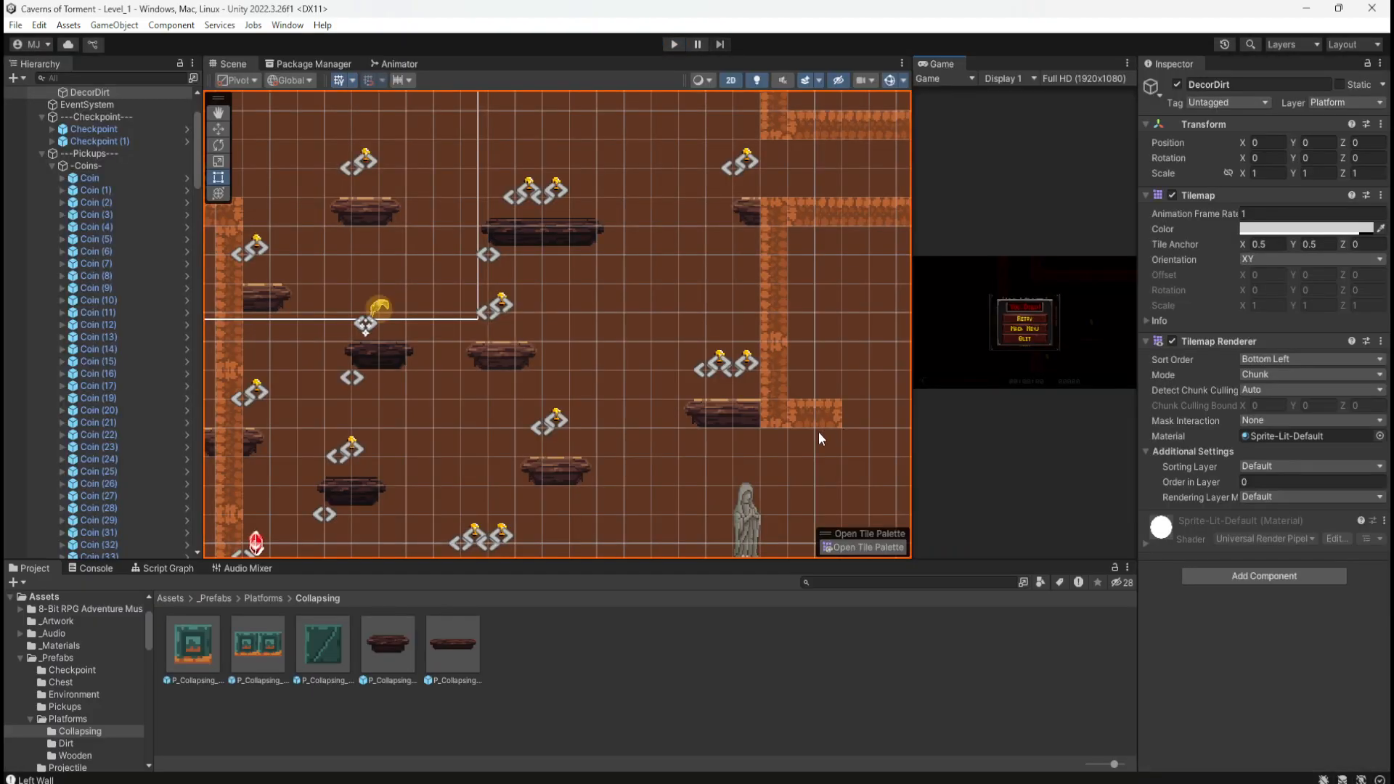
Step: Zoom the Scene view and collapse the Pickups and Traps groups in the Hierarchy
{"action": "scroll", "coordinate": [650, 280], "scroll_direction": "down", "scroll_amount": 12}
{"action": "scroll", "coordinate": [450, 399], "scroll_direction": "down", "scroll_amount": 5}
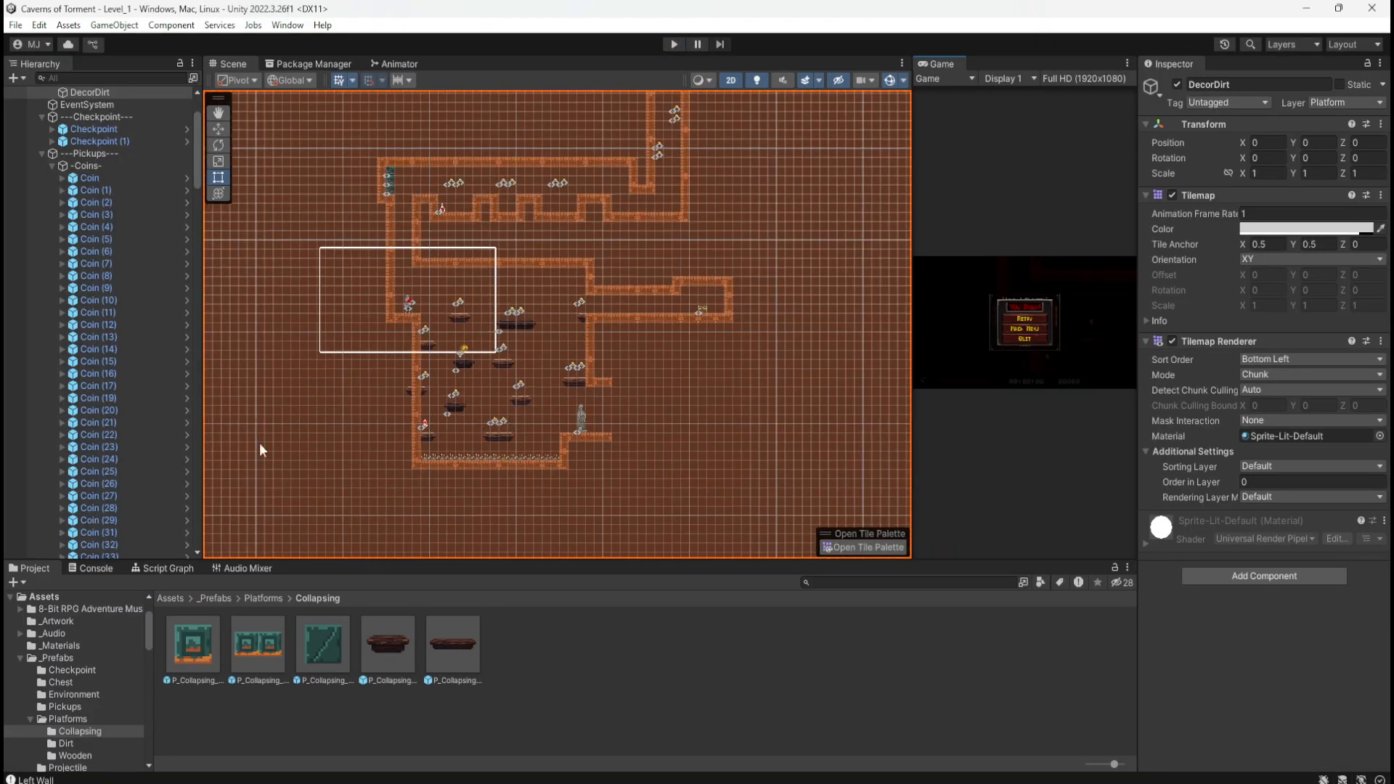
{"action": "scroll", "coordinate": [102, 334], "scroll_direction": "down", "scroll_amount": 15}
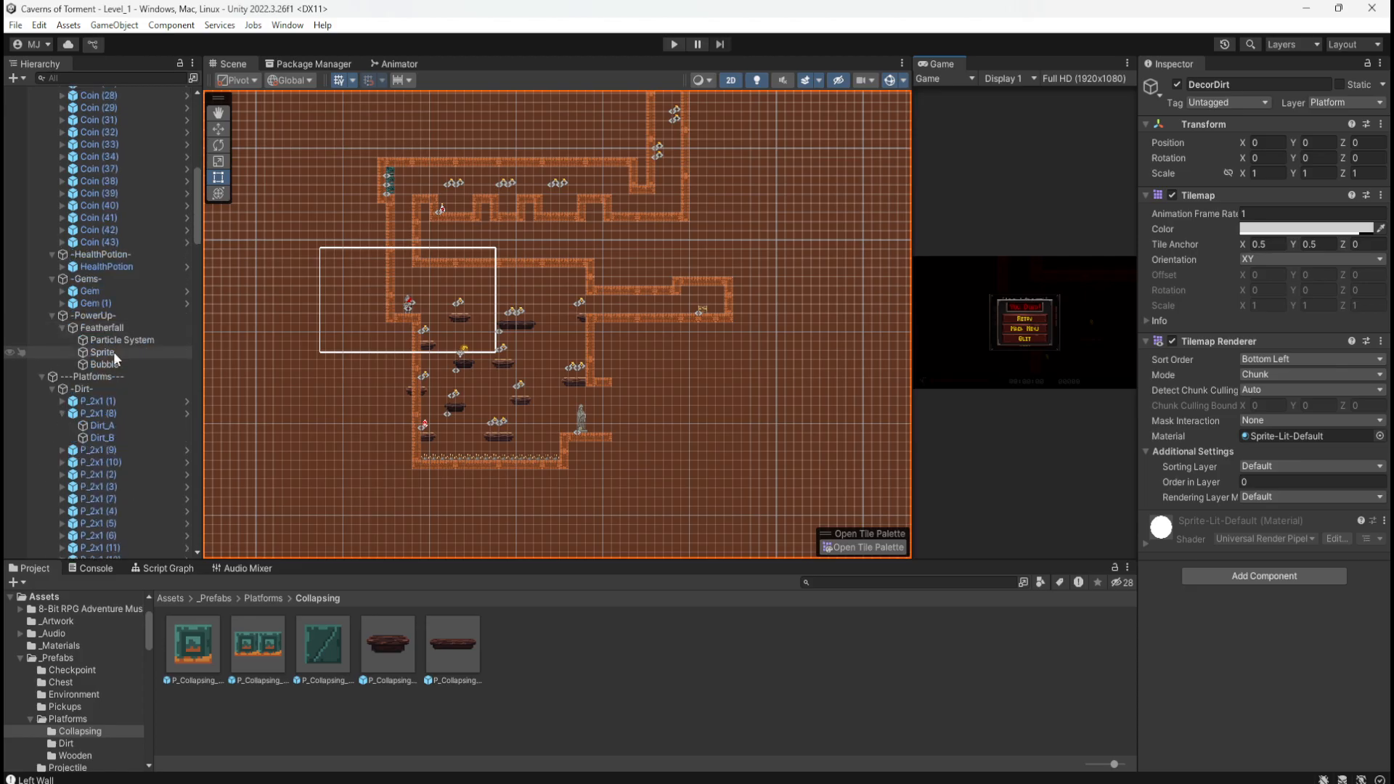
{"action": "scroll", "coordinate": [85, 290], "scroll_direction": "up", "scroll_amount": 20}
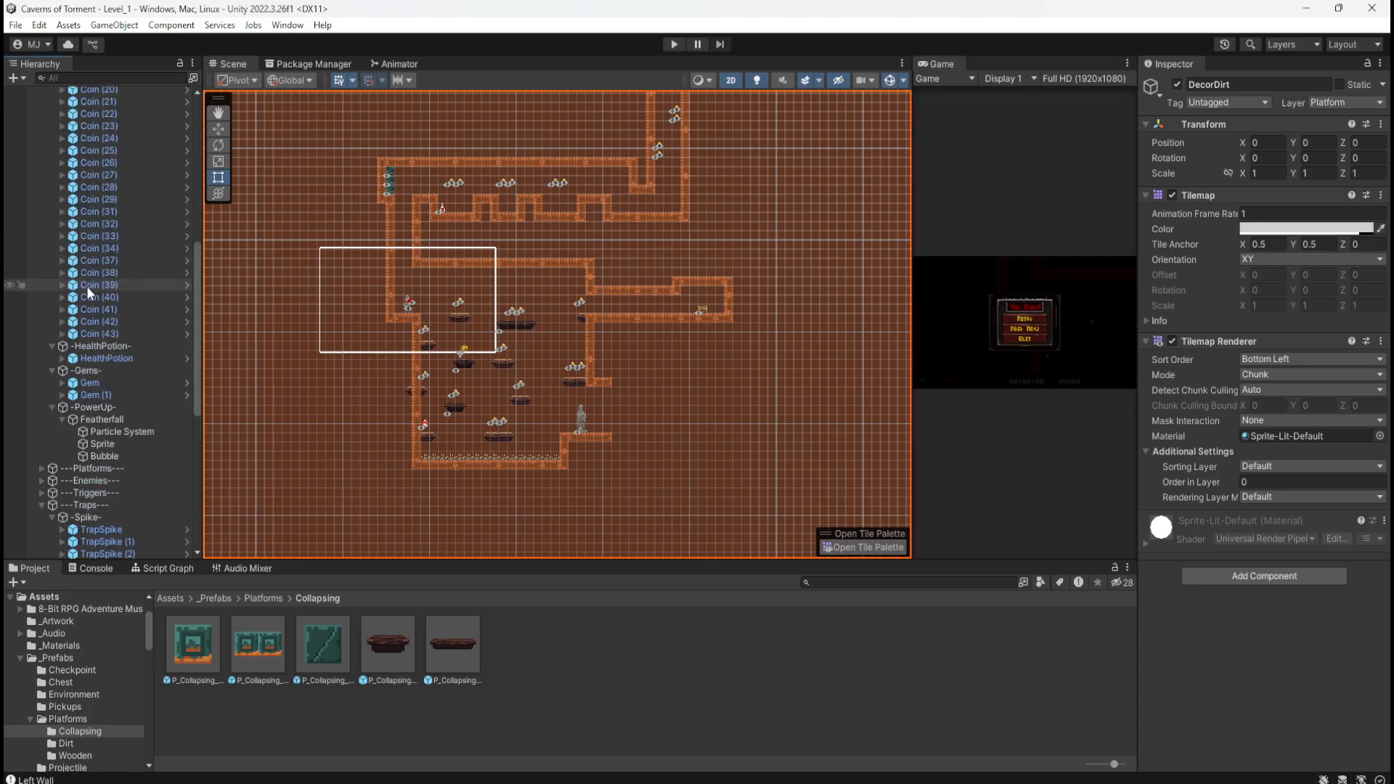
{"action": "scroll", "coordinate": [86, 286], "scroll_direction": "up", "scroll_amount": 1}
{"action": "left_click", "coordinate": [42, 251]}
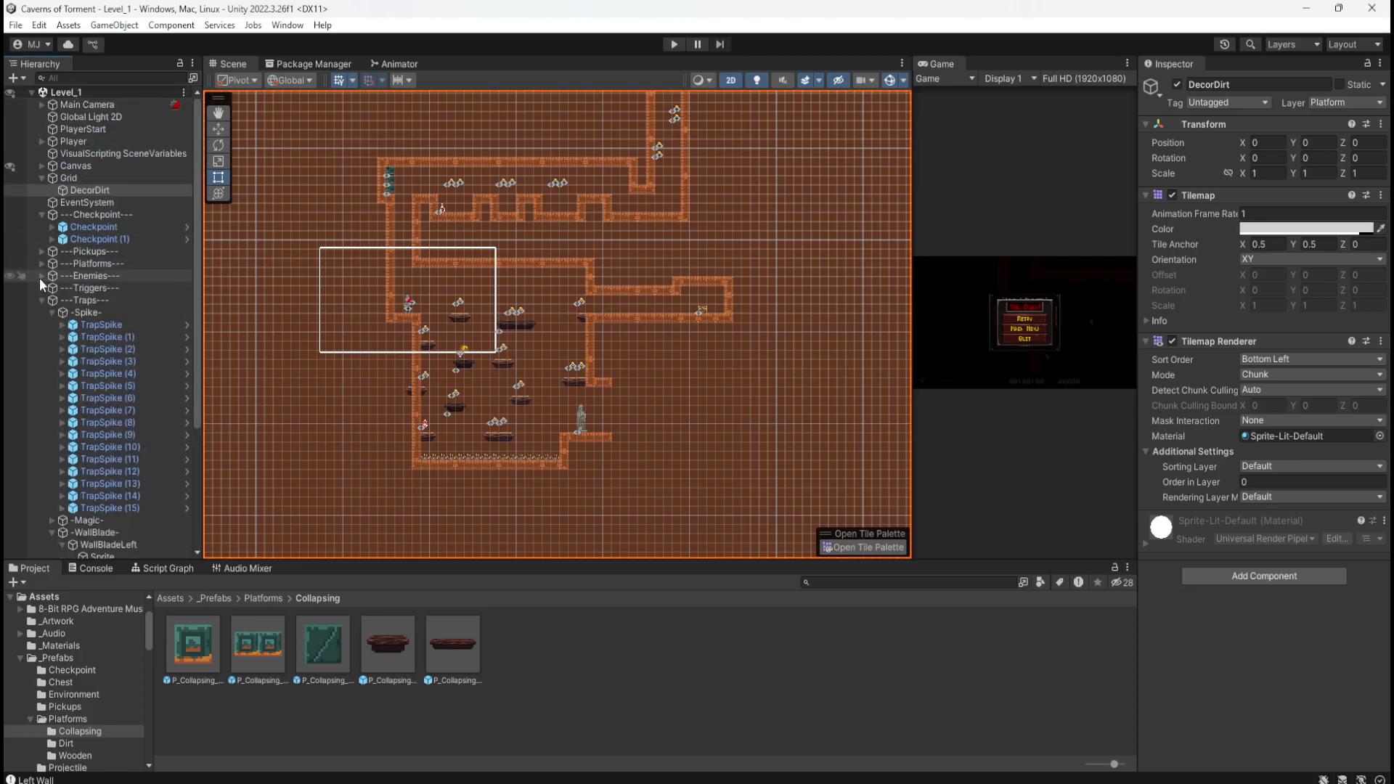
{"action": "left_click", "coordinate": [41, 300]}
Step: Deselect DecorDirt, pan to frame the whole level, and bring up the level plan image
{"action": "left_click", "coordinate": [98, 470]}
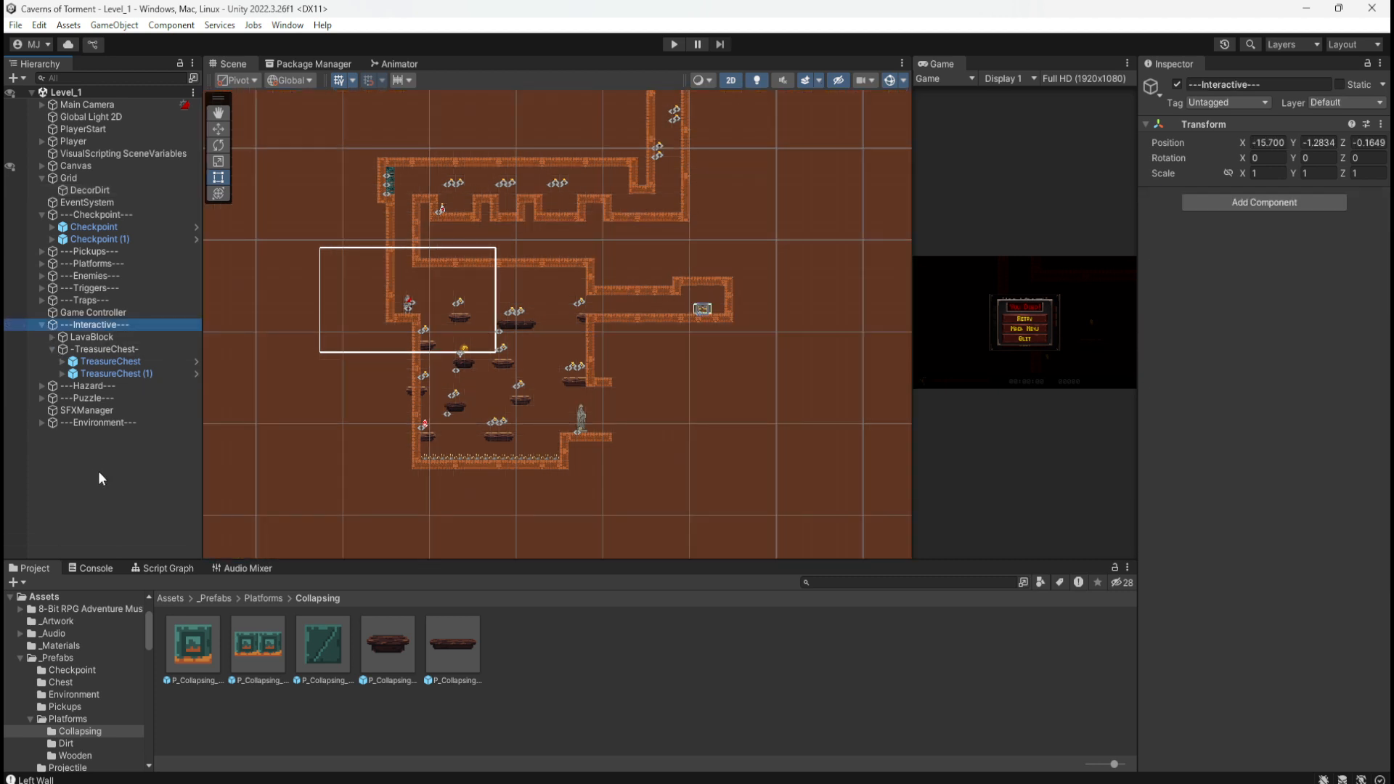
{"action": "scroll", "coordinate": [566, 465], "scroll_direction": "down", "scroll_amount": 6}
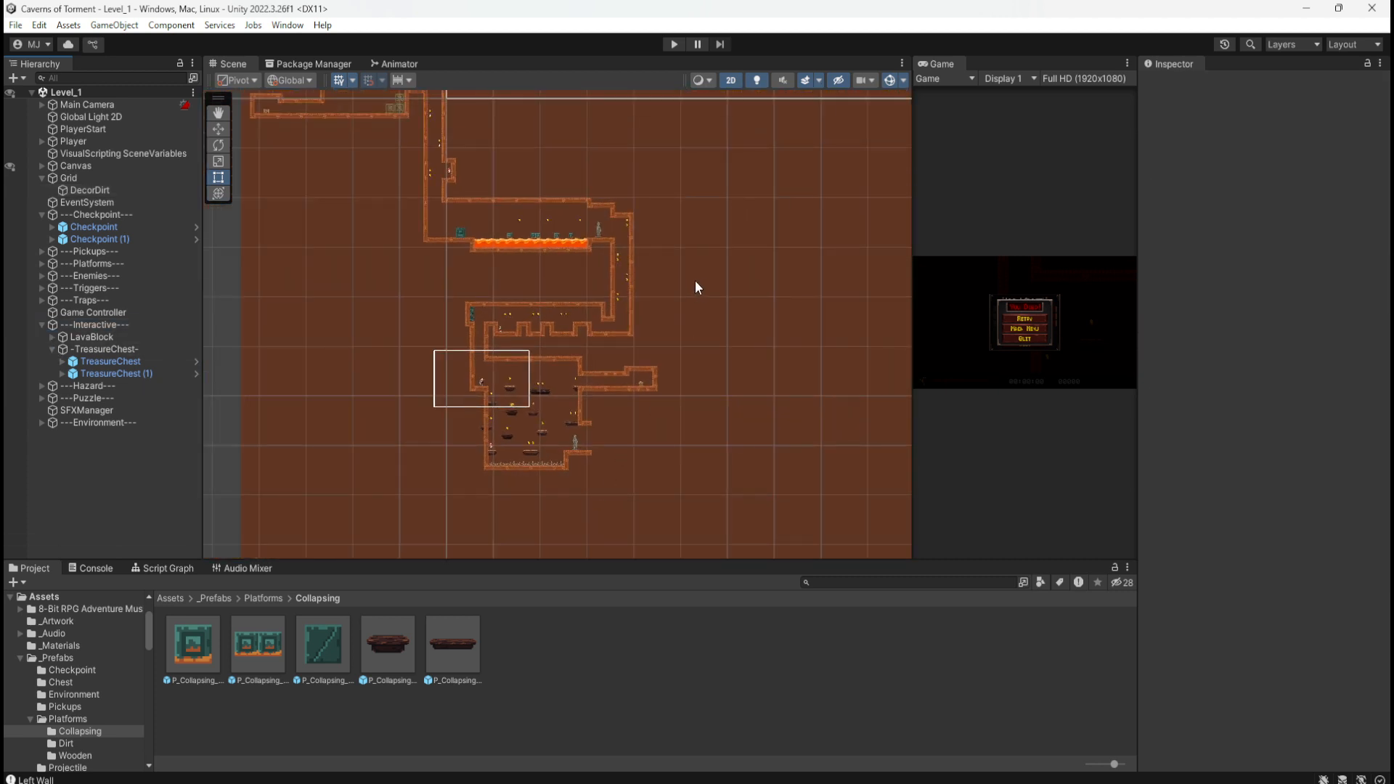
{"action": "middle_click_drag", "start_coordinate": [695, 280], "coordinate": [750, 350]}
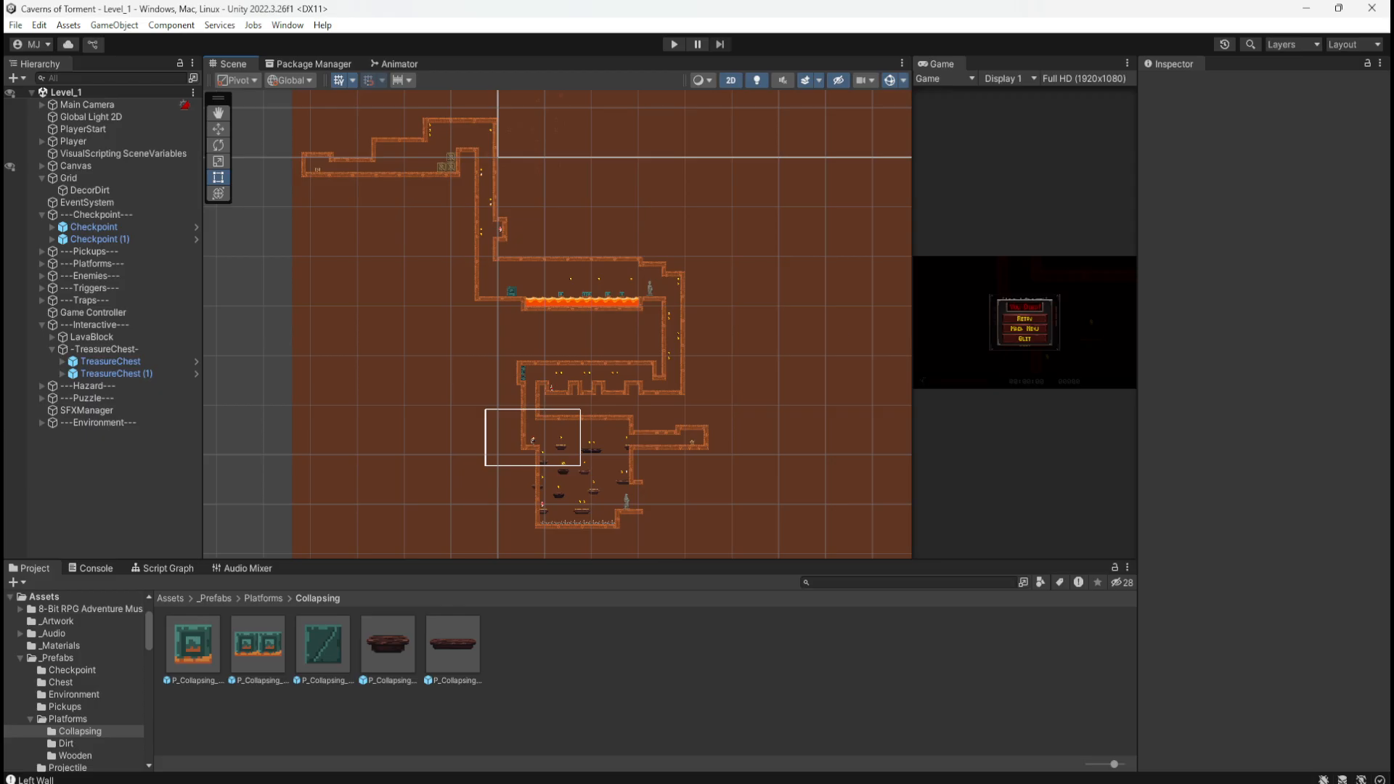
{"action": "key", "text": "alt+Tab"}
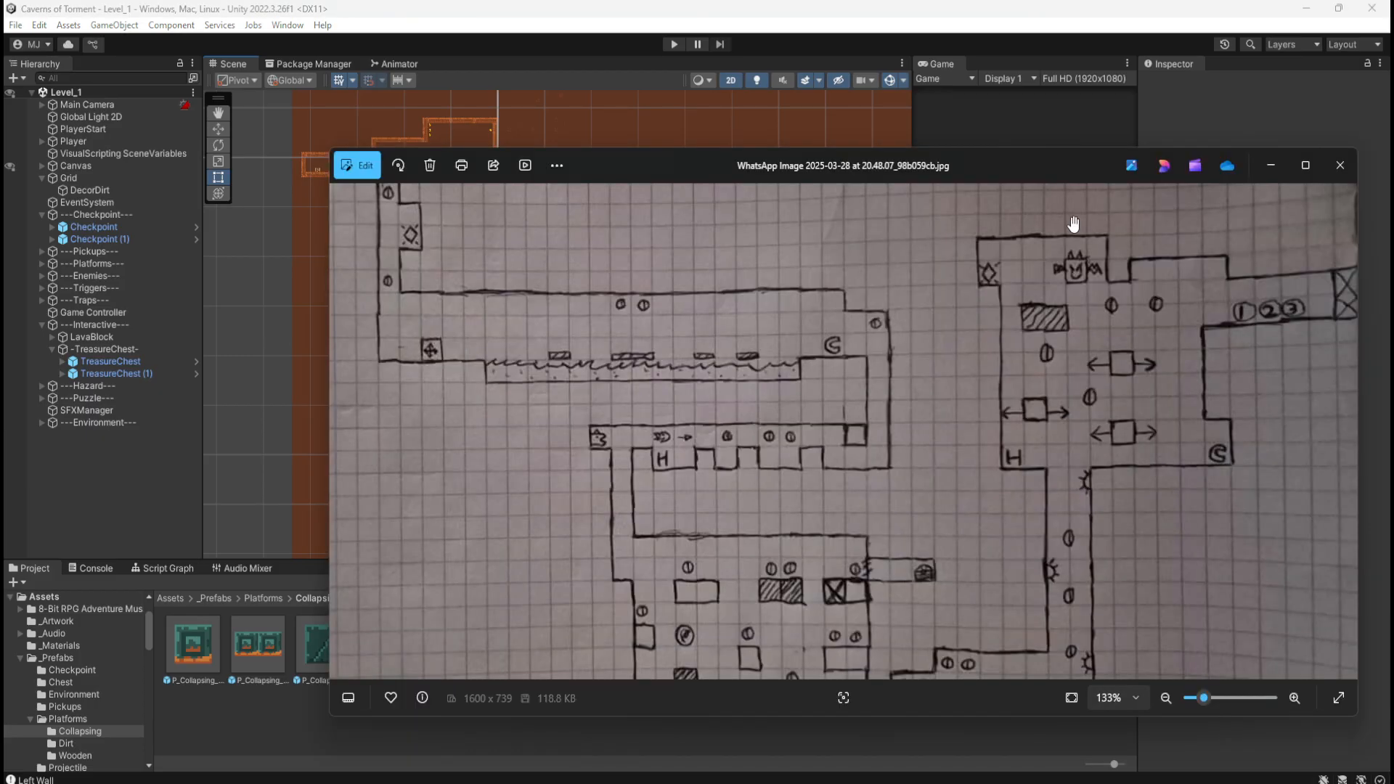
Step: Move the plan photo beside Unity and zoom the image to compare with the scene
{"action": "left_click_drag", "start_coordinate": [1020, 167], "coordinate": [1321, 166]}
{"action": "scroll", "coordinate": [304, 382], "scroll_direction": "down", "scroll_amount": 11}
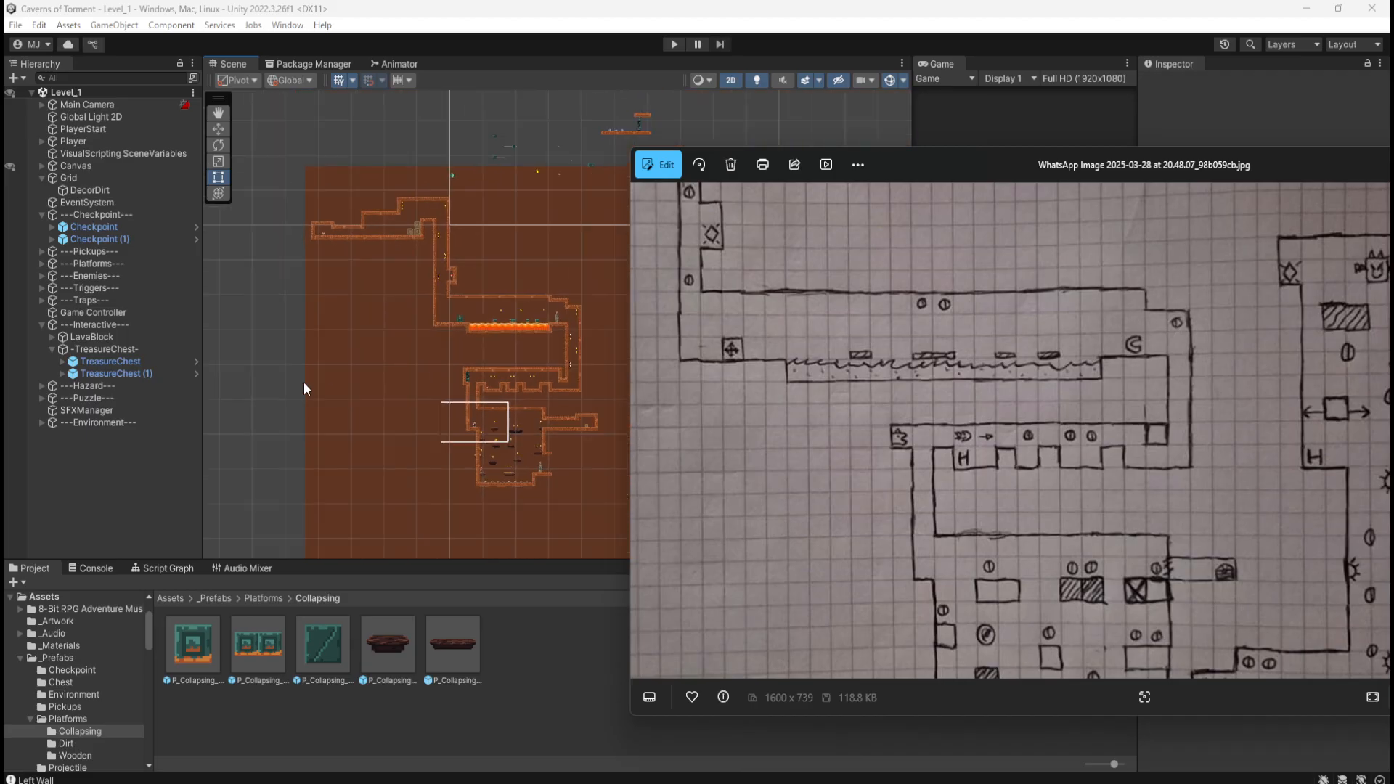
{"action": "scroll", "coordinate": [562, 312], "scroll_direction": "up", "scroll_amount": 9}
{"action": "scroll", "coordinate": [514, 341], "scroll_direction": "down", "scroll_amount": 2}
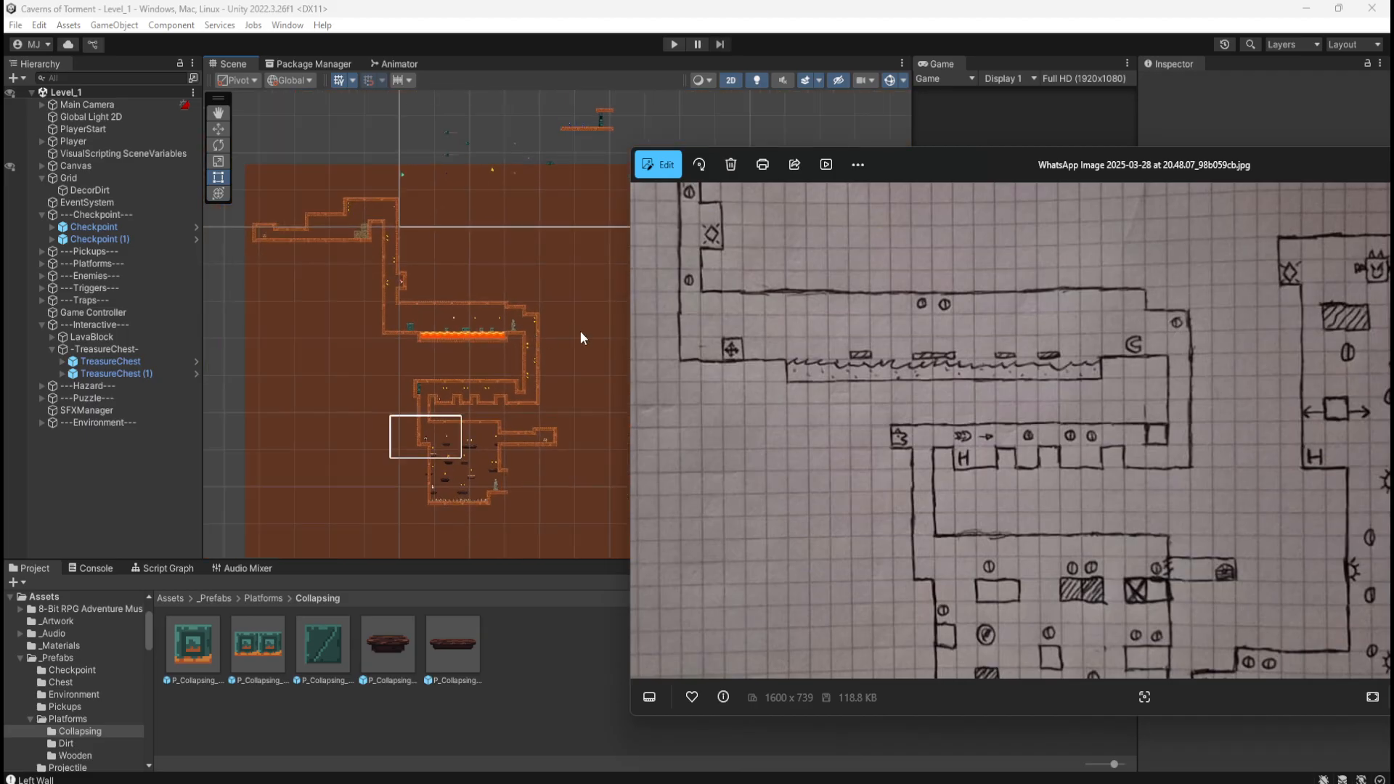
{"action": "scroll", "coordinate": [989, 386], "scroll_direction": "down", "scroll_amount": 5}
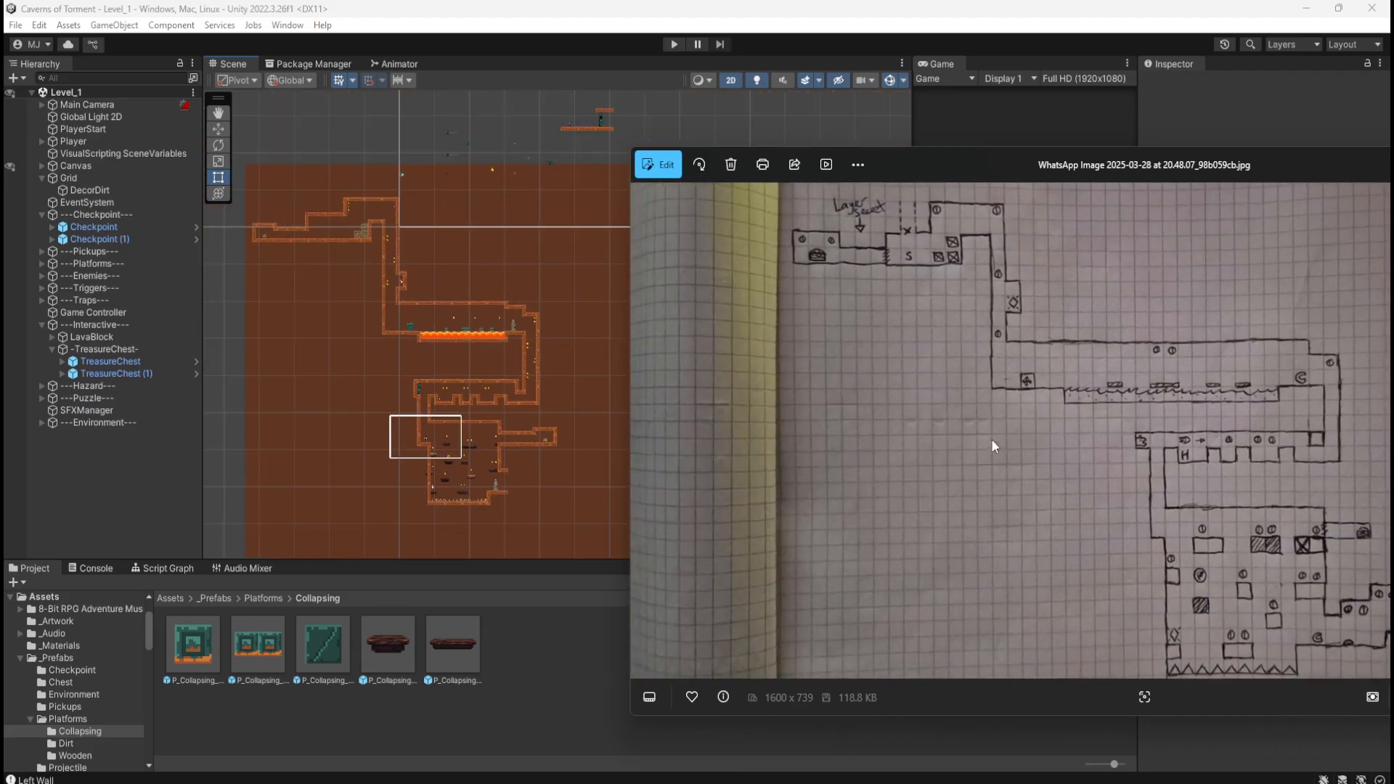
{"action": "scroll", "coordinate": [991, 439], "scroll_direction": "down", "scroll_amount": 2}
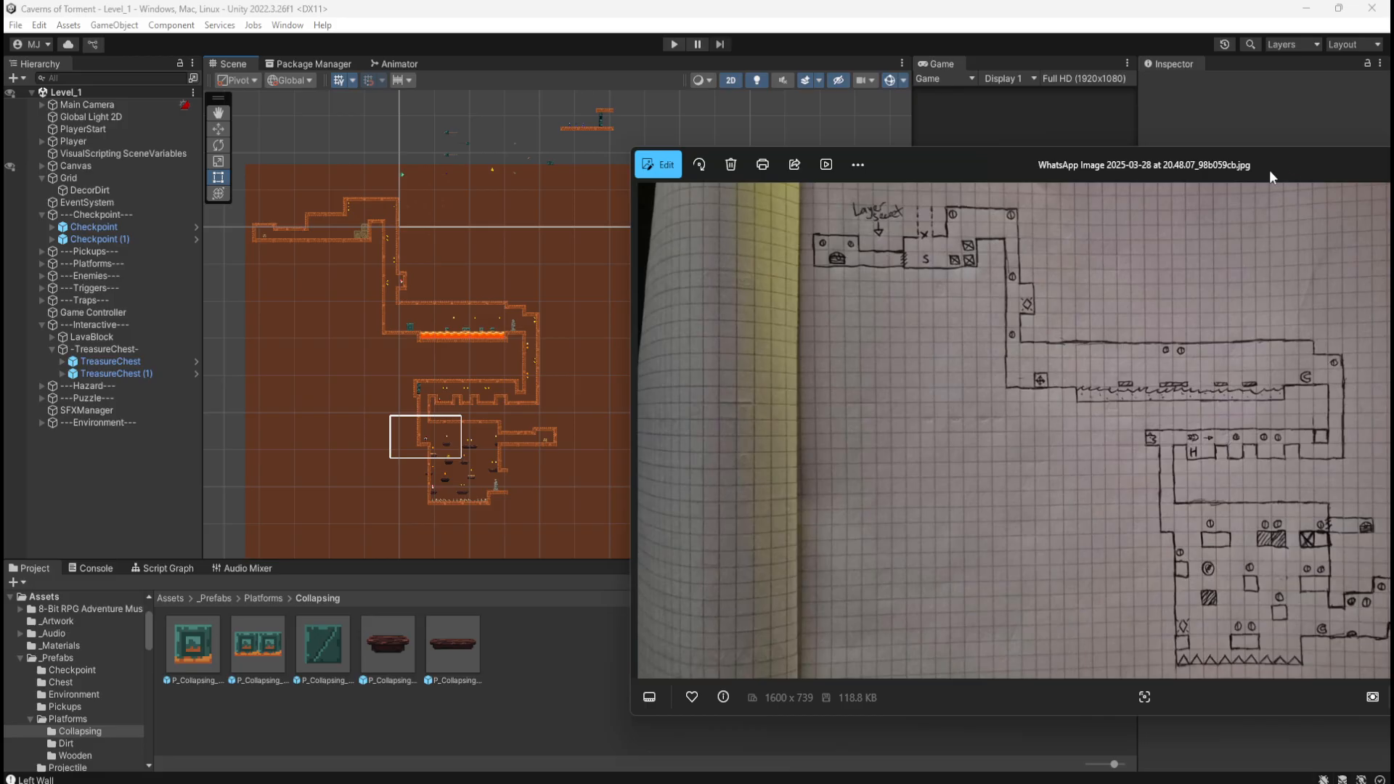
{"action": "left_click_drag", "start_coordinate": [1286, 162], "coordinate": [1275, 145]}
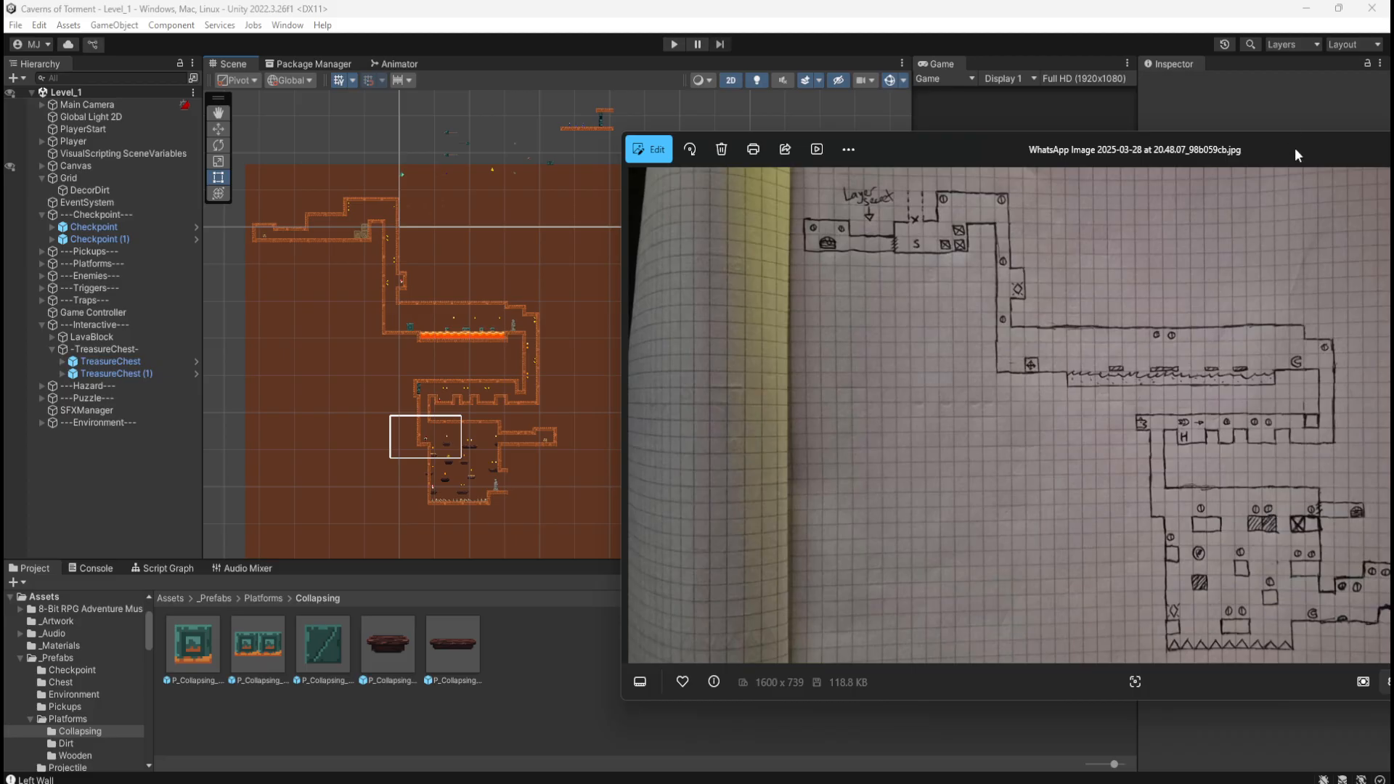
Step: Centre the plan over the editor, magnify the sketch, then move it off to the right
{"action": "left_click_drag", "start_coordinate": [1292, 148], "coordinate": [784, 137]}
{"action": "scroll", "coordinate": [1047, 485], "scroll_direction": "up", "scroll_amount": 4}
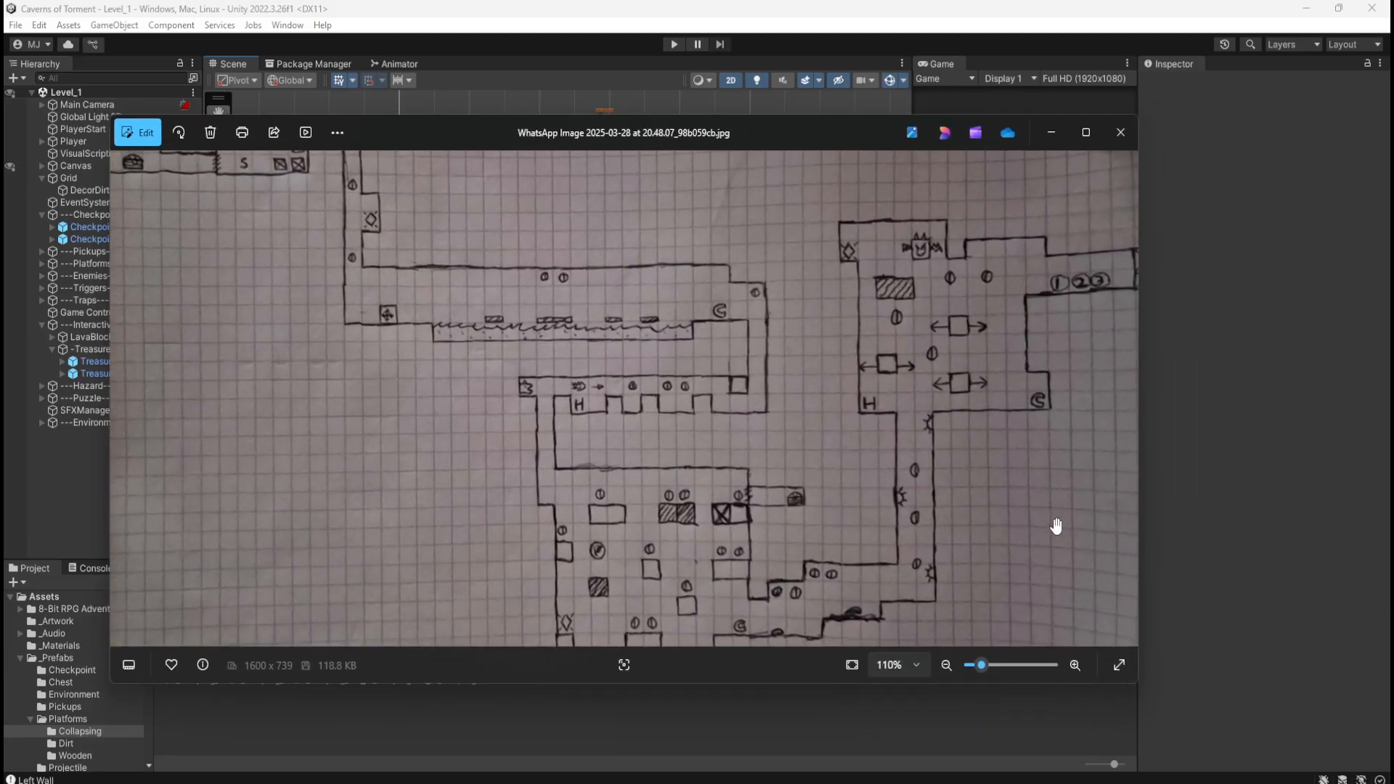
{"action": "scroll", "coordinate": [996, 536], "scroll_direction": "up", "scroll_amount": 1}
{"action": "left_click_drag", "start_coordinate": [996, 536], "coordinate": [1004, 504]}
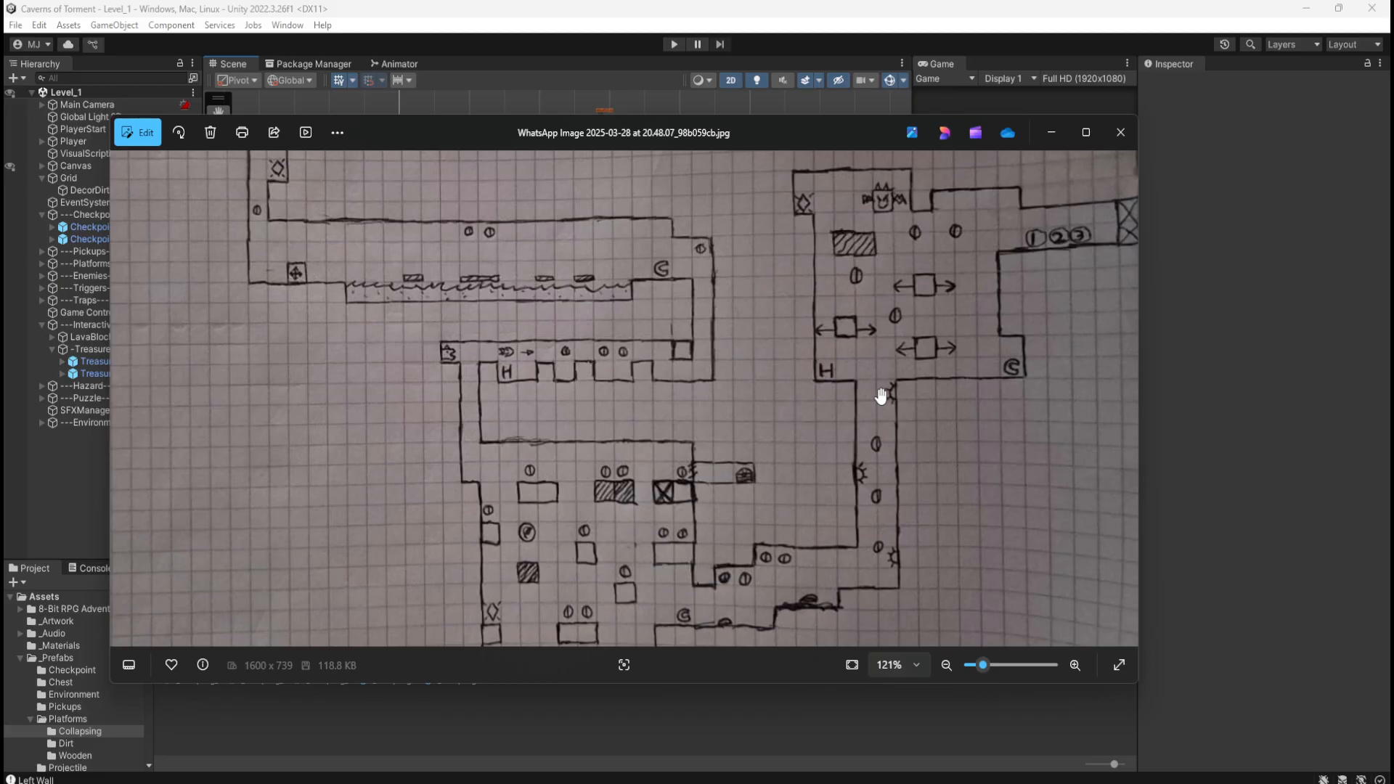
{"action": "scroll", "coordinate": [617, 460], "scroll_direction": "down", "scroll_amount": 3}
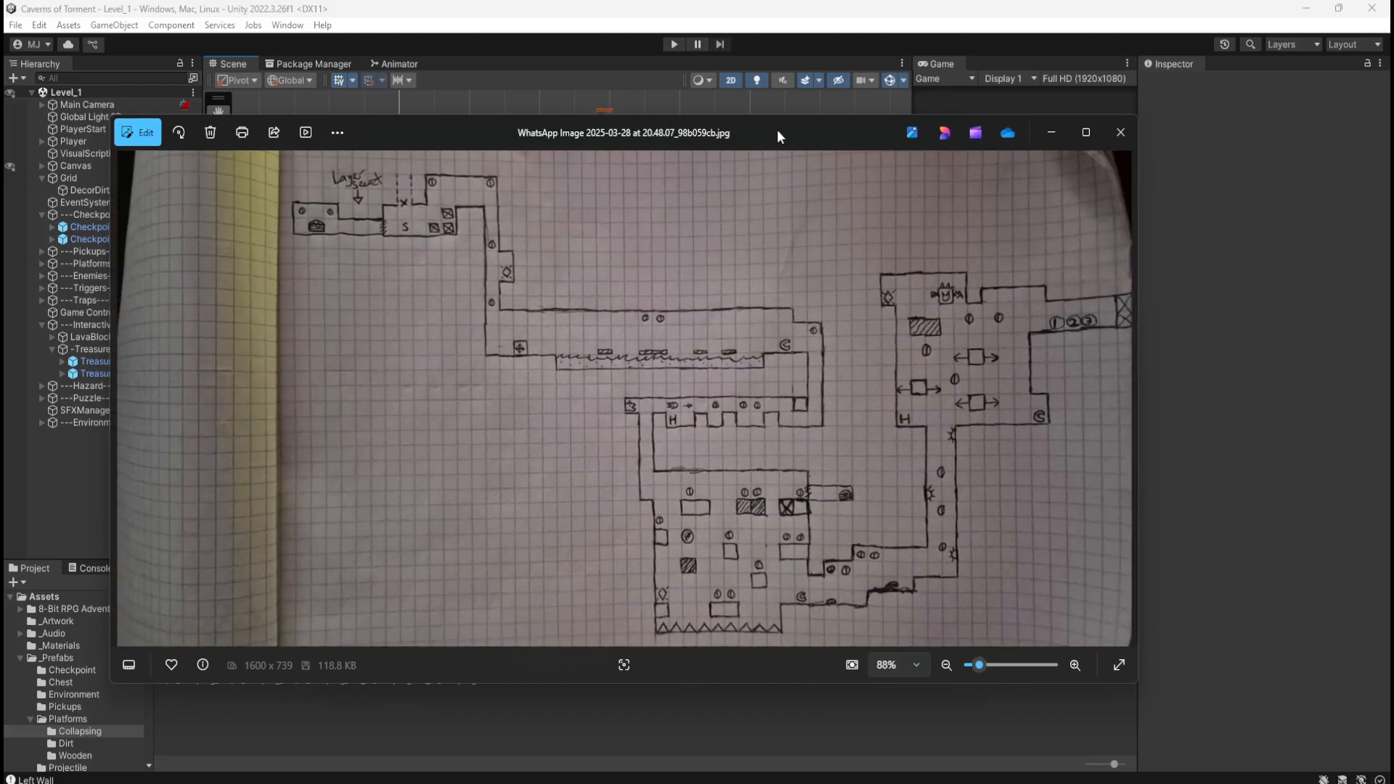
{"action": "left_click_drag", "start_coordinate": [777, 130], "coordinate": [1393, 175]}
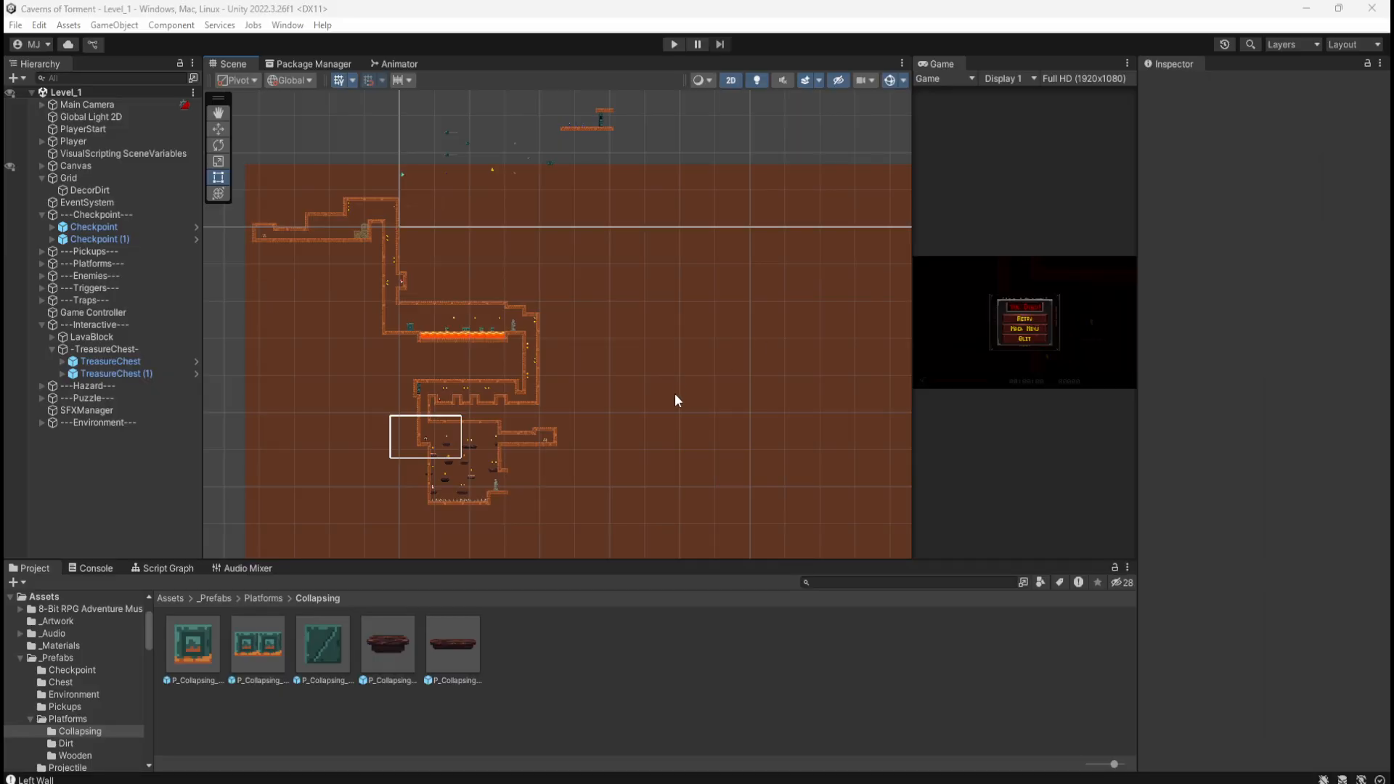
Step: Zoom in and pan the Scene view onto the lower chambers with the collapsing platforms
{"action": "scroll", "coordinate": [317, 466], "scroll_direction": "up", "scroll_amount": 6}
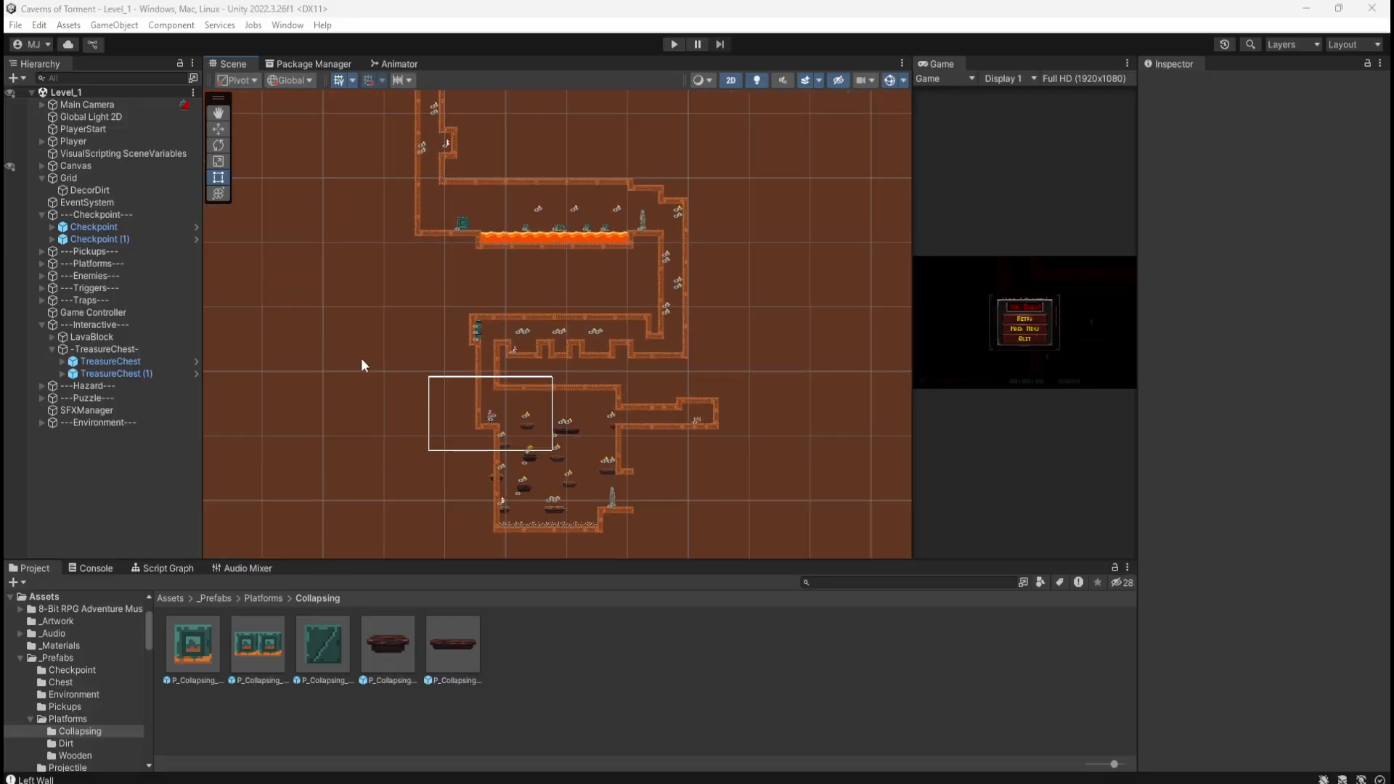
{"action": "mouse_move", "coordinate": [358, 265]}
{"action": "middle_mouse_down"}
{"action": "mouse_move", "coordinate": [460, 320]}
{"action": "mouse_move", "coordinate": [464, 389]}
{"action": "mouse_move", "coordinate": [361, 242]}
{"action": "middle_mouse_up"}
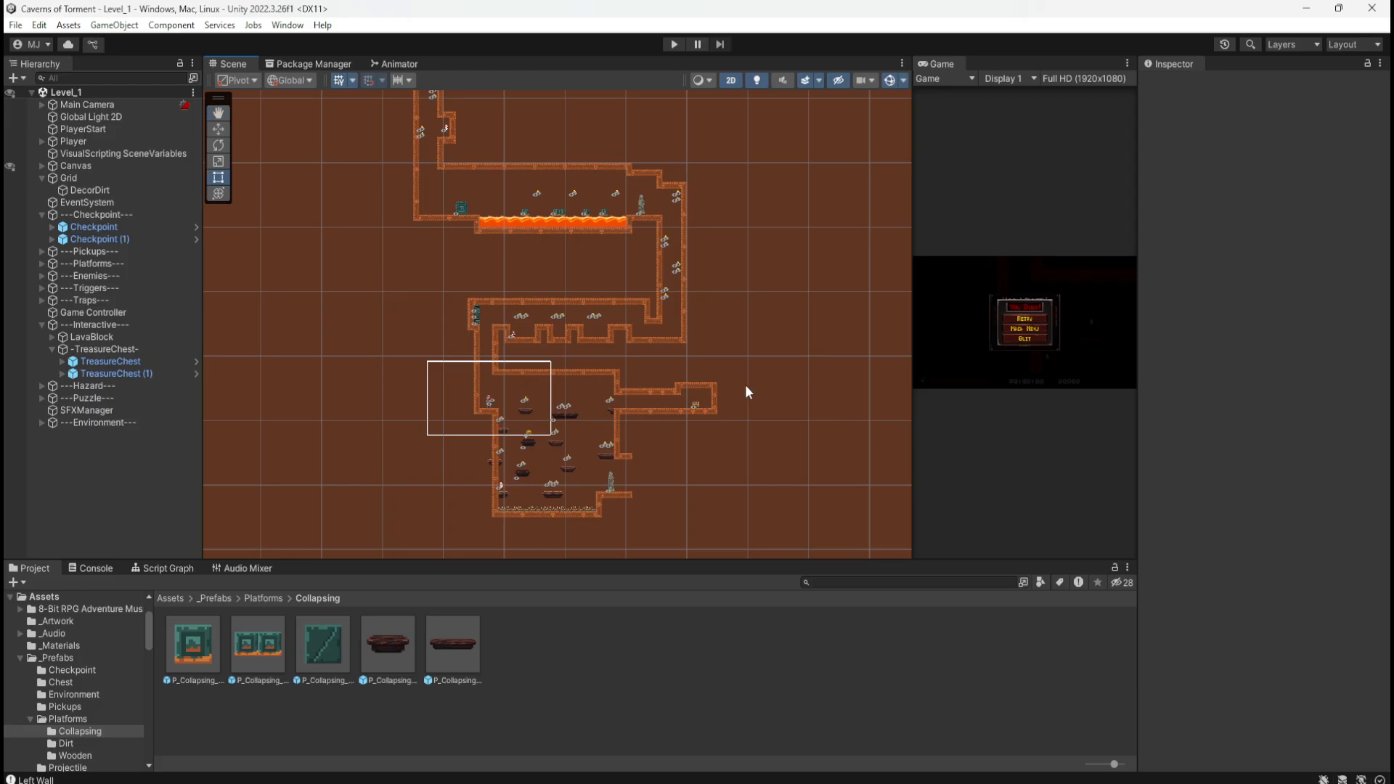